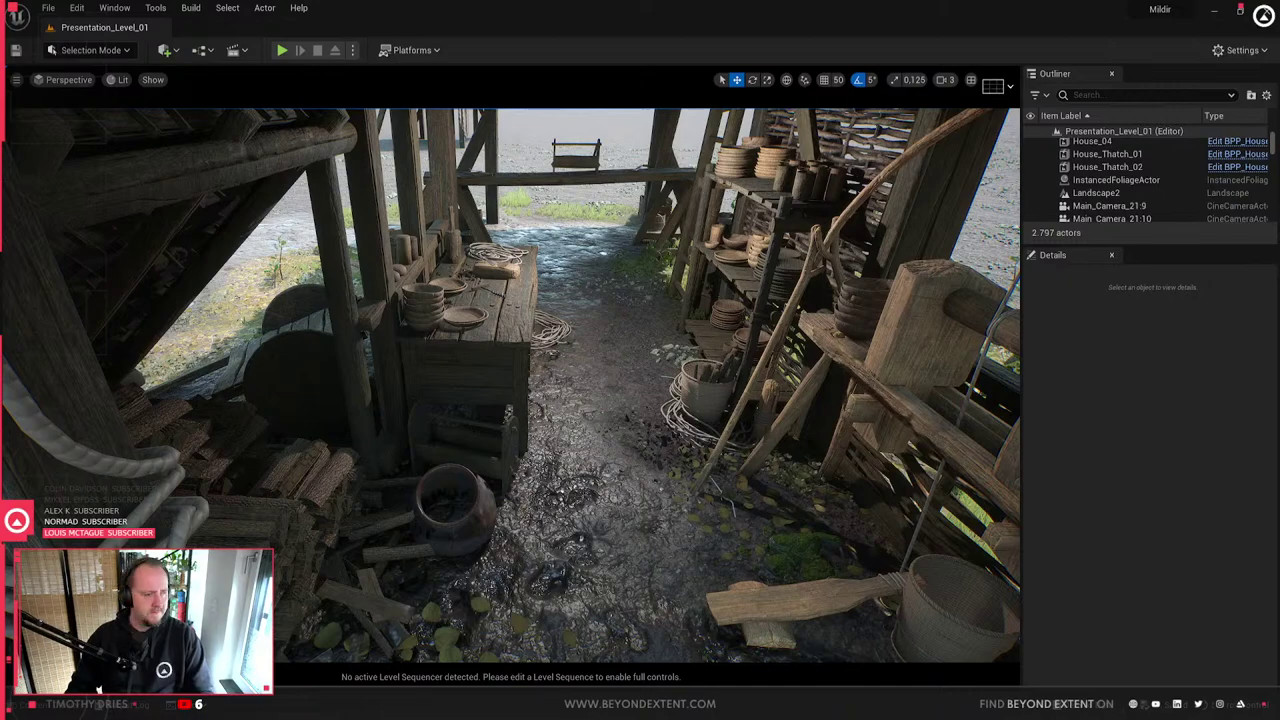
- Enlarge the level viewport to full screen and examine the pottery tables, the wooden chests and the open workshop
key("F11")
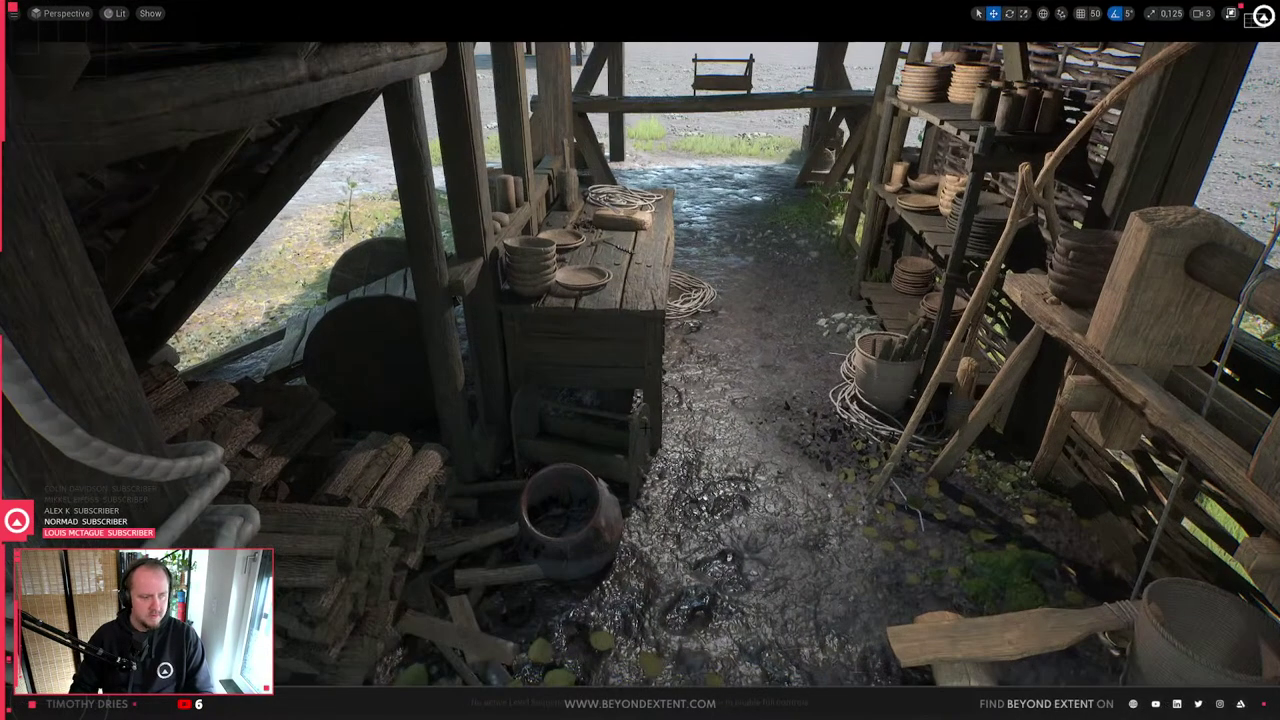
key("w")
right_click_drag(640, 360, 150, 355)
key("w")
key("s")
key("s")
right_click_drag(580, 355, 585, 476)
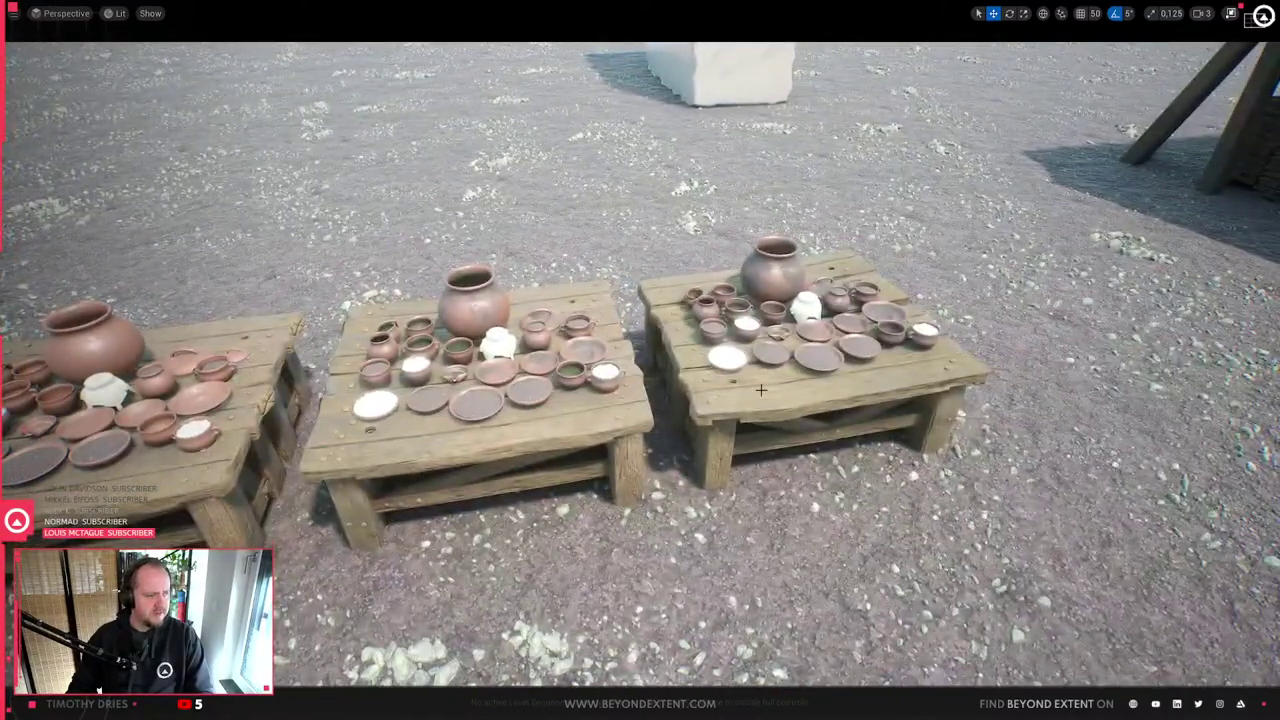
right_click_drag(760, 390, 756, 388)
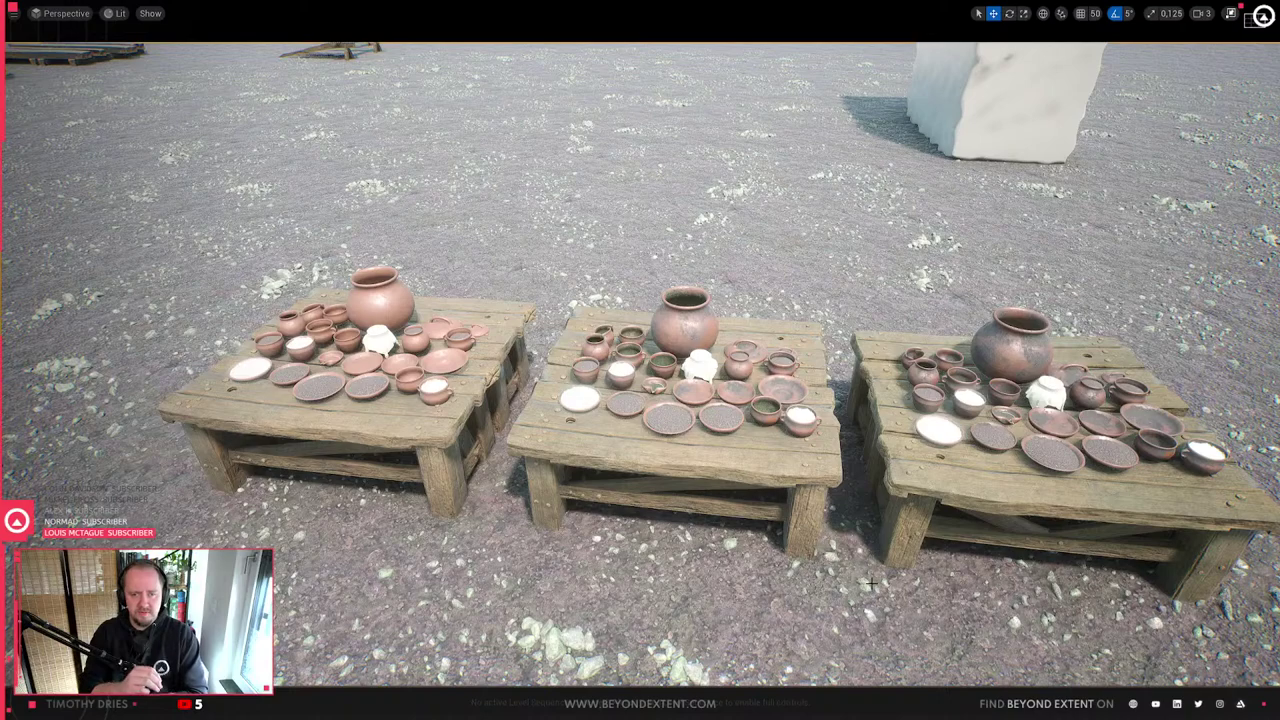
right_click_drag(640, 360, 795, 378)
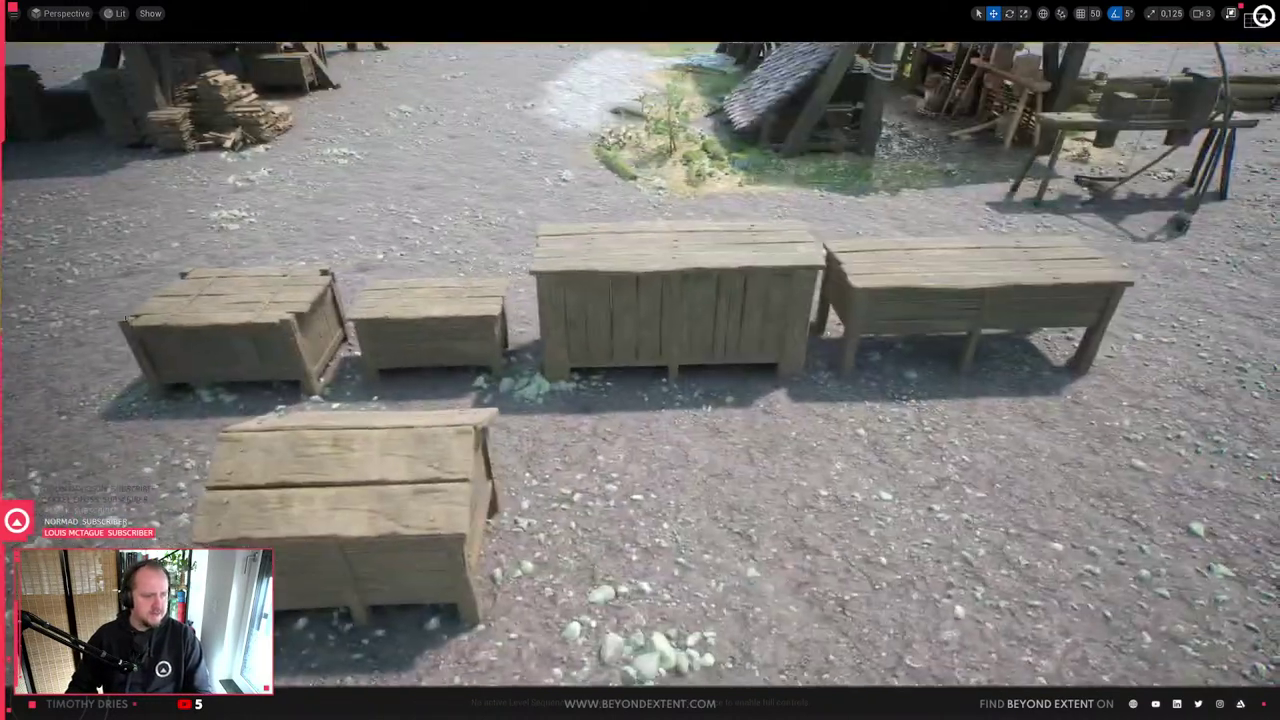
right_click_drag(640, 360, 690, 350)
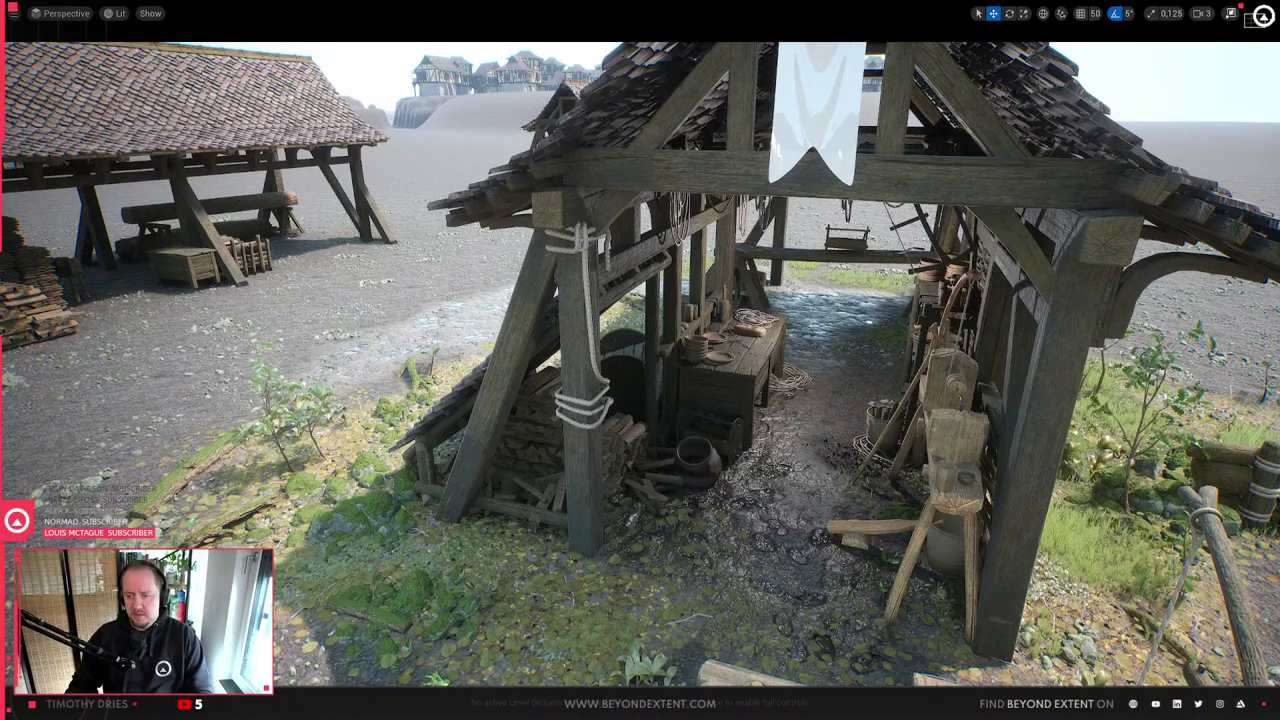
- Switch to Blender and examine the Blockouts, To Polish and Finished sections of the asset layout
key("alt+Tab")
middle_click_drag(624, 478, 557, 374)
left_click_drag(257, 171, 792, 566)
key("alt+a")
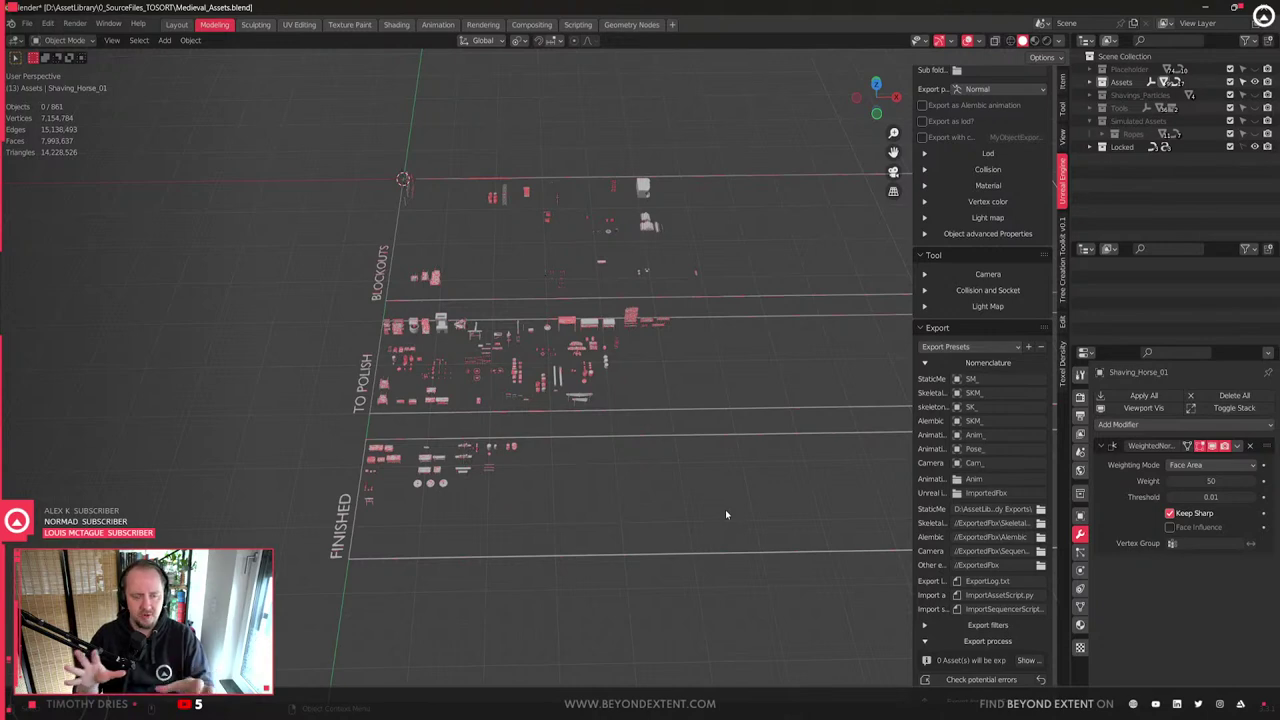
scroll(686, 480, "up", 3)
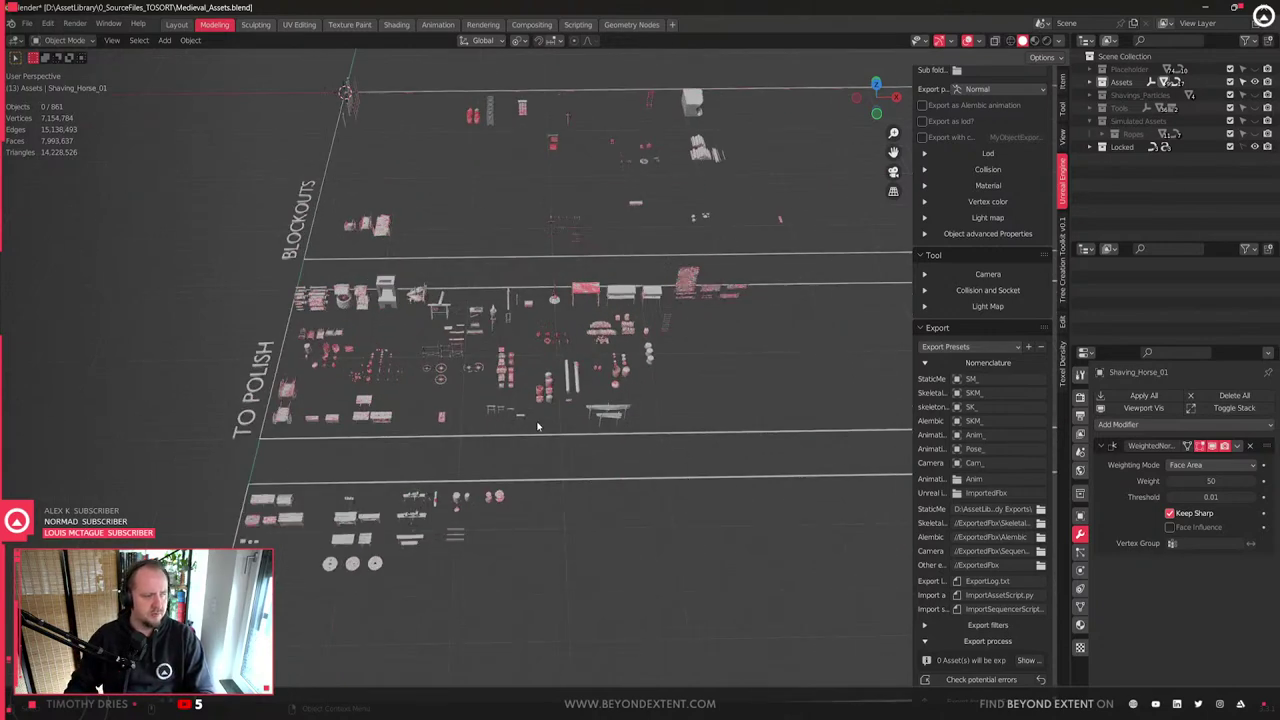
middle_click_drag(711, 474, 606, 589)
middle_click_drag(655, 511, 652, 578)
left_click_drag(652, 578, 325, 433)
scroll(345, 500, "up", 2)
middle_click_drag(352, 580, 407, 408, "shift")
scroll(407, 408, "up", 5)
left_click(300, 492)
middle_click_drag(296, 494, 369, 505, "shift")
scroll(368, 505, "down", 8)
scroll(505, 447, "up", 4)
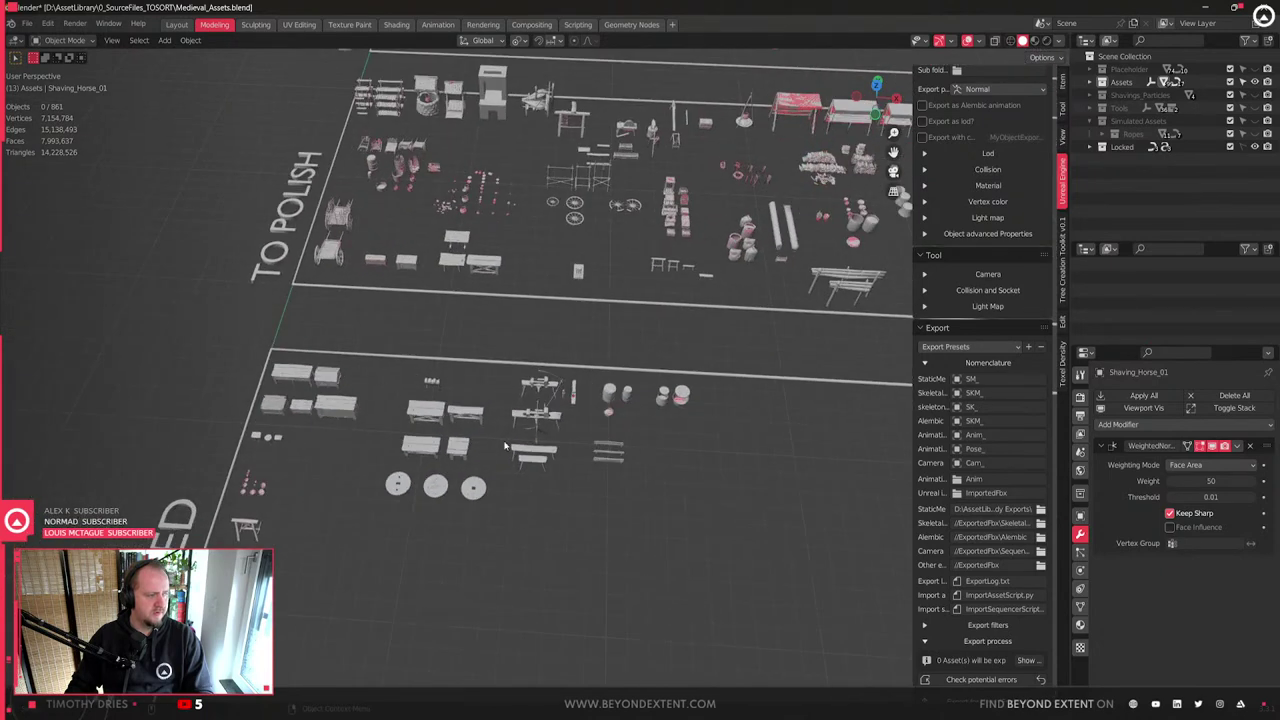
- Examine the props in the To Polish and Blockouts sections, comparing them with the Finished ones
left_click(262, 490)
middle_click_drag(461, 468, 463, 537, "shift")
middle_click_drag(700, 385, 717, 362)
scroll(670, 385, "down", 2)
left_click_drag(846, 448, 275, 240)
left_click(477, 407)
scroll(343, 278, "up", 2)
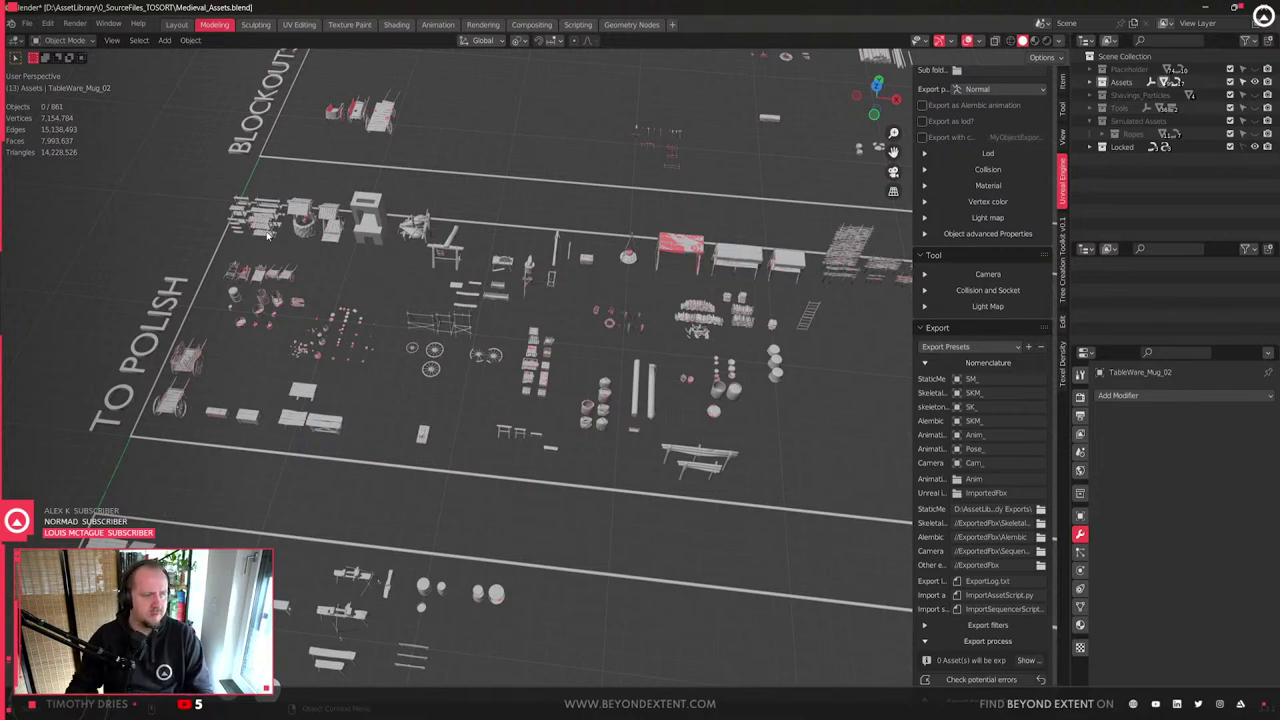
scroll(644, 312, "down", 2)
middle_click_drag(748, 420, 622, 391)
left_click_drag(246, 189, 797, 387)
left_click(445, 318)
middle_click_drag(445, 318, 550, 288)
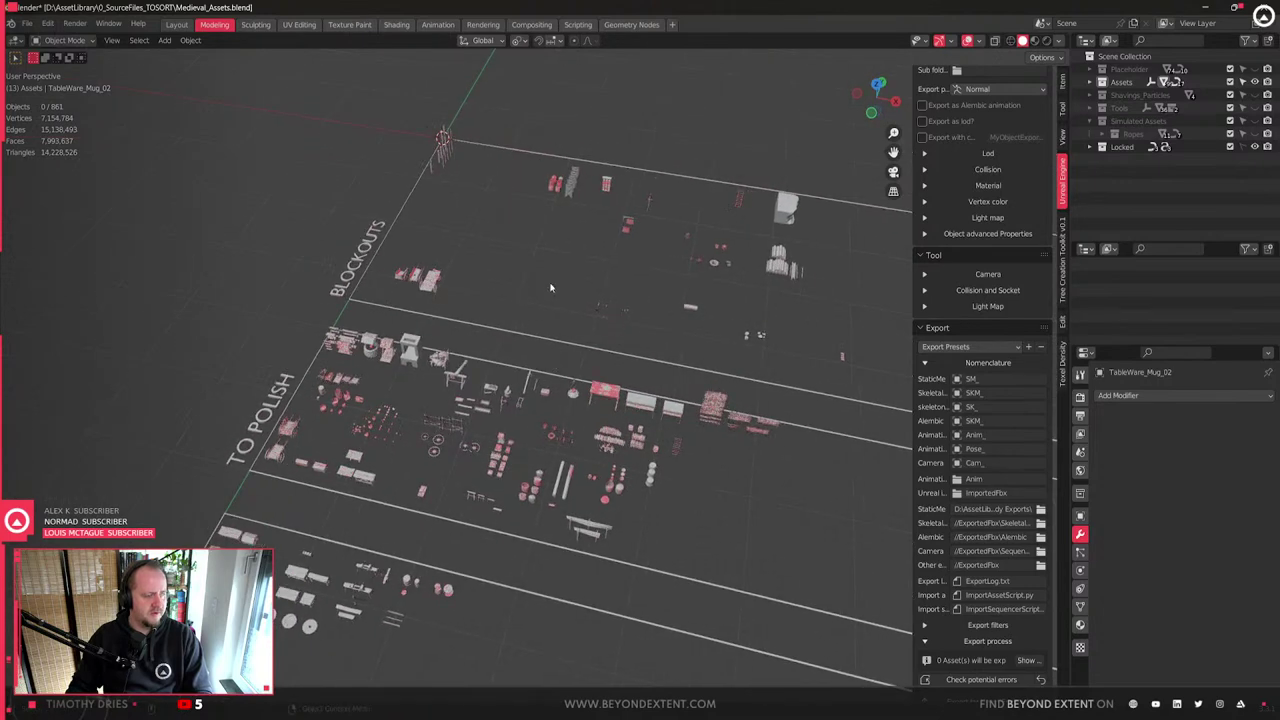
- Deselect the assets and save the Medieval_Assets.blend file
left_click(610, 315)
left_click(549, 322)
key("ctrl+s")
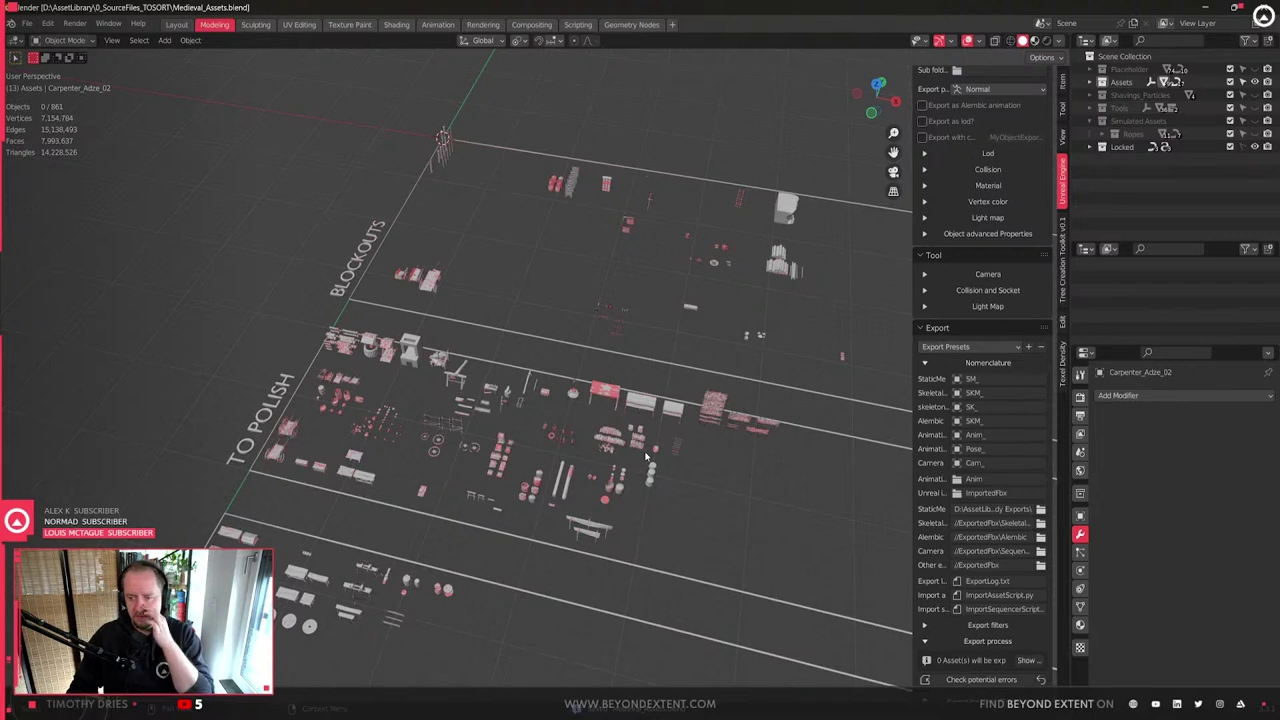
- Show the scene in Material Preview shading and inspect Saw_Horse_02 and its neighbours in the To Polish section
key("z")
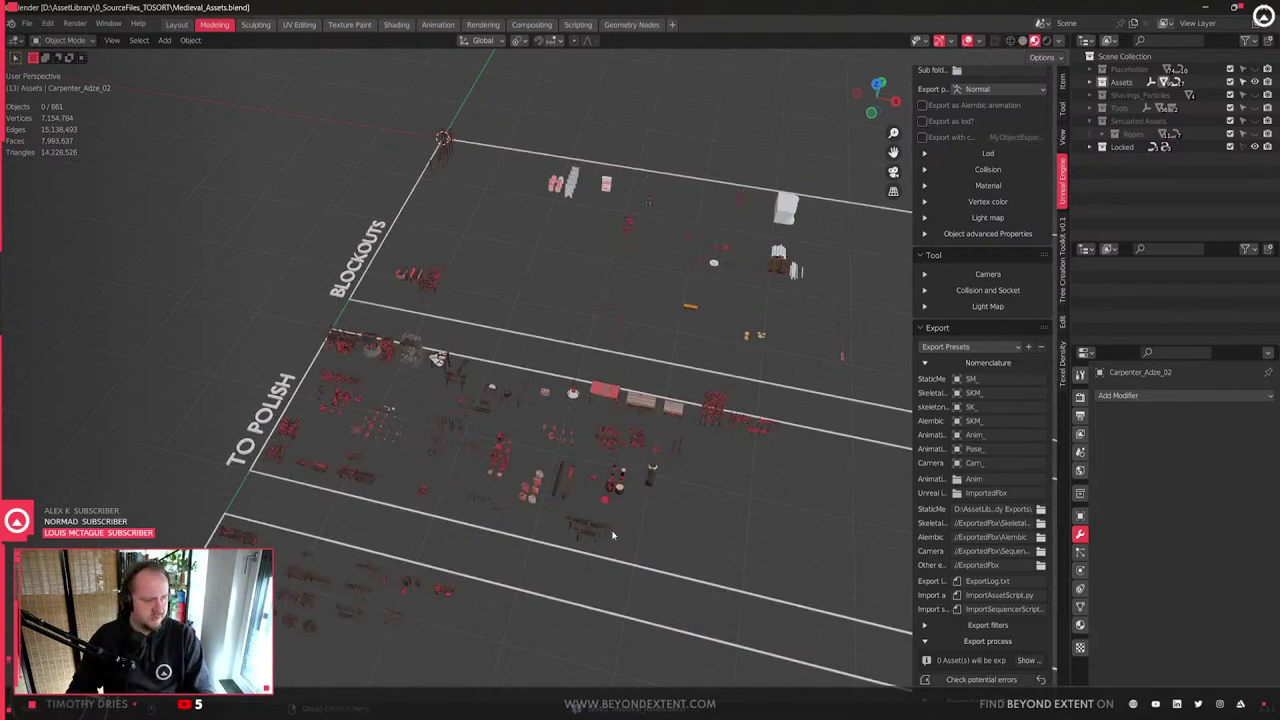
scroll(611, 537, "up", 3)
middle_click_drag(613, 536, 603, 350, "shift")
left_click(628, 368)
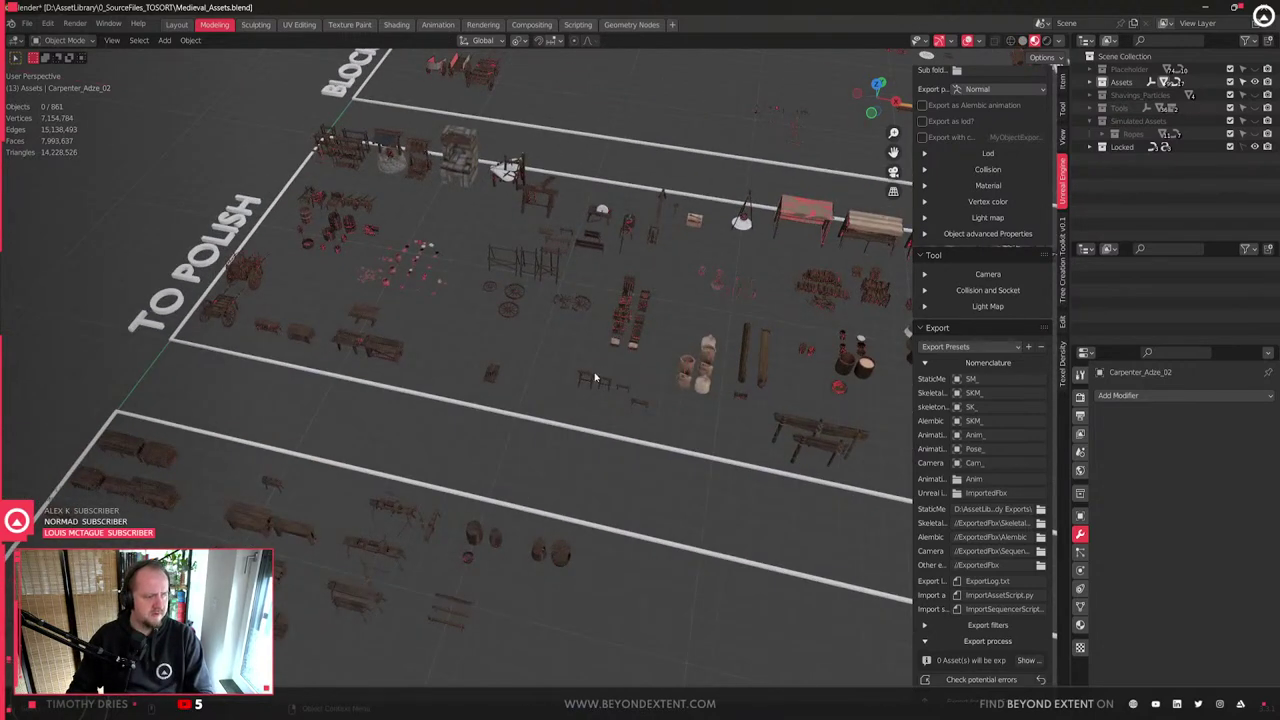
key("KP_Decimal")
scroll(580, 420, "down", 3)
scroll(556, 464, "down", 4)
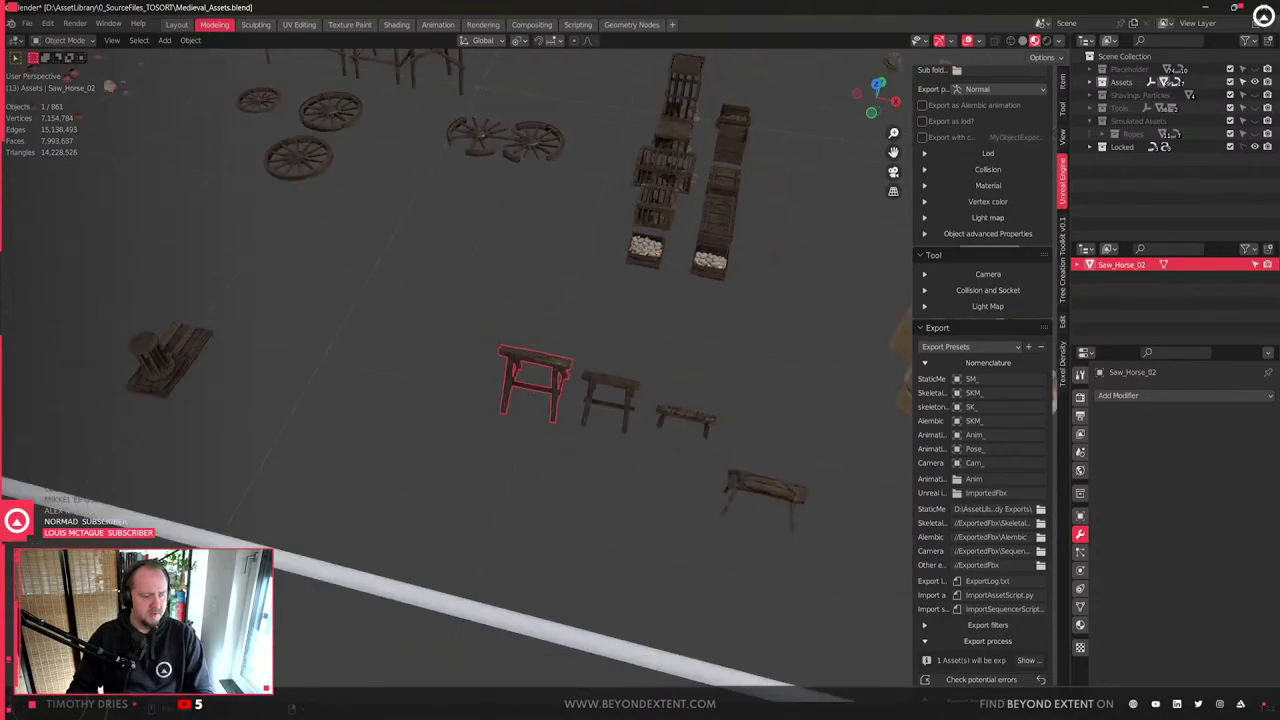
- Switch to Unreal Engine and examine the workshop interior around the table holding the rope coil and bowls
key("alt+Tab")
key("g")
key("g")
right_click_drag(640, 360, 694, 274)
key("w")
key("s")
key("w")
key("w")
right_click_drag(640, 360, 930, 430)
right_click_drag(700, 345, 760, 350)
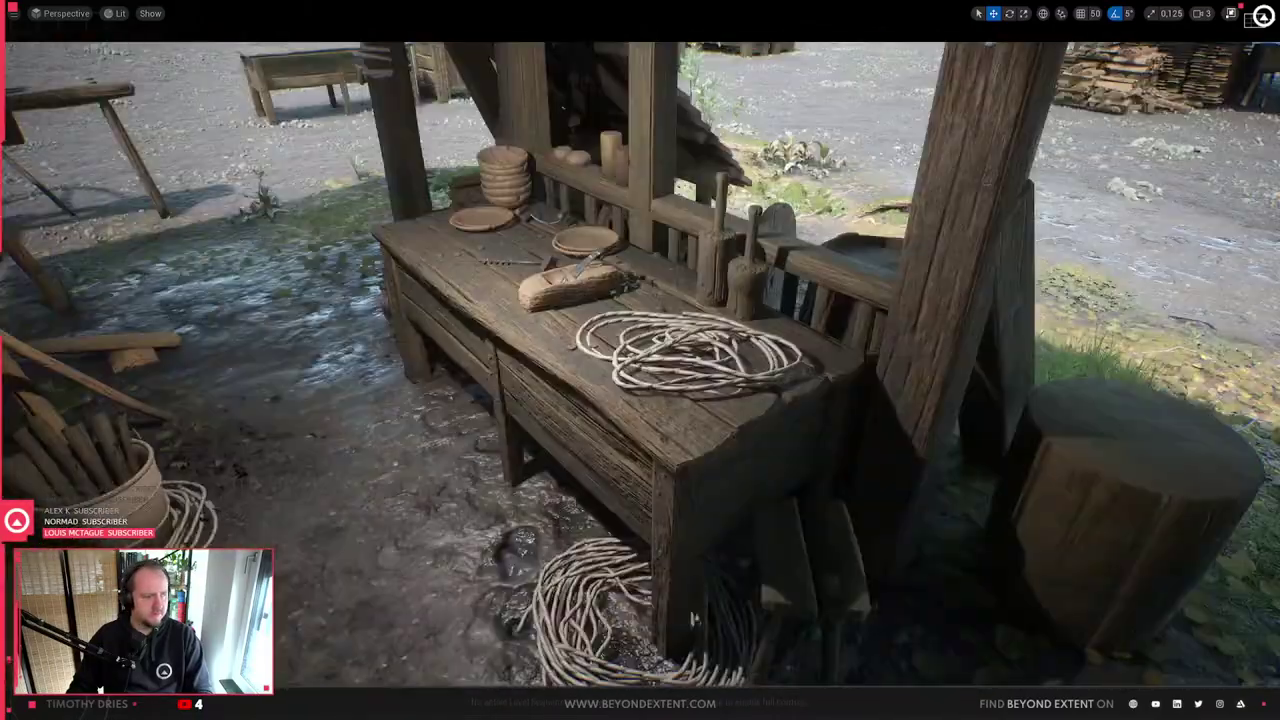
- Examine the workshop table's wood surface, edges and legs up close, including the stool and ropes beside it
key("d")
right_click_drag(640, 360, 575, 392)
key("s")
key("w")
key("s")
left_click(670, 600)
key("Escape")
mouse_move(722, 350)
right_mouse_down()
mouse_move(670, 340)
mouse_move(710, 345)
right_mouse_up()
right_click_drag(732, 477, 741, 478)
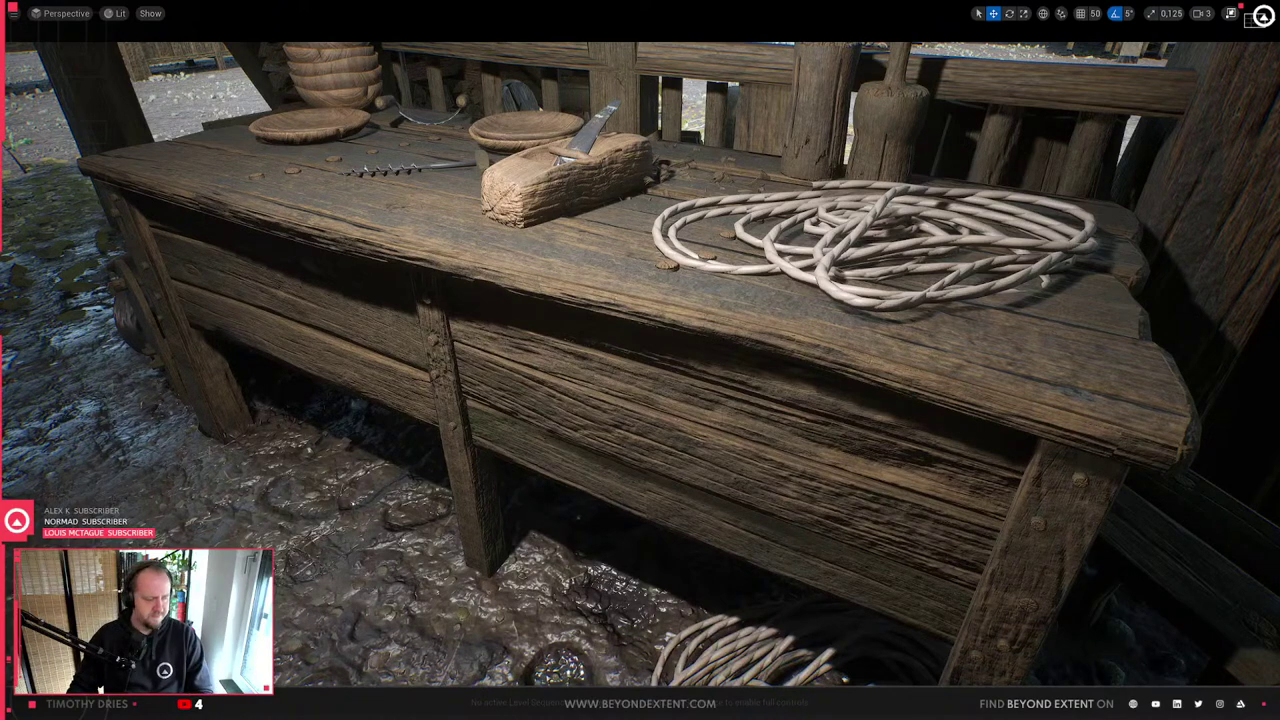
right_click_drag(839, 466, 795, 470)
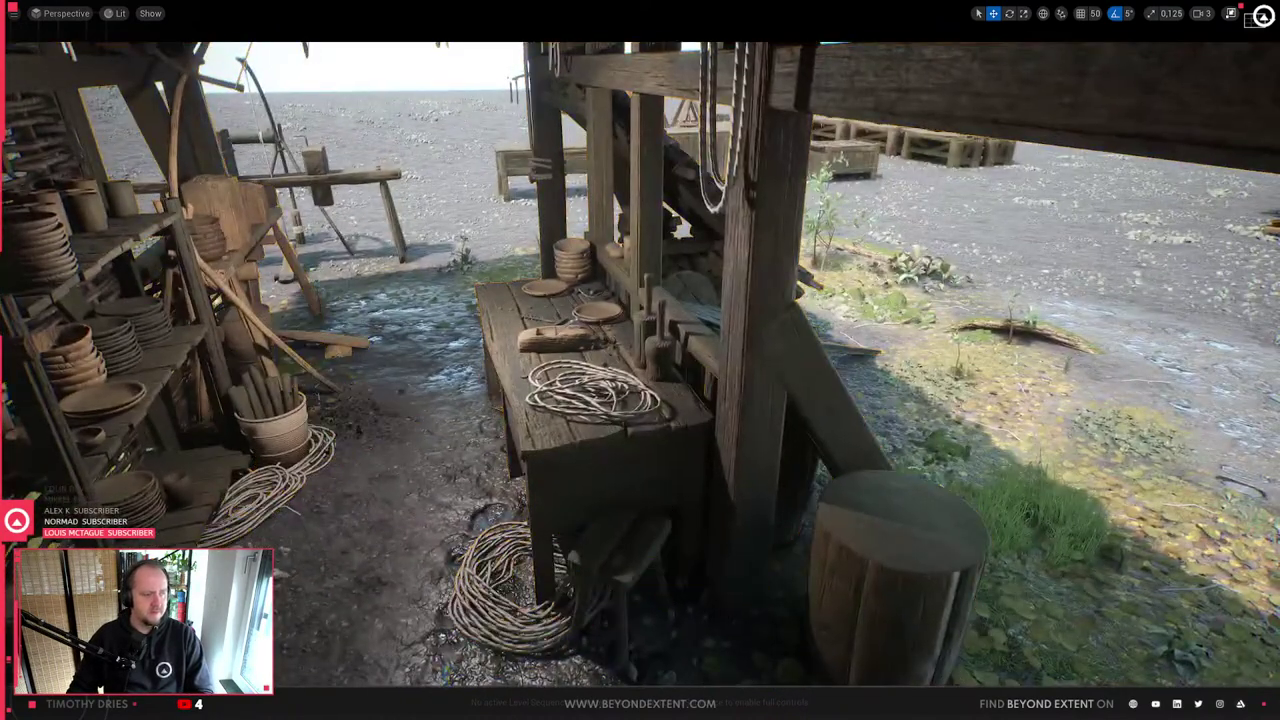
- Switch back to Blender and inspect Barrel_01 in the Finished section up close
key("alt+Tab")
key("alt+Tab")
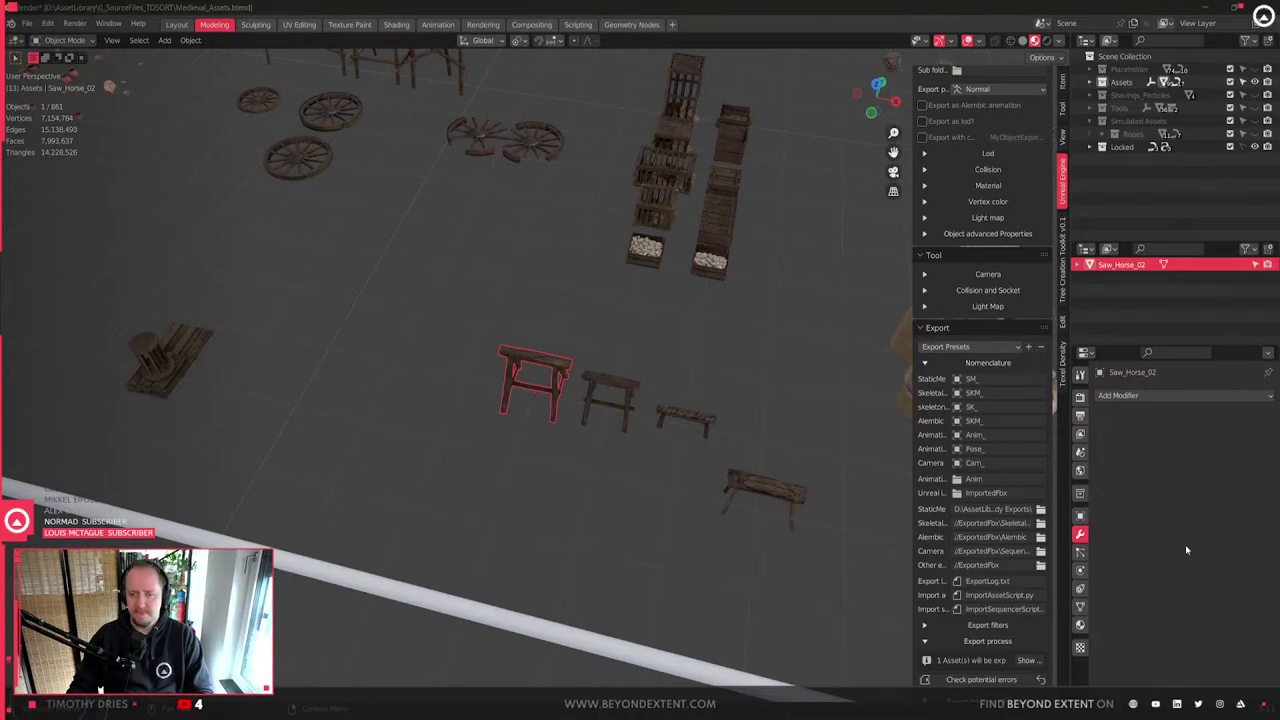
left_click(723, 400)
scroll(542, 411, "down", 4)
scroll(540, 506, "down", 3)
middle_click_drag(535, 505, 591, 435, "shift")
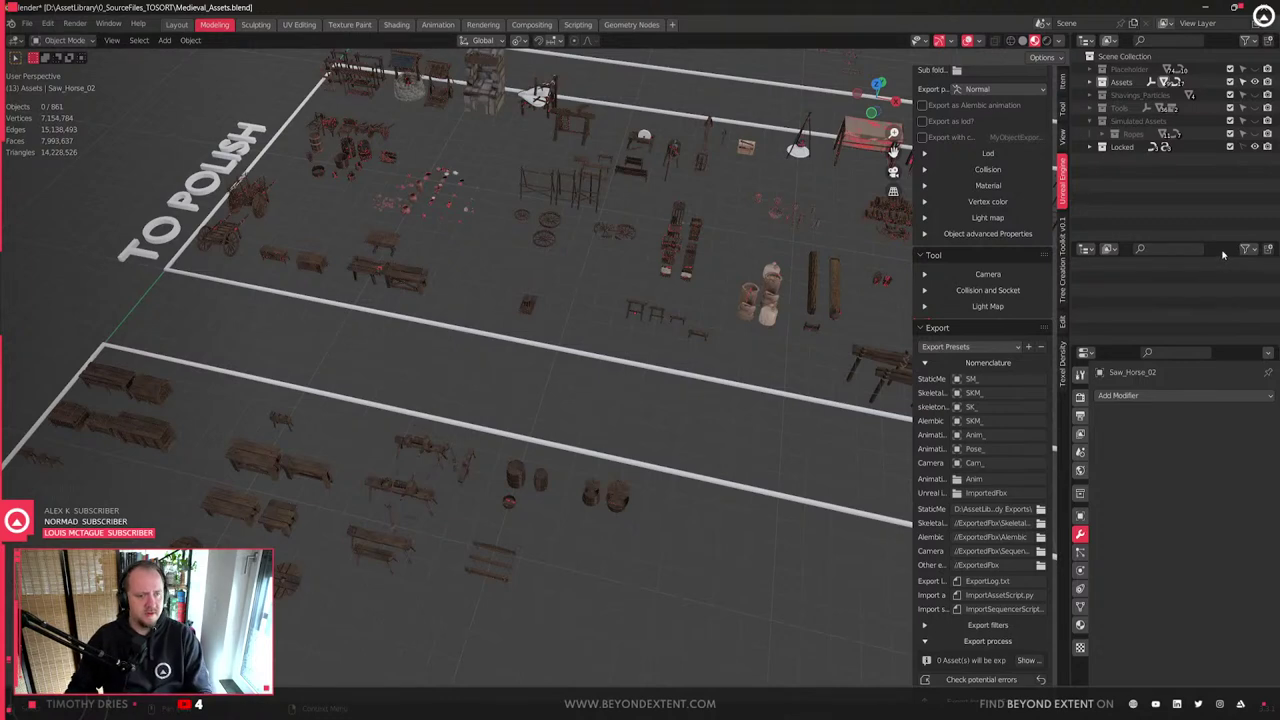
scroll(866, 358, "up", 5)
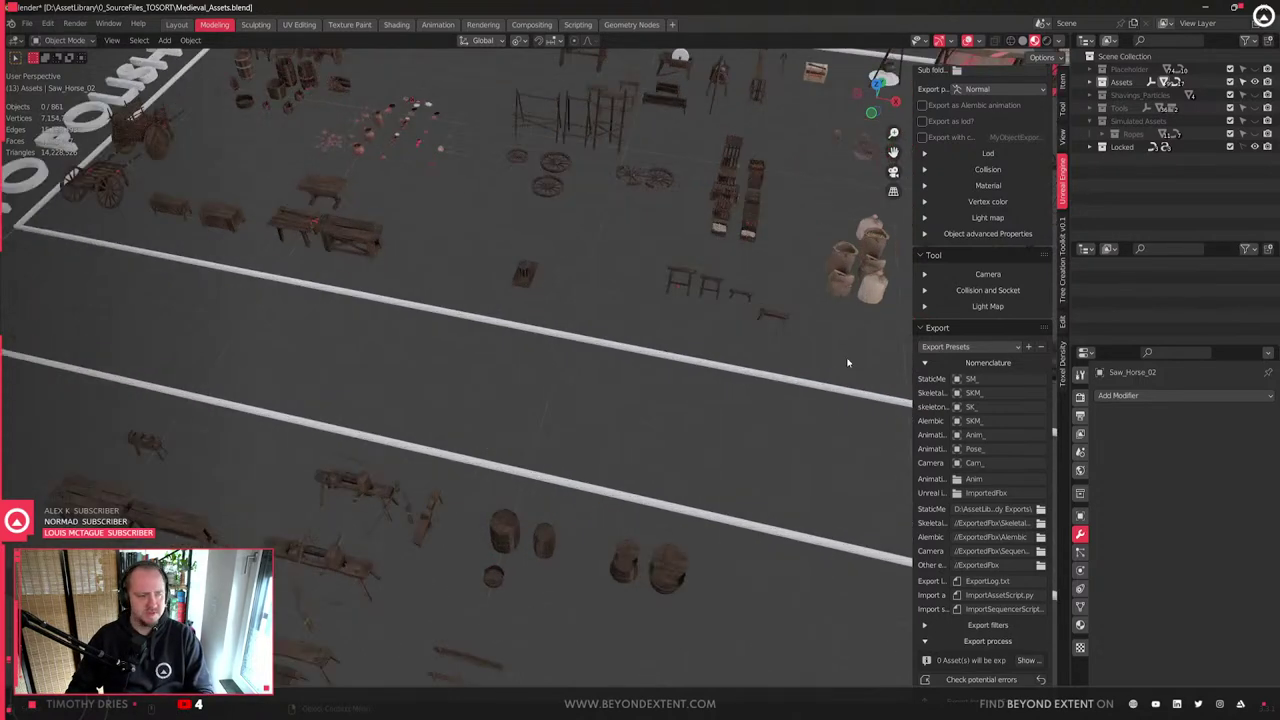
left_click(611, 460)
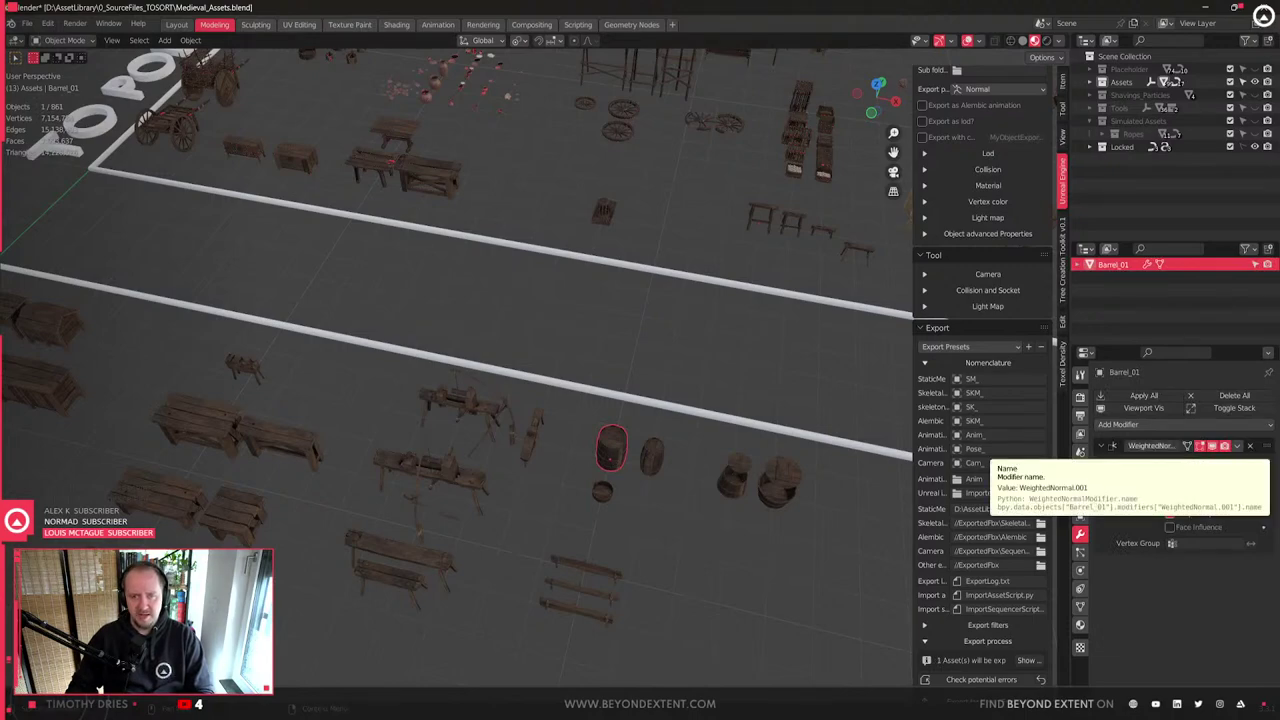
key("KP_Decimal")
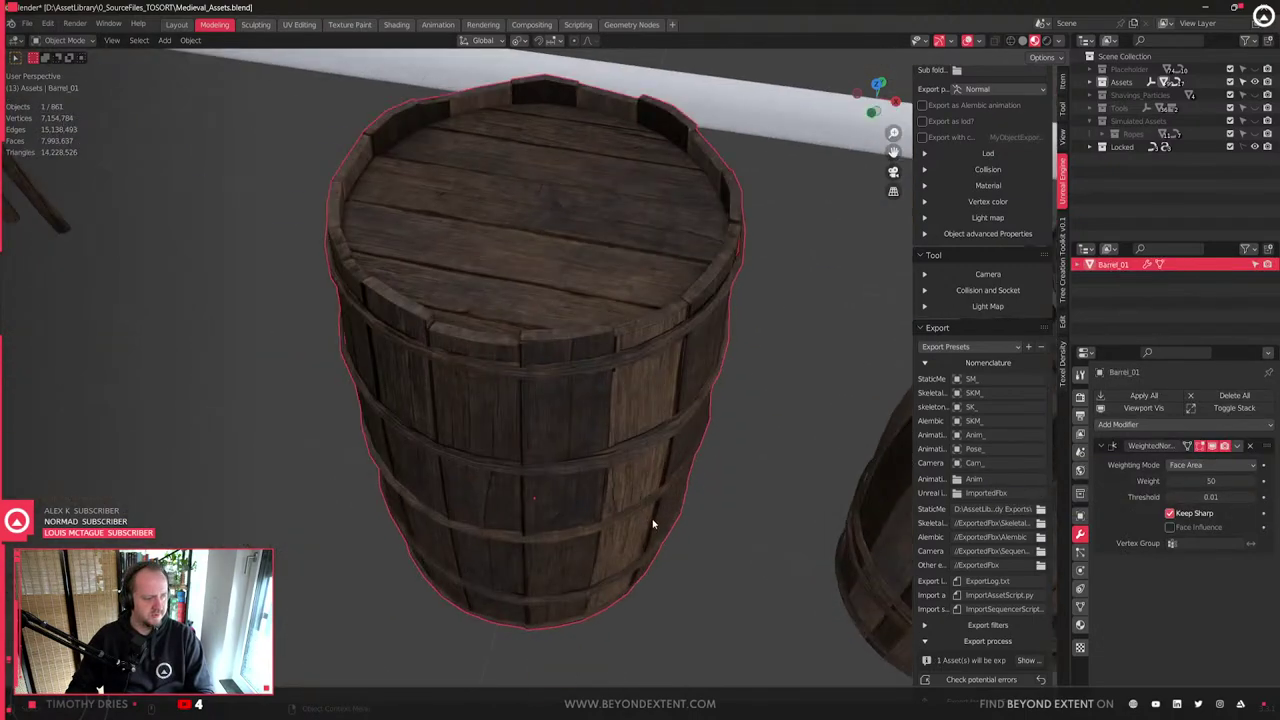
scroll(654, 523, "down", 10)
- Inspect the wooden tables in the To Polish section and compare them with the finished tables and chests
left_click(541, 305)
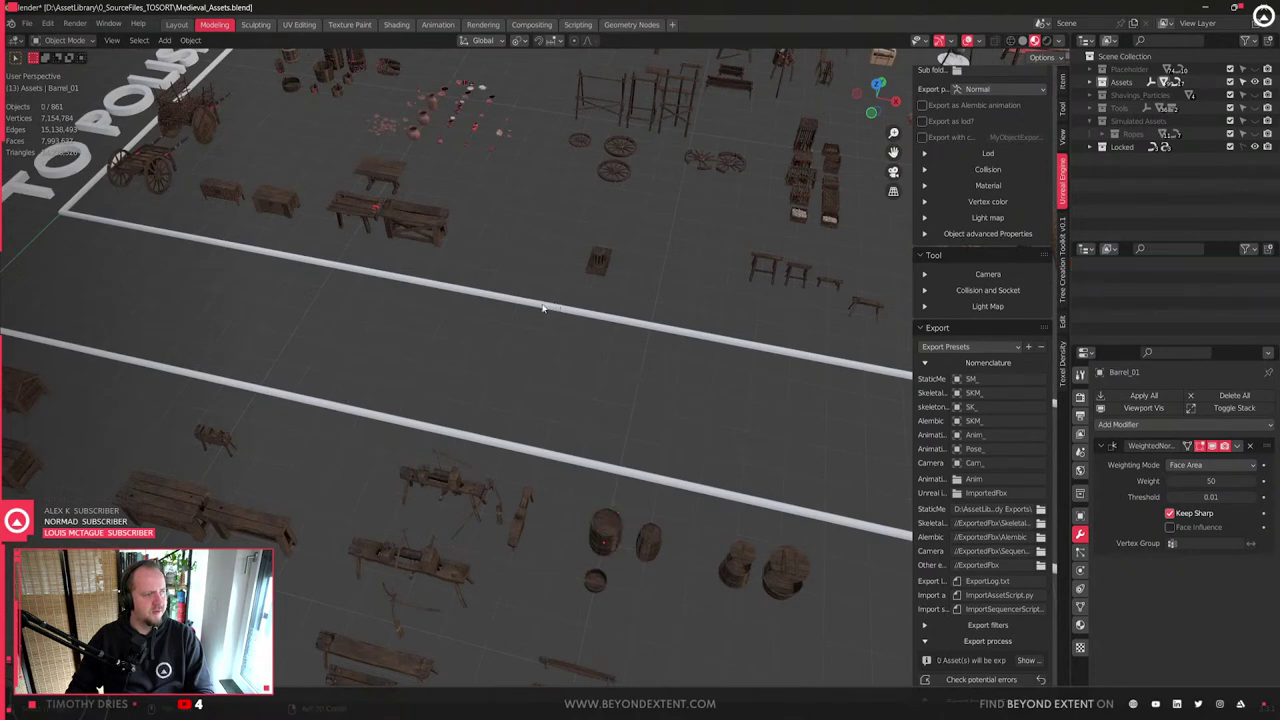
middle_click_drag(541, 305, 503, 331, "shift")
left_click(419, 240)
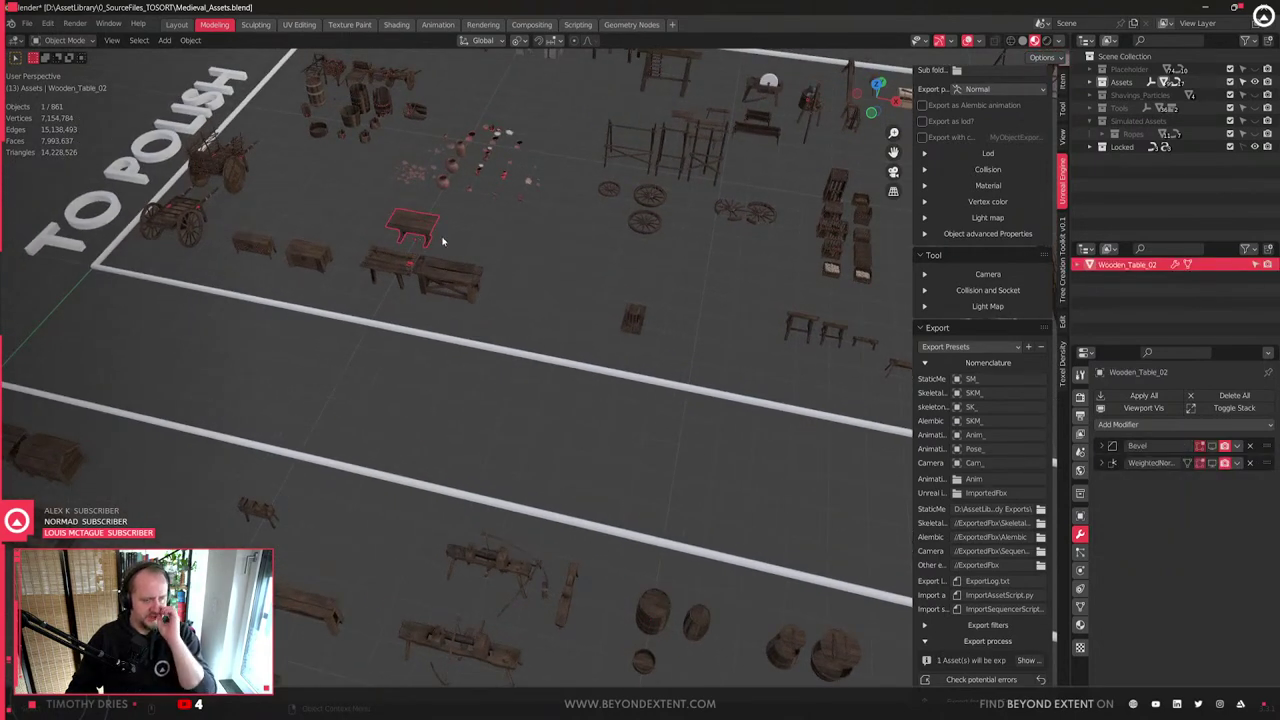
scroll(638, 268, "down", 3)
scroll(641, 268, "up", 1)
left_click(487, 321)
left_click(401, 287)
key("KP_Decimal")
scroll(401, 287, "down", 5)
scroll(401, 289, "down", 1)
middle_click_drag(622, 490, 649, 251, "shift")
scroll(649, 251, "down", 1)
middle_click_drag(783, 406, 531, 274, "shift")
middle_click_drag(235, 345, 643, 355, "shift")
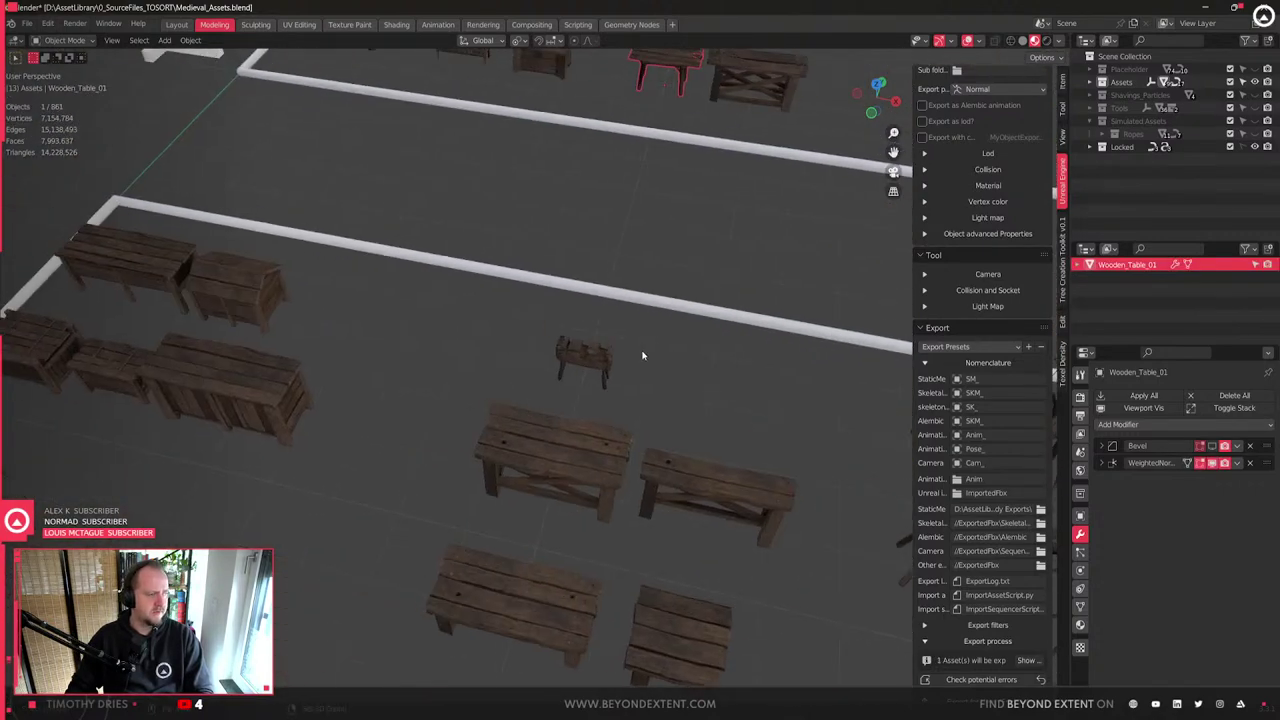
- Select the Workbench_WoodenShingles_01 object, focus on it and show it in Solid shading
left_click(583, 357)
key("KP_Decimal")
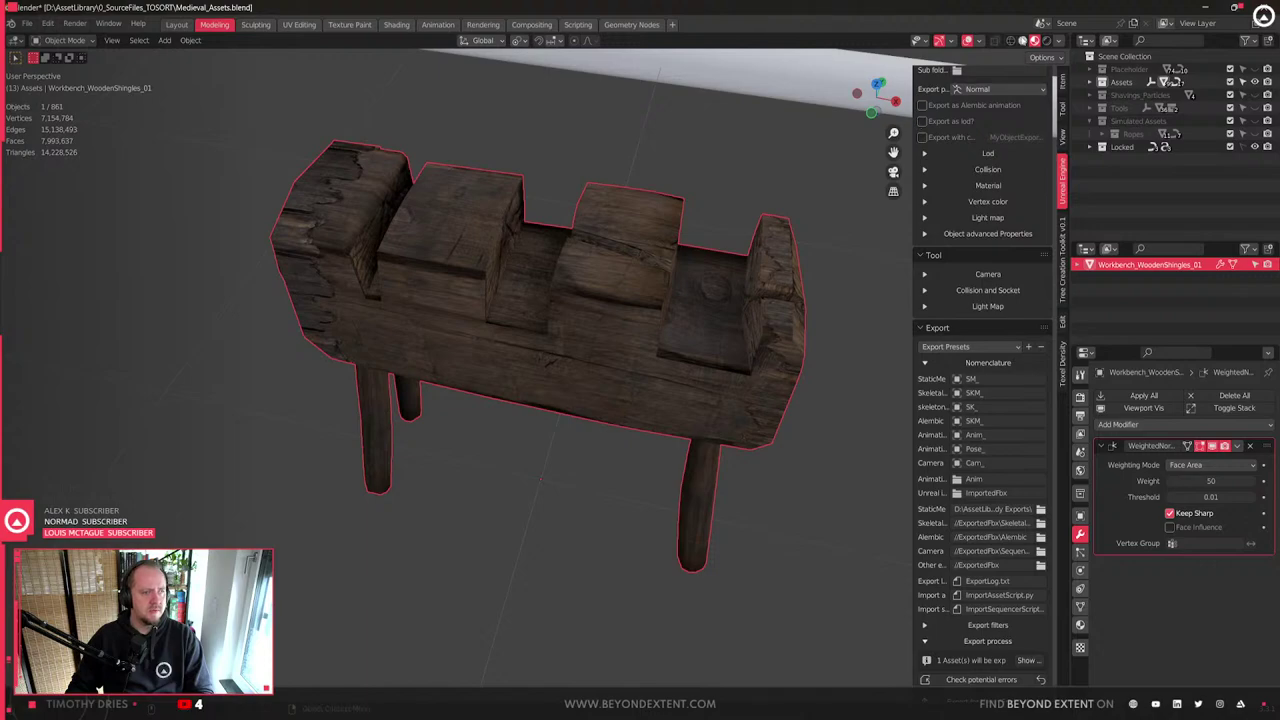
left_click(1022, 41)
scroll(551, 394, "down", 16)
scroll(551, 394, "up", 7)
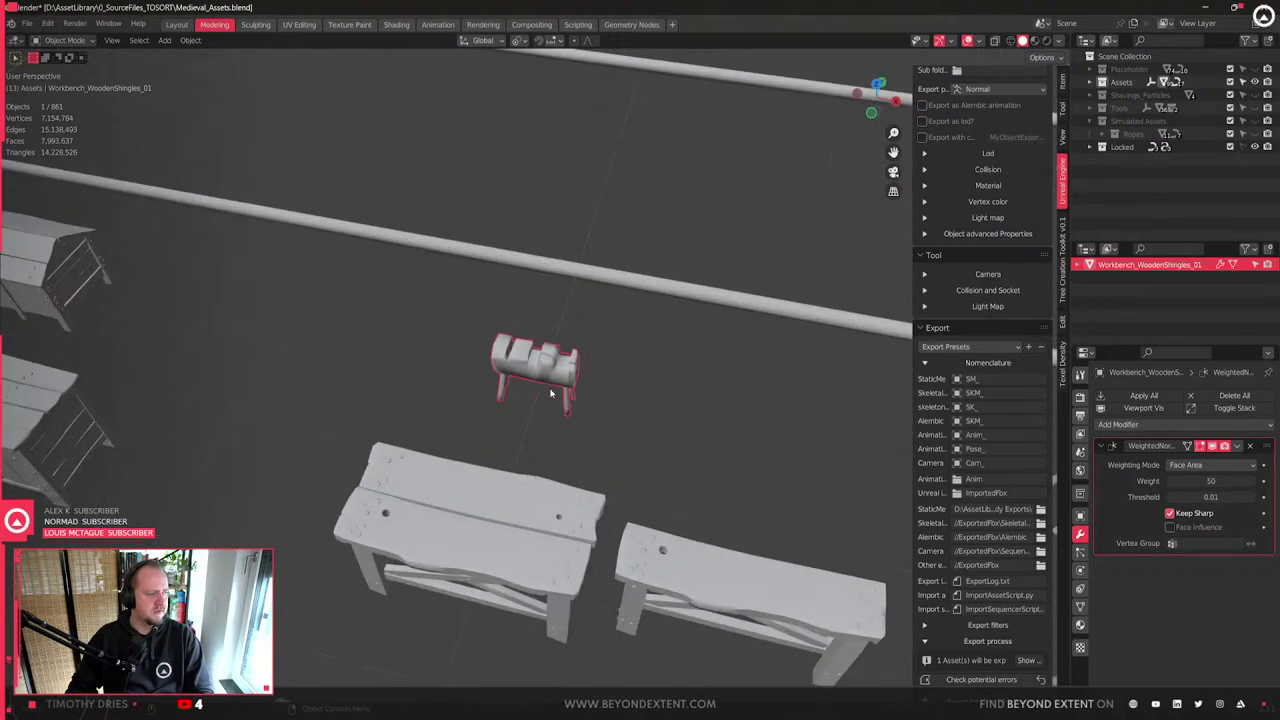
scroll(550, 393, "up", 8)
middle_click_drag(494, 423, 637, 369)
- Enter Edit Mode on the workbench and mark the long lower edges of its body as sharp
key("Tab")
scroll(523, 300, "up", 2)
double_click(588, 348)
middle_click_drag(452, 345, 501, 354)
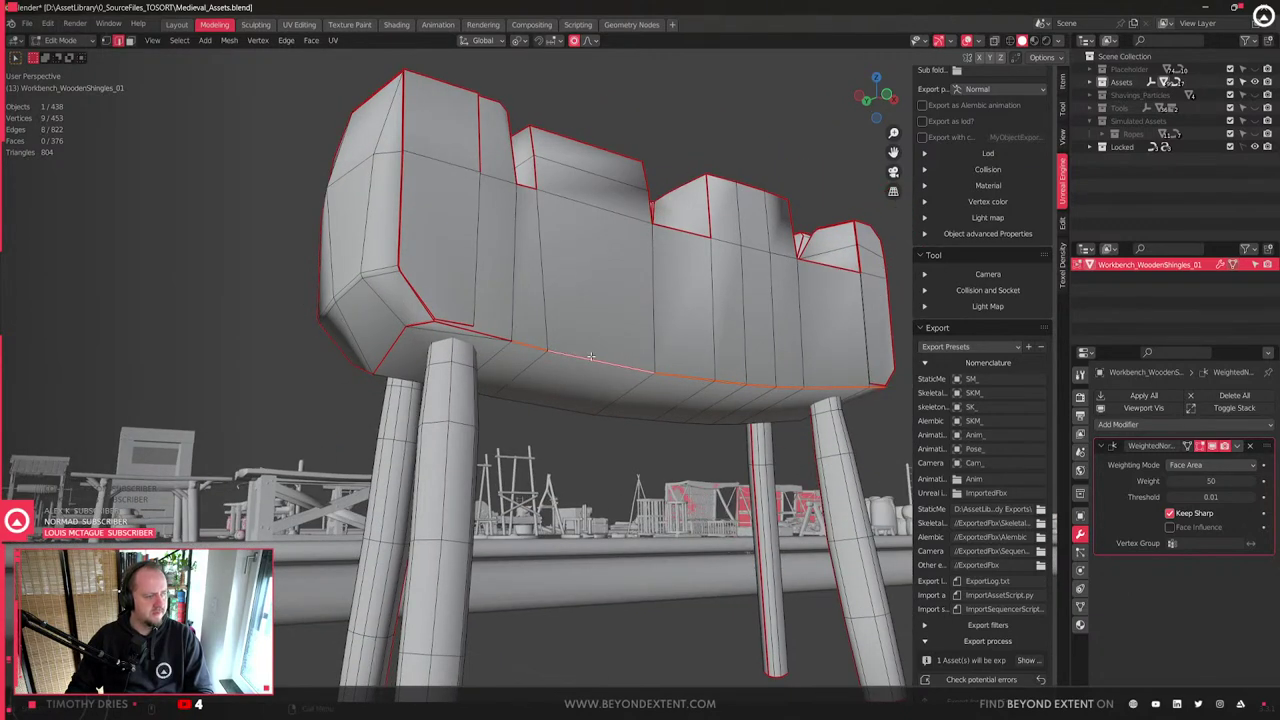
left_click(469, 325, "alt+shift")
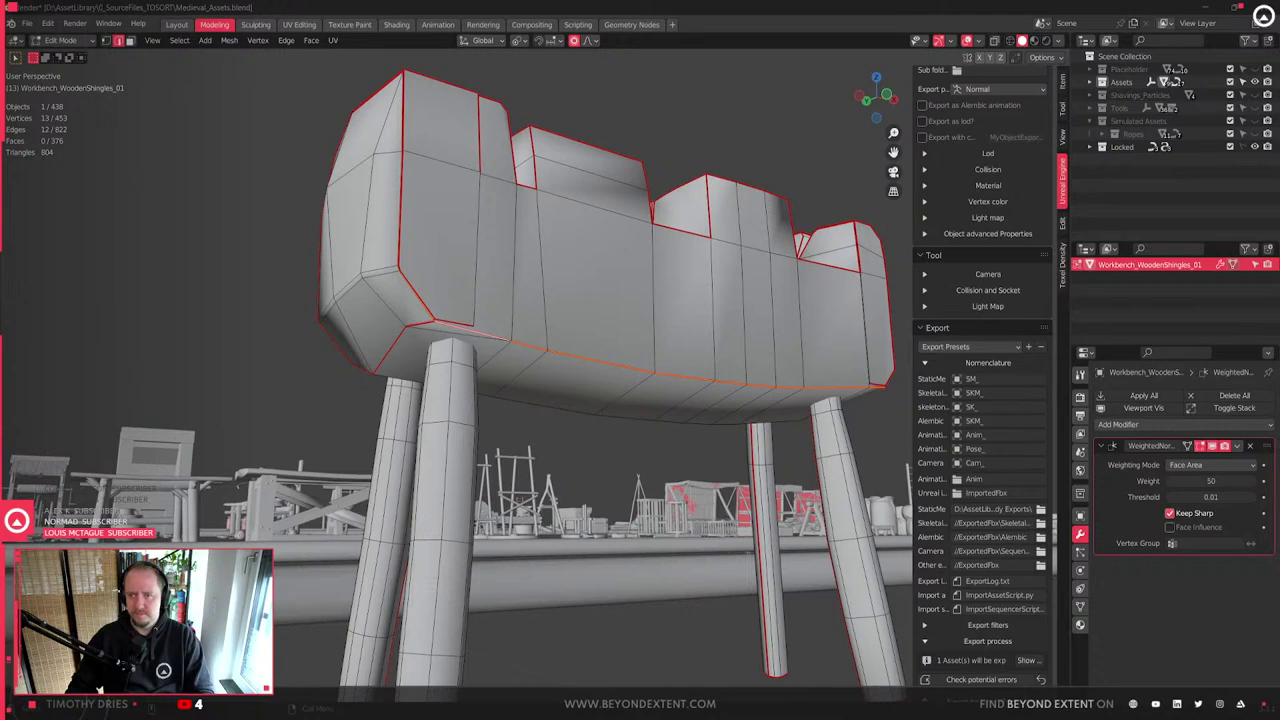
left_click(711, 358)
double_click(568, 357)
middle_click_drag(566, 357, 562, 440)
- Mark the outline edges of the workbench's raised middle blocks and the notches between them as sharp
left_click(549, 337)
middle_click_drag(549, 337, 541, 367)
double_click(529, 330, "shift")
left_click(527, 340)
left_click(541, 367, "alt+shift")
left_click(586, 272, "alt+shift")
middle_click_drag(646, 255, 556, 302)
left_click(668, 303, "shift")
scroll(600, 340, "up", 2)
left_click(738, 292, "alt+shift")
left_click(684, 370, "shift")
middle_click_drag(660, 410, 583, 393)
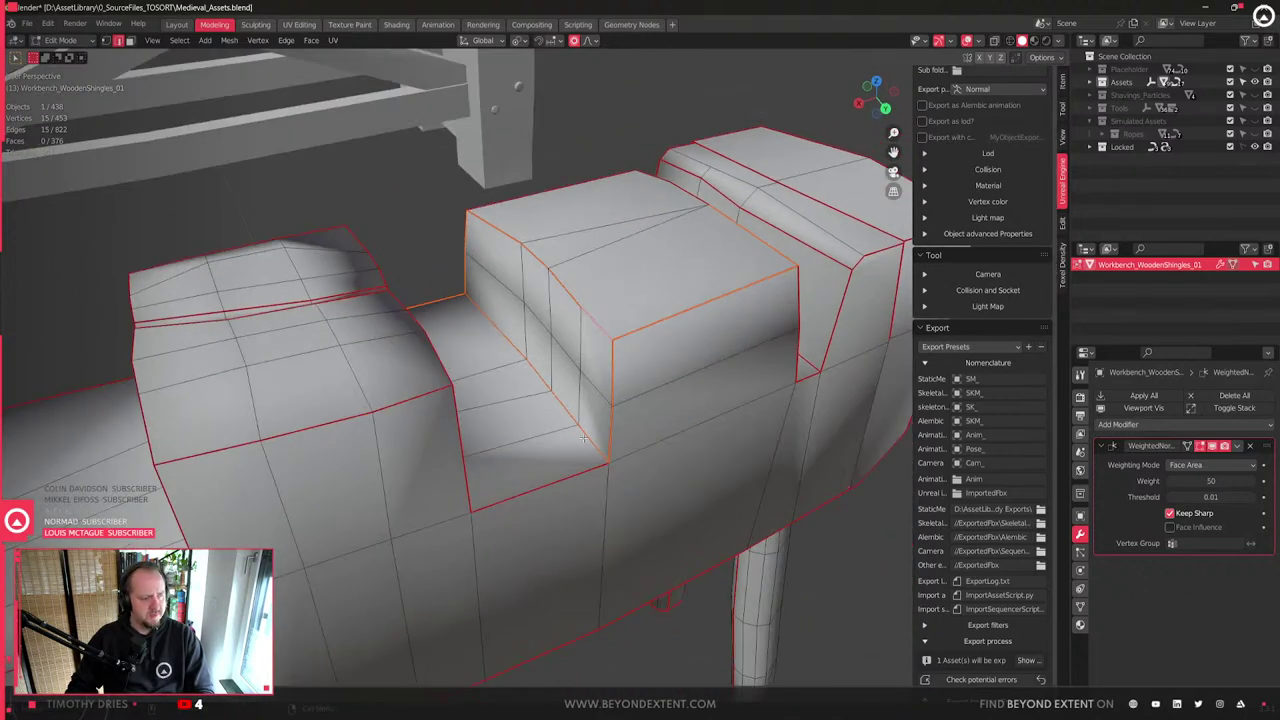
middle_click_drag(621, 459, 492, 473)
left_click(505, 460, "shift")
left_click(401, 350, "shift")
left_click(418, 287, "shift")
middle_click_drag(418, 287, 468, 480)
scroll(471, 450, "up", 3)
left_click(451, 464, "shift")
left_click(456, 490, "shift")
middle_click_drag(496, 523, 556, 485, "shift")
left_click(500, 538, "alt+shift")
left_click(582, 534, "alt+shift")
left_click(632, 424, "alt+shift")
mouse_move(512, 445)
middle_mouse_down()
mouse_move(709, 426)
mouse_move(632, 517)
mouse_move(600, 470)
mouse_move(610, 520)
mouse_move(577, 427)
mouse_move(493, 452)
middle_mouse_up()
right_click(709, 426)
left_click(675, 441)
- Mark the remaining edges around the notch beside the workbench's end block as sharp
scroll(675, 443, "down", 3)
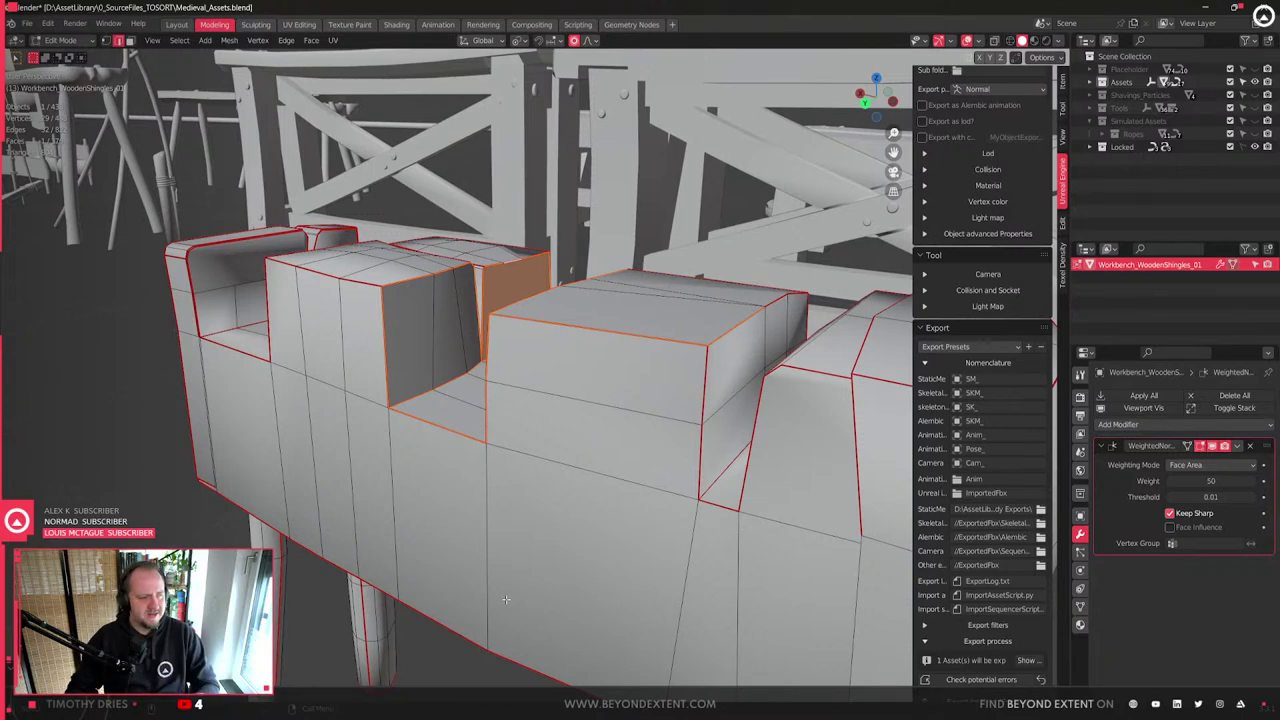
middle_click_drag(708, 389, 747, 522)
left_click(843, 394, "ctrl")
middle_click_drag(825, 450, 717, 512)
right_click(717, 512)
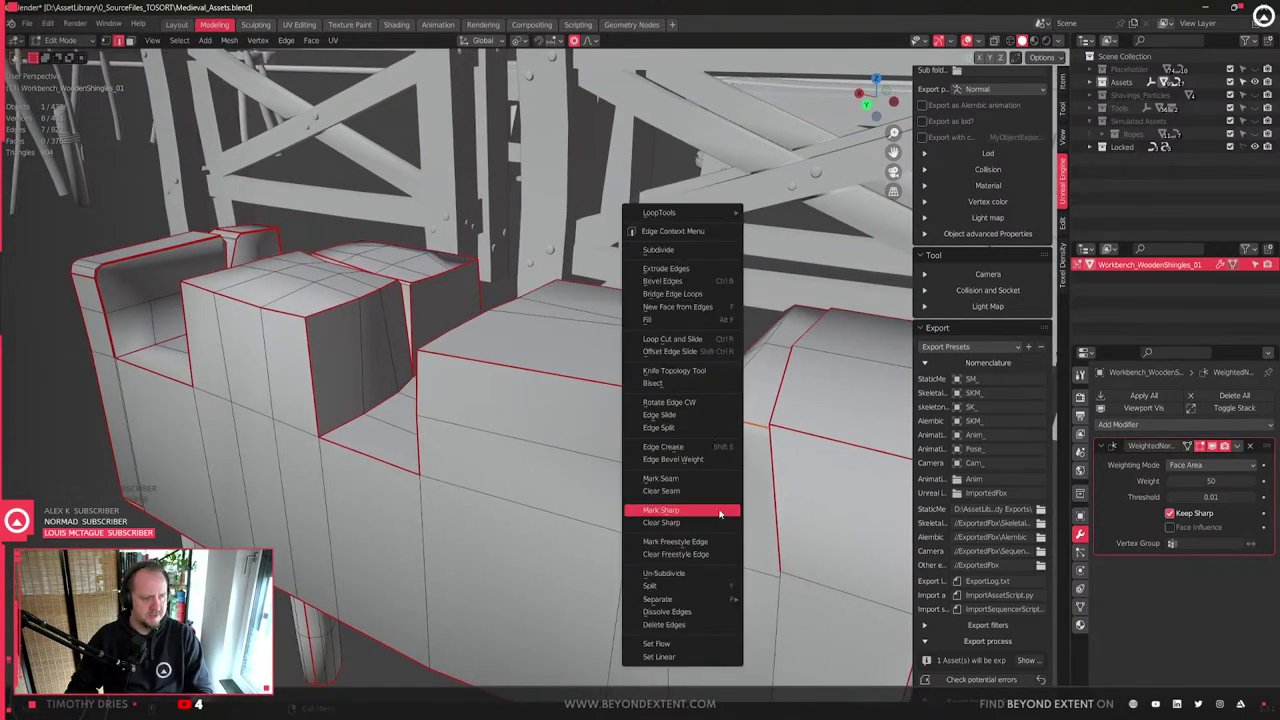
left_click(719, 514)
- Mark the top rim edges of the raised block next to the workbench's end block as sharp
middle_click_drag(652, 330, 530, 388)
left_click(683, 413)
left_click(472, 368, "ctrl")
left_click(549, 432, "alt+shift")
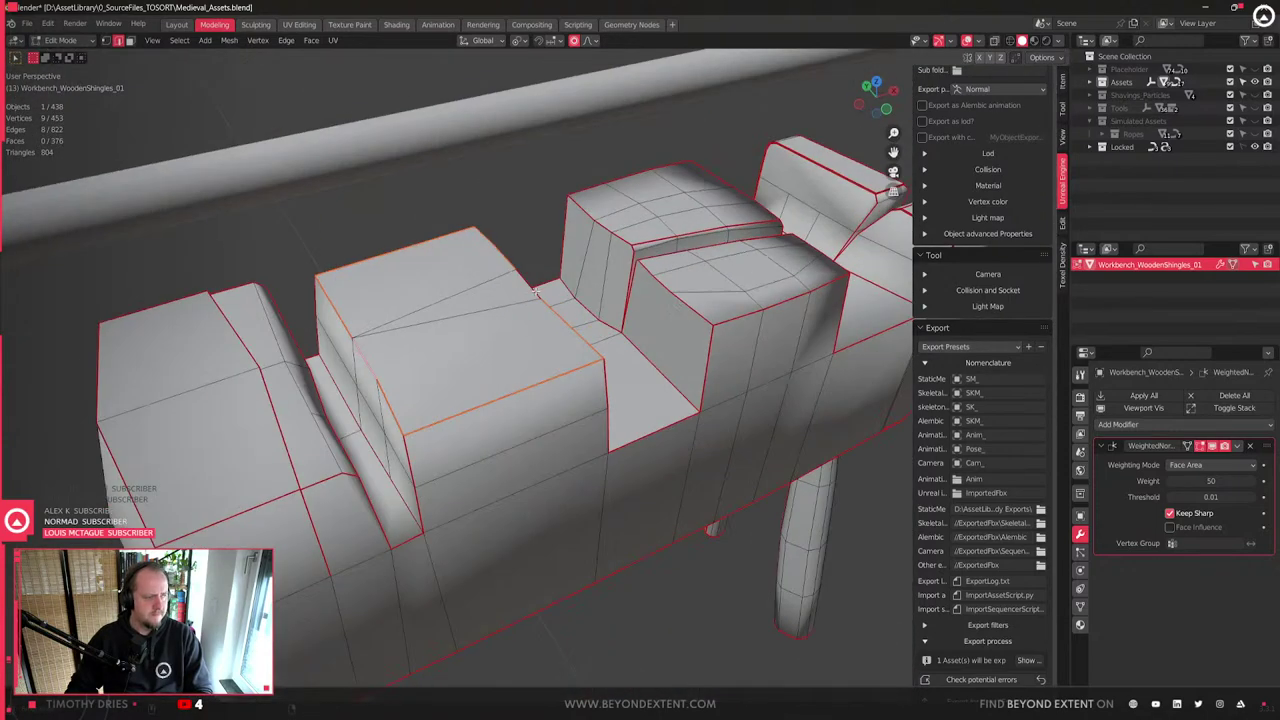
middle_click_drag(422, 352, 466, 391)
left_click(484, 485, "shift")
right_click(479, 492)
left_click(479, 488)
- Mark the leftover short edges along the side of the same raised block as sharp
left_click(422, 375)
right_click(422, 376)
left_click(423, 376)
left_click(471, 376)
left_click(417, 419, "alt")
right_click(414, 419)
left_click(415, 419)
- Mark the top edge and adjoining side edge of the raised middle block as sharp
middle_click_drag(415, 419, 466, 330)
left_click(649, 117)
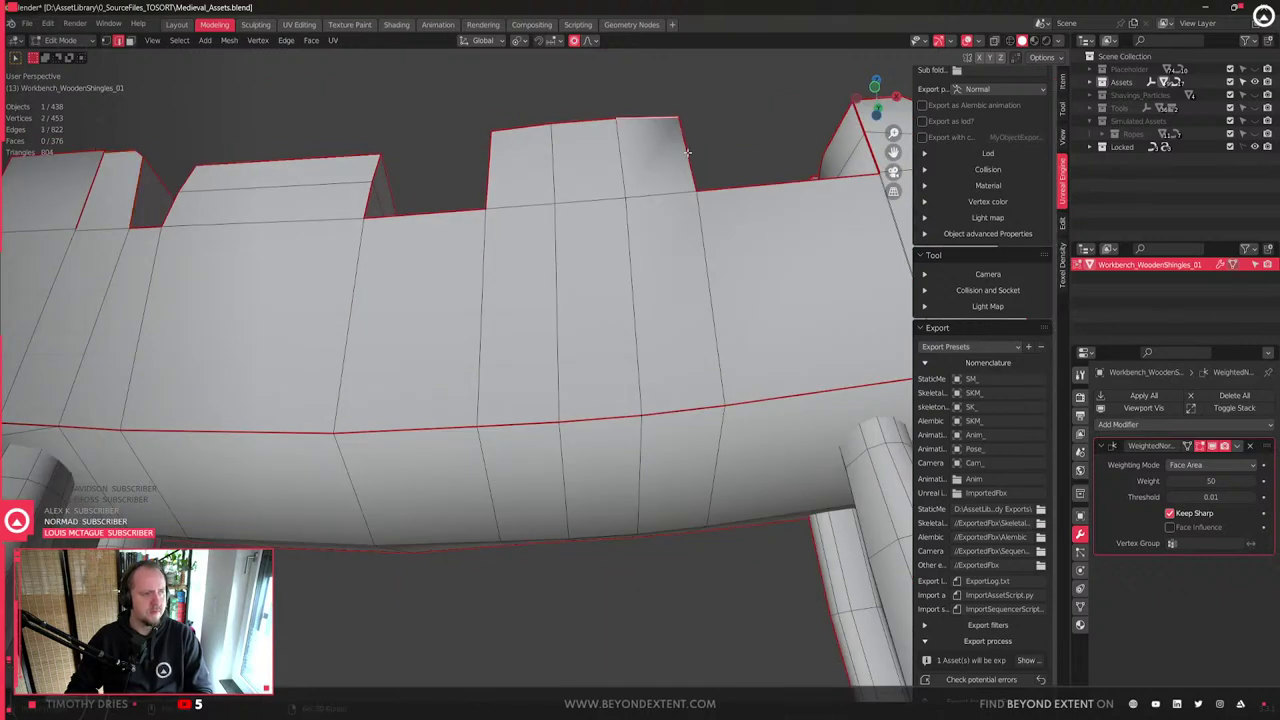
left_click(692, 160, "shift")
right_click(700, 168)
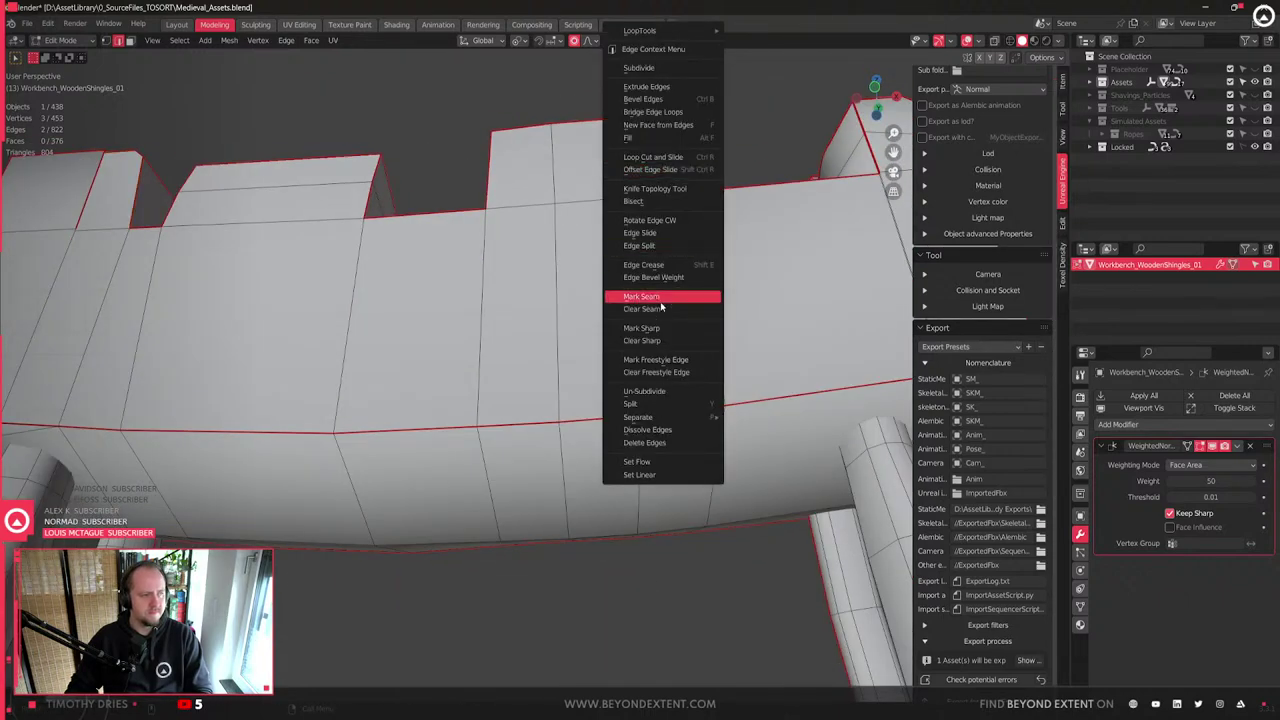
left_click(642, 328)
- Mark the vertical corner edges of the raised middle block beside the end notch as sharp
middle_click_drag(642, 328, 425, 366)
left_click(422, 374, "alt+shift")
scroll(434, 366, "up", 2)
right_click(434, 366)
left_click(434, 368)
scroll(437, 391, "down", 3)
middle_click_drag(437, 391, 420, 360)
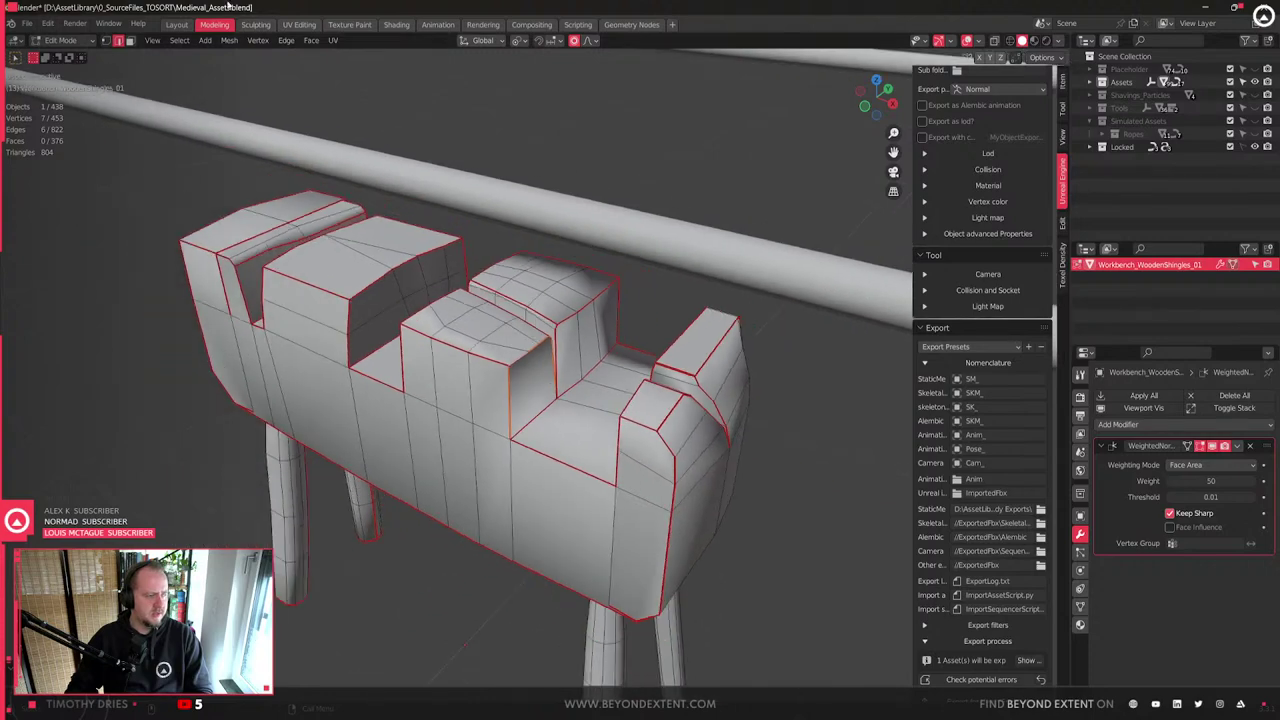
- Select all sharp-angled edges of the workbench, add the missed edge under the body, and mark the selection as sharp
left_click(179, 40)
left_click(216, 176)
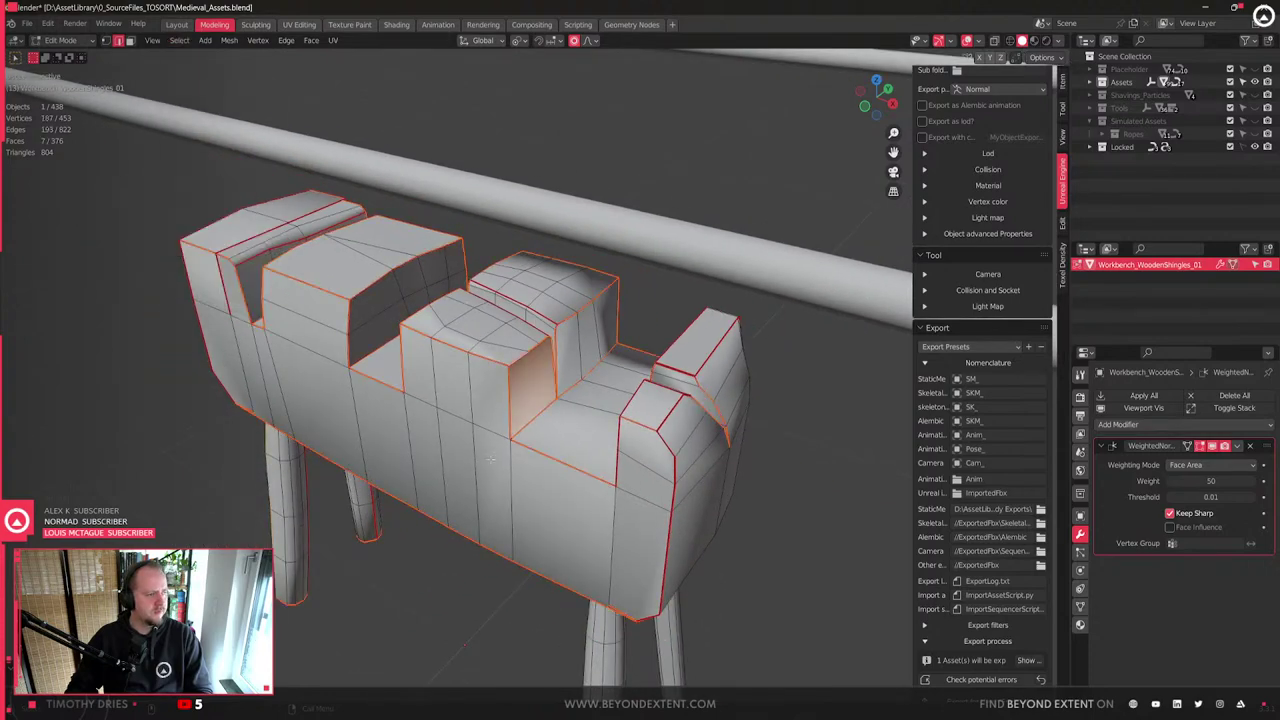
scroll(485, 405, "up", 3)
middle_click_drag(485, 380, 353, 297)
scroll(485, 405, "down", 3)
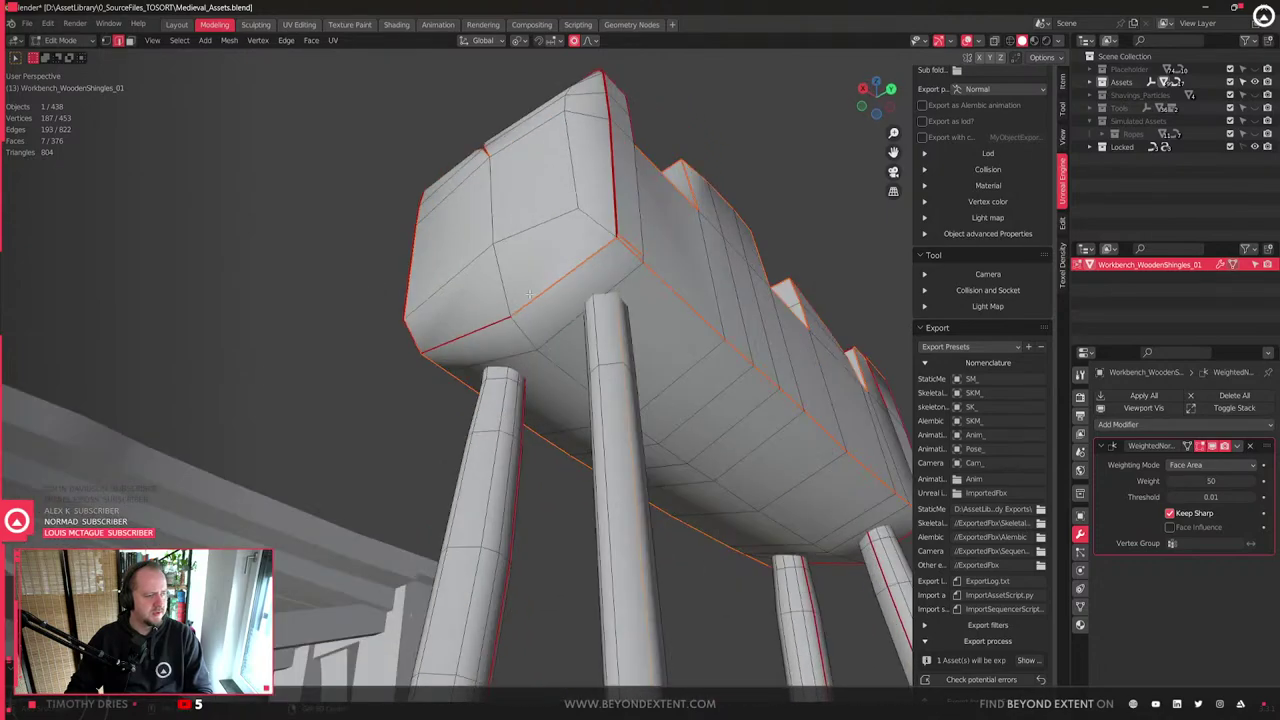
middle_click_drag(547, 288, 619, 270)
right_click(619, 271)
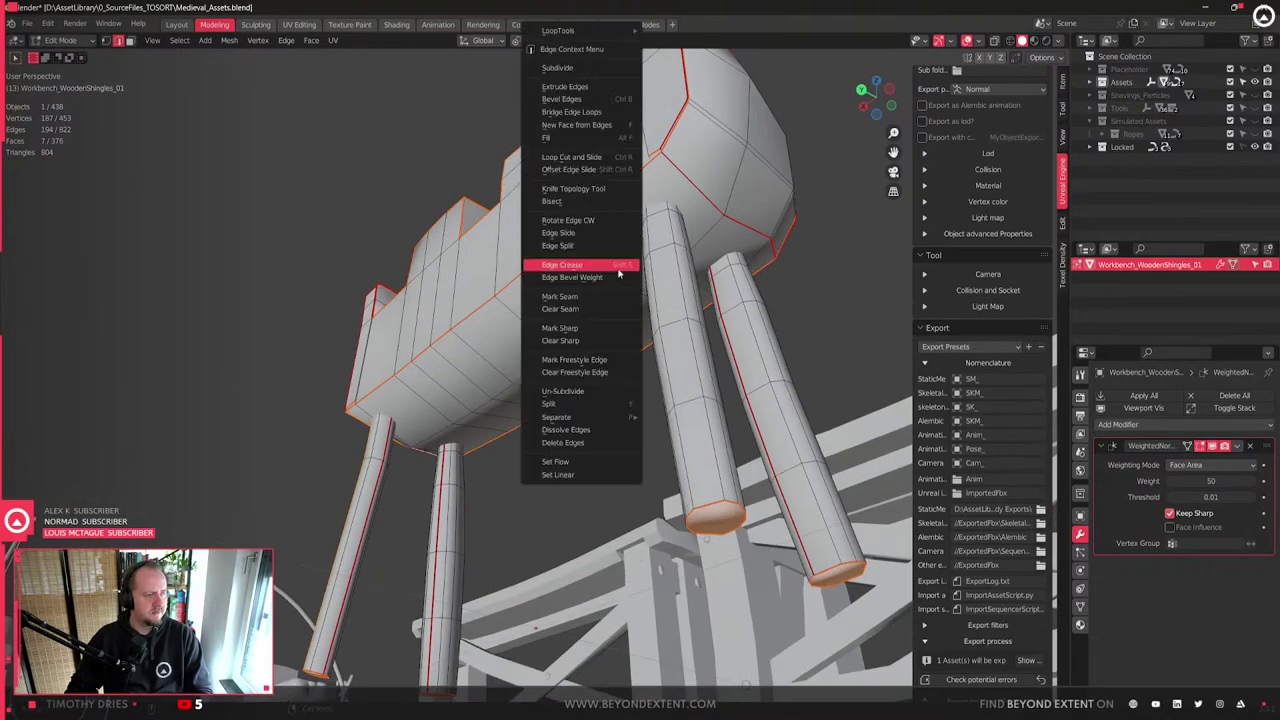
left_click(591, 329)
- Mark the lower edge of the workbench's end face, above the leg, as sharp and as a seam
middle_click_drag(591, 329, 650, 424)
scroll(590, 406, "up", 2)
middle_click_drag(650, 424, 554, 372, "shift")
scroll(553, 371, "up", 3)
left_click(597, 322)
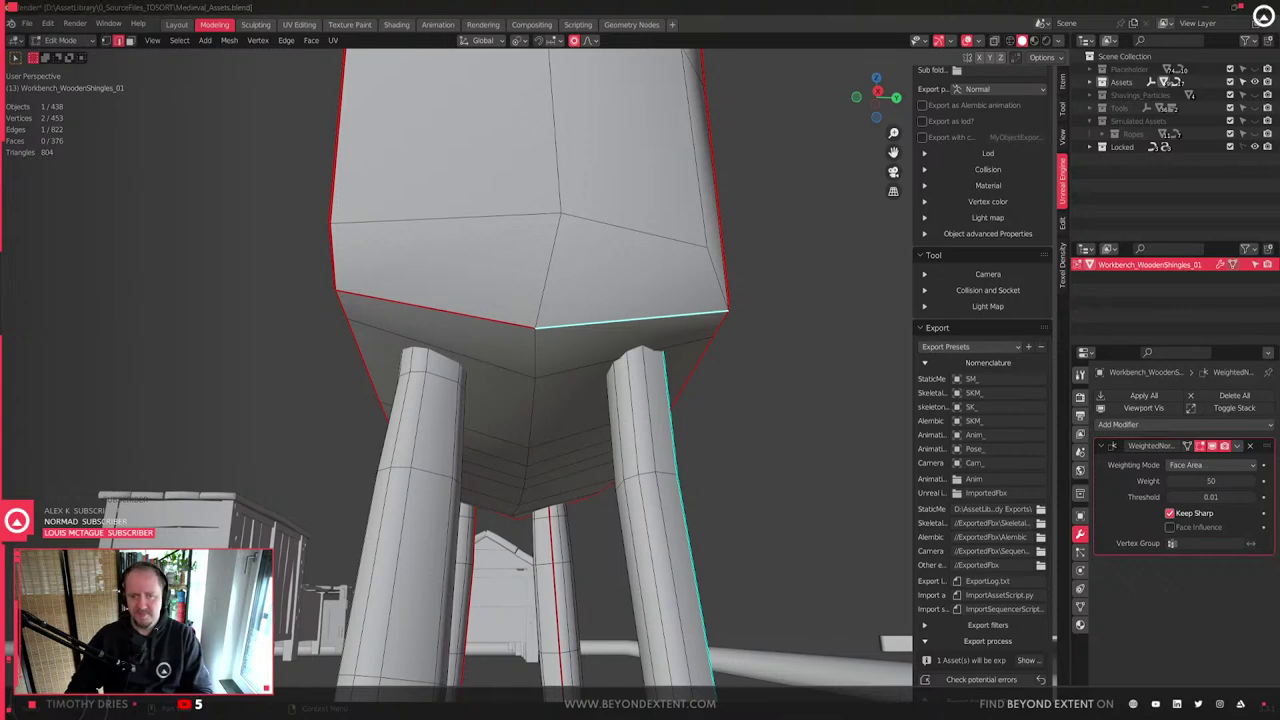
right_click(573, 326)
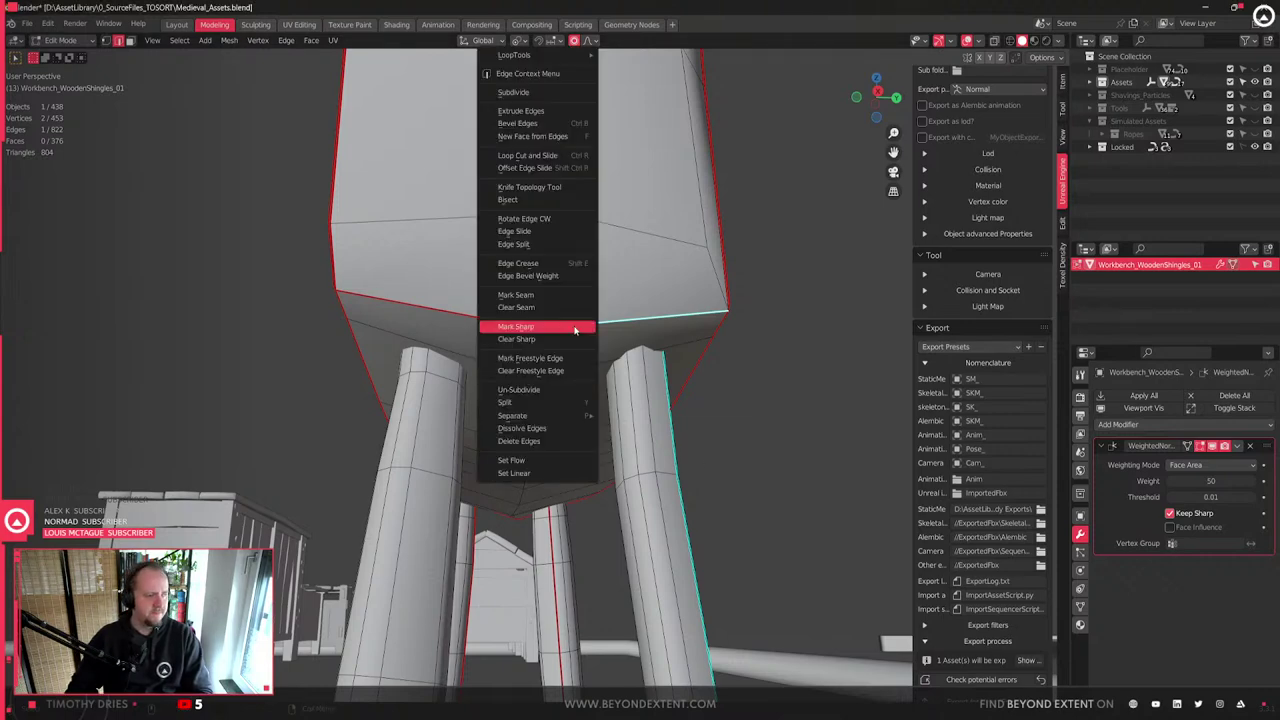
left_click(560, 337)
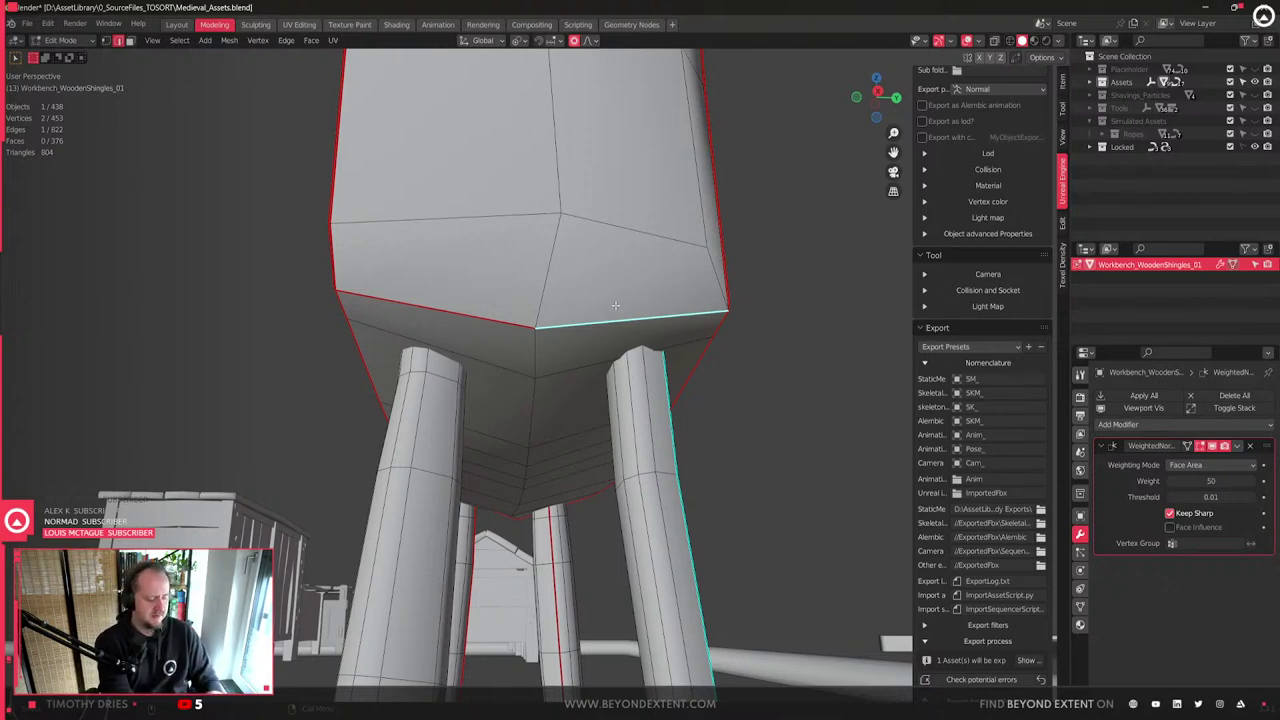
right_click(615, 305)
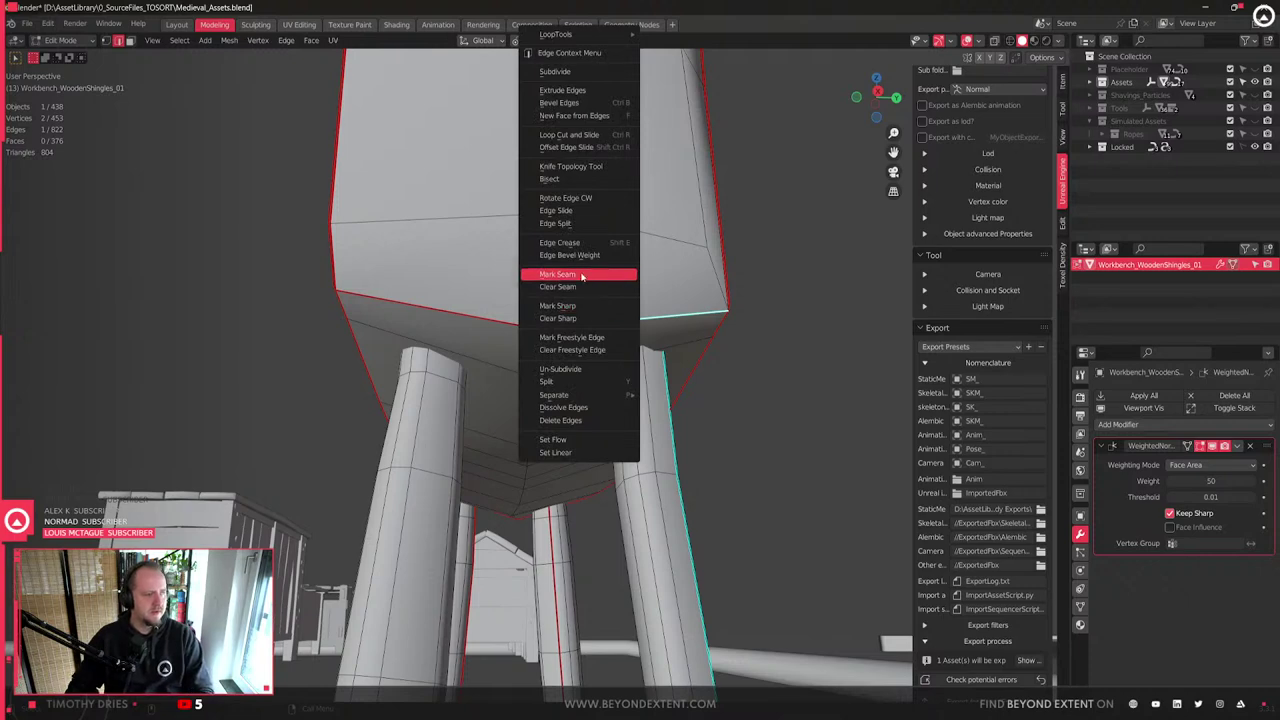
left_click(583, 276)
- Mark the corner edge loop and the other outer edge of the workbench's end block as sharp
scroll(664, 392, "down", 4)
key("Tab")
middle_click_drag(663, 394, 507, 330)
key("Tab")
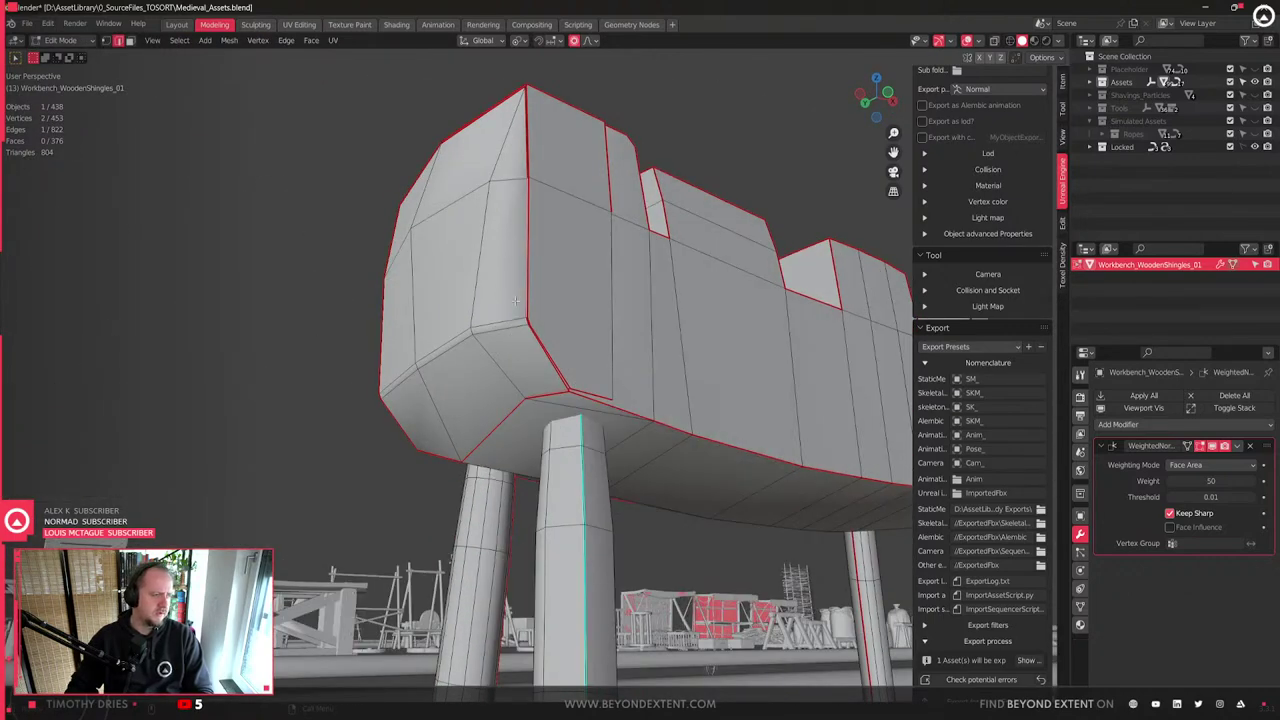
left_click(520, 298, "alt")
key("ctrl+e")
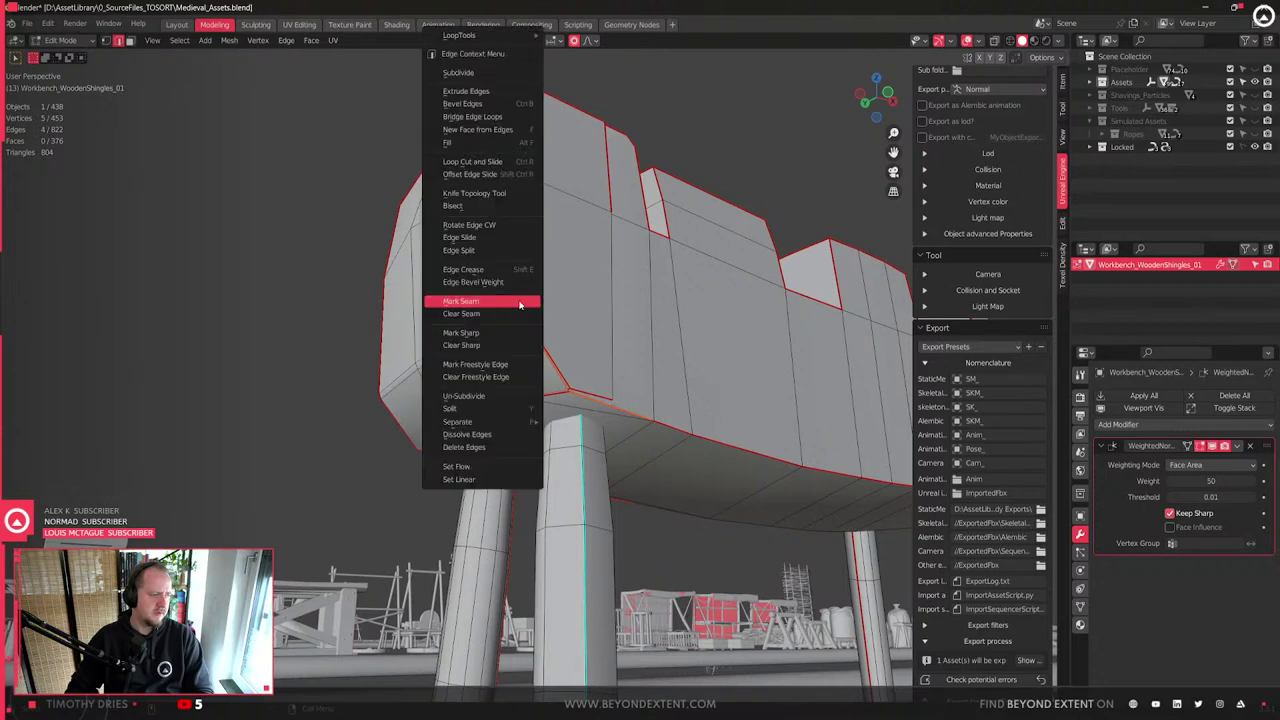
left_click(488, 331)
middle_click_drag(488, 331, 521, 344)
left_click(662, 172)
key("ctrl+e")
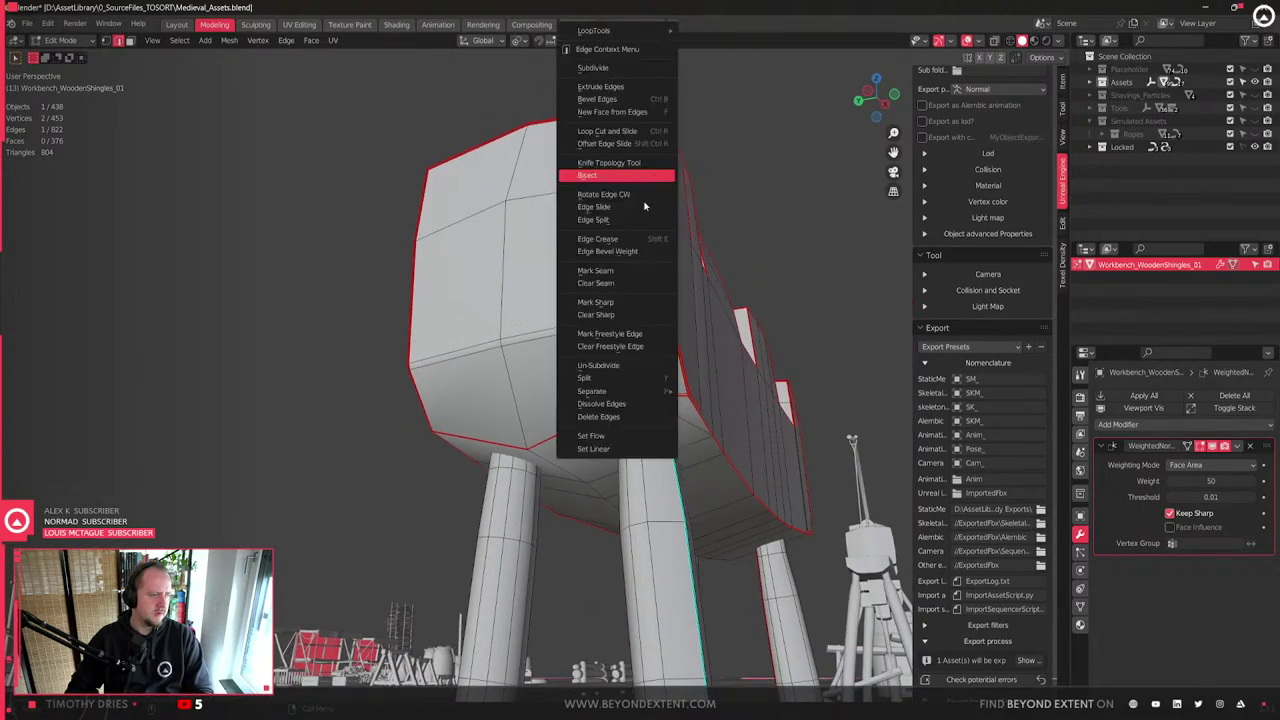
left_click(614, 303)
- Mark the remaining outline edges around the workbench's end faces as sharp
middle_click_drag(686, 315, 395, 354)
key("ctrl+e")
left_click(531, 337)
double_click(589, 324)
key("ctrl+e")
left_click(589, 329)
middle_click_drag(612, 402, 407, 371)
left_click(438, 318, "alt")
key("ctrl+e")
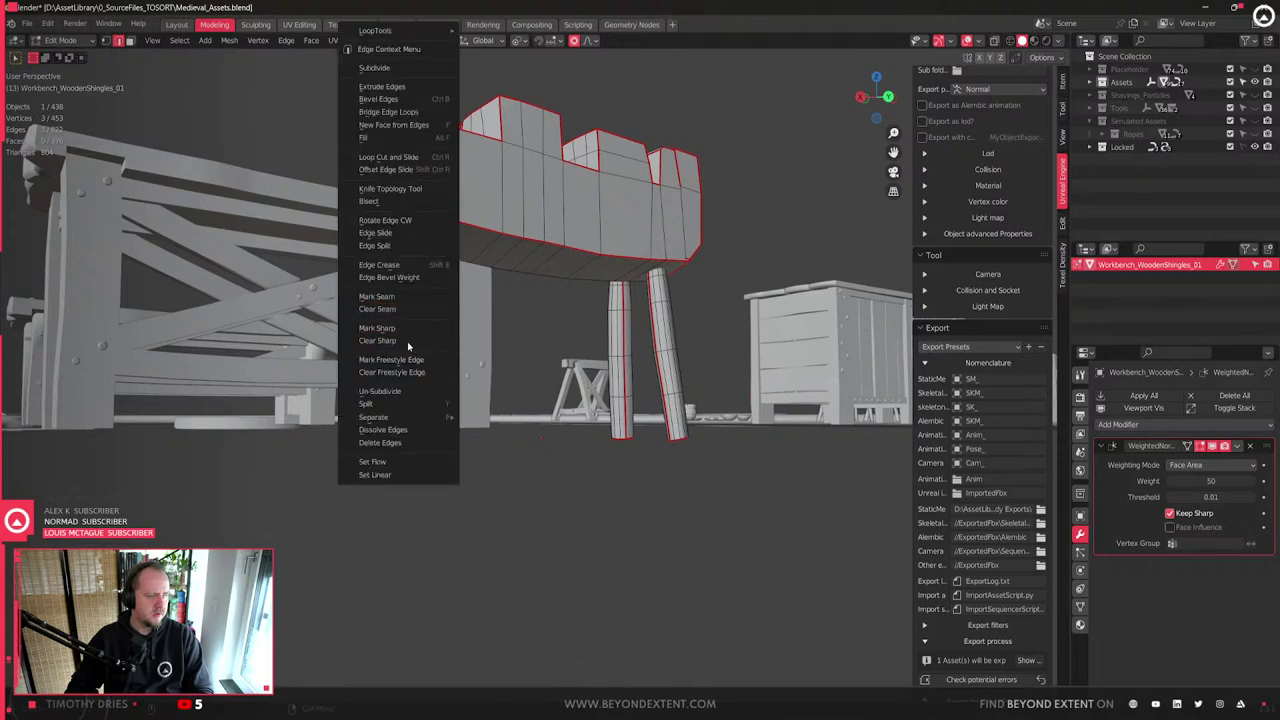
left_click(416, 341)
- Return the workbench to Object Mode and save Medieval_Assets.blend
middle_click_drag(470, 442, 626, 406)
key("Tab")
key("ctrl+s")
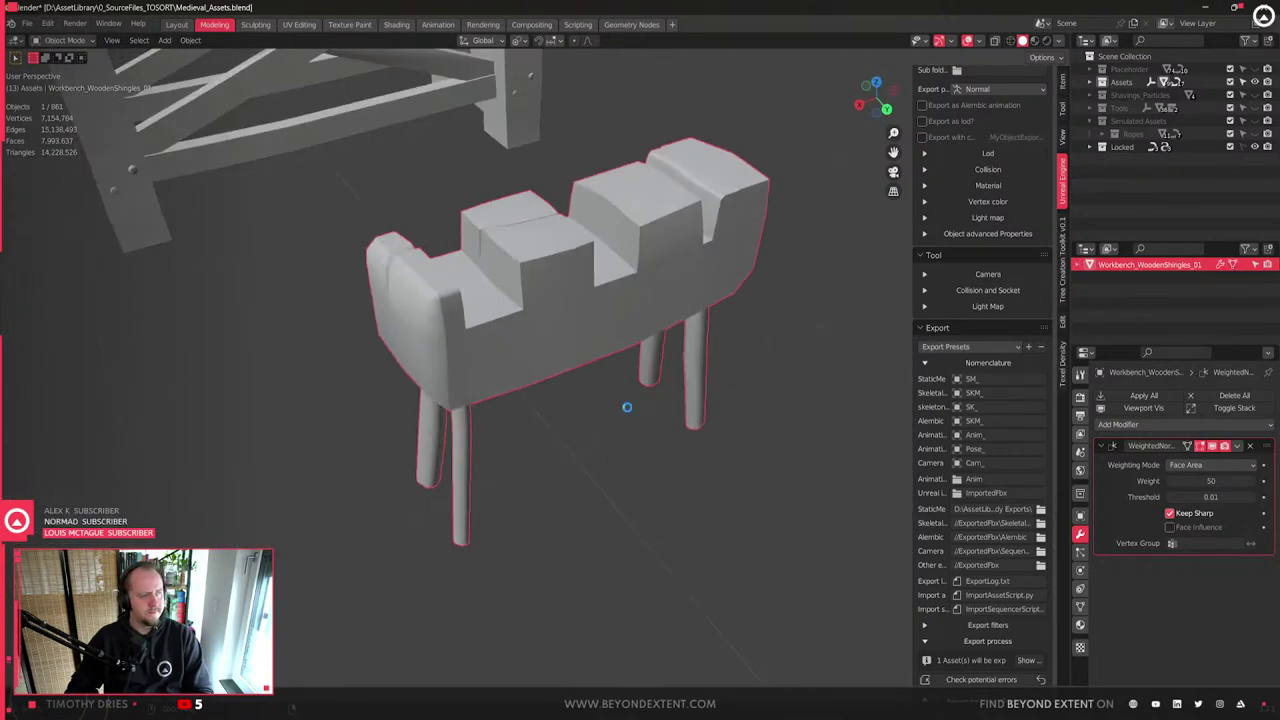
- Export Workbench_WoodenShingles_01 for UnrealEngine 4, deselect it and save the file again
scroll(620, 406, "down", 2)
middle_click_drag(466, 409, 630, 475)
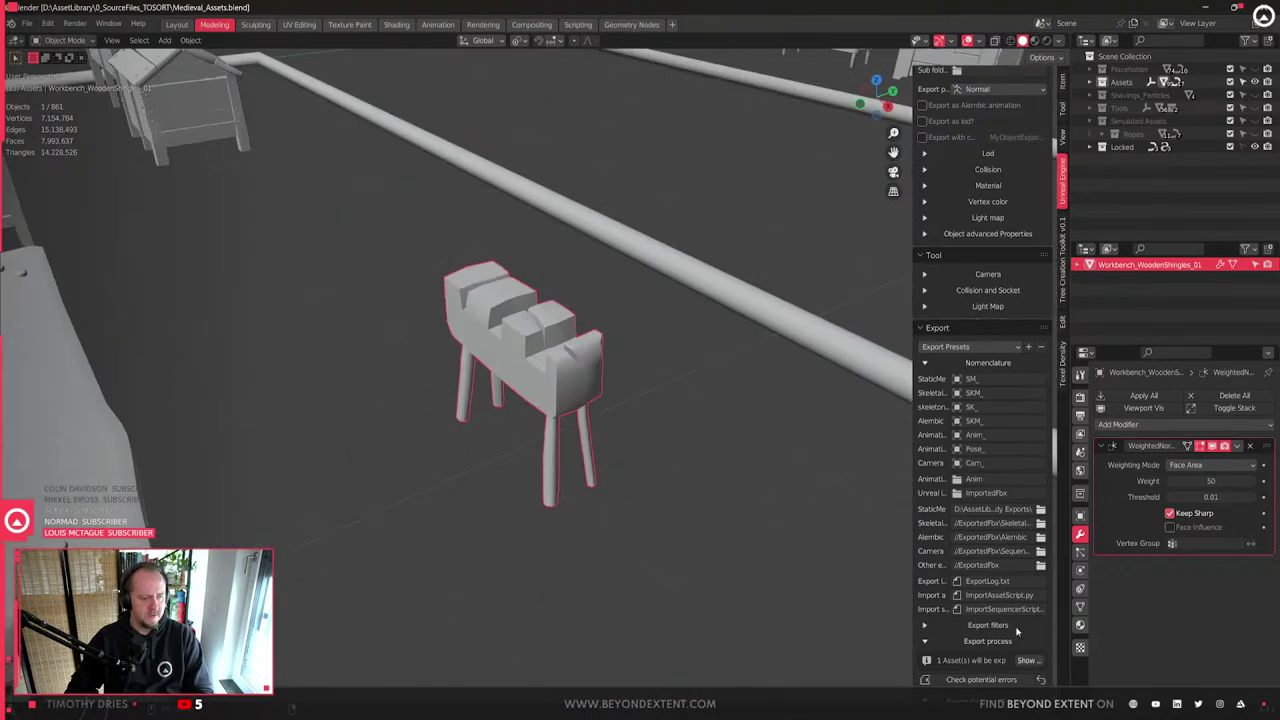
scroll(1038, 678, "down", 3)
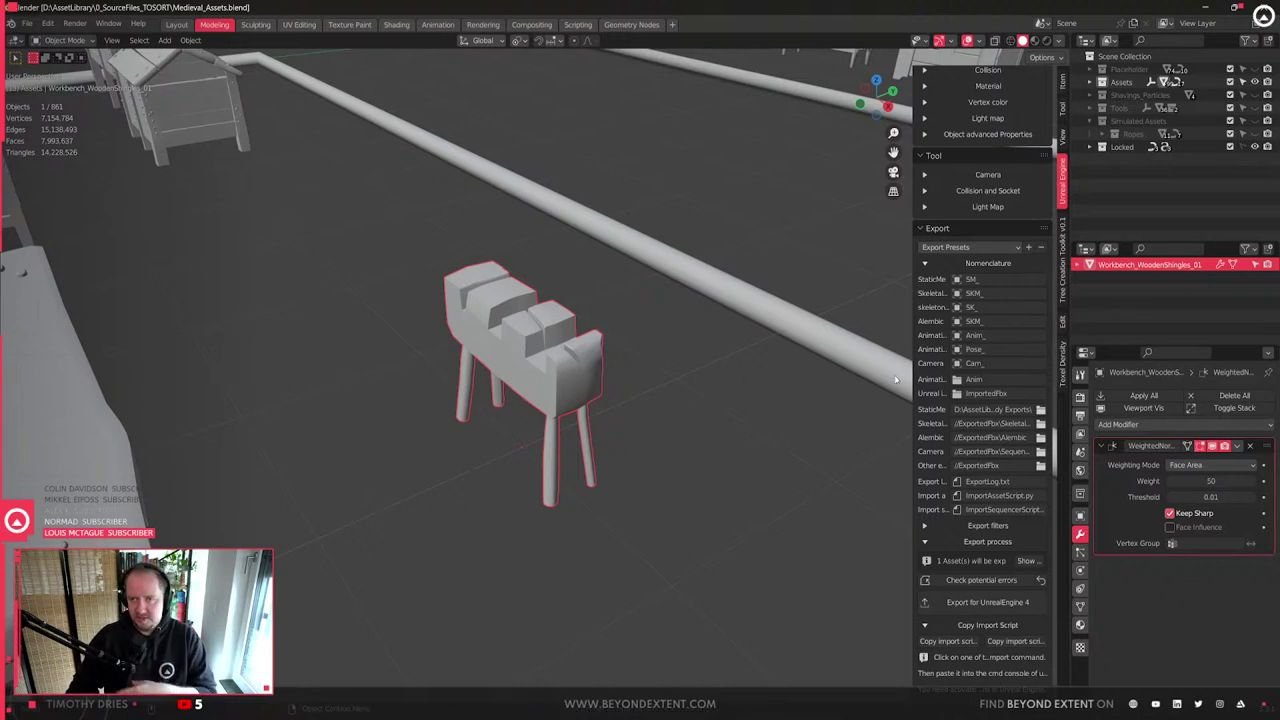
left_click(480, 423)
scroll(583, 423, "down", 6)
key("ctrl+s")
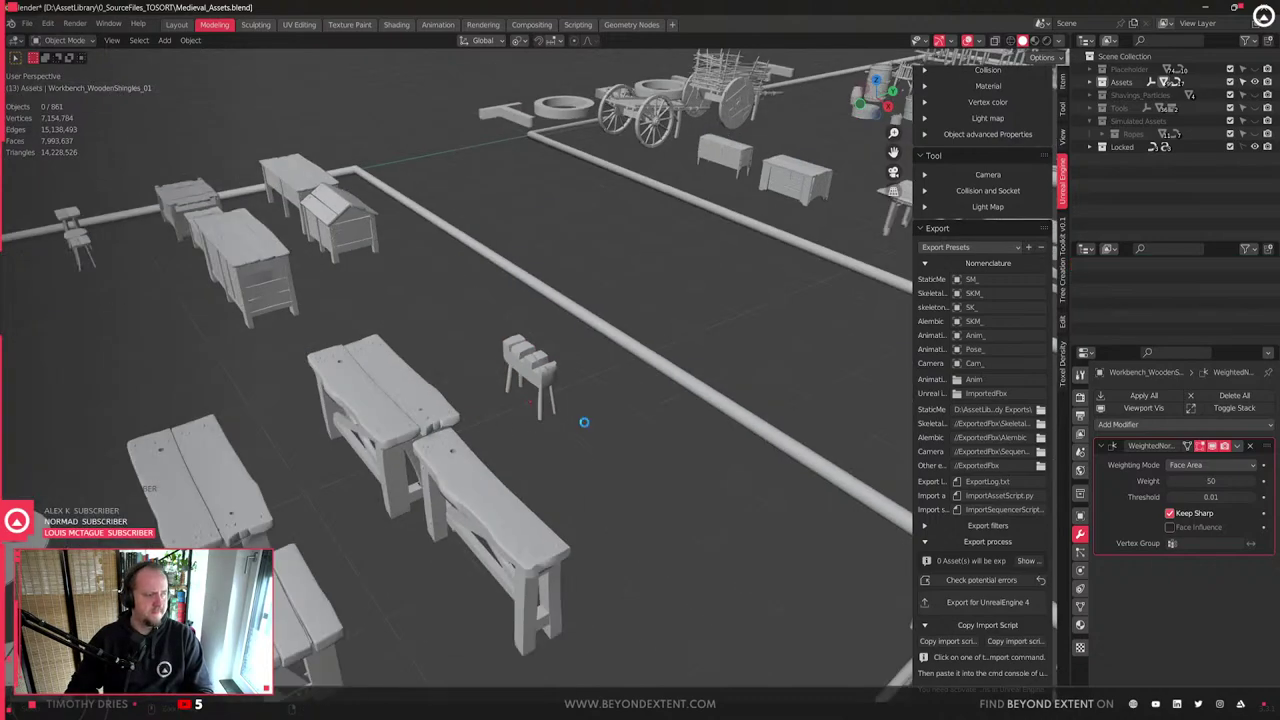
- Switch to Unreal Editor, go to the wooden chests in the level and open the UniquePieces content folder
middle_click_drag(580, 425, 455, 428)
key("alt+Tab")
key("g")
right_click_drag(552, 390, 420, 392)
key("g")
key("a")
right_click_drag(640, 390, 760, 305)
key("w")
right_click_drag(640, 360, 662, 443)
key("ctrl+space")
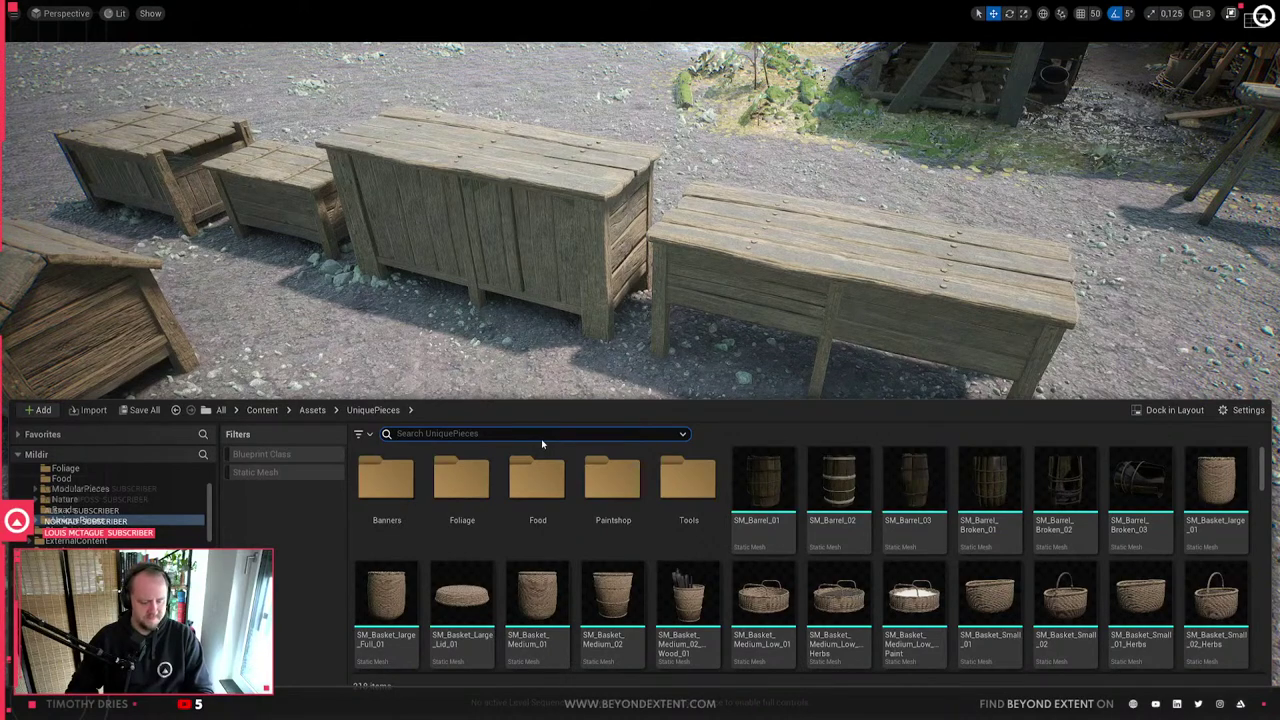
key("alt+Tab")
left_click(558, 382)
key("alt+Tab")
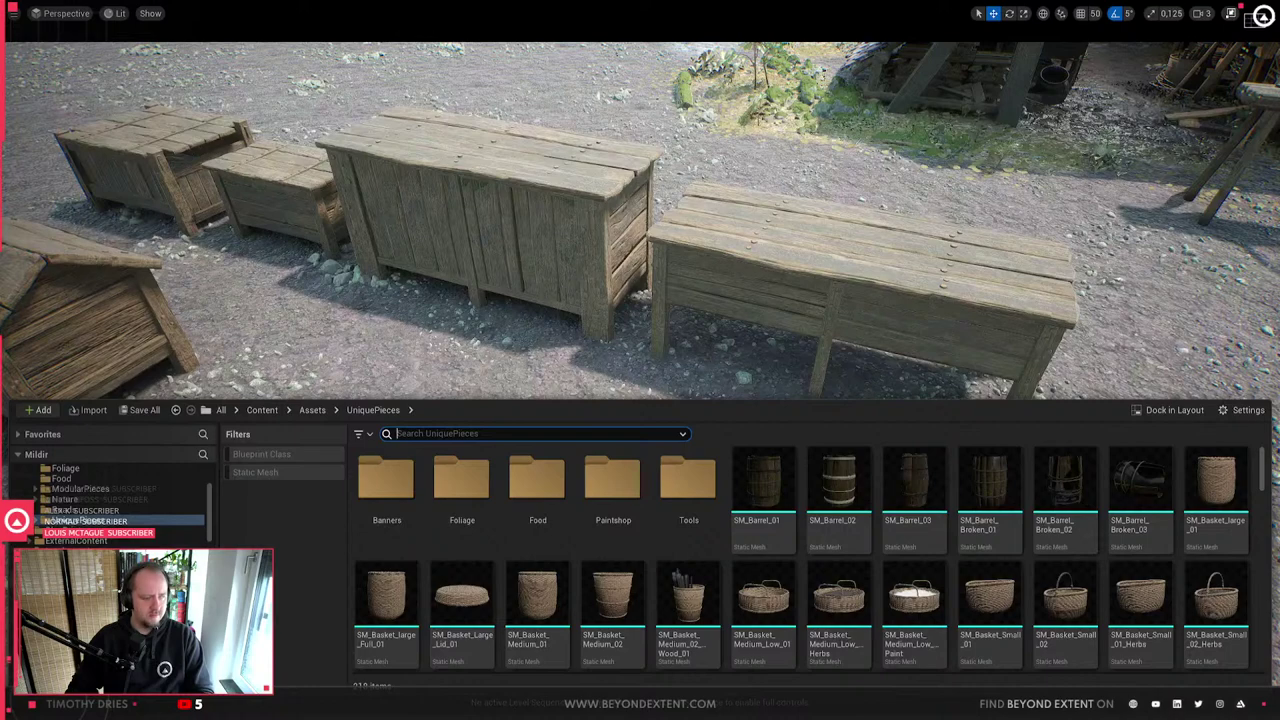
- Search the UniquePieces folder for "workbench" and place SM_Workbench_WoodenShingles_01 on the ground in the level
type("workbench")
left_click(804, 497)
right_click(804, 497)
right_click_drag(569, 356, 614, 363)
key("ctrl+space")
left_click_drag(697, 201, 692, 362)
key("w")
right_click_drag(692, 362, 505, 382)
key("w")
key("s")
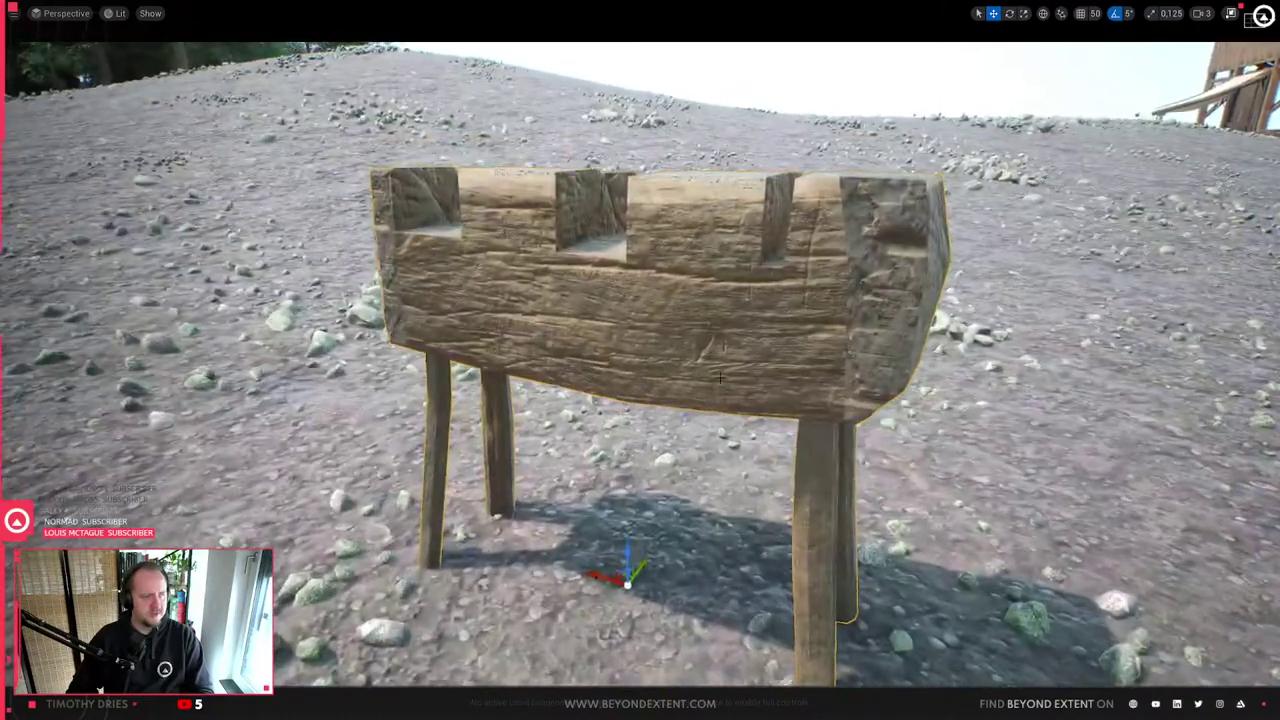
- Reimport SM_Workbench_WoodenShingles_01 with its newly exported FBX from the D drive as the source file
key("alt+Tab")
key("alt+Tab")
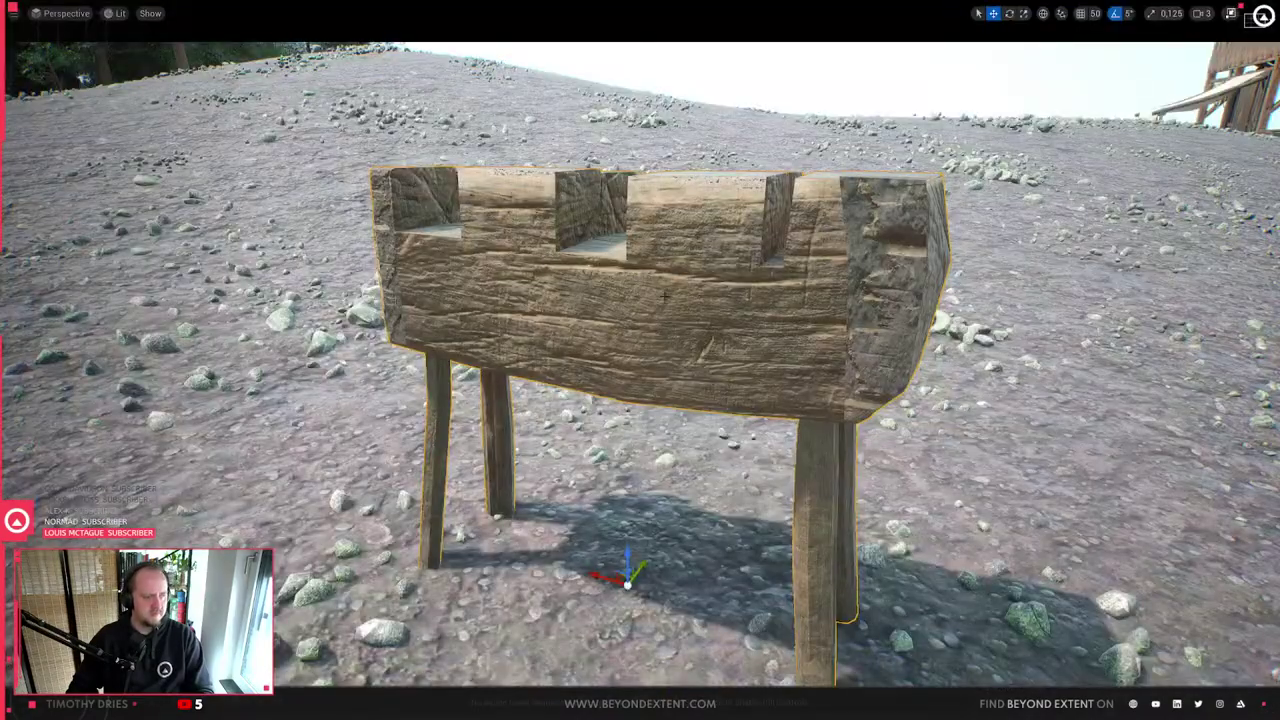
key("ctrl+space")
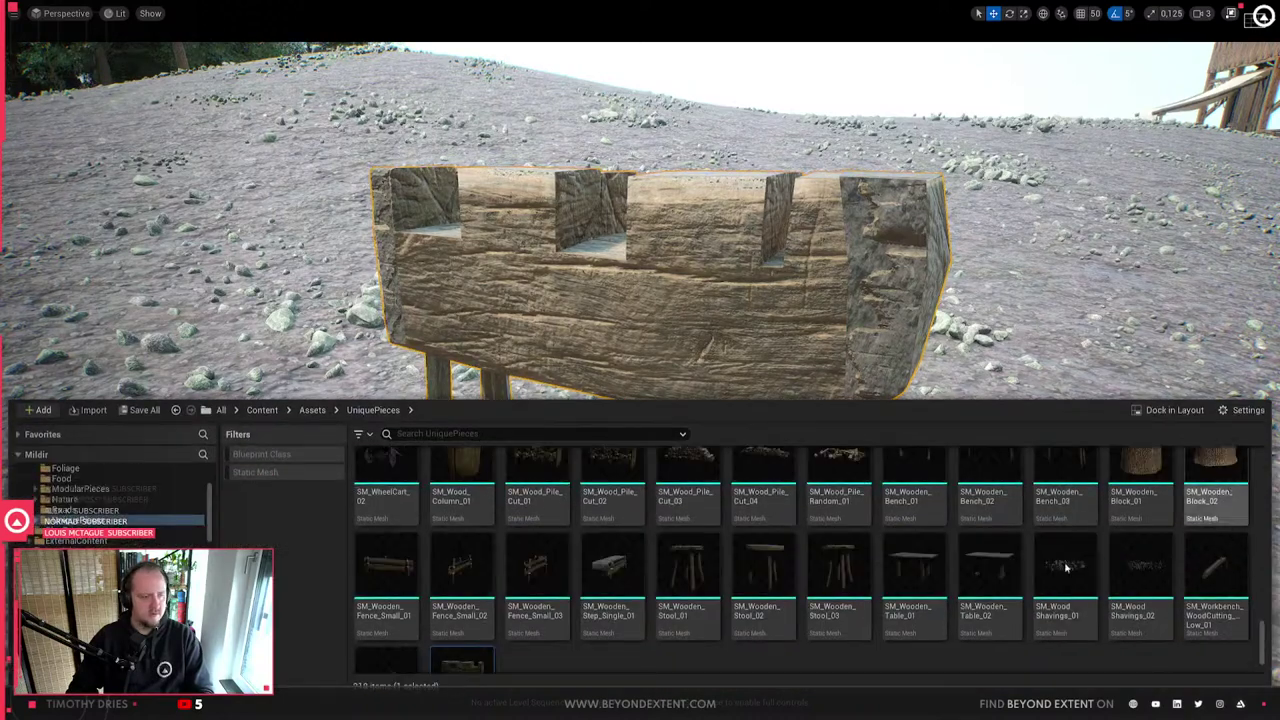
scroll(534, 608, "down", 2)
right_click(455, 640)
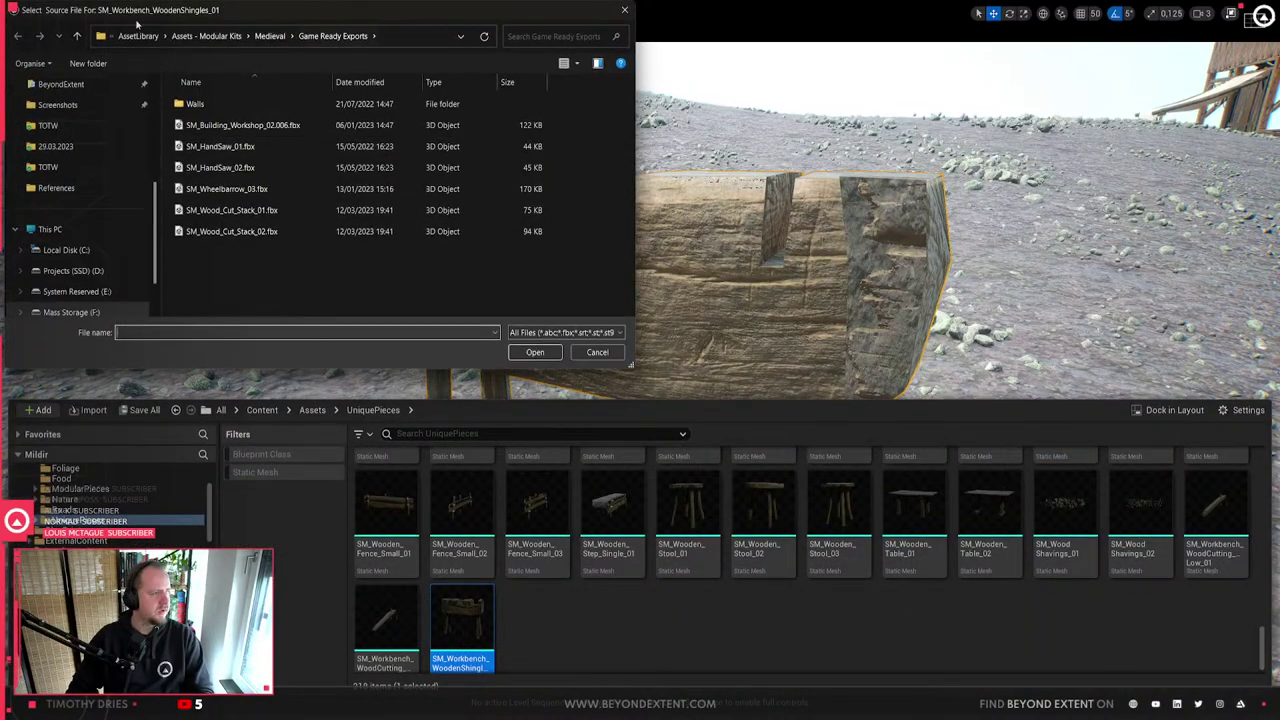
left_click(406, 42)
left_click(109, 36)
key("BackSpace")
type("d")
key("Return")
double_click(398, 106)
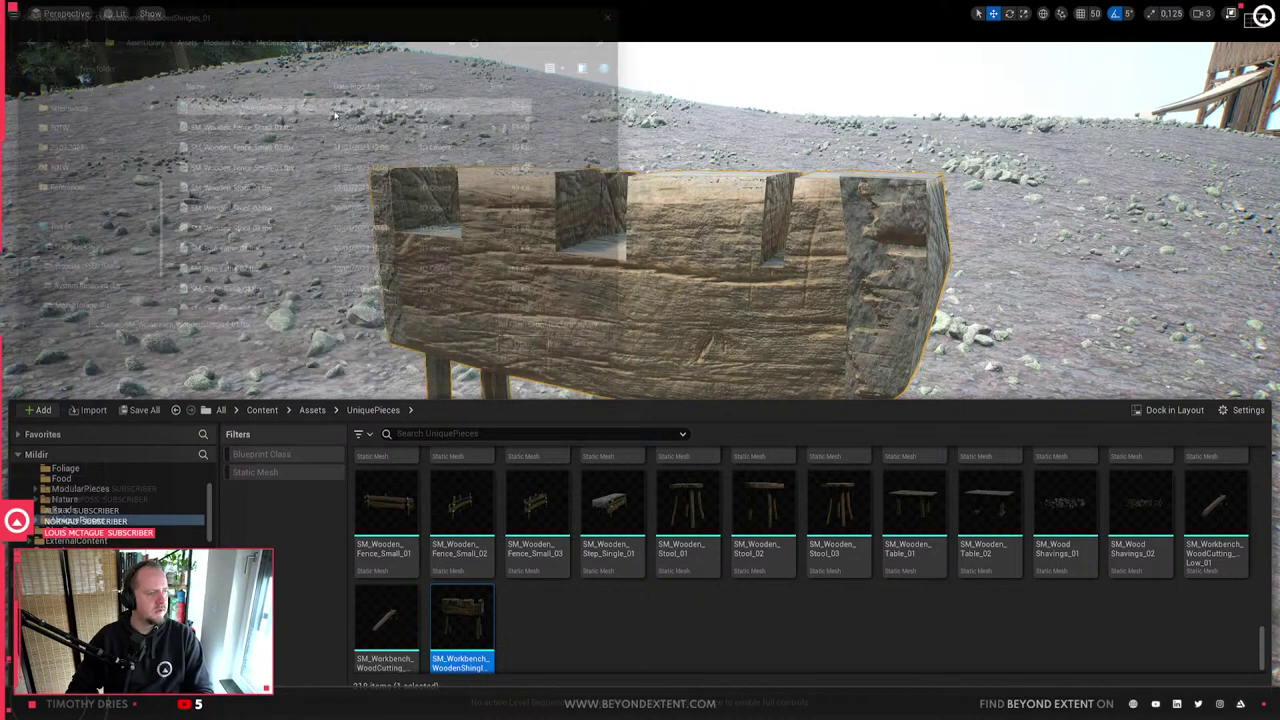
left_click(785, 471)
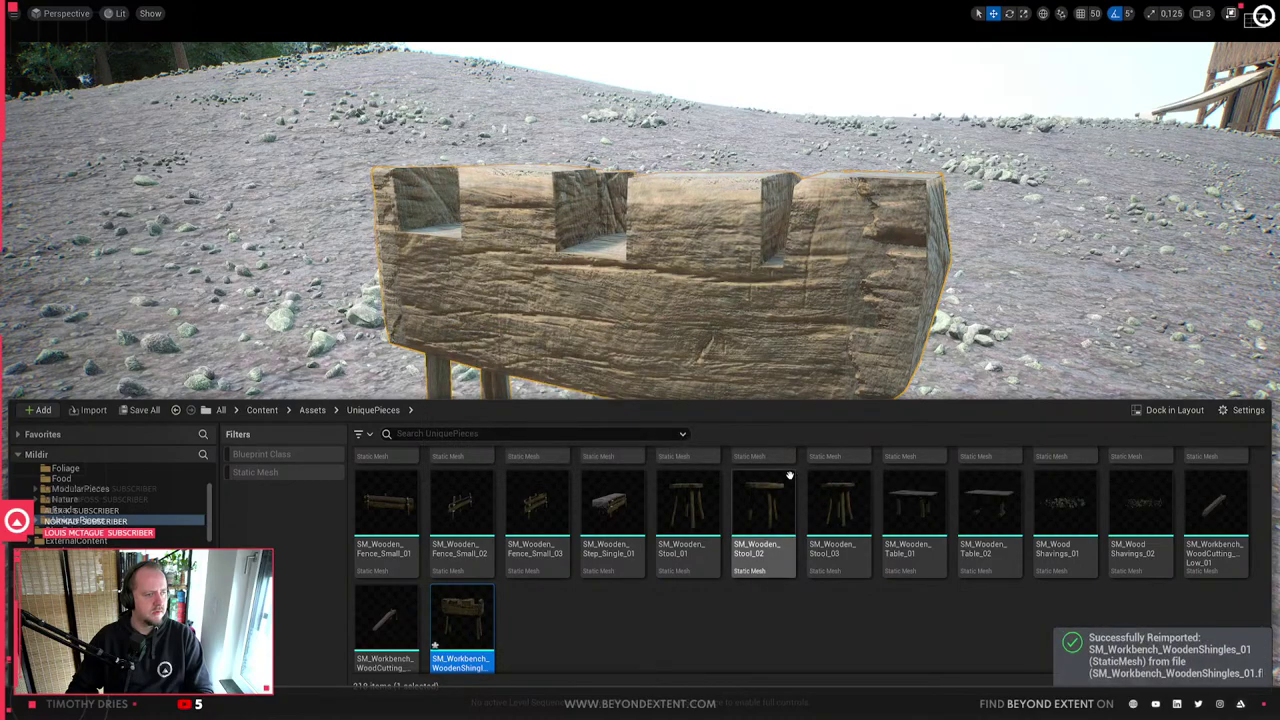
- Examine the reimported workbench in the level from several sides and compare it with the surrounding tables, chests and stalls
right_click_drag(656, 230, 440, 295)
right_click_drag(812, 370, 500, 360)
key("g")
right_click_drag(627, 419, 690, 390)
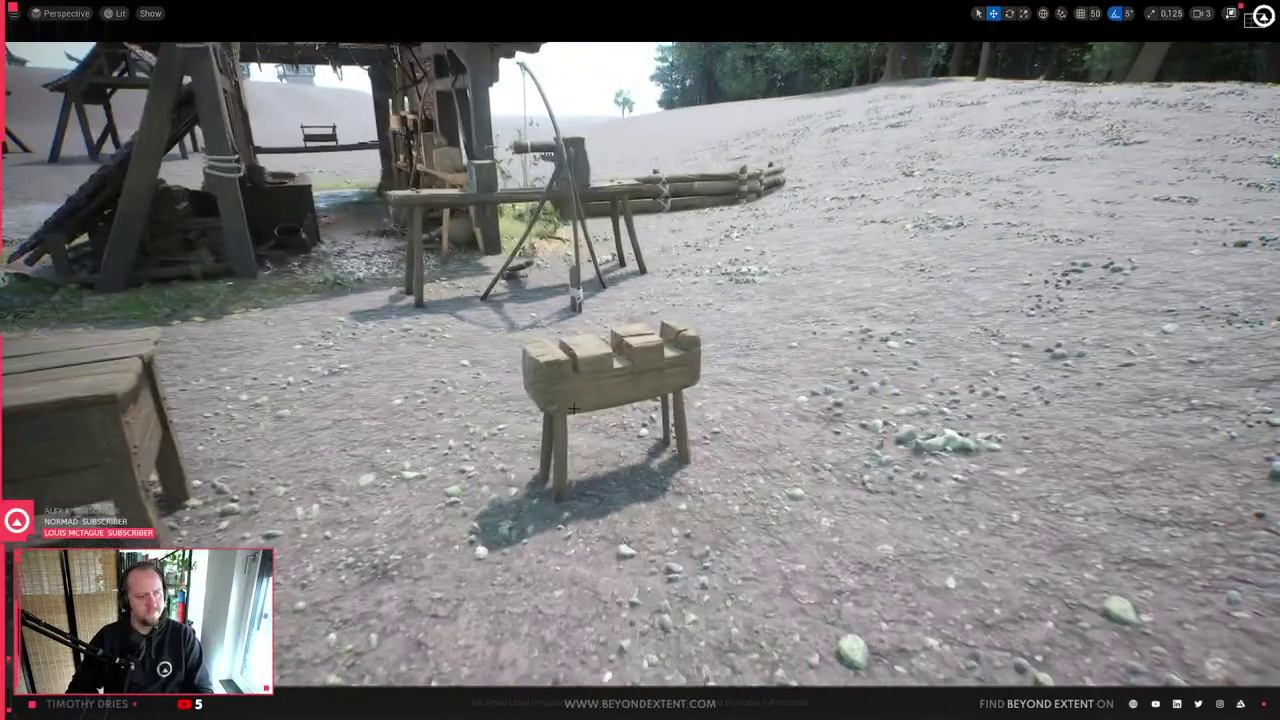
key("g")
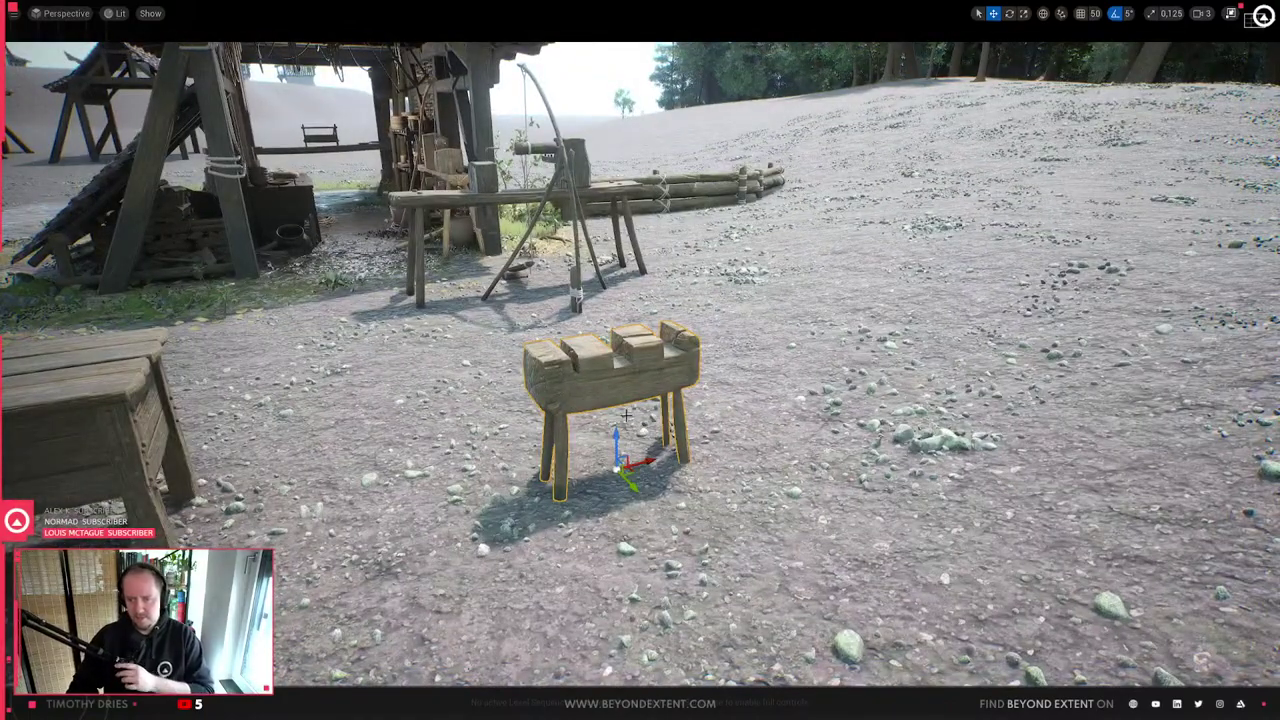
right_click_drag(677, 396, 540, 360)
right_click_drag(677, 396, 560, 405)
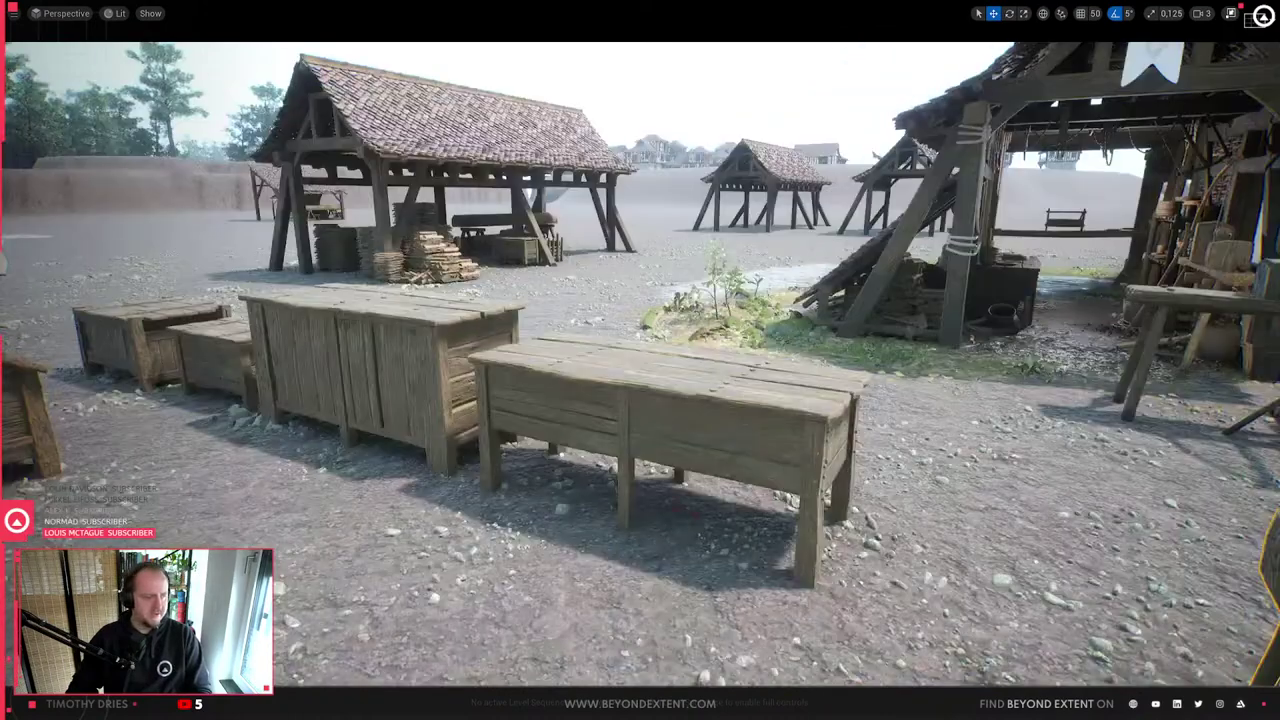
right_click_drag(688, 401, 740, 536)
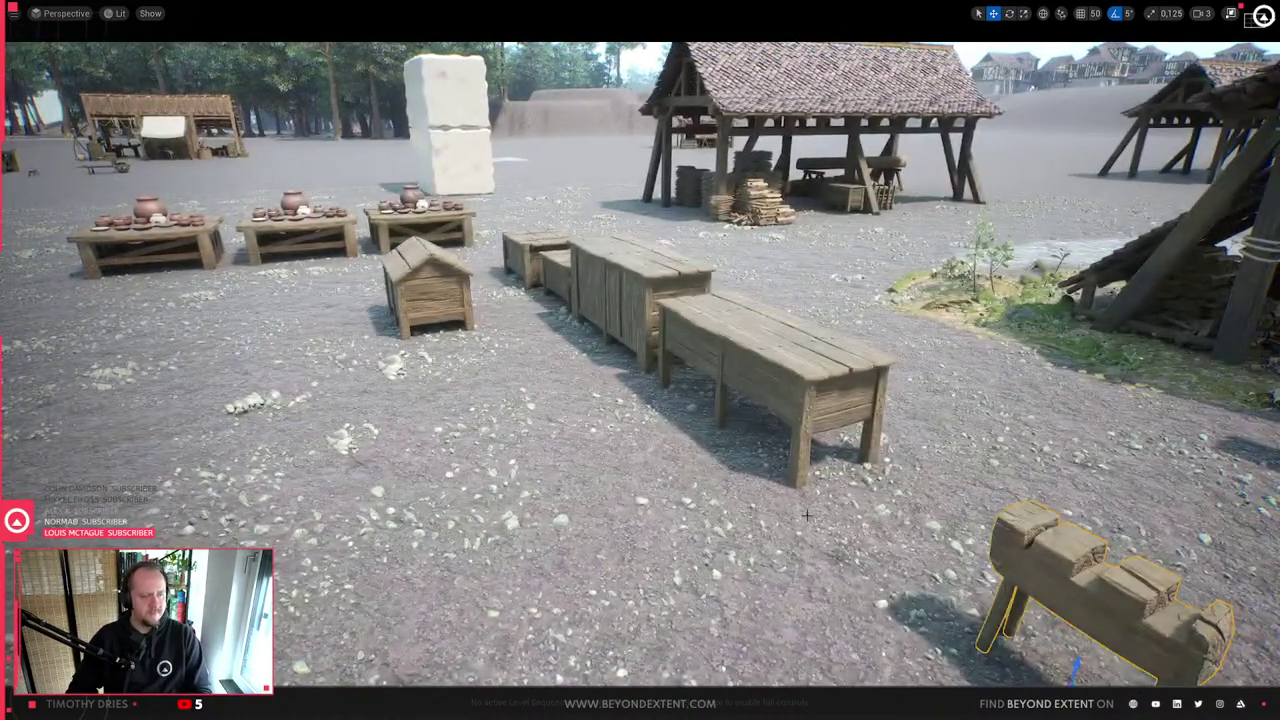
key("4")
left_click(819, 518)
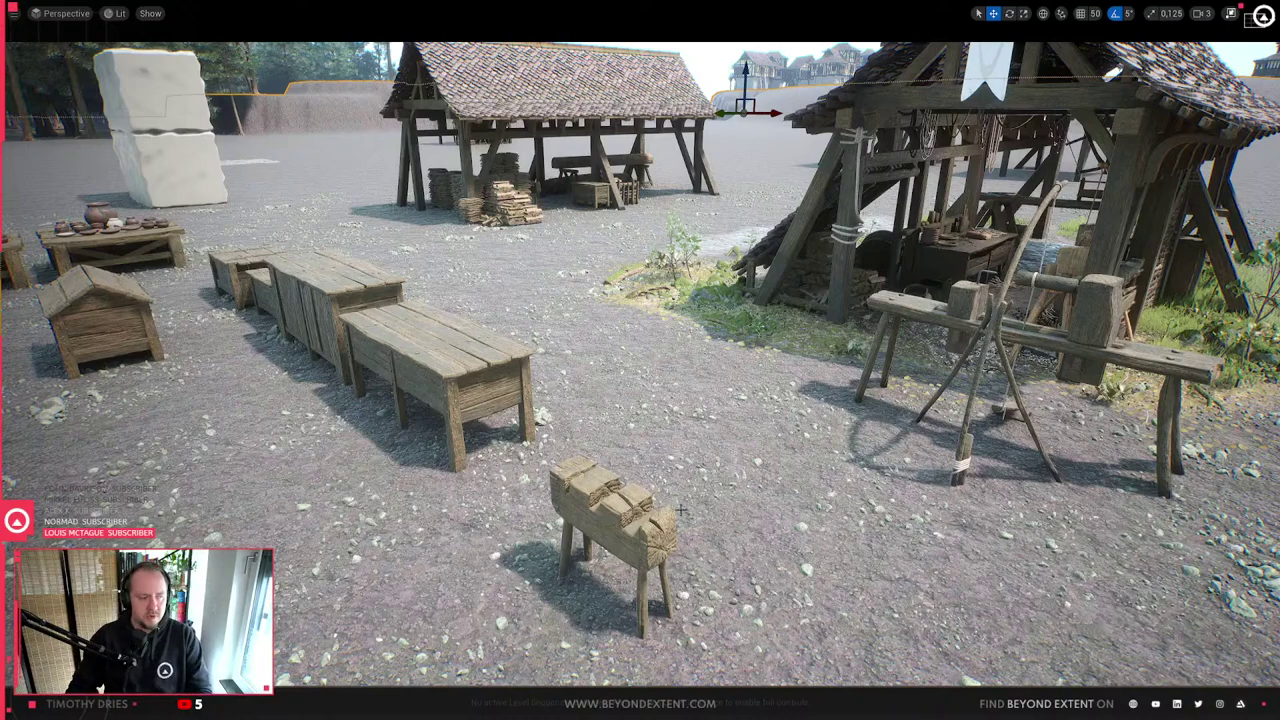
key("Escape")
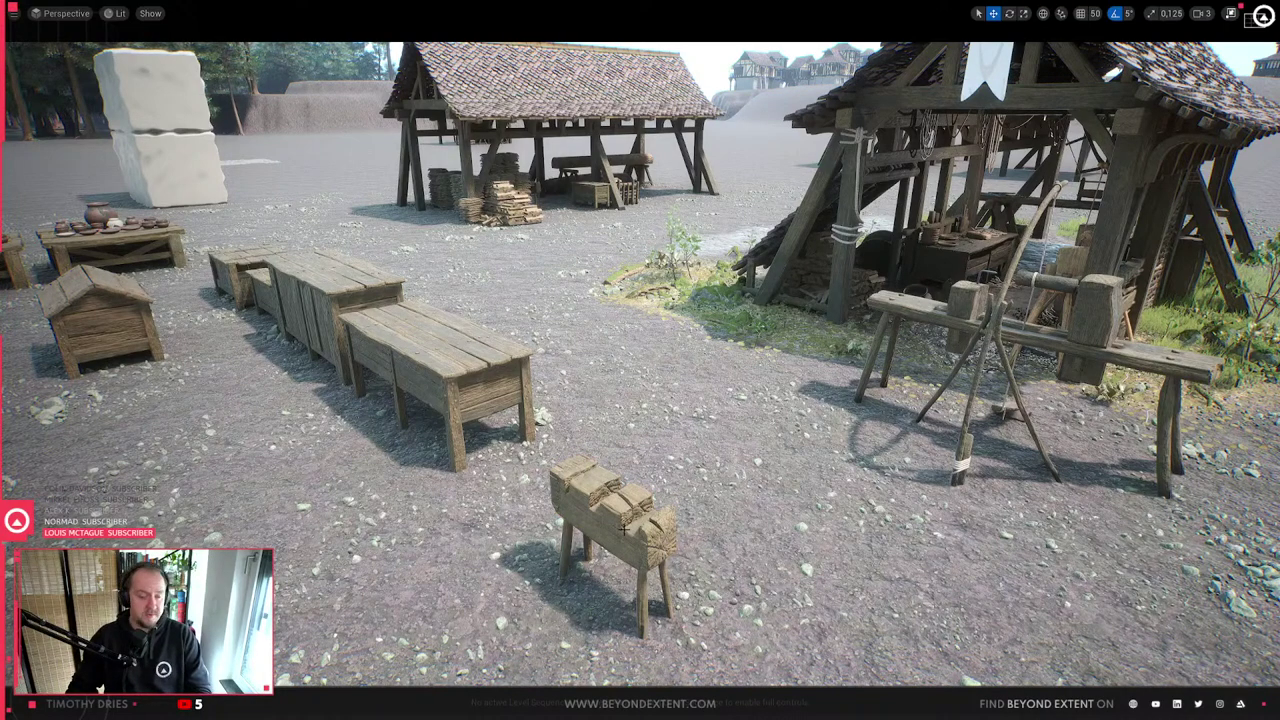
key("w")
mouse_move(600, 380)
right_mouse_down()
mouse_move(540, 350)
mouse_move(680, 360)
mouse_move(740, 375)
mouse_move(755, 400)
mouse_move(590, 385)
right_mouse_up()
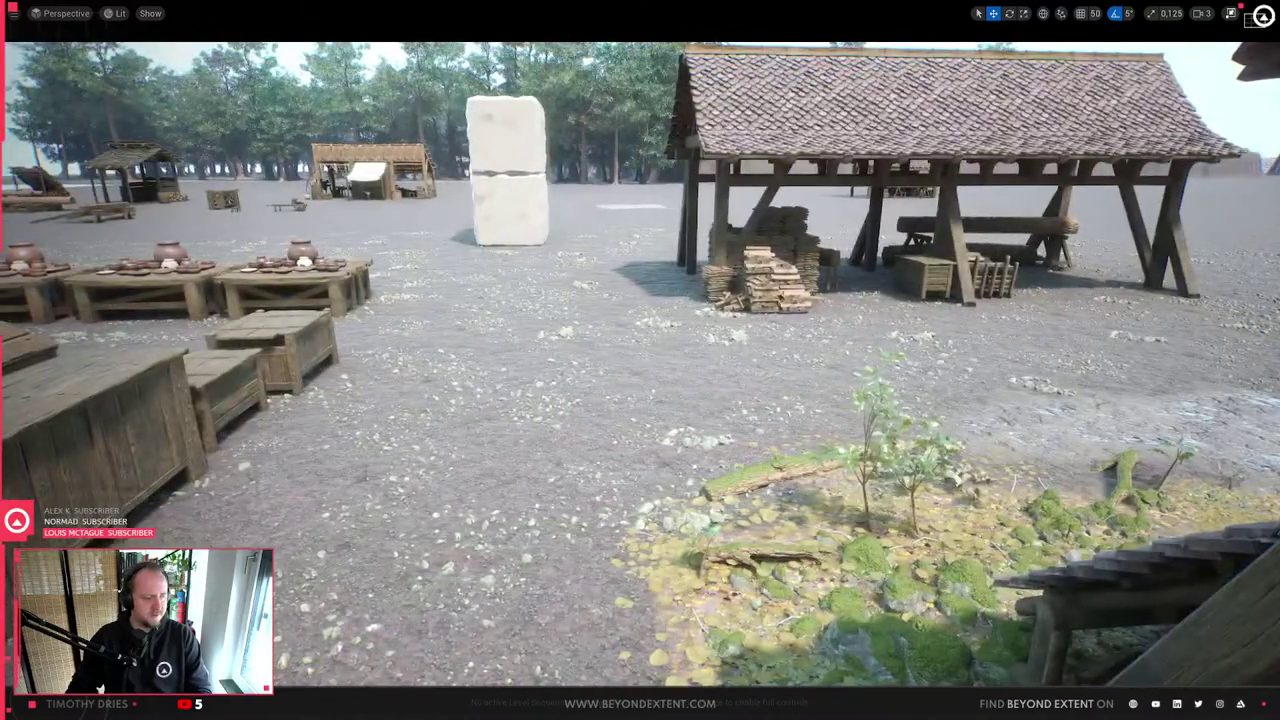
- Switch back to Blender and look over the work tables and chests up to the TO POLISH area
key("alt+Tab")
scroll(583, 463, "down", 4)
middle_click_drag(583, 463, 616, 424)
left_click(616, 422)
middle_click_drag(535, 425, 782, 487)
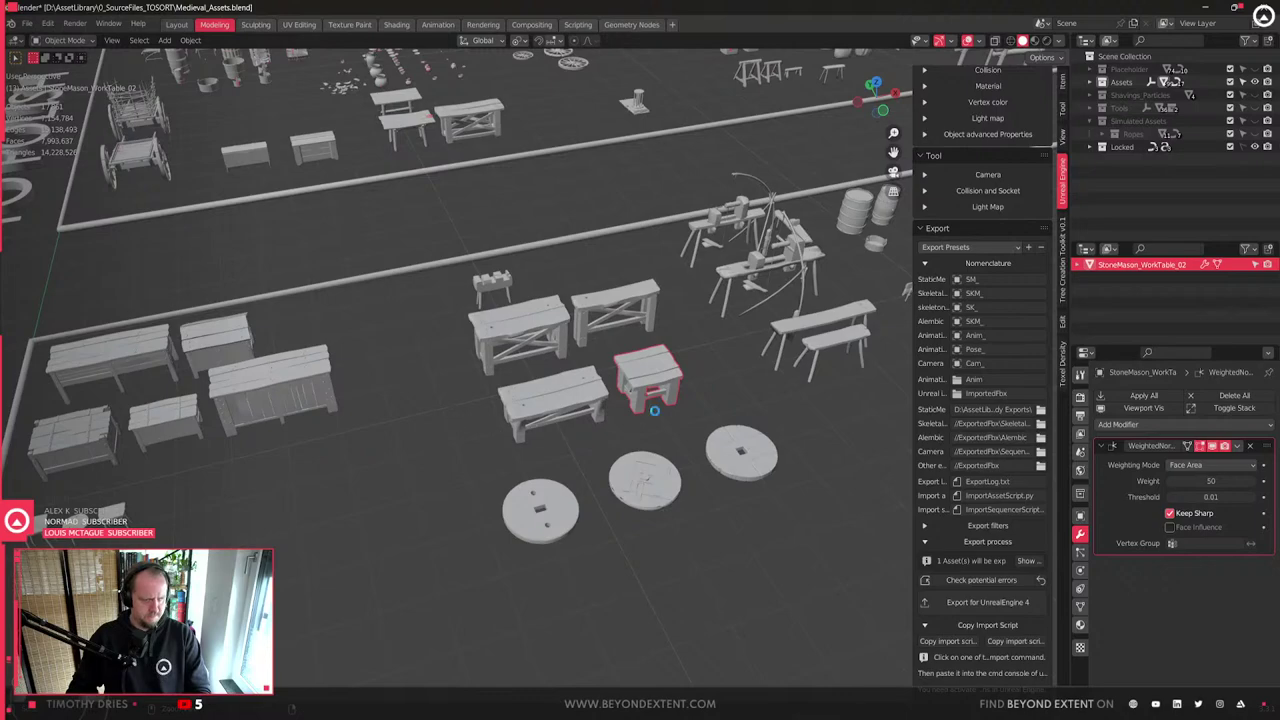
middle_click_drag(662, 410, 660, 438, "ctrl")
middle_click_drag(660, 438, 620, 403)
middle_click_drag(358, 389, 500, 389, "shift")
left_click(502, 342)
middle_click_drag(546, 432, 110, 444, "shift")
left_click(628, 417)
middle_click_drag(628, 417, 664, 452)
middle_click_drag(273, 258, 393, 380, "shift")
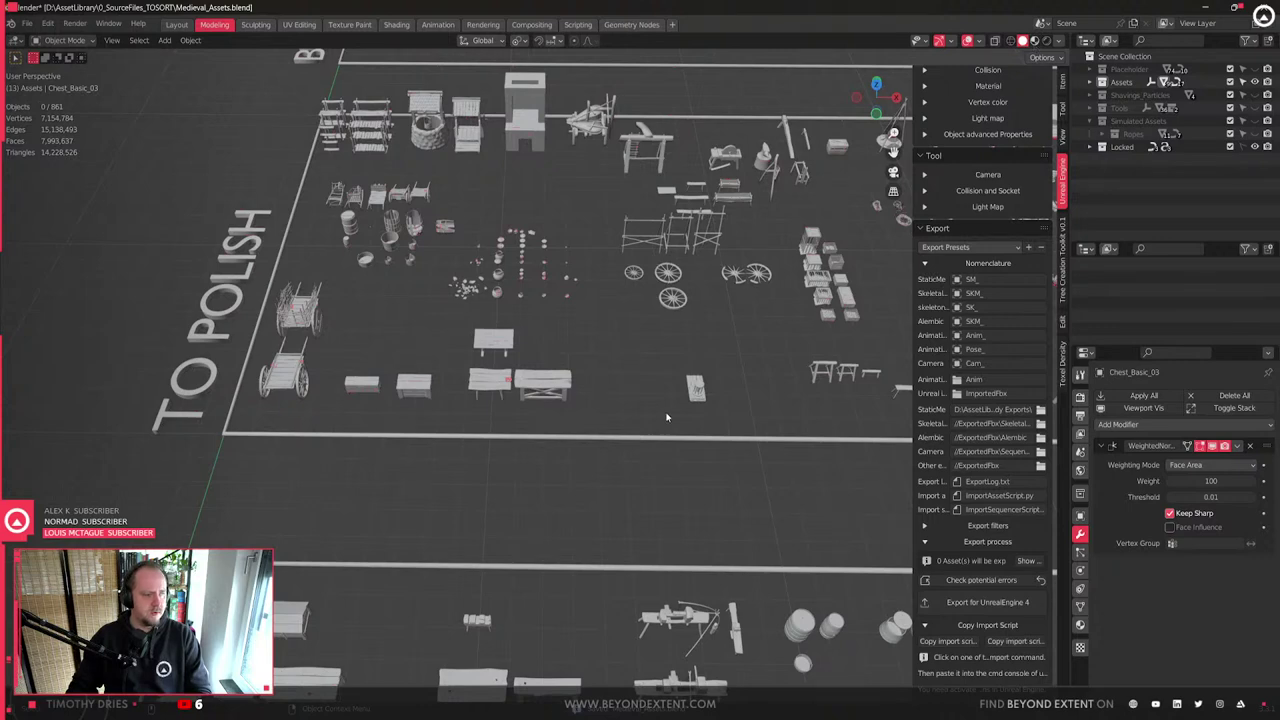
- Show the scene with materials and move Tub_03 horizontally from the TO POLISH area to the empty space in the area below
key("z")
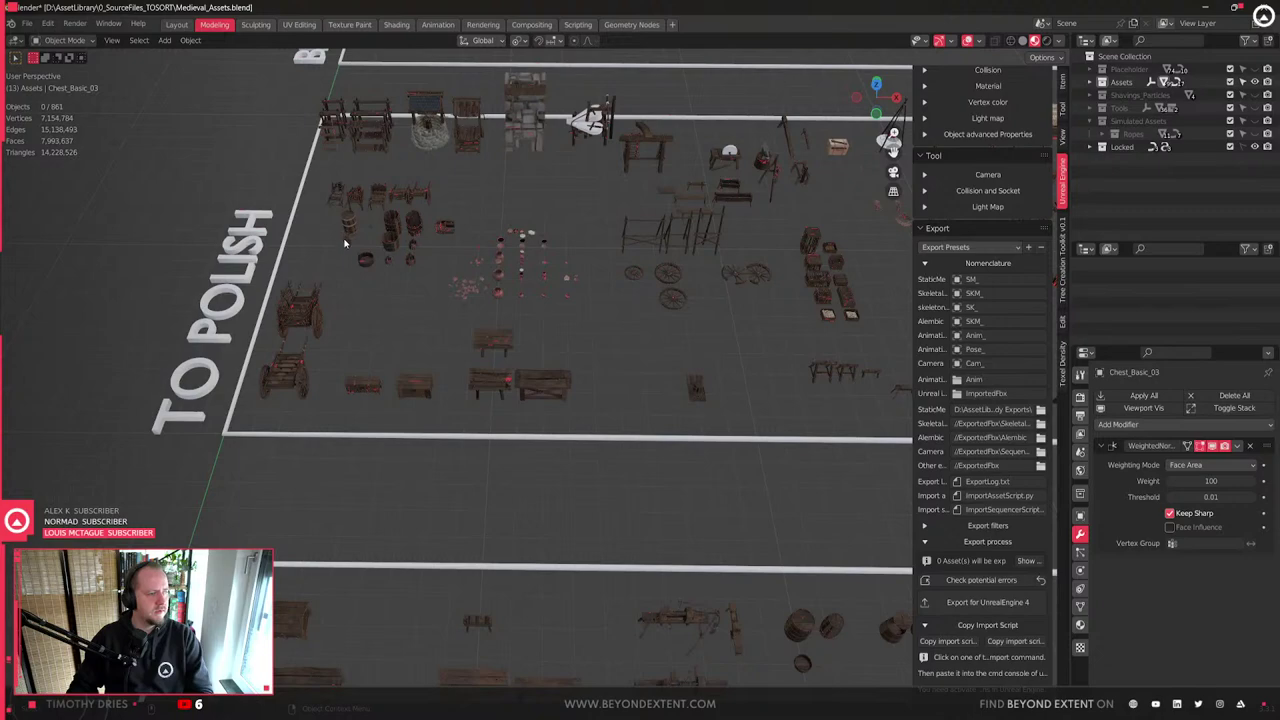
left_click(364, 257)
key("KP_Decimal")
scroll(524, 445, "down", 3)
scroll(528, 447, "down", 5)
scroll(491, 360, "up", 3)
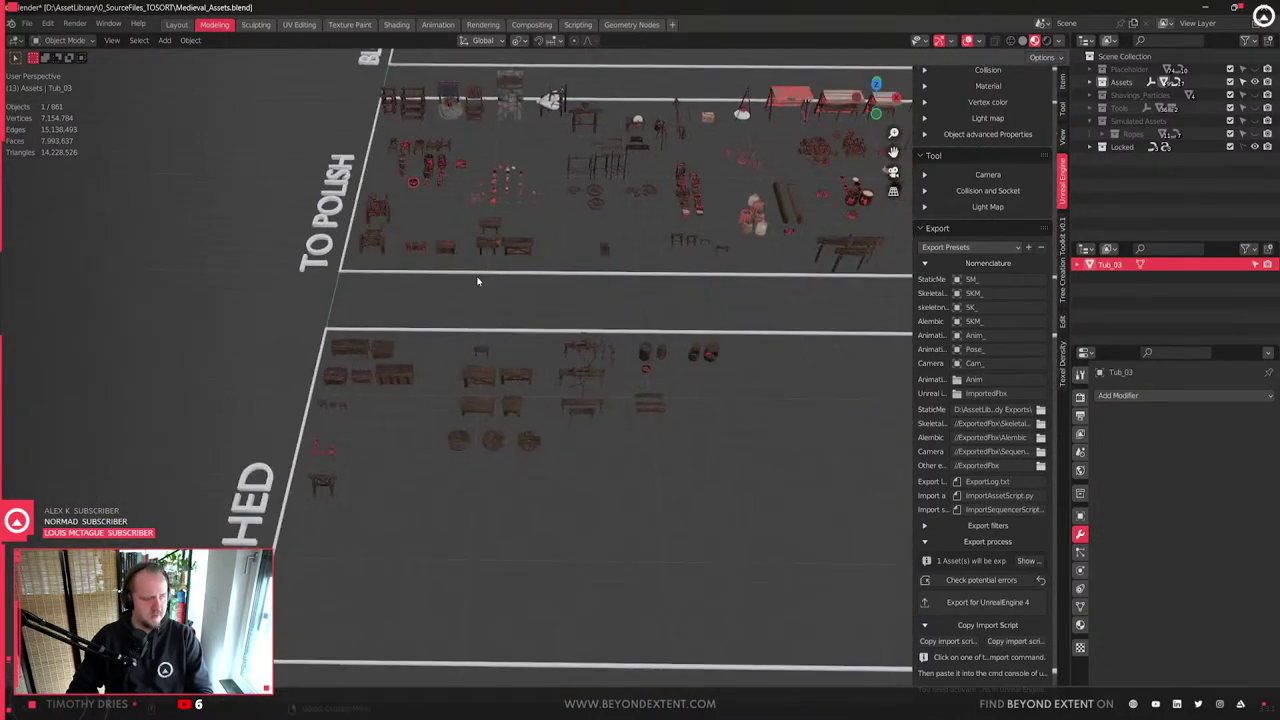
key("g")
key("shift+z")
left_click(770, 479)
key("KP_Decimal")
- Raise a face on Tub_03's rim along Z with smooth proportional editing so the neighbouring staves follow
middle_click_drag(746, 443, 623, 314)
key("Tab")
scroll(625, 388, "up", 3)
scroll(680, 437, "down", 2)
left_click(621, 302)
left_click(620, 300)
key("g")
key("z")
scroll(635, 310, "down", 3)
scroll(637, 309, "down", 5)
left_click(643, 307)
left_click(414, 467)
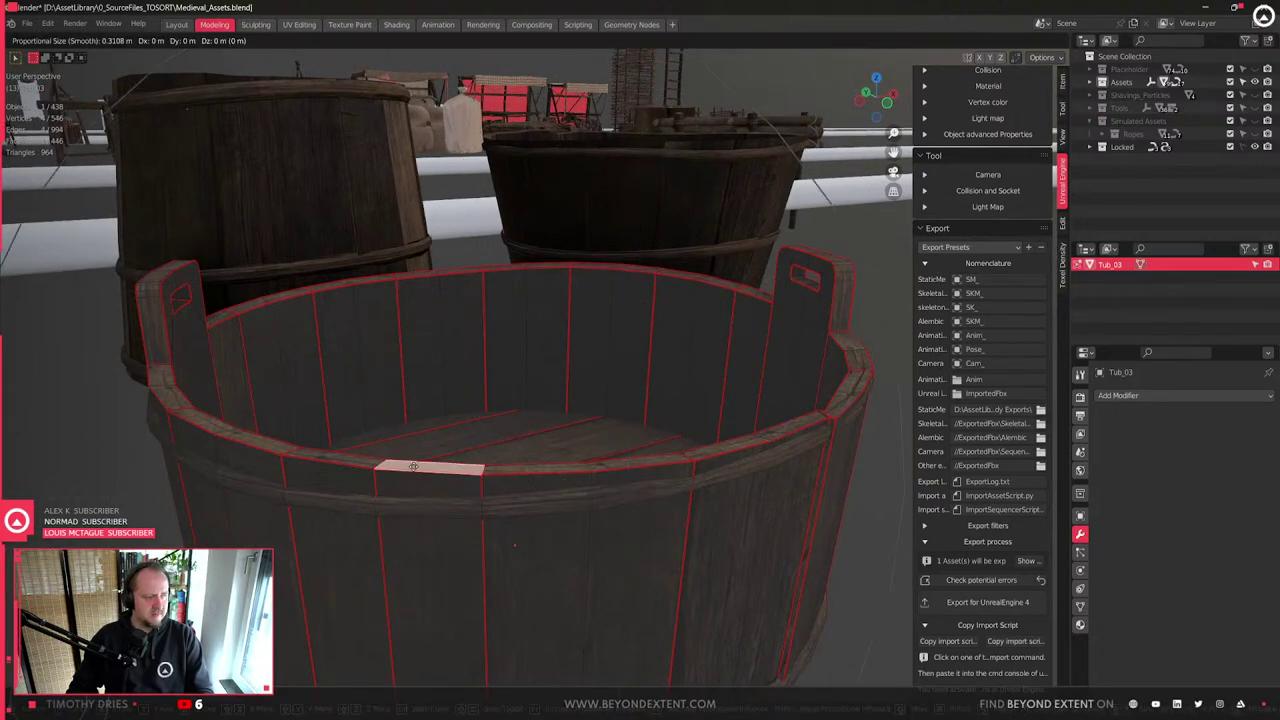
middle_click_drag(414, 467, 595, 347)
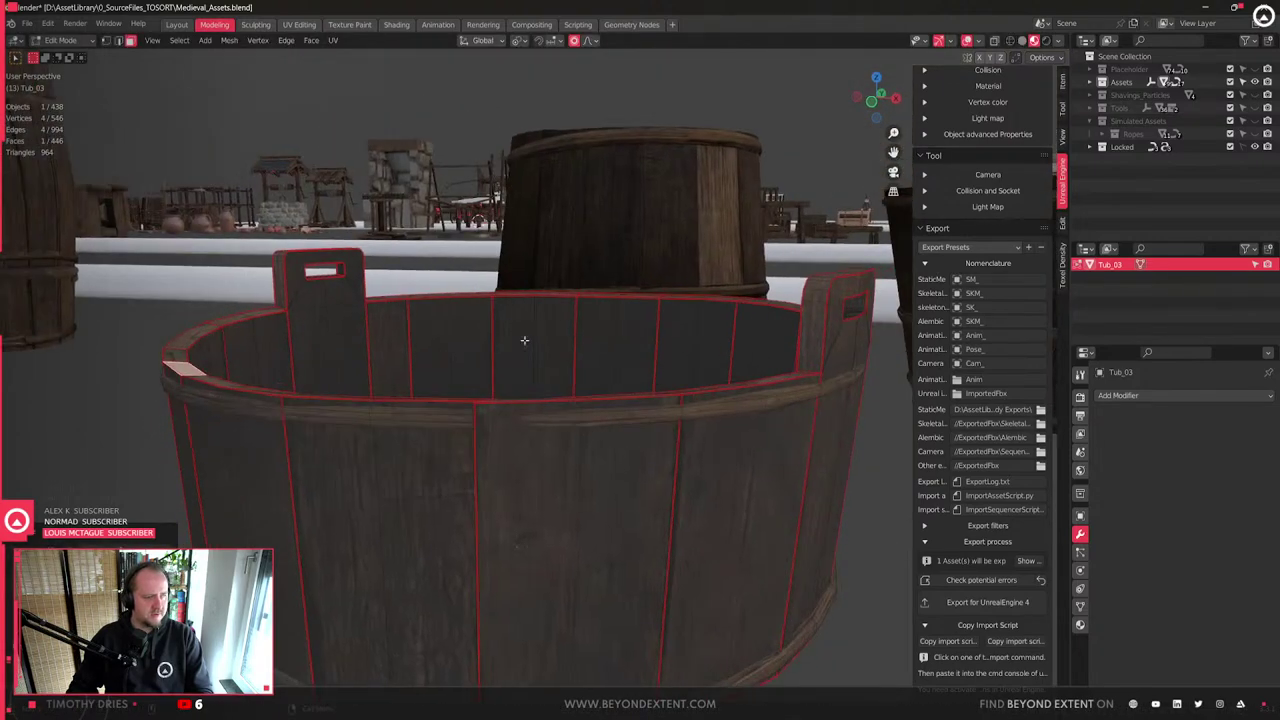
- Raise the top vertices of one tub handle along Z by about 0.012 m with smooth proportional editing
key("1")
key("shift+z")
left_click_drag(255, 232, 395, 289)
key("shift+z")
key("g")
key("z")
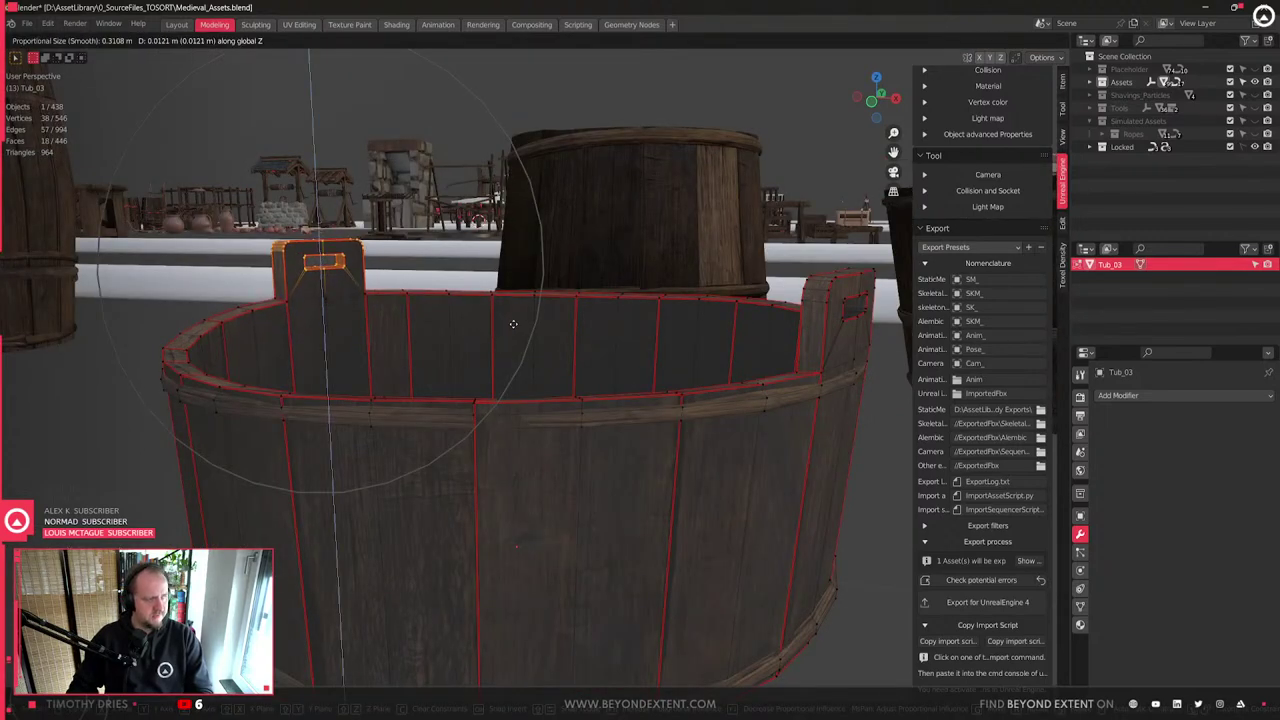
left_click(512, 327)
- Raise two adjacent top faces of the tub's front rim slightly along Z using a very small proportional falloff
scroll(512, 328, "down", 4)
key("Tab")
middle_click_drag(511, 329, 521, 400)
scroll(611, 411, "up", 3)
key("Tab")
scroll(710, 410, "up", 3)
middle_click_drag(553, 456, 663, 451, "shift")
left_click(675, 444)
left_click(764, 430, "shift")
key("g")
key("z")
scroll(779, 425, "up", 20)
scroll(780, 425, "up", 10)
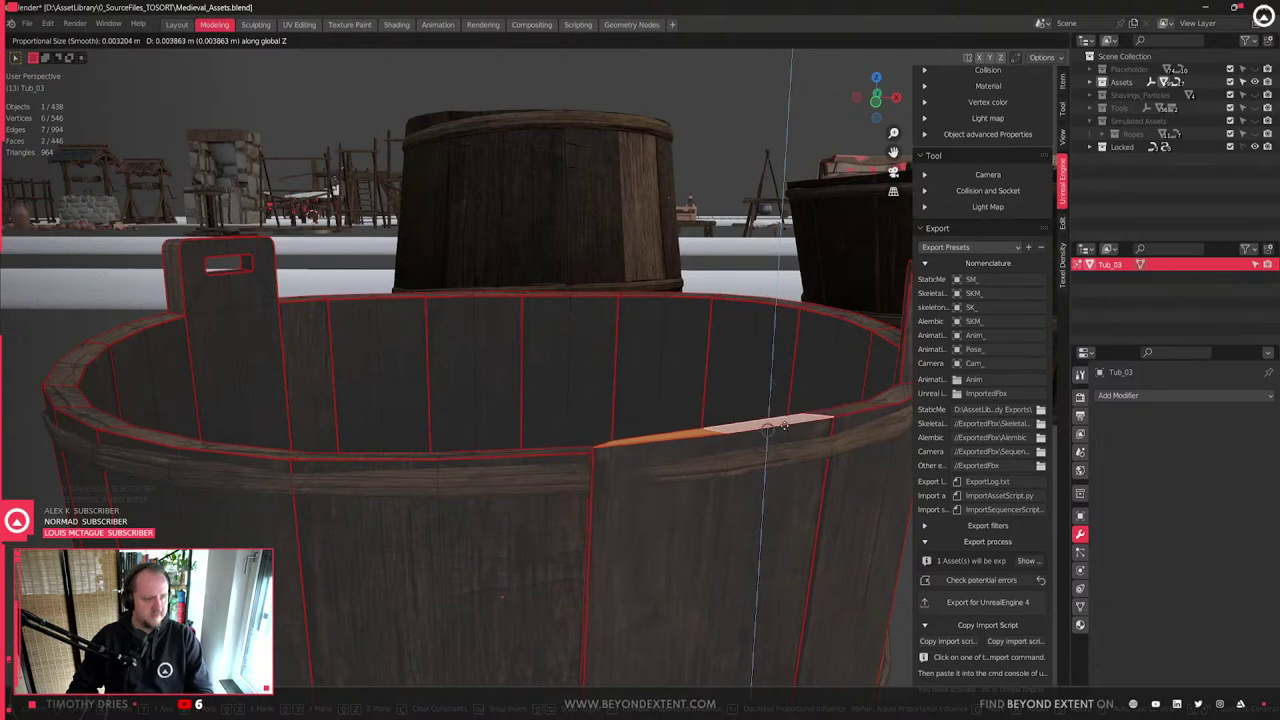
left_click(788, 417)
- Move the upper hoop's edge below the front stave joint about 0.011 m in the horizontal plane with a proportional falloff of about 0.13 m
middle_click_drag(606, 431, 654, 448)
key("1")
left_click(688, 518)
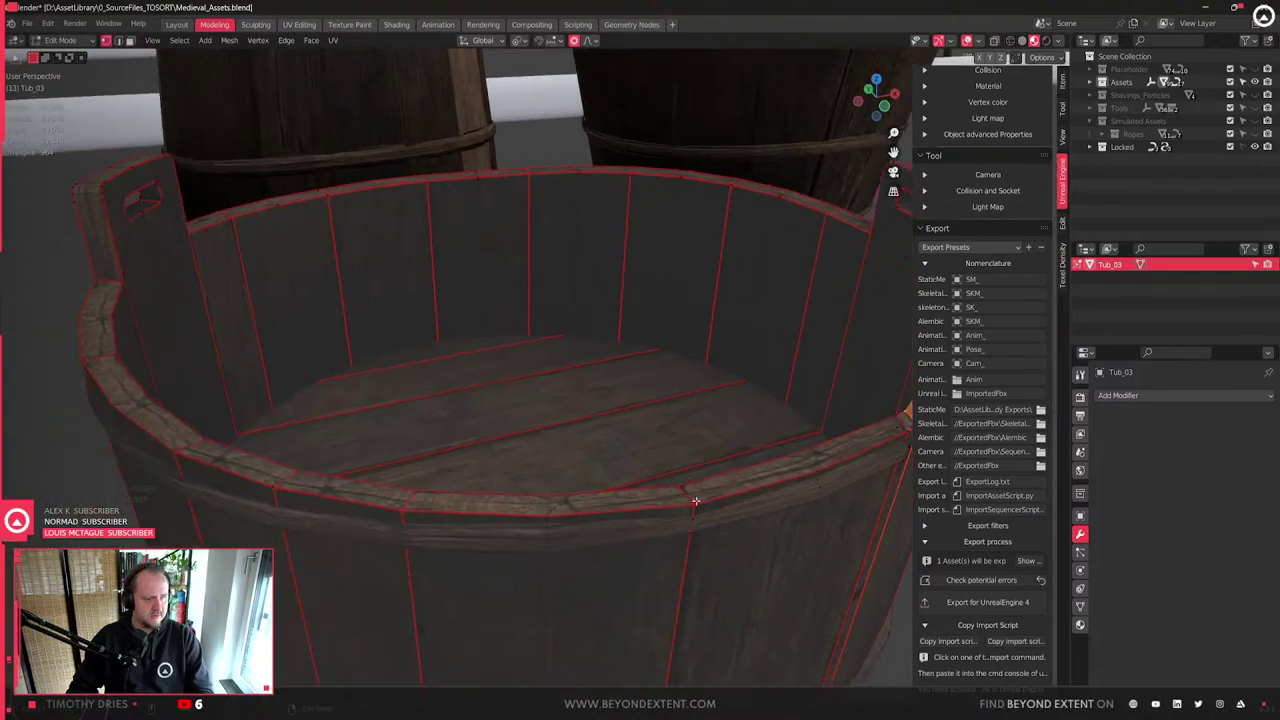
middle_click_drag(677, 502, 634, 445)
key("3")
left_click(608, 368)
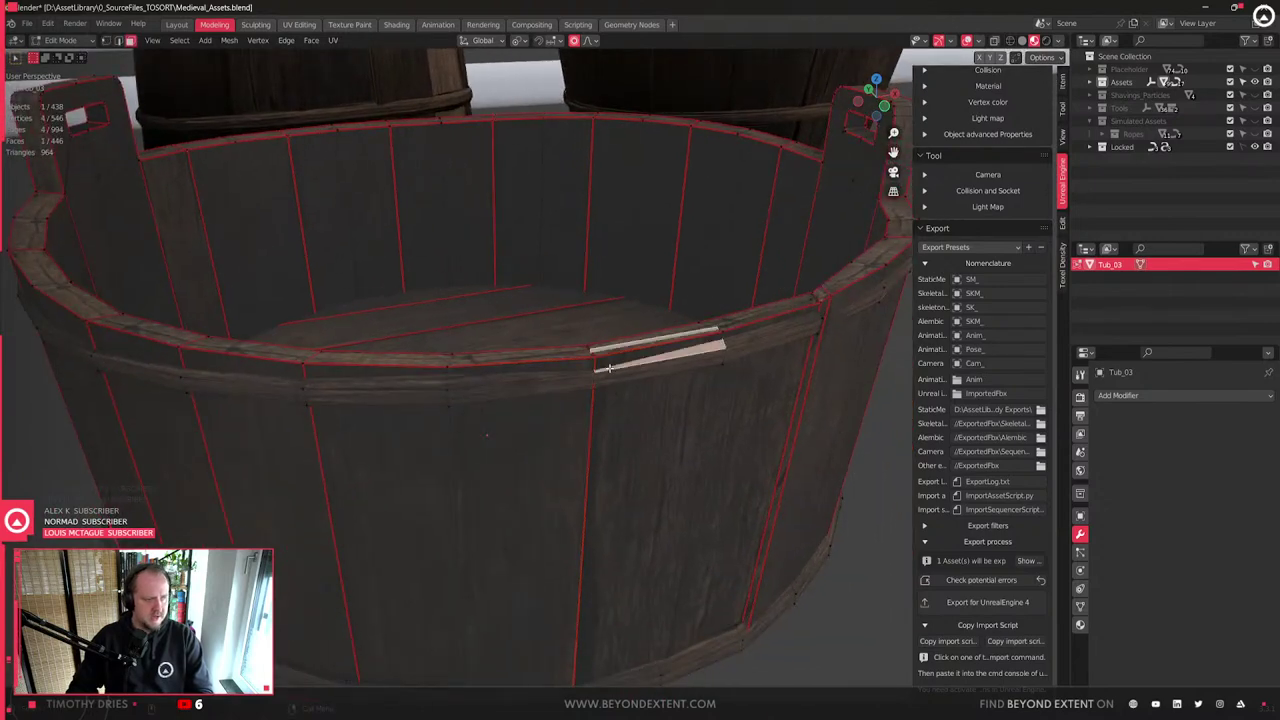
key("2")
key("g")
key("shift+z")
right_click(595, 379)
left_click(594, 378)
key("g")
right_click(593, 380)
key("g")
key("shift+z")
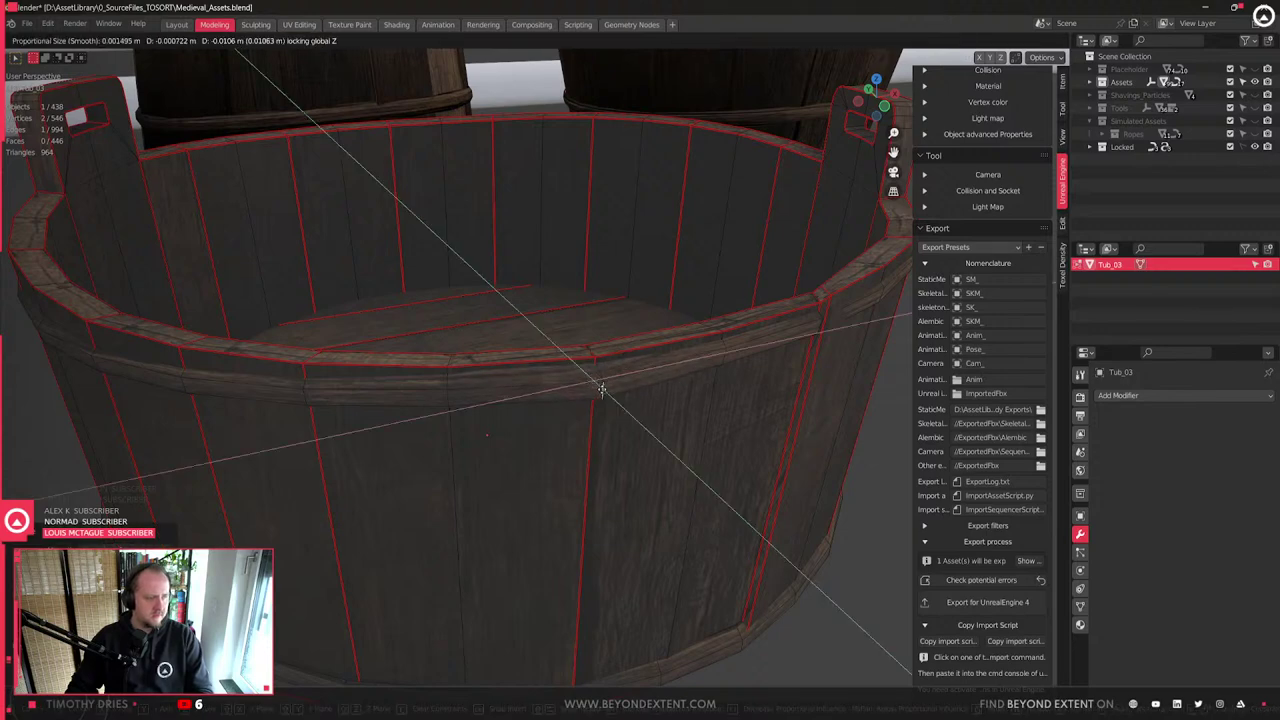
scroll(602, 389, "down", 20)
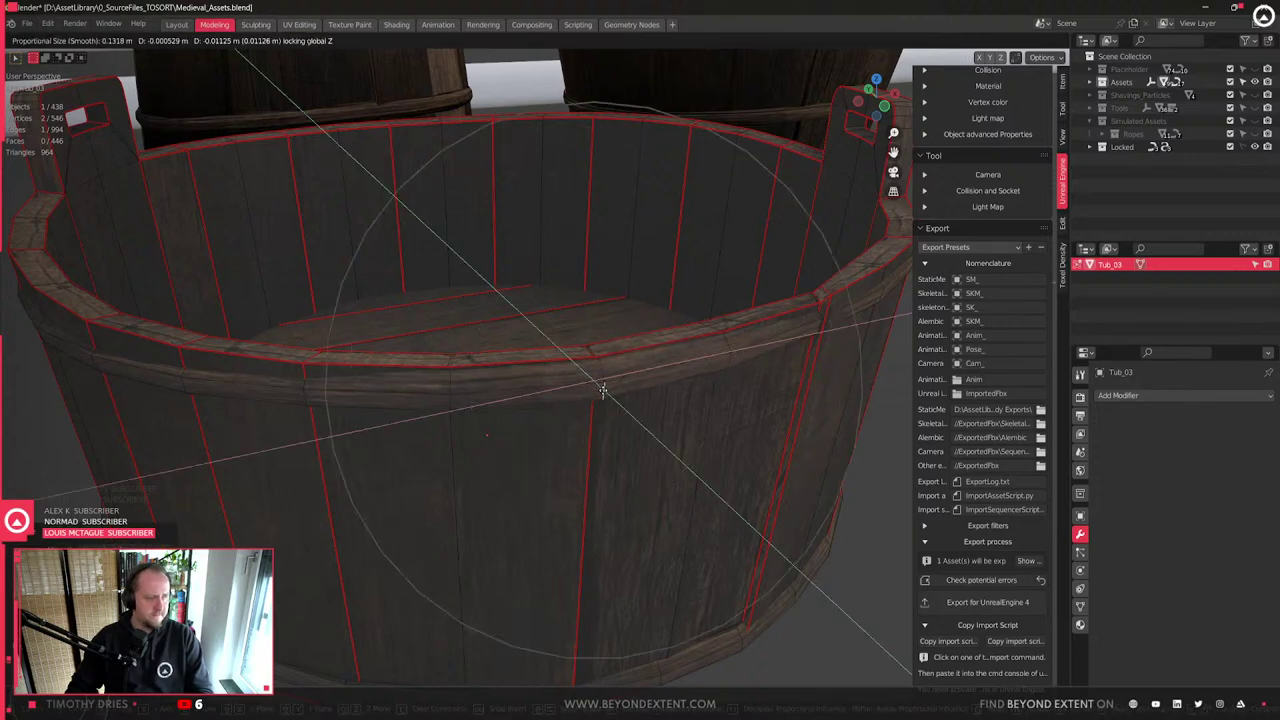
left_click(600, 390)
- Lower the same upper hoop edge slightly along Z
key("g")
key("z")
left_click(598, 406)
- Cut a V-shaped notch into the rim at the front stave joint by splitting its edge, deleting faces and filling the open side
left_click(596, 362)
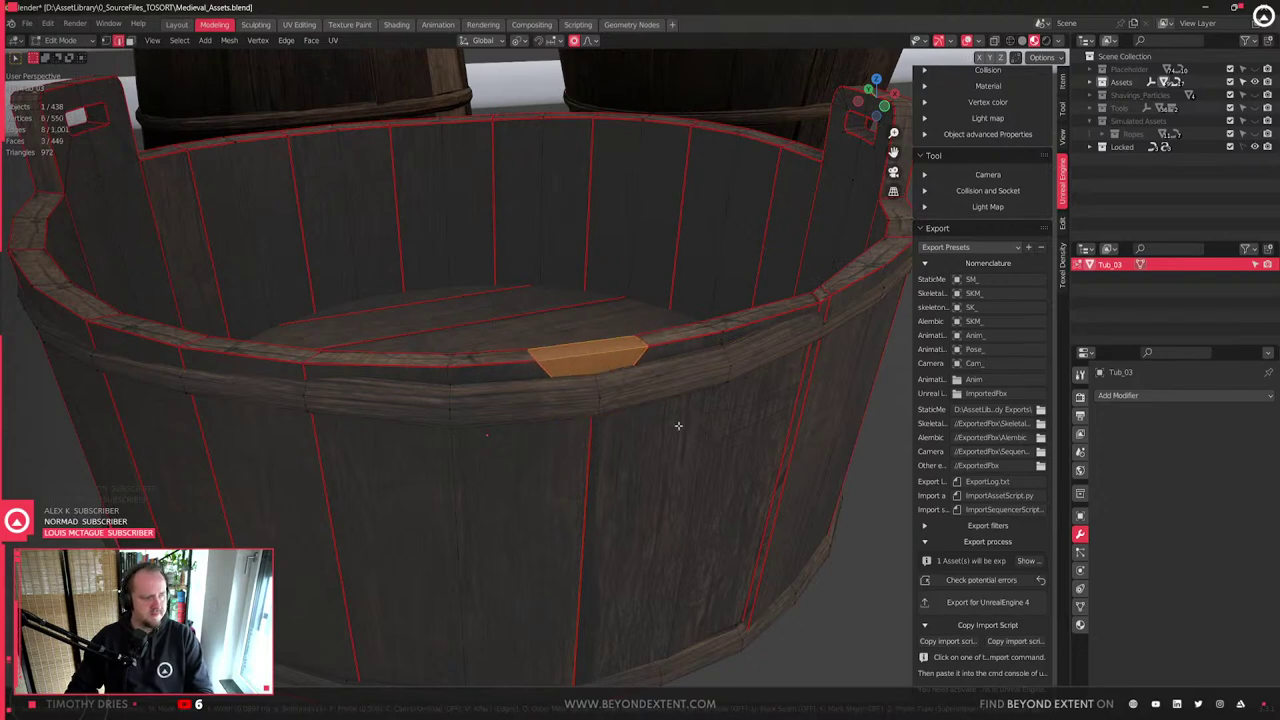
key("x")
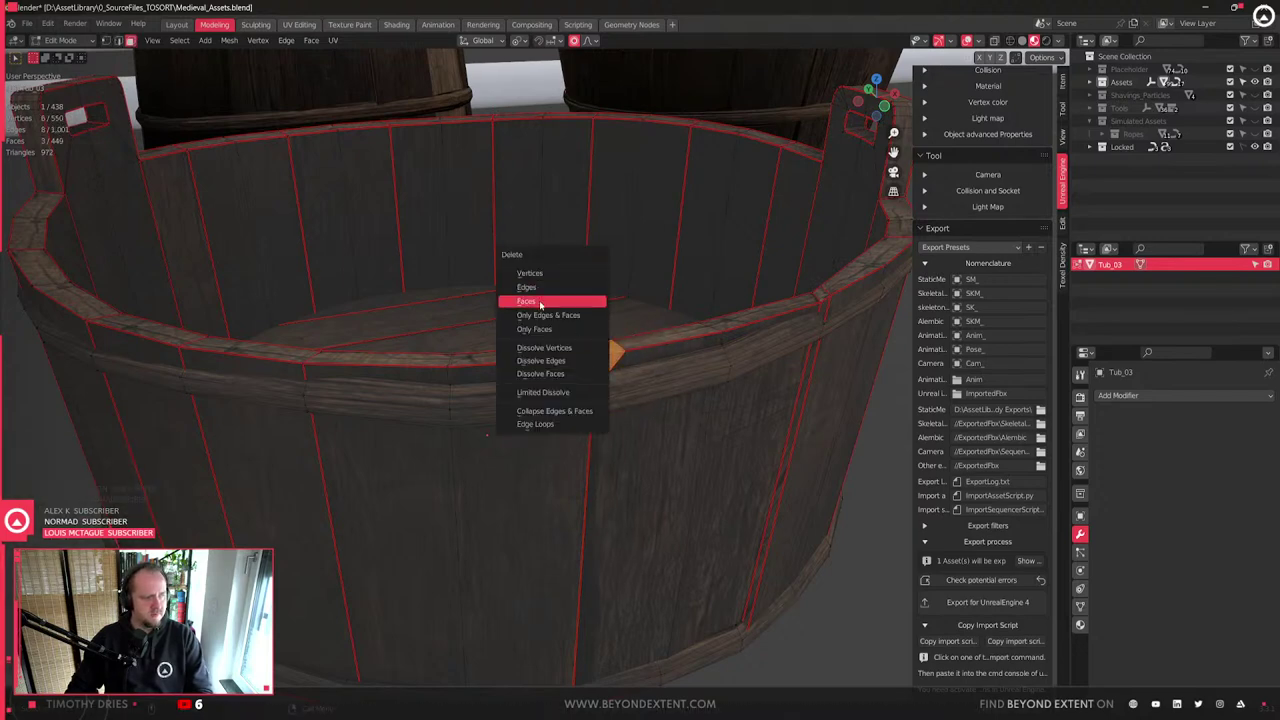
left_click(540, 302)
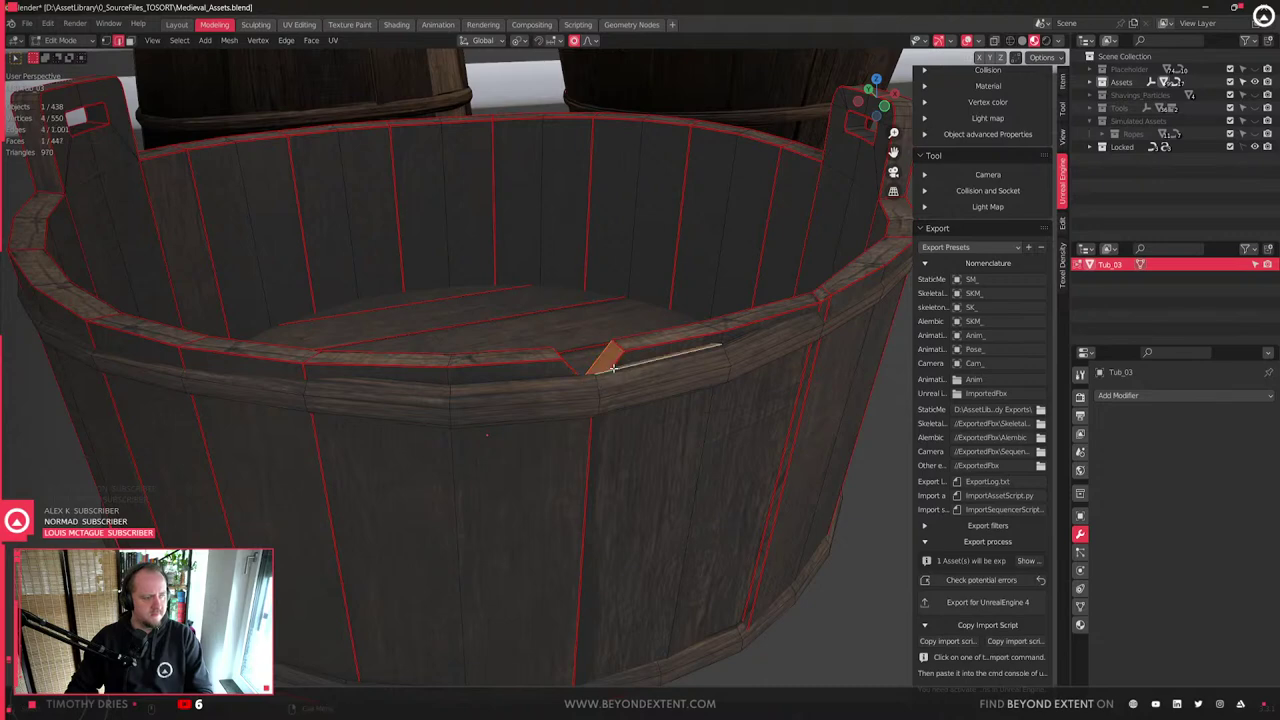
key("f")
- Raise the rim edge beside the notch along Z with a proportional falloff of about 0.09 m
middle_click_drag(597, 354, 253, 495)
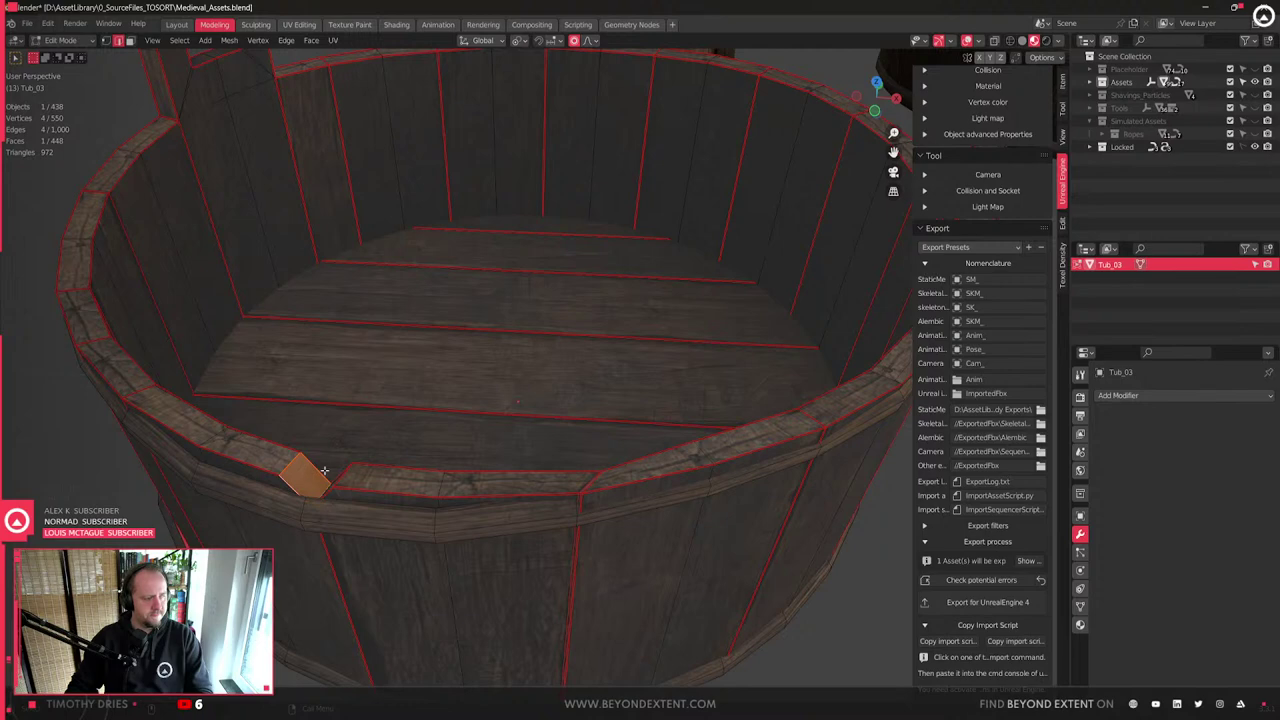
middle_click_drag(324, 470, 413, 444)
middle_click_drag(487, 424, 584, 393)
key("g")
key("z")
scroll(607, 383, "up", 15)
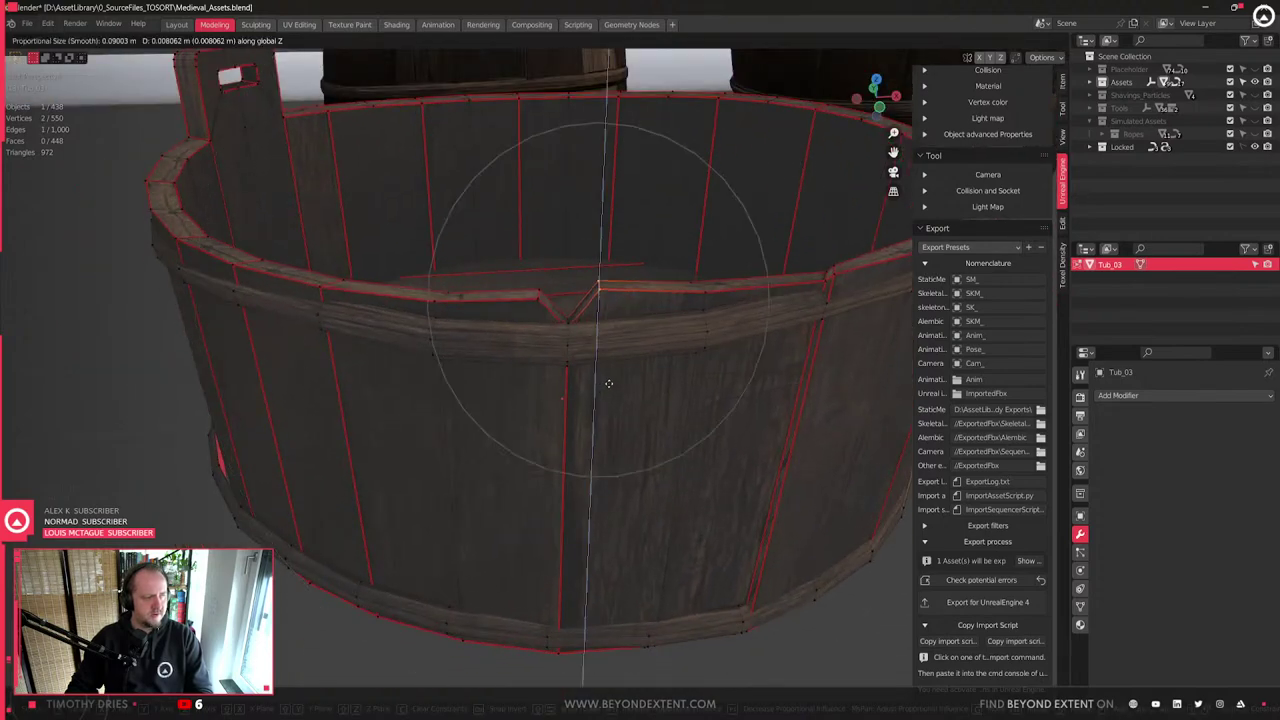
left_click(619, 378)
- Raise the middle of the rim along the stave beside the notch along Z
left_click(698, 284)
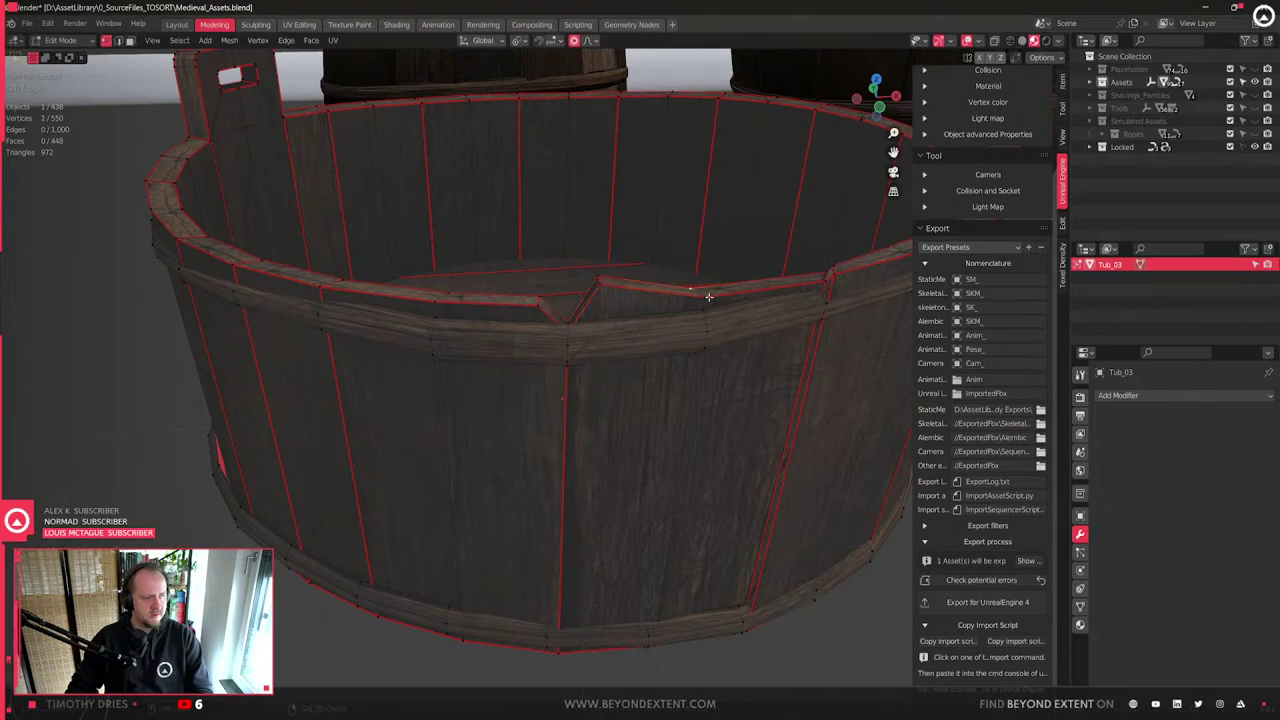
key("g")
key("z")
left_click(742, 277)
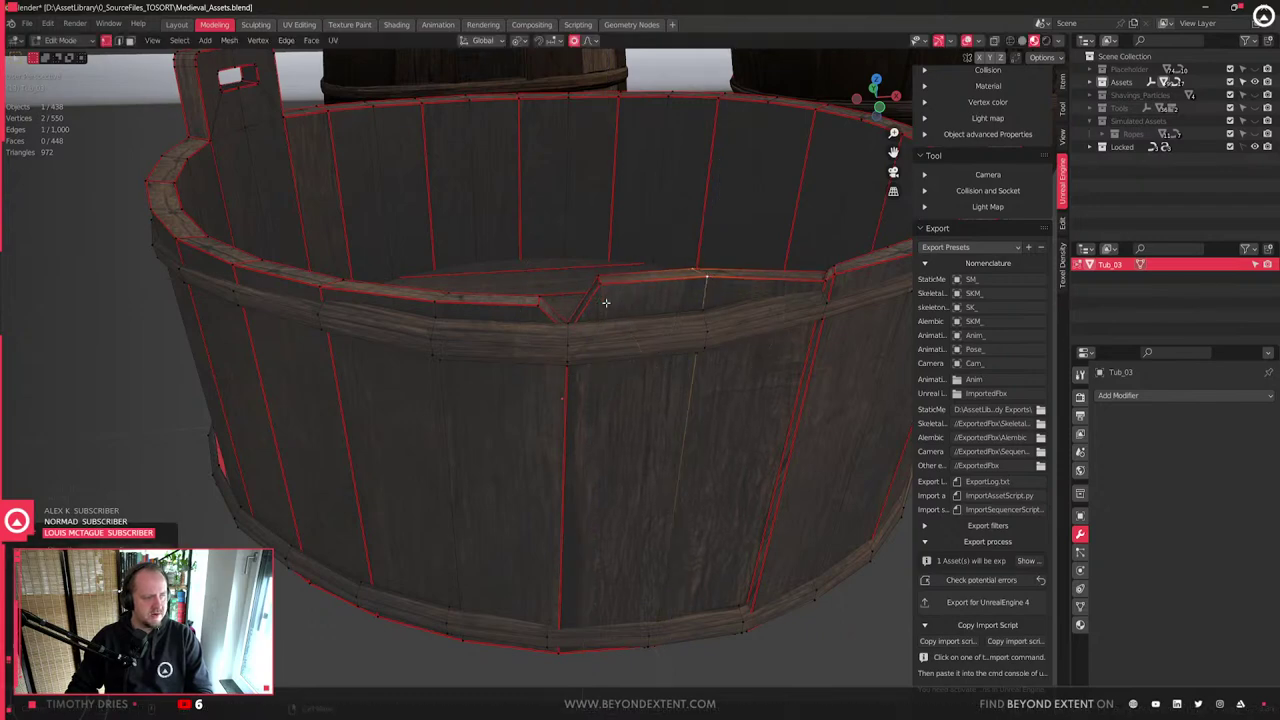
- Add an edge across the notch's sloped side and nudge it slightly along Y
scroll(606, 290, "up", 1)
key("ctrl+e")
left_click(607, 279)
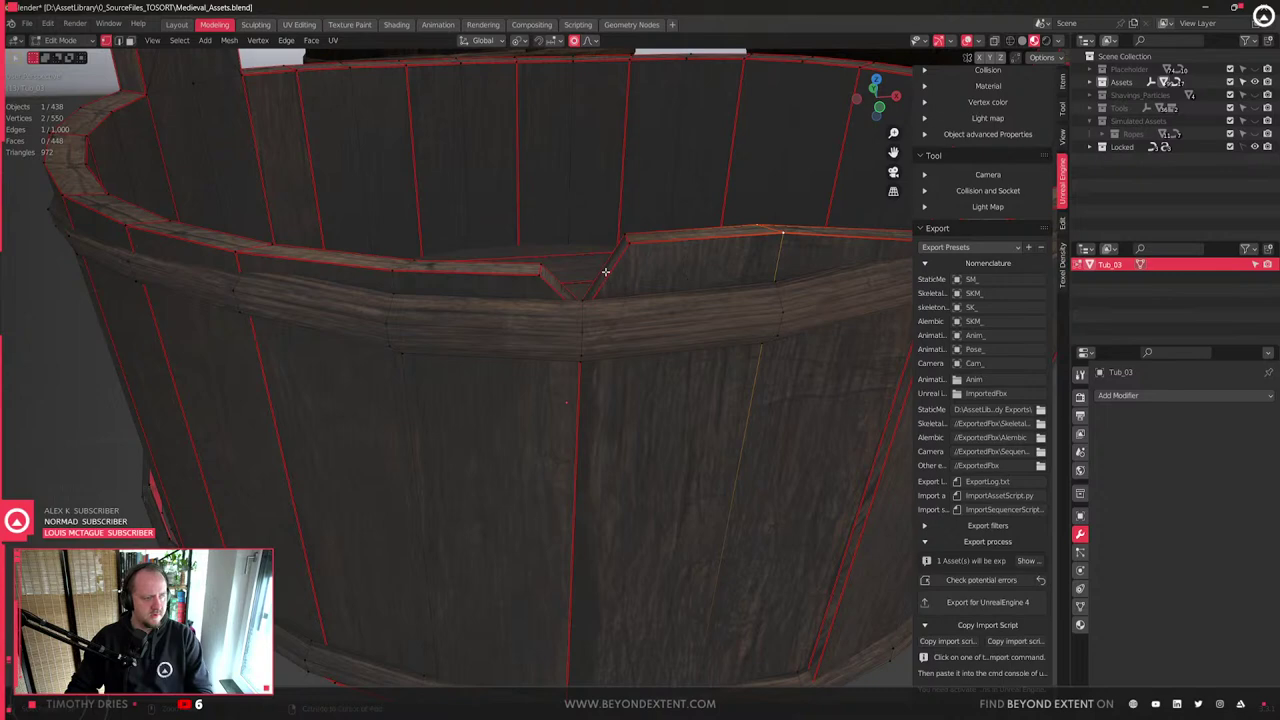
key("e")
key("g")
key("x")
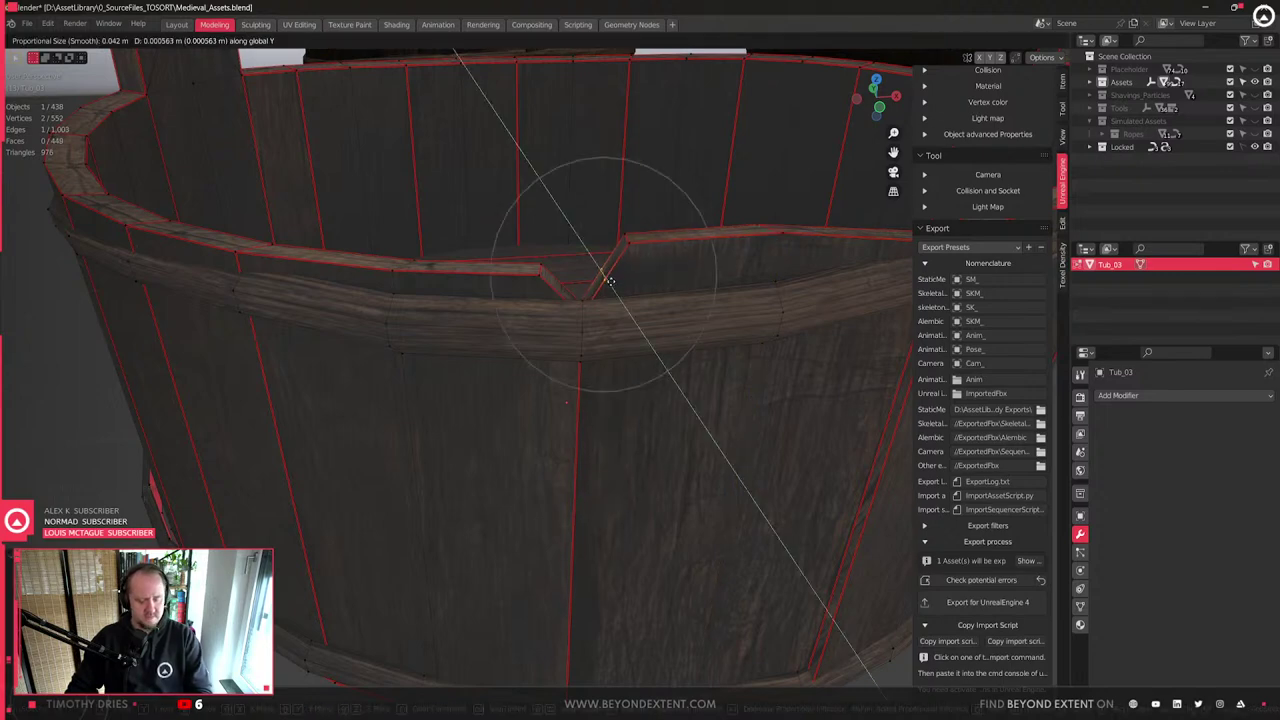
left_click(605, 287)
- Mark the outline edges of the notch slope and the raised stave top as seams
key("Tab")
scroll(606, 290, "down", 6)
middle_click_drag(606, 292, 689, 337)
scroll(620, 357, "up", 6)
key("Tab")
middle_click_drag(686, 414, 652, 363)
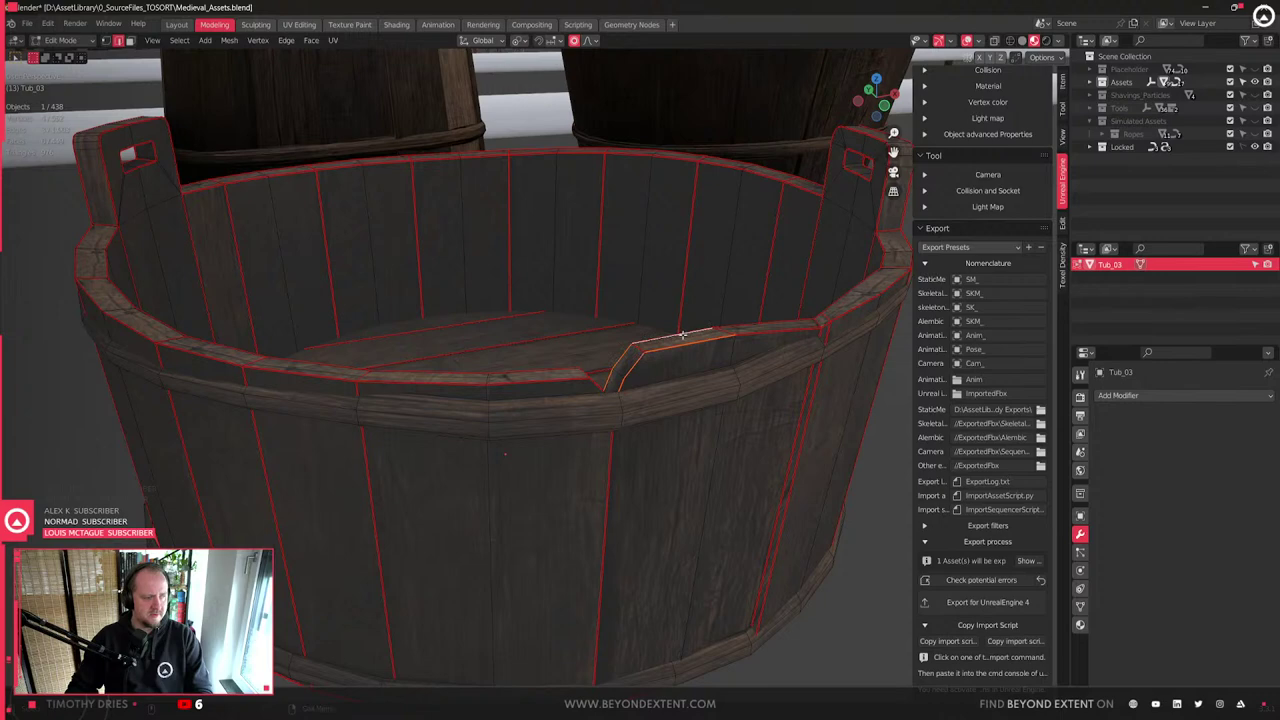
right_click(683, 335)
left_click(648, 335)
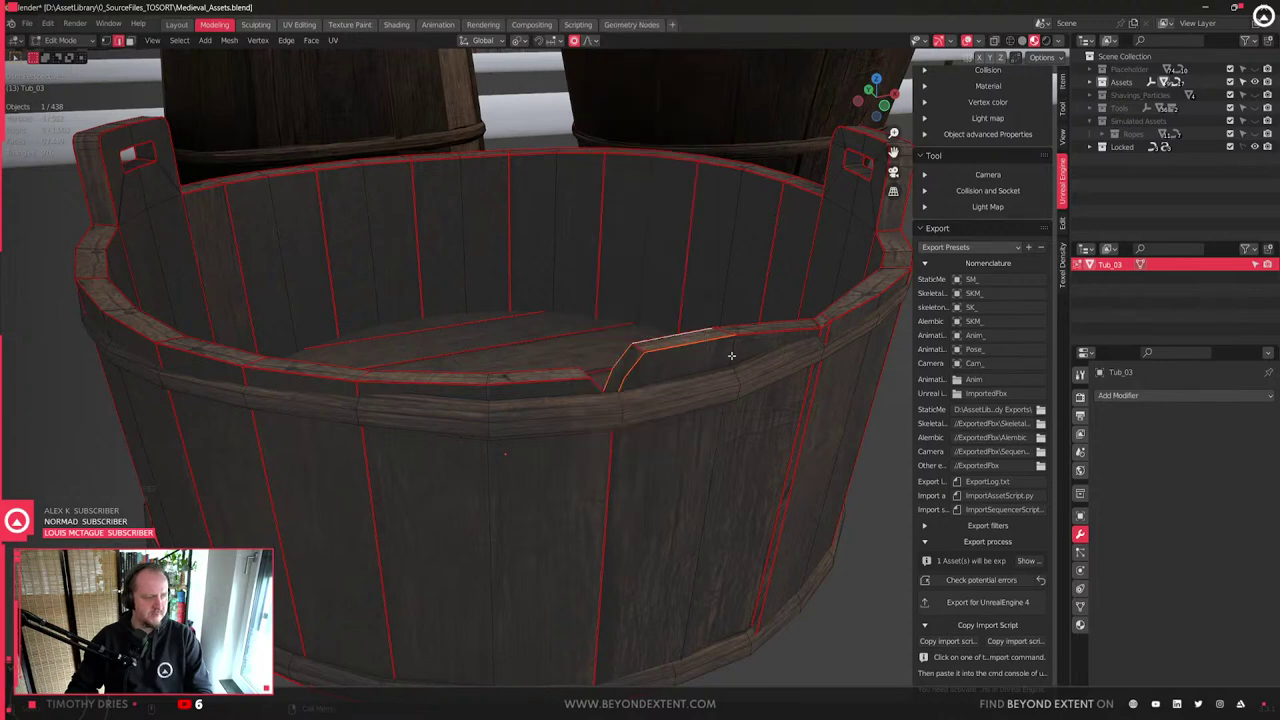
right_click(749, 326)
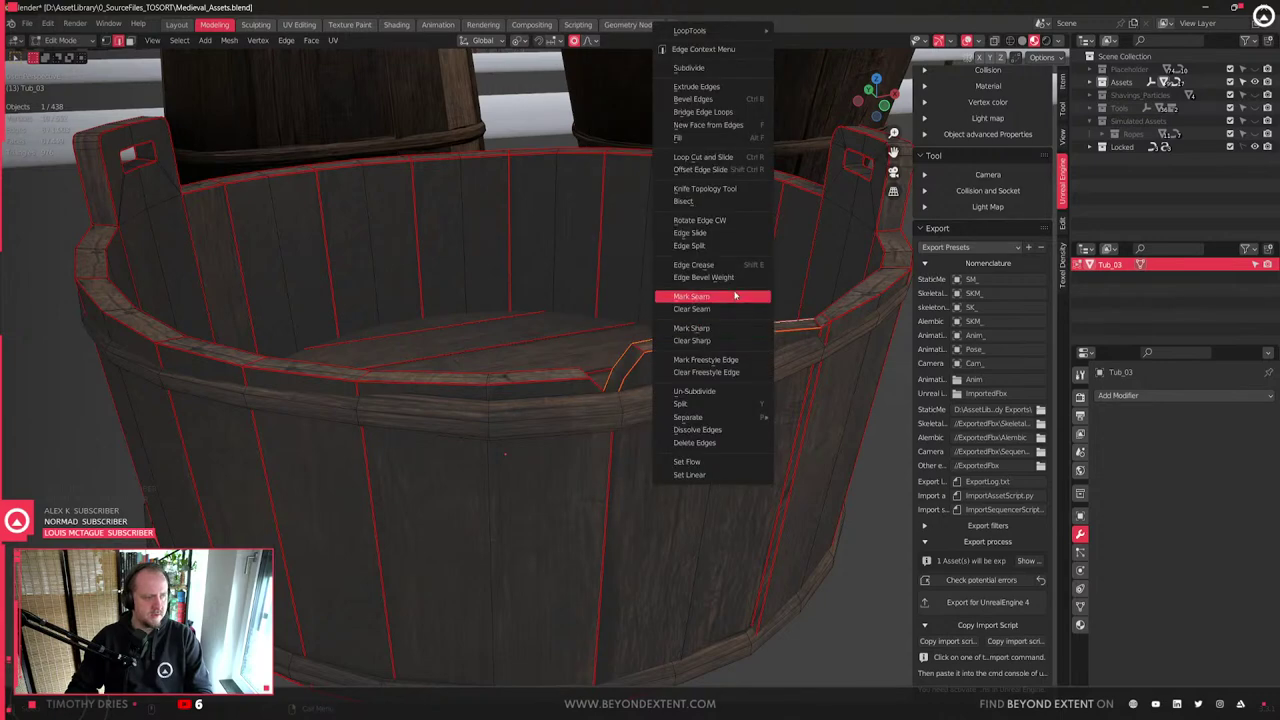
left_click(752, 301)
right_click(755, 346)
left_click(735, 375)
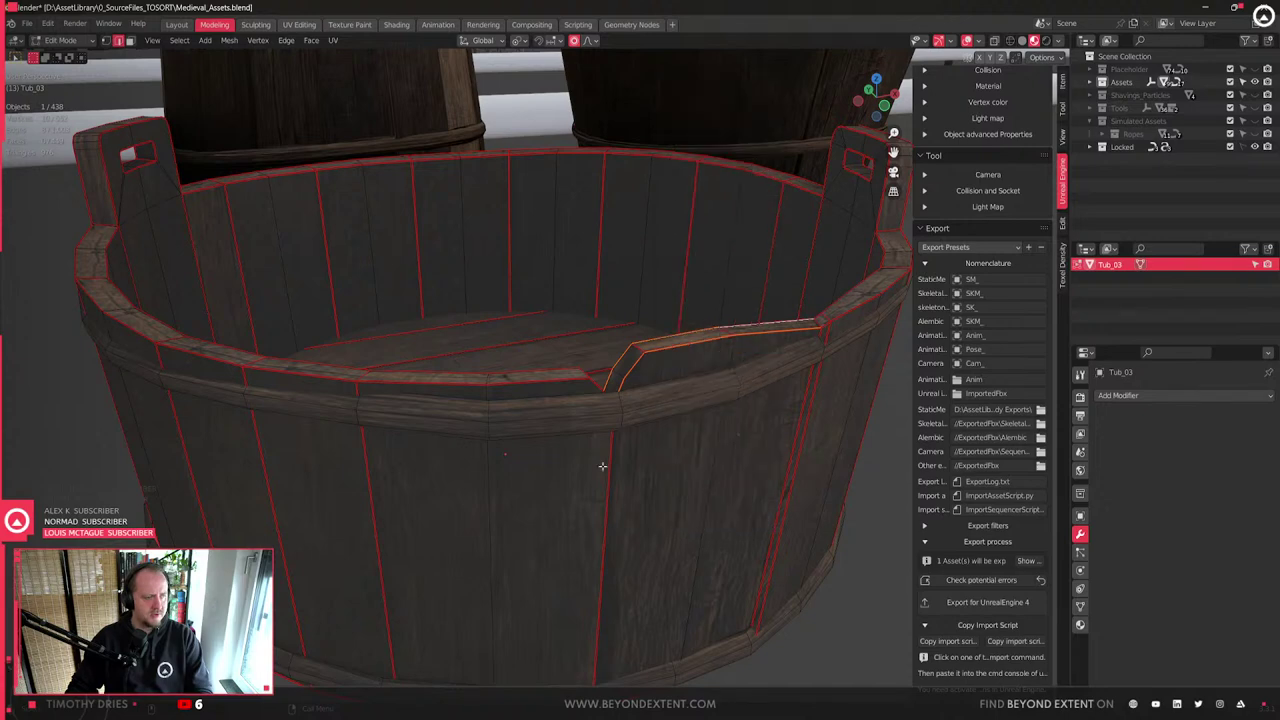
- Adjust the seam marking on the remaining notch edges and on the edge crossing the raised stave's top
middle_click_drag(583, 395, 271, 472)
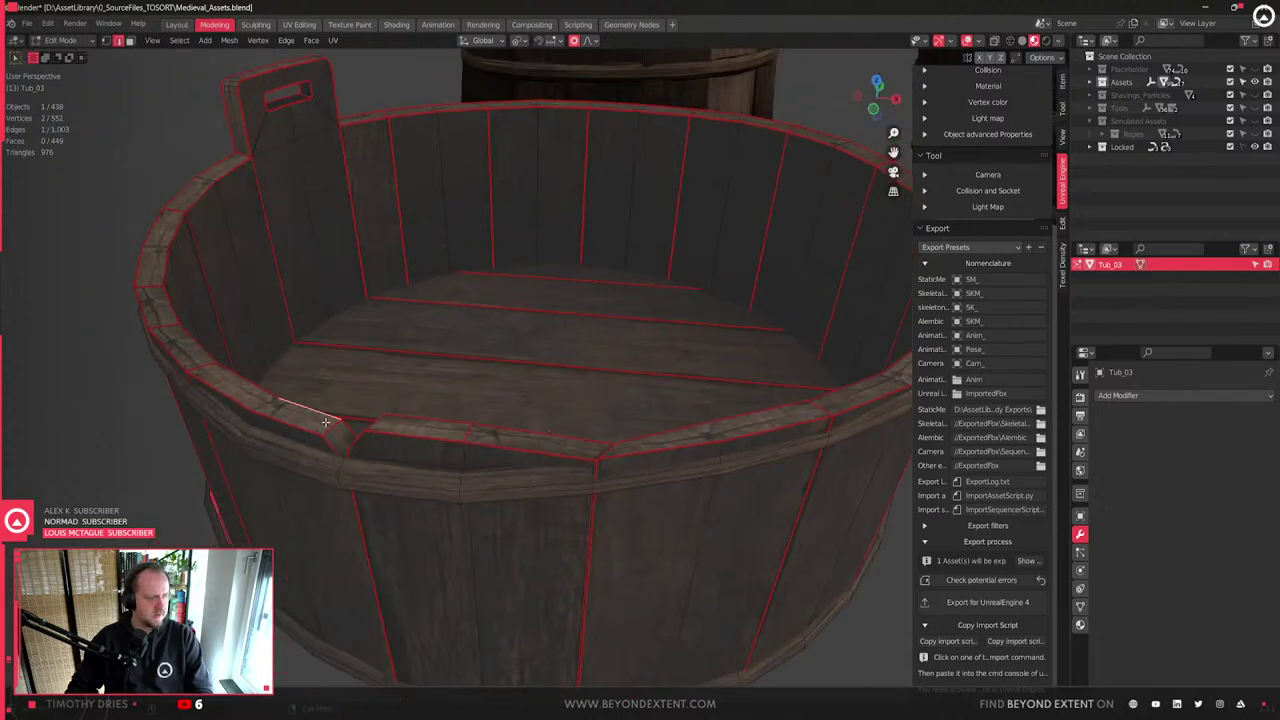
middle_click_drag(390, 430, 628, 438)
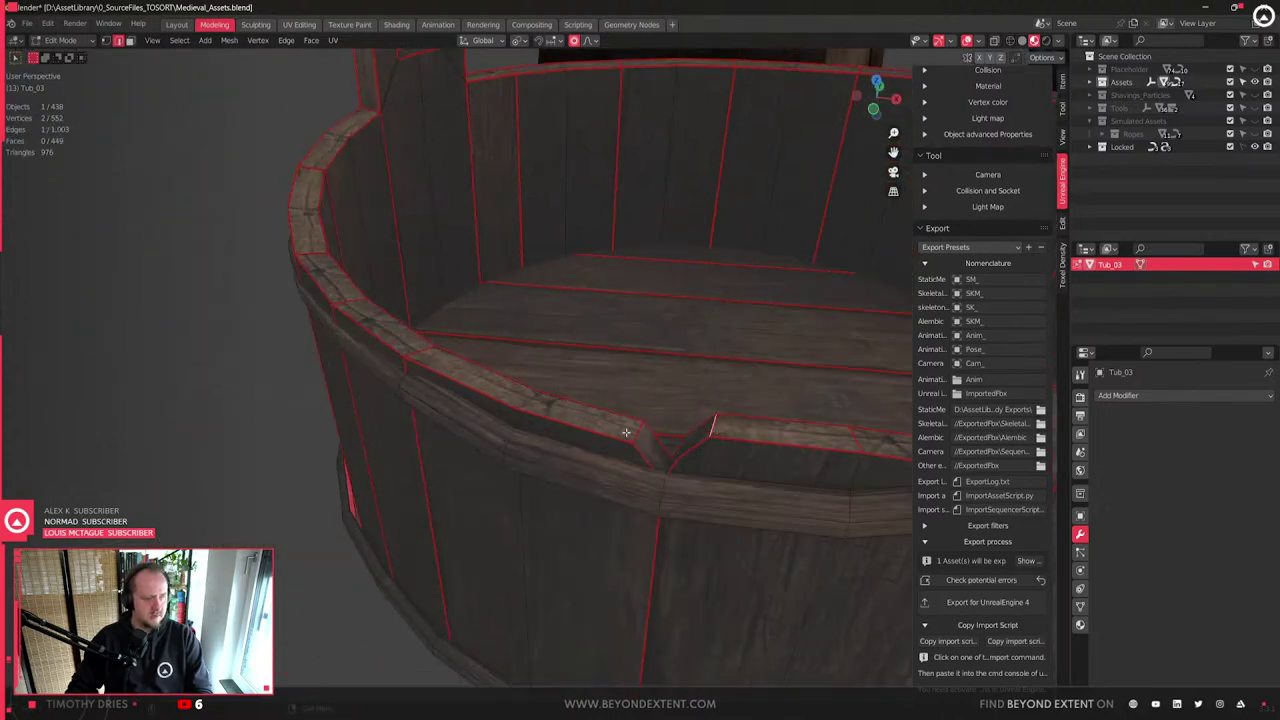
right_click(649, 456)
left_click(649, 456)
middle_click_drag(649, 456, 686, 311)
right_click(763, 478)
left_click(763, 478)
right_click(762, 475)
left_click(748, 443)
left_click(686, 311)
right_click(686, 311)
left_click(671, 333)
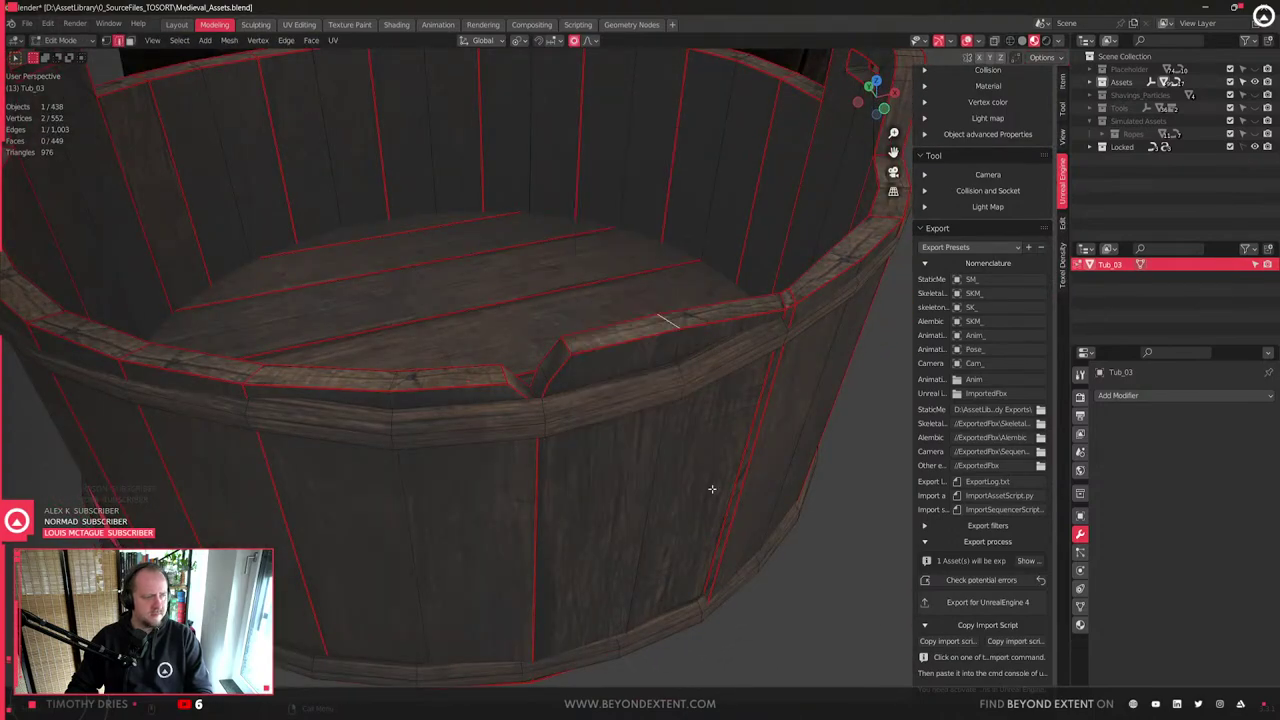
- Shift the lower hoop's edges at a stave joint near the tub's underside horizontally by about 0.008 m with a wide proportional falloff
key("Tab")
scroll(654, 489, "down", 3)
scroll(577, 403, "up", 4)
middle_click_drag(654, 489, 612, 500)
key("Tab")
key("Tab")
scroll(594, 356, "up", 3)
key("Tab")
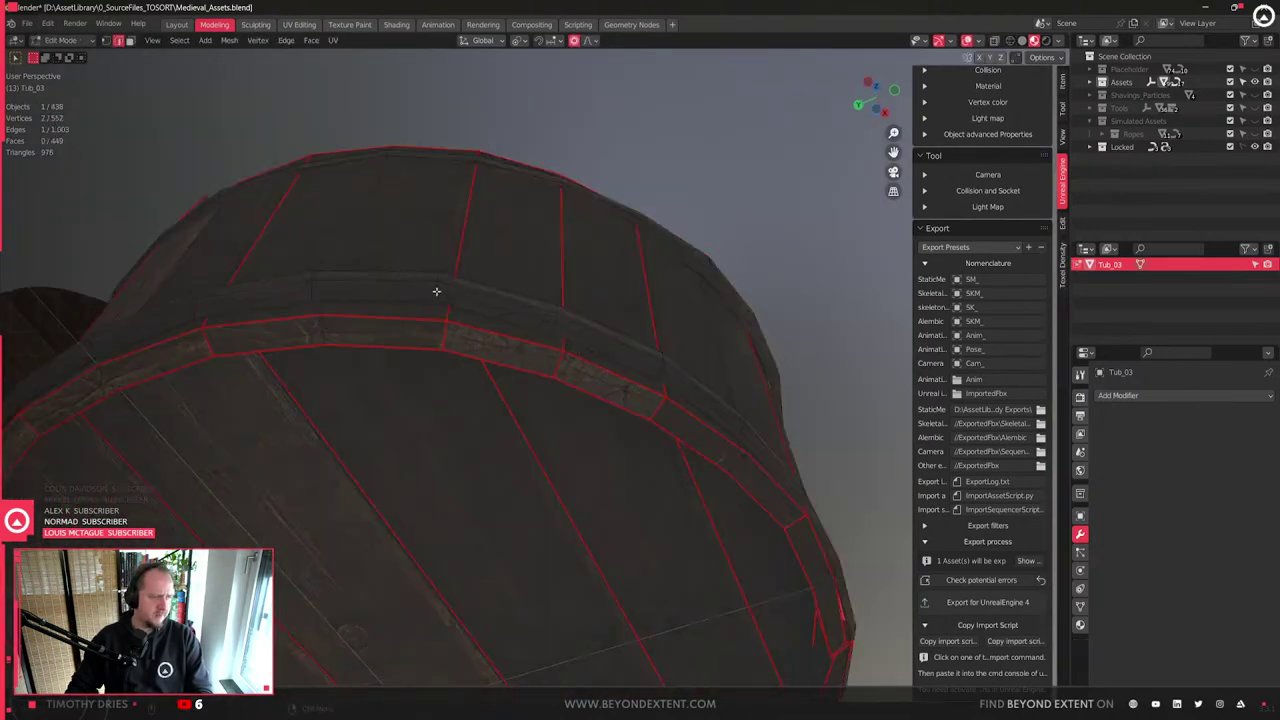
key("g")
key("shift+z")
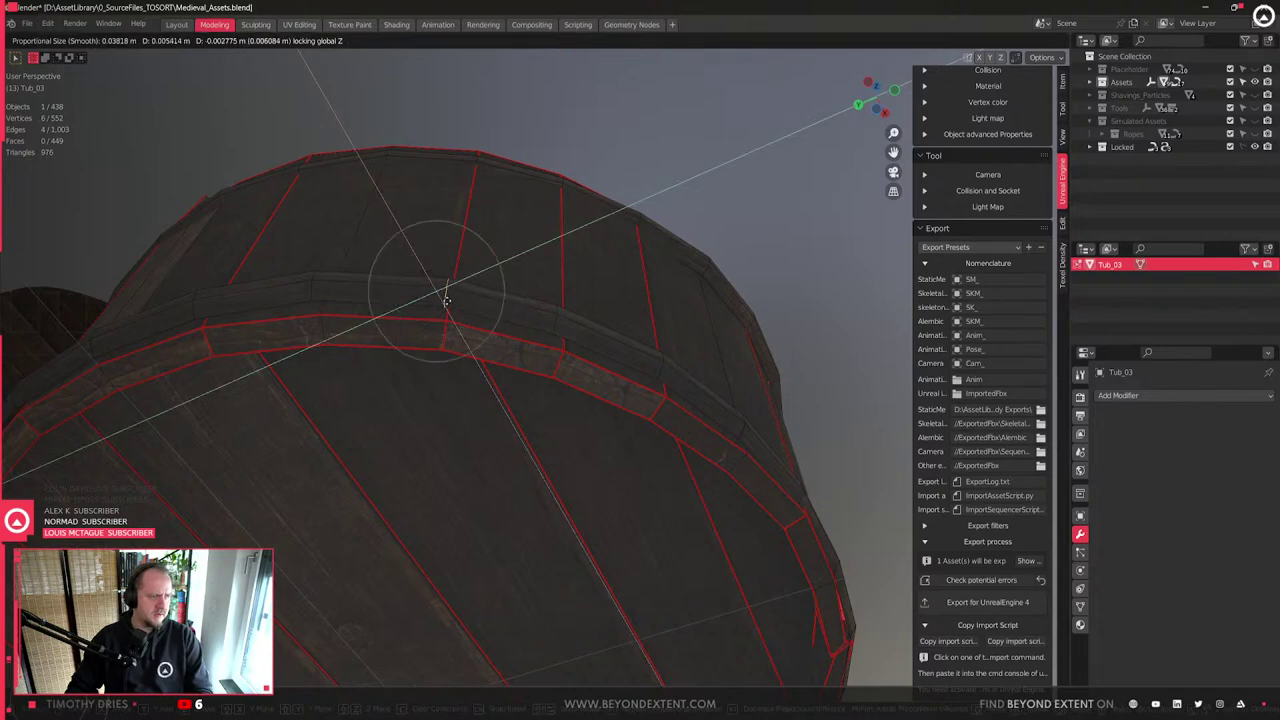
scroll(447, 300, "down", 20)
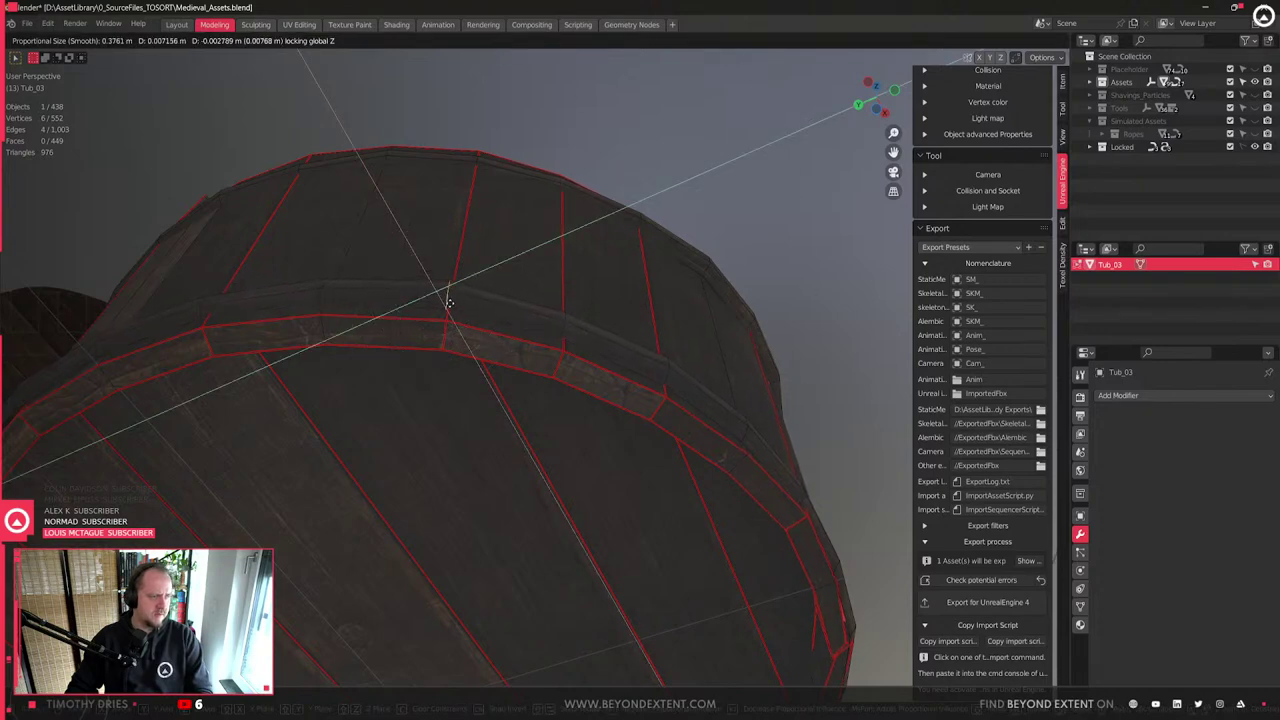
left_click(450, 303)
- Add a centred vertical loop cut through a stave on the side opposite the notch
middle_click_drag(450, 303, 552, 462)
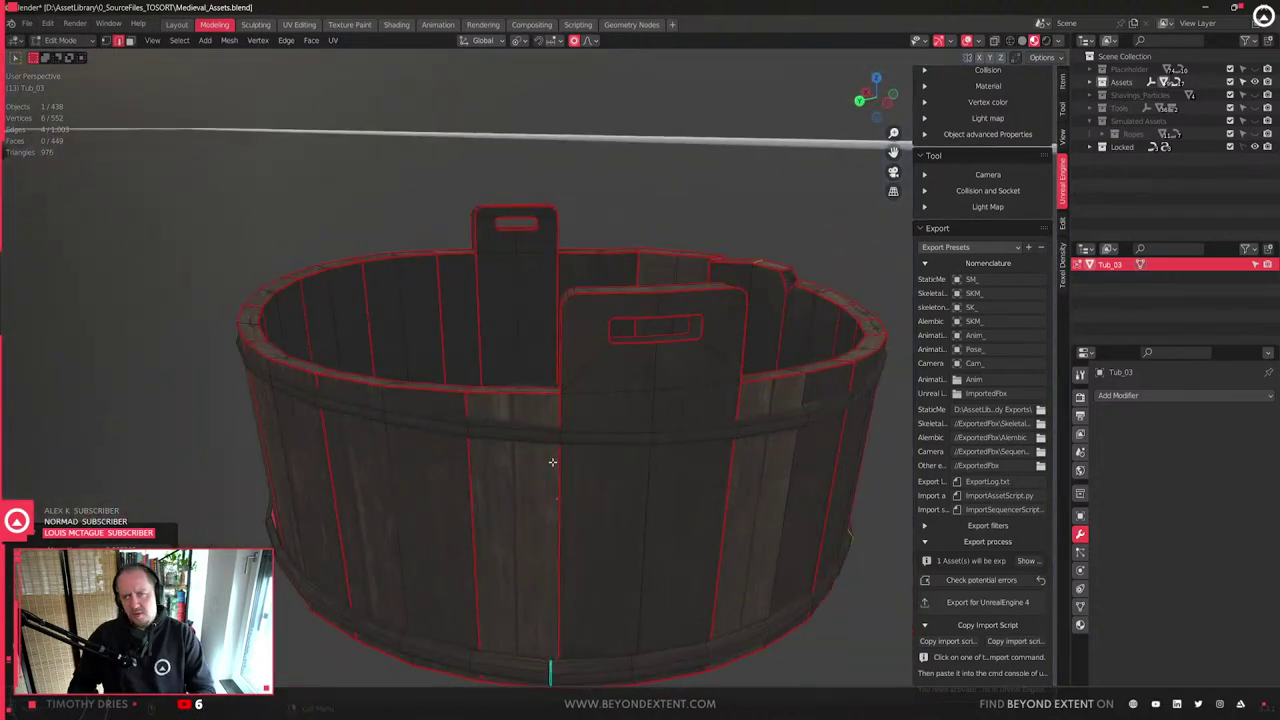
scroll(614, 444, "up", 2)
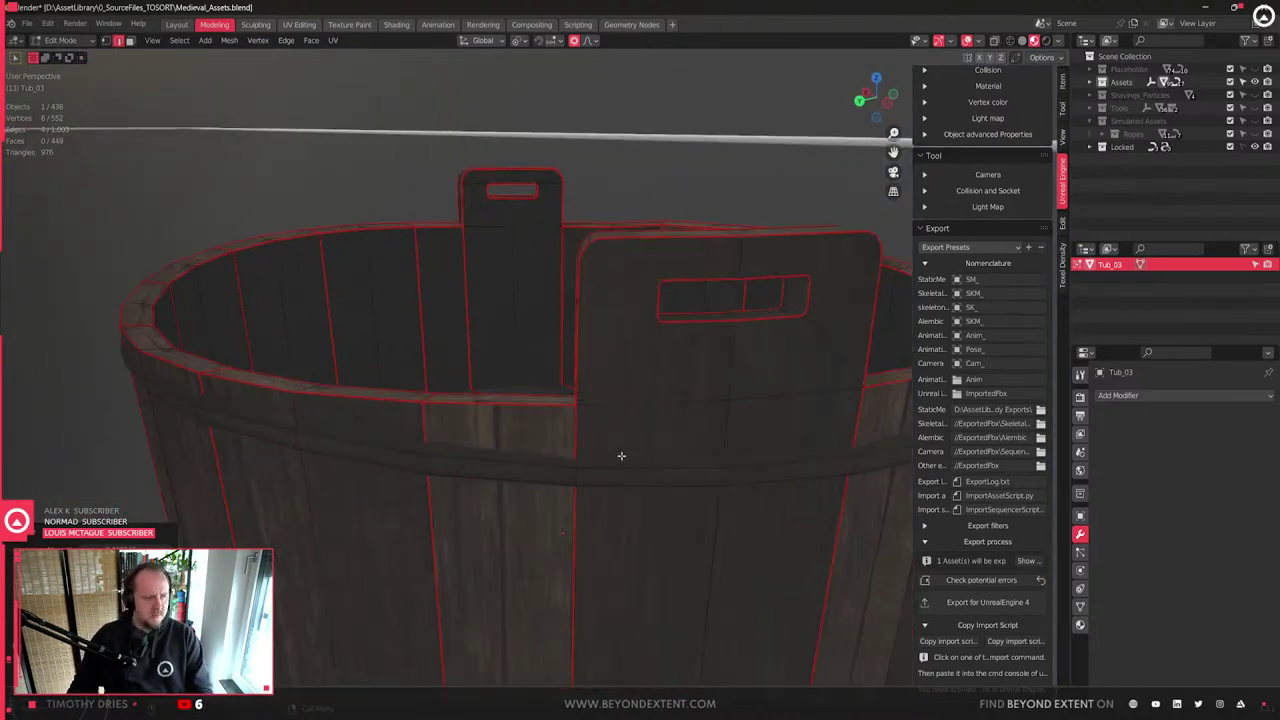
key("Tab")
scroll(709, 443, "down", 3)
middle_click_drag(709, 443, 585, 505)
scroll(585, 505, "up", 3)
mouse_move(630, 311)
middle_mouse_down()
mouse_move(563, 420)
mouse_move(403, 409)
mouse_move(503, 471)
mouse_move(483, 475)
mouse_move(530, 441)
middle_mouse_up()
key("Tab")
key("ctrl+r")
left_click(530, 441)
right_click(530, 441)
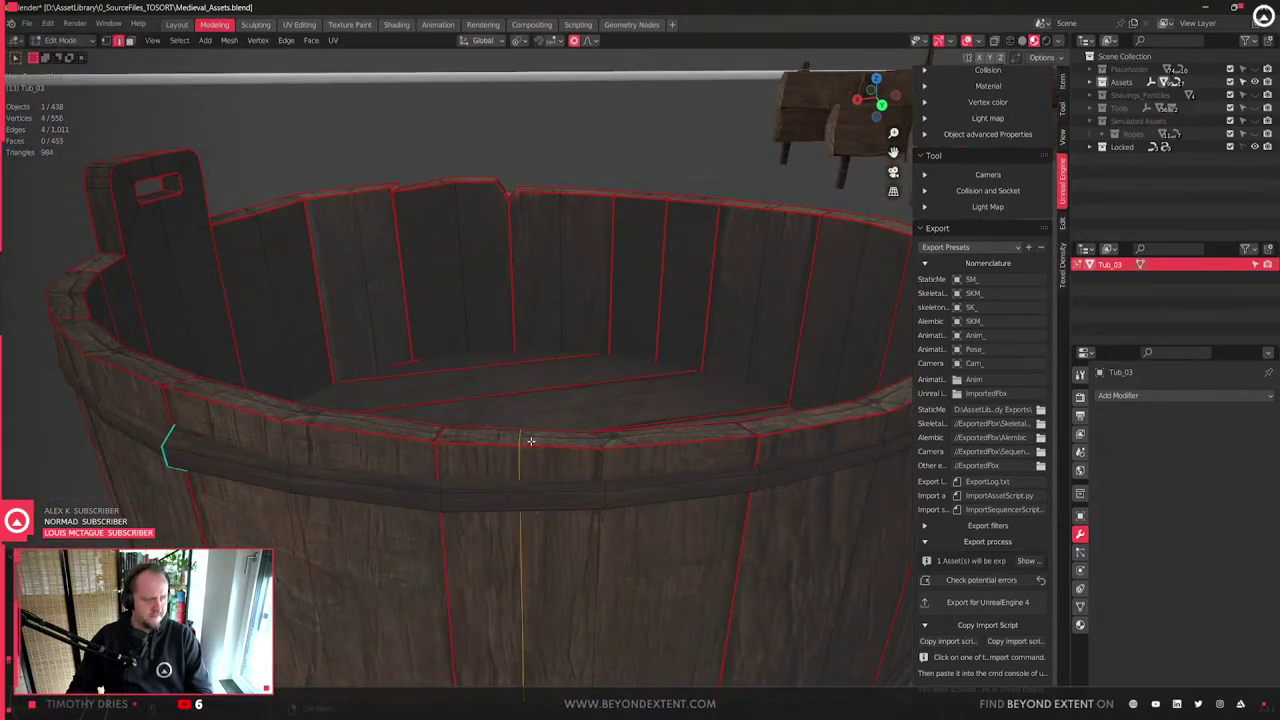
- Raise the rim face beside the new loop cut along Z by about 0.015 m with a small proportional falloff
left_click(564, 431)
key("g")
key("z")
scroll(570, 425, "down", 3)
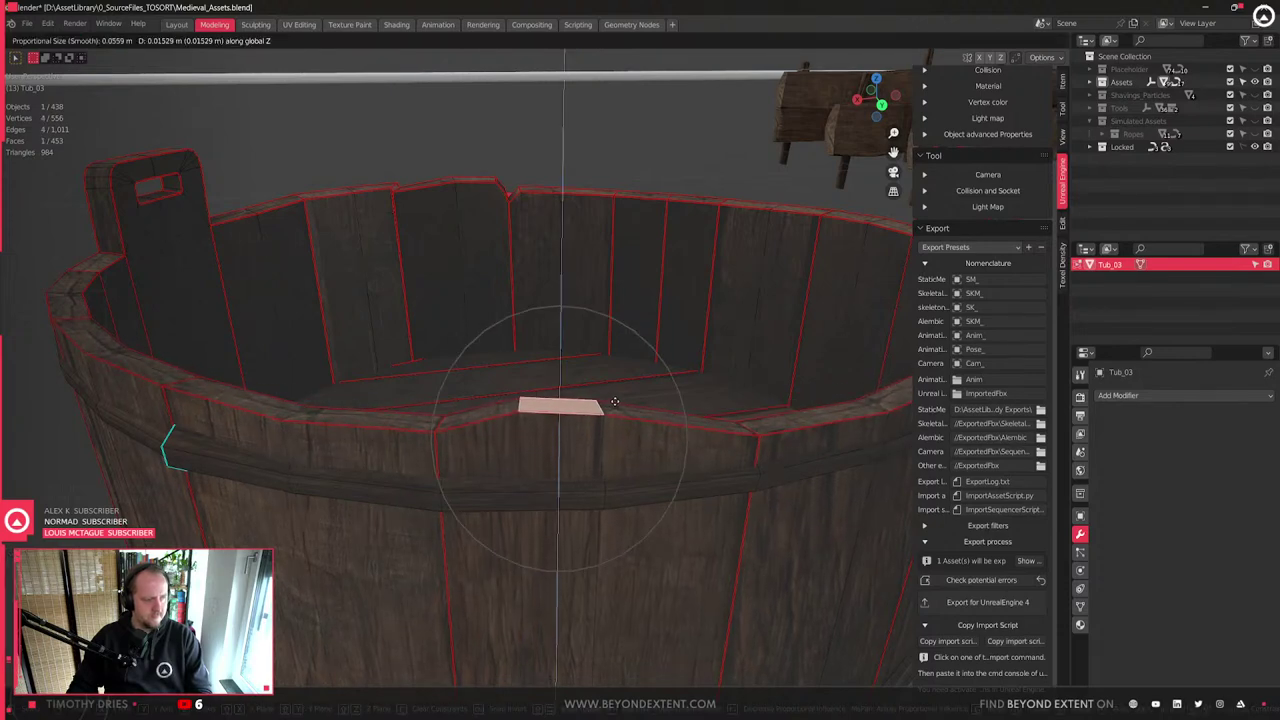
left_click(620, 395)
key("Tab")
middle_click_drag(357, 350, 452, 421)
key("Tab")
key("Tab")
key("Tab")
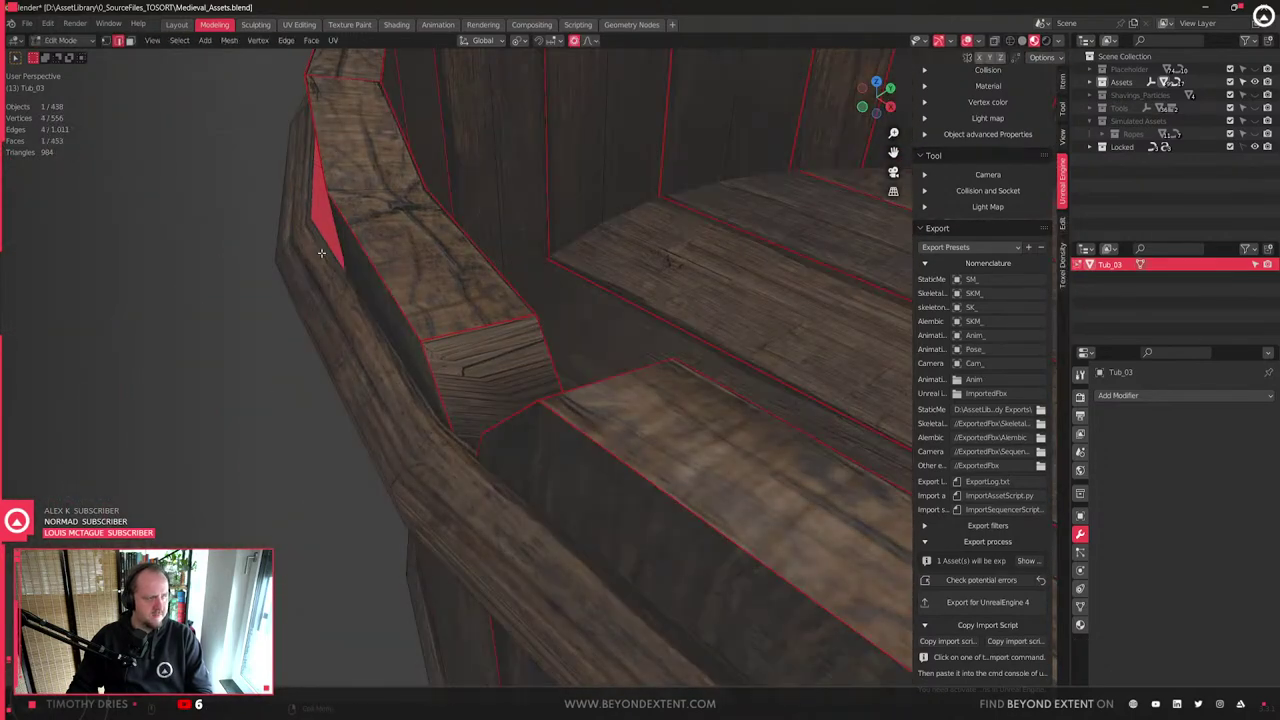
middle_click_drag(326, 251, 795, 473)
key("s")
key("shift+z")
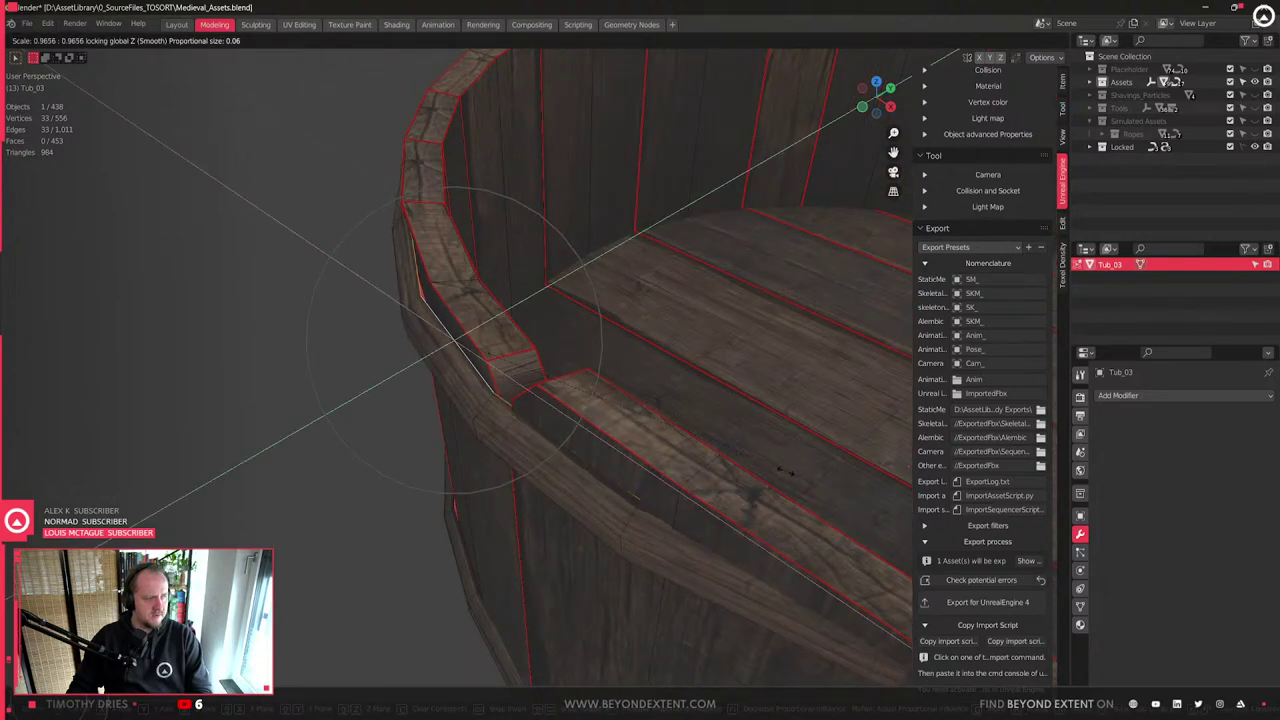
right_click(786, 473)
- Change the pivot point and scale the upper hoop's top inner edge loop inward to about 0.99, excluding Z, with a minimal proportional falloff
scroll(786, 473, "down", 5)
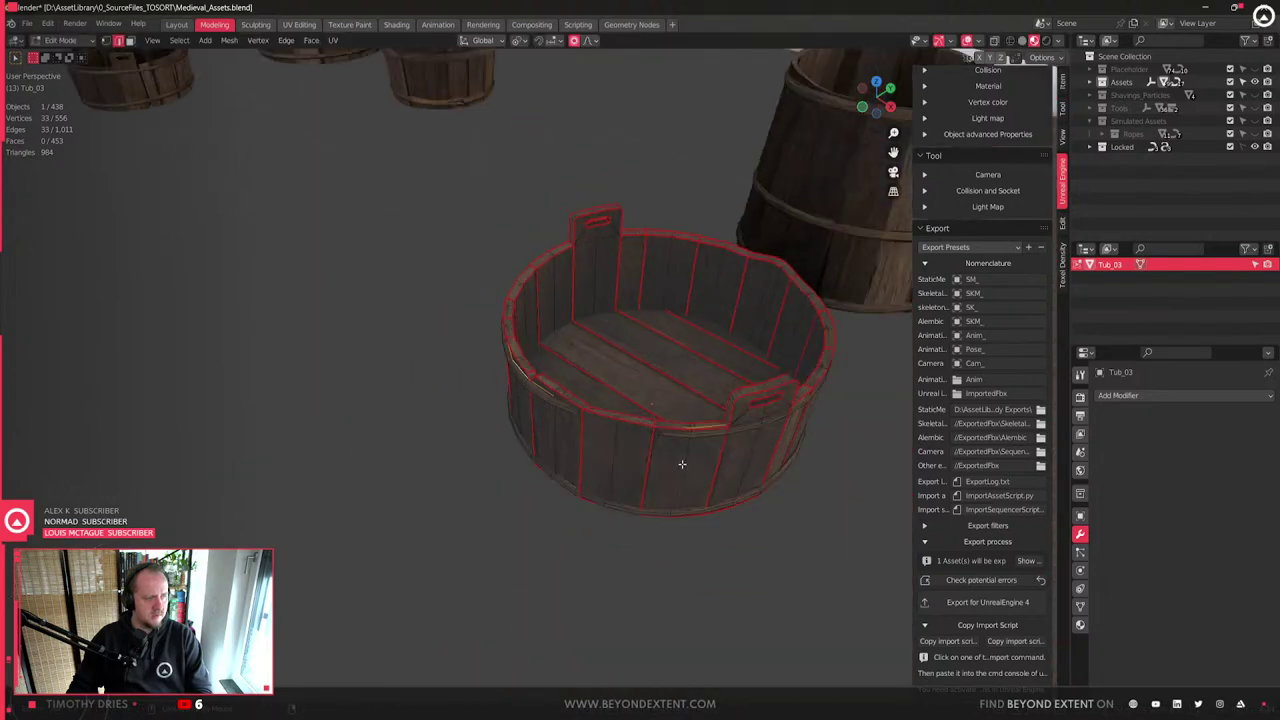
middle_click_drag(680, 463, 720, 446)
scroll(720, 446, "up", 4)
left_click(518, 41)
left_click(530, 54)
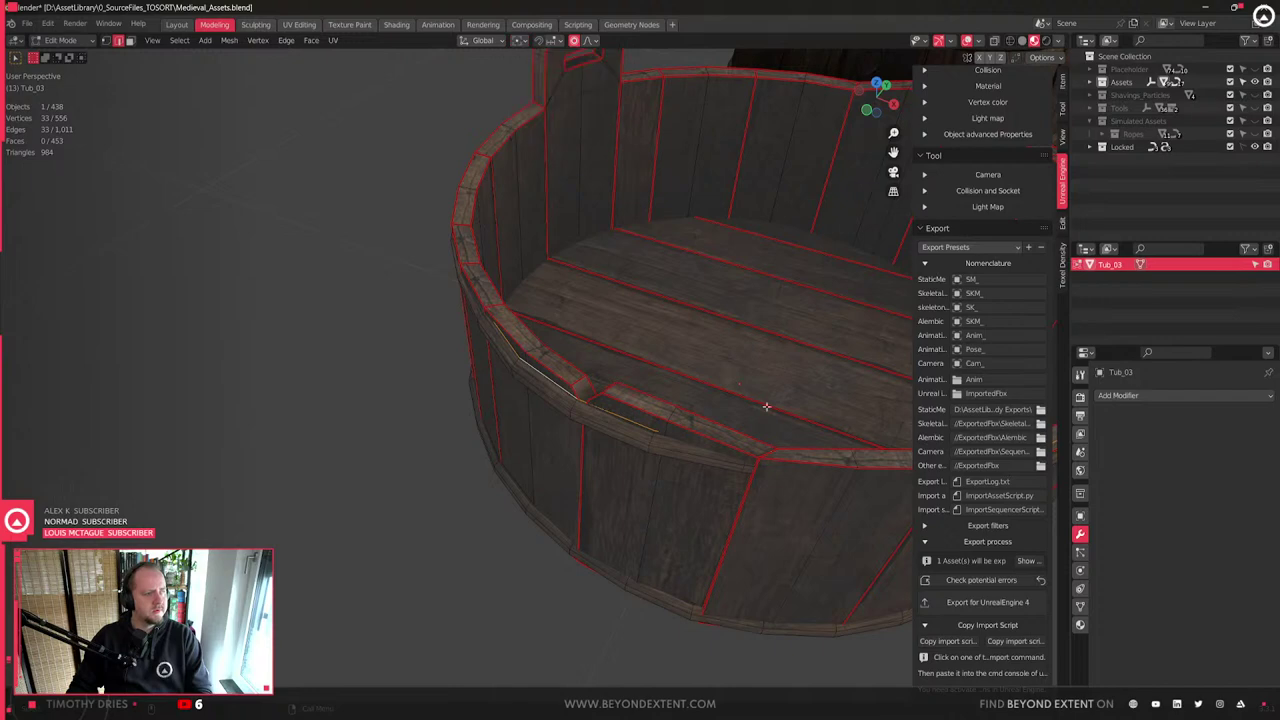
scroll(732, 358, "up", 4)
key("s")
key("shift+z")
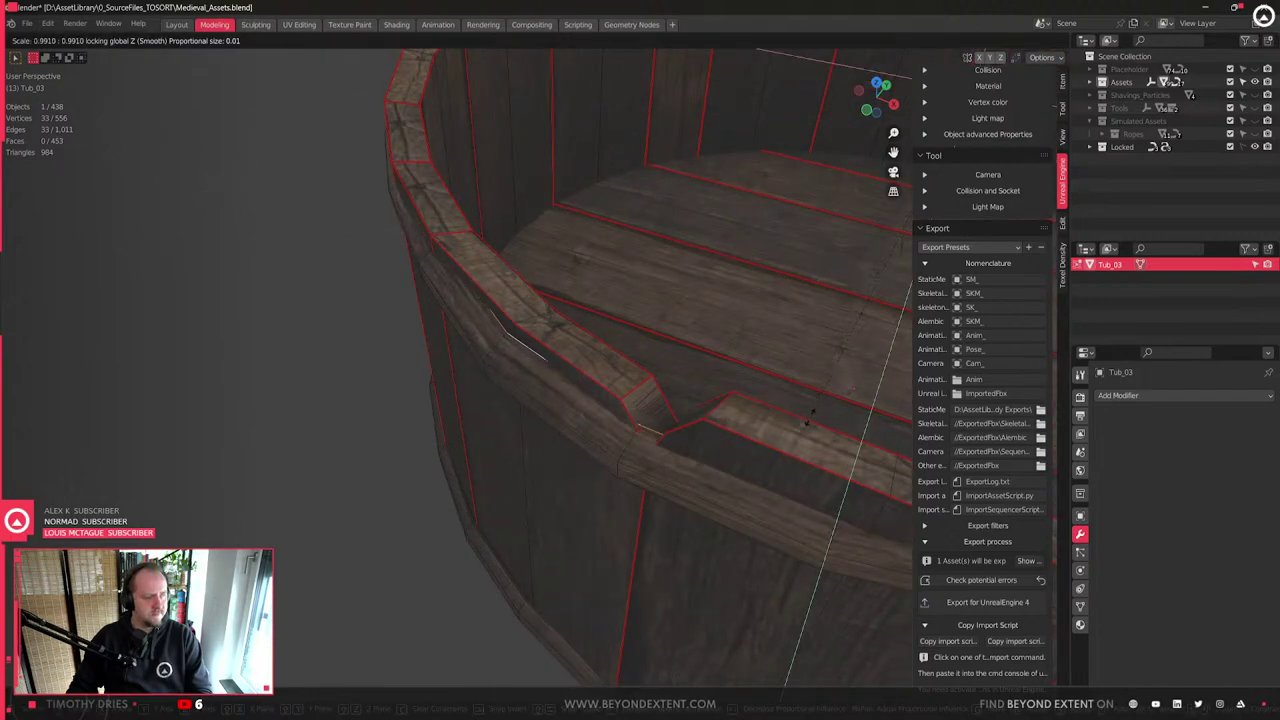
left_click(810, 417)
- Lower the upper hoop's edges below the notch along Z by about 0.006 m with a wide proportional falloff
key("3")
left_click(629, 461)
key("2")
left_click(627, 447, "alt")
key("g")
key("z")
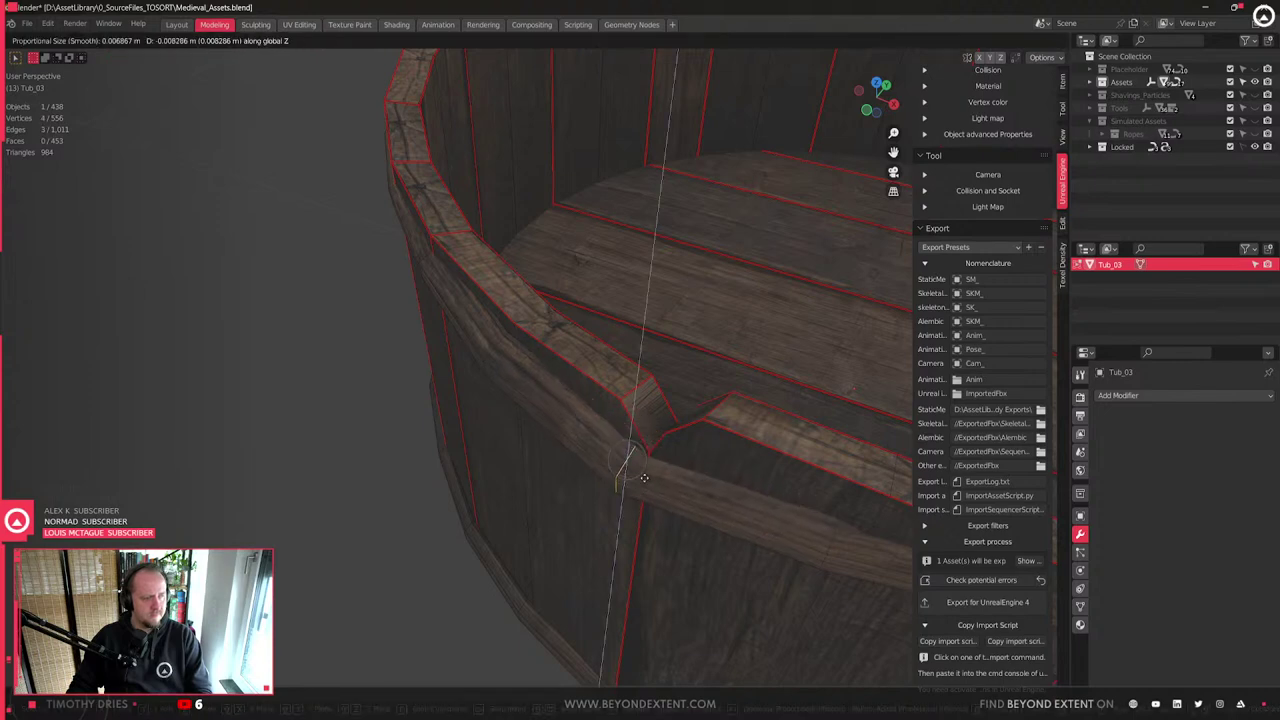
left_click(645, 482)
scroll(645, 480, "down", 2)
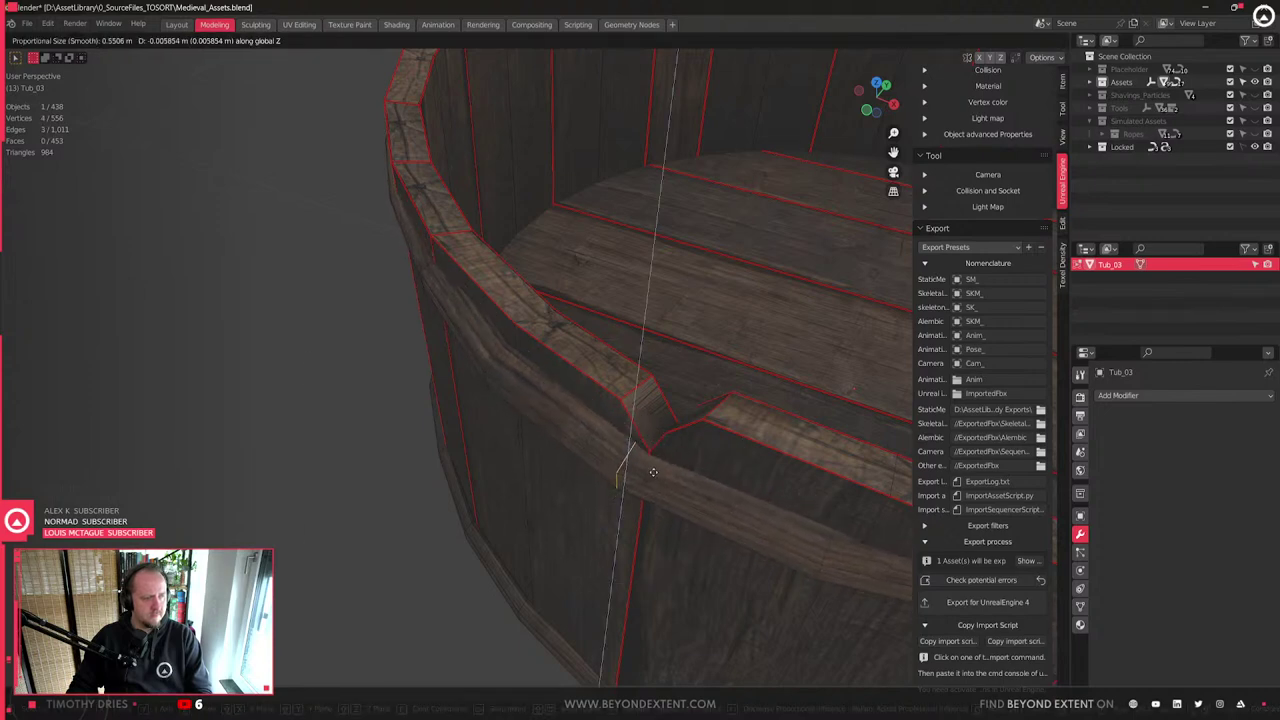
key("Tab")
scroll(651, 471, "down", 5)
mouse_move(672, 444)
middle_mouse_down()
mouse_move(580, 431)
mouse_move(606, 400)
mouse_move(677, 460)
middle_mouse_up()
- Pull the upper hoop's edges outward horizontally by about 0.018 m where the staves cover it, with a proportional falloff of about 0.26 m
key("Tab")
scroll(676, 461, "up", 2)
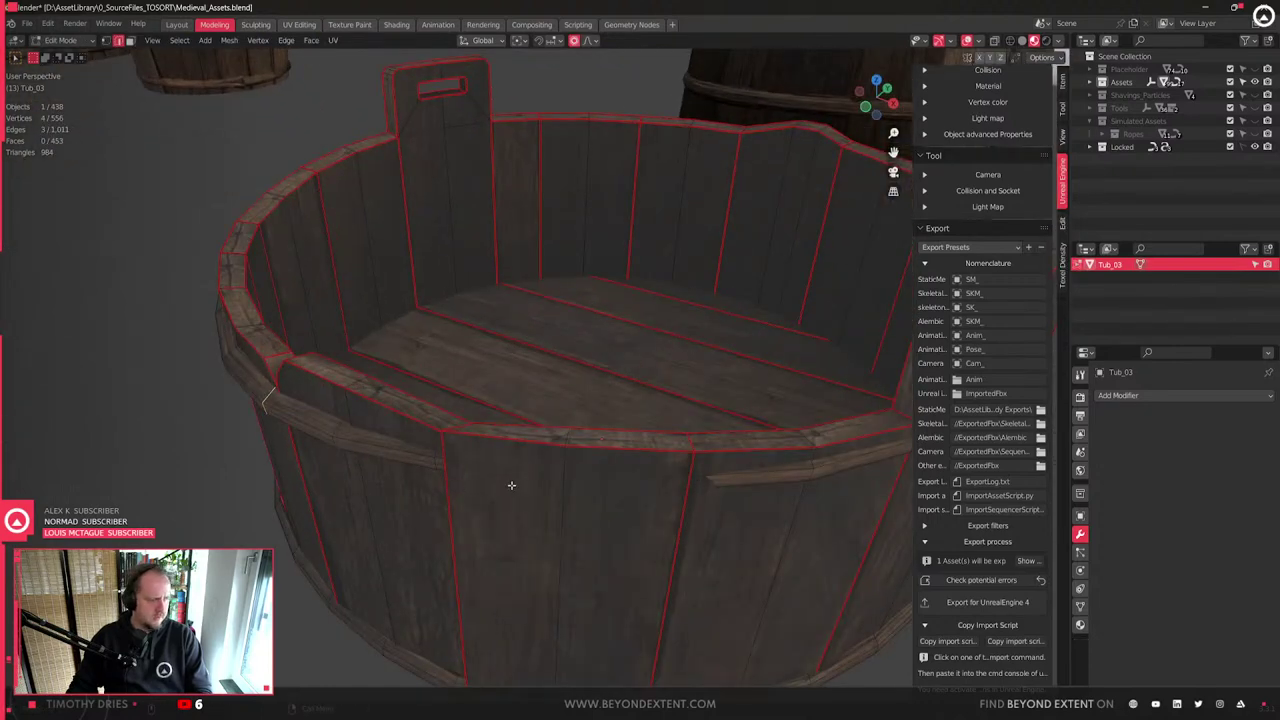
key("shift+z")
key("g")
key("shift+z")
scroll(556, 485, "up", 8)
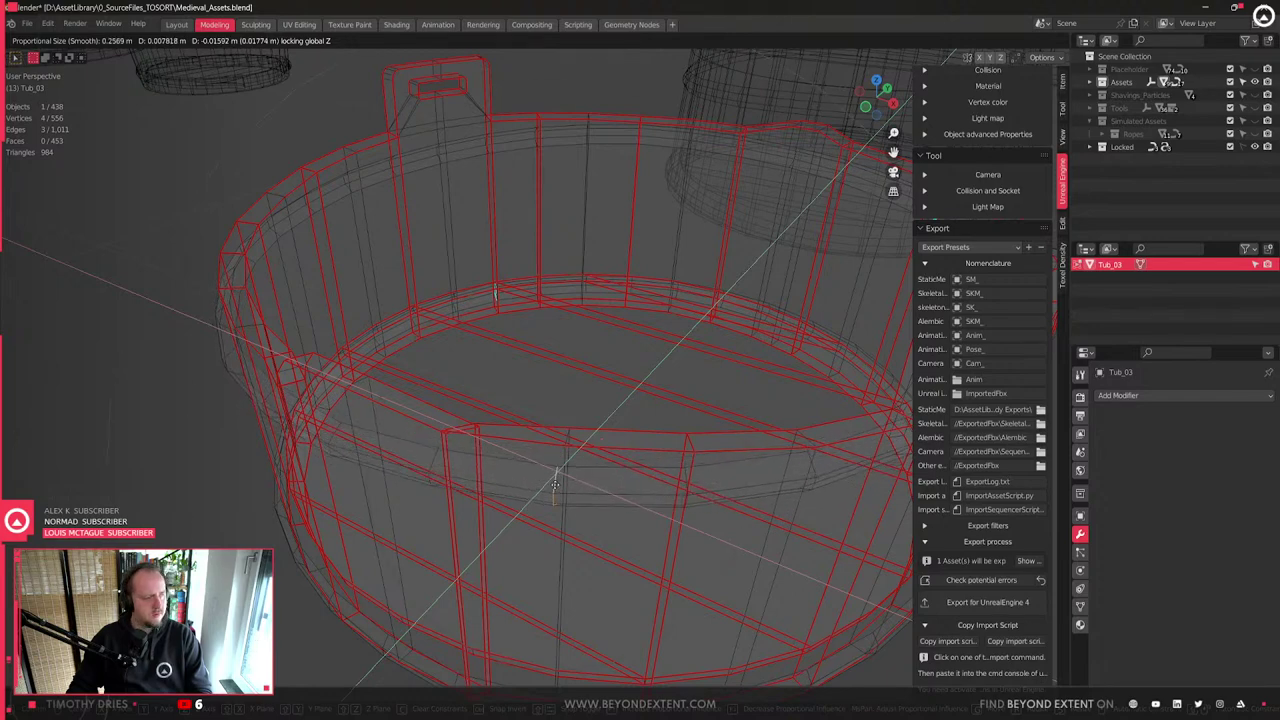
left_click(556, 485)
key("shift+z")
middle_click_drag(554, 483, 638, 521)
key("g")
key("shift+z")
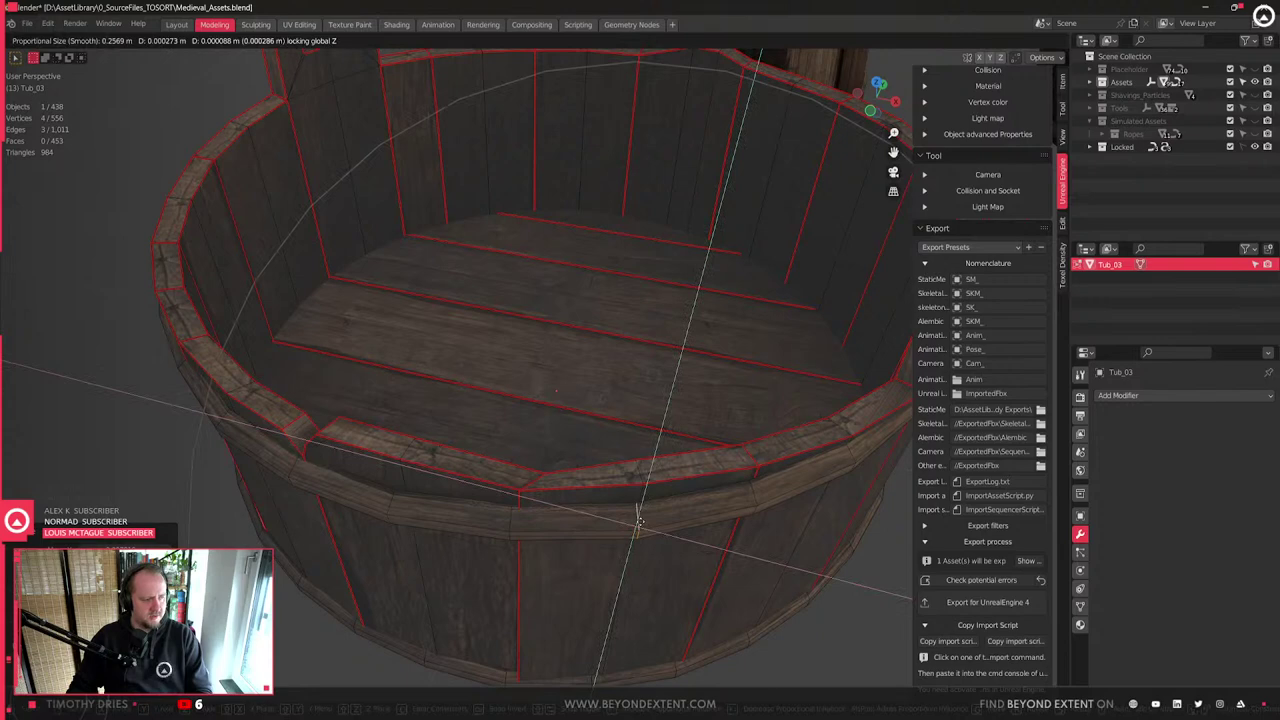
left_click(642, 516)
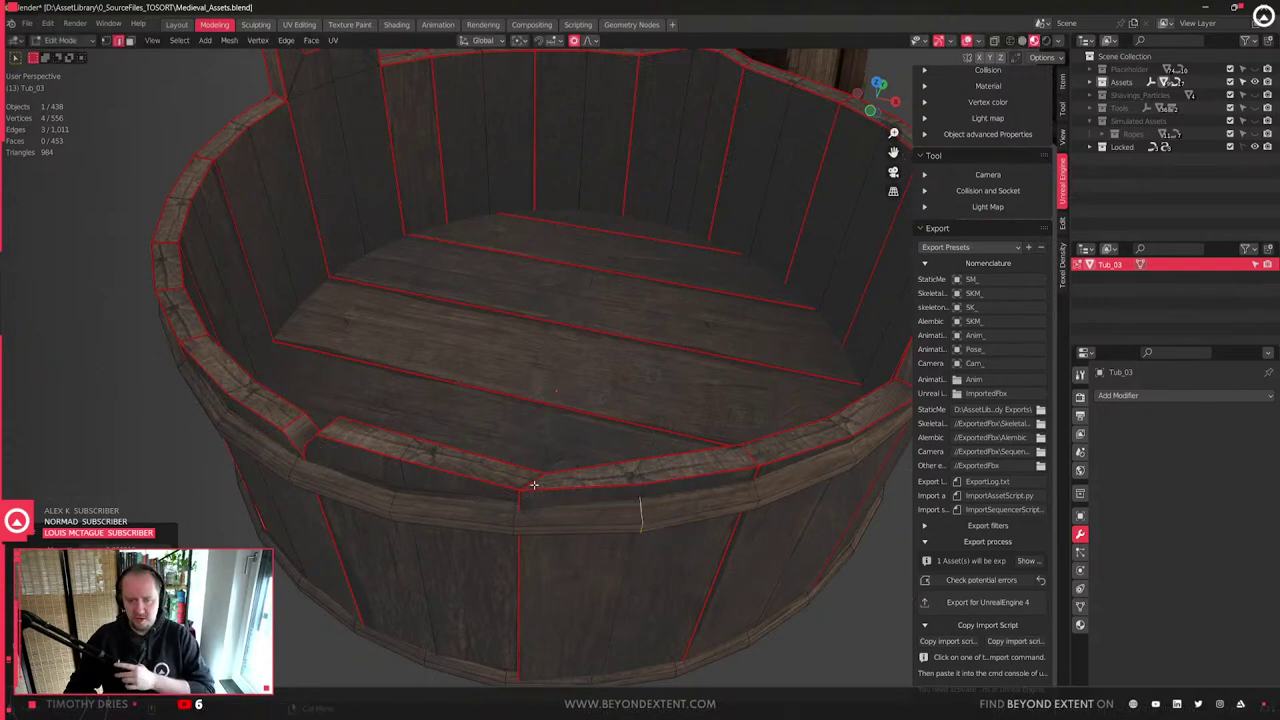
- Select the three faces lining the rim's notch and unwrap them in the UV Editing workspace
scroll(598, 416, "down", 3)
middle_click_drag(510, 420, 600, 429)
scroll(655, 445, "up", 4)
scroll(657, 445, "down", 4)
scroll(600, 429, "up", 5)
key("3")
left_click(497, 505)
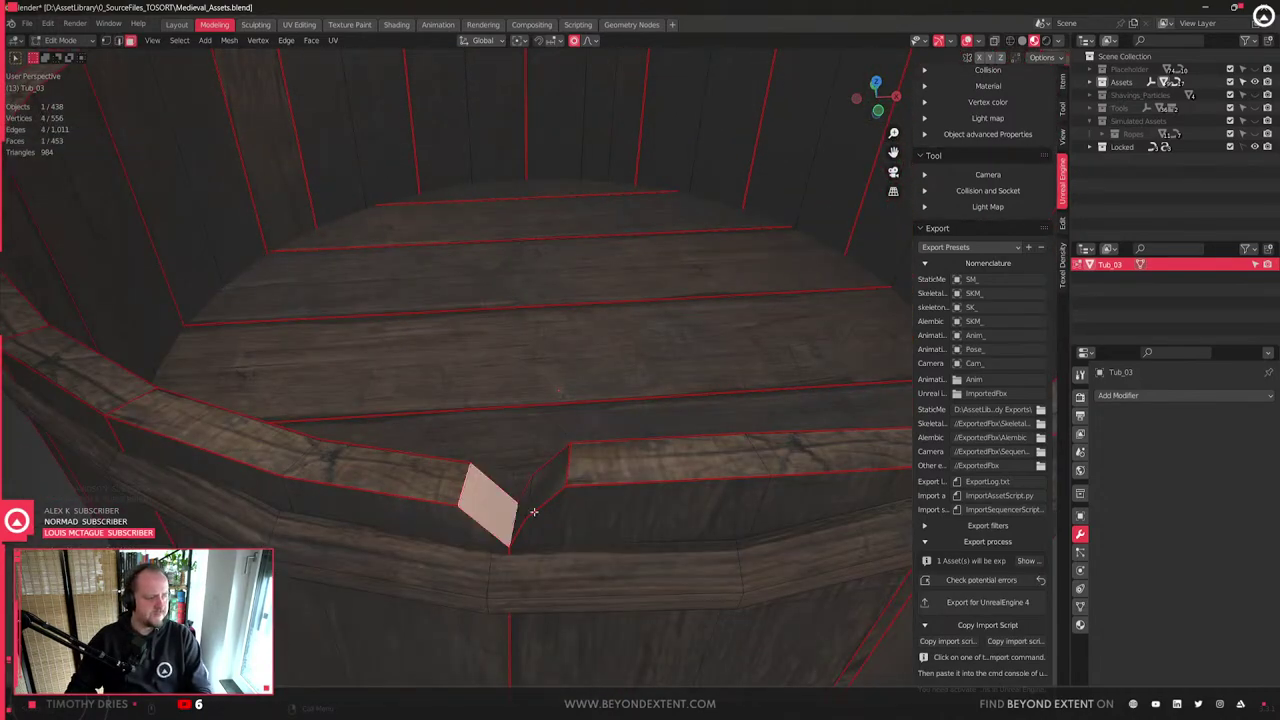
left_click(528, 505, "shift")
left_click(547, 489, "shift")
mouse_move(548, 488)
middle_mouse_down()
mouse_move(577, 483)
mouse_move(563, 478)
middle_mouse_up()
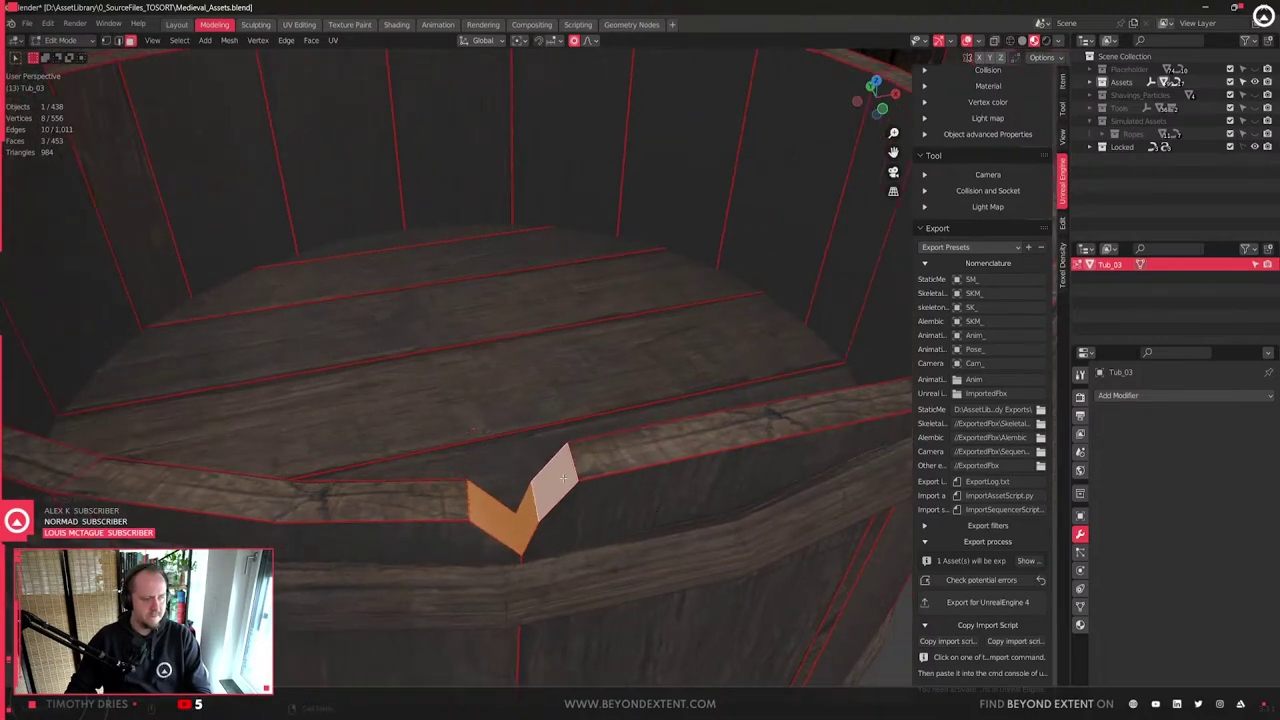
left_click(287, 26)
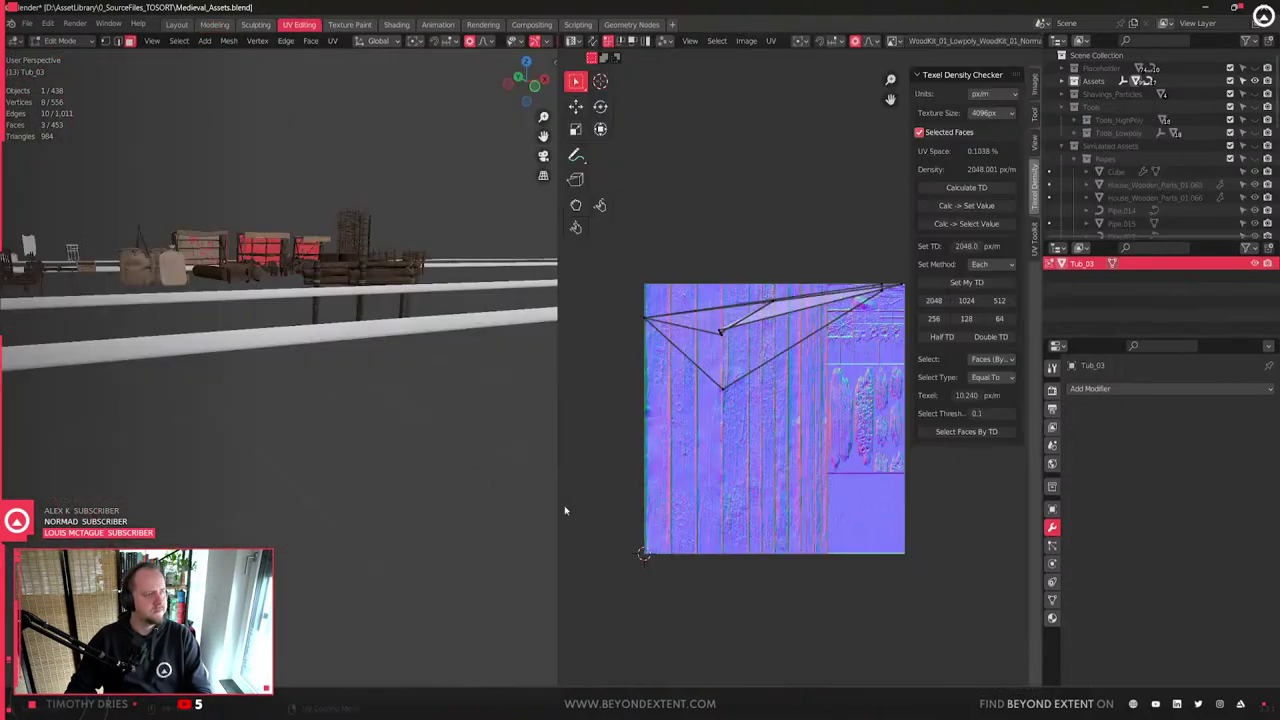
key("u")
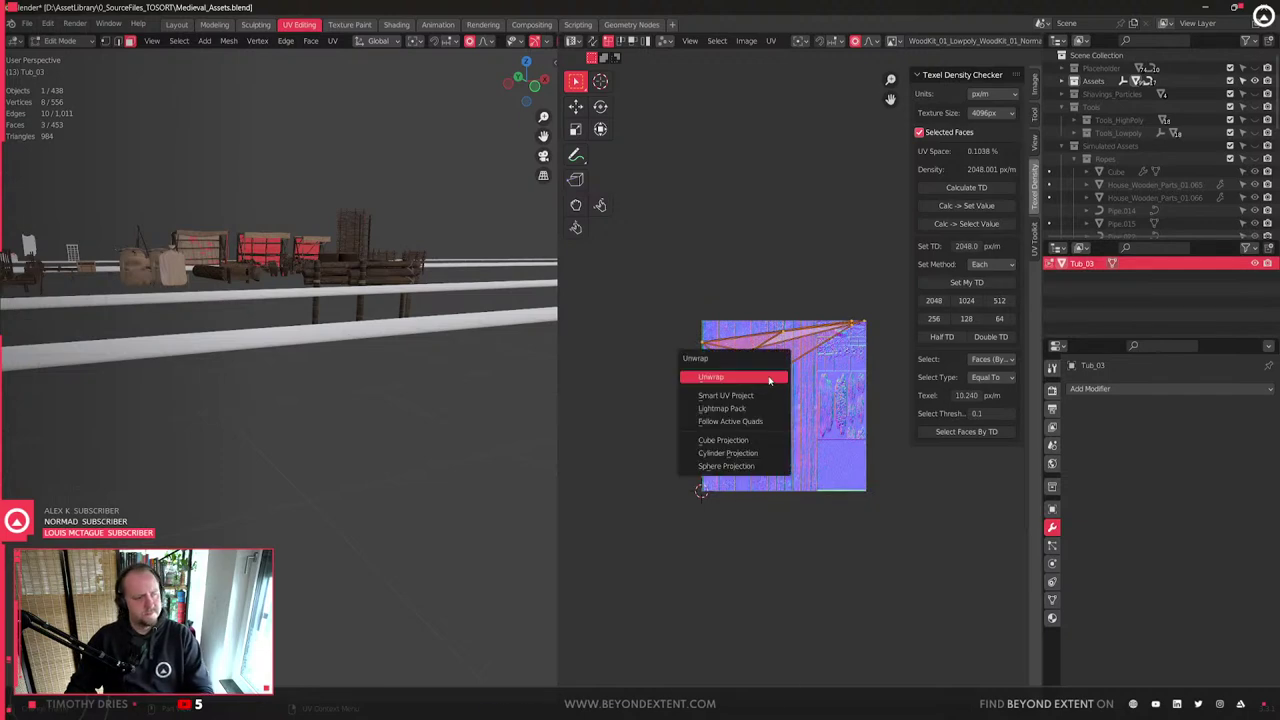
left_click(722, 374)
scroll(760, 400, "up", 4)
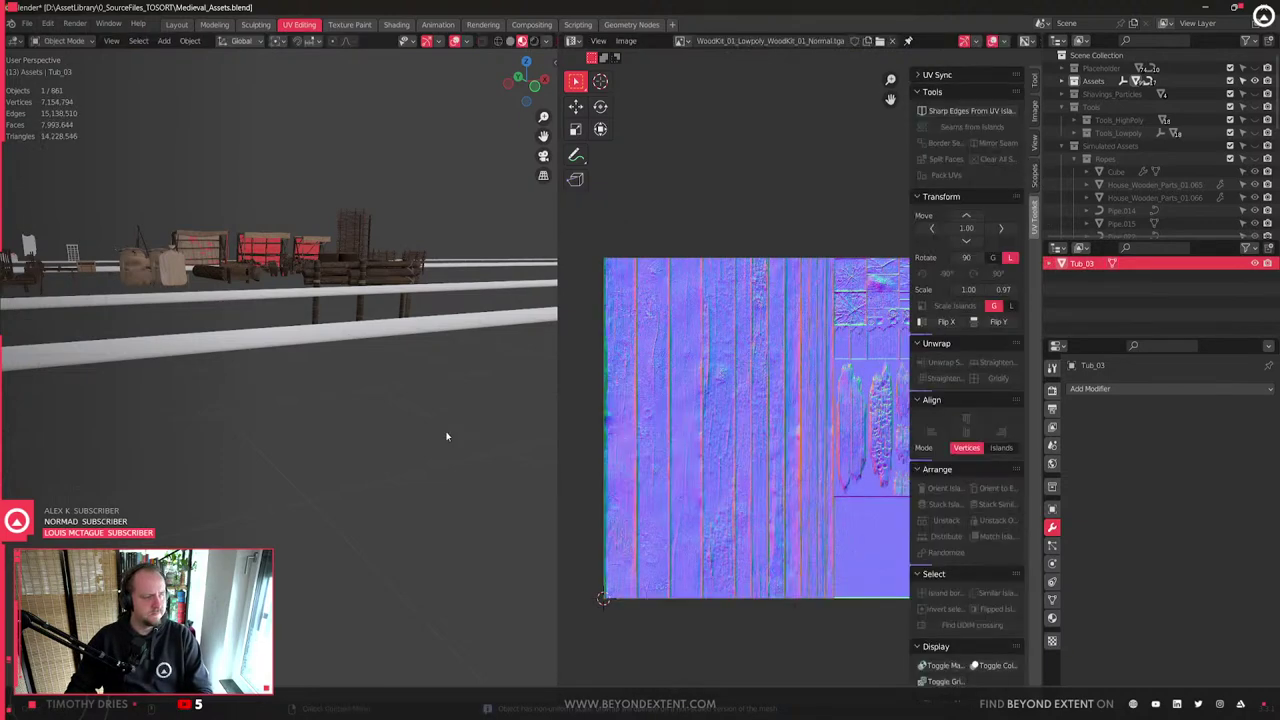
key("KP_Decimal")
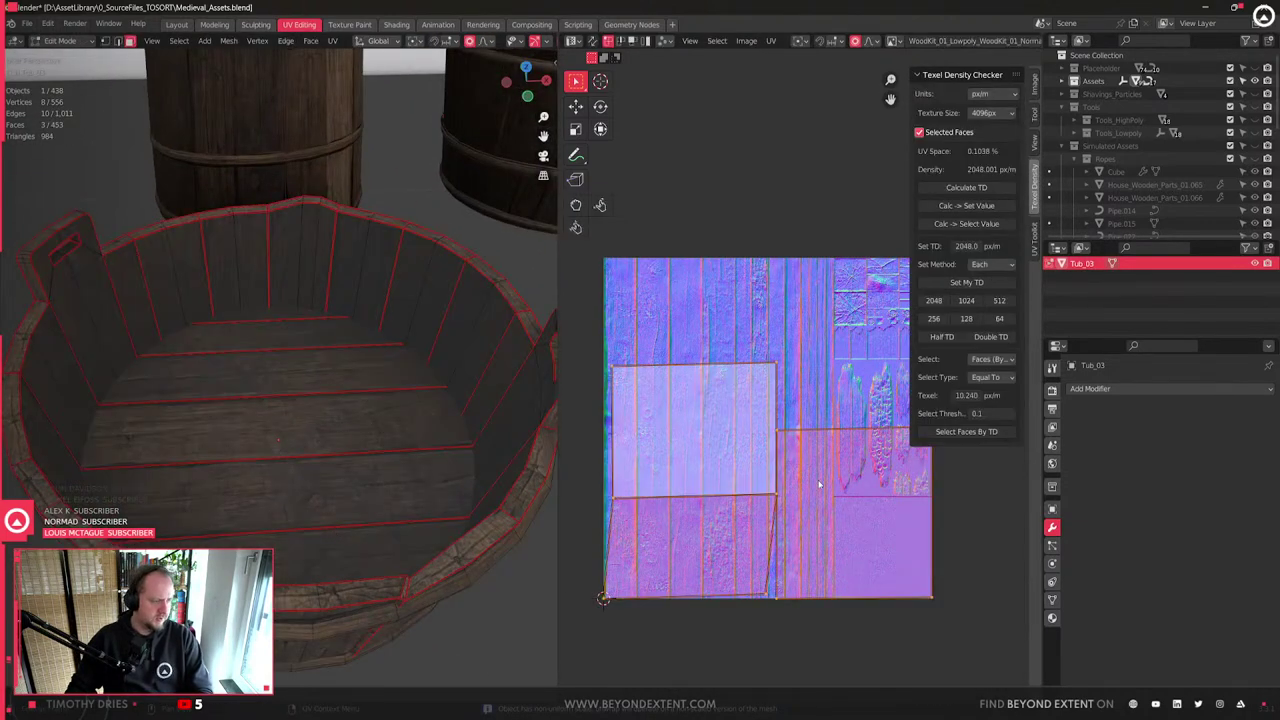
- Straighten the notch faces' UVs, stack their islands and shift them over the wood texture
key("q")
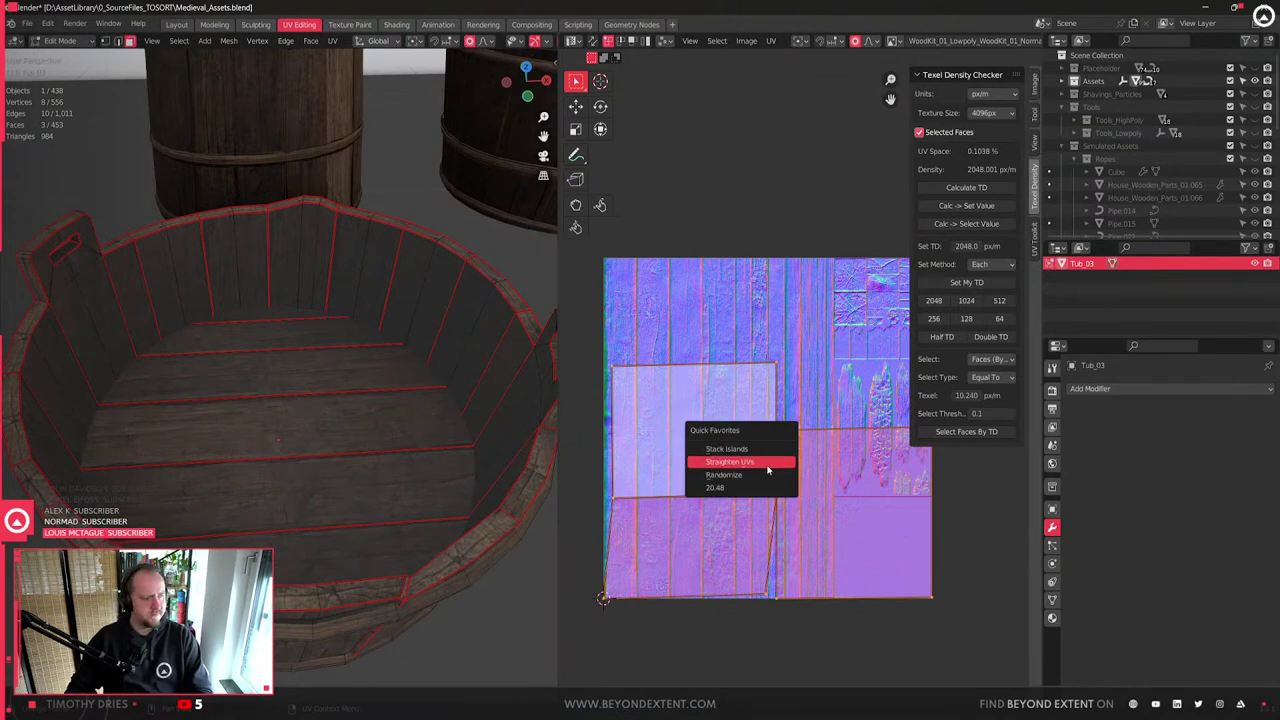
left_click(768, 462)
key("q")
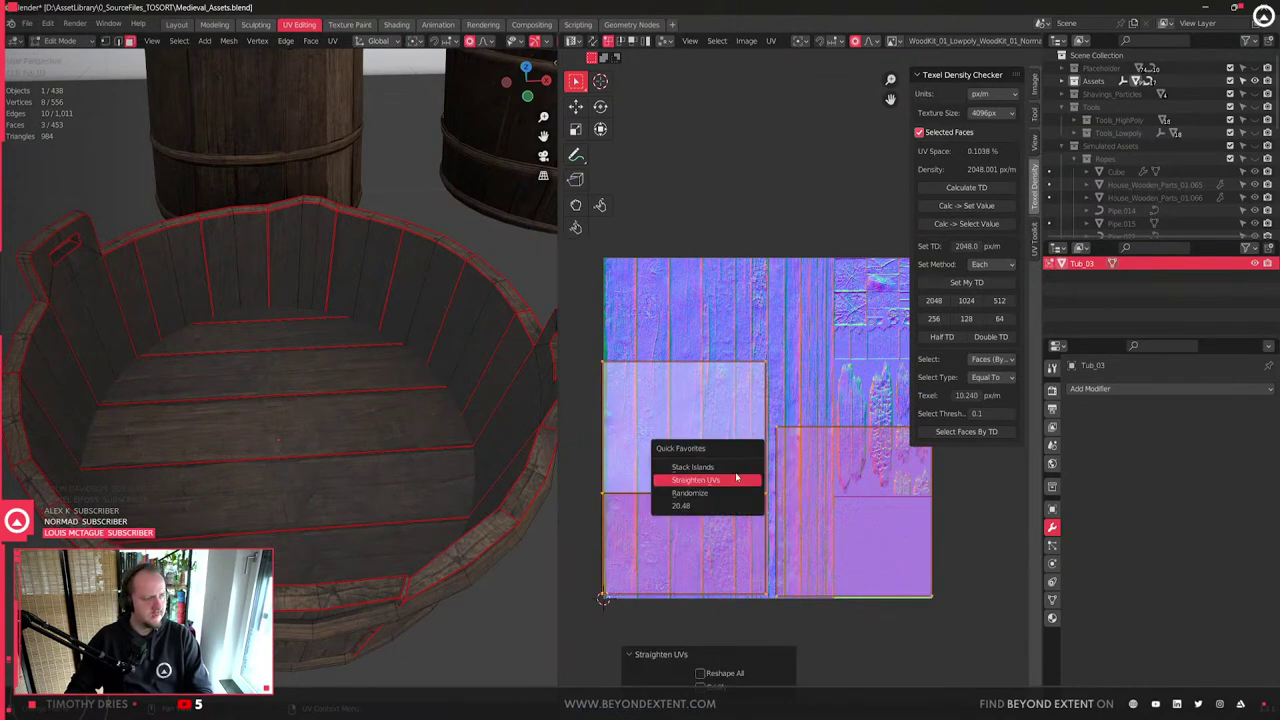
left_click(718, 464)
key("g")
left_click(819, 463)
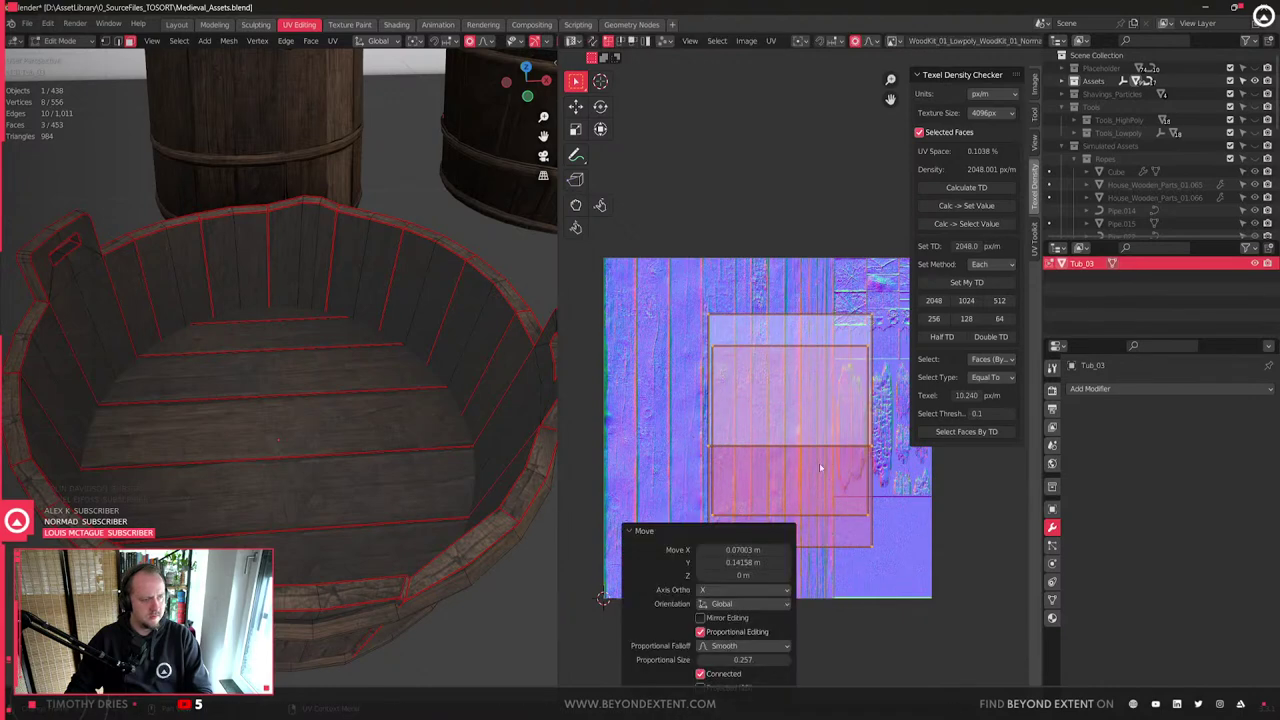
- Set the notch faces' texel density to 2048 px/m and reposition their UVs on the wood texture
left_click(934, 301)
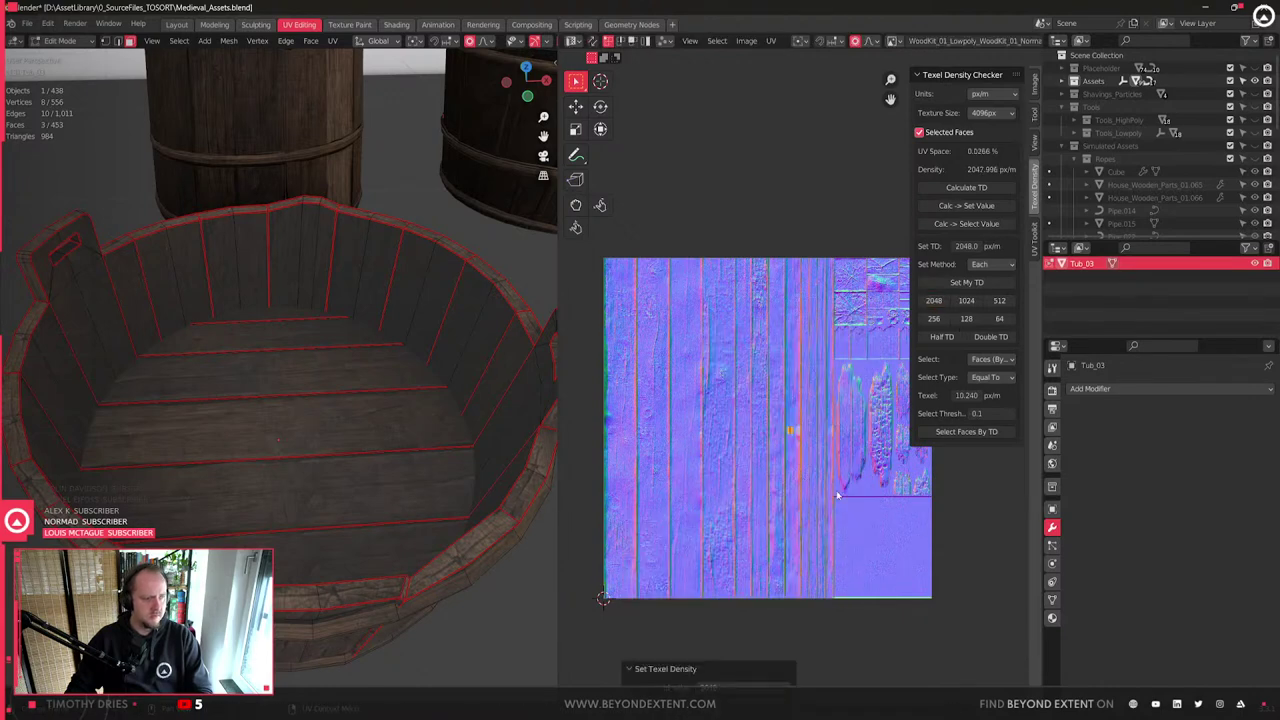
key("g")
left_click(871, 488)
key("Tab")
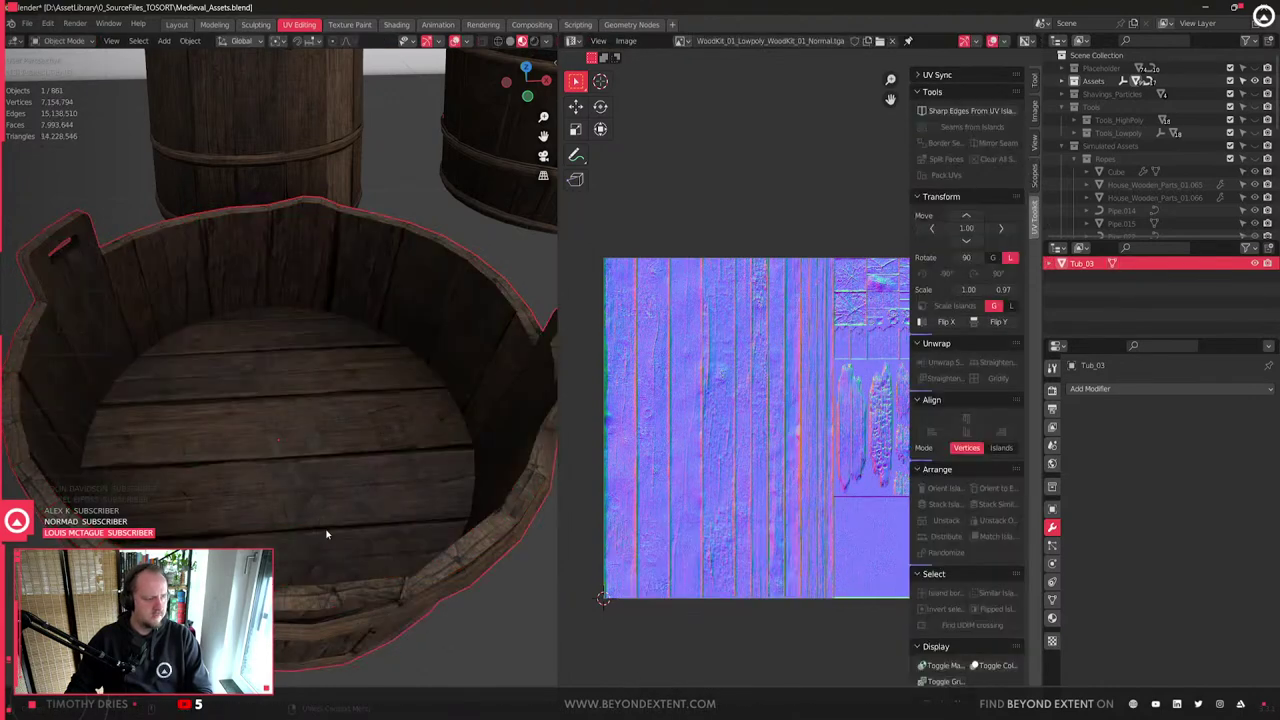
- Return to the Modeling workspace and examine the tub's notch, rim and hoops from several angles
scroll(326, 532, "down", 1)
middle_click_drag(326, 532, 260, 52)
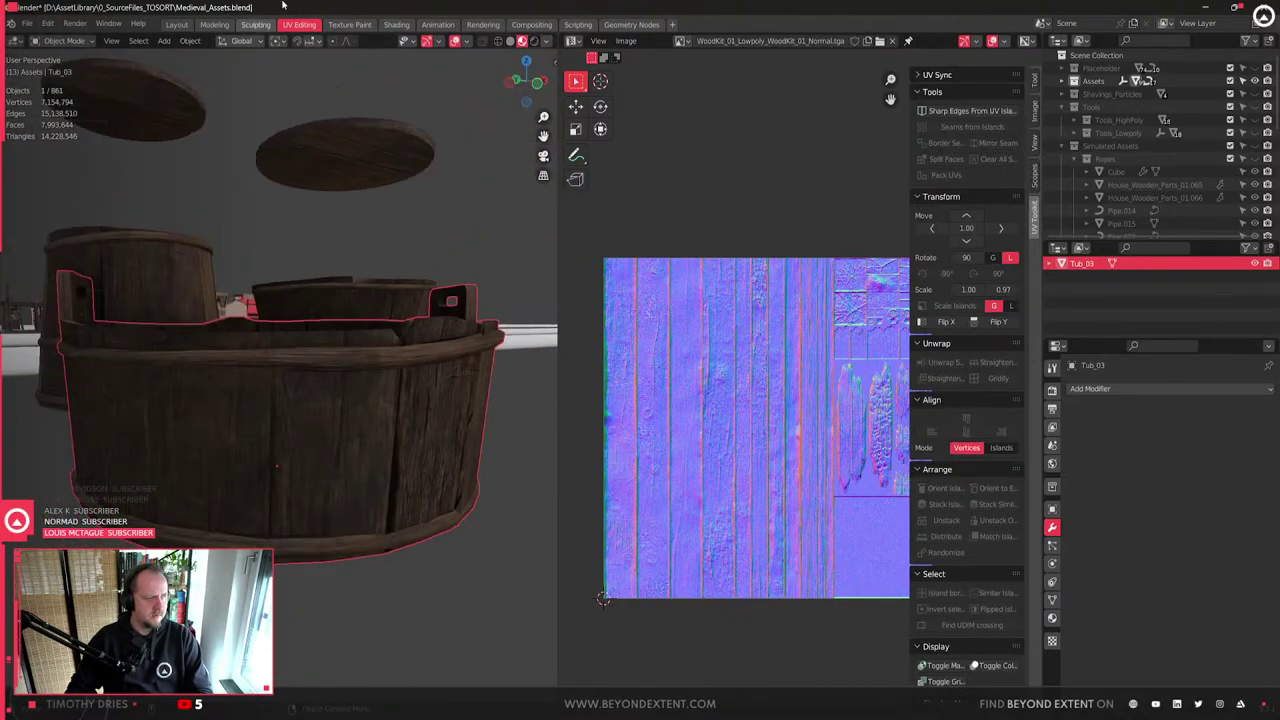
left_click(214, 25)
key("KP_Decimal")
middle_click_drag(509, 451, 555, 435)
middle_click_drag(667, 431, 614, 374)
scroll(589, 522, "down", 3)
left_click(599, 560)
left_click(470, 517)
scroll(460, 489, "up", 4)
key("Tab")
scroll(457, 486, "down", 6)
left_click(687, 465)
key("Tab")
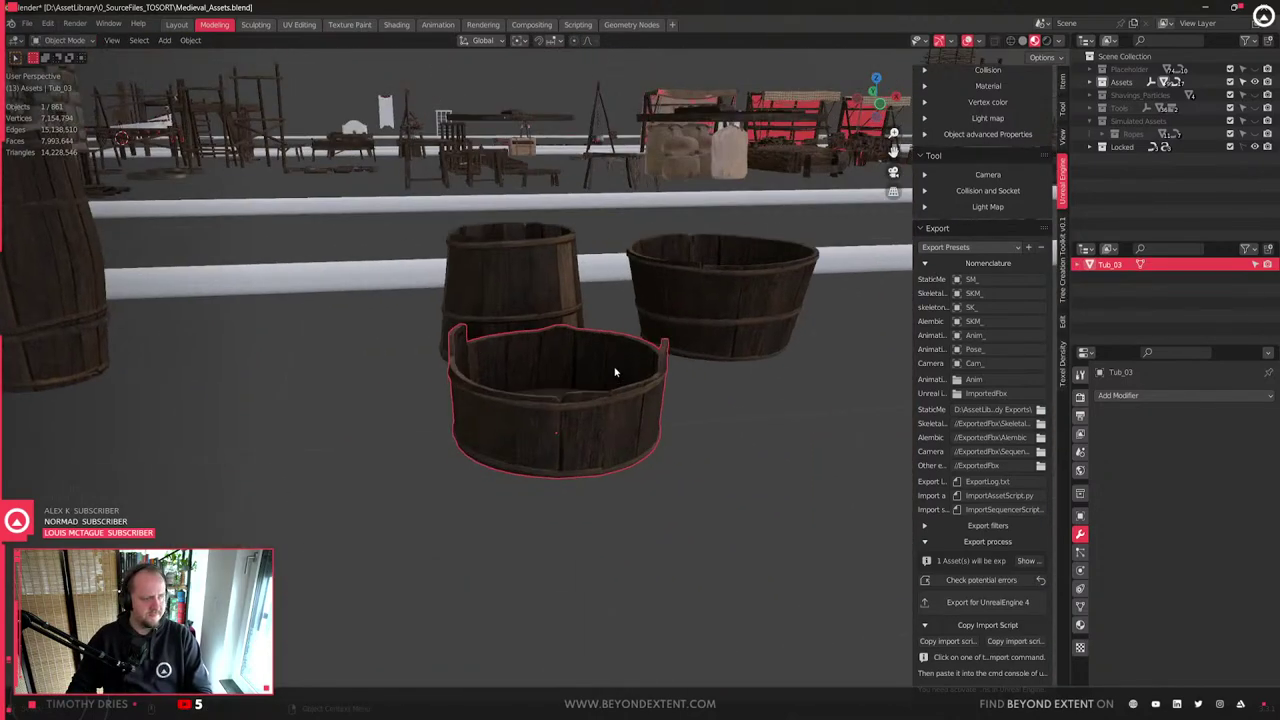
- Lower the raised rim face opposite the notch slightly along Z with a proportional falloff of about 0.046 m
scroll(613, 350, "up", 5)
key("Tab")
left_click(576, 259)
key("s")
key("z")
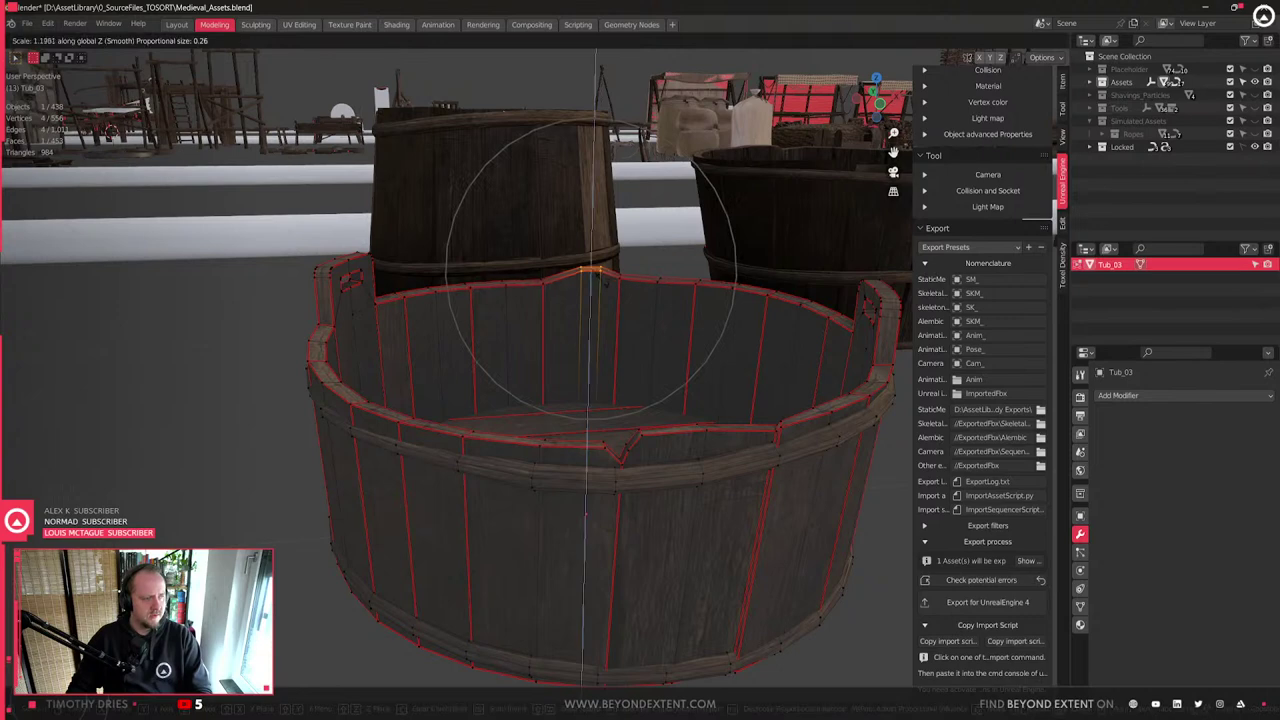
key("g")
key("z")
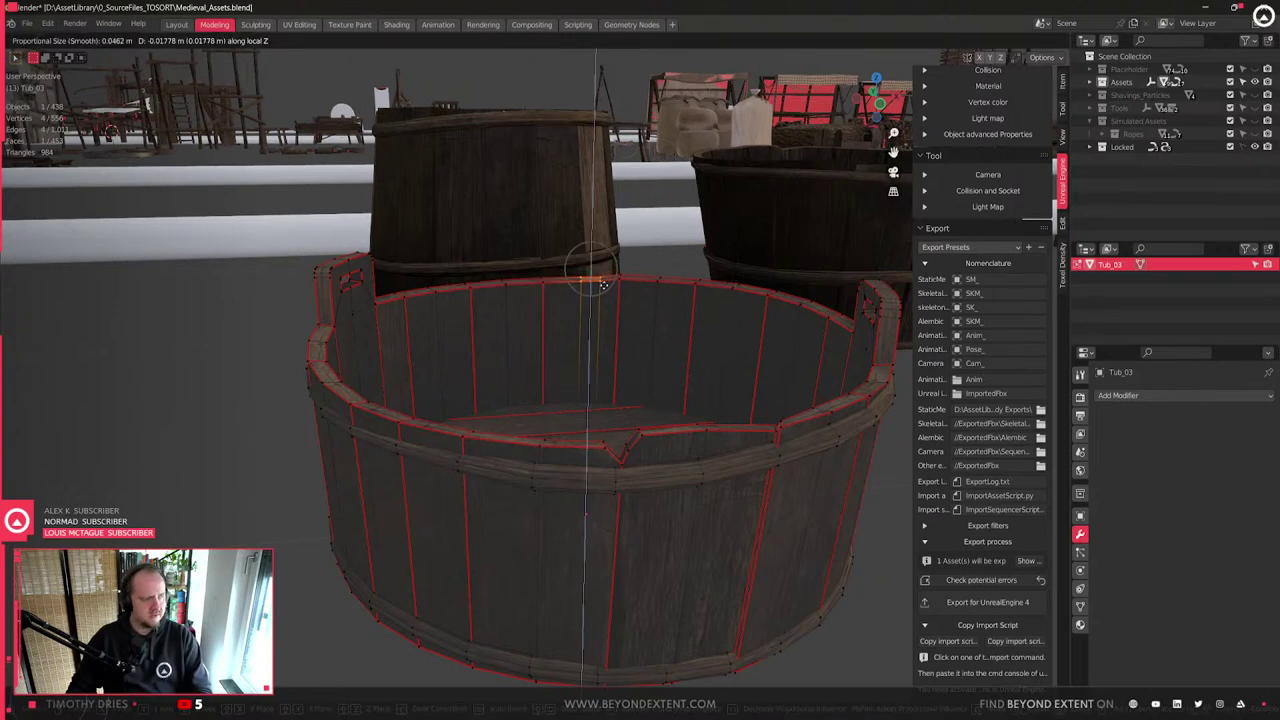
left_click(604, 281)
- Examine the adjusted rim and the tub's bottom planks from the side and from above
scroll(604, 283, "down", 3)
middle_click_drag(695, 404, 660, 422)
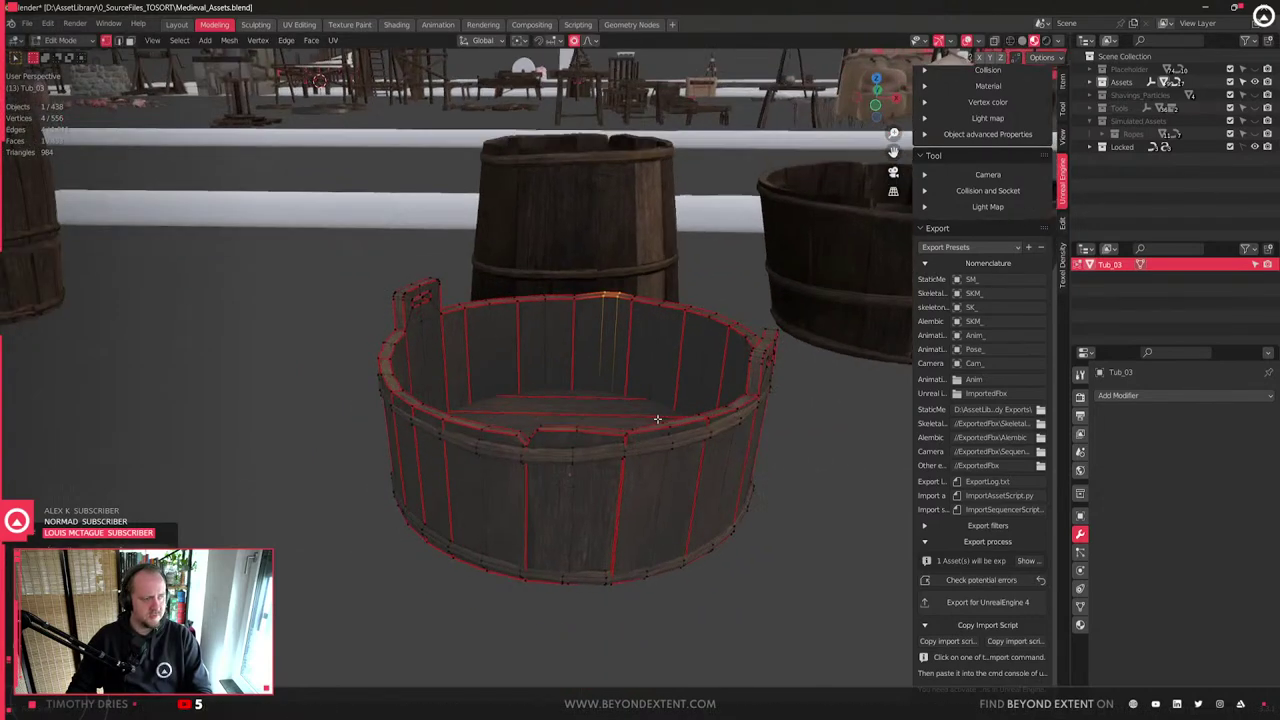
scroll(652, 417, "up", 4)
key("2")
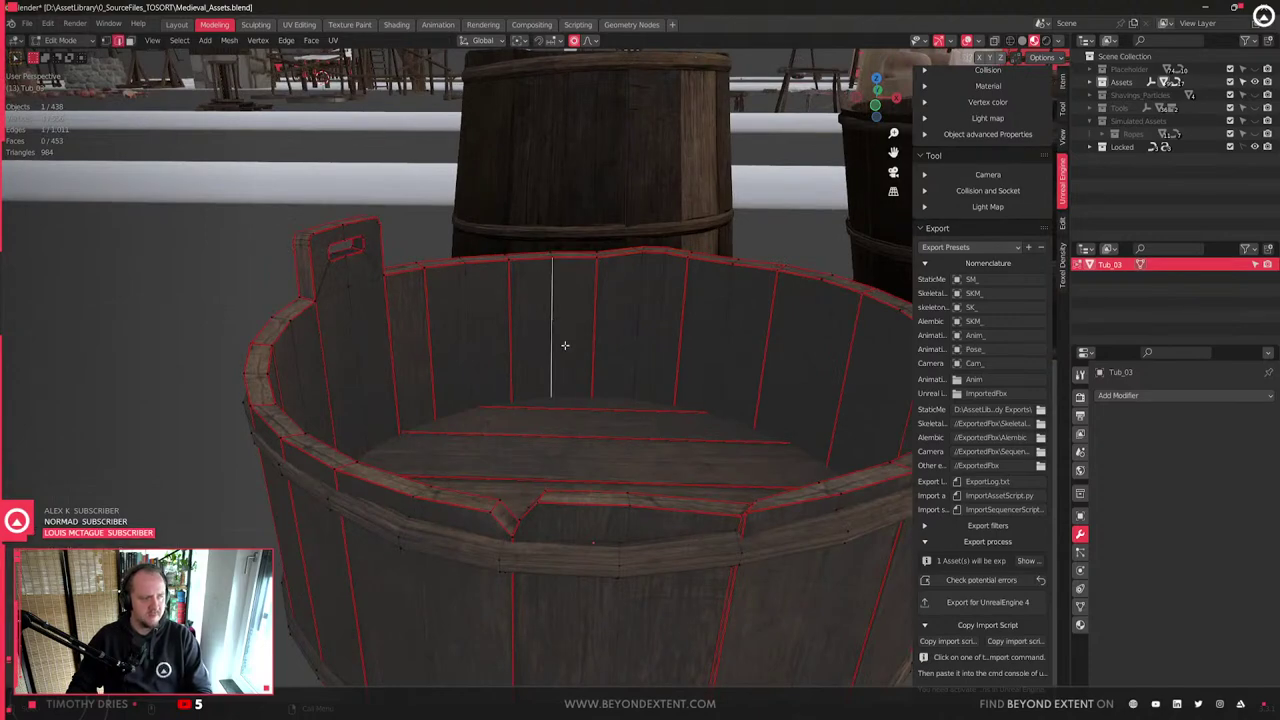
key("Tab")
scroll(621, 470, "down", 3)
middle_click_drag(621, 470, 586, 583)
scroll(559, 476, "up", 3)
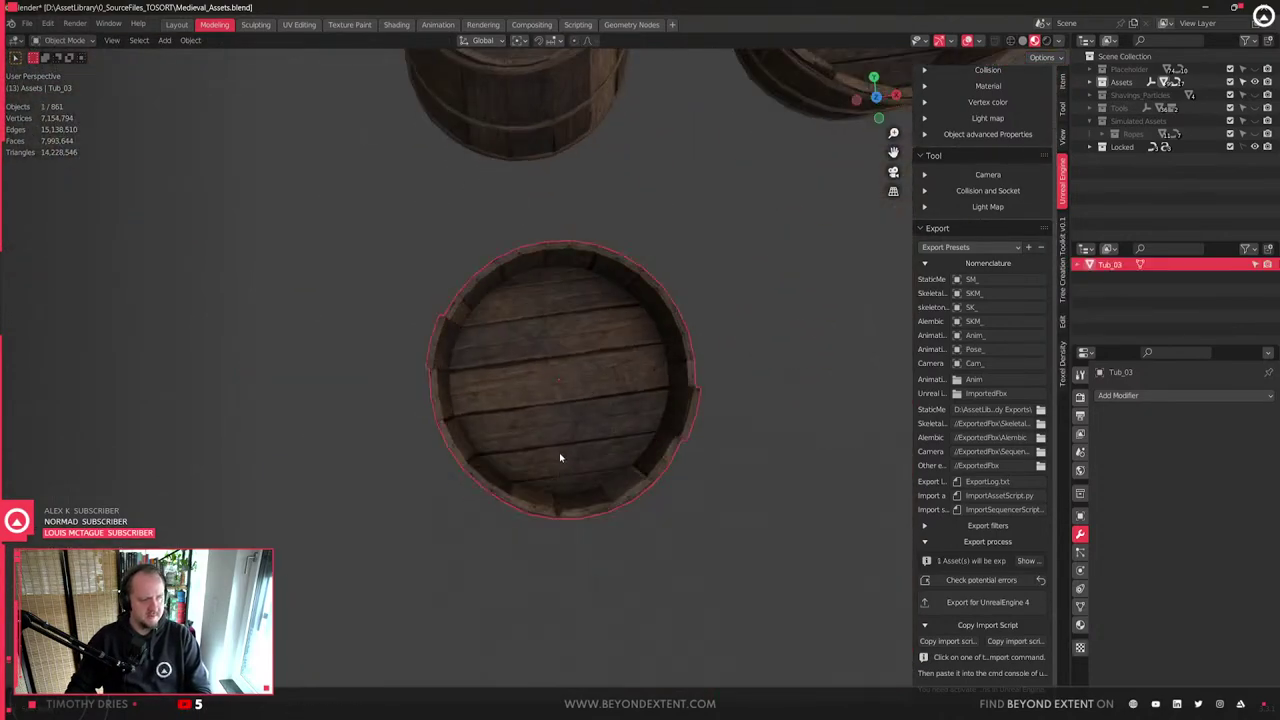
scroll(559, 477, "up", 3)
middle_click_drag(560, 443, 414, 434)
- Try insetting the middle plank of the tub's bottom and raising it along Z by about 0.006 m with minimal proportional falloff
key("Tab")
key("3")
left_click(533, 483)
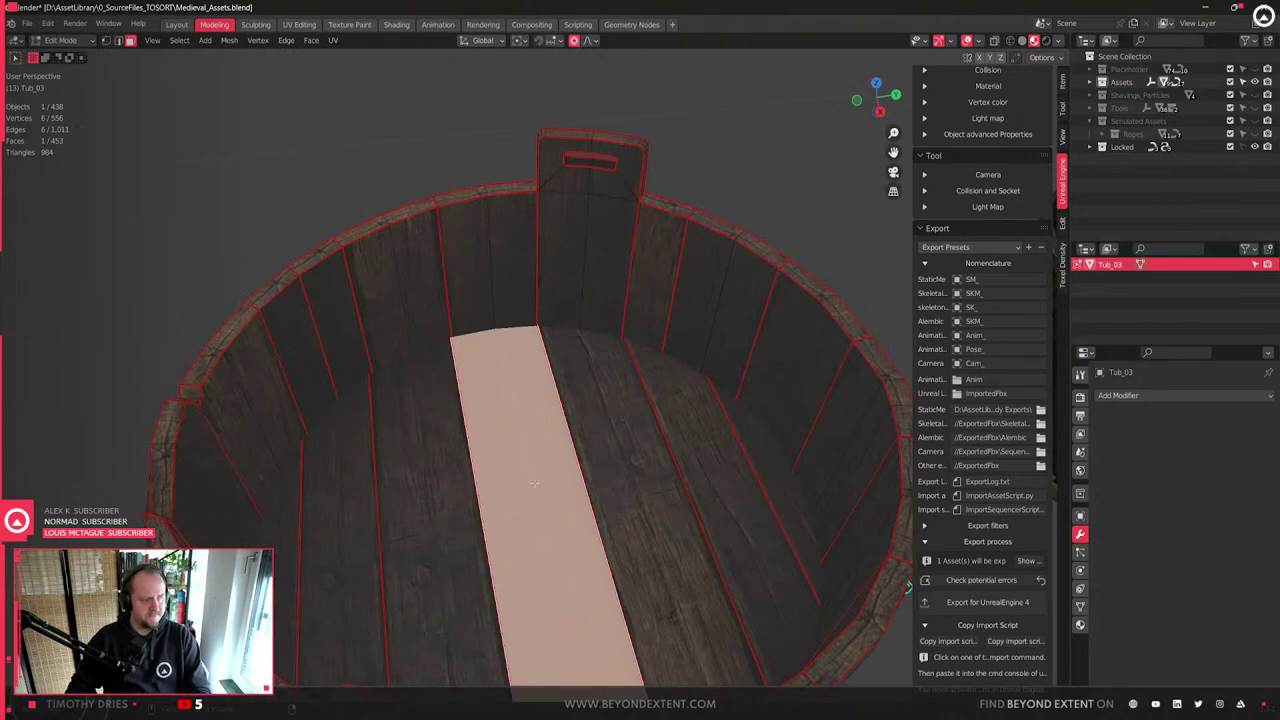
middle_click_drag(533, 483, 576, 481)
key("i")
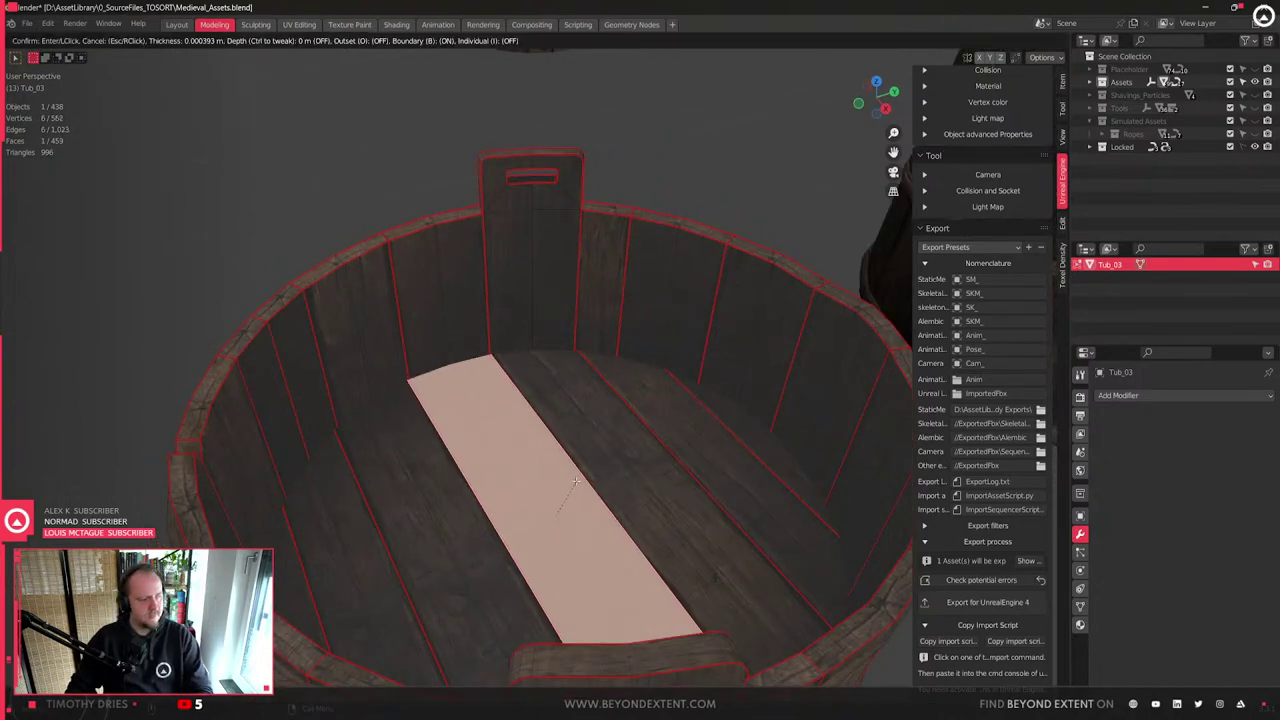
left_click(572, 491)
middle_click_drag(572, 491, 608, 466)
scroll(608, 466, "up", 3)
key("g")
key("z")
scroll(608, 463, "up", 20)
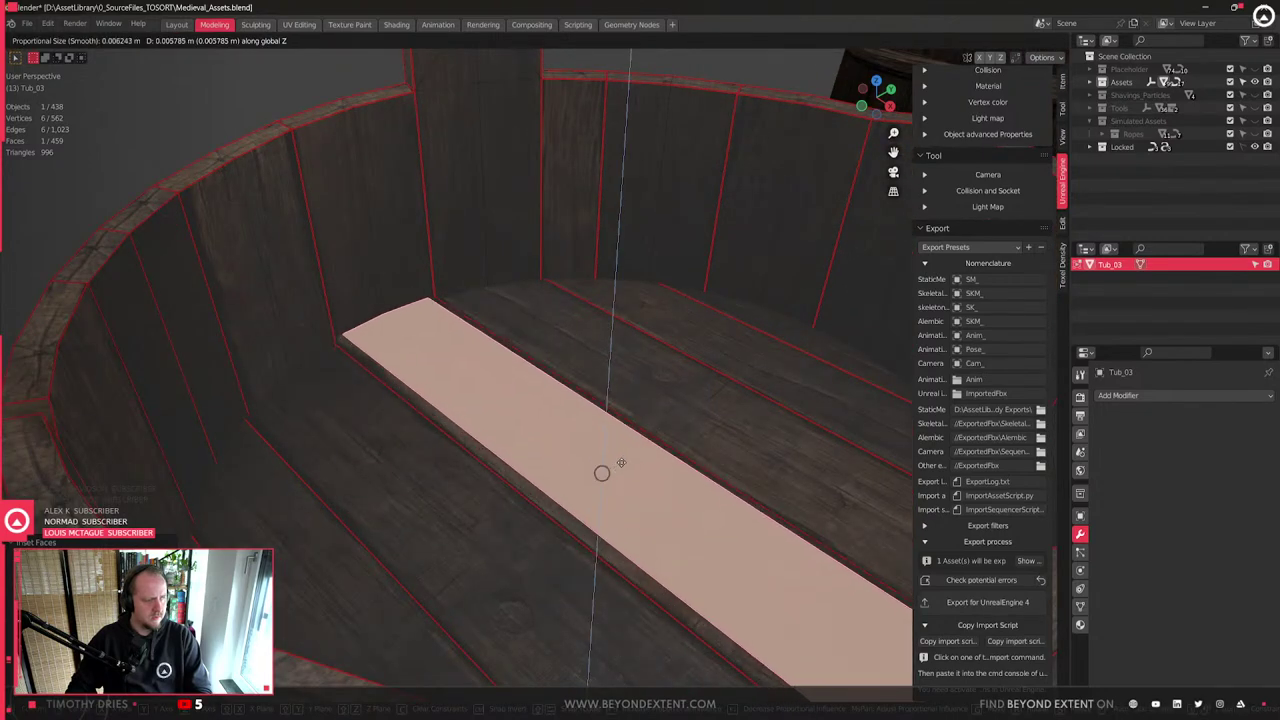
left_click(603, 468)
- Undo the raise and inset of the bottom's middle plank and leave mesh editing
key("Tab")
scroll(546, 451, "down", 5)
middle_click_drag(546, 451, 728, 492)
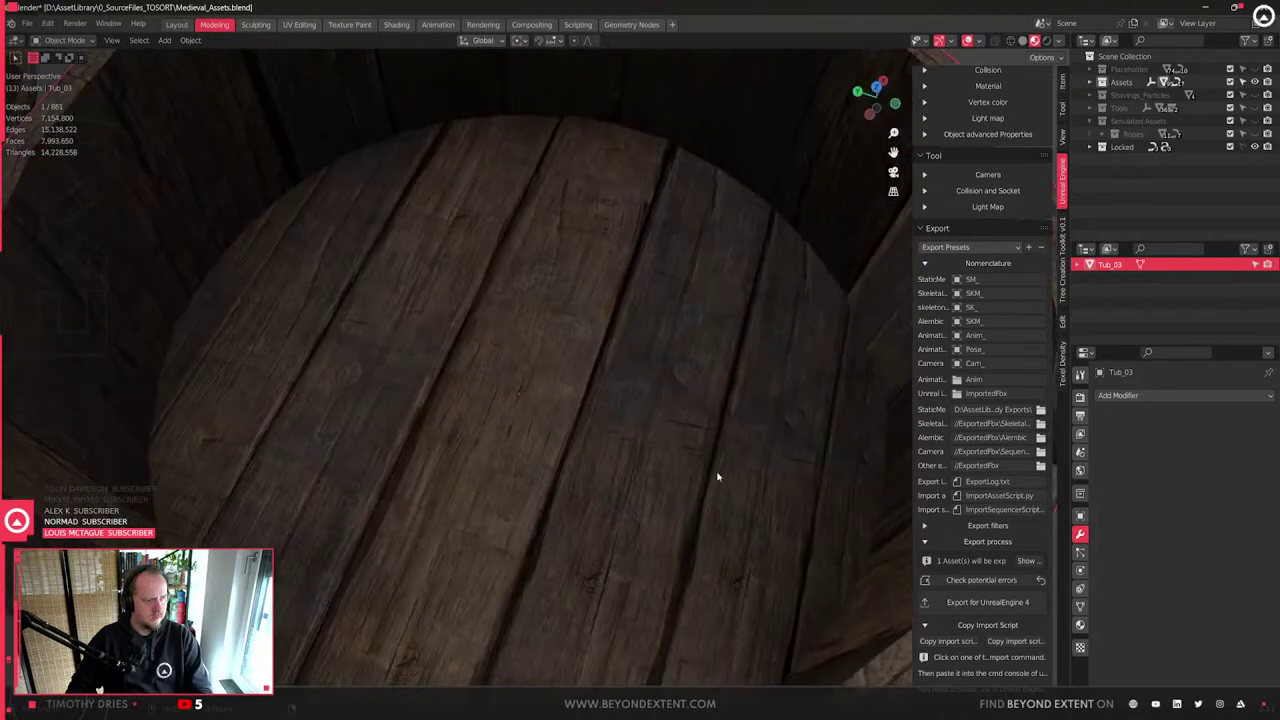
key("ctrl+z")
scroll(526, 406, "down", 3)
key("ctrl+z")
key("Tab")
scroll(526, 407, "down", 6)
scroll(707, 436, "down", 3)
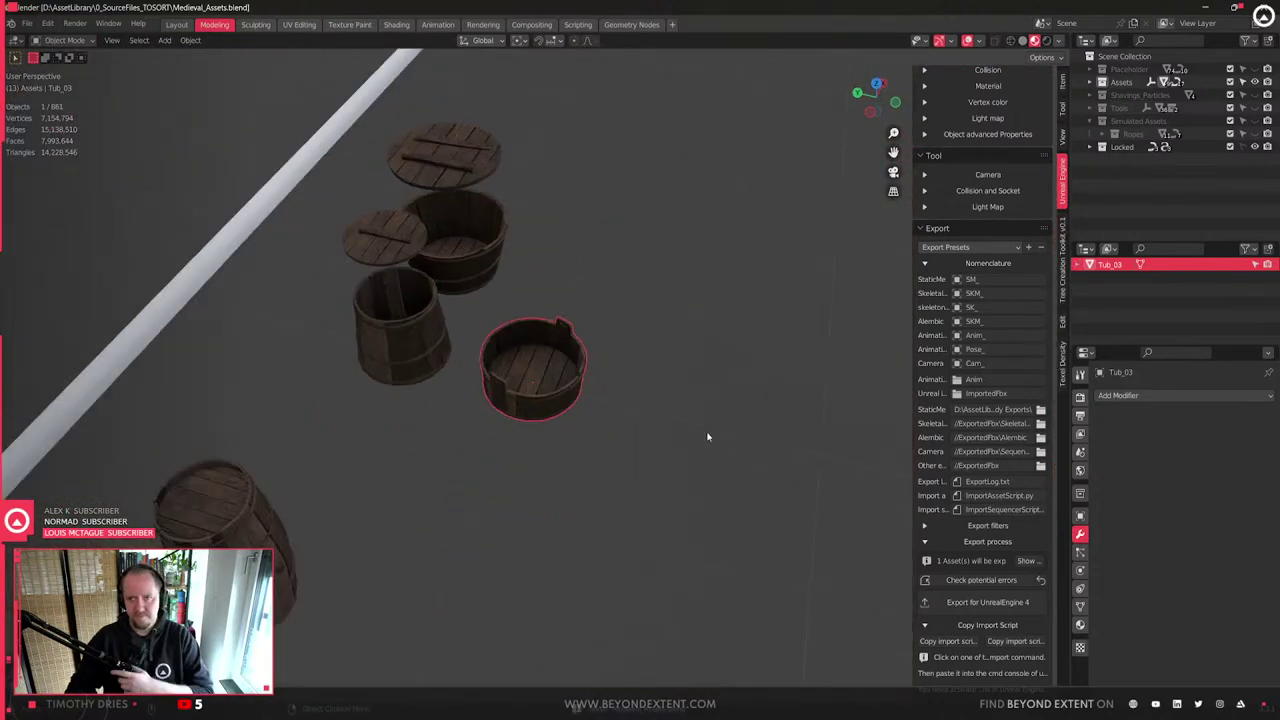
scroll(591, 443, "down", 6)
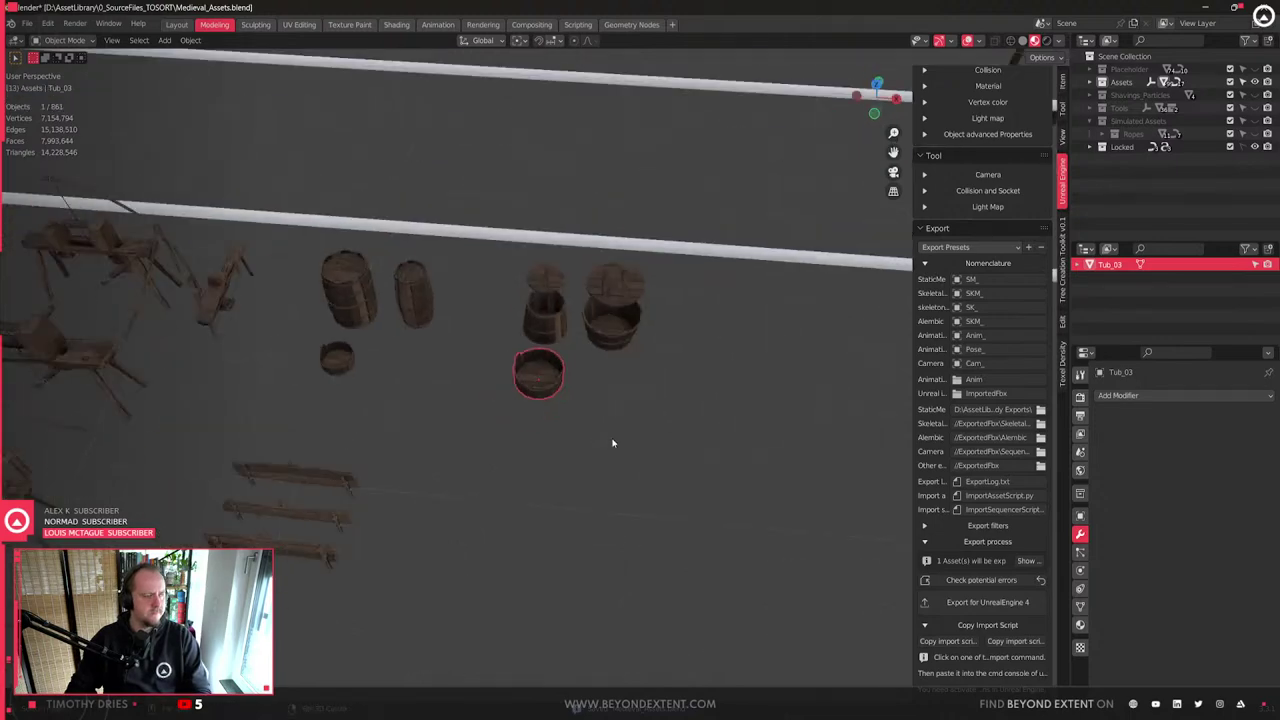
- Examine Tub_03 next to the neighbouring barrels and tubs, from afar and close up at its handle
middle_click_drag(611, 443, 615, 512)
scroll(615, 512, "down", 3)
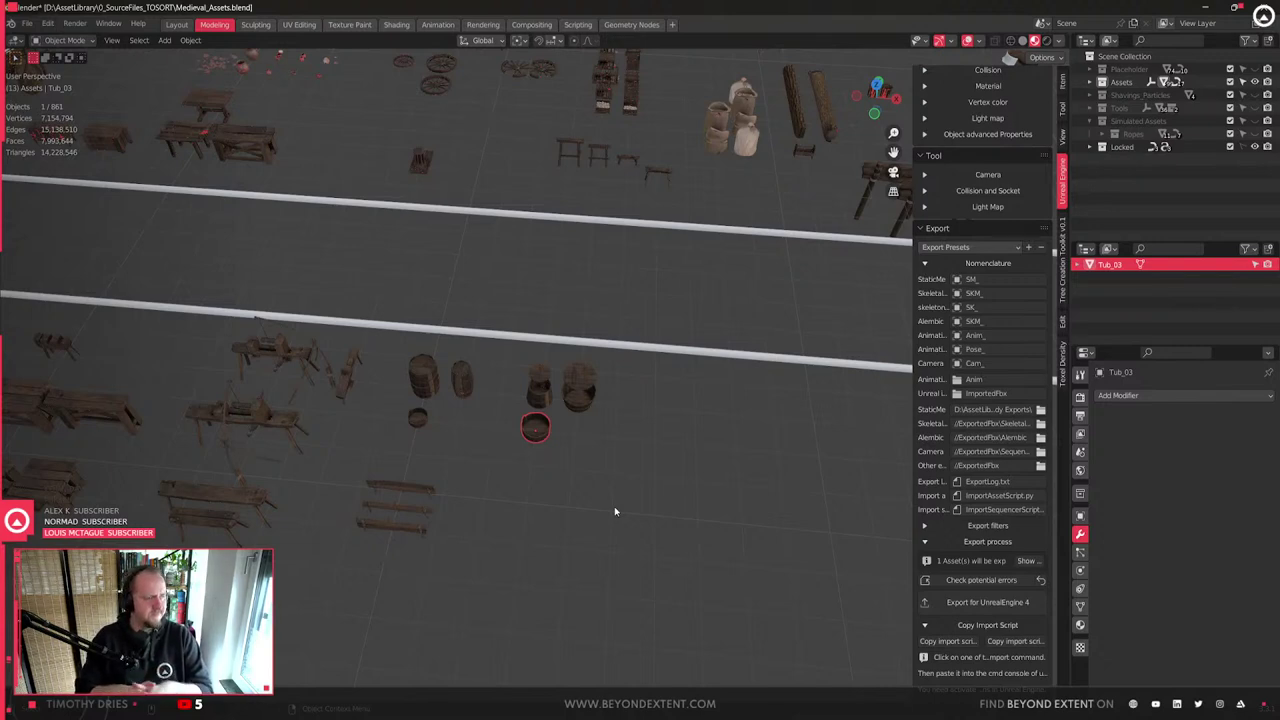
scroll(619, 513, "up", 3)
scroll(623, 426, "down", 4)
middle_click_drag(568, 184, 547, 298, "shift")
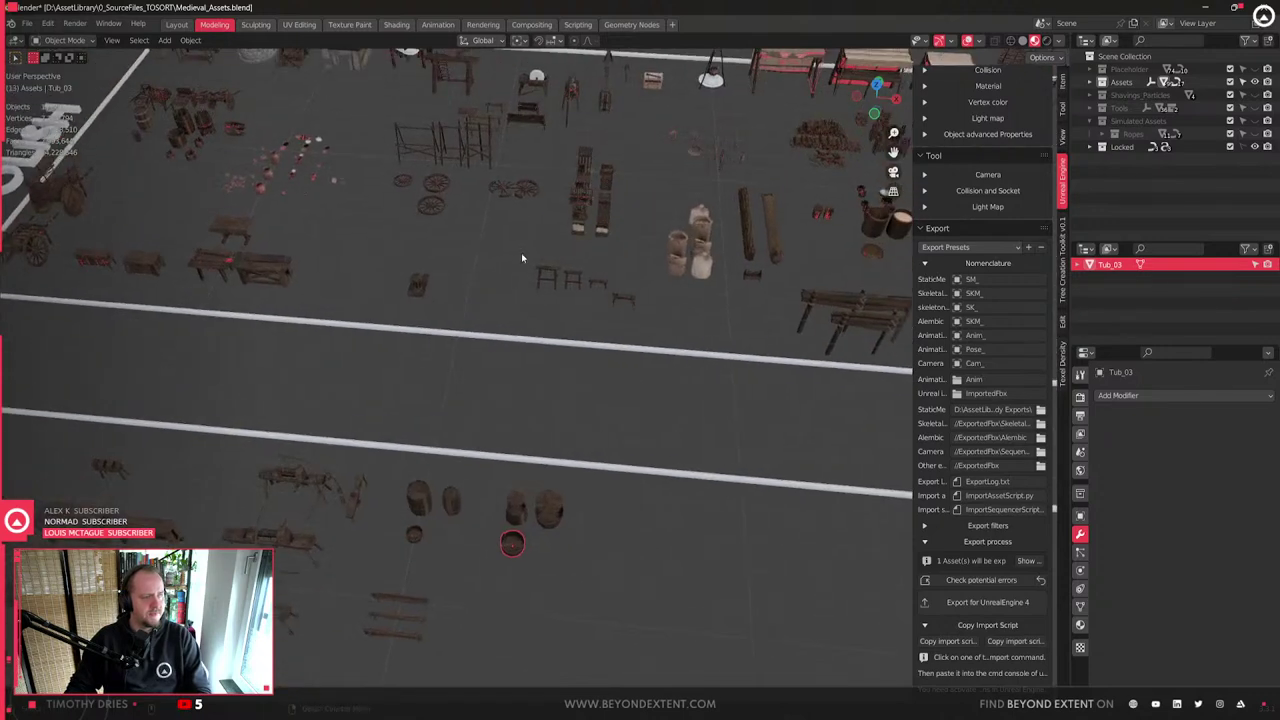
key("KP_Decimal")
middle_click_drag(557, 580, 706, 383)
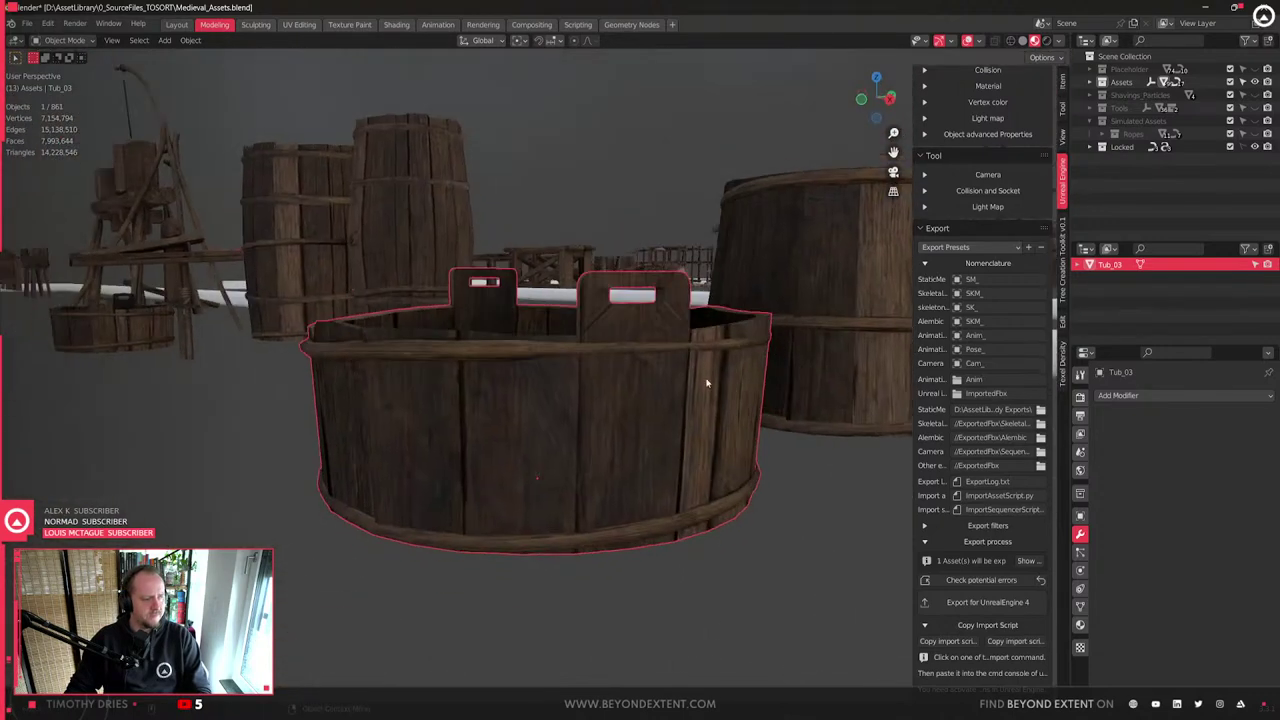
scroll(531, 446, "up", 5)
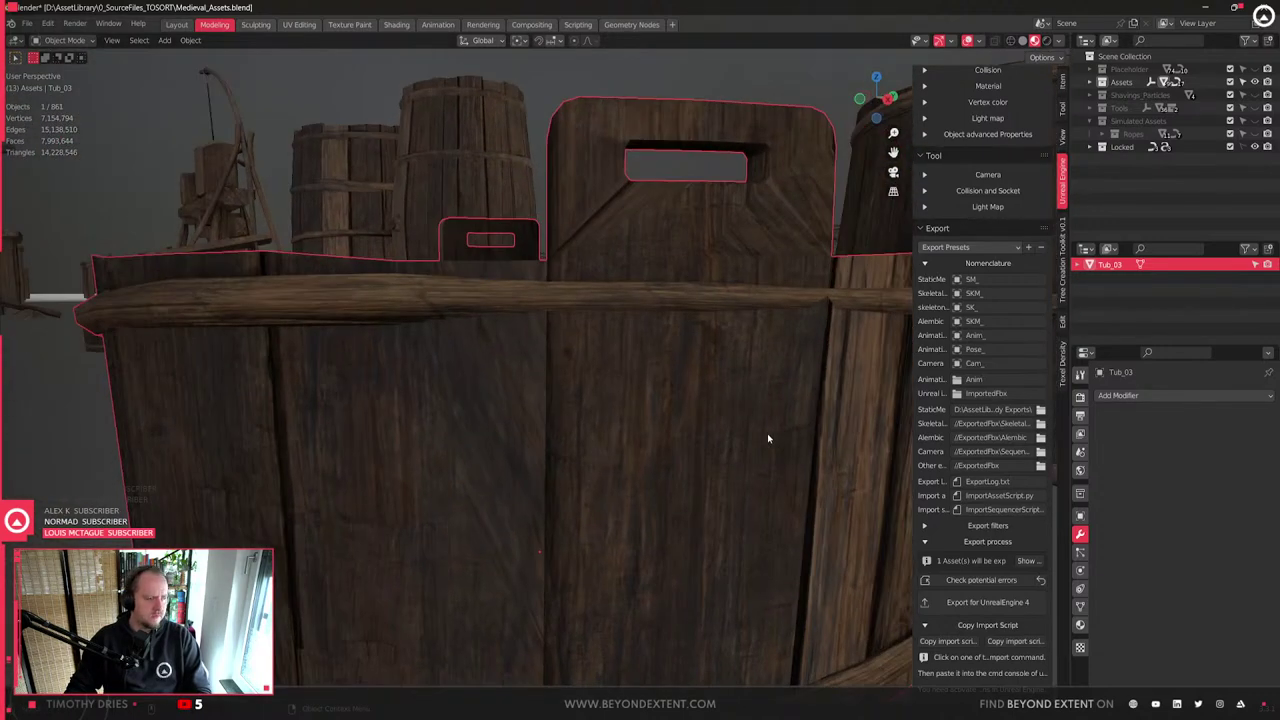
- Compare the tub's textured surface with its edit mesh around the handle boards and outer staves
key("Tab")
scroll(630, 423, "down", 4)
middle_click_drag(630, 423, 648, 482)
key("Tab")
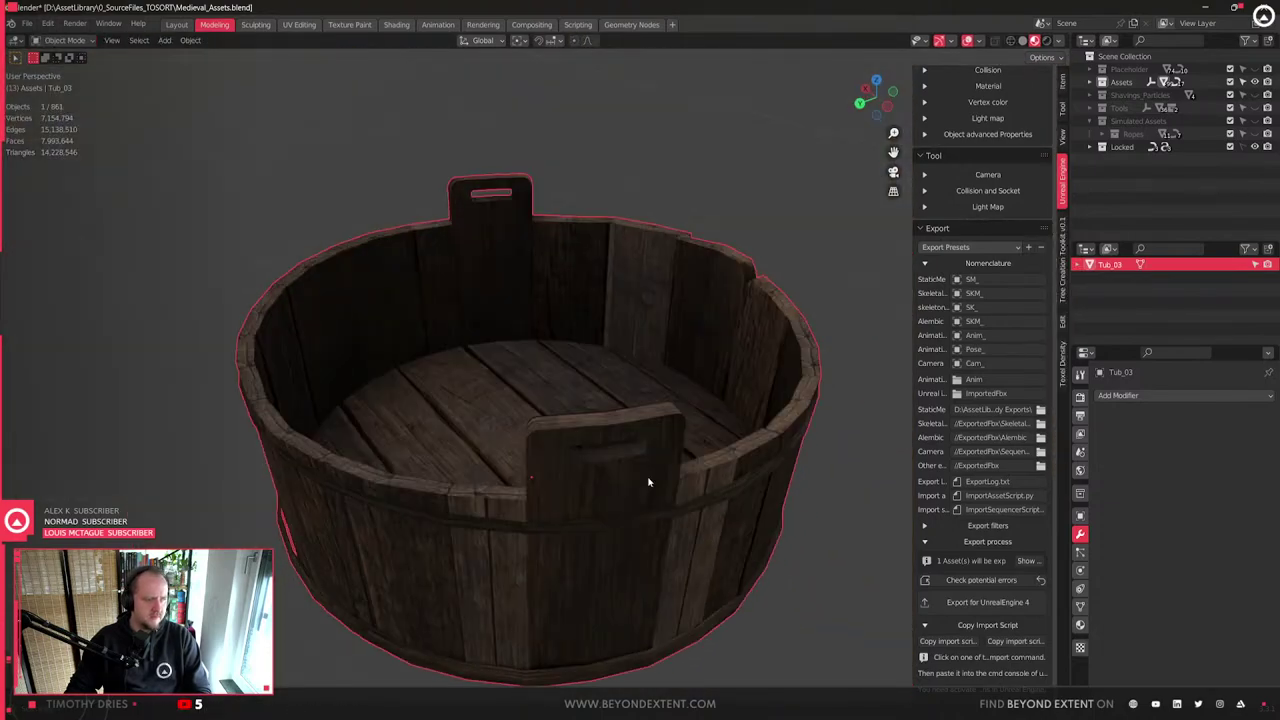
key("Tab")
key("Tab")
key("Tab")
key("Tab")
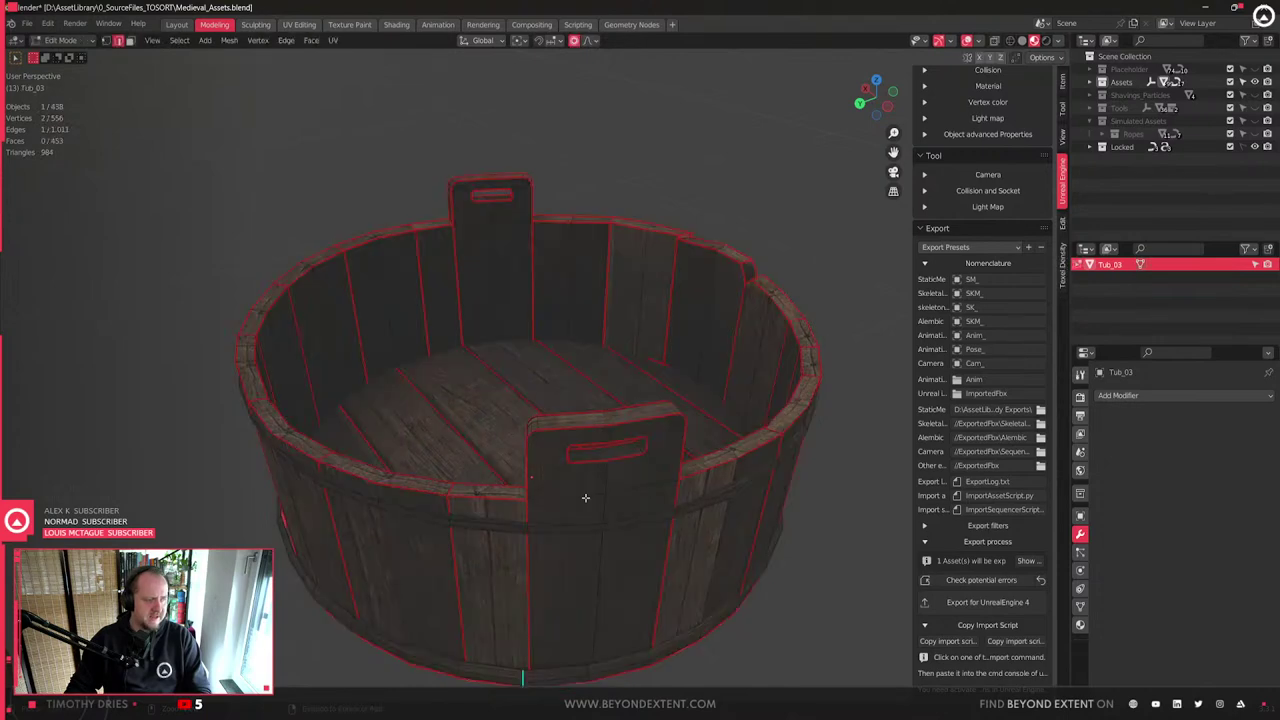
key("Tab")
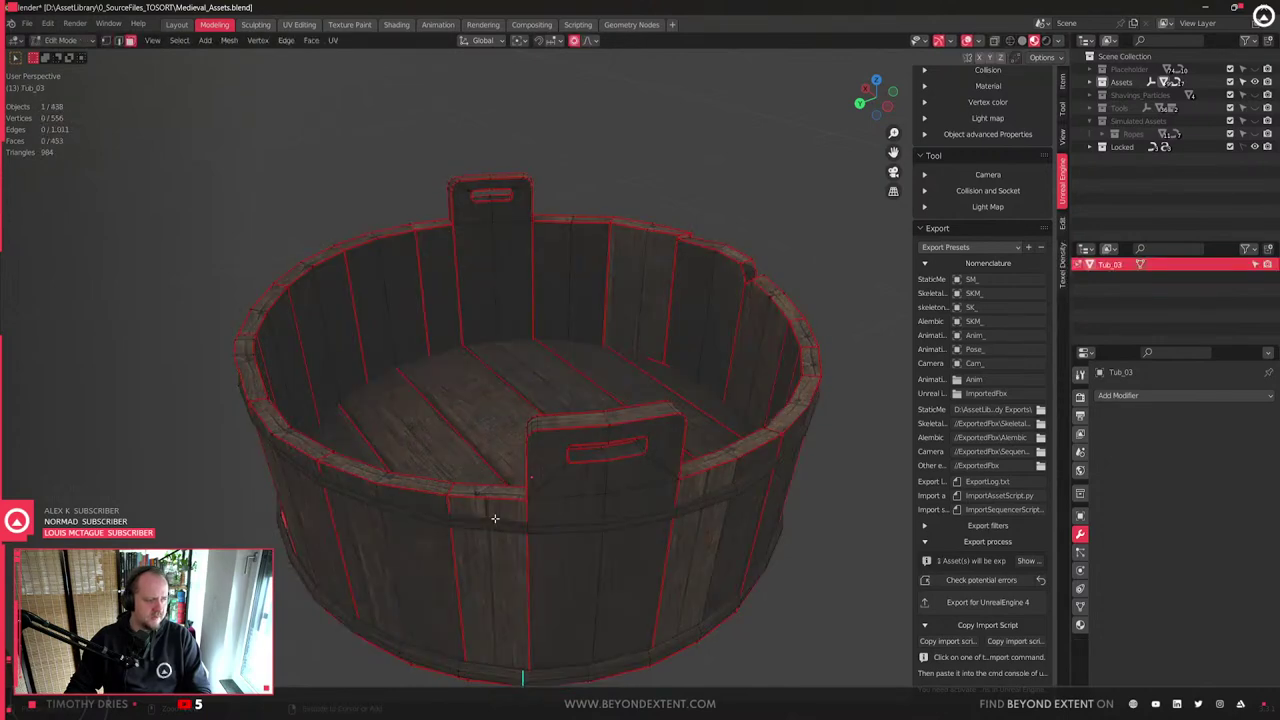
key("Tab")
key("alt+a")
left_click(611, 519)
key("Tab")
key("Tab")
key("Tab")
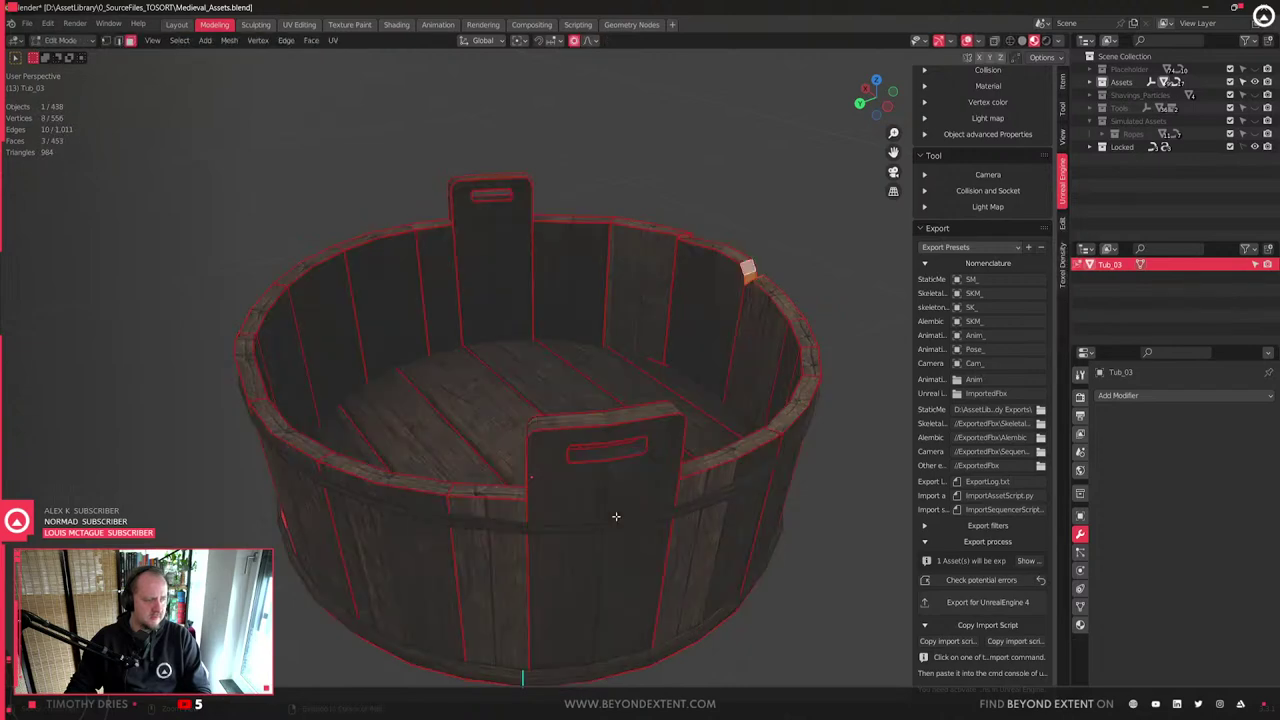
middle_click_drag(691, 514, 423, 479)
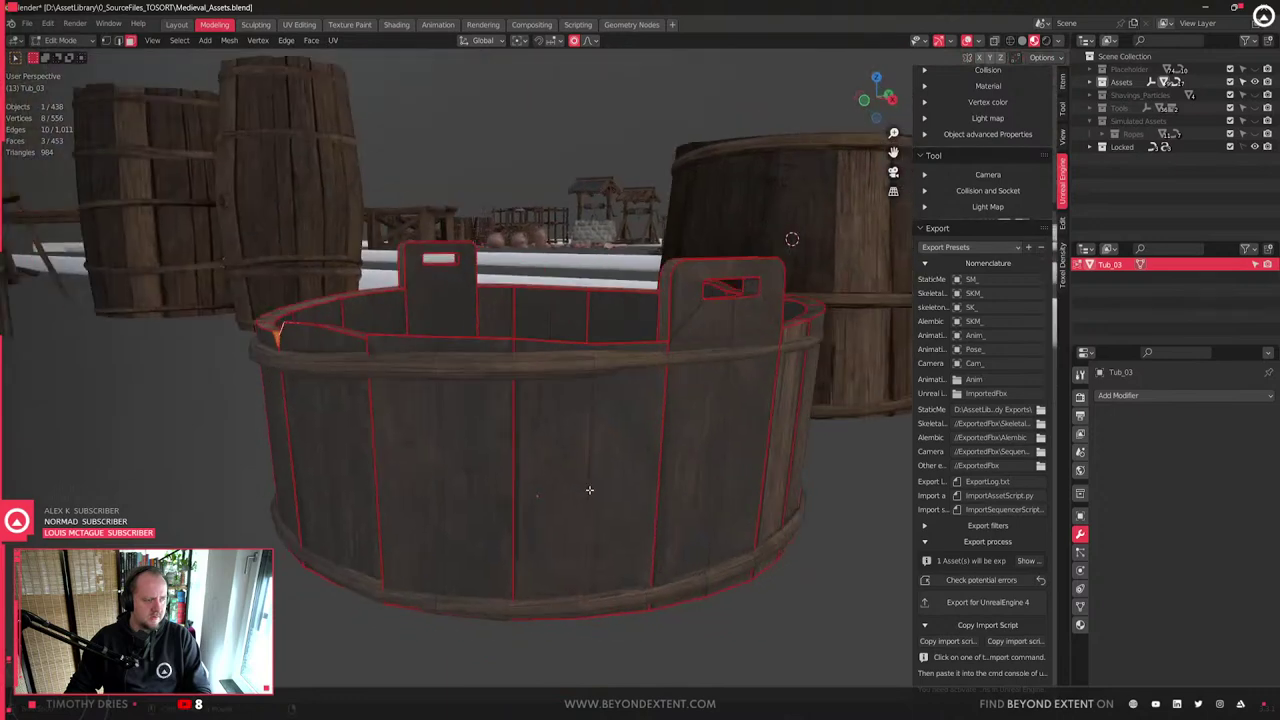
middle_click_drag(589, 489, 376, 451)
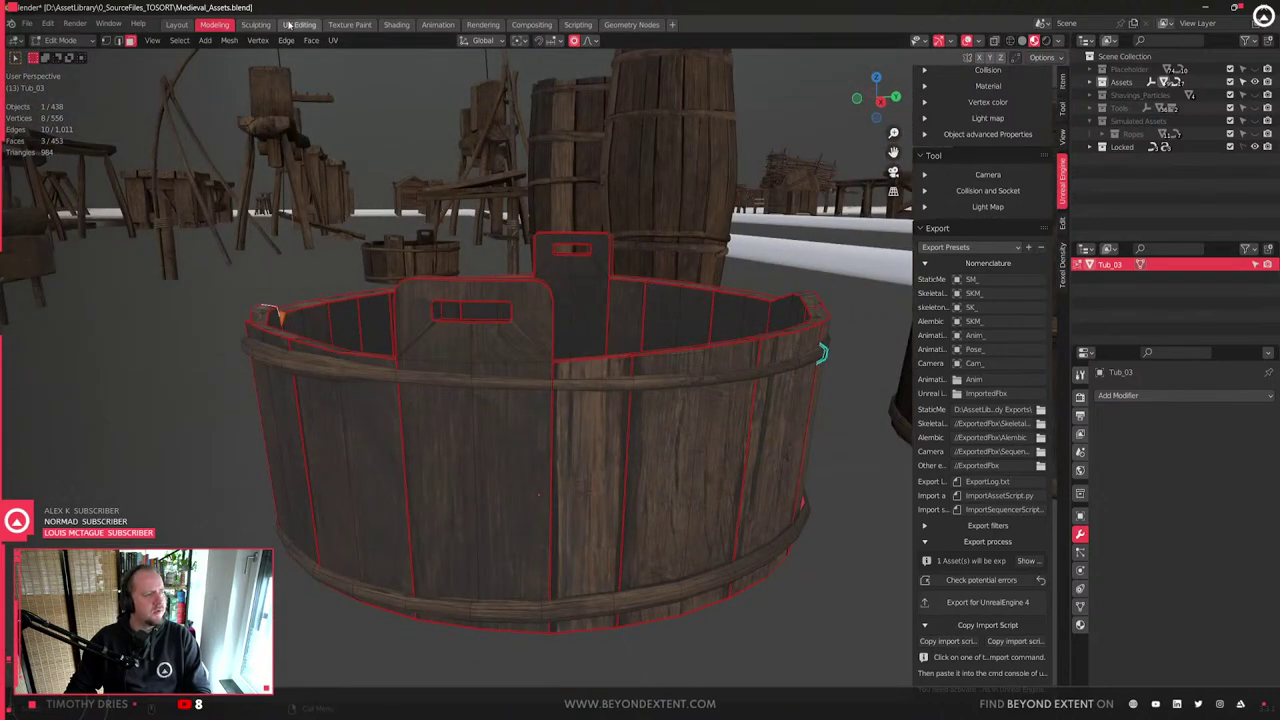
- Switch to the UV Editing workspace and show the UVs of the handle board's two lower outer faces
left_click(296, 24)
scroll(552, 441, "up", 1)
scroll(810, 448, "up", 1)
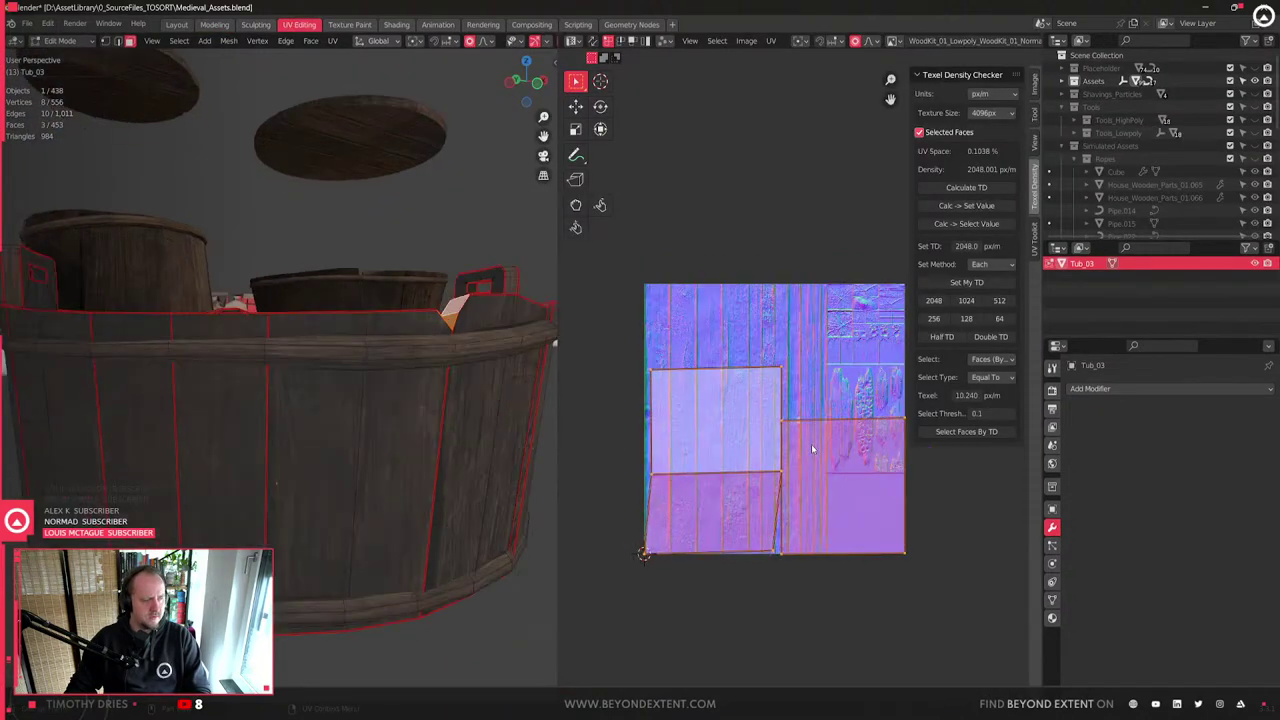
middle_click_drag(244, 467, 440, 478)
left_click(315, 492)
left_click(461, 470)
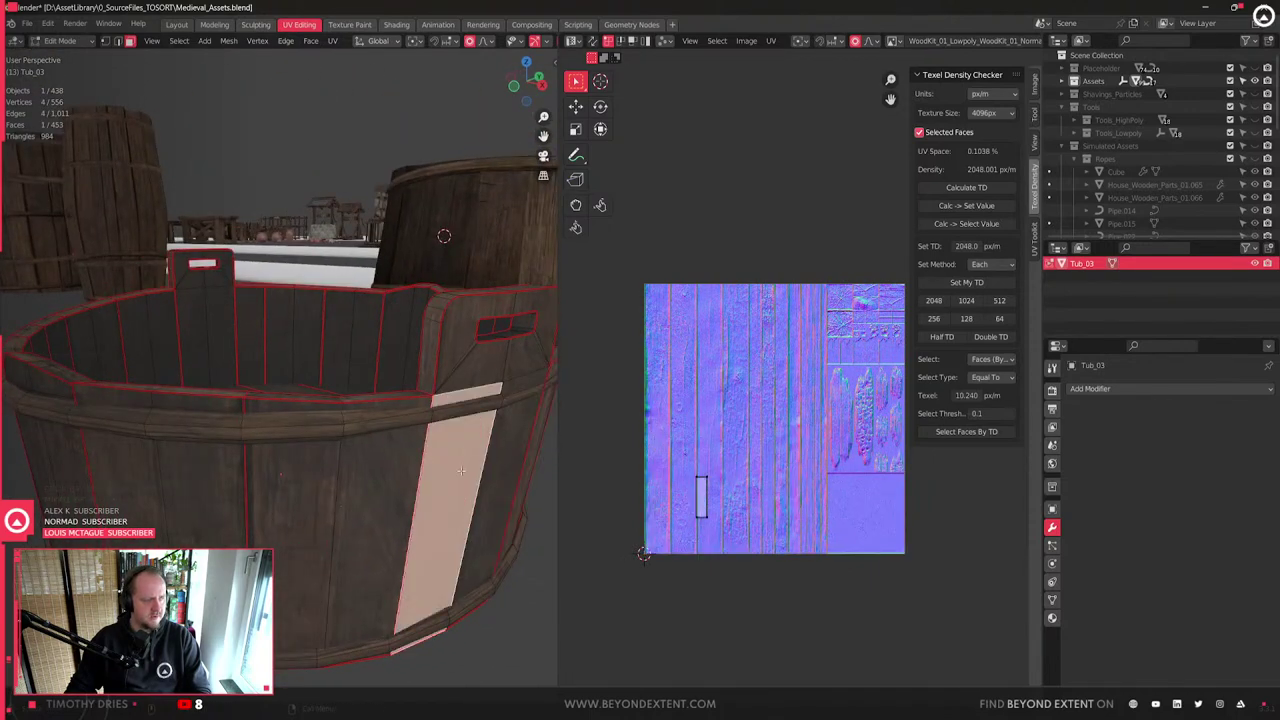
key("a")
left_click(517, 438)
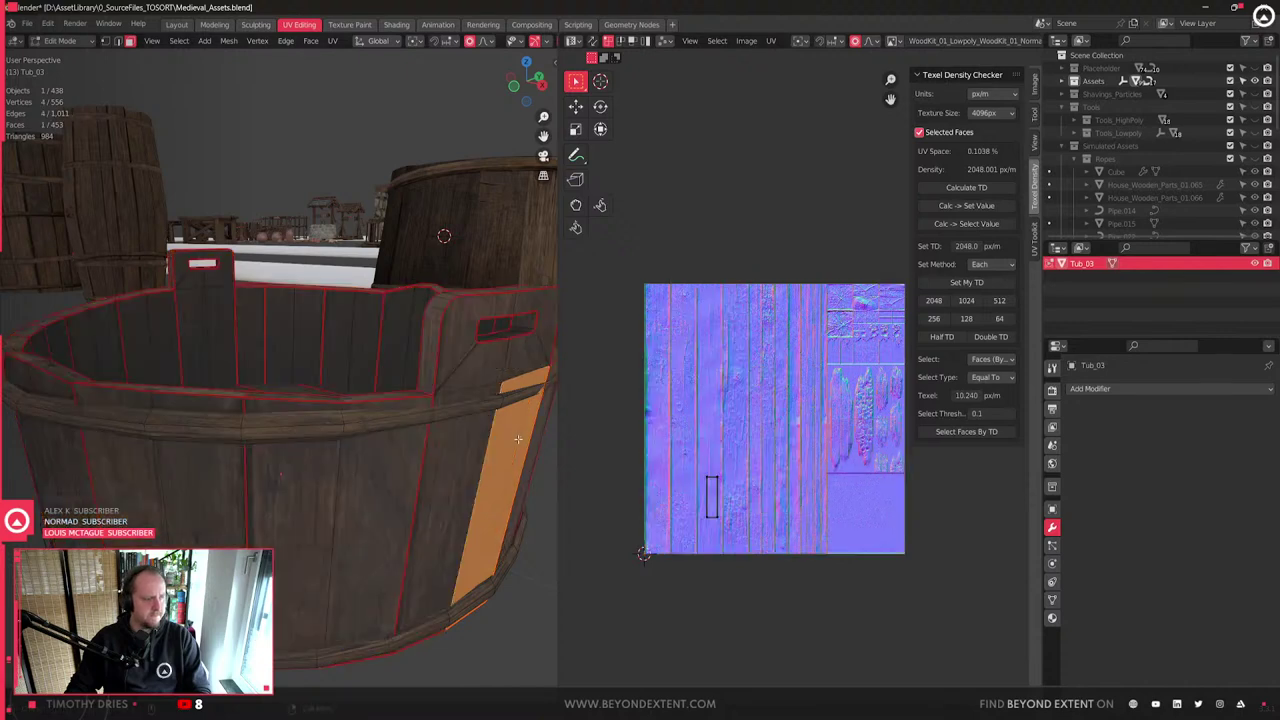
- Select all linked outer faces of the handle board and unwrap them into one island
key("ctrl+l")
key("ctrl+z")
key("l")
middle_click_drag(519, 440, 450, 444)
key("a")
scroll(757, 587, "up", 4)
key("u")
left_click(737, 426)
- Rotate the handle board's UV island 90°, scale it down and fit it within one plank of the wood texture
scroll(737, 426, "down", 4)
key("r")
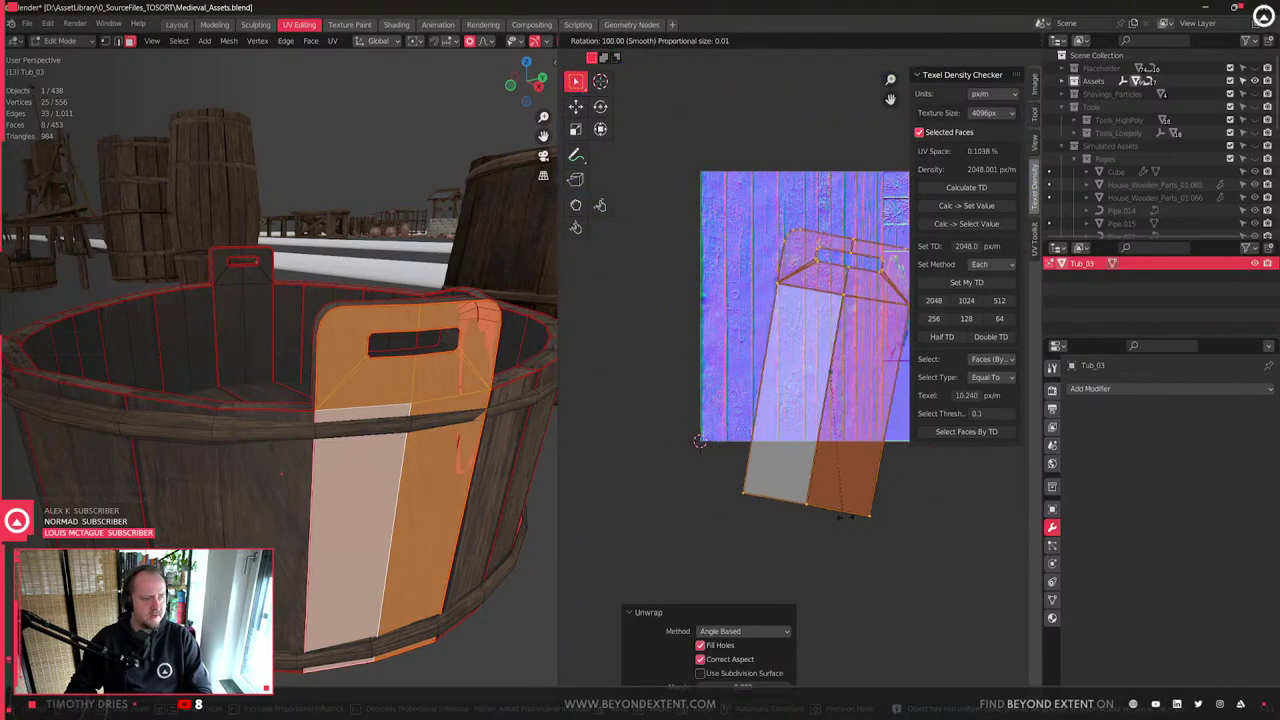
left_click(871, 497)
key("s")
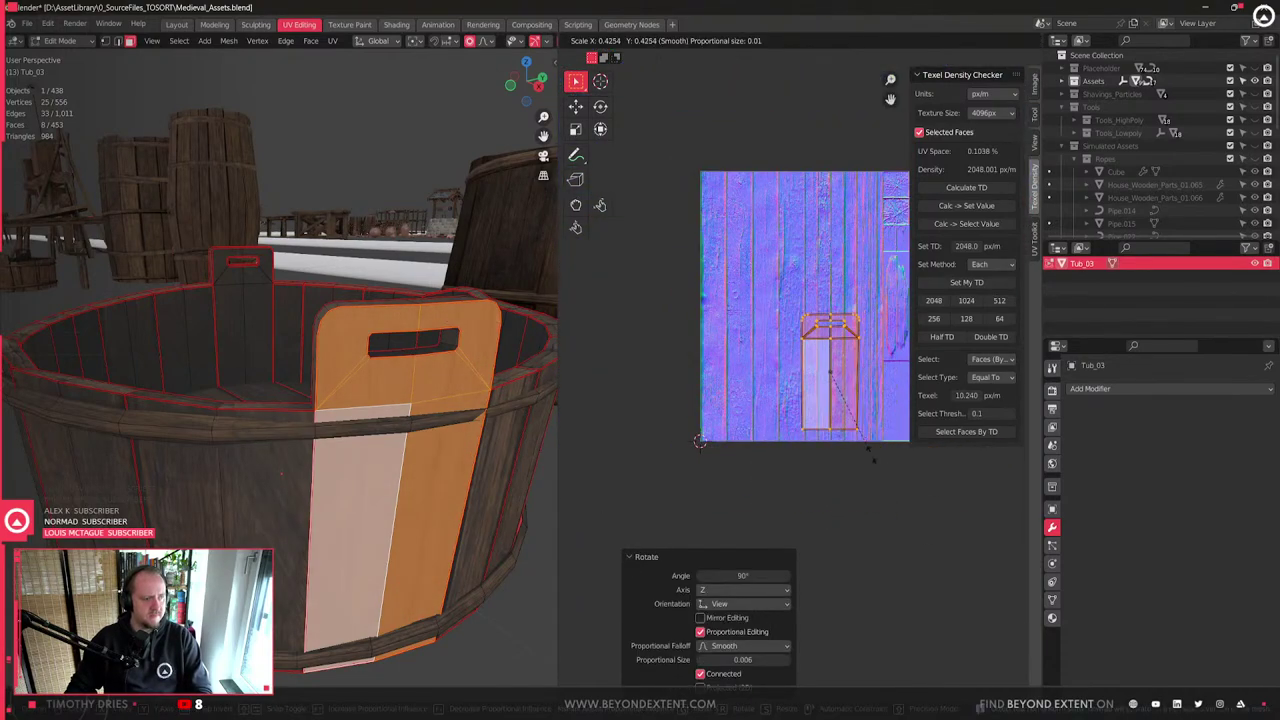
left_click(871, 454)
key("g")
left_click(797, 467)
key("s")
left_click(774, 429)
key("g")
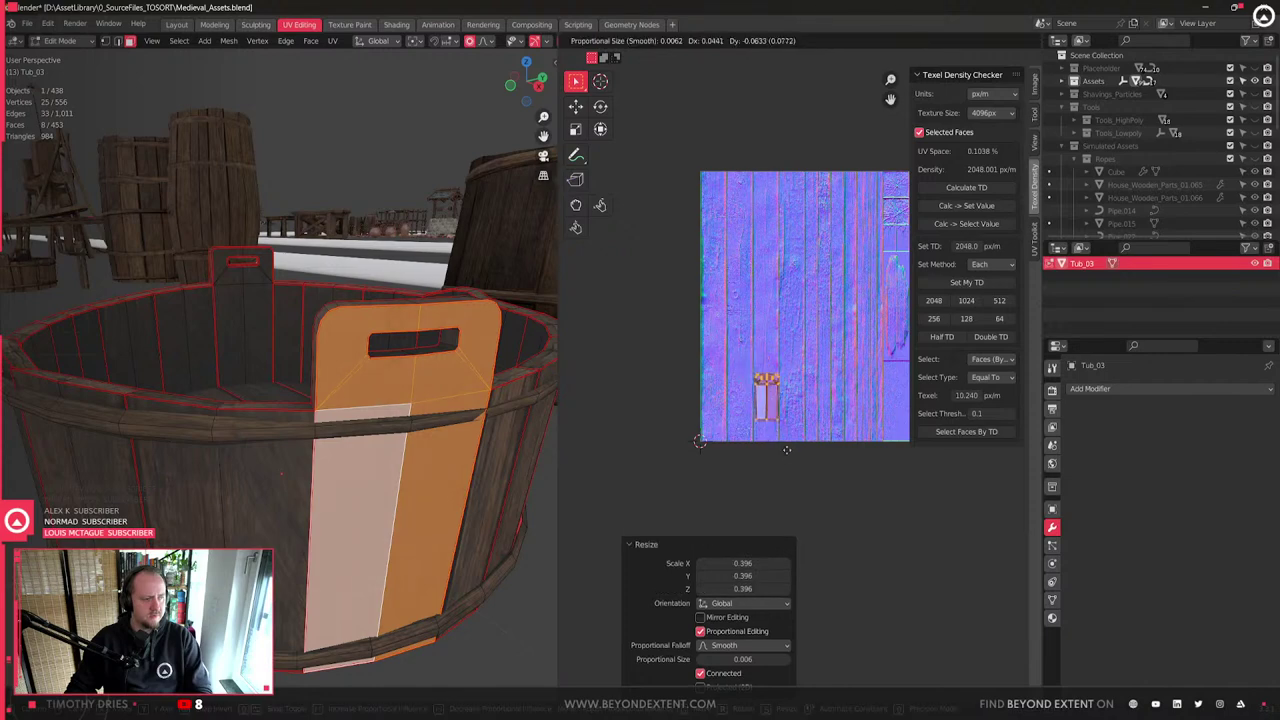
left_click(784, 453)
- Isolate Tub_03 in local view and return to editing its mesh at the handle
middle_click_drag(428, 350, 134, 446)
scroll(356, 424, "down", 5)
key("Tab")
key("KP_Divide")
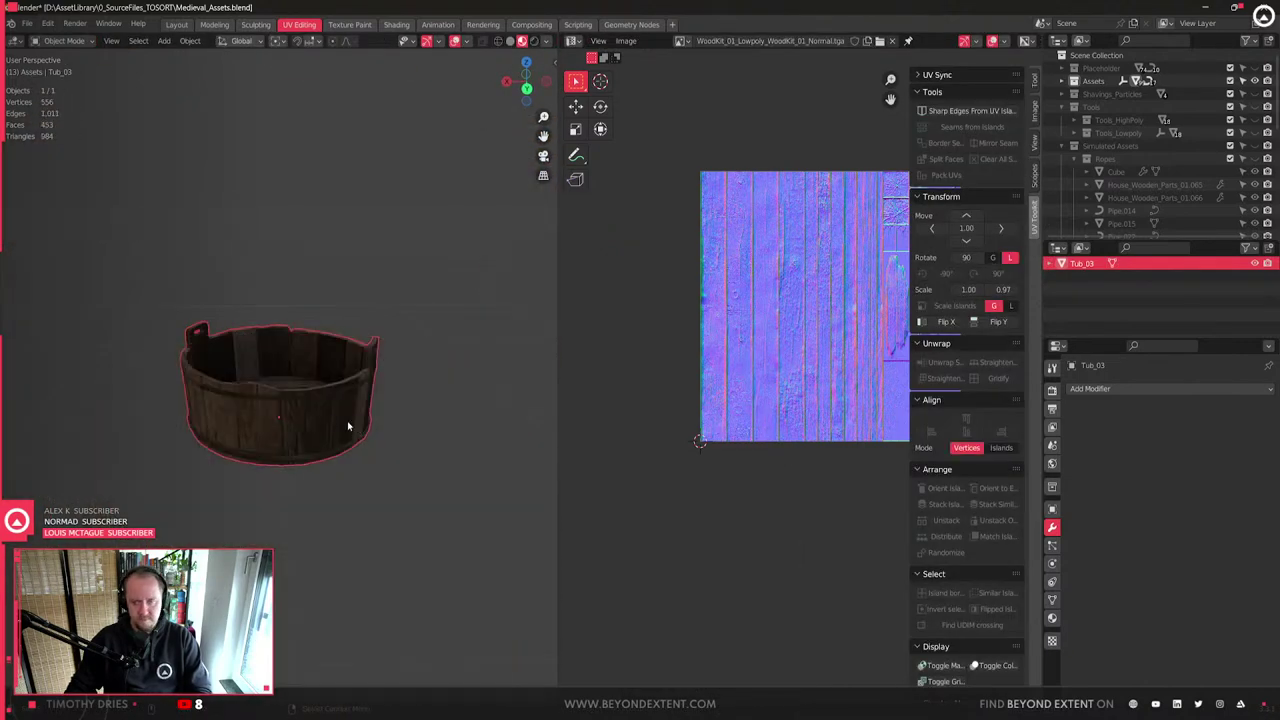
key("Tab")
middle_click_drag(300, 420, 103, 431)
scroll(388, 425, "up", 5)
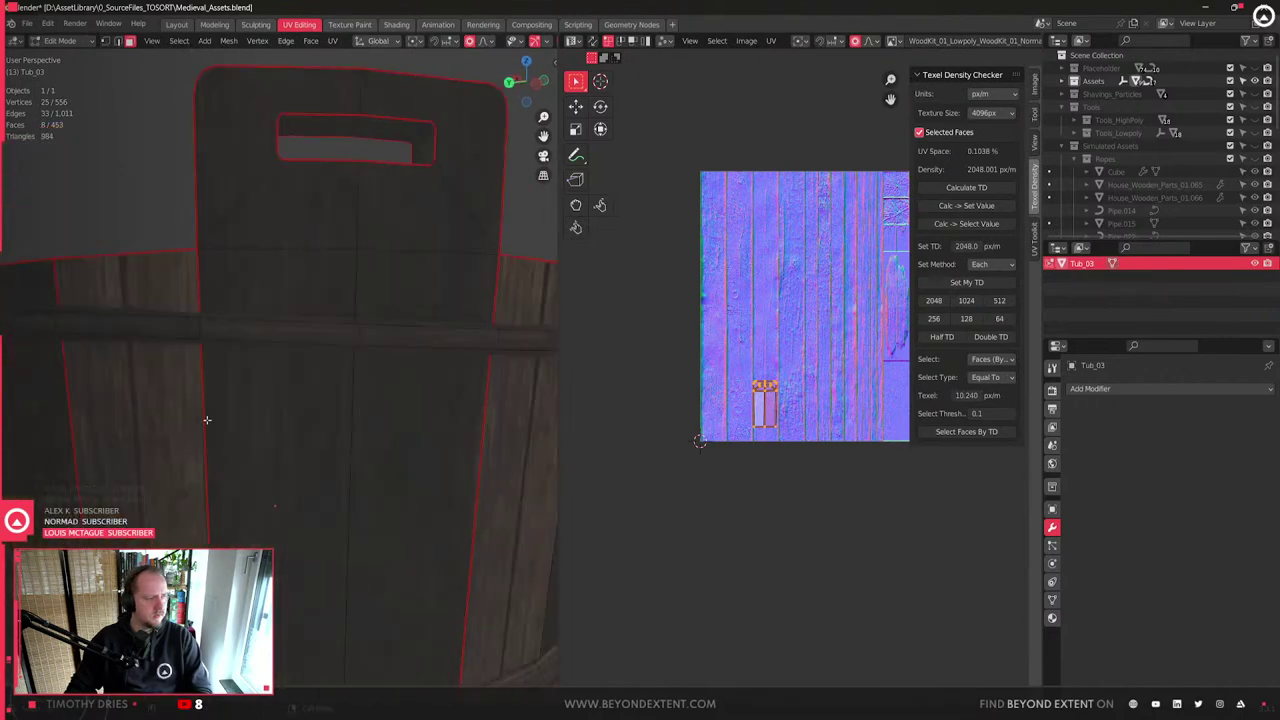
- Move the UVs of the outer stave face beside the handle board about 0.15 towards negative X onto another texture plank
scroll(110, 430, "down", 2)
left_click(350, 408)
middle_click_drag(241, 419, 290, 423)
middle_click_drag(403, 432, 394, 440)
left_click(405, 448)
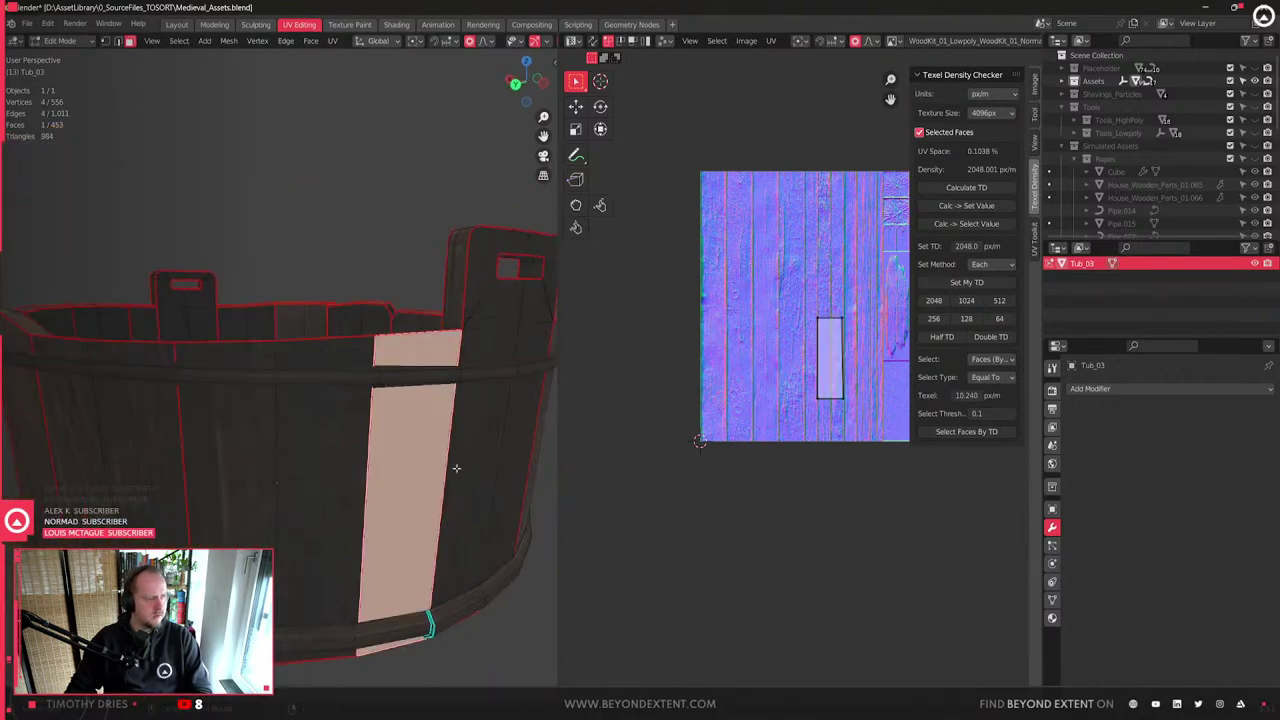
middle_click_drag(457, 466, 411, 483)
key("g")
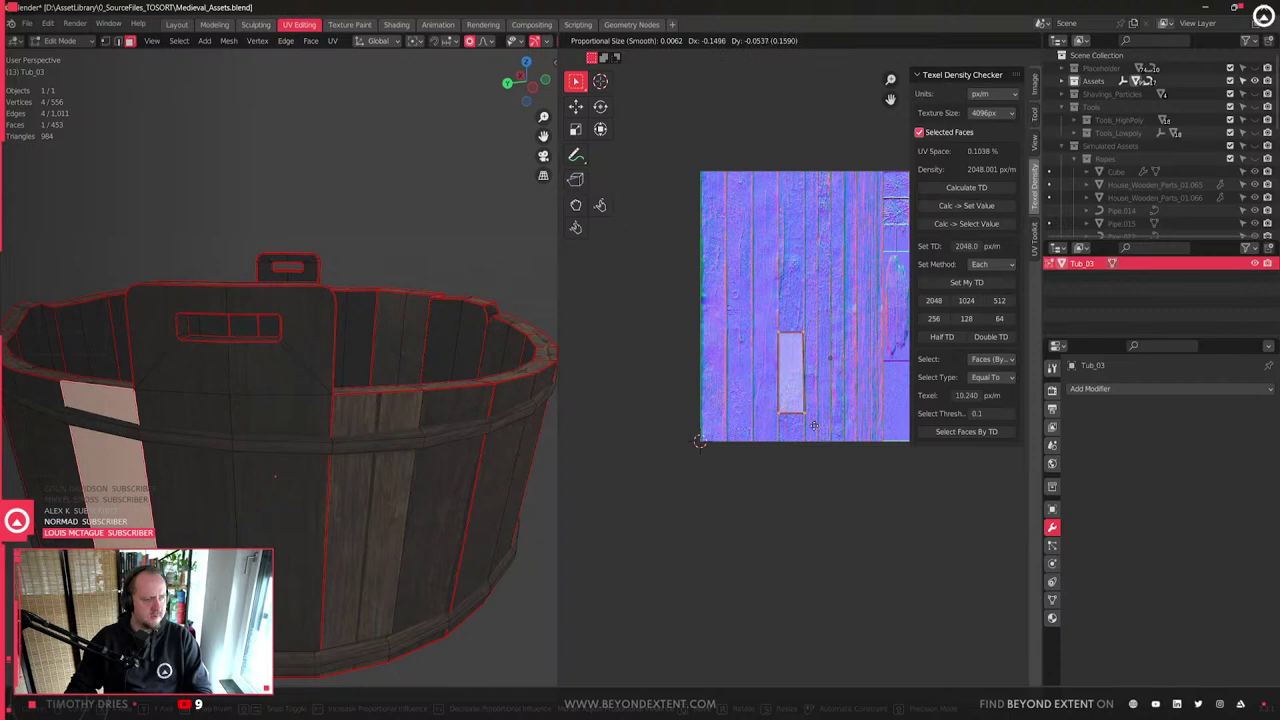
left_click(815, 428)
- Unwrap the two adjoining outer stave faces on the other side of the handle board together
left_click(390, 460)
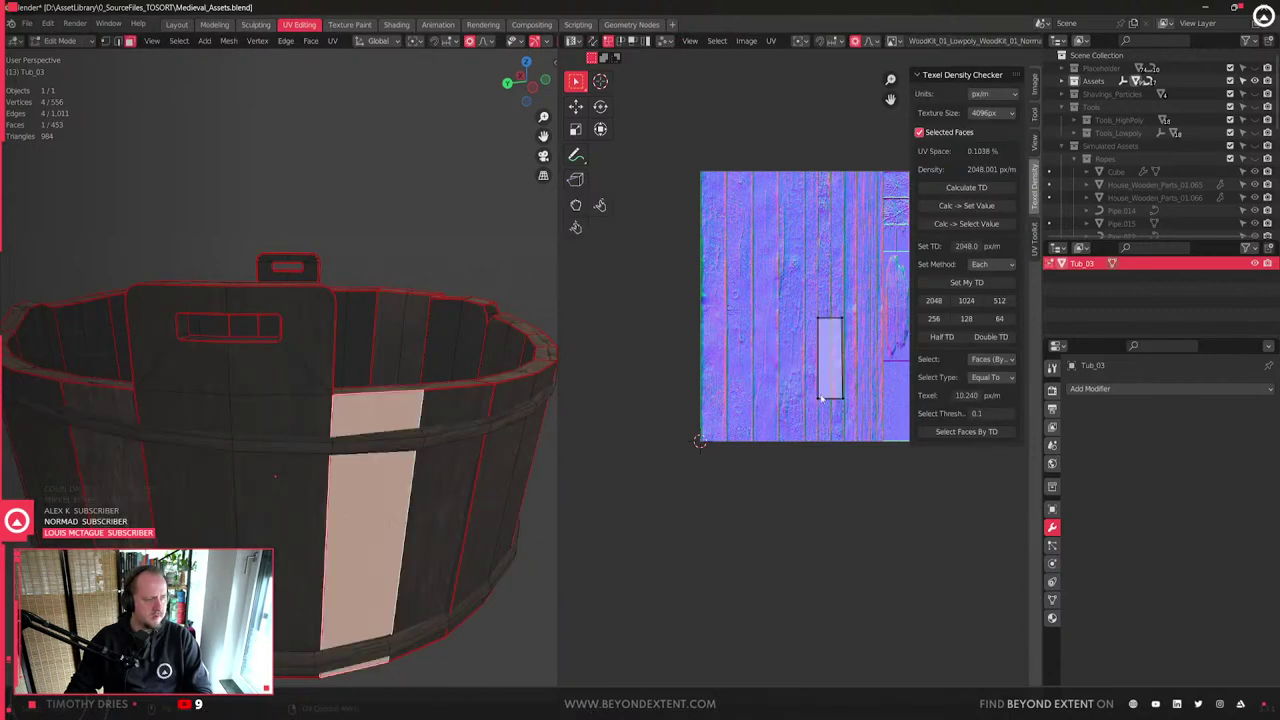
left_click(437, 525, "shift")
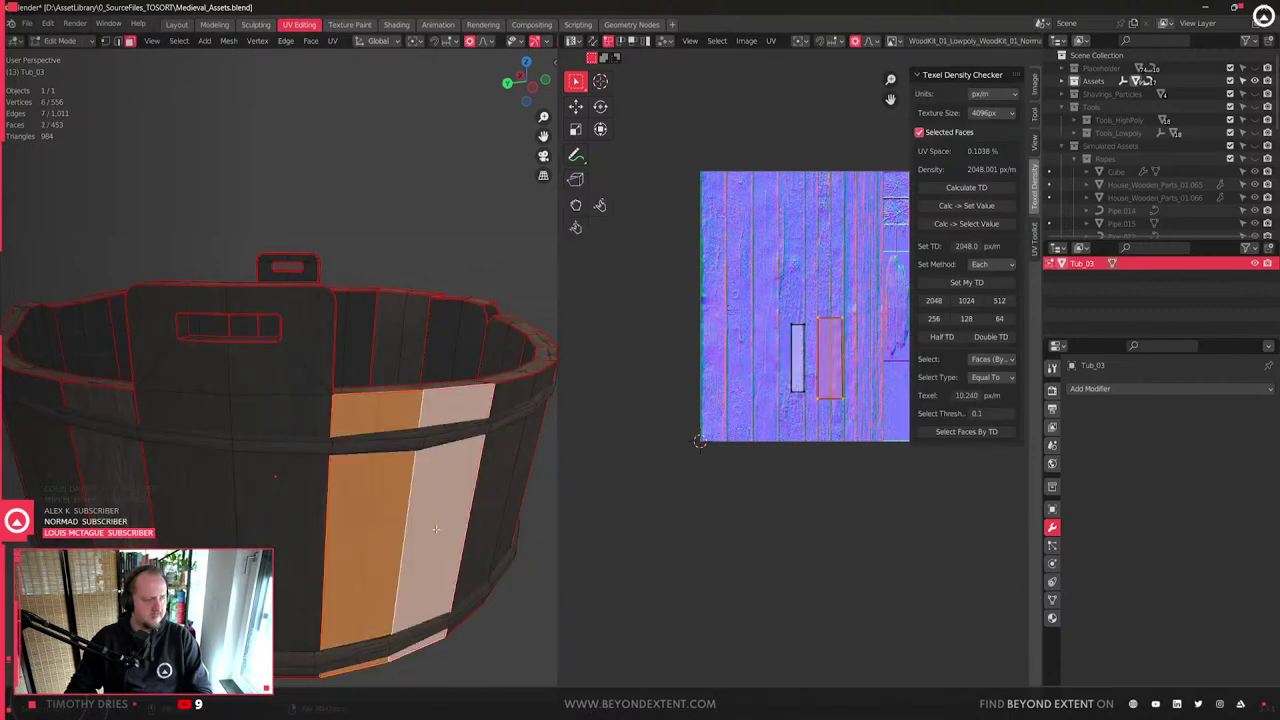
key("u")
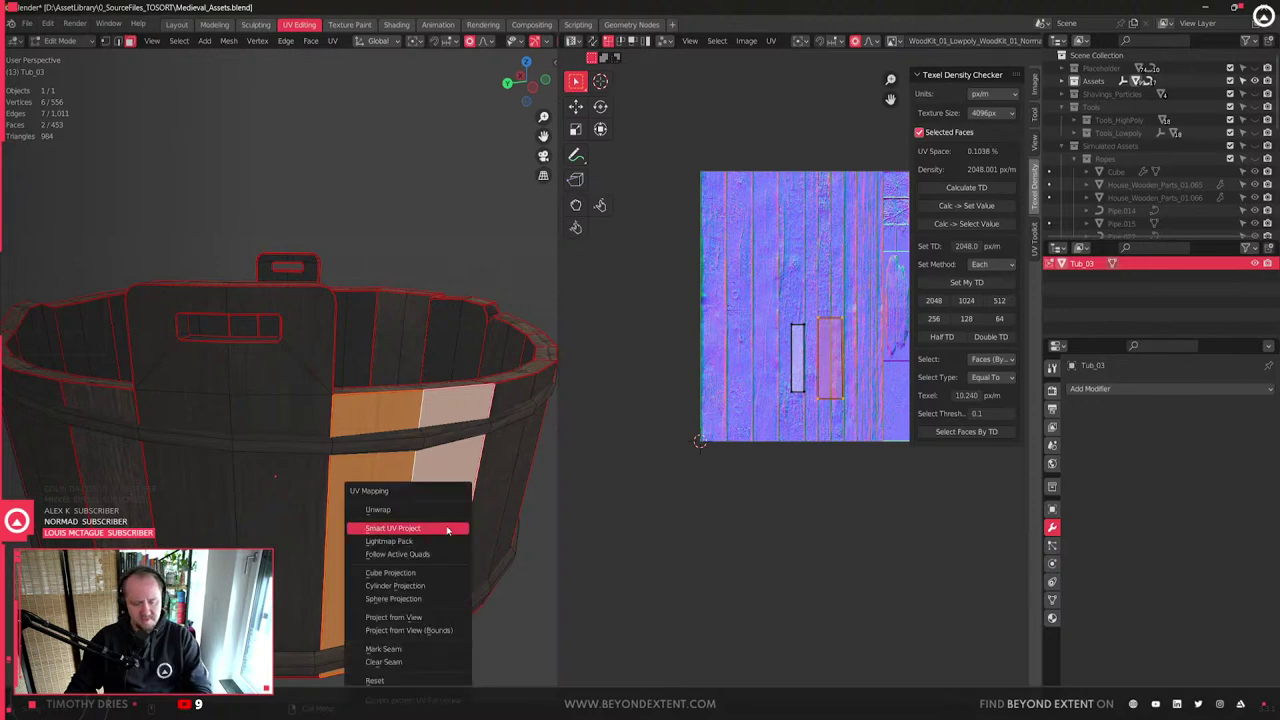
left_click(446, 529)
left_click(220, 404)
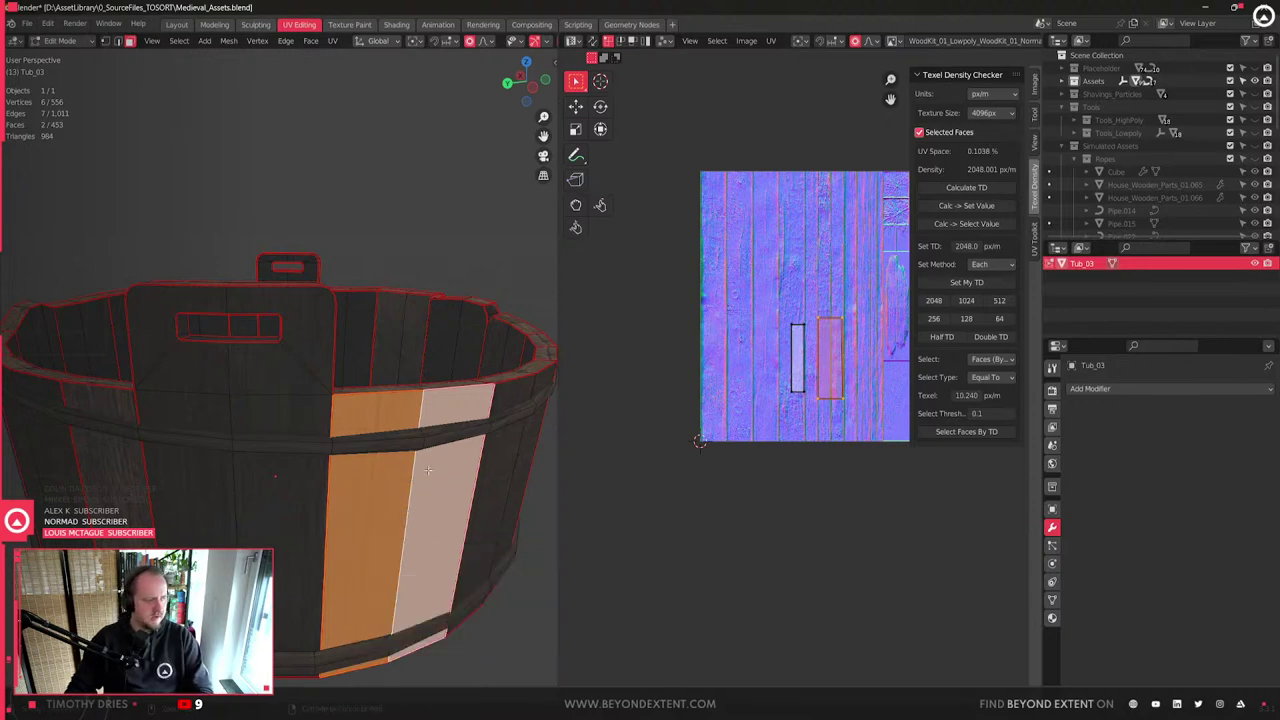
middle_click_drag(427, 469, 426, 517)
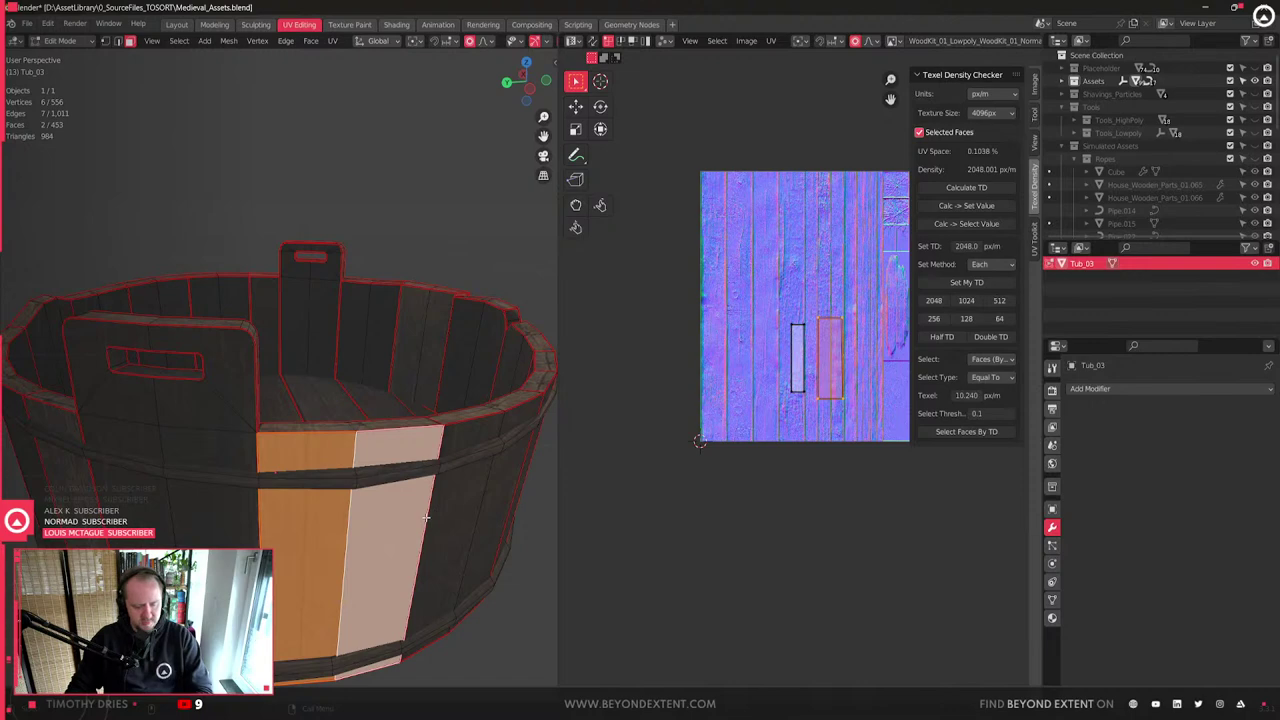
key("u")
left_click(434, 497)
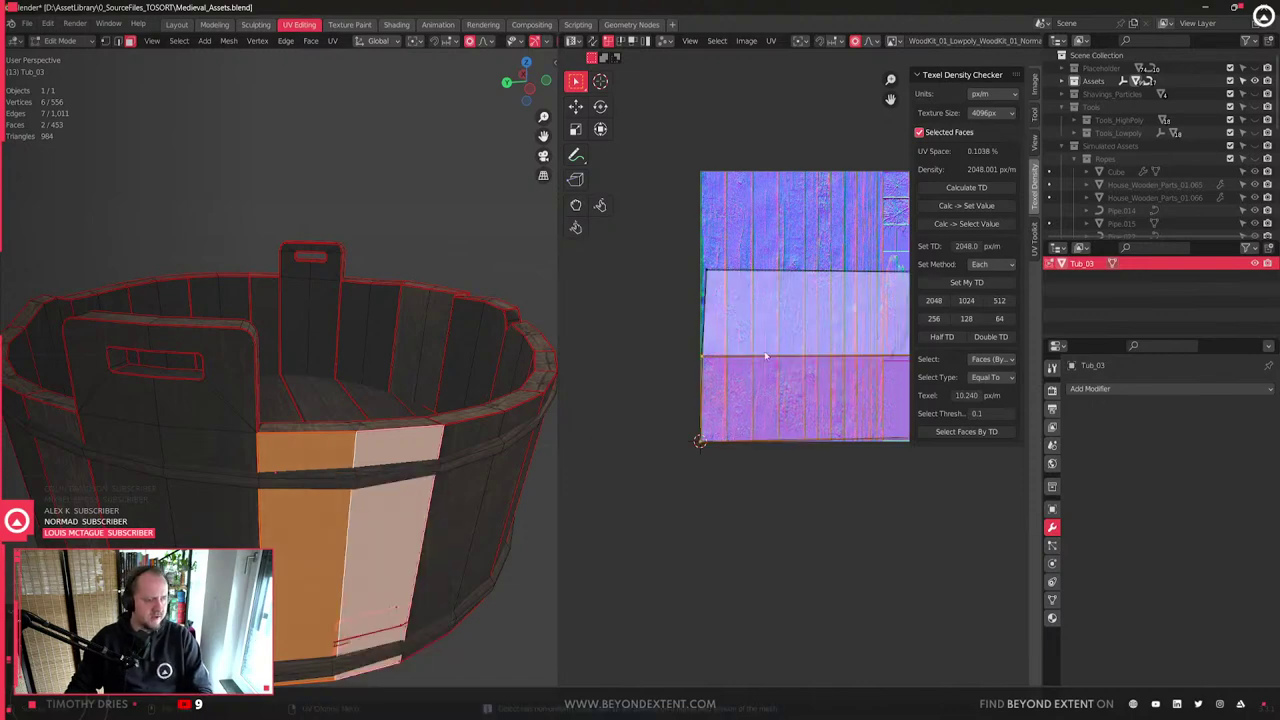
- Check the wood grain direction and scale on the newly unwrapped stave against the rest of the tub
key("Tab")
scroll(377, 547, "up", 2)
scroll(376, 506, "up", 4)
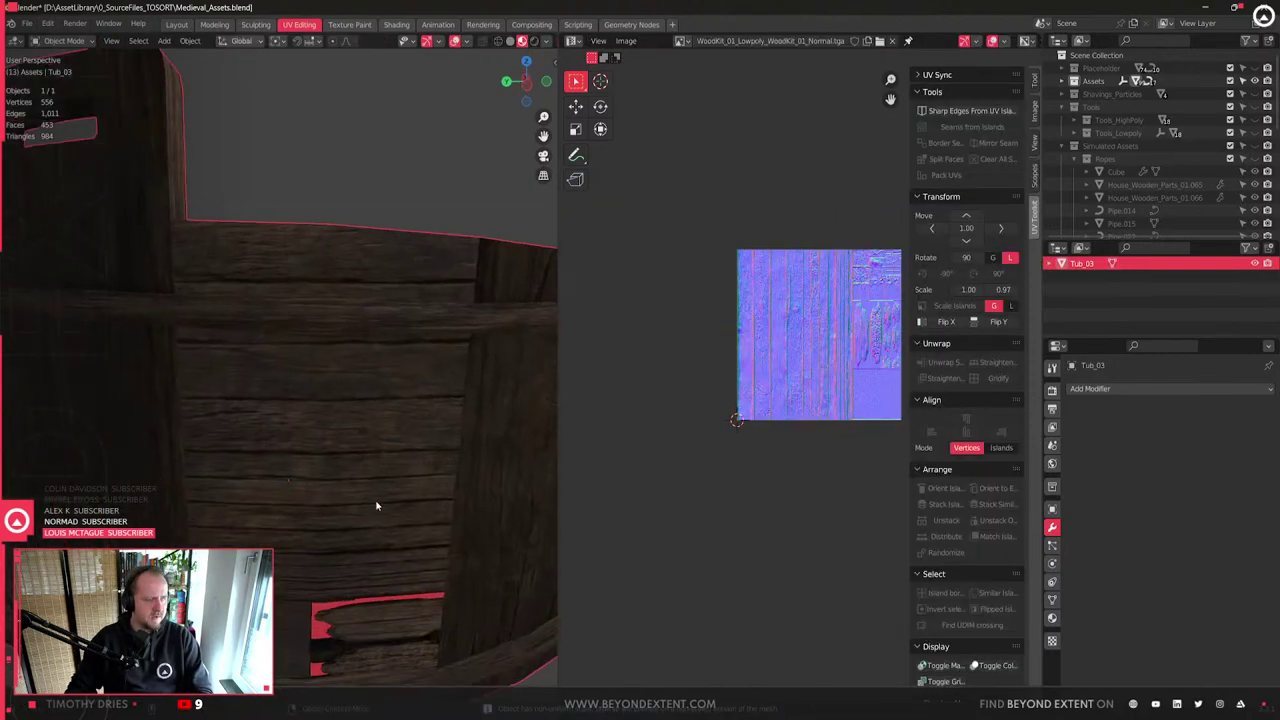
key("Tab")
key("Tab")
key("Tab")
key("Tab")
key("Tab")
middle_click_drag(337, 470, 387, 461)
scroll(392, 445, "down", 2)
middle_click_drag(400, 417, 373, 485)
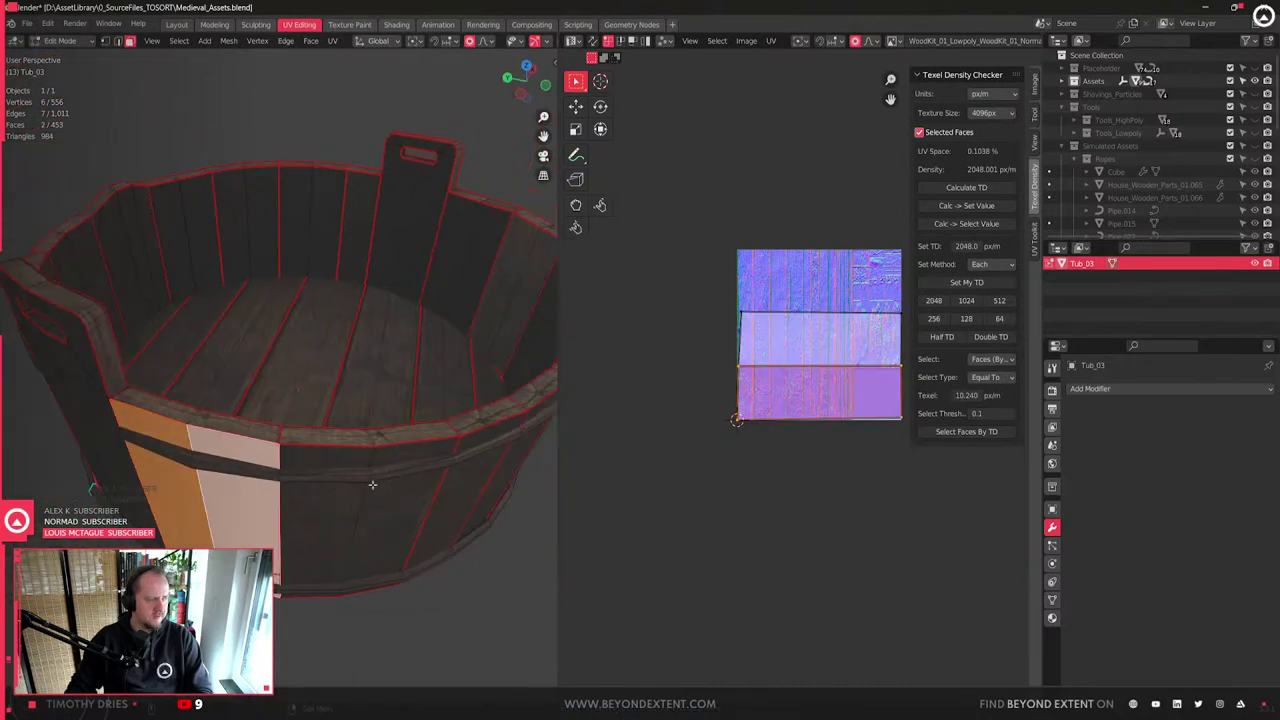
- Rotate the two-face stave island 90° and set its texel density to 2048 px/m
key("r")
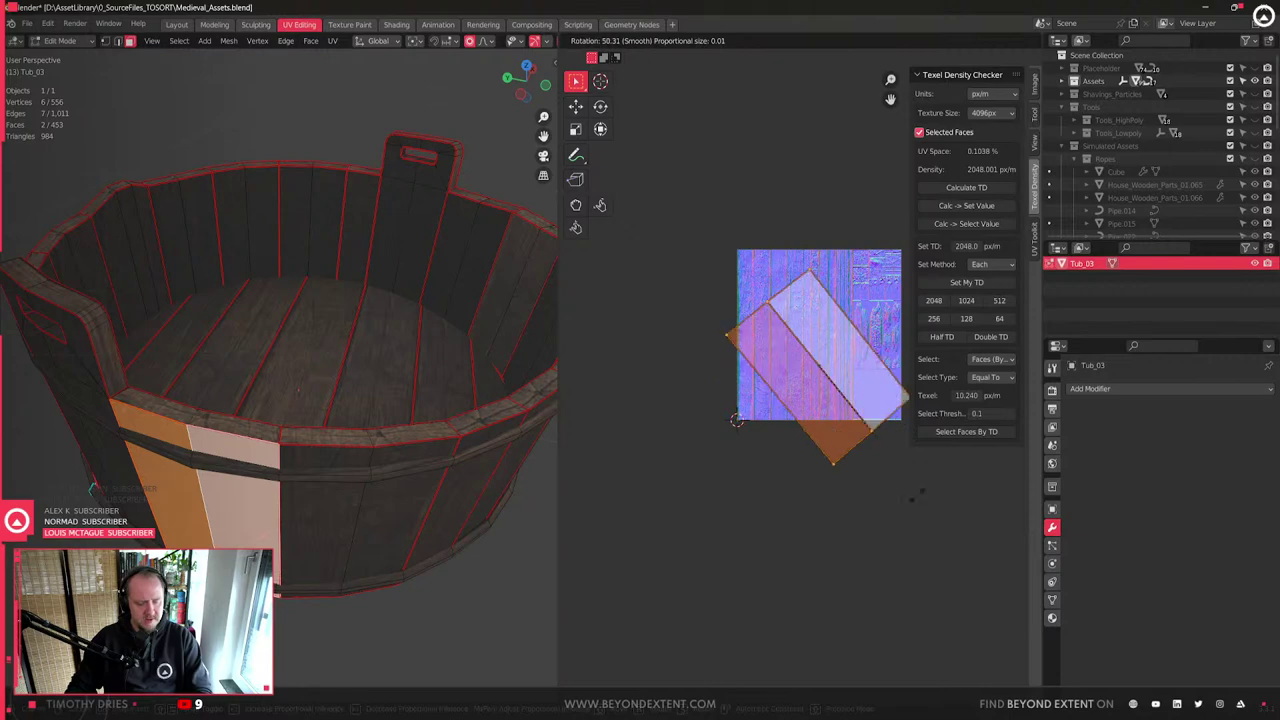
left_click(819, 545)
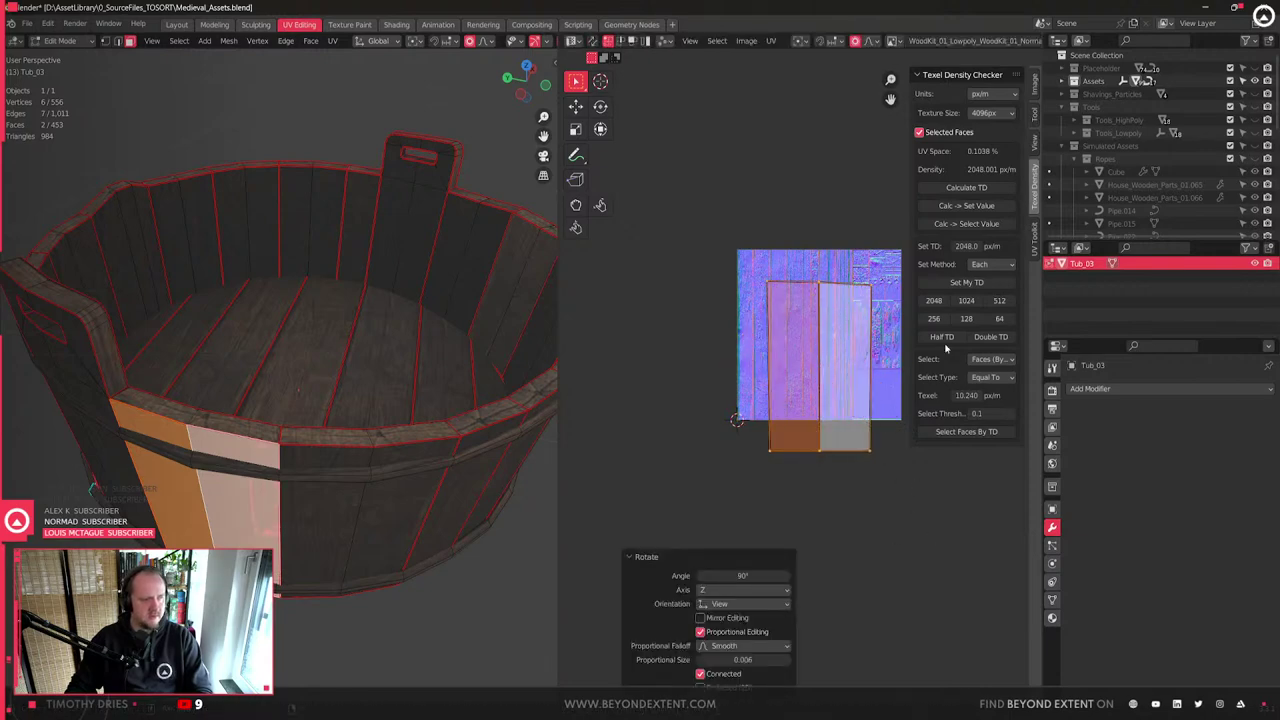
left_click(938, 305)
- Move the stave island onto the third plank of the wood texture and scale it up to the plank's width
scroll(786, 414, "up", 2)
key("g")
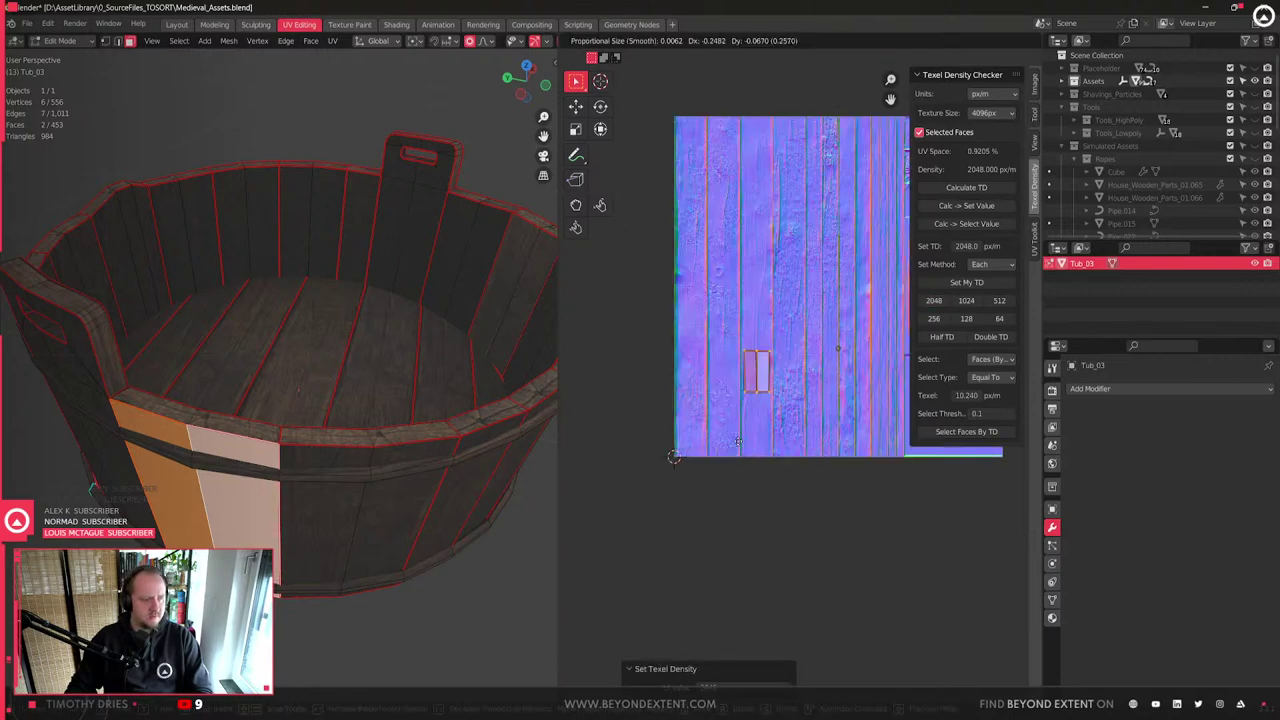
left_click(735, 437)
key("s")
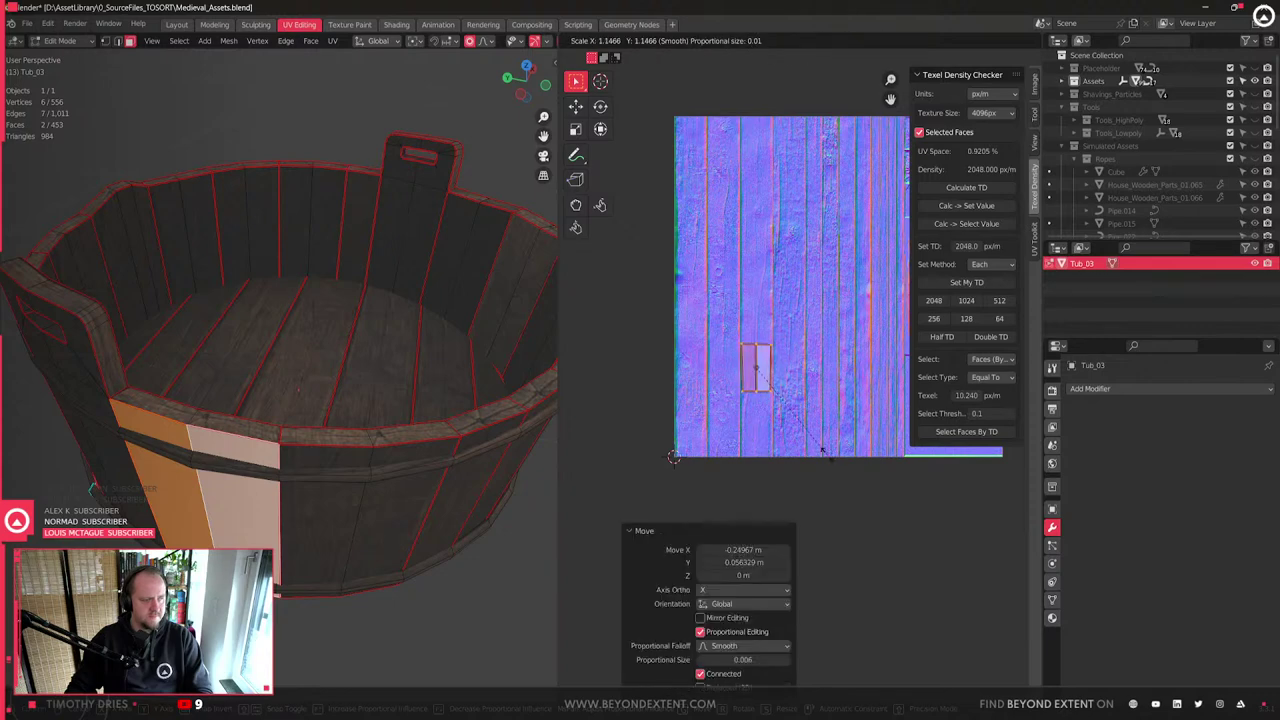
left_click(833, 461)
key("Tab")
- Reposition the UVs of the two outer stave faces on the opposite side of the handle board on the wood texture
middle_click_drag(366, 531, 380, 429)
middle_click_drag(376, 475, 284, 444)
scroll(277, 449, "down", 3)
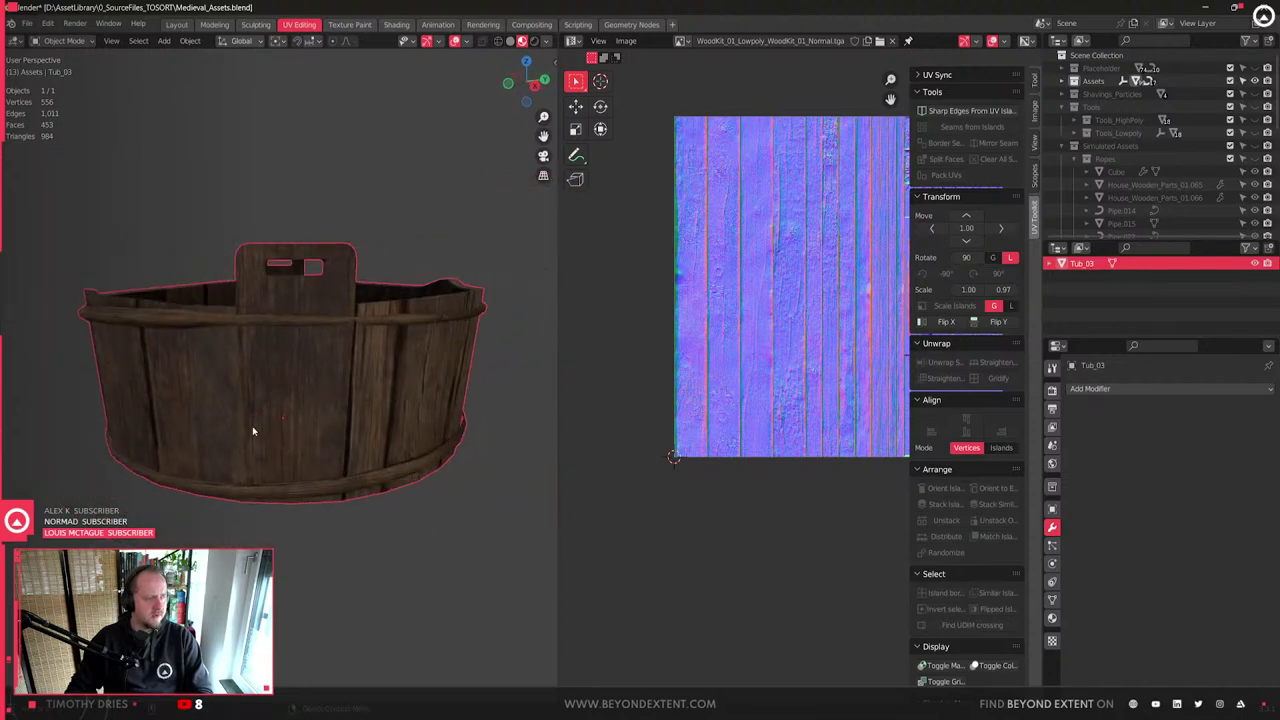
key("Tab")
scroll(284, 444, "up", 2)
left_click(240, 406)
left_click(137, 419, "shift")
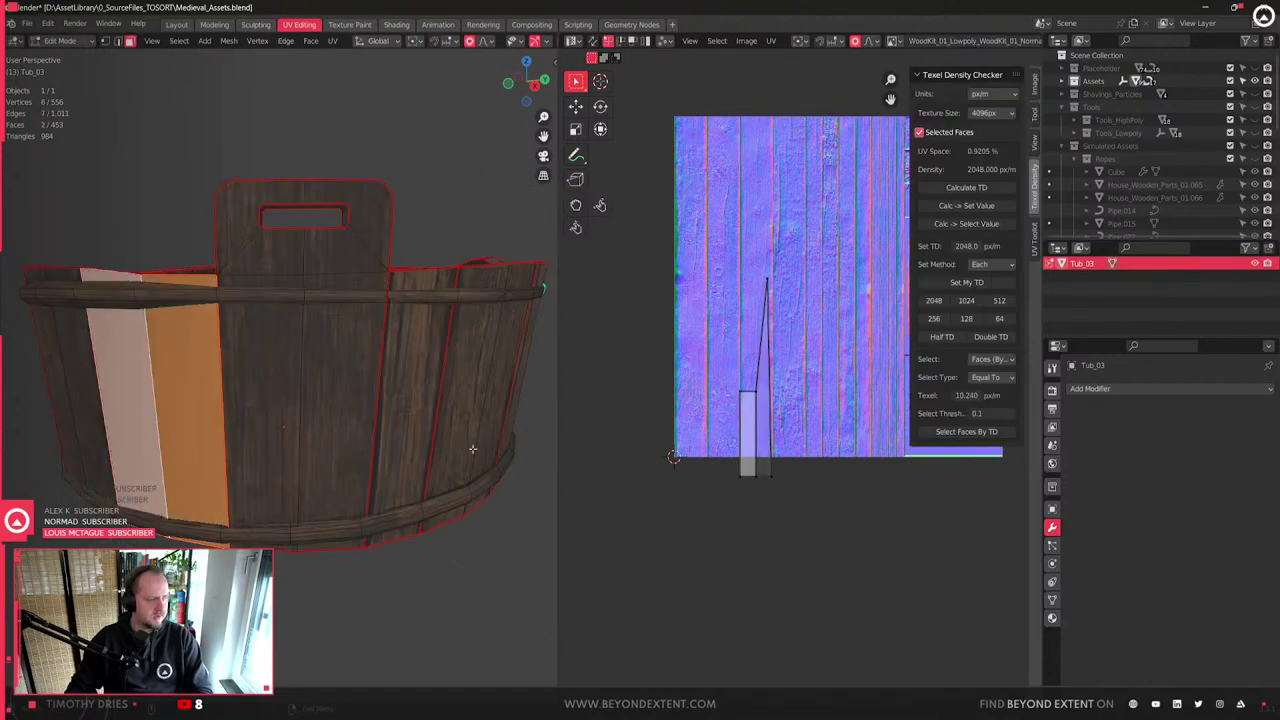
left_click_drag(735, 225, 796, 317)
key("g")
left_click(798, 420)
key("Tab")
middle_click_drag(387, 430, 145, 455)
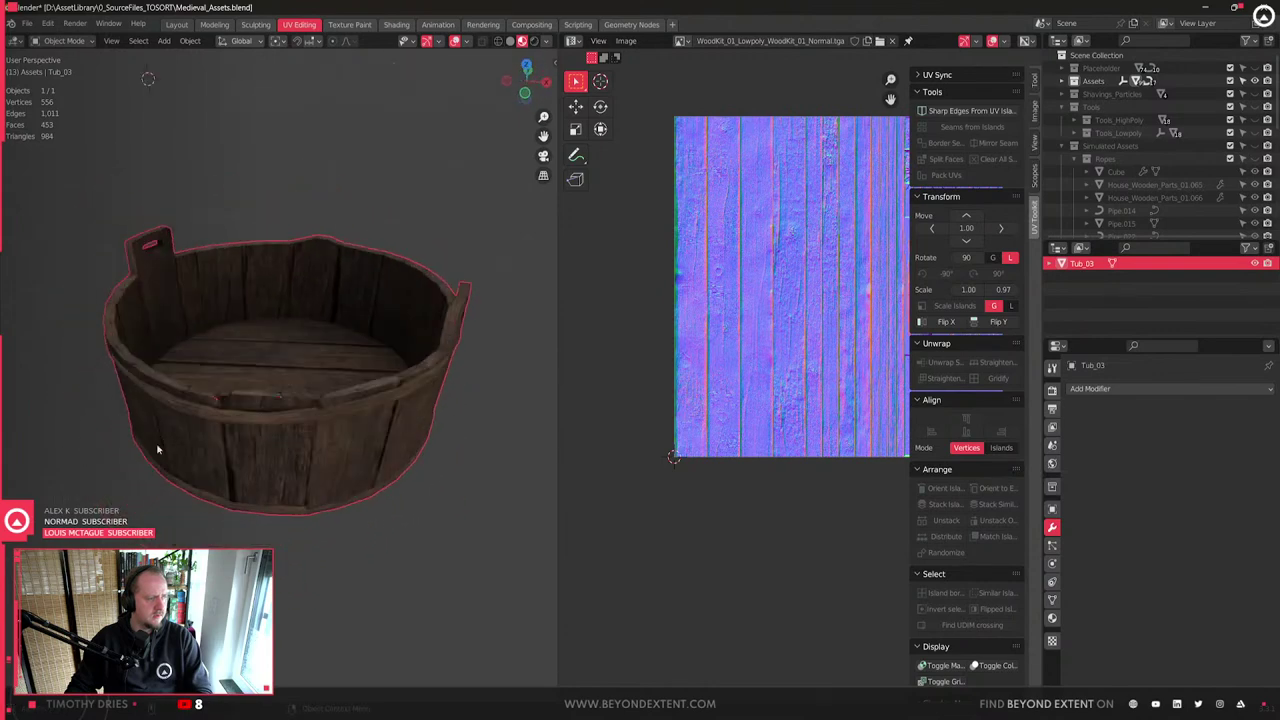
- Switch to solid shading and update the edge marks around the broken notch in the tub's front rim
left_click(510, 42)
mouse_move(302, 442)
middle_mouse_down()
mouse_move(286, 376)
mouse_move(114, 364)
mouse_move(175, 411)
mouse_move(367, 420)
mouse_move(409, 443)
mouse_move(320, 449)
mouse_move(273, 421)
mouse_move(172, 462)
mouse_move(265, 467)
middle_mouse_up()
scroll(308, 468, "up", 4)
key("Tab")
key("1")
key("2")
left_click(116, 444)
left_click(90, 468, "shift")
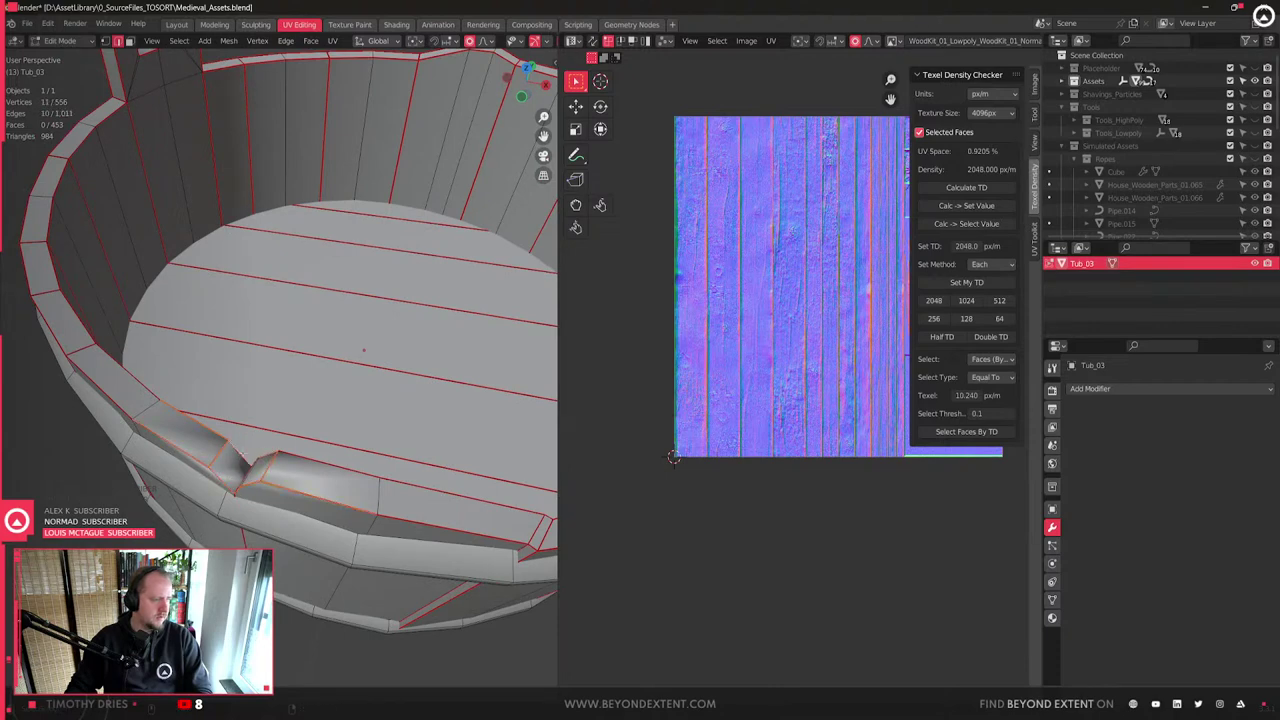
middle_click_drag(245, 458, 395, 437)
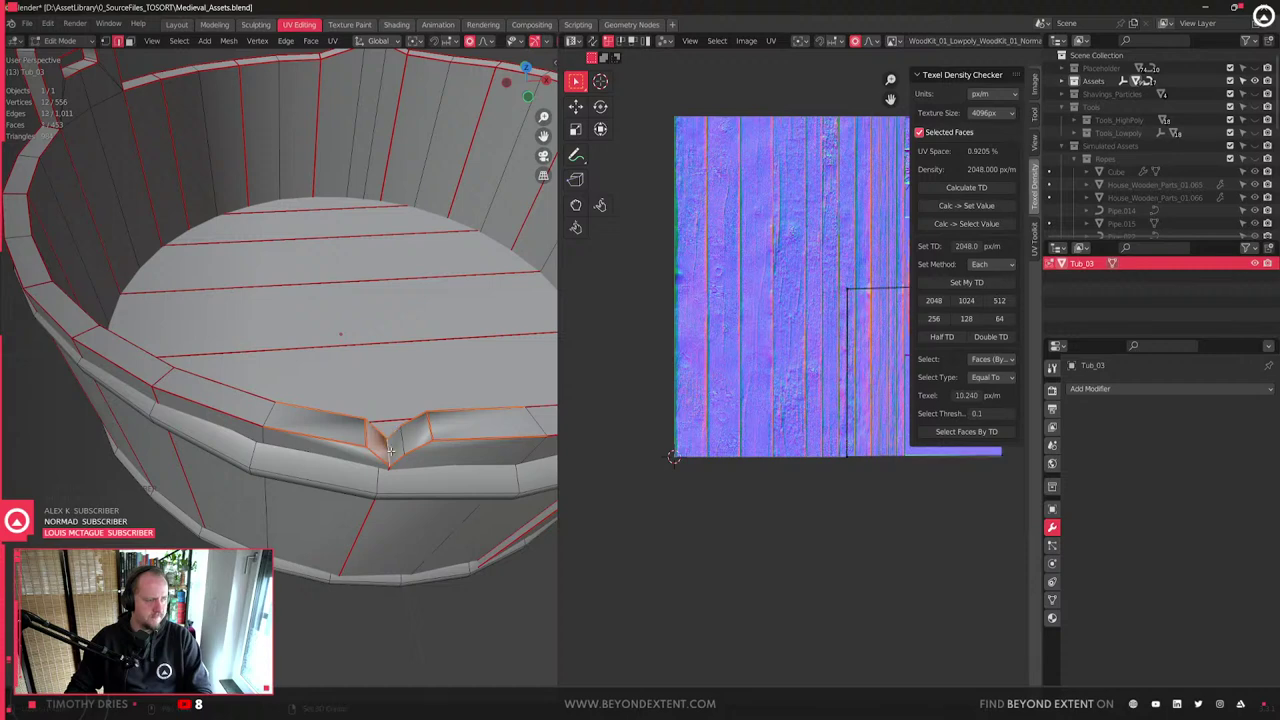
right_click(388, 452)
left_click(412, 451)
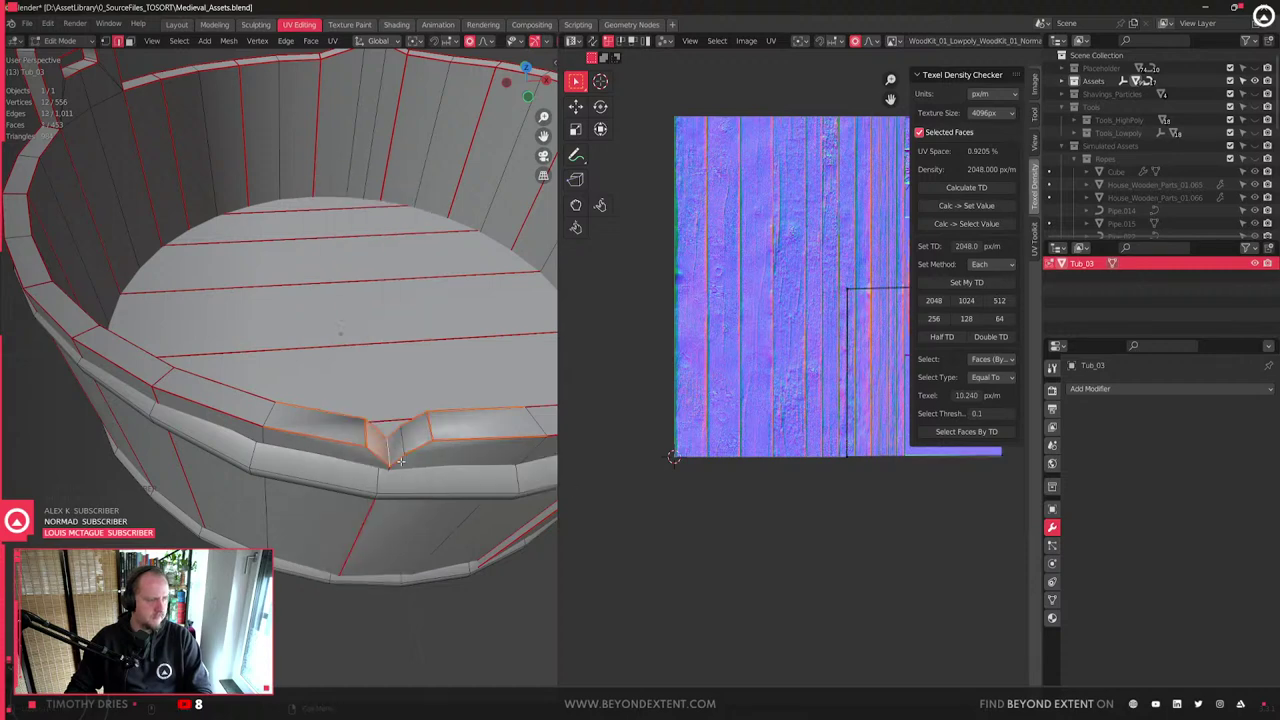
left_click(366, 432)
left_click(366, 418)
key("g")
right_click(405, 443)
right_click(362, 427)
left_click(359, 425)
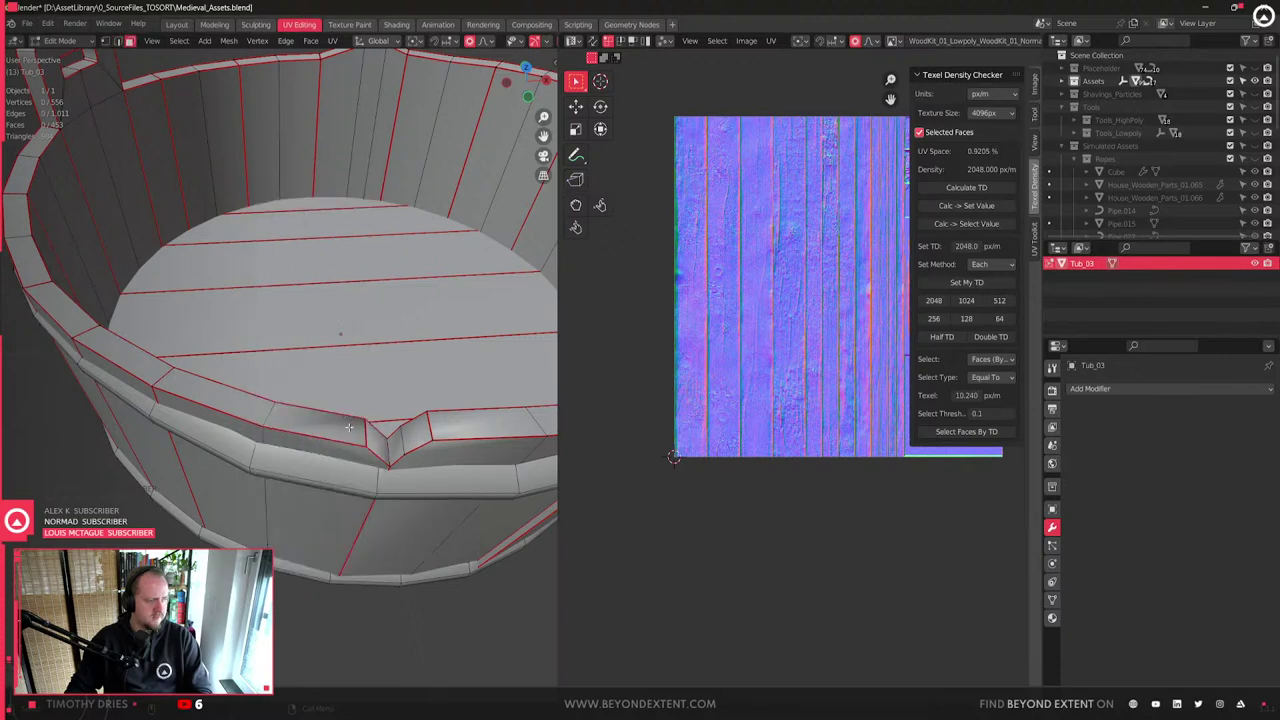
left_click(349, 427)
key("g")
key("z")
right_click(372, 354)
- Update the edge marks on the two short end edges at either side of the rim notch
key("1")
key("2")
left_click(430, 424)
left_click(376, 426, "alt+shift")
right_click(376, 426)
left_click(376, 426)
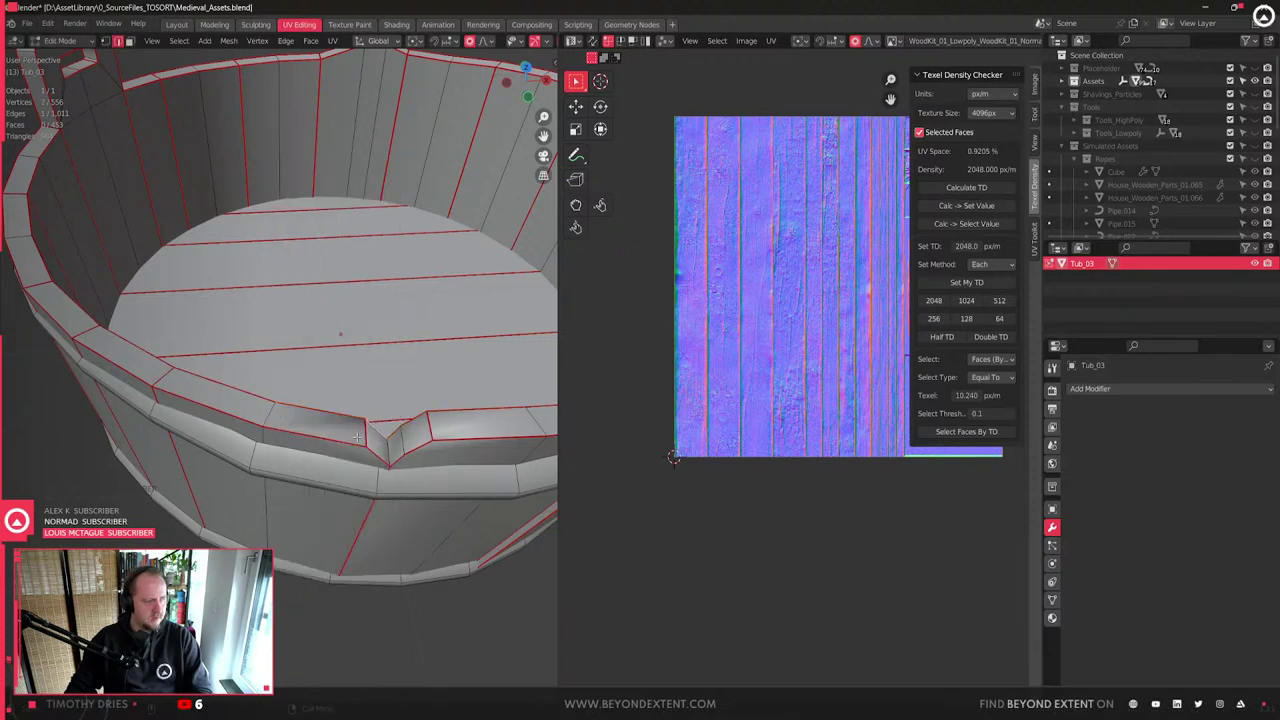
middle_click_drag(358, 437, 283, 401)
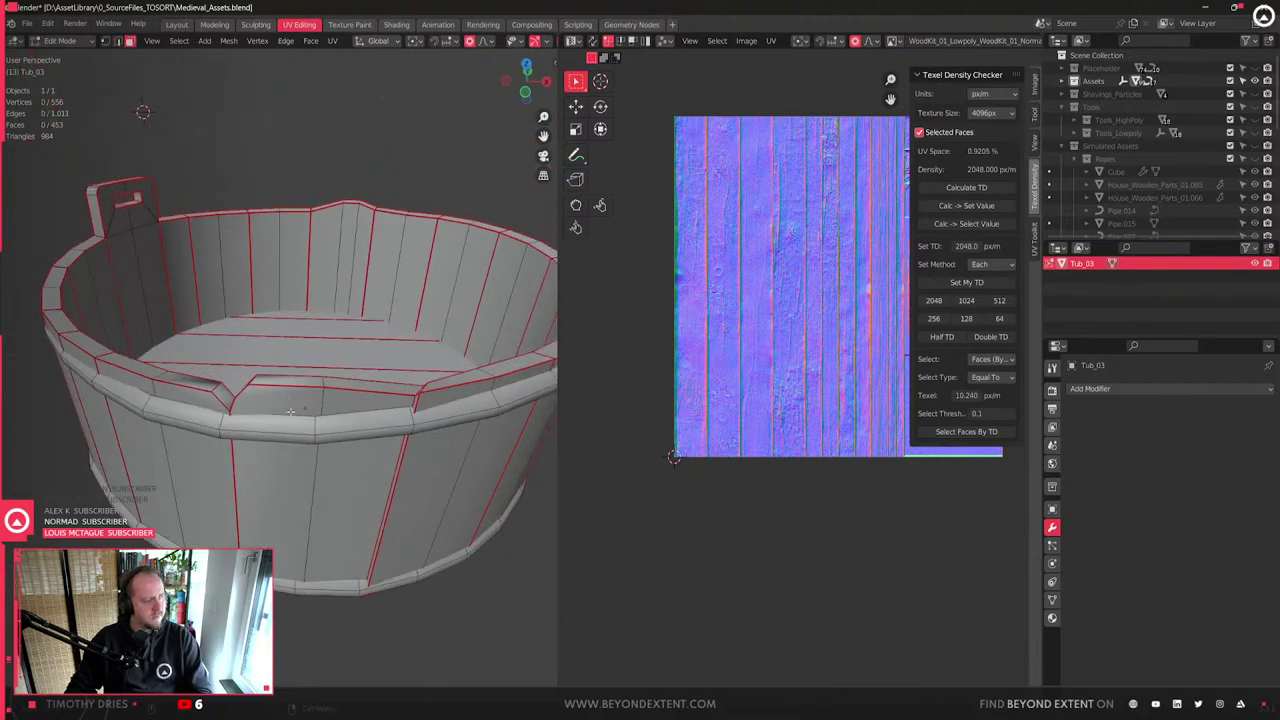
- Try to triangulate the outer stave faces beside the rim notch
left_click(290, 410)
key("ctrl+t")
middle_click_drag(290, 410, 330, 437)
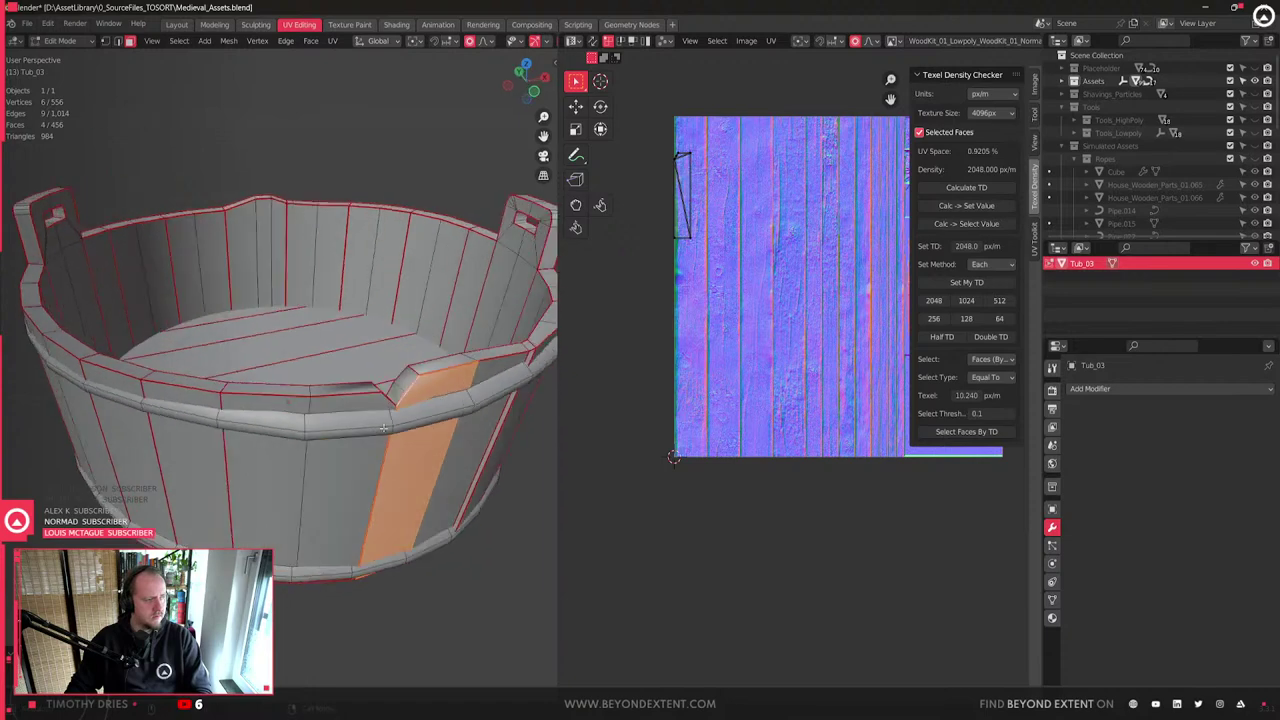
scroll(331, 439, "up", 2)
key("ctrl+z")
- Update the edge mark on the raised rim section next to the notch
middle_click_drag(455, 403, 398, 420, "shift")
key("1")
key("2")
left_click(395, 393)
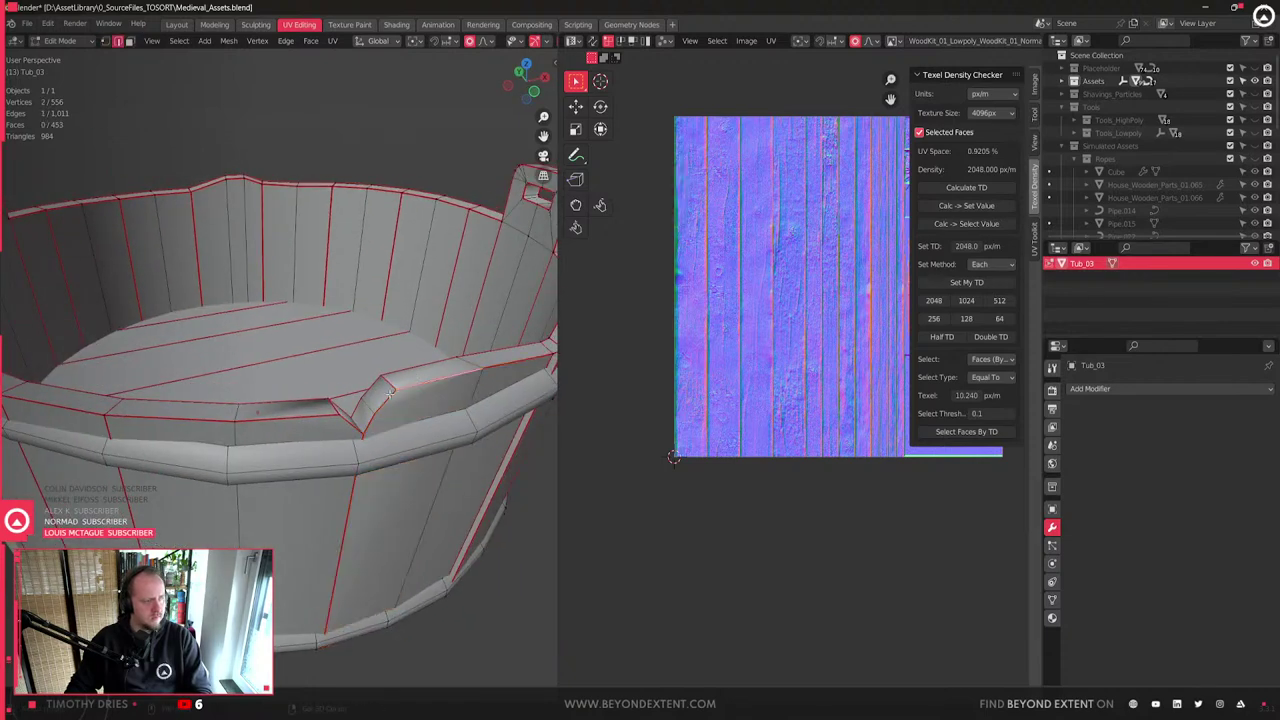
right_click(370, 418)
left_click(439, 408)
- Try to move the rim's corner vertex beside the notch along the Z axis
key("1")
left_click(397, 388)
scroll(397, 390, "up", 2)
middle_click_drag(397, 392, 384, 433)
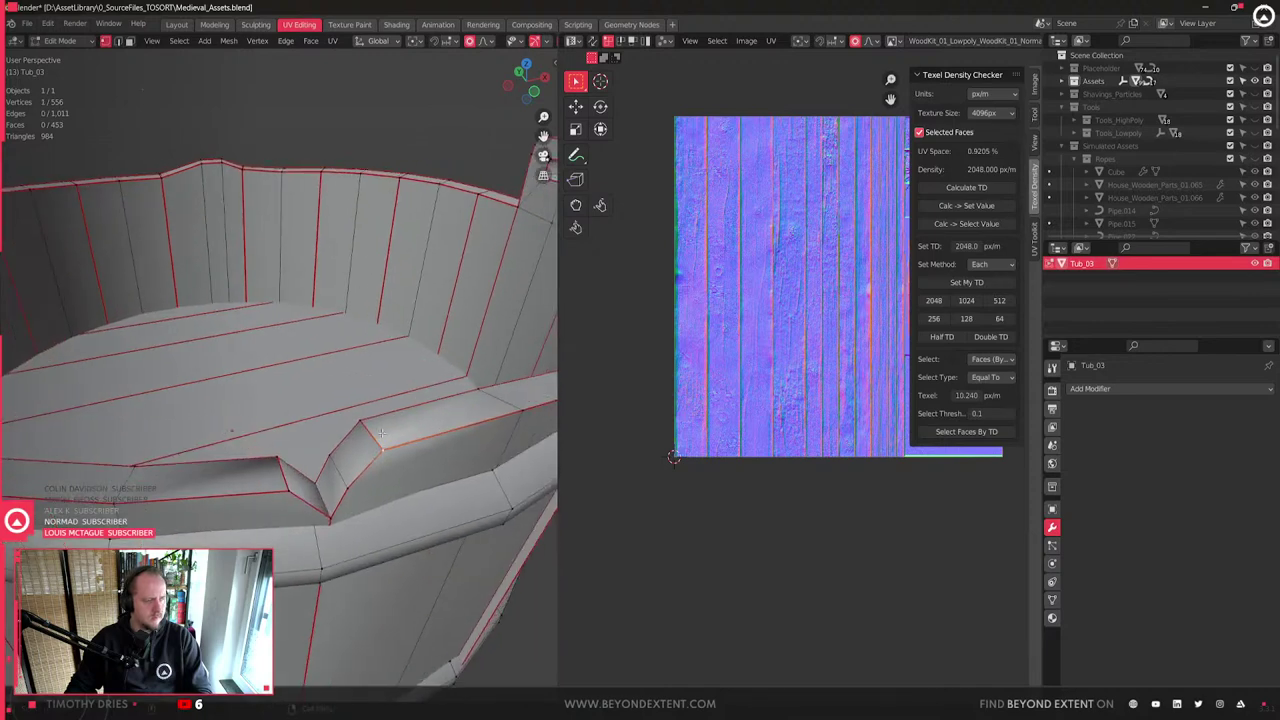
right_click(411, 438)
left_click(414, 440)
key("g")
key("z")
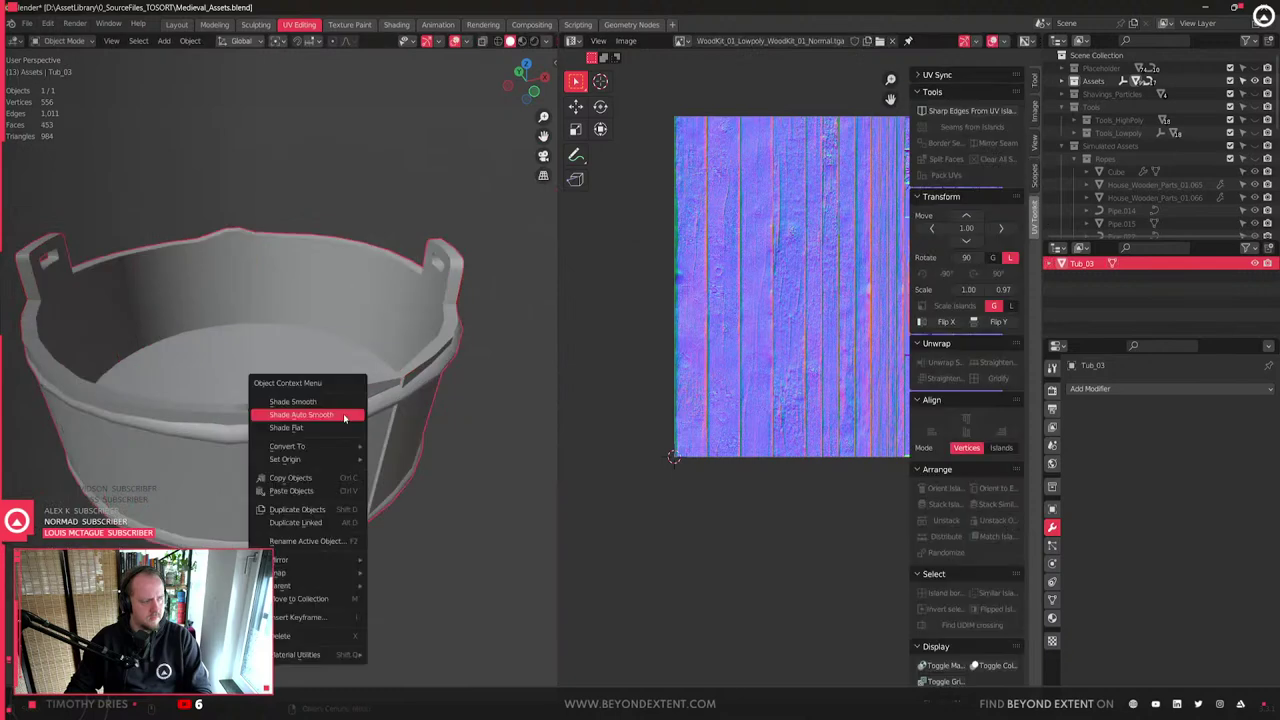
- Apply Shade Auto Smooth to the tub and check the shading around the rim notch
left_click(300, 415)
scroll(339, 424, "up", 5)
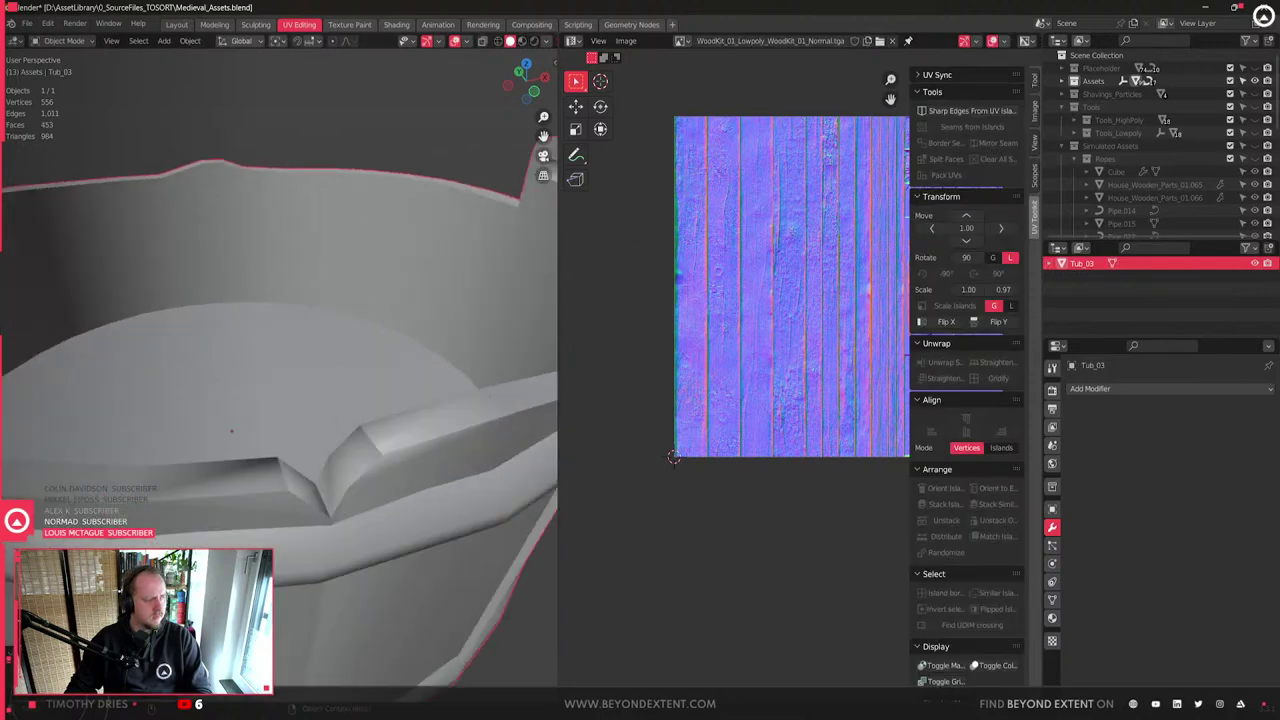
middle_click_drag(316, 513, 351, 489)
scroll(351, 489, "up", 1)
- Average the normals of the top rim face directly next to the notch
key("Tab")
key("3")
left_click(172, 351)
middle_click_drag(172, 350, 187, 450)
key("alt+n")
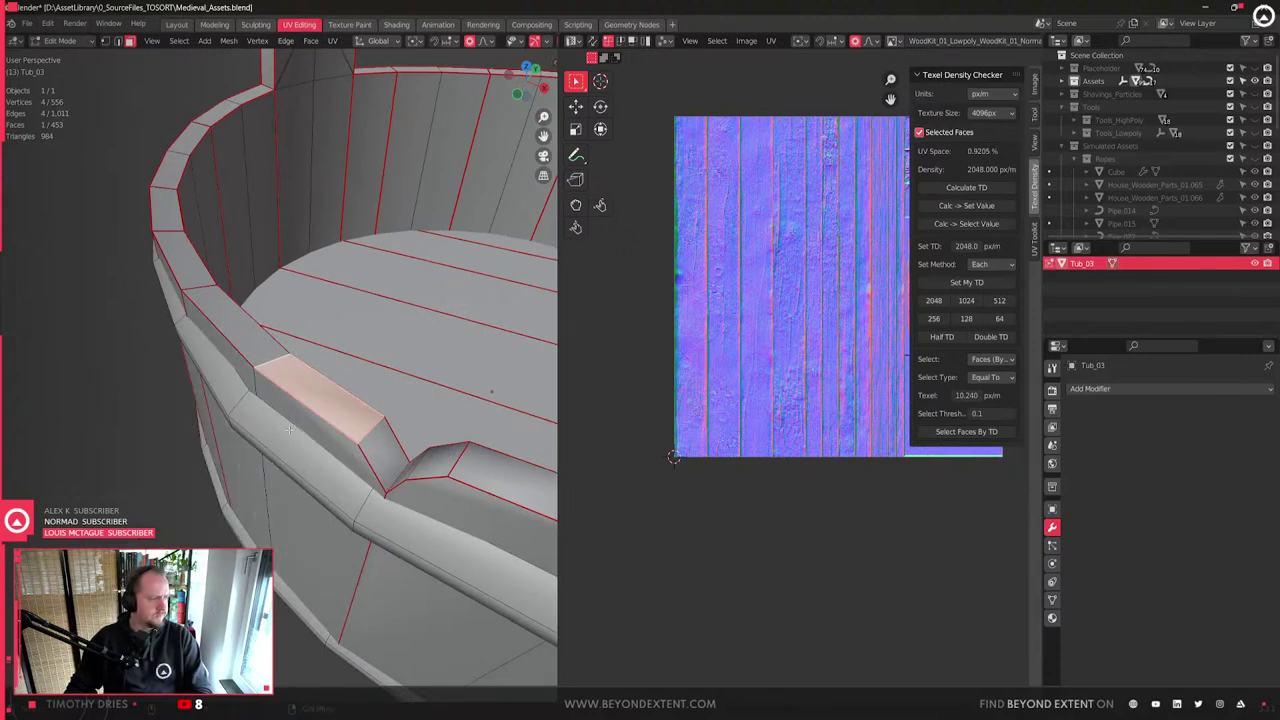
key("alt+n")
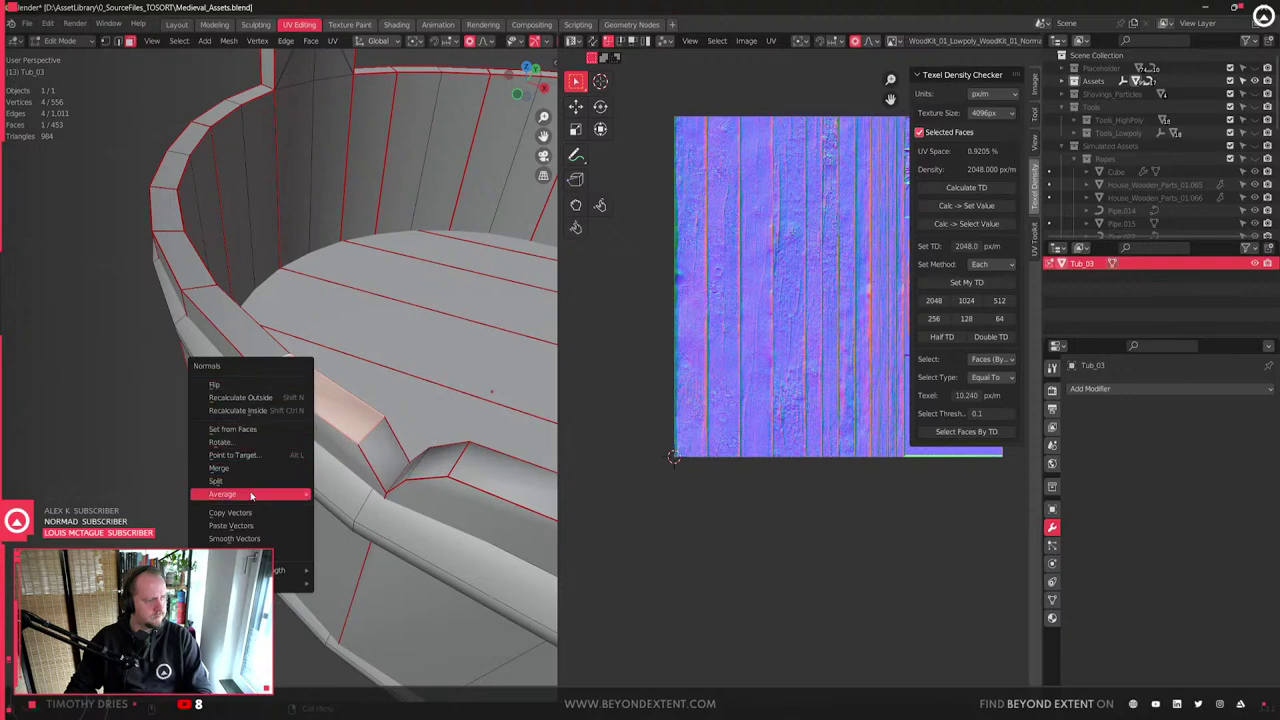
mouse_move(251, 496)
left_click(350, 506)
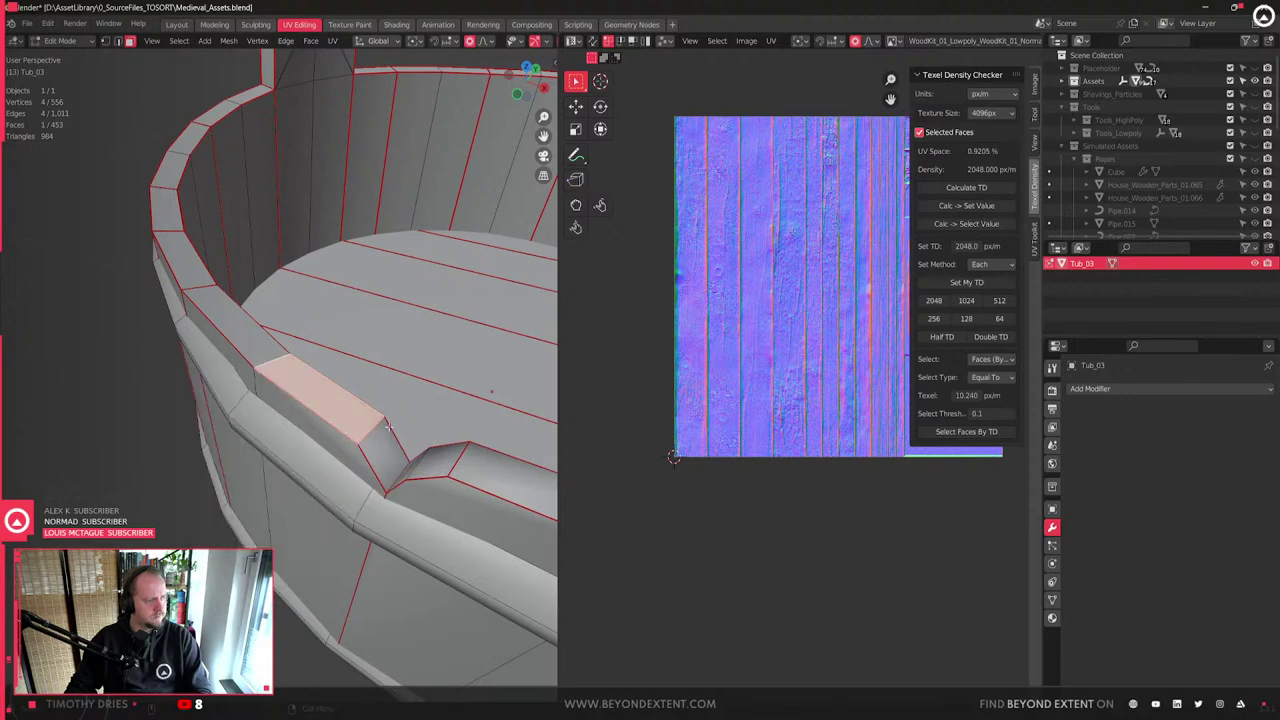
- Average the normals of the two rim faces on the opposite side of the notch
middle_click_drag(435, 470, 382, 432)
left_click(511, 431)
left_click(540, 420, "shift")
middle_click_drag(546, 424, 466, 428, "shift")
key("alt+n")
left_click(476, 440)
left_click(488, 413)
key("alt+n")
left_click(488, 416)
- Average the normals of the remaining pair of faces around the rim notch
middle_click_drag(489, 424, 374, 524, "shift")
left_click(269, 413)
left_click(392, 432, "shift")
key("alt+n")
left_click(394, 437)
left_click(397, 407)
- Triangulate the inner stave faces that meet the broken rim notch
left_click(351, 573)
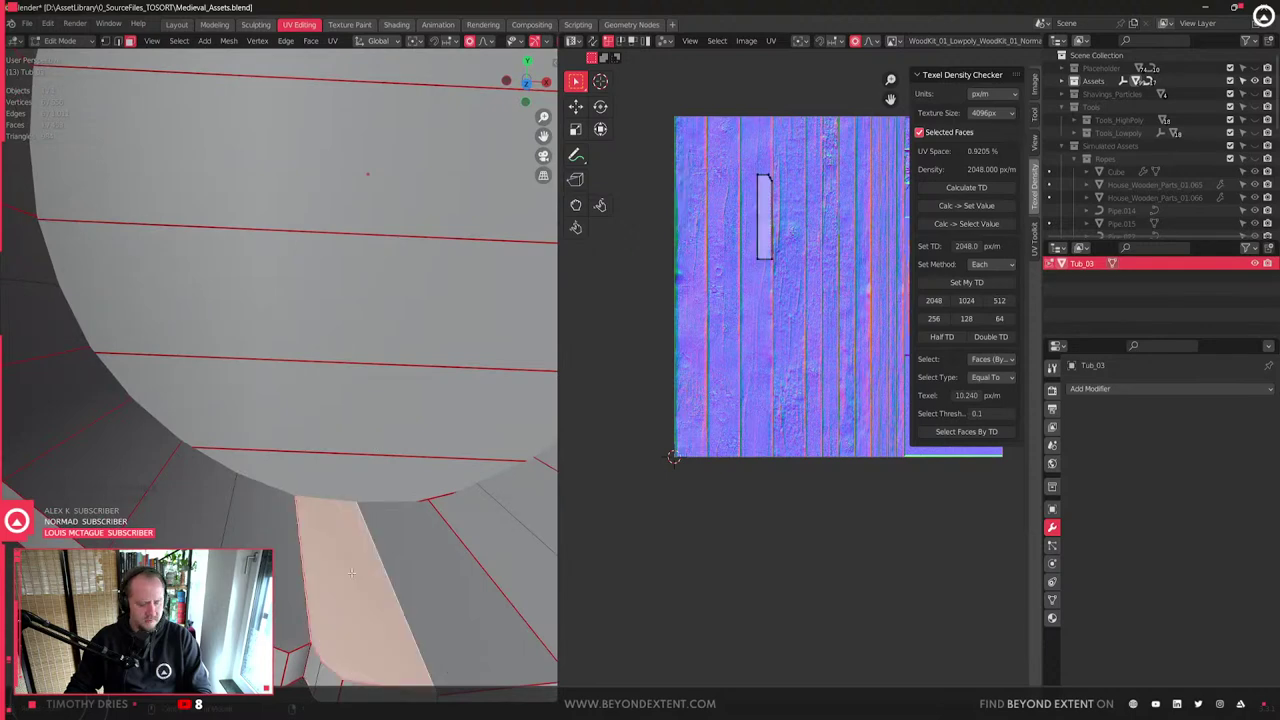
key("1")
left_click(365, 606)
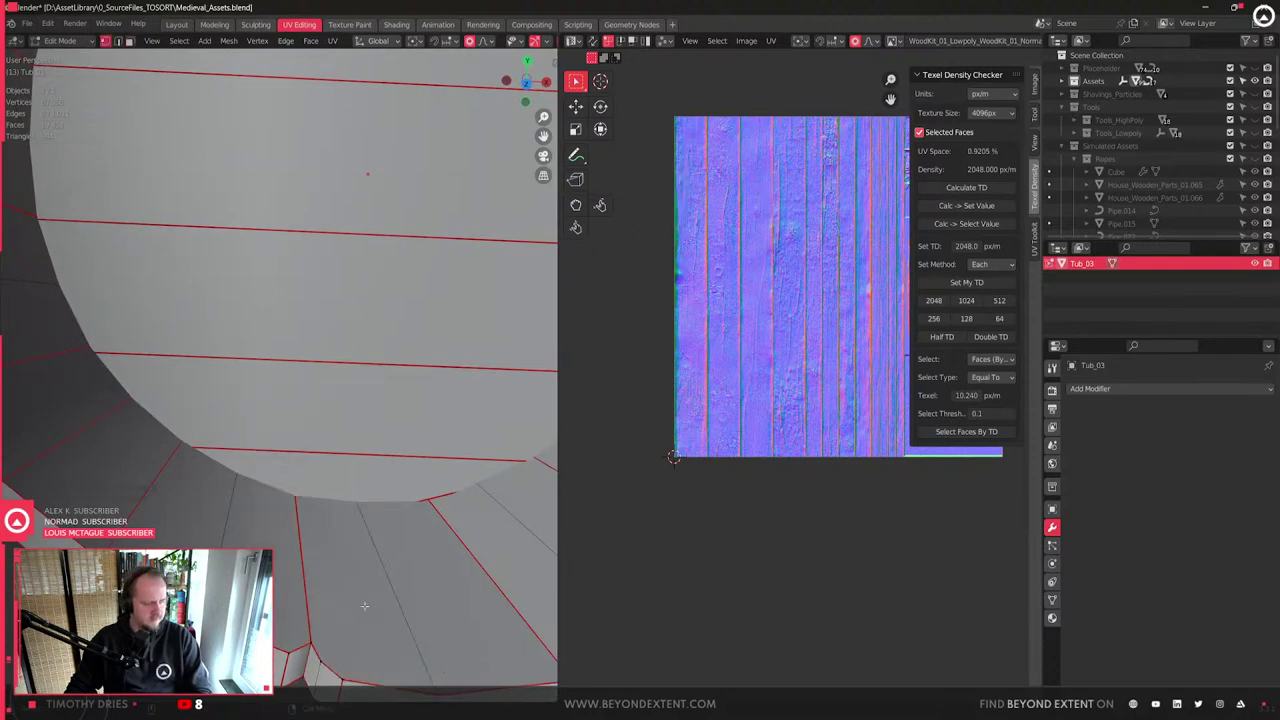
key("3")
left_click(365, 605)
key("ctrl+t")
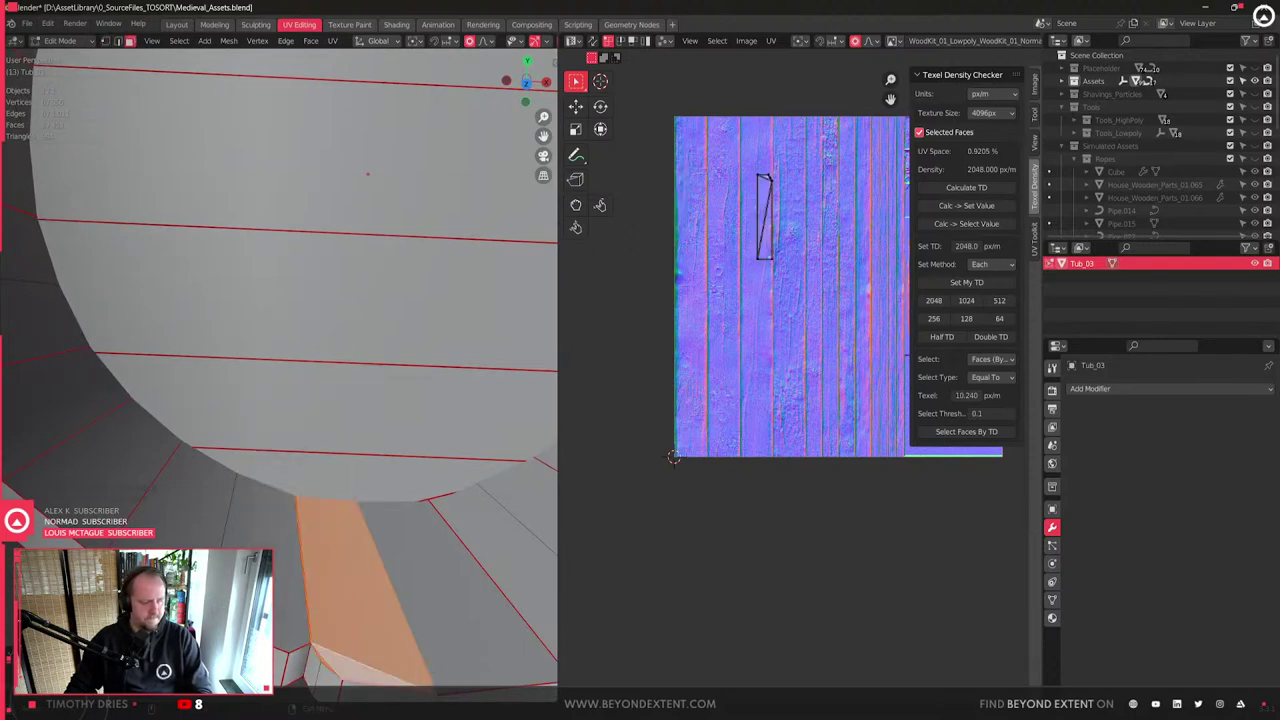
left_click(268, 580)
key("ctrl+t")
- Leave mesh editing, save the file and unhide all the other assets with nothing selected
middle_click_drag(352, 622, 343, 397)
left_click(242, 358)
left_click(329, 341, "shift")
key("Tab")
scroll(343, 397, "down", 4)
key("ctrl+s")
middle_click_drag(314, 440, 423, 586)
key("alt+h")
key("alt+a")
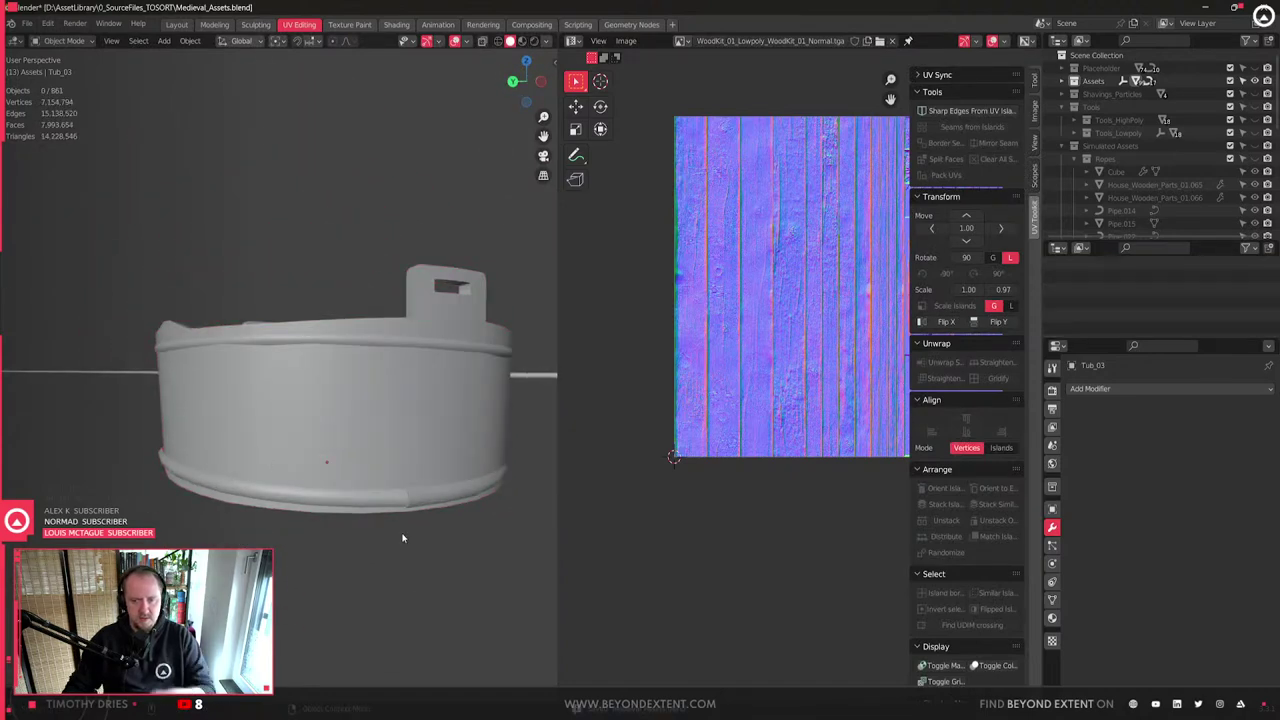
scroll(314, 566, "down", 3)
middle_click_drag(314, 566, 290, 385)
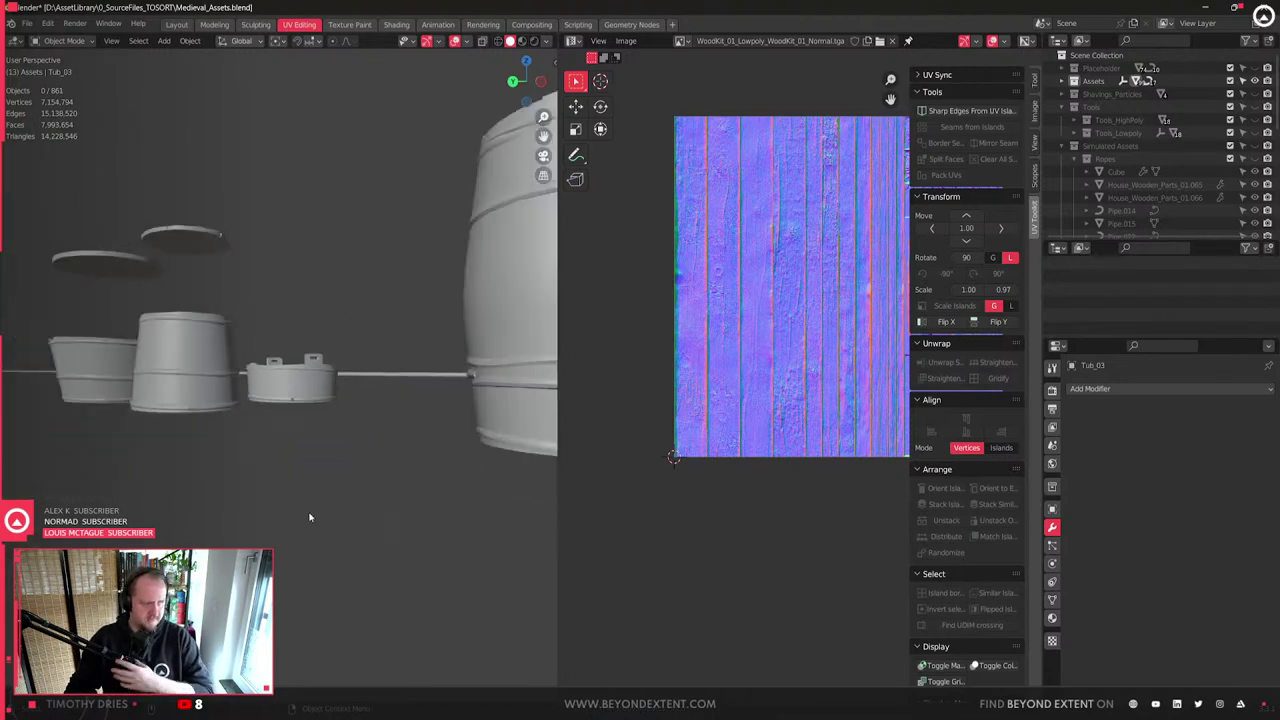
- Select Tub_03, switch to the Modeling workspace and export it for Unreal Engine
left_click(290, 385)
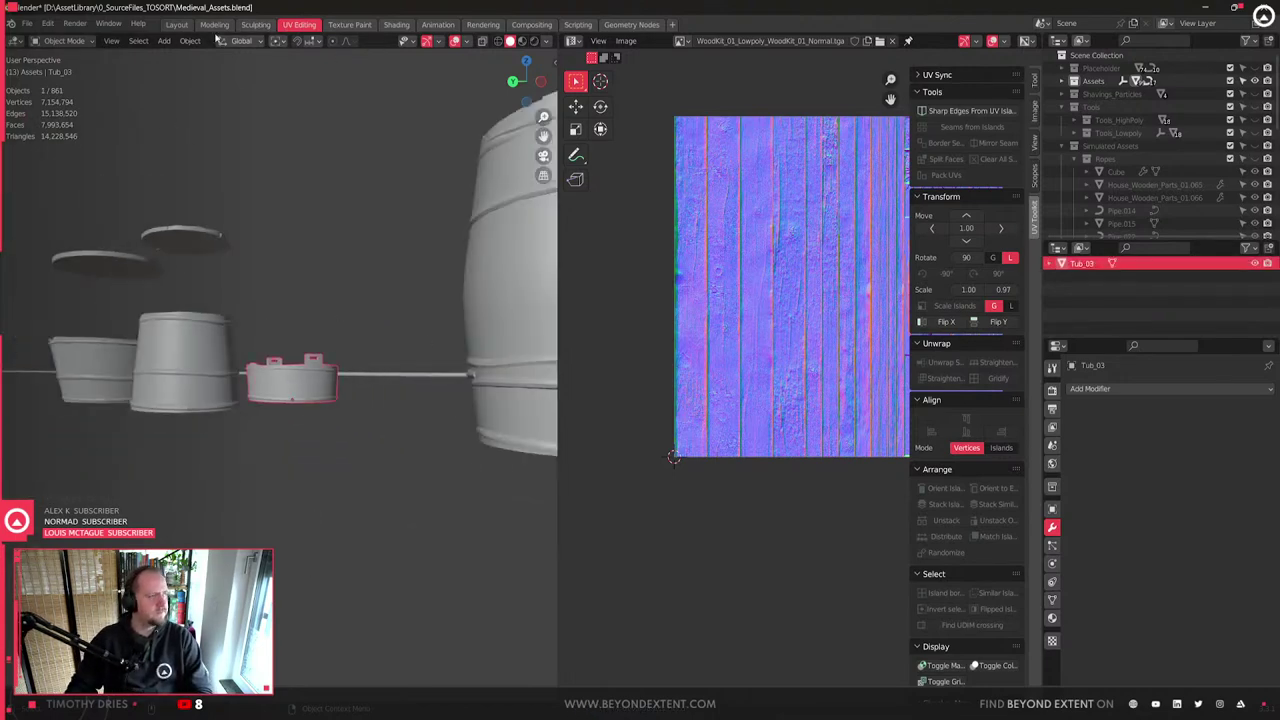
left_click(214, 25)
scroll(457, 451, "down", 5)
middle_click_drag(457, 451, 580, 412)
left_click(987, 602)
scroll(964, 386, "up", 5)
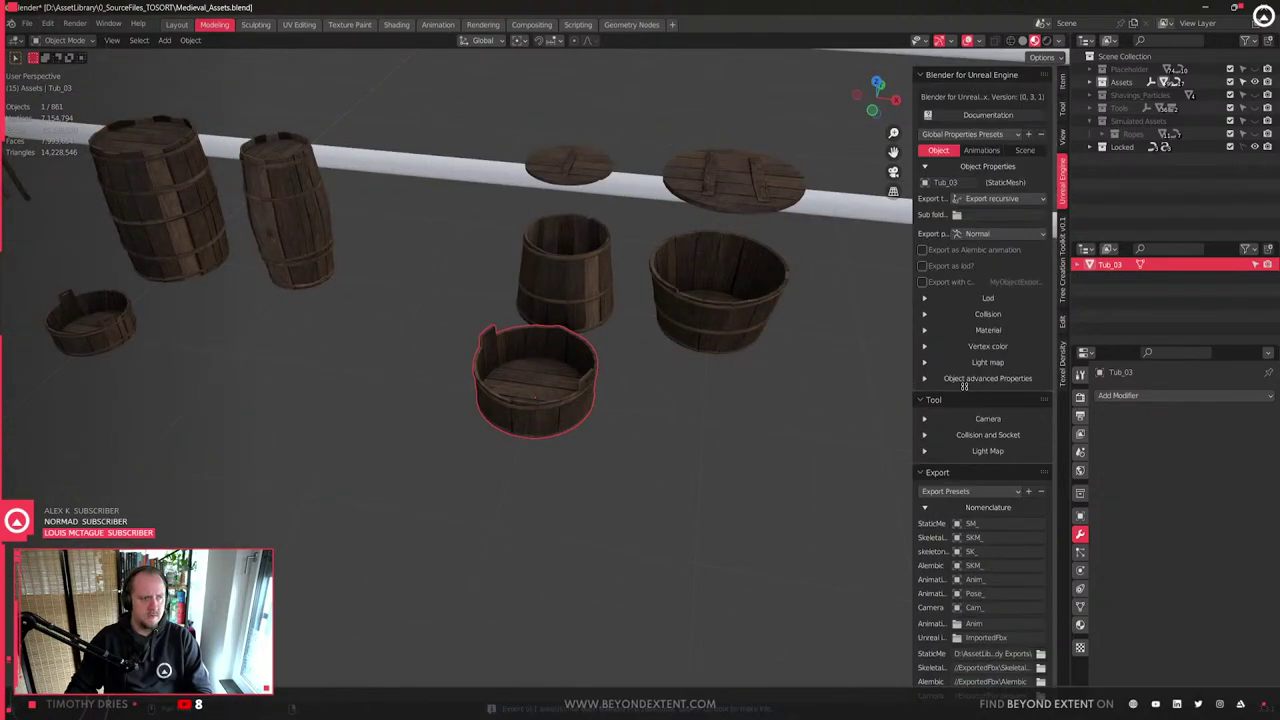
- Switch to Unreal Engine and search the Assets folder for "tub"
key("alt+Tab")
right_click_drag(965, 386, 1020, 415)
key("ctrl+space")
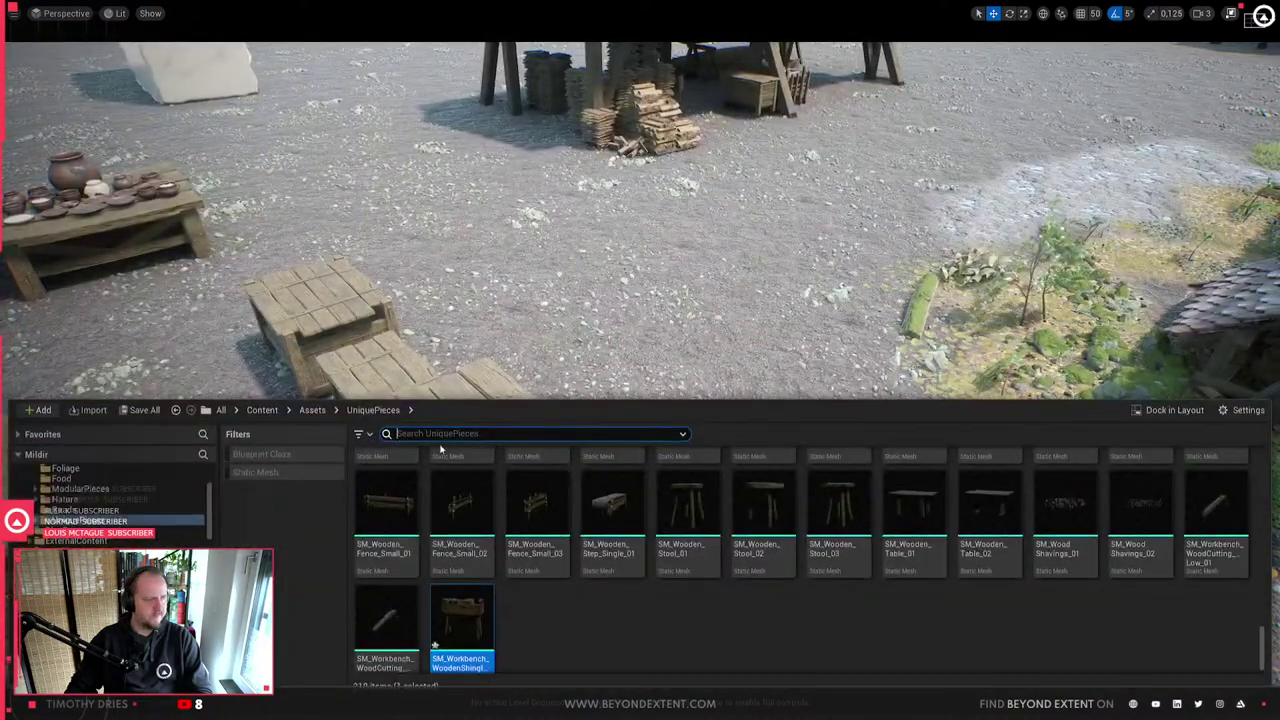
scroll(80, 500, "up", 3)
left_click(76, 492)
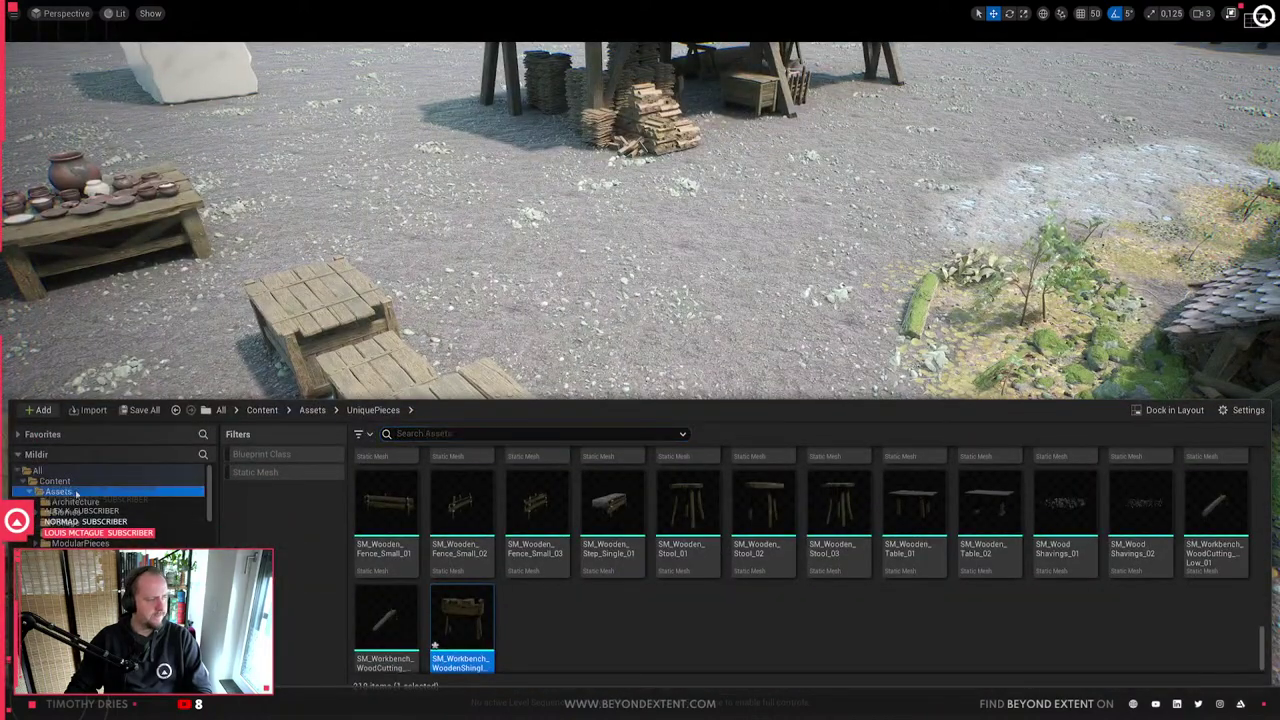
left_click(482, 434)
type("tub")
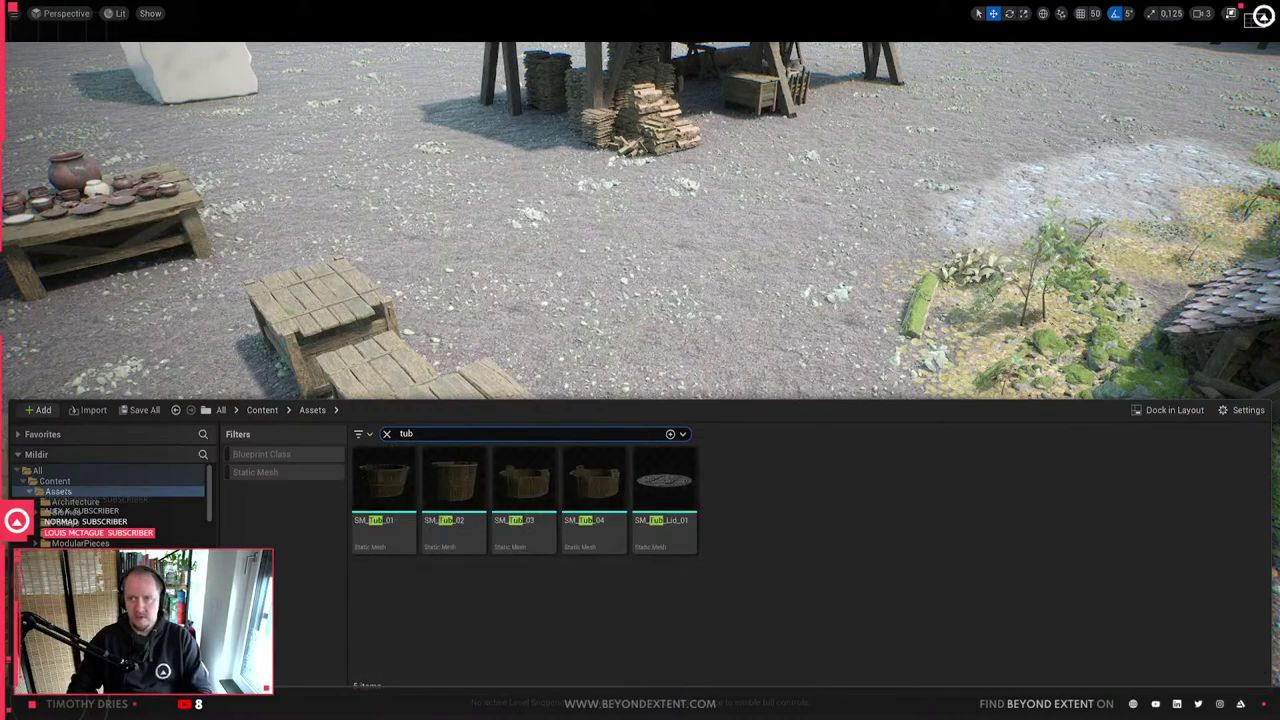
- Place SM_Tub_03 on the wooden table in the level and view it up close and from farther away
left_click_drag(524, 483, 490, 432)
key("f")
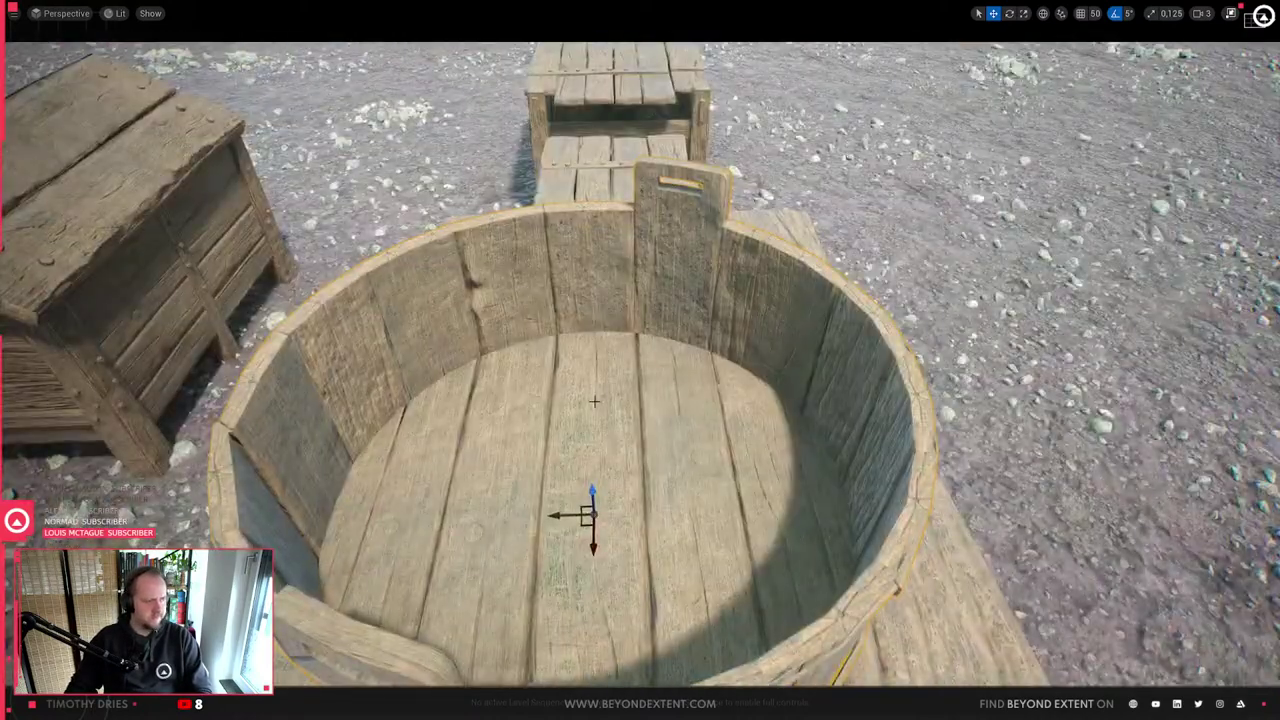
right_click(596, 405)
left_click(585, 410)
key("ctrl+space")
key("ctrl+space")
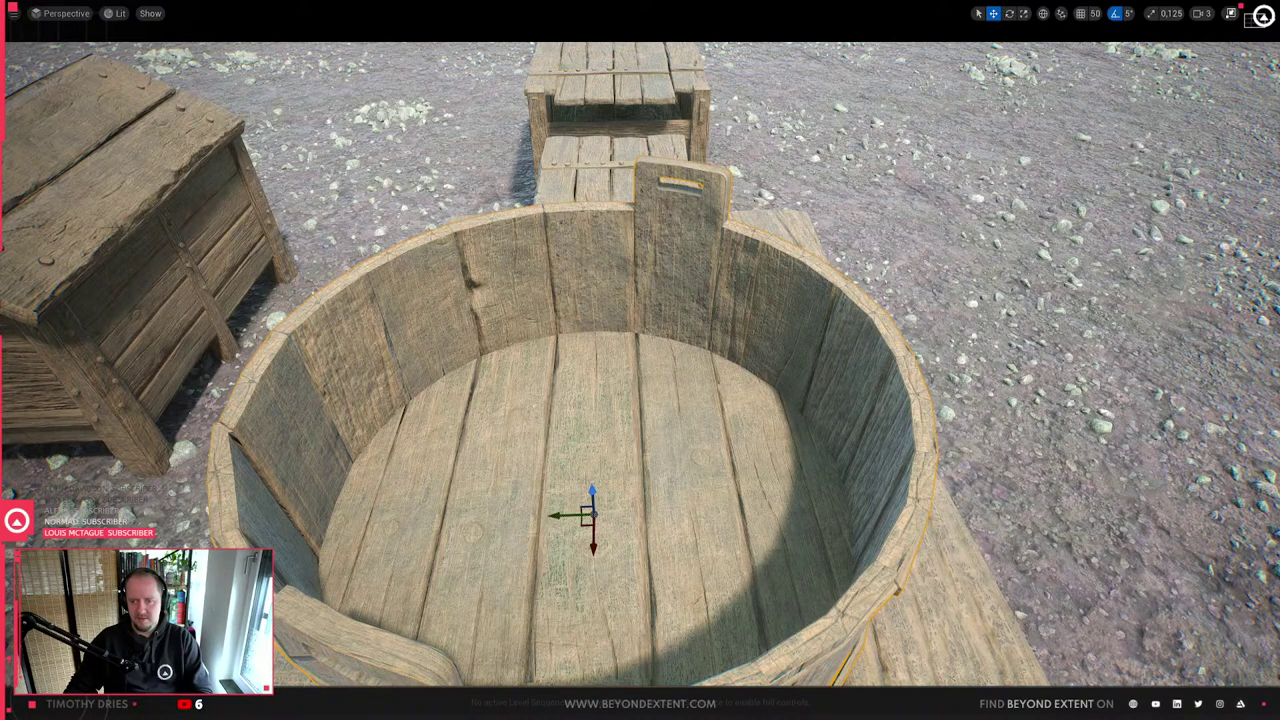
scroll(804, 354, "down", 6)
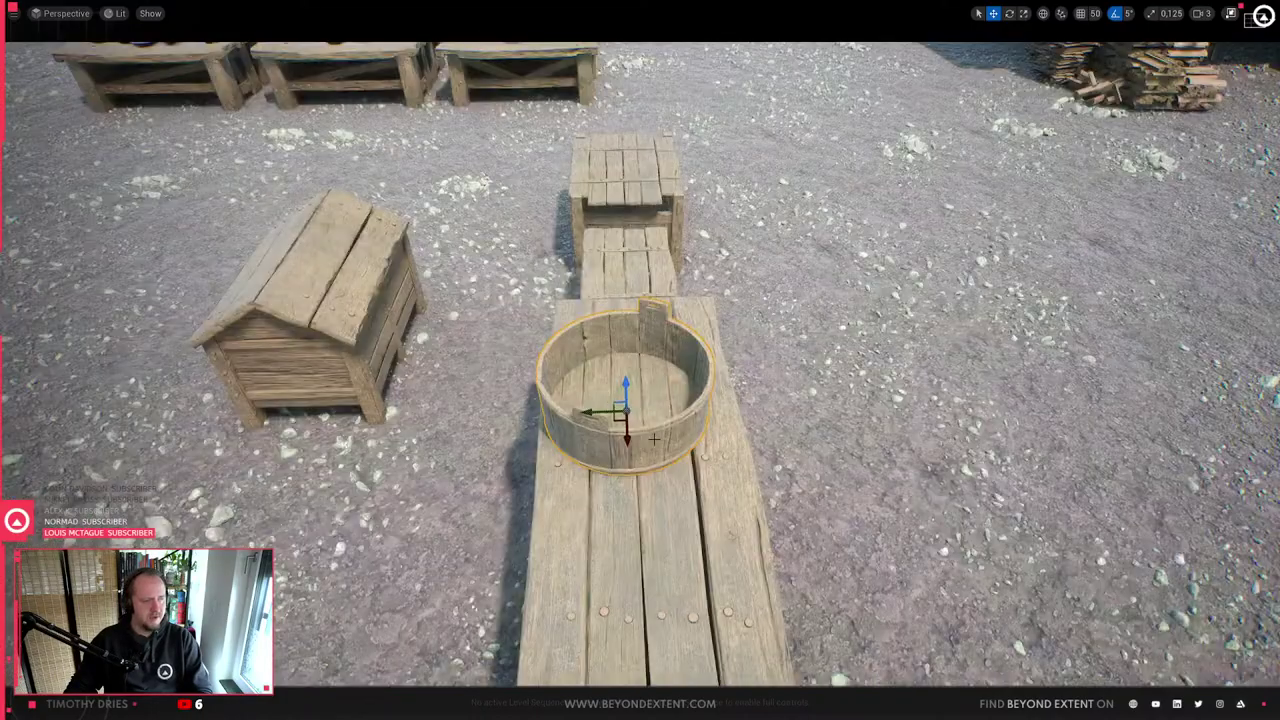
right_click_drag(654, 439, 630, 612)
- Locate SM_Tub_03 in the content and reimport it from SM_Tub_03.fbx in the Game Ready Exports folder on the D drive
key("ctrl+b")
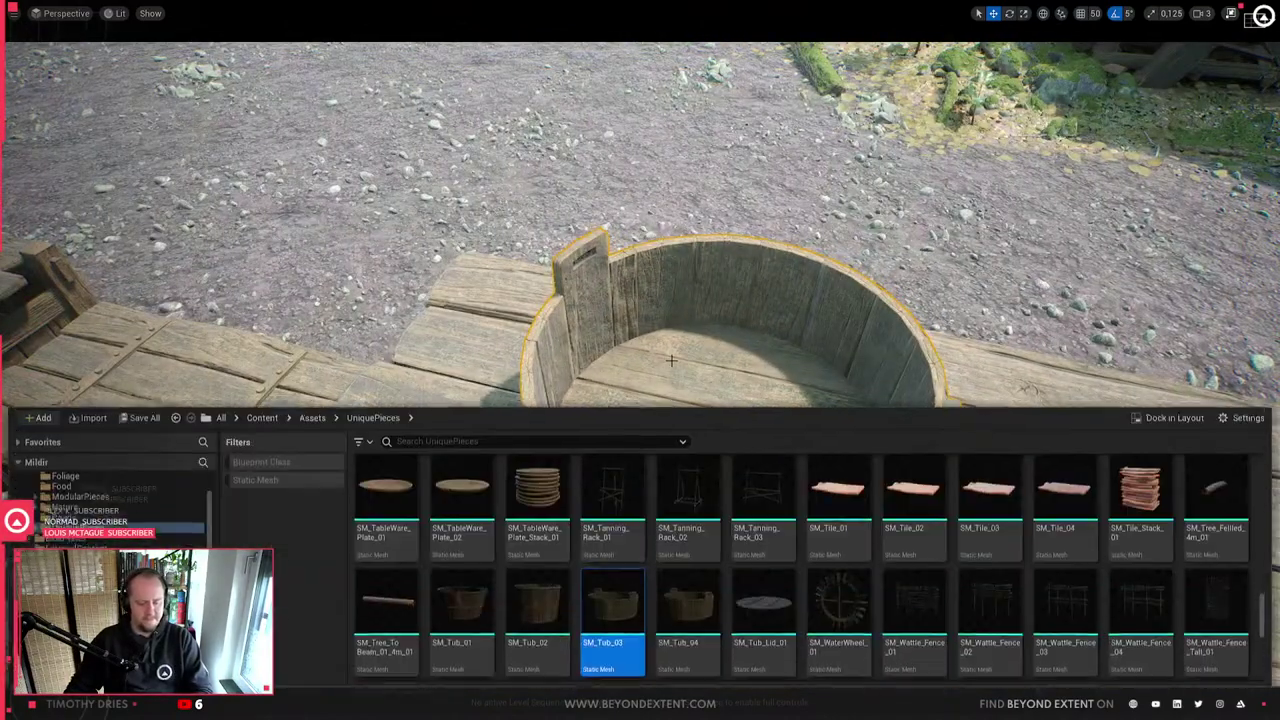
right_click(601, 618)
left_click(671, 244)
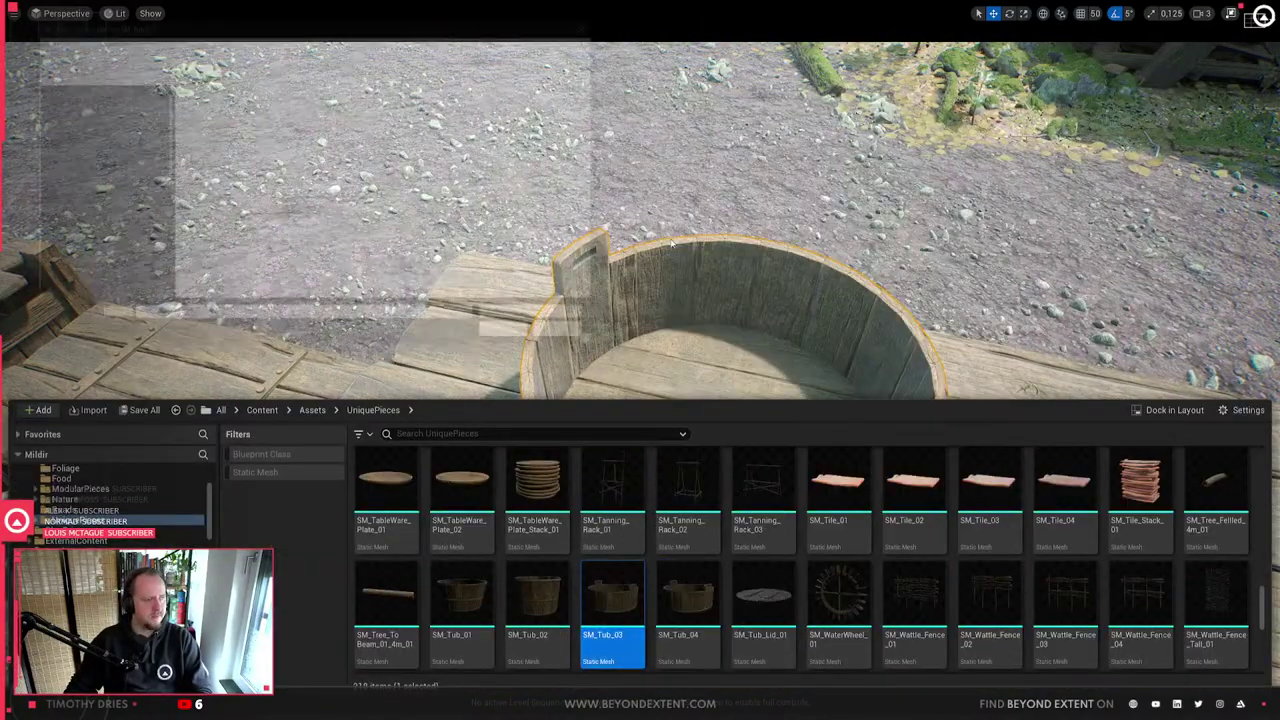
left_click(407, 40)
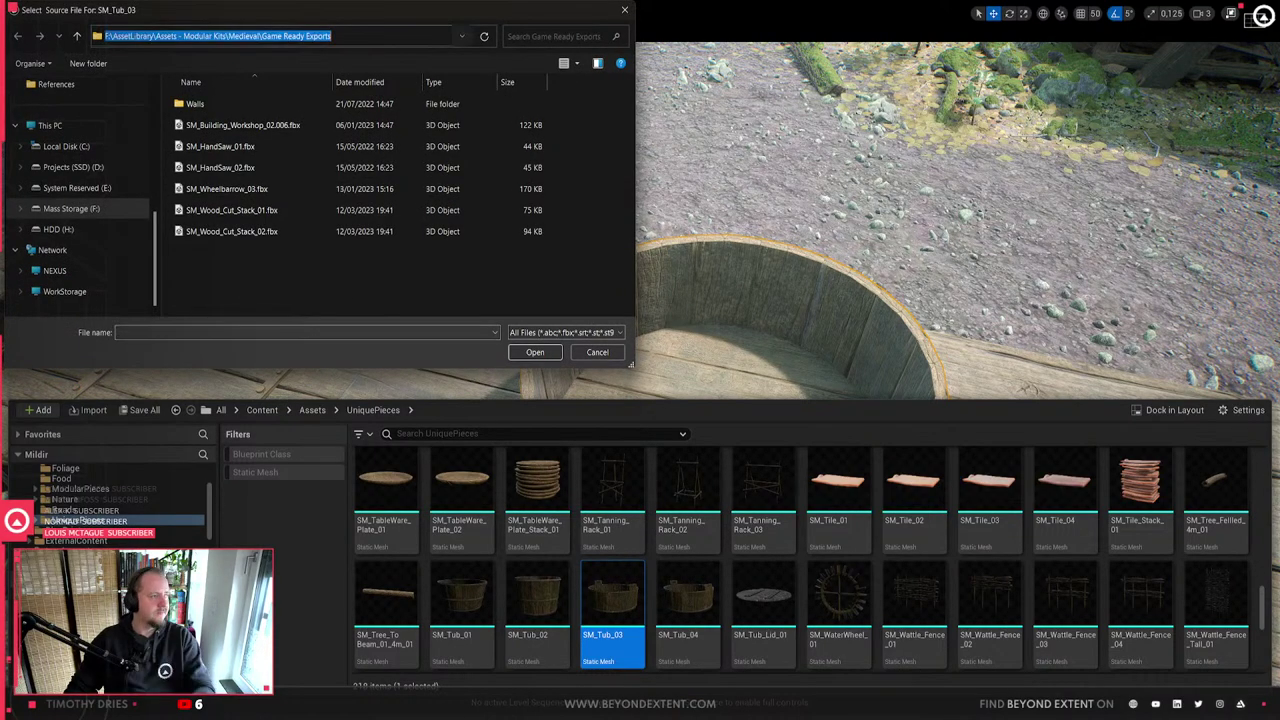
left_click(110, 37)
key("BackSpace")
type("d")
key("Return")
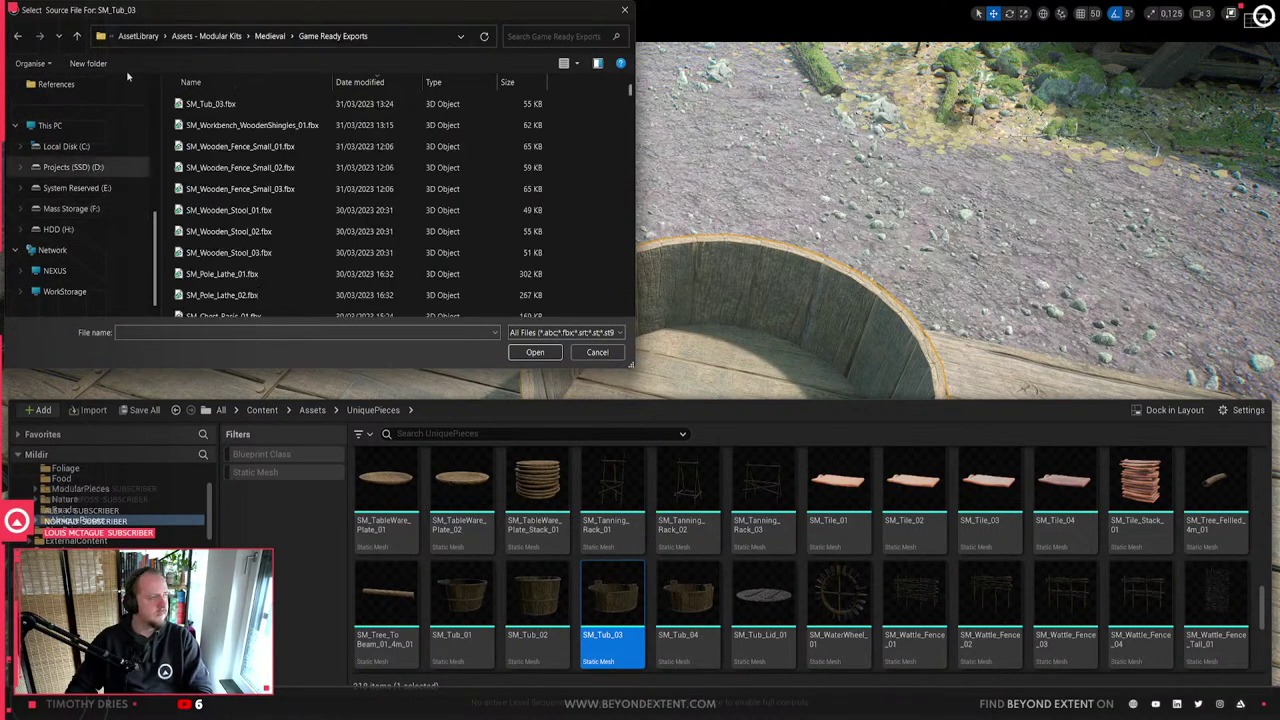
double_click(295, 104)
left_click(834, 471)
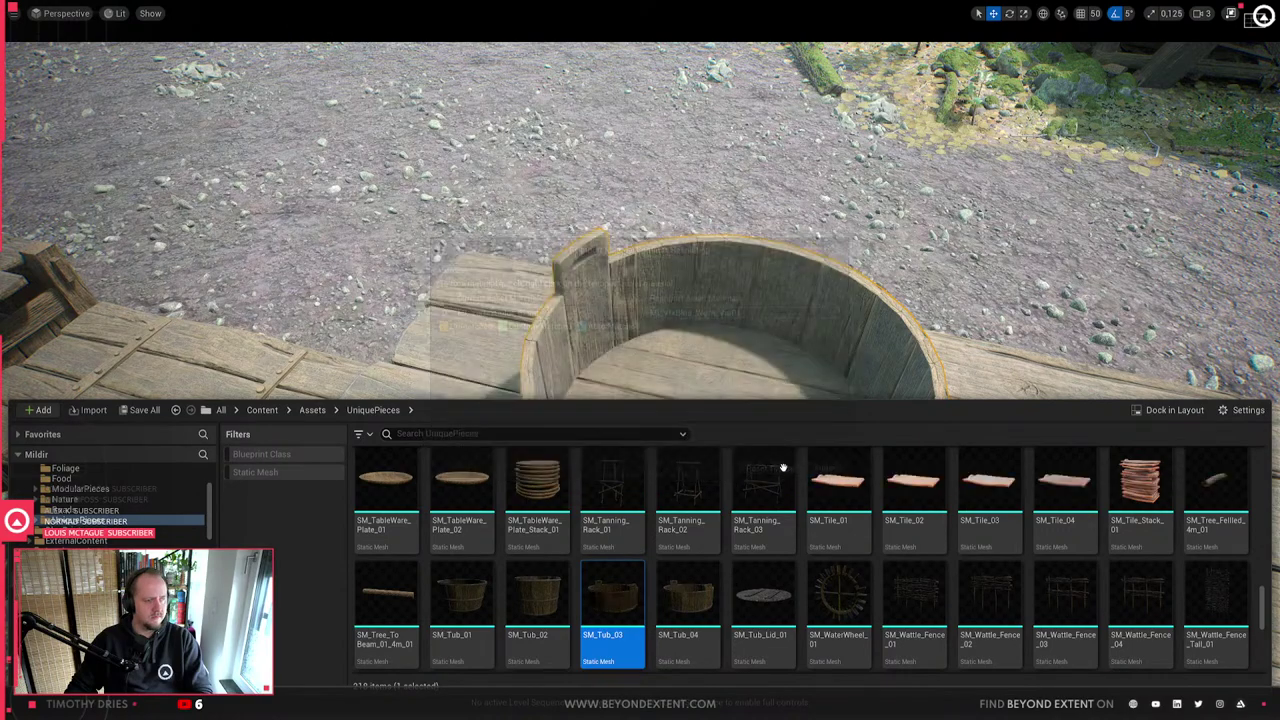
- Inspect the reimported tub's shape, shading and wood texture from several angles in the level
left_click(790, 272)
key("g")
left_click_drag(664, 433, 900, 420, "alt")
right_click_drag(640, 360, 985, 318)
left_click_drag(410, 290, 633, 443, "alt")
right_click_drag(634, 442, 689, 434)
left_click(792, 337)
left_click_drag(792, 337, 691, 260, "alt")
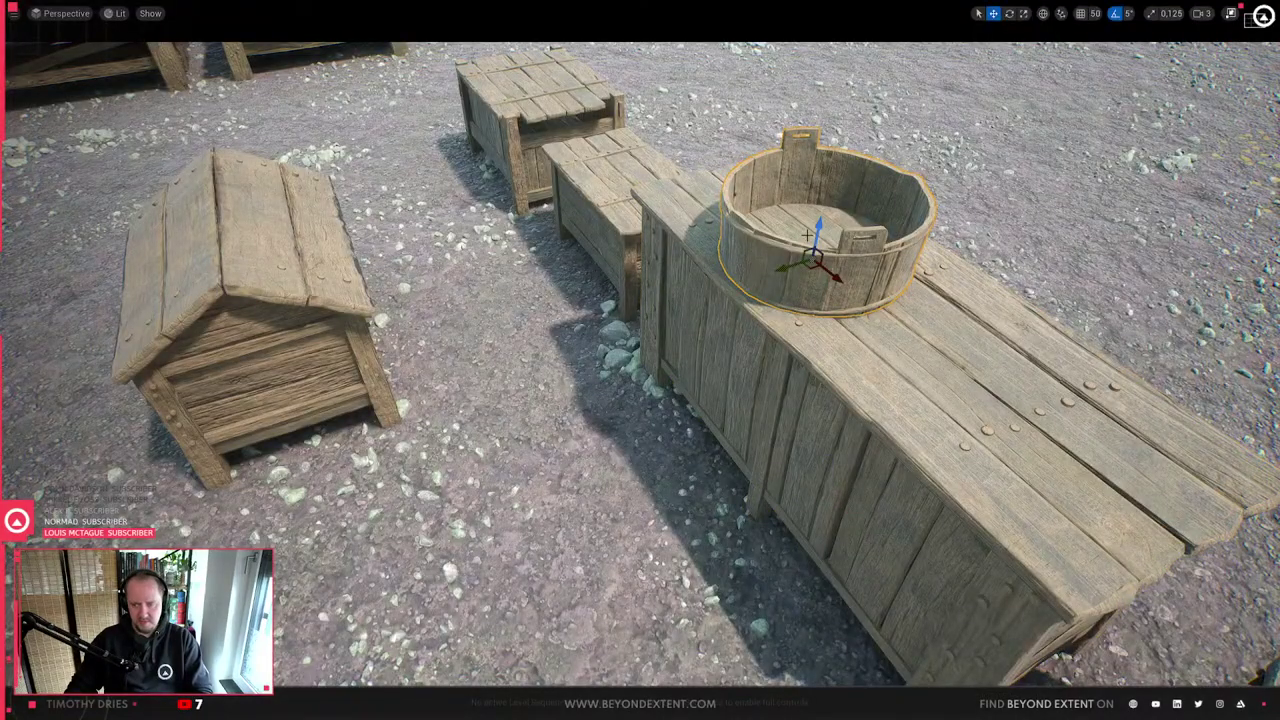
- Leave the full-screen viewport and switch the level editor to Modeling Mode with the placed tub selected
key("ctrl+space")
key("ctrl+space")
key("F11")
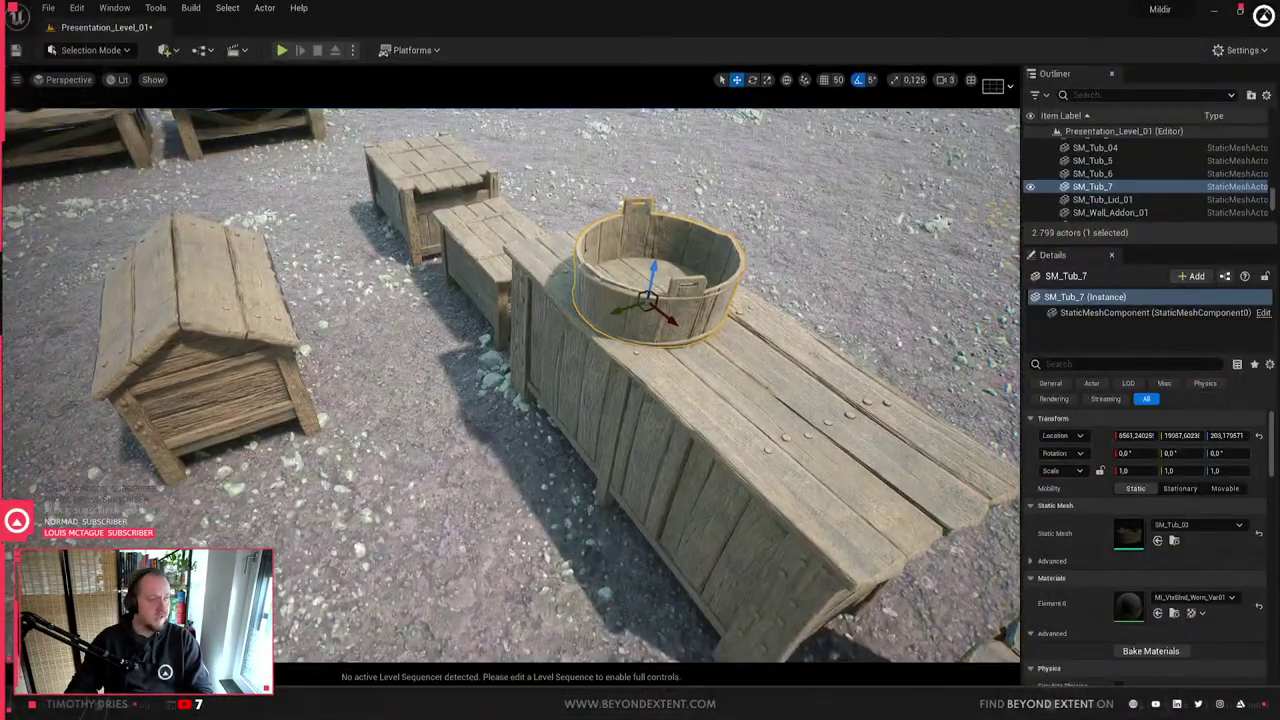
left_click(95, 50)
left_click(112, 132)
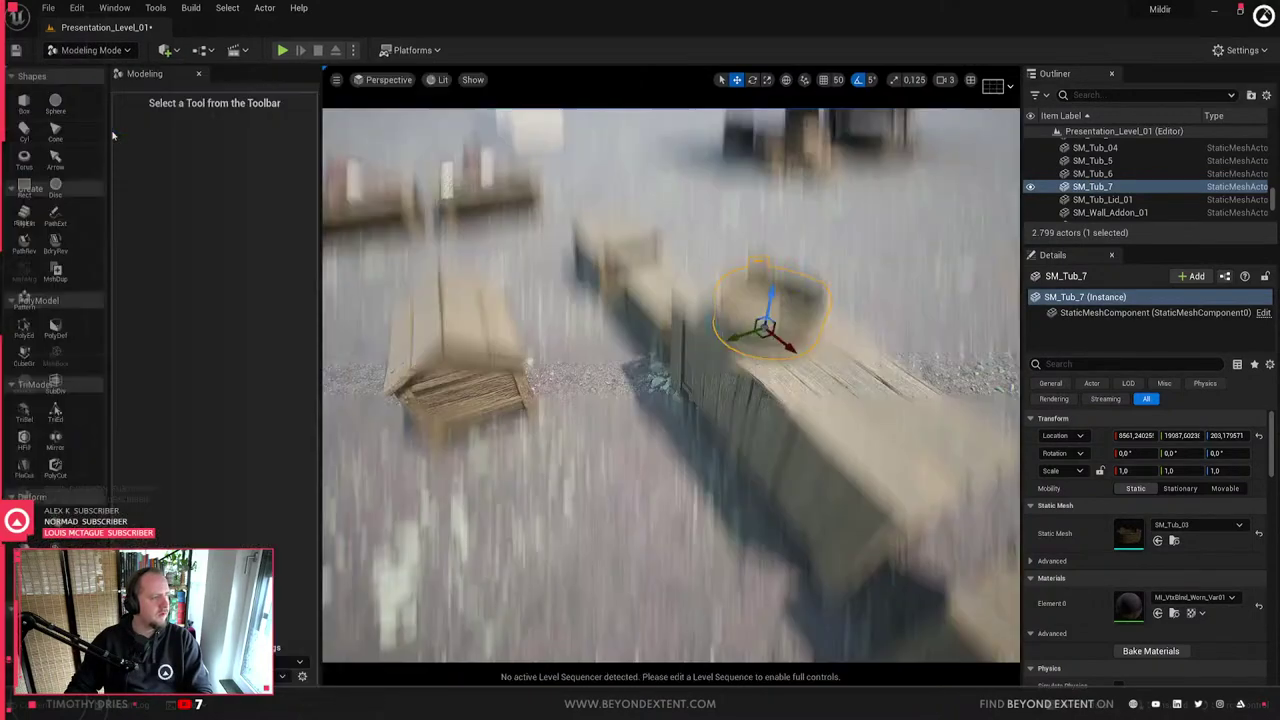
- Start a vertex color bake for the selected tub with the output mode set to Per Channel
scroll(50, 400, "down", 5)
left_click(22, 478)
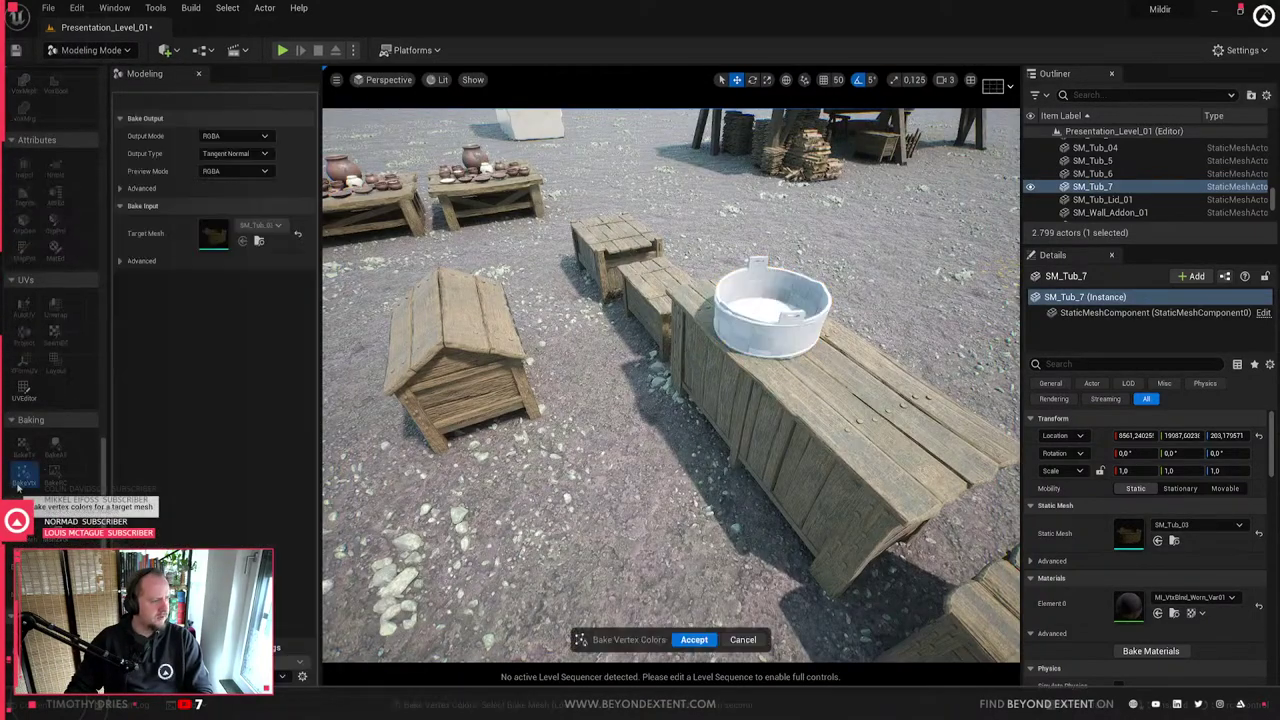
left_click(262, 137)
left_click(251, 151)
left_click(249, 154)
left_click(263, 135)
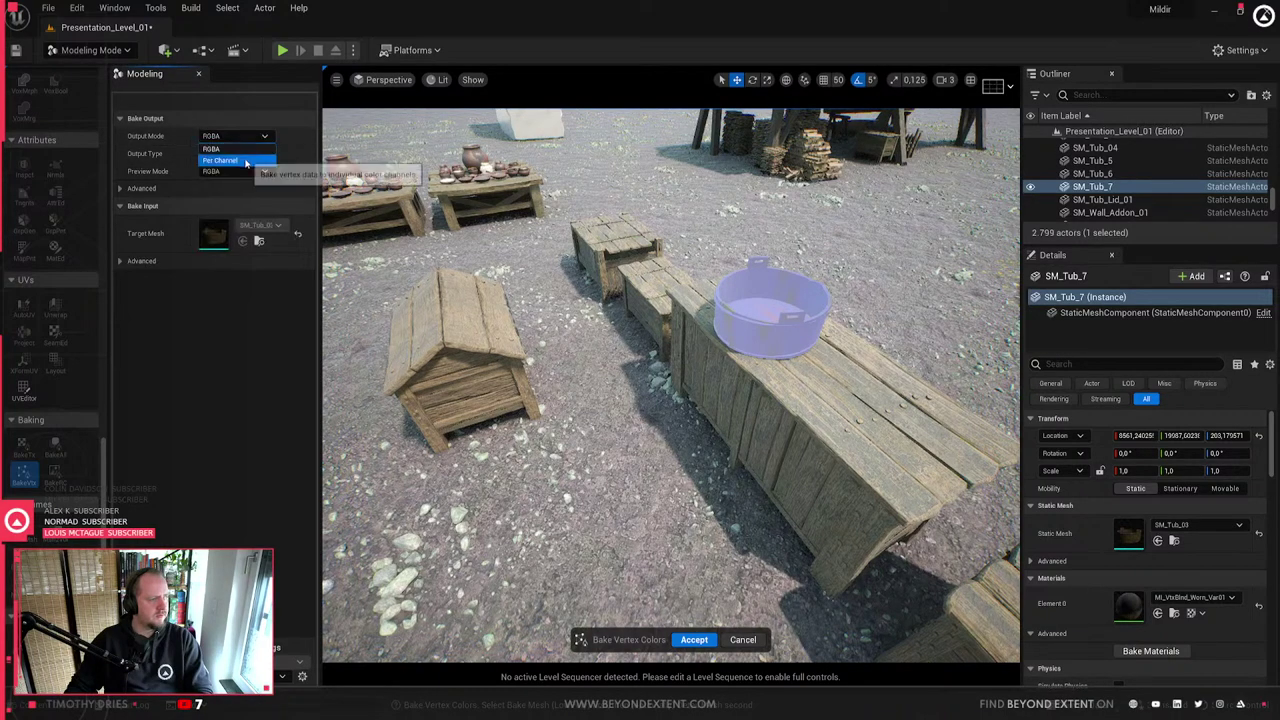
left_click(246, 160)
- Assign Curvature to the red channel and Ambient Occlusion to the green channel, and accept the vertex color bake
left_click(262, 153)
left_click(240, 202)
left_click(262, 171)
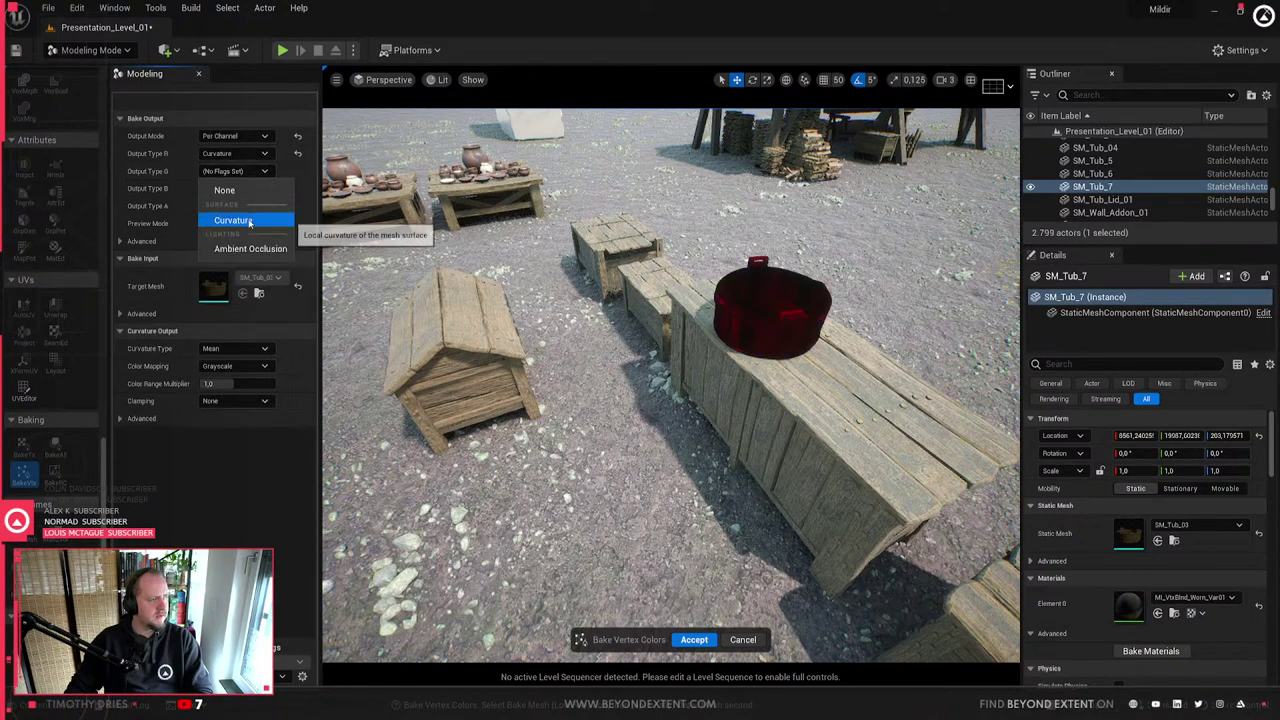
left_click(249, 220)
left_click(245, 171)
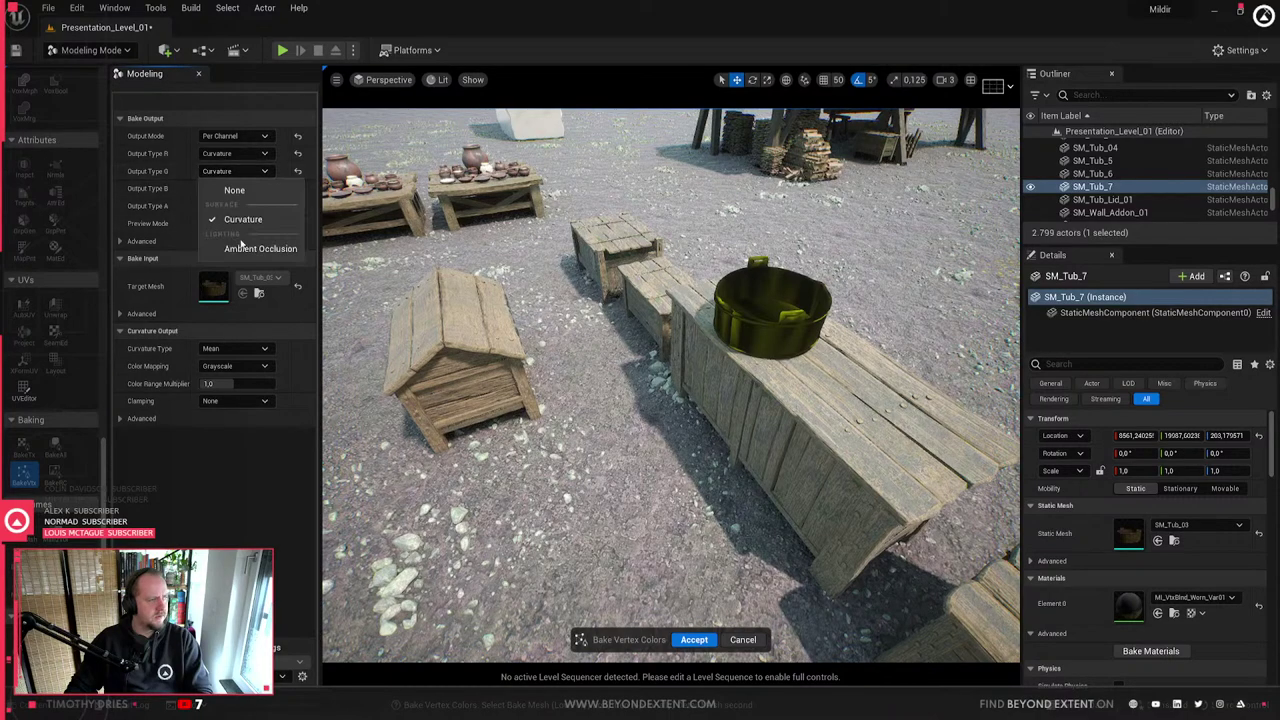
left_click(252, 249)
right_click_drag(614, 294, 610, 400)
key("w")
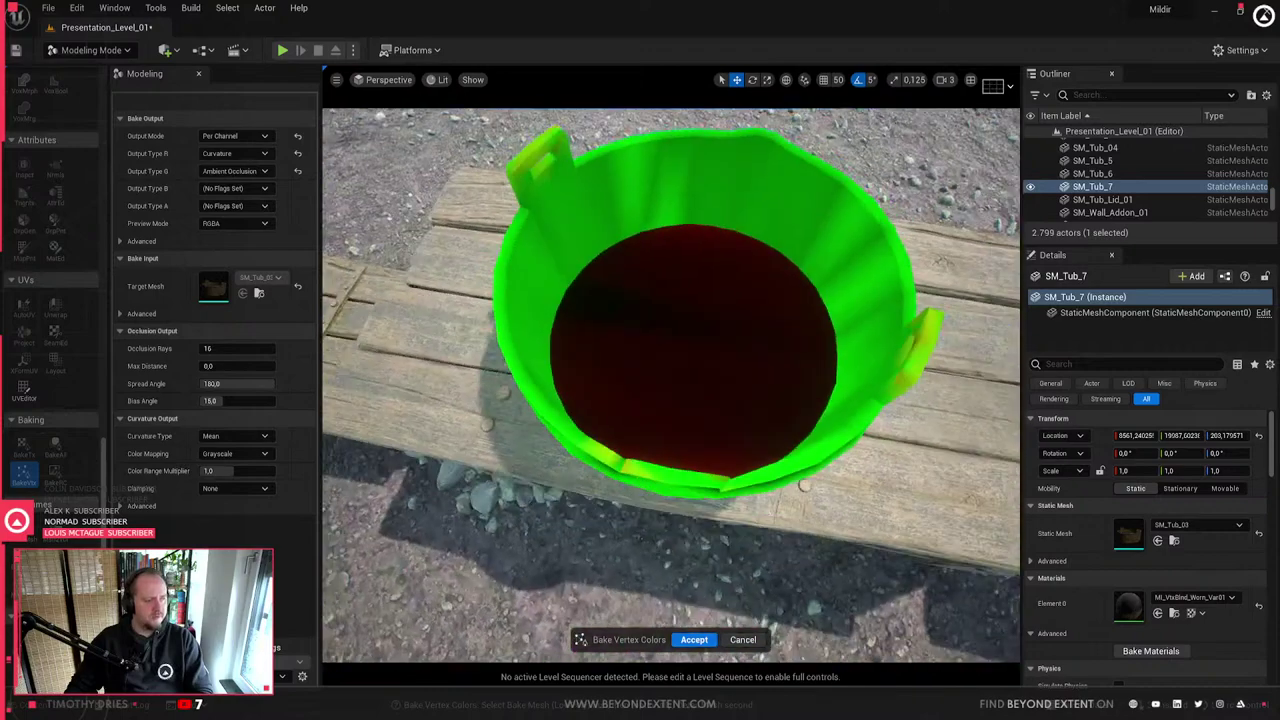
left_click(694, 639)
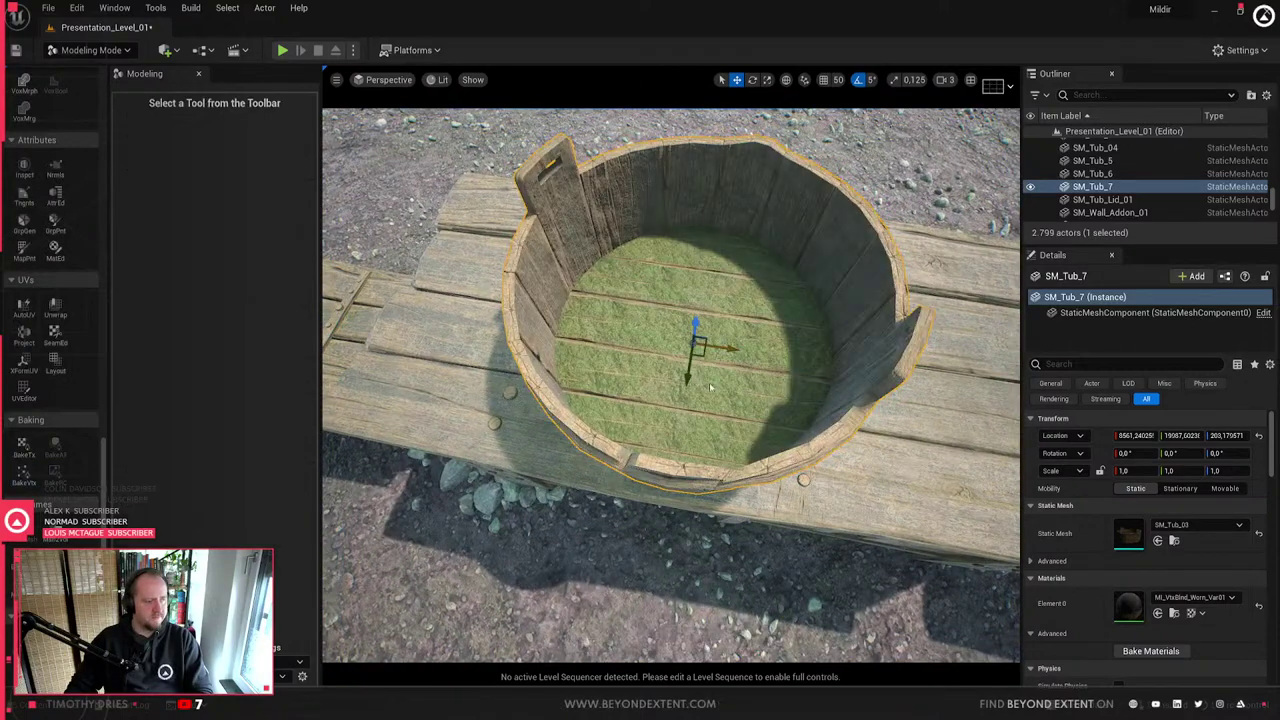
- Switch to Blender, select and frame Tub_03, and enter Edit Mode with its floor in view
key("alt+Tab")
scroll(571, 387, "up", 2)
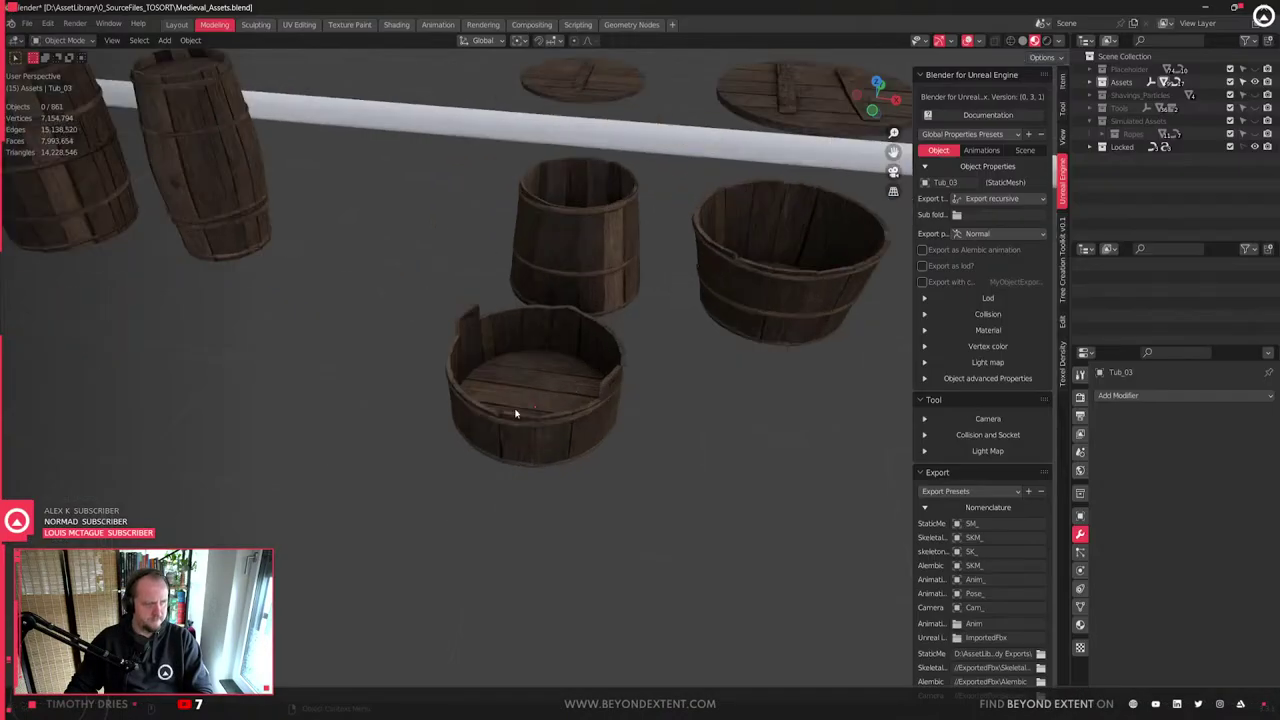
left_click(511, 414)
key("KP_Decimal")
scroll(511, 414, "up", 2)
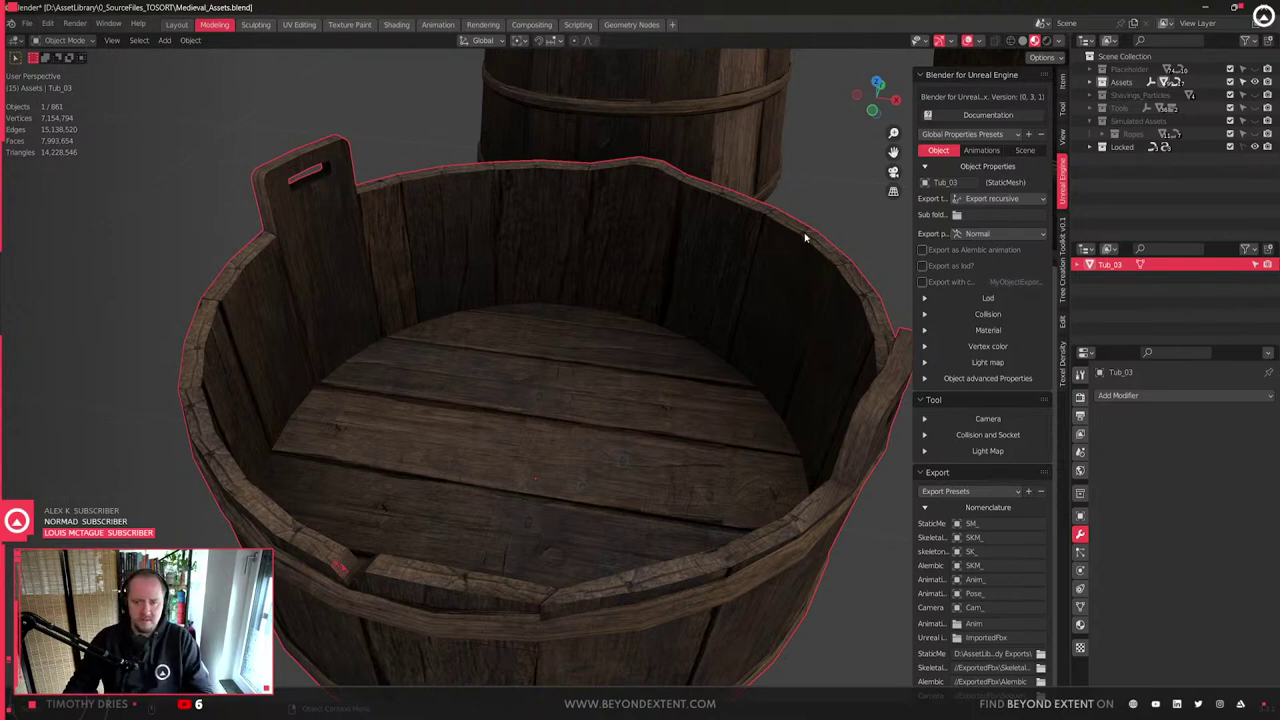
scroll(540, 345, "down", 3)
middle_click_drag(631, 434, 623, 471)
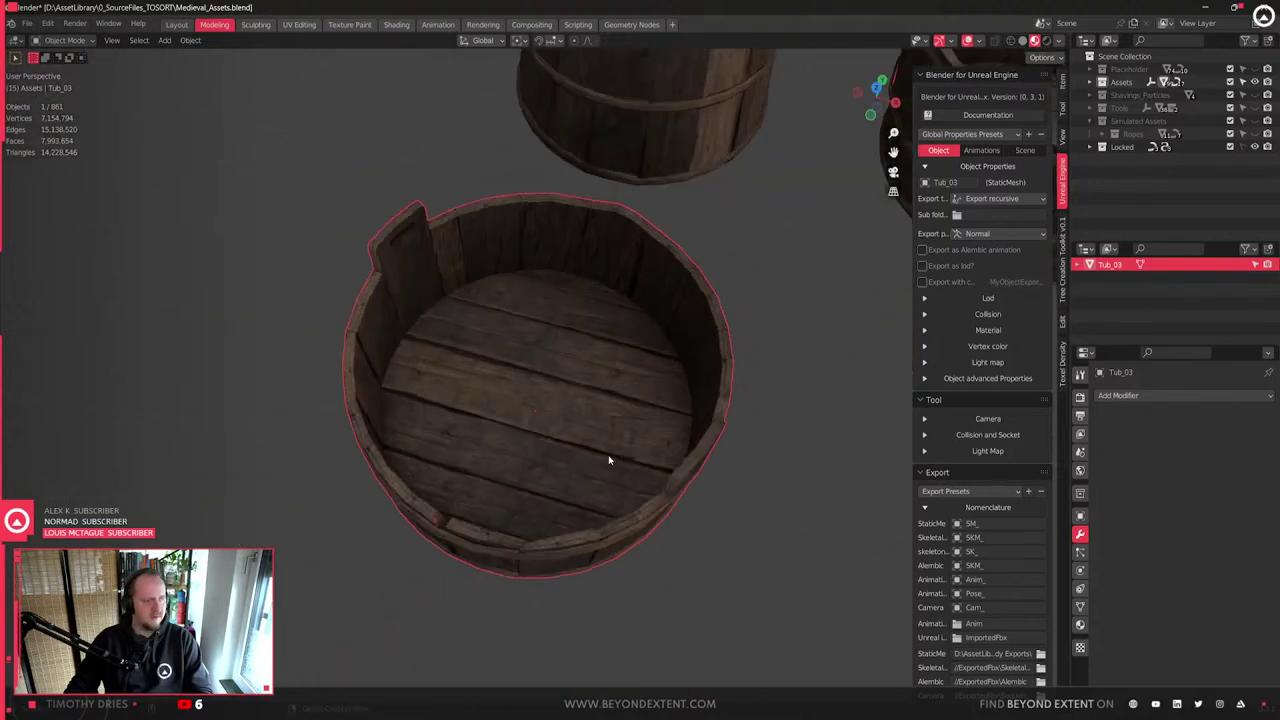
scroll(621, 468, "up", 3)
key("Tab")
- Try to inset the tub's seven floor plank faces together as one region
left_click(556, 232)
left_click(551, 271, "shift")
left_click(543, 338, "shift")
left_click(539, 410, "shift")
left_click(537, 430, "shift")
left_click(530, 528, "shift")
left_click(510, 615, "shift")
left_click(503, 664, "shift")
left_click(576, 405, "shift")
middle_click_drag(578, 470, 732, 463)
scroll(520, 475, "down", 1)
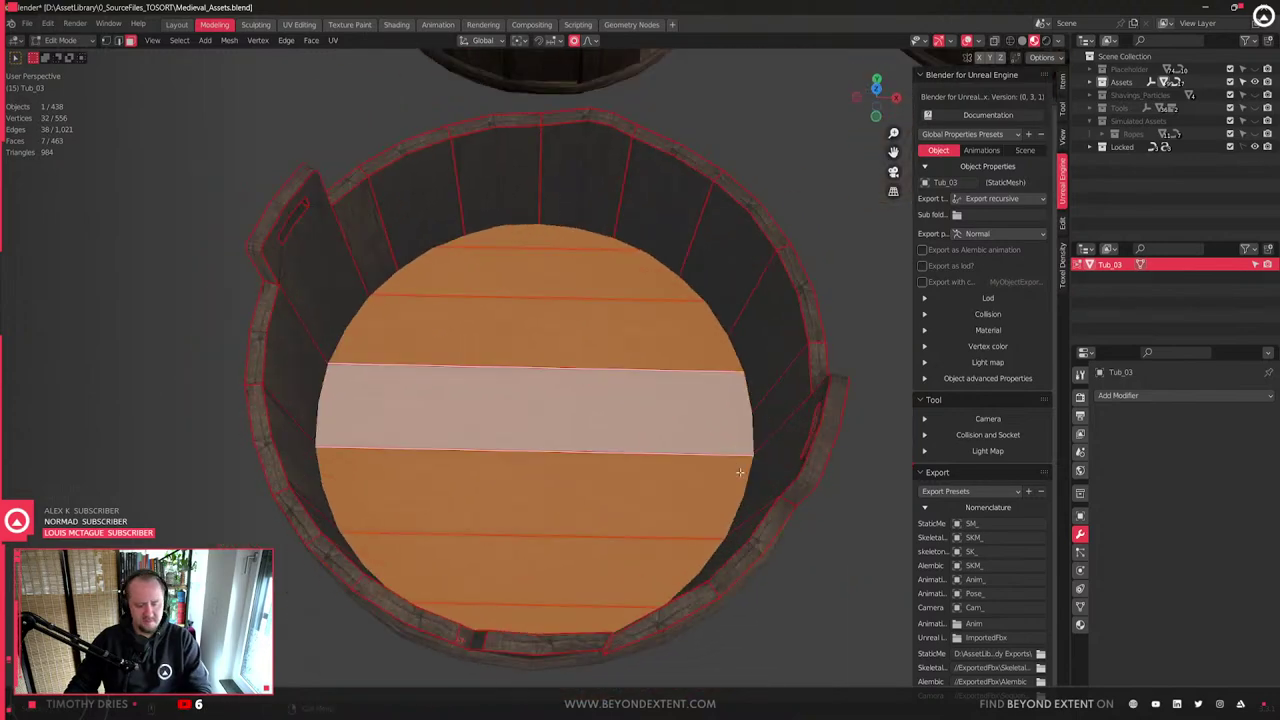
key("i")
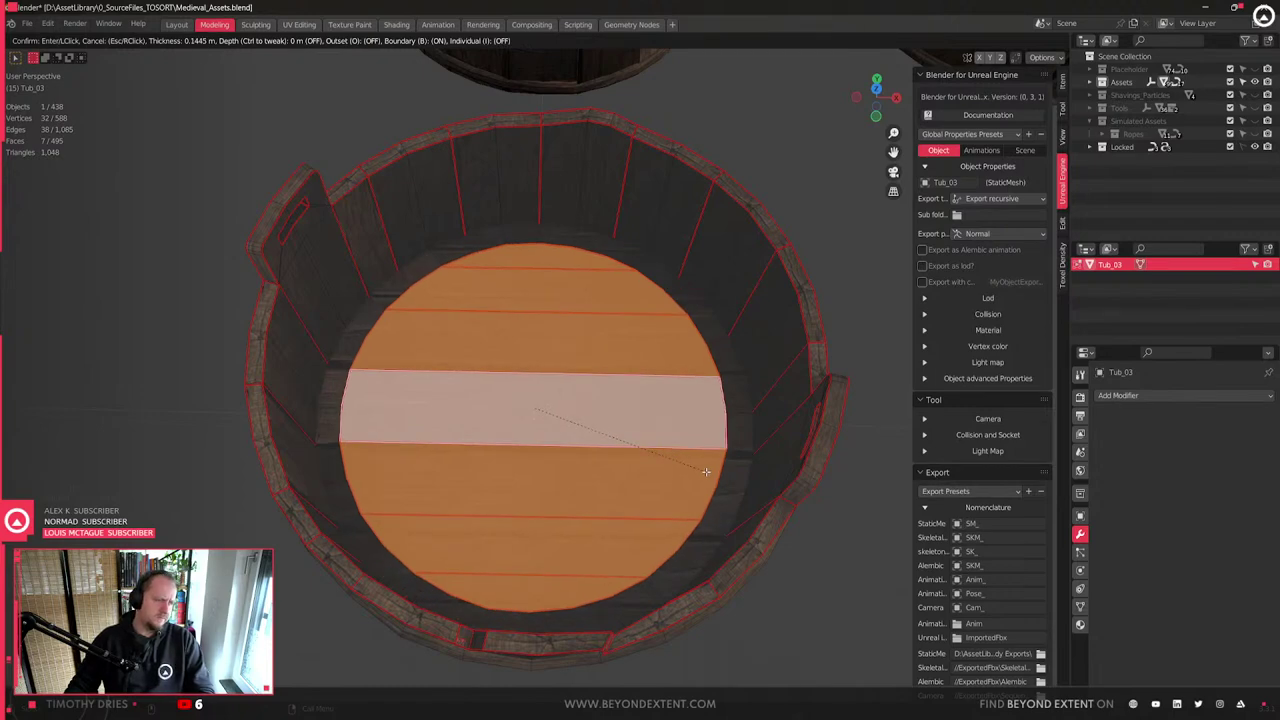
right_click(706, 472)
- Select all seven floor plank faces and inset each one individually with a narrow border
middle_click_drag(604, 458, 688, 457)
middle_click_drag(600, 458, 509, 333)
left_click(509, 333)
left_click(415, 340, "shift")
left_click(491, 375, "shift")
left_click(566, 403, "shift")
left_click(615, 430, "shift")
left_click(689, 462, "shift")
left_click(723, 475, "shift")
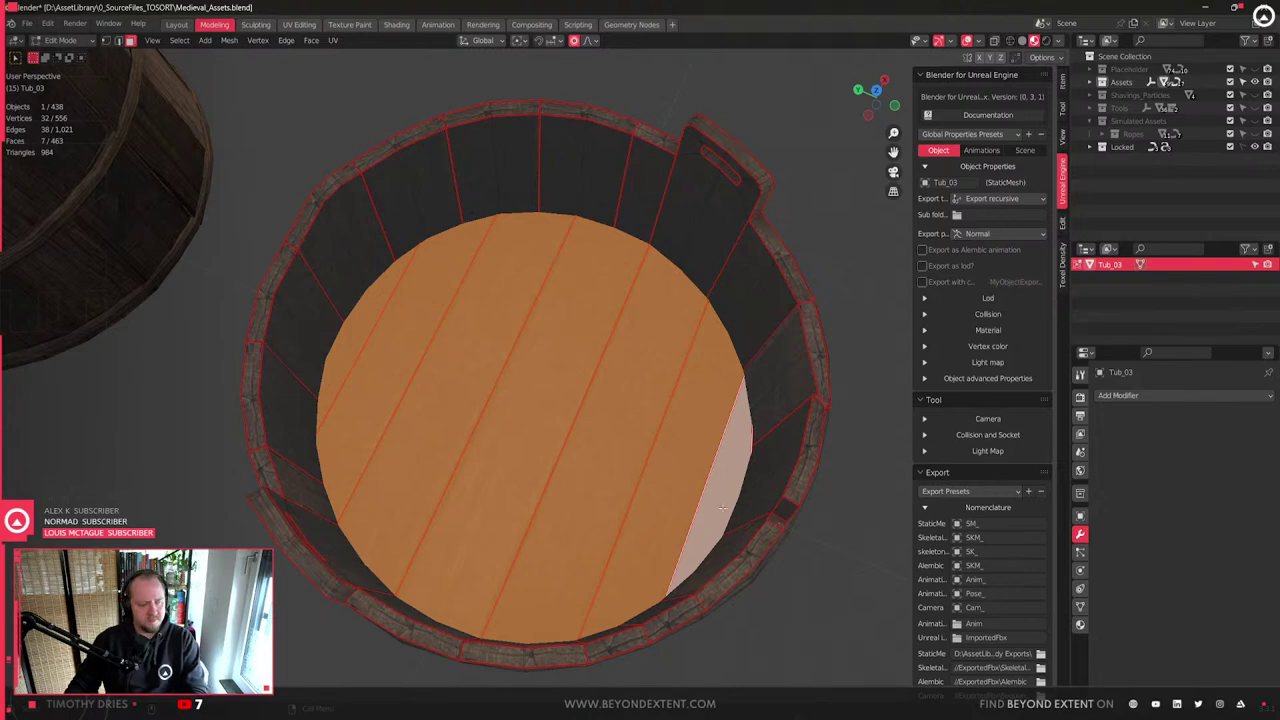
key("i")
key("i")
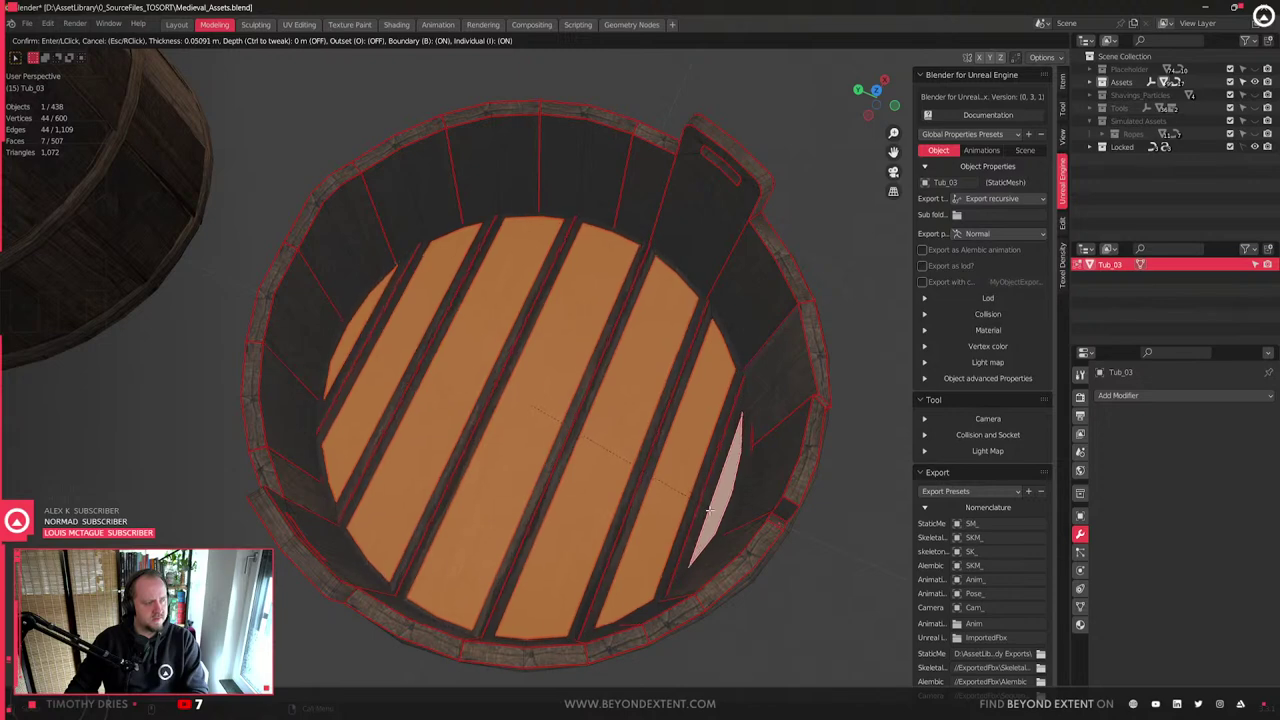
left_click(688, 437)
- Try to add a loop cut through the inset floor planks
key("Tab")
key("Tab")
middle_click_drag(629, 451, 706, 455)
key("ctrl+r")
middle_click_drag(583, 375, 595, 366)
key("Tab")
key("Tab")
- Isolate the tub's linked floor geometry by hiding the rest of the mesh, and frame it from above
left_click(585, 381)
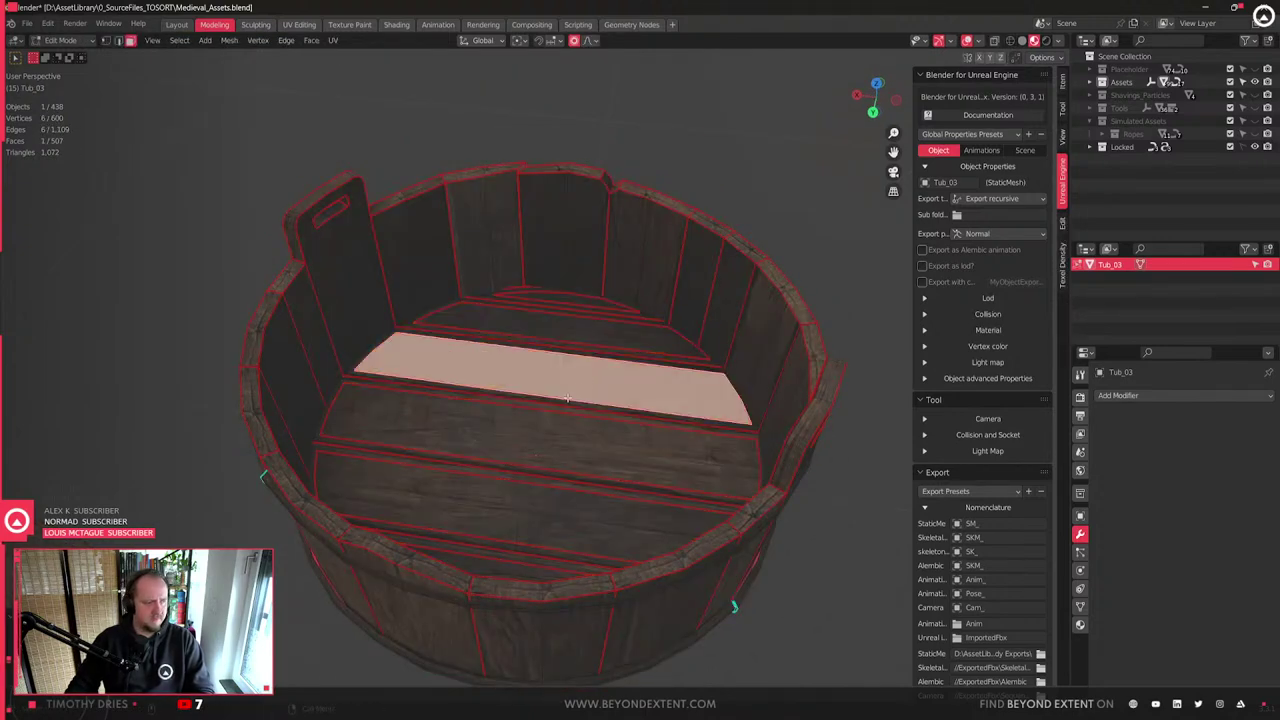
key("ctrl+l")
key("shift+h")
key("KP_Decimal")
key("2")
left_click(578, 347)
key("3")
middle_click_drag(526, 286, 486, 337)
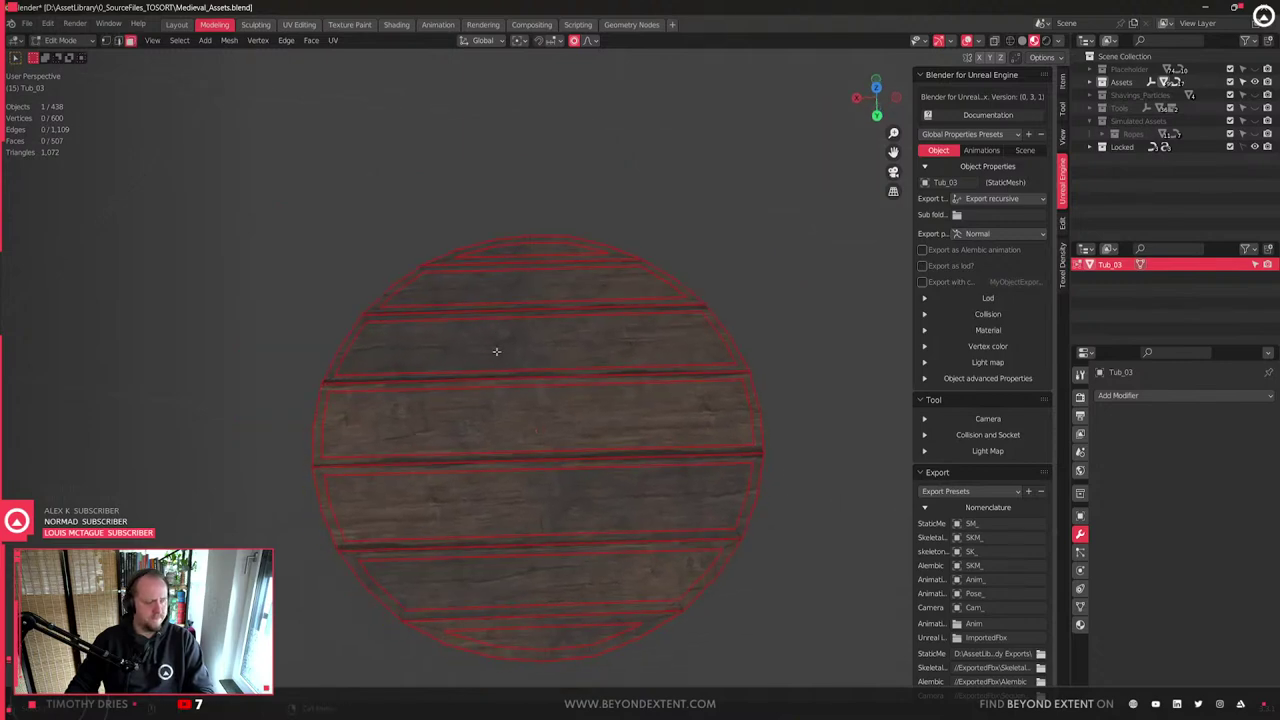
- Clear the seams from all edges of the isolated floor and deselect them
key("a")
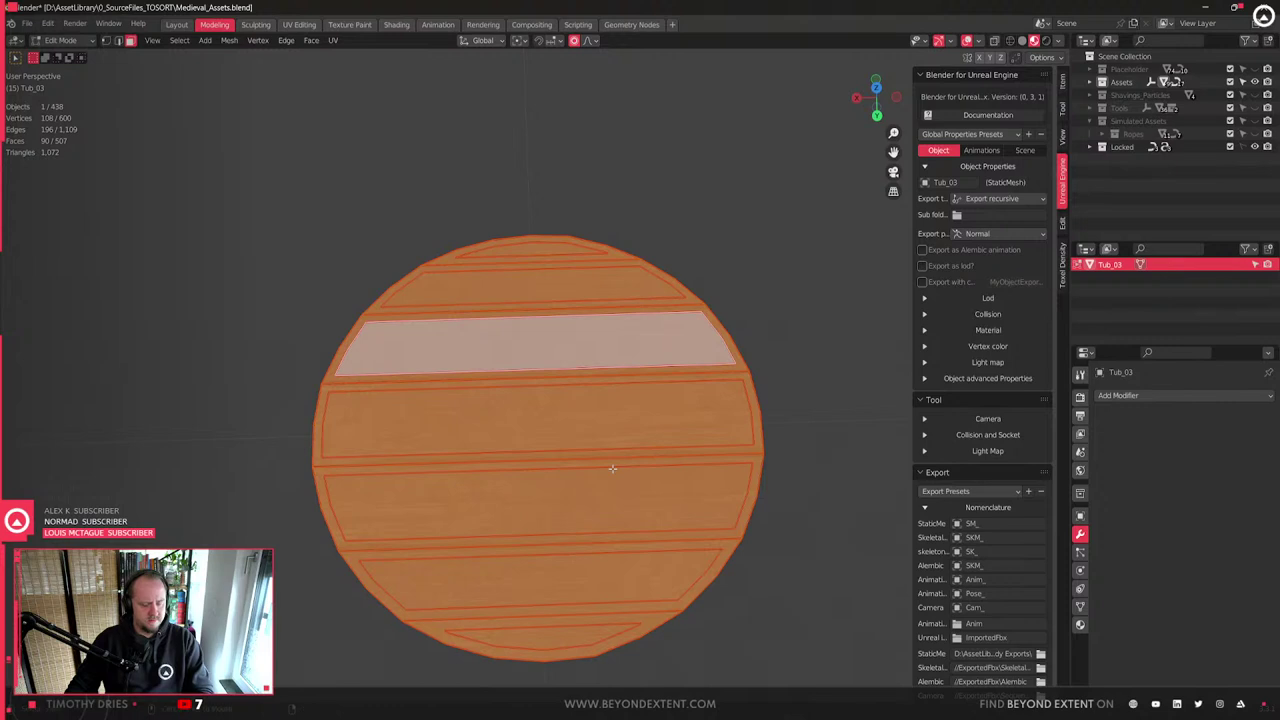
right_click(613, 473)
key("Escape")
key("2")
right_click(684, 405)
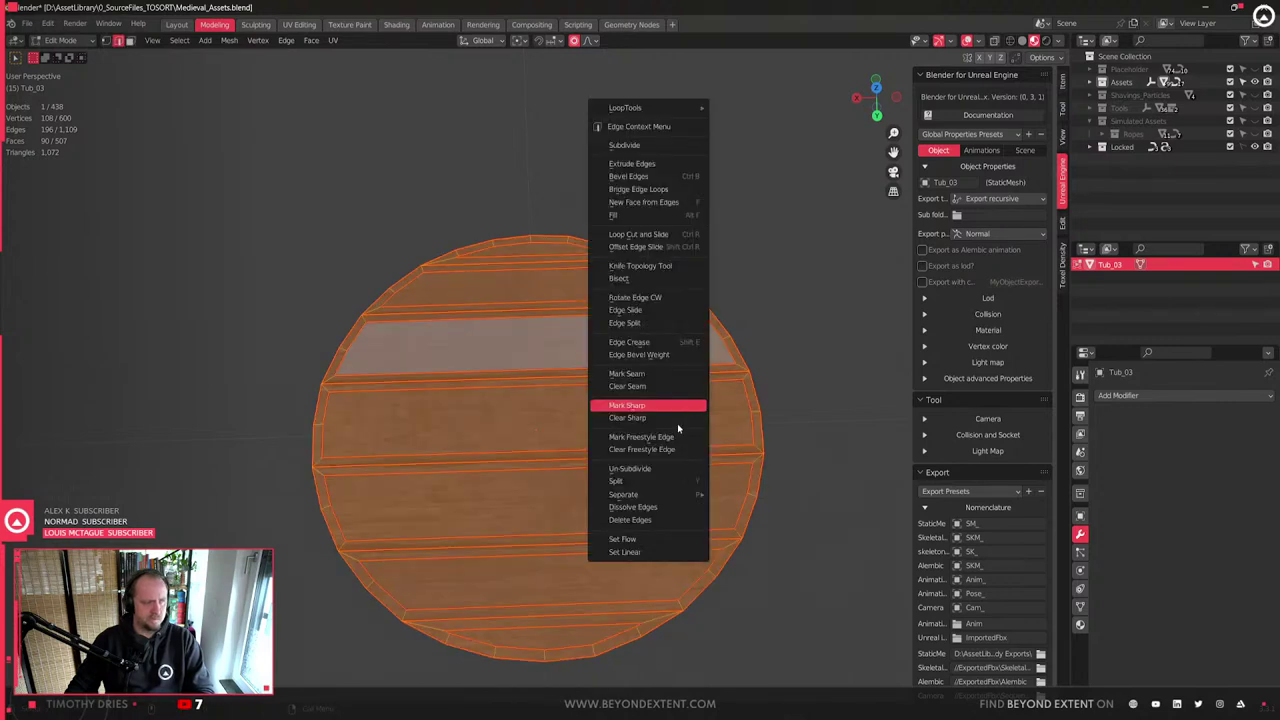
left_click(660, 405)
key("1")
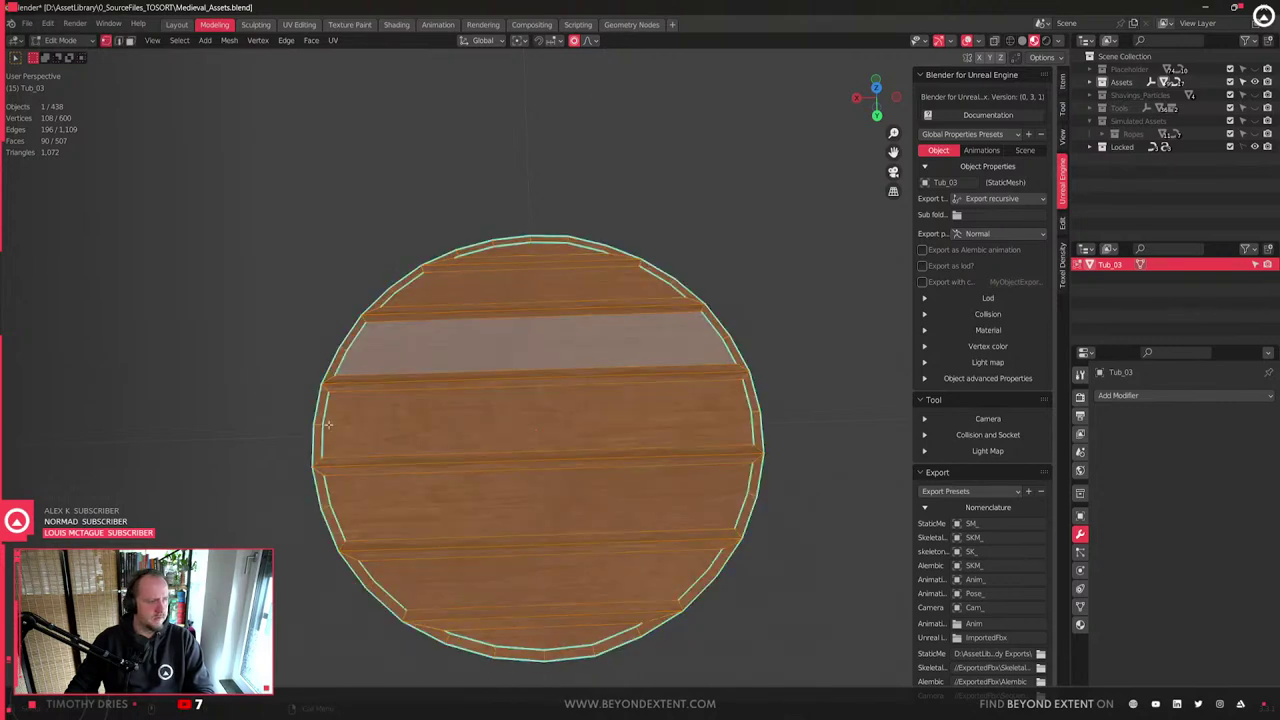
left_click(854, 420)
- Display the floor in solid shading and split one plank lengthwise by connecting its middle end vertices
middle_click_drag(743, 409, 651, 430)
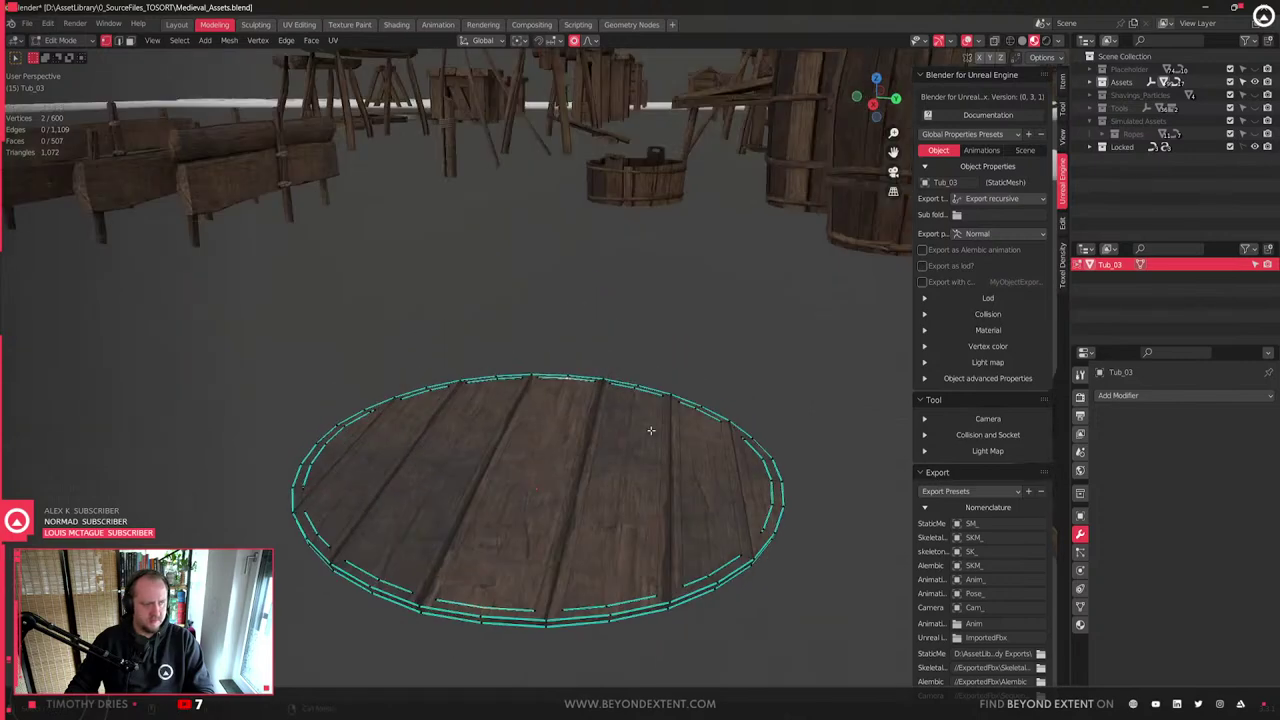
left_click(1021, 40)
mouse_move(585, 544)
middle_mouse_down()
mouse_move(619, 466)
mouse_move(568, 545)
middle_mouse_up()
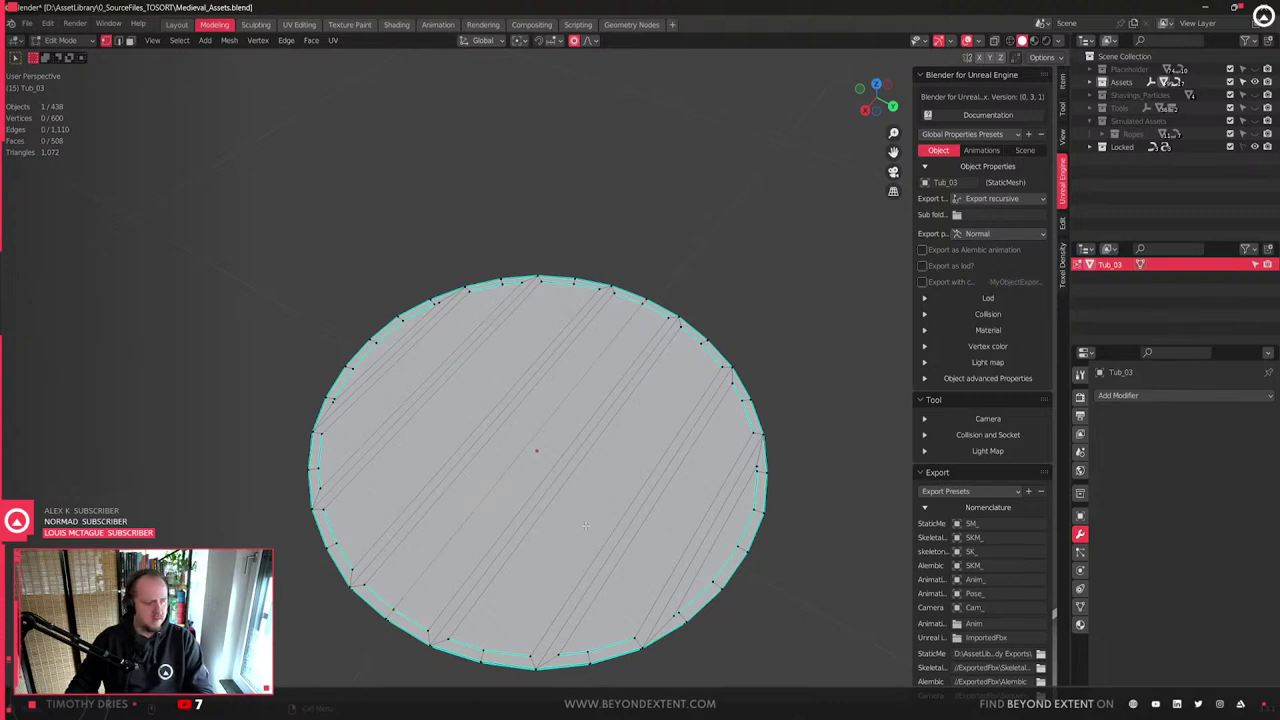
- Try to triangulate the inset faces of several undivided floor planks, then undo the triangulation
key("3")
left_click(601, 521)
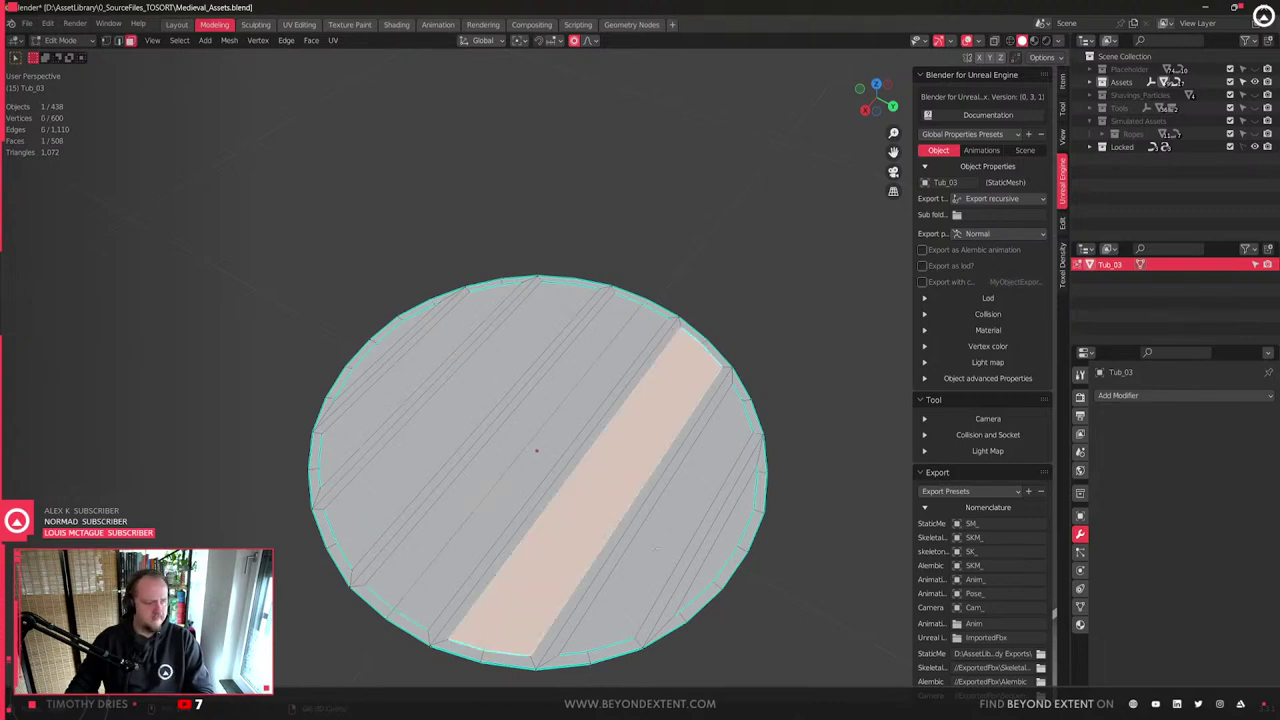
left_click(636, 523, "shift")
left_click(649, 573)
left_click(586, 517, "shift")
left_click(458, 410, "shift")
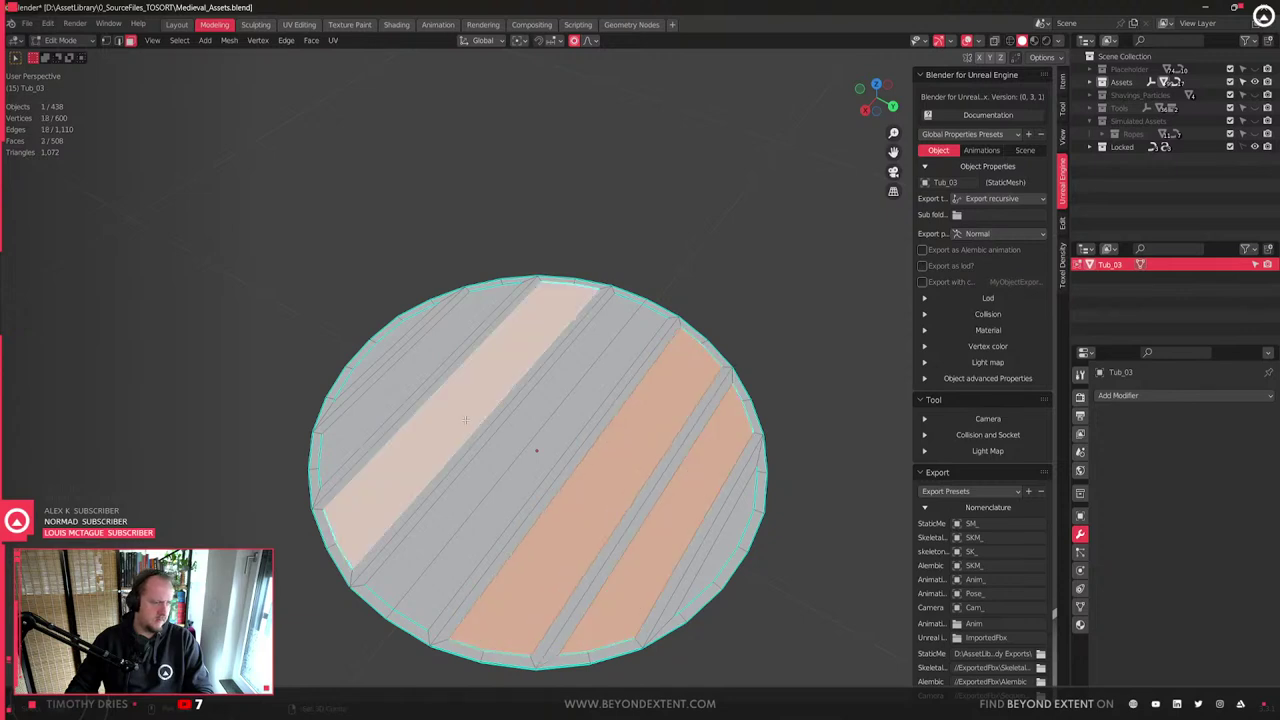
left_click(416, 369, "shift")
key("ctrl+t")
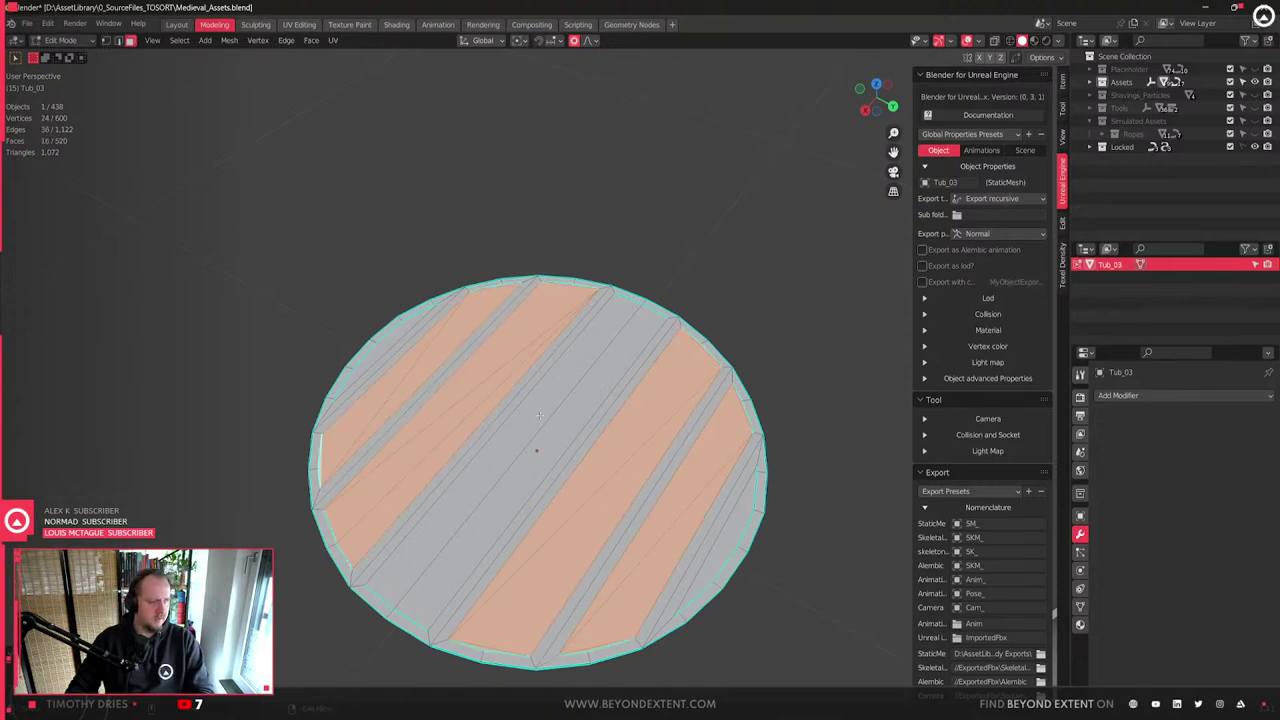
key("ctrl+z")
- Split more floor planks lengthwise by connecting their middle end vertices
key("1")
left_click(554, 285)
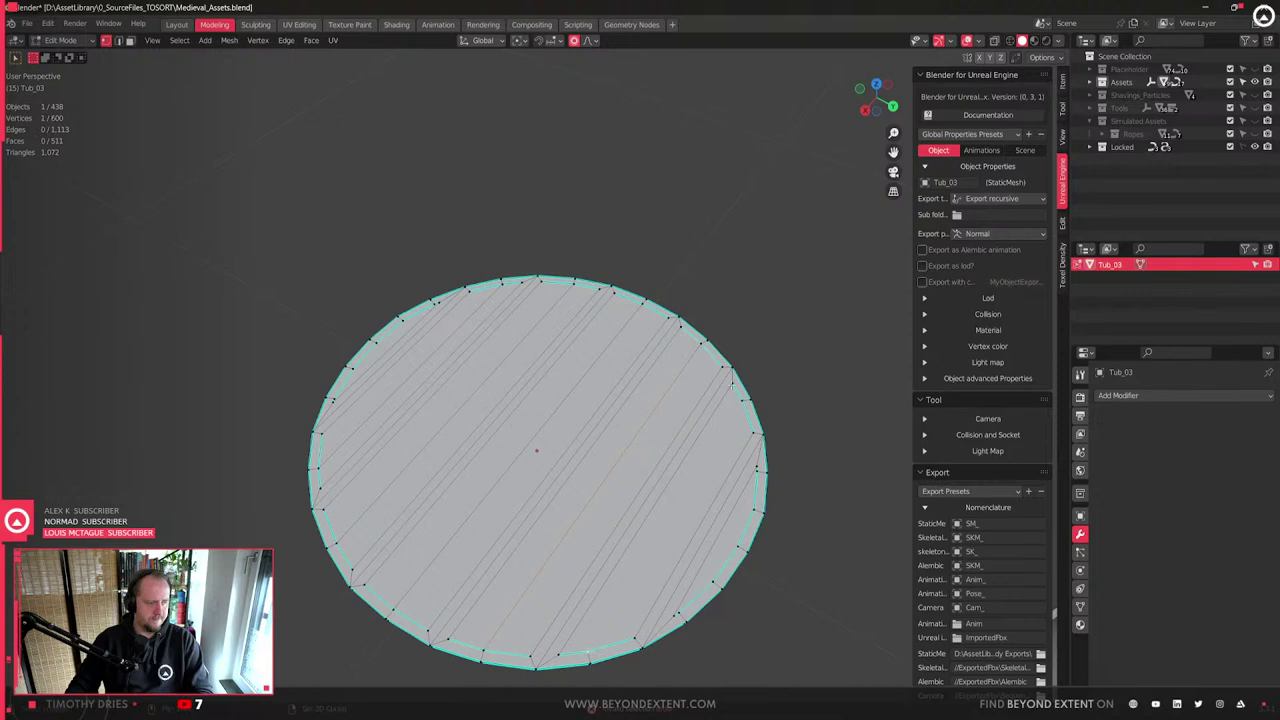
key("j")
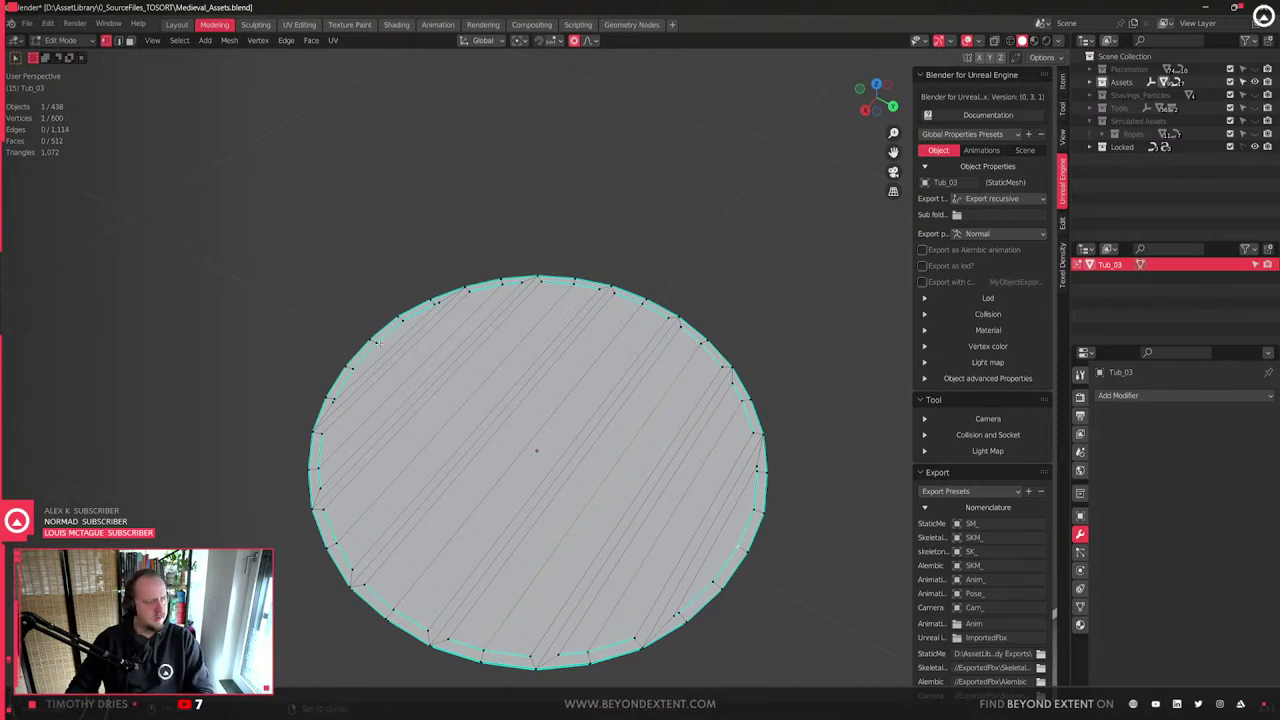
key("j")
- Cut two crosswise lines through the floor planks by connecting vertices on opposite sides of the rim
middle_click_drag(676, 547, 585, 549)
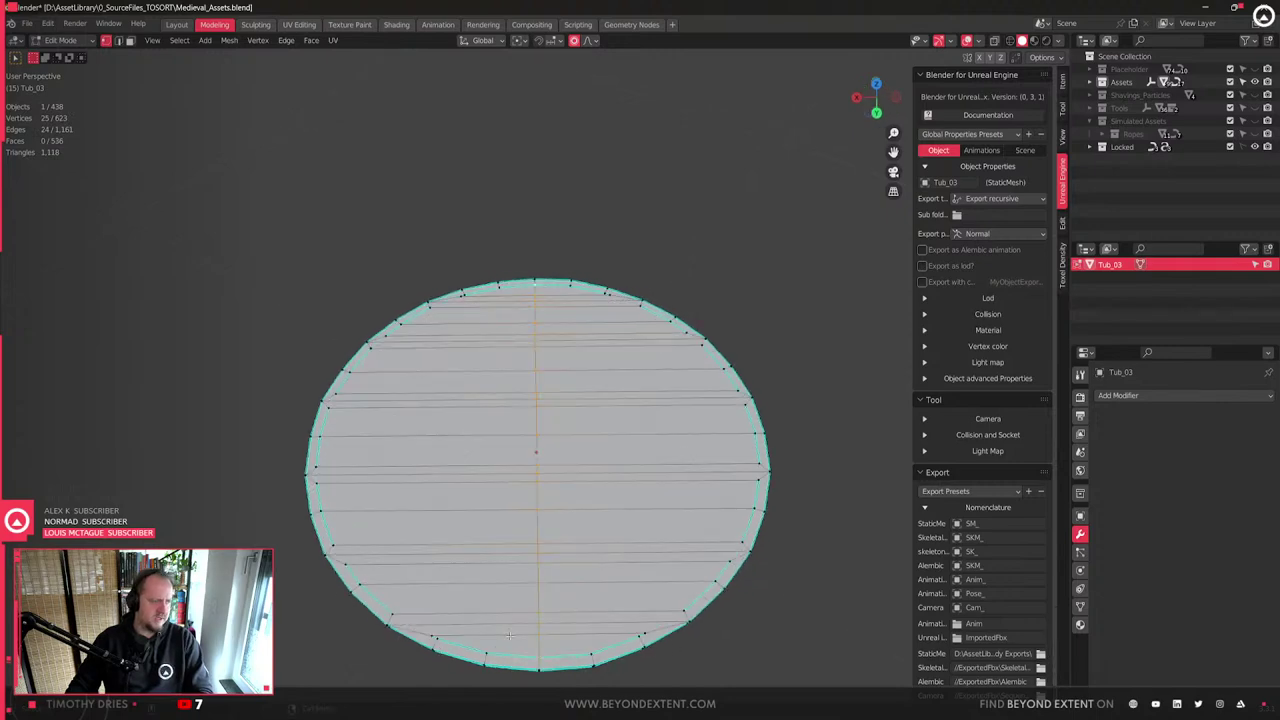
left_click(432, 634)
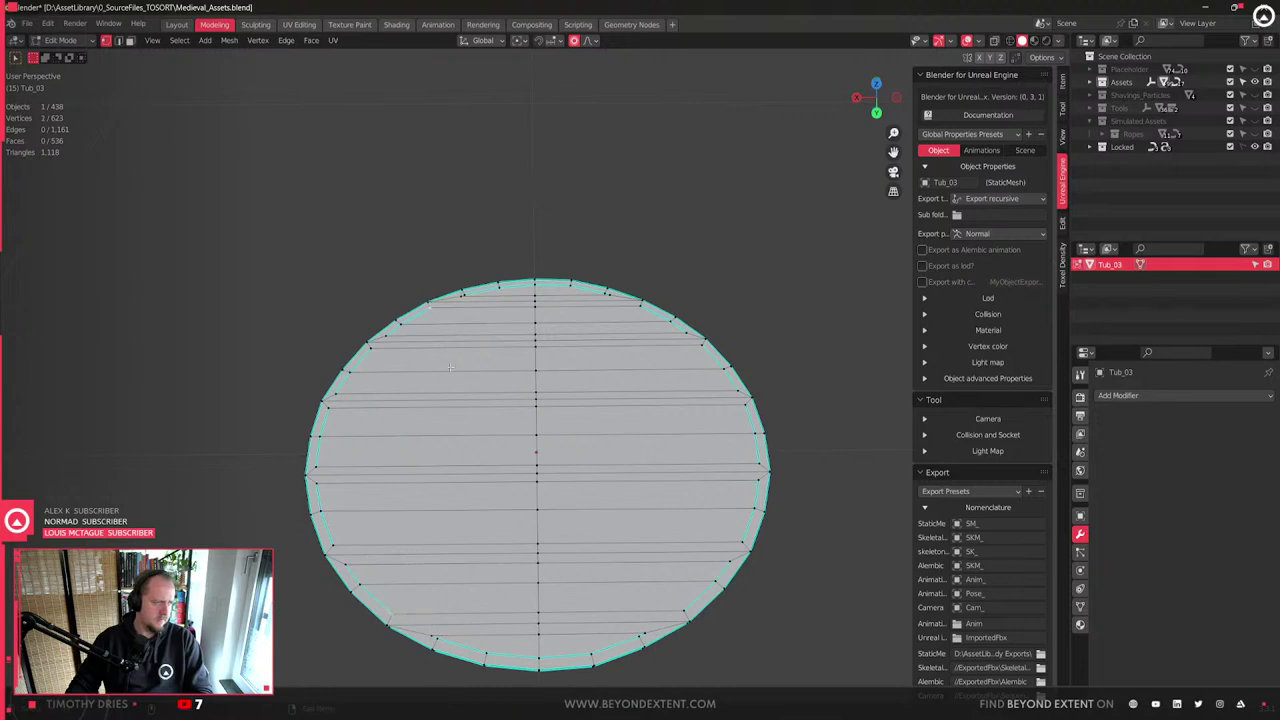
middle_click_drag(452, 374, 567, 458)
key("j")
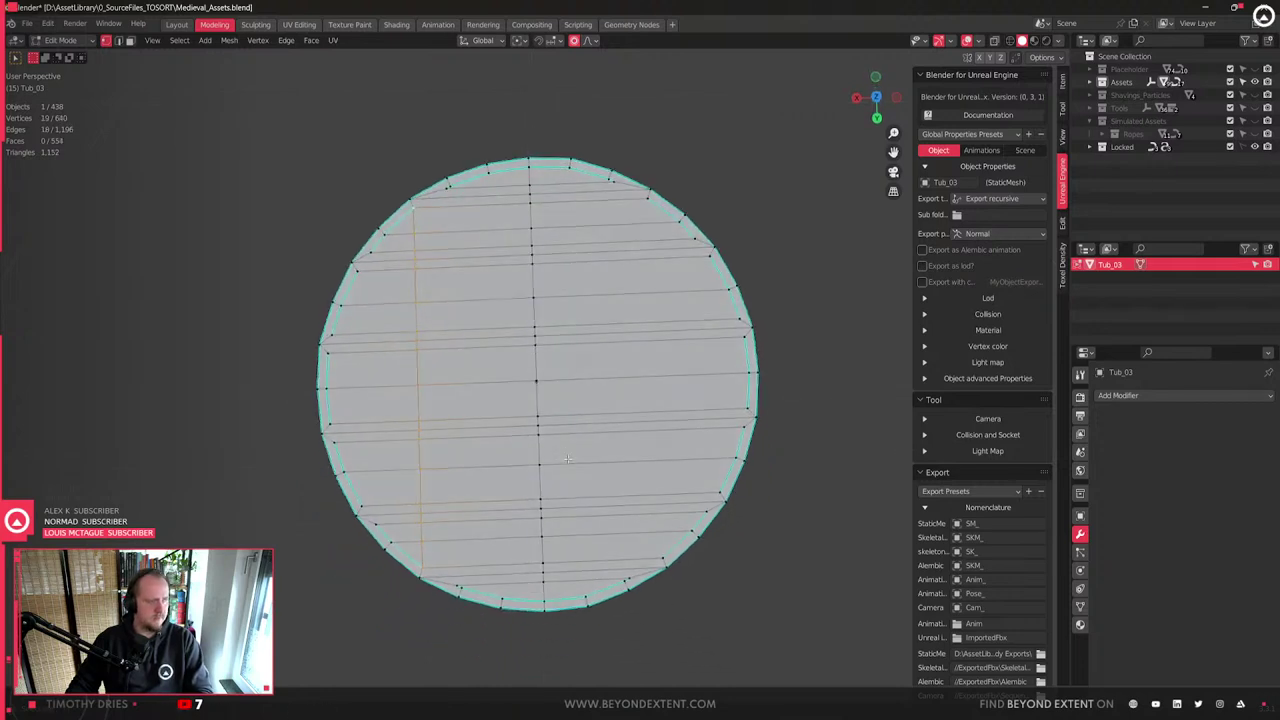
middle_click_drag(547, 243, 570, 325, "shift")
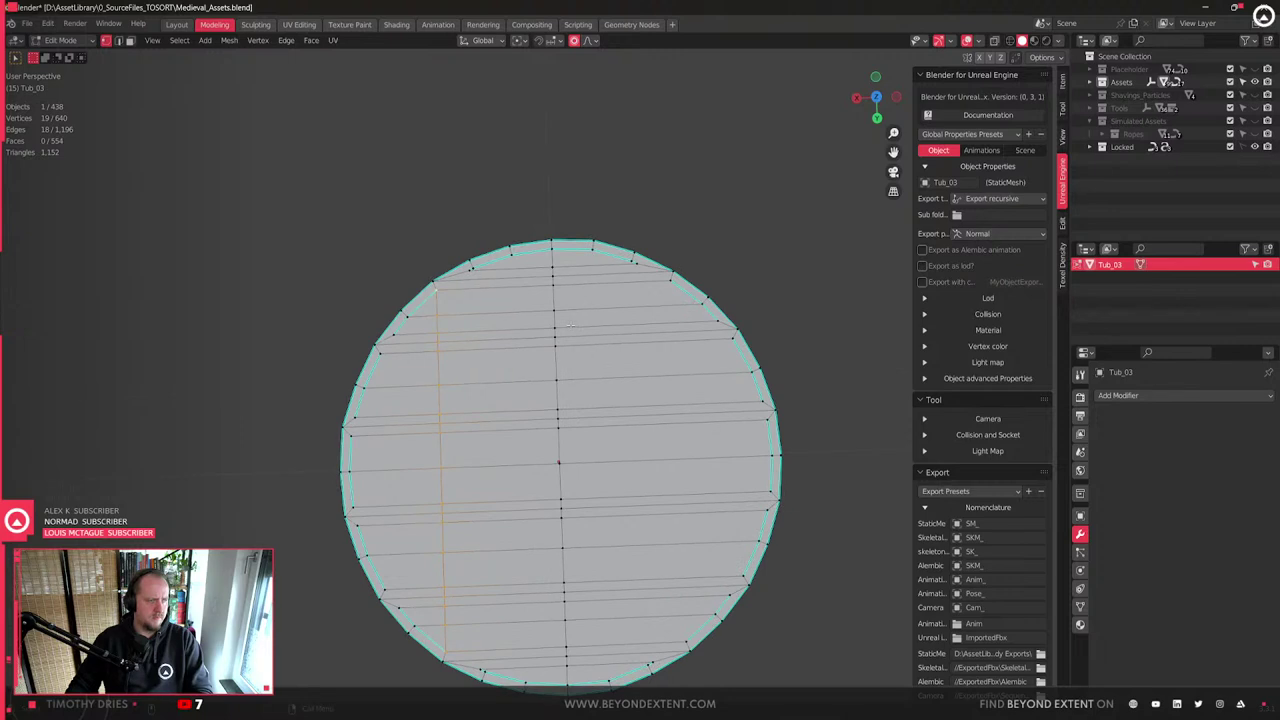
middle_click_drag(580, 440, 572, 355, "shift")
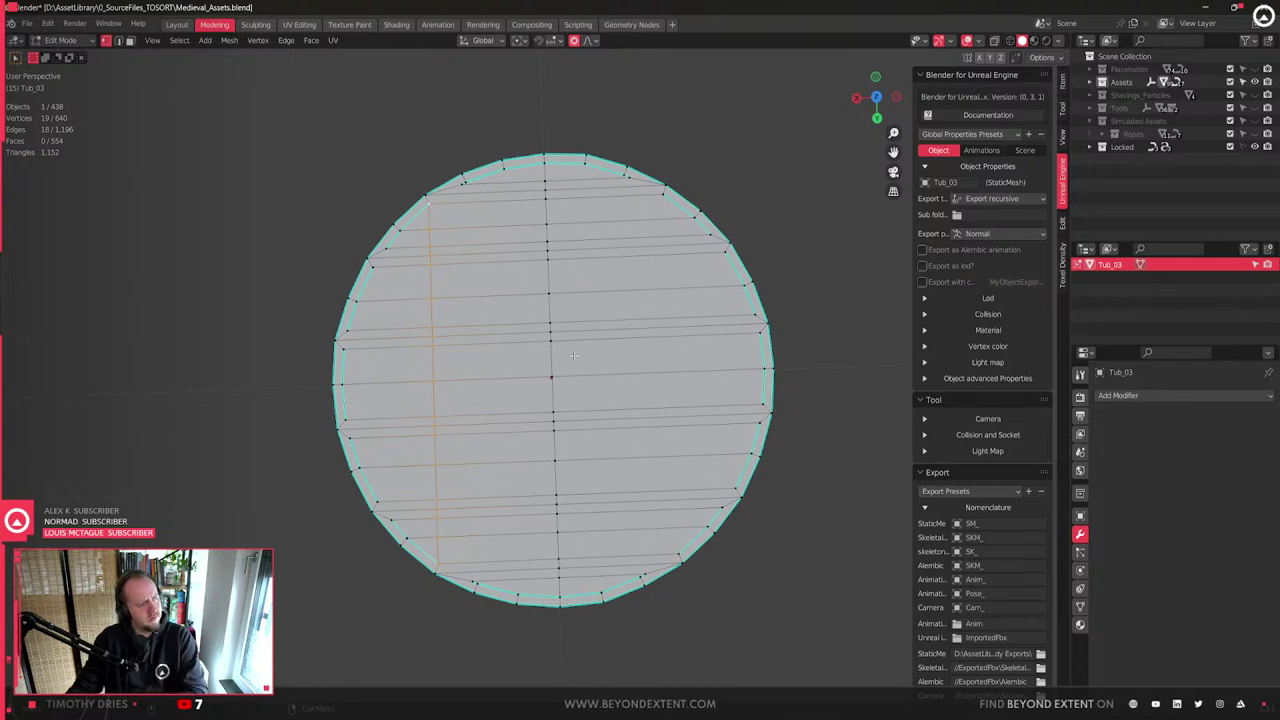
middle_click_drag(573, 355, 654, 420)
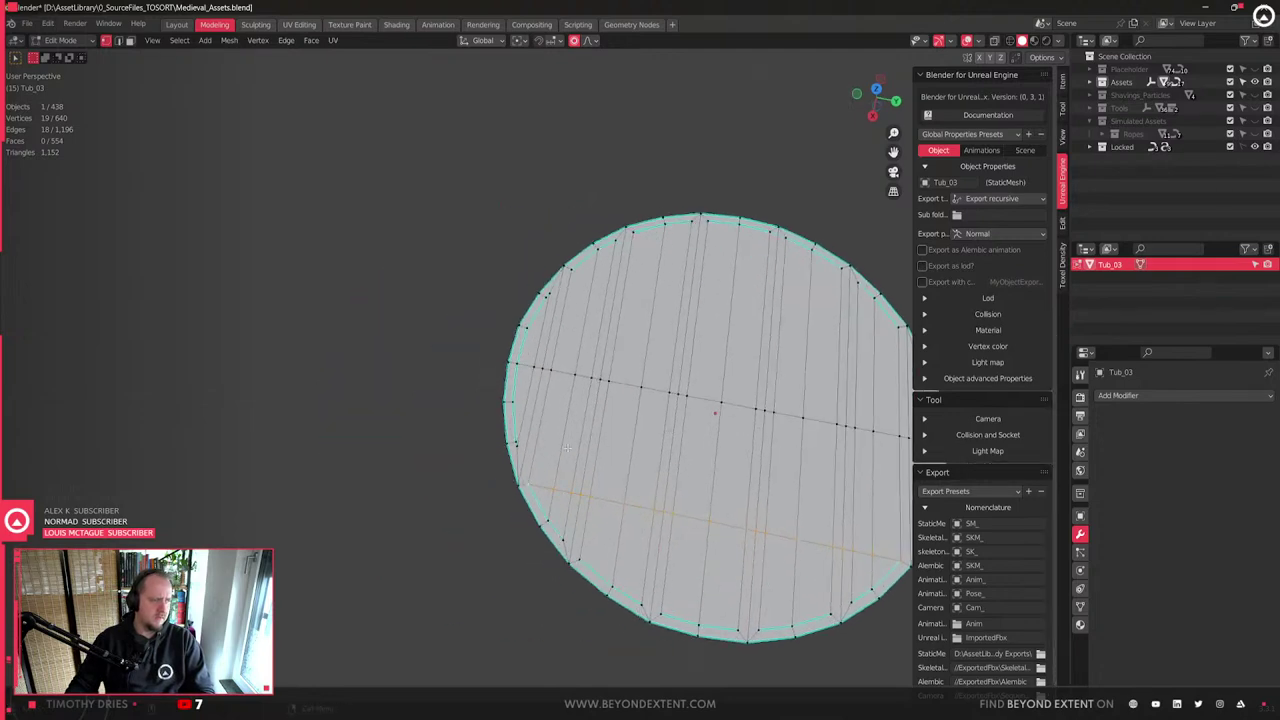
- Undo the crosswise cuts and the additional lengthwise plank splits on the floor
scroll(654, 420, "up", 1)
key("2")
left_click(527, 449, "alt")
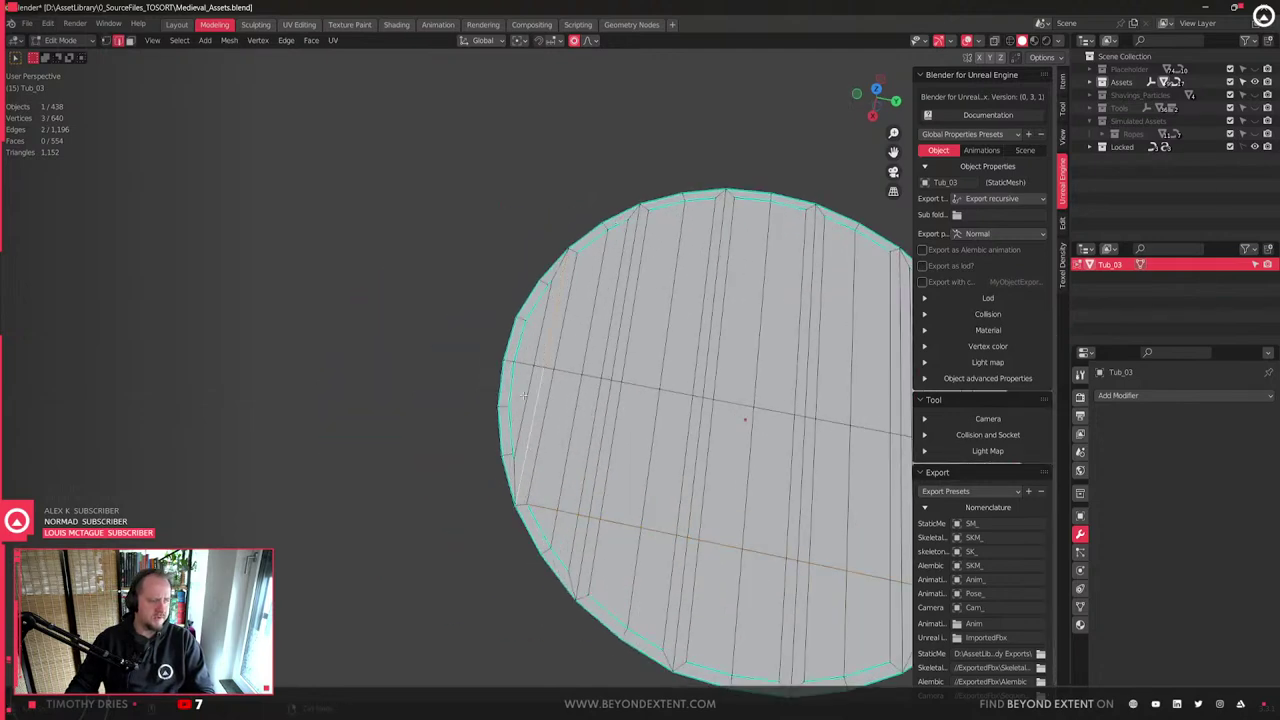
scroll(523, 395, "down", 4)
key("ctrl+z")
key("ctrl+z")
key("ctrl+z")
key("ctrl+z")
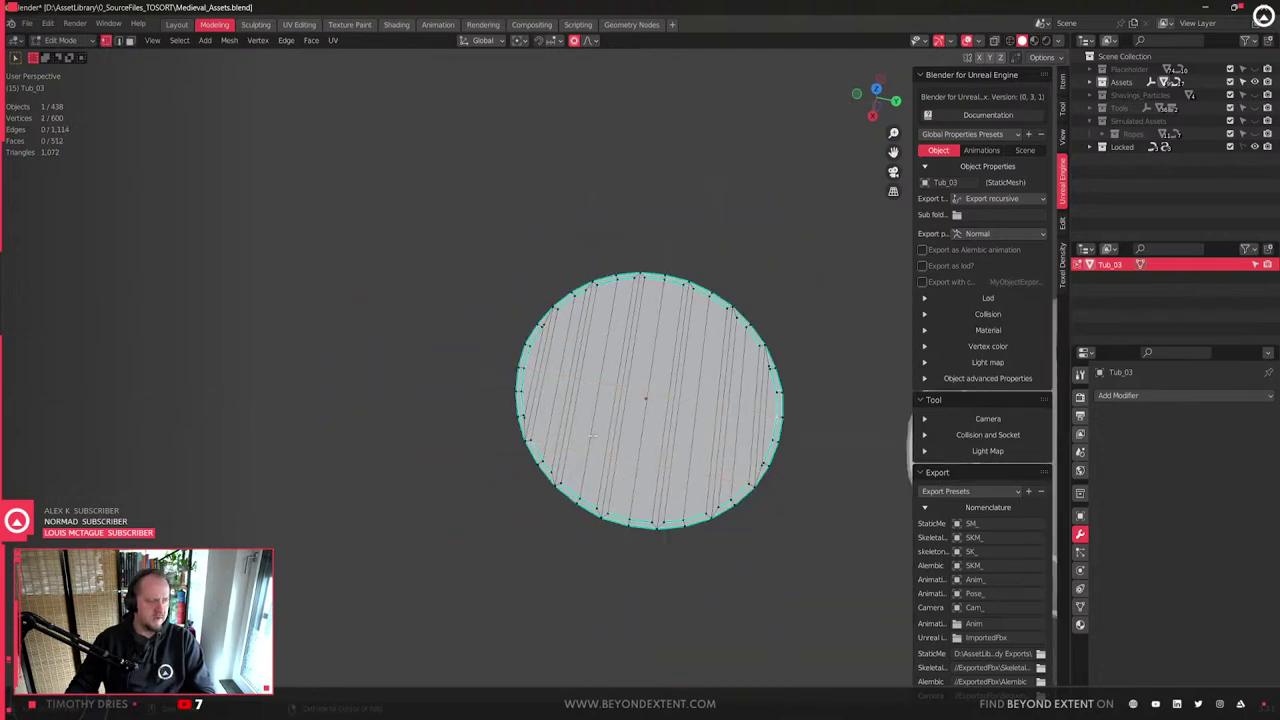
key("ctrl+z")
key("ctrl+z")
key("ctrl+z")
key("ctrl+z")
key("ctrl+z")
key("ctrl+z")
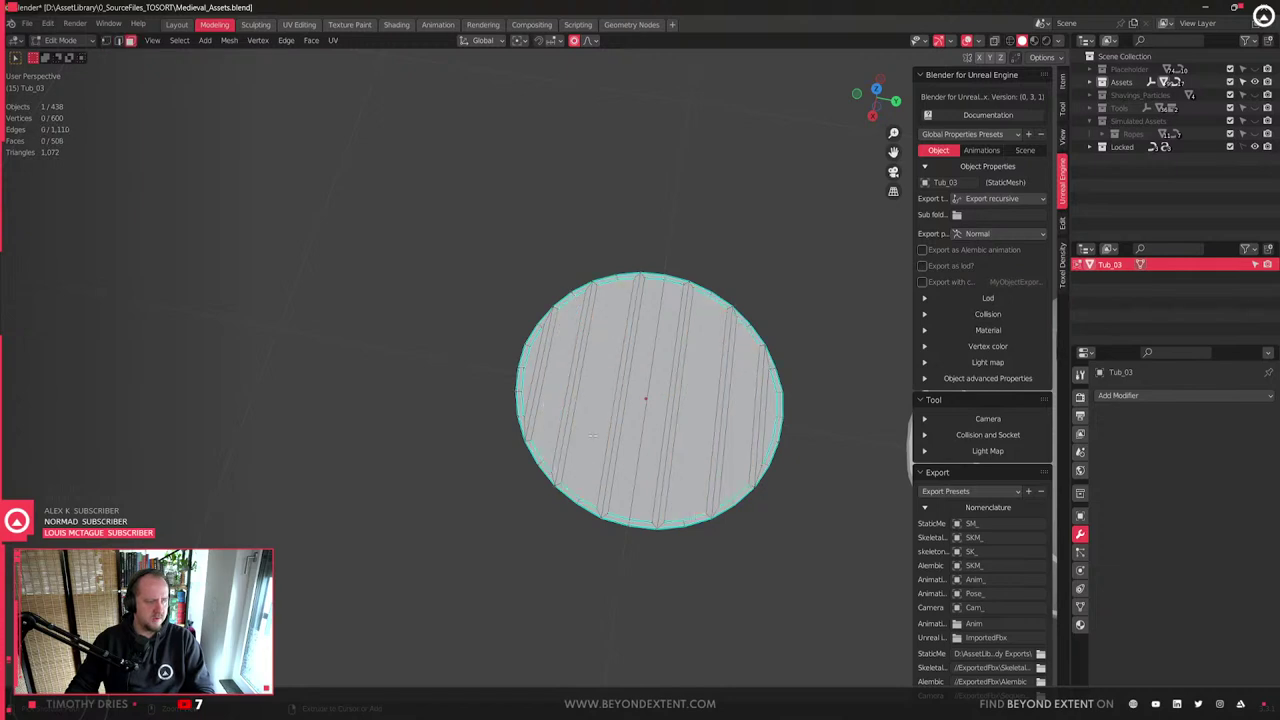
- Dissolve one lengthwise edge in each of the six narrow gaps between the tub's floor planks
middle_click_drag(653, 433, 473, 442, "shift")
scroll(620, 429, "up", 5)
scroll(650, 433, "down", 4)
middle_click_drag(473, 442, 507, 442)
middle_click_drag(507, 442, 646, 421, "shift")
scroll(640, 422, "up", 2)
key("2")
left_click(392, 443)
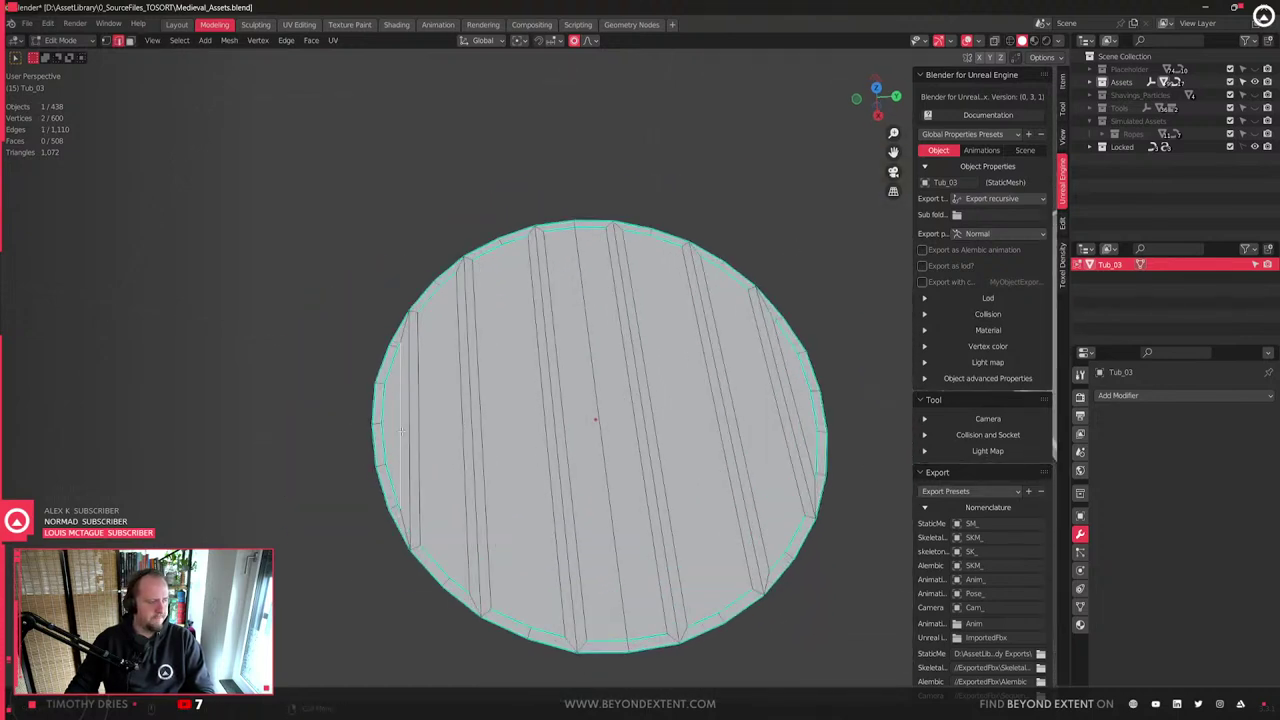
key("1")
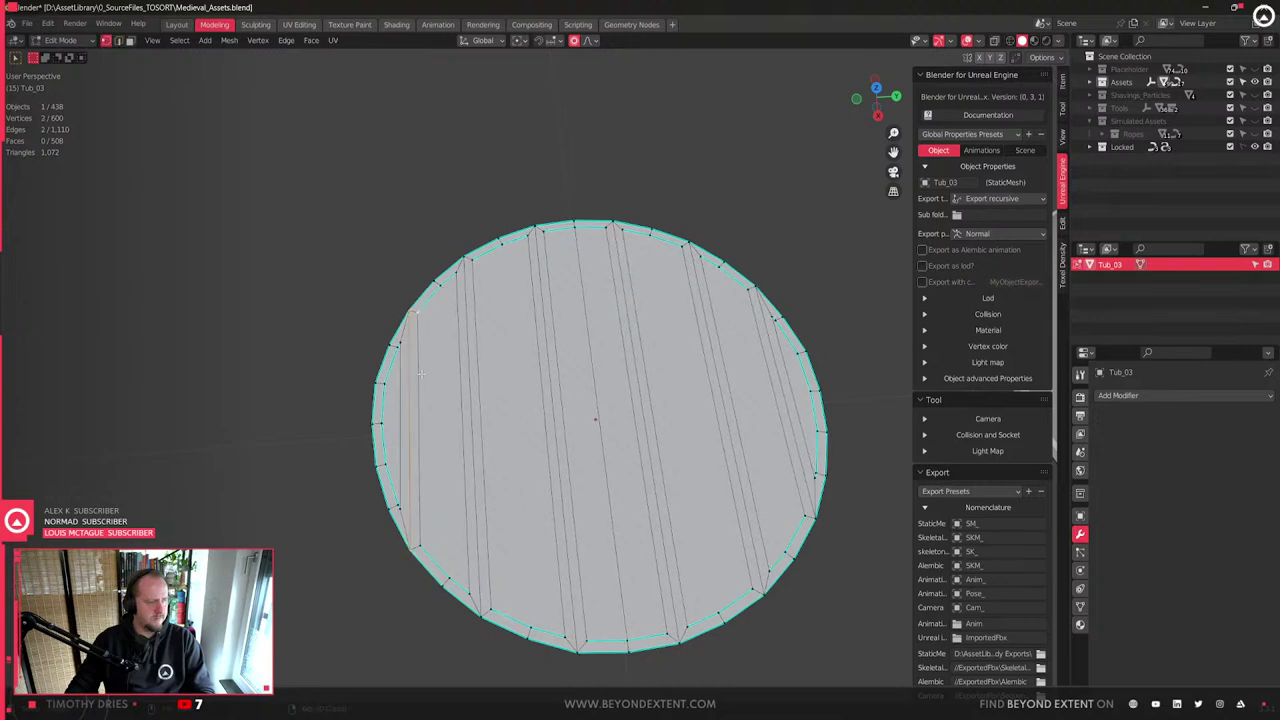
key("2")
left_click(480, 433, "shift")
left_click(557, 441, "shift")
left_click(648, 438, "shift")
left_click(740, 448, "shift")
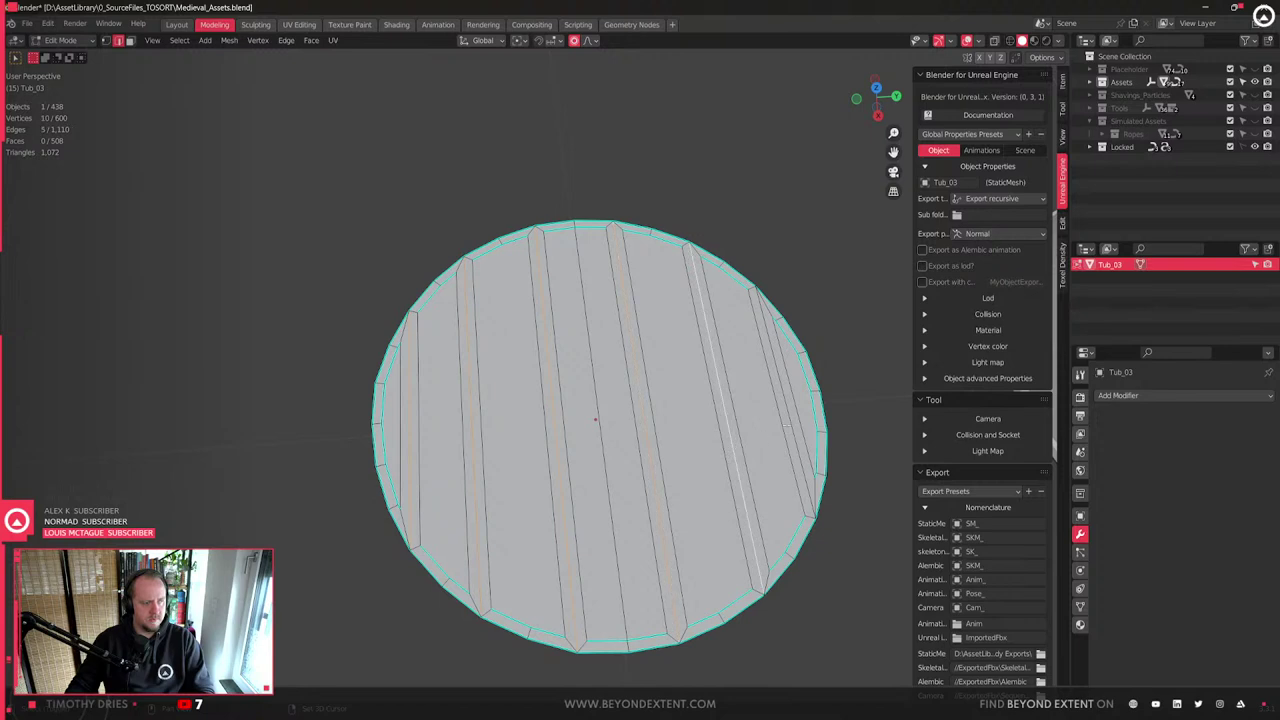
key("x")
left_click(790, 478)
- Merge the doubled vertices at both ends of the second plank seam from the floor's edge
middle_click_drag(790, 478, 521, 465)
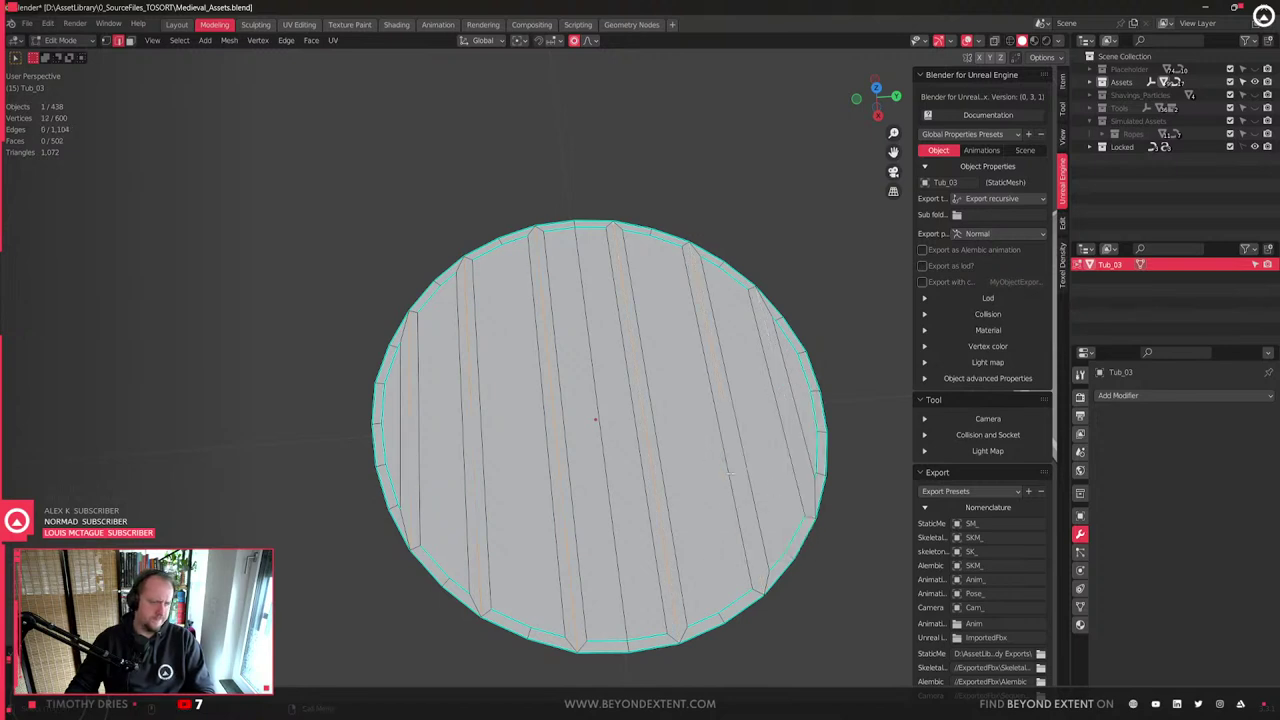
key("1")
left_click(399, 348)
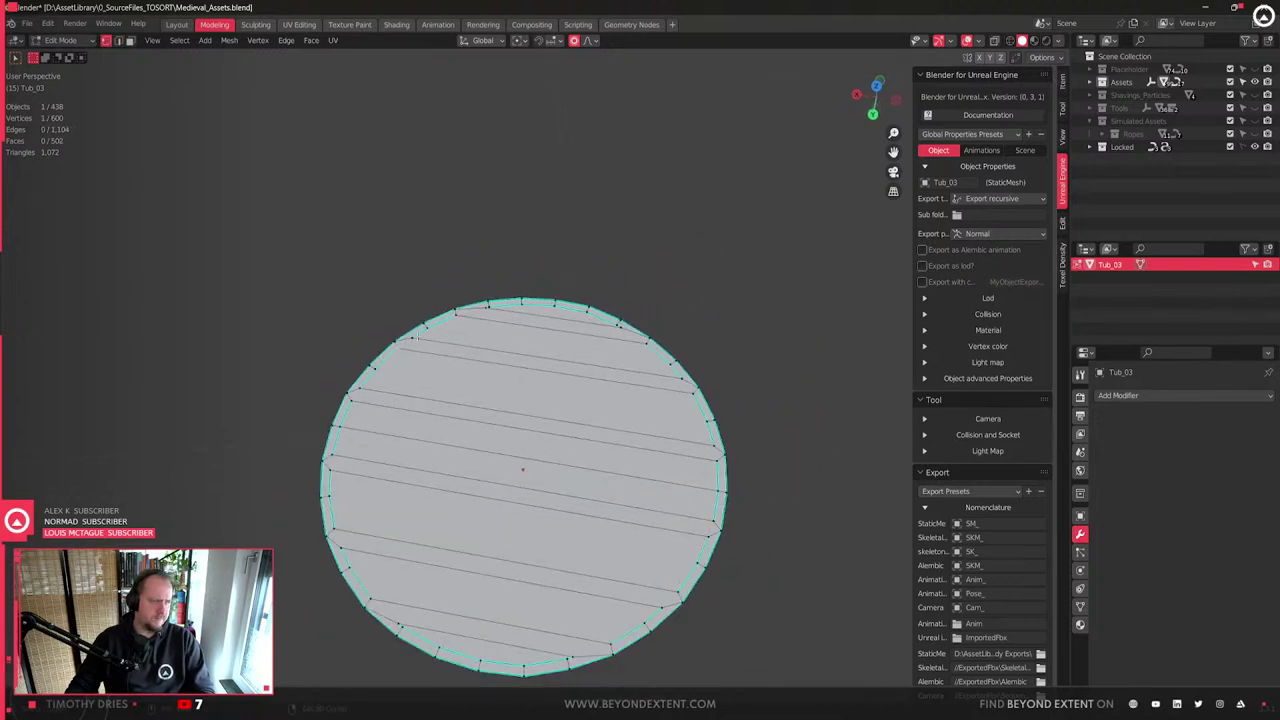
left_click(411, 339, "shift")
middle_click_drag(445, 362, 517, 362, "shift")
key("m")
left_click(534, 373)
left_click(762, 392)
left_click(750, 378, "shift")
key("m")
left_click(748, 376)
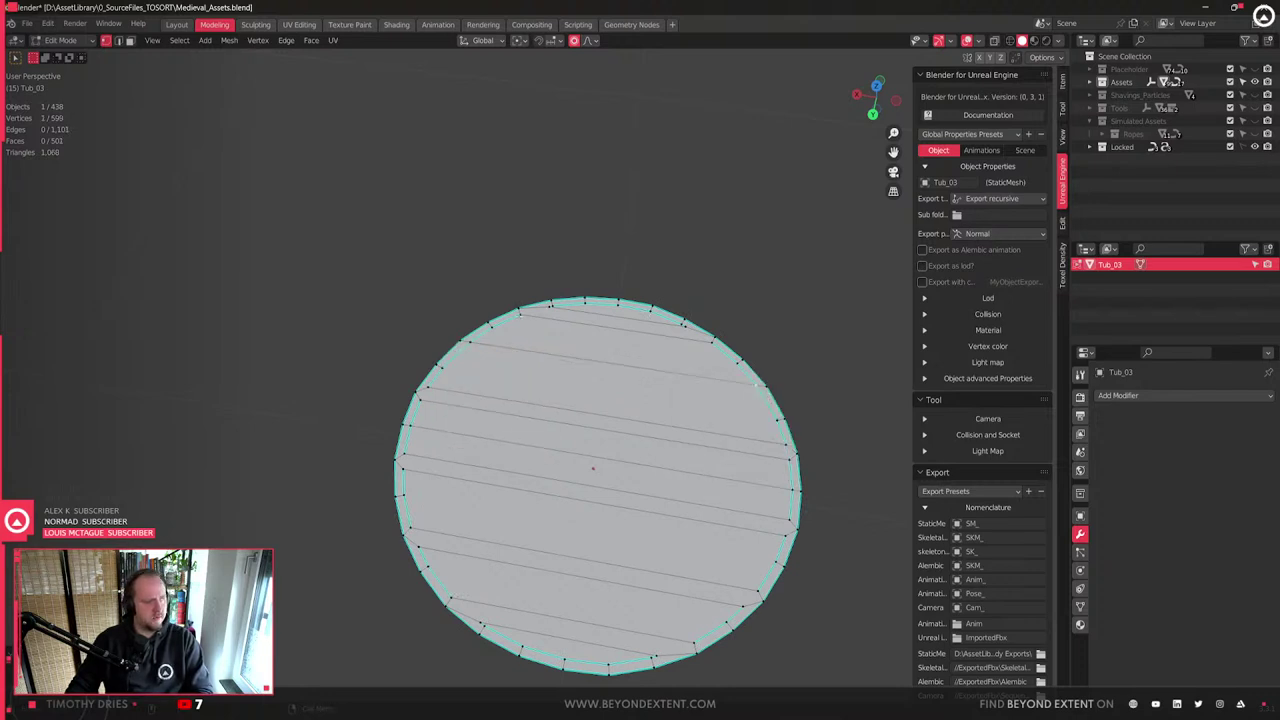
- Merge the doubled vertices at both ends of the adjacent outermost plank seam
key("m")
left_click(590, 338)
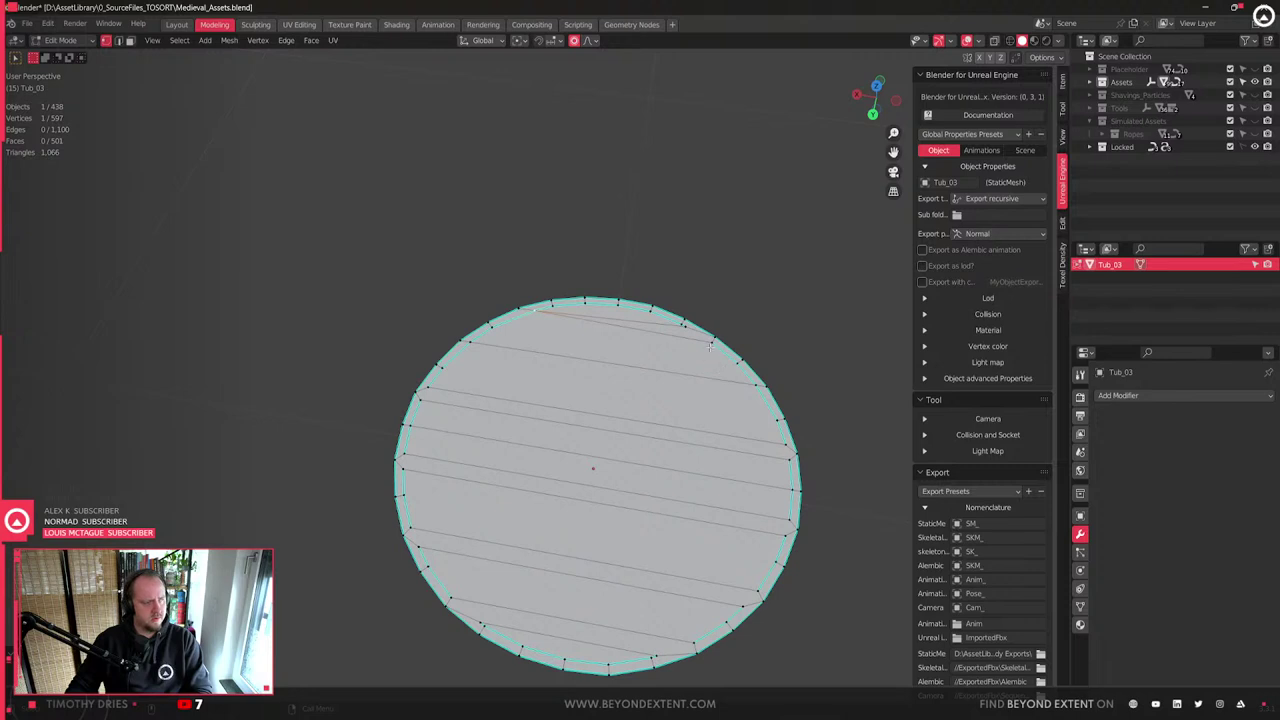
key("m")
left_click(696, 340)
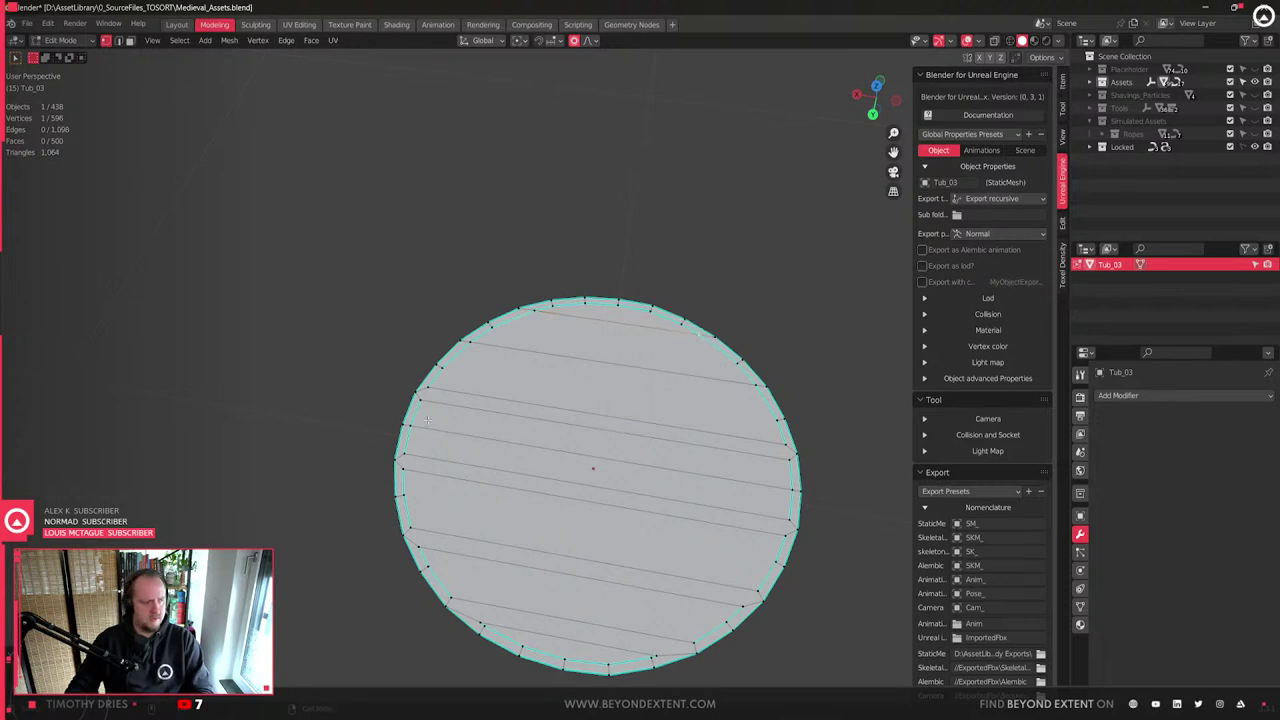
- Merge the doubled vertices at one end of each of the four remaining plank seams
key("m")
left_click(434, 392)
key("n")
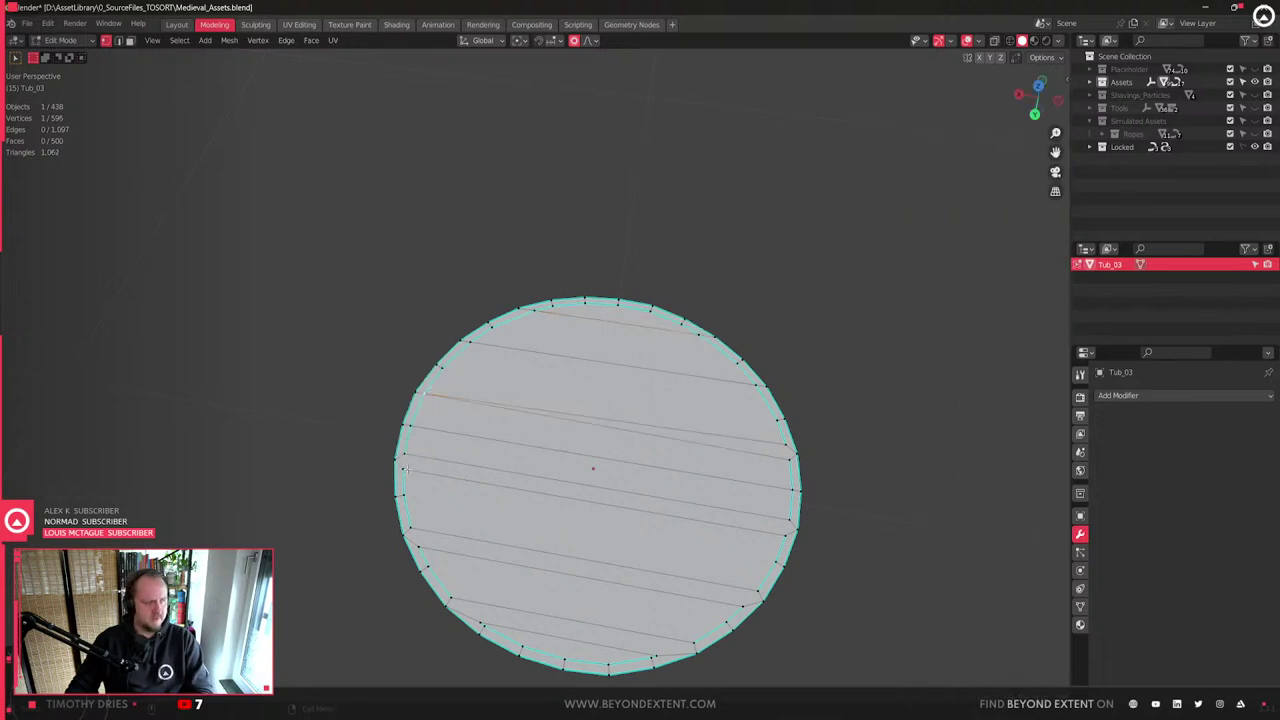
left_click_drag(412, 446, 400, 475)
key("m")
left_click(403, 474)
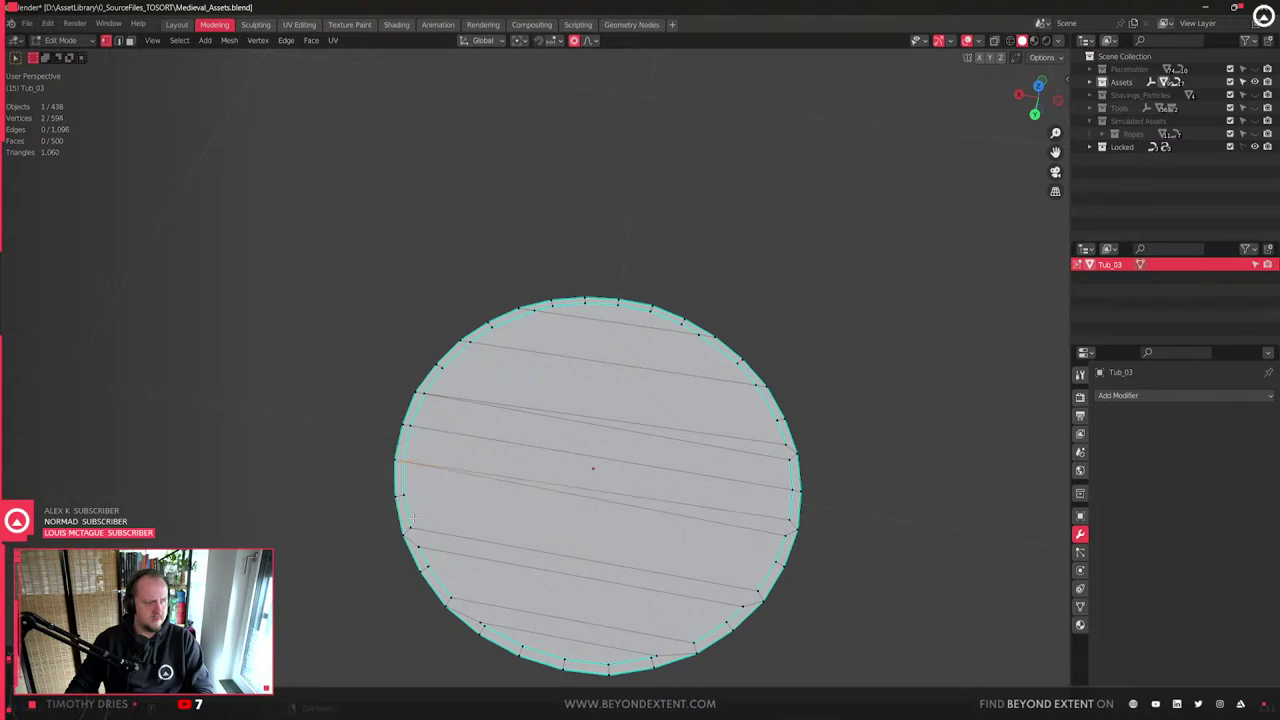
left_click(408, 533, "shift")
key("m")
left_click(434, 555)
left_click(452, 596, "shift")
key("m")
left_click(484, 619)
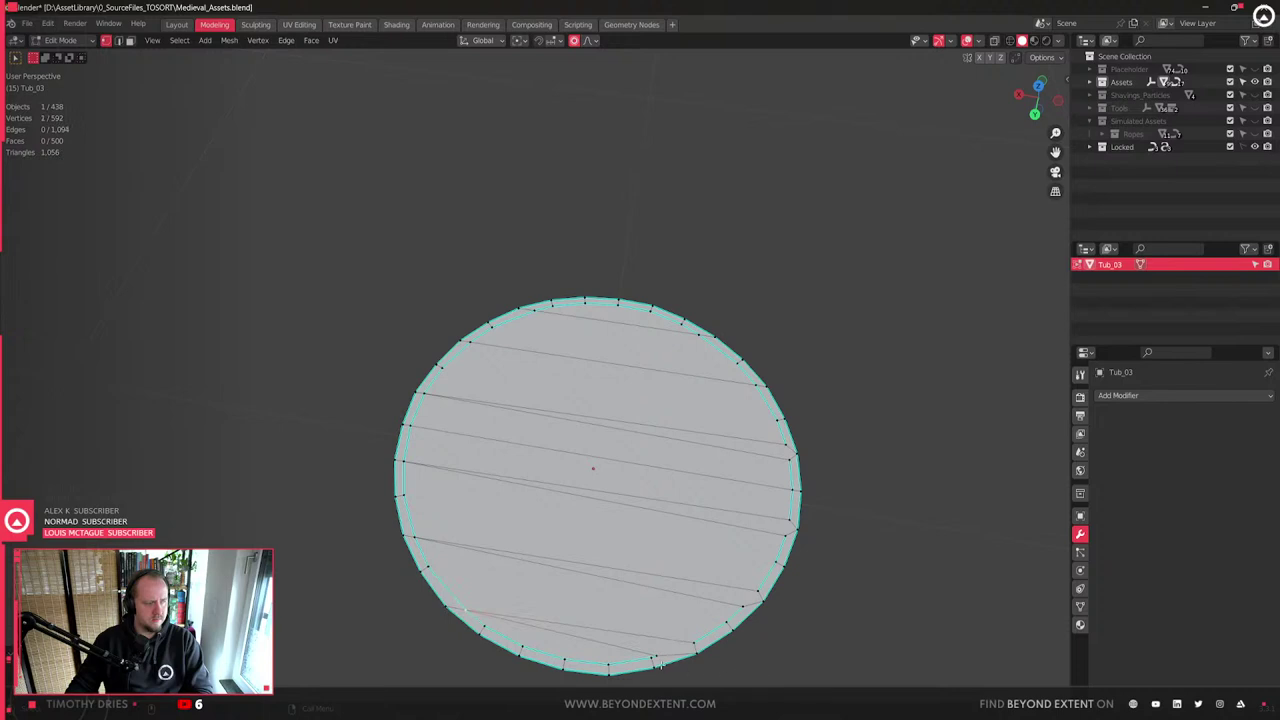
- Try to merge the end vertices on the opposite side of the last plank seam, then undo the merges
left_click(711, 635, "shift")
key("m")
left_click(707, 638)
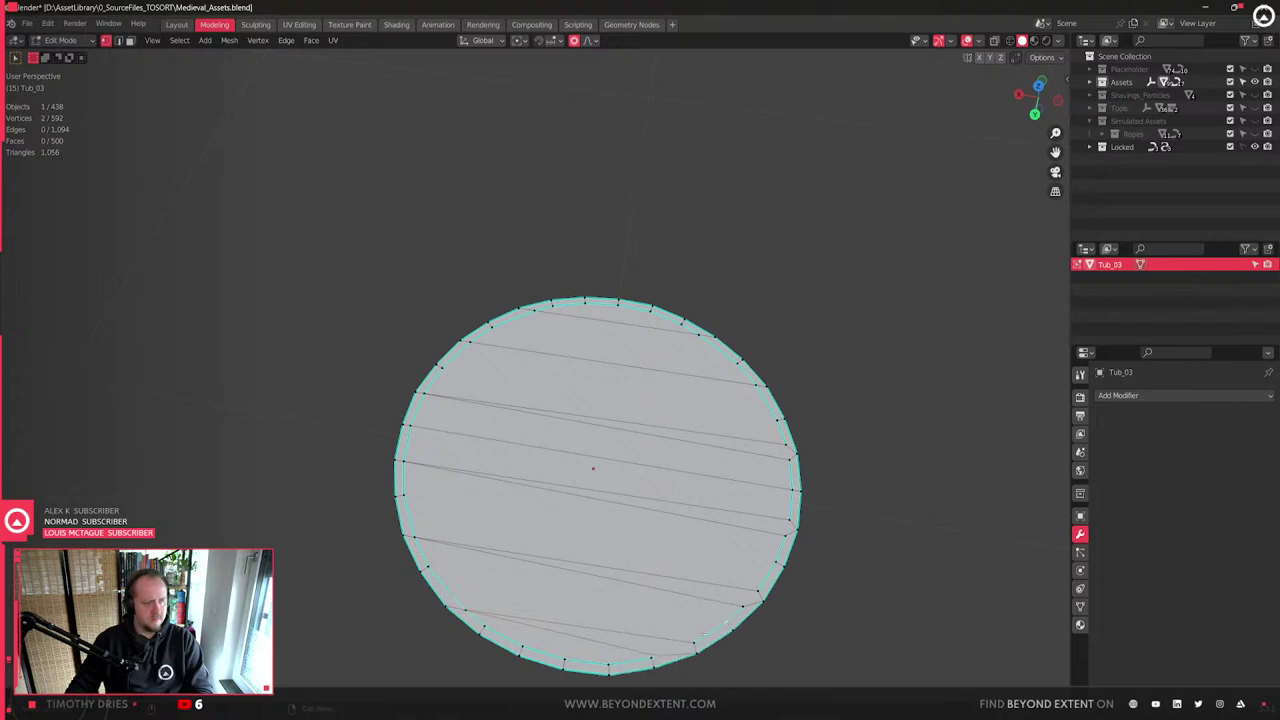
left_click(656, 651, "shift")
key("m")
left_click(660, 643)
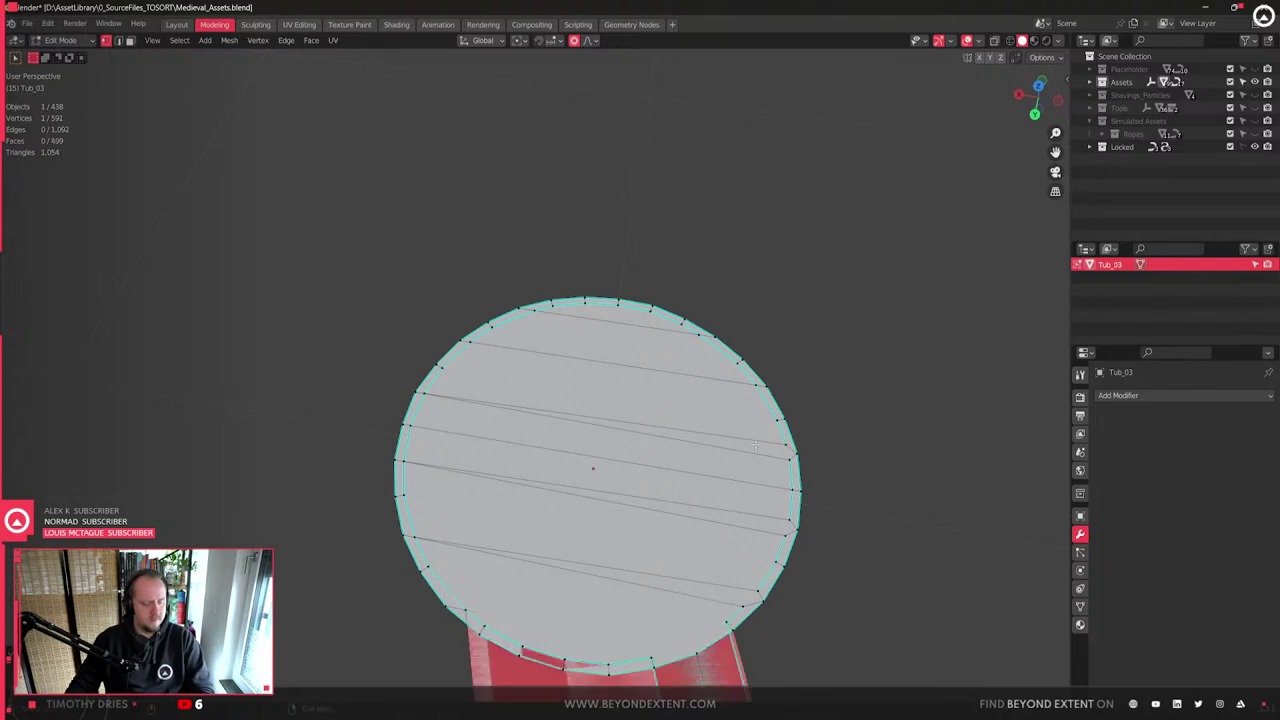
key("ctrl+z")
left_click(694, 639, "shift")
key("m")
left_click(694, 639)
key("ctrl+z")
- Merge the doubled vertices at the opposite ends of the four remaining seams, leaving a single line between planks
key("m")
left_click(688, 628)
middle_click_drag(688, 628, 665, 609, "shift")
left_click(718, 583)
left_click(729, 565, "shift")
key("m")
left_click(729, 564)
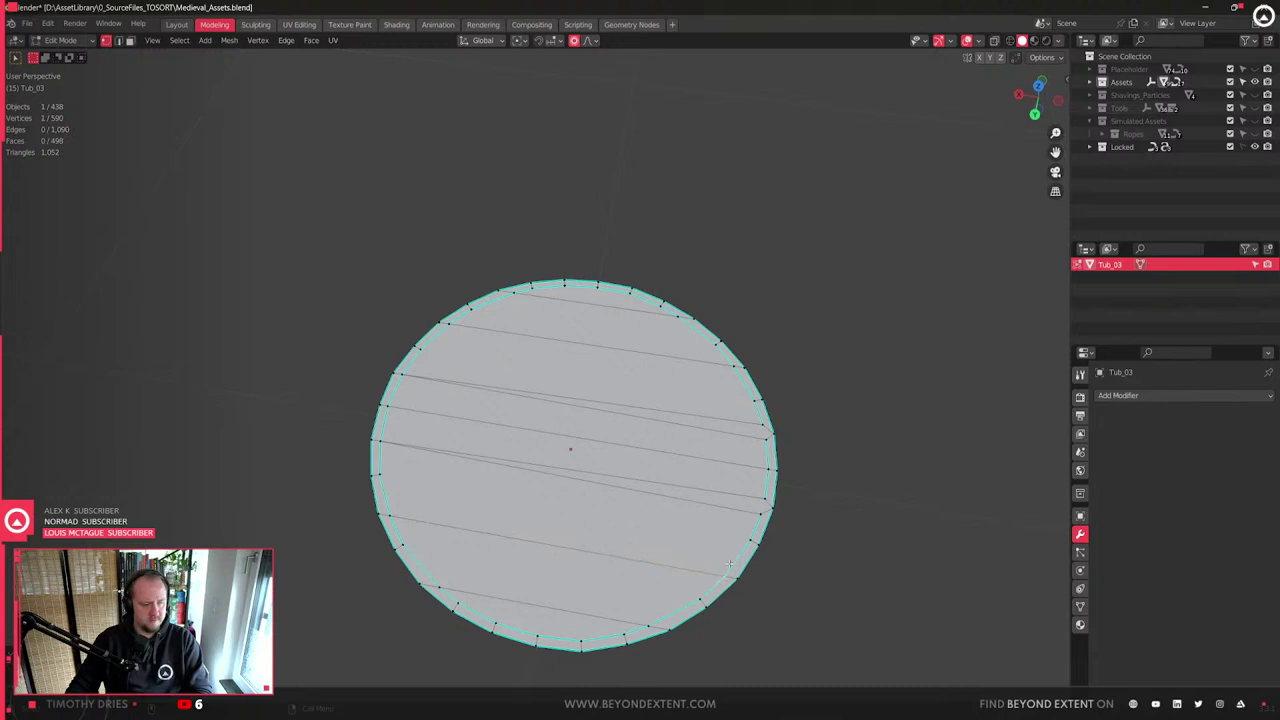
left_click(760, 517)
left_click(764, 502, "shift")
key("m")
left_click(764, 503)
left_click(768, 442)
key("ctrl+x")
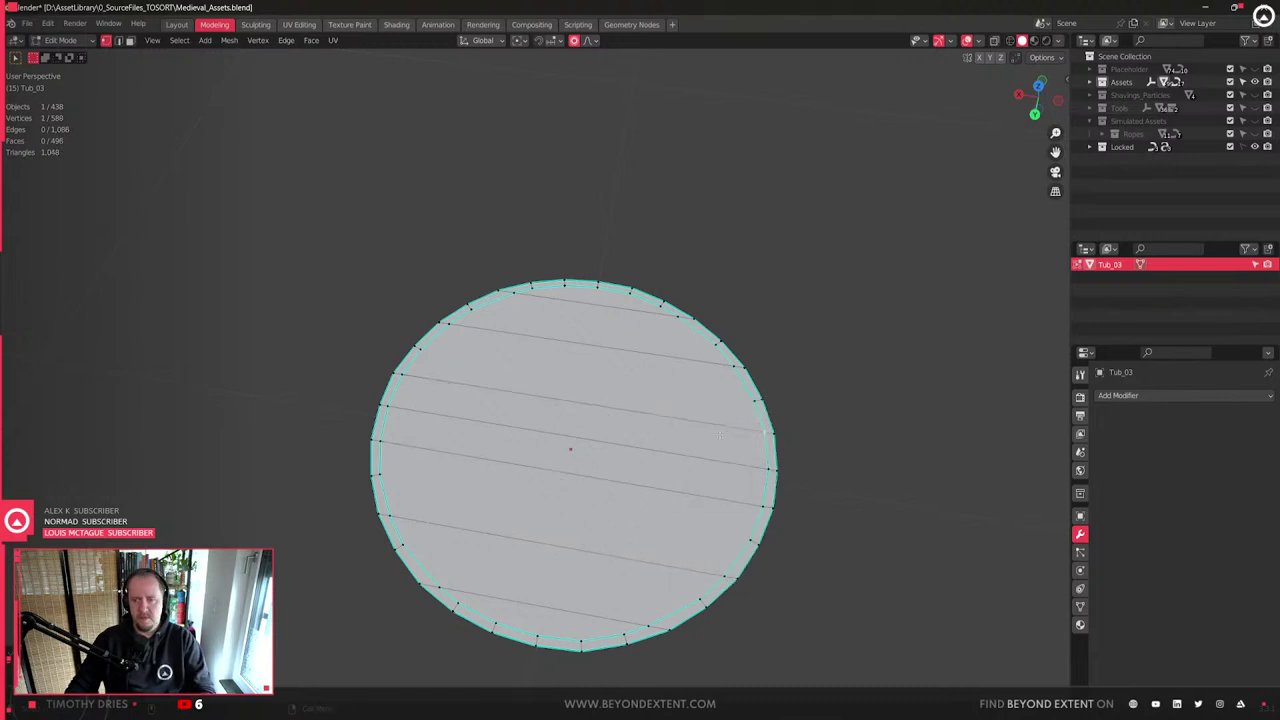
- Split the wide floor planks lengthwise by connecting the middle vertices on opposite sides of the rim
scroll(741, 425, "up", 2)
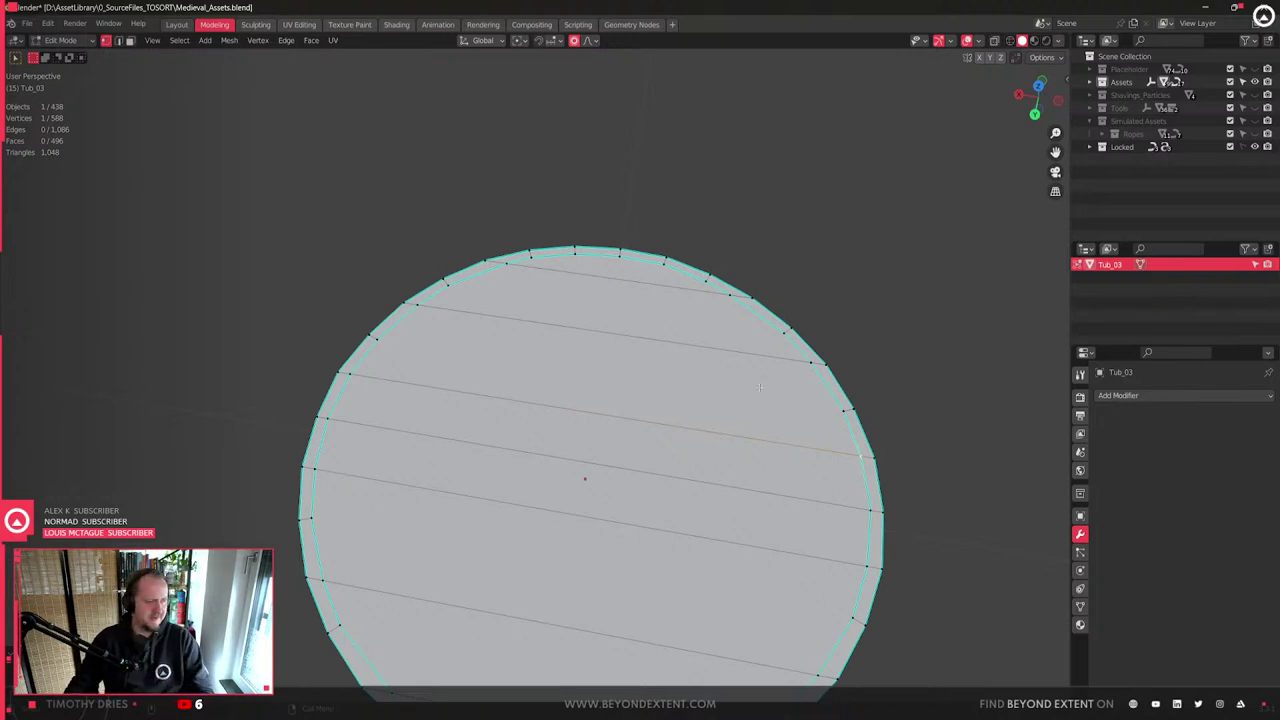
scroll(718, 437, "down", 2)
middle_click_drag(700, 440, 758, 430)
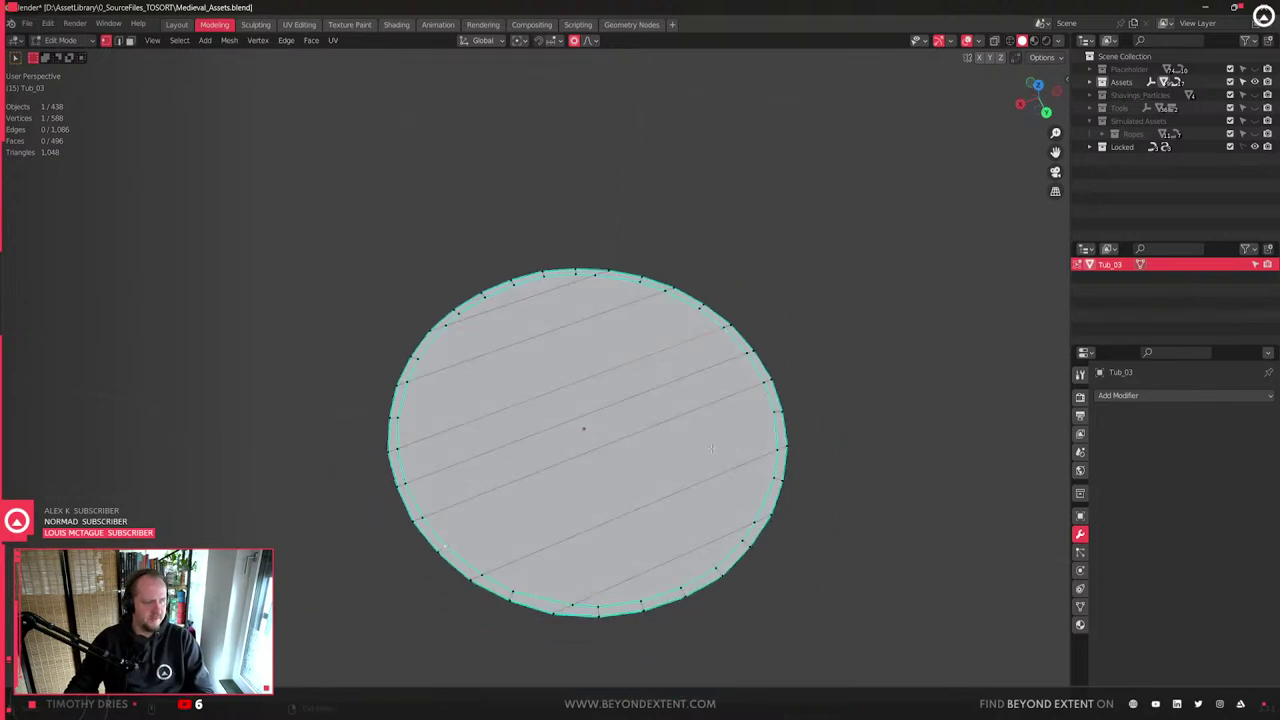
middle_click_drag(773, 413, 652, 542)
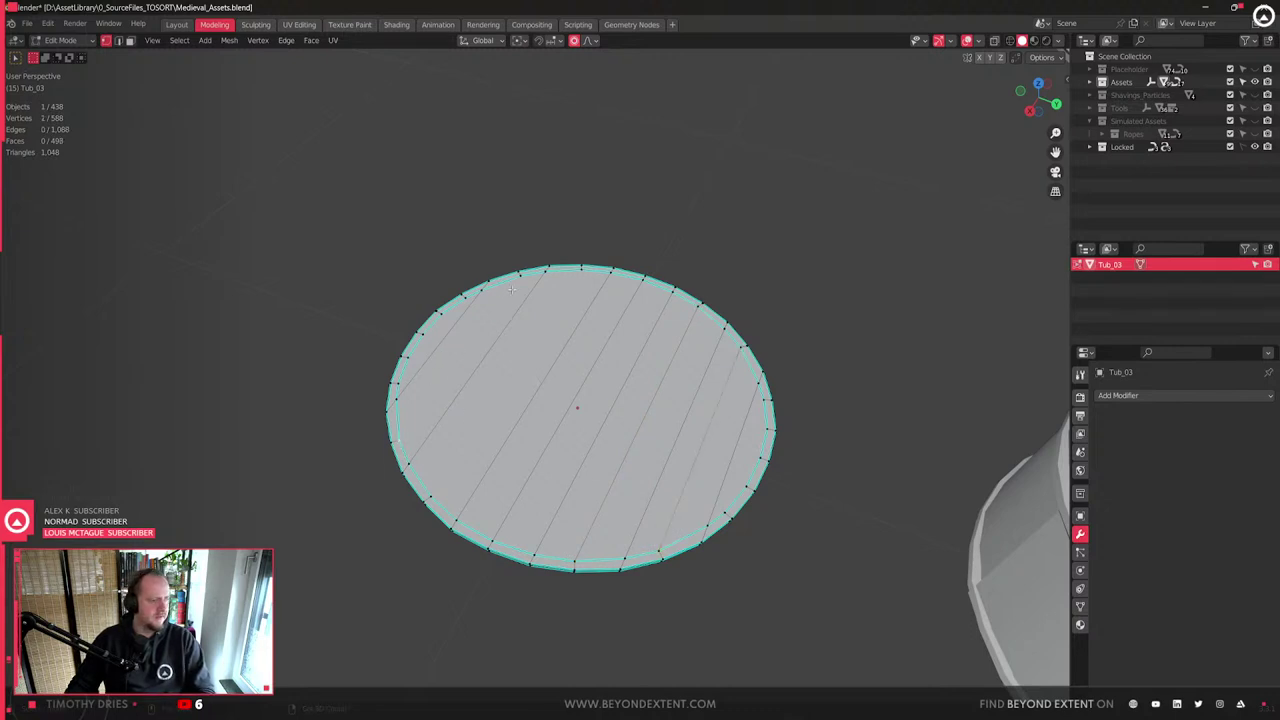
left_click(438, 494)
middle_click_drag(610, 352, 557, 579)
key("Tab")
key("Tab")
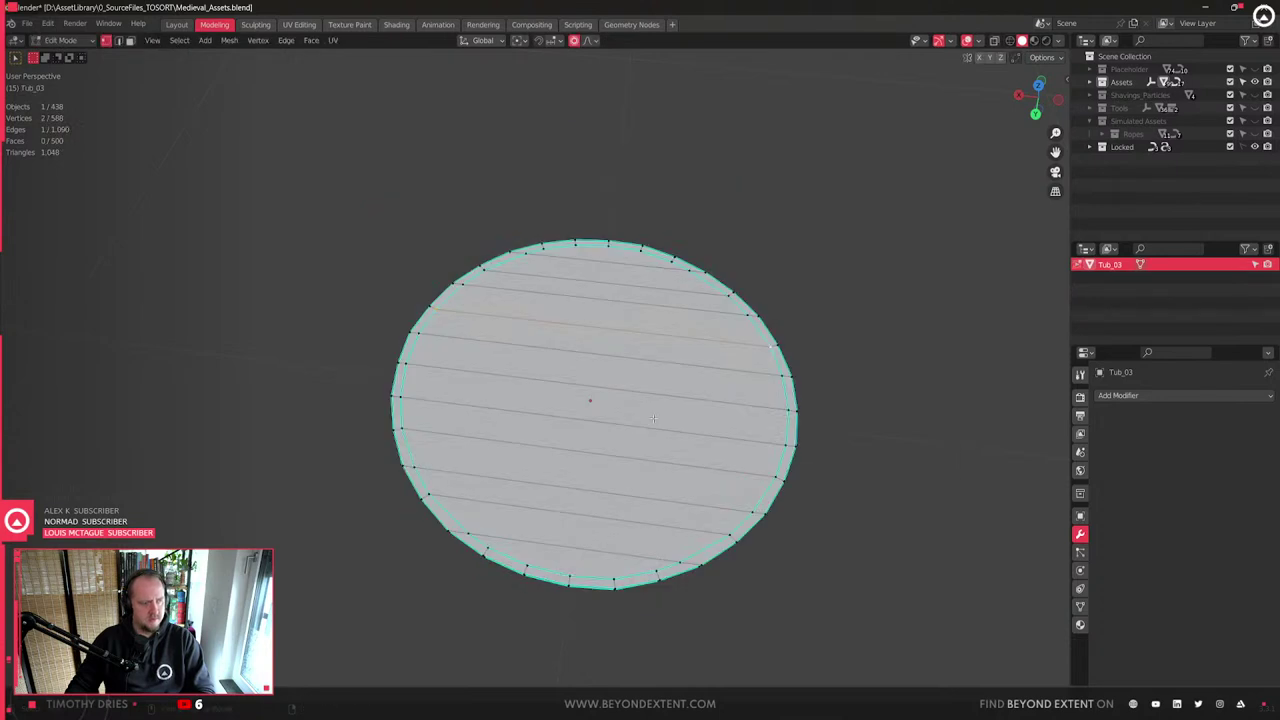
- Reveal the hidden tub walls and scale the floor's rim edge loops slightly inward
key("alt+h")
key("alt+a")
middle_click_drag(653, 419, 655, 448)
key("2")
left_click(716, 260, "alt")
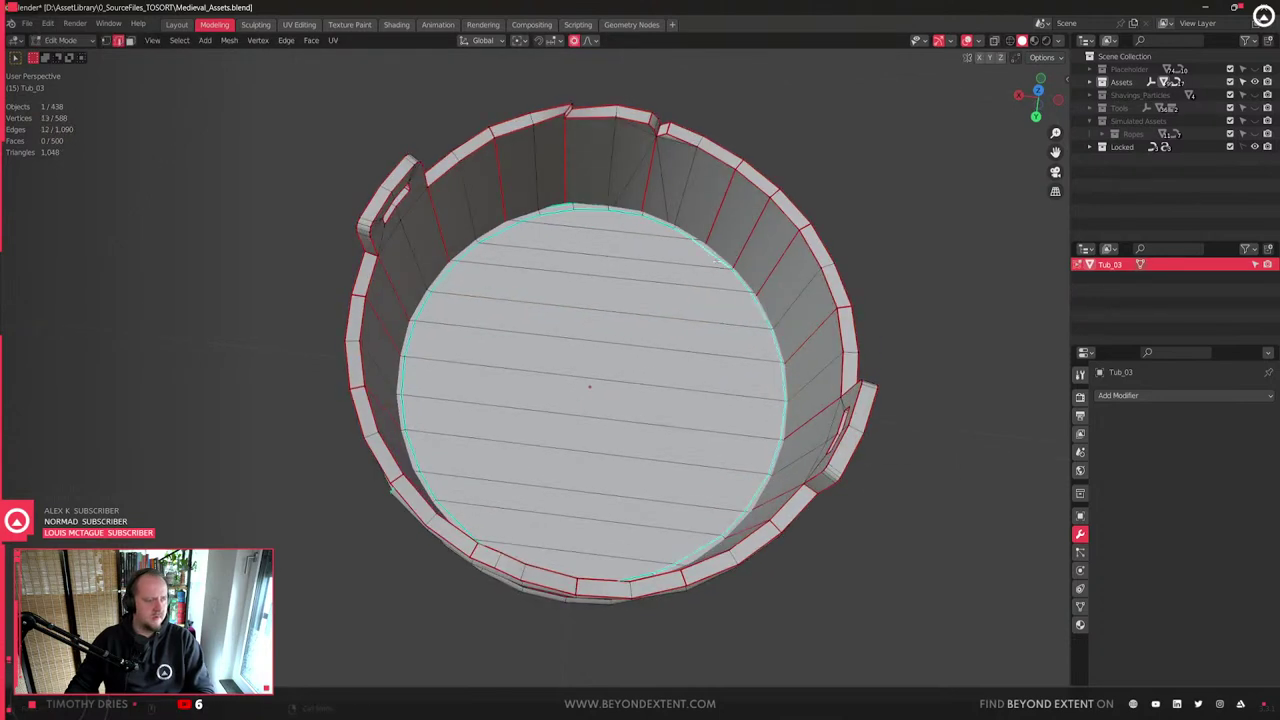
left_click(606, 217, "alt+shift")
middle_click_drag(800, 512, 790, 532)
key("s")
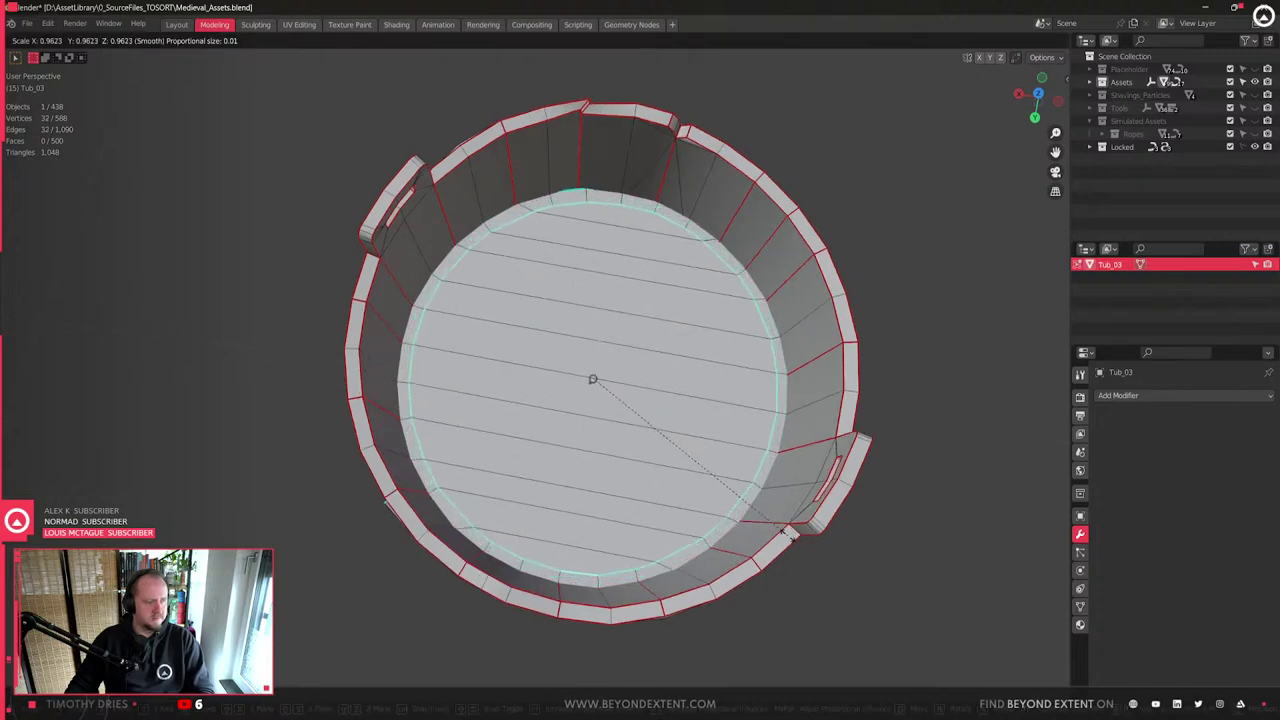
left_click(778, 524)
- Show the tub in material preview, undo the rim scaling and scale the floor's rim loops inward again
left_click(1034, 40)
scroll(643, 415, "up", 2)
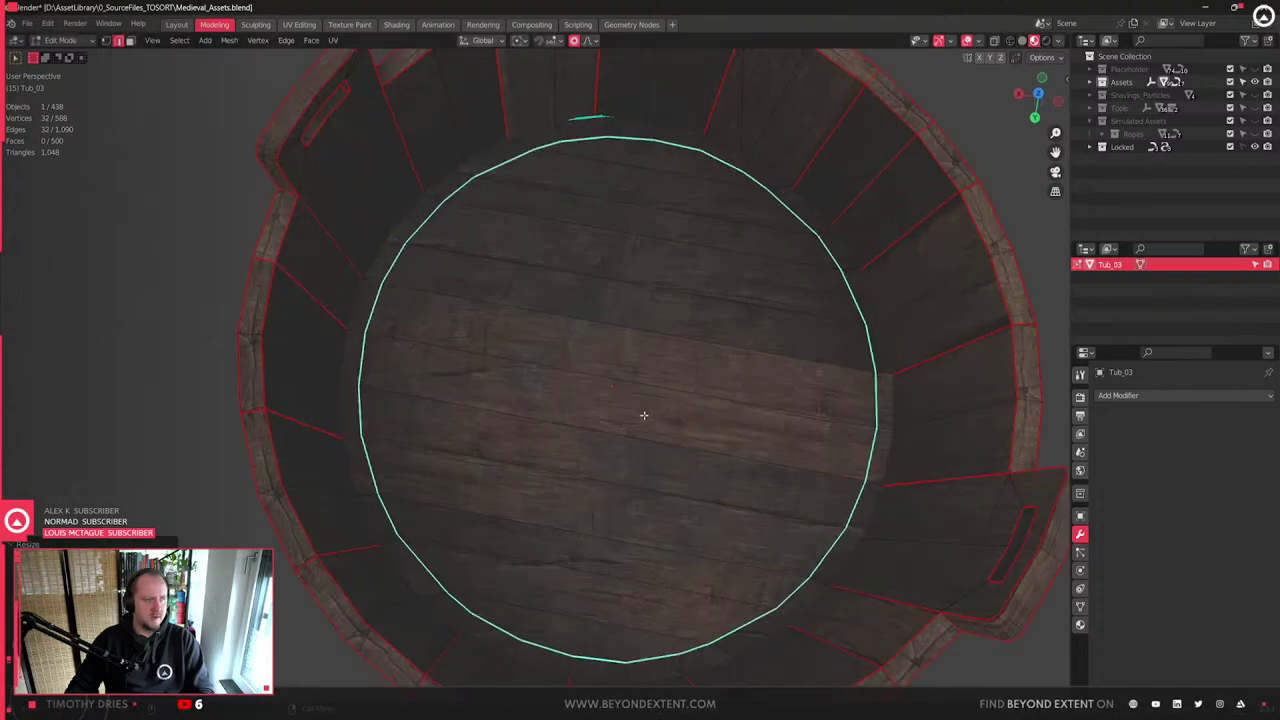
middle_click_drag(644, 415, 766, 400)
key("s")
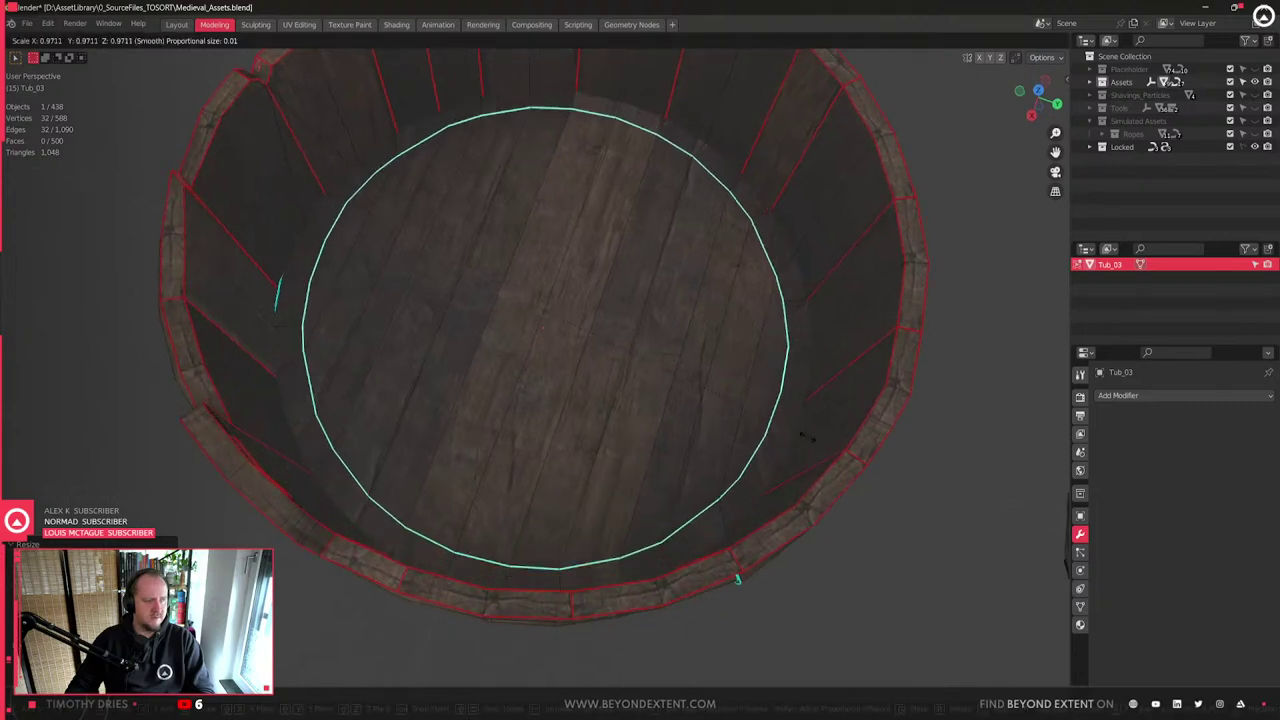
right_click(788, 432)
key("ctrl+z")
key("q")
left_click(791, 433)
key("s")
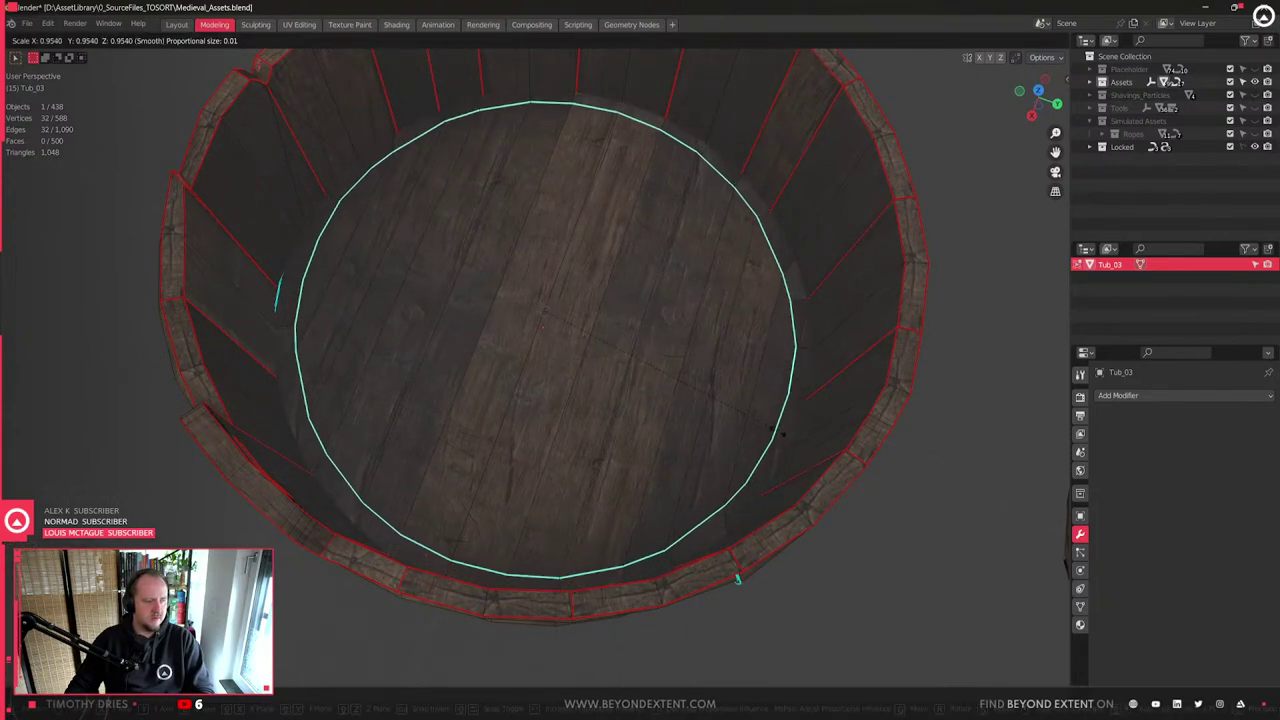
left_click(767, 429)
- Examine the tub's textured floor up close and beside the neighbouring barrels
middle_click_drag(749, 420, 686, 443)
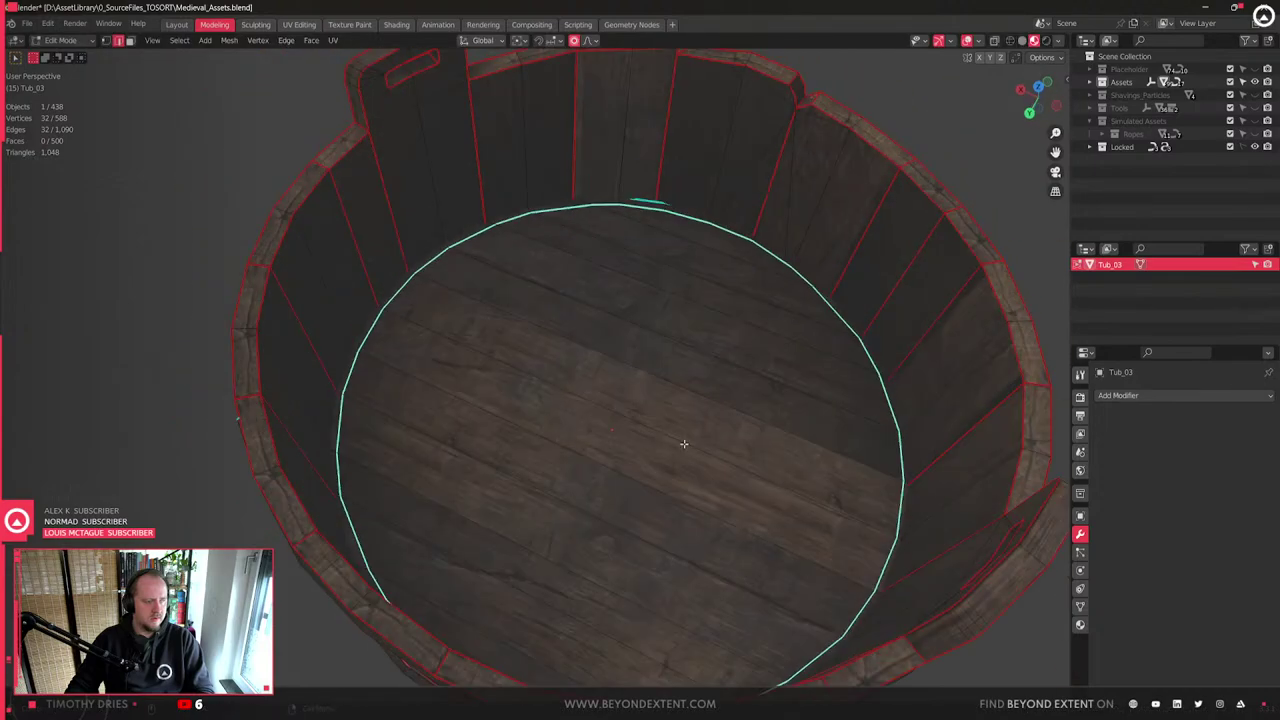
scroll(609, 450, "down", 8)
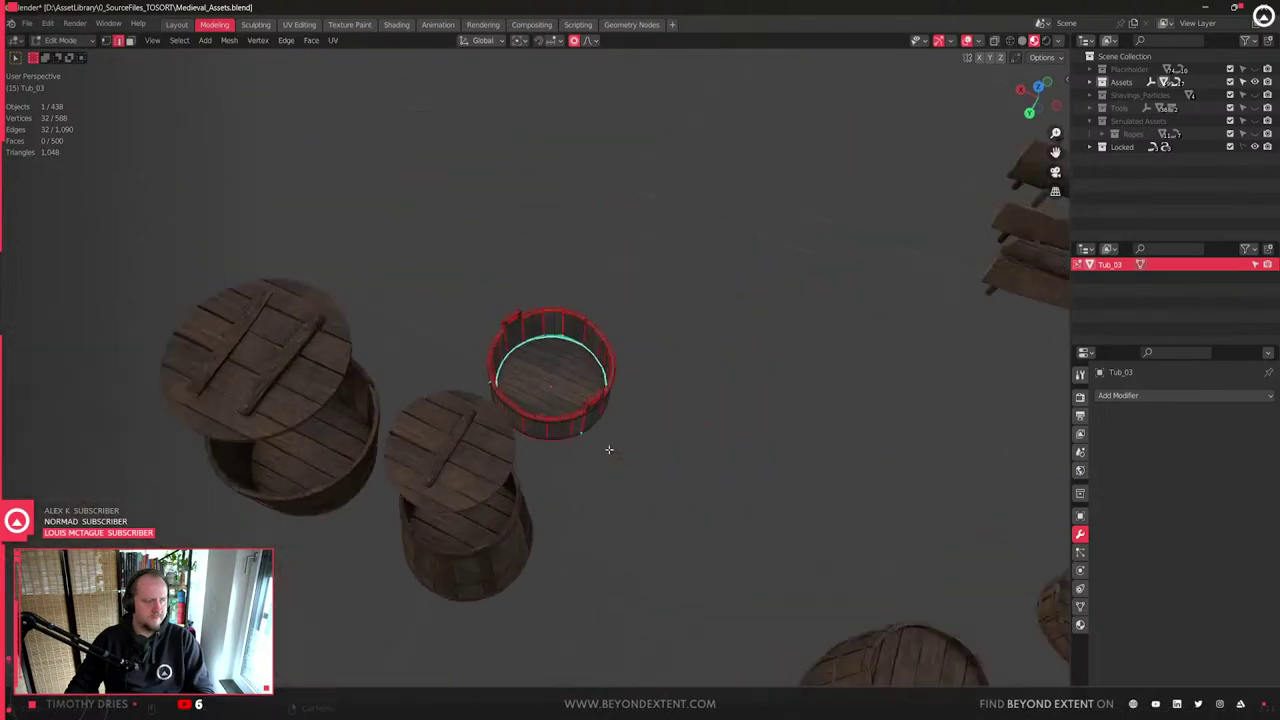
scroll(609, 450, "up", 6)
scroll(609, 450, "up", 4)
middle_click_drag(626, 455, 685, 412)
key("Tab")
scroll(684, 411, "up", 2)
scroll(684, 411, "down", 4)
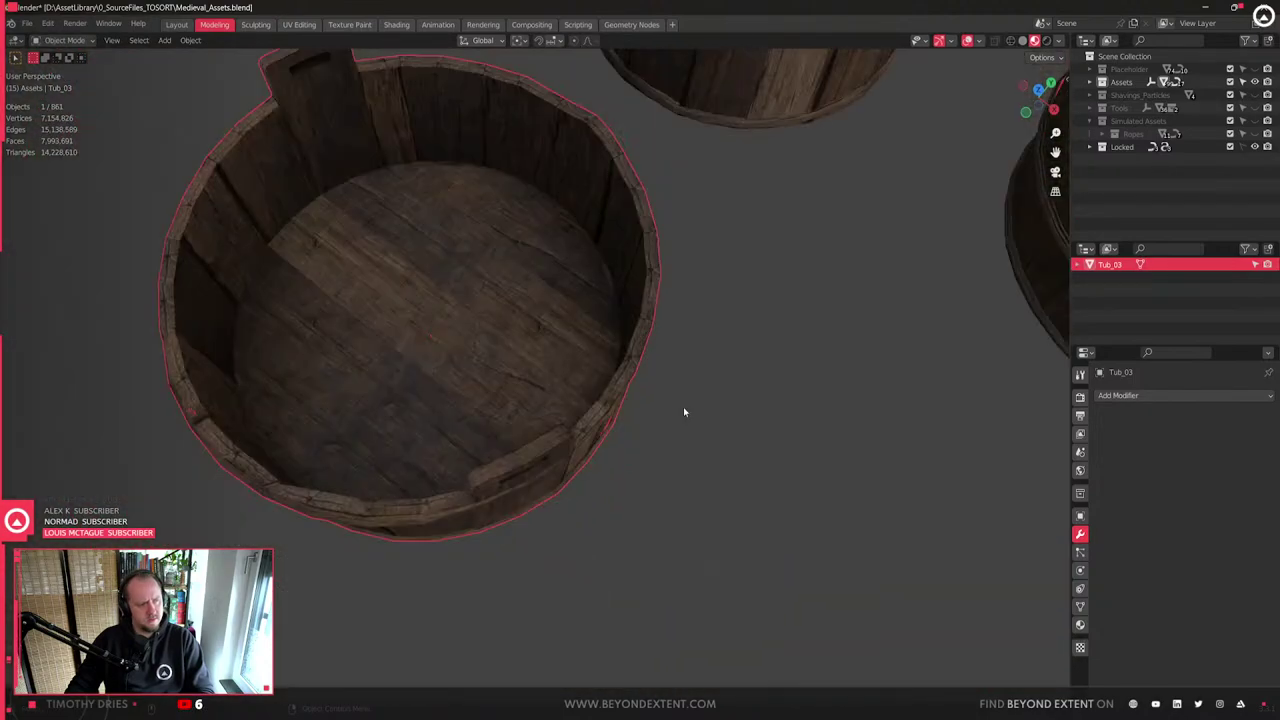
- Select all linked floor geometry of Tub_03 and delete its faces
key("Tab")
key("3")
left_click(492, 326)
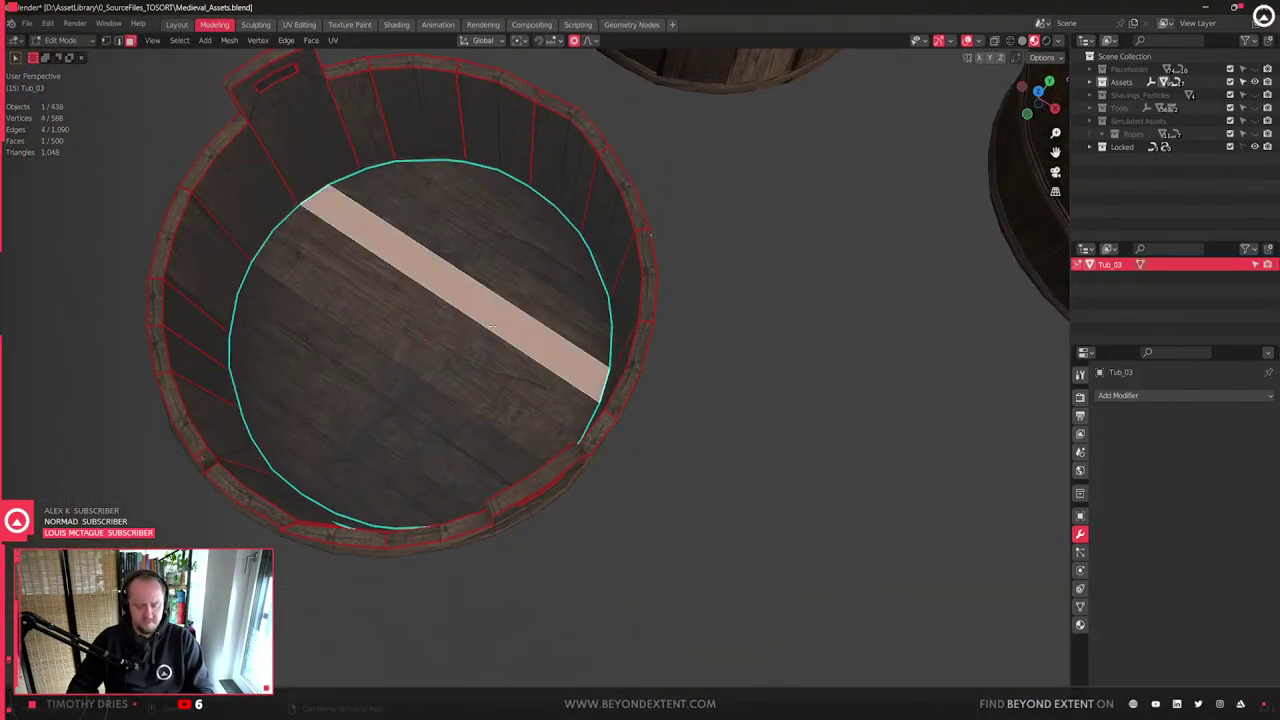
key("ctrl+l")
key("x")
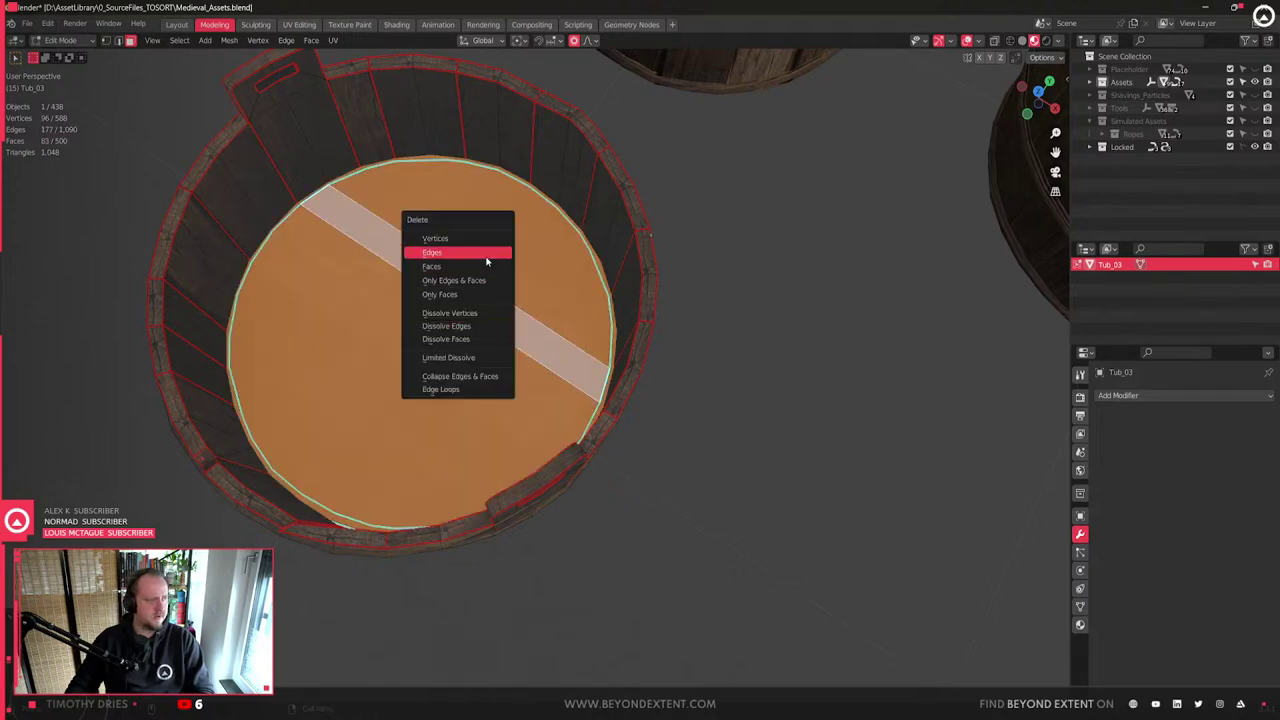
left_click(487, 266)
scroll(608, 351, "down", 5)
key("Tab")
- Duplicate Tub_01 and move the copy about -1 m along X and Y so it is centred on Tub_03
left_click(839, 331)
key("shift+d")
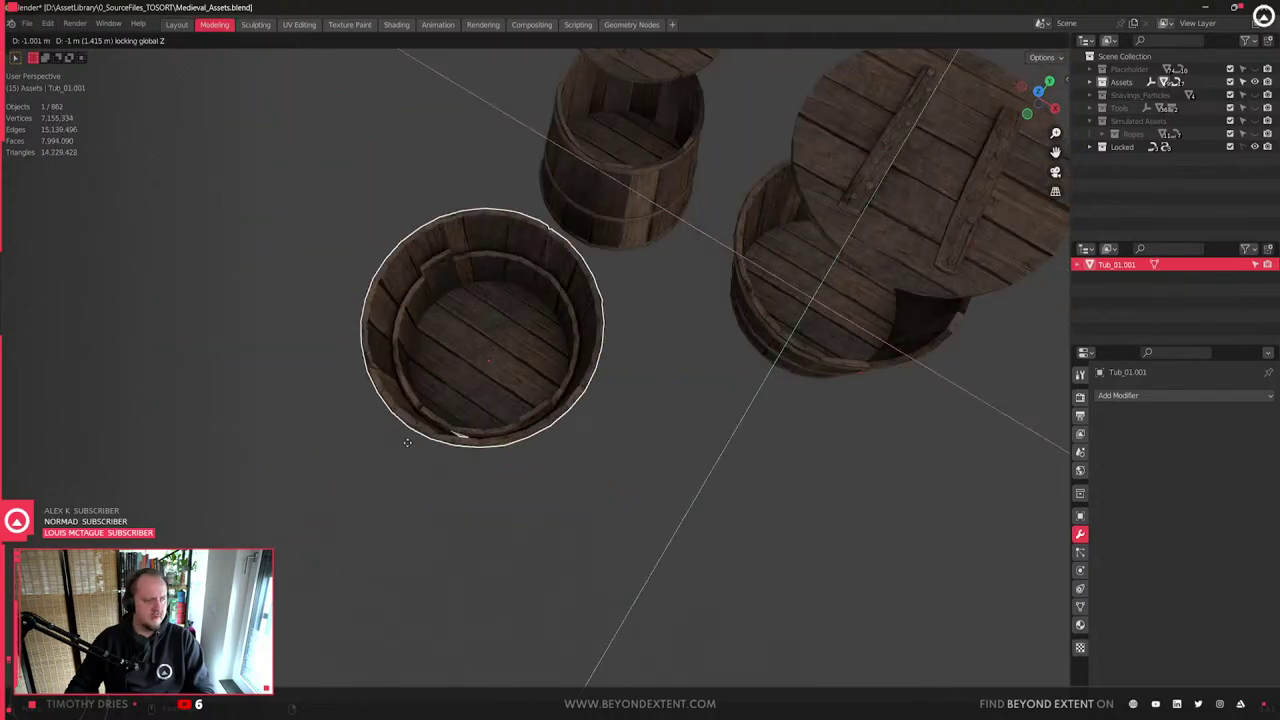
left_click(440, 434)
key("KP_Decimal")
key("Tab")
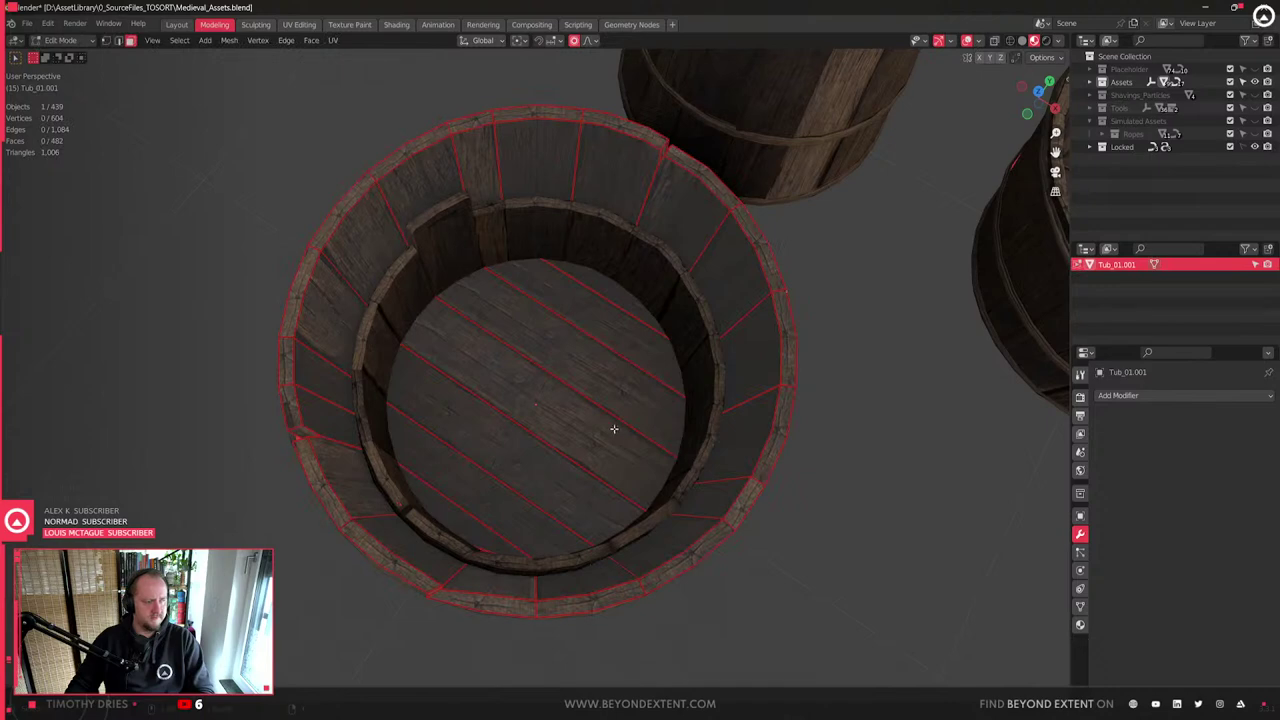
- Delete all faces of the duplicated tub except its linked plank floor
left_click(556, 437)
key("ctrl+l")
key("ctrl+i")
key("x")
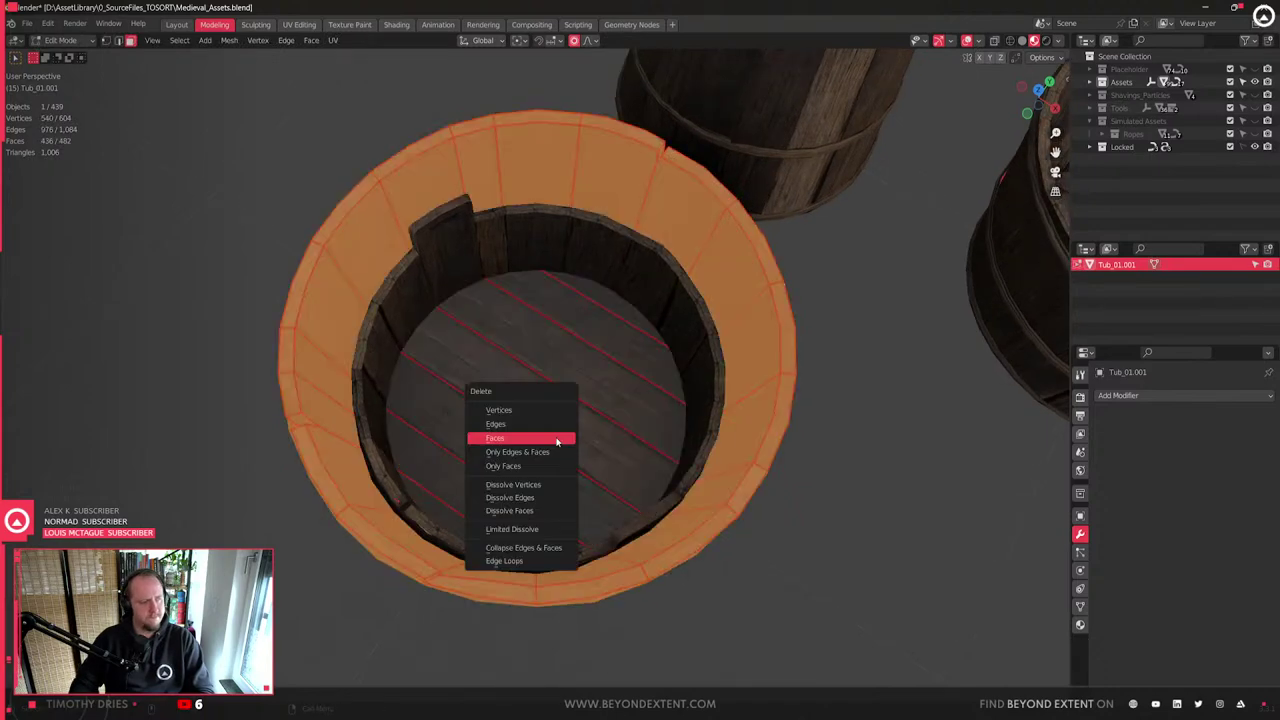
left_click(550, 437)
- Scale the copied floor down slightly in X and Y only so it fits inside the tub walls
key("Tab")
key("s")
key("shift+z")
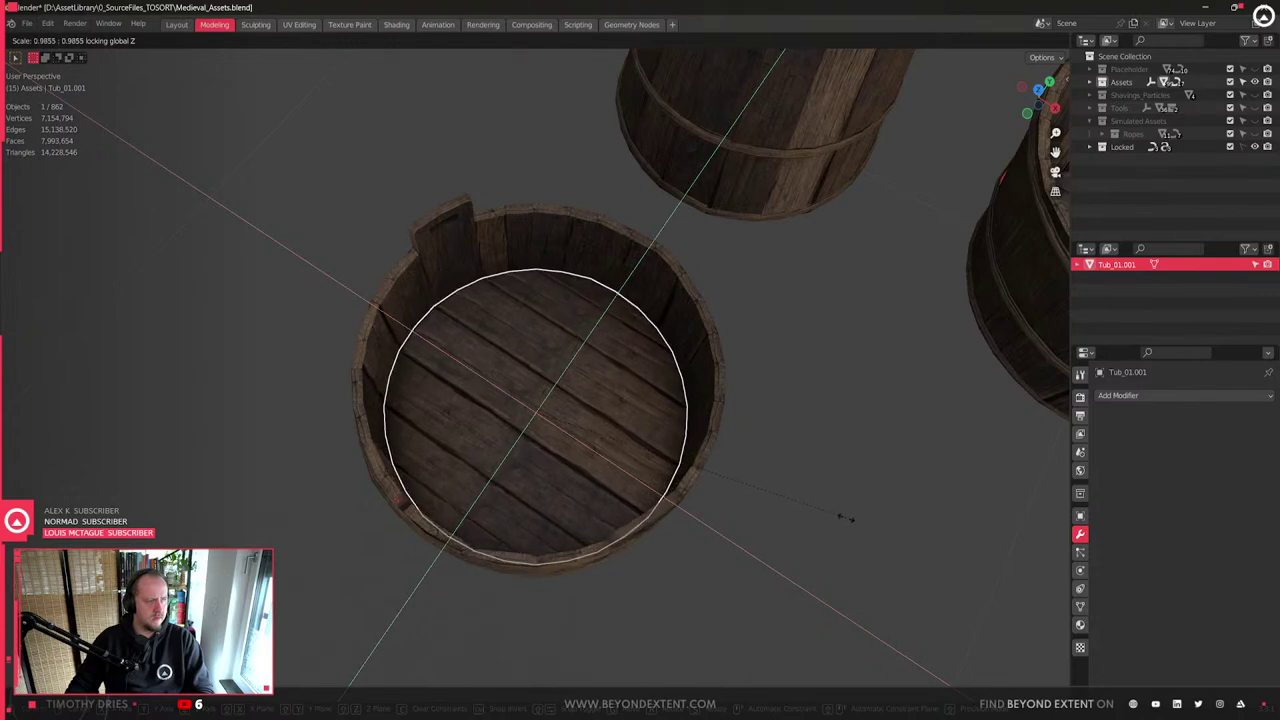
left_click(834, 517)
- Cut the copied floor crosswise through all planks by connecting two opposite rim vertices
key("Tab")
scroll(583, 422, "up", 2)
key("1")
middle_click_drag(556, 403, 346, 351)
left_click(418, 271, "shift")
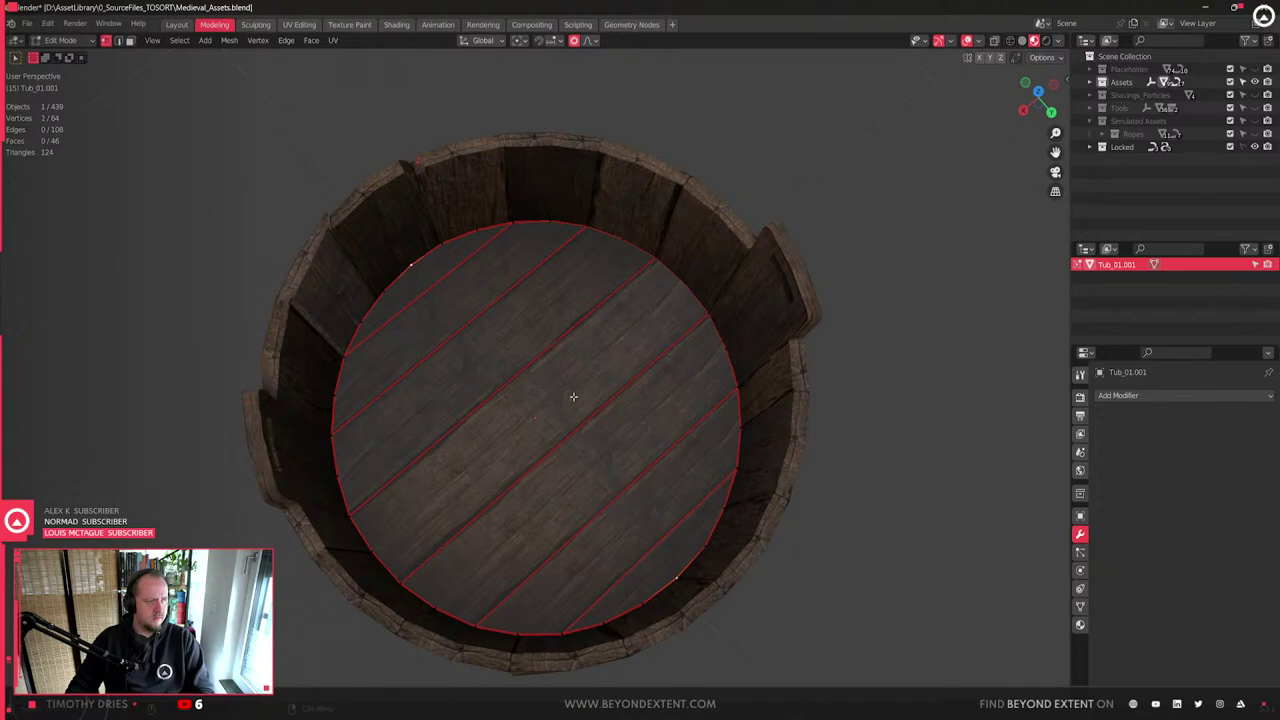
key("j")
middle_click_drag(648, 434, 739, 467)
- Join the copied plank floor into Tub_03 and check how it meets the walls
key("Tab")
left_click(710, 463, "shift")
key("ctrl+j")
scroll(708, 440, "up", 3)
middle_click_drag(707, 418, 671, 462)
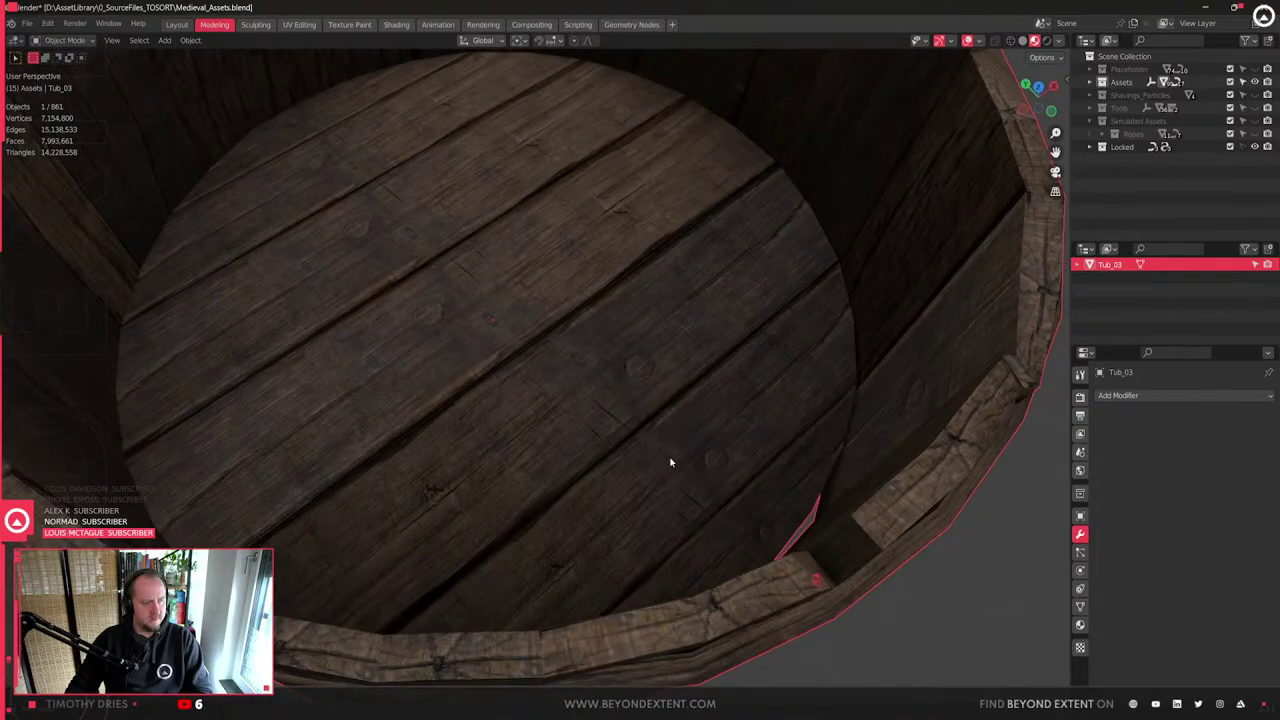
- Enter face editing on Tub_03 with its underside in view
middle_click_drag(651, 477, 651, 294)
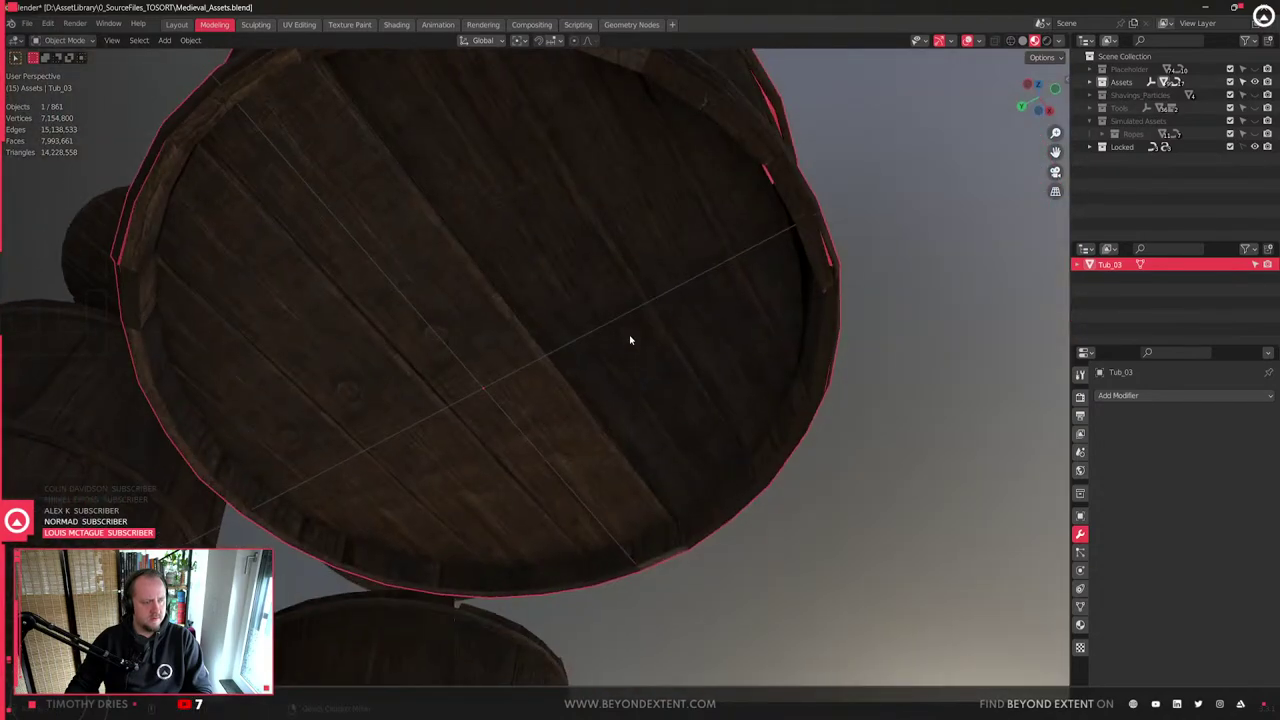
key("Tab")
key("3")
middle_click_drag(600, 351, 640, 476)
left_click(574, 297)
key("ctrl+l")
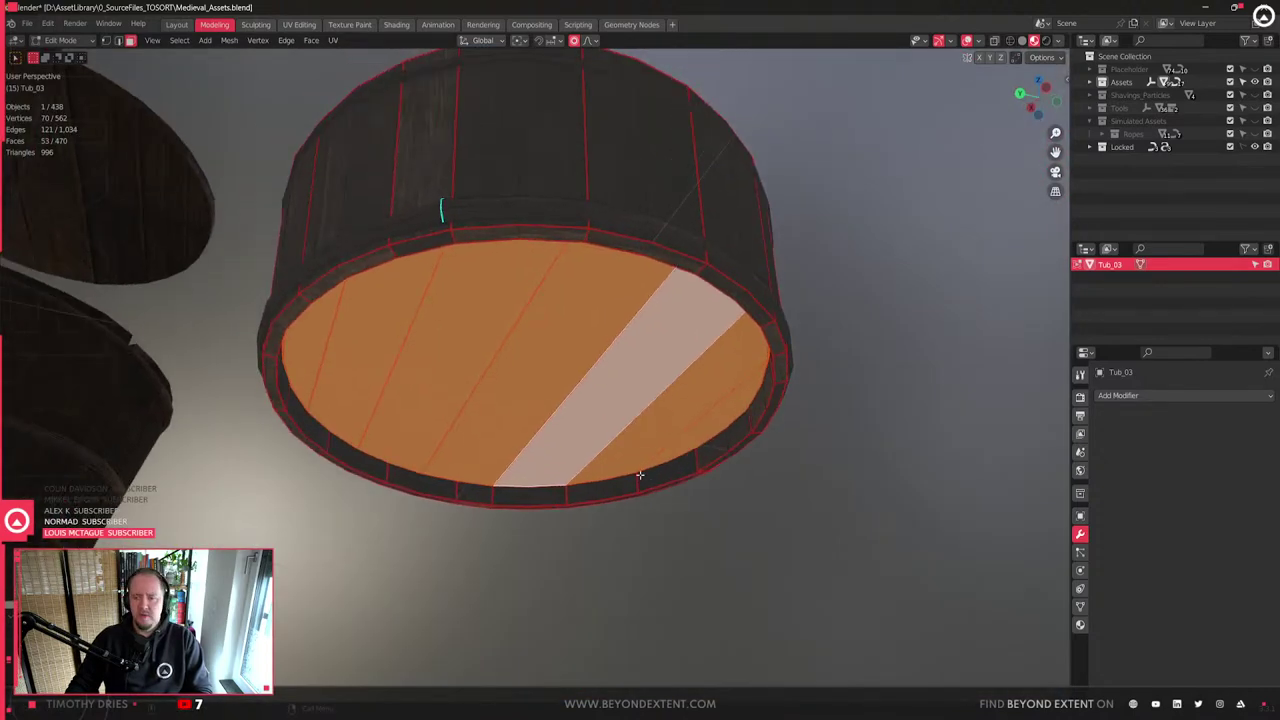
scroll(640, 476, "up", 1)
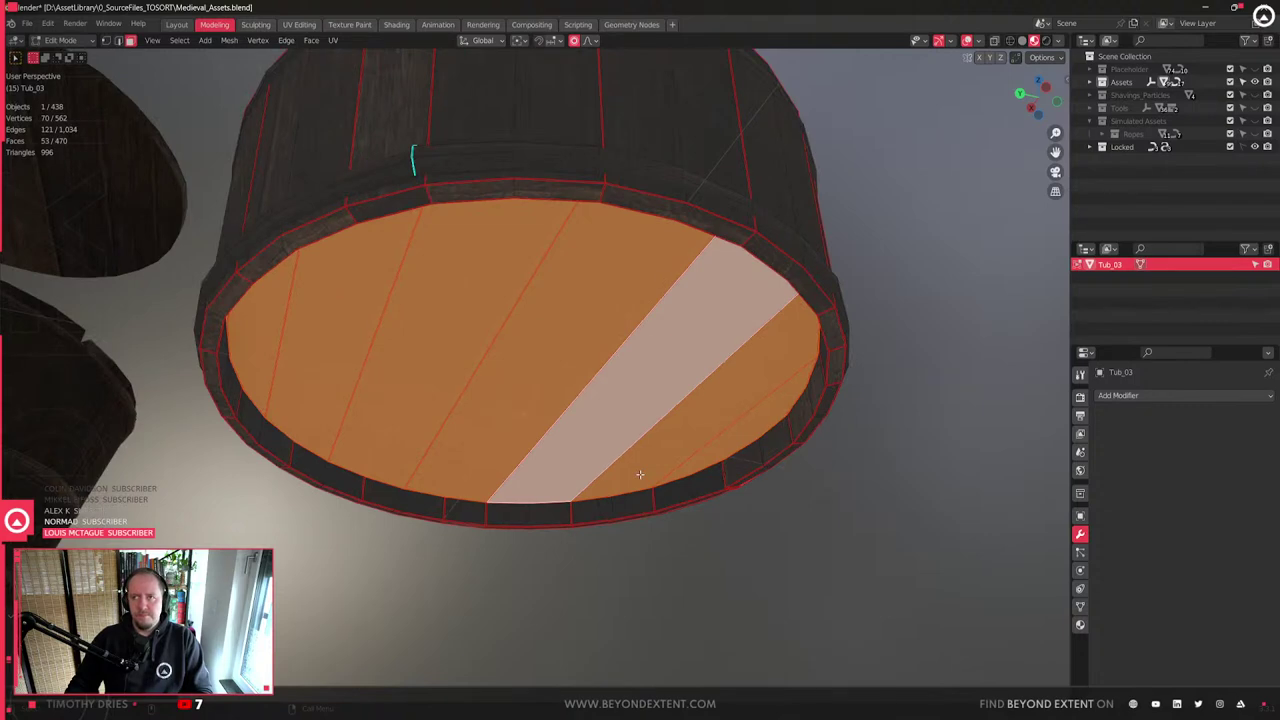
middle_click_drag(742, 391, 874, 497)
key("s")
right_click(884, 497)
middle_click_drag(810, 445, 807, 491)
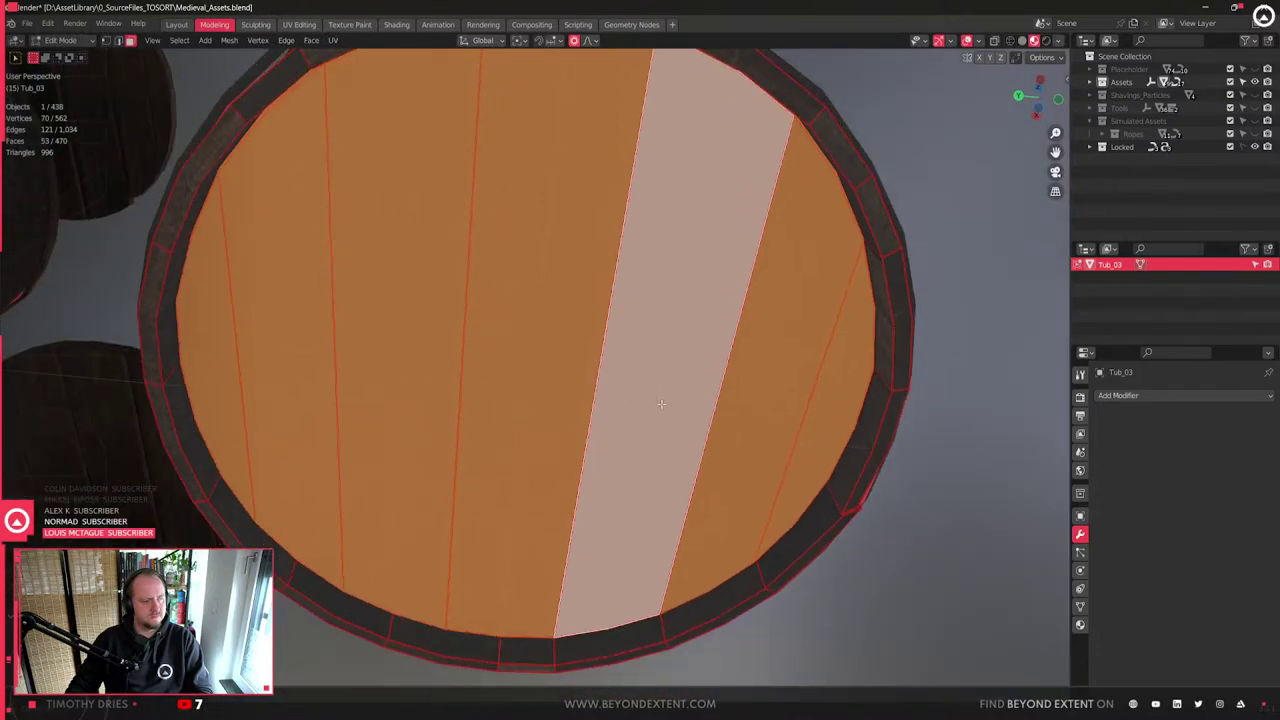
- Select every plank of Tub_03's inner floor by linked faces, keeping the tub walls out of the selection
middle_click_drag(663, 400, 651, 549)
left_click(651, 549)
key("ctrl+l")
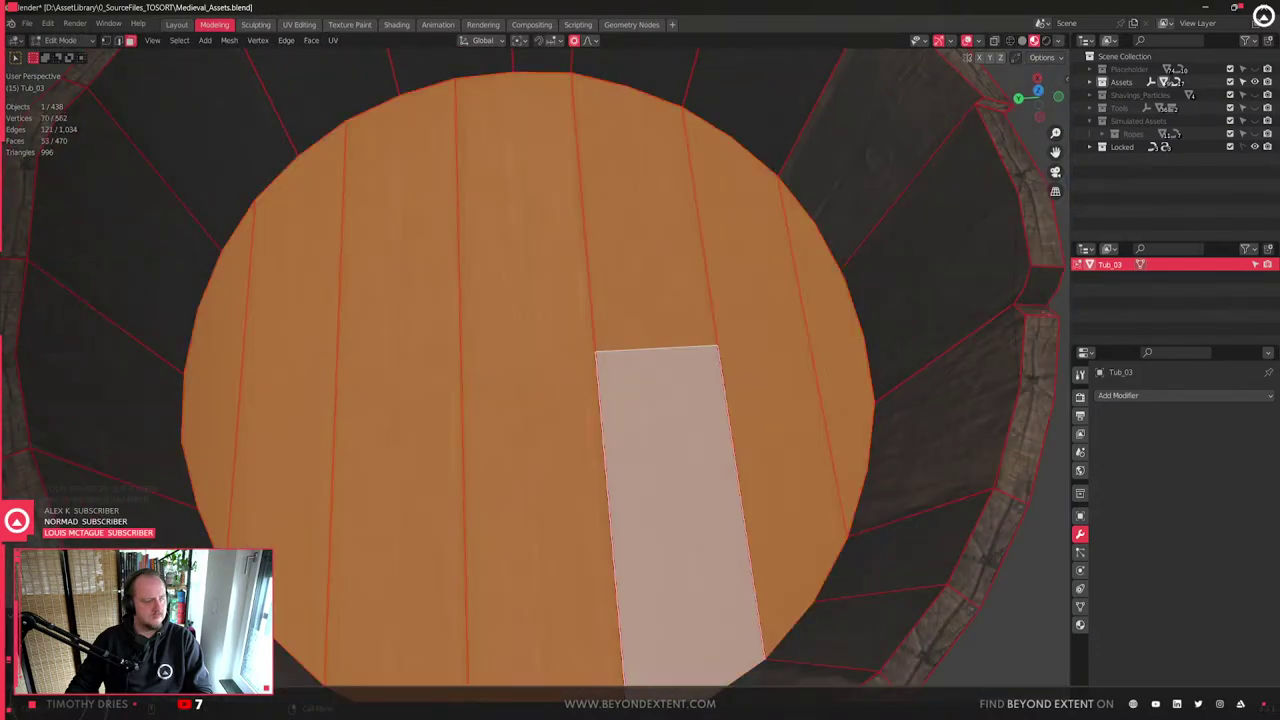
left_click(130, 657)
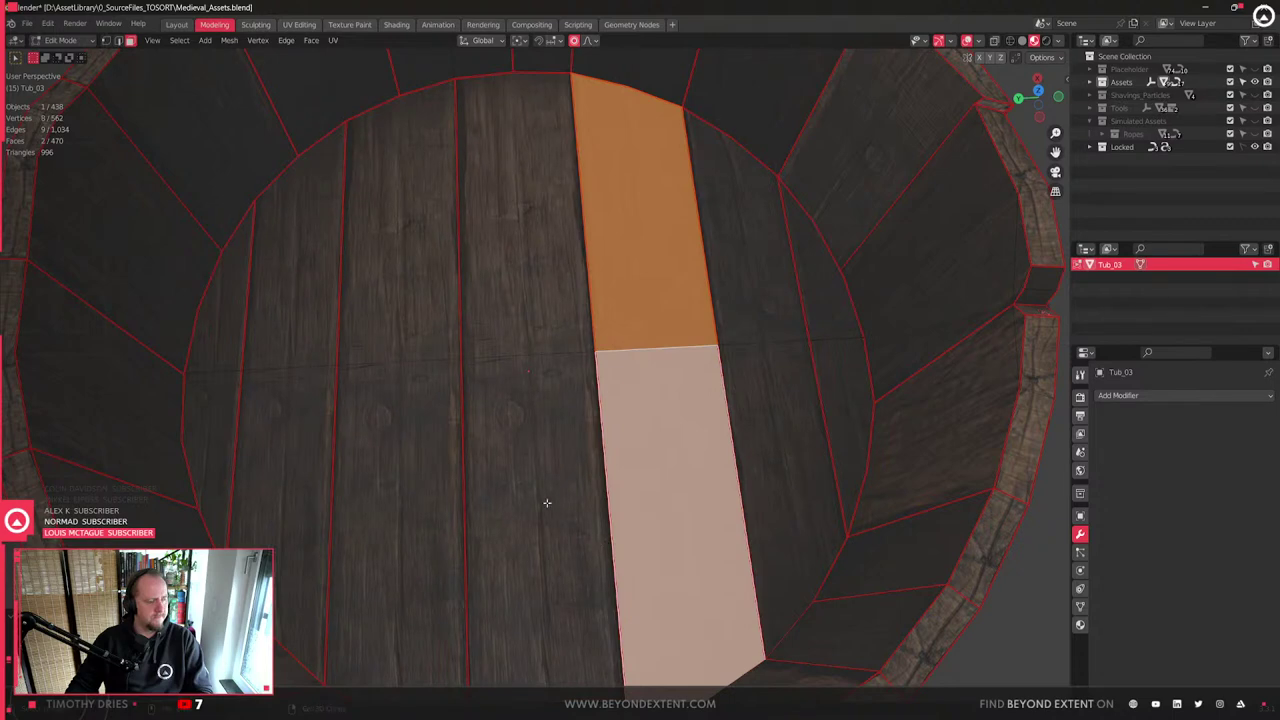
left_click(540, 496, "shift")
left_click(400, 467, "shift")
left_click(268, 446, "shift")
left_click(218, 430, "shift")
left_click(792, 406, "shift")
left_click(845, 418, "shift")
key("ctrl+l")
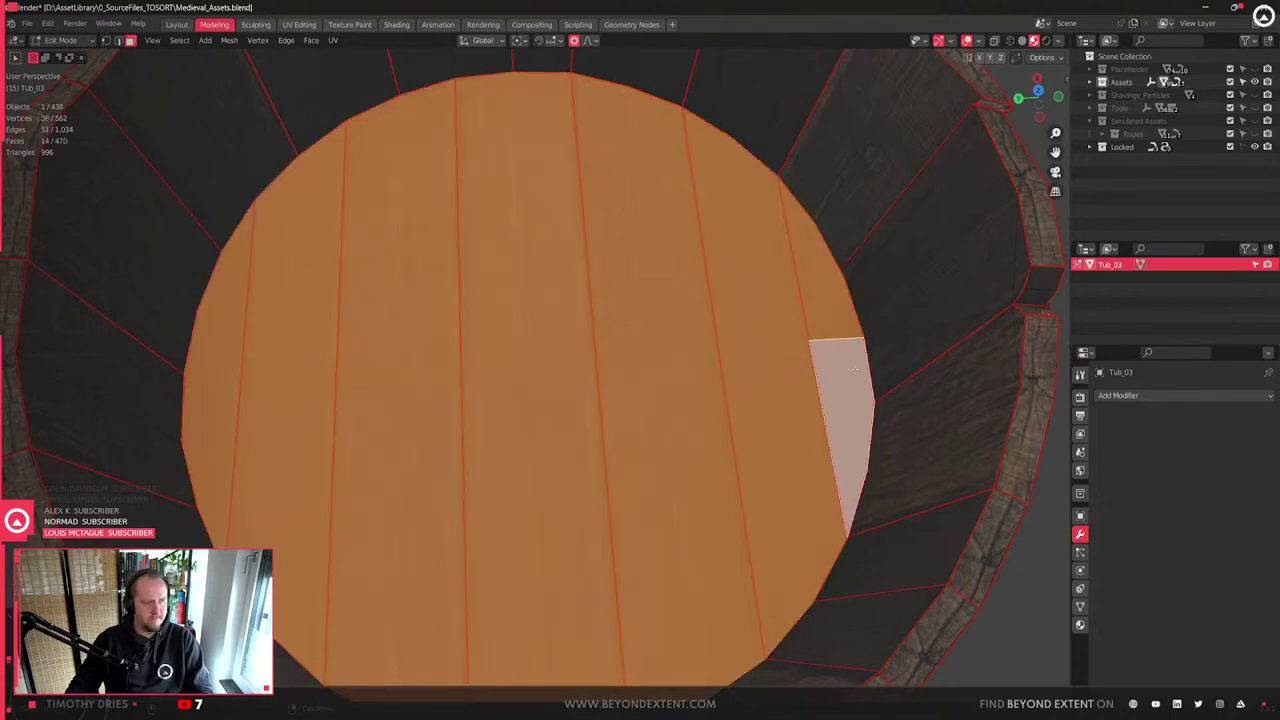
- Scale the selected floor by about 1.005 in X and Y only so it meets the tub walls
middle_click_drag(903, 533, 929, 513)
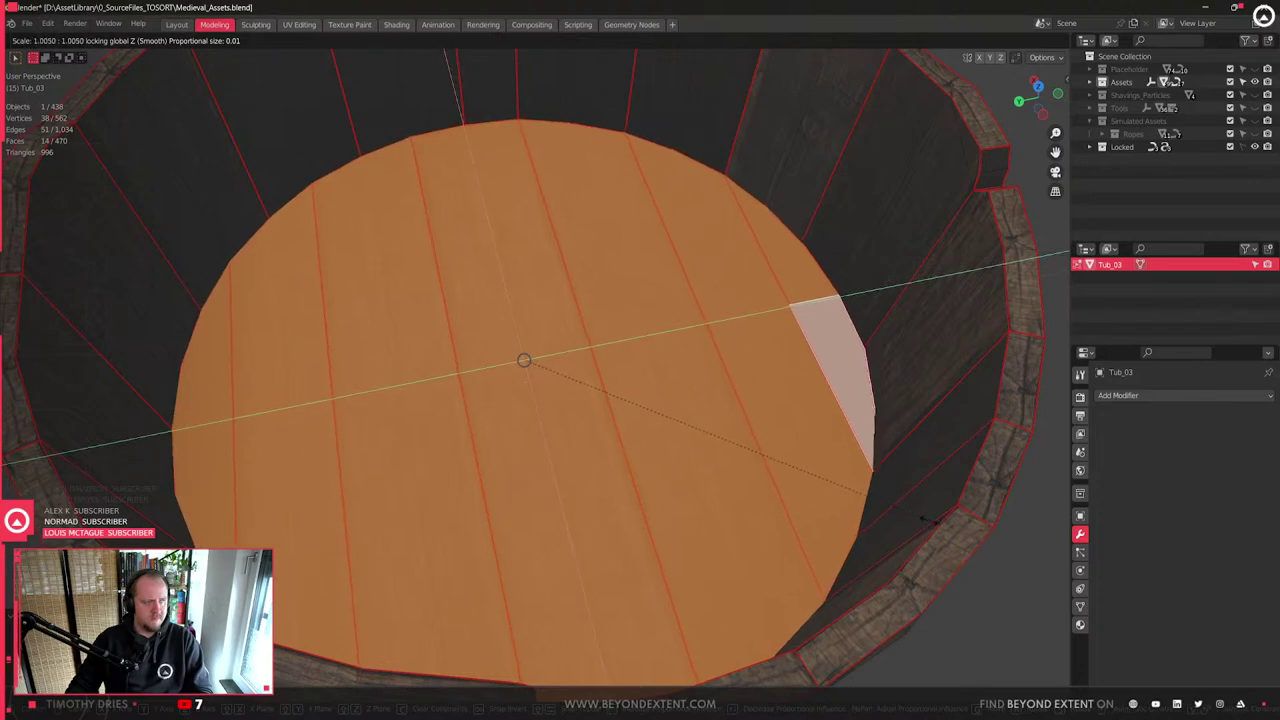
left_click(915, 516)
middle_click_drag(820, 498, 834, 503)
scroll(830, 507, "down", 3)
middle_click_drag(735, 492, 763, 531)
scroll(701, 510, "up", 3)
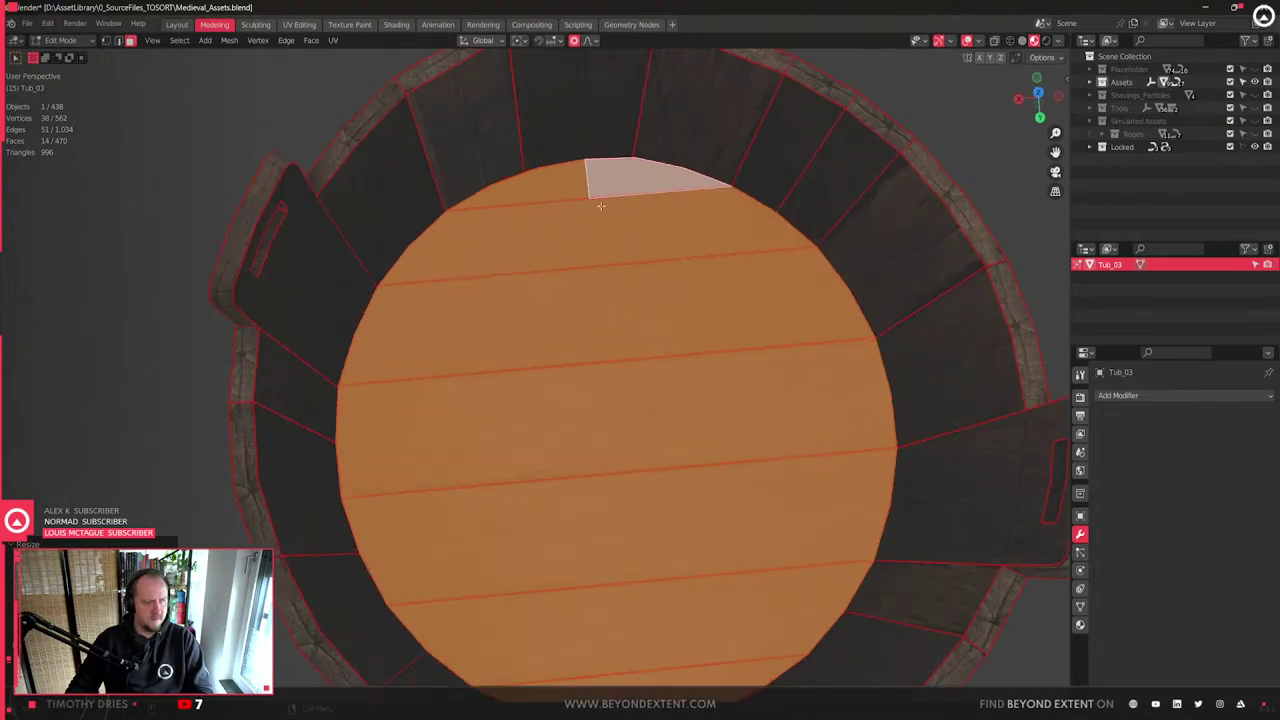
- Cut the floor crosswise along two more lines, one each side of the centre cut, by connecting opposite plank-end vertices
key("alt+a")
middle_click_drag(593, 443, 474, 174)
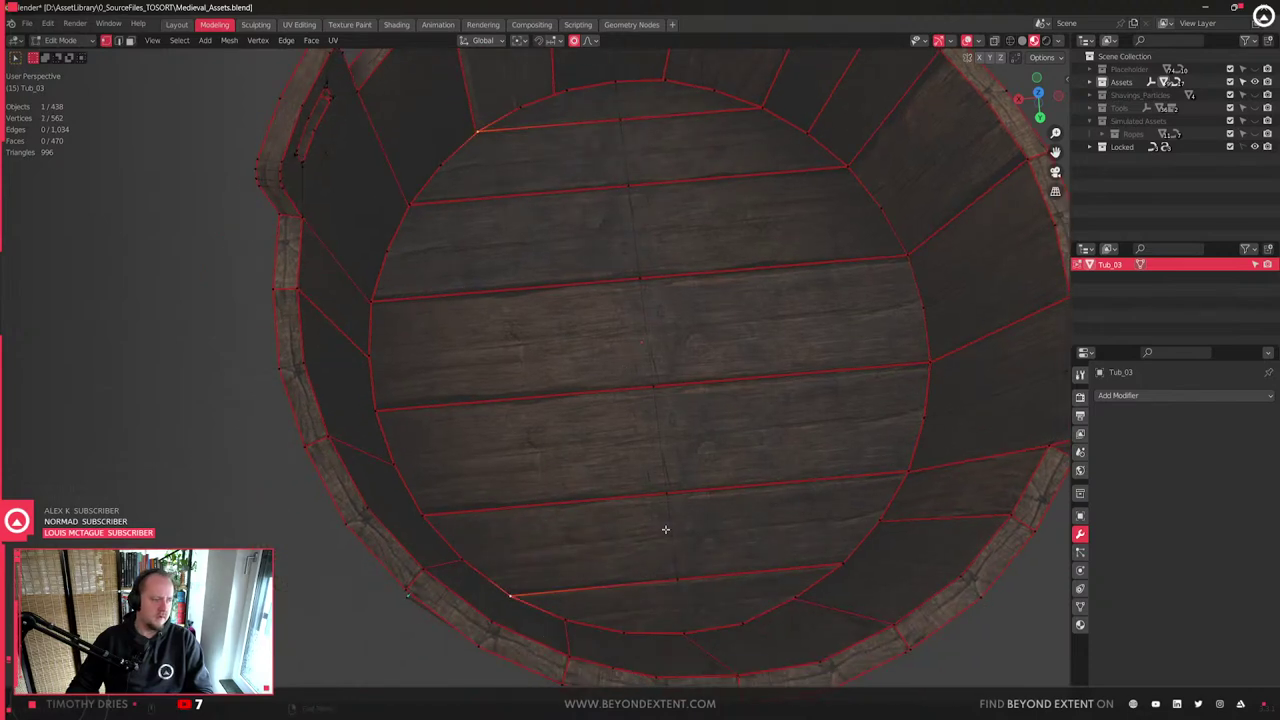
middle_click_drag(665, 530, 654, 591, "shift")
key("j")
left_click(822, 627)
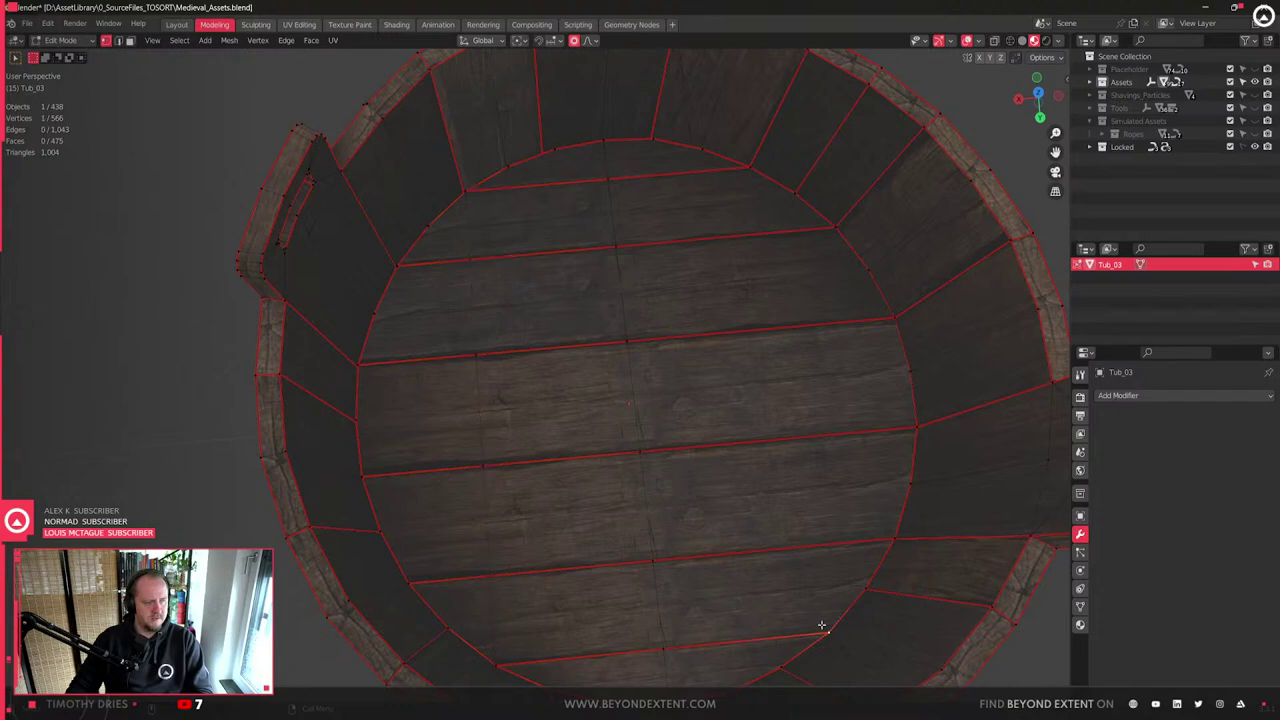
key("j")
scroll(783, 366, "down", 2)
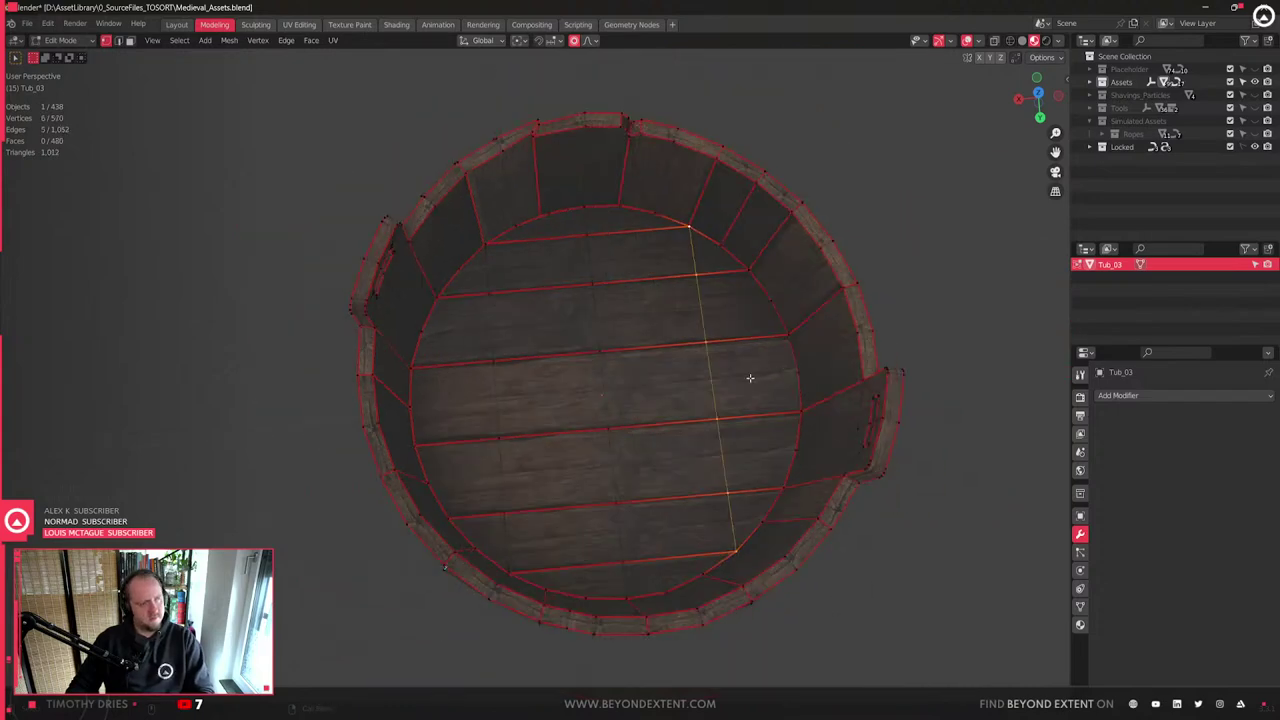
- Examine the new crosswise floor cuts and the plank shading from several angles inside the tub
key("Tab")
key("Tab")
middle_click_drag(543, 440, 617, 411)
scroll(625, 408, "up", 3)
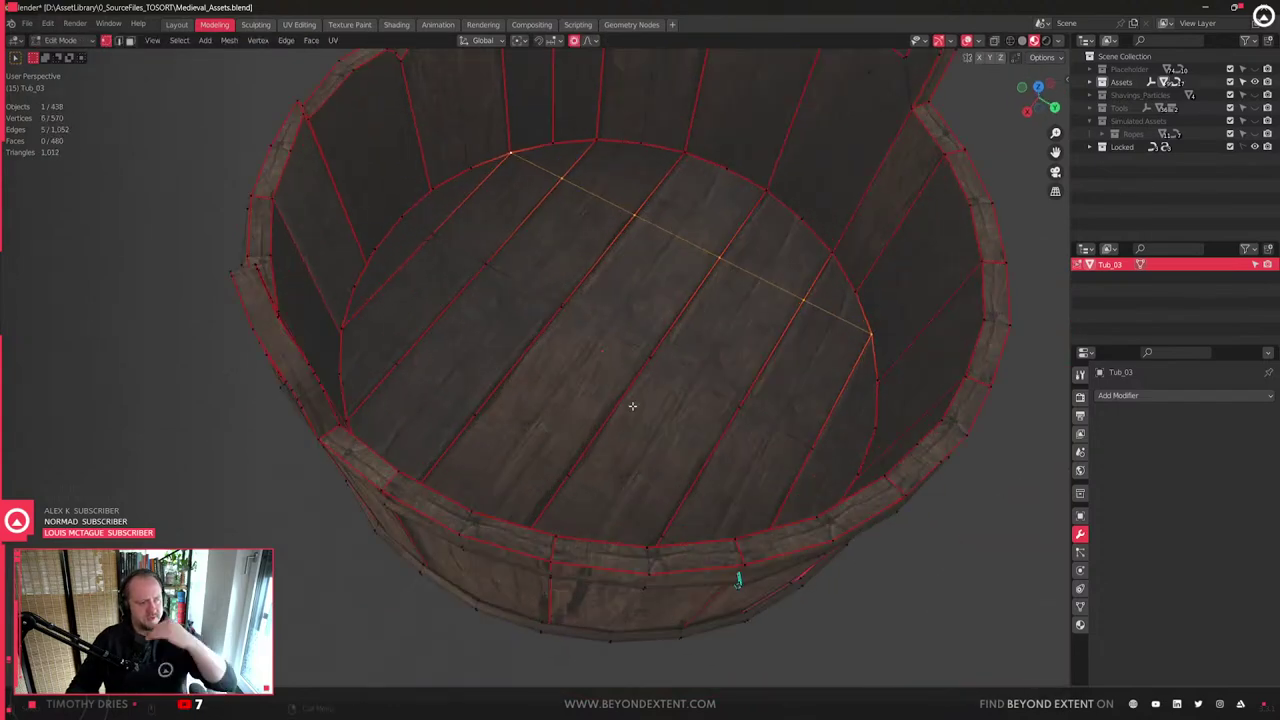
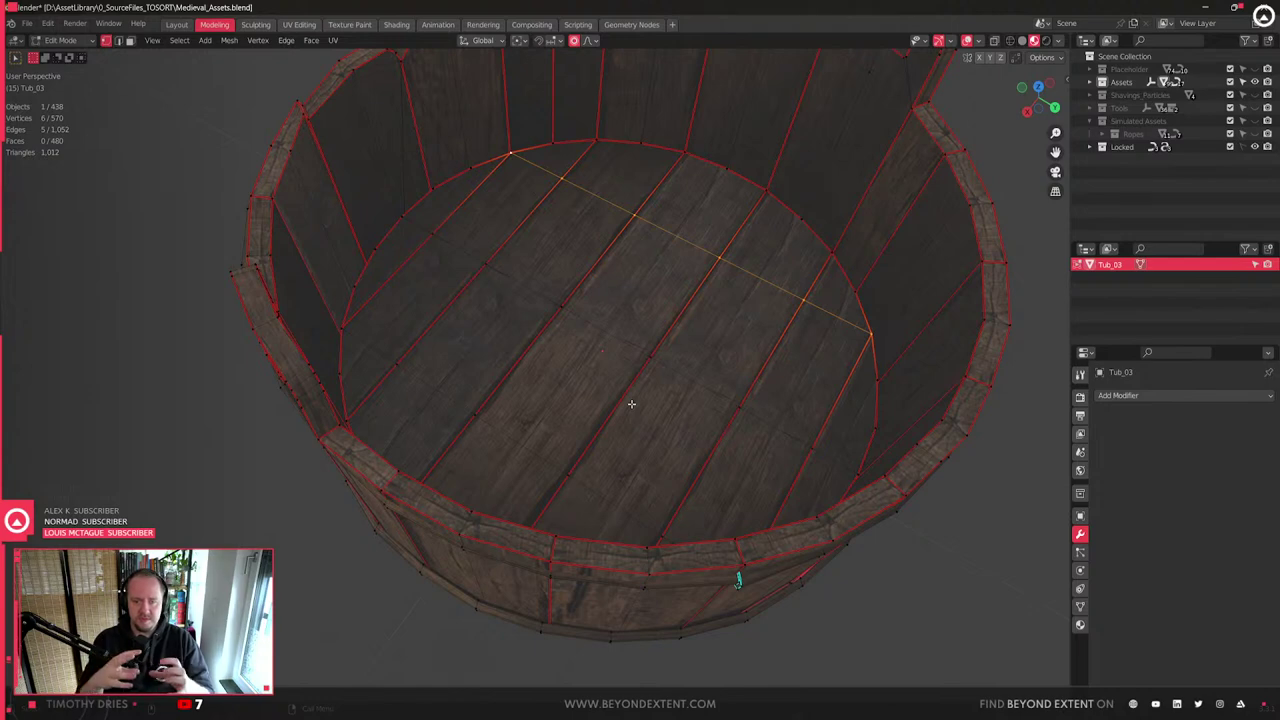
scroll(709, 291, "up", 2)
middle_click_drag(709, 291, 577, 328)
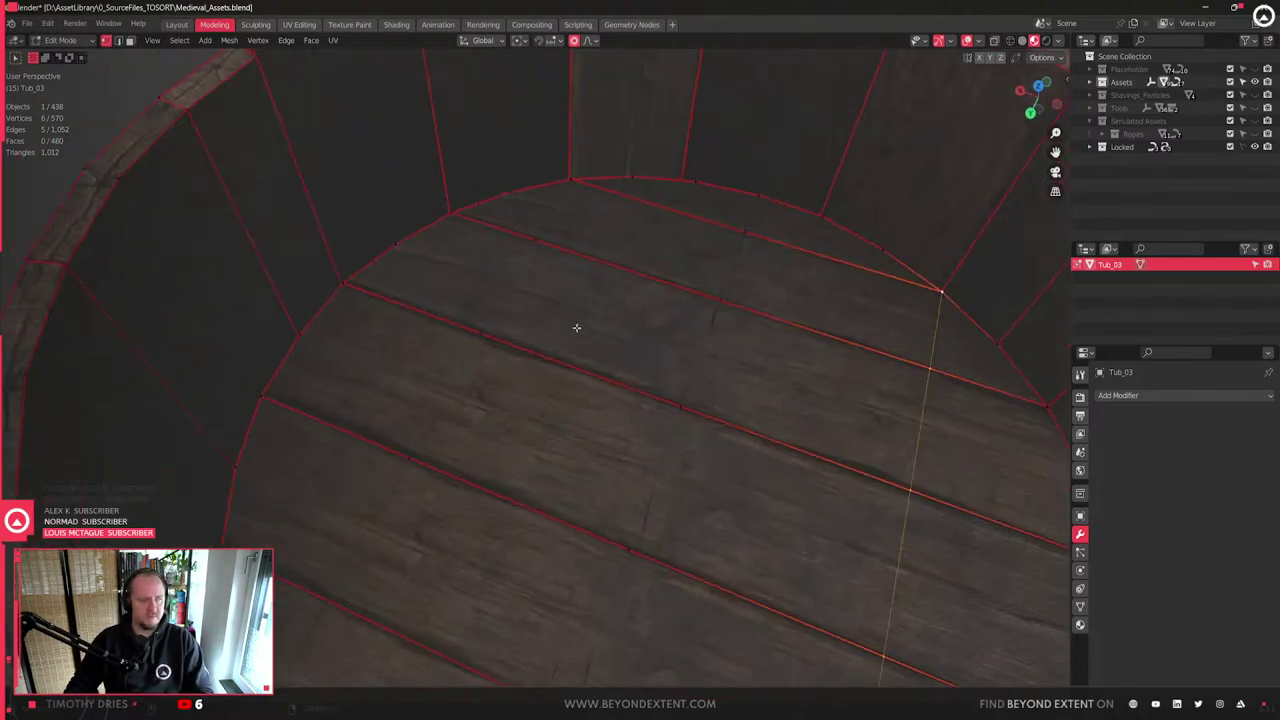
scroll(587, 341, "down", 5)
middle_click_drag(617, 366, 464, 375)
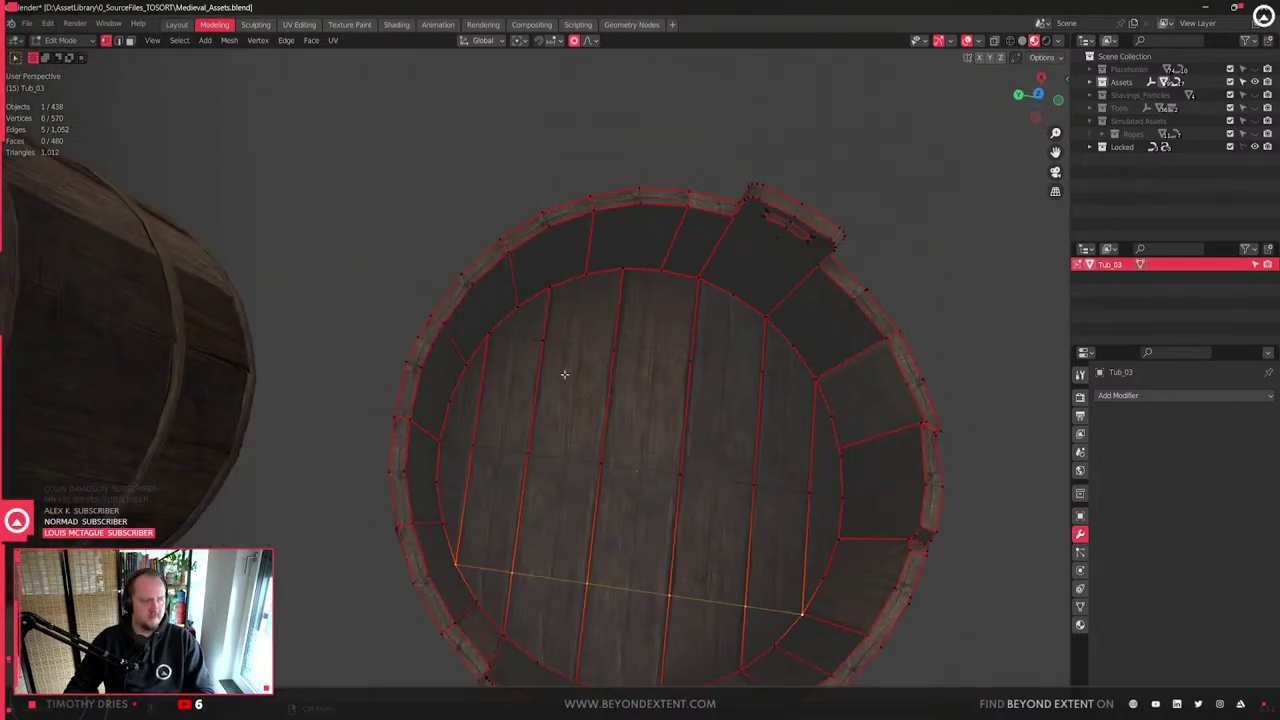
- Leave mesh editing and export Tub_03 with the Unreal Engine exporter
key("Tab")
scroll(626, 466, "down", 5)
mouse_move(554, 426)
middle_mouse_down()
mouse_move(514, 406)
mouse_move(556, 440)
middle_mouse_up()
key("m")
key("Escape")
key("n")
scroll(1020, 522, "down", 7)
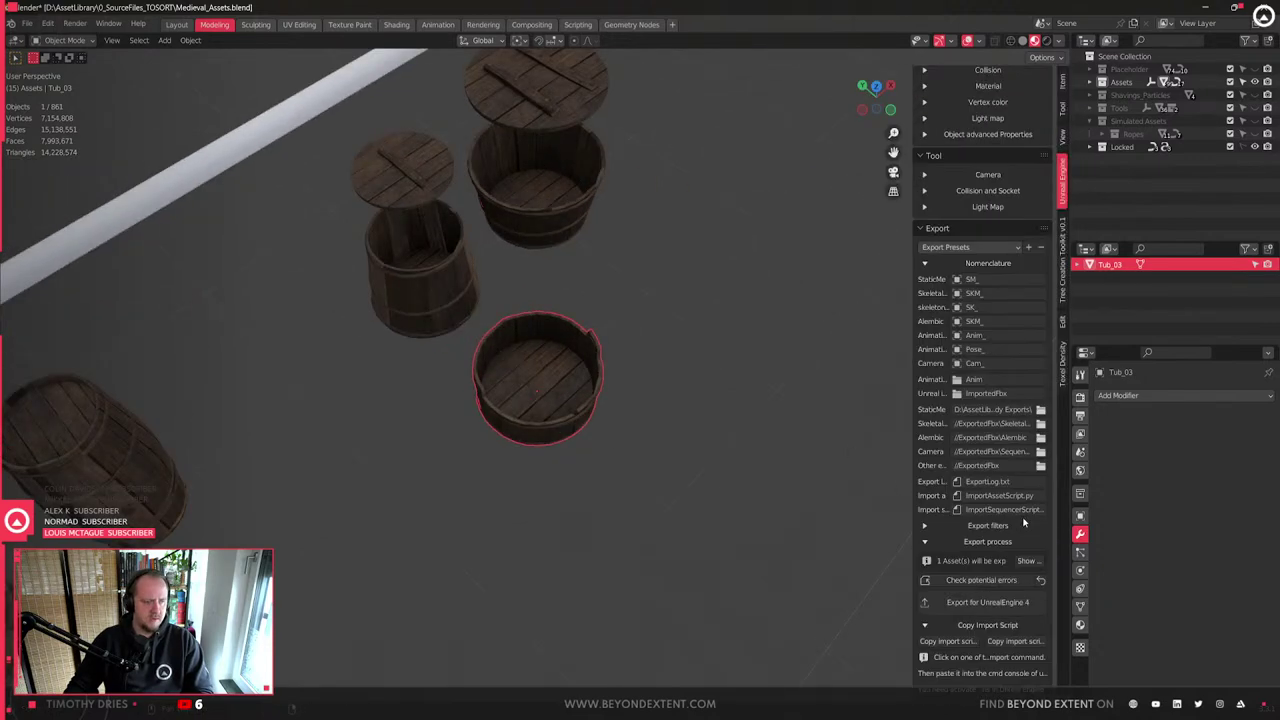
left_click(1012, 612)
- Switch to Unreal Editor, locate the SM_Tub_03 static mesh in the project content and reimport it
key("alt+Tab")
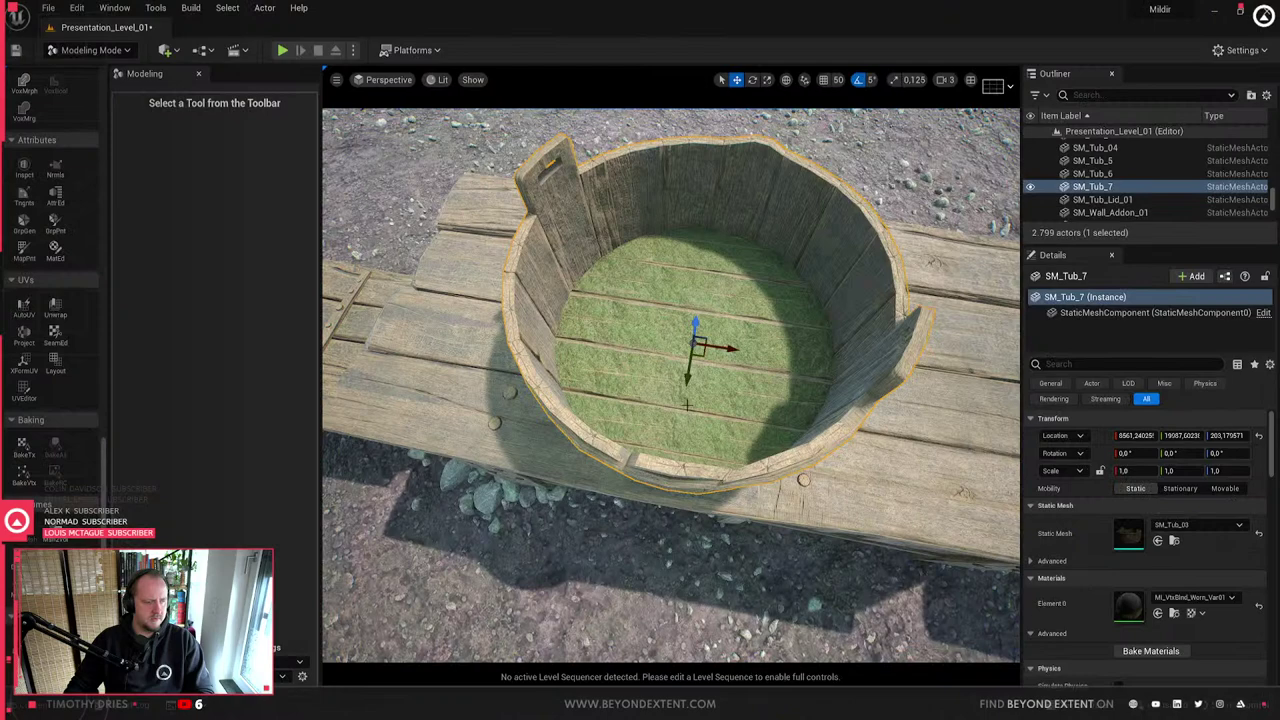
left_click(1174, 541)
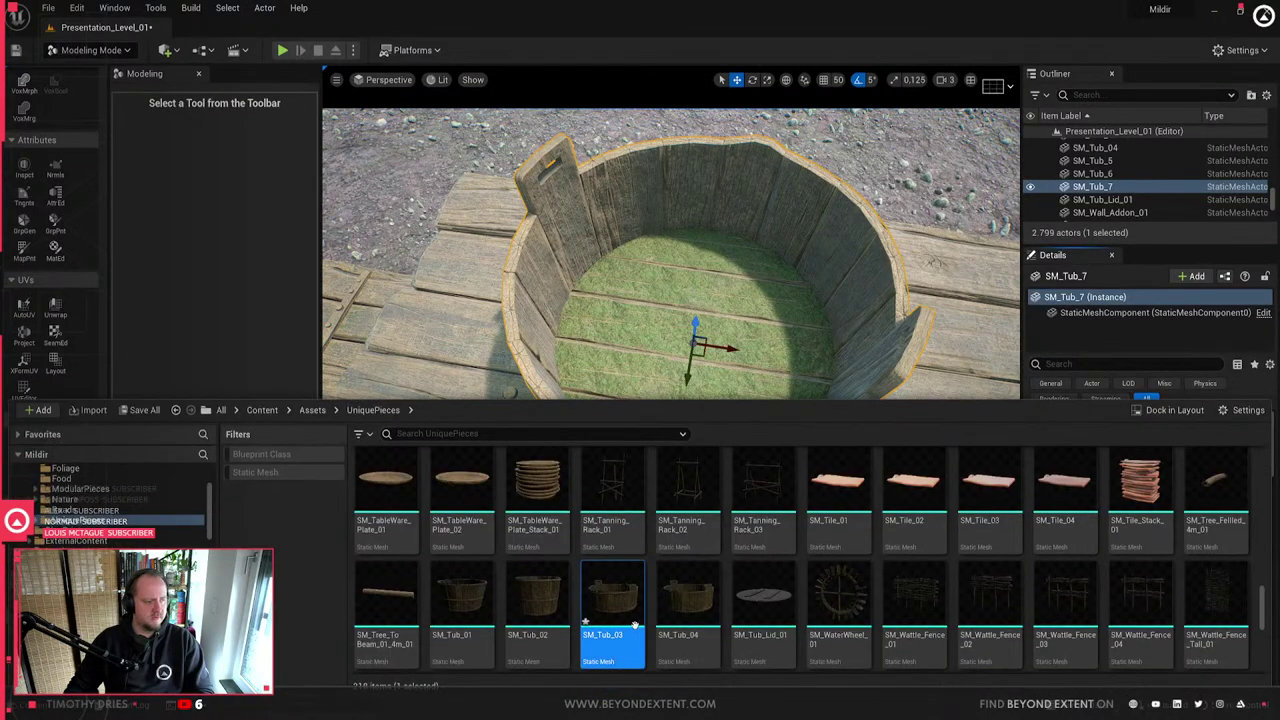
right_click(635, 625)
left_click(668, 252)
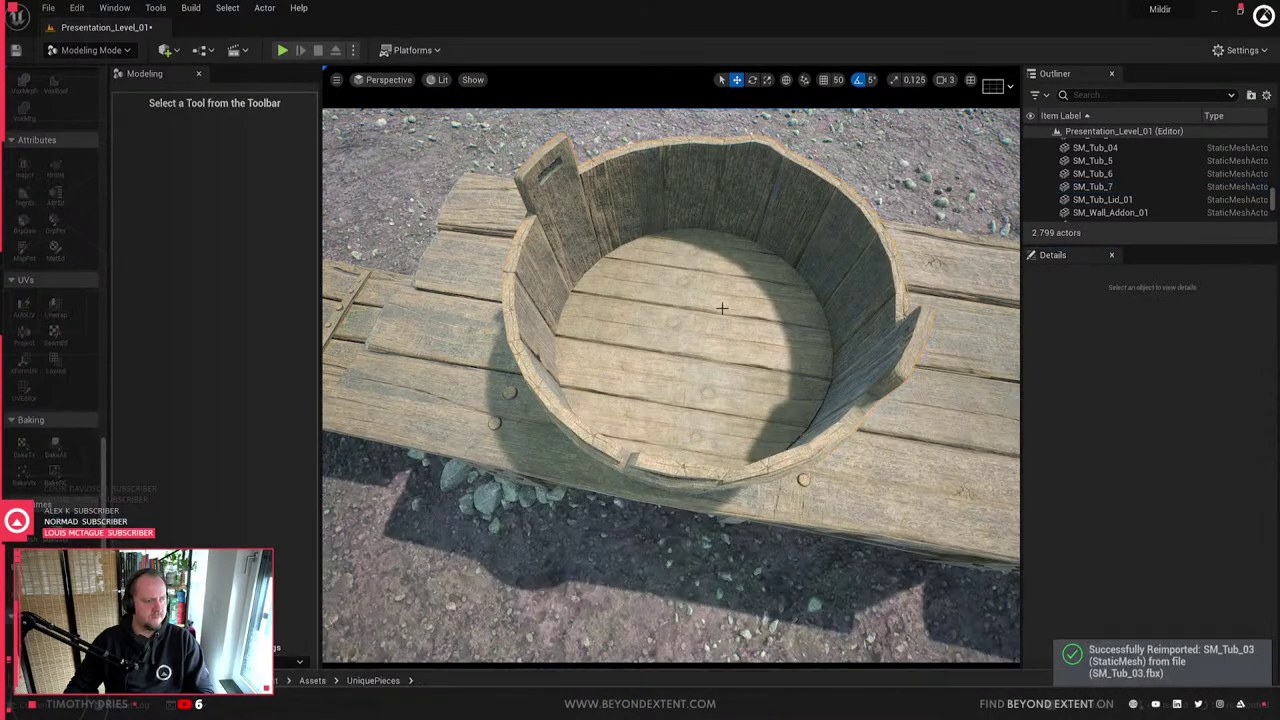
- Reselect SM_Tub_7 and bake its vertex colors with Curvature in R and Ambient Occlusion in G
key("ctrl+z")
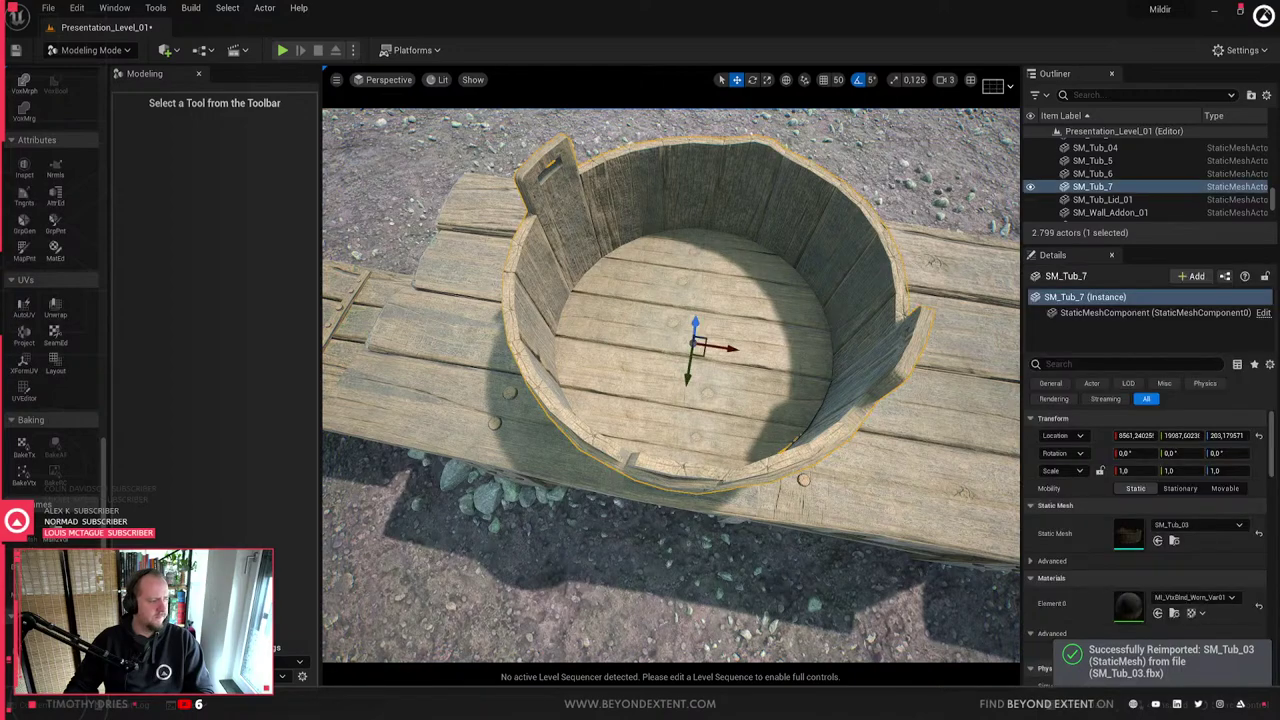
left_click(23, 474)
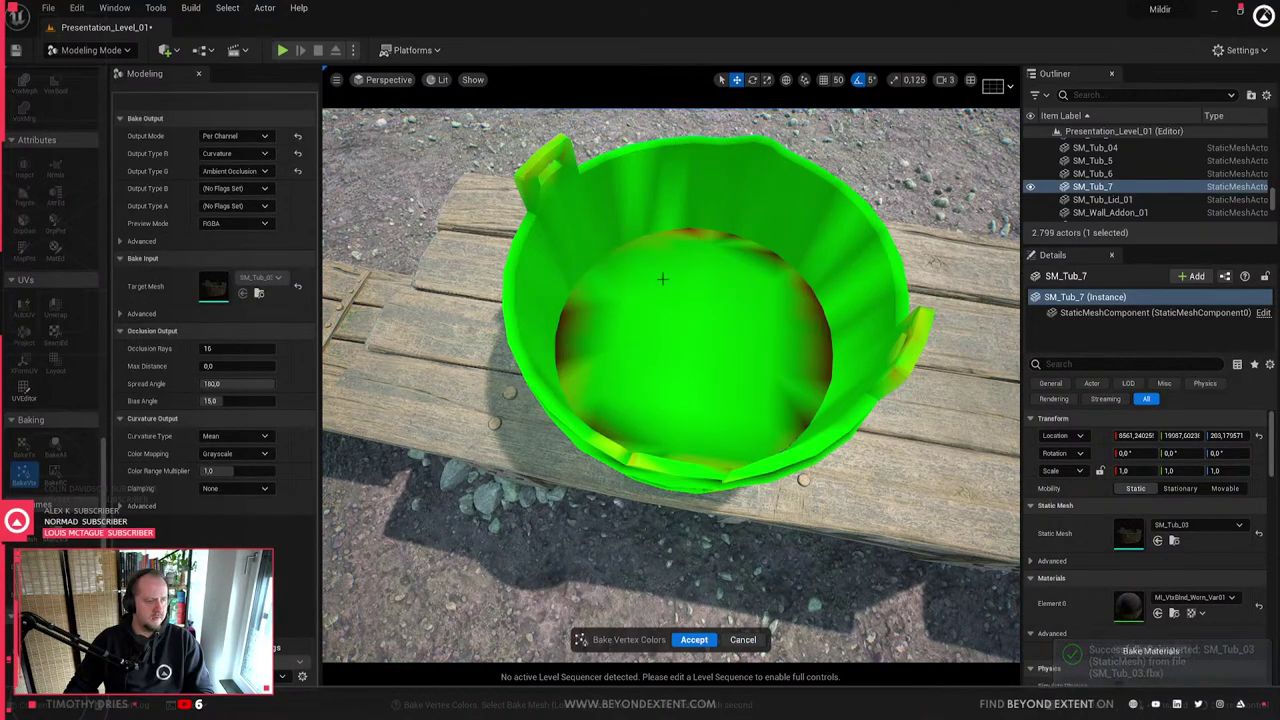
right_click_drag(576, 380, 560, 420)
left_click(694, 639)
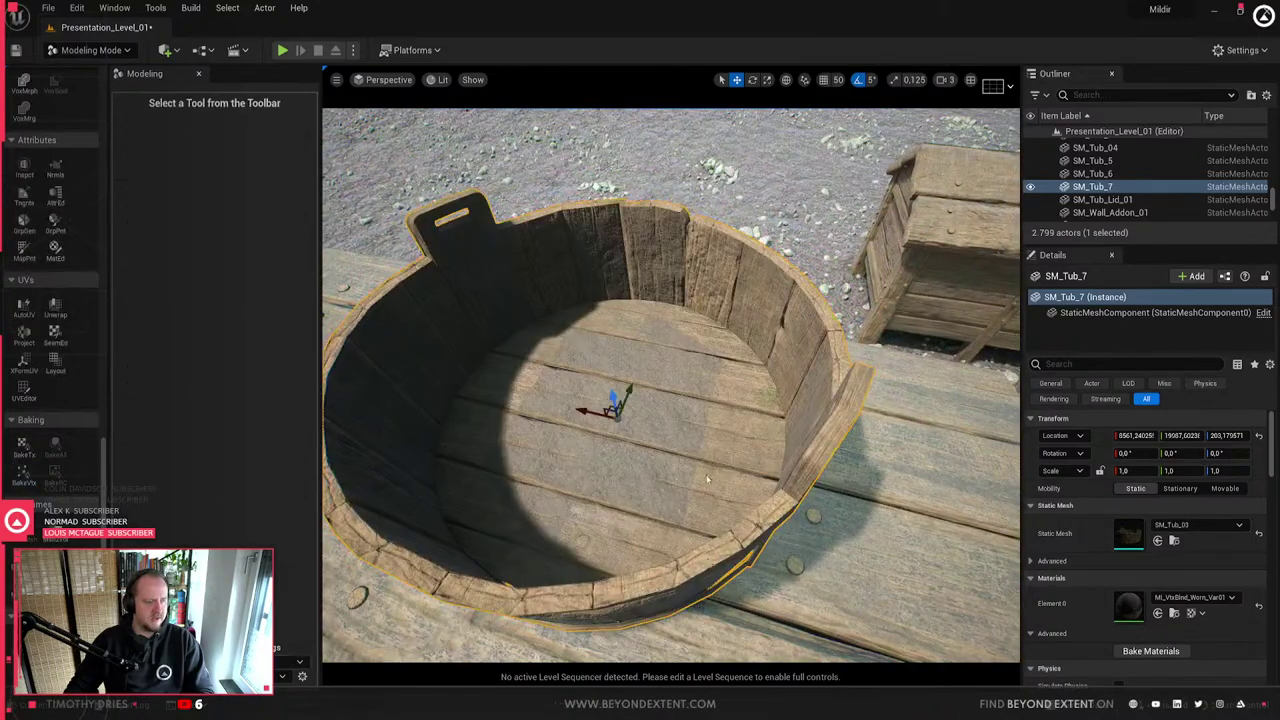
right_click_drag(640, 400, 780, 390)
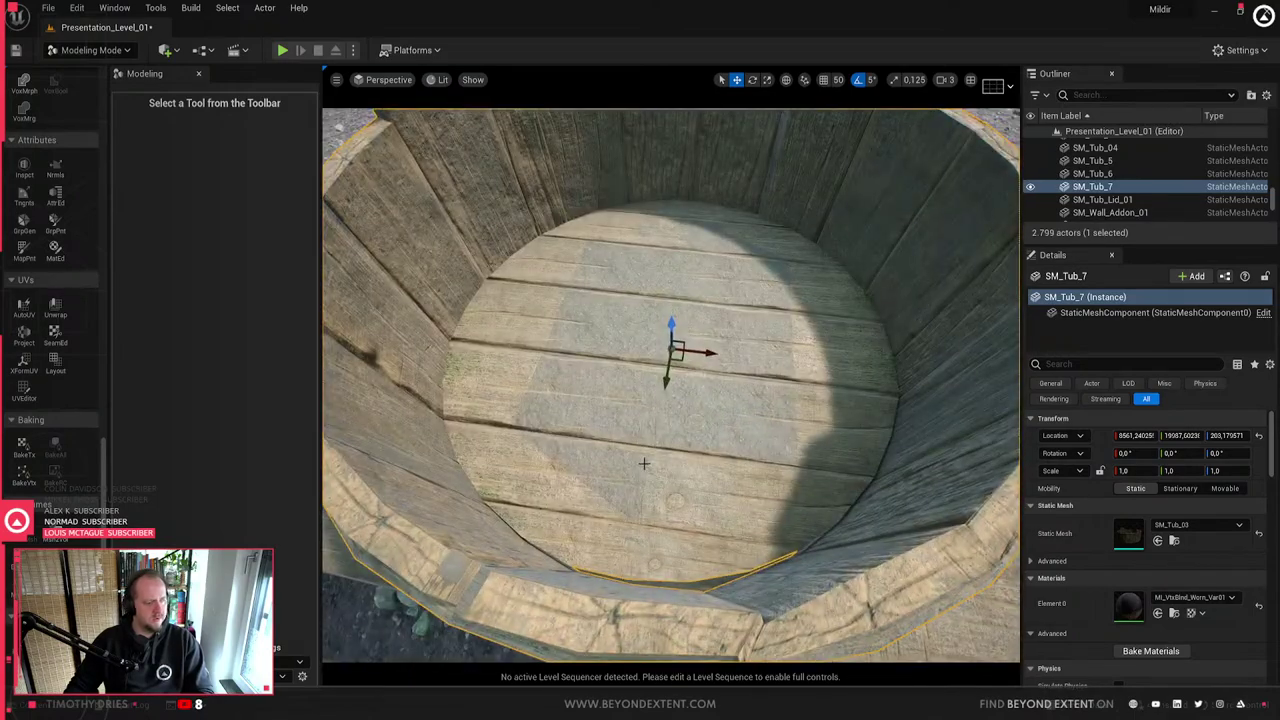
right_click_drag(805, 349, 786, 362)
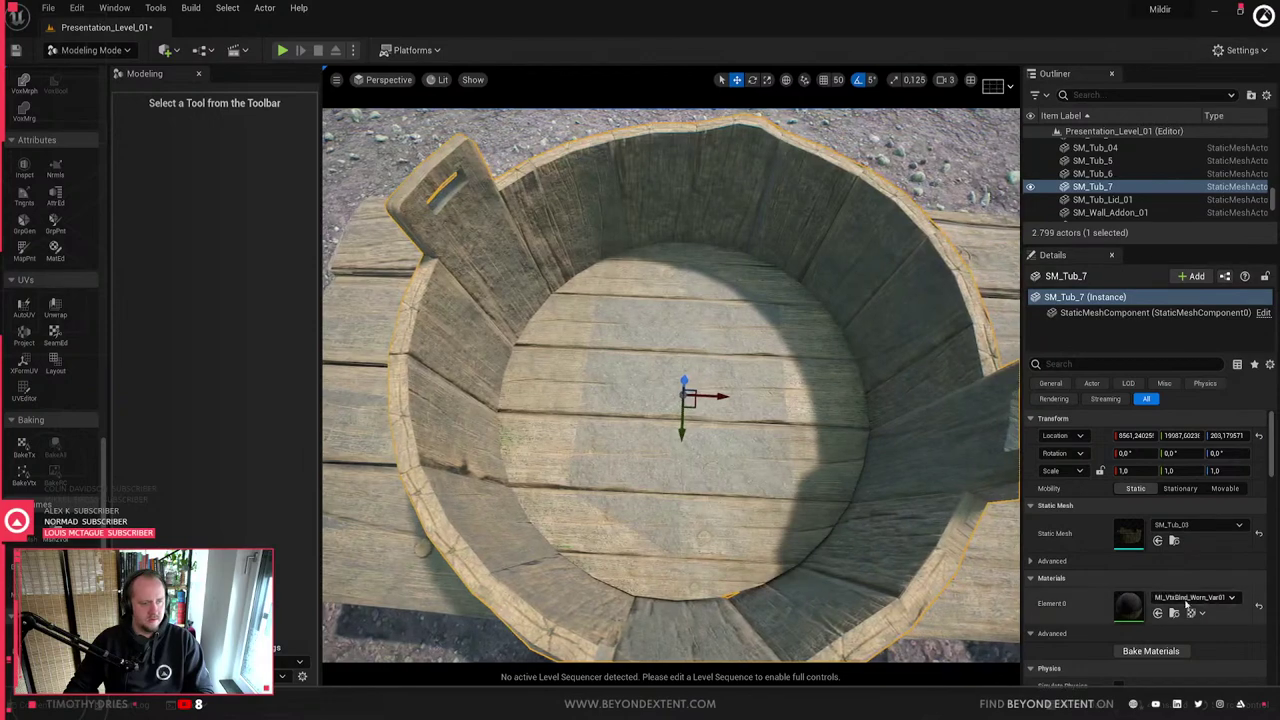
- Try the materials MI_VtxBlnd_Old, MI_VtxBlnd_Clean_02 and MI_VtxBlnd_Clean_01 in turn on SM_Tub_7
left_click(1157, 612)
left_click_drag(713, 315, 708, 290)
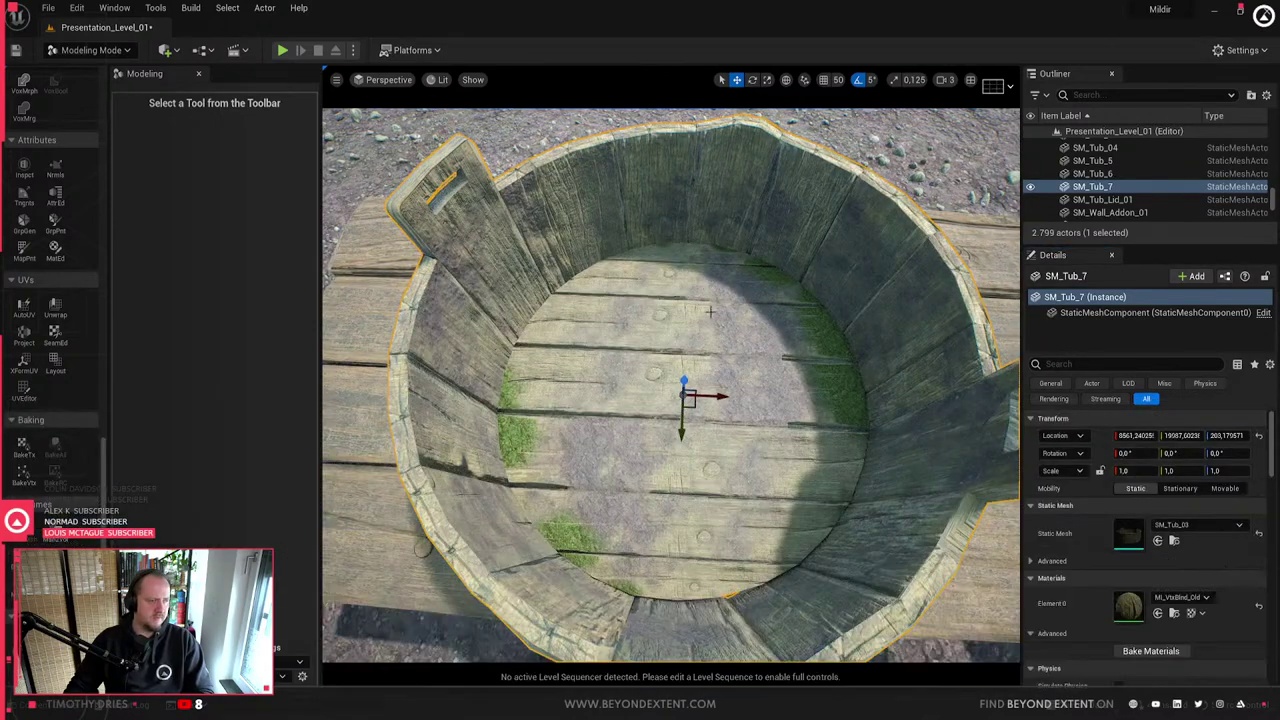
right_click_drag(708, 290, 722, 292)
key("ctrl+space")
left_click_drag(663, 519, 677, 339)
key("ctrl+space")
left_click_drag(603, 476, 668, 330)
right_click_drag(668, 330, 668, 330)
- Assign MI_VtxBlnd_Worn_Var01 to SM_Tub_7 again and inspect the floor from above
key("ctrl+space")
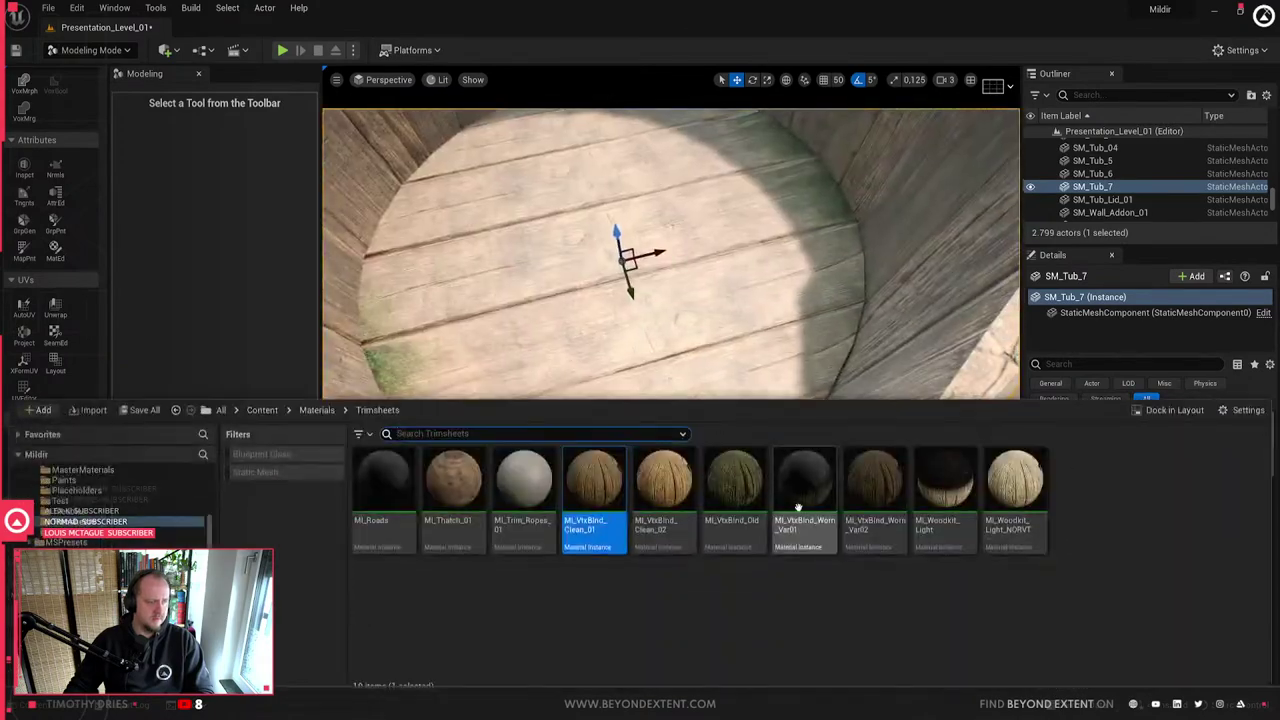
left_click_drag(798, 506, 706, 271)
mouse_move(621, 242)
left_mouse_down()
mouse_move(624, 182)
mouse_move(622, 253)
left_mouse_up()
right_click_drag(622, 253, 622, 253)
key("ctrl+z")
key("Escape")
left_click(691, 360)
right_click_drag(691, 360, 691, 360)
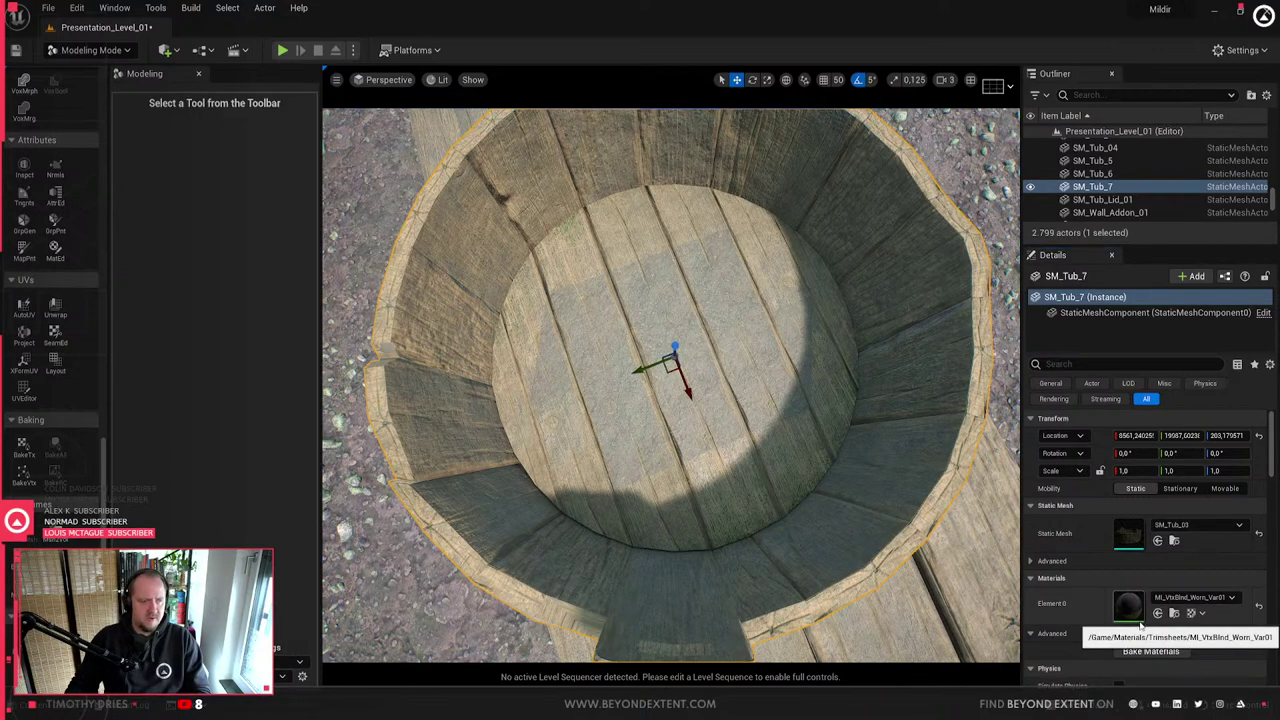
- Open the MI_VtxBlnd_Worn_Var01 material instance beside the tub and arrange its parameter groups to show the global scalar values
double_click(1130, 606)
left_click_drag(962, 238, 966, 194)
left_click_drag(1068, 378, 1067, 646)
left_click(1046, 303)
left_click(1046, 320)
left_click(1046, 338)
left_click_drag(1037, 360, 941, 362)
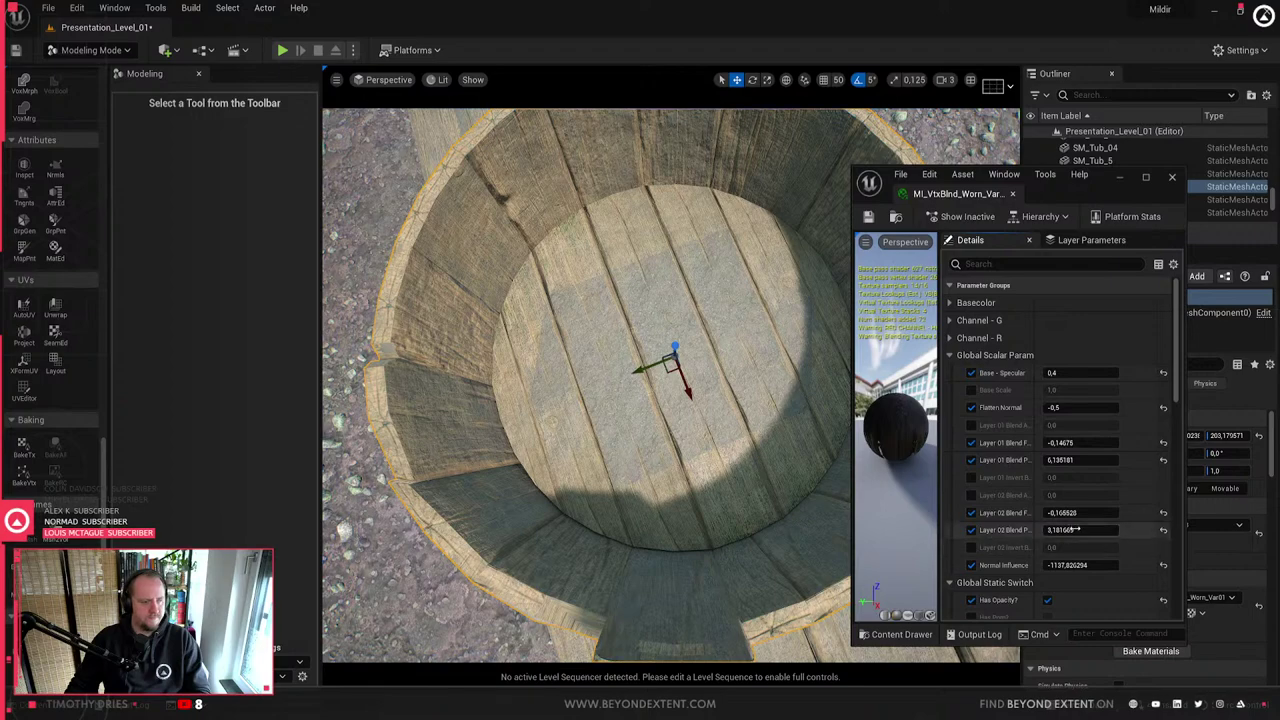
- Try a different Layer 02 blend falloff, undo it, and collapse the Basecolor, Channel - G and Channel - R groups
left_click_drag(1080, 513, 1185, 512)
key("ctrl+z")
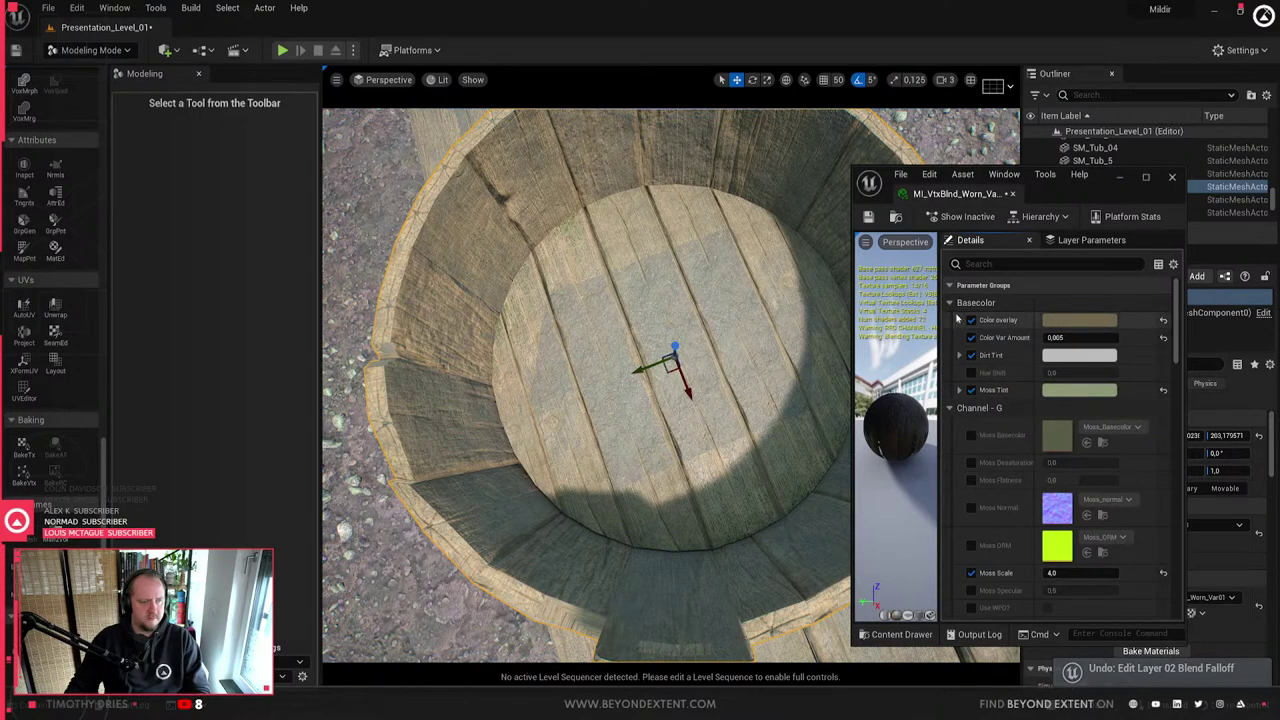
left_click(950, 302)
left_click(950, 320)
left_click(950, 337)
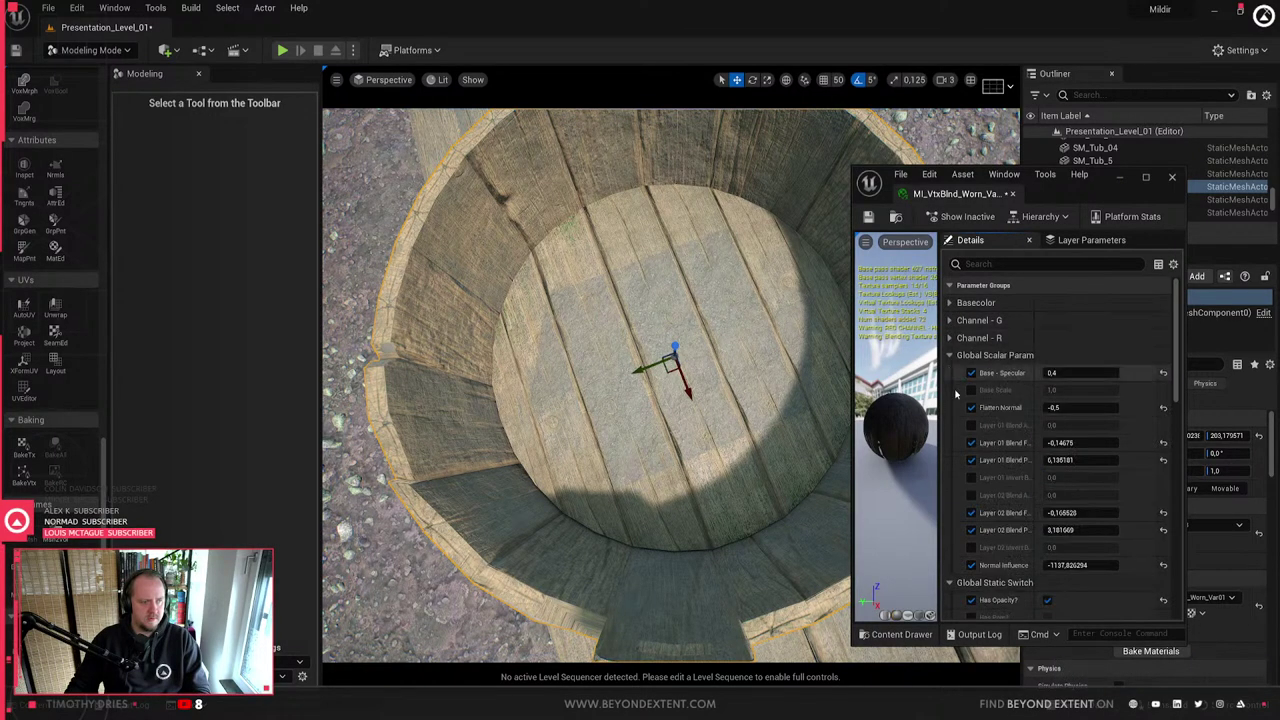
- Set the two active Layer 01 blend parameters to -0.00915 and 2.223572, and Normal Influence to about -187.45
mouse_move(1072, 442)
left_mouse_down()
mouse_move(1042, 442)
mouse_move(1098, 460)
mouse_move(1044, 459)
mouse_move(1062, 459)
left_mouse_up()
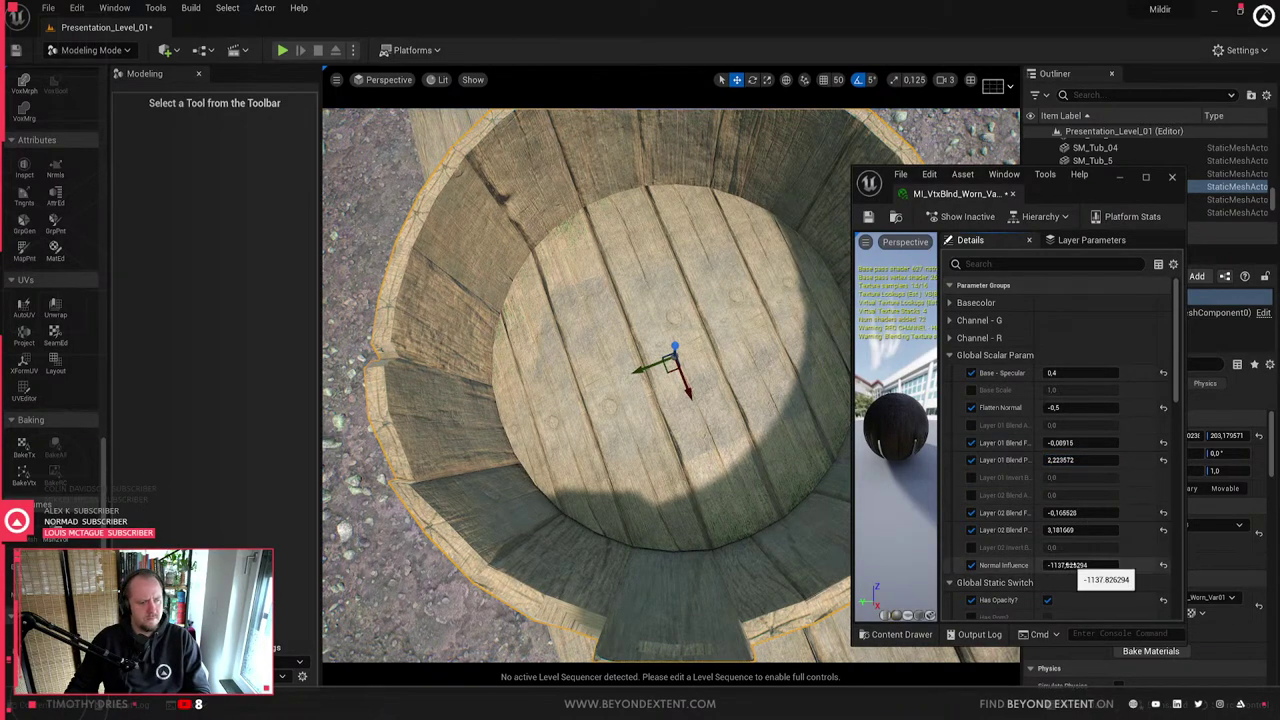
mouse_move(1070, 565)
left_mouse_down()
mouse_move(1102, 565)
mouse_move(1087, 565)
left_mouse_up()
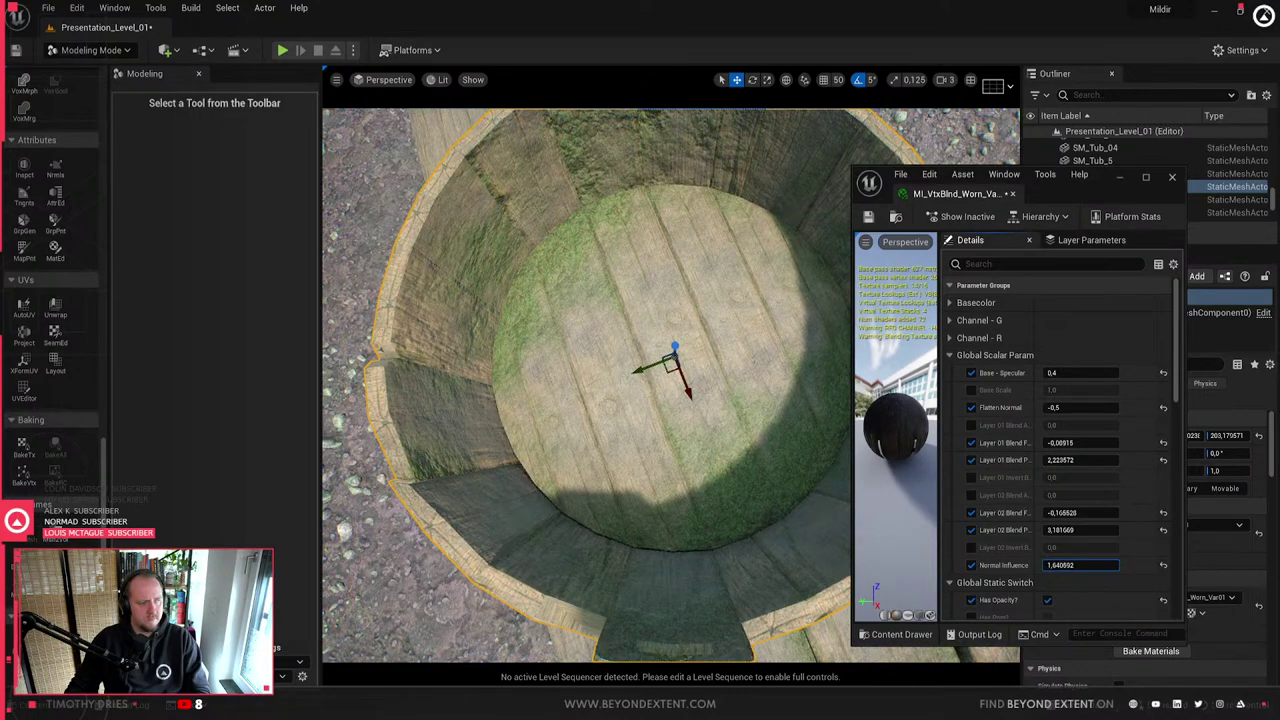
right_click_drag(848, 401, 715, 338)
left_click_drag(1101, 565, 1025, 565)
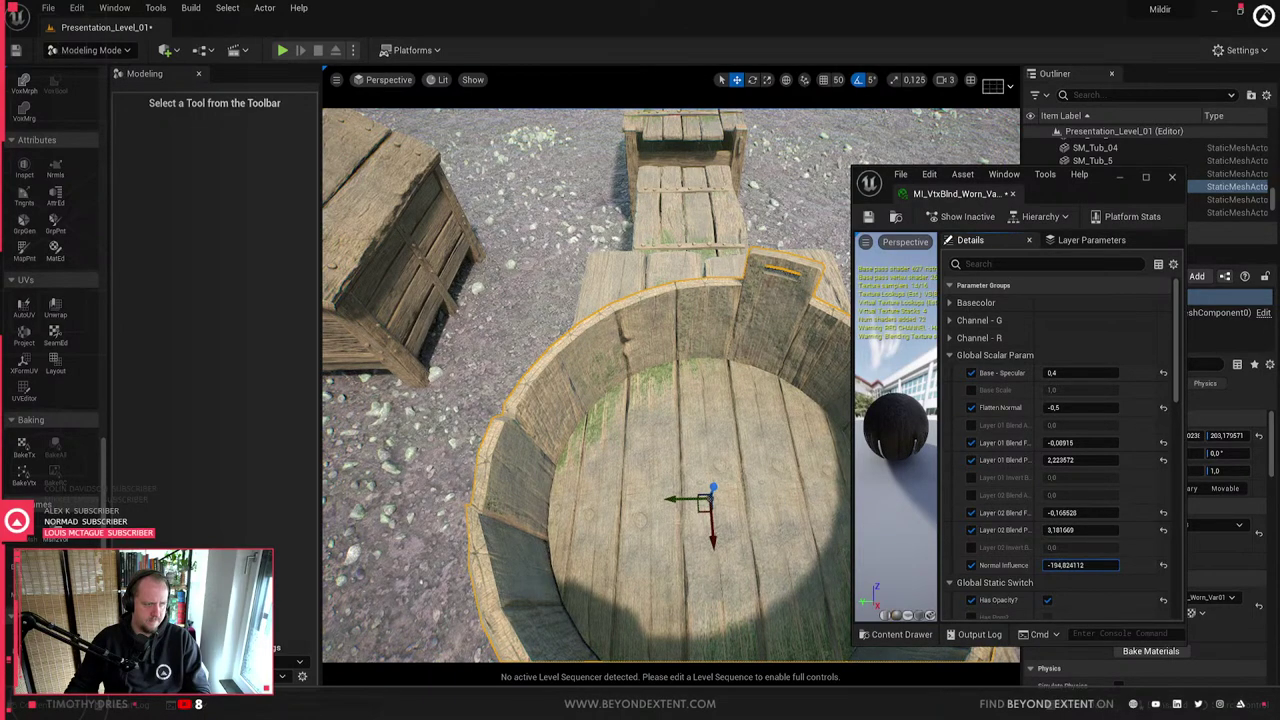
right_click_drag(640, 400, 695, 430)
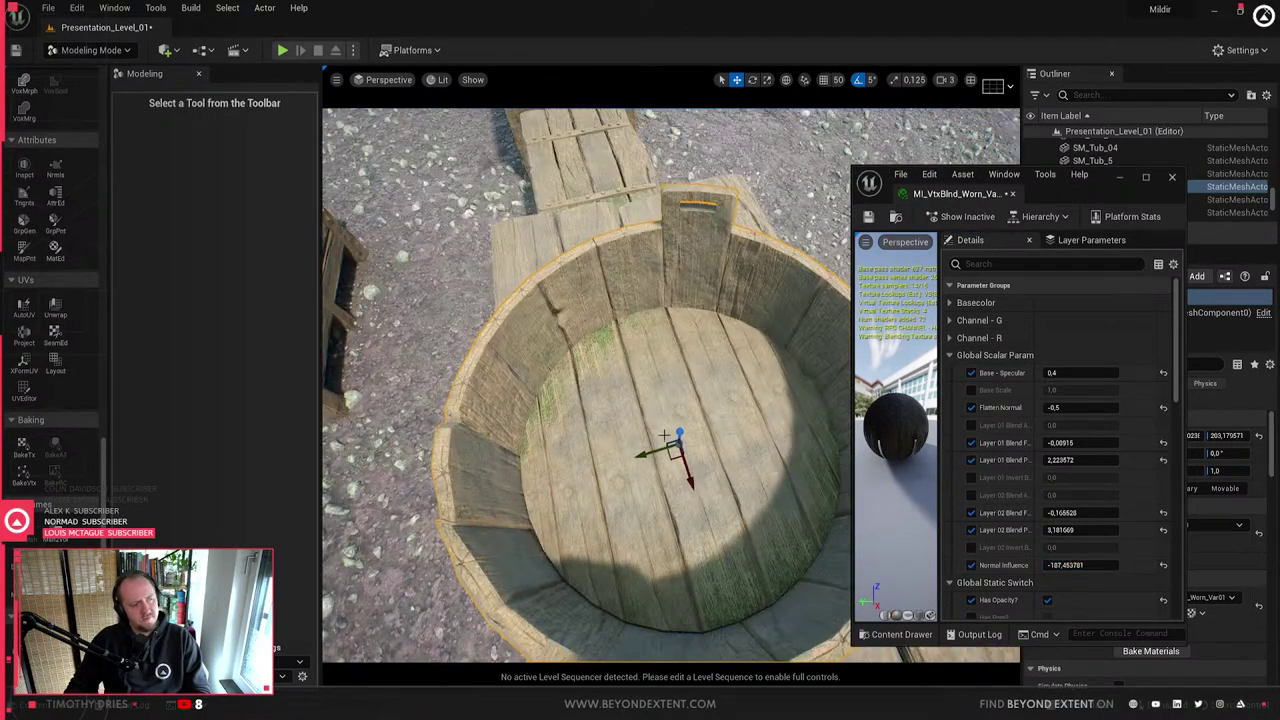
- Lower the material instance's Normal Influence to about -254.02 and check the tub's planks up close
scroll(663, 443, "up", 6)
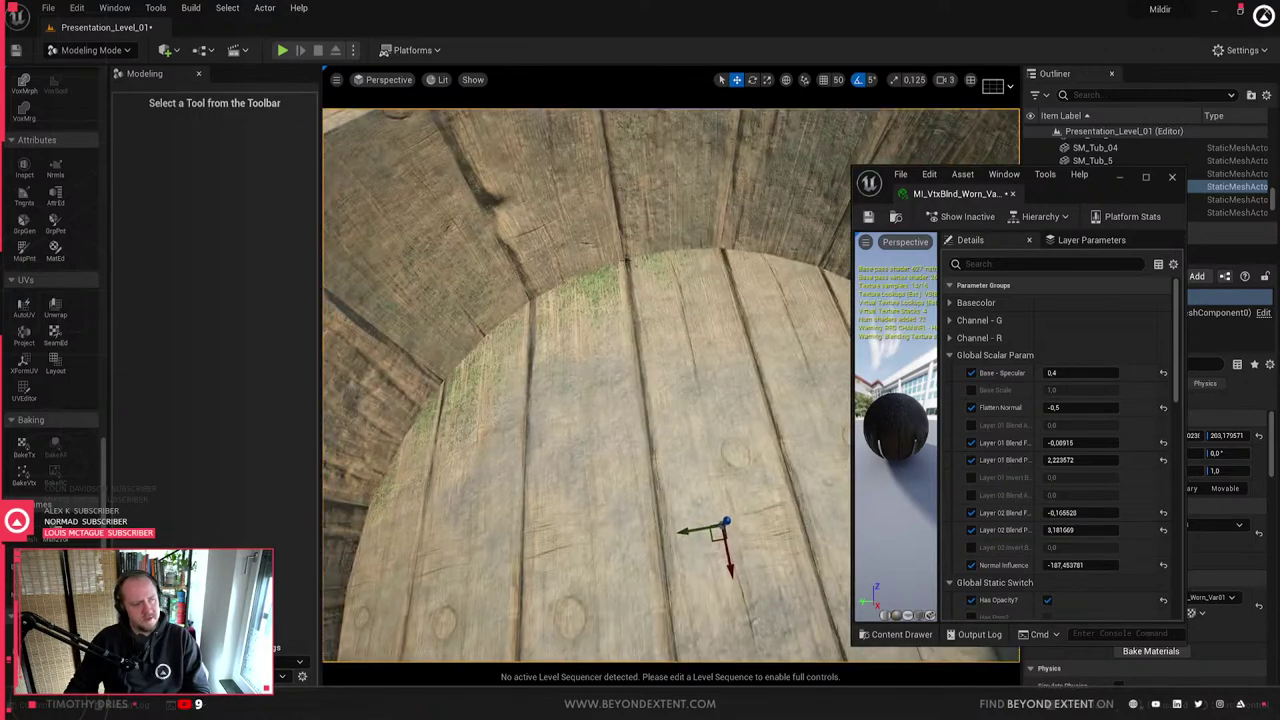
right_click_drag(671, 400, 612, 382)
left_click_drag(1084, 566, 1050, 566)
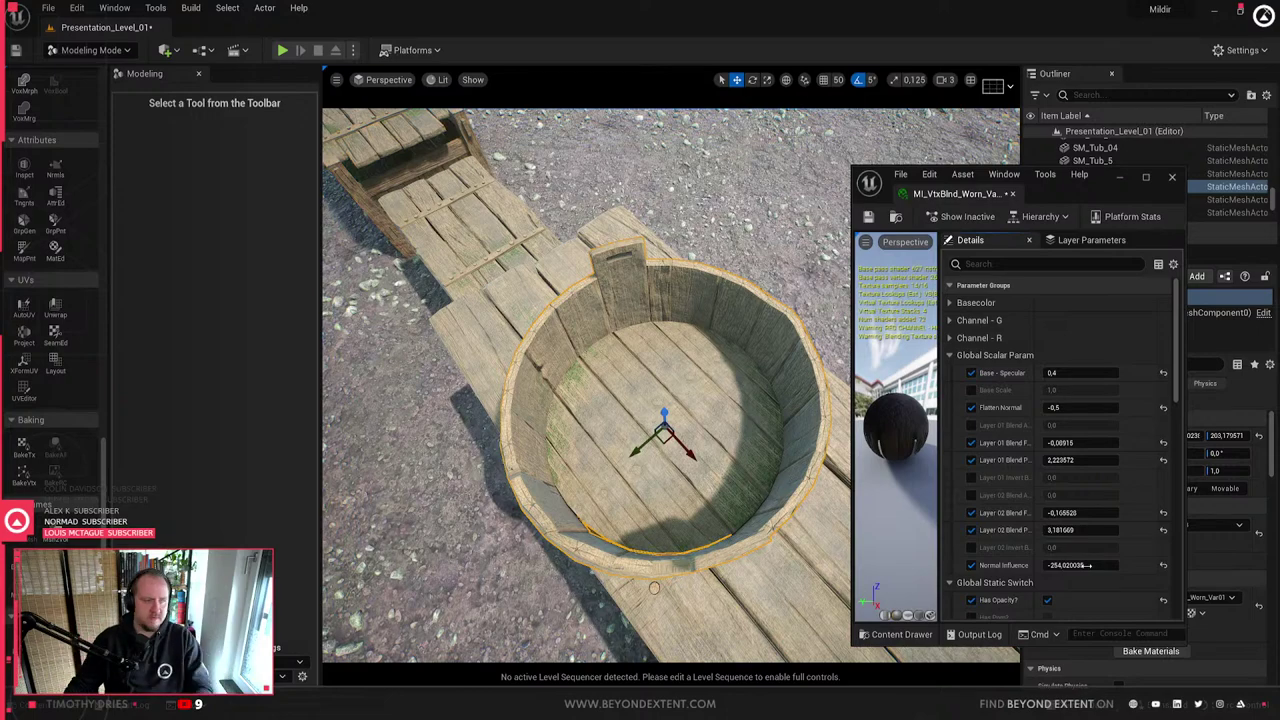
mouse_move(558, 464)
right_mouse_down()
mouse_move(690, 456)
mouse_move(800, 430)
mouse_move(560, 463)
right_mouse_up()
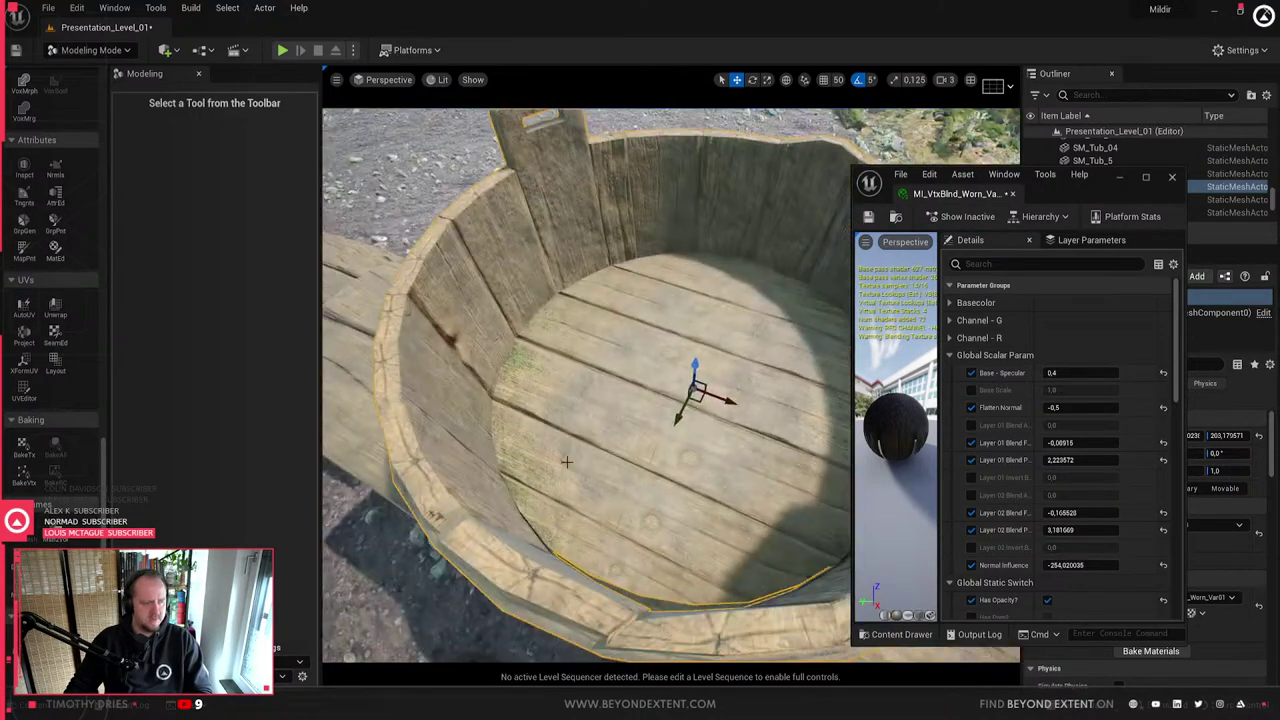
left_click_drag(1080, 442, 1165, 459)
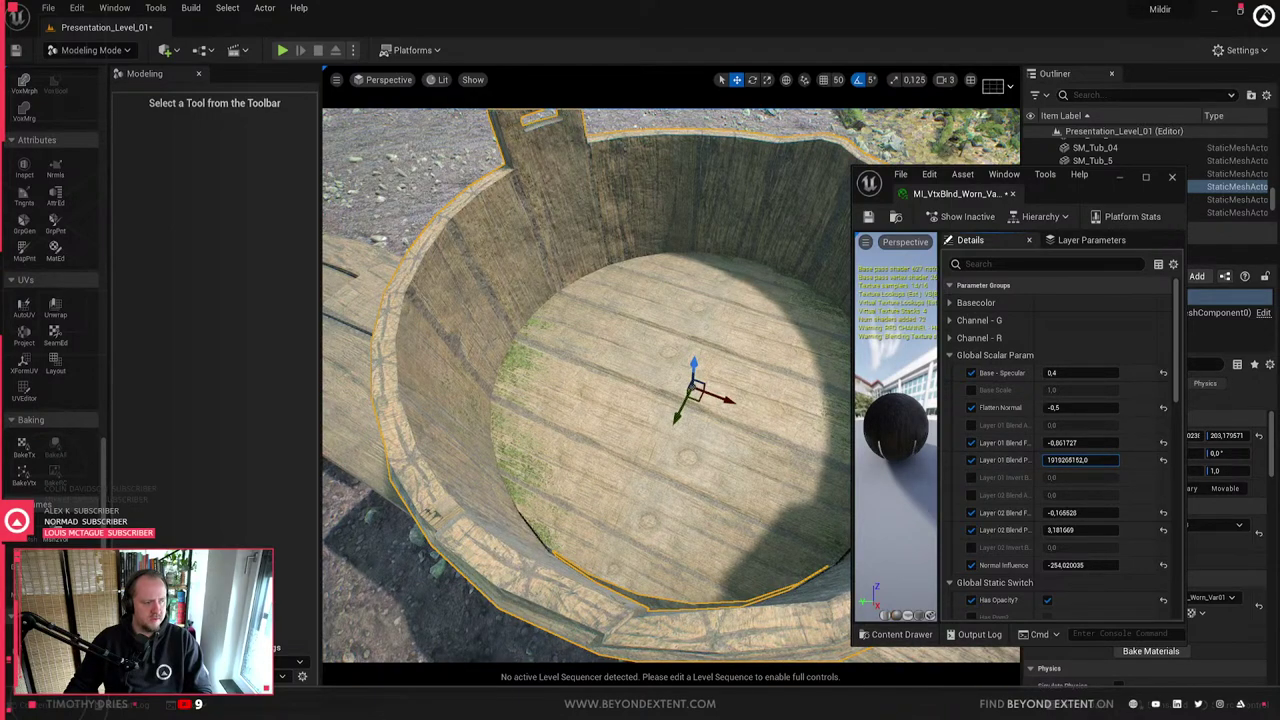
right_click_drag(532, 424, 600, 400)
mouse_move(1091, 443)
left_mouse_down()
mouse_move(1040, 442)
mouse_move(1060, 442)
left_mouse_up()
key("ctrl+z")
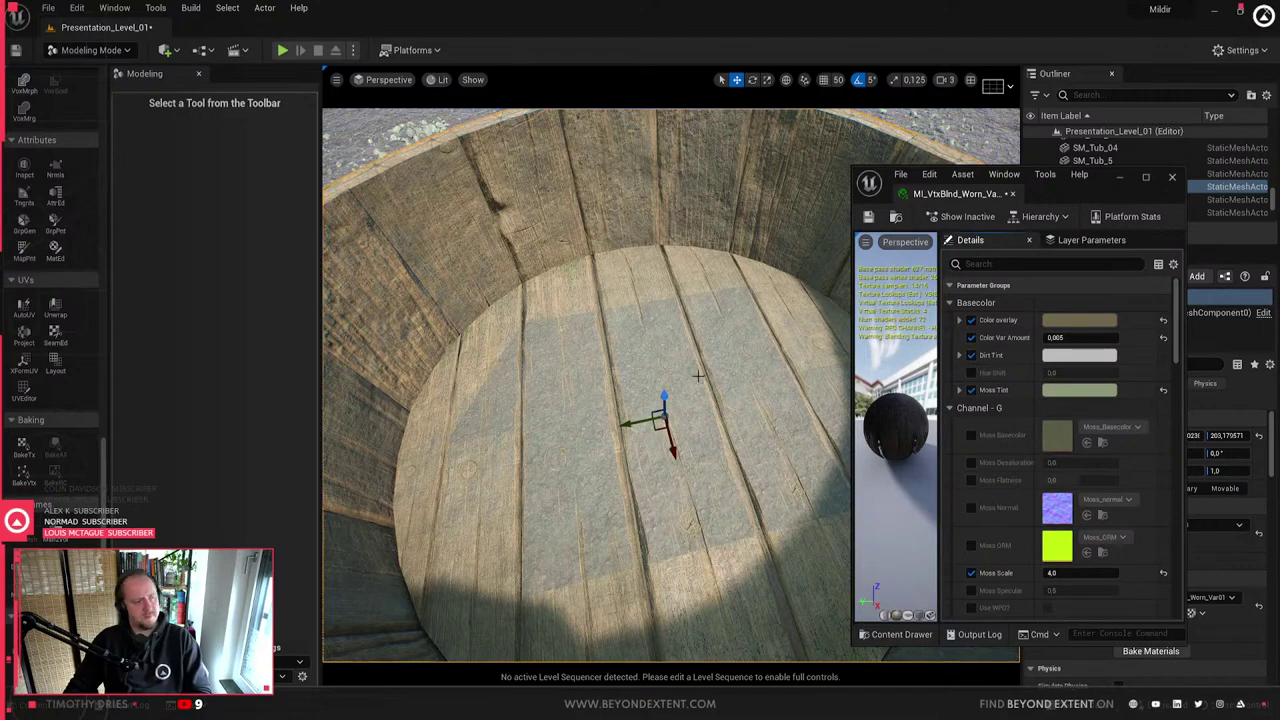
- Inspect SM_Tub_7 on the bench from different angles and deselect it
right_click_drag(640, 400, 850, 410)
key("Escape")
left_click(775, 400)
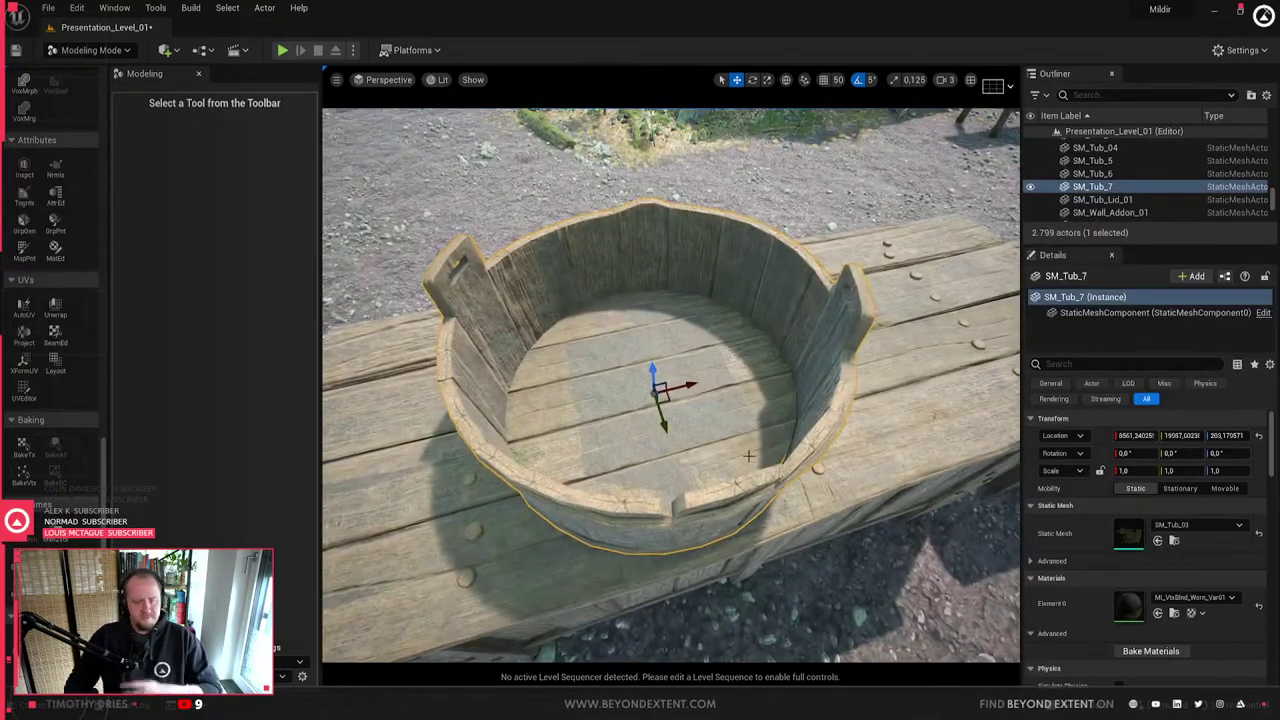
key("Escape")
right_click_drag(679, 363, 650, 290)
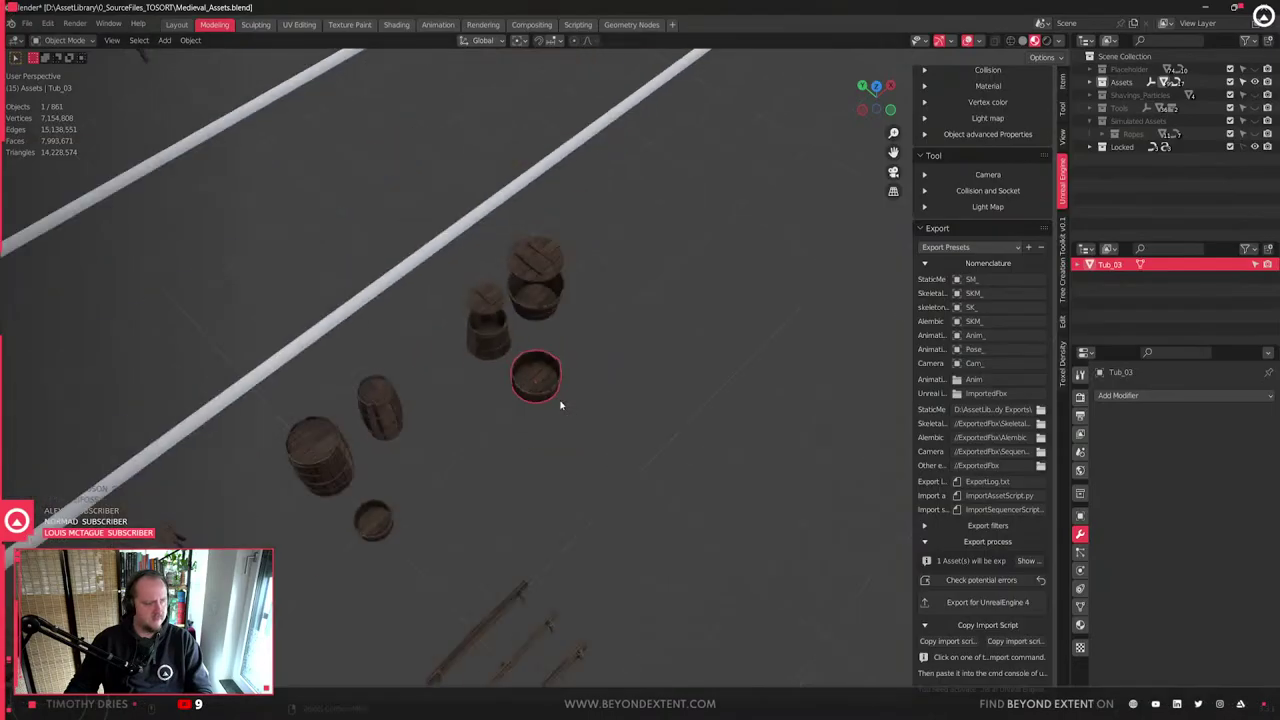
- Switch to Blender, find Tub_02 among the barrels and tubs, and select and frame it
scroll(540, 400, "down", 2)
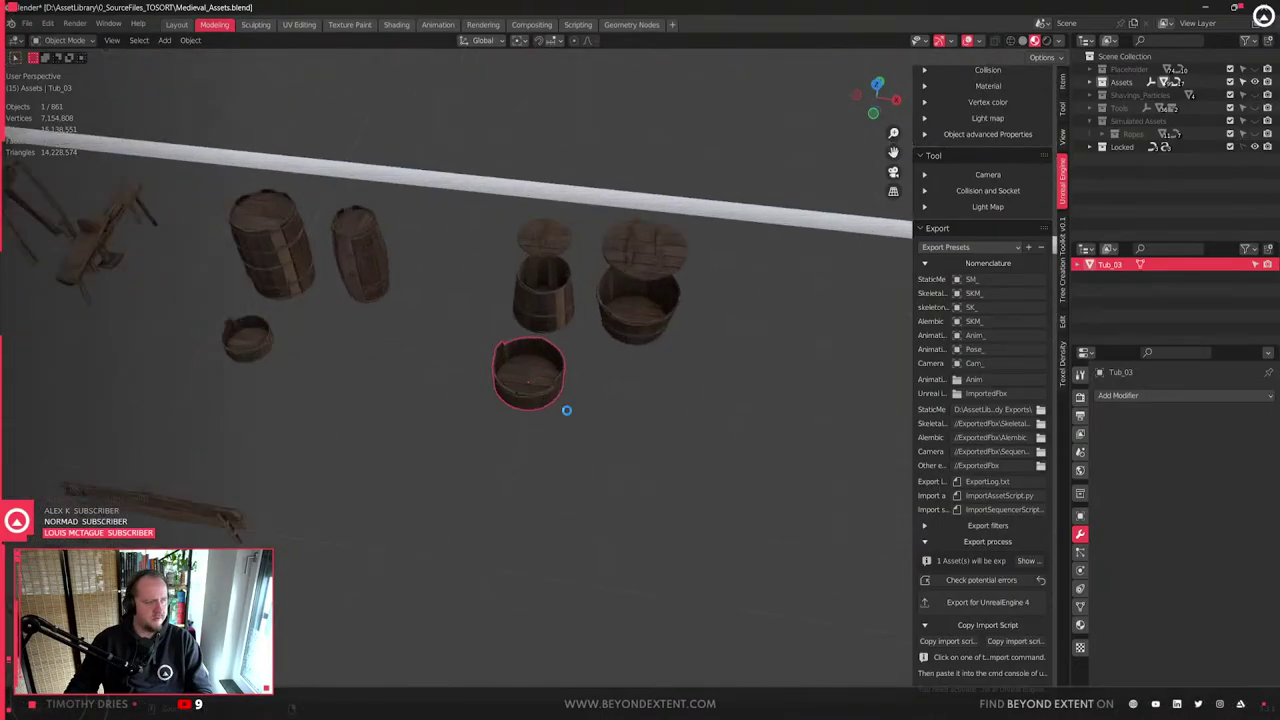
scroll(483, 243, "down", 5)
left_click(276, 200)
key("KP_Decimal")
middle_click_drag(640, 404, 93, 409, "shift")
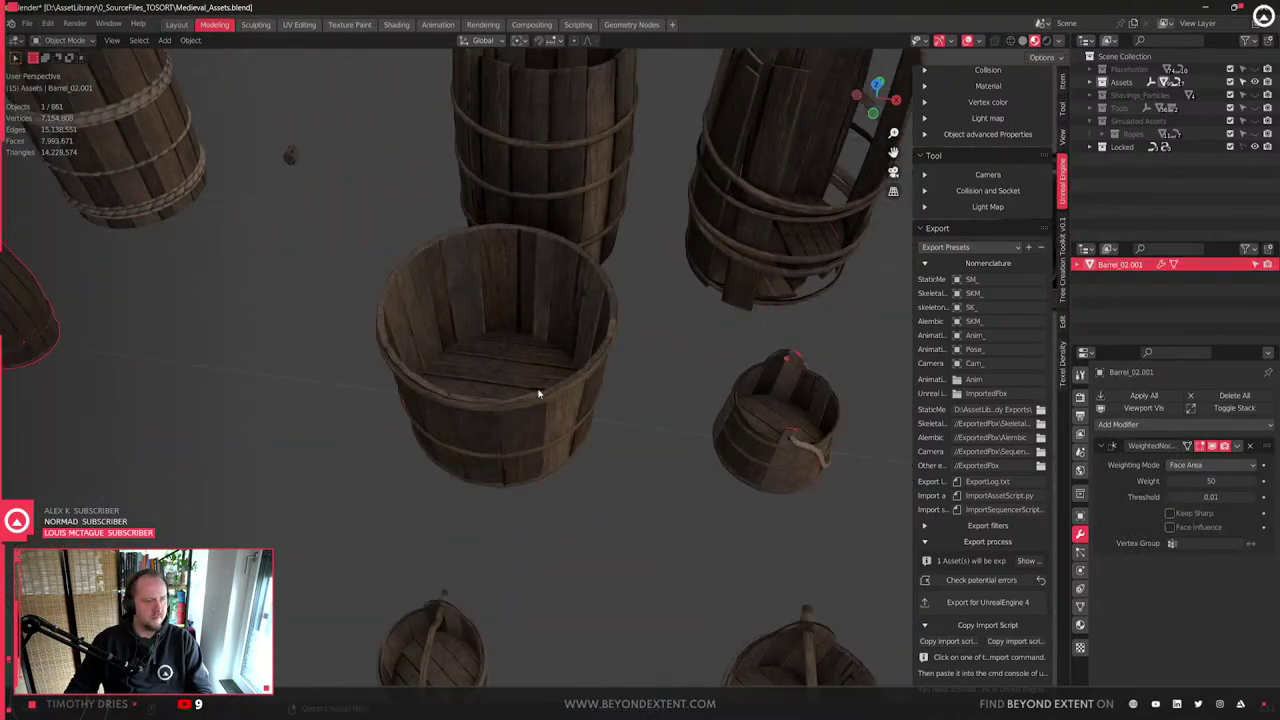
left_click(538, 394)
scroll(537, 390, "down", 8)
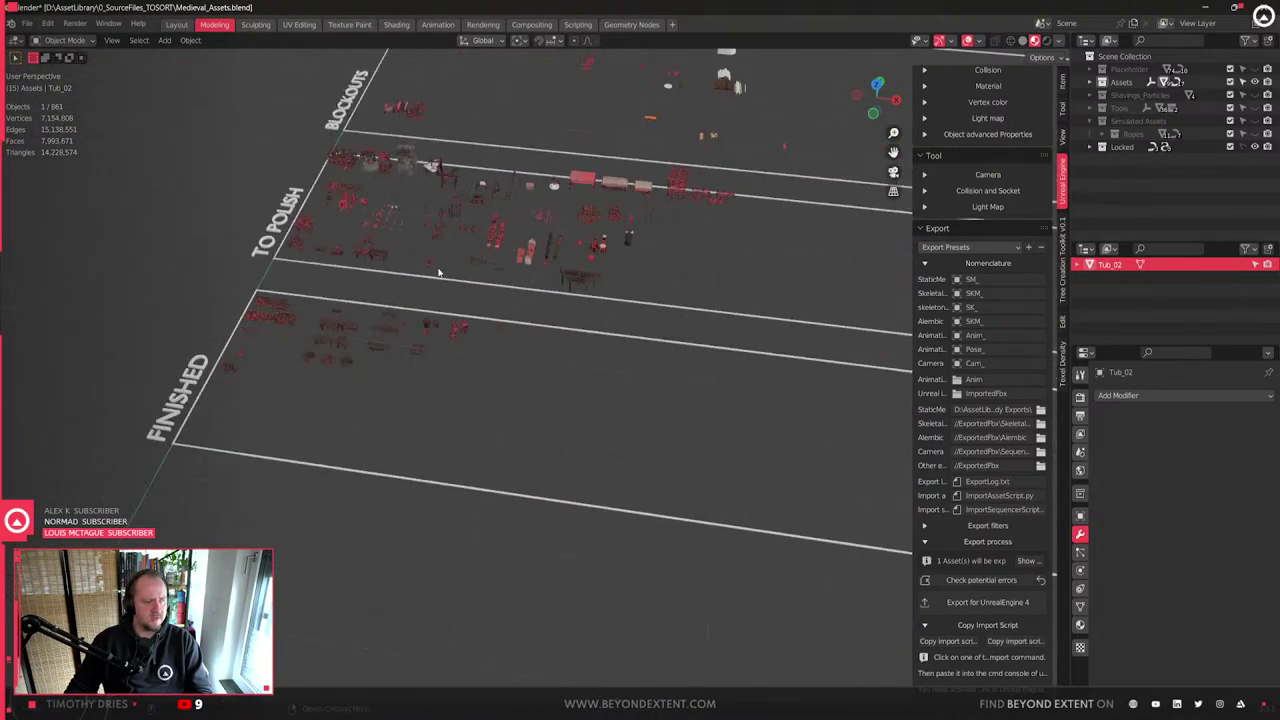
key("KP_Decimal")
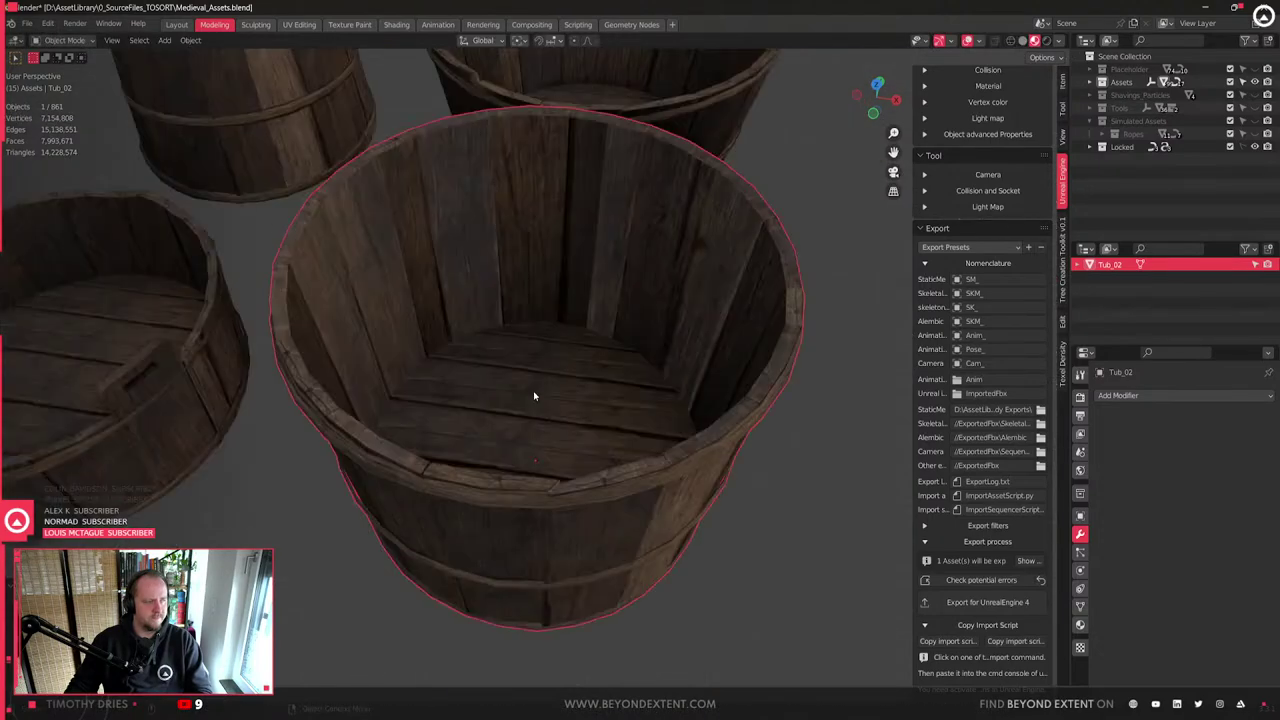
- Select all faces of Tub_02's upper hoop and move it down about 0.03 m along Z
scroll(535, 394, "down", 5)
middle_click_drag(615, 398, 600, 356)
scroll(526, 387, "up", 5)
key("Tab")
key("3")
left_click(597, 357)
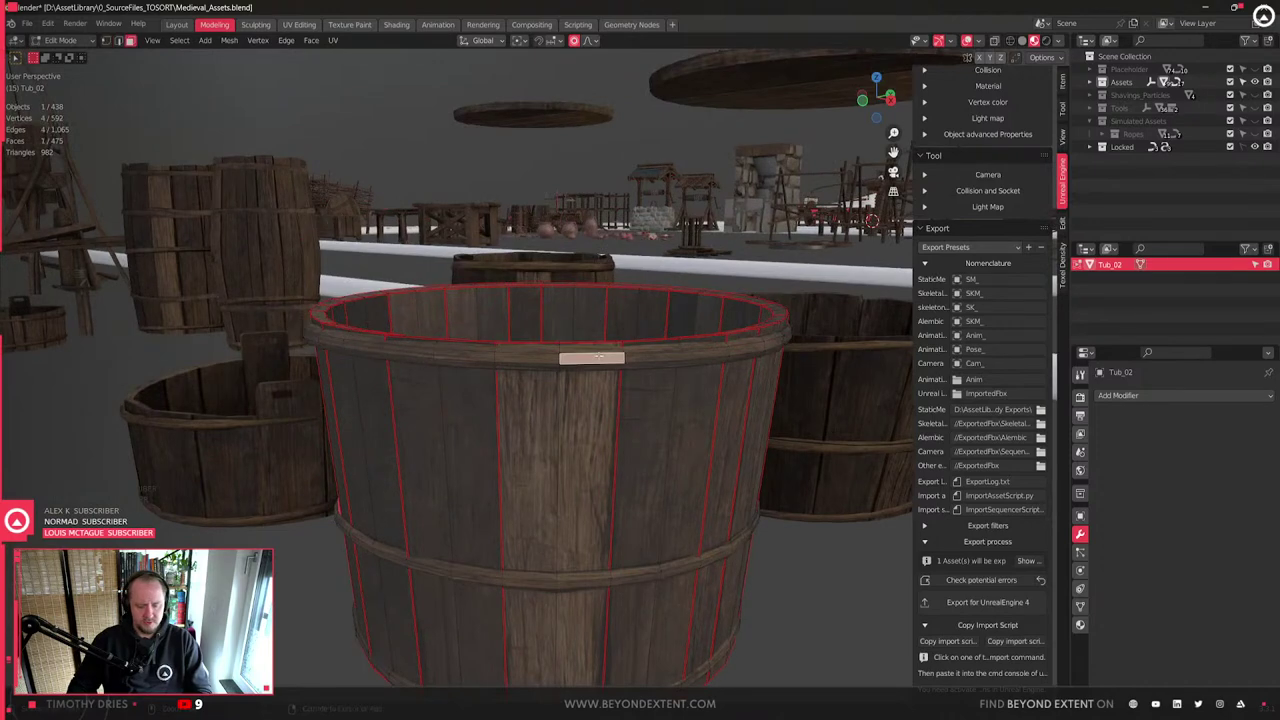
left_click(612, 348, "alt")
key("g")
key("z")
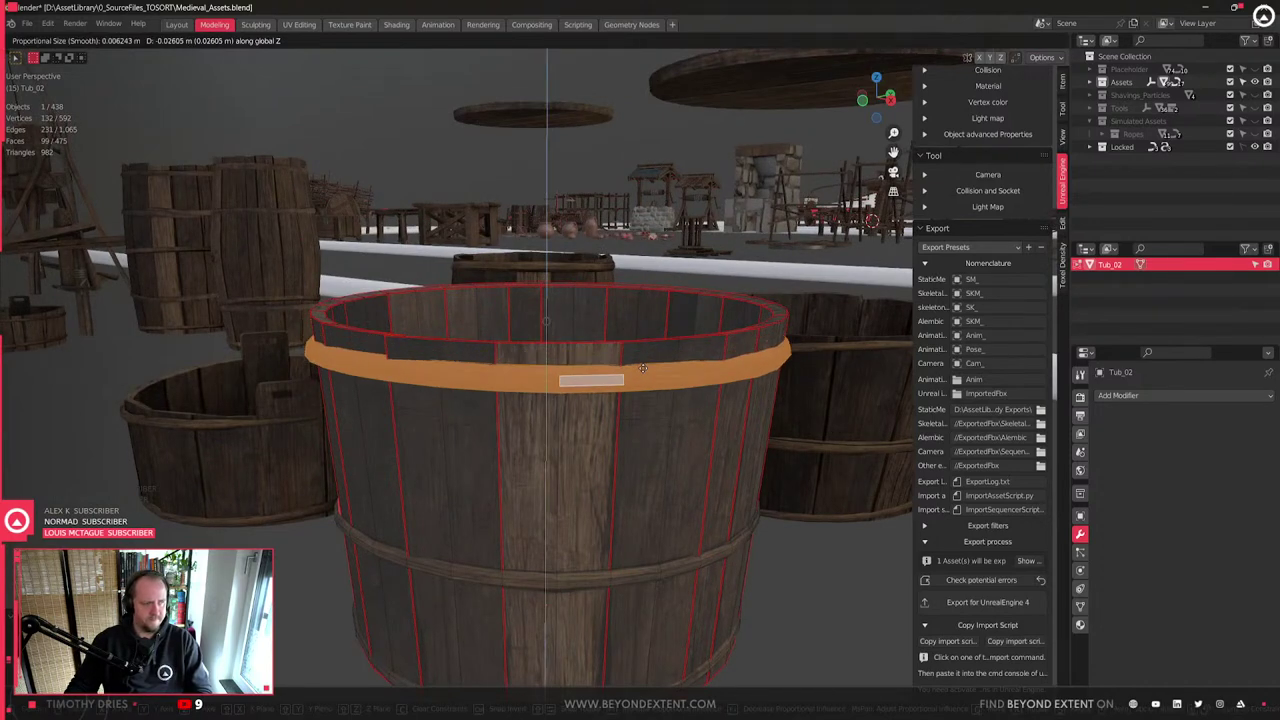
left_click(644, 368)
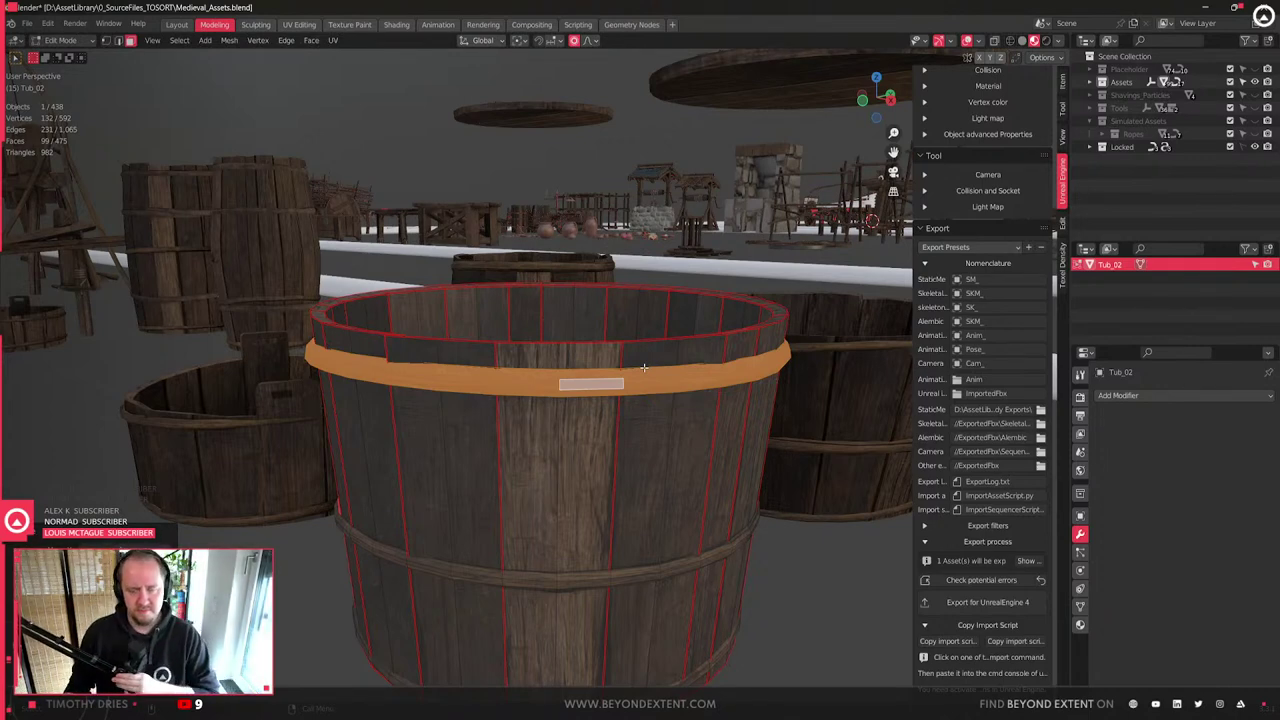
scroll(823, 299, "up", 2)
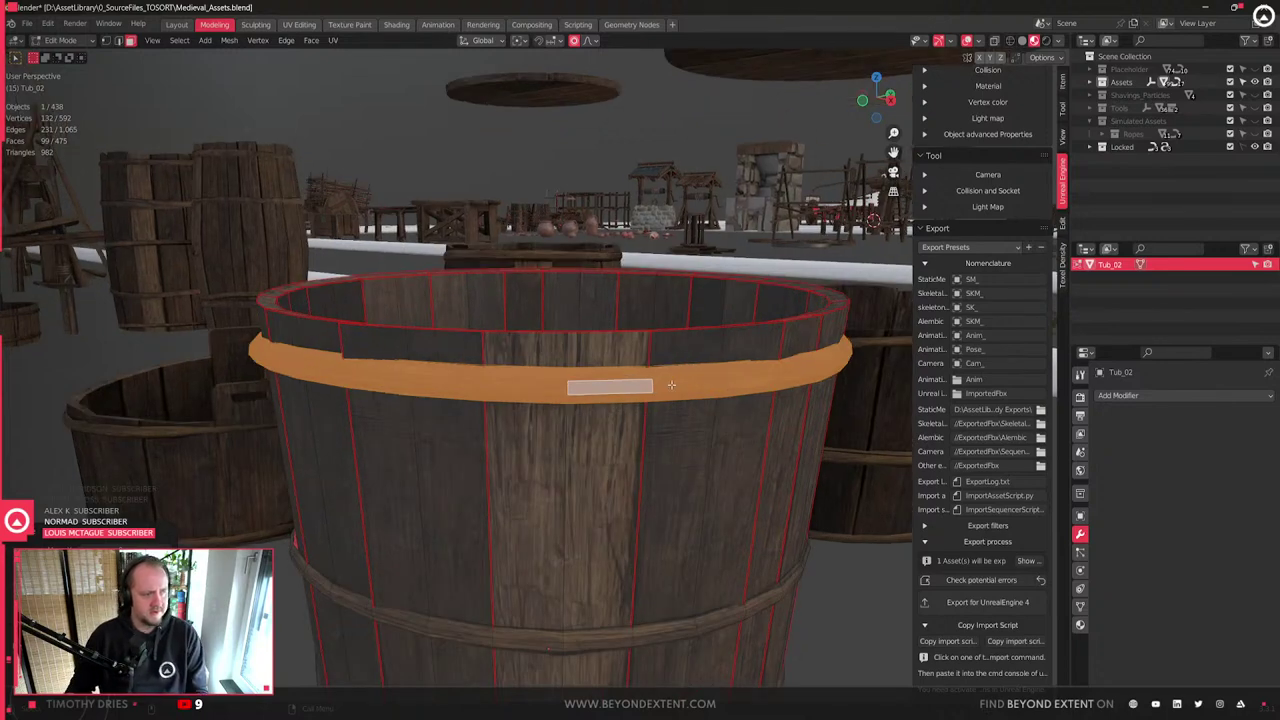
- Shift a vertex on Tub_02's rim vertically with proportional editing at a radius of about 0.46 m to make the rim uneven
key("1")
left_click(823, 299)
key("g")
key("z")
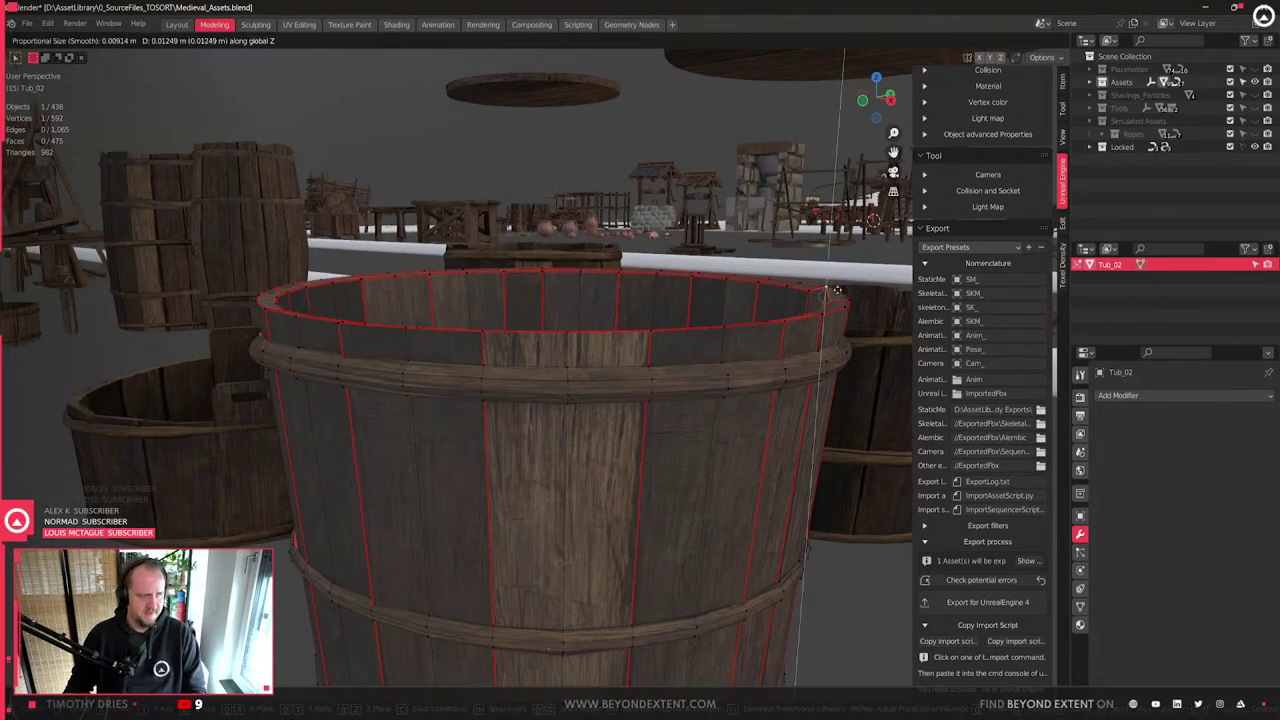
scroll(840, 288, "down", 20)
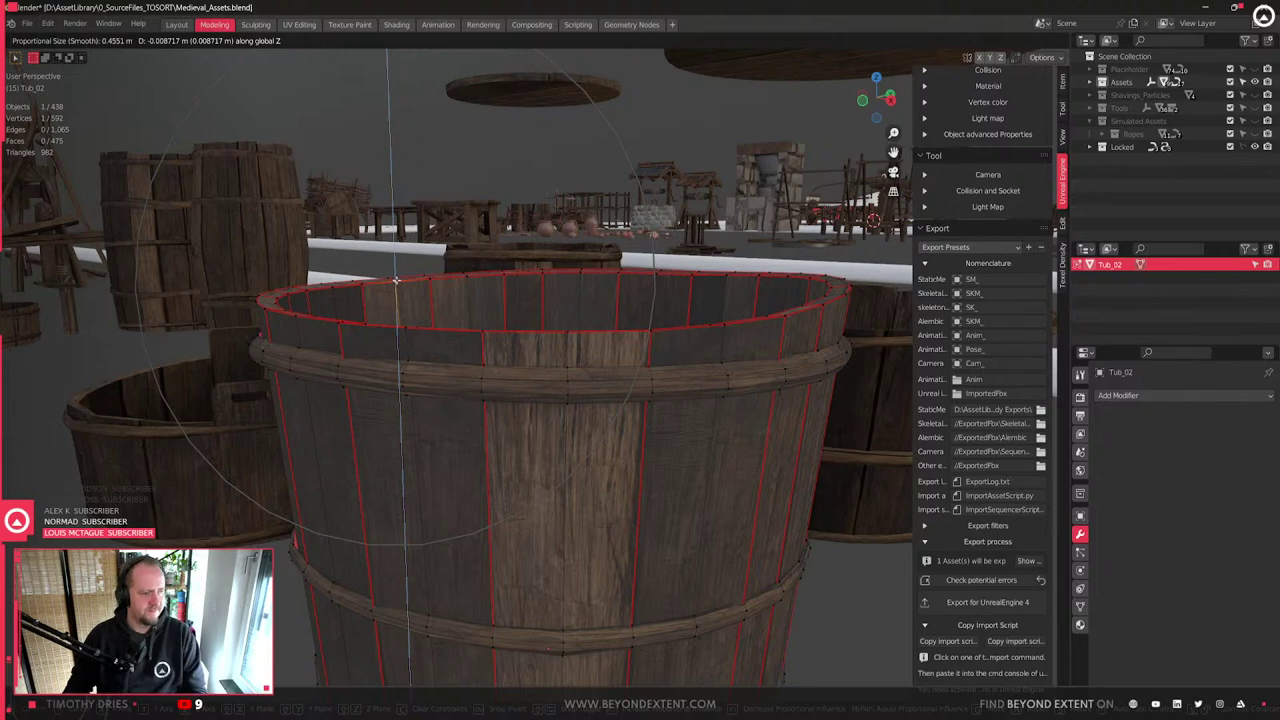
left_click(396, 280)
- Bevel the short rim edge at the joint between the dark plank and the light plank
left_click(480, 337)
middle_click_drag(480, 337, 501, 362)
scroll(596, 427, "up", 4)
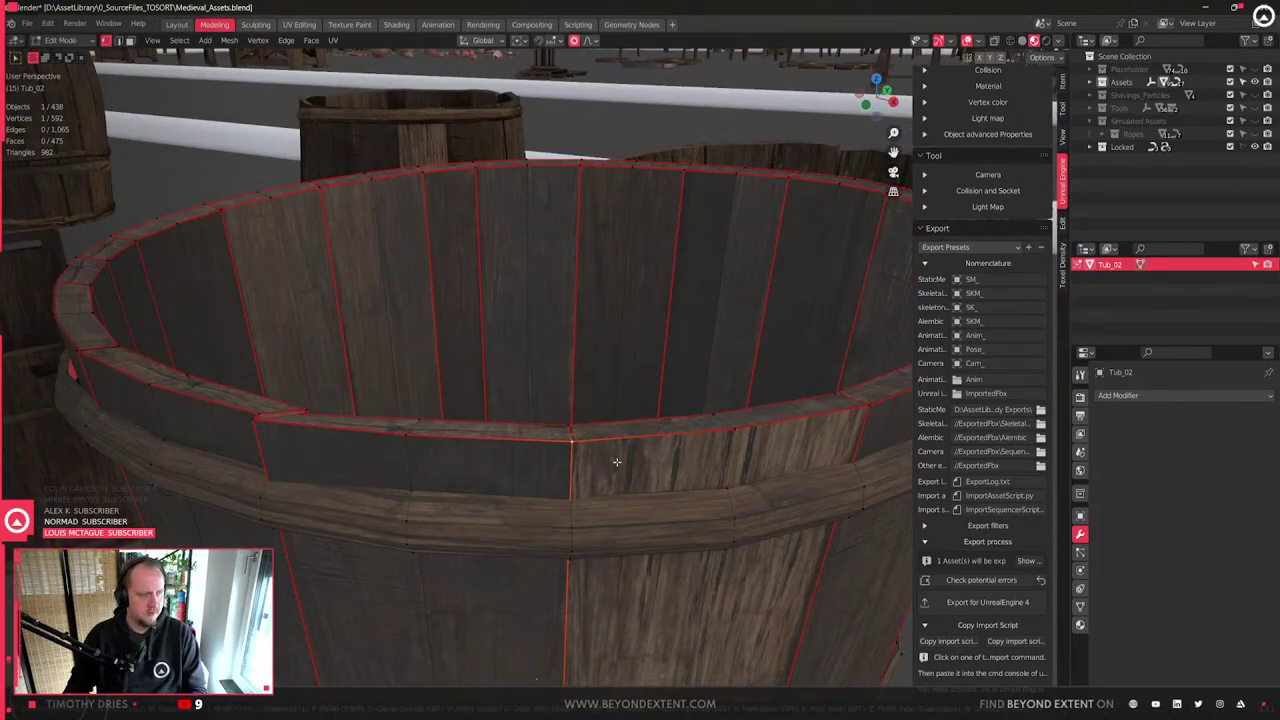
key("2")
left_click(574, 441)
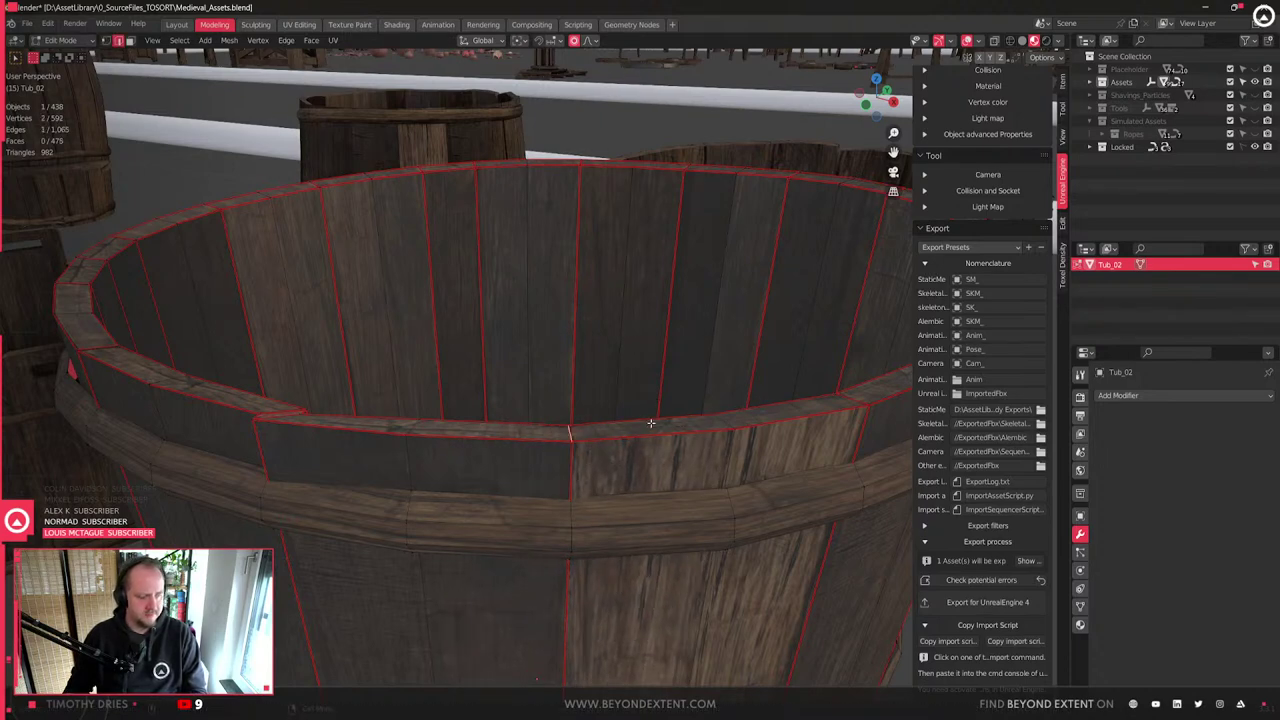
key("ctrl+b")
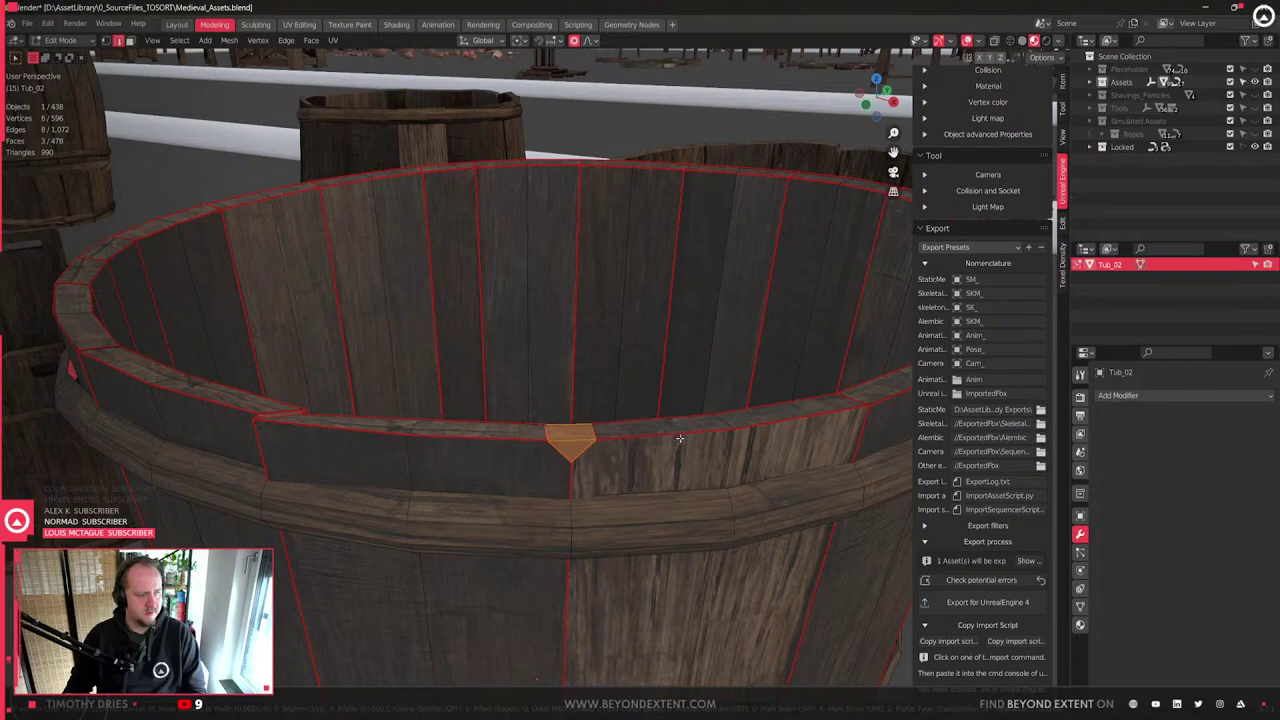
left_click(660, 432)
- Select the lower tip vertices of the bevel and slide them down along the plank joint
key("1")
left_click(567, 447)
middle_click_drag(572, 447, 804, 249)
middle_click_drag(806, 154, 696, 274, "shift")
left_click(787, 304, "shift")
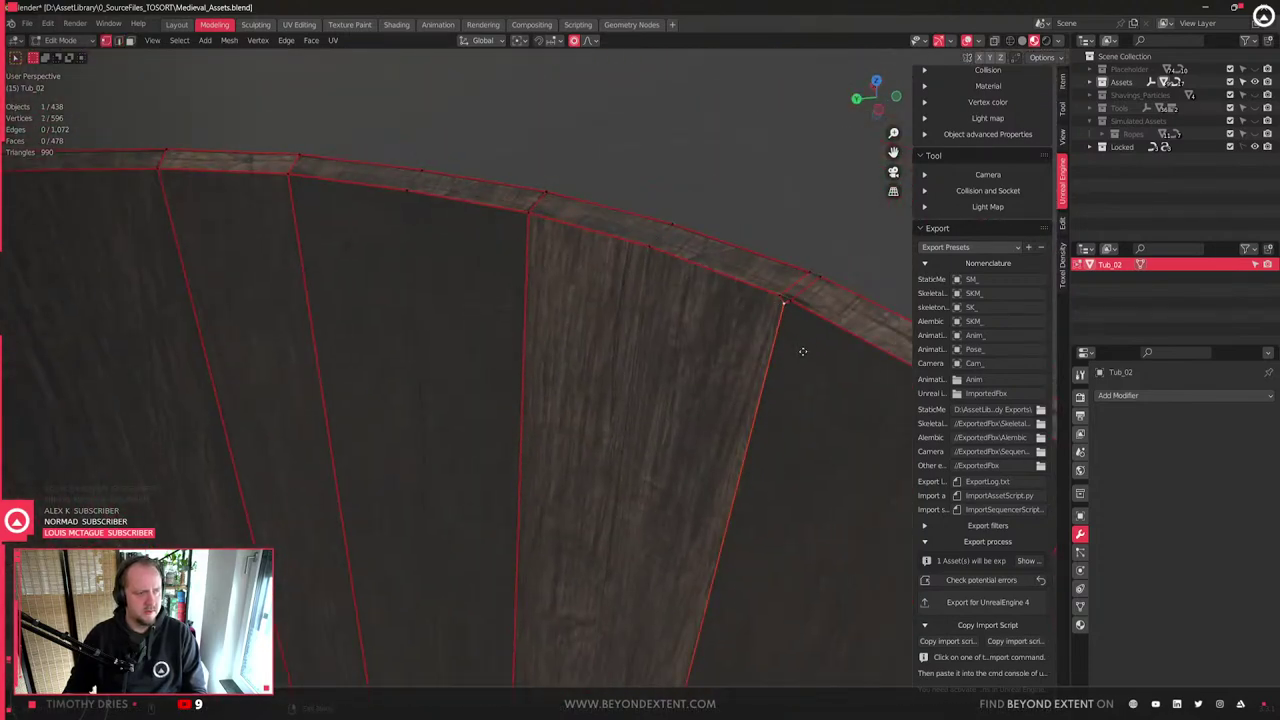
key("g")
key("g")
right_click(771, 532)
- Select the beveled faces at the plank joint and delete them to open a gap in the rim
key("3")
left_click(785, 307)
left_click(797, 289, "shift")
middle_click_drag(797, 289, 439, 240)
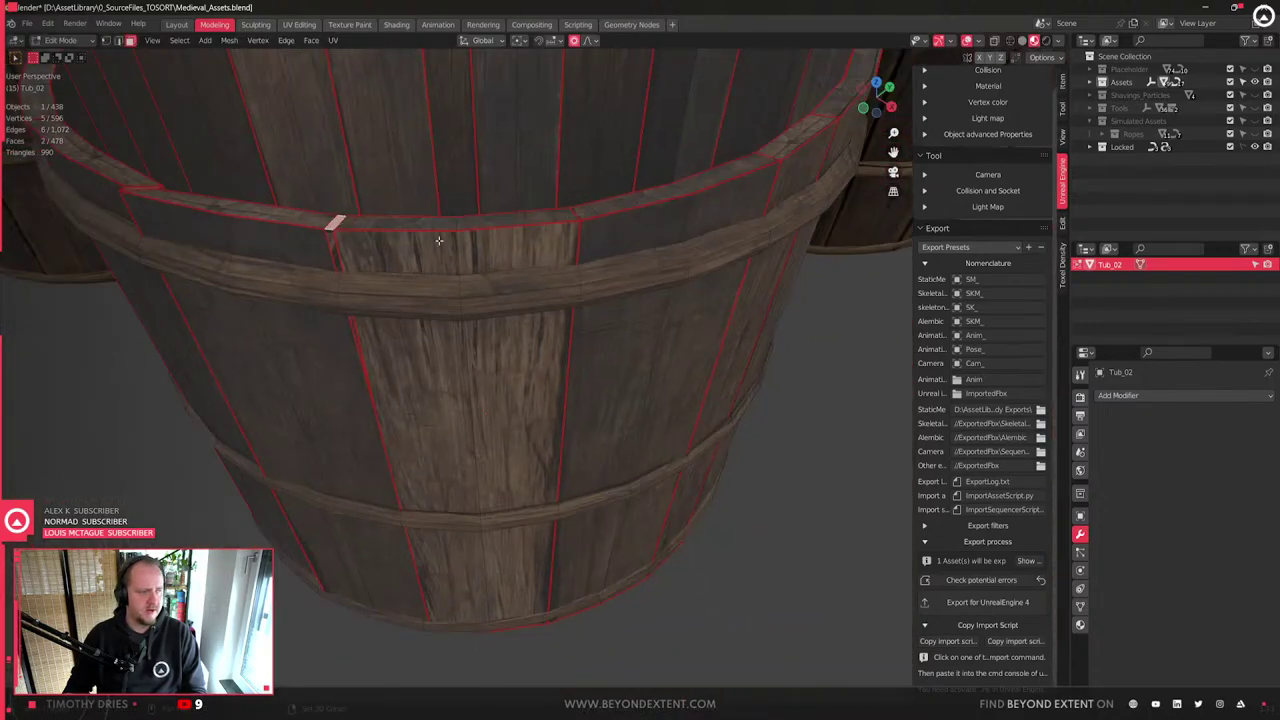
left_click(329, 237, "shift")
key("x")
left_click(331, 240)
- Fill one open side of the rim gap with a new face between the plank's vertical edges
middle_click_drag(390, 288, 549, 386, "shift")
scroll(549, 386, "up", 2)
key("2")
left_click(531, 359)
left_click(536, 348)
left_click(531, 367)
key("f")
key("ctrl+z")
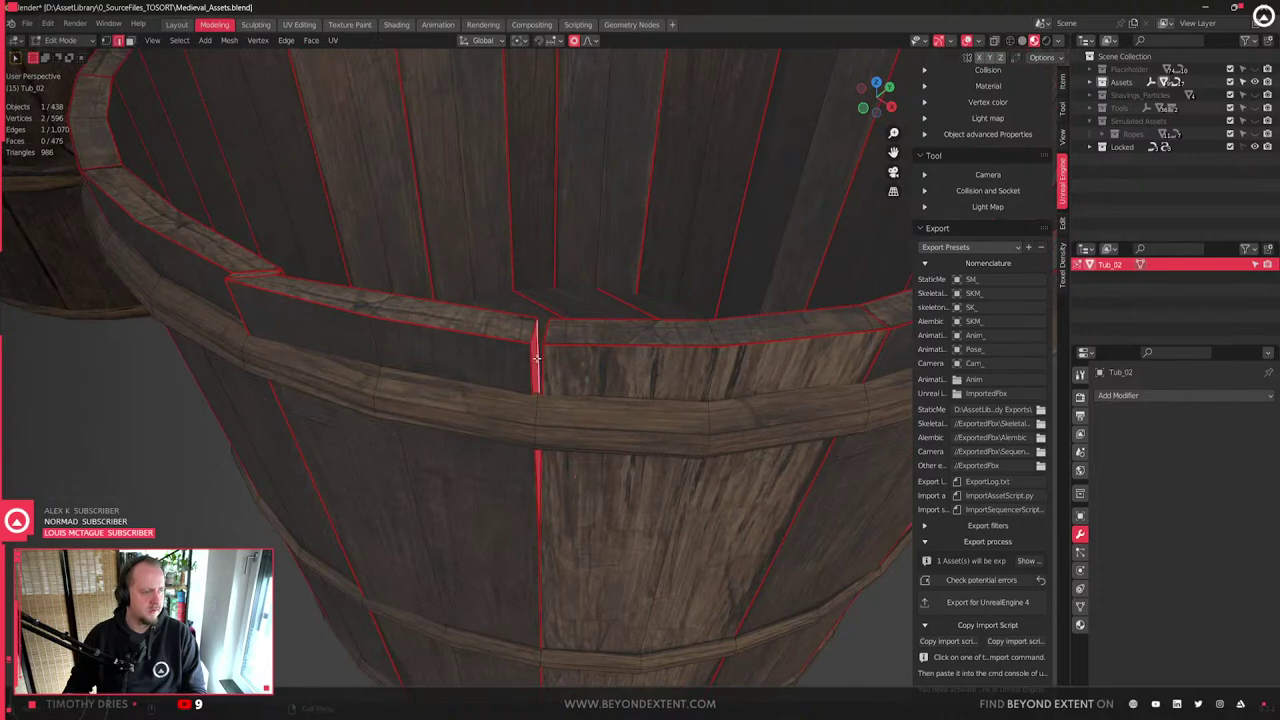
left_click(532, 362, "shift")
key("f")
- Fill the opposite side of the rim gap with a matching face
middle_click_drag(532, 362, 594, 358)
left_click(532, 356)
left_click(524, 343, "shift")
key("f")
- Bevel the top corner edge of the light plank beside the gap with a single segment
left_click(591, 303)
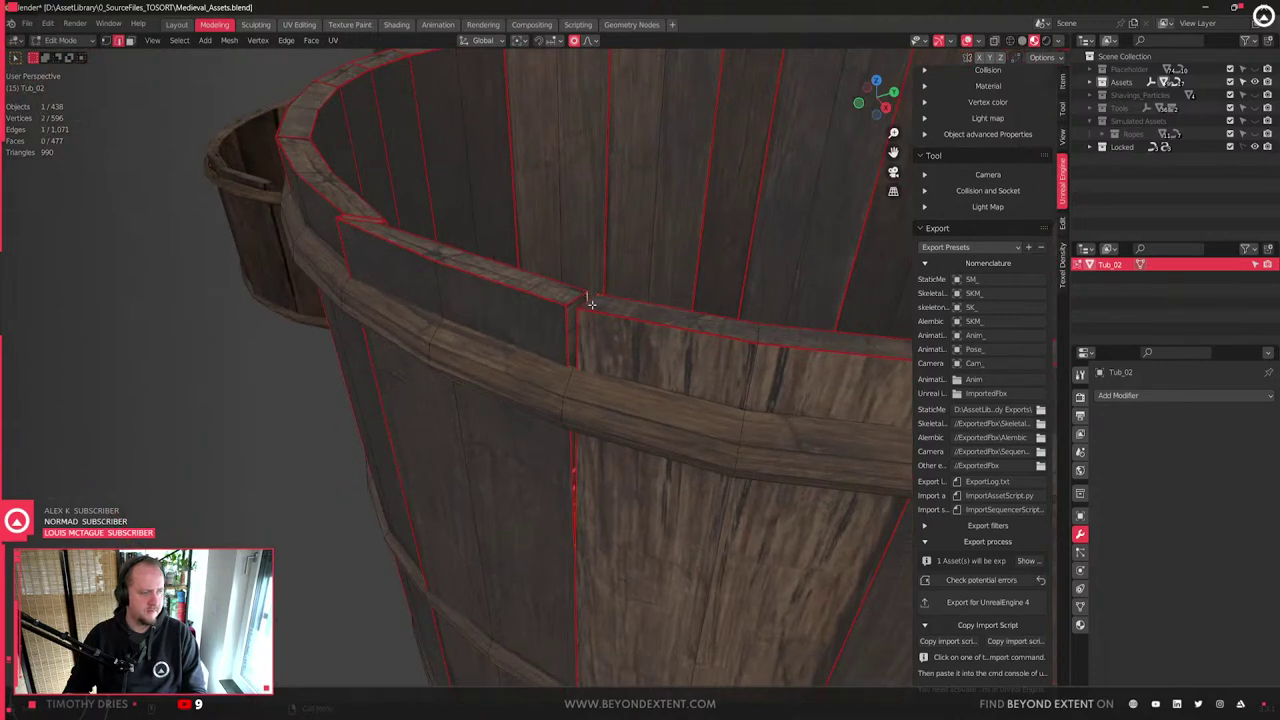
key("e")
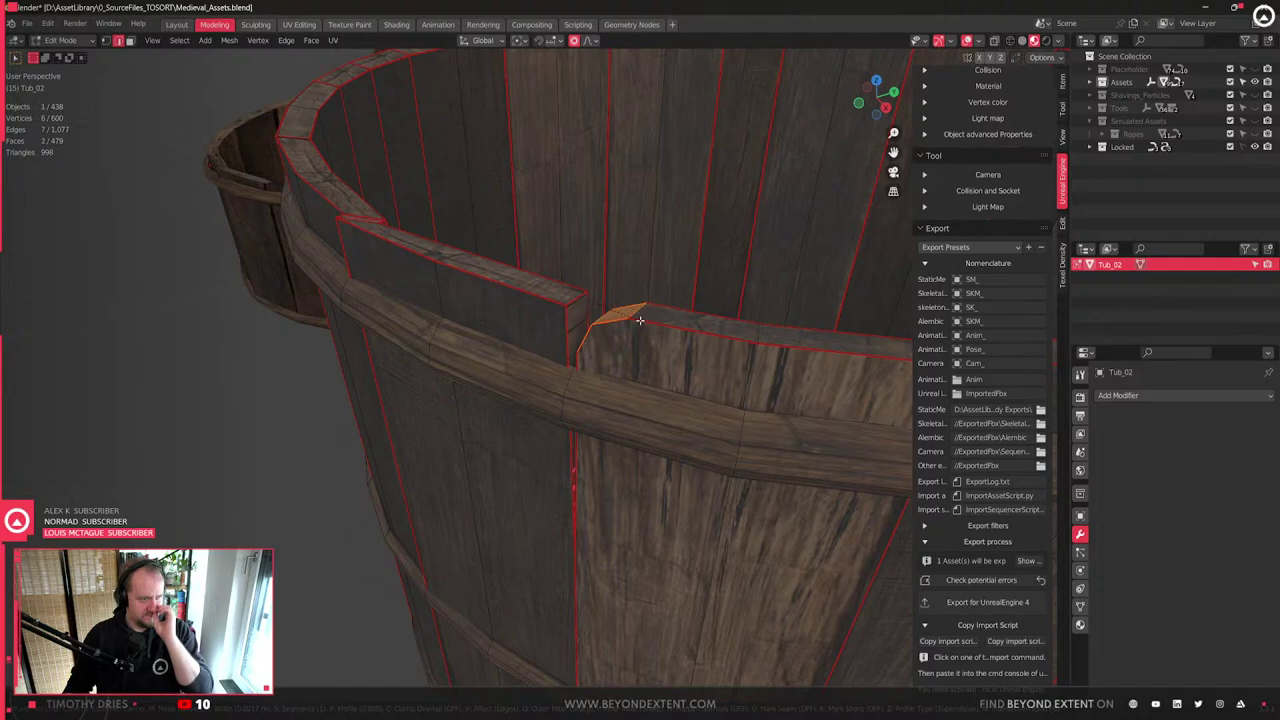
scroll(640, 320, "down", 1)
left_click(641, 320)
- Slide the outer and inner upper vertices of the light plank's beveled corner along the rim
key("1")
left_click(641, 319)
key("g")
key("g")
left_click(659, 336)
left_click(652, 307)
key("g")
key("g")
left_click(650, 308)
- Slide the lower outer vertex of the light plank's beveled corner to shape its broken slope
middle_click_drag(611, 325, 678, 323)
left_click(559, 343)
key("g")
key("g")
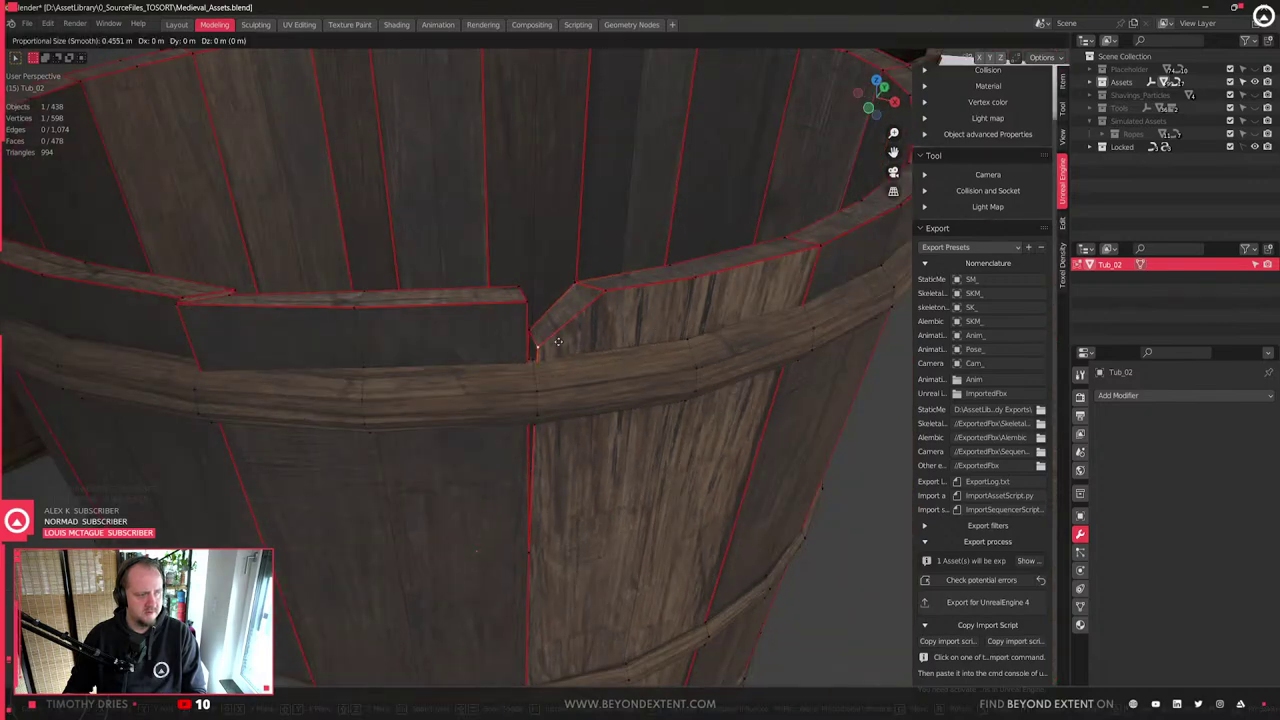
left_click(555, 348)
middle_click_drag(554, 348, 592, 331)
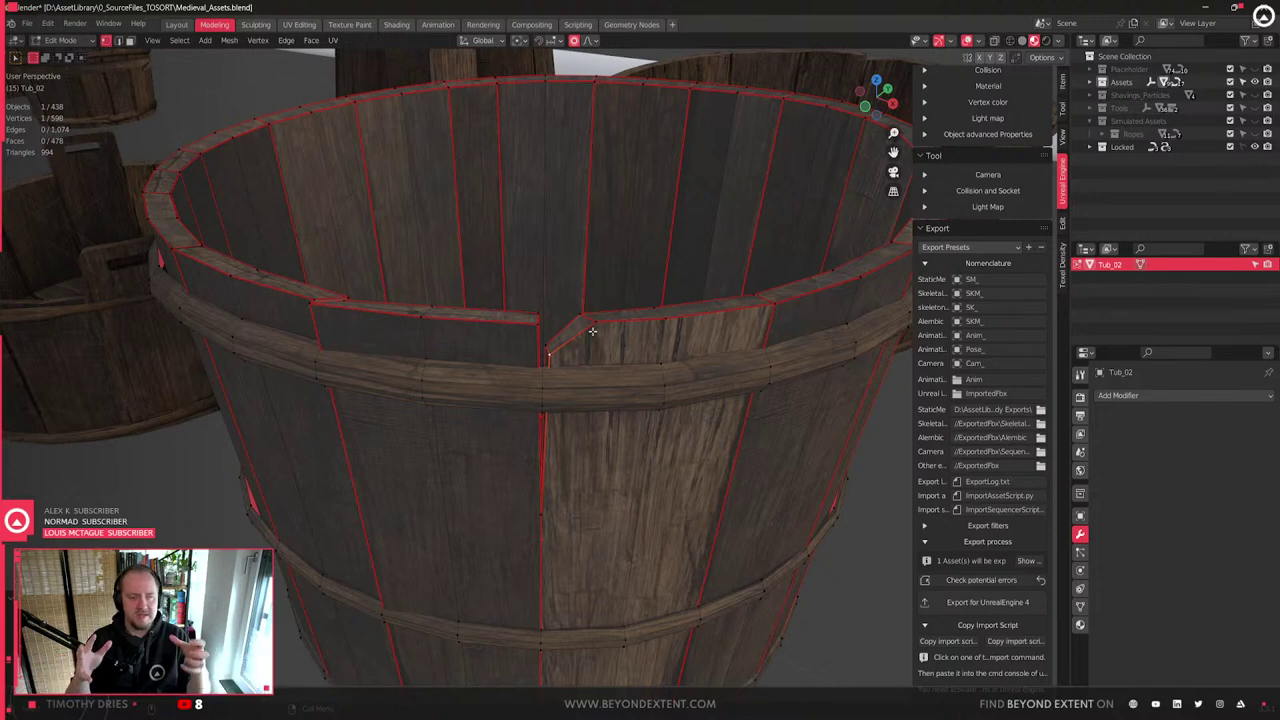
- Select the two facing side faces of the planks inside the rim gap
scroll(590, 325, "up", 1)
middle_click_drag(588, 321, 602, 416)
left_click(551, 293)
scroll(573, 305, "up", 1)
key("2")
left_click(553, 325)
key("3")
left_click(596, 392)
left_click(625, 389, "shift")
left_click(568, 399)
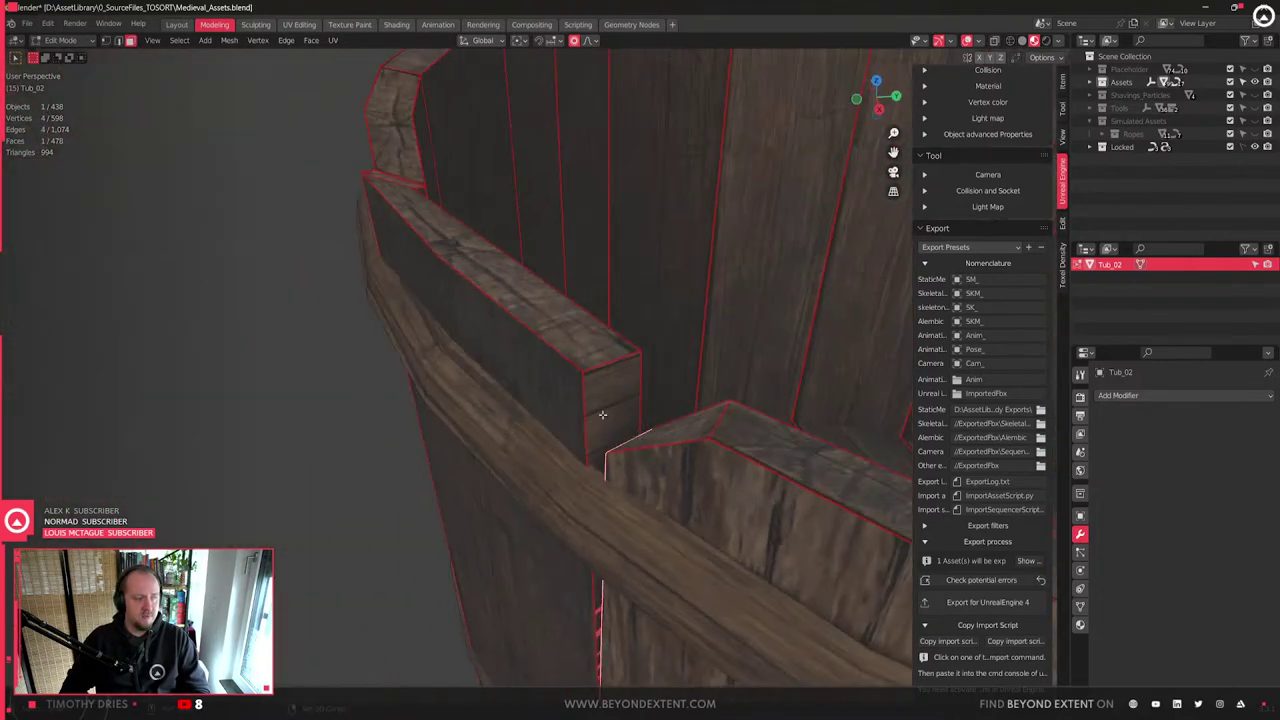
left_click(599, 402, "shift")
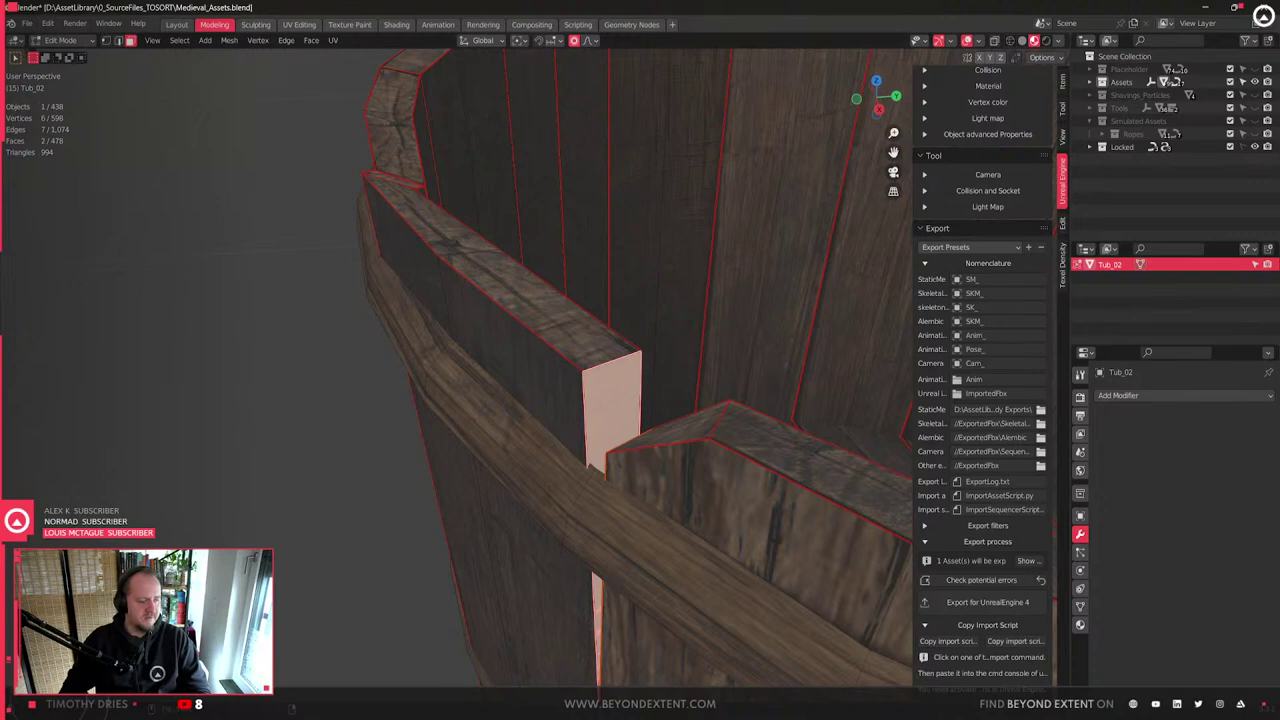
- Switch to Unreal, open and close the SM_Tub_03 mesh, and examine the placed tub in the level
key("alt+Tab")
left_click(790, 348)
double_click(1141, 530)
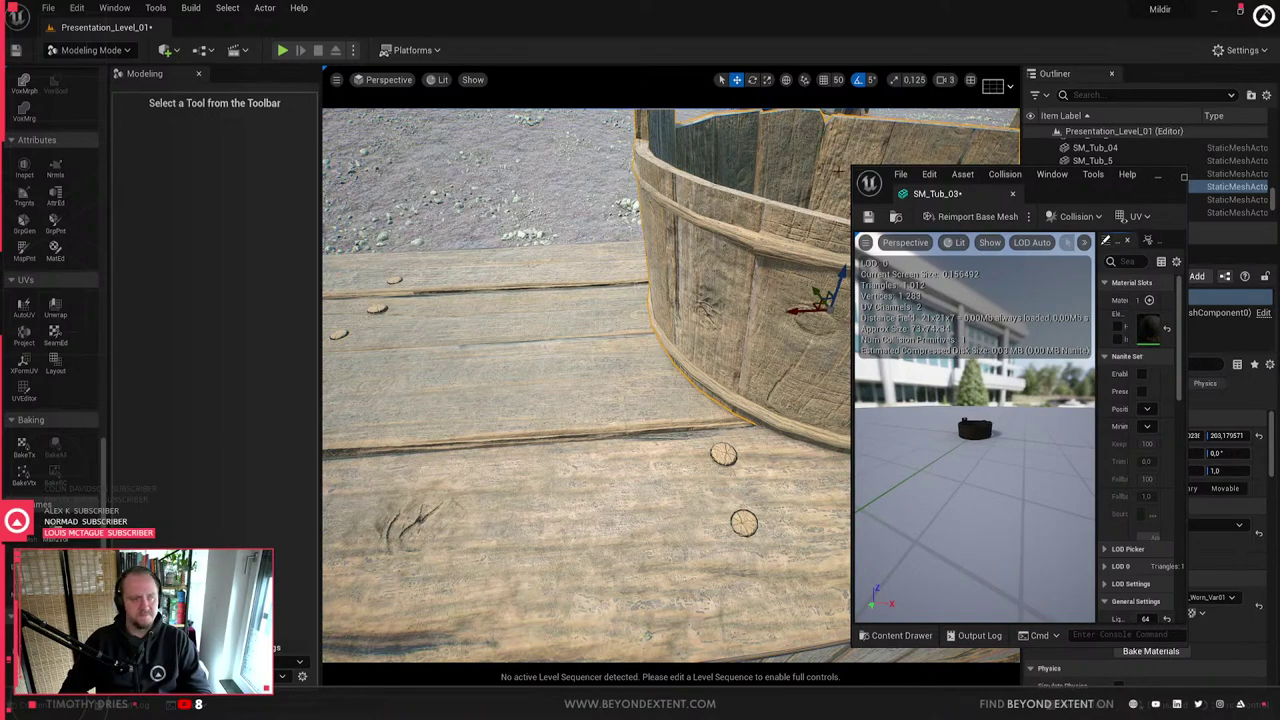
left_click_drag(848, 175, 628, 175)
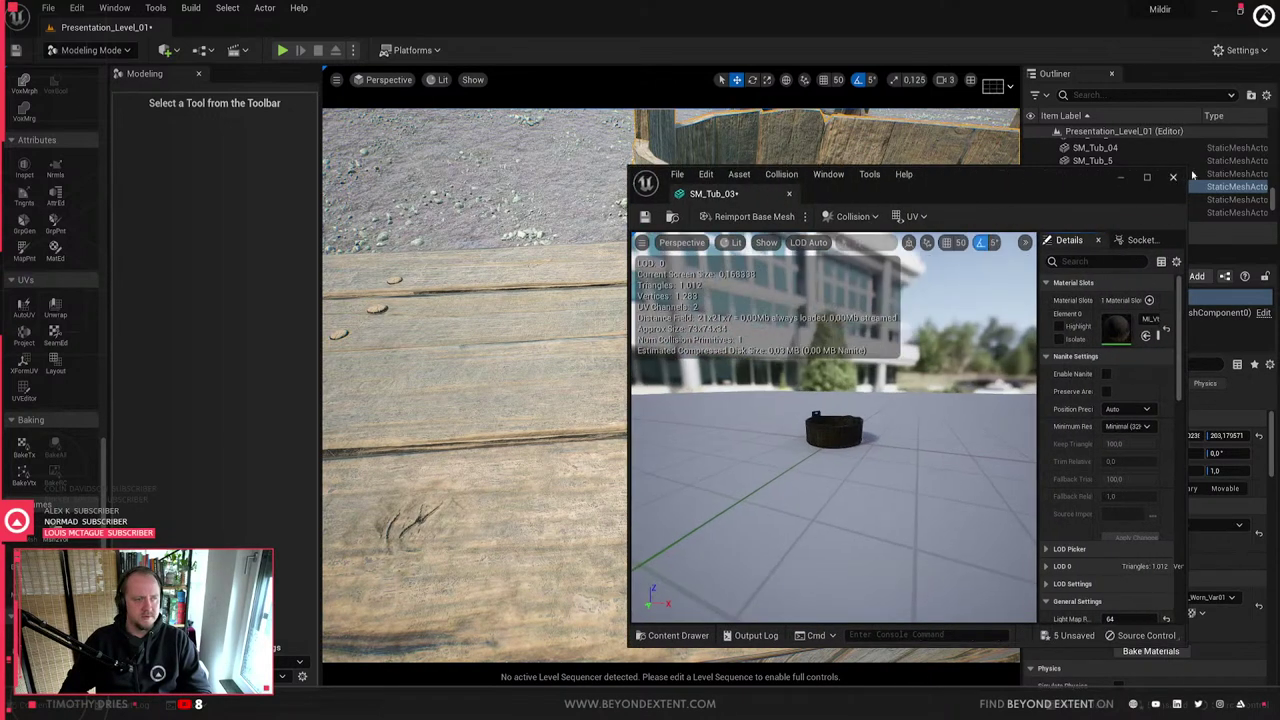
left_click(1173, 179)
right_click_drag(696, 390, 755, 380)
key("Escape")
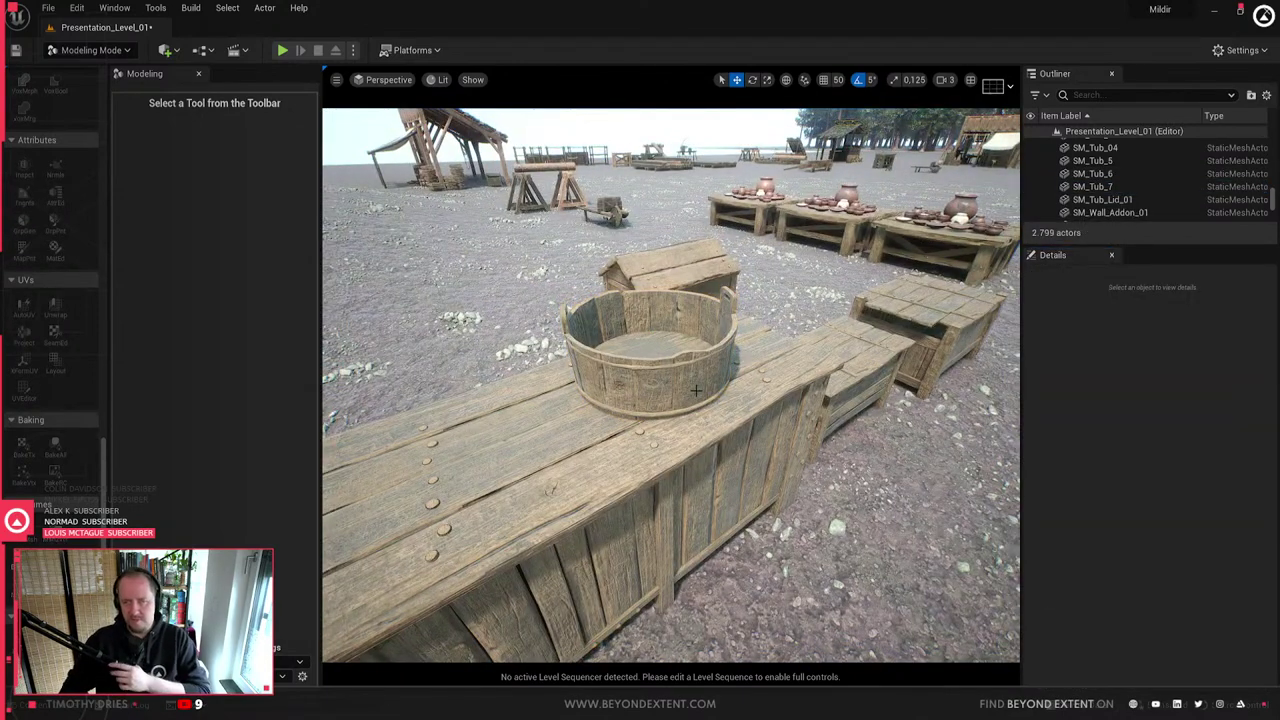
double_click(738, 329)
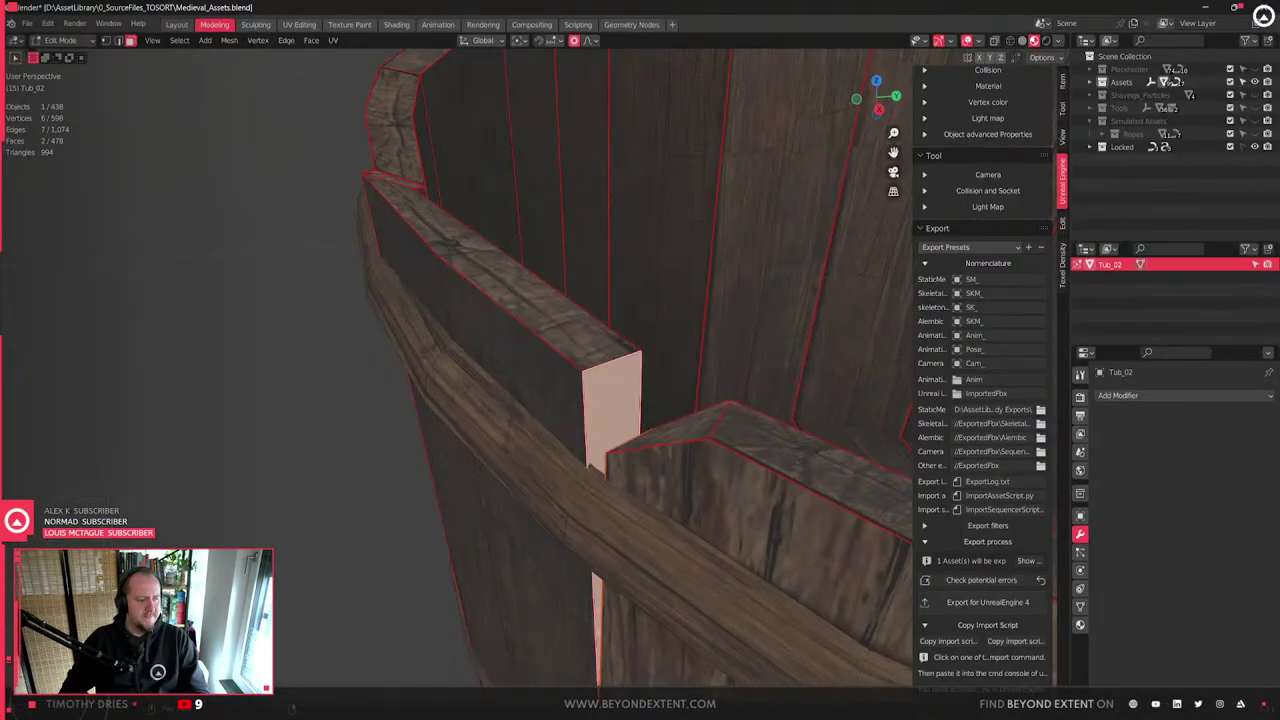
scroll(730, 492, "up", 8)
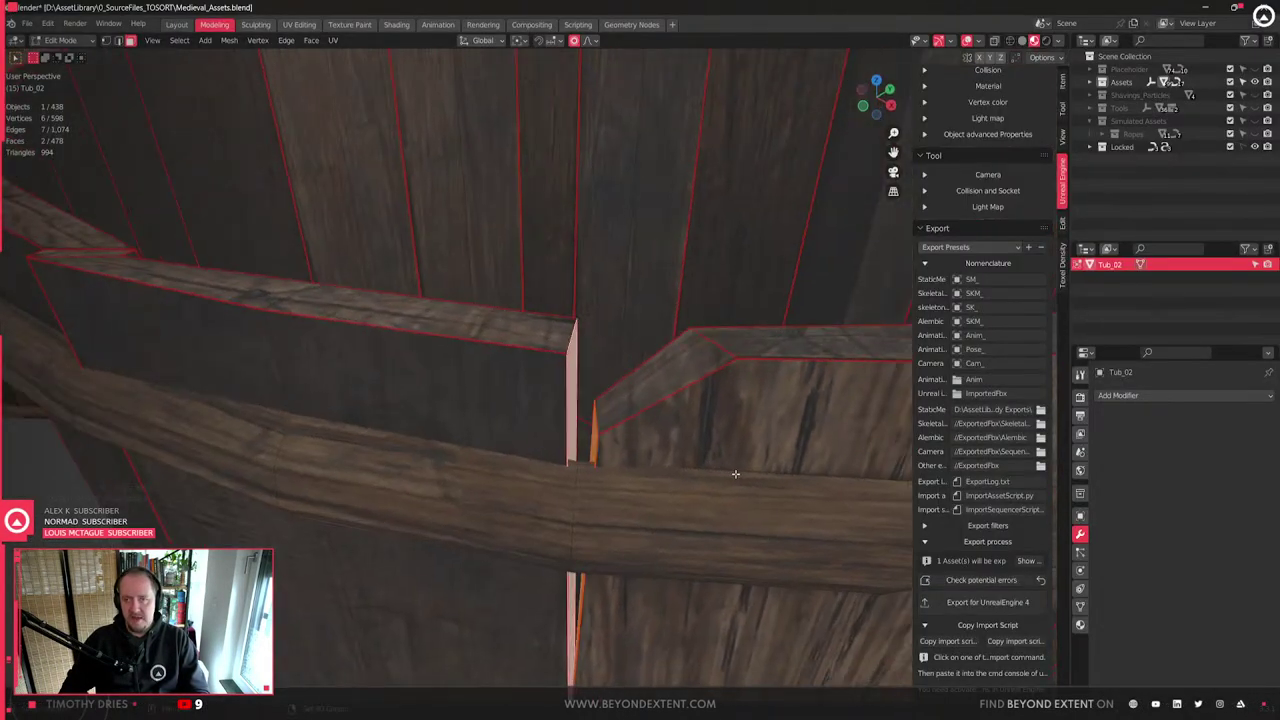
scroll(736, 474, "up", 1)
middle_click_drag(736, 474, 545, 470)
key("2")
left_click(586, 365)
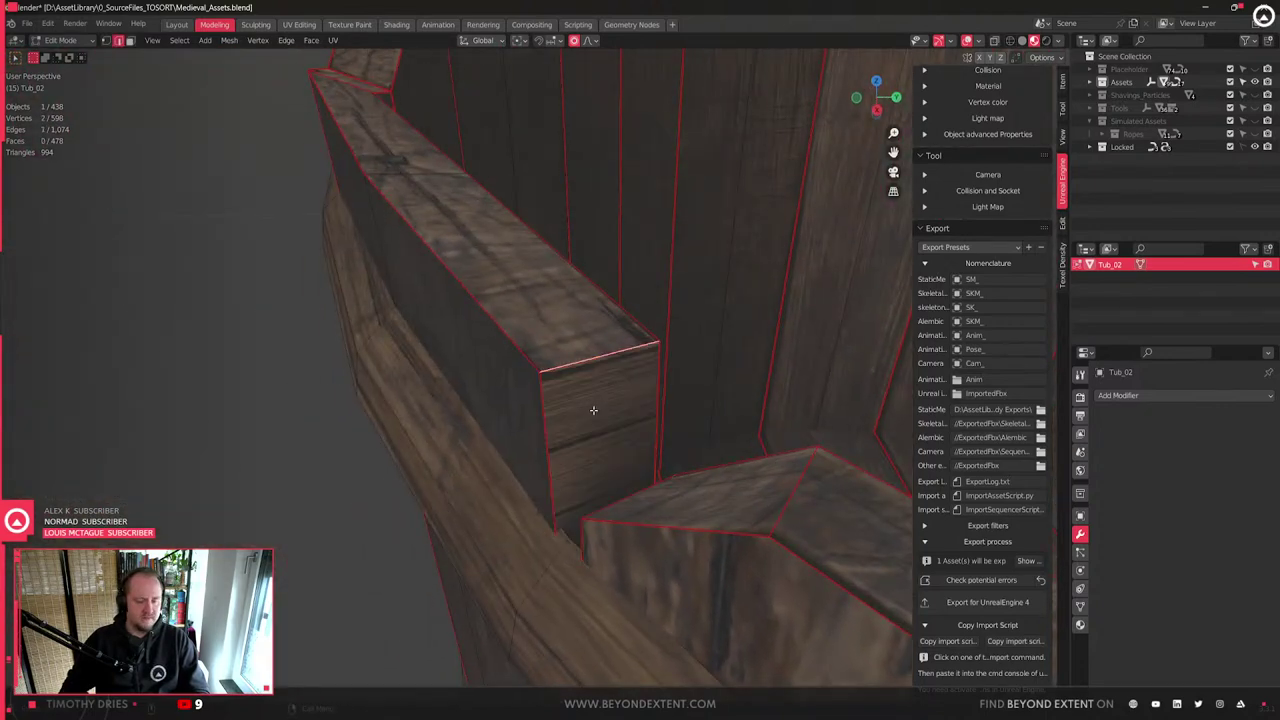
middle_click_drag(586, 411, 620, 413)
key("ctrl+b")
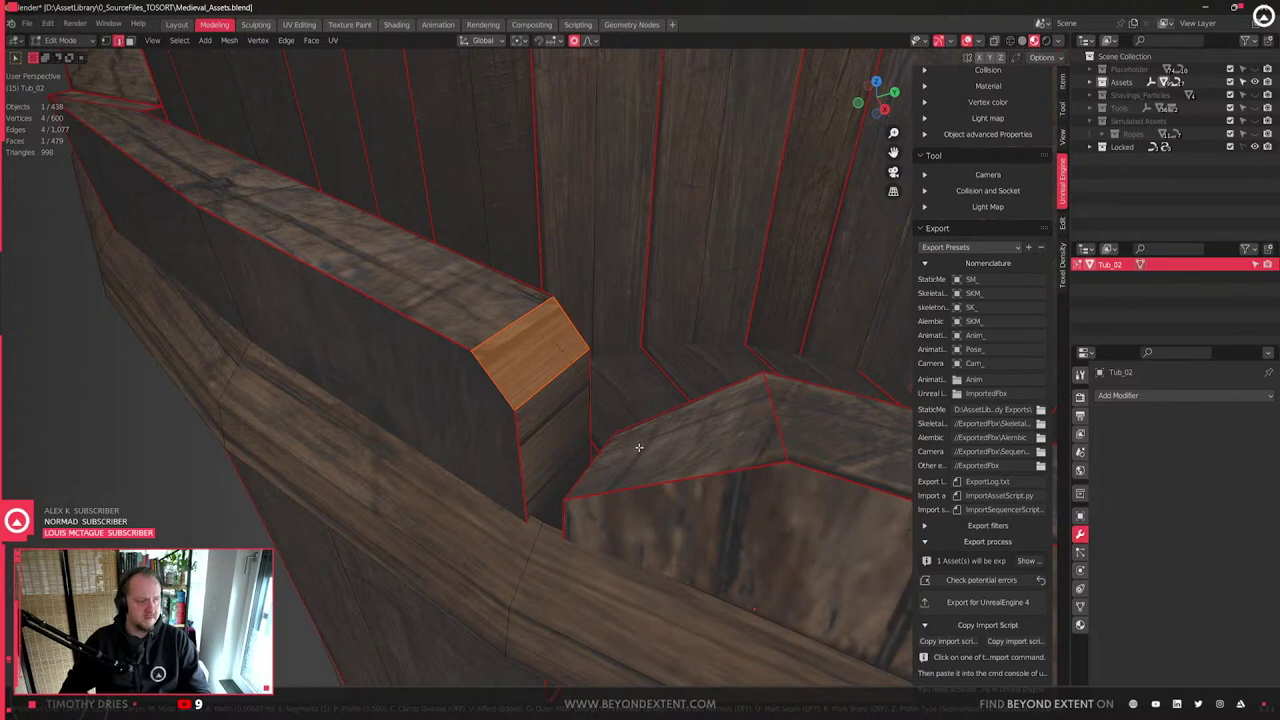
key("Escape")
middle_click_drag(568, 441, 574, 440)
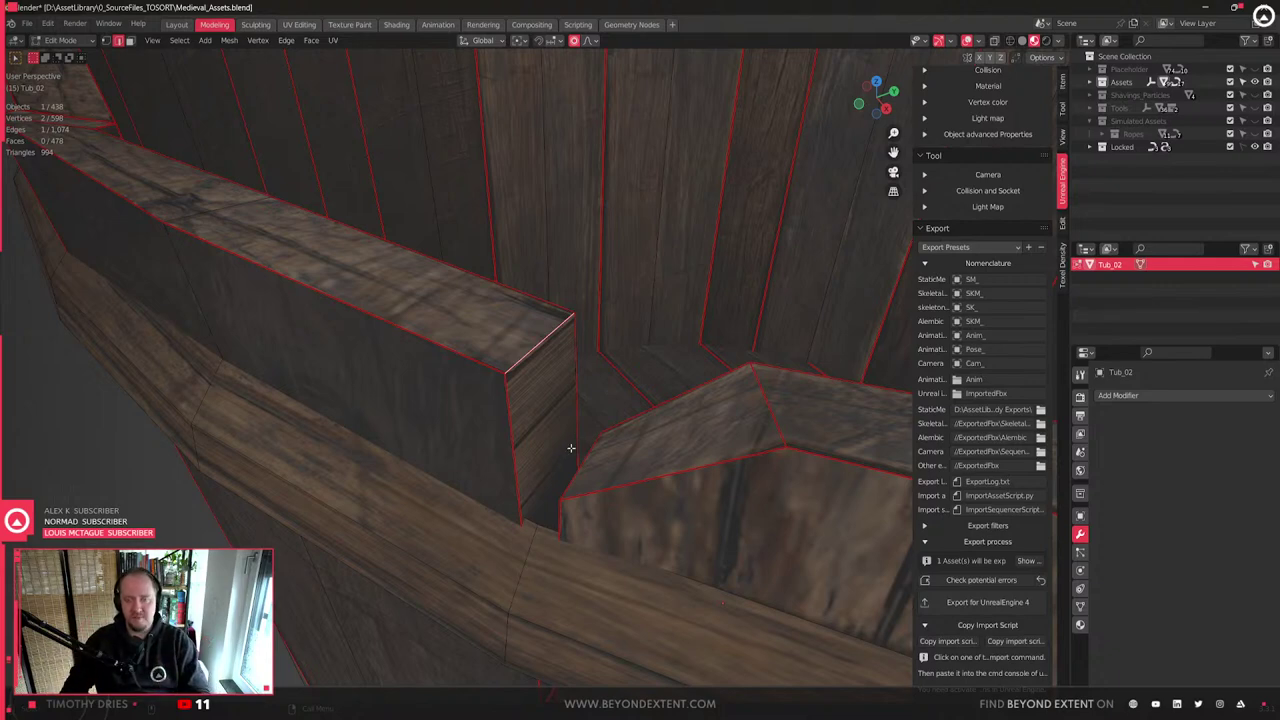
scroll(563, 403, "down", 2)
middle_click_drag(563, 413, 563, 437)
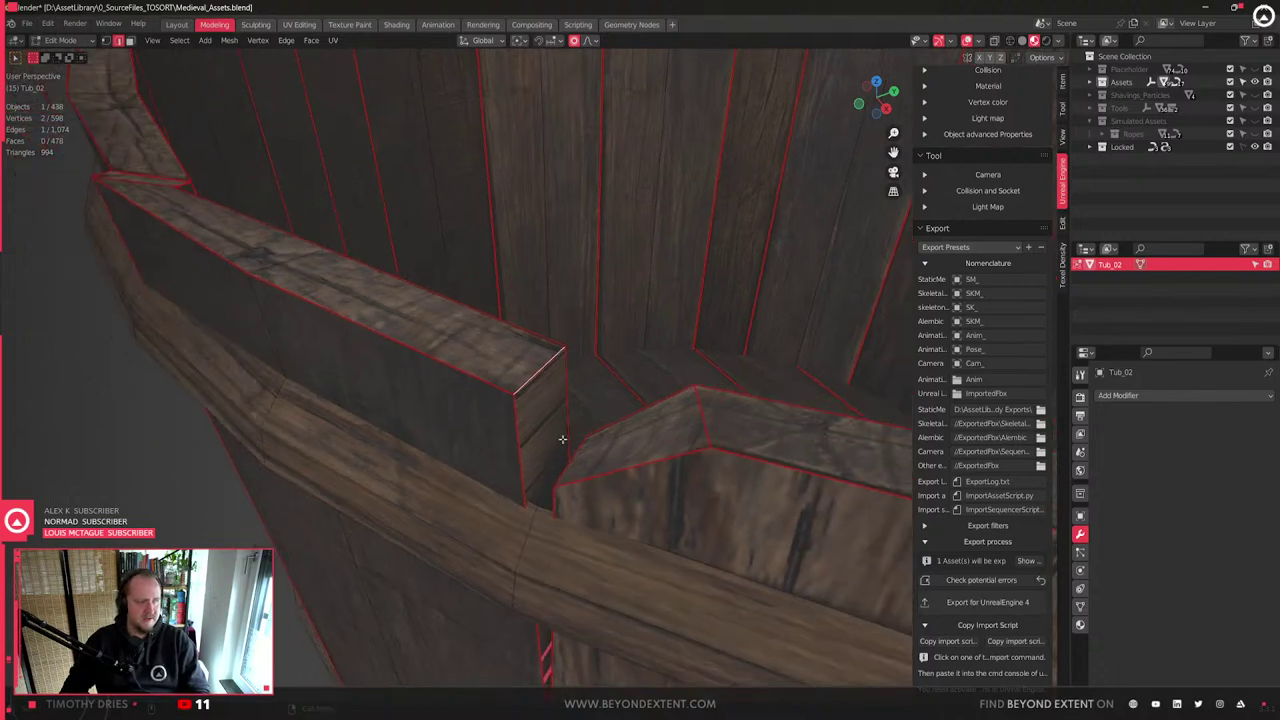
- Select the two facing side faces inside Tub_02's rim gap and unwrap their UVs
scroll(566, 461, "up", 2)
key("3")
left_click(551, 511)
middle_click_drag(551, 511, 486, 406)
left_click(555, 398, "shift")
middle_click_drag(628, 518, 626, 478, "shift")
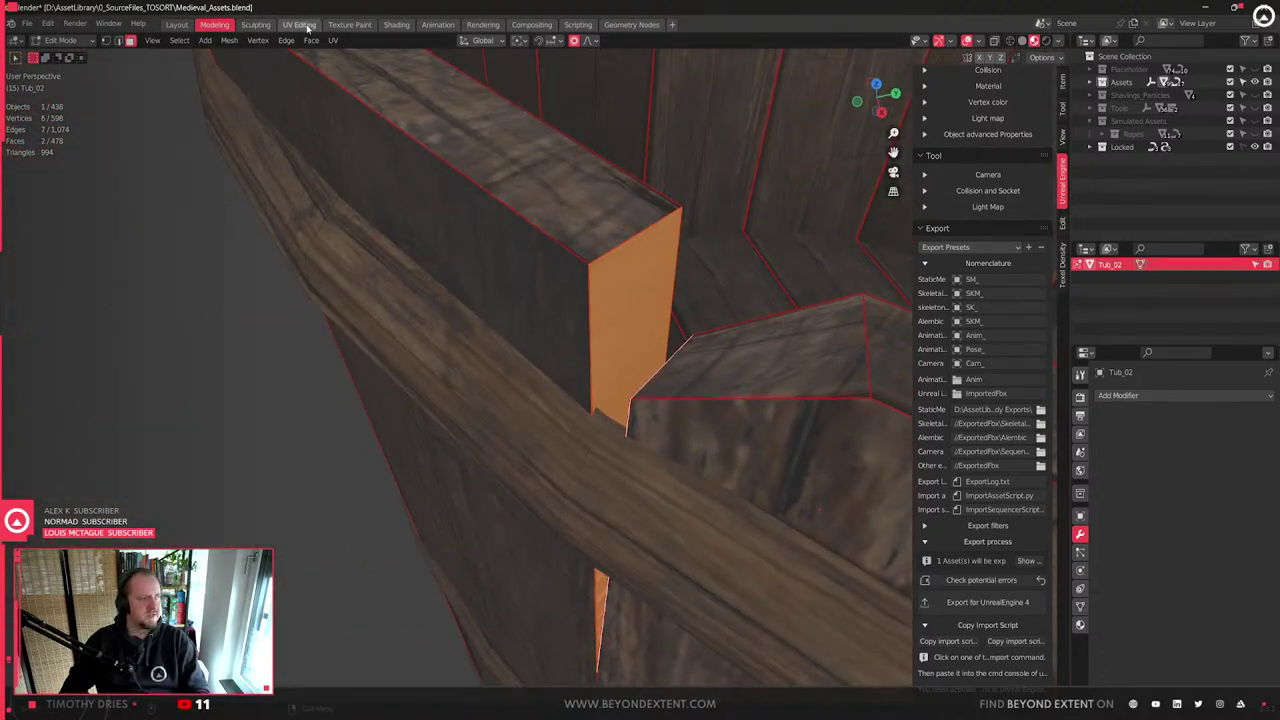
left_click(299, 24)
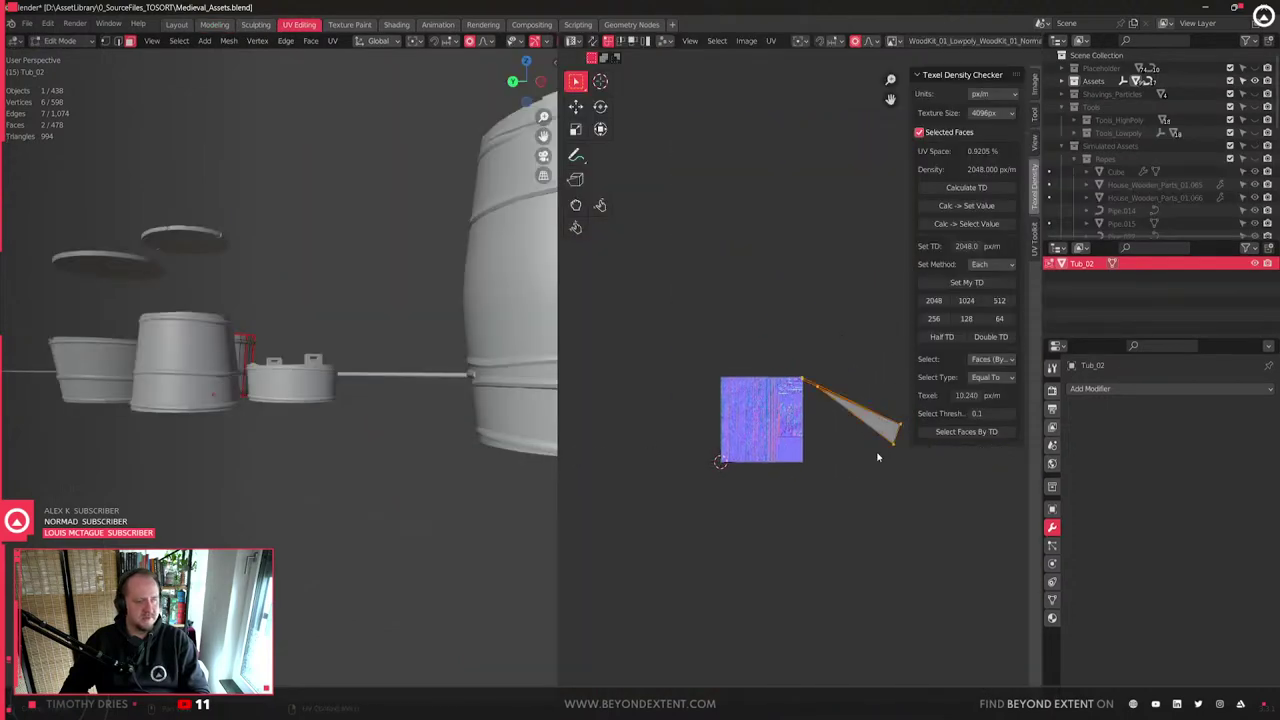
key("u")
left_click(832, 455)
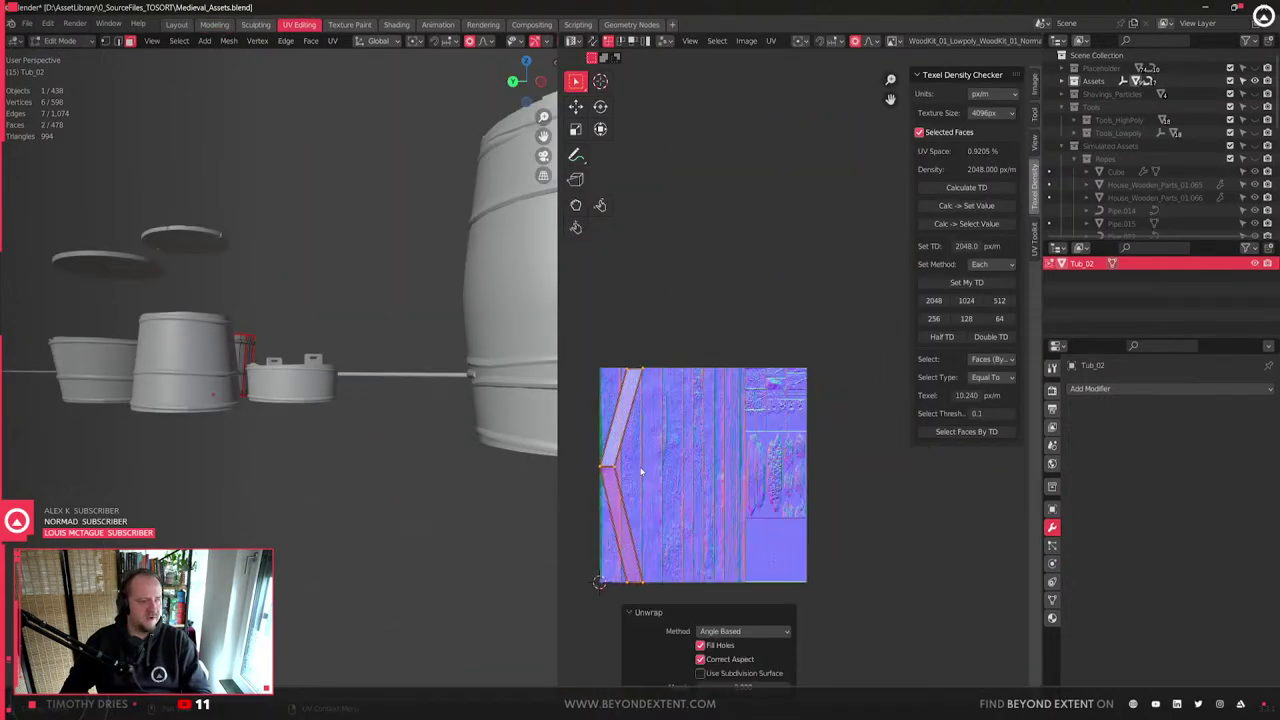
- Switch the 3D view to material preview and frame Tub_02 with its rim gap in edit mode
scroll(352, 48, "down", 3)
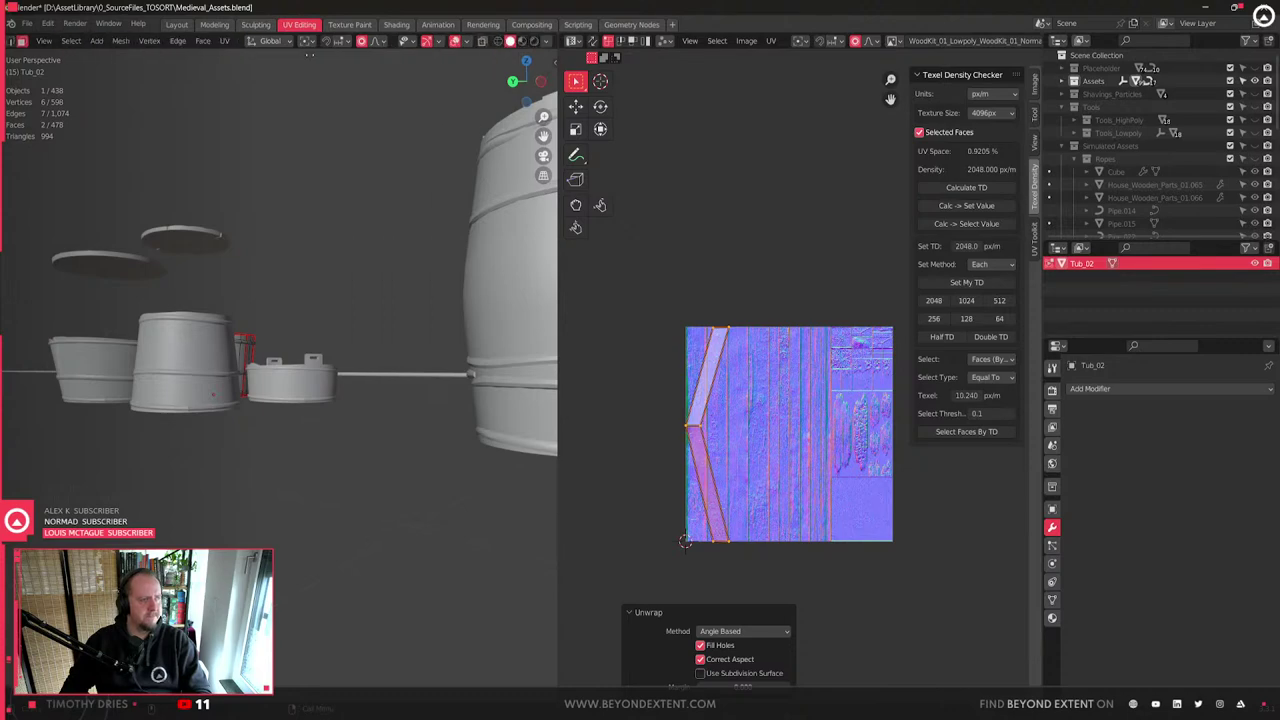
left_click(521, 41)
scroll(347, 385, "down", 3)
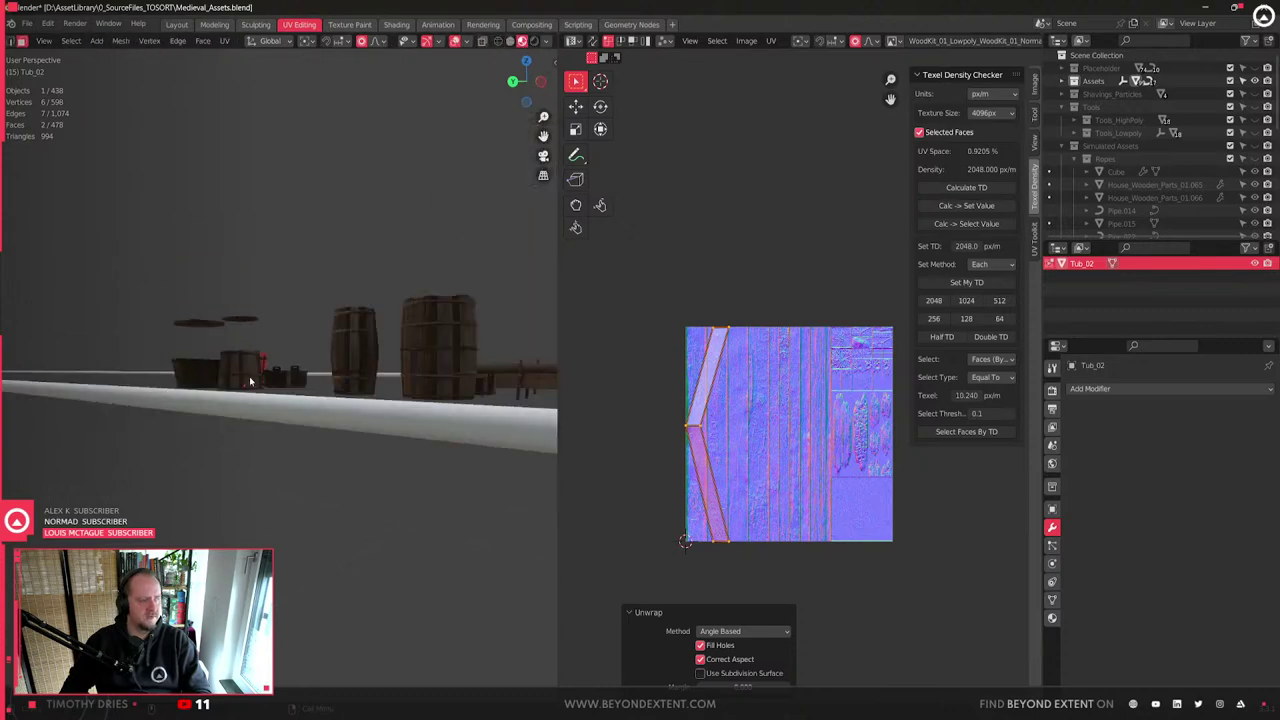
key("Tab")
key("KP_Decimal")
middle_click_drag(254, 376, 520, 465)
key("Tab")
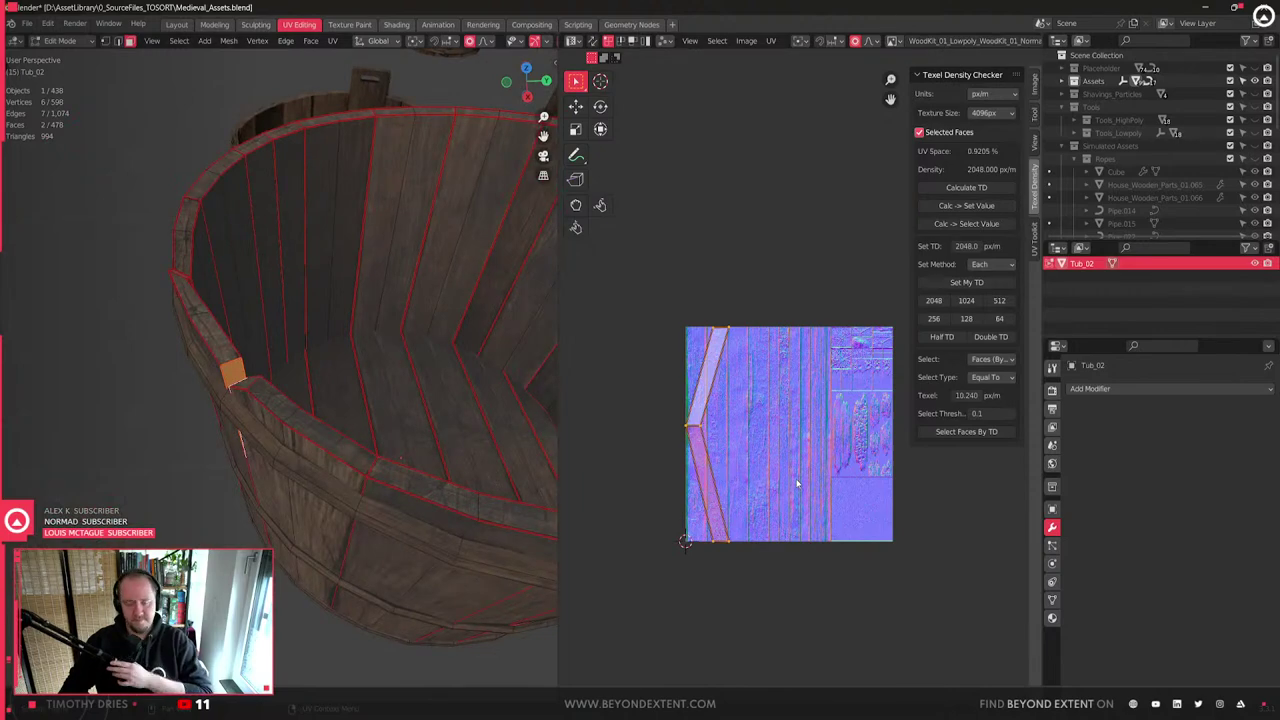
- Straighten the two gap faces' UVs, shift them over the wood texture and set their texel density to 2048 px/m
key("q")
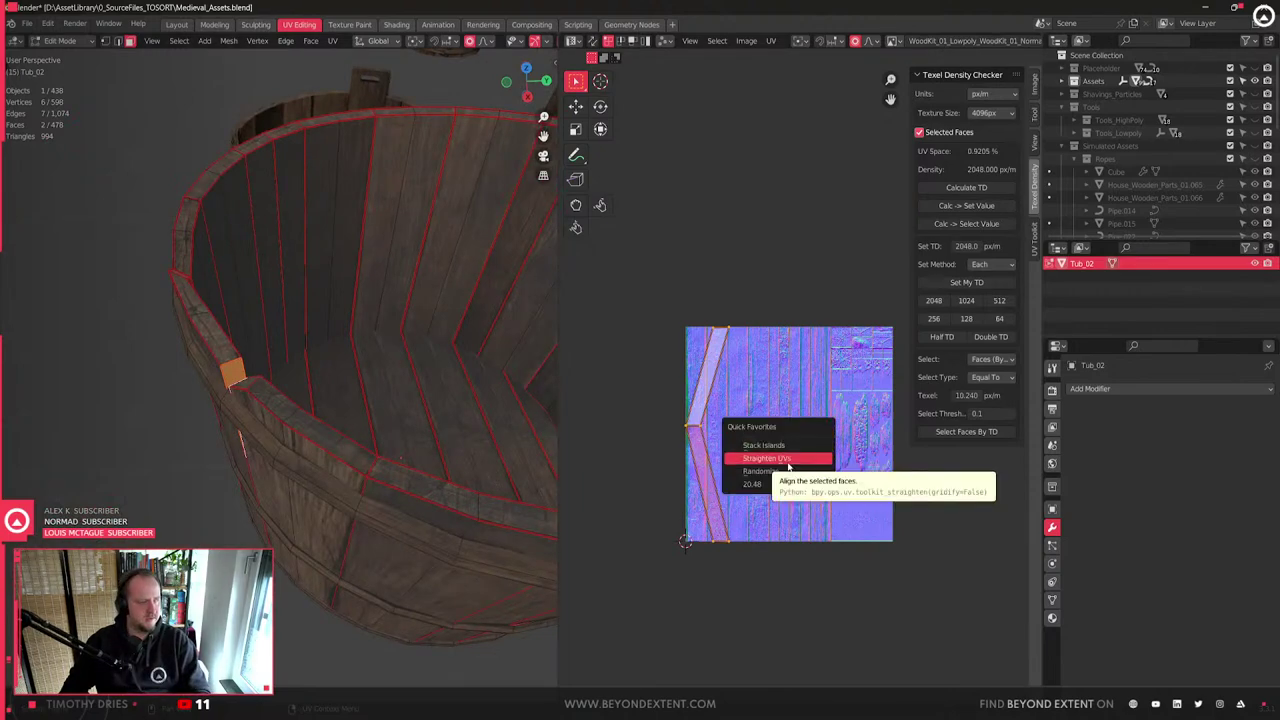
left_click(787, 461)
scroll(789, 468, "up", 2)
key("g")
left_click(852, 495)
key("q")
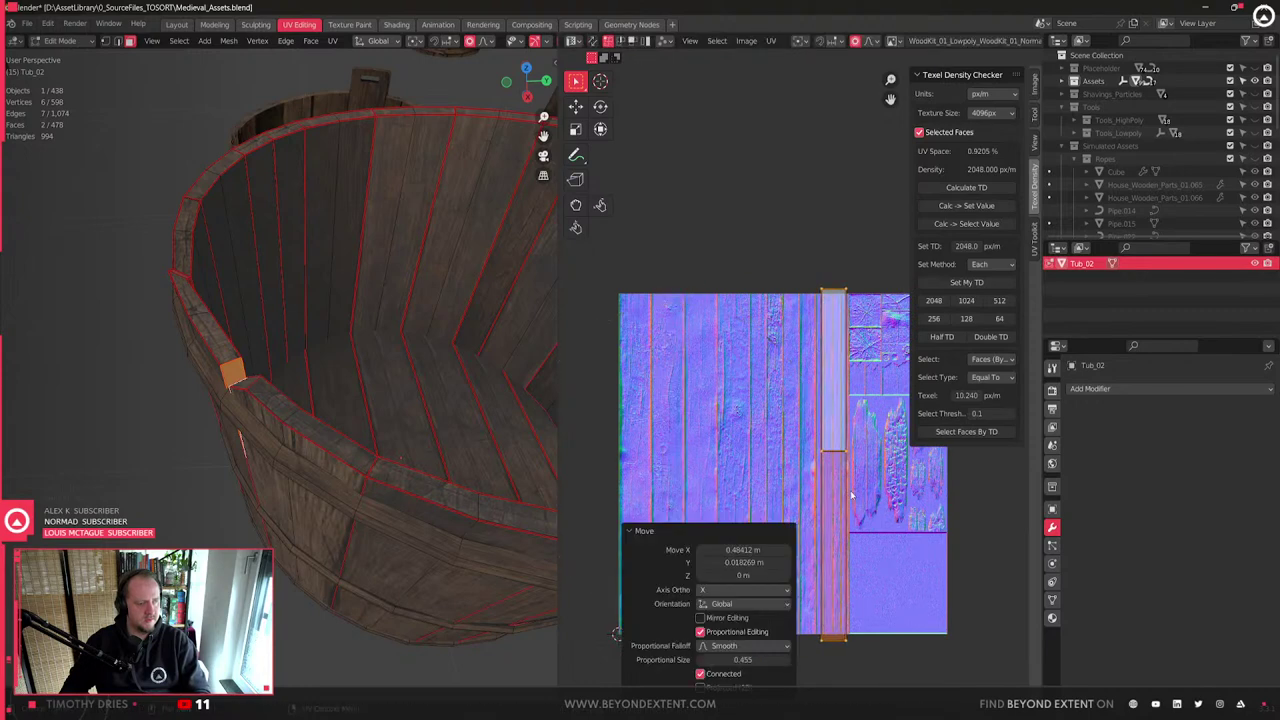
left_click(938, 301)
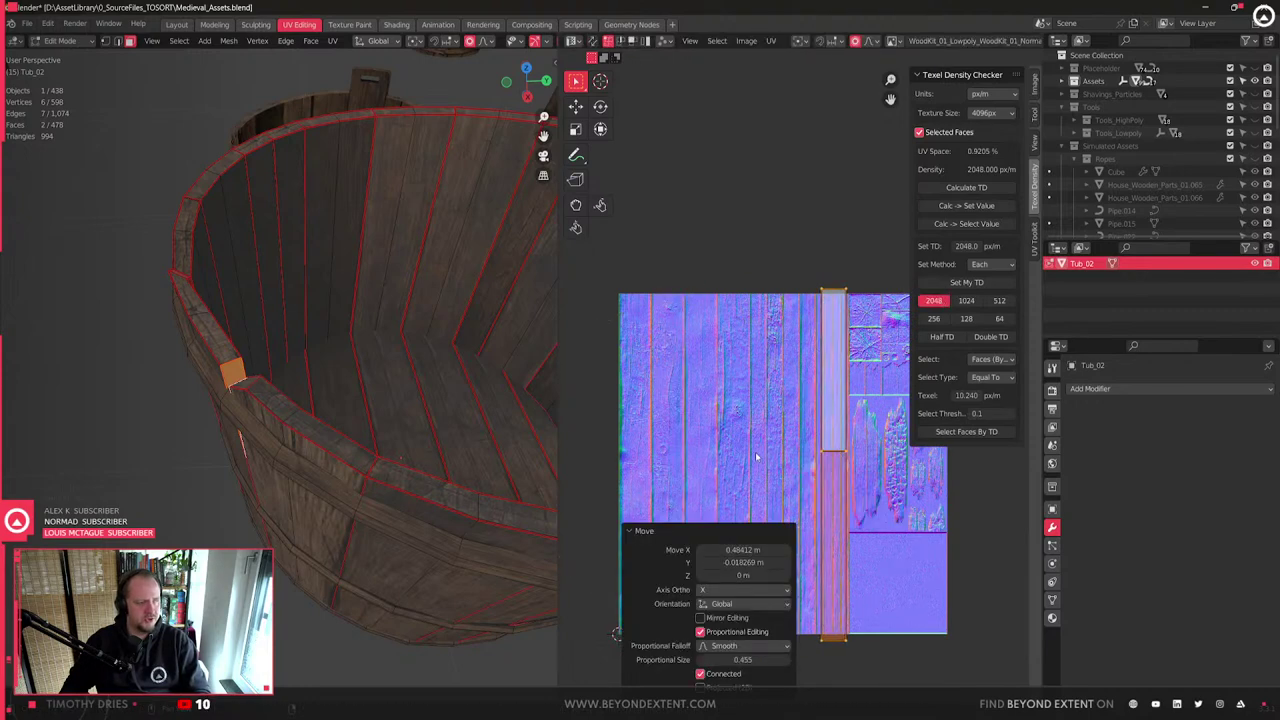
- Rotate the two gap-face UV islands 90 degrees and move them up beside the end-grain tiles
key("r")
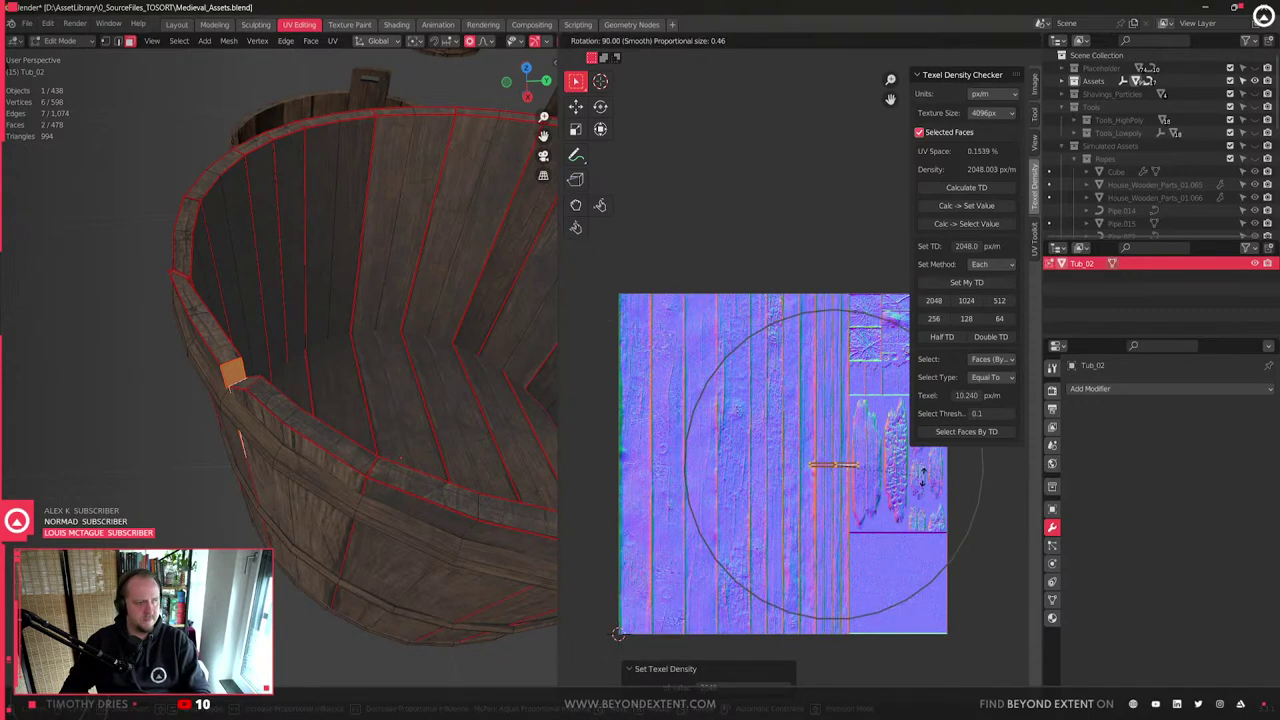
left_click(902, 477)
key("g")
left_click(899, 348)
middle_click_drag(838, 402, 822, 409)
scroll(822, 408, "up", 2)
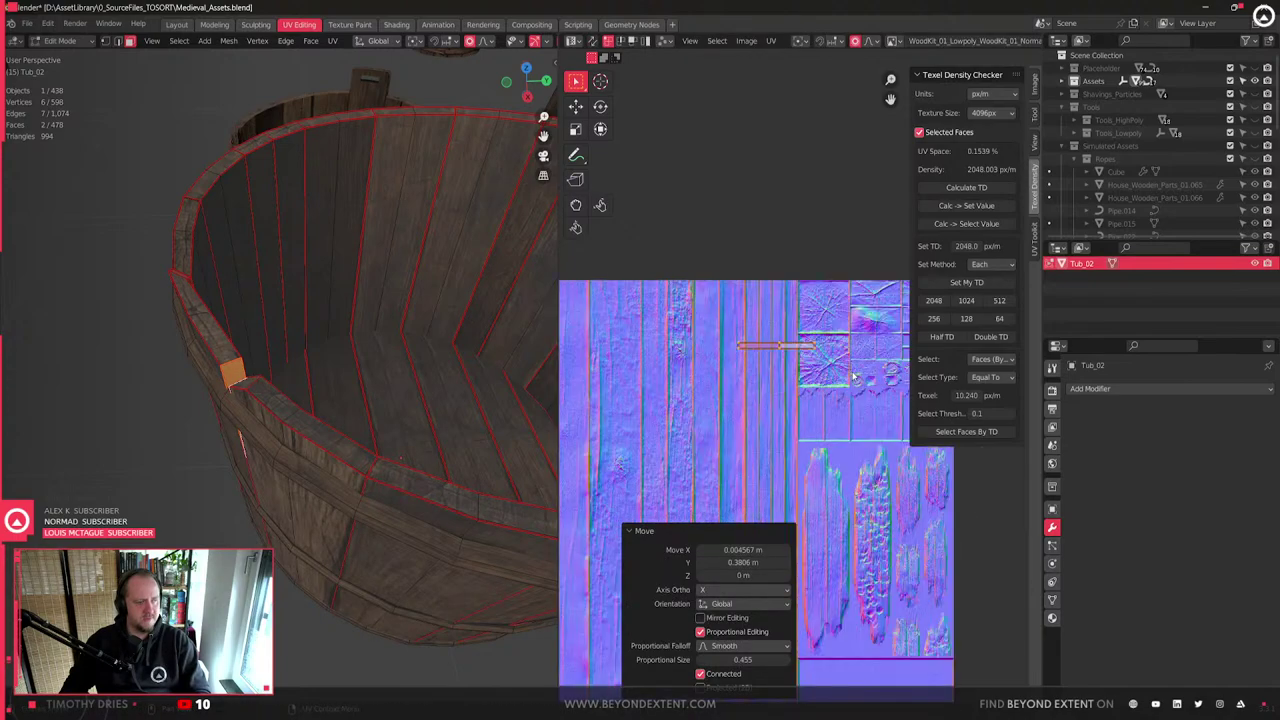
- Move the gap-face UV islands onto a narrow cracked-wood strip in the texture's upper-right corner
key("n")
scroll(749, 404, "up", 3)
middle_click_drag(920, 400, 778, 431)
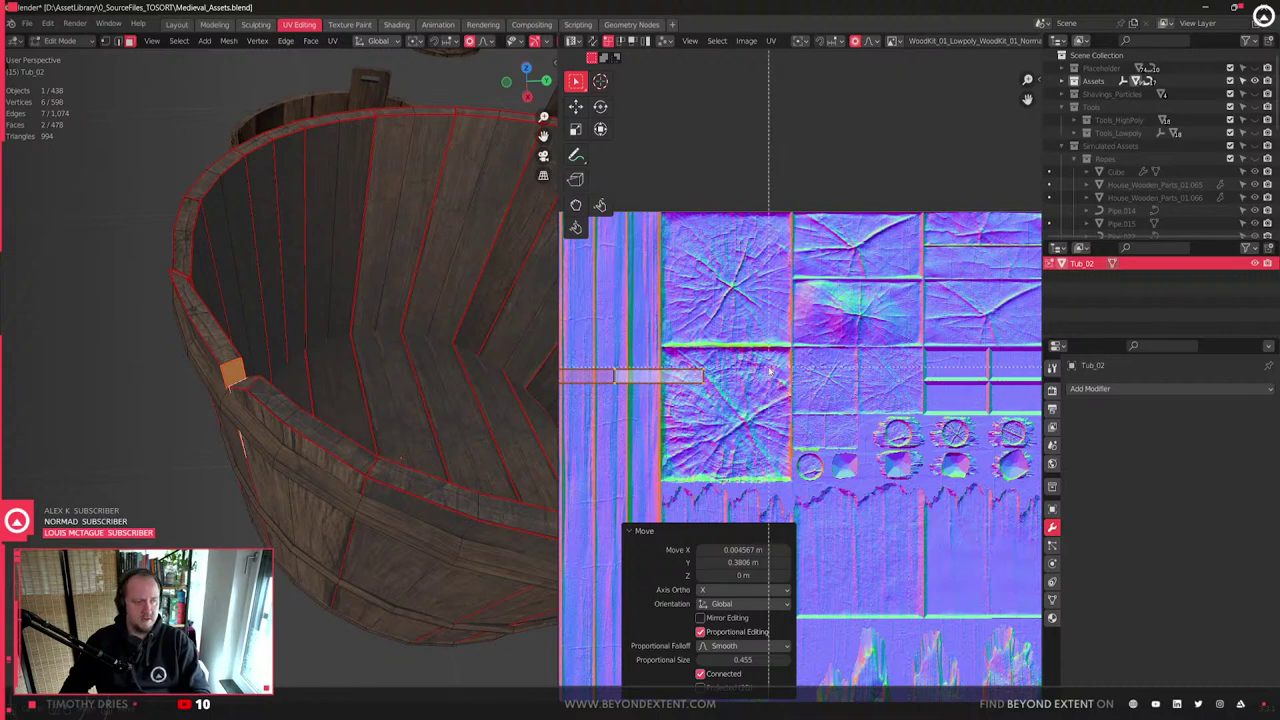
scroll(695, 397, "down", 2)
key("g")
left_click(944, 348)
middle_click_drag(942, 346, 833, 406)
scroll(833, 404, "up", 5)
key("g")
left_click(792, 332)
key("s")
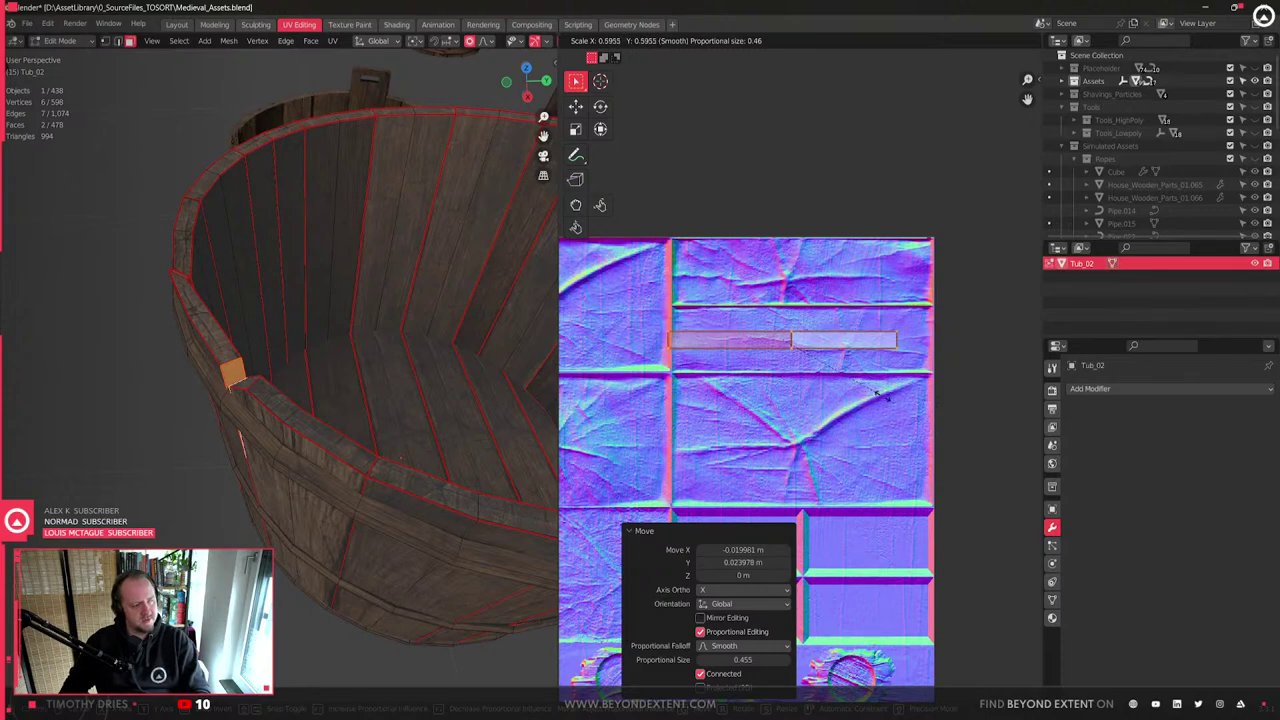
key("Escape")
scroll(815, 417, "down", 2)
scroll(852, 401, "down", 3)
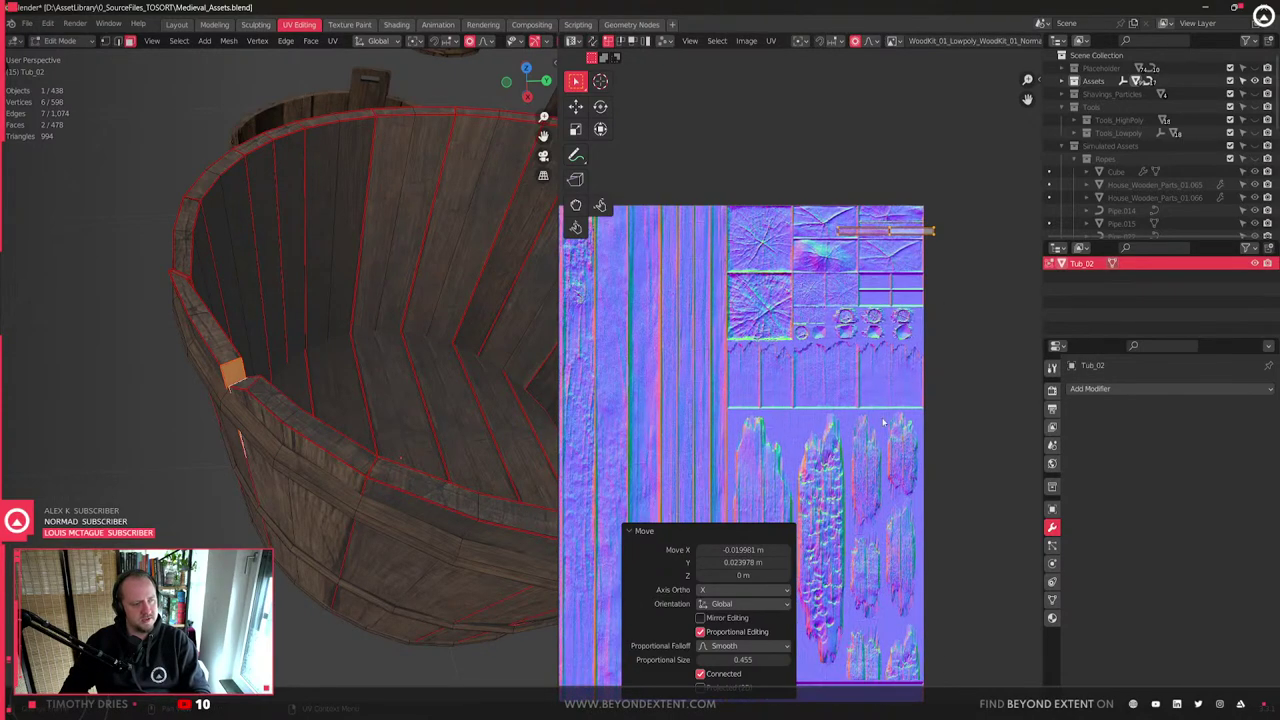
- Reapply a texel density of 2048 px/m to the gap-face islands, and rotate and reposition them
key("n")
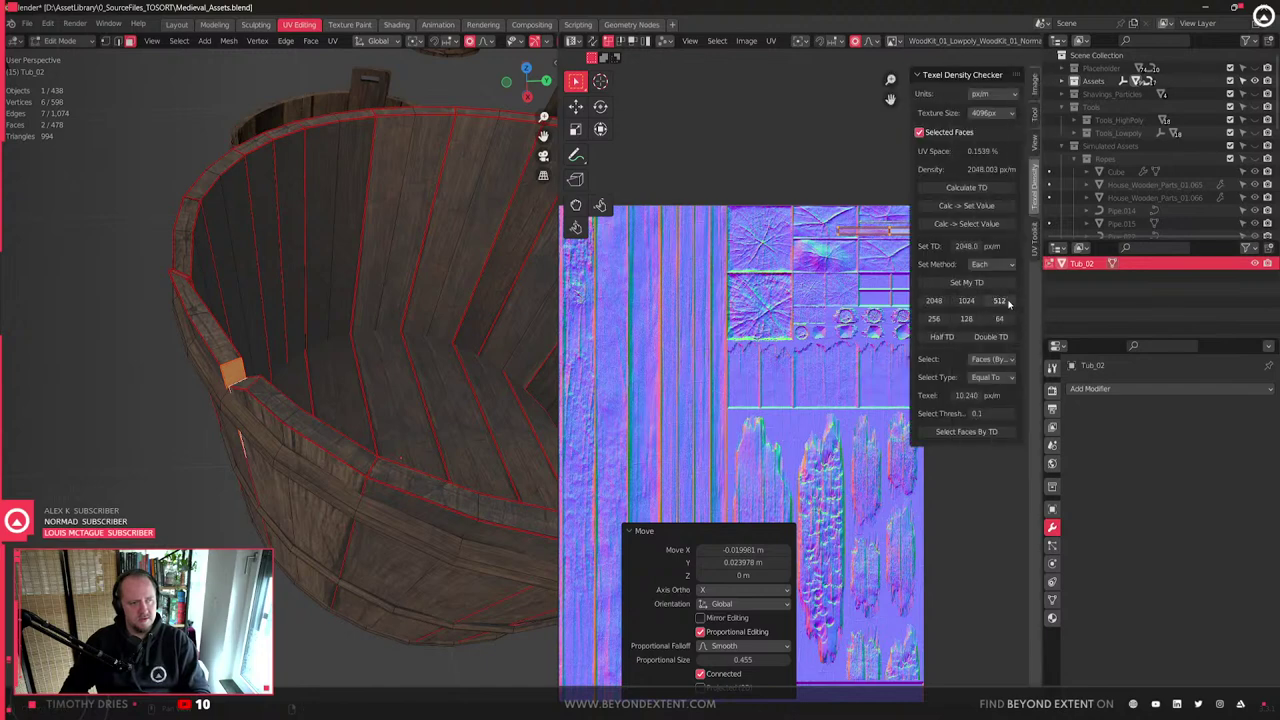
left_click(935, 301)
key("r")
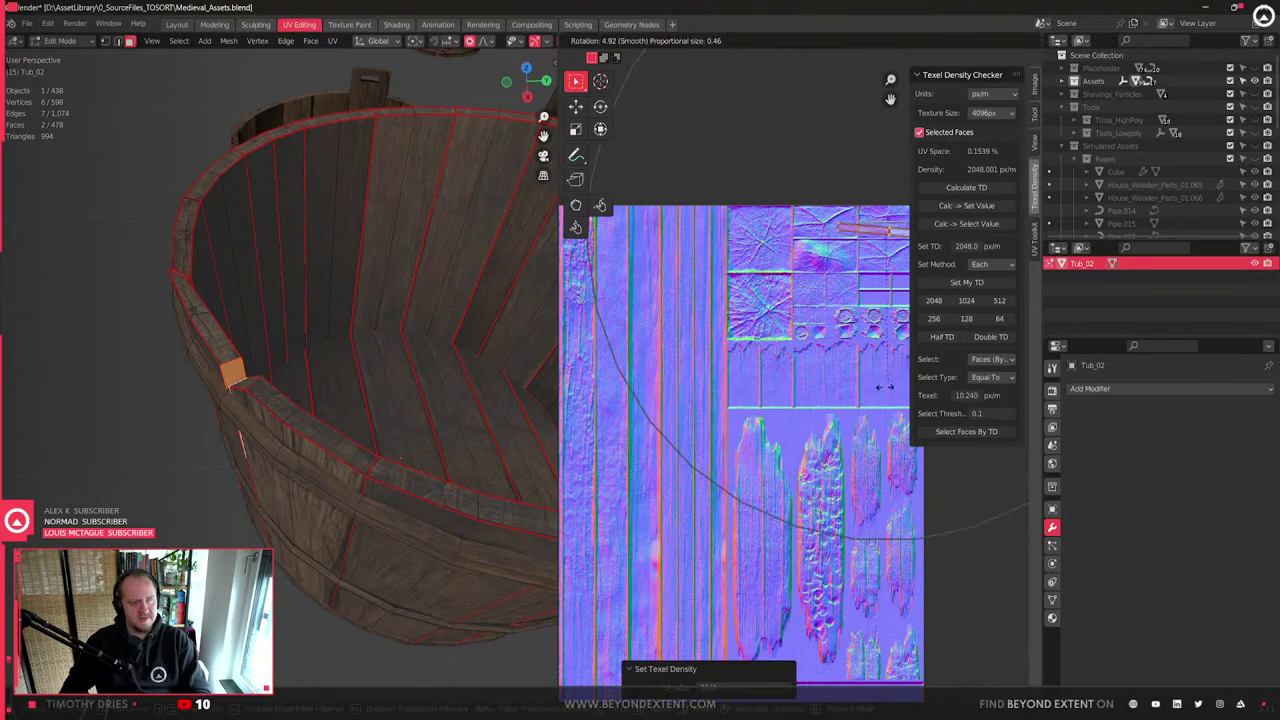
left_click(678, 255)
key("g")
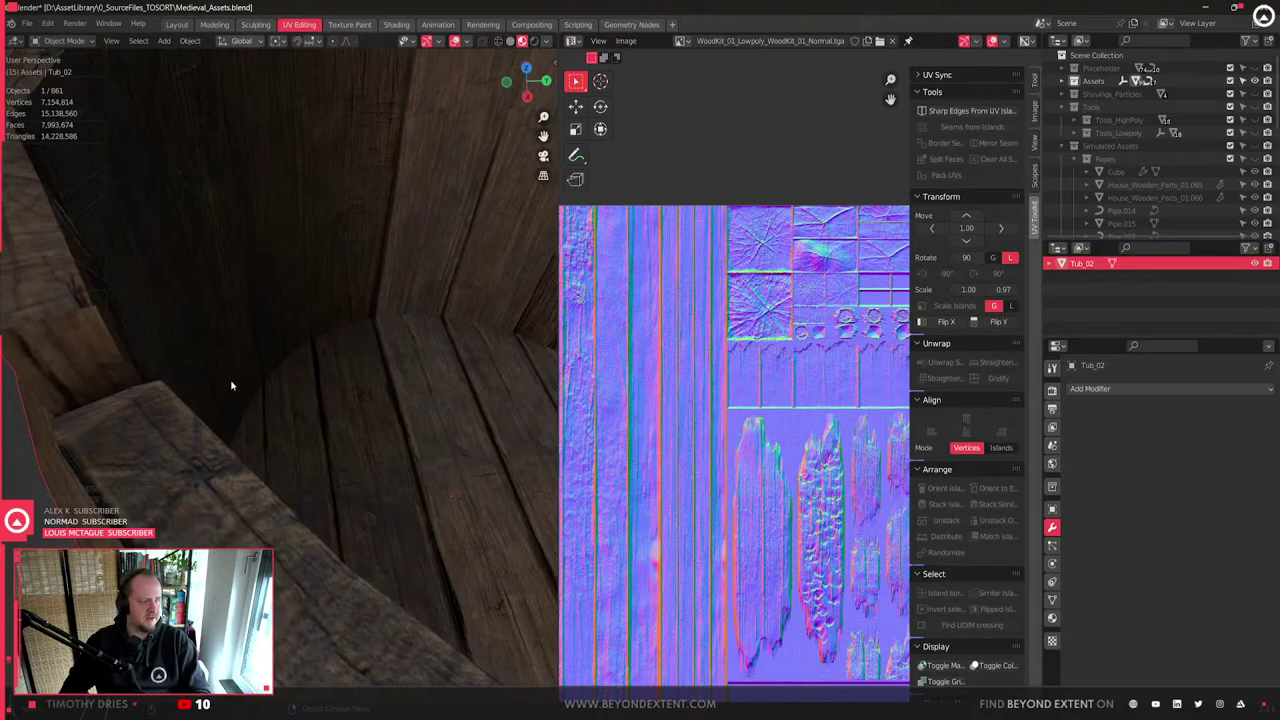
- Select the first cross edges on Tub_02's bottom rim where the planks meet
scroll(177, 423, "down", 5)
middle_click_drag(177, 423, 251, 271)
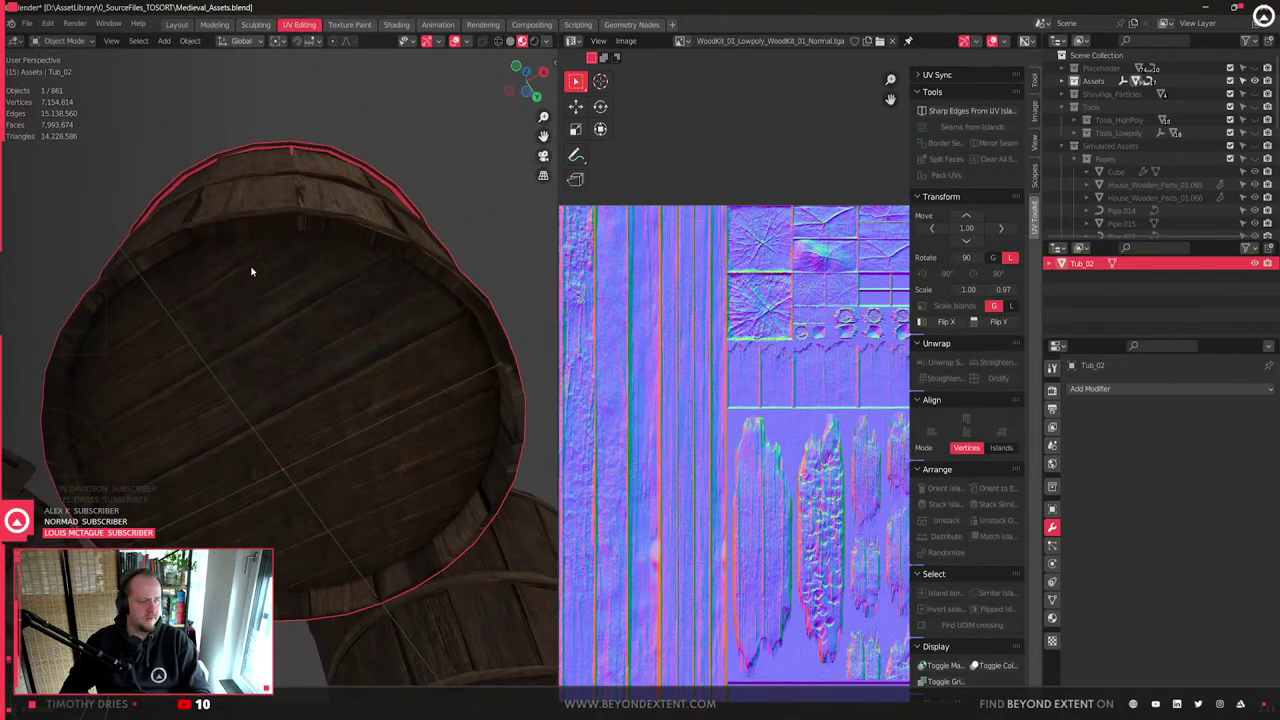
key("Tab")
left_click(518, 398, "alt")
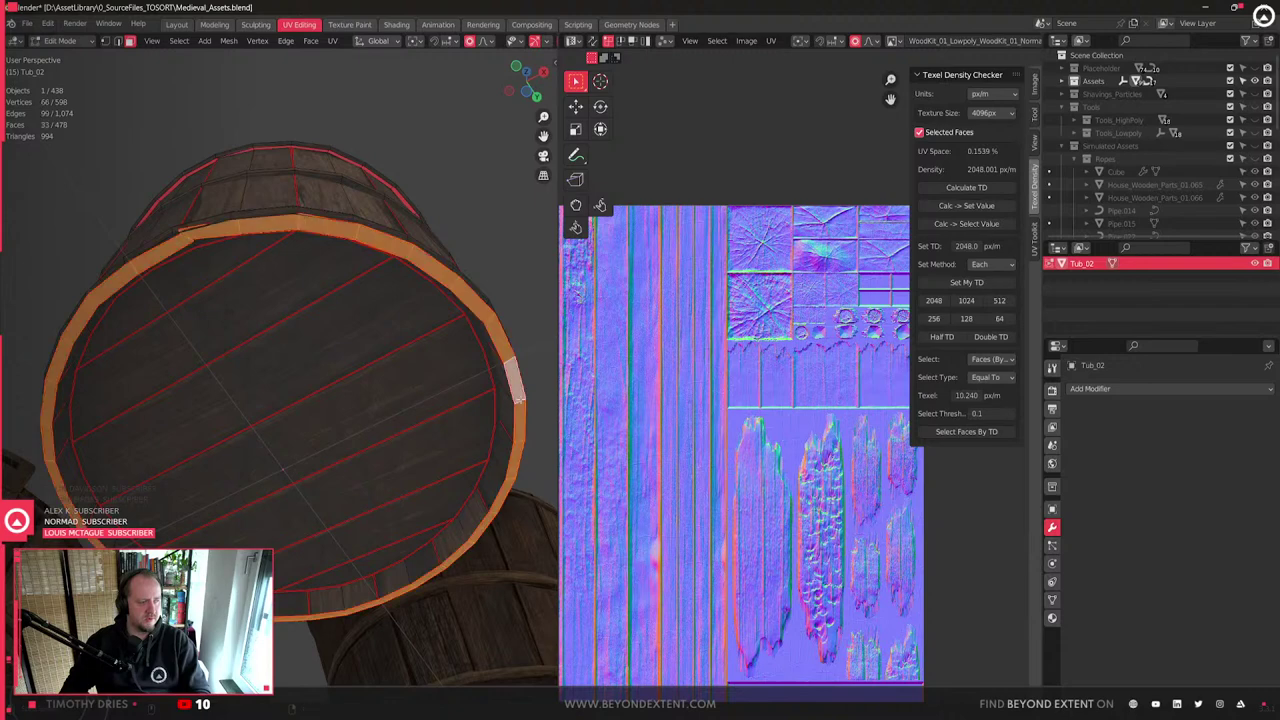
scroll(216, 312, "up", 2)
key("2")
left_click(303, 160)
middle_click_drag(303, 160, 397, 275)
left_click(321, 225, "shift")
left_click(341, 207, "shift")
key("ctrl+z")
left_click(355, 206, "shift")
left_click(215, 25)
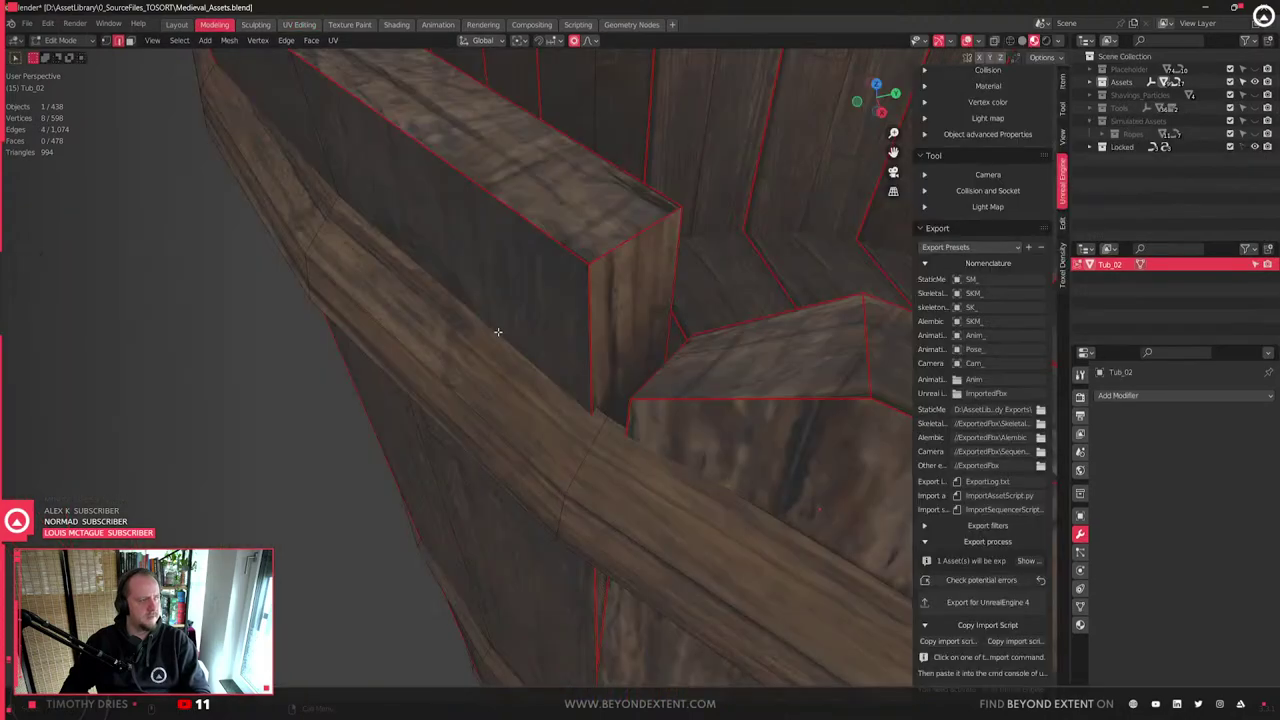
- Add the remaining cross edges around the bottom rim to the selection and mark them all as seams
scroll(499, 333, "down", 3)
middle_click_drag(499, 333, 577, 317)
scroll(577, 317, "down", 5)
middle_click_drag(678, 472, 487, 334, "shift")
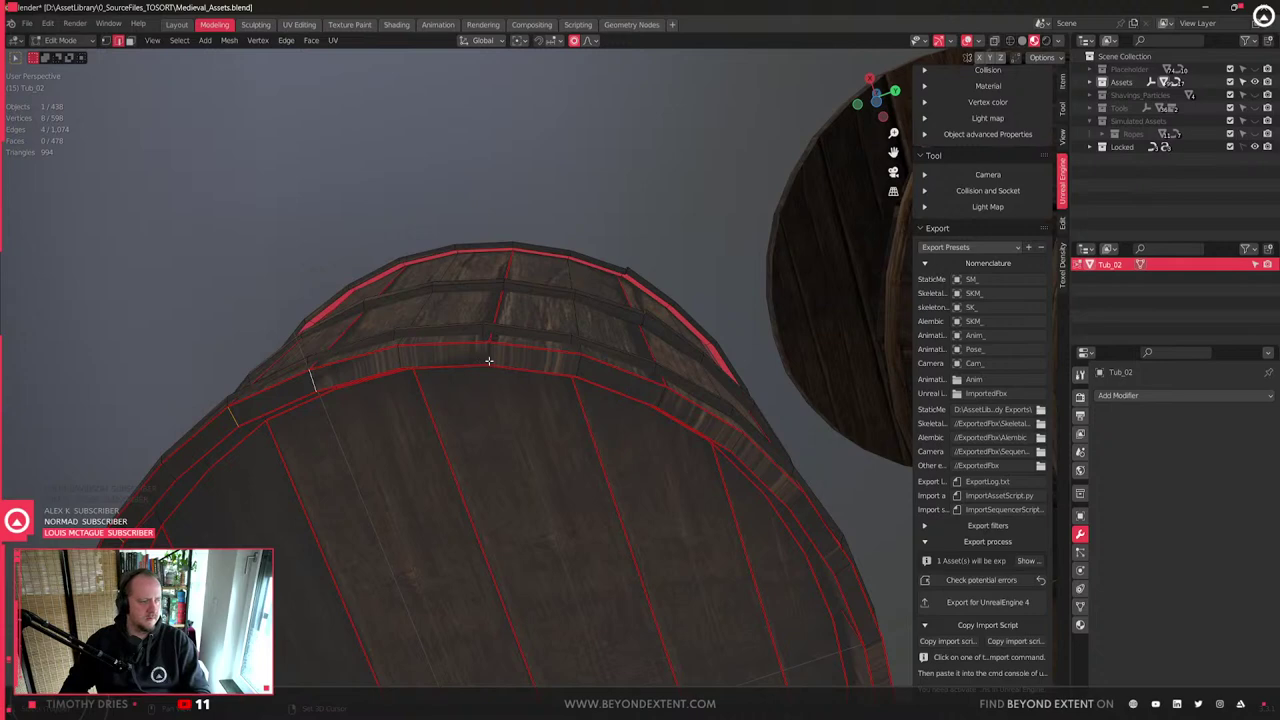
middle_click_drag(659, 399, 713, 457)
middle_click_drag(759, 384, 494, 498)
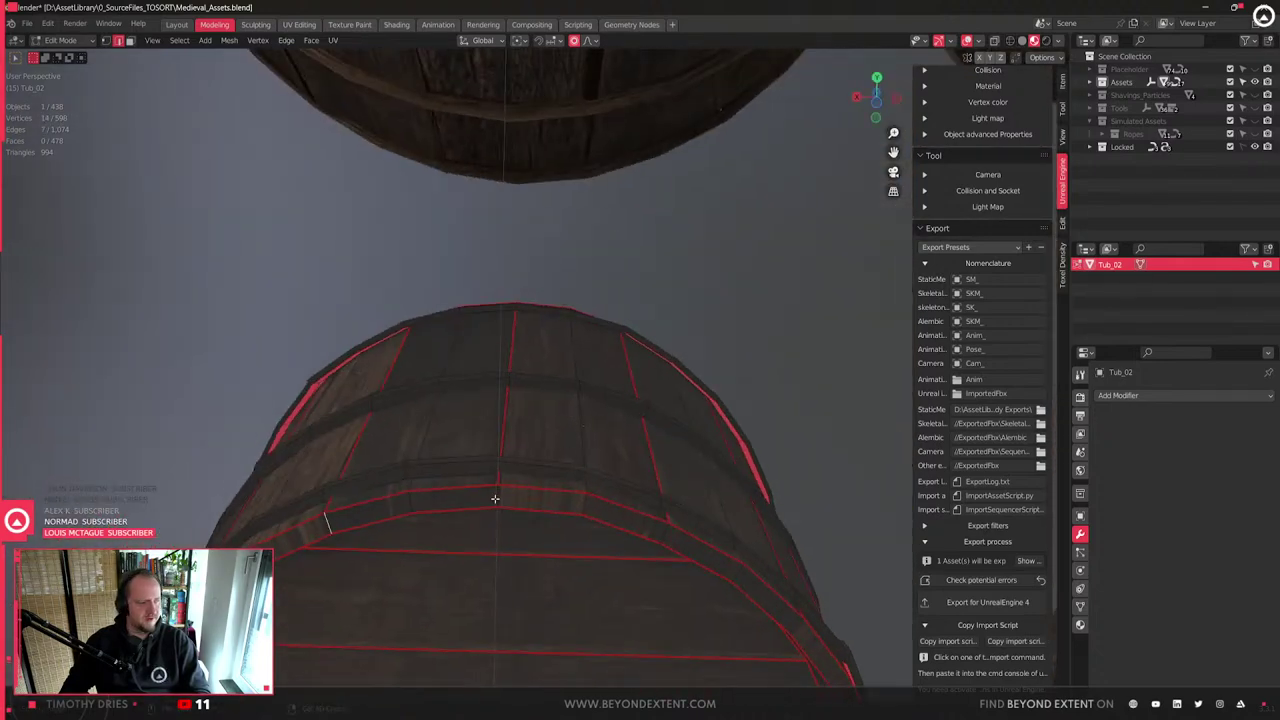
left_click(660, 539, "shift")
middle_click_drag(660, 539, 585, 491)
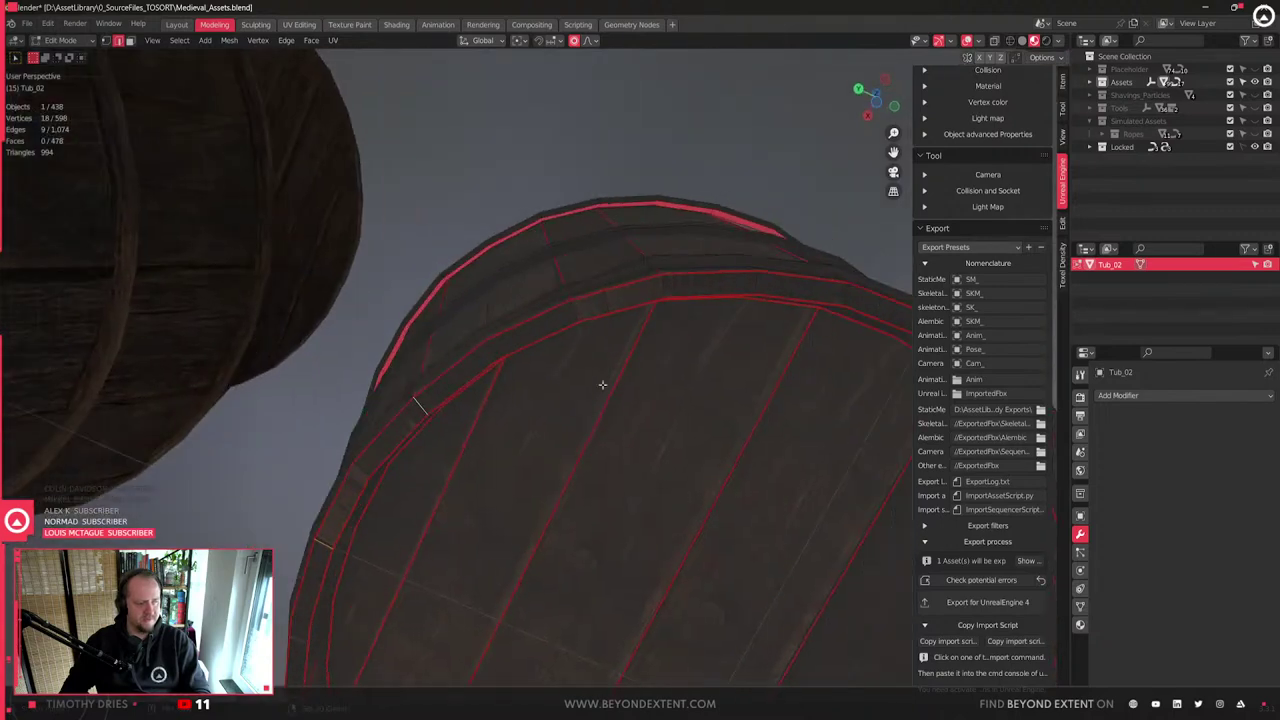
left_click(678, 290, "shift")
middle_click_drag(678, 290, 664, 440)
left_click(784, 306, "shift")
middle_click_drag(711, 486, 660, 473)
left_click(750, 377, "shift")
middle_click_drag(800, 406, 558, 455)
left_click(512, 443, "shift")
right_click(513, 444)
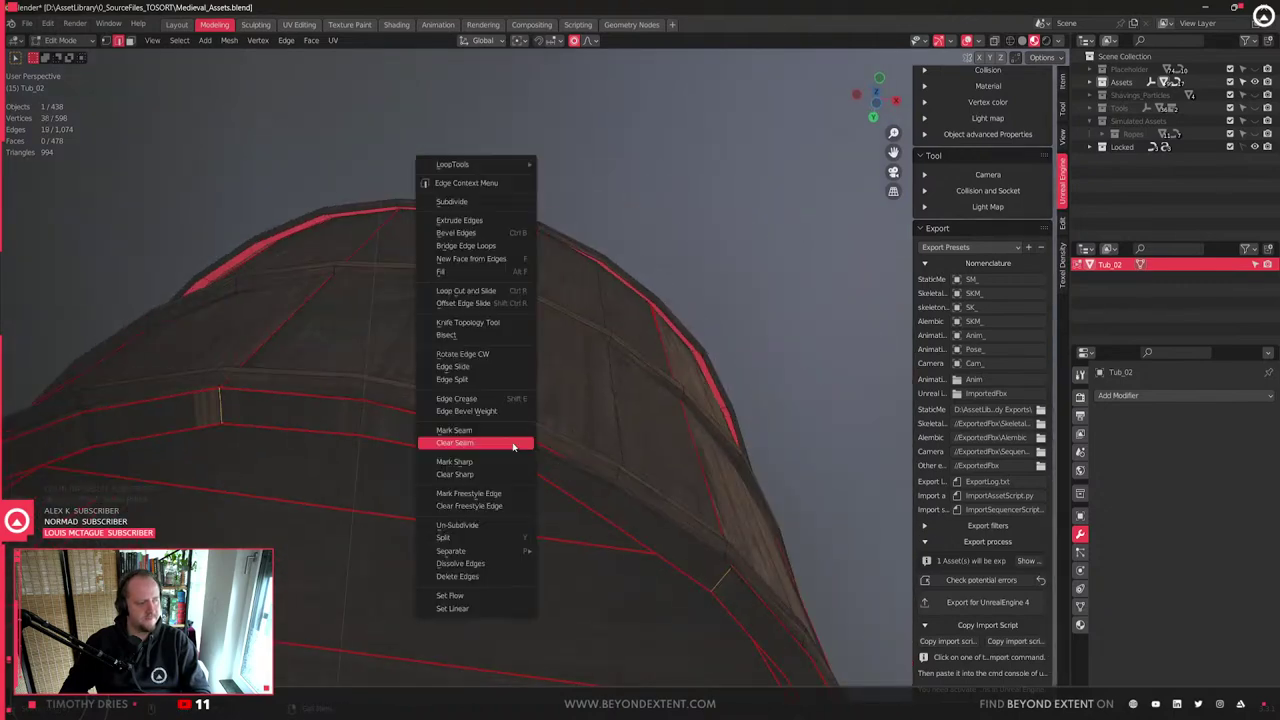
left_click(512, 432)
- Select the complete face loop of Tub_02's bottom rim and unwrap it along the seams
scroll(550, 430, "down", 3)
middle_click_drag(554, 430, 613, 483)
scroll(590, 460, "down", 4)
key("3")
left_click(562, 410, "alt")
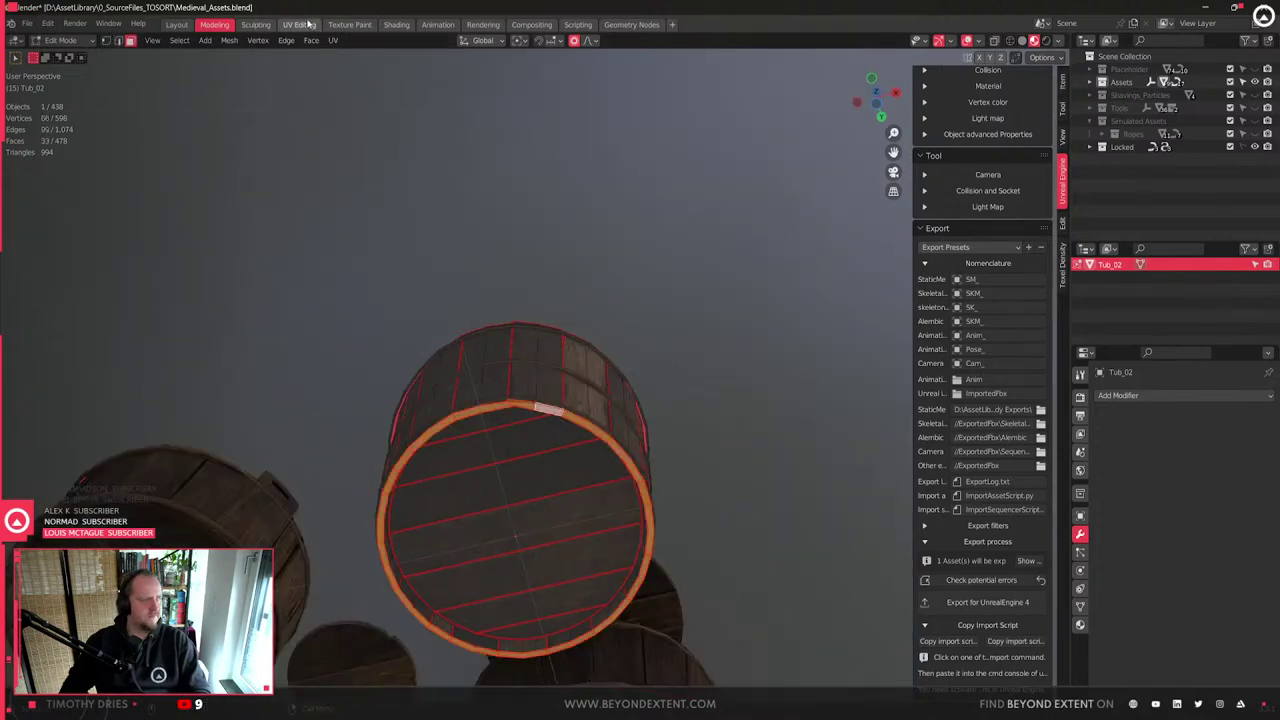
left_click(299, 24)
scroll(523, 398, "down", 5)
scroll(673, 400, "down", 2)
middle_click_drag(673, 400, 721, 388)
scroll(721, 469, "up", 1)
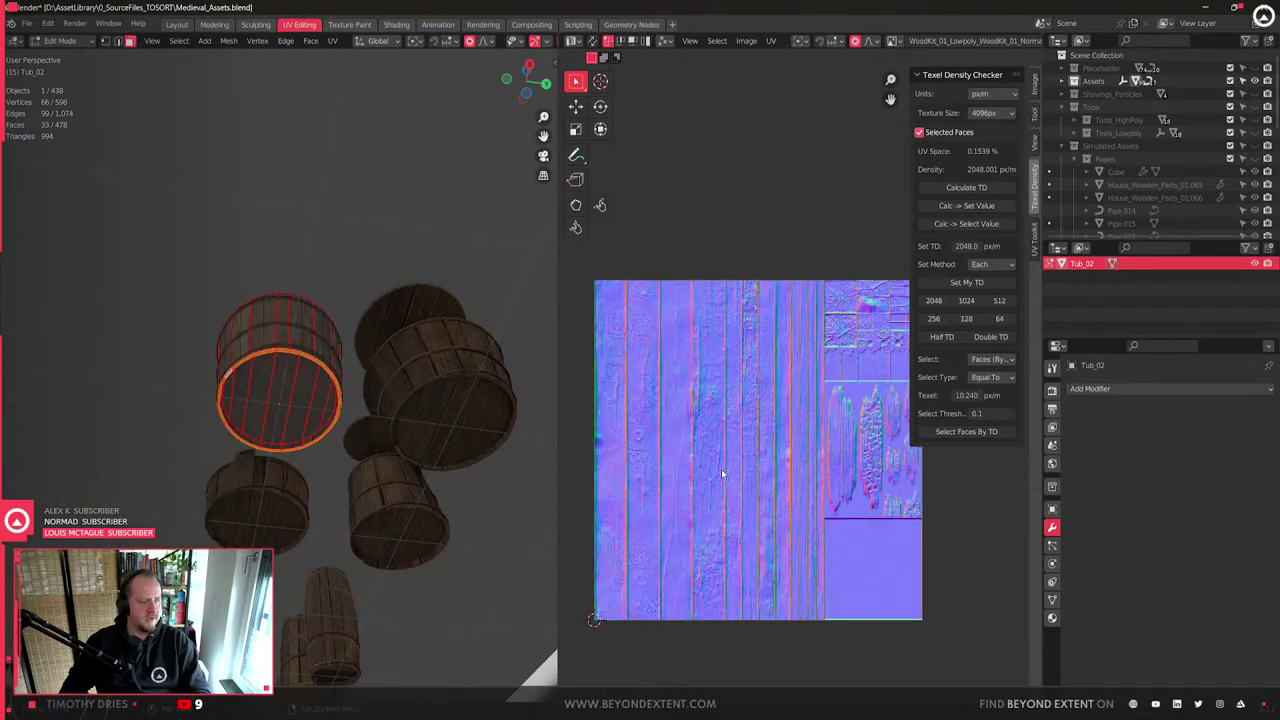
scroll(795, 456, "down", 4)
key("u")
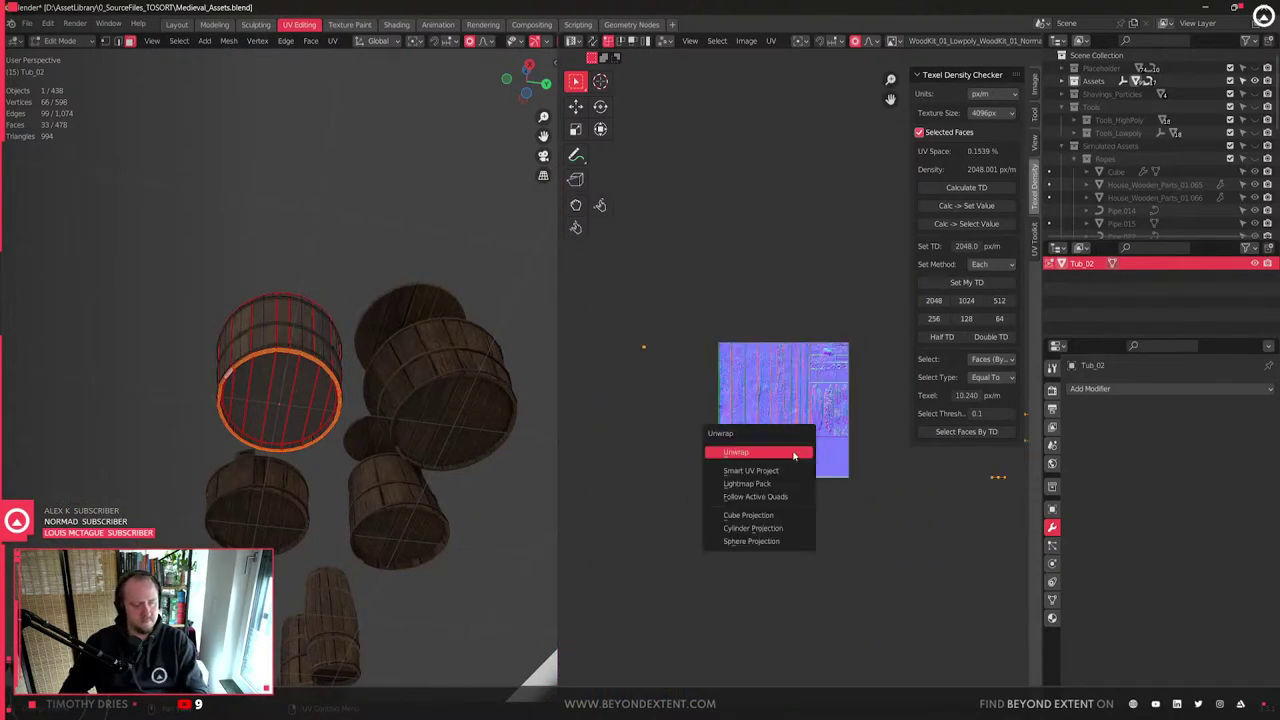
left_click(793, 451)
- Straighten the UVs of the bottom rim's unwrapped islands
scroll(692, 449, "up", 3)
right_click(803, 436)
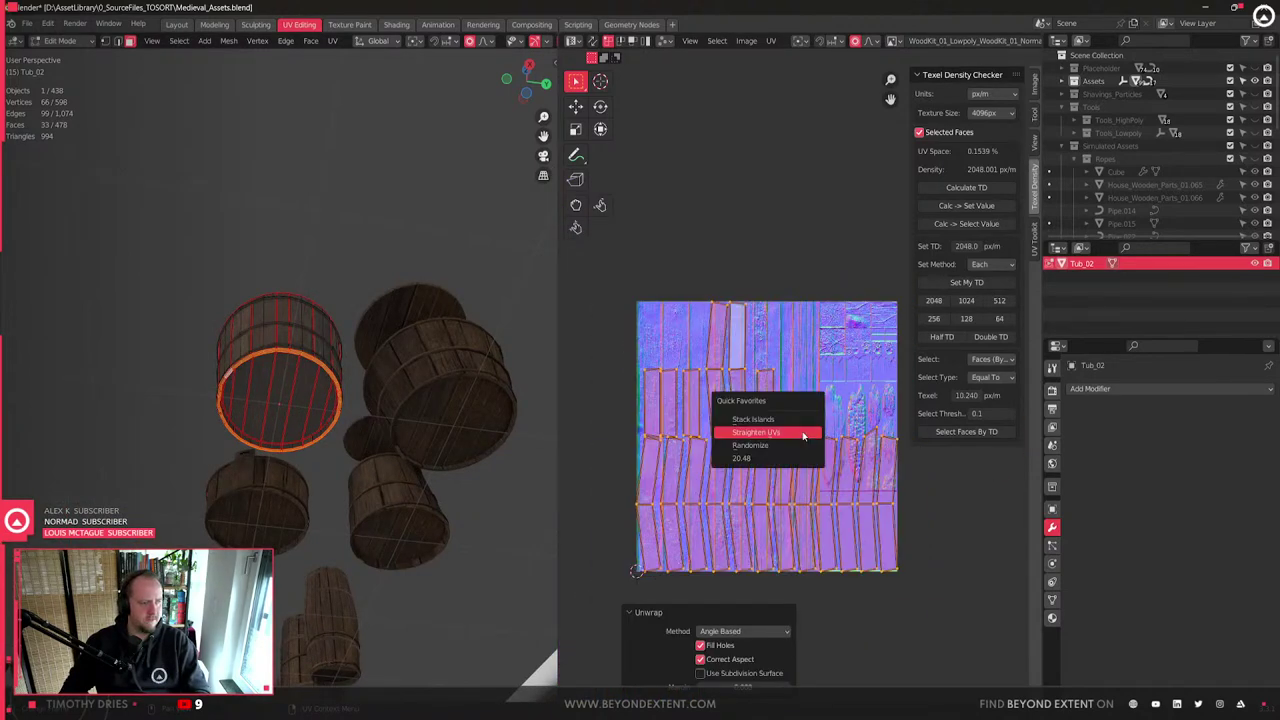
left_click(787, 435)
middle_click_drag(269, 330, 388, 409)
scroll(308, 421, "up", 6)
scroll(343, 381, "down", 3)
- Select all of the bottom rim's UV islands and stack them on each other
left_click(795, 393)
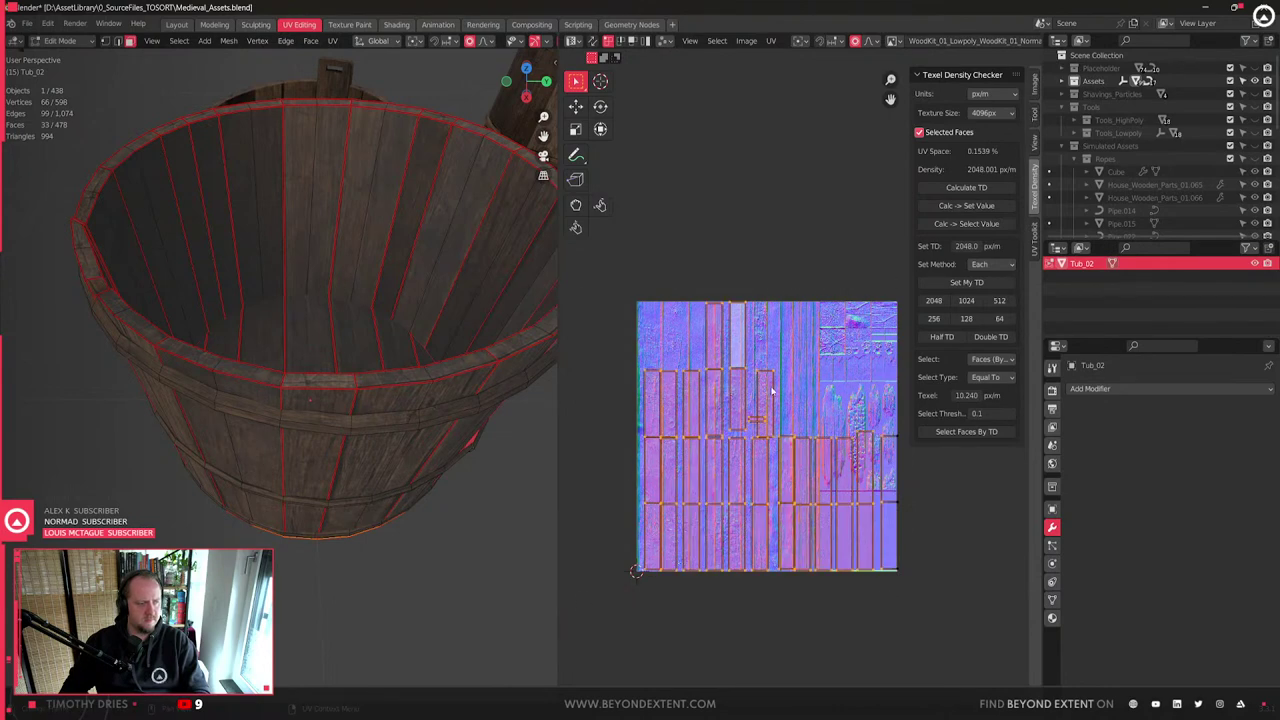
key("a")
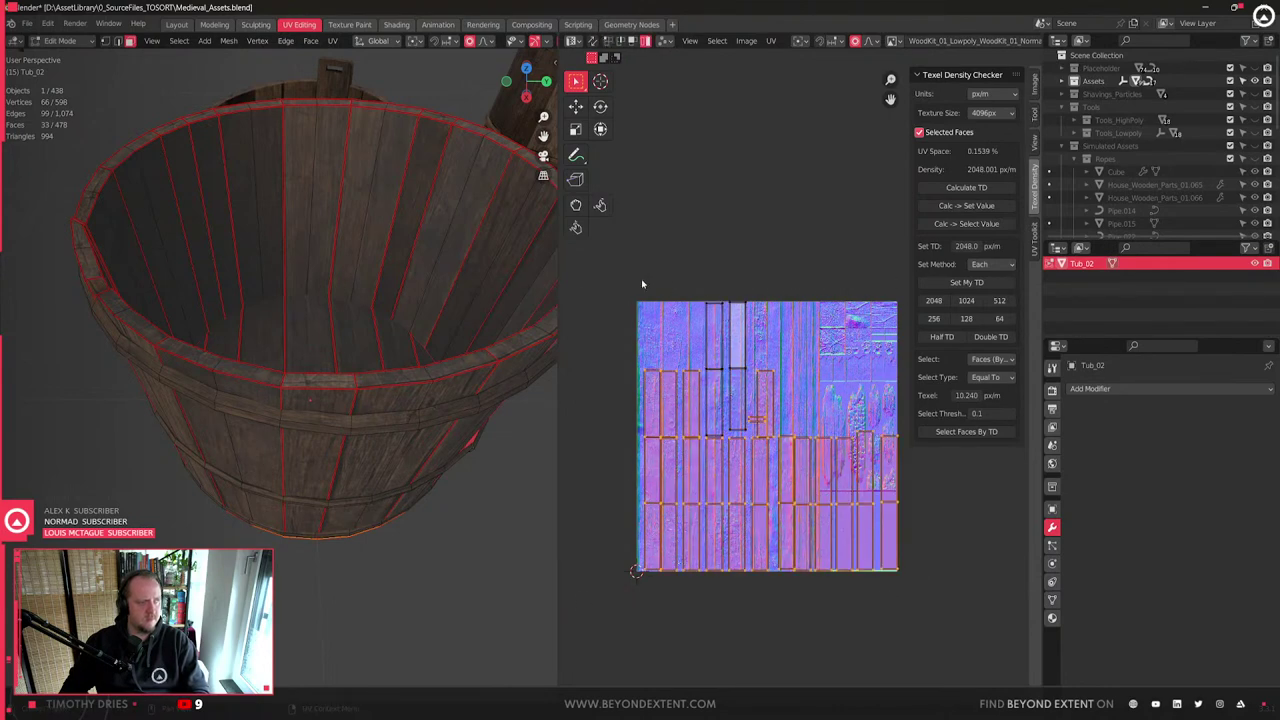
key("alt+a")
key("a")
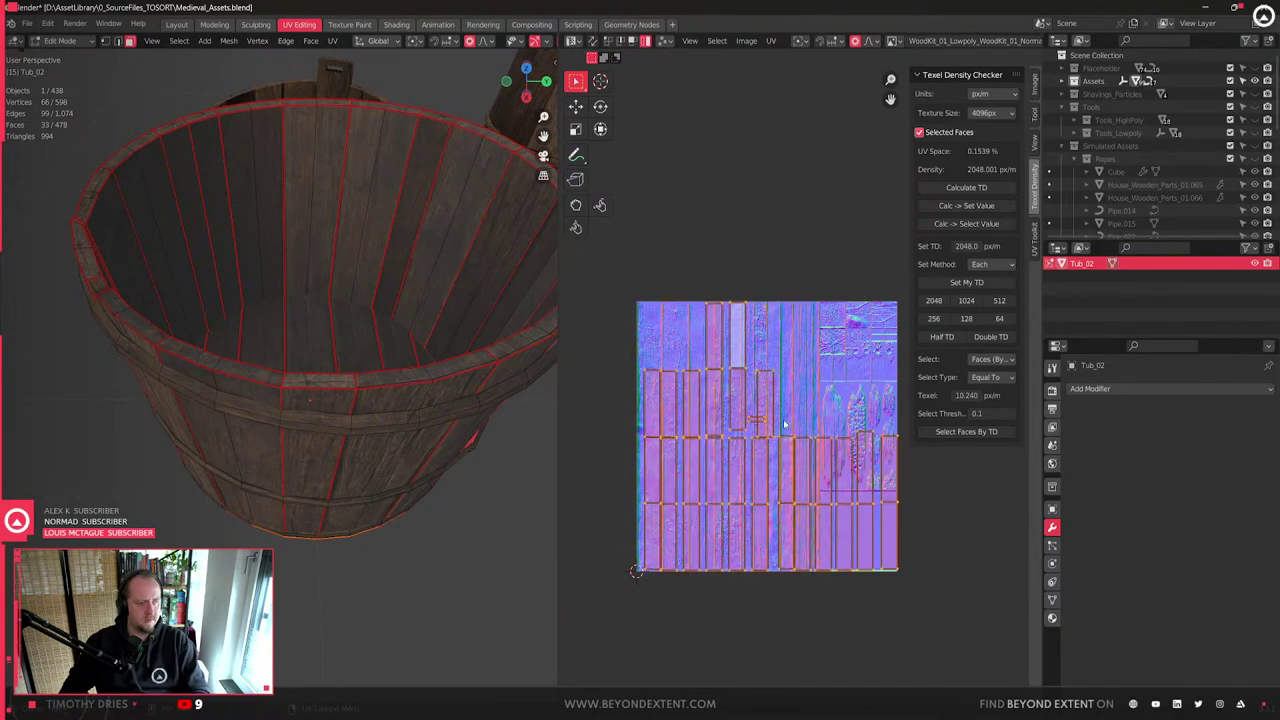
key("q")
left_click(782, 408)
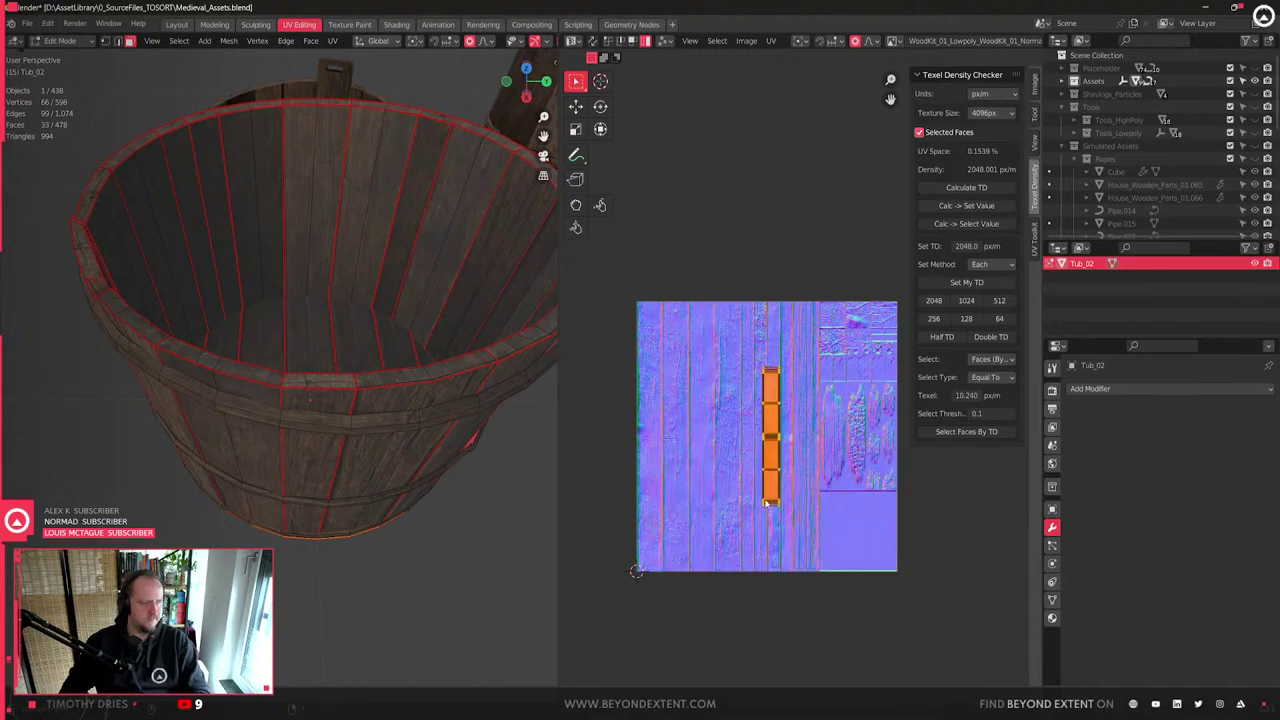
- Set the stacked rim islands' texel density to 2048 px/m and reposition them on the wood texture
scroll(811, 428, "up", 2)
left_click(933, 300)
key("g")
left_click(884, 462)
- Leave edit mode and examine the wood texture on Tub_02's bottom rim from below
key("Tab")
middle_click_drag(428, 464, 401, 363)
scroll(345, 500, "up", 4)
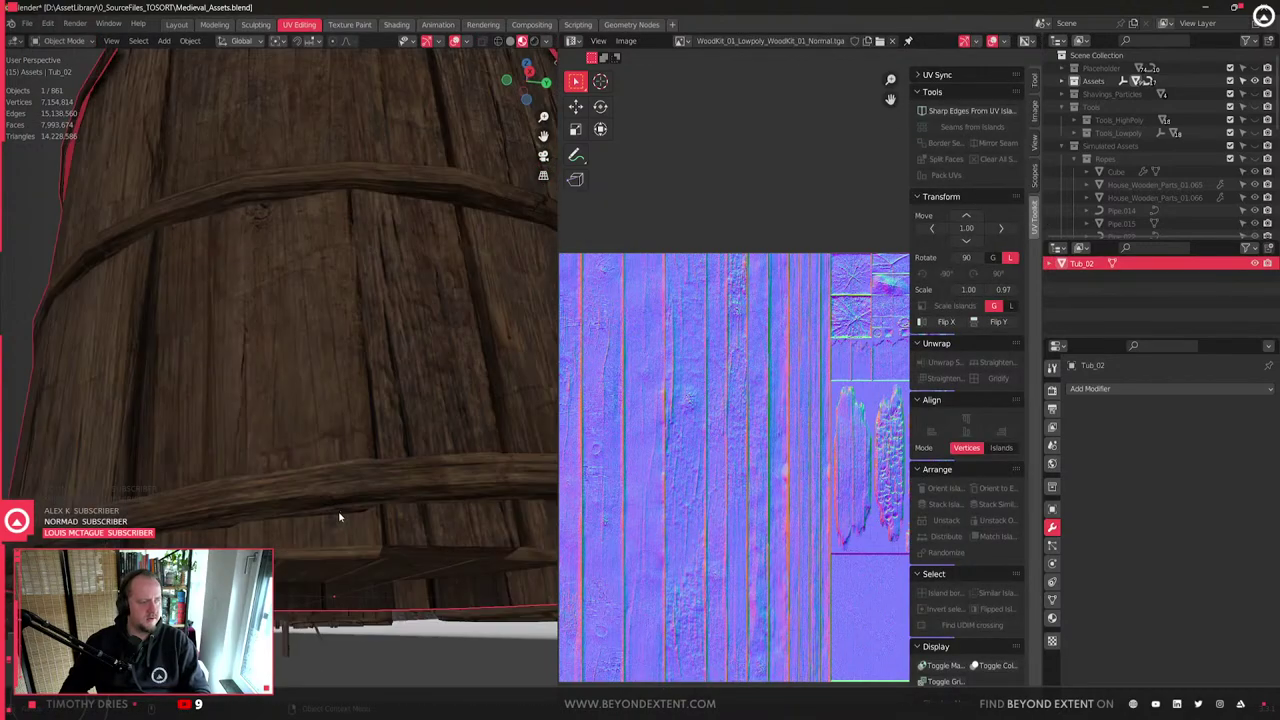
middle_click_drag(341, 514, 342, 452)
scroll(342, 452, "down", 6)
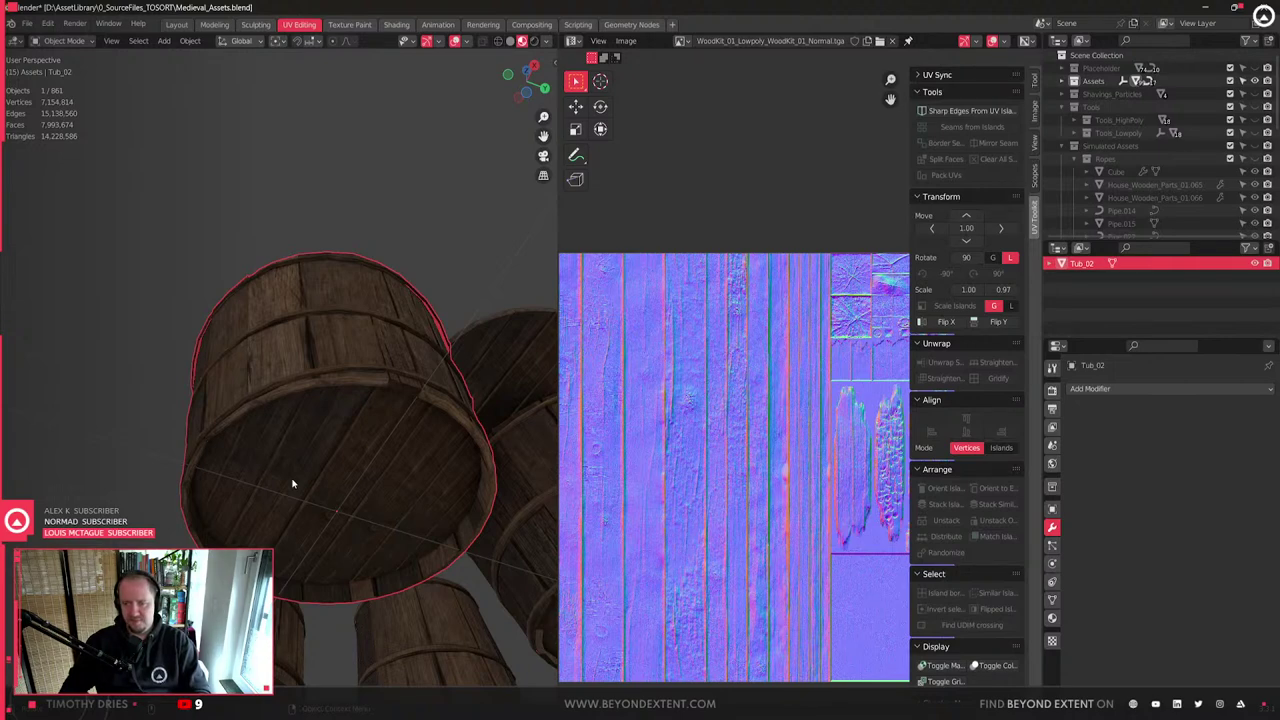
scroll(281, 431, "up", 4)
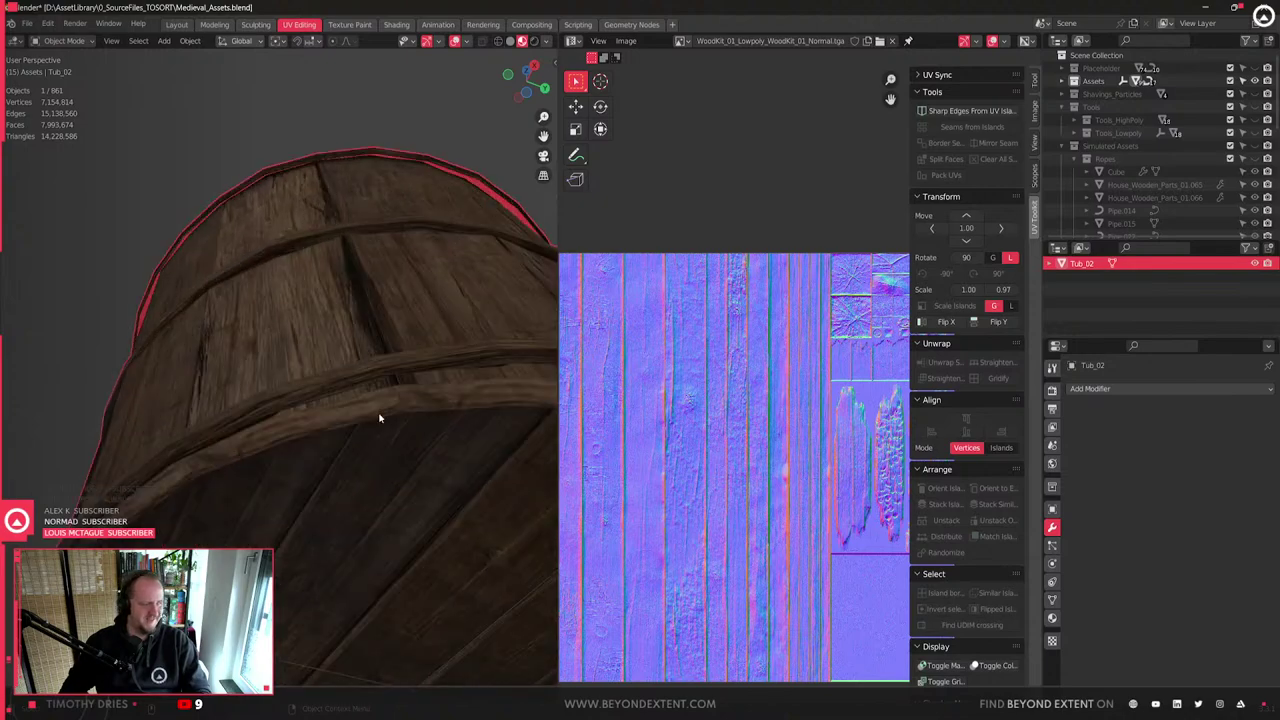
- Enlarge the tub's bottom rim UV strip, move it above the splintered wood pieces of the texture and rotate it 90°
middle_click_drag(324, 352, 329, 418)
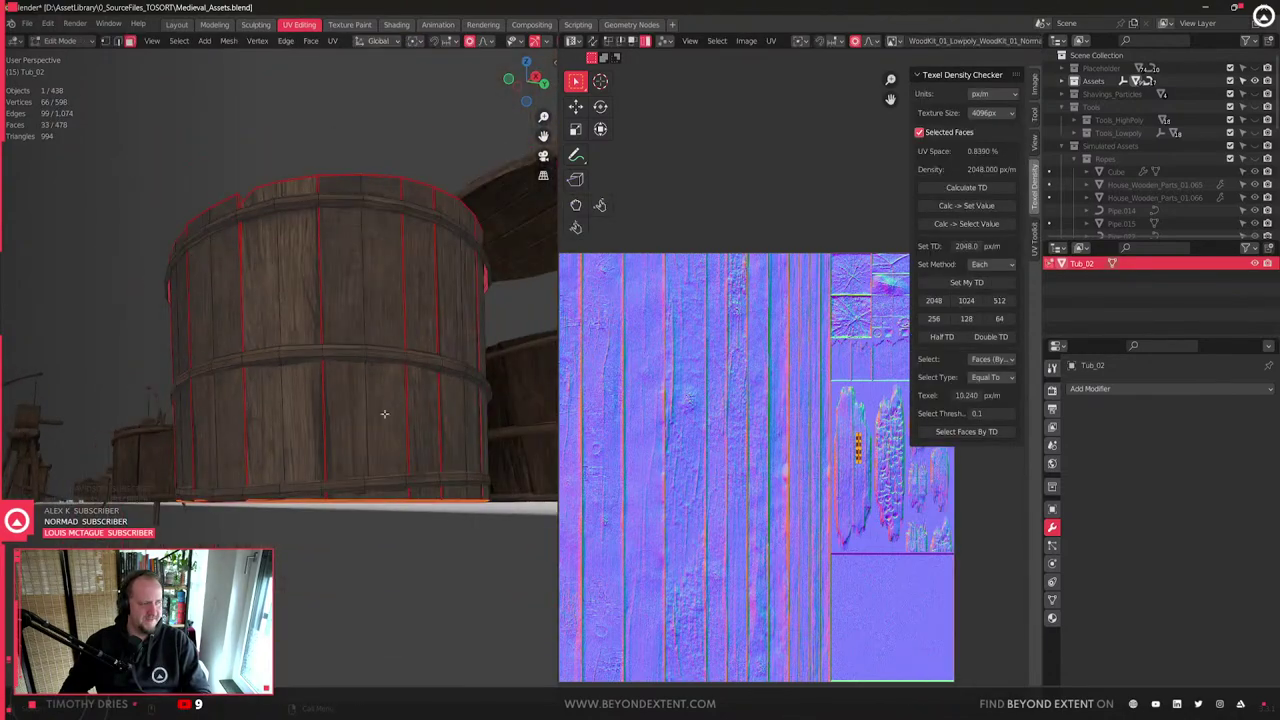
middle_click_drag(330, 300, 330, 420)
scroll(781, 450, "up", 3)
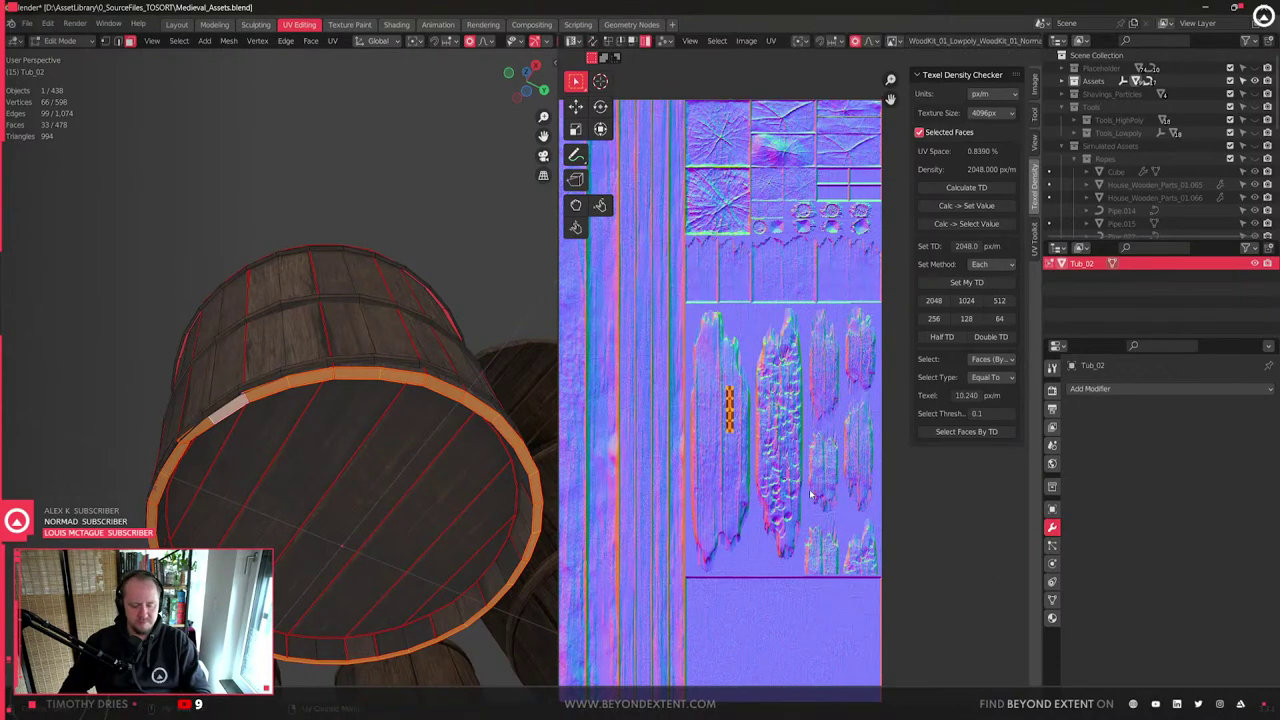
key("s")
left_click(845, 532)
key("g")
left_click(846, 290)
middle_click_drag(841, 265, 837, 307)
key("r")
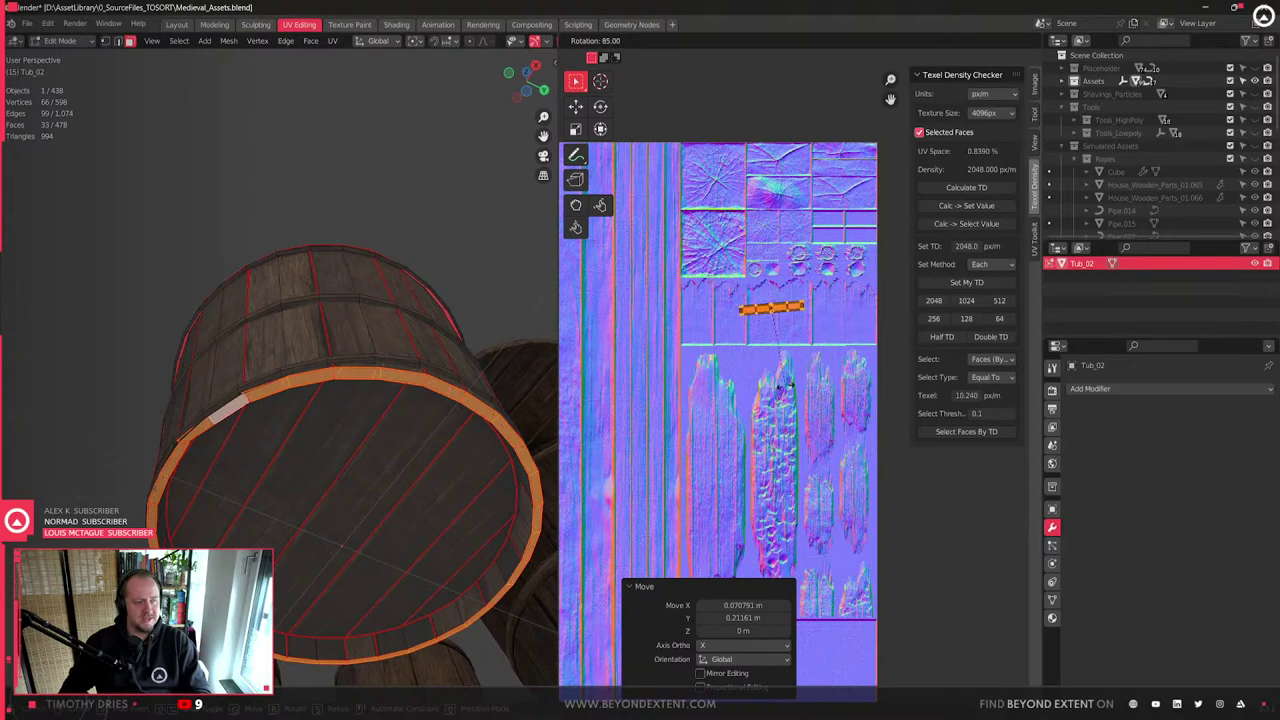
left_click(777, 386)
- Move the rim's UV strip onto the narrow end-grain panel in the second row of the texture's right column and centre it there
scroll(770, 378, "up", 3)
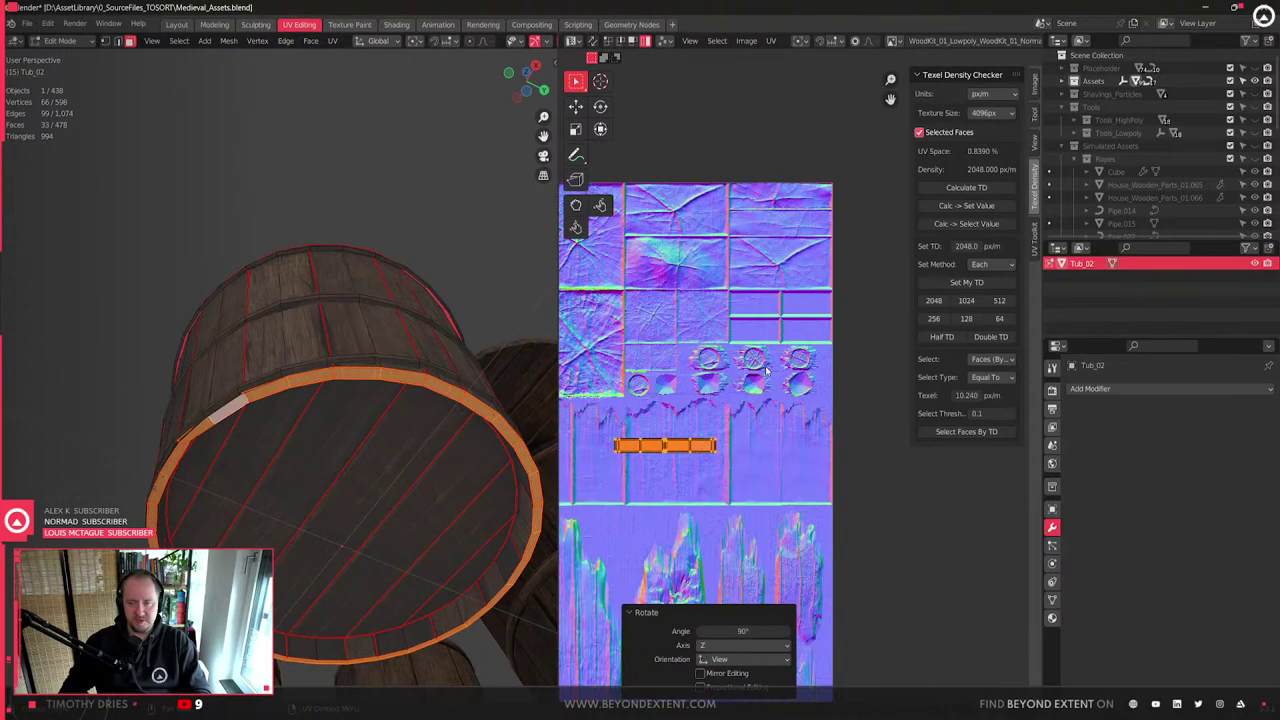
key("g")
left_click(881, 150)
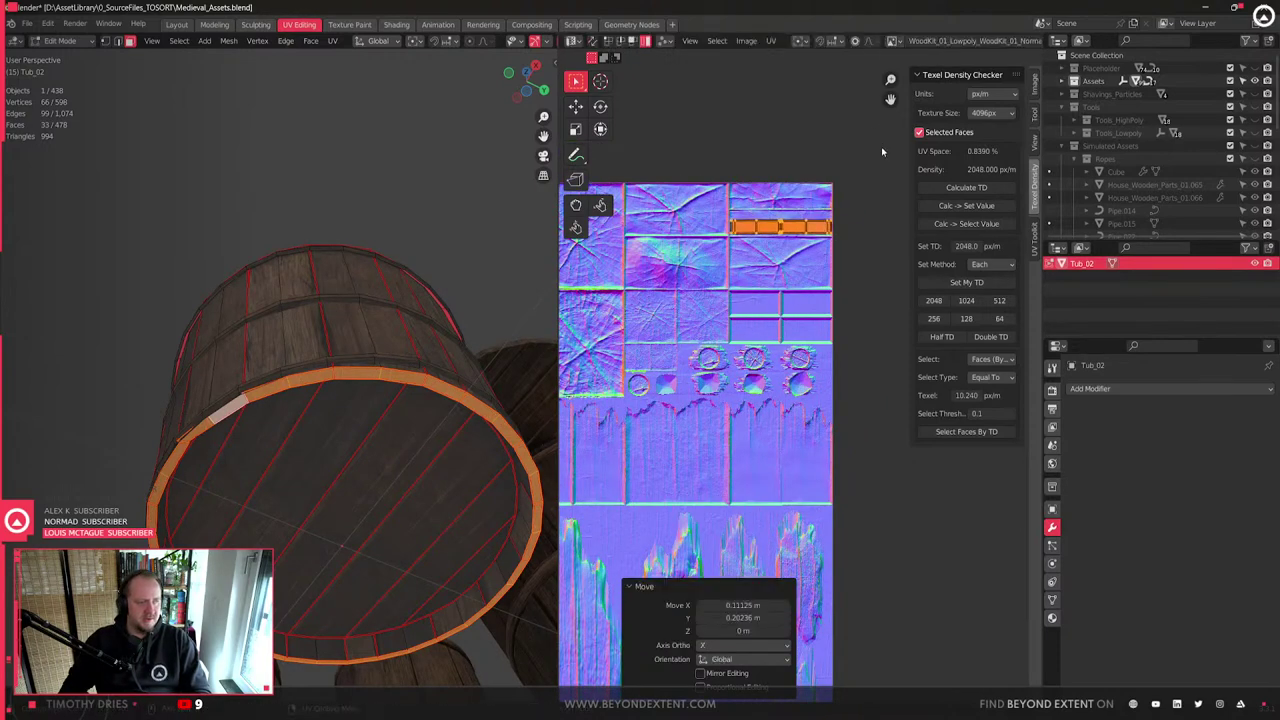
scroll(777, 408, "down", 2)
scroll(777, 408, "up", 4)
key("g")
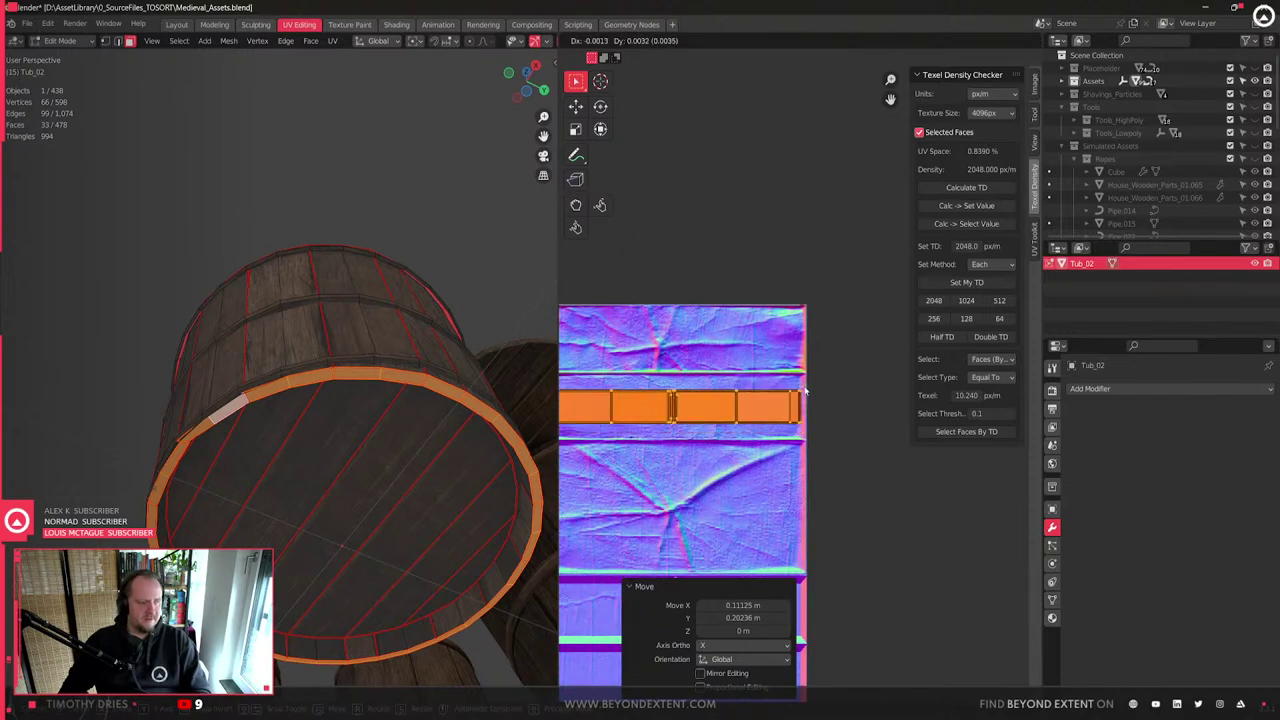
left_click(803, 387)
middle_click_drag(775, 419, 837, 405)
key("g")
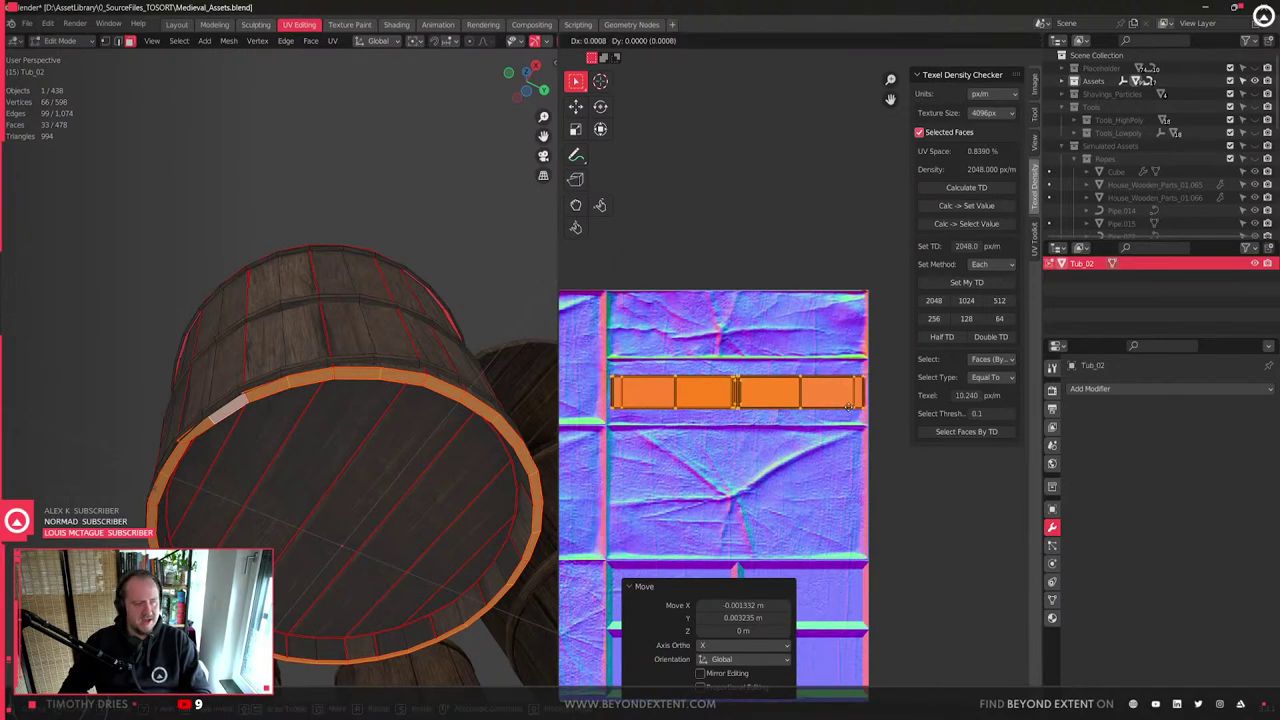
- Scale the rim's UV strip uniformly by 1.020, then by about 1.963 along Y to fill the texture panel's height
key("s")
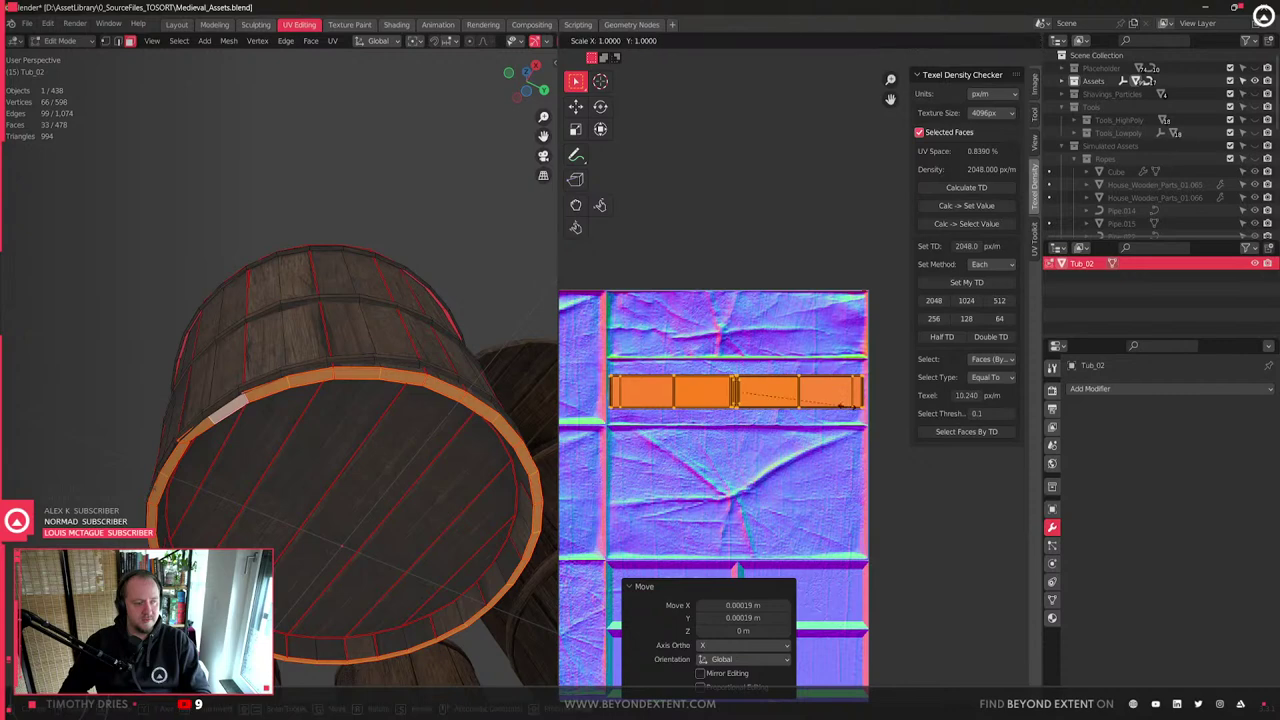
left_click(850, 410)
key("s")
key("y")
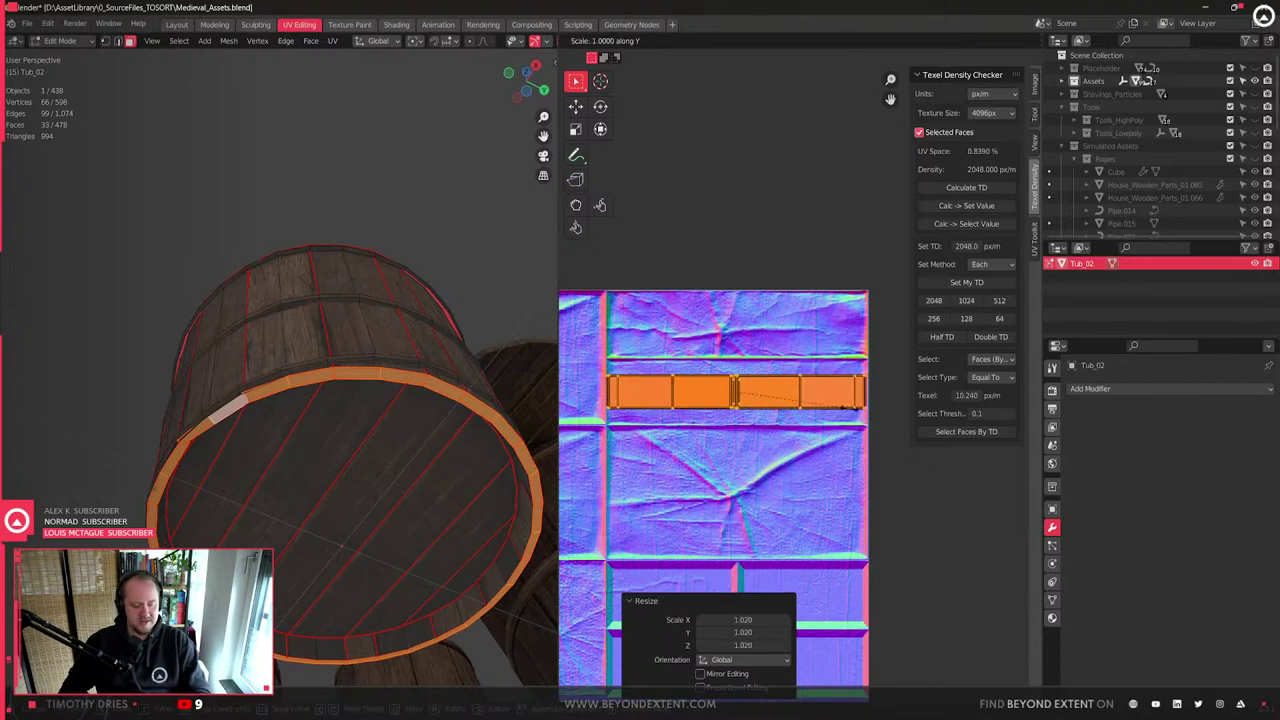
left_click(898, 556)
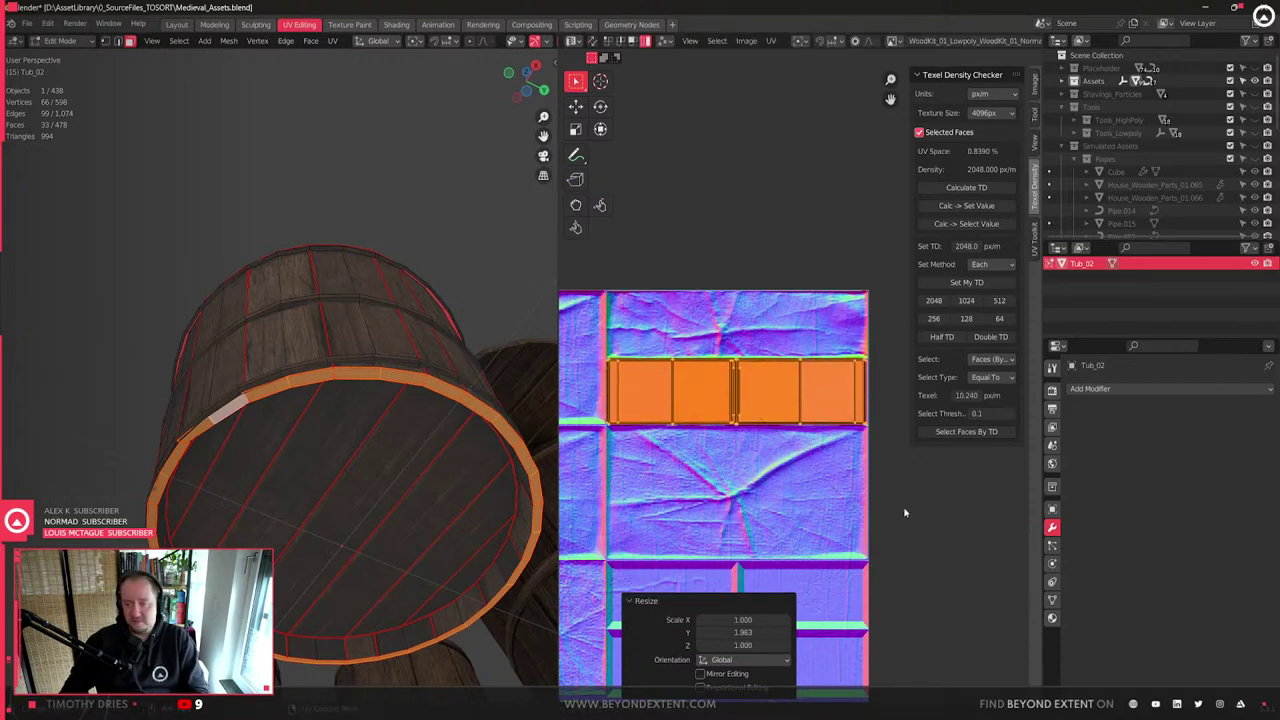
- Examine Tub_02's texture, upper rim and inside from above
key("Tab")
scroll(380, 420, "up", 2)
middle_click_drag(380, 420, 354, 391)
scroll(310, 474, "down", 3)
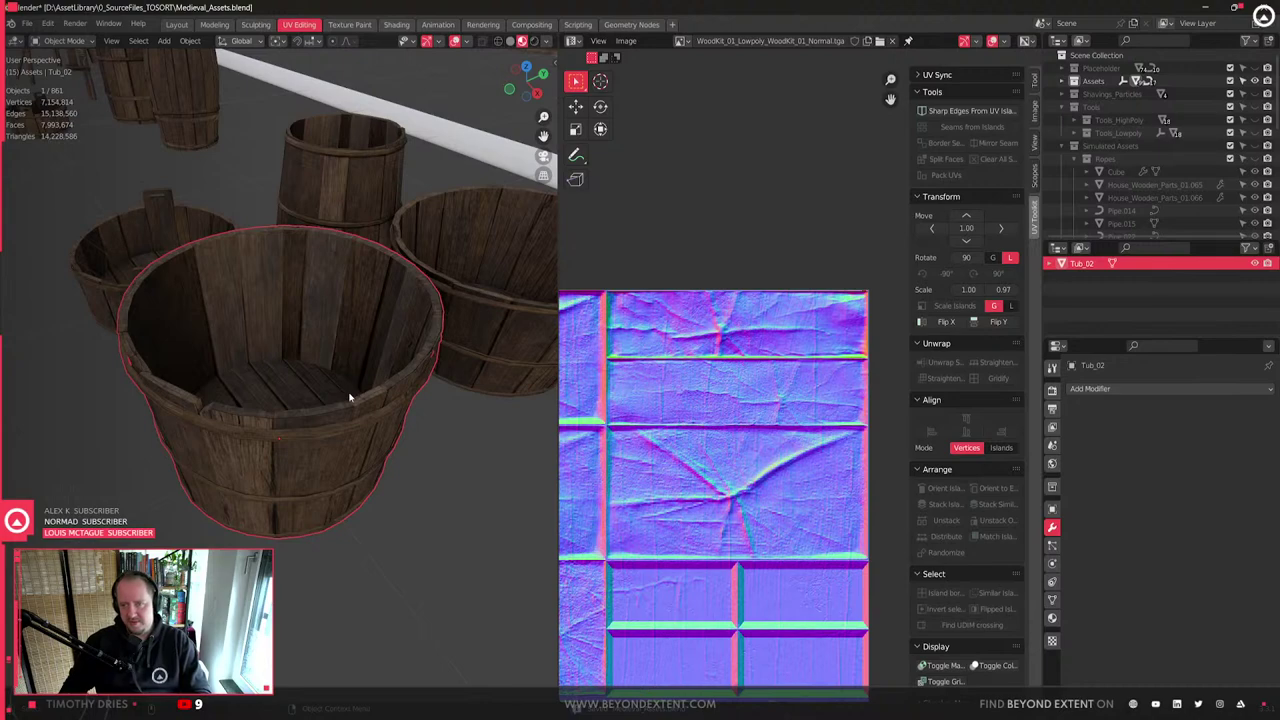
key("Tab")
scroll(330, 388, "up", 2)
key("l")
middle_click_drag(305, 384, 344, 374)
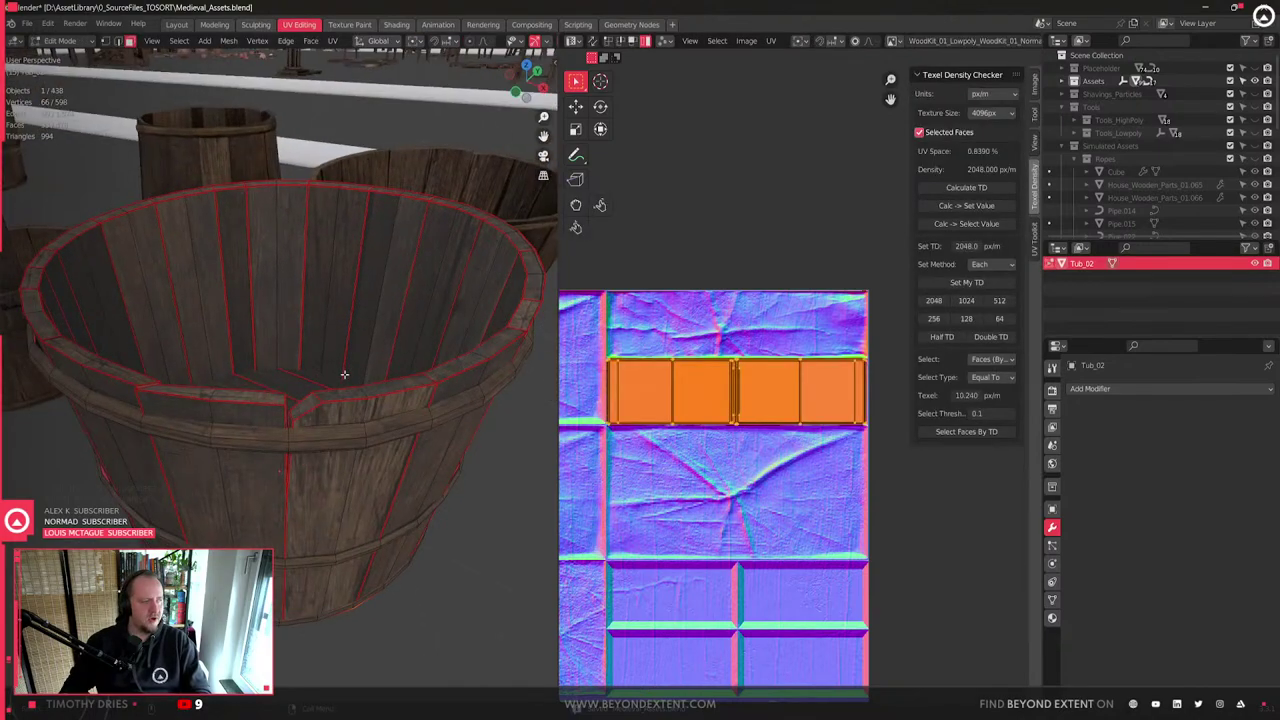
key("Tab")
key("Tab")
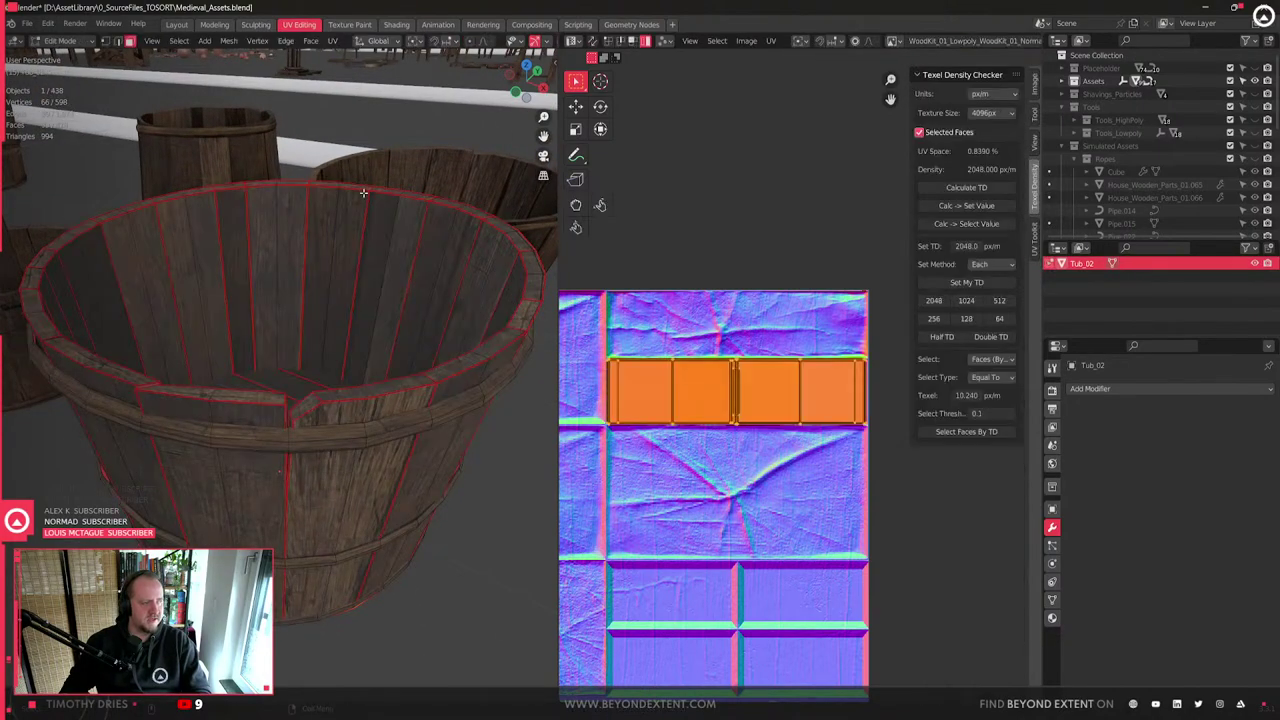
- Raise a top face on the tub's far rim about 0.02 m along Z with smooth proportional editing, size about 0.21 m
left_click(355, 187)
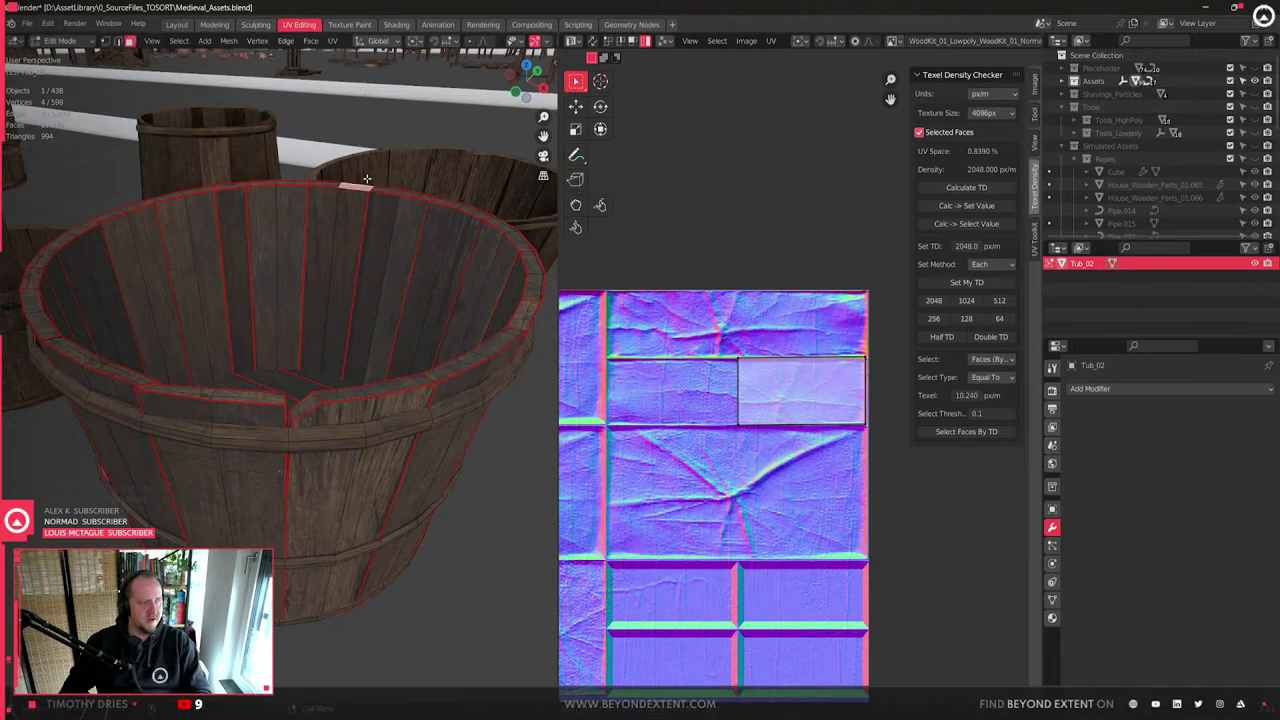
key("g")
key("z")
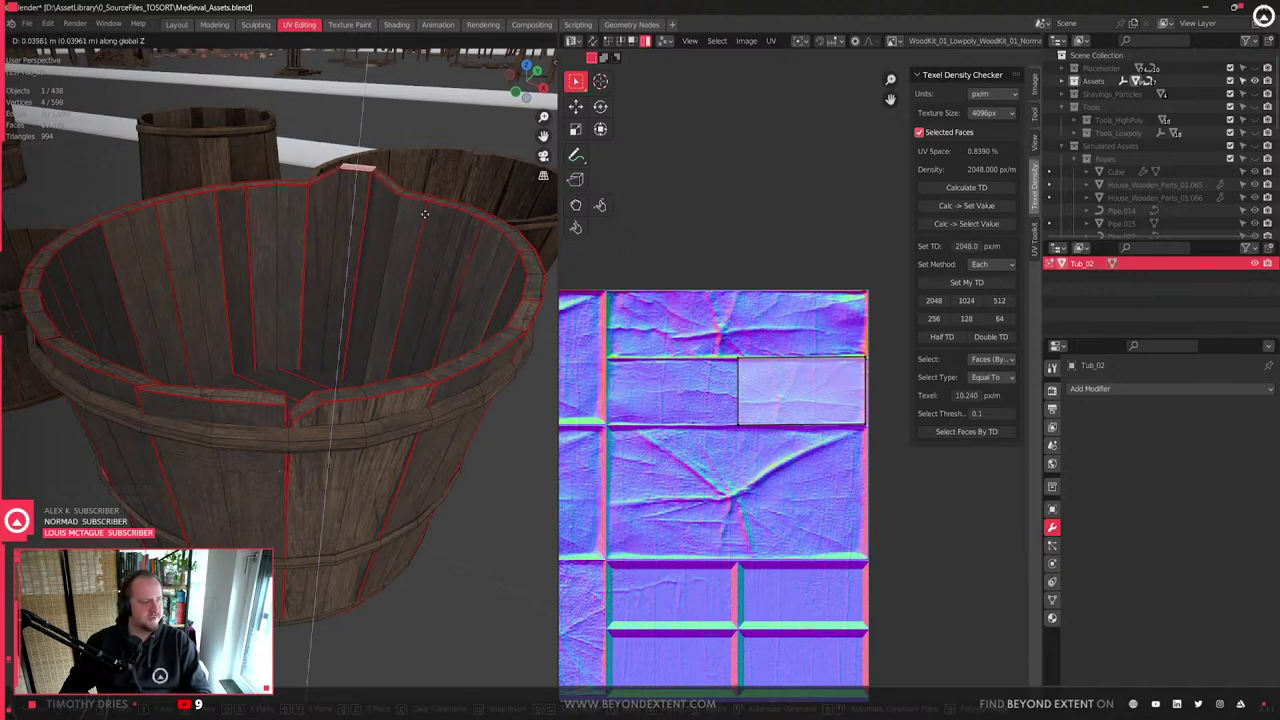
key("o")
scroll(424, 215, "up", 5)
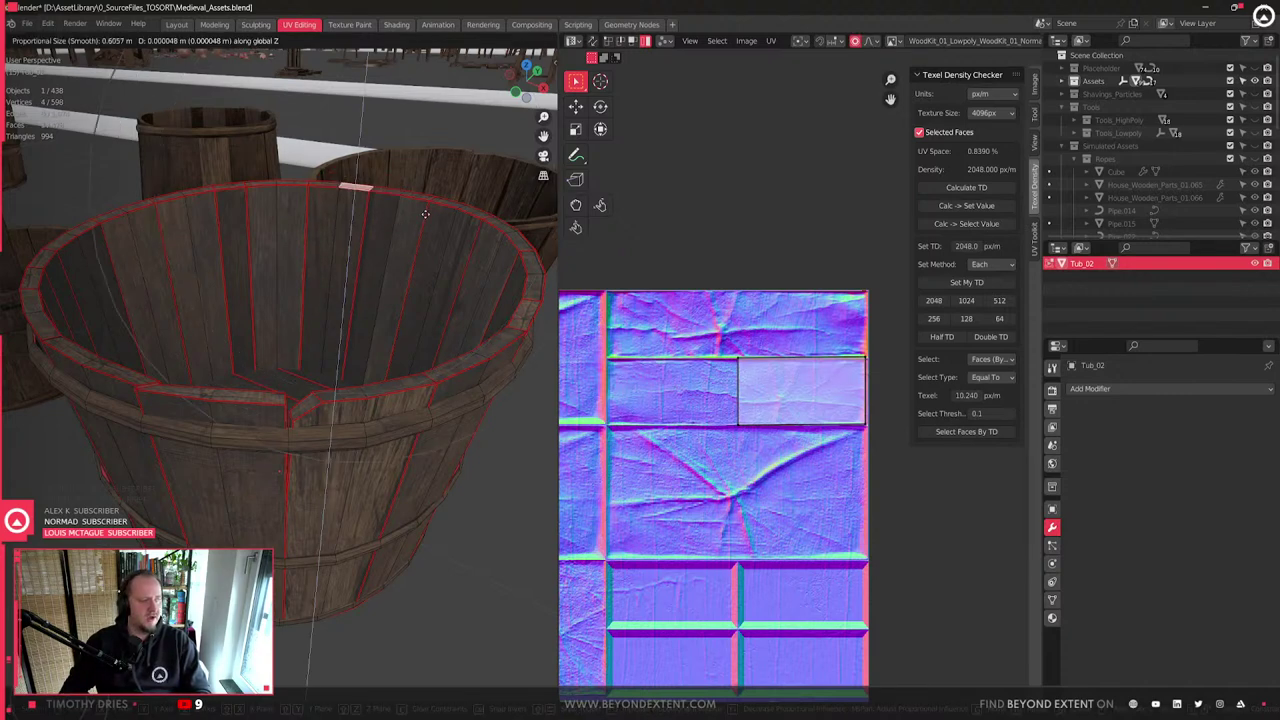
scroll(424, 215, "down", 7)
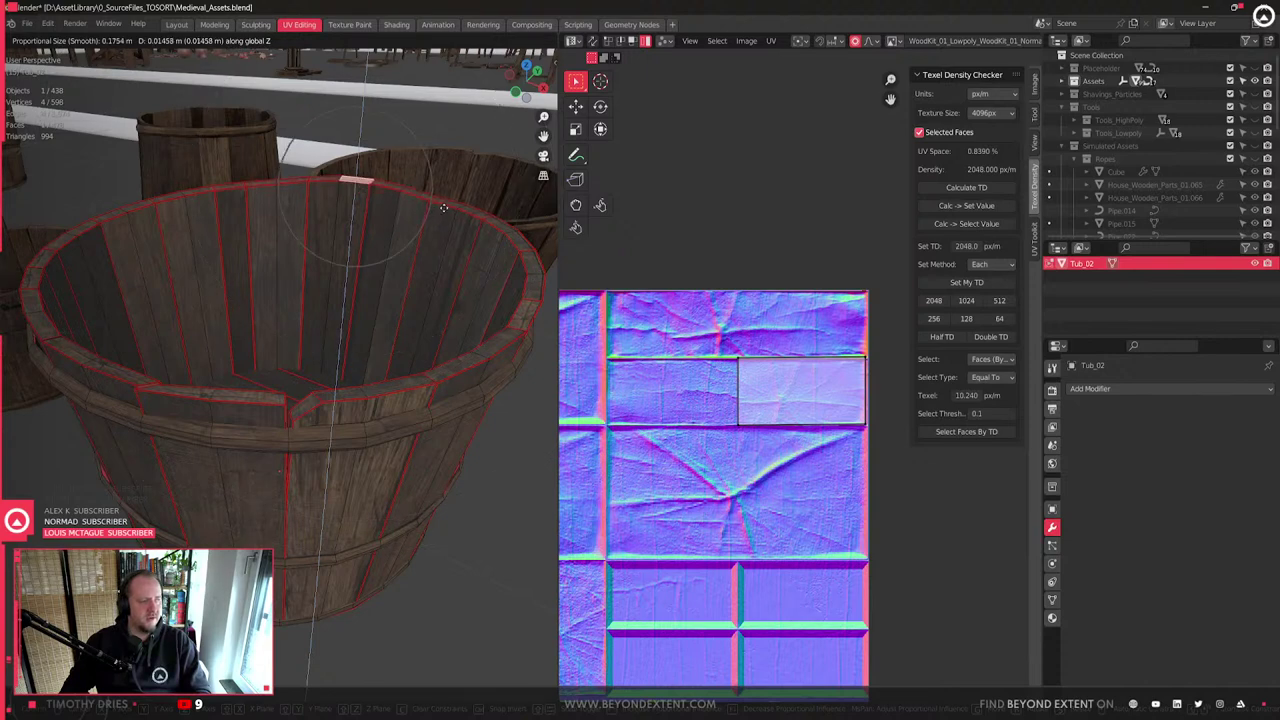
scroll(447, 205, "up", 6)
scroll(447, 205, "down", 2)
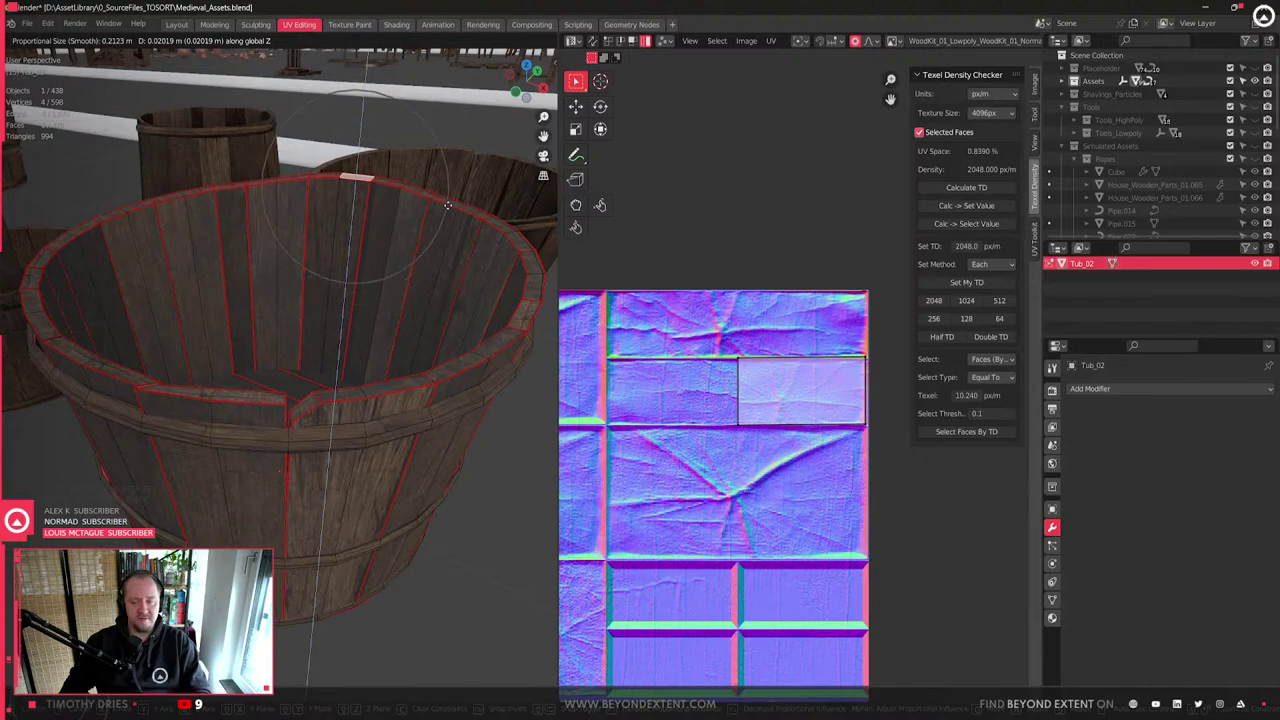
left_click(447, 205)
- Raise the same rim face slightly more along Z, and lower another face further round the rim by about 0.011 m
middle_click_drag(447, 205, 394, 206)
key("g")
key("z")
scroll(405, 202, "down", 3)
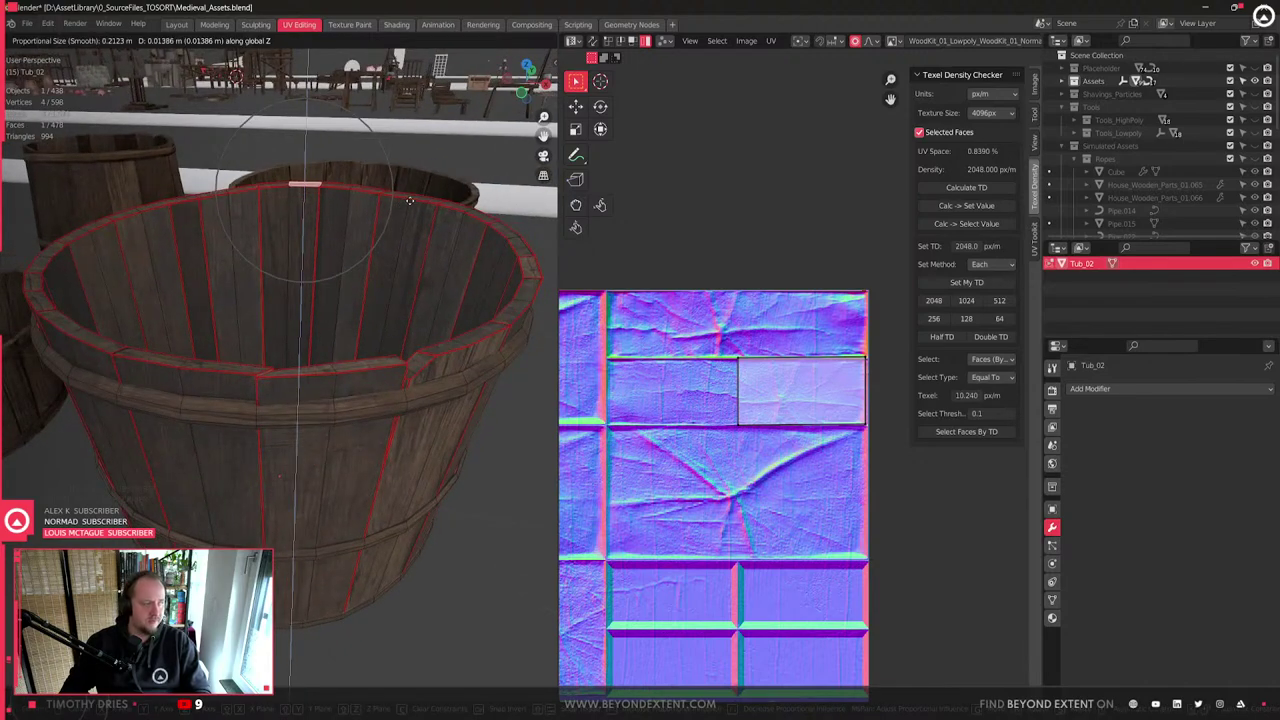
left_click(405, 203)
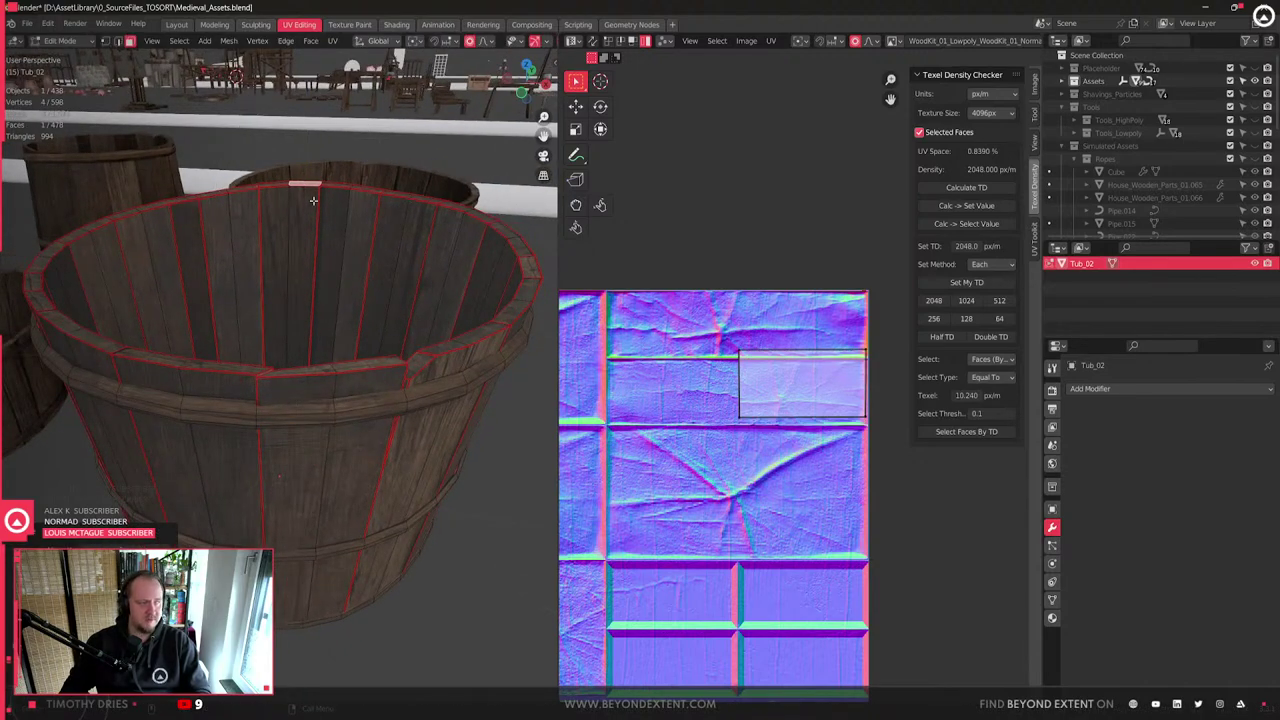
left_click(478, 217)
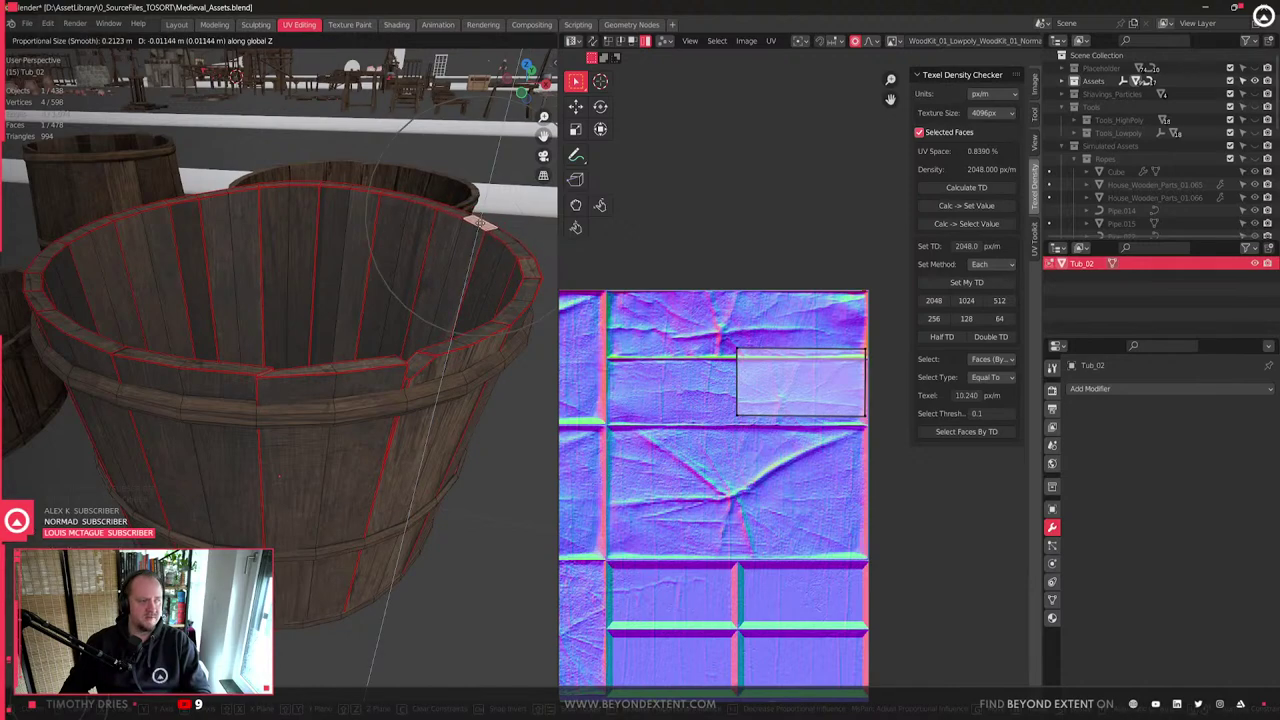
left_click(480, 222)
- Finish editing the tub mesh and switch to the Modeling workspace
middle_click_drag(480, 222, 254, 323)
key("Tab")
scroll(400, 306, "down", 3)
scroll(254, 323, "down", 5)
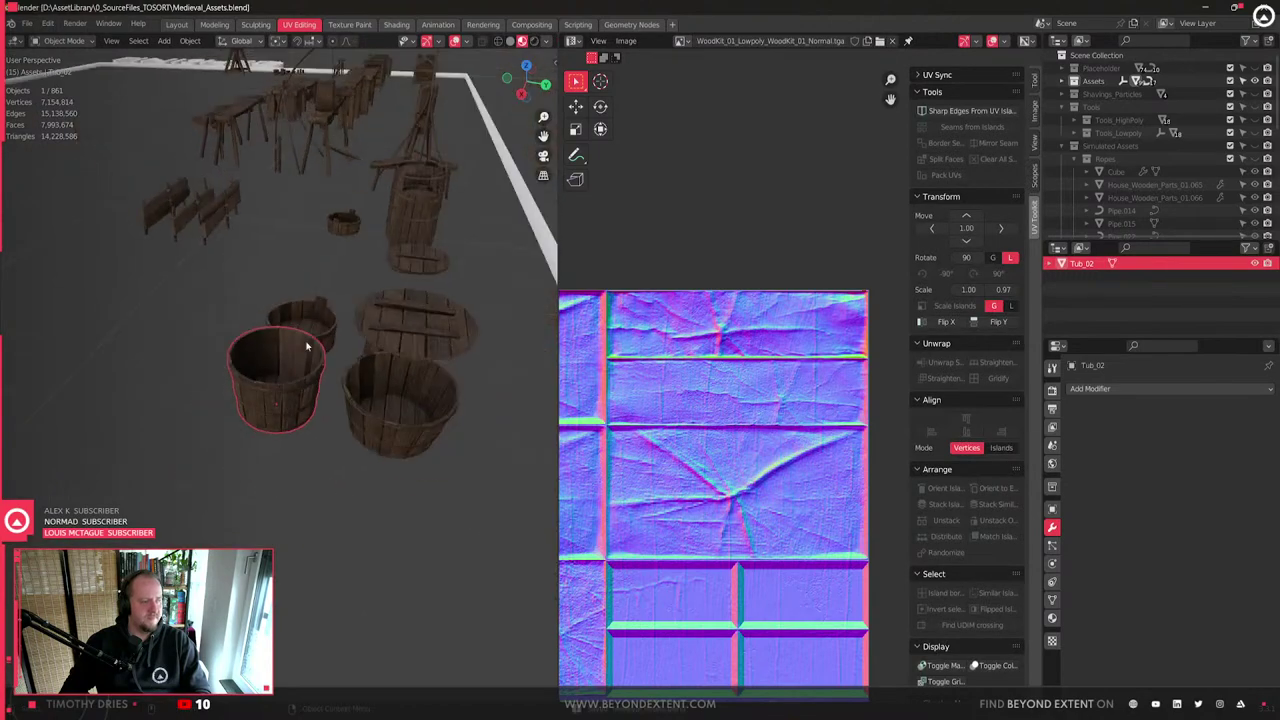
left_click(214, 24)
middle_click_drag(395, 435, 576, 590)
middle_click_drag(650, 490, 484, 518)
scroll(589, 529, "up", 2)
- Scale the edge loop along the top of the tub's upper hoop to about 1.007 in X and Y, with proportional size 0.02
key("Tab")
key("2")
left_click(557, 579)
left_click(566, 570)
left_click(493, 507)
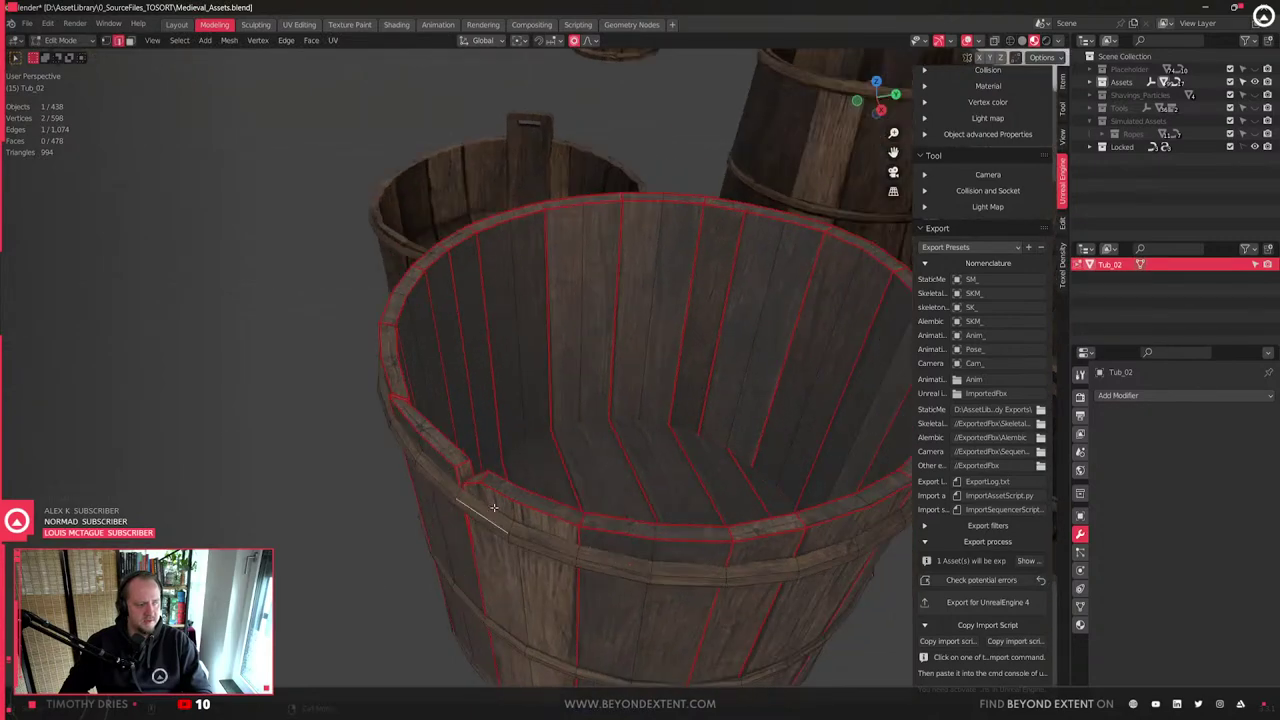
left_click(497, 511, "alt")
middle_click_drag(734, 523, 616, 498, "shift")
key("s")
key("shift+z")
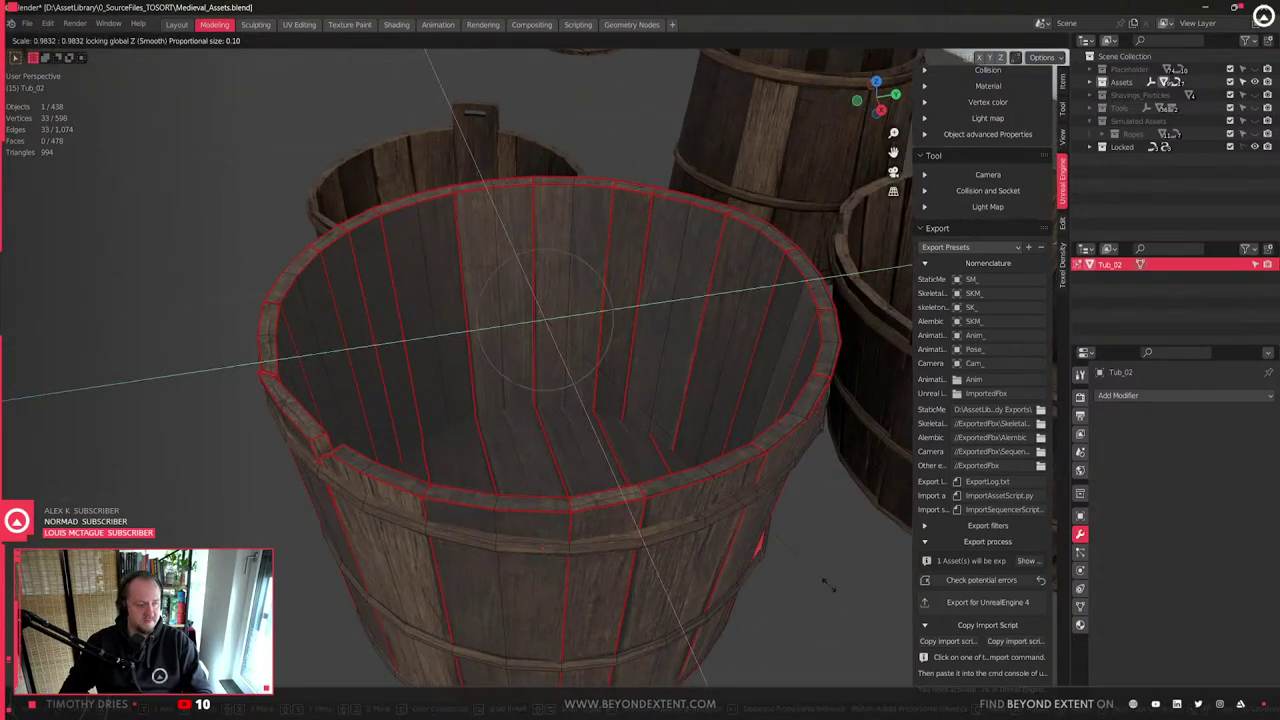
scroll(838, 592, "up", 15)
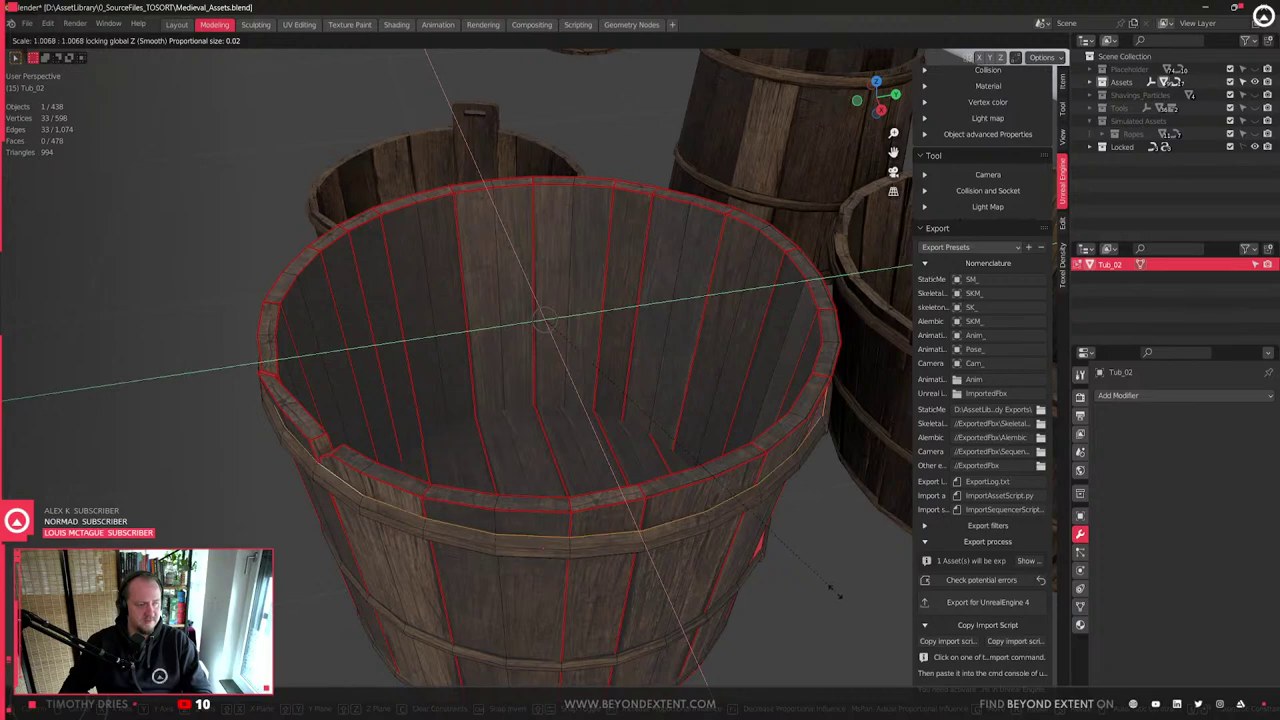
left_click(836, 593)
middle_click_drag(836, 593, 625, 402)
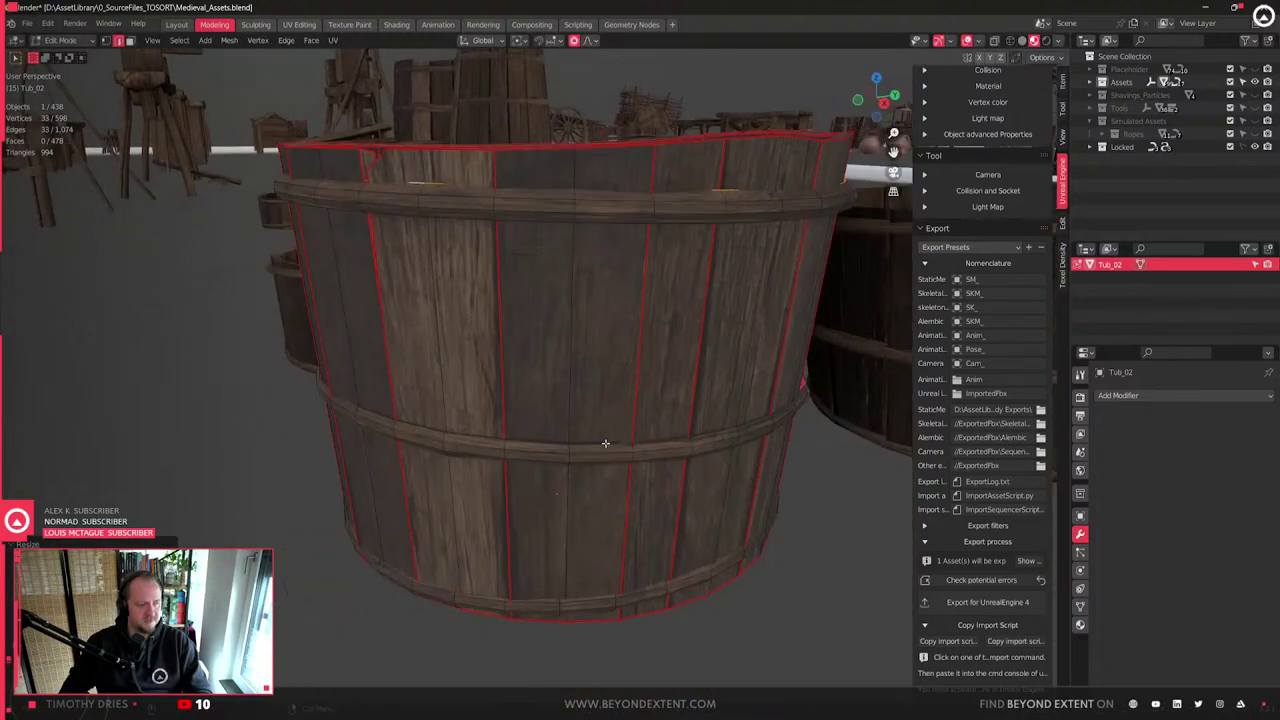
- Return to Object Mode and export Tub_02 for Unreal Engine 4
scroll(600, 582, "down", 8)
key("Tab")
middle_click_drag(542, 494, 684, 347)
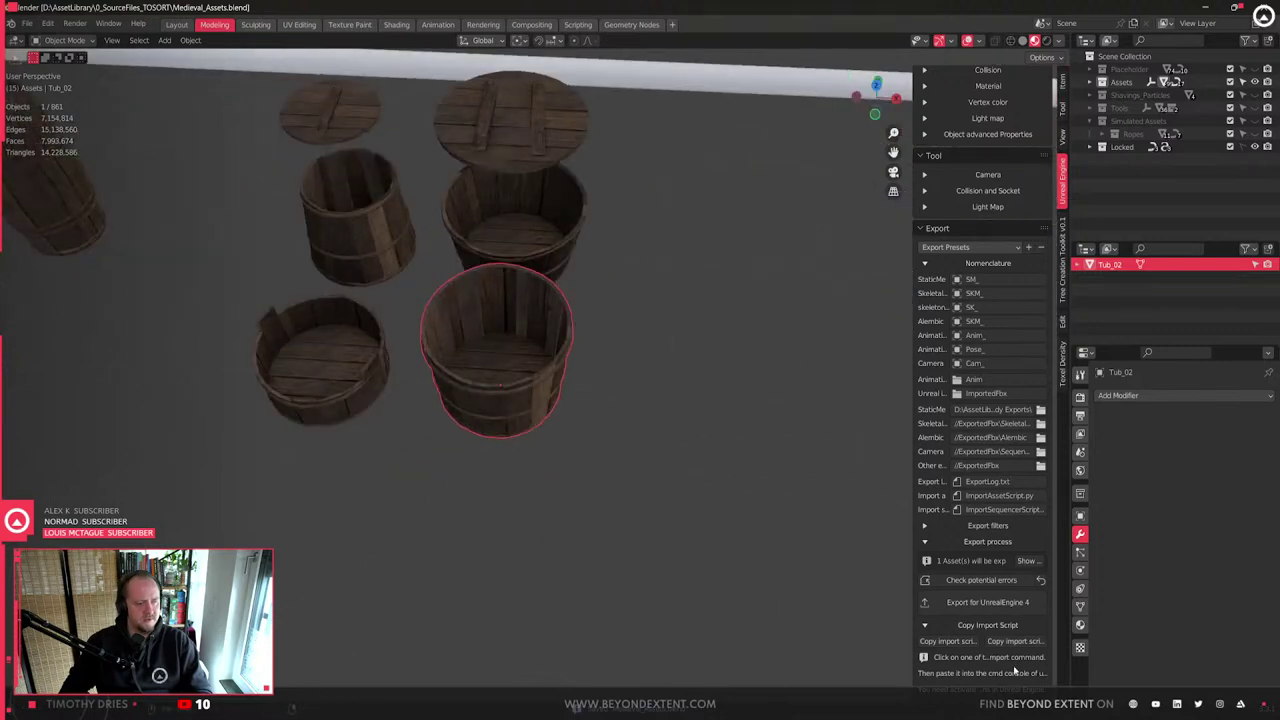
left_click(1022, 602)
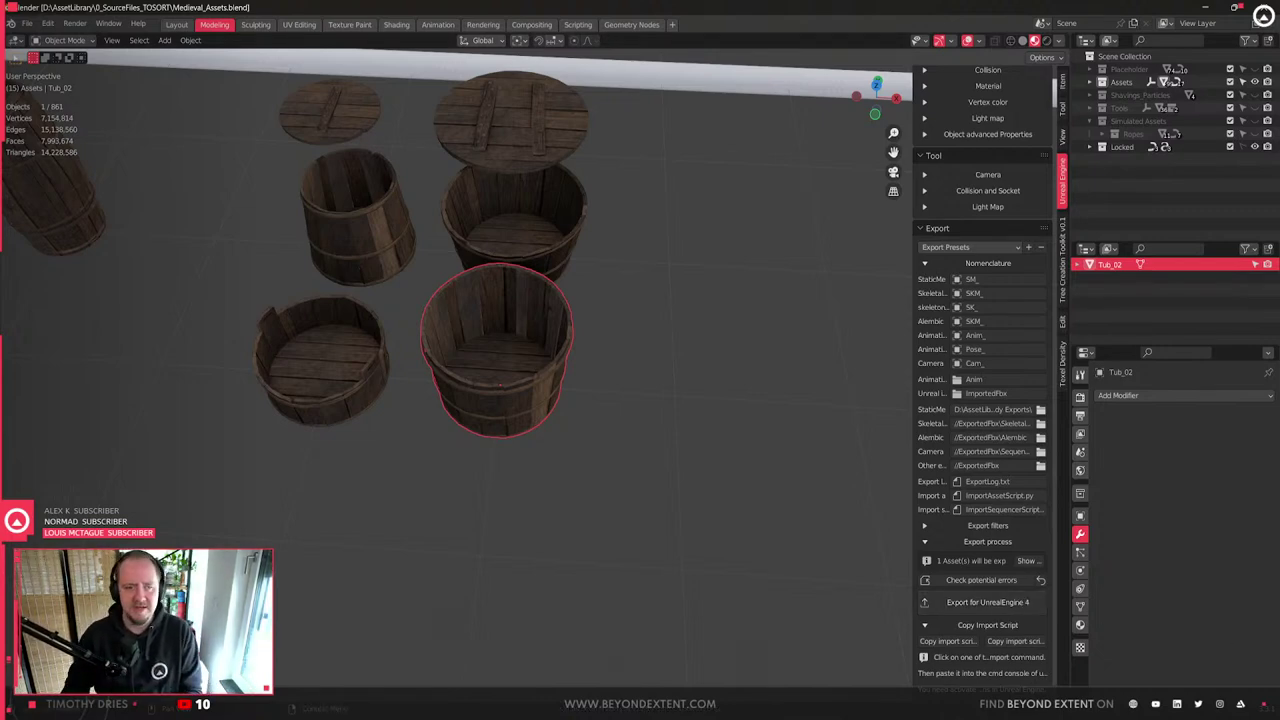
- Survey the asset rows around Tub_02 and in the TO POLISH area
scroll(471, 424, "down", 10)
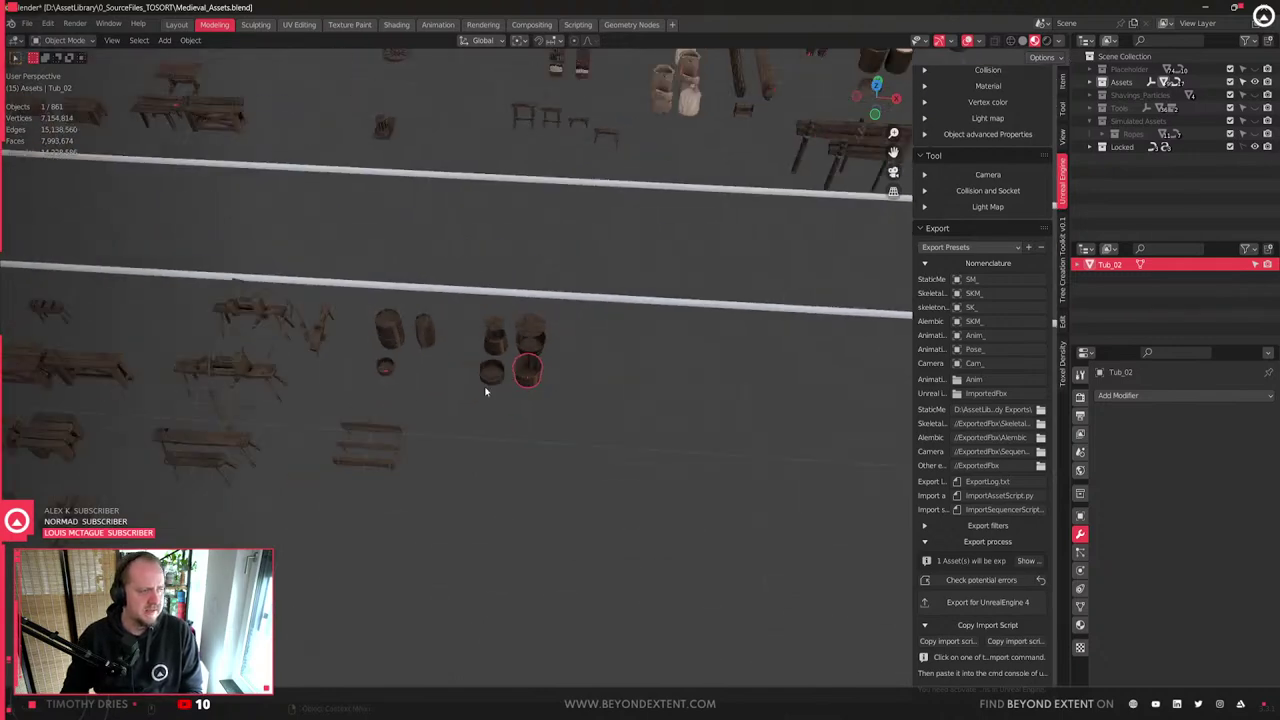
scroll(592, 456, "down", 3)
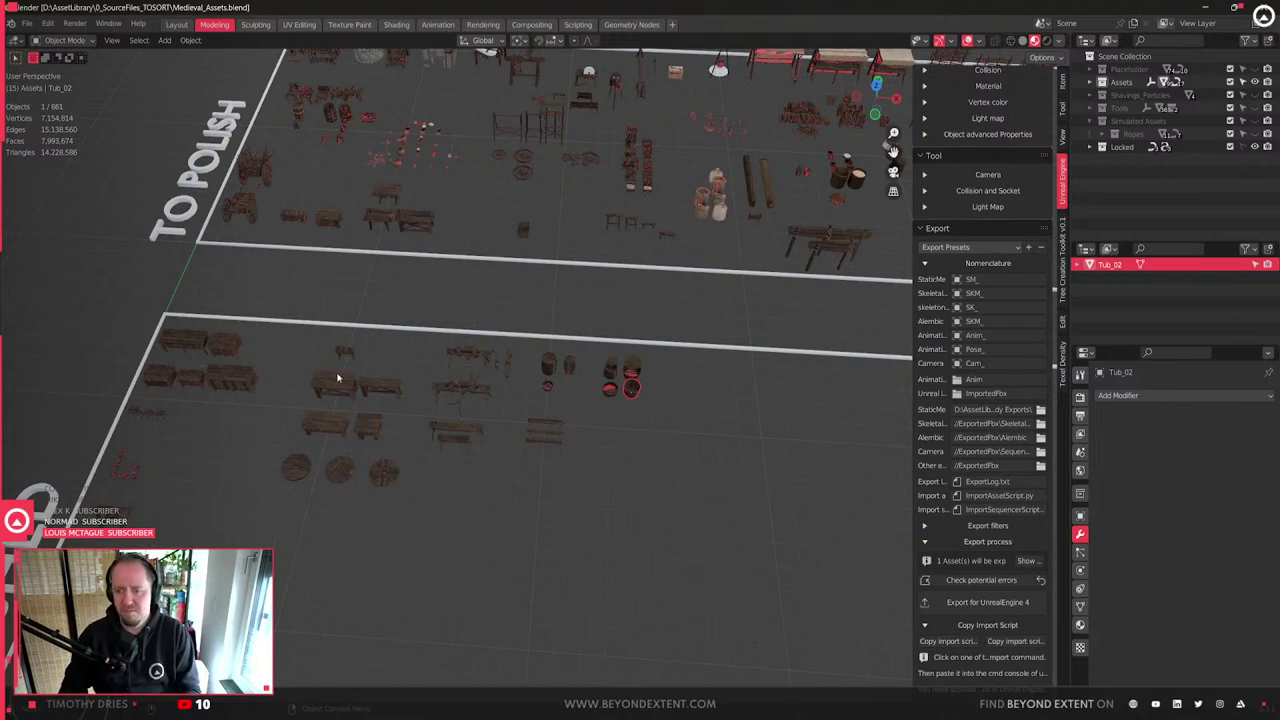
key("KP_Decimal")
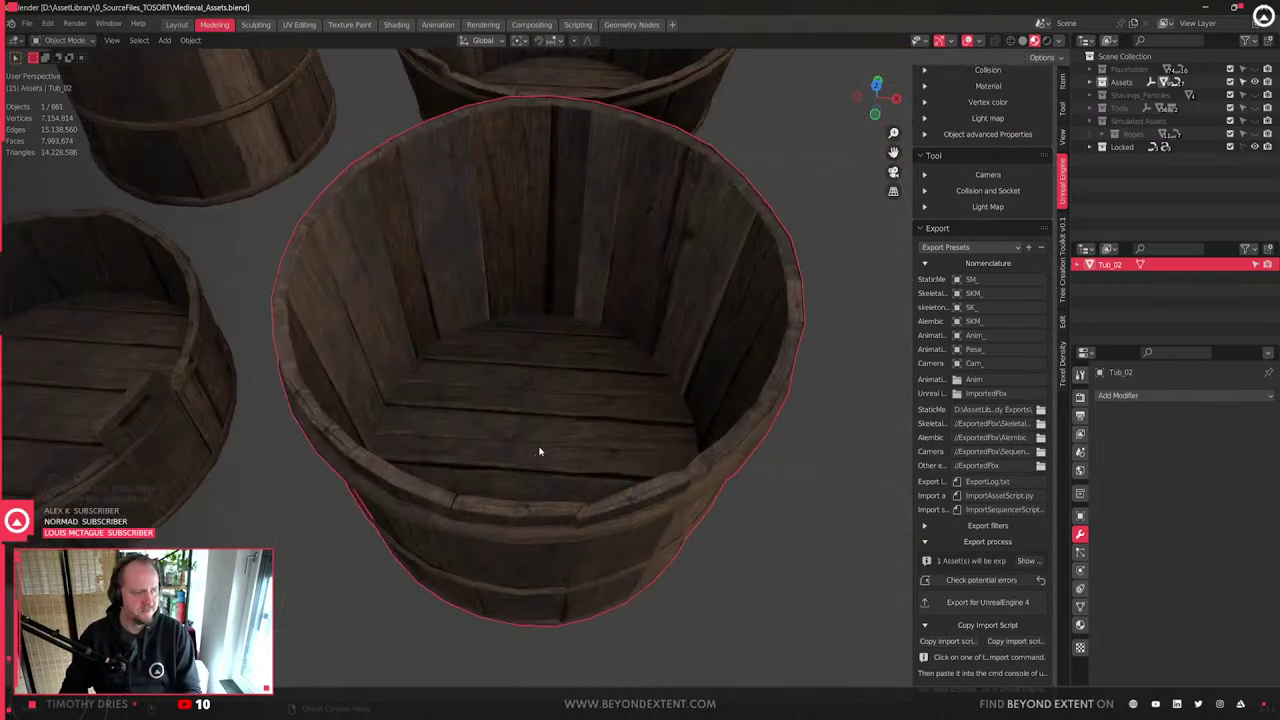
scroll(540, 450, "down", 7)
middle_click_drag(540, 450, 418, 375)
scroll(553, 541, "down", 8)
- Look through the TO POLISH props, selecting Carpenter_WorkTable_02, Pot_Large_02, Barrel_Broken_02 and Barrel_Broken_01 for closer inspection
left_click(398, 360)
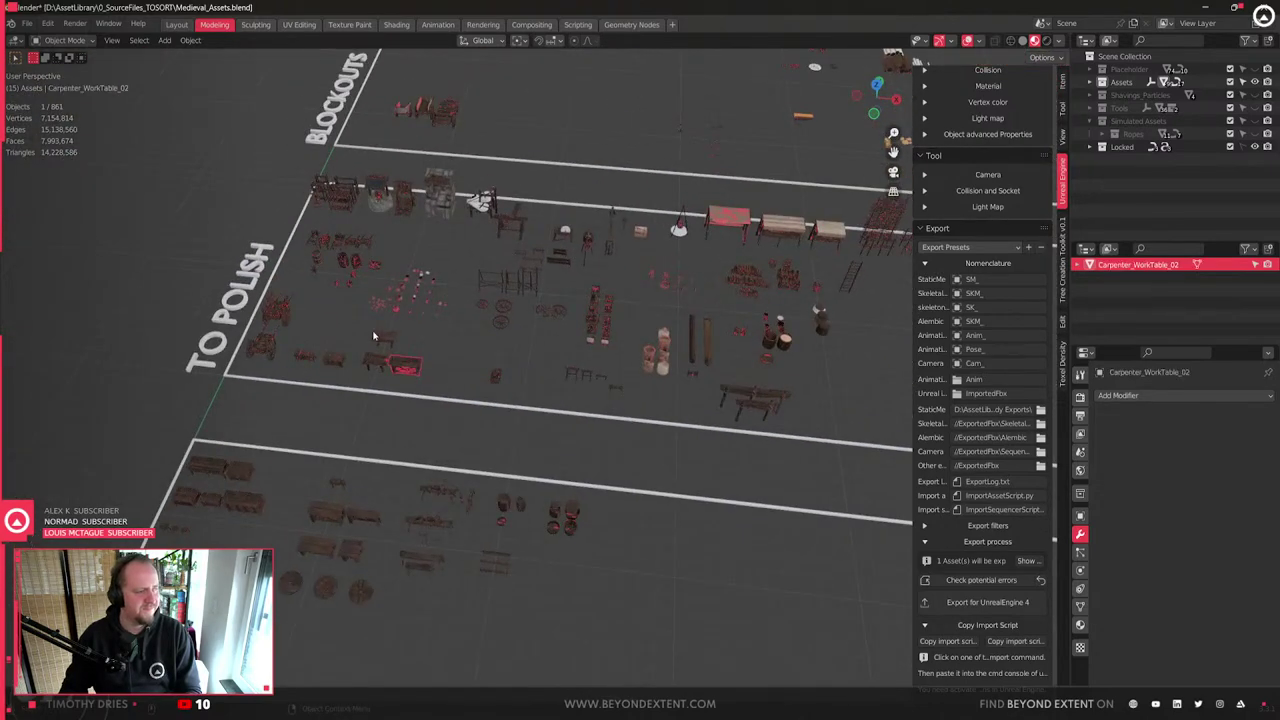
key("KP_Decimal")
left_click(552, 232)
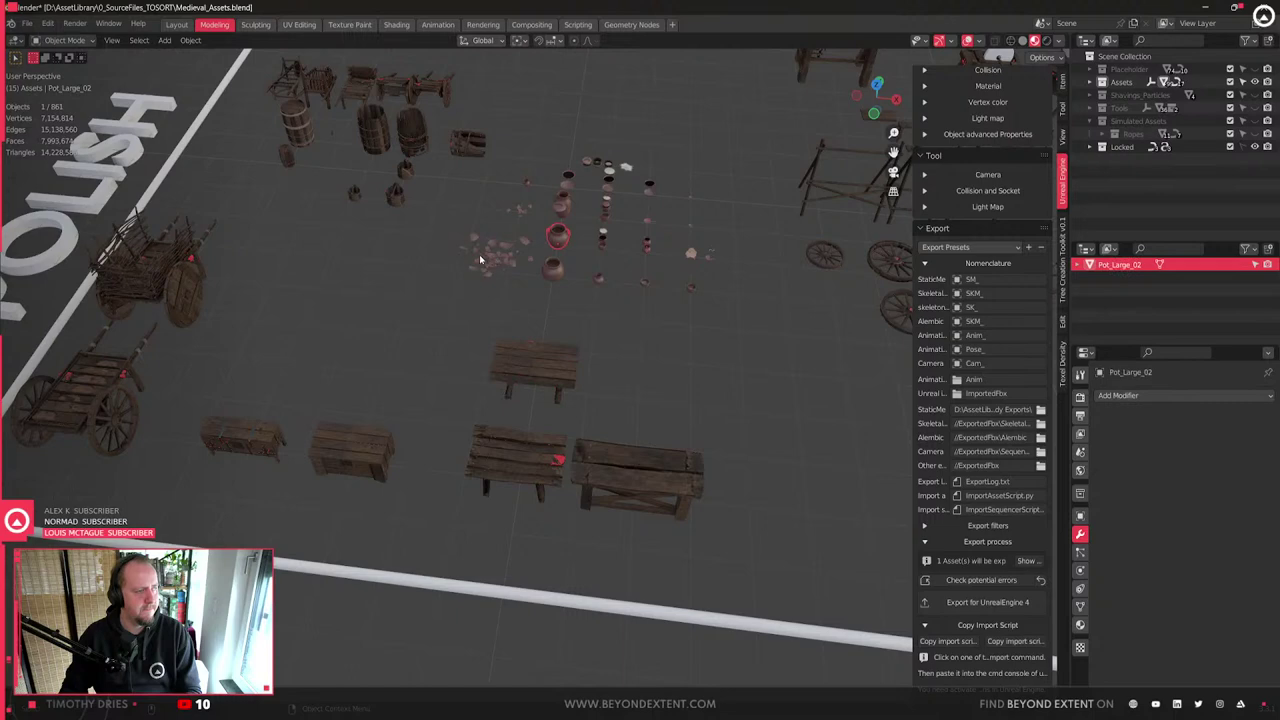
left_click(407, 141)
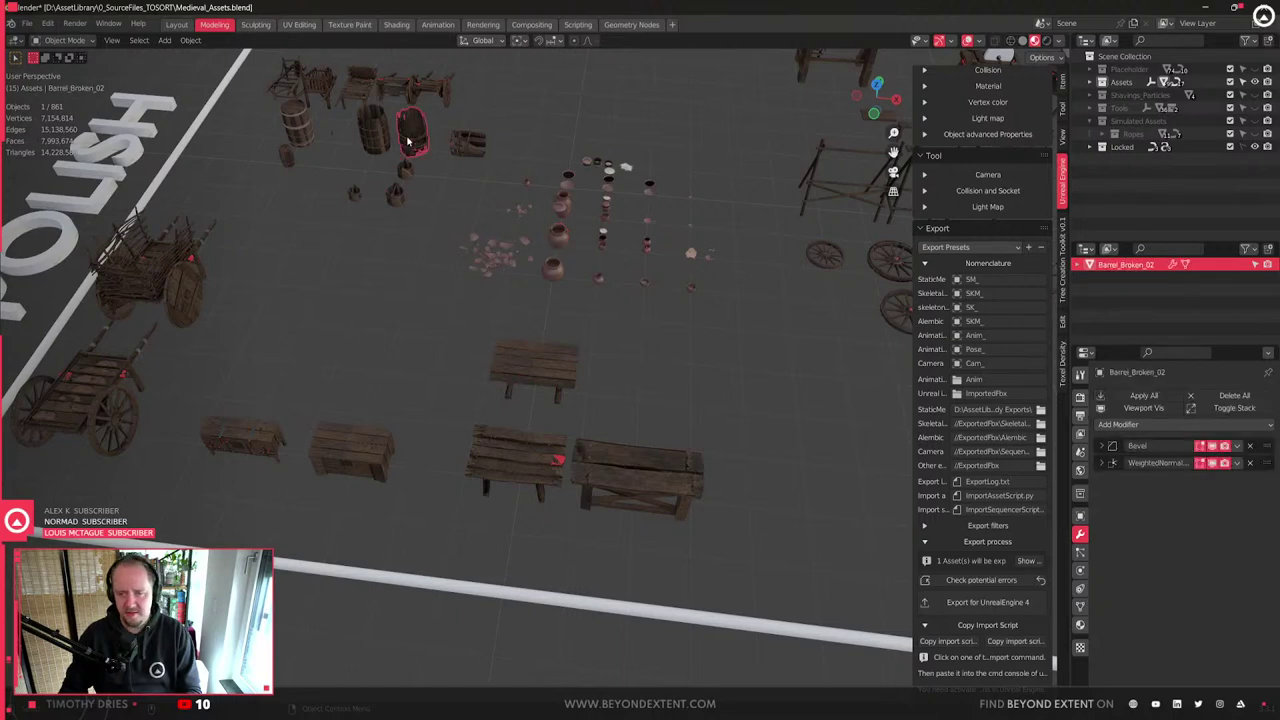
left_click(370, 141)
key("KP_Decimal")
left_click_drag(16, 424, 52, 463)
scroll(363, 437, "down", 10)
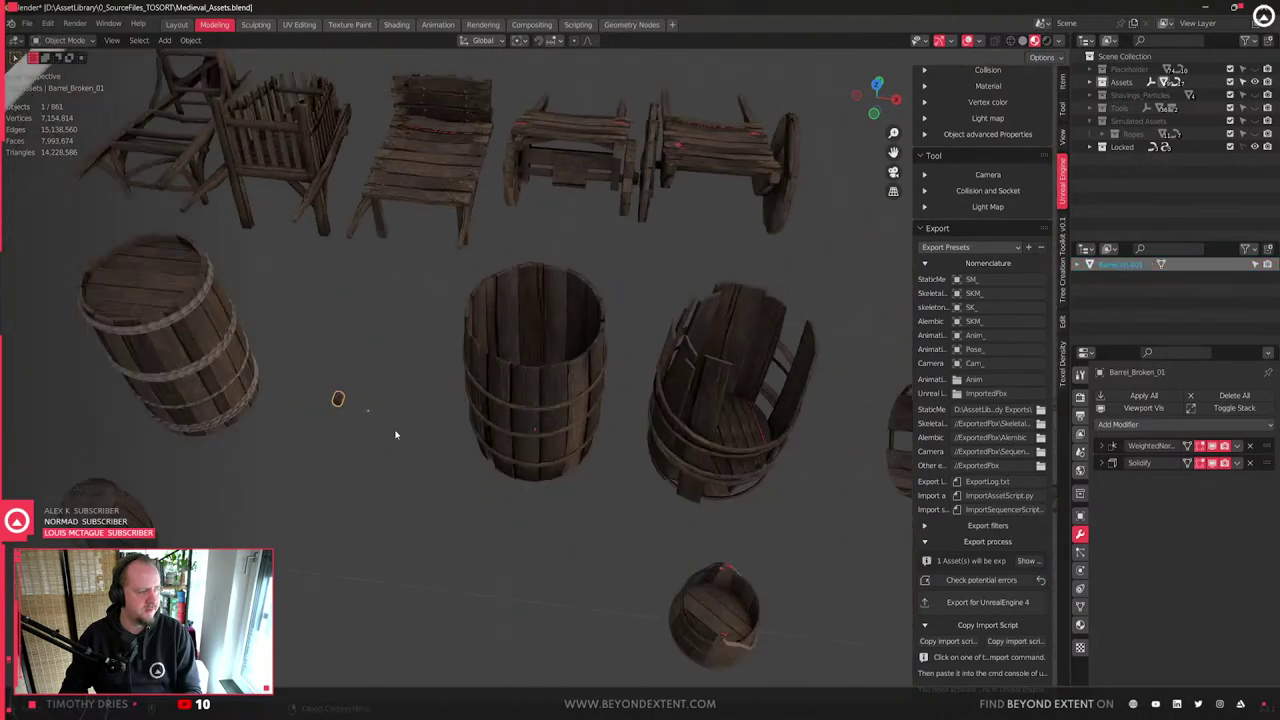
- Look over Barrel_Broken_01 and its neighbouring props in the TO POLISH area, ending at the tubs in the FINISHED area
scroll(399, 433, "down", 5)
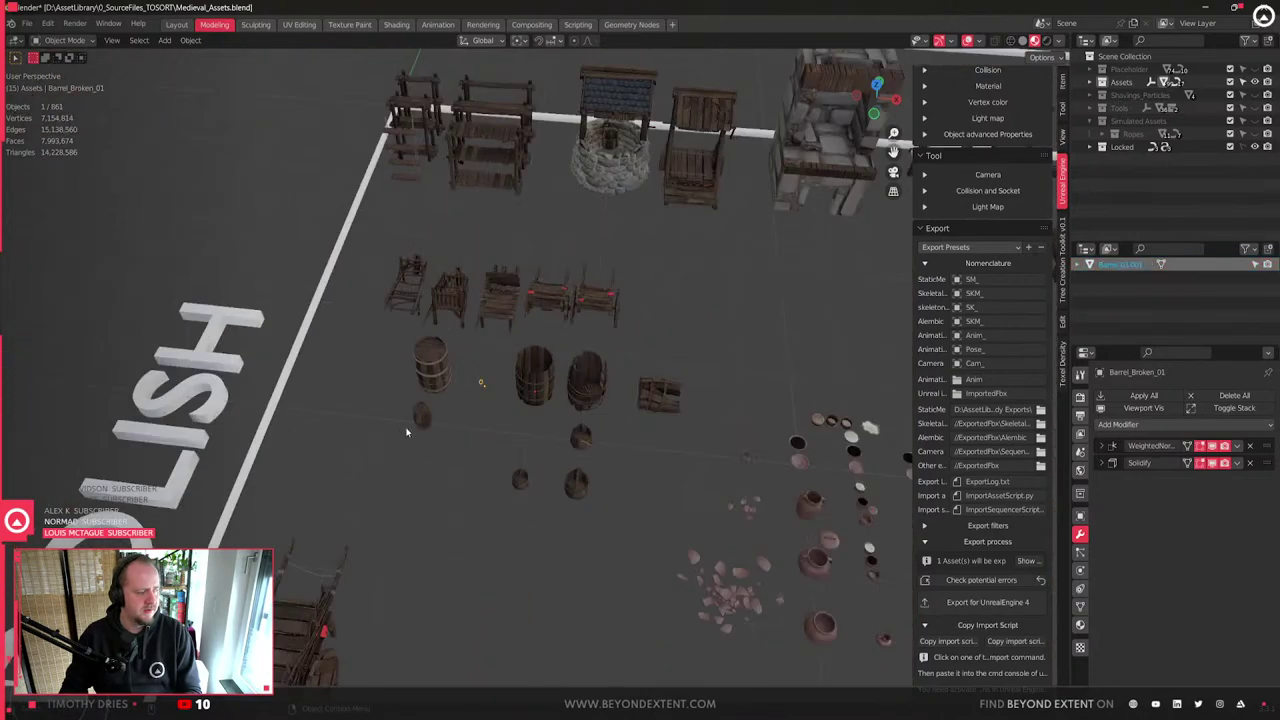
left_click(538, 382)
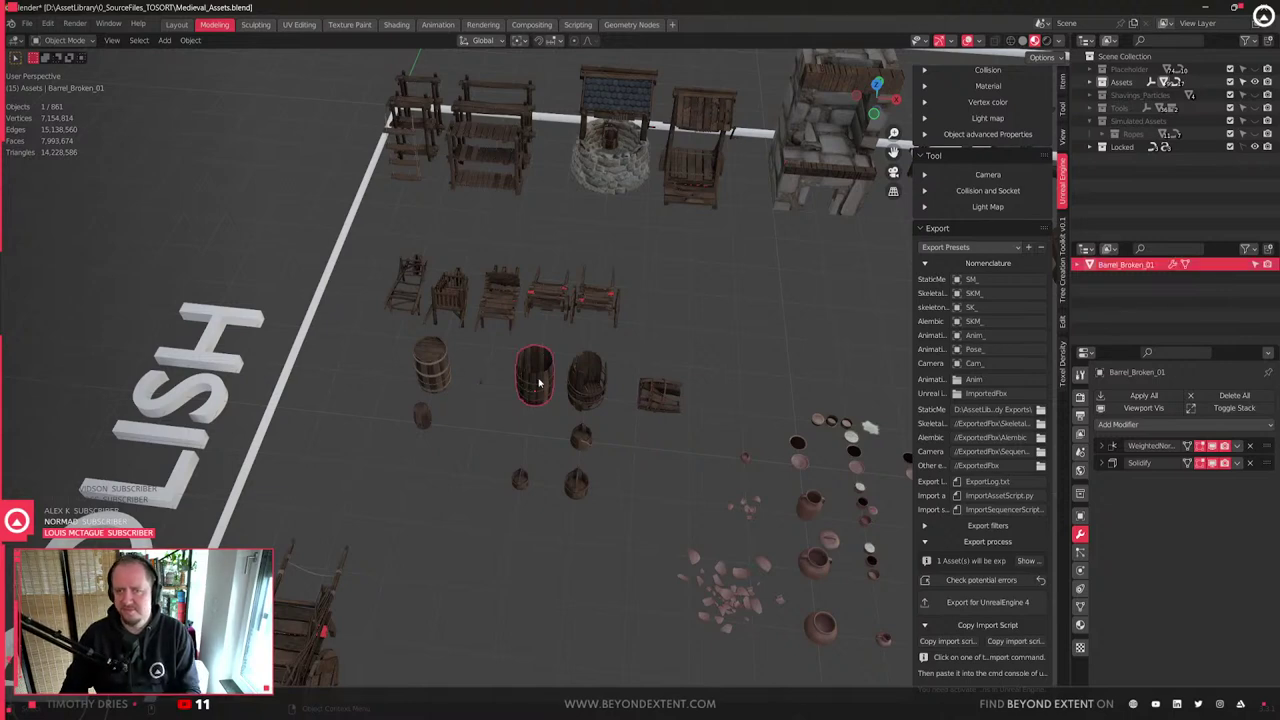
scroll(545, 395, "down", 3)
scroll(543, 432, "up", 8)
scroll(543, 432, "down", 3)
scroll(545, 434, "down", 6)
middle_click_drag(680, 550, 573, 328, "shift")
scroll(573, 328, "down", 4)
middle_click_drag(623, 509, 509, 303, "shift")
middle_click_drag(878, 488, 415, 411, "shift")
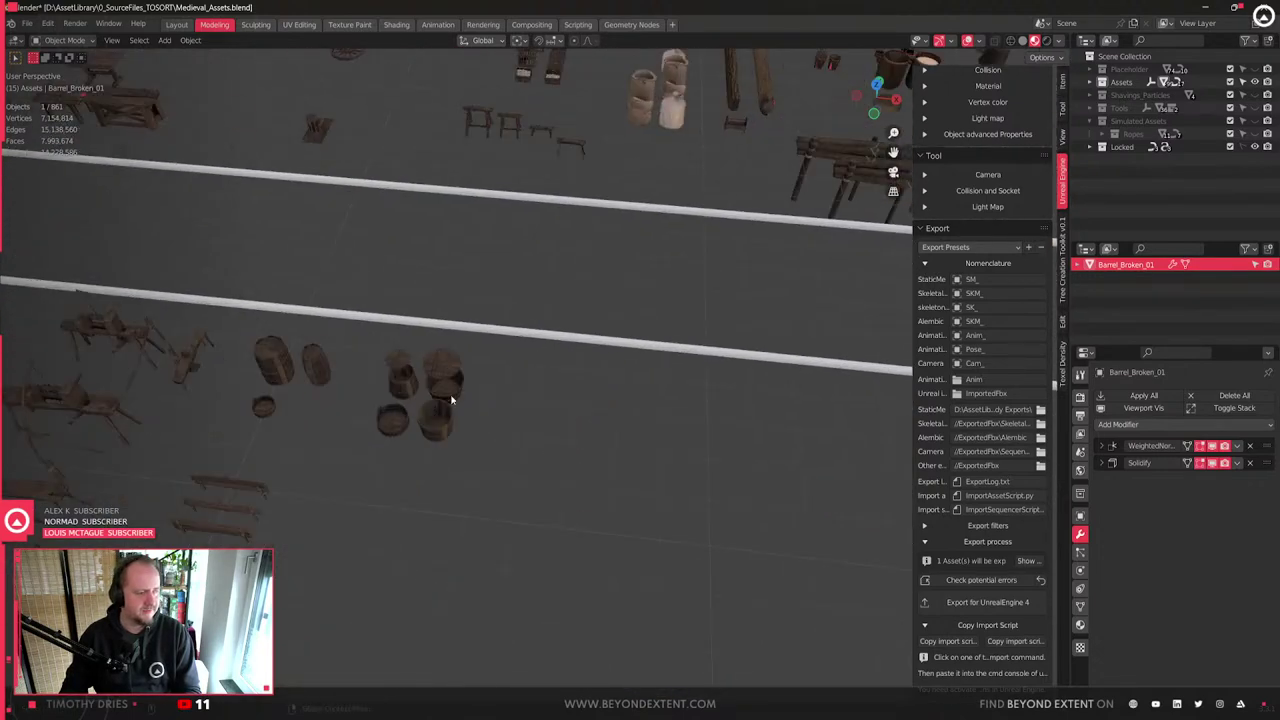
- Compare Tub_02 and Tub_03 with the surrounding assets, selecting Wooden_Bench_02 and Barrel_02.001 in the TO POLISH area
left_click(442, 423)
key("KP_Decimal")
scroll(442, 422, "down", 4)
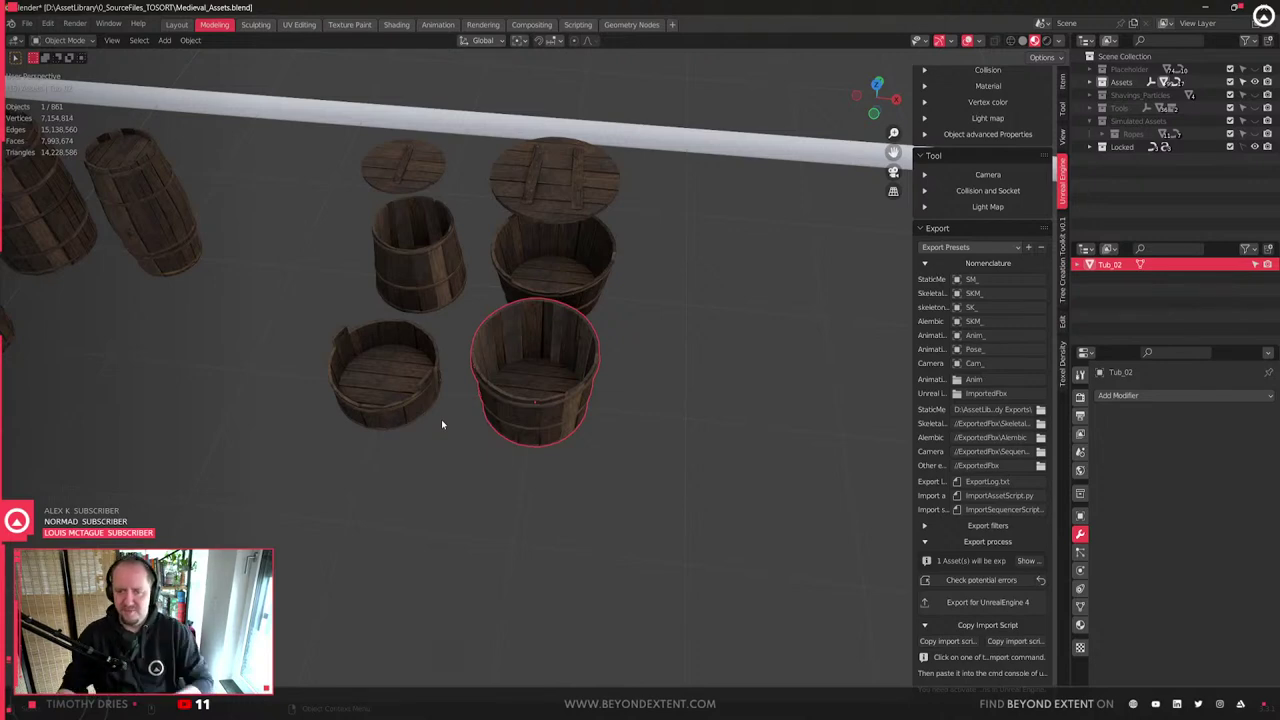
scroll(445, 420, "down", 5)
left_click(494, 384)
scroll(494, 384, "up", 8)
scroll(494, 384, "down", 4)
scroll(516, 435, "down", 8)
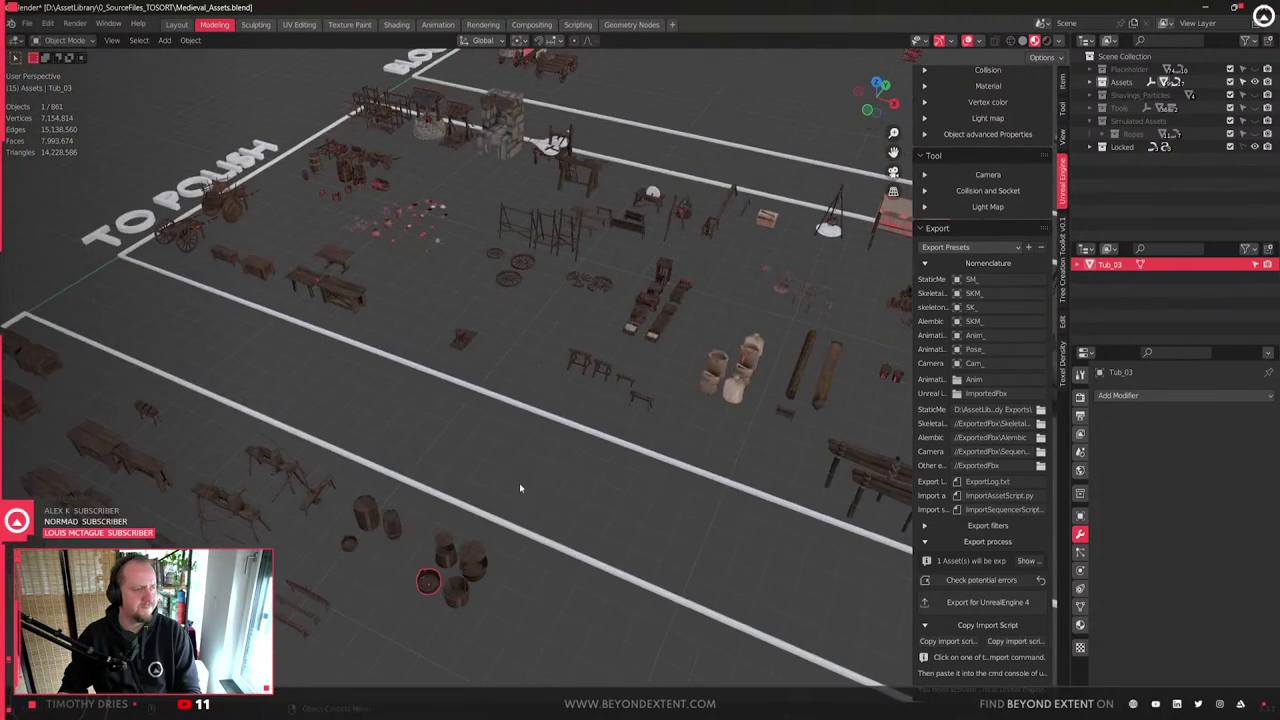
left_click(597, 219)
middle_click_drag(597, 219, 295, 229)
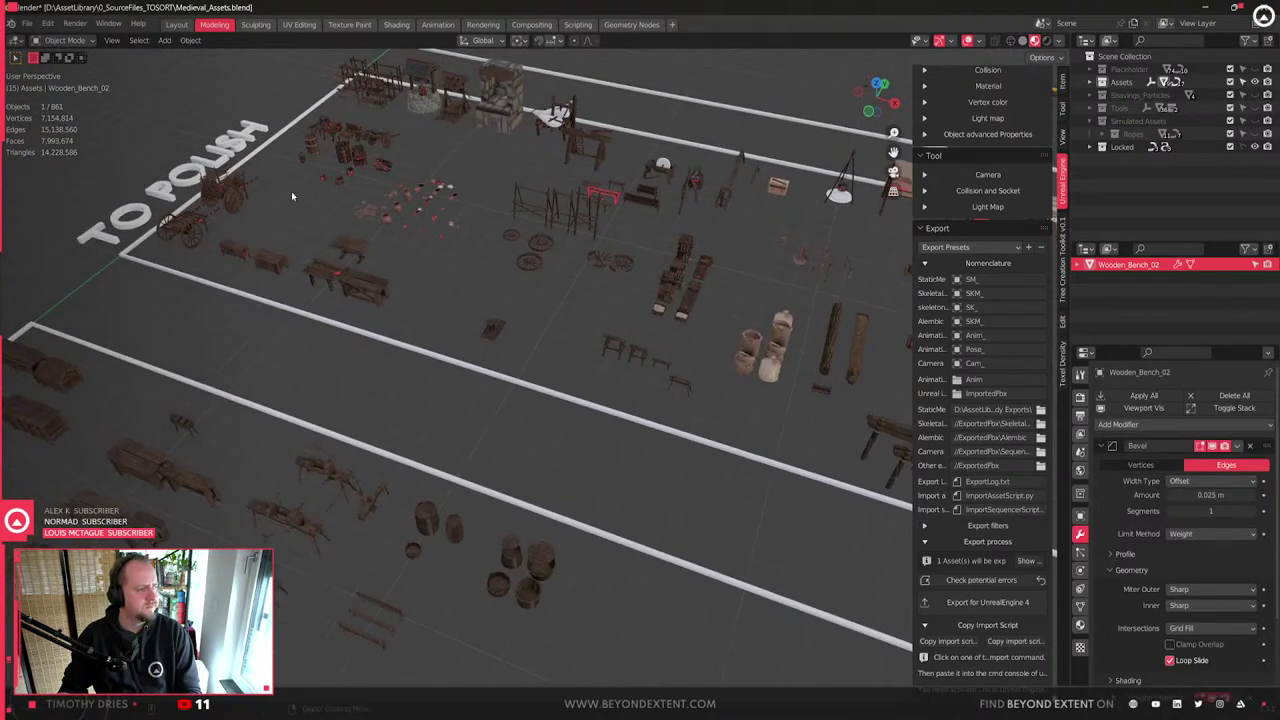
left_click(303, 160)
key("KP_Decimal")
scroll(538, 309, "down", 12)
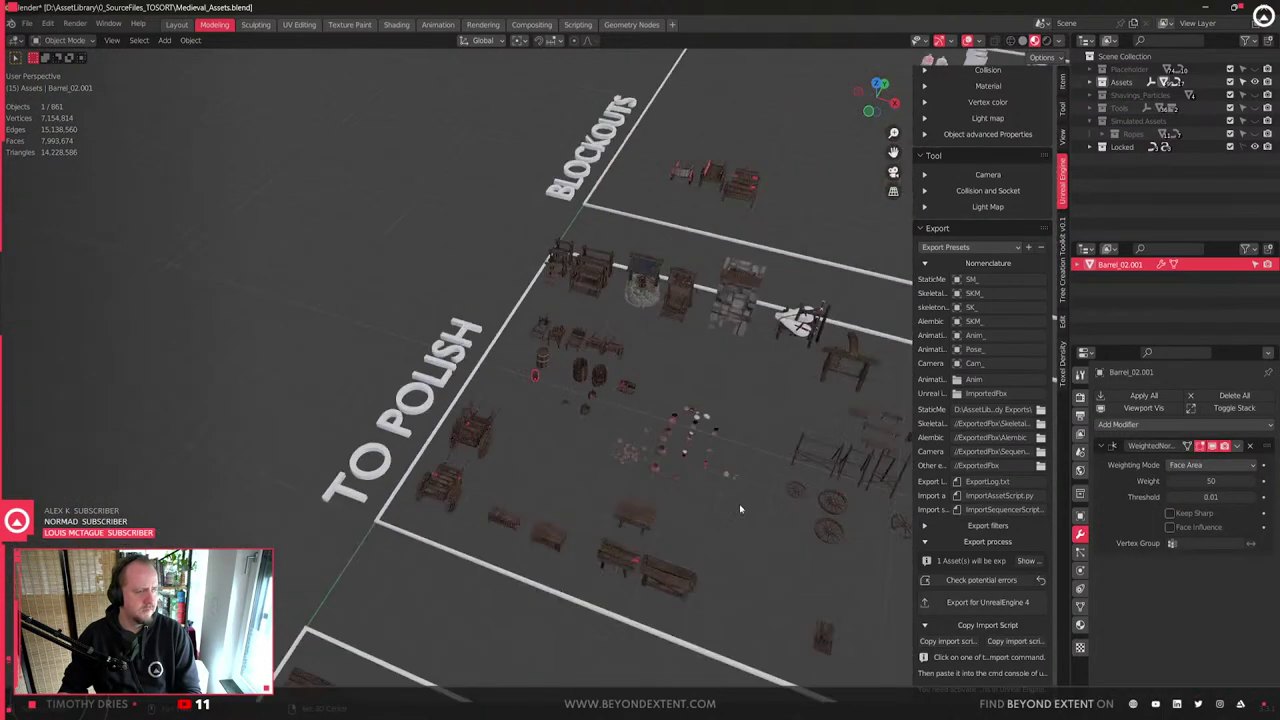
- Inspect Tub_02's upper rim and hoops up close, and export the tub again for Unreal Engine 4
middle_click_drag(731, 486, 531, 516, "shift")
left_click(542, 462)
key("KP_Decimal")
middle_click_drag(543, 466, 506, 443)
scroll(471, 346, "up", 2)
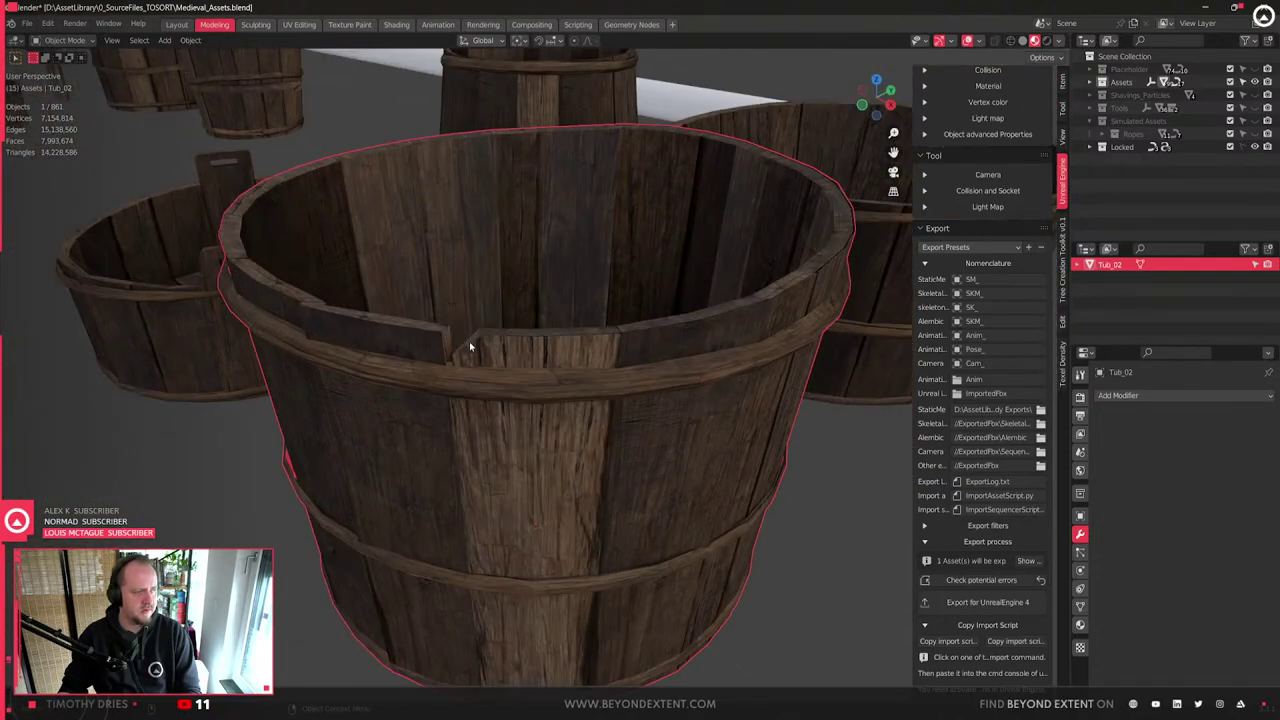
scroll(471, 346, "down", 6)
middle_click_drag(643, 406, 556, 420)
scroll(556, 420, "up", 2)
left_click(985, 603)
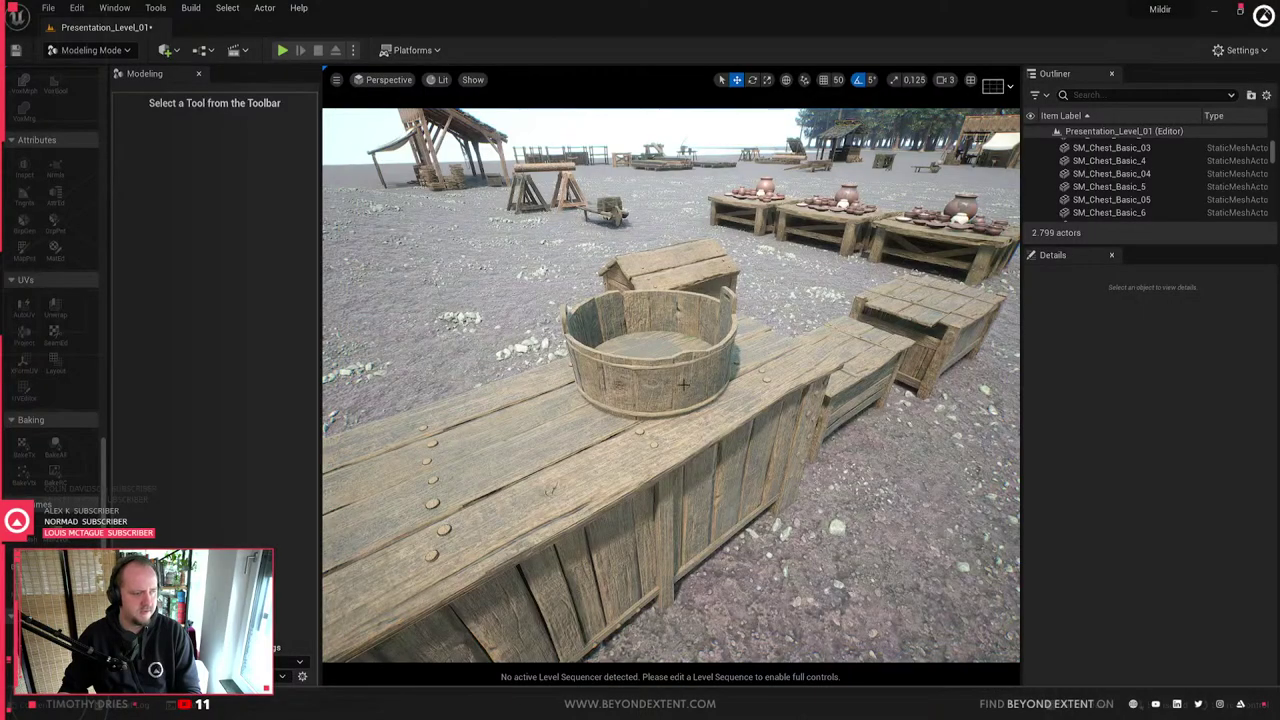
- Switch to Unreal Engine, find the asset of the tub on the chest, and place SM_Tub_02 beside it
left_click(683, 384)
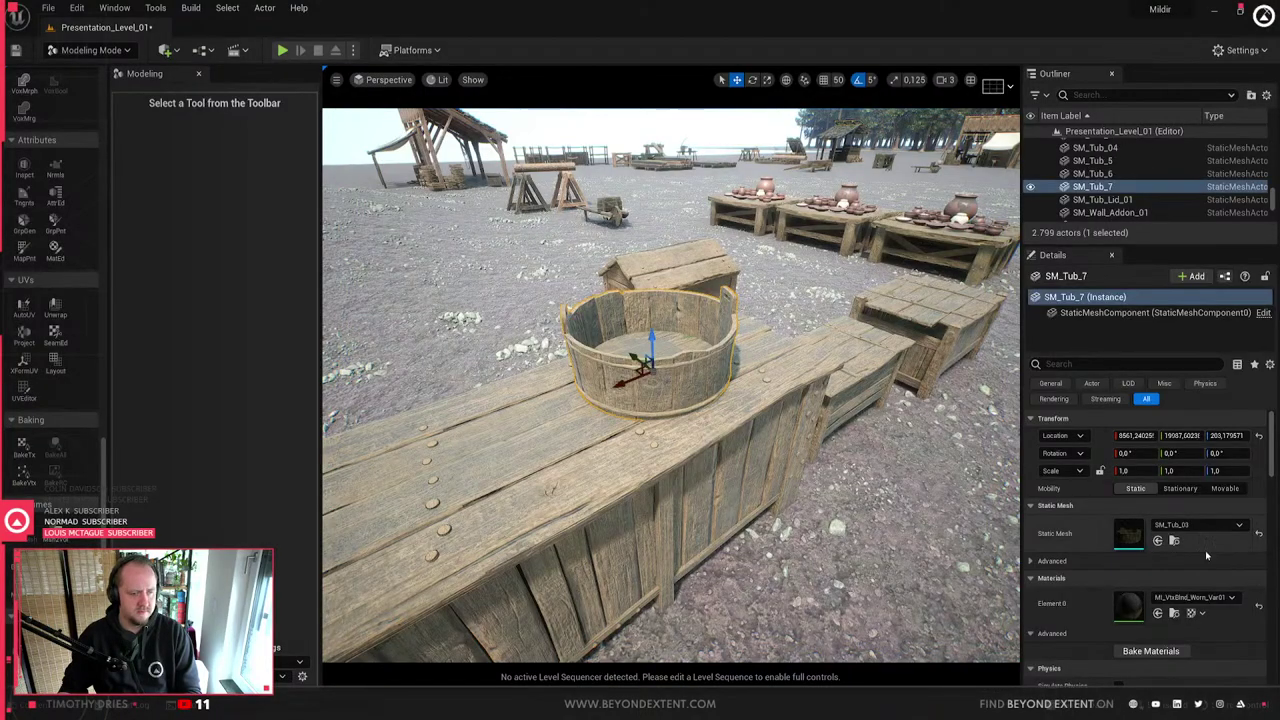
left_click(1173, 539)
left_click_drag(537, 600, 500, 432)
- Reimport the SM_Tub_02 mesh from SM_Tub_02.fbx in the Medieval\Game Ready Exports folder on the D drive
right_click(500, 434)
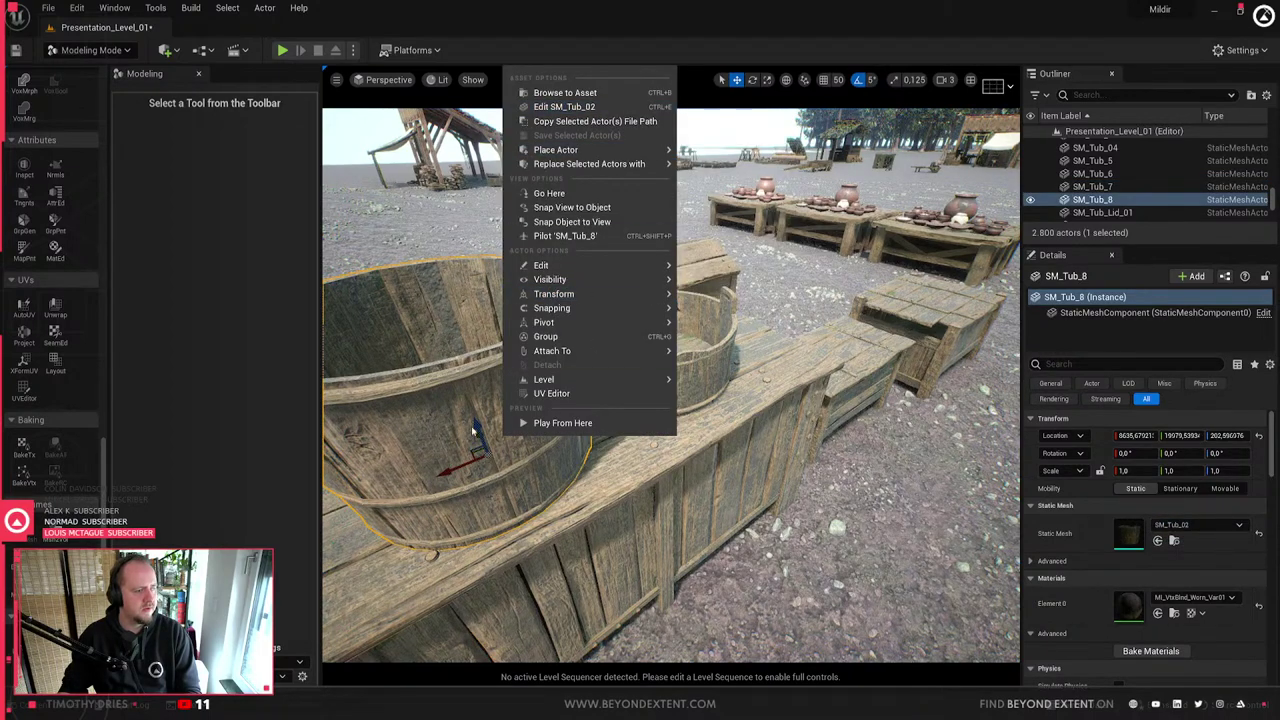
left_click(565, 92)
right_click(537, 610)
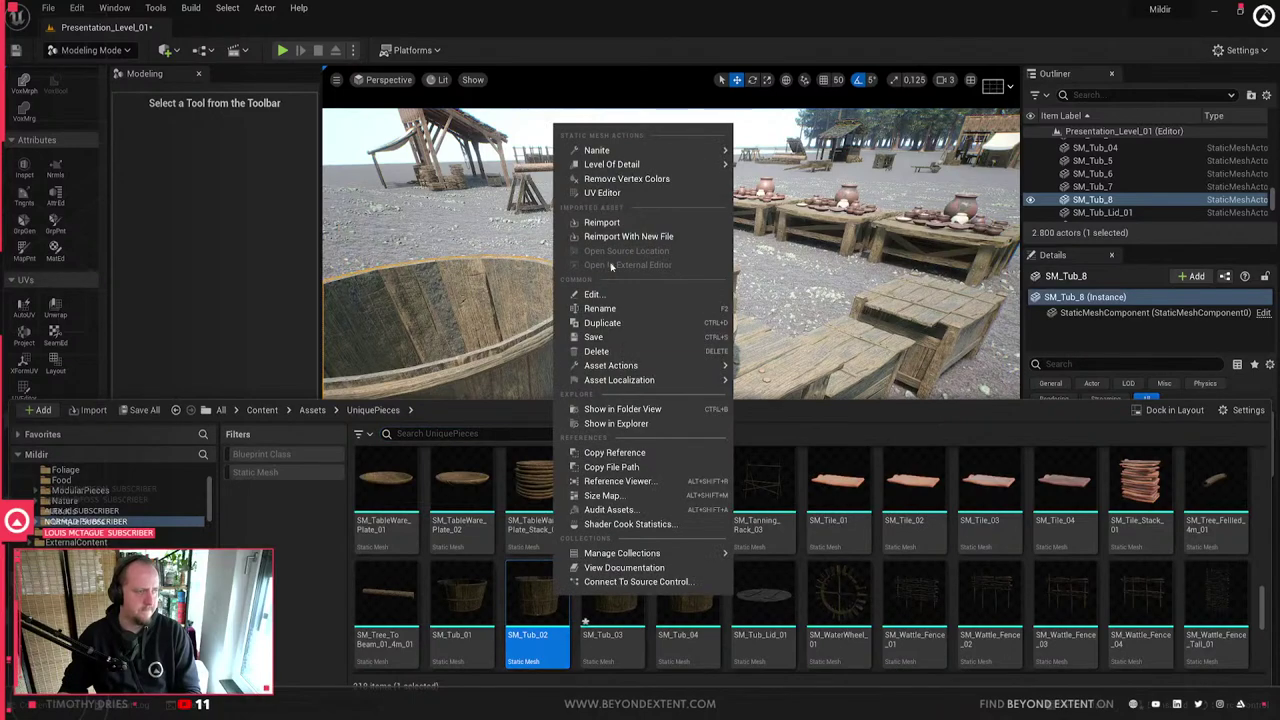
left_click(600, 222)
left_click(153, 41)
left_click(298, 39)
left_click(18, 37)
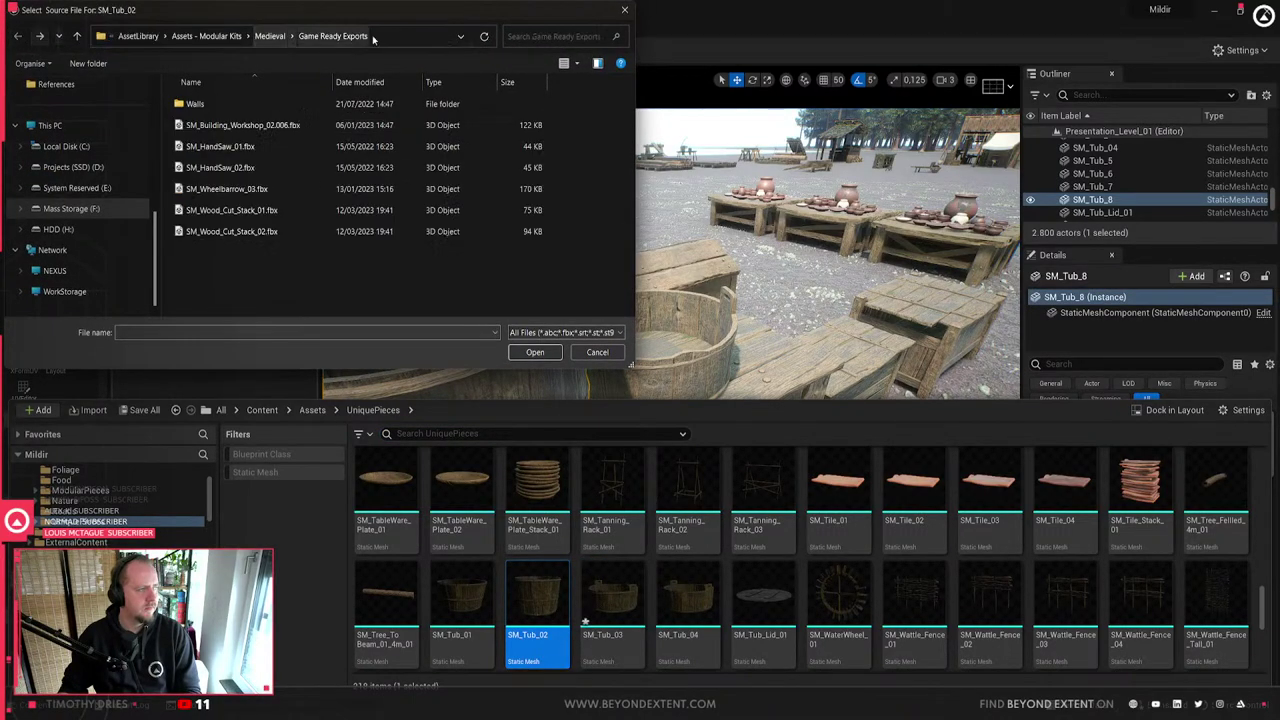
left_click(108, 36)
key("BackSpace")
type("D")
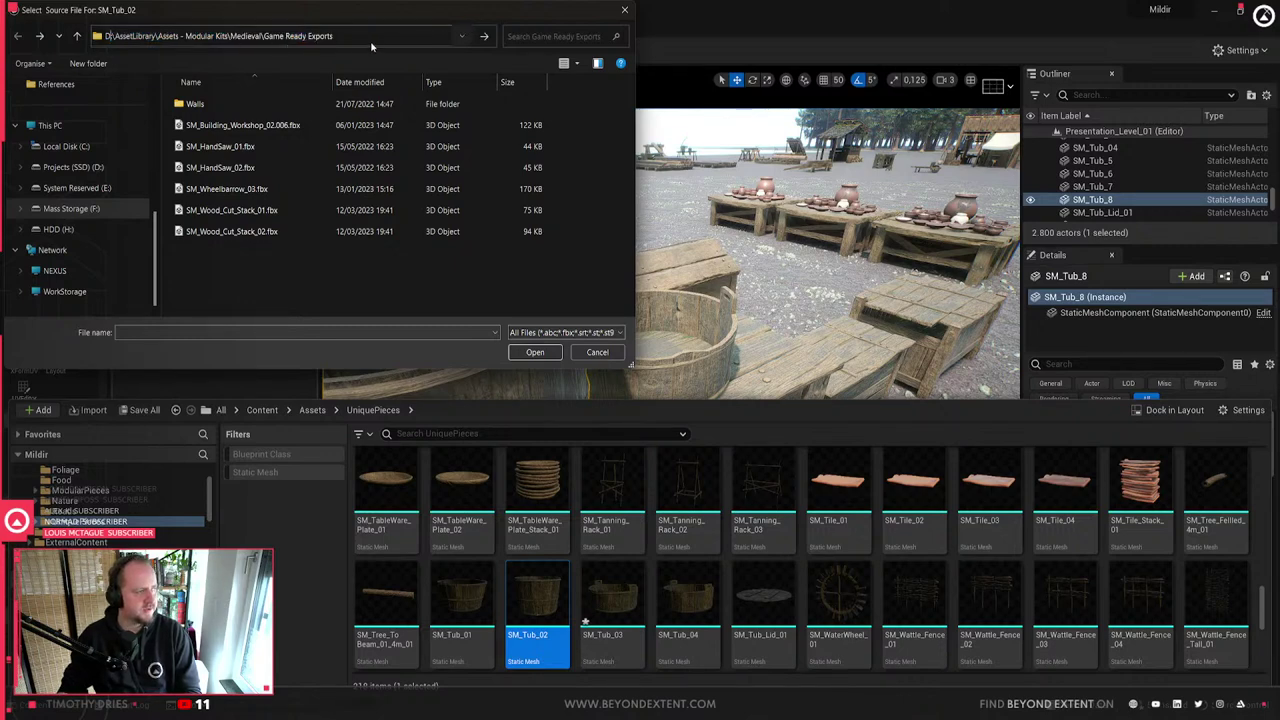
key("Return")
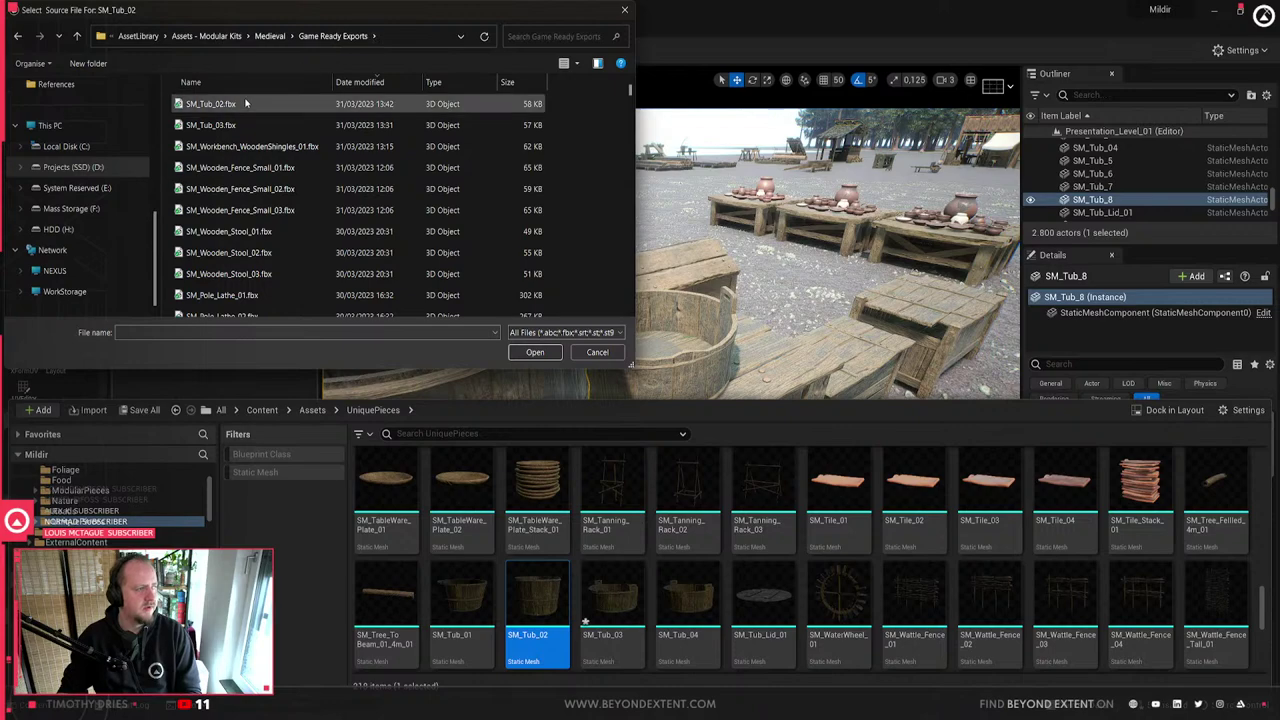
double_click(220, 103)
left_click(790, 474)
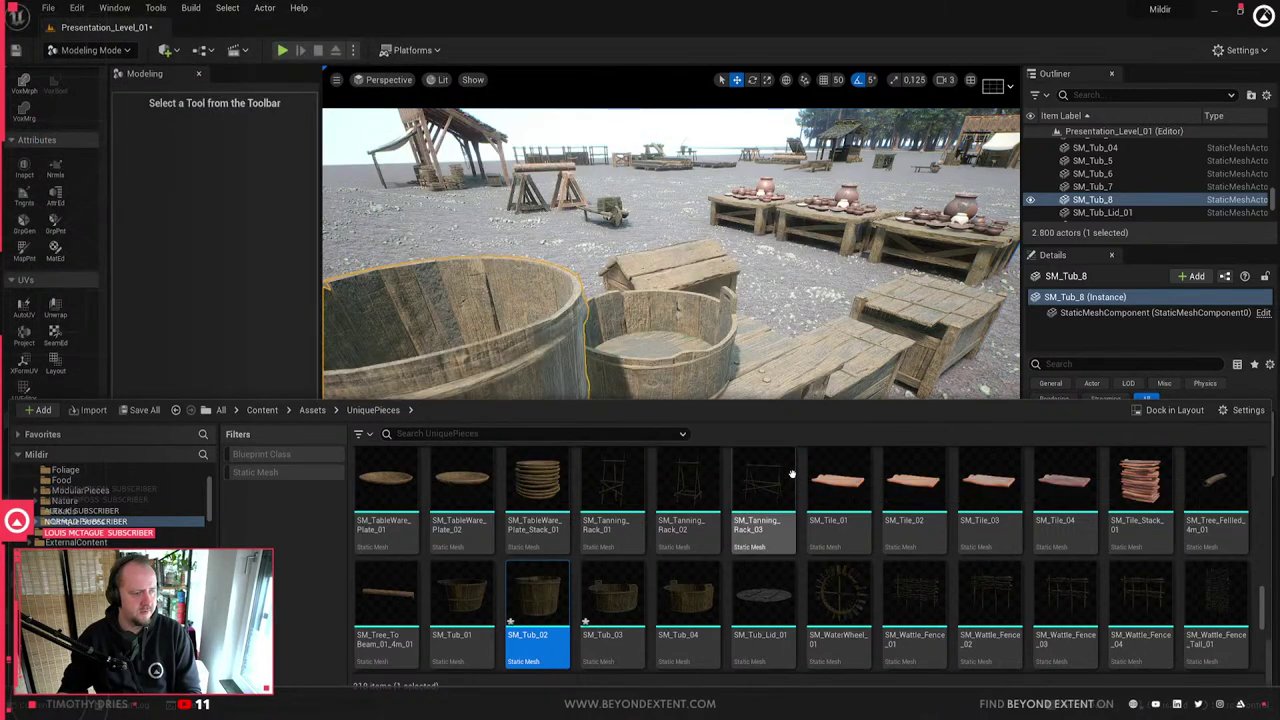
- Examine the reimported tub on the chest from several sides and distances, checking its rim, hoops and wood texture
left_click(590, 388)
key("Escape")
right_click_drag(590, 388, 582, 386)
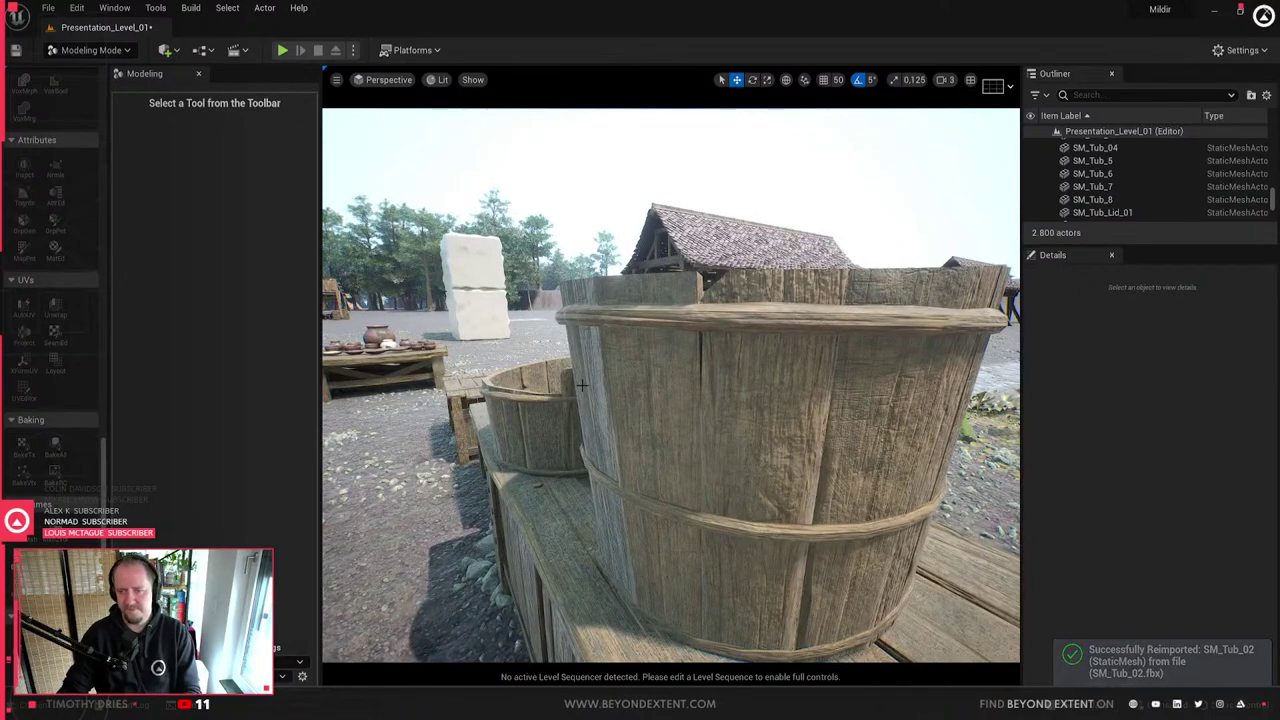
left_click(737, 514)
key("f")
key("Escape")
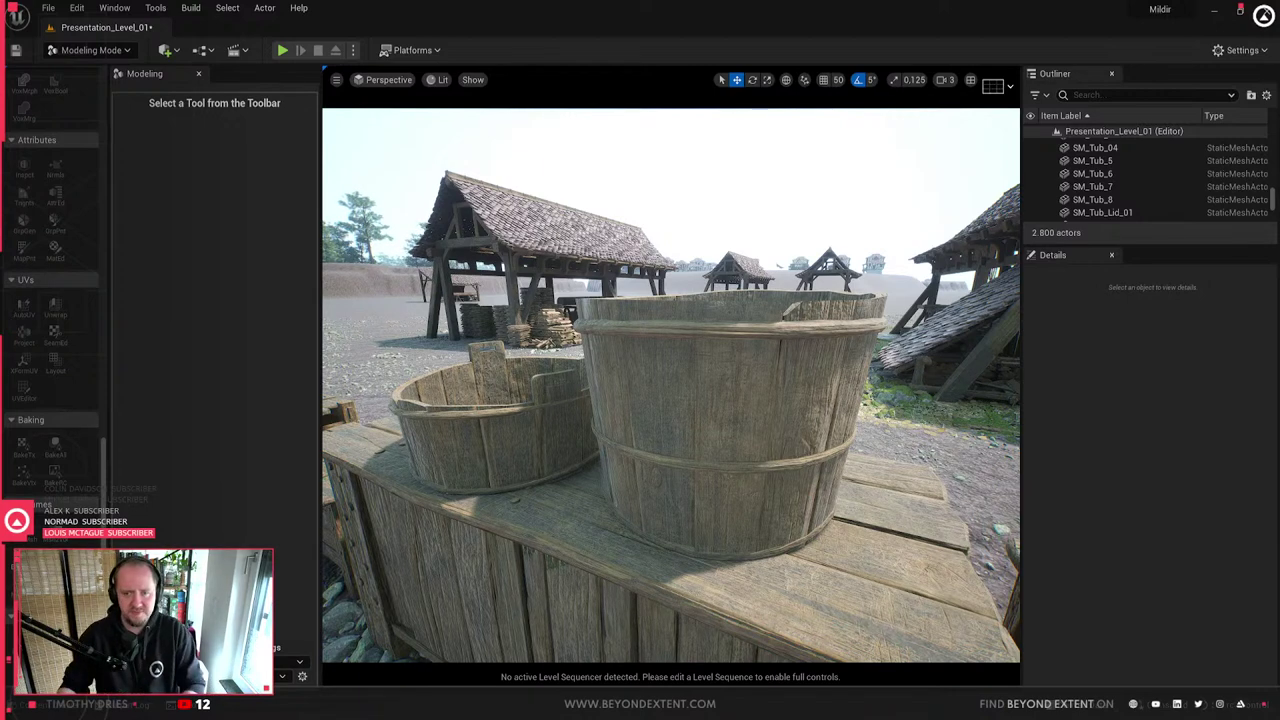
left_click(751, 522)
key("Escape")
right_click_drag(718, 495, 778, 483)
left_click(690, 369)
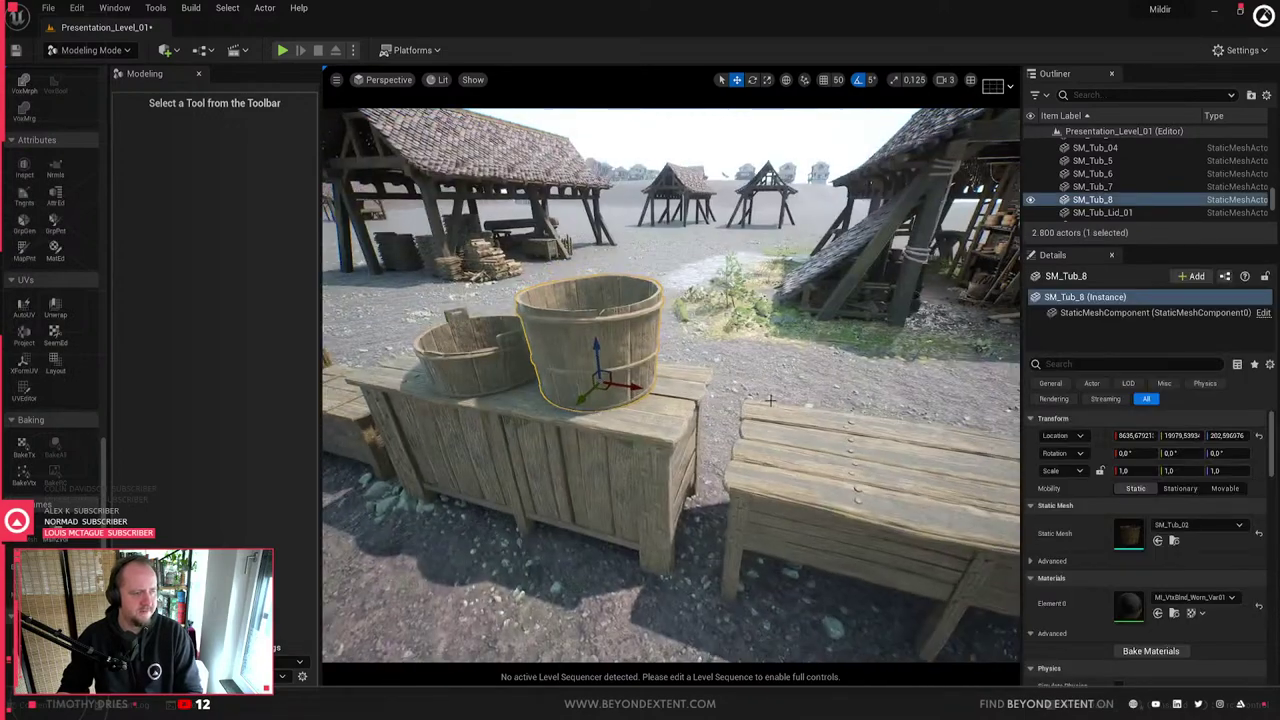
key("Escape")
left_click(778, 483)
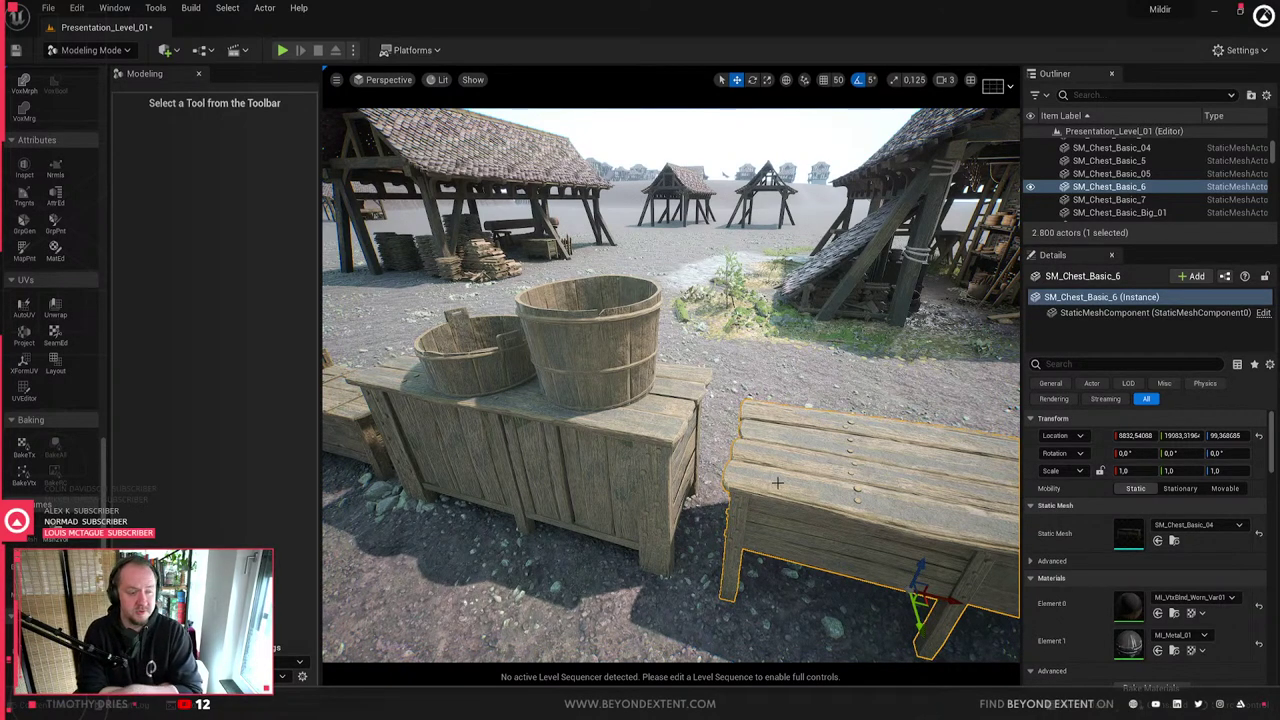
left_click(832, 400)
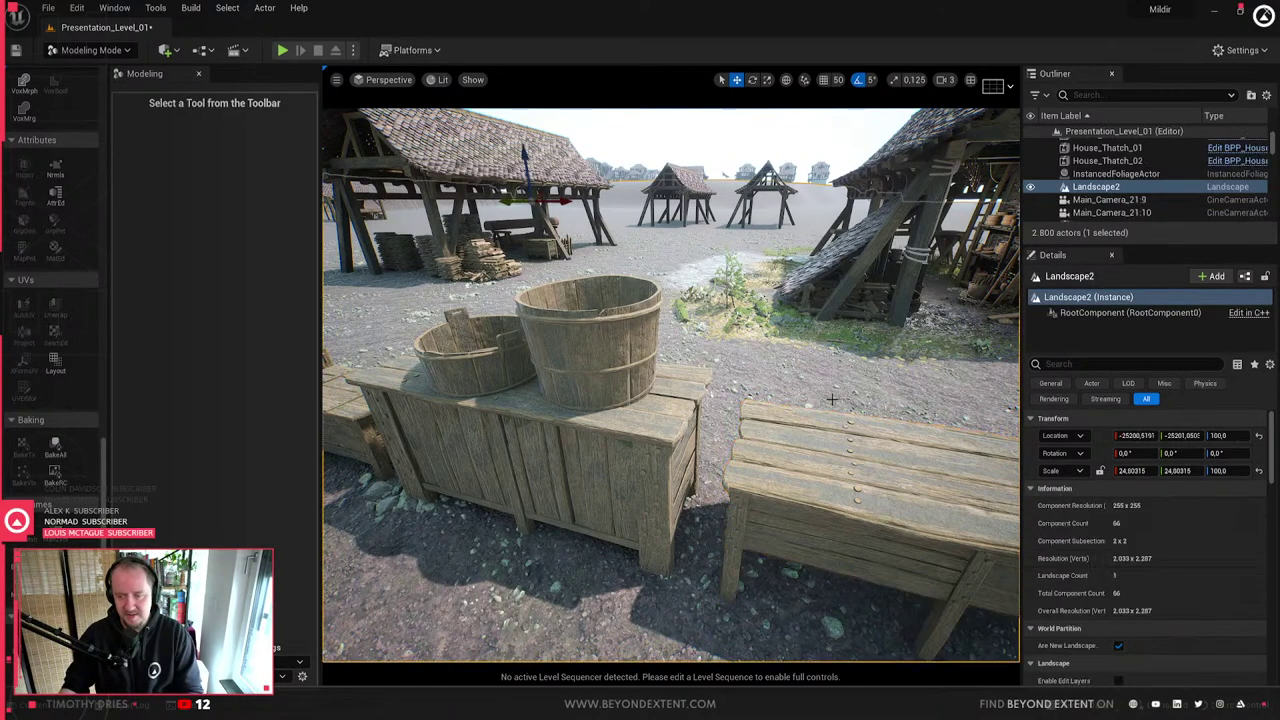
key("Escape")
- Move through the level to the woven-wall hut and examine the stacked wooden bowls on the table
right_click_drag(801, 414, 817, 364)
left_click(742, 425)
key("w")
right_click_drag(742, 425, 770, 370)
key("s")
key("Escape")
key("s")
key("w")
key("s")
key("w")
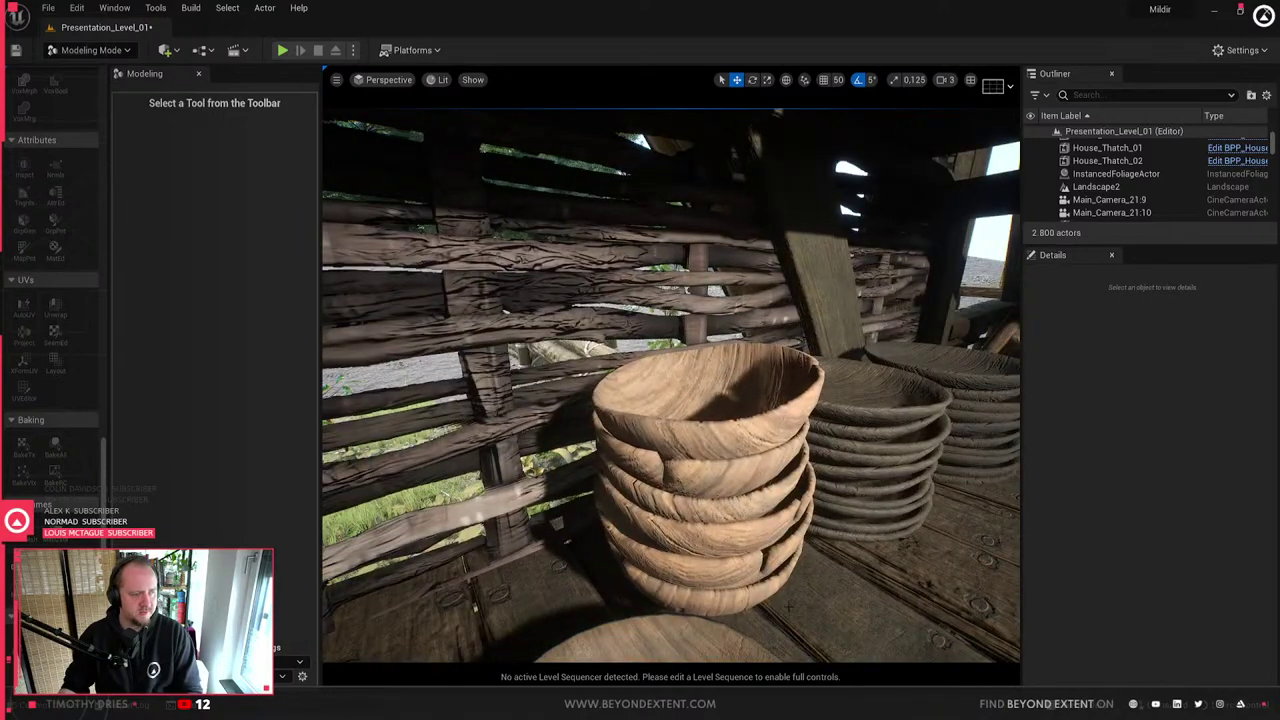
right_click_drag(570, 499, 535, 501)
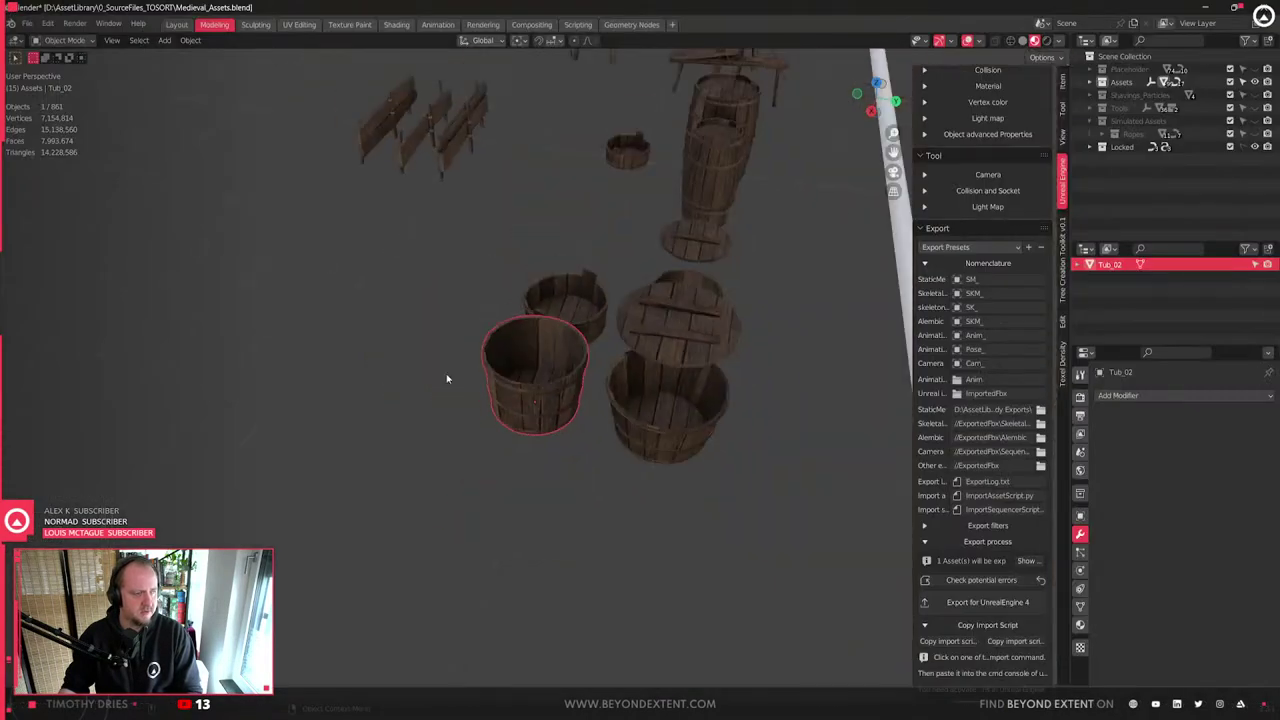
- Switch to Blender, find the tableware in the FINISHED area and focus on TableWare_Plate_Stack_01
scroll(455, 374, "down", 7)
left_click(601, 146)
middle_click_drag(601, 146, 575, 353, "shift")
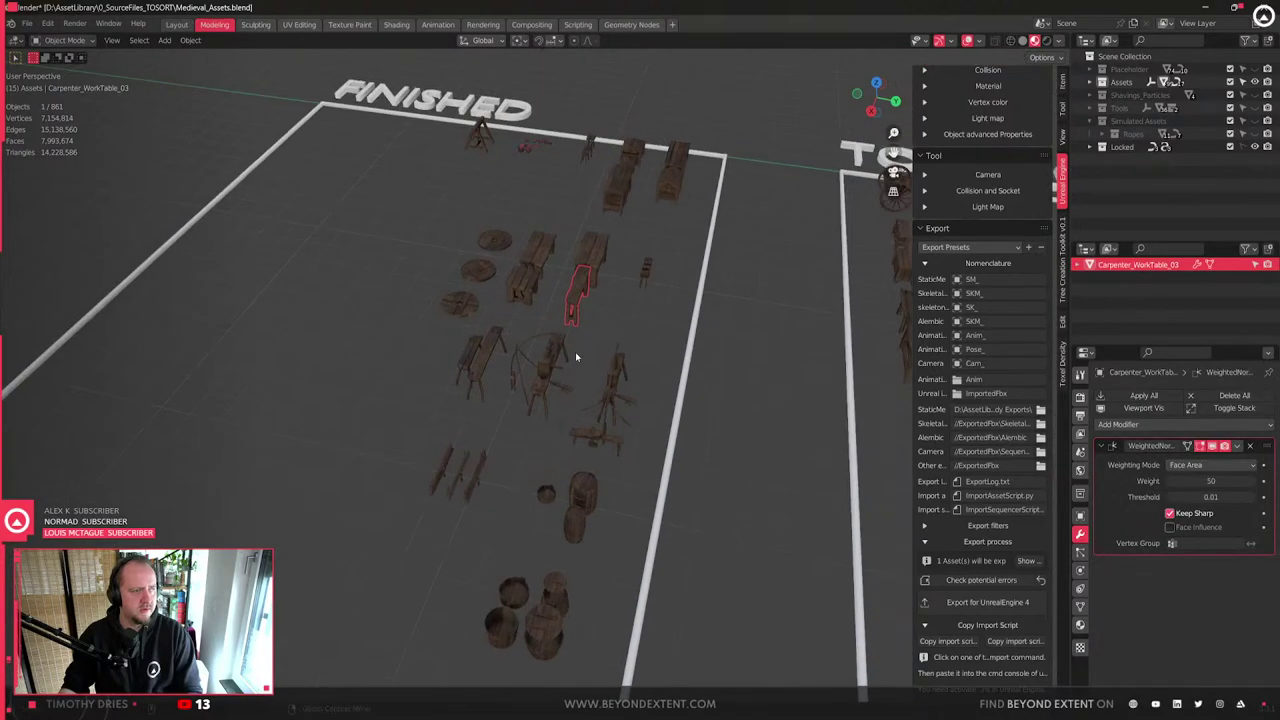
left_click(522, 151)
key("KP_Decimal")
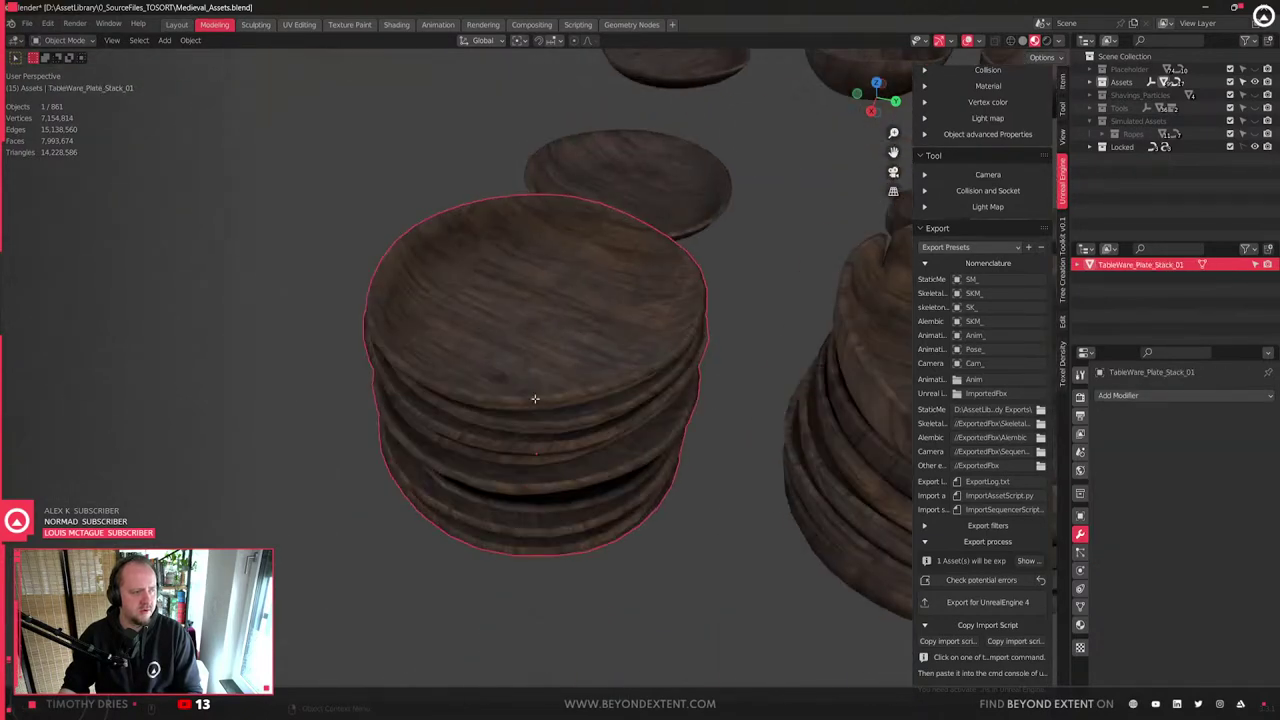
- Set the viewport to solid shading and select TableWare_Bowl_Stack_01 next to the plate stack
key("Tab")
left_click(1022, 41)
middle_click_drag(800, 325, 581, 360)
key("Tab")
left_click(581, 360)
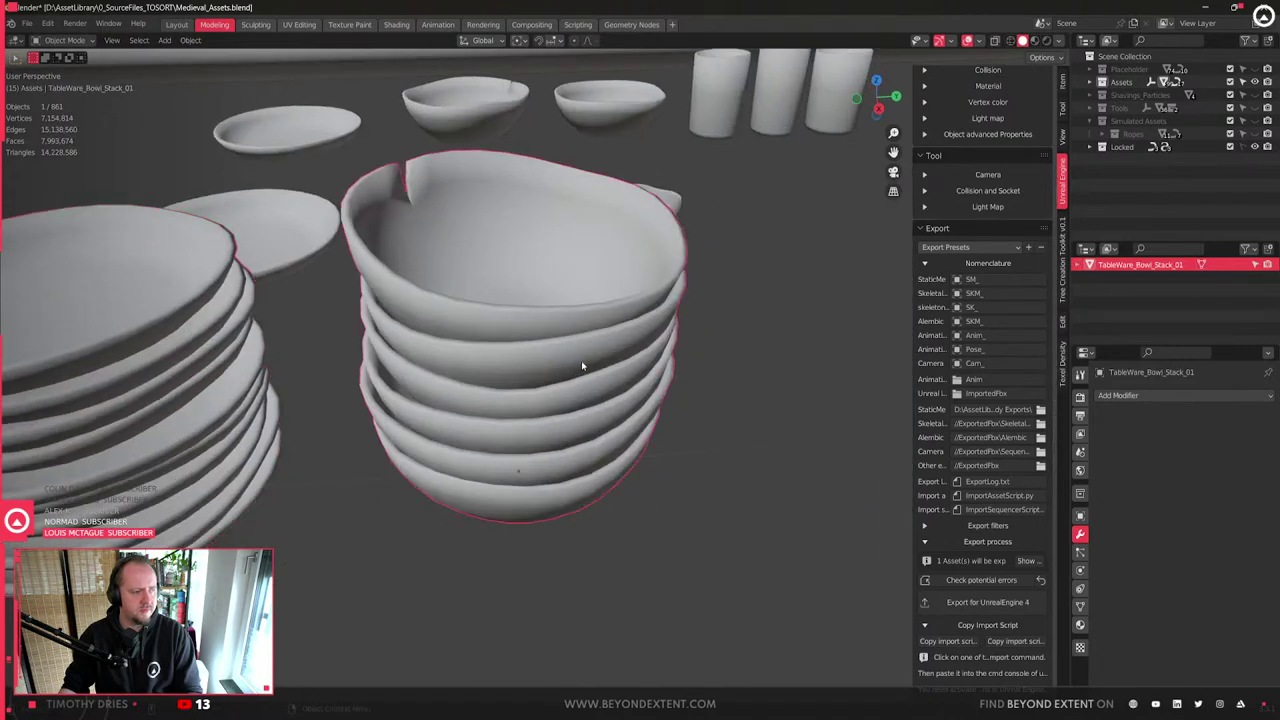
- Try to mark the rim edge loops of all the bowls in TableWare_Bowl_Stack_01 as sharp, and undo it
key("Tab")
scroll(581, 360, "up", 1)
left_click(590, 336)
double_click(590, 336, "shift")
double_click(601, 332)
double_click(606, 293, "shift")
left_click(759, 389)
left_click(181, 42)
left_click(214, 177)
right_click(643, 434)
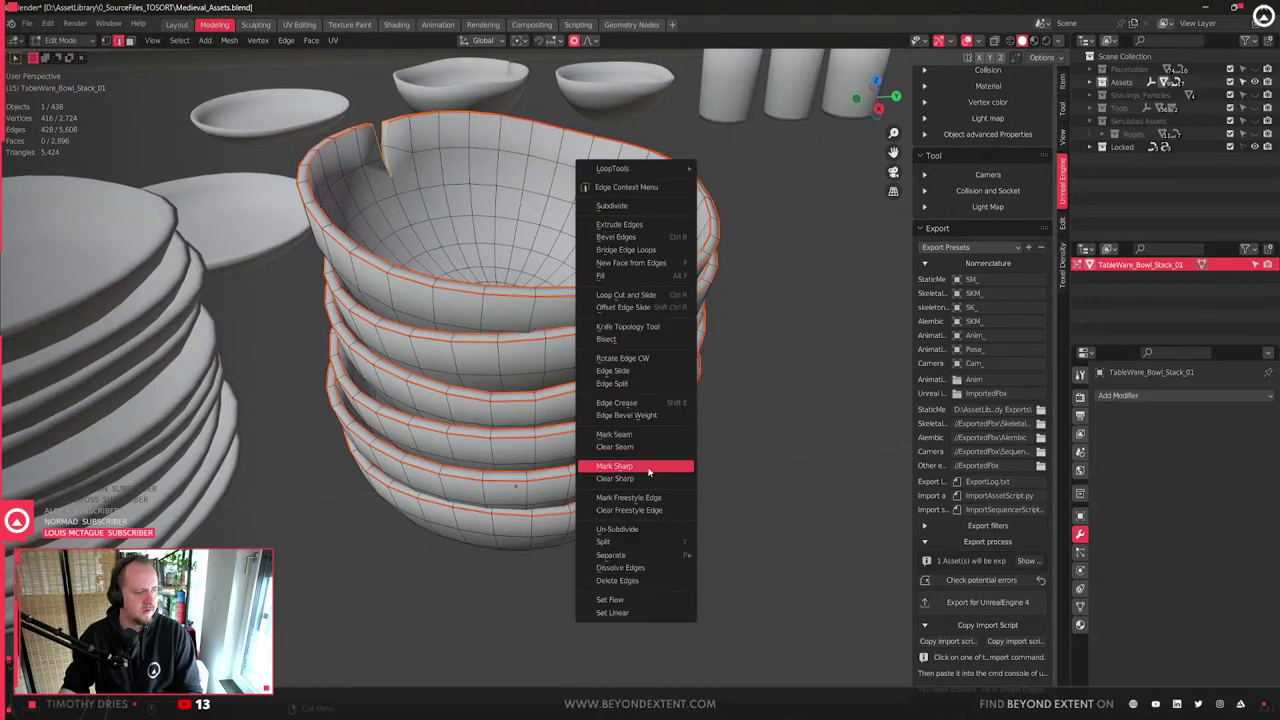
left_click(648, 466)
key("ctrl+z")
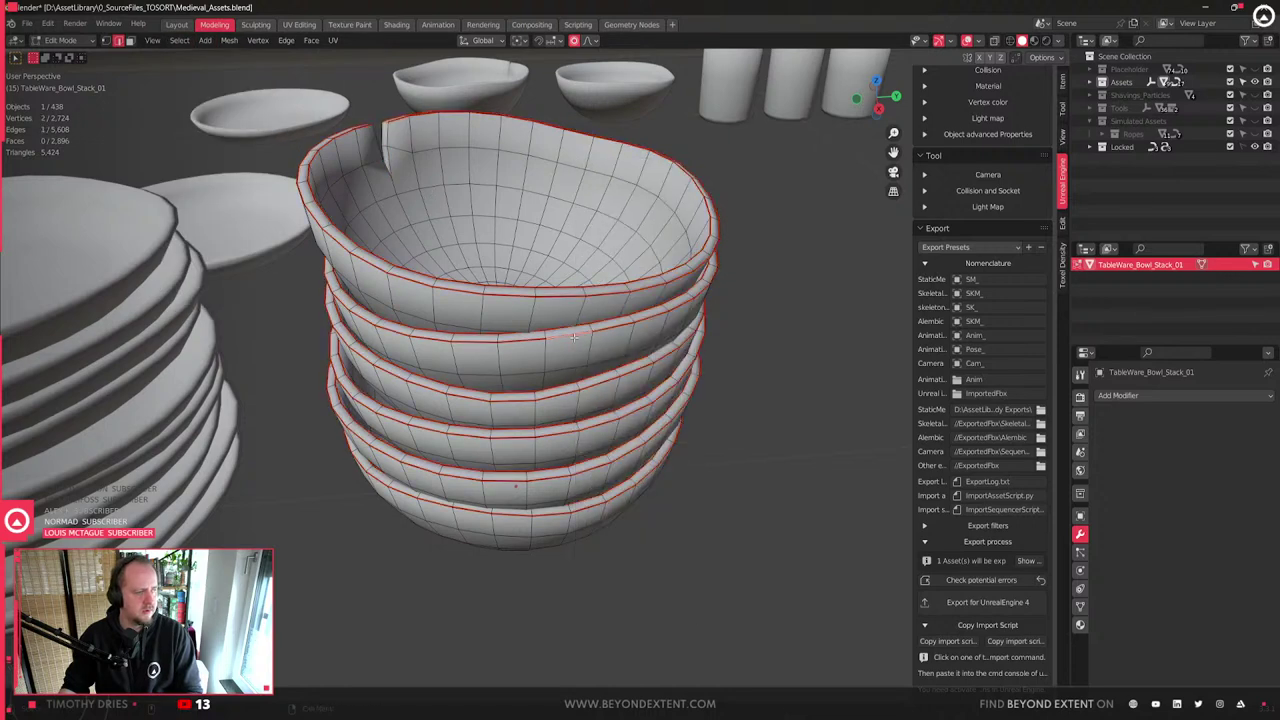
- Return to Object Mode, add a Weighted Normal modifier to the bowl stack and auto-smooth its shading
key("Tab")
left_click(1108, 396)
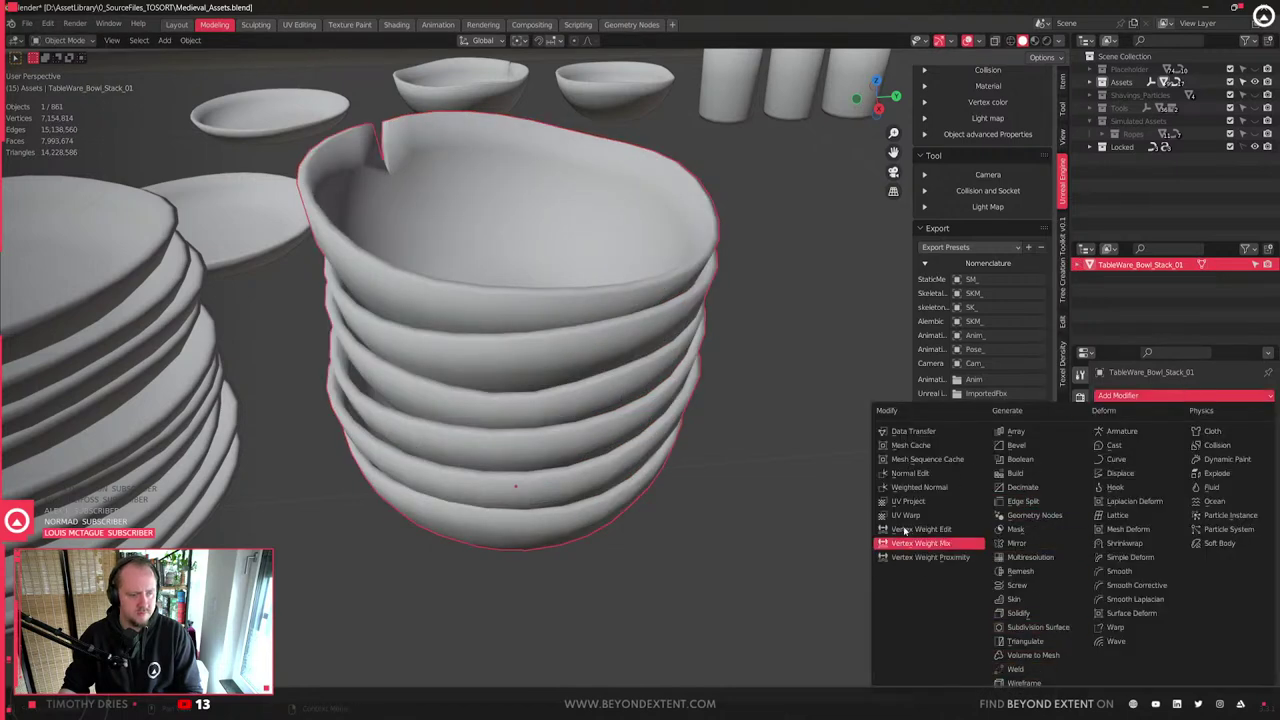
left_click(914, 488)
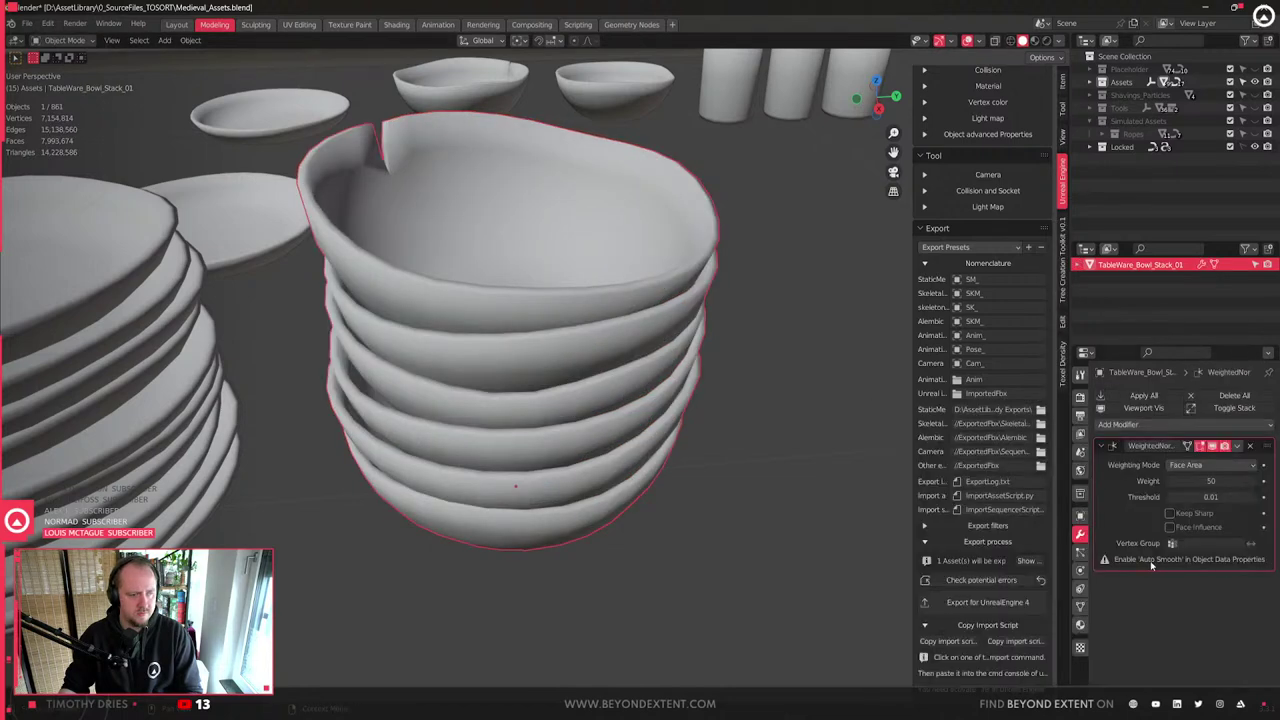
right_click(576, 393)
left_click(570, 378)
- Examine the shading of the bowl stack, TableWare_Plate_Stack_01 and the surrounding tableware from several angles
middle_click_drag(537, 343, 602, 436)
scroll(650, 462, "down", 4)
left_click(394, 368)
scroll(445, 400, "up", 3)
scroll(445, 403, "down", 2)
middle_click_drag(445, 403, 609, 413)
scroll(508, 336, "down", 3)
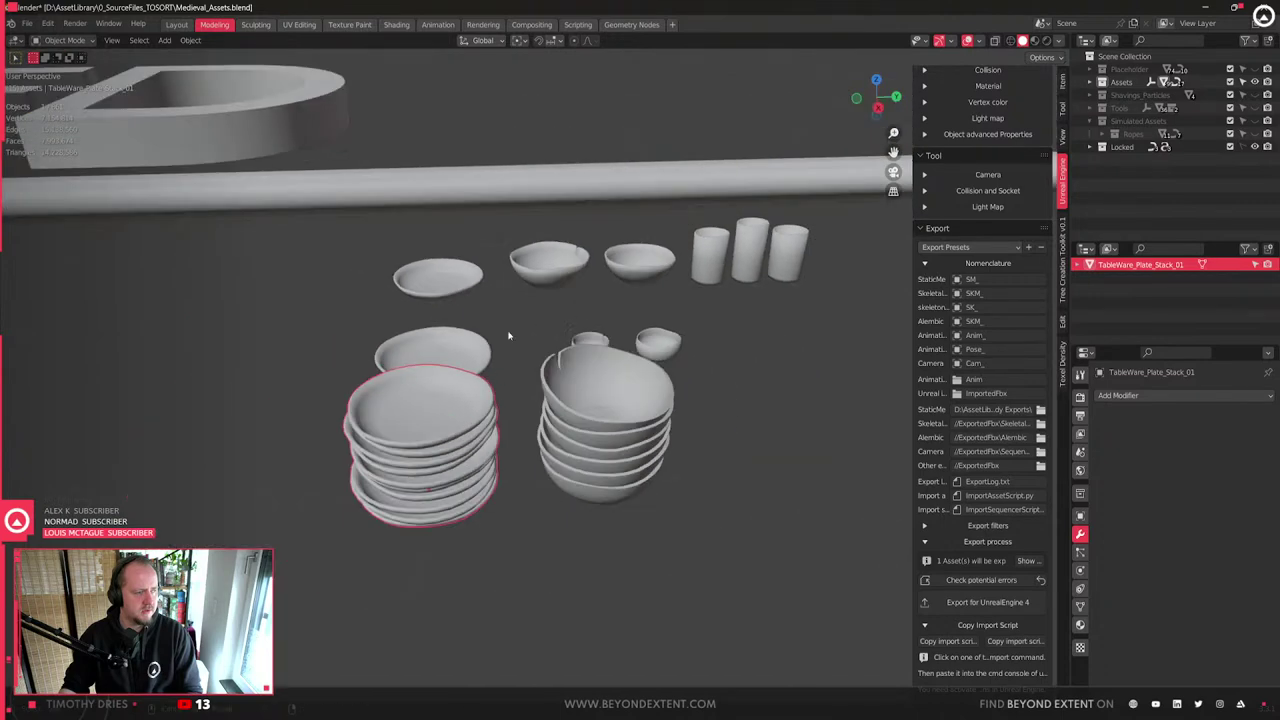
middle_click_drag(509, 336, 543, 331)
scroll(543, 331, "down", 3)
left_click_drag(448, 222, 822, 502)
scroll(515, 440, "up", 3)
- Check the modifiers of the individual tableware pieces, selecting the plates, bowls, three mugs and two small cups in turn
left_click(462, 305)
middle_click_drag(462, 312, 463, 430, "shift")
left_click(488, 262)
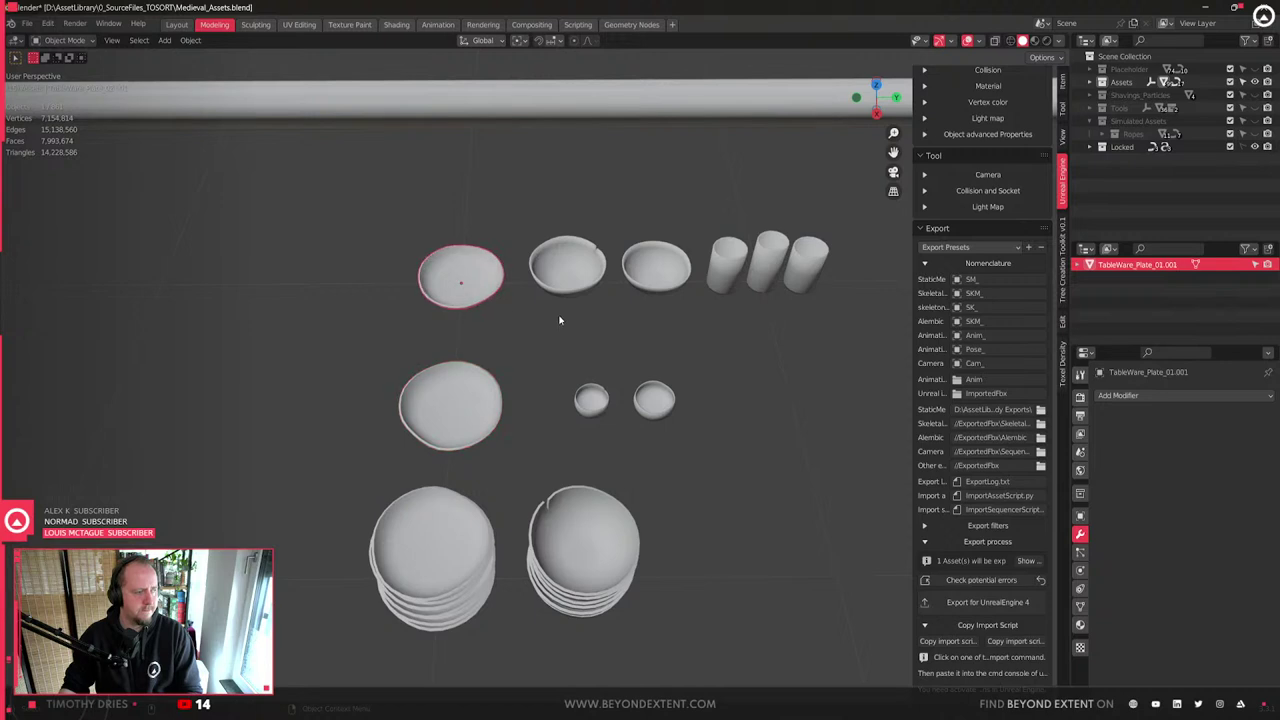
left_click(567, 268)
left_click(656, 272)
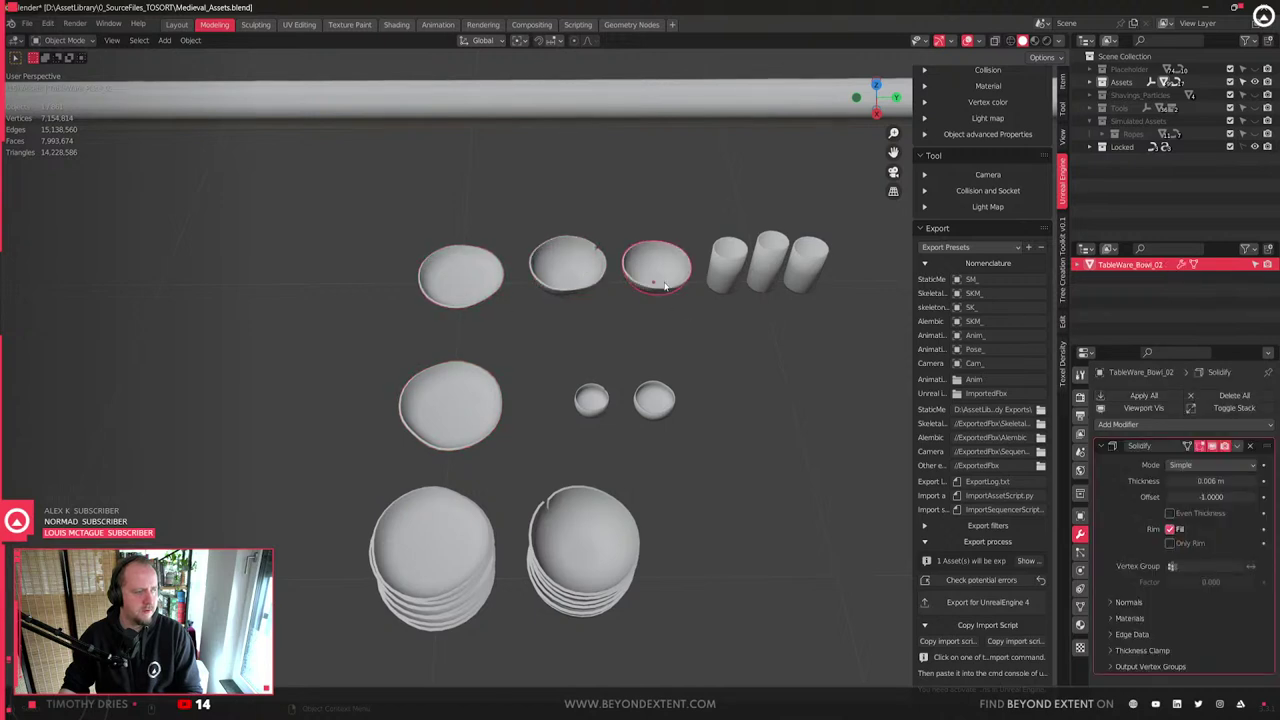
left_click(728, 263)
left_click(768, 260)
left_click(808, 264)
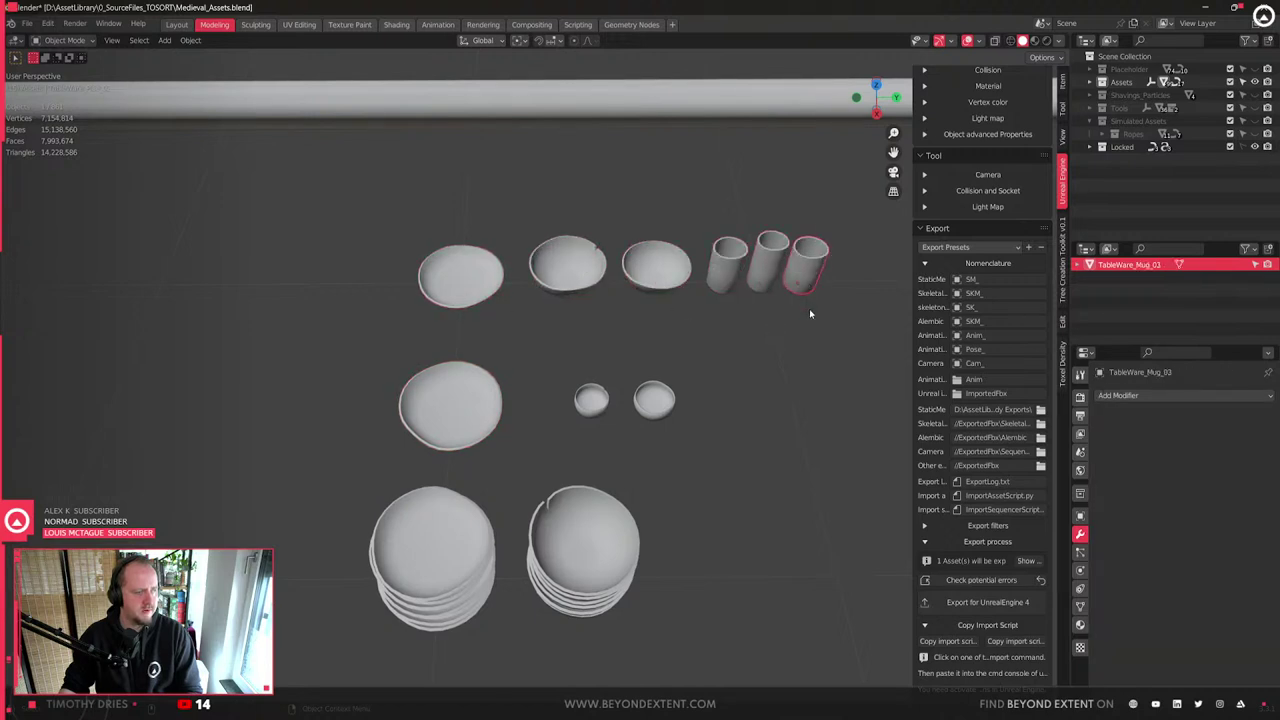
left_click(646, 397)
left_click(591, 400)
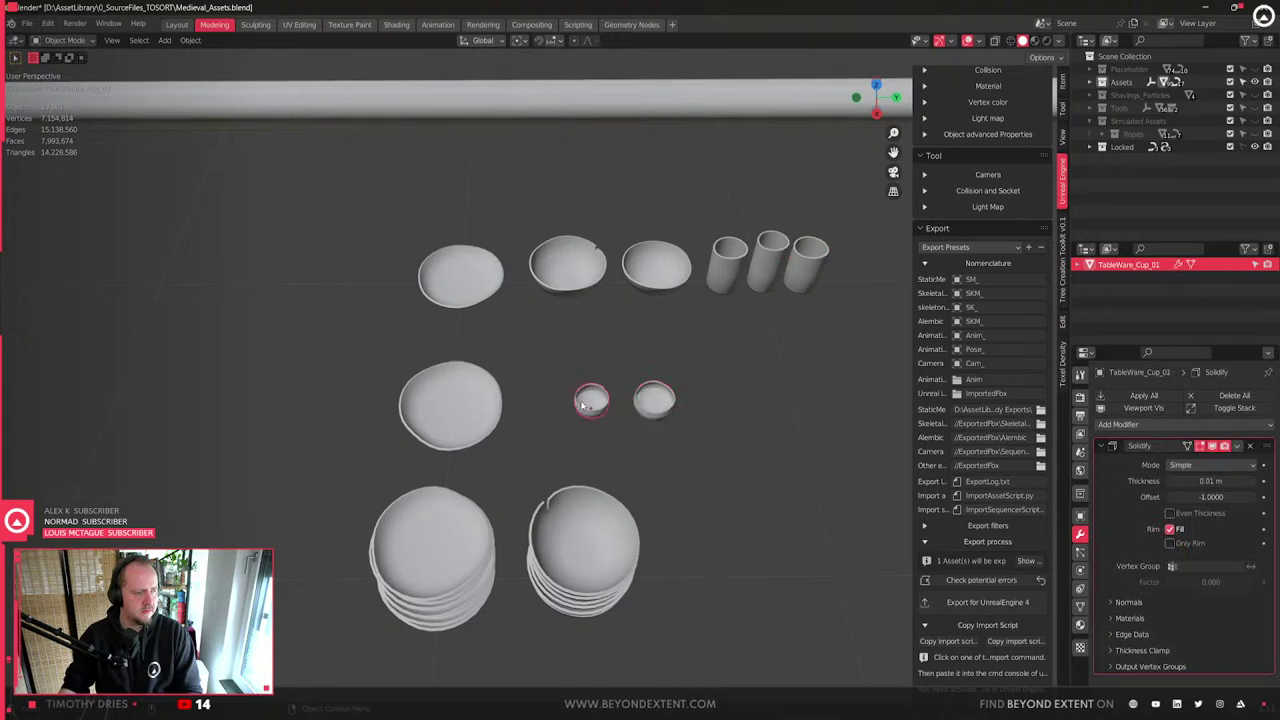
- Apply auto-smooth shading to the two small cups, TableWare_Cup_01 and TableWare_Cup_02
key("KP_Decimal")
scroll(743, 410, "down", 2)
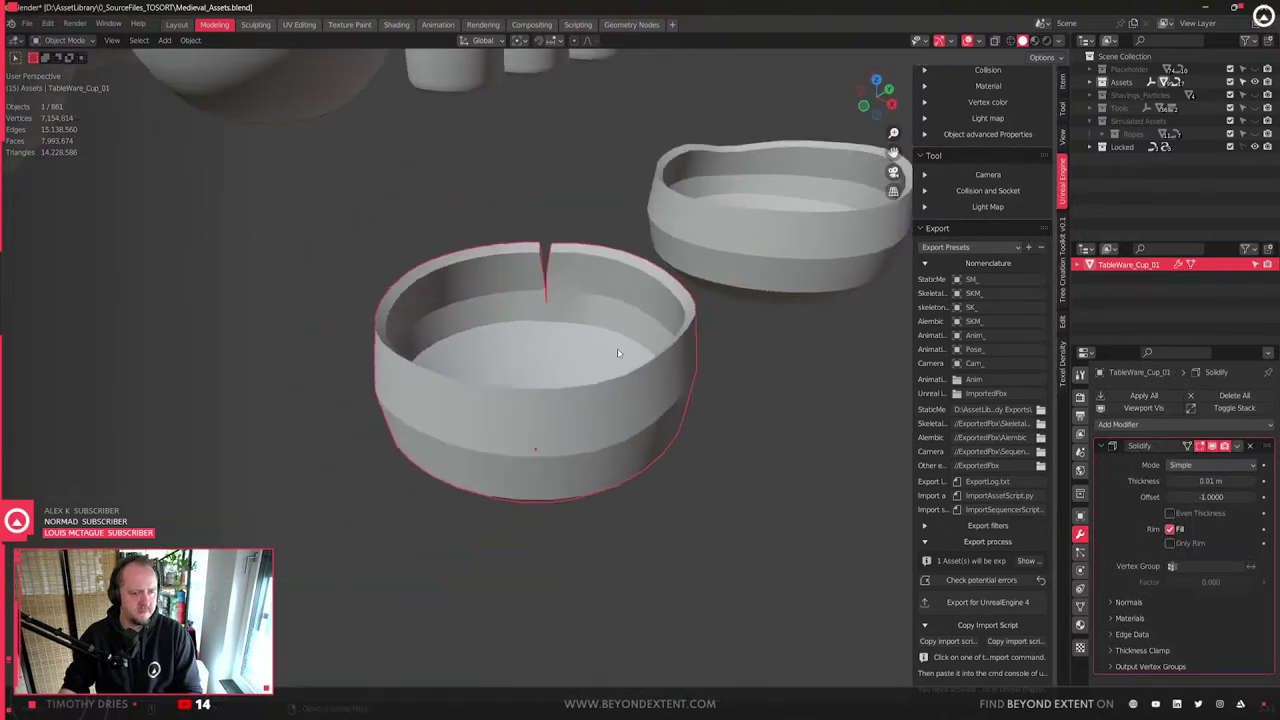
middle_click_drag(617, 348, 571, 360)
mouse_move(611, 397)
middle_mouse_down("shift")
mouse_move(570, 444)
mouse_move(560, 375)
middle_mouse_up("shift")
right_click(560, 375)
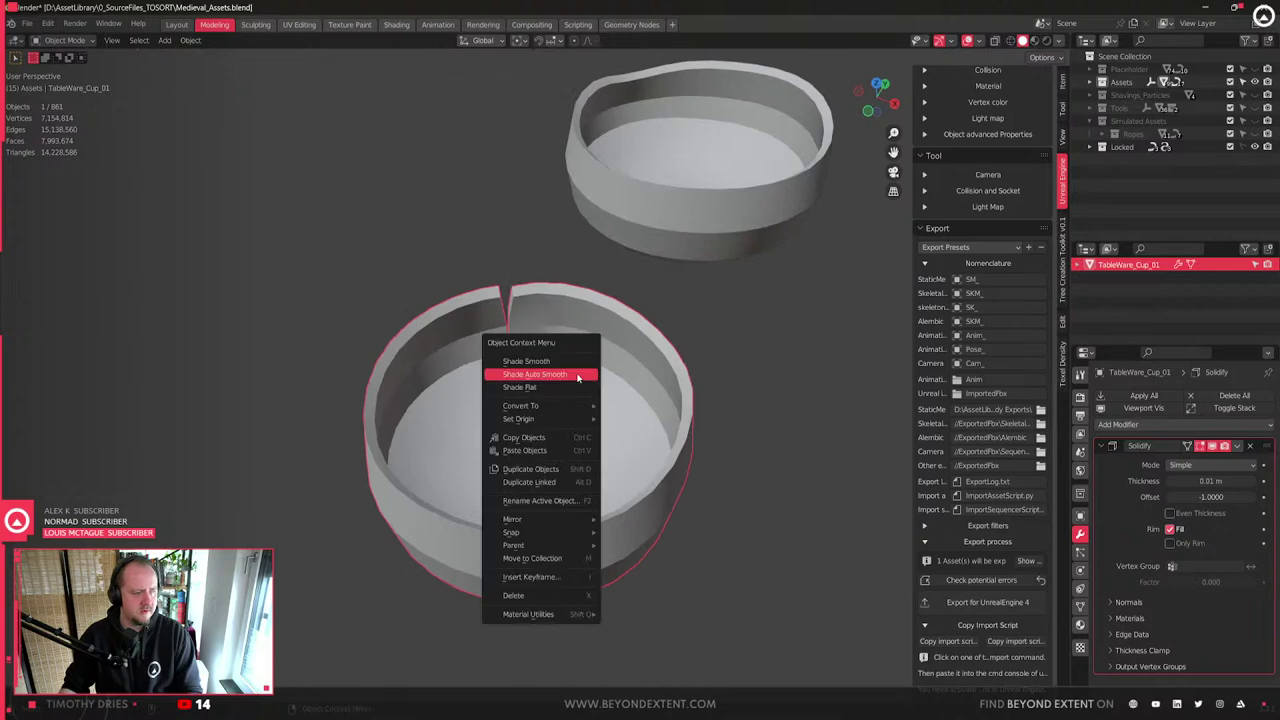
left_click(577, 376)
mouse_move(444, 400)
middle_mouse_down()
mouse_move(520, 343)
mouse_move(436, 386)
middle_mouse_up()
left_click(742, 285)
right_click(742, 287)
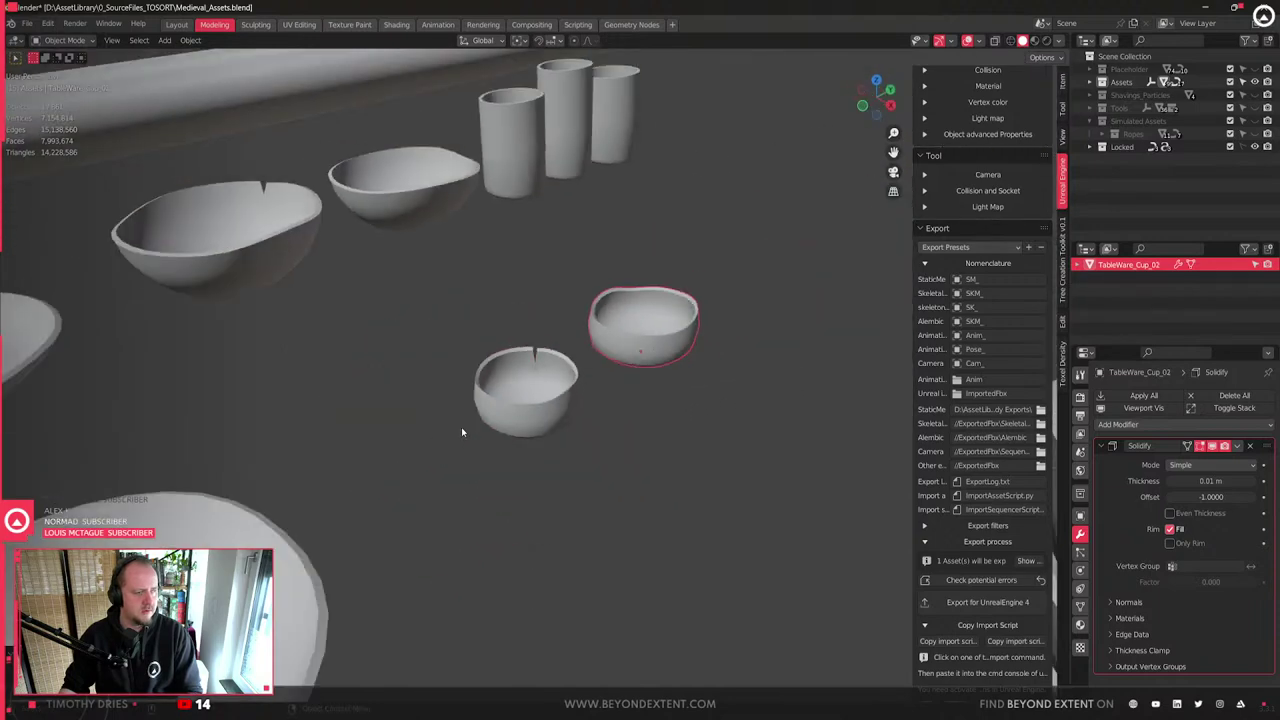
- Select all the tableware pieces, including the plate and bowl stacks, and export them for Unreal Engine
scroll(678, 402, "down", 3)
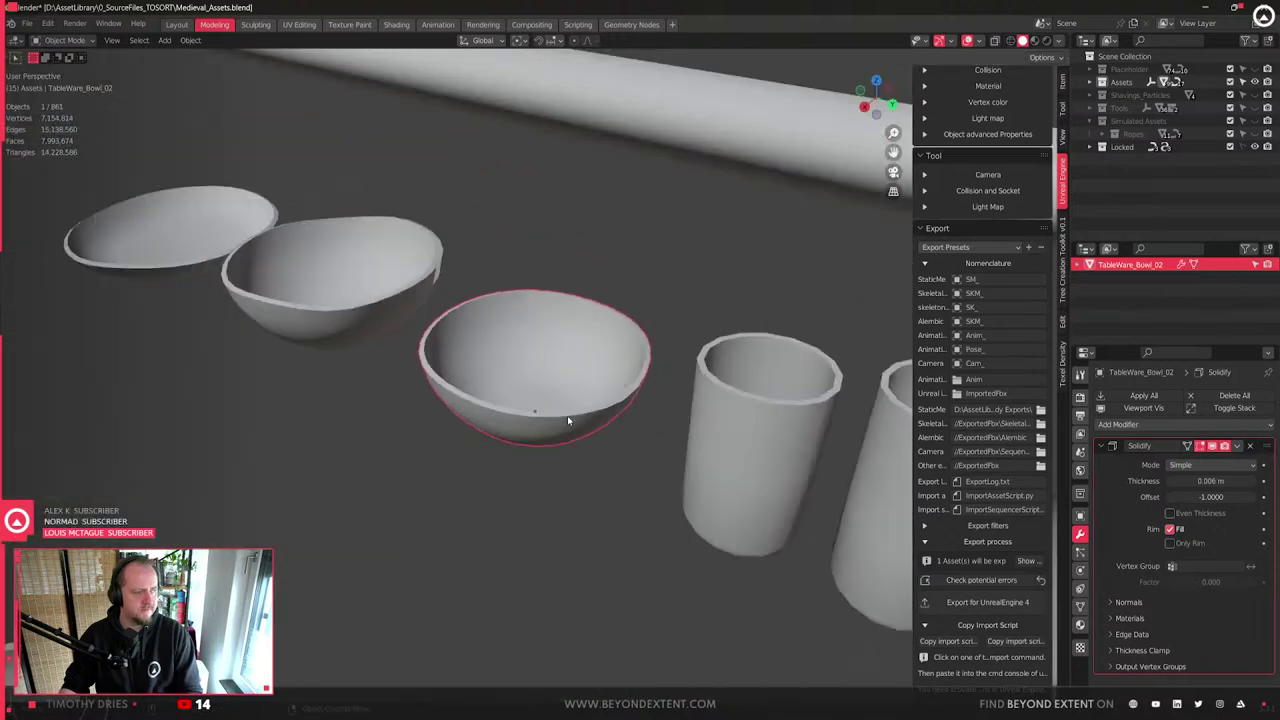
left_click_drag(345, 346, 648, 563)
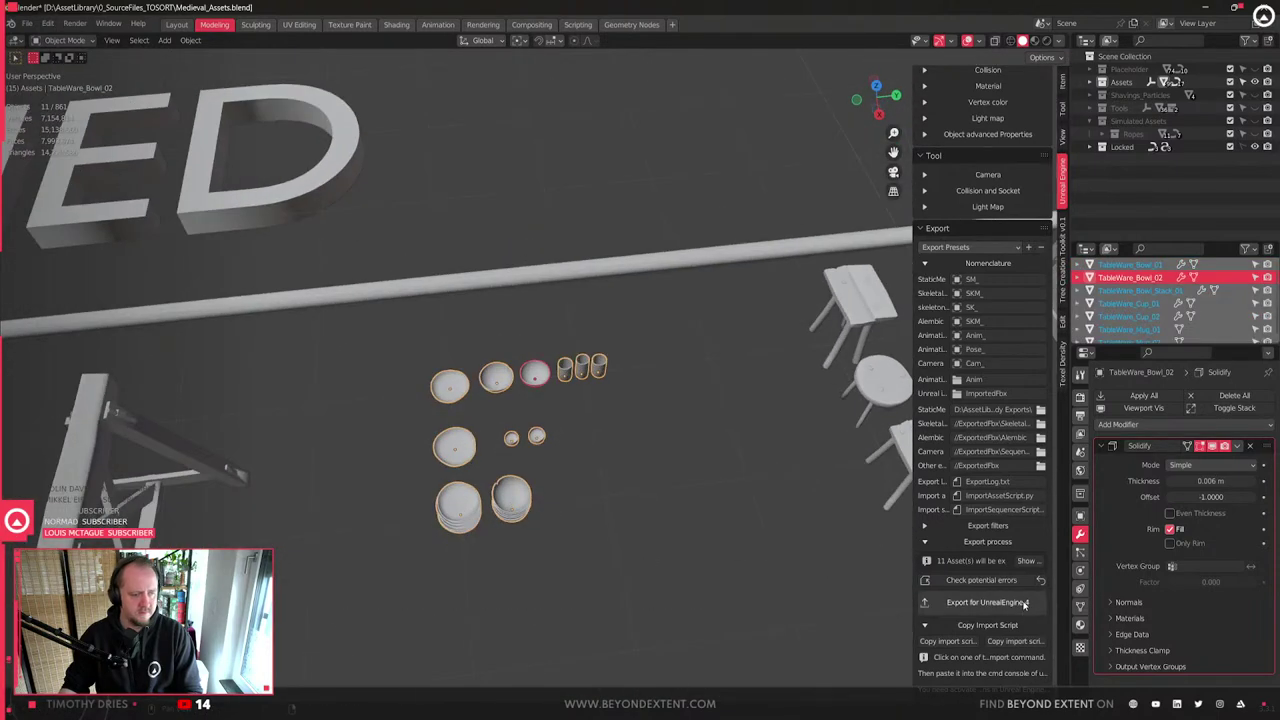
left_click(986, 602)
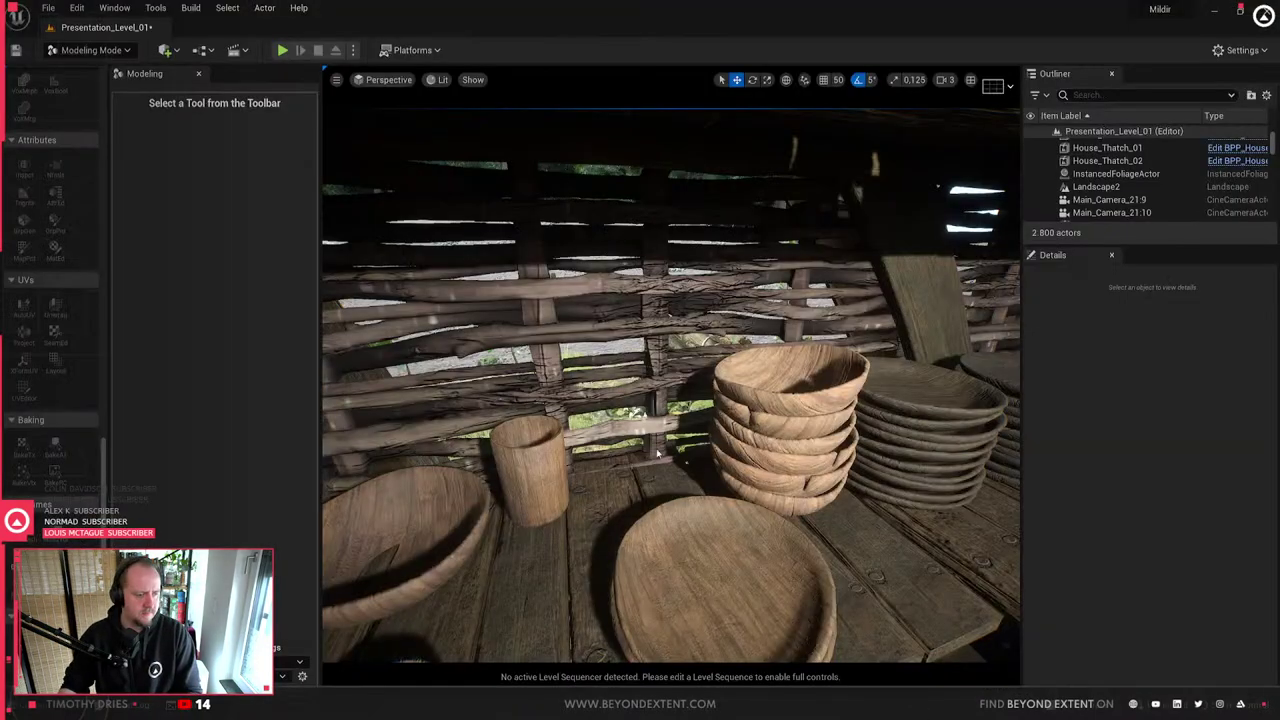
- Switch to Unreal Engine and examine the wooden bowls, mugs and cups on the carpenter workshop's shelves up close
mouse_move(639, 422)
right_mouse_down()
mouse_move(636, 450)
mouse_move(600, 455)
mouse_move(639, 422)
right_mouse_up()
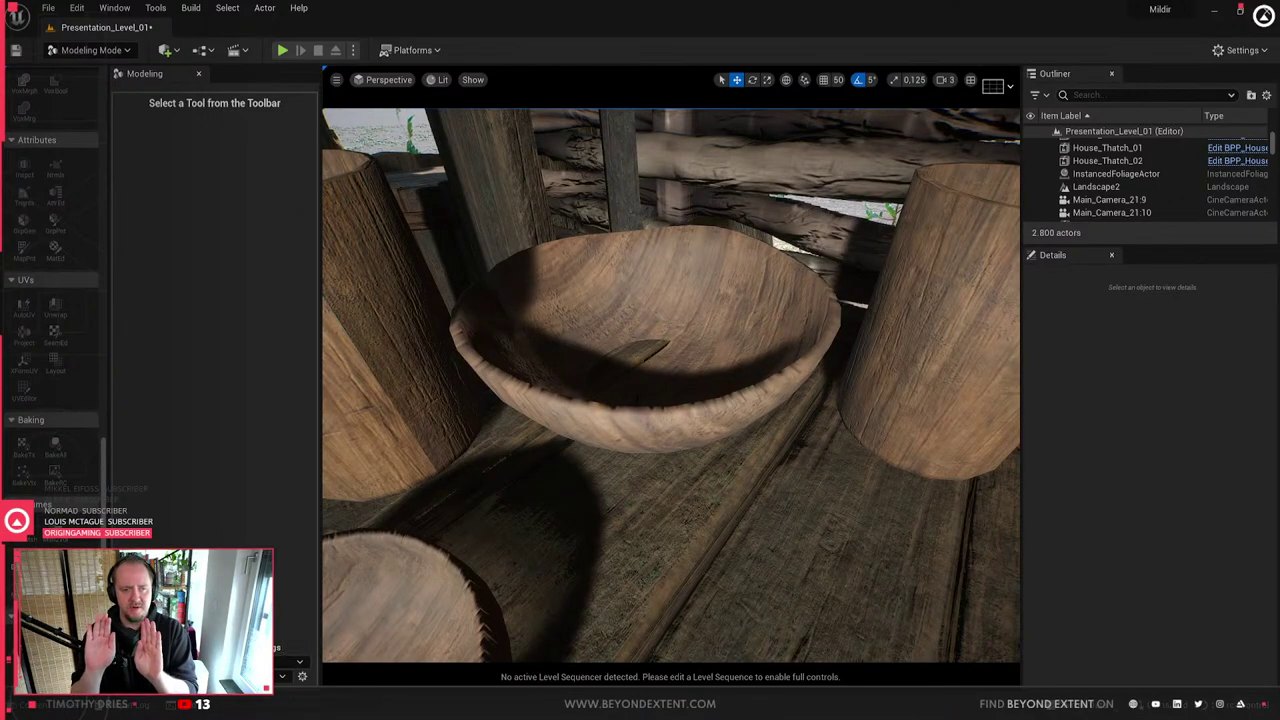
right_click_drag(777, 338, 840, 340)
left_click(777, 338)
key("Escape")
mouse_move(591, 366)
right_mouse_down()
mouse_move(560, 358)
mouse_move(596, 359)
right_mouse_up()
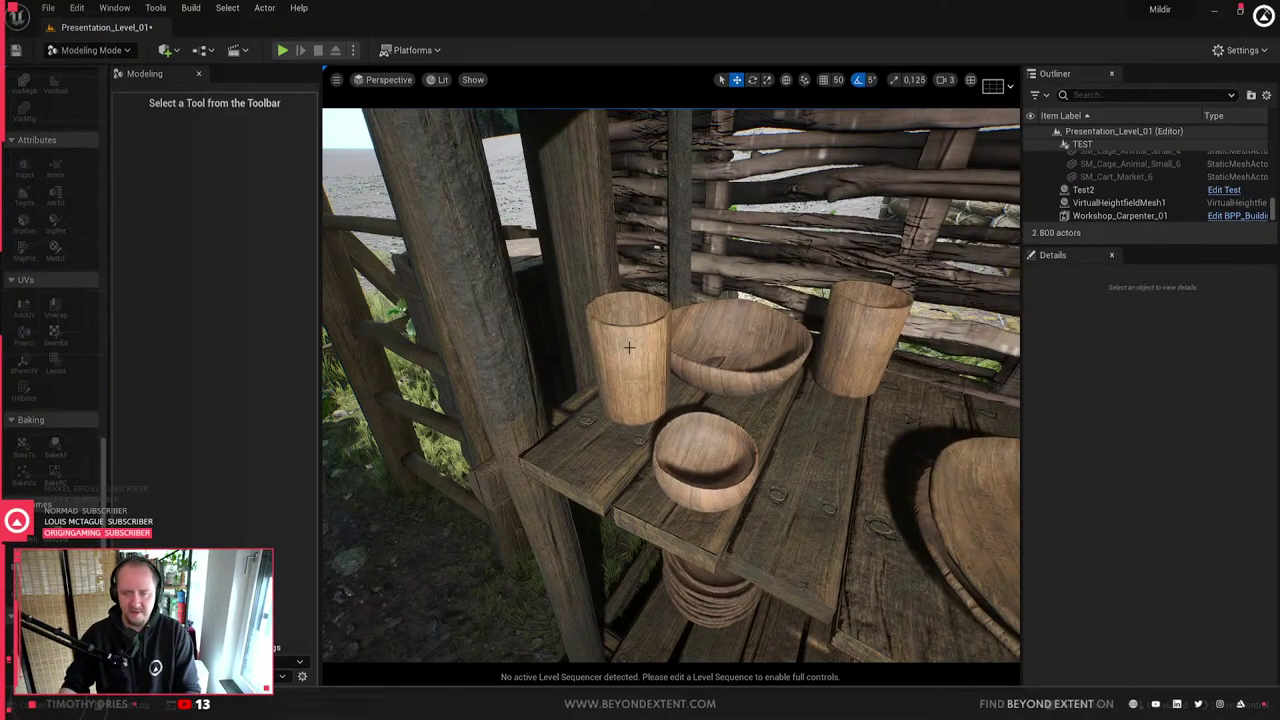
right_click_drag(629, 347, 708, 378)
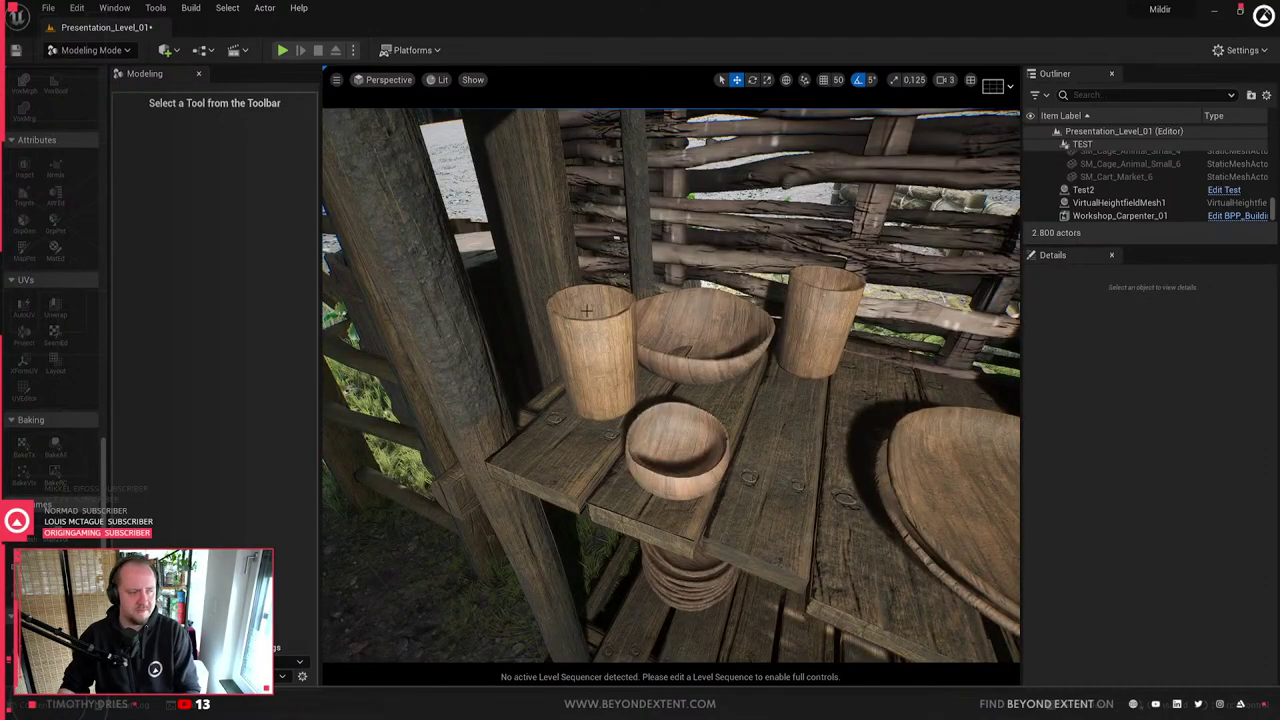
left_click(708, 378)
right_click_drag(708, 378, 708, 378)
key("Escape")
- Reimport all the SM_TableWare static meshes in UniquePieces, from SM_TableWare_Bowl_01 through SM_TableWare_Plate_Stack_01
key("ctrl+space")
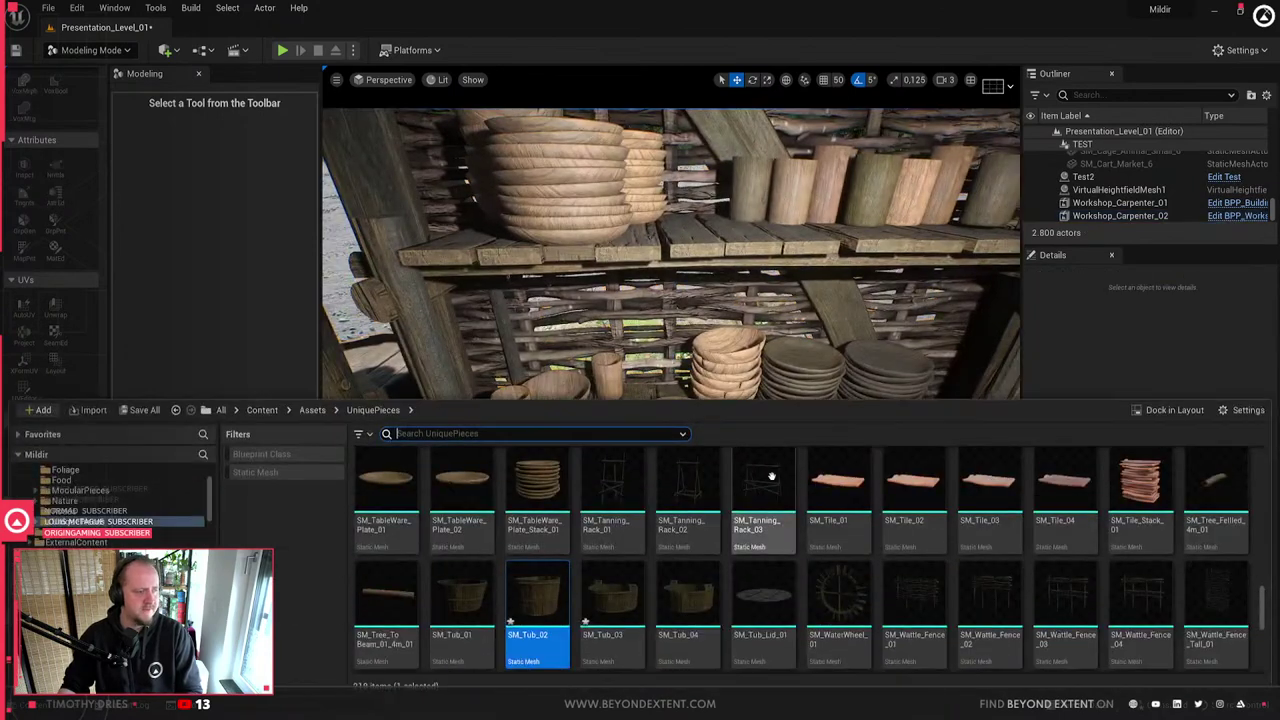
scroll(708, 544, "up", 5)
left_click(534, 603)
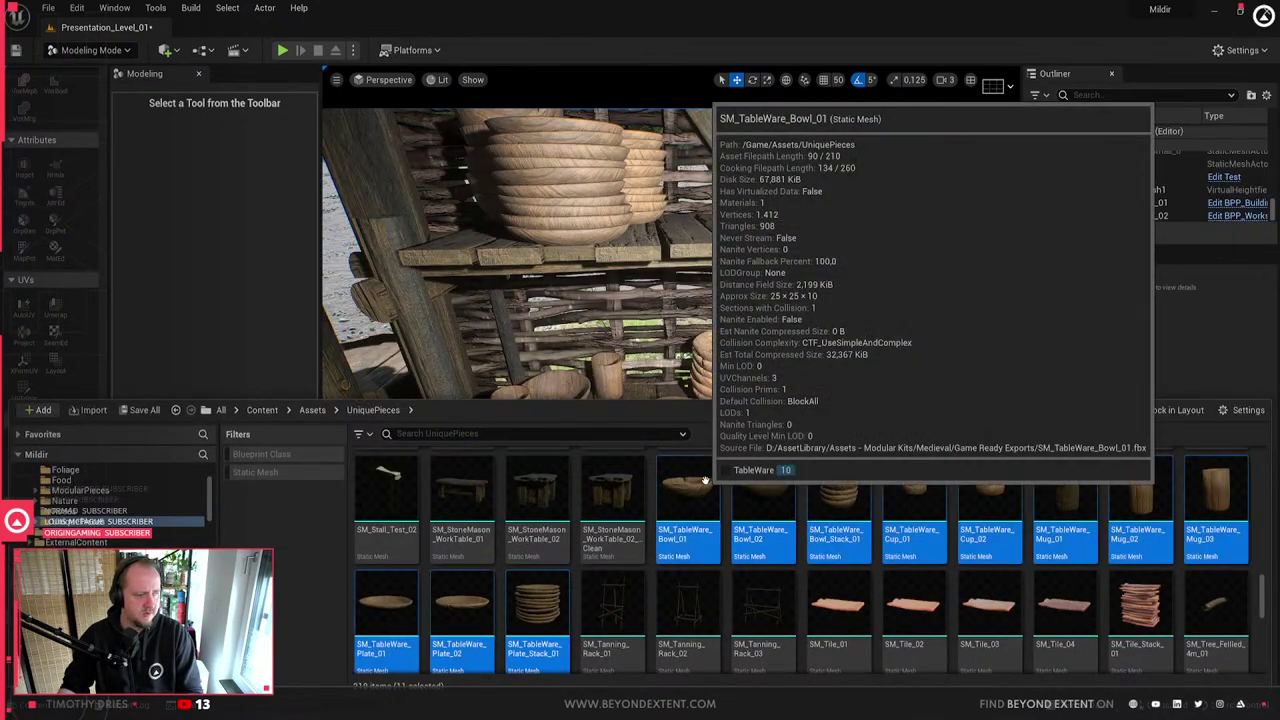
left_click(681, 472, "shift")
right_click(681, 472)
left_click(790, 122)
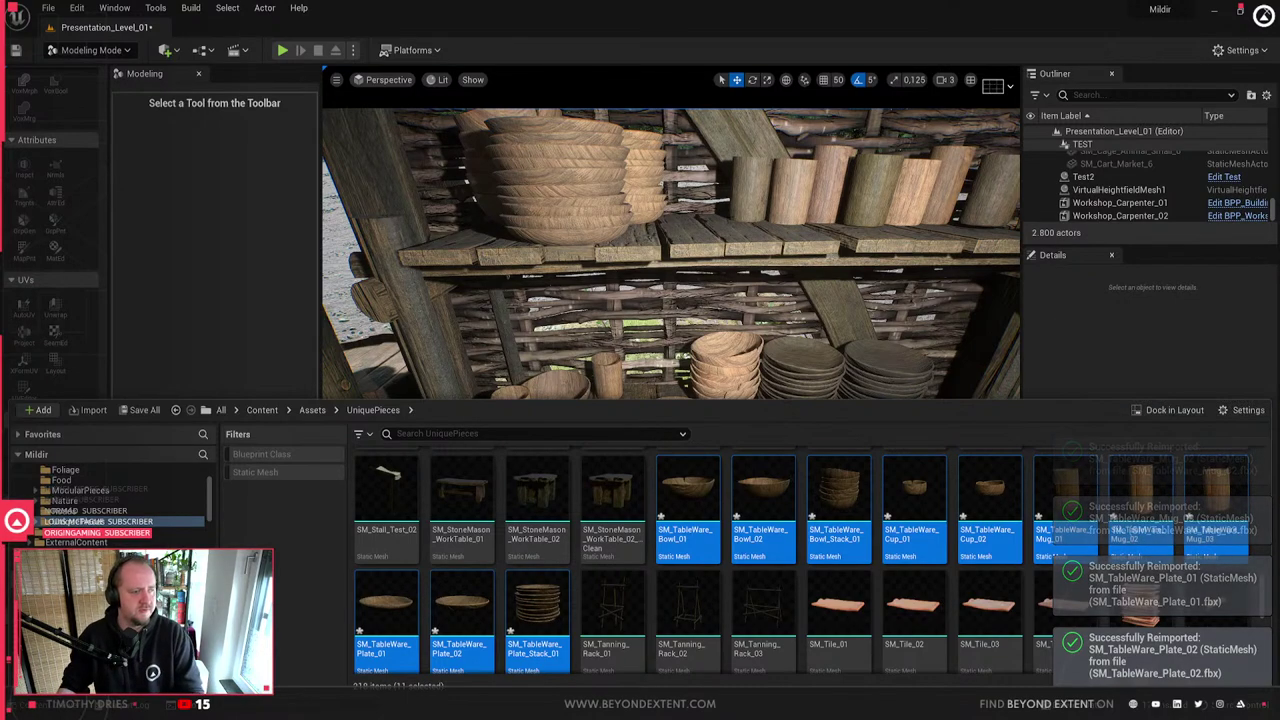
- Examine the shading of the reimported mugs, bowls and cups on the shelf from several angles
right_click_drag(872, 347, 615, 340)
key("w")
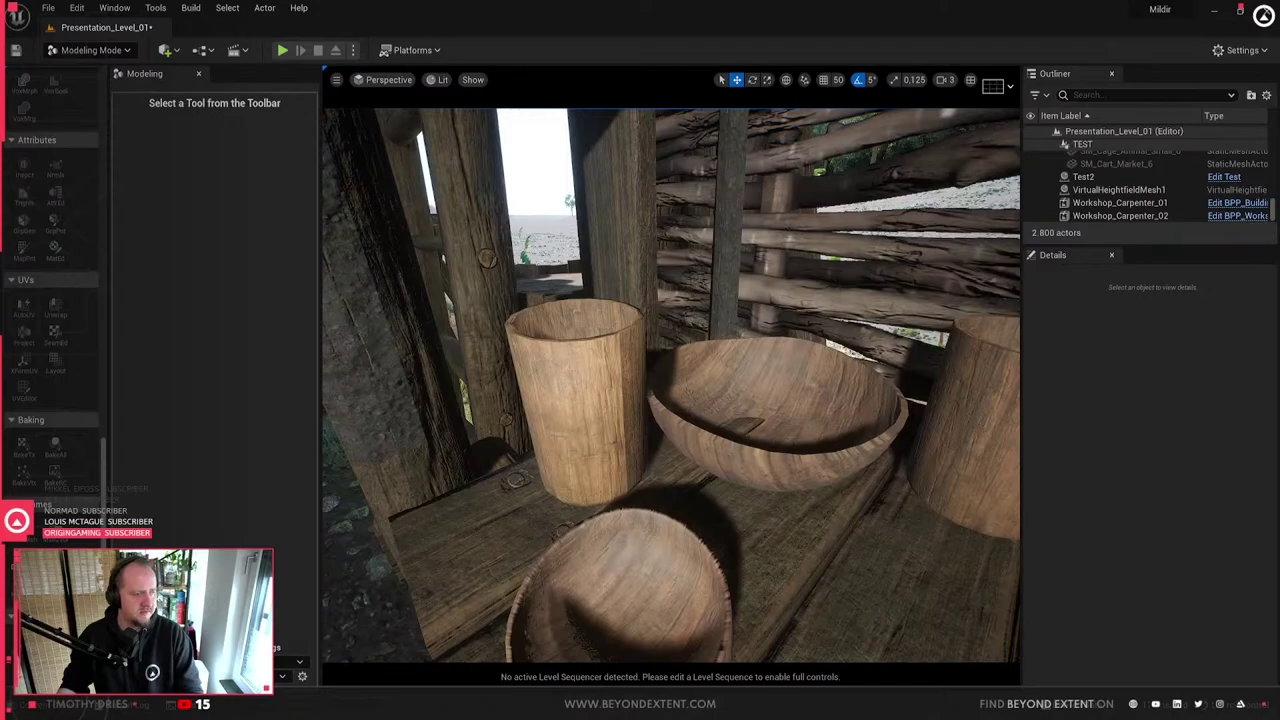
key("s")
right_click_drag(721, 447, 860, 440)
left_click(721, 447)
key("Escape")
key("w")
key("s")
mouse_move(770, 346)
right_mouse_down()
mouse_move(725, 347)
mouse_move(760, 348)
right_mouse_up()
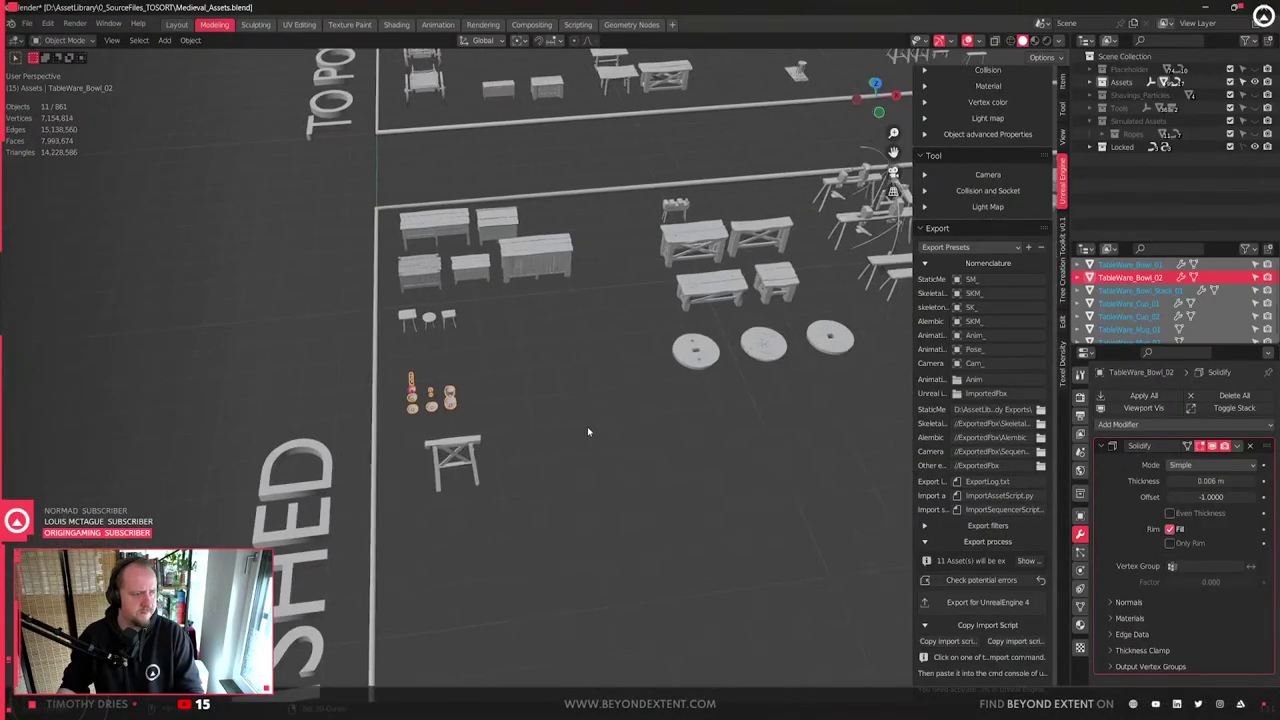
- Switch to Blender and check the modifiers of StoneMason_WorkTable_02 and the neighbouring props in the finished area
scroll(590, 430, "up", 3)
middle_click_drag(602, 443, 400, 541, "shift")
left_click(674, 341)
key("KP_Decimal")
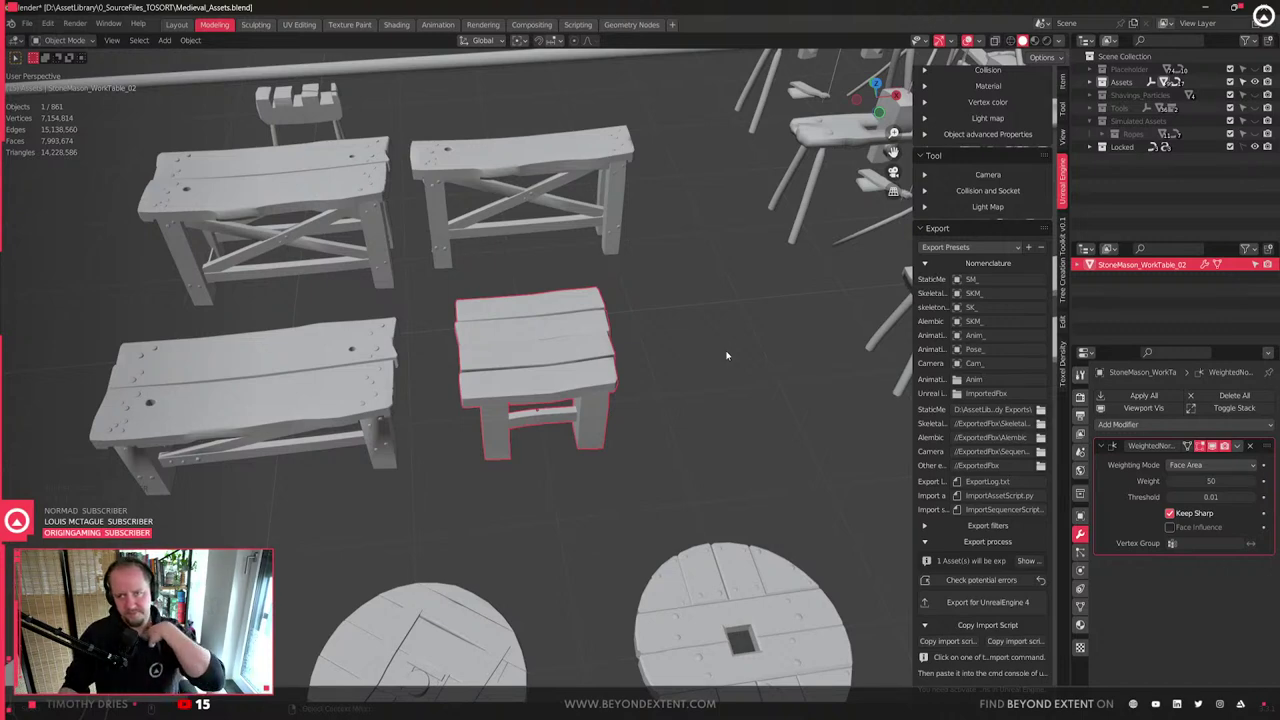
scroll(765, 337, "down", 4)
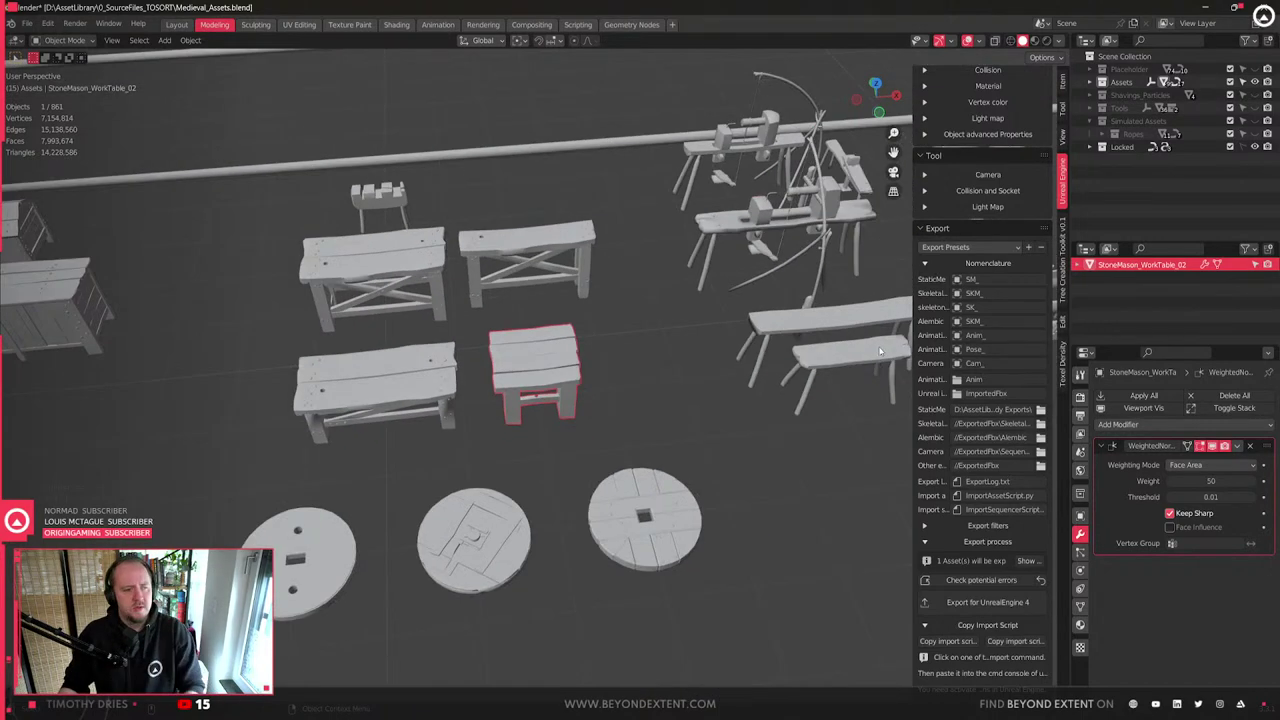
scroll(809, 351, "down", 5)
scroll(729, 371, "up", 3)
left_click(762, 336)
middle_click_drag(767, 335, 668, 480)
left_click(714, 375)
scroll(712, 376, "down", 3)
left_click(604, 321)
left_click(577, 273)
left_click(515, 273)
- Move Barrel_Broken_01 from the TO POLISH area to the FINISHED area beside the other barrels, keeping its height locked
middle_click_drag(683, 206, 653, 243, "shift")
left_click(539, 203)
key("KP_Decimal")
scroll(445, 375, "down", 3)
middle_click_drag(445, 375, 689, 420, "shift")
scroll(803, 399, "down", 6)
scroll(802, 399, "down", 2)
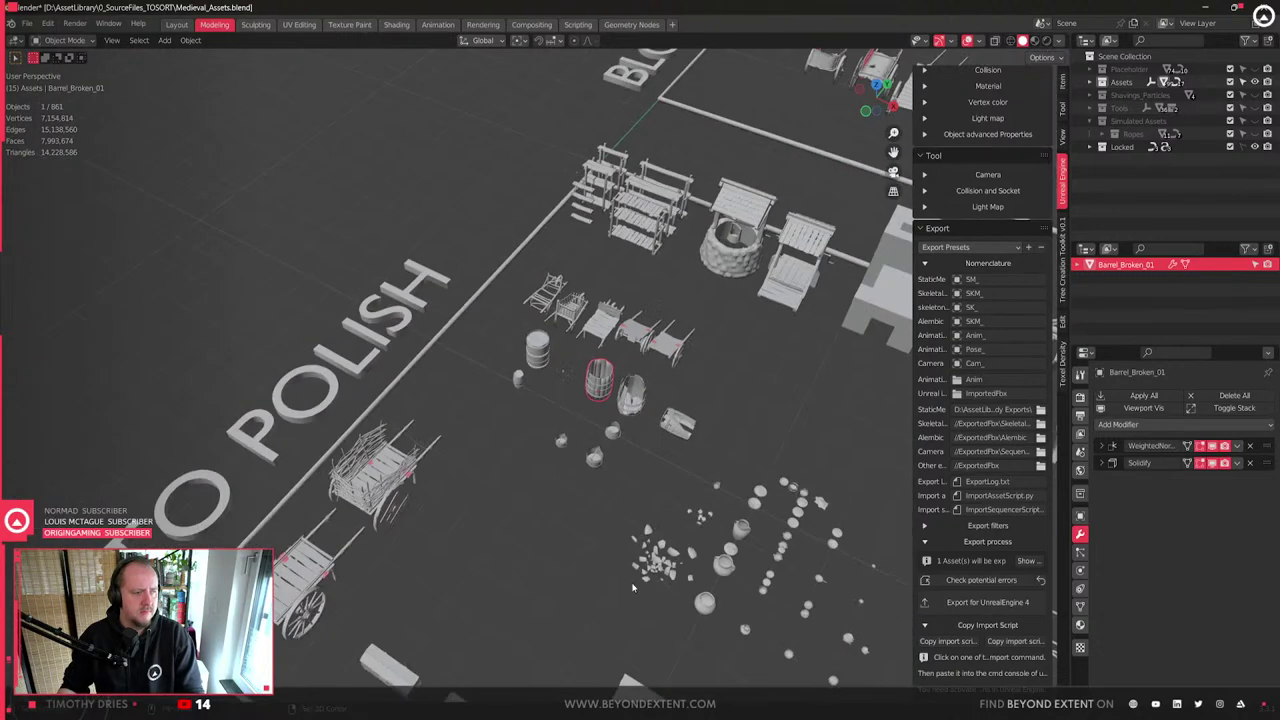
scroll(605, 308, "down", 5)
middle_click_drag(605, 308, 628, 80, "shift")
key("g")
key("shift+z")
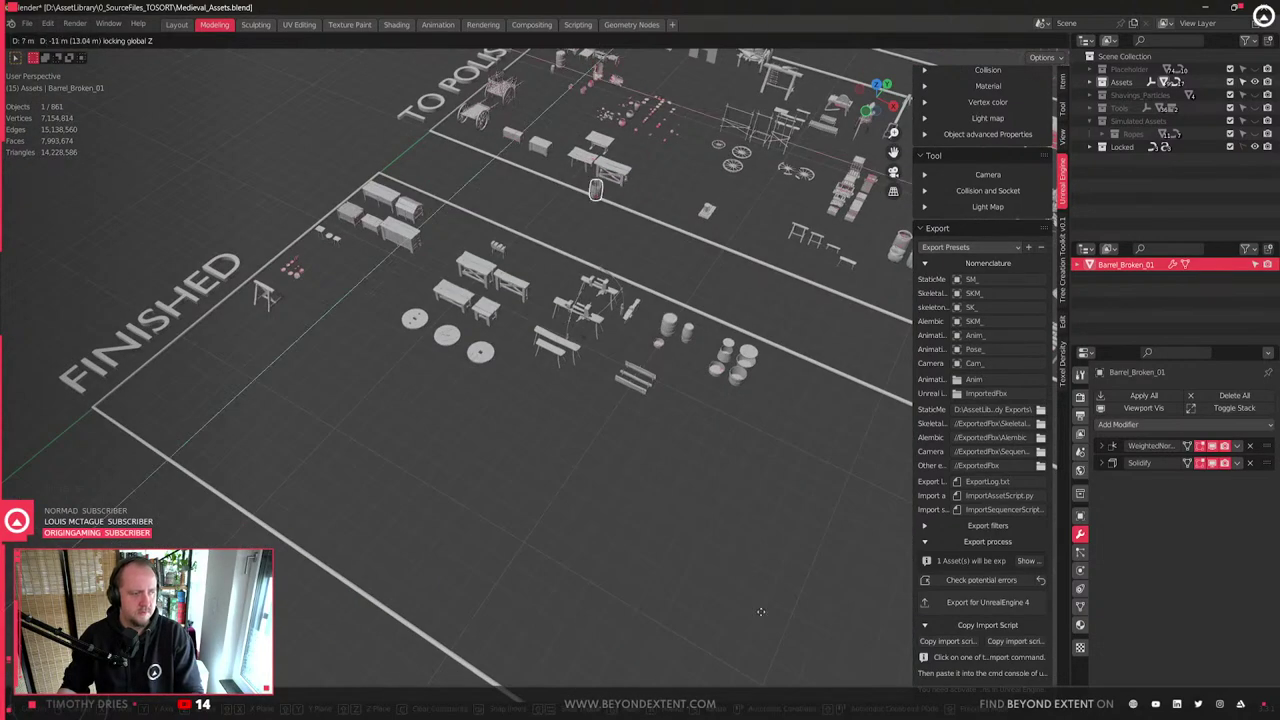
left_click(812, 77)
key("KP_Decimal")
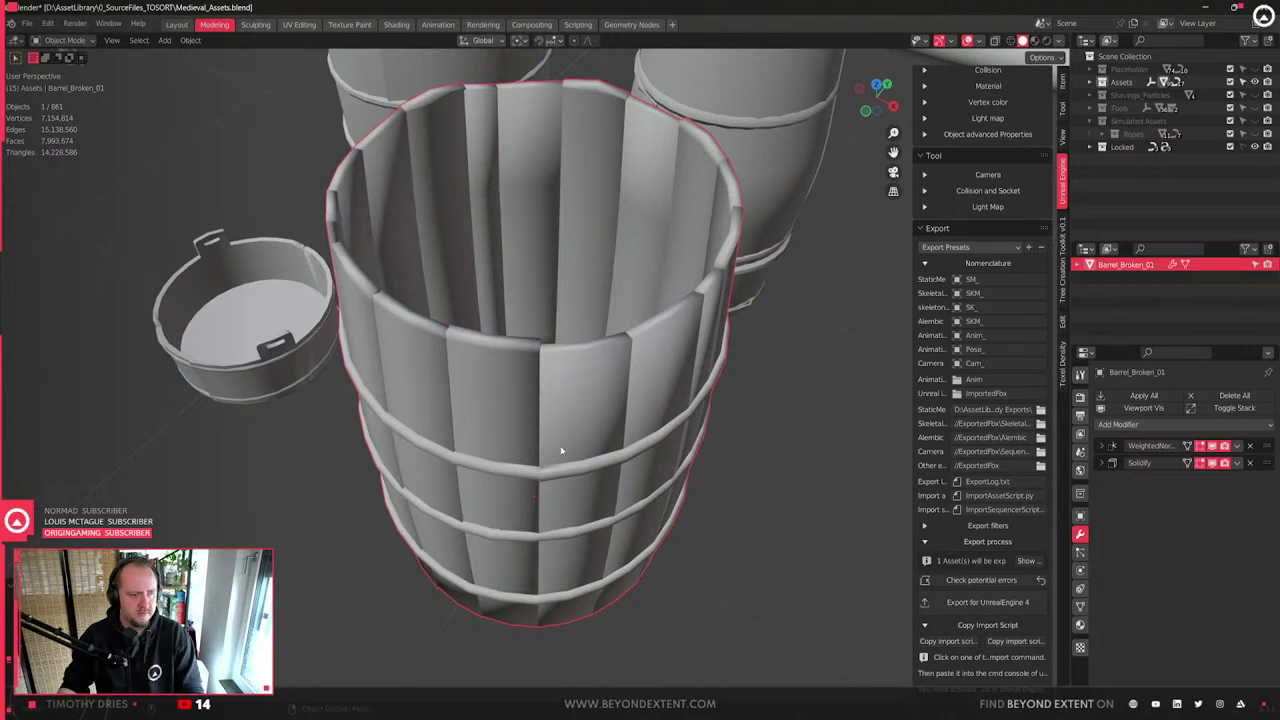
- Place the broken barrel's Solidify modifier above Weighted Normal and enable Keep Sharp on the Weighted Normal modifier
middle_click_drag(569, 420, 1000, 5)
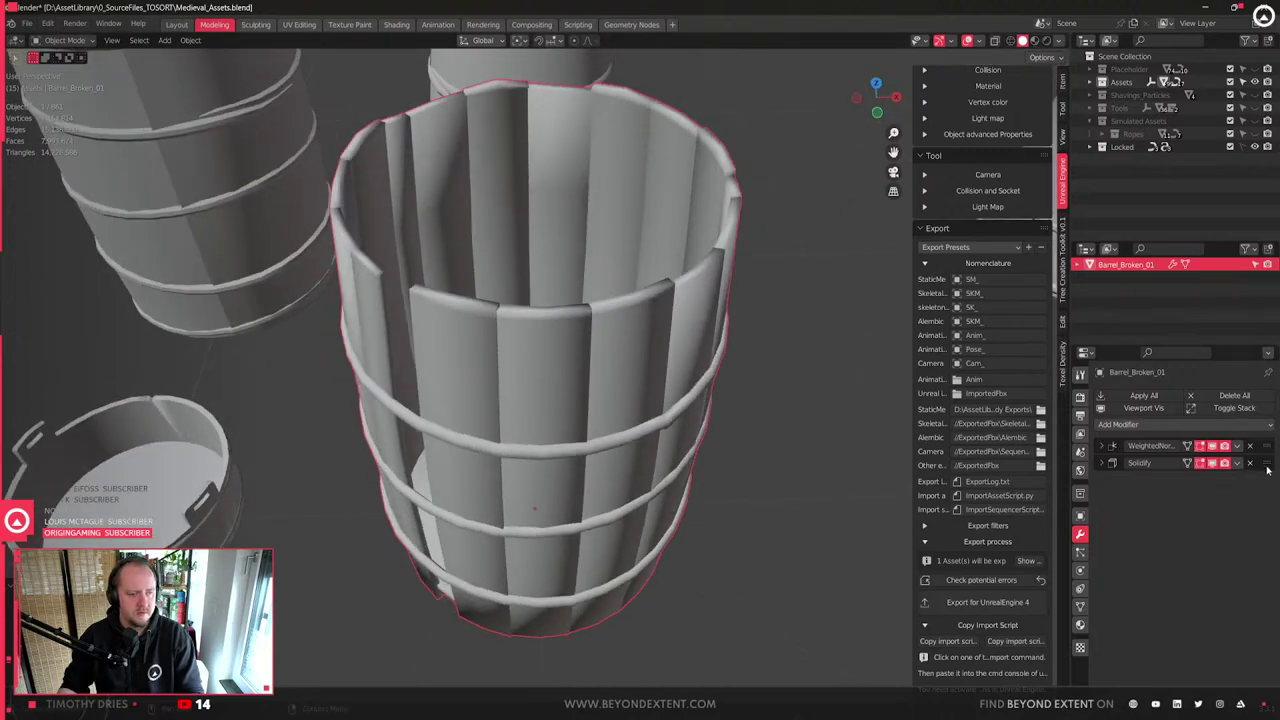
left_click_drag(1263, 467, 1263, 445)
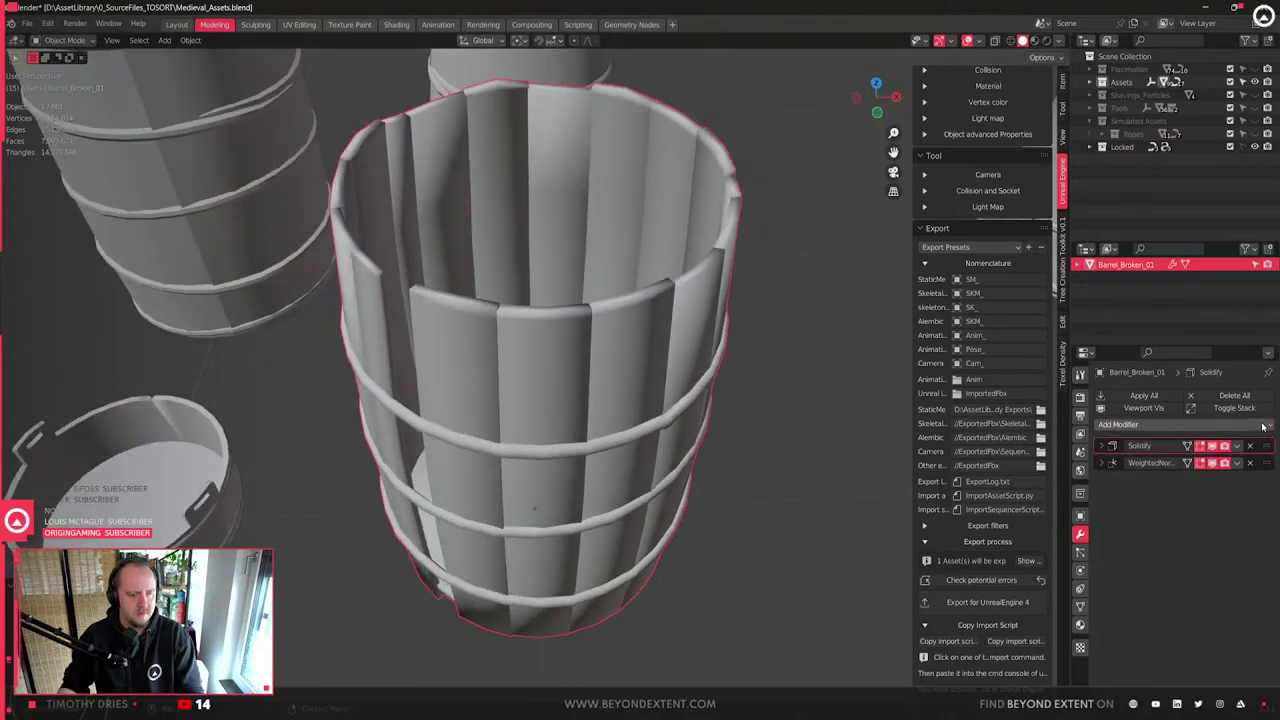
scroll(640, 362, "up", 4)
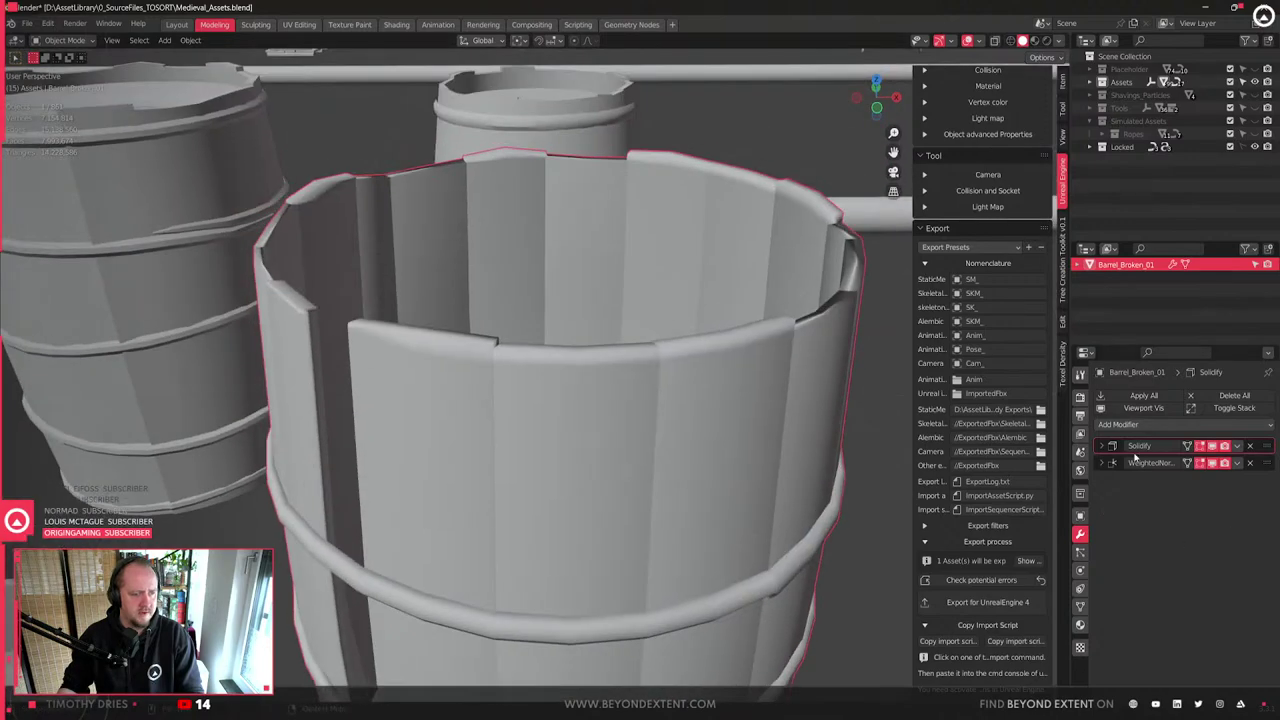
left_click(1103, 464)
left_click(1206, 531)
- In Edit Mode, select all linked faces of the broken barrel's three hoops and shade them smooth
scroll(570, 360, "down", 5)
mouse_move(570, 360)
middle_mouse_down()
mouse_move(569, 295)
mouse_move(729, 345)
mouse_move(644, 373)
middle_mouse_up()
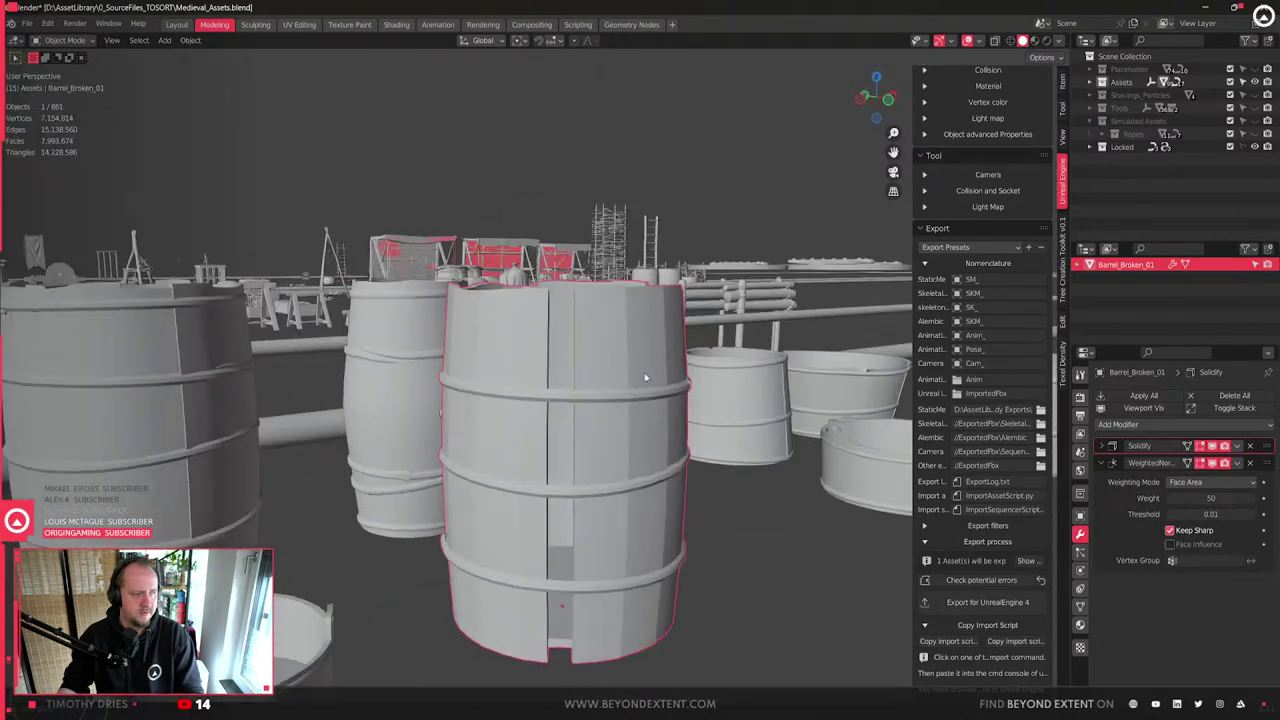
scroll(644, 373, "up", 3)
key("Tab")
key("3")
left_click(571, 410)
left_click(626, 615, "shift")
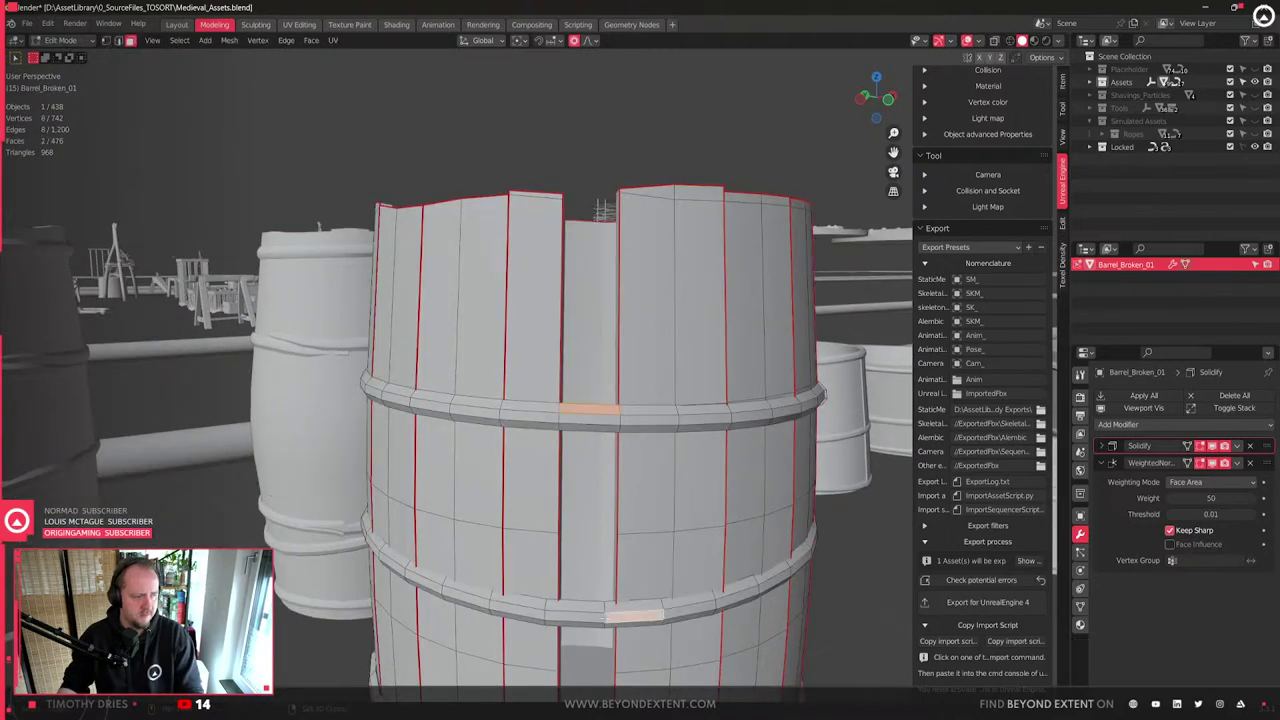
middle_click_drag(626, 615, 647, 337, "shift")
left_click(604, 543, "shift")
key("ctrl+l")
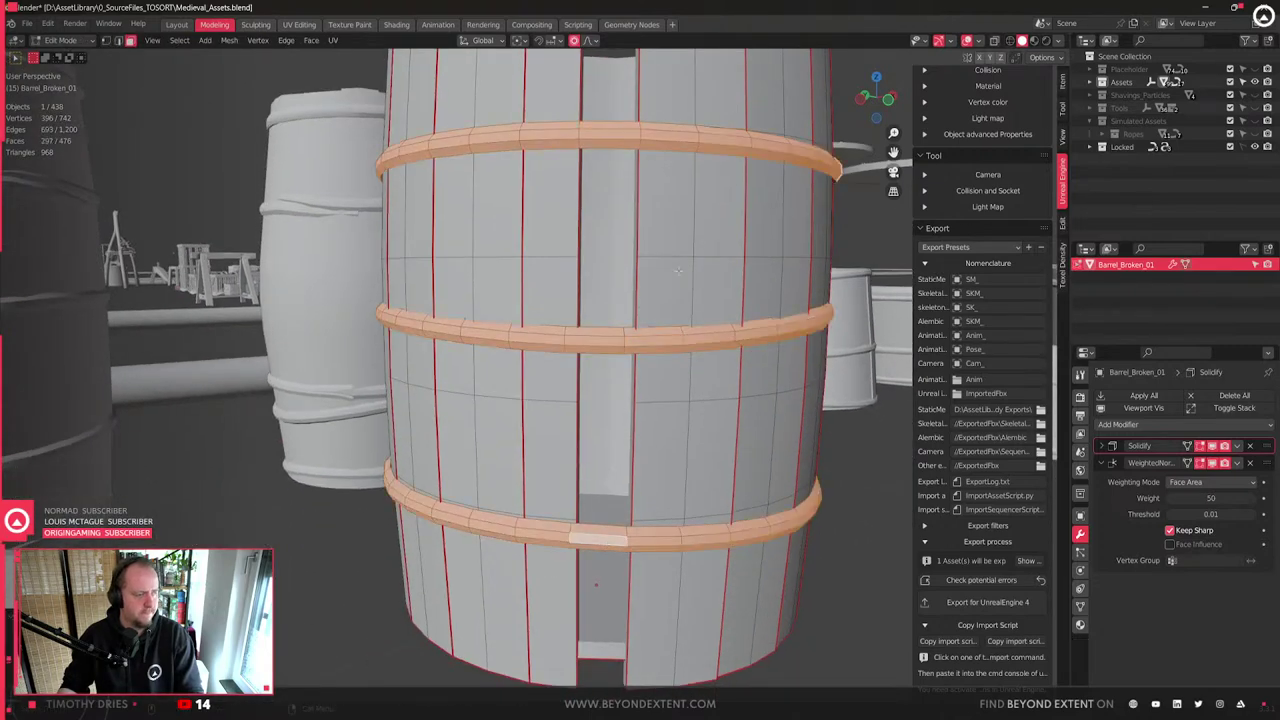
right_click(671, 284)
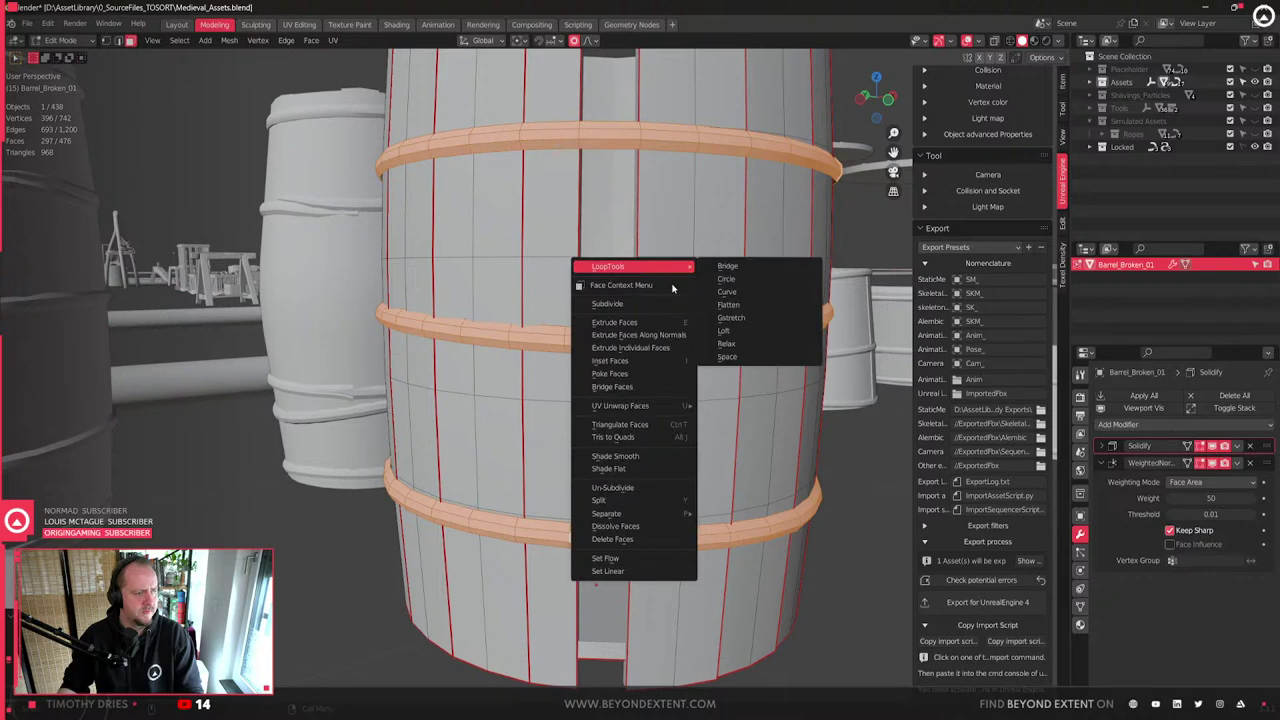
left_click(633, 457)
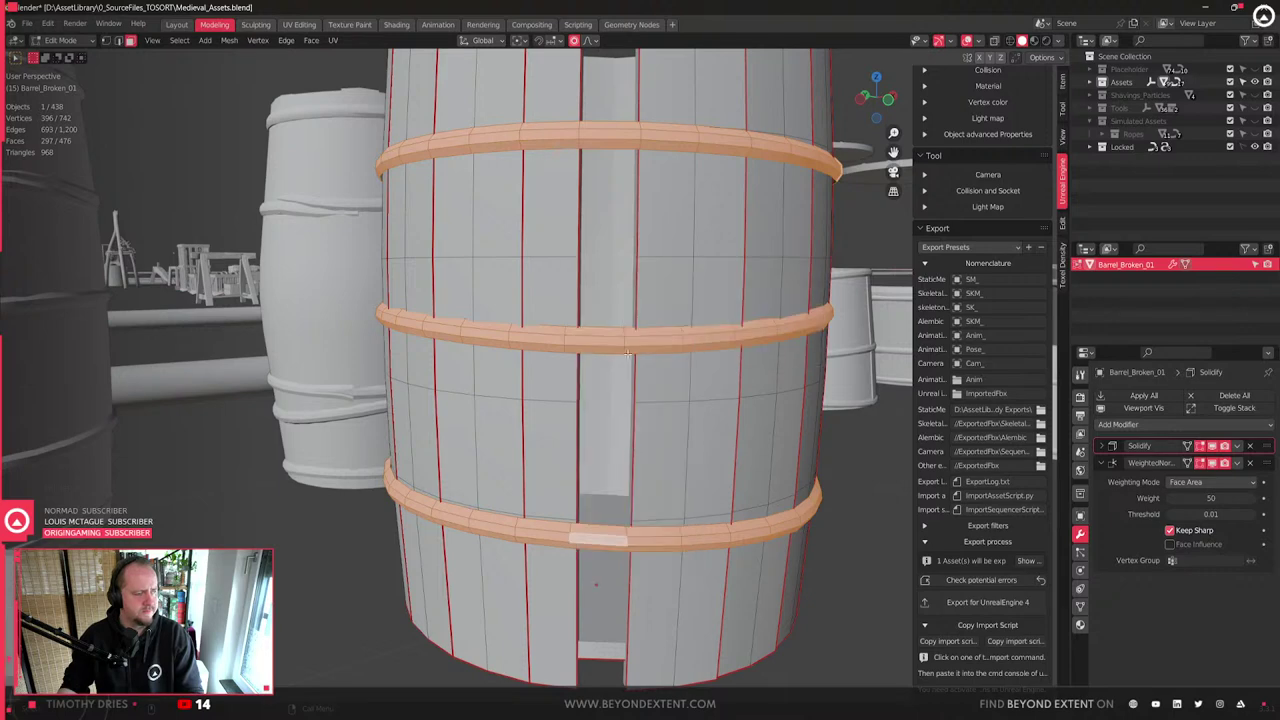
key("Tab")
key("Tab")
- Select the upper and lower border edge loops of the barrel's three hoops and mark them as sharp
middle_click_drag(627, 353, 607, 400)
key("2")
left_click(543, 330)
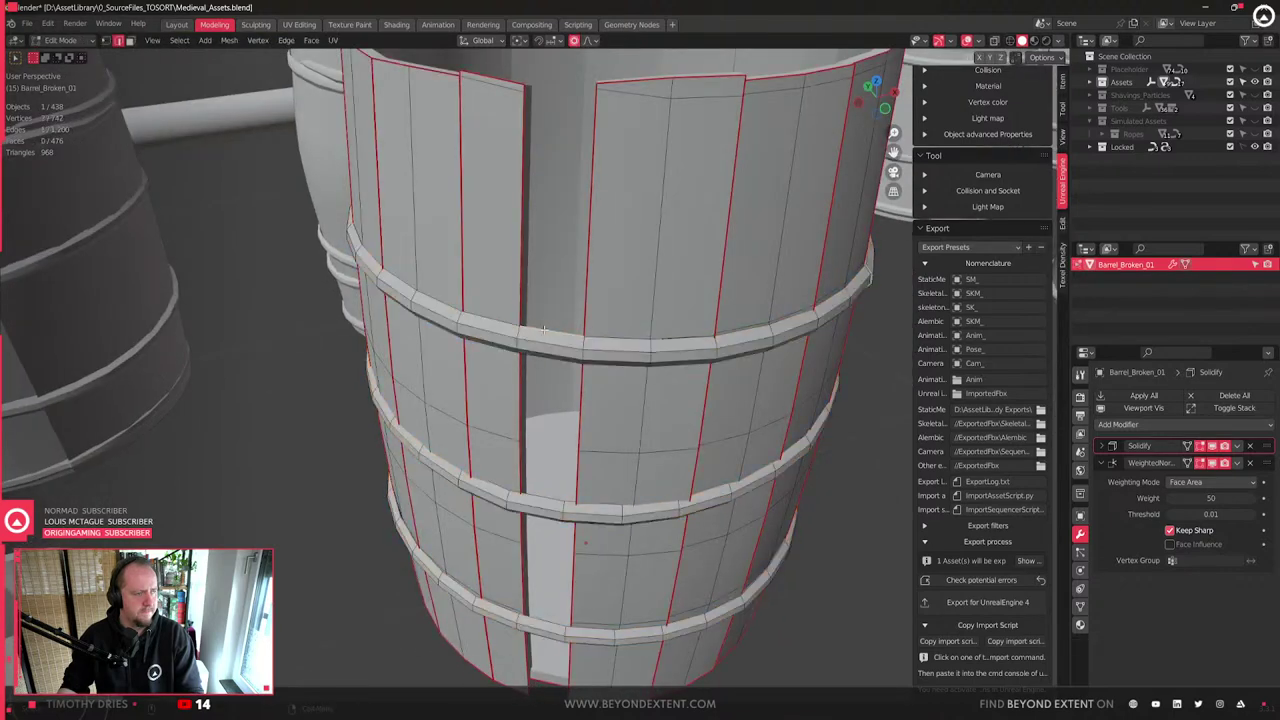
middle_click_drag(547, 369, 495, 314)
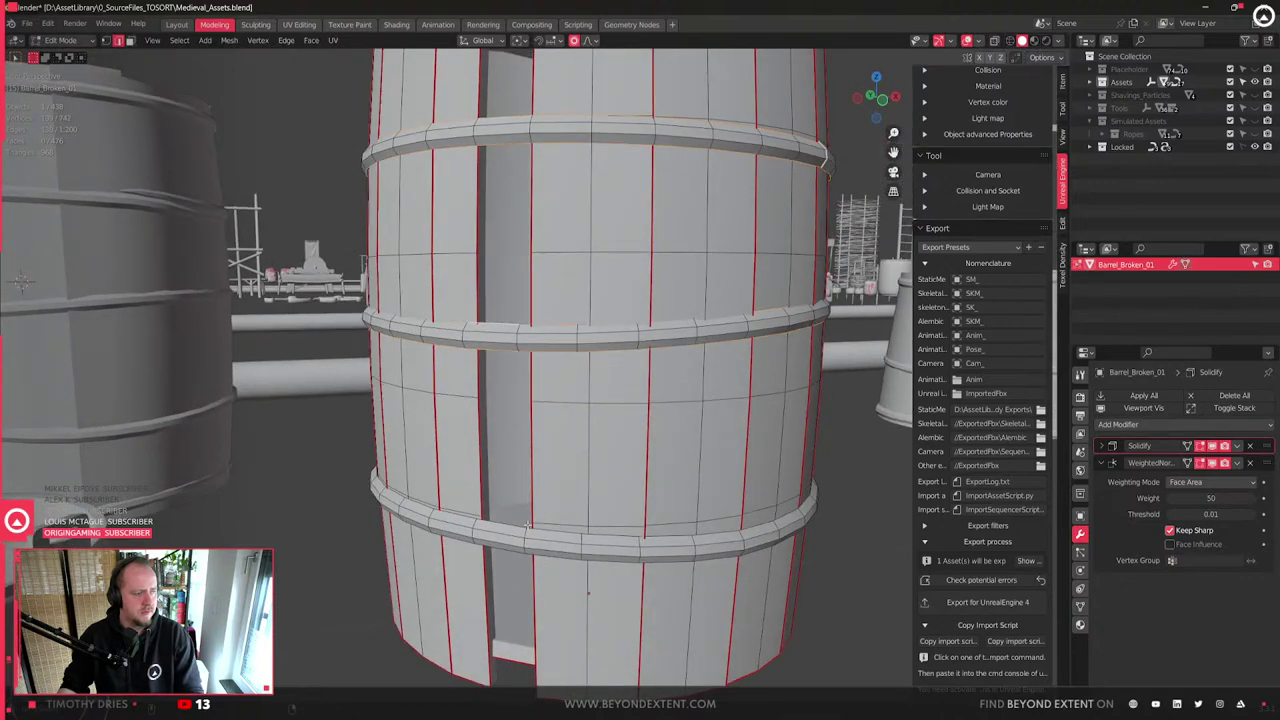
middle_click_drag(588, 537, 628, 512, "shift")
left_click(620, 504, "alt+shift")
right_click(596, 483)
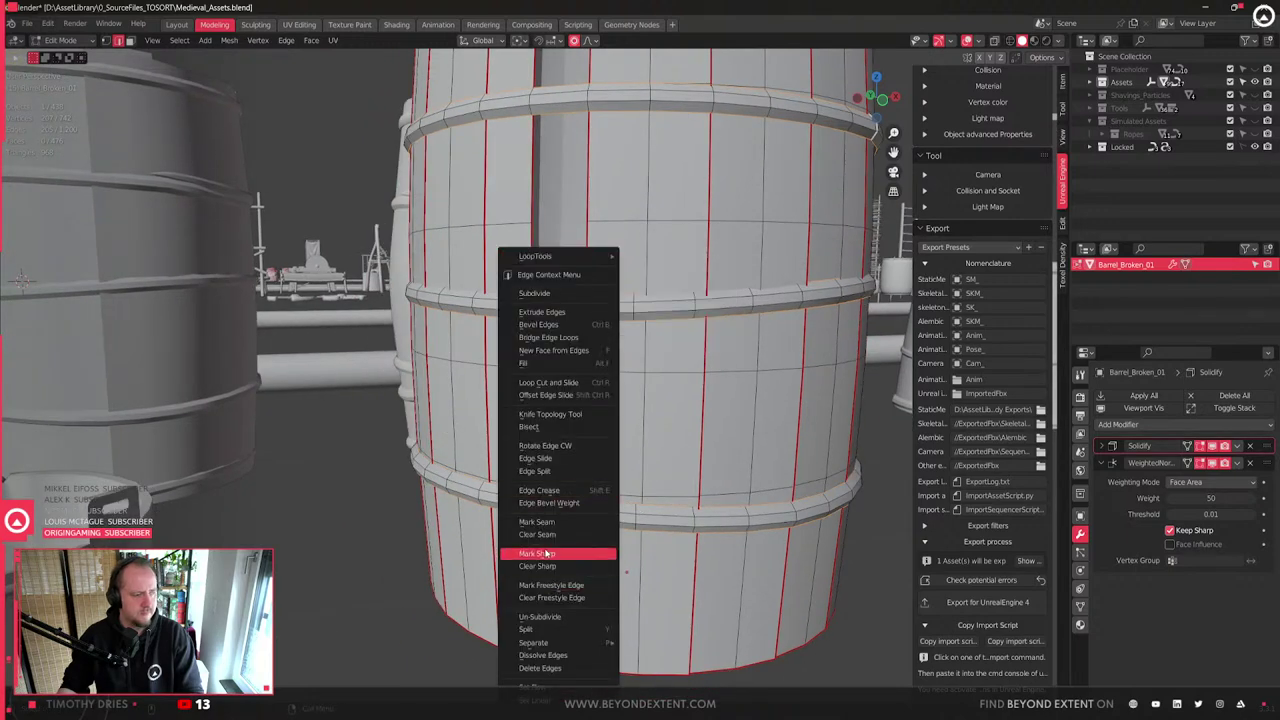
left_click(575, 554)
- Examine the hoop shading and sharp edges around the broken barrel in both Object and Edit Mode
scroll(590, 540, "down", 2)
middle_click_drag(670, 325, 670, 460, "shift")
middle_click_drag(670, 460, 654, 471)
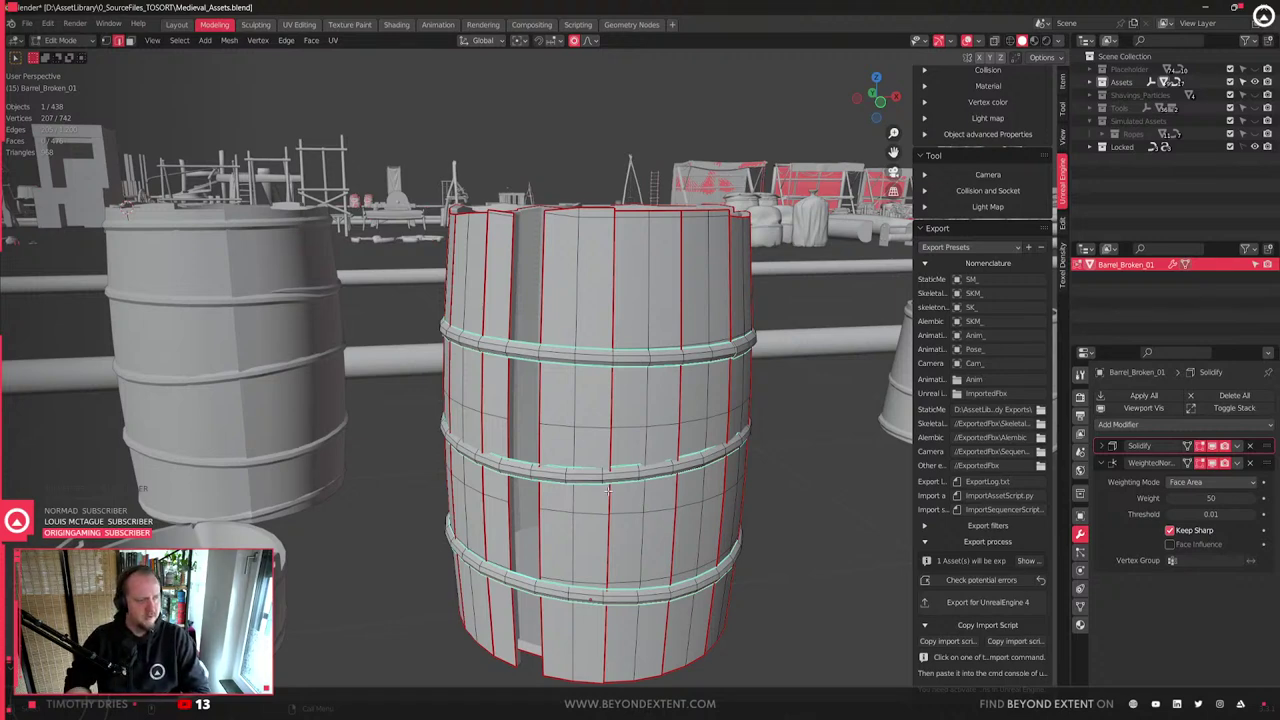
scroll(758, 353, "up", 3)
middle_click_drag(744, 341, 531, 426)
key("Tab")
middle_click_drag(723, 498, 647, 515)
scroll(747, 525, "up", 3)
middle_click_drag(747, 525, 685, 424)
key("Tab")
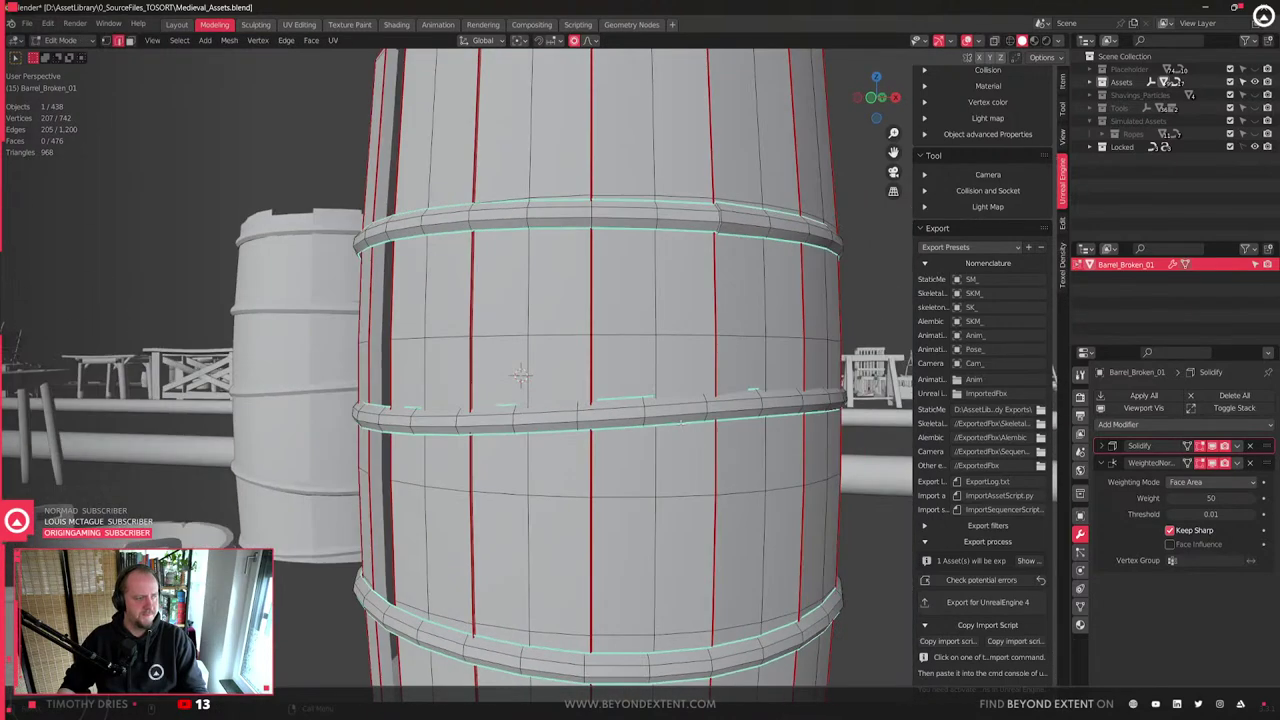
scroll(685, 424, "down", 4)
scroll(790, 444, "up", 2)
- Compare the broken barrel's shading with Keep Sharp off and on, leaving it enabled, and inspect the barrel's inside
left_click(1200, 531)
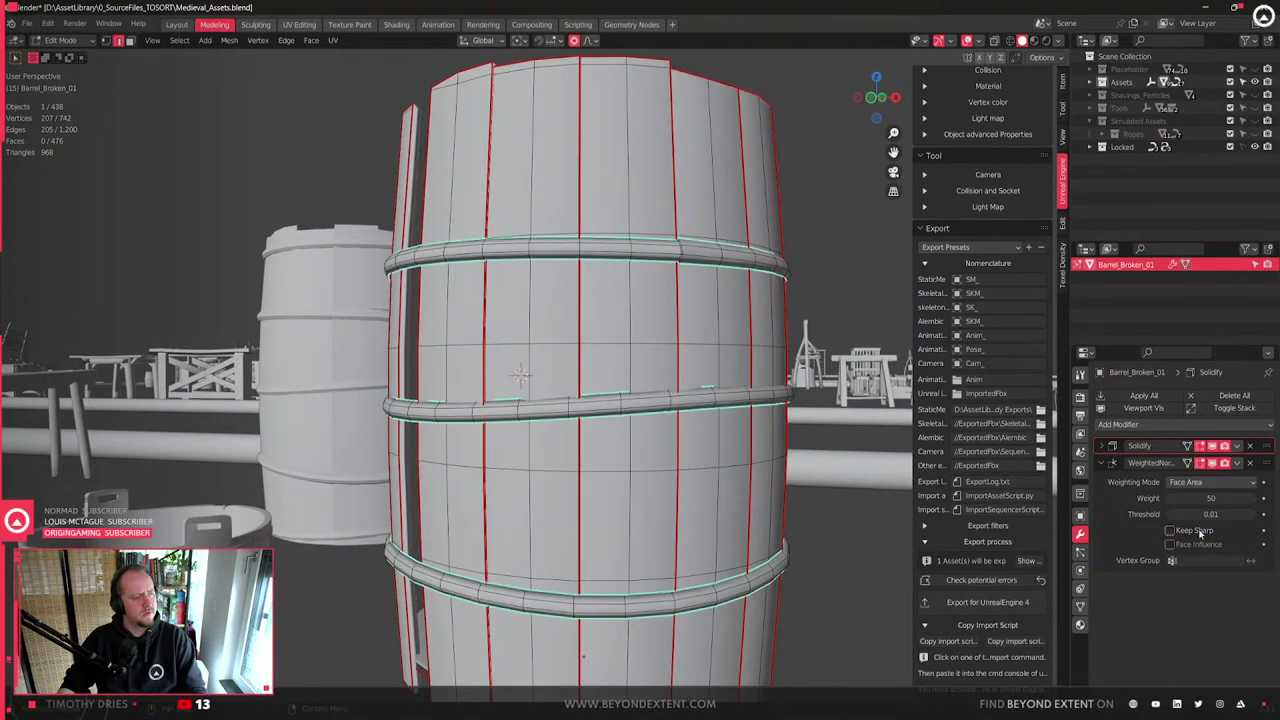
left_click(1200, 531)
left_click(1200, 531)
left_click(1200, 531)
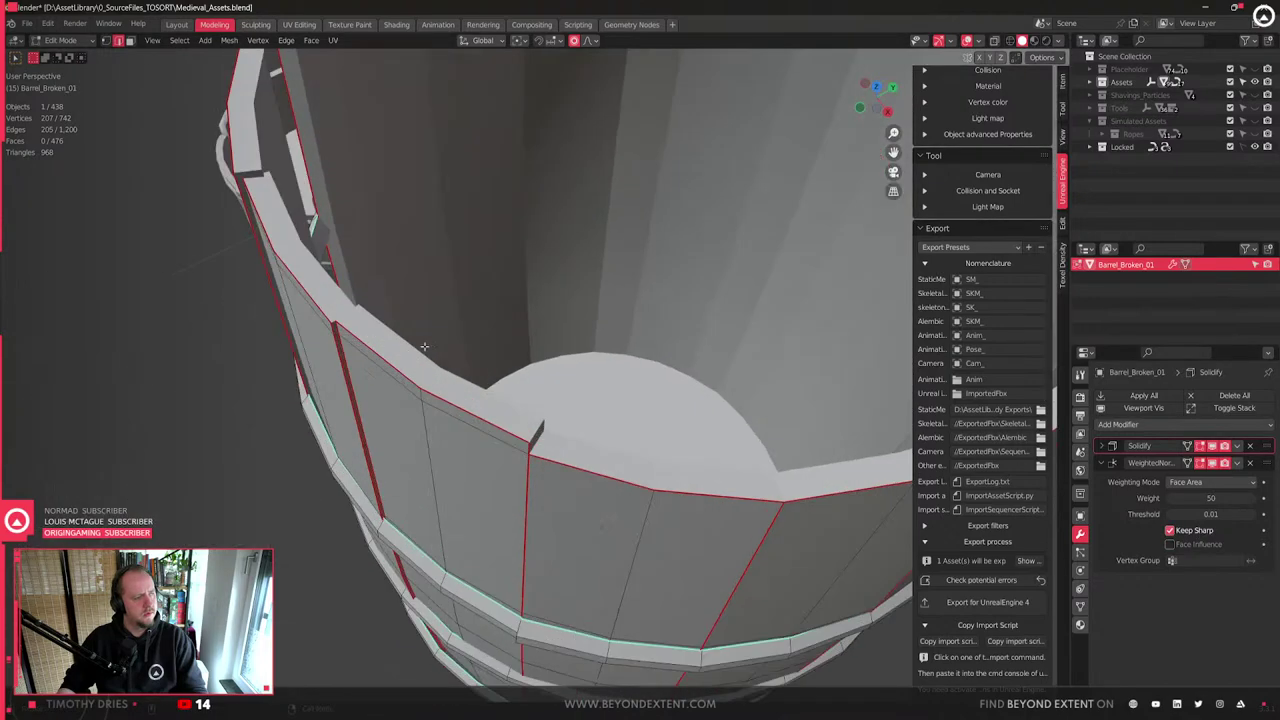
mouse_move(560, 420)
middle_mouse_down()
mouse_move(580, 400)
mouse_move(582, 429)
middle_mouse_up()
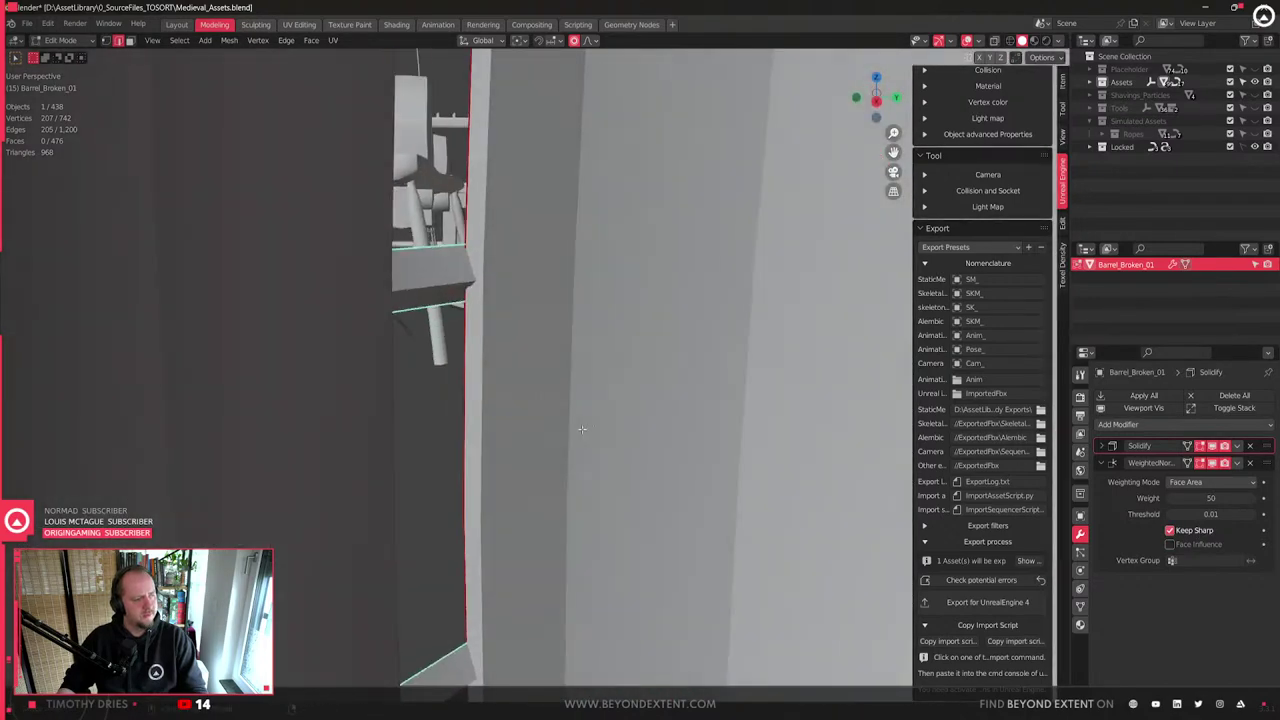
- Select all linked faces of the broken barrel's three hoops, separate them into their own object, and return to Object Mode
middle_click_drag(582, 429, 556, 373)
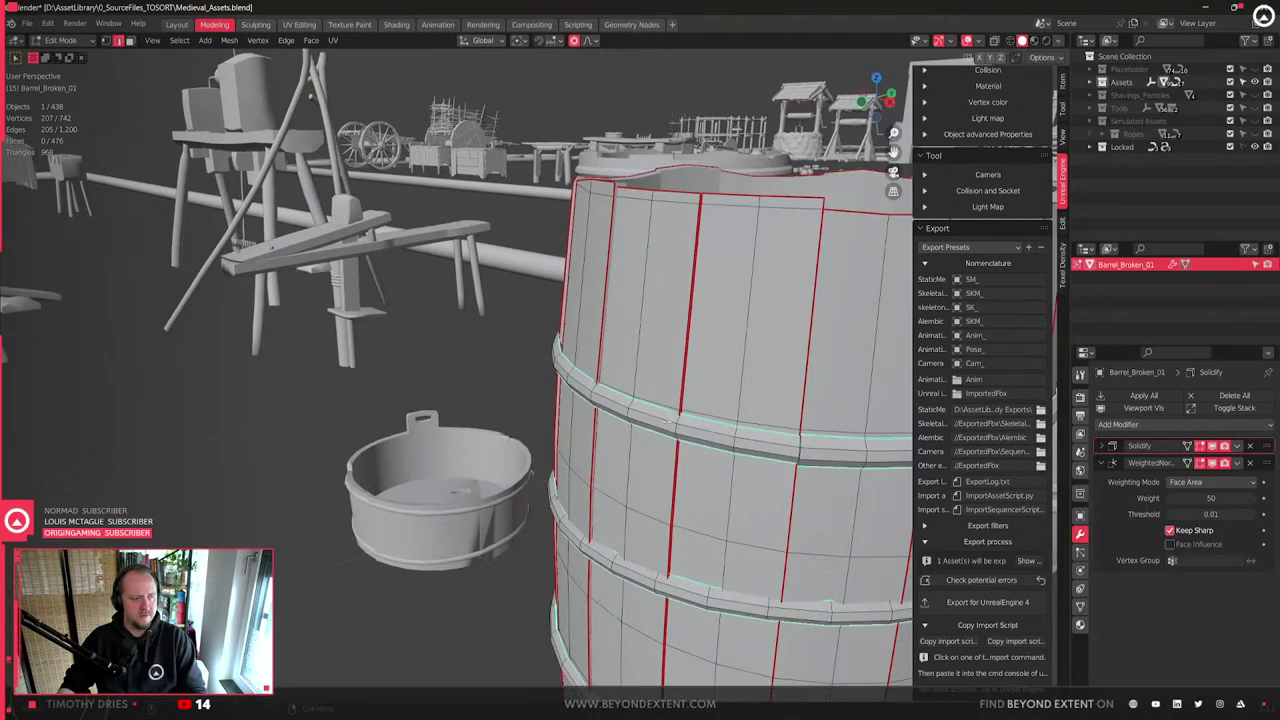
left_click(652, 420)
left_click(701, 606, "shift")
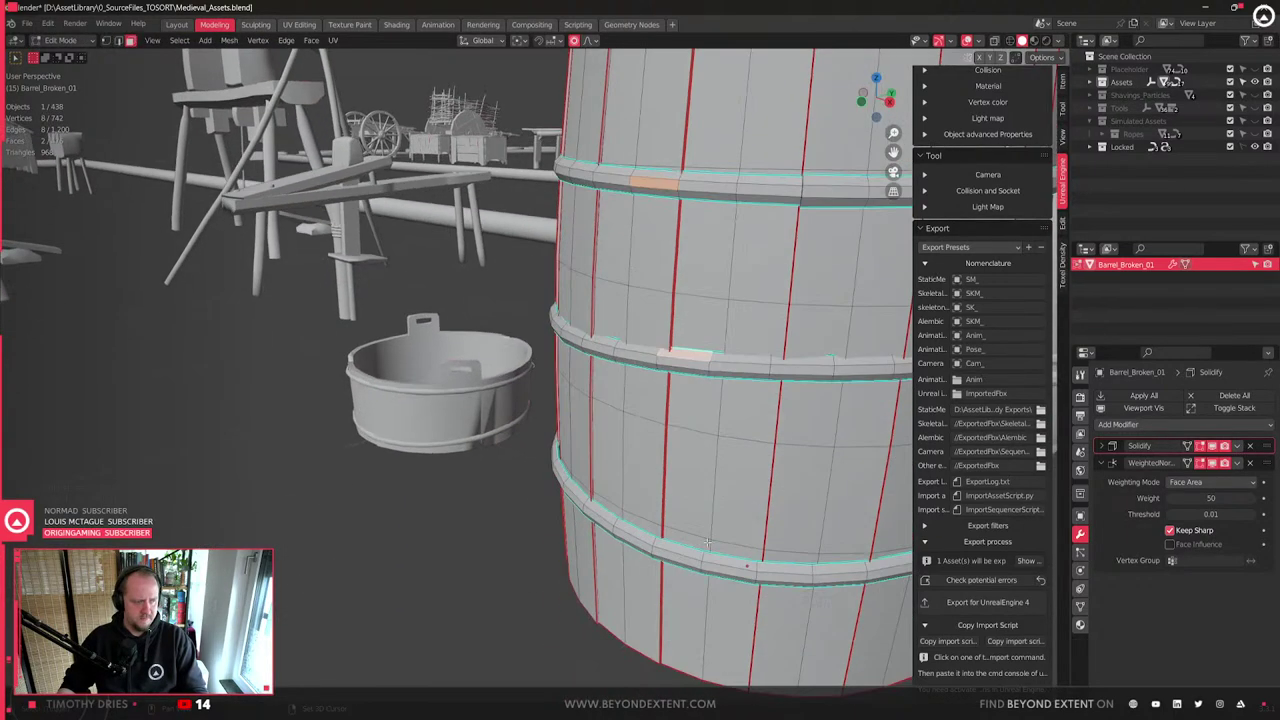
key("ctrl+l")
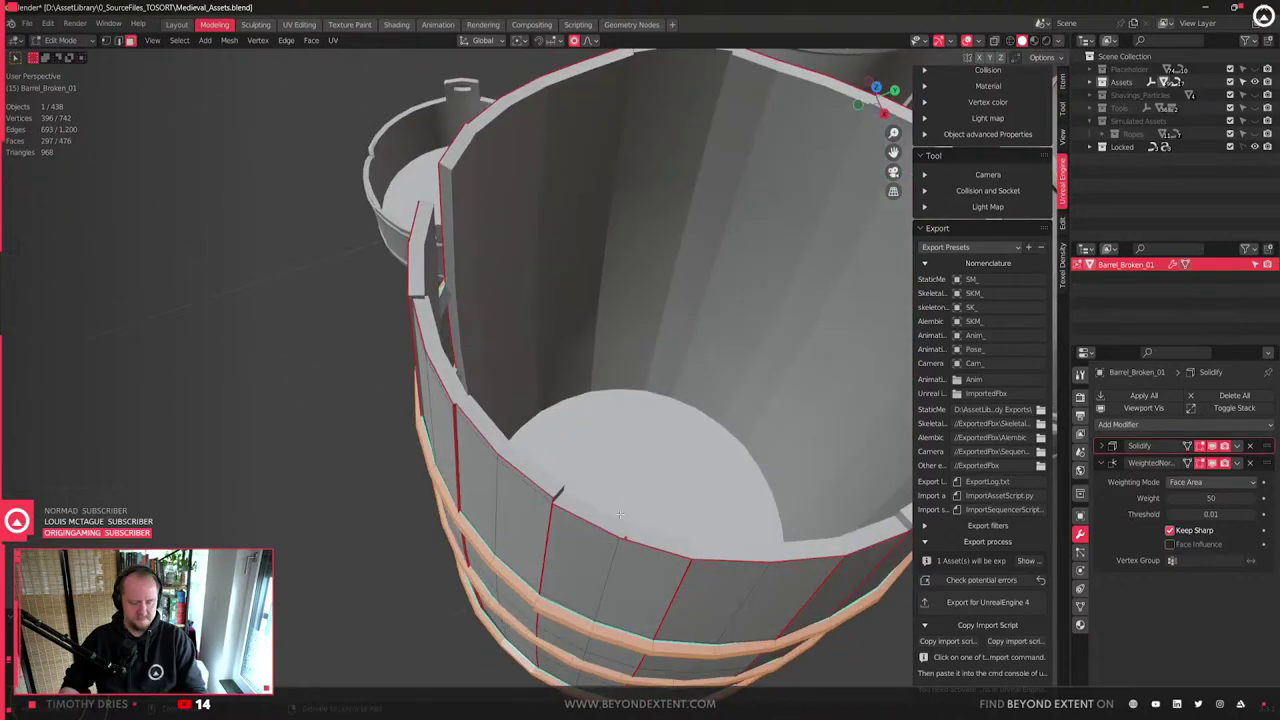
key("p")
left_click(621, 516)
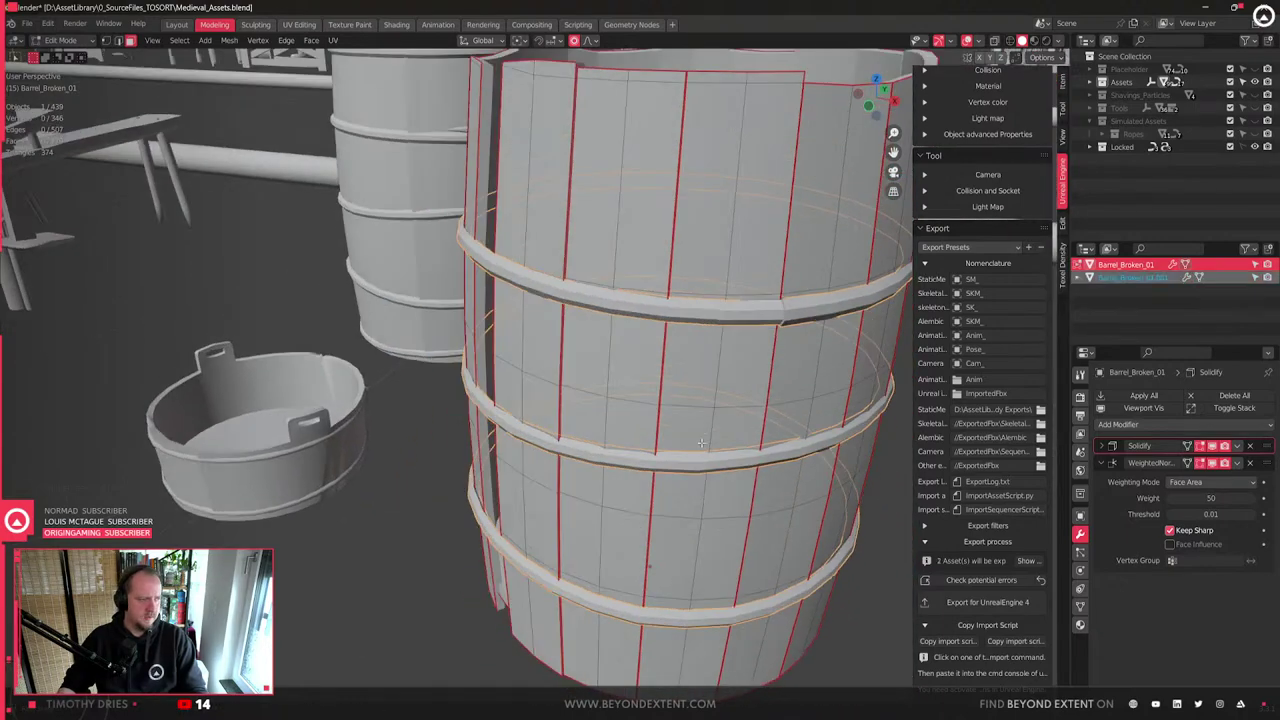
key("Tab")
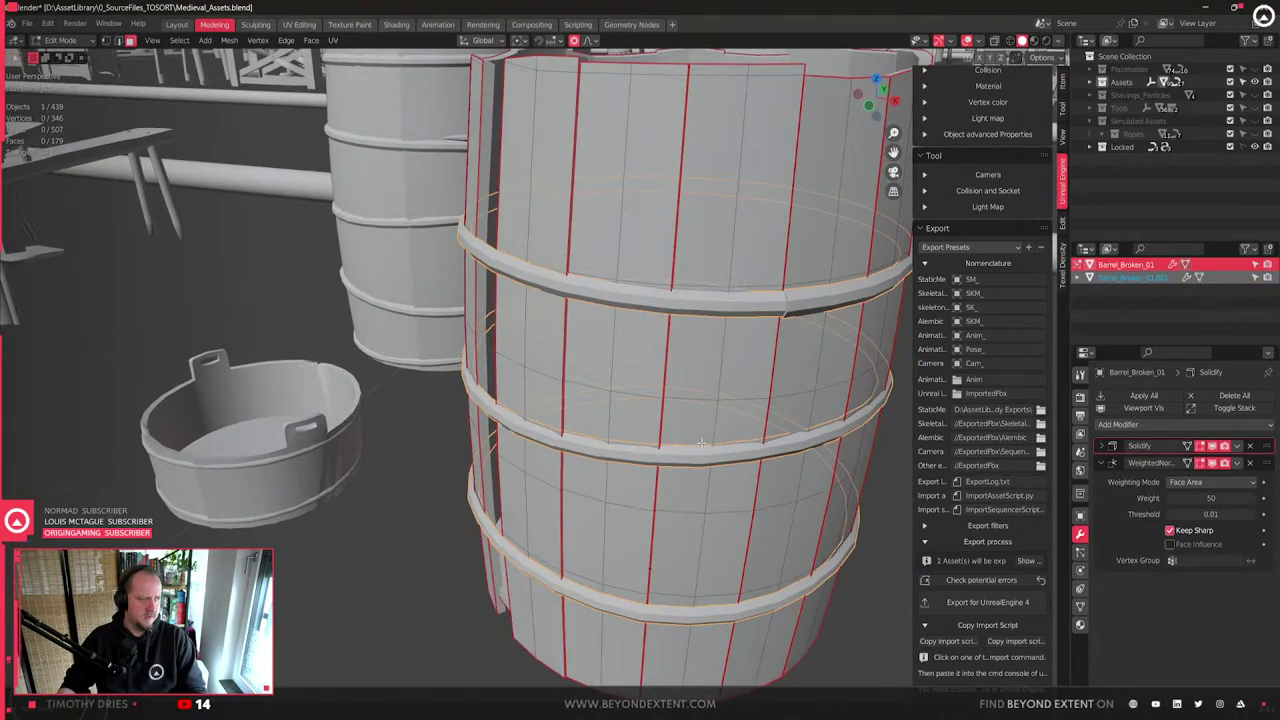
- Select the separated hoops object and delete its Solidify modifier
left_click(653, 312)
left_click(1237, 446)
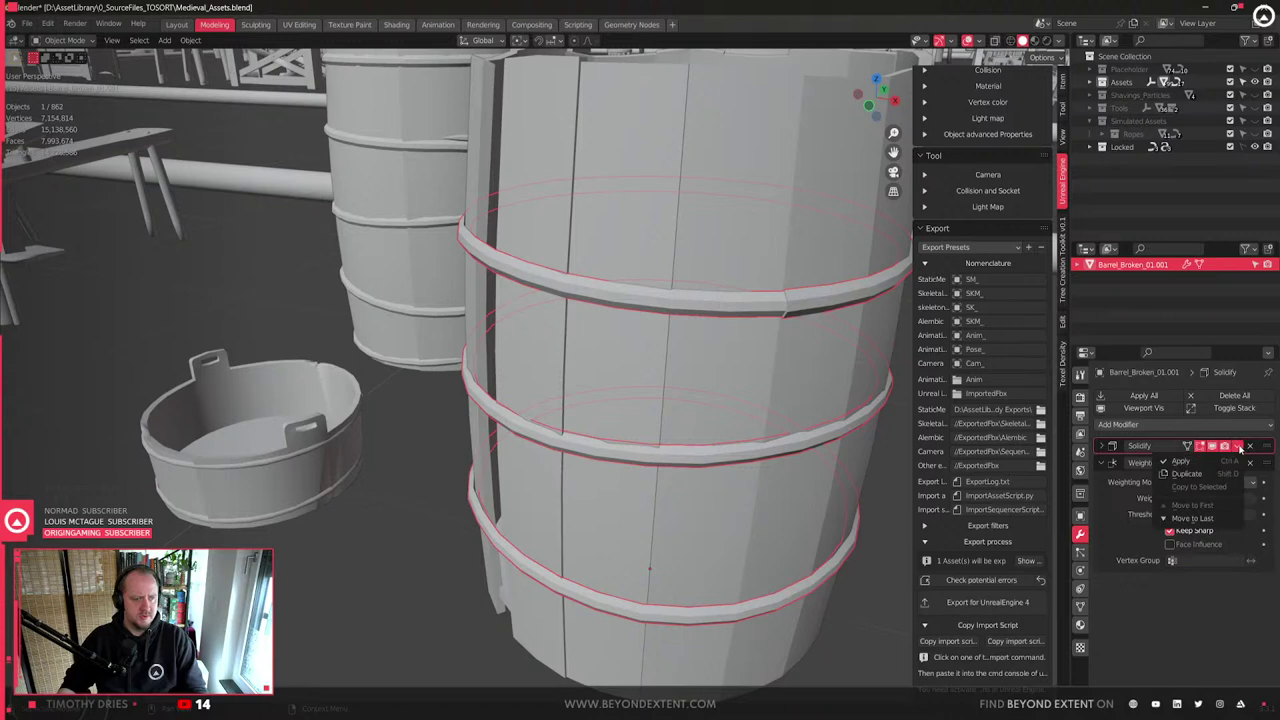
left_click(1251, 446)
- Isolate the hoops object and bridge the upper and lower border edge loops of the top hoop
middle_click_drag(743, 362, 596, 427)
scroll(474, 448, "up", 4)
key("Tab")
scroll(438, 423, "down", 4)
scroll(596, 427, "down", 3)
key("Tab")
key("KP_Divide")
key("Tab")
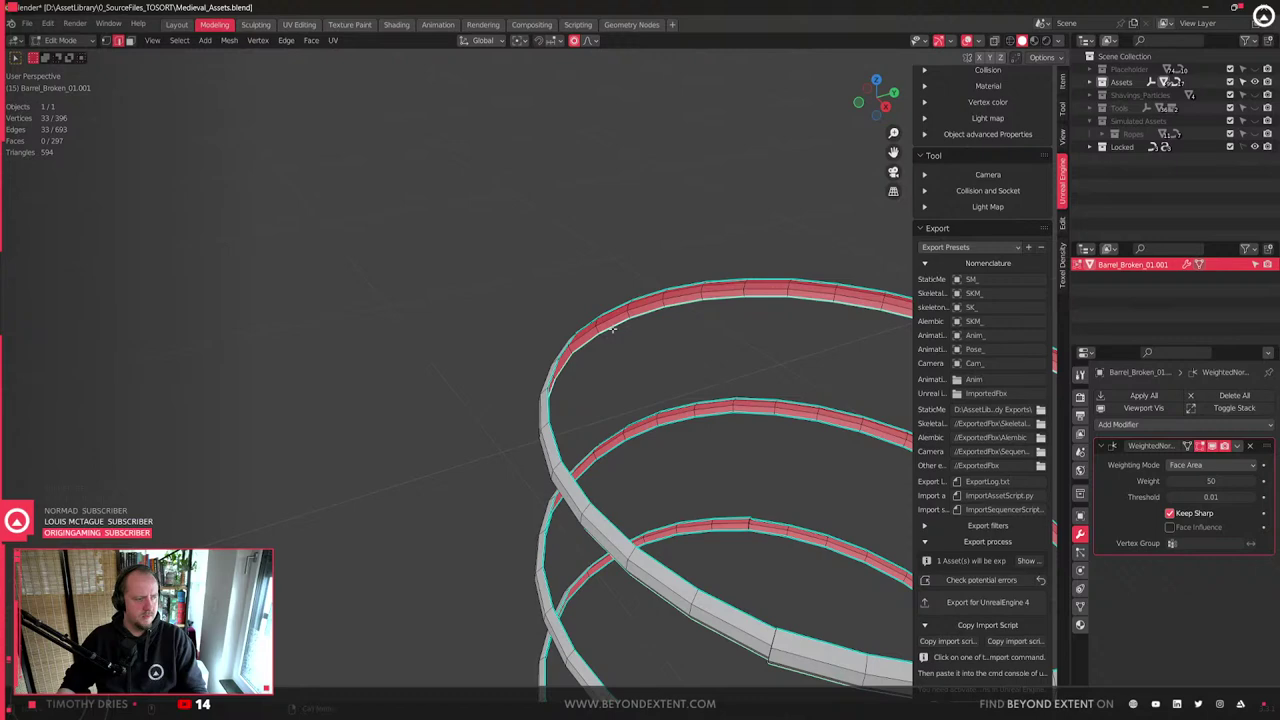
left_click(615, 308, "alt+shift")
middle_click_drag(697, 357, 694, 342)
key("ctrl+e")
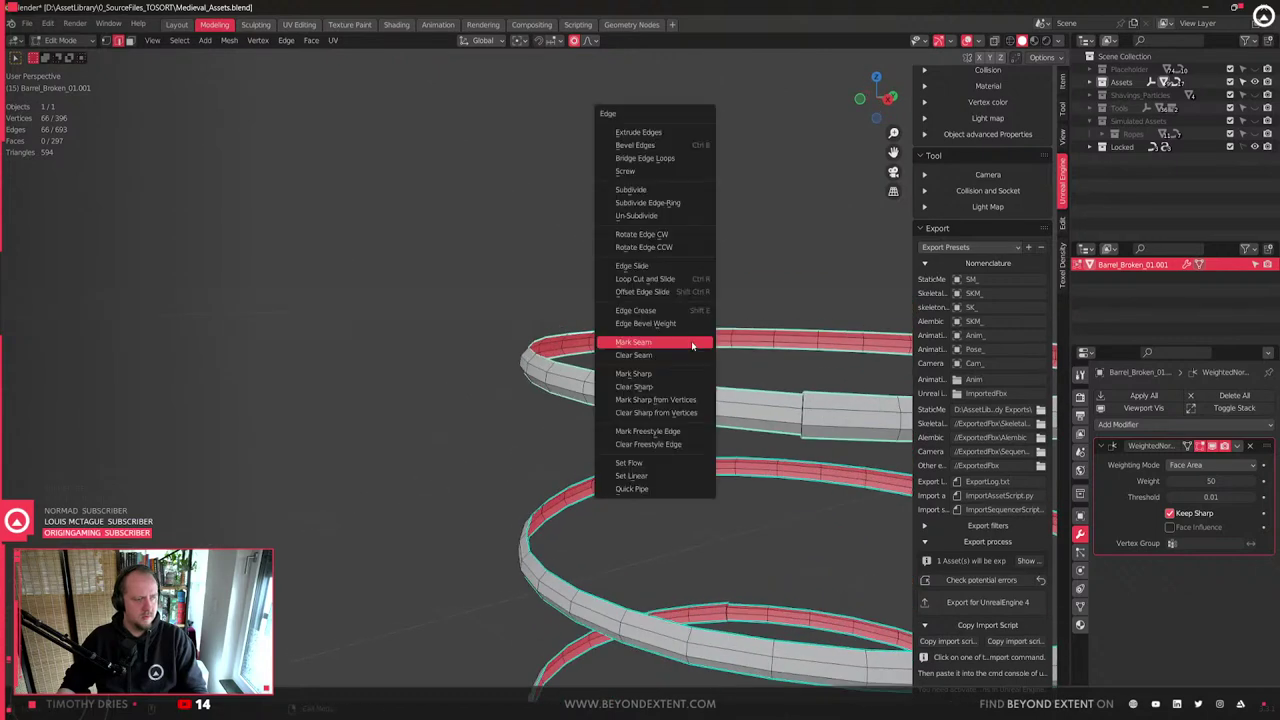
left_click(650, 158)
- Bridge the upper and lower border edge loops of the middle hoop and of the bottom hoop
middle_click_drag(754, 492, 704, 324, "shift")
left_click(636, 325)
double_click(636, 331)
left_click(640, 315, "alt+shift")
key("ctrl+e")
left_click(645, 310)
left_click(670, 478)
double_click(669, 480)
left_click(677, 459, "alt+shift")
key("ctrl+e")
left_click(678, 458)
key("ctrl+e")
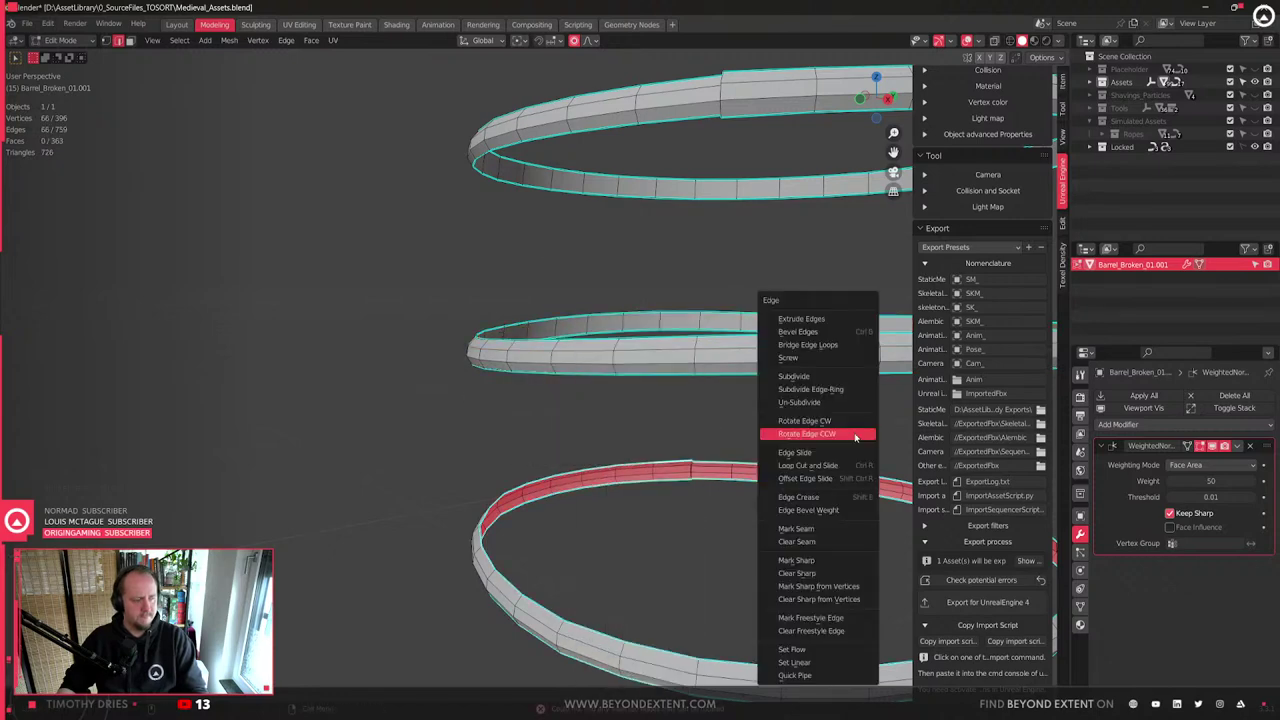
left_click(815, 344)
- Return to Object Mode and leave the isolated view of the hoops
scroll(676, 440, "down", 4)
key("Tab")
mouse_move(677, 440)
middle_mouse_down()
mouse_move(671, 537)
mouse_move(640, 424)
middle_mouse_up()
scroll(673, 537, "up", 2)
right_click(749, 523)
left_click(740, 446)
key("KP_Divide")
- Select the broken barrel's body and apply its Solidify modifier
left_click(675, 460)
scroll(675, 458, "down", 2)
scroll(689, 410, "down", 3)
right_click(600, 390)
left_click(604, 392)
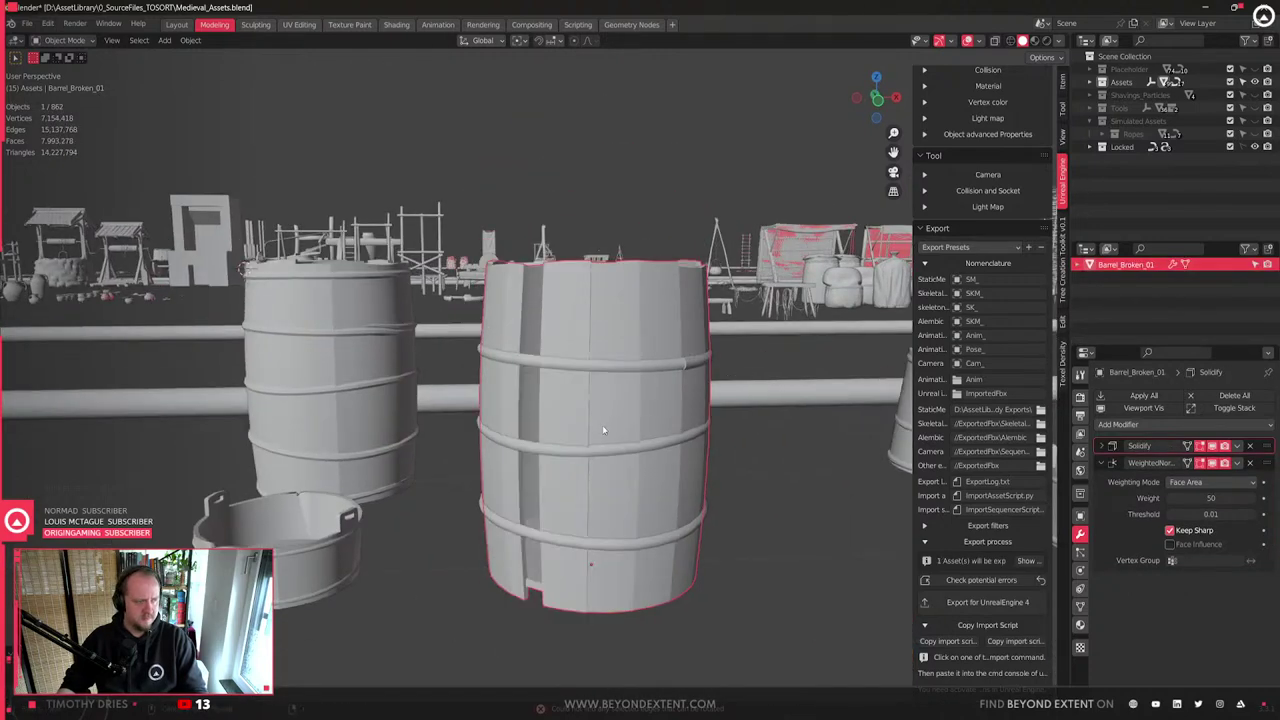
left_click(647, 448)
left_click(647, 448)
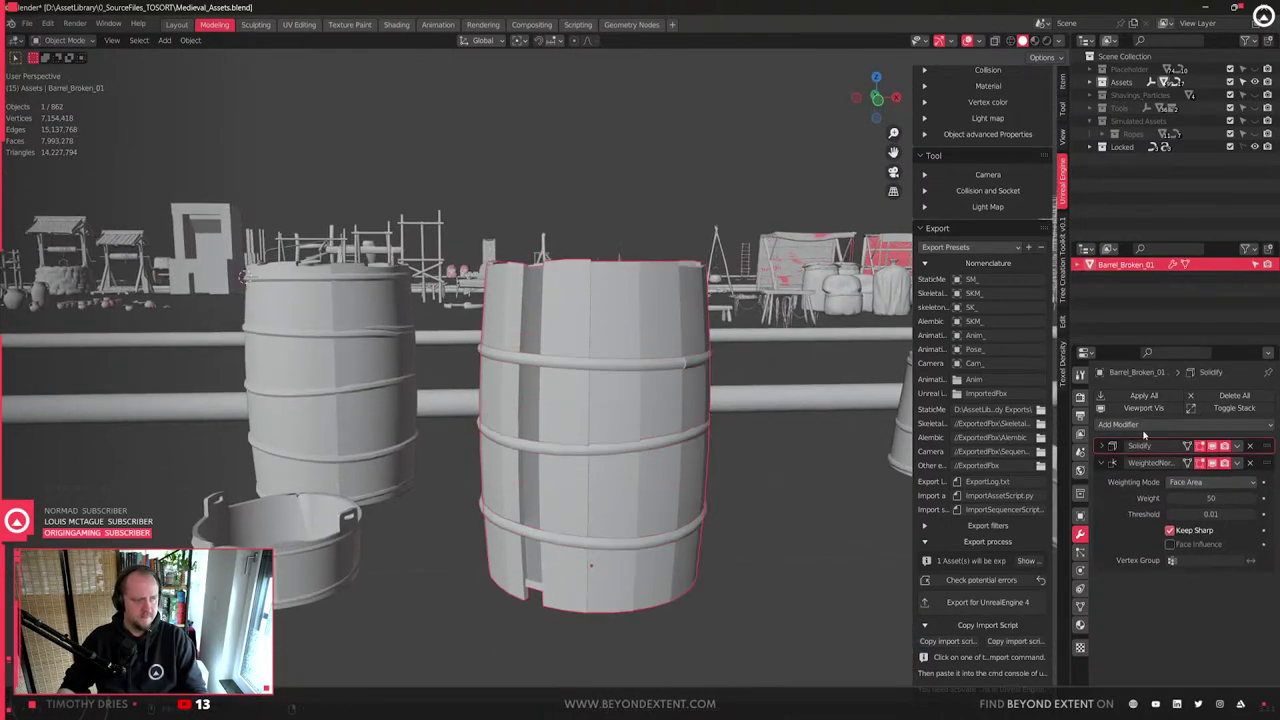
left_click(1237, 447)
left_click(1205, 464)
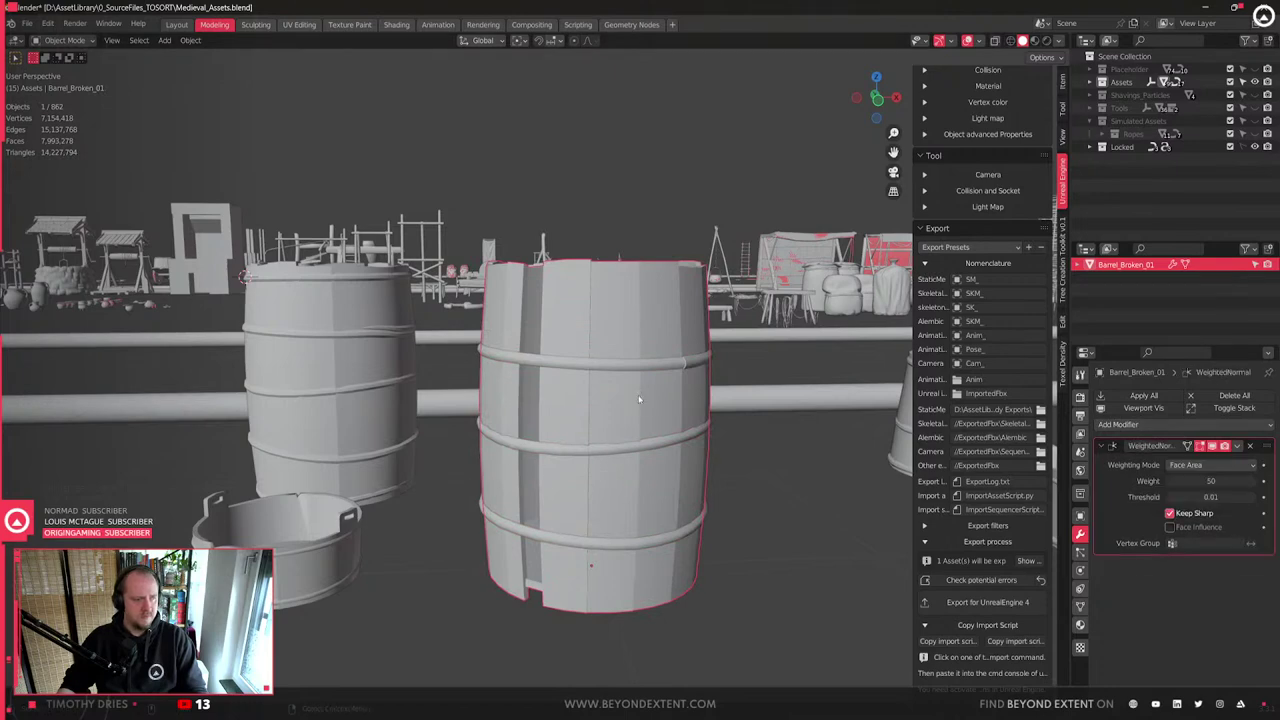
- Select the hoops and the barrel body, join them into one object, and deselect it
middle_click_drag(666, 402, 600, 458)
scroll(600, 458, "up", 2)
left_click(674, 490)
left_click(676, 441, "shift")
key("ctrl+j")
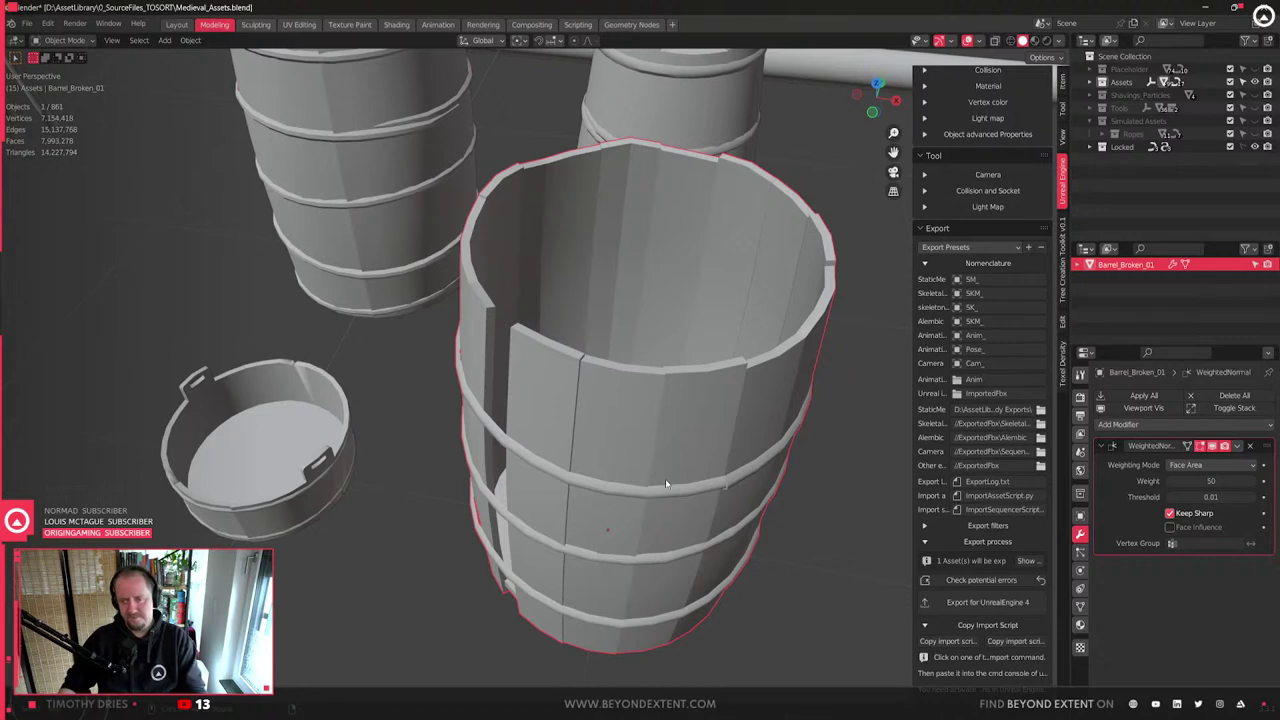
middle_click_drag(666, 484, 612, 476)
left_click(732, 516)
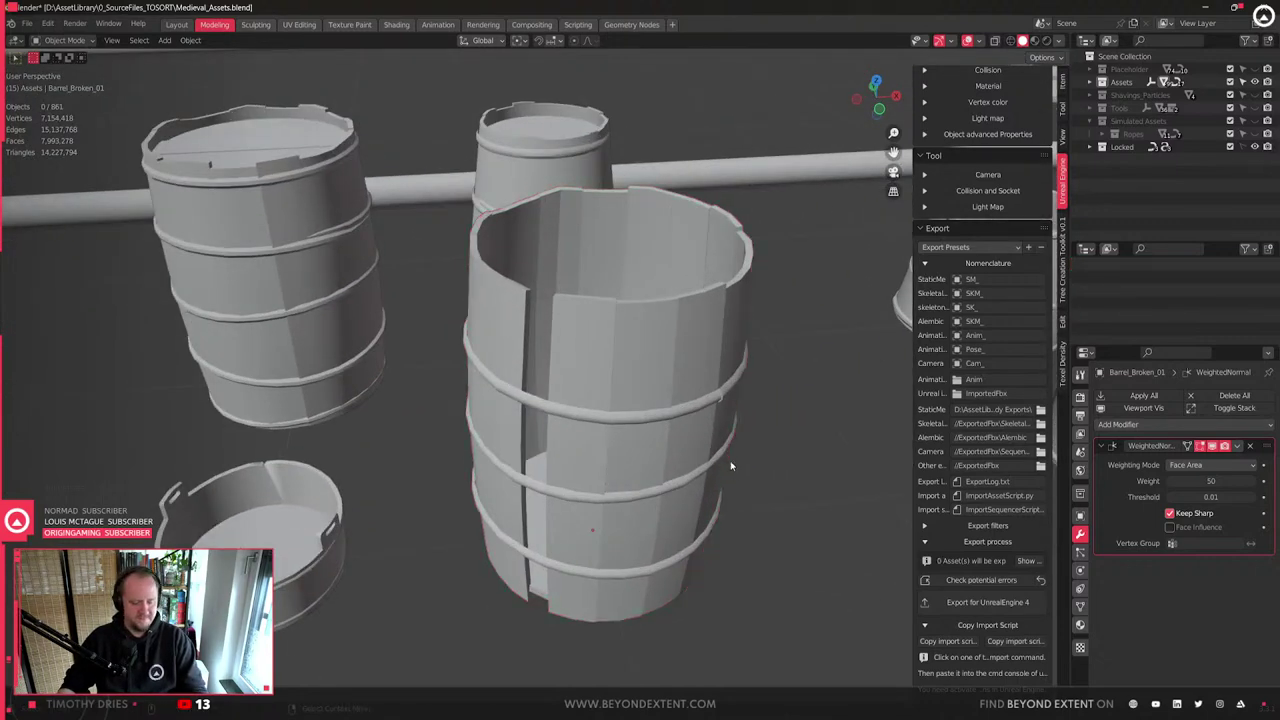
- Select the joined barrel, switch the viewport to Material Preview, and examine the wood texture along its rim
key("shift+s")
left_click(605, 463)
left_click(672, 442)
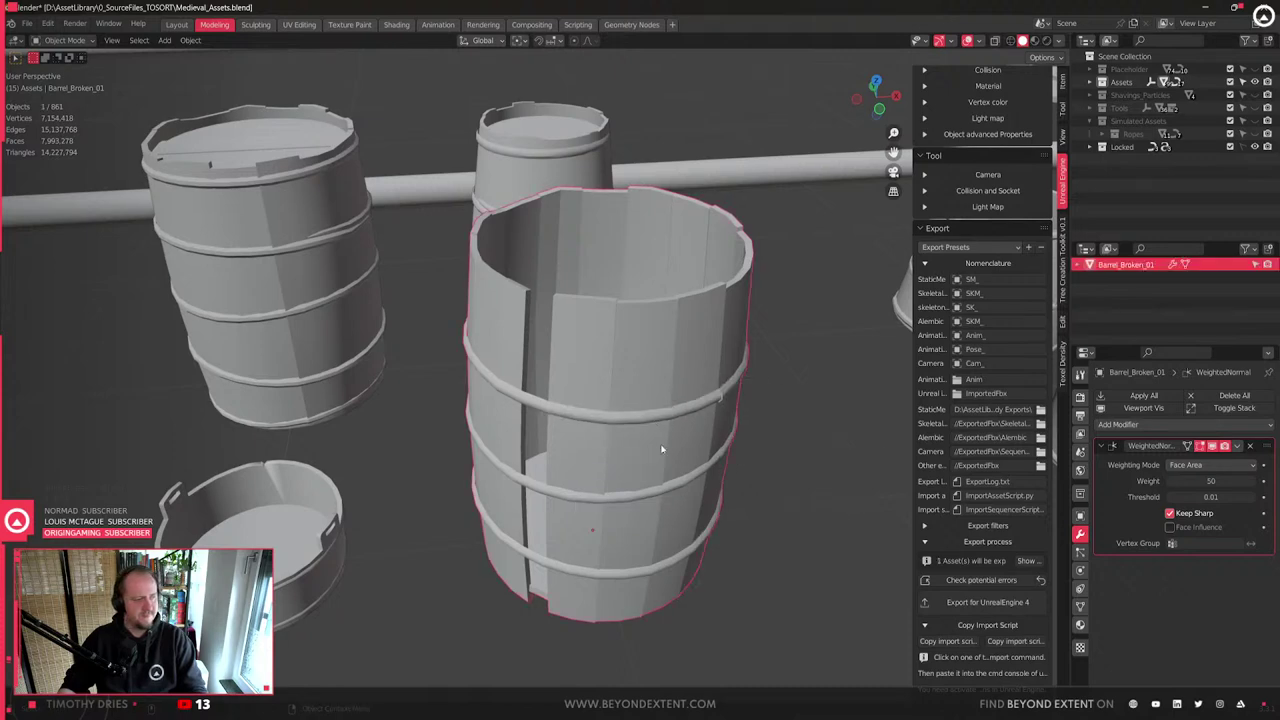
scroll(665, 444, "down", 5)
middle_click_drag(659, 449, 627, 484)
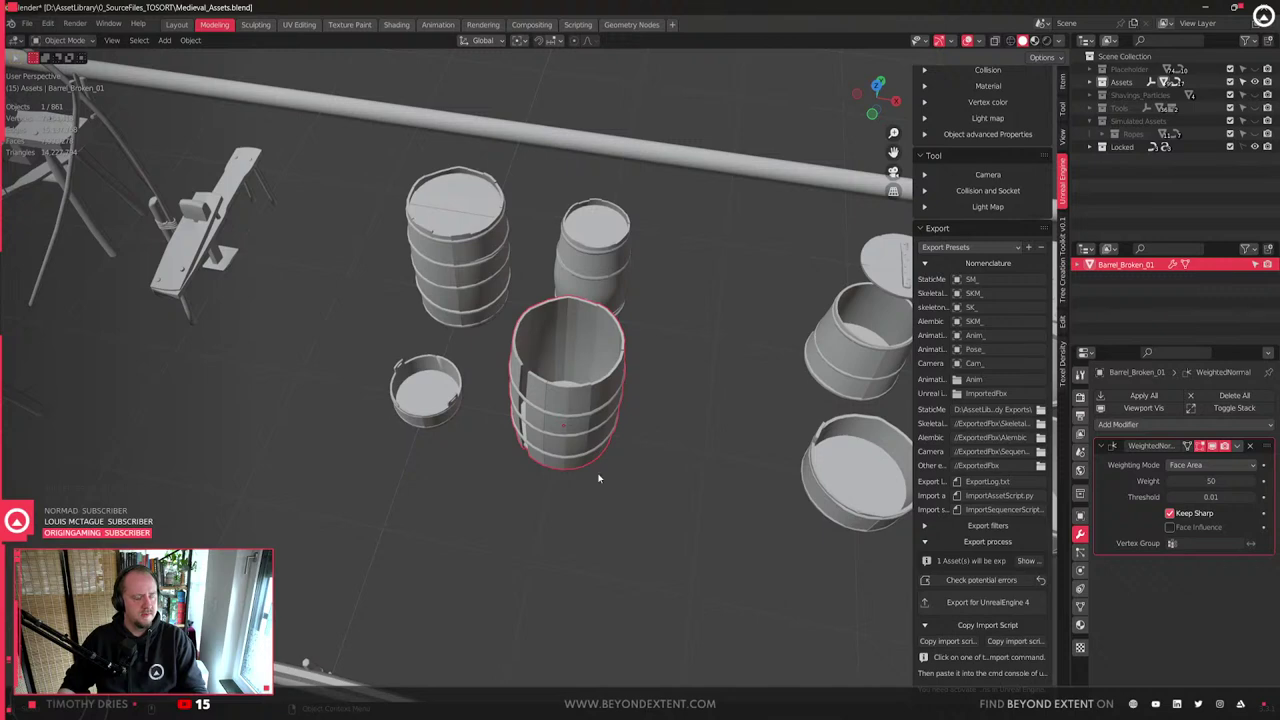
key("z")
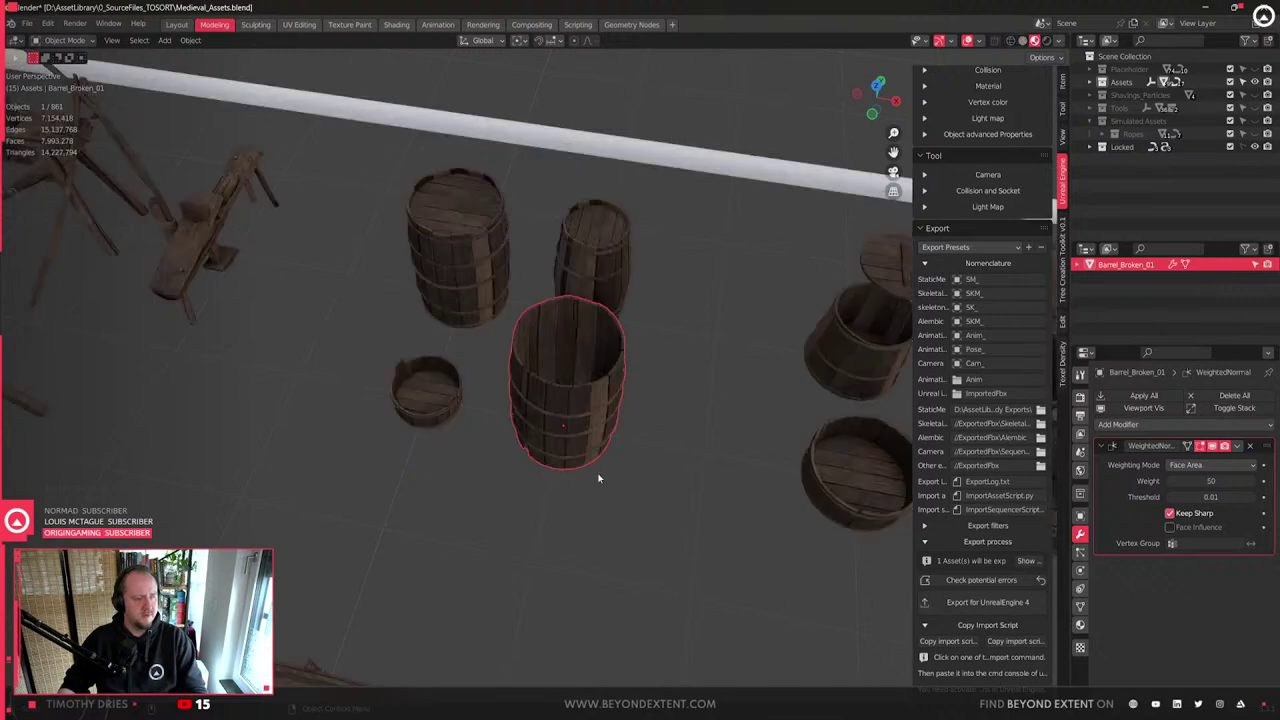
scroll(599, 479, "up", 8)
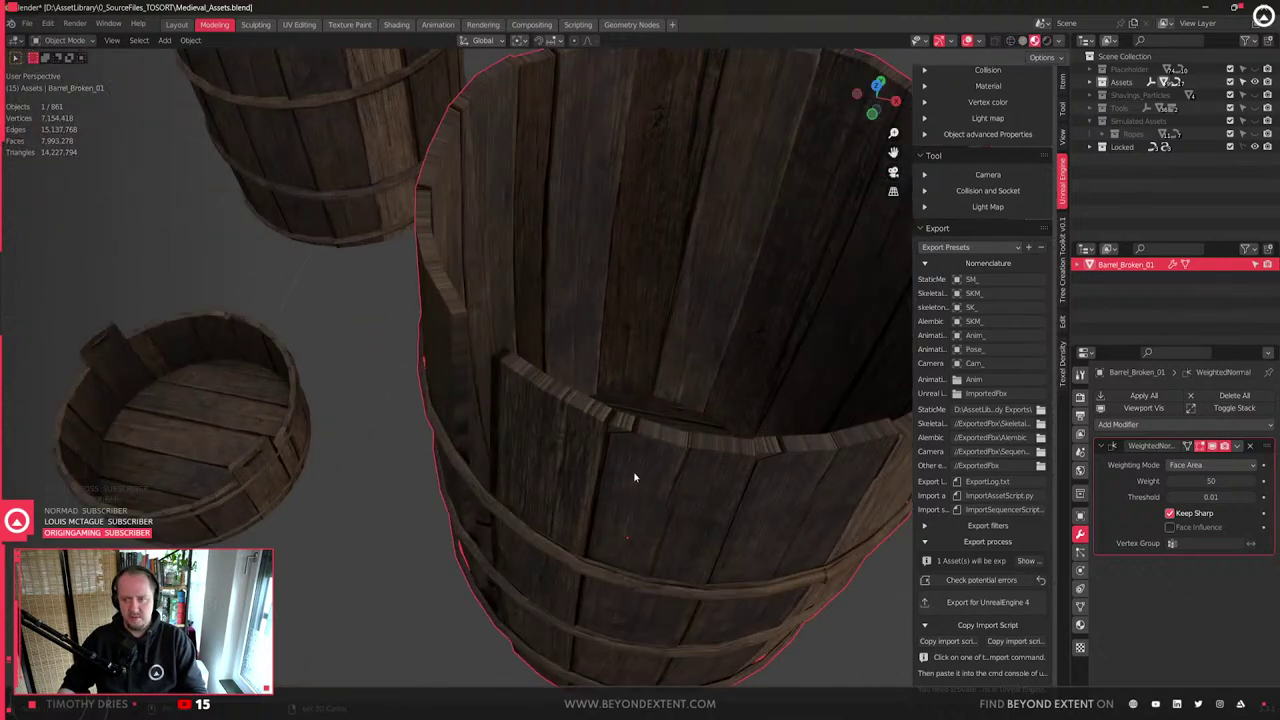
middle_click_drag(634, 478, 611, 474)
key("3")
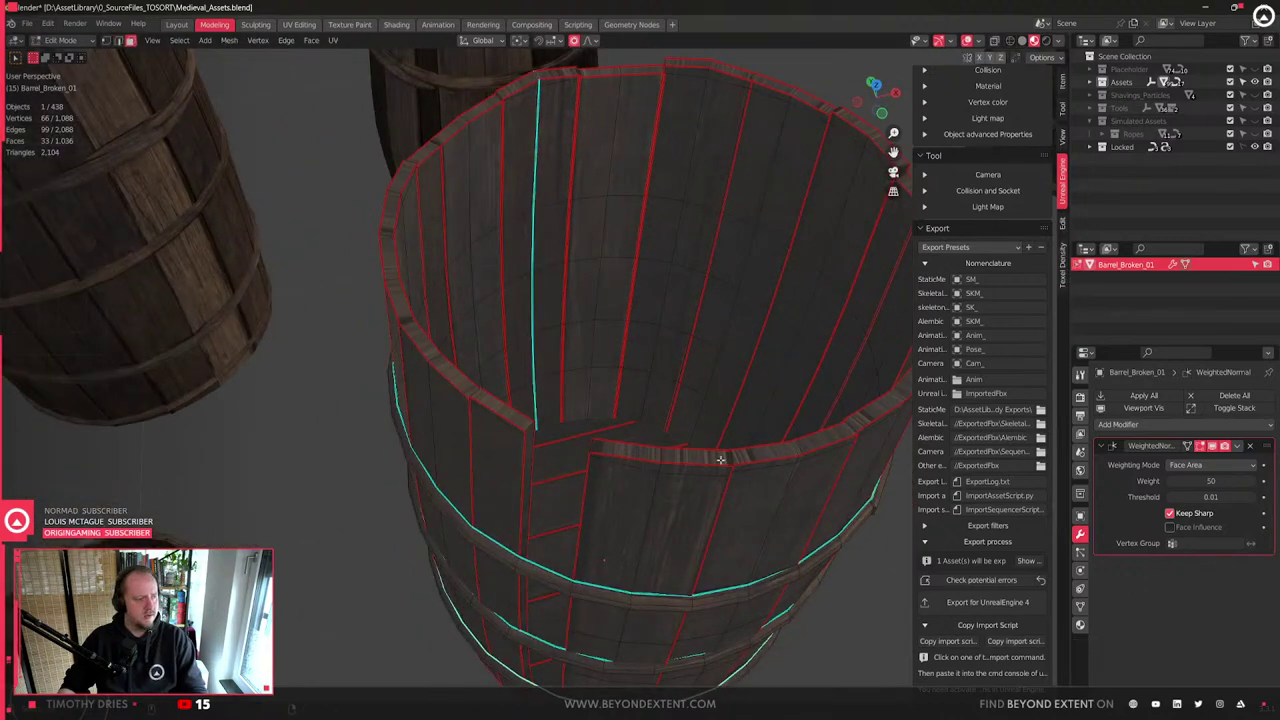
middle_click_drag(585, 466, 643, 451)
key("2")
left_click(733, 361)
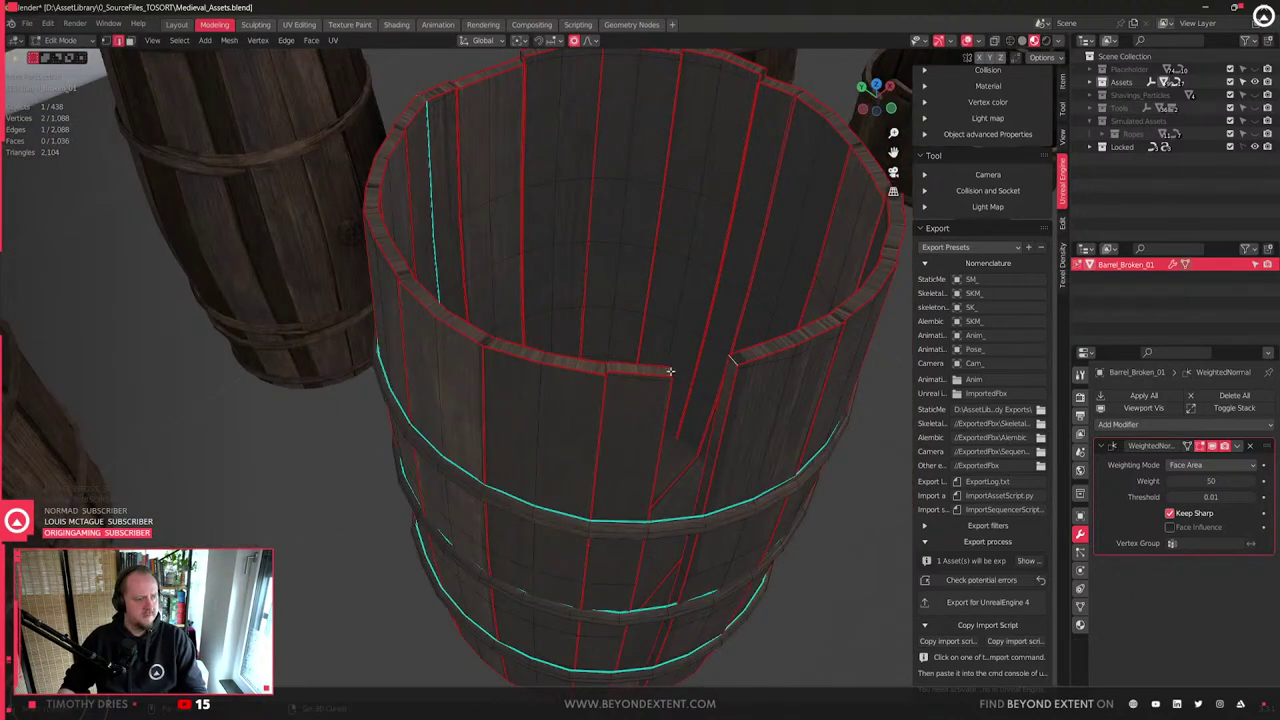
right_click(682, 400)
middle_click_drag(687, 396, 737, 412)
left_click(682, 365)
key("3")
left_click(738, 412)
left_click(761, 401, "alt+shift")
left_click(766, 401)
right_click(749, 402)
key("ctrl+shift+z")
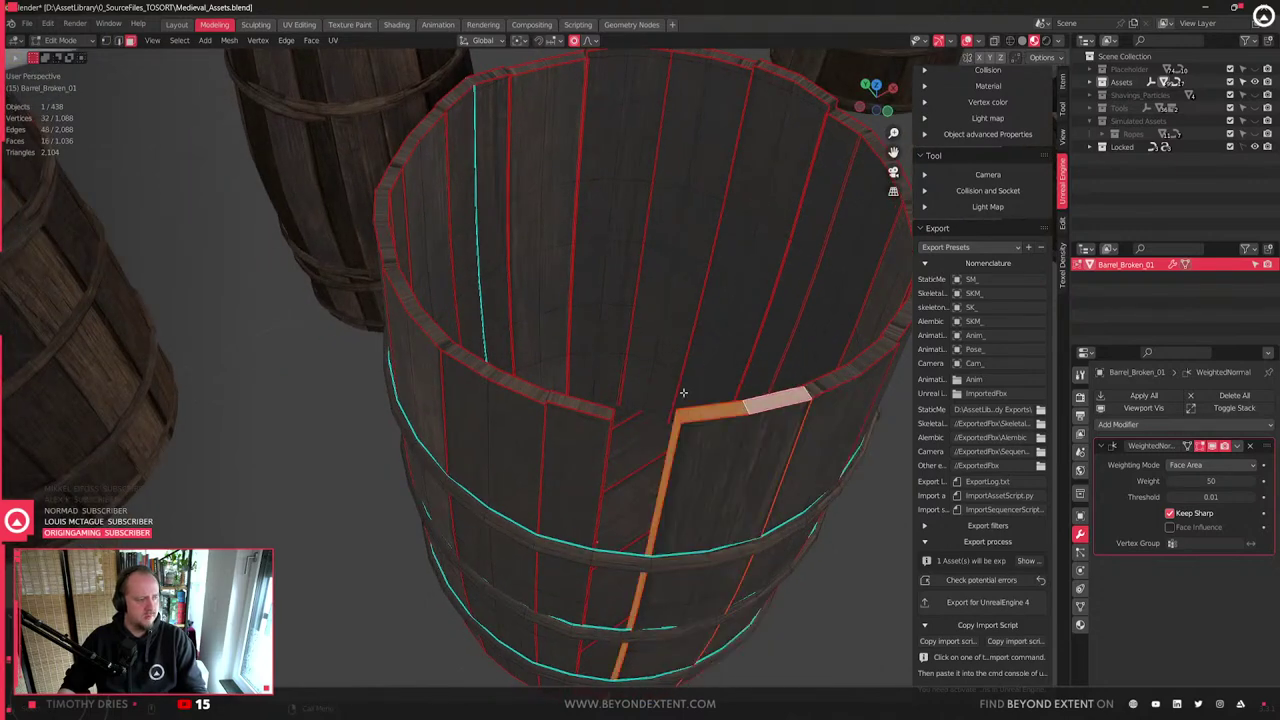
key("ctrl+z")
middle_click_drag(686, 400, 489, 463)
key("alt+a")
- Select all sharp edges of the broken barrel and mark them as seams
scroll(793, 400, "down", 4)
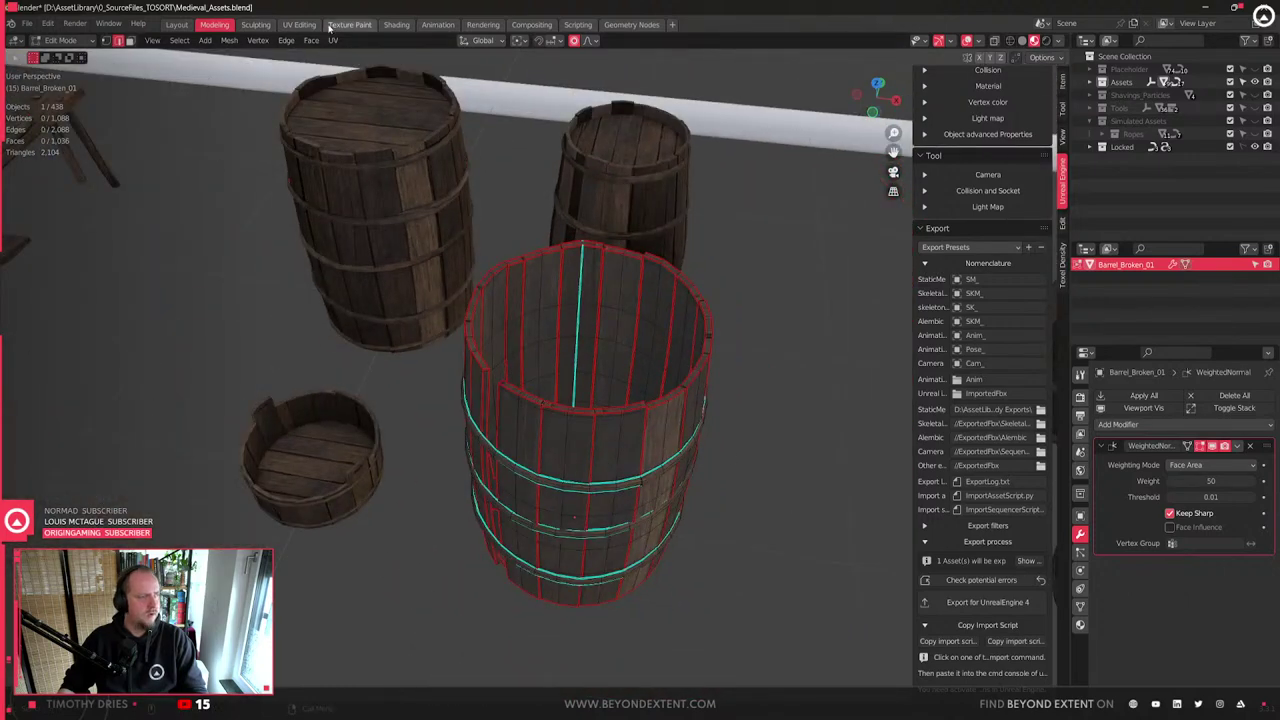
left_click(179, 40)
left_click(264, 180)
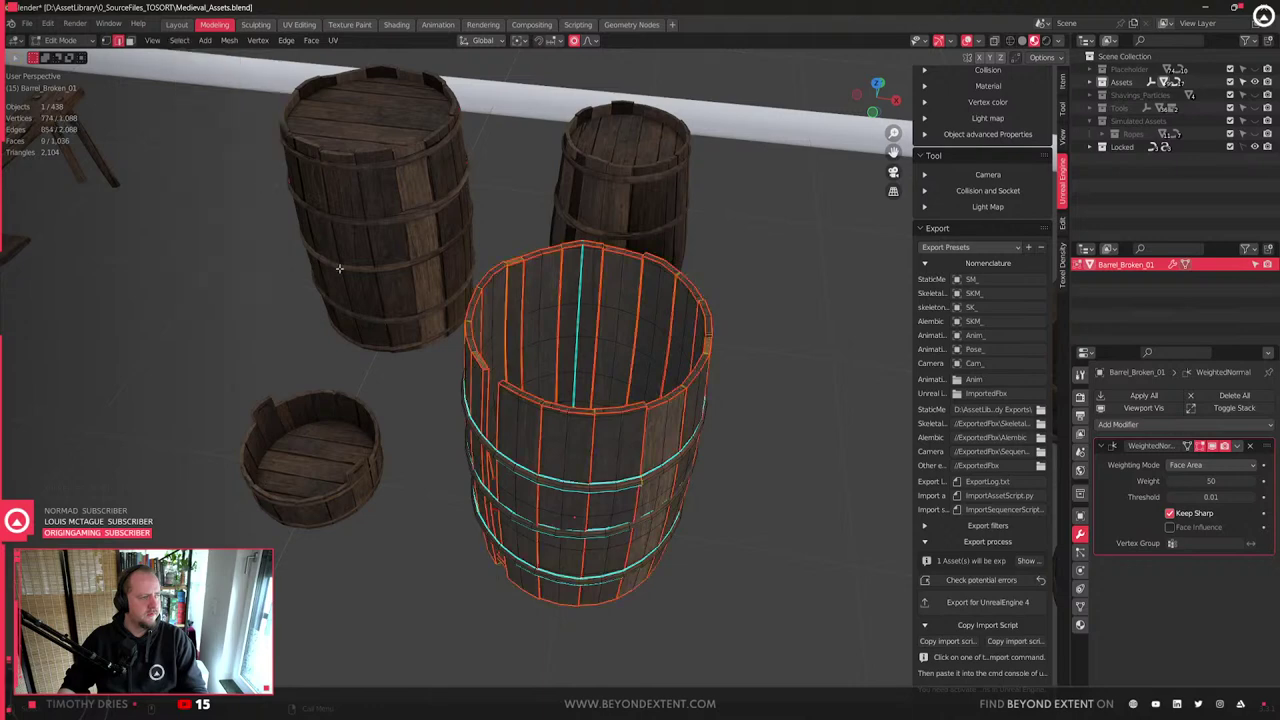
scroll(600, 371, "up", 3)
right_click(634, 387)
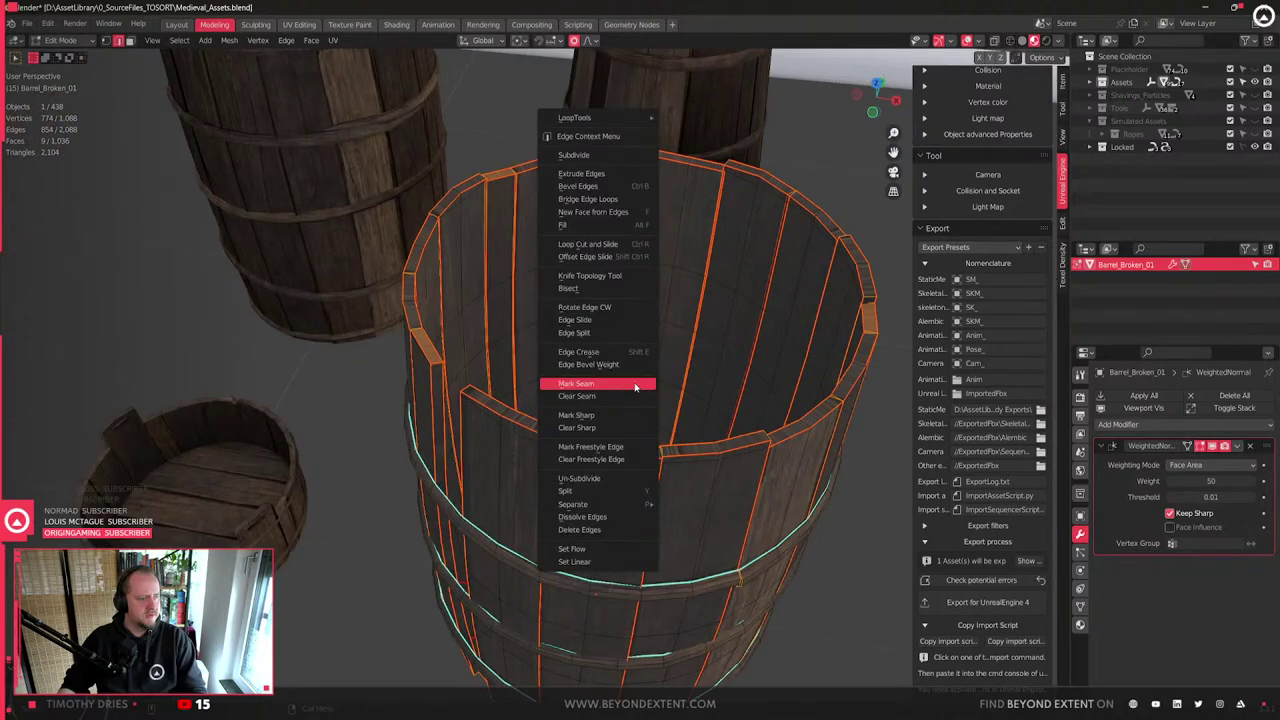
left_click(634, 387)
middle_click_drag(634, 387, 465, 357)
left_click(465, 357)
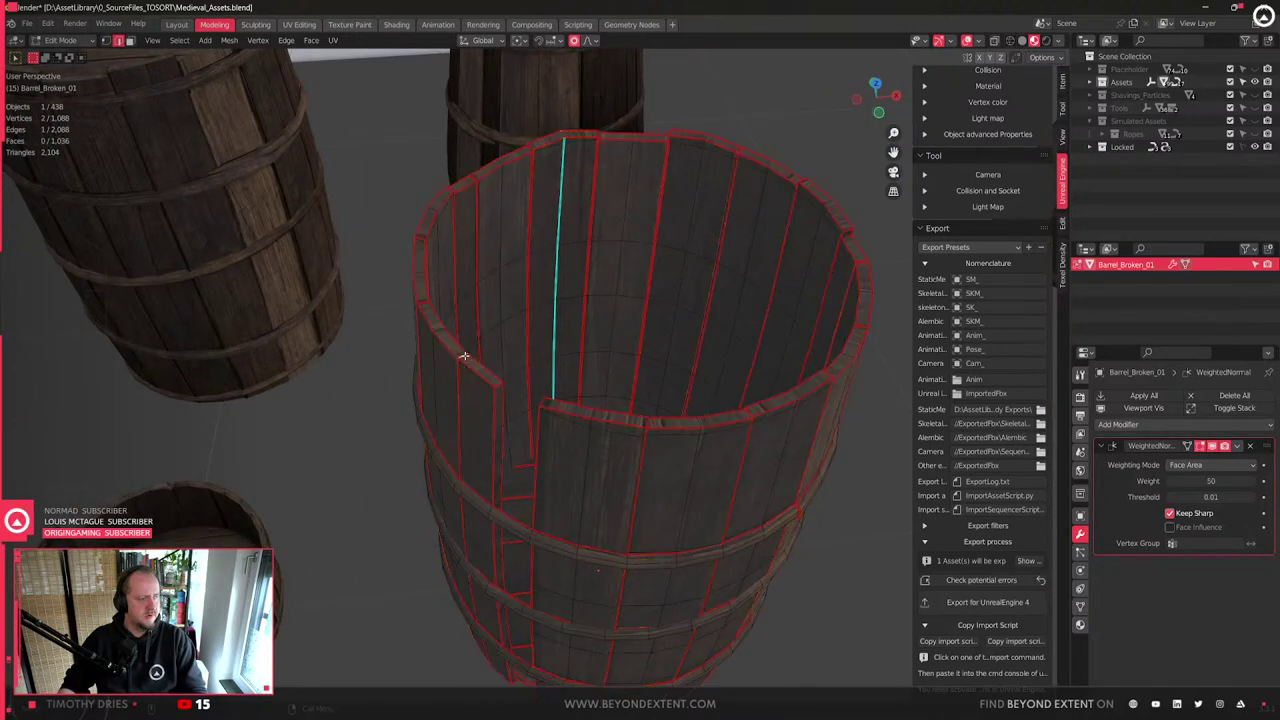
right_click(464, 359)
left_click(449, 371)
- In face select mode, select all the top rim faces around the broken barrel's staves
scroll(540, 375, "up", 4)
middle_click_drag(600, 400, 603, 363)
scroll(703, 351, "down", 4)
key("3")
left_click(580, 350)
left_click(507, 341, "shift")
left_click(443, 302, "shift")
left_click(390, 234, "shift")
key("ctrl+z")
left_click(387, 245, "shift")
left_click(388, 181, "shift")
left_click(420, 145, "shift")
left_click(500, 97, "shift")
left_click(534, 90, "shift")
left_click(624, 90, "shift")
left_click(667, 102, "shift")
left_click(702, 115, "shift")
left_click(786, 185, "shift")
left_click(792, 236, "shift")
left_click(770, 285, "shift")
left_click(767, 171, "shift")
key("ctrl+l")
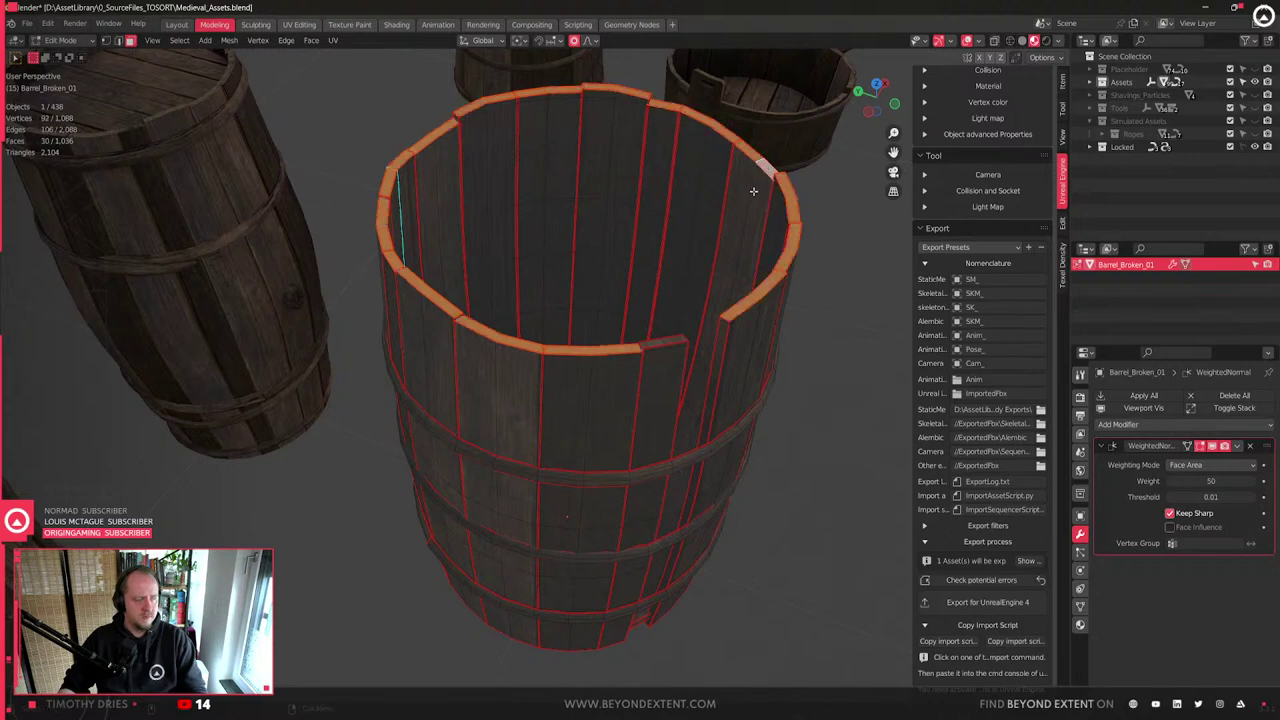
middle_click_drag(705, 335, 638, 360)
left_click(569, 400, "shift")
- Switch to the UV Editing workspace, unwrap the selected rim faces, and straighten their UVs
middle_click_drag(600, 402, 622, 425)
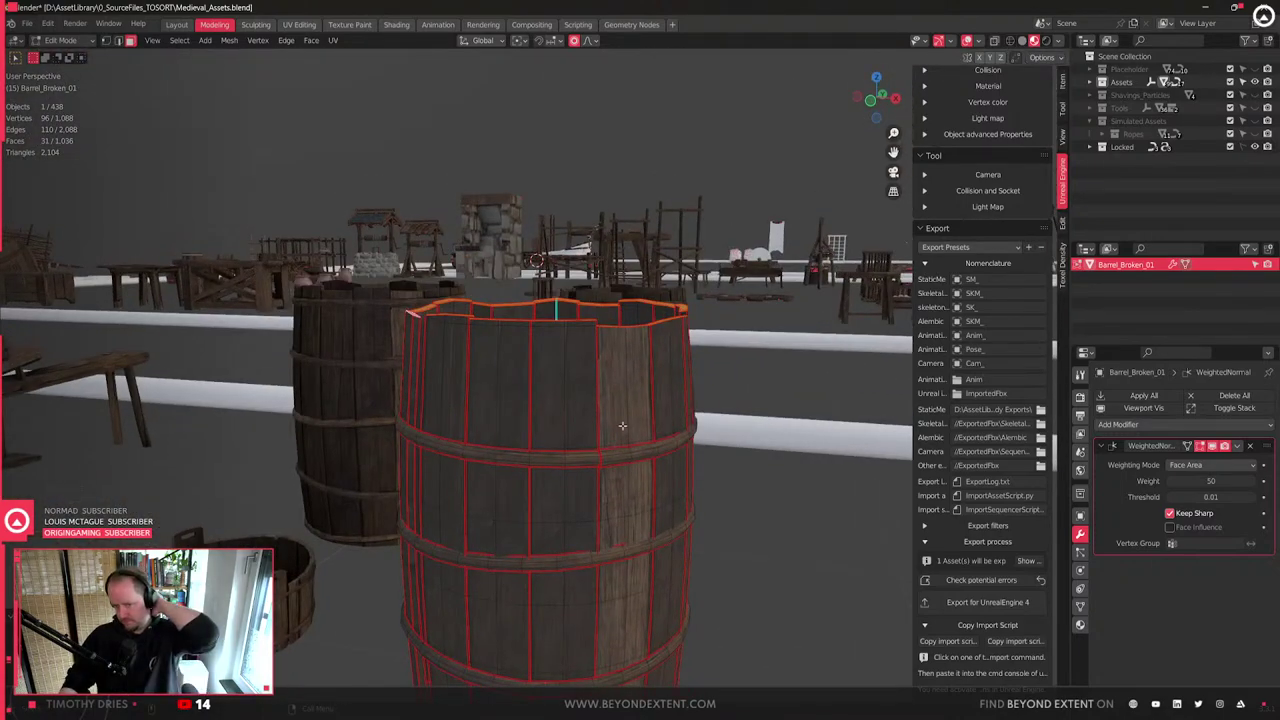
scroll(620, 430, "up", 3)
middle_click_drag(620, 430, 567, 264)
scroll(566, 416, "up", 3)
middle_click_drag(572, 318, 413, 123)
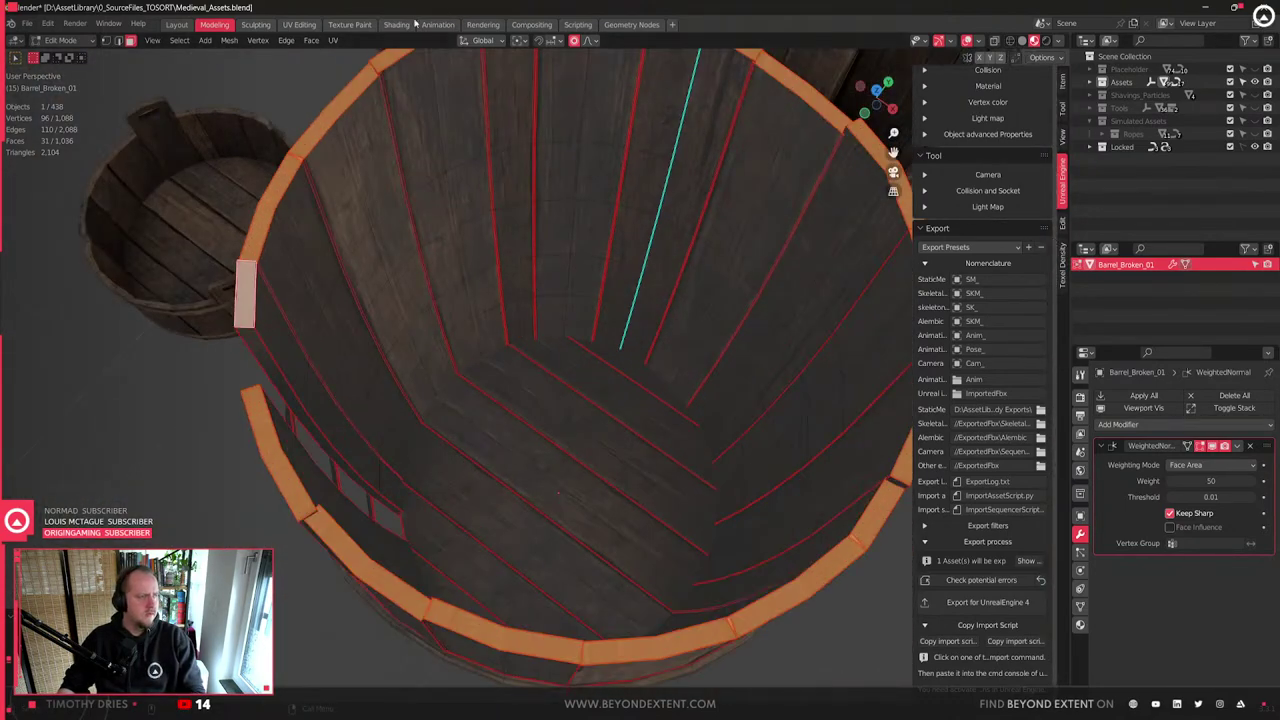
left_click(299, 25)
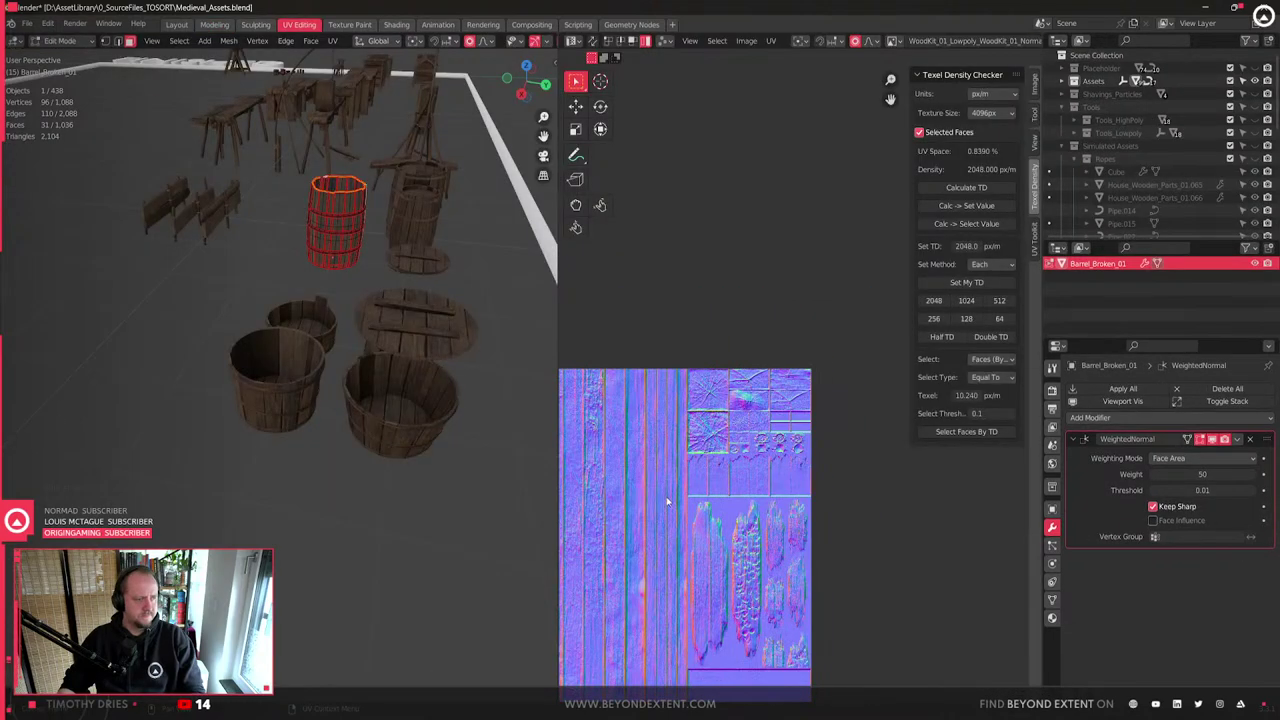
scroll(743, 477, "down", 5)
key("u")
left_click(779, 477)
scroll(795, 392, "up", 6)
middle_click_drag(711, 469, 883, 392)
key("q")
left_click(680, 357)
scroll(748, 320, "up", 2)
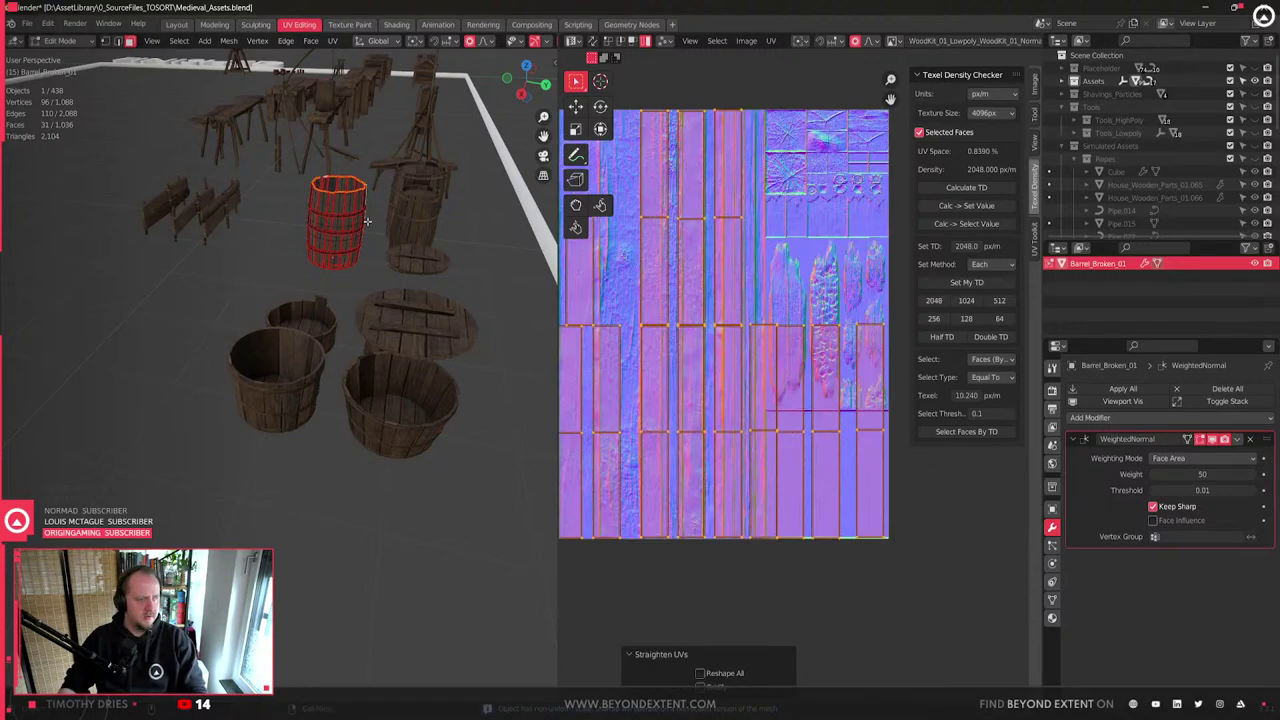
- Frame the barrel's rim in the viewport and stack the rim faces' UV islands on top of each other
middle_click_drag(366, 222, 331, 383)
scroll(331, 387, "up", 2)
key("Tab")
key("KP_Decimal")
key("Tab")
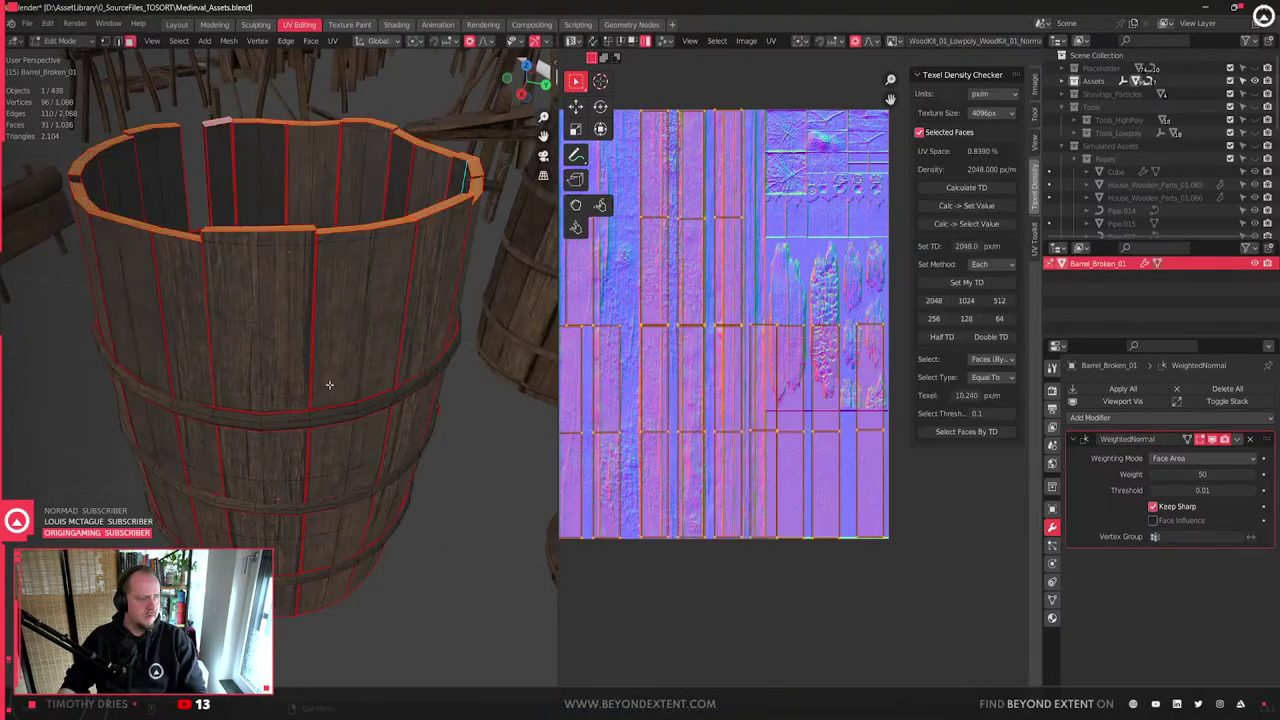
middle_click_drag(329, 385, 292, 349)
scroll(293, 357, "up", 3)
key("q")
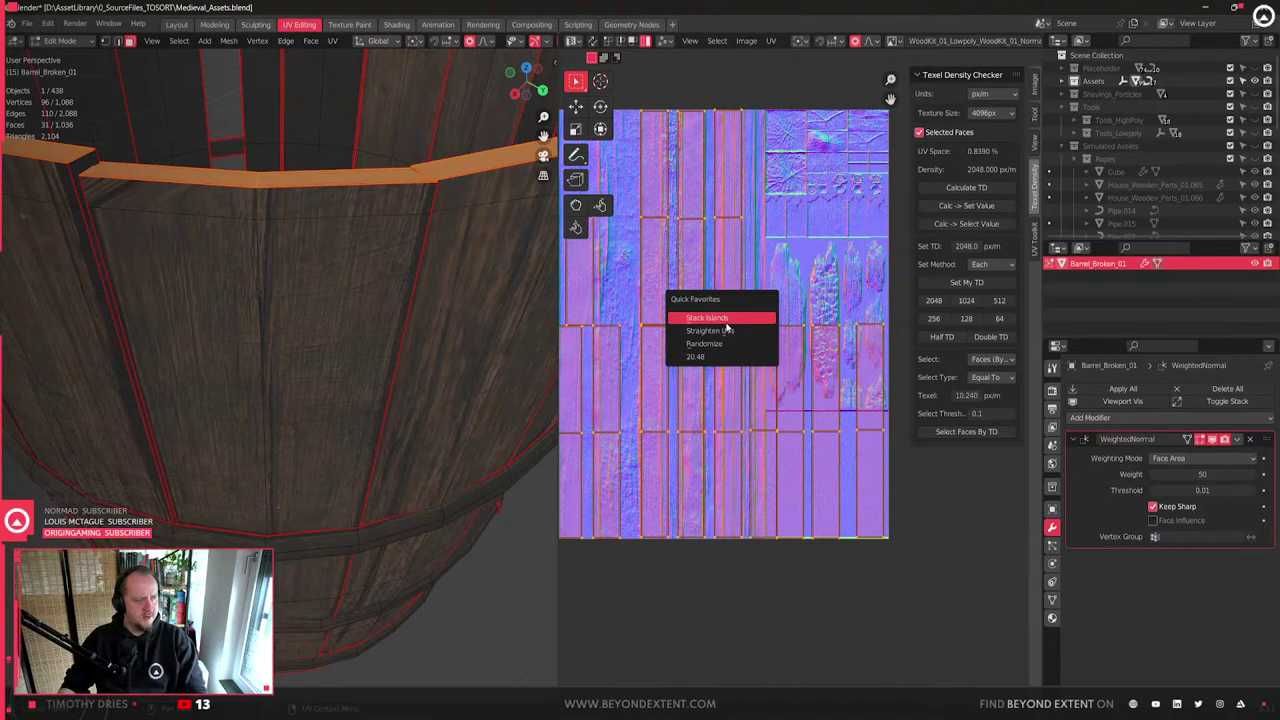
left_click(724, 318)
scroll(710, 326, "down", 3)
- Rotate the stacked rim UV strip by 90° and move it onto the end-grain area of the wood texture
key("r")
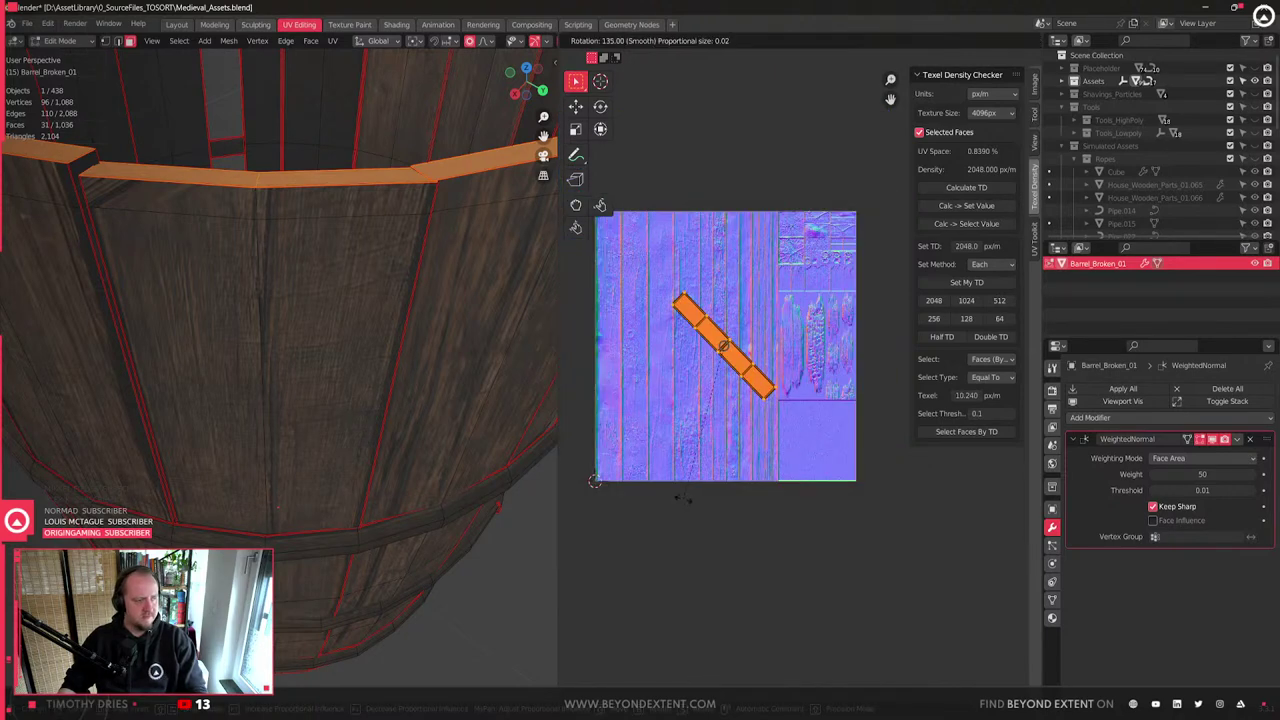
key("Return")
key("g")
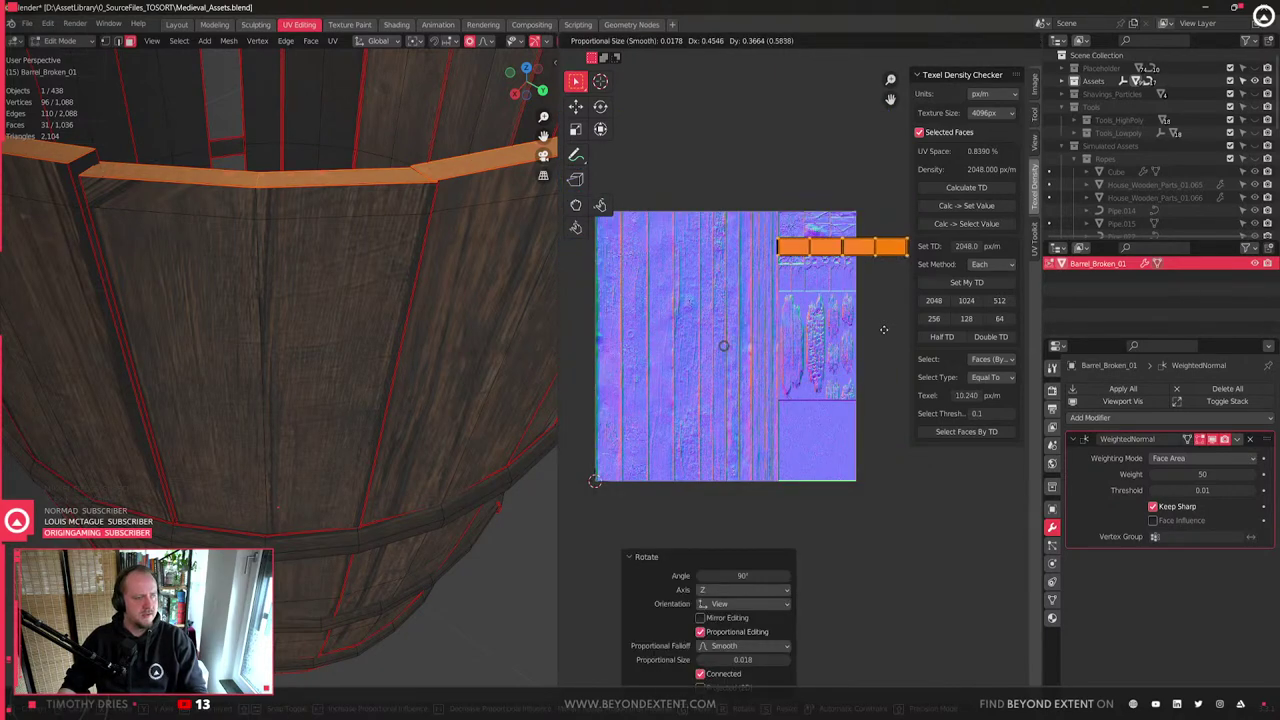
left_click(886, 315)
scroll(780, 403, "up", 3)
key("g")
left_click(764, 140)
- Scale the rim UV strip down and position it on a small end-grain panel, finishing with a scale of 0.484
middle_click_drag(737, 219, 840, 479)
key("s")
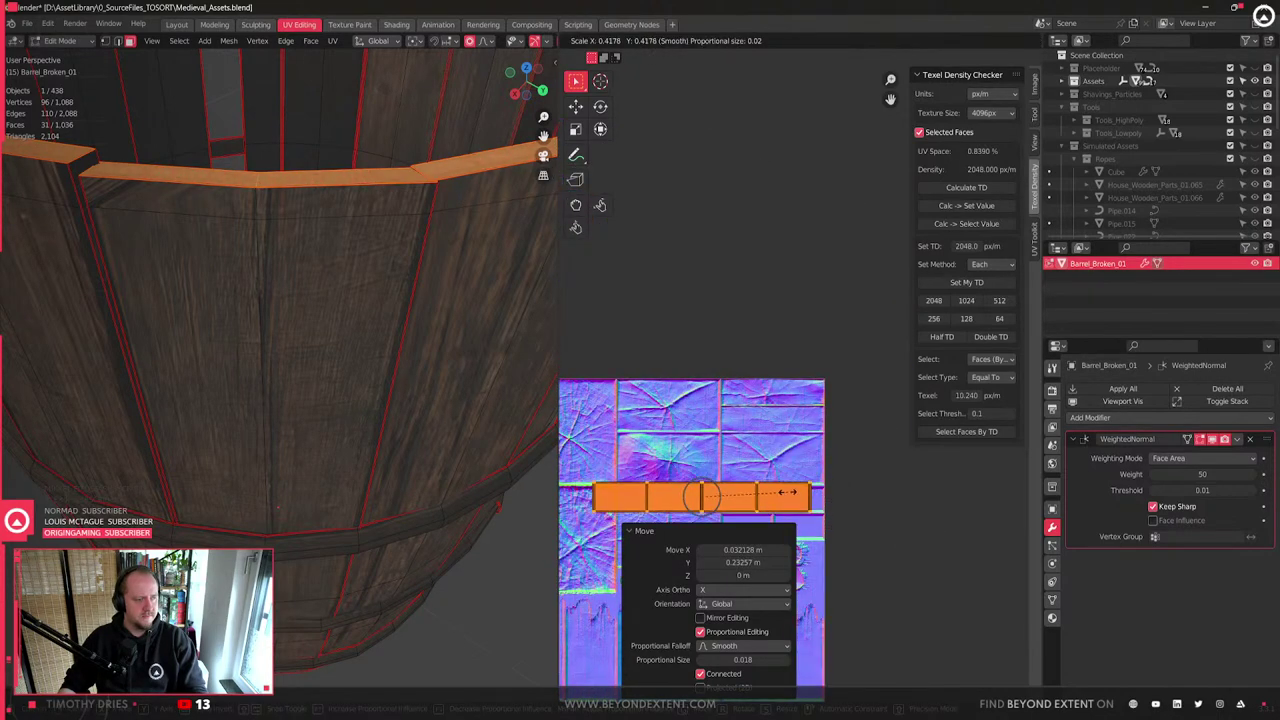
left_click(790, 495)
key("g")
left_click(861, 411)
key("s")
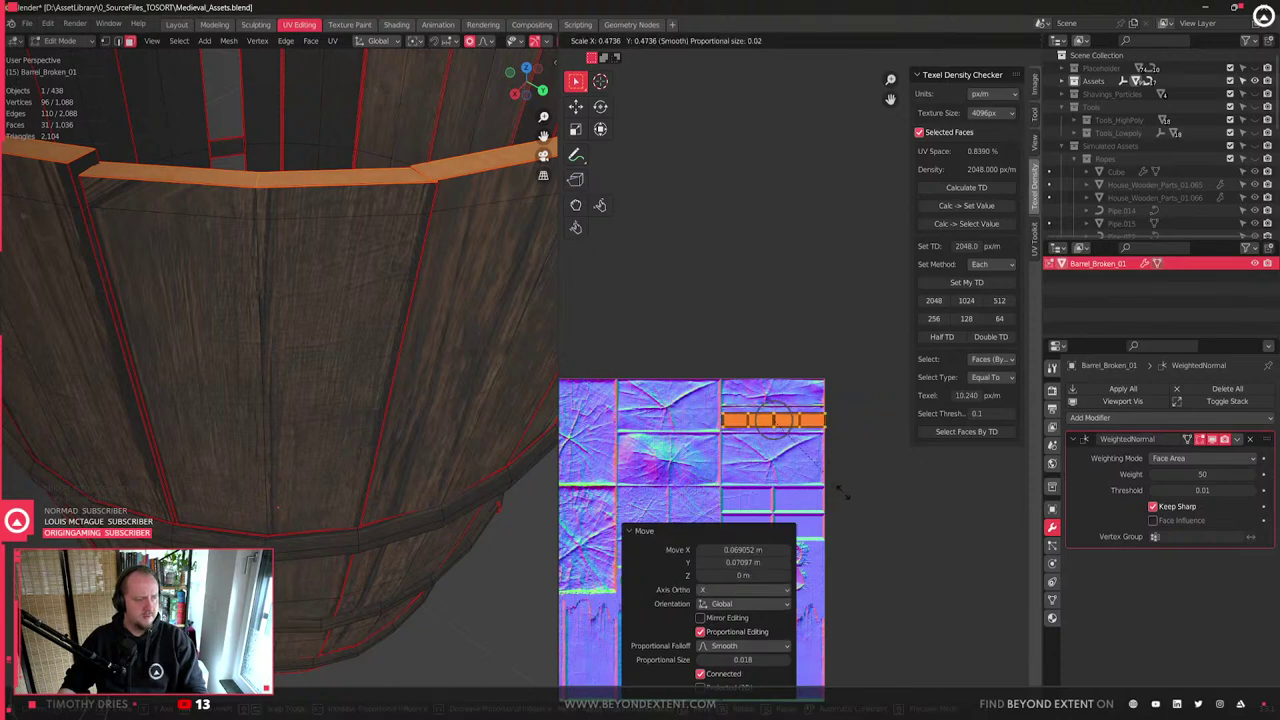
left_click(845, 497)
- Nudge the rim UV strip along X and stretch it about 1.8 times along Y to fill the panel's height
scroll(895, 515, "up", 3)
key("g")
key("x")
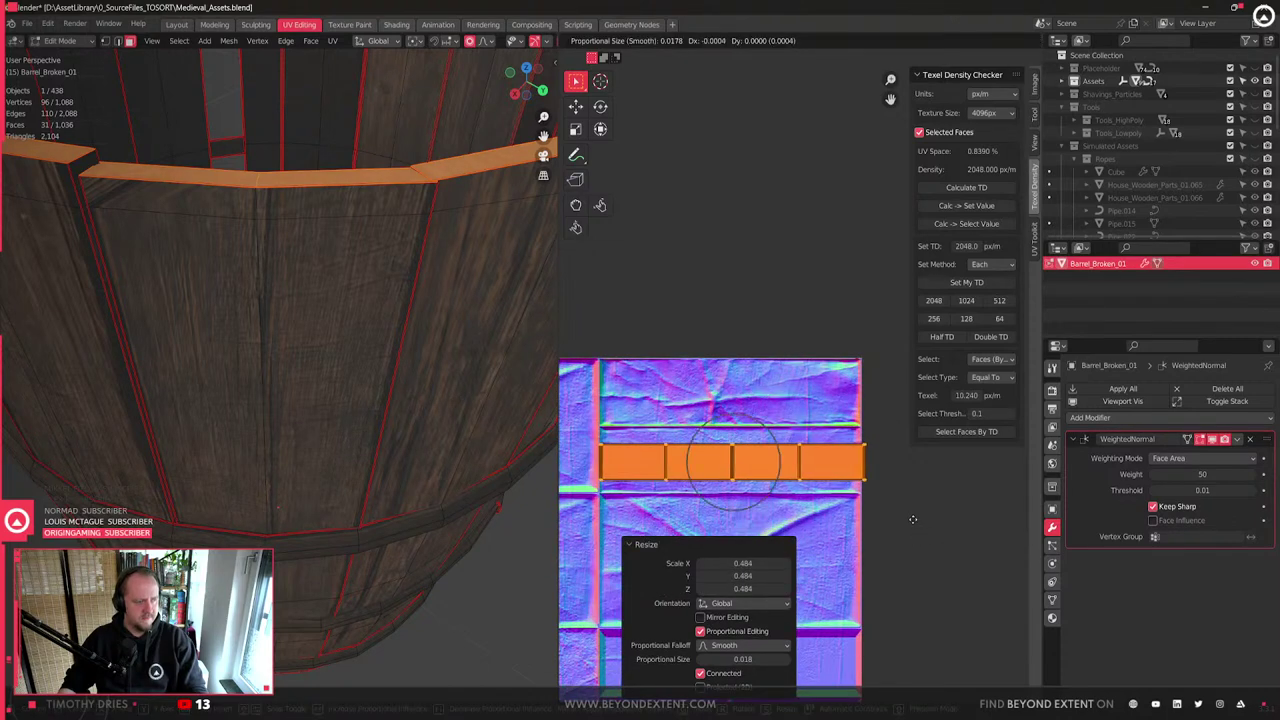
left_click(912, 524)
key("s")
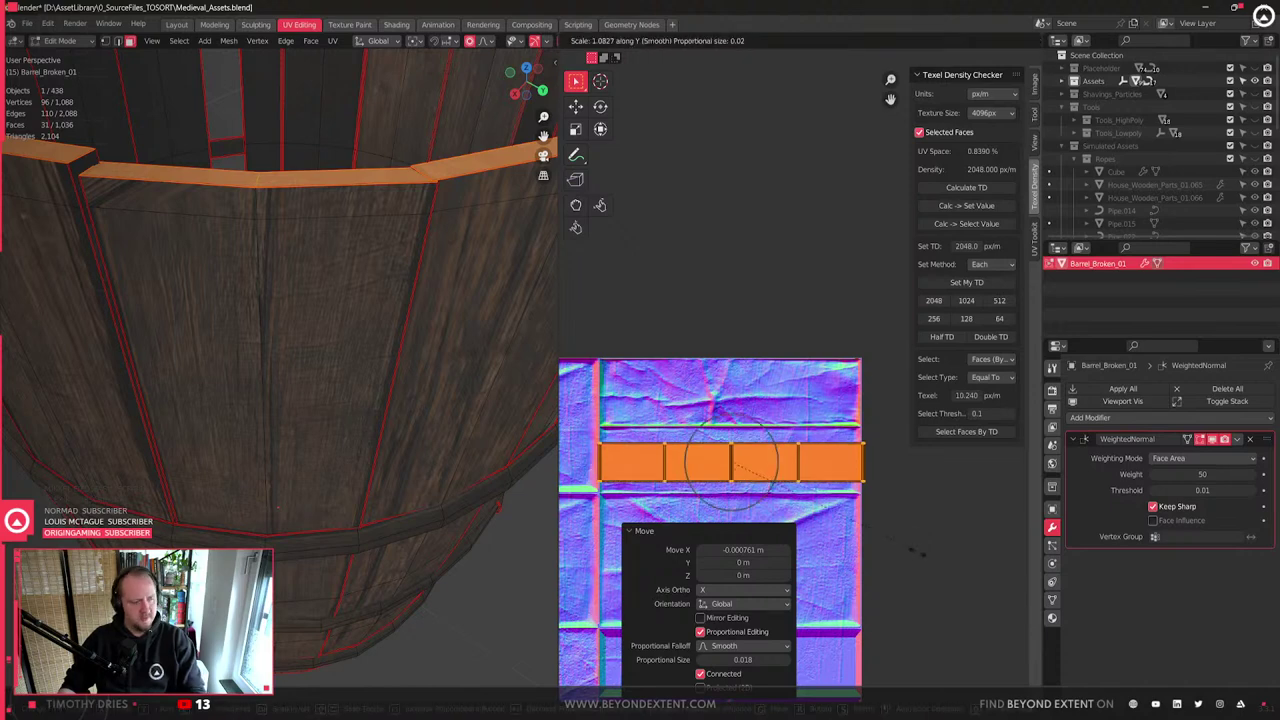
key("y")
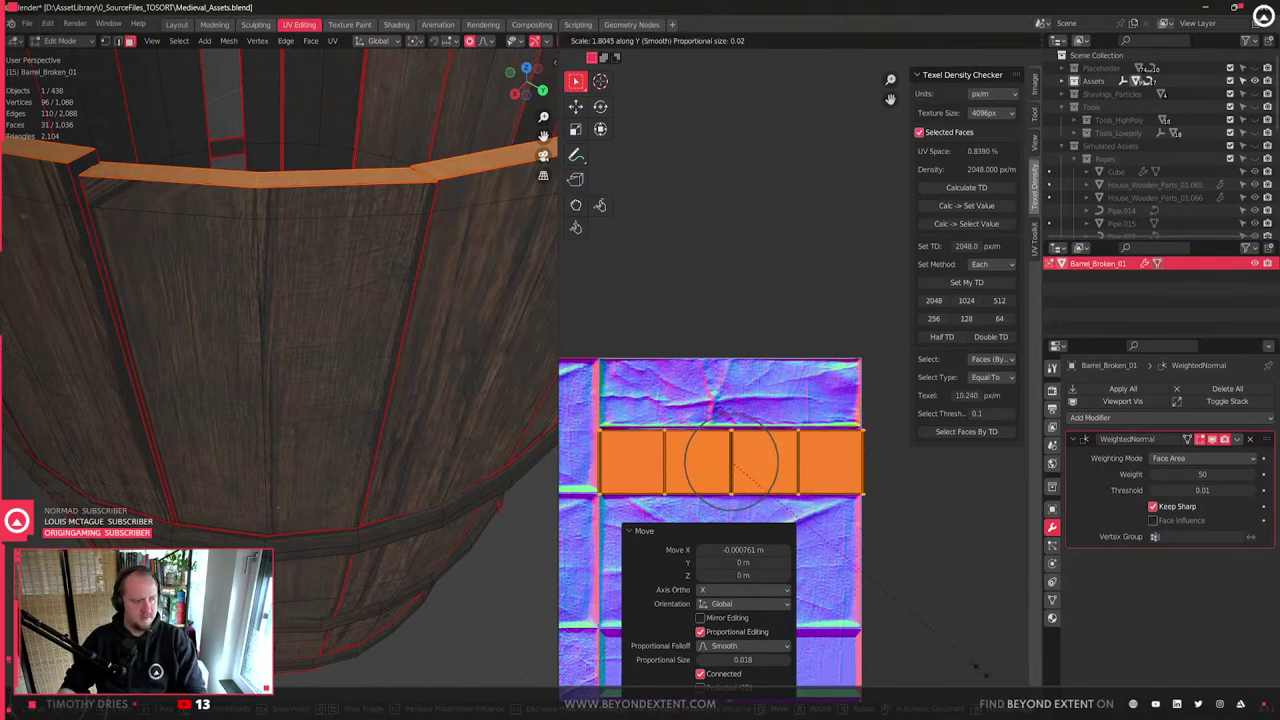
left_click(984, 681)
- Nudge the rim UV strip into place and scale it along X to fit inside the panel's side borders
key("g")
left_click(978, 657)
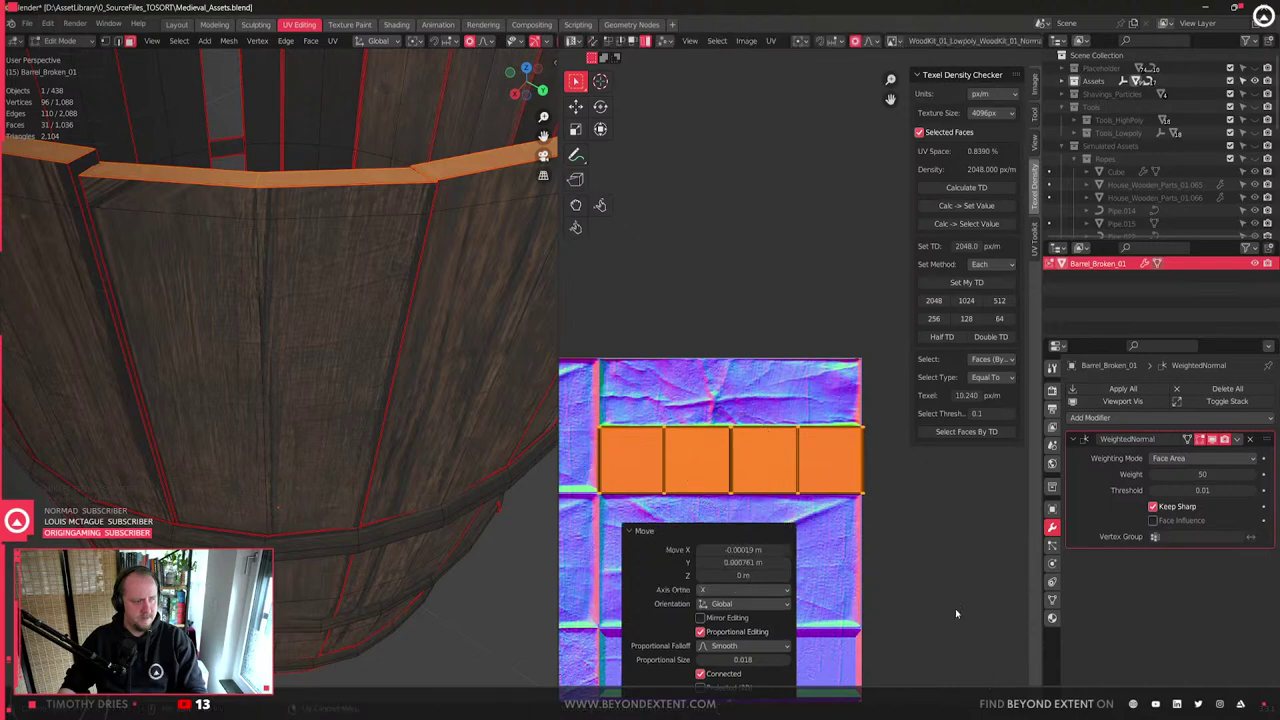
key("s")
key("x")
left_click(957, 546)
scroll(957, 546, "down", 4)
- Examine the end-grain texture on the barrel's rim in object mode and the UV islands' fit inside their panel
key("Tab")
scroll(397, 377, "down", 6)
middle_click_drag(397, 377, 354, 417)
scroll(354, 417, "up", 5)
middle_click_drag(295, 519, 387, 465)
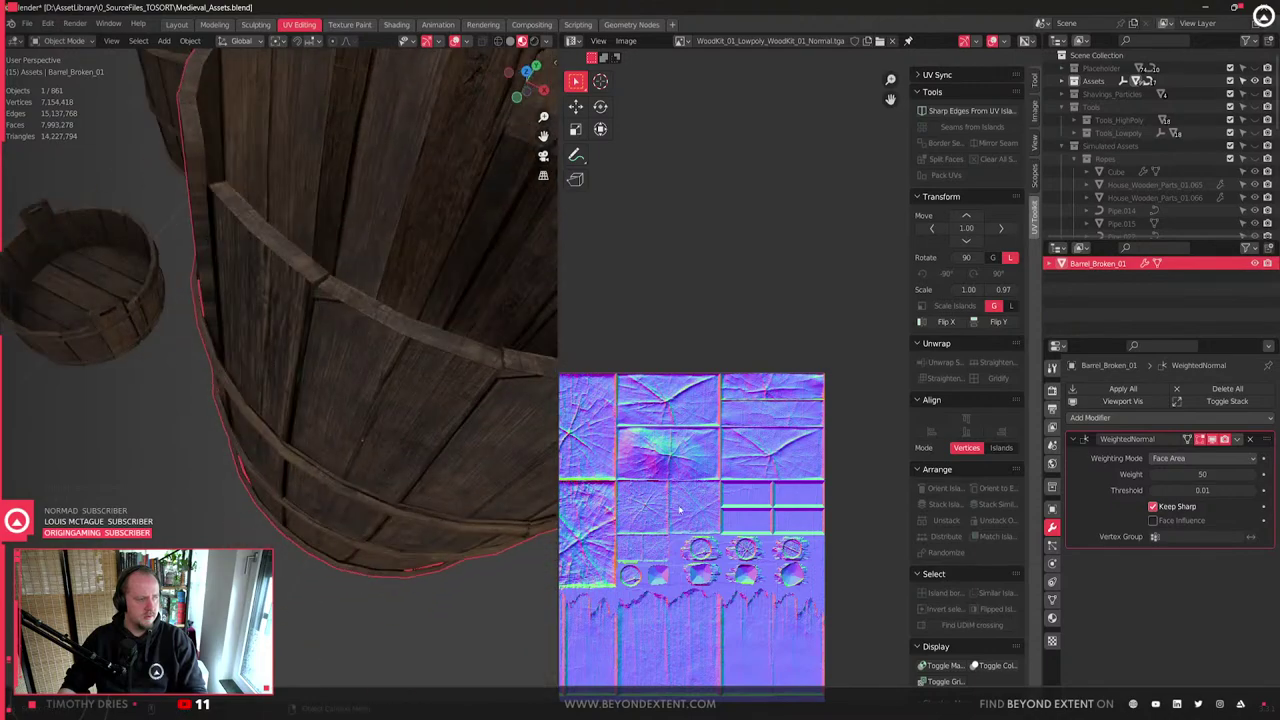
key("Tab")
scroll(744, 465, "up", 4)
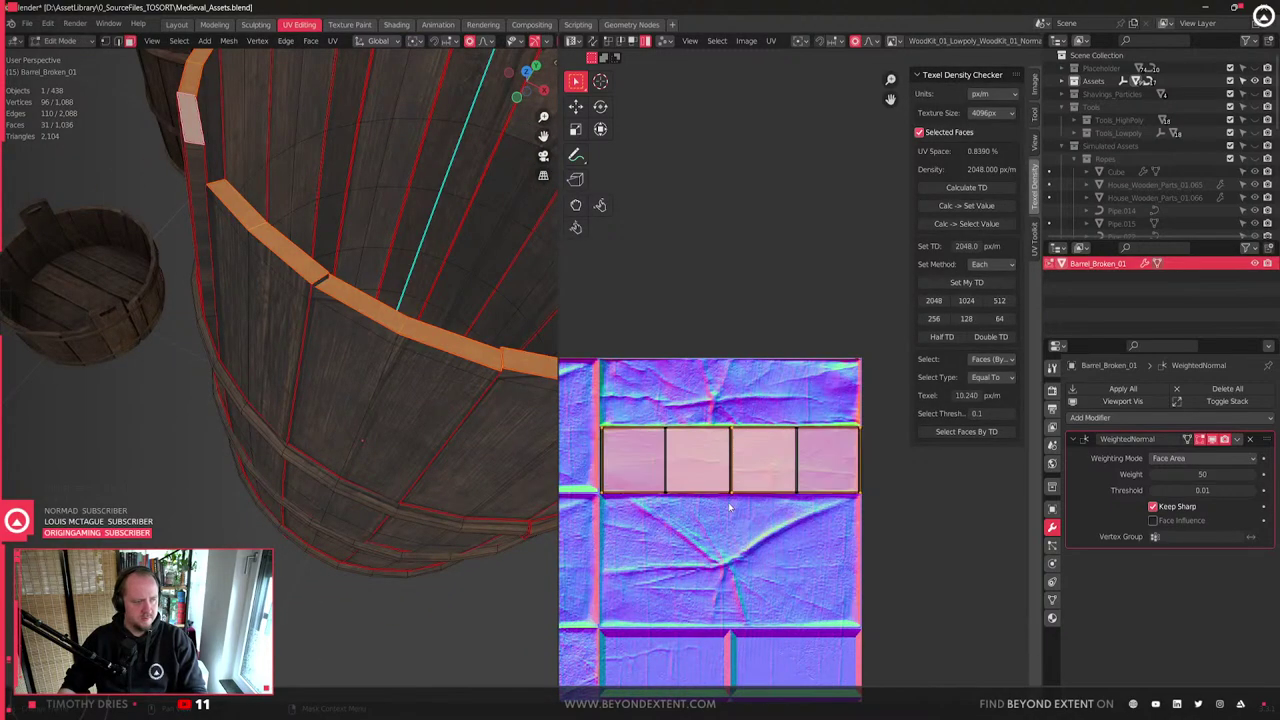
scroll(729, 508, "up", 6)
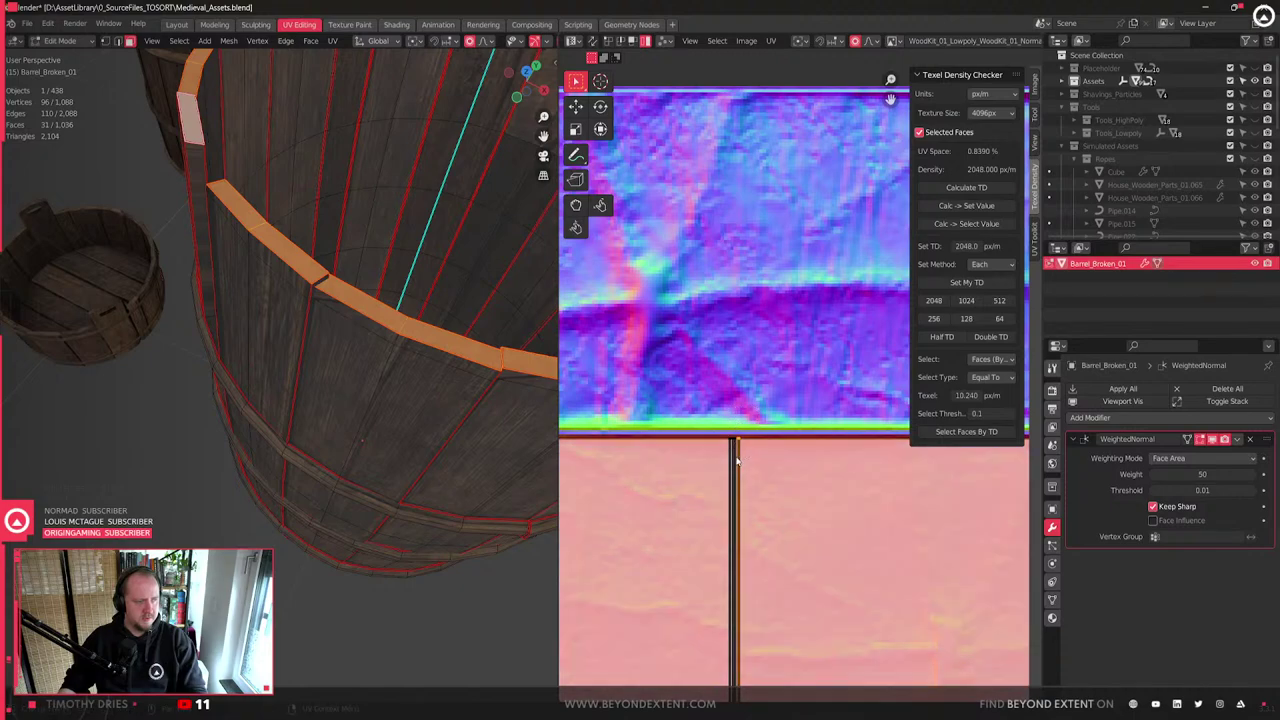
scroll(737, 459, "down", 5)
key("g")
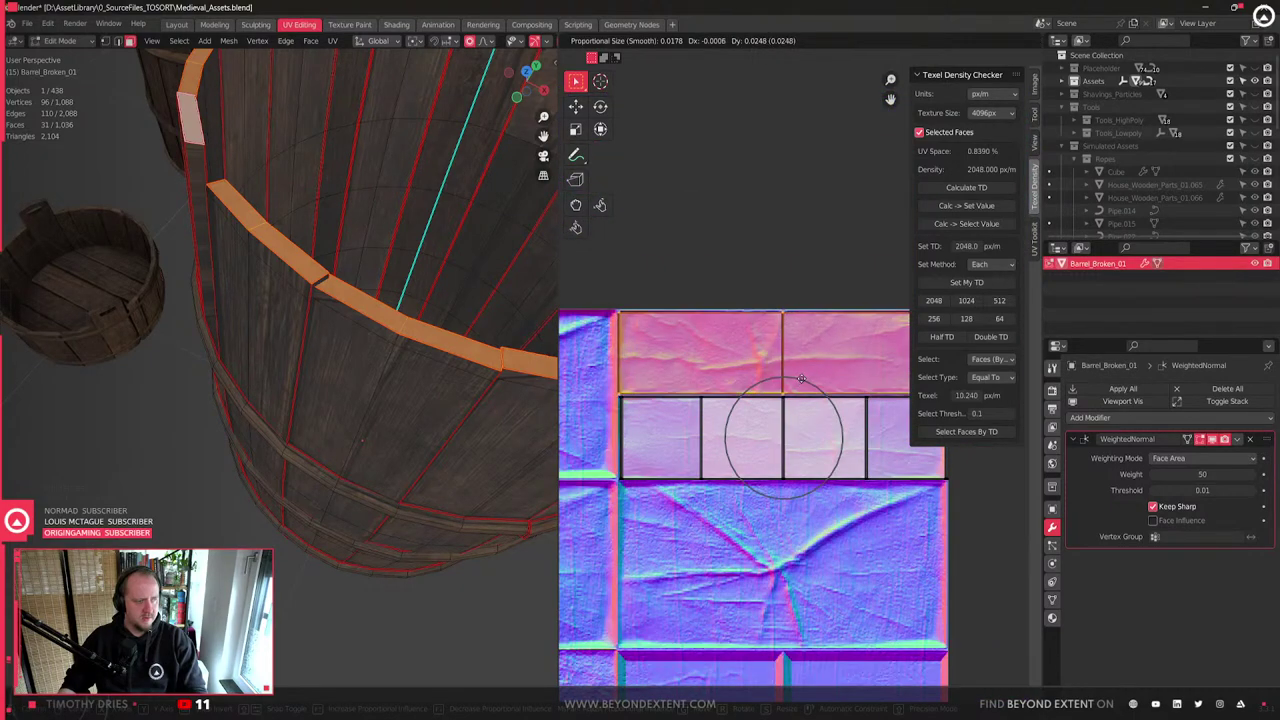
left_click(803, 374)
key("ctrl+z")
- Move some of the rim UV islands up onto the neighbouring end-grain panel above
key("g")
left_click(785, 484)
scroll(680, 503, "up", 1)
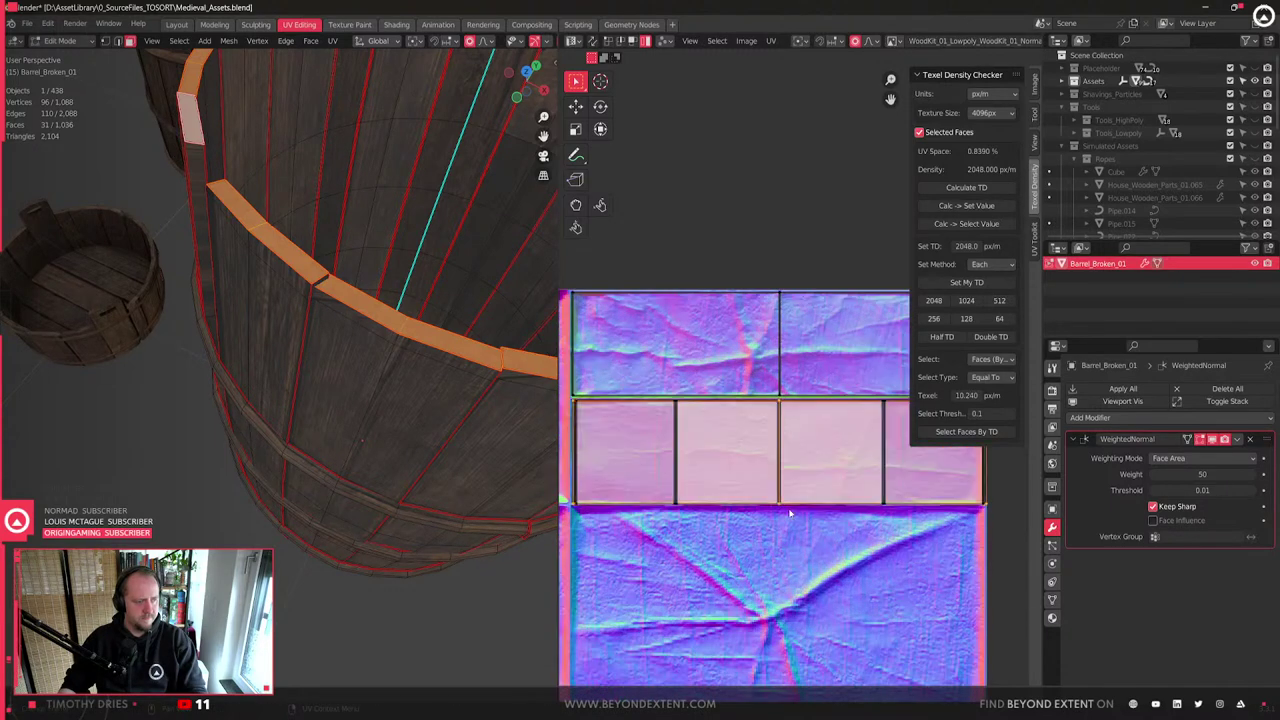
key("g")
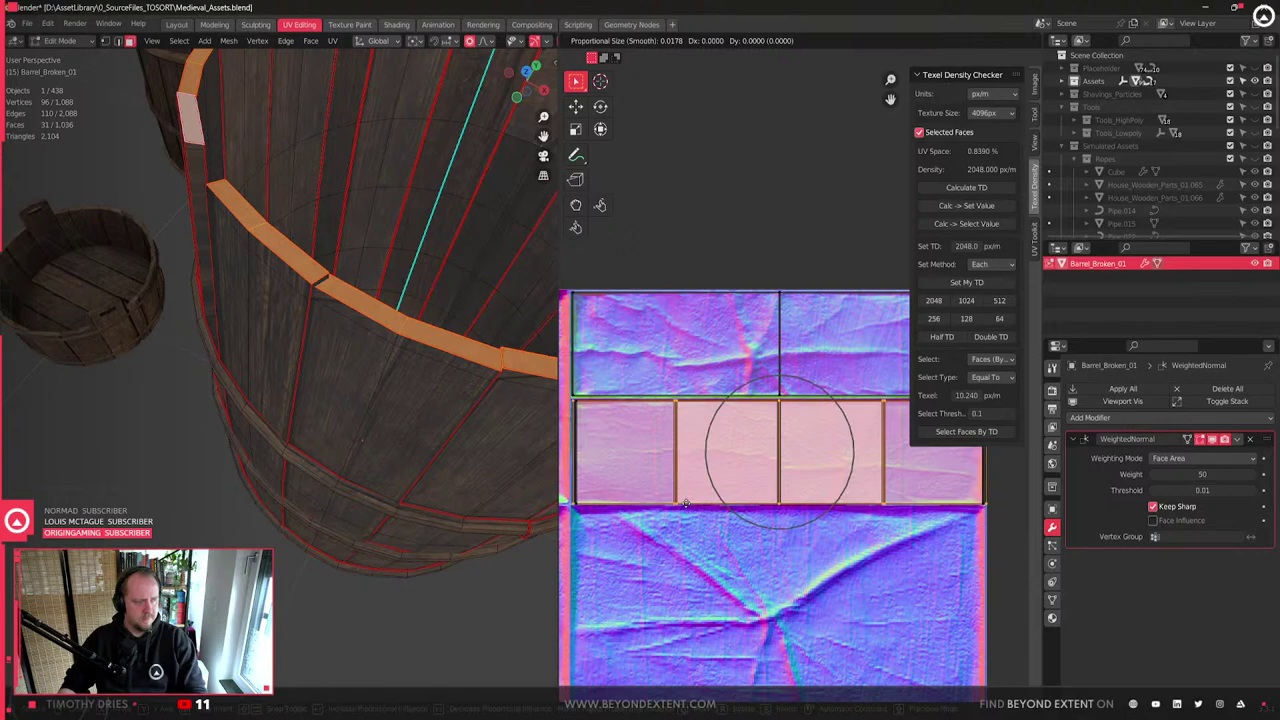
key("y")
left_click(698, 396)
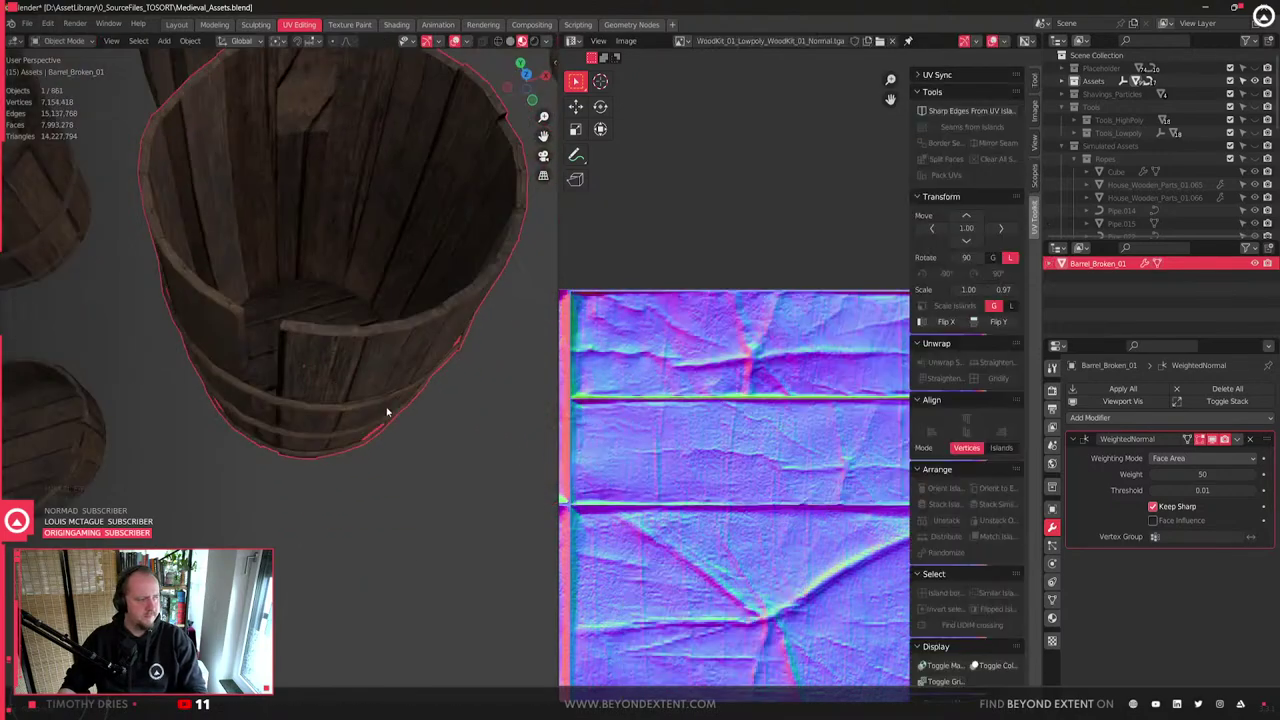
- Select the thin side faces of the two staves flanking the gap in the broken barrel
middle_click_drag(387, 411, 279, 390)
key("Tab")
key("ctrl+l")
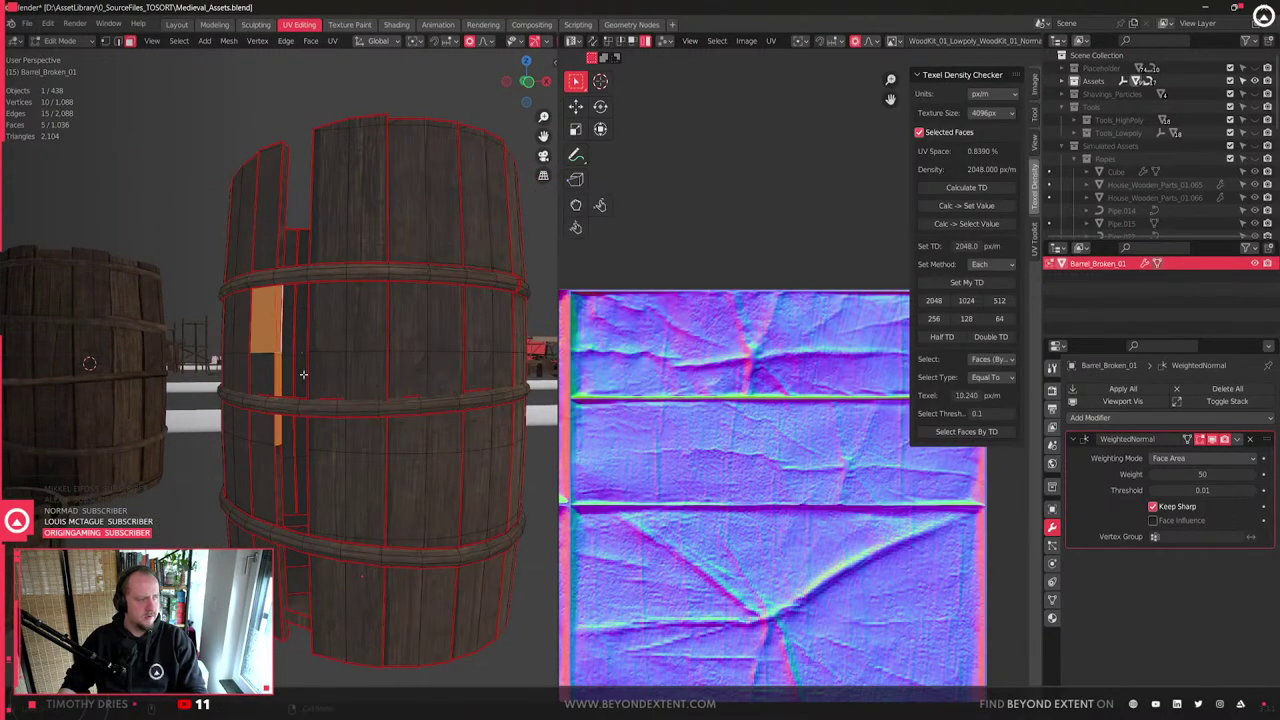
left_click(281, 351)
key("ctrl+l")
middle_click_drag(280, 351, 433, 435)
left_click(400, 277, "shift")
key("ctrl+l")
- Unwrap the selected stave side faces and straighten their UVs
scroll(590, 545, "down", 7)
scroll(722, 463, "down", 6)
middle_click_drag(568, 567, 805, 475)
key("u")
left_click(718, 481)
key("q")
left_click(728, 480)
- Stack the two side-face UV strips and move them about 0.53 along X towards the narrow planks
scroll(760, 480, "up", 2)
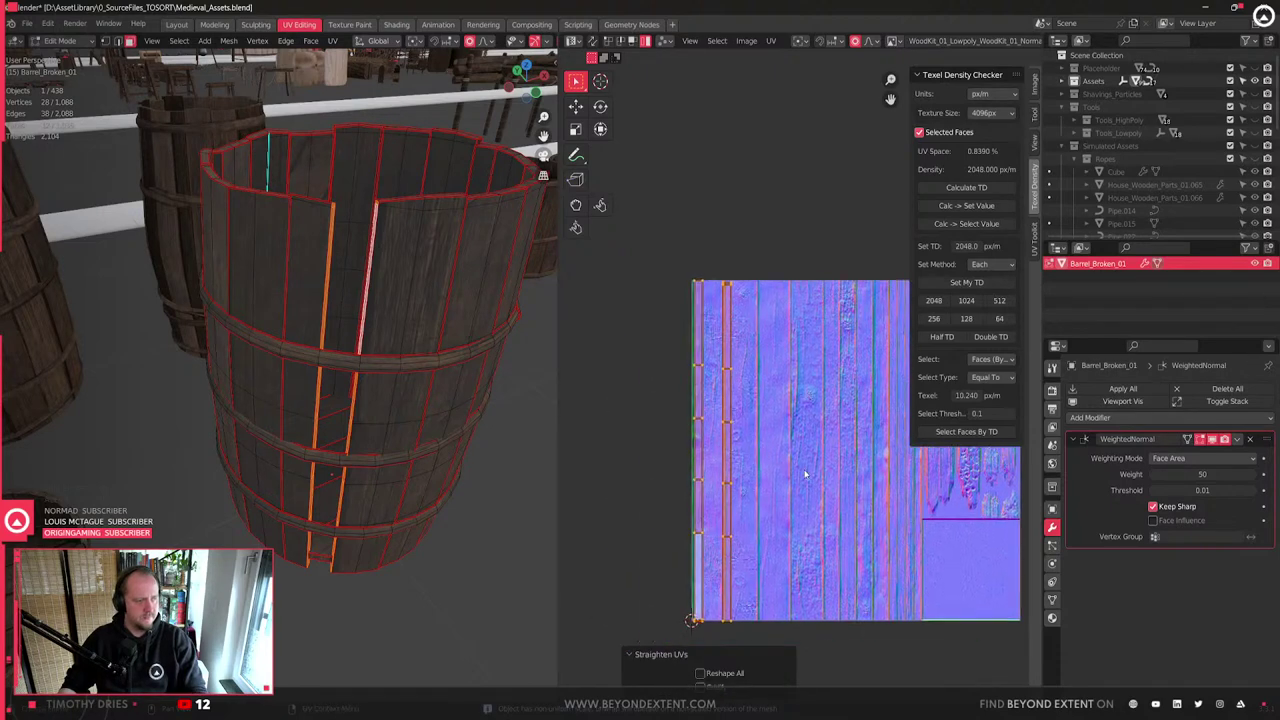
key("alt+a")
left_click(693, 386)
left_click(727, 394, "shift")
key("q")
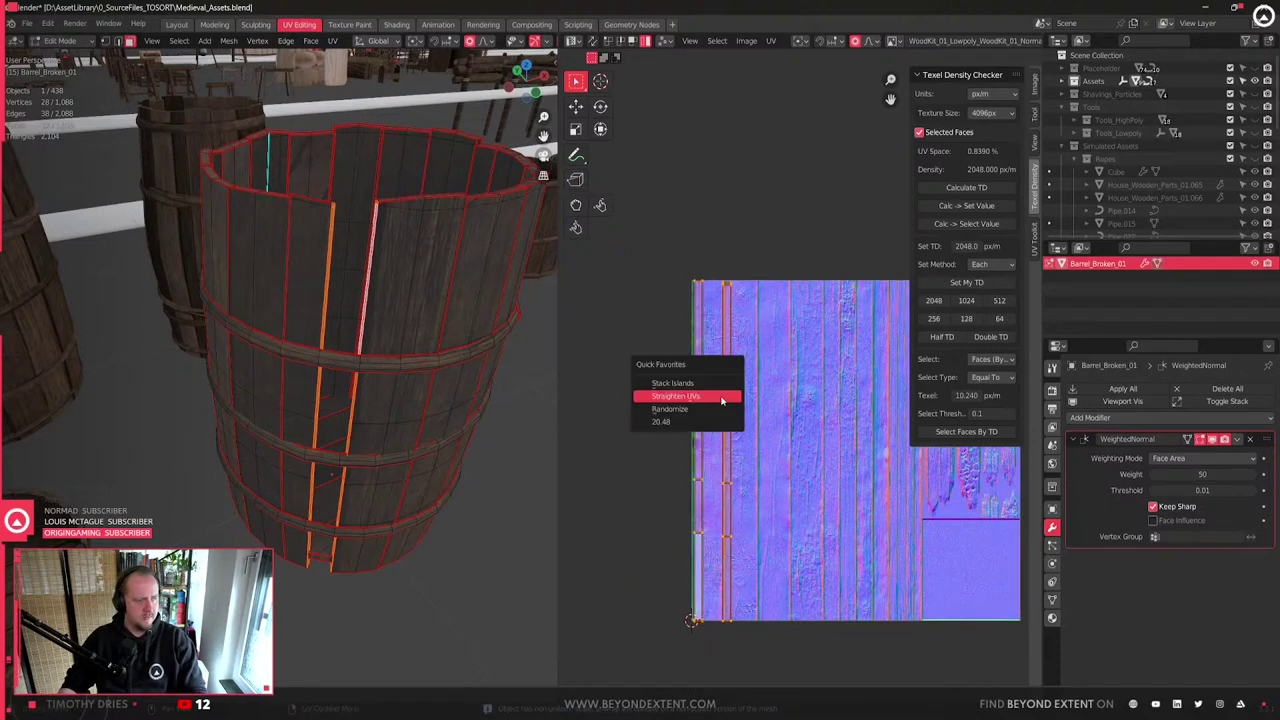
left_click(703, 386)
key("g")
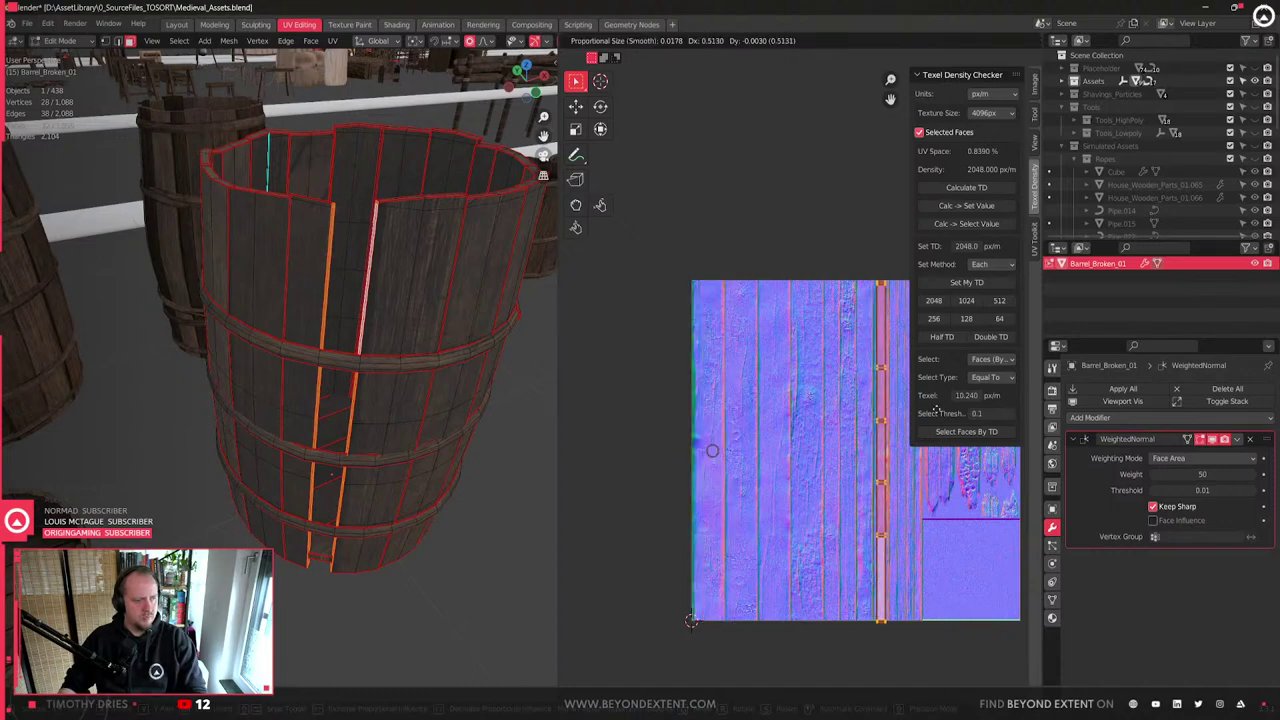
left_click(936, 410)
- Turn off proportional editing, scale the stacked strips to 0.499, and move them onto the narrow plank bordering the end-grain section
scroll(912, 492, "up", 4)
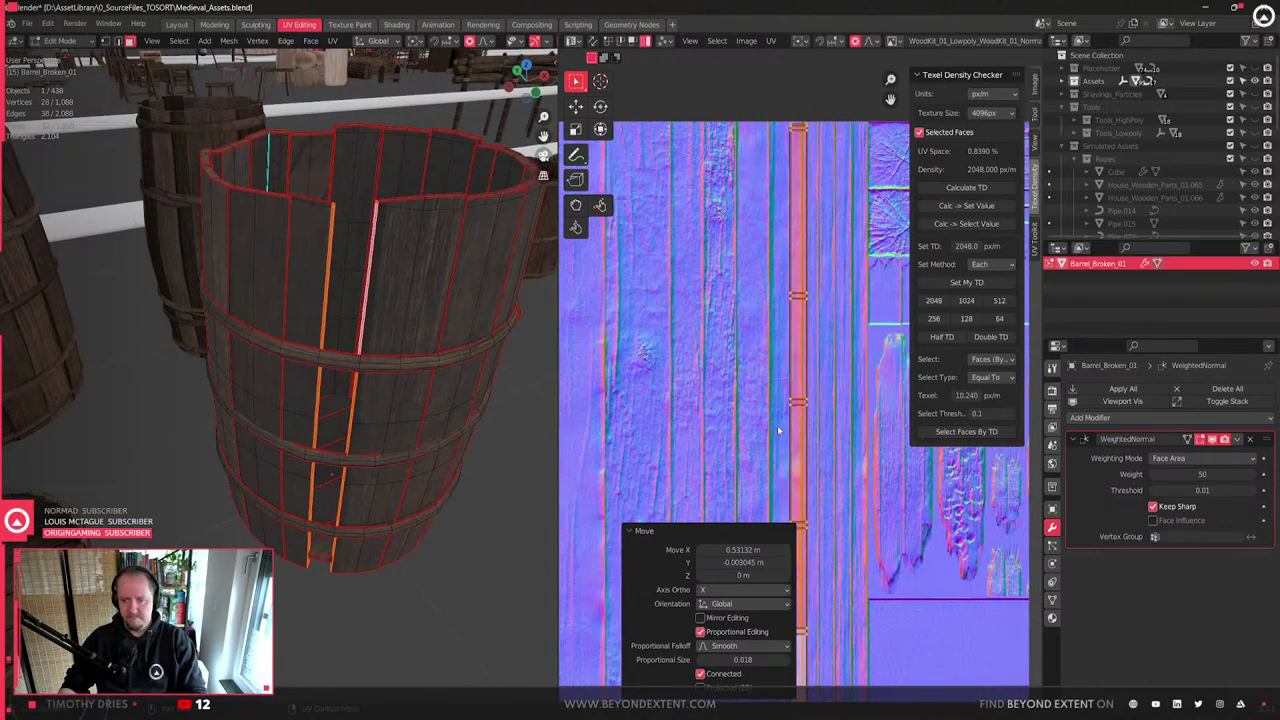
key("g")
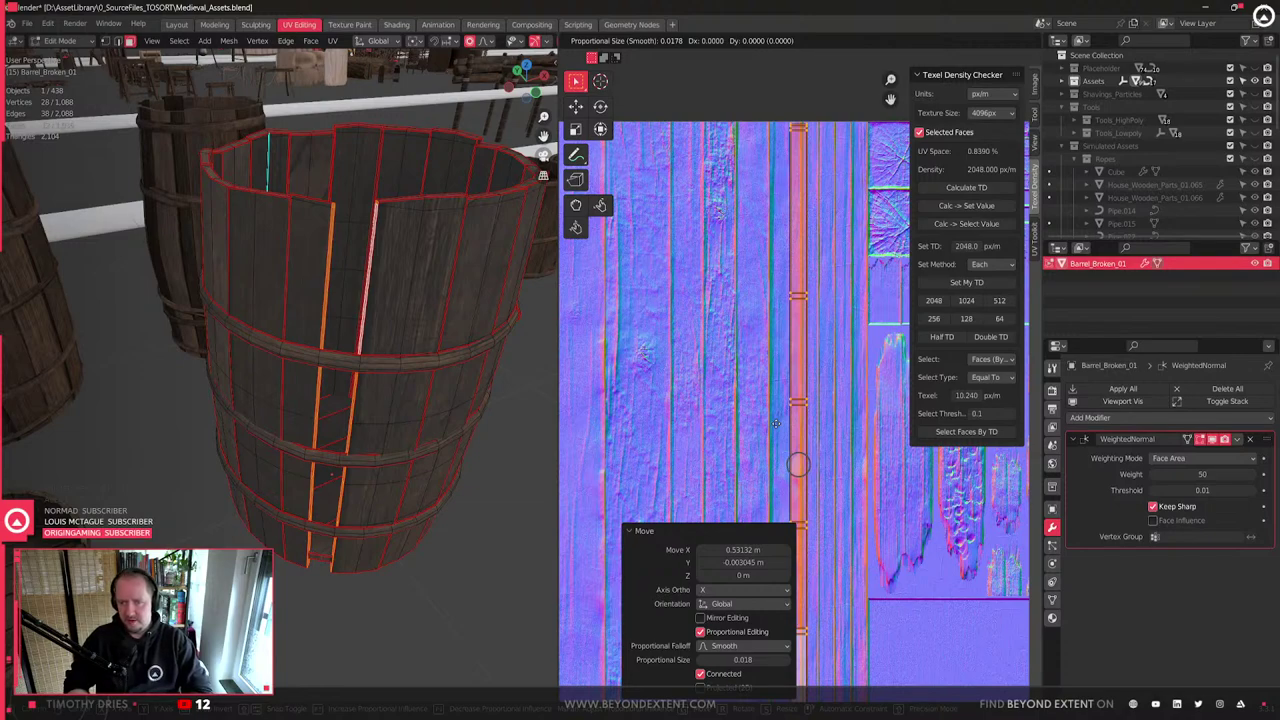
right_click(777, 428)
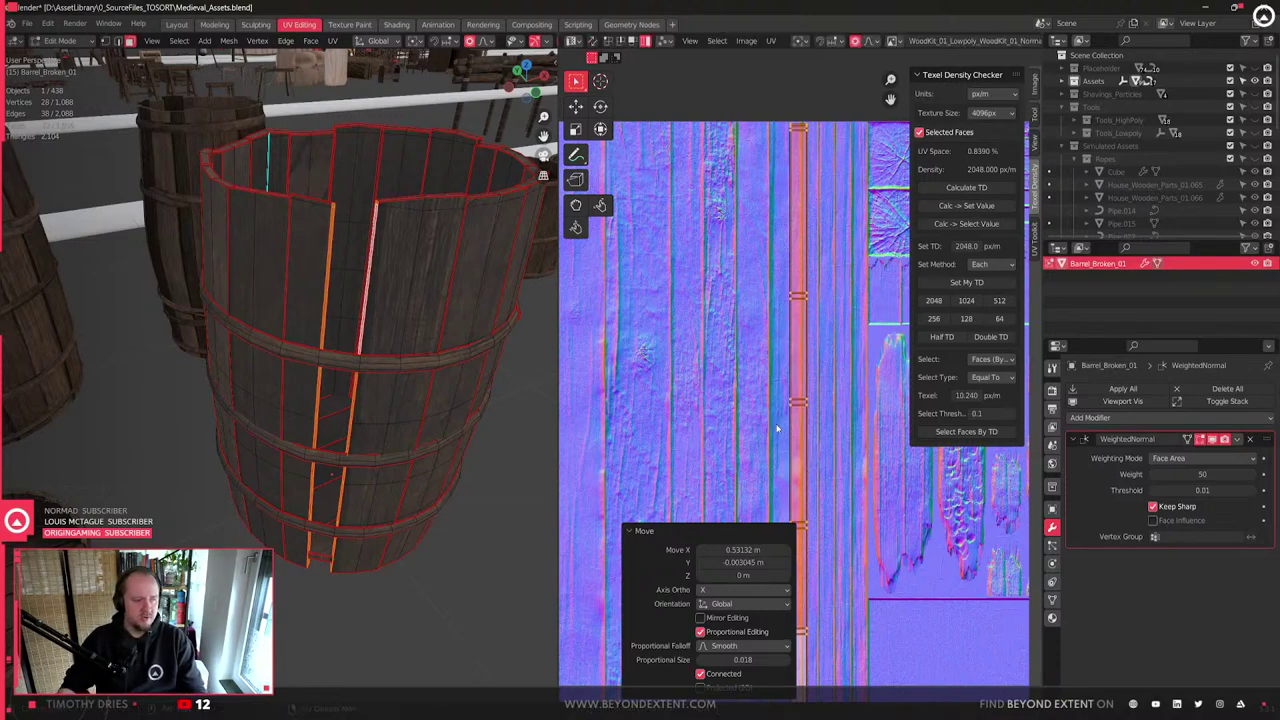
key("o")
key("s")
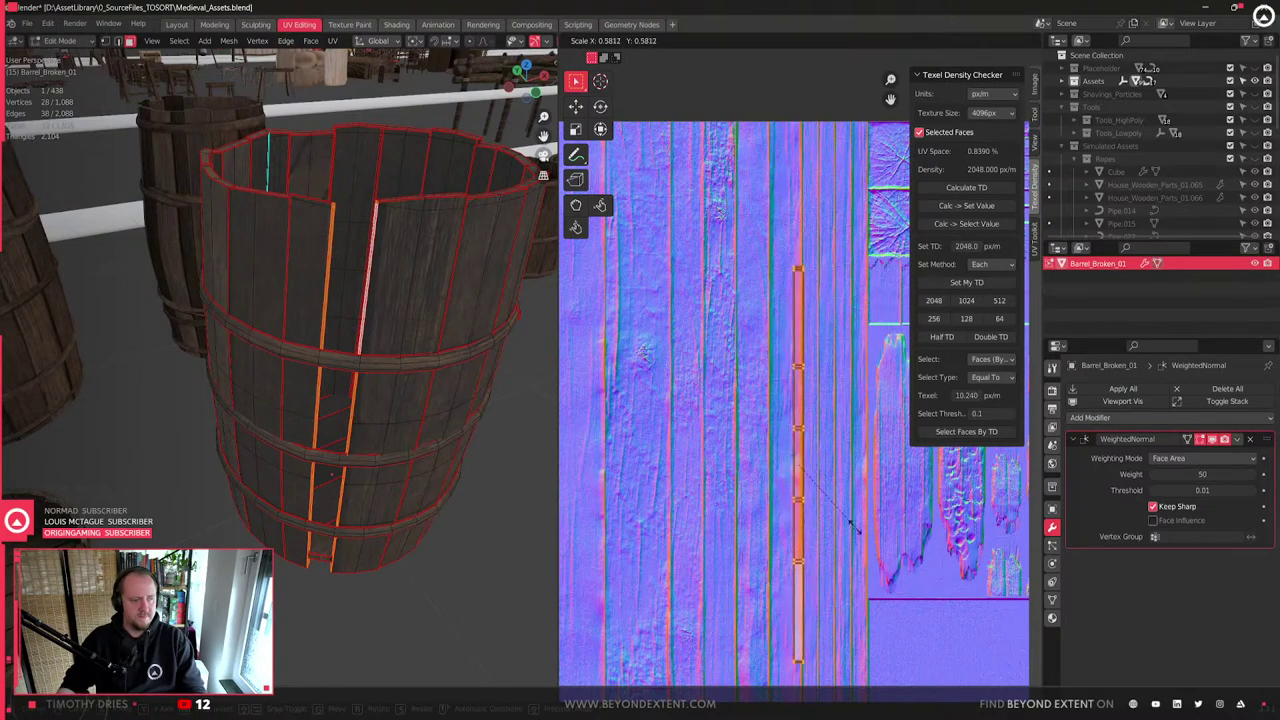
left_click(848, 518)
key("g")
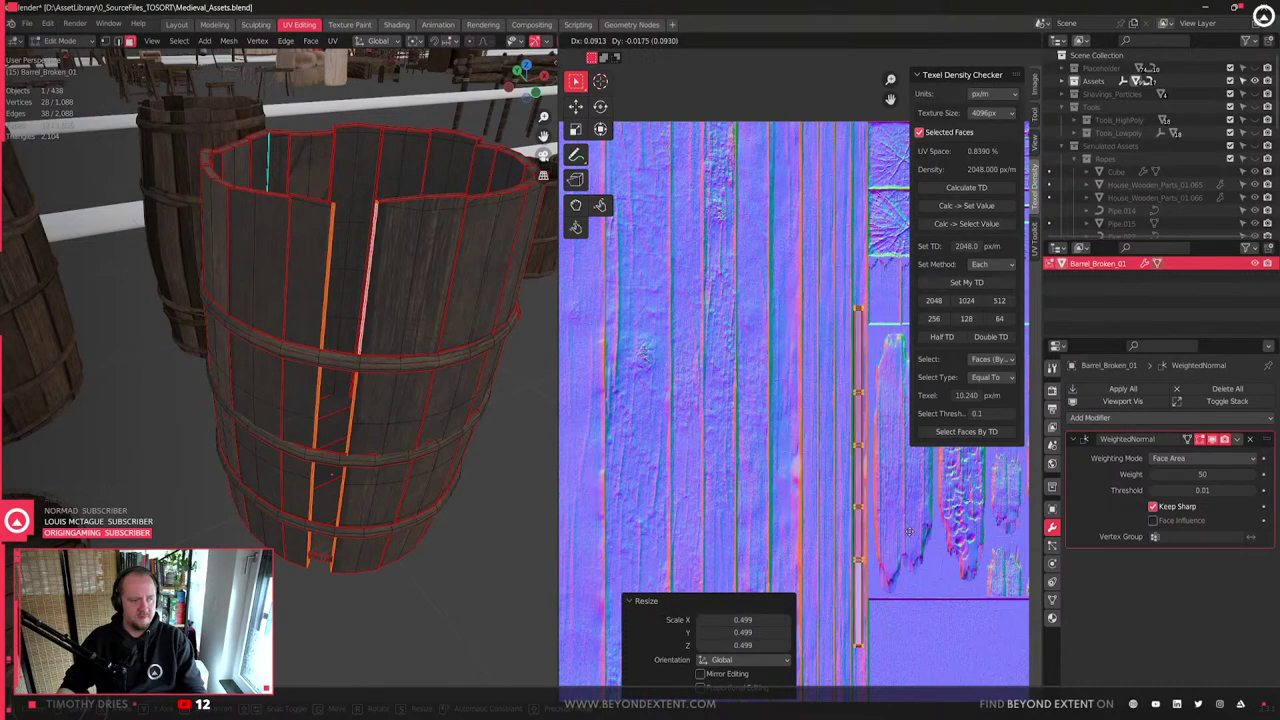
left_click(913, 531)
- Enlarge the stacked side-face strips to the narrow plank's width and align them within its borders
scroll(880, 490, "up", 2)
key("s")
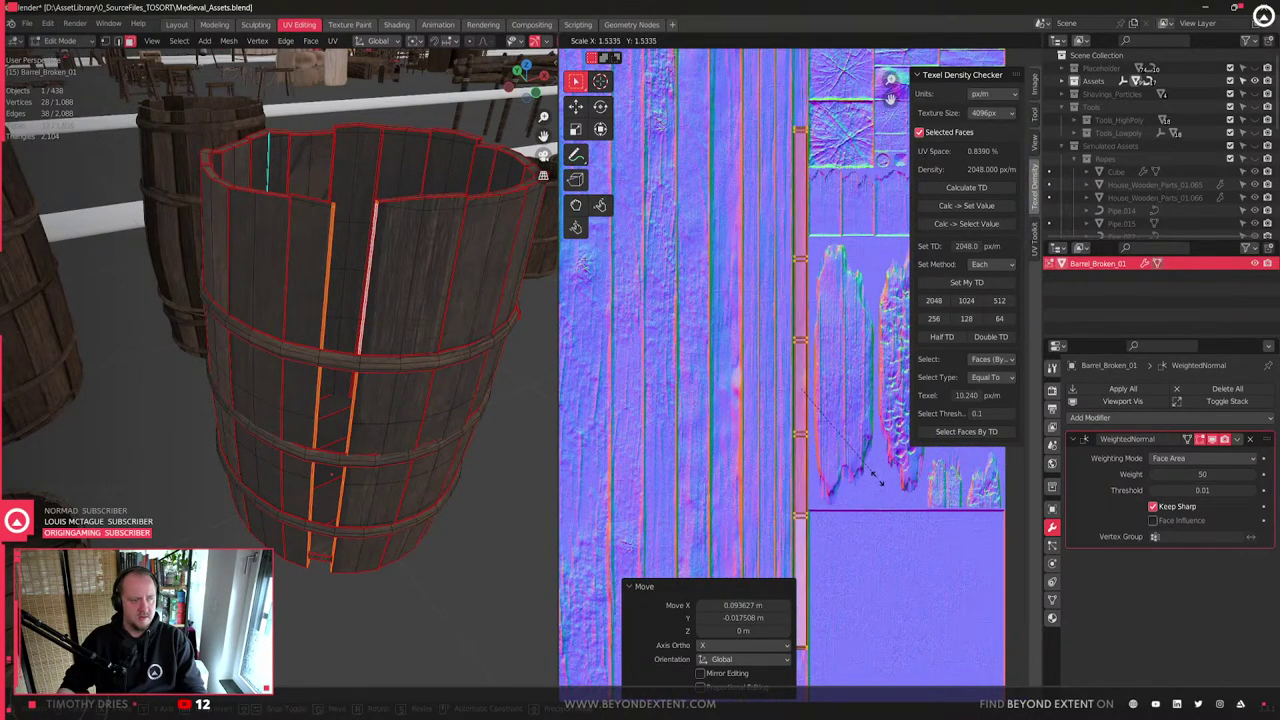
left_click(879, 479)
key("g")
left_click(884, 489)
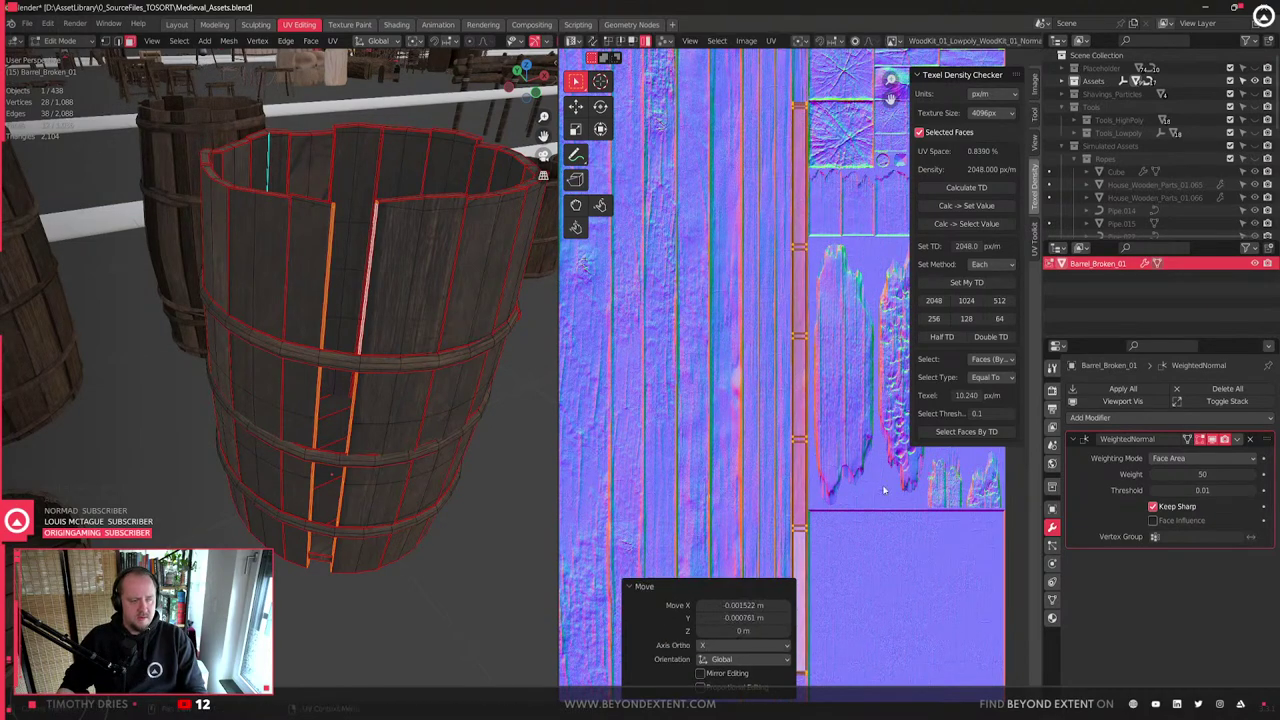
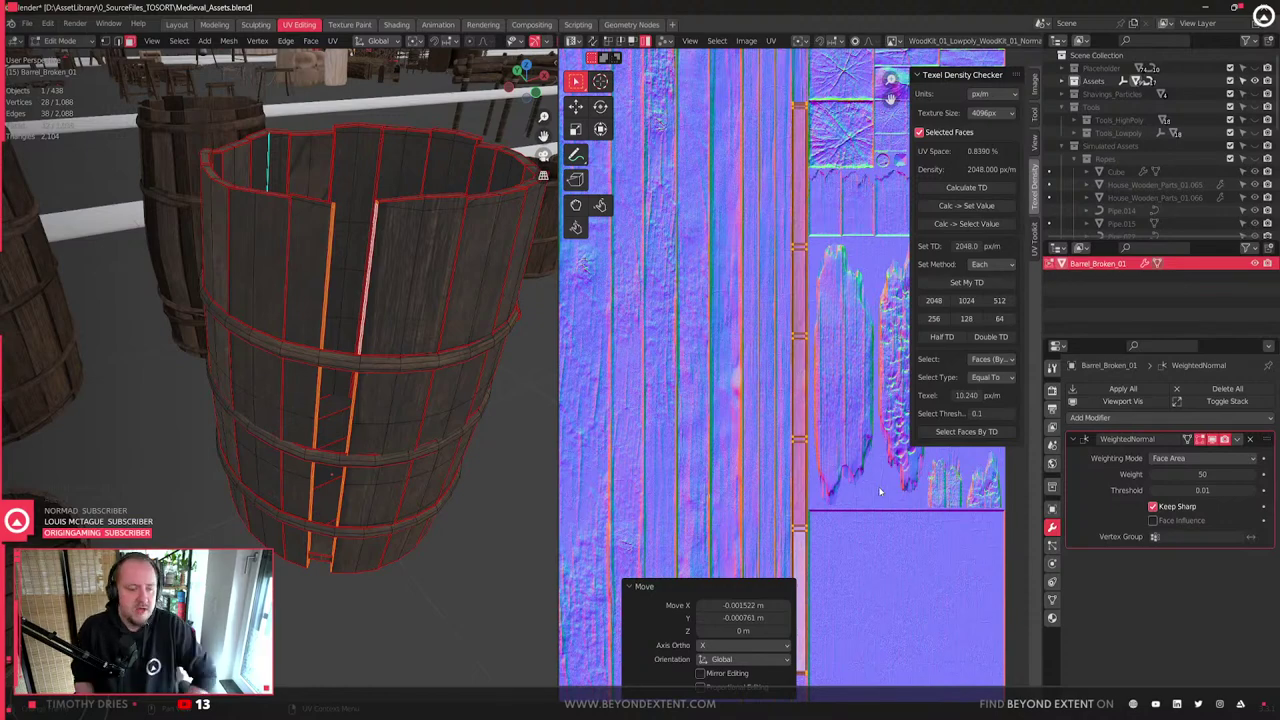
- Check the barrel in object mode, and select all faces of the stretched inner stave at its back
scroll(383, 507, "down", 2)
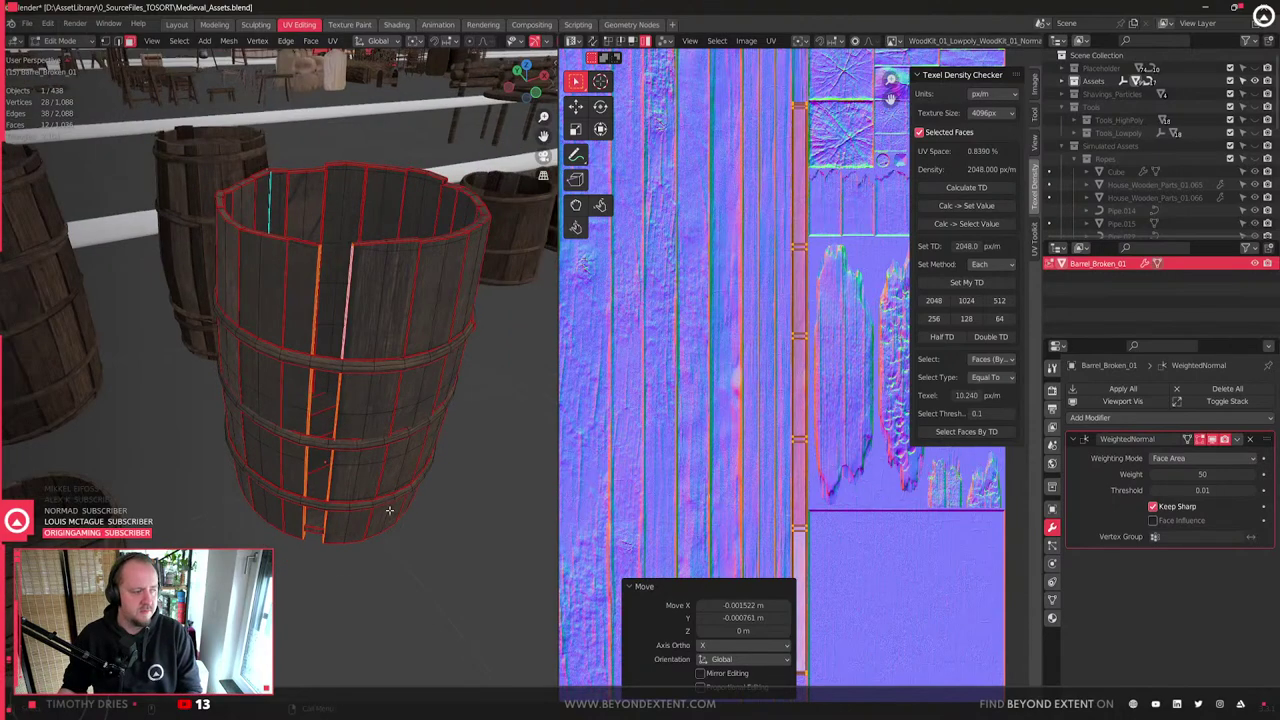
scroll(811, 393, "down", 1)
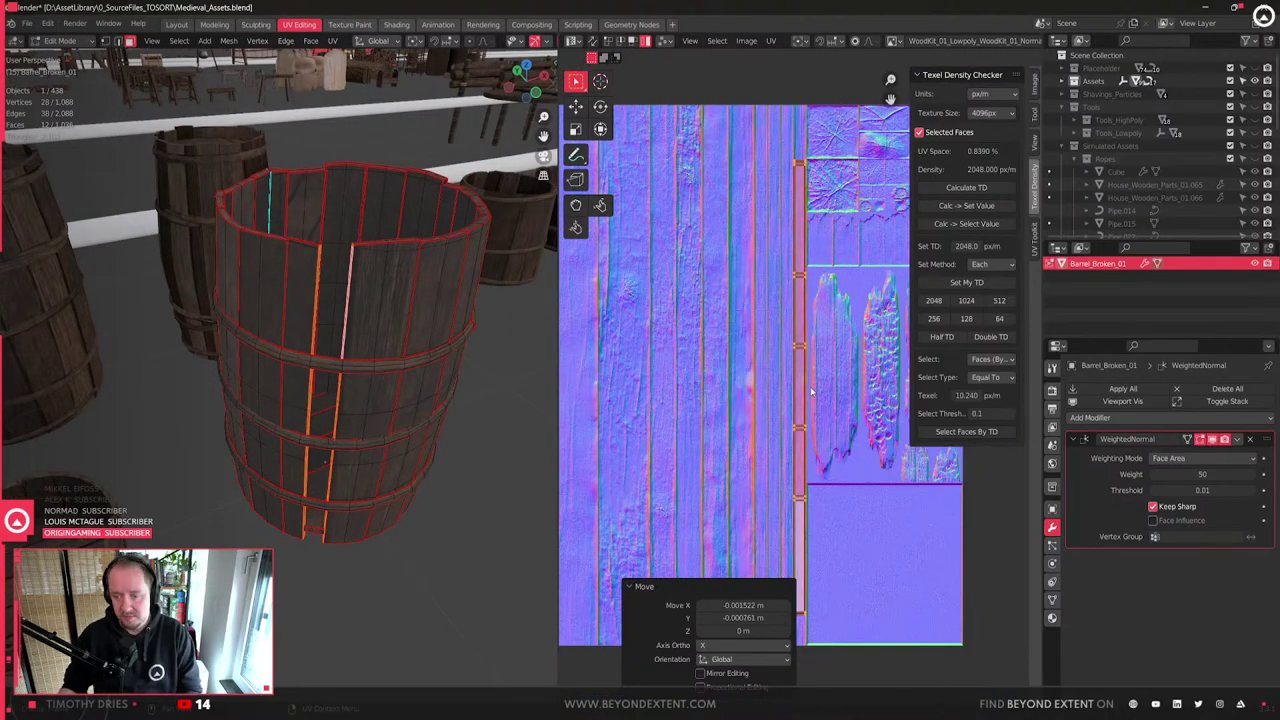
middle_click_drag(378, 394, 349, 369)
scroll(383, 425, "down", 2)
key("Tab")
scroll(372, 330, "up", 3)
key("Tab")
left_click(379, 323)
middle_click_drag(379, 323, 385, 344)
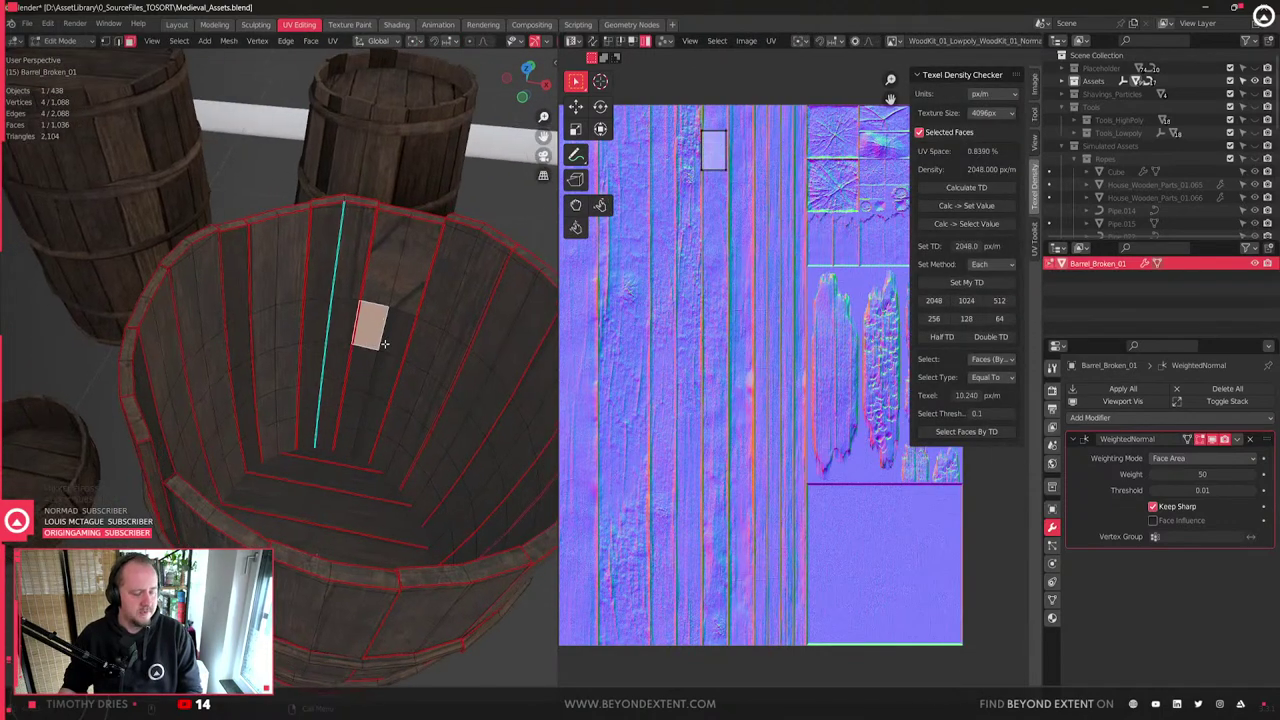
key("l")
key("l")
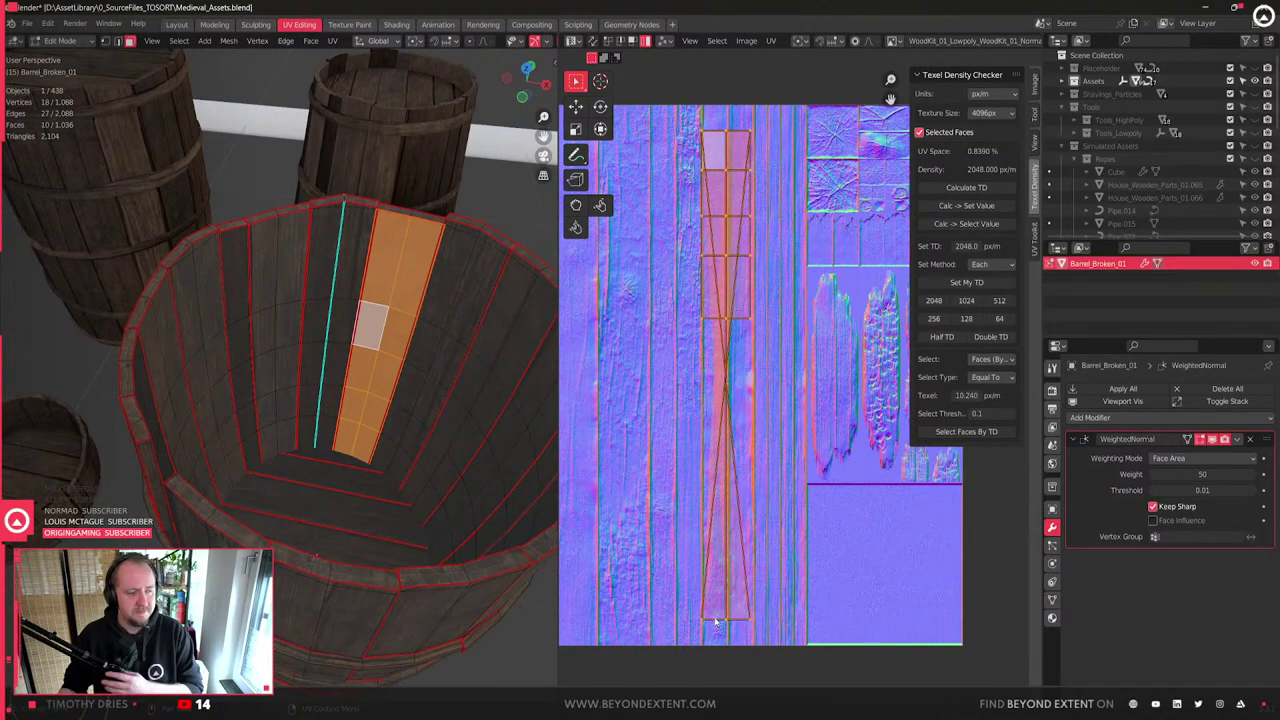
- In UV vertex mode, select the stave's stretched lower end vertices and move them up about 1.0 along Y
key("1")
left_click(748, 619)
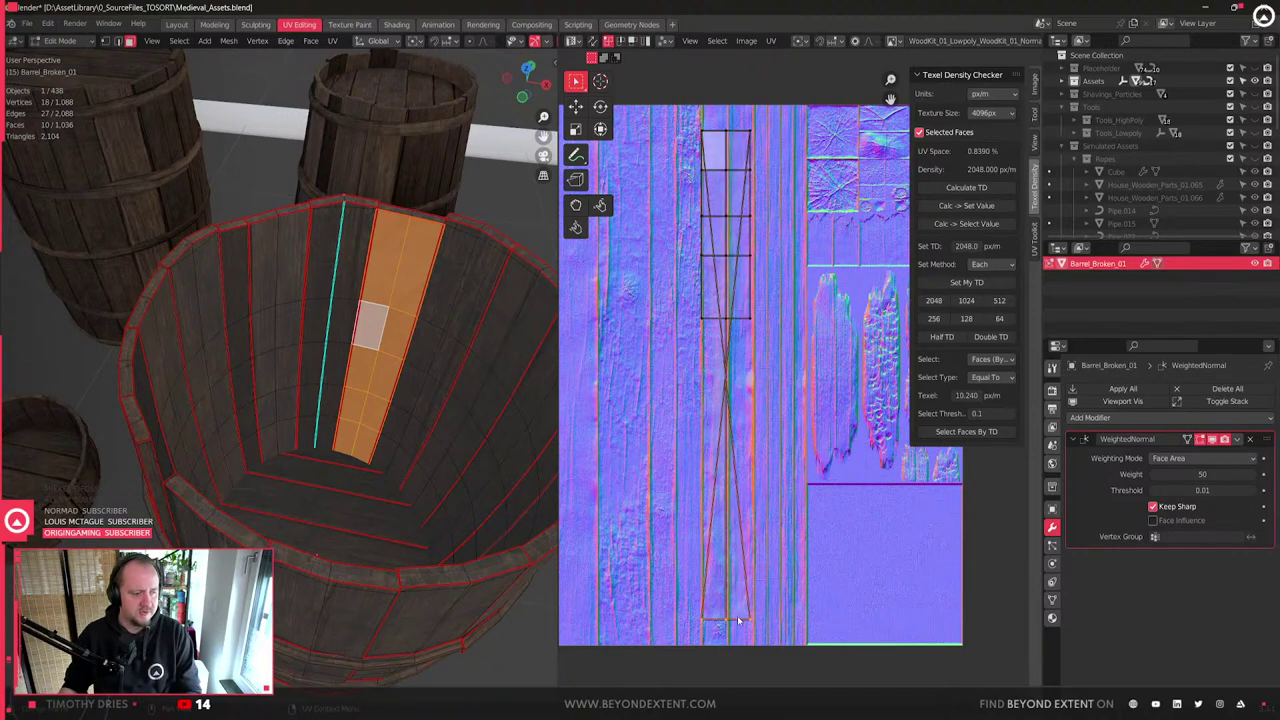
left_click(745, 617)
key("g")
key("y")
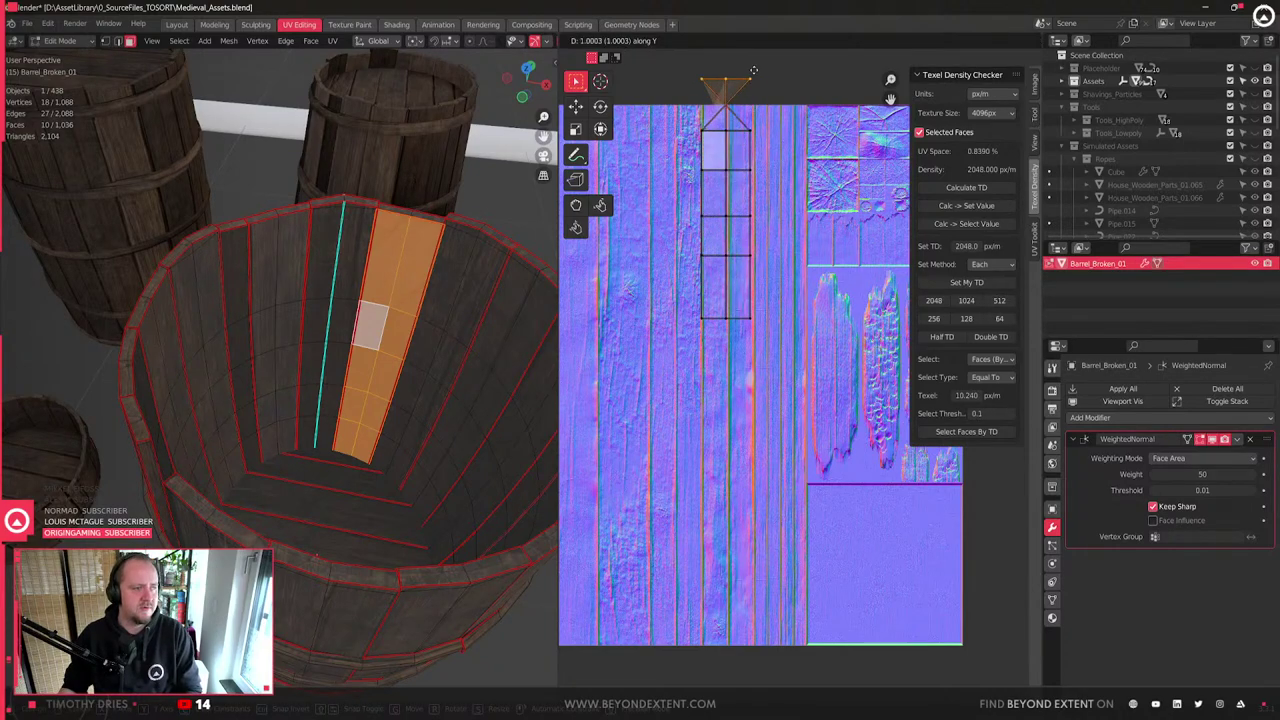
left_click(753, 71)
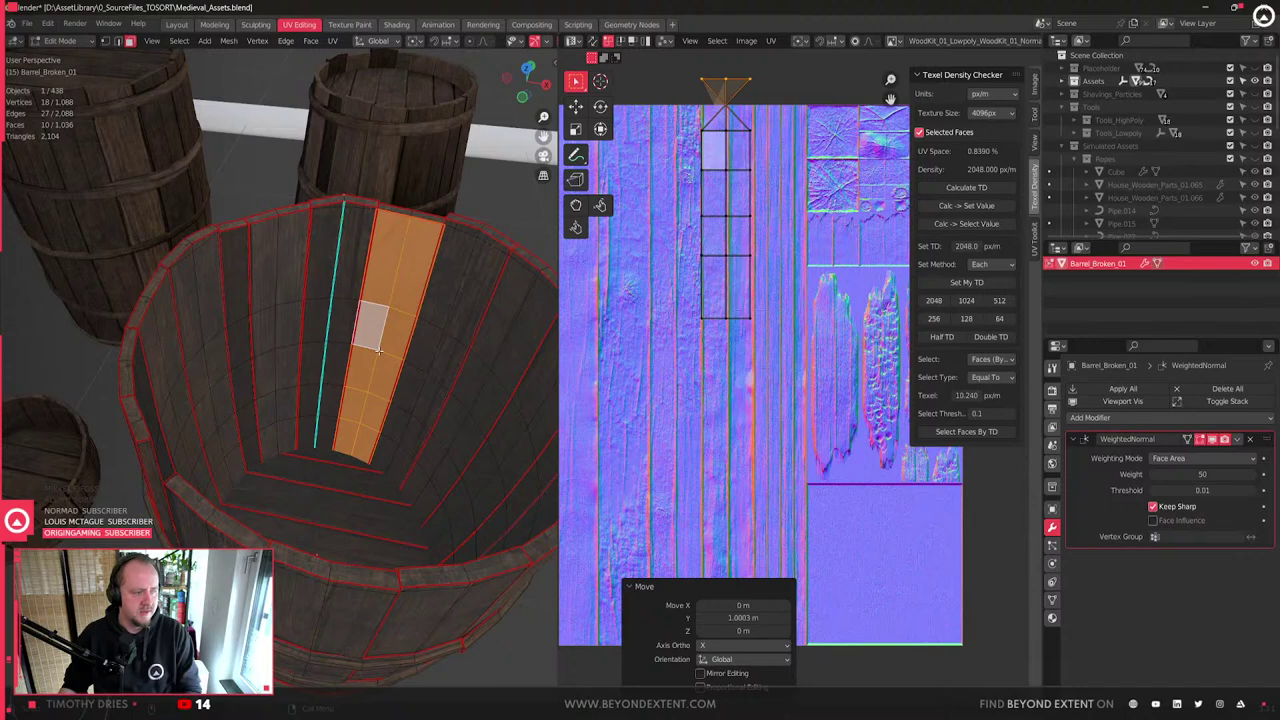
- Select all linked faces of the stretched inner stave at the barrel's back together with all their UVs
left_click(403, 331)
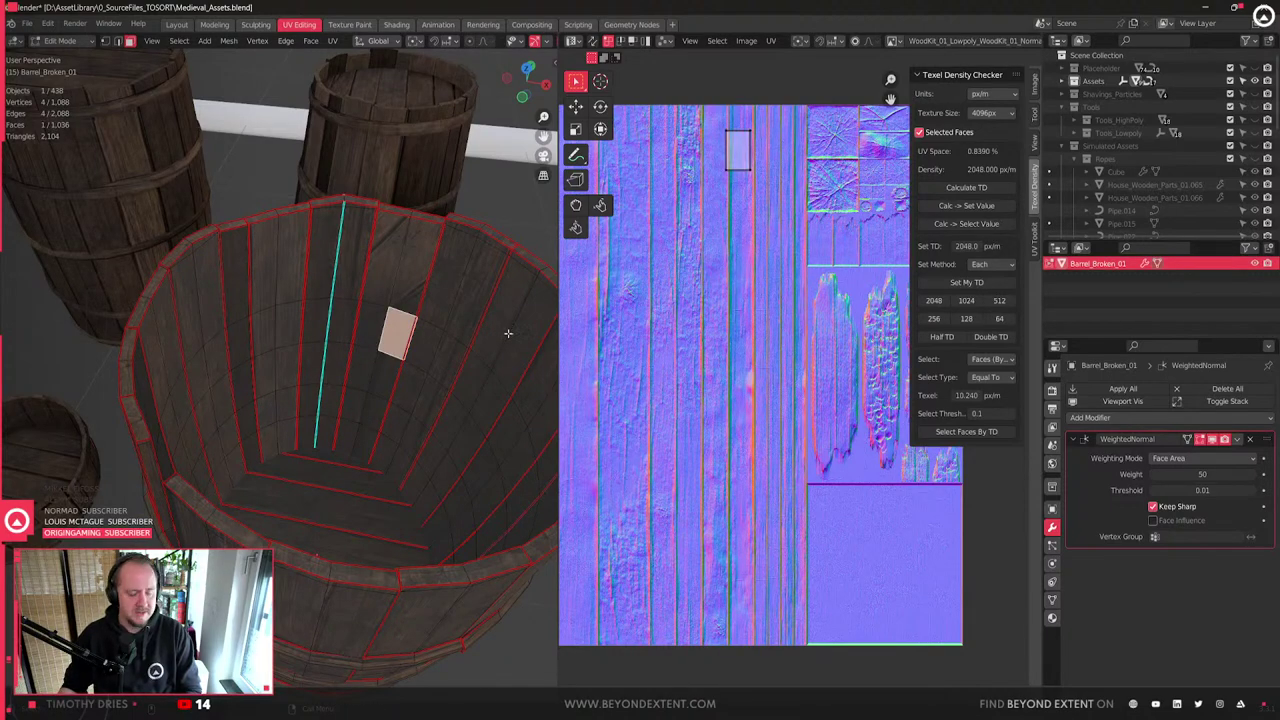
key("ctrl+l")
key("ctrl+KP_Add")
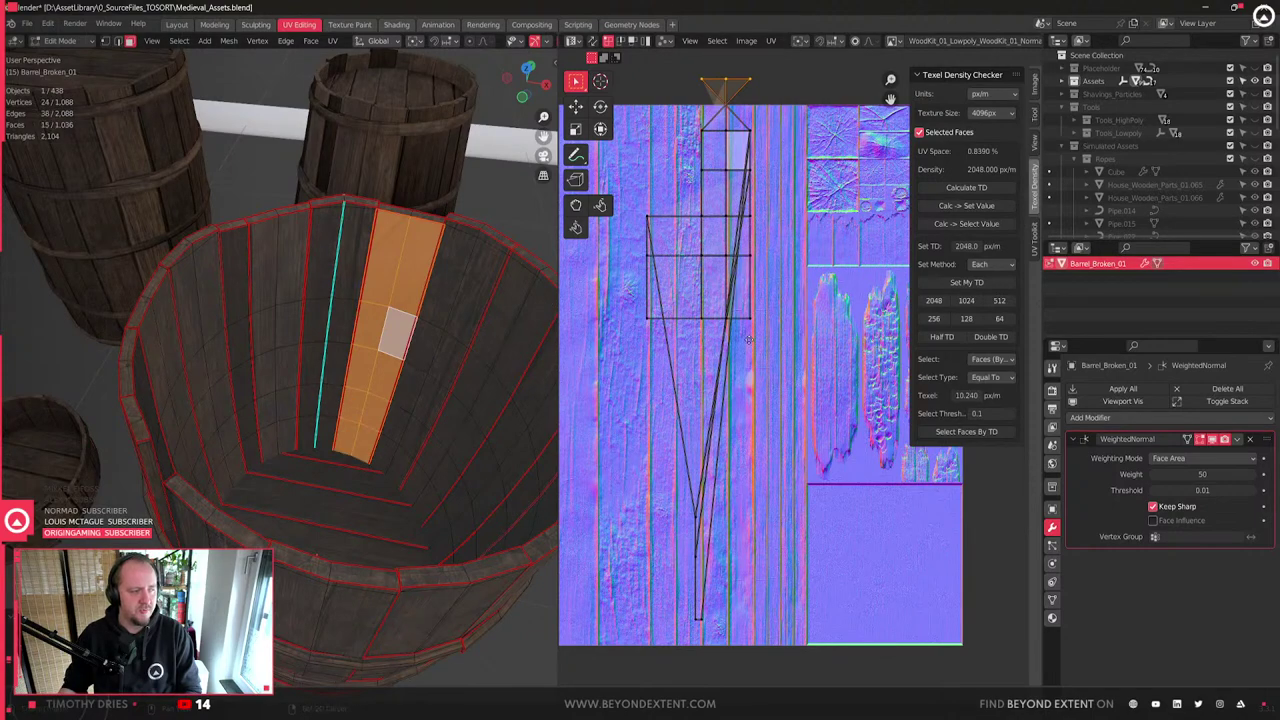
middle_click_drag(761, 355, 755, 443)
key("a")
left_click(385, 372)
key("ctrl+l")
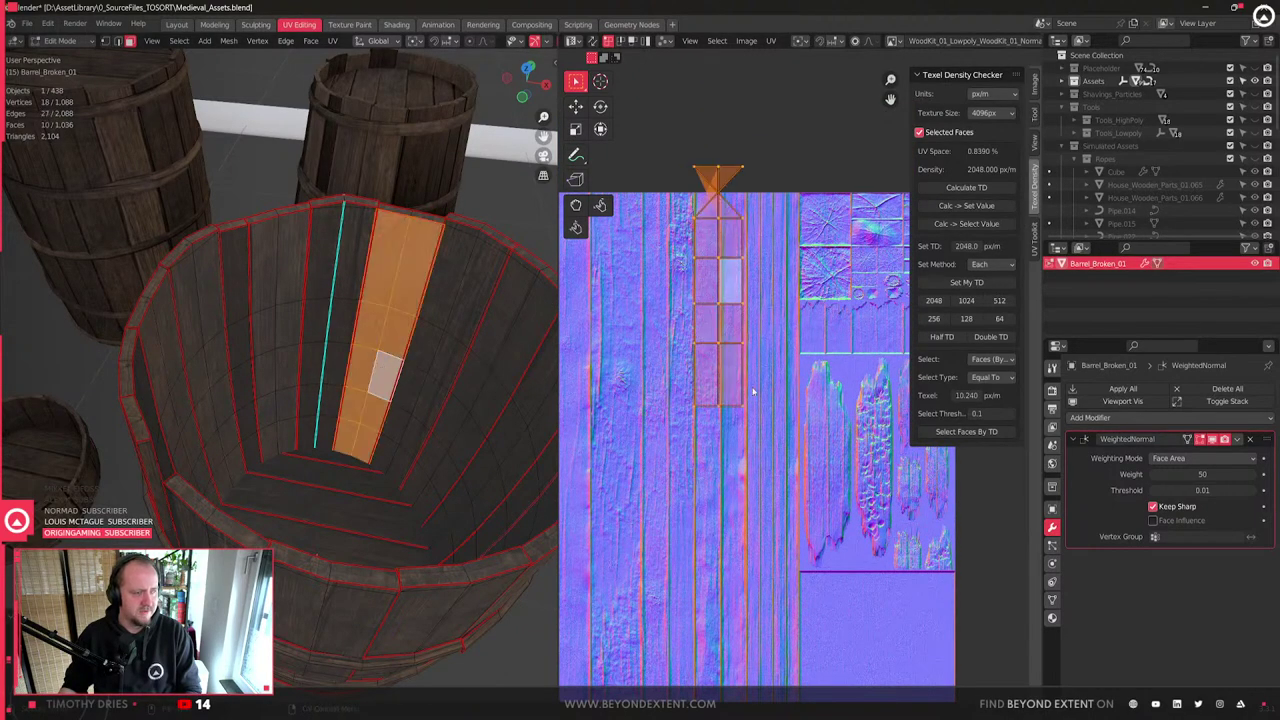
- Unwrap the inner stave again and straighten its UVs into a rectangular strip
key("u")
left_click(743, 395)
scroll(772, 430, "down", 5)
scroll(772, 432, "up", 2)
scroll(772, 432, "up", 1)
key("q")
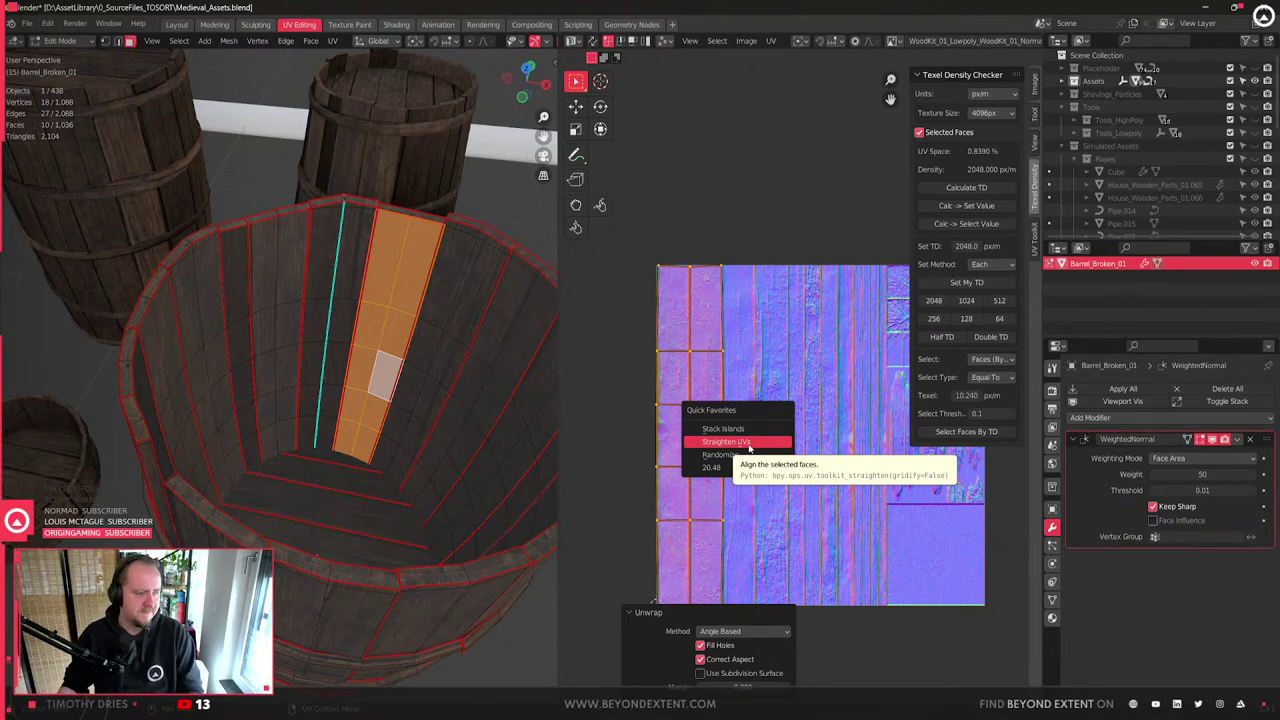
left_click(749, 445)
- Move the straightened stave strip about 0.143 along X over the wood planks and set its texel density to 2048
key("g")
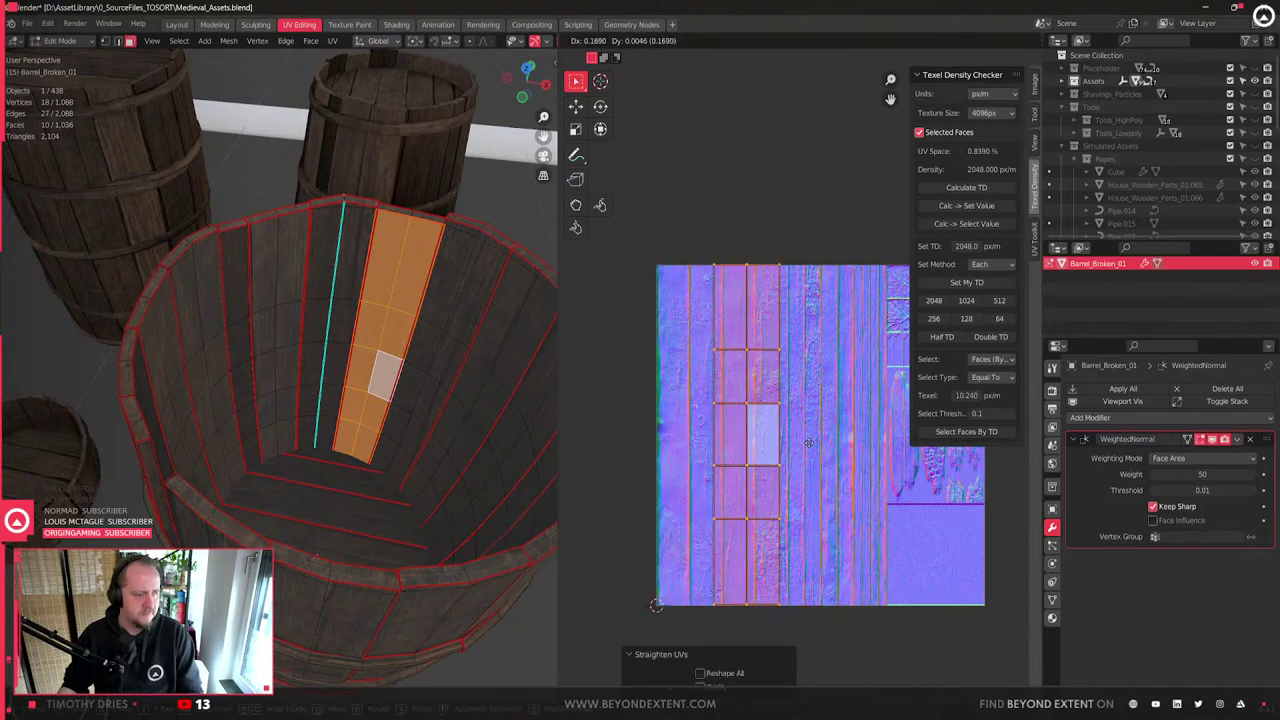
key("x")
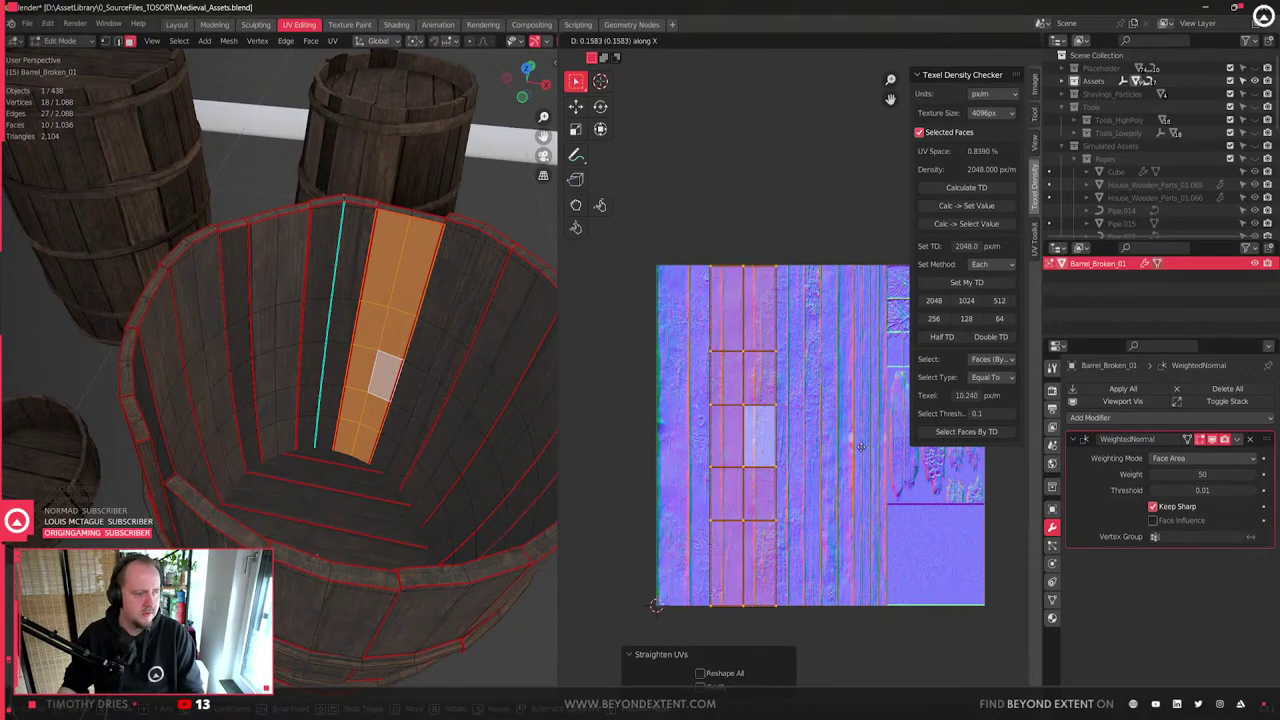
left_click(856, 447)
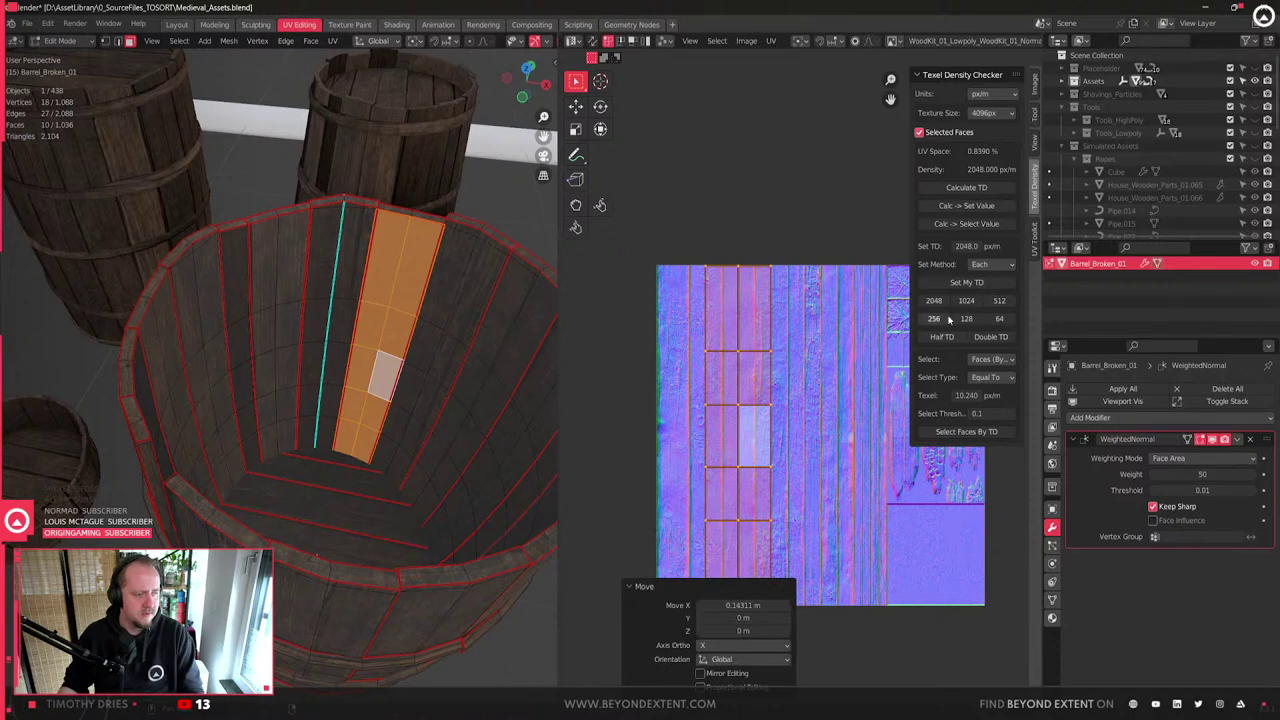
left_click(936, 302)
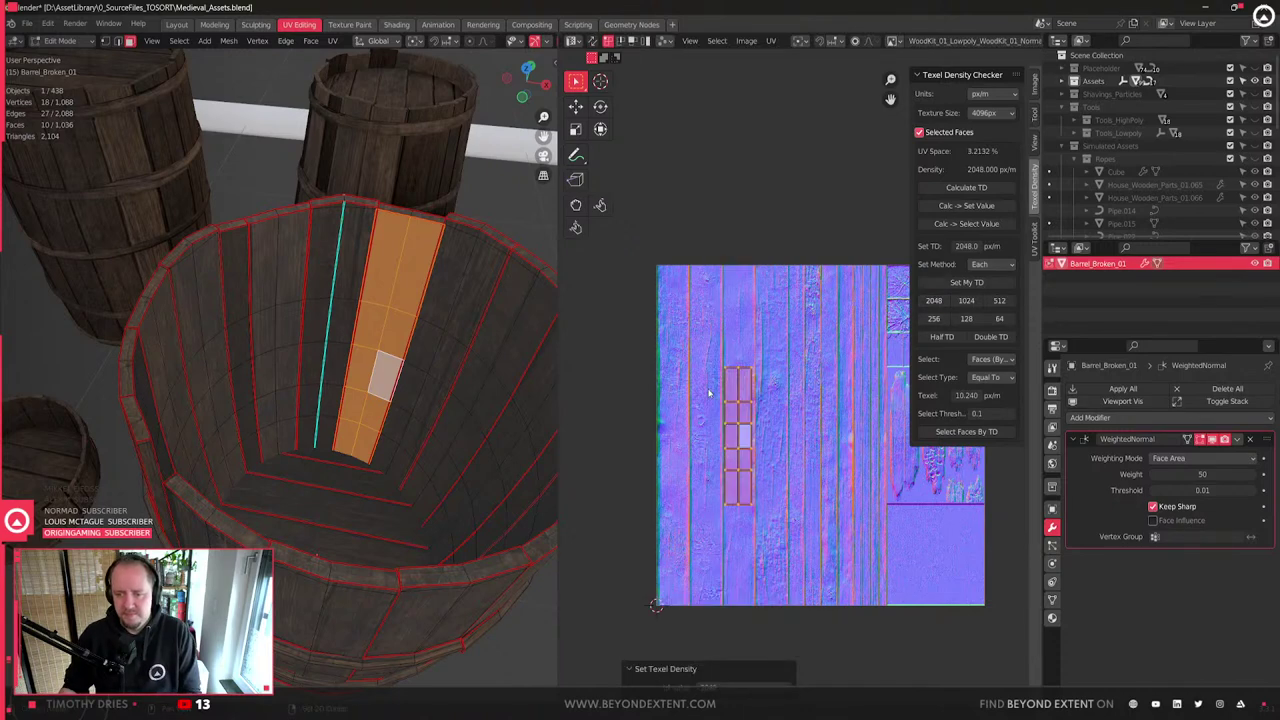
- Scale the stave strip by 1.226 to fill the width of its plank
scroll(858, 392, "up", 2)
key("s")
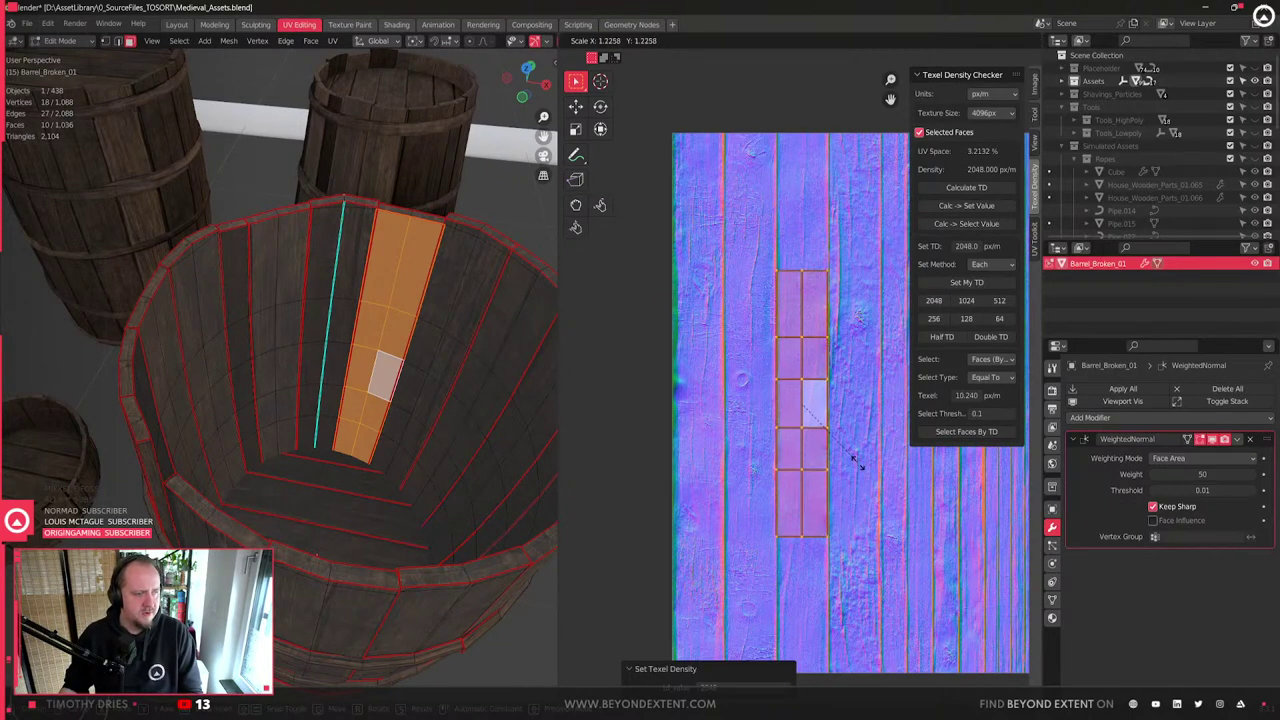
left_click(858, 463)
scroll(280, 366, "up", 2)
- Examine the barrel's interior and underside, switching to the Modeling workspace and object mode
middle_click_drag(385, 309, 215, 405)
scroll(319, 377, "down", 3)
scroll(280, 400, "up", 3)
middle_click_drag(300, 430, 333, 346)
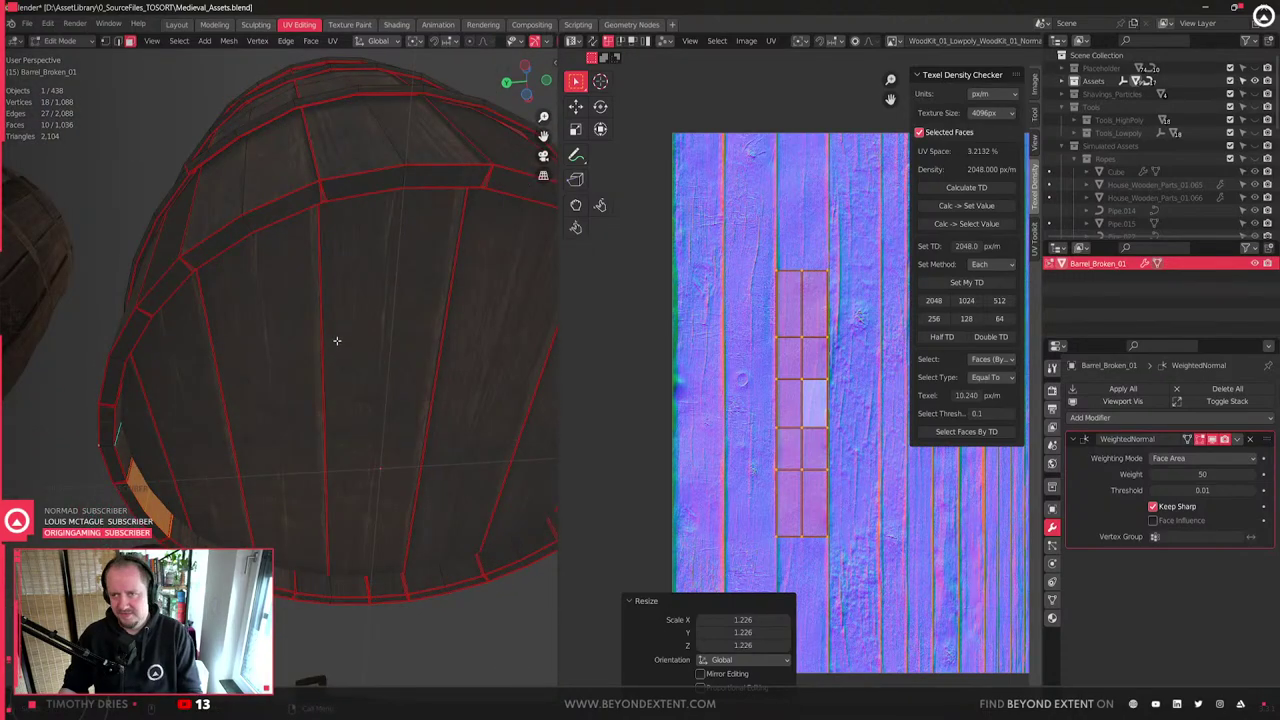
scroll(337, 341, "down", 4)
mouse_move(337, 341)
middle_mouse_down()
mouse_move(334, 366)
mouse_move(338, 349)
middle_mouse_up()
scroll(338, 349, "up", 4)
left_click(352, 238)
middle_click_drag(352, 238, 426, 359)
left_click(214, 24)
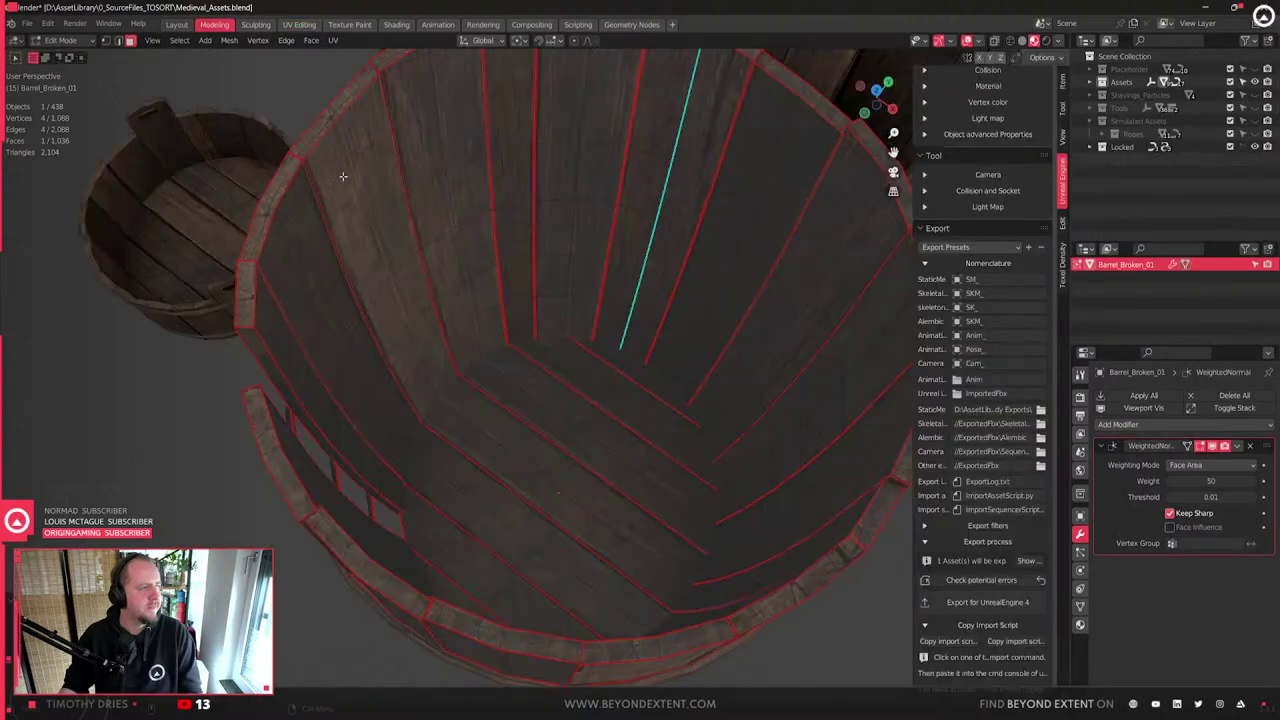
key("Tab")
middle_click_drag(517, 400, 474, 217)
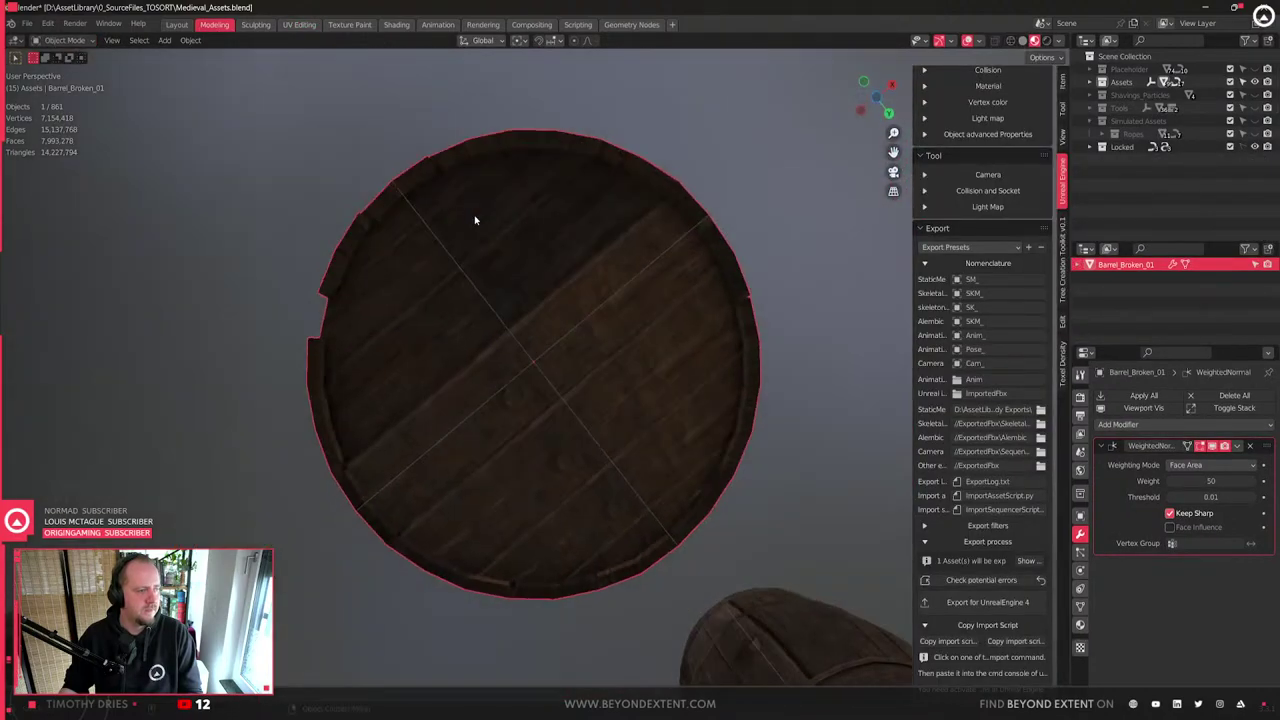
scroll(499, 262, "up", 5)
scroll(499, 262, "down", 6)
- In edit mode, select the linked stave end faces all around the barrel's bottom rim
key("Tab")
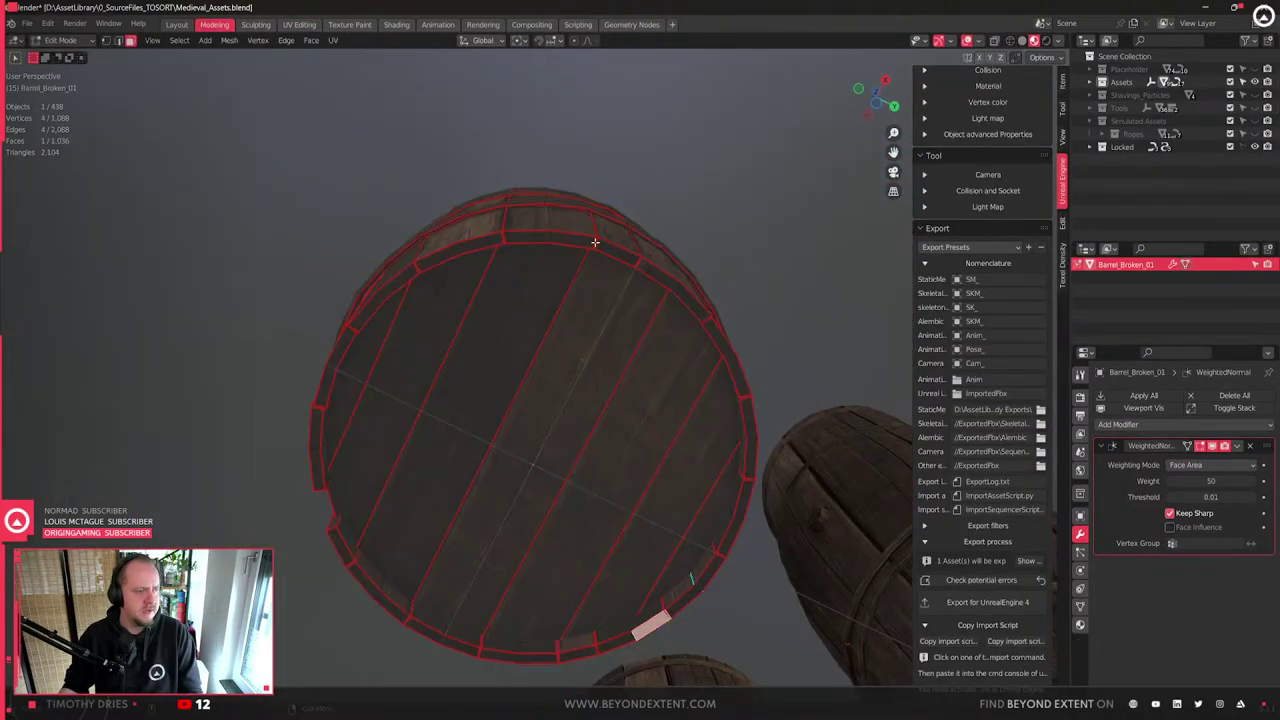
left_click(580, 241)
left_click(622, 255, "shift")
left_click(690, 302, "shift")
left_click(737, 377, "shift")
left_click(751, 459, "shift")
middle_click_drag(754, 489, 760, 387, "shift")
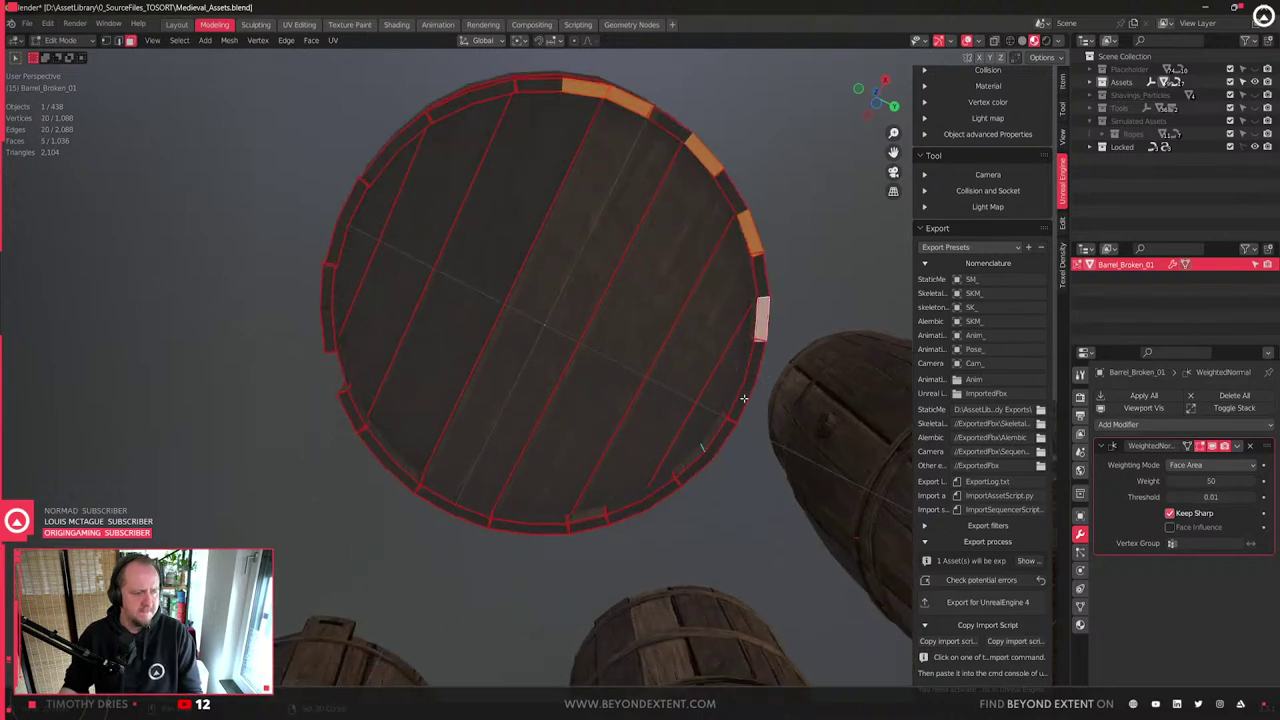
left_click(742, 401, "shift")
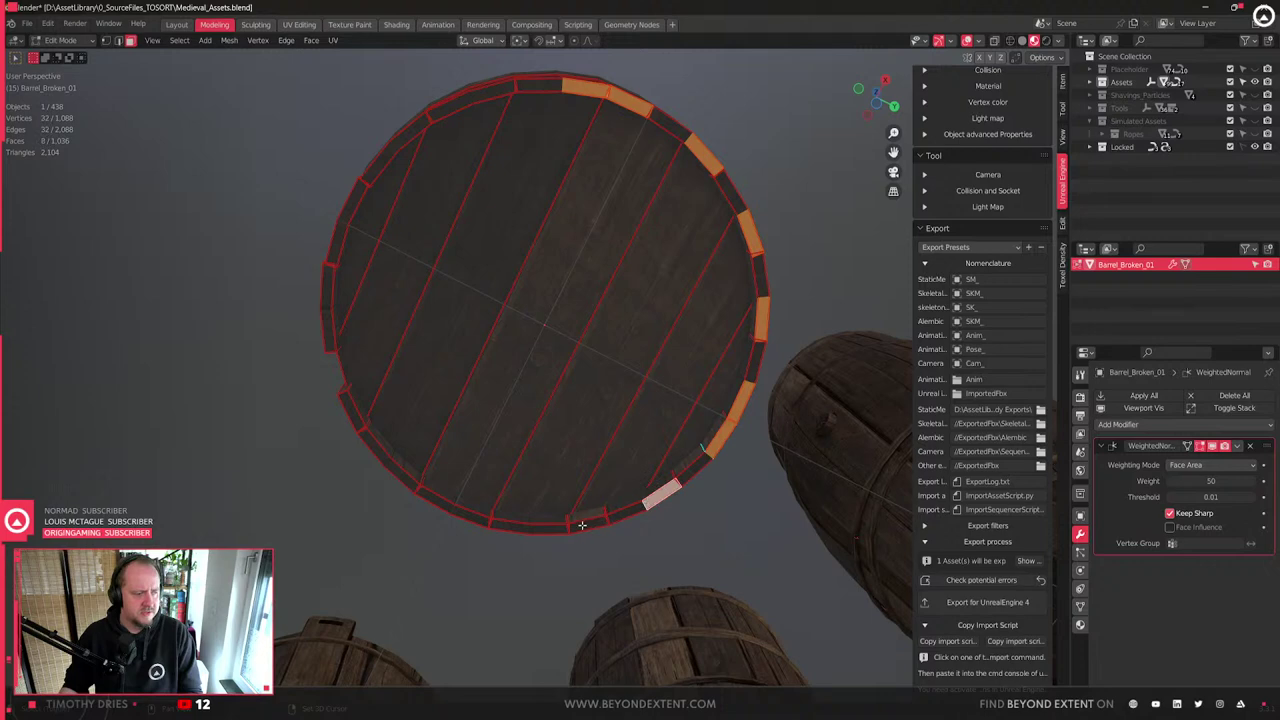
left_click(535, 527, "shift")
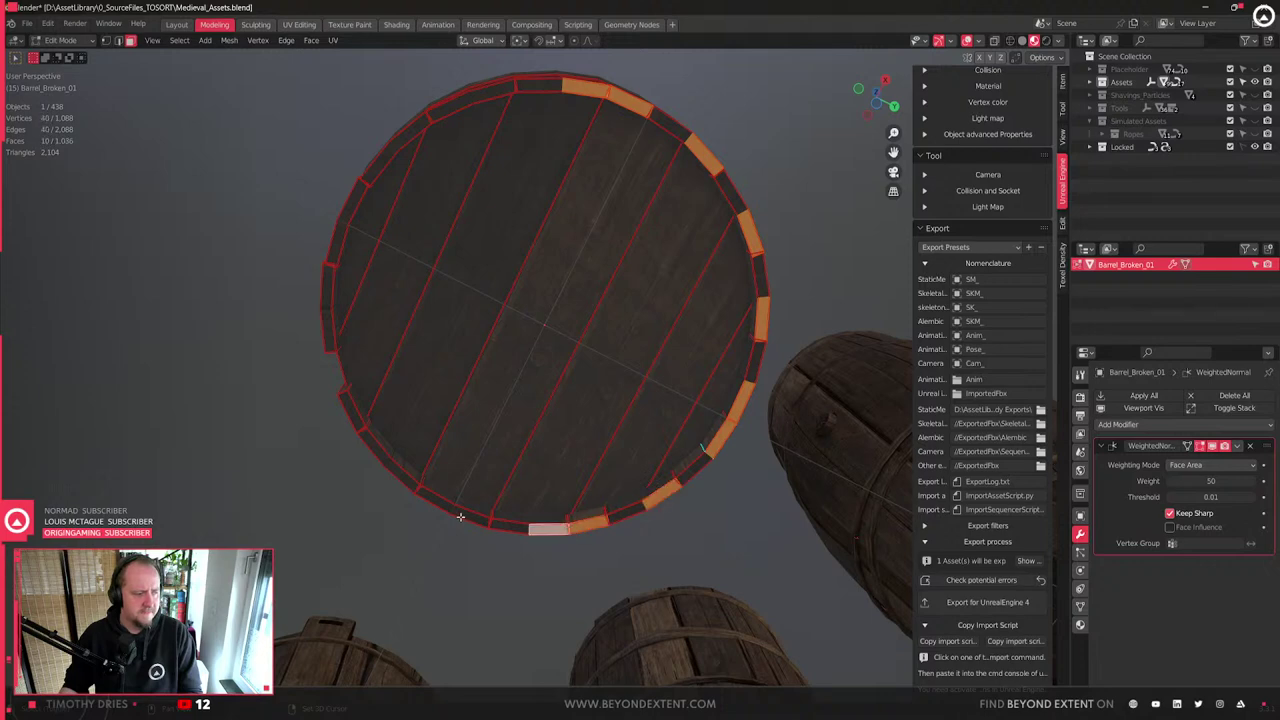
left_click(346, 410, "shift")
left_click(328, 330, "shift")
left_click(334, 237, "shift")
middle_click_drag(394, 175, 406, 225, "shift")
left_click(418, 192, "shift")
left_click(480, 158, "shift")
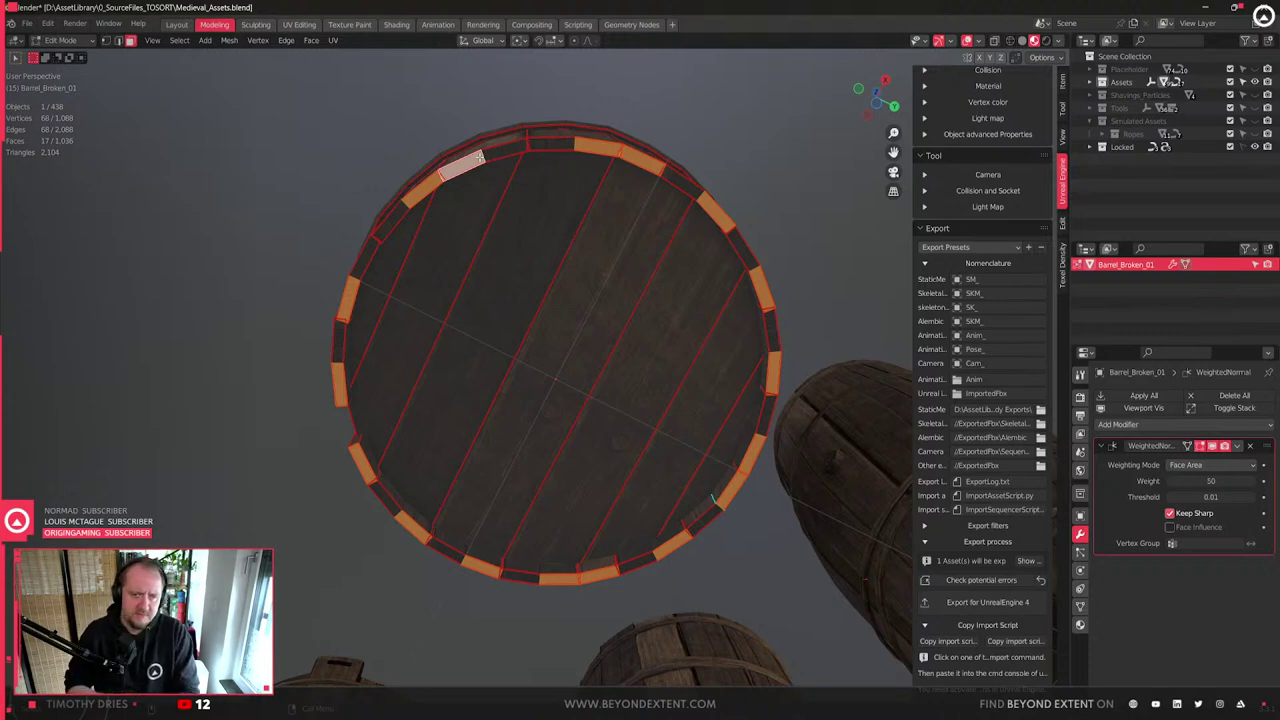
key("ctrl+l")
middle_click_drag(535, 290, 493, 298)
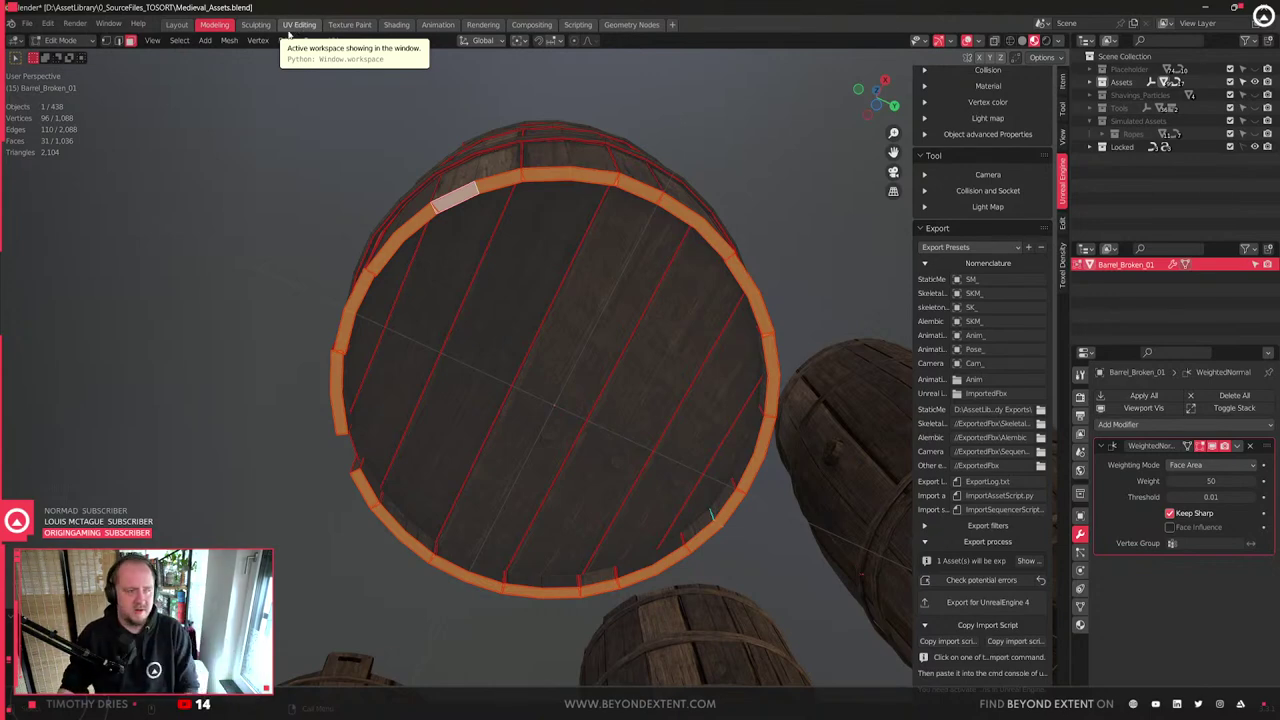
- In the UV Editing workspace, select all UVs of the bottom rim faces and unwrap them
left_click(302, 25)
scroll(474, 354, "down", 5)
scroll(864, 448, "down", 2)
middle_click_drag(865, 448, 778, 483)
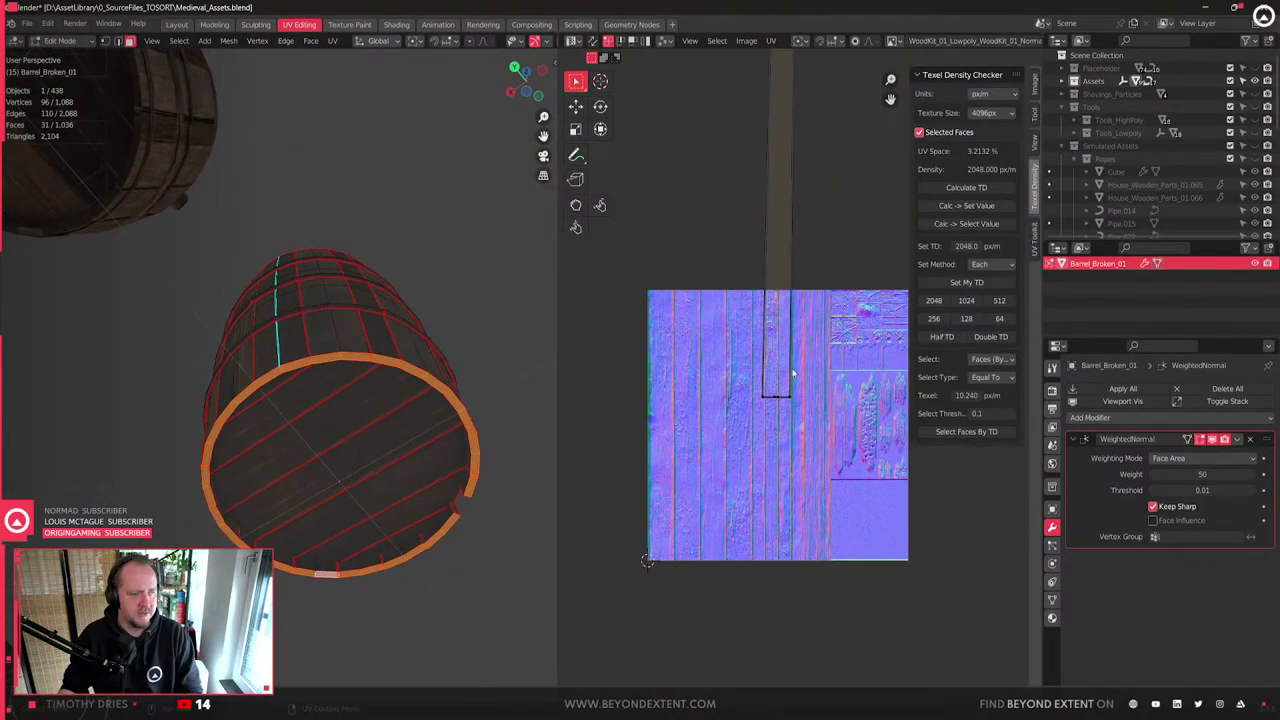
scroll(798, 380, "down", 4)
scroll(799, 380, "up", 2)
scroll(287, 421, "up", 2)
key("a")
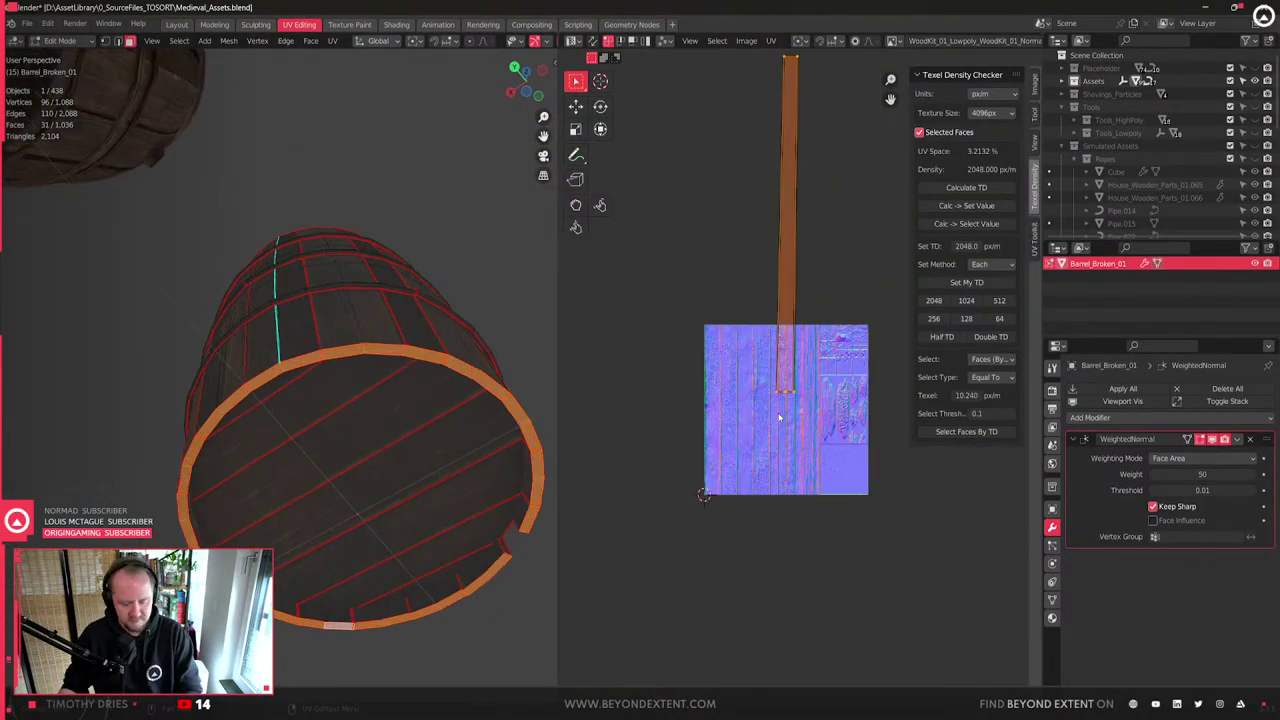
key("u")
left_click(780, 417)
- Straighten the bottom rim UVs and stack their islands on top of each other
scroll(768, 440, "up", 2)
key("q")
left_click(757, 449)
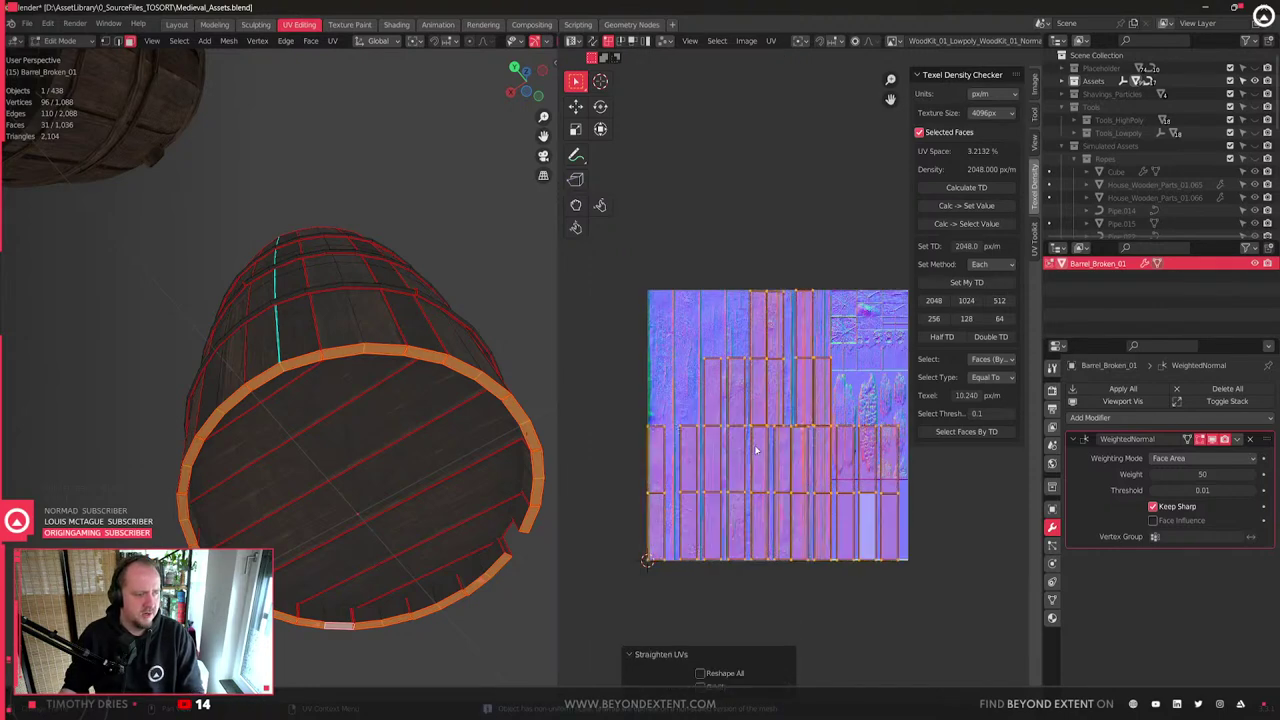
scroll(765, 448, "up", 2)
key("q")
left_click(766, 433)
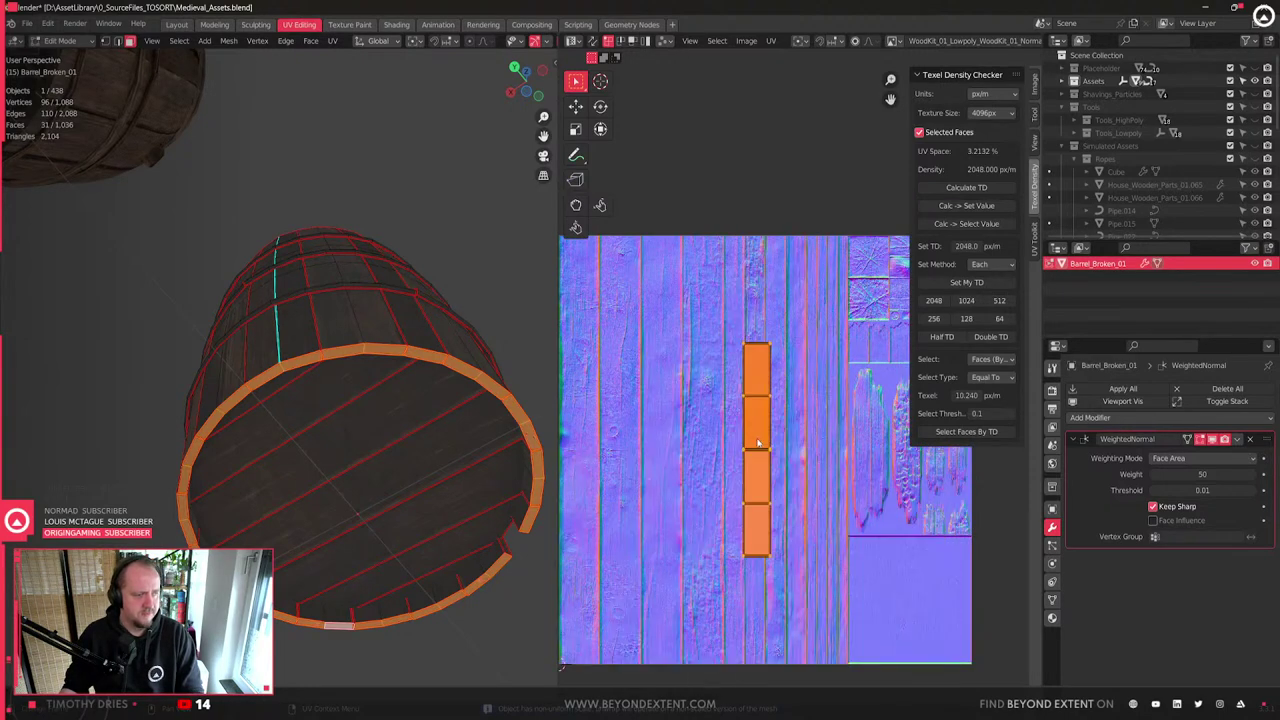
- Rotate the stacked rim islands 90° and move them about 0.161 in X and 0.343 in Y toward the end-grain section
scroll(790, 443, "up", 1)
key("r")
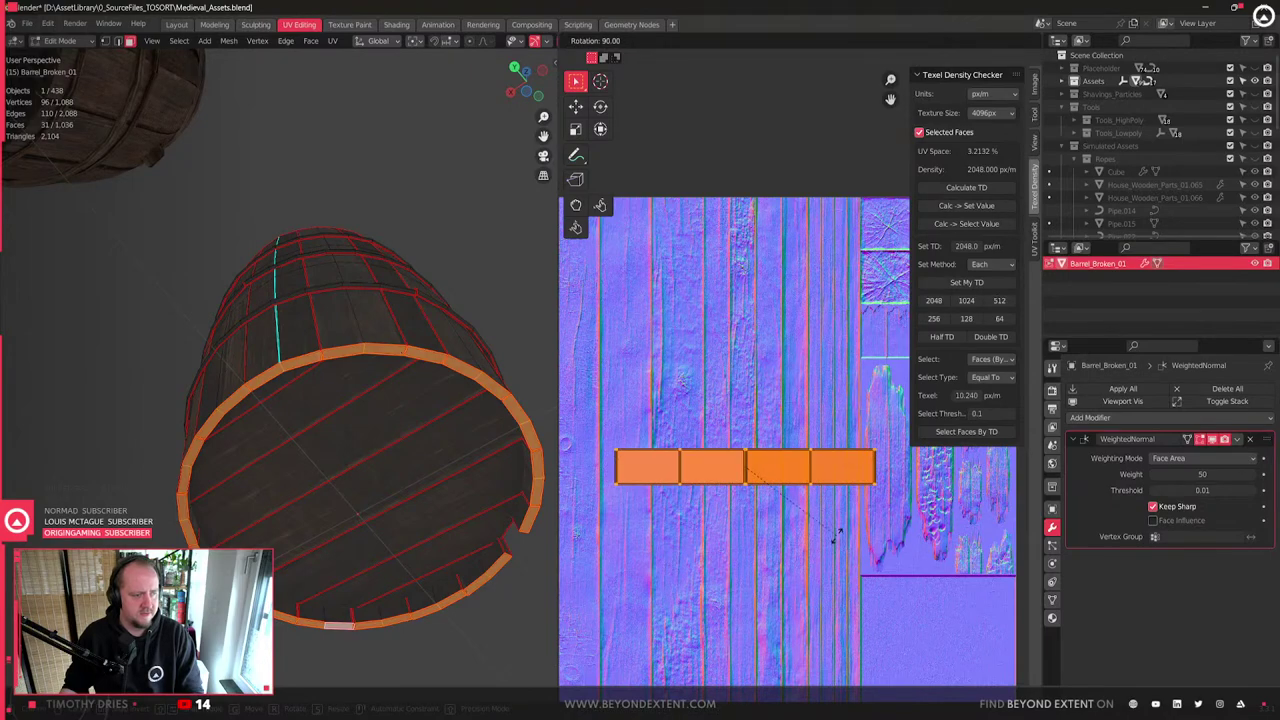
left_click(839, 531, "ctrl")
key("g")
left_click(880, 366)
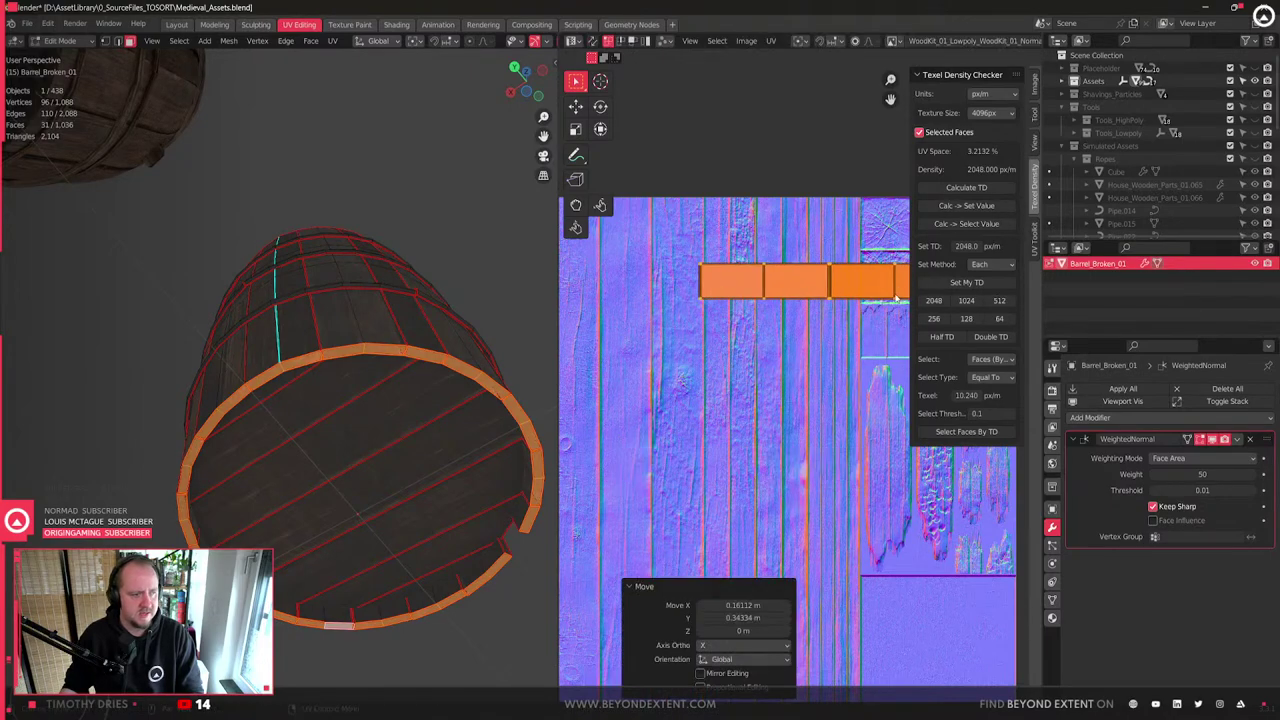
- Hide the UV editor's sidebar and move the rotated rim islands across the end-grain tiles to the texture's edge
middle_click_drag(867, 377, 754, 427)
key("n")
scroll(778, 405, "up", 1)
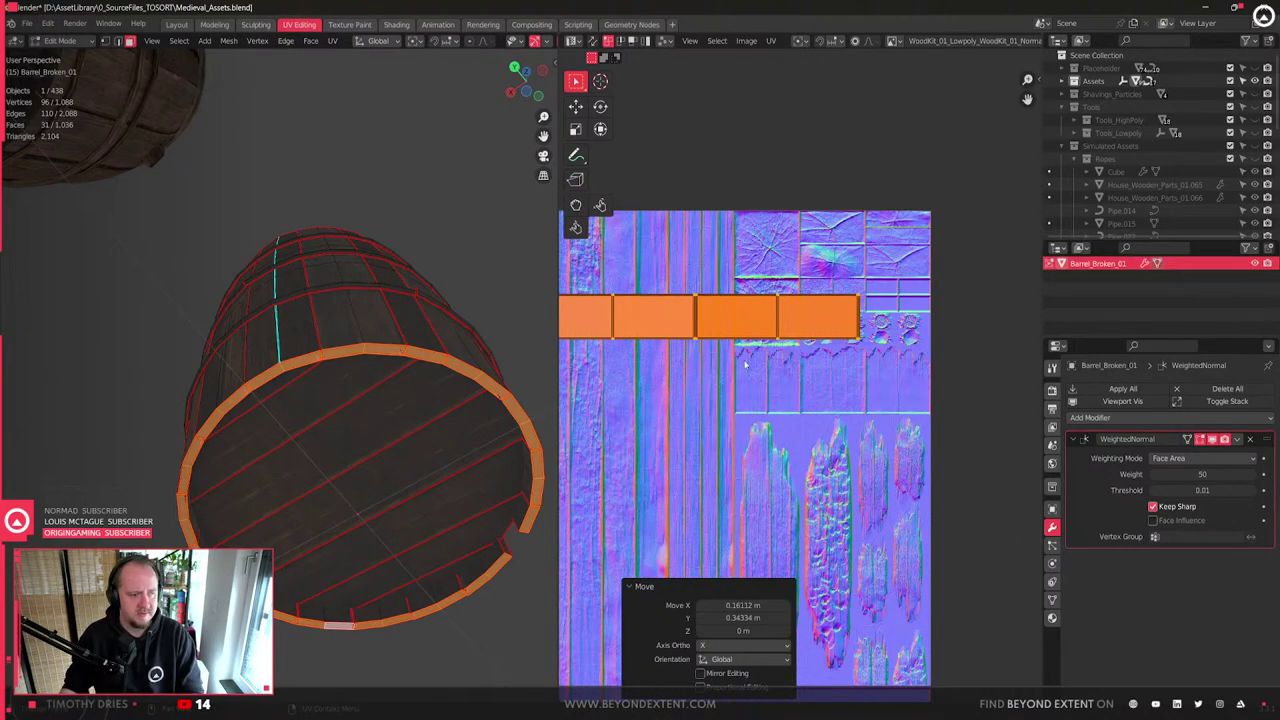
middle_click_drag(758, 353, 835, 340)
key("g")
left_click(964, 273)
middle_click_drag(964, 273, 770, 316)
scroll(770, 316, "up", 2)
key("g")
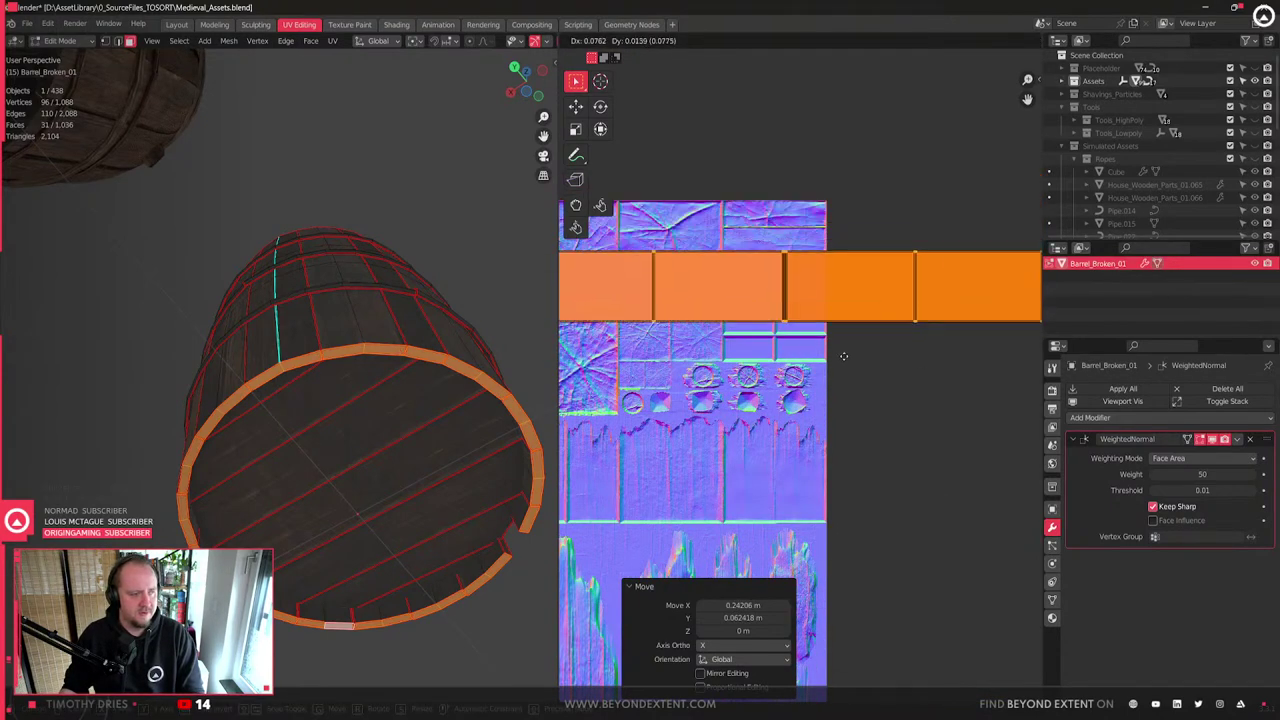
left_click(804, 353)
- Shrink the rim islands in stages and move them until their height matches the narrow end-grain strip near the texture's upper corner
key("s")
left_click(857, 360)
key("g")
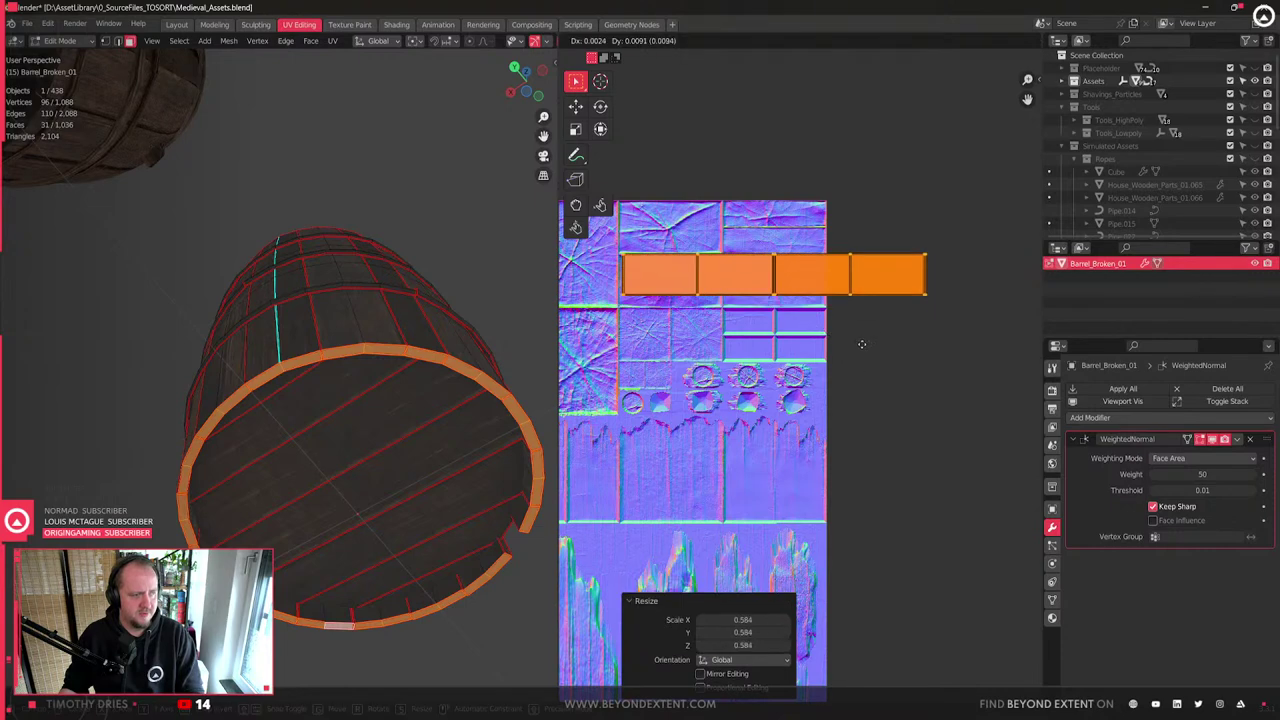
left_click(855, 318)
key("s")
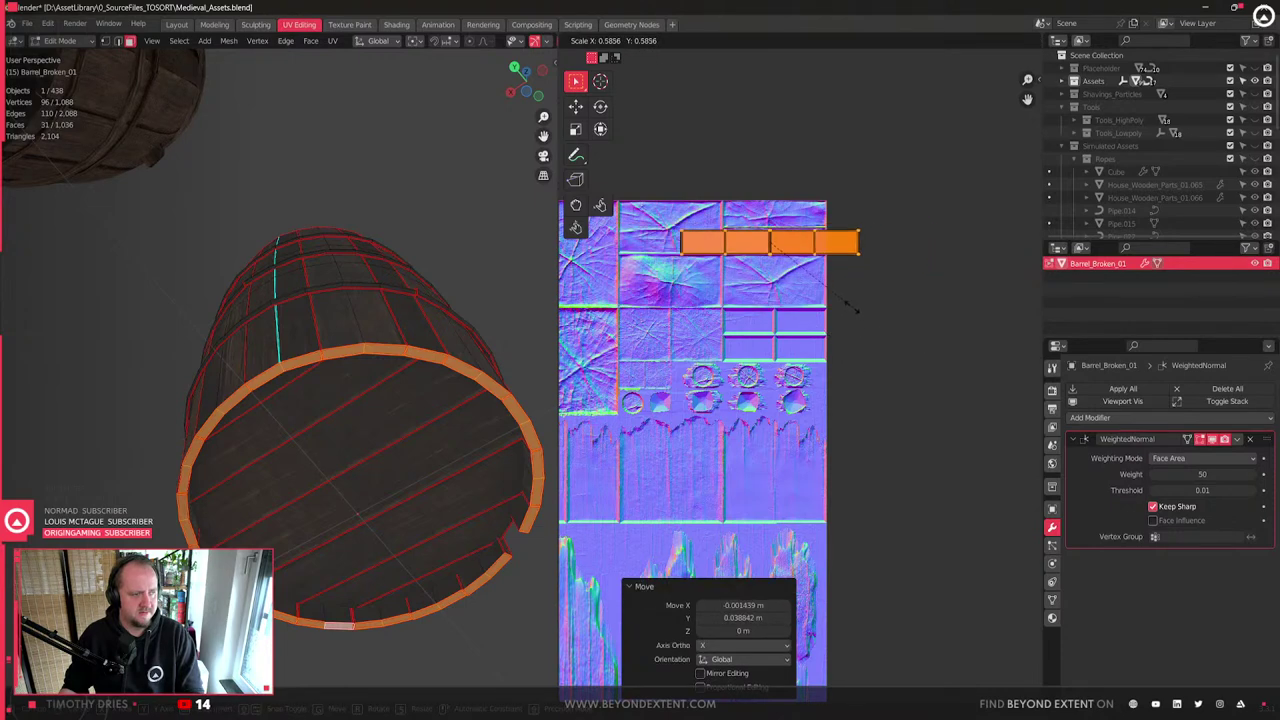
left_click(852, 308)
key("g")
left_click(852, 306)
key("s")
left_click(860, 311)
- Scale the rim islands to 0.525 along X to match the end-grain strip's length
middle_click_drag(863, 314, 887, 371)
key("s")
key("x")
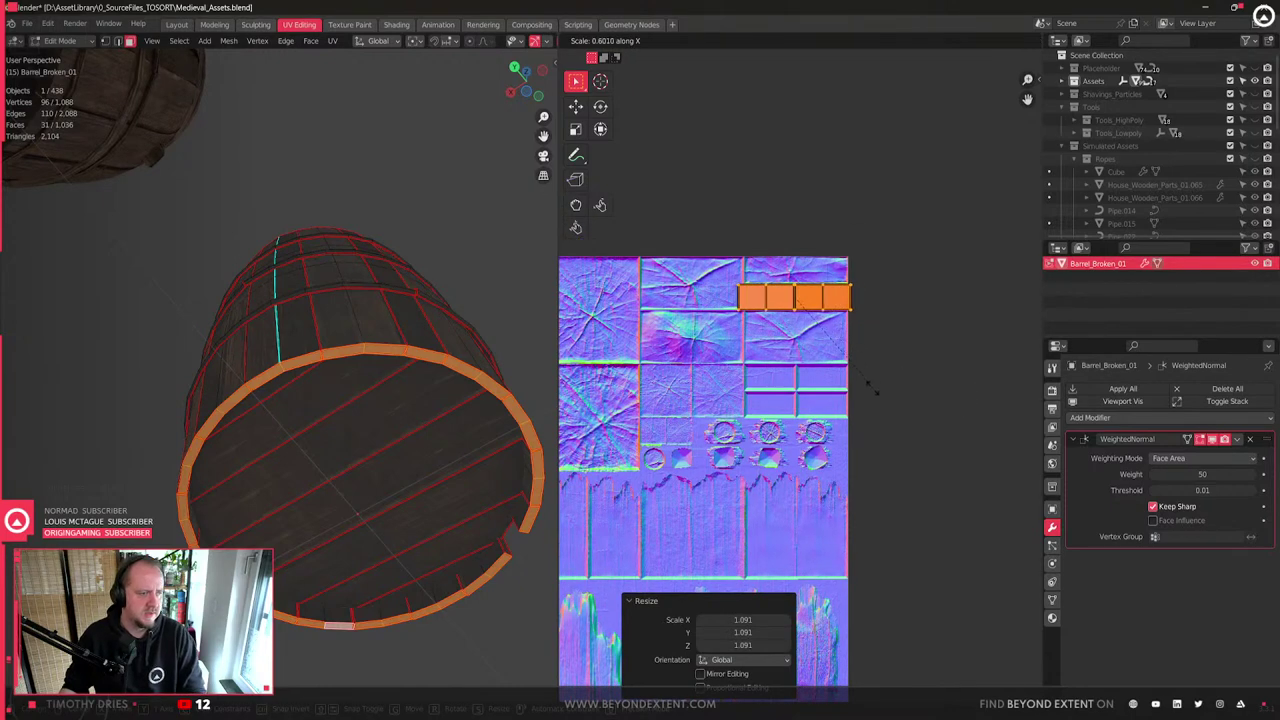
left_click(855, 389)
- Nudge the rim islands about 0.0013 along X and scale them to 1.040 along X to fill the end-grain strip
scroll(855, 389, "up", 1)
middle_click_drag(855, 389, 877, 429)
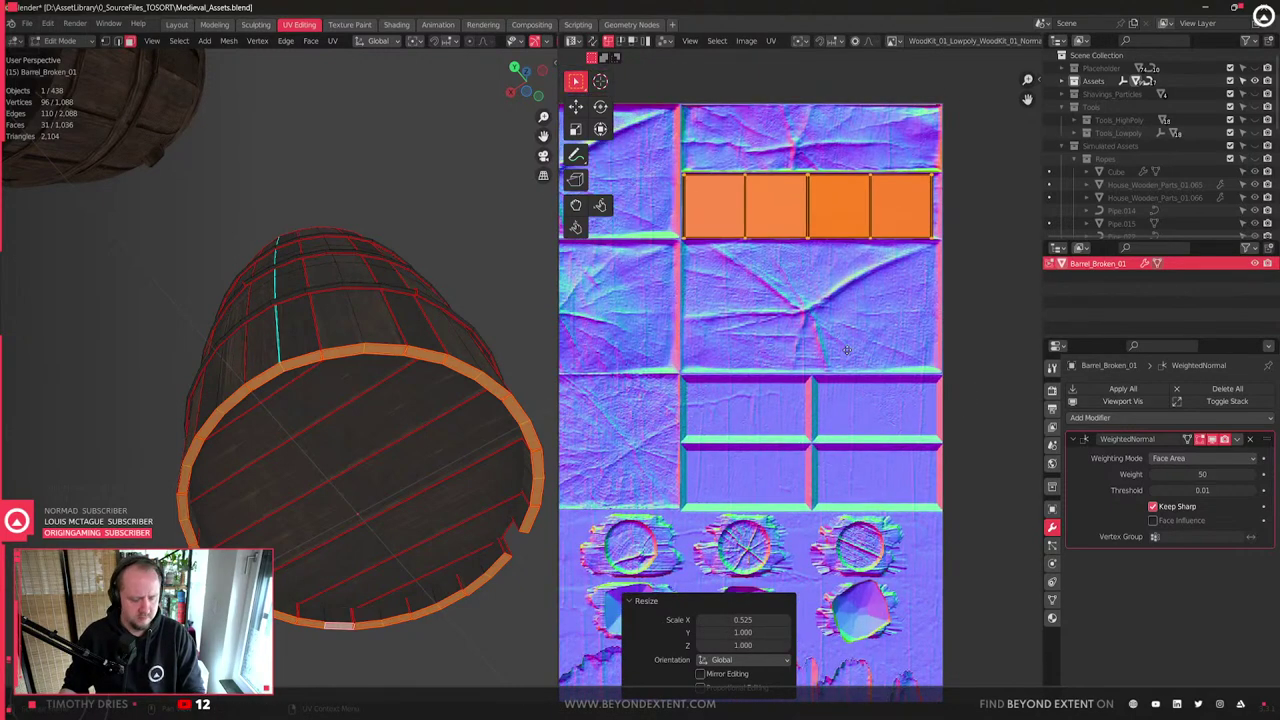
key("g")
key("x")
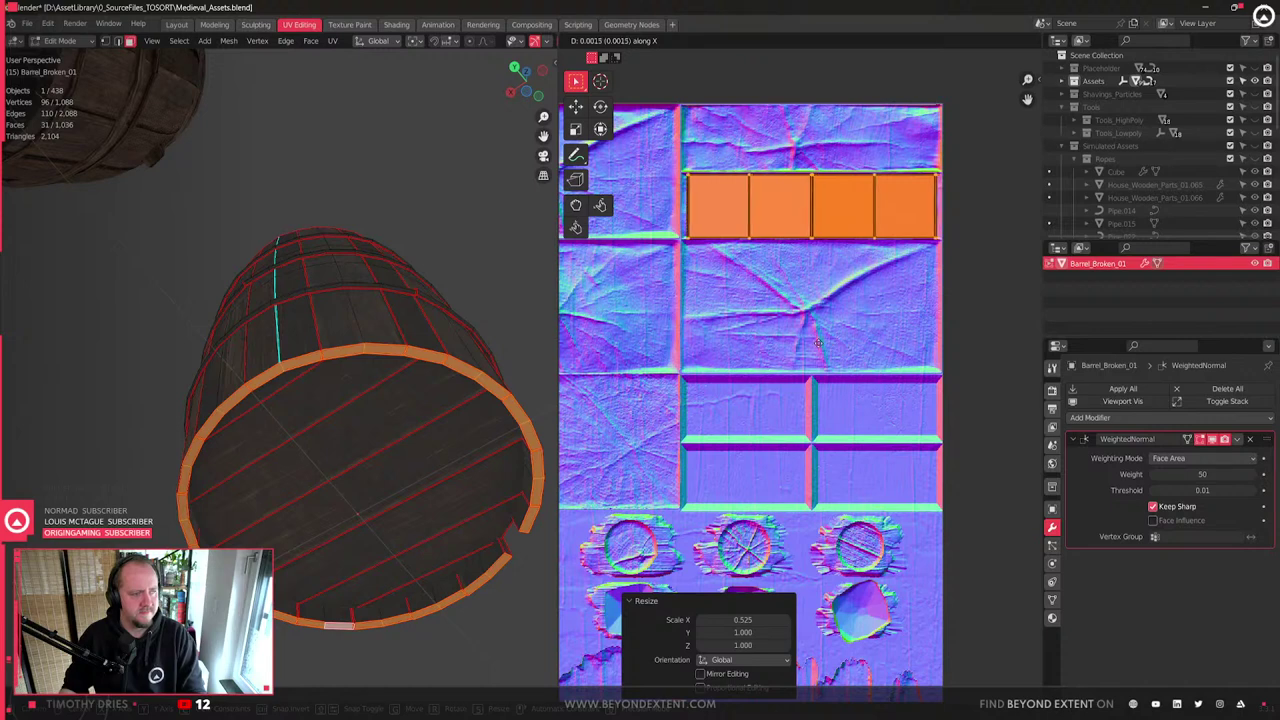
left_click(850, 350)
key("s")
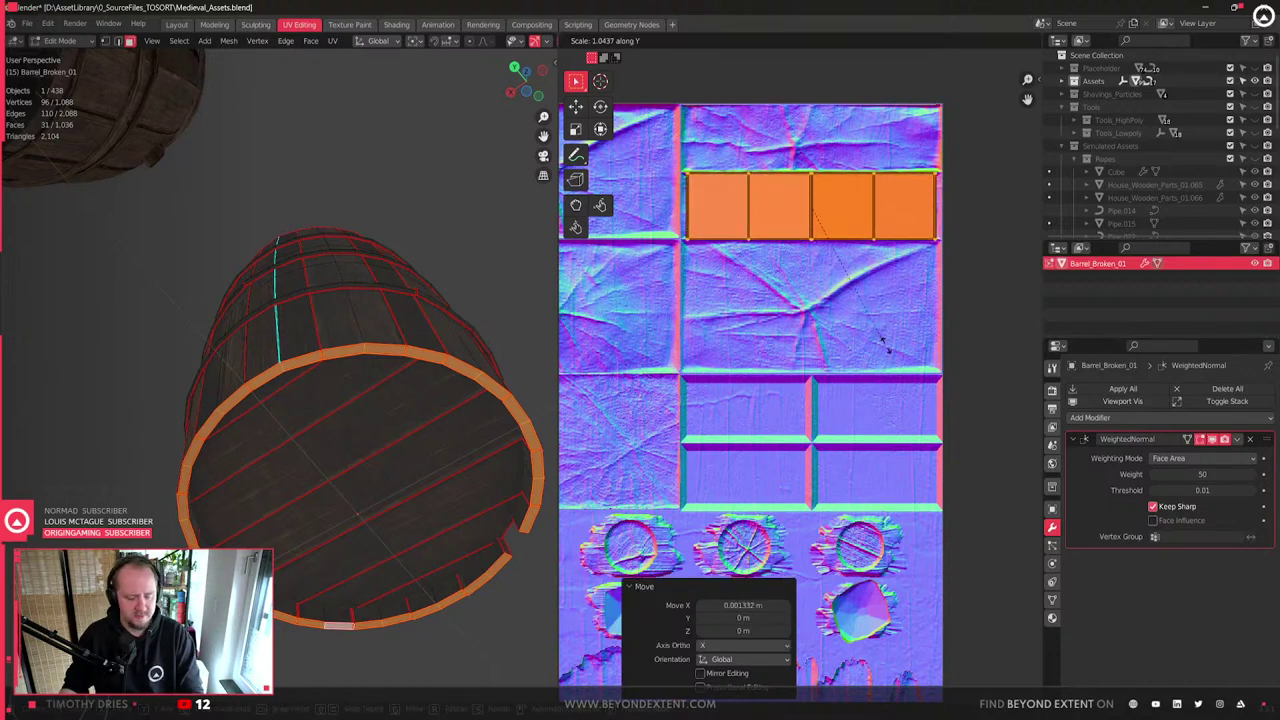
key("x")
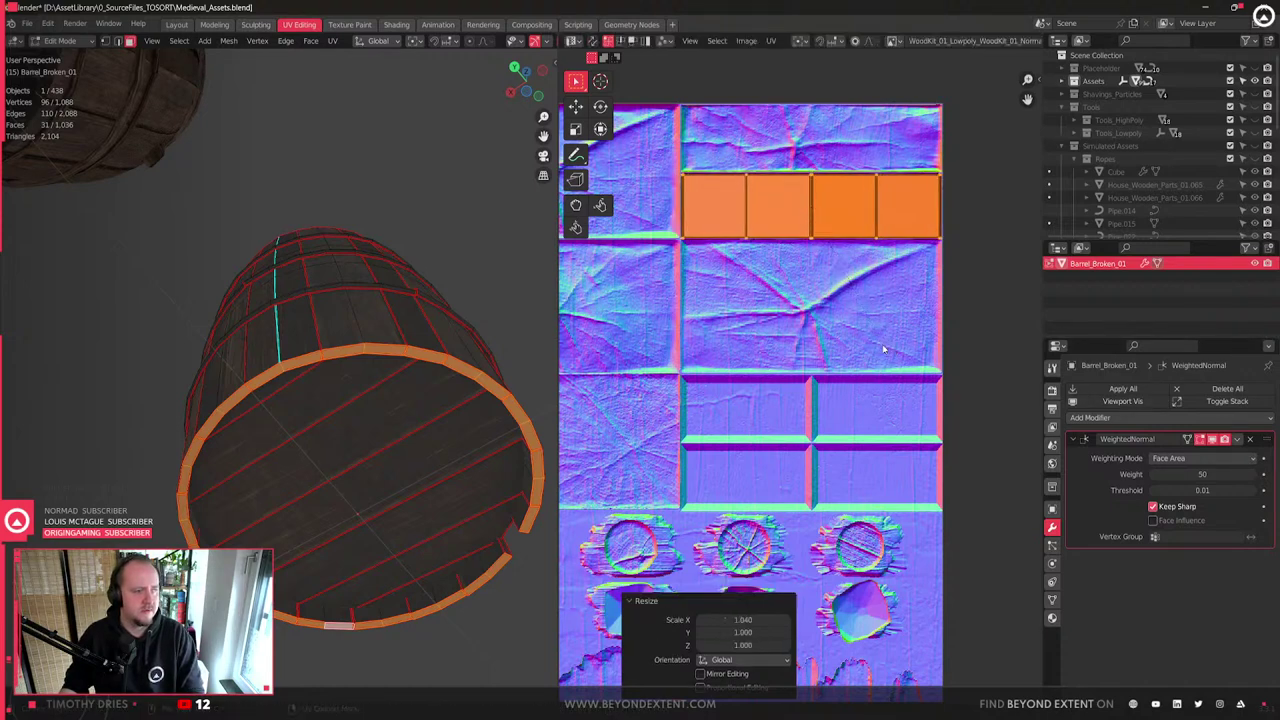
left_click(882, 344)
- Select the whole loose stave beside the narrow gap inside the broken barrel and shift it slightly in the horizontal plane
key("Tab")
middle_click_drag(347, 407, 332, 466)
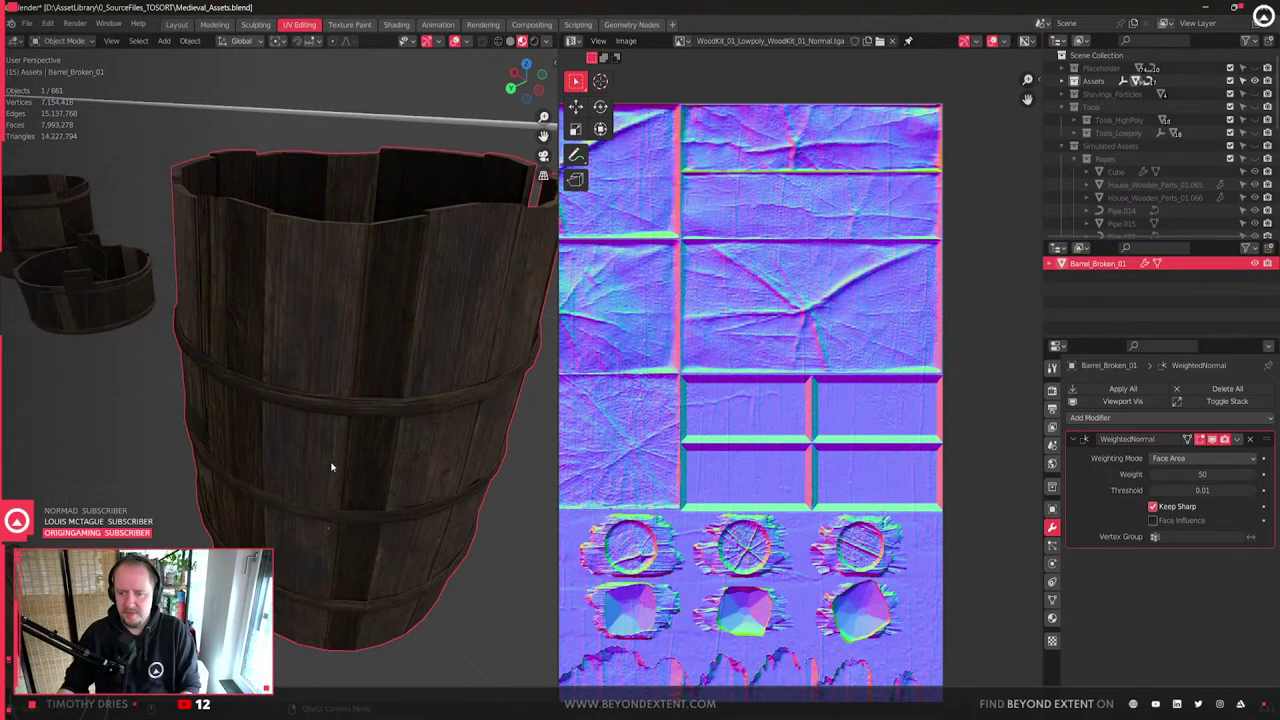
middle_click_drag(332, 466, 420, 388)
left_click(465, 380)
left_click(437, 409)
key("Tab")
left_click(418, 385)
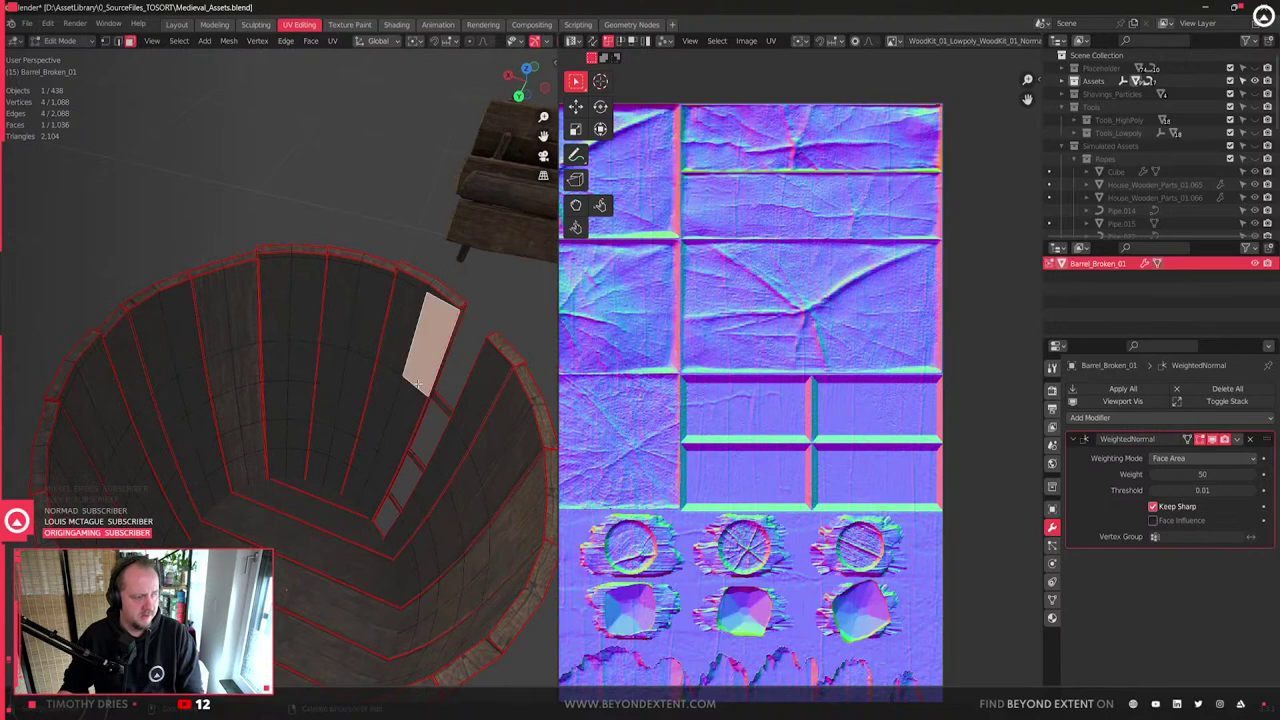
key("ctrl+l")
key("ctrl+l")
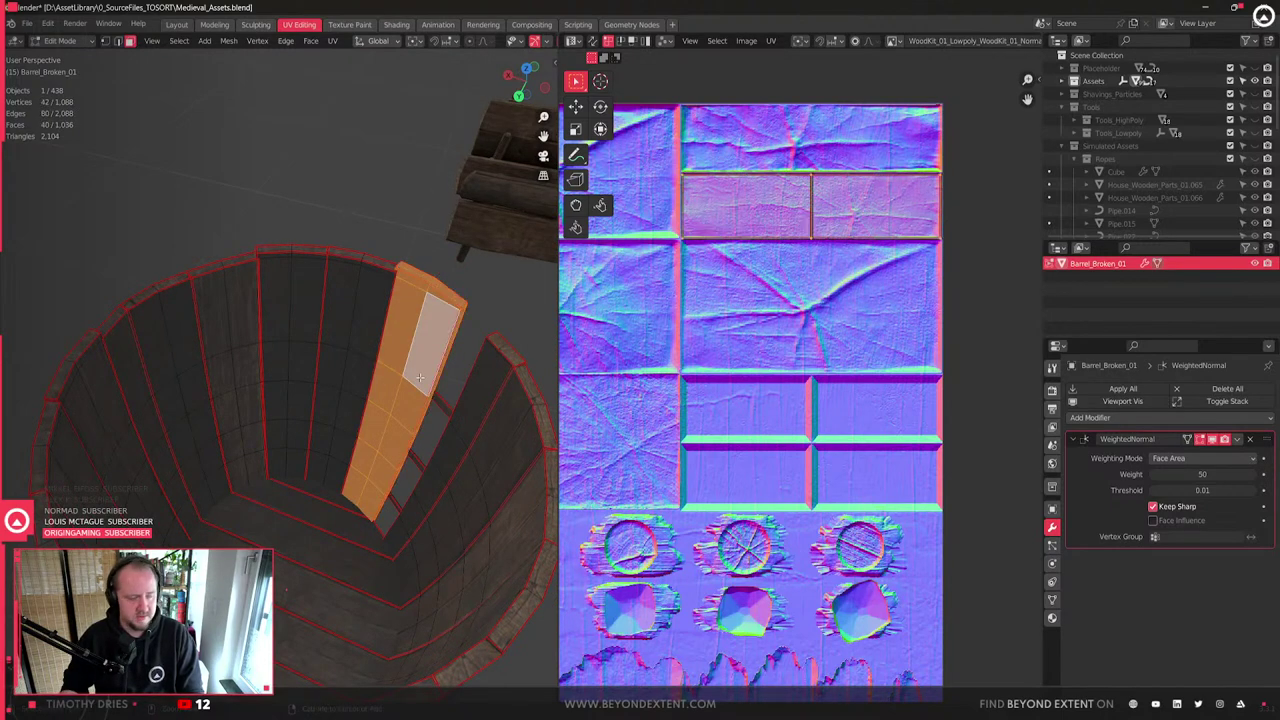
middle_click_drag(420, 378, 373, 418)
key("g")
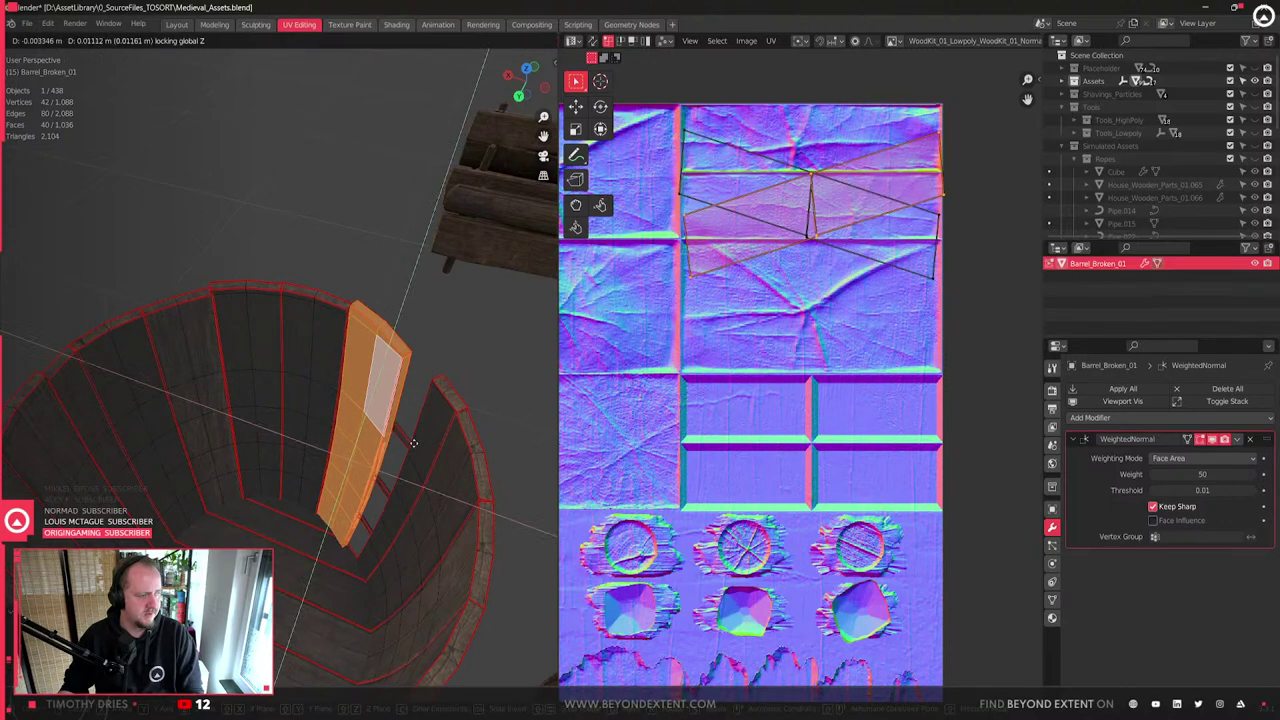
right_click(414, 444)
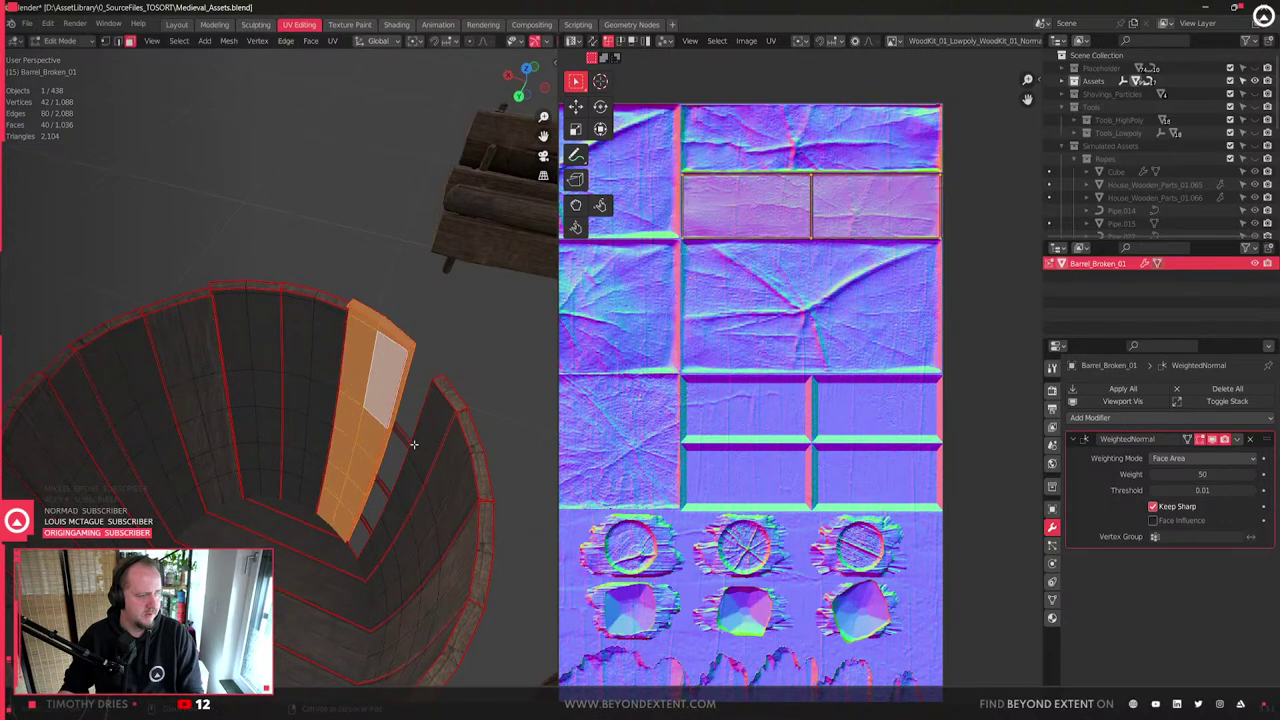
key("g")
key("z")
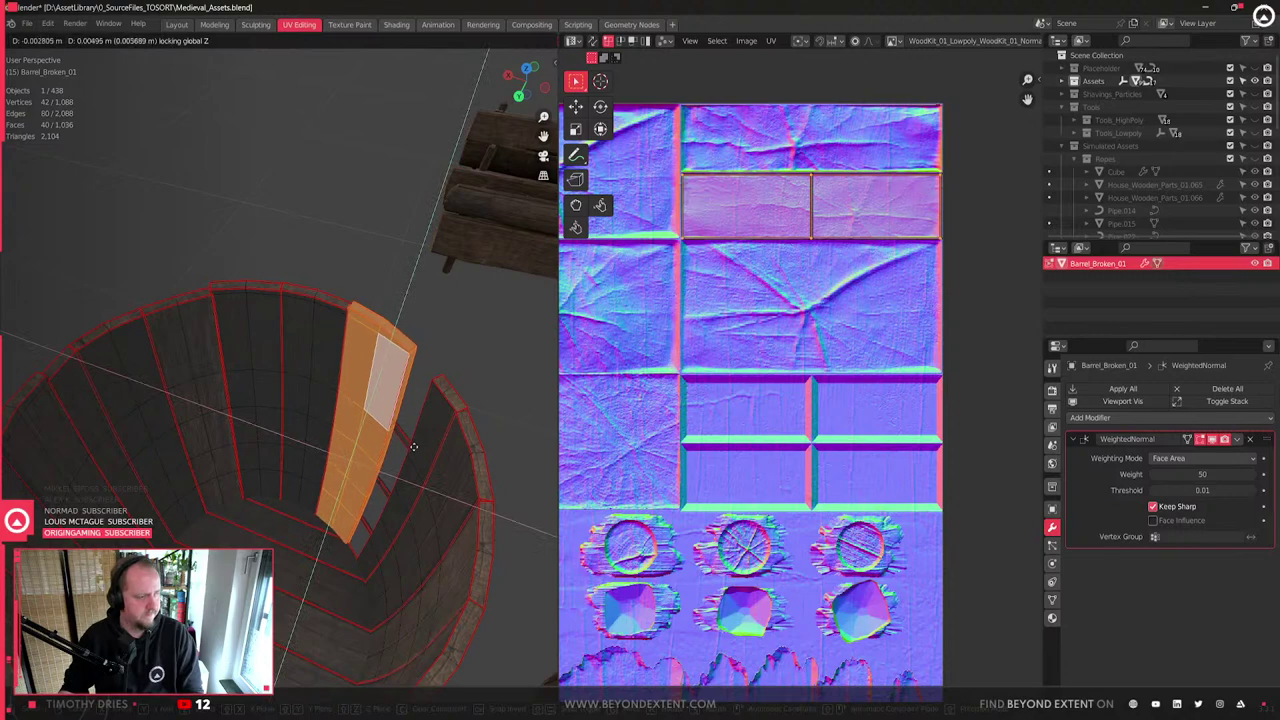
left_click(405, 462)
- Select the complete stave two planks from the shifted one and scale it horizontally, excluding Z, to about 0.87
middle_click_drag(405, 462, 334, 429)
left_click(239, 373)
key("ctrl+l")
middle_click_drag(241, 374, 213, 390)
key("ctrl+KP_Add")
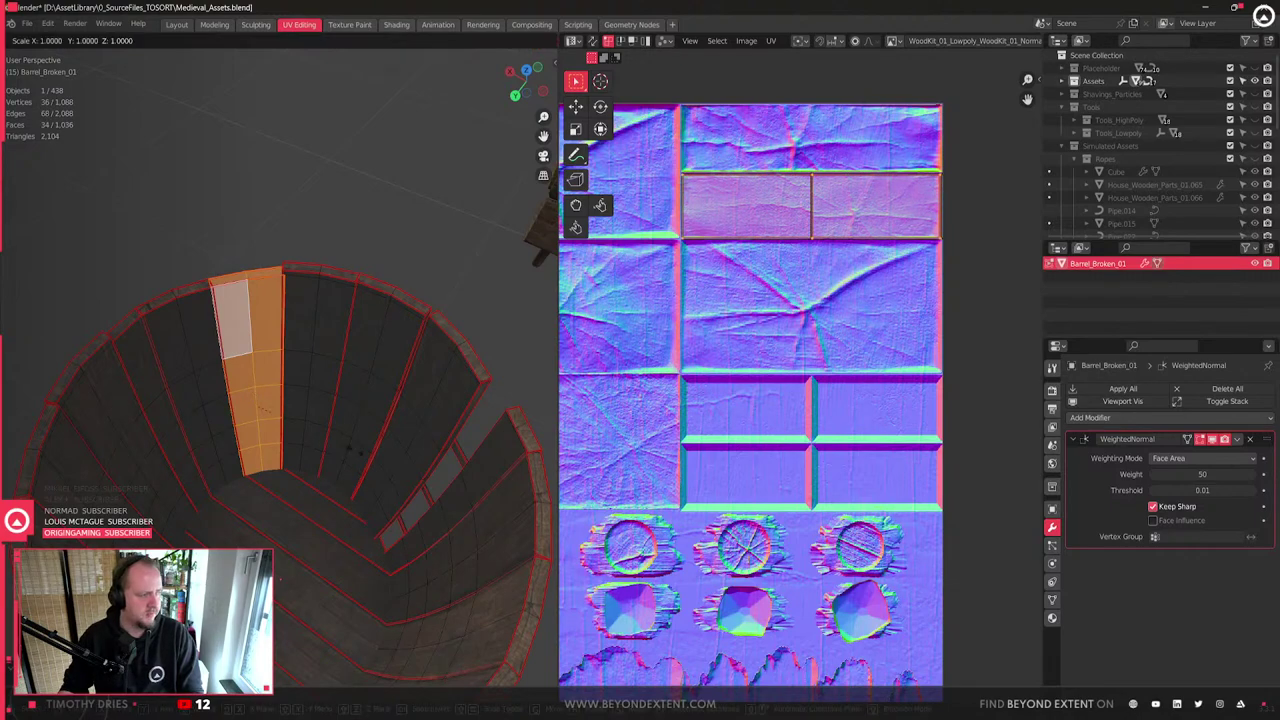
key("s")
key("shift+z")
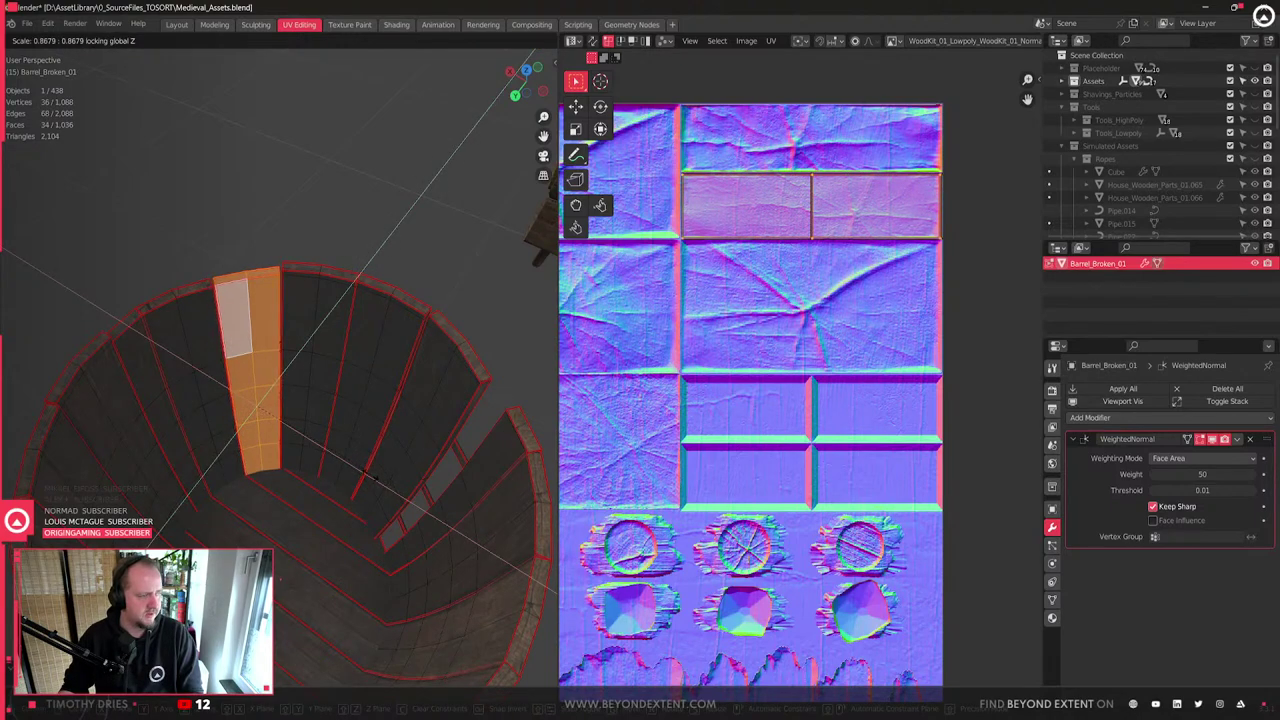
left_click(362, 472)
key("Tab")
middle_click_drag(290, 466, 254, 437)
mouse_move(380, 345)
middle_mouse_down()
mouse_move(185, 432)
mouse_move(317, 365)
mouse_move(354, 363)
middle_mouse_up()
- Select one more complete stave of the broken barrel and shrink it slightly in the horizontal plane, excluding Z
key("Tab")
left_click(354, 365)
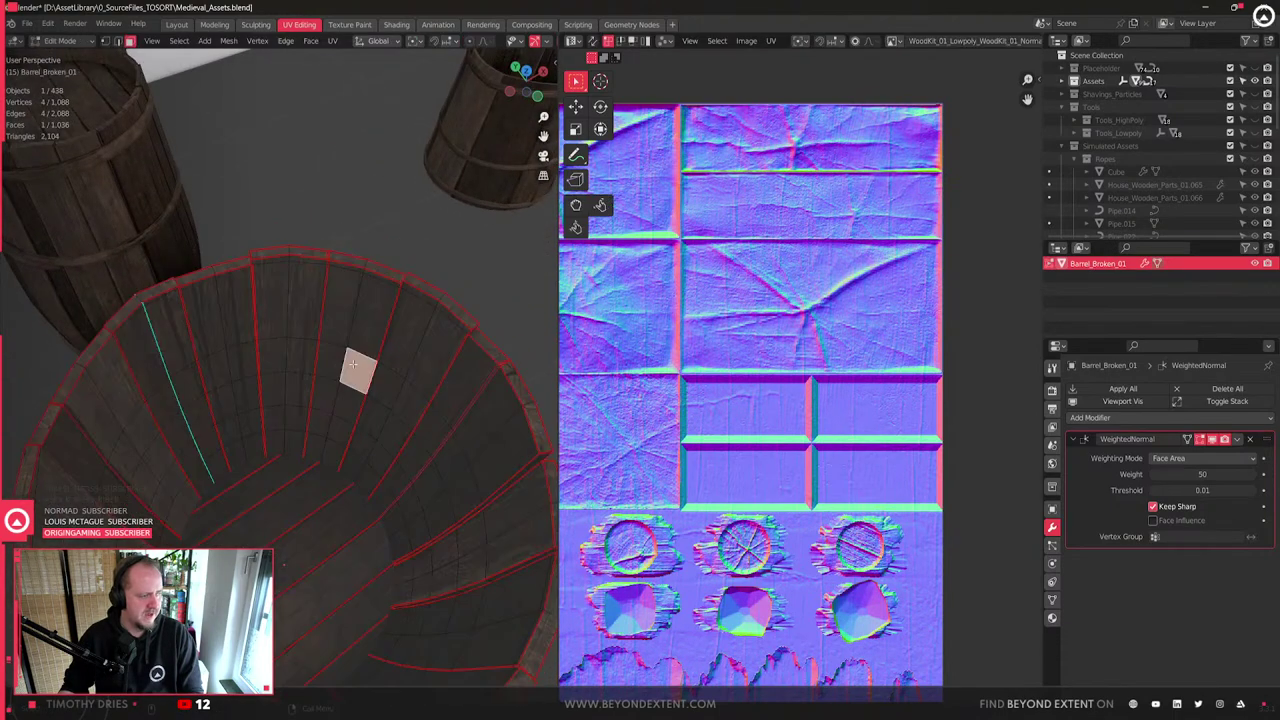
key("ctrl+l")
key("ctrl+l")
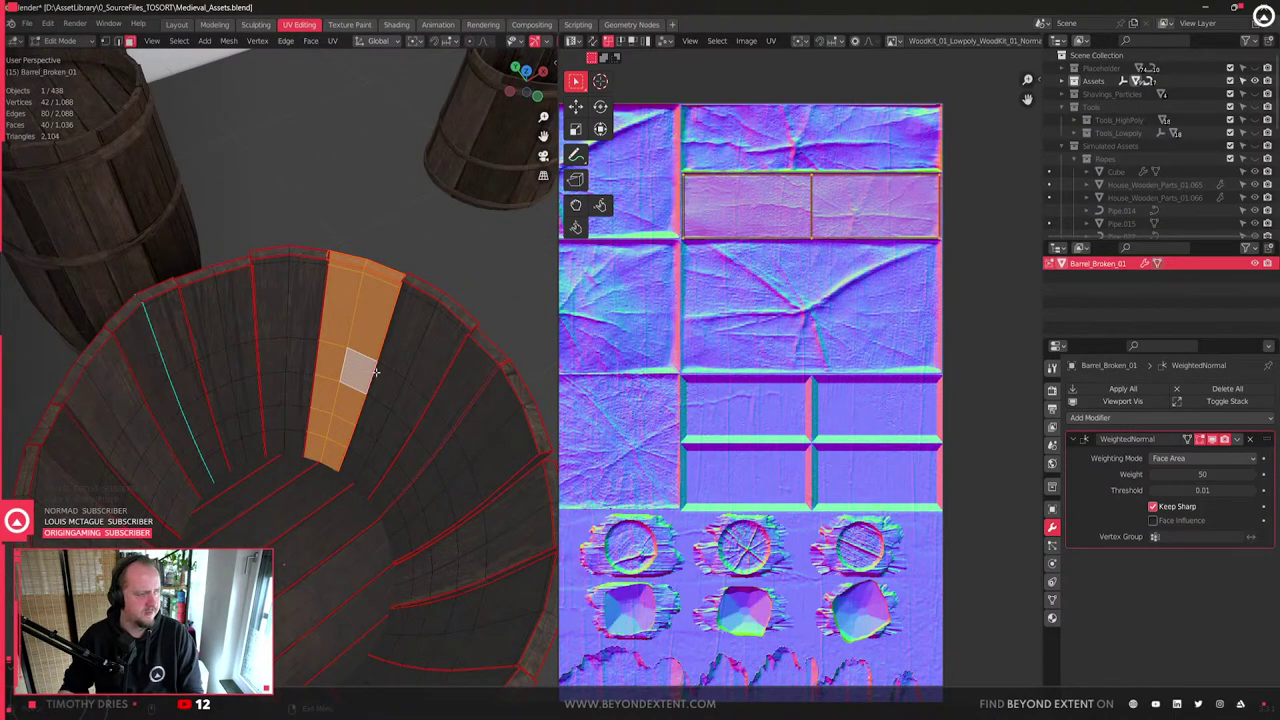
key("s")
key("shift+z")
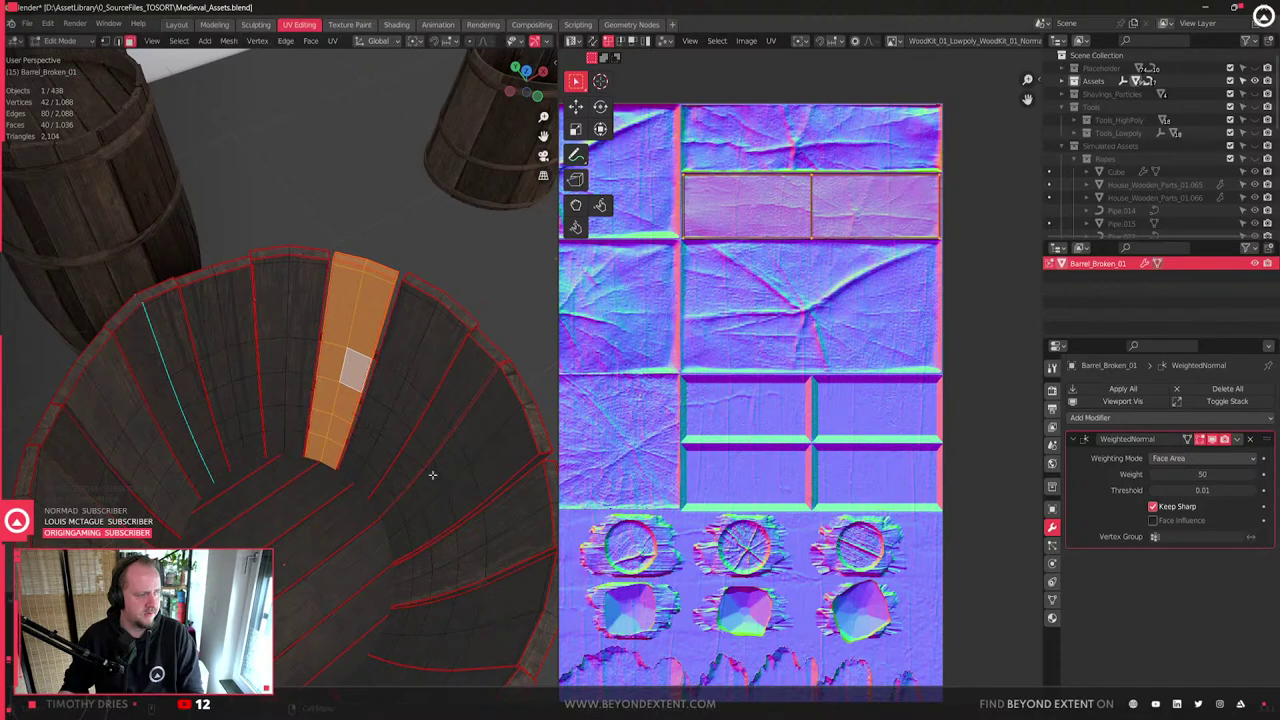
left_click(433, 474)
key("Tab")
middle_click_drag(363, 457, 395, 446)
key("Tab")
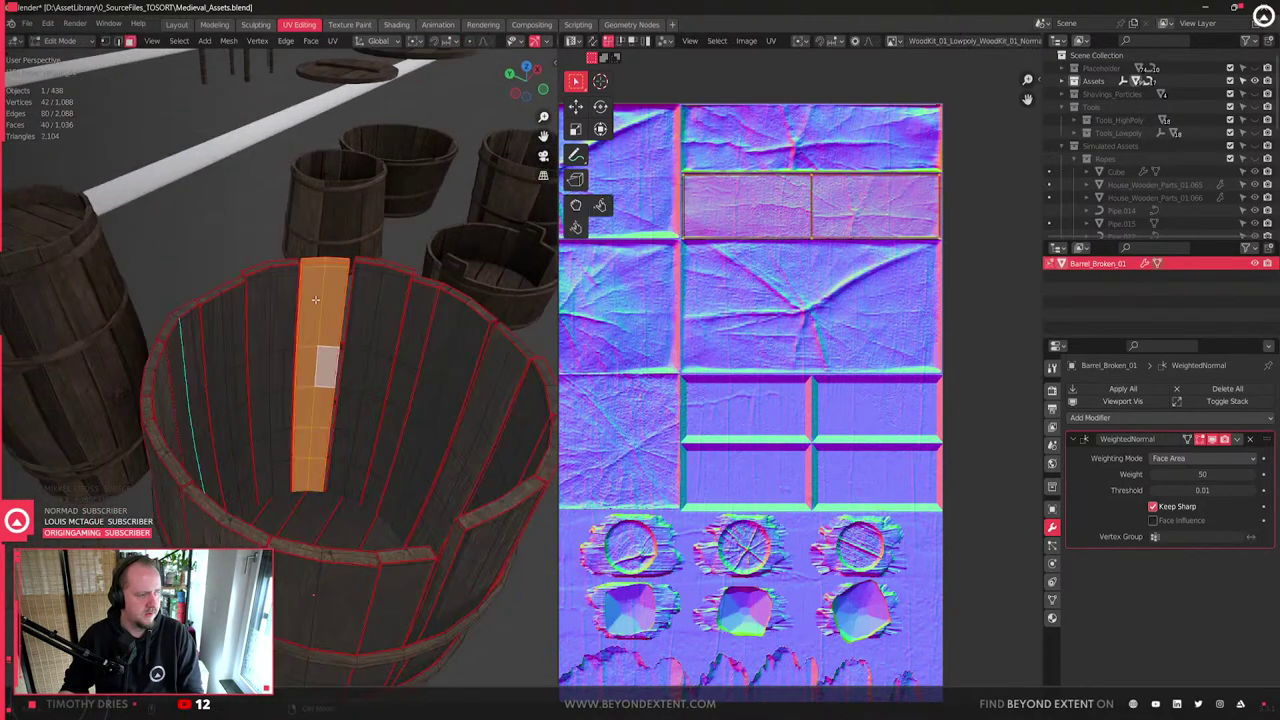
- Select only the two end faces on top of the narrowed stave
middle_click_drag(318, 286, 334, 236)
left_click(343, 237)
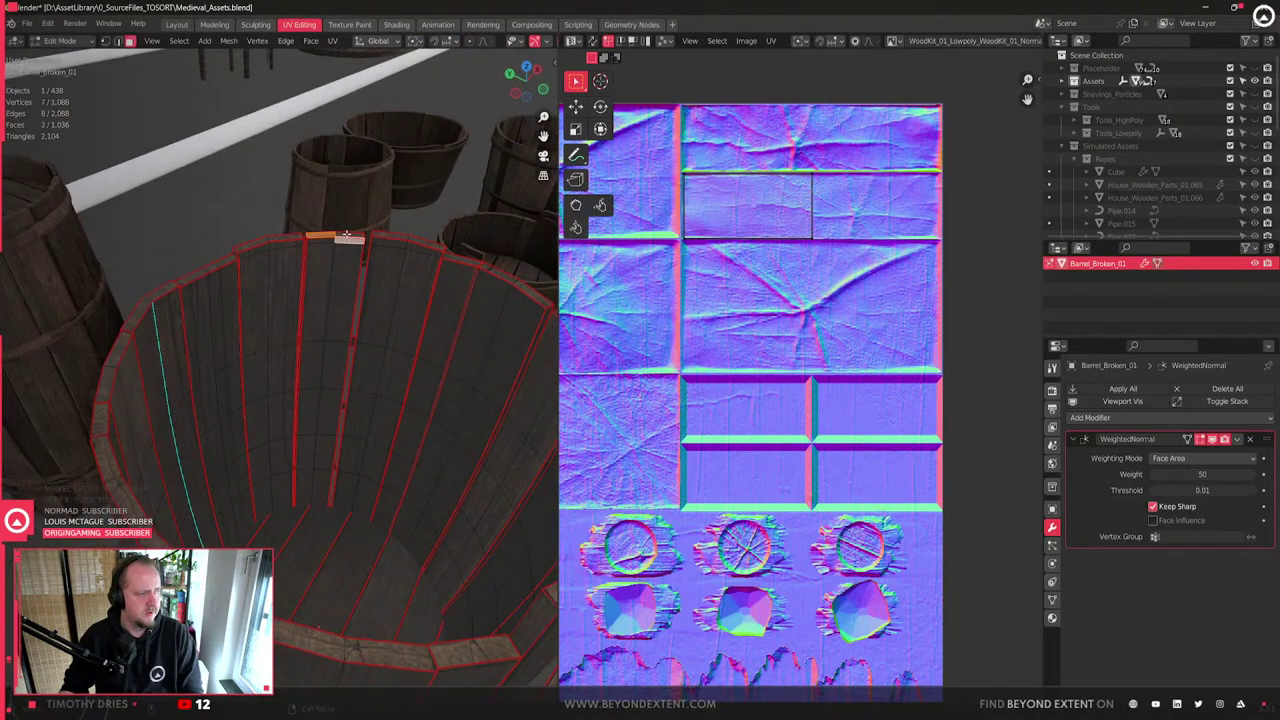
left_click(327, 232)
left_click(328, 235, "shift")
key("e")
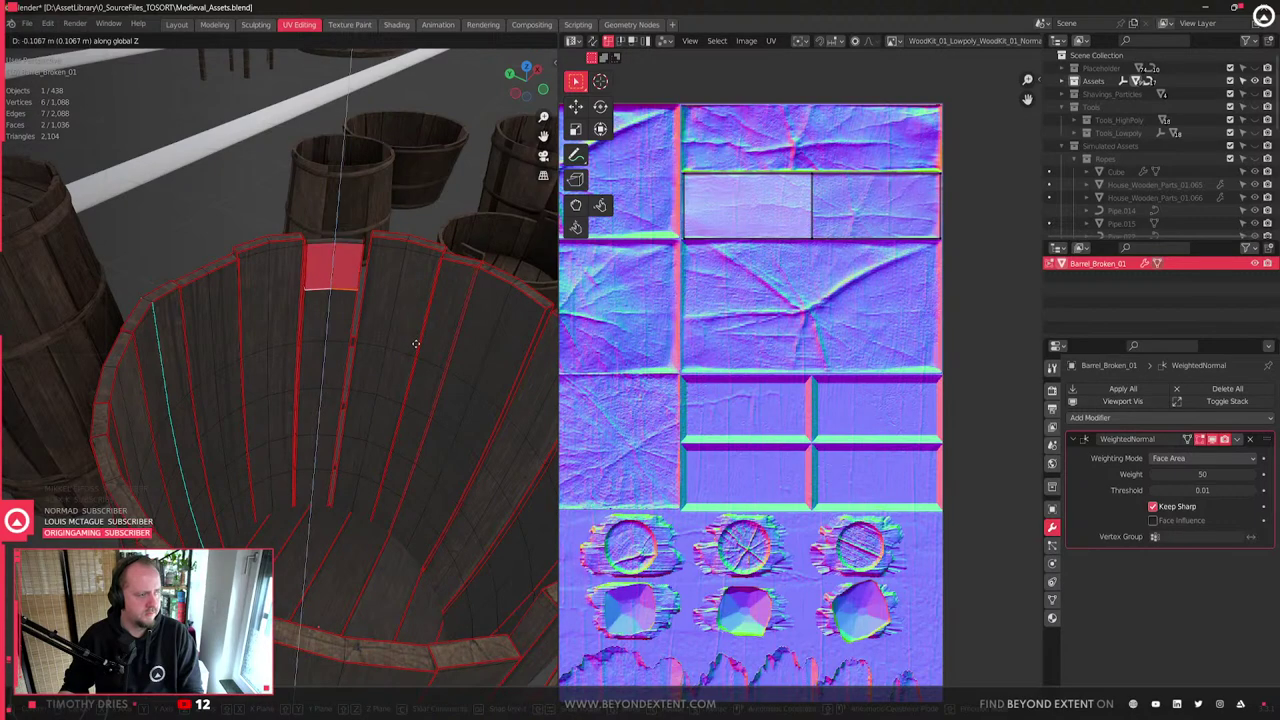
right_click(417, 345)
key("ctrl+z")
- Lower the stave's top end about 0.14 m along Z, using proportional editing with a size of about 0.55 m
key("g")
key("z")
key("o")
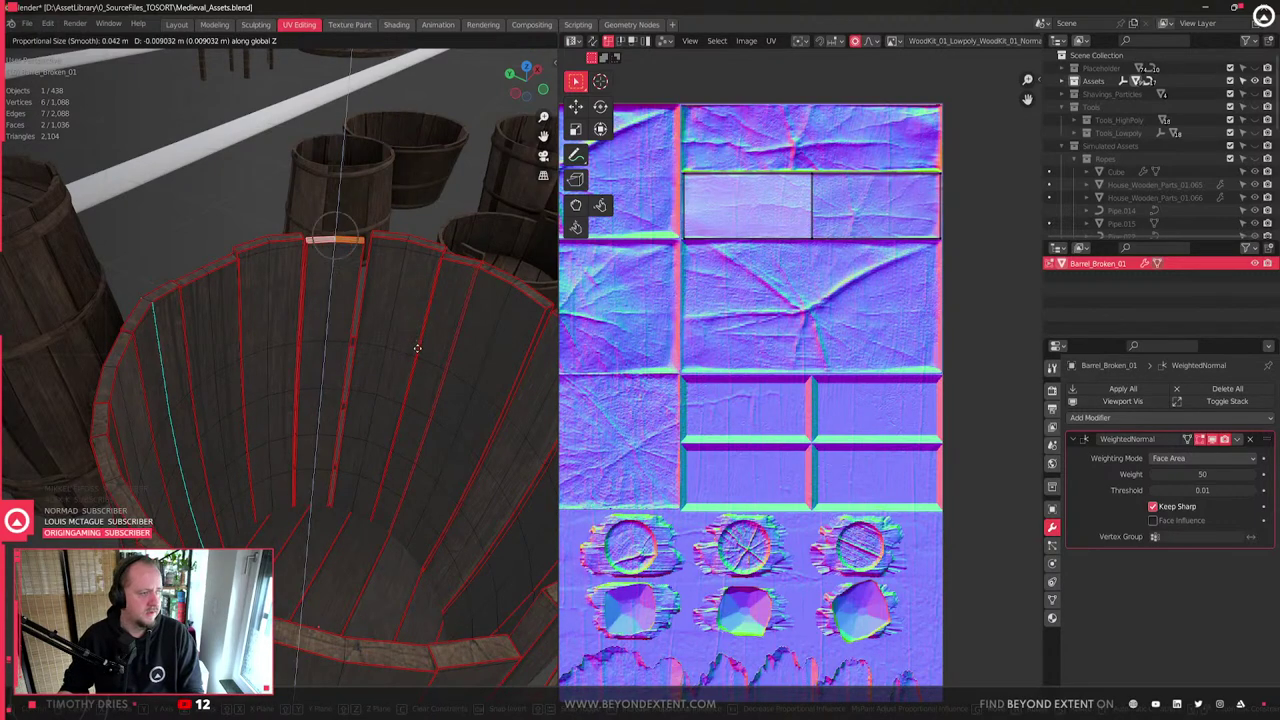
scroll(420, 372, "up", 13)
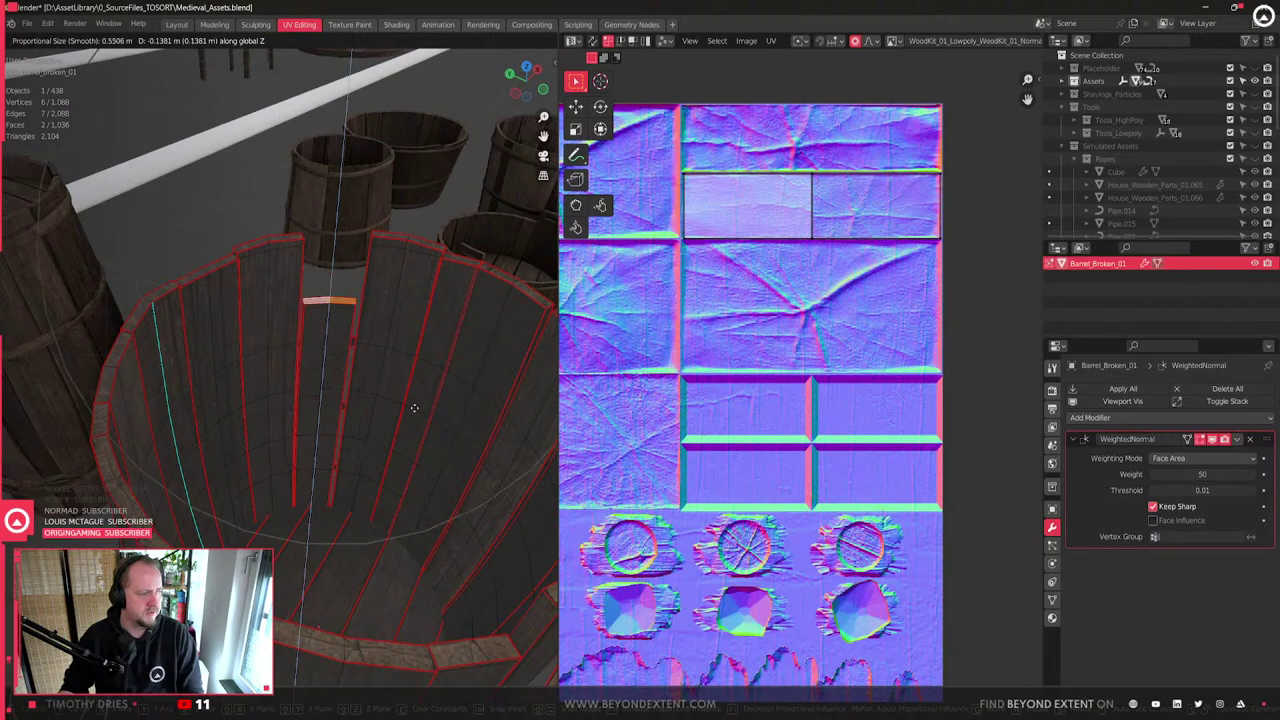
left_click(422, 398)
- Leave mesh editing and save the Medieval_Assets file
key("Tab")
middle_click_drag(206, 394, 406, 394)
scroll(283, 444, "down", 5)
middle_click_drag(283, 444, 363, 420)
key("ctrl+s")
middle_click_drag(291, 371, 416, 285)
scroll(329, 343, "up", 5)
- Select the top faces of a stave in the barrel's intact run and lower them along Z with proportional editing
key("Tab")
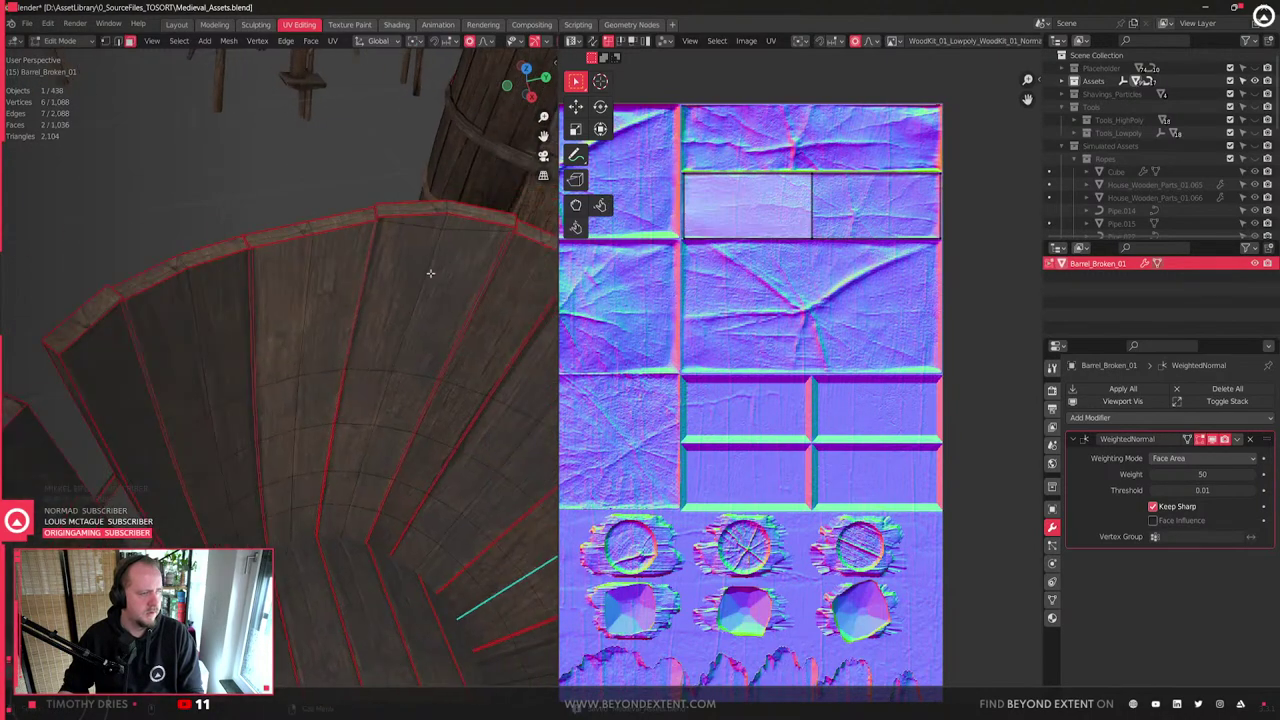
left_click(445, 210)
left_click(460, 216)
key("g")
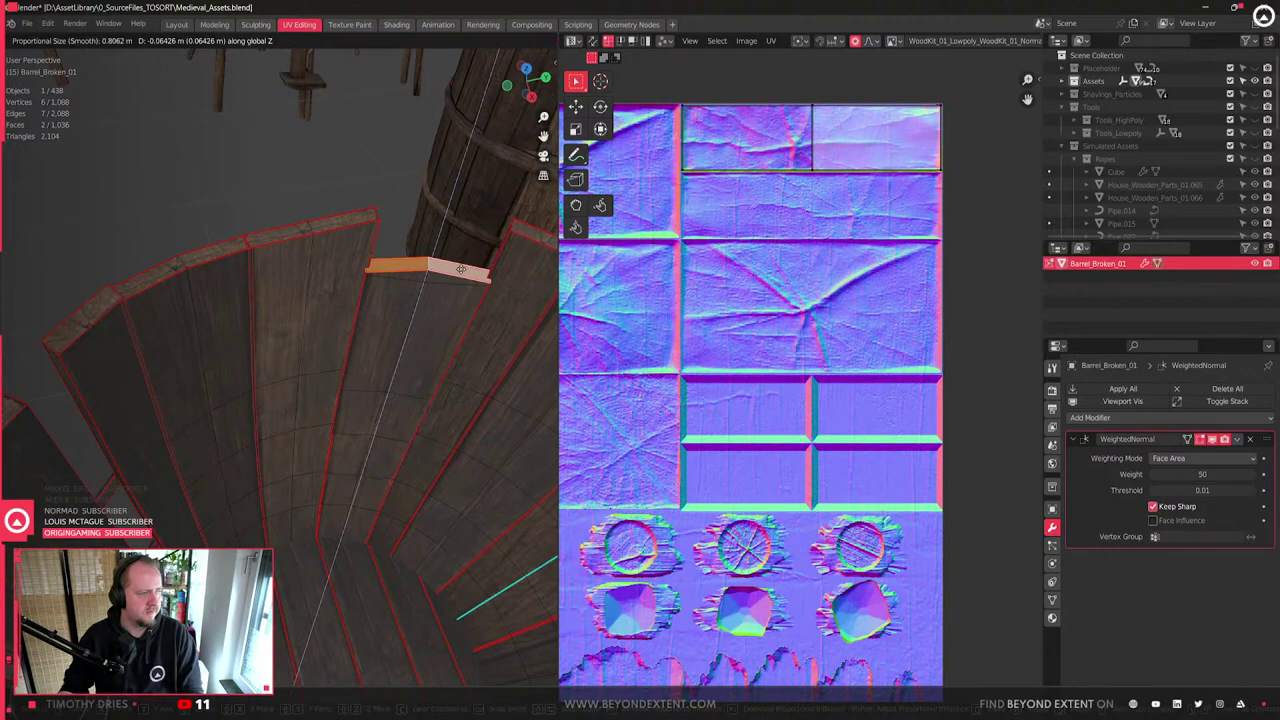
left_click(430, 317)
- Move the top end of another stave with proportional editing and adjust its height along Z
middle_click_drag(430, 317, 520, 335)
left_click(528, 332)
key("g")
left_click(491, 363)
scroll(450, 385, "down", 4)
key("Tab")
middle_click_drag(369, 431, 406, 392)
key("Tab")
key("g")
key("z")
left_click(404, 376)
- Adjust the height of one further stave's top end along Z with proportional editing and return to object mode
key("Tab")
key("Tab")
left_click(295, 308)
key("g")
key("z")
left_click(292, 316)
key("Tab")
middle_click_drag(371, 380, 362, 349)
key("Tab")
scroll(350, 405, "down", 5)
key("Tab")
middle_click_drag(307, 514, 309, 447)
scroll(309, 447, "up", 3)
- Switch to the Modeling workspace and examine the broken barrel's shape in solid shading
left_click(223, 27)
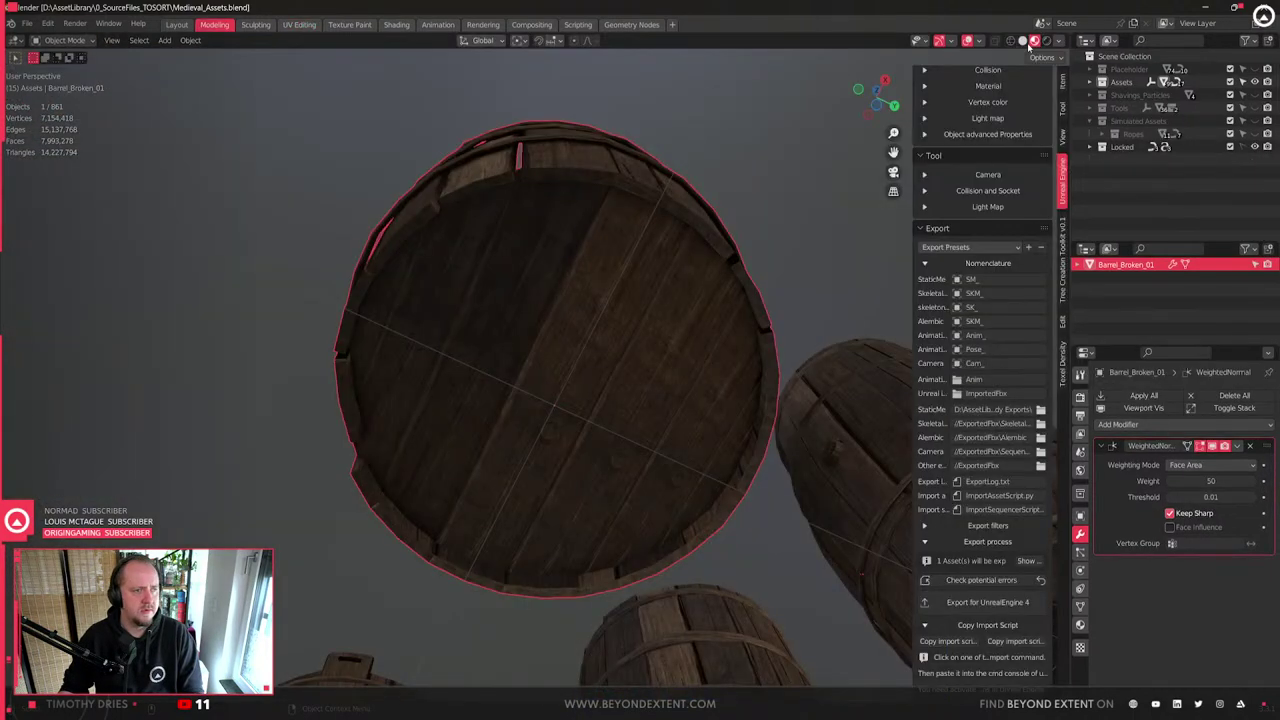
left_click(1023, 41)
middle_click_drag(716, 253, 535, 414)
scroll(535, 414, "down", 5)
middle_click_drag(592, 245, 554, 331)
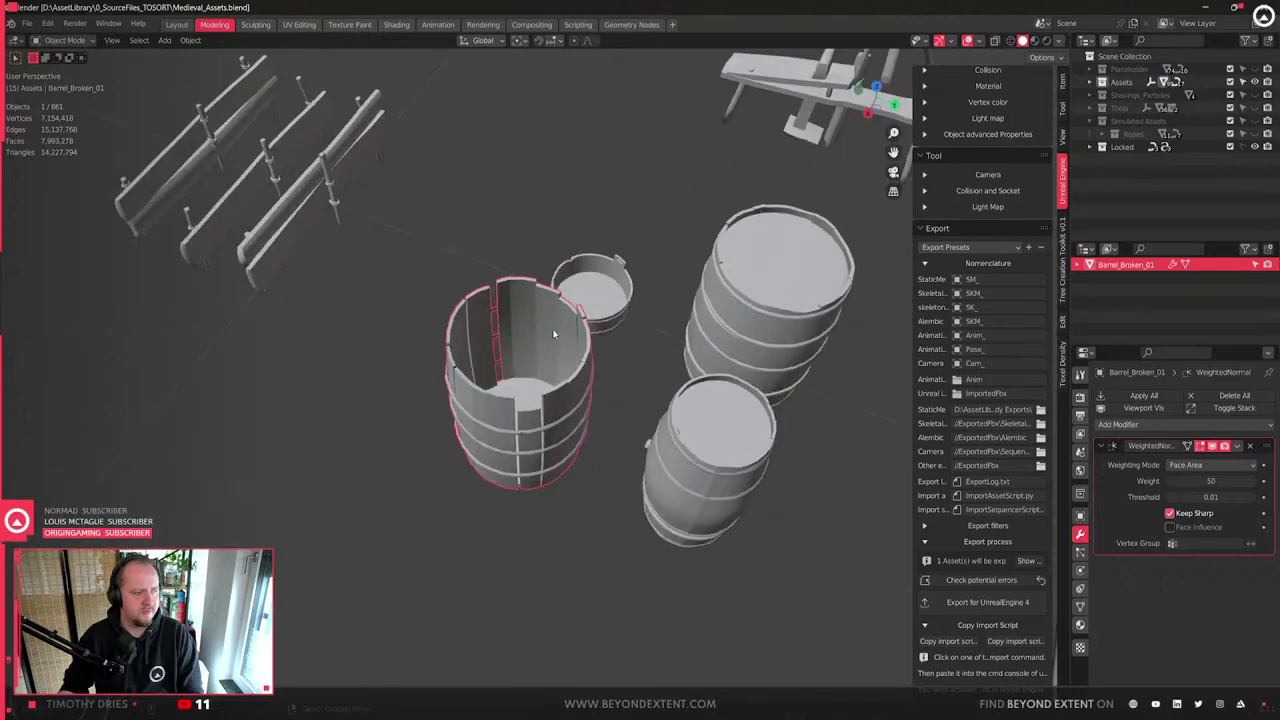
scroll(554, 331, "up", 5)
- Restore Material Preview shading, select the broken barrel and export it for Unreal Engine 4
left_click(1035, 42)
scroll(521, 436, "down", 3)
middle_click_drag(521, 436, 537, 406)
left_click(629, 490)
scroll(634, 454, "up", 4)
scroll(631, 457, "down", 5)
left_click(537, 406)
left_click(987, 602)
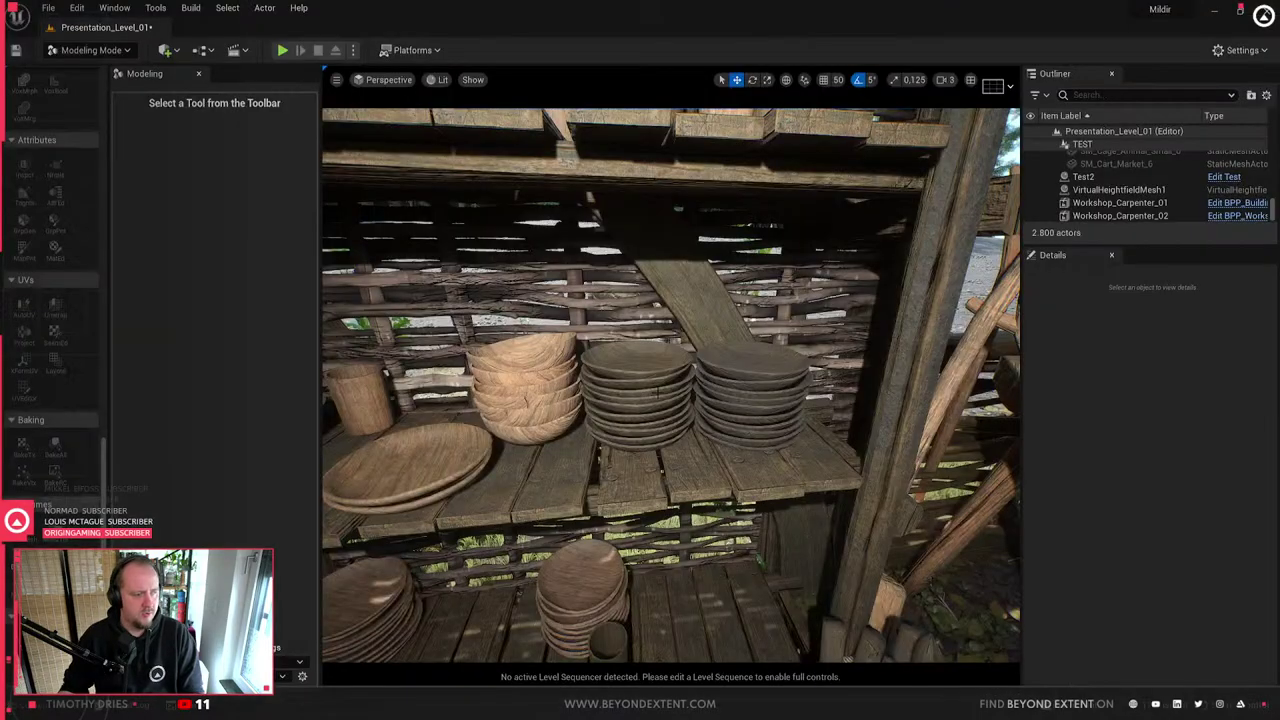
- Switch to Unreal Editor, search the UniquePieces folder for "barrel" and start reimporting SM_Barrel_Broken_01 with a new source file
right_click_drag(657, 394, 729, 412)
key("ctrl+space")
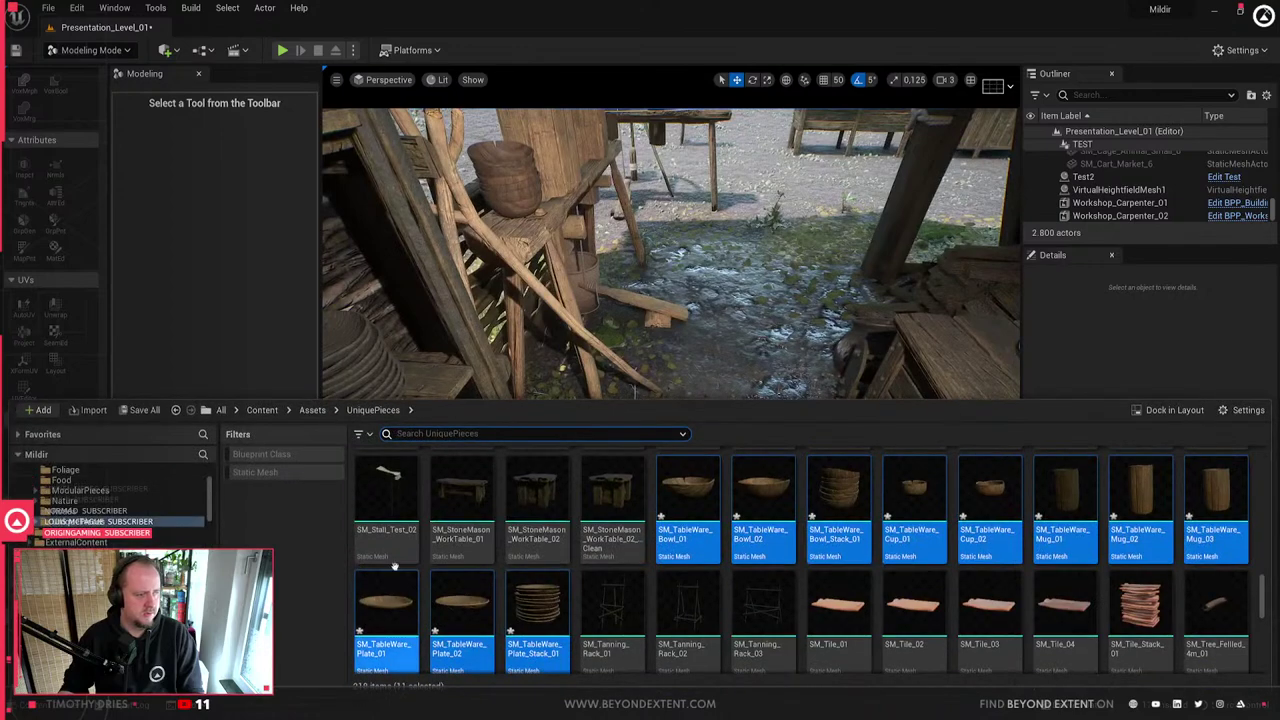
type("barrel")
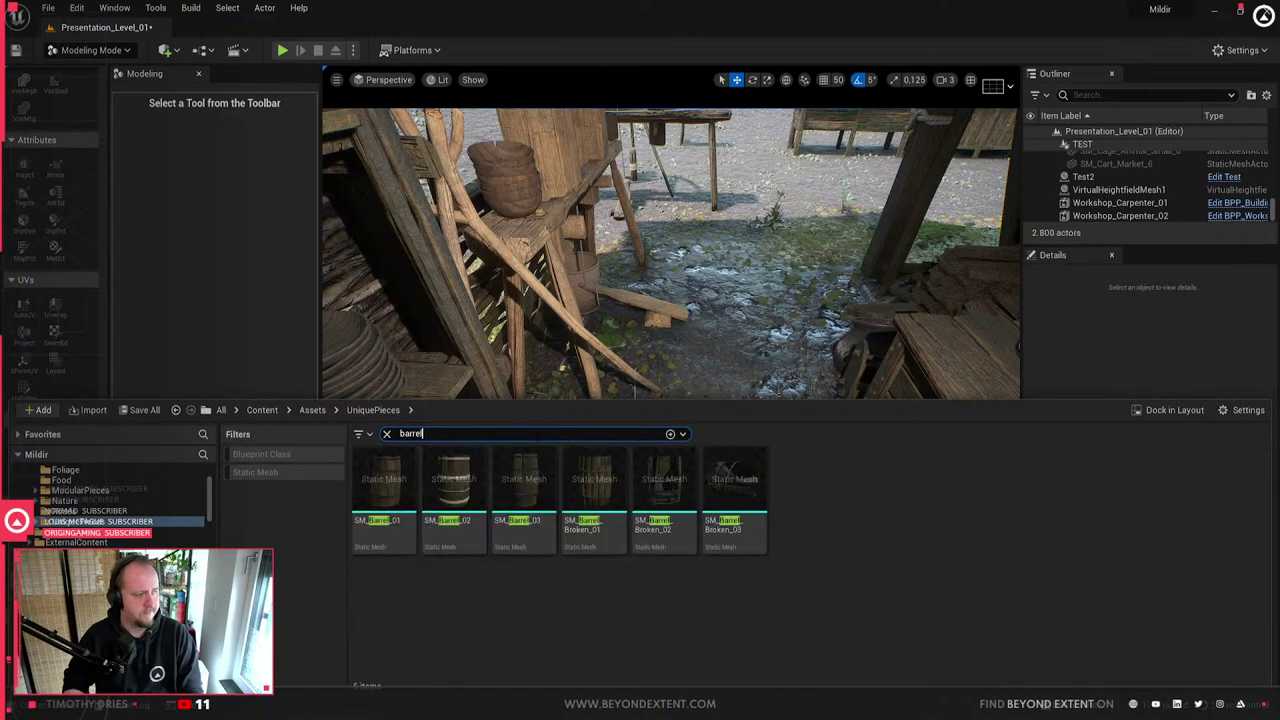
right_click(595, 490)
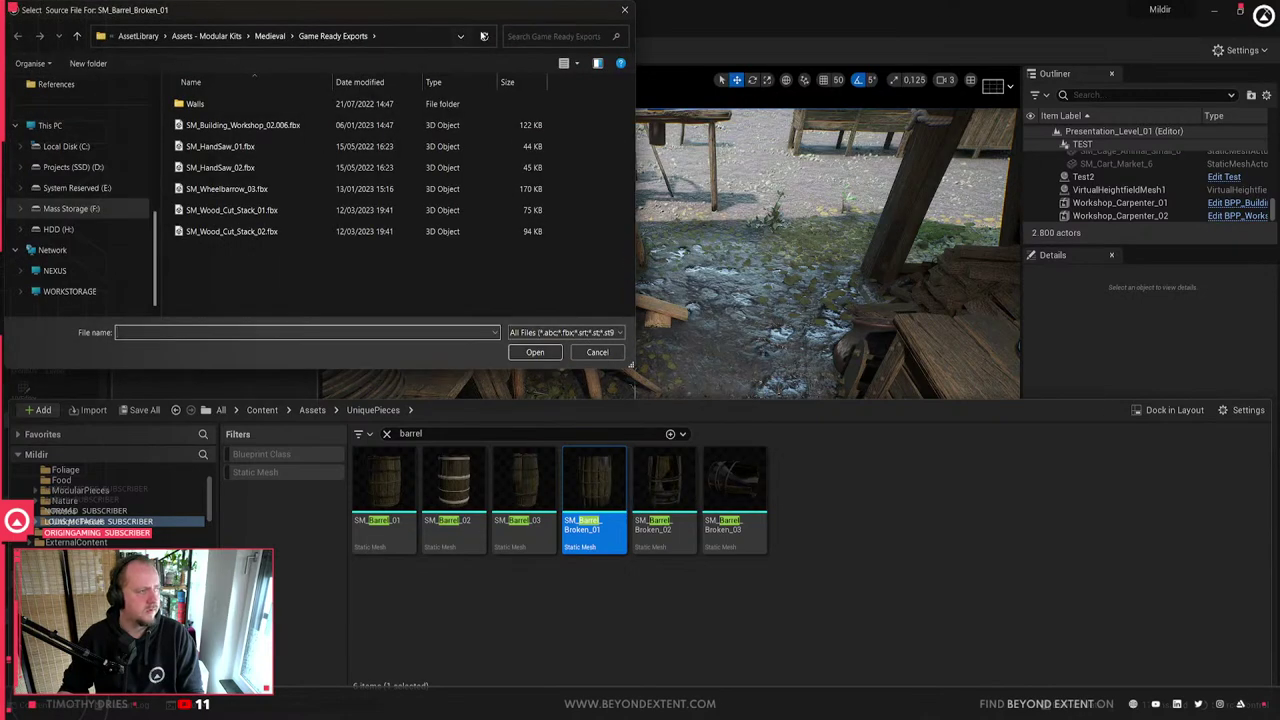
- Change the source path to the D: drive, choose the exported barrel file and complete the SM_Barrel_Broken_01 reimport
left_click(440, 36)
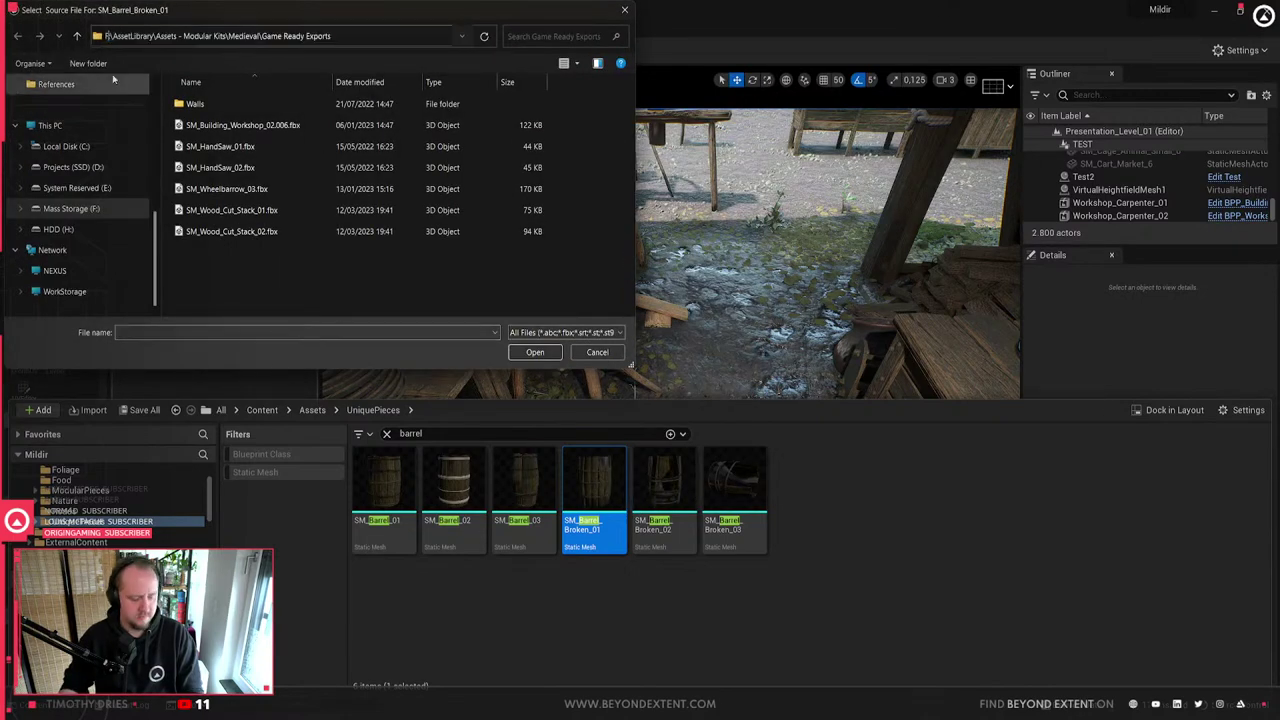
key("BackSpace")
type("D")
key("Return")
double_click(277, 103)
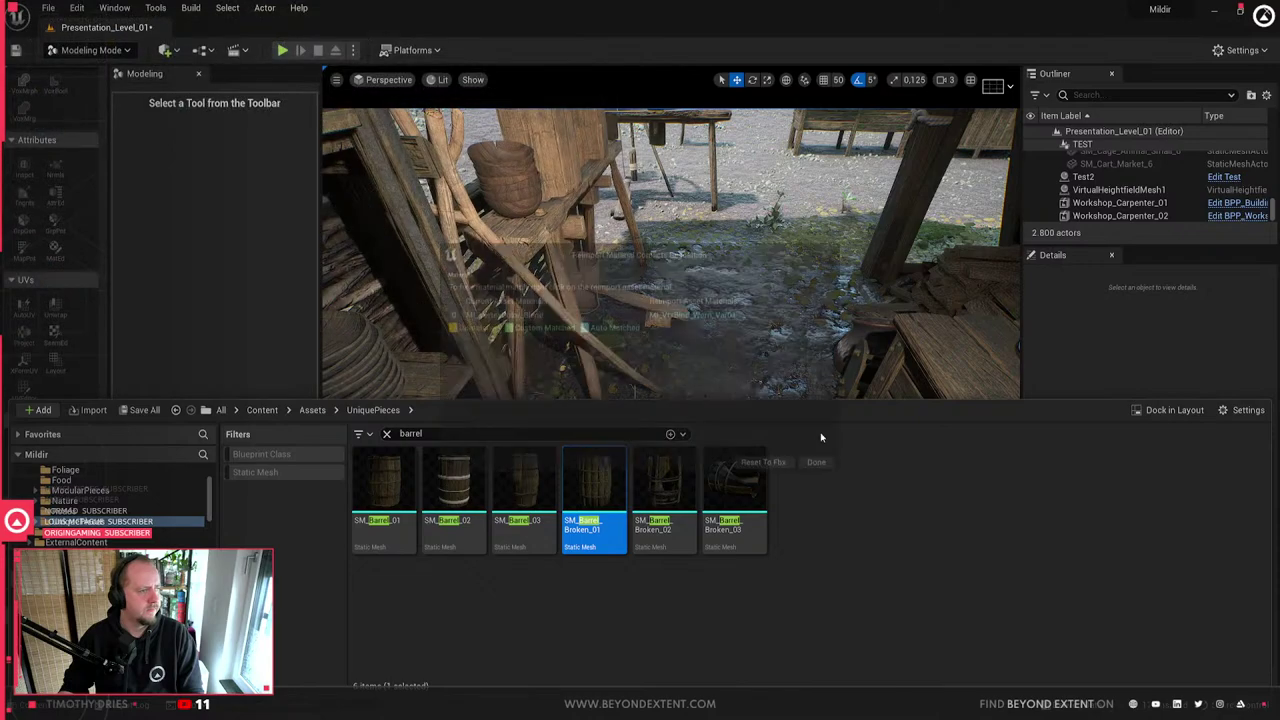
left_click(775, 474)
- Place SM_Barrel_Broken_01 on the muddy ground in the level and examine it up close
left_click_drag(594, 515, 714, 337)
mouse_move(713, 357)
right_mouse_down()
mouse_move(728, 348)
mouse_move(745, 250)
mouse_move(725, 235)
mouse_move(740, 250)
mouse_move(735, 228)
mouse_move(740, 330)
mouse_move(722, 338)
mouse_move(730, 250)
mouse_move(735, 340)
mouse_move(722, 365)
mouse_move(724, 345)
right_mouse_up()
key("w")
key("w")
key("w")
key("s")
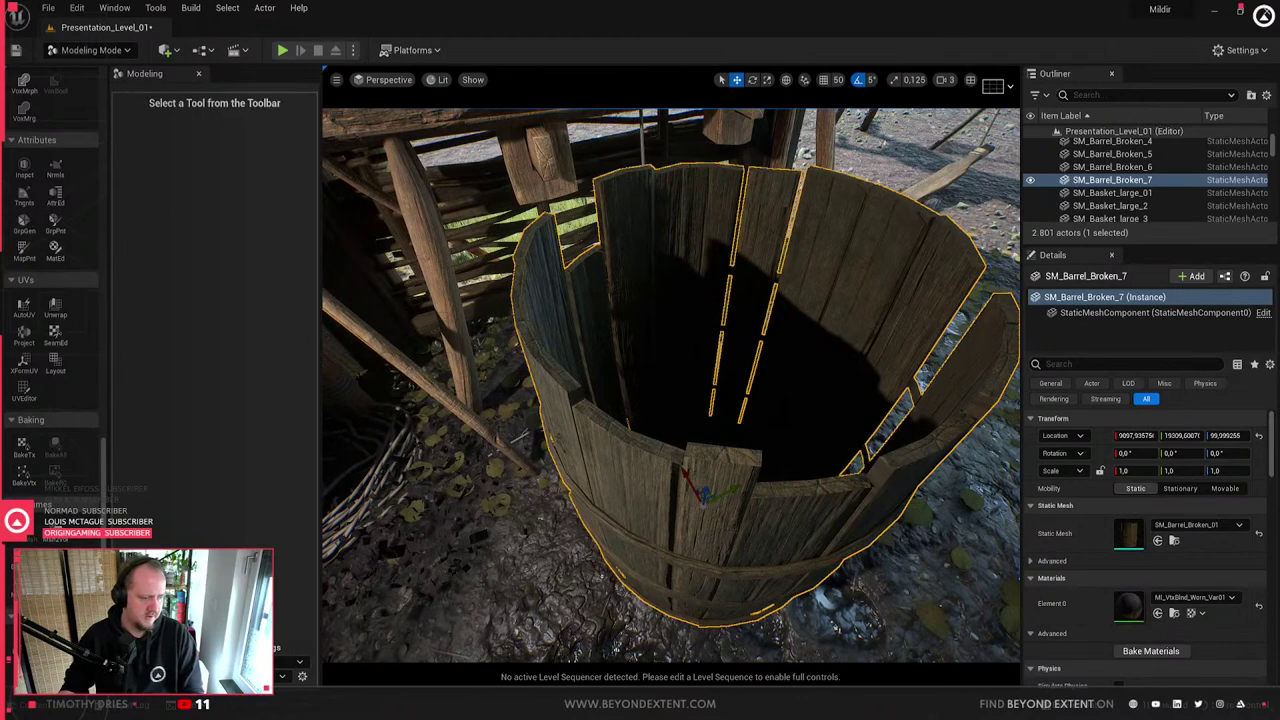
- Switch back to Blender and select the exposed narrow side faces of the broken barrel's staves, including both sides of the large gap
key("alt+Tab")
scroll(612, 342, "up", 3)
scroll(506, 345, "up", 5)
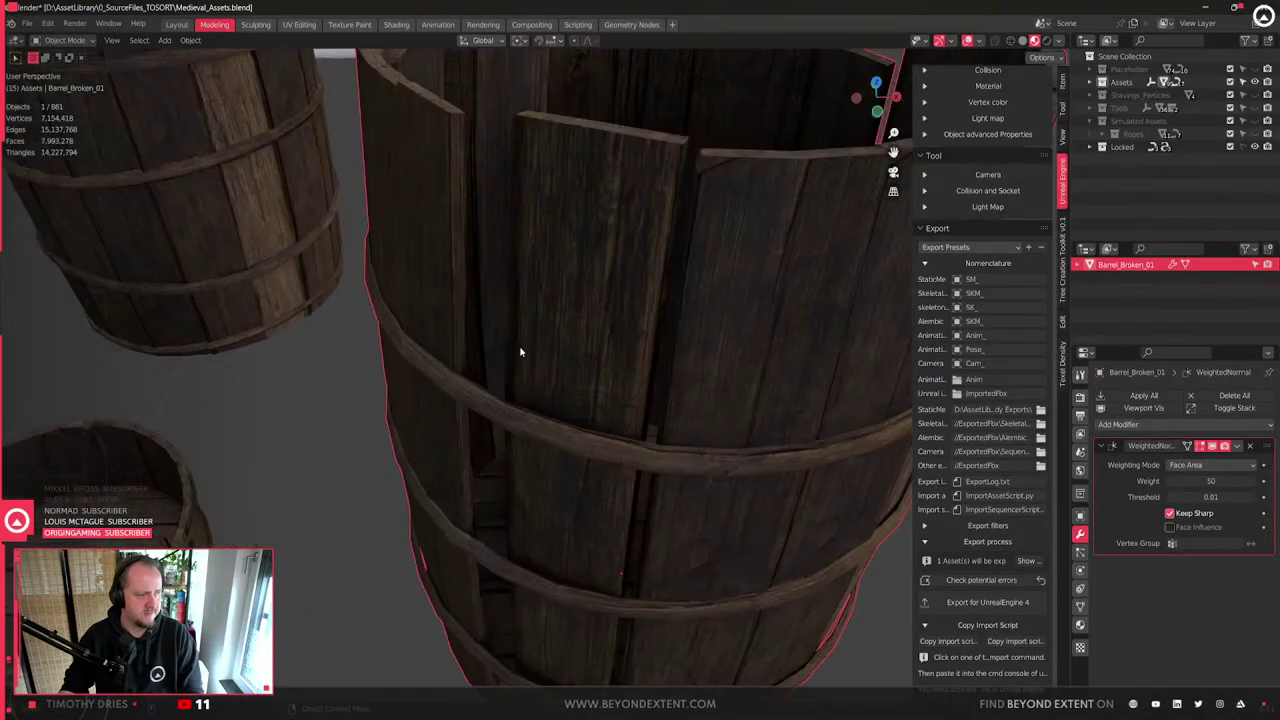
key("Tab")
scroll(514, 351, "up", 3)
middle_click_drag(593, 302, 430, 320)
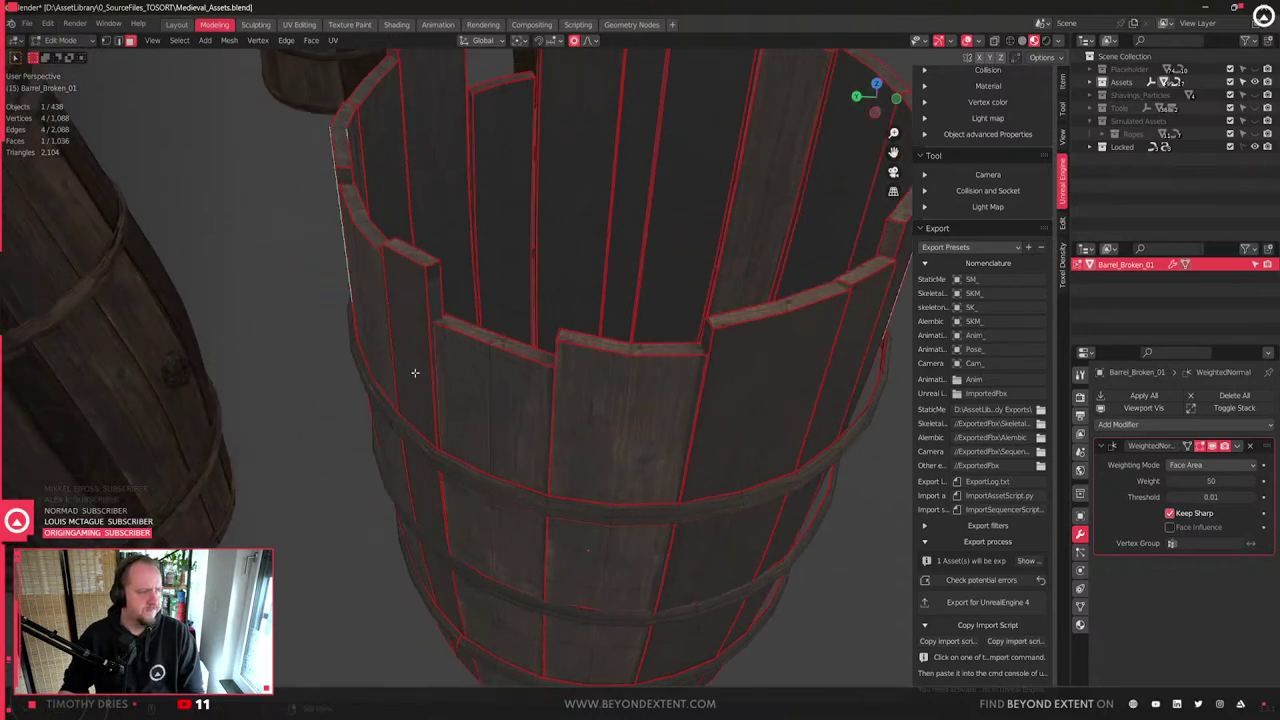
left_click(438, 298, "shift")
left_click(350, 172, "shift")
middle_click_drag(350, 172, 490, 383)
left_click(477, 300, "shift")
left_click(636, 381, "shift")
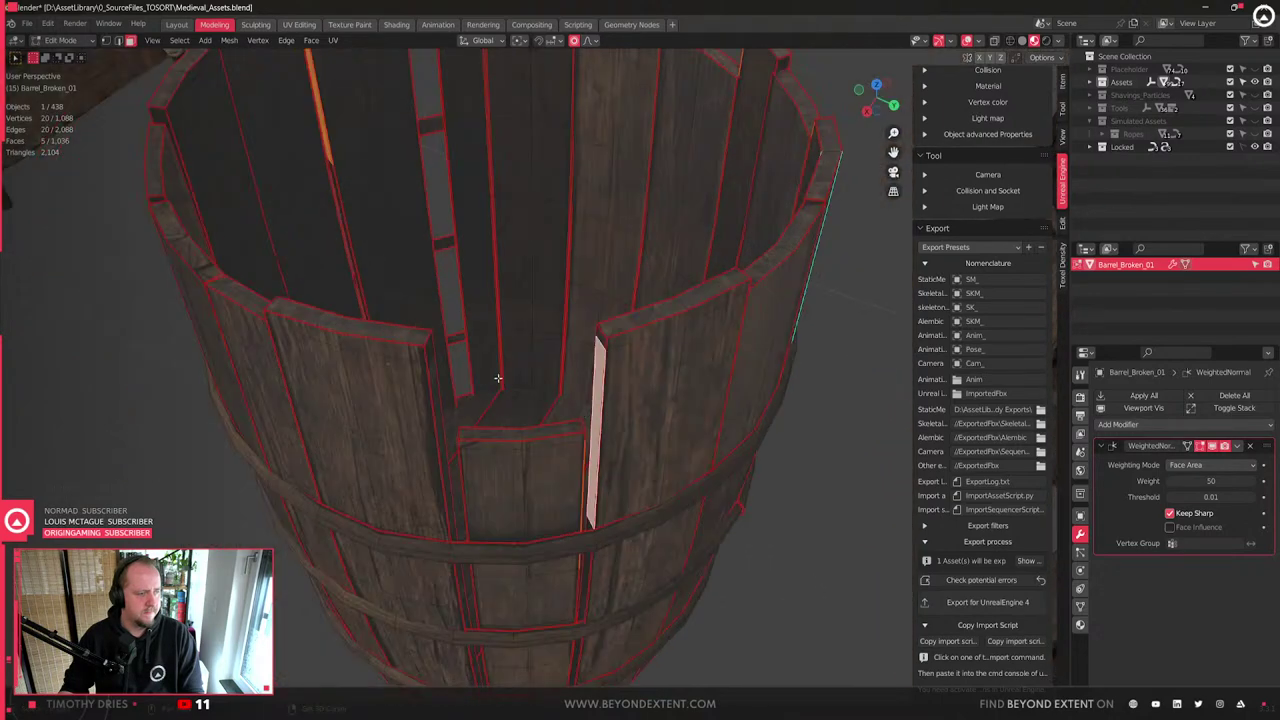
left_click(440, 433, "shift")
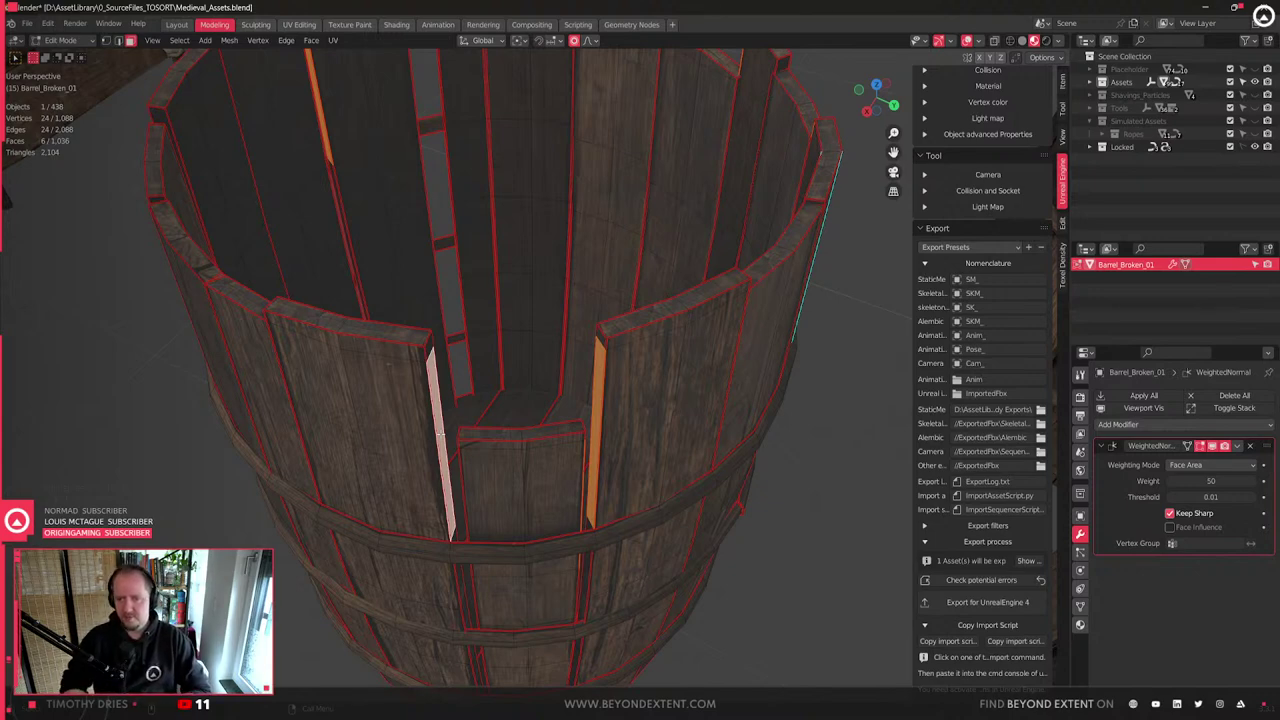
- Add the side face of a protruding stave and extend the selection to all faces linked to the selected side faces
scroll(528, 423, "up", 1)
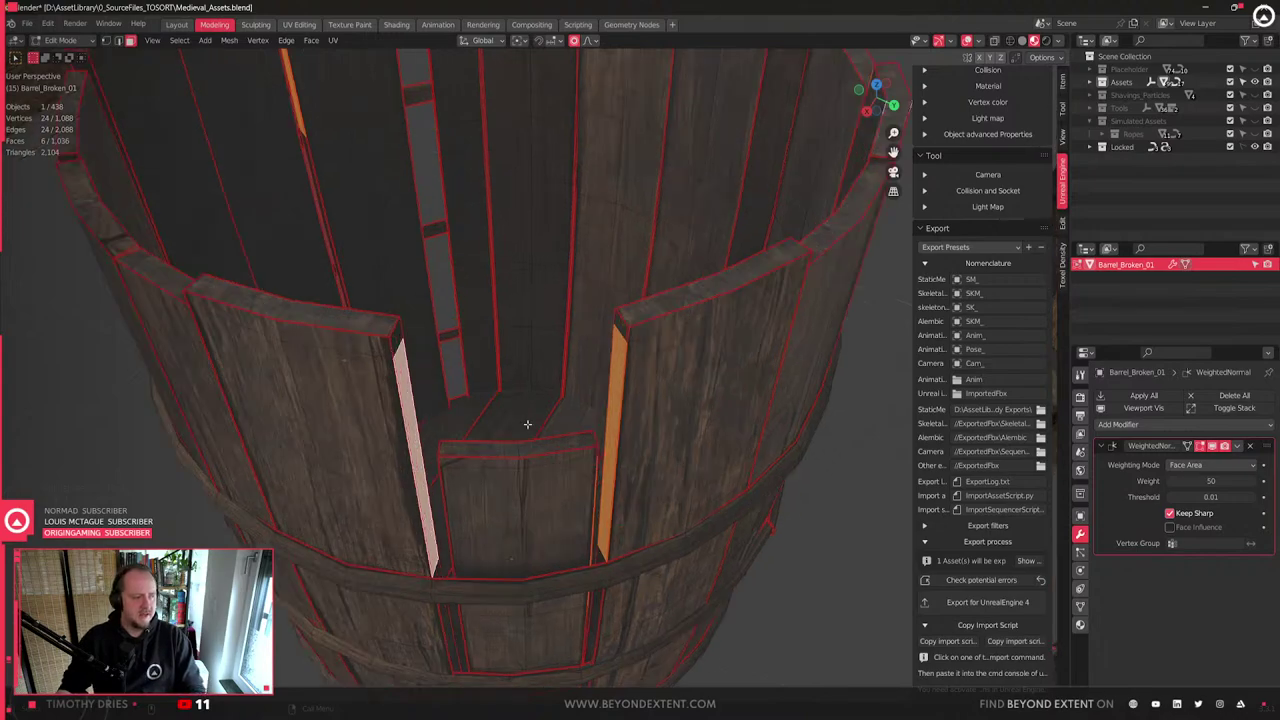
scroll(535, 432, "down", 4)
scroll(537, 434, "up", 2)
middle_click_drag(537, 434, 411, 543)
scroll(488, 430, "up", 1)
middle_click_drag(517, 403, 493, 413)
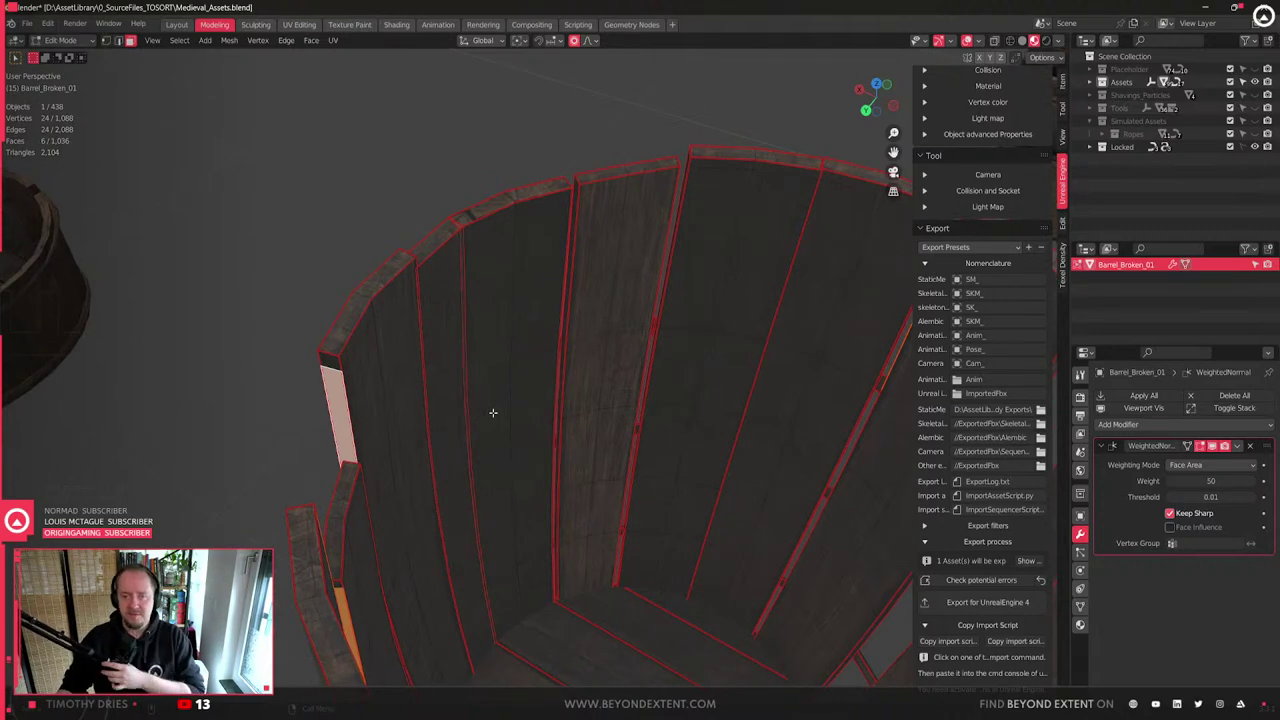
middle_click_drag(567, 358, 706, 306)
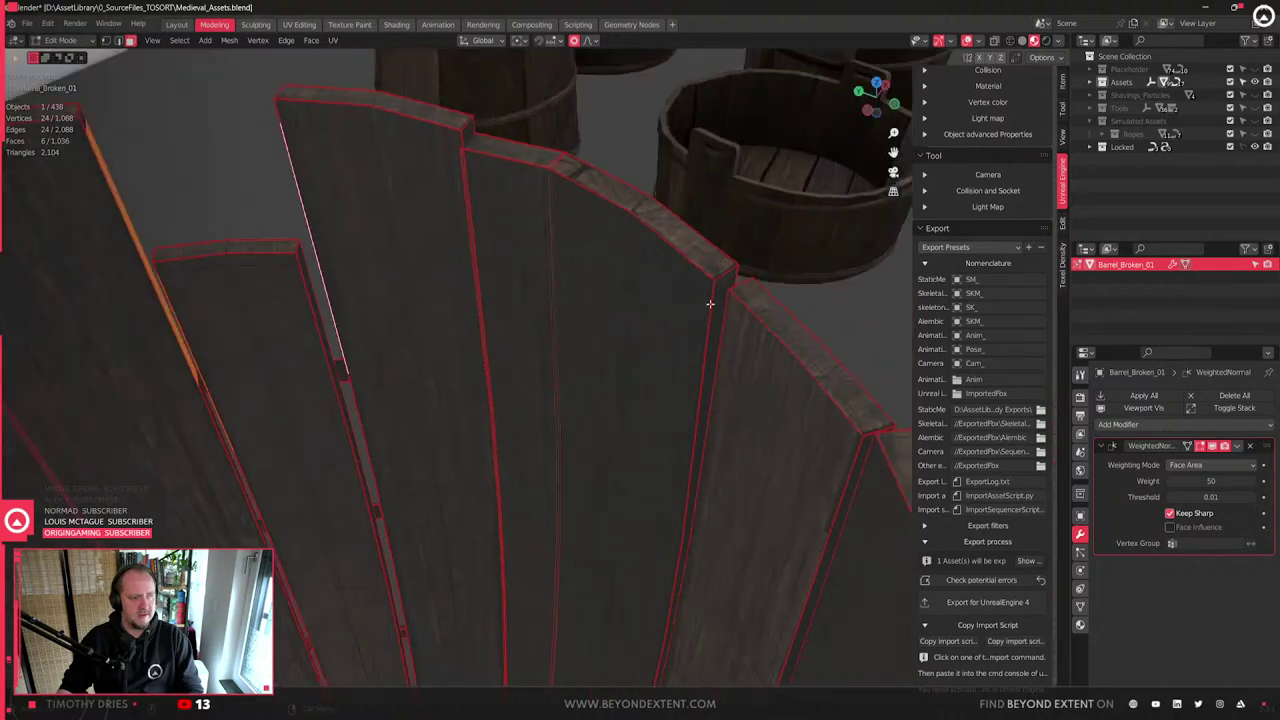
left_click(722, 307, "shift")
key("ctrl+l")
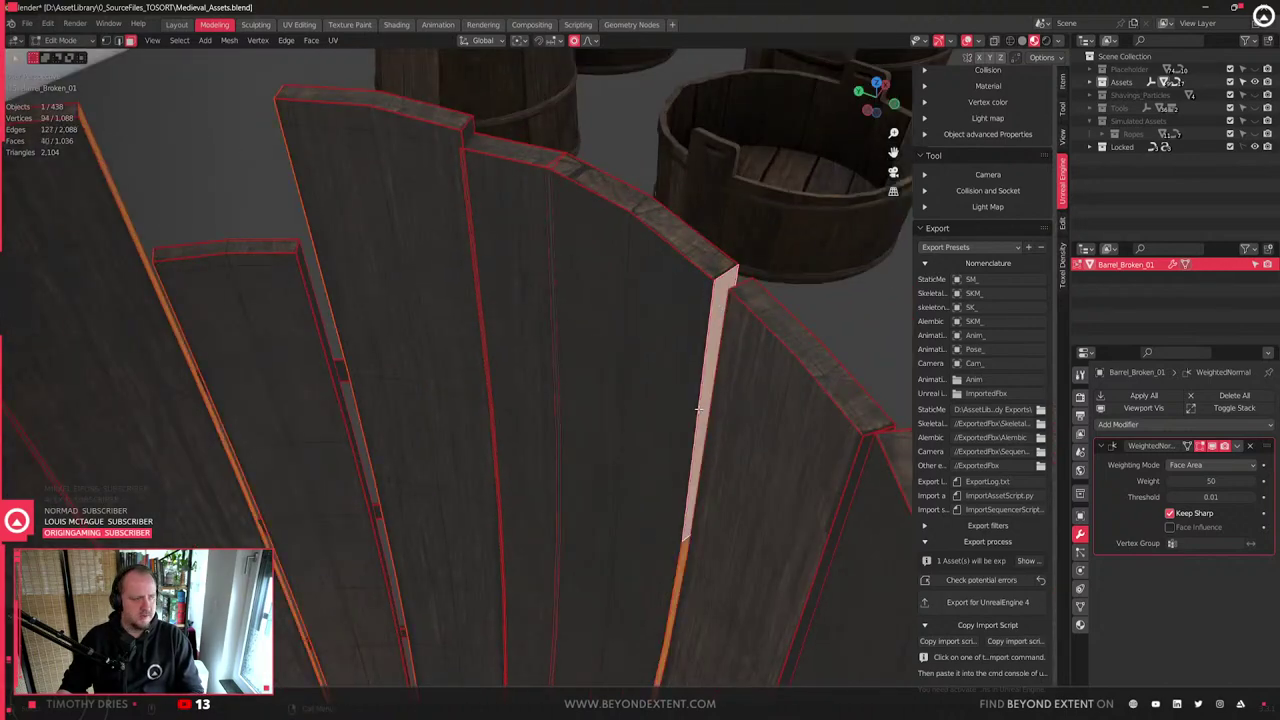
- Extend the selection with the linked side faces of two more staves on the barrel's inner wall
middle_click_drag(637, 475, 621, 409, "shift")
left_click(310, 260, "shift")
key("ctrl+l")
scroll(600, 368, "down", 4)
middle_click_drag(689, 392, 687, 375)
scroll(687, 375, "up", 3)
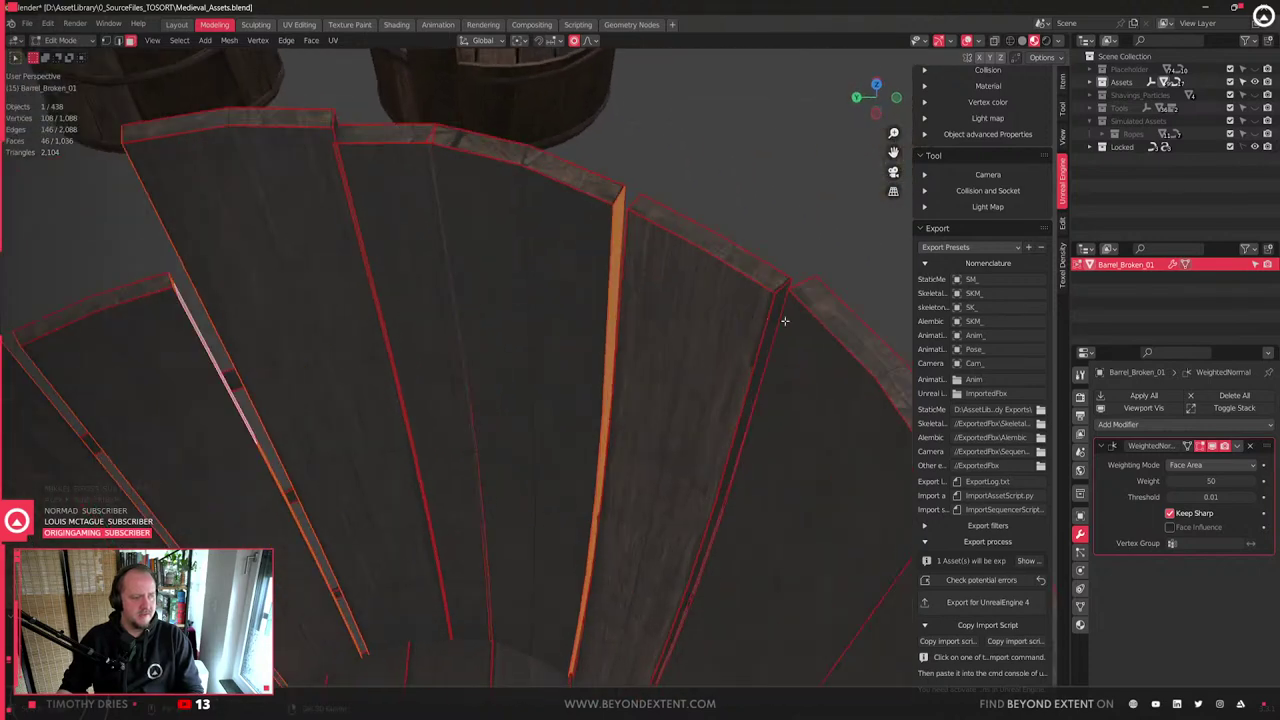
left_click(775, 319, "shift")
key("ctrl+l")
scroll(757, 335, "down", 3)
middle_click_drag(499, 533, 550, 456, "shift")
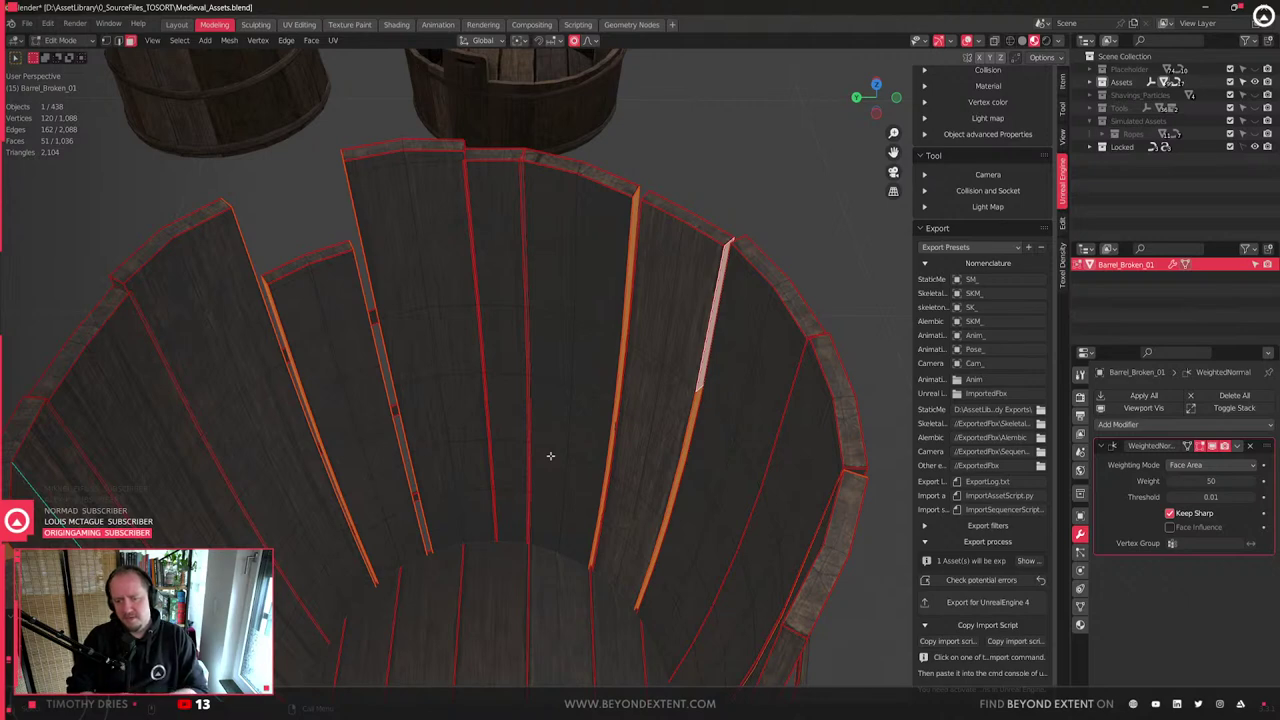
- Add the exposed side faces of two staves on the opposite part of the barrel's rim
scroll(494, 457, "down", 5)
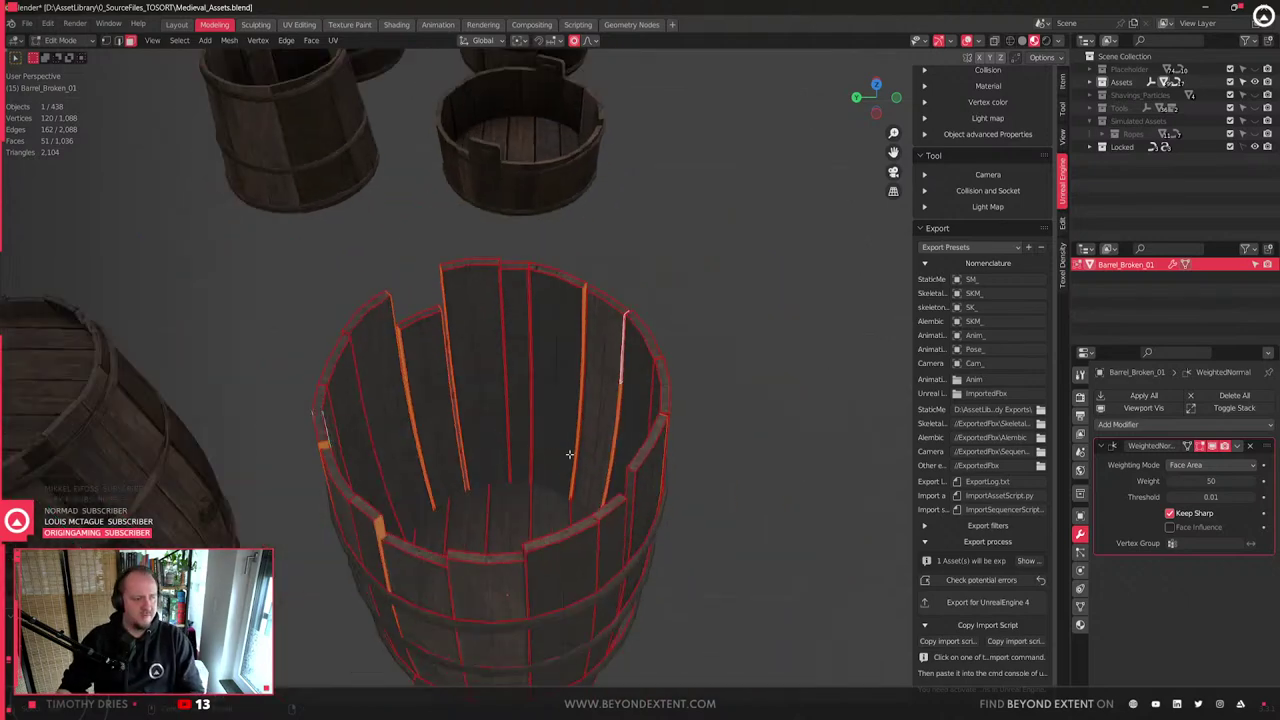
middle_click_drag(569, 454, 377, 457)
scroll(557, 351, "up", 3)
middle_click_drag(554, 354, 907, 517)
left_click(878, 474, "shift")
left_click(860, 665, "shift")
middle_click_drag(717, 557, 610, 453, "shift")
scroll(637, 447, "down", 3)
middle_click_drag(483, 490, 606, 471)
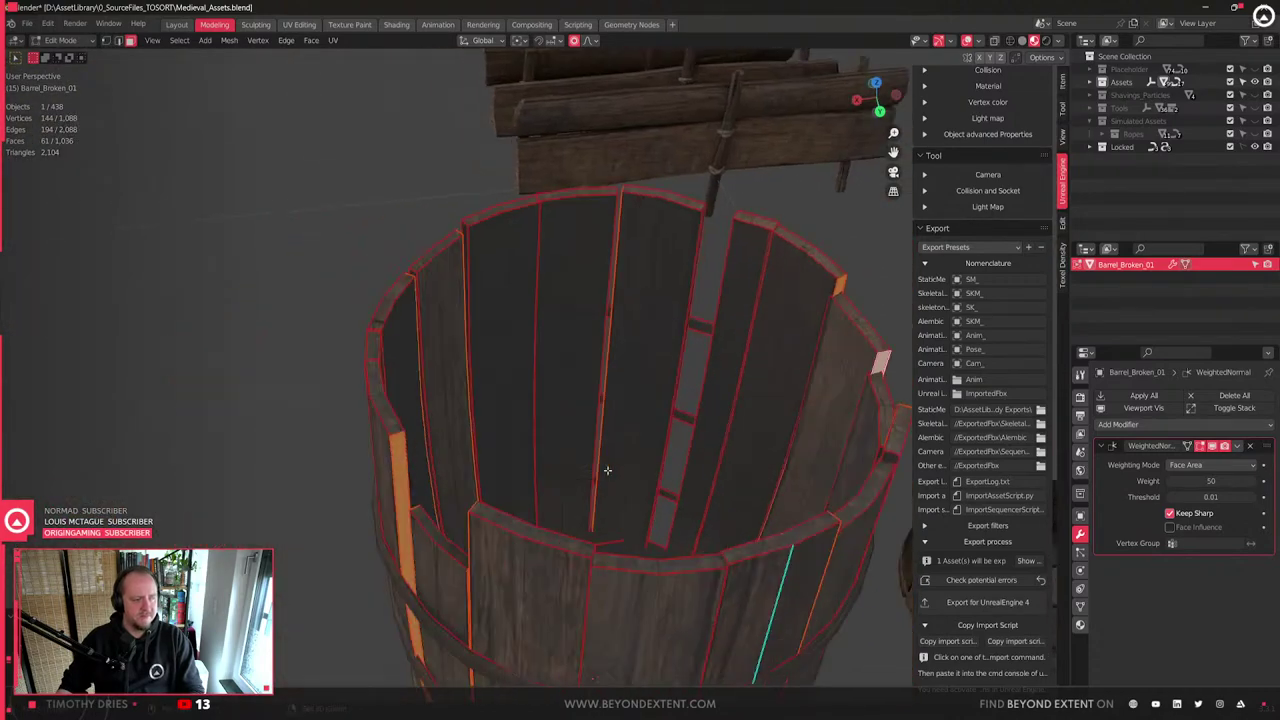
- Add the full side-face strip of an inner-wall stave and the one at the stepped rim near it
scroll(606, 471, "up", 3)
middle_click_drag(449, 457, 679, 397)
middle_click_drag(497, 436, 517, 514)
left_click(528, 379, "alt+shift")
scroll(528, 379, "down", 3)
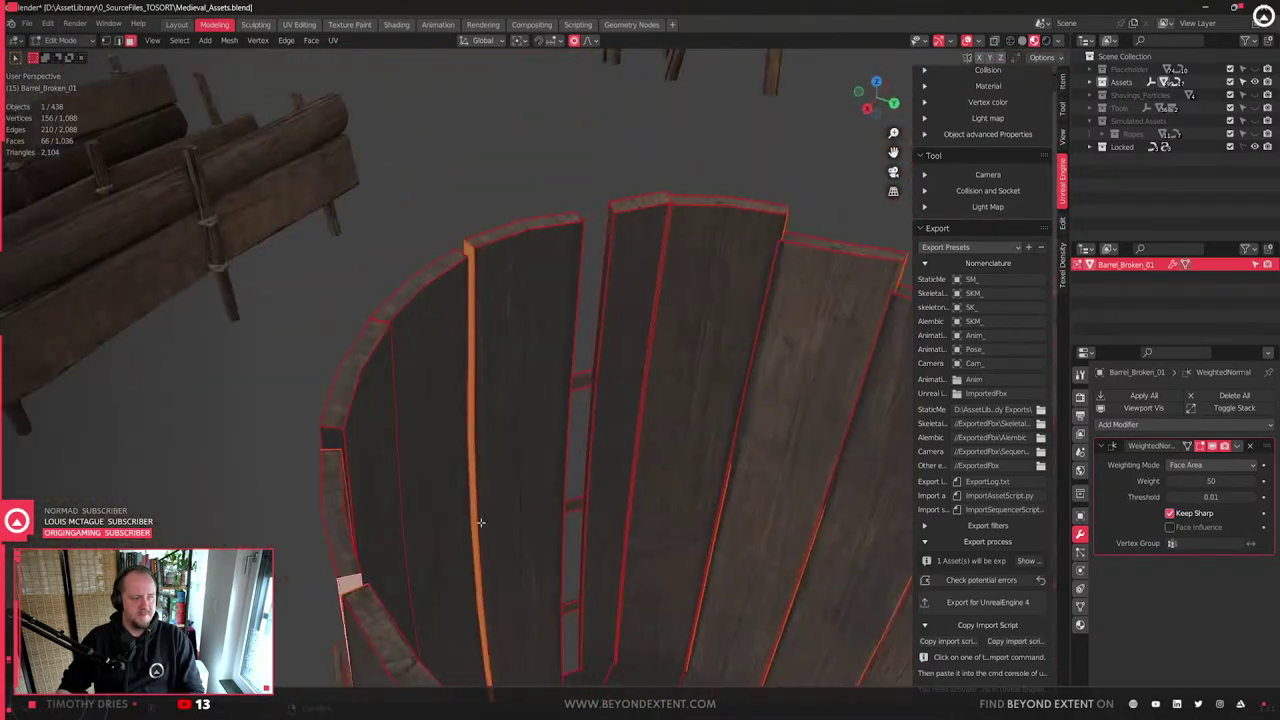
left_click(337, 440, "alt+shift")
- Add two more full side-face strips, including the stave side beside the gap in the barrel's near wall
middle_click_drag(337, 440, 443, 329)
middle_click_drag(636, 333, 531, 377, "shift")
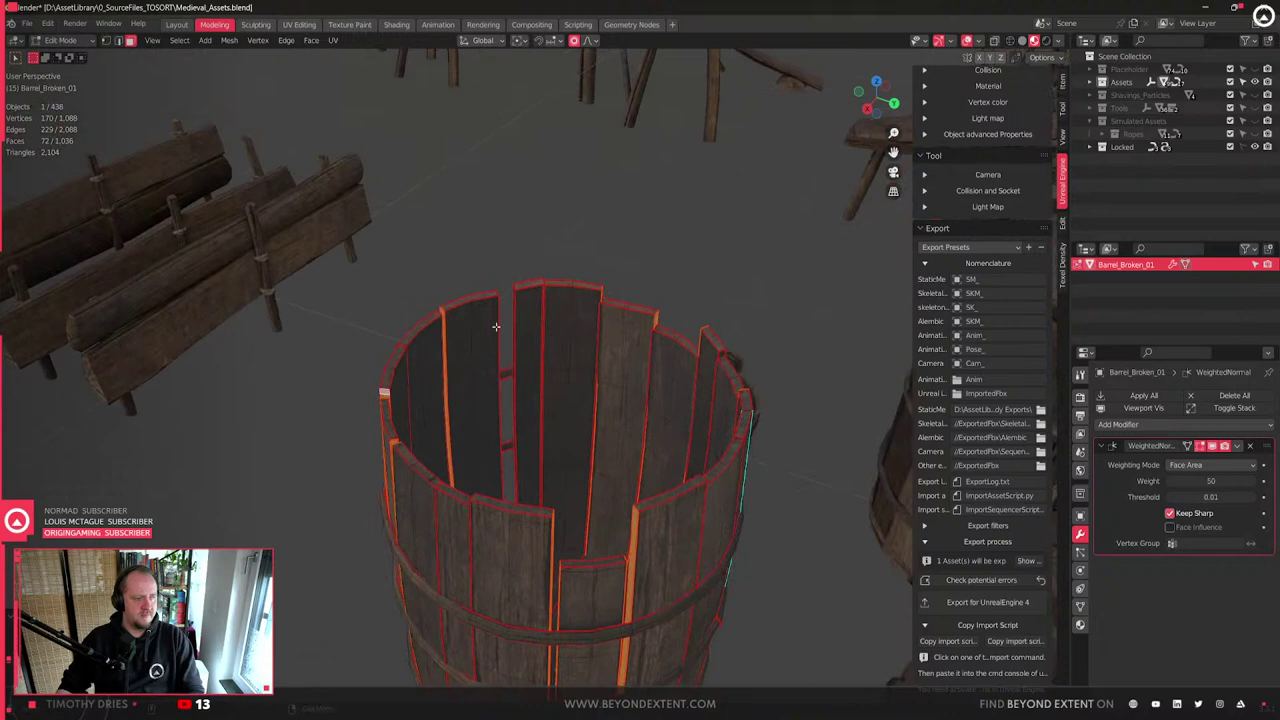
scroll(530, 375, "up", 3)
middle_click_drag(526, 311, 635, 422)
left_click(435, 255, "alt+shift")
scroll(435, 255, "down", 3)
left_click(615, 414, "alt+shift")
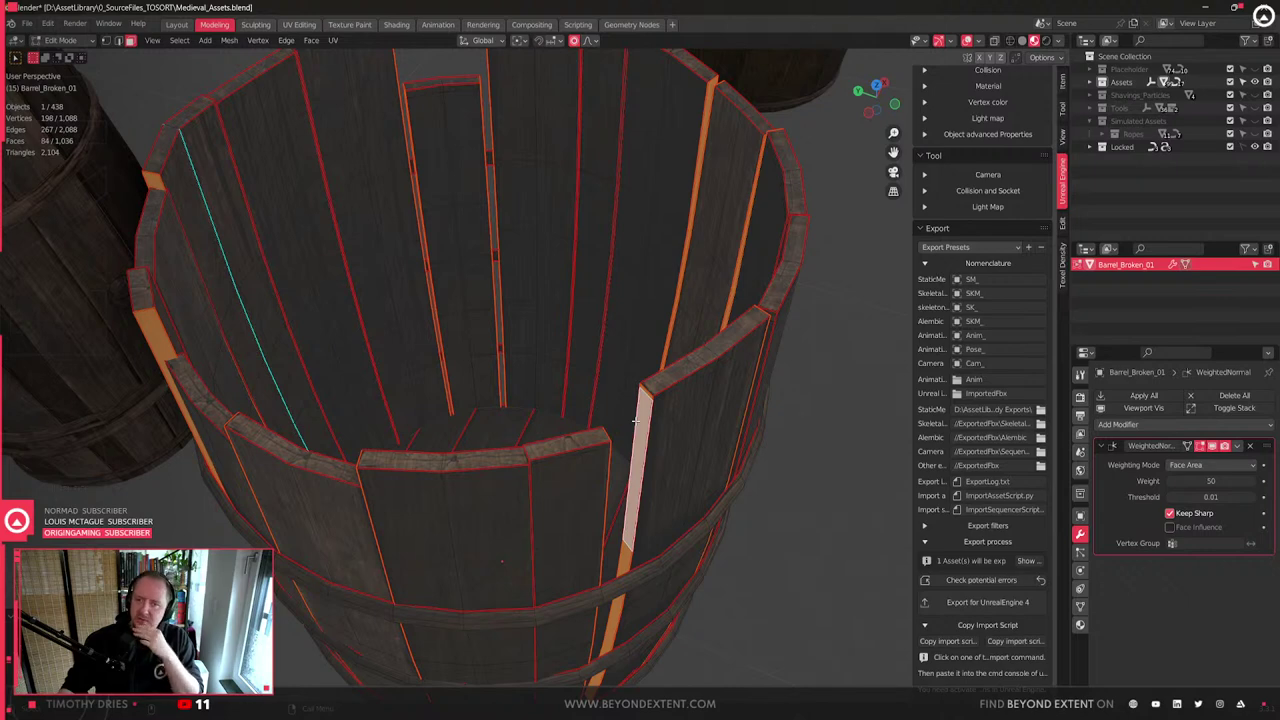
- Add the last exposed side-face strip at the rim step next to the protruding stave
scroll(668, 424, "down", 3)
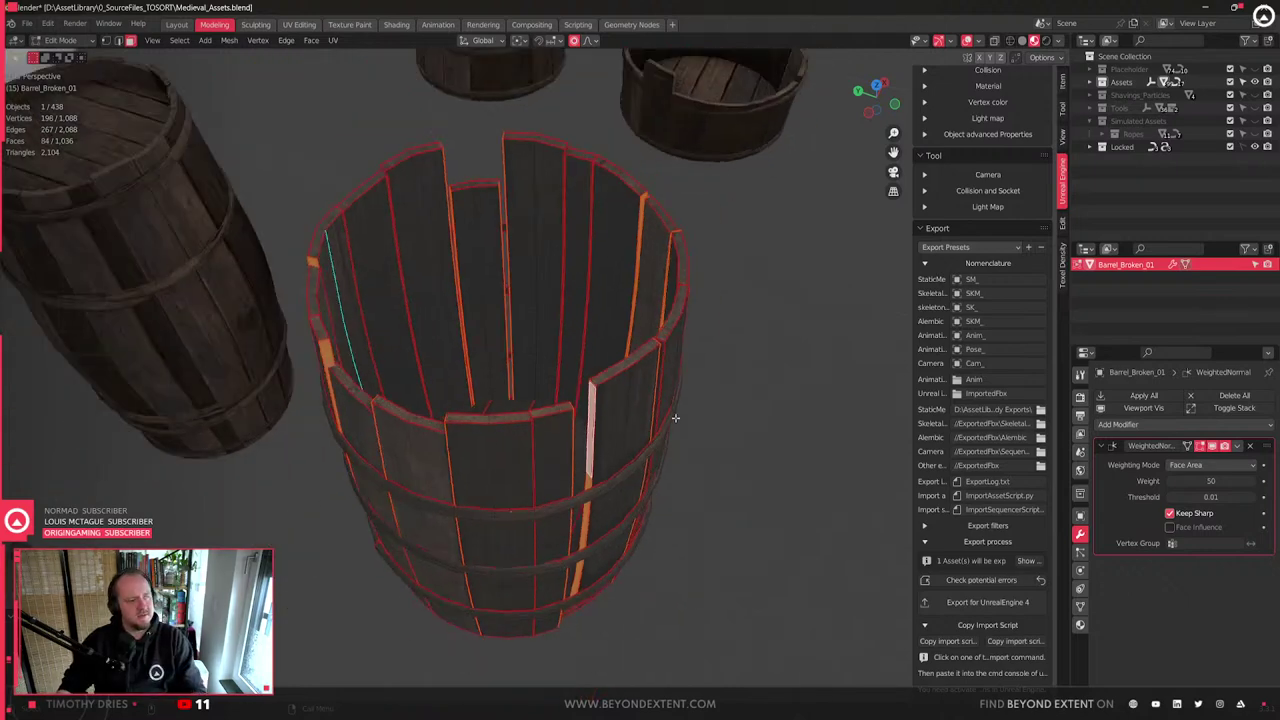
scroll(675, 405, "up", 1)
middle_click_drag(674, 403, 842, 377)
scroll(626, 423, "up", 3)
left_click(758, 367, "alt+shift")
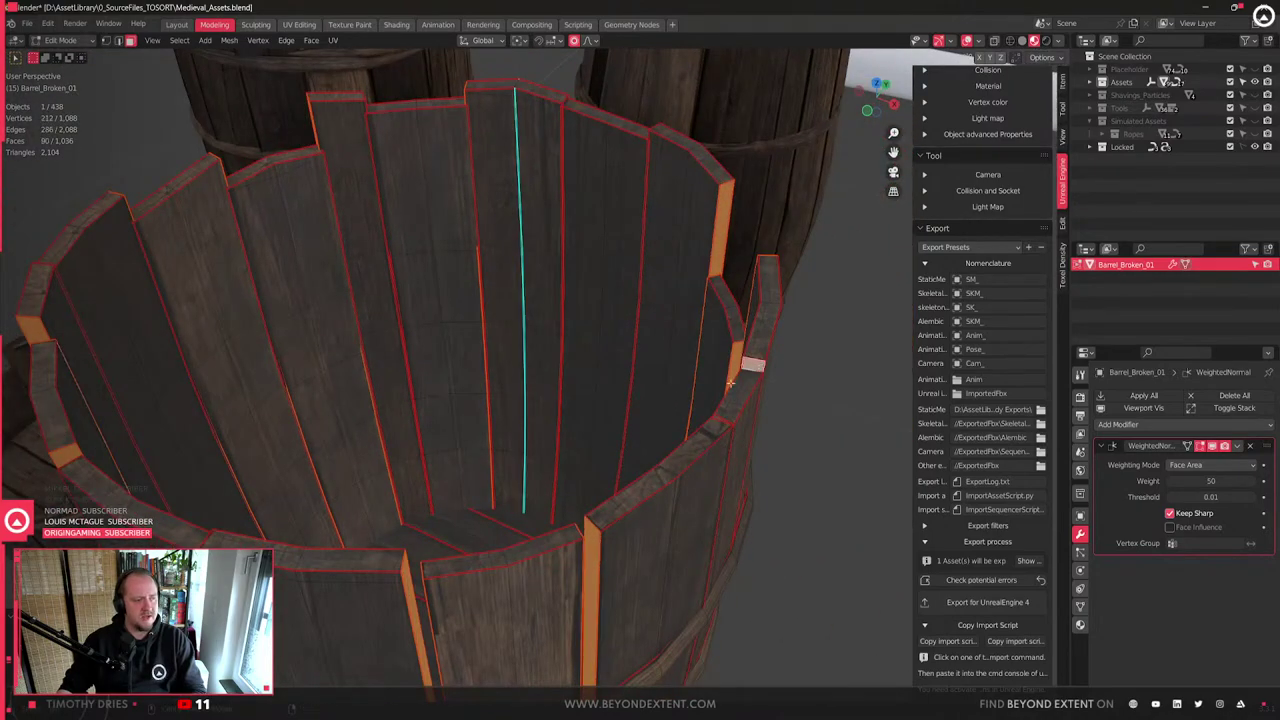
middle_click_drag(737, 389, 629, 395)
scroll(629, 395, "down", 3)
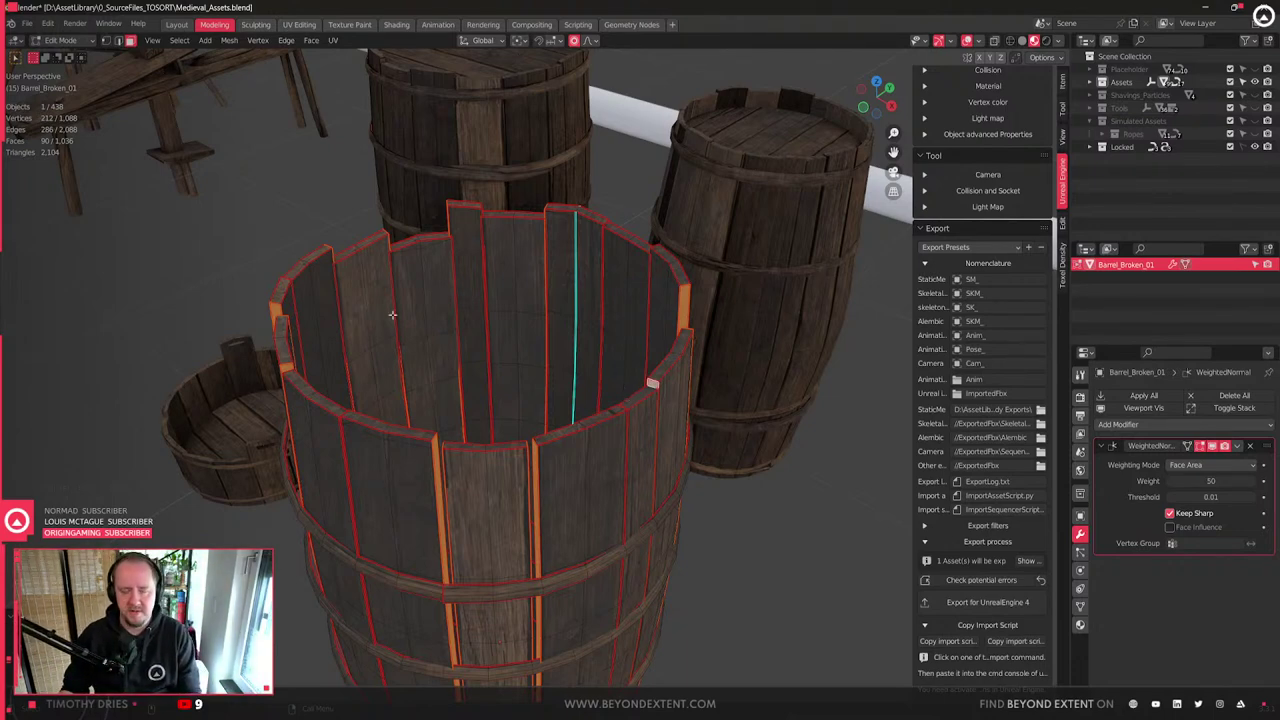
scroll(414, 451, "down", 3)
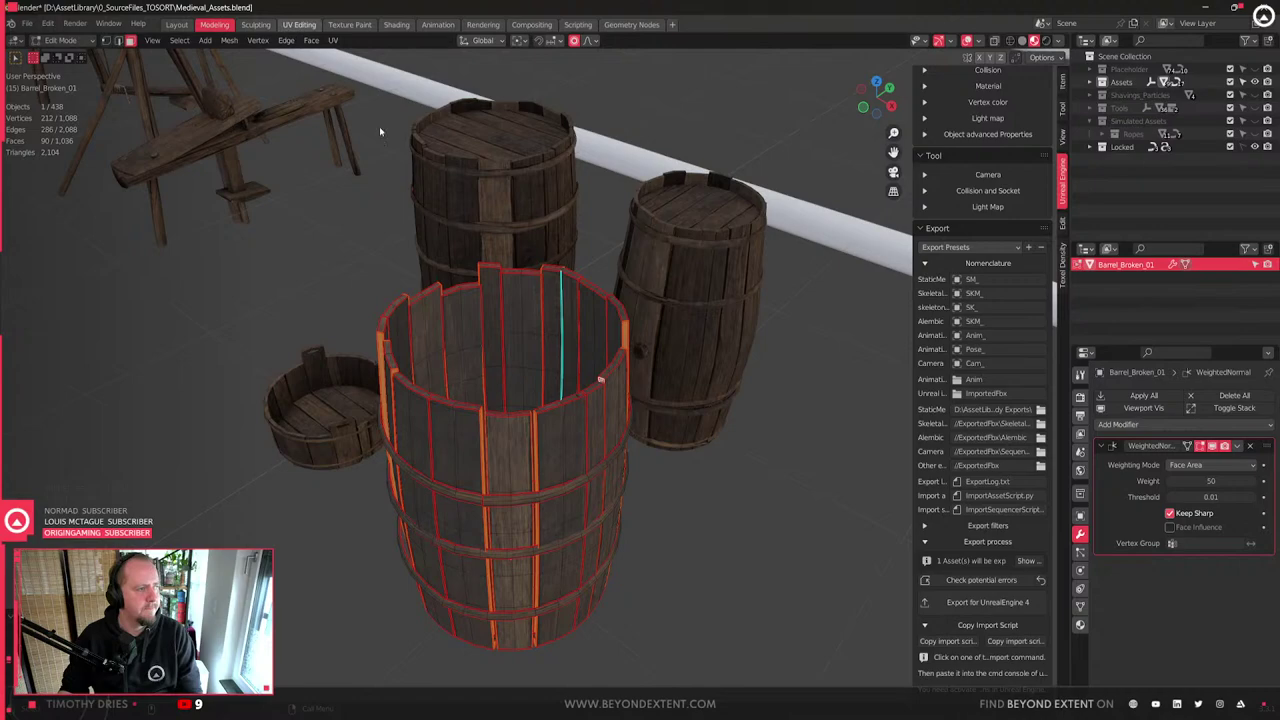
- Switch to the UV Editing workspace and unwrap the selected side faces
left_click(298, 24)
scroll(750, 500, "down", 3)
key("a")
key("u")
key("u")
left_click(814, 460)
- Straighten the UVs of the unwrapped side-face islands with Straighten UVs
middle_click_drag(742, 489, 786, 455)
key("q")
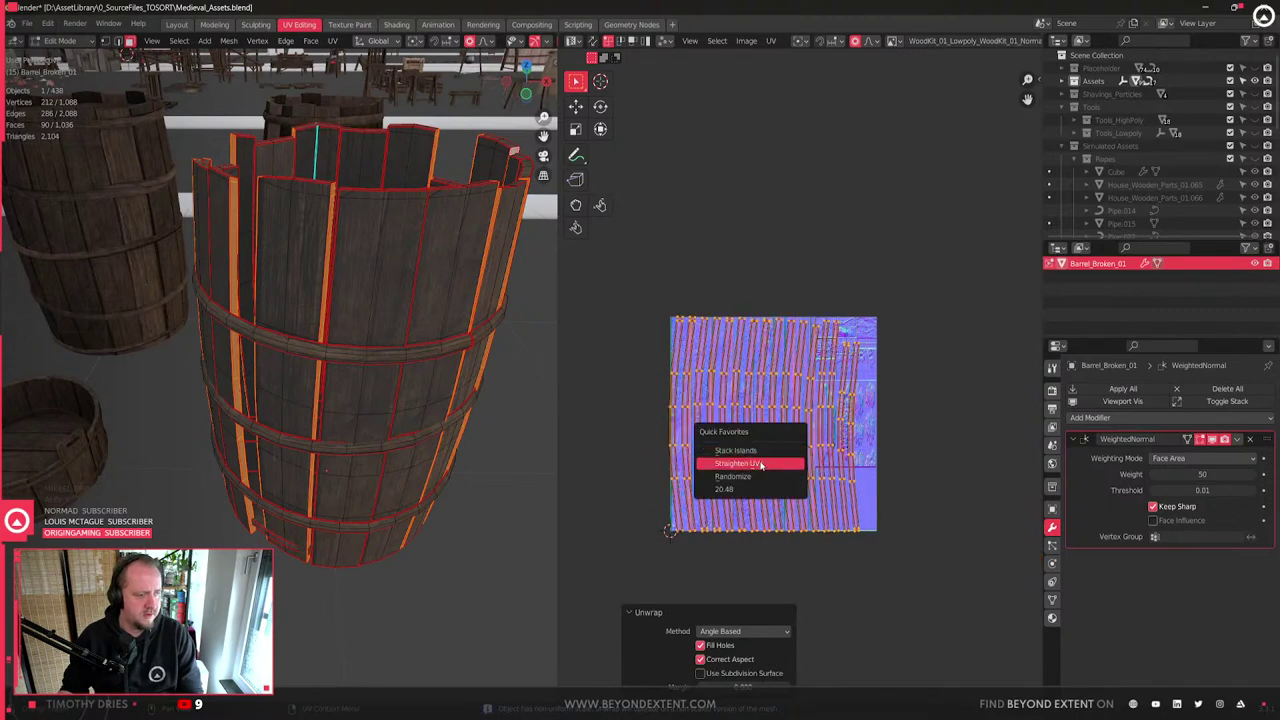
left_click(760, 465)
scroll(457, 320, "up", 4)
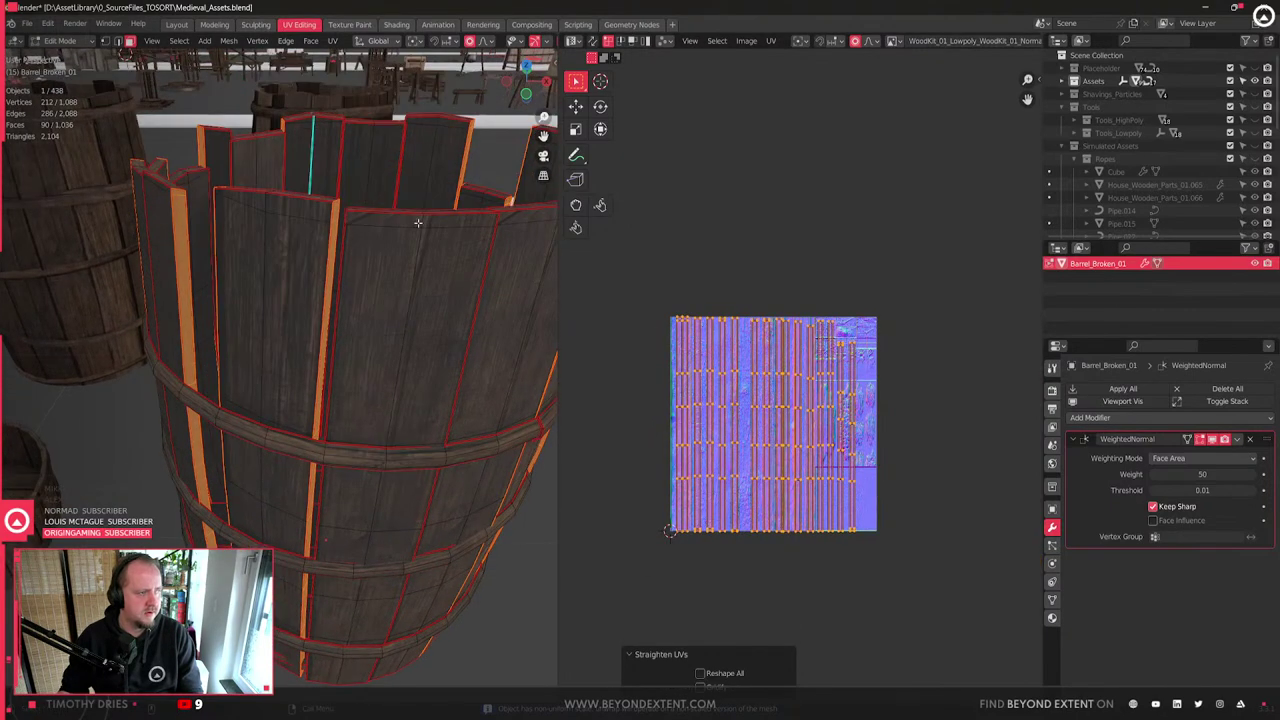
key("q")
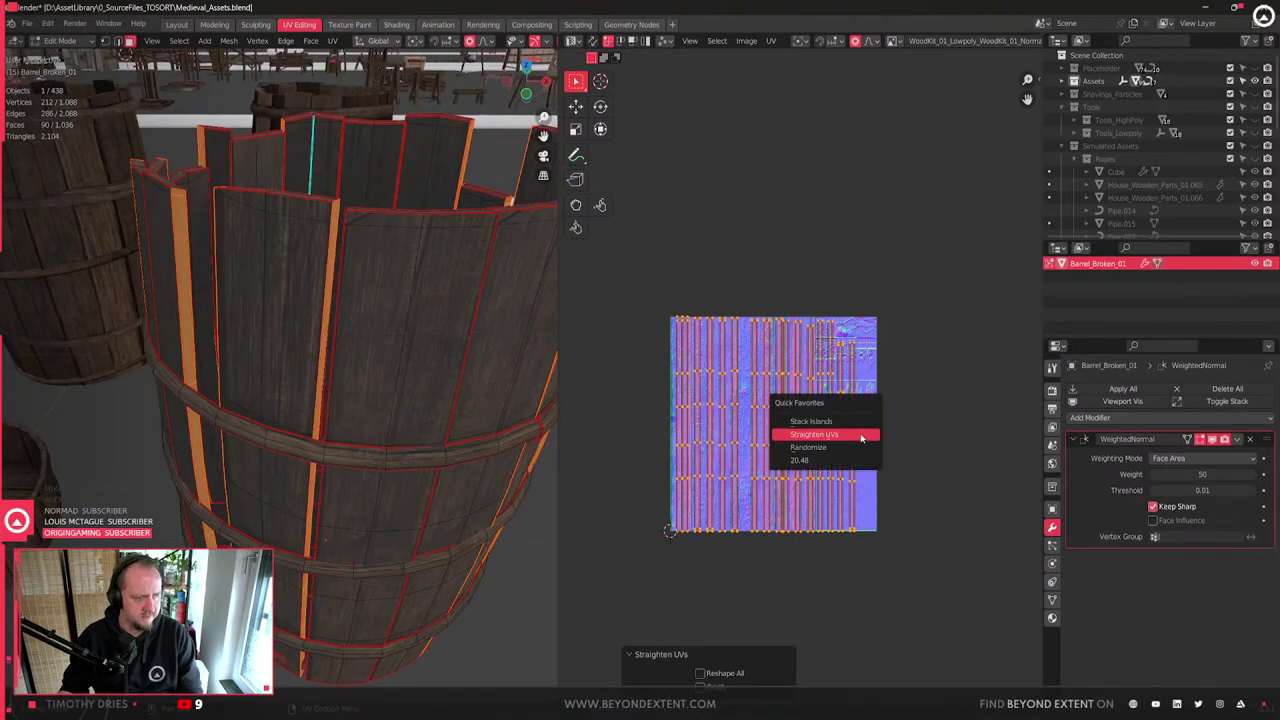
left_click(860, 436)
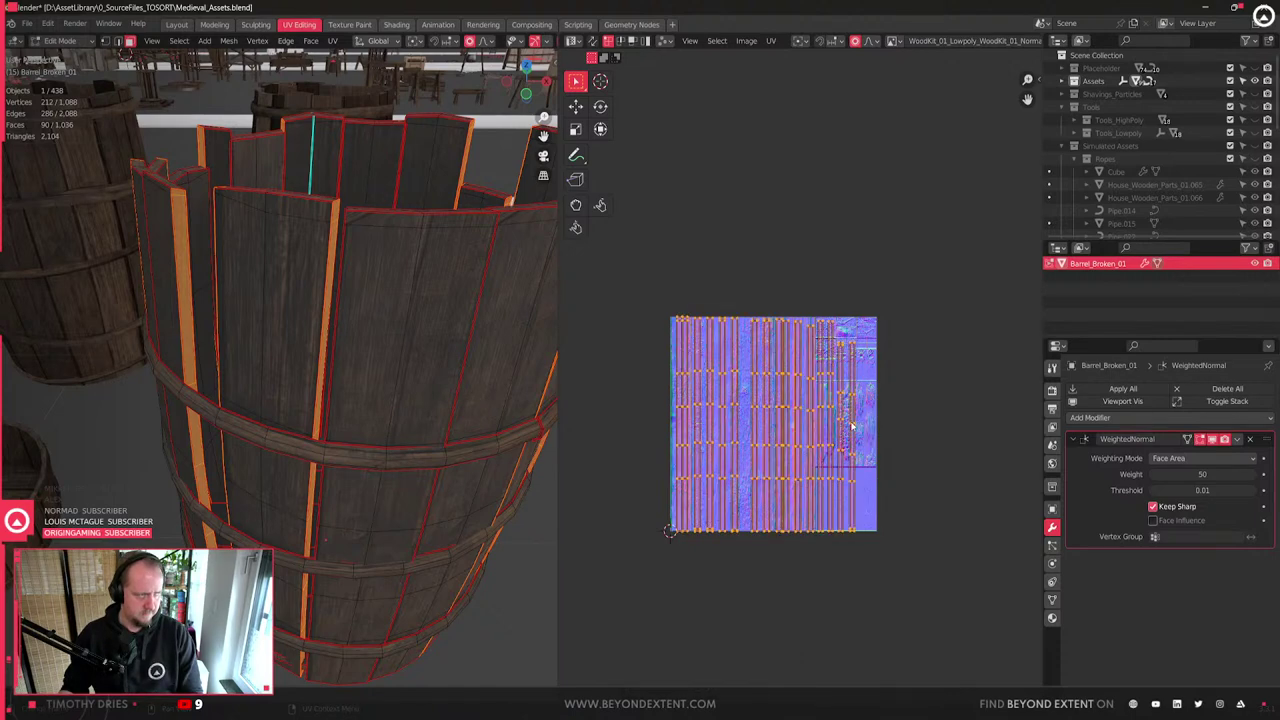
- Switch UV selection to island mode and stack all the side-face islands with Stack Islands
left_click_drag(651, 361, 880, 529)
key("alt+a")
key("4")
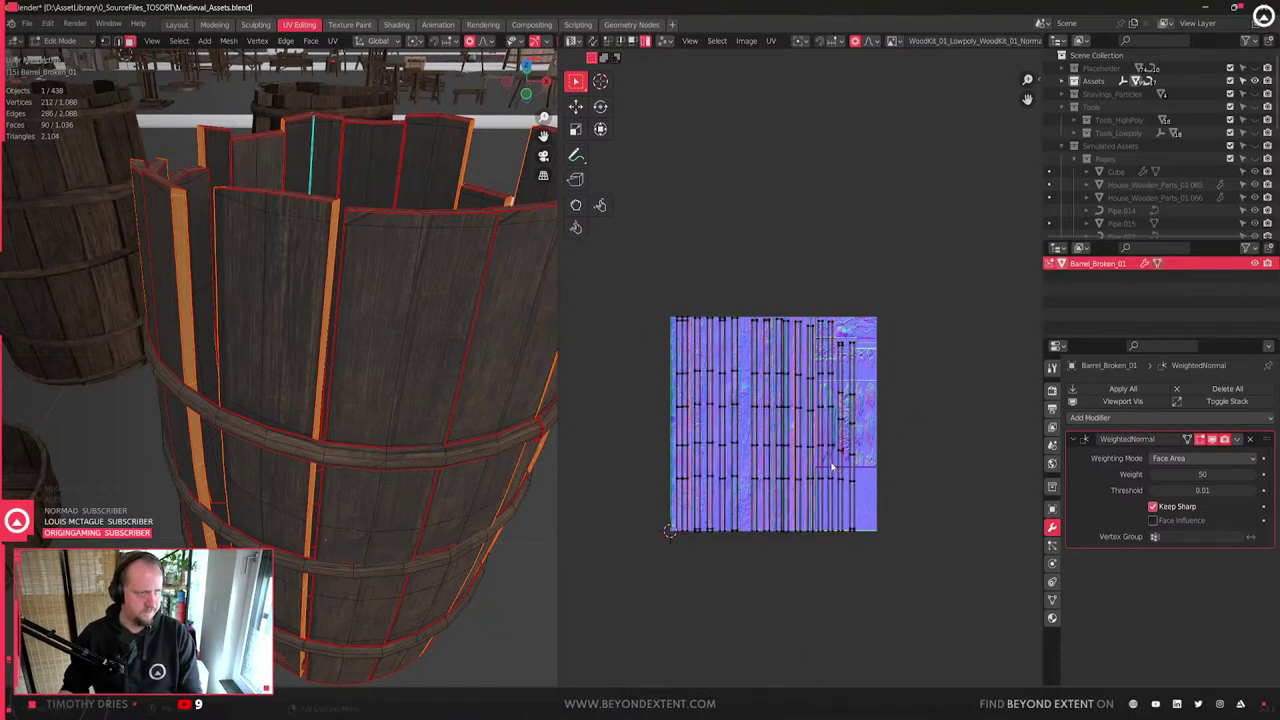
key("q")
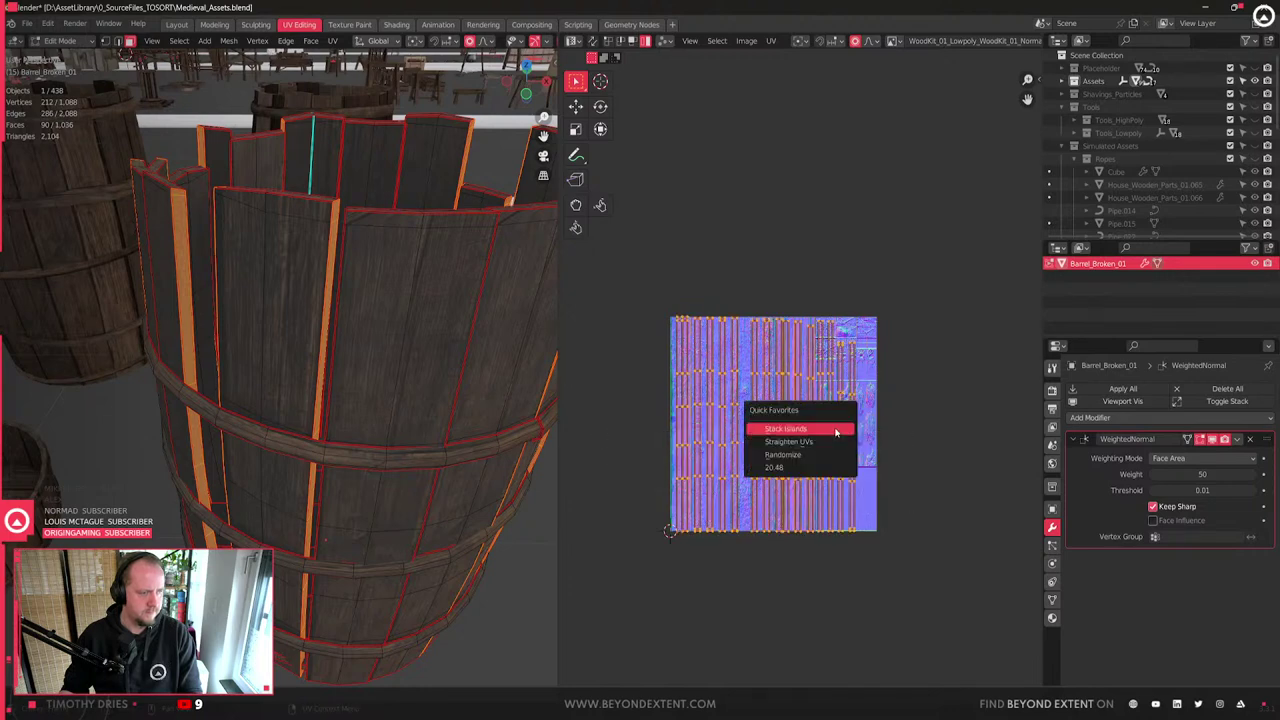
left_click(836, 432)
- Turn off proportional editing and move the stacked islands about 0.151 m along X onto a narrow plank strip of the texture
scroll(836, 432, "up", 3)
key("g")
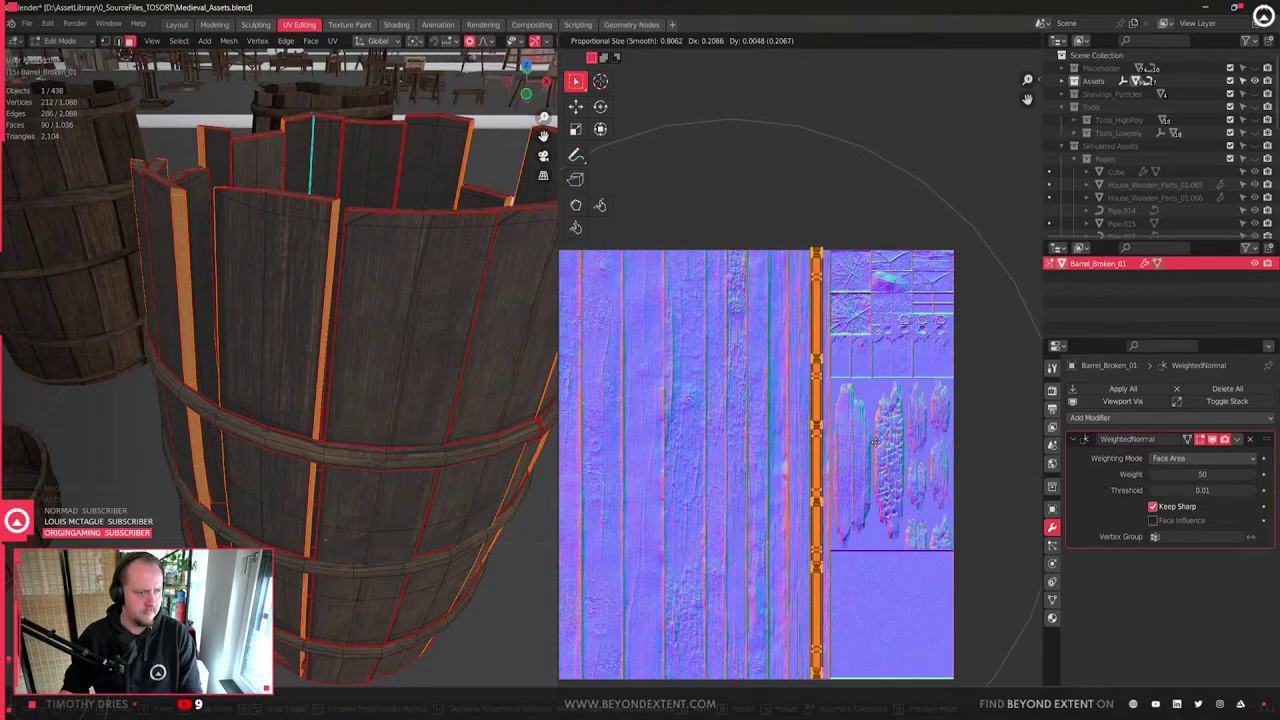
key("y")
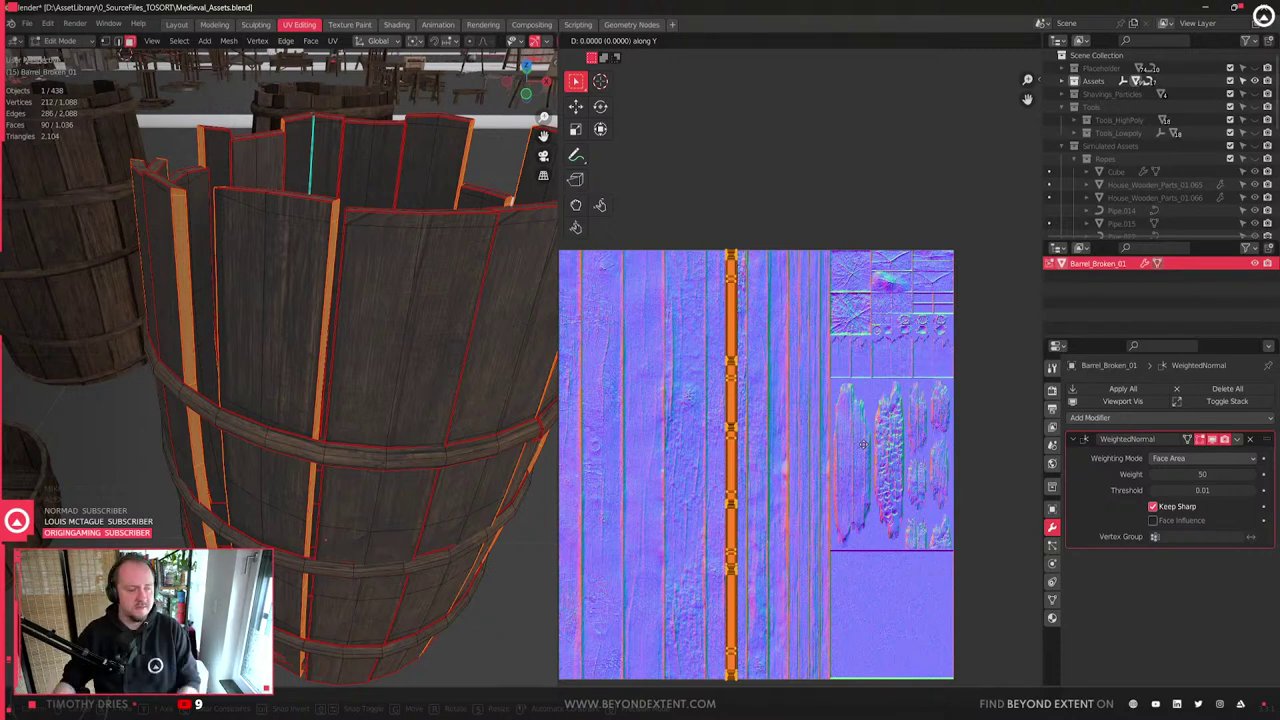
right_click(841, 461)
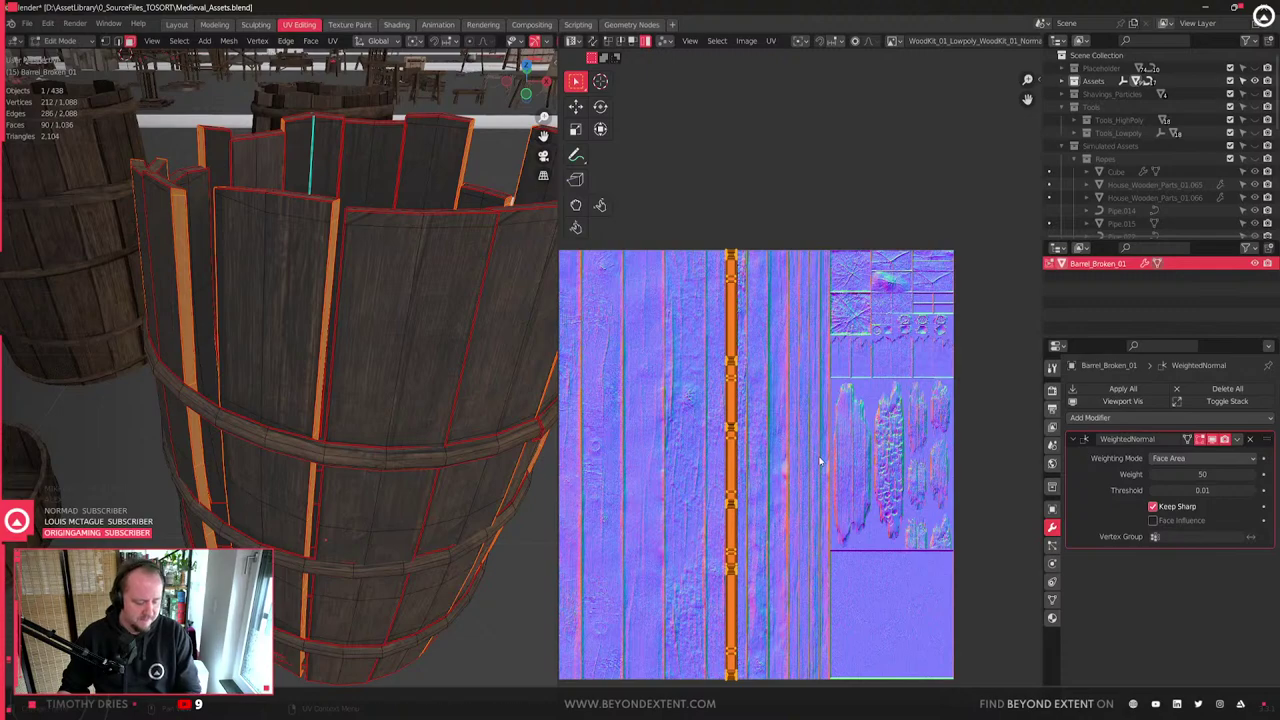
key("g")
key("x")
left_click(841, 426)
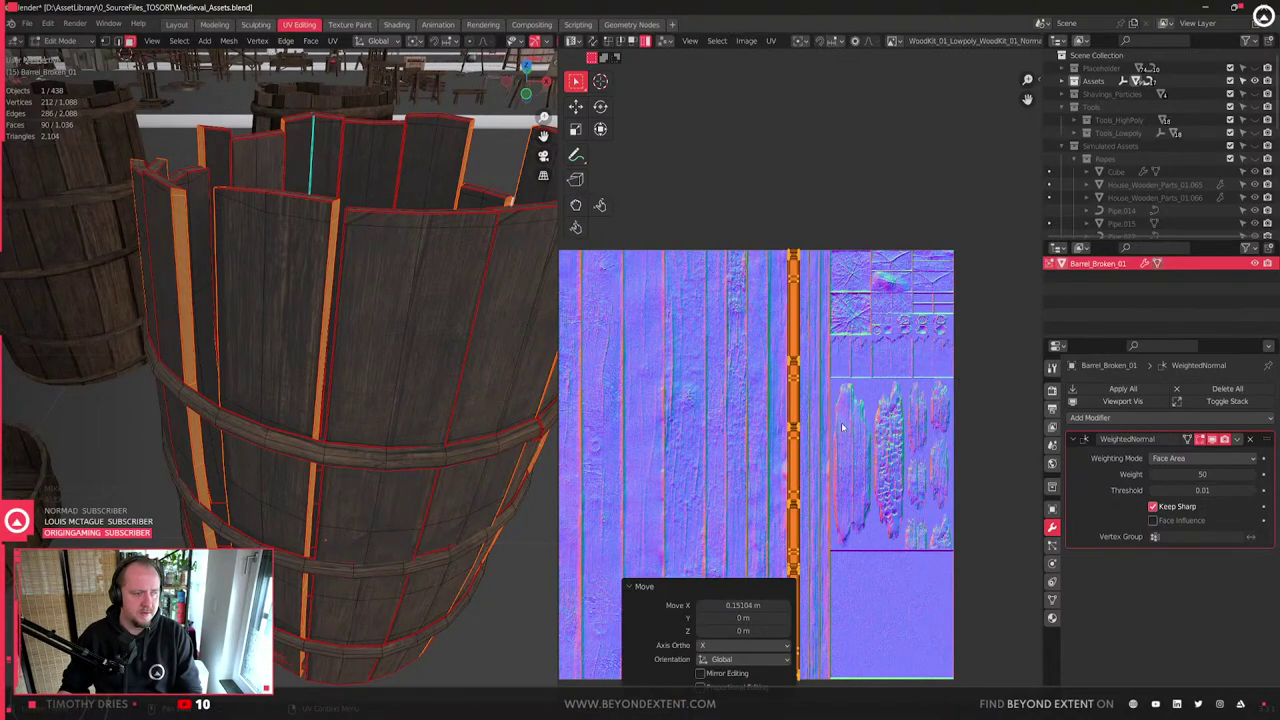
- Scale one of the stack's islands to fit the narrow plank strip
scroll(841, 422, "up", 10)
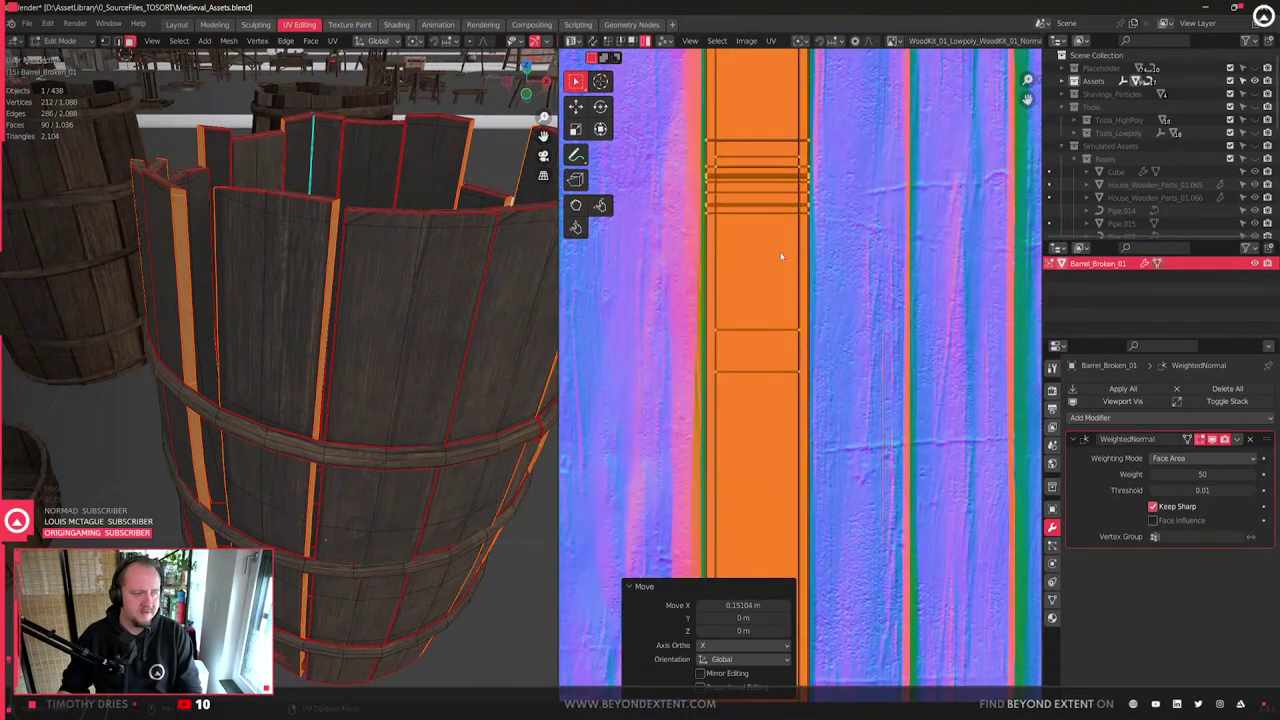
key("alt+a")
middle_click_drag(811, 297, 841, 352)
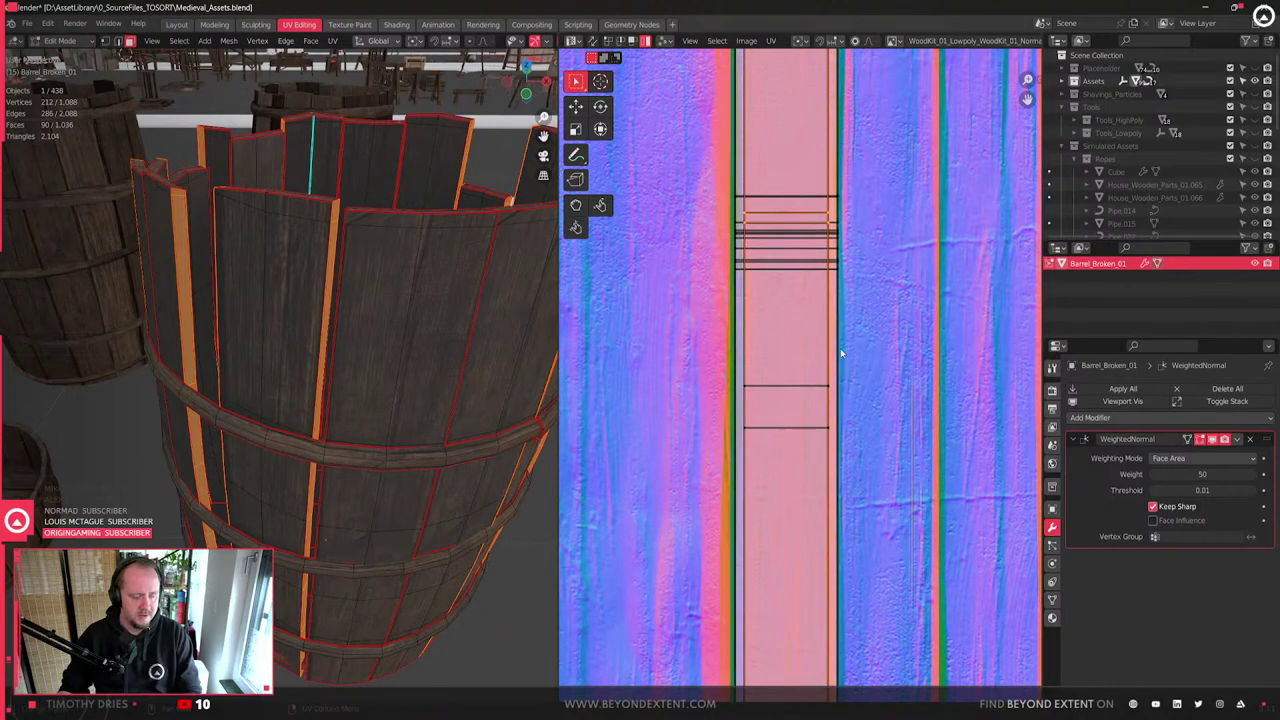
key("s")
key("y")
left_click(957, 374)
scroll(840, 342, "down", 6)
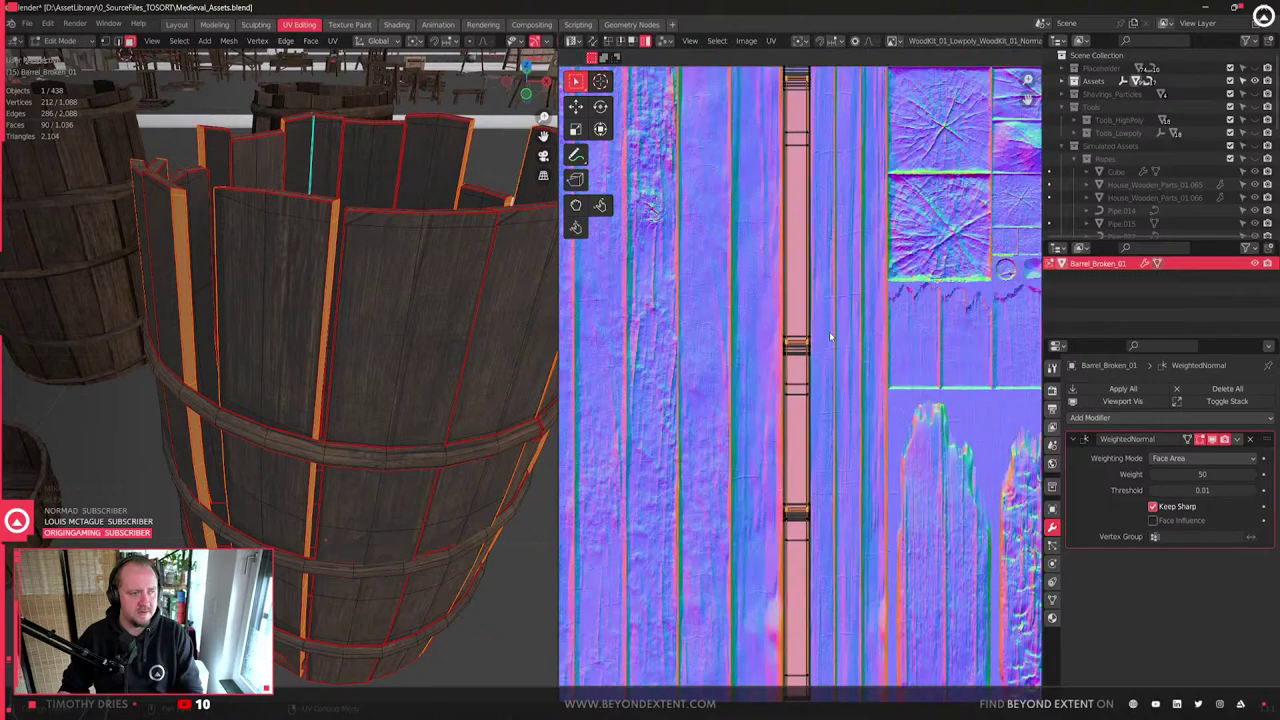
- Scale up narrower islands in the stack to the plank strip's width, enlarging one of them by a factor of 1.220
scroll(829, 331, "up", 5)
key("s")
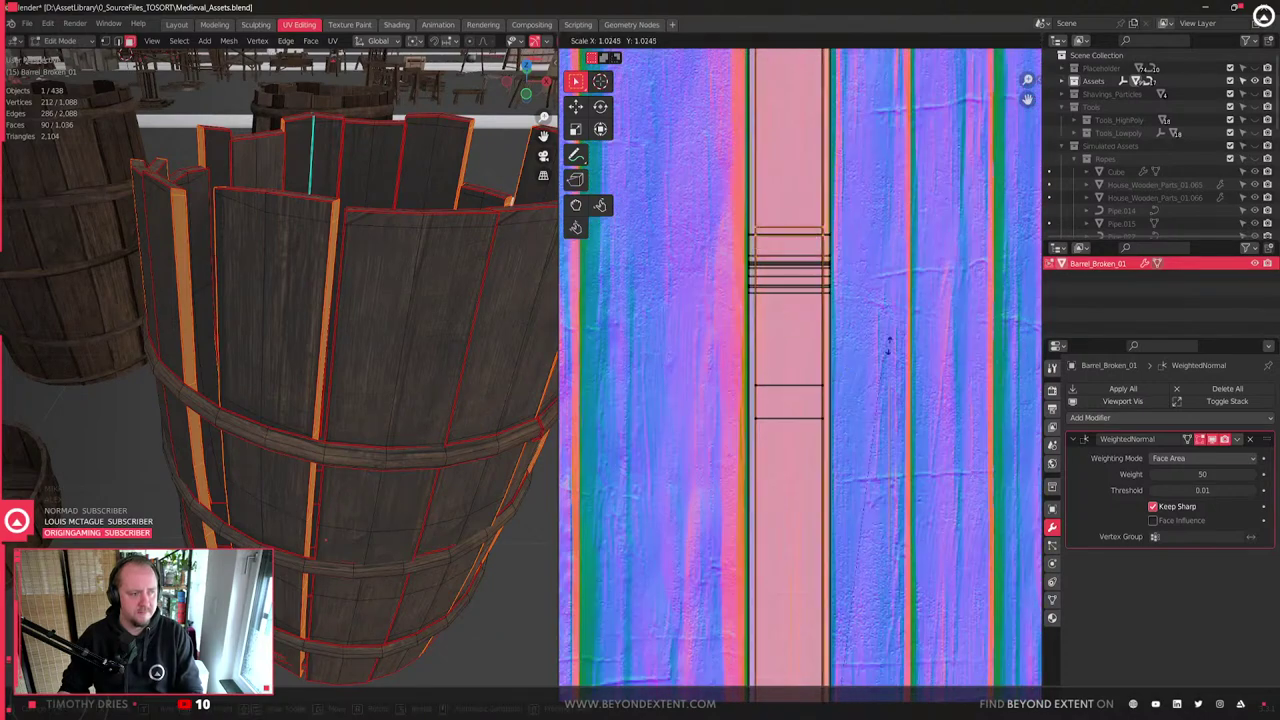
left_click(860, 340)
scroll(796, 296, "down", 4)
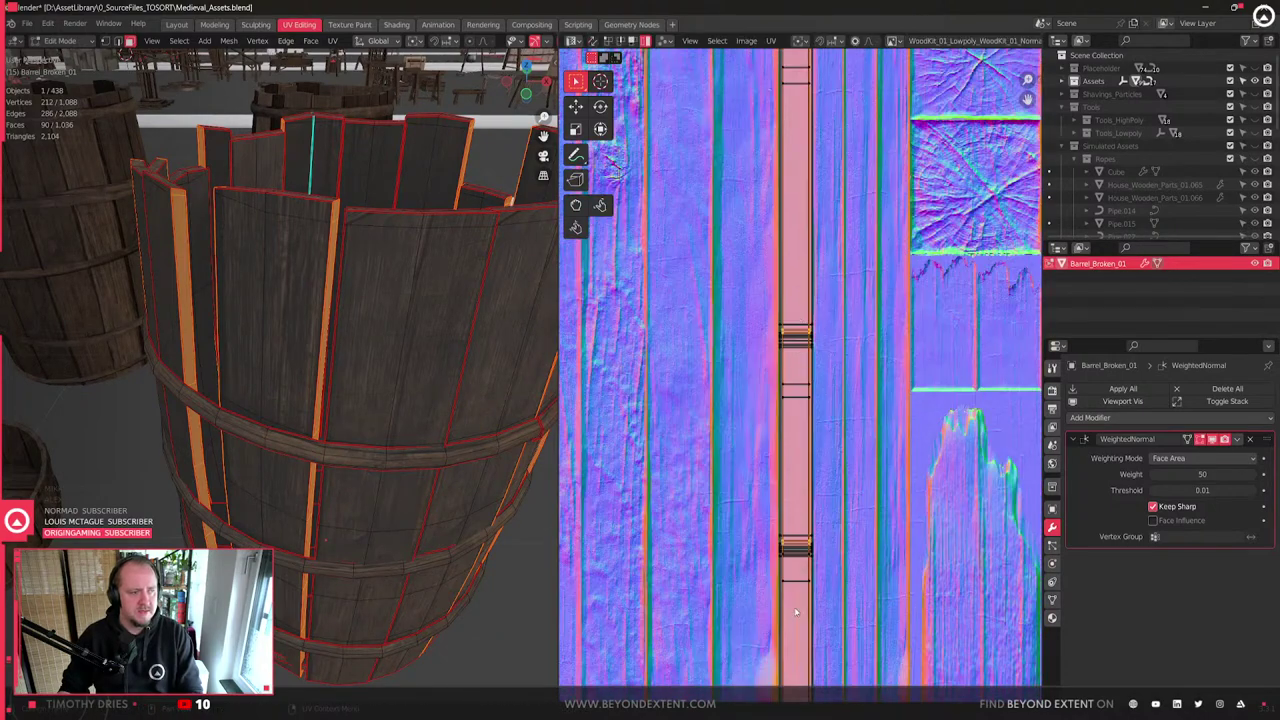
scroll(791, 594, "up", 6)
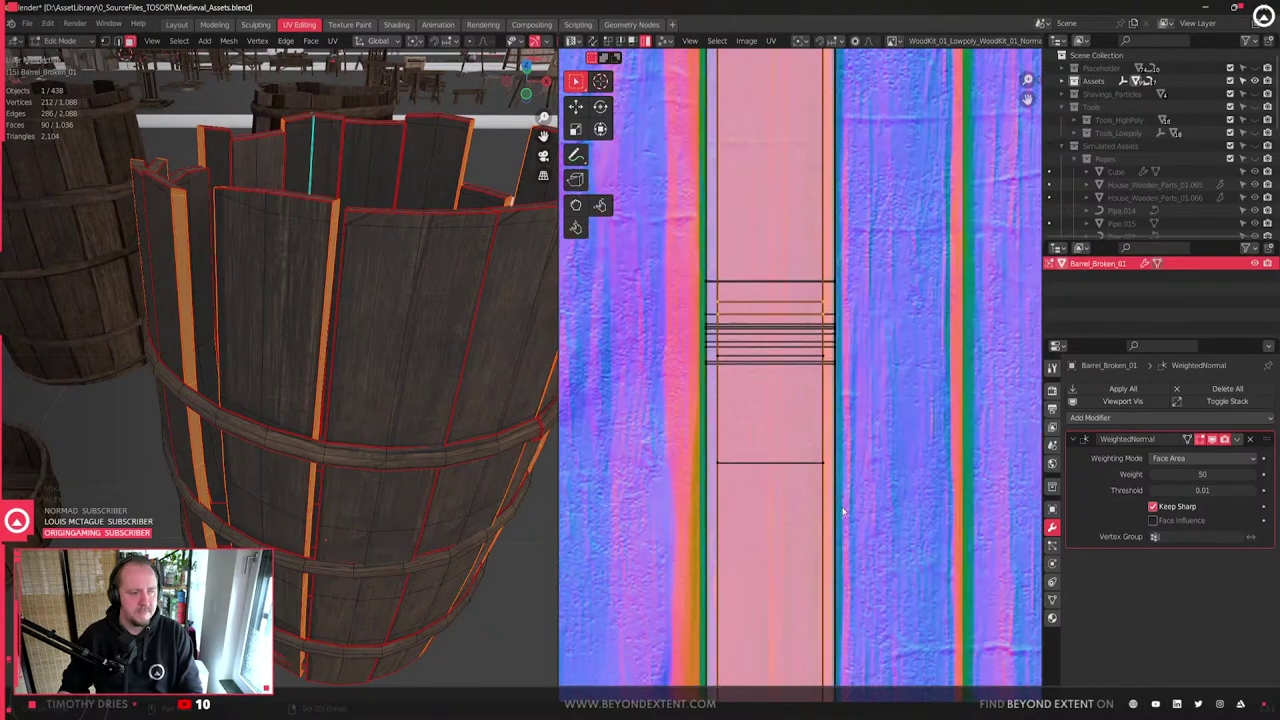
key("s")
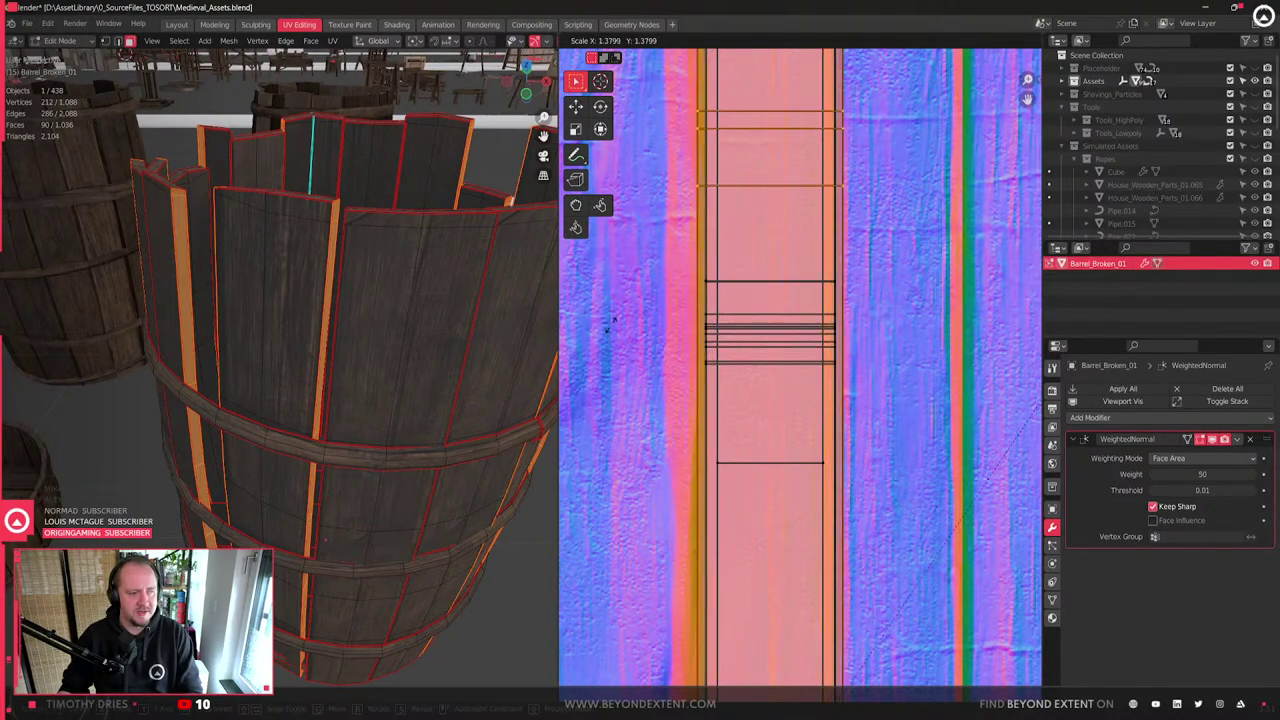
left_click(1010, 348)
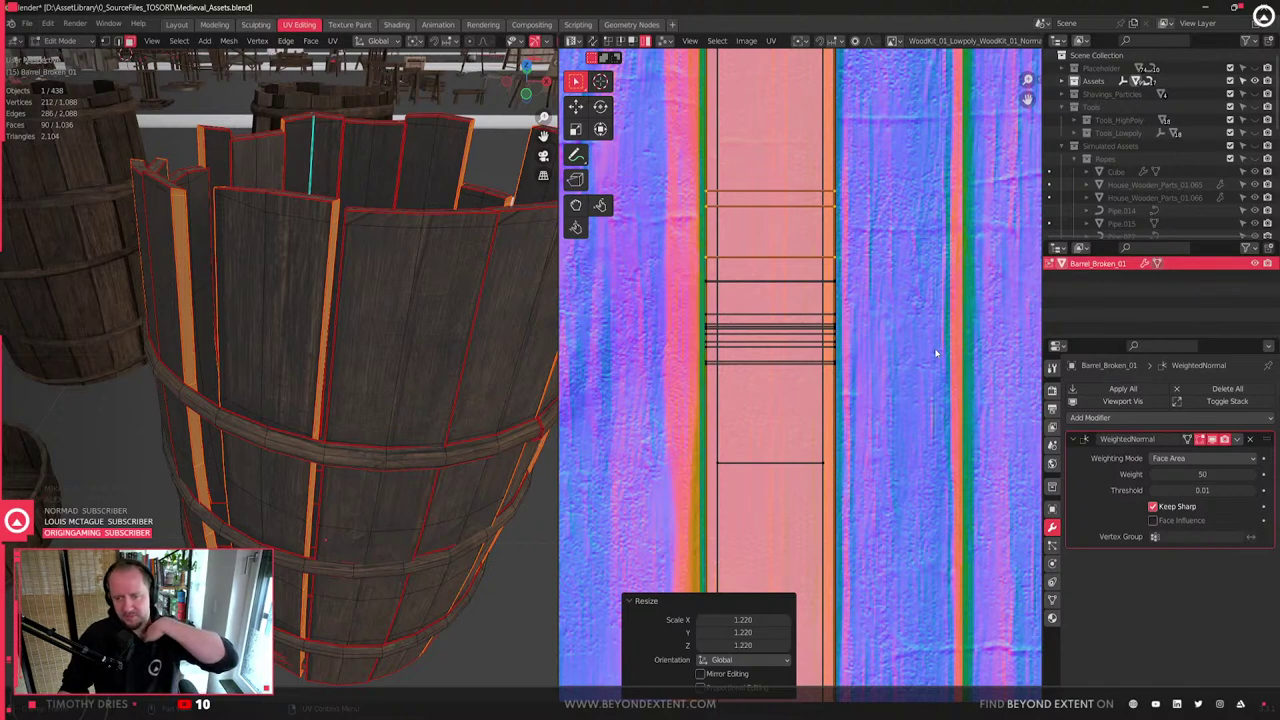
- Enlarge the remaining narrow island by a factor of 1.231 so it spans the plank strip
left_click(815, 458)
key("s")
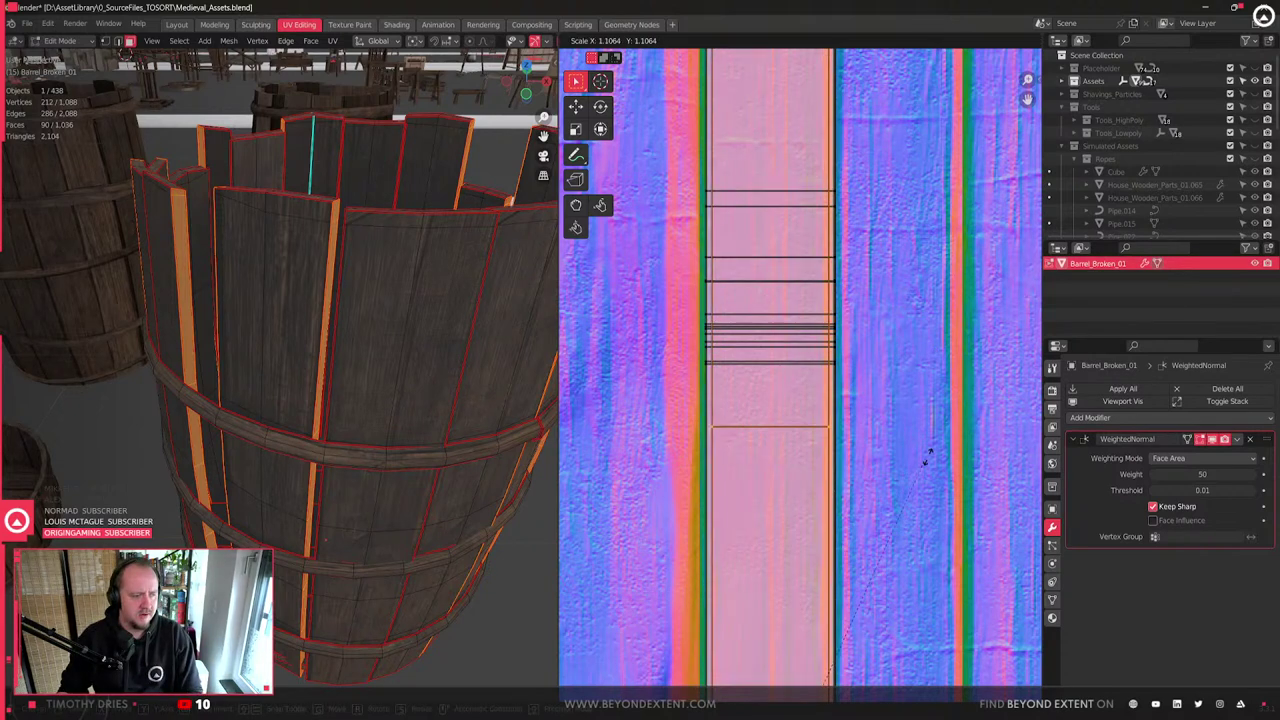
left_click(963, 434)
scroll(857, 380, "down", 4)
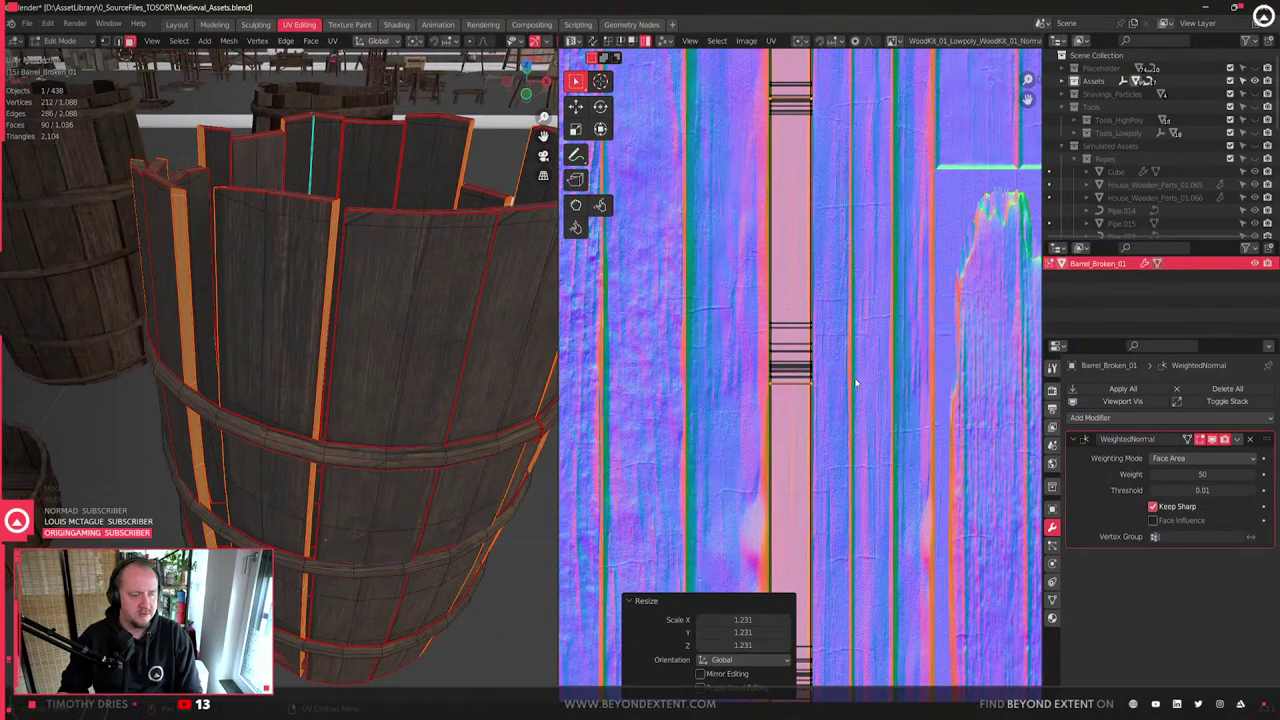
- Move one of the stacked stave-side islands along X onto a neighbouring narrow plank strip of the texture
scroll(856, 382, "up", 2)
middle_click_drag(856, 420, 865, 457)
key("a")
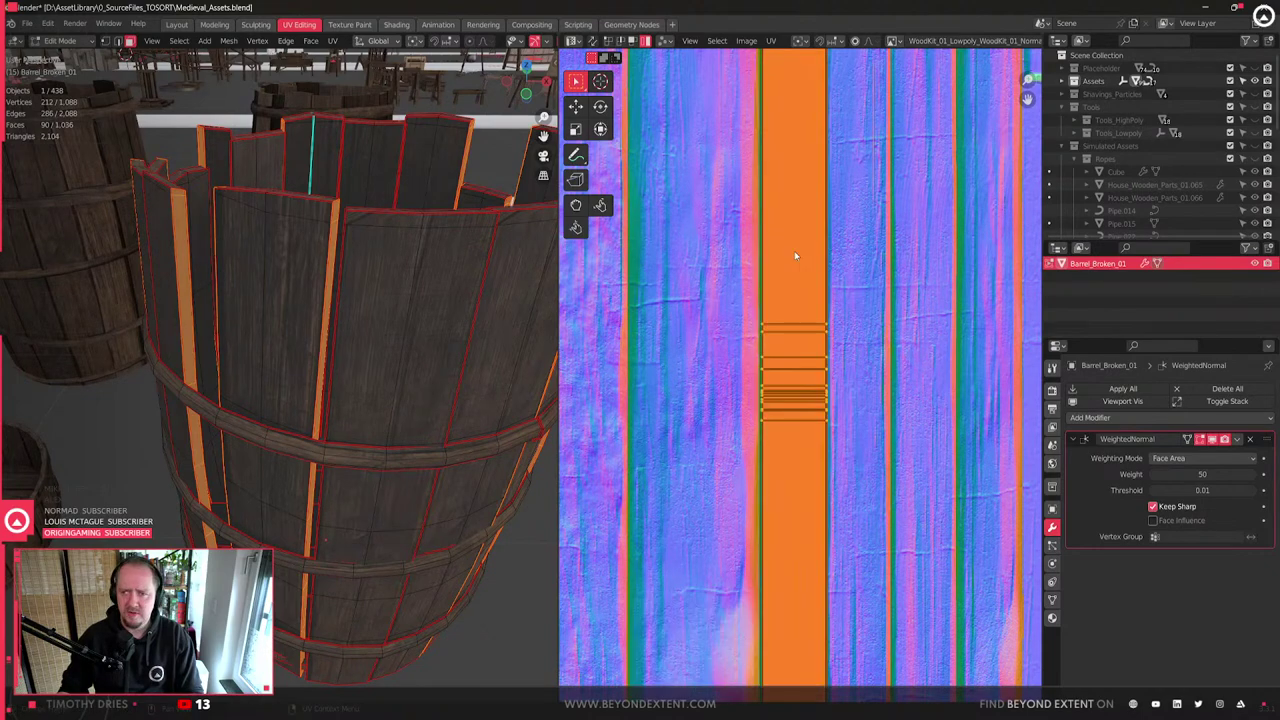
scroll(795, 256, "down", 4)
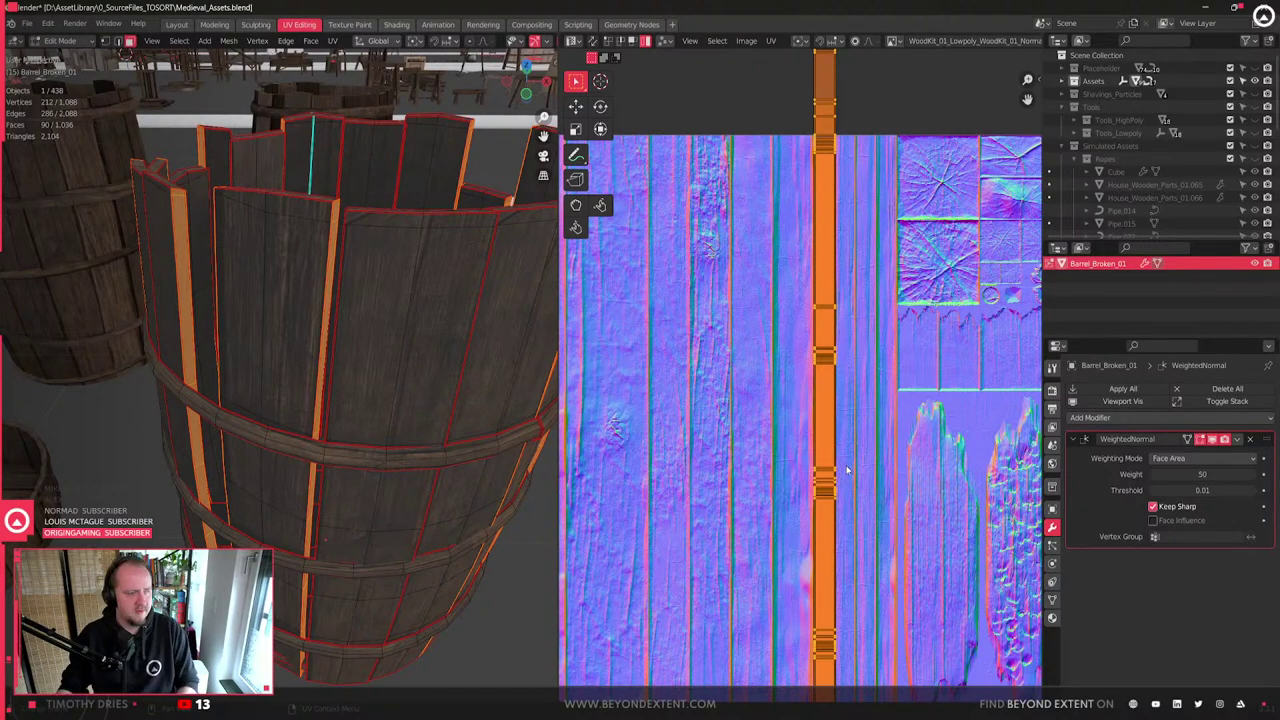
scroll(842, 427, "down", 2)
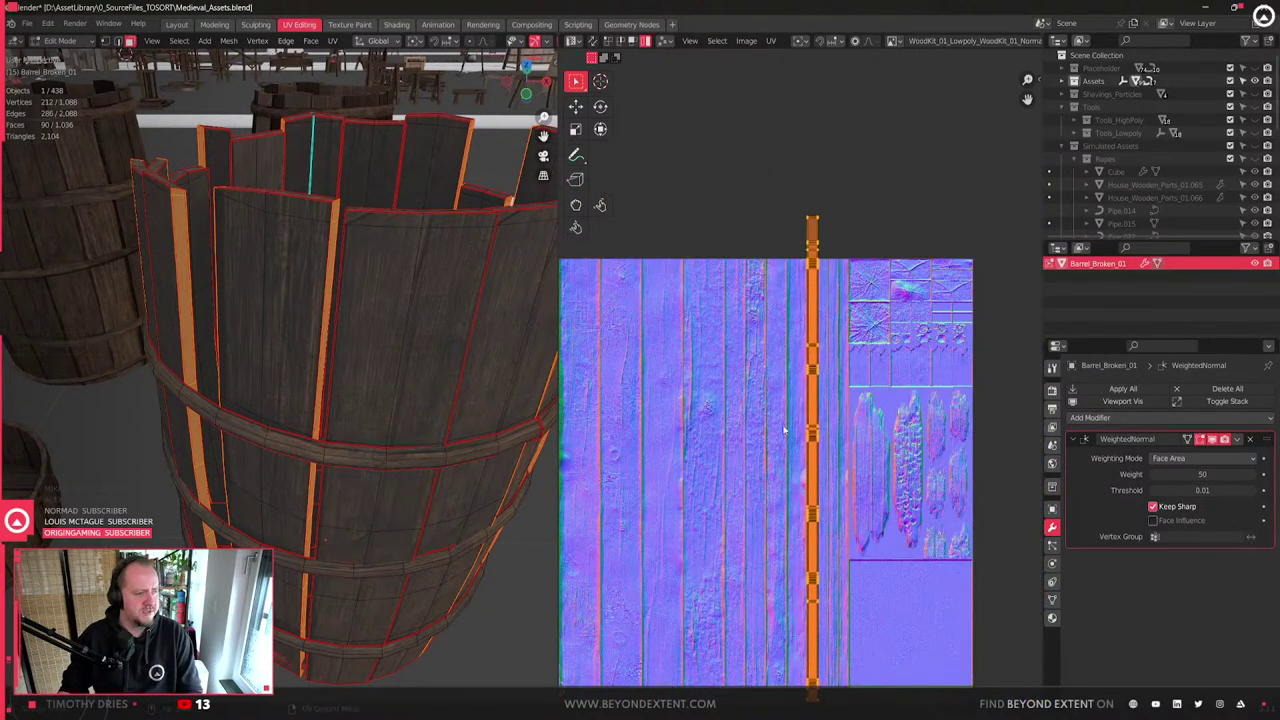
scroll(851, 447, "up", 2)
left_click(827, 502)
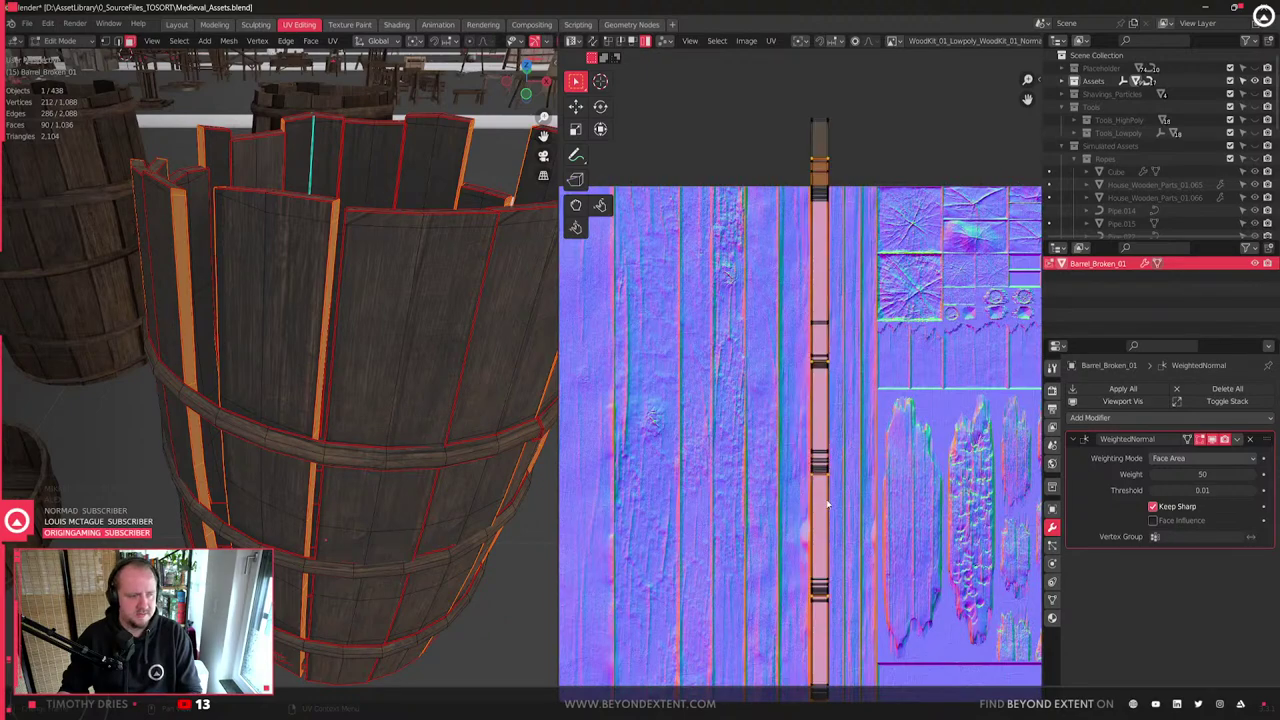
scroll(827, 503, "up", 2)
middle_click_drag(827, 505, 754, 437)
key("g")
key("x")
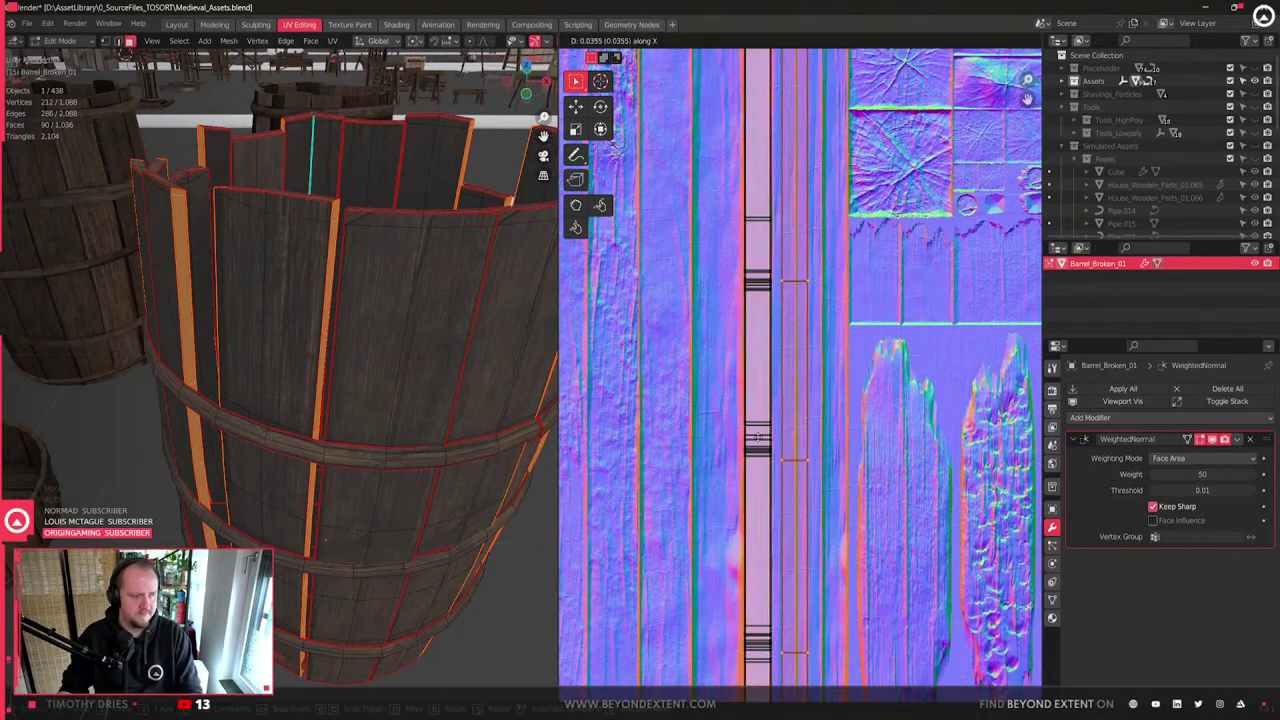
left_click(638, 441)
- Move two more islands from the stack along X onto separate narrow plank strips, the last by about 0.074 m
left_click(757, 446)
scroll(809, 459, "up", 2)
middle_click_drag(809, 459, 822, 414)
key("g")
key("x")
left_click(904, 412)
left_click(708, 397)
key("g")
key("x")
left_click(843, 411)
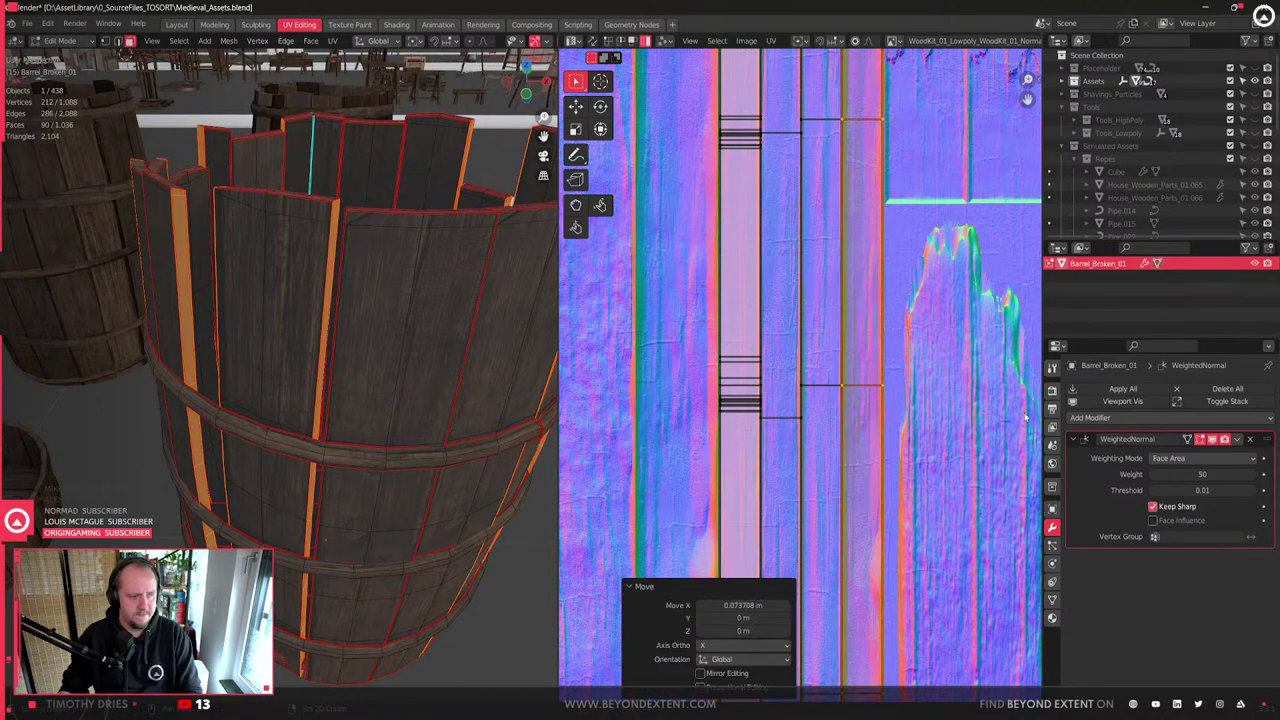
- Select an outer face on each of two adjacent barrel staves and extend the selection to all their linked faces
scroll(843, 411, "down", 4)
middle_click_drag(420, 412, 292, 412)
left_click(342, 426)
left_click(358, 445, "shift")
mouse_move(358, 445)
middle_mouse_down()
mouse_move(290, 397)
mouse_move(371, 411)
mouse_move(337, 400)
mouse_move(360, 456)
mouse_move(323, 443)
mouse_move(337, 451)
middle_mouse_up()
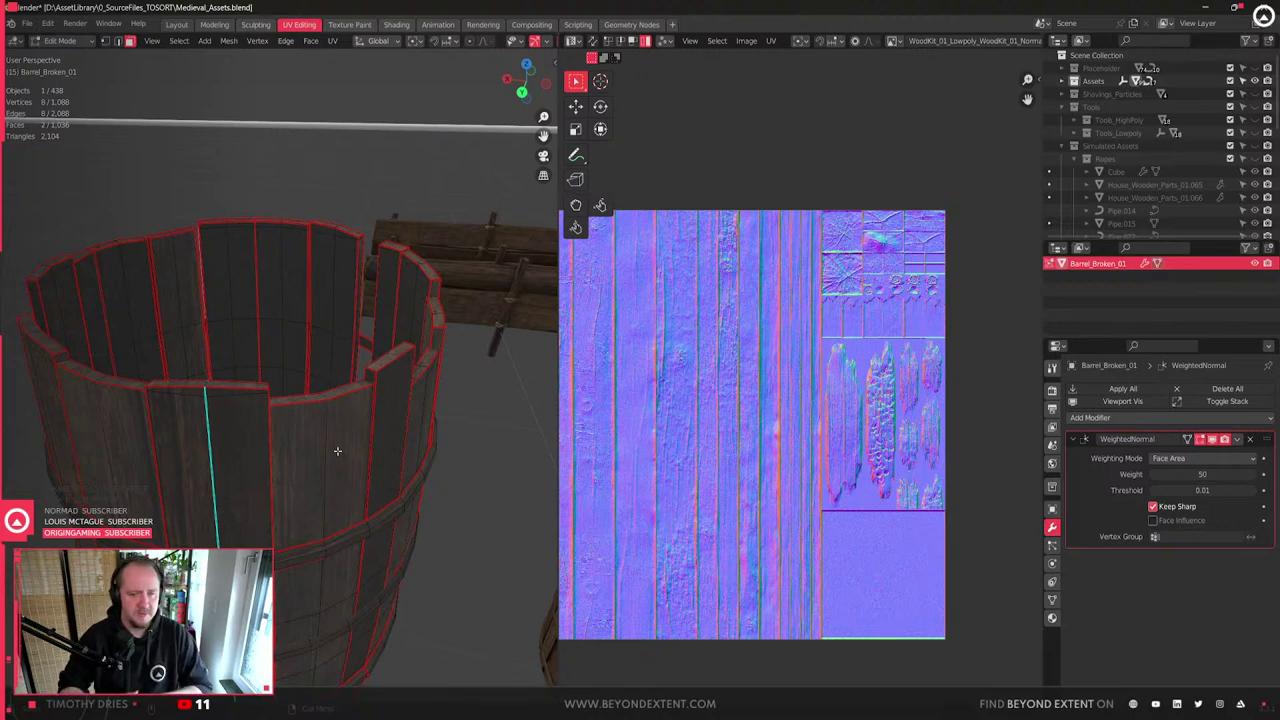
scroll(292, 470, "down", 6)
middle_click_drag(268, 468, 424, 516)
scroll(342, 487, "up", 4)
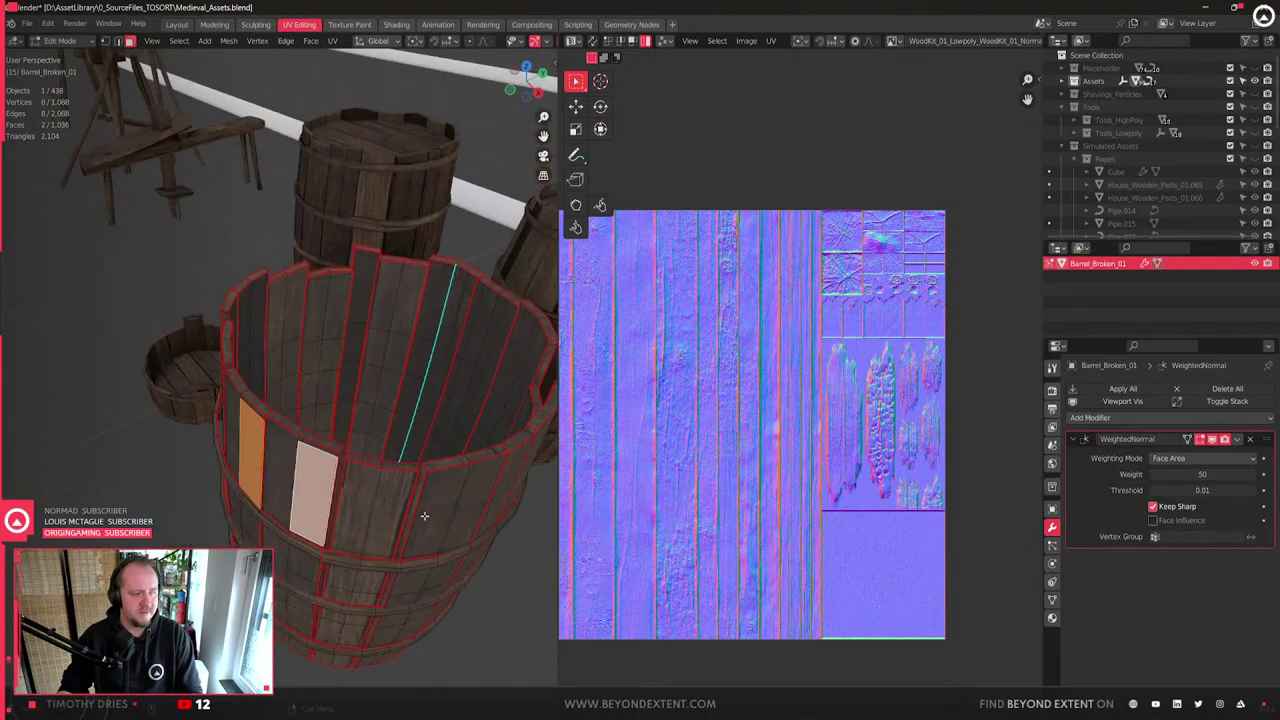
scroll(424, 516, "up", 5)
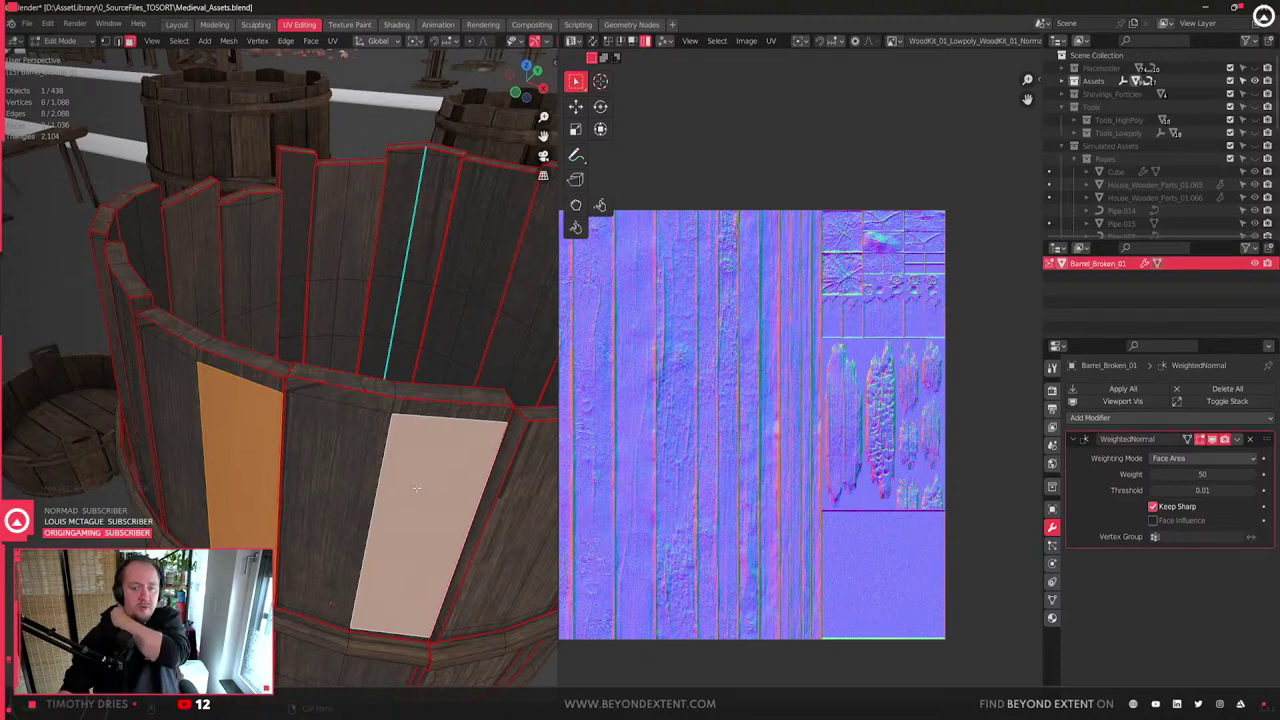
scroll(415, 487, "down", 3)
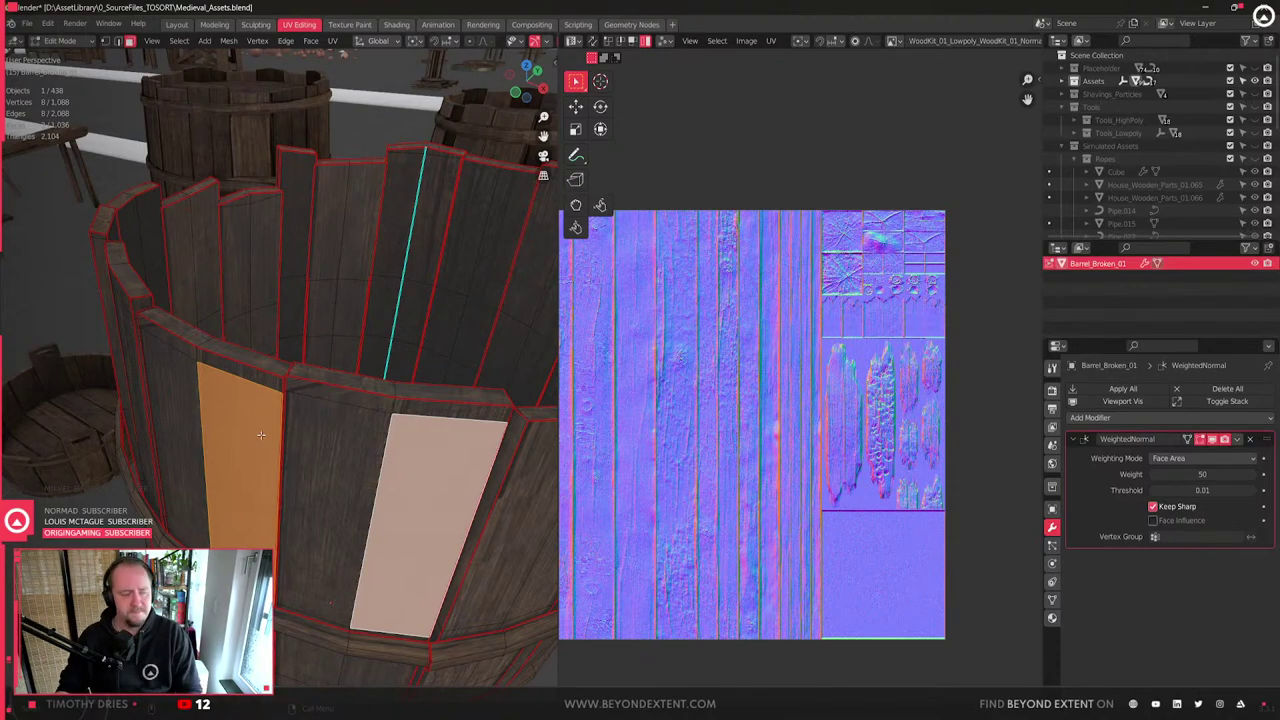
scroll(272, 465, "down", 2)
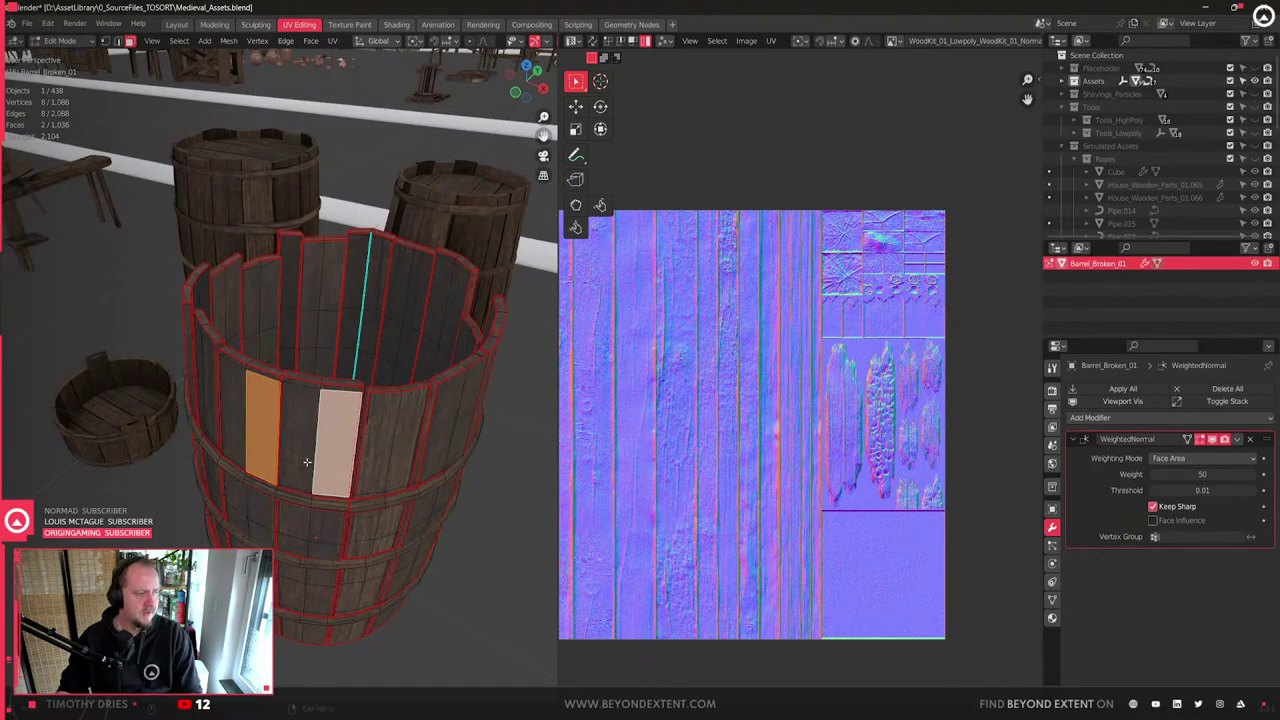
key("l")
scroll(806, 488, "down", 1)
- Unwrap the selected outer stave faces with the Angle Based method
scroll(806, 488, "down", 7)
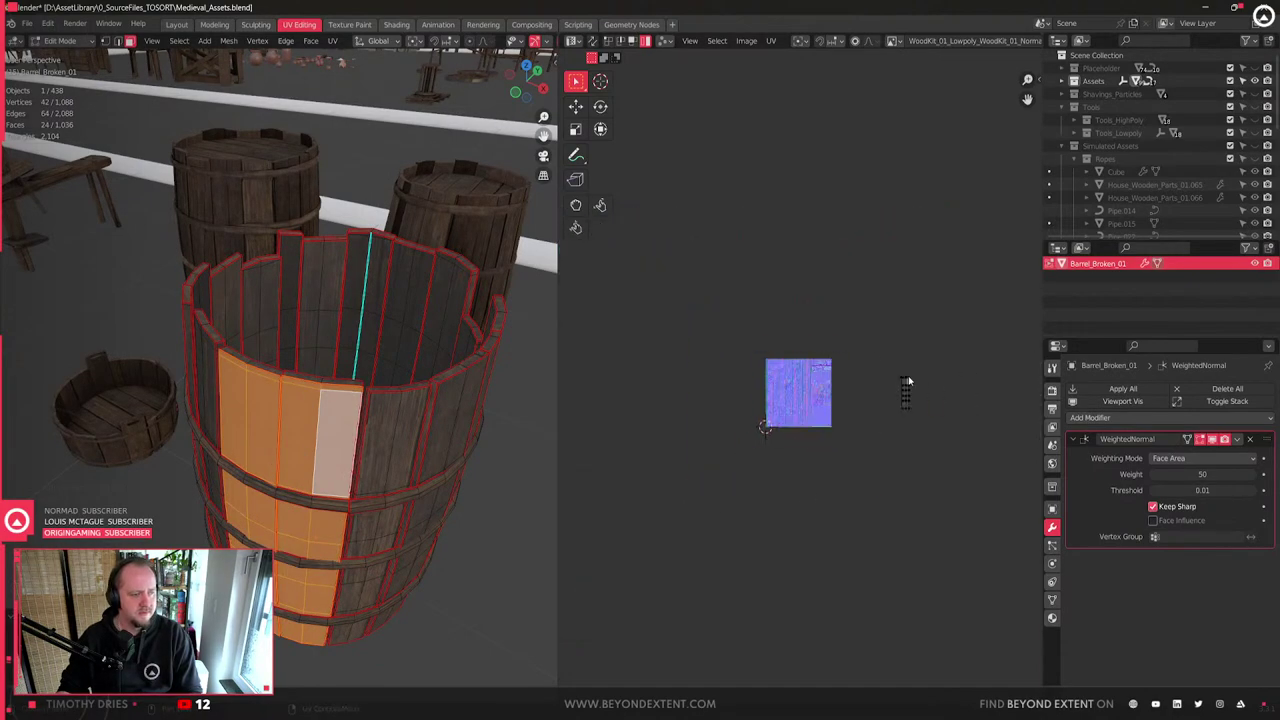
scroll(903, 486, "up", 5)
key("q")
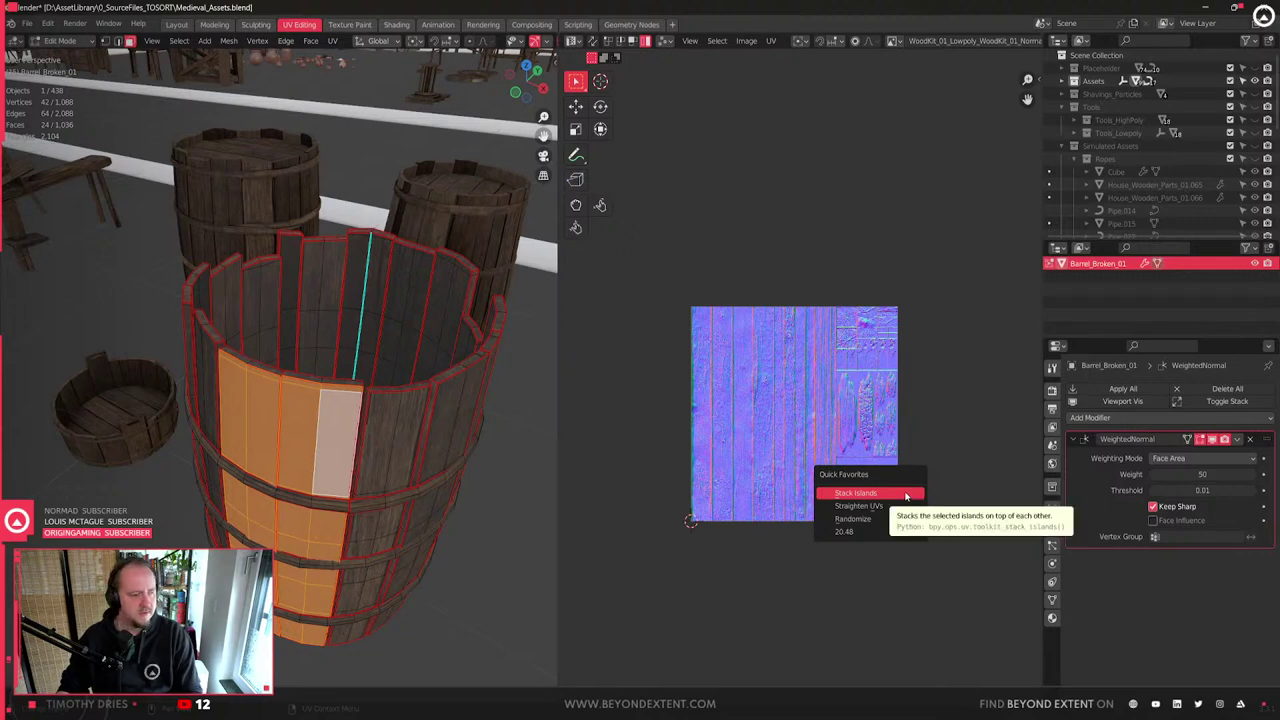
left_click(886, 506)
key("u")
left_click(843, 441)
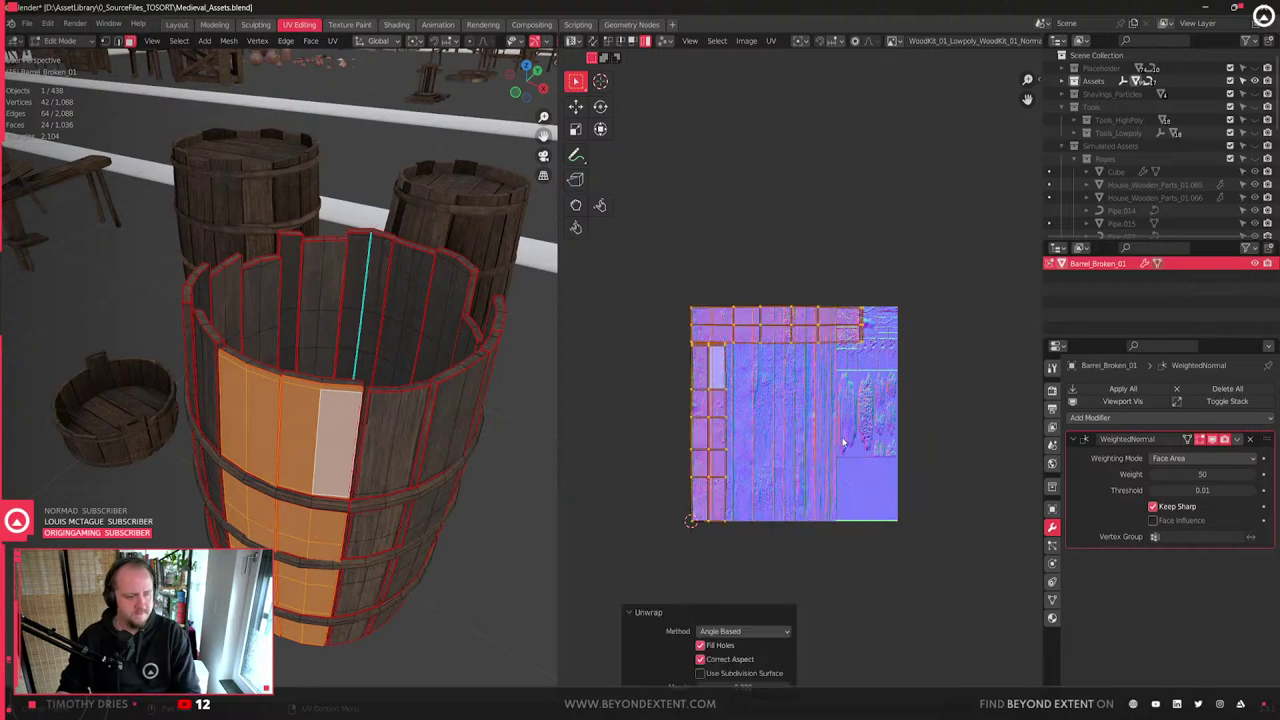
- Rotate the horizontal stave island upright so it runs along the wood grain
left_click(848, 335)
key("r")
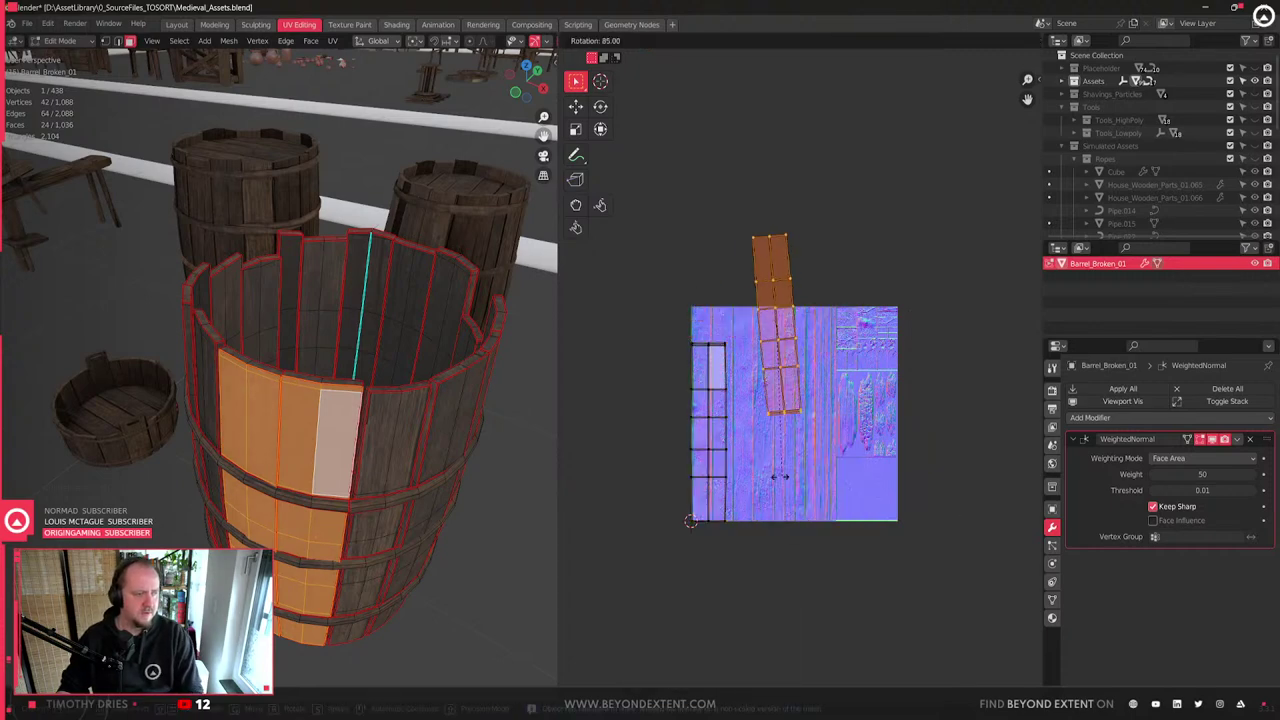
left_click(763, 477, "ctrl")
- Straighten the UVs of both stave islands and stack the islands on top of each other
left_click_drag(635, 291, 812, 469)
key("q")
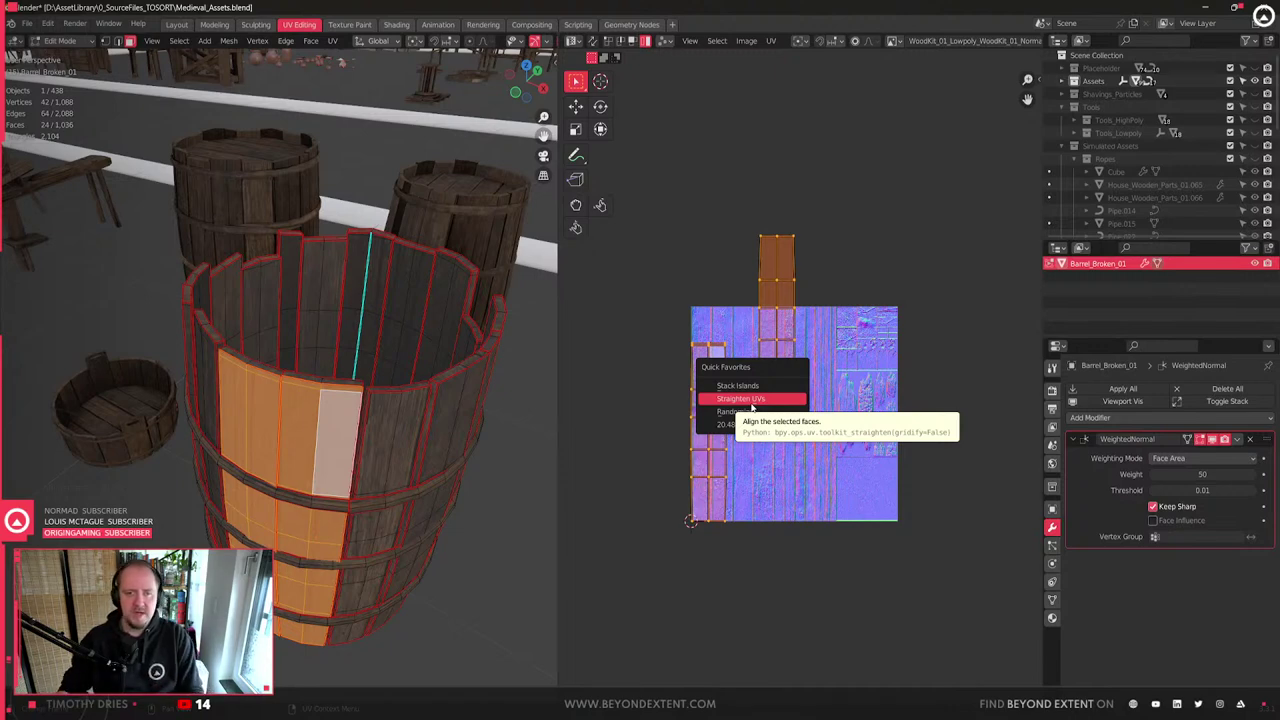
left_click(752, 398)
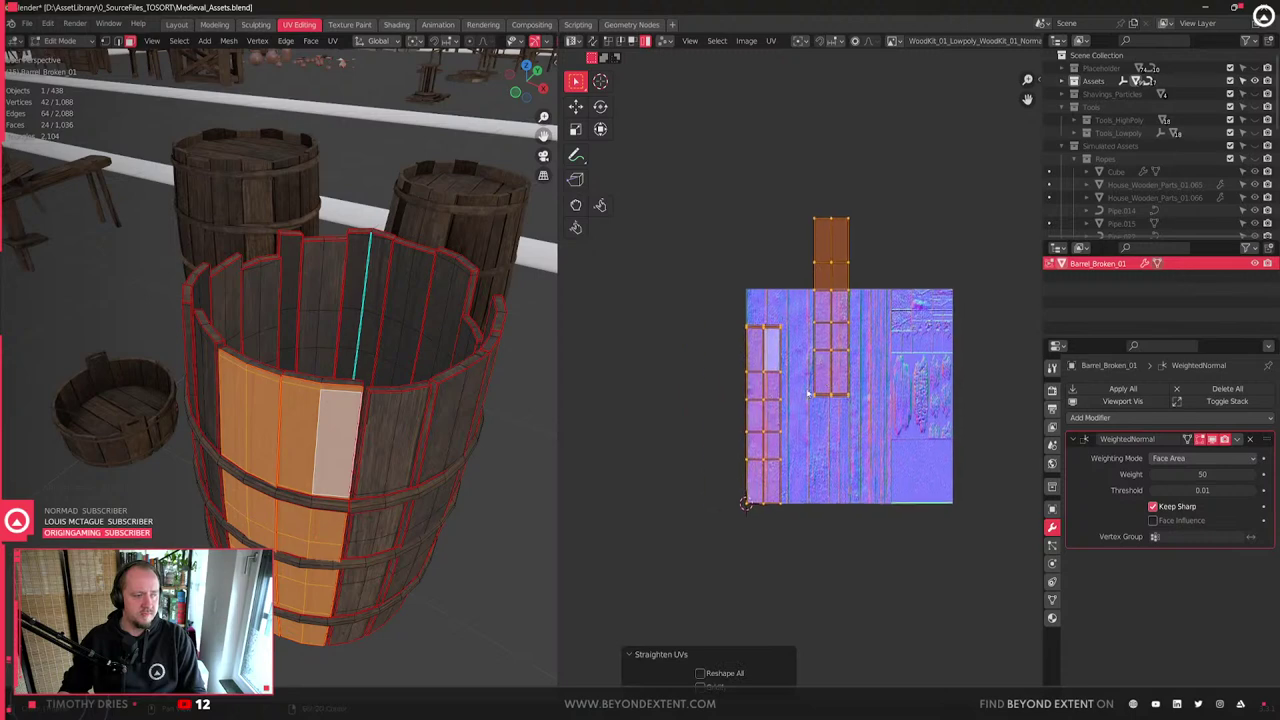
key("q")
left_click(818, 304)
- Scale the stacked stave islands by 0.605 and move them onto a wide plank of the texture
scroll(818, 304, "up", 3)
left_click_drag(806, 393, 764, 470)
key("s")
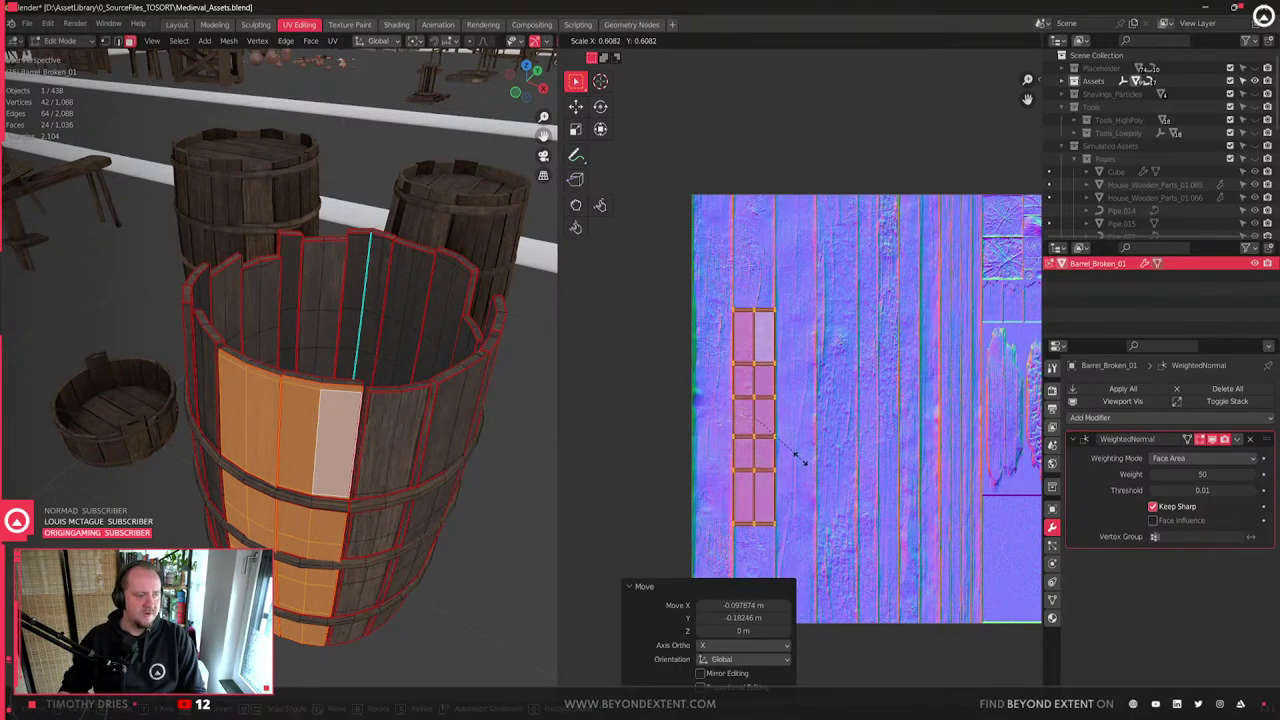
left_click(762, 446)
scroll(767, 440, "up", 3)
key("g")
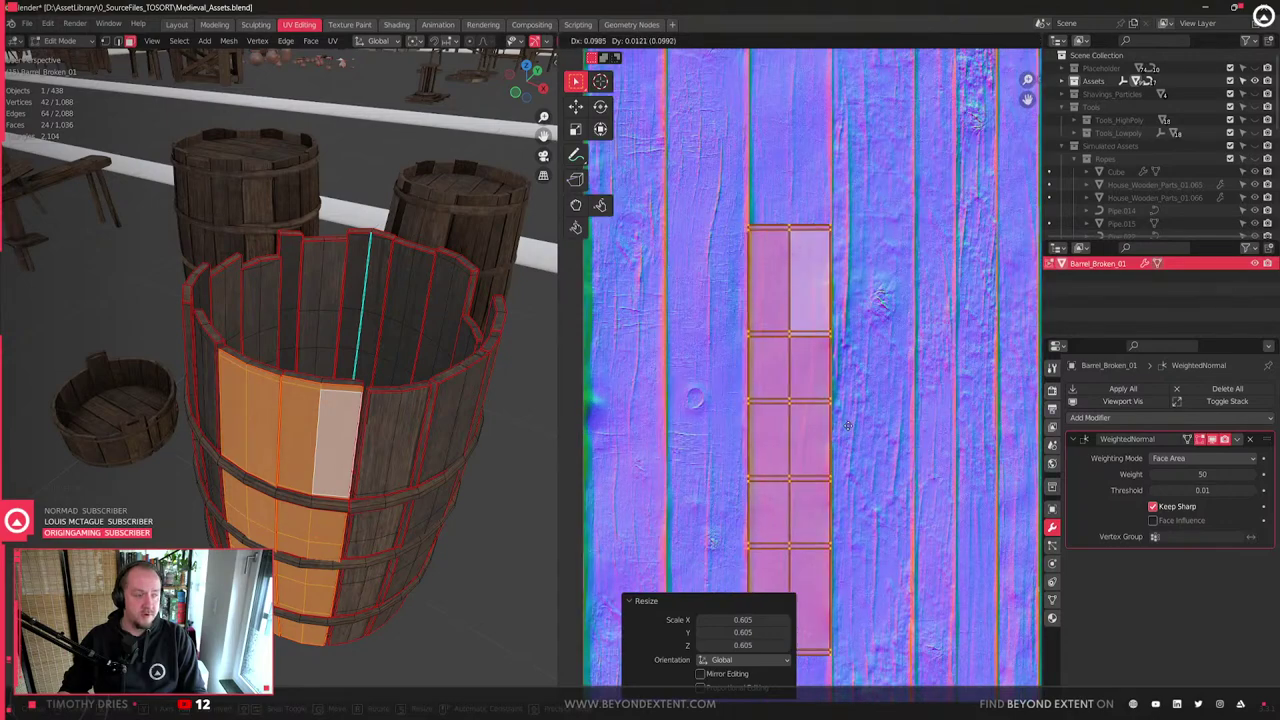
left_click(849, 430)
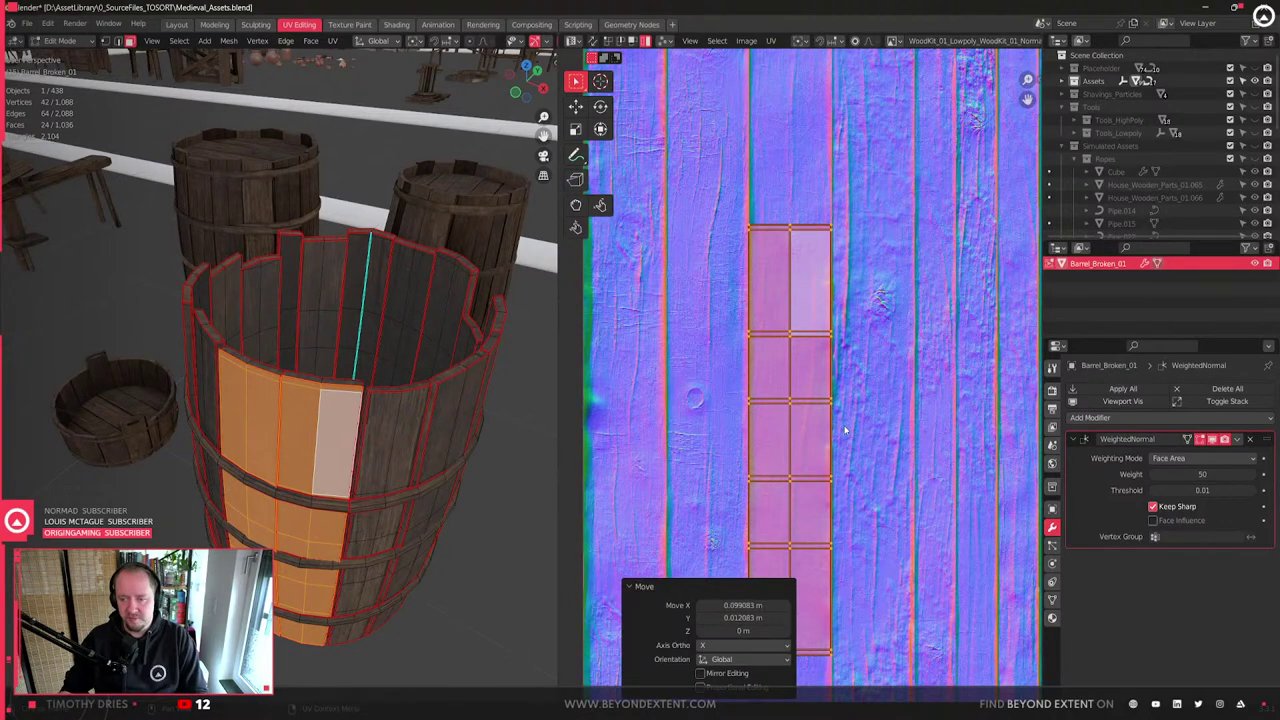
- Shift the stacked stave islands along Y on their plank and check the barrel in Object Mode
scroll(813, 428, "down", 4)
key("g")
key("y")
left_click(814, 248)
key("Tab")
scroll(304, 527, "up", 3)
middle_click_drag(304, 527, 350, 535)
scroll(351, 534, "up", 2)
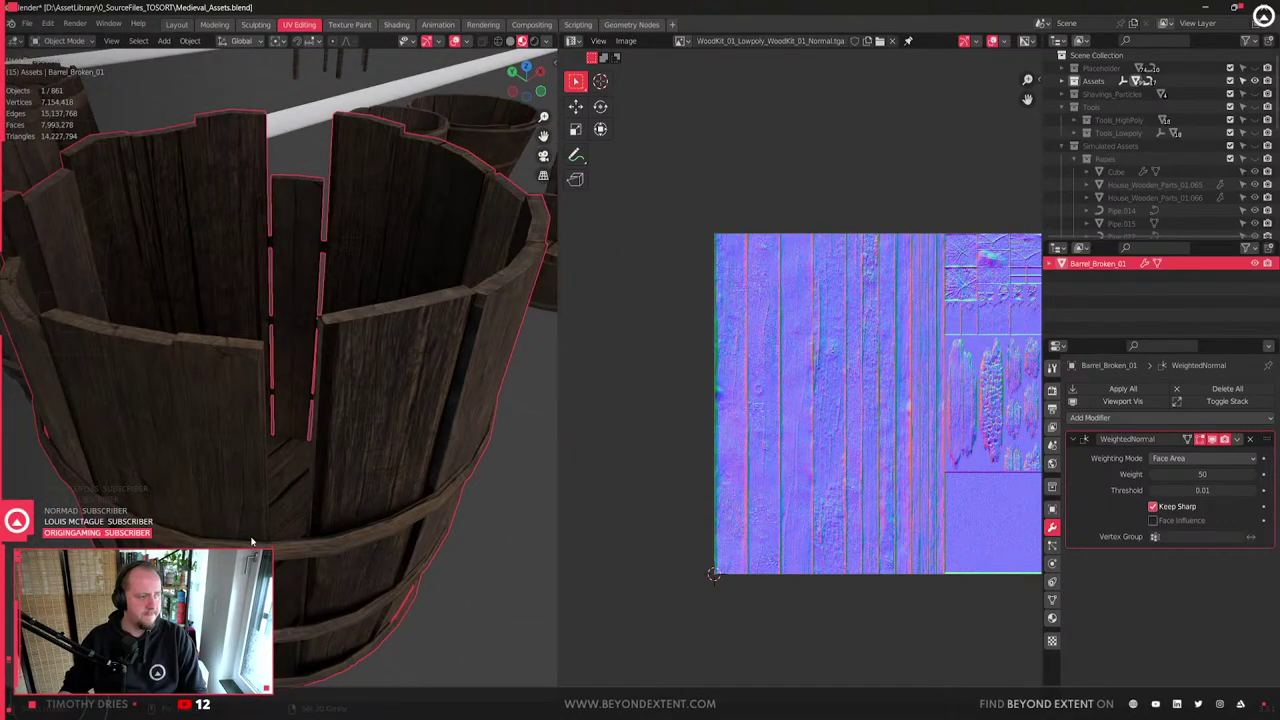
- Select the narrow side faces on both edges of the stave section beside the gap, including their linked faces
key("Tab")
left_click(467, 348)
middle_click_drag(324, 414, 369, 374)
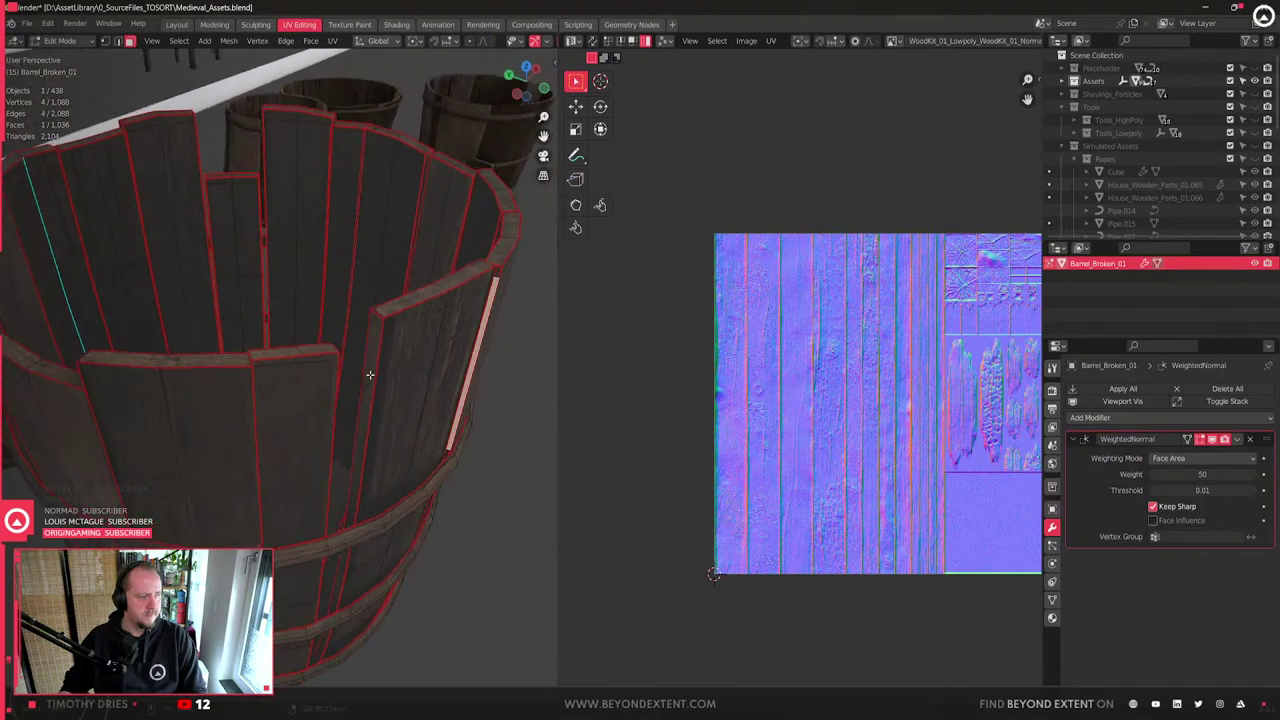
left_click(368, 372, "shift")
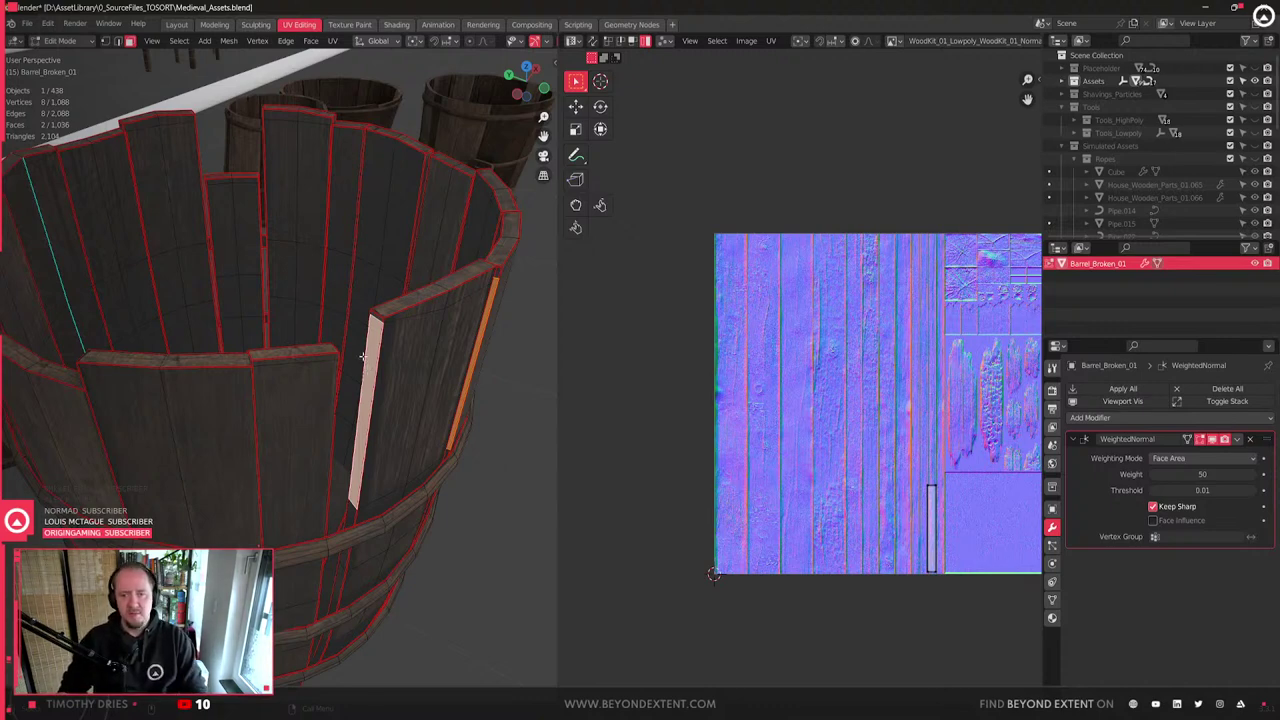
middle_click_drag(363, 357, 405, 459)
key("ctrl+l")
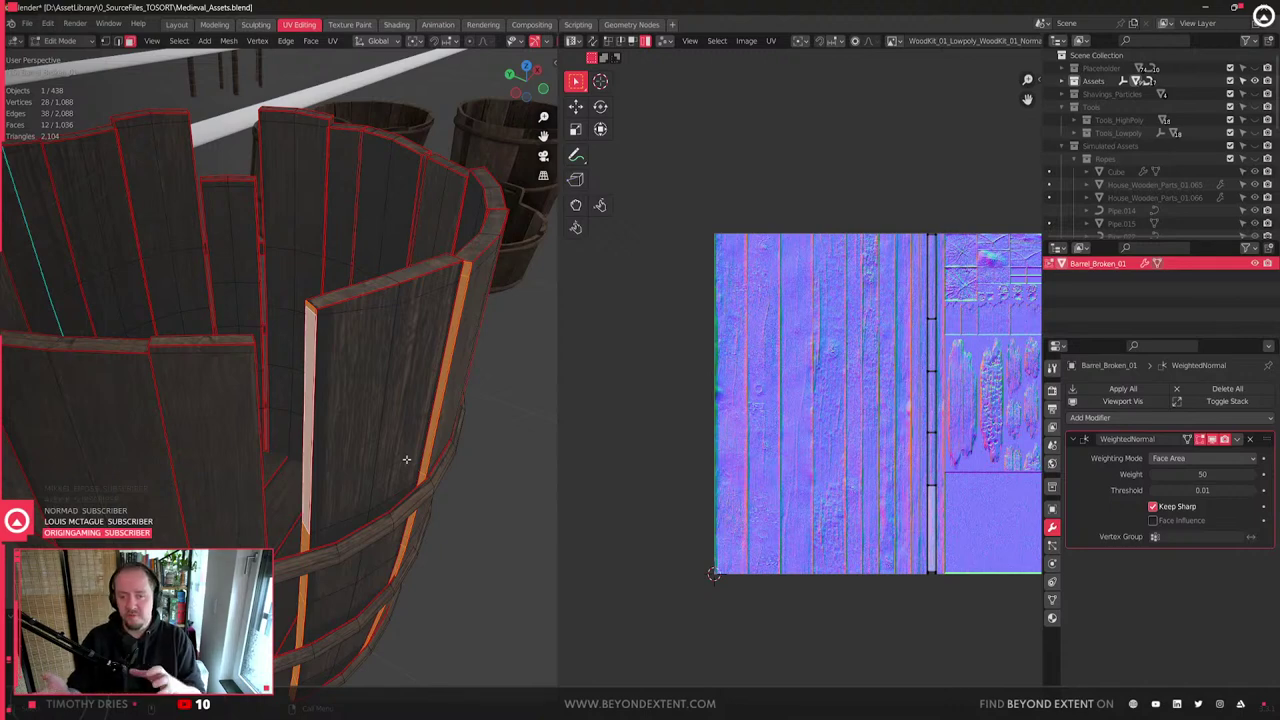
- Unwrap the UV-selected island of the narrow stave-side faces with the Angle Based method
middle_click_drag(406, 459, 537, 448)
scroll(977, 430, "down", 1)
middle_click_drag(978, 429, 814, 434)
scroll(814, 434, "down", 4)
scroll(871, 298, "up", 2)
key("u")
left_click(850, 432)
scroll(792, 463, "up", 1)
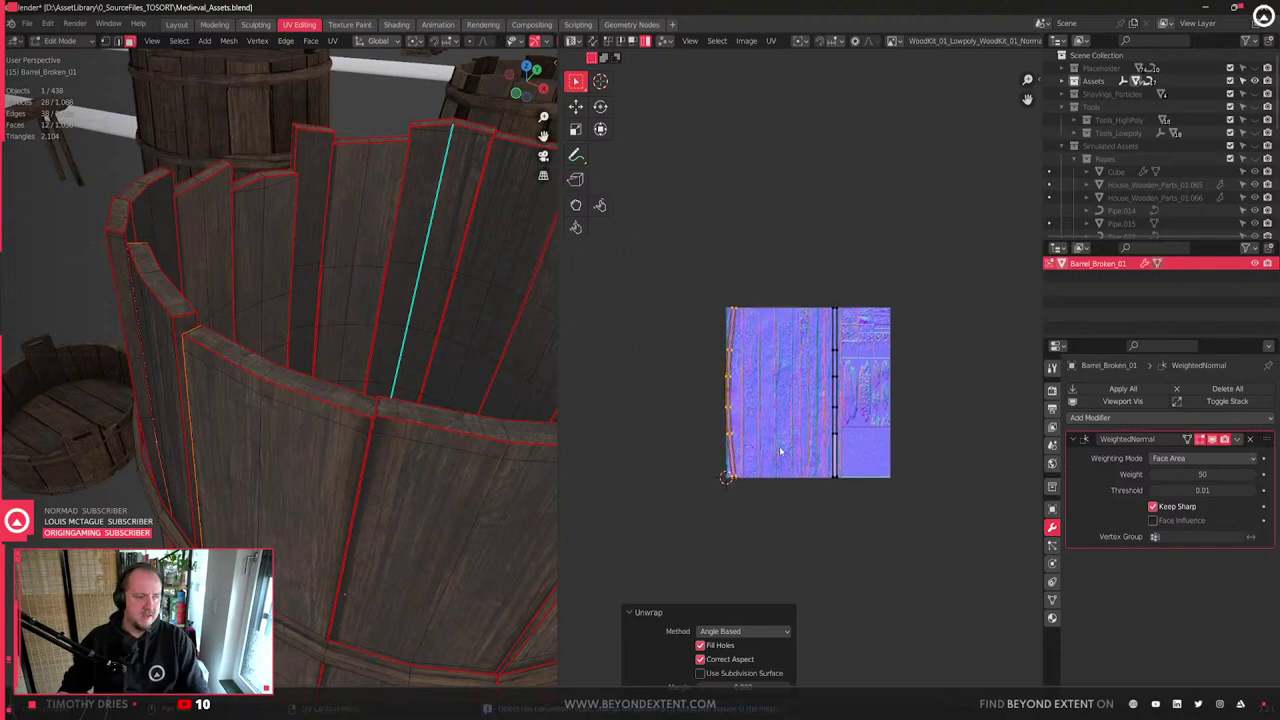
- Straighten the UVs of the newly unwrapped stave-side island
key("q")
left_click(745, 411)
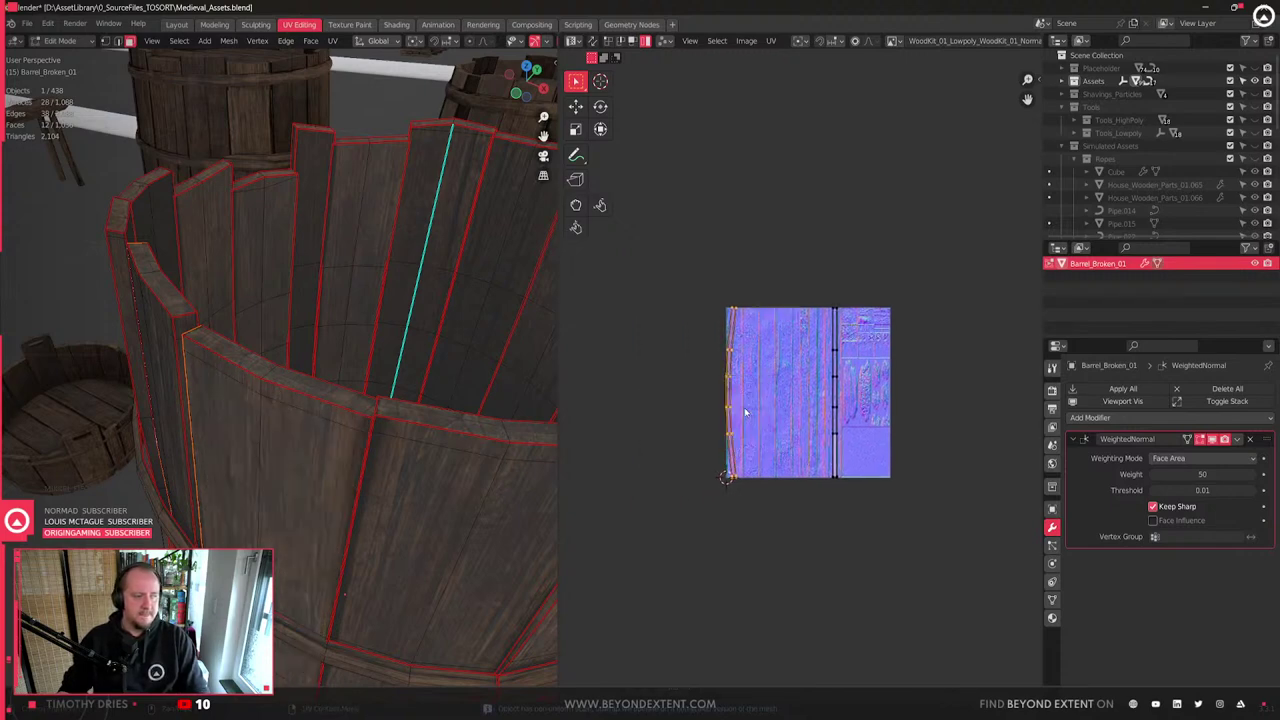
key("q")
left_click(735, 425)
scroll(758, 406, "up", 2)
middle_click_drag(758, 406, 743, 408)
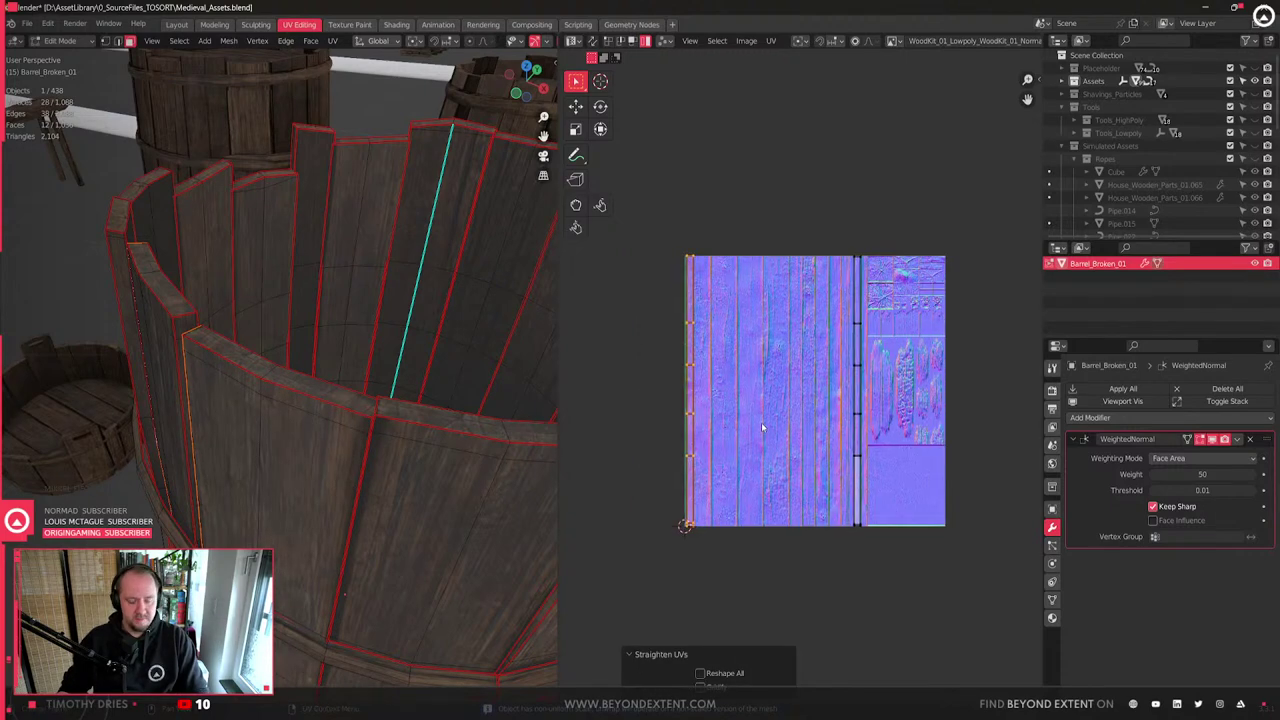
- Move the straightened island about 0.593 m along X onto a narrow plank strip of the texture
key("g")
key("x")
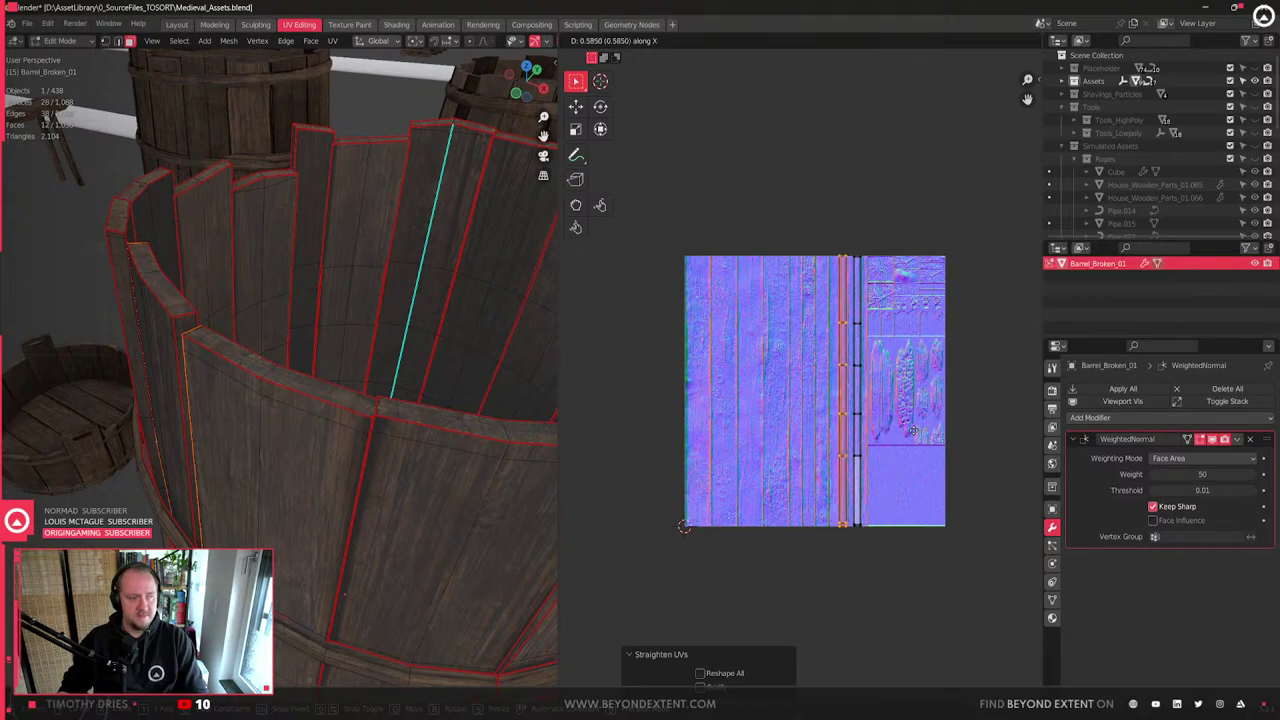
left_click(913, 431)
scroll(905, 435, "up", 4)
key("g")
key("x")
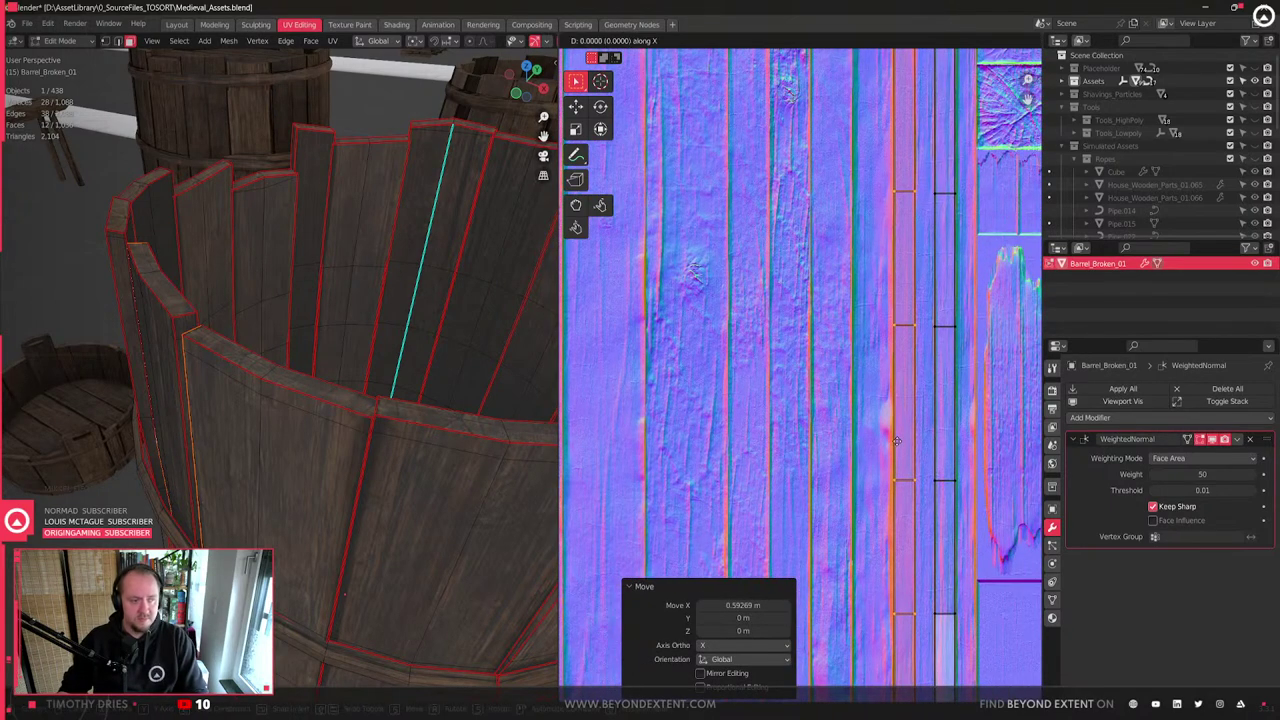
left_click(900, 440)
scroll(900, 441, "down", 7)
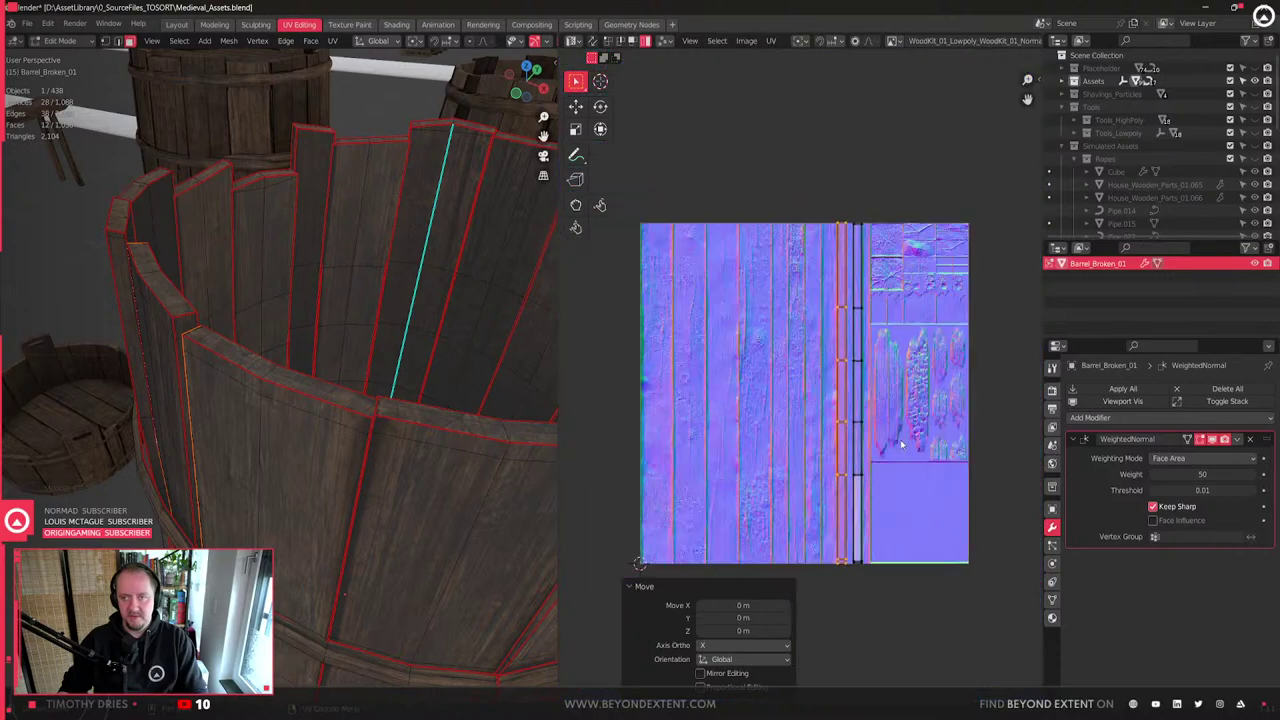
scroll(900, 443, "up", 4)
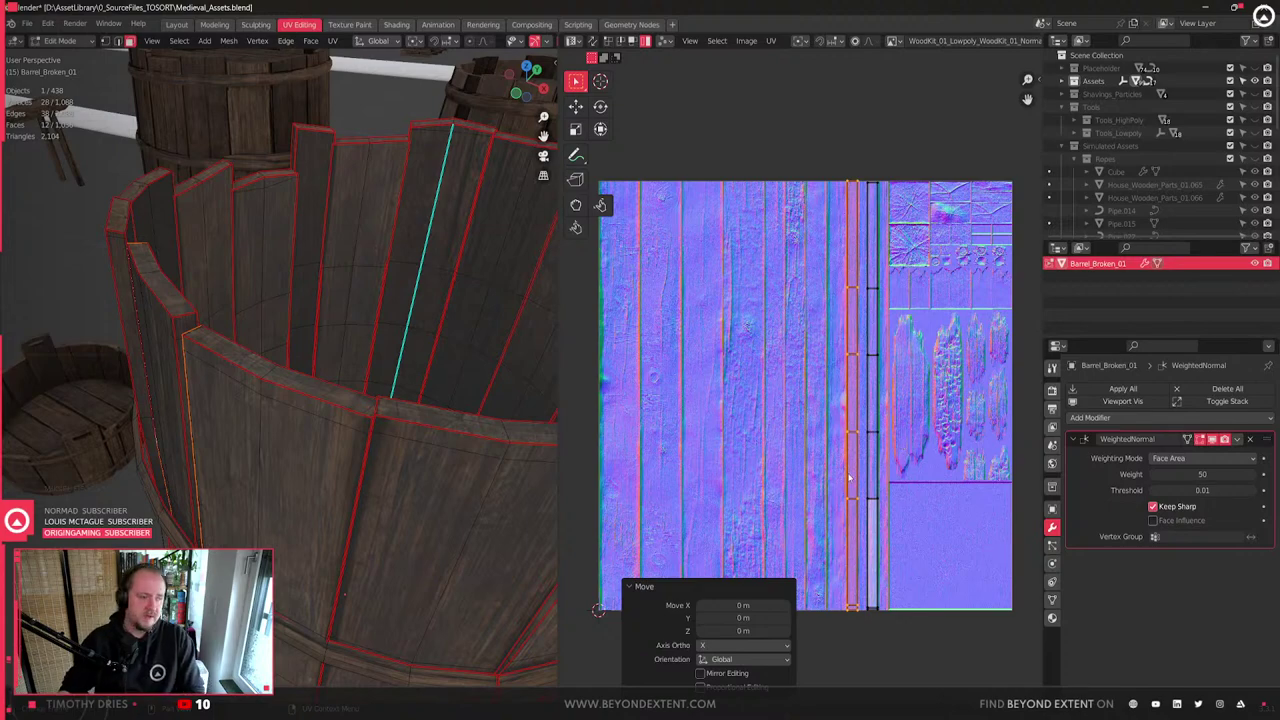
scroll(900, 439, "down", 2)
scroll(348, 497, "down", 2)
- Check the stave sides in Object Mode and select all linked outer faces of the stave beside the gap
key("Tab")
middle_click_drag(348, 497, 349, 471)
scroll(363, 472, "up", 4)
key("Tab")
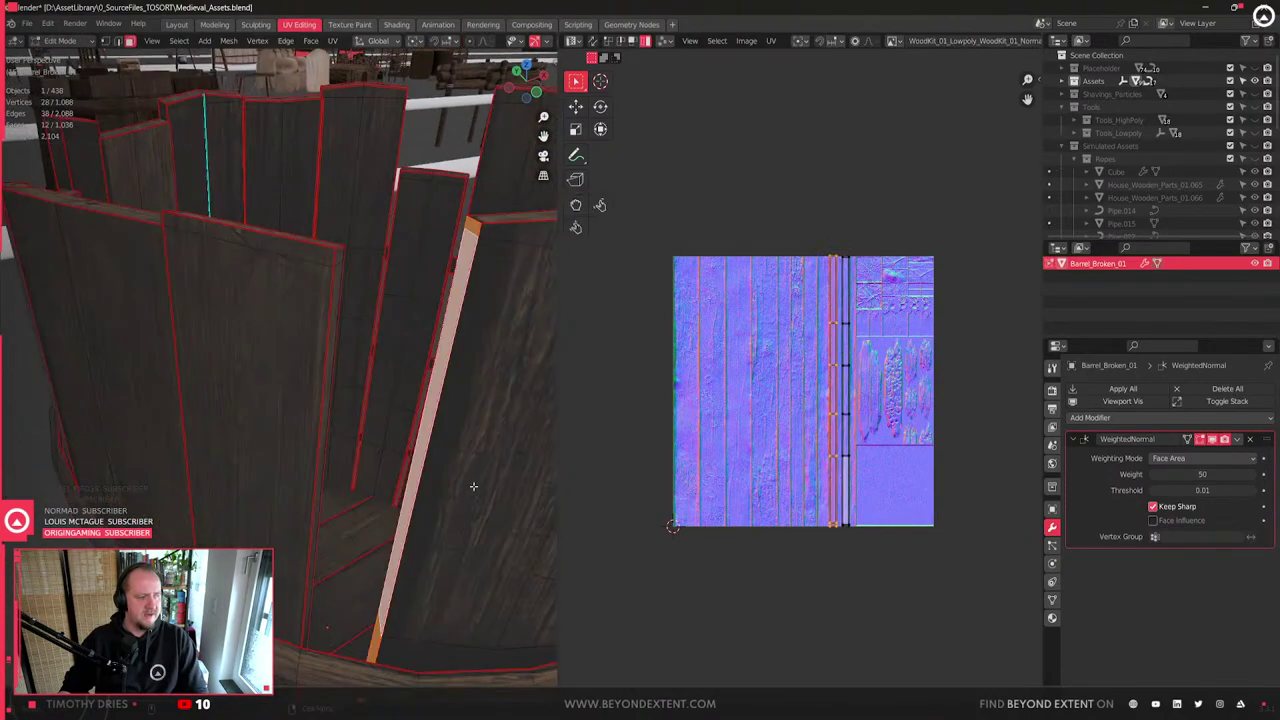
middle_click_drag(474, 510, 443, 503, "shift")
left_click(444, 503)
scroll(445, 504, "down", 4)
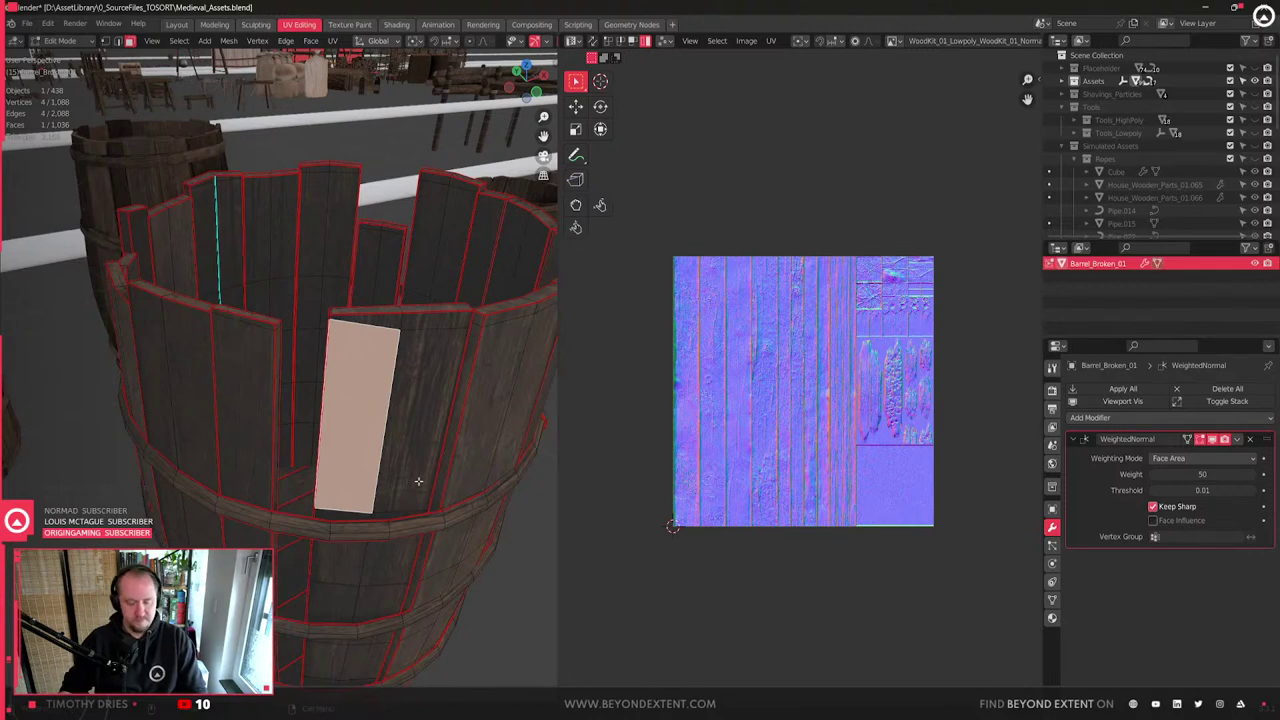
key("l")
- Move the left column of UV vertices on the selected stave's island along X
scroll(880, 471, "down", 3)
middle_click_drag(852, 483, 616, 449)
scroll(906, 486, "up", 8)
middle_click_drag(967, 430, 772, 436)
scroll(783, 433, "up", 1)
left_click_drag(789, 220, 833, 607)
scroll(854, 471, "up", 2)
key("g")
key("x")
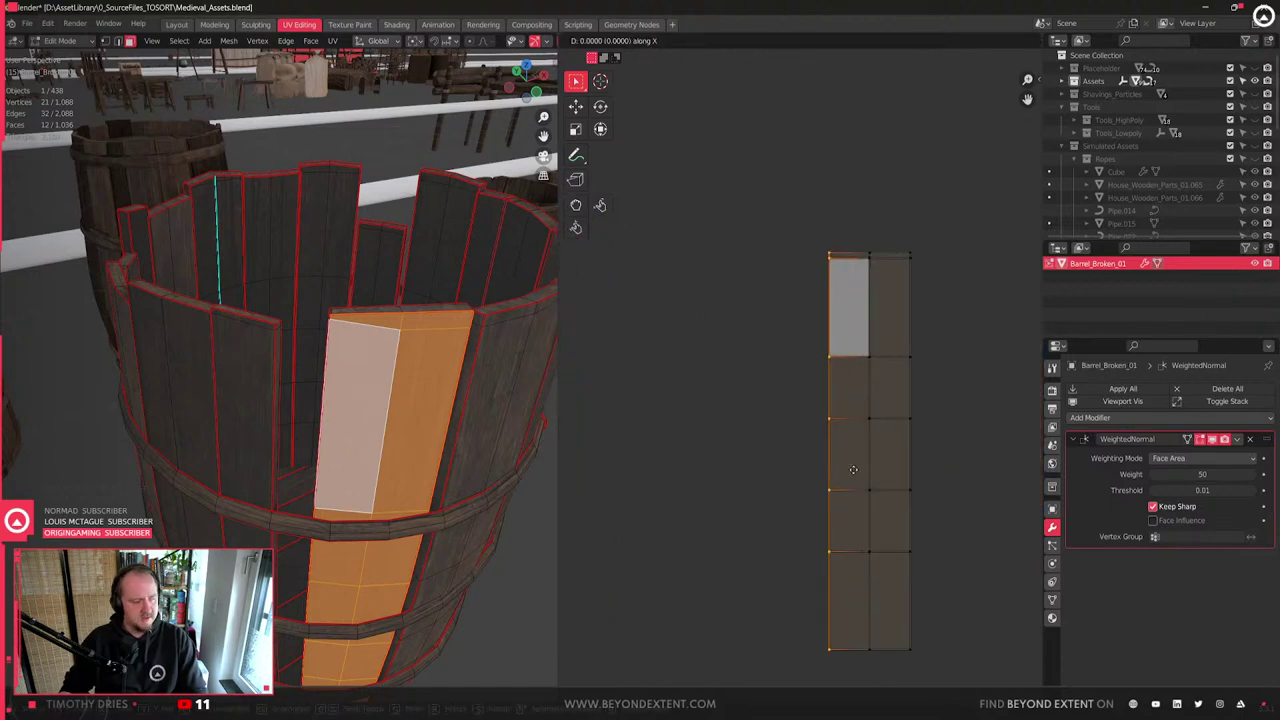
left_click(845, 470)
- Check the stave's edge in Object Mode and shift the same UV vertex column along X again
key("Tab")
middle_click_drag(486, 463, 414, 463)
key("Tab")
key("g")
key("x")
left_click(814, 460)
- Examine the adjusted stave textures on the broken barrel in Object Mode
key("Tab")
scroll(417, 459, "down", 3)
middle_click_drag(417, 459, 454, 441)
left_click(374, 491)
scroll(454, 441, "up", 3)
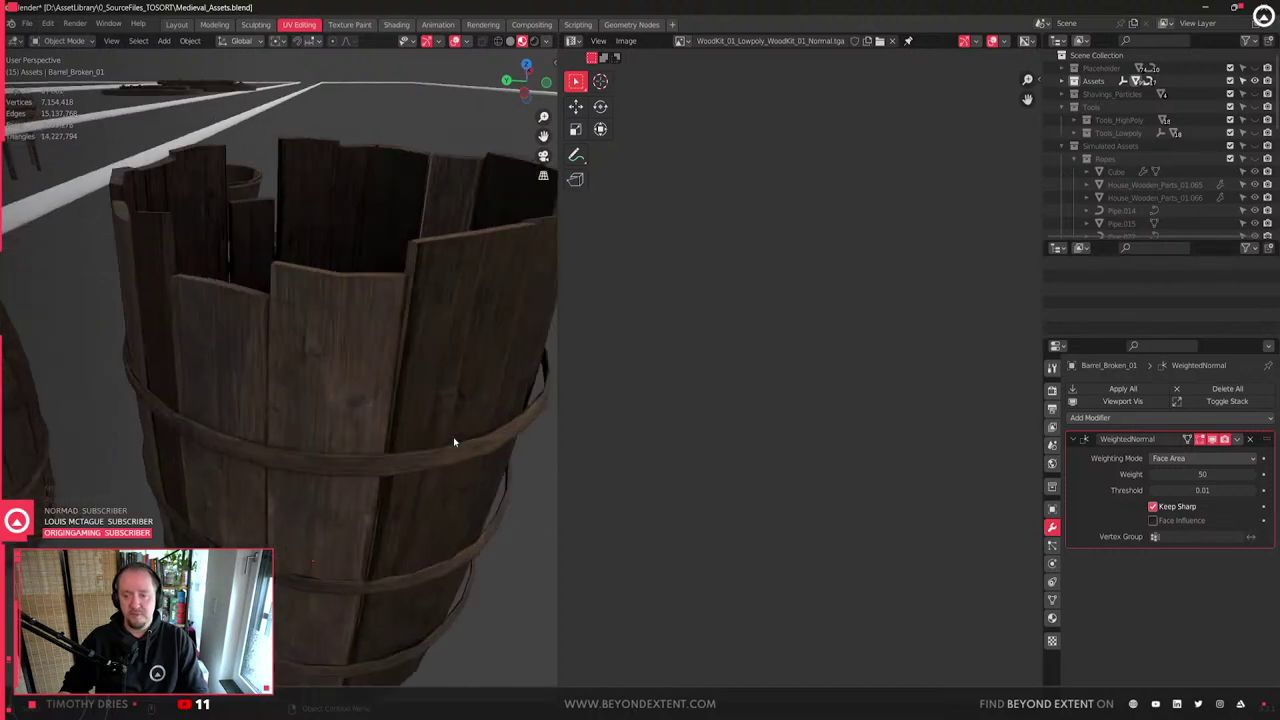
- Extrude the edge at the broken top of the stave beside the shorter one on Barrel_Broken_01 and save the file
scroll(453, 437, "down", 3)
left_click(385, 418)
middle_click_drag(385, 419, 375, 393)
scroll(364, 351, "up", 3)
key("Tab")
key("2")
left_click(339, 287)
key("e")
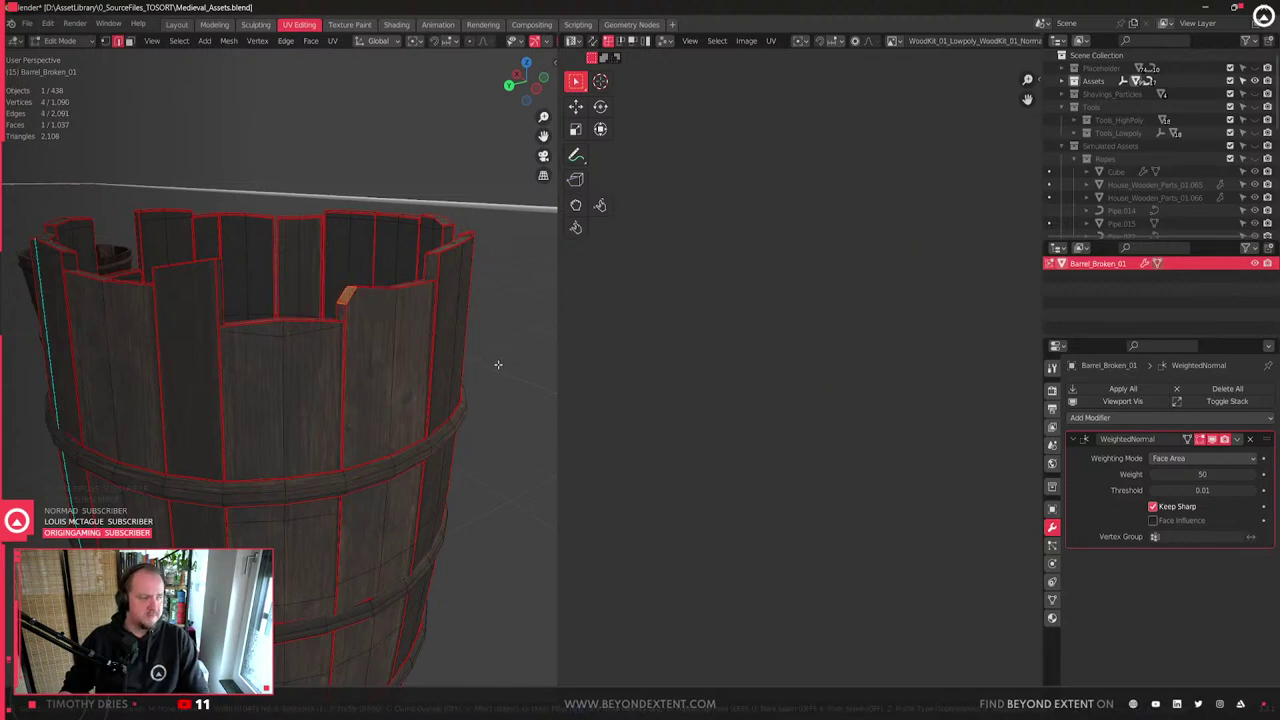
left_click(486, 364)
middle_click_drag(484, 364, 228, 301)
key("Tab")
scroll(346, 405, "down", 5)
key("ctrl+s")
- Inspect the broken barrel's rim, inner staves and hoops from several sides in Object Mode
scroll(354, 440, "up", 2)
scroll(325, 415, "up", 3)
middle_click_drag(278, 350, 240, 372)
scroll(318, 293, "down", 5)
middle_click_drag(318, 293, 263, 463)
scroll(220, 383, "up", 5)
scroll(230, 386, "down", 4)
scroll(309, 426, "up", 5)
scroll(310, 428, "down", 2)
middle_click_drag(310, 428, 374, 378)
scroll(272, 392, "up", 5)
scroll(377, 379, "down", 3)
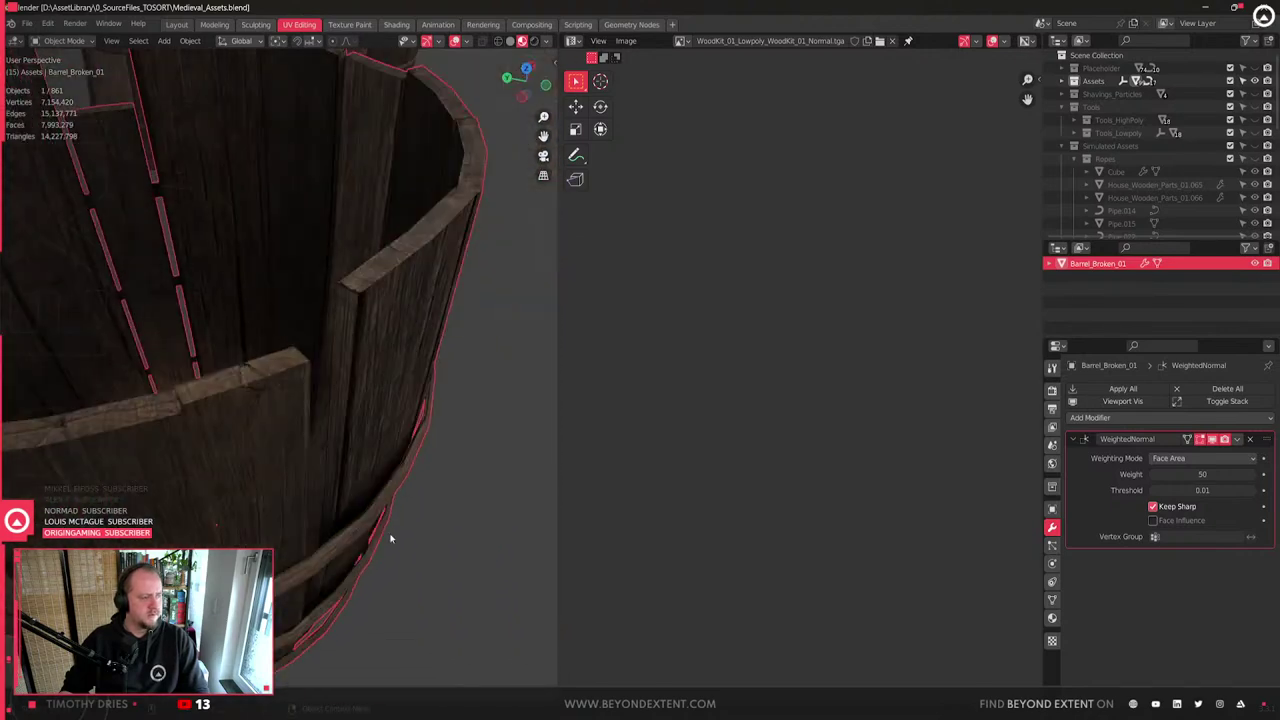
- Export Barrel_Broken_01 for Unreal Engine
key("n")
key("n")
right_click(308, 481)
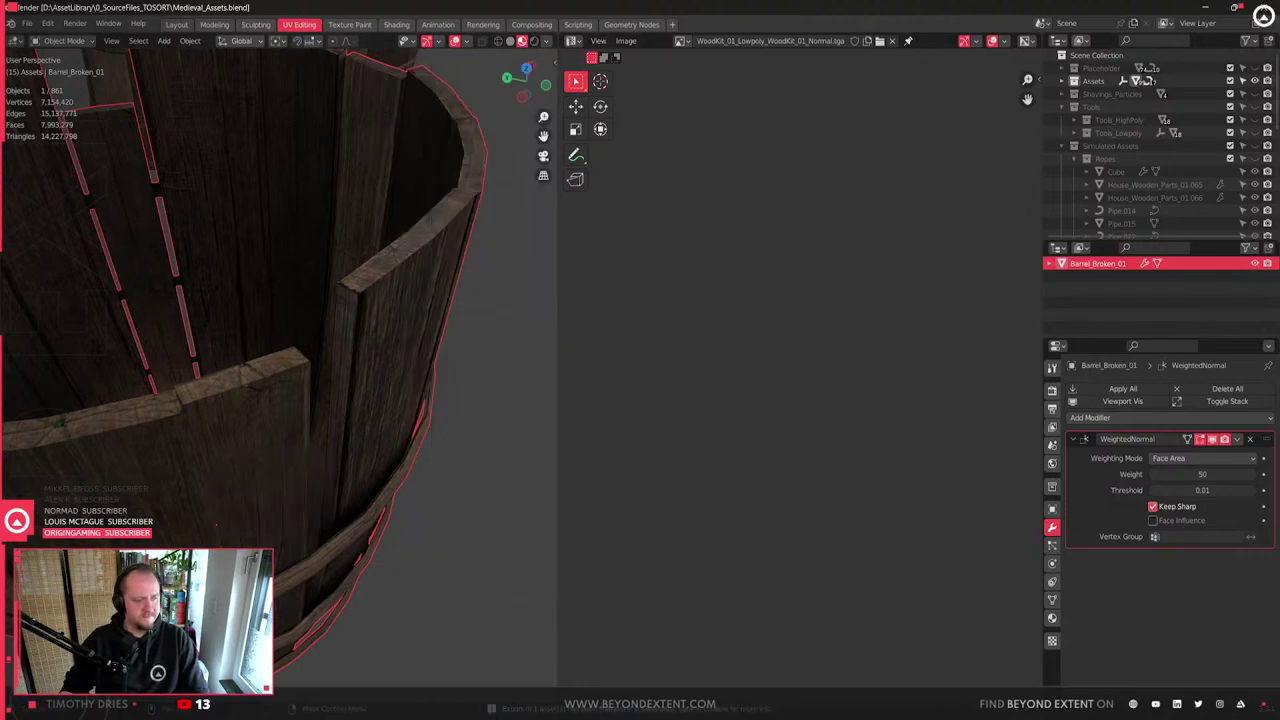
- Try to scale all linked hoop faces of the broken barrel horizontally, excluding the Z axis
middle_click_drag(359, 488, 335, 530)
key("Tab")
key("3")
left_click(331, 512)
left_click(314, 519, "shift")
left_click(283, 526, "shift")
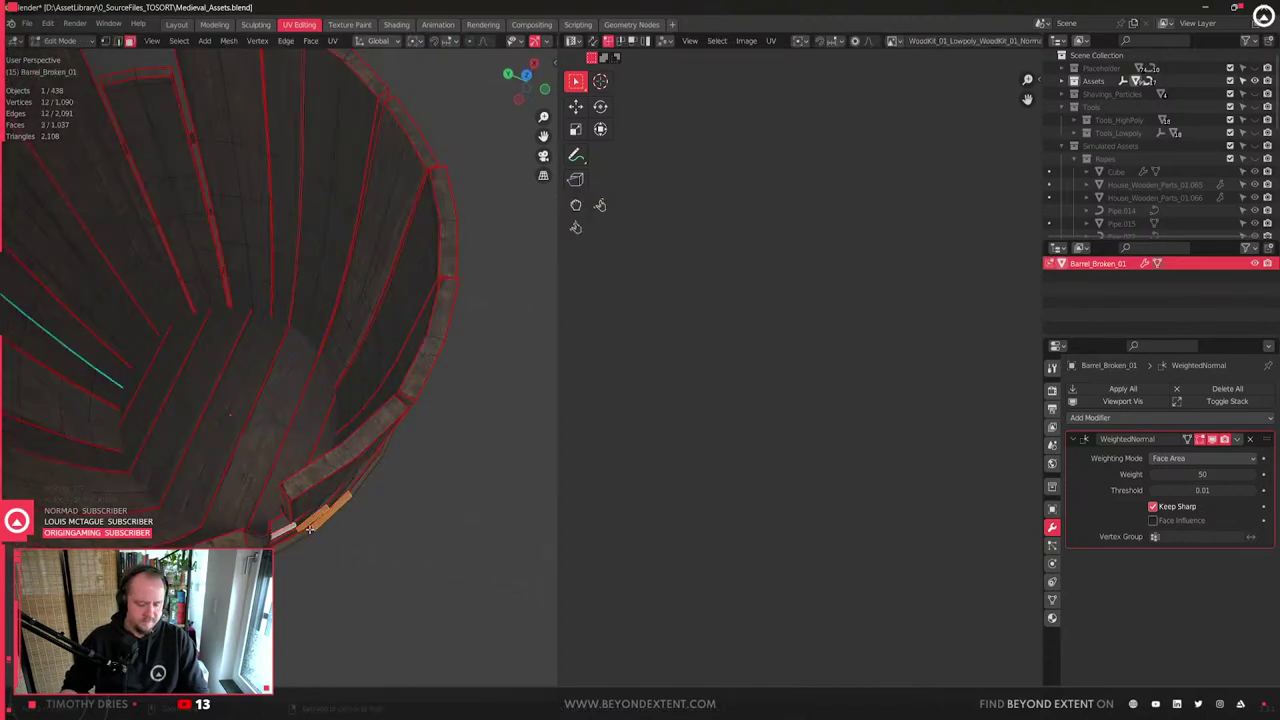
key("ctrl+l")
key("s")
key("shift+z")
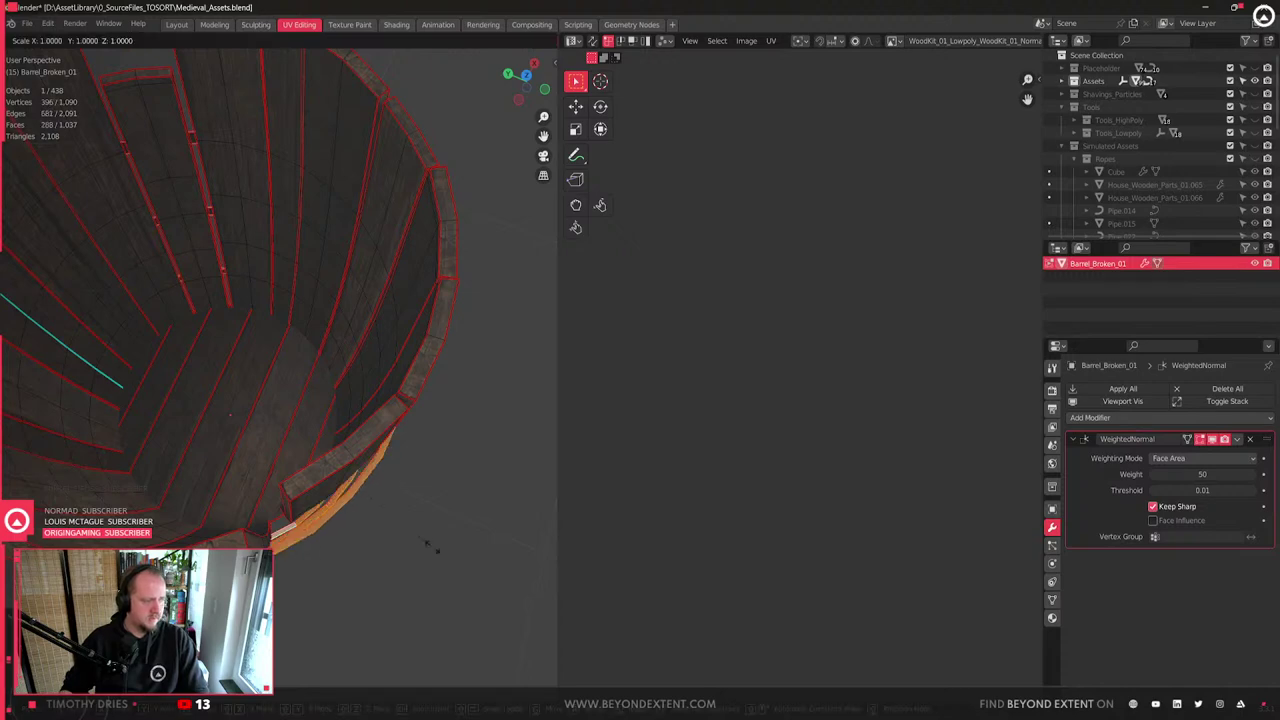
right_click(421, 543)
scroll(396, 527, "down", 6)
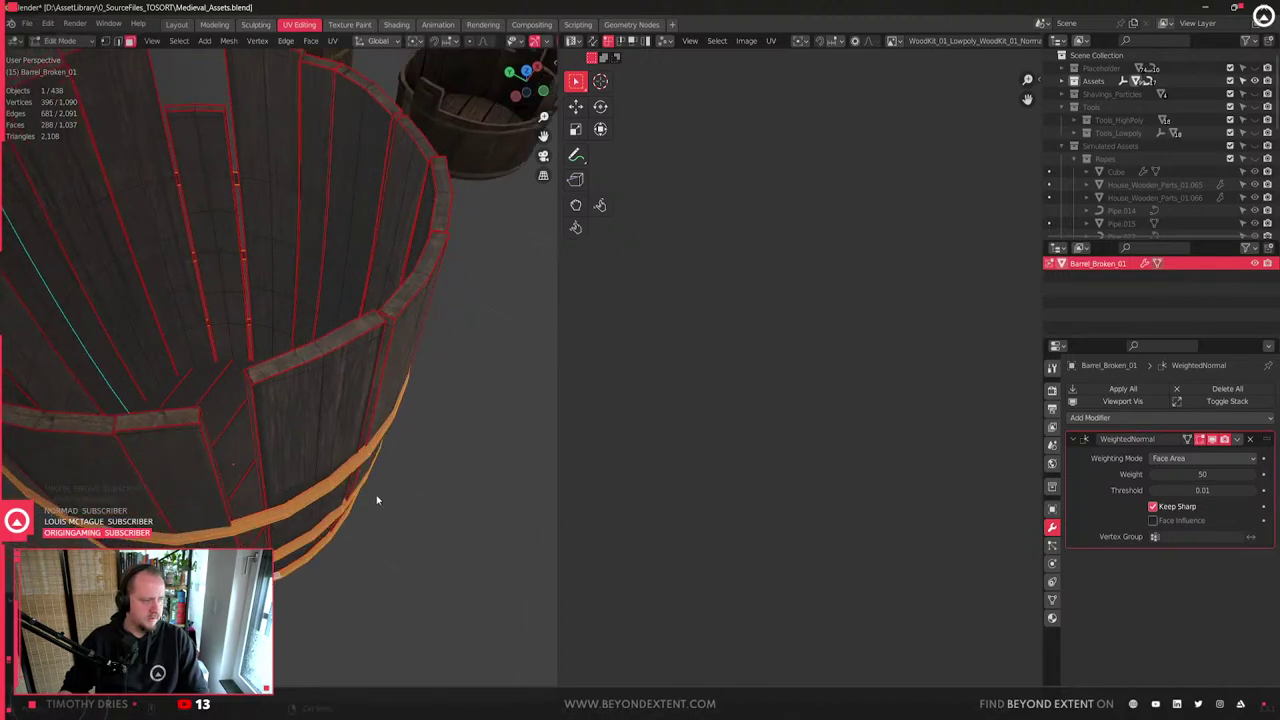
- Return to Object Mode and run the Unreal Engine export for the broken barrel again
key("Tab")
key("q")
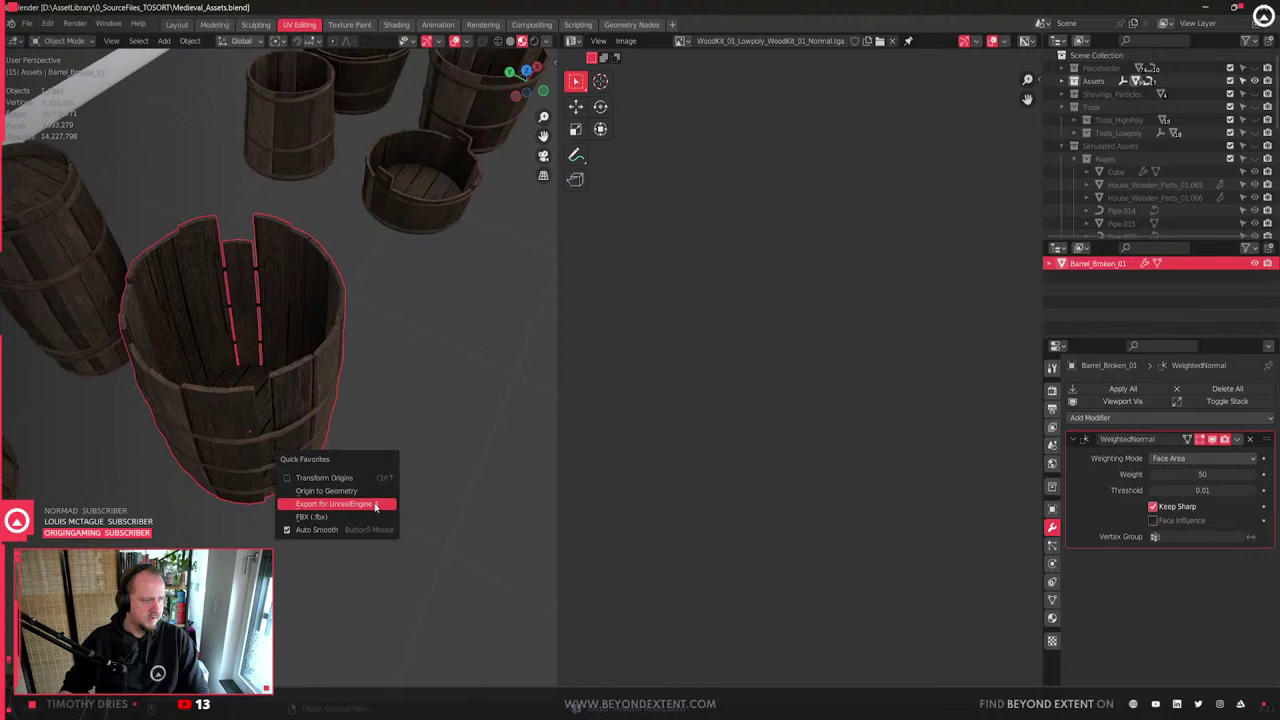
left_click(375, 504)
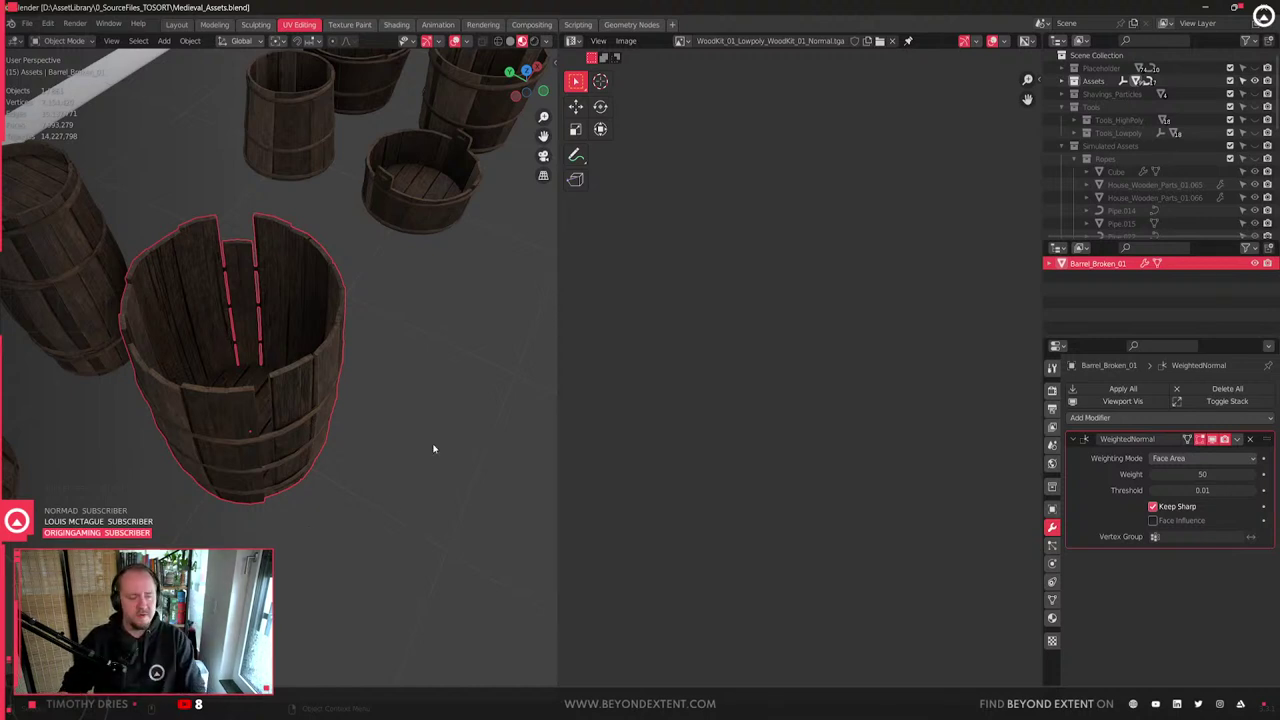
- Examine the broken barrel's stave textures against the neighbouring barrels, continuing in the Modeling workspace
scroll(300, 451, "down", 4)
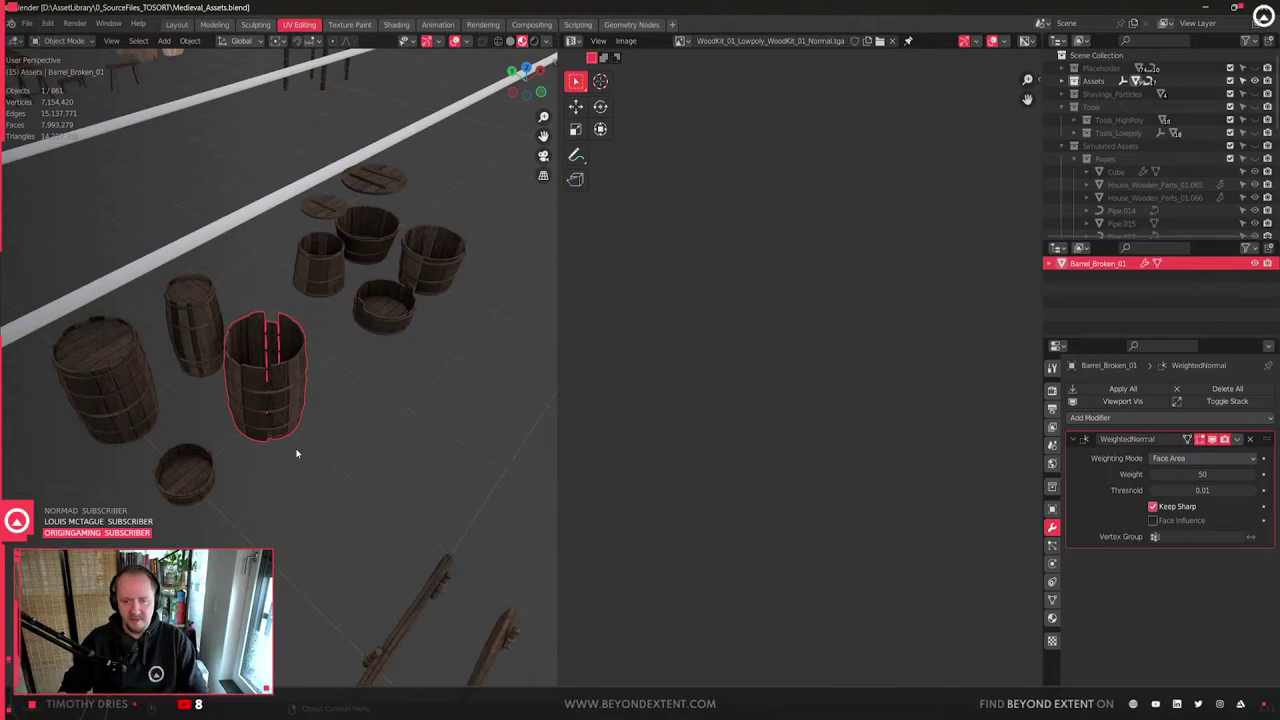
scroll(302, 450, "down", 1)
scroll(338, 430, "up", 2)
key("KP_Decimal")
middle_click_drag(435, 430, 346, 457)
scroll(363, 417, "down", 4)
scroll(365, 441, "down", 2)
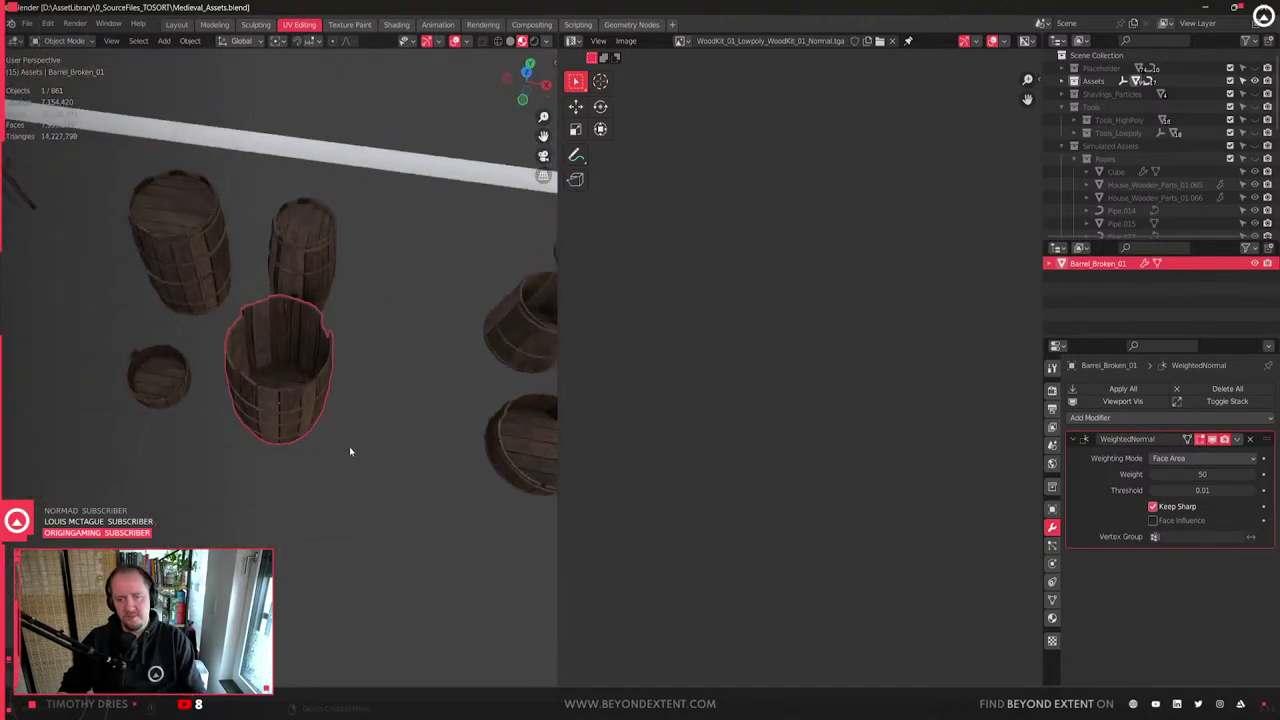
scroll(348, 447, "up", 3)
left_click(205, 22)
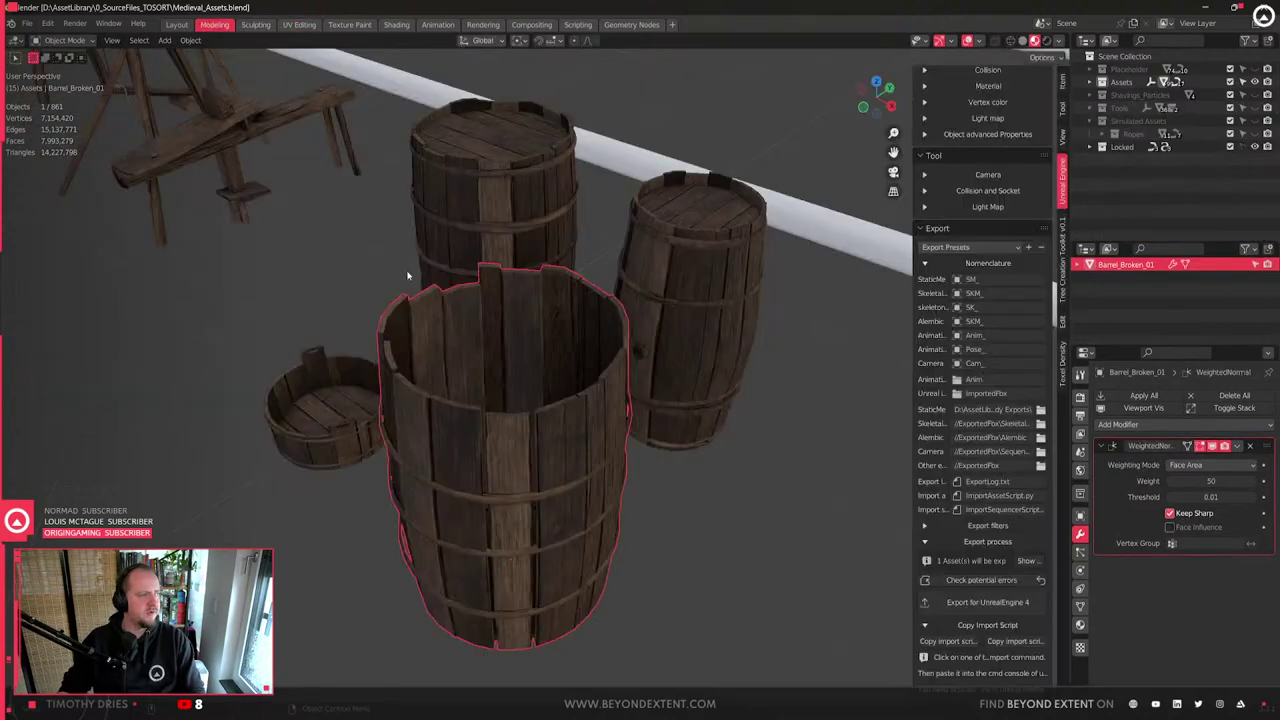
scroll(626, 440, "down", 3)
scroll(500, 457, "up", 5)
scroll(560, 440, "down", 3)
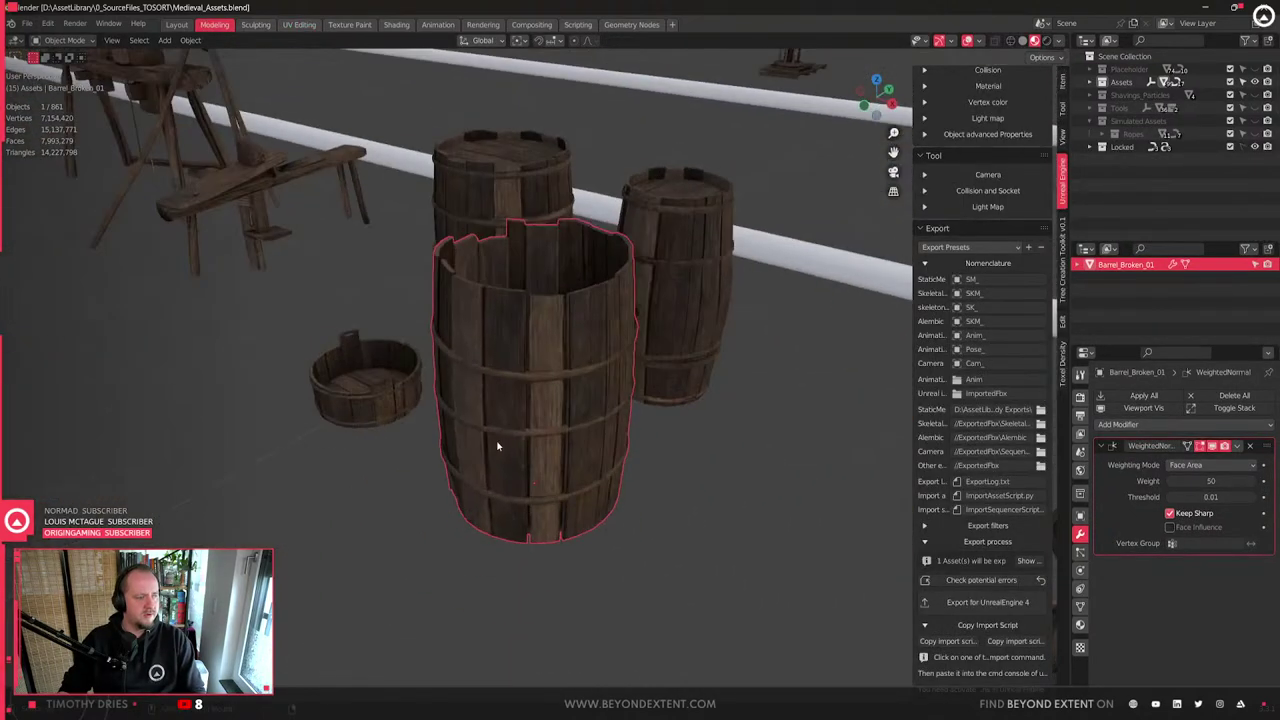
scroll(525, 443, "up", 5)
scroll(525, 439, "down", 4)
- Select all linked outer faces of the broken barrel's noticeably lighter stave in Edit Mode
key("Tab")
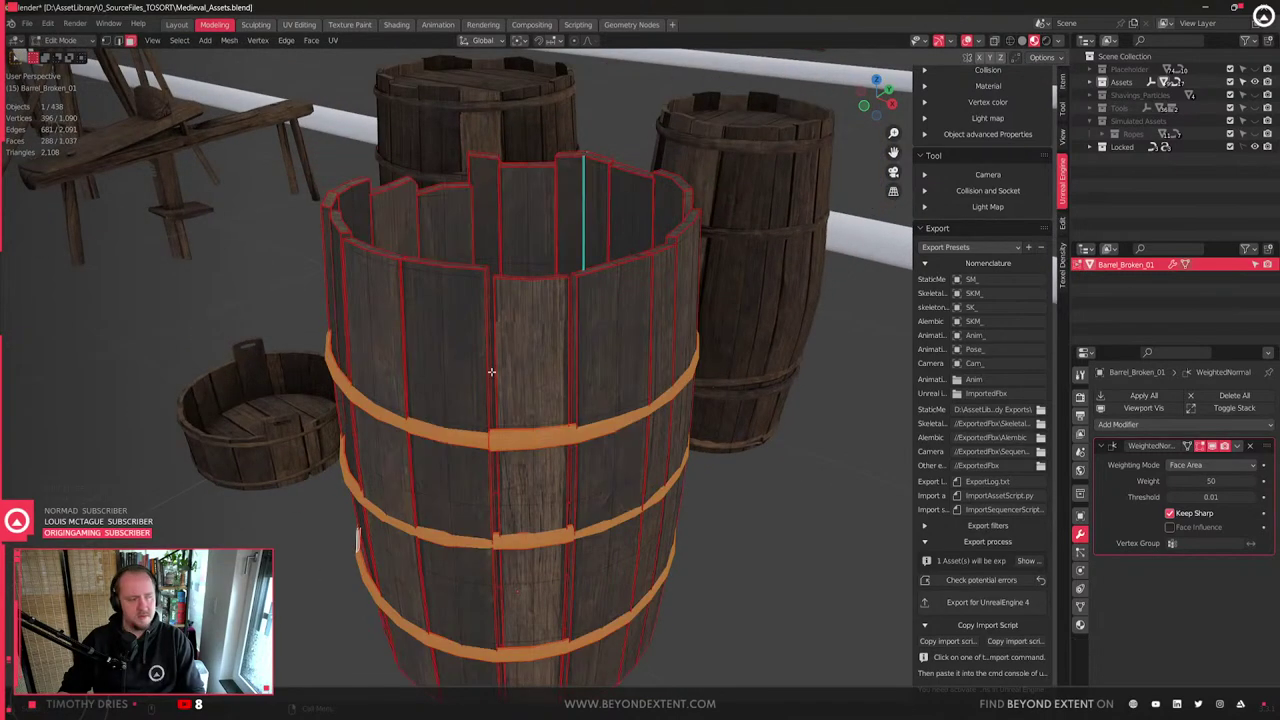
left_click(505, 374)
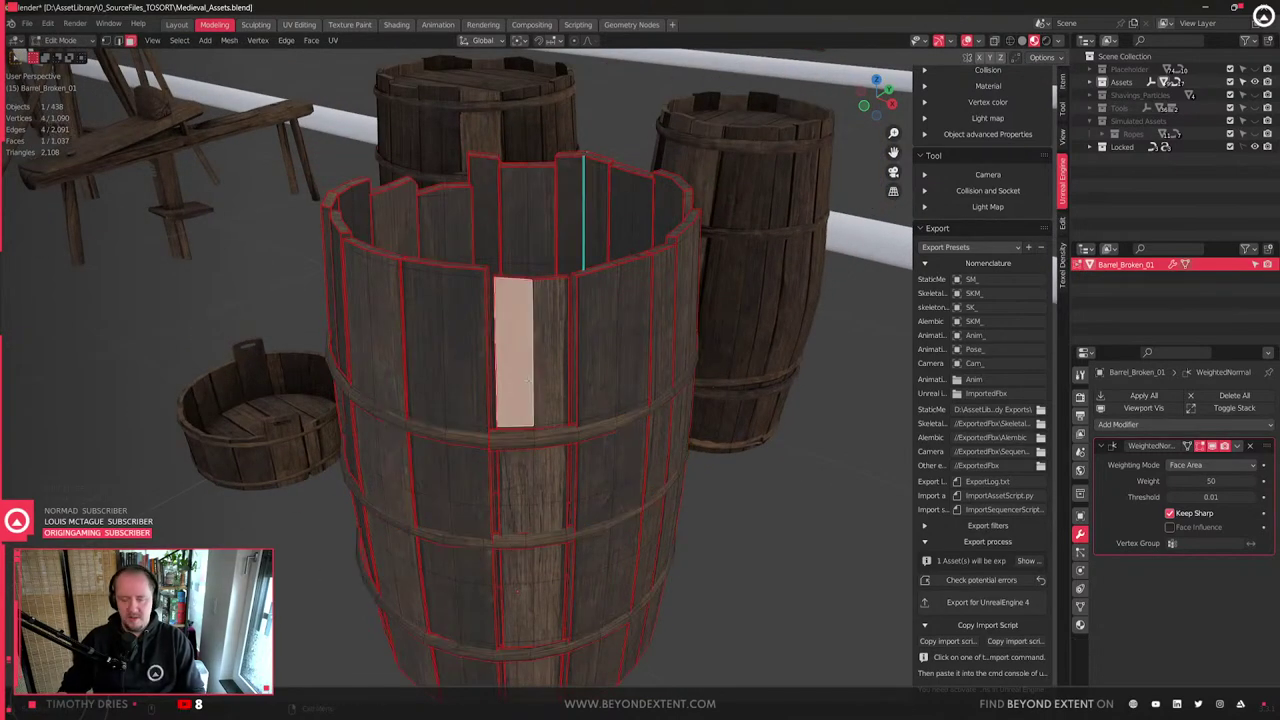
key("ctrl+l")
middle_click_drag(529, 380, 571, 386)
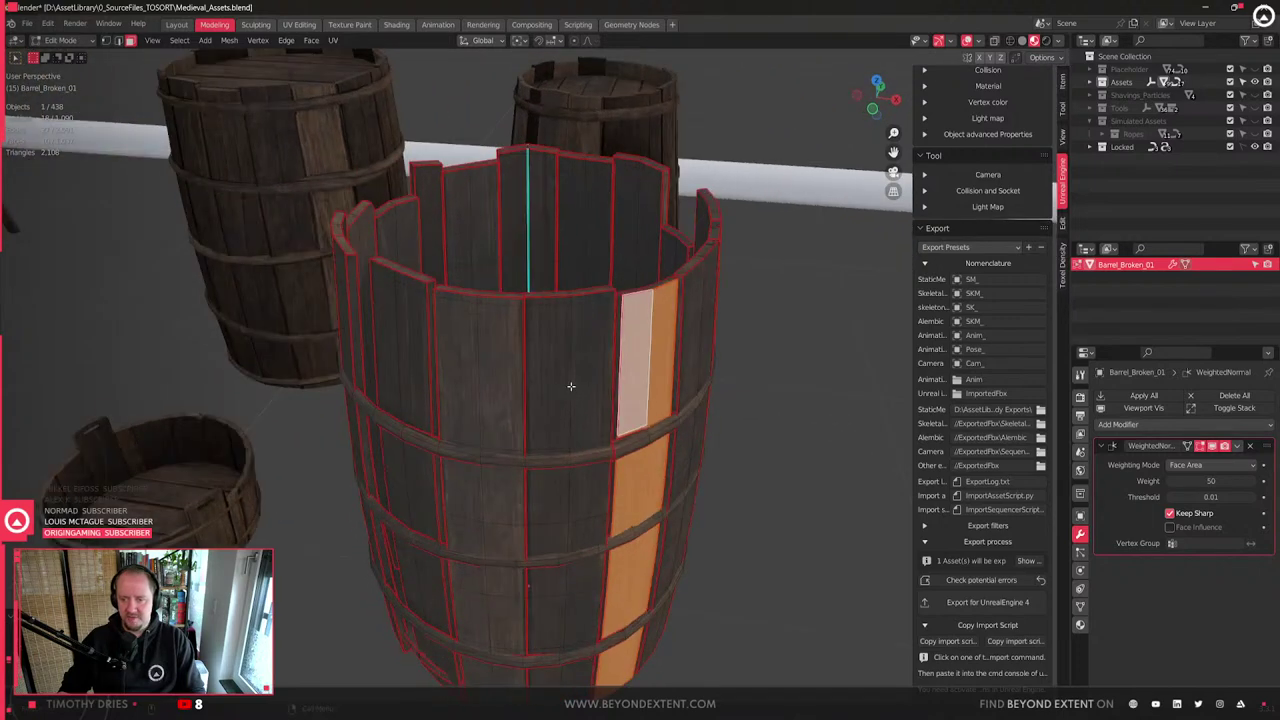
scroll(571, 386, "down", 2)
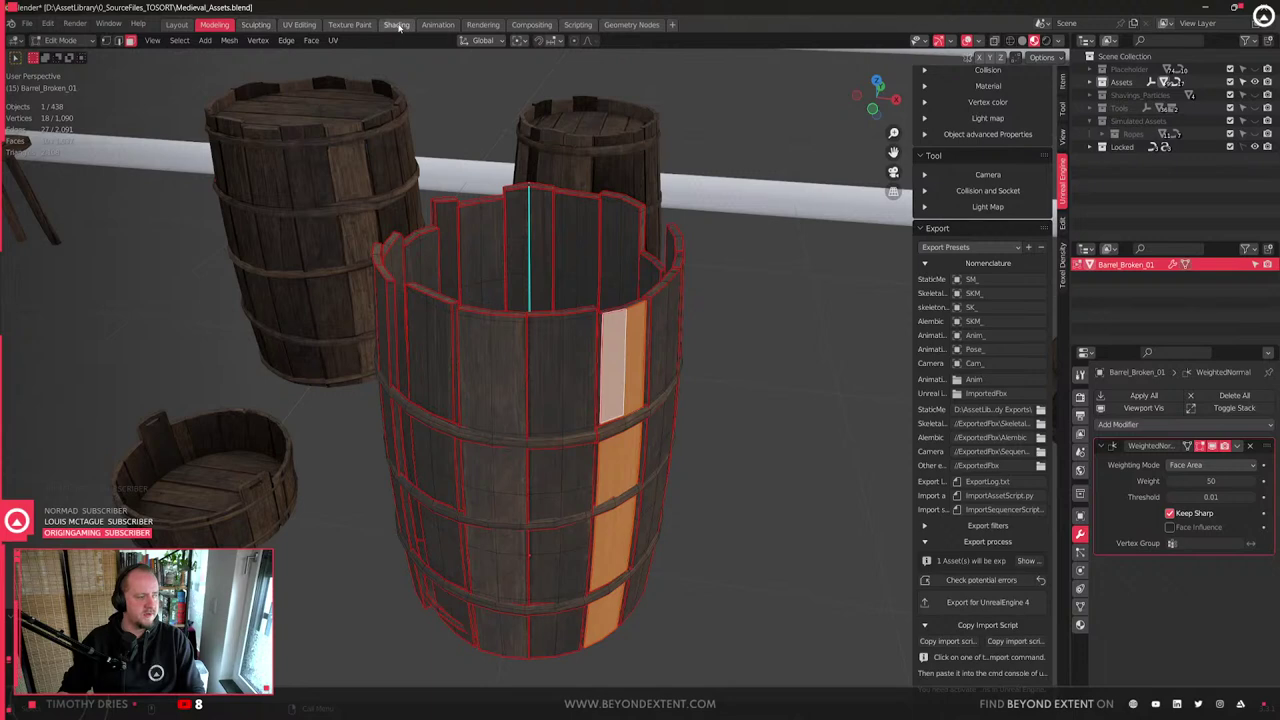
- Open the UV Editing workspace and select the light stave's whole UV island lying outside the texture
left_click(298, 24)
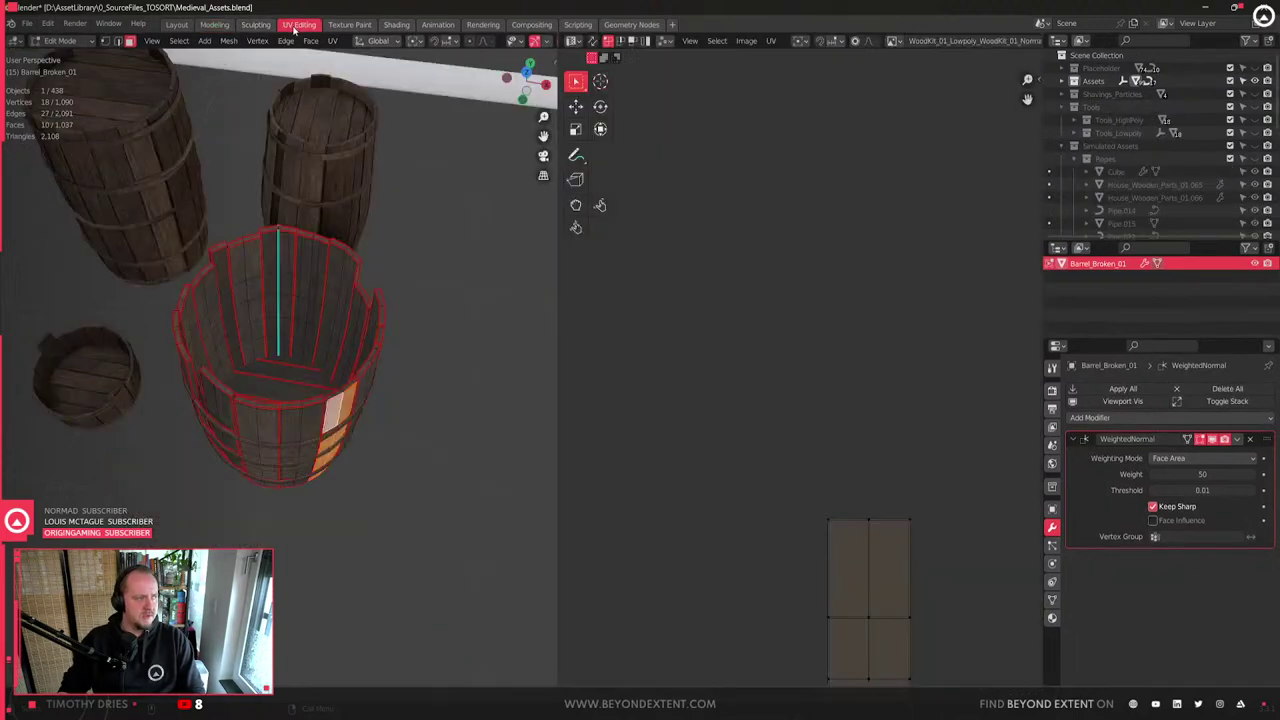
scroll(849, 576, "down", 6)
middle_click_drag(849, 576, 912, 510)
left_click_drag(813, 298, 955, 603)
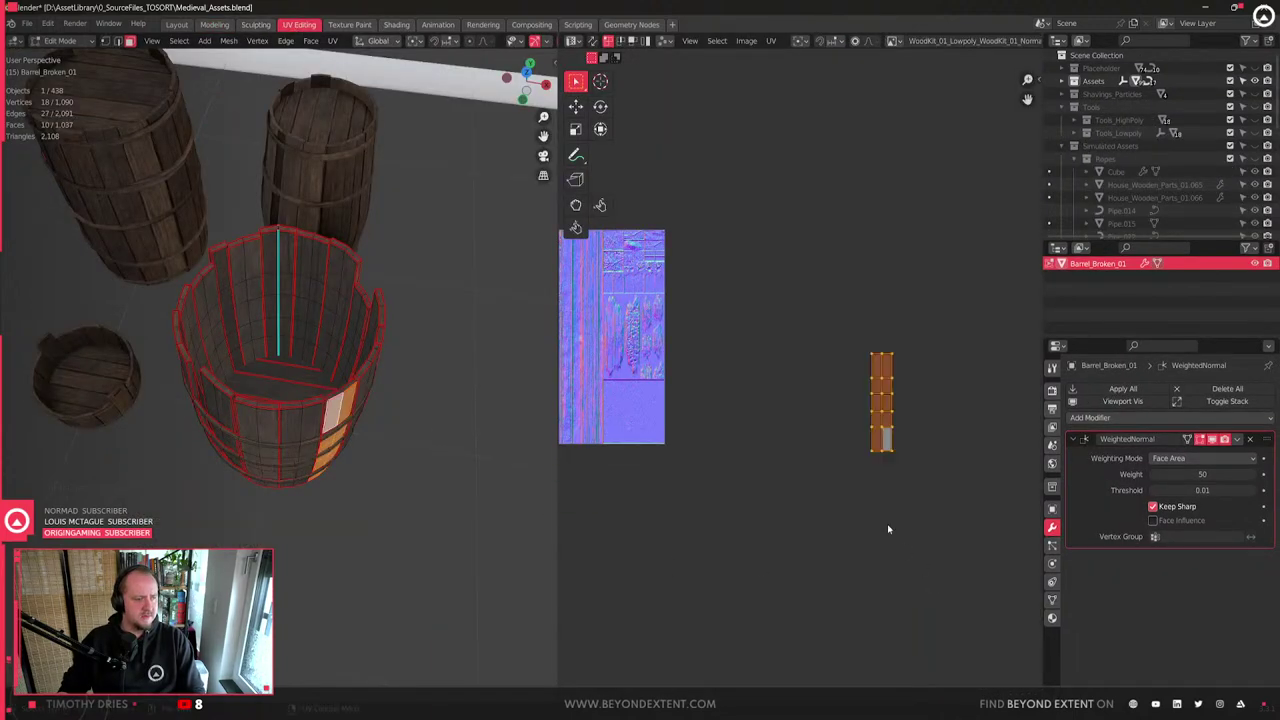
scroll(887, 526, "up", 5)
scroll(888, 527, "down", 6)
middle_click_drag(865, 524, 945, 563)
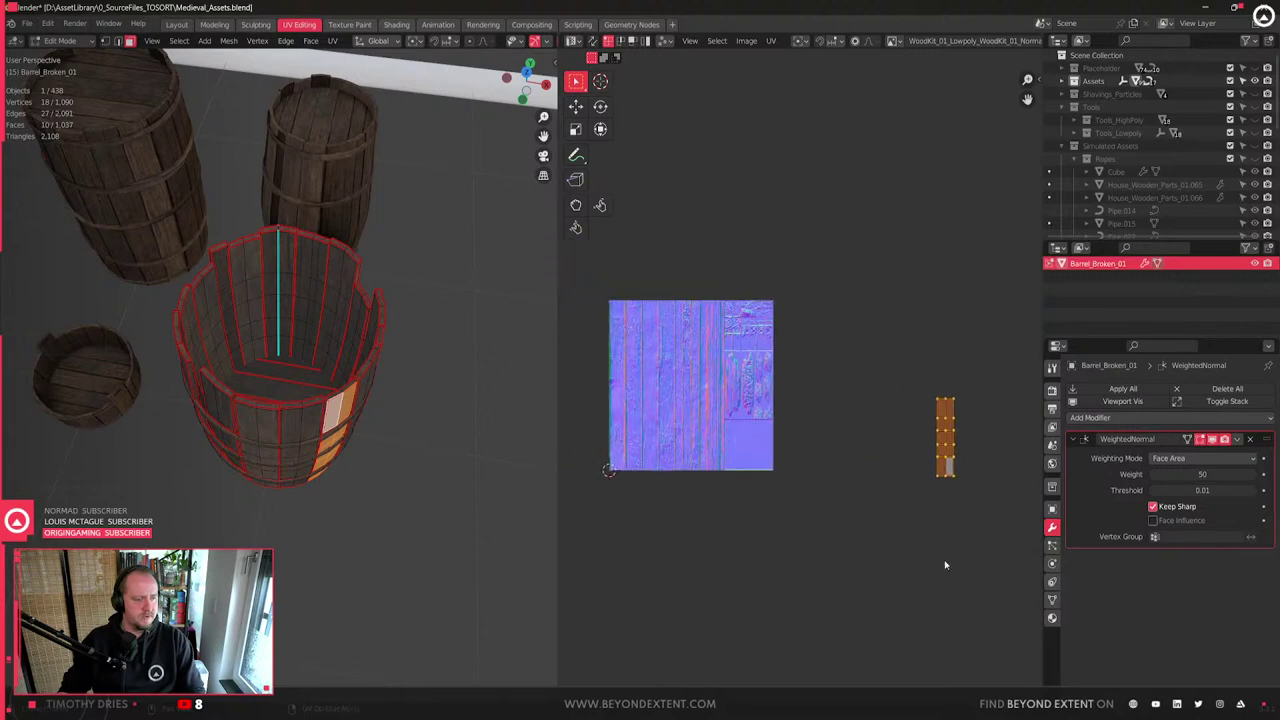
- Move the stave's UV island two units in negative X with the UV Toolkit and 0.10505 along Y onto the first plank
key("n")
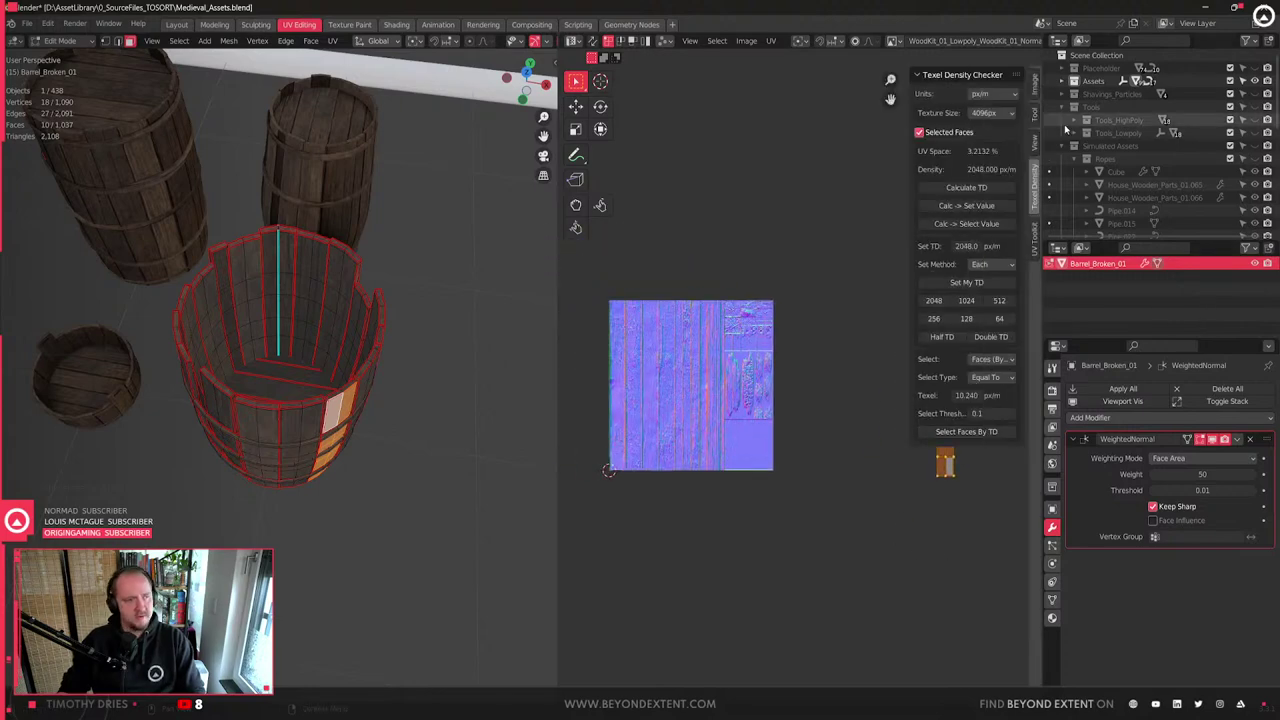
left_click(1035, 84)
left_click(1036, 113)
left_click(1036, 185)
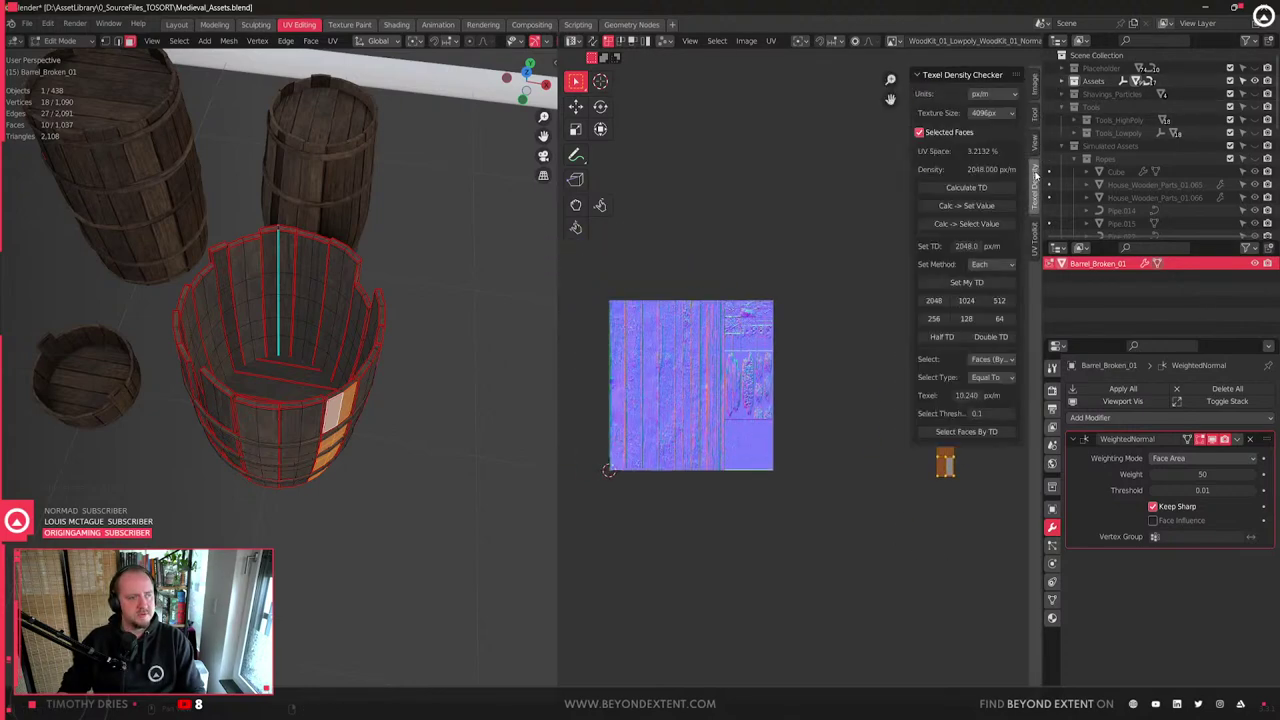
left_click(1033, 237)
left_click(931, 228)
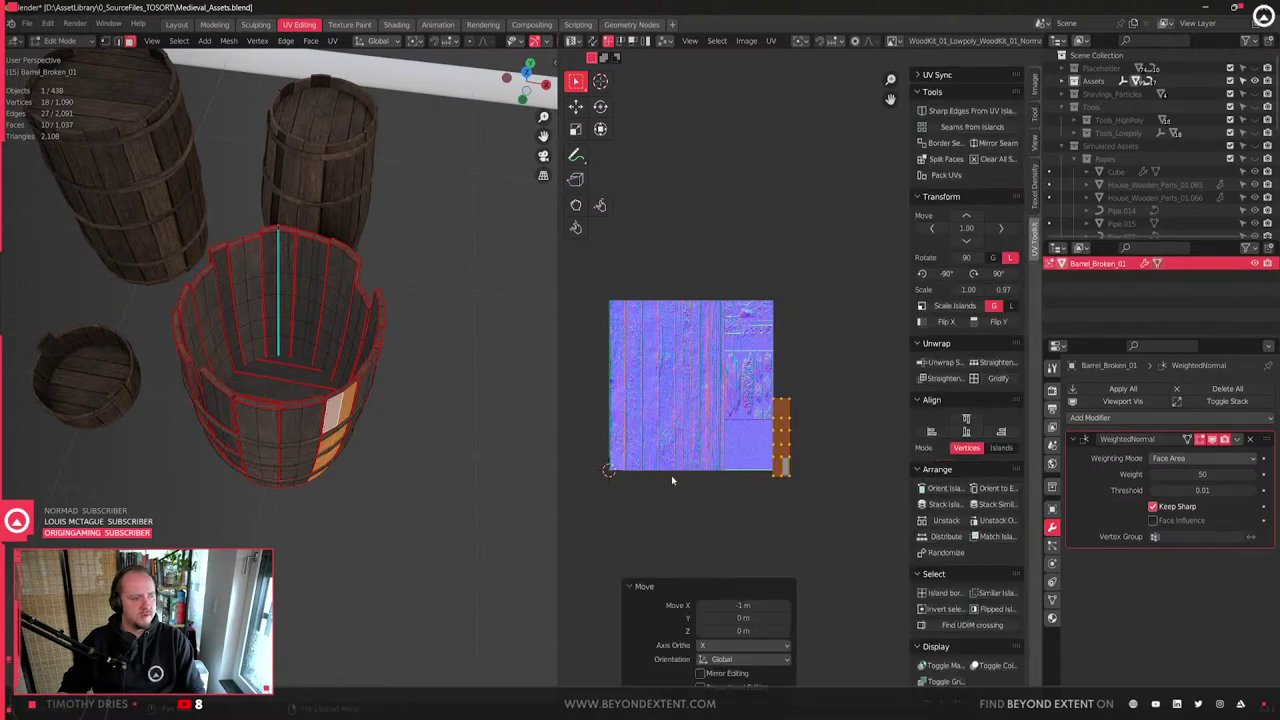
scroll(690, 475, "up", 4)
left_click(931, 229)
scroll(640, 385, "down", 2)
middle_click_drag(610, 395, 880, 420)
scroll(820, 440, "up", 1)
scroll(819, 440, "up", 2)
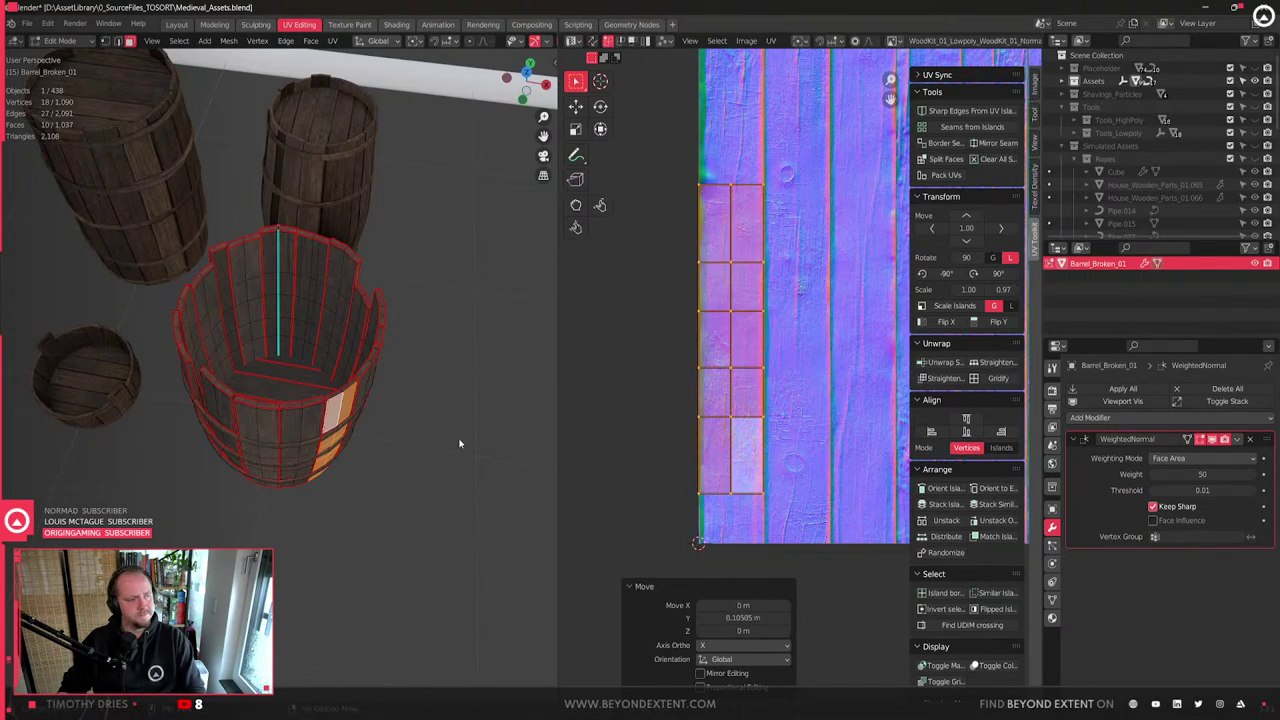
- Return to Object Mode, save the file and frame the broken barrel for a check of its stave textures
key("Tab")
scroll(343, 443, "down", 5)
key("ctrl+s")
middle_click_drag(314, 454, 397, 465)
scroll(377, 463, "up", 2)
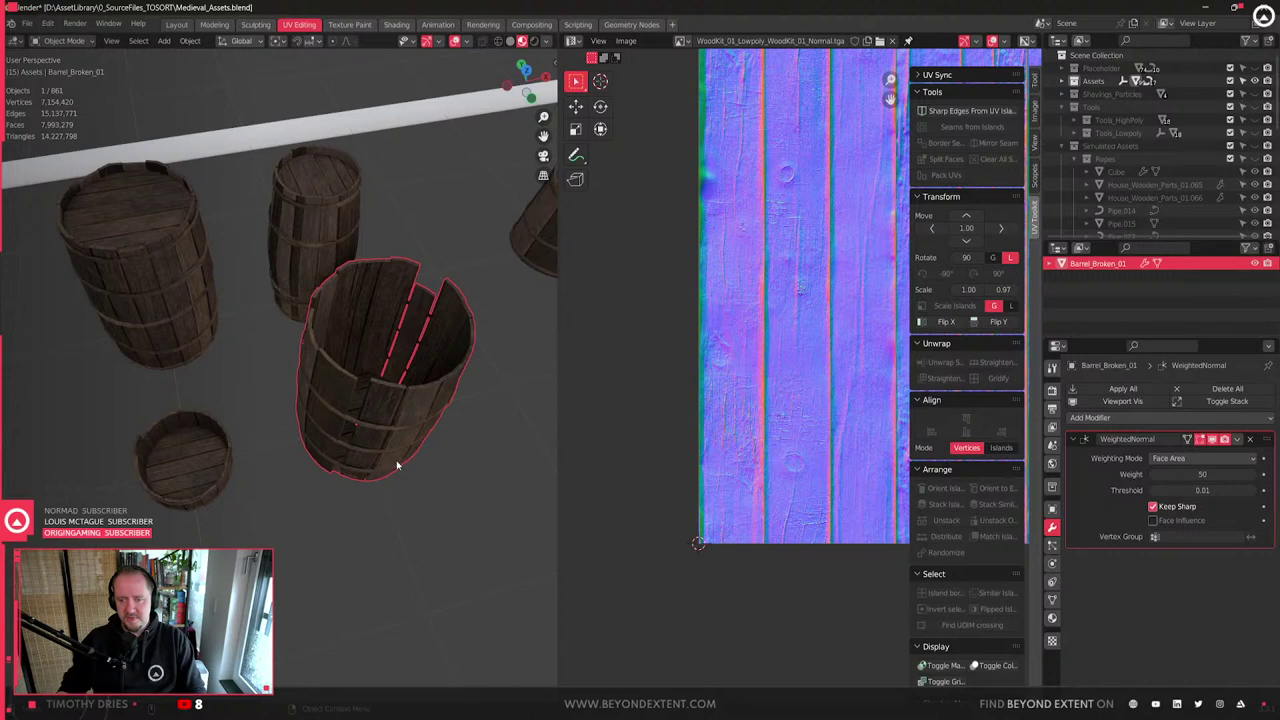
scroll(397, 465, "up", 3)
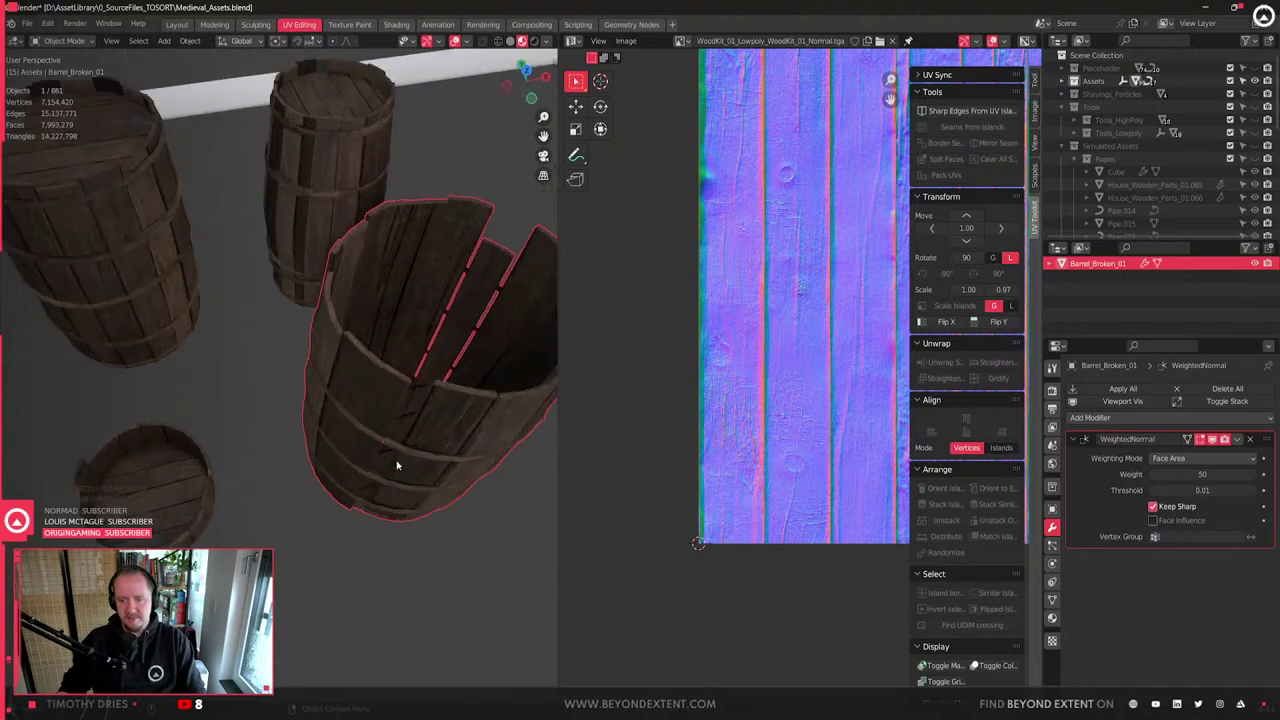
key("KP_Decimal")
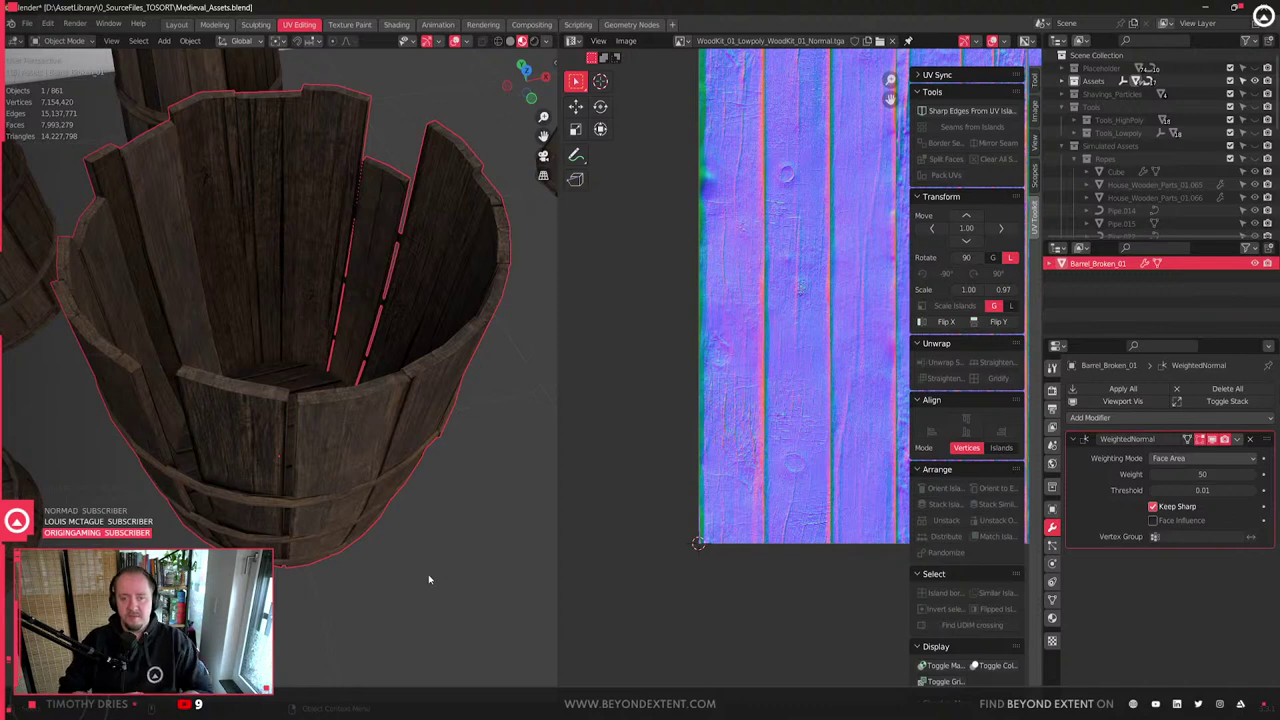
- Compare the broken barrel's wood tones with the surrounding barrels and buckets from several distances
scroll(428, 575, "down", 6)
middle_click_drag(350, 475, 282, 456)
scroll(282, 454, "up", 2)
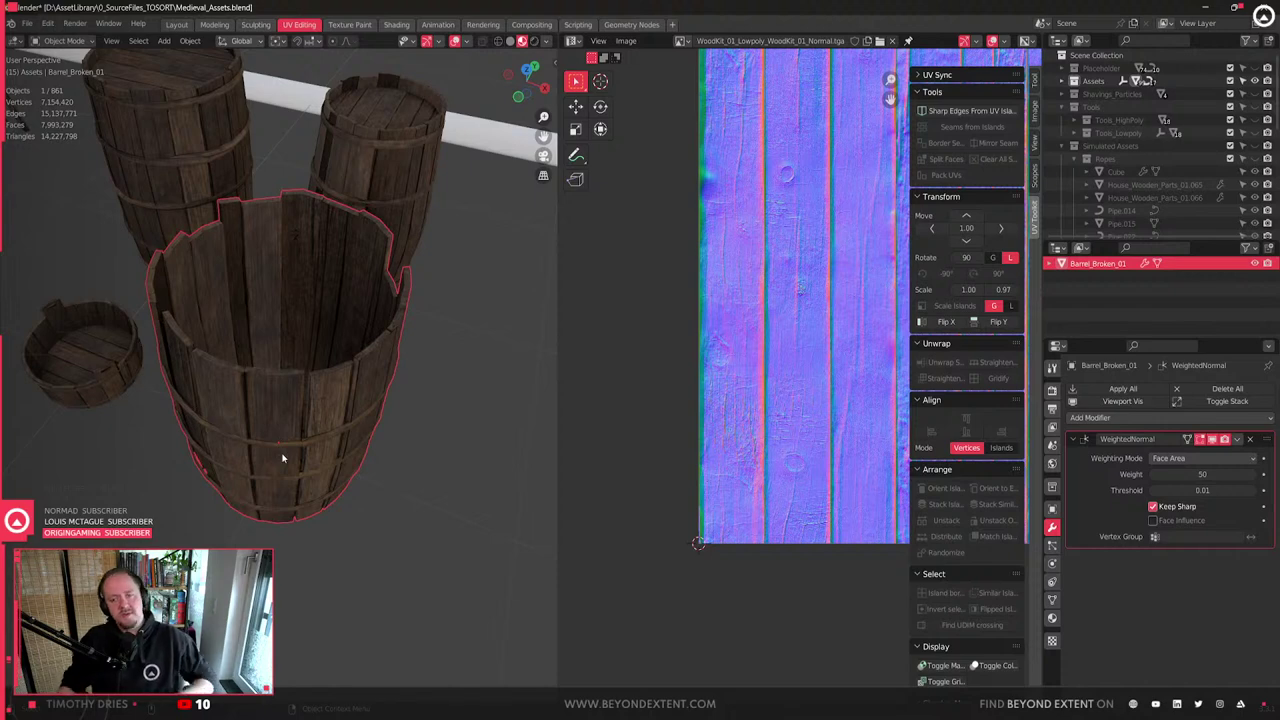
scroll(350, 449, "down", 5)
left_click(350, 449)
left_click(313, 409)
scroll(313, 409, "up", 8)
scroll(300, 448, "down", 4)
middle_click_drag(300, 448, 373, 445)
left_click(417, 449)
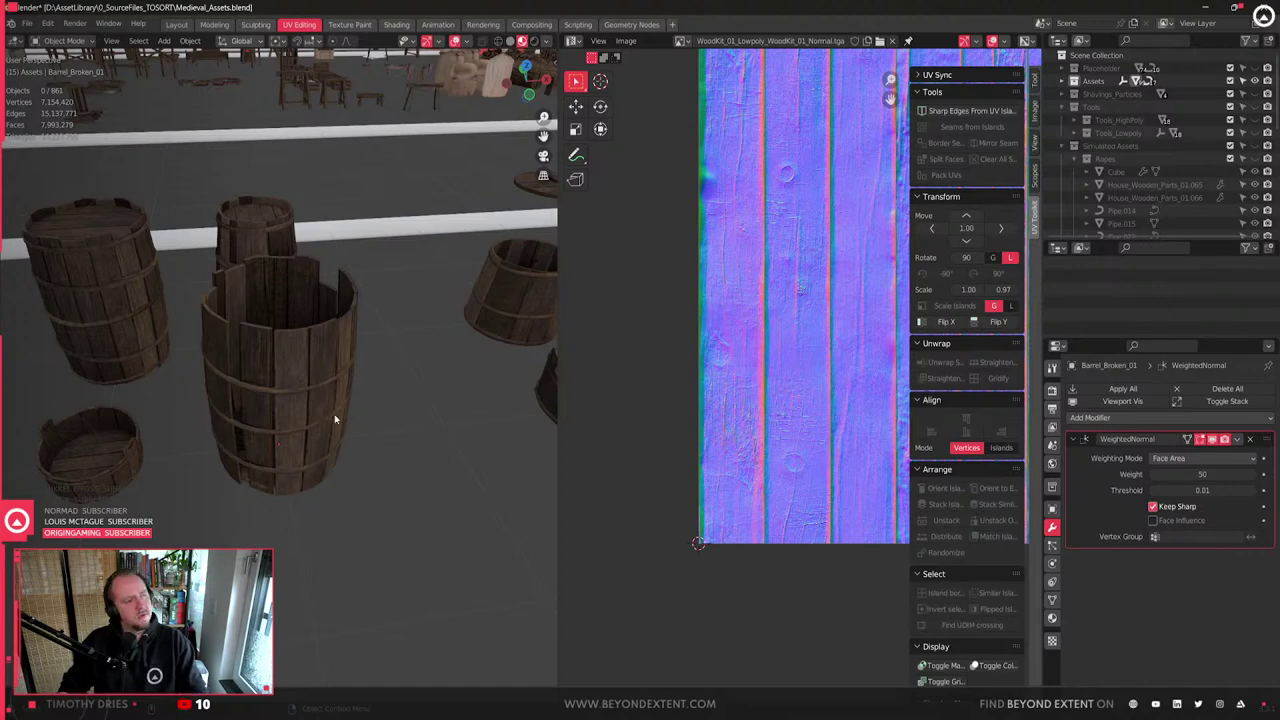
scroll(309, 401, "down", 5)
left_click(296, 403)
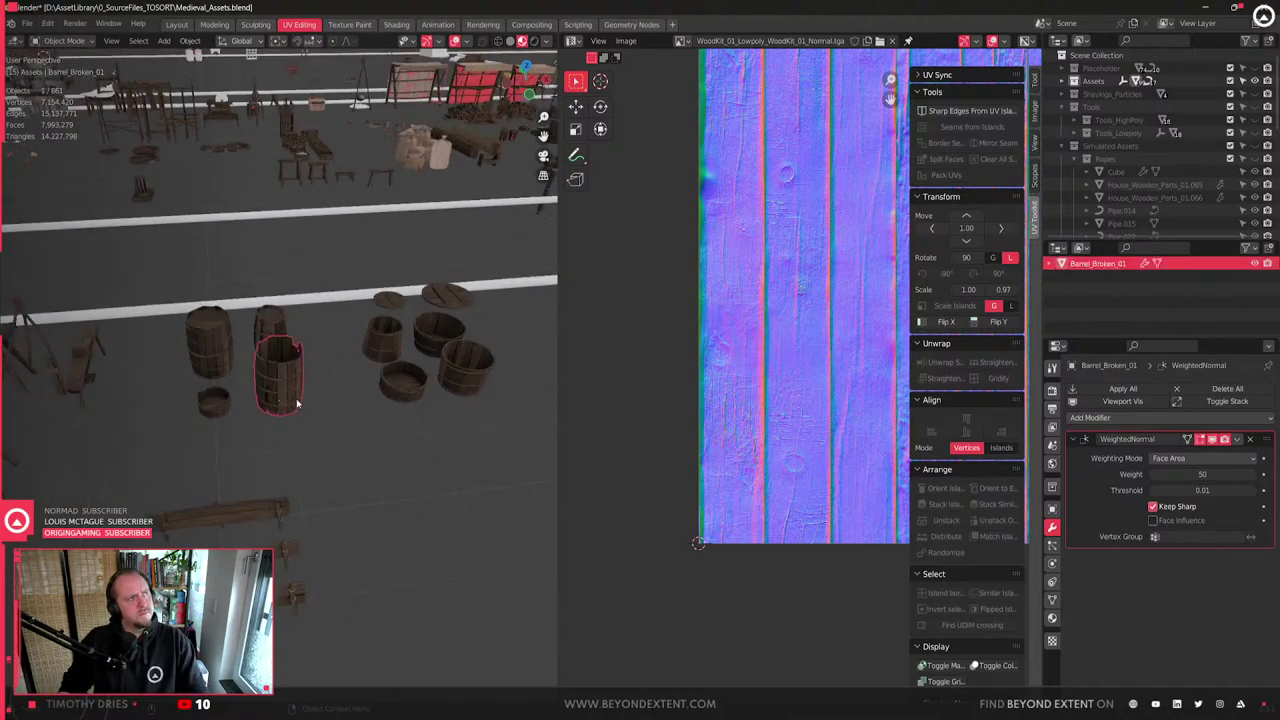
key("KP_Decimal")
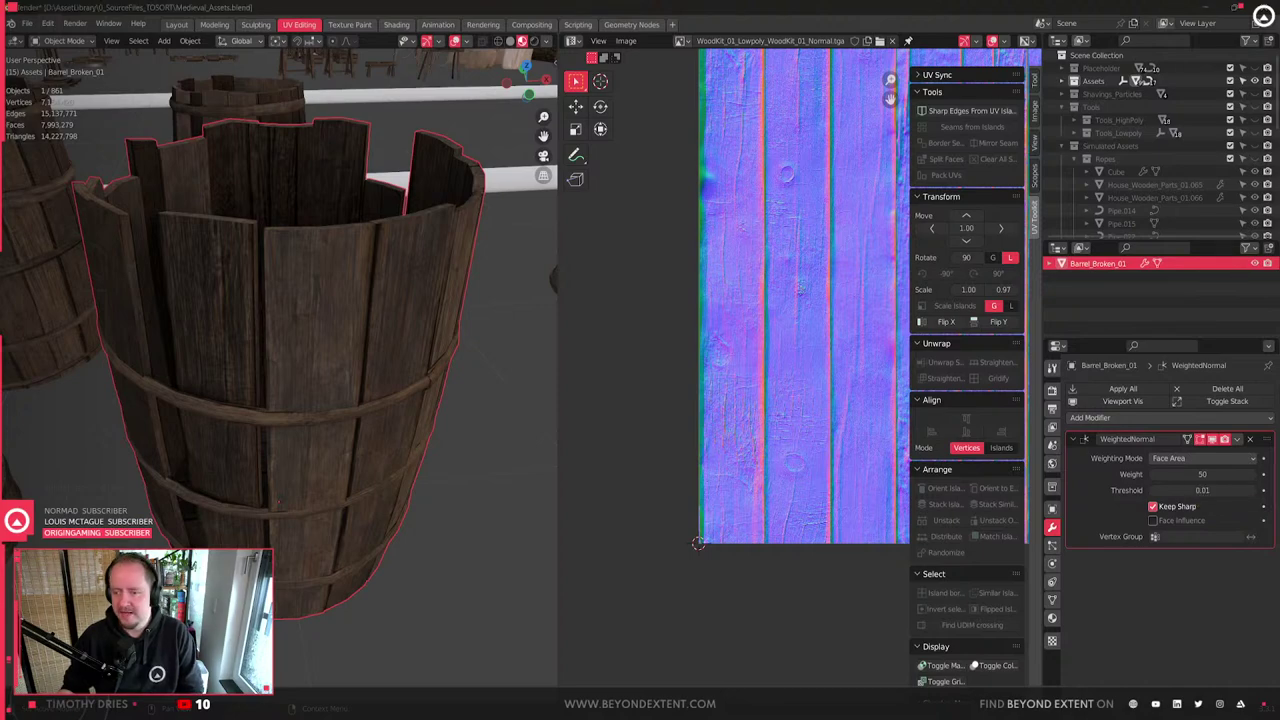
- Inspect the broken barrel's rim closely, checking a top edge of the stave beside the lighter one in Edit Mode
scroll(246, 449, "down", 4)
scroll(246, 449, "up", 4)
middle_click_drag(246, 449, 329, 537)
scroll(375, 471, "down", 2)
scroll(301, 412, "up", 4)
key("Tab")
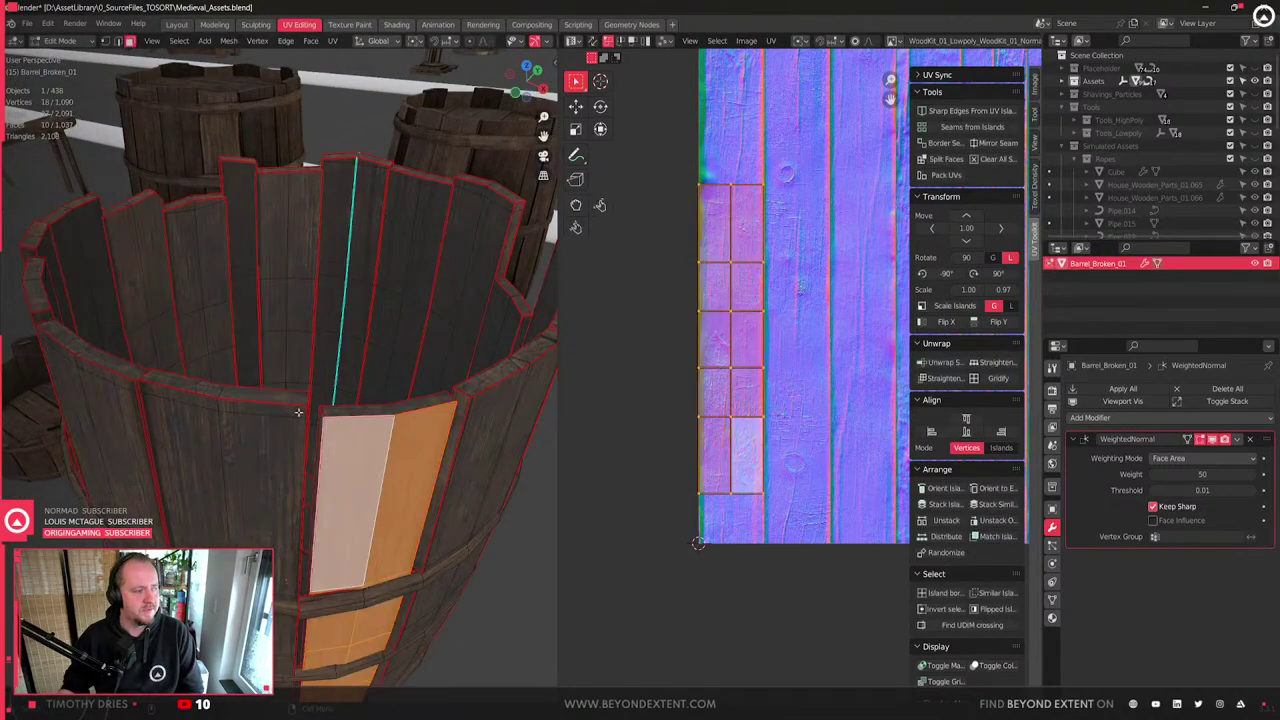
left_click(219, 390)
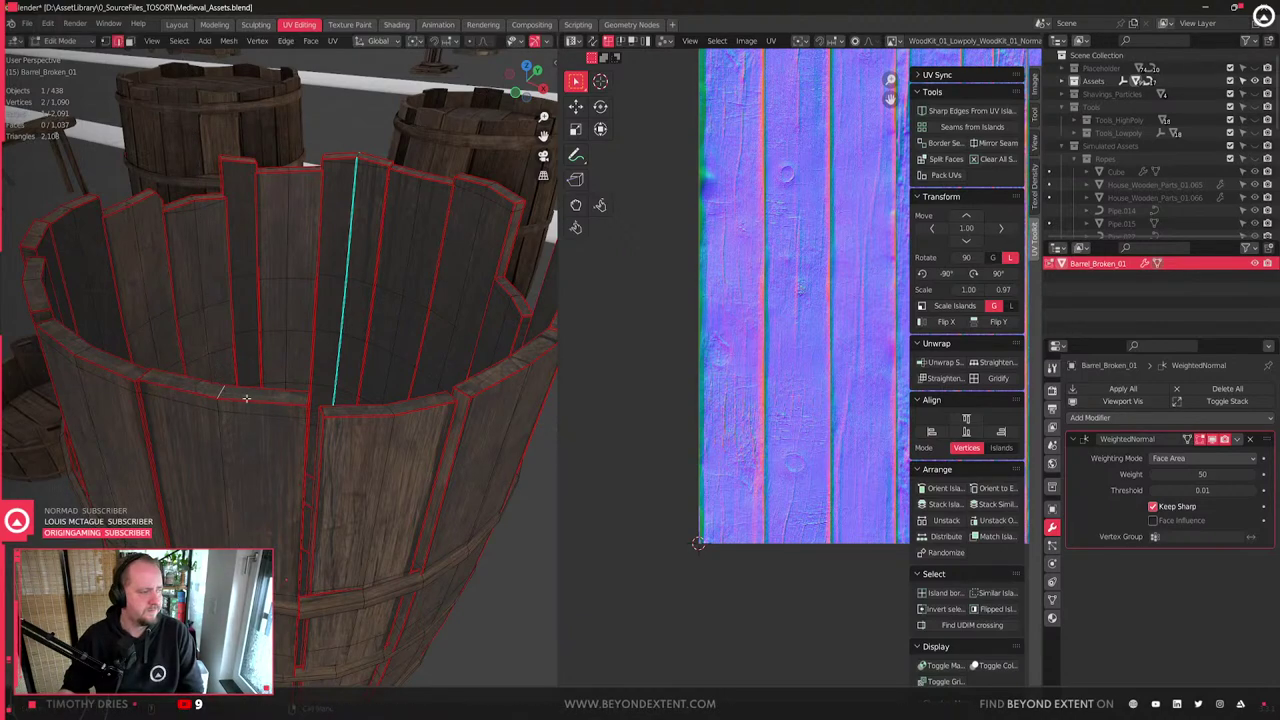
key("Tab")
scroll(308, 457, "down", 5)
middle_click_drag(308, 457, 323, 477)
- Switch to Unreal Editor and reimport the SM_Barrel_Broken_01 static mesh
left_click(780, 710)
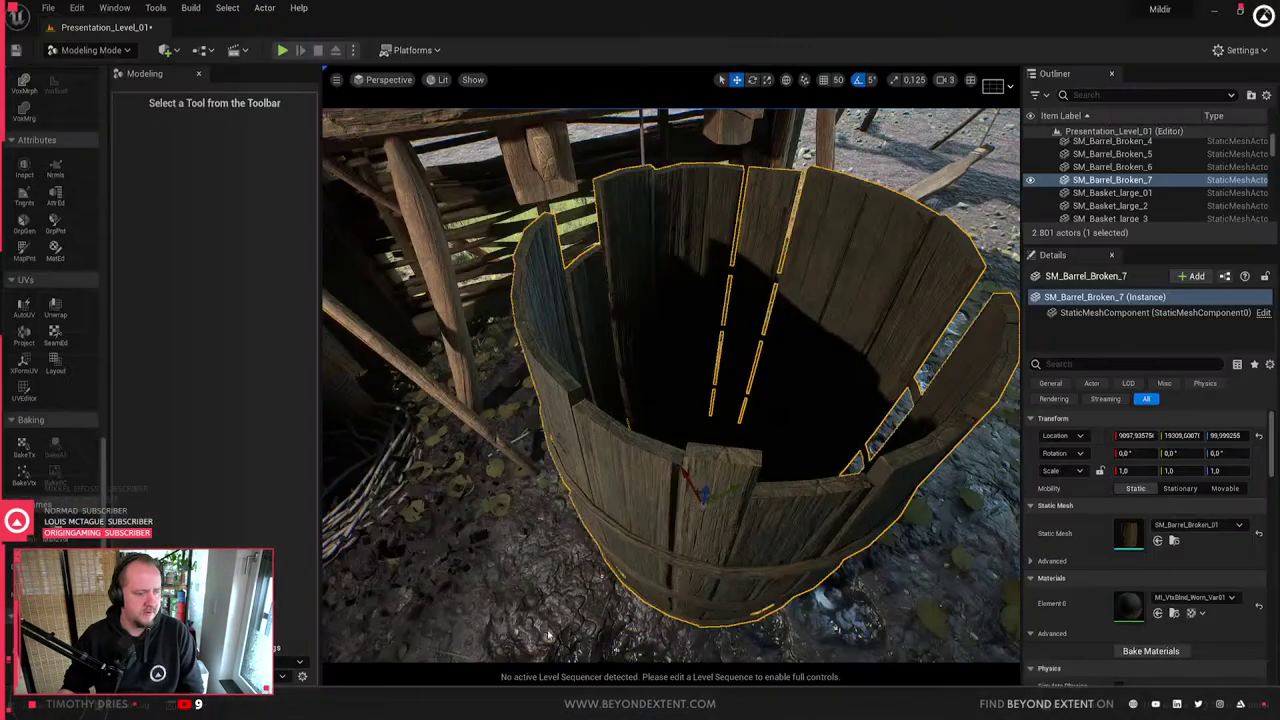
right_click_drag(671, 385, 888, 390)
key("ctrl+space")
right_click(599, 521)
left_click(612, 124)
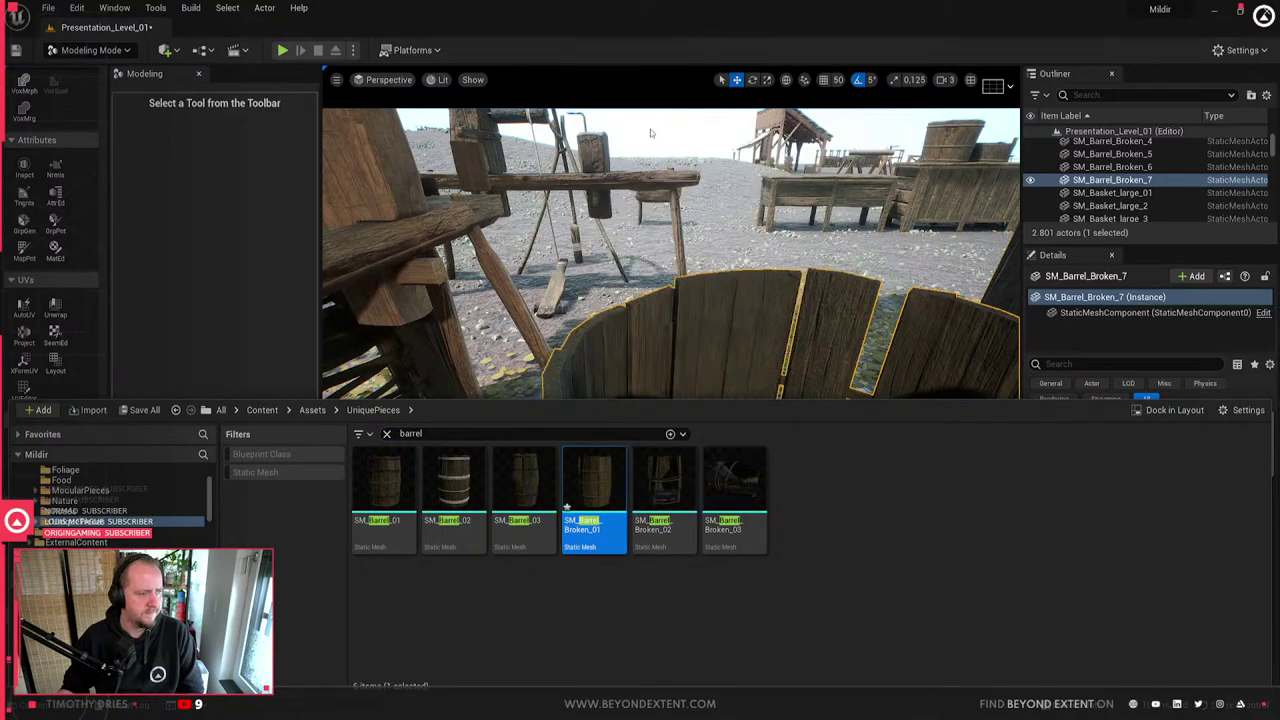
- Examine the interior staves and rim of the broken barrel placed in the Unreal level
left_click(744, 327)
right_click_drag(744, 327, 735, 420)
left_click(720, 400)
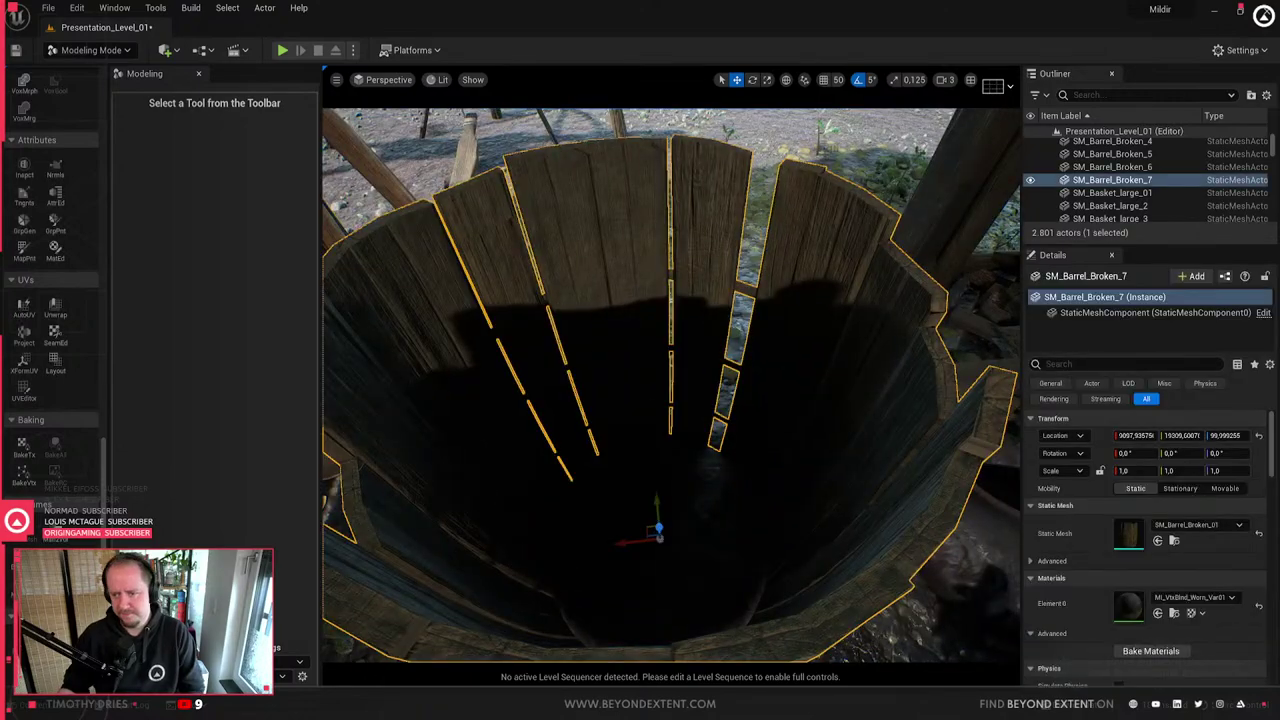
- Delete the selected broken barrel instance from the Unreal level and move the view over to the nearby furniture props
key("Delete")
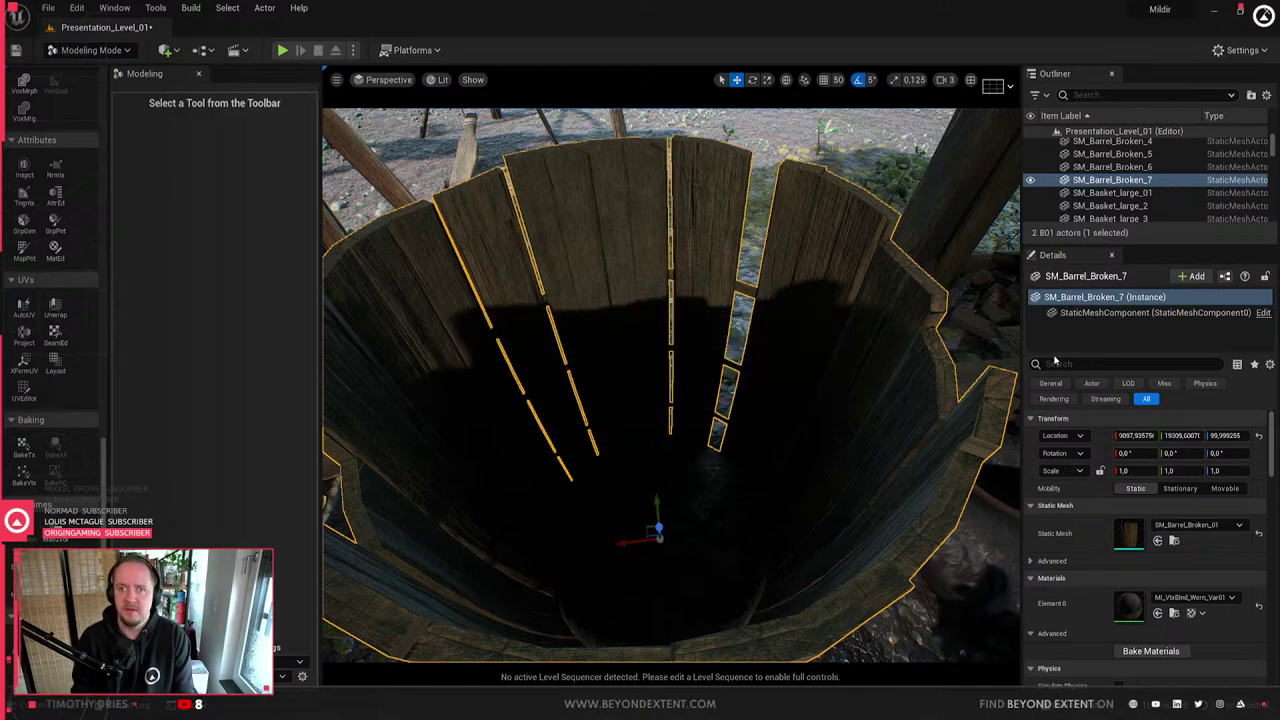
key("Delete")
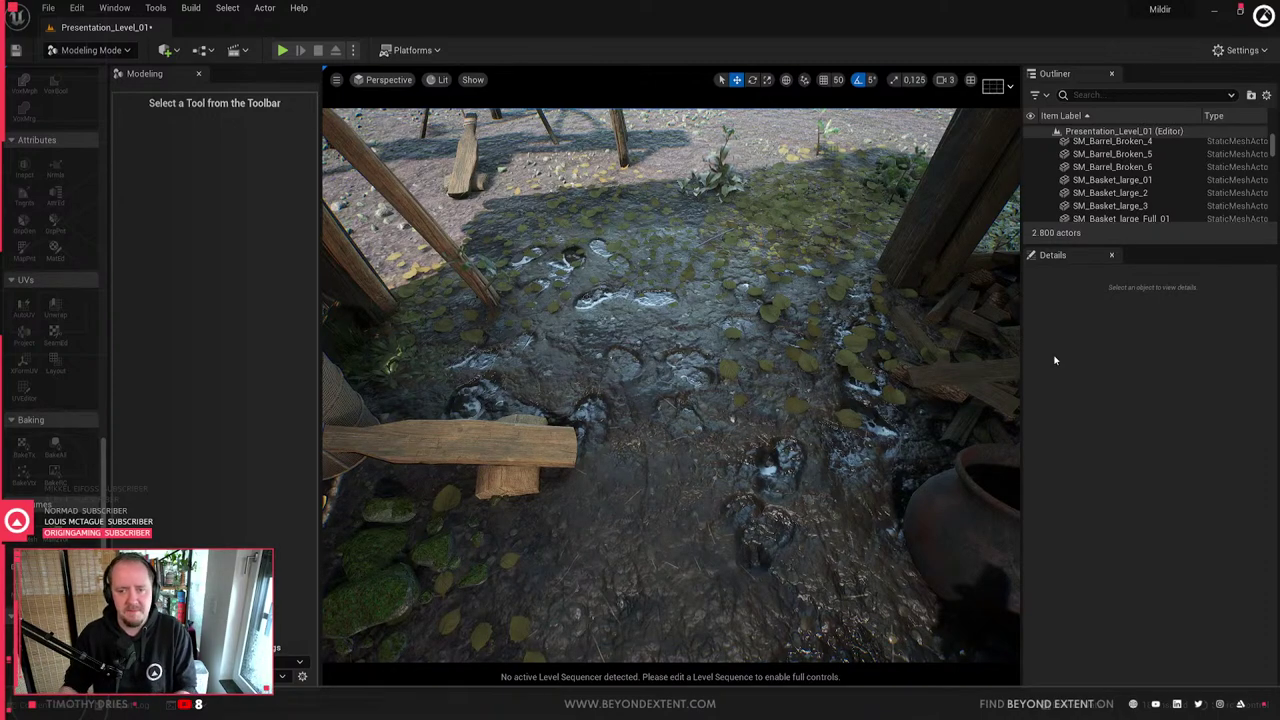
scroll(1120, 180, "up", 5)
right_click_drag(800, 350, 890, 155)
key("w")
key("w")
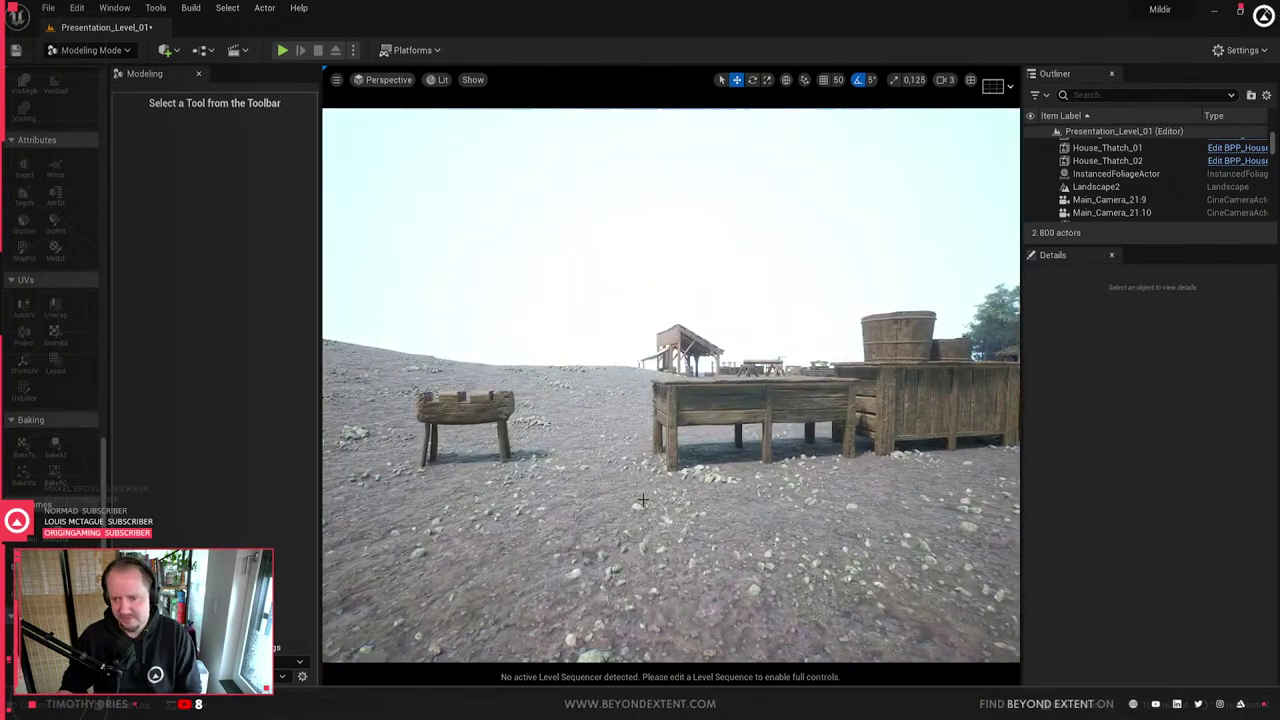
left_click(644, 499)
left_click(697, 428)
mouse_move(704, 443)
right_mouse_down()
mouse_move(600, 430)
mouse_move(850, 435)
mouse_move(1000, 470)
mouse_move(703, 440)
right_mouse_up()
key("w")
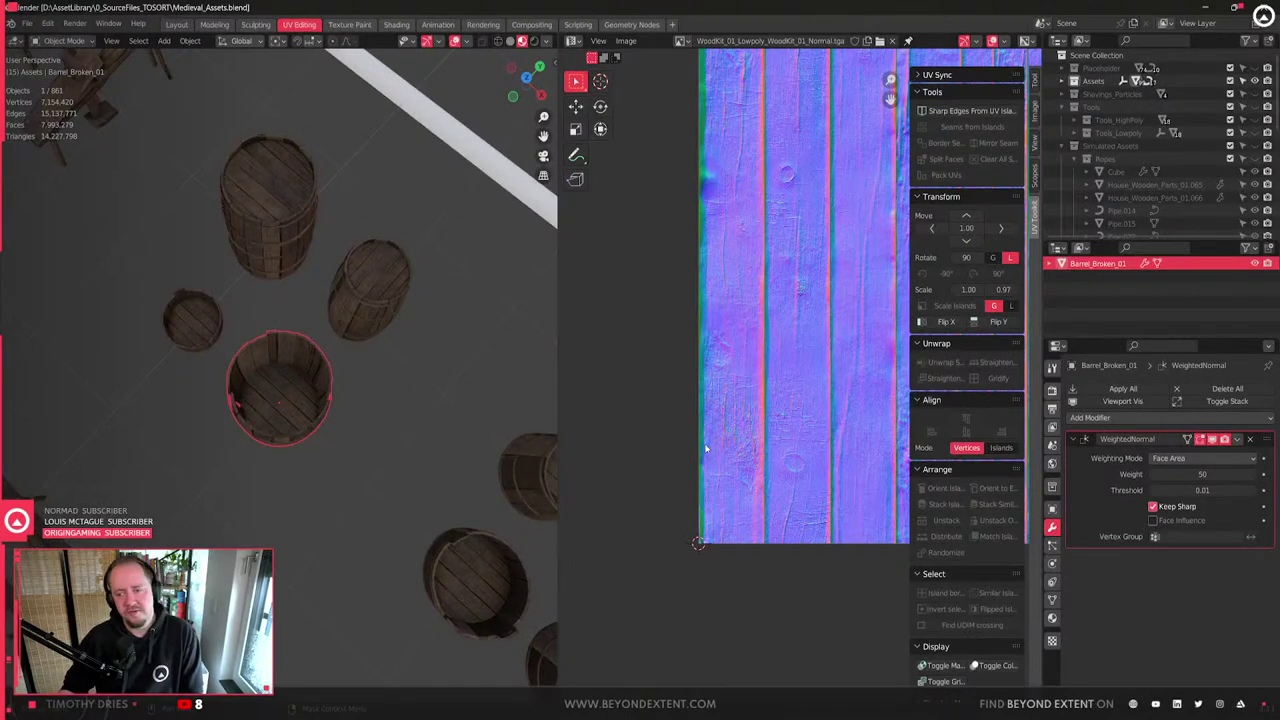
- Switch to Blender and examine the large bucket and the tub standing near the barrels
scroll(705, 445, "down", 3)
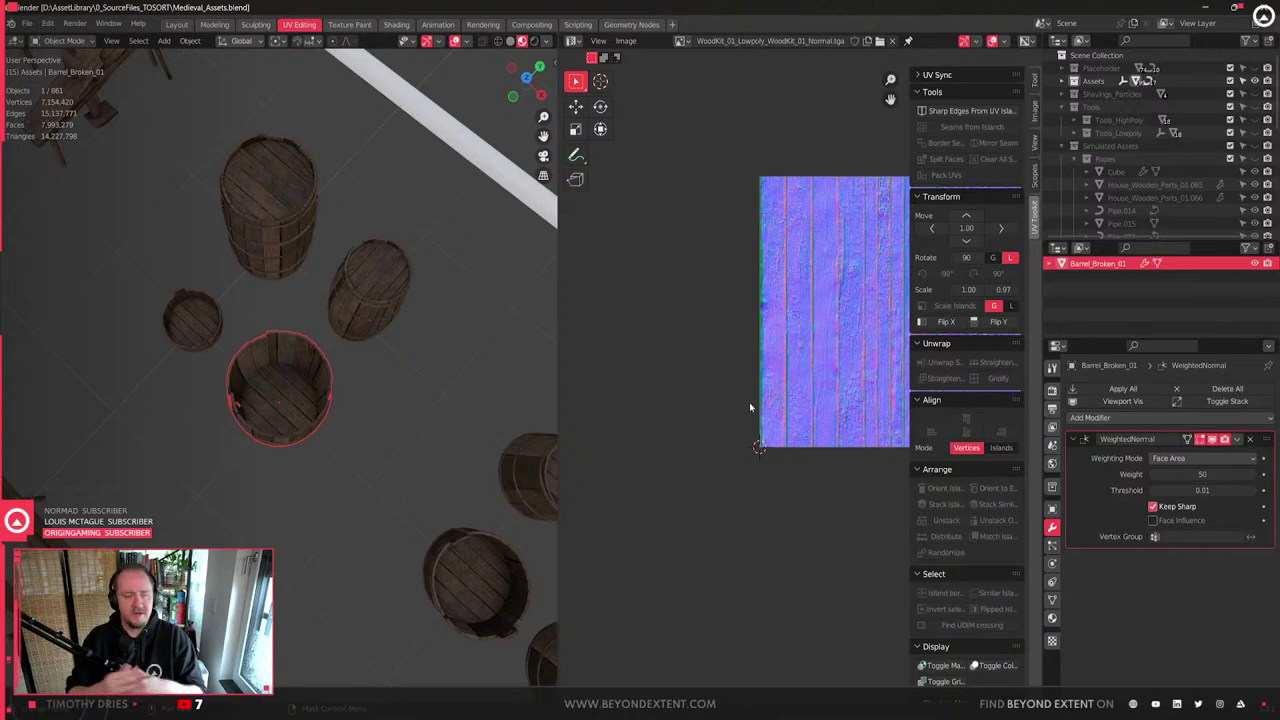
scroll(450, 417, "down", 5)
middle_click_drag(391, 417, 343, 433)
scroll(380, 402, "up", 3)
left_click(446, 434)
key("KP_Decimal")
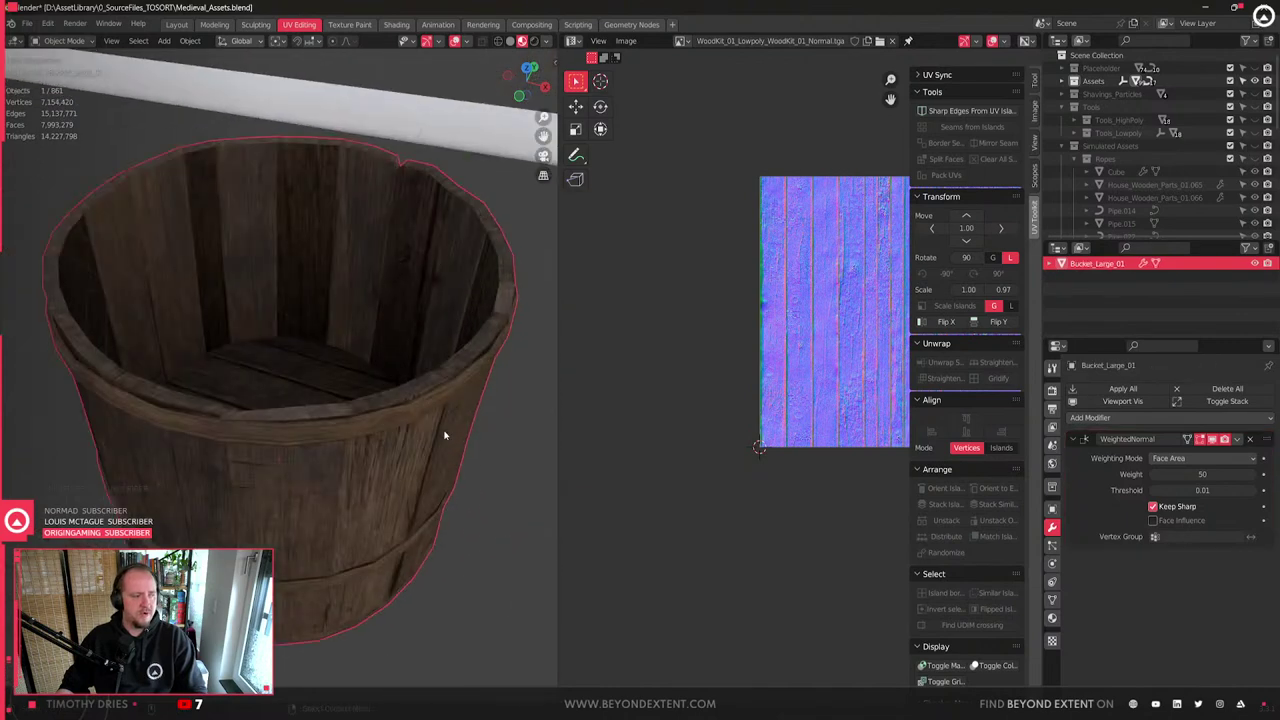
scroll(446, 434, "down", 7)
scroll(445, 435, "down", 3)
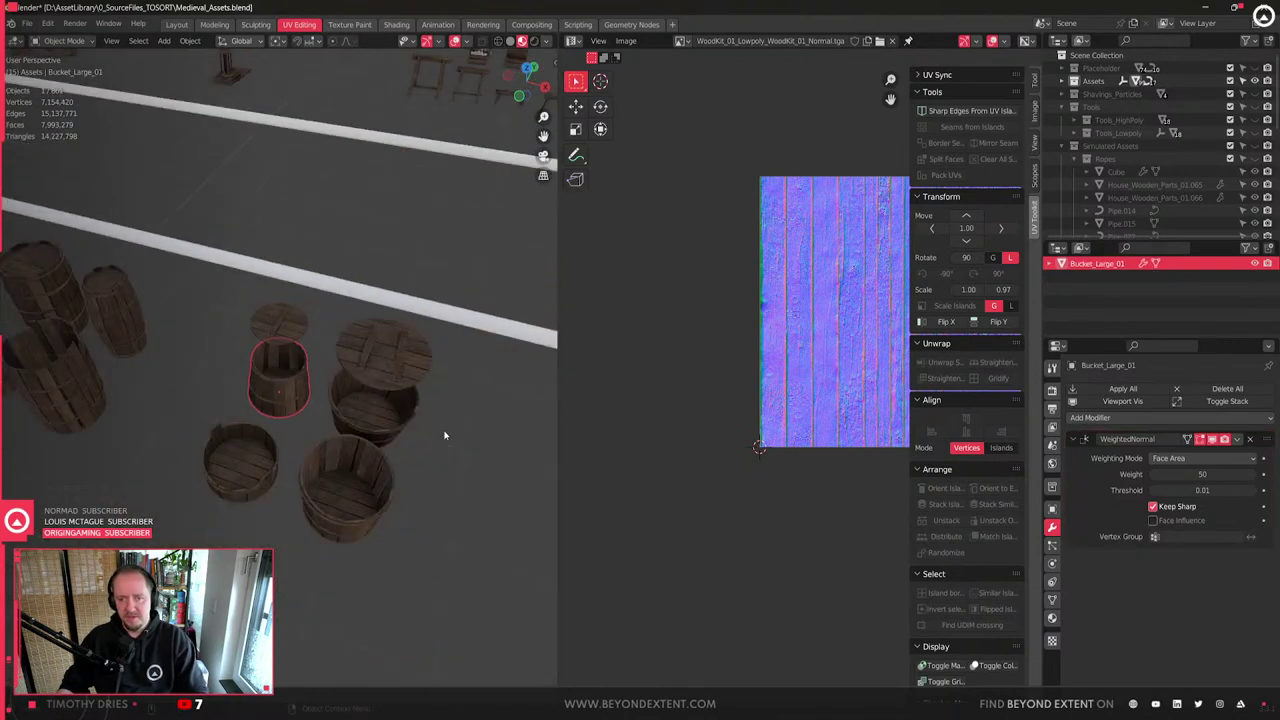
scroll(445, 435, "down", 3)
scroll(380, 420, "up", 2)
left_click(300, 402)
key("KP_Decimal")
scroll(297, 403, "down", 2)
scroll(297, 403, "down", 4)
scroll(355, 477, "up", 2)
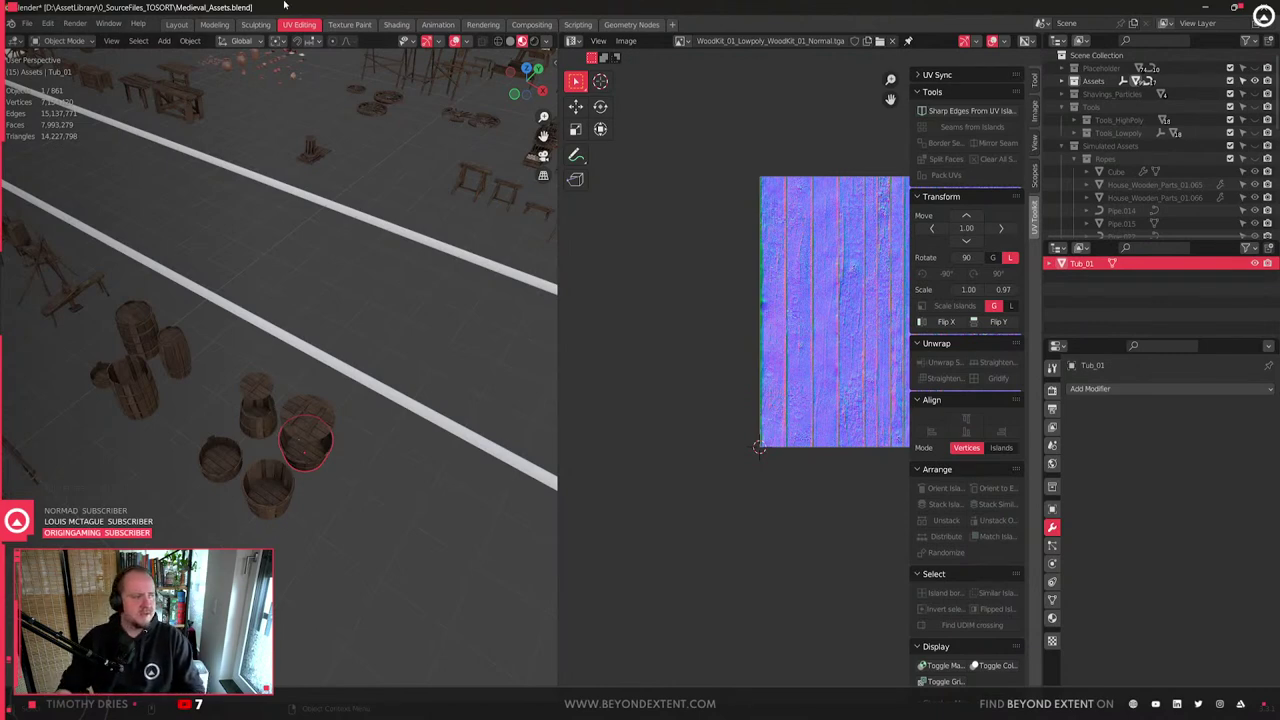
- Survey the props in the To Polish area from the Modeling workspace, checking the small potato crates
left_click(214, 24)
scroll(556, 320, "down", 8)
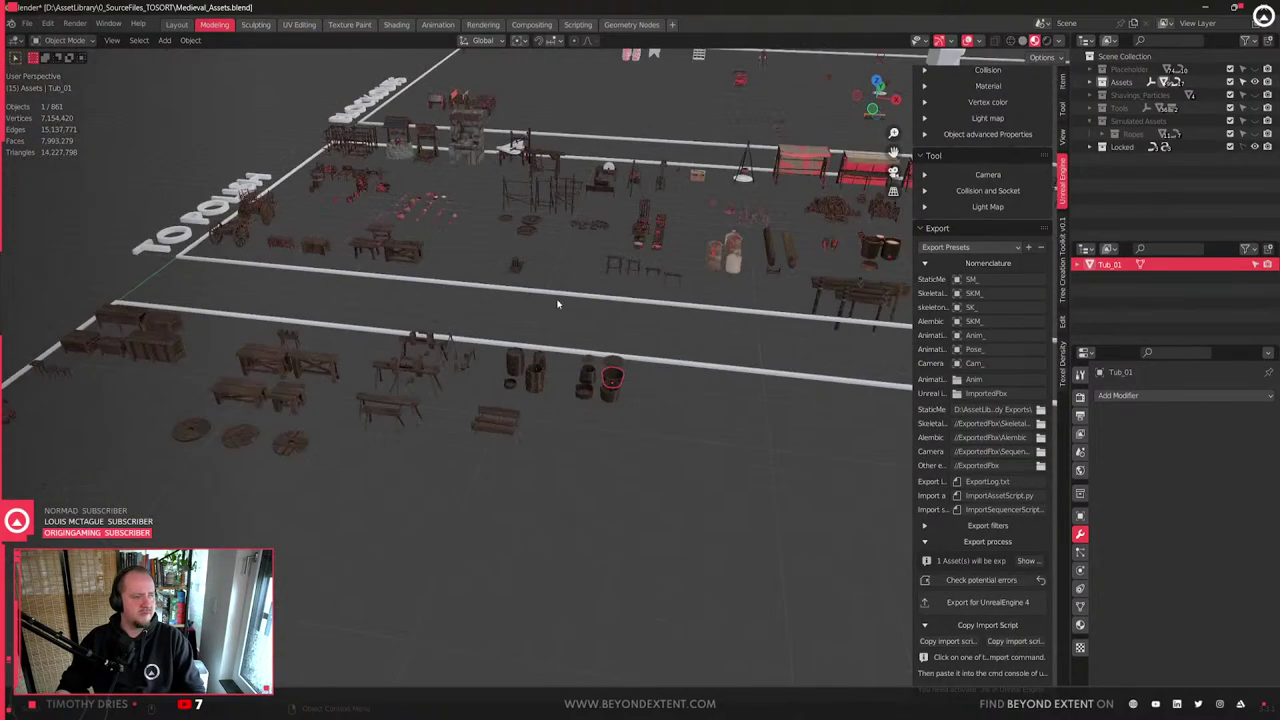
middle_click_drag(556, 320, 600, 340)
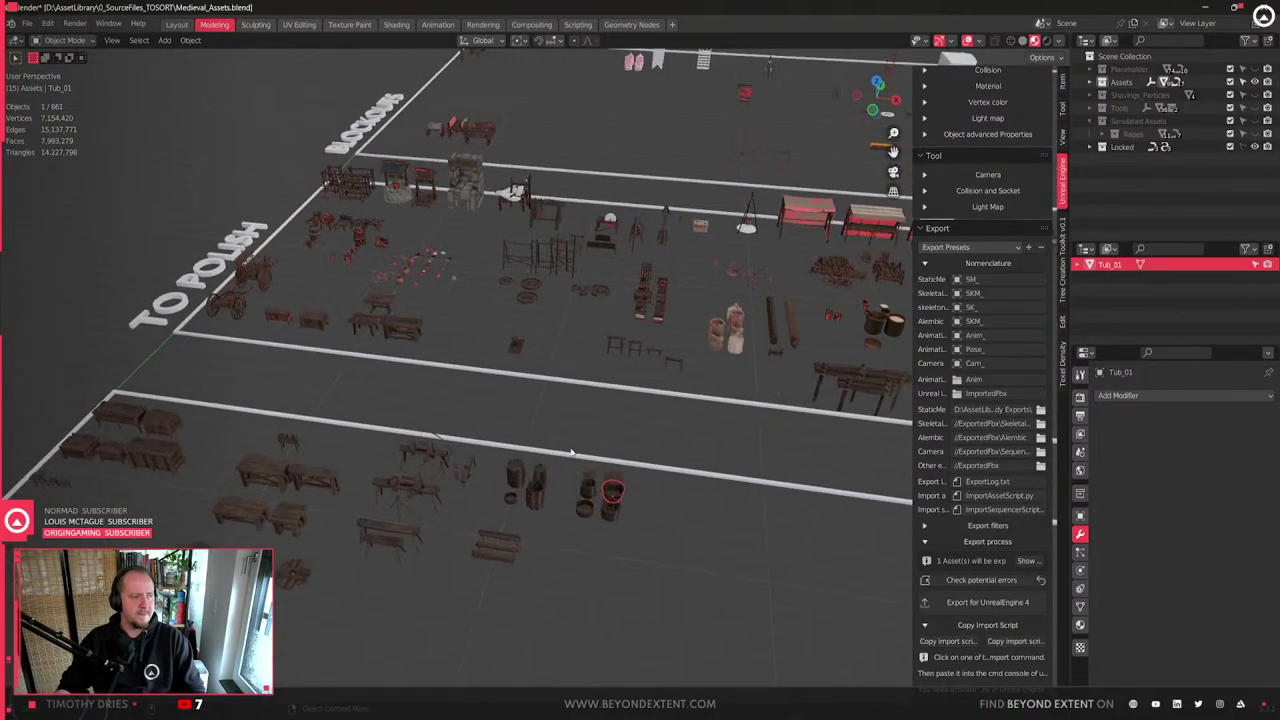
left_click(643, 318)
key("KP_Decimal")
scroll(666, 463, "down", 8)
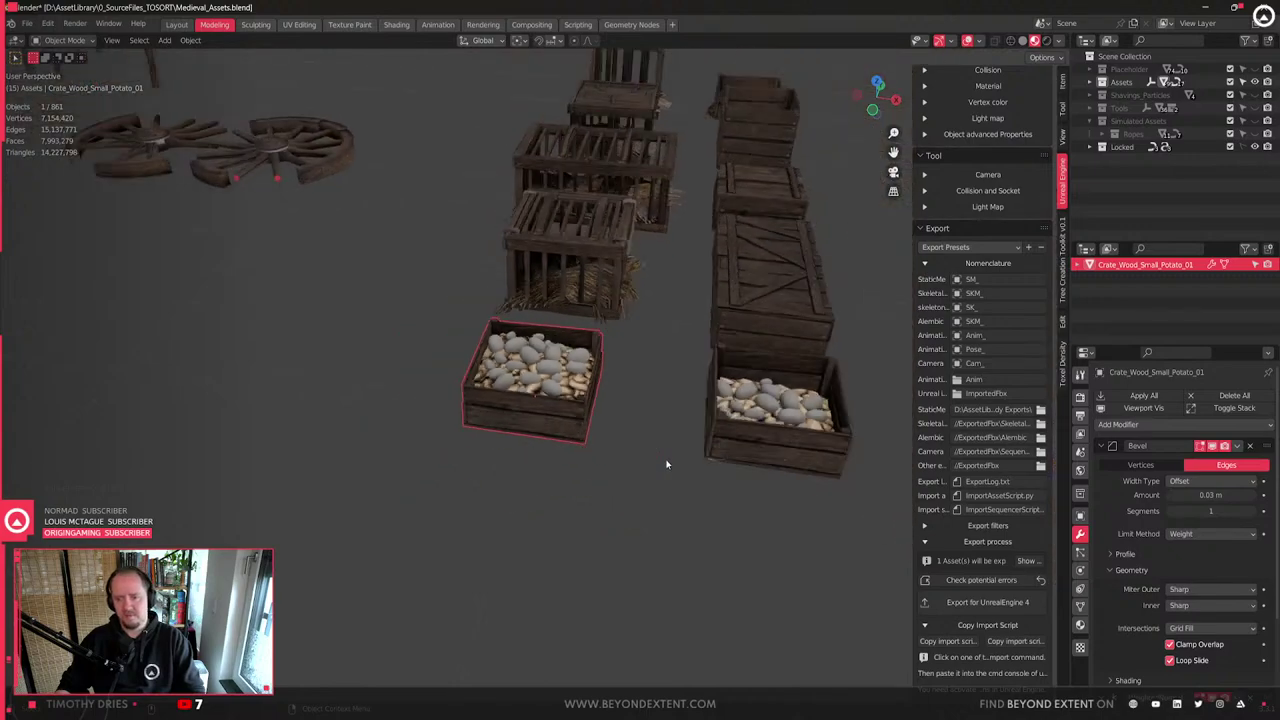
middle_click_drag(666, 463, 604, 447)
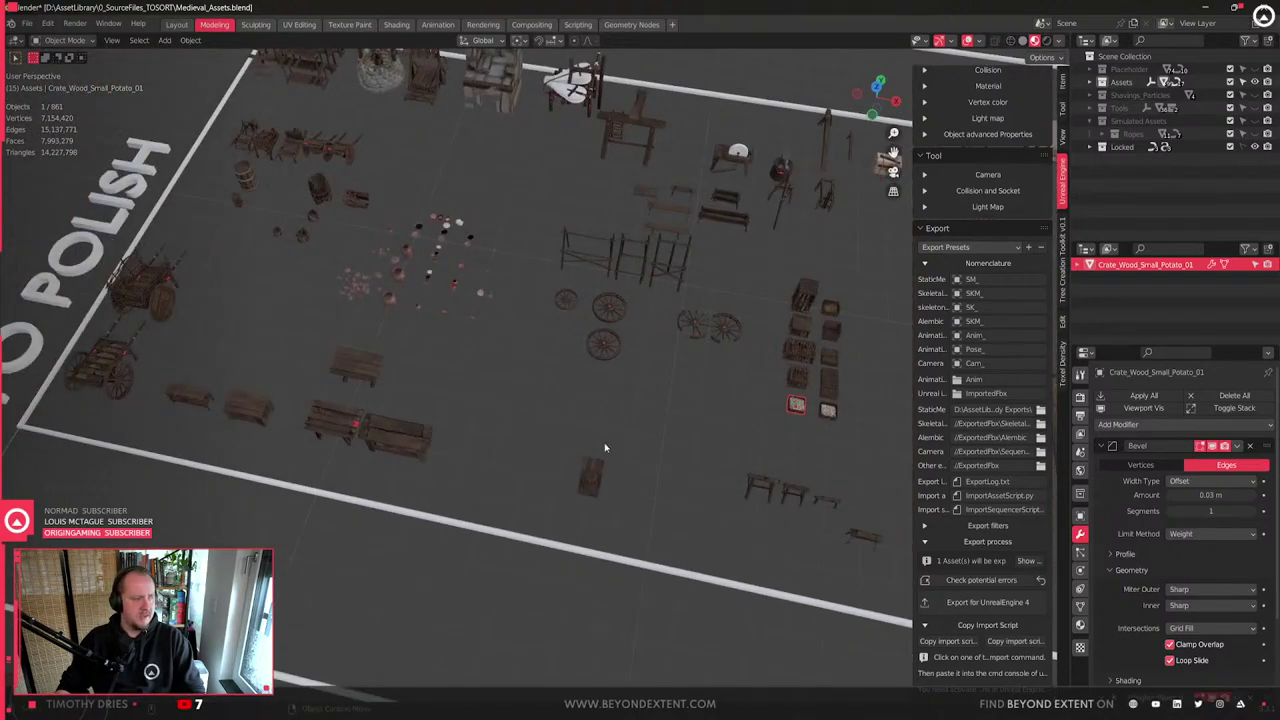
- Move Barrel_Broken_02 from the To Polish area to the group of barrels and buckets, keeping its height locked
left_click(320, 186)
key("KP_Decimal")
scroll(476, 334, "down", 6)
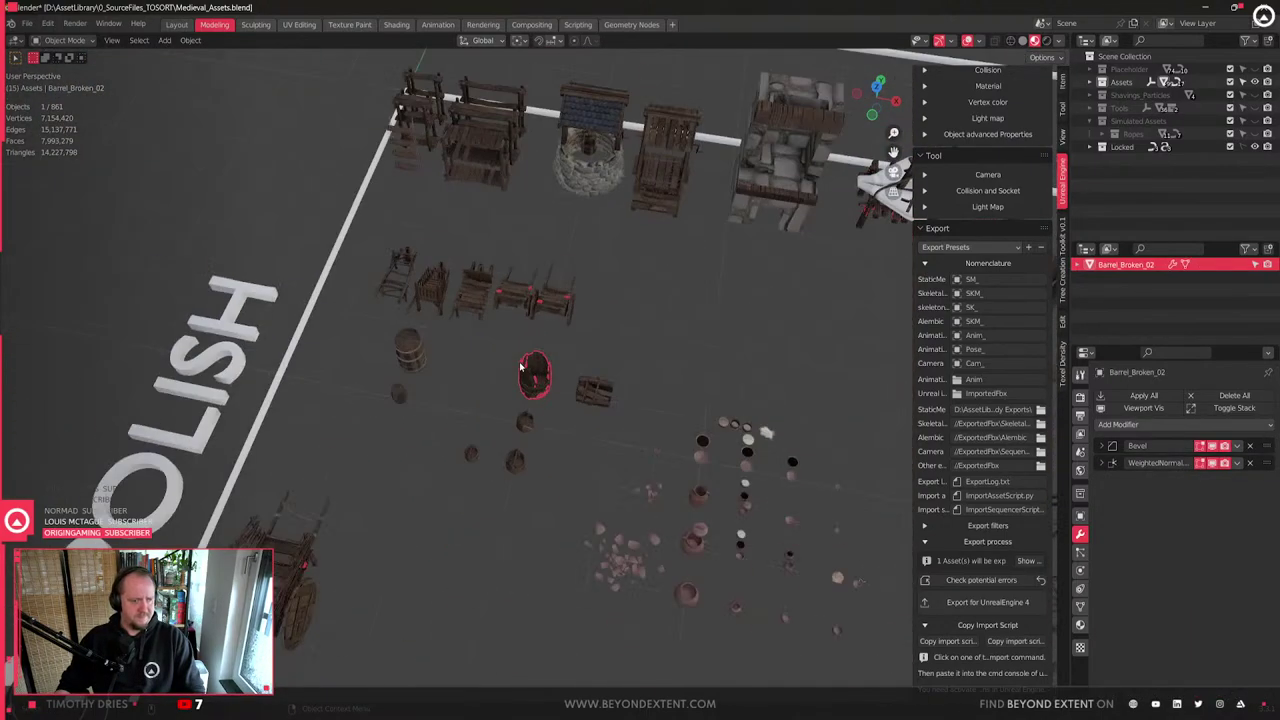
scroll(519, 367, "down", 5)
middle_click_drag(521, 367, 463, 219, "shift")
key("g")
key("shift+z")
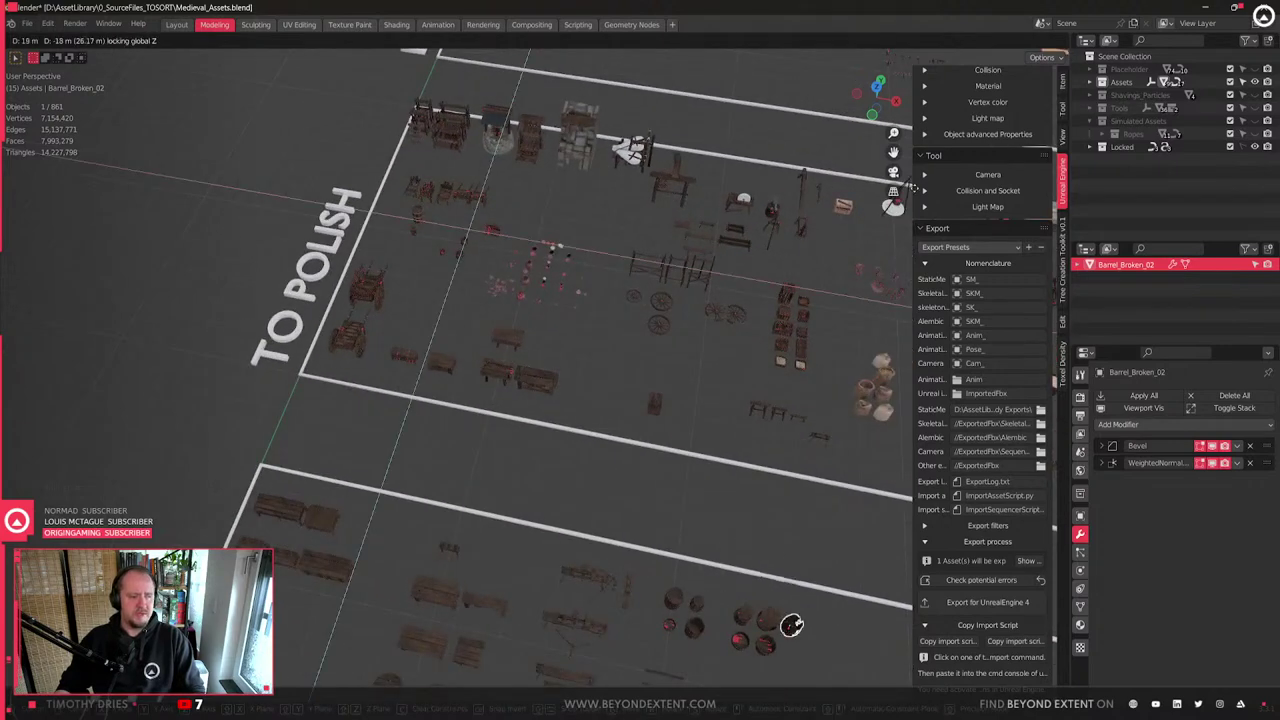
left_click(690, 620)
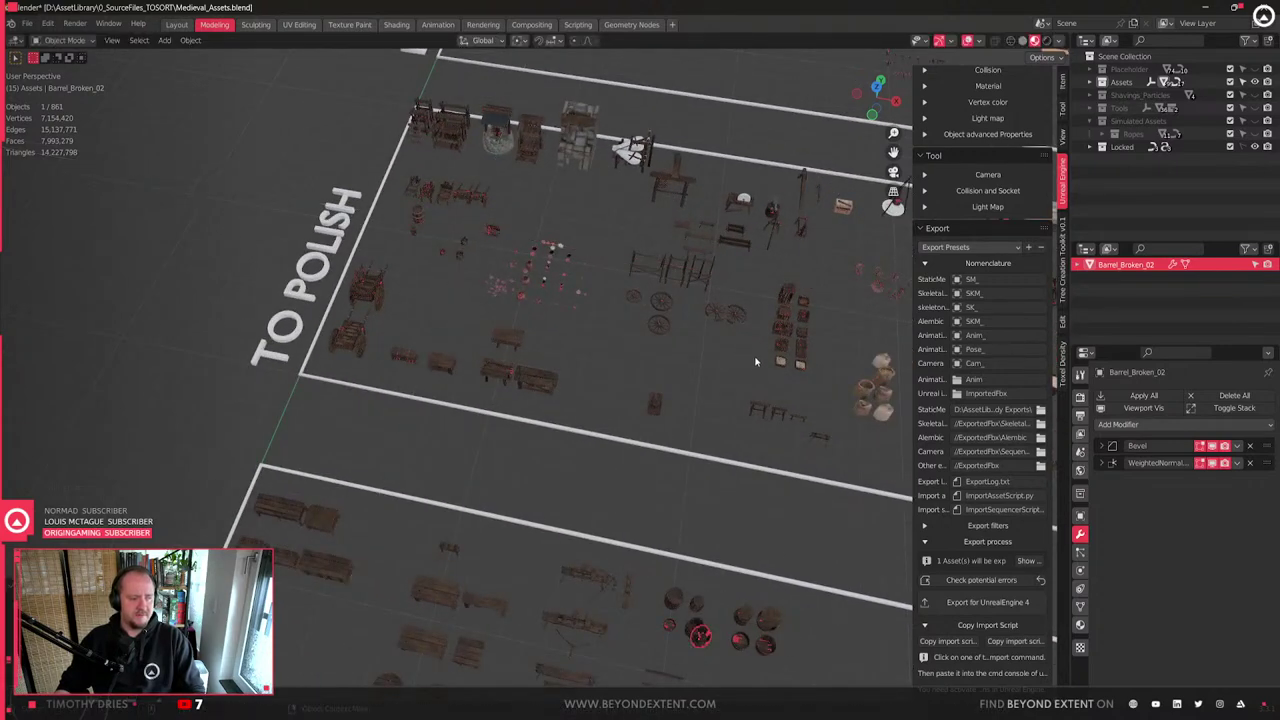
- Fine-tune the horizontal placement of Barrel_Broken_02 beside the first broken barrel
key("KP_Decimal")
scroll(560, 400, "down", 5)
key("g")
key("shift+z")
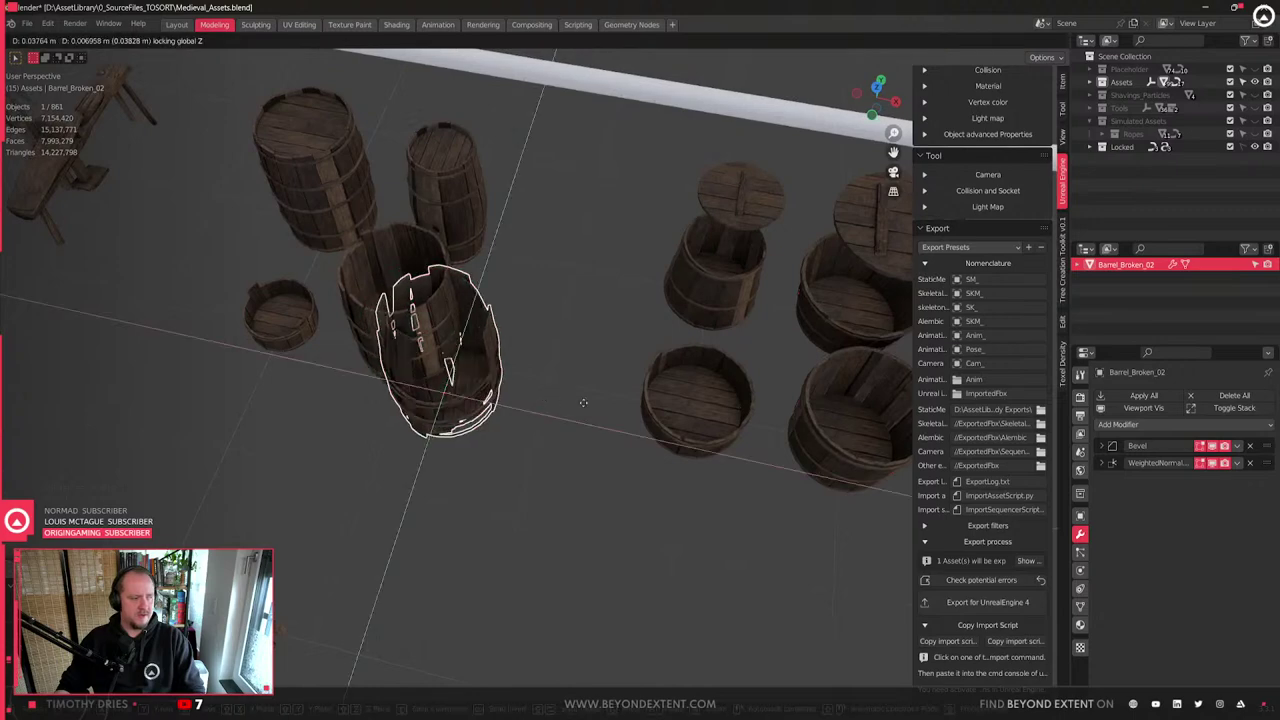
left_click(605, 395)
- Unwrap the UVs of the floor board faces inside Barrel_Broken_02 in the UV Editing workspace
key("KP_Decimal")
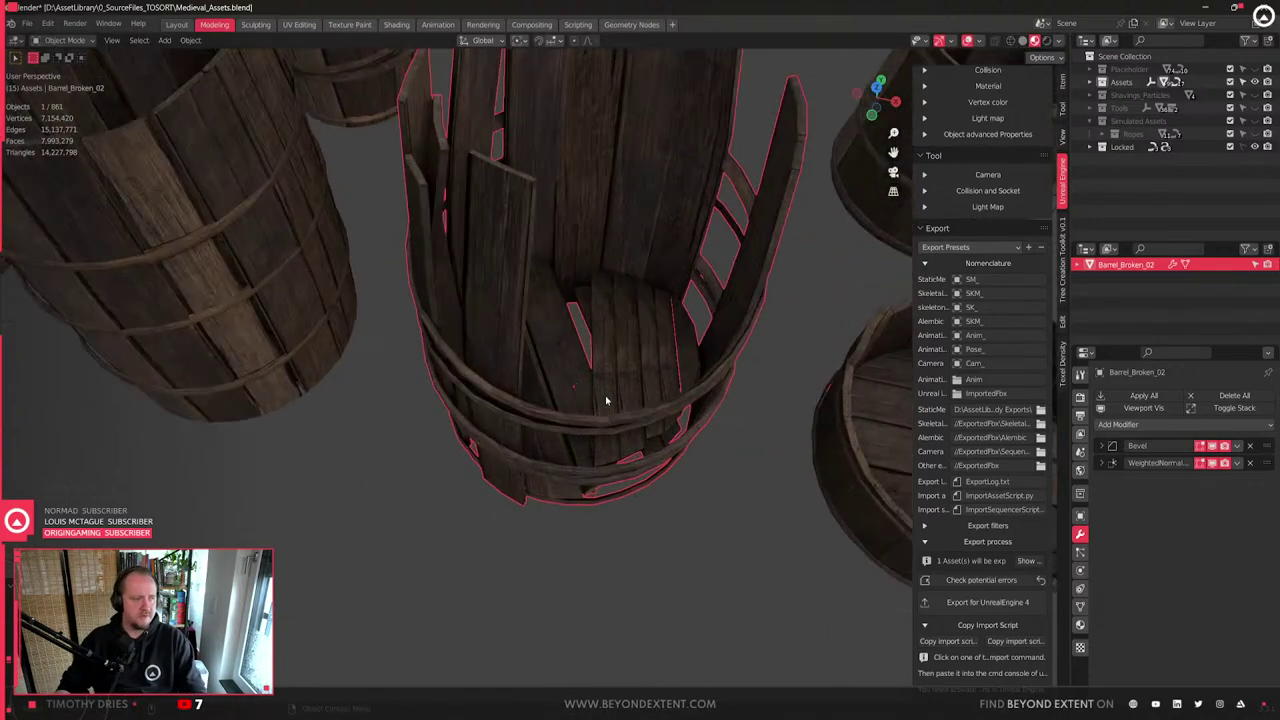
key("Tab")
middle_click_drag(605, 395, 613, 423)
left_click(622, 362)
left_click(659, 347, "shift")
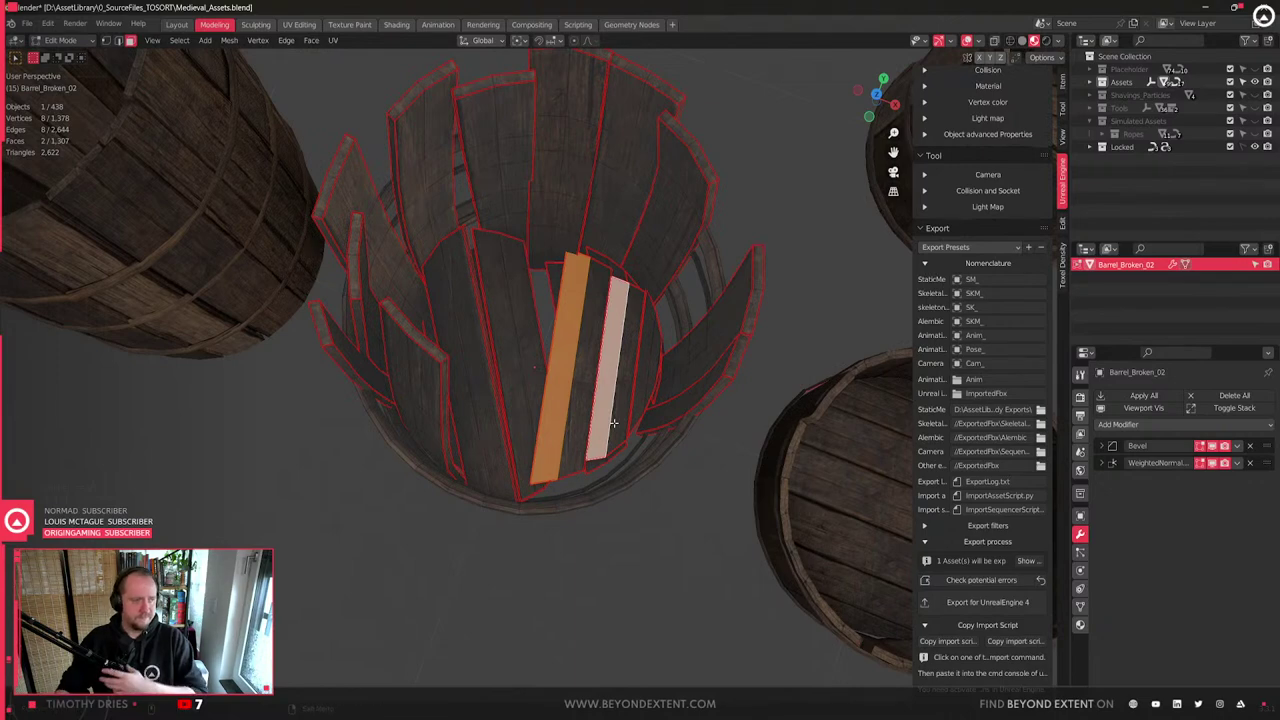
left_click(299, 24)
scroll(752, 375, "down", 2)
middle_click_drag(752, 375, 714, 431)
key("a")
key("u")
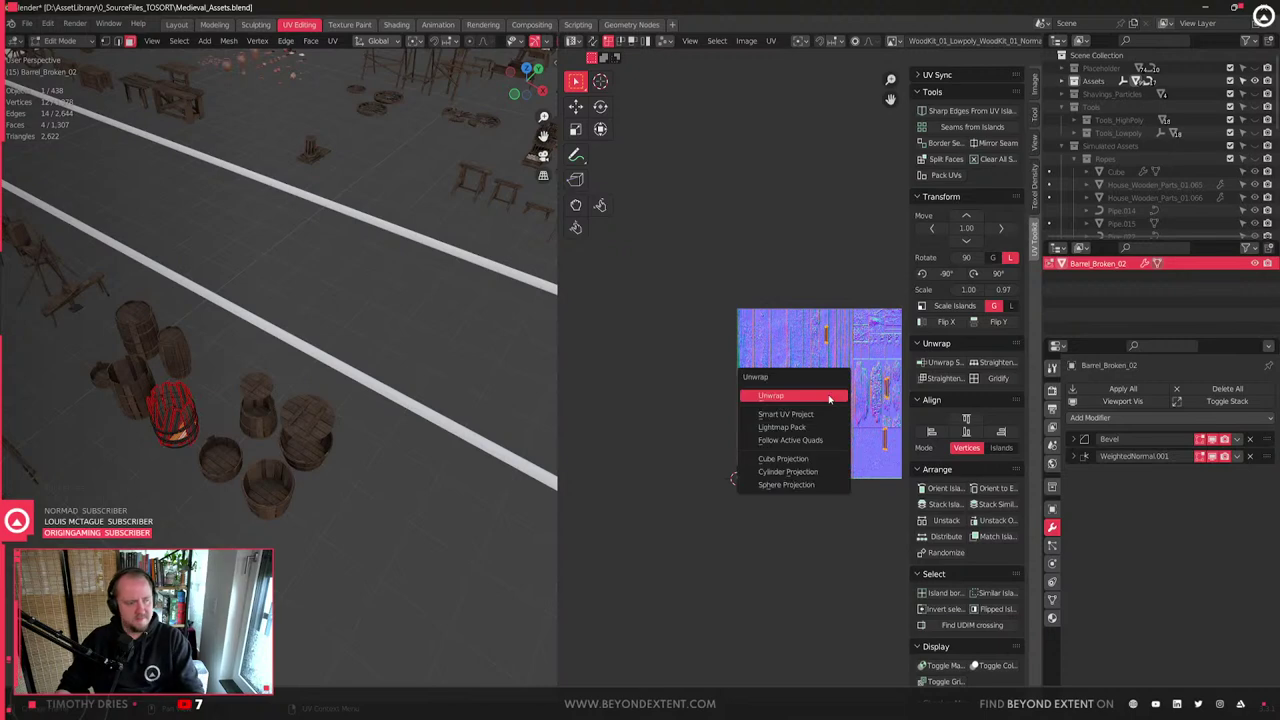
left_click(829, 399)
- Straighten the unwrapped floor board islands and stack them on top of each other
scroll(822, 397, "up", 2)
key("q")
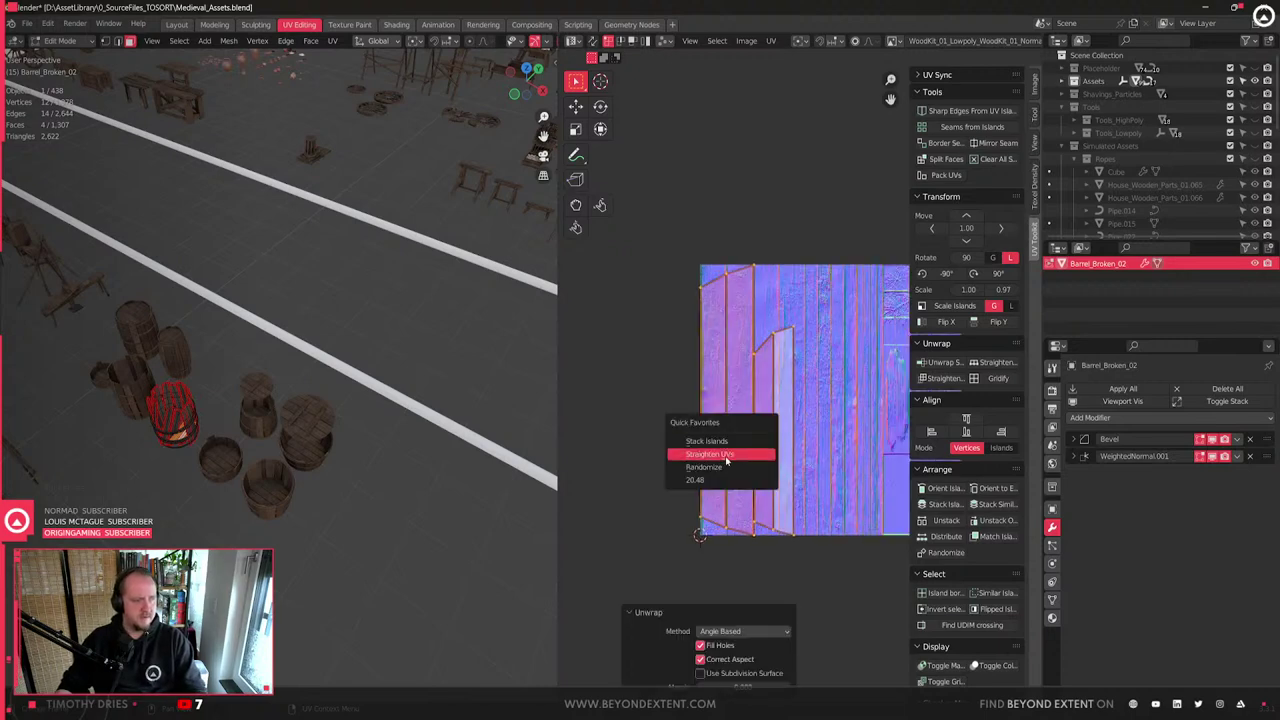
left_click(725, 455)
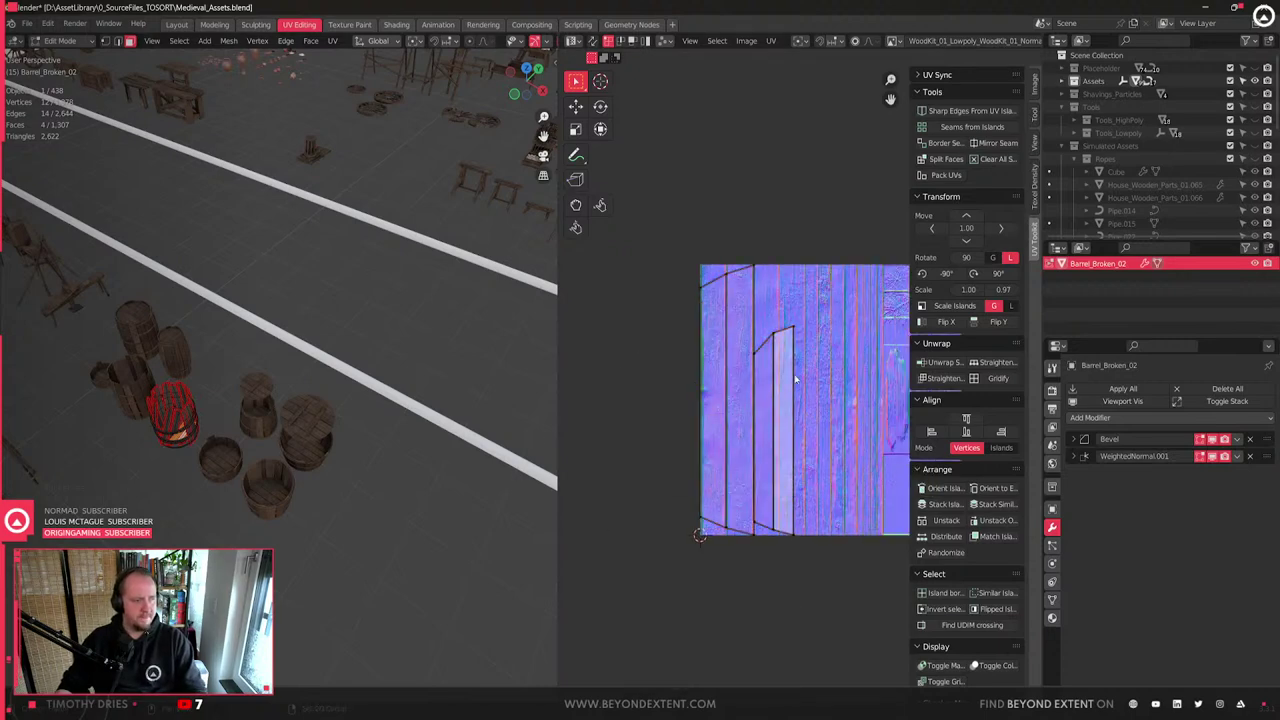
left_click(752, 277)
left_click(776, 328, "shift")
key("4")
left_click(742, 302)
left_click(774, 360, "shift")
key("q")
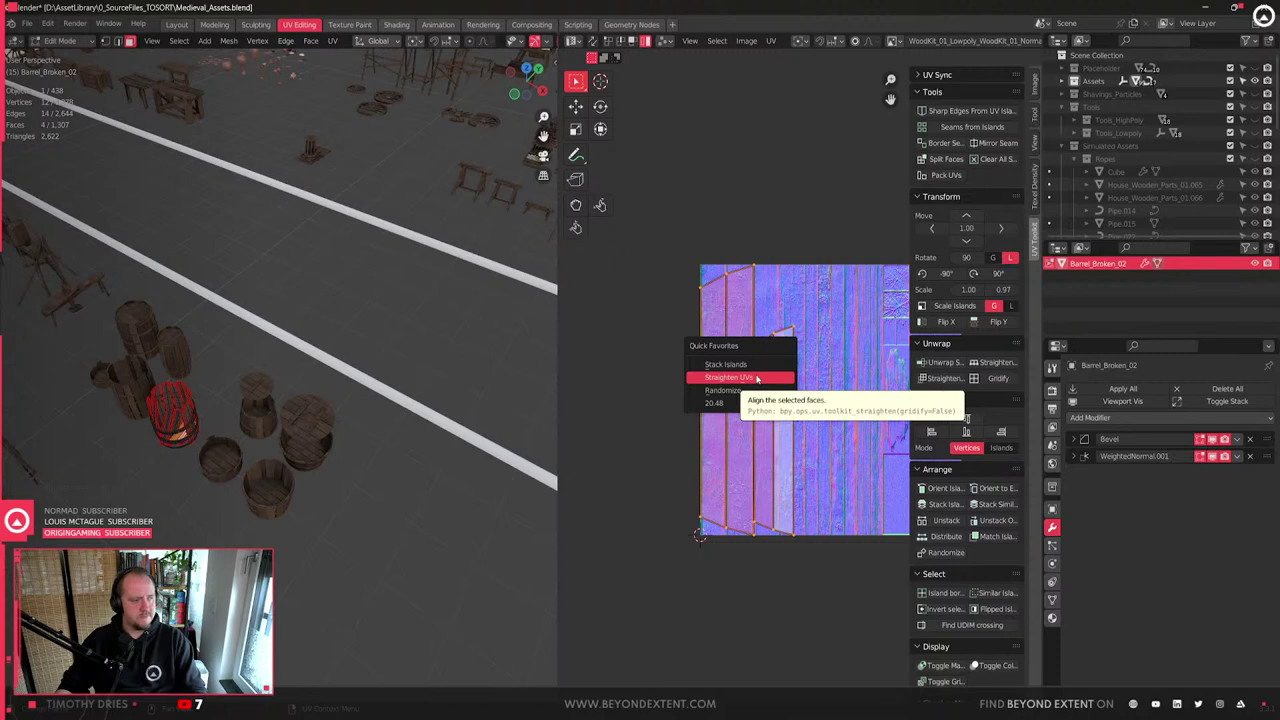
left_click(757, 378)
key("s")
key("Escape")
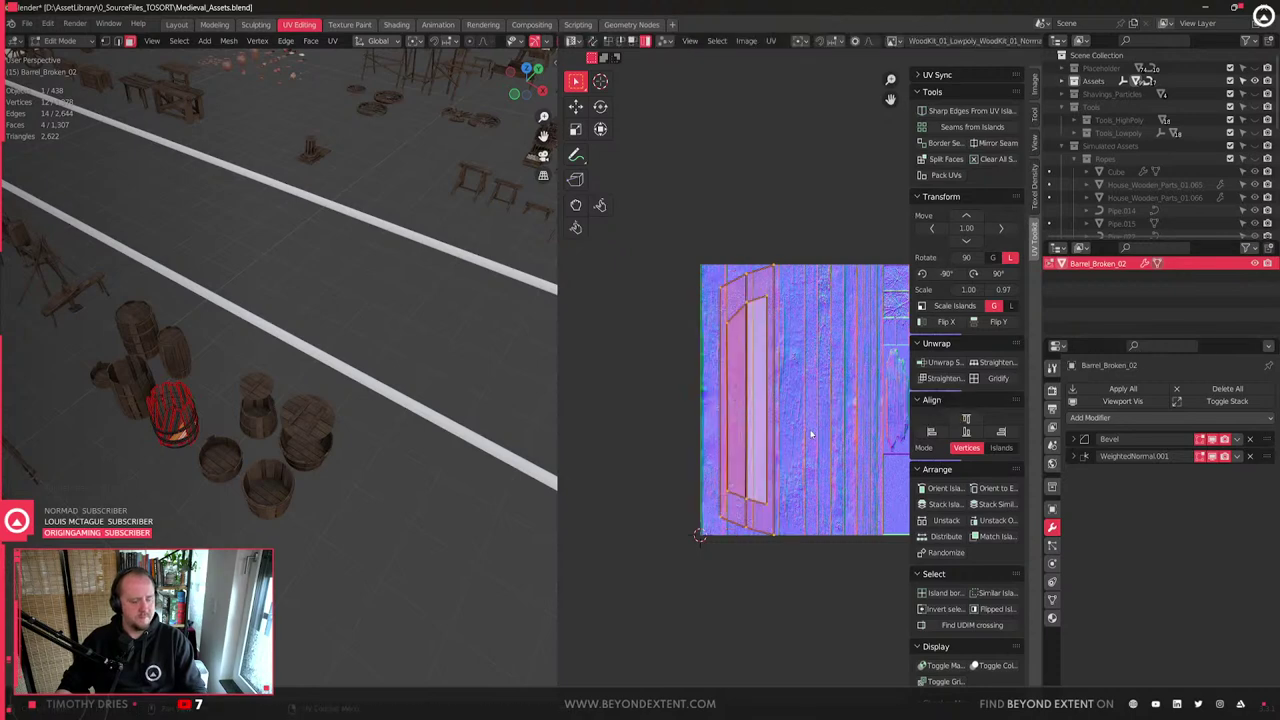
- Replace the 20.48 entry in Quick Favorites with the 2048 texel density preset
key("n")
key("q")
key("q")
right_click(931, 302)
left_click(909, 302)
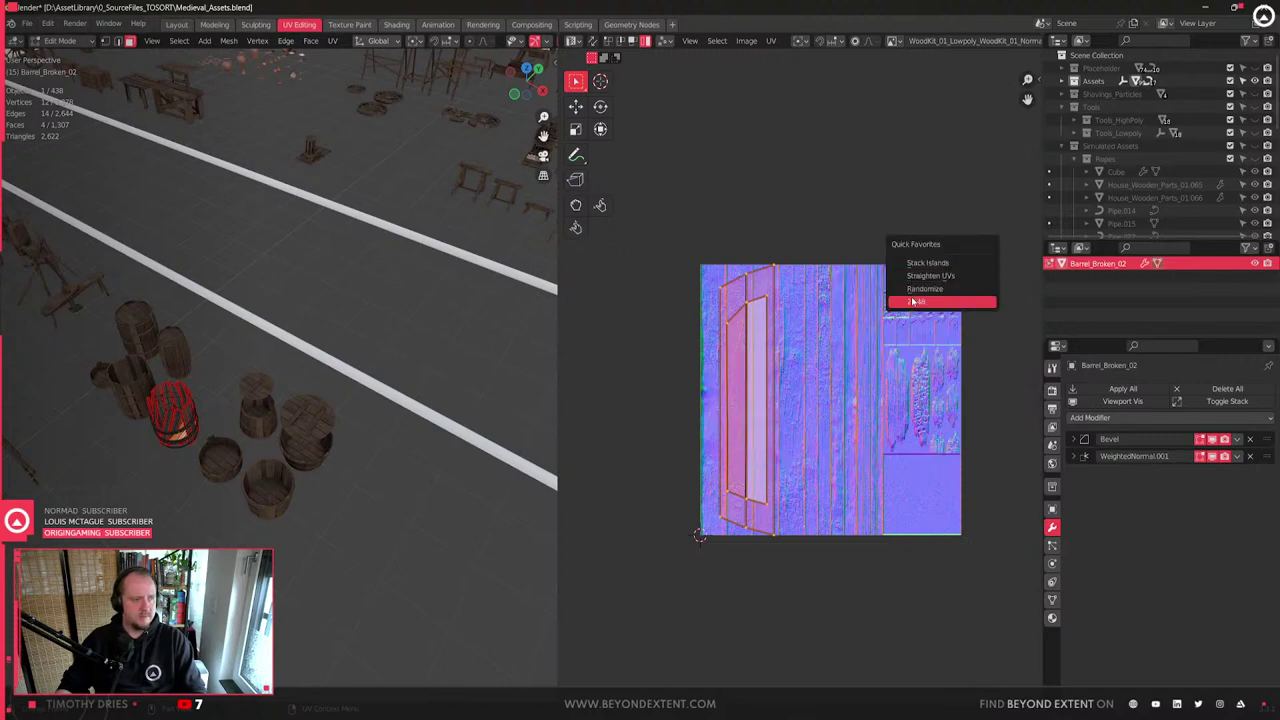
key("Escape")
key("n")
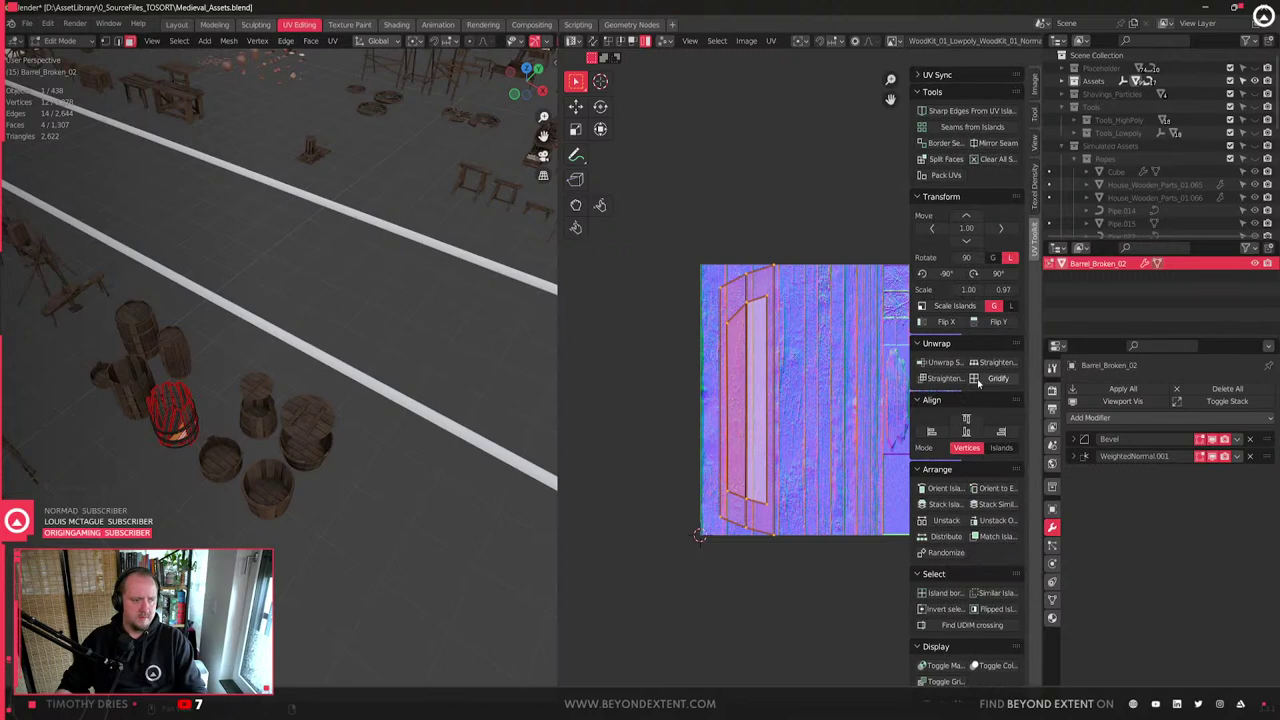
left_click(1035, 187)
right_click(933, 300)
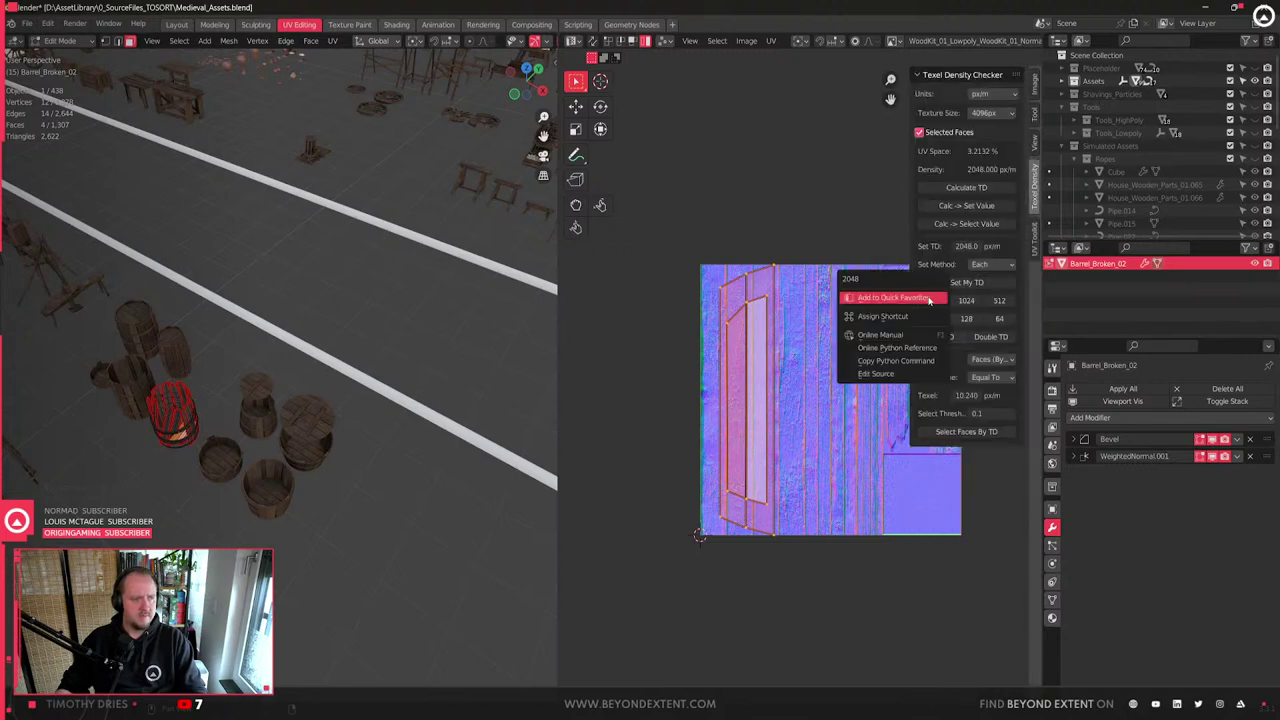
left_click(893, 297)
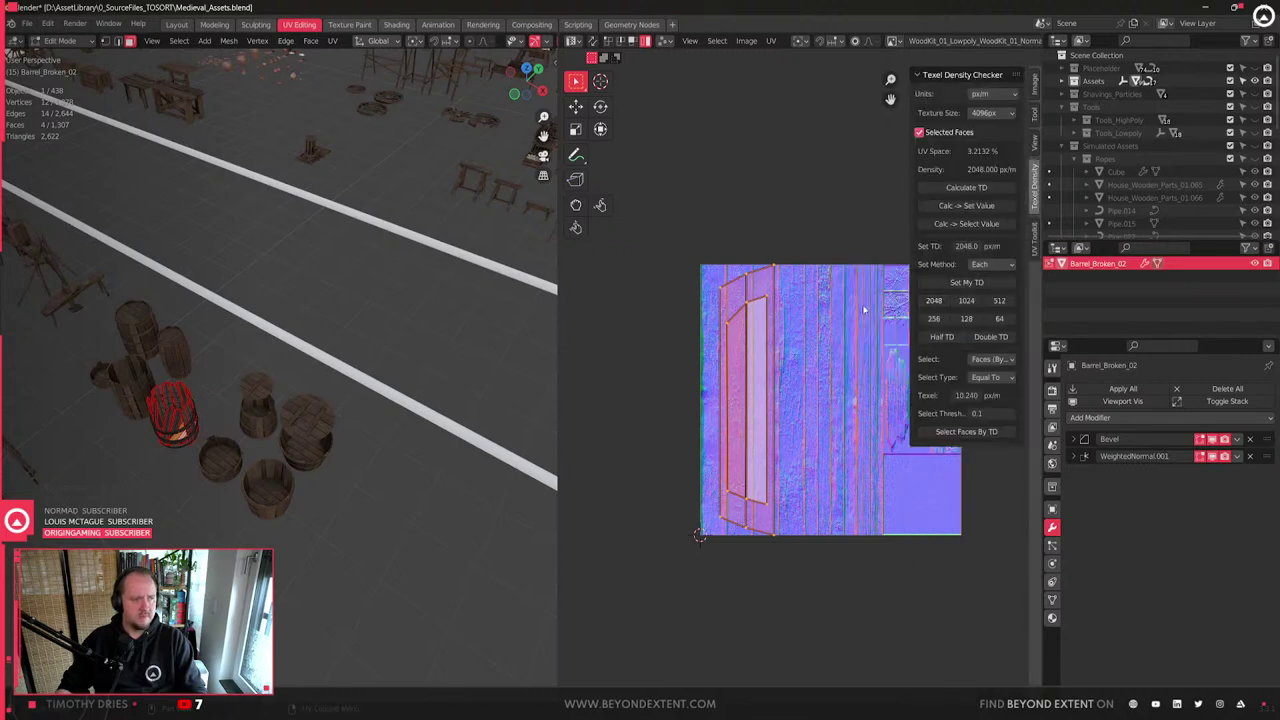
- Set the floor board islands to a texel density of 2048, move them onto a plank of the wood texture, and check the result
key("q")
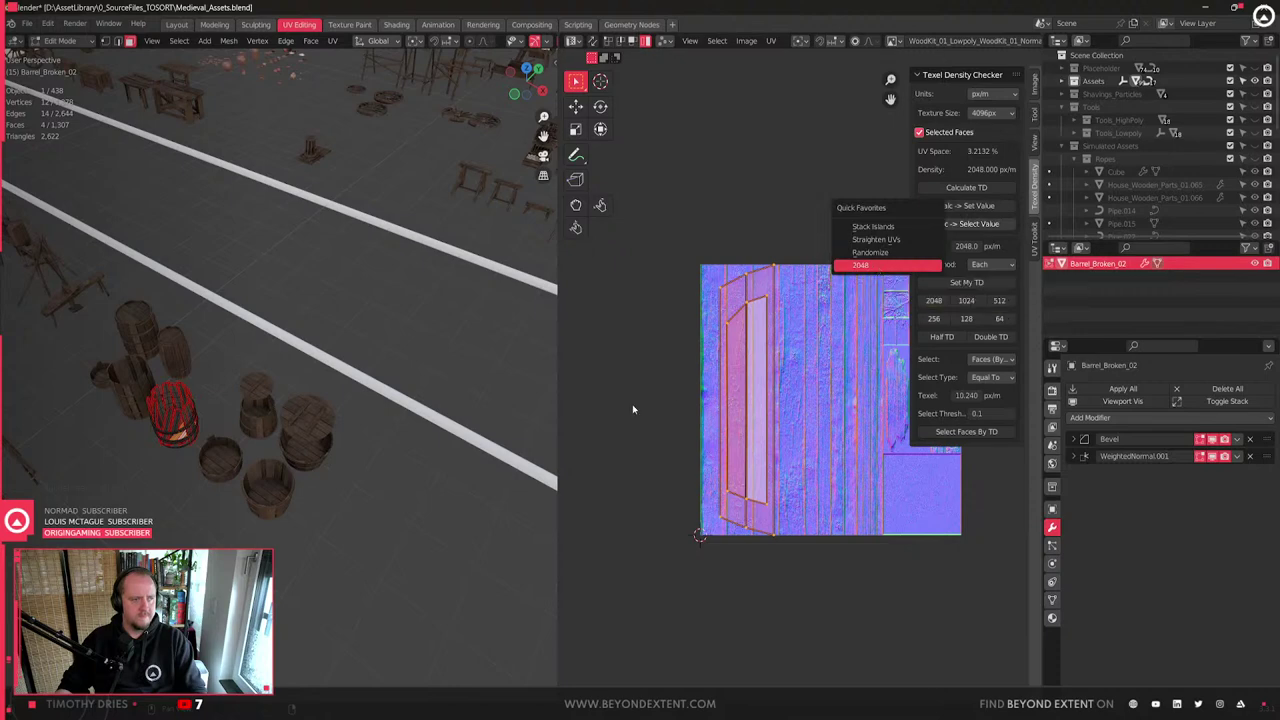
key("Return")
scroll(797, 380, "up", 2)
key("g")
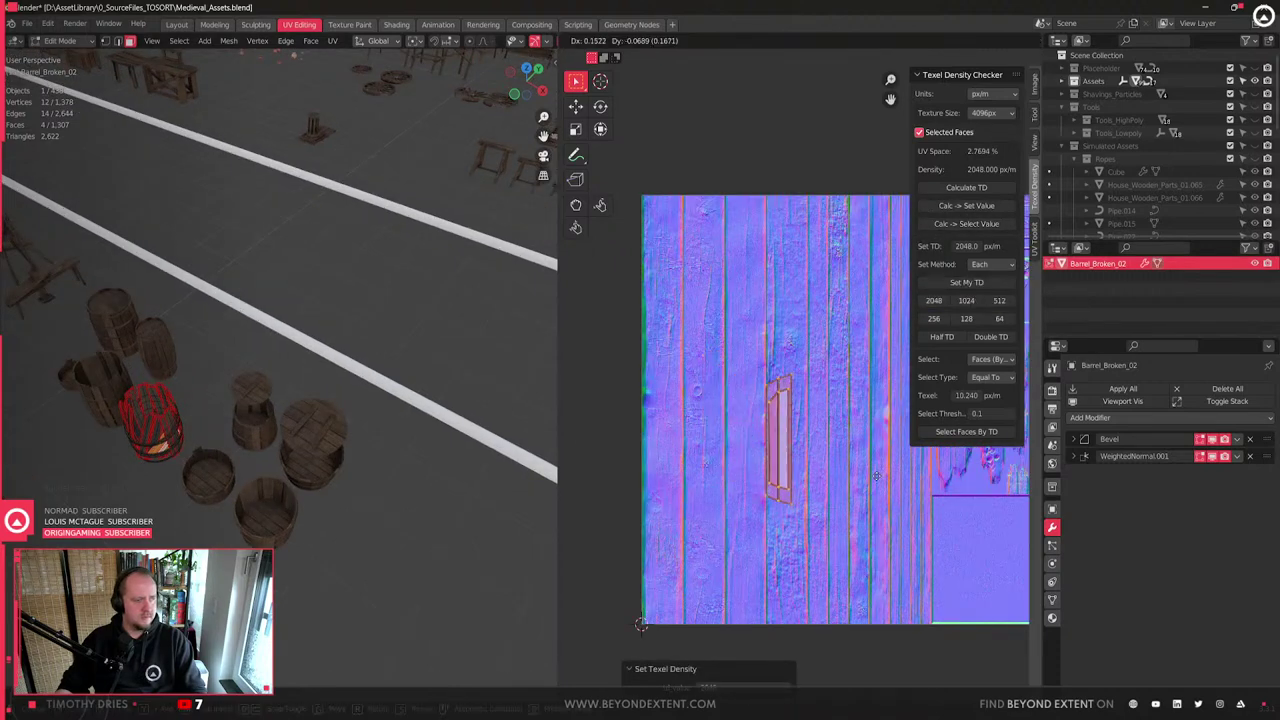
left_click(737, 495)
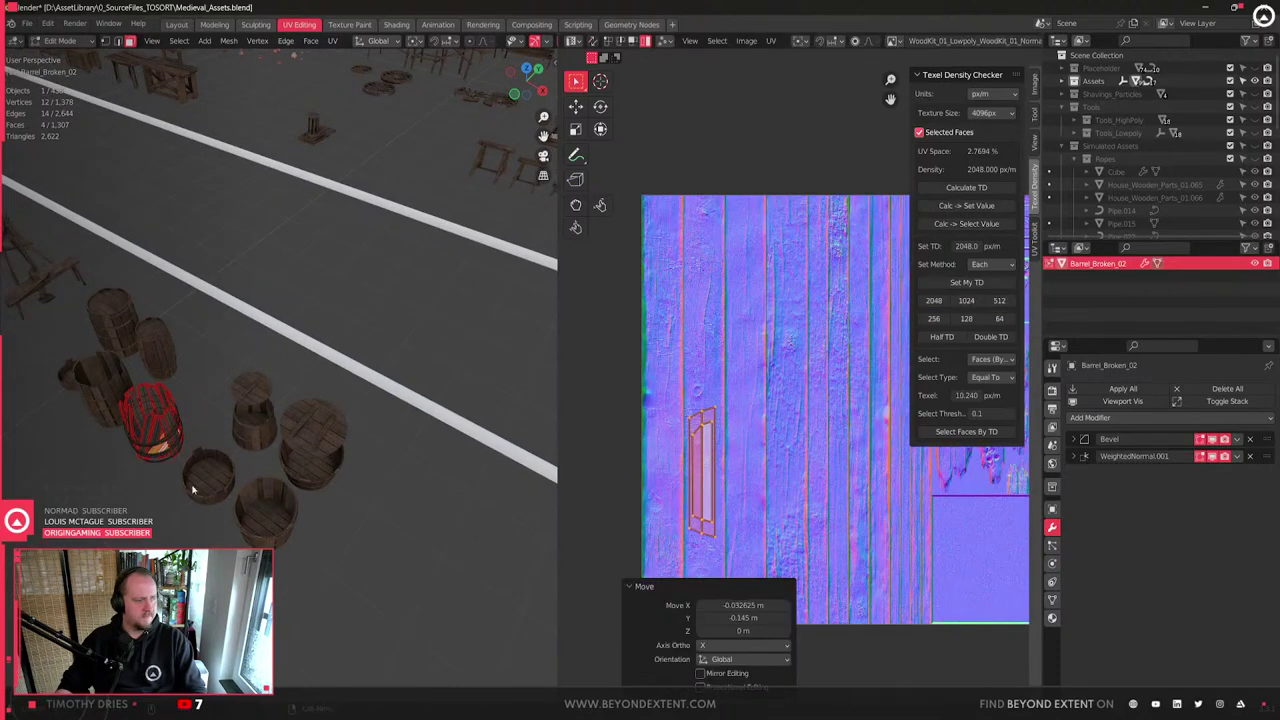
key("Tab")
key("KP_Decimal")
scroll(400, 514, "up", 2)
middle_click_drag(394, 540, 360, 486)
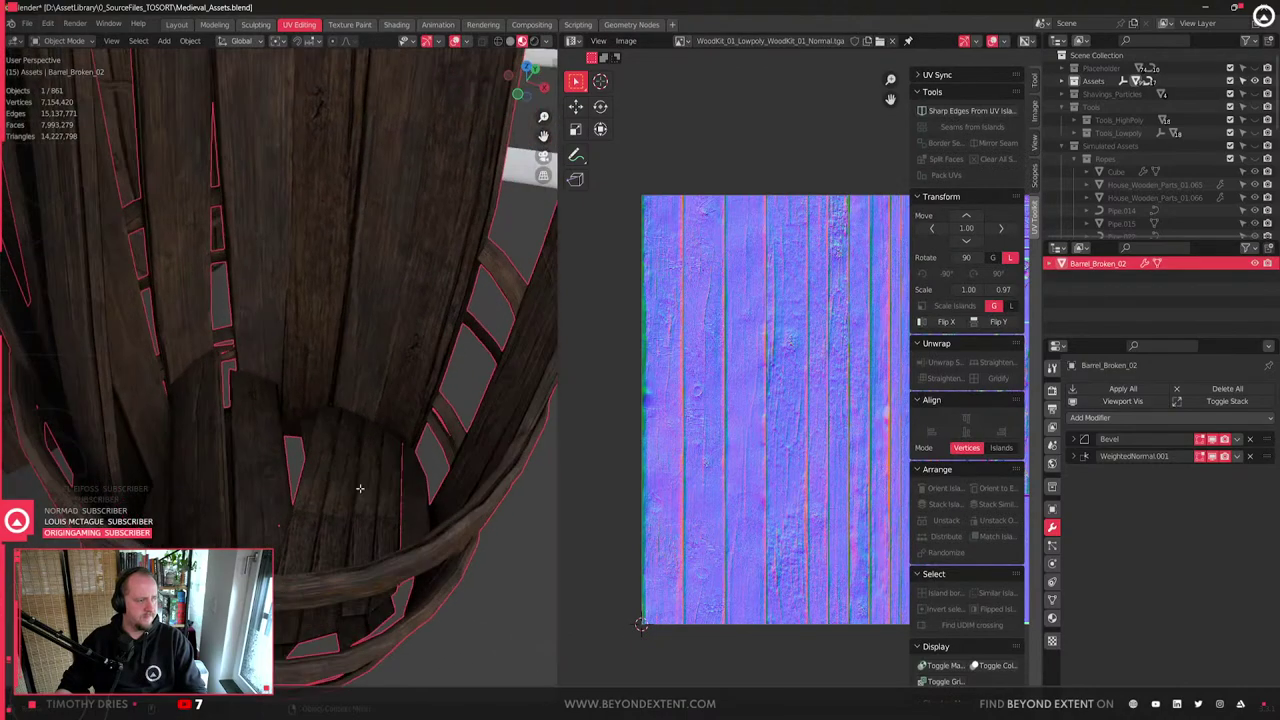
key("Tab")
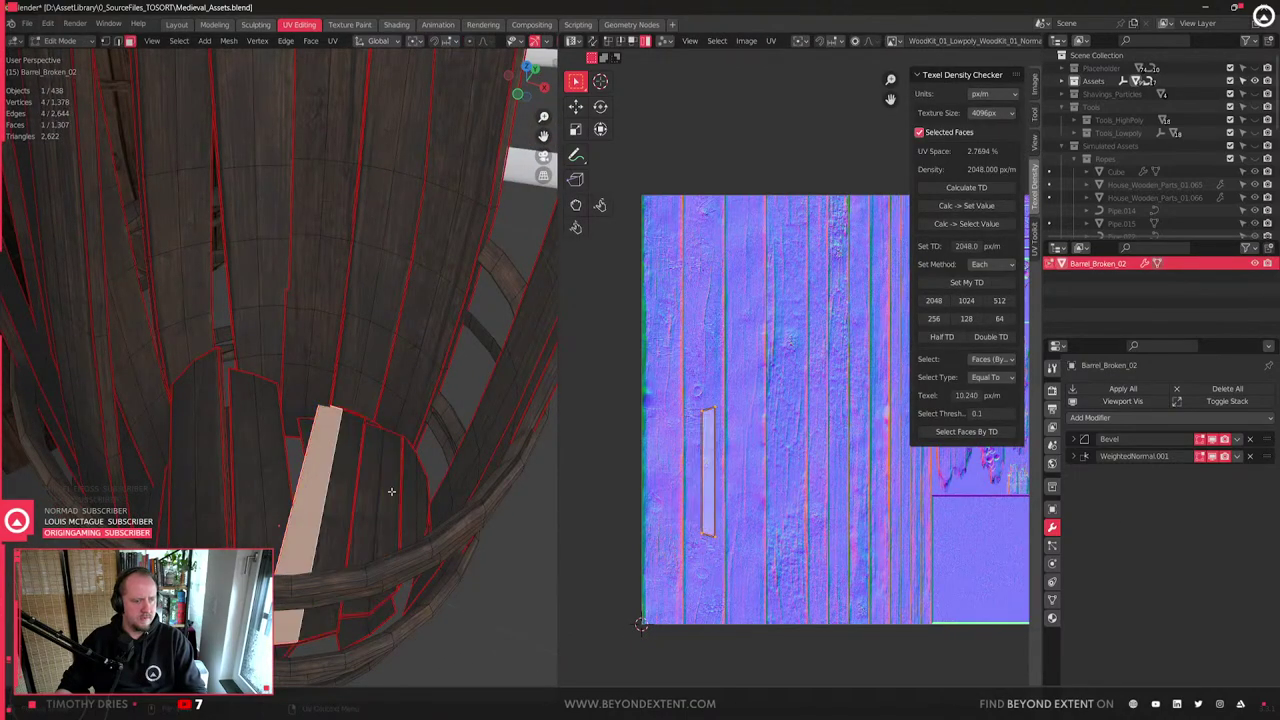
- Remove the extra UV map from Barrel_Broken_02, name the remaining one UVMap, and review the whole barrel
key("Tab")
middle_click_drag(360, 492, 364, 512)
left_click(1053, 600)
left_click(1053, 583)
left_click(1055, 597)
left_click(1263, 478)
double_click(1100, 467)
type("UVMap")
key("Return")
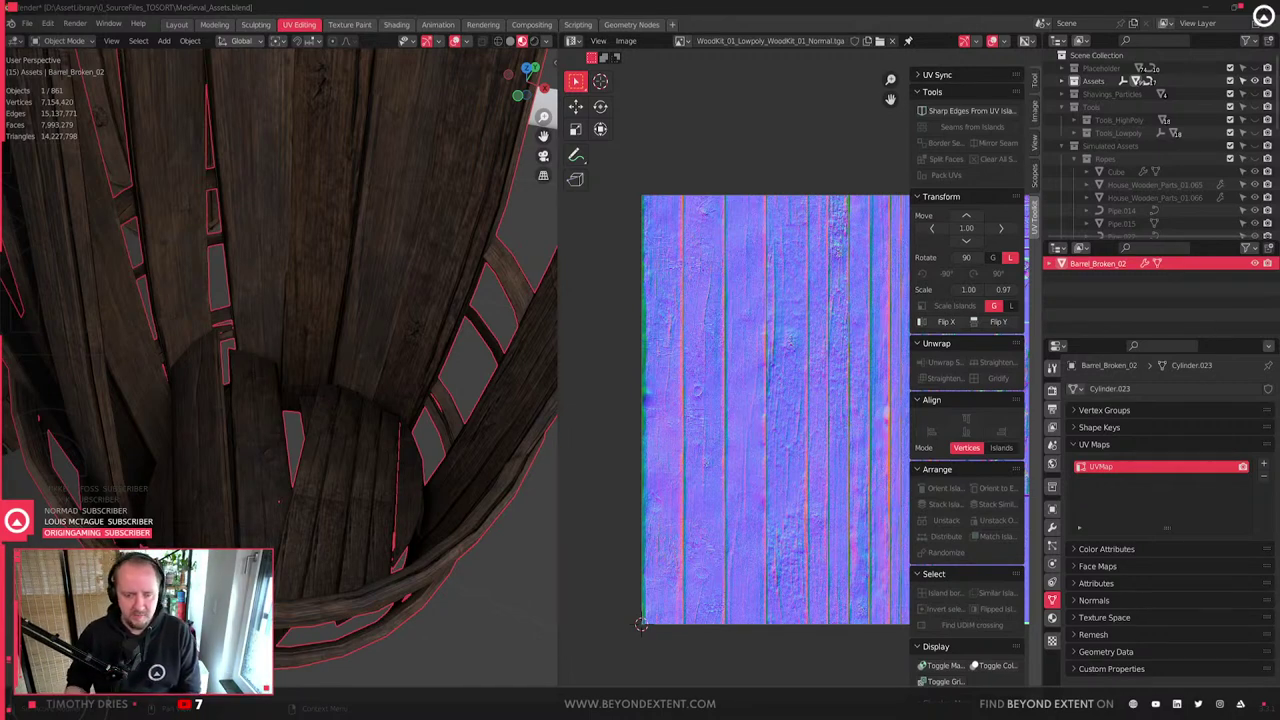
scroll(468, 454, "down", 4)
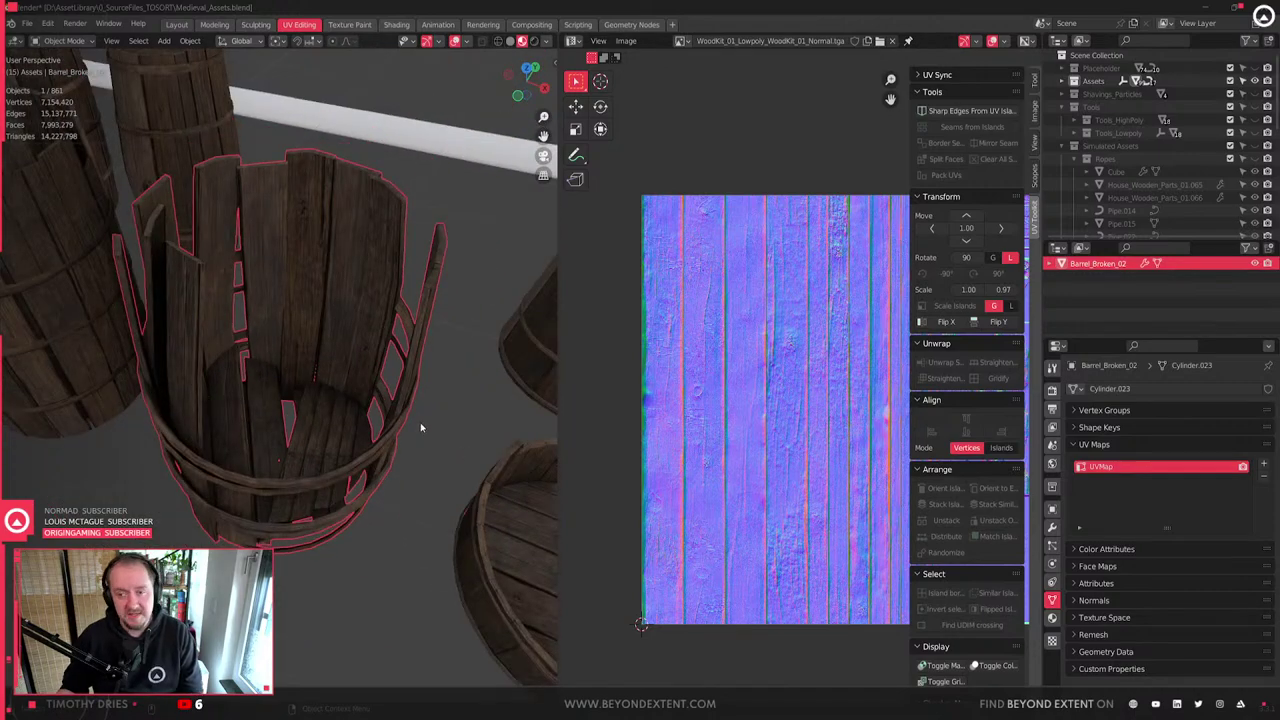
scroll(420, 424, "down", 3)
scroll(281, 398, "up", 6)
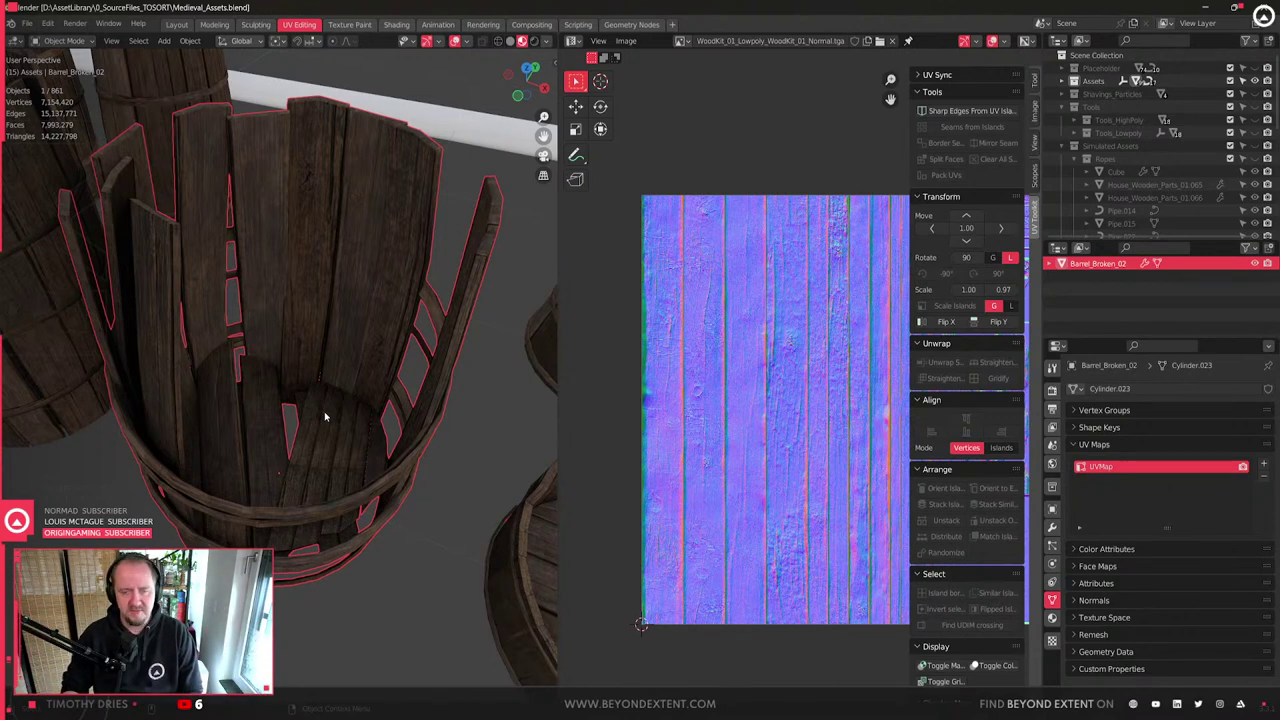
- Examine the broken barrel's staves and floor boards from several angles to judge how the wood texture sits inside
scroll(354, 366, "down", 5)
scroll(356, 367, "up", 6)
scroll(357, 366, "down", 3)
middle_click_drag(357, 368, 341, 428, "shift")
scroll(360, 430, "up", 2)
key("Tab")
key("Tab")
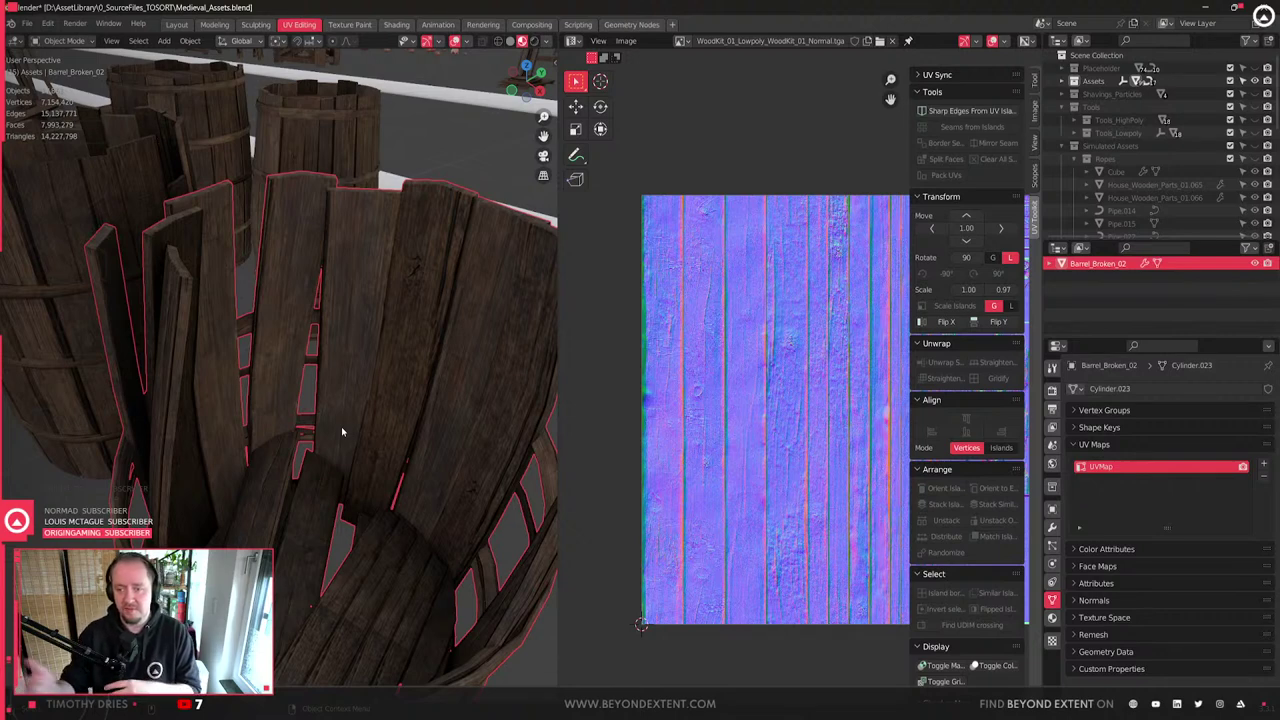
scroll(338, 428, "down", 4)
middle_click_drag(336, 426, 400, 471)
scroll(445, 478, "up", 3)
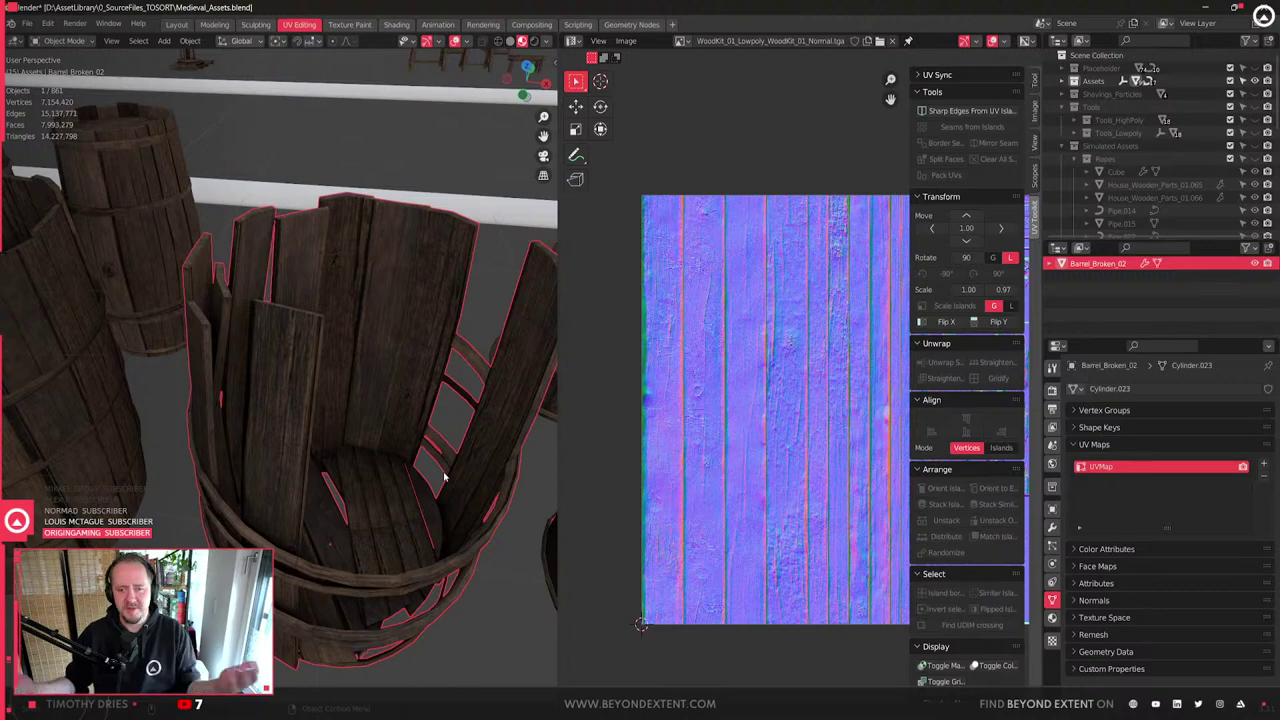
scroll(445, 478, "down", 3)
middle_click_drag(434, 477, 429, 517)
scroll(338, 458, "up", 5)
scroll(354, 451, "down", 2)
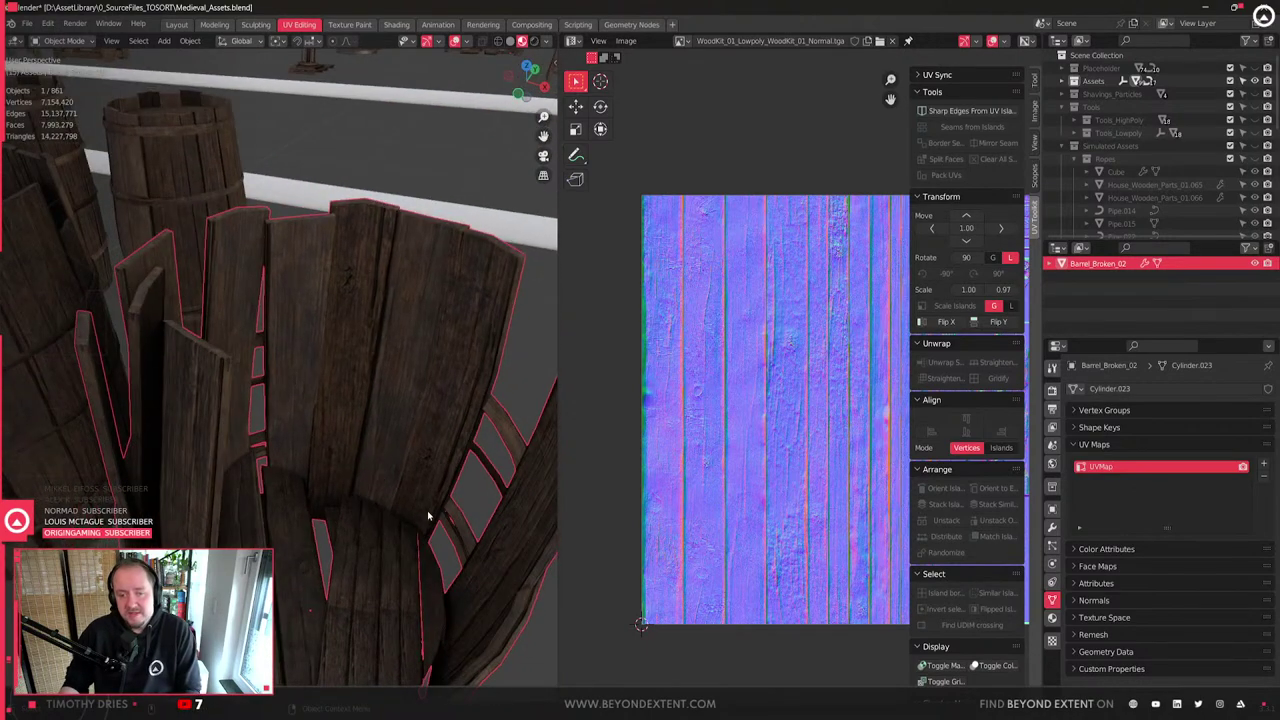
- Select four neighbouring floor board faces inside Barrel_Broken_02 and unwrap them again
middle_click_drag(340, 400, 323, 457)
key("Tab")
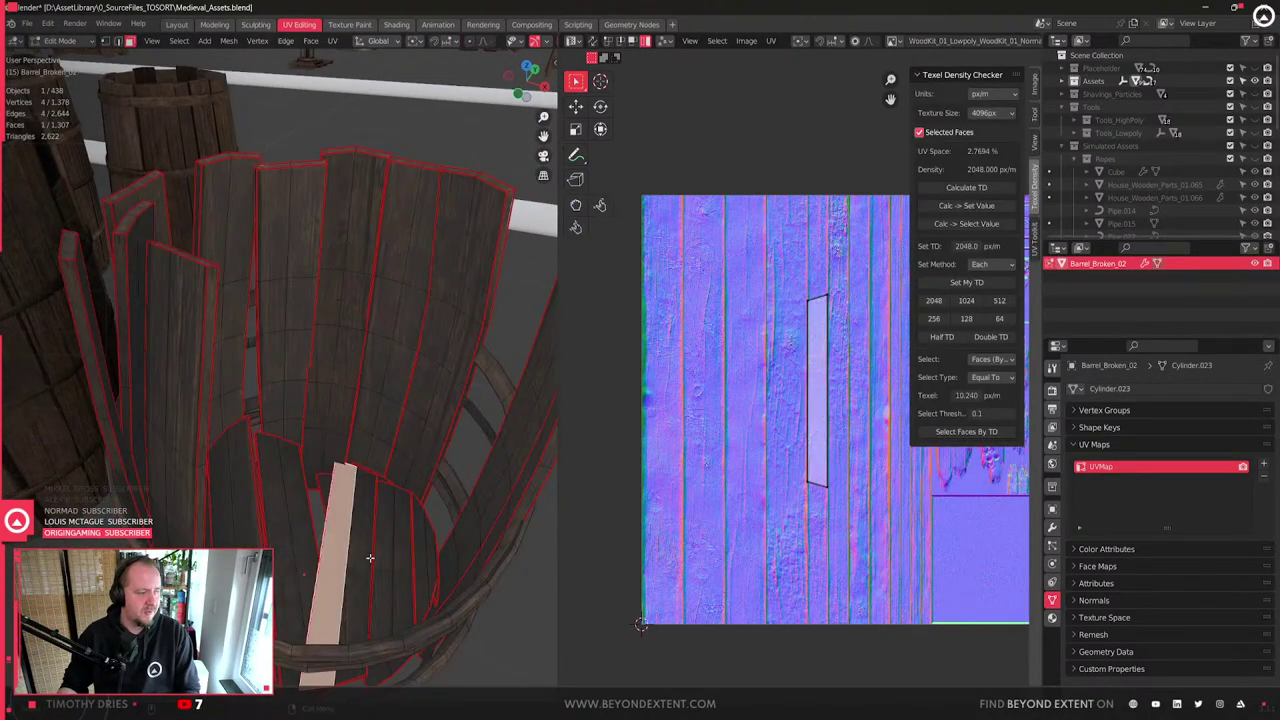
left_click(367, 557, "shift")
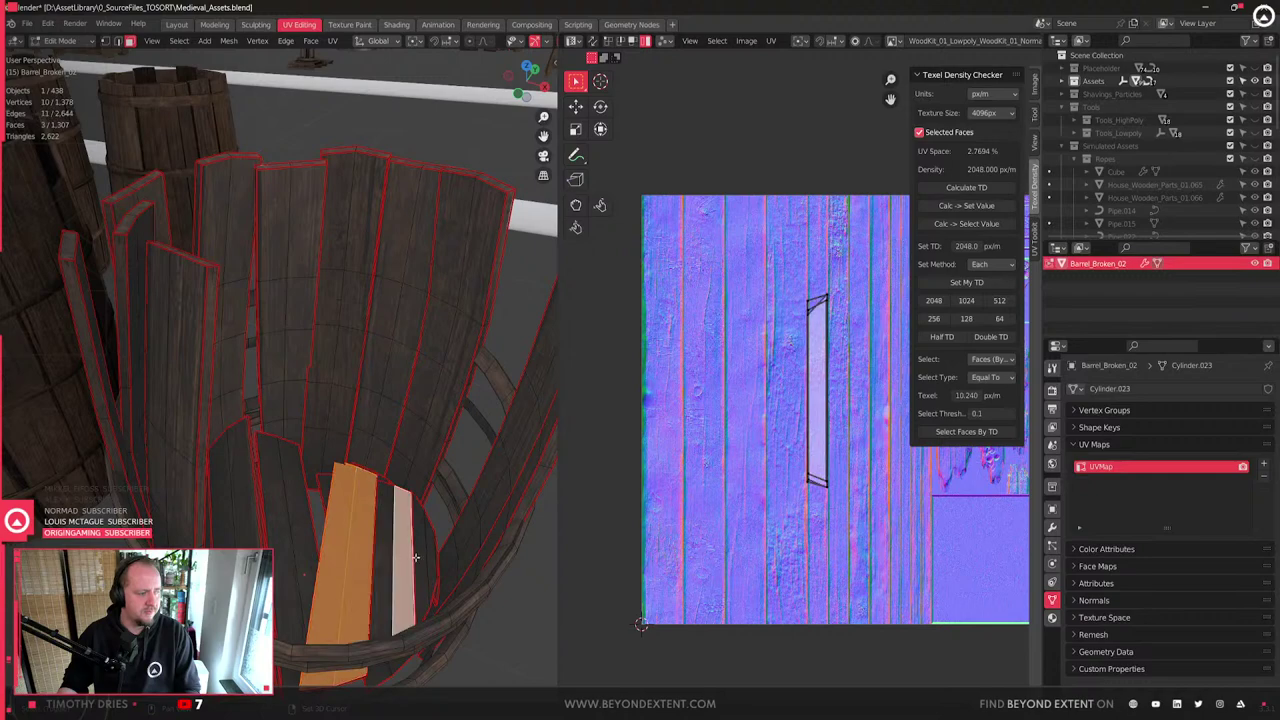
left_click(416, 557, "shift")
left_click(392, 557, "shift")
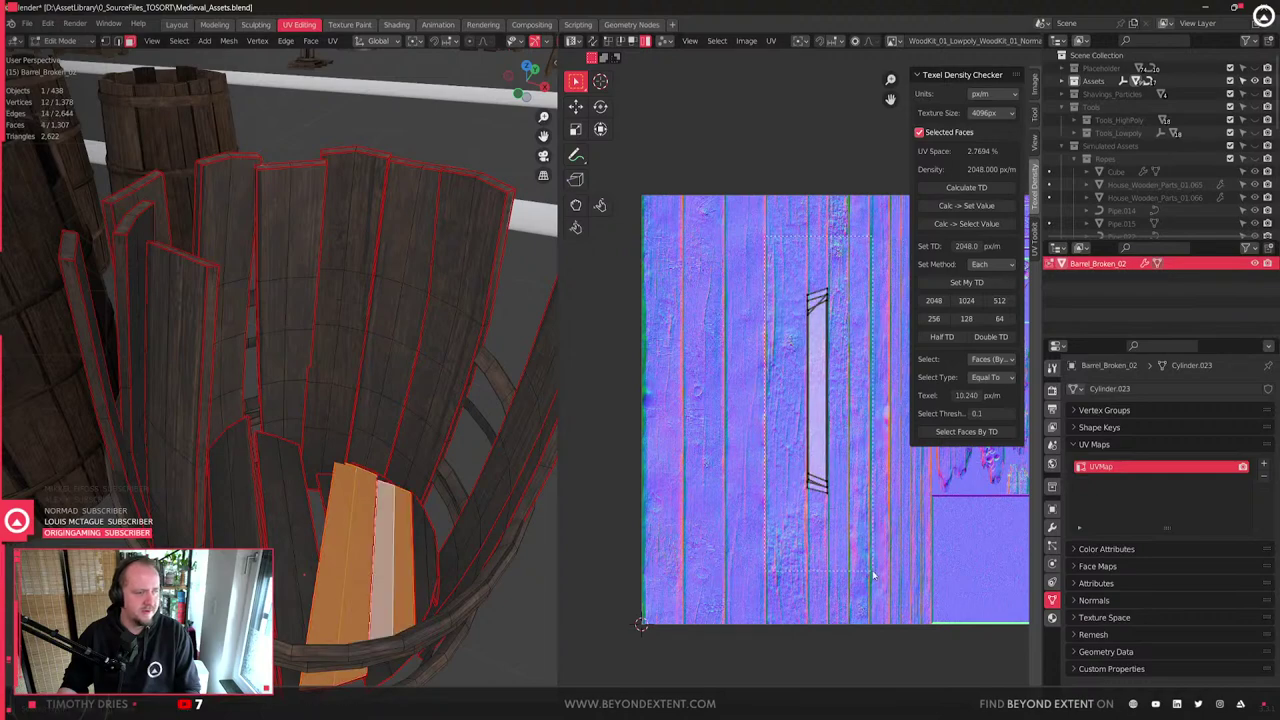
key("u")
left_click(380, 527)
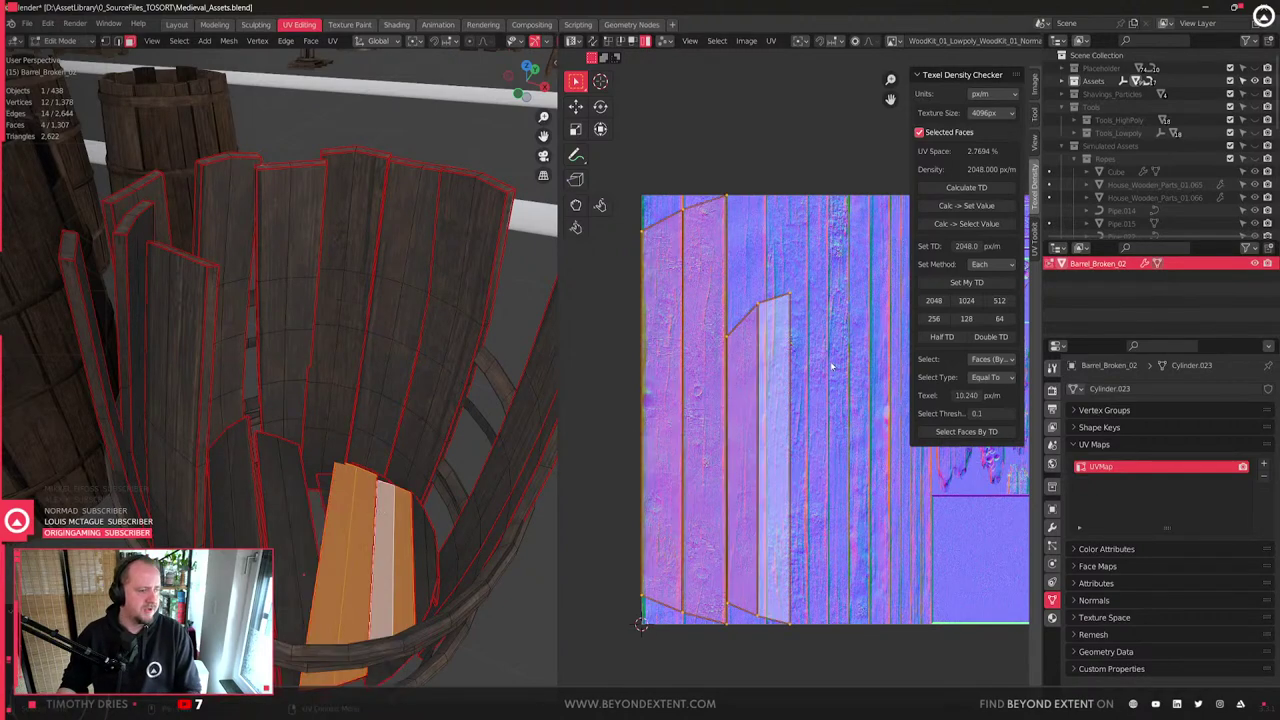
- Set the unwrapped floor board islands to the 2048 texel density, move them over a plank of the wood texture, and scale them up
scroll(810, 442, "down", 1)
key("q")
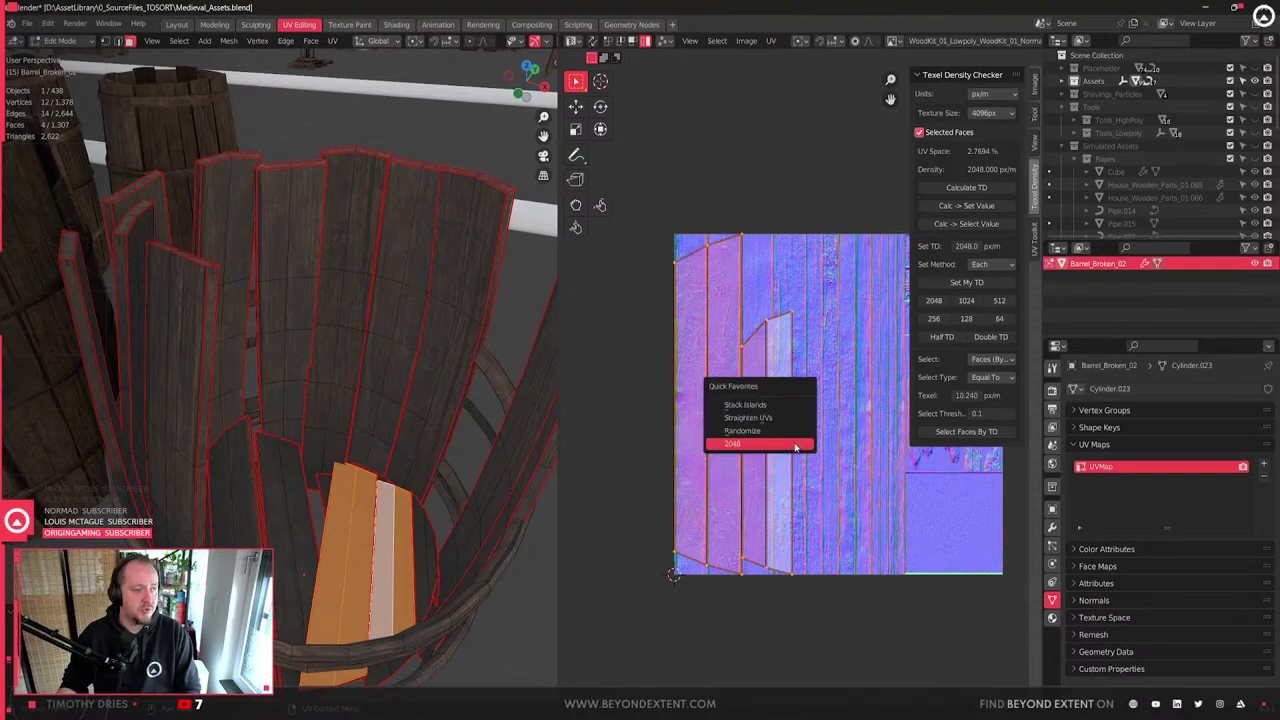
left_click(795, 444)
scroll(820, 430, "up", 4)
key("g")
left_click(836, 420)
key("s")
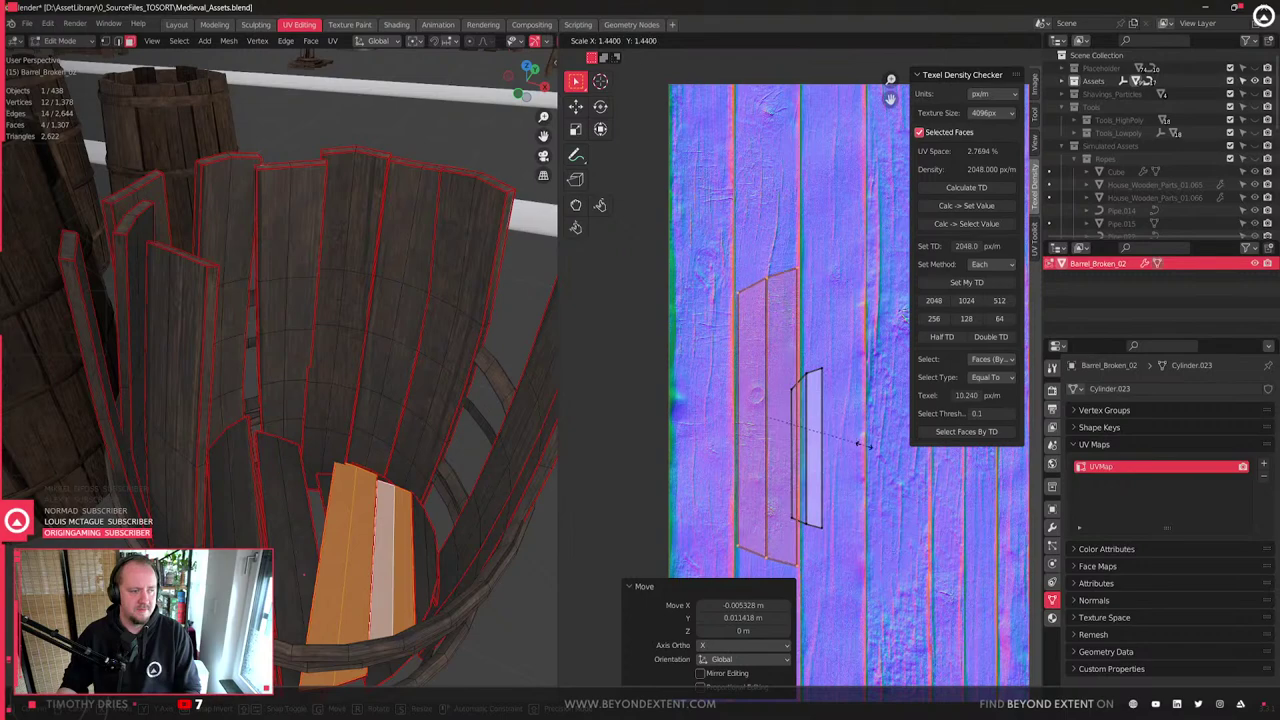
- Scale and position the UV islands of the broken barrel's selected bottom planks to fill two adjacent plank strips of the wood texture
left_click(840, 447)
left_click(799, 426)
left_click(807, 429)
key("g")
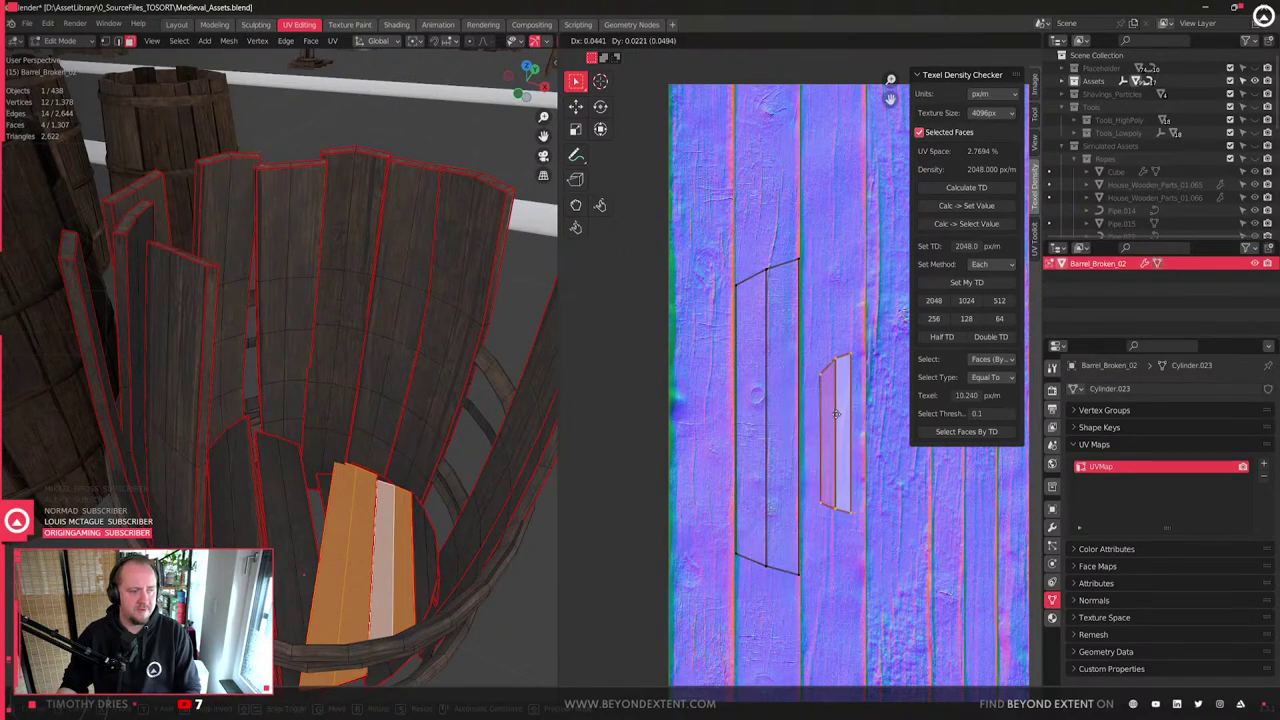
left_click(834, 414)
key("s")
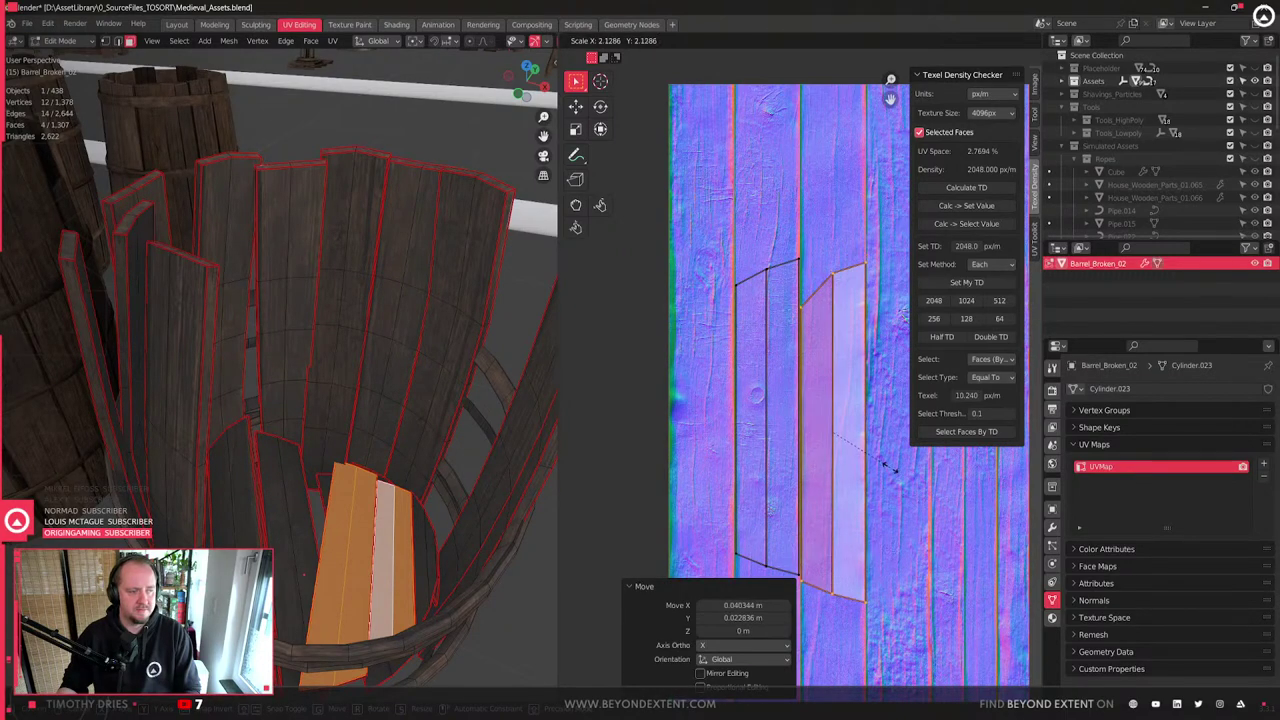
left_click(569, 436)
key("Tab")
- Examine the wood texture on the broken barrel's staves and bottom planks from several sides
scroll(372, 508, "up", 3)
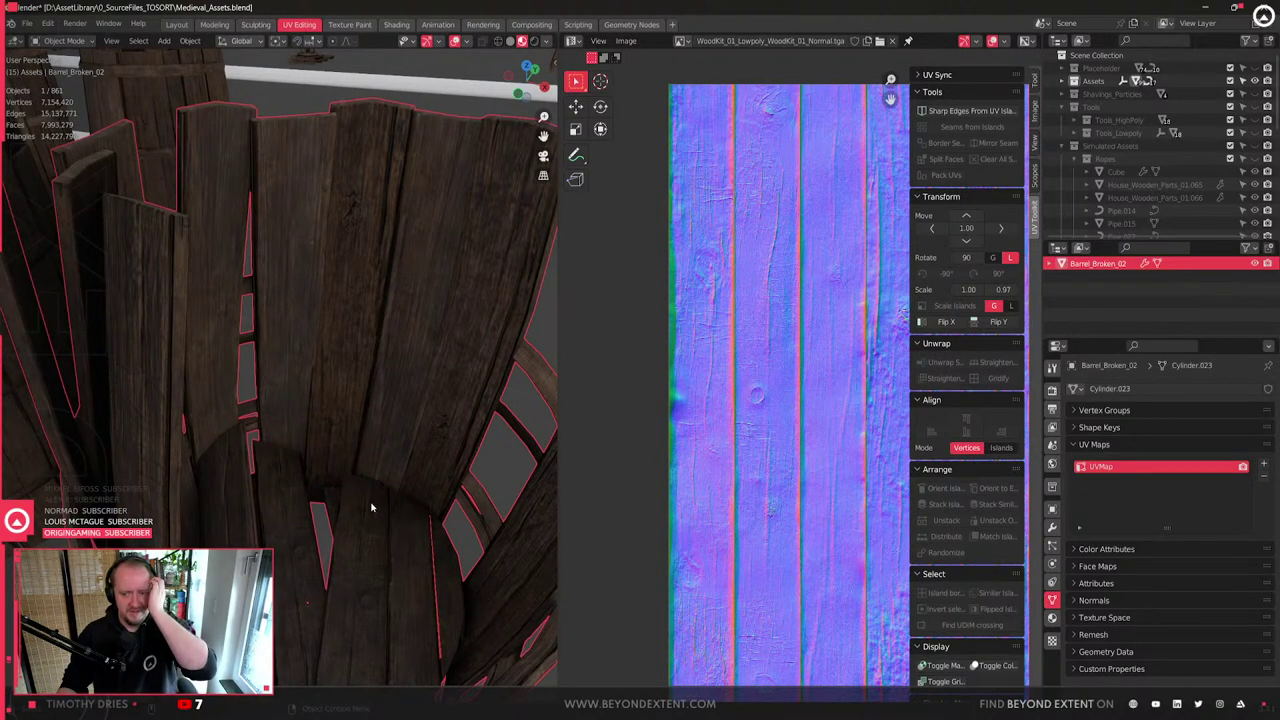
scroll(340, 495, "down", 5)
middle_click_drag(337, 477, 309, 455)
scroll(313, 338, "up", 3)
scroll(317, 366, "down", 4)
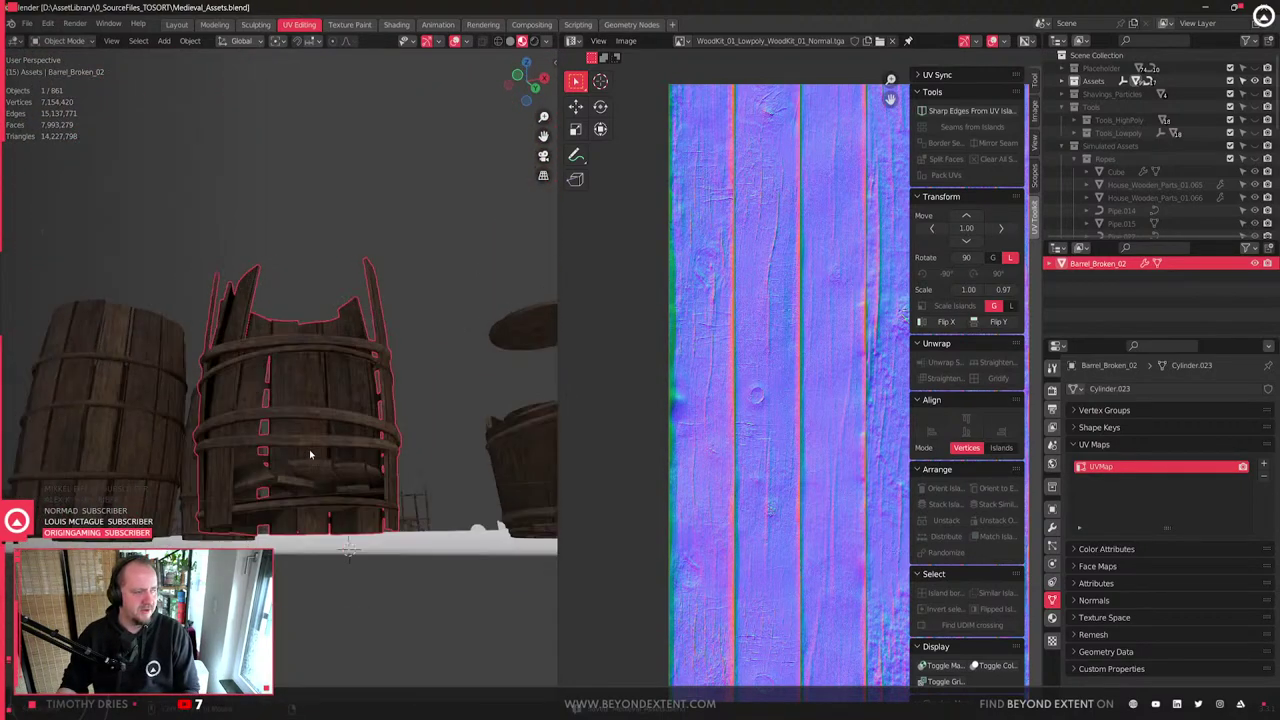
key("Tab")
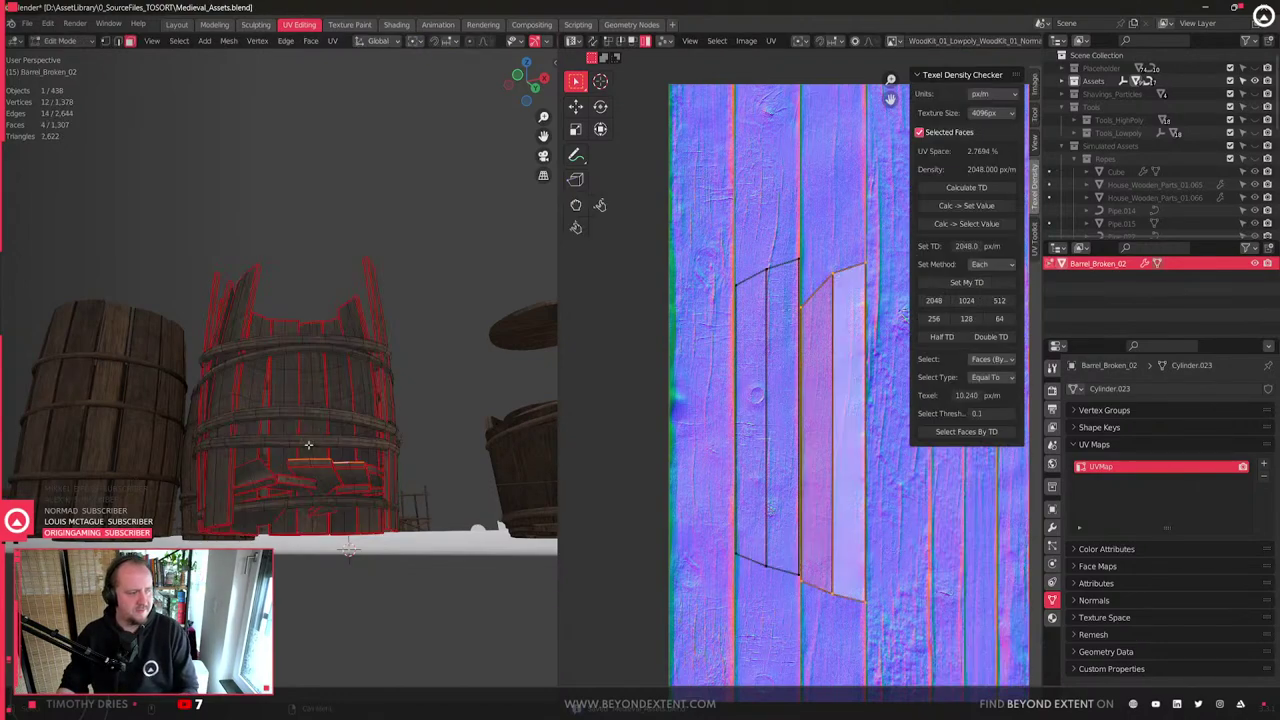
middle_click_drag(330, 495, 369, 498)
scroll(365, 447, "down", 1)
key("Tab")
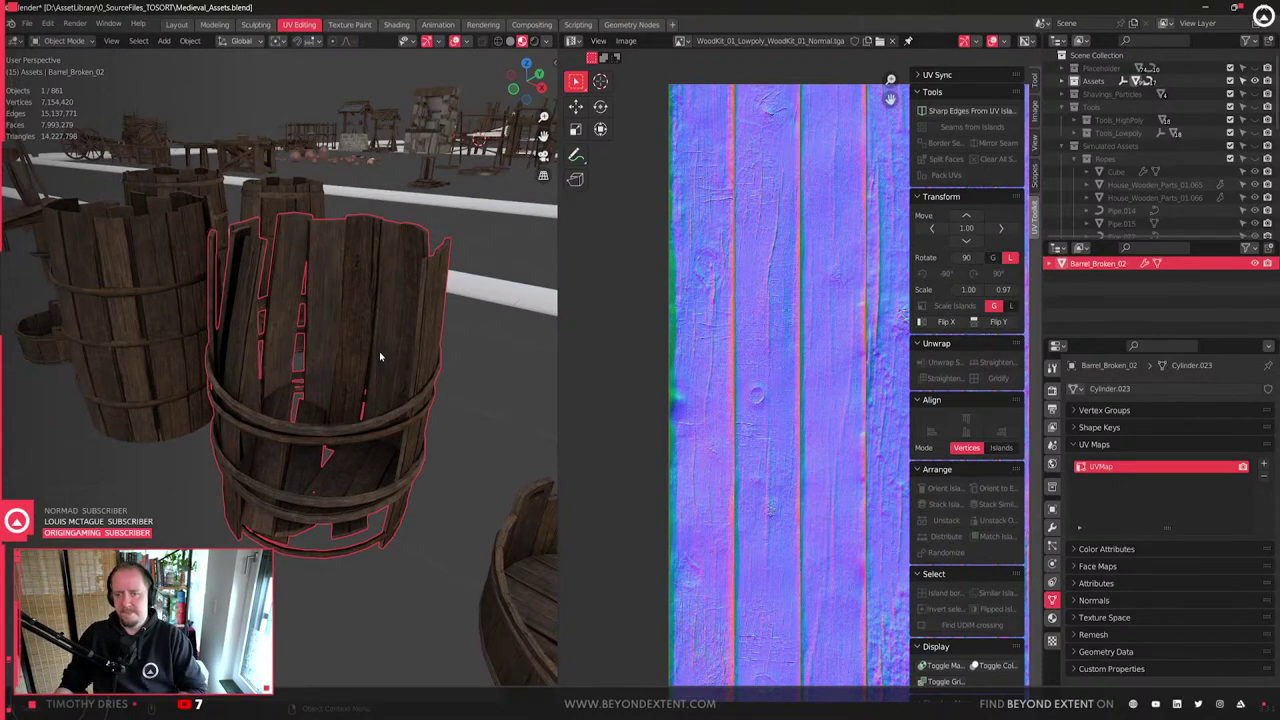
- Switch to the Modeling workspace and examine the broken barrel from near and far among the neighbouring barrels
left_click(214, 24)
middle_click_drag(538, 441, 526, 363)
scroll(533, 404, "up", 3)
scroll(534, 363, "down", 6)
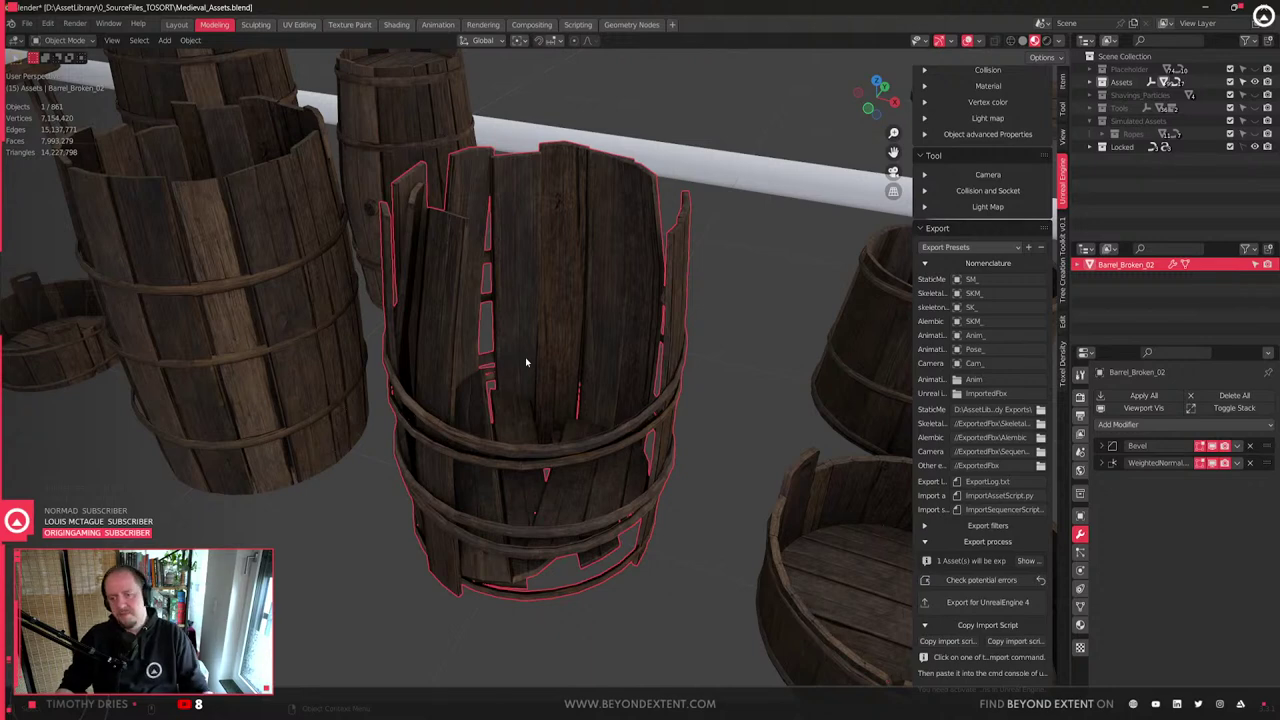
scroll(540, 341, "down", 5)
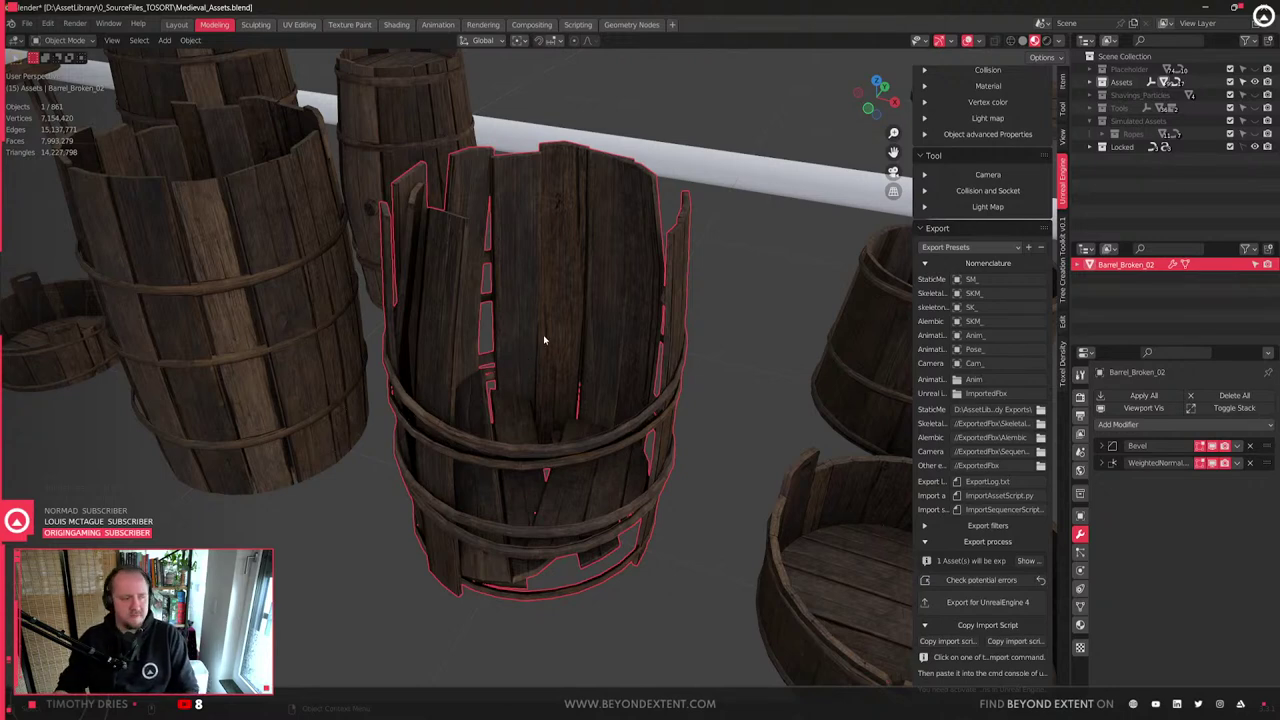
left_click(692, 372)
left_click(614, 372)
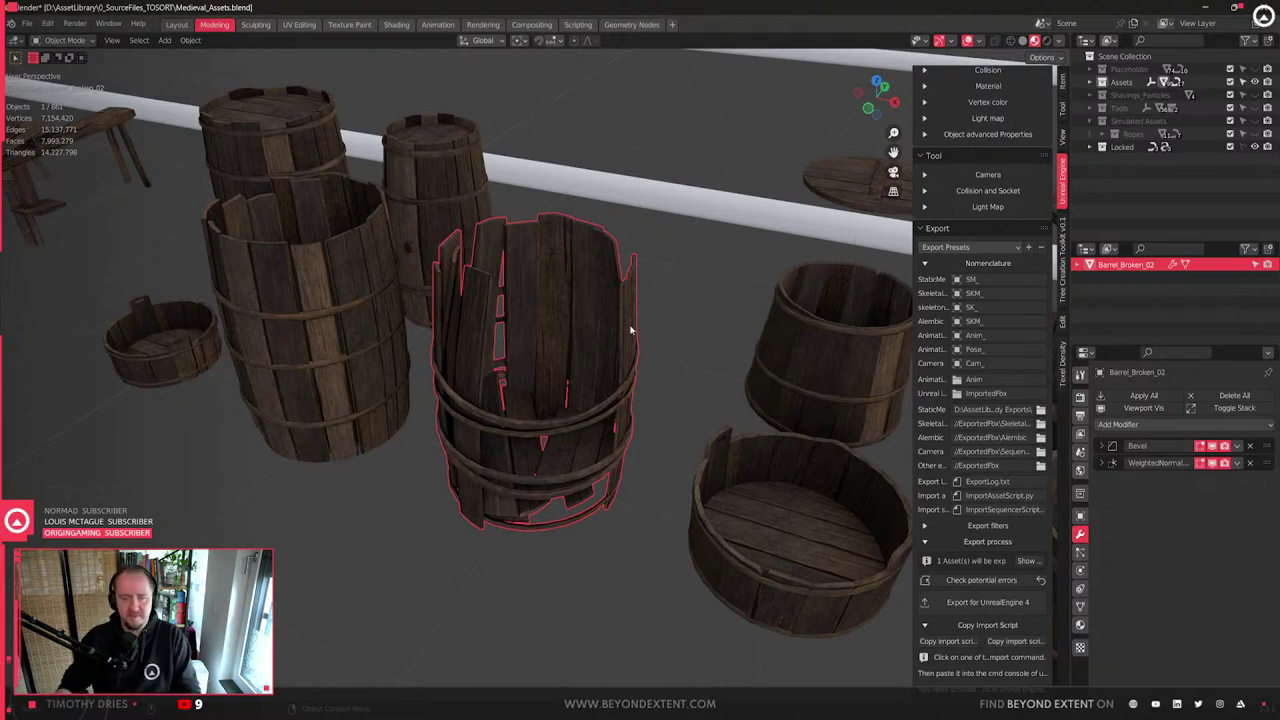
scroll(600, 378, "down", 4)
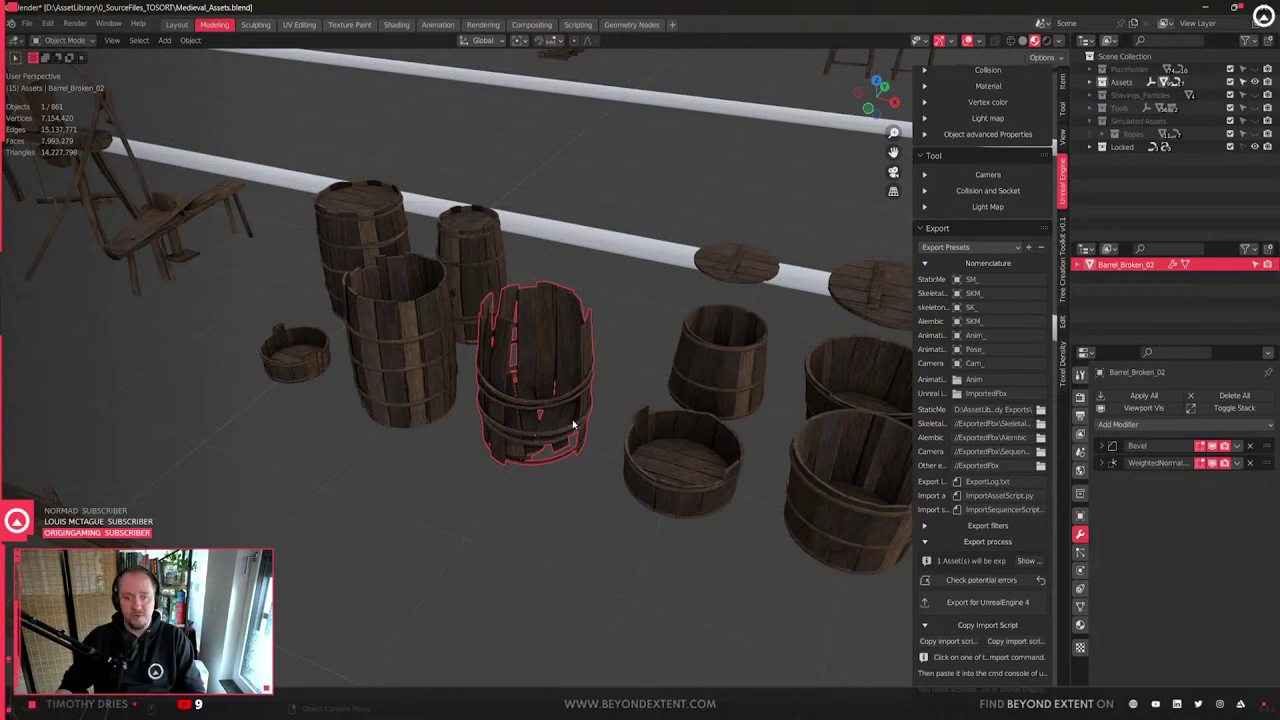
scroll(556, 418, "down", 5)
middle_click_drag(560, 420, 563, 369)
scroll(562, 370, "up", 12)
scroll(561, 371, "down", 8)
key("Tab")
left_click(299, 24)
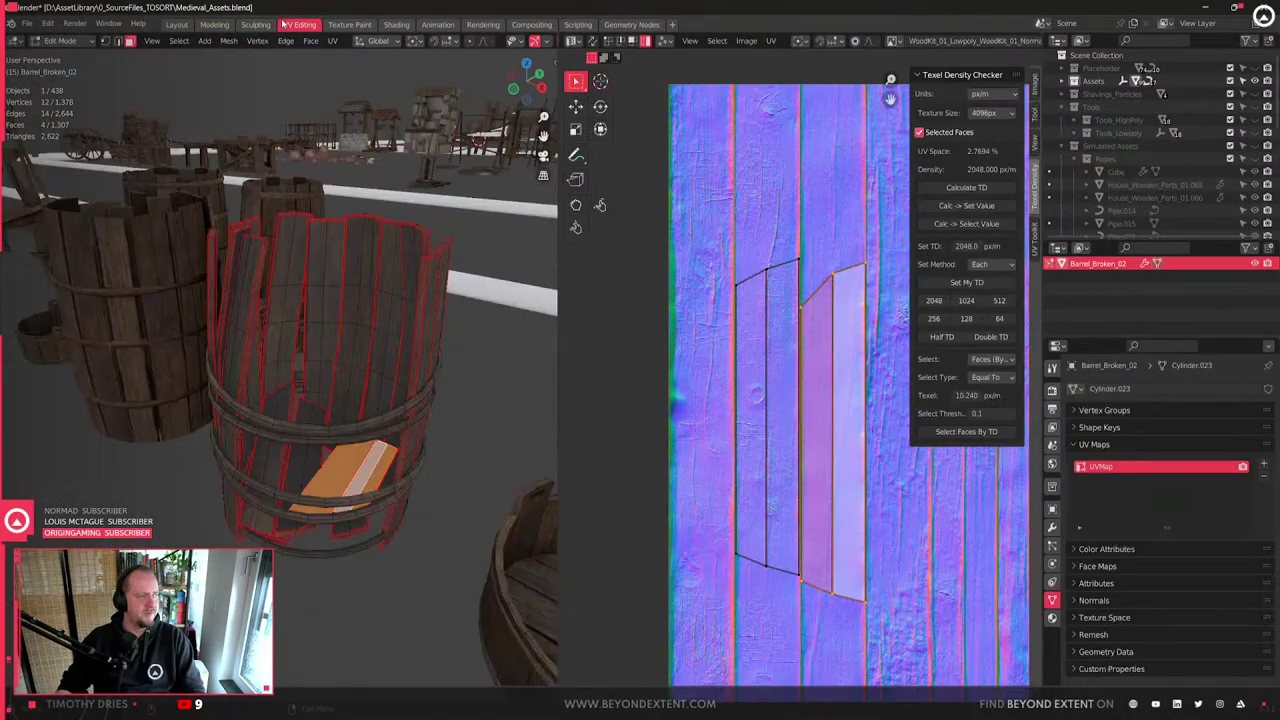
left_click(214, 24)
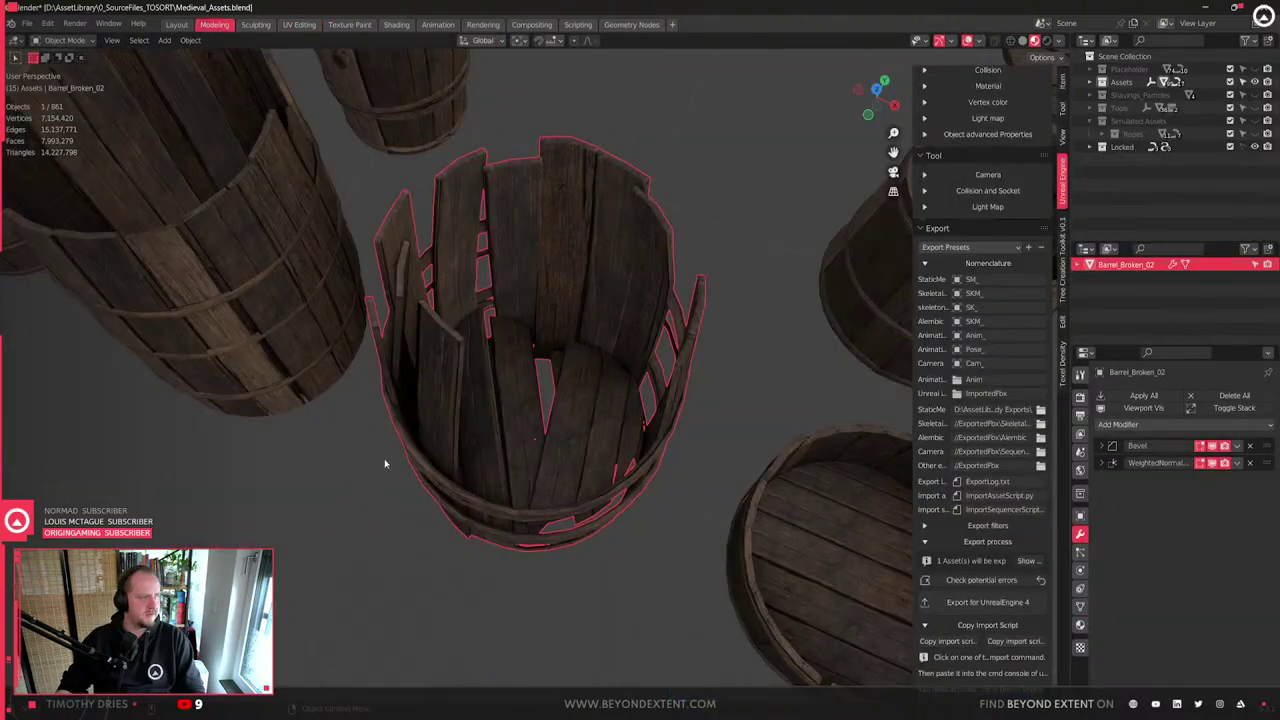
- Show the scene in solid shading and export Barrel_Broken_02 for Unreal Engine 4
left_click(1022, 40)
mouse_move(590, 330)
middle_mouse_down()
mouse_move(603, 214)
mouse_move(604, 249)
mouse_move(557, 319)
mouse_move(478, 553)
mouse_move(690, 471)
mouse_move(589, 471)
mouse_move(637, 440)
middle_mouse_up()
scroll(690, 472, "down", 6)
scroll(637, 440, "down", 2)
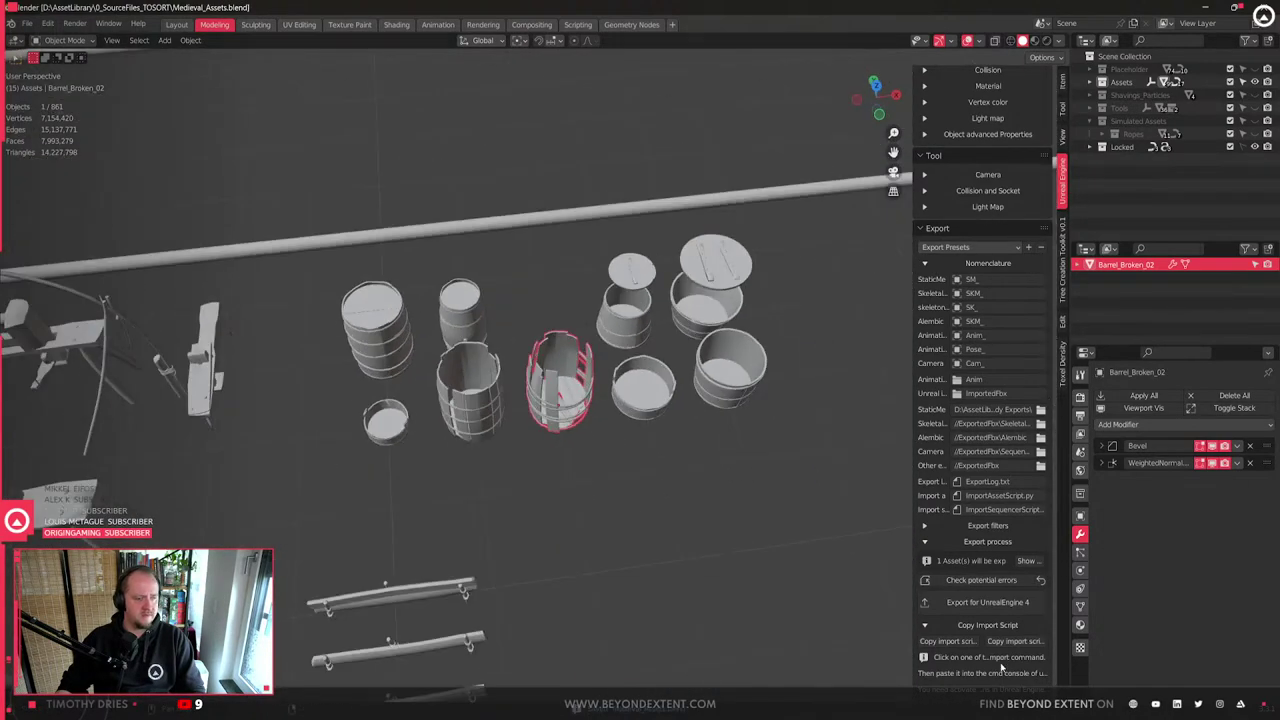
left_click(1015, 608)
- Switch to Unreal Editor and look around the wooden benches and open ground of Presentation_Level_01
key("alt+Tab")
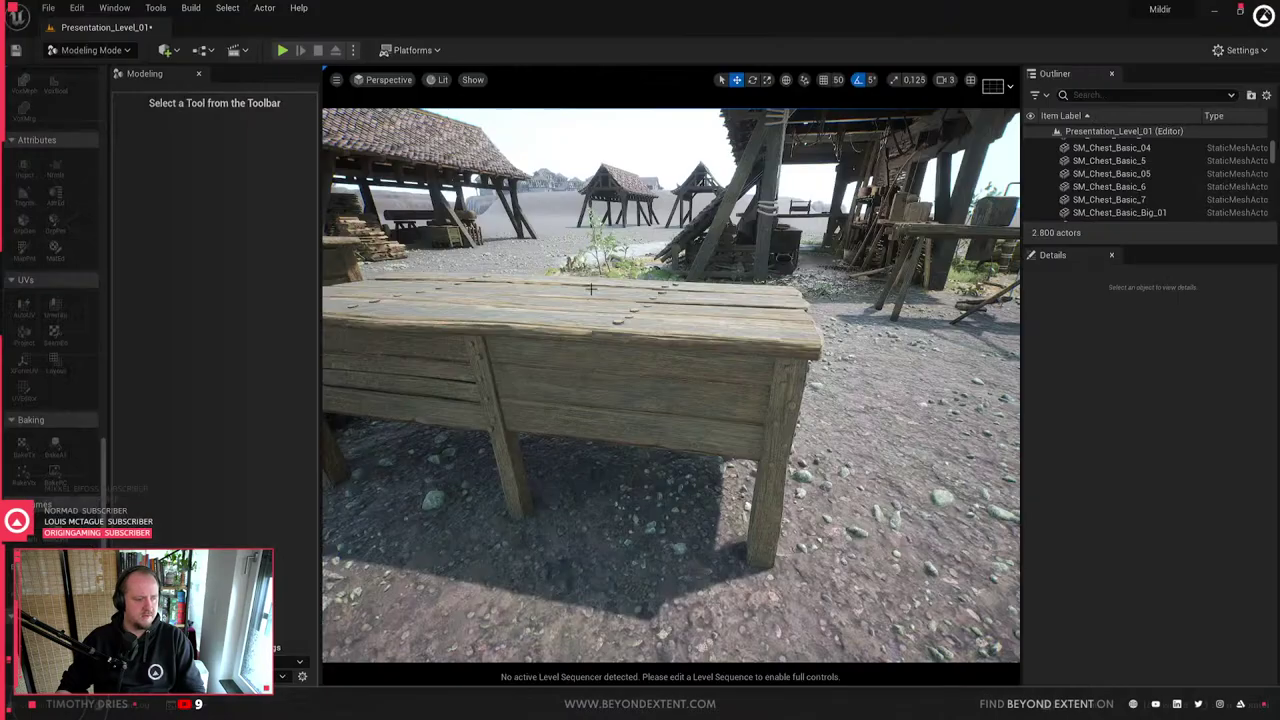
left_click(570, 468)
right_click_drag(835, 457, 745, 465)
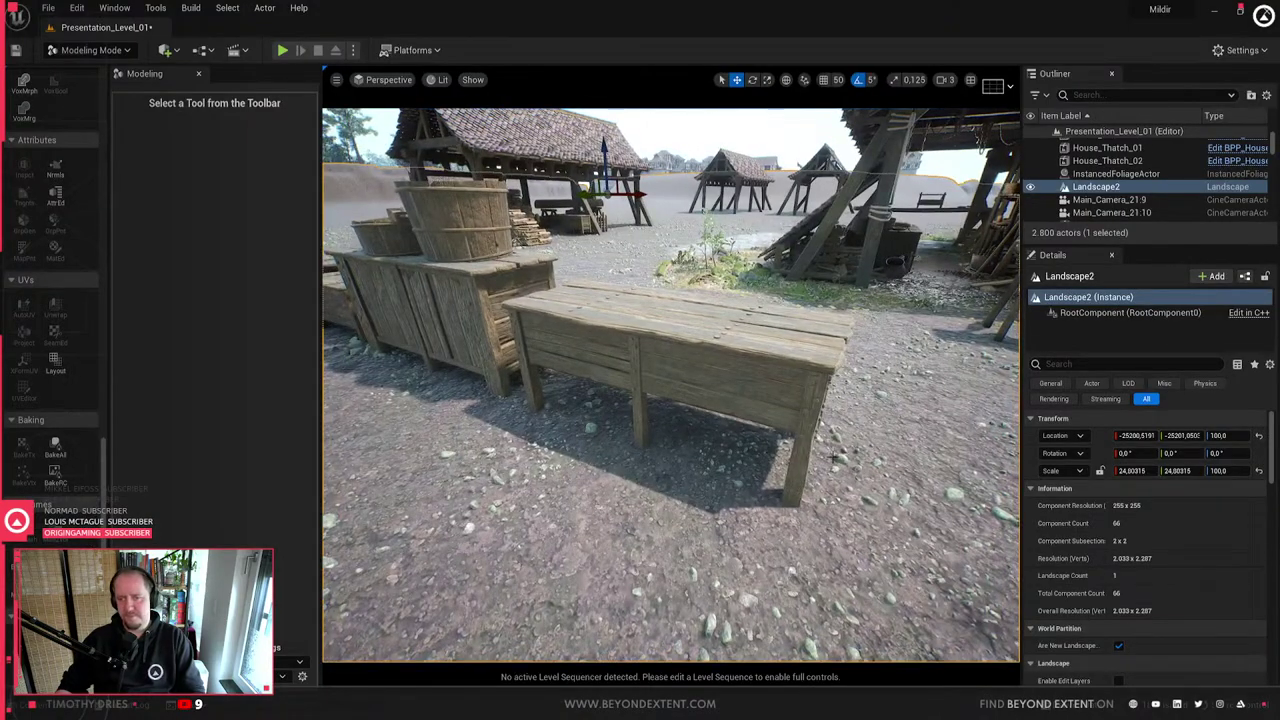
key("Escape")
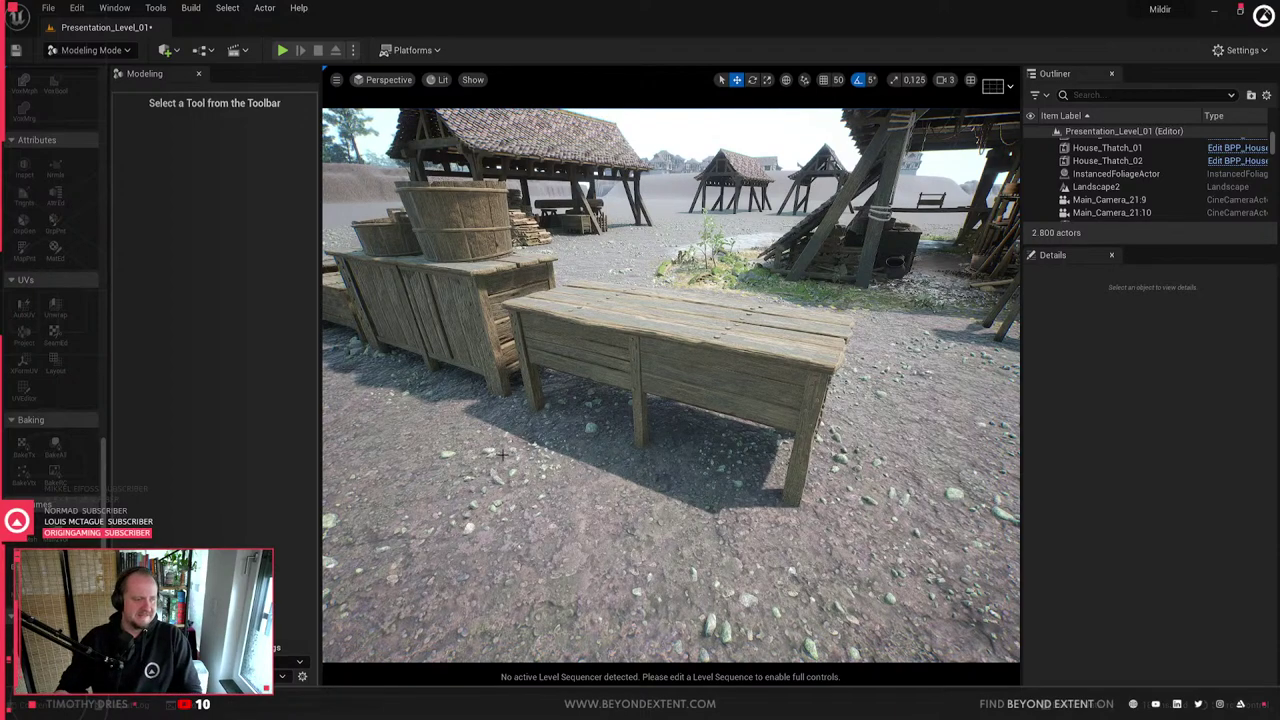
left_click(610, 386)
right_click_drag(610, 386, 475, 405)
left_click(610, 386)
key("Escape")
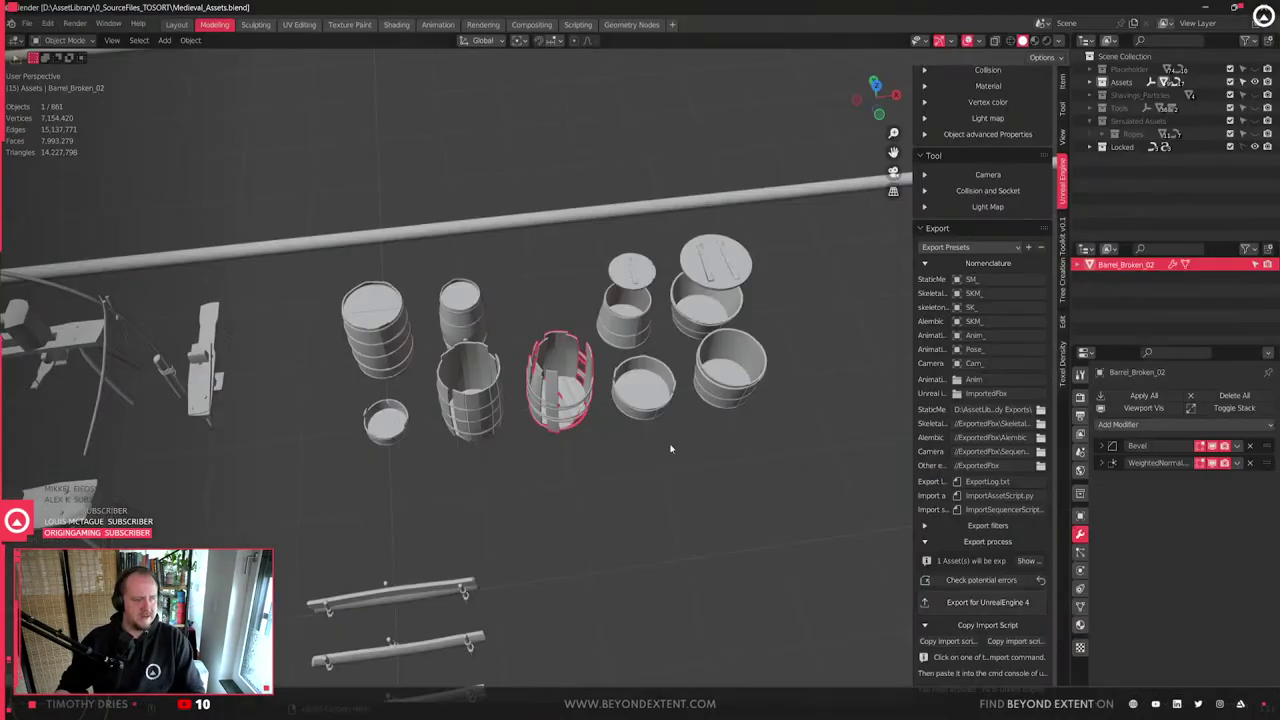
mouse_move(560, 460)
middle_mouse_down()
mouse_move(625, 467)
mouse_move(560, 475)
middle_mouse_up()
scroll(560, 475, "up", 3)
scroll(560, 475, "up", 4)
scroll(560, 475, "down", 4)
scroll(559, 475, "down", 4)
left_click(557, 479)
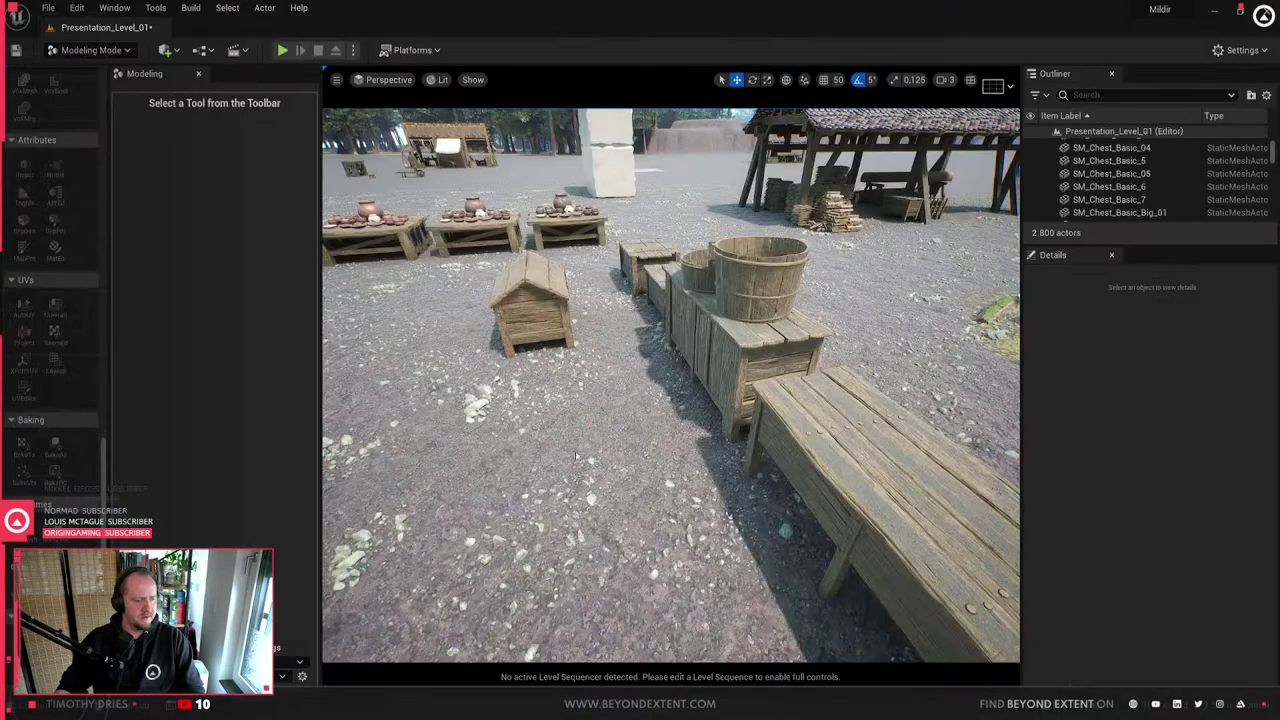
- Reimport SM_Barrel_Broken_02 from its FBX in D:\AssetLibrary\Assets - Modular Kits\Medieval\Game Ready Exports, resetting its materials to the FBX
key("ctrl+space")
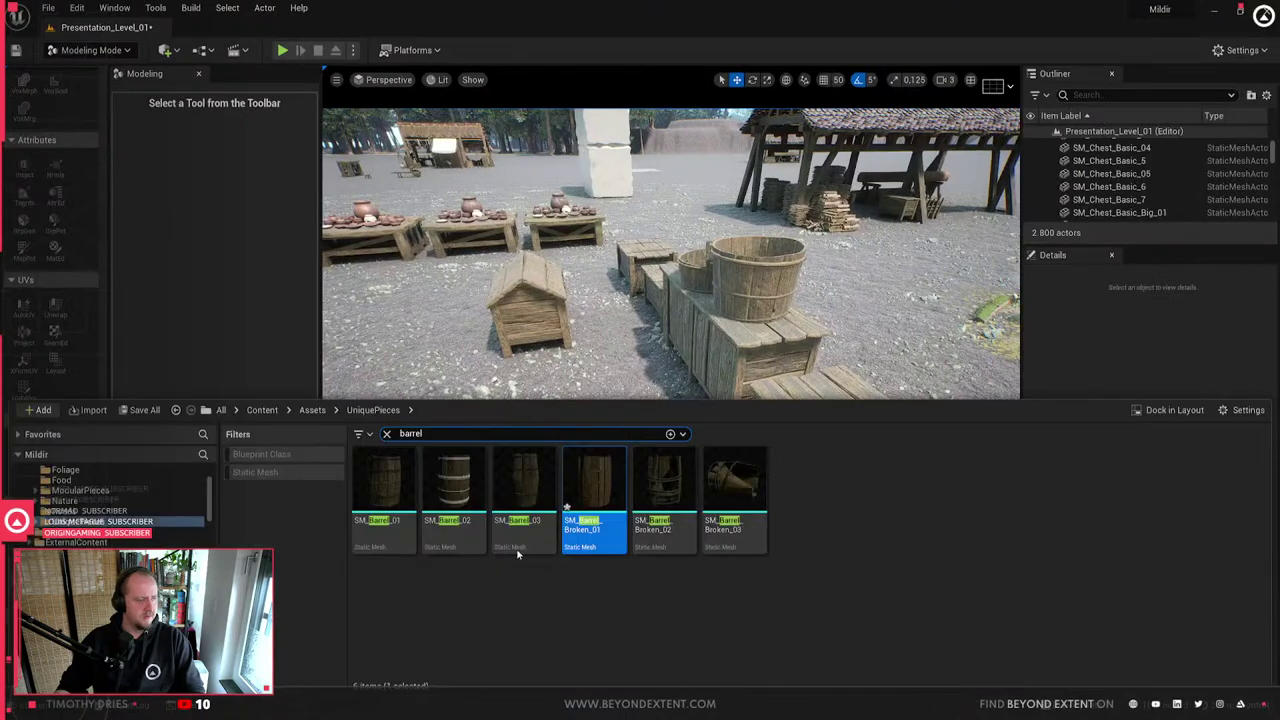
right_click(662, 494)
left_click(743, 117)
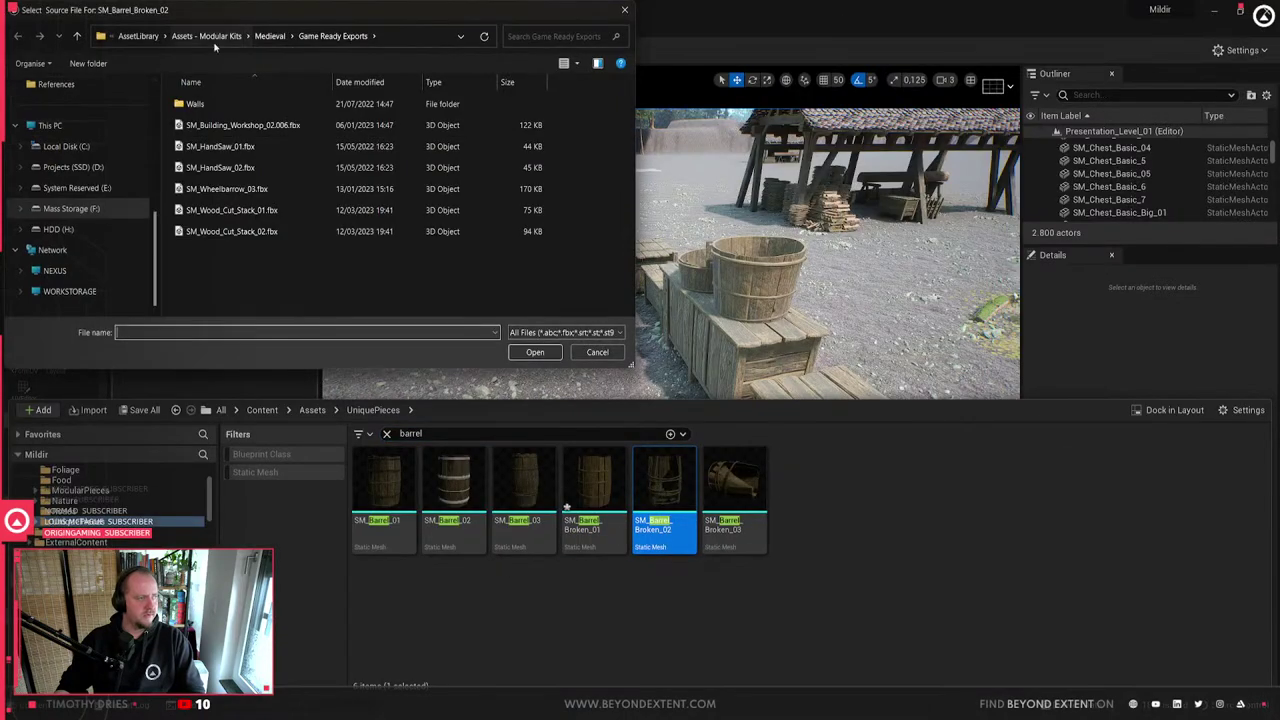
left_click(378, 40)
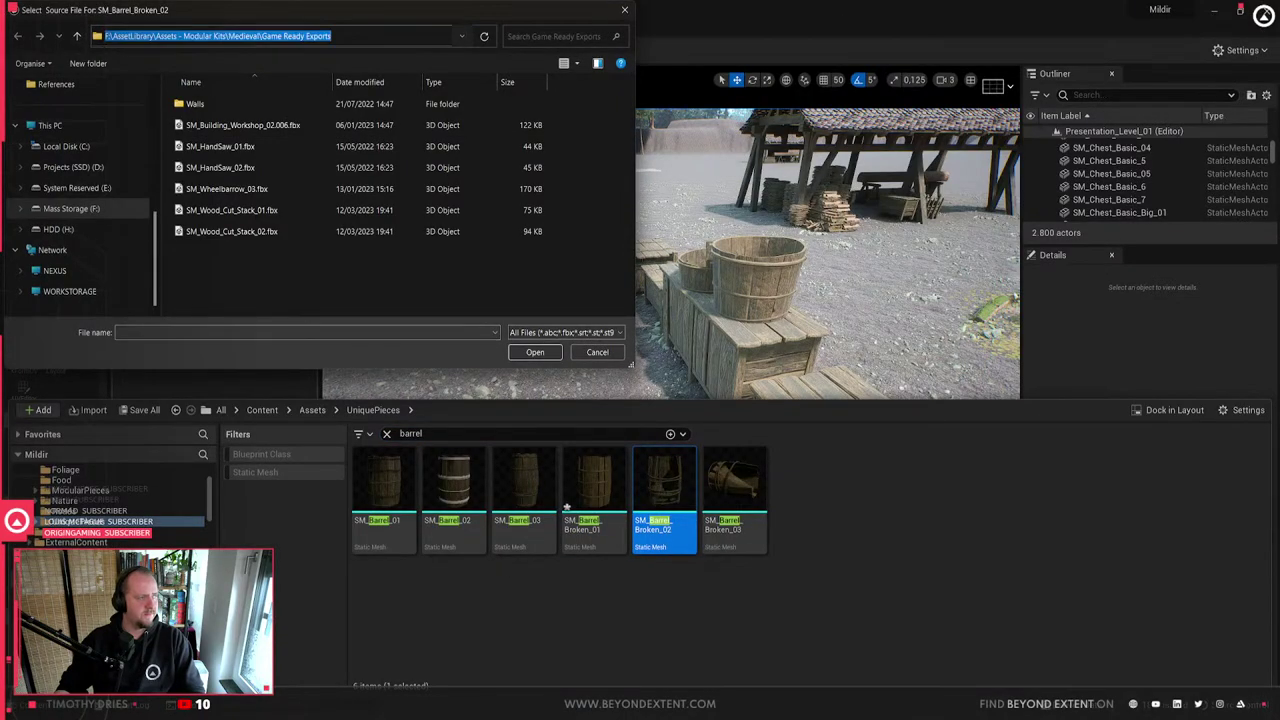
type("D:\\AssetLibrary\\Assets - Modular Kits\\Medieval\\Game Ready Exports")
key("Return")
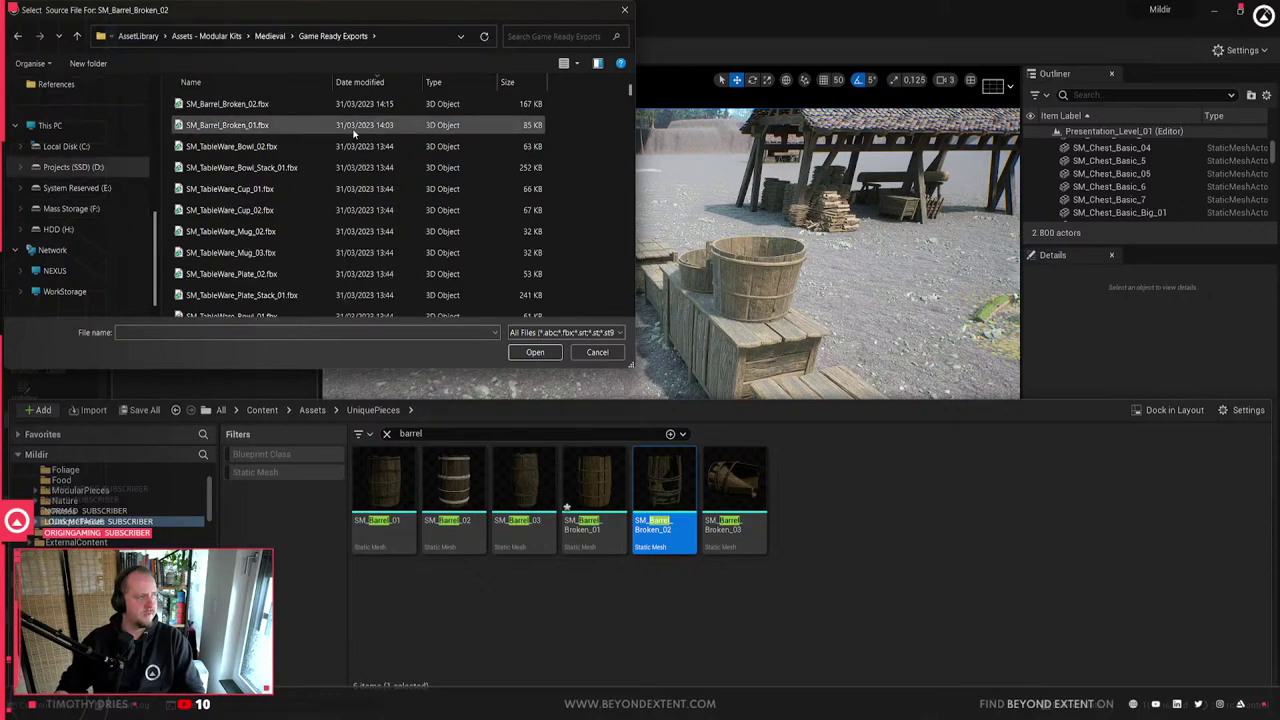
double_click(325, 110)
left_click(775, 474)
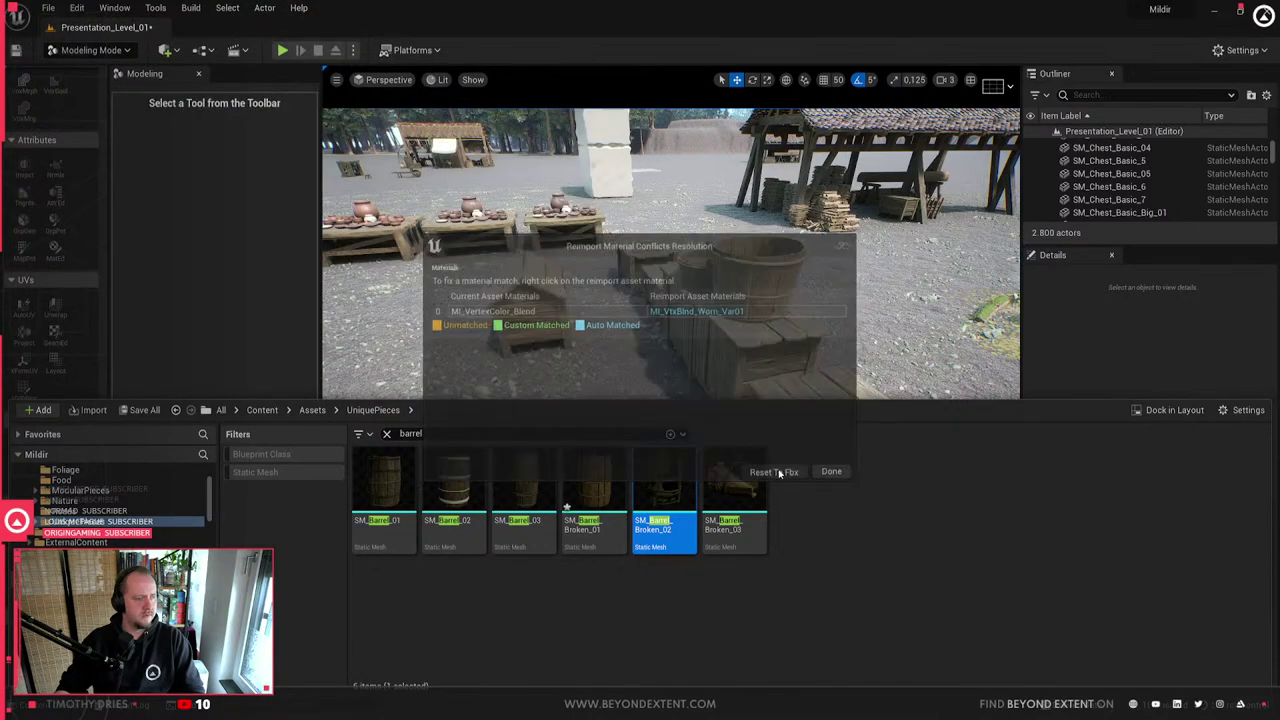
- Place SM_Barrel_Broken_02 and SM_Barrel_Broken_01 side by side on the ground in front of the wooden benches
left_click_drag(664, 490, 880, 460)
key("f")
right_click_drag(578, 603, 610, 530)
key("s")
key("ctrl+space")
left_click_drag(594, 515, 712, 515)
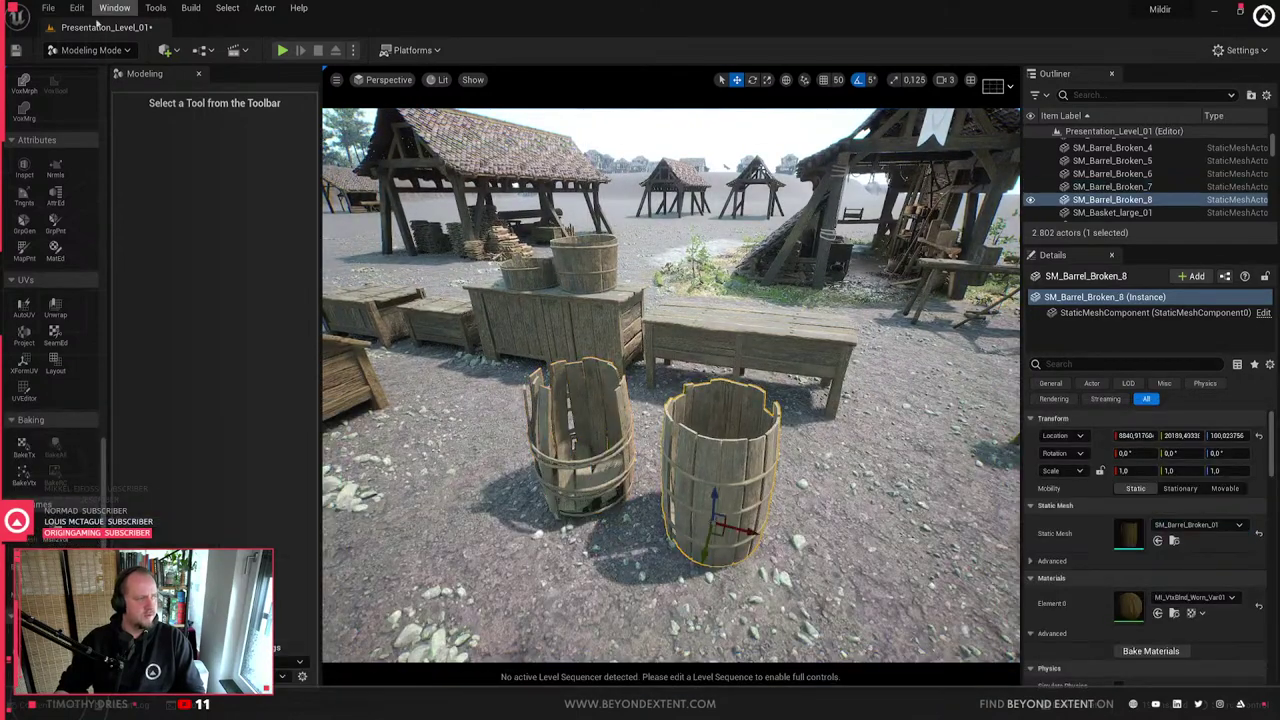
left_click(24, 470)
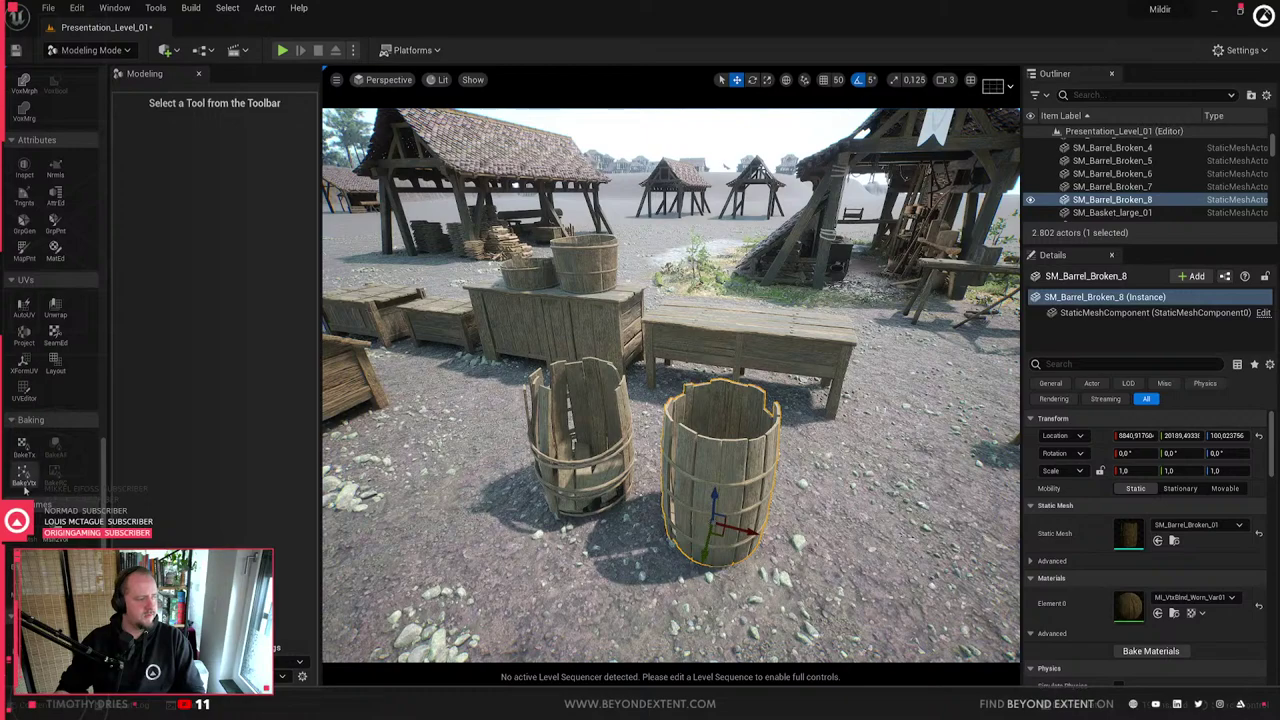
right_click_drag(535, 447, 558, 505)
- Switch to Blender and scale all bottom planks of Barrel_Broken_01 to about 0.99 on X and Y only
left_click(694, 639)
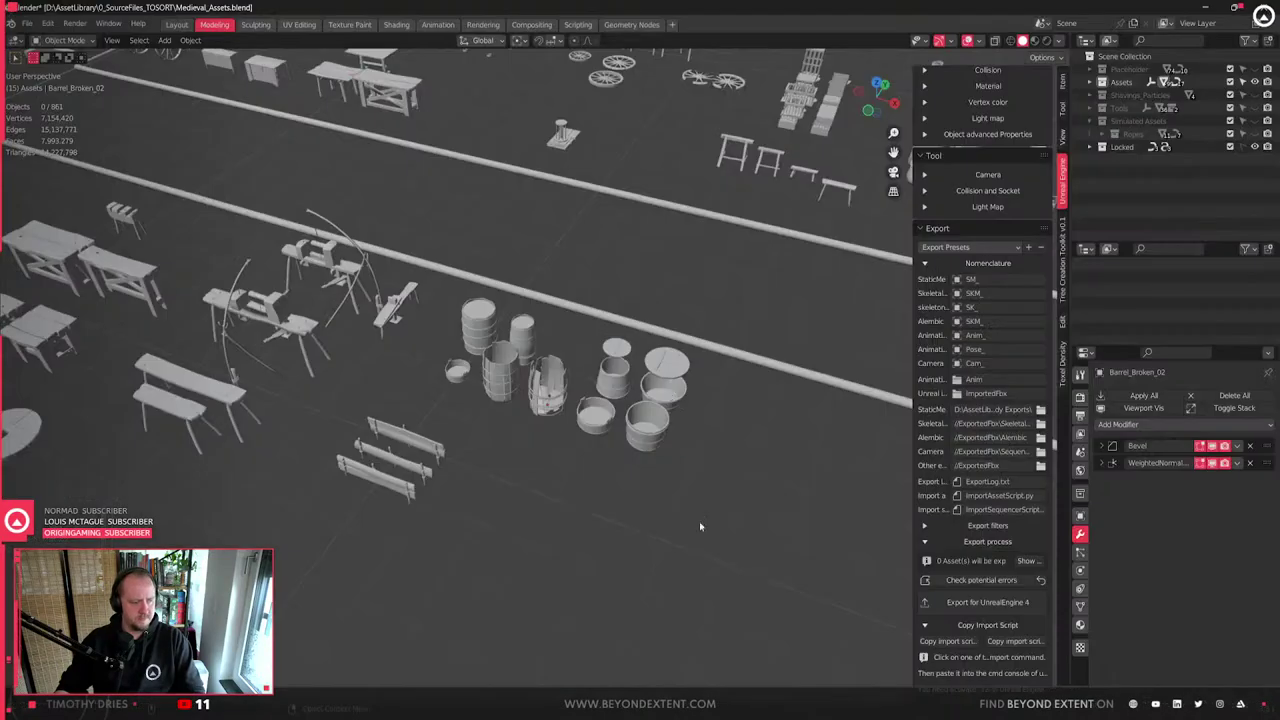
scroll(620, 395, "up", 3)
left_click(543, 386)
key("KP_Decimal")
key("Tab")
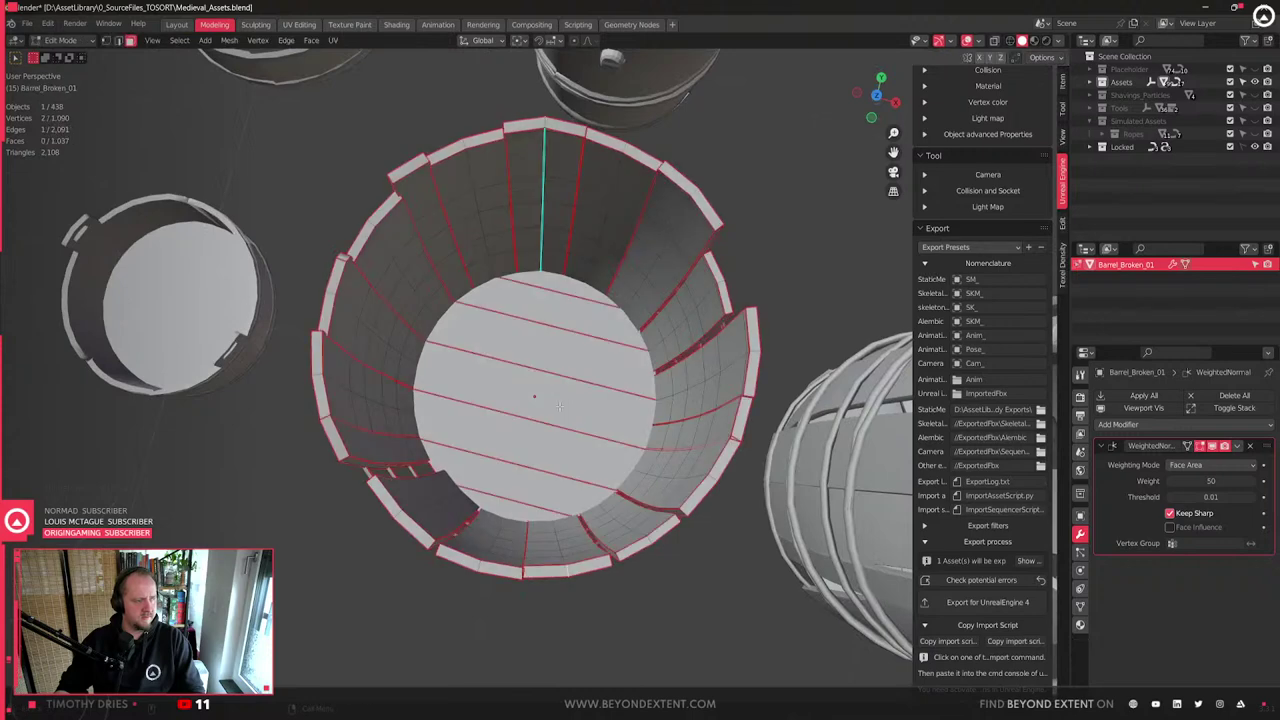
left_click(545, 388)
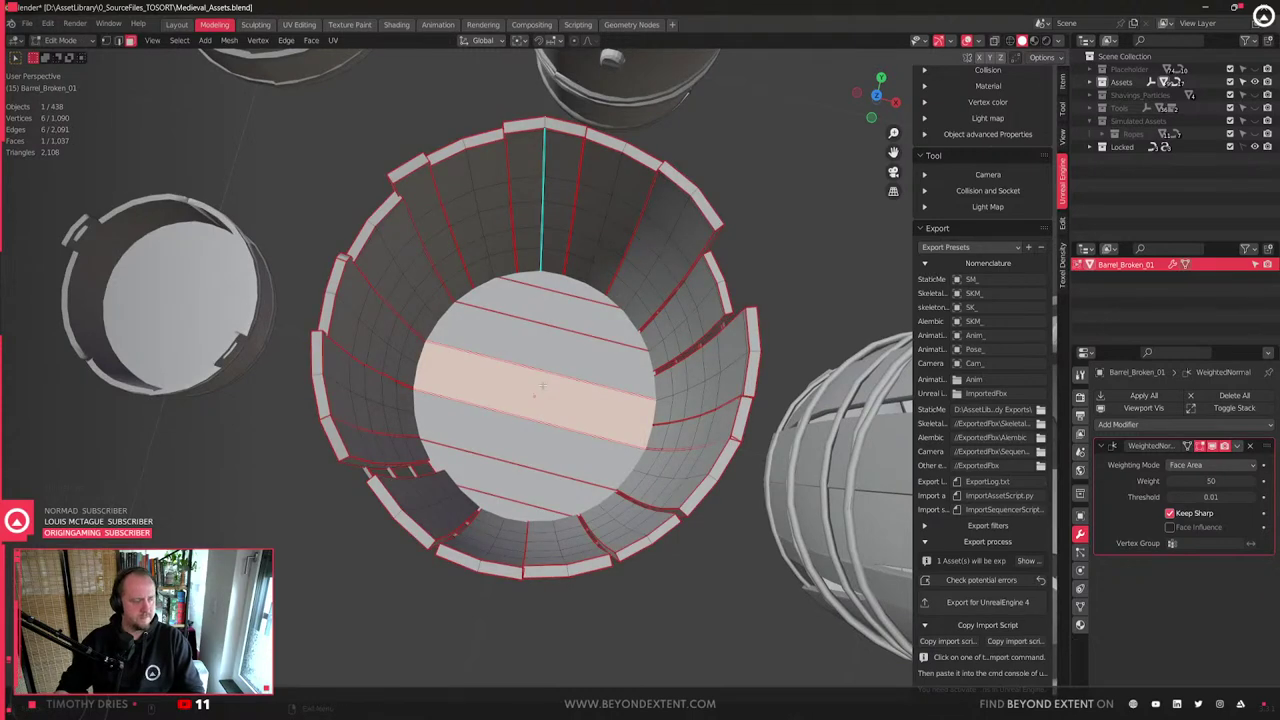
left_click(497, 510, "ctrl")
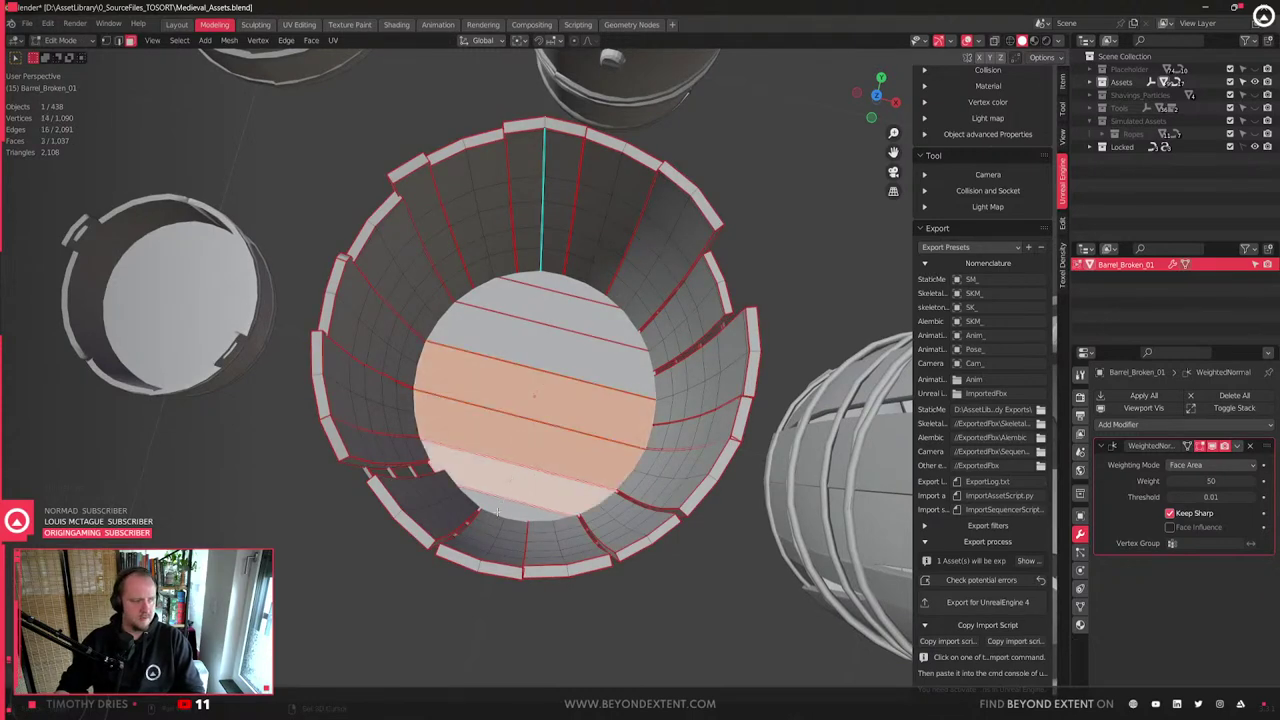
left_click(528, 400)
key("ctrl+l")
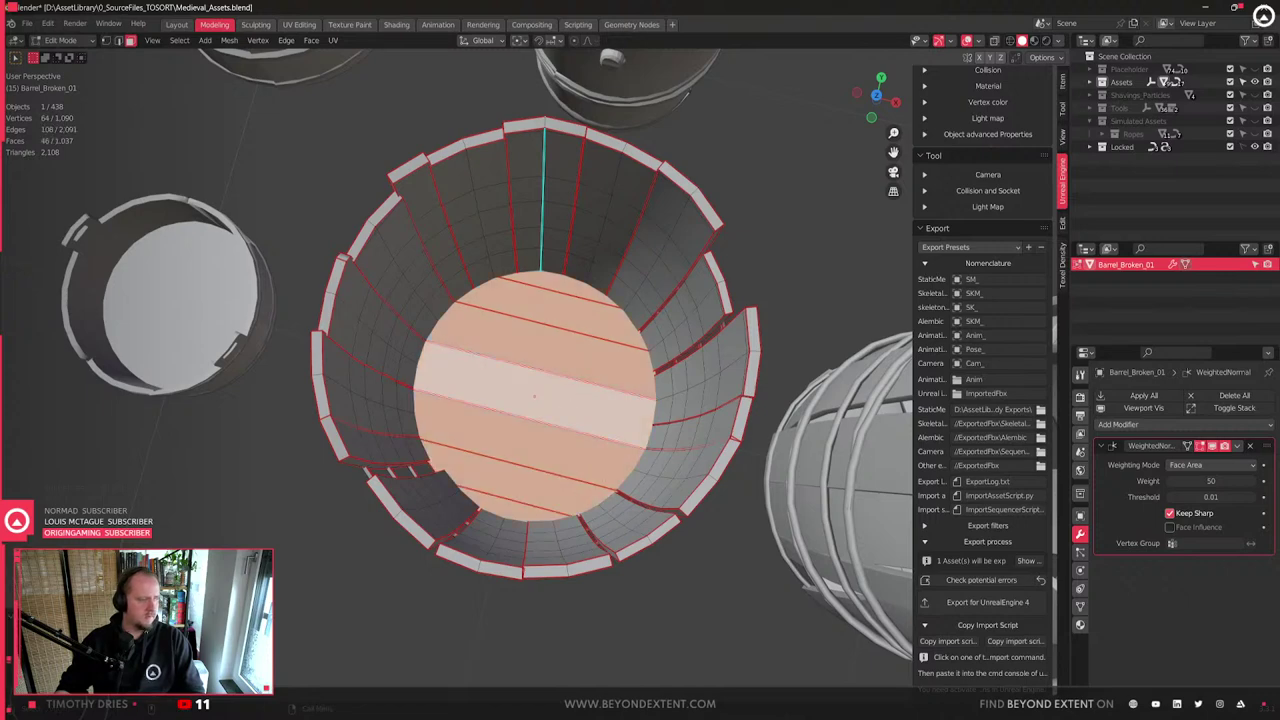
key("s")
key("shift+z")
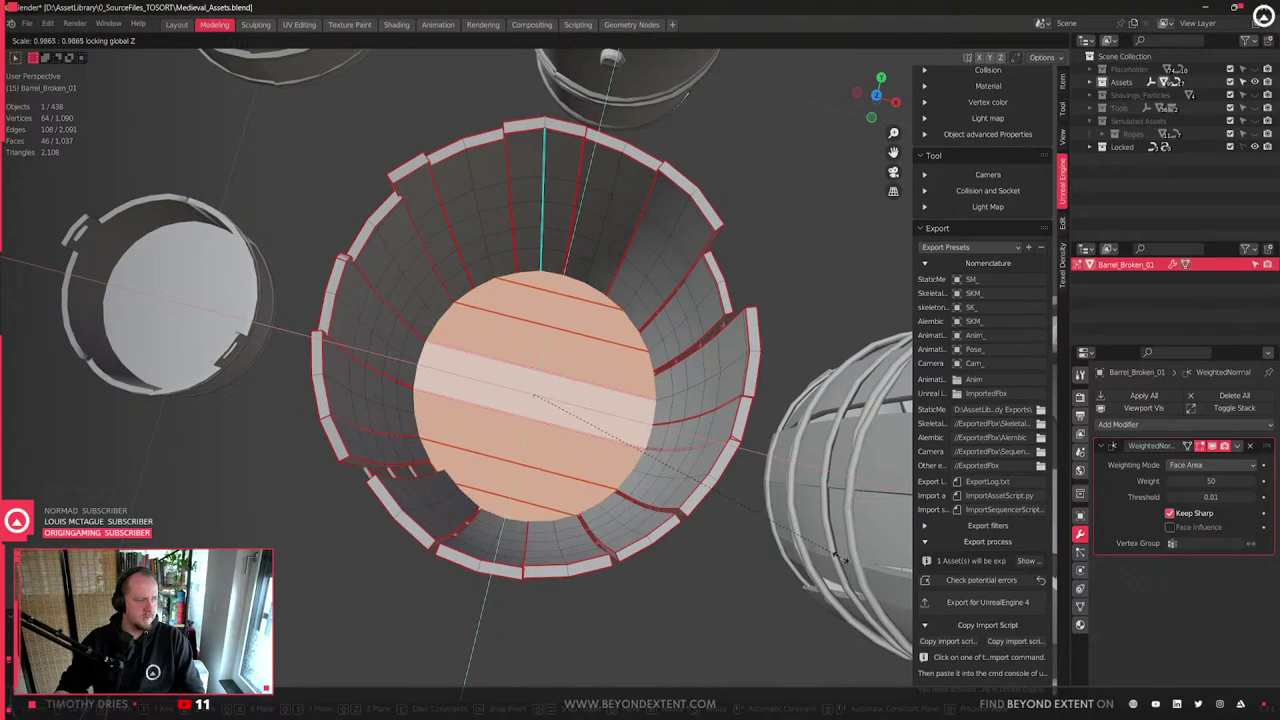
left_click(557, 406)
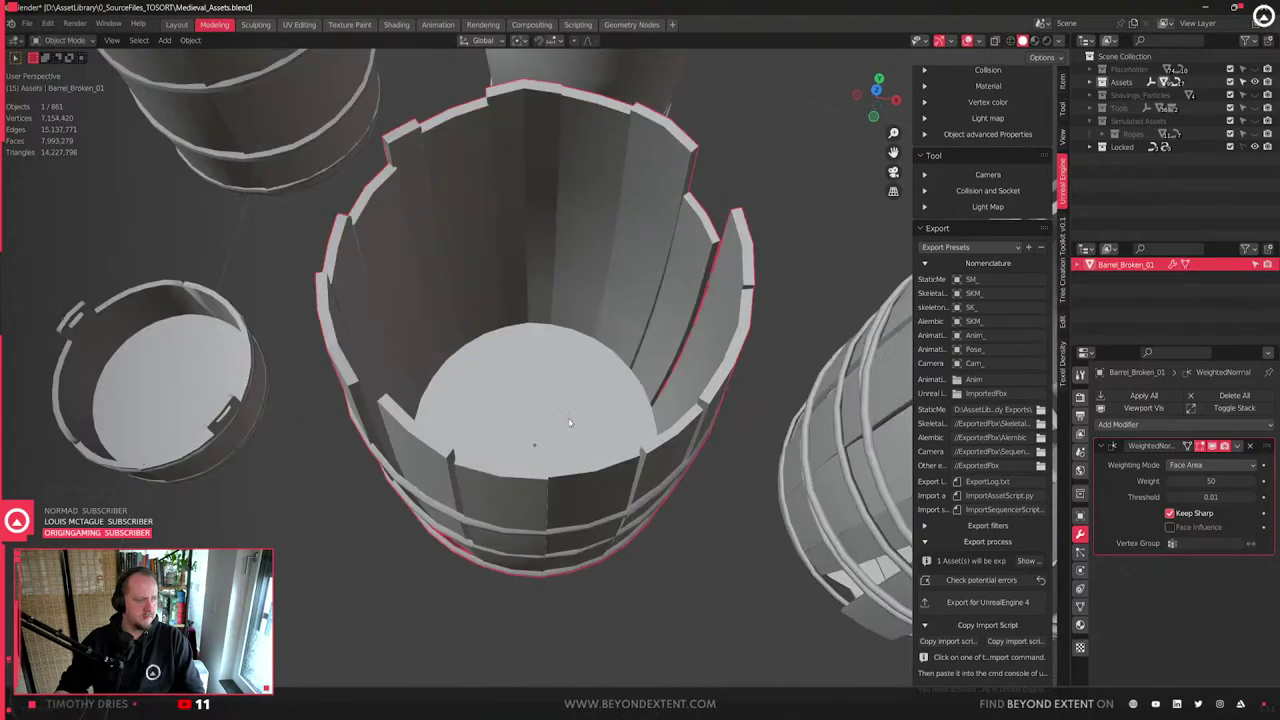
- Export Barrel_Broken_01 for Unreal Engine 4 and check its bottom from above
mouse_move(569, 422)
middle_mouse_down()
mouse_move(600, 511)
mouse_move(560, 420)
middle_mouse_up()
left_click(987, 602)
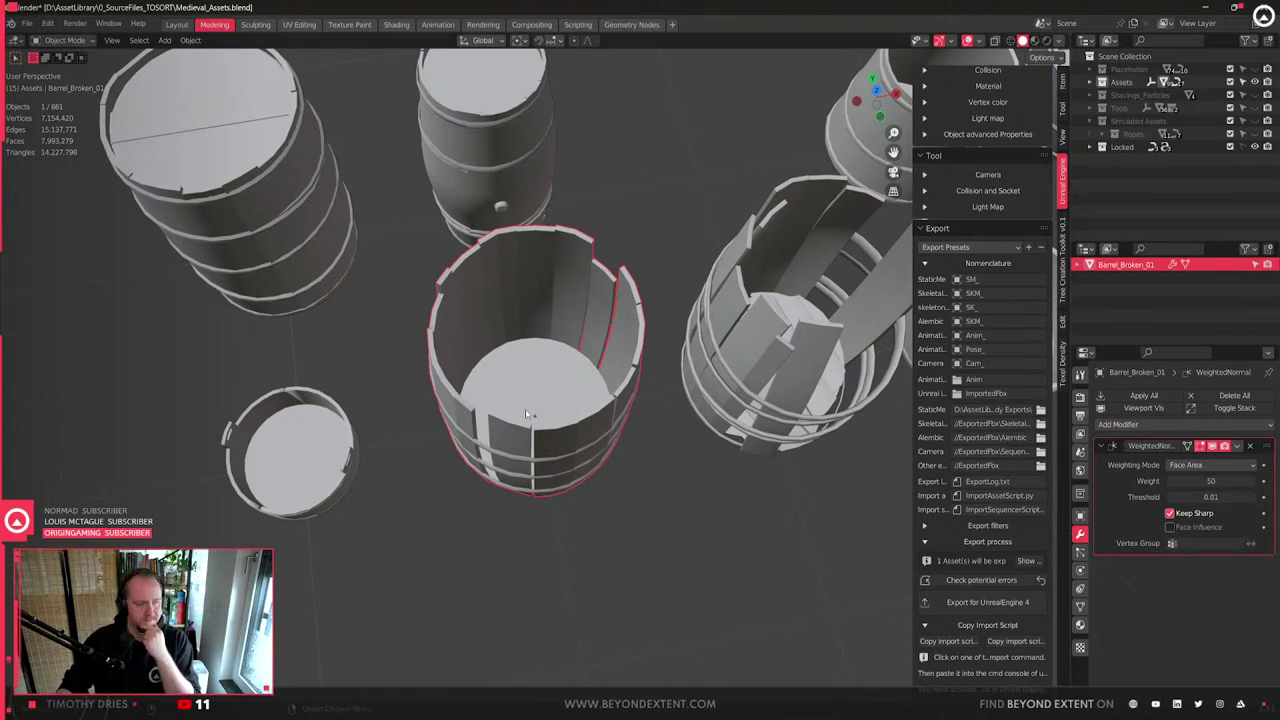
key("KP_Decimal")
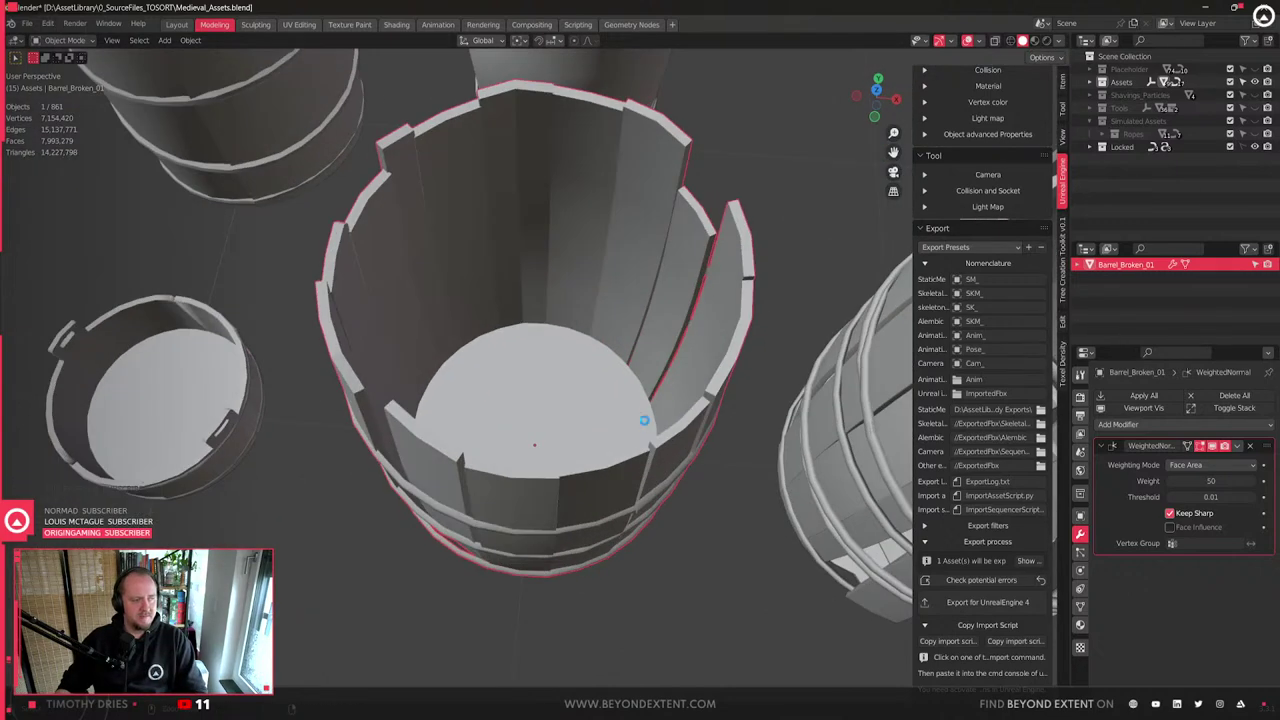
scroll(645, 425, "down", 5)
middle_click_drag(646, 428, 731, 452)
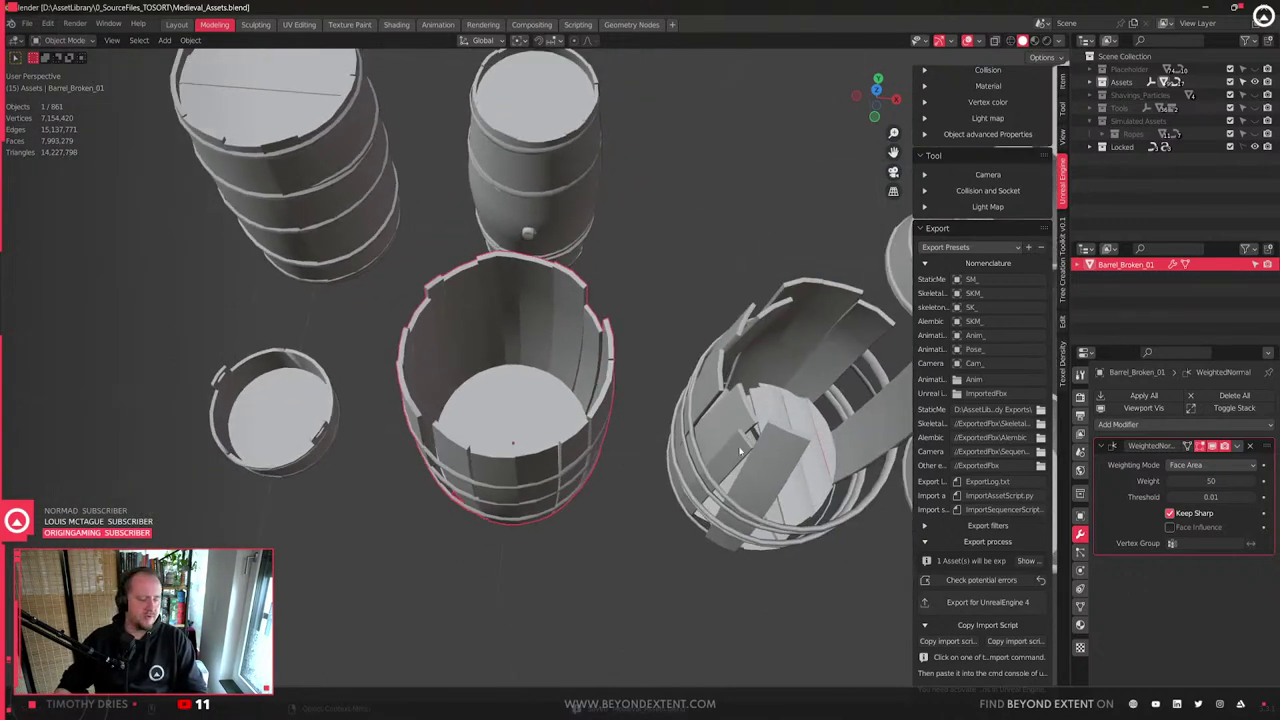
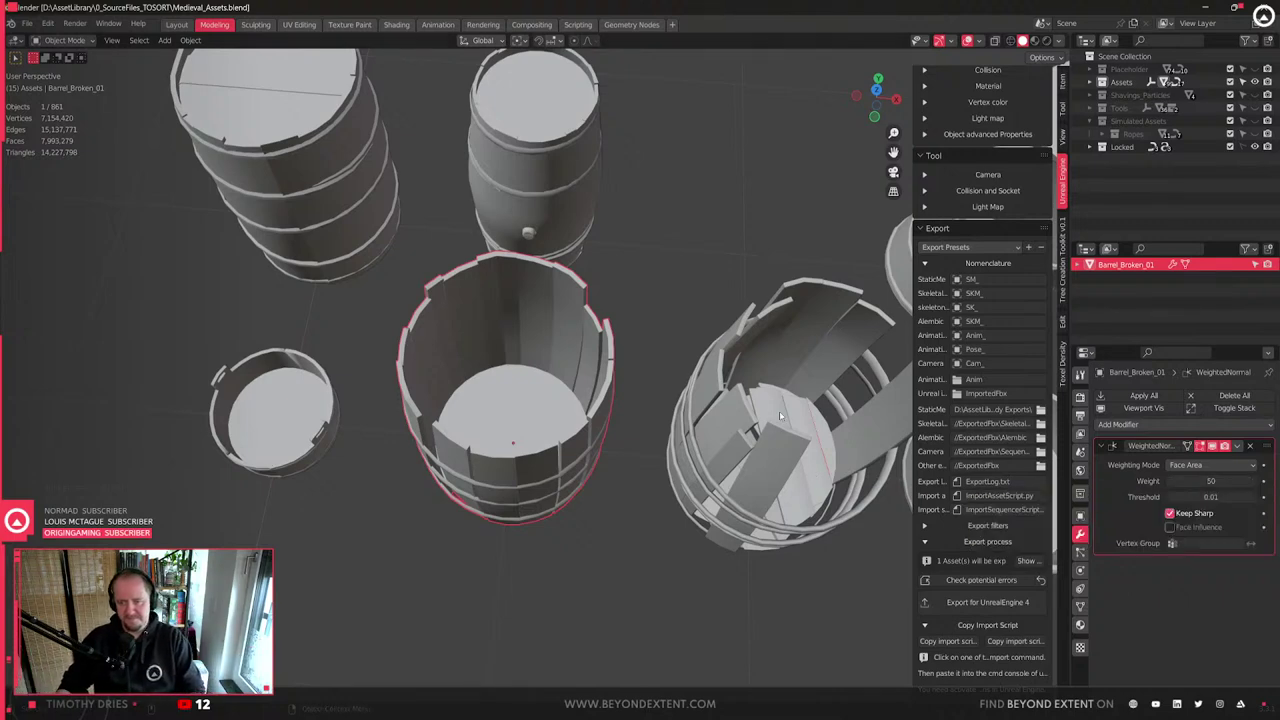
- Inspect Barrel_Broken_01 in Blender and compare it with the two broken barrels standing in the Unreal Engine level
middle_click_drag(533, 497, 517, 456)
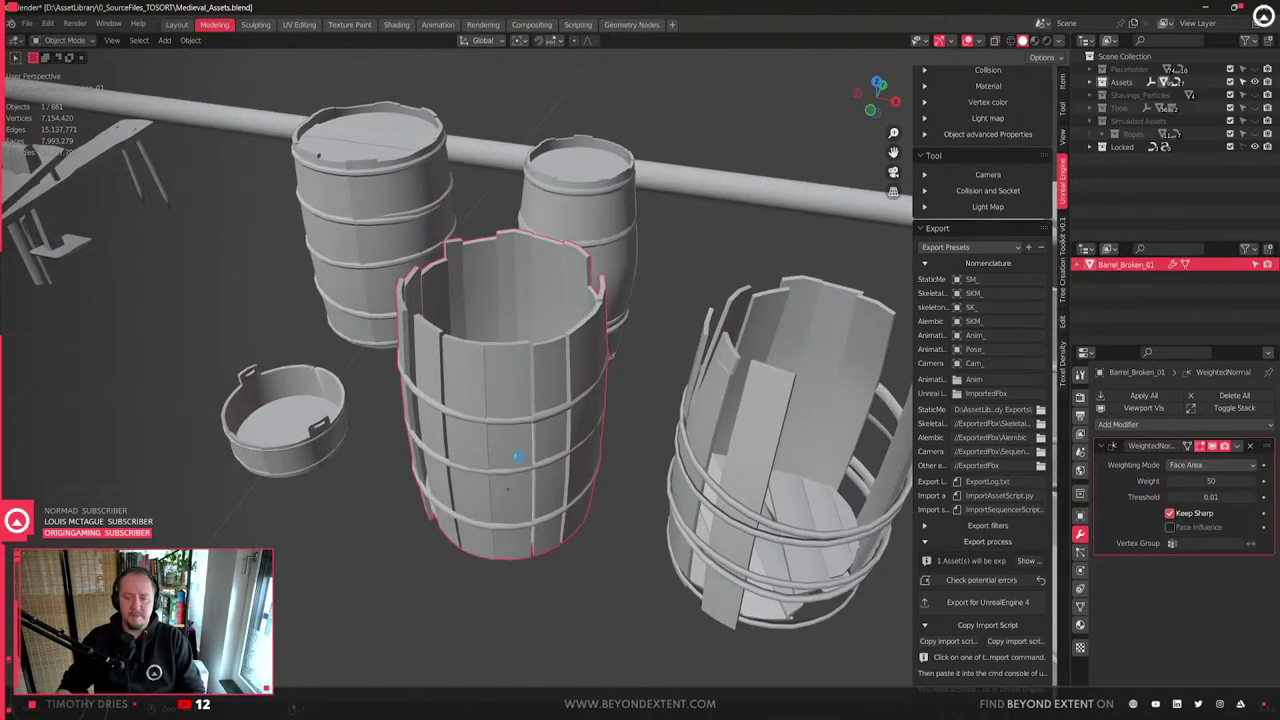
scroll(519, 458, "up", 3)
scroll(560, 468, "down", 4)
middle_click_drag(612, 512, 634, 563, "shift")
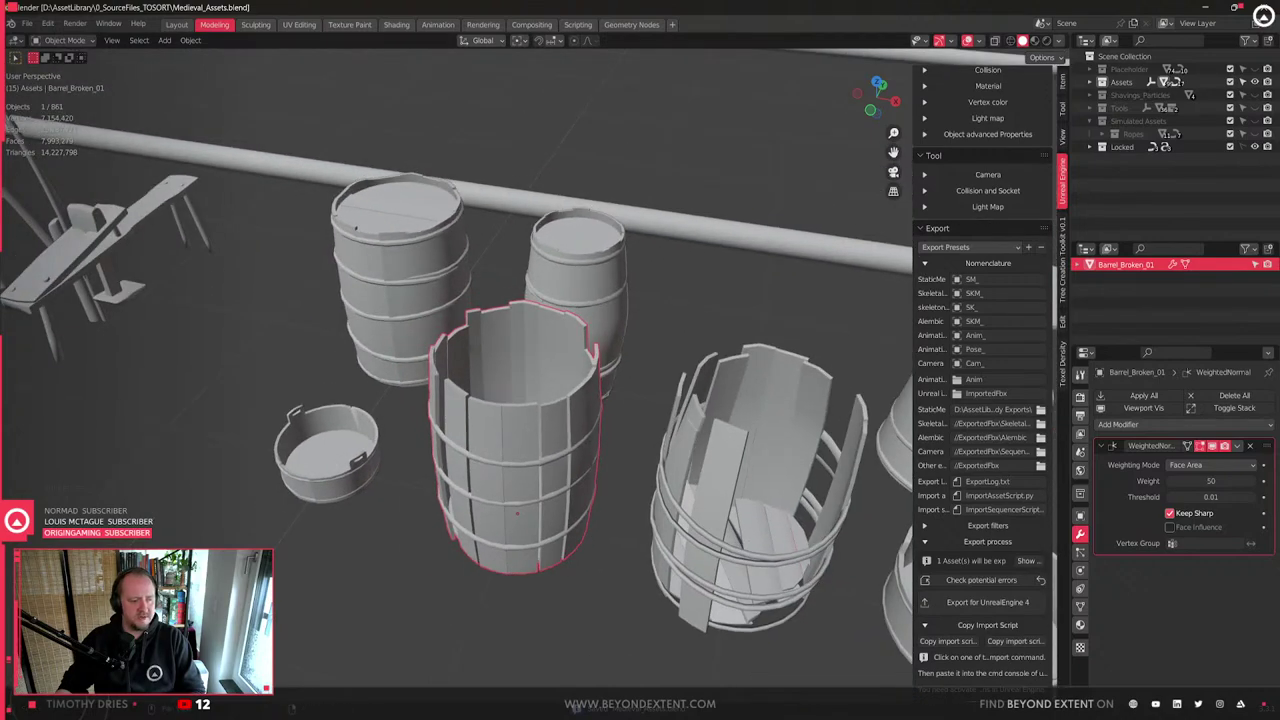
key("alt+Tab")
key("Escape")
right_click_drag(670, 400, 660, 280)
right_click_drag(732, 494, 712, 494)
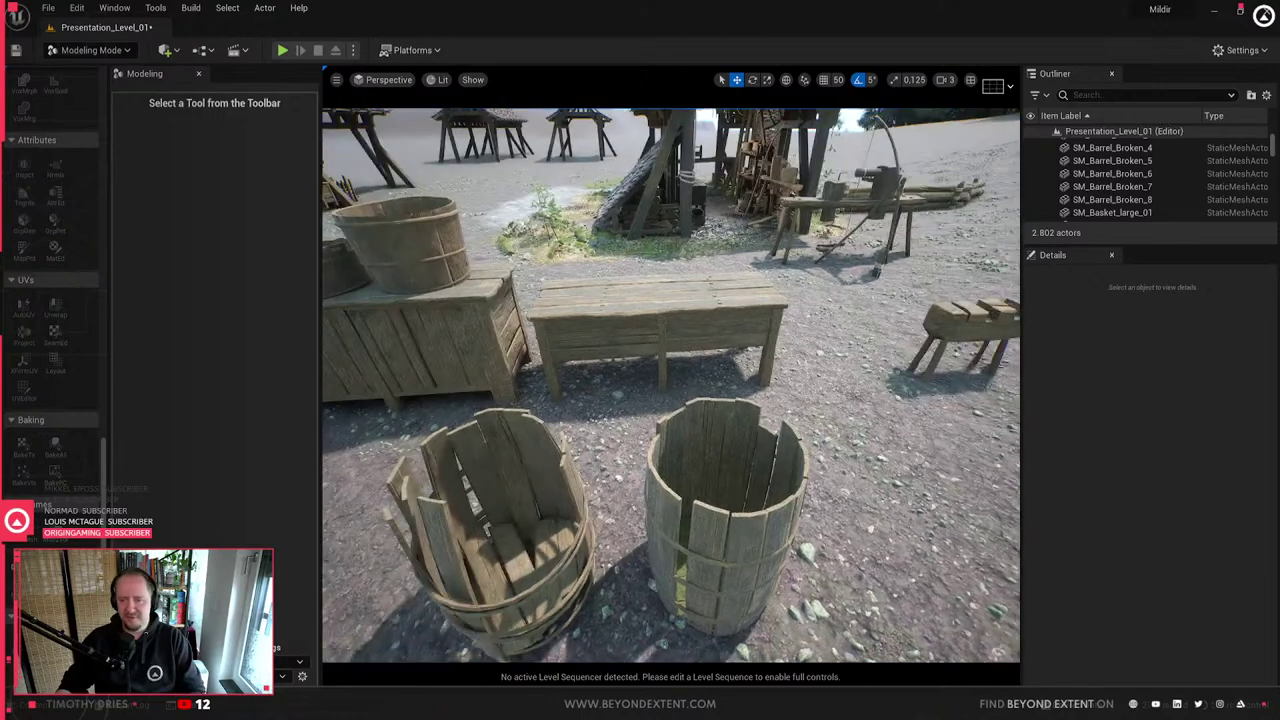
key("alt+Tab")
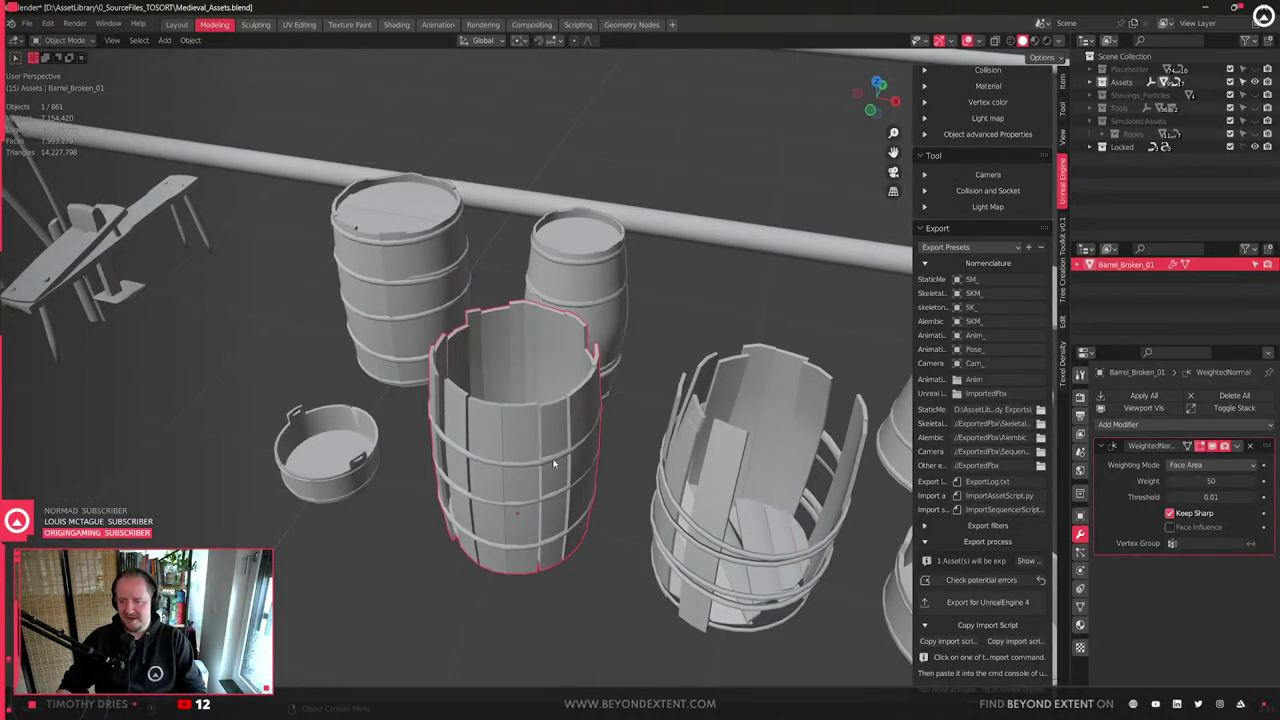
- Switch to Unreal Engine and locate the SM_Barrel_Broken_01 asset used by the upright broken barrel in the level
key("alt+Tab")
left_click(662, 523)
right_click_drag(662, 523, 662, 523)
left_click(1174, 541)
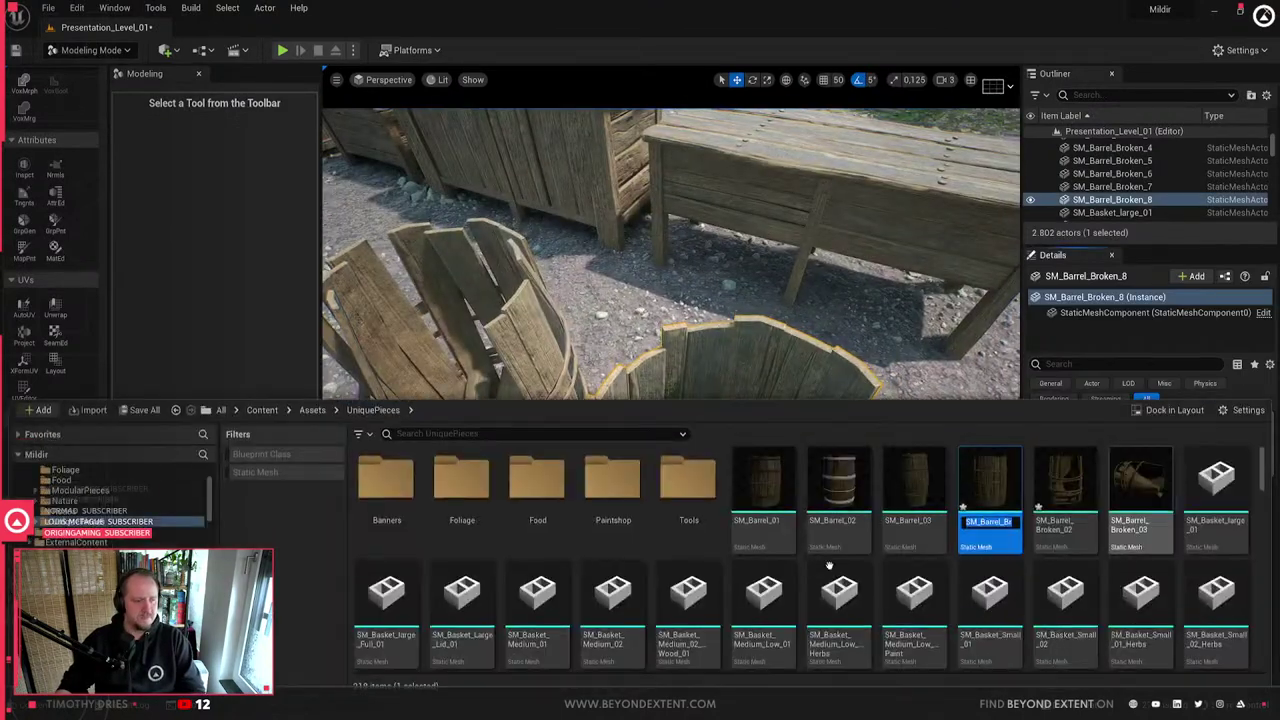
key("F2")
key("Escape")
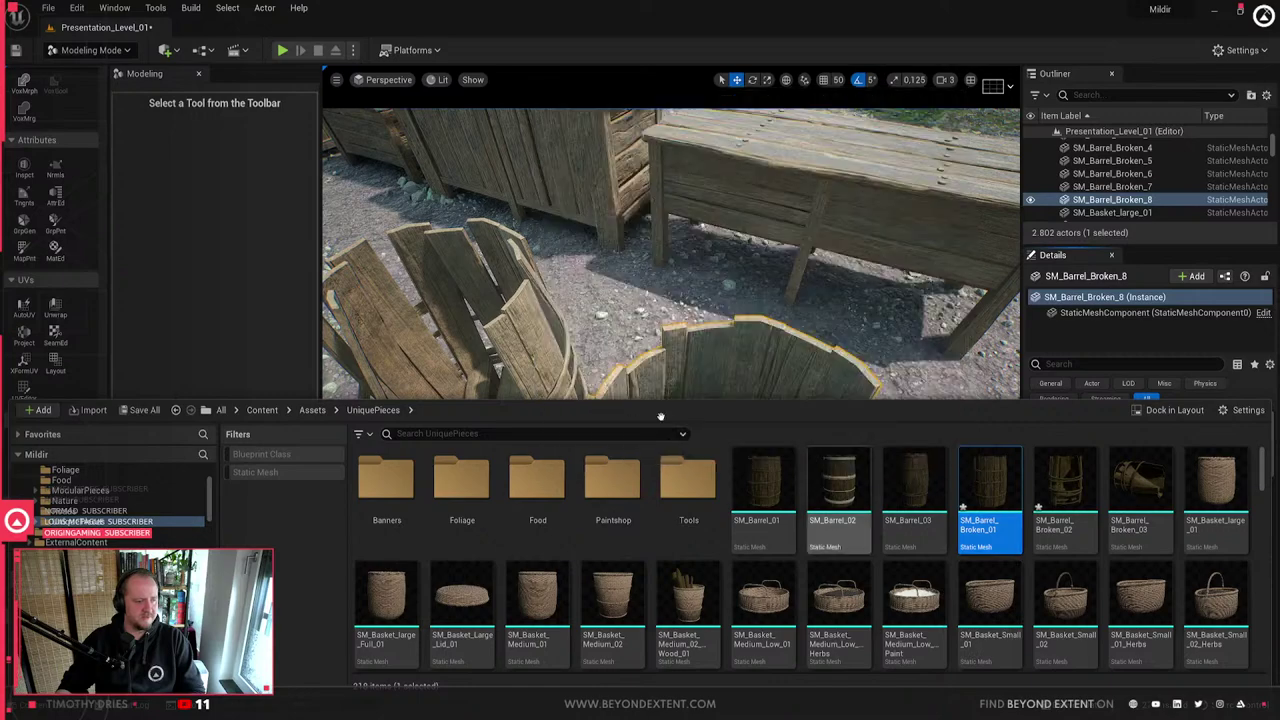
right_click_drag(755, 350, 755, 350)
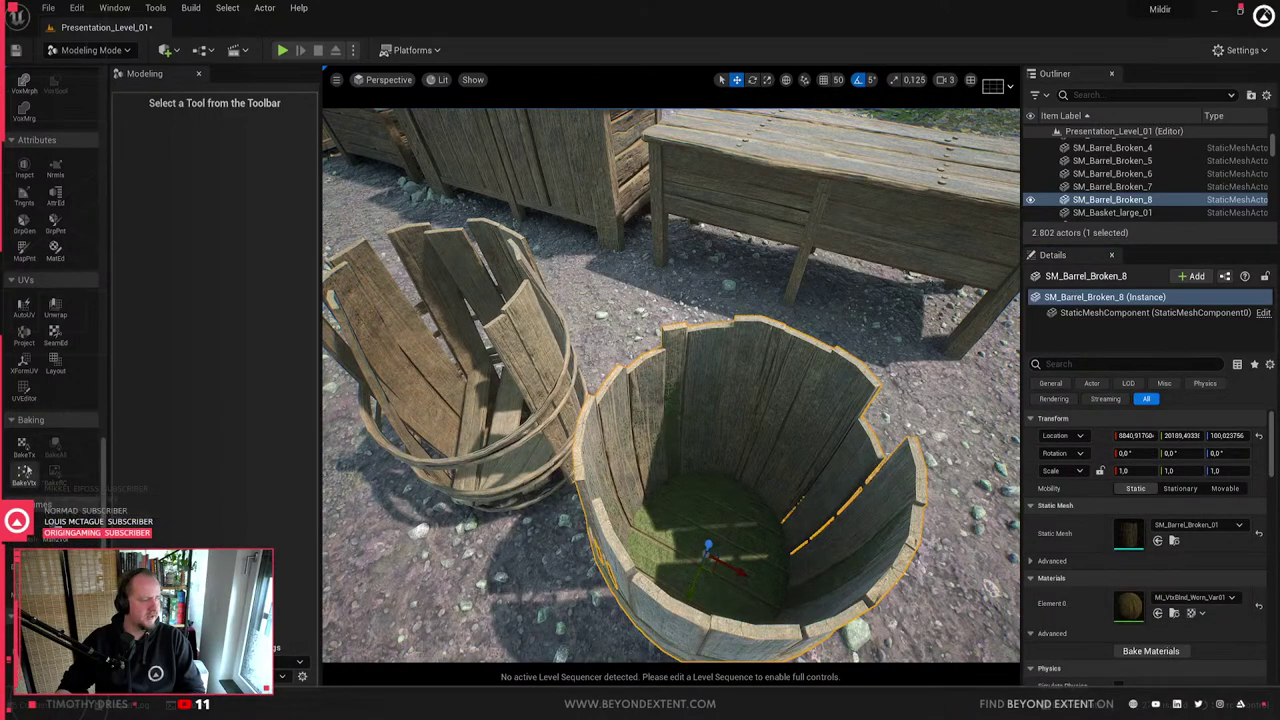
right_click_drag(670, 400, 670, 400)
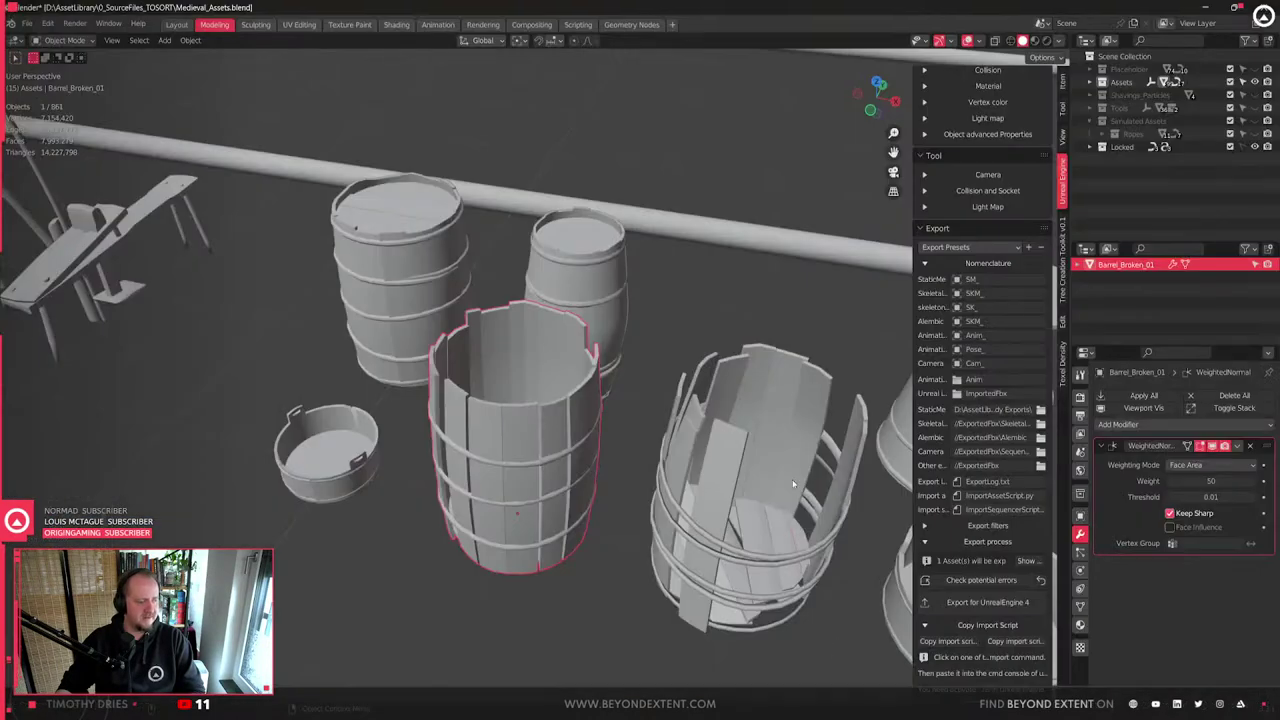
- Switch to Blender and export Barrel_Broken_01 again for Unreal Engine 4
middle_click_drag(792, 479, 571, 460)
scroll(549, 420, "up", 4)
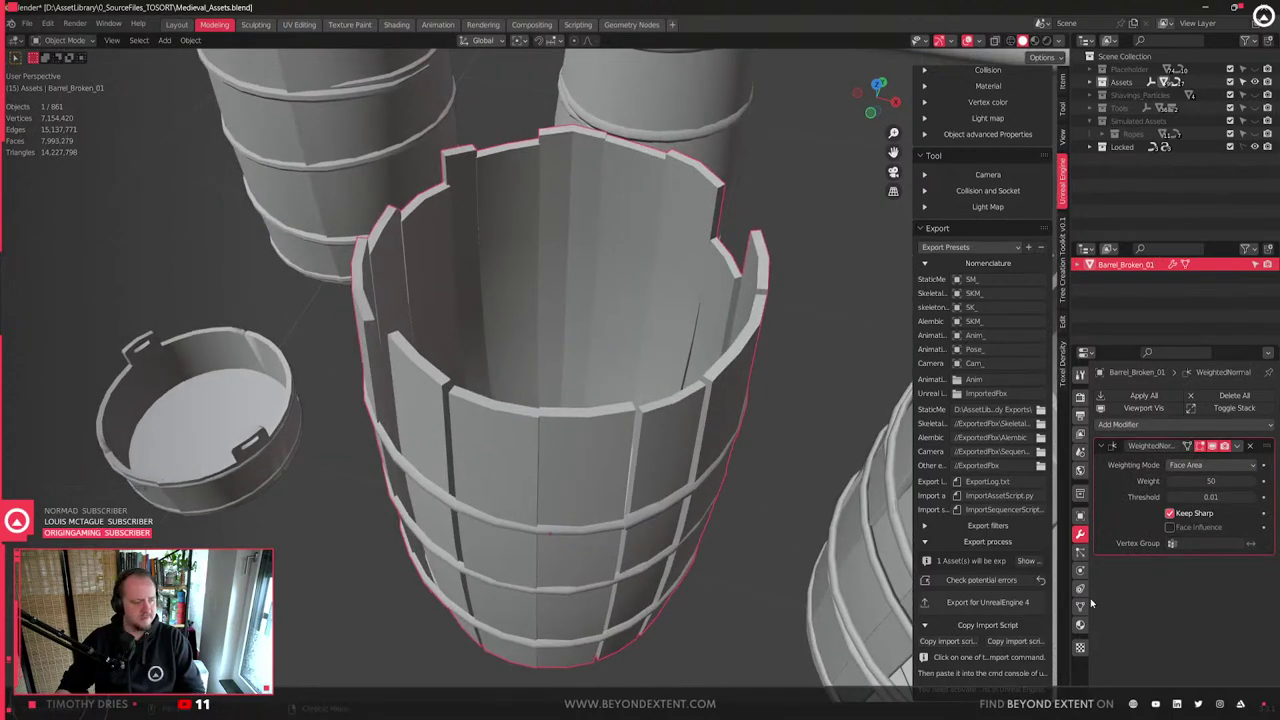
left_click(1021, 606)
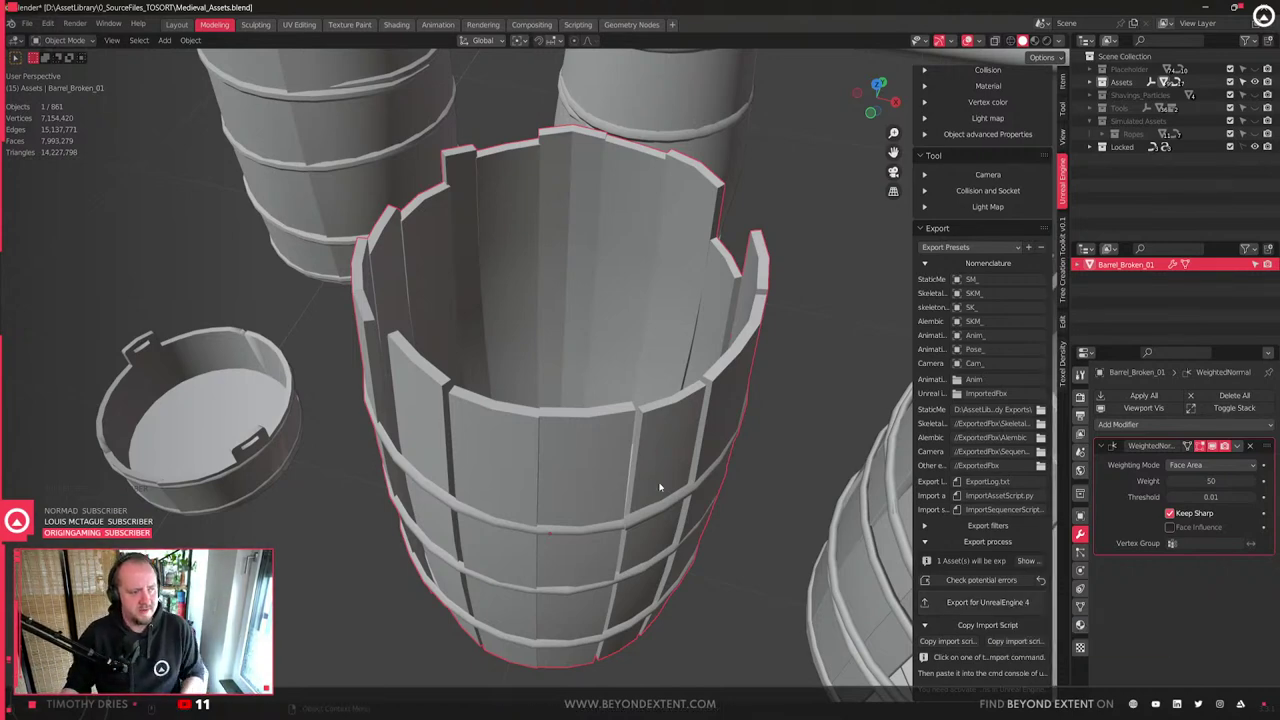
scroll(659, 487, "down", 5)
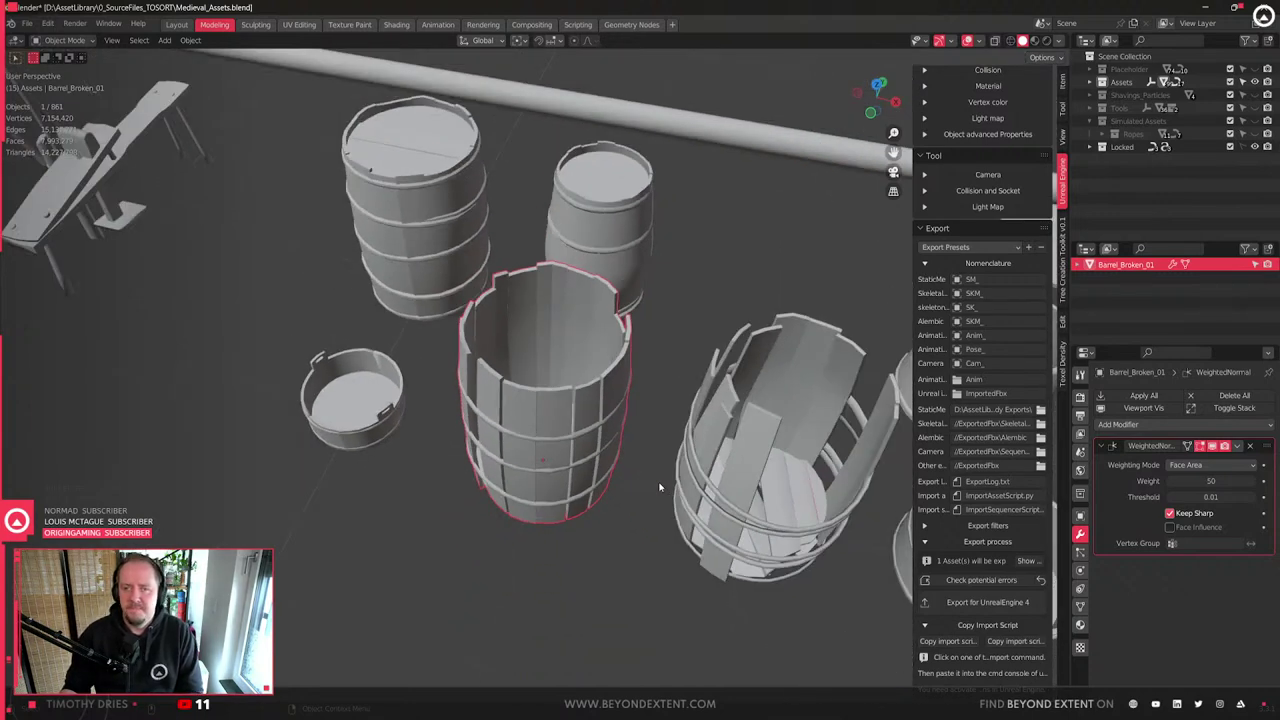
scroll(660, 487, "up", 2)
middle_click_drag(660, 499, 661, 467)
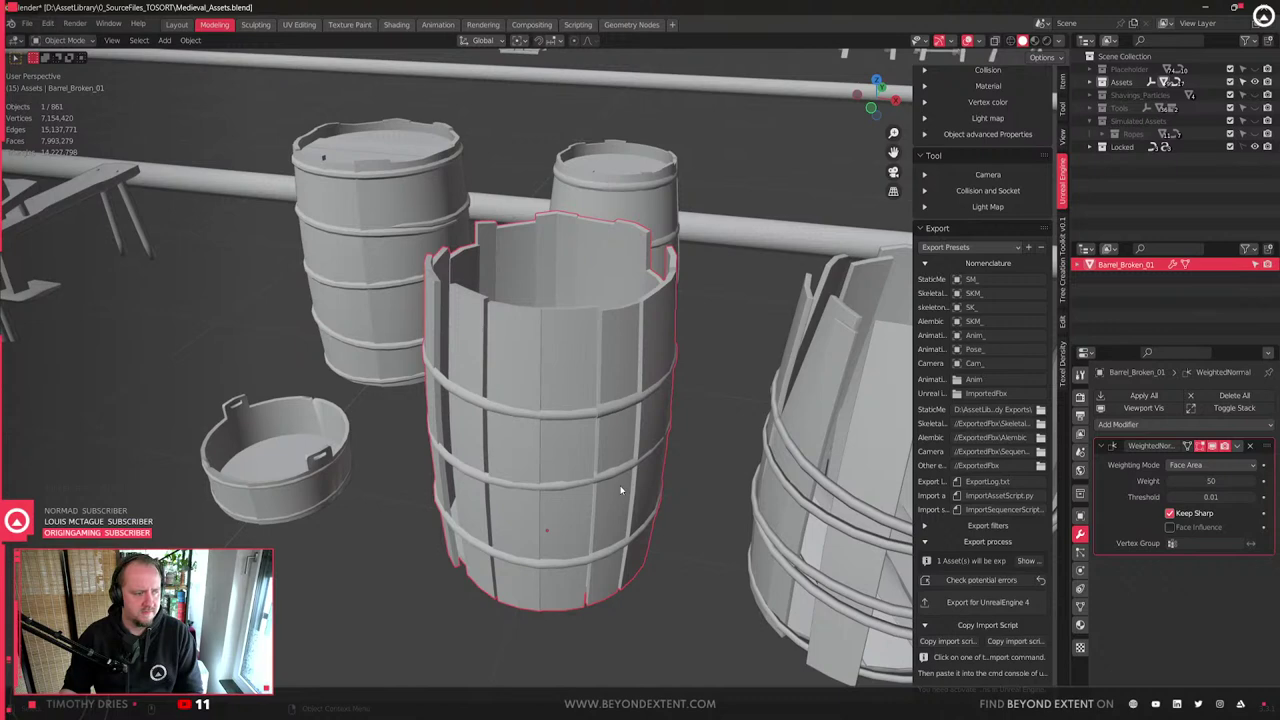
left_click(1013, 605)
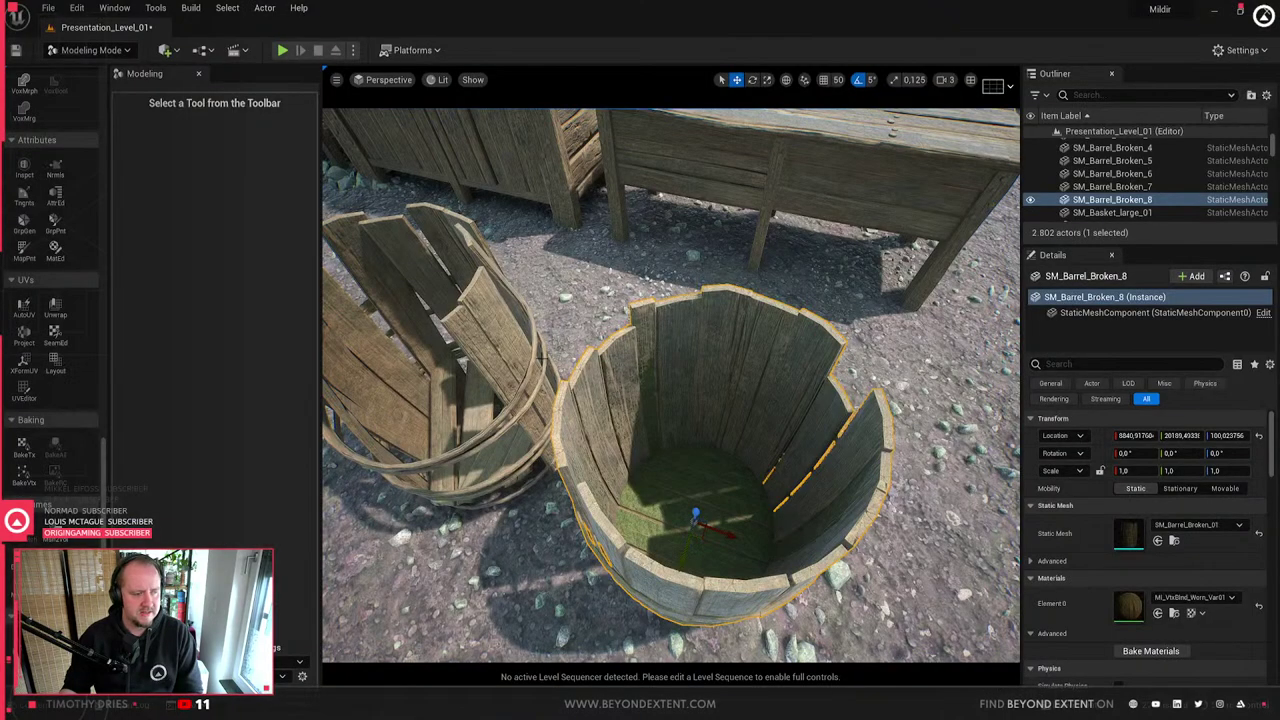
- In Unreal Engine, reimport the SM_Barrel_Broken_01 asset and inspect the updated barrel in the level from several sides
left_click(667, 449)
key("ctrl+b")
right_click(993, 522)
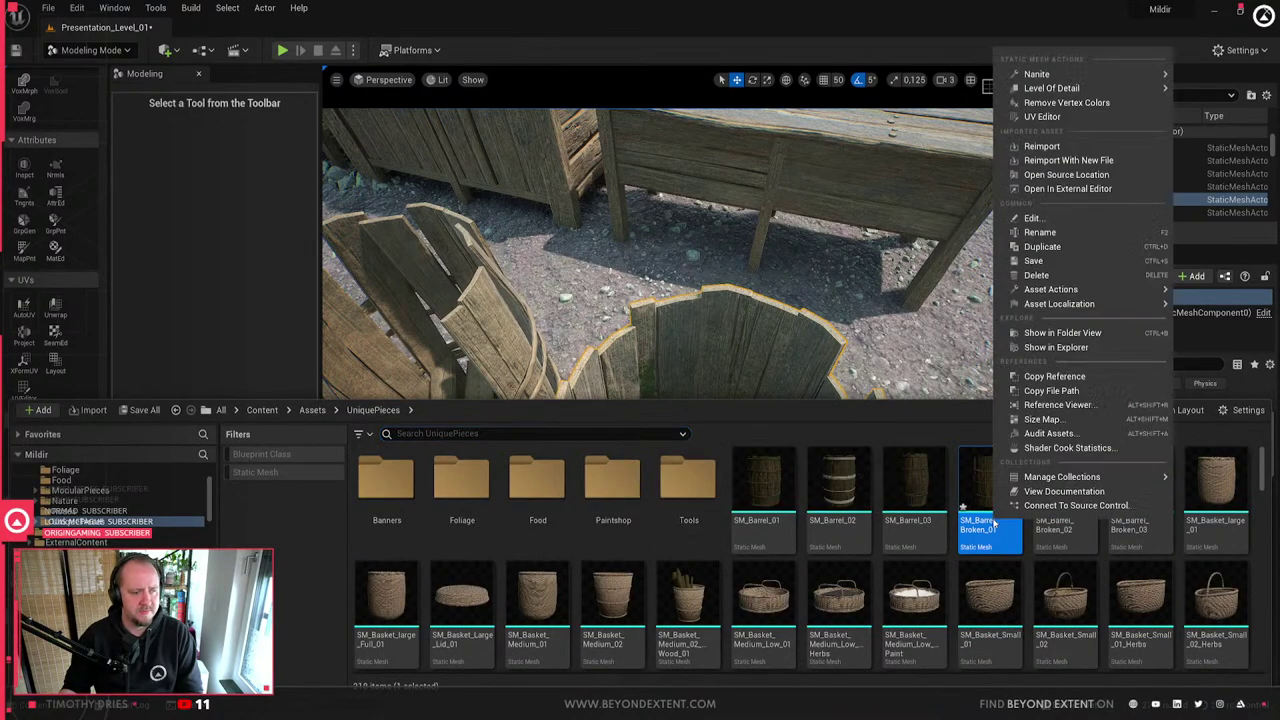
left_click(1075, 144)
left_click(714, 390)
left_click(714, 390)
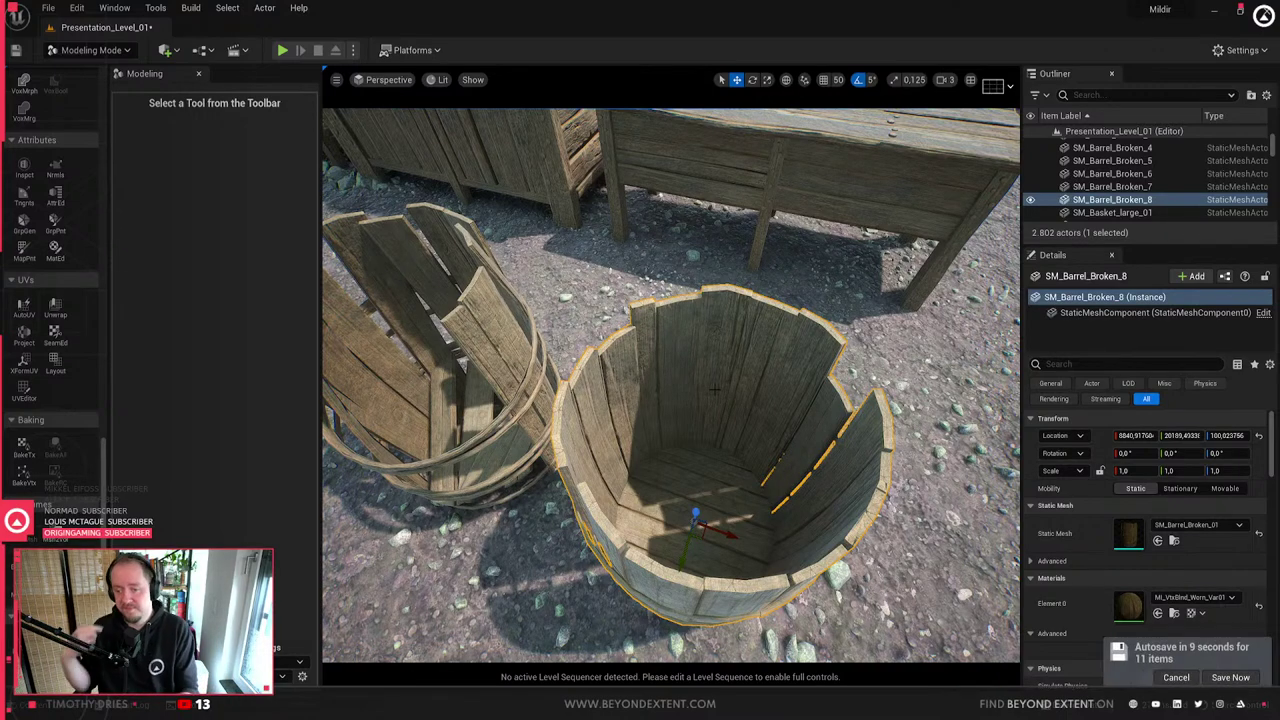
key("Escape")
right_click_drag(748, 497, 764, 405)
left_click(738, 503)
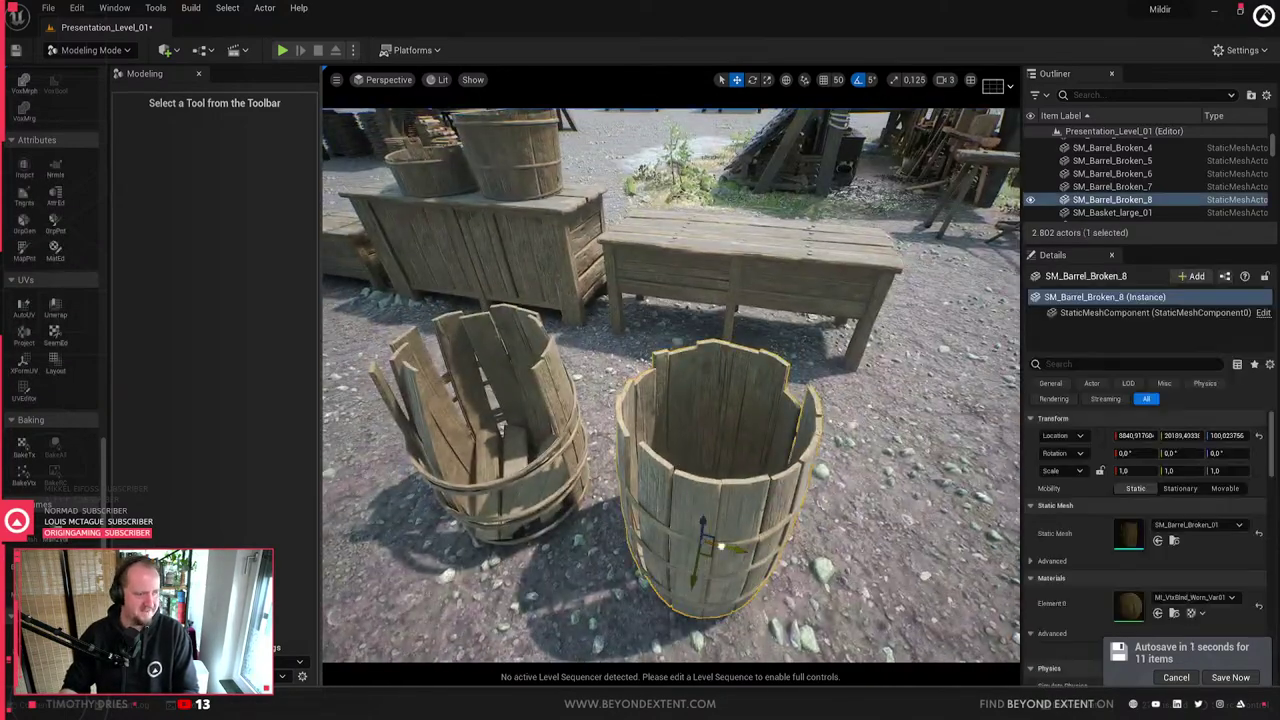
right_click_drag(712, 556, 790, 560)
right_click_drag(730, 515, 625, 560)
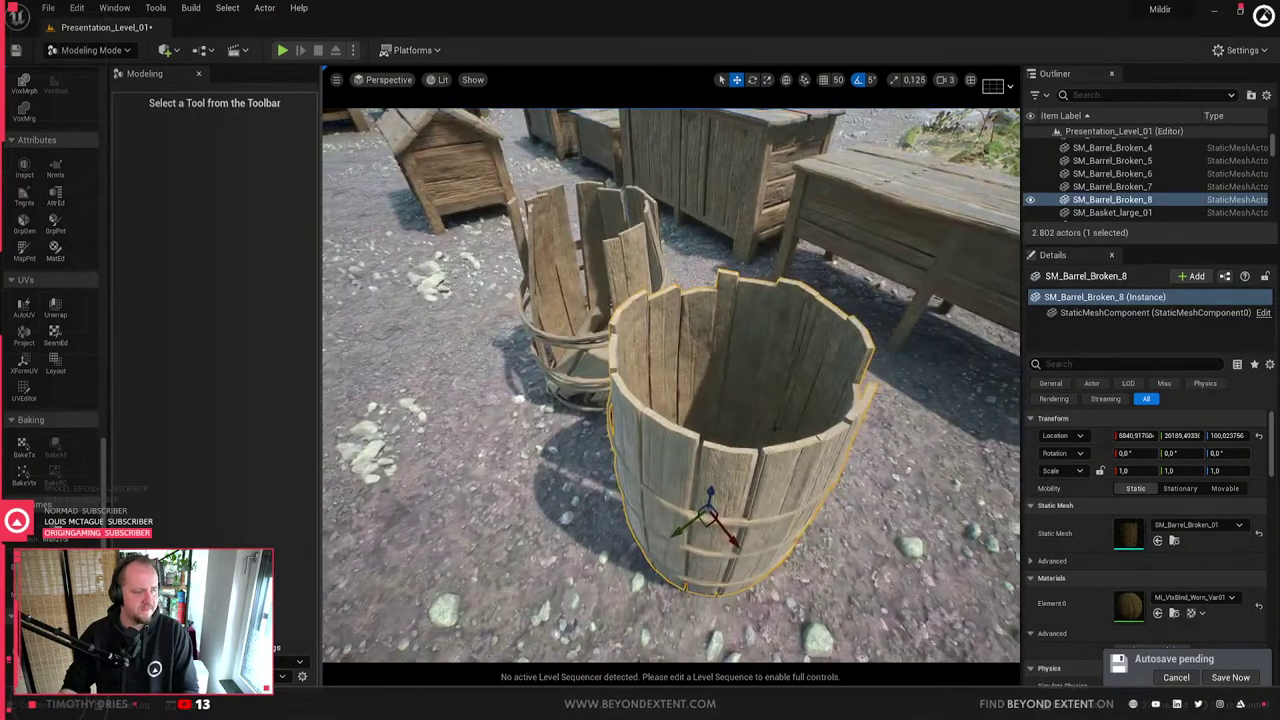
right_click_drag(729, 514, 724, 423)
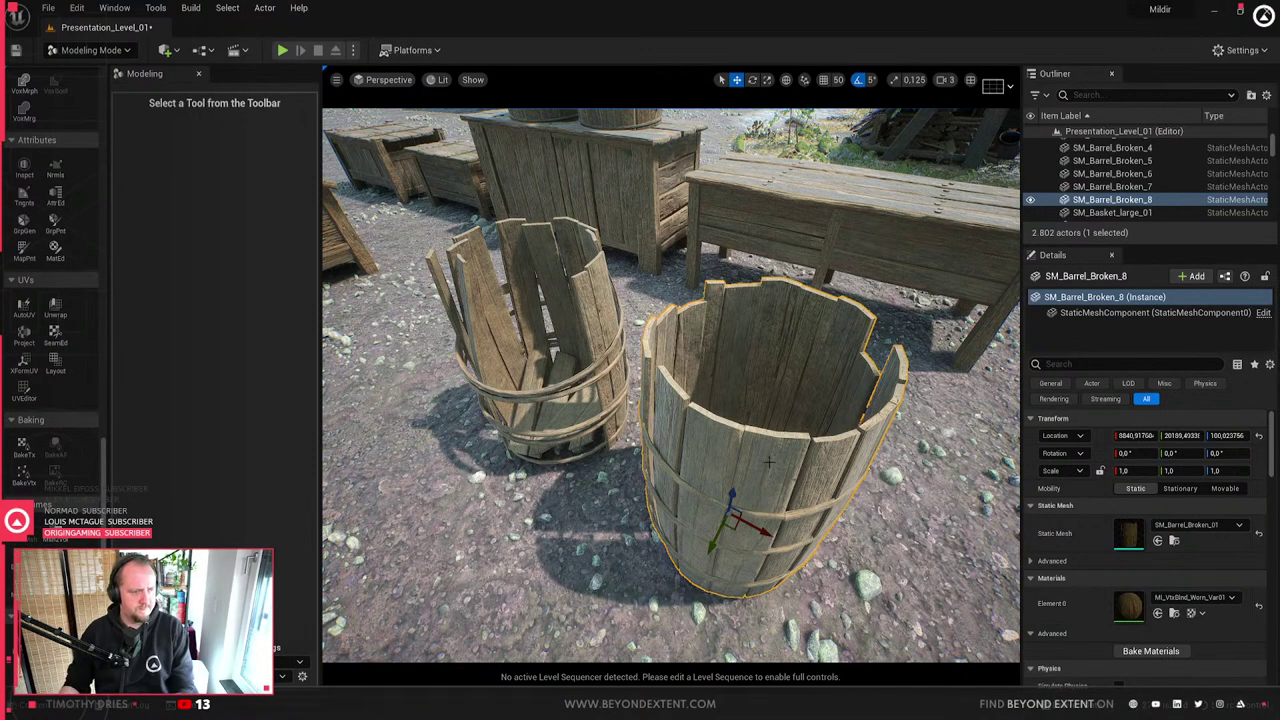
- Switch to Blender and duplicate the uppermost hoop of Barrel_Broken_01, moving the copy up about 0.14 m along Z
mouse_move(791, 706)
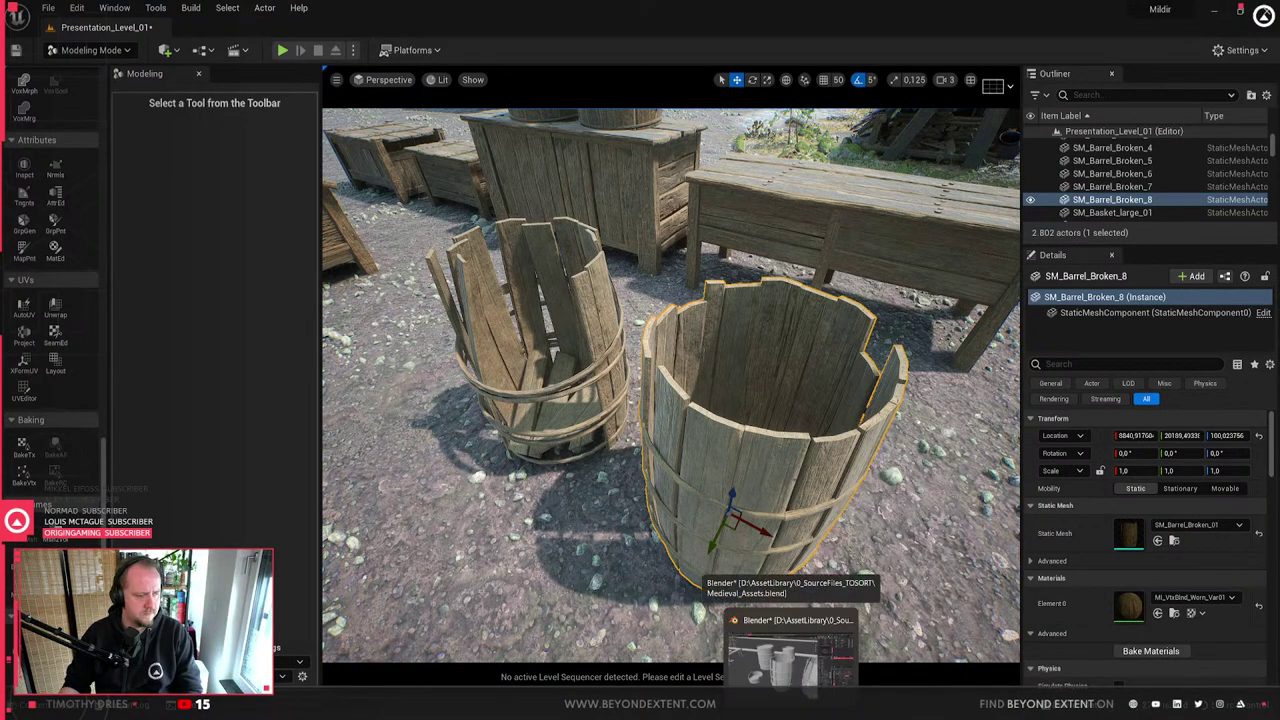
left_click(790, 660)
scroll(697, 357, "up", 4)
key("Tab")
left_click(635, 448)
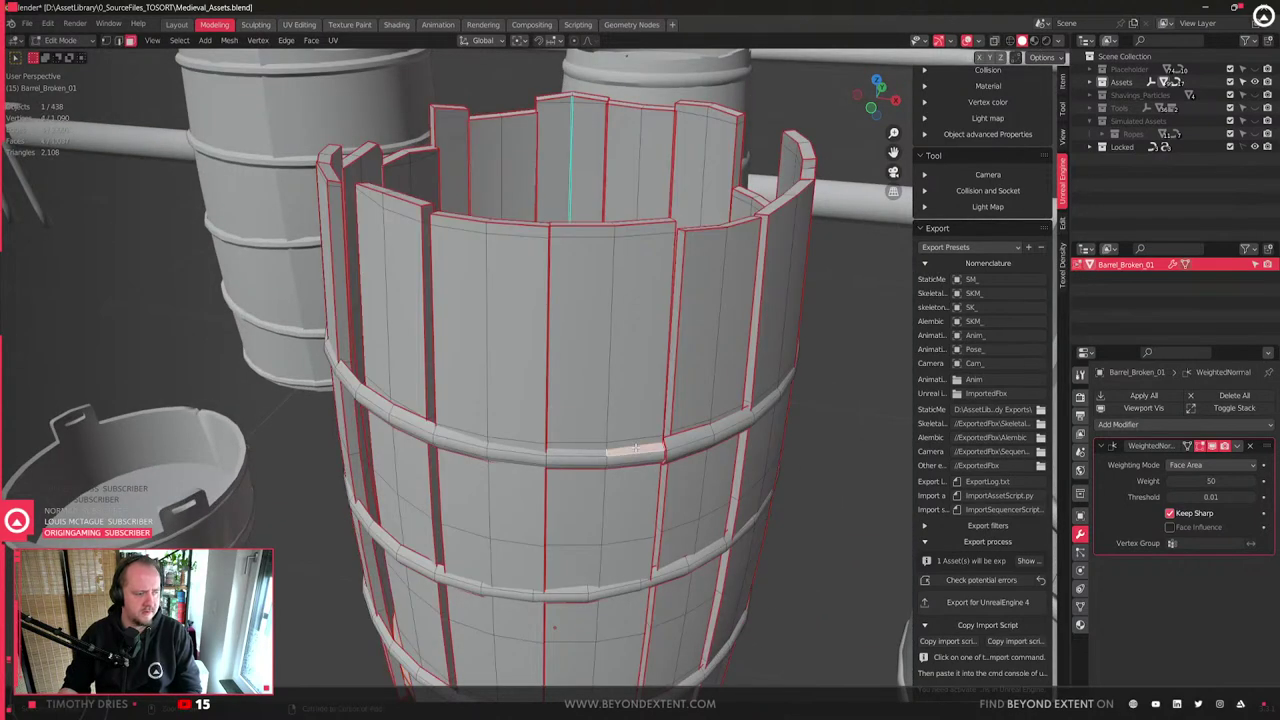
scroll(635, 448, "down", 2)
key("ctrl+l")
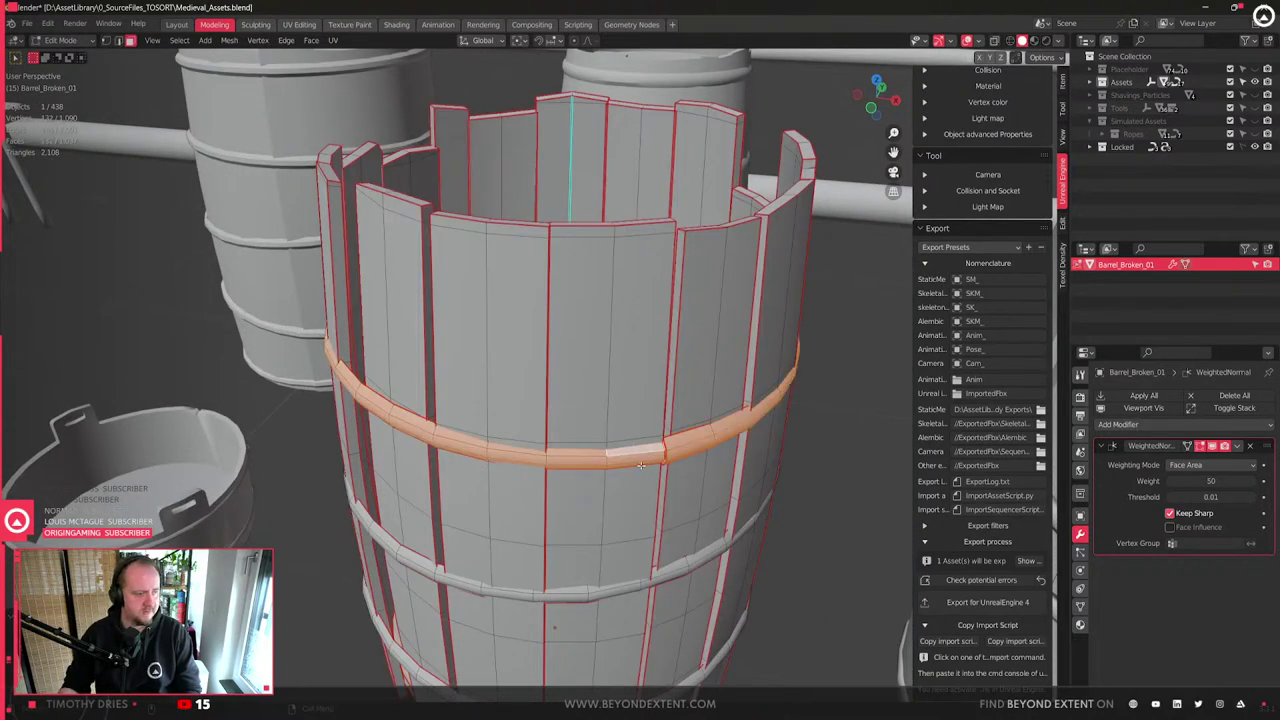
scroll(640, 420, "down", 2)
key("g")
key("z")
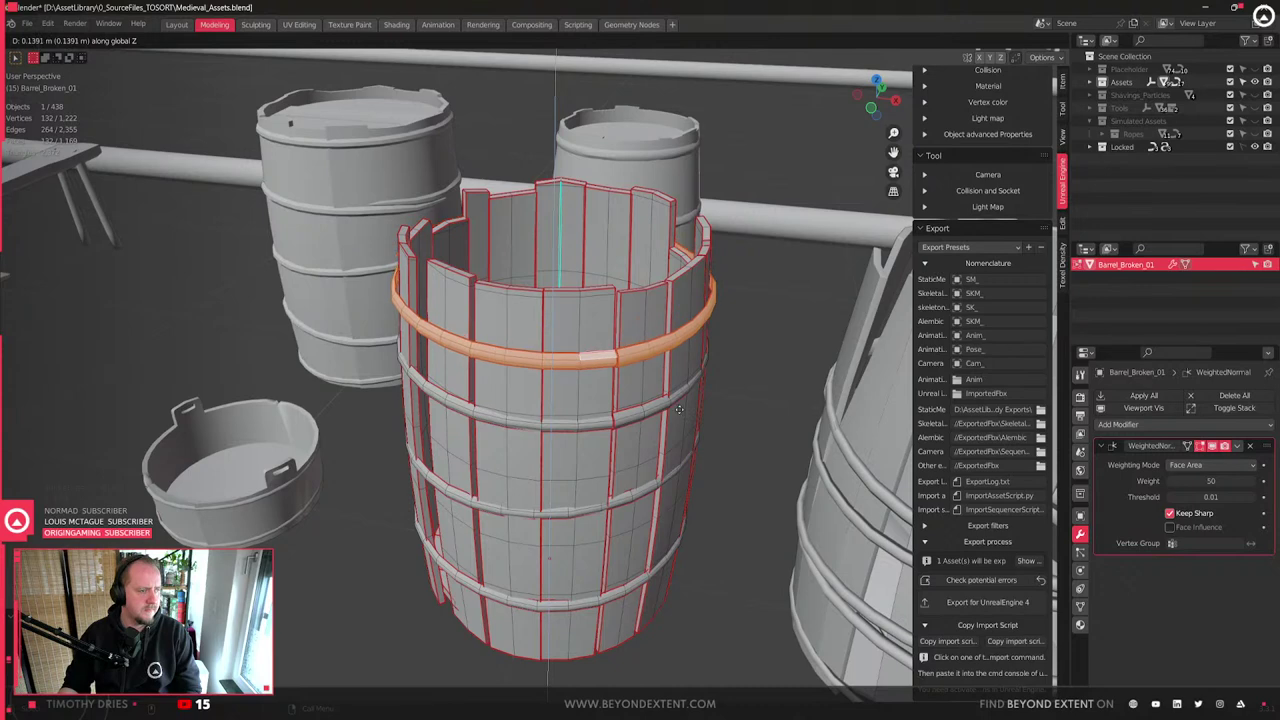
left_click(738, 402)
- Scale the duplicated hoop to about 0.9 on X and Y only, placing it inside the barrel's planks
middle_click_drag(724, 401, 735, 440)
scroll(735, 440, "up", 3)
key("s")
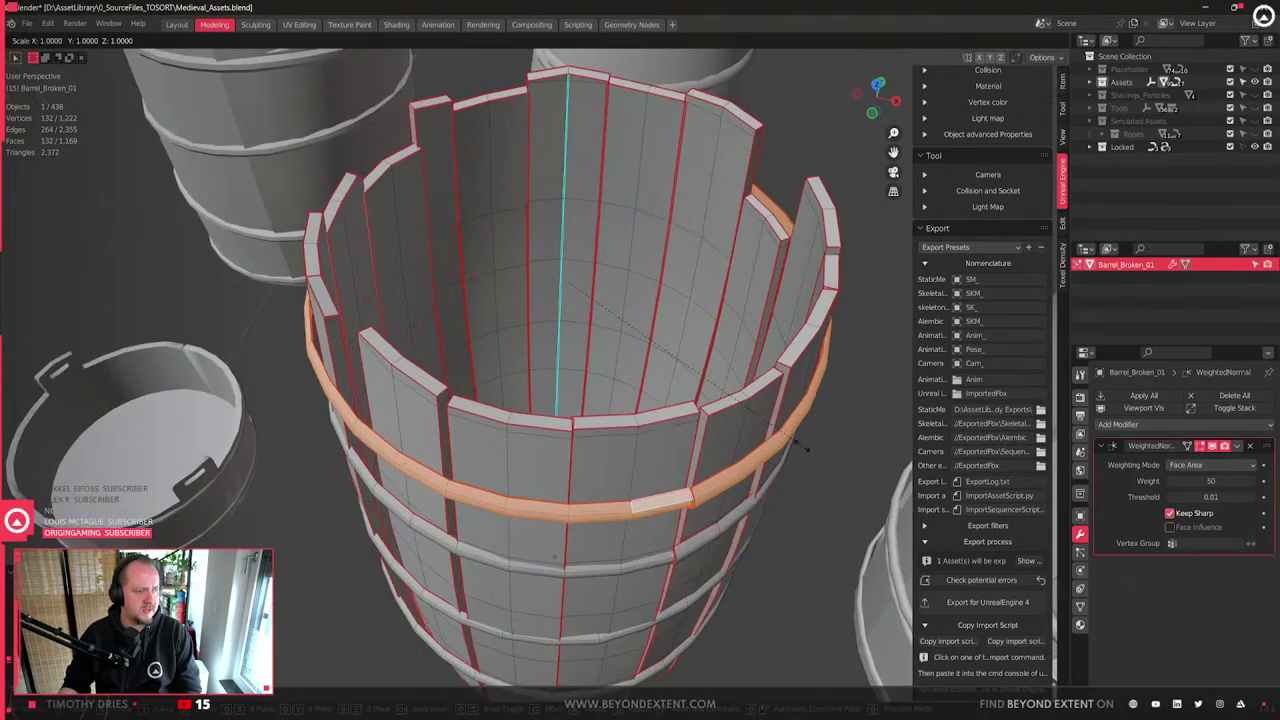
key("shift+z")
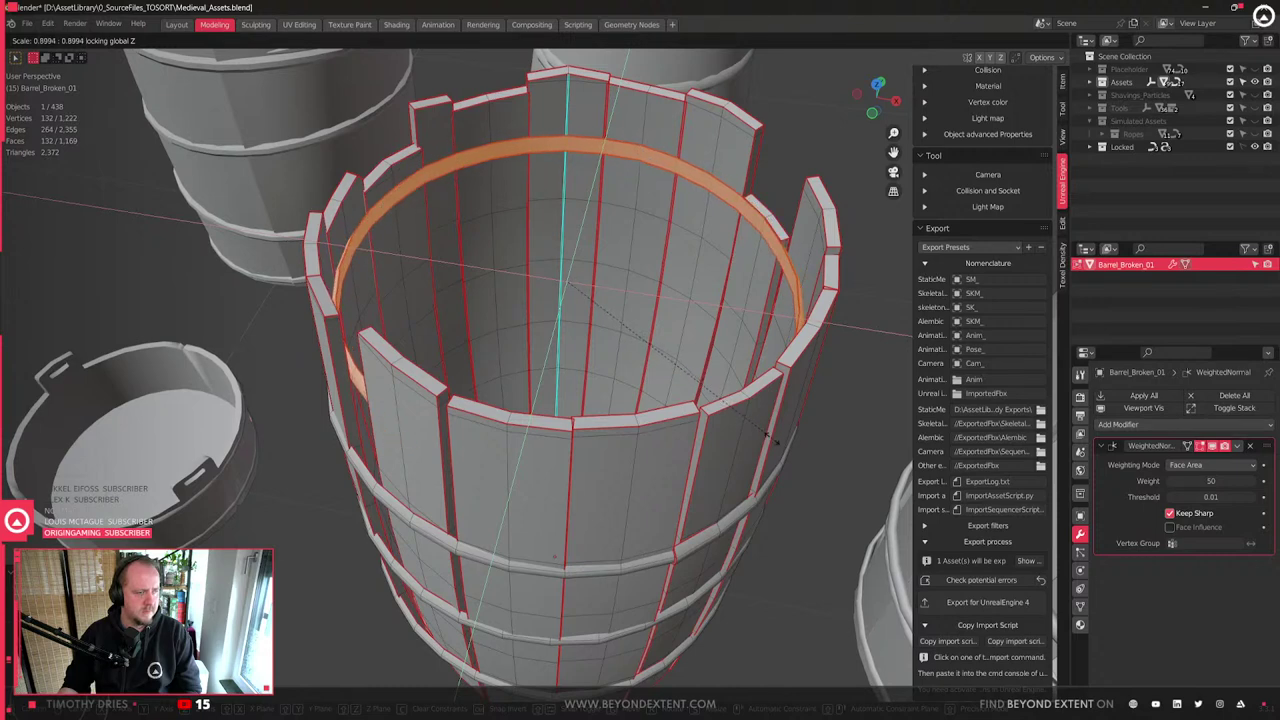
left_click(772, 443)
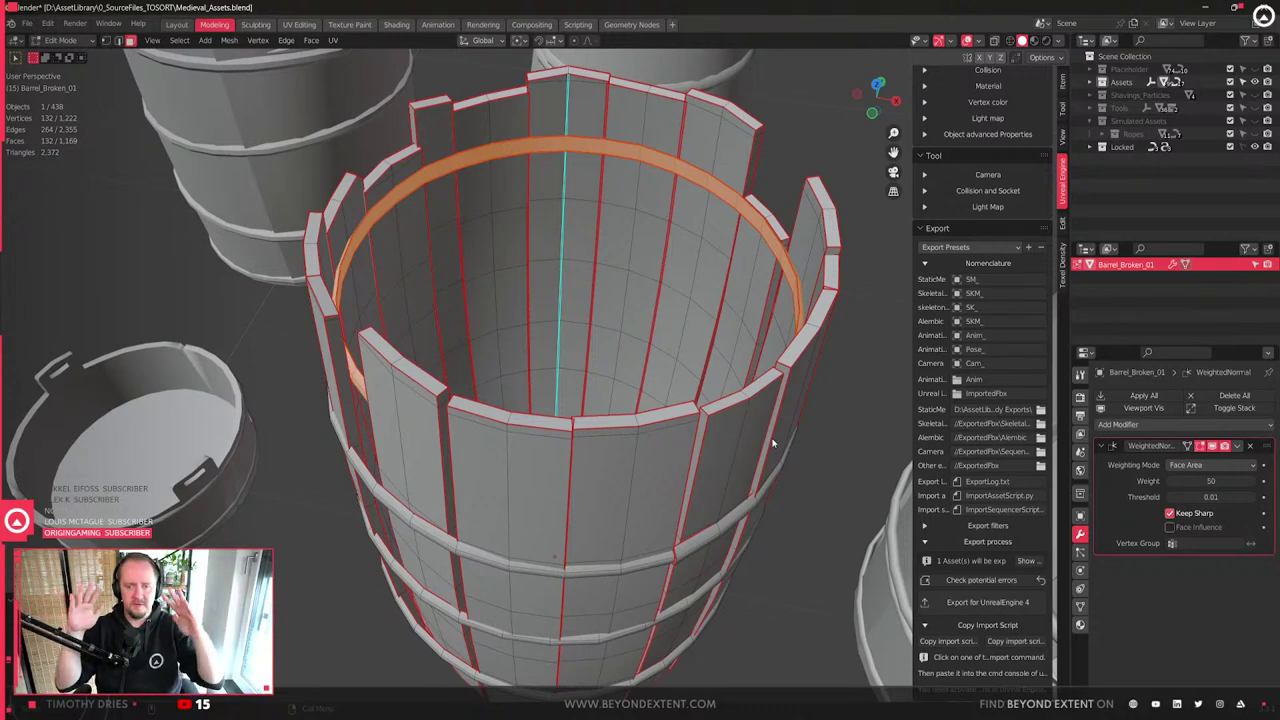
- Delete the inward-facing loop of faces on the duplicated hoop inside the barrel
middle_click_drag(738, 410, 589, 405)
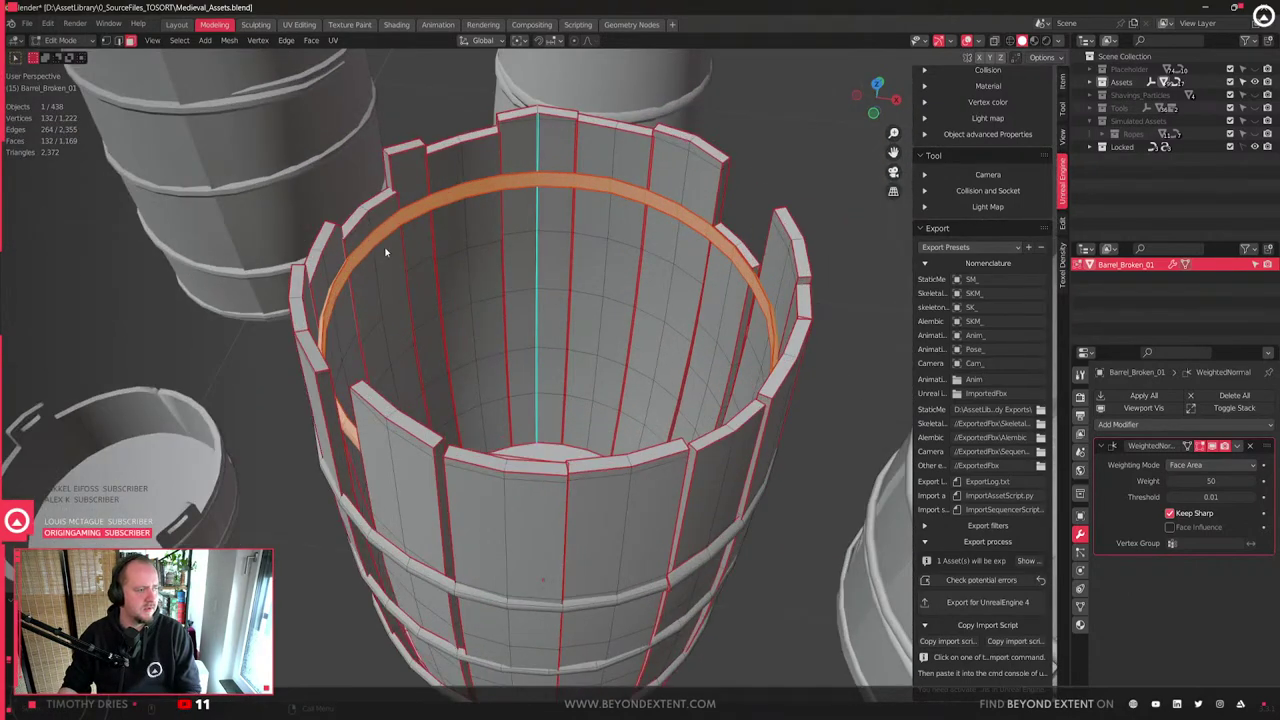
middle_click_drag(407, 265, 686, 294)
left_click(700, 293, "alt")
key("x")
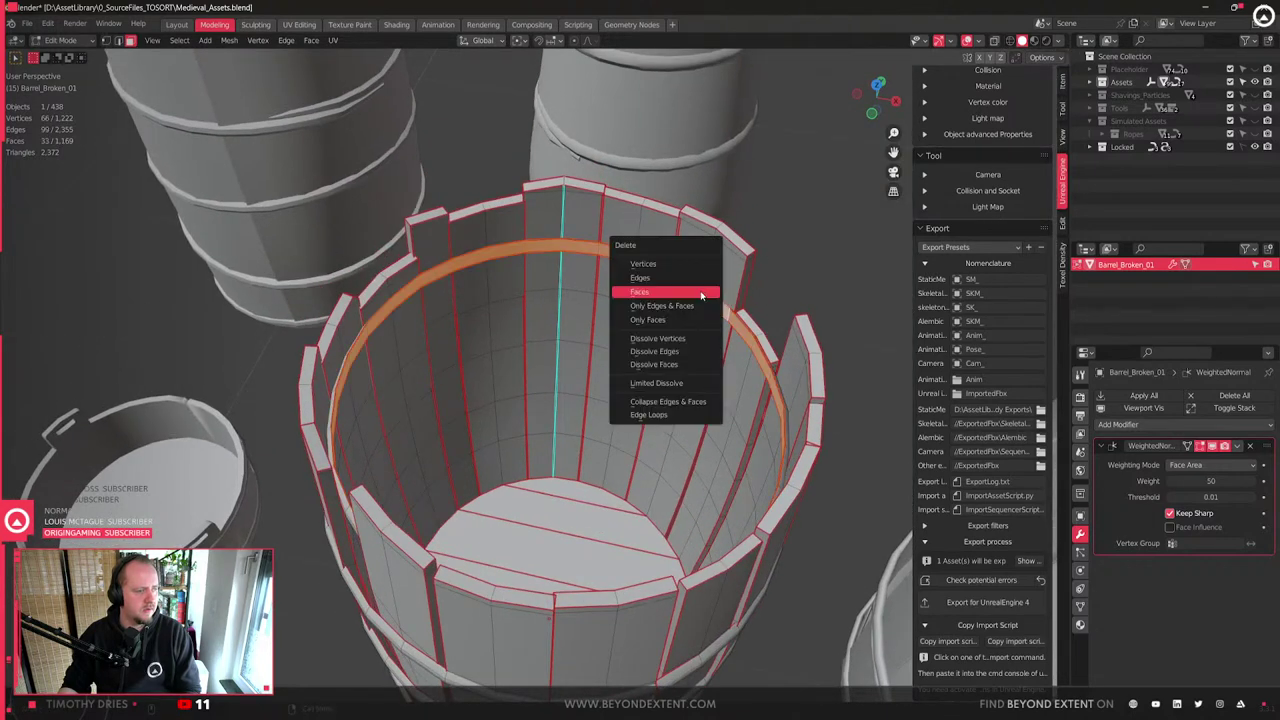
left_click(700, 292)
- Scale the inner hoop's outer edge loops inward on X and Y only, leaving its open side against the planks
key("2")
left_click(649, 262, "alt")
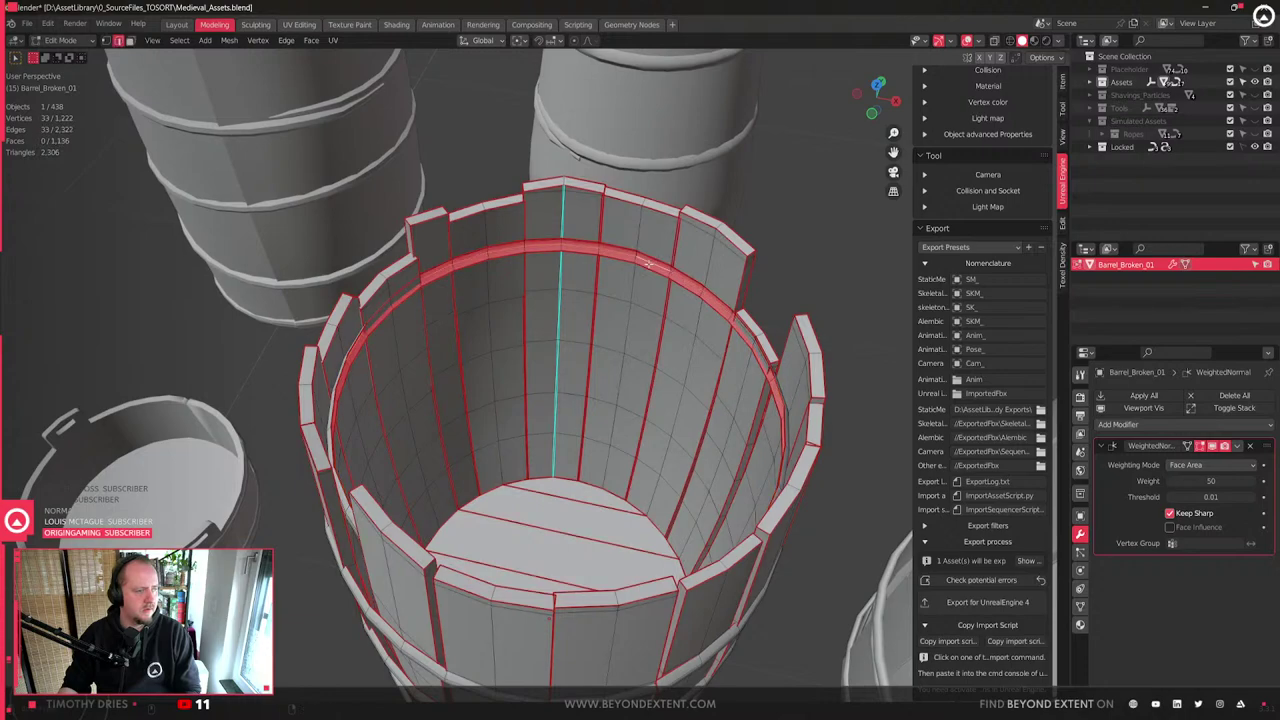
scroll(661, 267, "up", 3)
middle_click_drag(660, 268, 611, 325)
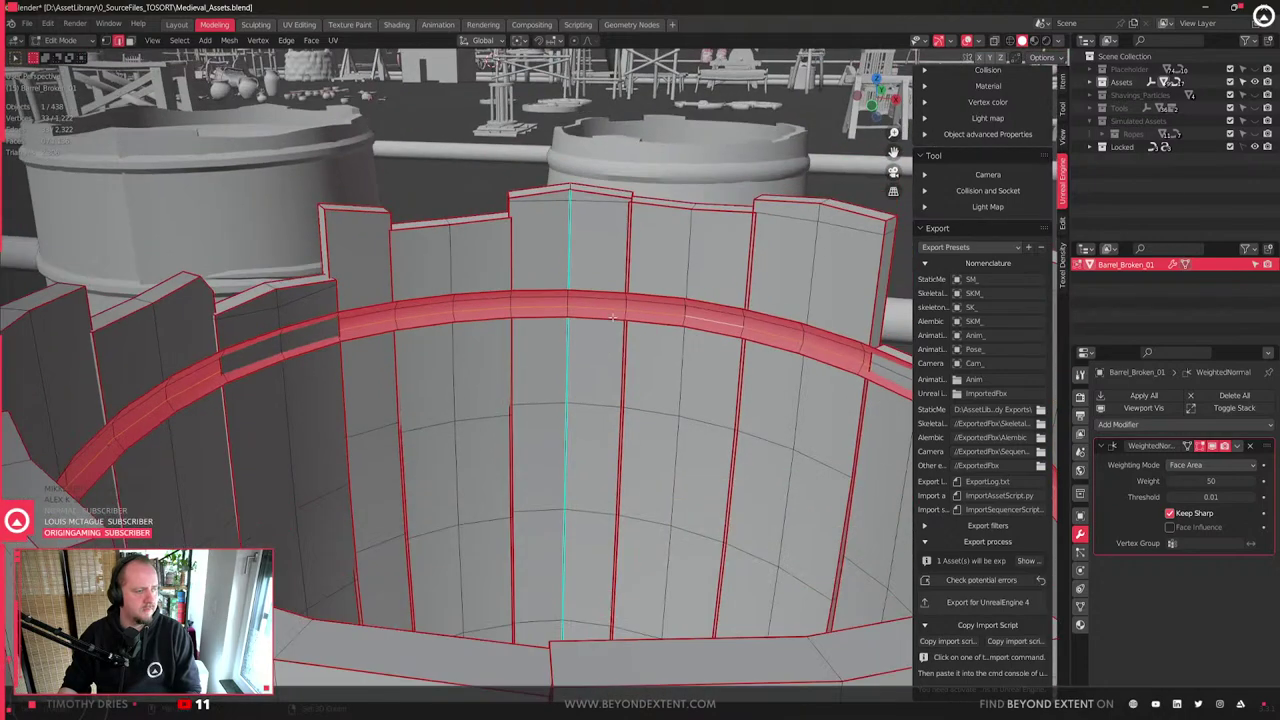
key("s")
key("shift+z")
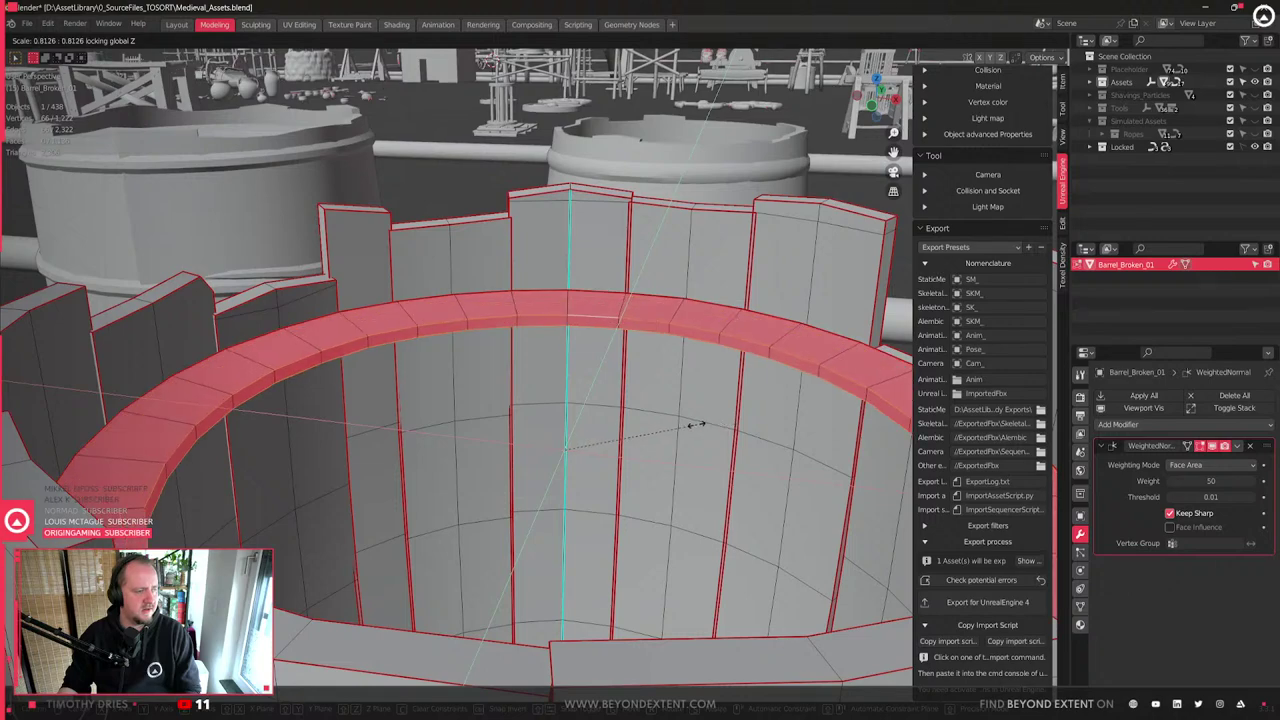
left_click(709, 424)
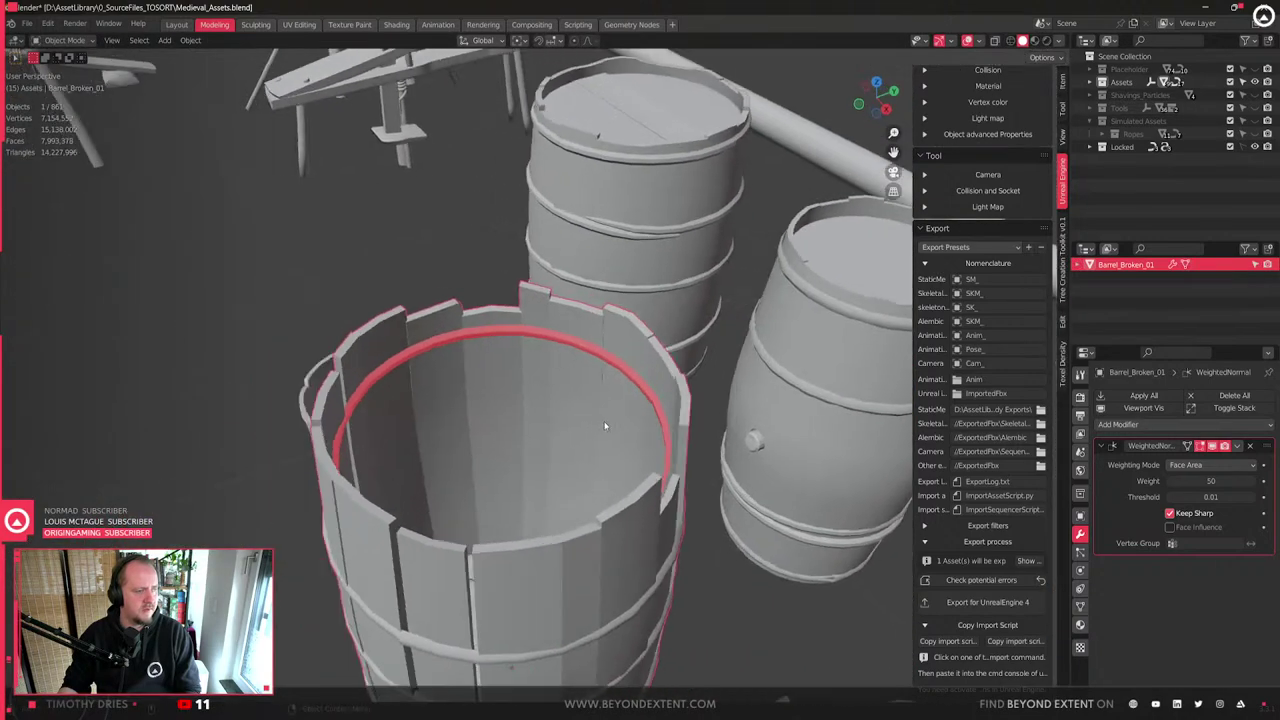
- Select the whole inner hoop and correct its inverted normals so the visible faces point outward
key("Tab")
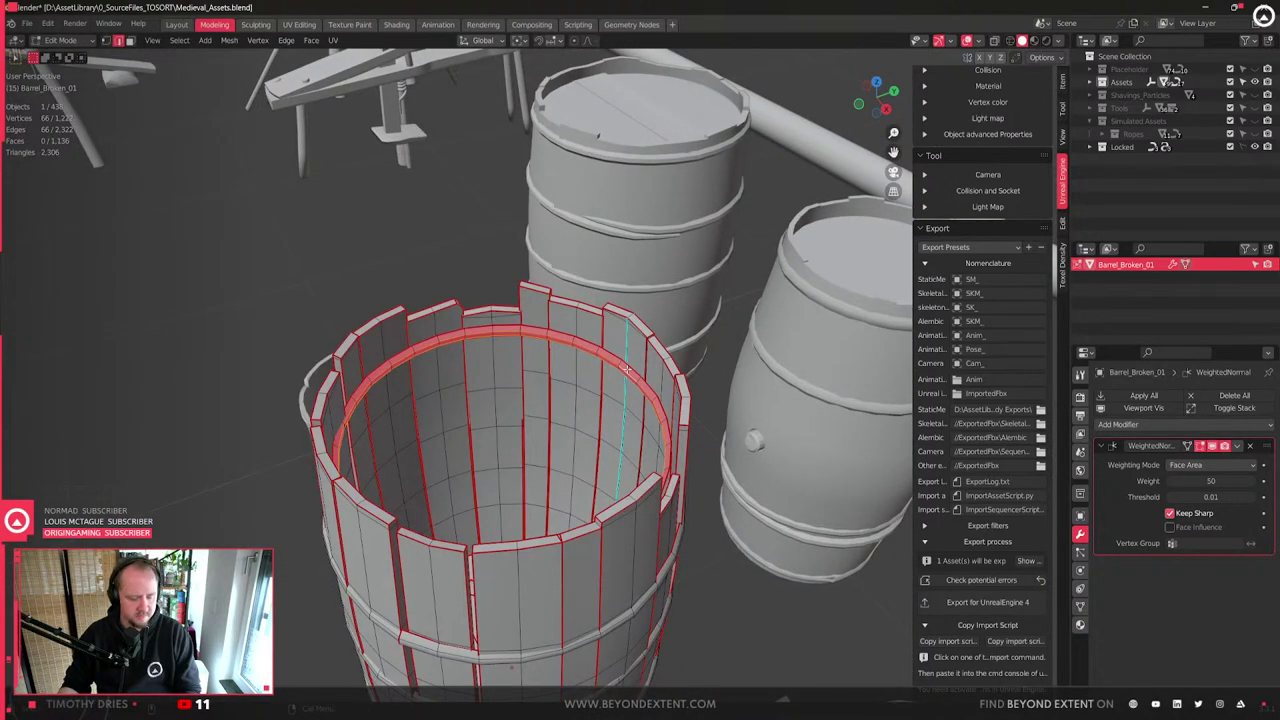
key("a")
key("alt+a")
left_click(627, 369, "alt")
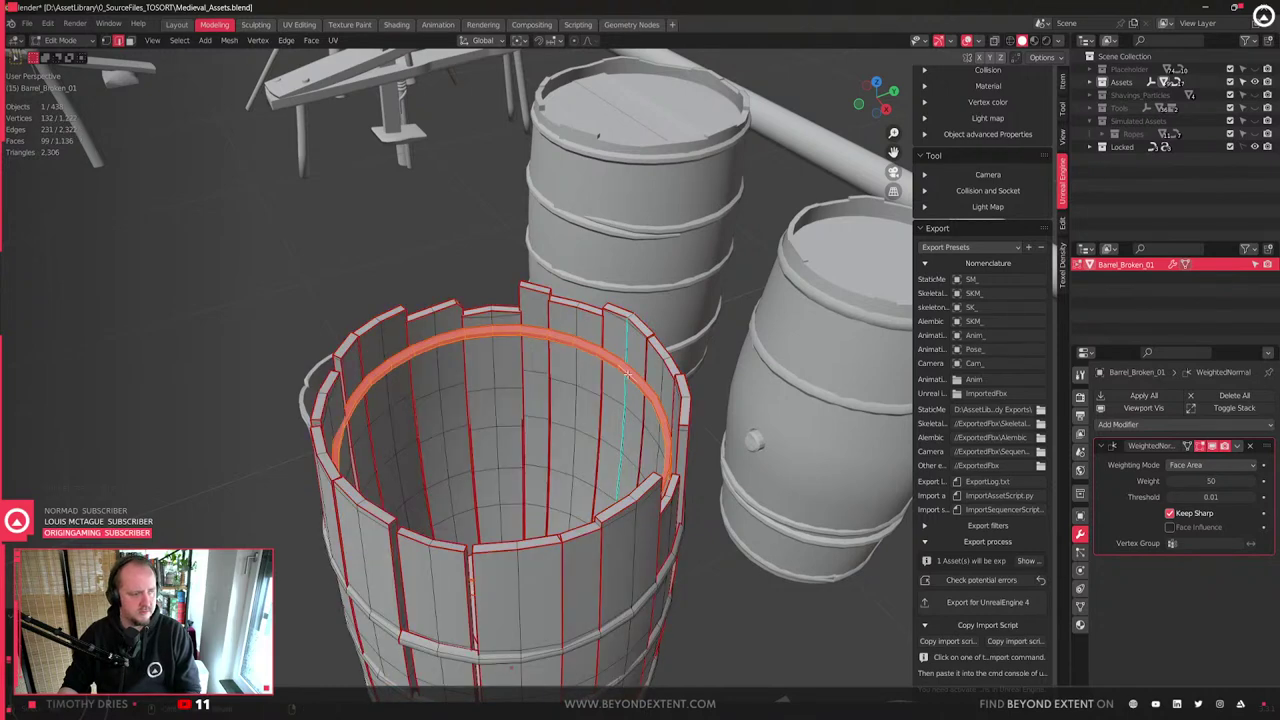
key("alt+n")
left_click(600, 207)
middle_click_drag(585, 220, 593, 314)
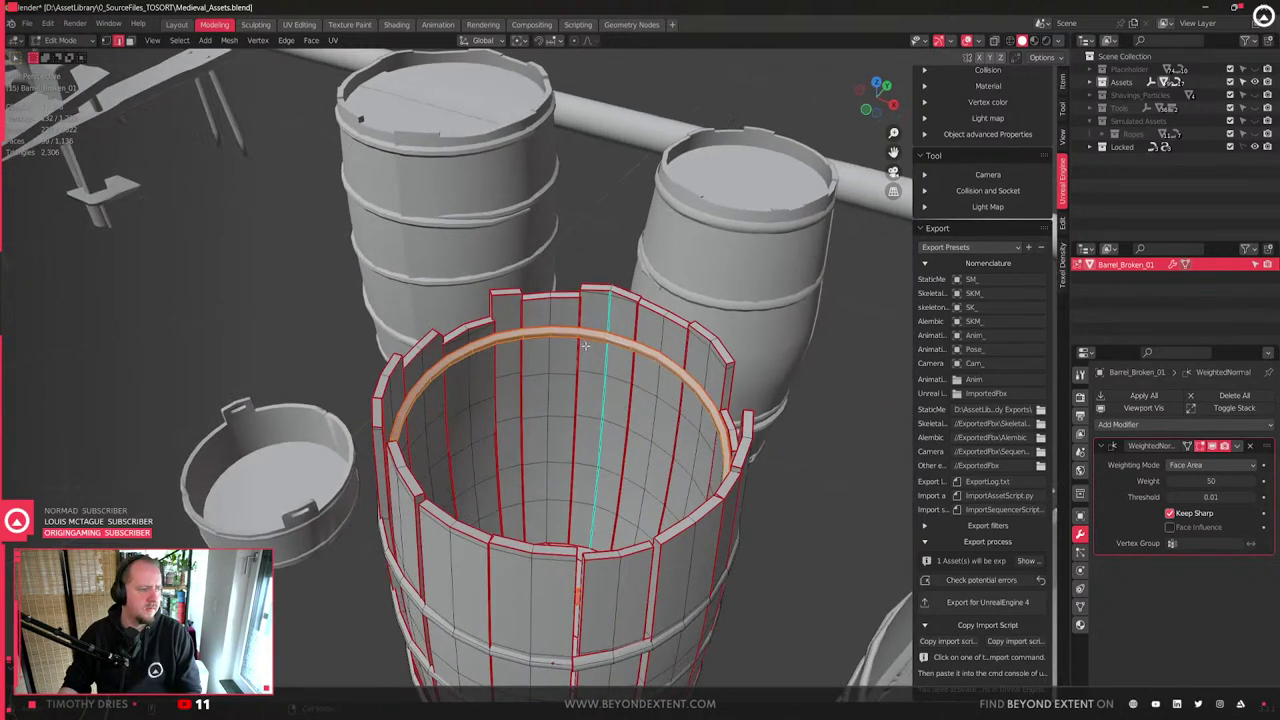
- Select a face loop on the barrel's inner hoop and scale it to about 1.01 on X and Y only
scroll(593, 314, "up", 3)
key("alt+a")
left_click(600, 320, "alt")
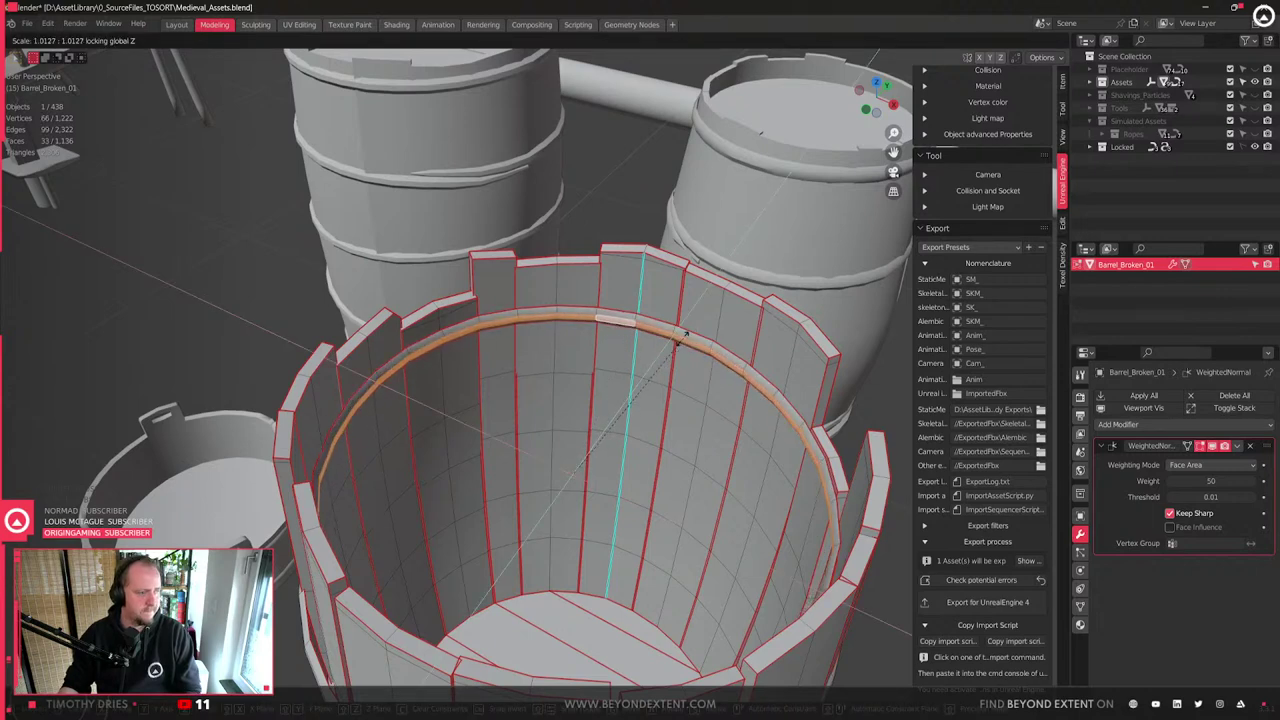
key("Tab")
key("Tab")
- Select the whole inner hoop and scale it to about 1.02 on X and Y only, bringing it closer to the planks
key("ctrl+l")
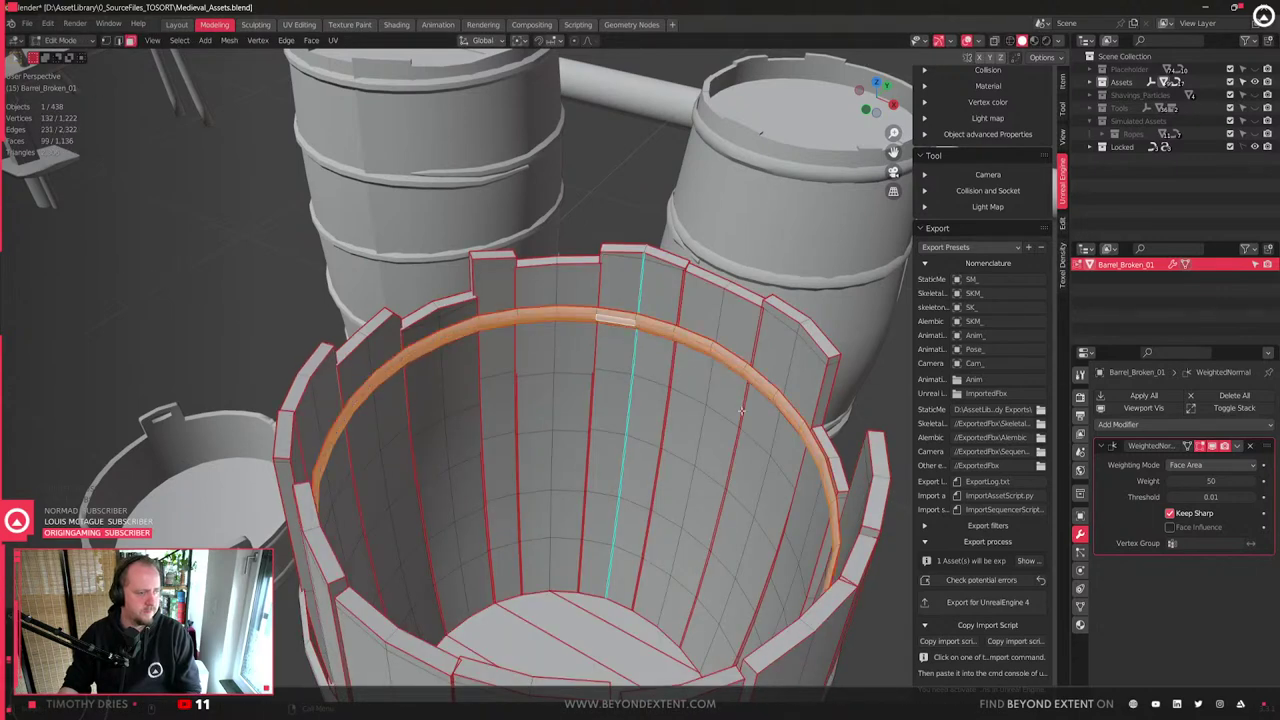
key("g")
key("z")
key("s")
key("shift+z")
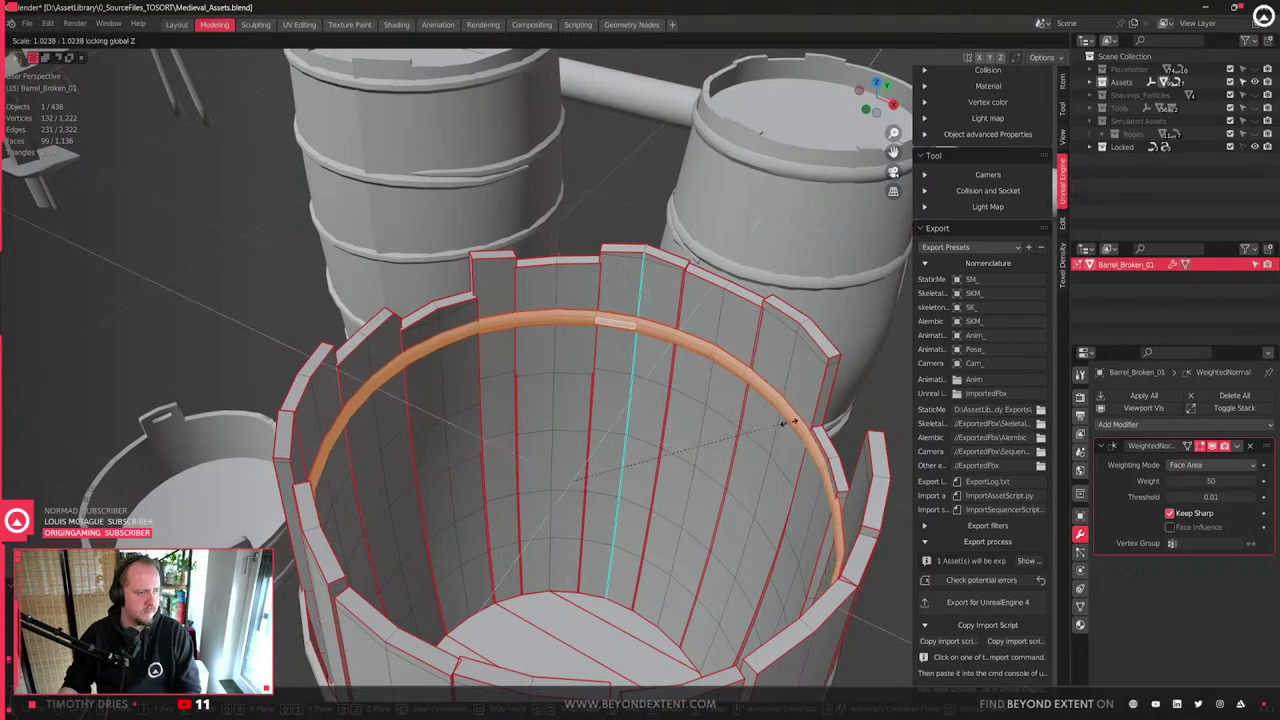
left_click(772, 423)
- Leave mesh editing and examine the inner hoop on the broken barrel from the side and from above
scroll(700, 428, "down", 5)
key("Tab")
middle_click_drag(560, 435, 623, 373)
scroll(618, 430, "up", 6)
scroll(623, 373, "down", 4)
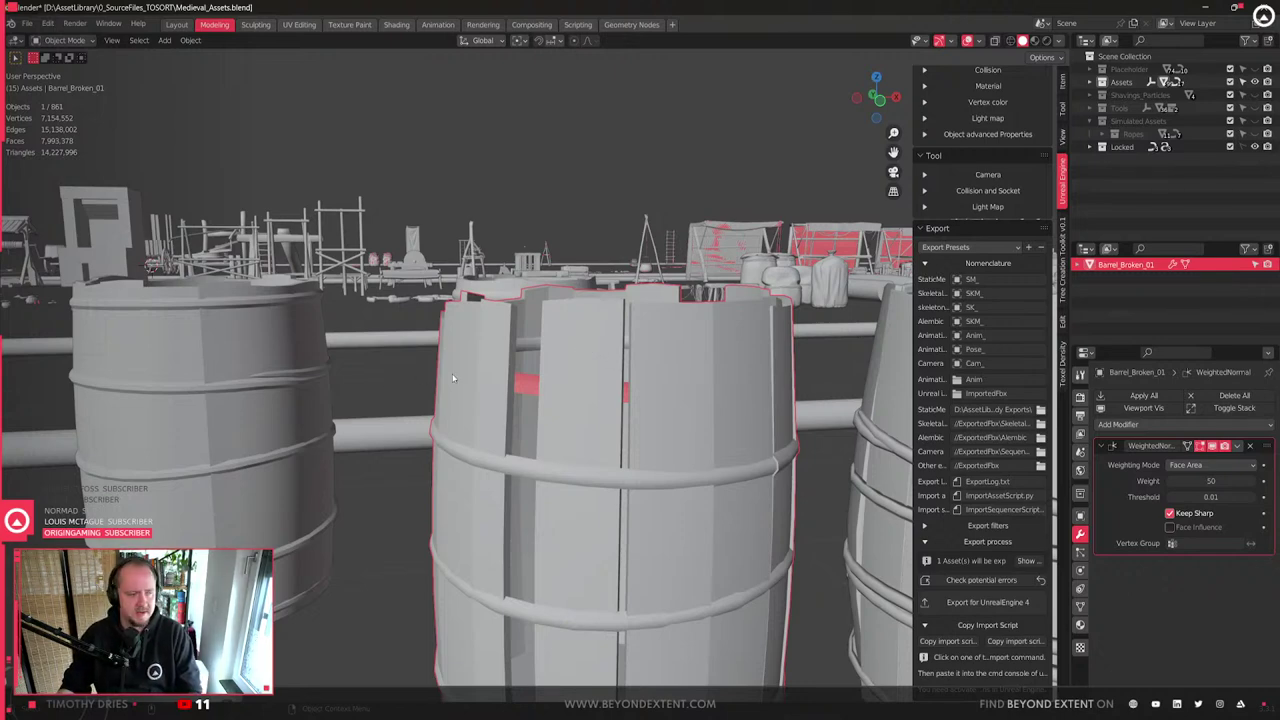
scroll(544, 388, "down", 5)
middle_click_drag(600, 610, 573, 686)
scroll(573, 686, "up", 3)
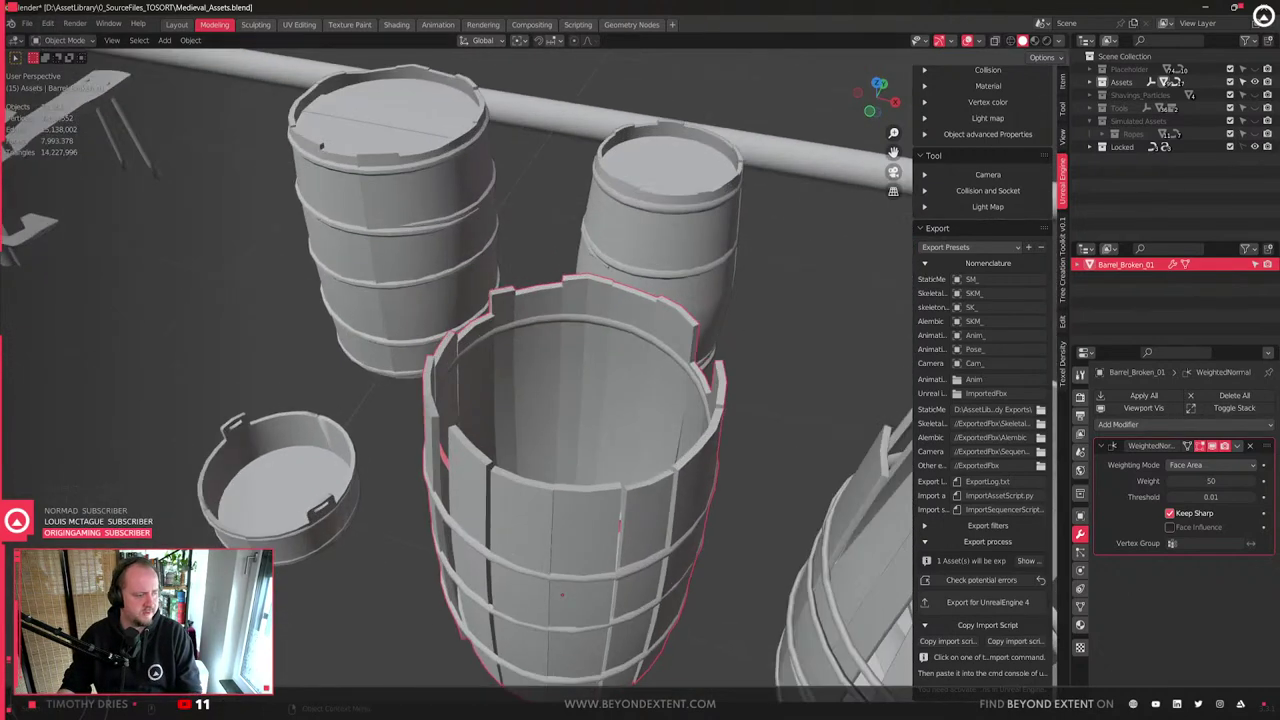
- Open the recent Project2021.pur reference board in PureRef and maximize its window
right_click(544, 713)
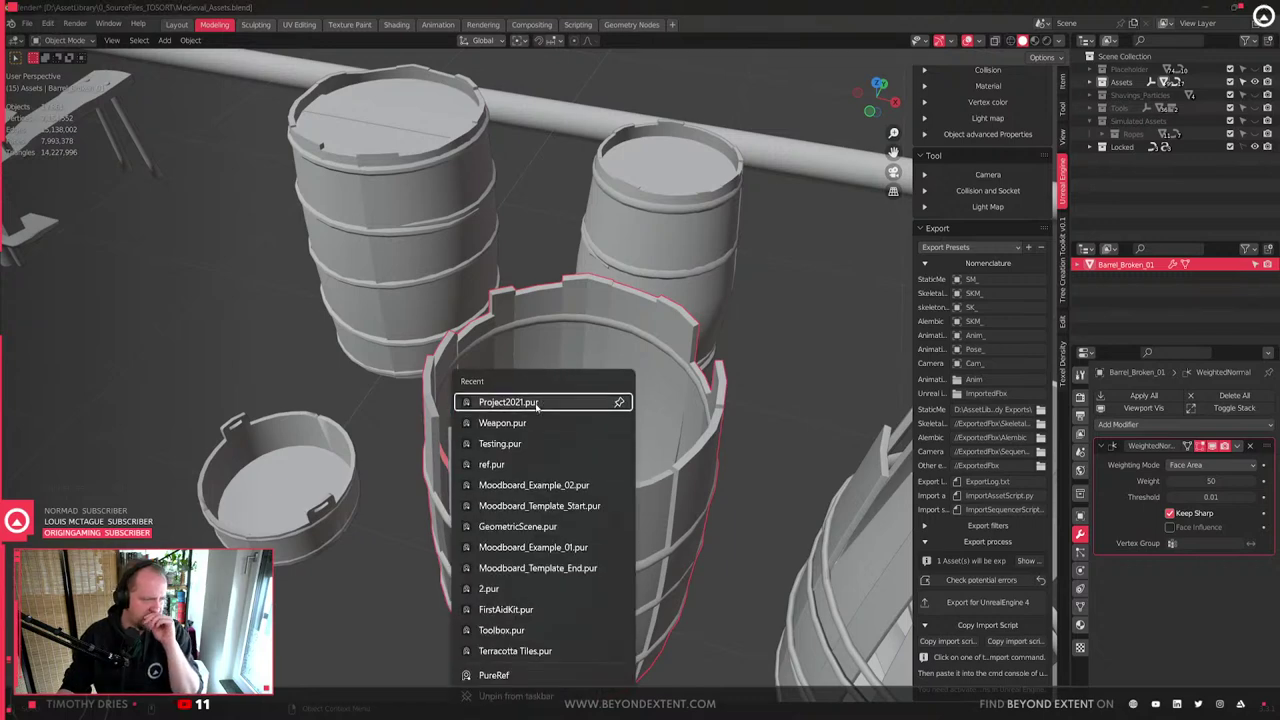
left_click(534, 404)
left_click(508, 443)
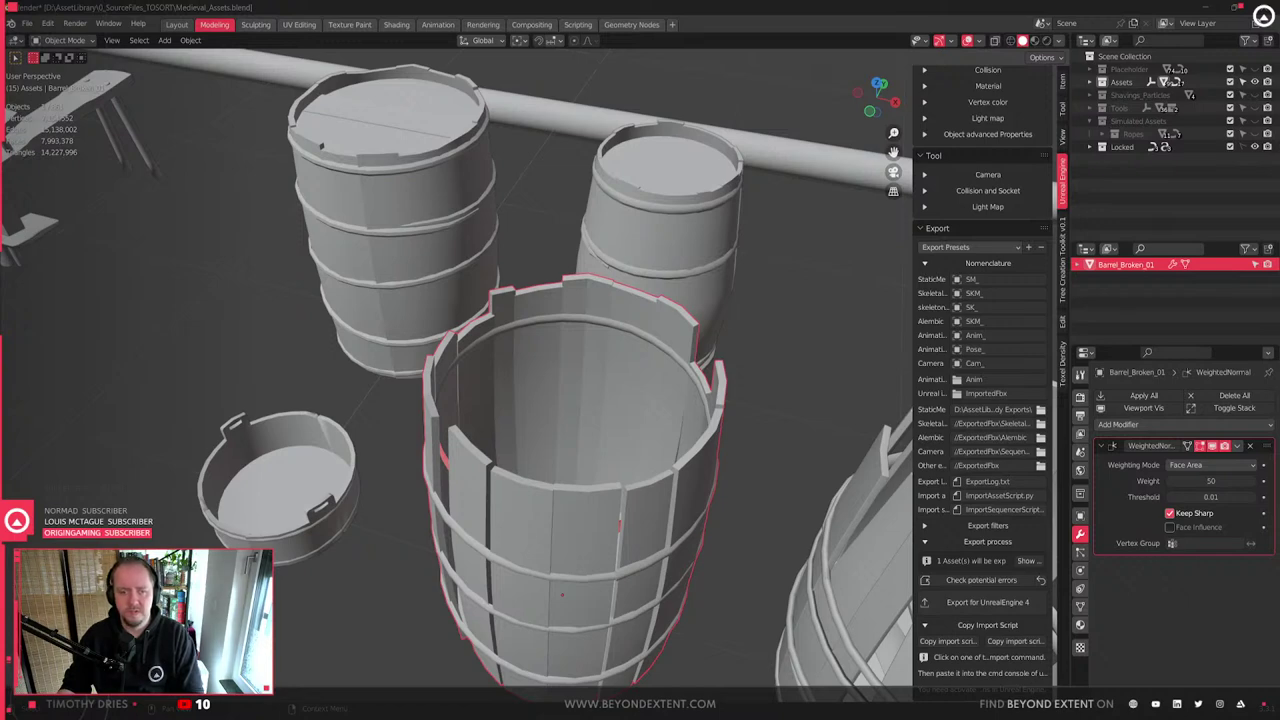
right_click_drag(1279, 413, 865, 414)
key("ctrl+f")
- Find the wooden bucket photographs in the board's Storage group under Assets
scroll(670, 395, "down", 4)
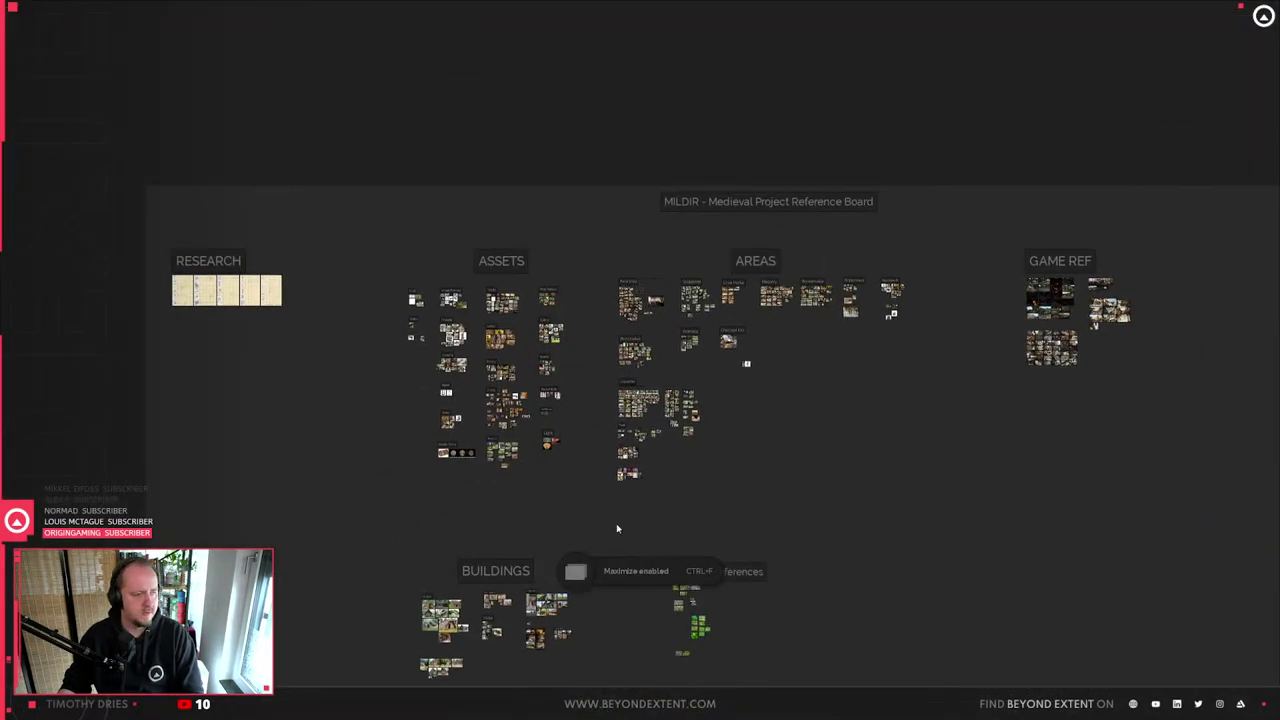
scroll(560, 490, "up", 5)
scroll(630, 315, "up", 3)
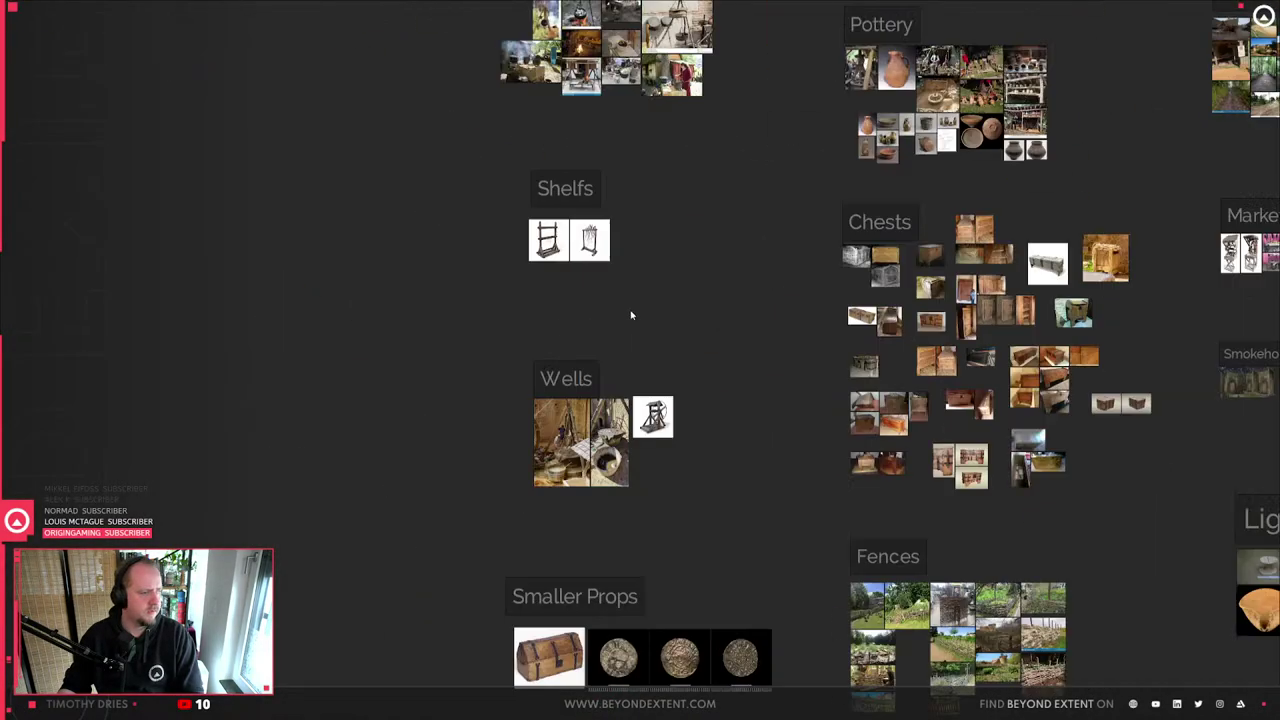
middle_click_drag(1033, 291, 1017, 463)
middle_click_drag(737, 234, 777, 457)
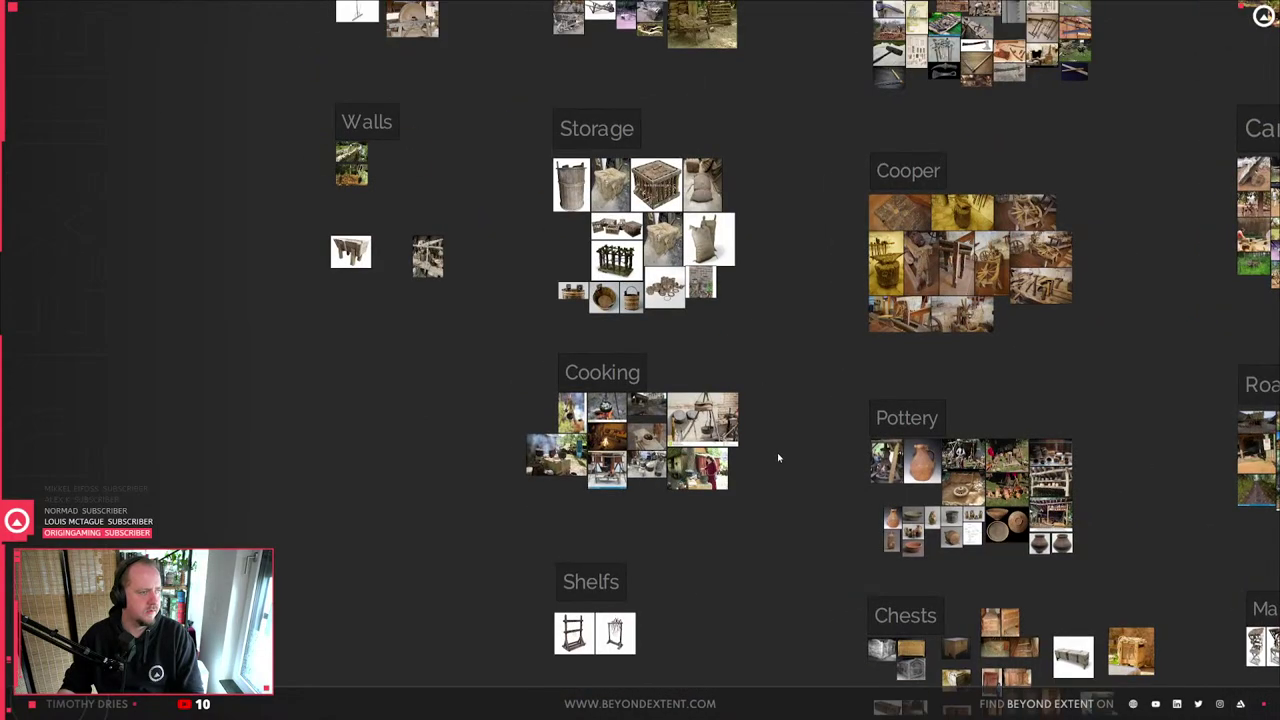
scroll(774, 301, "up", 10)
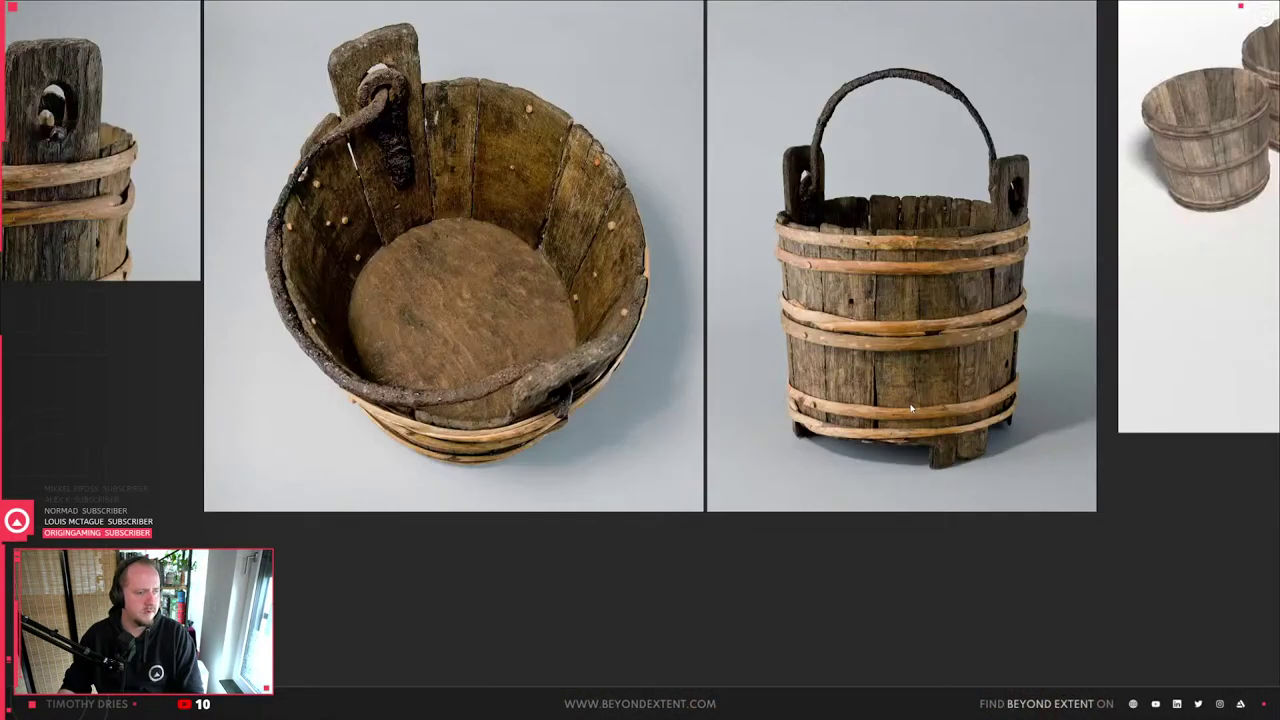
scroll(904, 352, "down", 1)
scroll(904, 352, "up", 5)
scroll(904, 352, "down", 2)
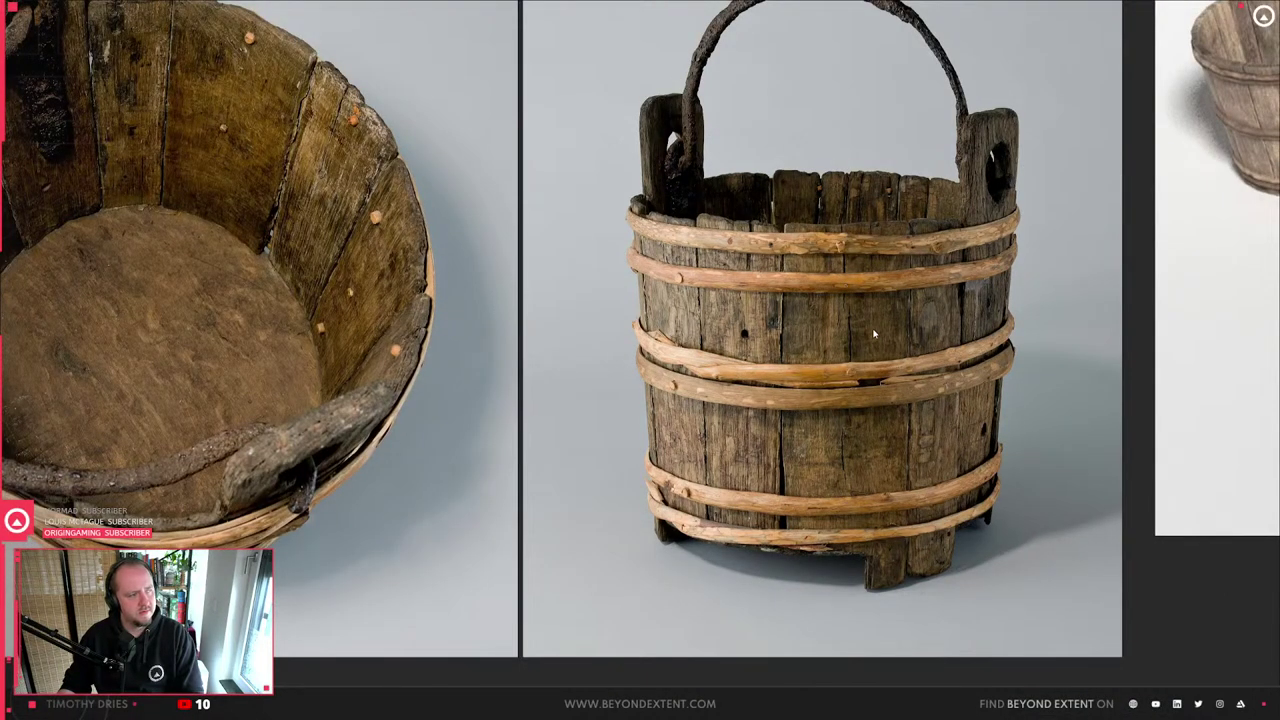
- Examine the split wooden hoops and their fixings on the front-view bucket photograph
middle_click_drag(874, 334, 828, 394)
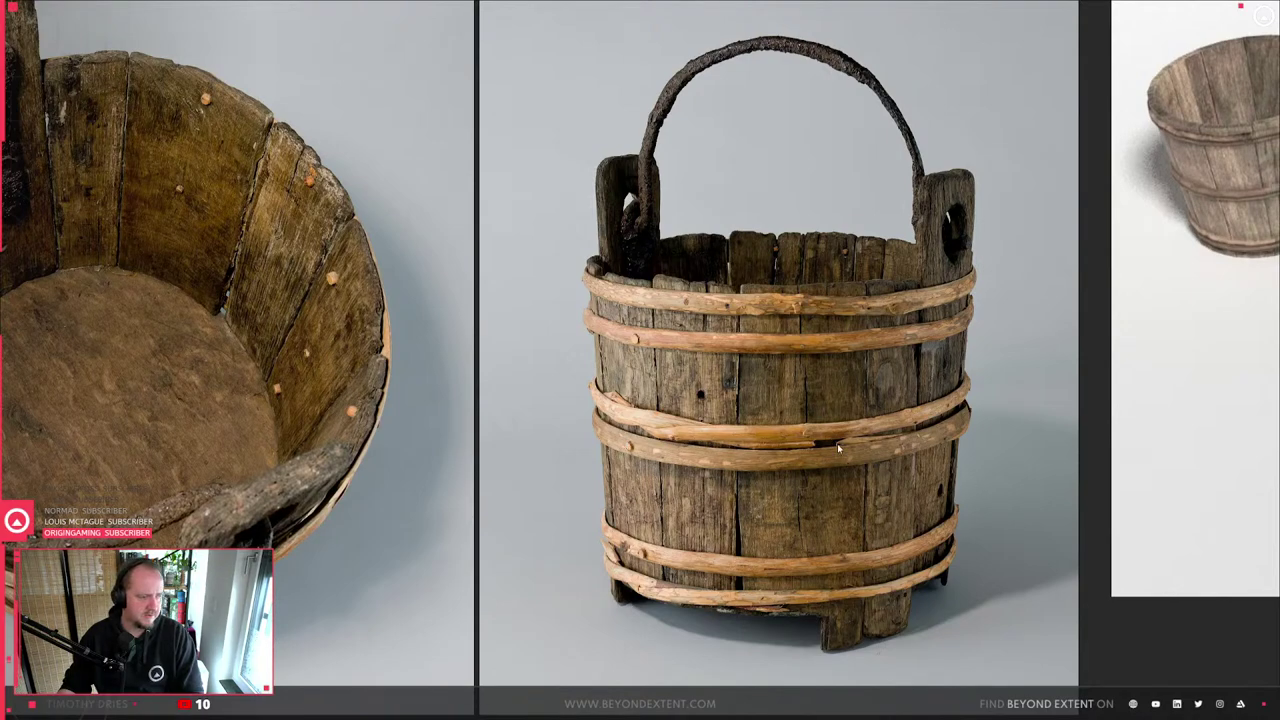
scroll(645, 354, "up", 5)
scroll(876, 478, "down", 3)
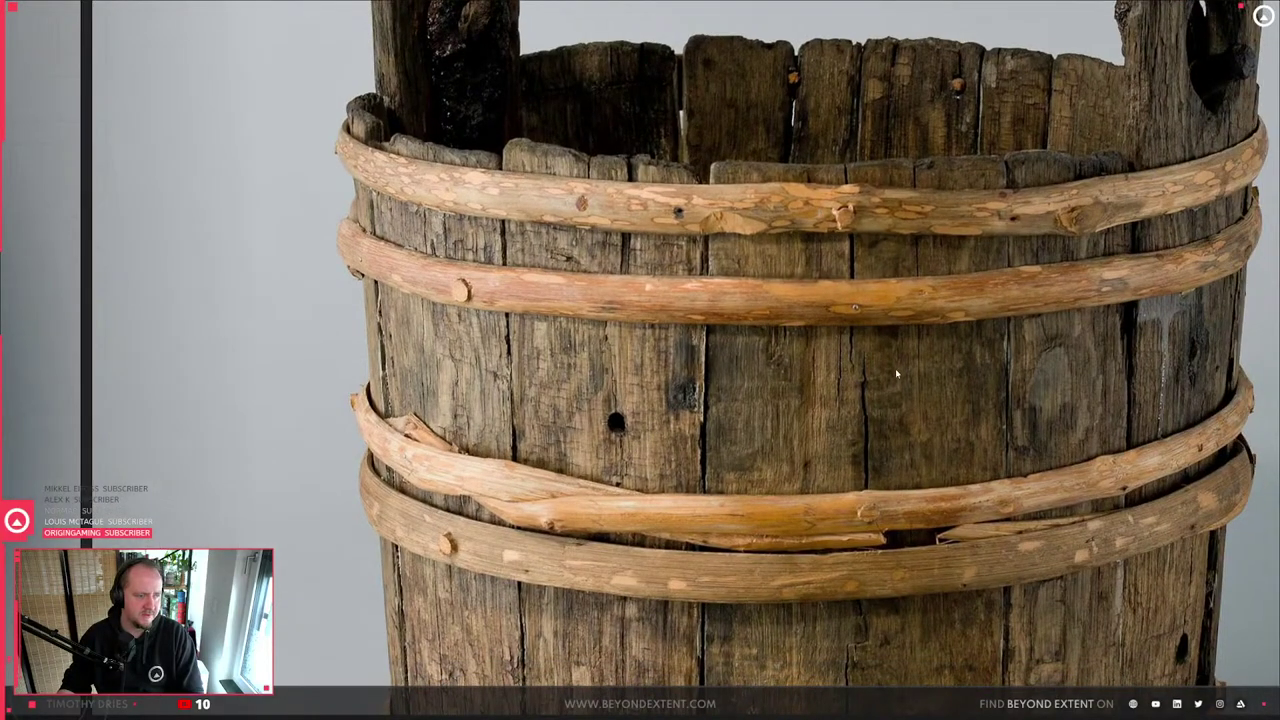
scroll(852, 332, "down", 3)
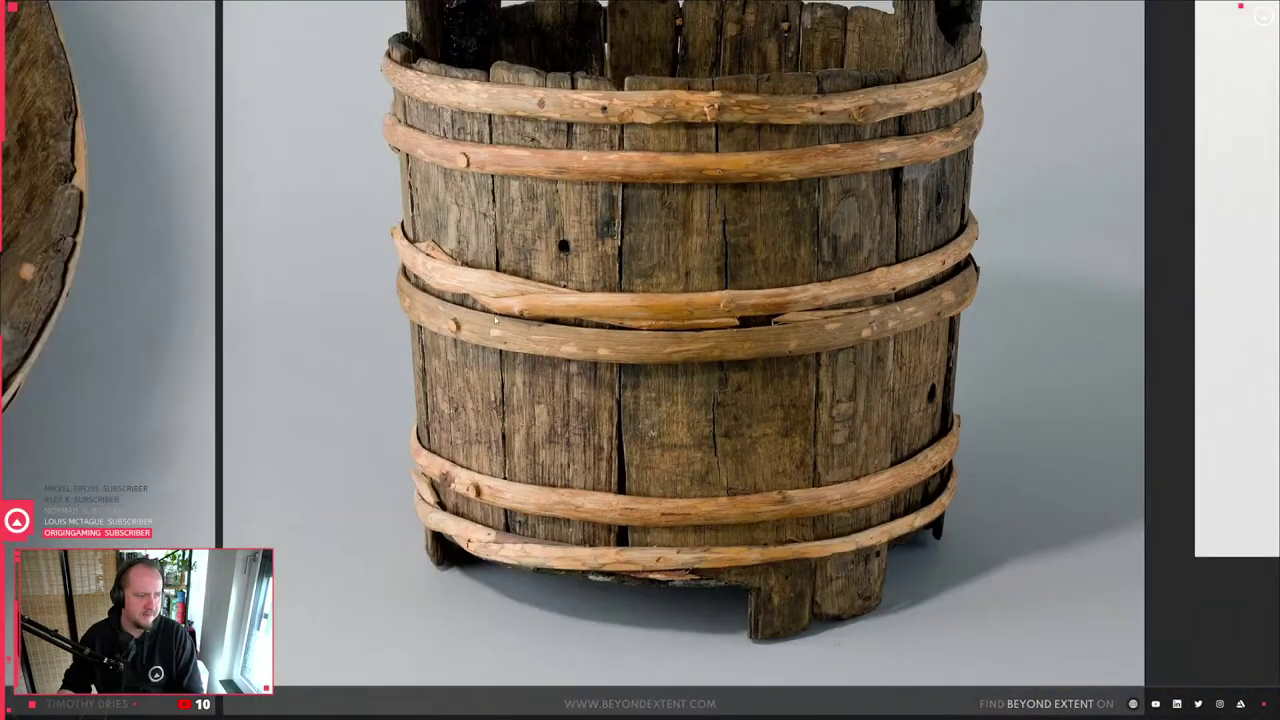
scroll(481, 308, "down", 3)
- Examine the upper hoops and the handle posts on the close-up bucket photograph
middle_click_drag(690, 215, 217, 590)
middle_click_drag(497, 284, 580, 332)
scroll(580, 370, "down", 4)
middle_click_drag(576, 435, 980, 507)
middle_click_drag(490, 587, 609, 355)
scroll(609, 355, "up", 6)
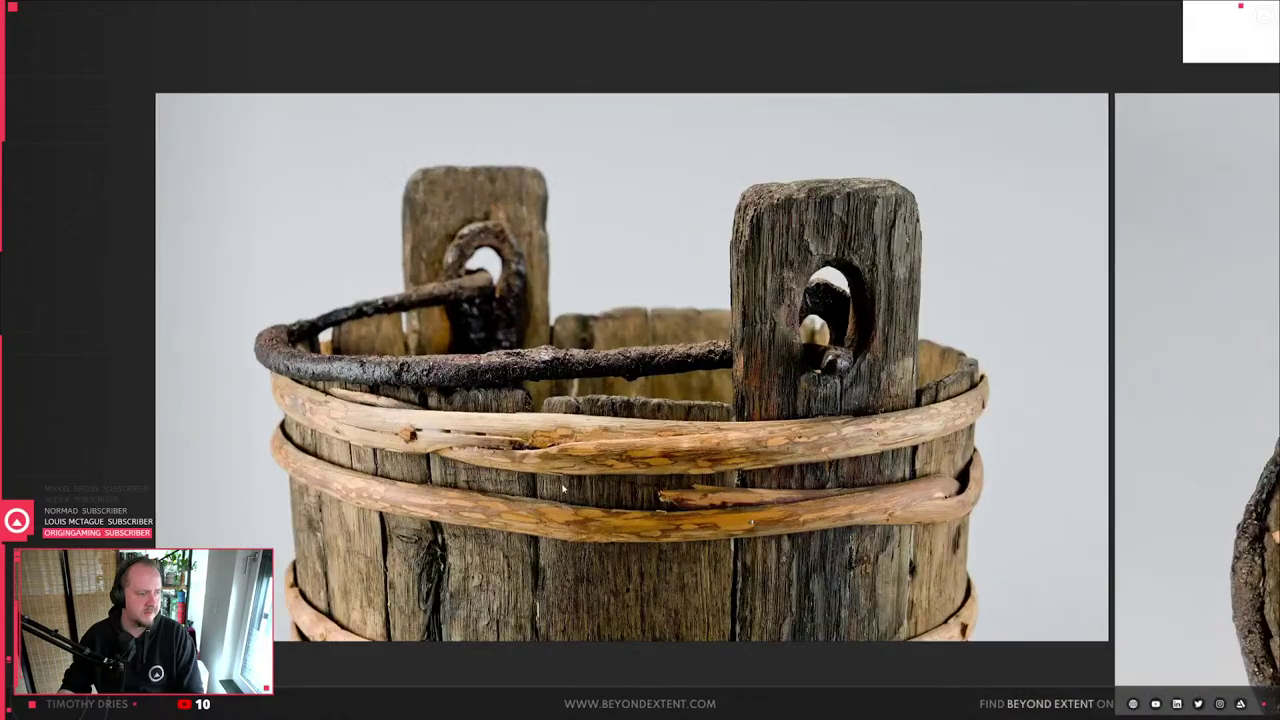
- Examine the tall wooden barrel photograph in the Storage group, focusing on its overlapping hoop
scroll(853, 452, "down", 5)
middle_click_drag(940, 260, 532, 566)
middle_click_drag(968, 197, 898, 409)
middle_click_drag(1050, 80, 884, 357)
scroll(952, 300, "down", 5)
double_click(649, 275)
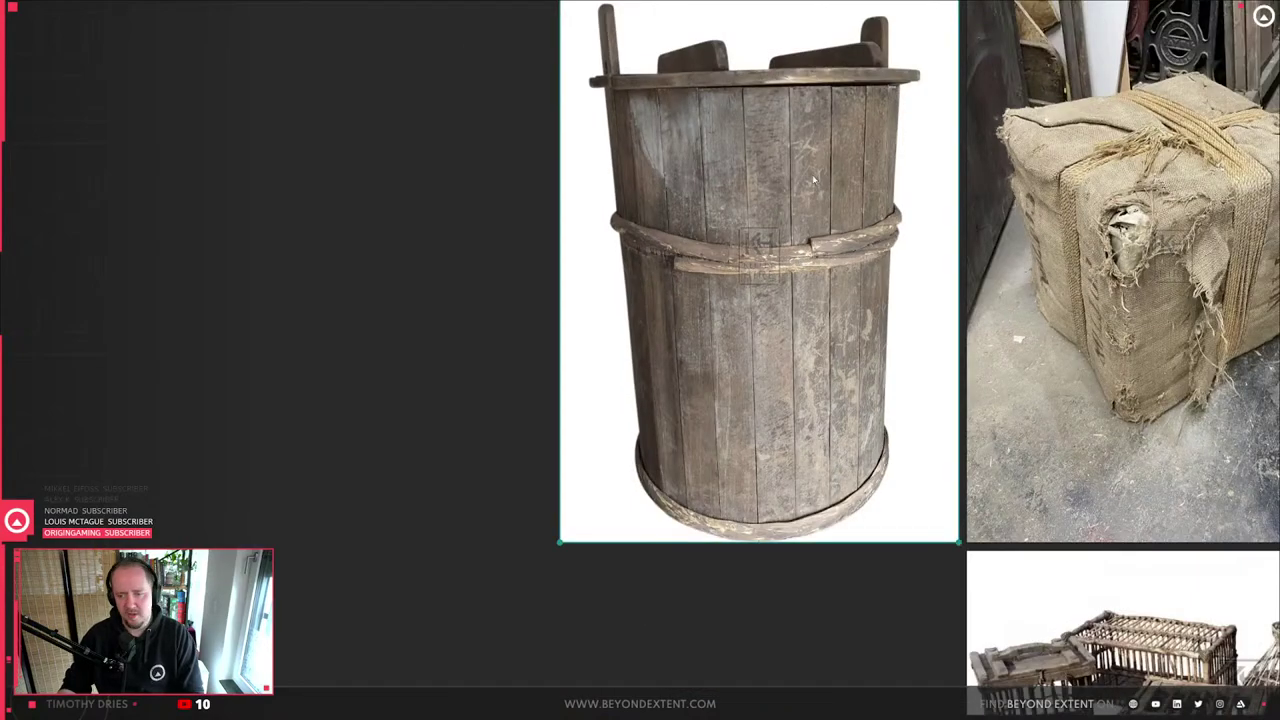
left_click_drag(697, 229, 680, 204)
middle_click_drag(680, 204, 653, 313)
left_click_drag(737, 268, 755, 296)
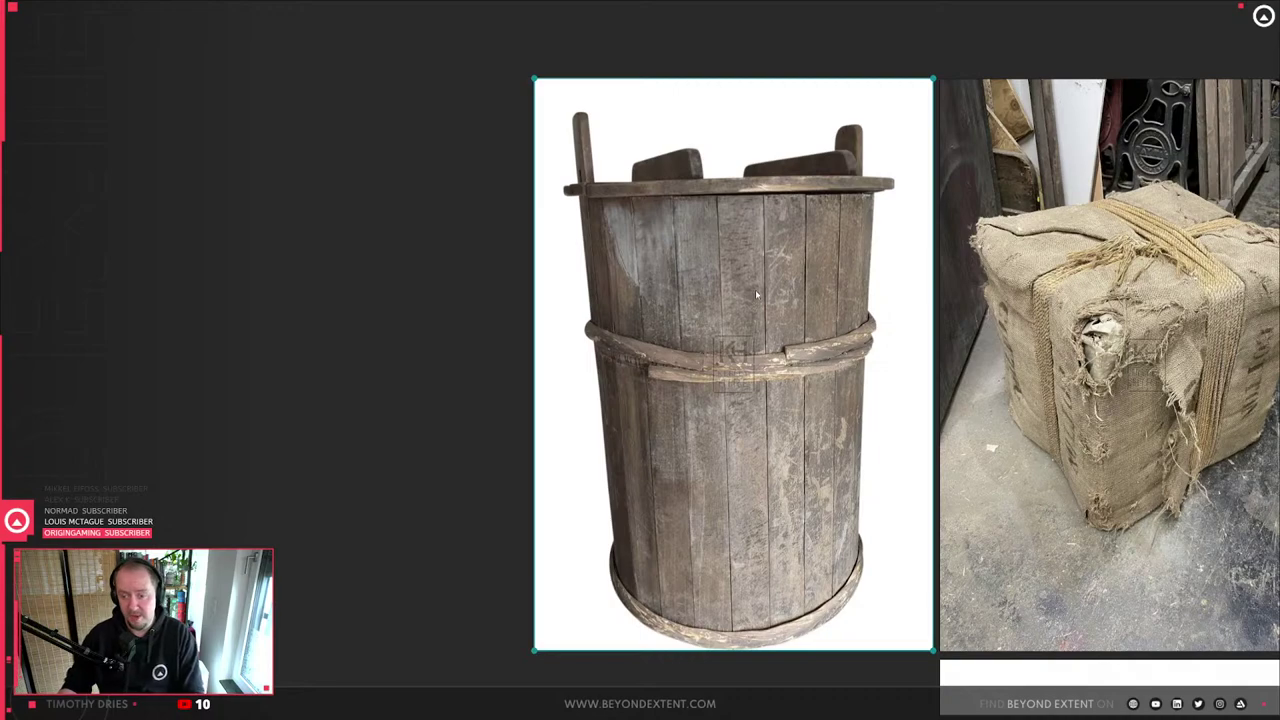
double_click(755, 296)
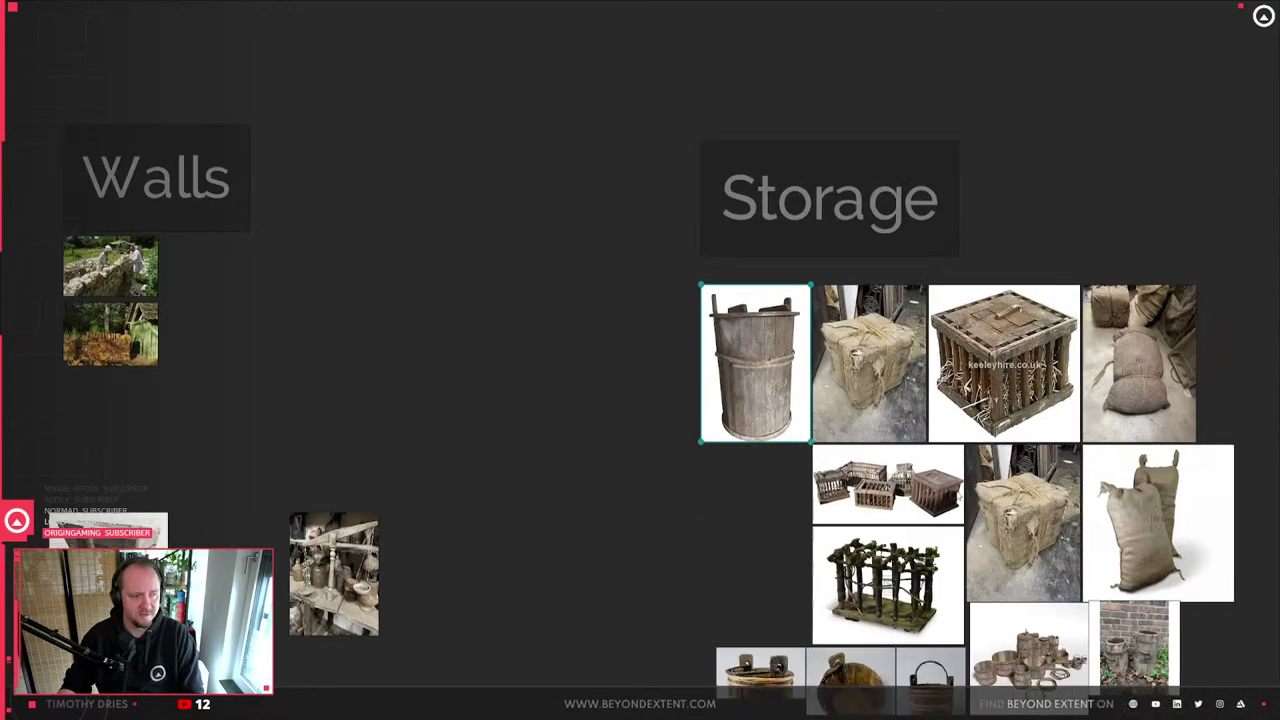
- Compare the inside and front views of the wooden bucket in the Storage references
double_click(842, 596)
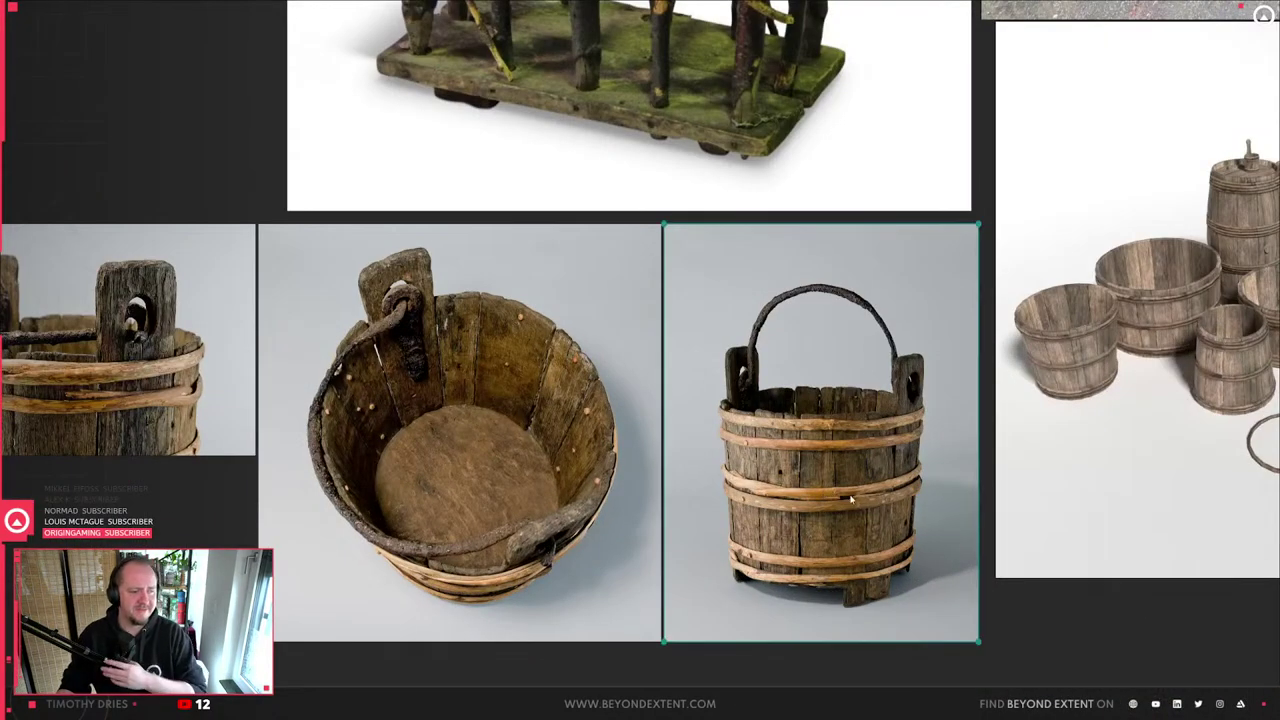
middle_click_drag(525, 511, 781, 481)
scroll(781, 481, "up", 2)
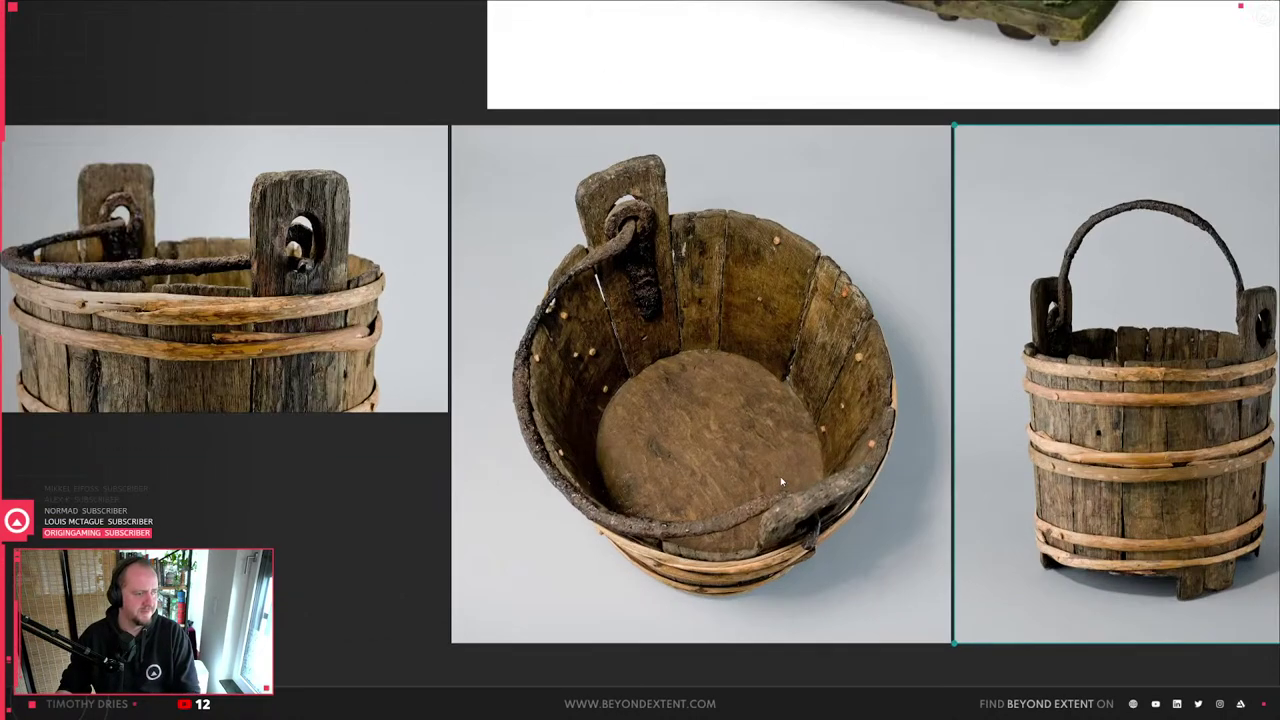
scroll(780, 476, "down", 6)
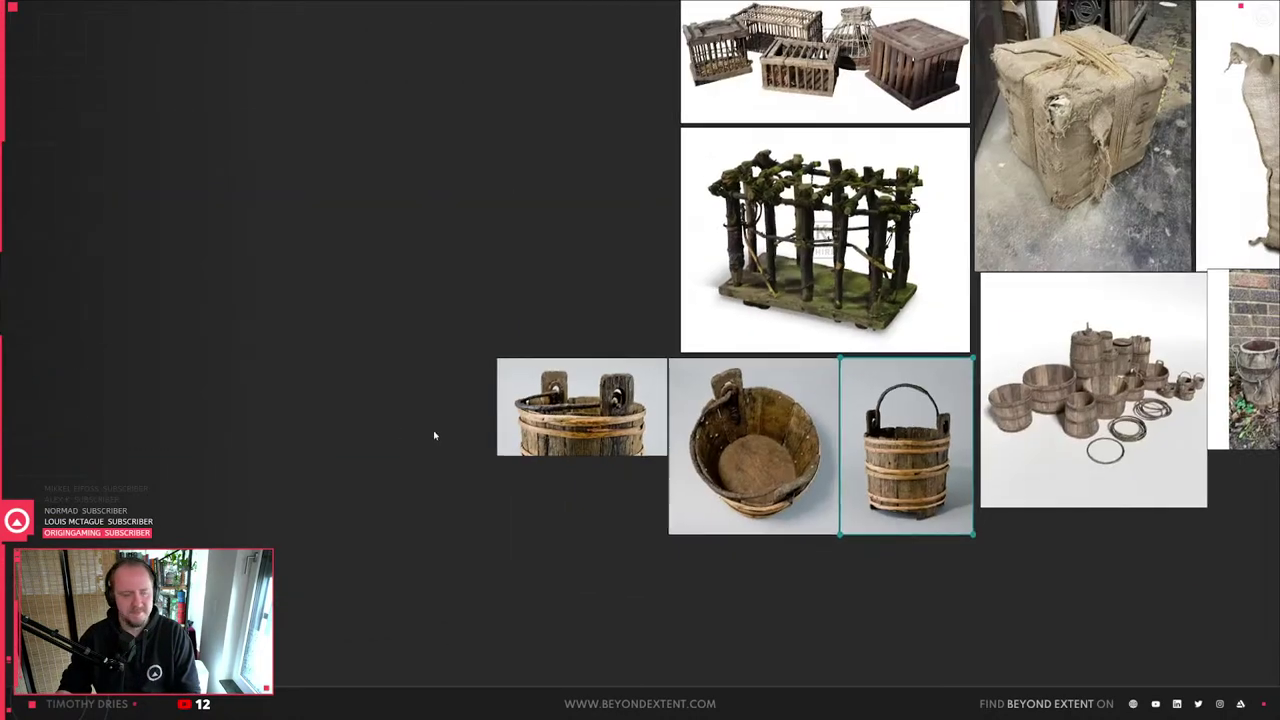
middle_click_drag(395, 432, 935, 568)
- Return to Blender and deselect the broken barrel
key("alt+Tab")
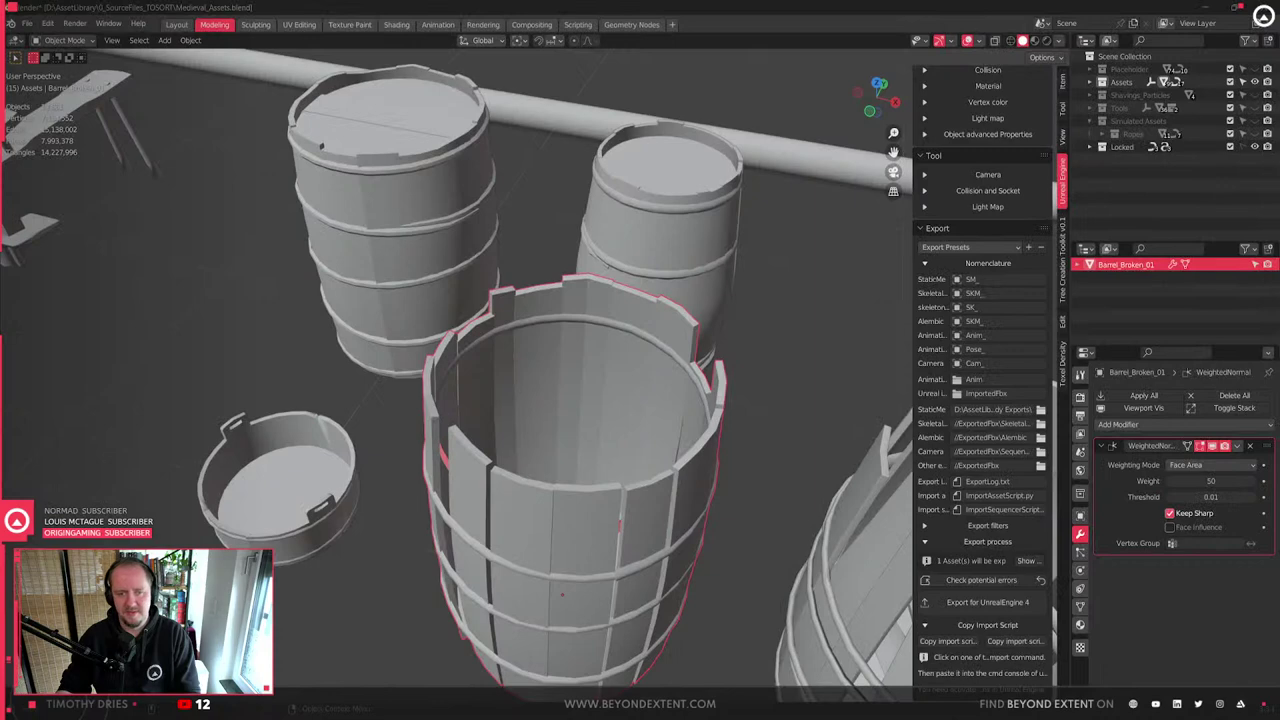
scroll(674, 526, "down", 5)
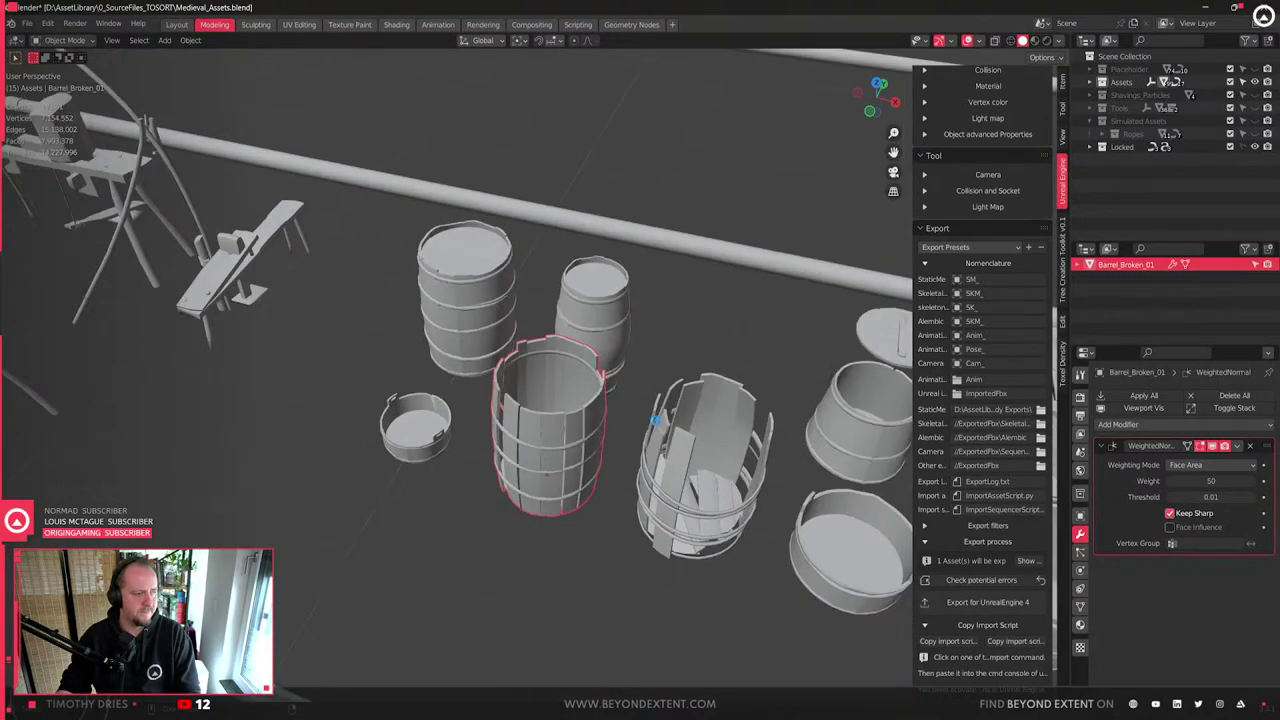
key("alt+a")
- Switch to the Unreal Engine level, examine the two broken barrels beside the benches from several sides, and clear the selection
key("alt+Tab")
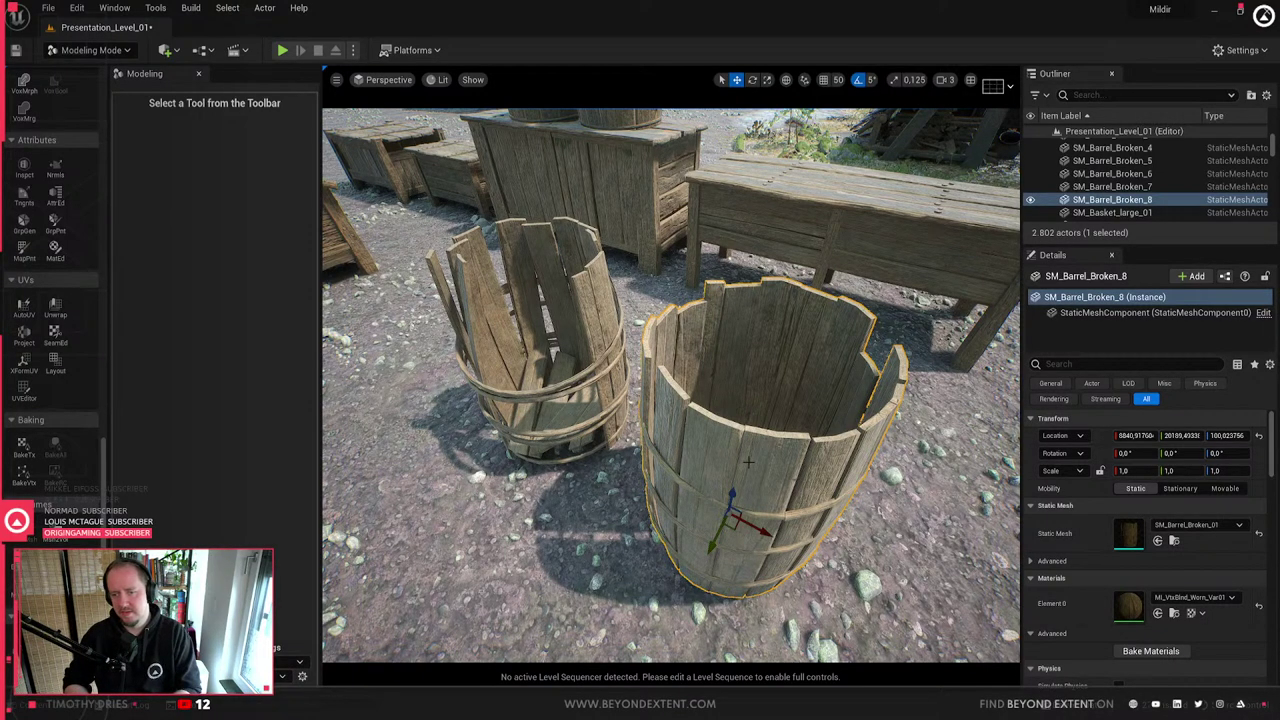
right_click_drag(700, 499, 722, 530)
key("w")
key("f")
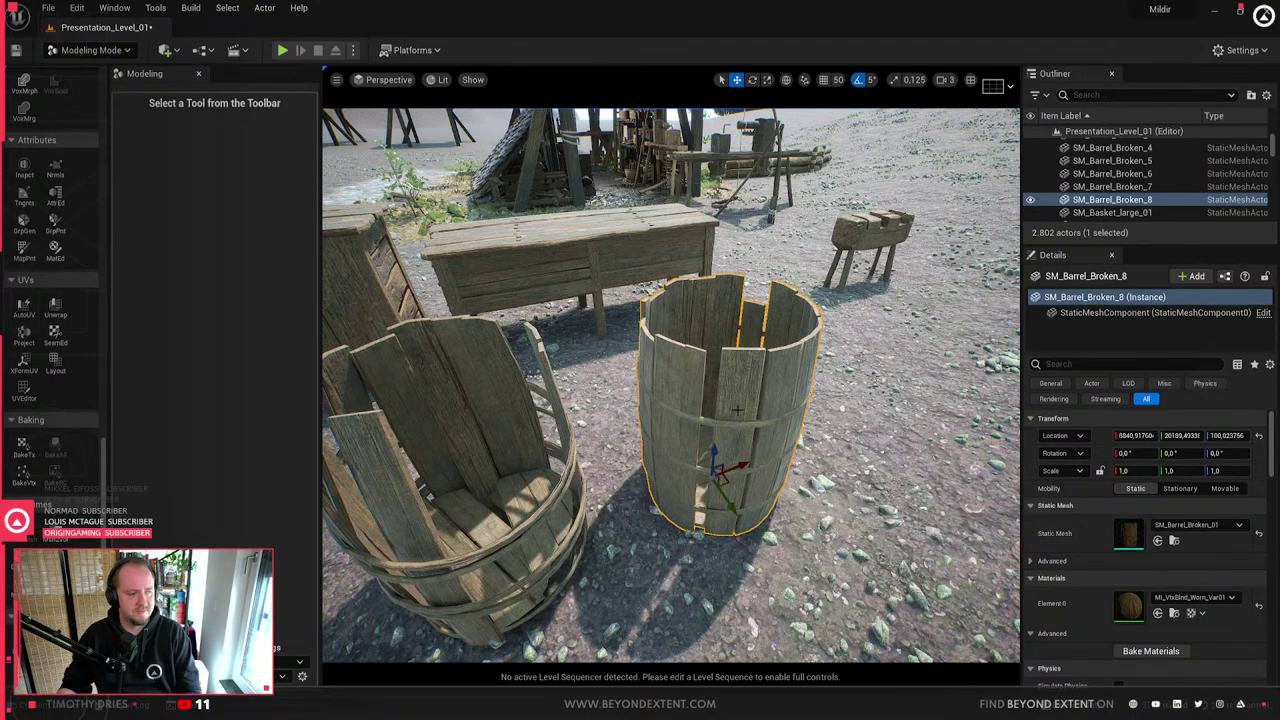
scroll(738, 410, "down", 5)
key("Escape")
key("w")
right_click_drag(716, 399, 716, 353)
left_click(660, 325)
key("Escape")
key("s")
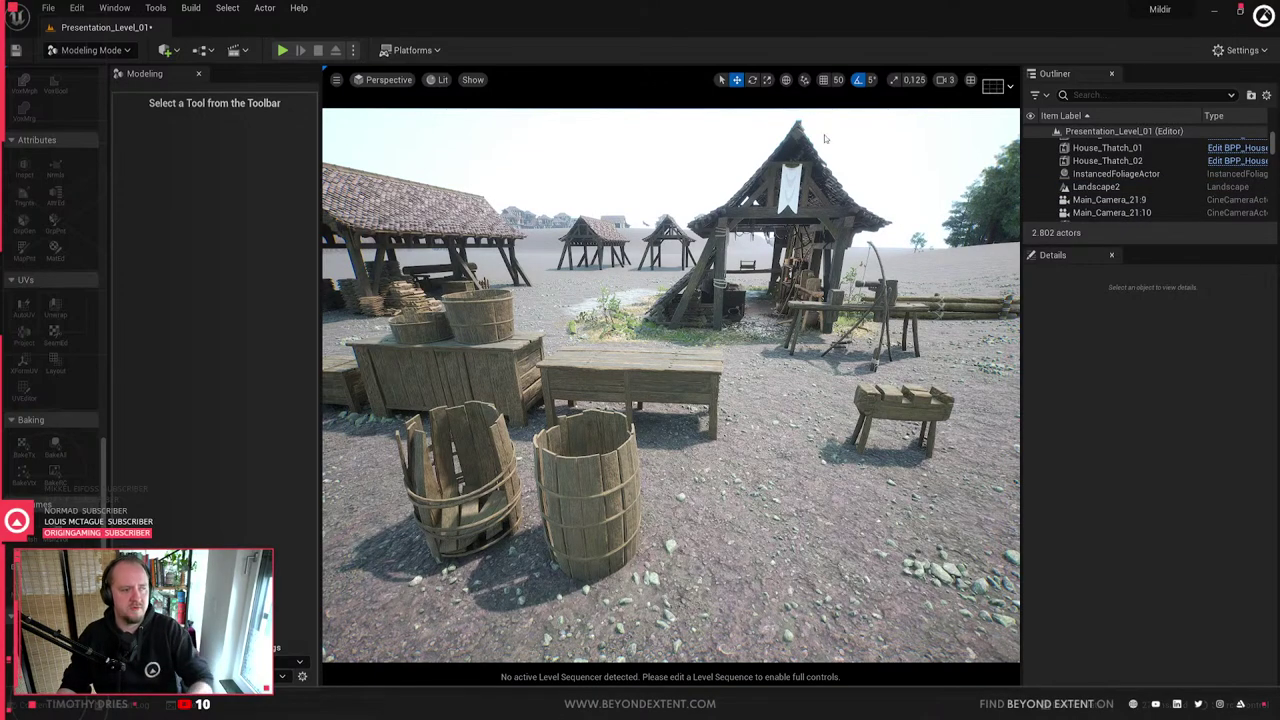
- Look over the barrels, wooden chests and benches around the workshop in the Unreal level
left_click(815, 190)
key("Escape")
right_click_drag(815, 190, 768, 158)
key("d")
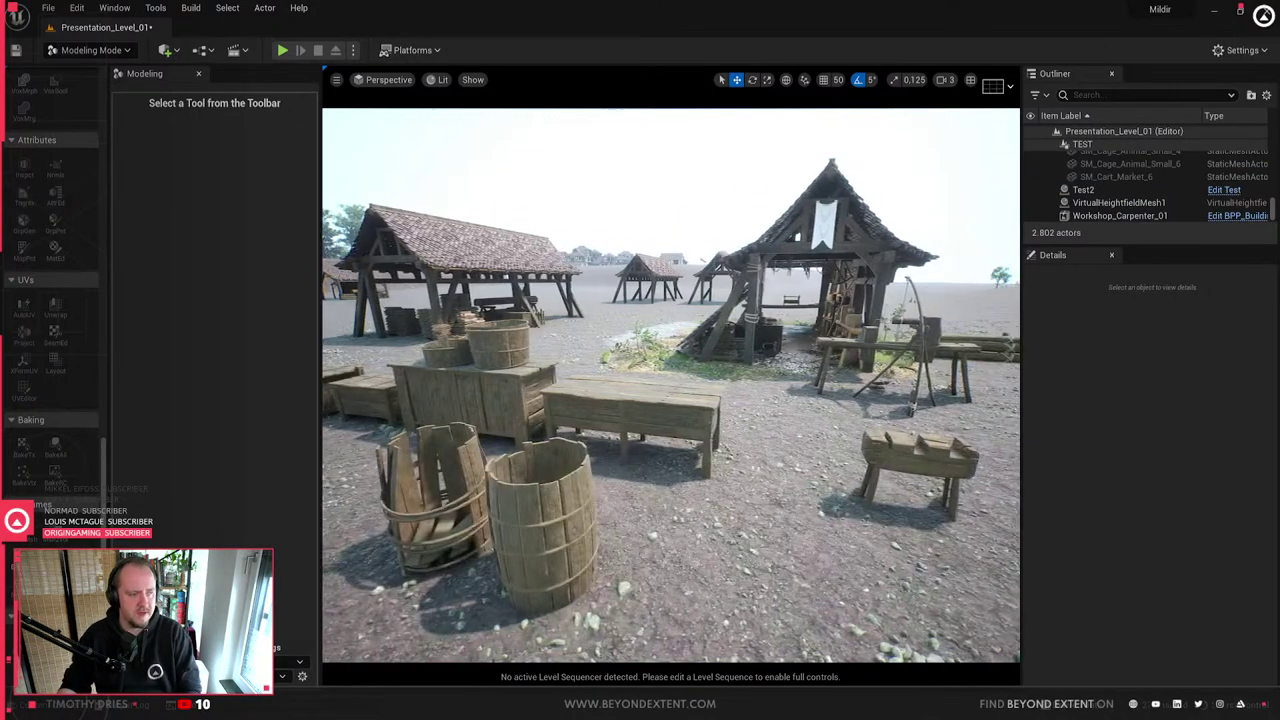
left_click(934, 468)
right_click_drag(934, 468, 540, 575)
key("w")
left_click(588, 485)
right_click_drag(588, 485, 455, 475)
key("w")
key("s")
left_click(590, 460)
key("Escape")
key("a")
right_click_drag(590, 460, 700, 499)
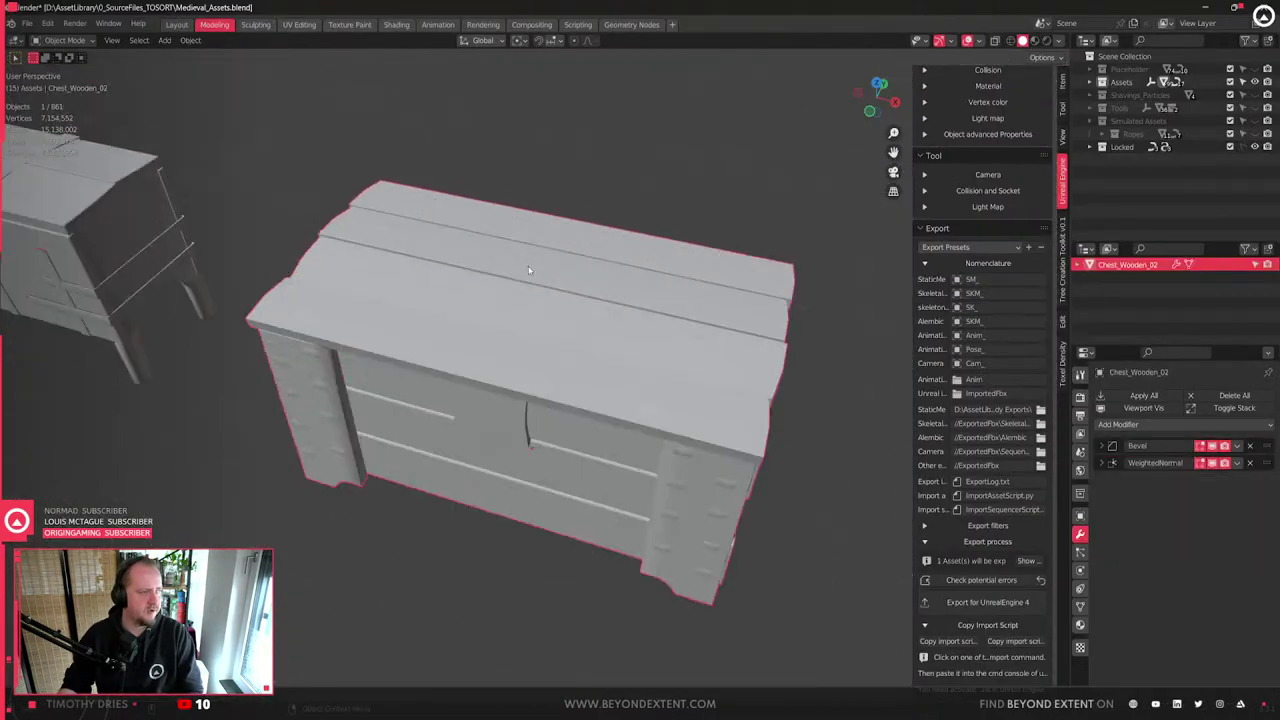
- Examine the Chest_Wooden_02 asset in Blender from several angles, using material preview shading
scroll(529, 270, "up", 3)
middle_click_drag(505, 455, 492, 399)
scroll(532, 430, "down", 4)
scroll(492, 399, "up", 3)
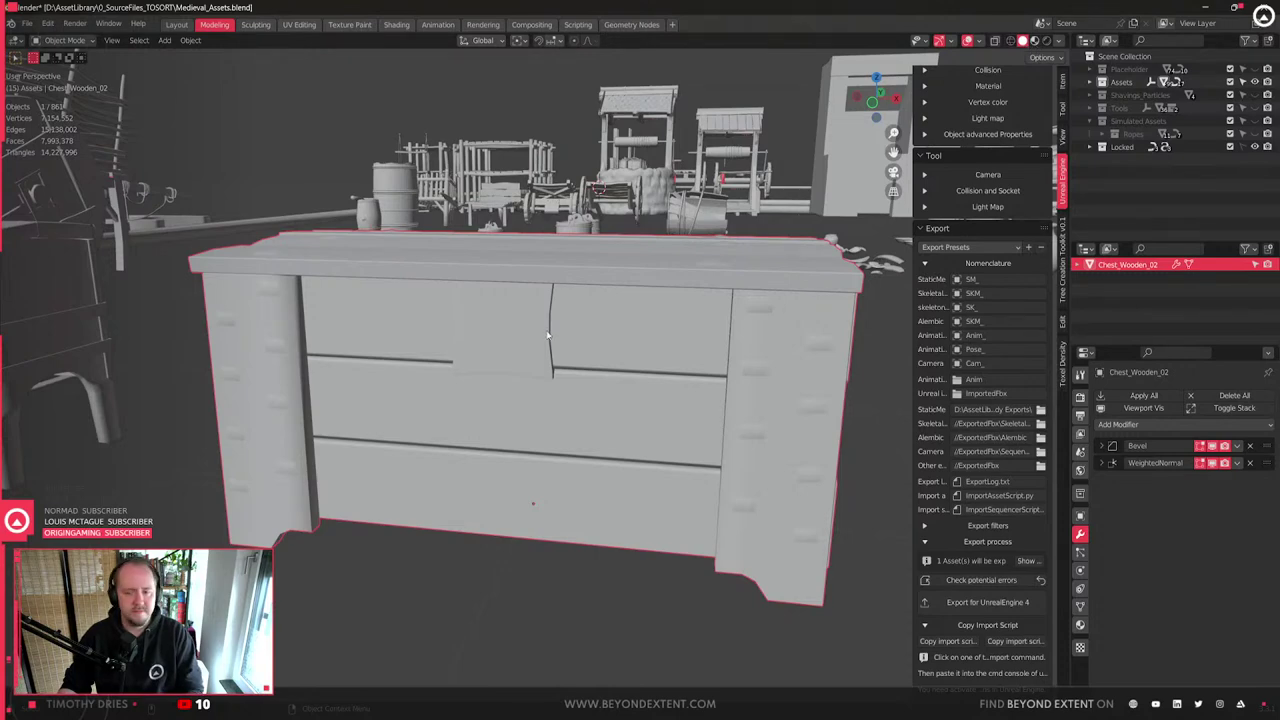
key("z")
scroll(560, 345, "down", 4)
middle_click_drag(583, 361, 613, 396)
scroll(556, 403, "up", 4)
scroll(541, 453, "down", 4)
middle_click_drag(541, 453, 534, 410)
- Select Chest_Wooden_01 and look over the surrounding props in the asset layout
left_click(576, 450)
scroll(534, 410, "down", 6)
middle_click_drag(694, 449, 497, 477)
scroll(499, 478, "down", 2)
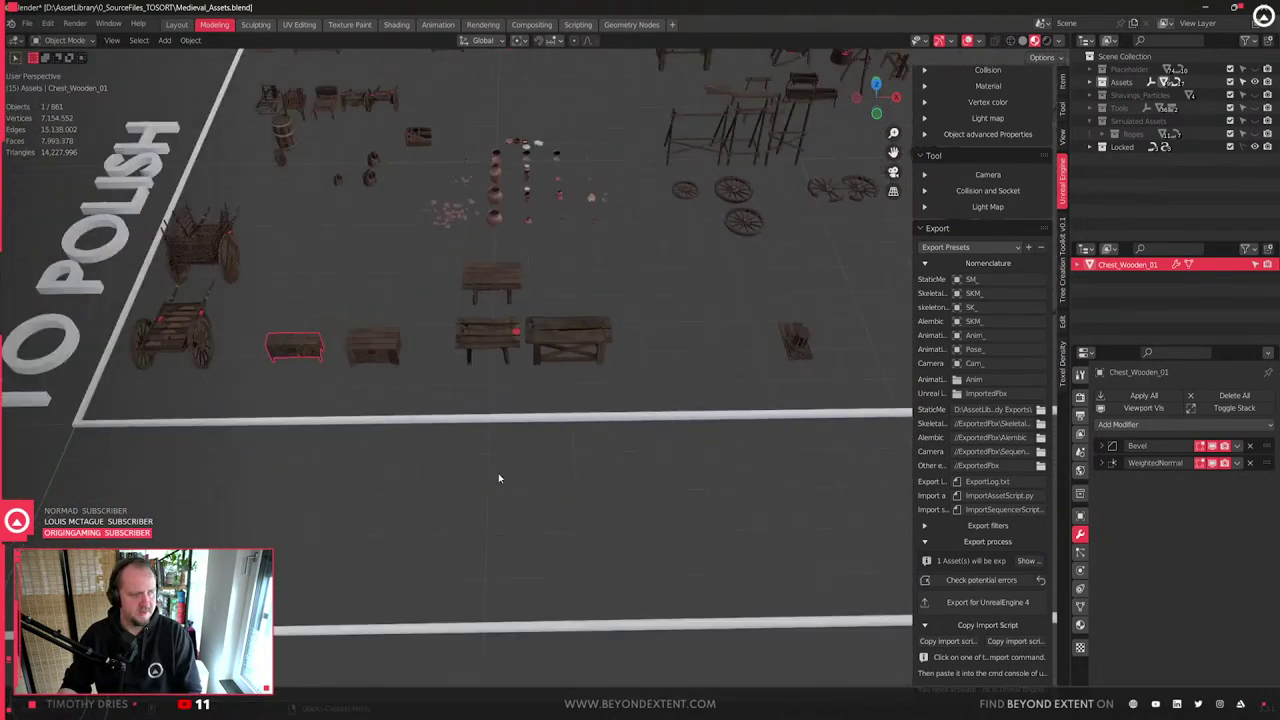
middle_click_drag(752, 517, 634, 480, "shift")
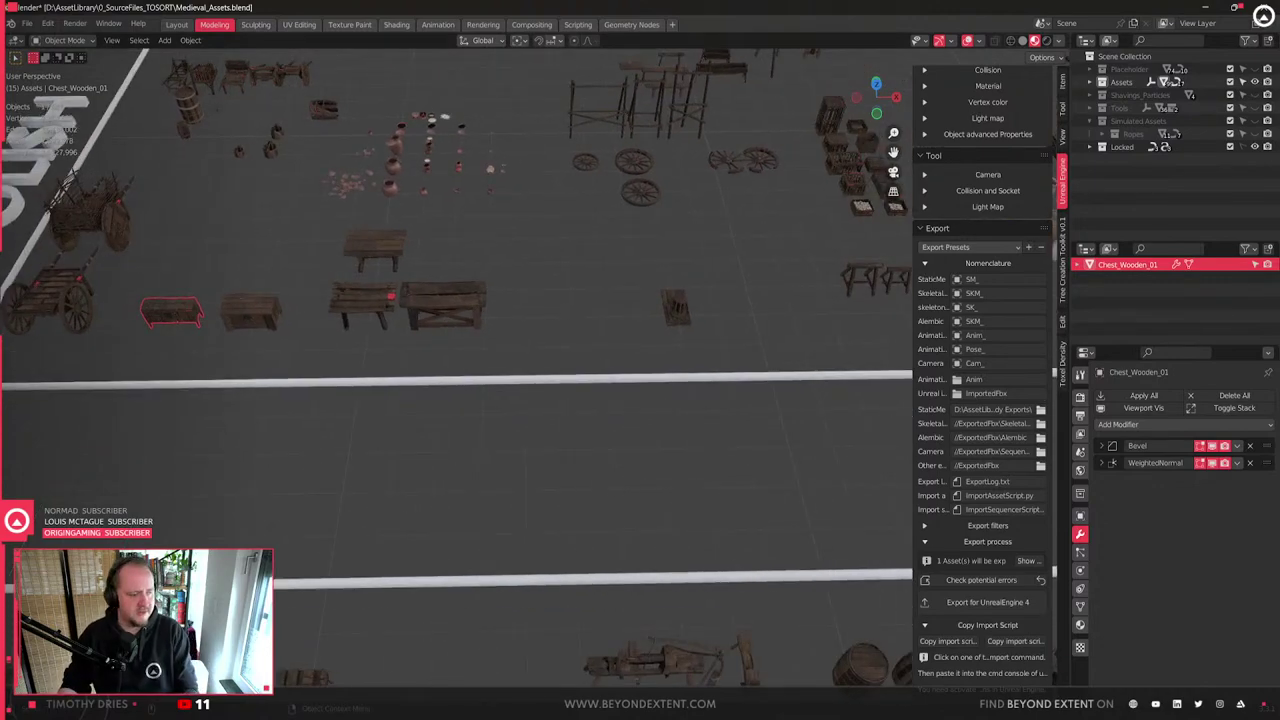
- Switch to the Unreal level, select the SM_Barrel_Broken_8 actor, locate its static mesh asset and reimport SM_Barrel_Broken_01
key("alt+Tab")
key("w")
right_click_drag(730, 468, 732, 512)
left_click(732, 468)
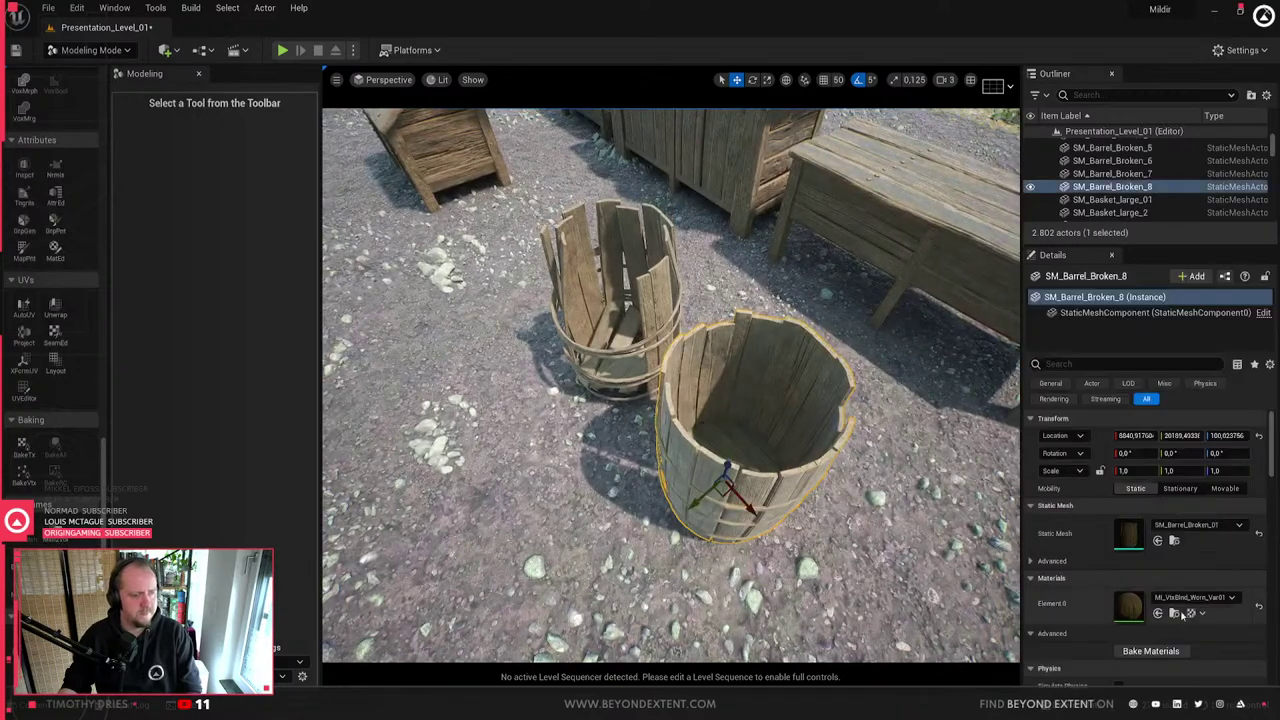
left_click(1174, 540)
right_click(988, 494)
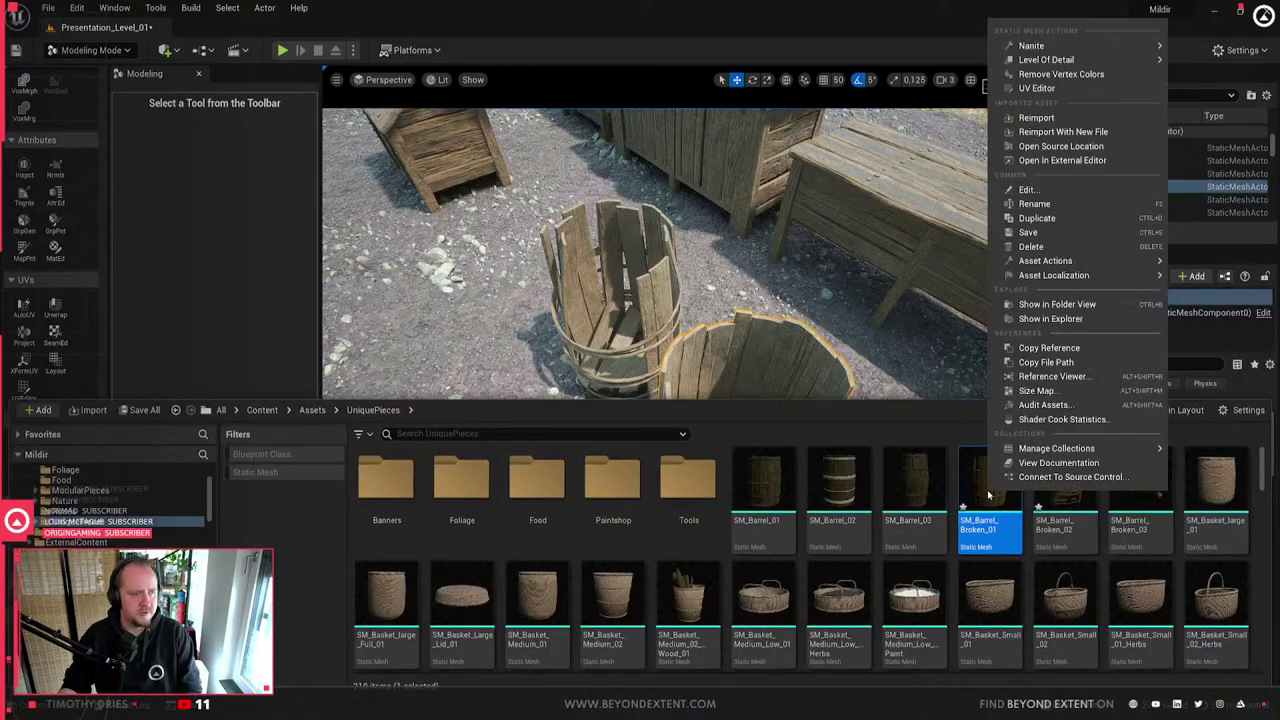
left_click(1036, 117)
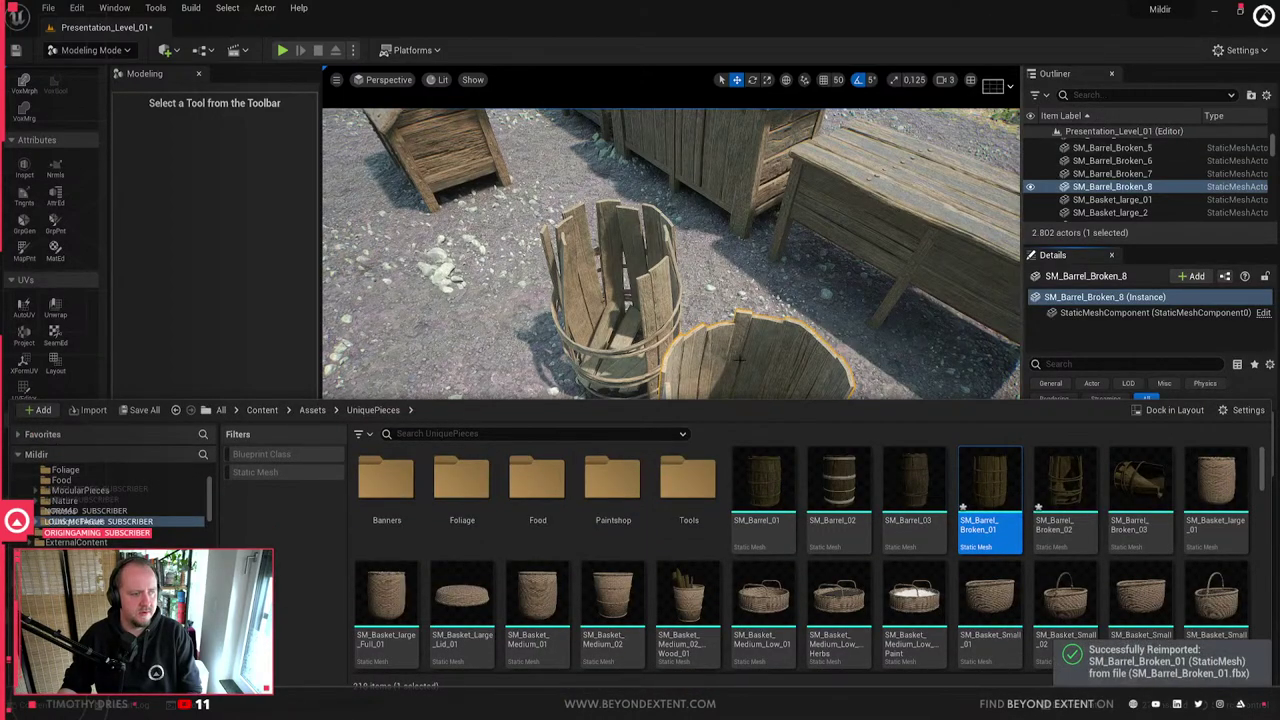
- Select the second broken barrel in the level, switch to Blender and export both broken barrels for Unreal Engine
left_click(652, 306)
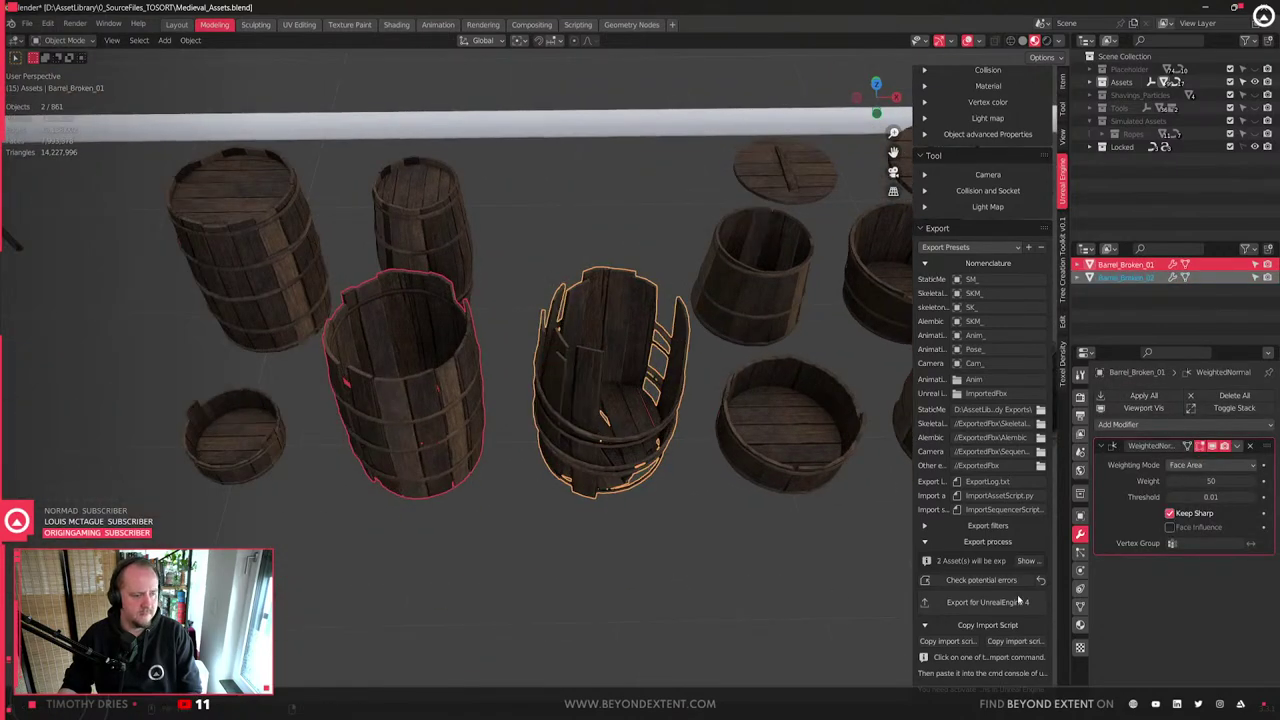
left_click(1020, 600)
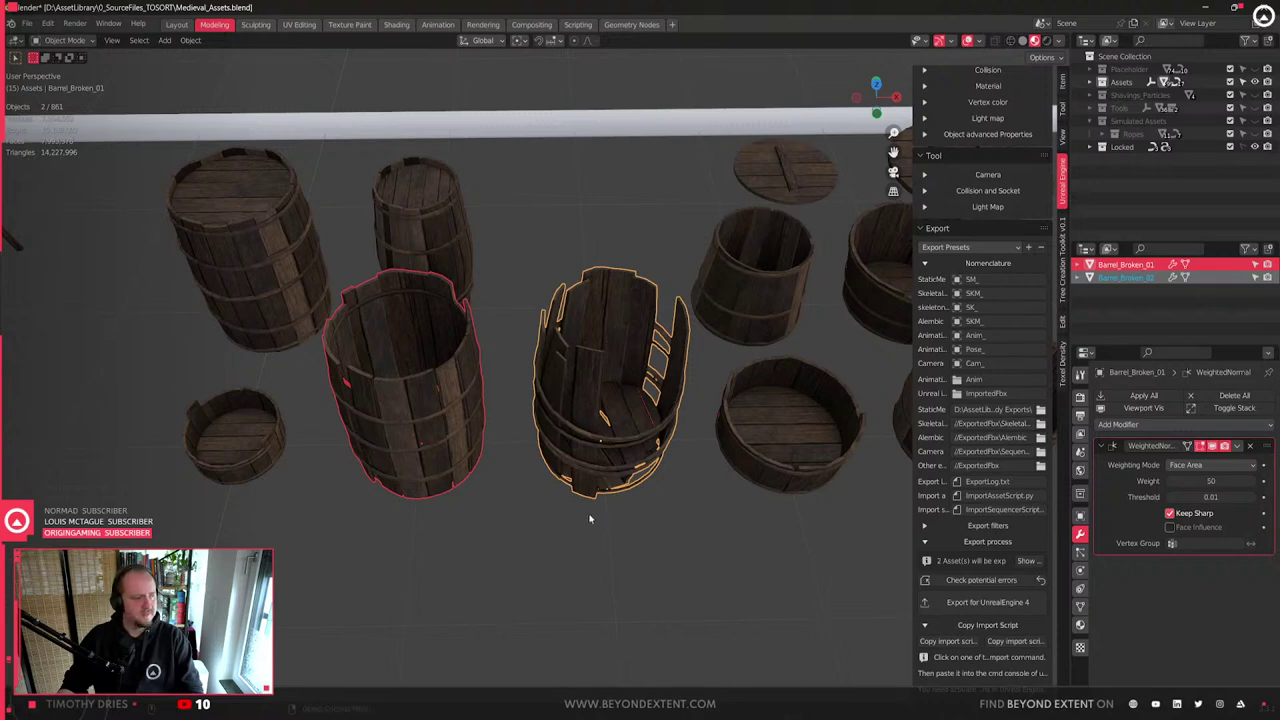
- Compare Barrel_Broken_02 with and without its Bevel modifier, and remove that modifier
left_click(612, 393)
middle_click_drag(612, 393, 643, 431)
scroll(628, 366, "down", 4)
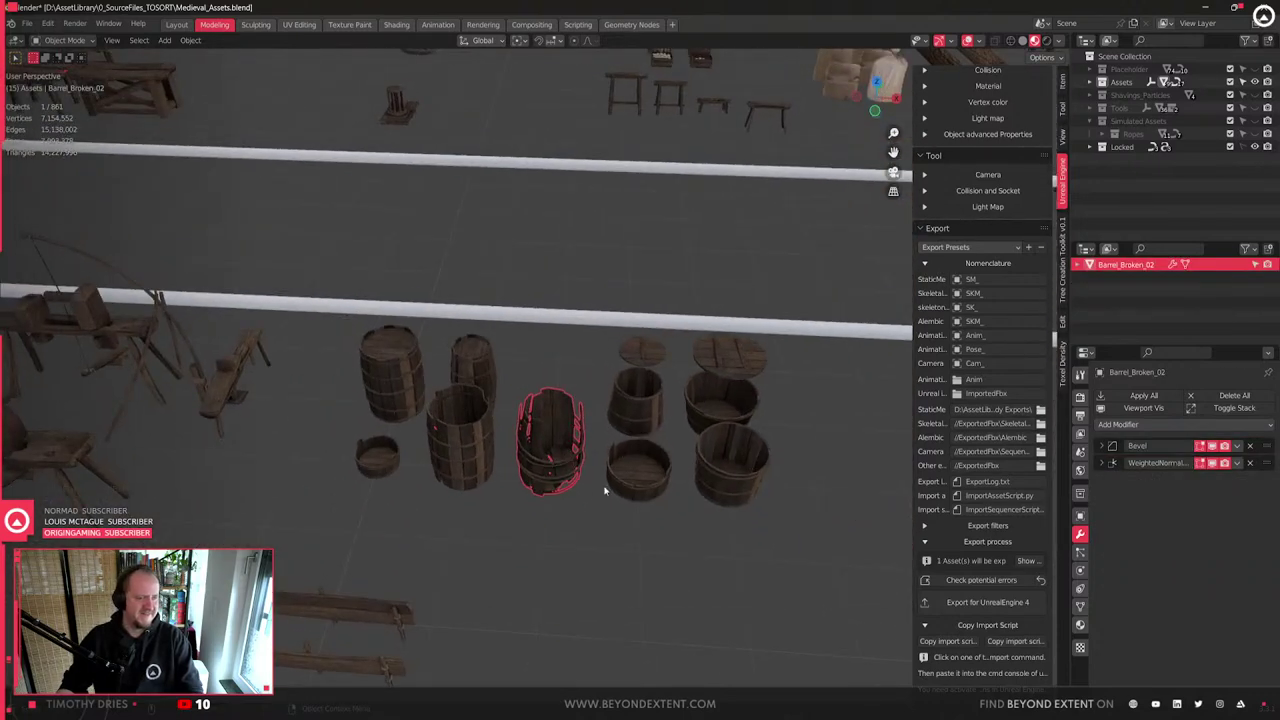
left_click(448, 461)
key("ctrl+z")
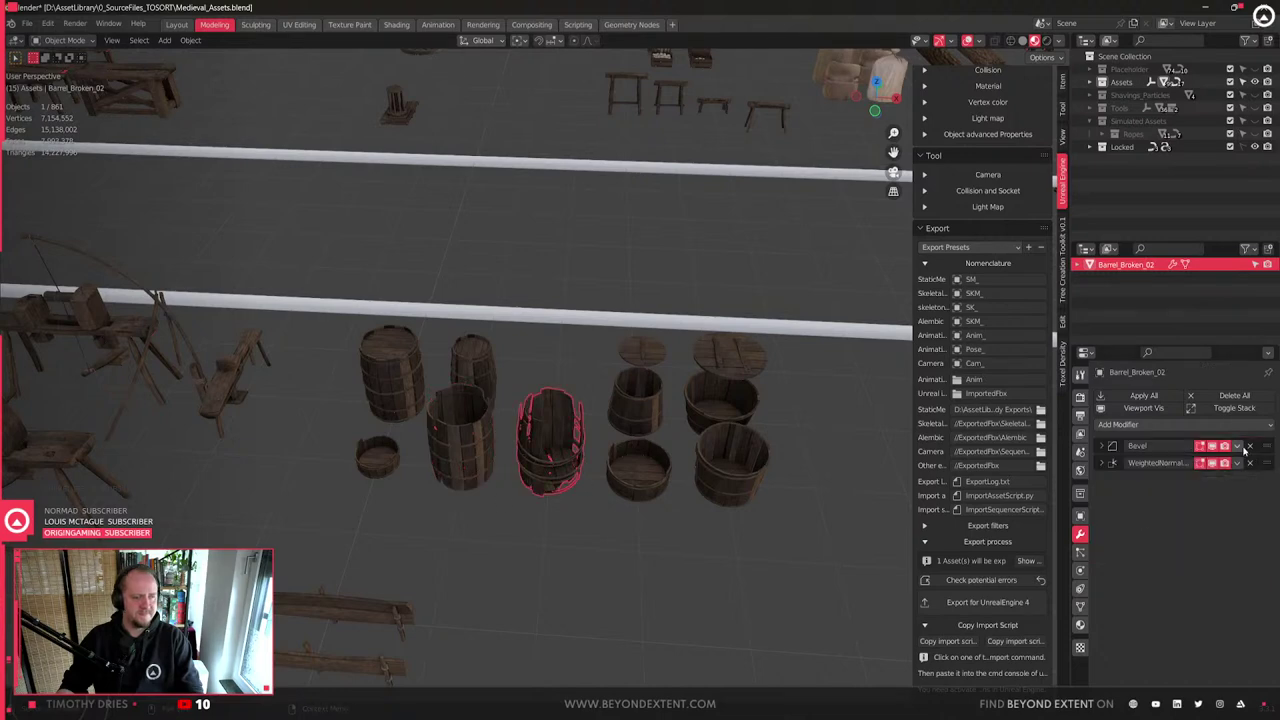
key("KP_Decimal")
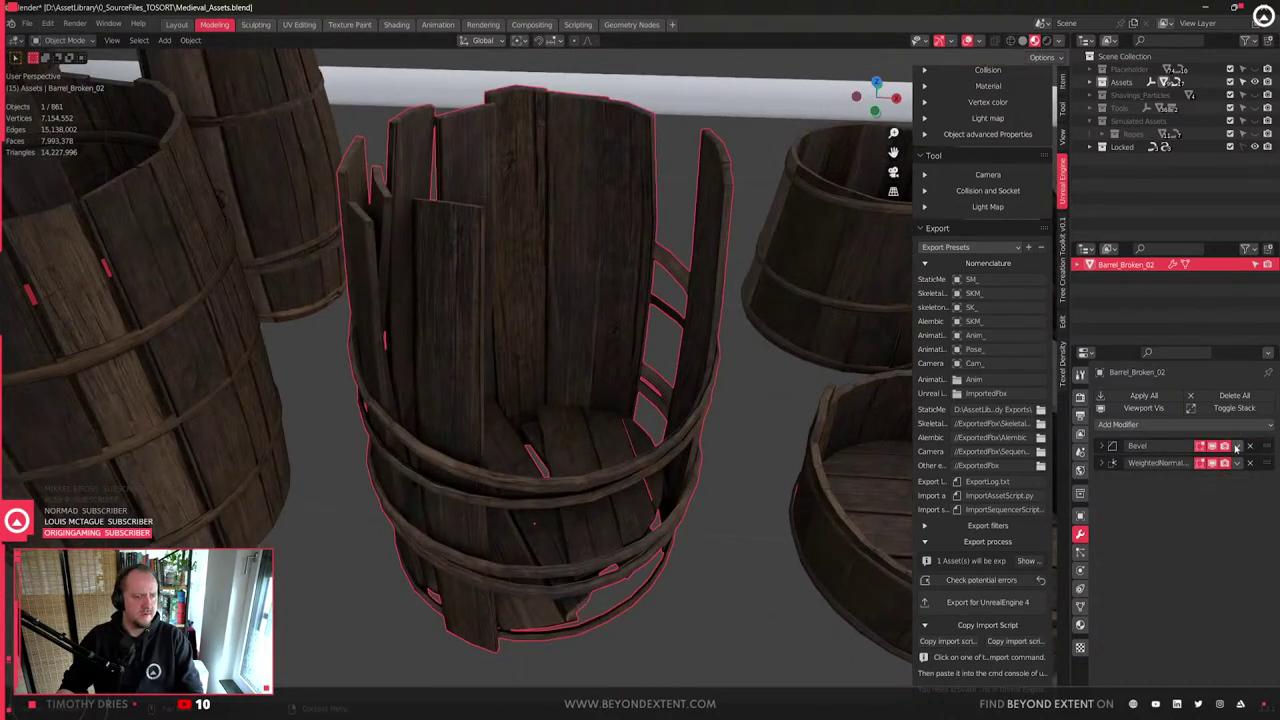
left_click(1213, 447)
left_click(1213, 447)
left_click(1213, 447)
left_click(1213, 447)
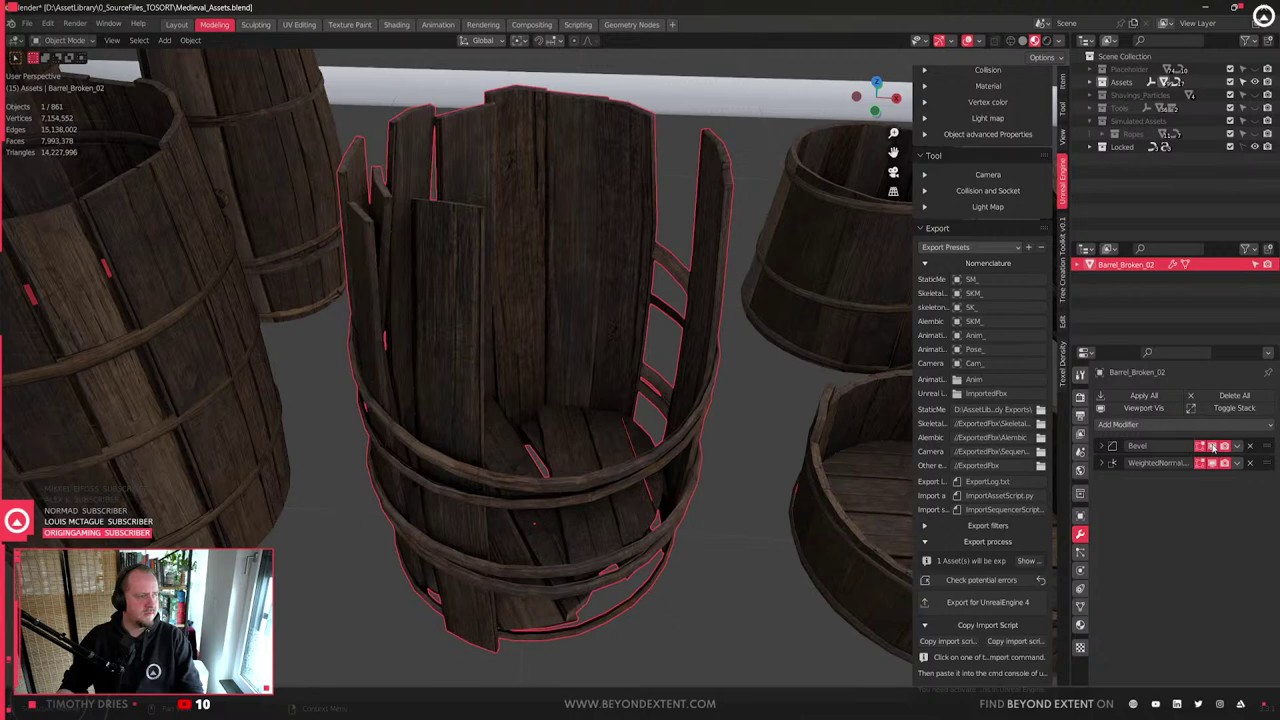
left_click(1238, 446)
left_click(1249, 446)
- Select all sharp edges of the Barrel_Broken_02 mesh and mark them as sharp
key("Tab")
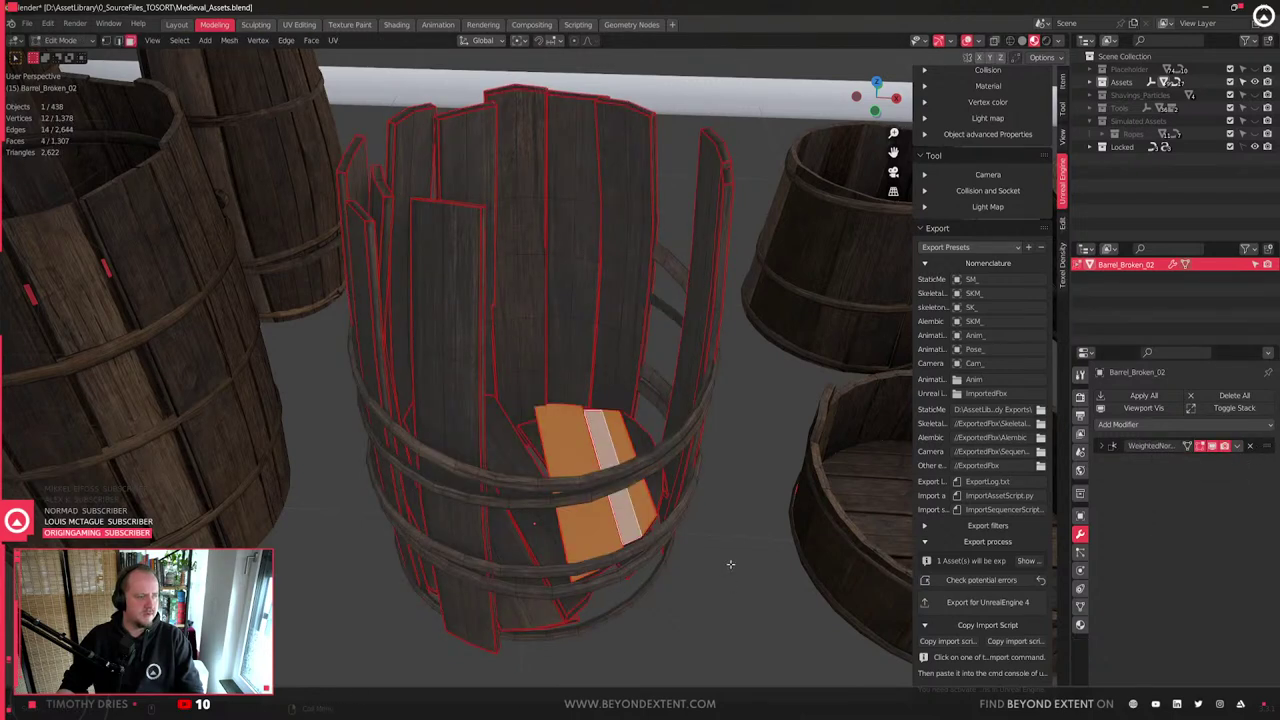
key("alt+a")
left_click(179, 40)
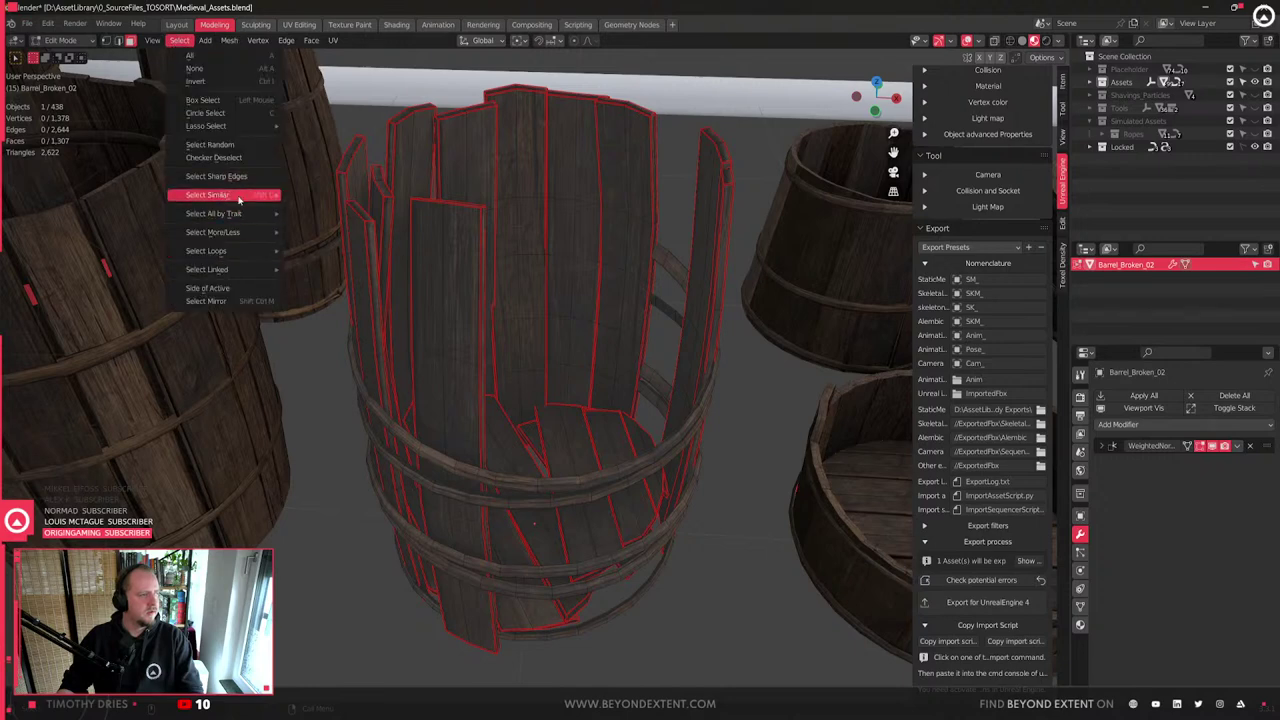
left_click(216, 176)
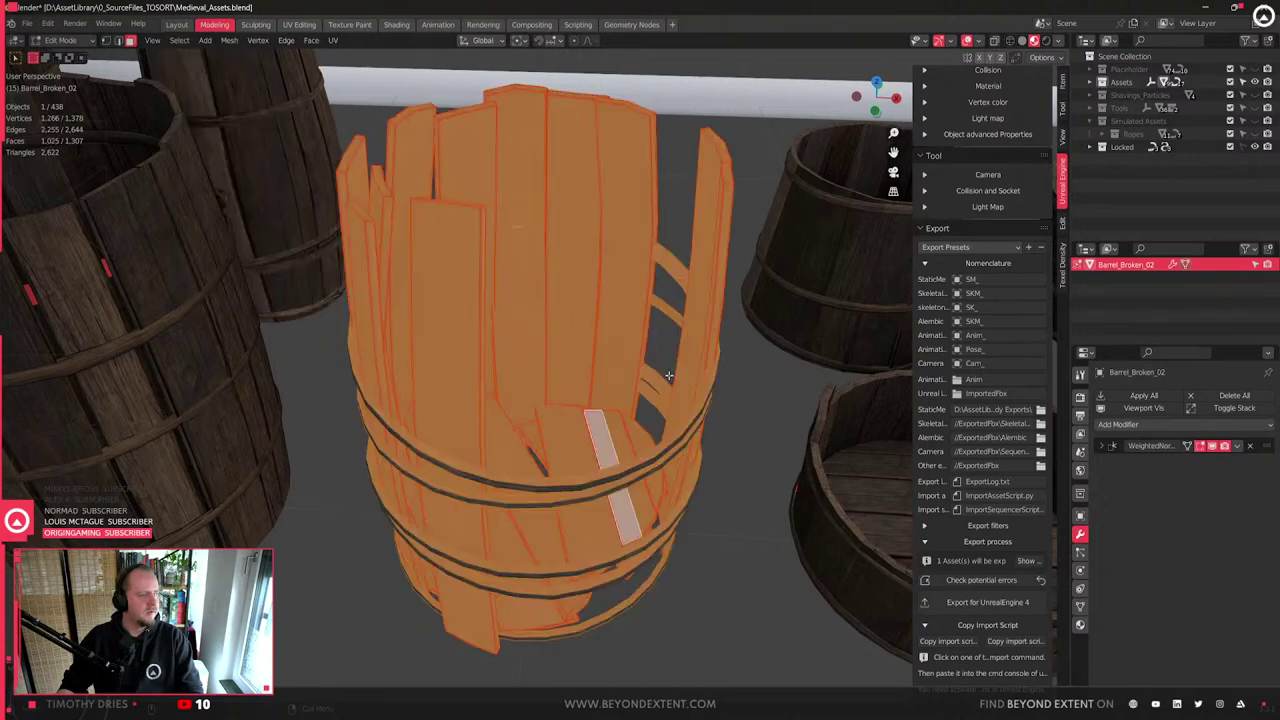
key("alt+a")
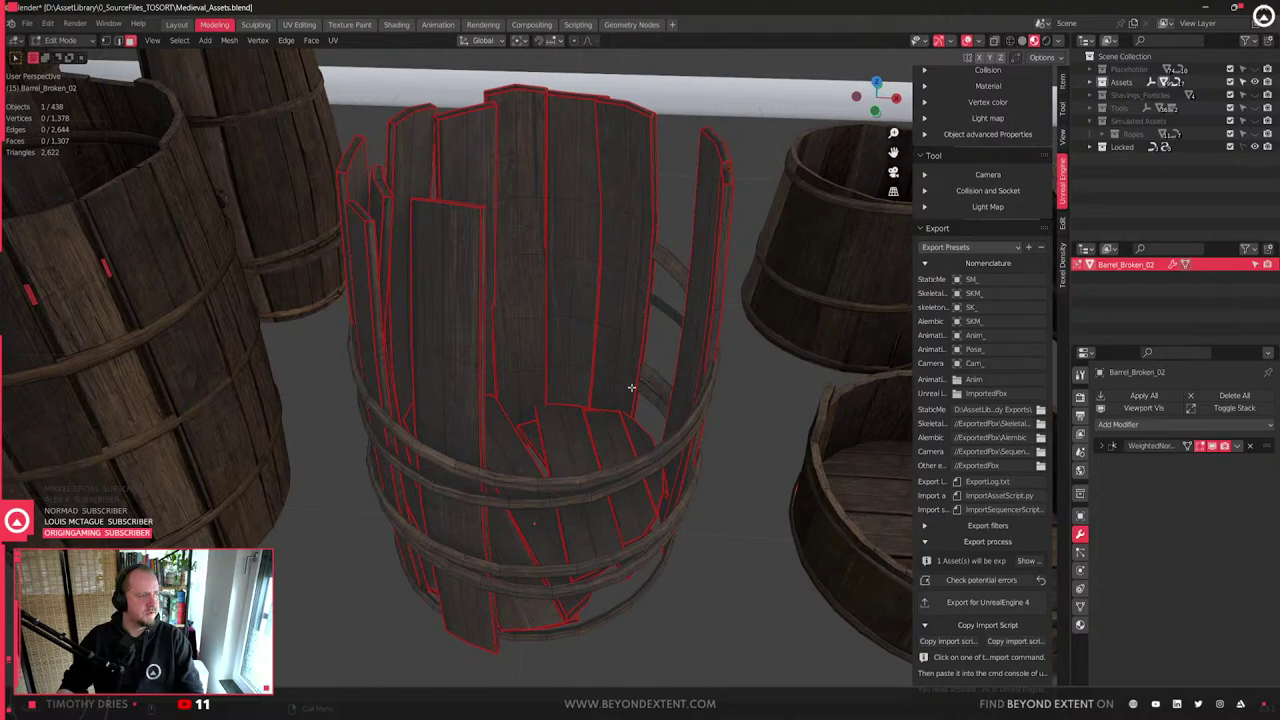
left_click(179, 40)
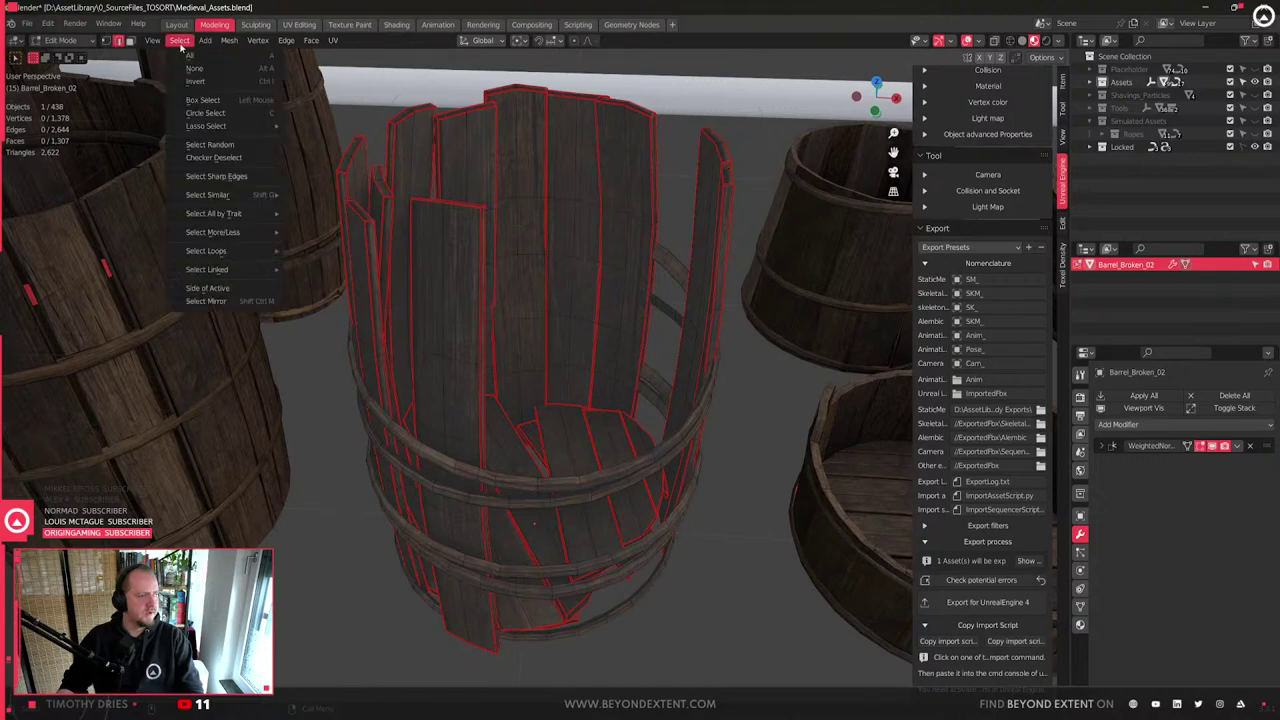
left_click(216, 176)
right_click(545, 436)
left_click(601, 440)
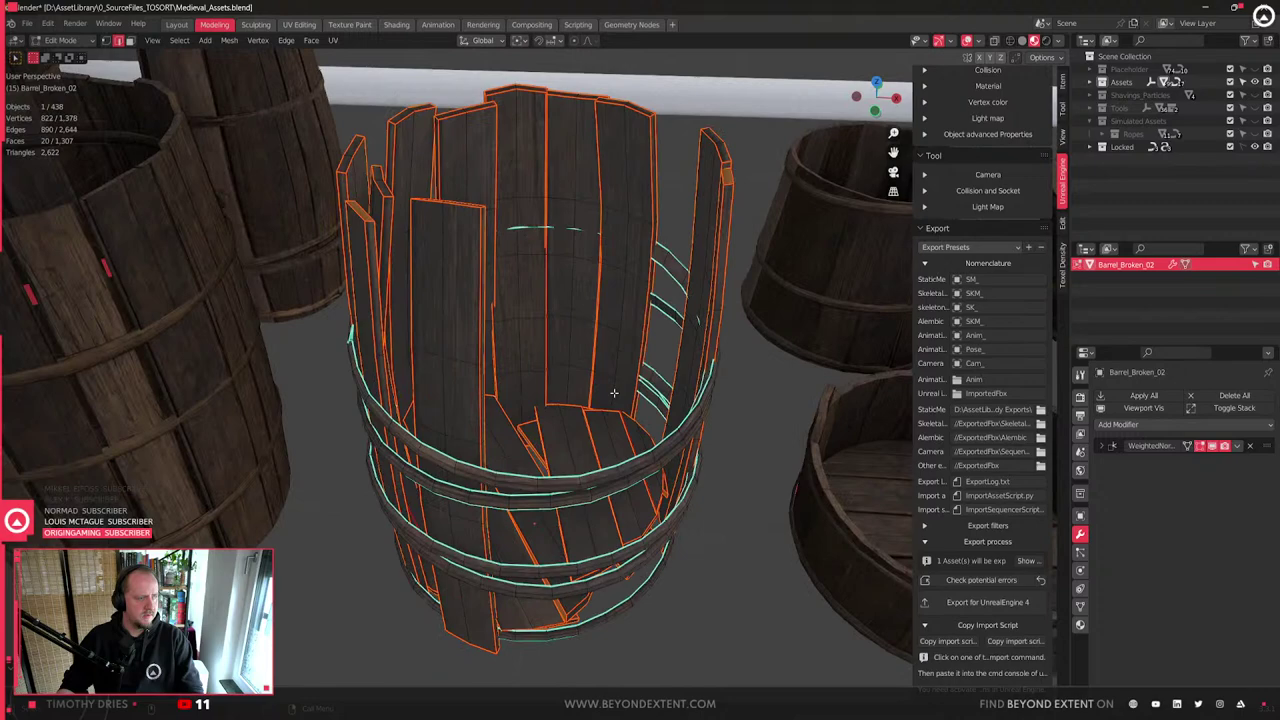
key("Tab")
- Enable Keep Sharp on the Weighted Normal modifier of Barrel_Broken_02 and export that barrel for Unreal Engine
middle_click_drag(571, 463, 554, 513)
left_click(1237, 446)
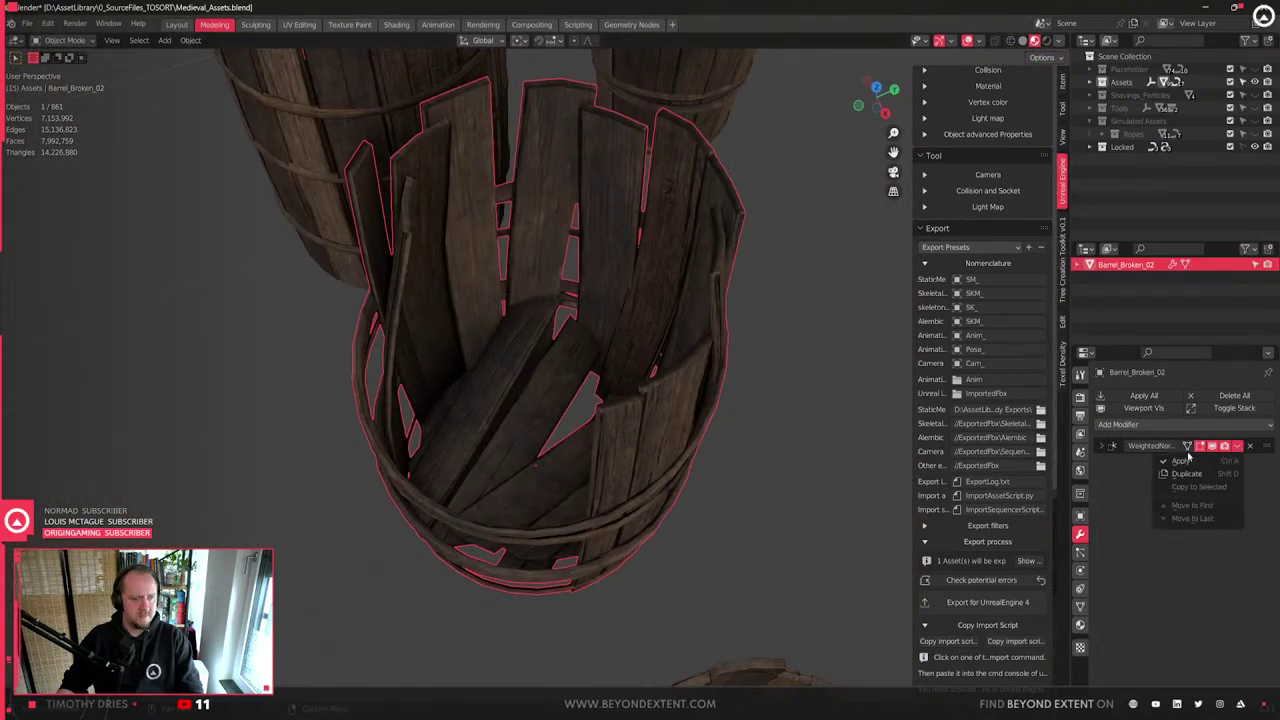
left_click(1101, 446)
left_click(1183, 513)
middle_click_drag(760, 491, 777, 306)
left_click(729, 367)
left_click(634, 335)
scroll(608, 366, "down", 4)
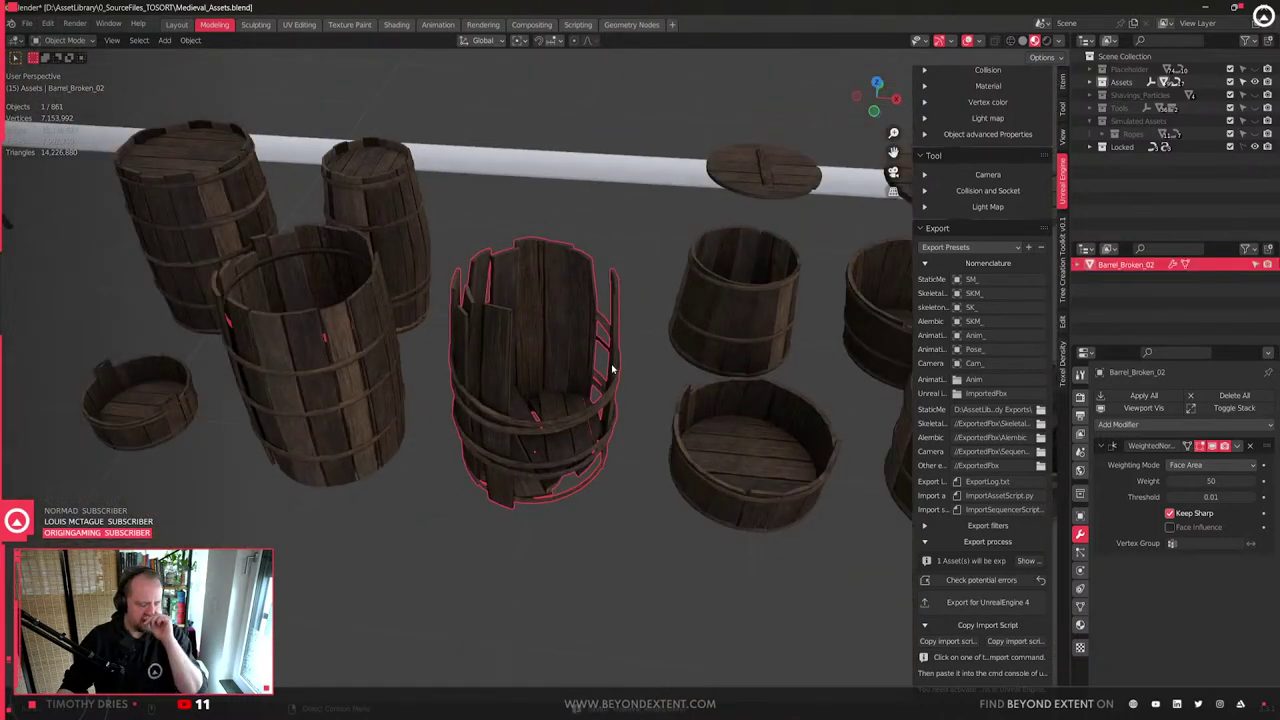
left_click(1006, 599)
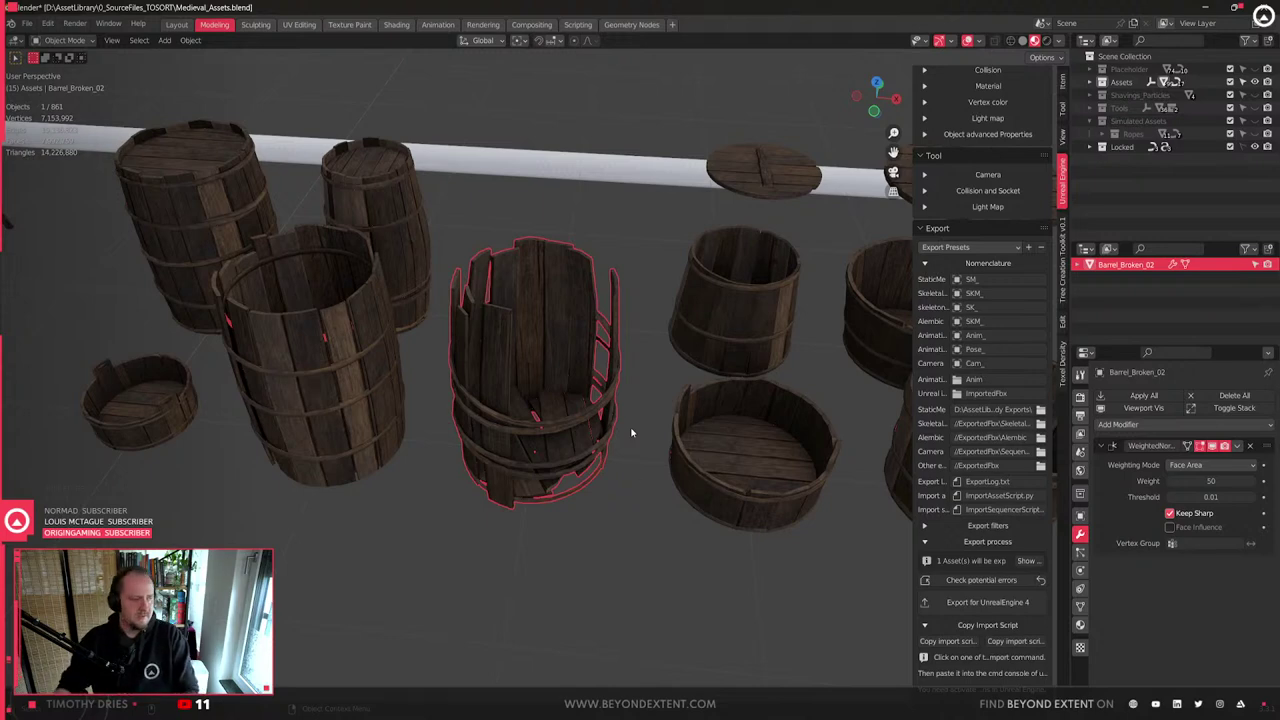
- Select Barrel_Broken_01 and Barrel_Broken_02 together and export both for Unreal Engine
left_click(632, 433)
left_click(591, 409)
middle_click_drag(570, 426, 545, 487)
scroll(562, 392, "down", 2)
left_click(331, 406)
left_click(557, 494)
key("KP_Decimal")
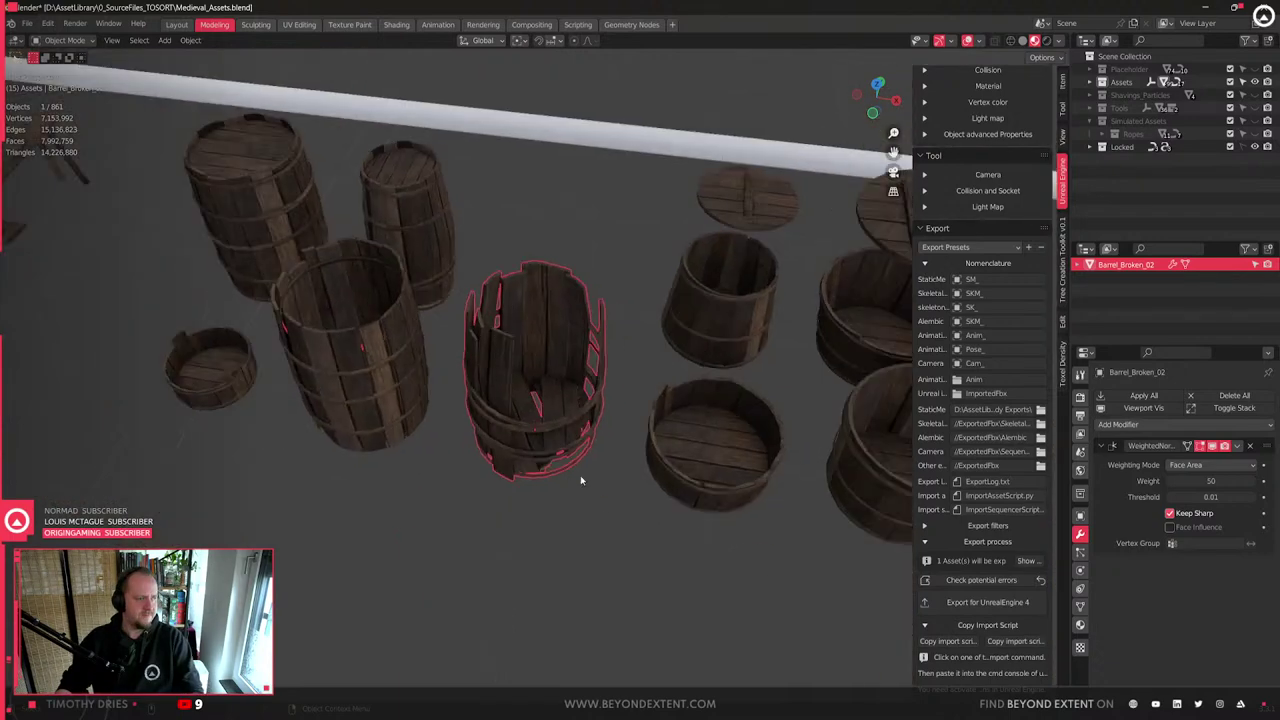
key("KP_Divide")
left_click(355, 368, "shift")
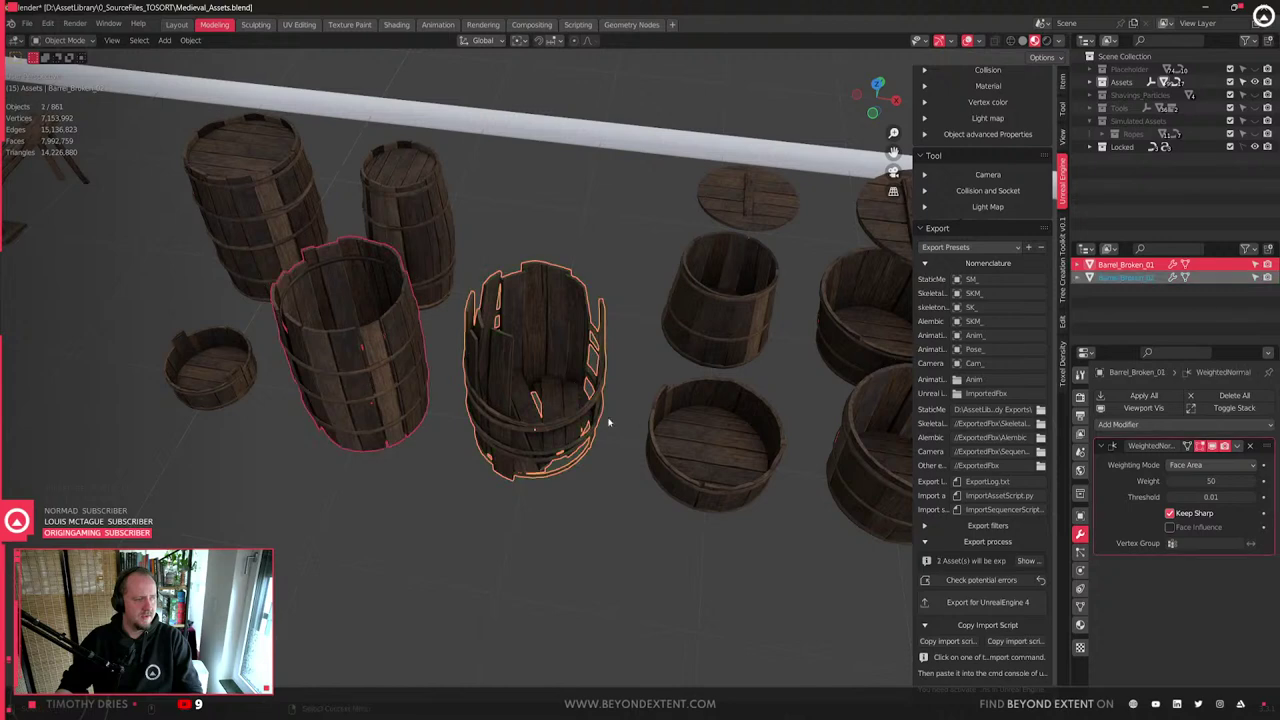
left_click(540, 410)
left_click(309, 371)
left_click(531, 400, "shift")
left_click(1018, 603)
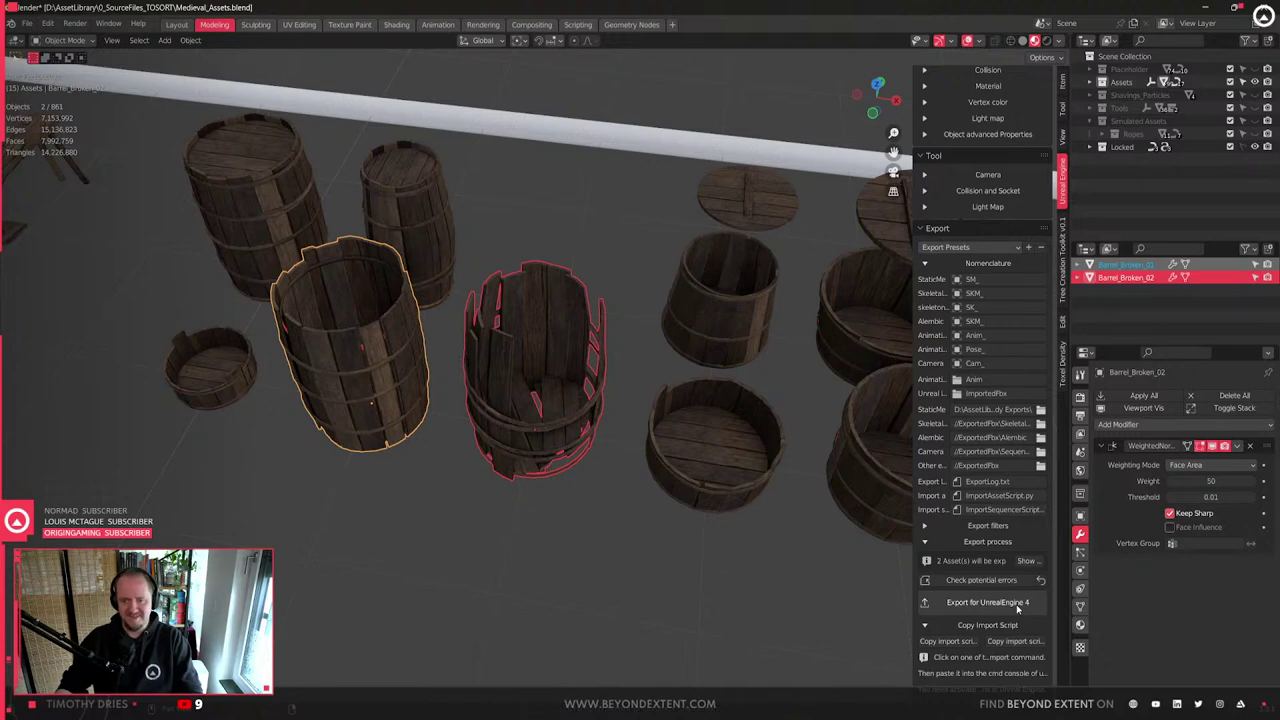
- Bridge the two open edge loops of the inner hoop on Barrel_Broken_01 to close its missing side
key("alt+a")
scroll(552, 464, "up", 3)
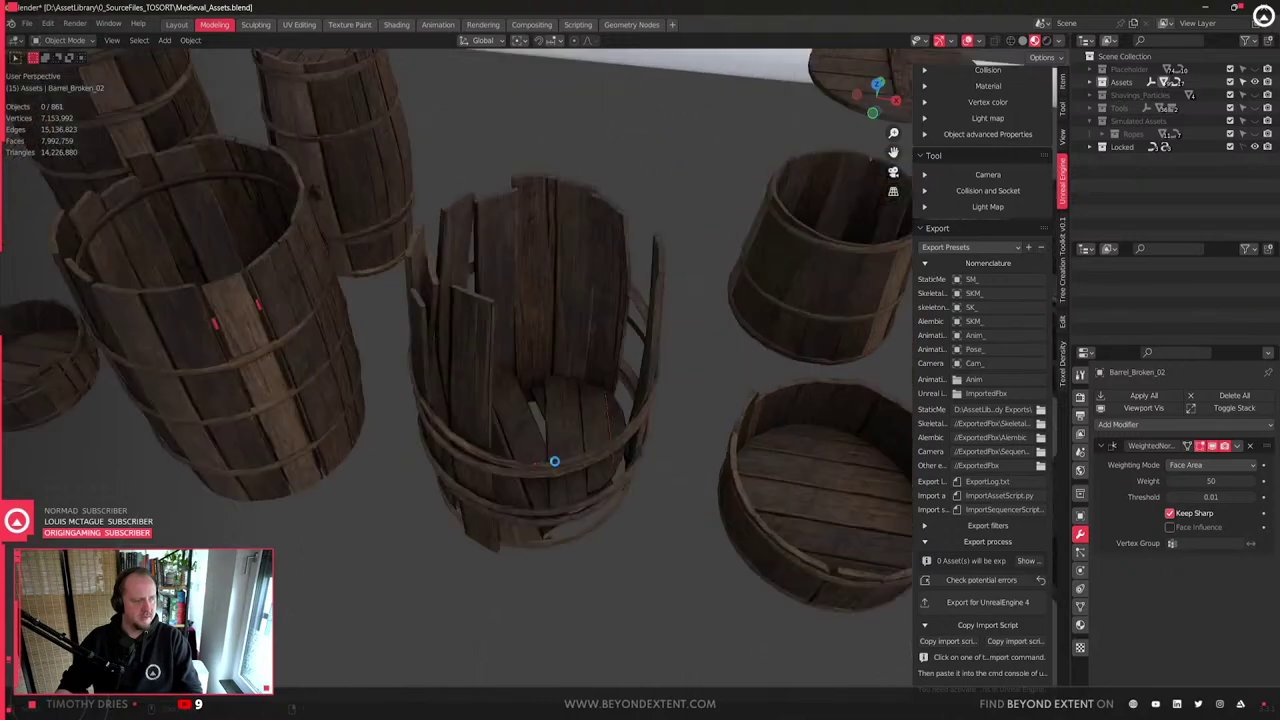
left_click(291, 410)
middle_click_drag(291, 412, 531, 451)
scroll(531, 451, "up", 3)
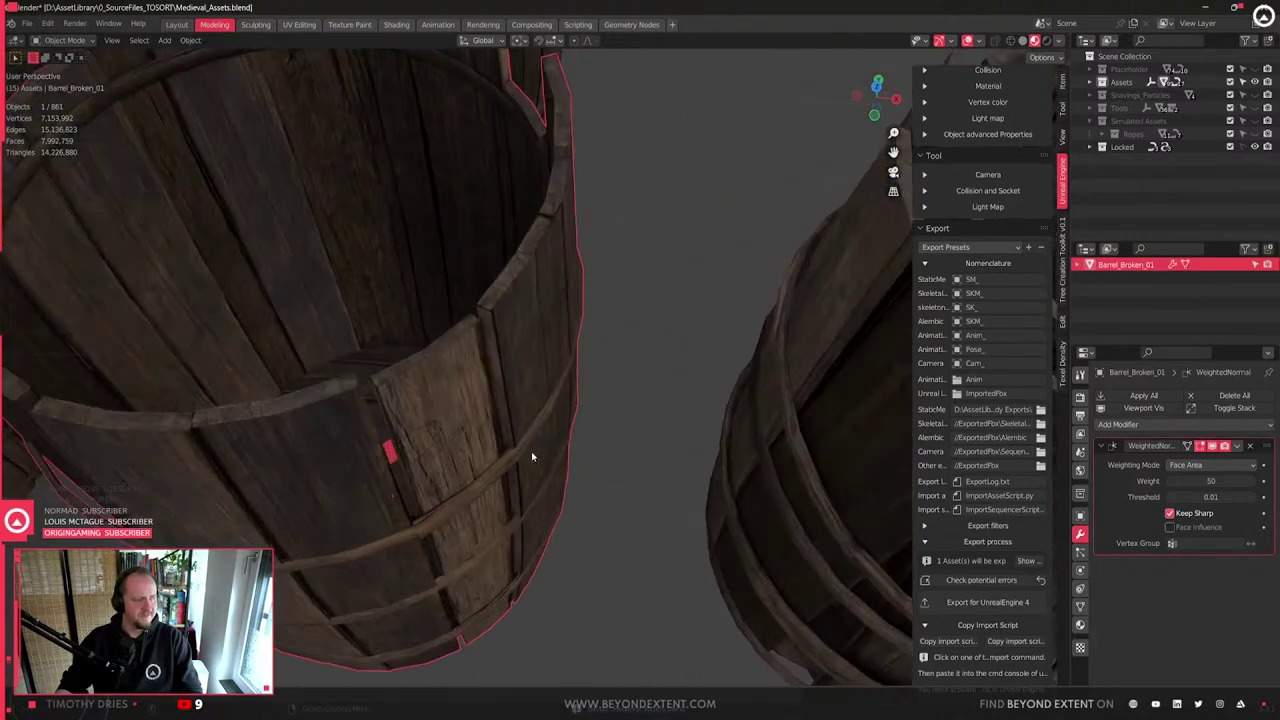
key("Tab")
middle_click_drag(405, 444, 619, 263)
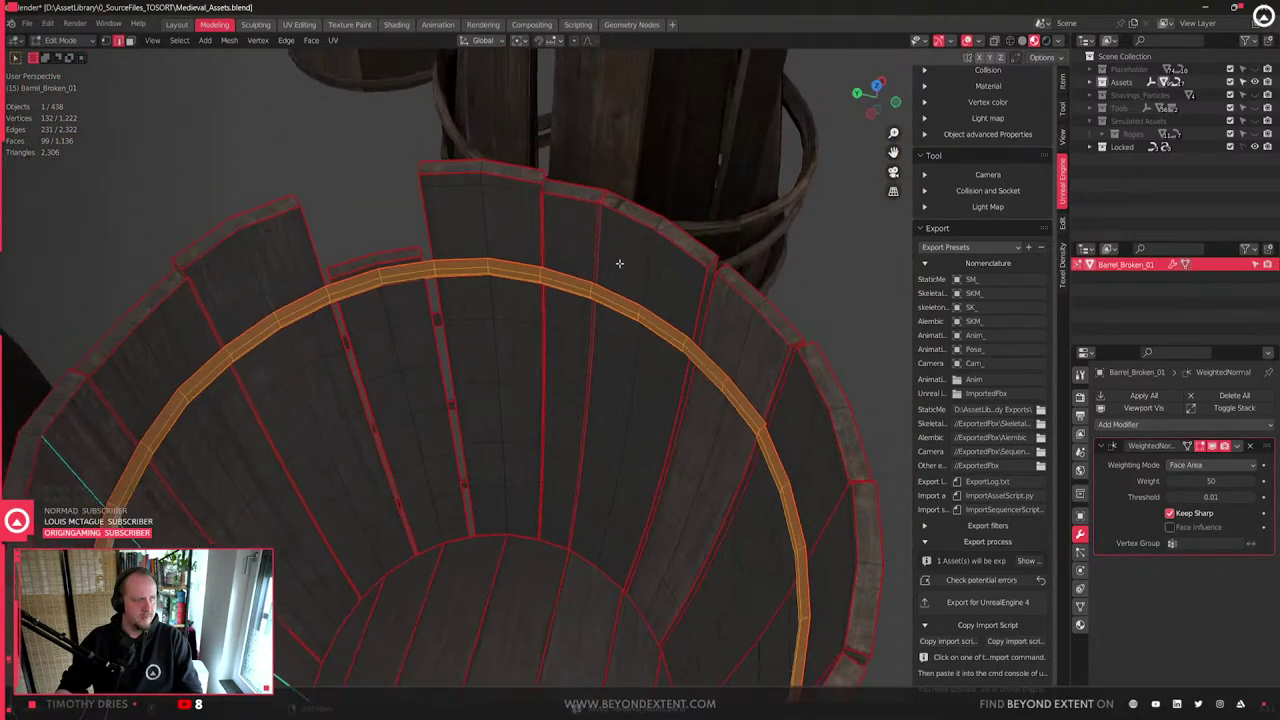
key("alt+a")
left_click(622, 293, "alt")
left_click(615, 314, "alt+shift")
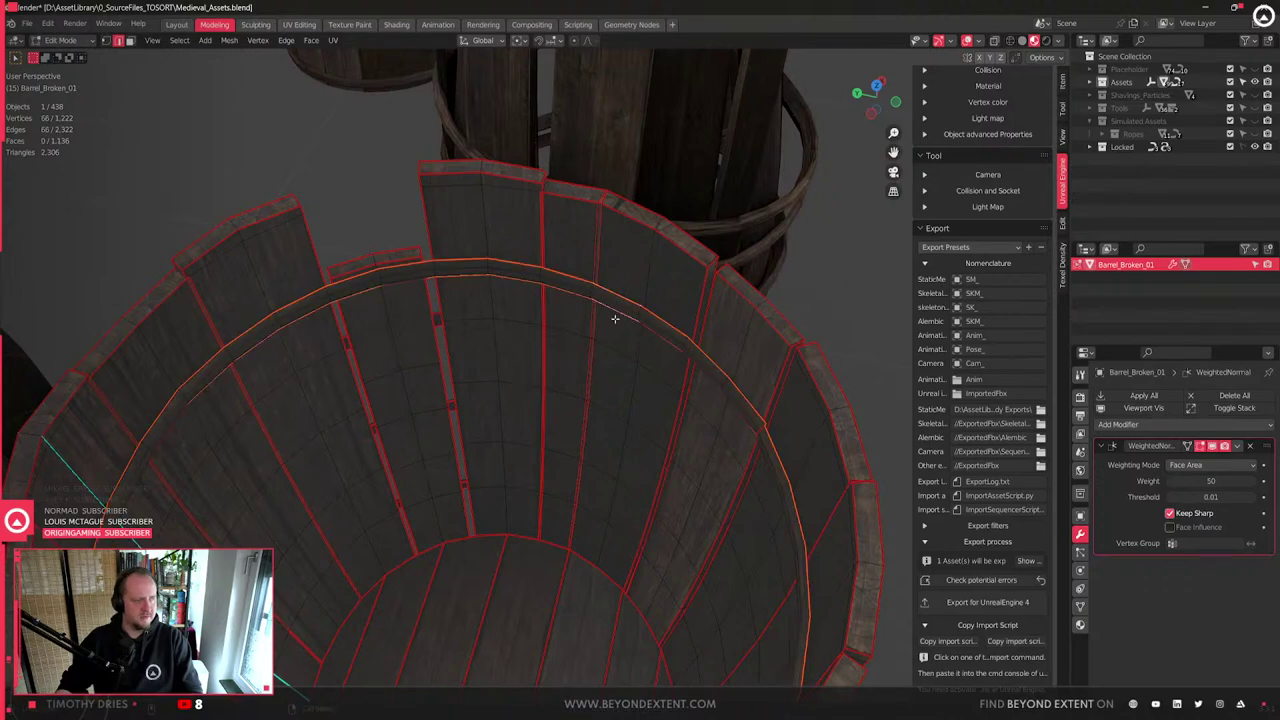
key("ctrl+e")
left_click(616, 323)
scroll(588, 388, "down", 4)
key("Tab")
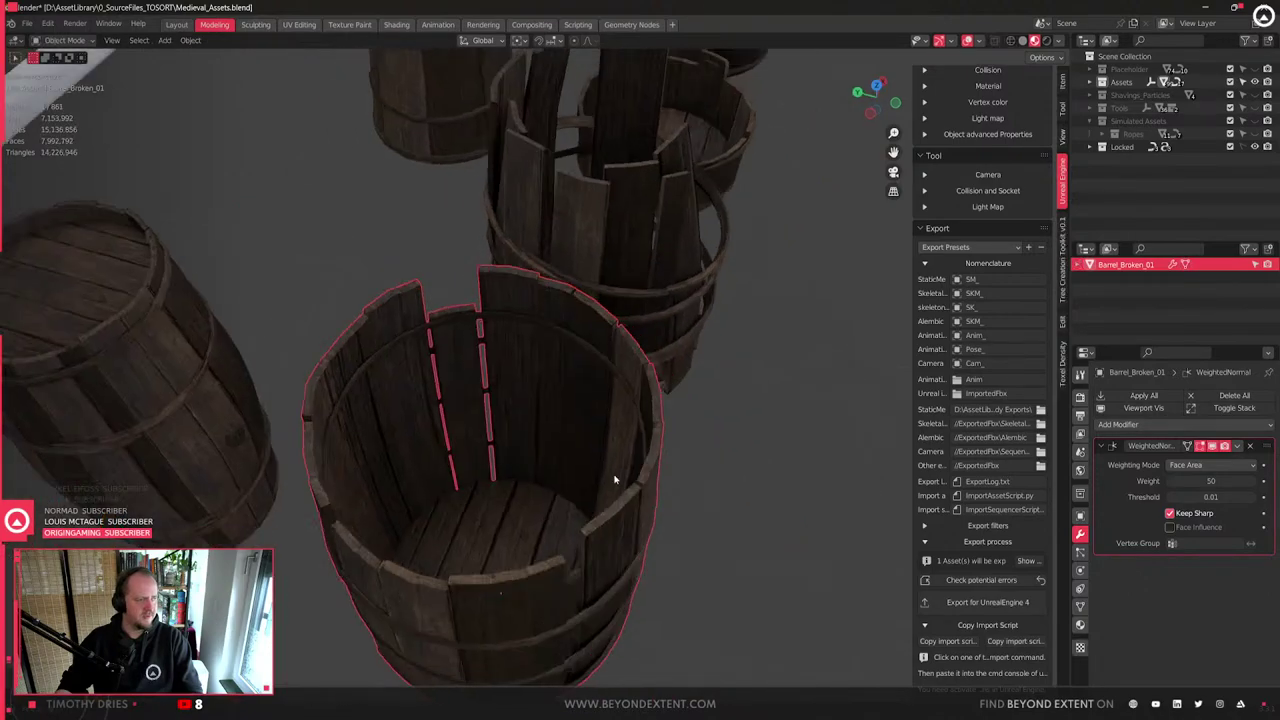
- Check Barrel_Broken_01 with its closed inner hoop and export it for Unreal Engine
middle_click_drag(643, 486, 462, 415)
scroll(577, 484, "down", 1)
middle_click_drag(577, 484, 443, 409)
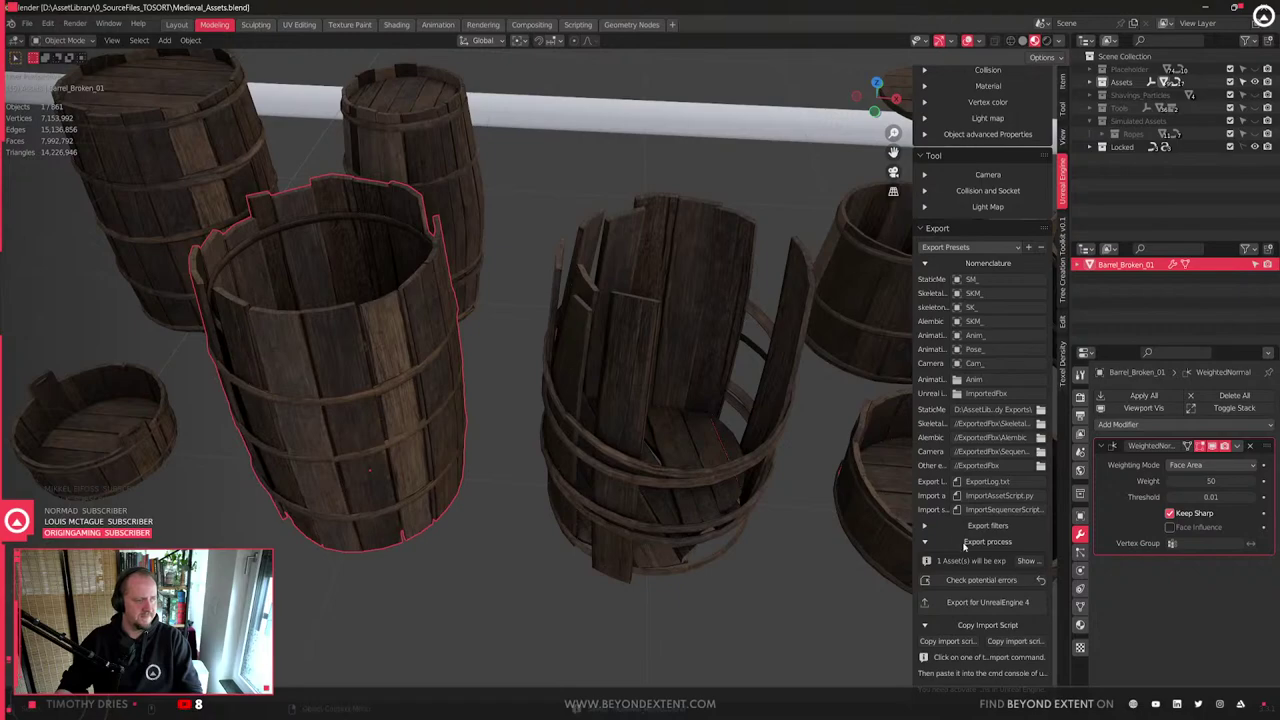
left_click(1020, 604)
- Switch to the Unreal level, select both broken barrels, locate their static mesh assets and reimport SM_Barrel_Broken_01 and SM_Barrel_Broken_02
key("alt+Tab")
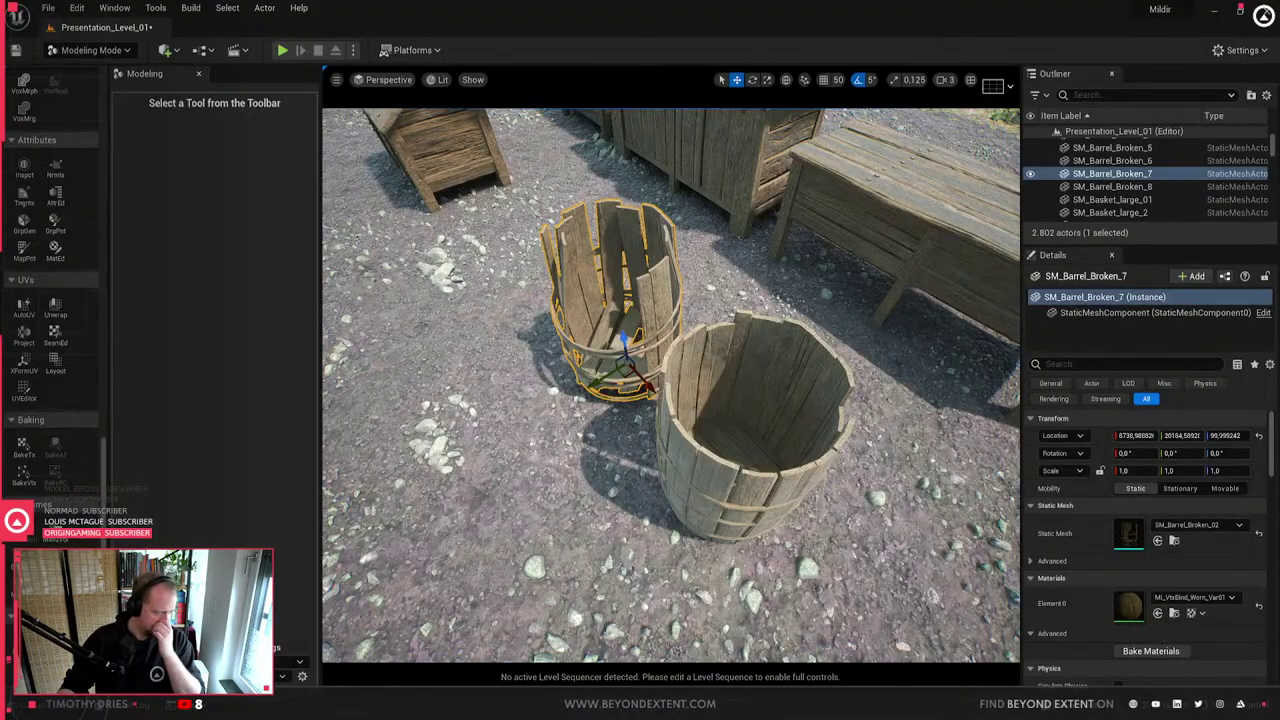
left_click(732, 436)
left_click(587, 326)
left_click(771, 437, "ctrl")
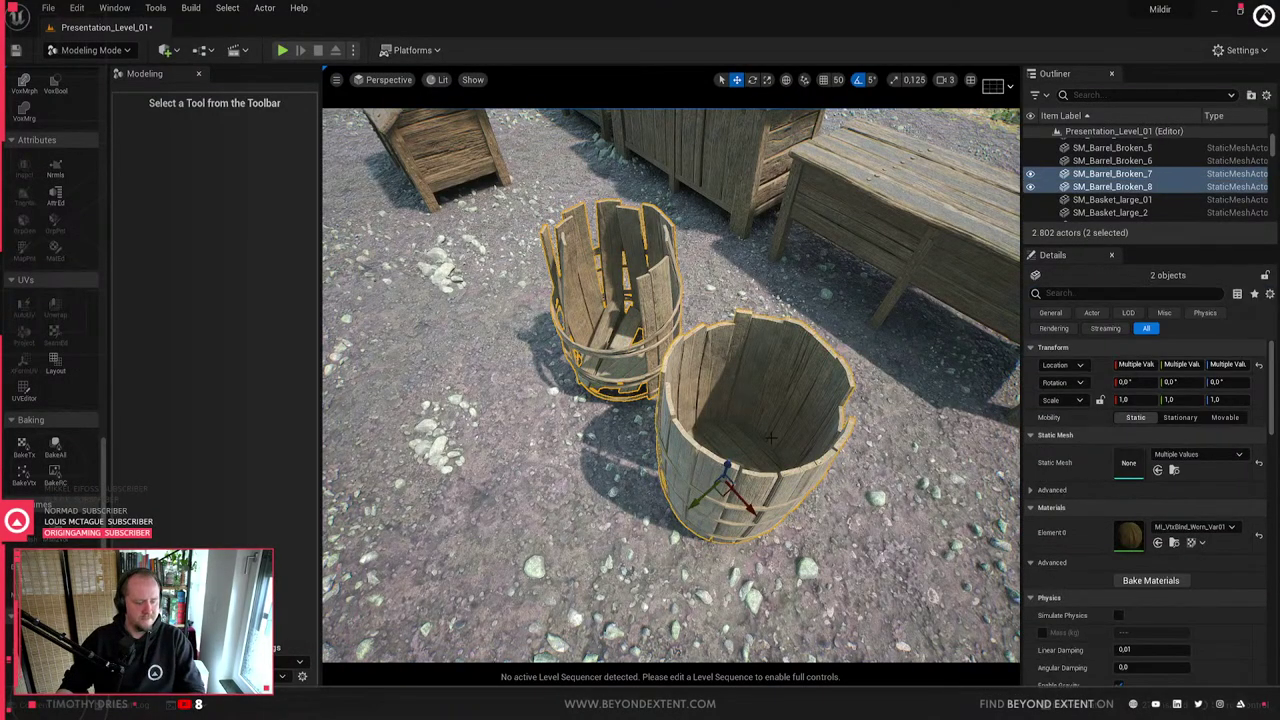
key("ctrl+b")
right_click(1015, 495)
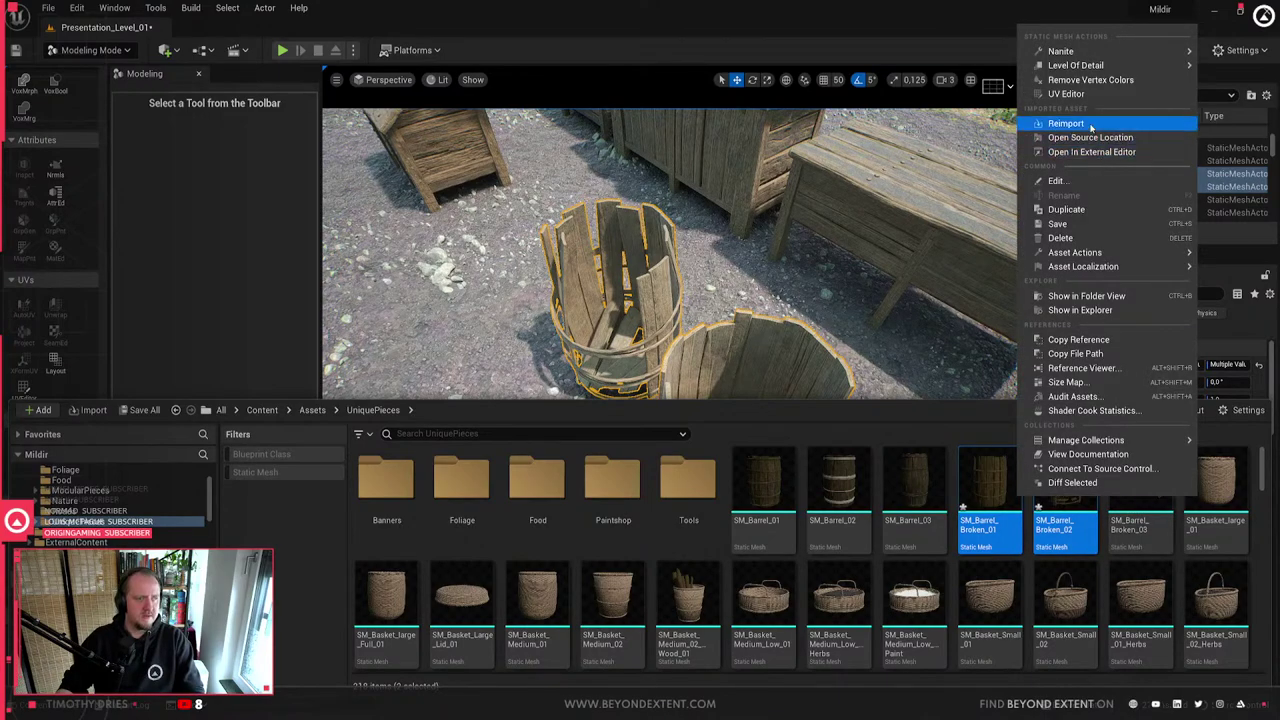
left_click(1070, 120)
left_click(684, 256)
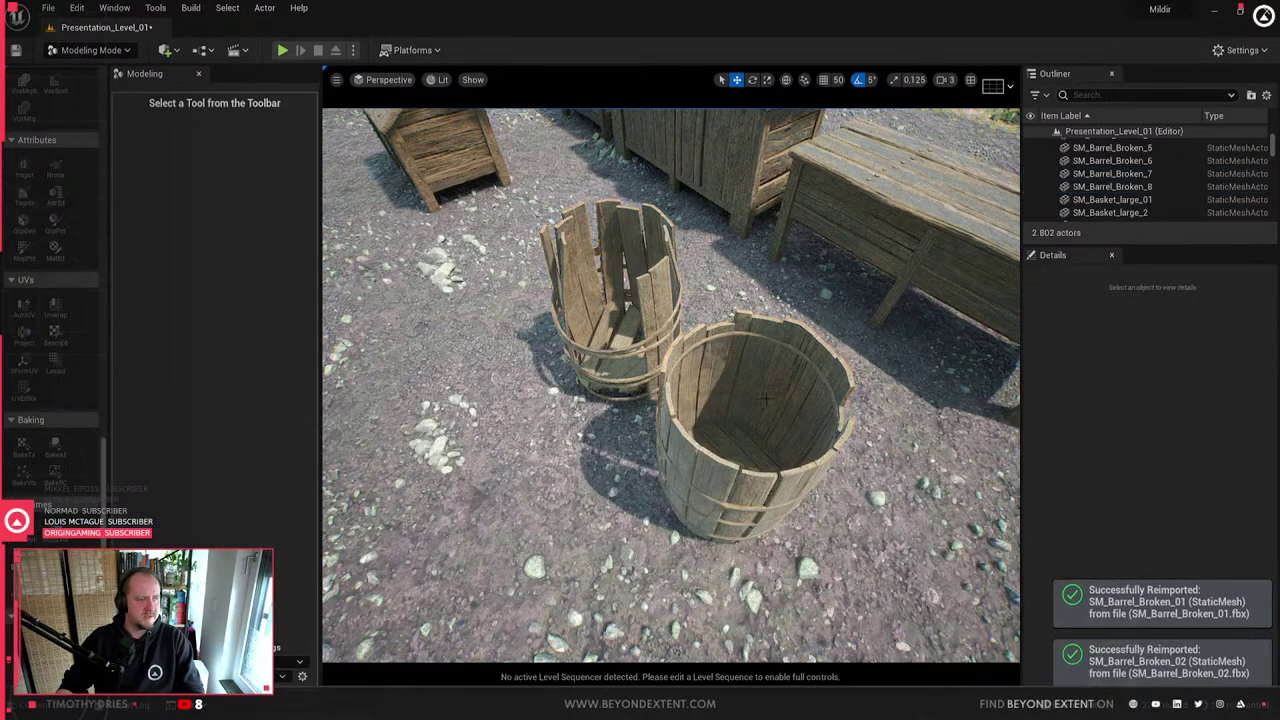
- Bake curvature and ambient occlusion vertex colors onto the SM_Barrel_Broken_8 actor's mesh and accept the result
left_click(735, 465)
right_click_drag(735, 465, 900, 440)
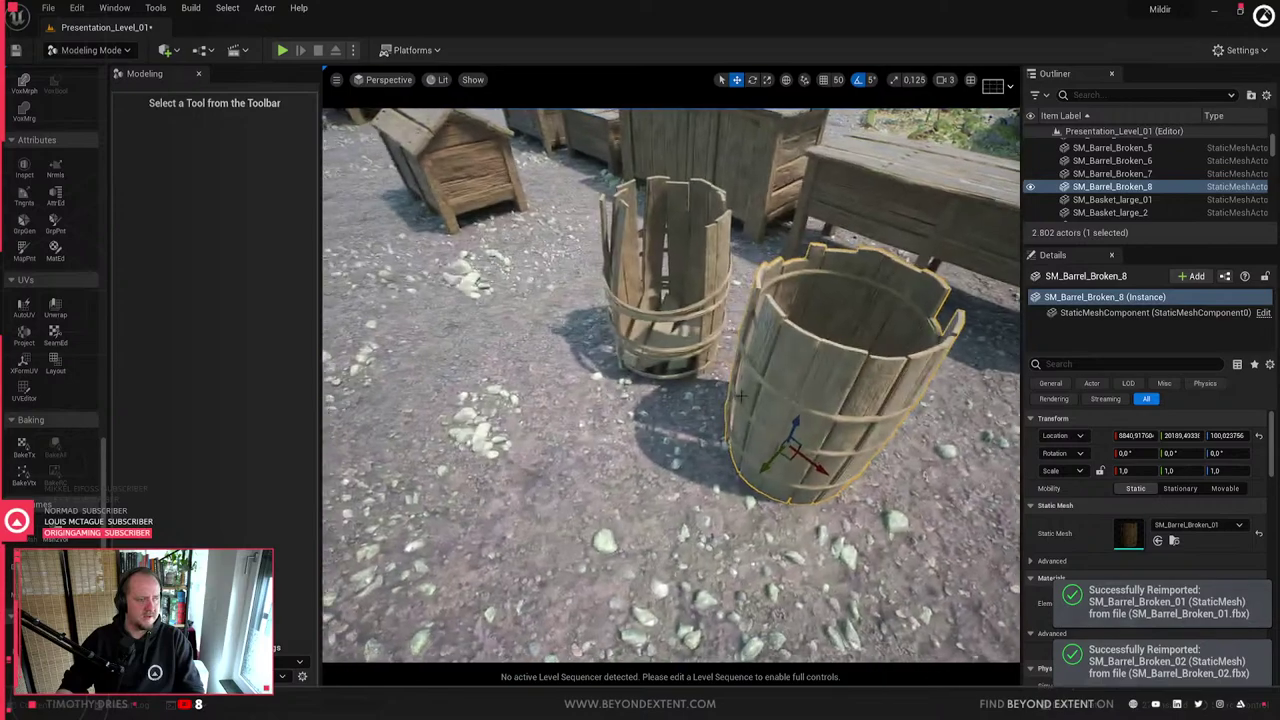
right_click_drag(670, 385, 705, 385)
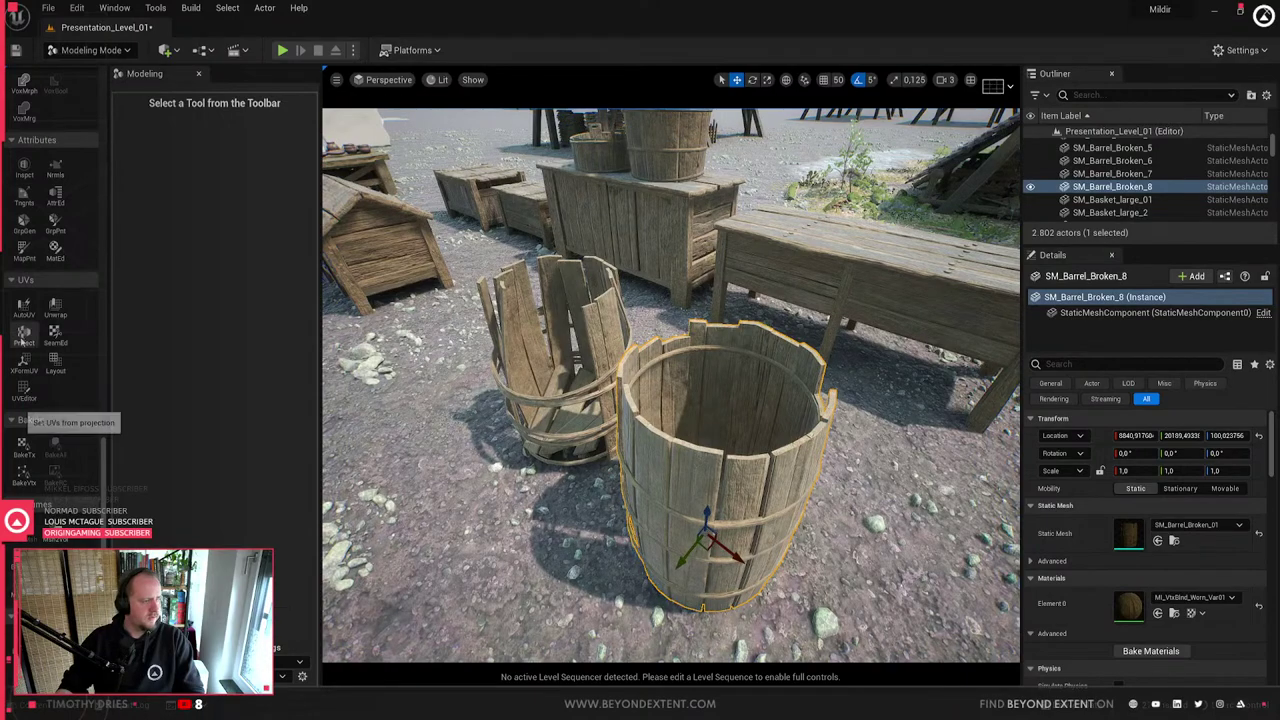
left_click(24, 472)
right_click_drag(588, 557, 515, 645)
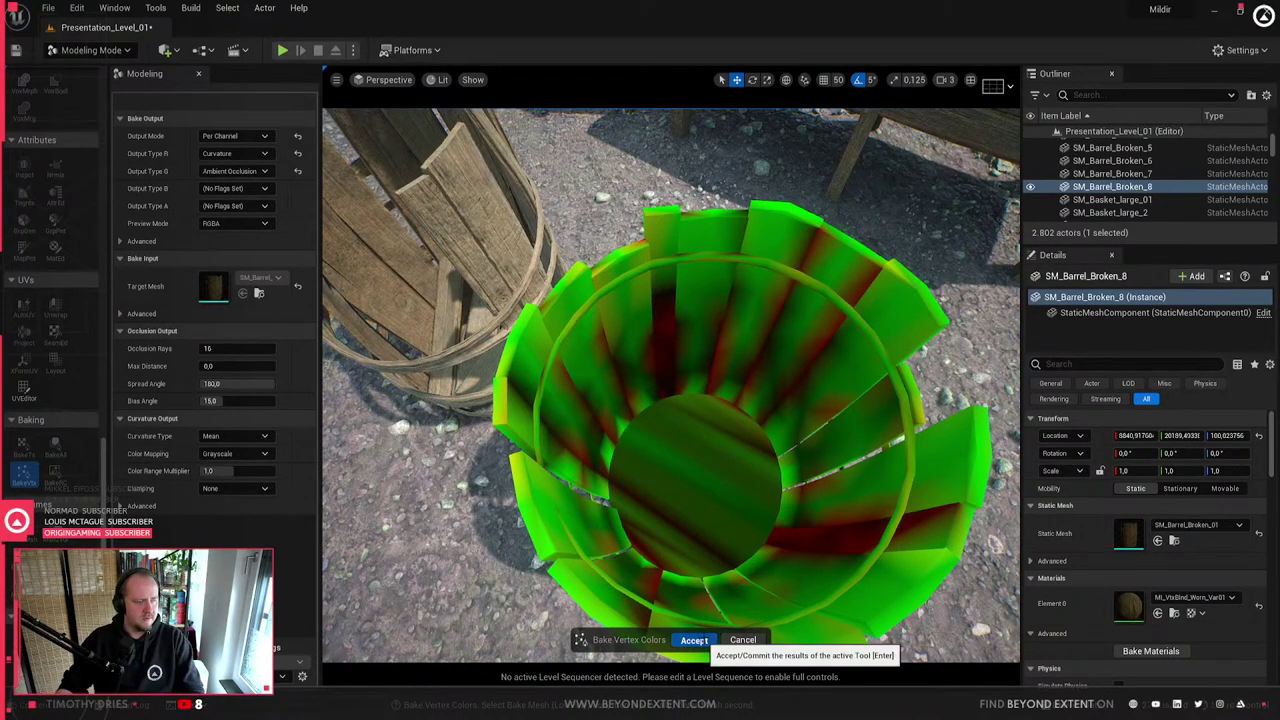
left_click(694, 639)
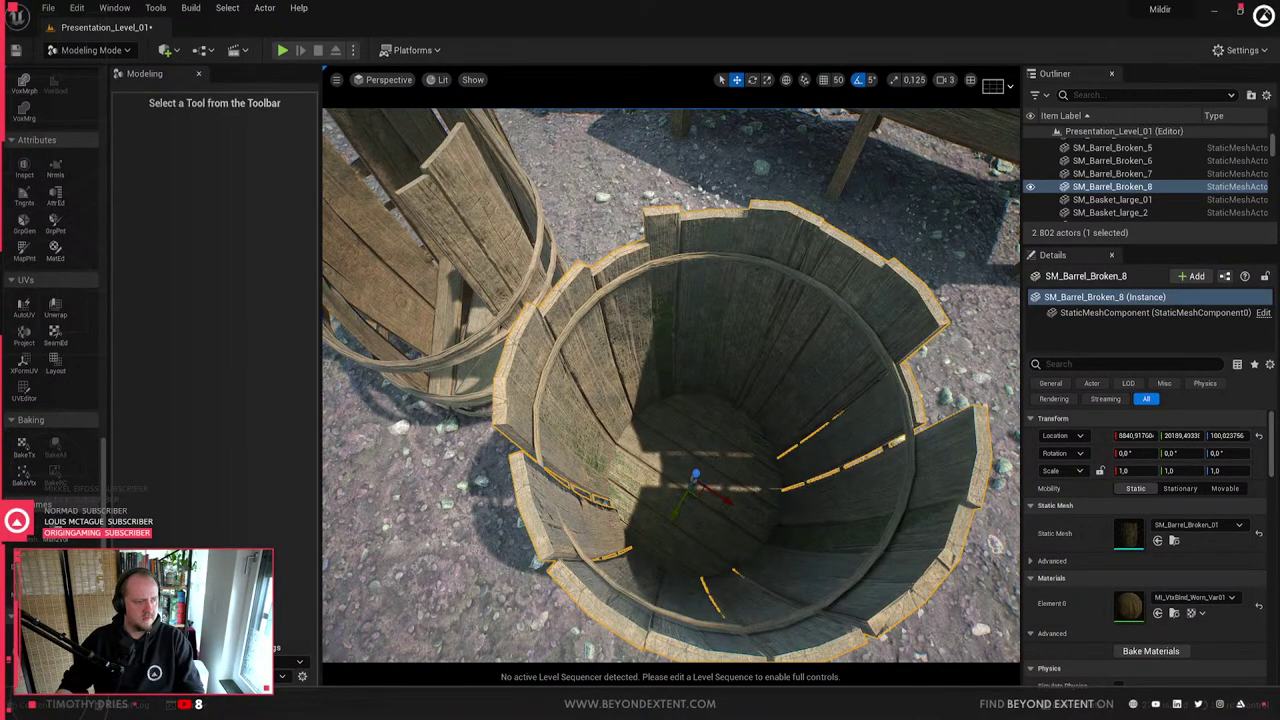
- Bake vertex colors onto the SM_Barrel_Broken_7 actor's mesh with the same outputs and inspect the barrel up close
right_click_drag(640, 400, 570, 345)
left_click(622, 386)
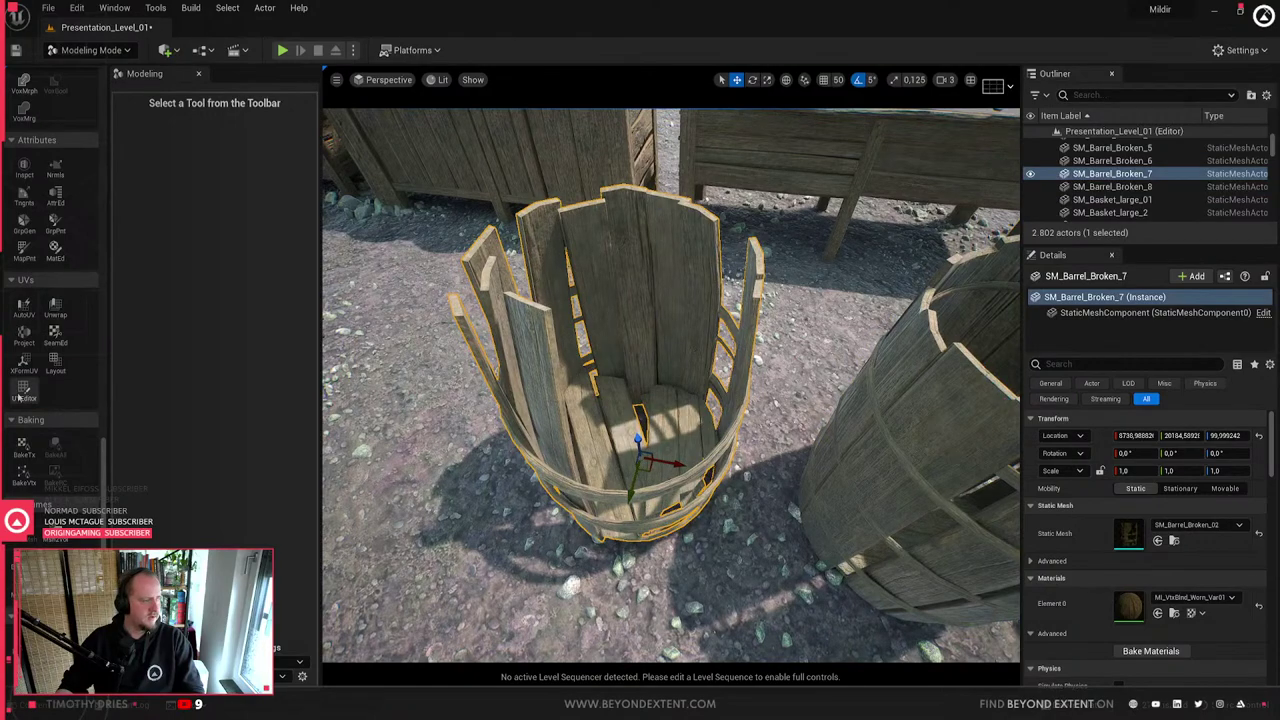
left_click(24, 472)
right_click_drag(759, 449, 540, 485)
right_click_drag(670, 385, 630, 405)
left_click(702, 641)
key("Escape")
left_click(634, 498)
right_click_drag(634, 498, 634, 410)
key("Escape")
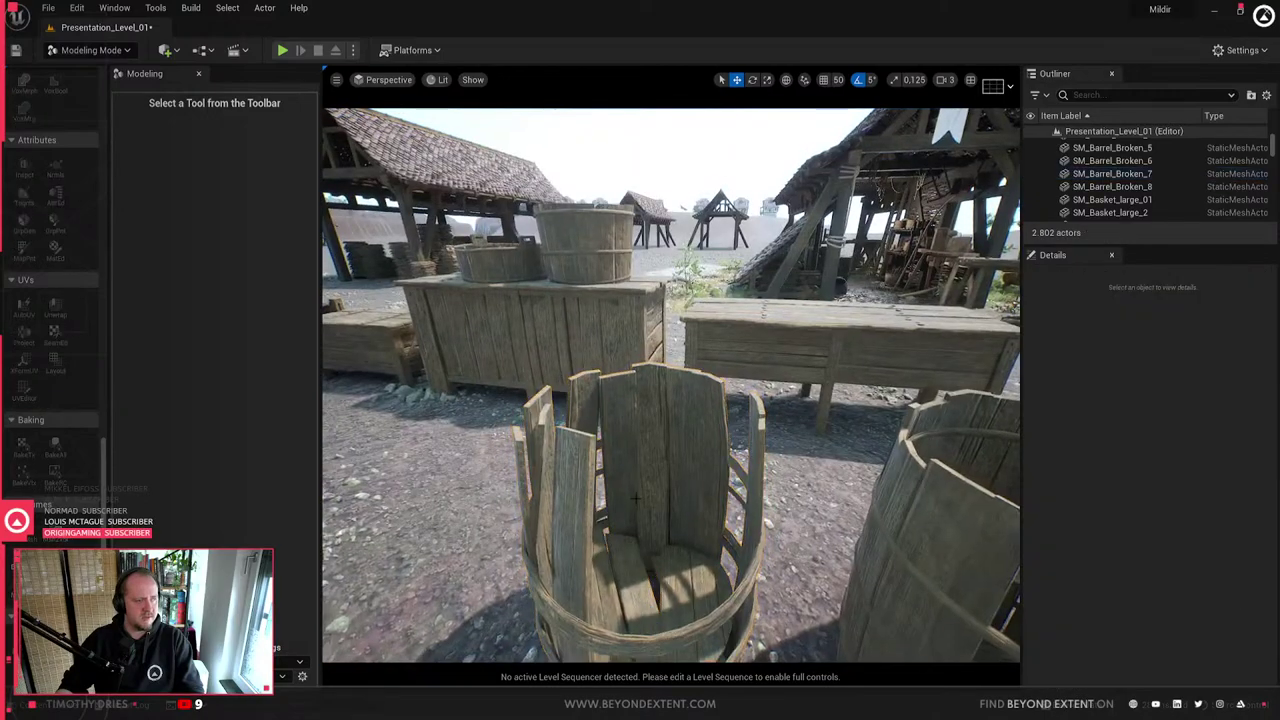
mouse_move(652, 490)
right_mouse_down()
mouse_move(640, 490)
mouse_move(664, 520)
mouse_move(650, 526)
mouse_move(640, 512)
mouse_move(662, 490)
right_mouse_up()
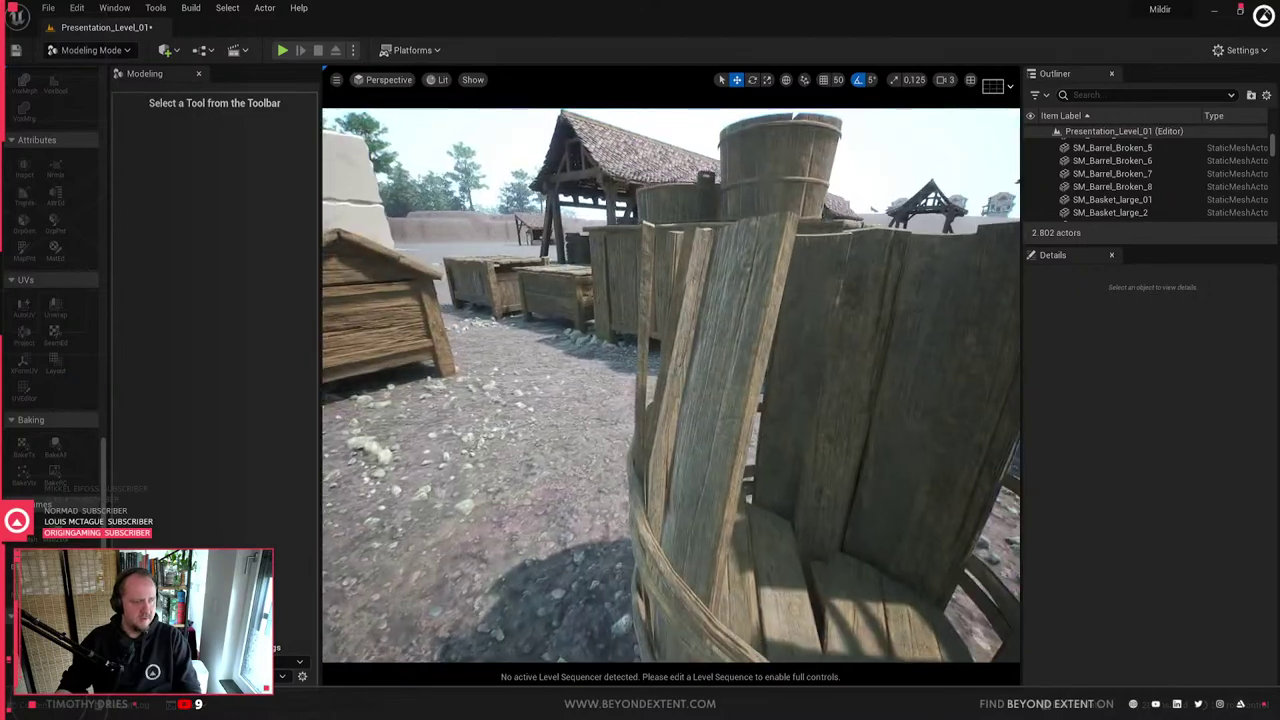
- Switch to Blender, select Barrel_Broken_02 and open its mesh for editing with its broken planks in close view
left_click(767, 717)
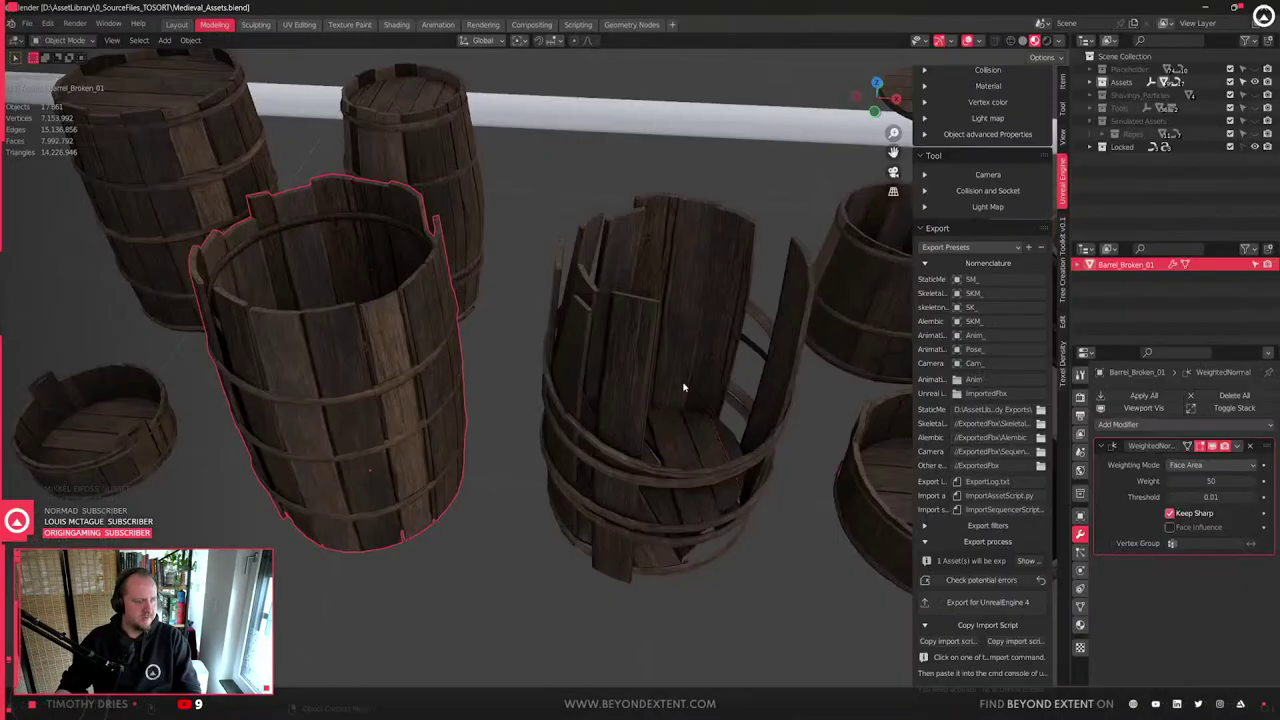
left_click(672, 413)
middle_click_drag(672, 413, 540, 414)
key("Tab")
scroll(478, 442, "up", 3)
middle_click_drag(478, 442, 515, 415)
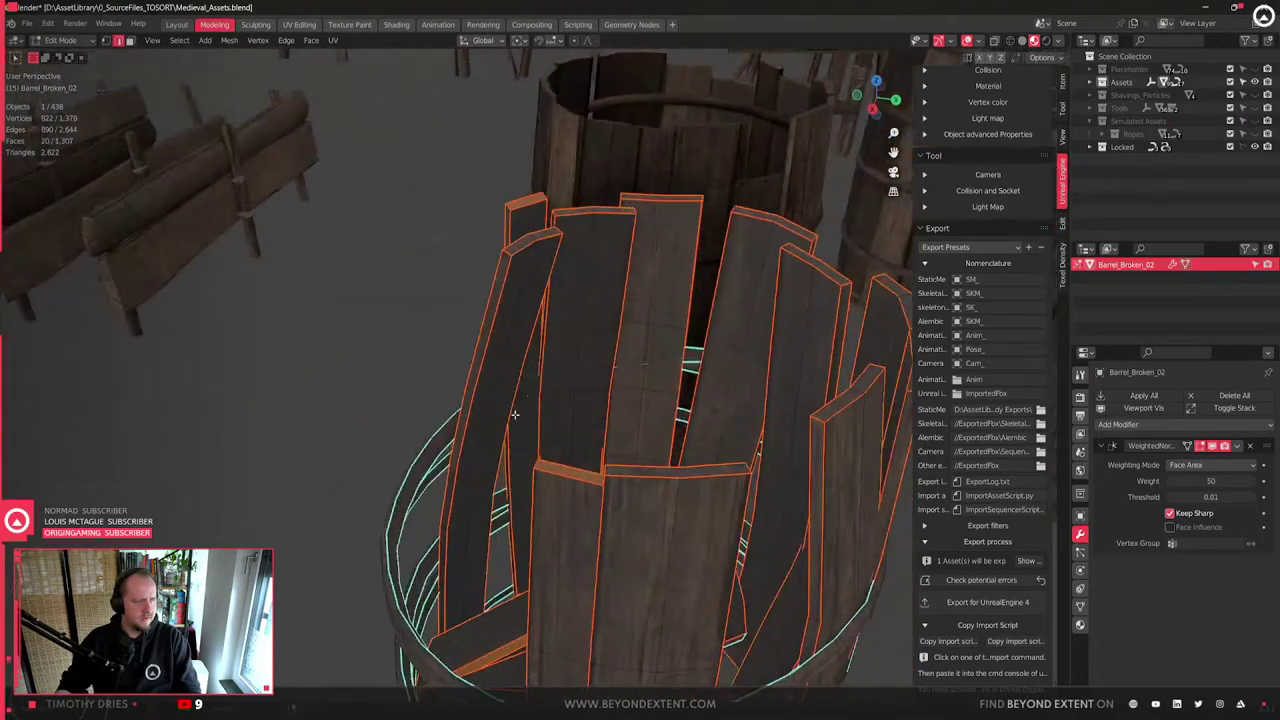
- Select an edge loop on one of Barrel_Broken_02's tall planks and move it horizontally, locking the Z axis
double_click(590, 333)
middle_click_drag(590, 333, 637, 421)
scroll(686, 349, "up", 2)
key("g")
key("y")
right_click(649, 395)
key("g")
key("shift+z")
left_click(630, 419)
- Add a loop cut across a tall plank of Barrel_Broken_02 and move it horizontally to bend the plank
key("ctrl+r")
left_click(615, 289)
left_click(615, 289)
key("q")
left_click(603, 302)
mouse_move(720, 331)
middle_mouse_down("shift")
mouse_move(690, 385)
mouse_move(717, 394)
mouse_move(708, 417)
mouse_move(534, 514)
mouse_move(653, 381)
mouse_move(635, 374)
mouse_move(668, 339)
mouse_move(663, 323)
mouse_move(696, 326)
middle_mouse_up("shift")
key("g")
key("shift+z")
left_click(688, 385)
- Cut another loop across the plank at the barrel's outer edge and shift it slightly with the Z axis locked
key("Tab")
key("Tab")
key("ctrl+r")
left_click(692, 313)
right_click(698, 318)
key("g")
key("shift+z")
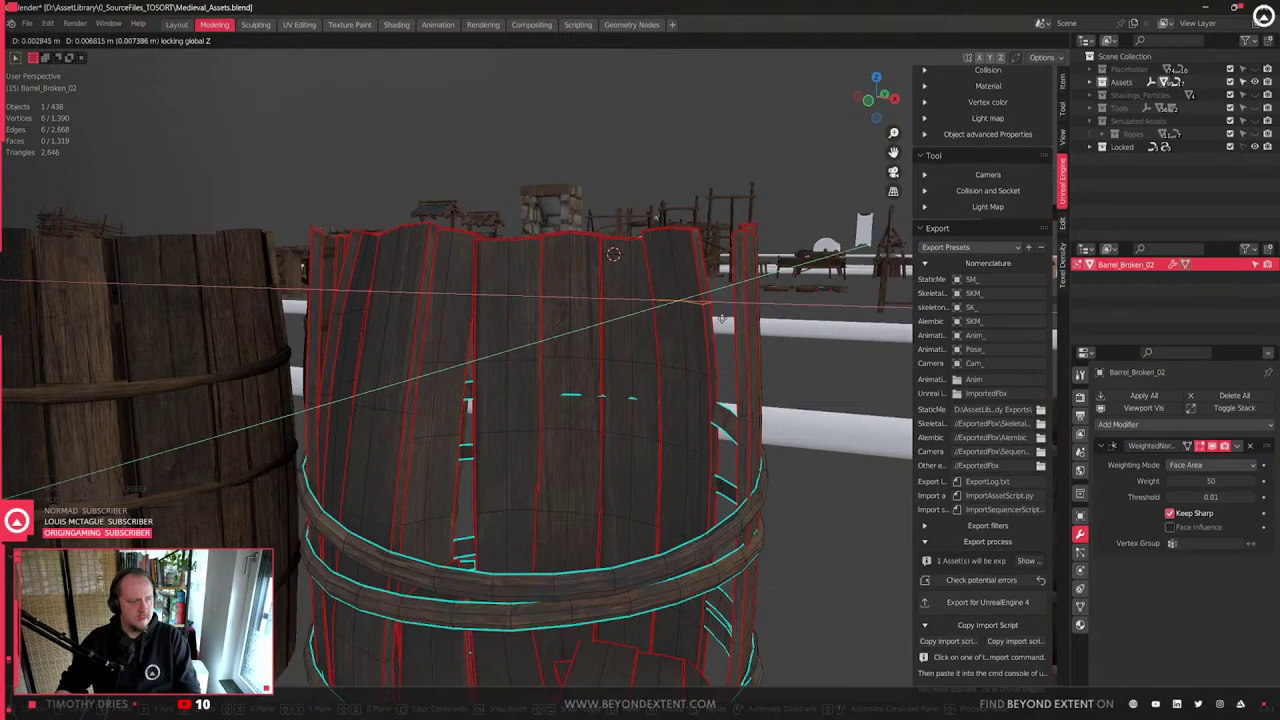
left_click(726, 318)
- Finish mesh editing, check the bent planks of Barrel_Broken_02 and export it for Unreal Engine
key("Tab")
middle_click_drag(648, 370, 573, 414)
scroll(618, 300, "down", 3)
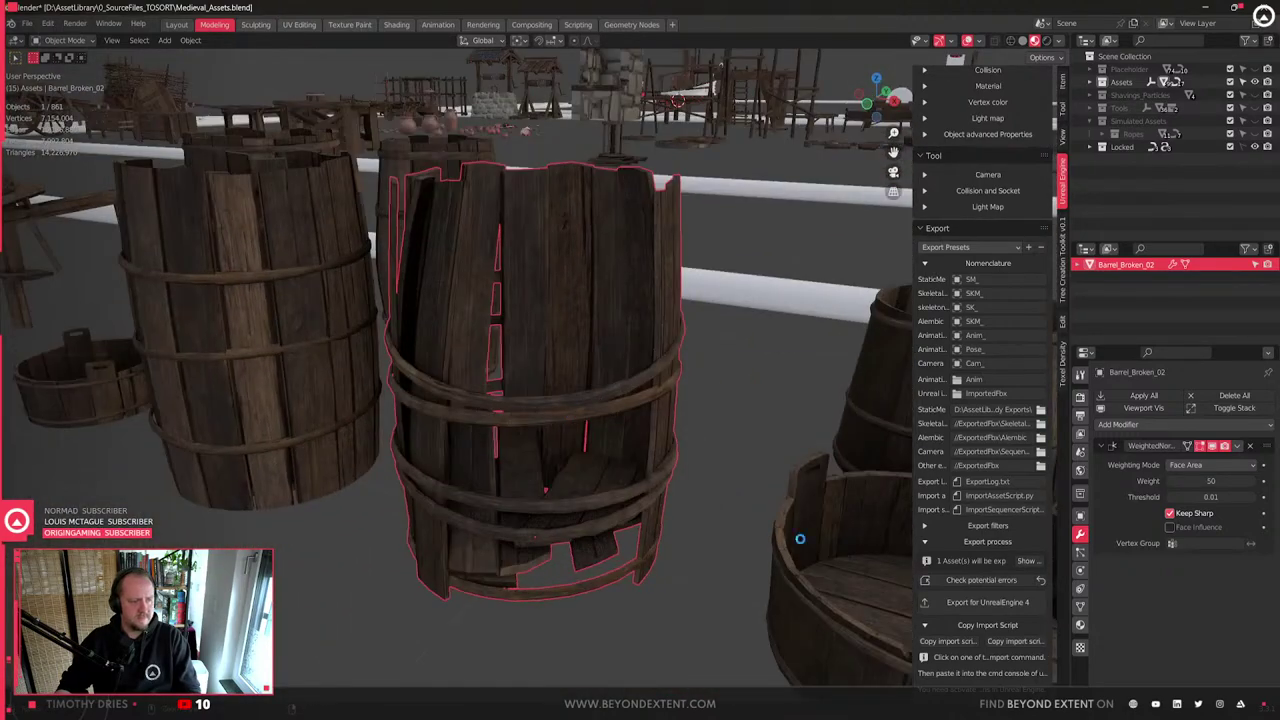
left_click(987, 602)
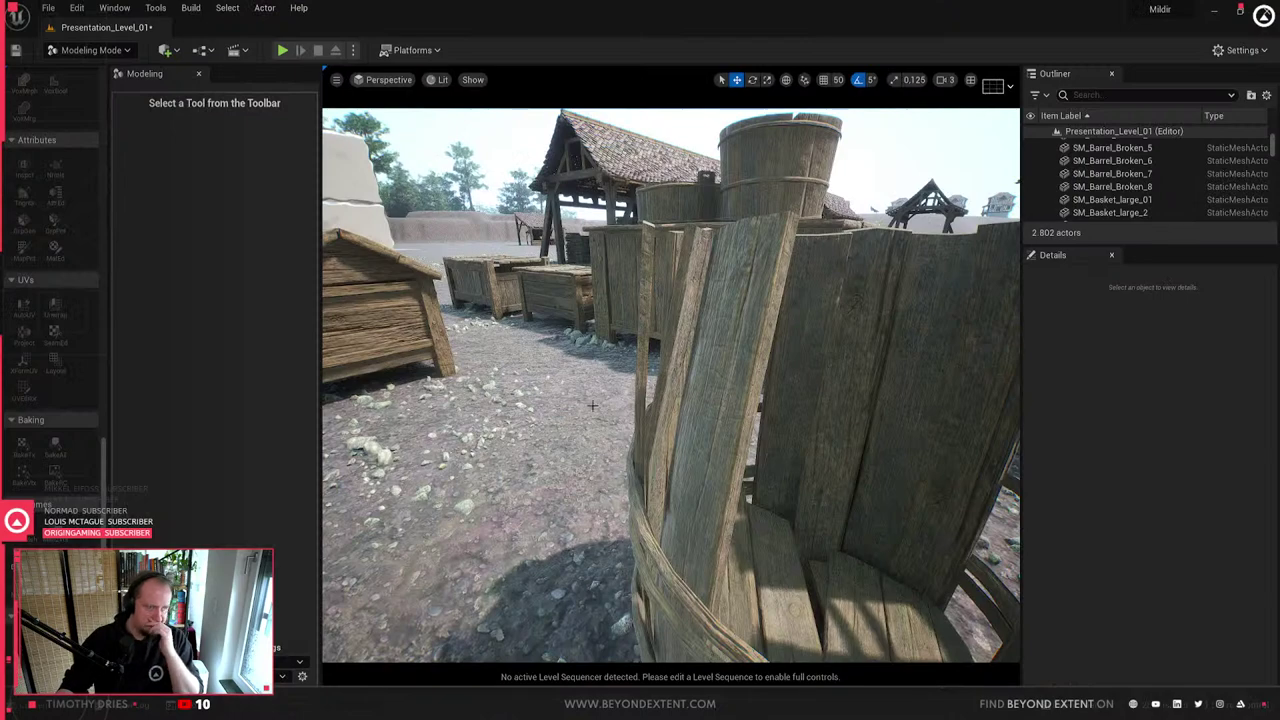
- Switch to the Unreal level, select only the SM_Barrel_Broken_02 static mesh asset and reimport it
left_click(810, 405)
key("ctrl+space")
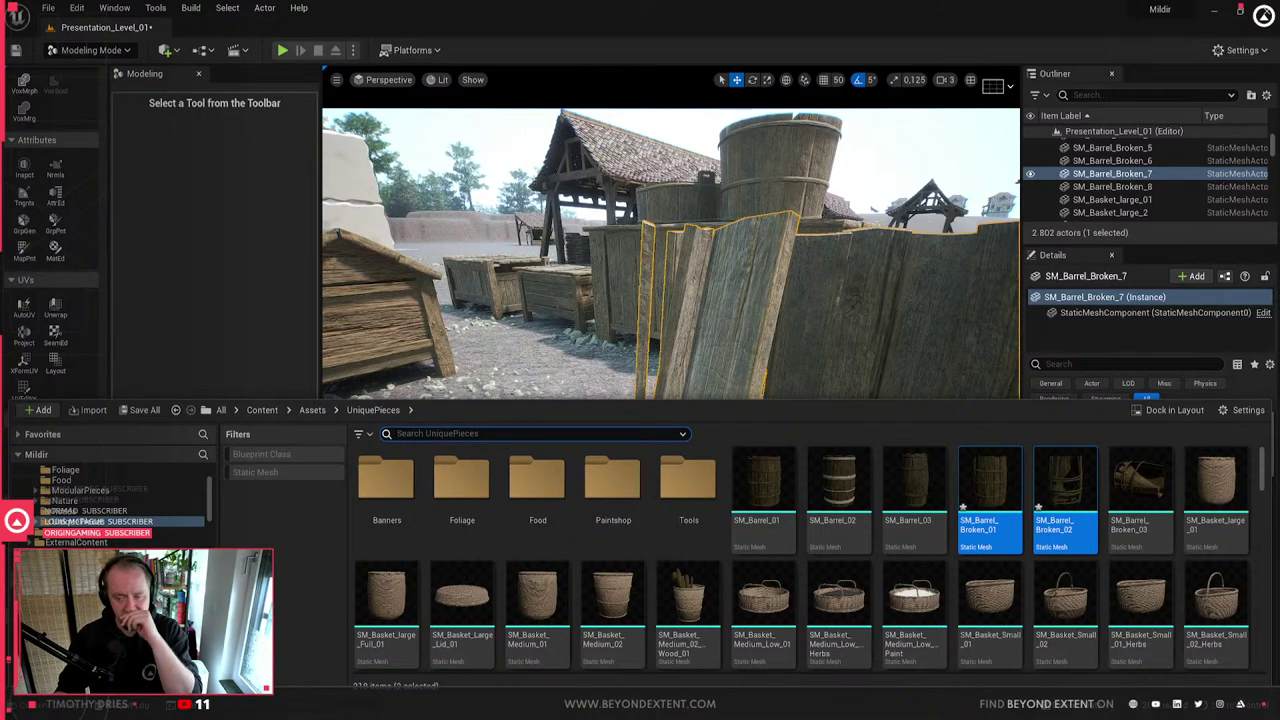
left_click(1085, 470)
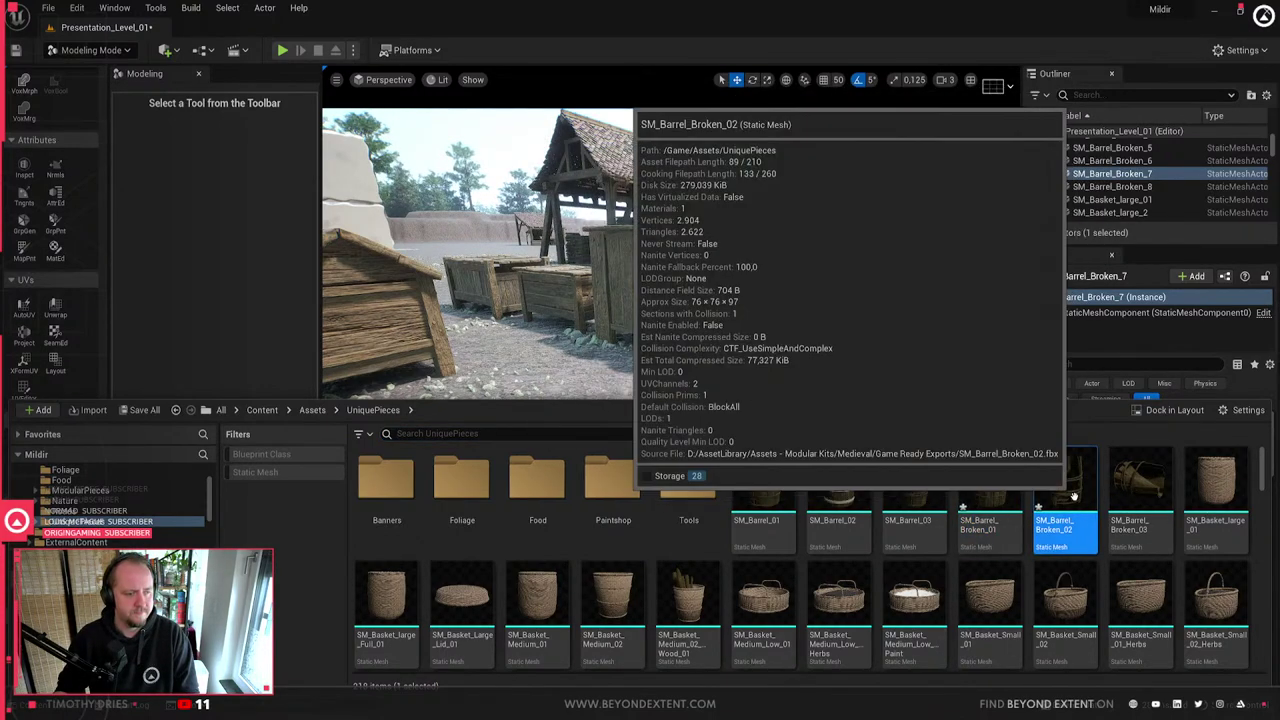
right_click(1085, 470)
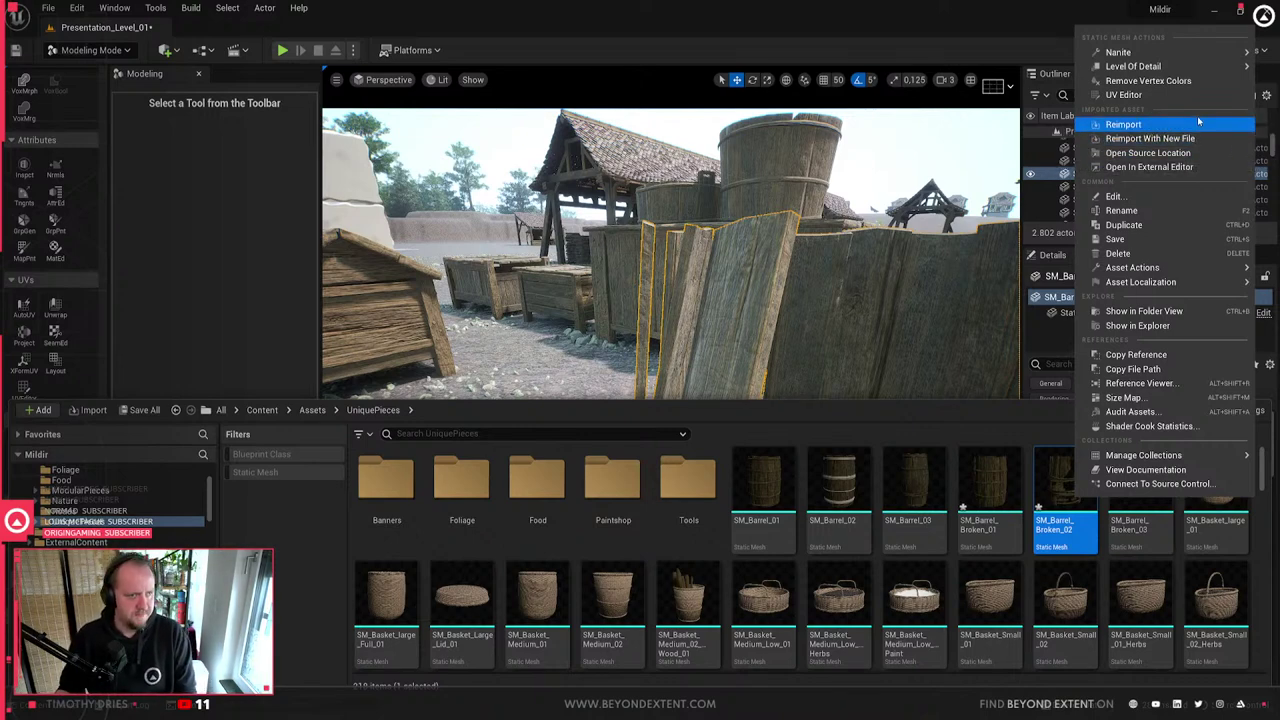
left_click(1199, 122)
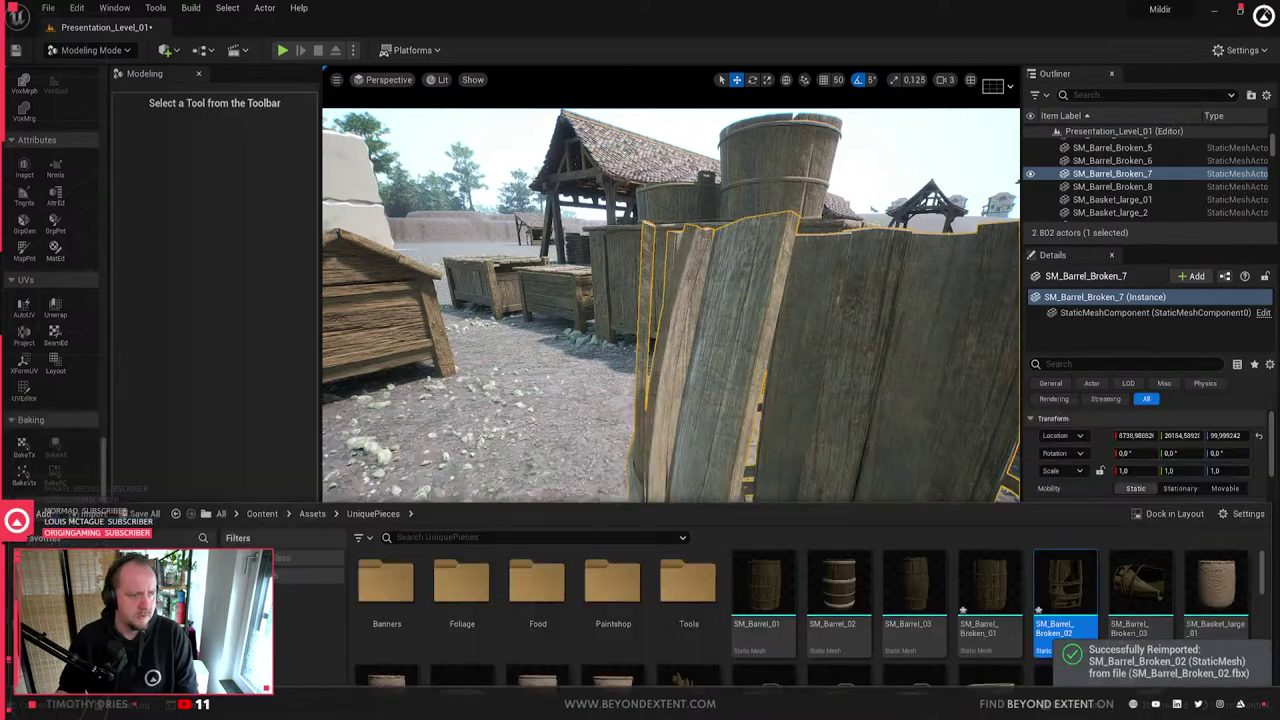
scroll(802, 357, "down", 5)
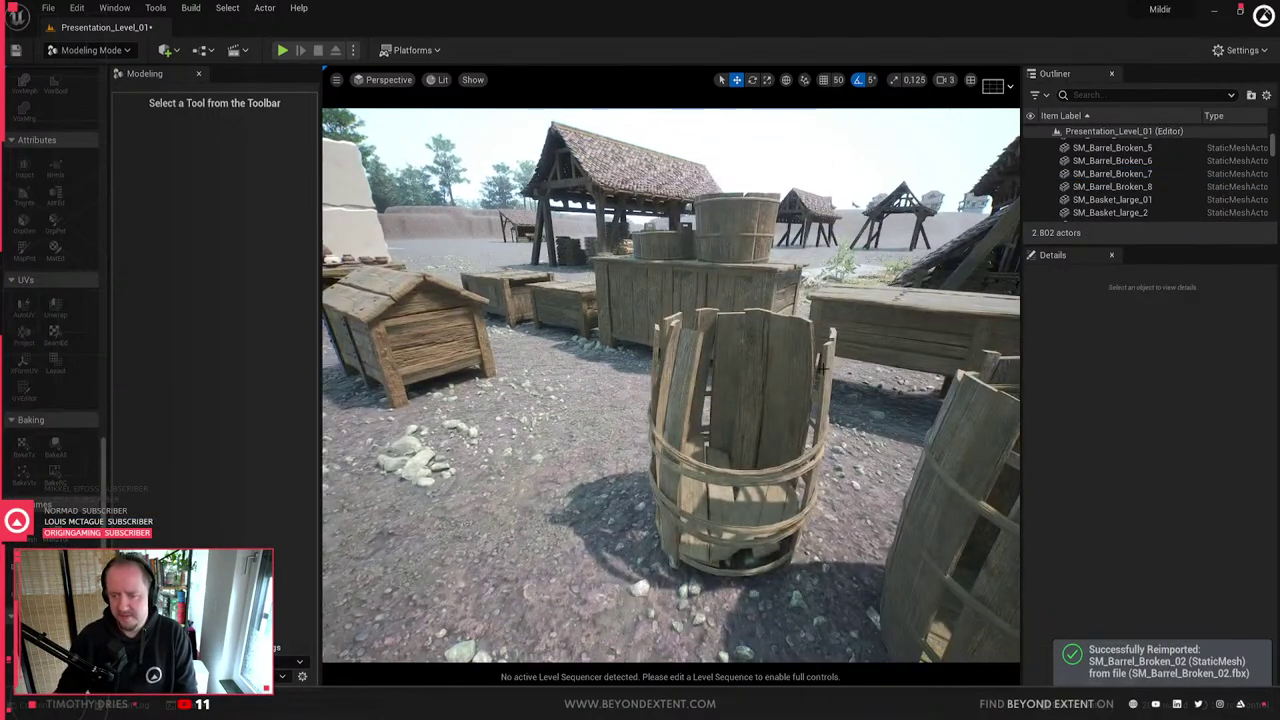
- Bake curvature and ambient occlusion vertex colors onto the SM_Barrel_Broken_7 actor's mesh, accept the result and review both broken barrels
left_click(782, 392)
key("Escape")
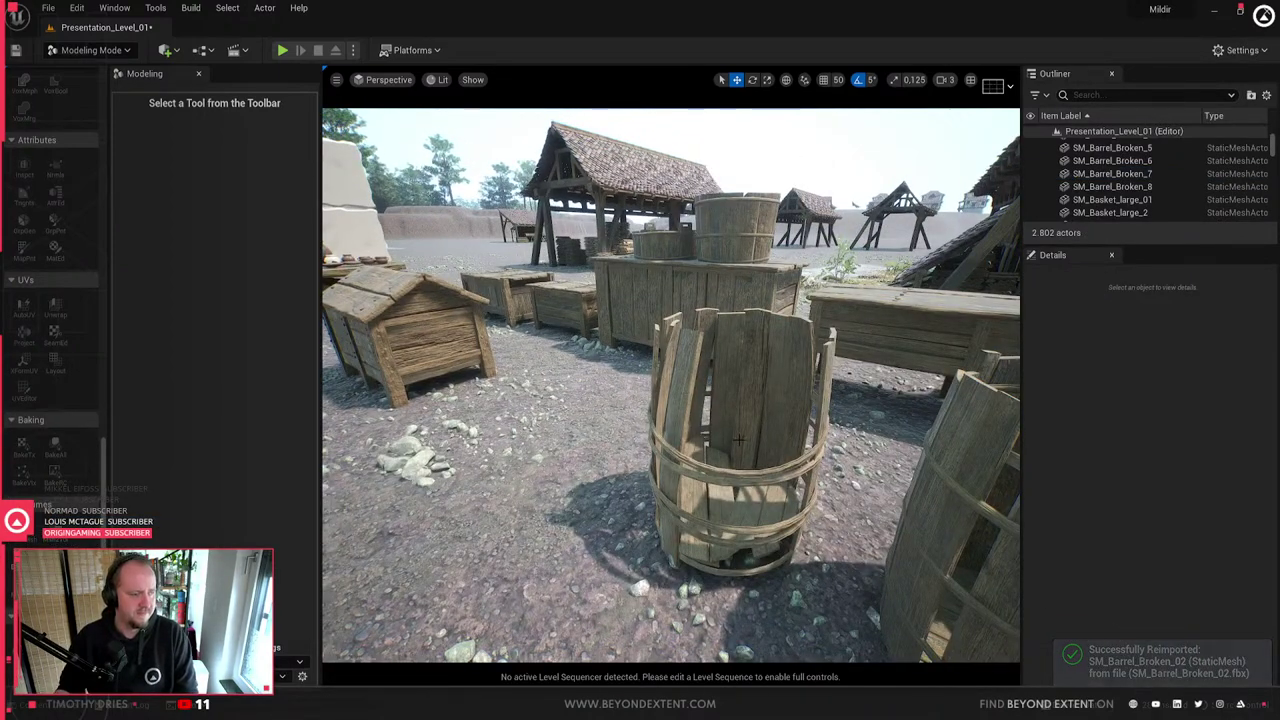
left_click(782, 392)
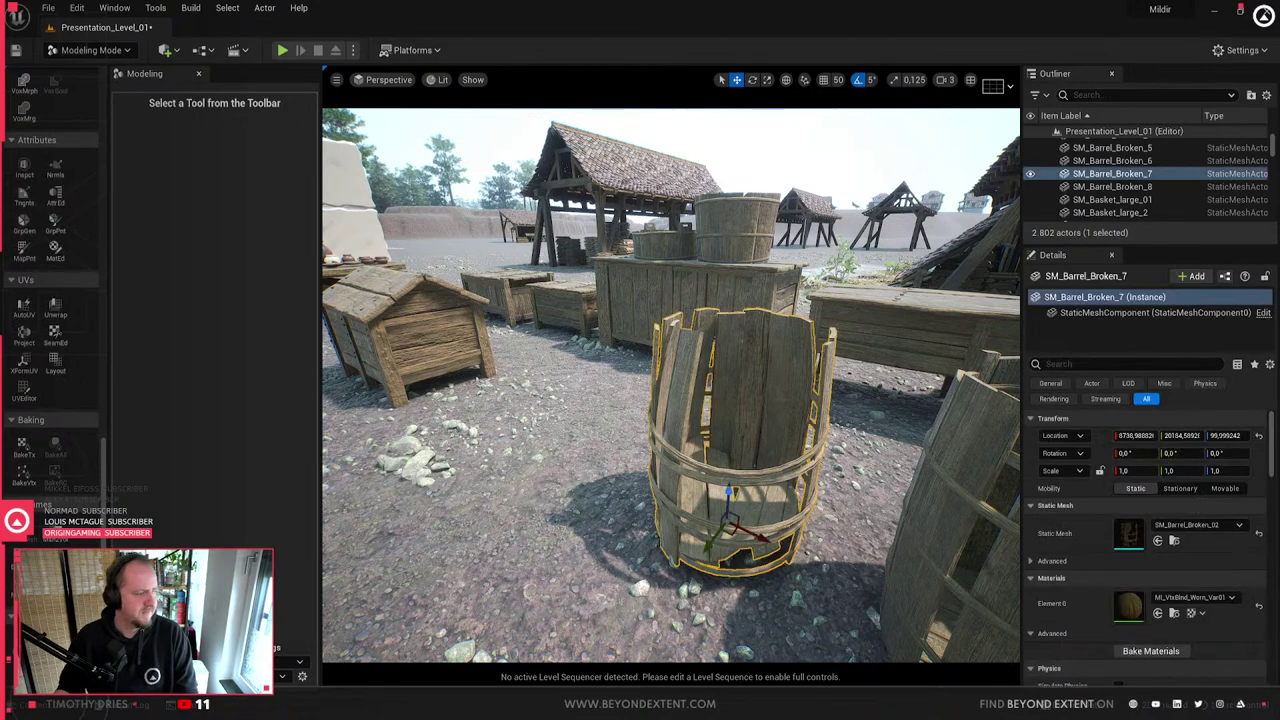
left_click(25, 472)
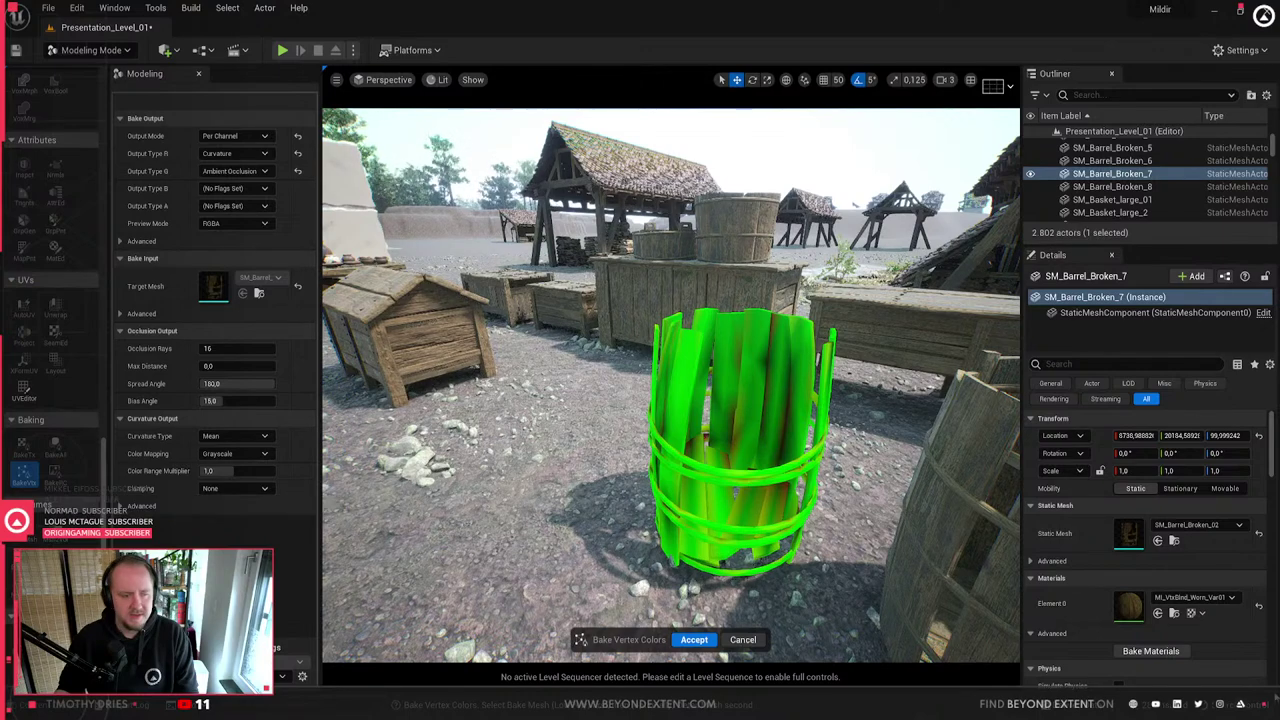
left_click(694, 639)
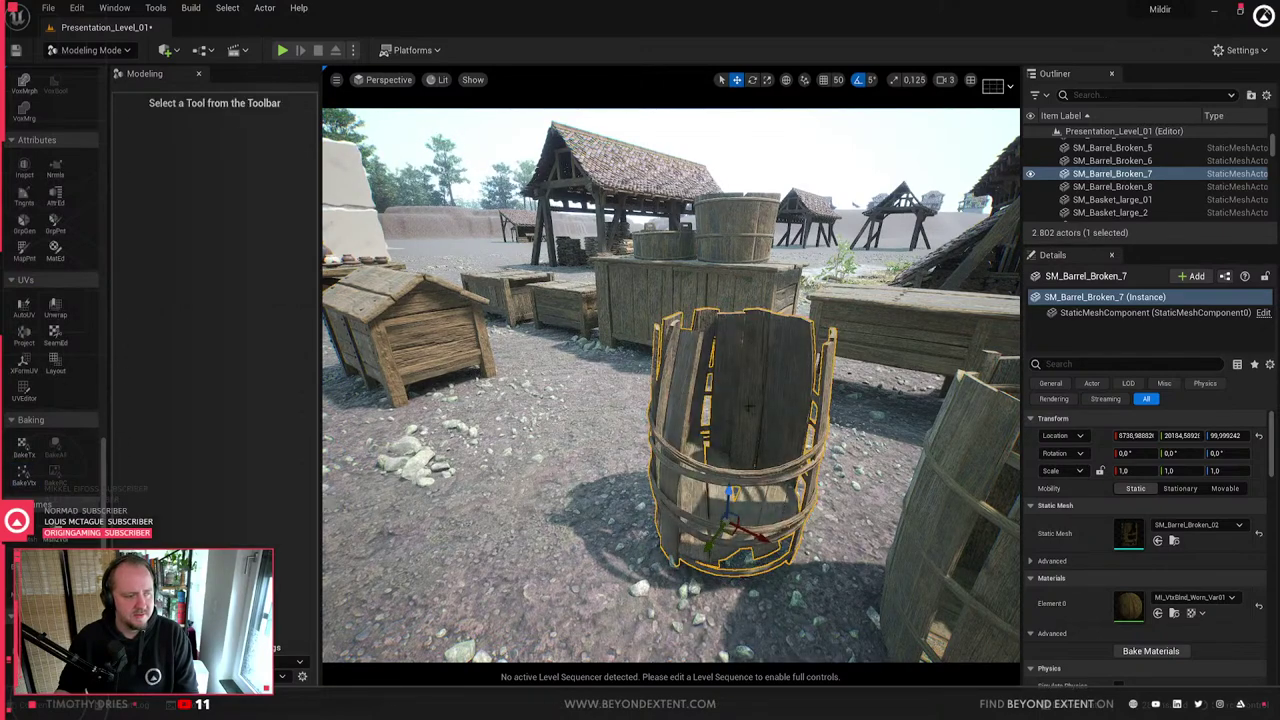
key("Escape")
mouse_move(694, 436)
right_mouse_down()
mouse_move(730, 458)
mouse_move(722, 500)
mouse_move(700, 490)
mouse_move(708, 422)
right_mouse_up()
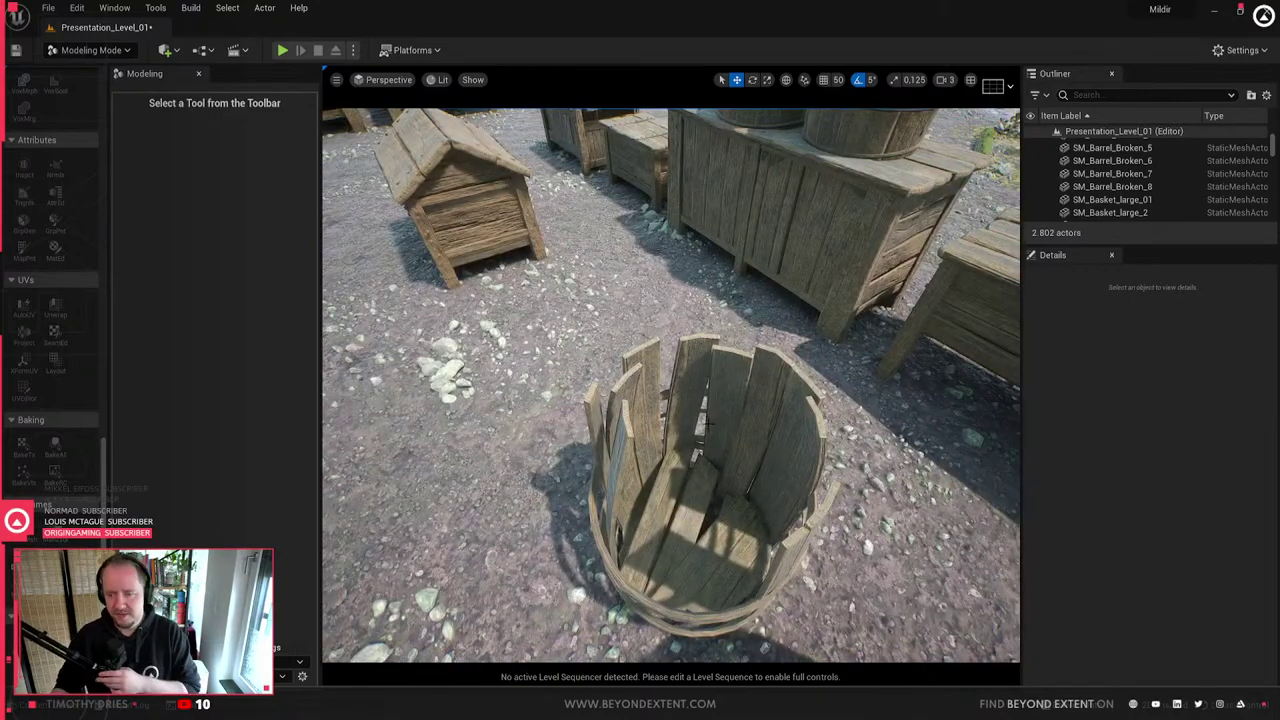
key("alt+3")
key("alt+4")
mouse_move(731, 454)
right_mouse_down()
mouse_move(731, 492)
mouse_move(735, 424)
mouse_move(722, 454)
right_mouse_up()
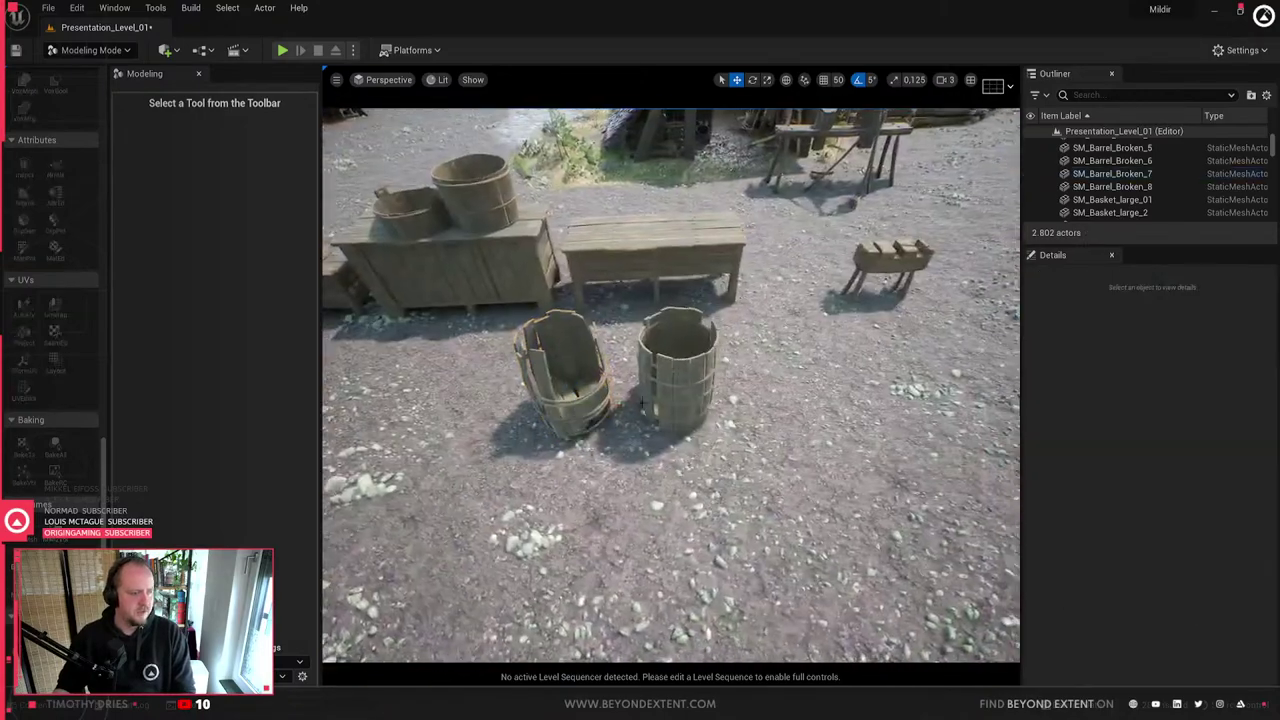
- Locate the material asset of the SM_Barrel_Broken_7 actor and assign MI_VtxBlnd_Worn_Var02 to the barrel instead
left_click(571, 371)
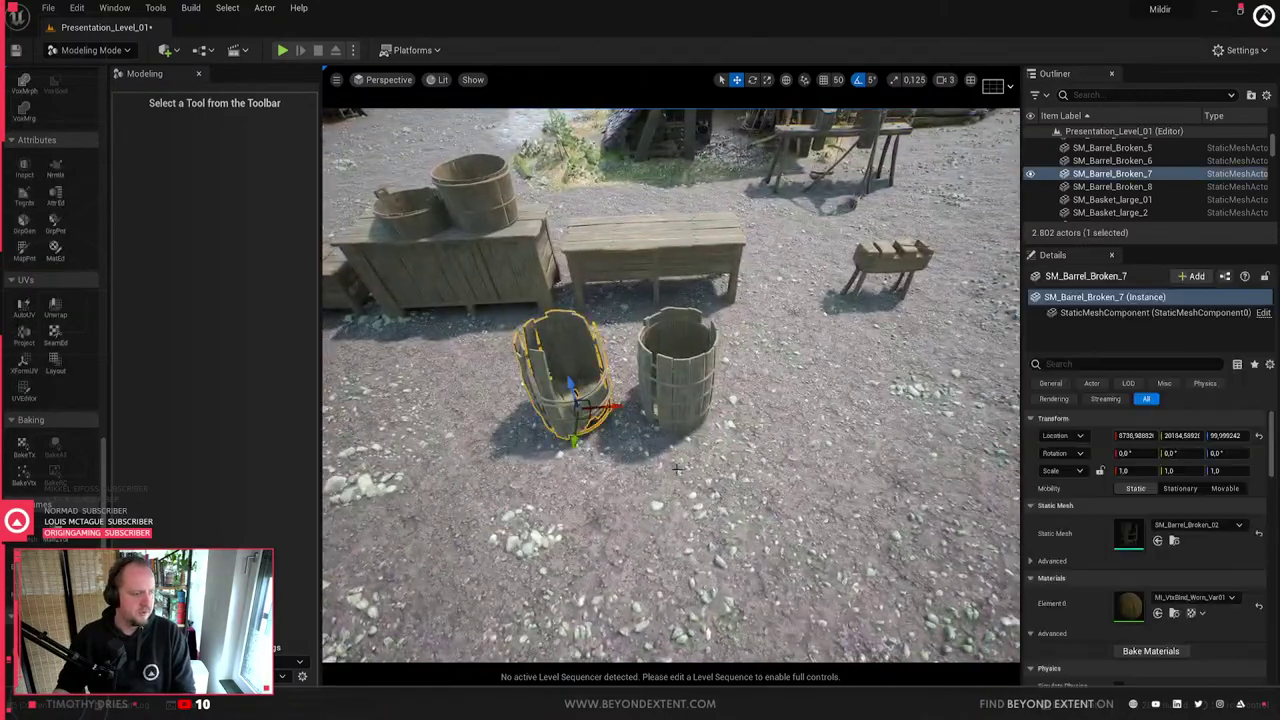
key("f")
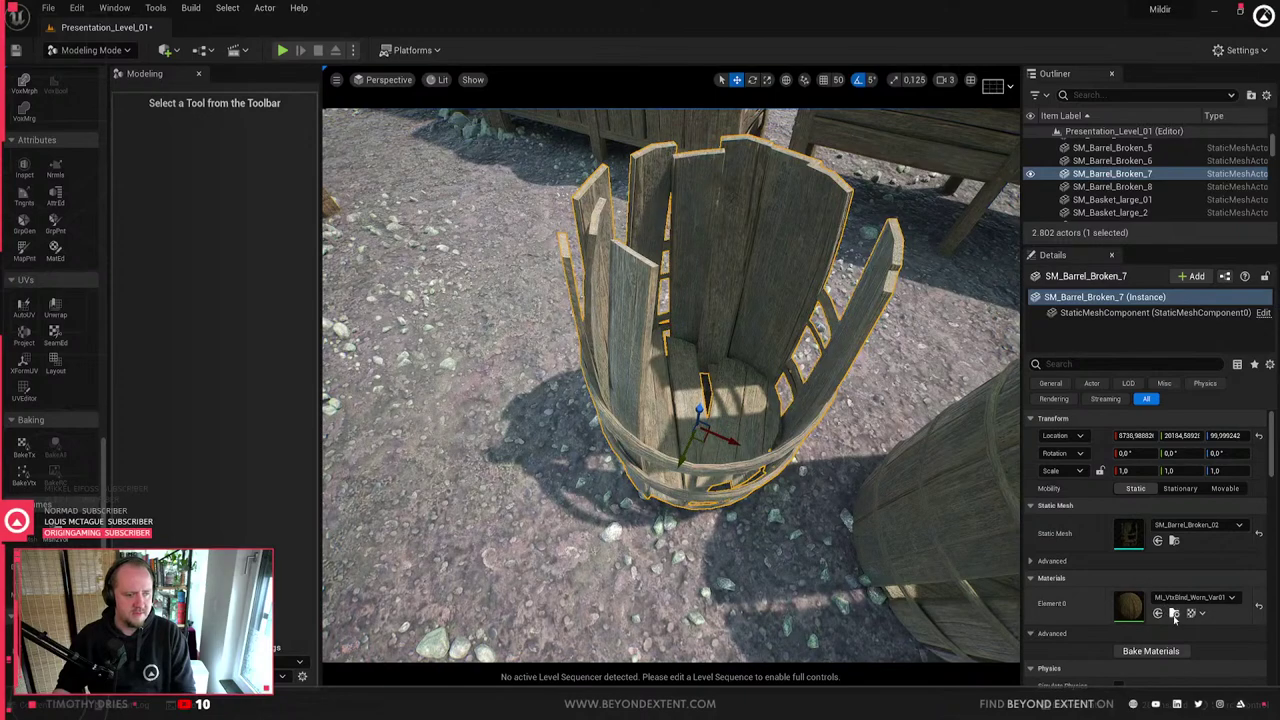
left_click(1174, 612)
key("ctrl+space")
right_click_drag(880, 476, 902, 485)
key("ctrl+space")
left_click_drag(880, 476, 718, 212)
- Assign the MI_VtxBlnd_Worn_Var02 material to the neighbouring broken barrel as well
key("ctrl+space")
key("ctrl+space")
left_click_drag(671, 385, 890, 265, "alt")
key("w")
mouse_move(883, 496)
right_mouse_down()
mouse_move(903, 486)
mouse_move(883, 503)
right_mouse_up()
key("ctrl+space")
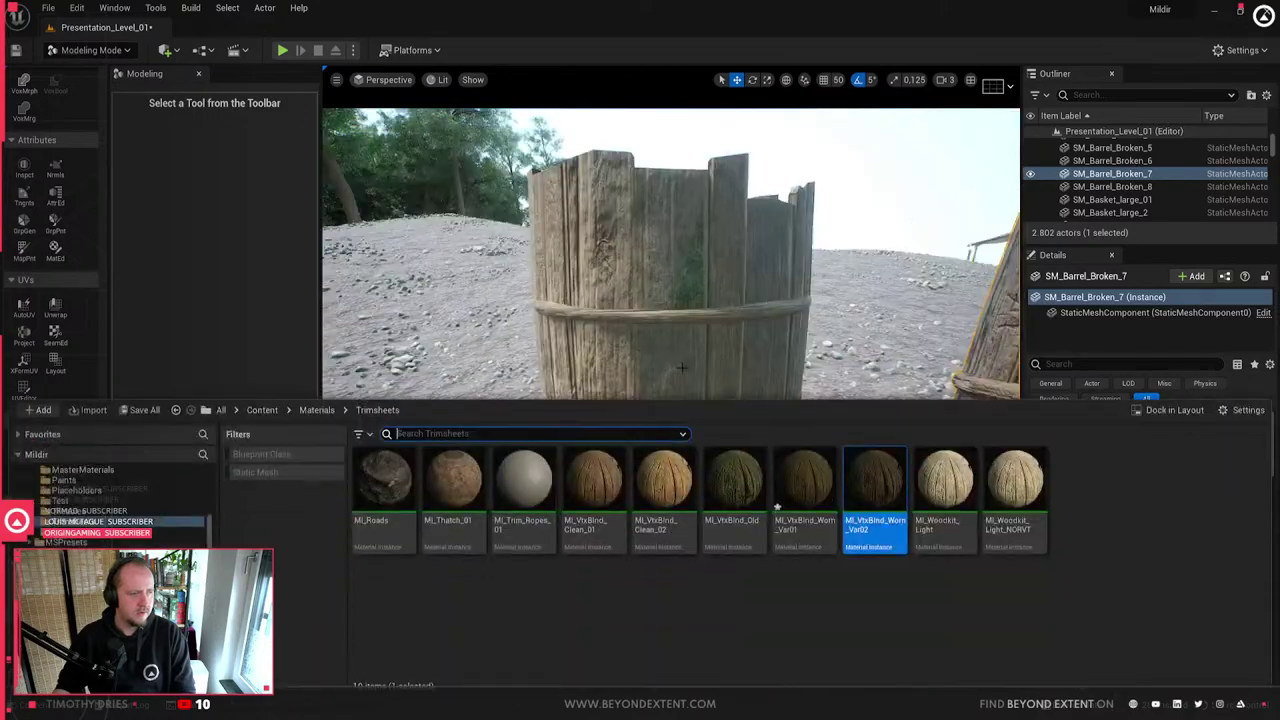
left_click_drag(884, 496, 692, 285)
- Try the MI_VtxBlnd_Old material on the neighbouring broken barrel and inspect it up close
key("ctrl+space")
left_click_drag(741, 493, 703, 360)
key("a")
right_click_drag(703, 360, 820, 360)
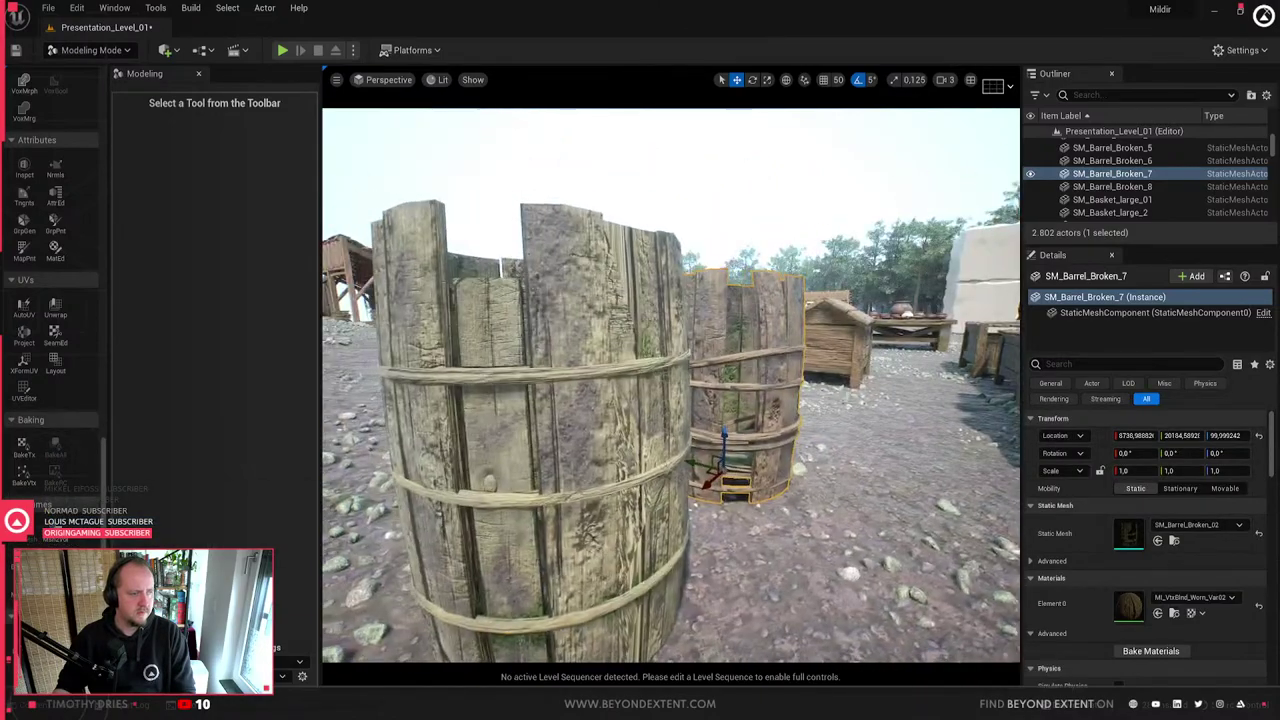
right_click_drag(710, 380, 722, 388)
- Replace the old wood material on the neighbouring barrel with a worn wood variant from the Trimsheets materials
key("ctrl+space")
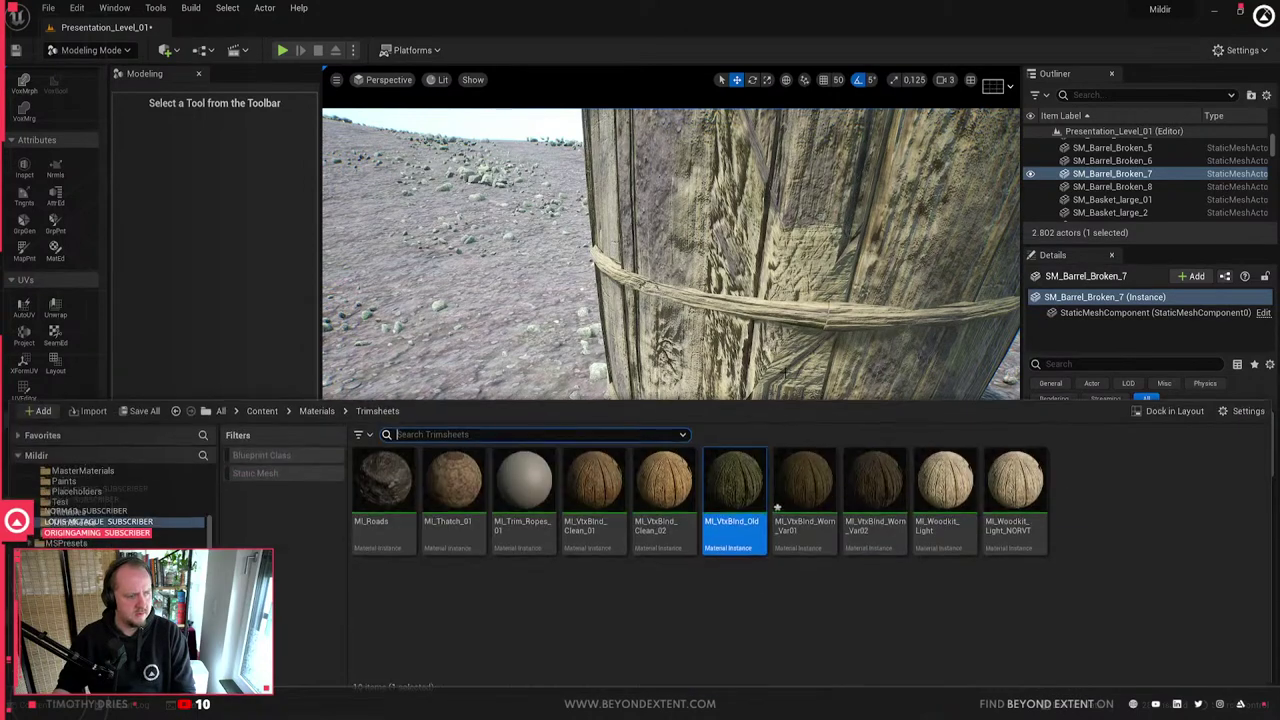
left_click(870, 485)
left_click_drag(820, 510, 801, 320)
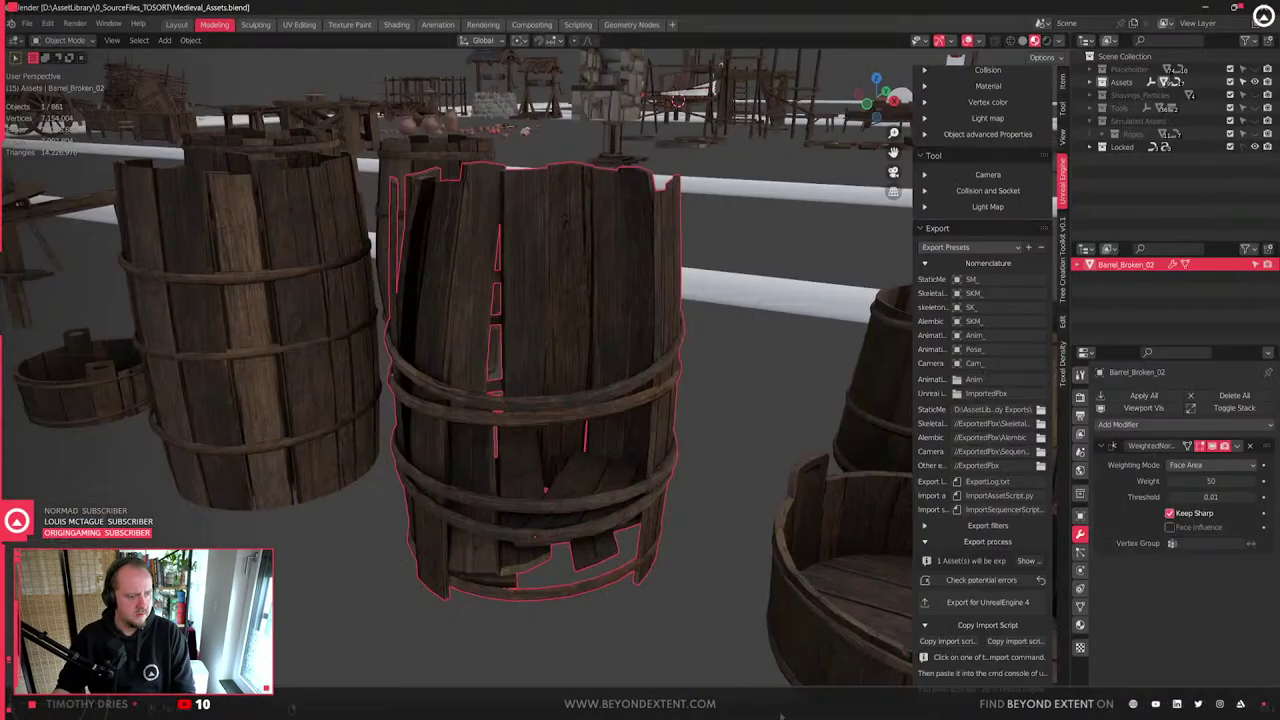
- Compare the barrel in Blender and Unreal, then isolate Barrel_Broken_01 in Blender and frame its outer planks
middle_click_drag(445, 300, 445, 418)
scroll(445, 418, "up", 3)
scroll(523, 423, "down", 8)
left_click(789, 349)
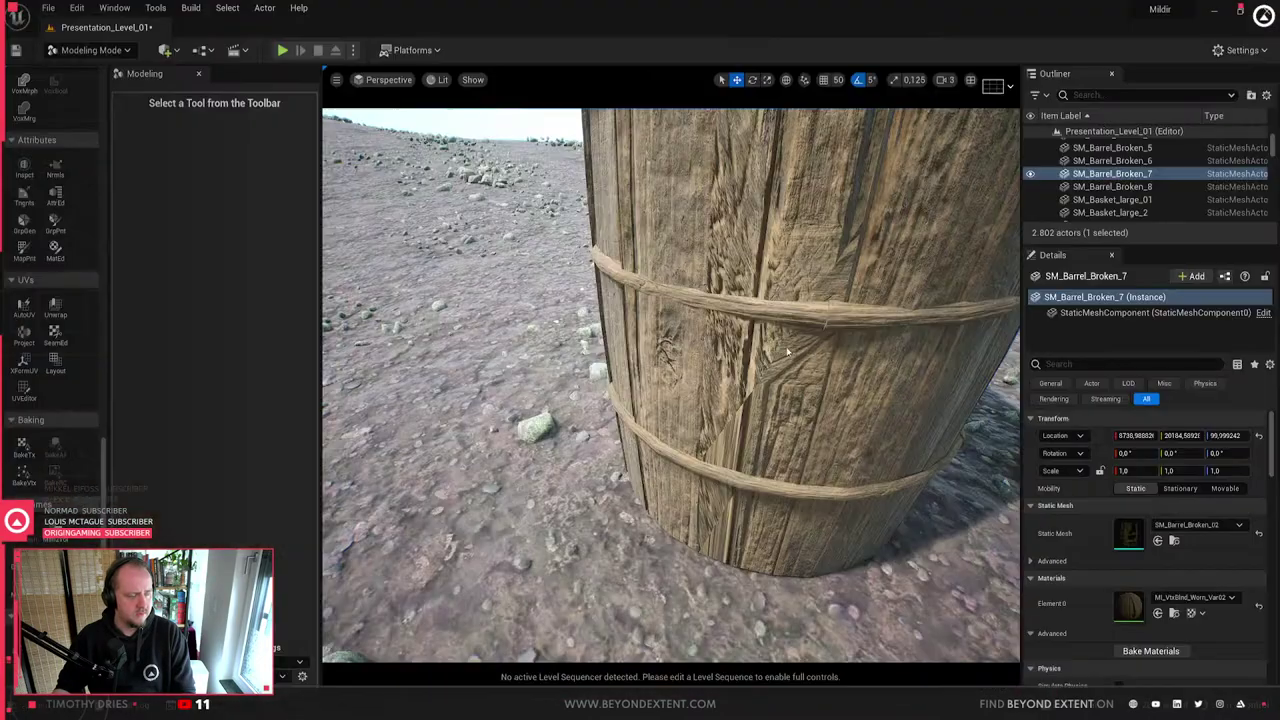
key("f")
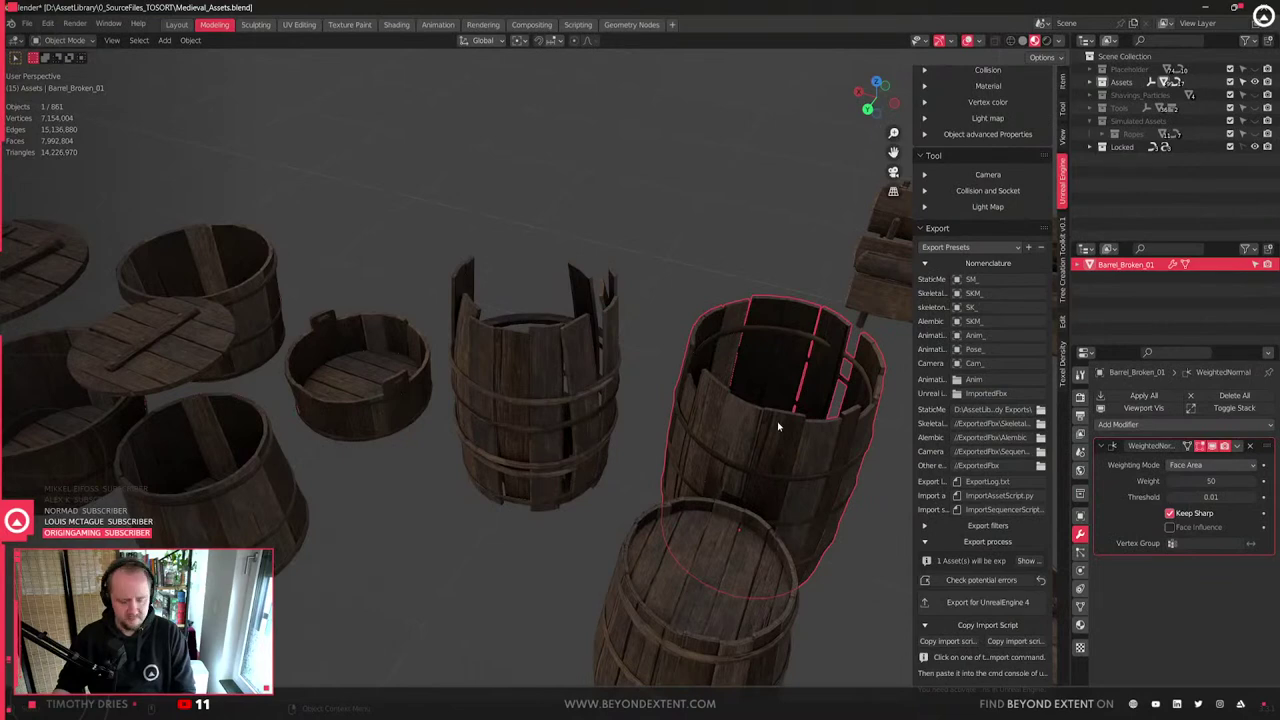
key("shift+h")
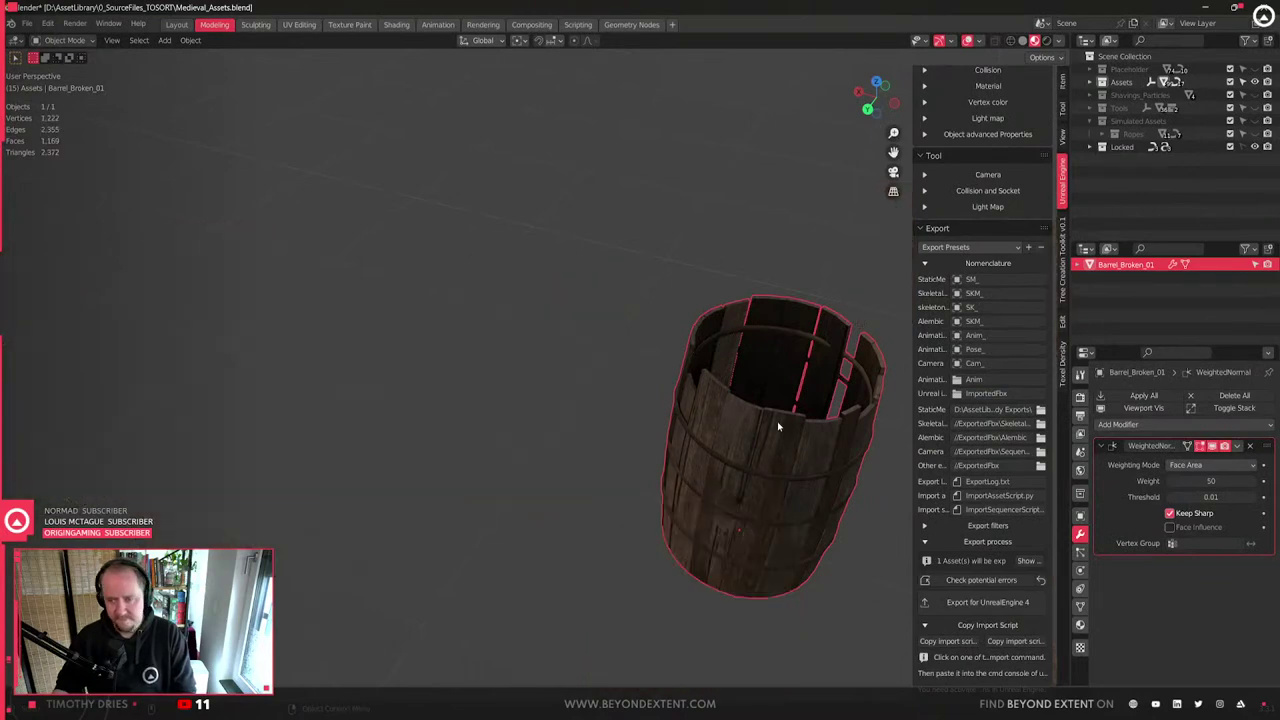
key("KP_Decimal")
middle_click_drag(686, 460, 651, 441)
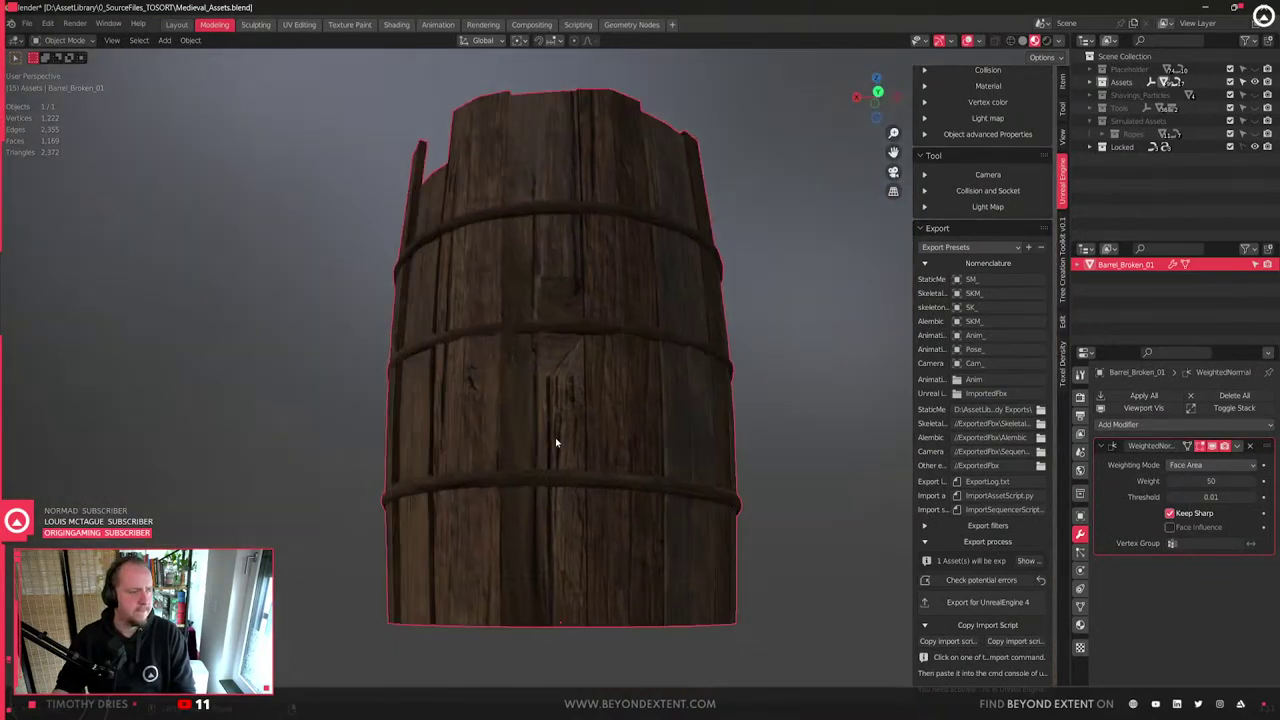
- Open Barrel_Broken_01's mesh in face mode and select the faces of the plank with the mismatched texture sections
key("Tab")
scroll(561, 358, "up", 5)
key("3")
left_click(561, 337)
left_click(495, 347, "shift")
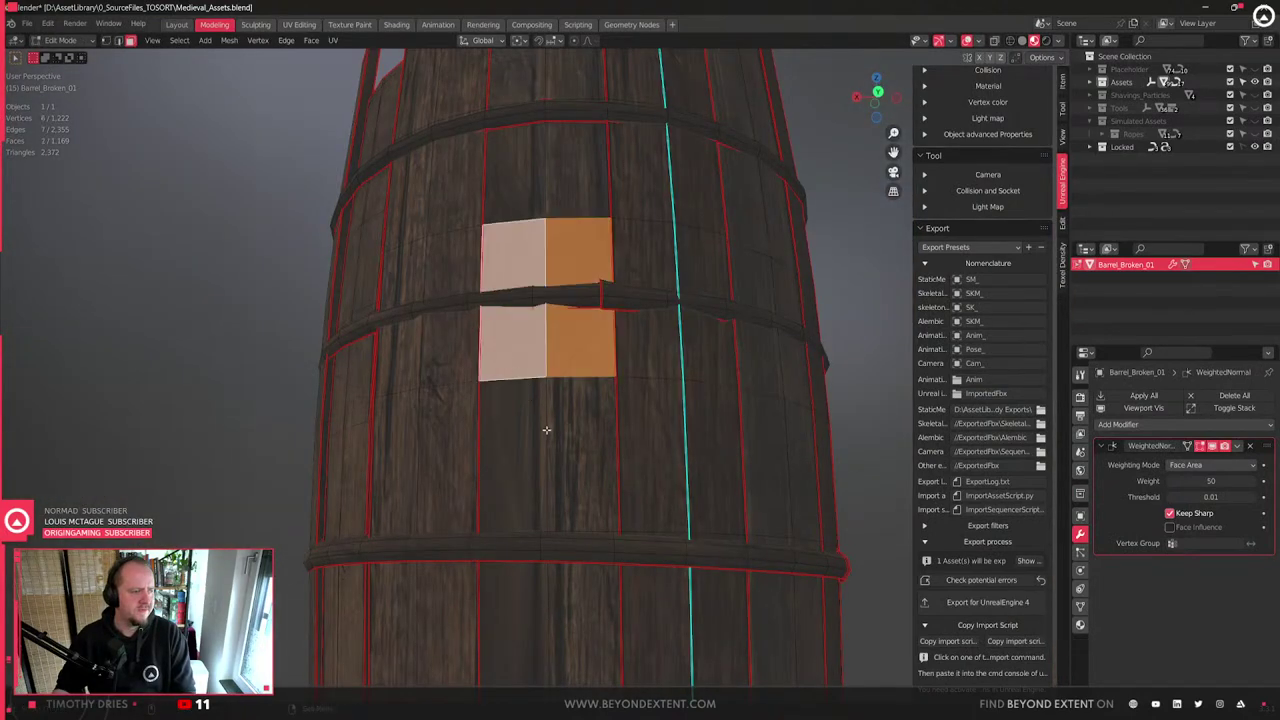
left_click(546, 430, "alt+shift")
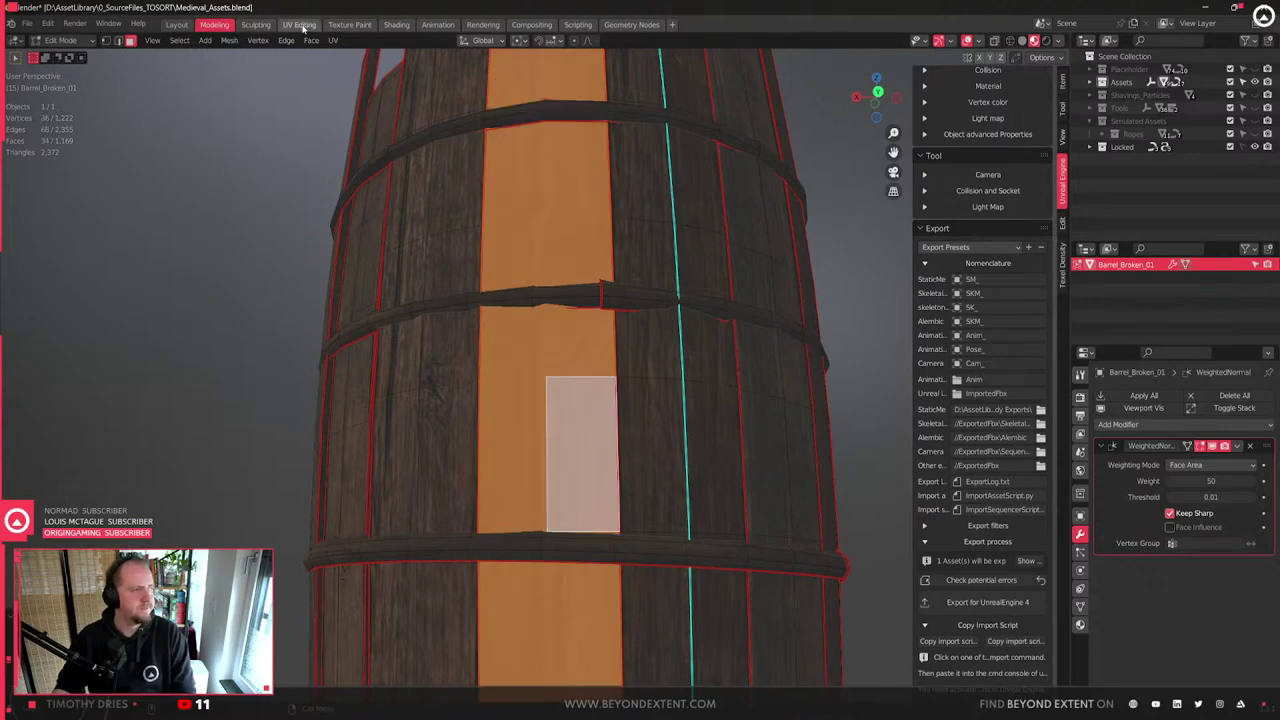
- Switch to the UV Editing workspace and limit the selection to the plank's linked outer faces
left_click(298, 24)
scroll(770, 455, "down", 5)
middle_click_drag(195, 273, 369, 73)
middle_click_drag(420, 110, 313, 372)
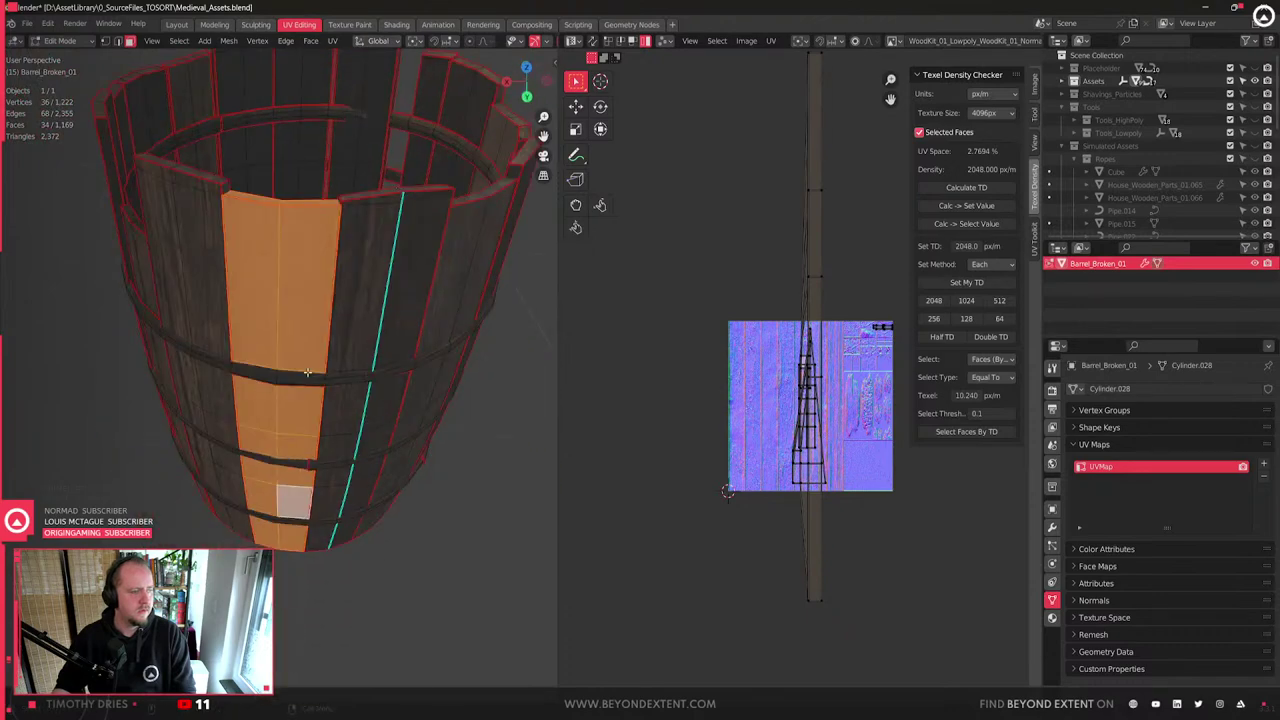
left_click(308, 318)
key("ctrl+l")
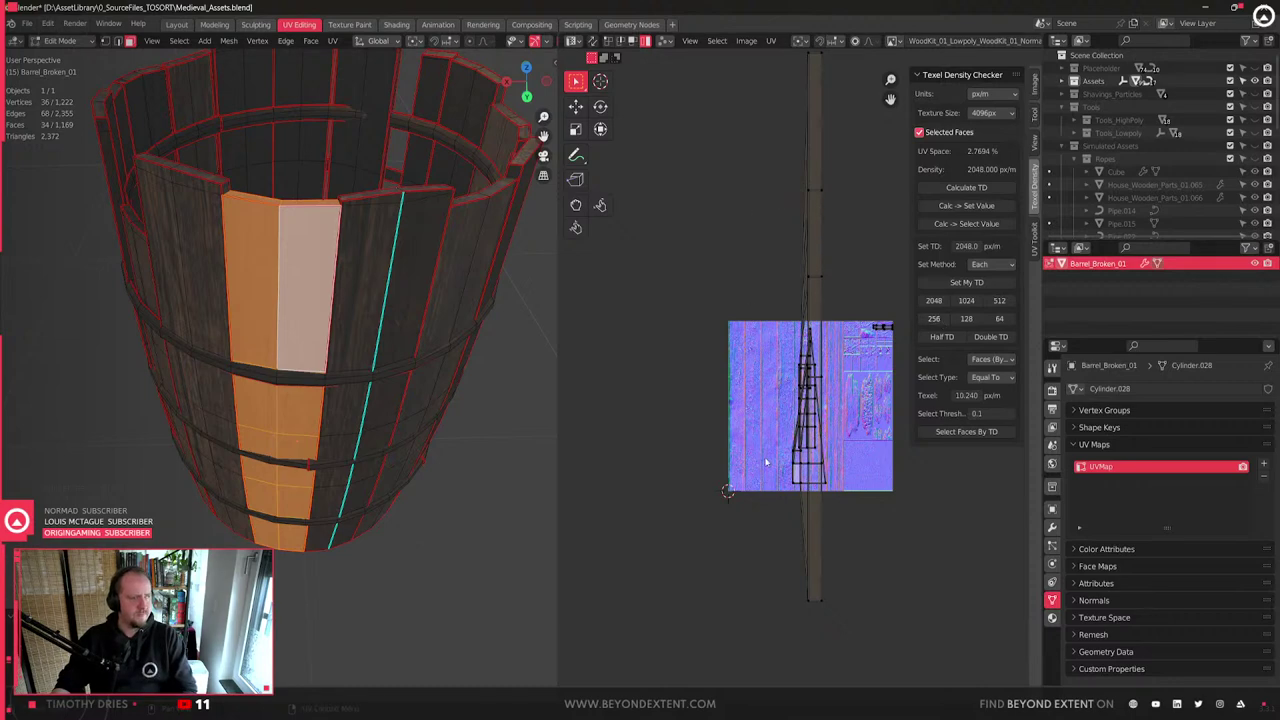
key("a")
left_click(341, 296)
left_click(296, 339)
key("ctrl+l")
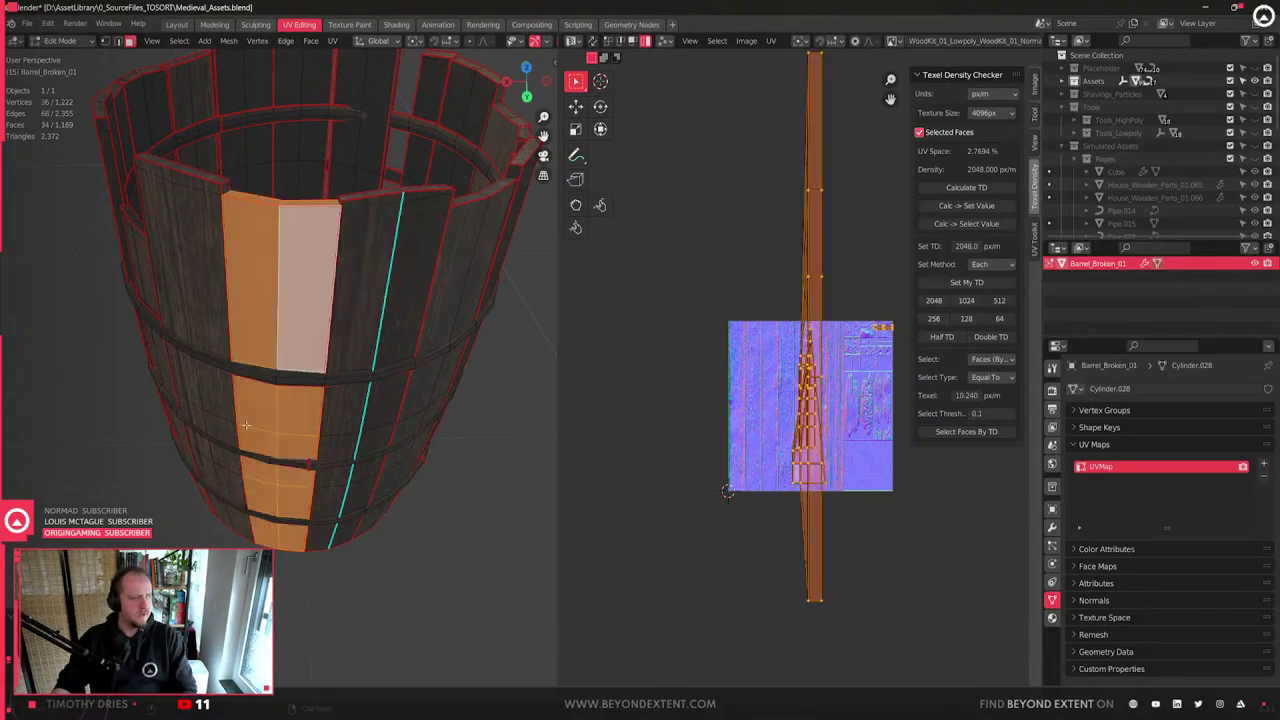
left_click(145, 641)
- Unwrap the plank's outer faces, set their texel density to 2048 and move the UV island along X onto the wood planks texture
key("u")
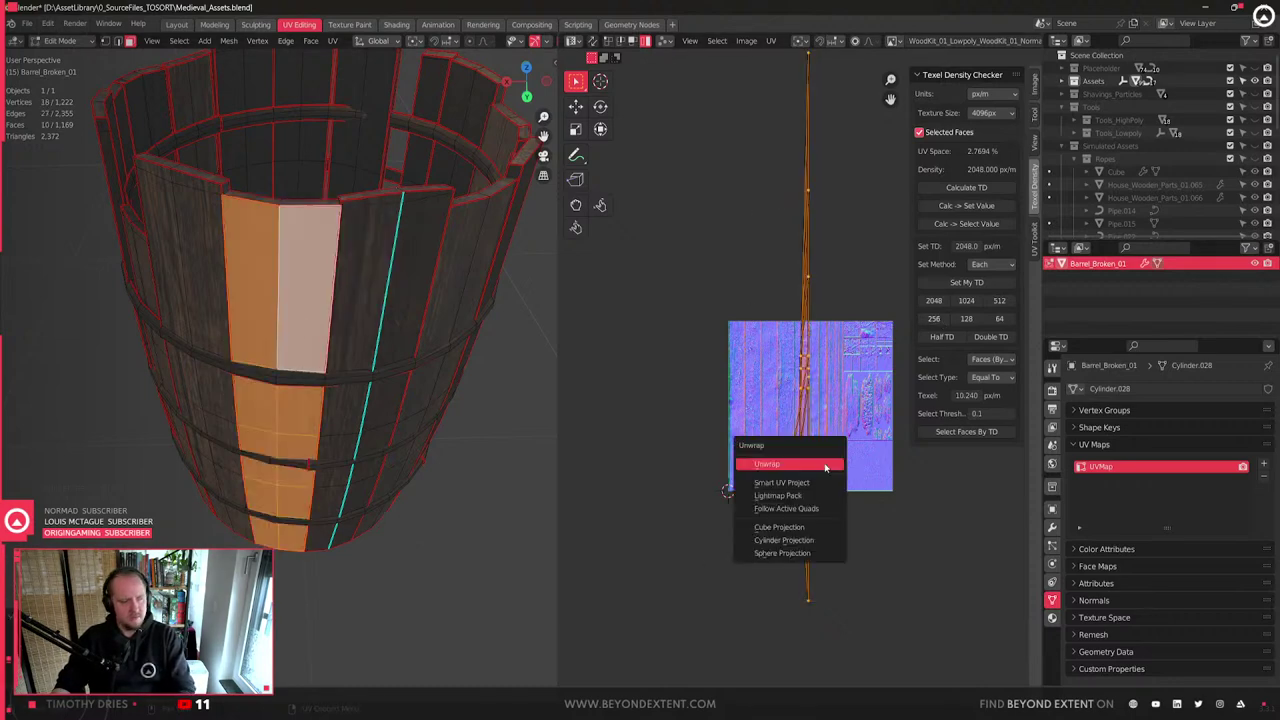
left_click(801, 463)
left_click(935, 301)
scroll(740, 463, "up", 2)
key("g")
key("x")
left_click(801, 466)
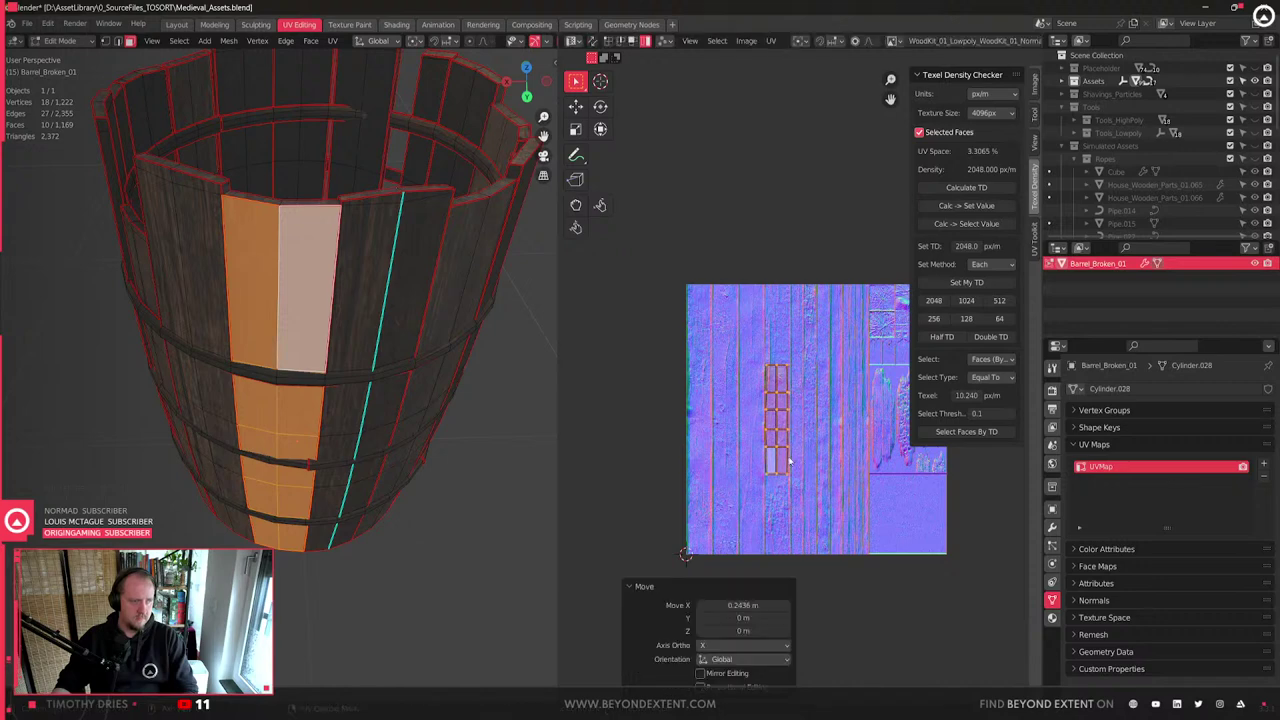
- Straighten the plank's UV island and scale it up to fit the width of a wood plank in the texture
scroll(801, 466, "up", 4)
key("q")
left_click(837, 416)
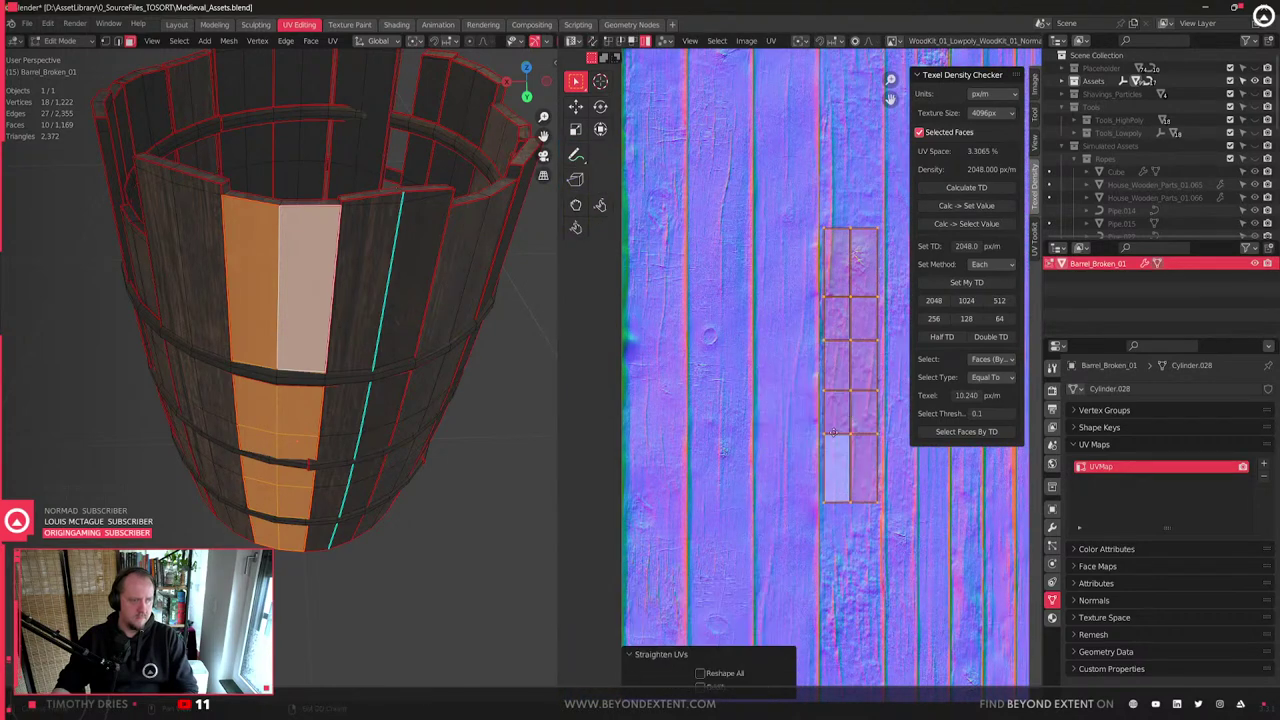
middle_click_drag(830, 415, 817, 463)
key("g")
left_click(818, 466)
key("s")
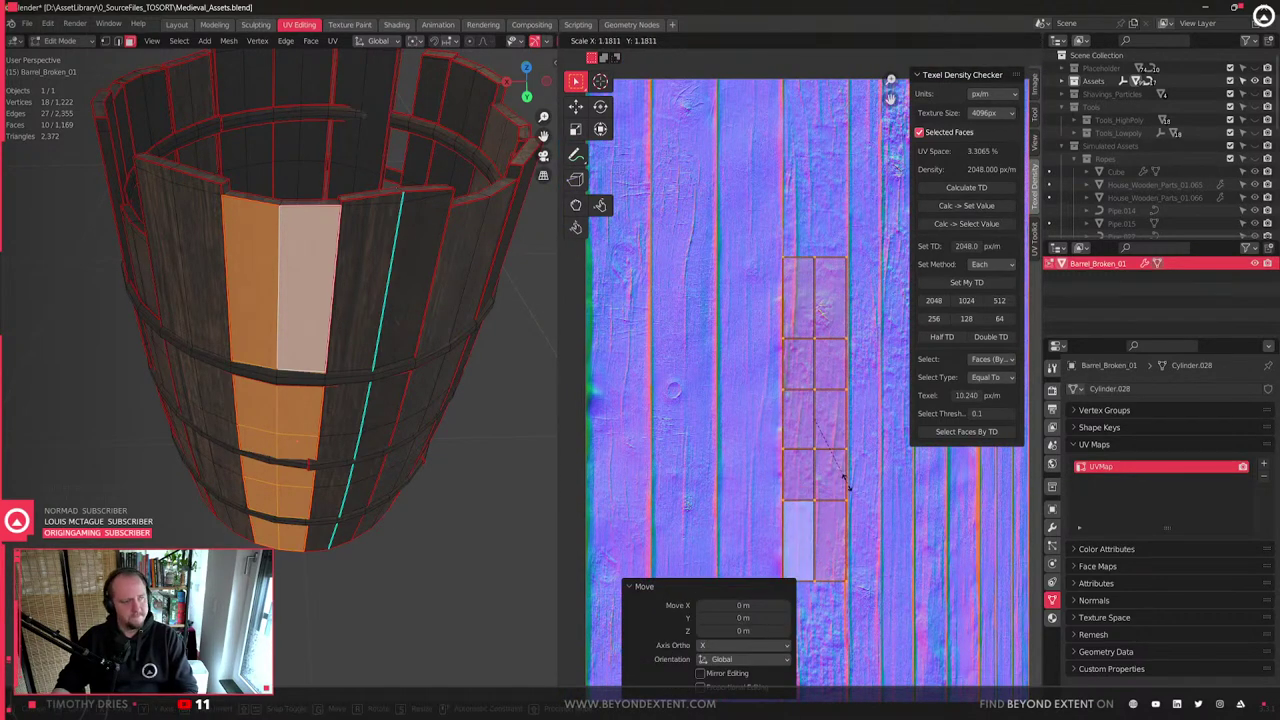
left_click(838, 478)
- Leave the mesh editing, inspect the barrel's outer planks and export Barrel_Broken_01 for Unreal Engine 4
key("Tab")
middle_click_drag(330, 451, 357, 371)
scroll(286, 443, "up", 6)
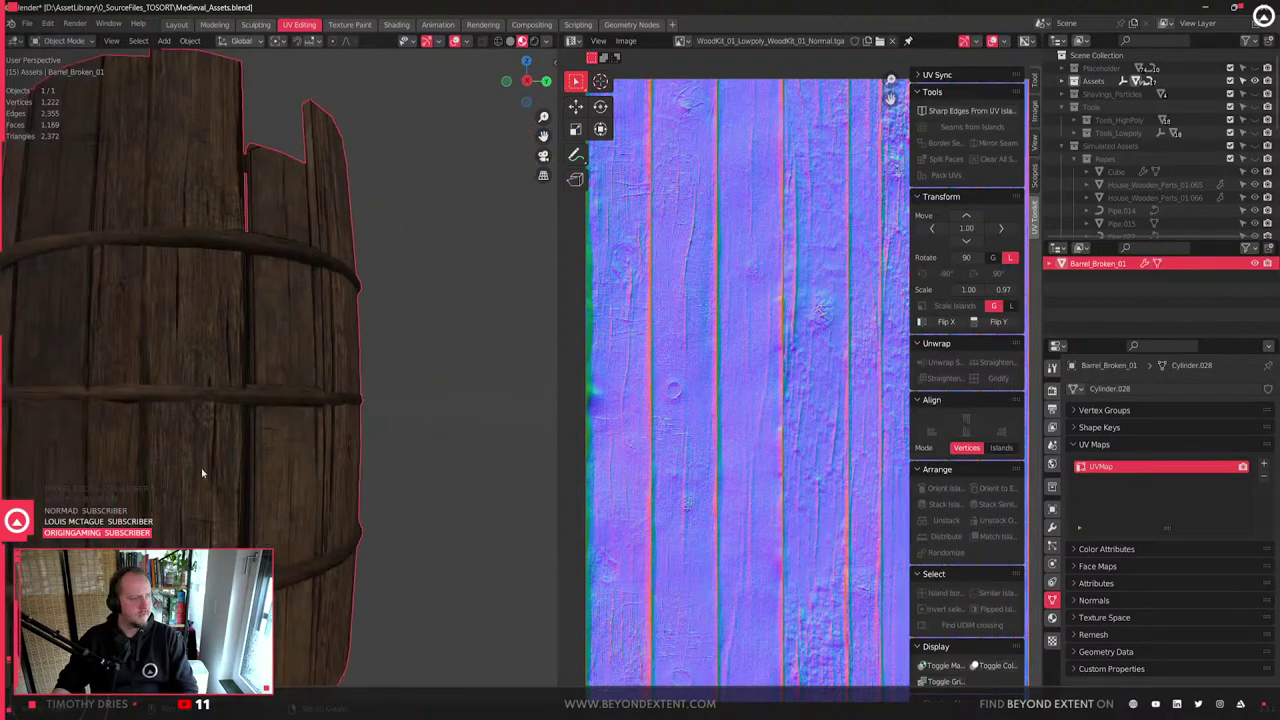
scroll(154, 441, "down", 4)
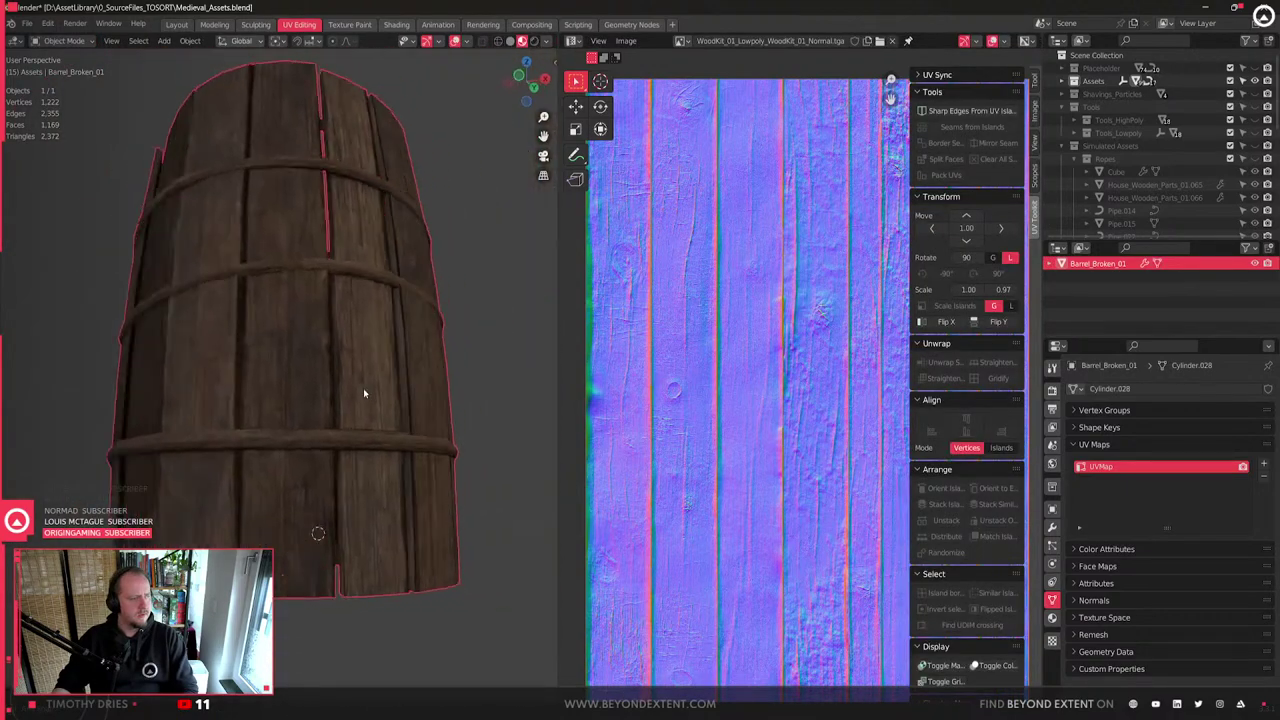
middle_click_drag(349, 394, 277, 403)
middle_click_drag(412, 405, 391, 363)
scroll(349, 413, "down", 5)
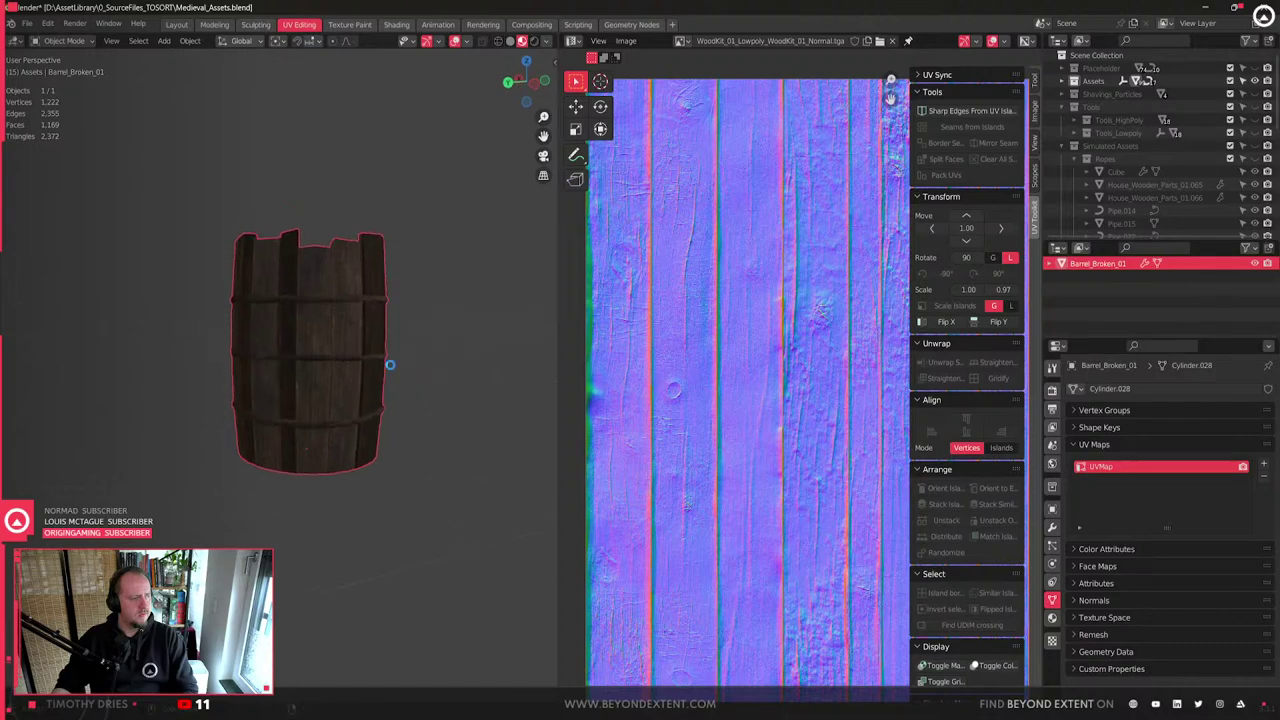
key("q")
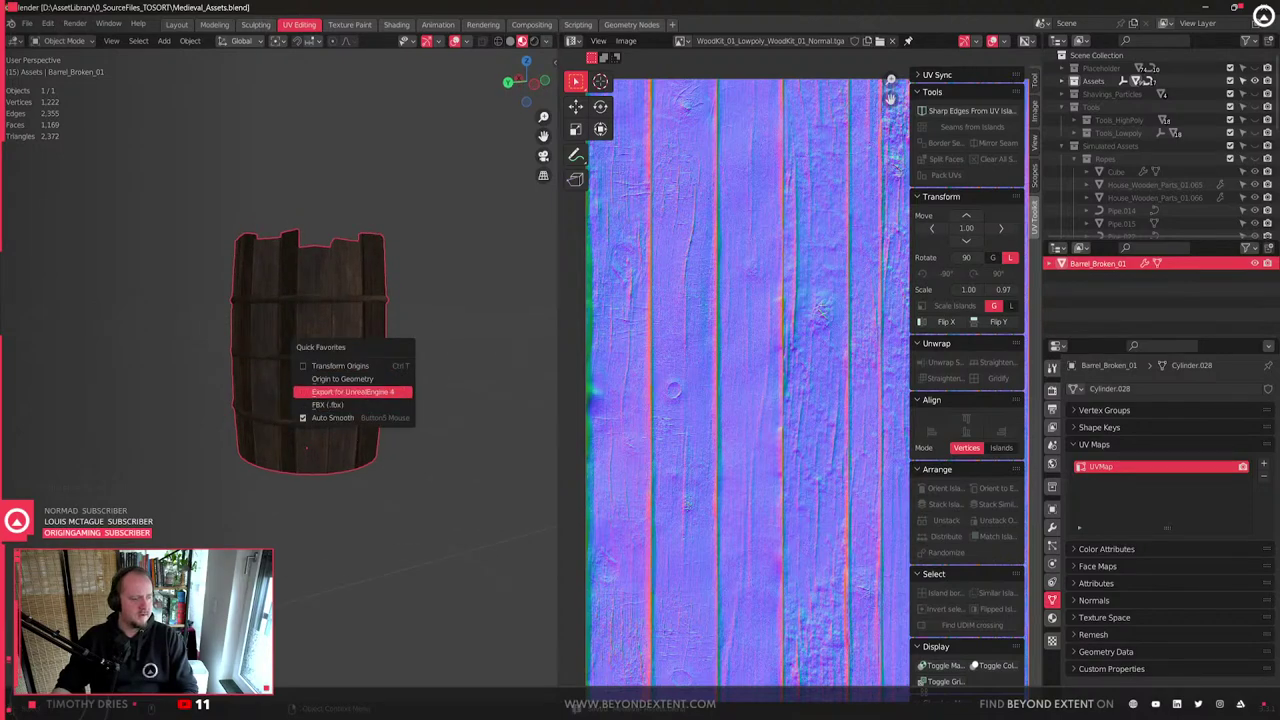
left_click(350, 391)
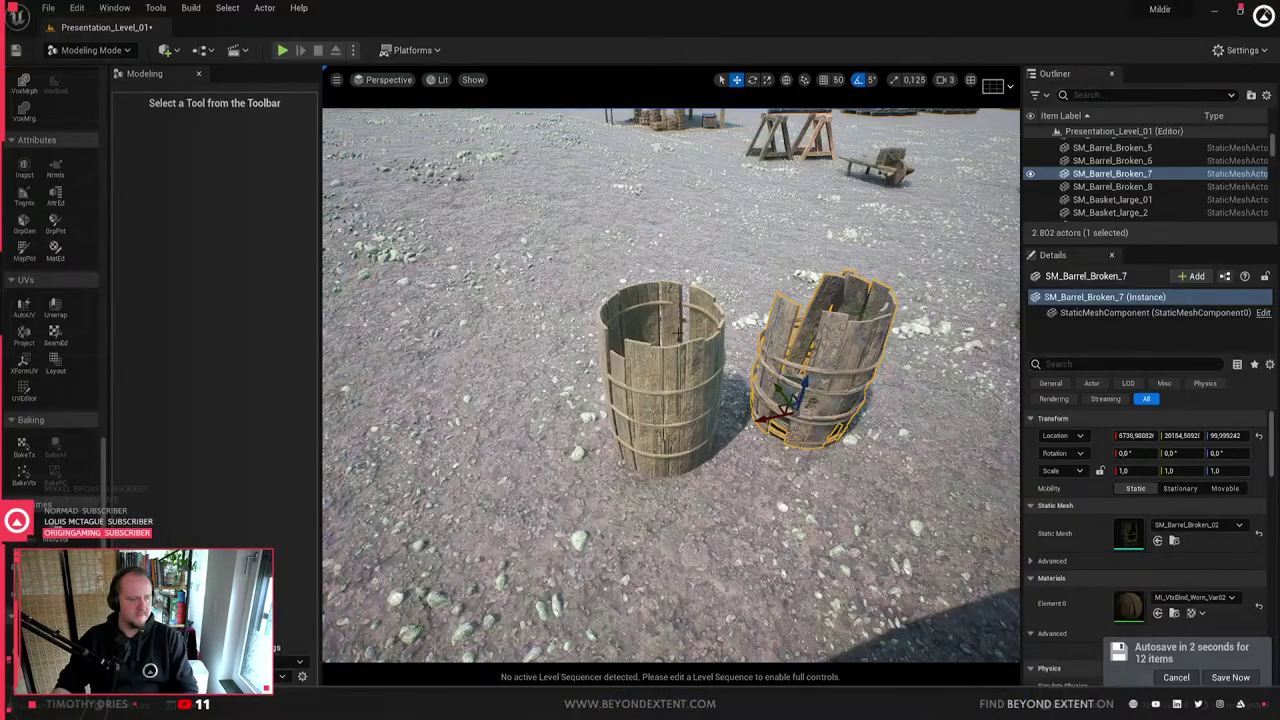
- Switch to Unreal Engine, locate the upright barrel's mesh SM_Barrel_Broken_01, reimport it and deselect the barrel in the level
left_click(829, 390)
key("f")
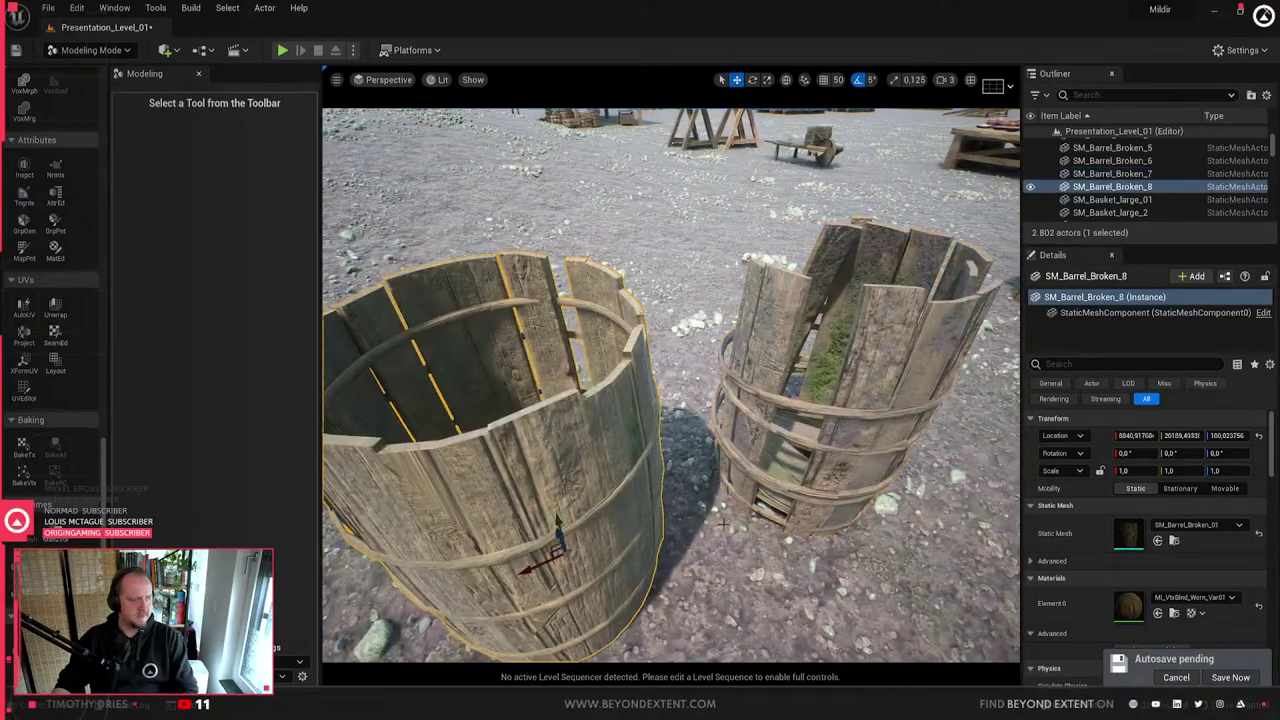
key("f")
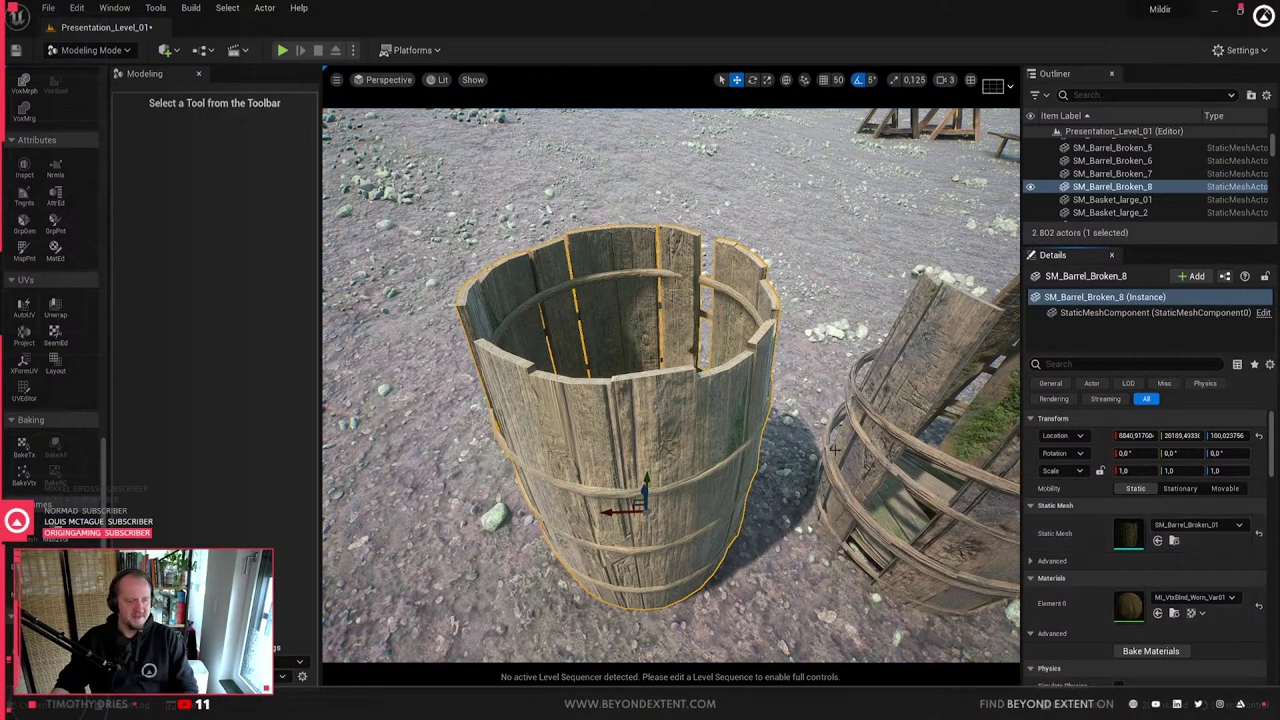
left_click(1172, 541)
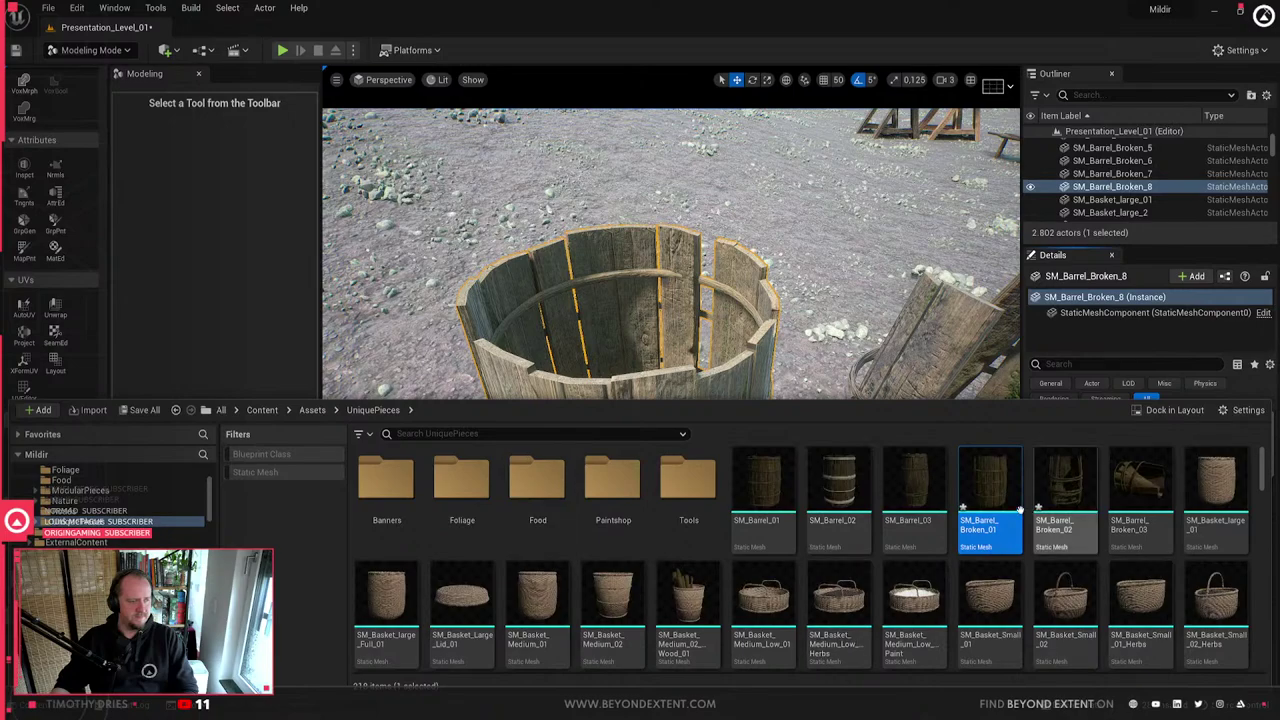
right_click(999, 494)
left_click(1112, 126)
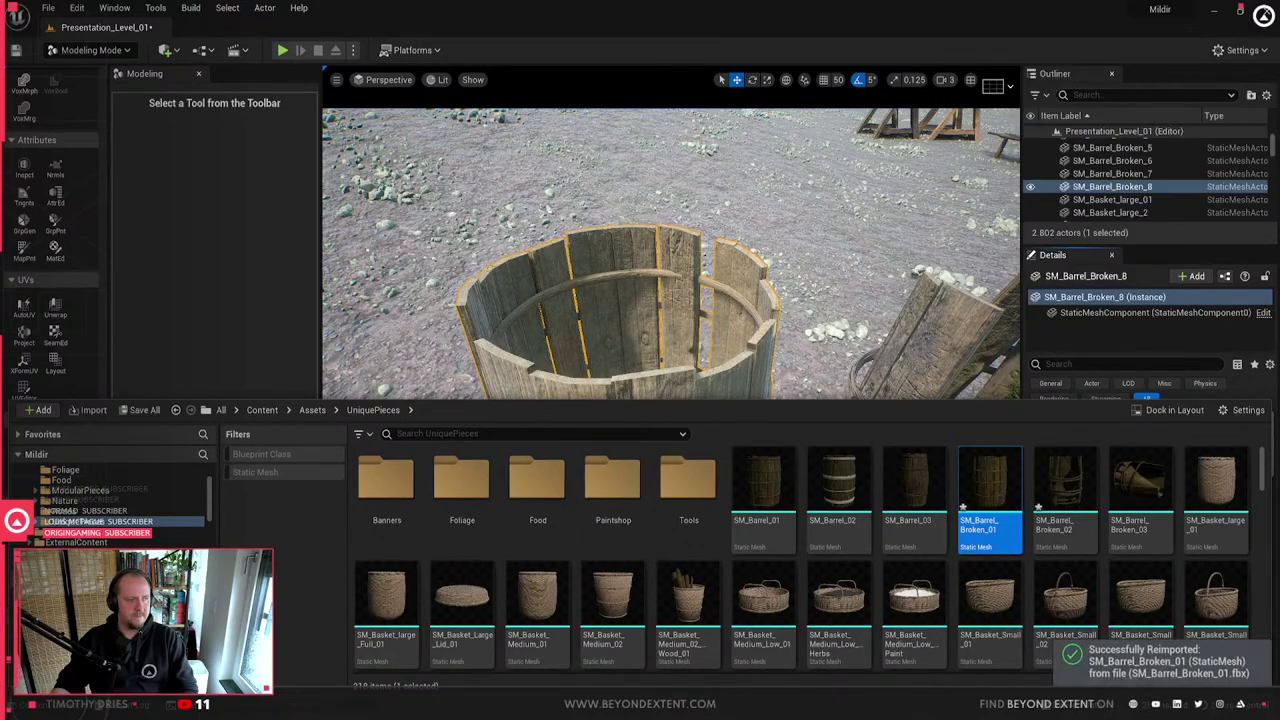
left_click(706, 338)
left_click(713, 348)
right_click_drag(713, 348, 728, 240)
key("Escape")
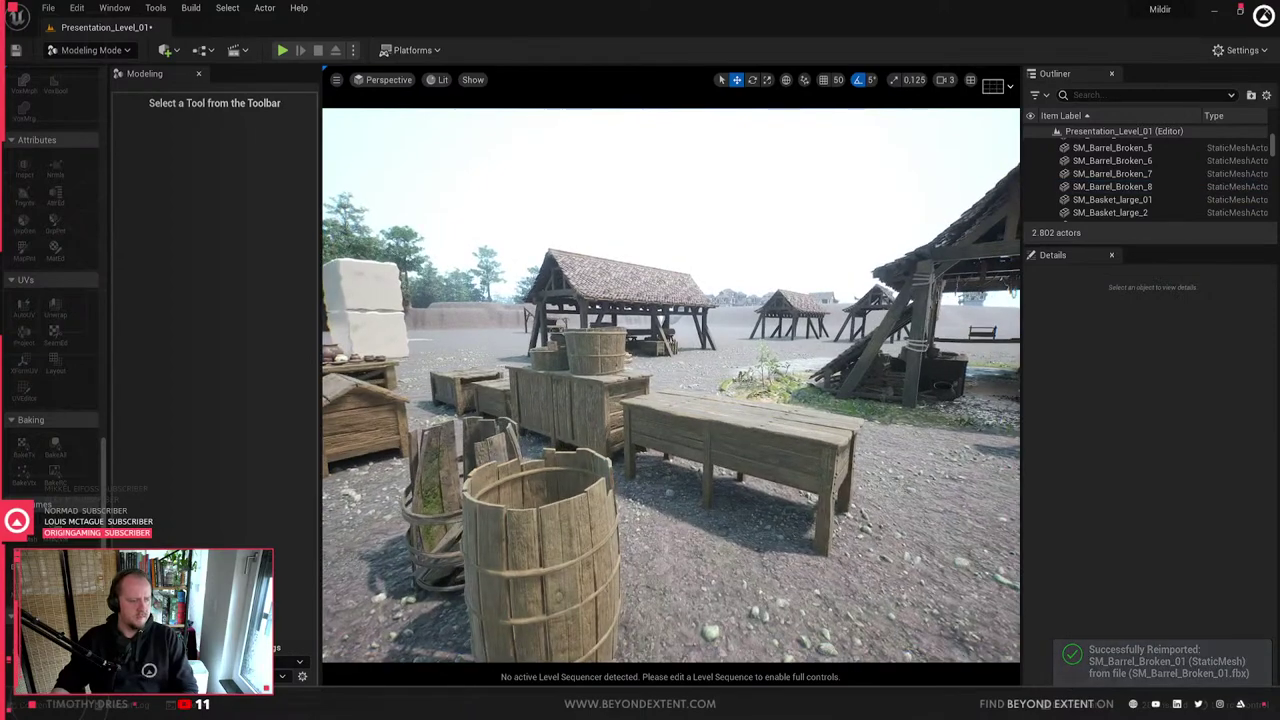
- Return to Blender's Modeling workspace and leave the isolated view of Barrel_Broken_01 to show all assets
left_click(752, 710)
left_click(214, 25)
scroll(487, 426, "down", 6)
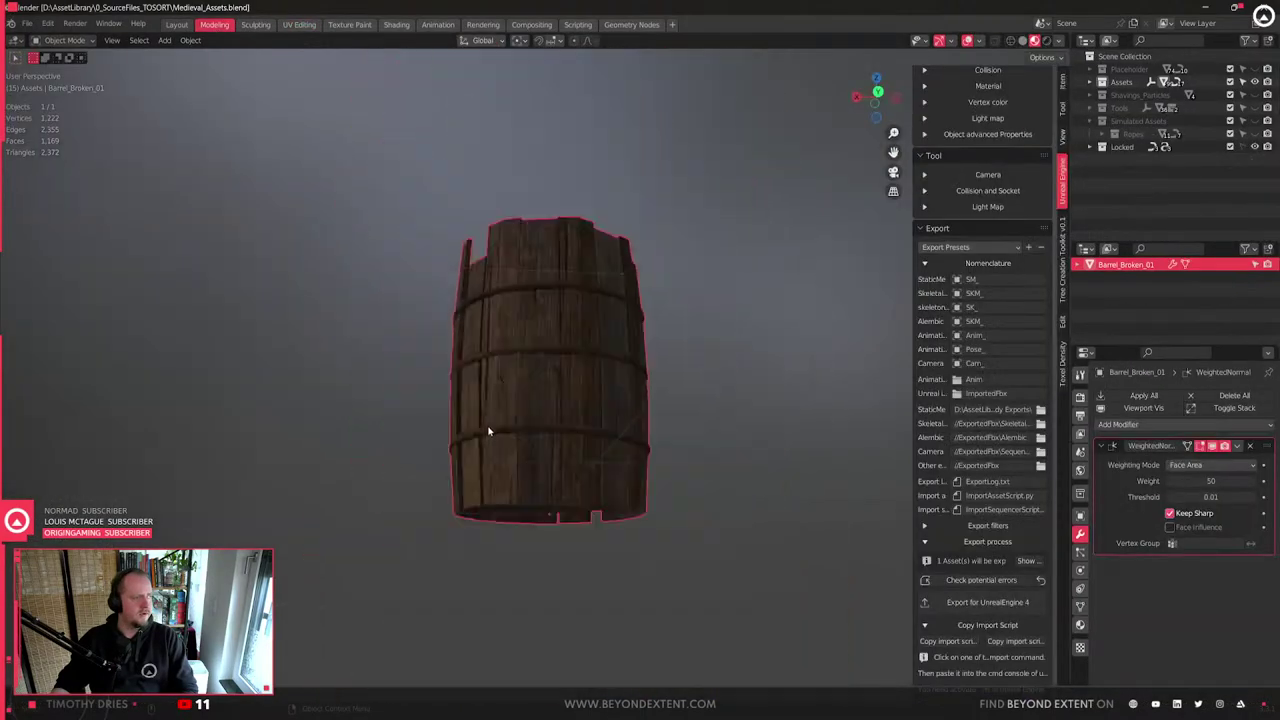
scroll(549, 440, "up", 5)
scroll(550, 445, "down", 6)
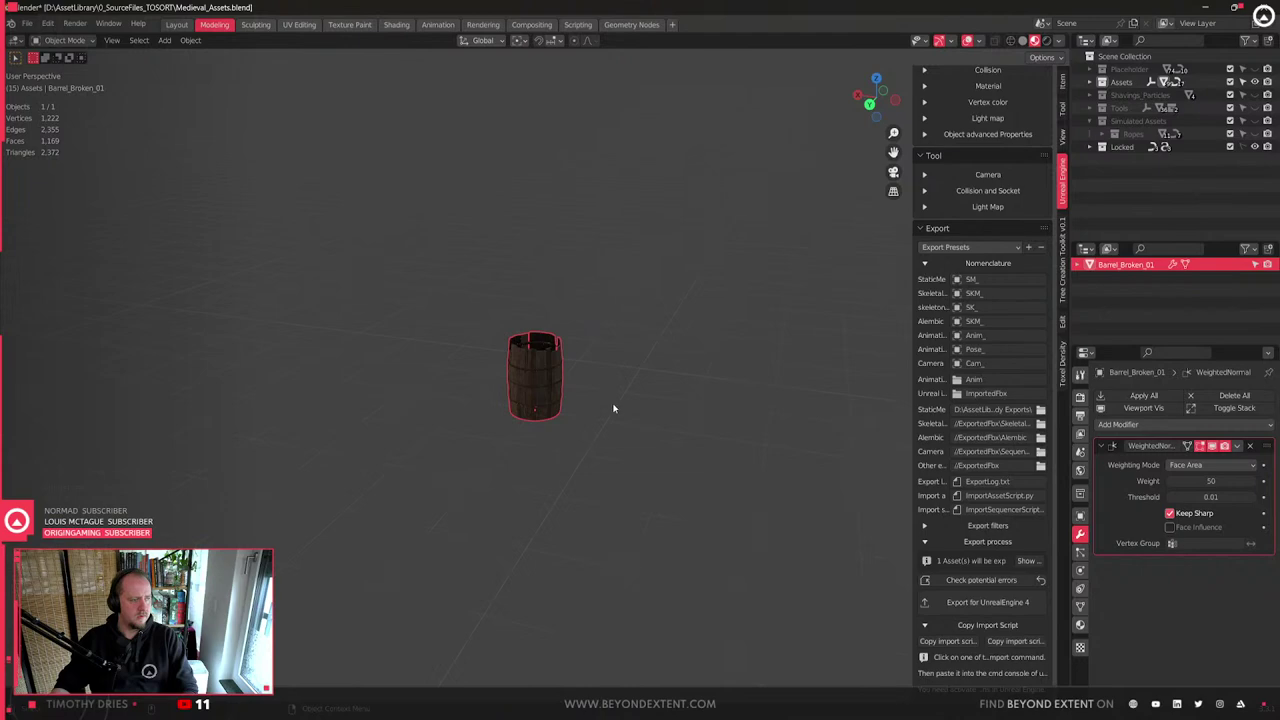
key("KP_Divide")
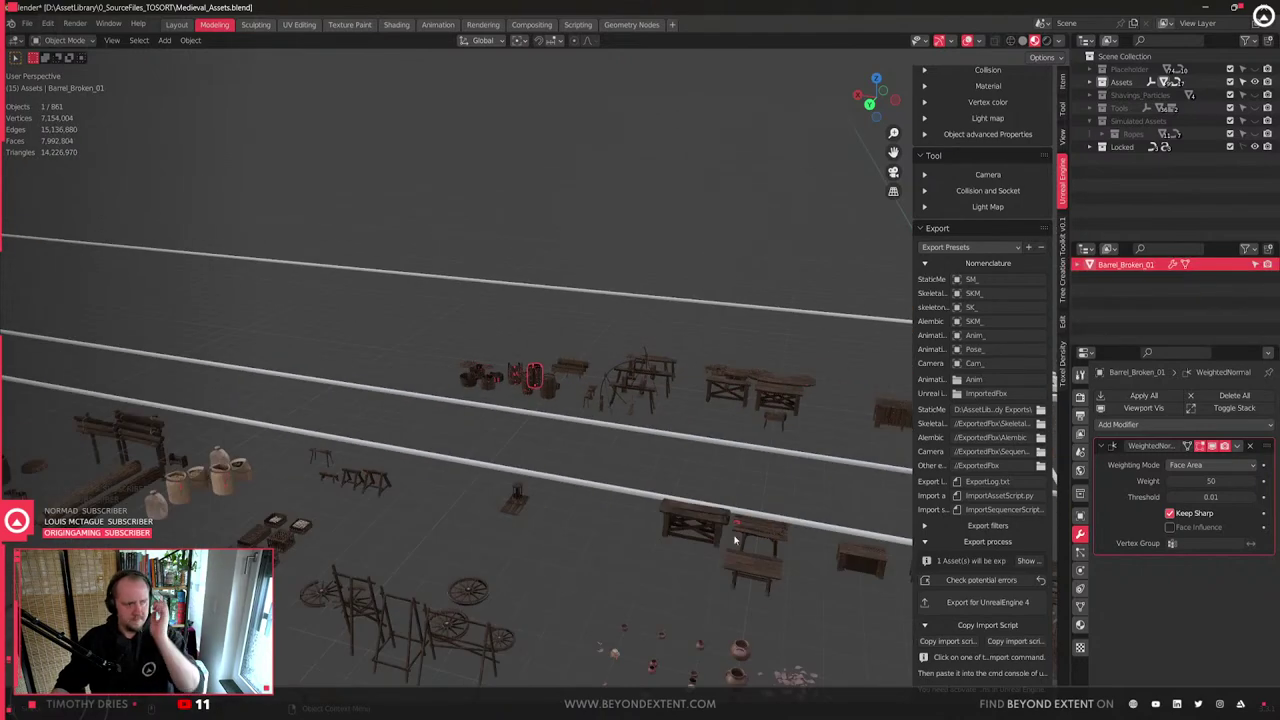
- Look through the wooden workshop props in the asset scene and frame Cooper_Workbench_01
left_click(706, 528)
scroll(550, 520, "down", 6)
middle_click_drag(550, 520, 362, 530)
middle_click_drag(459, 410, 377, 431, "shift")
scroll(640, 457, "up", 4)
left_click(643, 281)
key("KP_Decimal")
scroll(643, 280, "down", 5)
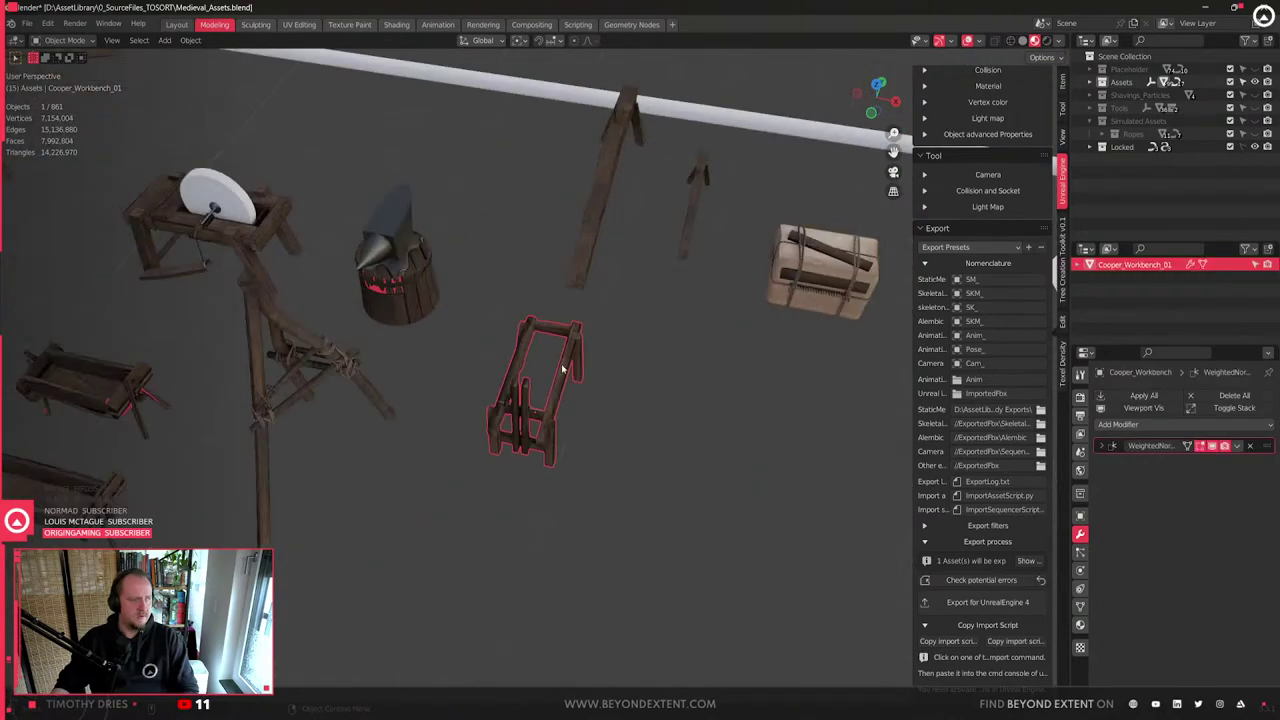
- Examine the props around the cooper's workbench and go on to the group of wooden work tables
left_click(263, 398)
middle_click_drag(263, 398, 296, 449)
scroll(296, 449, "down", 3)
middle_click_drag(298, 520, 708, 386, "shift")
scroll(508, 482, "down", 4)
left_click(536, 373)
left_click(459, 364)
left_click(563, 388)
left_click(566, 341)
key("KP_Decimal")
middle_click_drag(627, 444, 620, 515)
scroll(580, 541, "down", 1)
left_click(574, 551)
middle_click_drag(573, 550, 594, 346)
- Move Carpenter_WorkTable_02 across the ground plane to stand beside the other carpenter tables
left_click(617, 474)
scroll(620, 477, "down", 5)
key("g")
key("shift+z")
left_click(548, 590)
key("KP_Decimal")
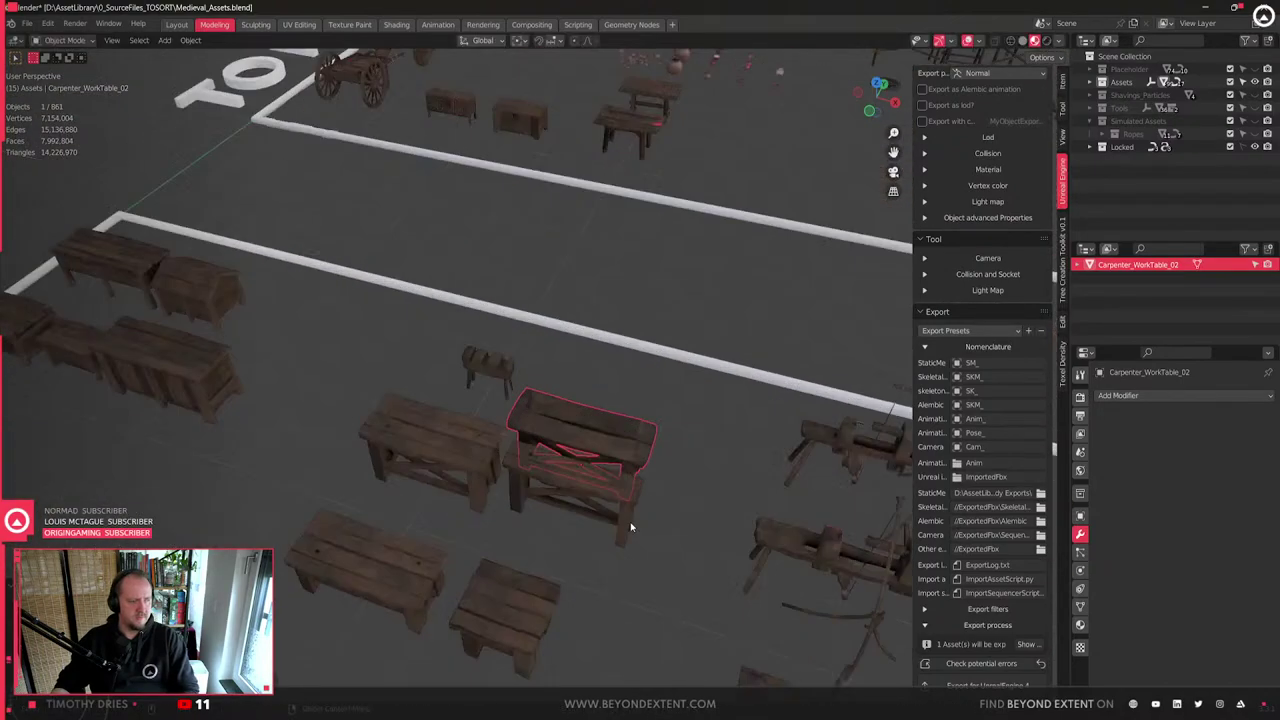
middle_click_drag(596, 522, 543, 521)
key("g")
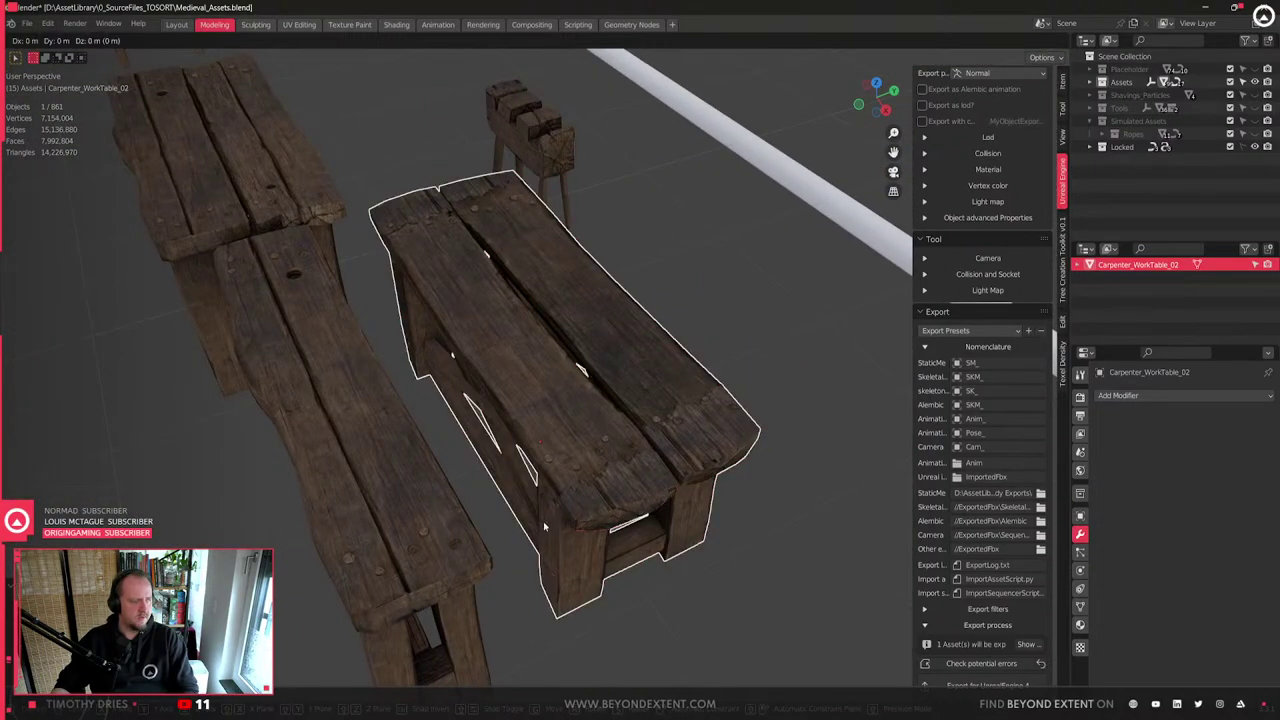
key("Escape")
middle_click_drag(563, 516, 587, 507)
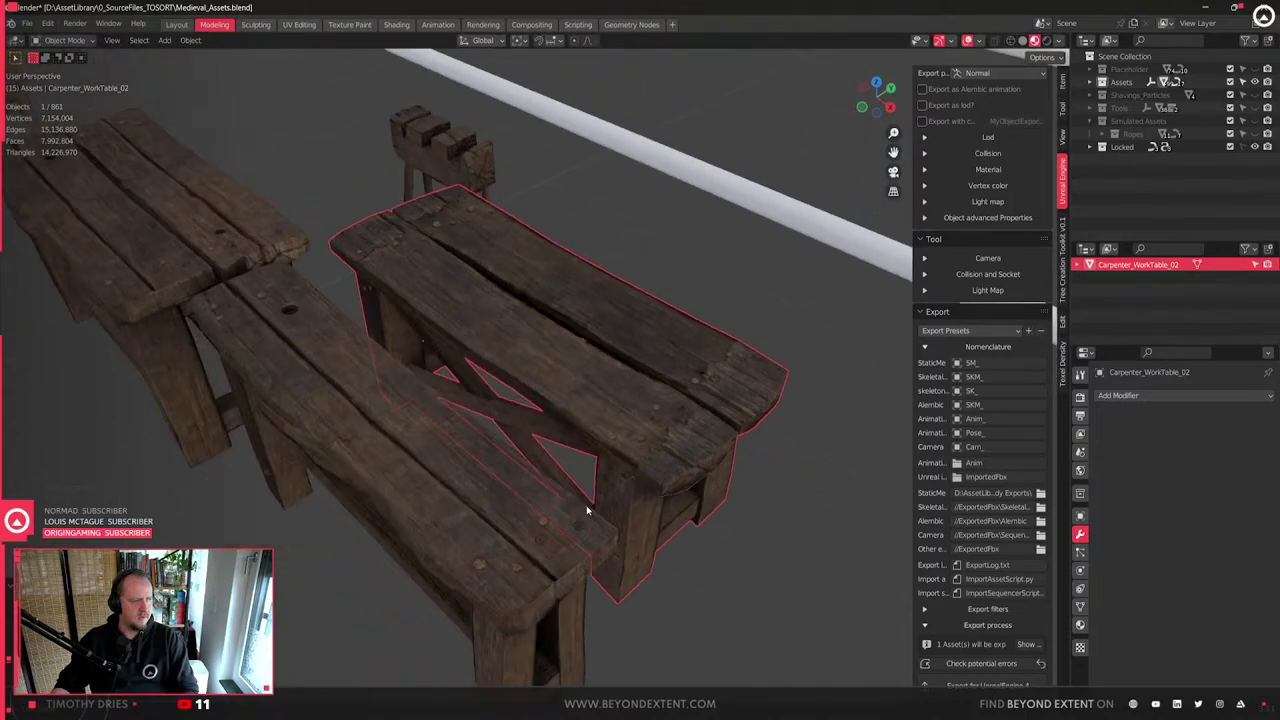
- On Carpenter_WorkTable_03, pull the vertex at the end of the tabletop's plank gap inward in the horizontal plane to form a notch
middle_click_drag(357, 499, 691, 522, "shift")
left_click(496, 315)
middle_click_drag(496, 315, 546, 366)
left_click(409, 427)
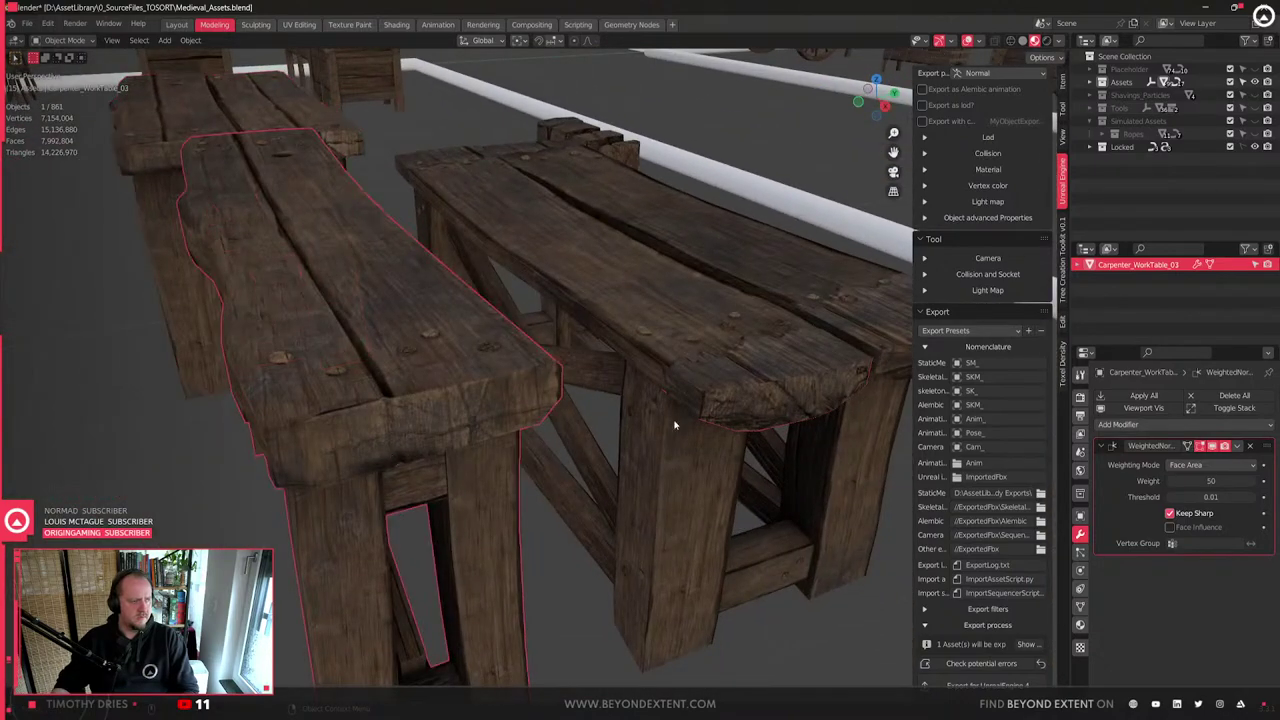
middle_click_drag(677, 425, 615, 447)
middle_click_drag(463, 473, 549, 509)
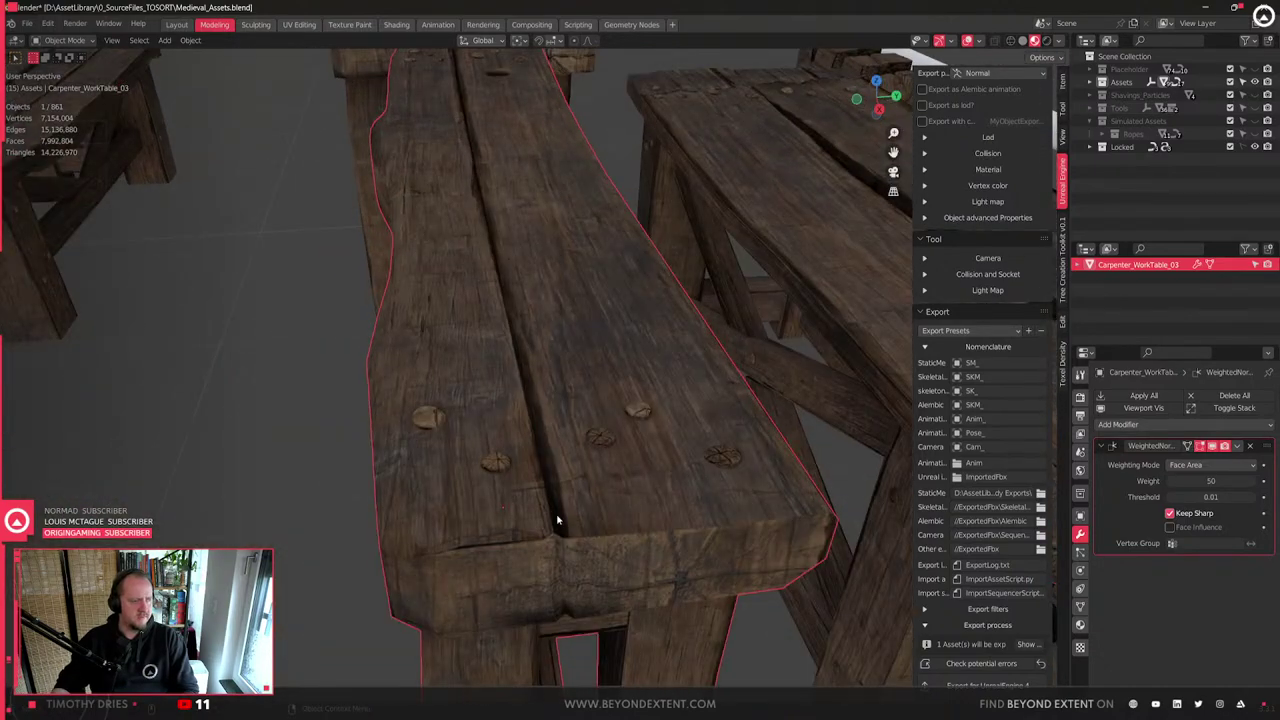
key("Tab")
key("1")
left_click(558, 546)
key("g")
key("shift+z")
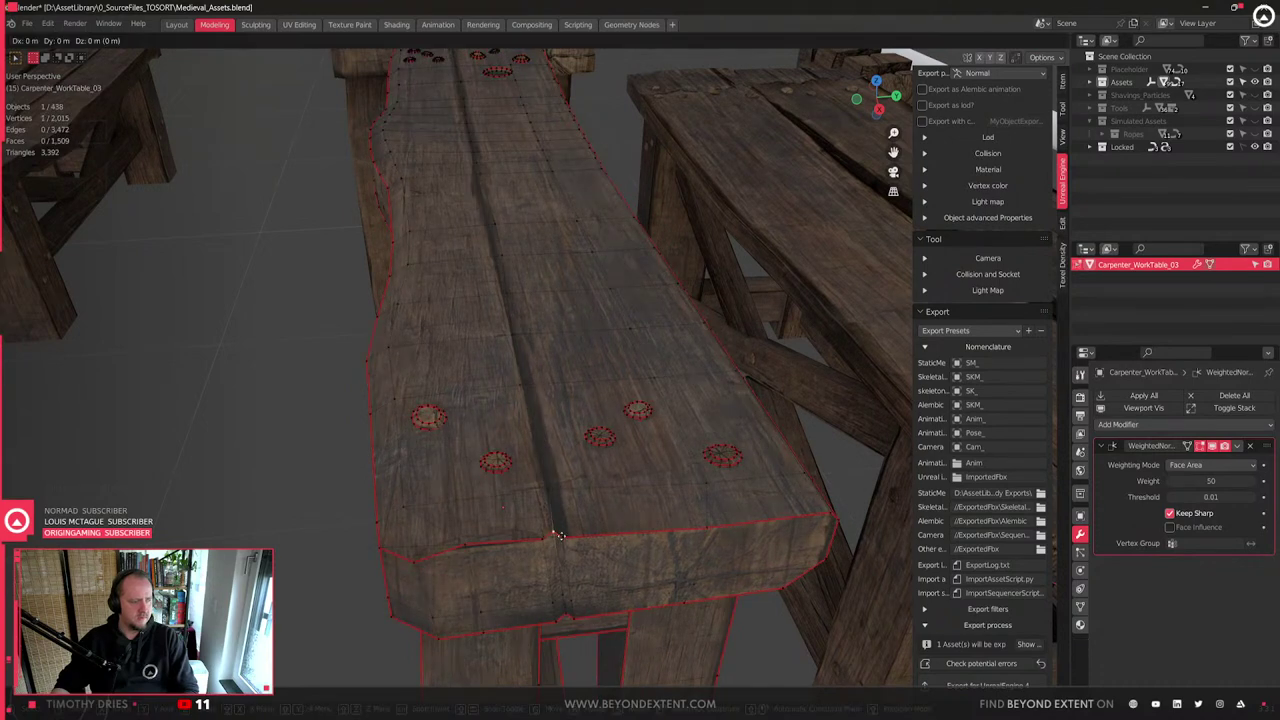
left_click(558, 508)
key("ctrl+z")
key("g")
key("shift+z")
left_click(558, 476)
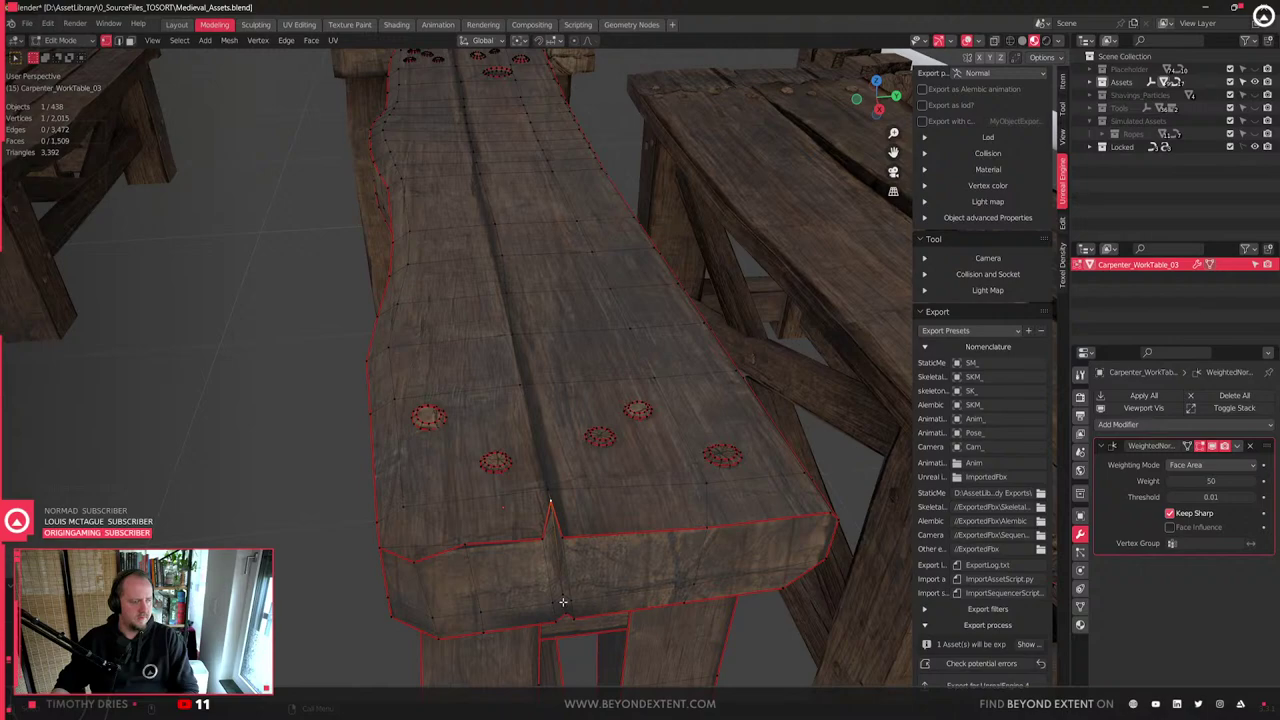
- Move the notch vertex along Z, adjust it in the horizontal plane and leave the table's mesh editing
middle_click_drag(552, 508, 549, 357)
key("g")
key("z")
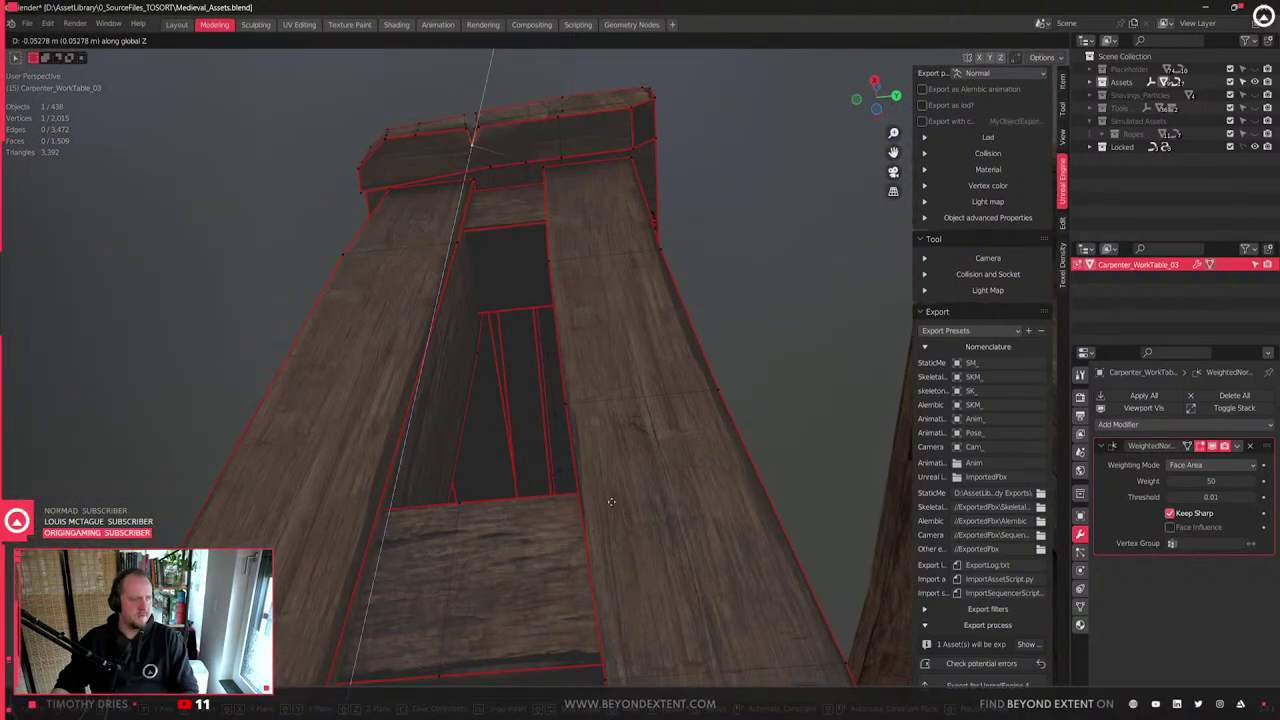
left_click(456, 242)
key("g")
key("shift+z")
left_click(459, 260)
middle_click_drag(459, 260, 554, 239)
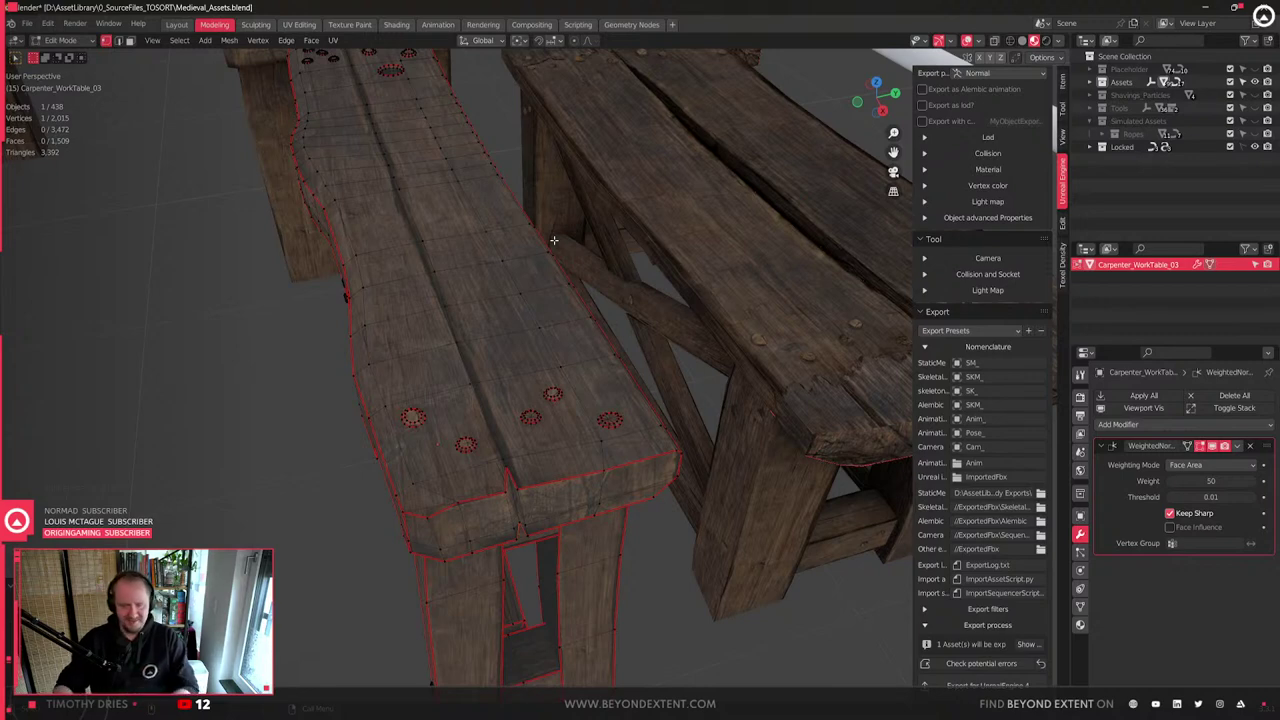
scroll(520, 502, "down", 4)
key("Tab")
- Examine the plank gaps and worn ends of Carpenter_WorkTable_02 and compare them with the neighbouring tables
middle_click_drag(491, 502, 660, 515)
middle_click_drag(551, 486, 562, 530)
middle_click_drag(671, 474, 480, 585, "shift")
left_click(445, 416)
middle_click_drag(445, 416, 479, 459)
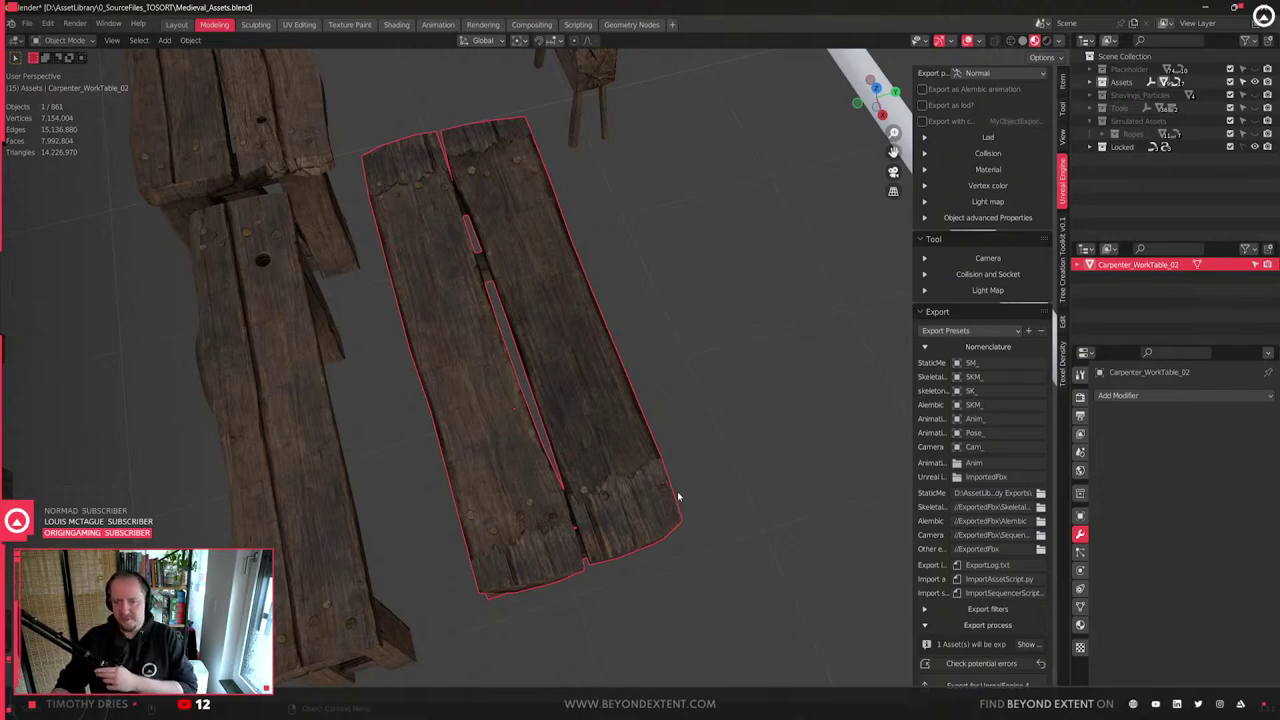
middle_click_drag(603, 471, 466, 487)
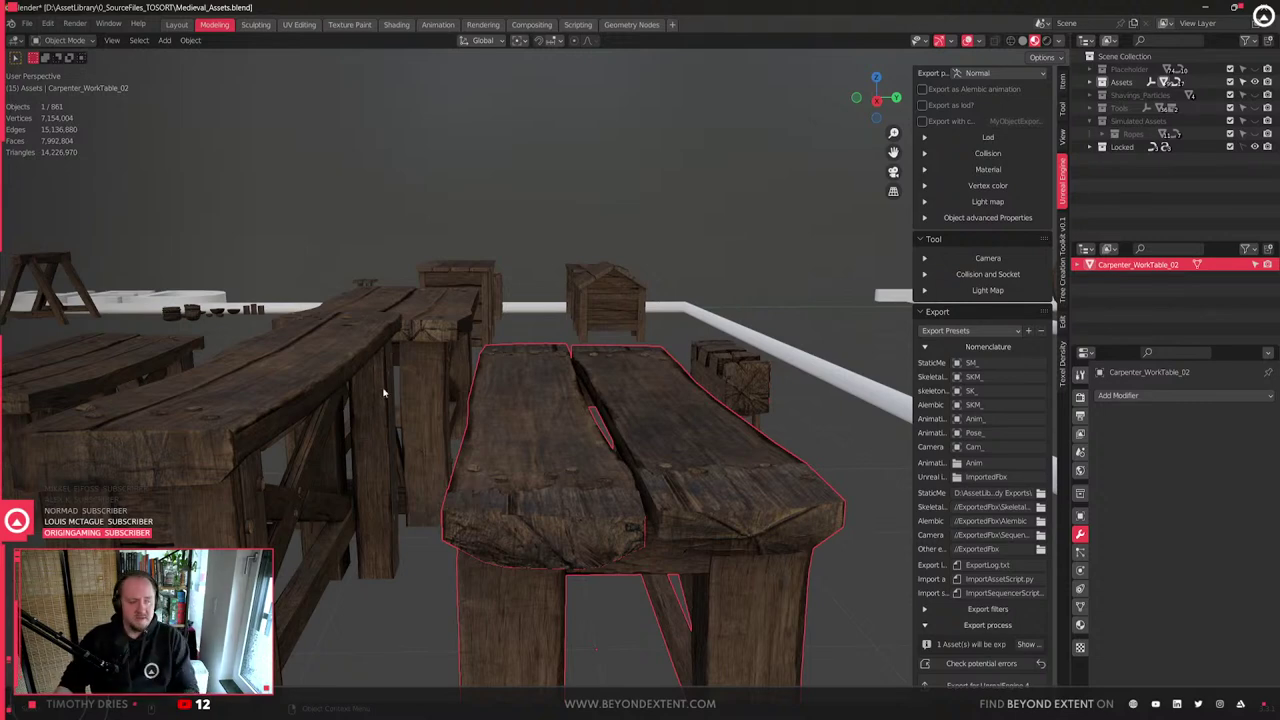
scroll(466, 487, "down", 5)
middle_click_drag(466, 487, 532, 550)
scroll(535, 520, "up", 1)
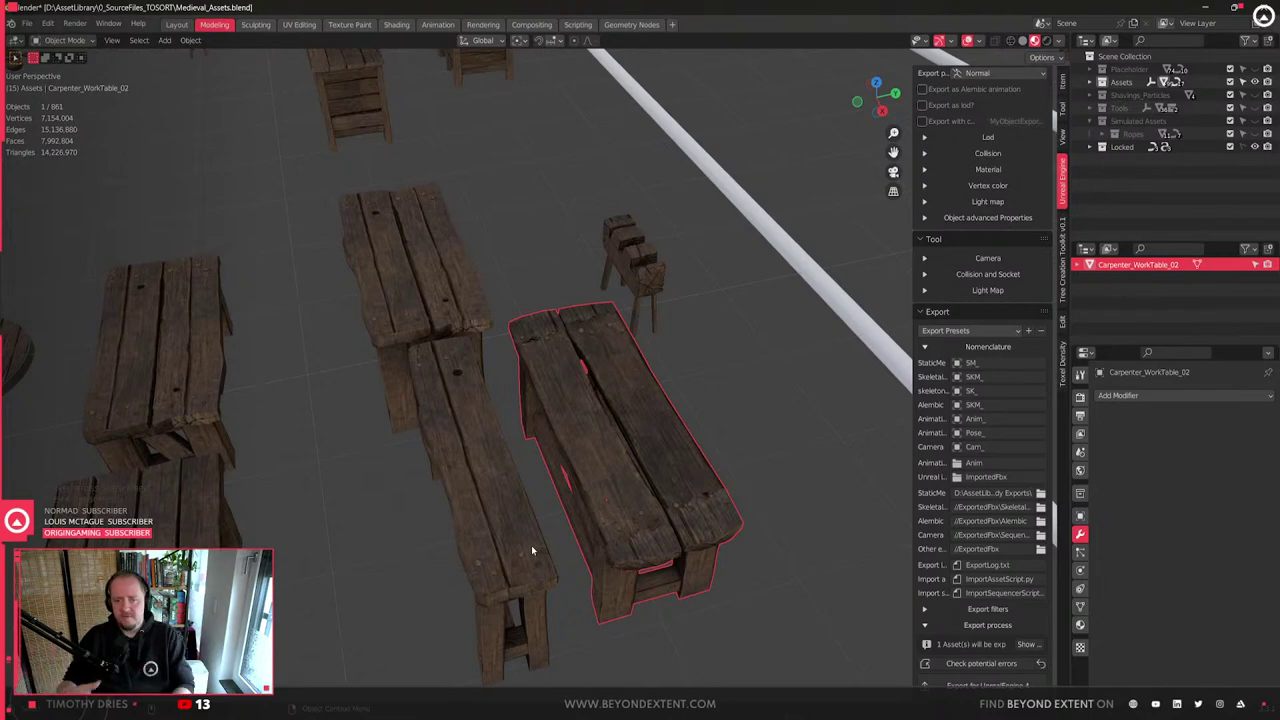
scroll(524, 555, "up", 3)
middle_click_drag(524, 555, 601, 571)
scroll(592, 590, "up", 5)
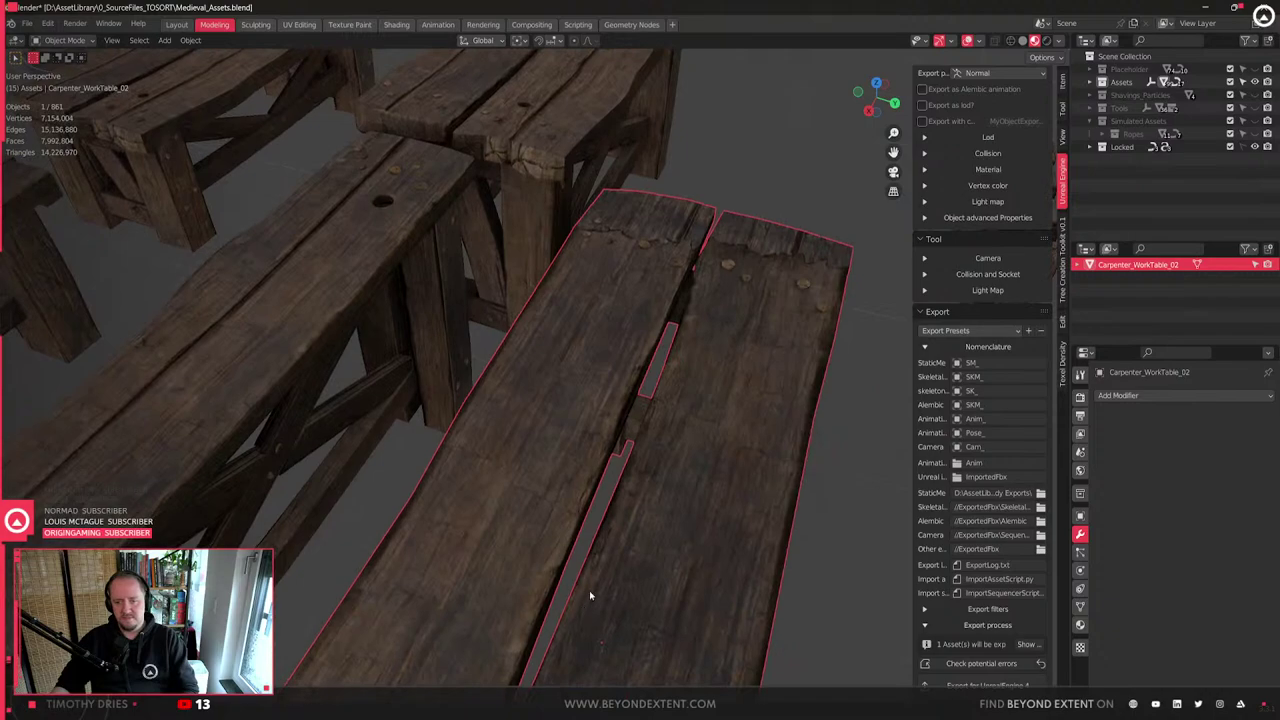
middle_click_drag(384, 500, 500, 532)
scroll(442, 521, "down", 5)
- Inspect the shape and planks of Carpenter_WorkTable_03, then frame Carpenter_WorkTable_02 for comparison
left_click(534, 460)
key("KP_Decimal")
middle_click_drag(534, 460, 581, 527)
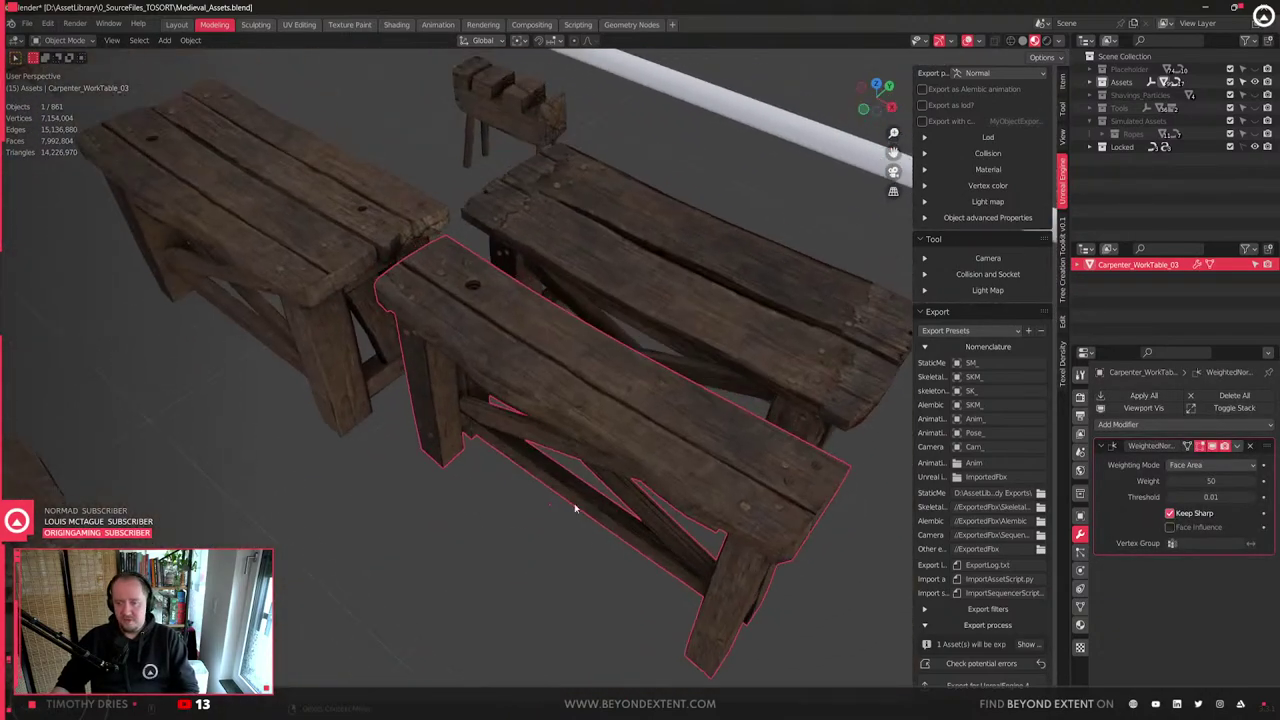
scroll(572, 498, "up", 2)
middle_click_drag(460, 471, 563, 563)
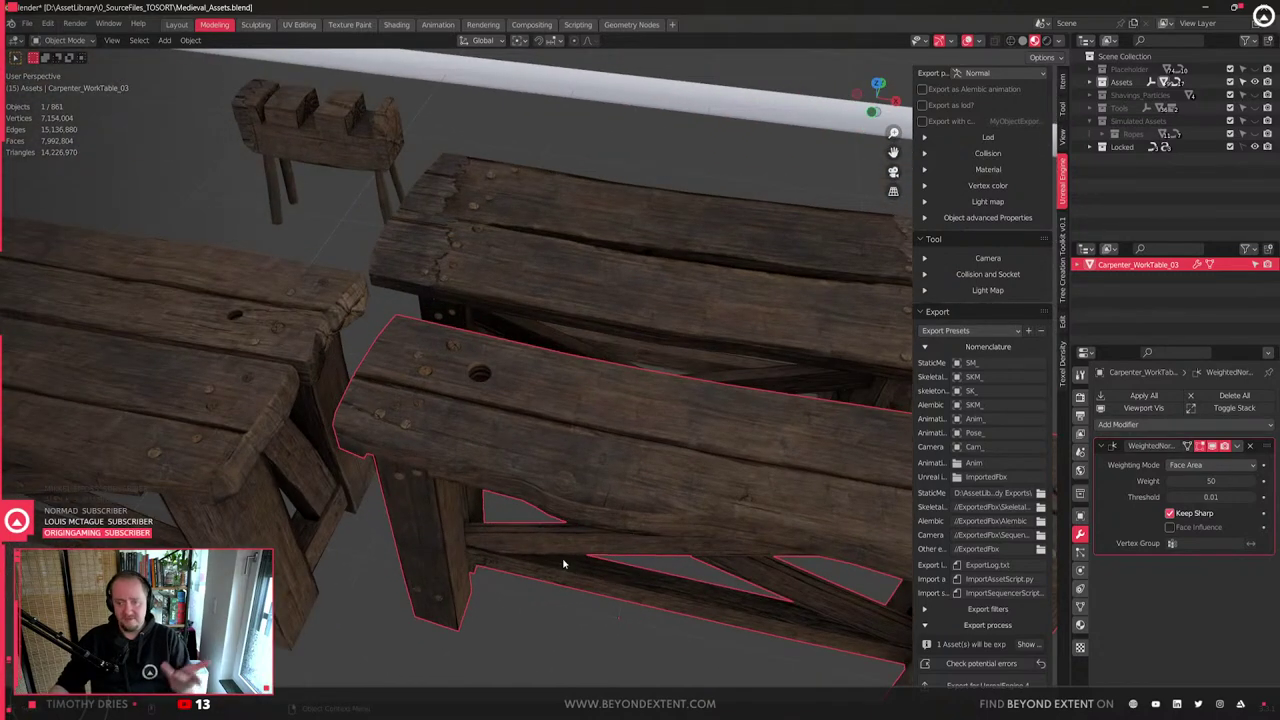
scroll(680, 563, "down", 3)
middle_click_drag(640, 608, 639, 594)
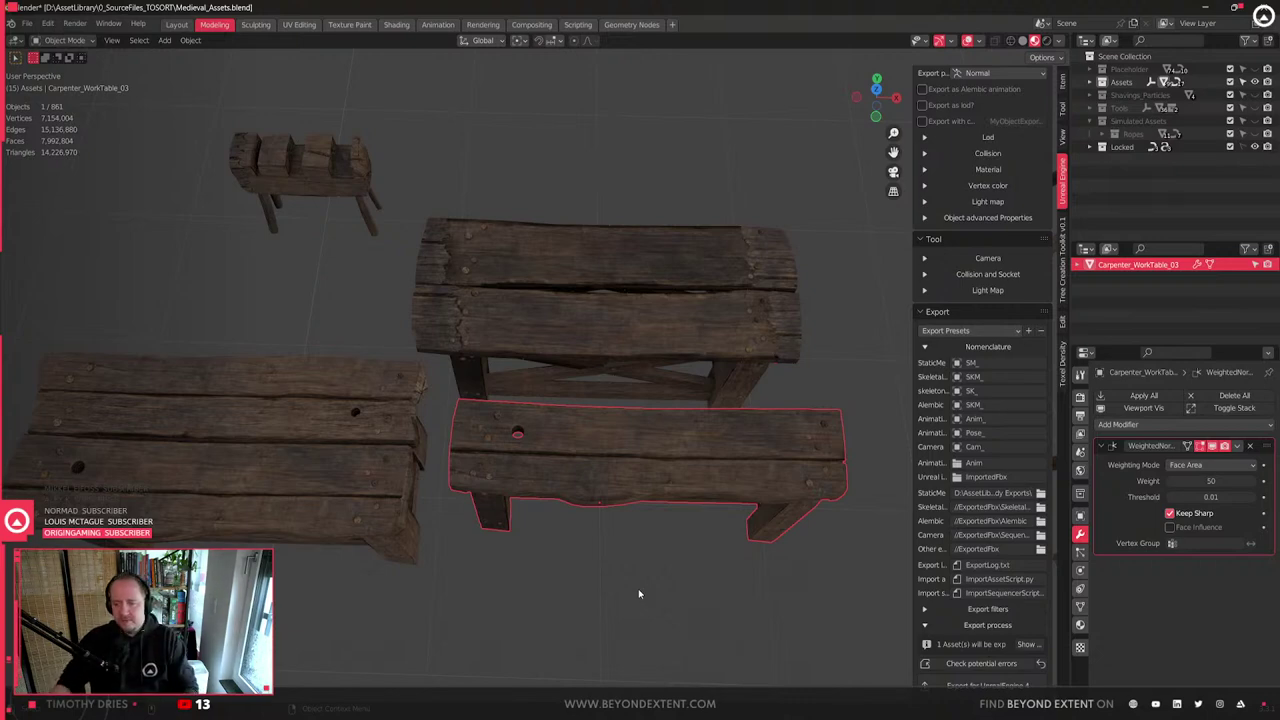
scroll(615, 578, "down", 1)
middle_click_drag(720, 510, 655, 445)
left_click(654, 366)
key("KP_Decimal")
middle_click_drag(646, 388, 598, 491)
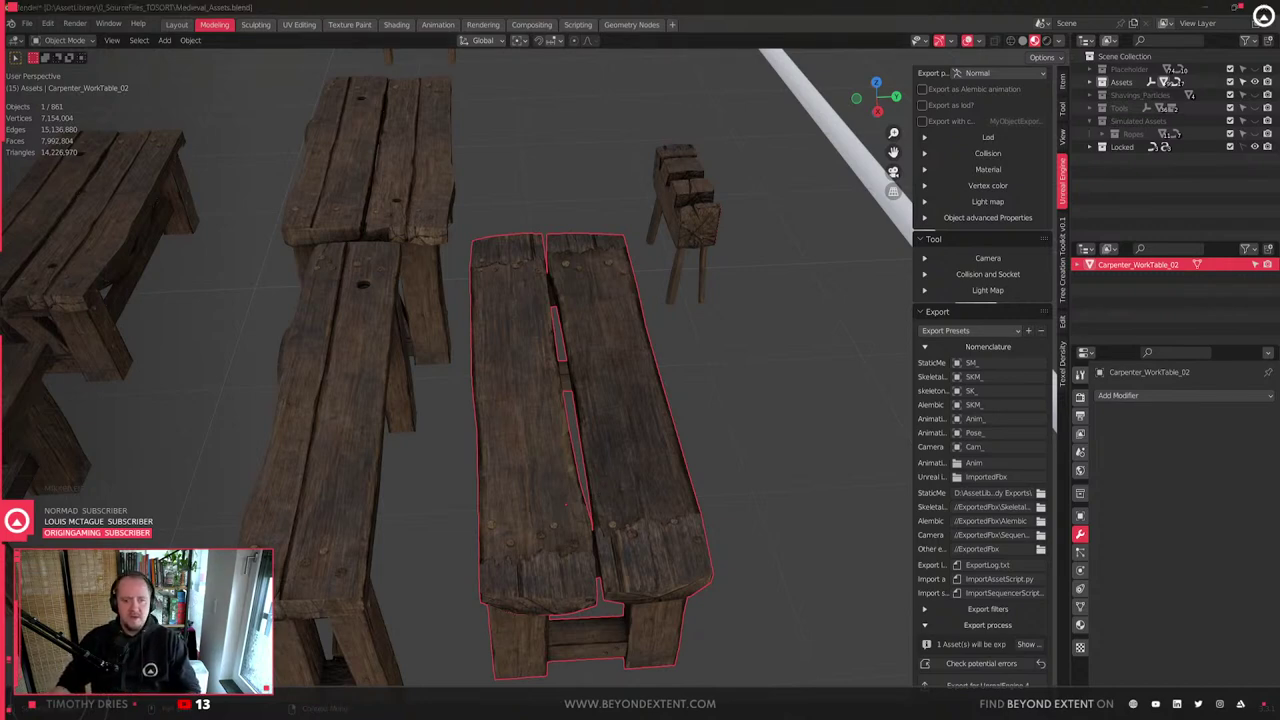
- Switch to the PureRef board, browse the Assets reference groups and examine the photo of the wooden-framed grinding wheel
key("ctrl+f")
key("ctrl+f")
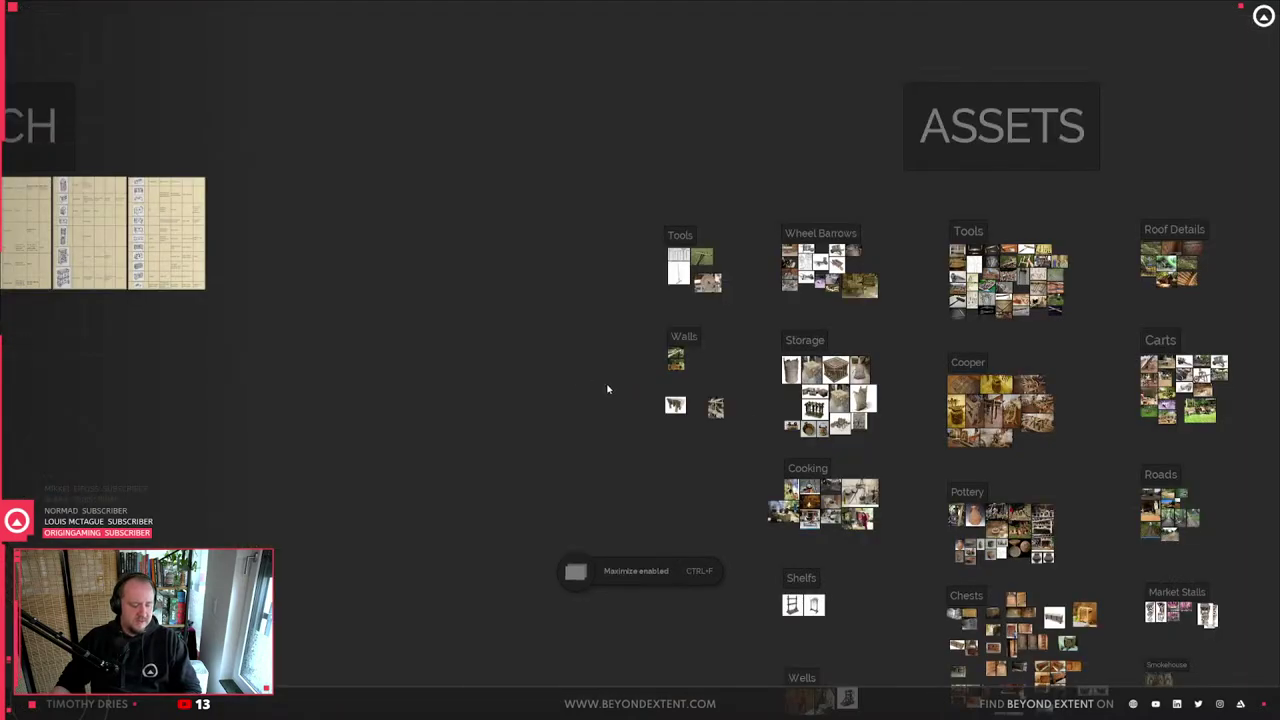
middle_click_drag(758, 507, 696, 270)
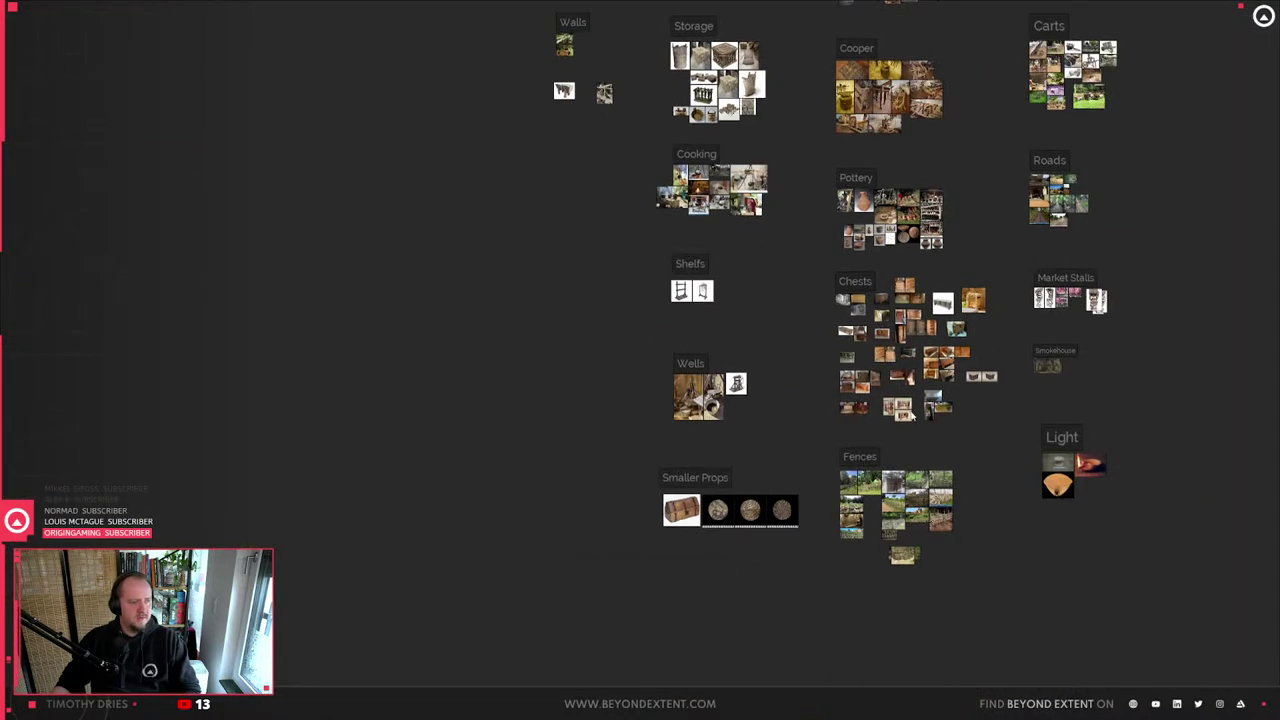
scroll(706, 168, "down", 5)
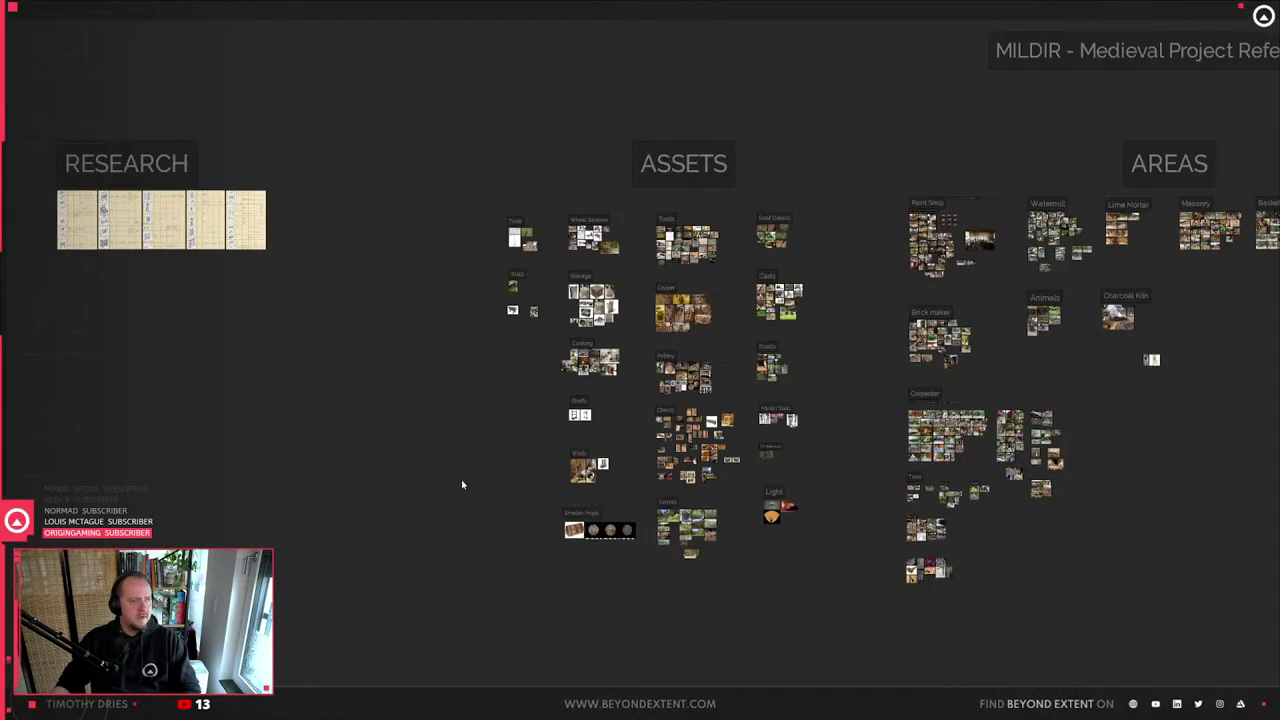
scroll(596, 296, "up", 5)
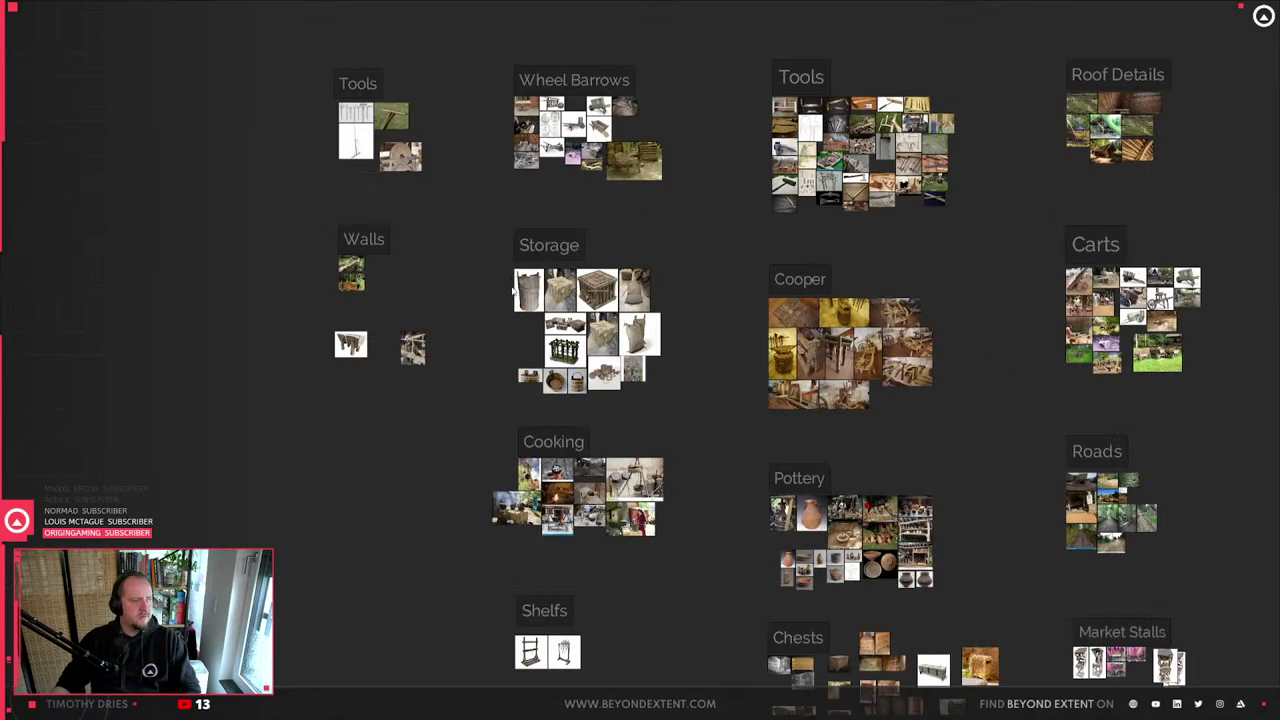
middle_click_drag(487, 424, 641, 41)
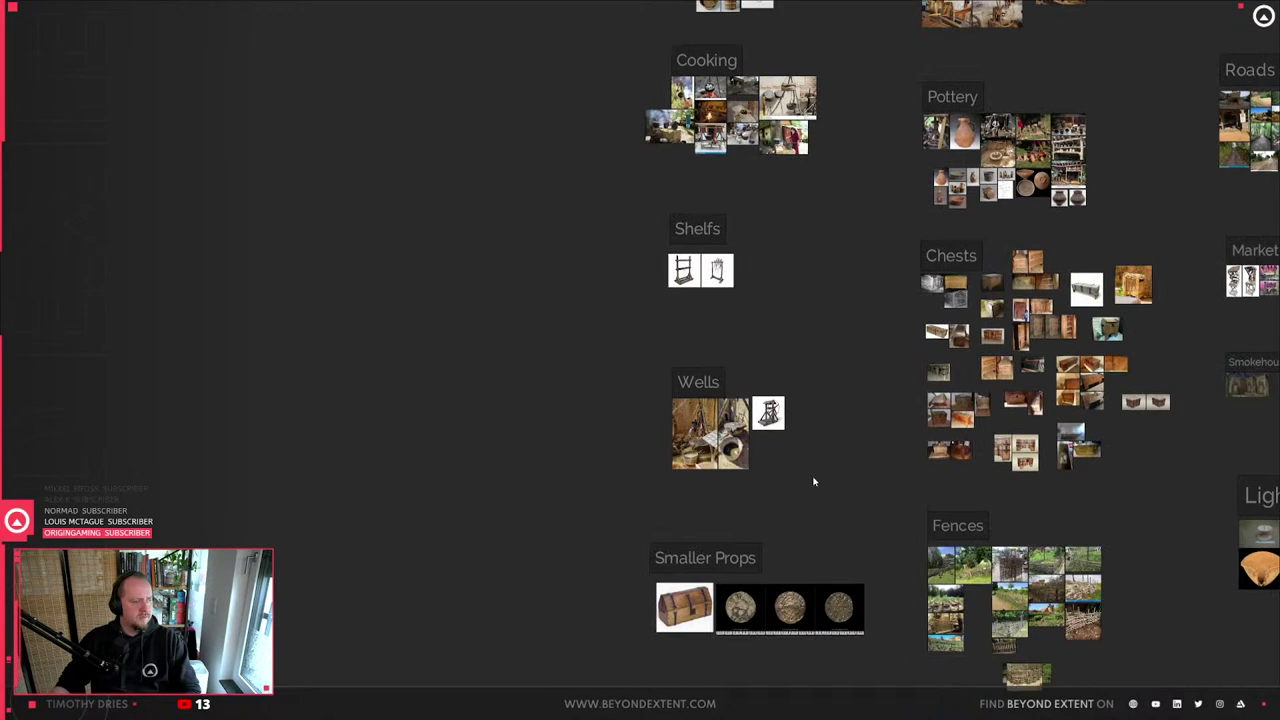
middle_click_drag(598, 178, 728, 674)
middle_click_drag(680, 267, 692, 329)
scroll(693, 328, "up", 10)
scroll(799, 441, "up", 4)
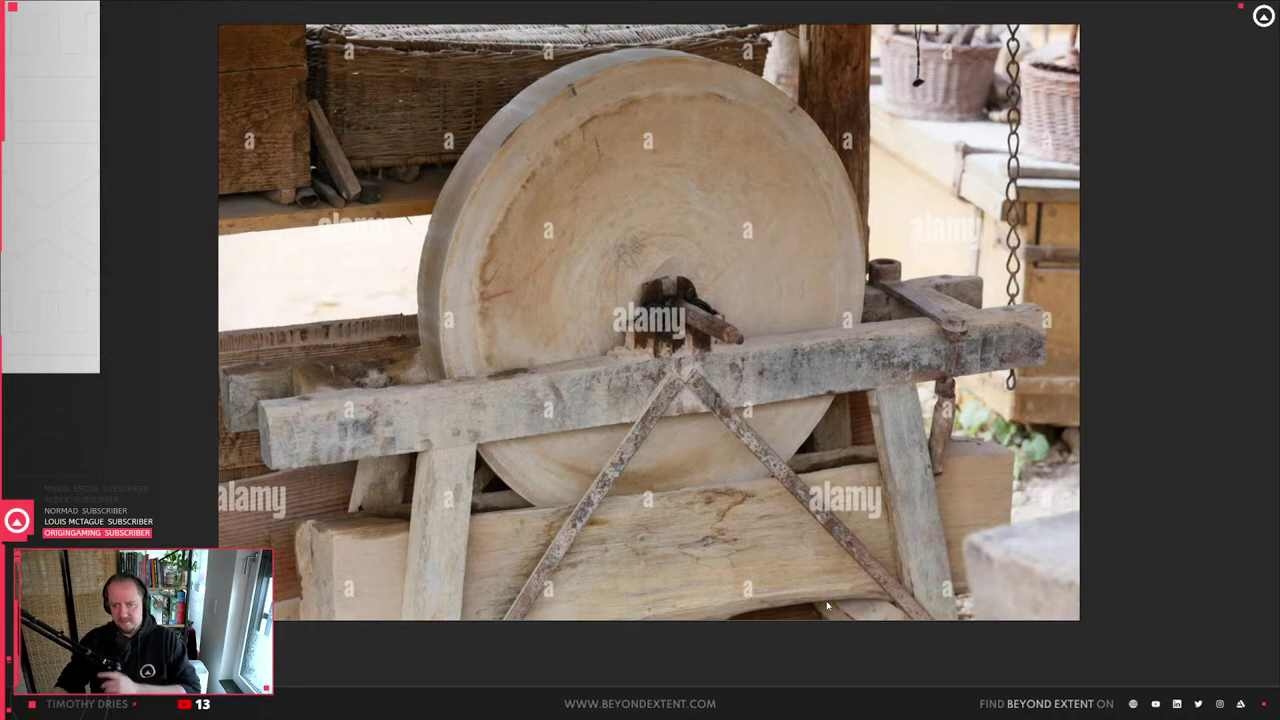
- Find the carpenter's tool references under Areas and examine the hand plane images, including the worn wooden one and the ornate one
scroll(880, 330, "down", 12)
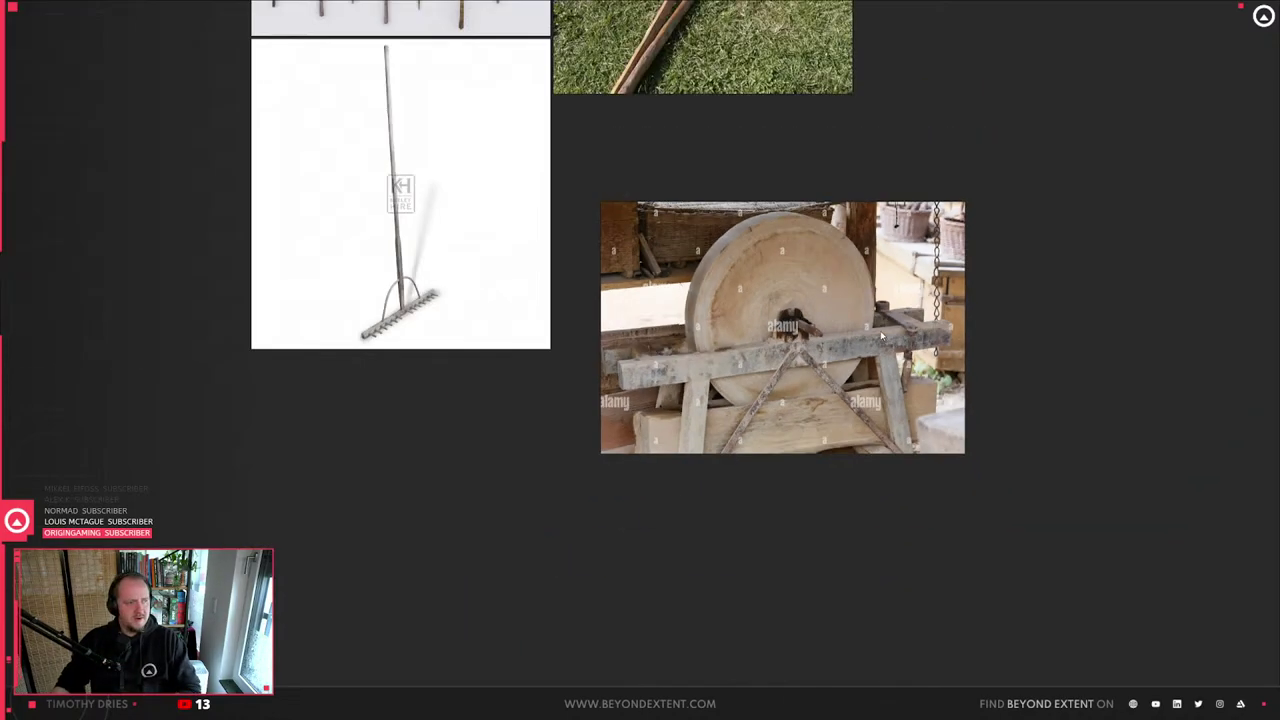
middle_click_drag(783, 411, 779, 409)
middle_click_drag(728, 487, 679, 127)
scroll(648, 148, "down", 6)
middle_click_drag(924, 415, 622, 453)
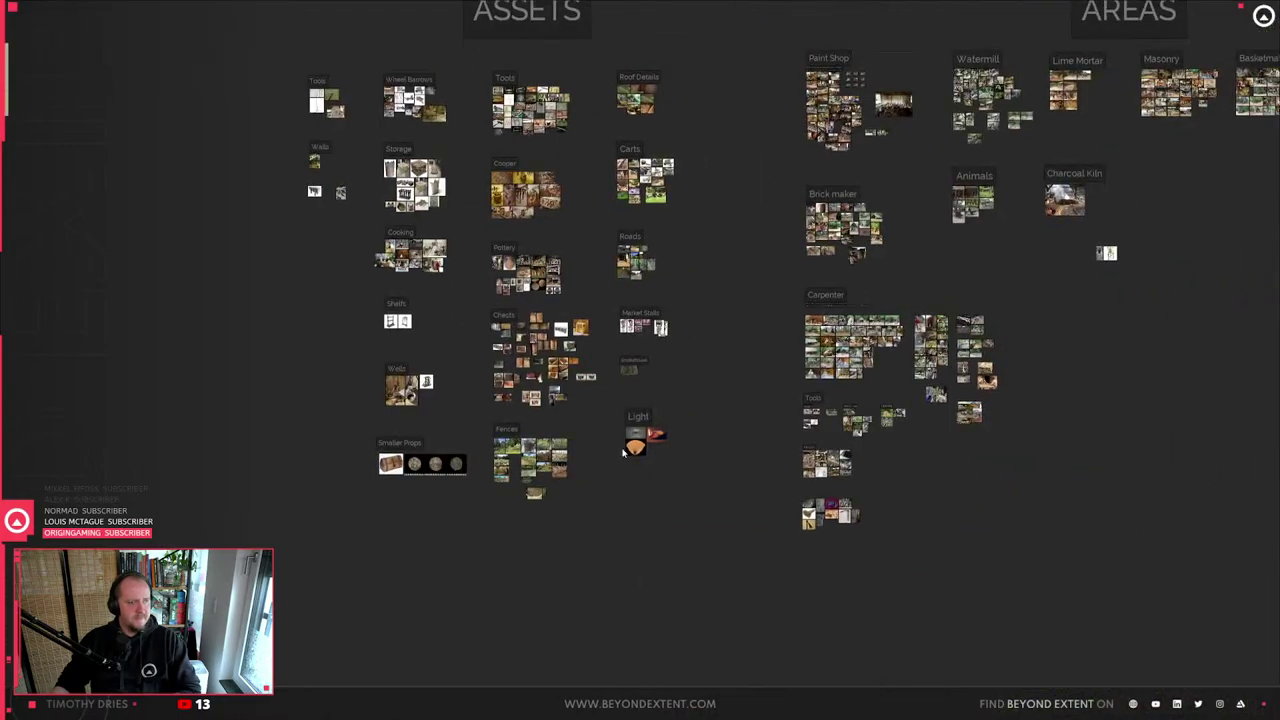
scroll(886, 426, "up", 10)
middle_click_drag(503, 486, 646, 429)
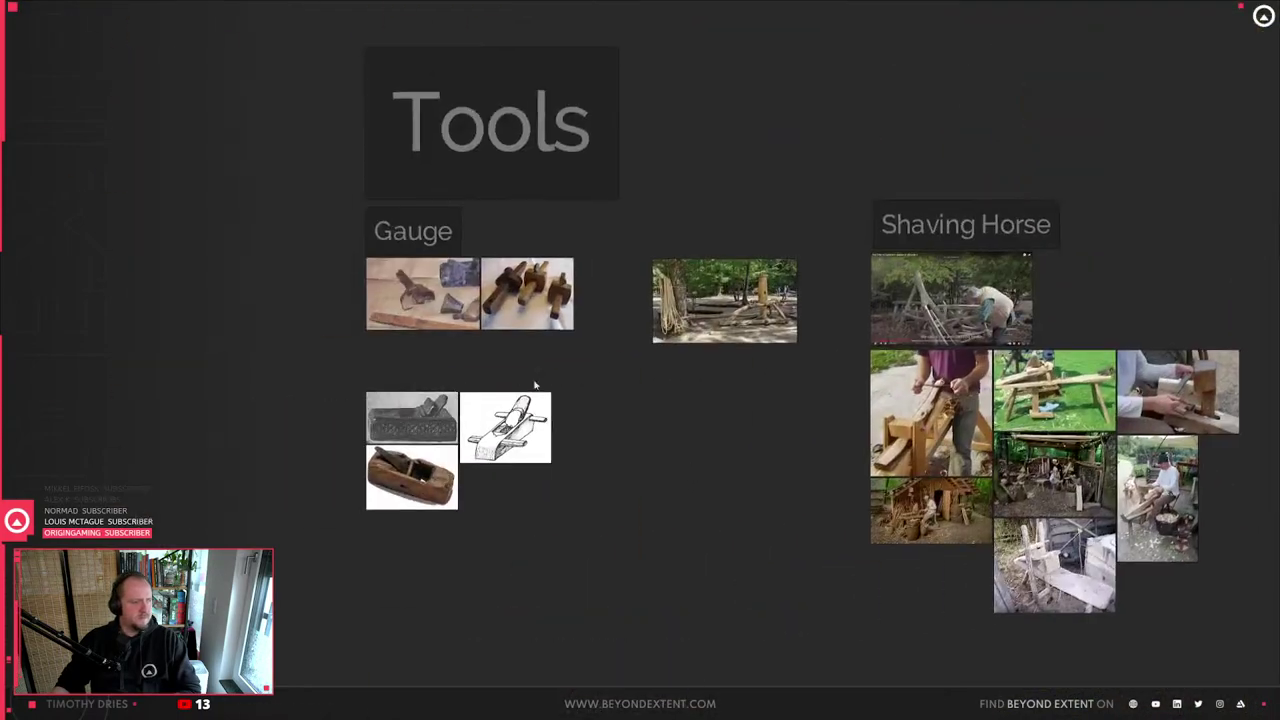
scroll(458, 373, "up", 3)
middle_click_drag(458, 373, 683, 273)
scroll(590, 512, "up", 5)
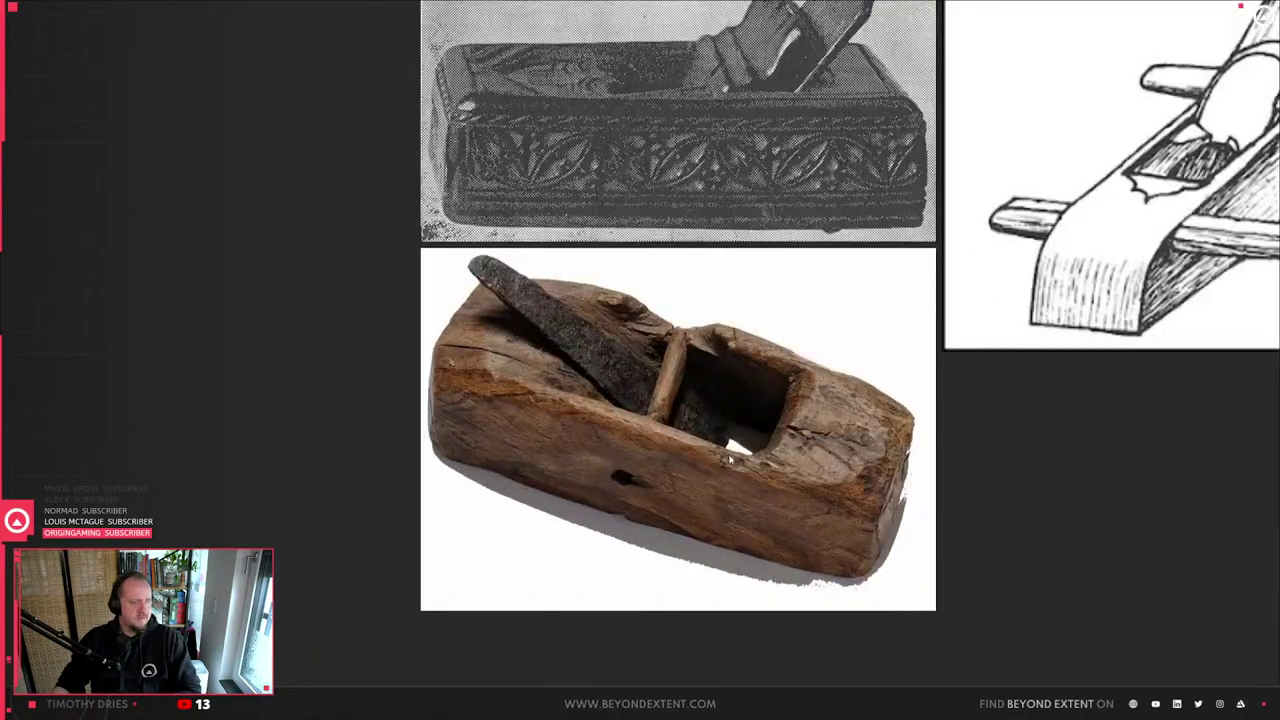
scroll(634, 500, "down", 2)
scroll(691, 486, "up", 3)
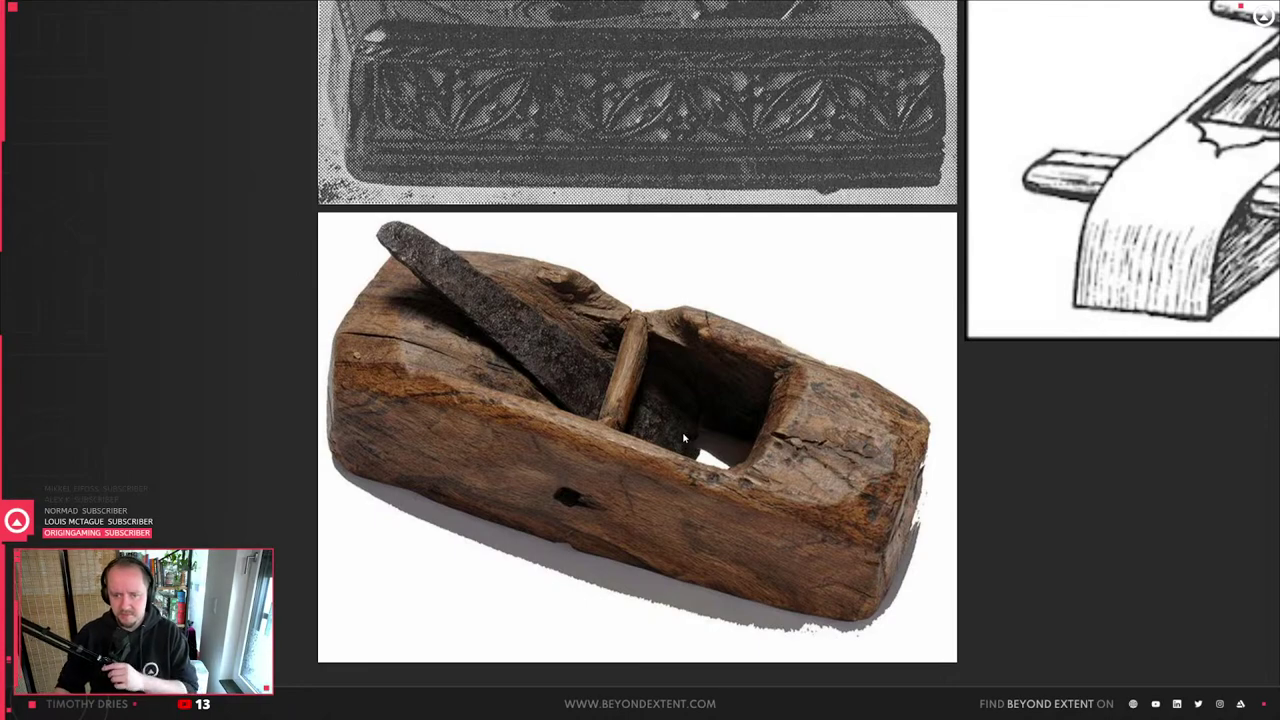
scroll(682, 431, "down", 3)
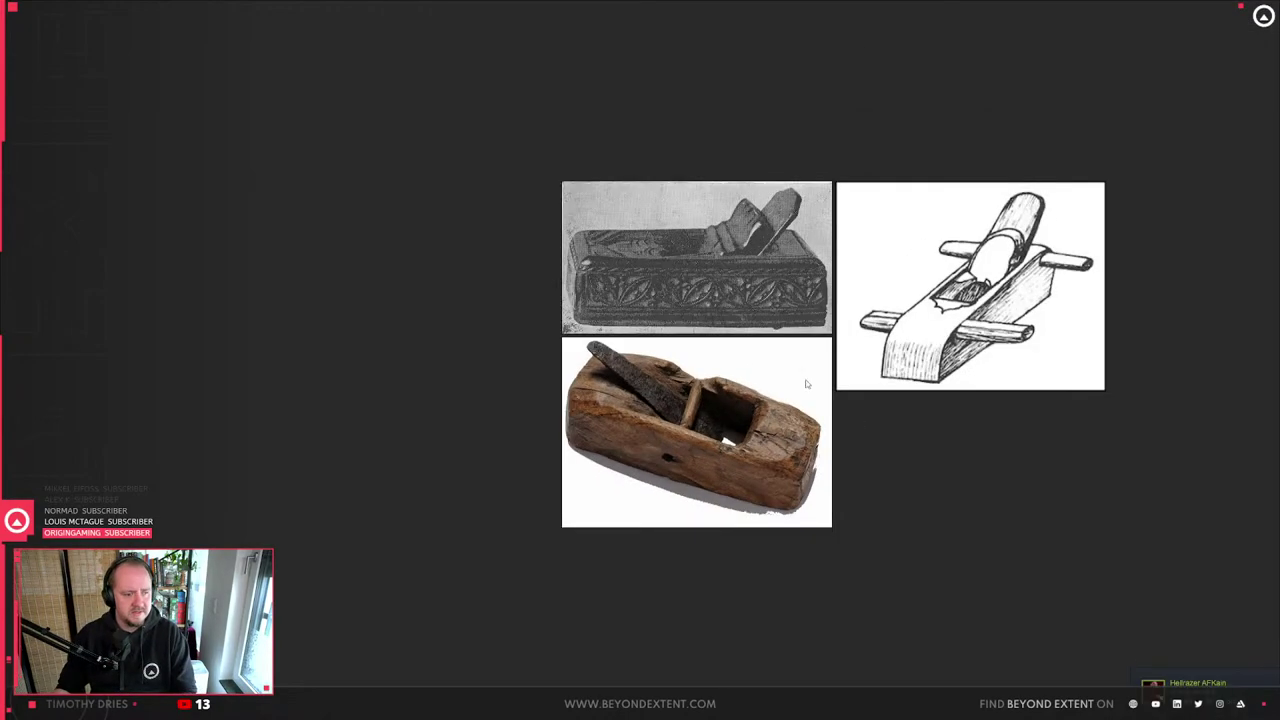
scroll(837, 409, "up", 5)
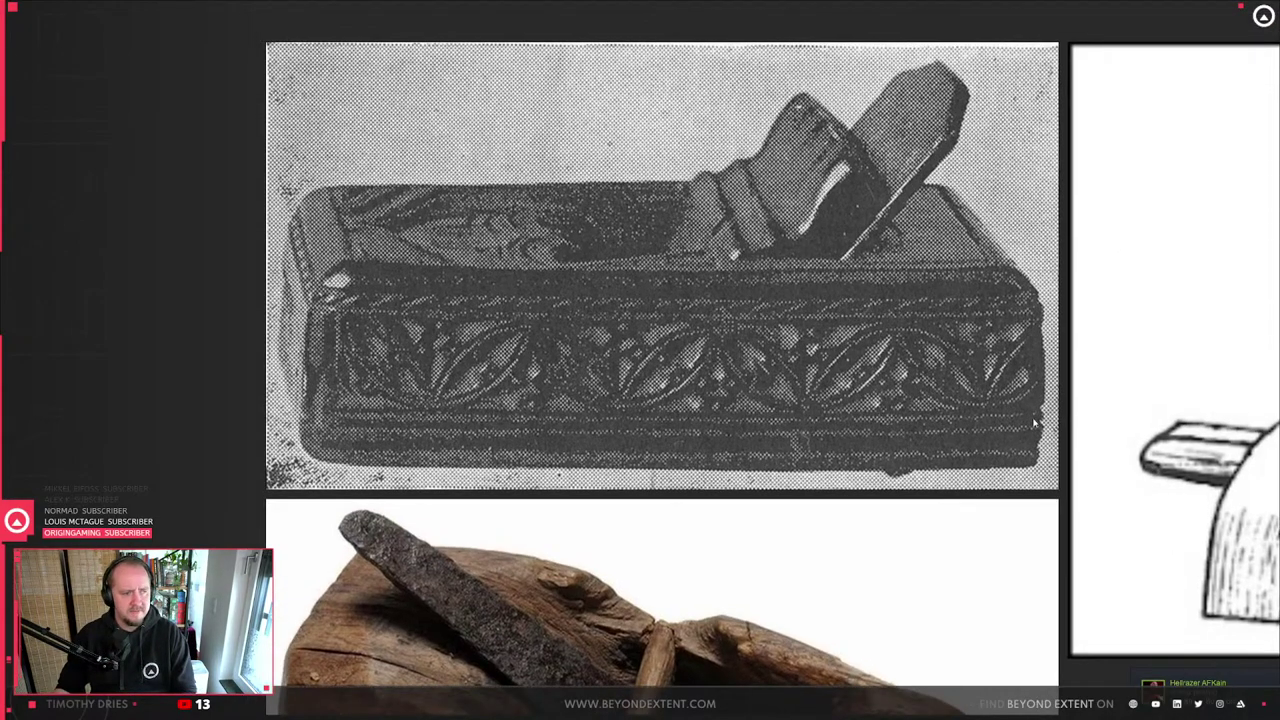
scroll(641, 438, "down", 5)
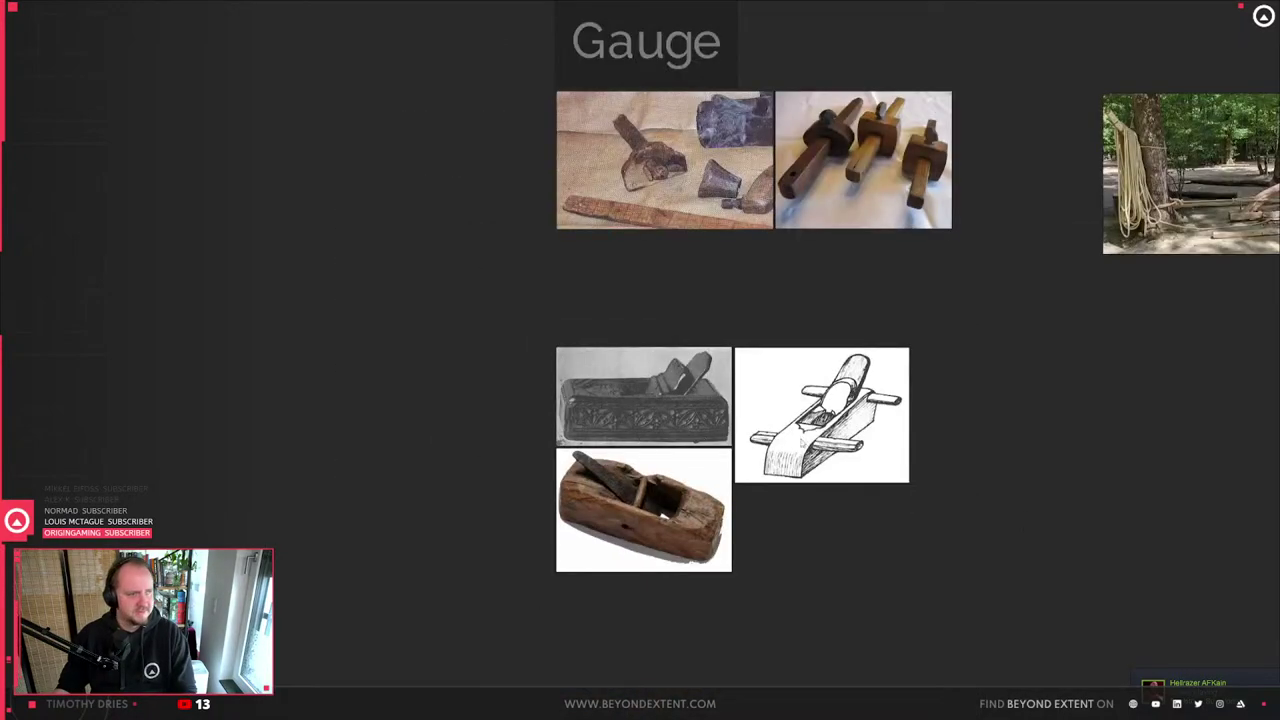
- Switch back to Blender, frame Carpenter_WorkTable_03 and open its mesh for face editing
key("ctrl+f")
right_click_drag(606, 393, 620, 397)
key("ctrl+m")
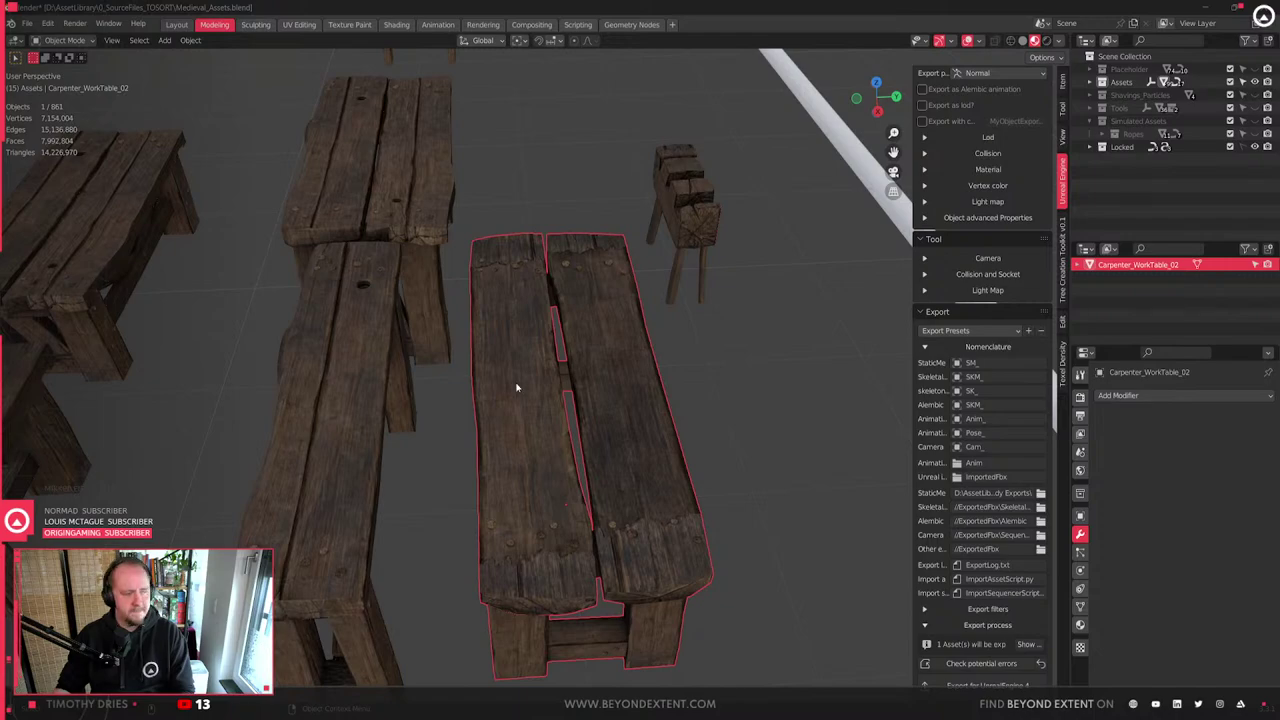
middle_click_drag(516, 380, 422, 360)
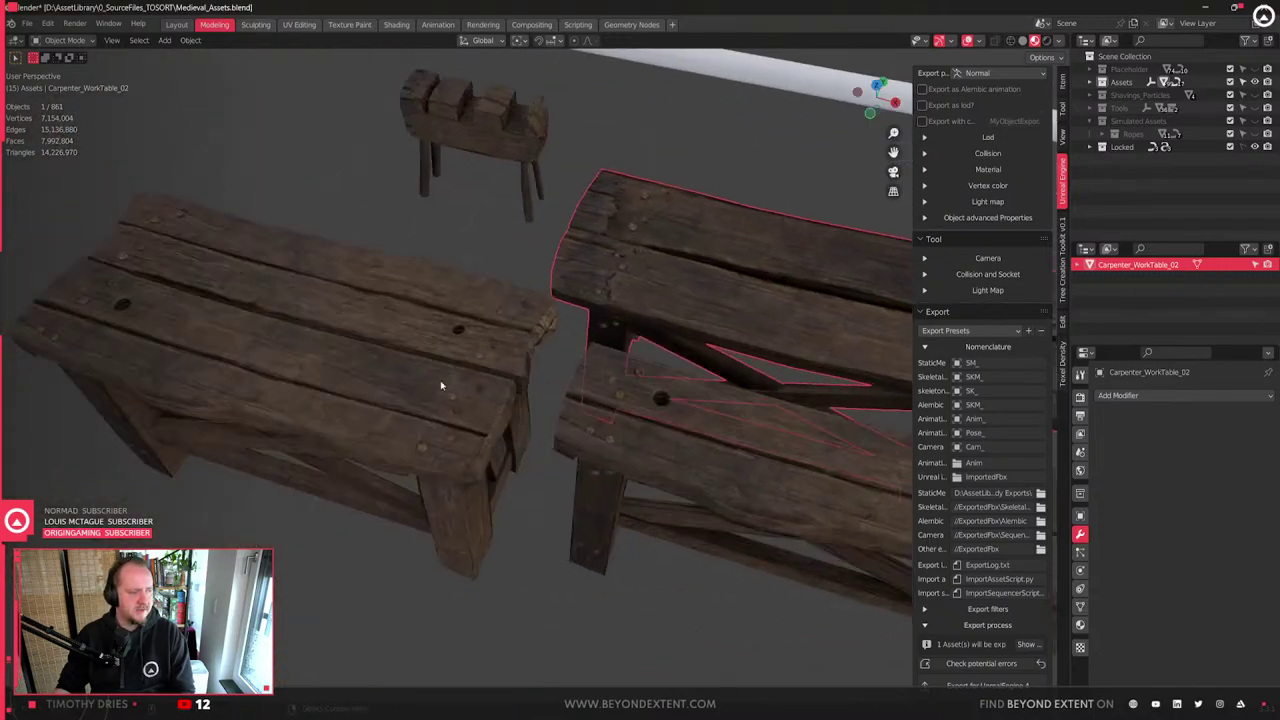
left_click(763, 474)
key("KP_Decimal")
middle_click_drag(640, 453, 685, 402)
scroll(457, 418, "up", 4)
key("Tab")
key("3")
- Select all ten faces on the end of Carpenter_WorkTable_03's tabletop, across both planks
left_click(685, 402)
left_click(722, 411, "shift")
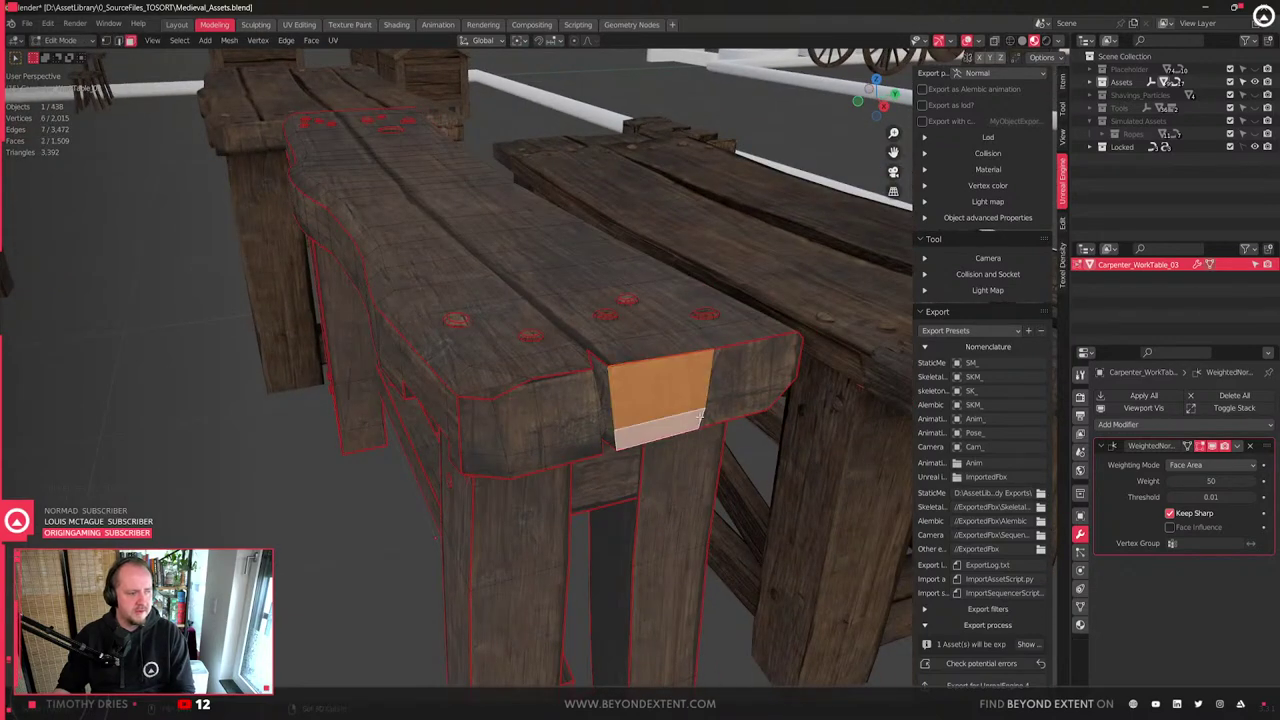
left_click(736, 377, "shift")
left_click(784, 386, "shift")
middle_click_drag(784, 386, 626, 422)
left_click(626, 422, "shift")
left_click(576, 437, "shift")
left_click(562, 442, "shift")
left_click(562, 466, "shift")
left_click(599, 463, "shift")
left_click(645, 452, "shift")
mouse_move(645, 452)
middle_mouse_down()
mouse_move(577, 454)
mouse_move(627, 463)
middle_mouse_up()
- Inset the selected plank-end faces about 0.013 m as joined regions rather than individually
key("i")
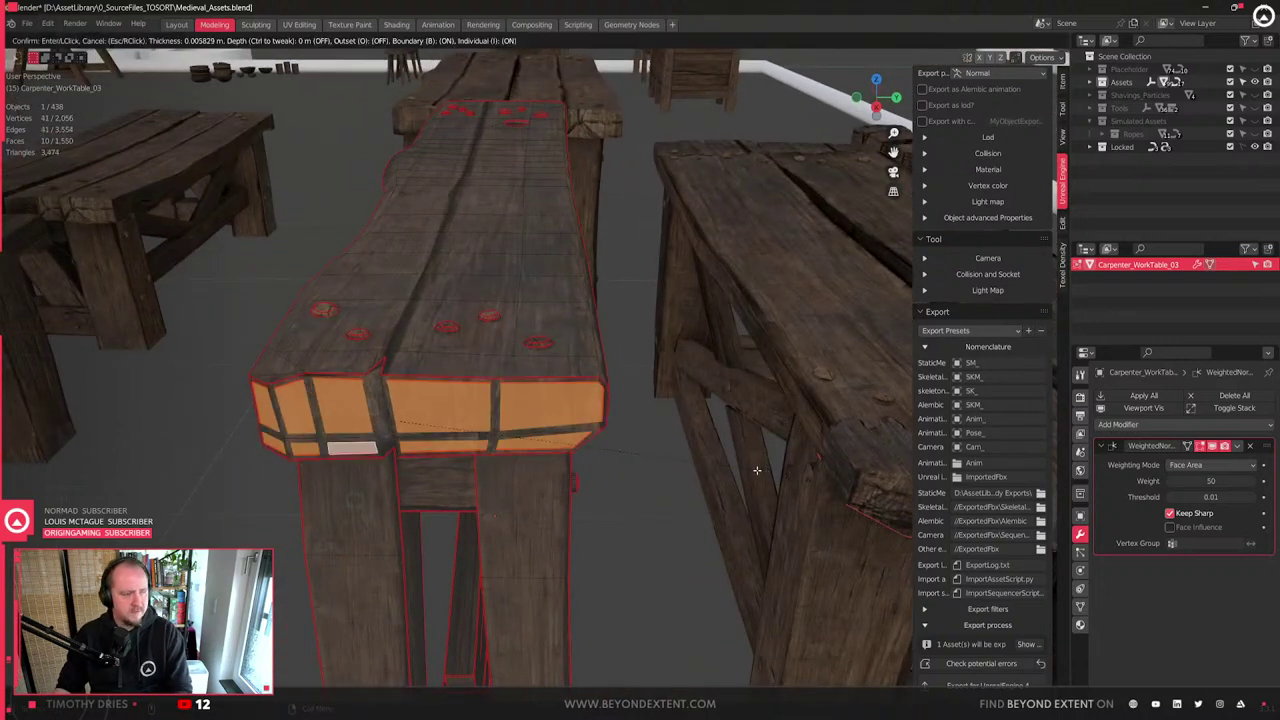
key("Escape")
key("i")
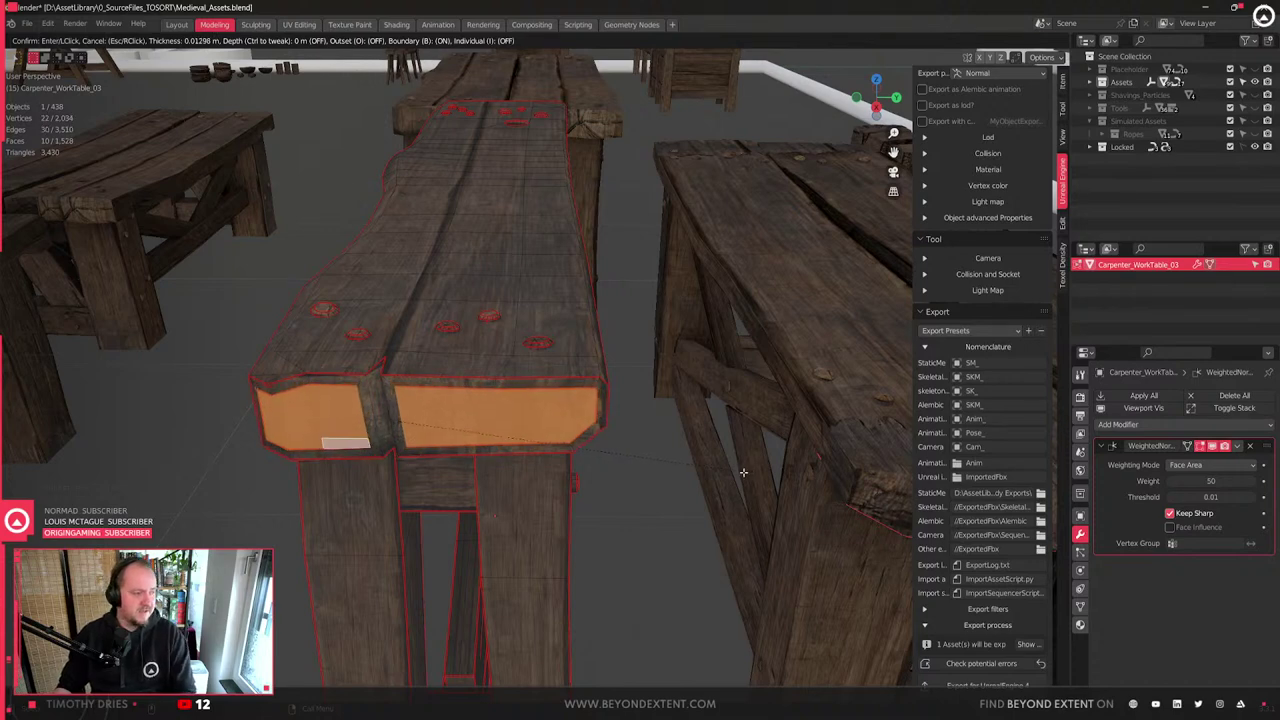
left_click(743, 472)
- Try marking the selected inset edges as sharp, then clear the sharp marking
key("2")
scroll(583, 430, "up", 2)
right_click(583, 430)
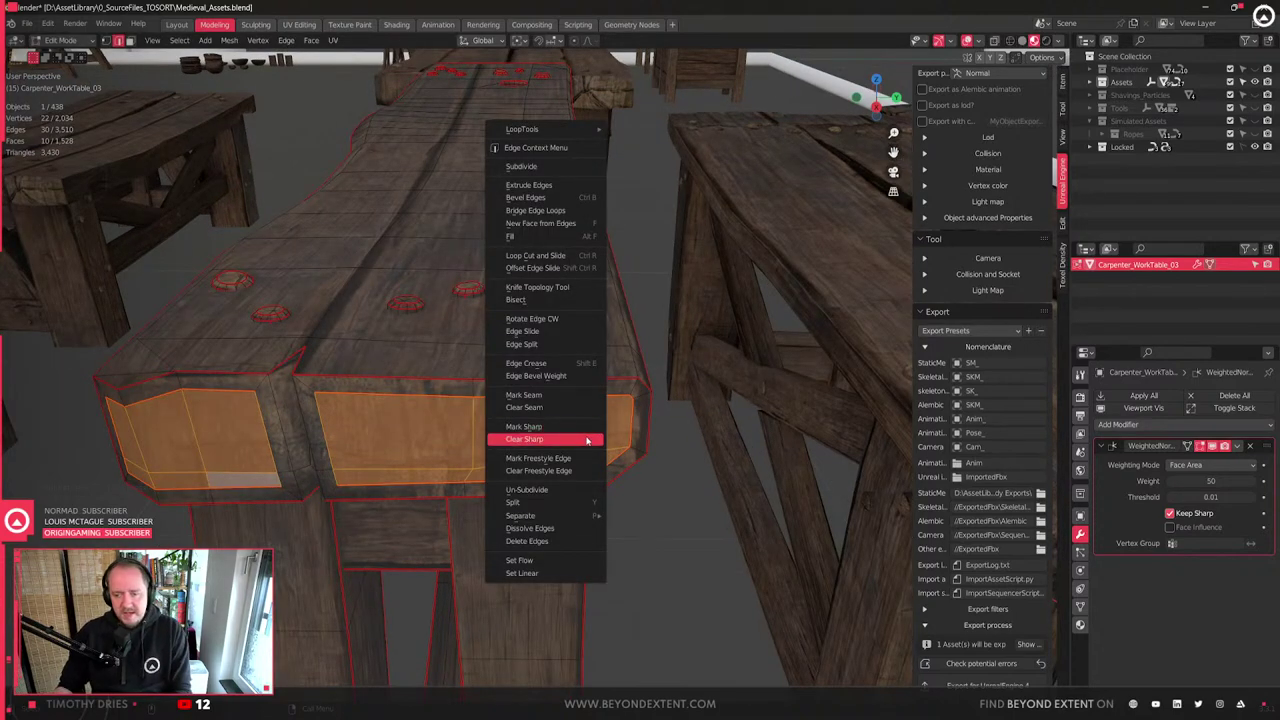
left_click(584, 411)
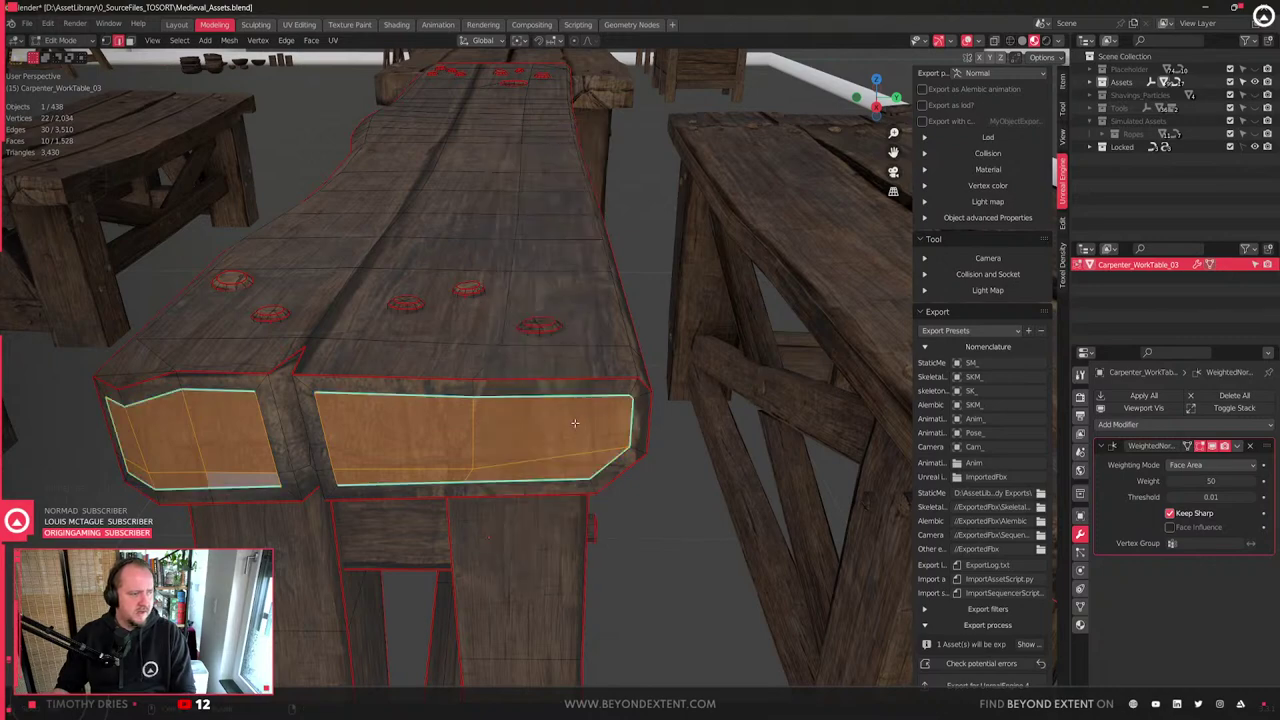
middle_click_drag(584, 412, 607, 421)
right_click(700, 431)
left_click(681, 461)
- Move the inset plank-end faces slightly outward along the global X axis to round off the tabletop's end
middle_click_drag(610, 473, 451, 499)
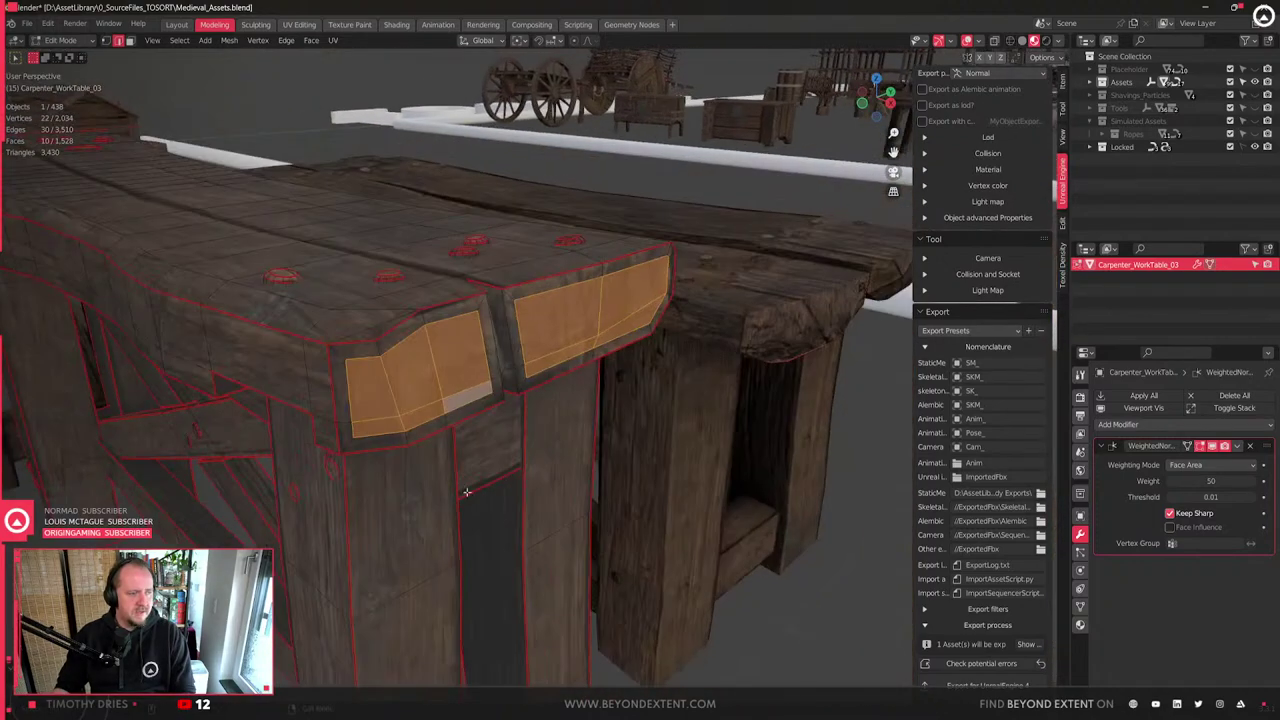
middle_click_drag(527, 470, 532, 472)
key("g")
key("x")
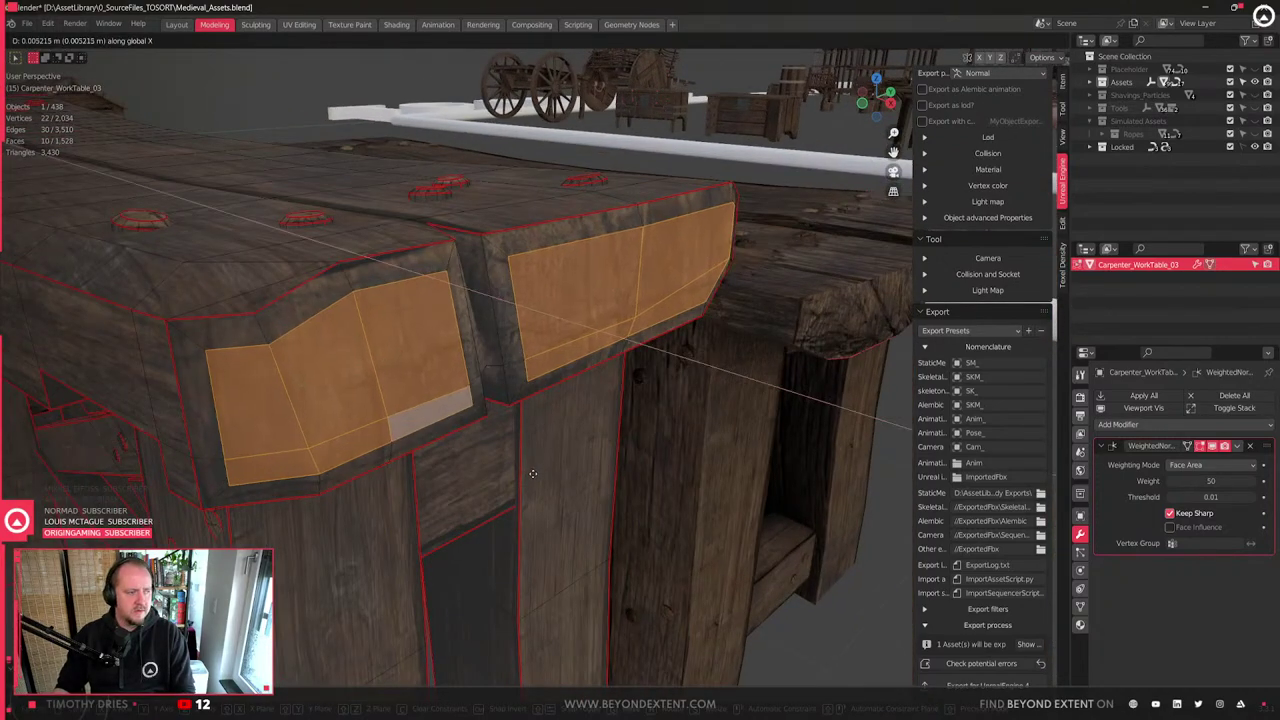
left_click(543, 472)
scroll(572, 397, "down", 5)
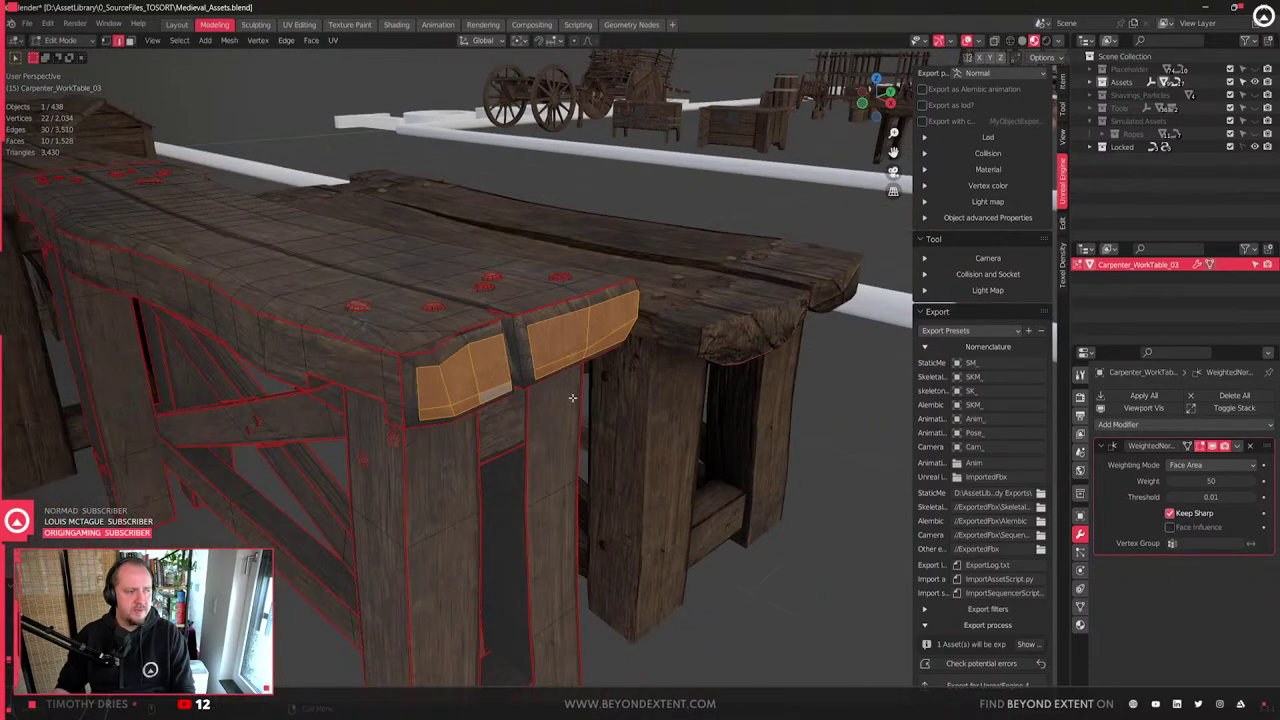
- Reposition the lower middle inset vertex on the farther plank's end by sliding it and shifting it along Y
scroll(573, 397, "up", 2)
key("1")
left_click(601, 341)
middle_click_drag(601, 341, 634, 360)
scroll(634, 360, "down", 1)
key("g")
key("g")
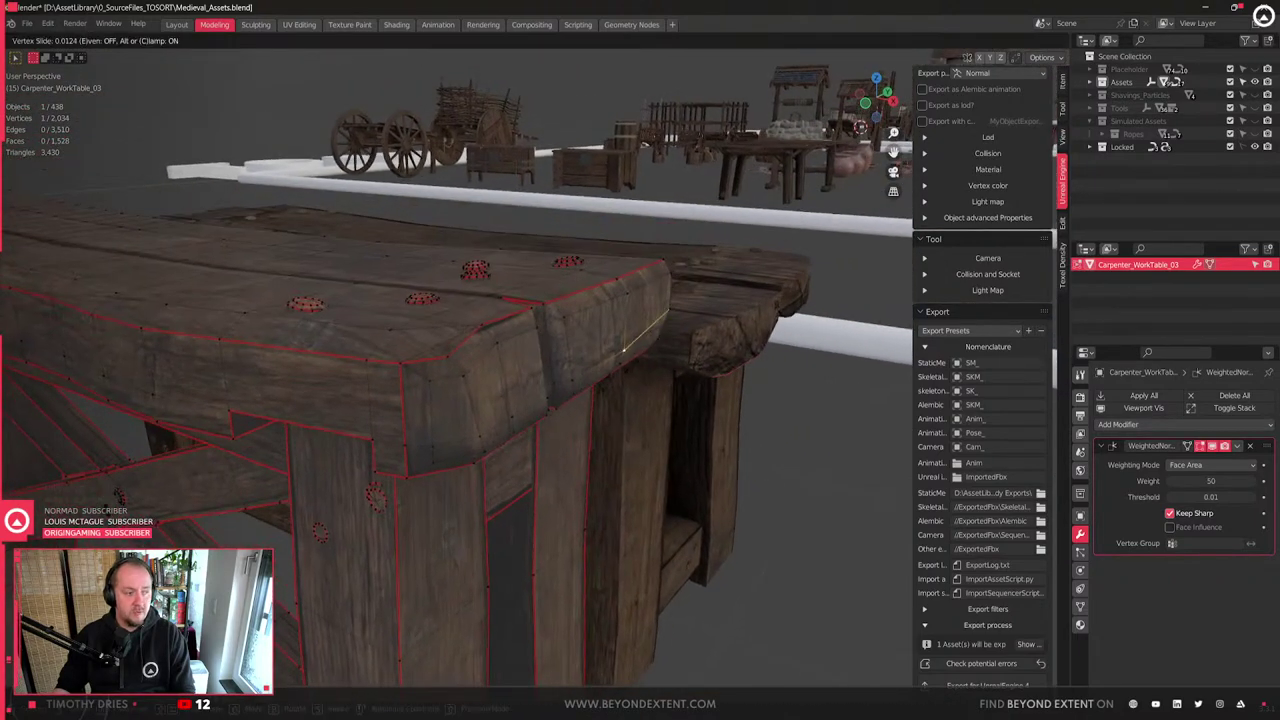
key("Escape")
key("g")
key("x")
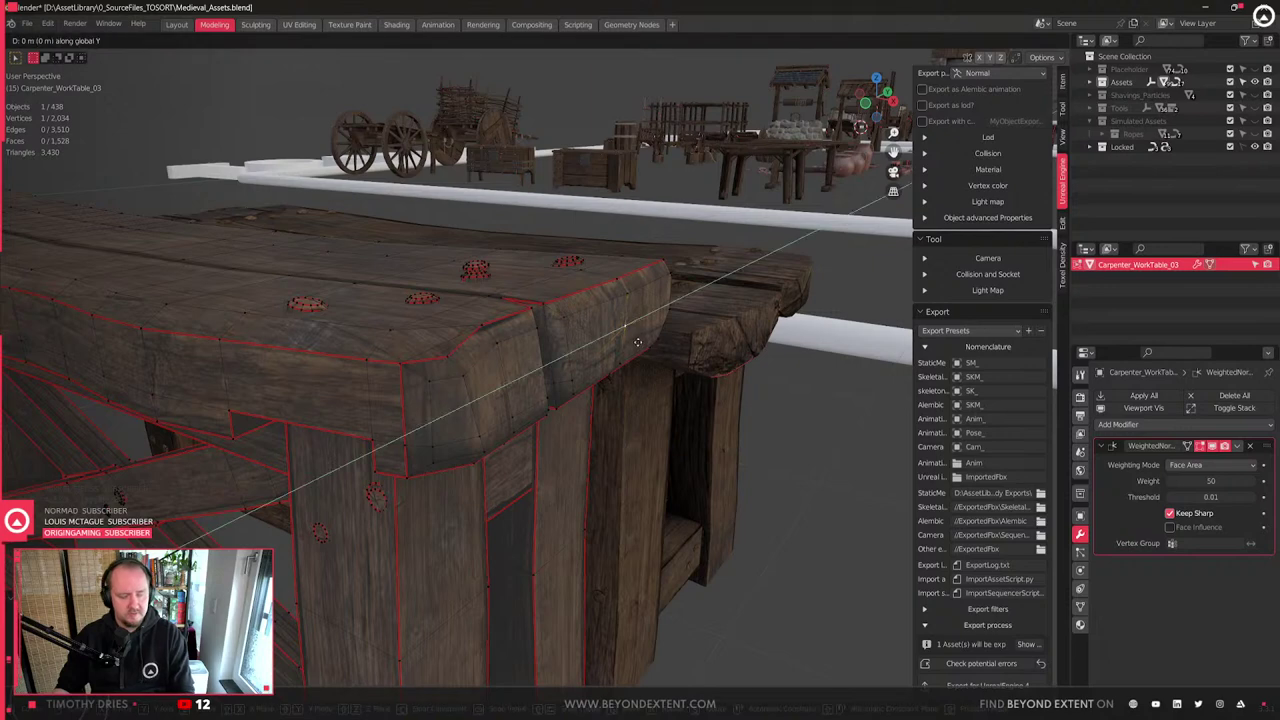
left_click(641, 343)
scroll(587, 347, "up", 2)
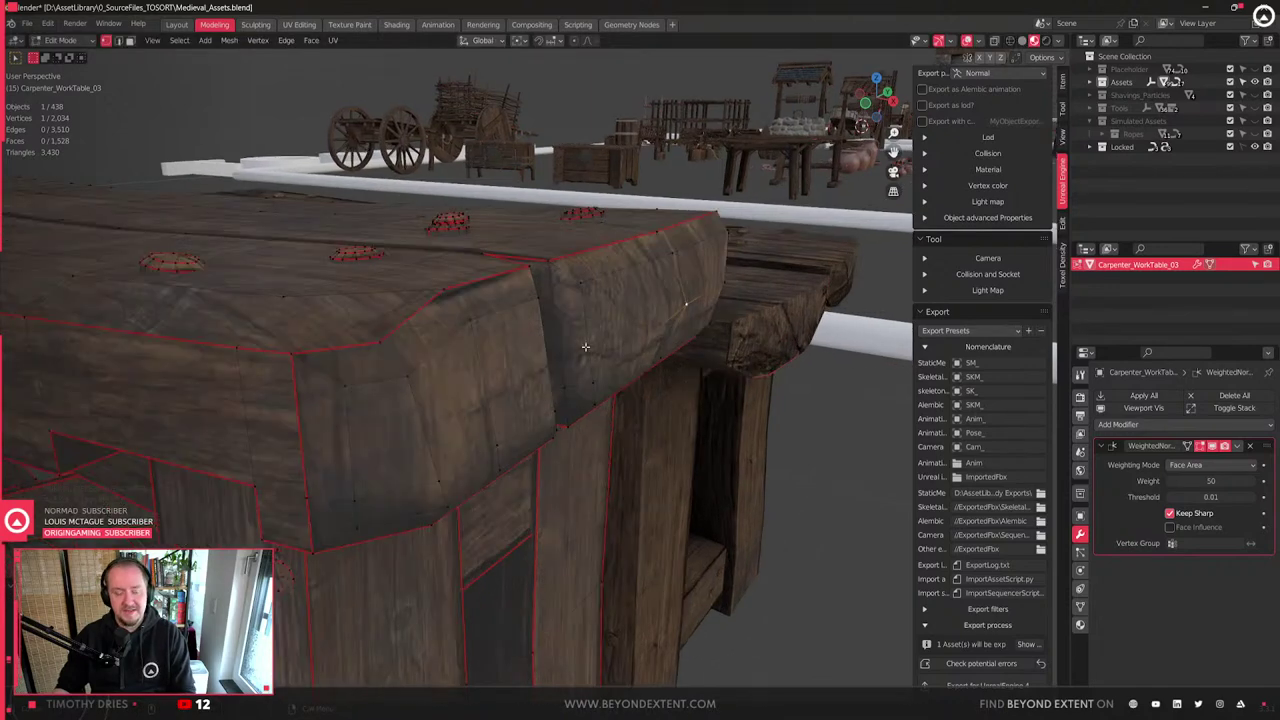
- Slide the farther plank's inset vertex beside the gap up its edge and push it slightly outward along X
left_click(598, 387)
key("shift+v")
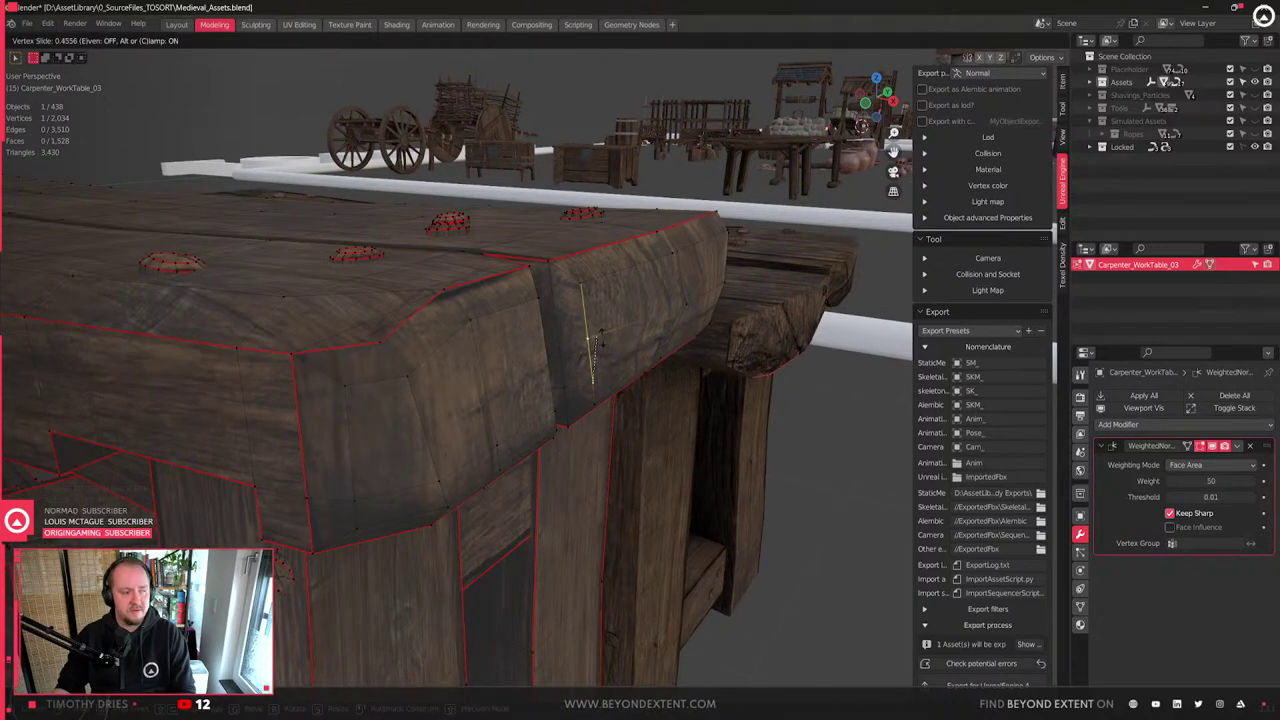
key("Escape")
key("g")
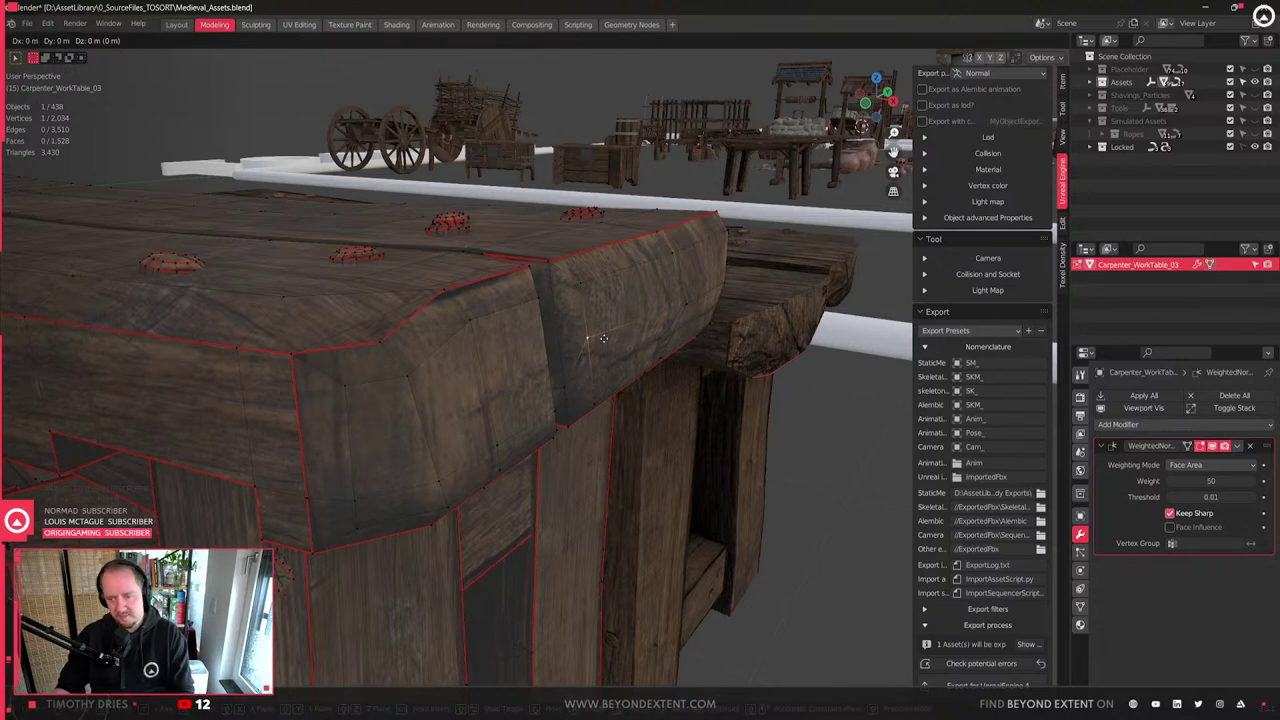
right_click(603, 338)
middle_click_drag(603, 338, 741, 371)
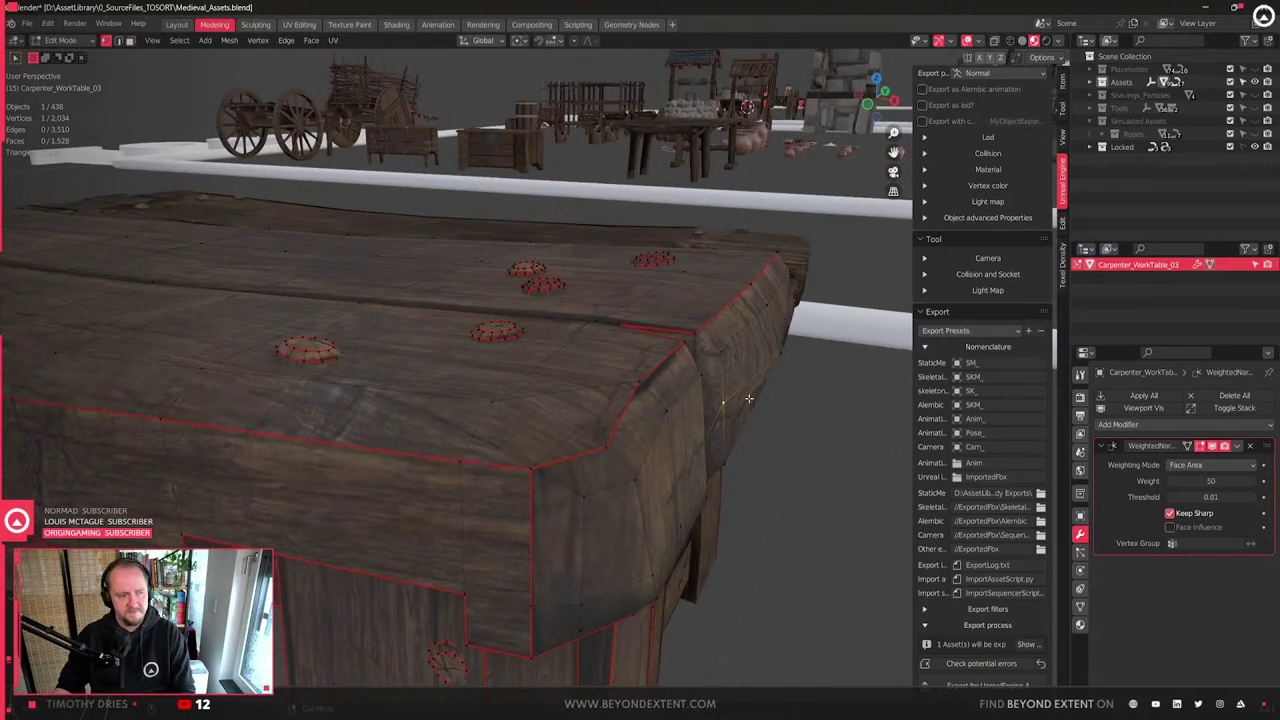
key("g")
key("y")
key("x")
left_click(666, 465)
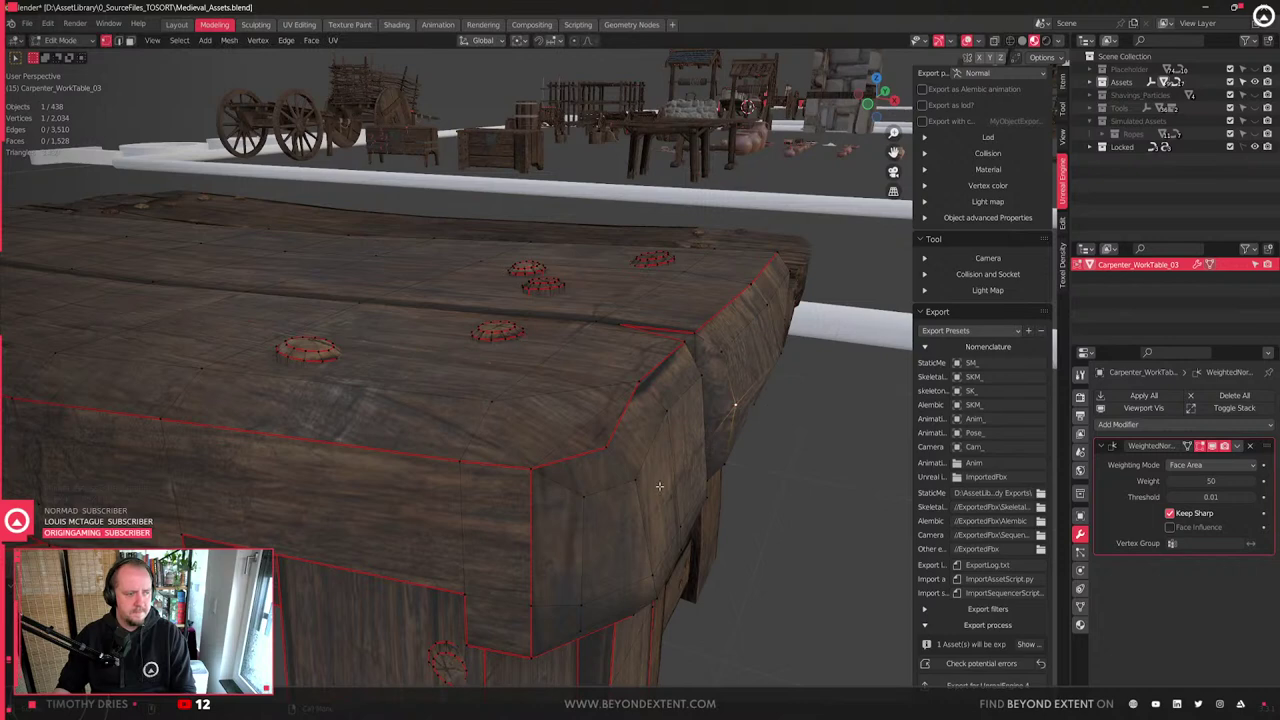
- Slide the lower inset vertices on the nearer plank's end along their edges to make its surface uneven
key("g")
right_click(643, 516)
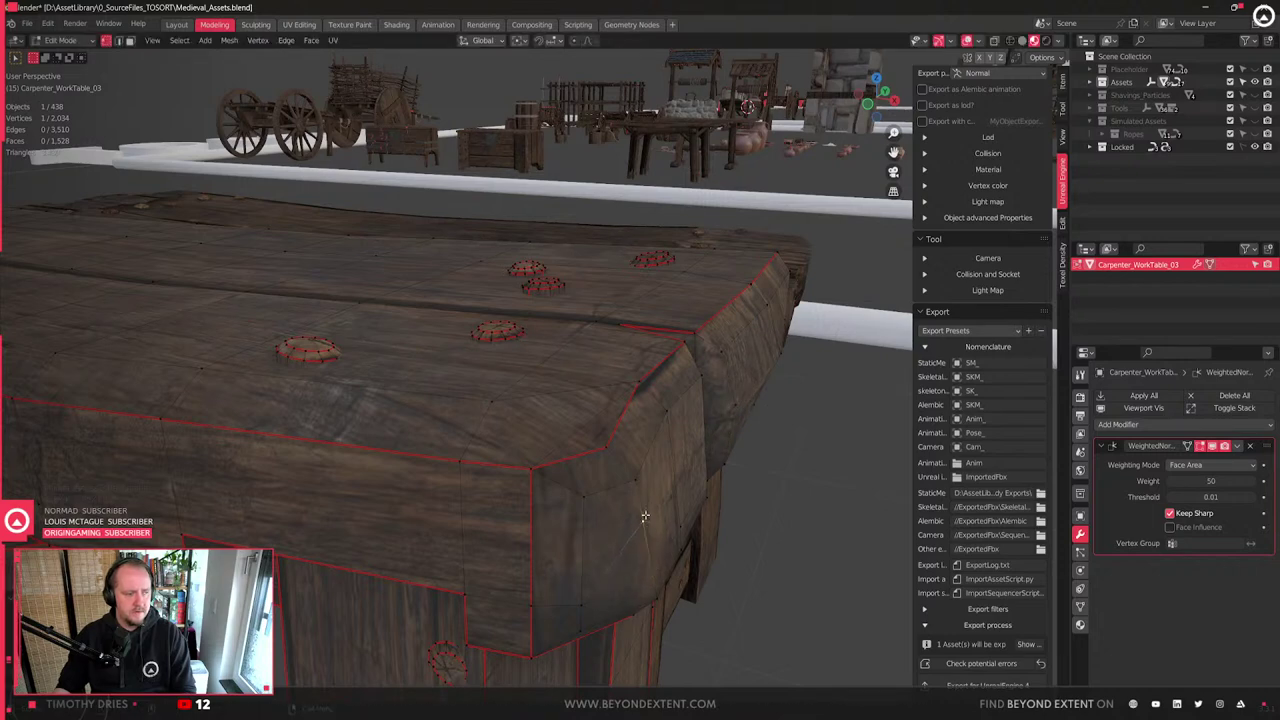
key("g")
right_click(677, 478)
middle_click_drag(677, 478, 667, 475)
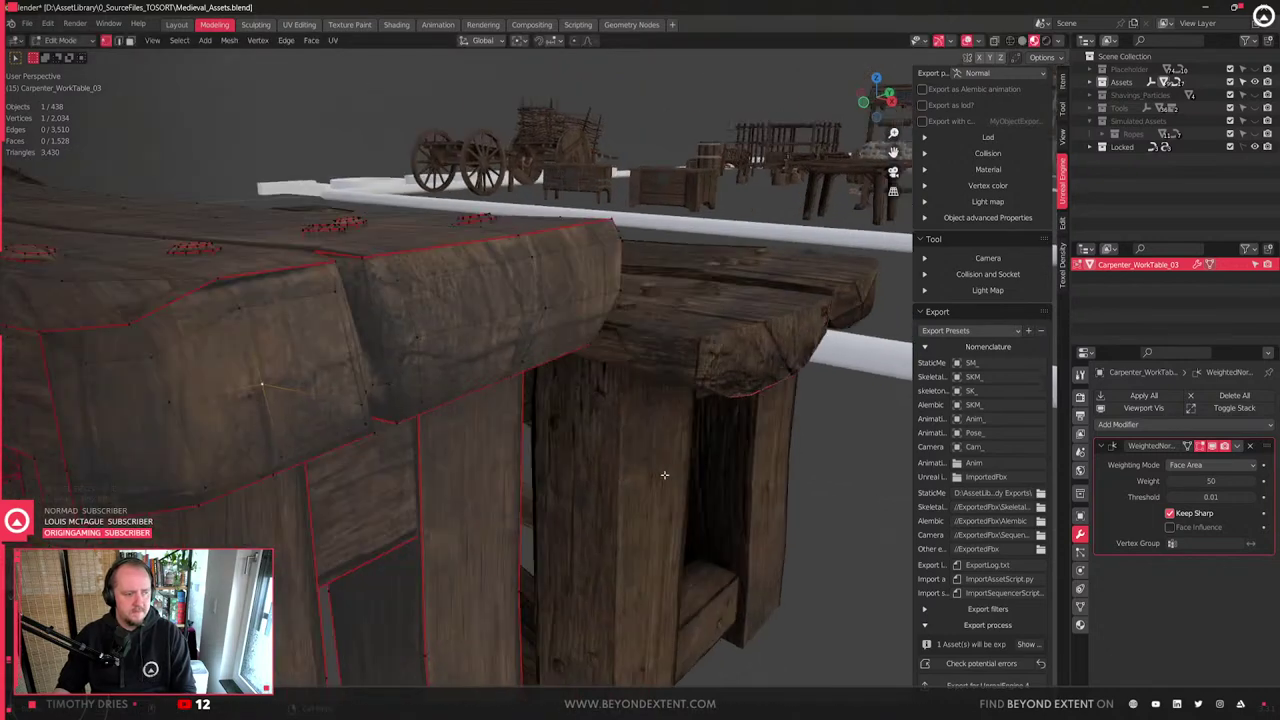
key("g")
key("g")
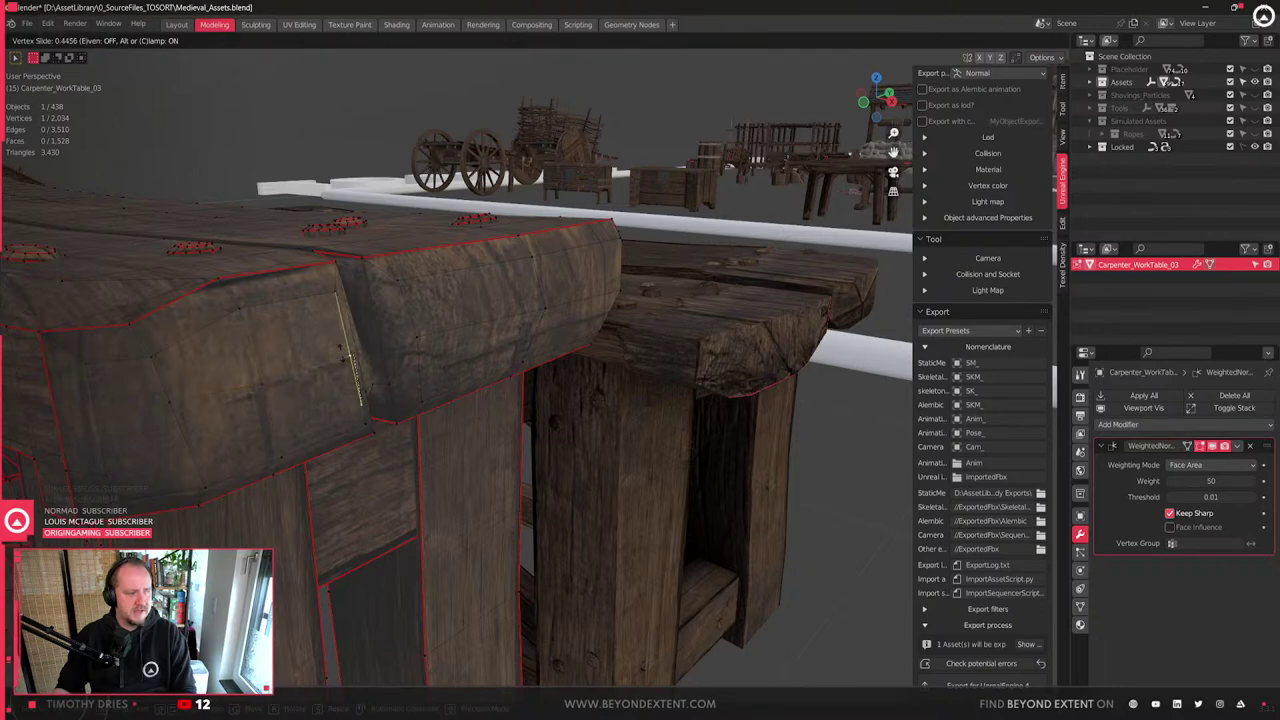
right_click(331, 349)
middle_click_drag(331, 347, 285, 356)
middle_click_drag(285, 356, 512, 414, "shift")
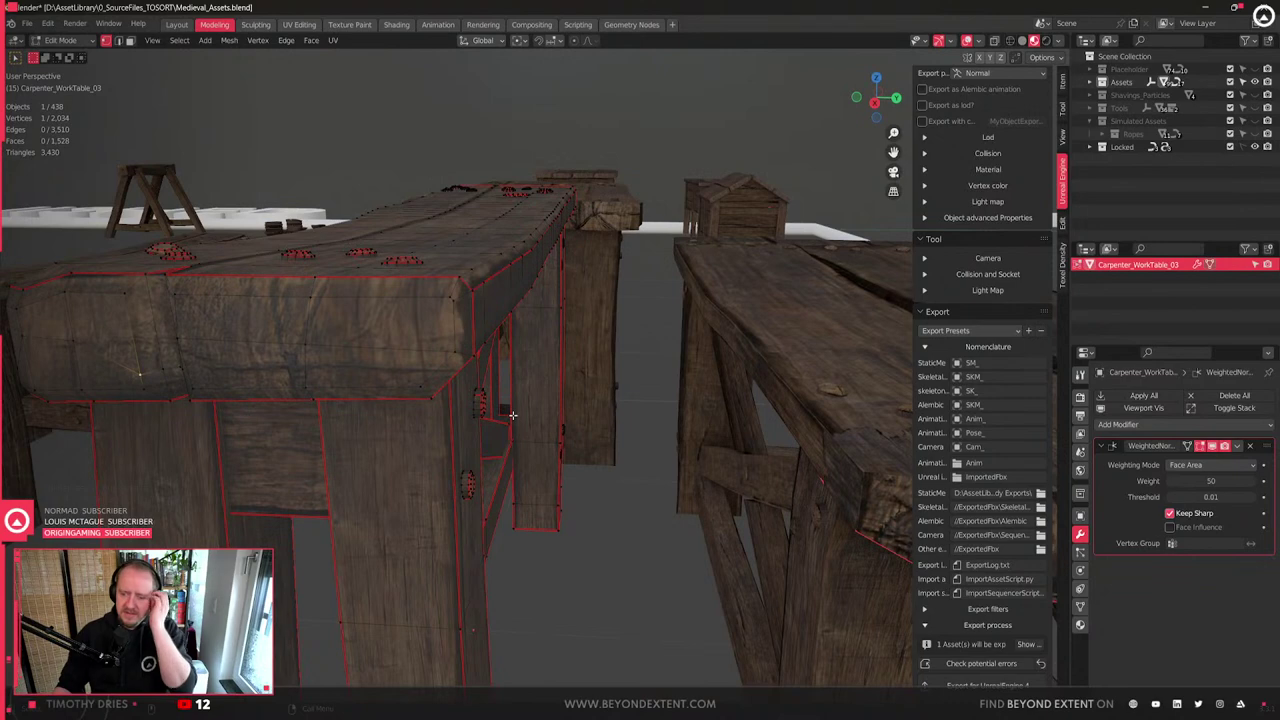
- Slide a middle and an outer inset vertex on the narrower plank's end along their edges for an uneven surface
scroll(513, 415, "up", 2)
middle_click_drag(512, 416, 618, 474, "shift")
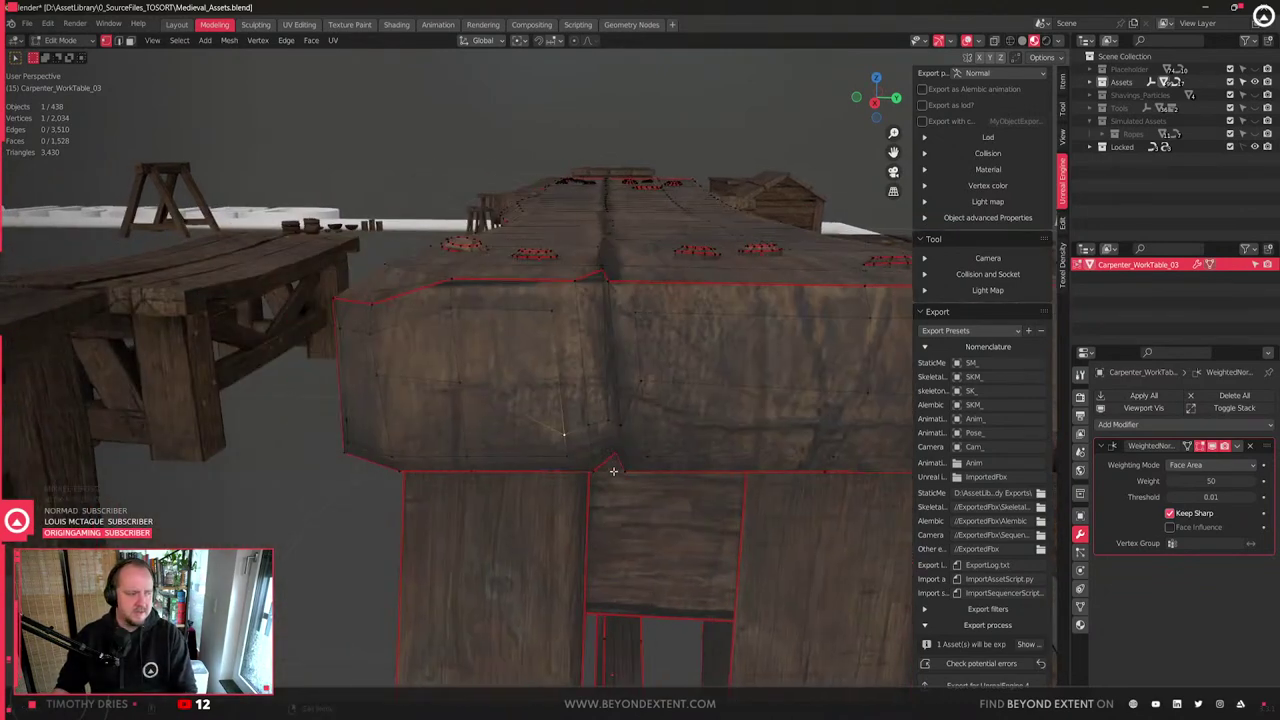
right_click(571, 405)
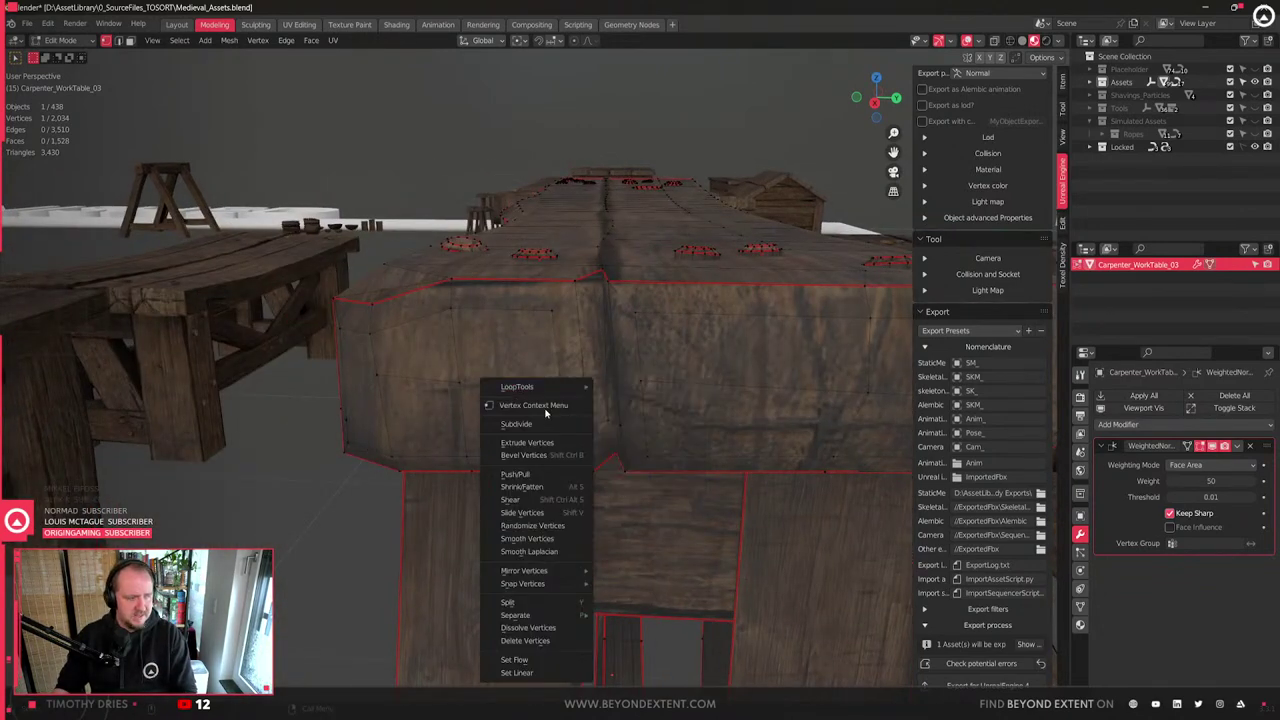
key("Escape")
key("g")
key("g")
left_click(560, 378)
middle_click_drag(524, 374, 539, 345)
middle_click_drag(563, 277, 589, 391)
key("g")
key("g")
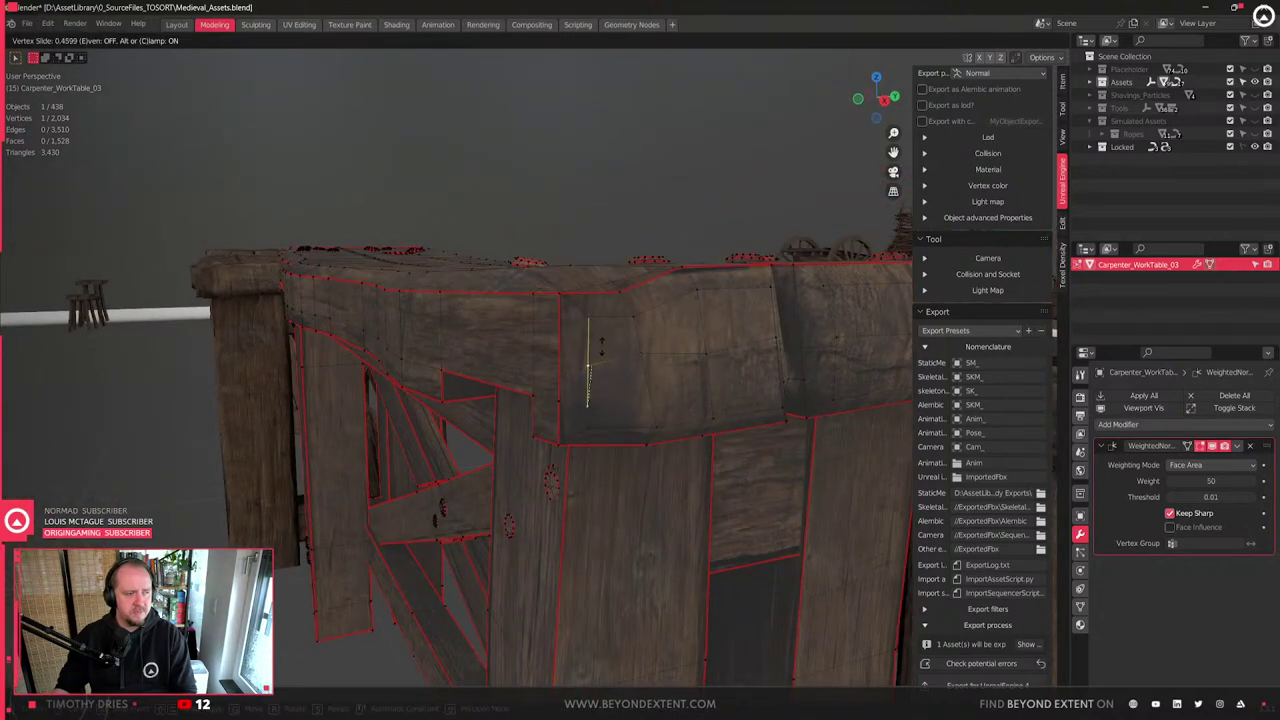
left_click(600, 364)
- Move the two middle inset vertices on the narrower plank's end along X and shift the one beside the gap along Y
left_click(699, 360, "shift")
middle_click_drag(699, 360, 714, 429)
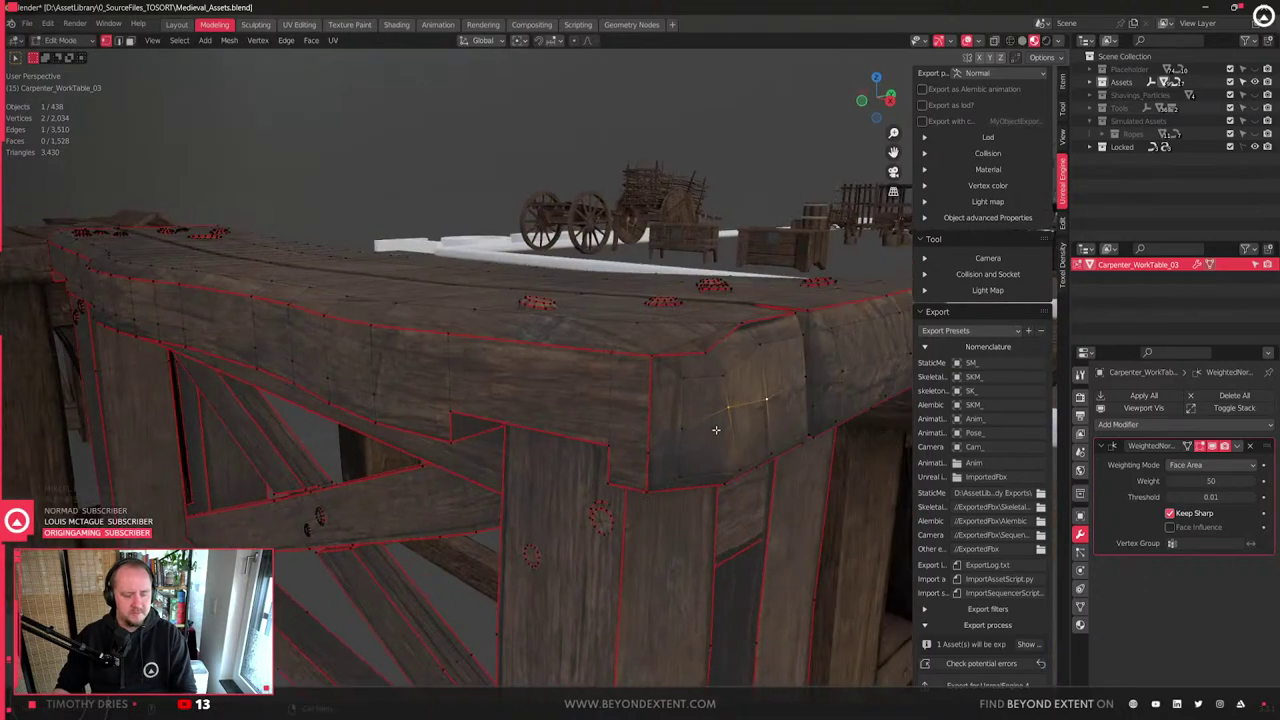
key("g")
key("x")
left_click(728, 432)
left_click(806, 387)
key("g")
key("y")
left_click(814, 403)
- Try to shift the middle vertex on the wider plank's upper end edge horizontally, with global Z locked
key("Tab")
scroll(759, 399, "down", 3)
middle_click_drag(759, 399, 555, 400)
key("Tab")
key("g")
key("shift+z")
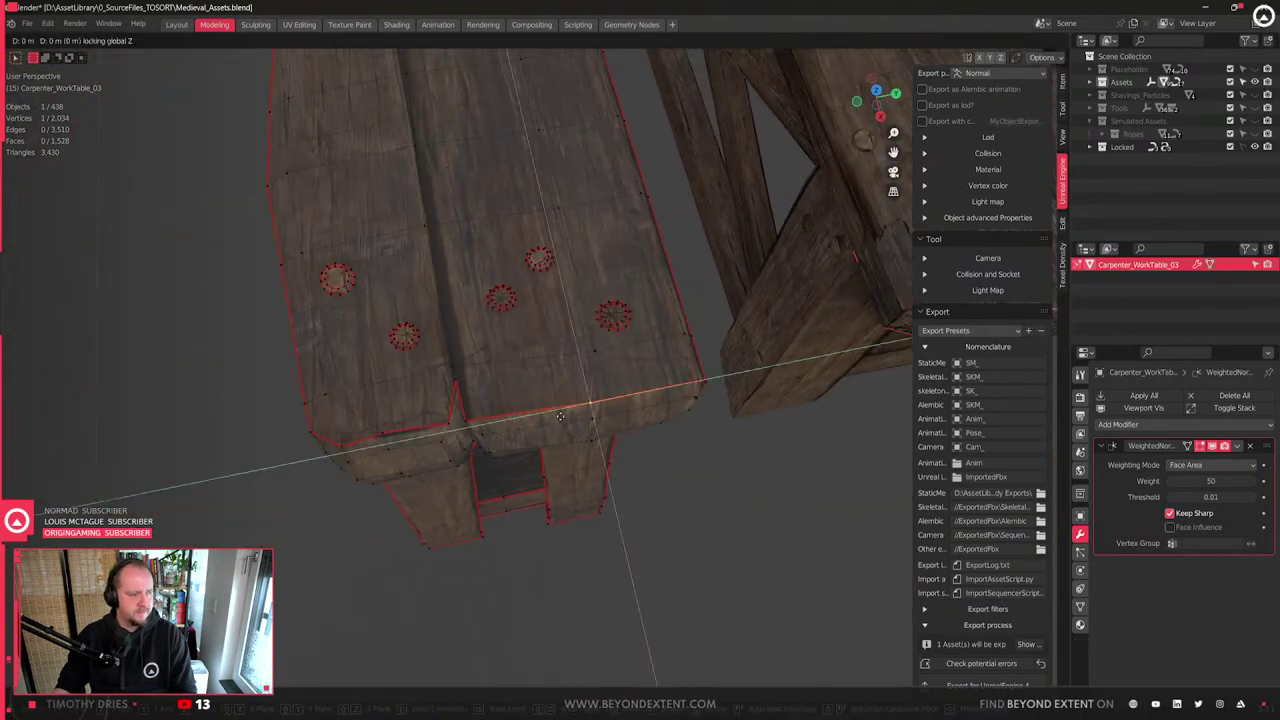
right_click(562, 400)
key("q")
left_click(563, 401)
key("g")
key("shift+z")
left_click(564, 397)
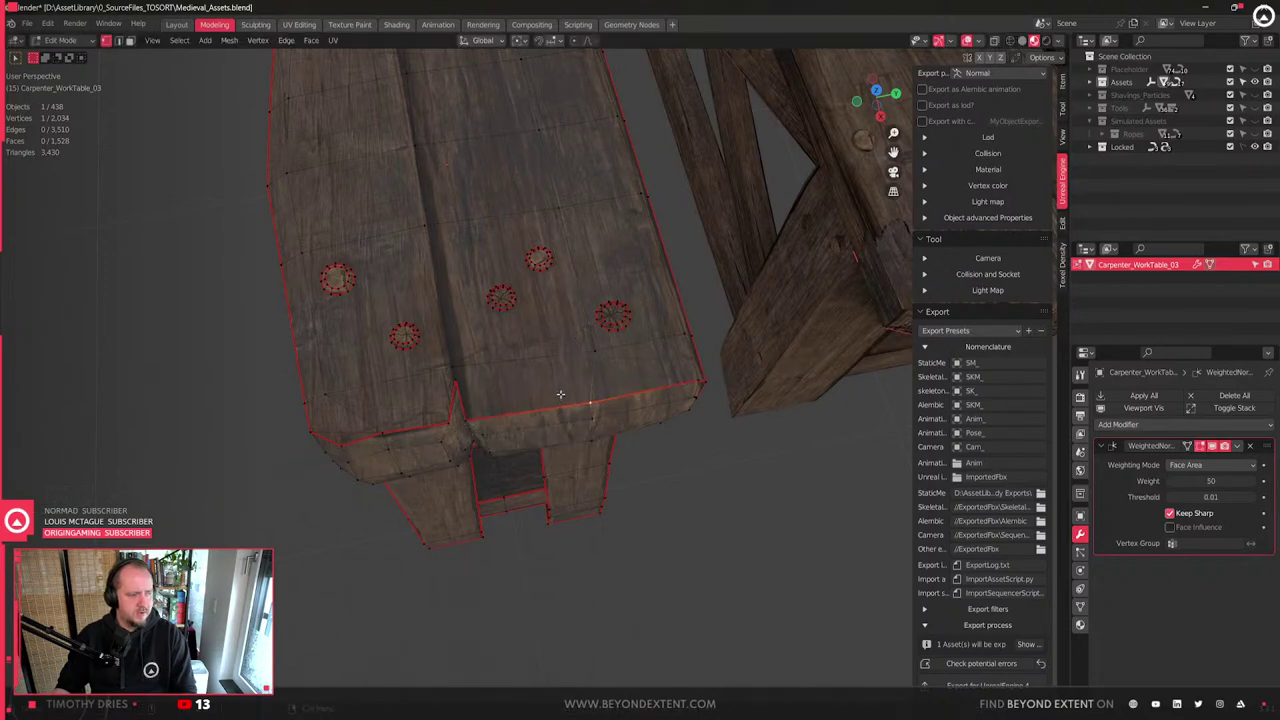
- Add a loop cut through the wider plank's end near the gap and shift its upper-edge vertex horizontally with Z locked
scroll(570, 420, "up", 4)
middle_click_drag(572, 420, 624, 390)
key("ctrl+r")
left_click(624, 384)
left_click(603, 400)
key("g")
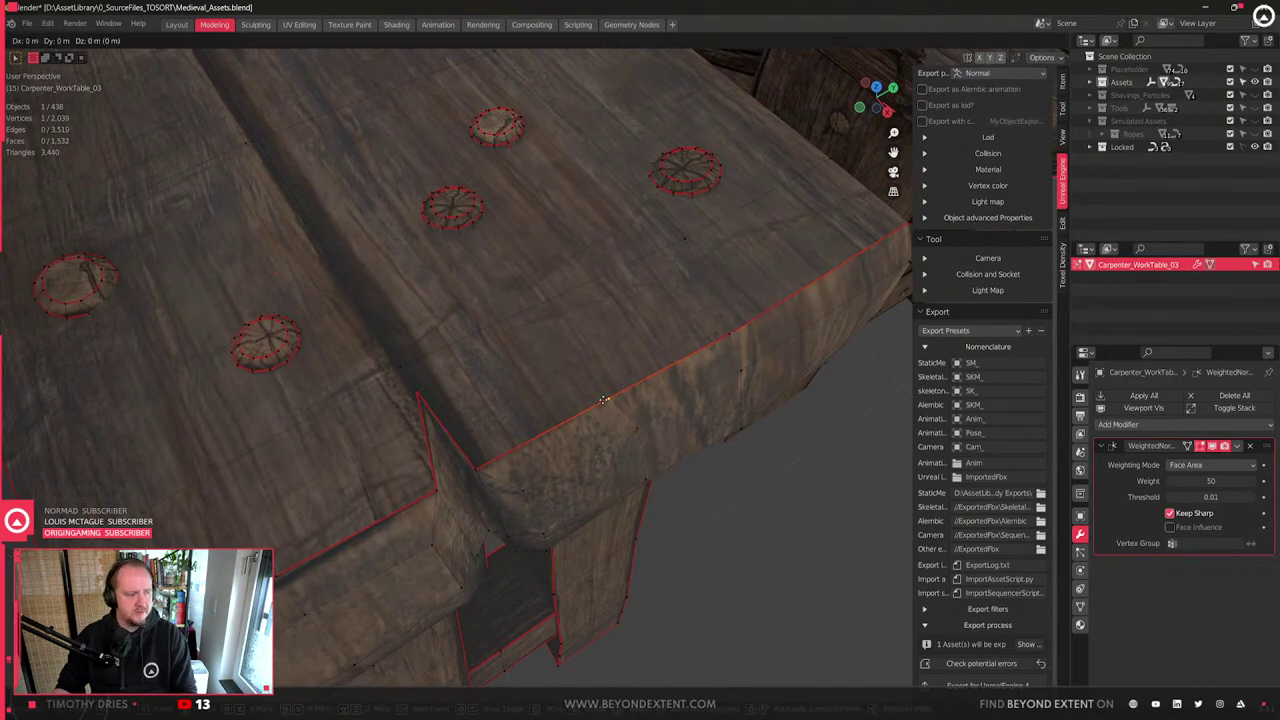
key("shift+z")
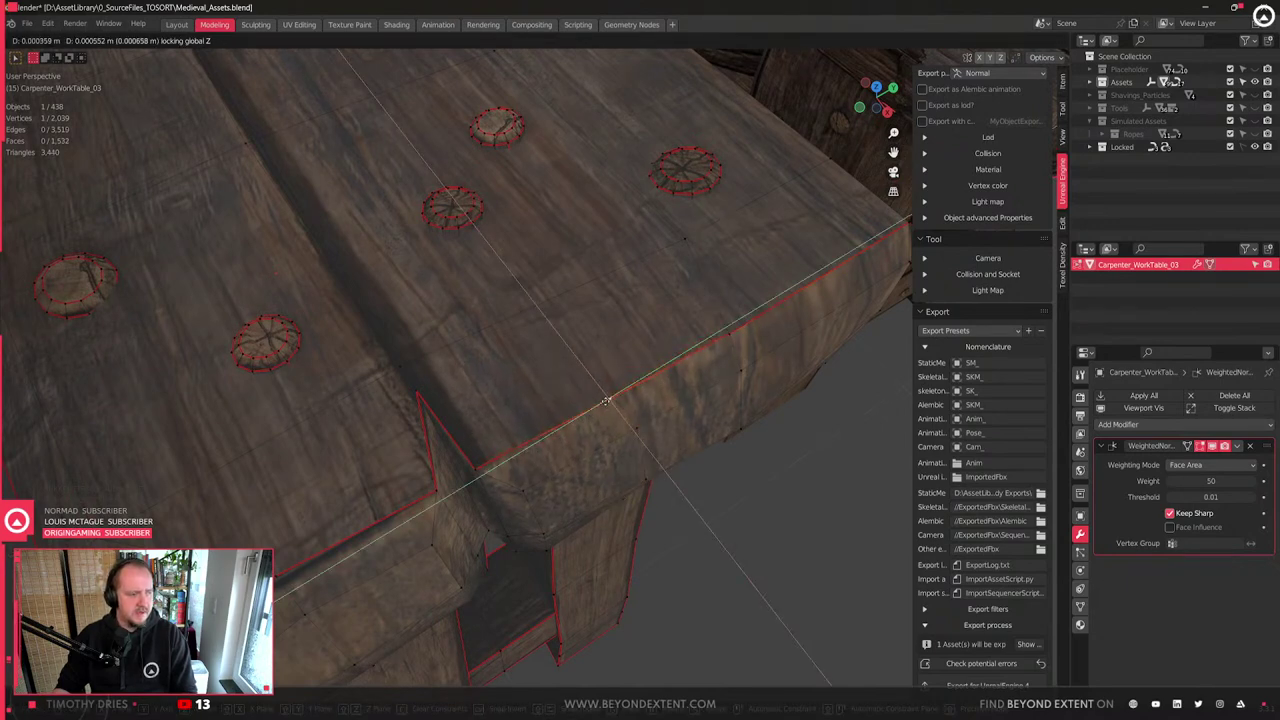
left_click(612, 402)
middle_click_drag(737, 305, 730, 333)
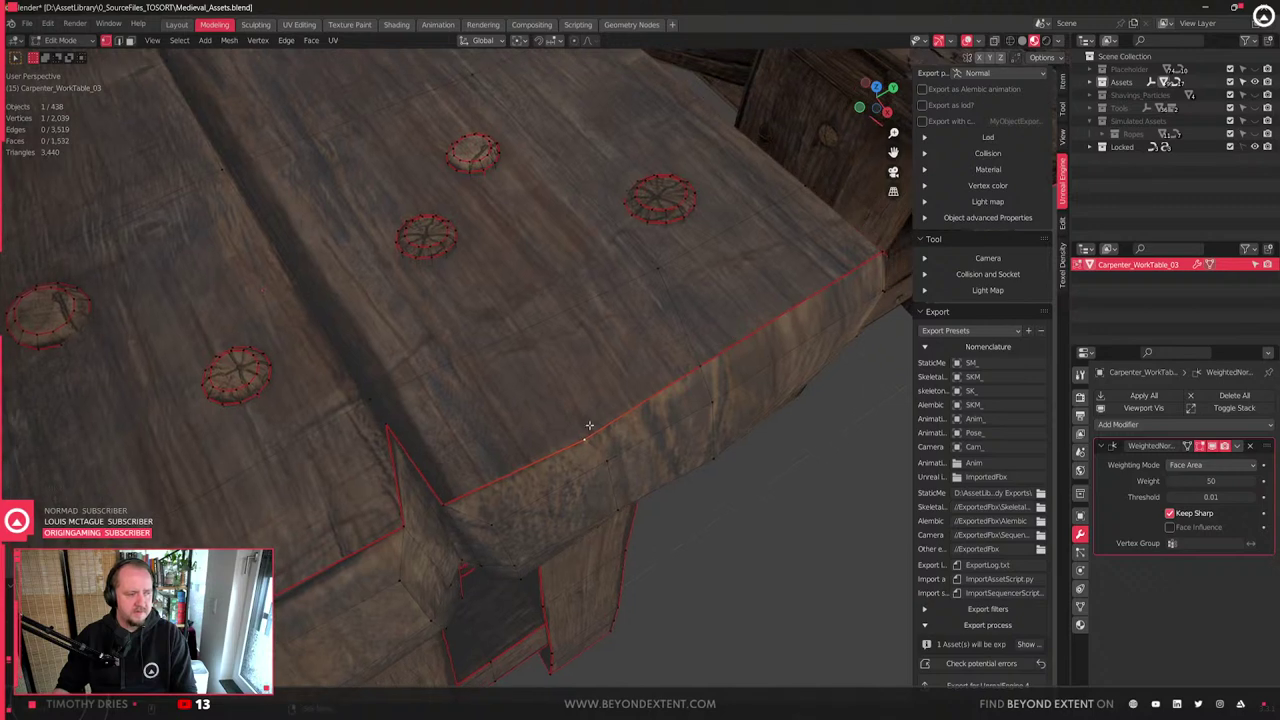
key("g")
key("shift+z")
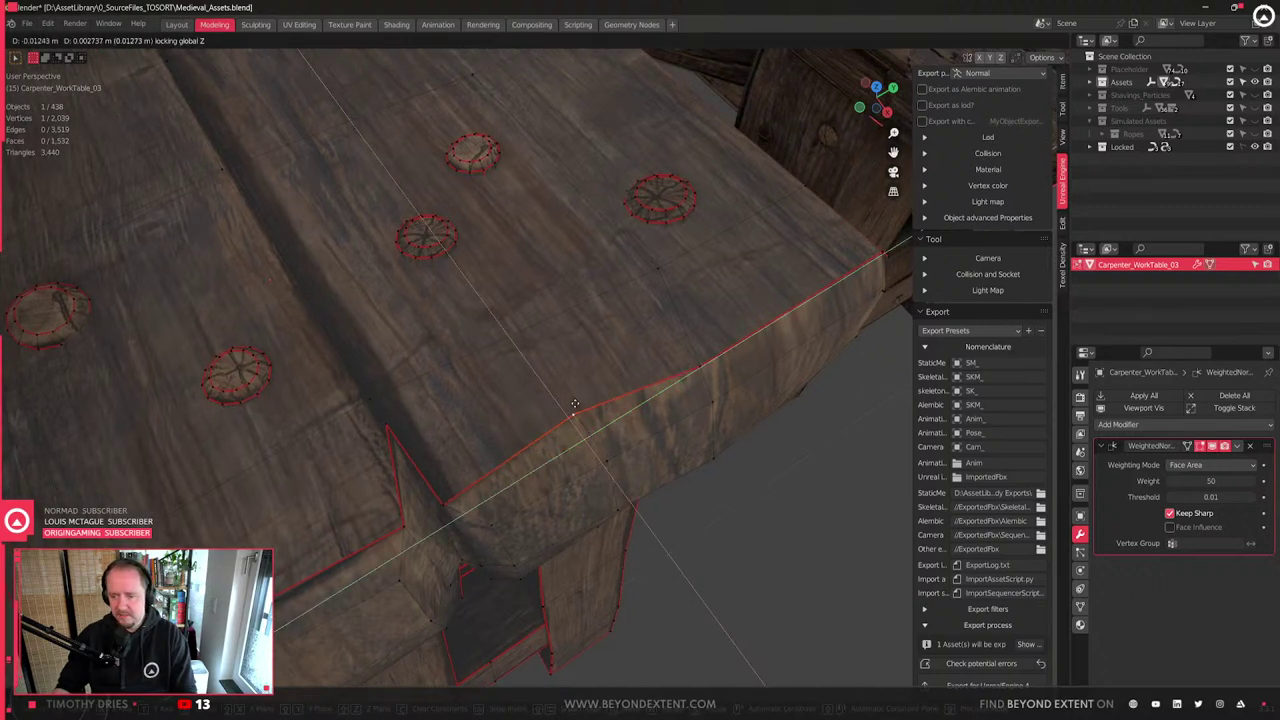
right_click(575, 403)
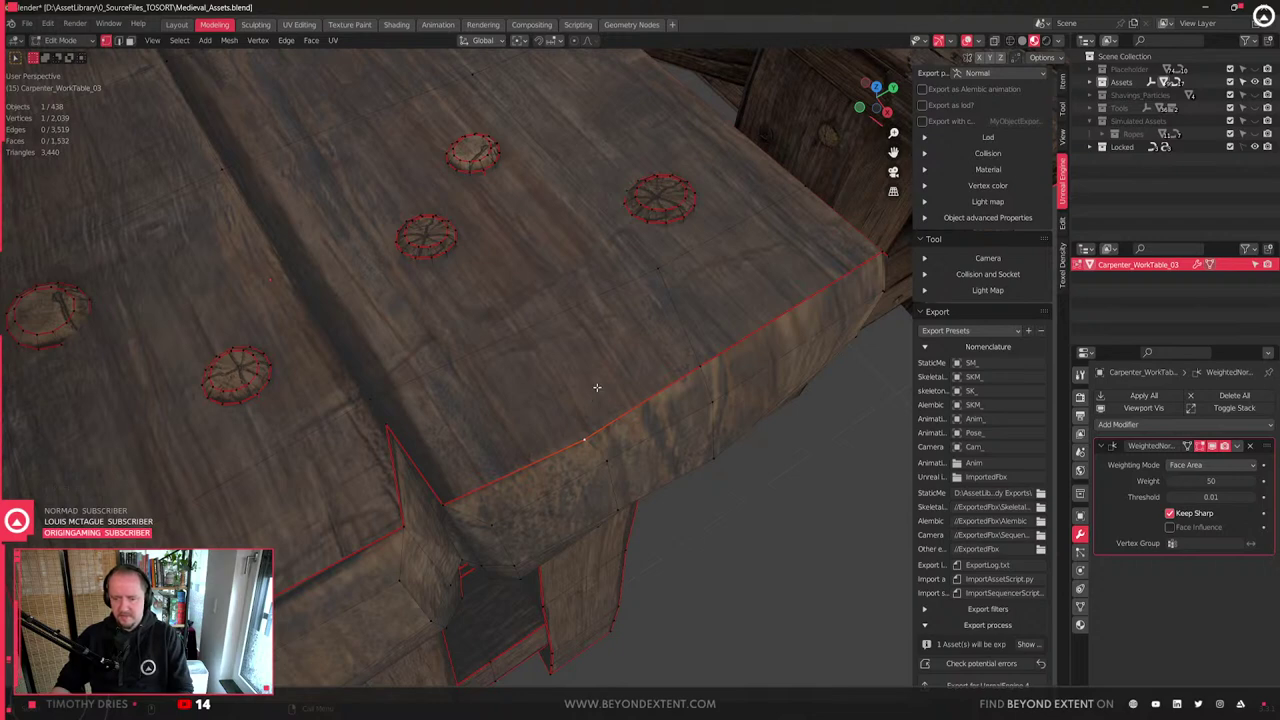
middle_click_drag(597, 387, 413, 451)
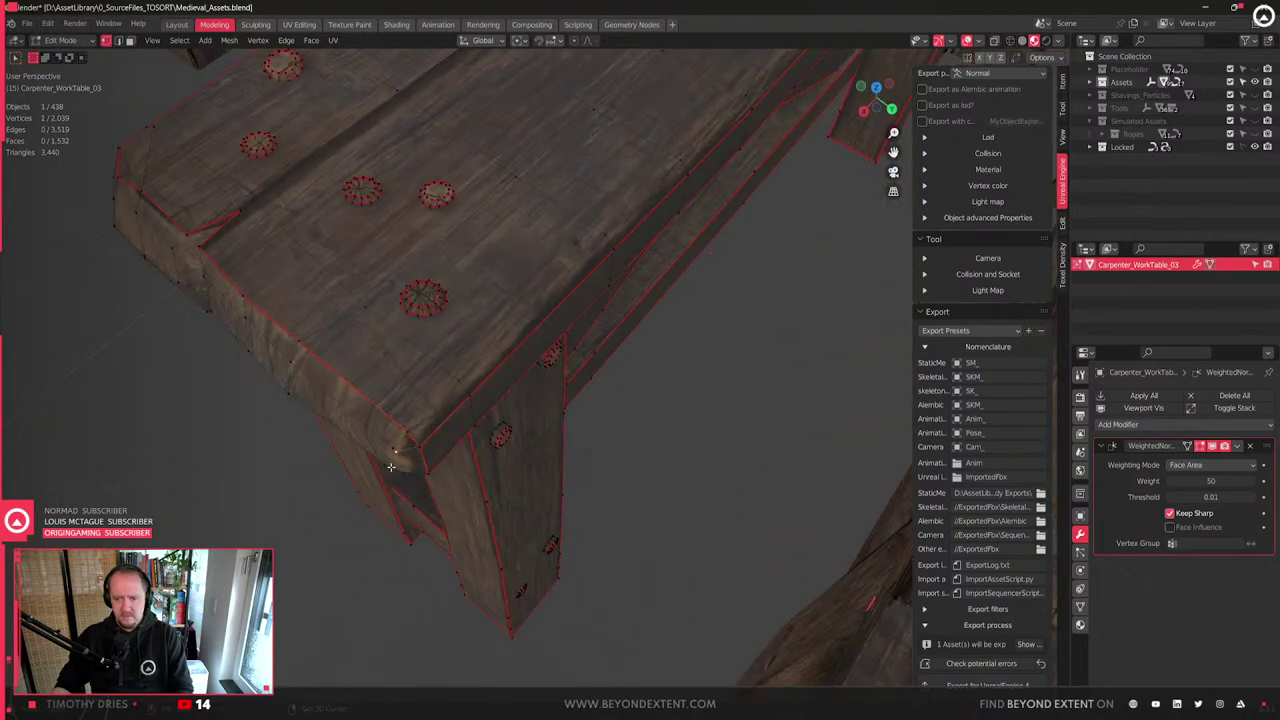
middle_click_drag(390, 466, 472, 454)
left_click_drag(452, 404, 501, 450)
key("g")
key("y")
right_click(515, 431)
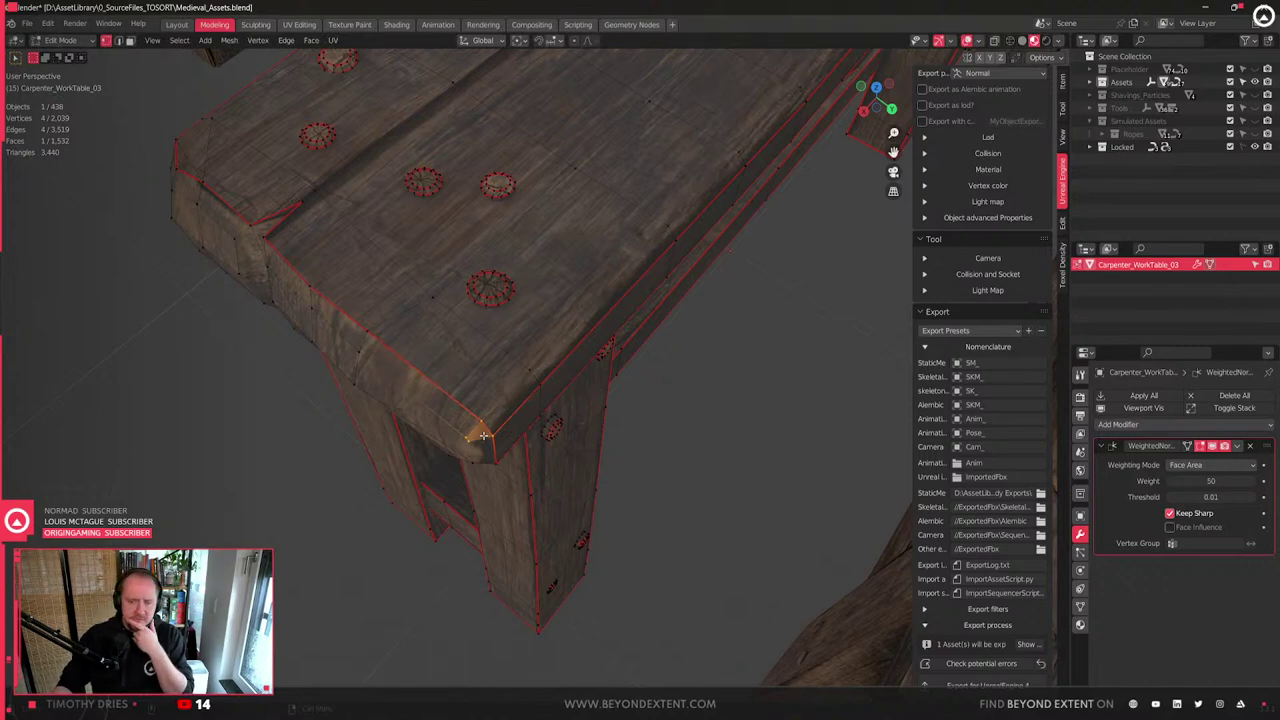
scroll(483, 433, "down", 5)
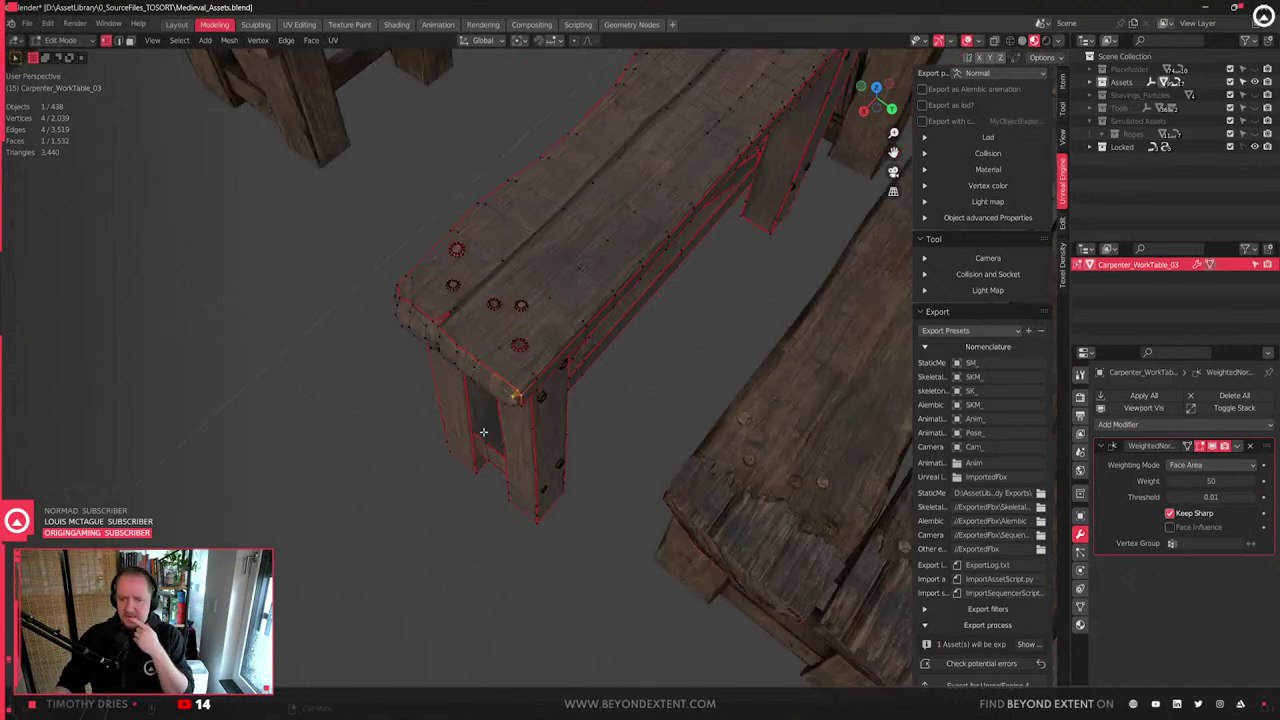
scroll(483, 432, "down", 3)
scroll(488, 419, "up", 11)
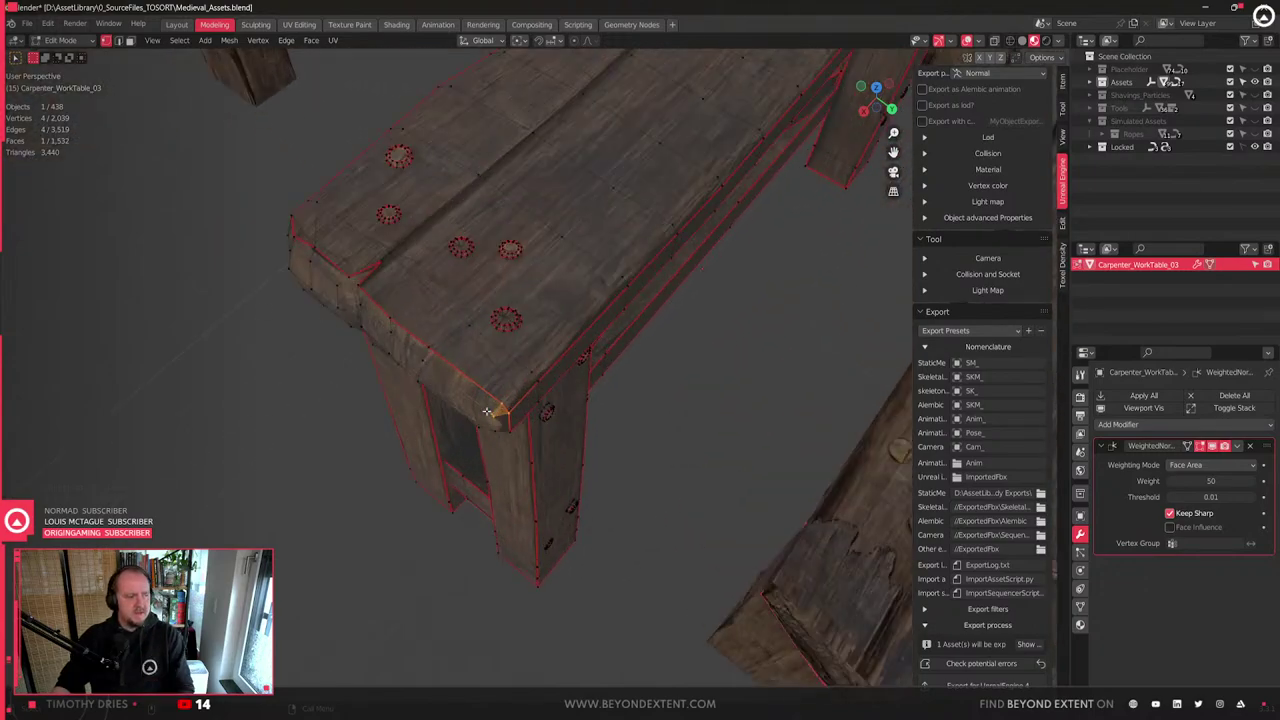
- Select both planks' end faces at the tabletop's opposite end and inset them by about 0.014 m
middle_click_drag(488, 419, 601, 501)
scroll(532, 408, "down", 6)
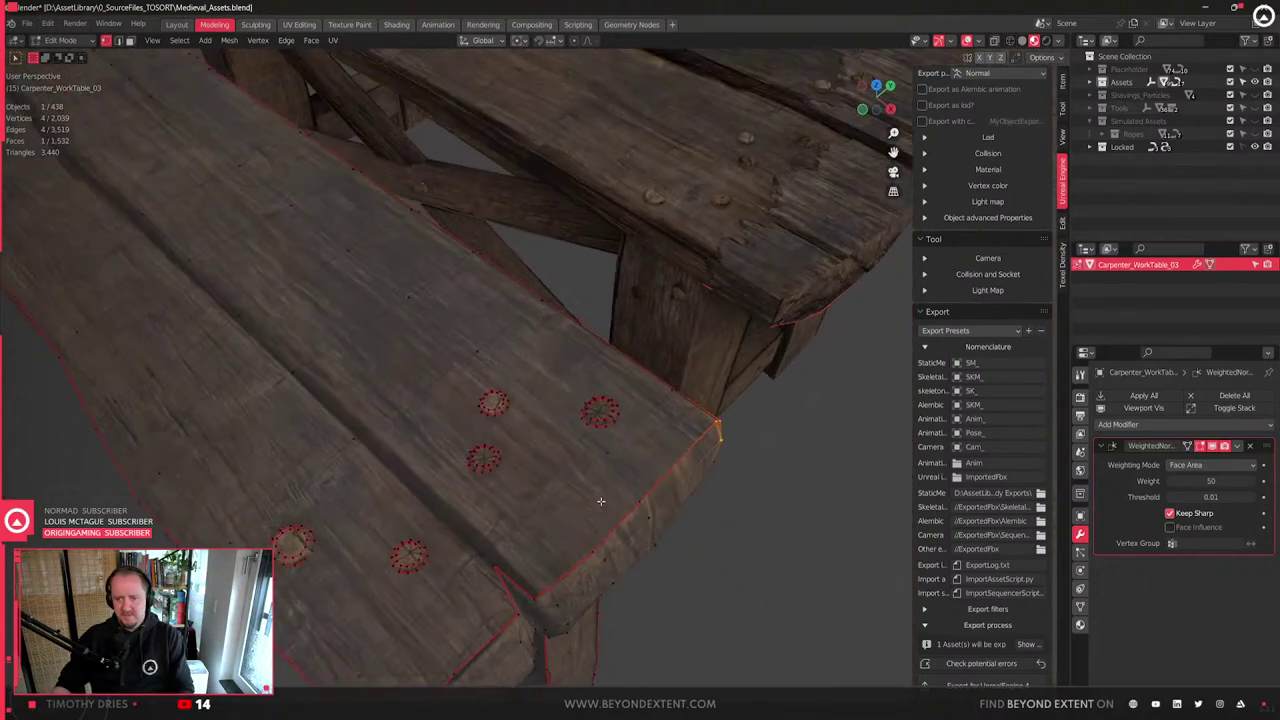
scroll(548, 449, "down", 6)
middle_click_drag(538, 446, 590, 505)
middle_click_drag(300, 415, 495, 381, "shift")
key("3")
left_click(751, 481, "shift")
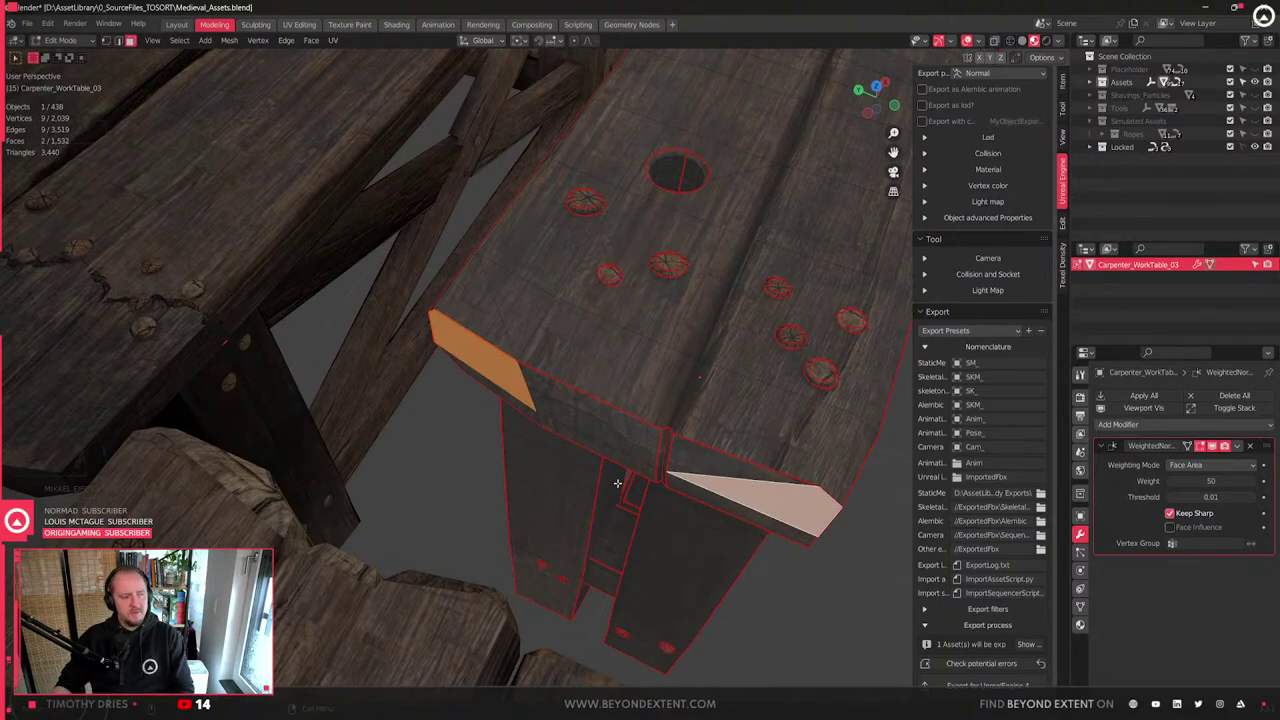
key("ctrl+l")
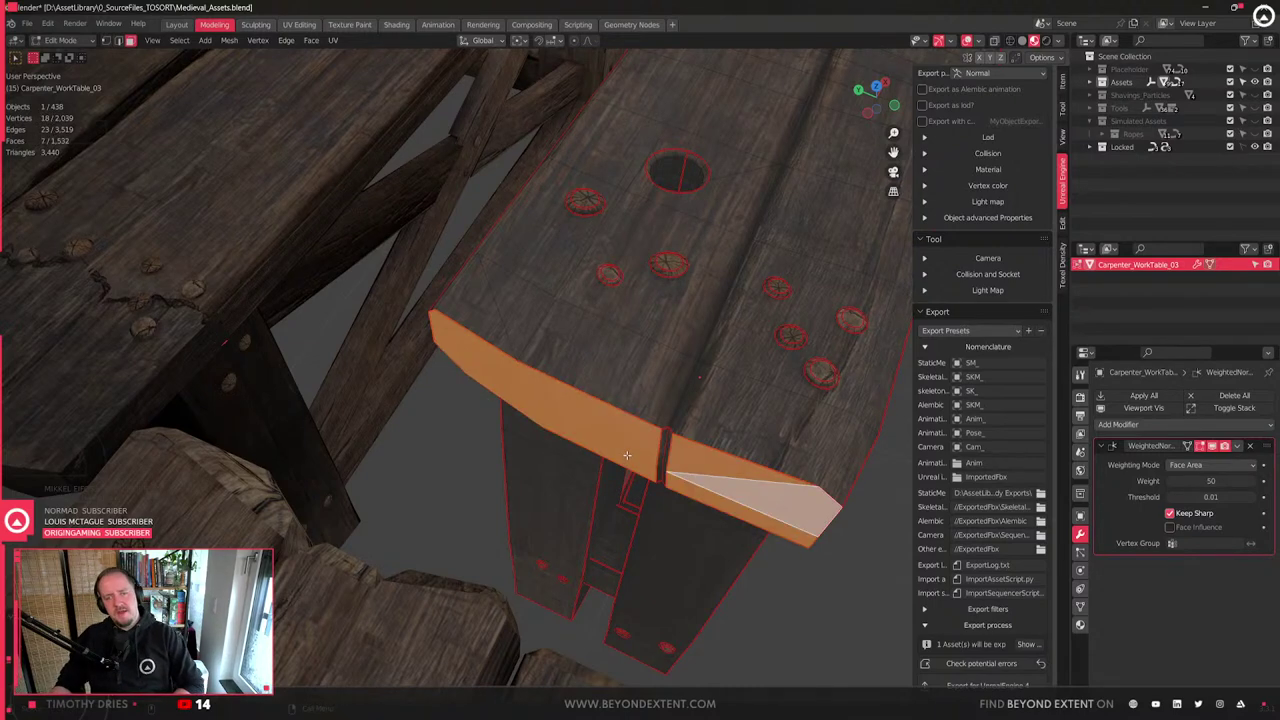
scroll(626, 456, "up", 2)
middle_click_drag(520, 403, 651, 477)
key("i")
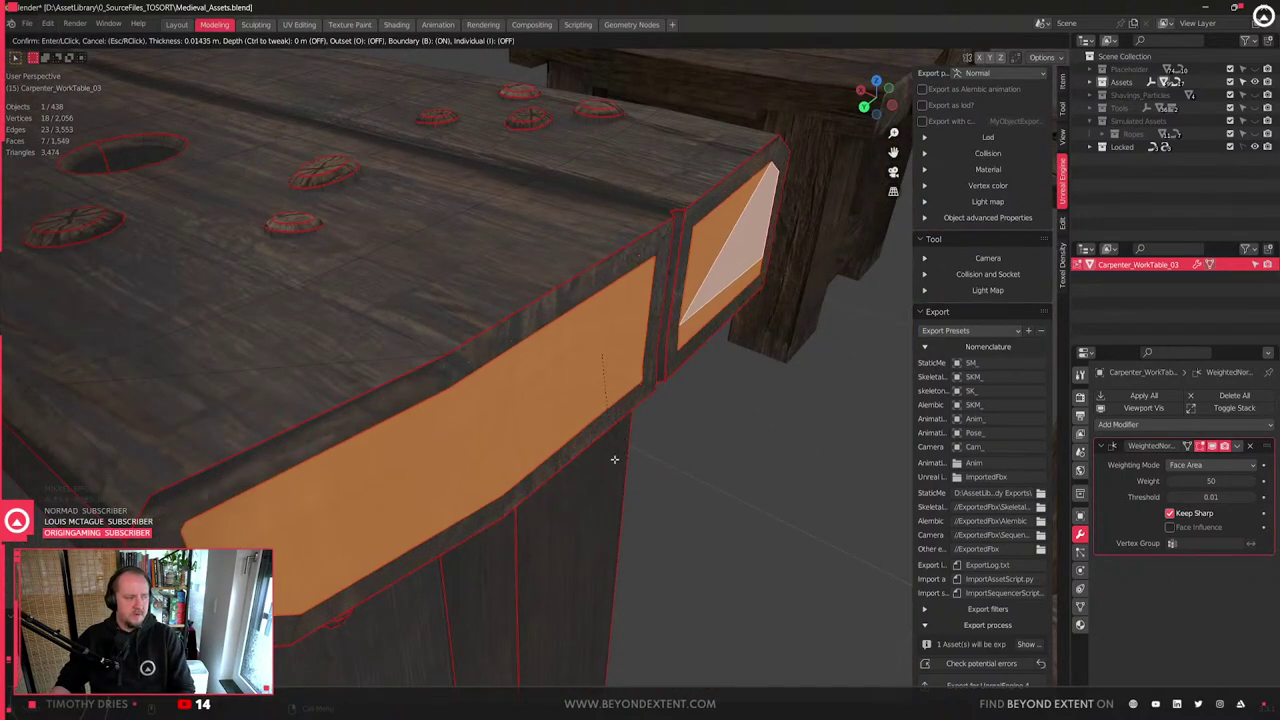
left_click(619, 461)
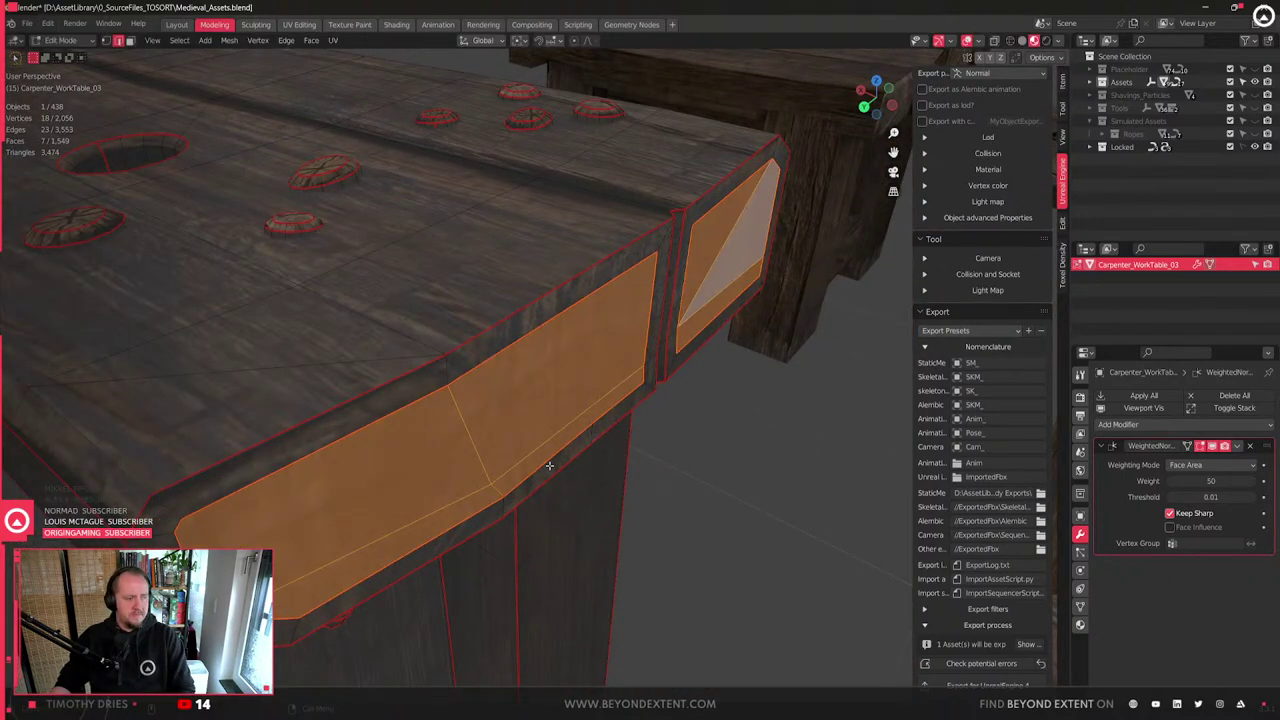
- Clear the seam and sharp marks from the edges of the inset plank-end faces
key("w")
key("w")
key("ctrl+l")
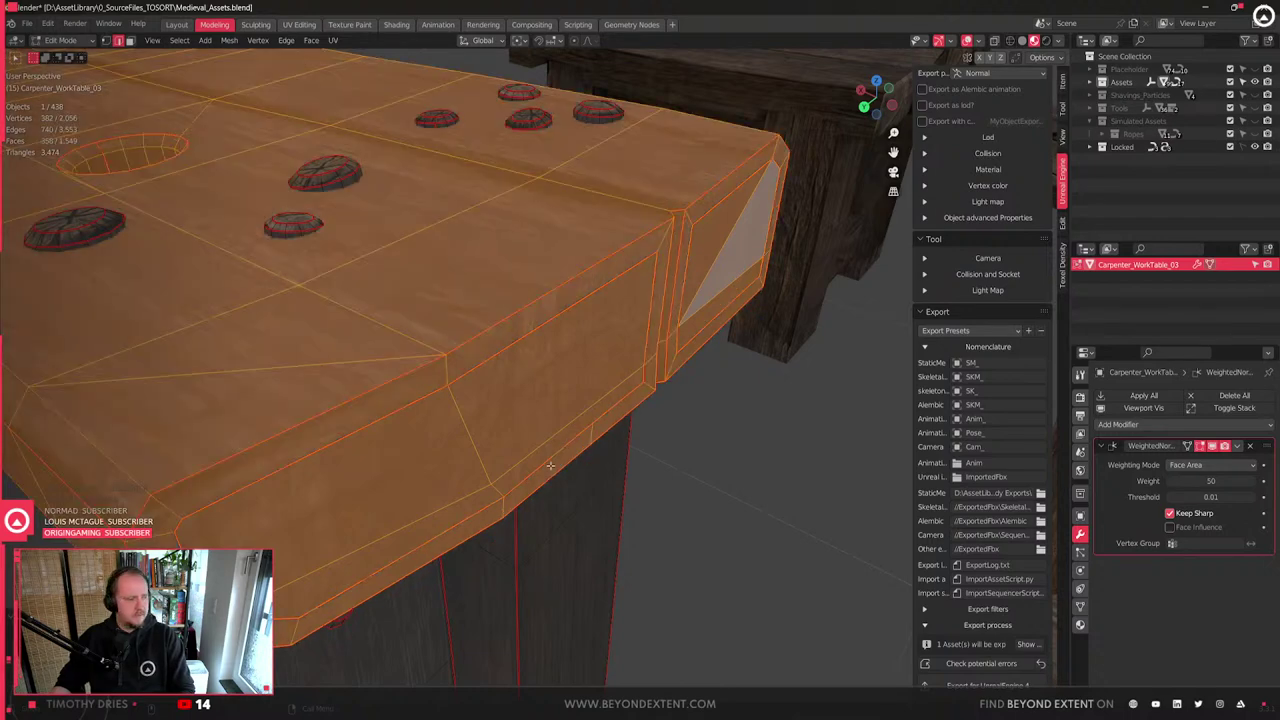
key("ctrl+z")
middle_click_drag(550, 465, 647, 492)
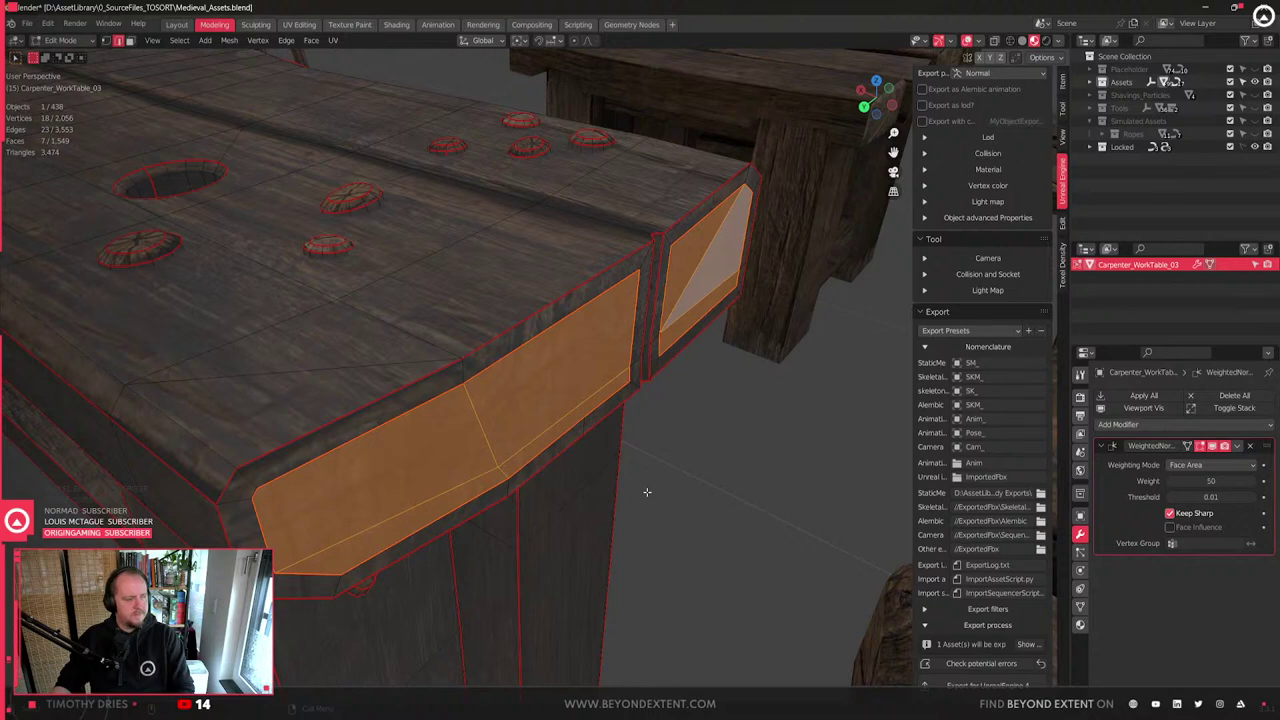
key("ctrl+e")
left_click(590, 585)
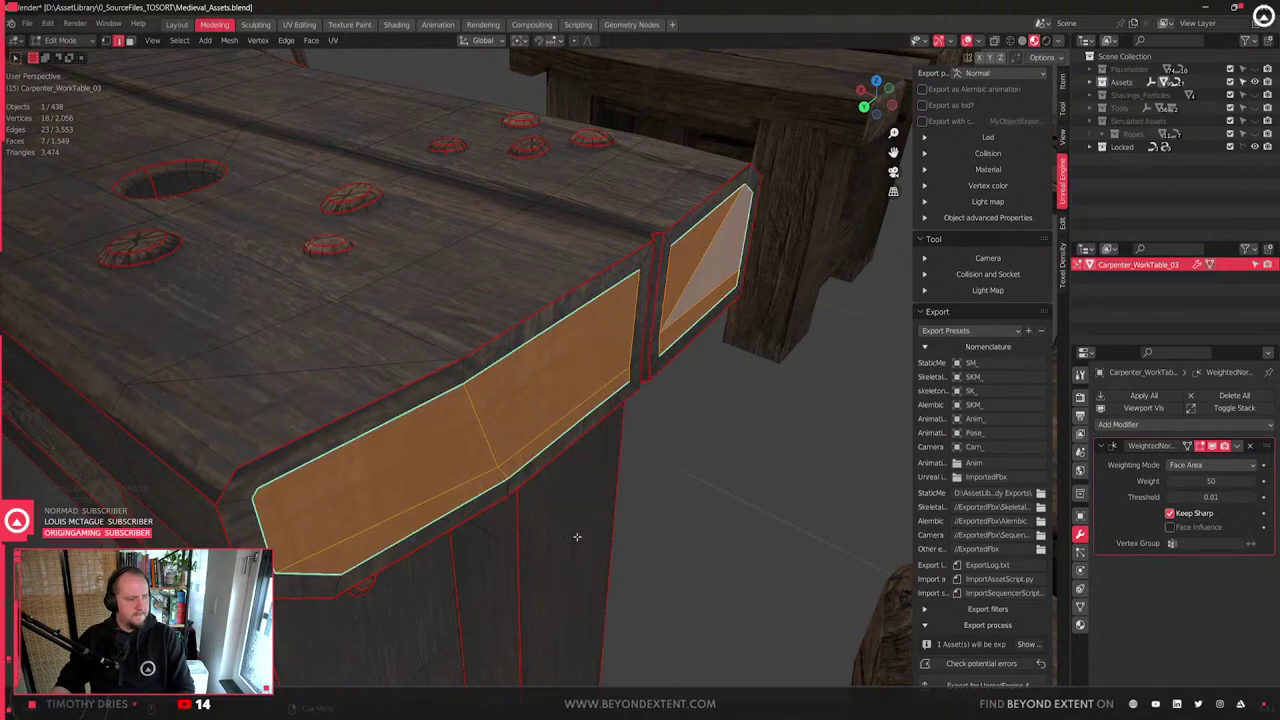
key("ctrl+e")
left_click(560, 530)
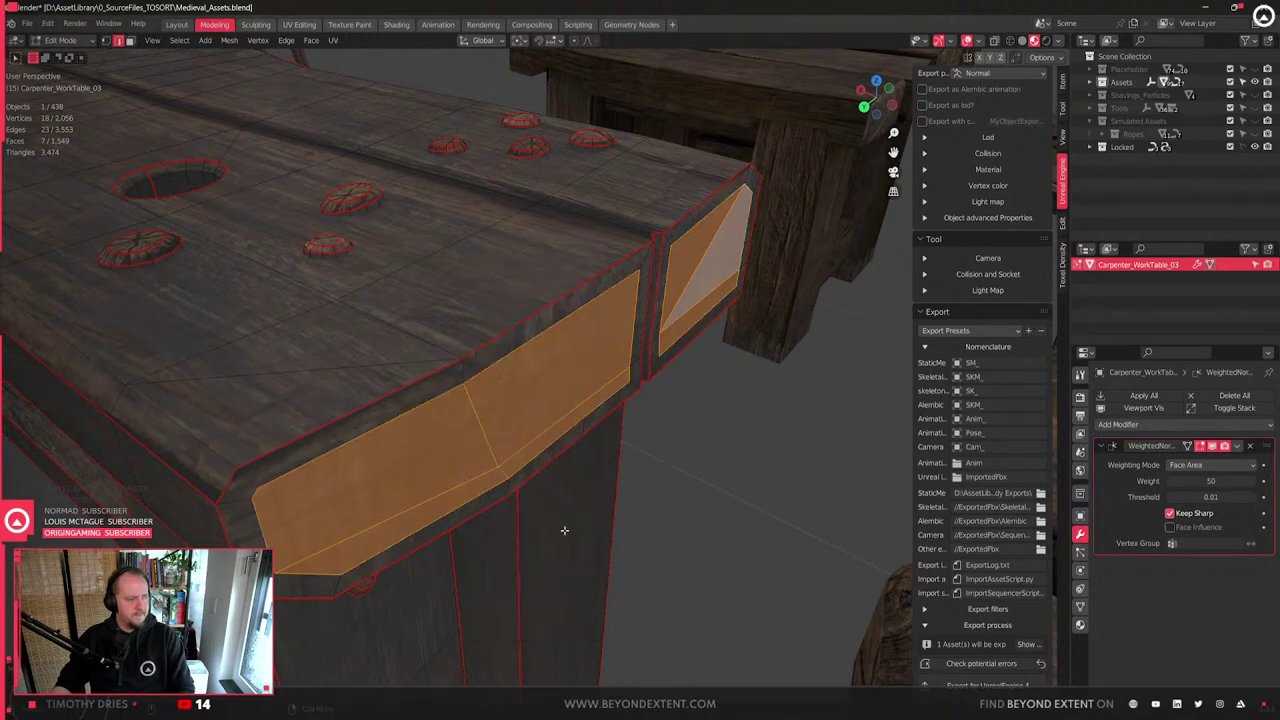
- Move the inset faces at this end outward about 0.008 m along the global X axis
key("g")
key("x")
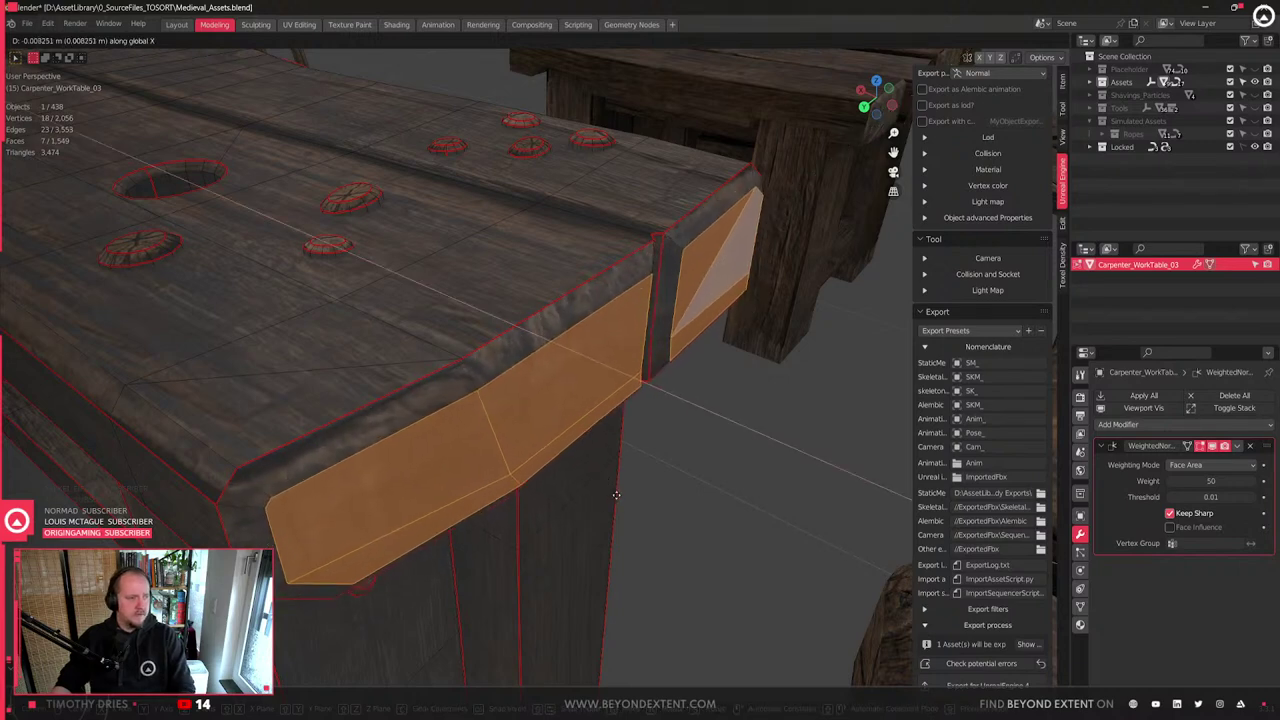
left_click(623, 496)
- Shift the upper and lower inset vertices near the wider plank's outer corner horizontally, keeping global Z locked
middle_click_drag(625, 490, 433, 485)
middle_click_drag(656, 525, 611, 529)
key("1")
left_click(458, 448)
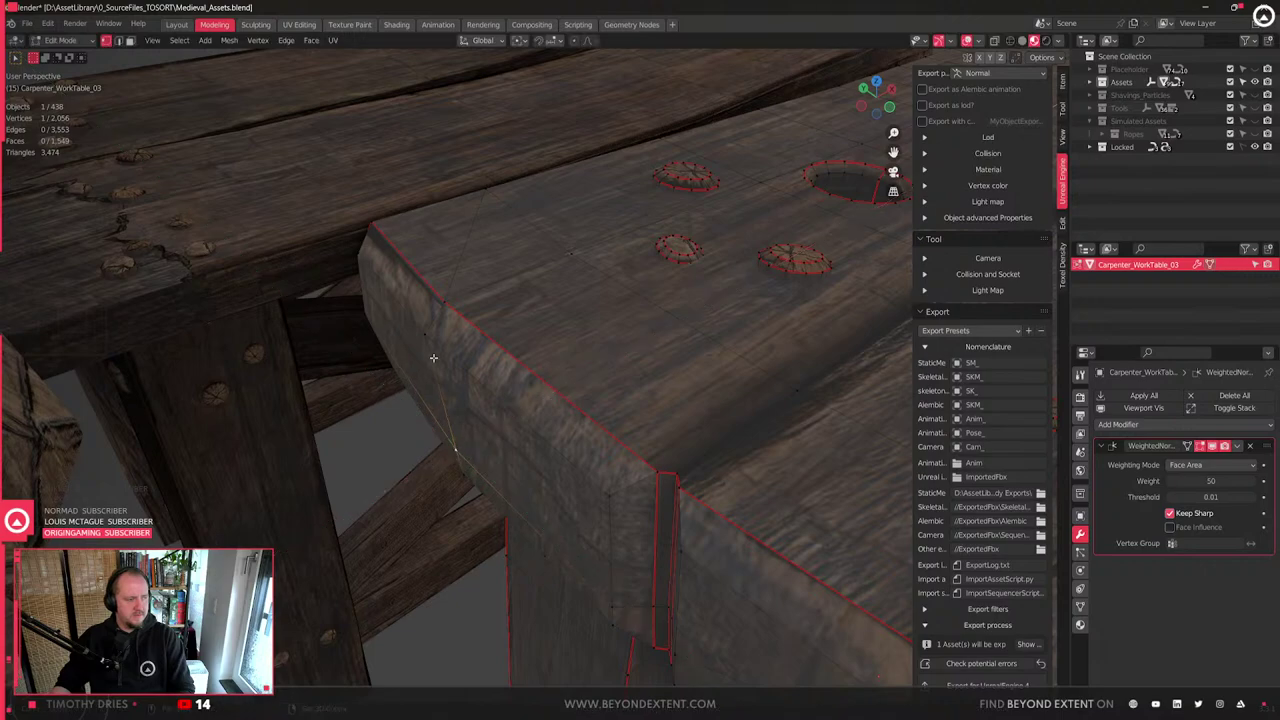
key("g")
key("g")
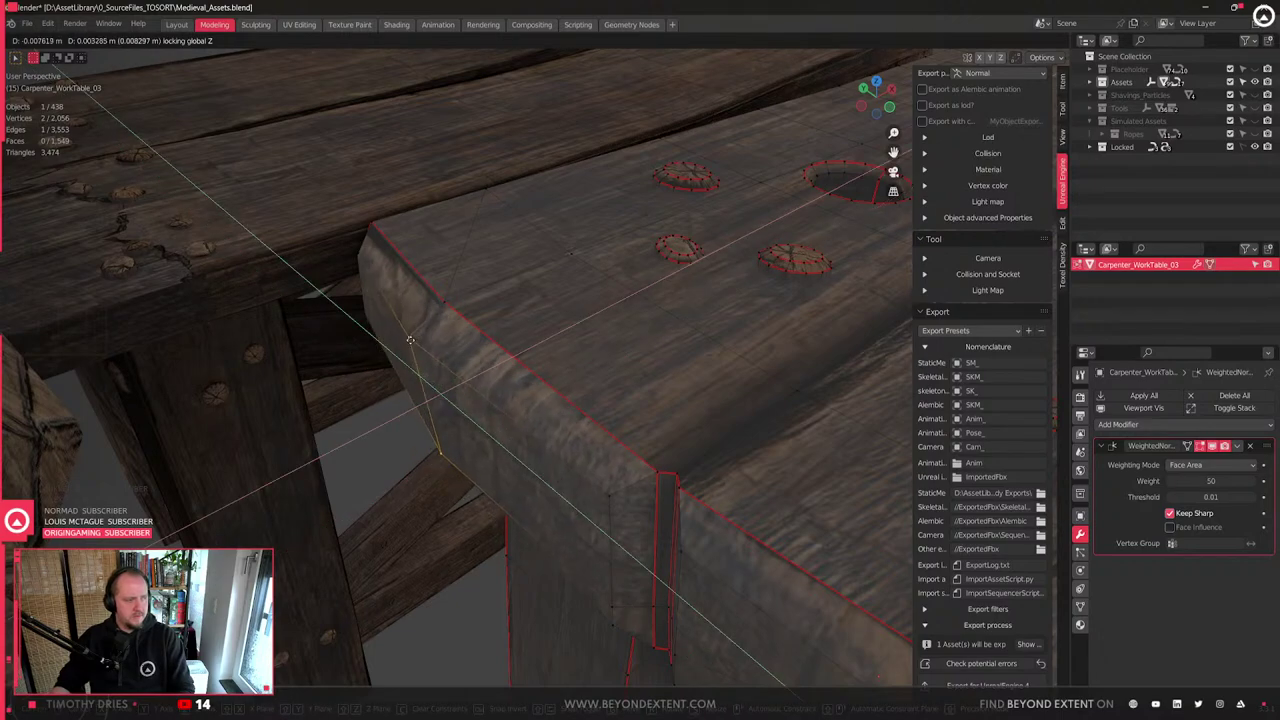
left_click(503, 387)
- Examine the reworked table in Object Mode and compare its plank ends with Carpenter_WorkTable_02
key("Tab")
scroll(503, 387, "down", 6)
middle_click_drag(645, 511, 608, 437)
scroll(608, 437, "down", 5)
middle_click_drag(723, 457, 517, 477)
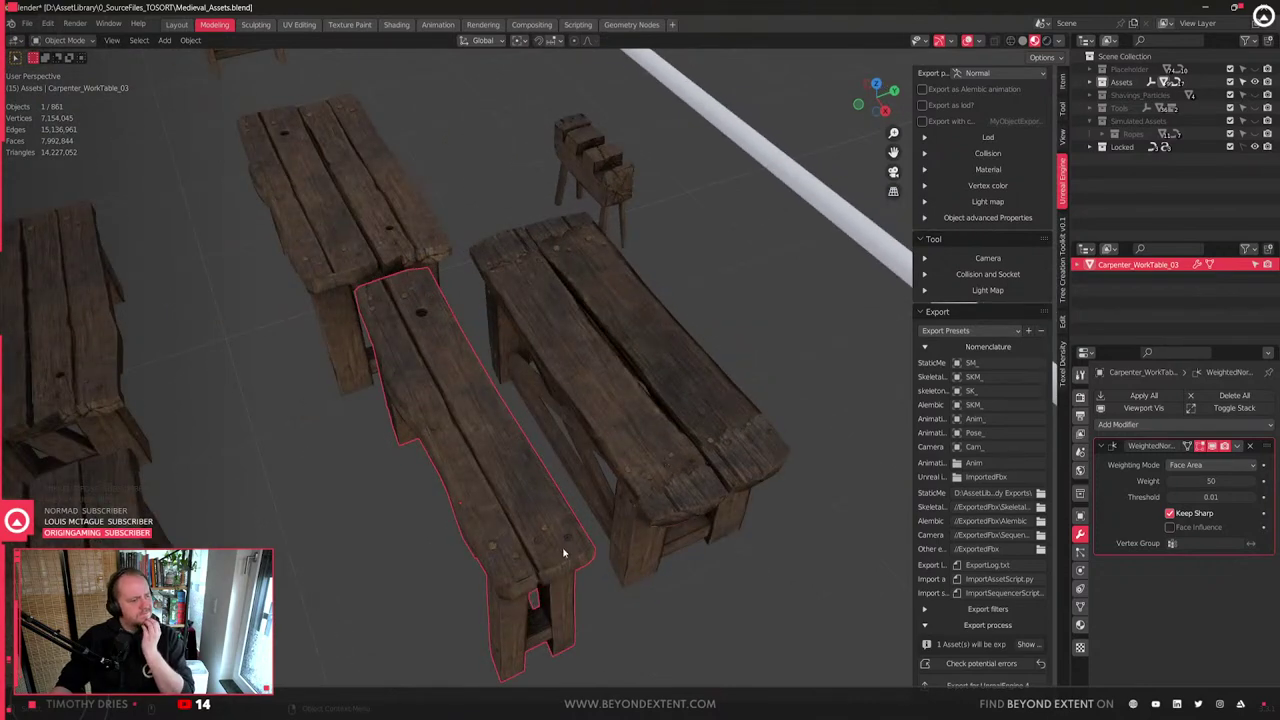
scroll(660, 523, "up", 4)
left_click(787, 486)
middle_click_drag(770, 575, 776, 475, "shift")
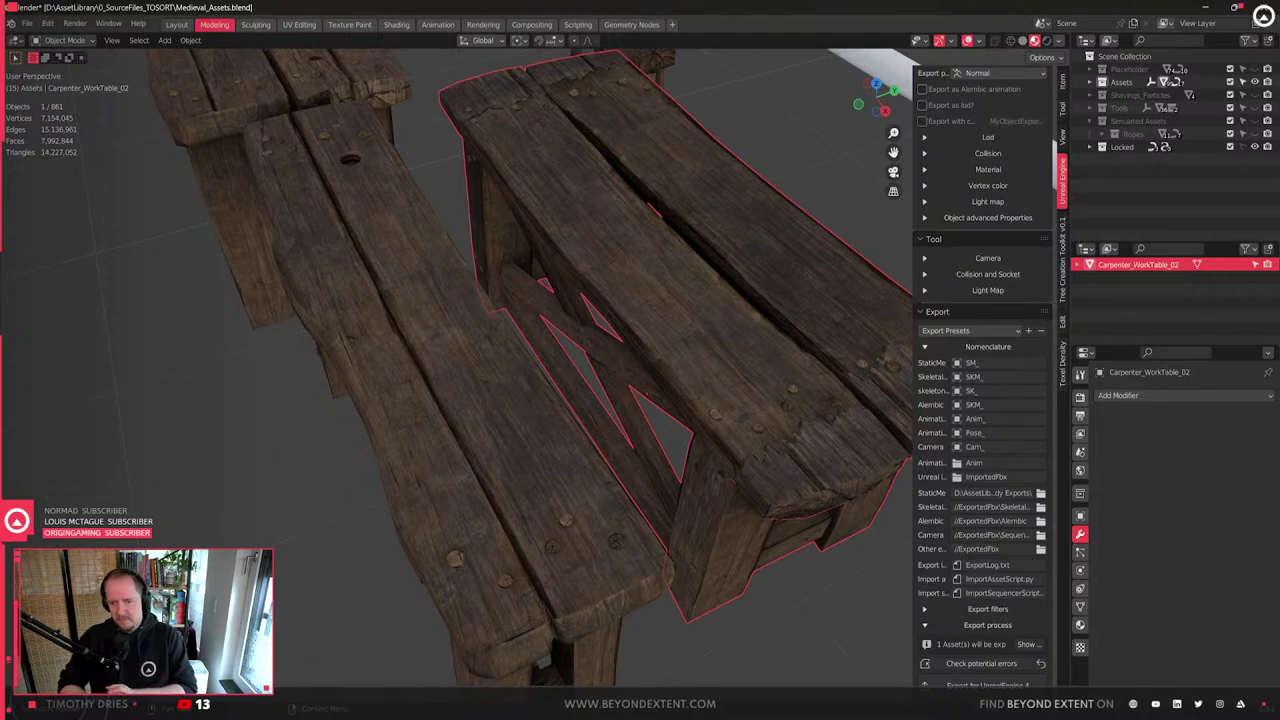
scroll(606, 452, "down", 2)
scroll(606, 452, "down", 4)
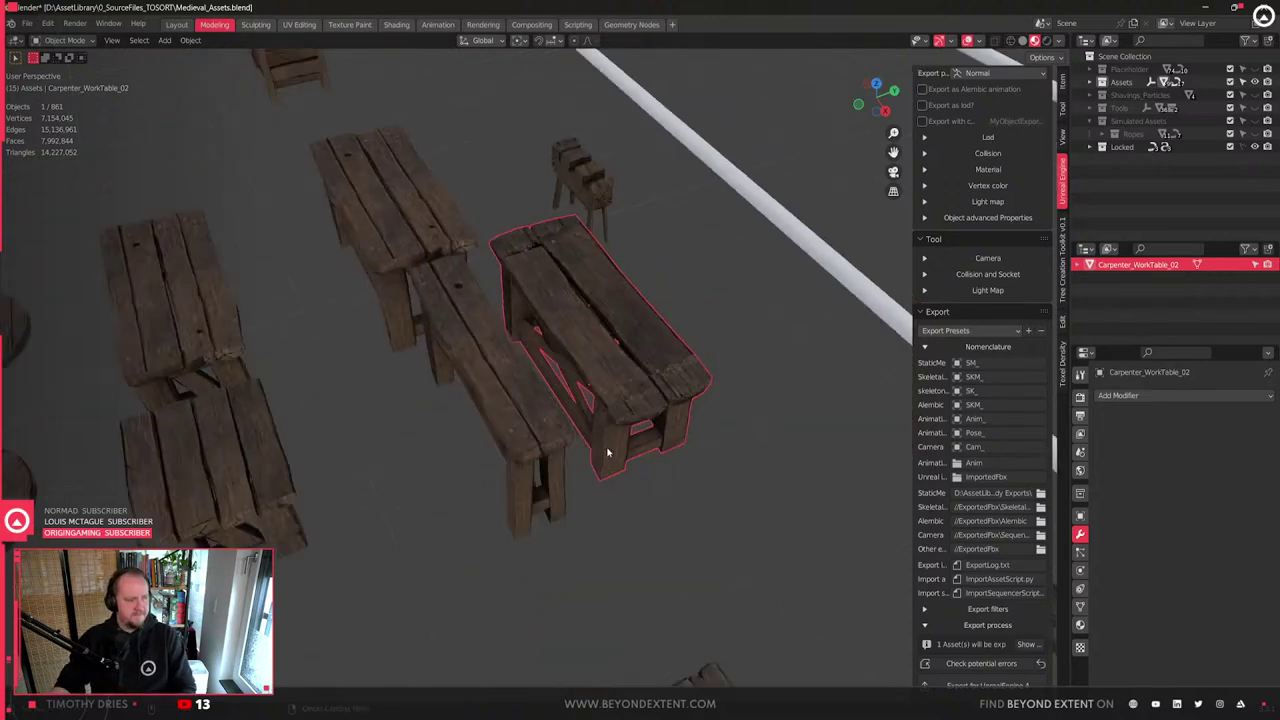
middle_click_drag(585, 359, 637, 391)
- Frame Carpenter_WorkTable_03 and examine its overall shape and plank ends among the neighbouring work tables
left_click(560, 417)
key("KP_Decimal")
middle_click_drag(440, 463, 729, 480)
scroll(627, 441, "up", 5)
scroll(457, 431, "down", 4)
scroll(729, 480, "up", 2)
scroll(534, 486, "down", 5)
scroll(534, 486, "up", 5)
middle_click_drag(563, 480, 543, 453)
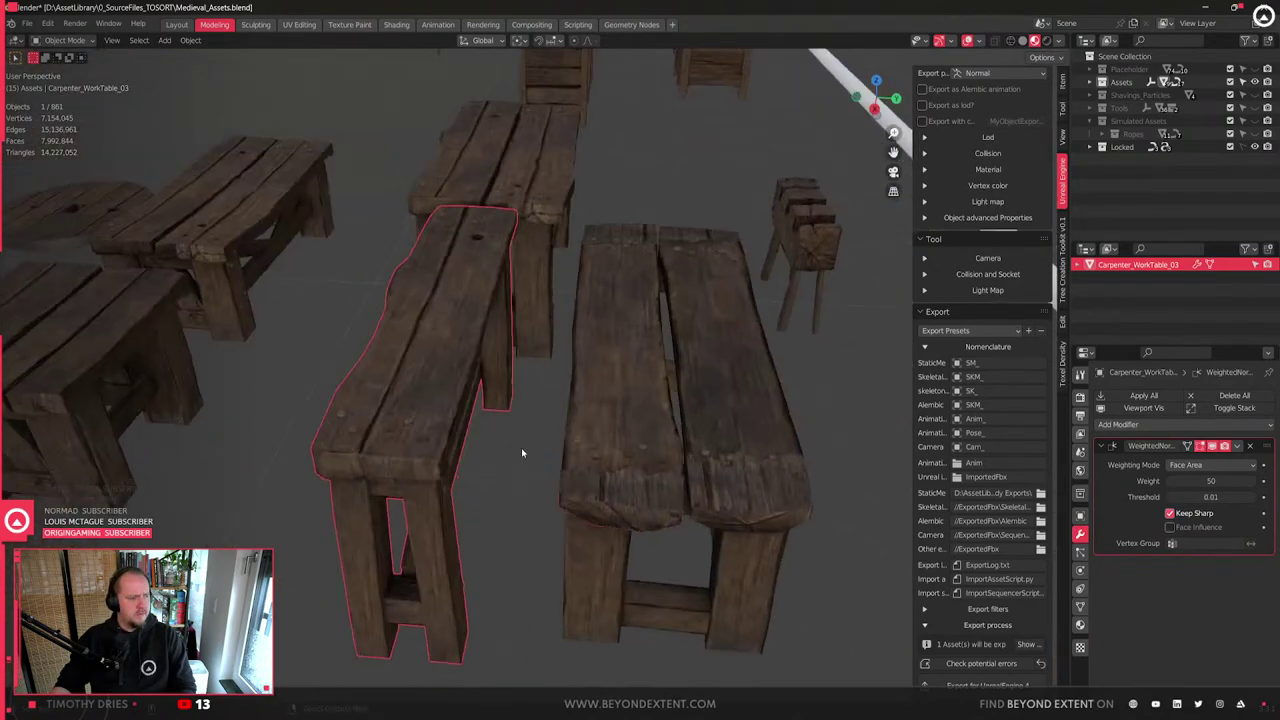
- Frame Carpenter_WorkTable_01 and examine the mesh topology of its plank ends
left_click(729, 507)
middle_click_drag(200, 476, 565, 474)
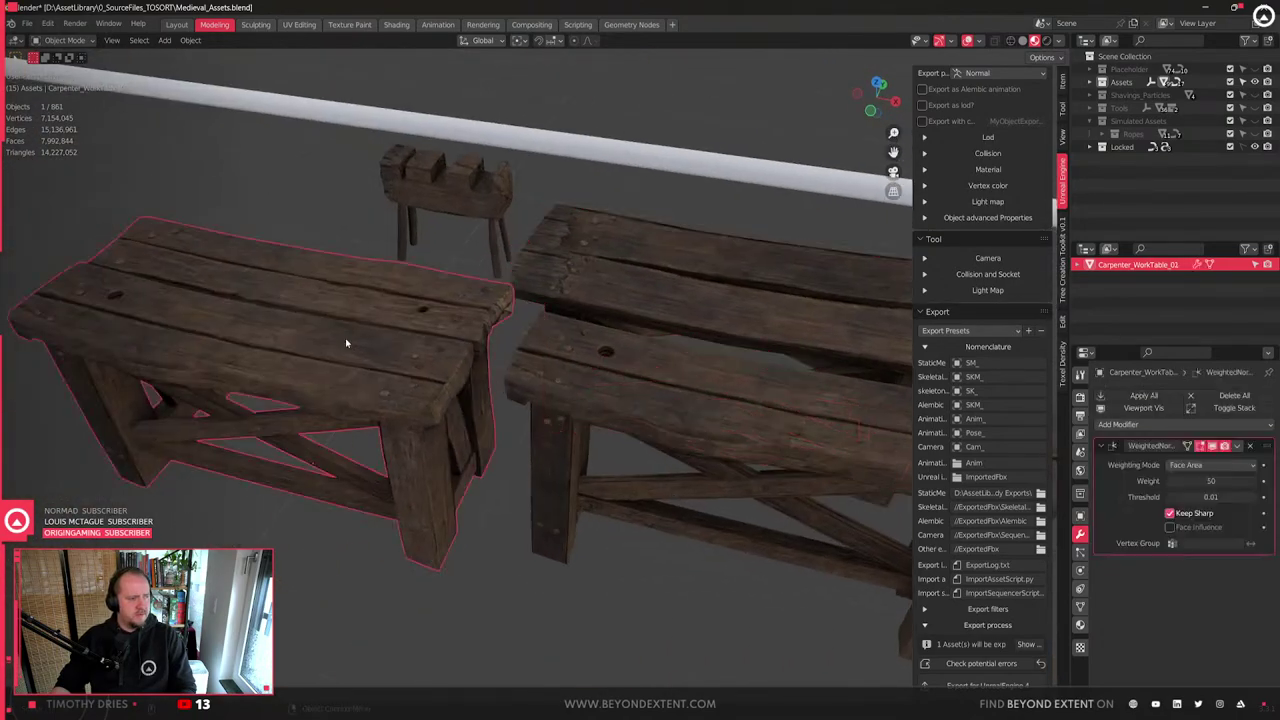
left_click(345, 338)
key("KP_Decimal")
middle_click_drag(555, 414, 687, 410)
middle_click_drag(840, 402, 663, 437, "shift")
scroll(643, 391, "up", 3)
key("Tab")
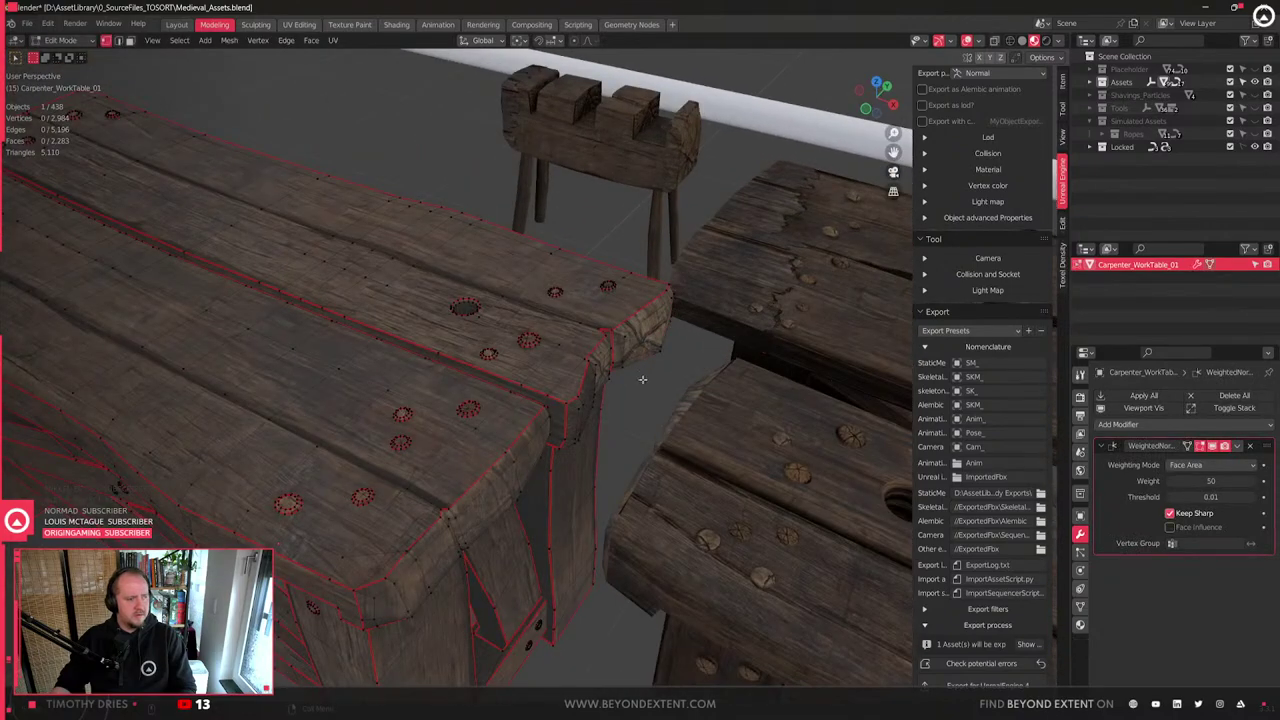
key("Tab")
middle_click_drag(667, 360, 760, 500)
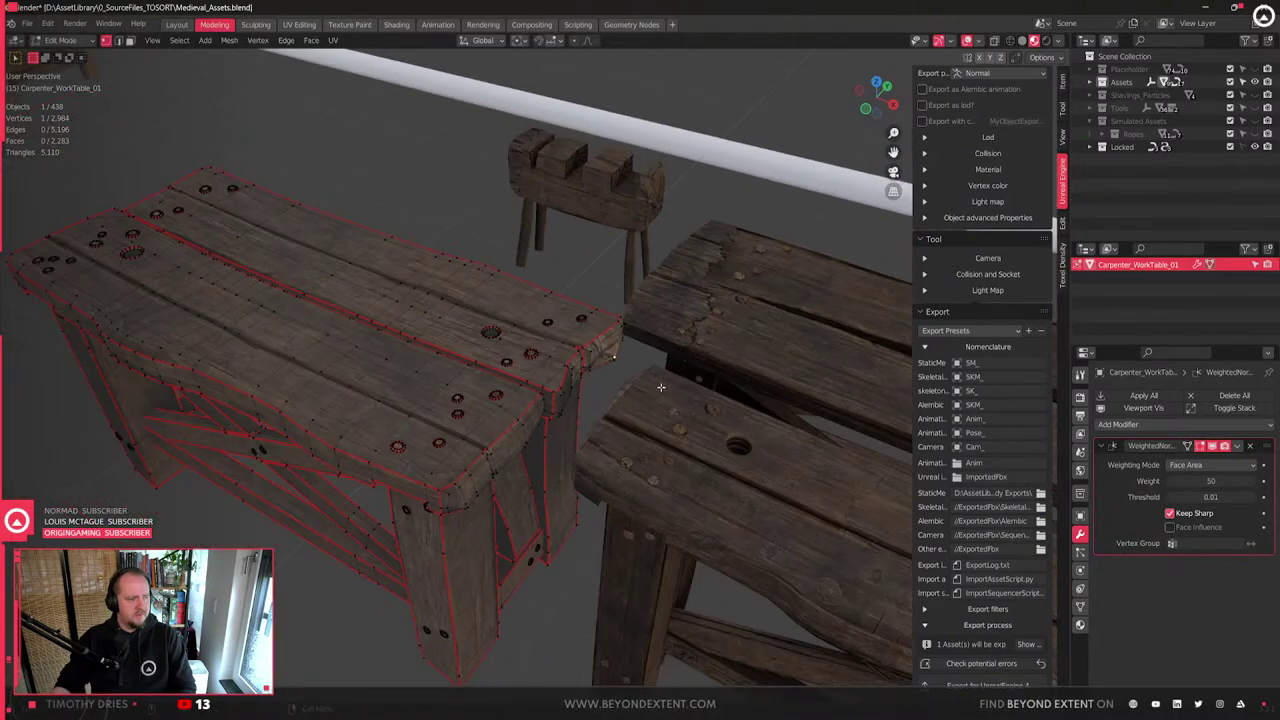
- Isolate Carpenter_WorkTable_03 in local view and enter Edit Mode on the face at the narrower plank's end
left_click(792, 543)
middle_click_drag(792, 543, 503, 406, "shift")
key("shift+g")
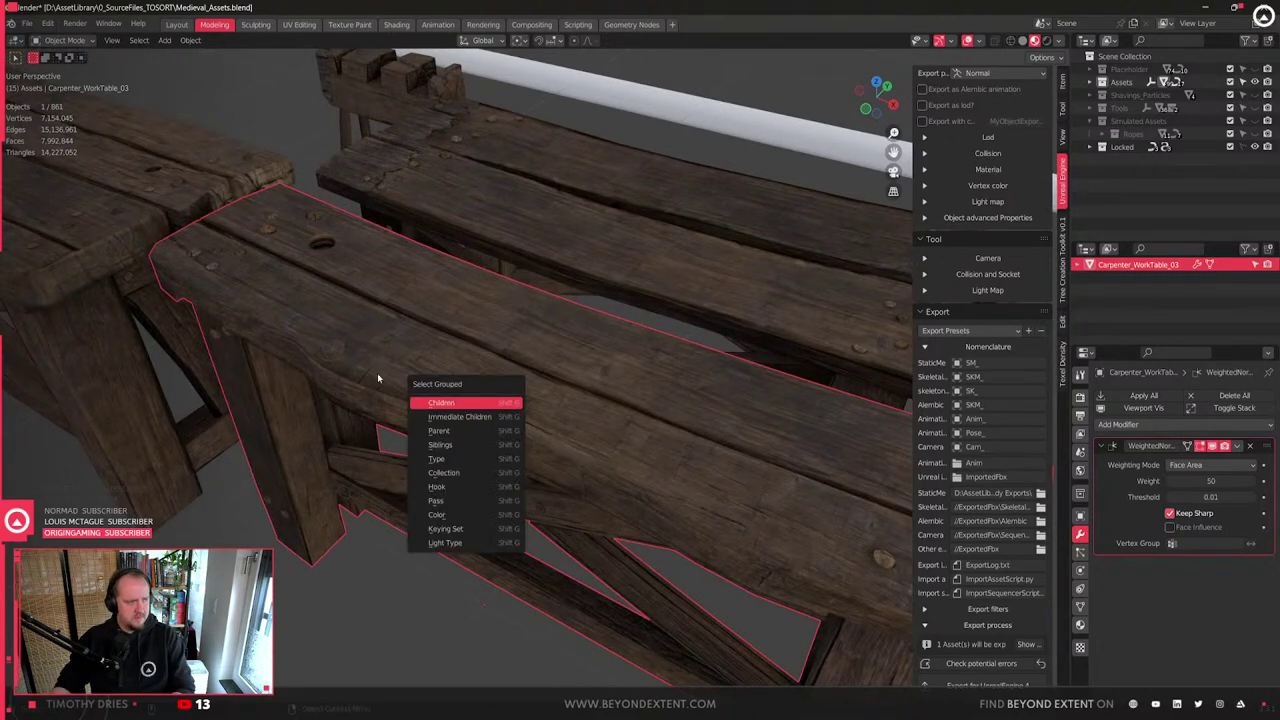
key("KP_Divide")
middle_click_drag(645, 423, 591, 426)
scroll(620, 418, "up", 2)
key("Tab")
middle_click_drag(660, 406, 465, 537)
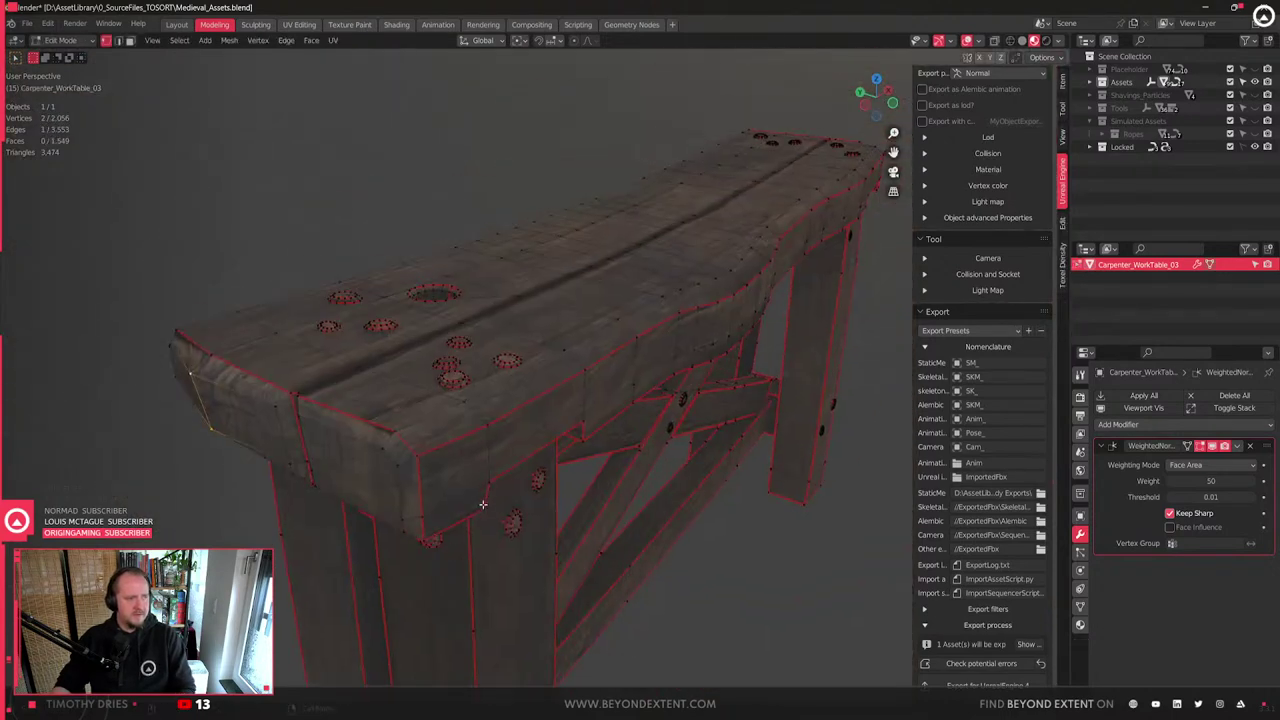
left_click(353, 483)
middle_click_drag(355, 440, 559, 504)
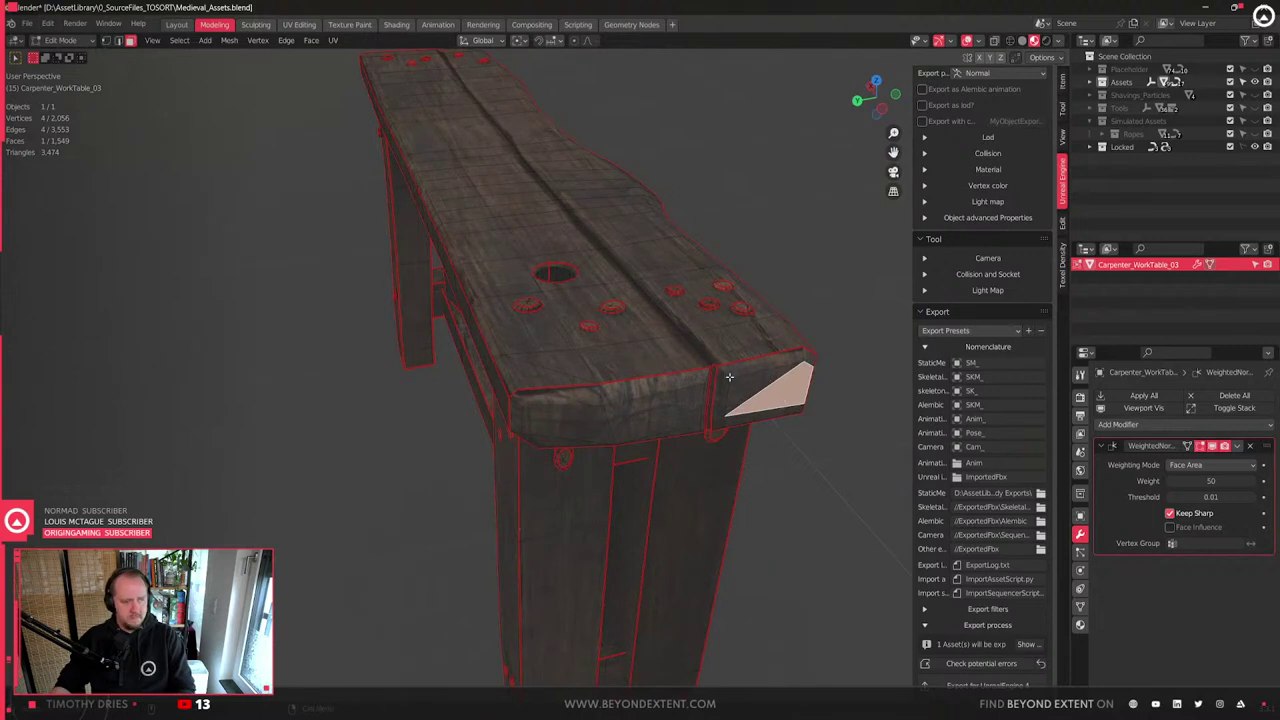
- Knife-cut the narrower plank's end from its upper inner corner to its lower outer corner
left_click(729, 378)
left_click(804, 402)
key("Return")
key("g")
key("shift+z")
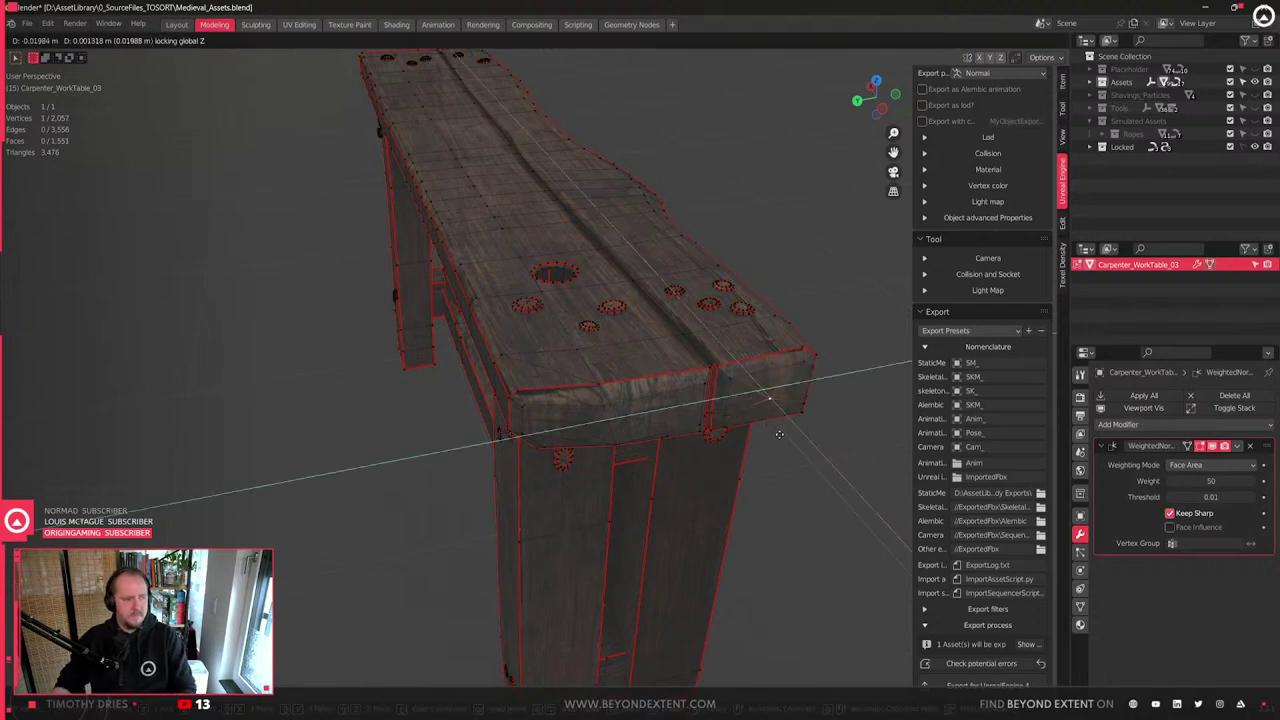
right_click(778, 434)
- Enable proportional editing and move the new vertex in the middle of the narrower plank's end
middle_click_drag(778, 434, 685, 509, "shift")
key("o")
key("g")
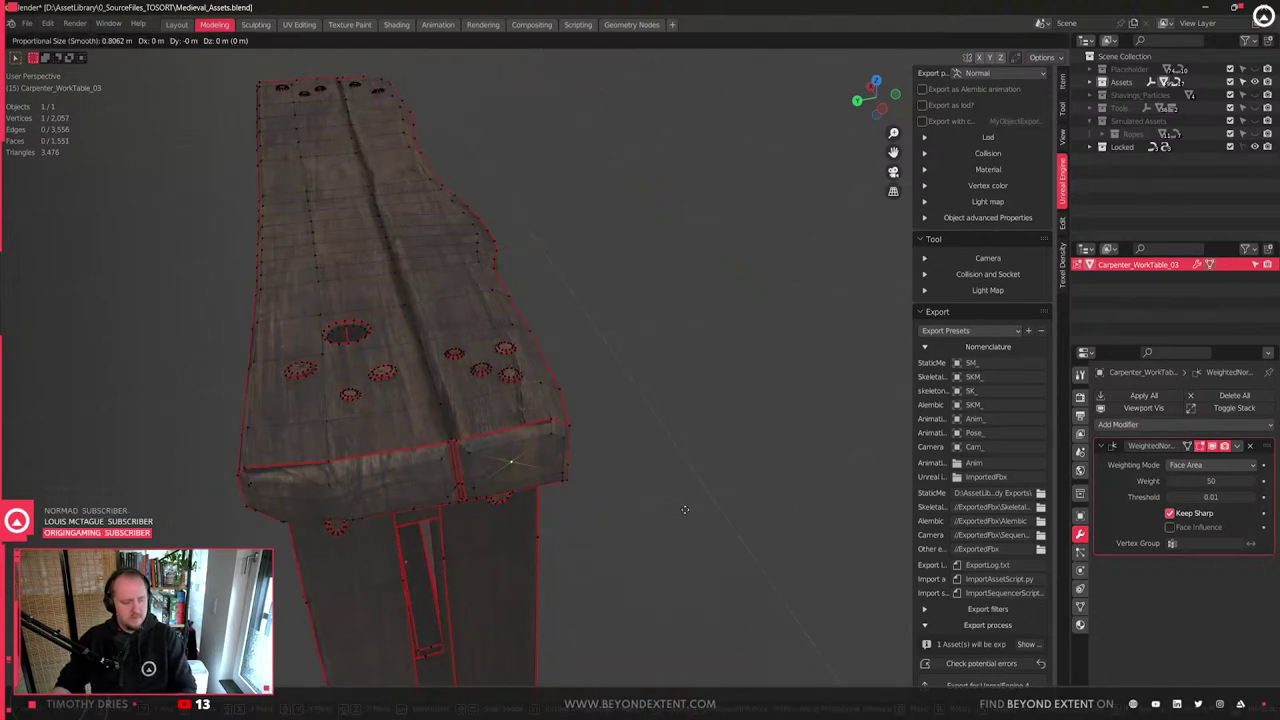
scroll(685, 509, "down", 7)
scroll(689, 516, "up", 7)
left_click(689, 516)
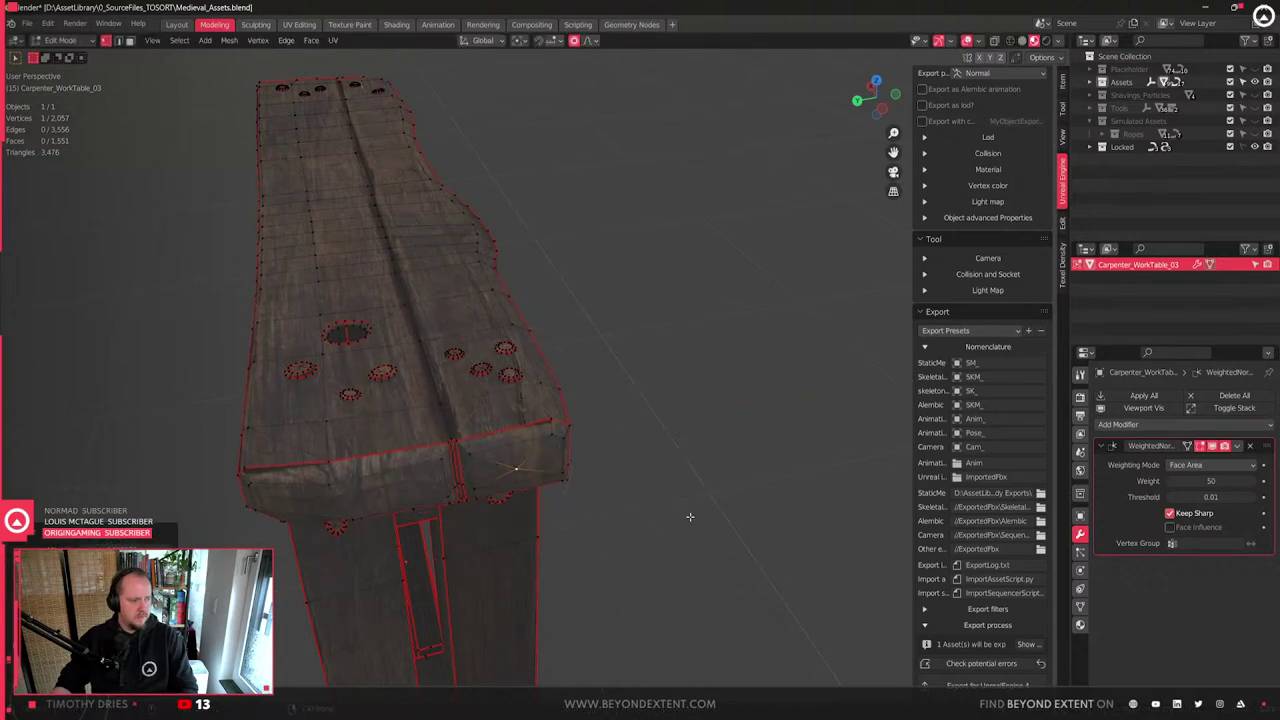
- Reposition a vertex in the wider plank's end face, shifting it horizontally with global Z locked and a small proportional falloff
middle_click_drag(572, 464, 521, 605)
key("g")
key("g")
left_click(520, 492)
mouse_move(520, 492)
middle_mouse_down()
mouse_move(520, 540)
mouse_move(520, 505)
middle_mouse_up()
middle_click_drag(519, 545, 515, 462, "shift")
key("g")
key("shift+z")
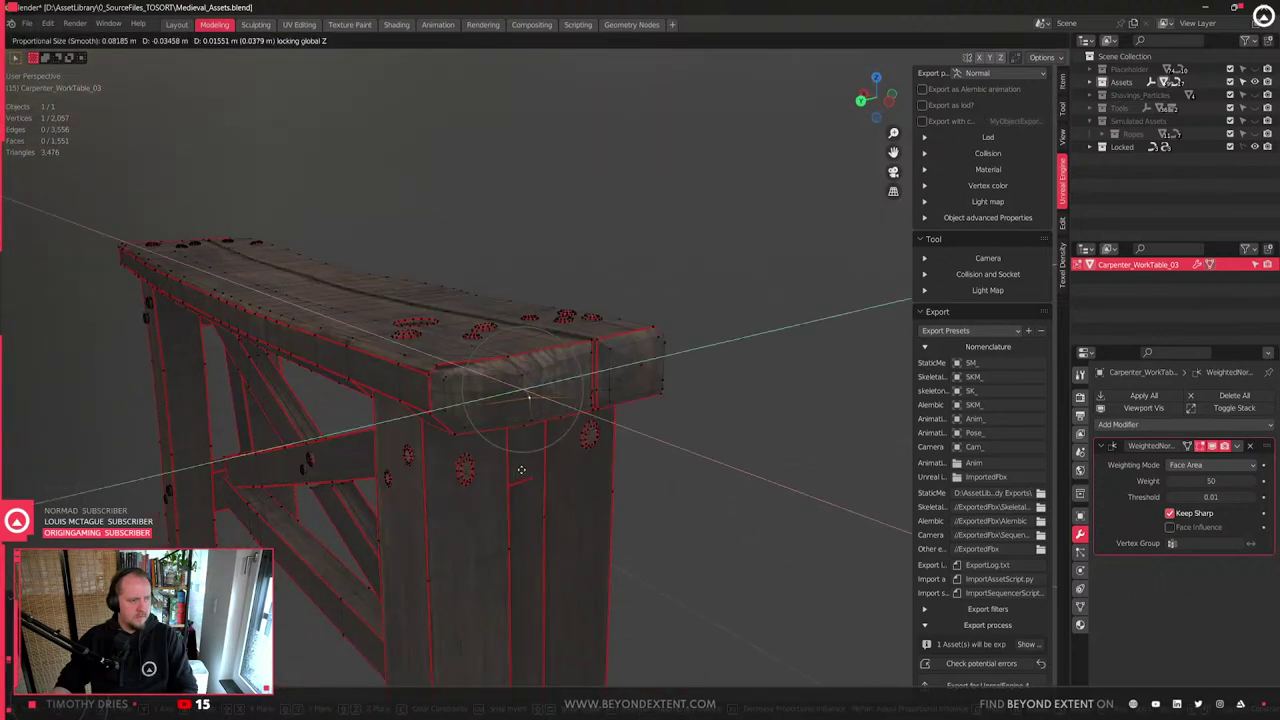
left_click(522, 470)
- Check the plank ends in Object Mode and shift the wider plank's end-face vertex horizontally again in Edit Mode
key("Tab")
scroll(530, 500, "down", 3)
middle_click_drag(535, 520, 580, 555)
middle_click_drag(578, 545, 480, 444, "shift")
scroll(560, 436, "up", 6)
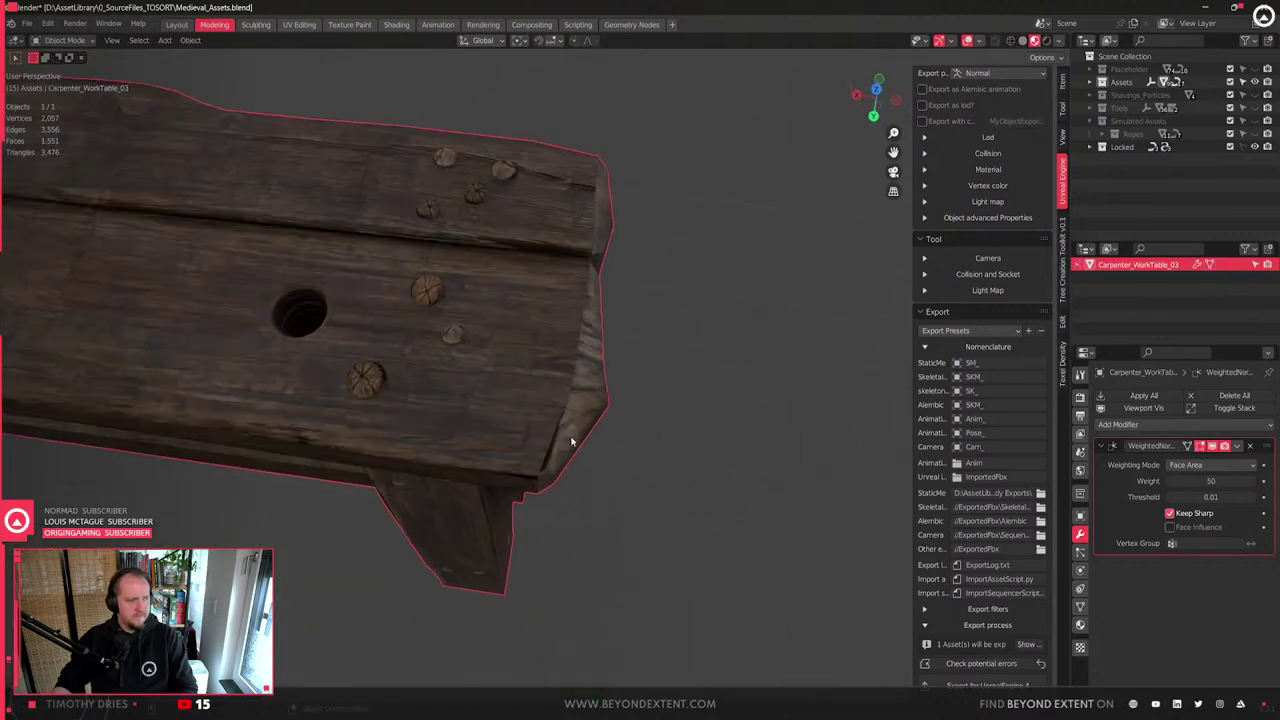
key("Tab")
key("g")
key("shift+z")
key("z")
key("z")
key("shift+z")
left_click(576, 388)
- Push the top vertex of the joint between the two planks inward from the table end, keeping global Z locked
middle_click_drag(576, 390, 557, 514)
scroll(557, 514, "up", 3)
left_click(580, 448)
middle_click_drag(562, 594, 558, 567)
key("g")
key("shift+z")
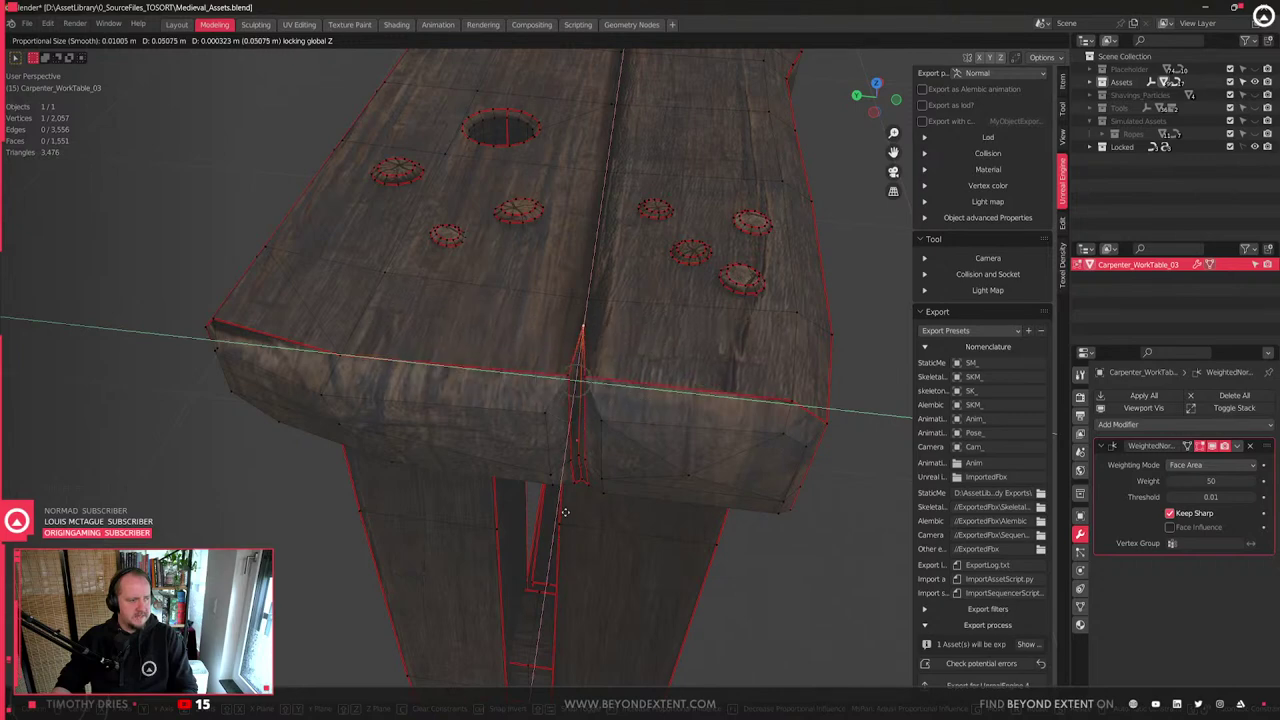
left_click(565, 502)
key("q")
left_click(551, 502)
key("g")
key("shift+z")
left_click(555, 438)
middle_click_drag(574, 451, 545, 447)
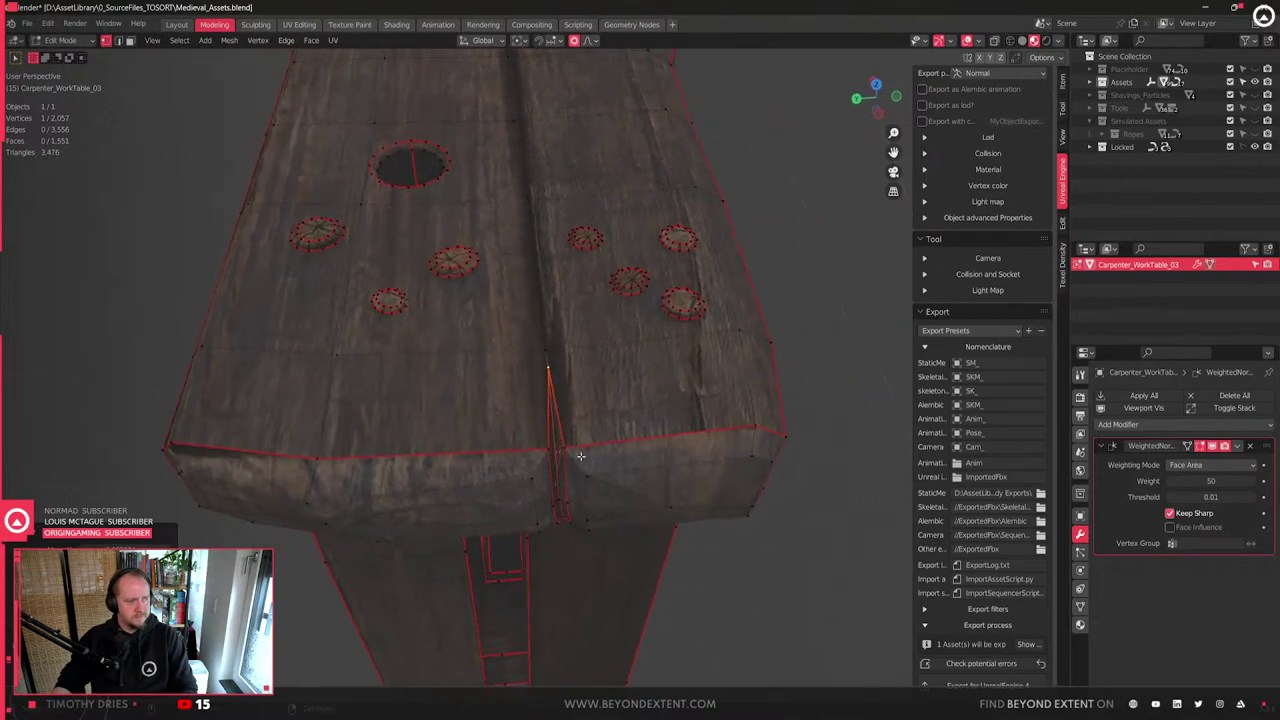
- Move the wider plank's inner corner vertices about 0.013 m along global Y to open a gap between the planks
left_click(555, 520, "shift")
key("g")
key("shift+z")
right_click(568, 580)
key("g")
key("shift+z")
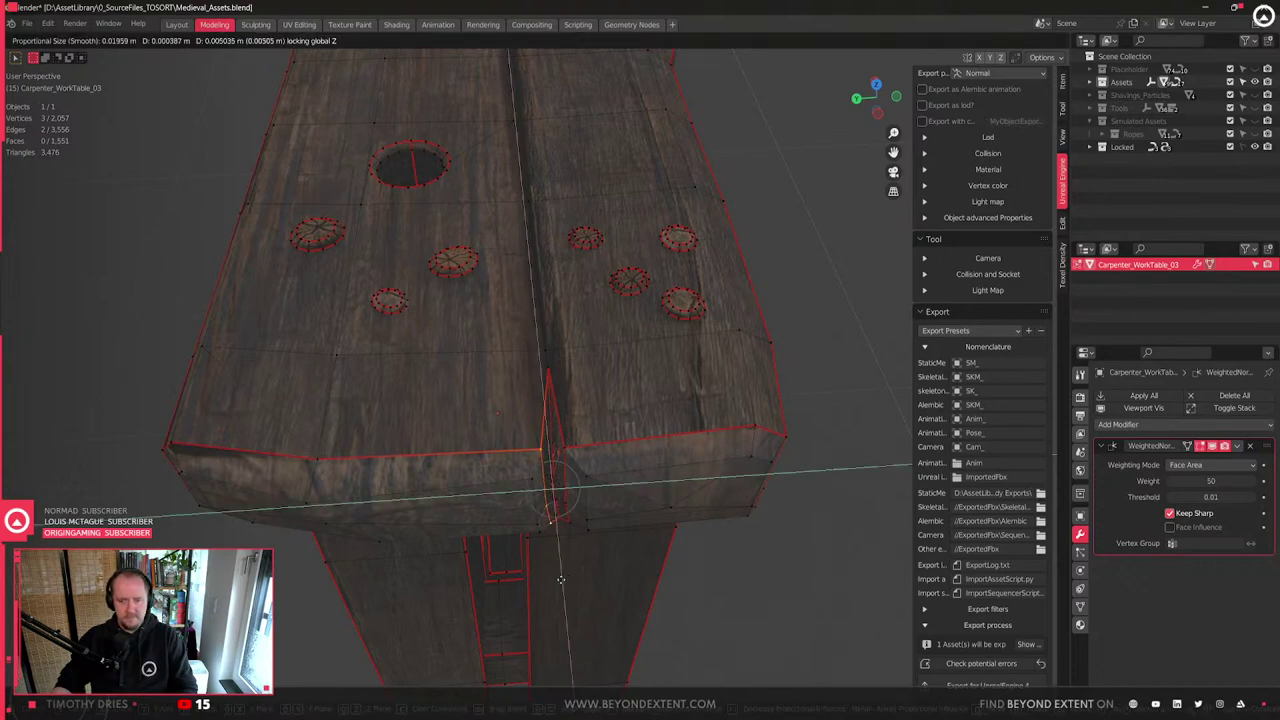
left_click(546, 568)
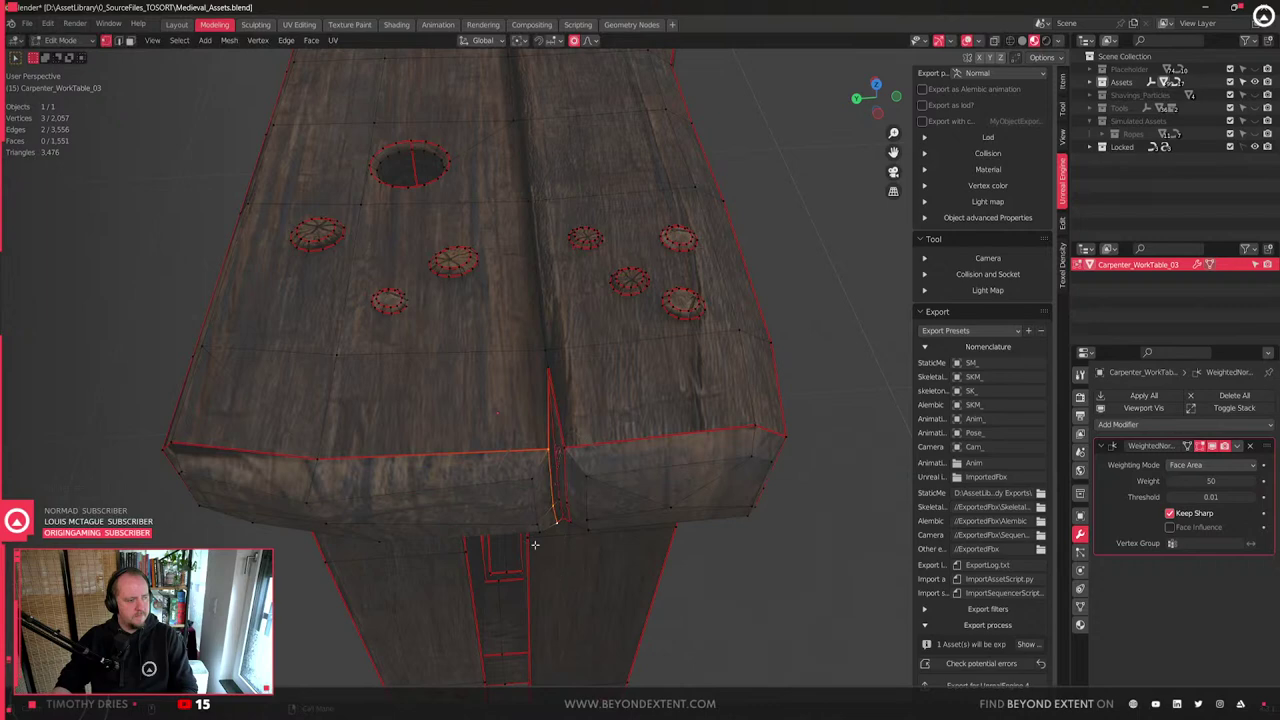
left_click(533, 511, "shift")
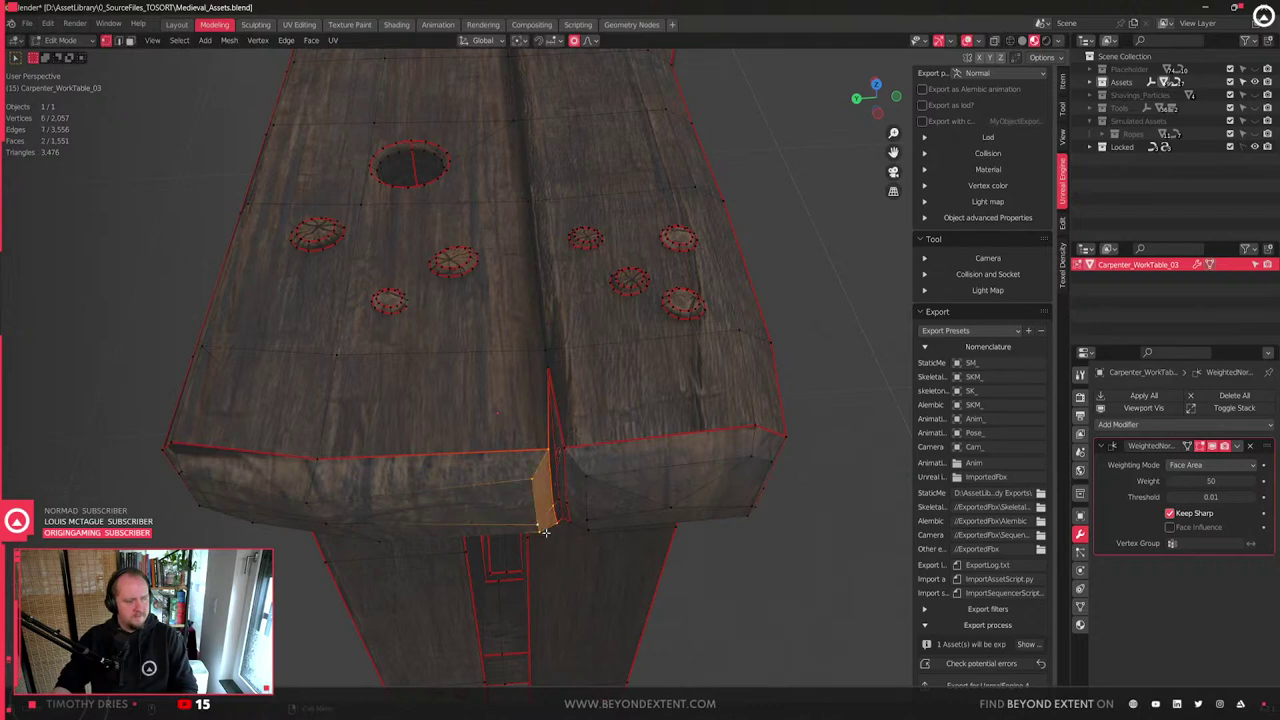
key("g")
key("y")
scroll(539, 544, "up", 6)
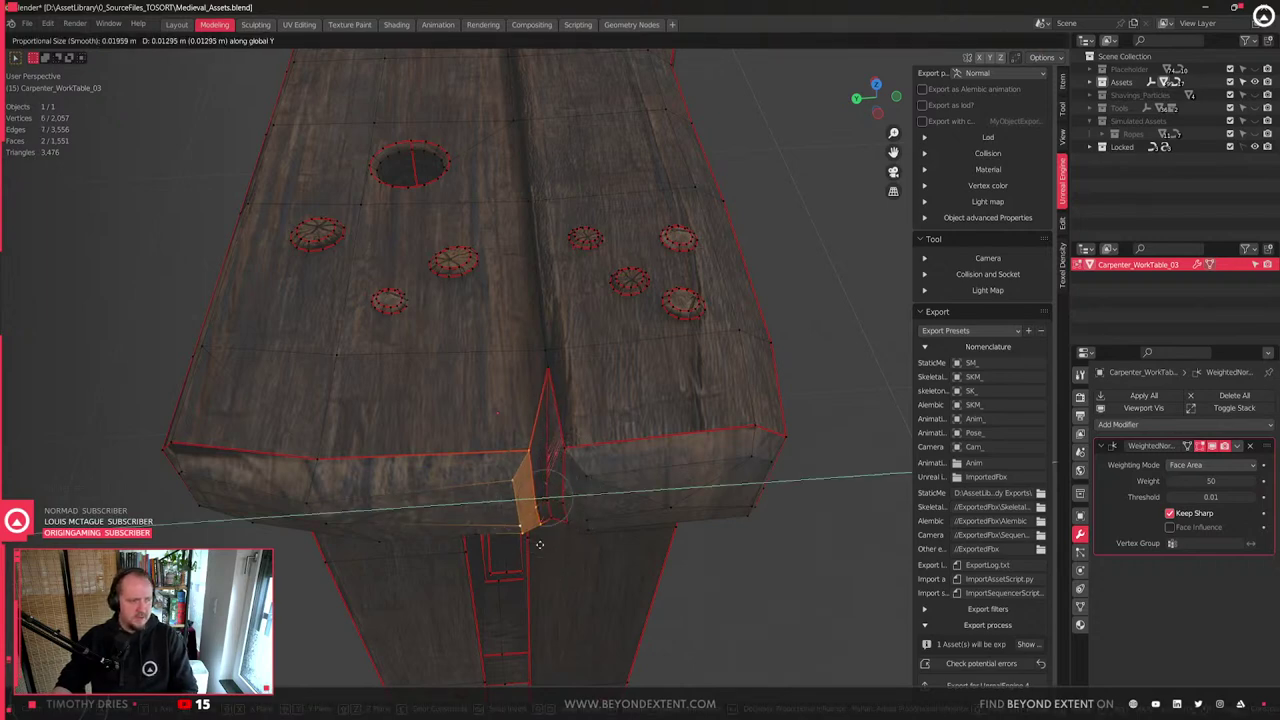
left_click(540, 551)
- Move a vertex inside the gap horizontally and about 0.02 m along global X to deepen the gap
left_click(557, 498)
key("g")
key("y")
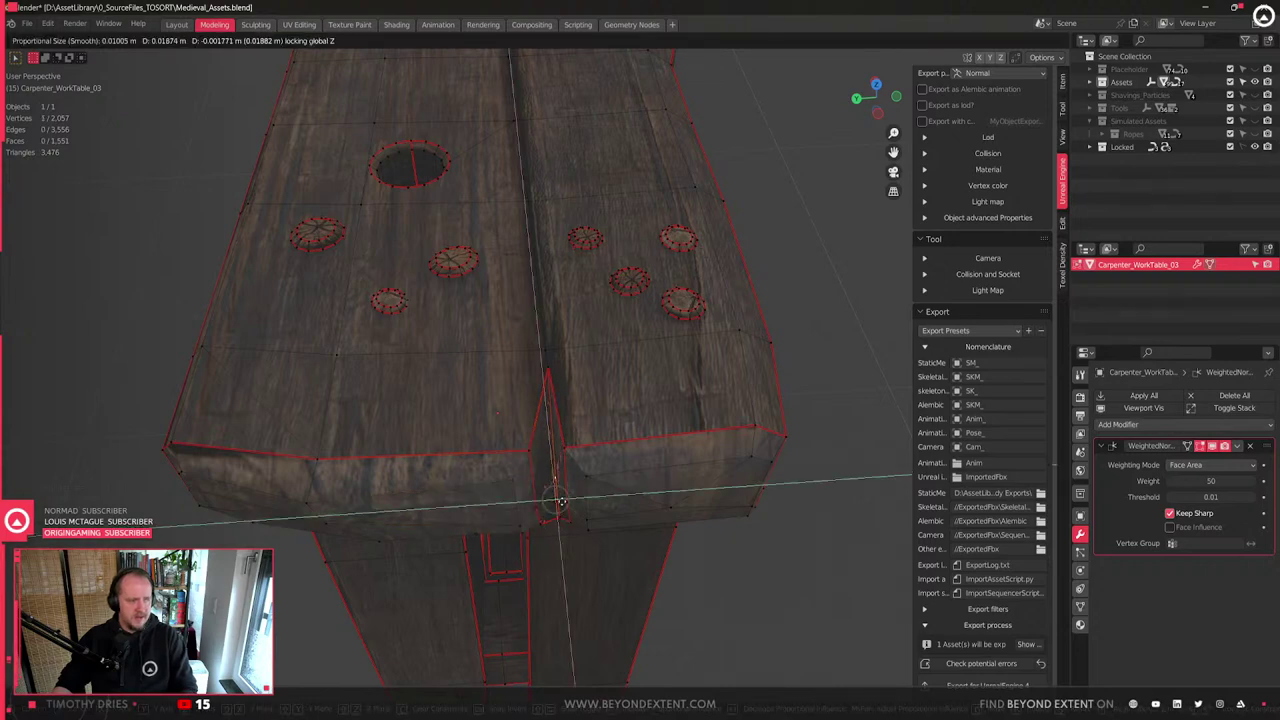
left_click(560, 518)
middle_click_drag(560, 512, 574, 527)
key("g")
key("x")
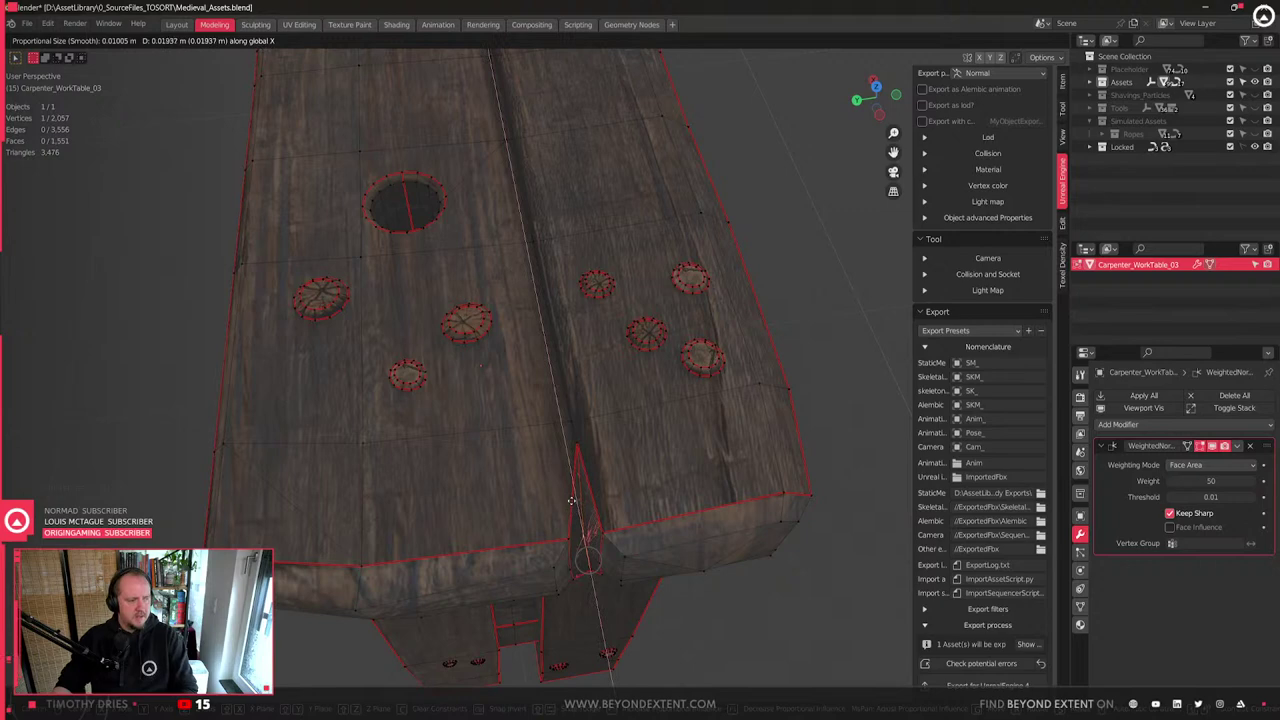
left_click(581, 488)
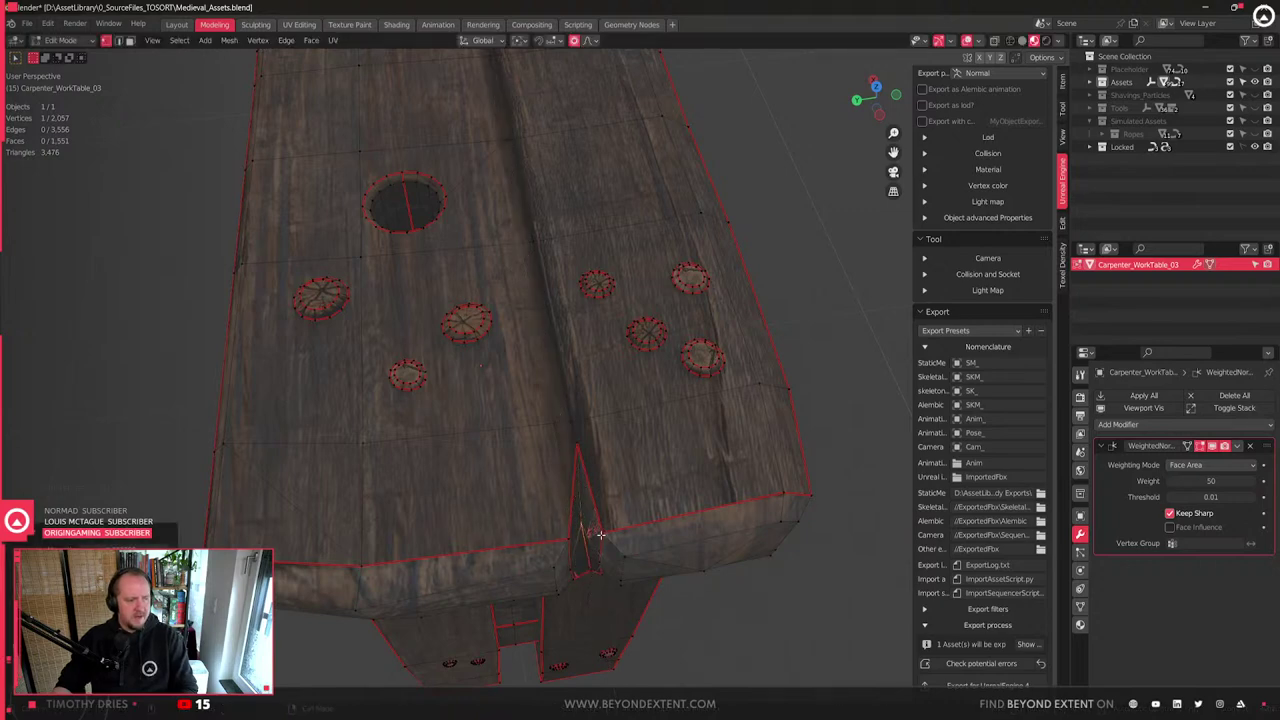
- Shift the lower vertex inside the gap about 0.013 m inward with global Z locked
middle_click_drag(599, 552, 599, 541)
key("g")
key("shift+z")
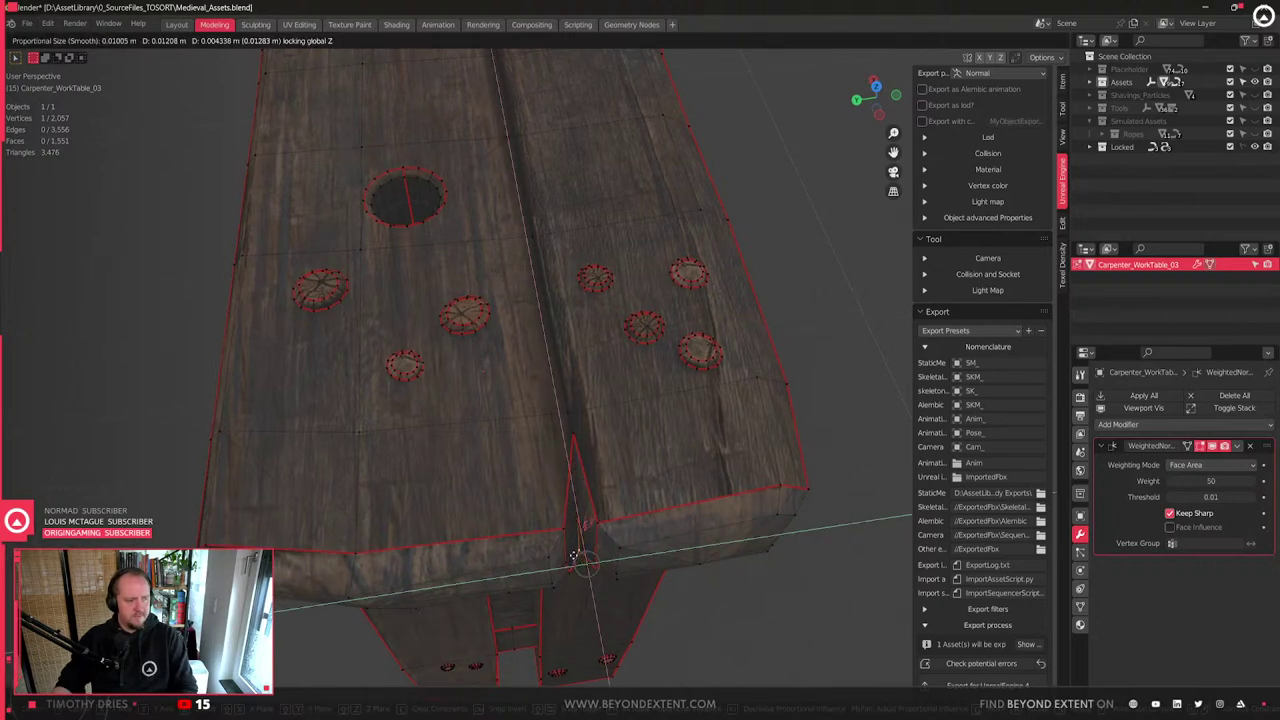
left_click(572, 550)
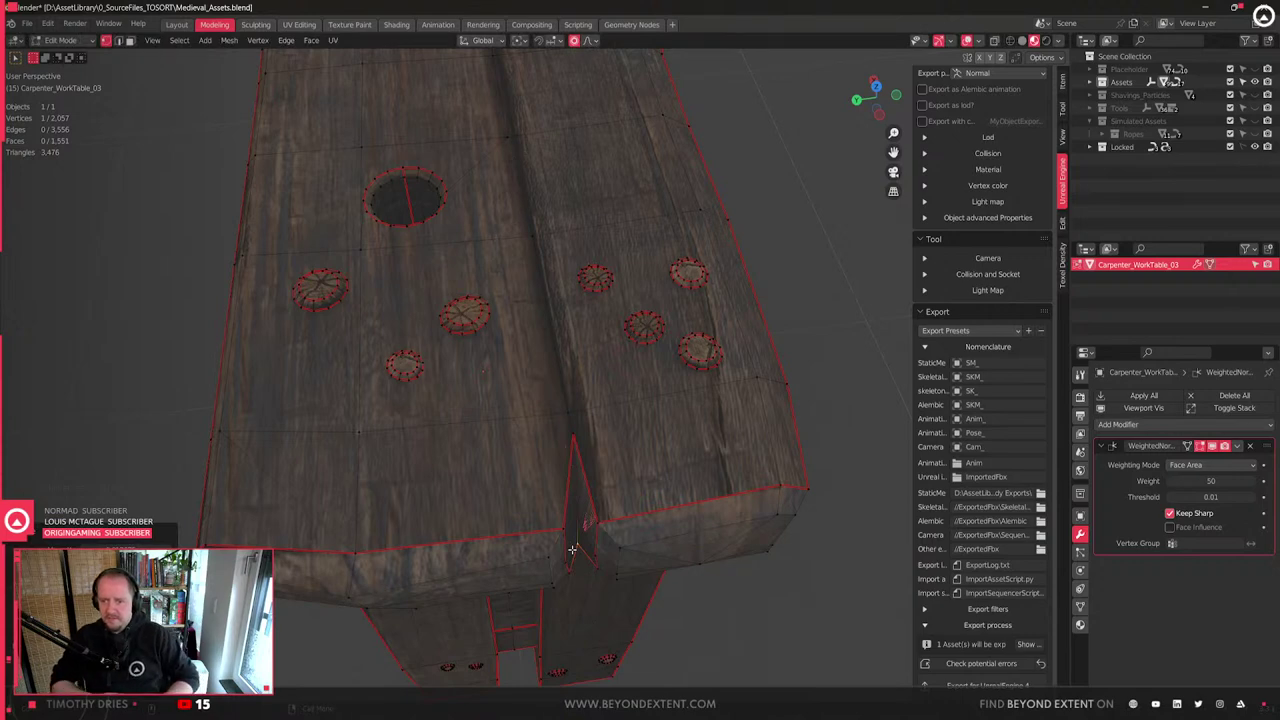
- Select the four faces lining the gap between the plank ends
scroll(562, 544, "up", 3)
middle_click_drag(643, 574, 351, 509)
scroll(397, 456, "down", 2)
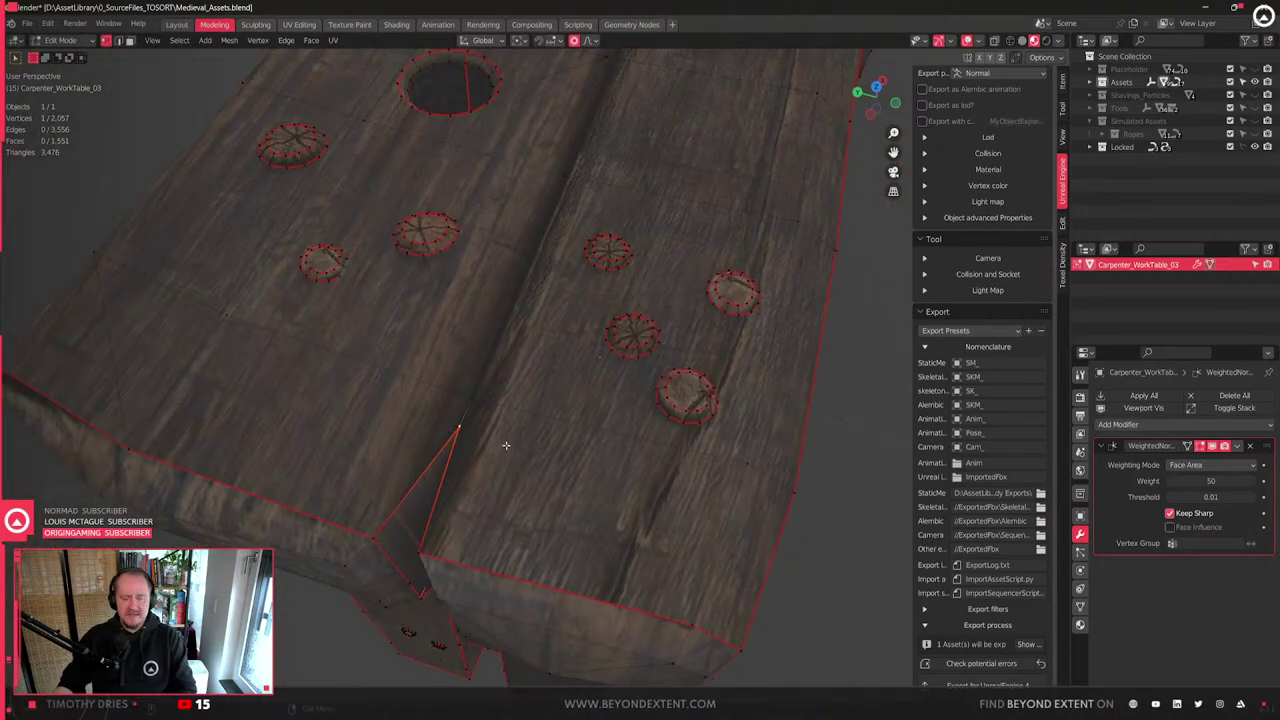
middle_click_drag(505, 445, 590, 466)
left_click(589, 469)
left_click(590, 471, "shift")
left_click(579, 482, "shift")
left_click(576, 420, "shift")
middle_click_drag(575, 418, 595, 440)
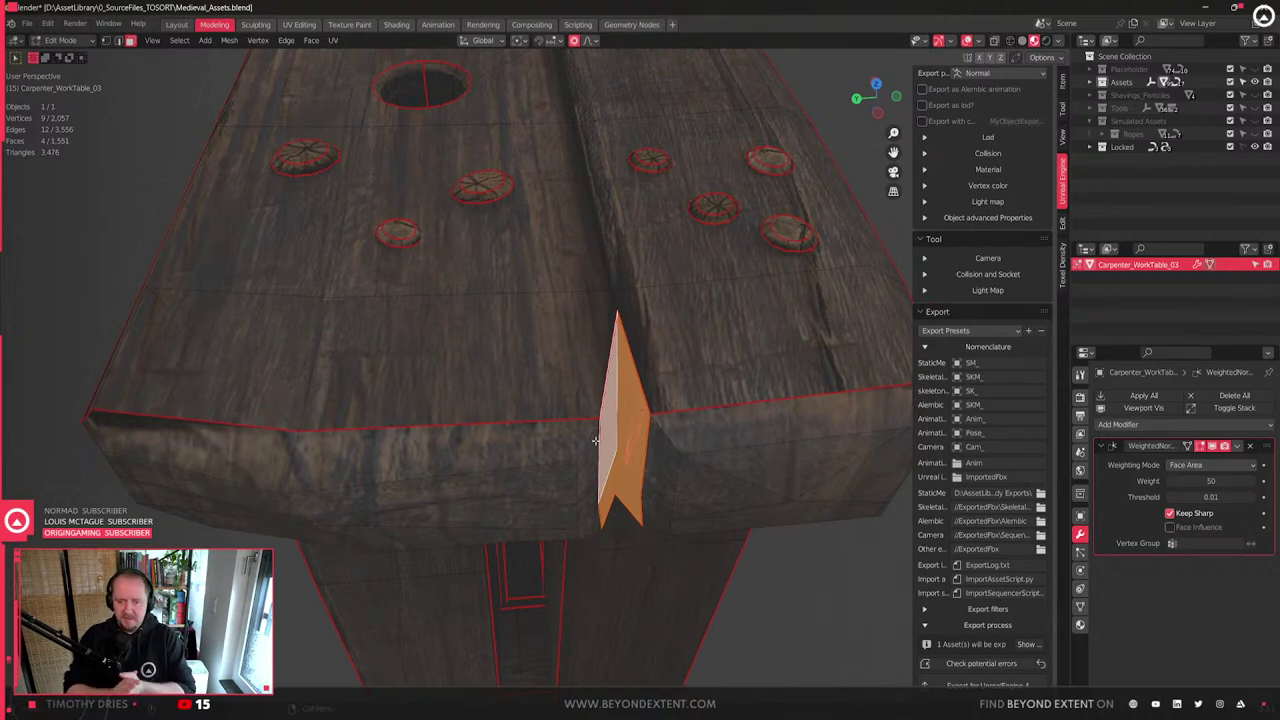
- Reposition the wider plank's upper inner corner vertex beside the gap, moving it about 0.01 m with global Z locked
middle_click_drag(595, 440, 509, 438)
key("1")
left_click(512, 425)
key("shift+v")
left_click(511, 388)
left_click(504, 448)
key("g")
key("shift+z")
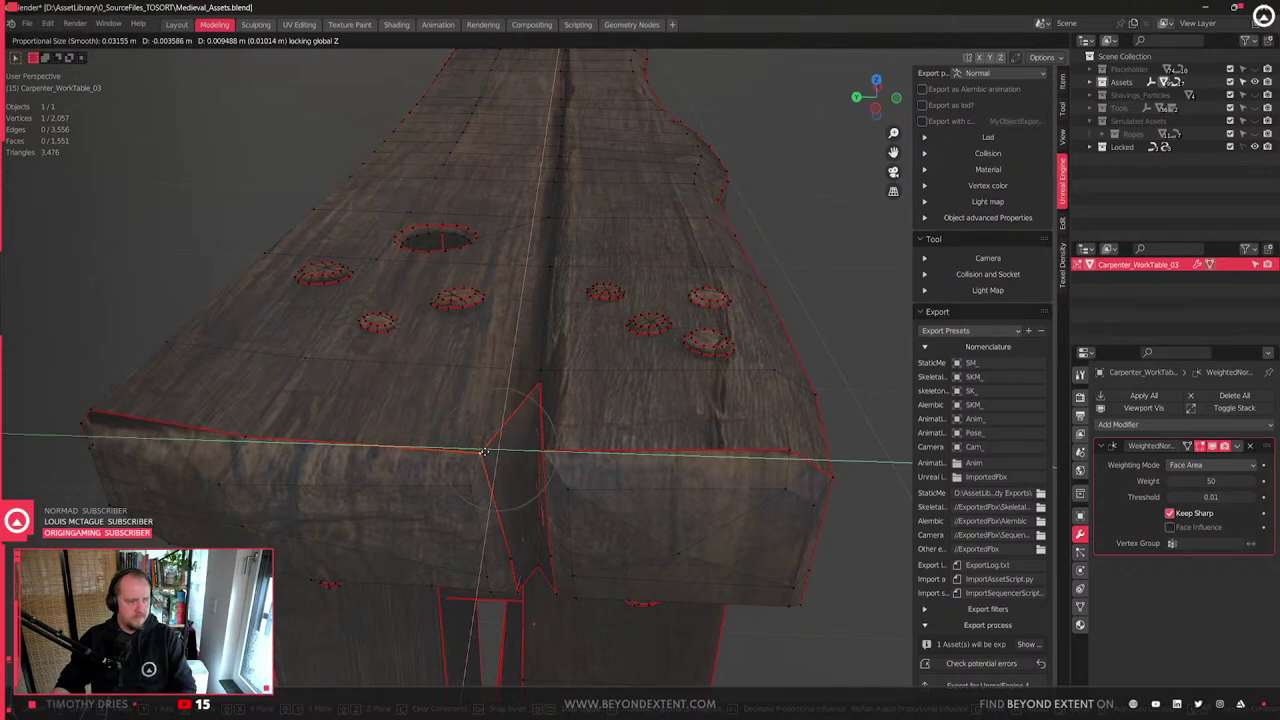
left_click(485, 454)
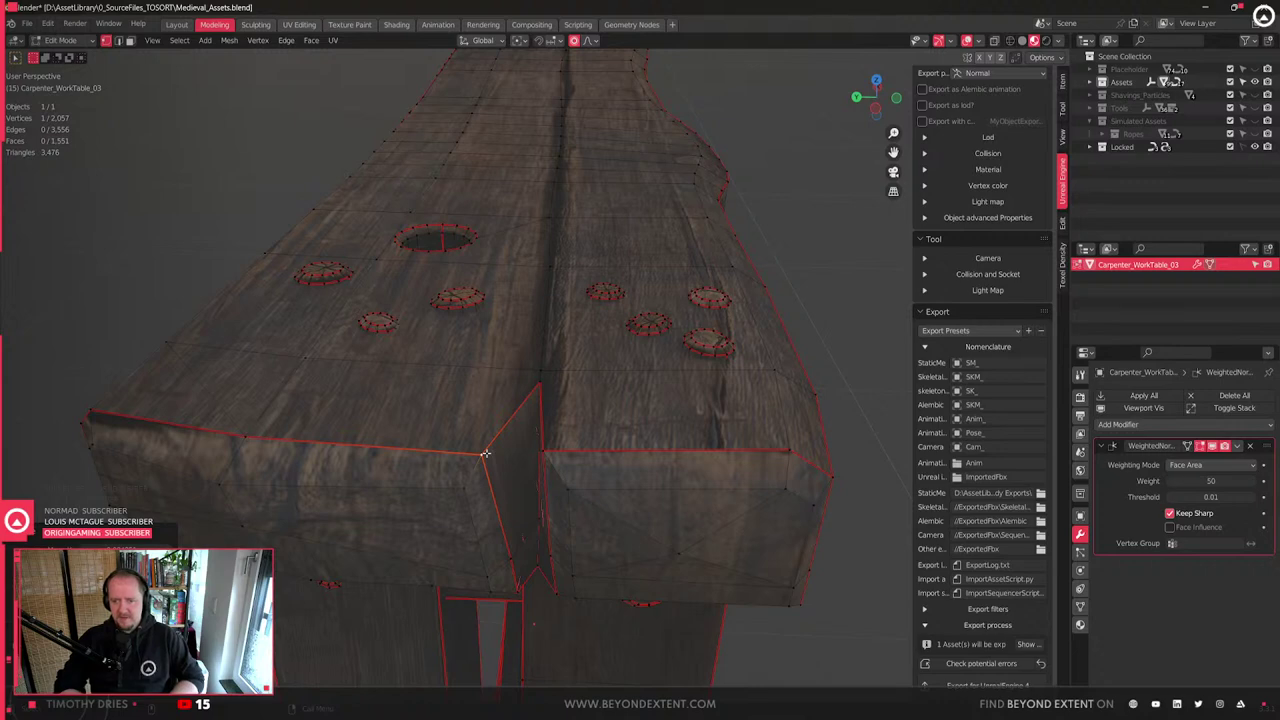
- Add a loop cut through the faces lining the gap and shift one of its vertices horizontally
scroll(521, 437, "up", 2)
key("ctrl+r")
left_click(504, 434)
left_click(504, 434)
left_click(504, 434)
key("g")
key("shift+z")
left_click(516, 449)
- Shift the new loop's upper vertices on the gap's sides horizontally to make the opening irregular
middle_click_drag(516, 449, 664, 412)
left_click(664, 412)
key("g")
key("shift+z")
left_click(657, 424)
left_click(633, 435)
key("g")
key("shift+z")
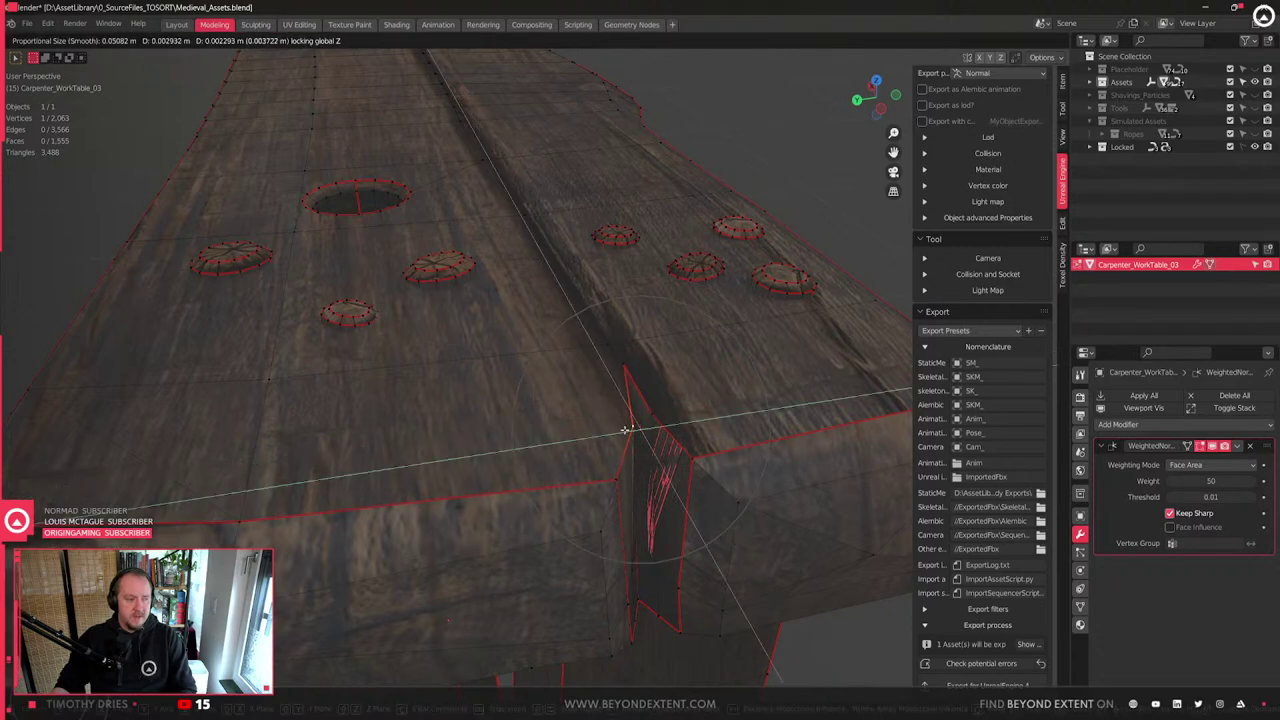
left_click(624, 431)
- Adjust the lower vertices inside the gap horizontally, keeping global Z locked
middle_click_drag(659, 456, 600, 480)
left_click(593, 560)
key("g")
key("shift+z")
left_click(606, 633)
key("g")
key("shift+z")
left_click(609, 635)
- Shift the lower inner corner vertices of both planks at the gap horizontally with global Z locked
left_click(629, 650)
key("g")
key("shift+z")
left_click(639, 646)
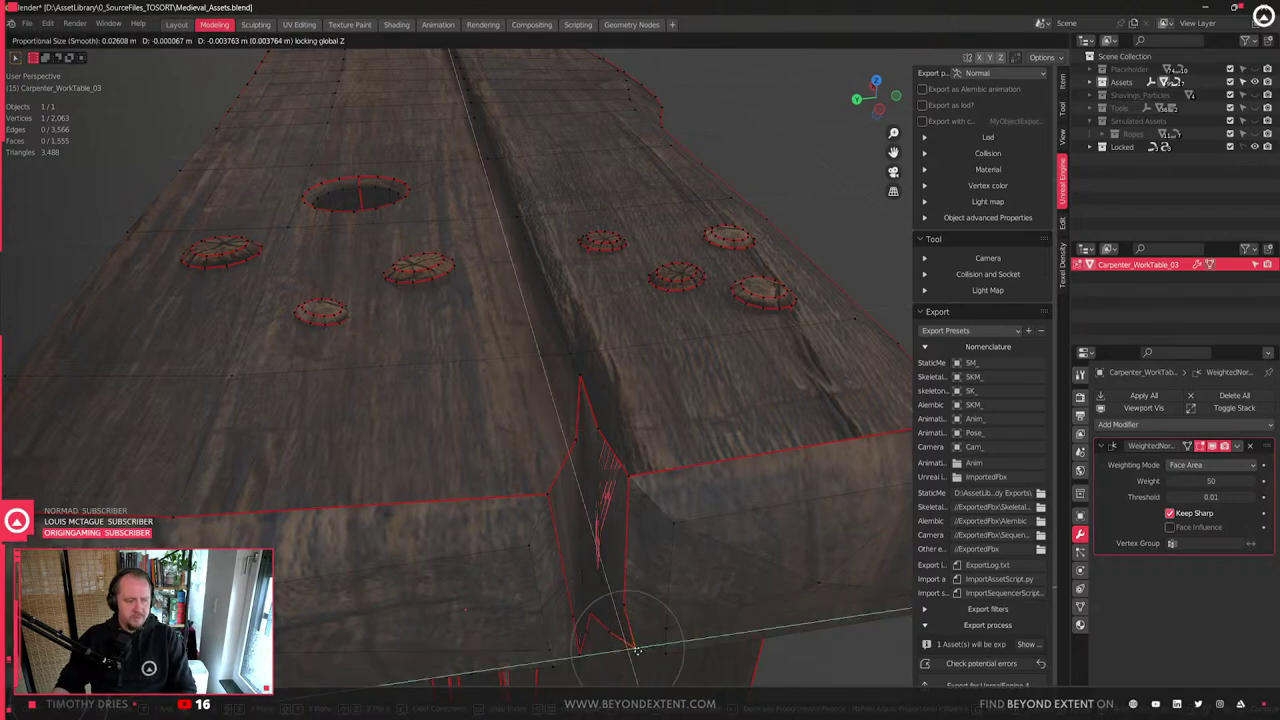
key("g")
key("shift+z")
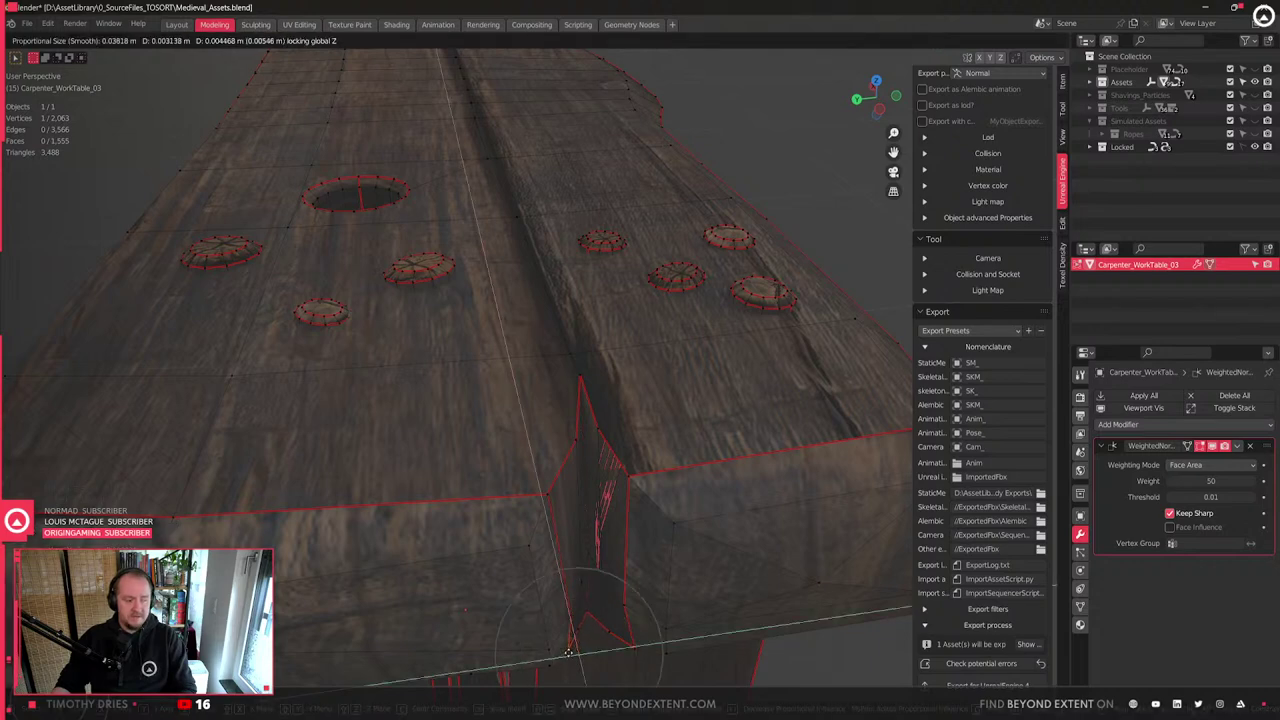
left_click(570, 655)
- Clear the seams on the edges that divide the faces lining the gap
scroll(604, 473, "down", 5)
key("2")
left_click(556, 430)
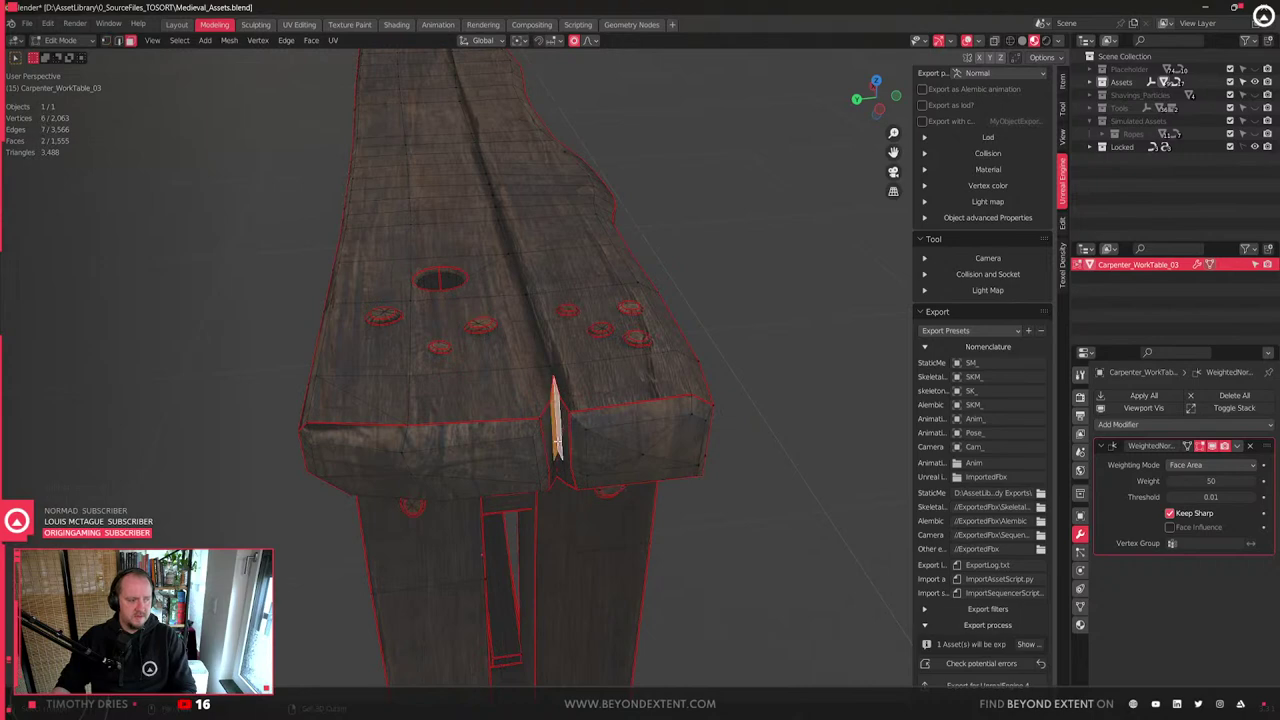
left_click(556, 430, "alt")
right_click(556, 430)
left_click(560, 428)
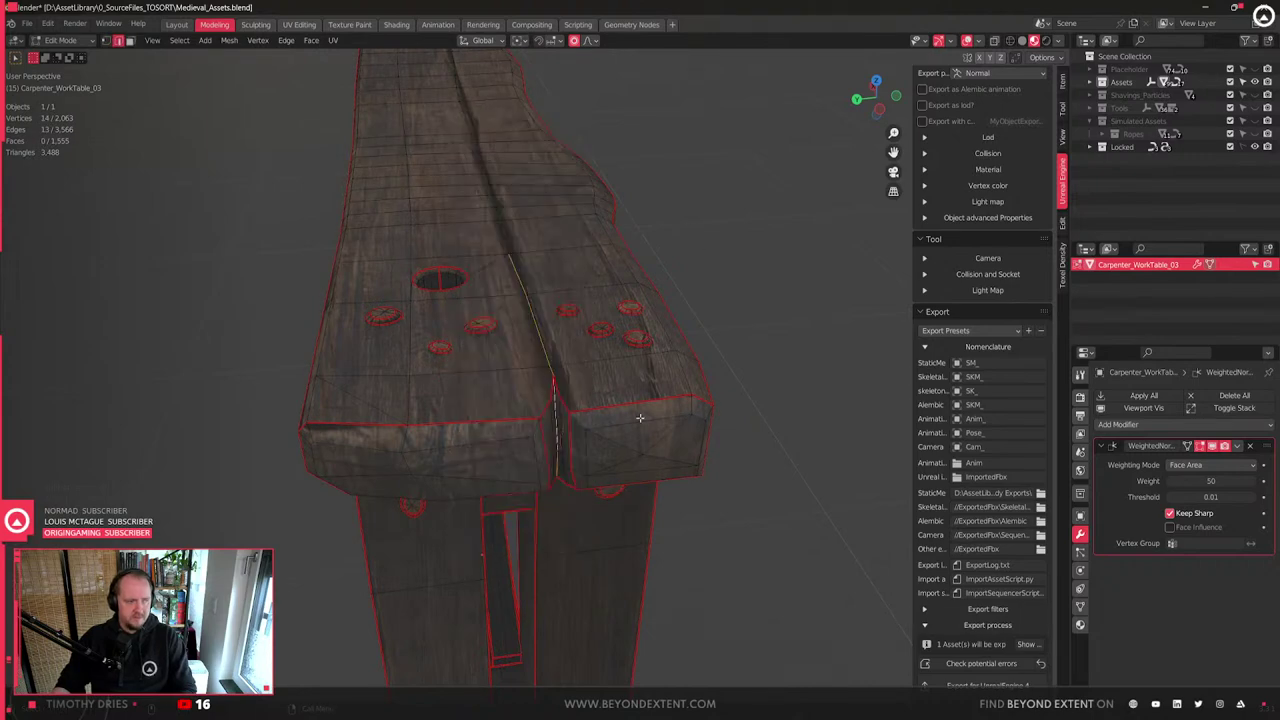
scroll(570, 455, "up", 3)
left_click(572, 468)
left_click(574, 524, "shift")
right_click(574, 525)
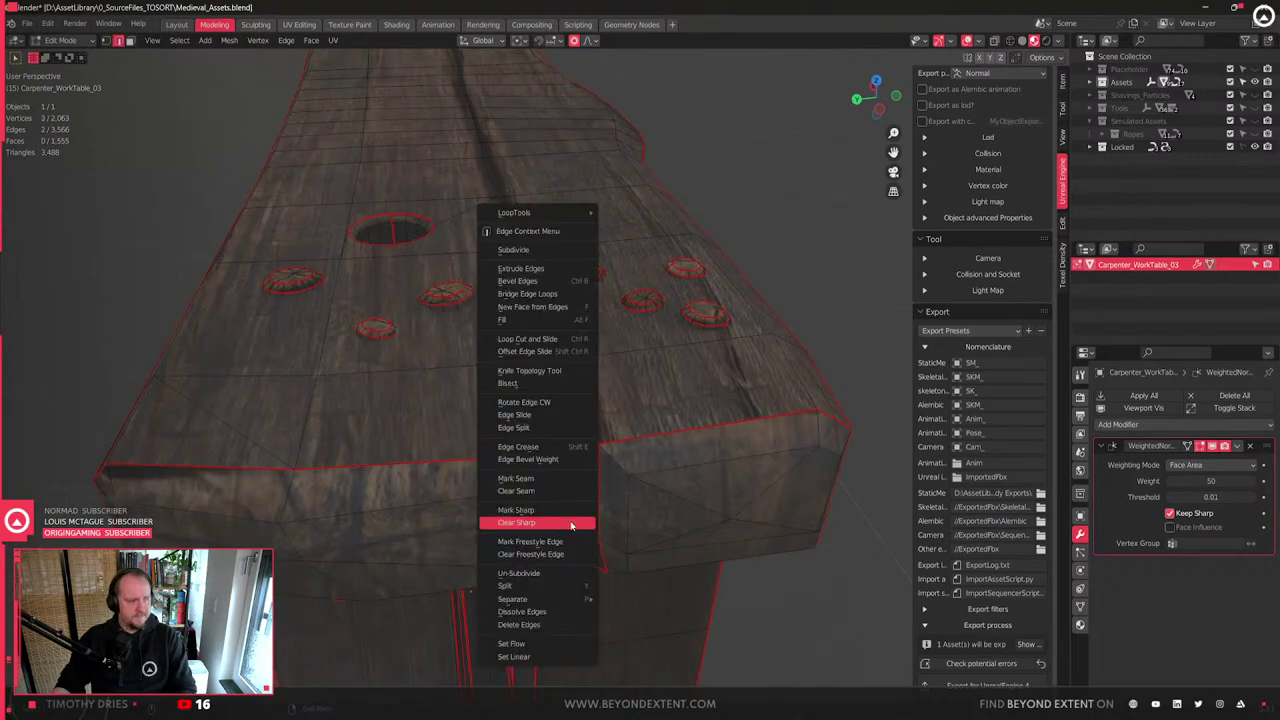
left_click(561, 481)
- Select all the faces lining the gap and switch to the UV Editing workspace
key("3")
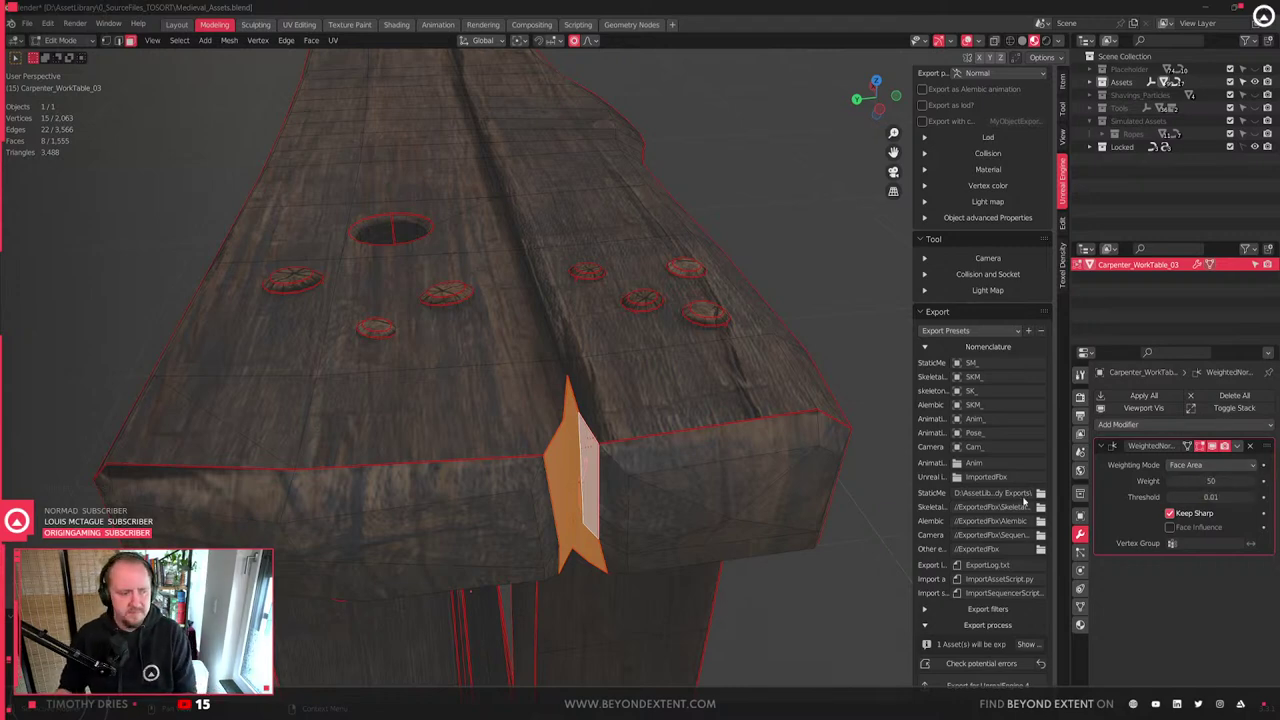
scroll(546, 460, "up", 2)
middle_click_drag(587, 492, 517, 451)
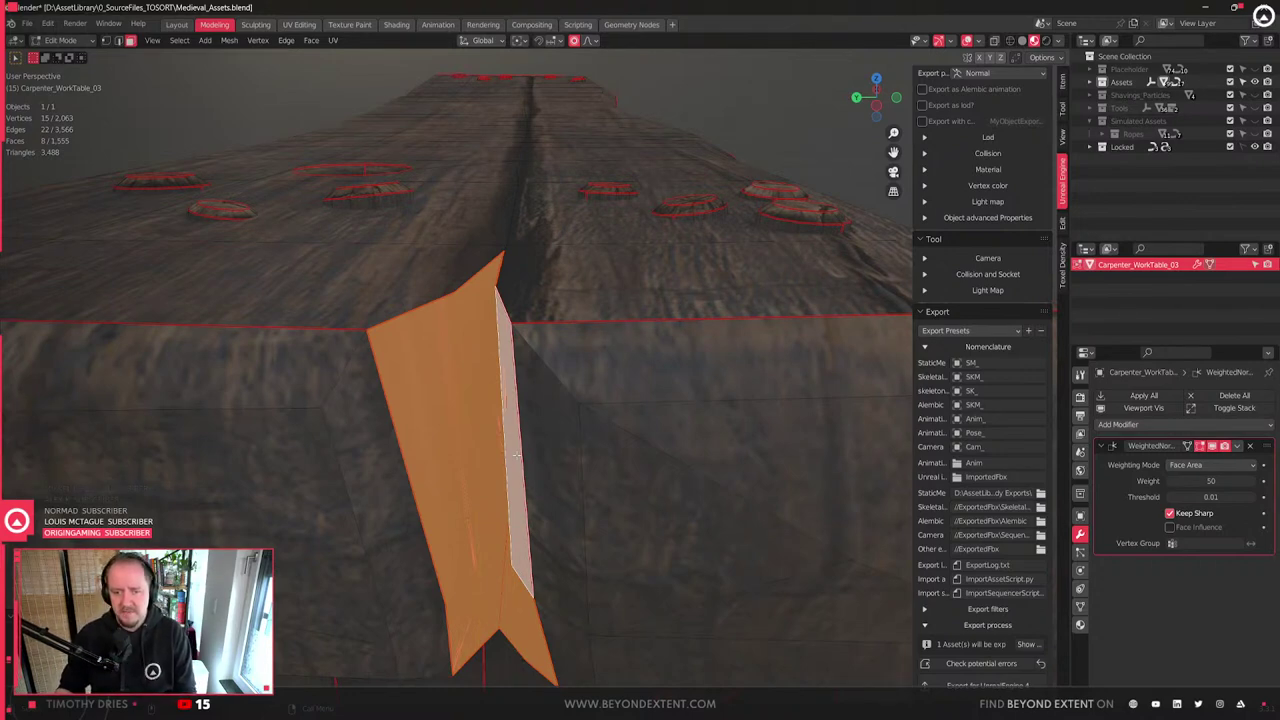
scroll(517, 455, "down", 2)
middle_click_drag(473, 371, 495, 408, "shift")
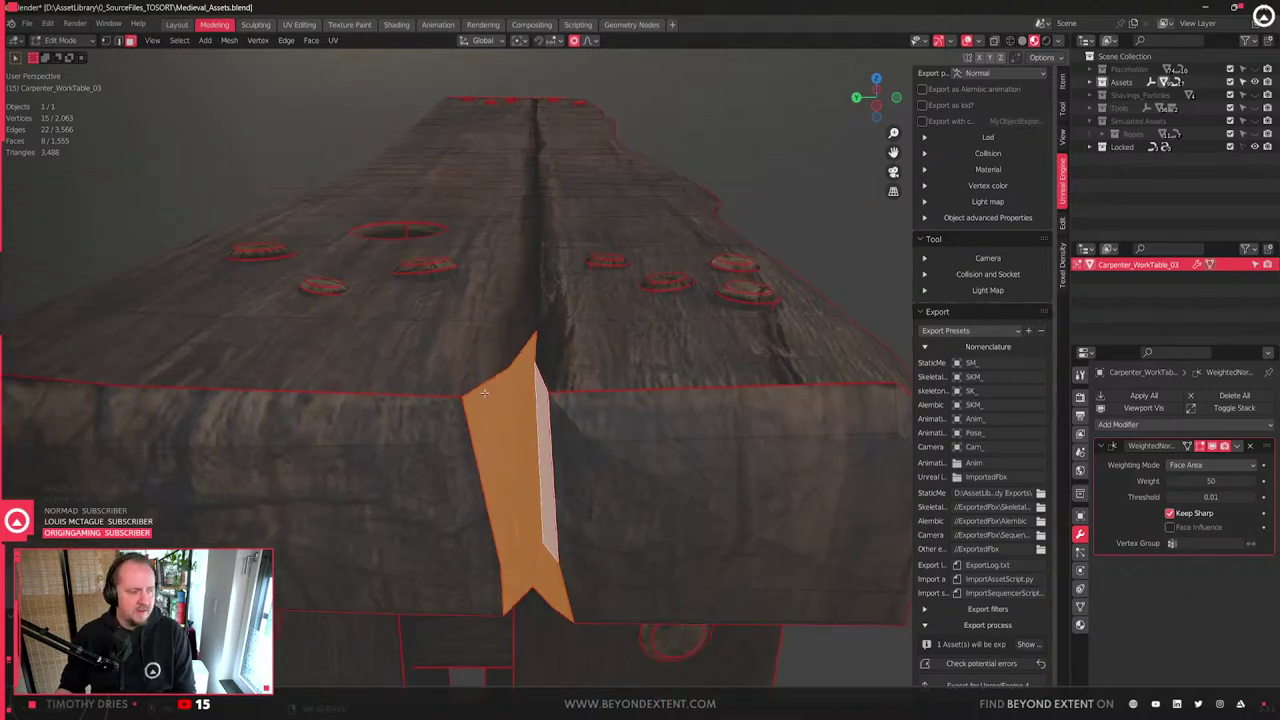
scroll(495, 408, "up", 2)
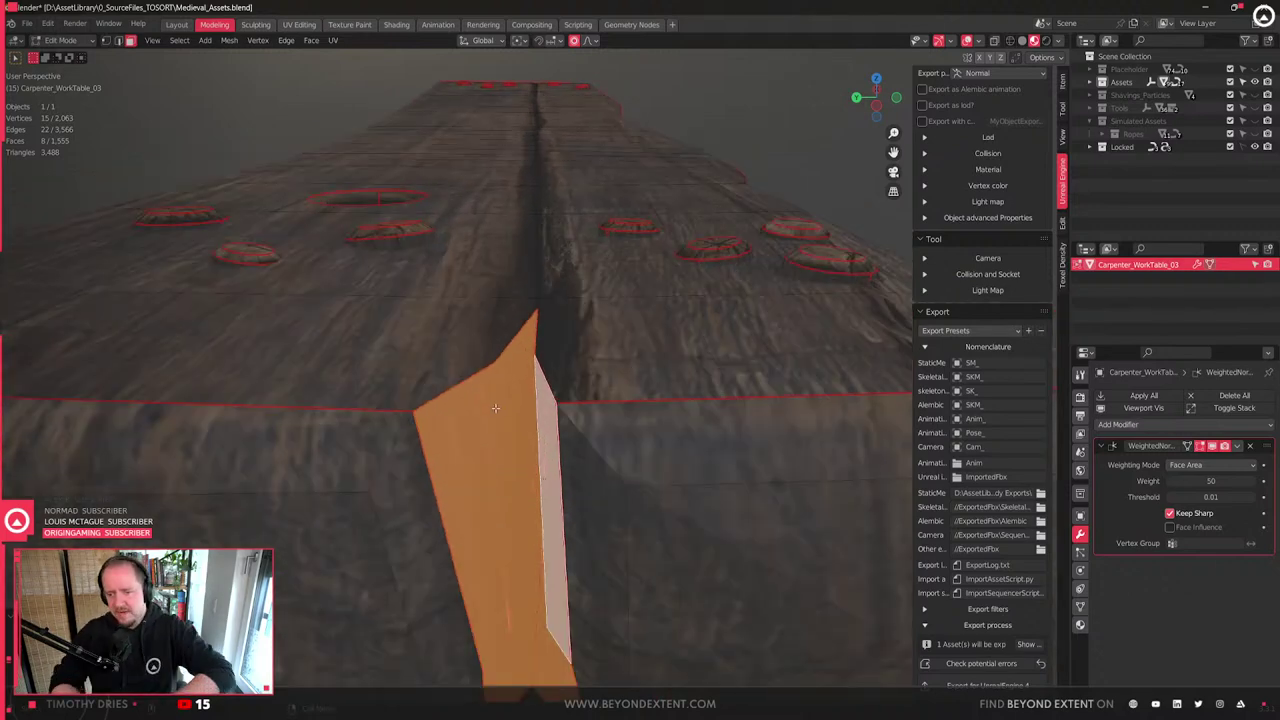
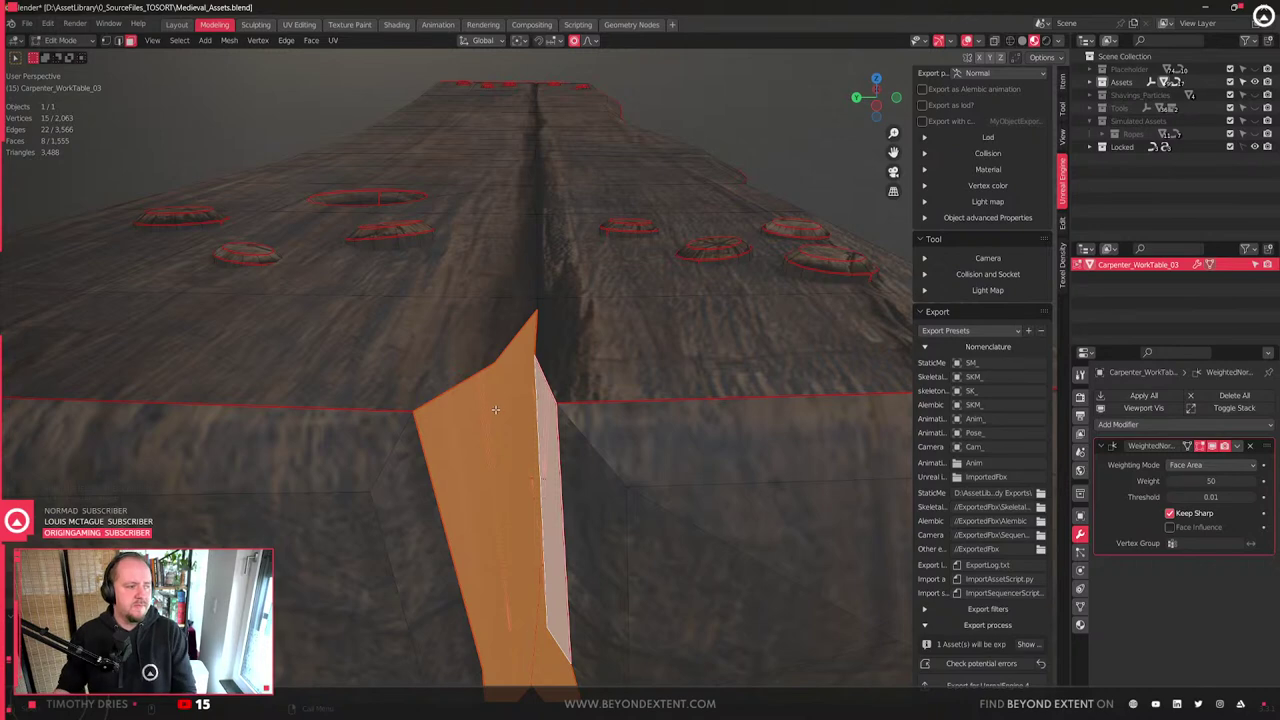
scroll(495, 408, "down", 2)
left_click(298, 24)
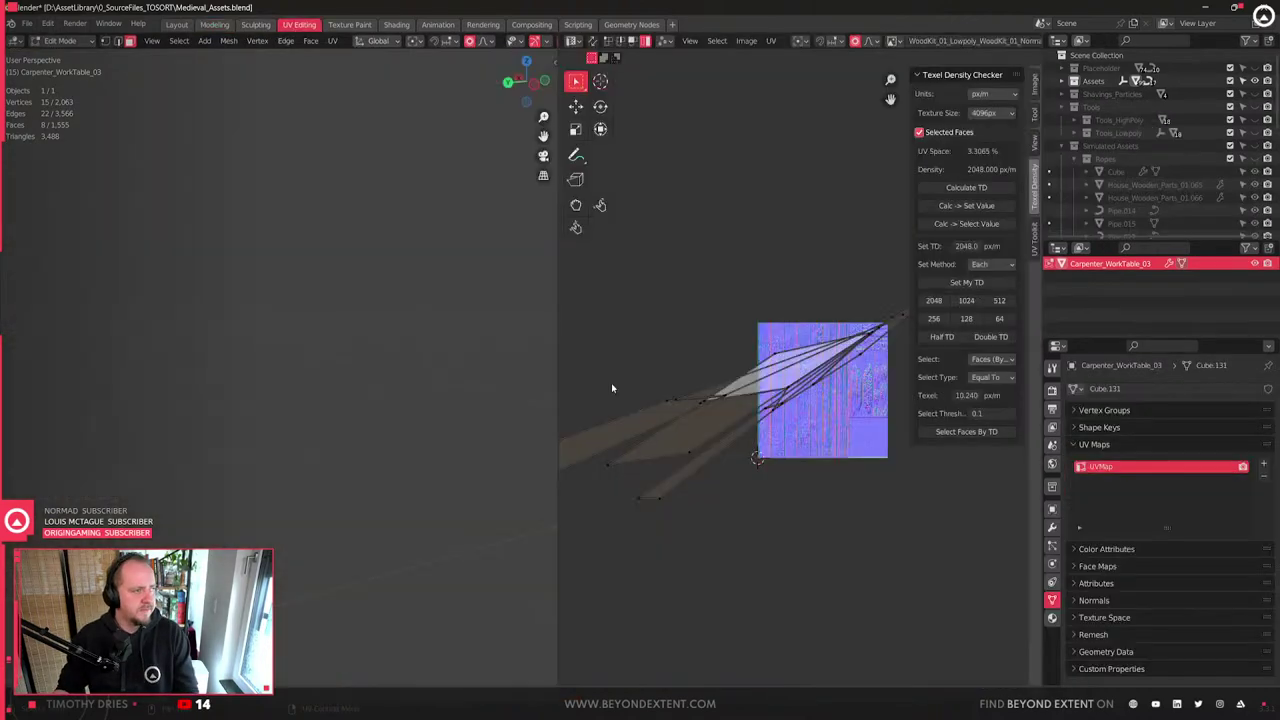
- Unwrap the selected faces lining the plank gap with the Angle Based method
key("a")
key("u")
left_click(783, 418)
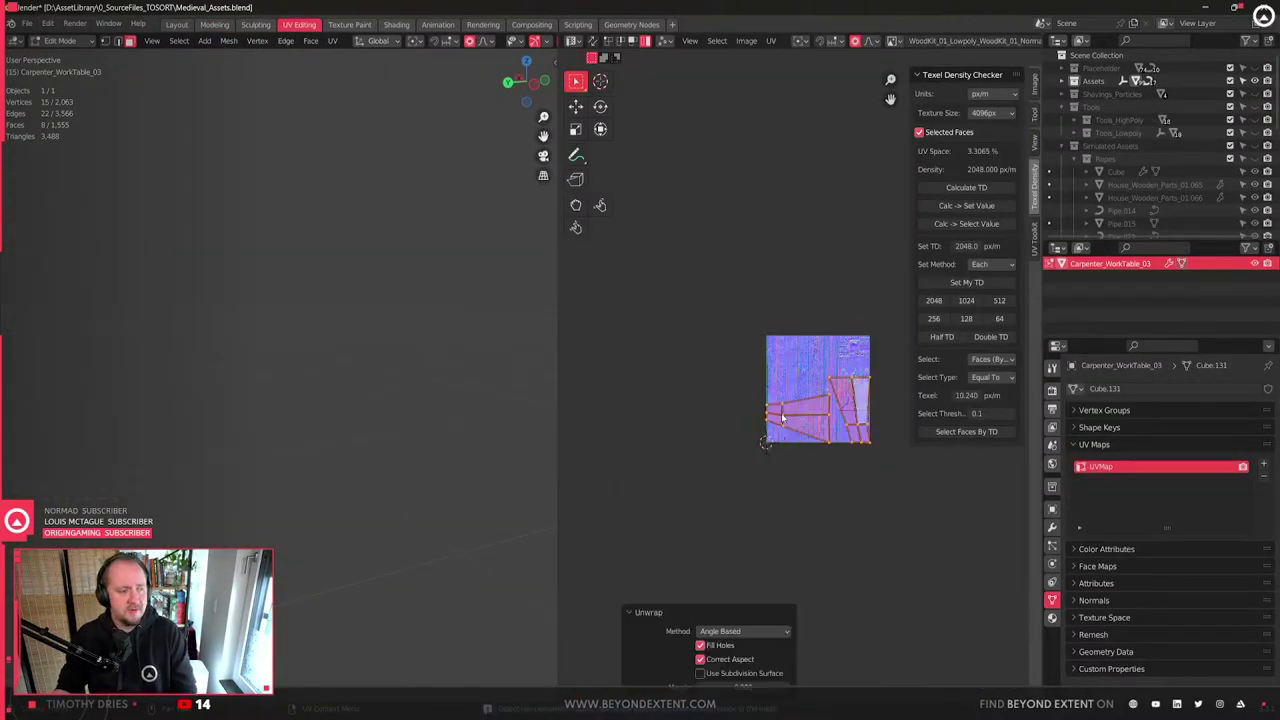
scroll(817, 443, "up", 2)
middle_click_drag(817, 443, 747, 433)
key("q")
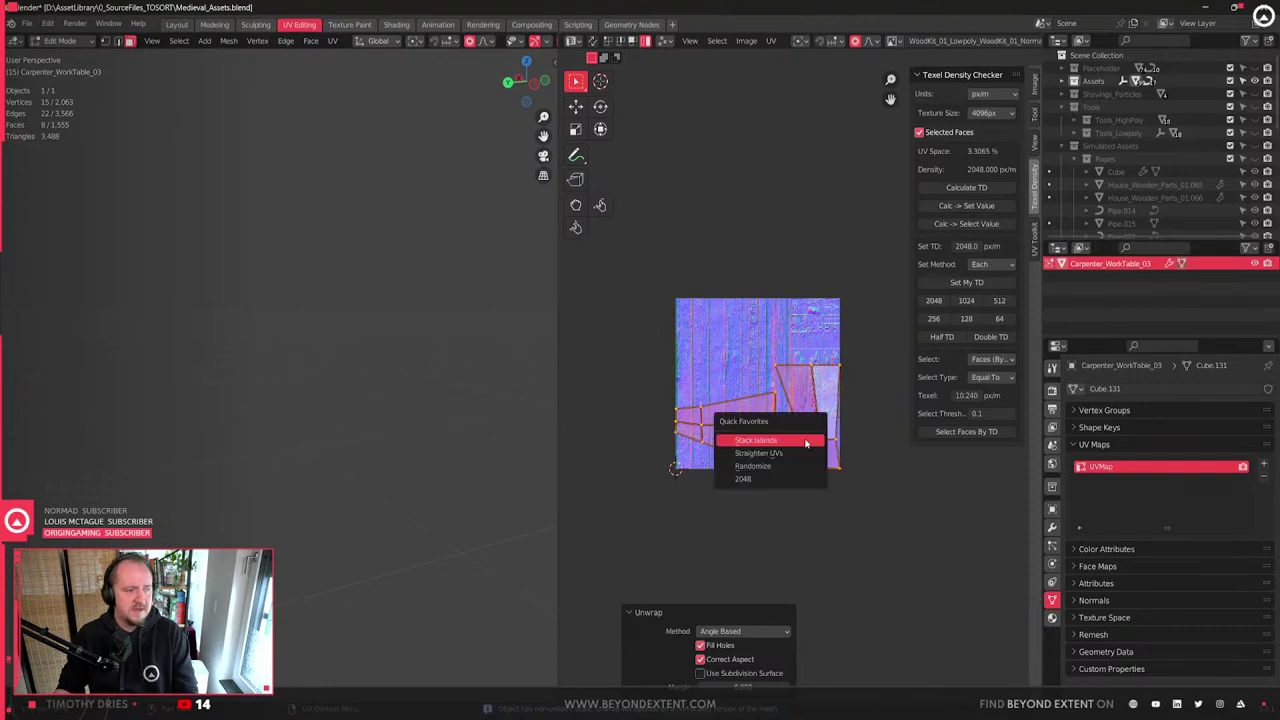
left_click(786, 314)
- Select both unwrapped gap islands and stack them on top of each other with Stack Islands
left_click(722, 410)
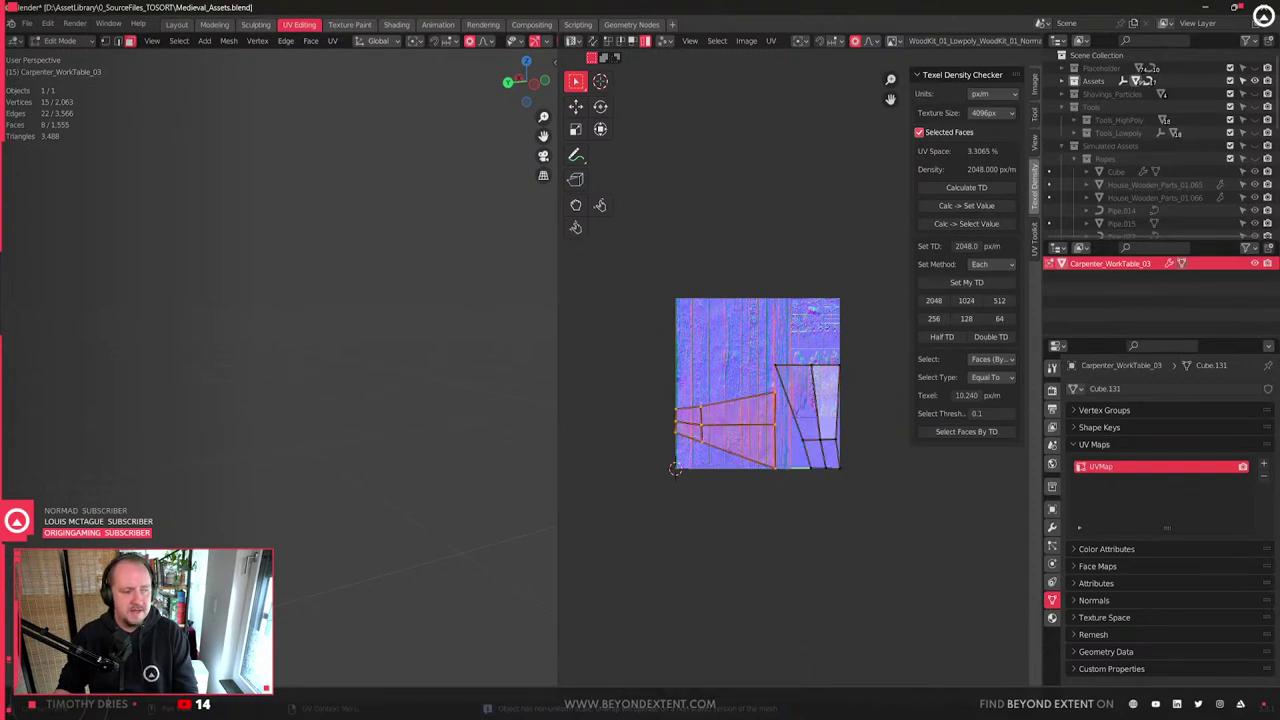
key("r")
left_click(743, 509)
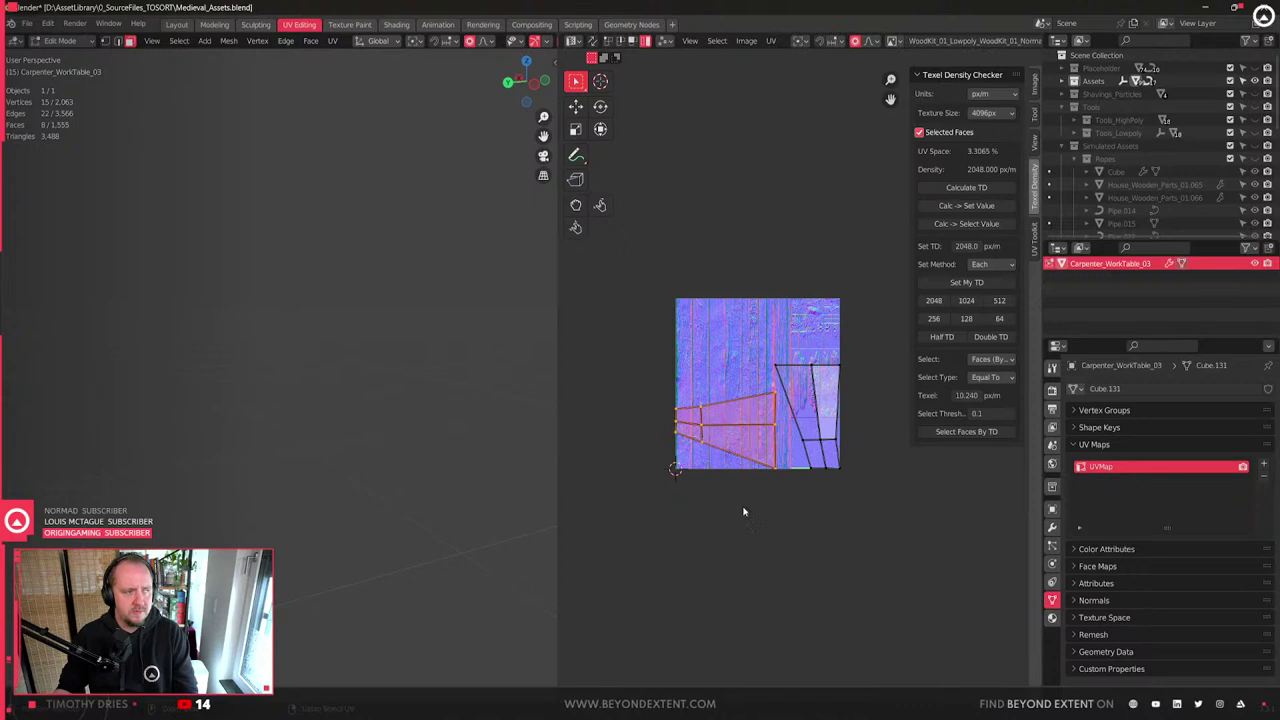
left_click(821, 450, "shift")
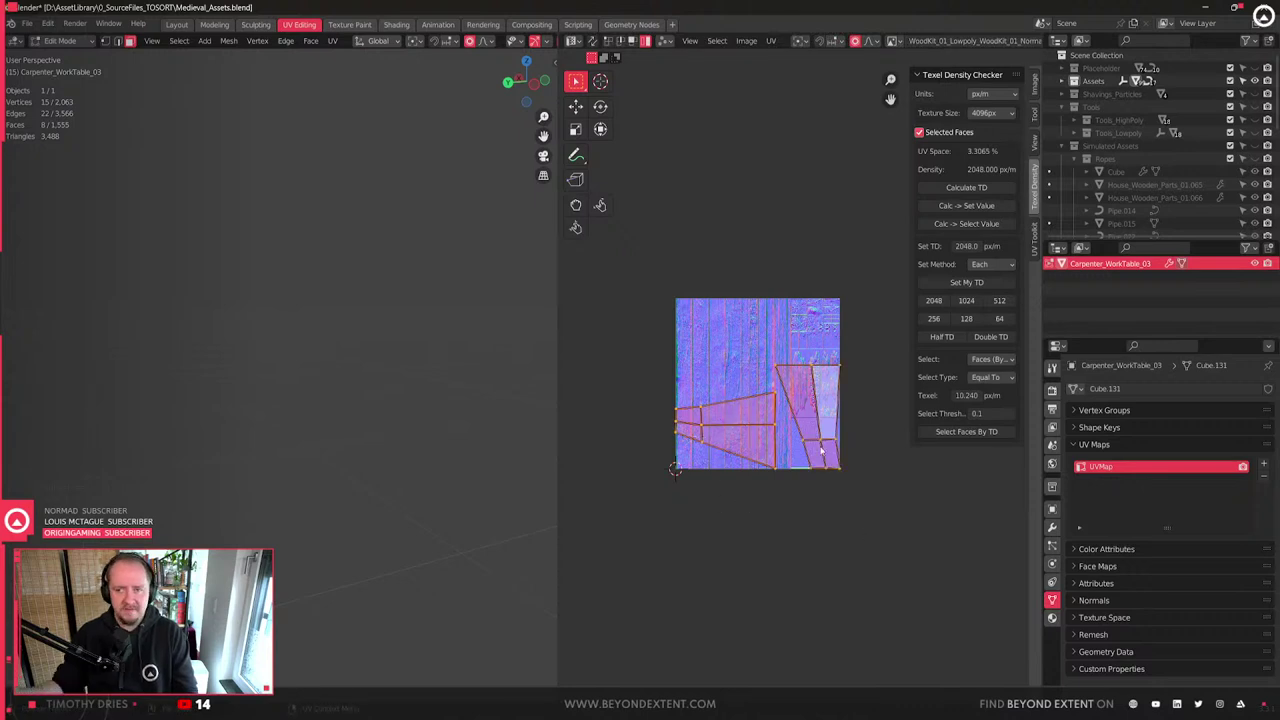
scroll(713, 416, "up", 1)
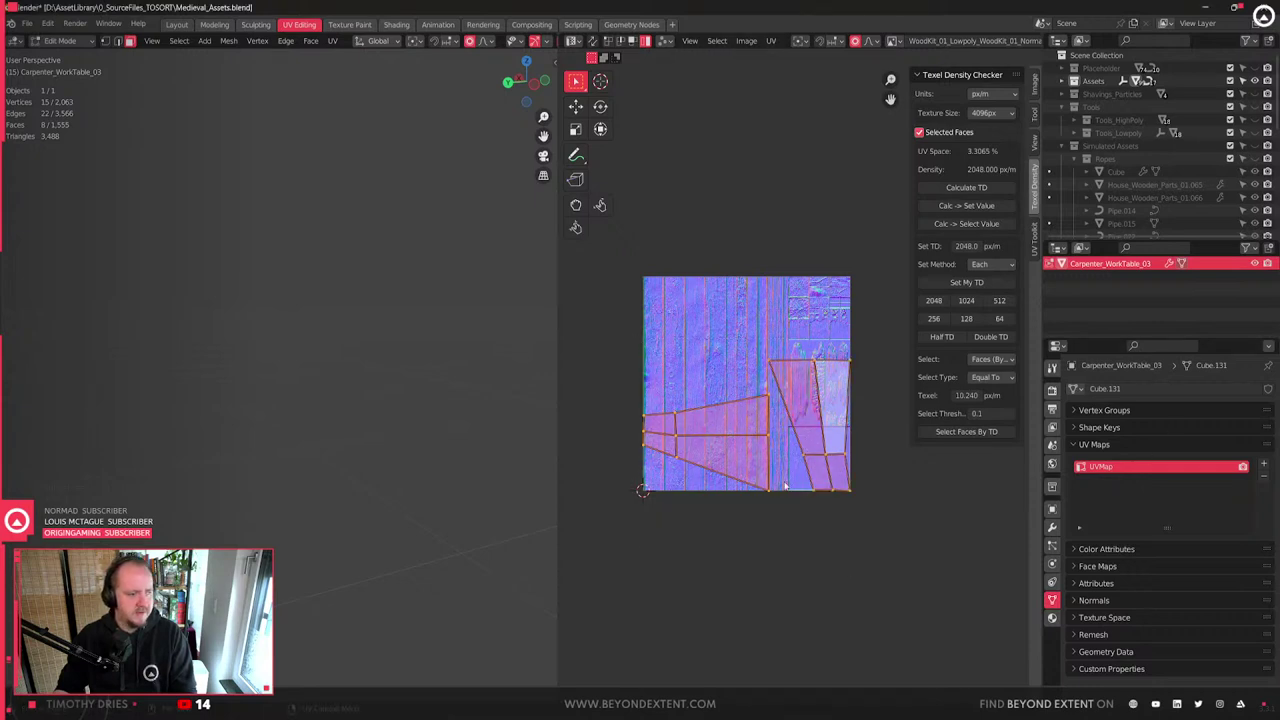
key("q")
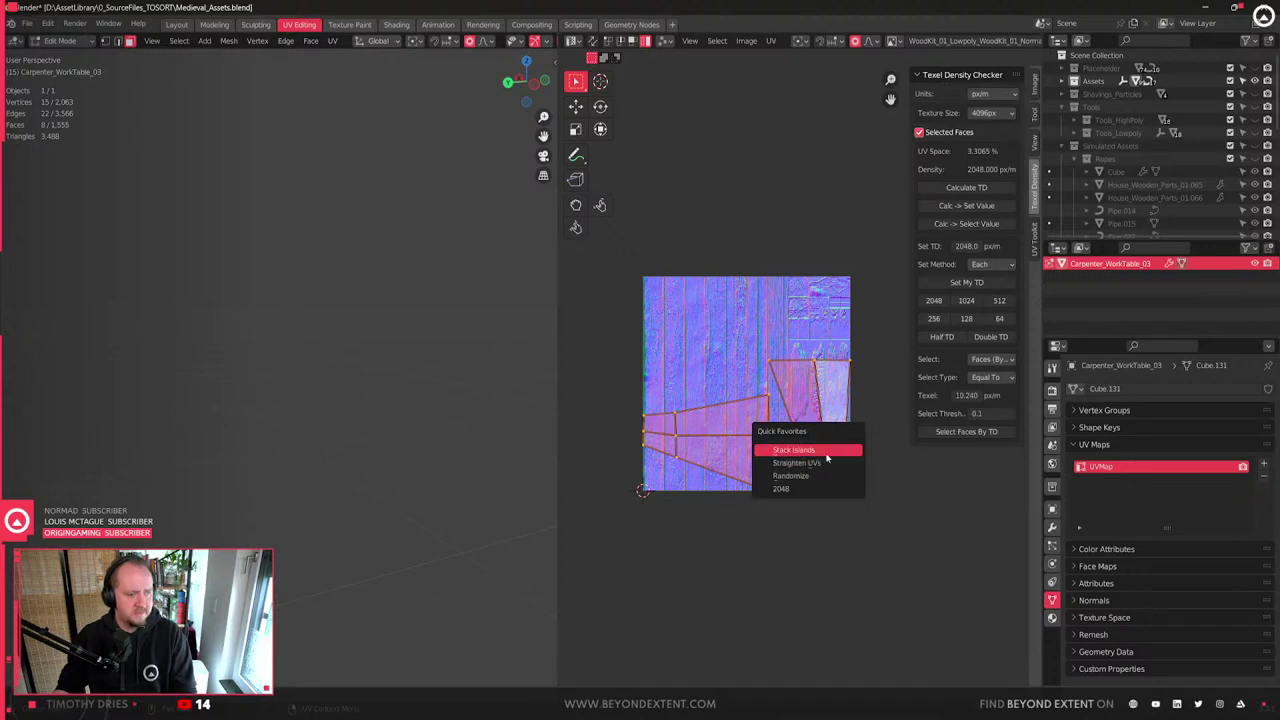
left_click(822, 451)
scroll(853, 519, "up", 3)
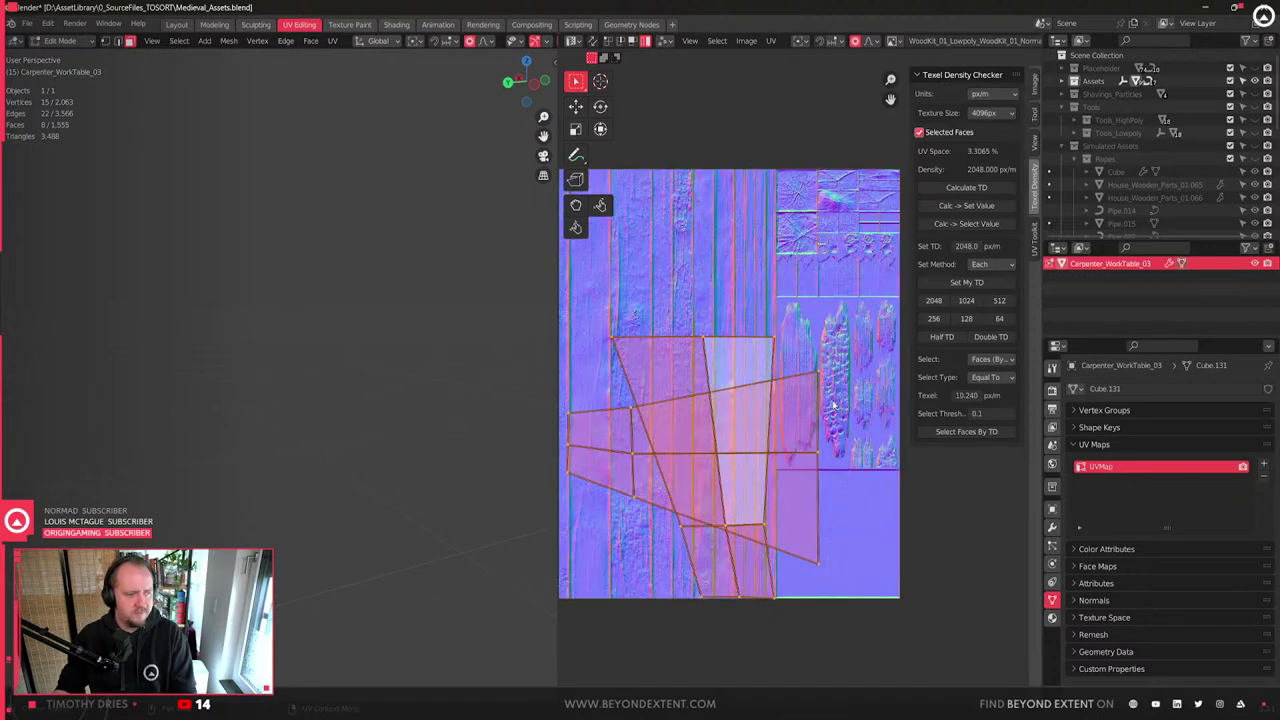
- Rotate the sideways gap island upright so it follows the wood grain like the other stacked island
key("r")
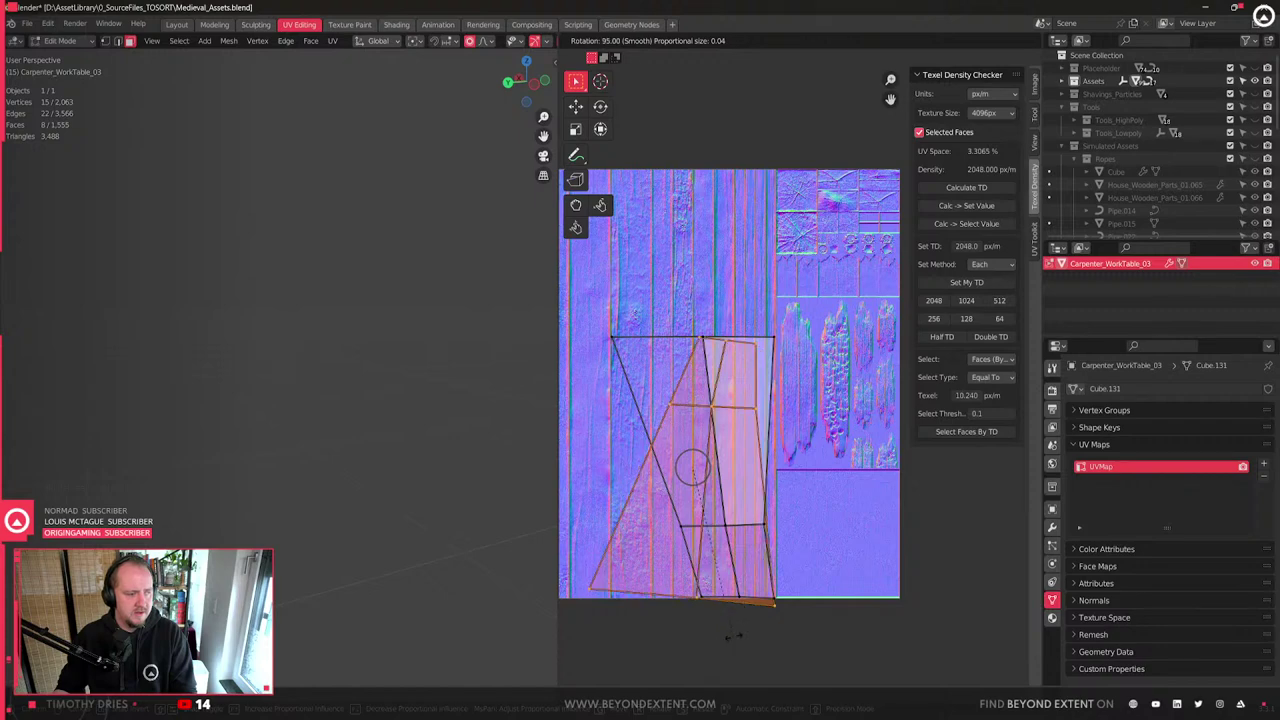
left_click(741, 628)
key("ctrl+z")
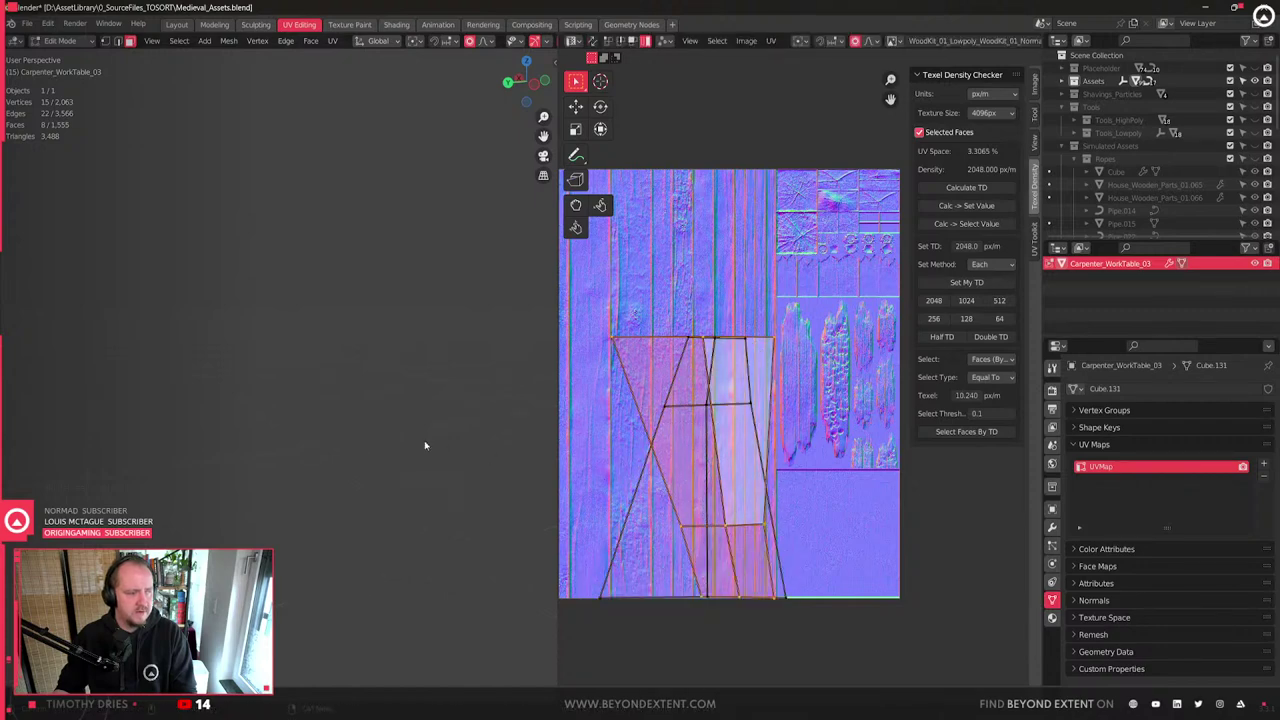
- Move both gap islands toward the splintered wood pieces in the texture and scale them to about 0.24
key("Tab")
key("KP_Decimal")
scroll(283, 449, "up", 3)
middle_click_drag(406, 437, 382, 464)
key("Tab")
key("g")
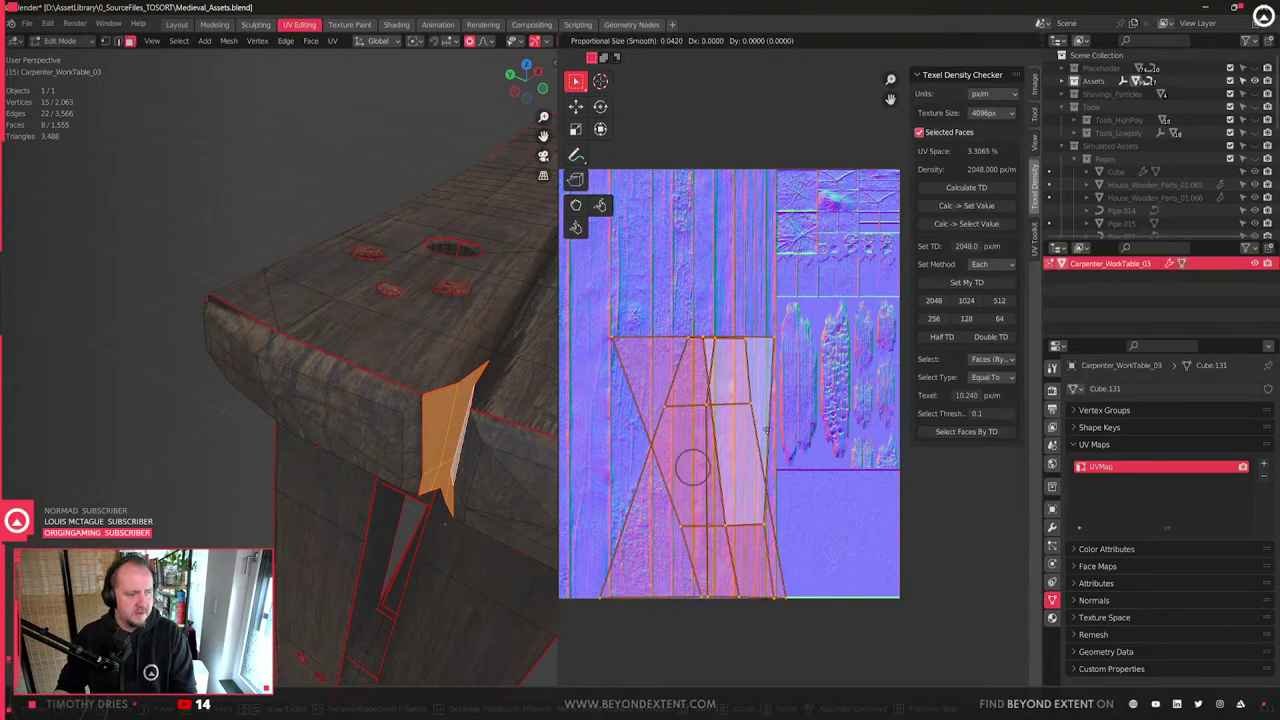
left_click(846, 381)
key("s")
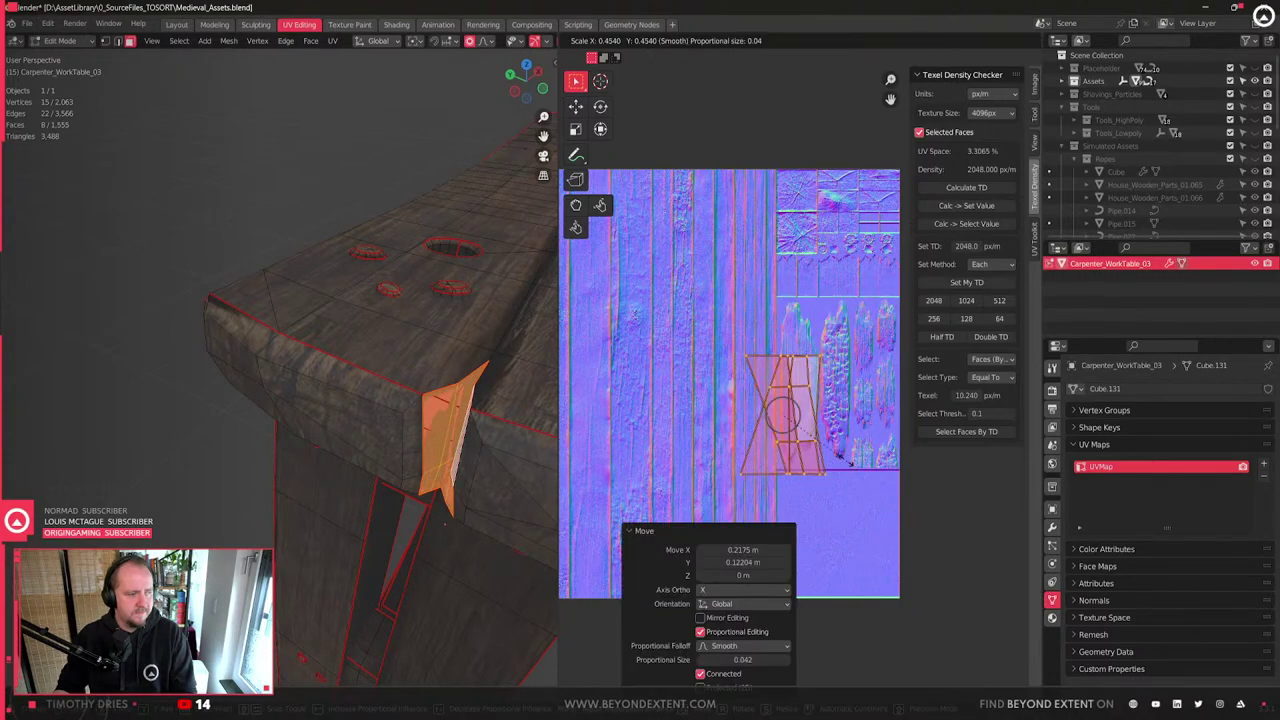
left_click(822, 435)
- Scale both gap islands to about 0.677 and place them inside the smooth, long splinter piece of the texture
scroll(822, 436, "up", 3)
key("g")
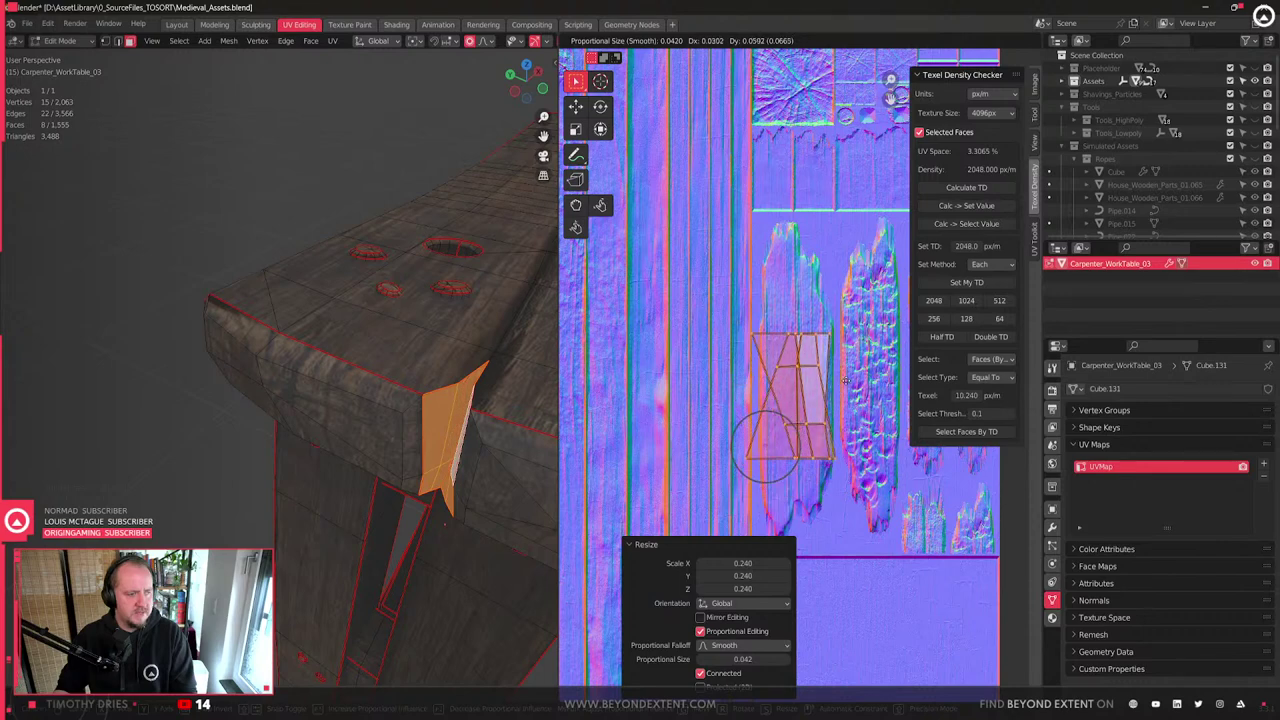
left_click(847, 385)
key("s")
key("g")
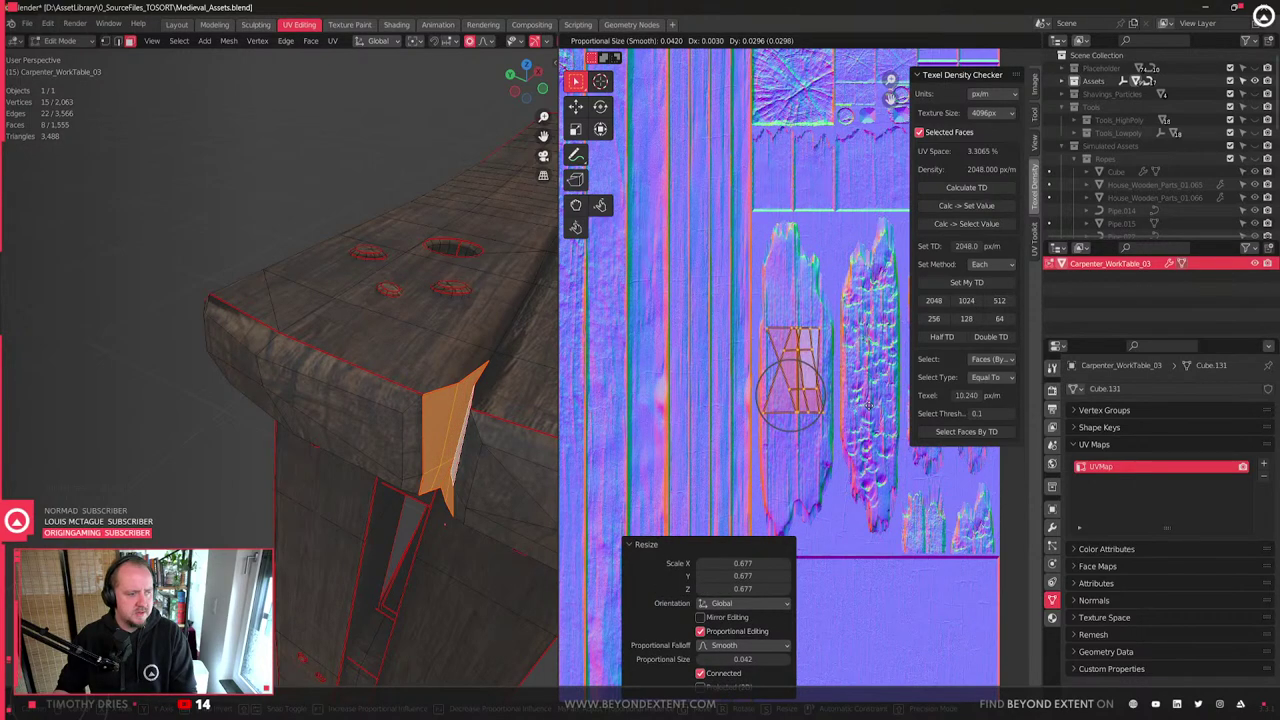
left_click(870, 412)
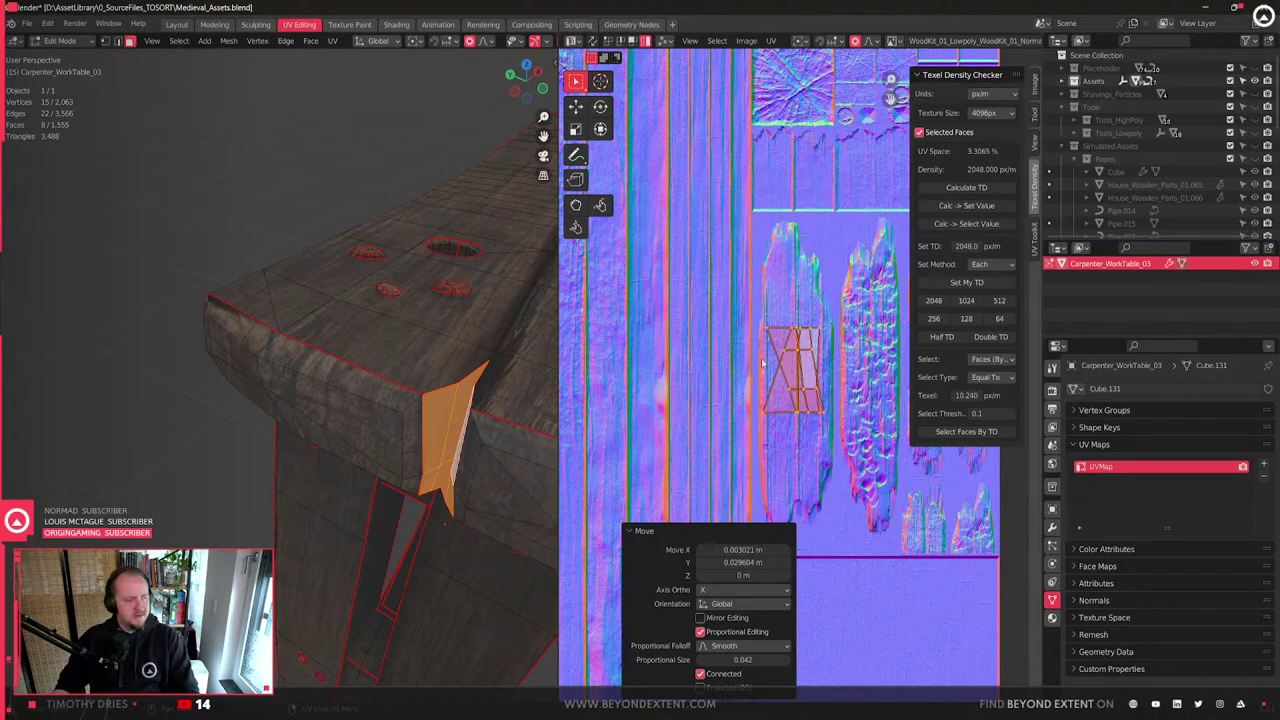
scroll(755, 370, "up", 2)
middle_click_drag(740, 386, 702, 410)
key("ctrl+x")
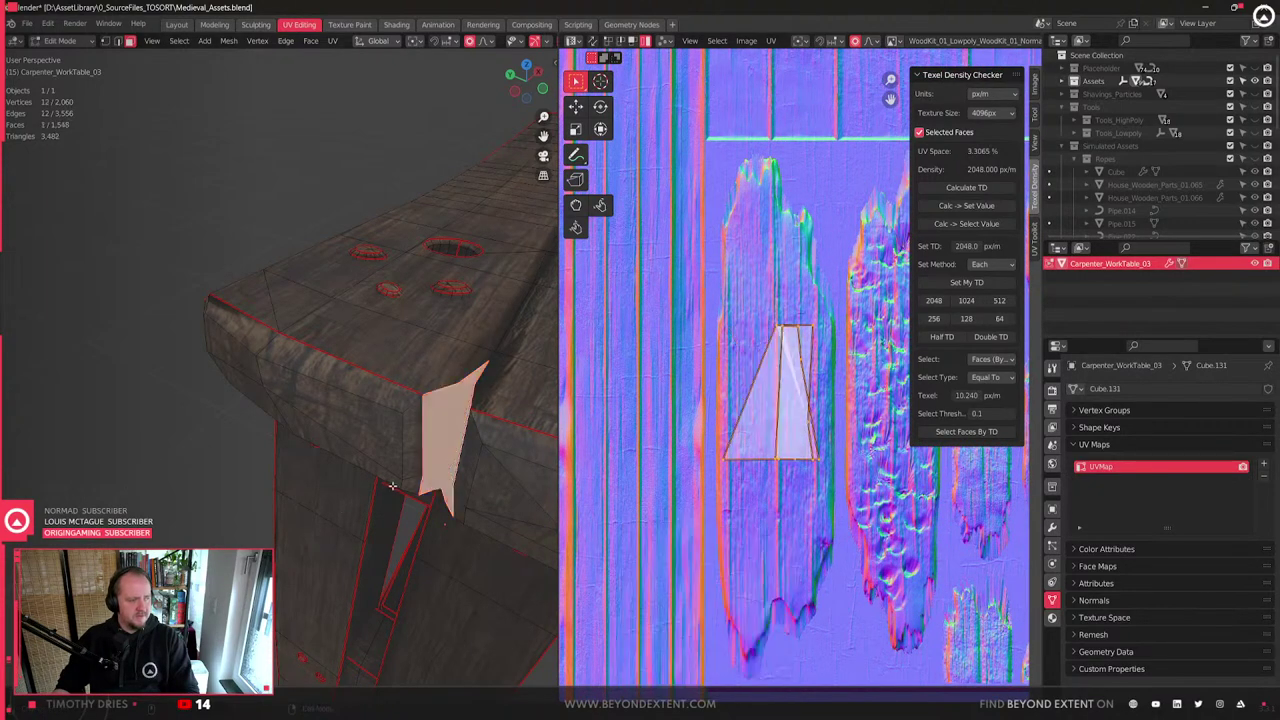
key("c")
key("Escape")
key("ctrl+z")
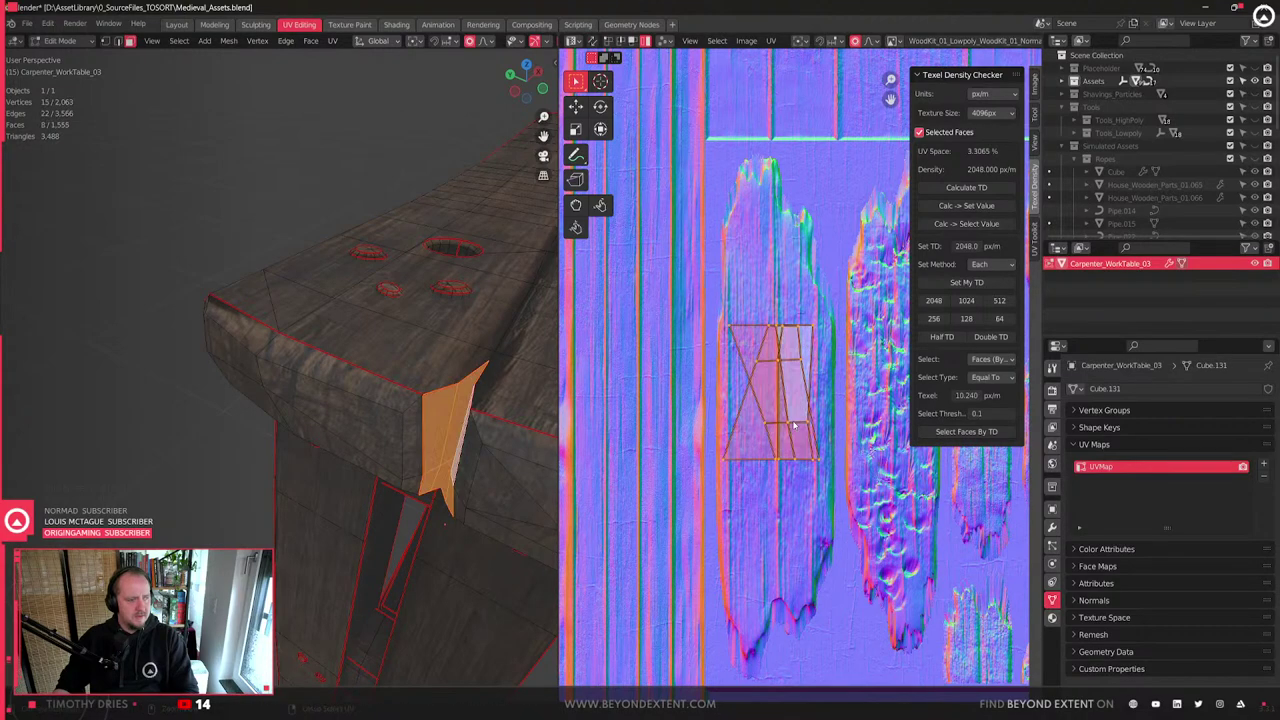
- Center the gap islands on the smooth splinter piece and shrink them slightly to stay inside its outline
key("g")
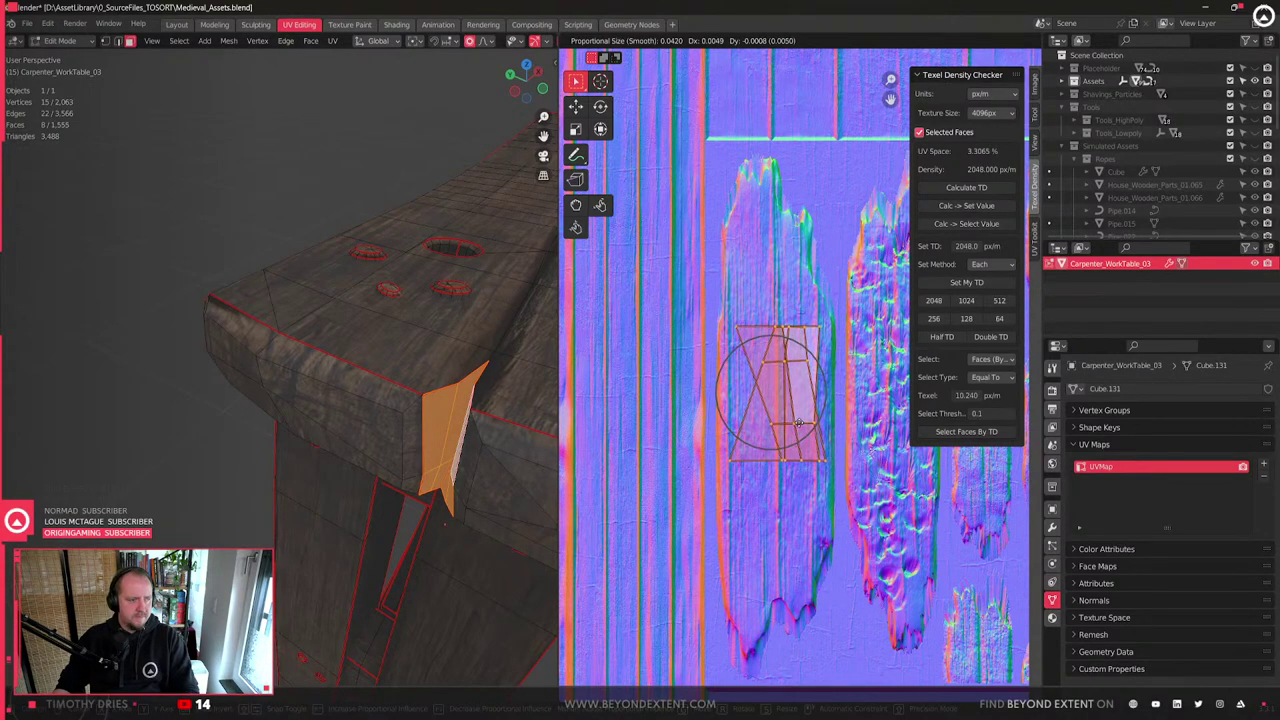
left_click(794, 416)
scroll(800, 384, "down", 2)
key("s")
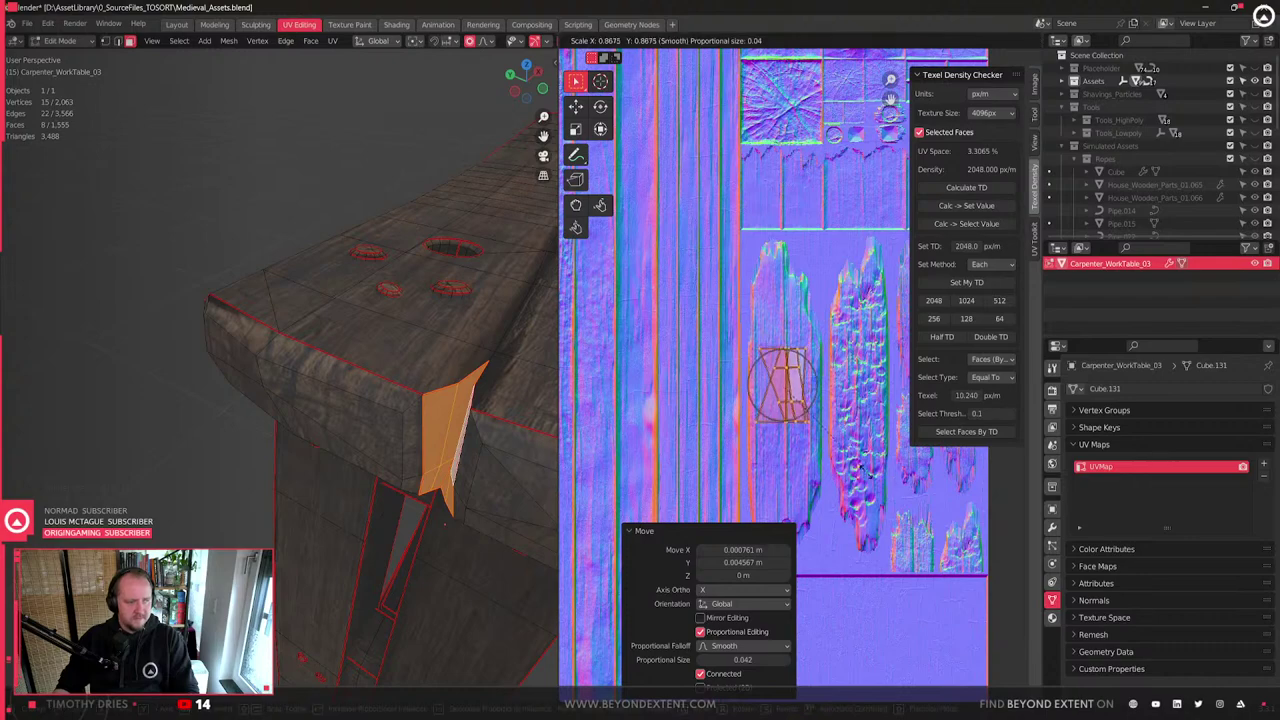
left_click(860, 471)
key("g")
left_click(847, 450)
- Rotate both gap islands by 90 degrees, then rescale and position them across the smooth splinter piece
key("KP_Decimal")
key("Tab")
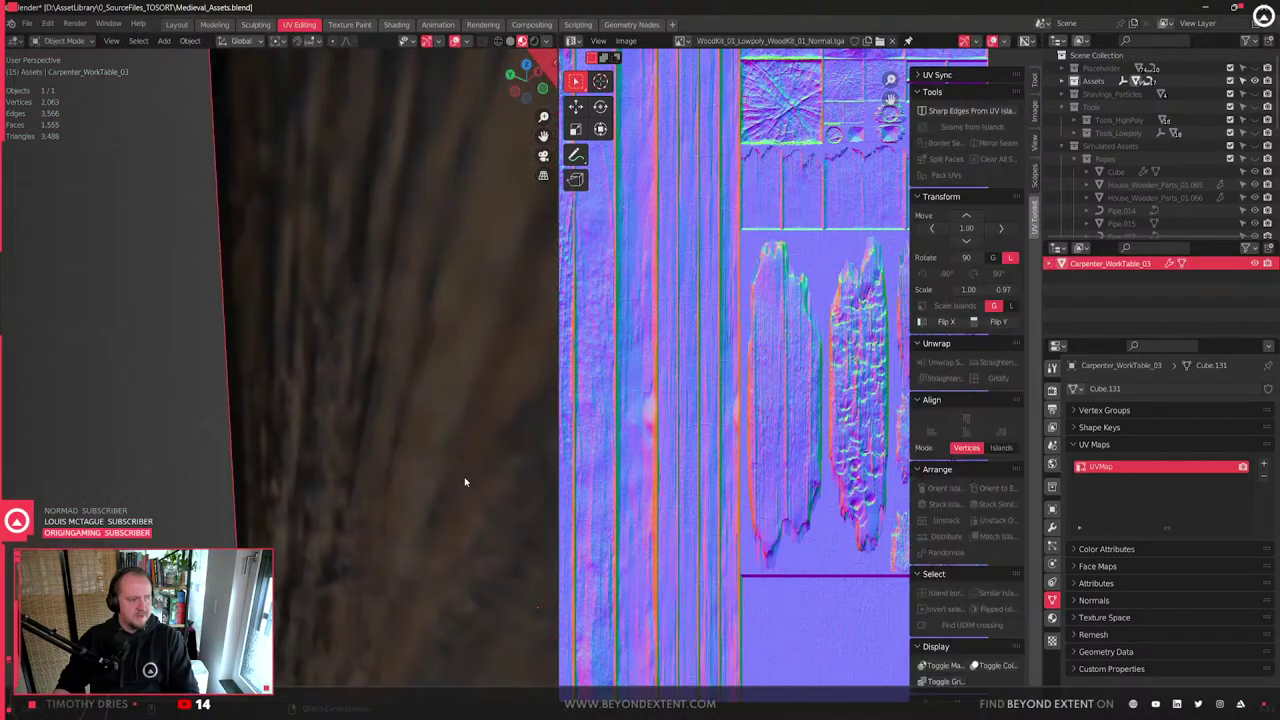
key("KP_Decimal")
middle_click_drag(463, 480, 375, 449)
scroll(375, 450, "up", 6)
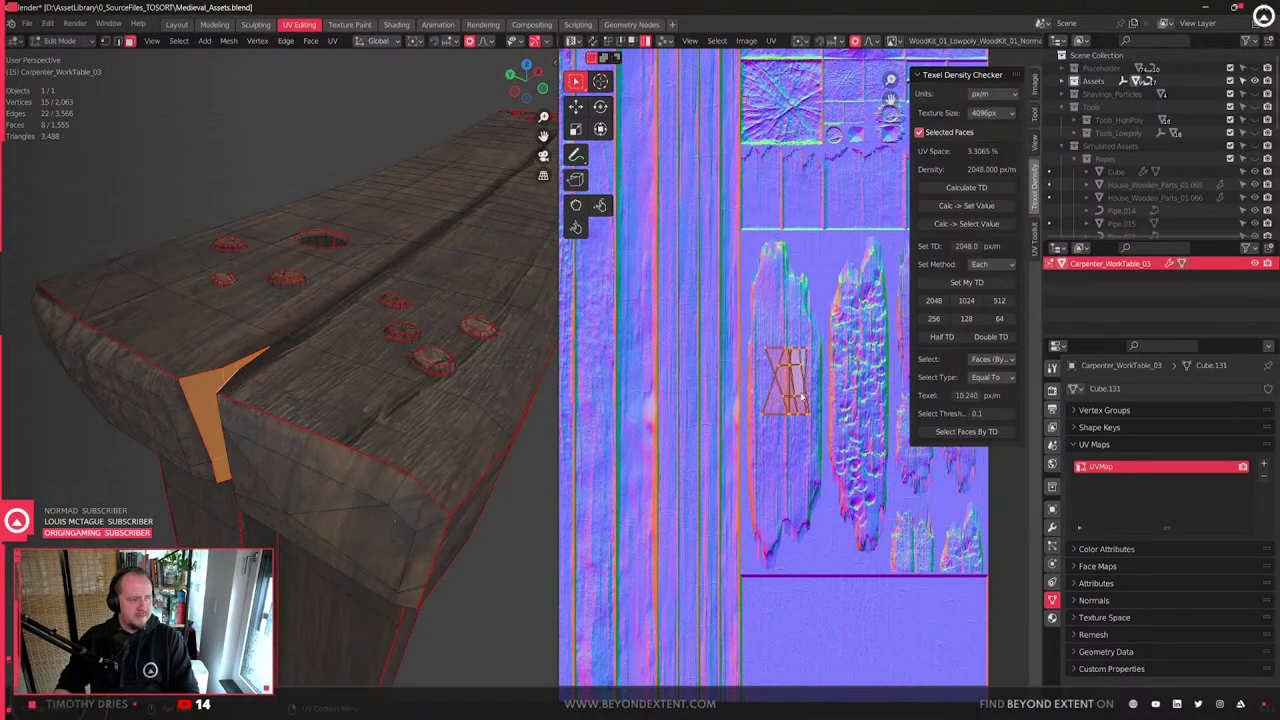
key("r")
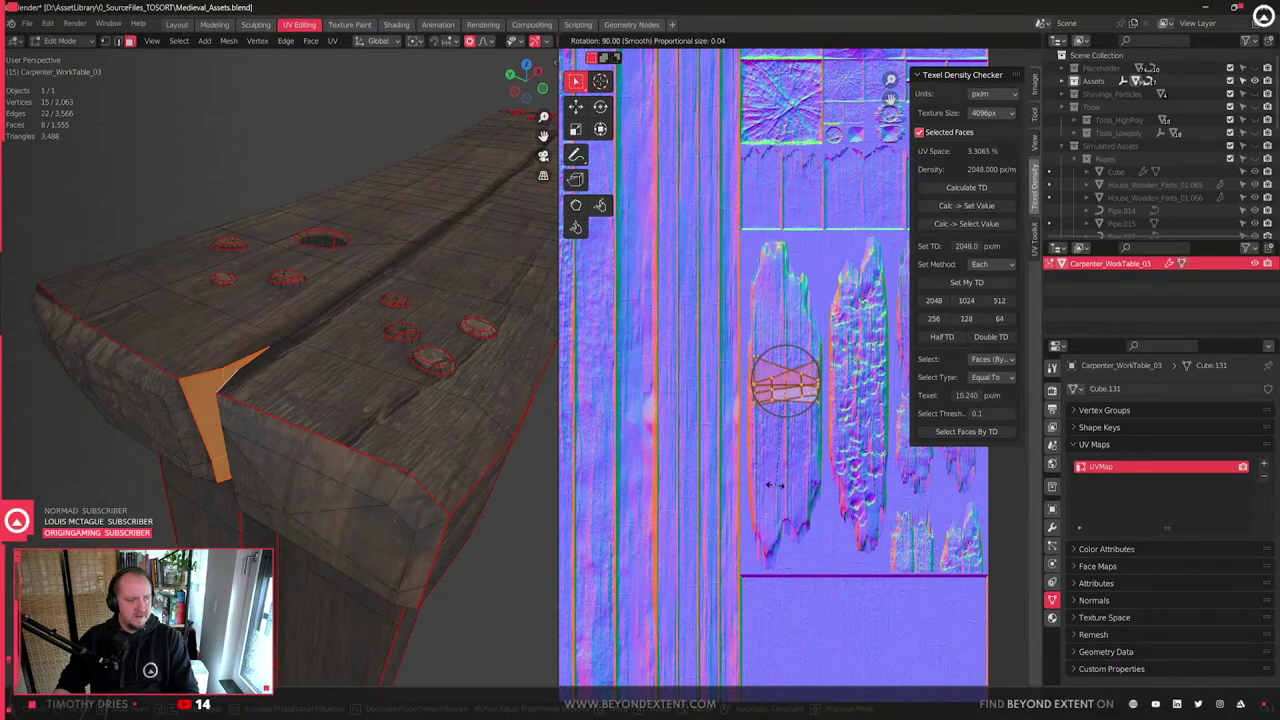
left_click(814, 381)
scroll(814, 381, "up", 2)
key("s")
left_click(872, 452)
key("g")
left_click(875, 451)
- Inspect the bench at its opposite end and pick the tabletop's end faces to check their UVs
key("Tab")
scroll(257, 424, "down", 5)
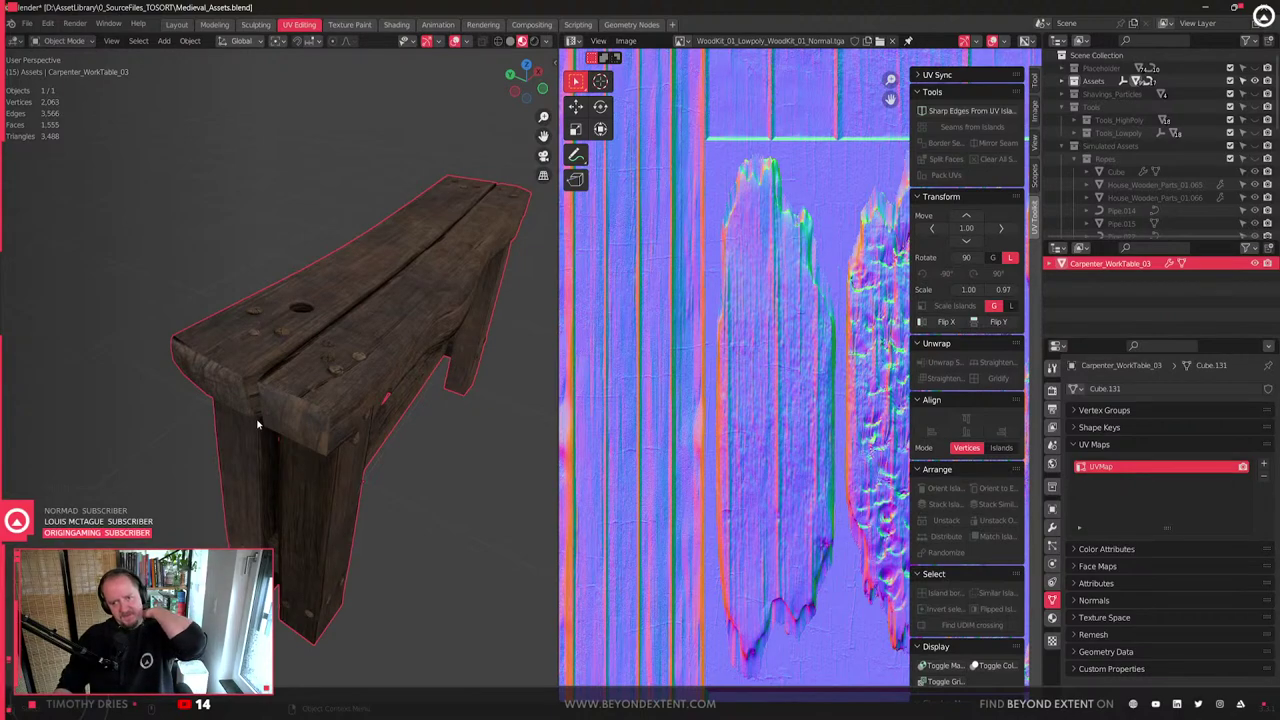
middle_click_drag(500, 280, 426, 380)
scroll(426, 380, "up", 3)
key("Tab")
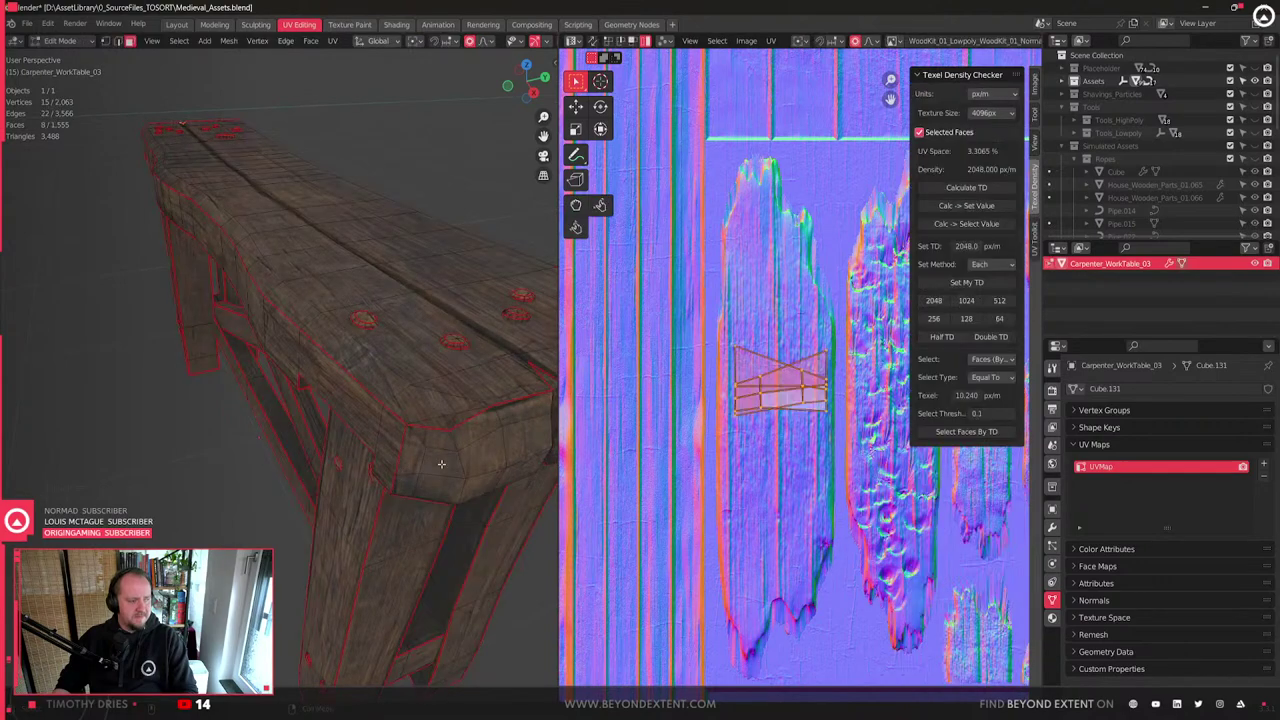
left_click(442, 463)
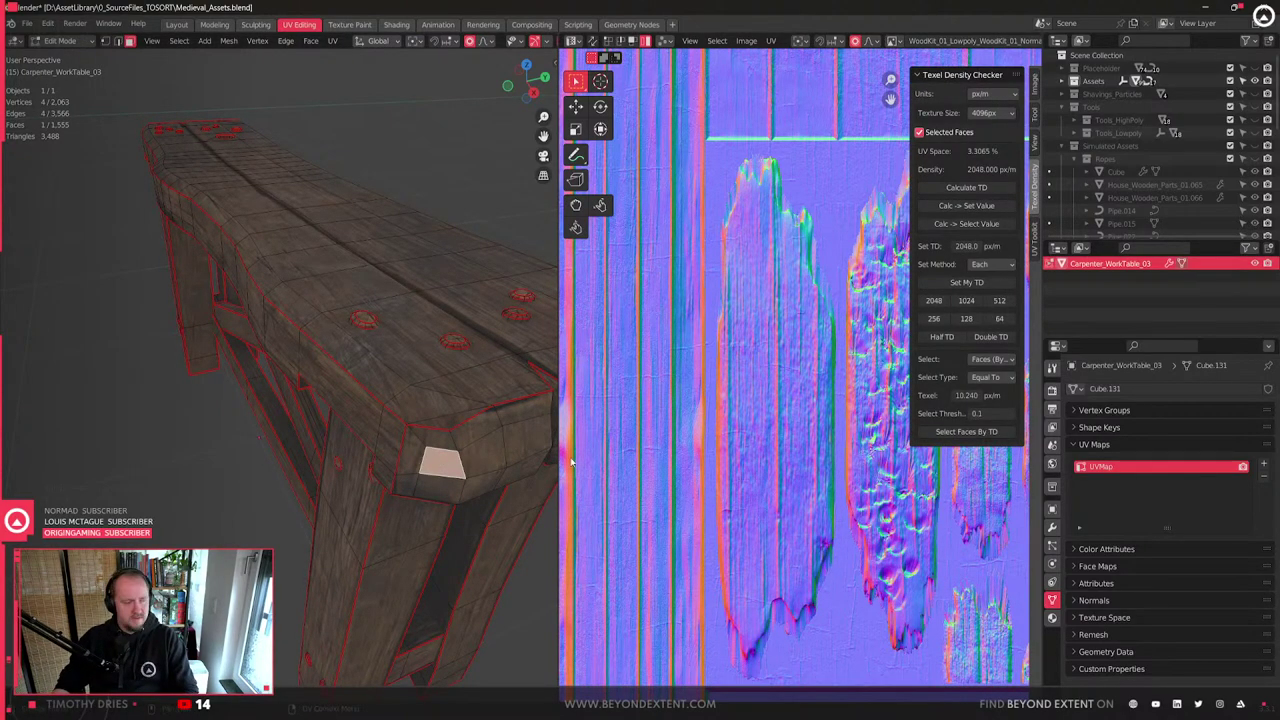
scroll(573, 462, "down", 1)
key("ctrl+l")
middle_click_drag(405, 450, 296, 380)
- Mark a seam on the edges running down between the two plank ends at the bench's opposite end
key("2")
left_click(296, 372)
right_click(296, 372)
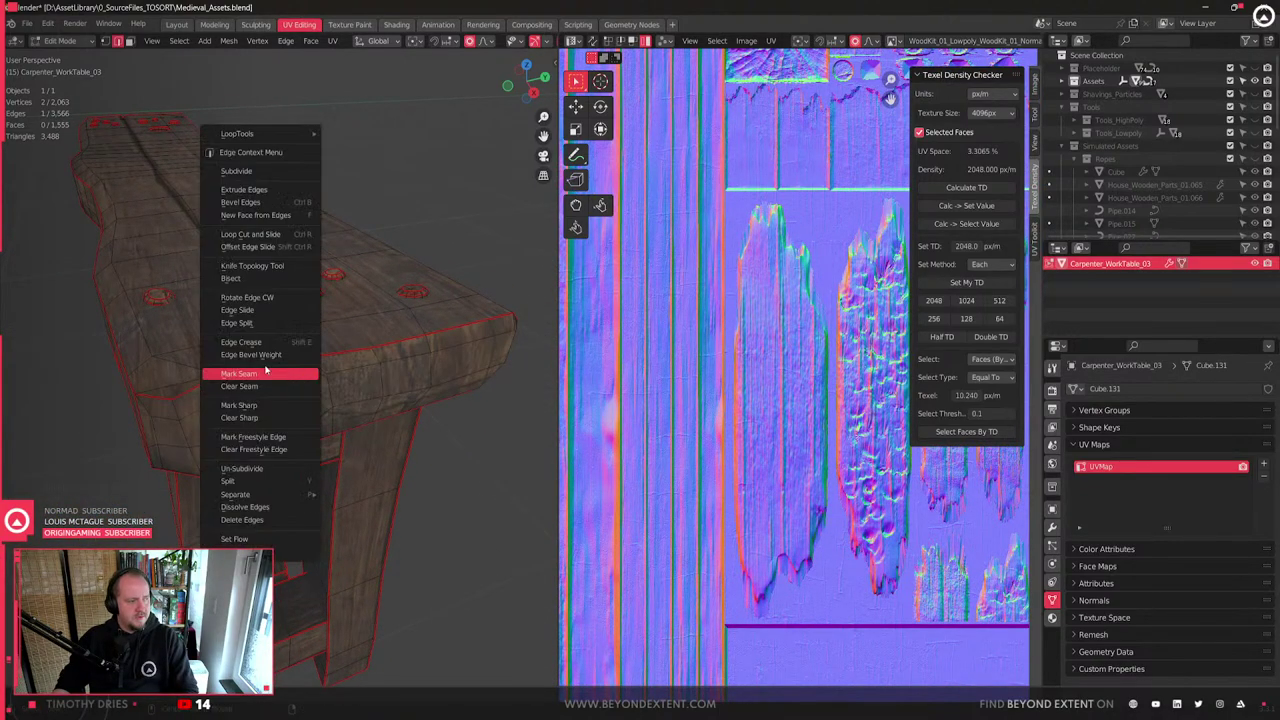
middle_click_drag(169, 314, 257, 437)
scroll(237, 369, "down", 3)
left_click(287, 208, "shift")
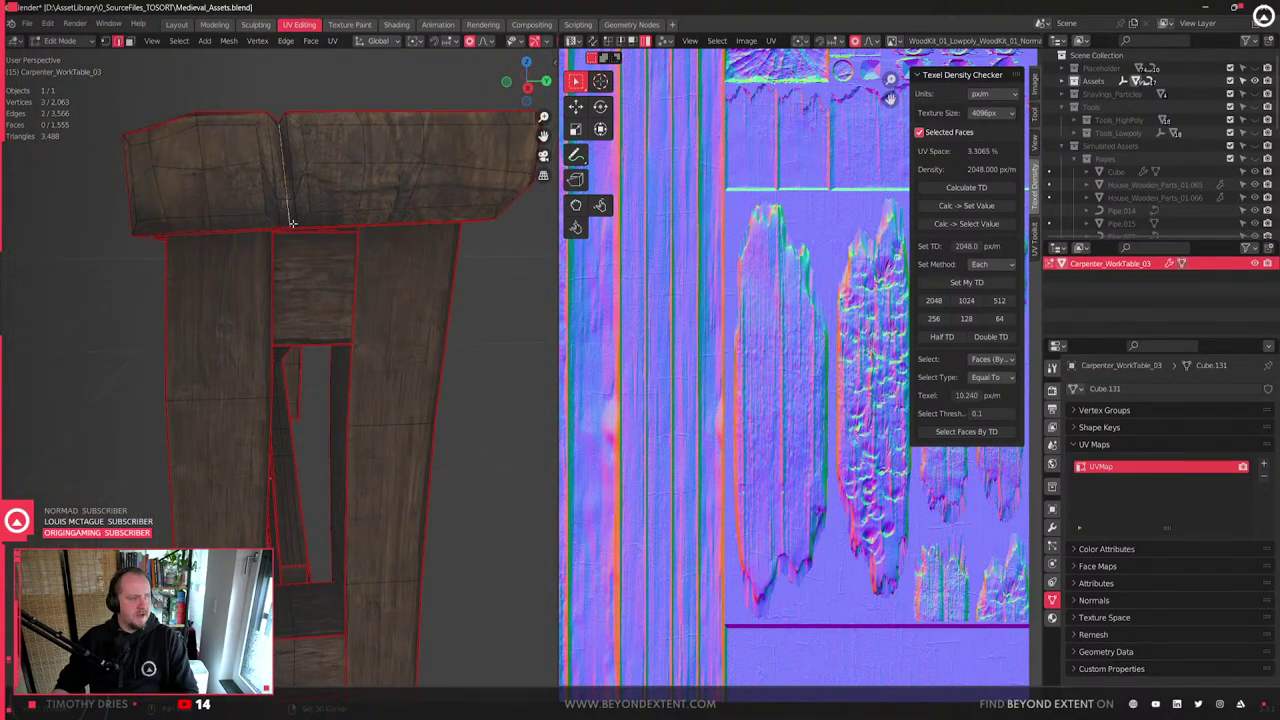
right_click(300, 245)
left_click(275, 295)
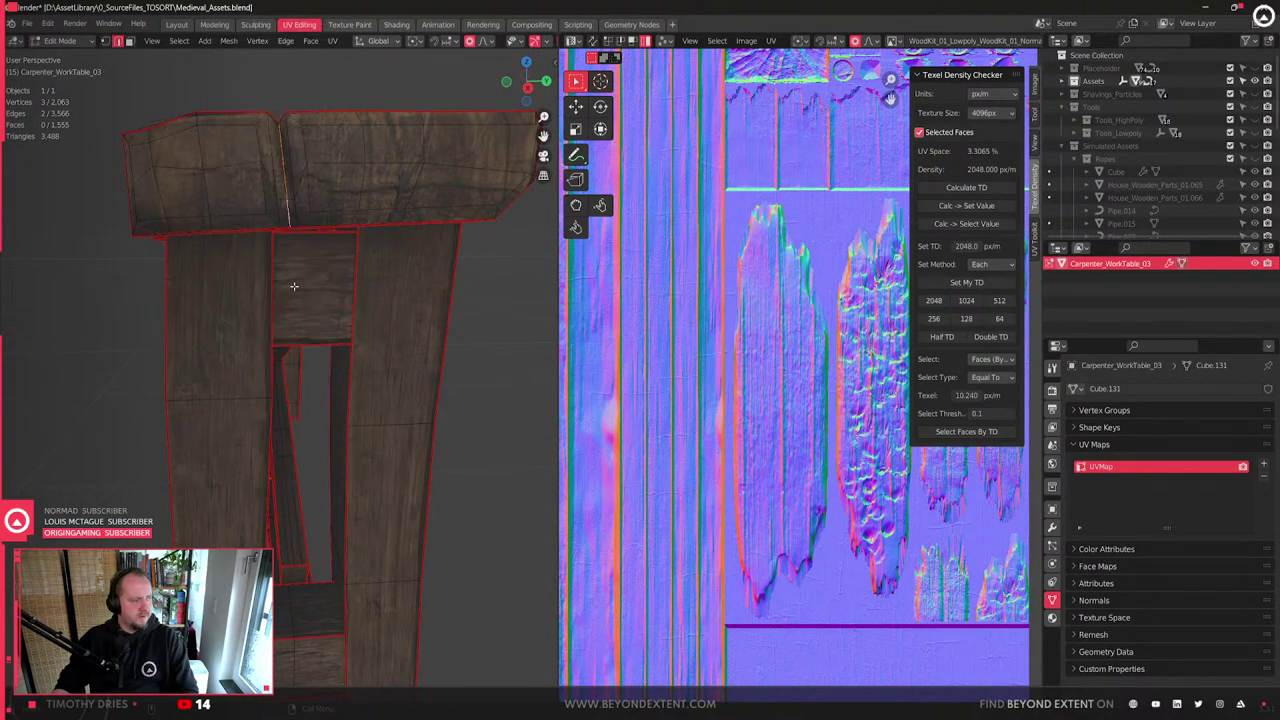
- Move the middle inner vertex of the narrower plank's end along global Y with proportional editing
key("3")
left_click(237, 190)
key("1")
left_click(259, 162)
key("g")
key("y")
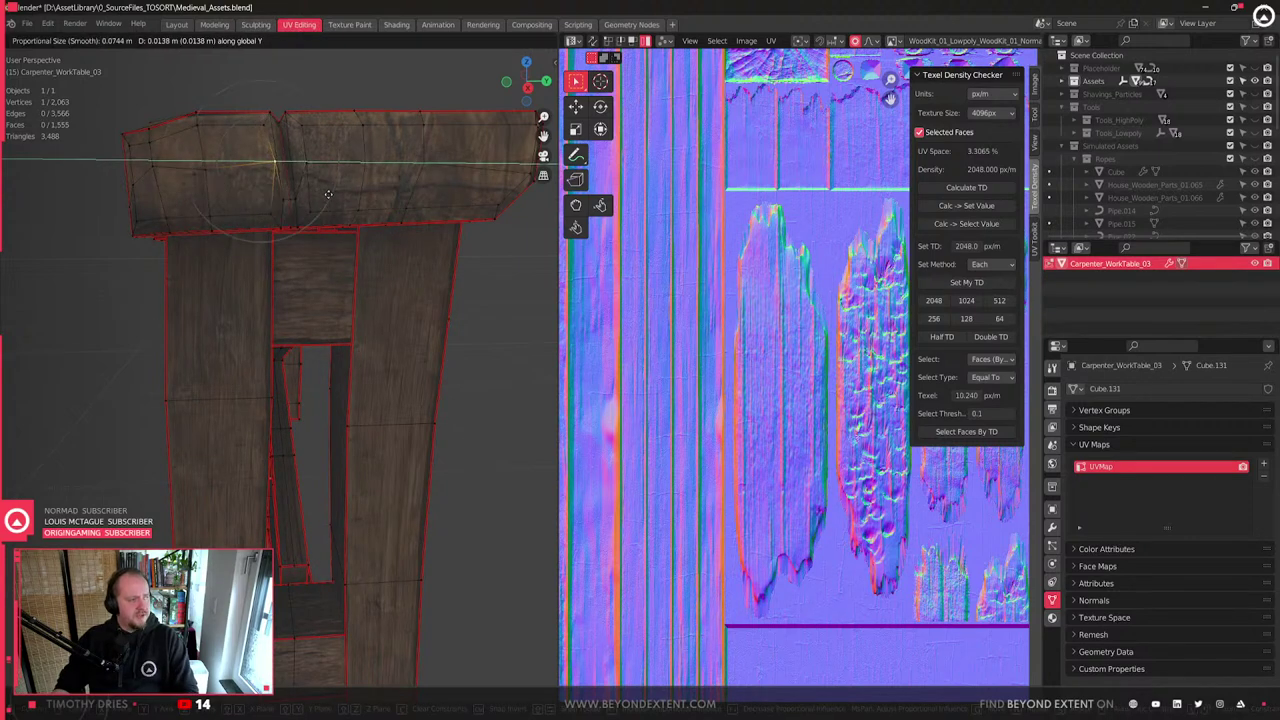
left_click(299, 167)
- Adjust the wider plank's end vertices beside the gap along global Y
left_click(289, 113)
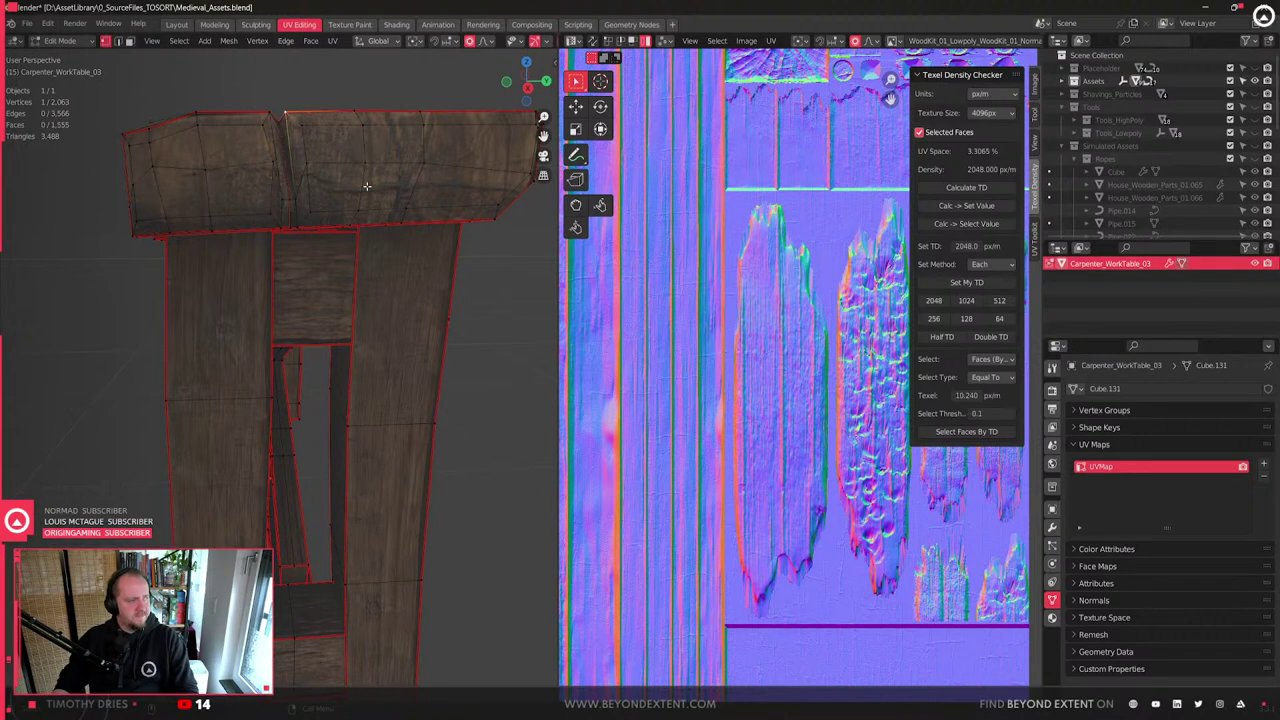
key("g")
key("y")
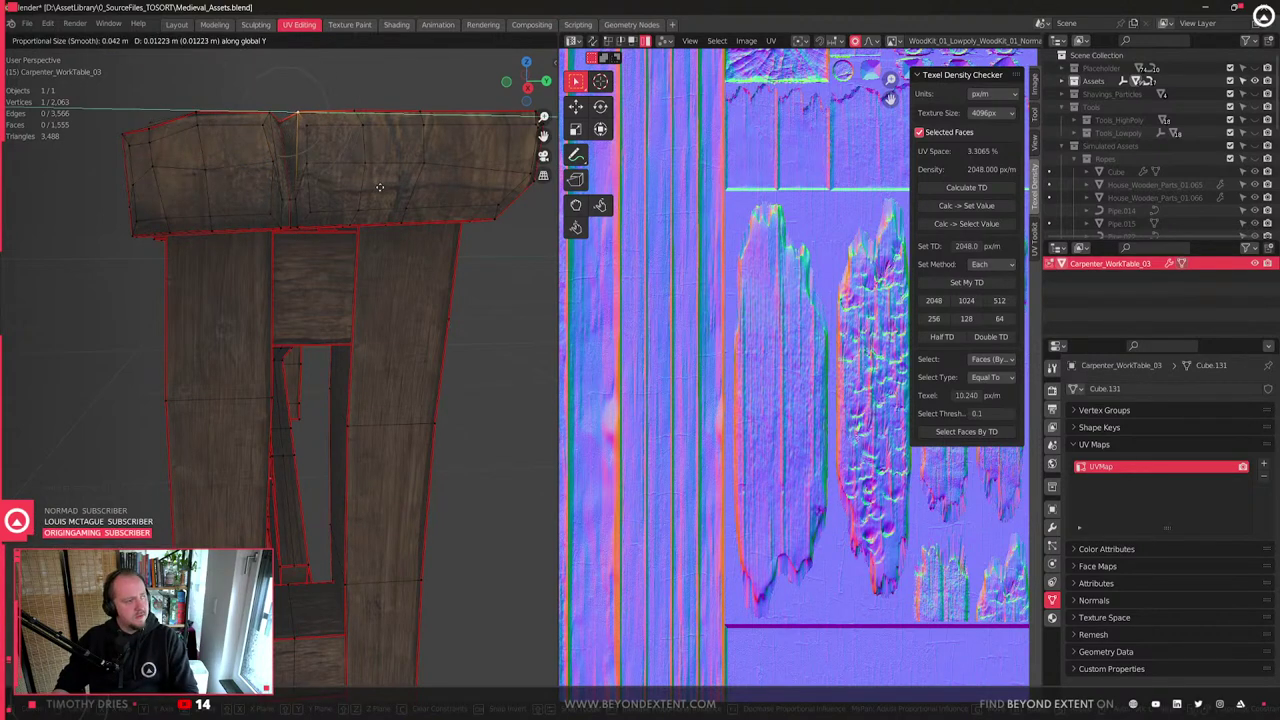
right_click(376, 186)
left_click(308, 127)
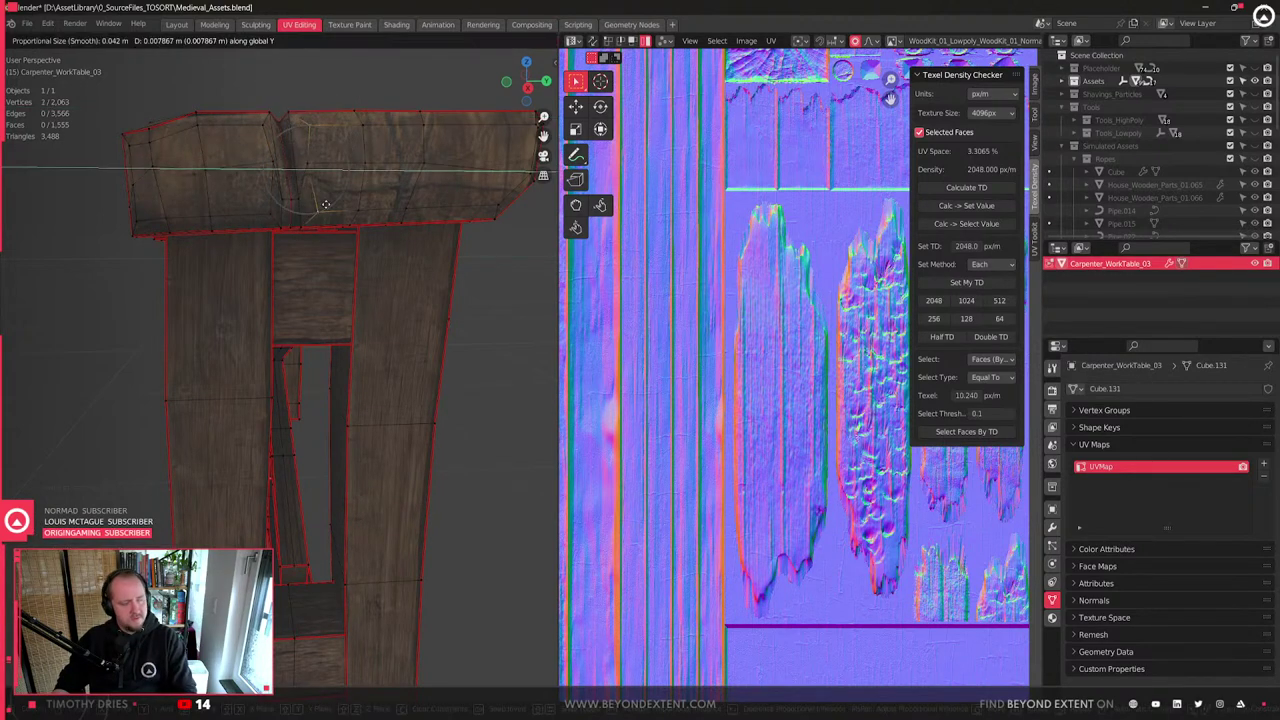
- Select all linked end faces of both planks
key("2")
key("3")
left_click(226, 181)
left_click(358, 180, "shift")
key("ctrl+l")
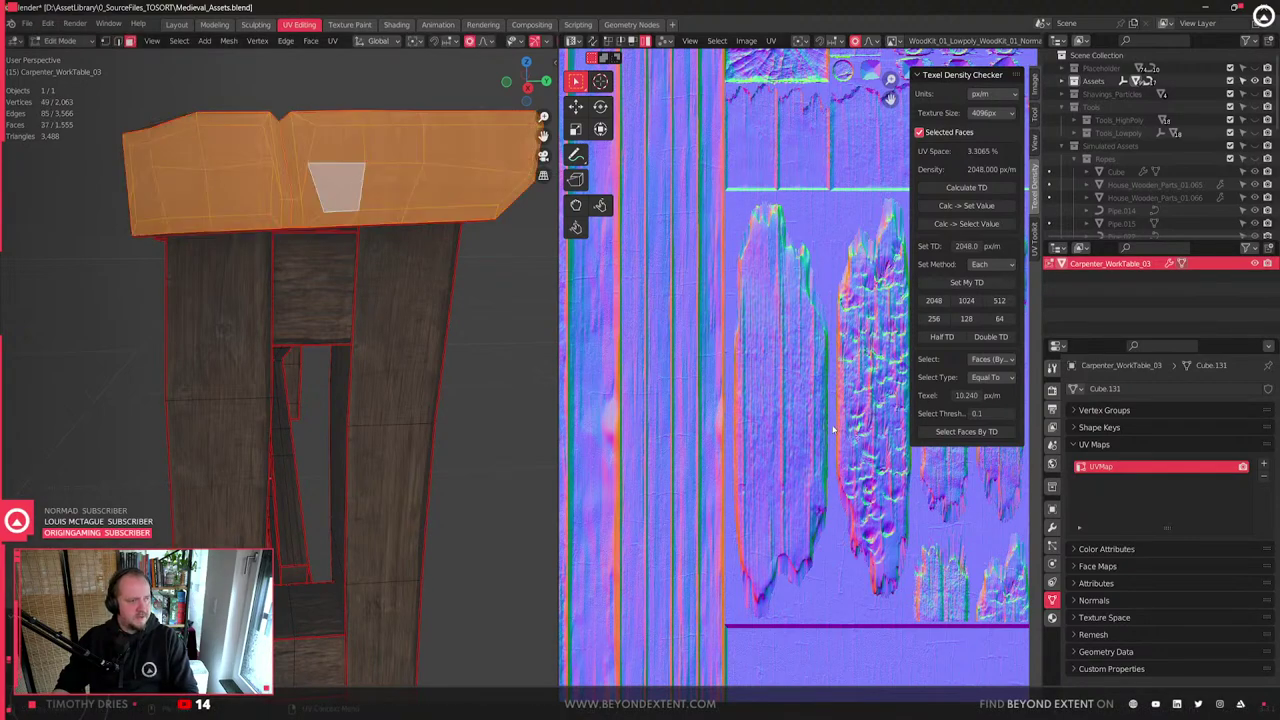
- Unwrap the selected end faces of both planks and stack their UV islands
scroll(835, 430, "down", 8)
scroll(826, 364, "up", 2)
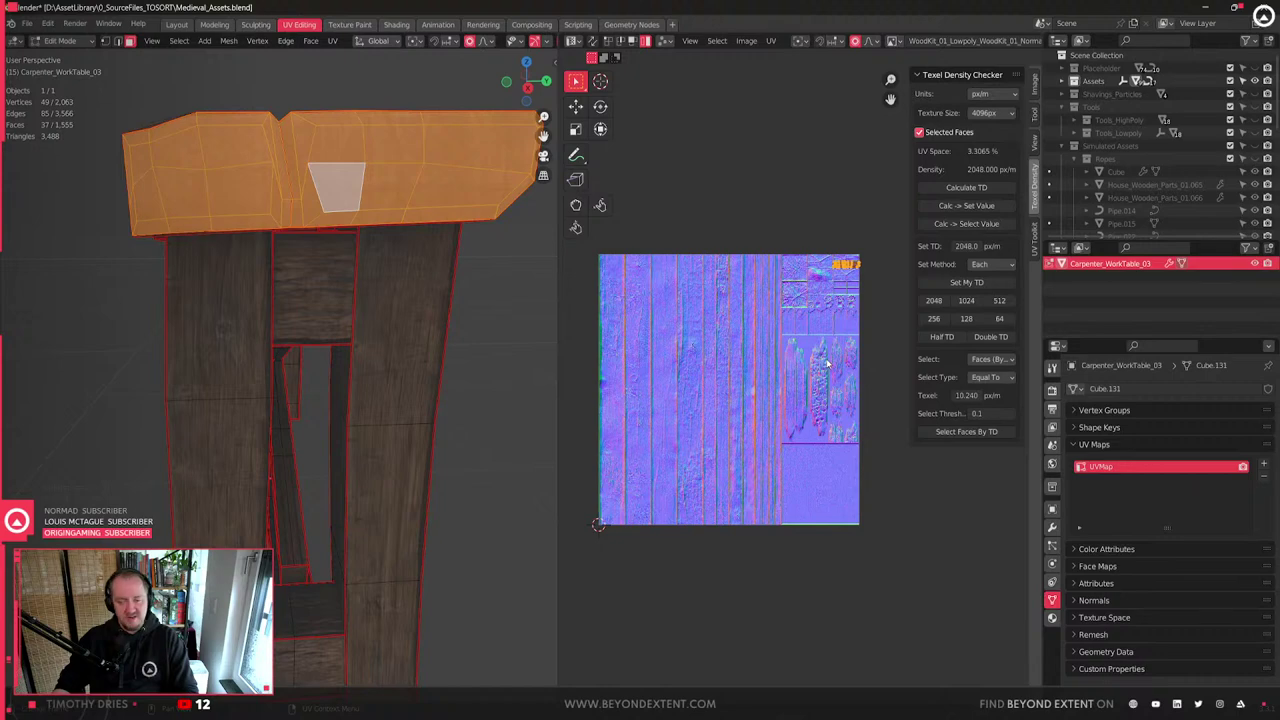
key("u")
left_click(826, 360)
scroll(822, 325, "up", 2)
scroll(686, 417, "down", 3)
key("q")
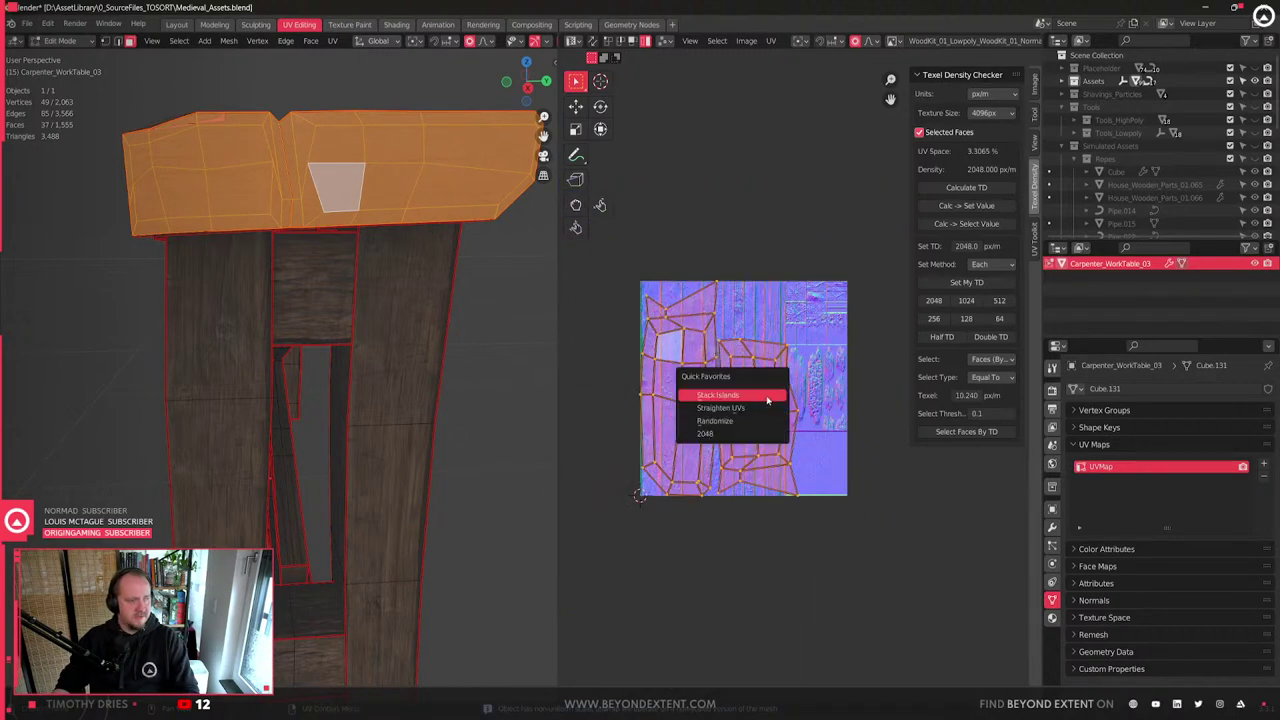
left_click(745, 408)
key("q")
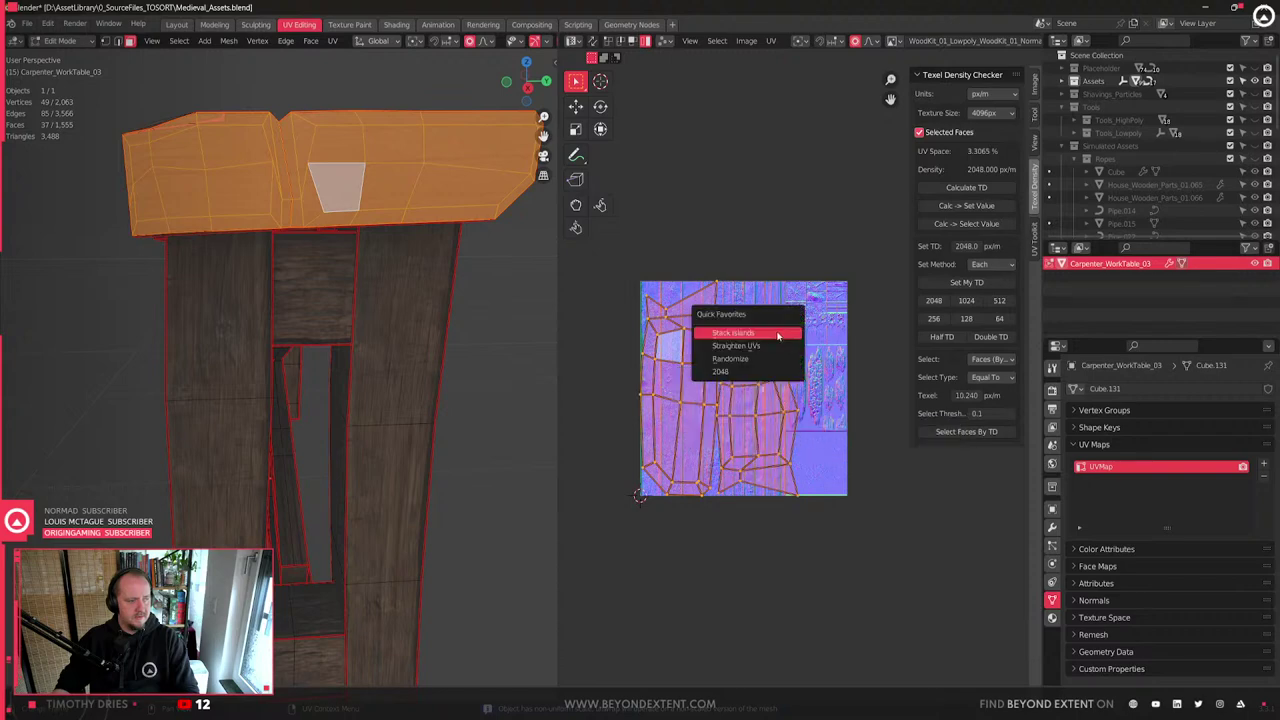
left_click(778, 336)
- Rotate the stacked UV islands about 90 degrees and move them toward the upper-right part of the wood texture
scroll(287, 405, "down", 7)
middle_click_drag(287, 405, 440, 415)
scroll(346, 389, "up", 6)
middle_click_drag(346, 389, 70, 440)
key("r")
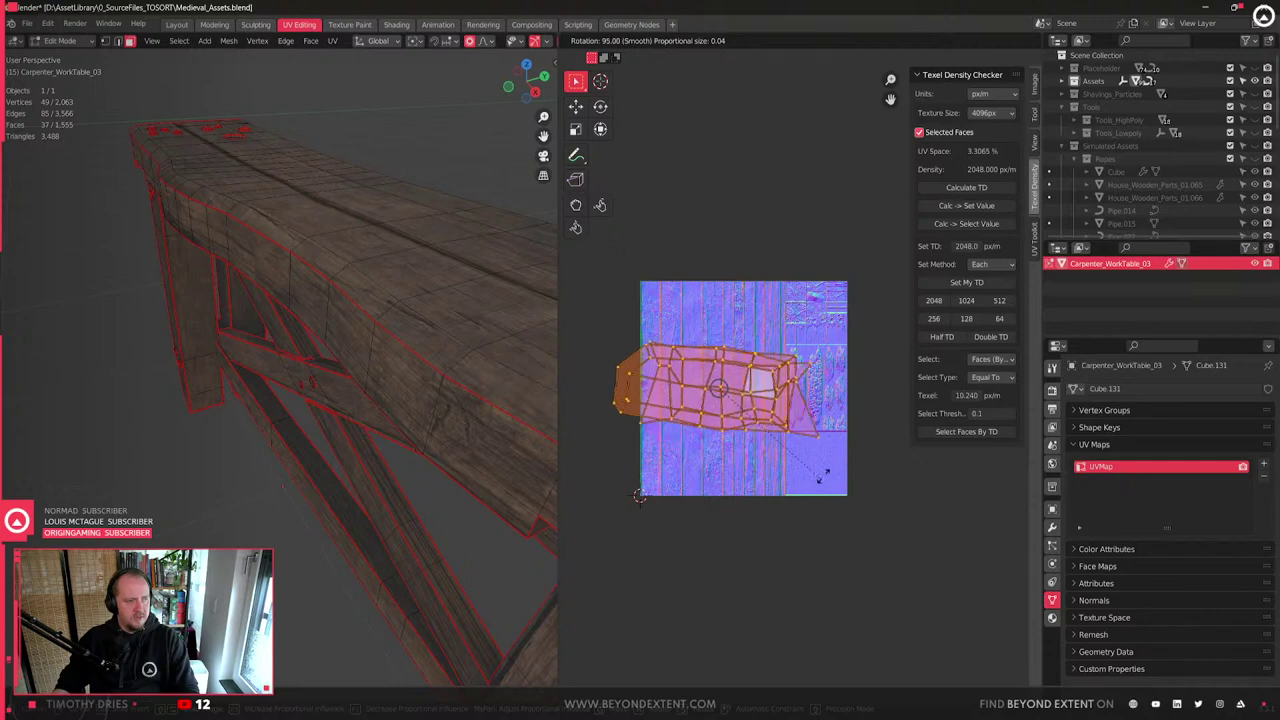
left_click(827, 467)
key("g")
left_click(957, 376)
middle_click_drag(876, 364, 818, 402)
scroll(818, 404, "up", 5)
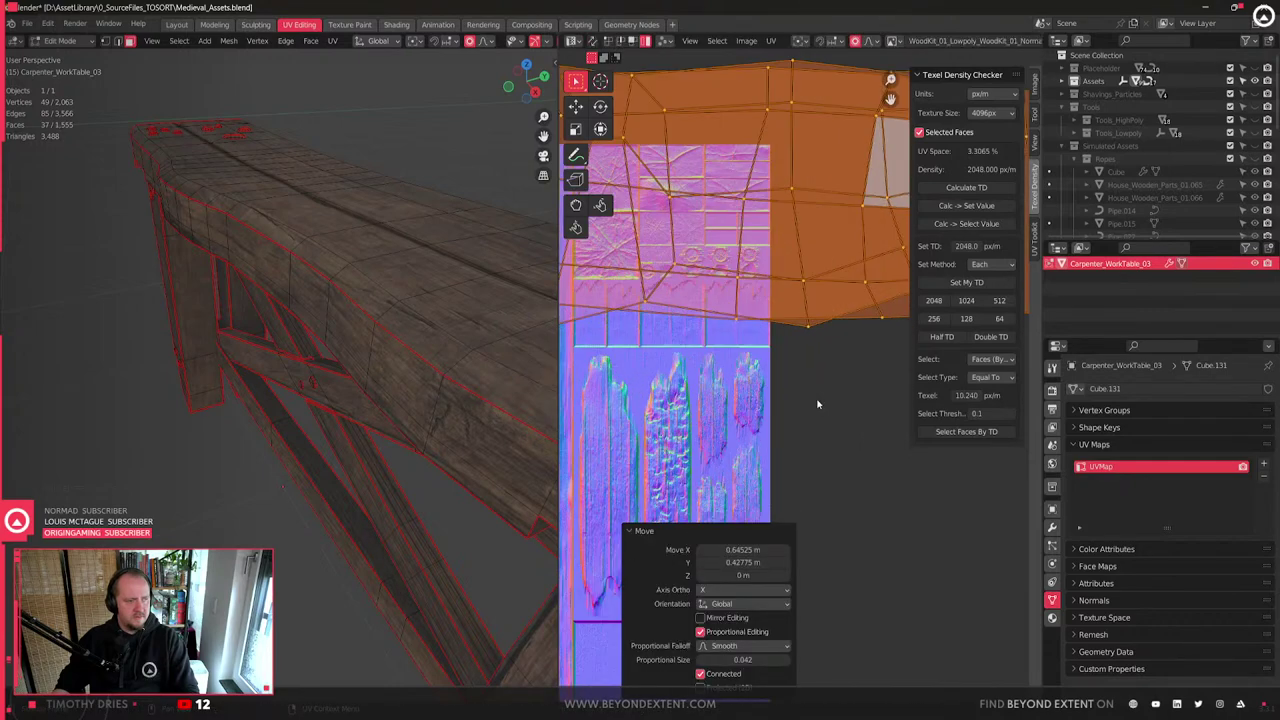
- Scale down the stacked UV islands and place them over the rightmost cracked end-grain tile in the texture's second tall row
scroll(855, 445, "down", 3)
key("n")
key("s")
left_click(847, 305)
key("g")
left_click(860, 339)
key("s")
left_click(842, 282)
scroll(838, 273, "up", 4)
key("g")
left_click(963, 255)
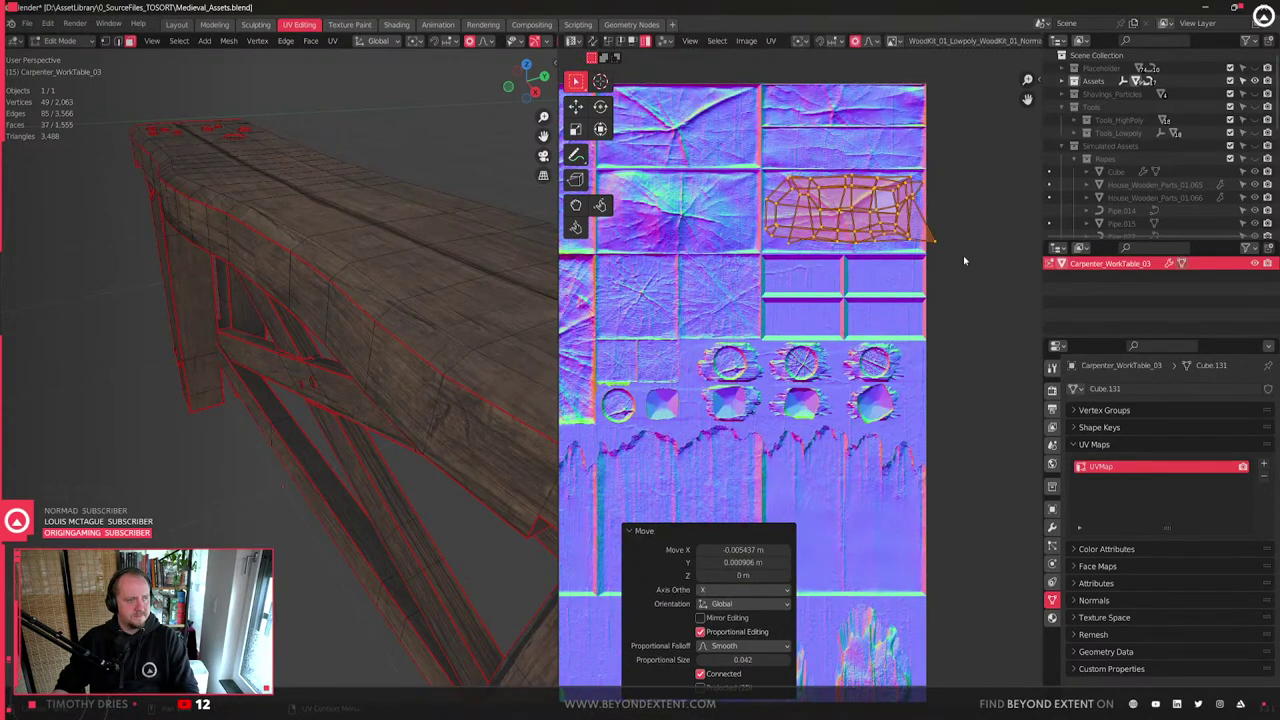
- Move the UV vertex sticking out past the texture edge back inside the end-grain tile
left_click(971, 285)
left_click(938, 228)
key("g")
left_click(935, 277)
- Move the narrower plank end's UV island off the stack onto the neighbouring radially cracked end-grain tile
key("Tab")
scroll(298, 382, "down", 5)
middle_click_drag(337, 400, 305, 378)
key("Tab")
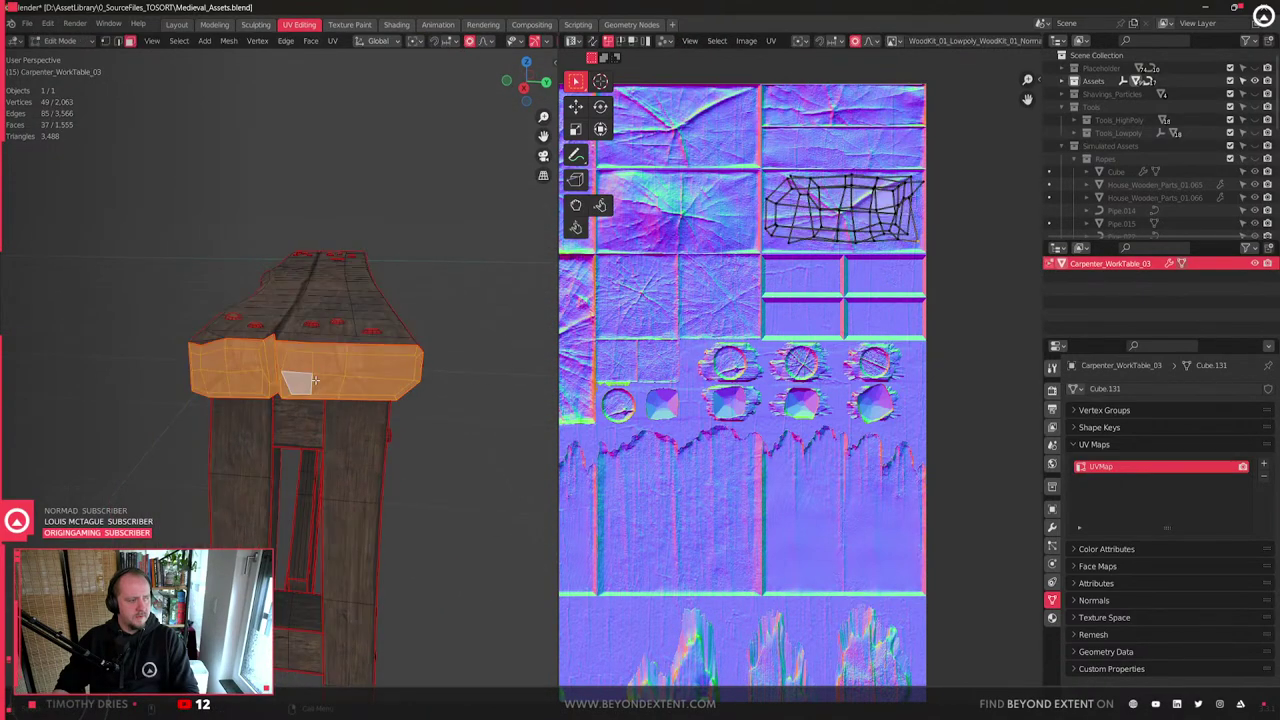
key("l")
key("g")
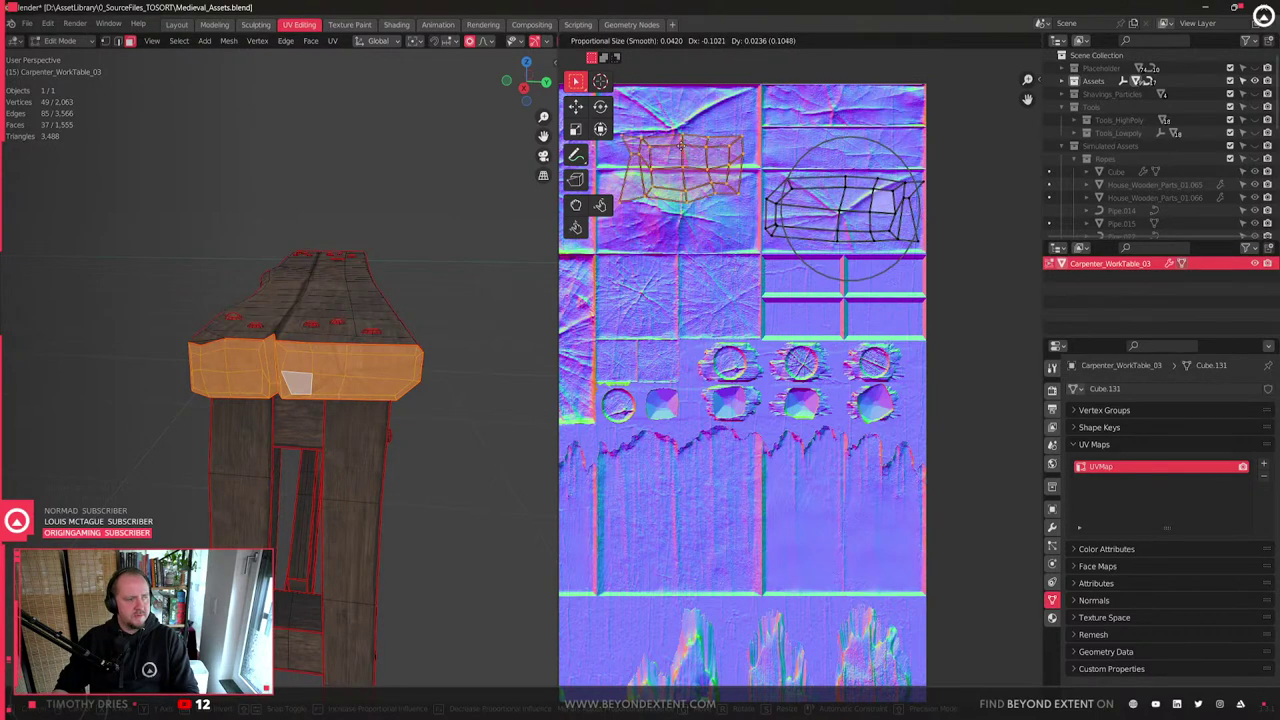
left_click(677, 138)
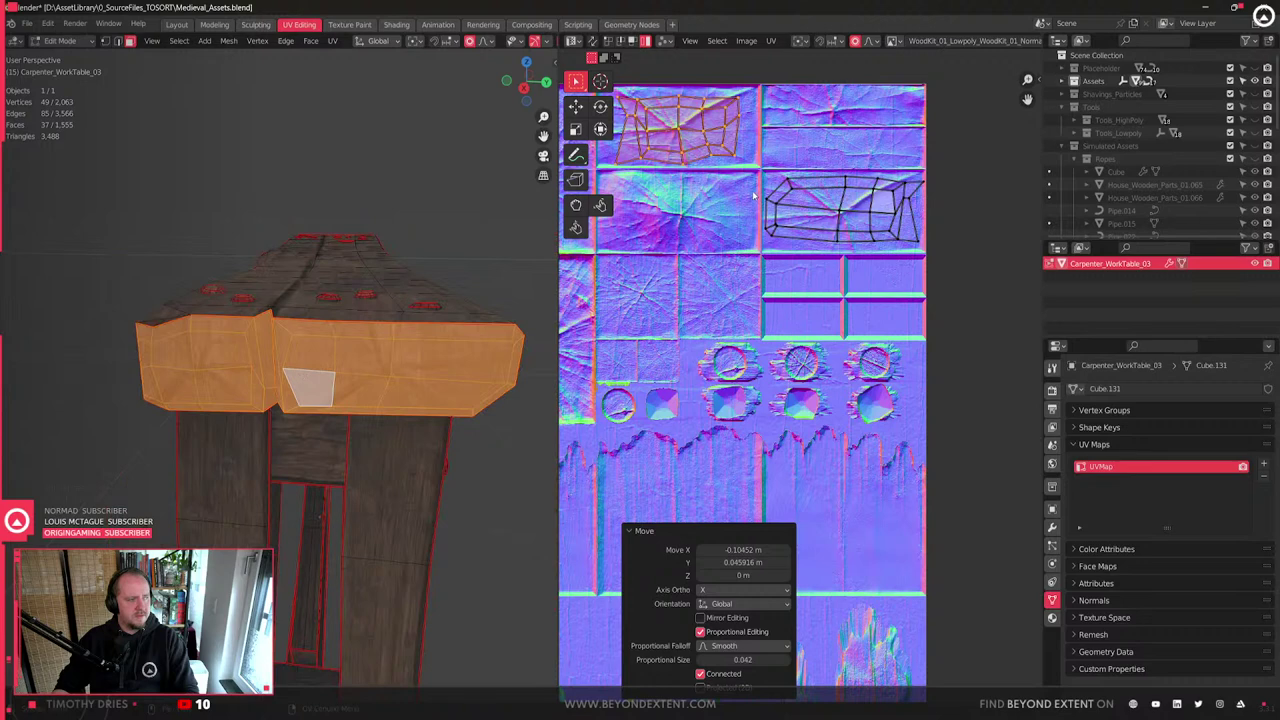
key("r")
key("Escape")
key("g")
left_click(709, 314)
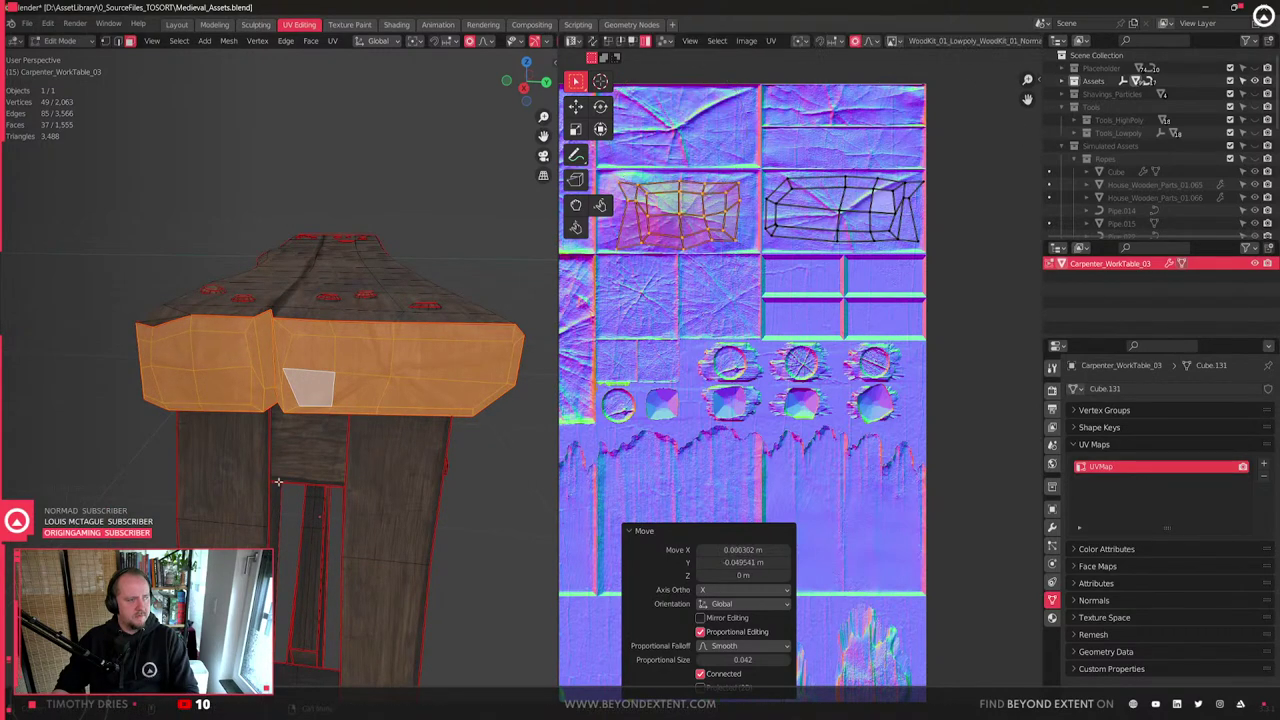
- Select the wider plank's linked faces at the bench's other end and scale up their UVs over the rightmost cracked end-grain tile
key("Tab")
middle_click_drag(326, 453, 340, 330)
key("Tab")
left_click(365, 300)
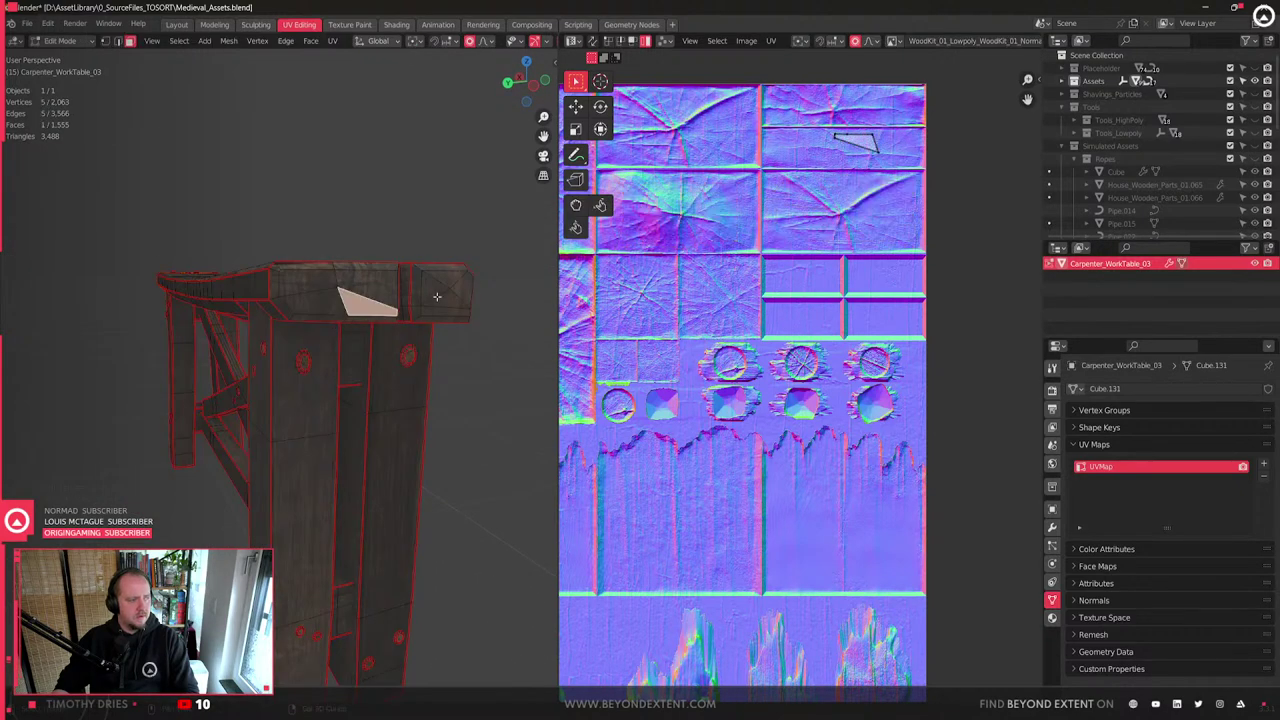
left_click(445, 299, "shift")
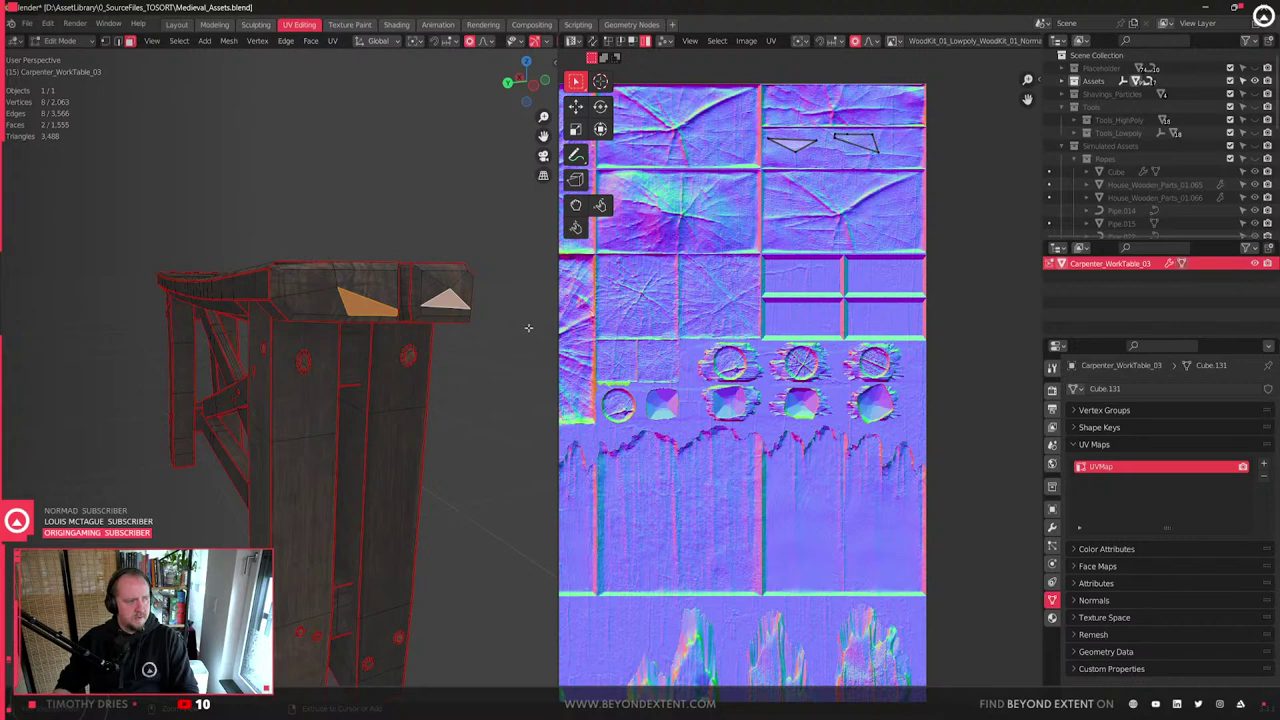
left_click(385, 305)
key("l")
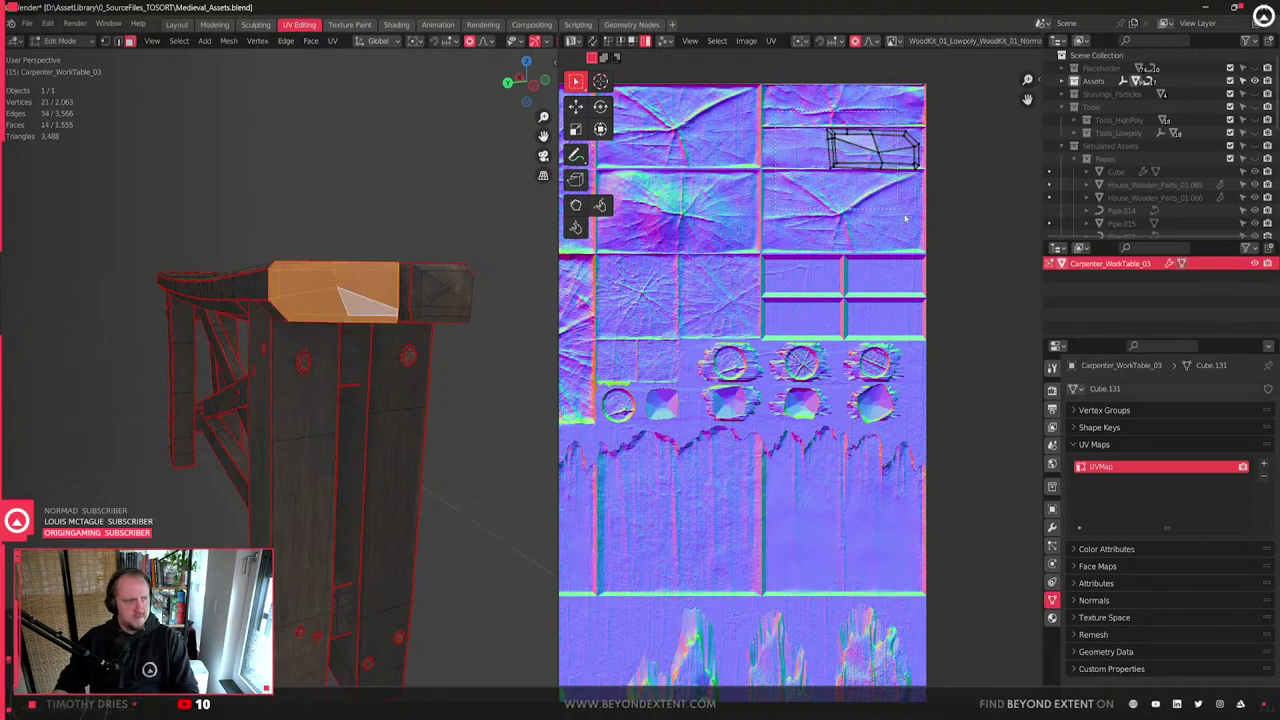
key("g")
left_click(862, 303)
key("s")
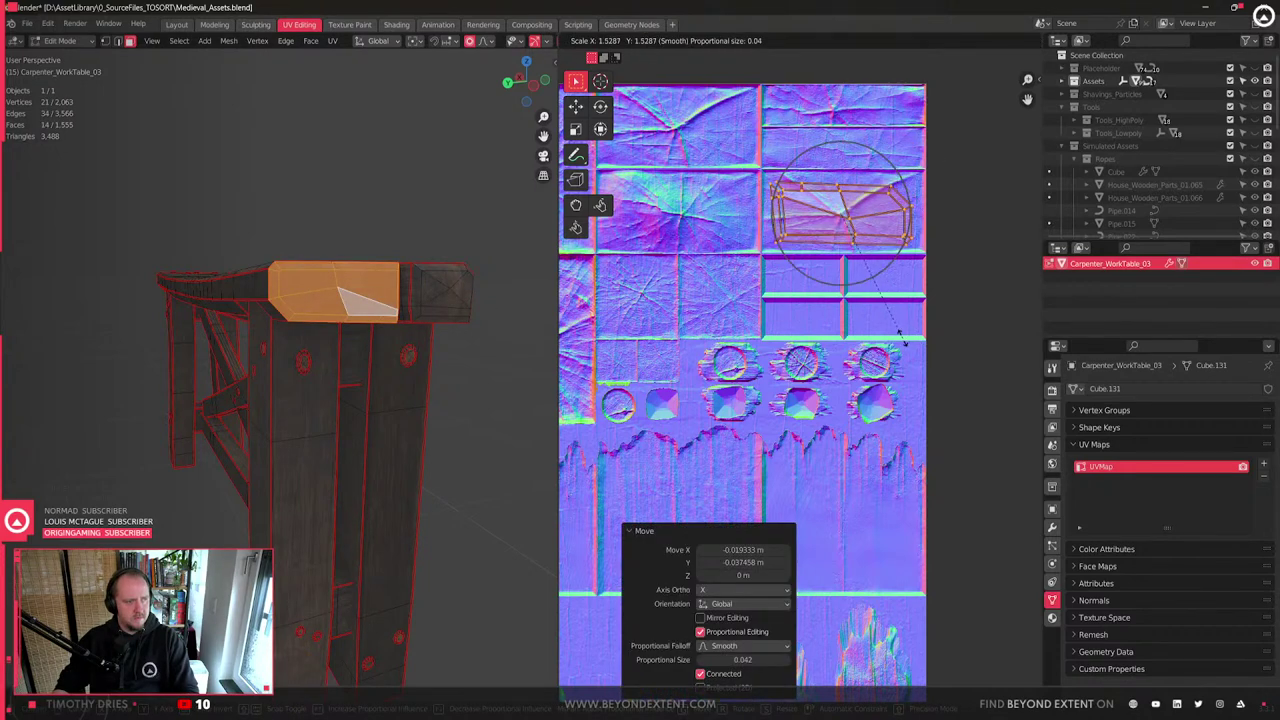
left_click(901, 332)
- Select the narrower plank's linked faces at that same end and enlarge their UVs centred on the radially cracked tile
left_click(458, 268)
key("l")
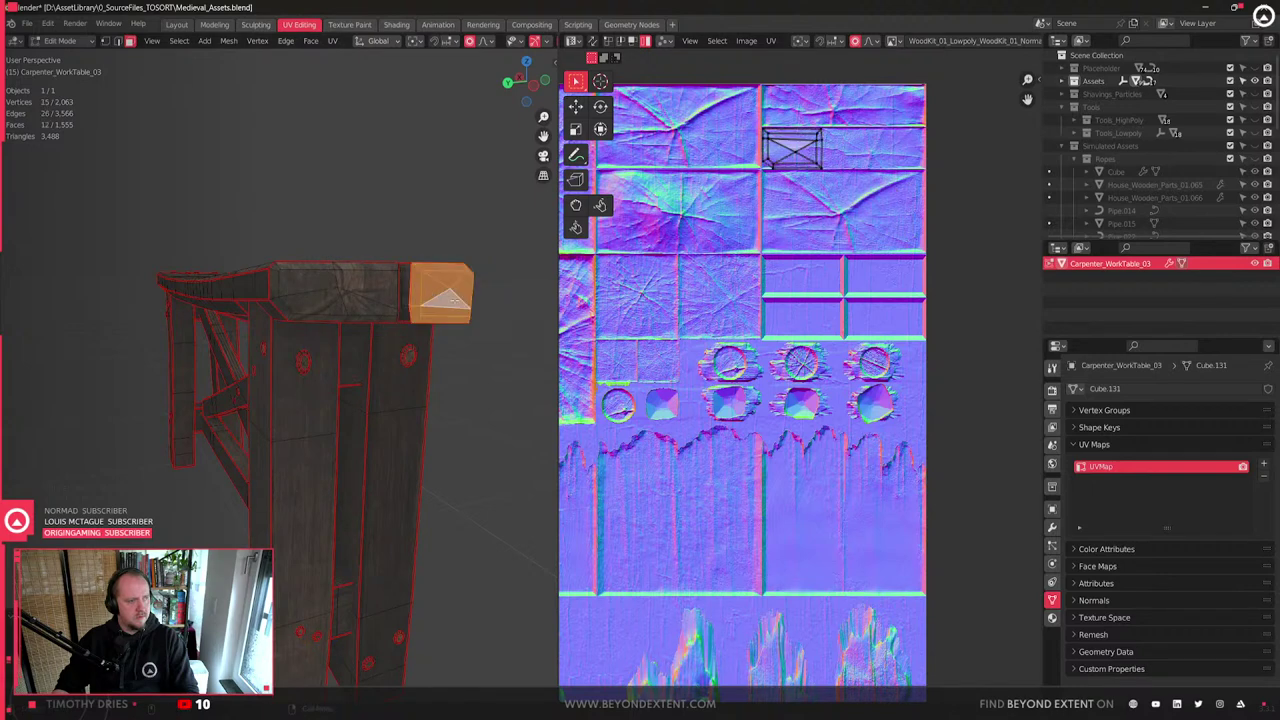
key("g")
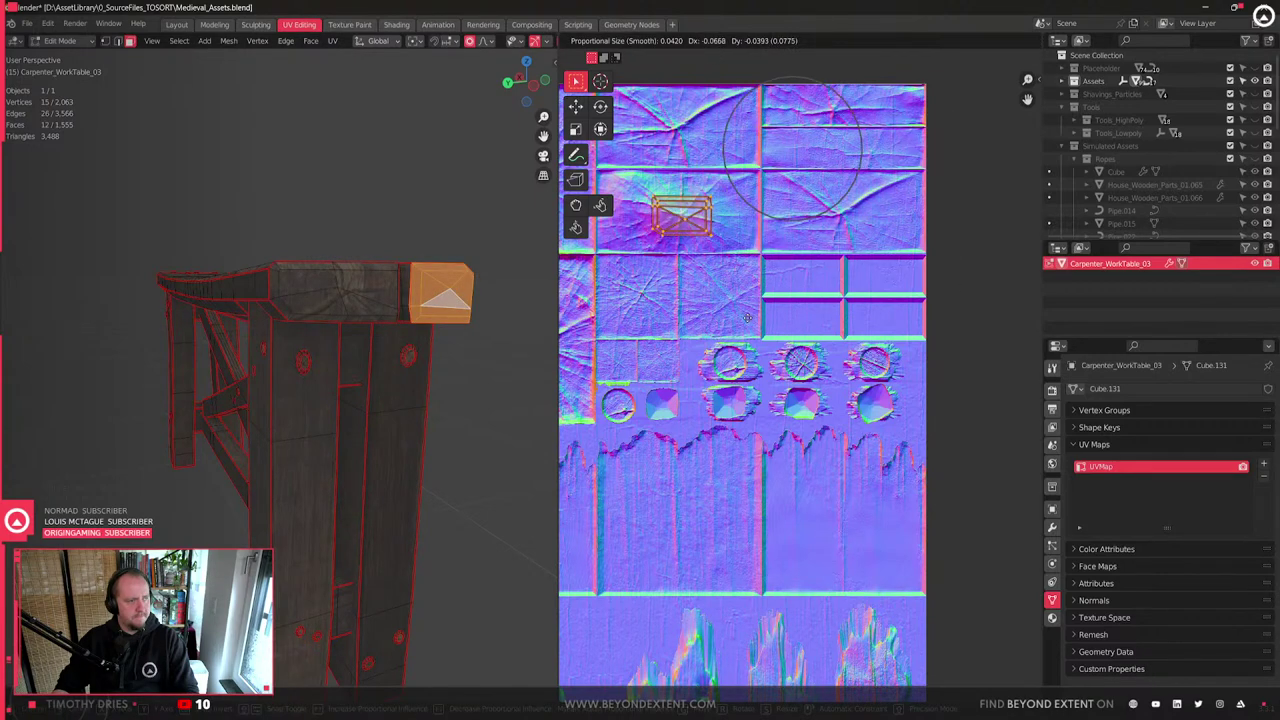
left_click(750, 319)
key("s")
left_click(804, 353)
key("g")
left_click(803, 351)
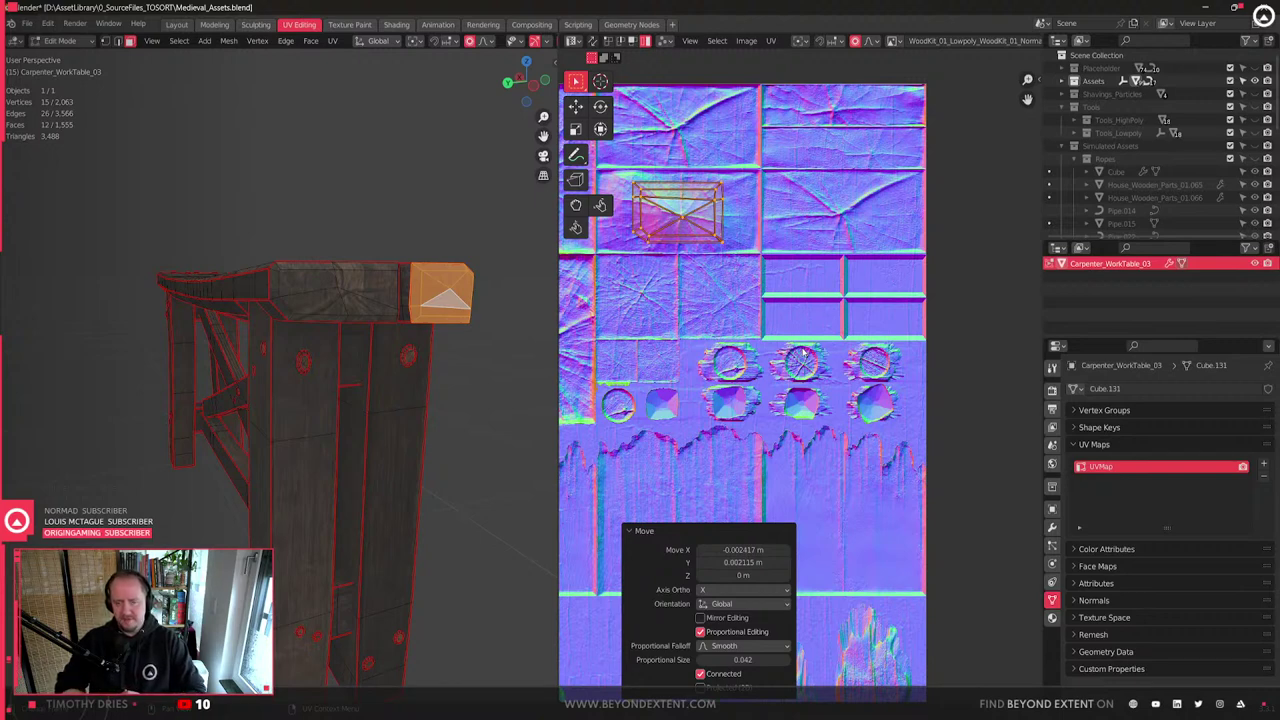
- Save the file and switch to the Modeling workspace
scroll(455, 373, "down", 4)
key("Tab")
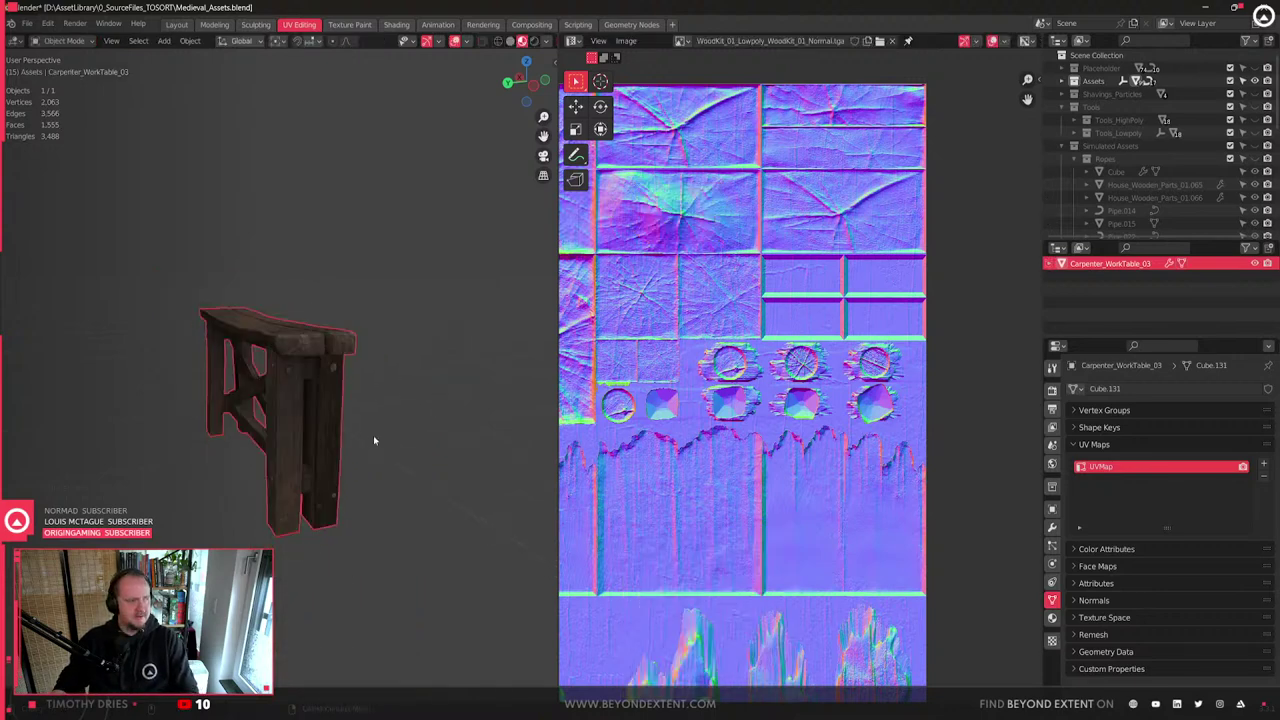
middle_click_drag(411, 419, 267, 454)
scroll(269, 455, "up", 3)
key("ctrl+s")
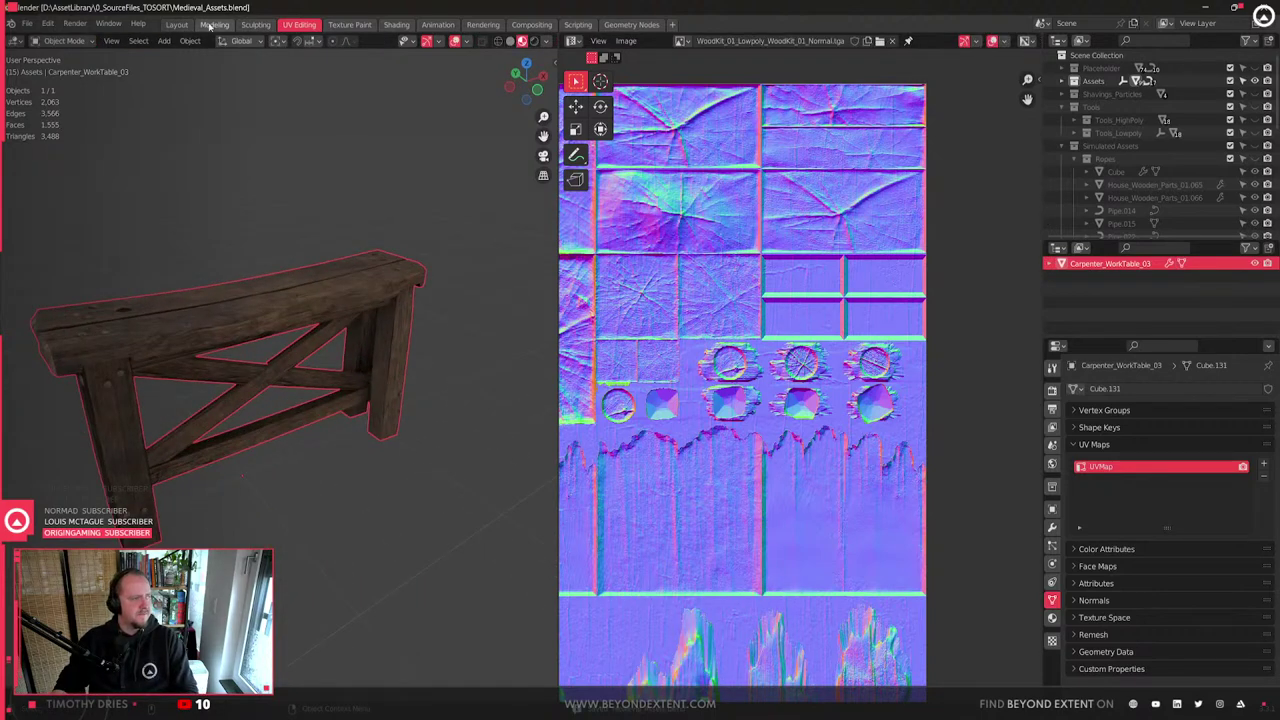
left_click(212, 25)
scroll(590, 428, "down", 5)
middle_click_drag(590, 428, 649, 461)
left_click(649, 461)
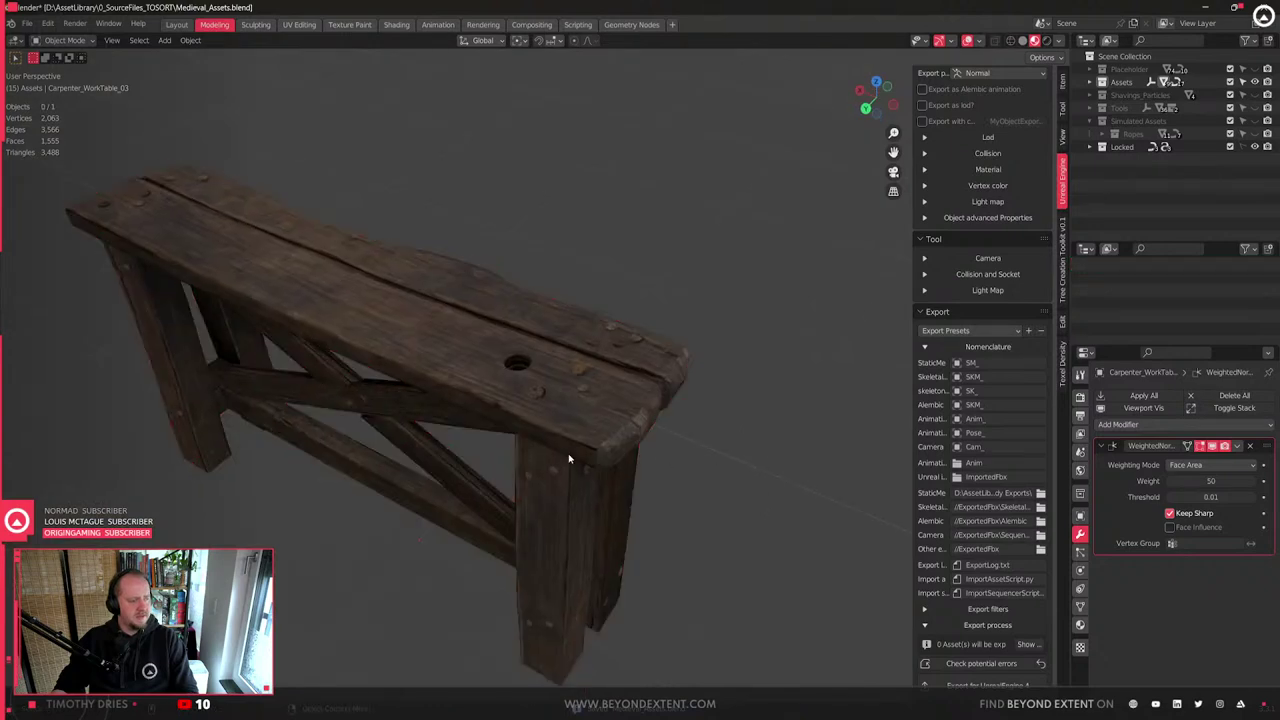
scroll(562, 454, "down", 3)
key("ctrl+s")
- Unhide all the other props around Carpenter_WorkTable_03
middle_click_drag(430, 448, 575, 386)
left_click(486, 437)
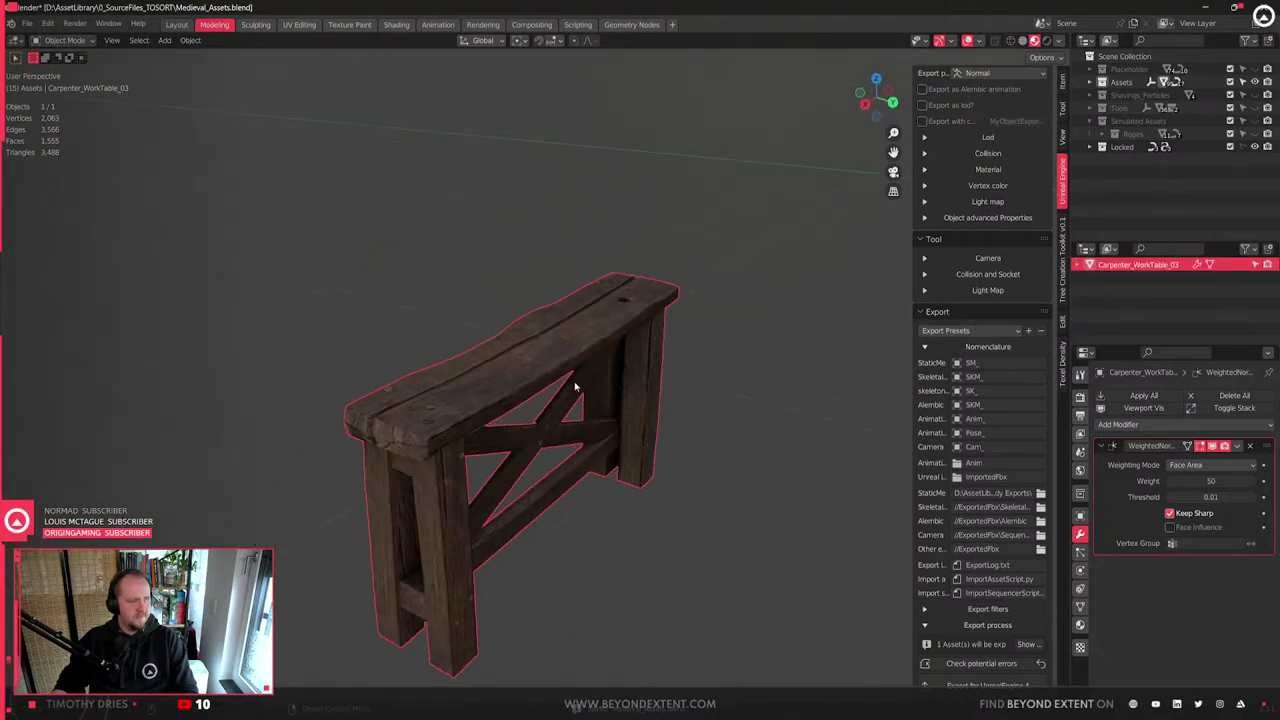
key("alt+h")
left_click(701, 385)
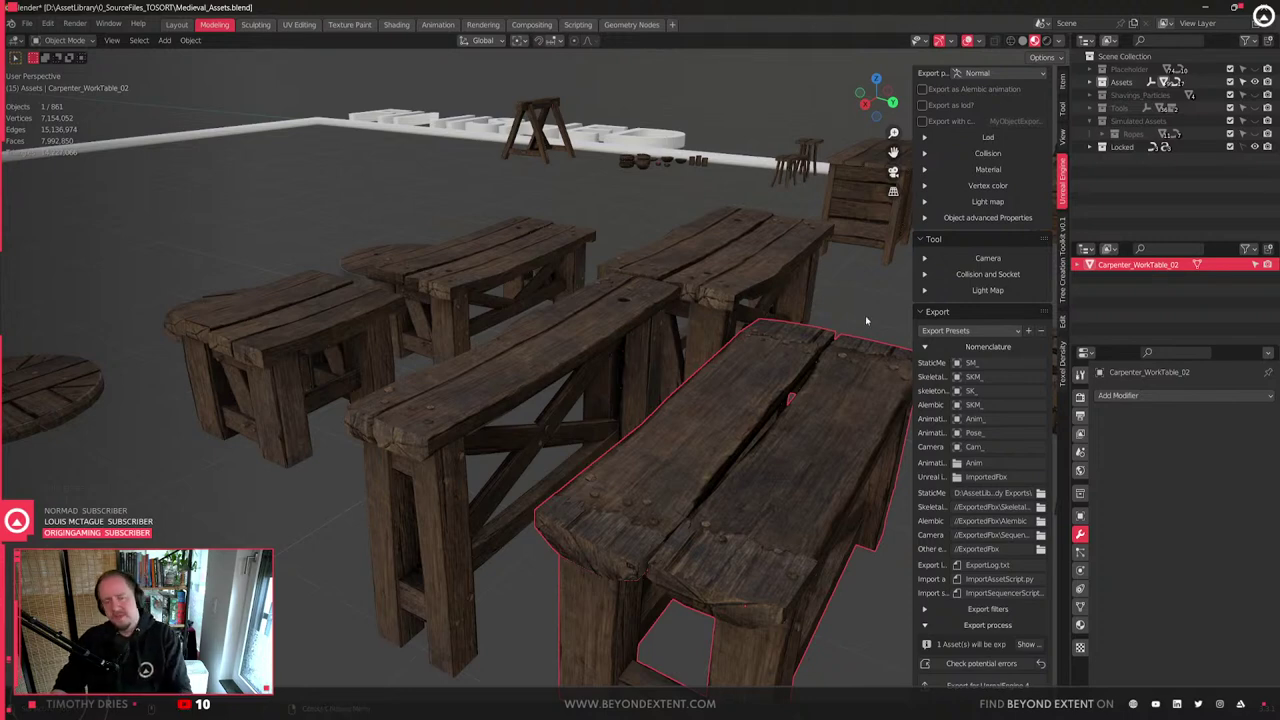
scroll(764, 410, "down", 4)
- Move the upper outer corner vertex of Carpenter_WorkTable_03's narrower plank end inward about 0.007 m along global Y with proportional editing
left_click(534, 360)
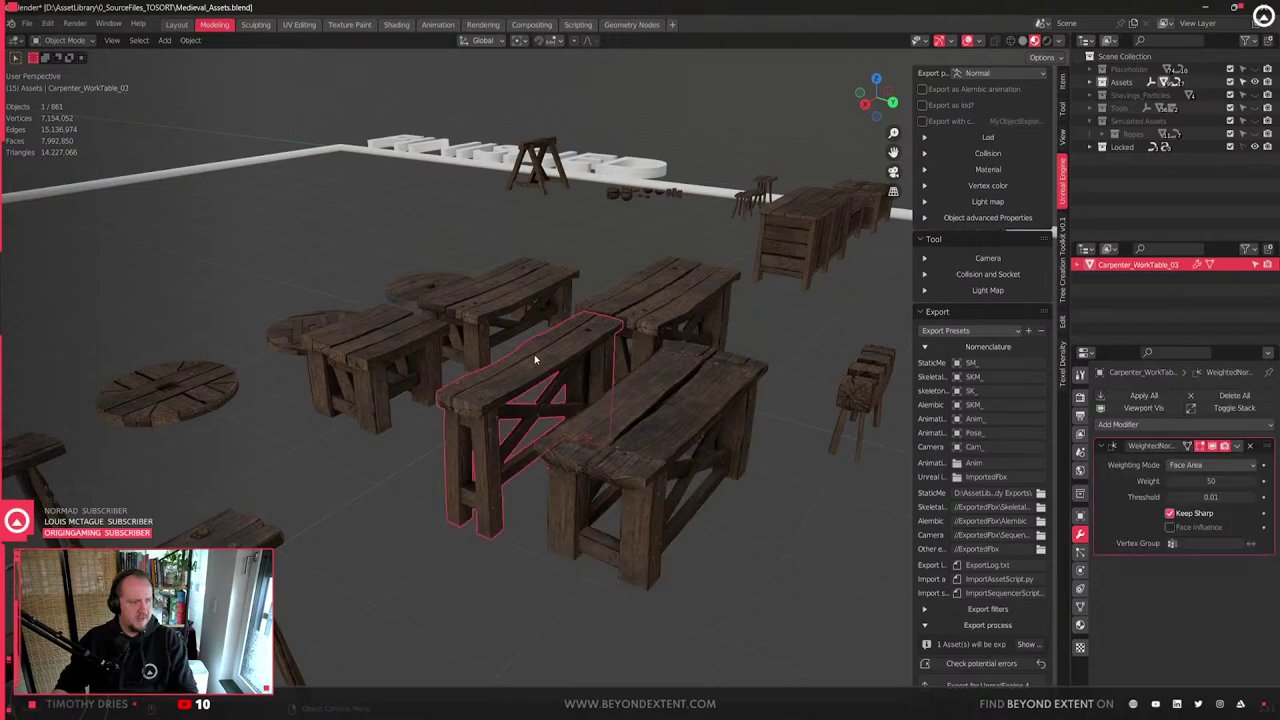
key("KP_Decimal")
middle_click_drag(526, 363, 606, 393)
scroll(568, 375, "up", 3)
scroll(606, 393, "up", 2)
key("Tab")
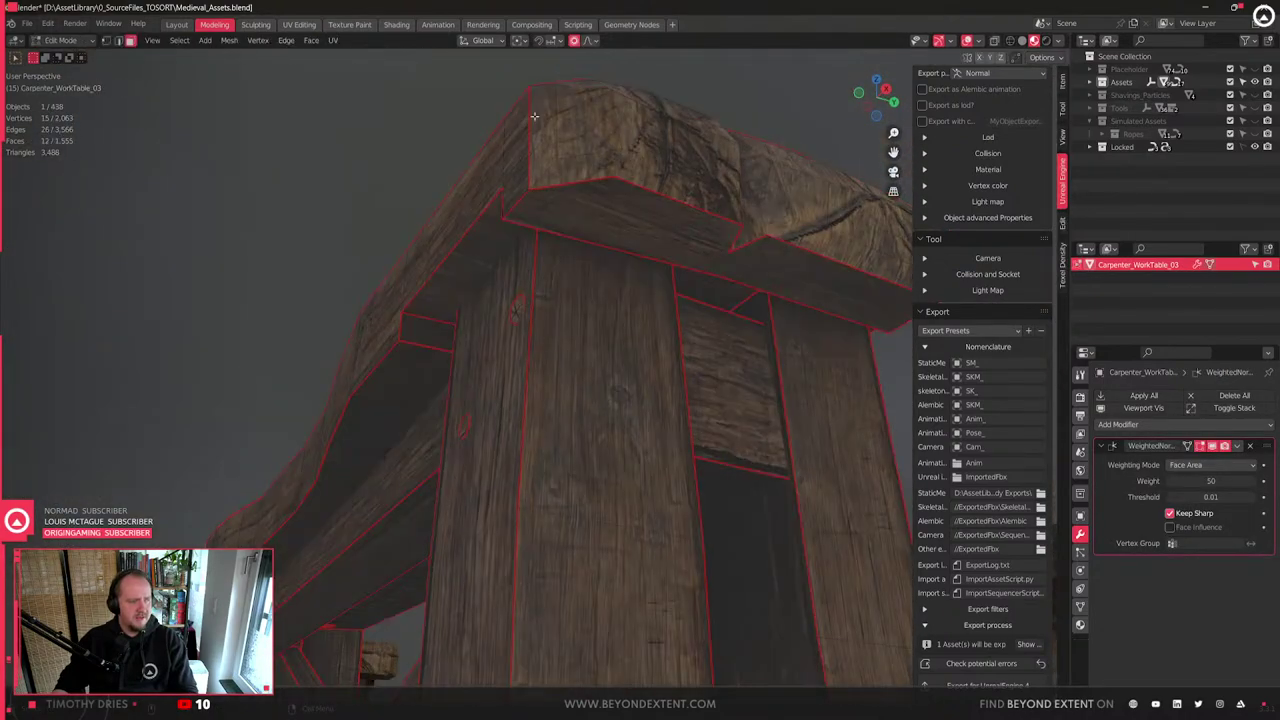
key("1")
left_click(526, 146)
middle_click_drag(525, 149, 408, 412, "shift")
middle_click_drag(408, 412, 388, 467)
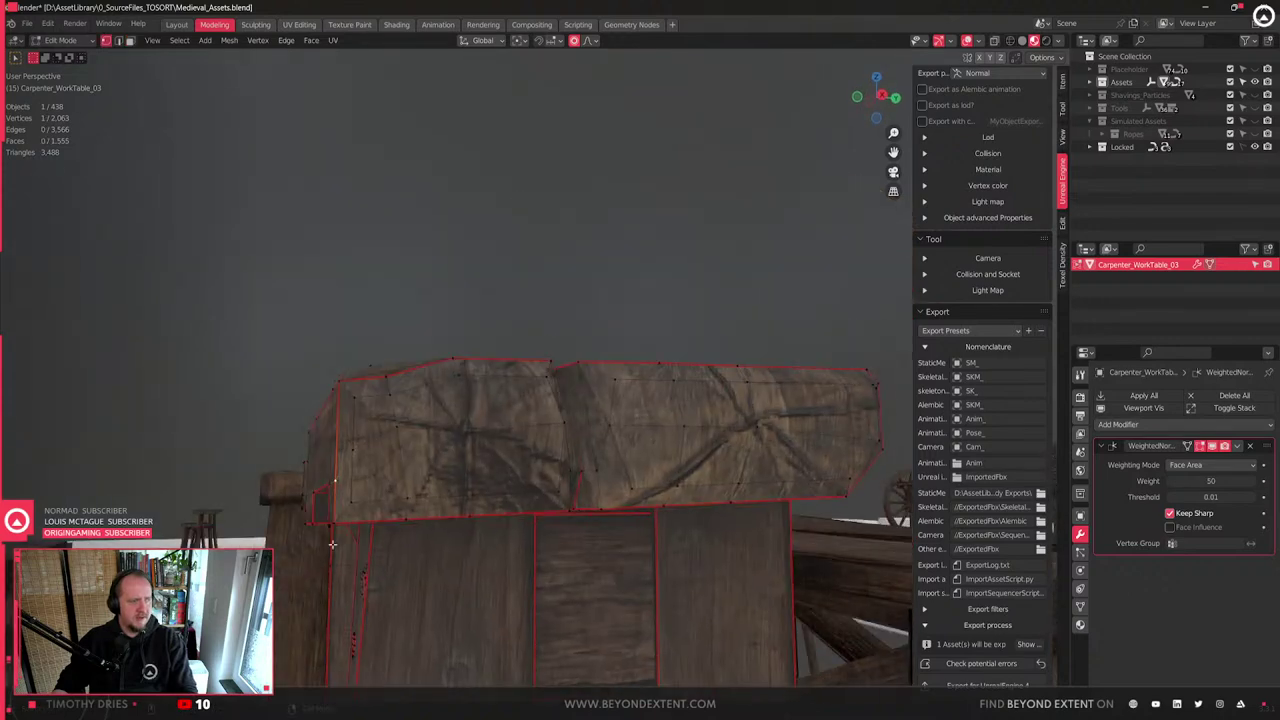
left_click(342, 385)
key("g")
key("y")
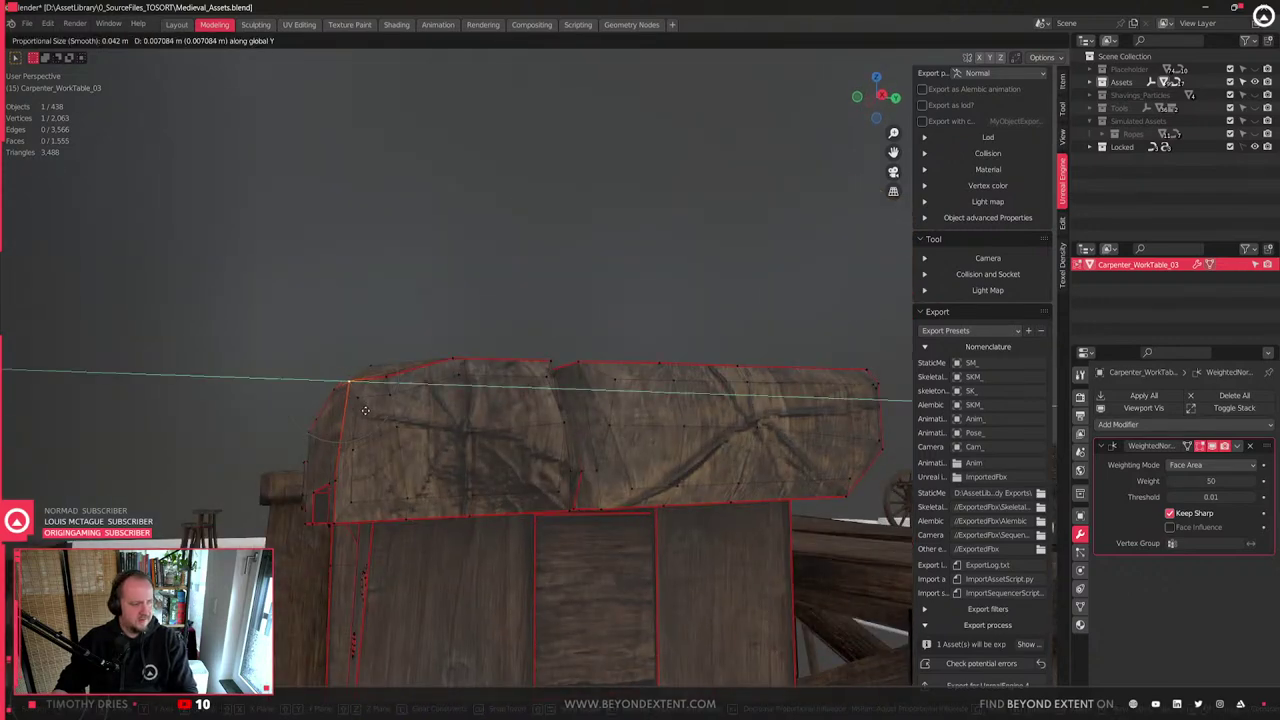
left_click(362, 405)
- Move the lower outer corner vertex of the same plank end inward along global Y with proportional editing
left_click(334, 522)
key("g")
key("y")
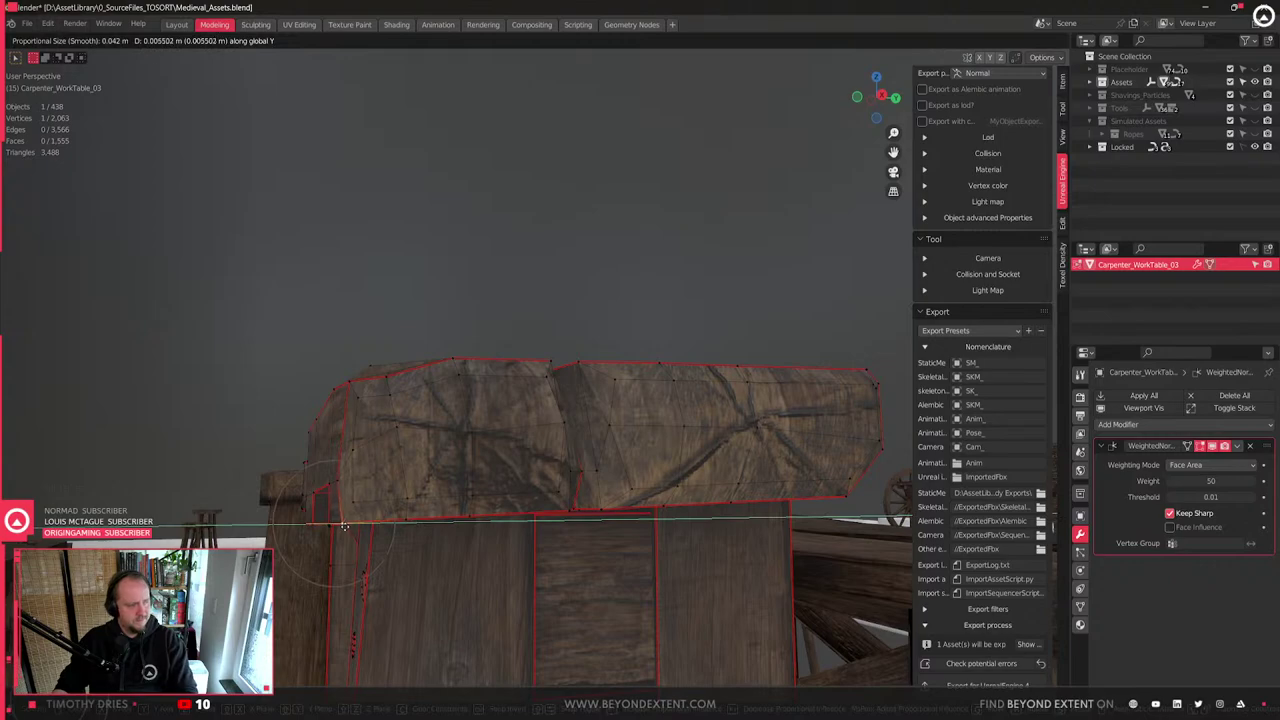
left_click(349, 526)
key("Tab")
middle_click_drag(410, 456, 567, 414)
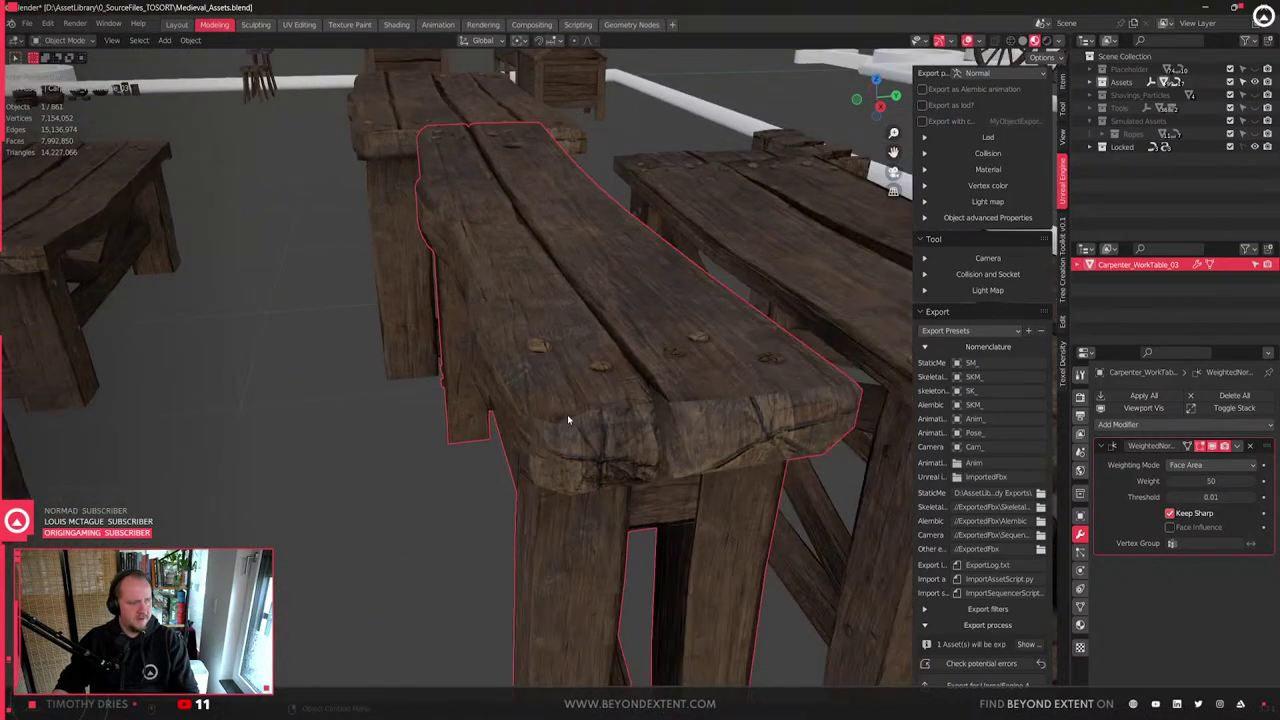
- Examine the three carpenter work tables side by side from several angles
key("Tab")
scroll(567, 414, "down", 5)
key("Tab")
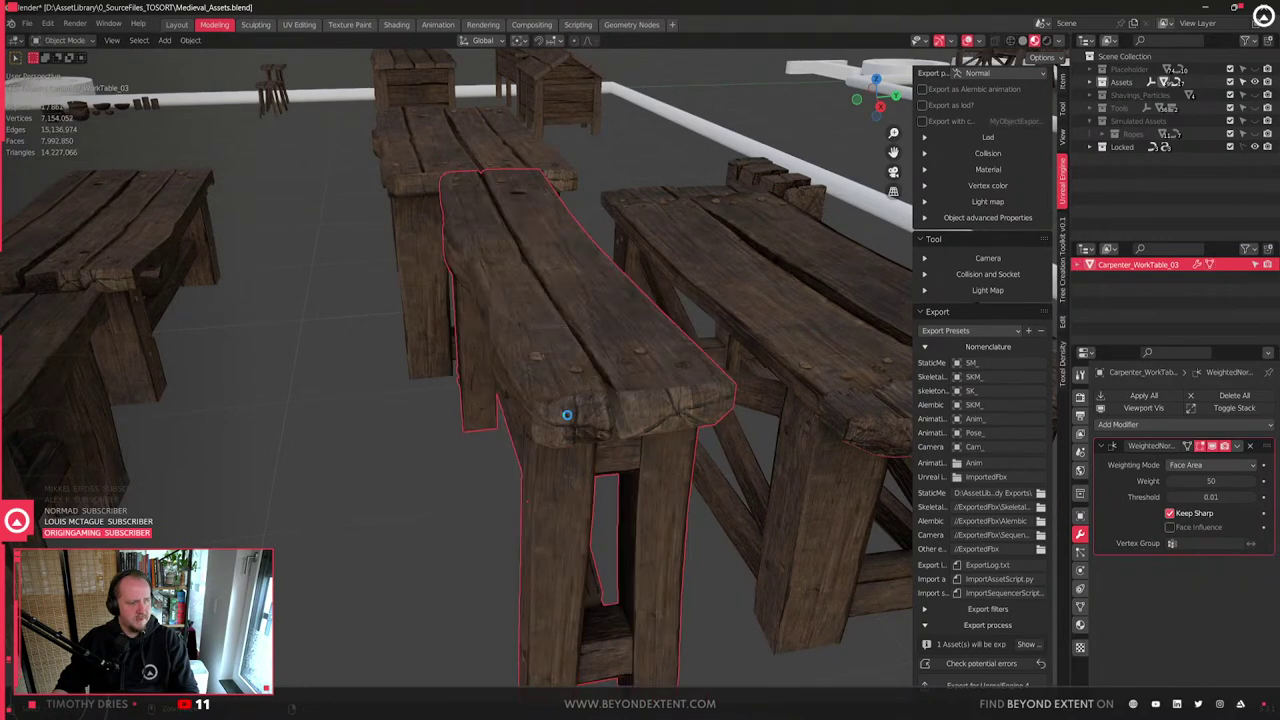
scroll(509, 423, "up", 3)
scroll(651, 383, "down", 3)
middle_click_drag(380, 385, 497, 399)
left_click(516, 400)
scroll(516, 398, "down", 5)
left_click(751, 494)
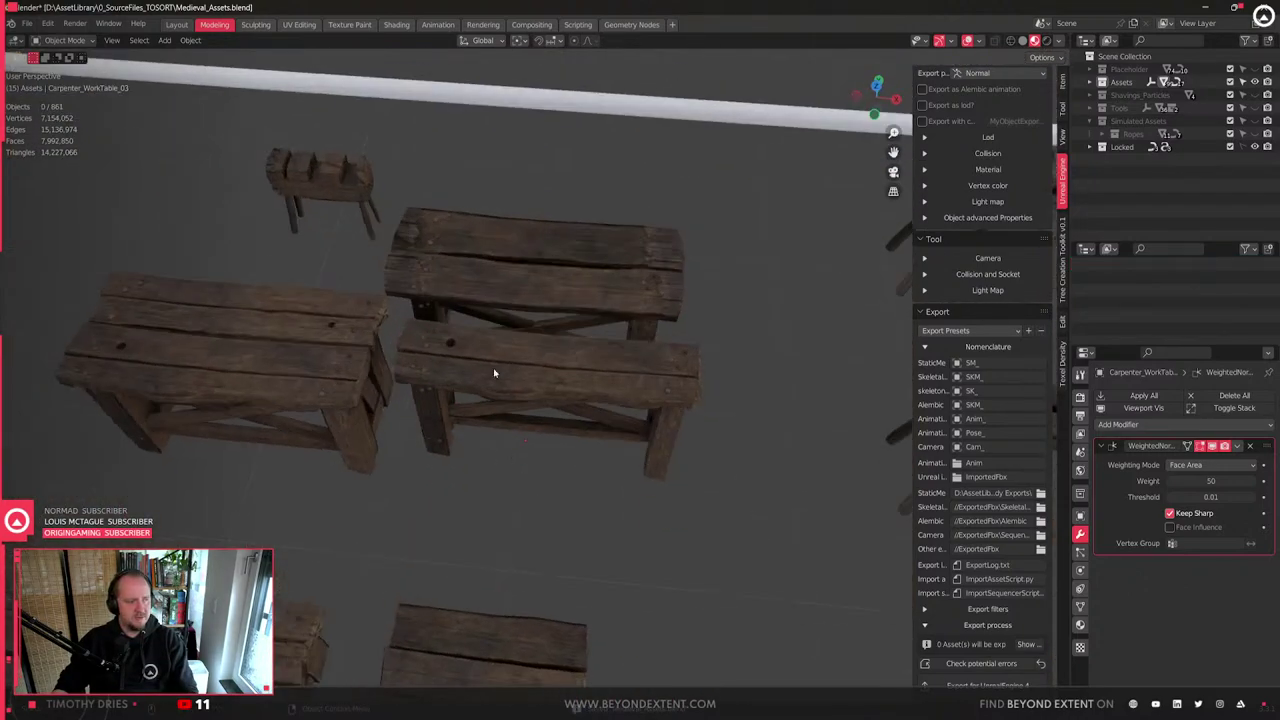
scroll(520, 395, "up", 1)
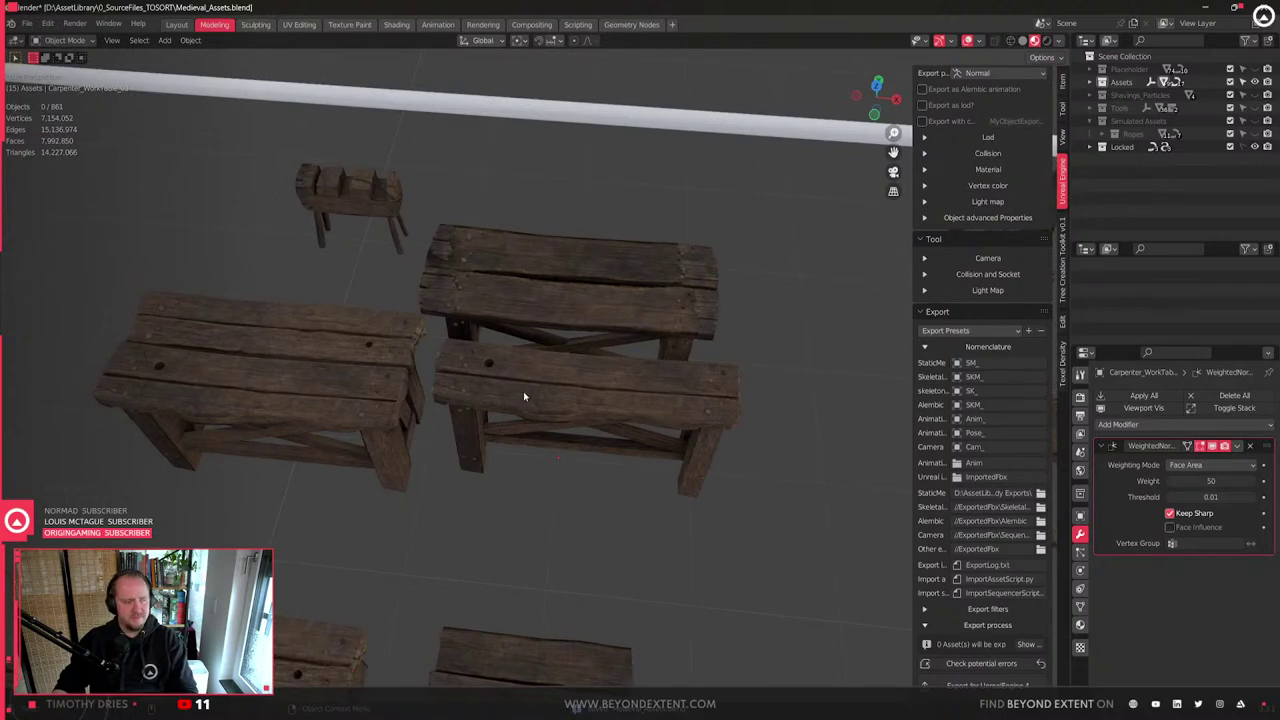
left_click(523, 396)
scroll(523, 396, "up", 3)
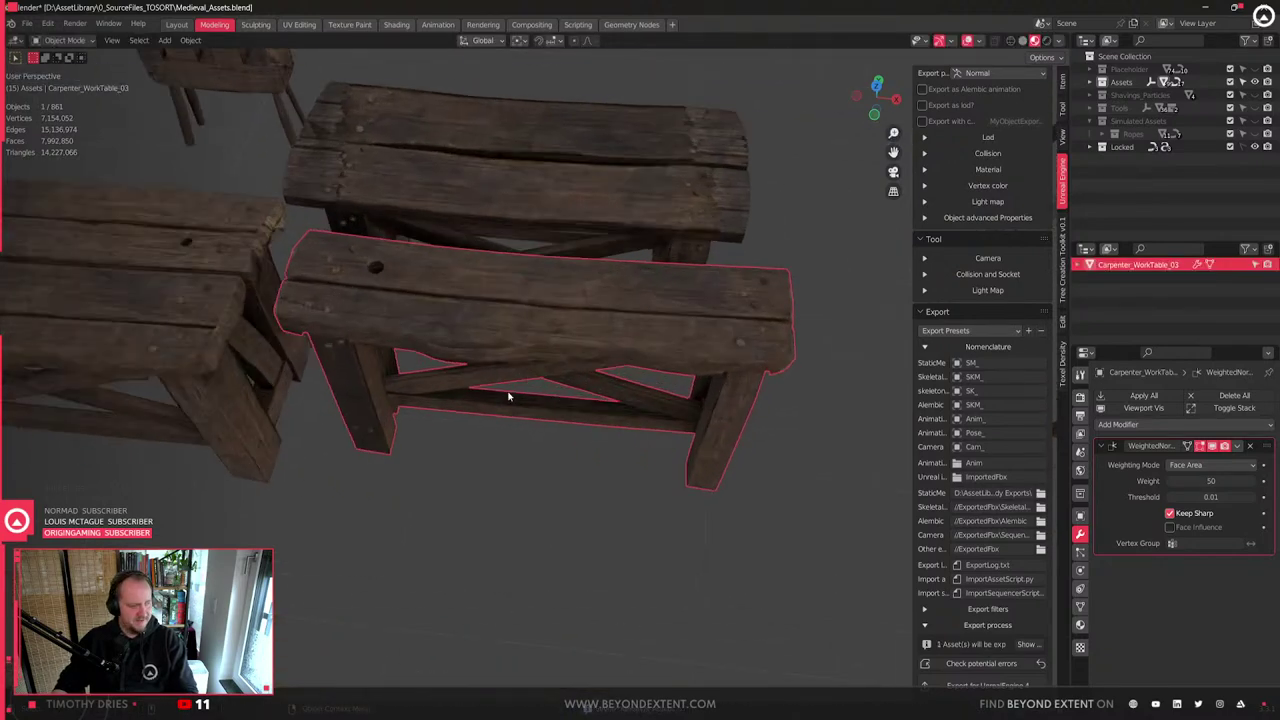
middle_click_drag(523, 397, 354, 428)
scroll(517, 366, "down", 5)
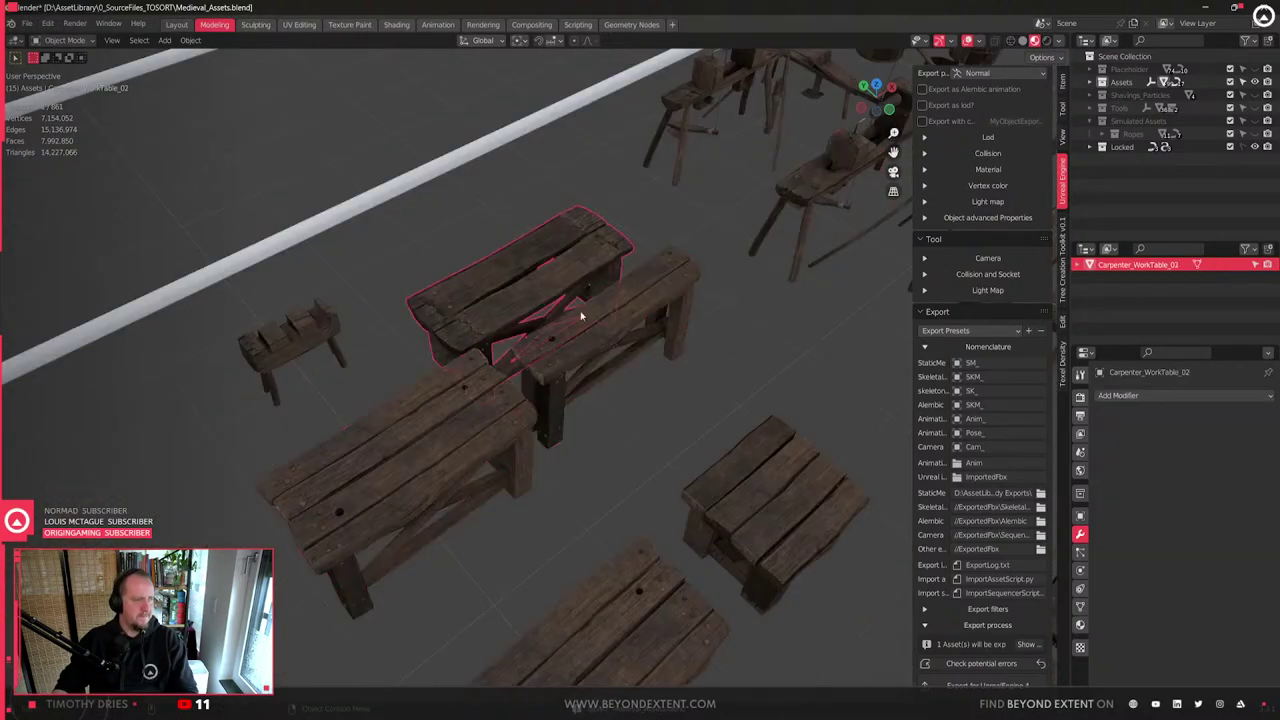
middle_click_drag(740, 427, 750, 372, "shift")
left_click(383, 384)
key("KP_Decimal")
middle_click_drag(530, 404, 420, 400)
middle_click_drag(600, 410, 349, 386, "shift")
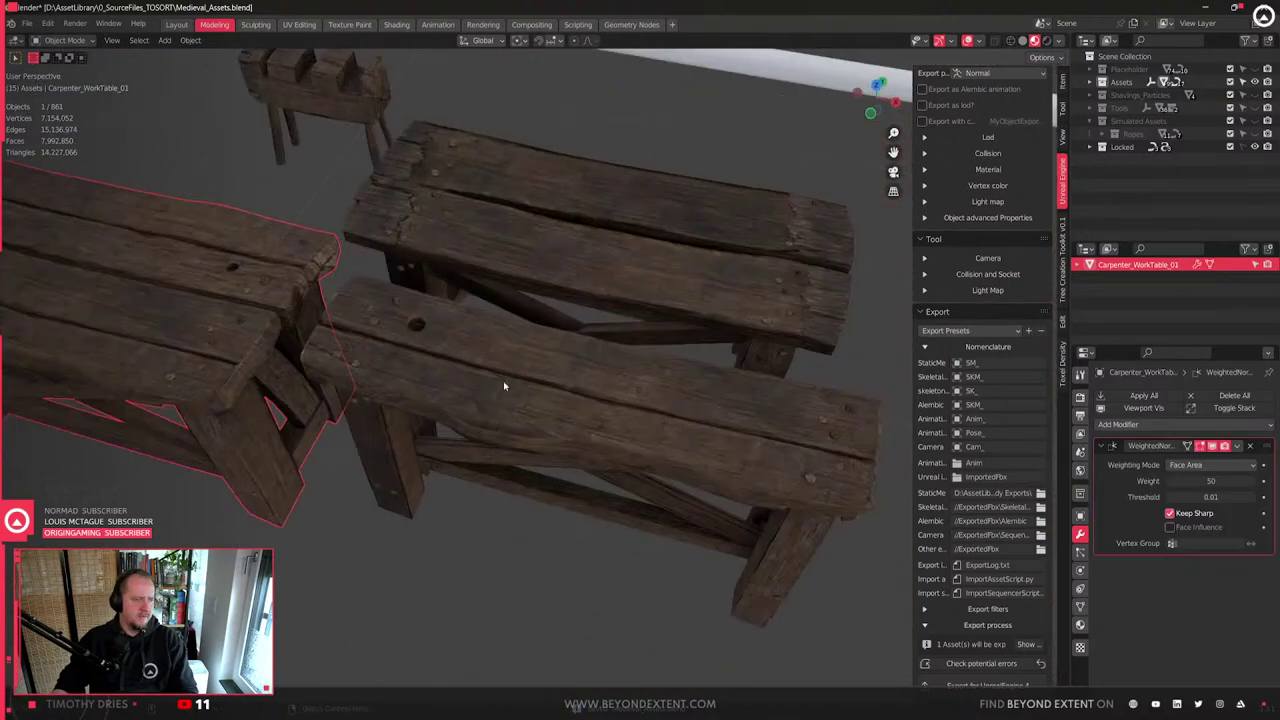
scroll(530, 402, "down", 3)
left_click(529, 404)
middle_click_drag(529, 404, 605, 343)
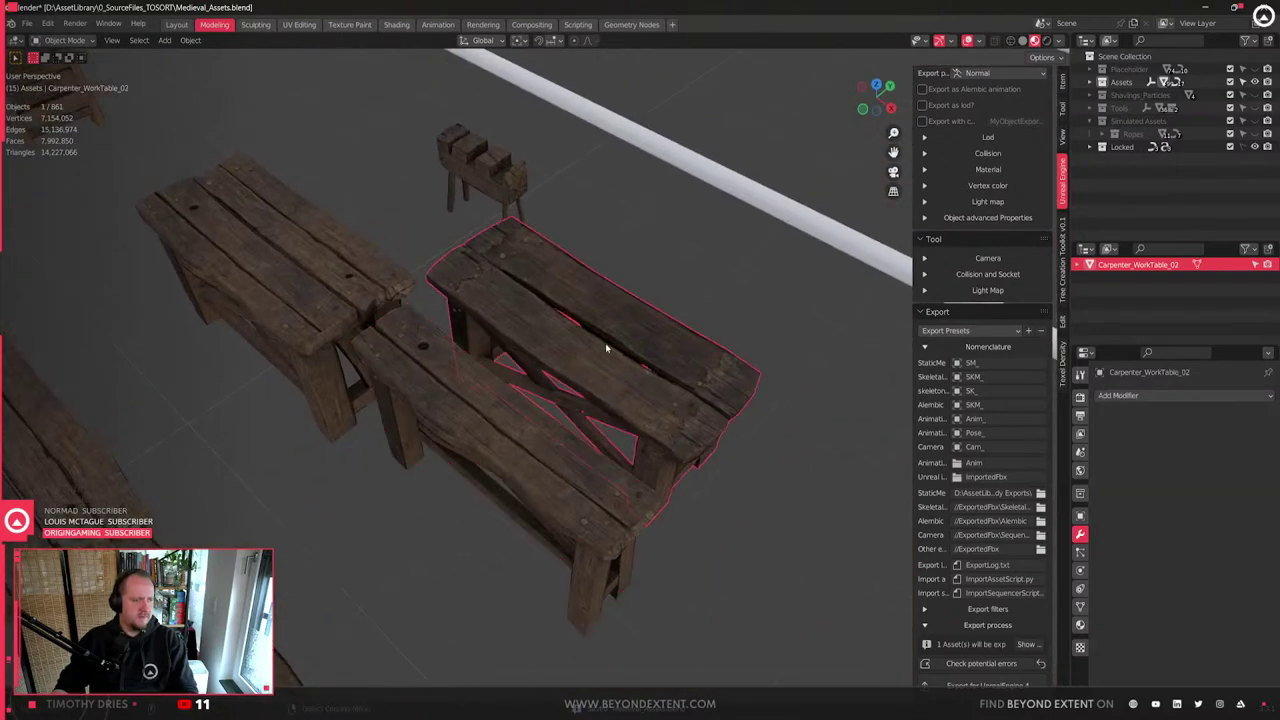
- Inspect Carpenter_WorkTable_02's plank ends in face mode, selecting a top face near the front end of each plank
key("KP_Decimal")
middle_click_drag(655, 518, 600, 481)
key("Tab")
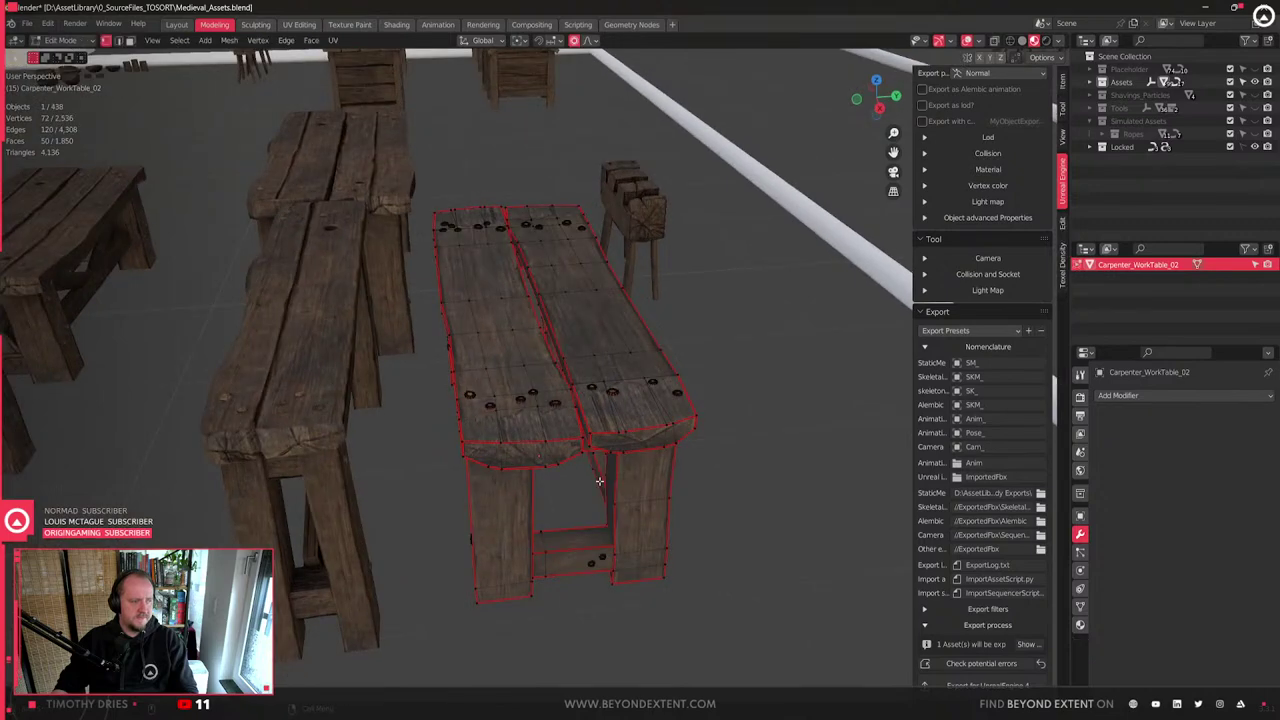
scroll(600, 481, "up", 1)
key("3")
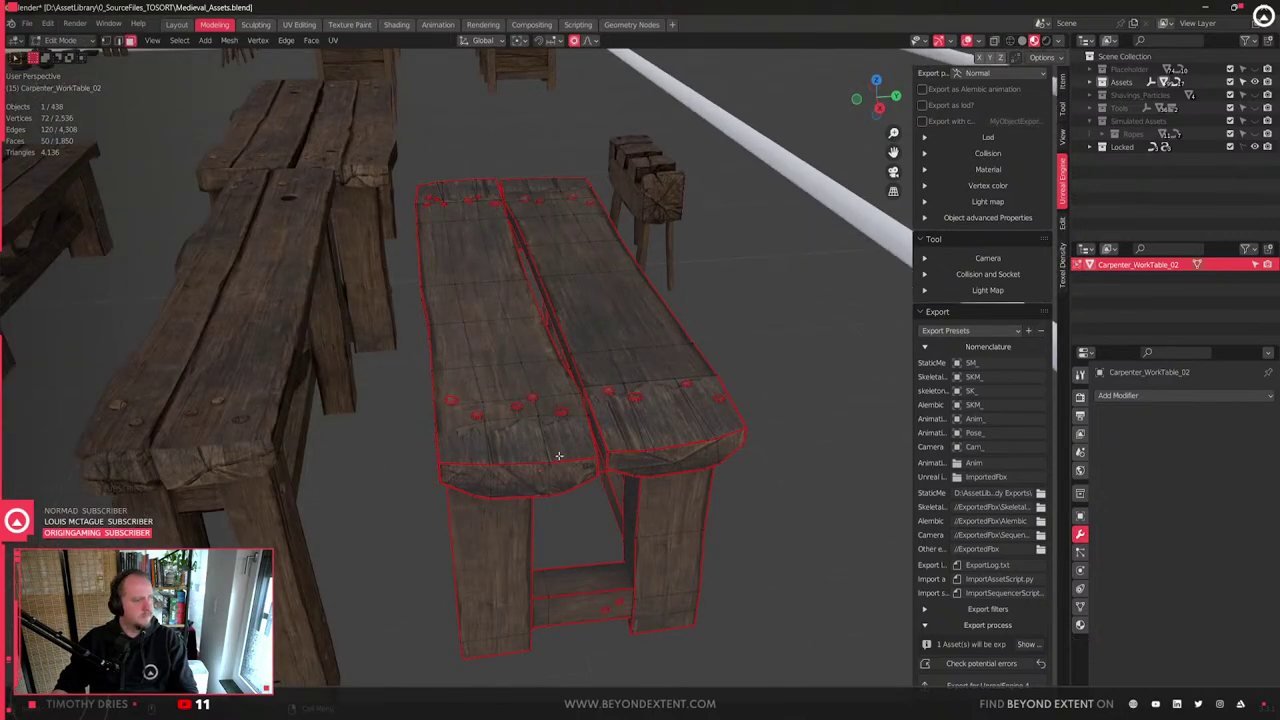
scroll(559, 456, "up", 2)
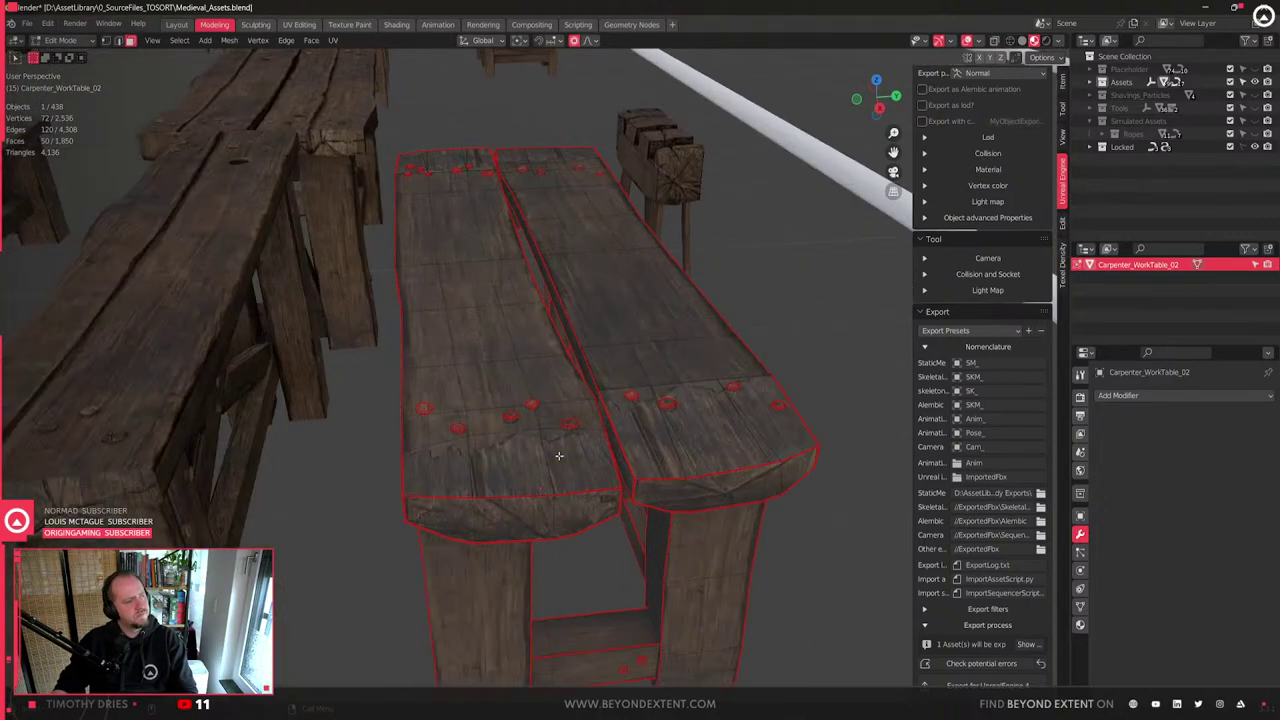
left_click(552, 459)
left_click(715, 422, "shift")
middle_click_drag(497, 464, 354, 519)
scroll(429, 497, "up", 2)
middle_click_drag(429, 497, 458, 441, "shift")
- Leave mesh editing and inspect Carpenter_WorkTable_03 up close once more
key("Tab")
left_click(458, 441)
scroll(458, 441, "down", 3)
scroll(498, 505, "up", 1)
middle_click_drag(497, 505, 591, 480, "shift")
scroll(491, 460, "up", 3)
key("Tab")
key("Tab")
- Select Pole_Lathe_01 among the props and examine it up close
scroll(591, 480, "down", 10)
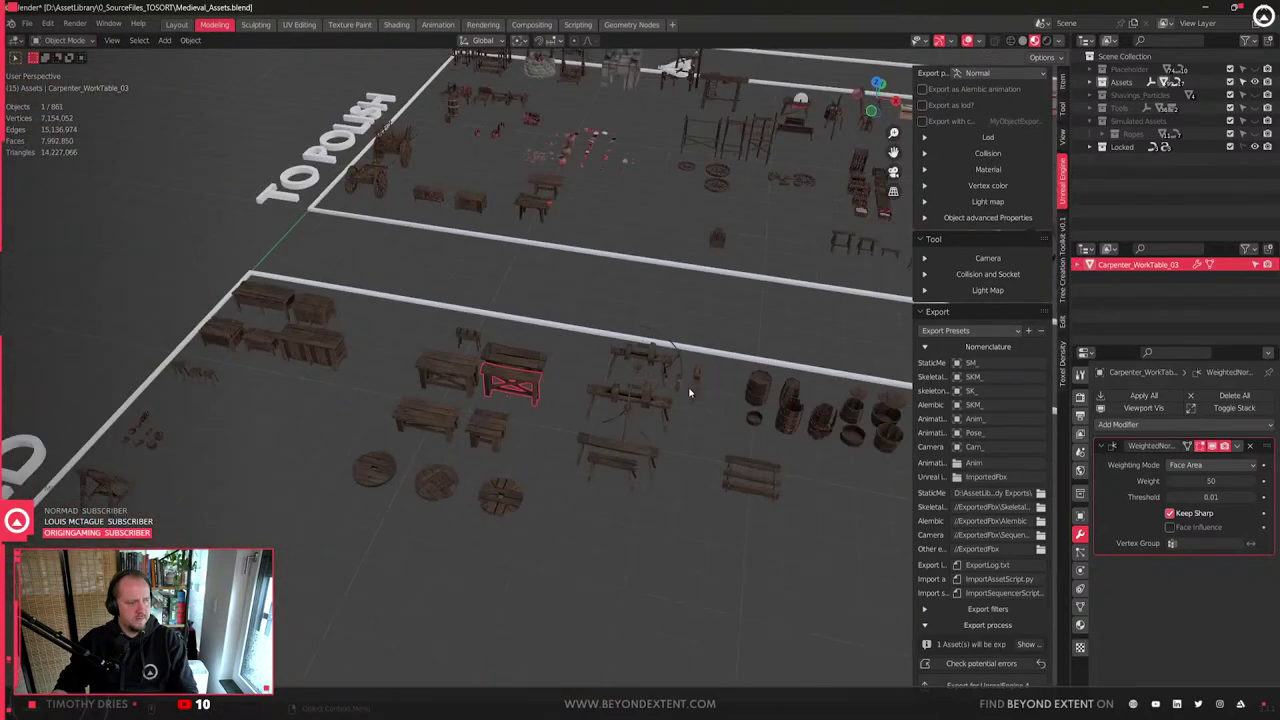
left_click(659, 399)
scroll(659, 400, "up", 9)
middle_click_drag(659, 400, 591, 420)
scroll(591, 420, "up", 1)
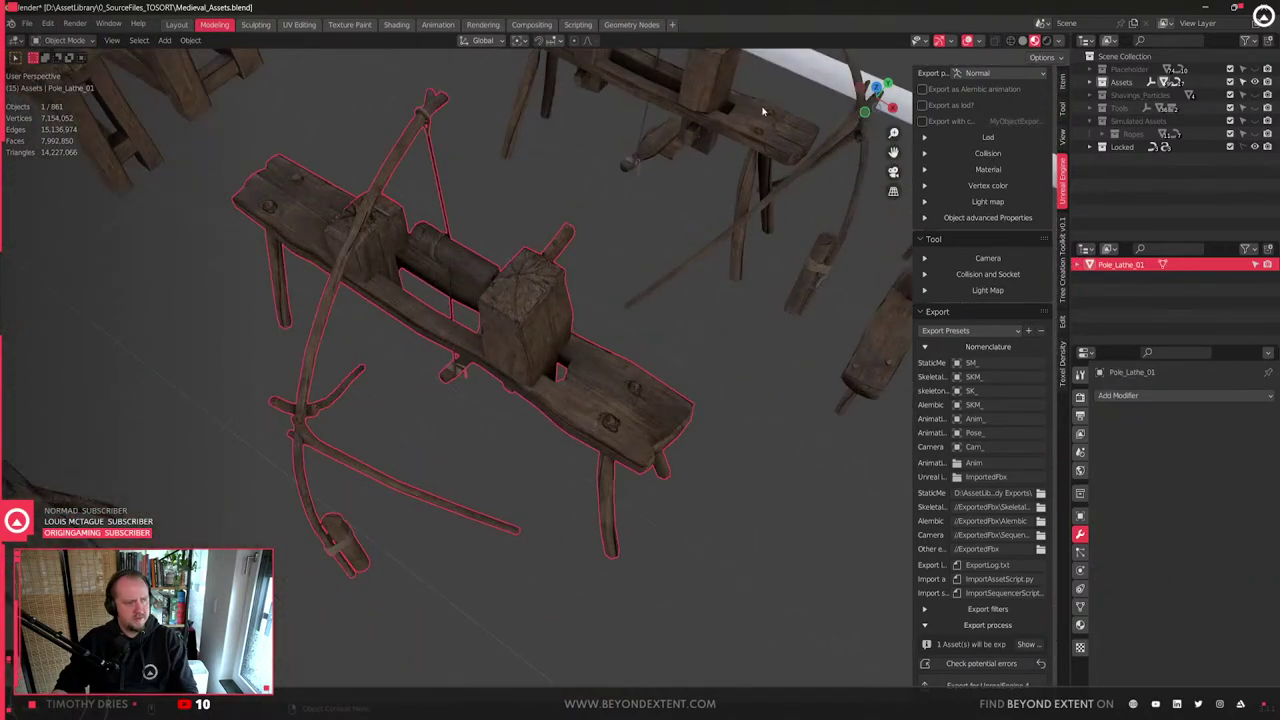
- Examine Pole_Lathe_02 and Pole_Lathe_01 up close from several angles
left_click(769, 122)
key("KP_Decimal")
middle_click_drag(769, 122, 334, 422)
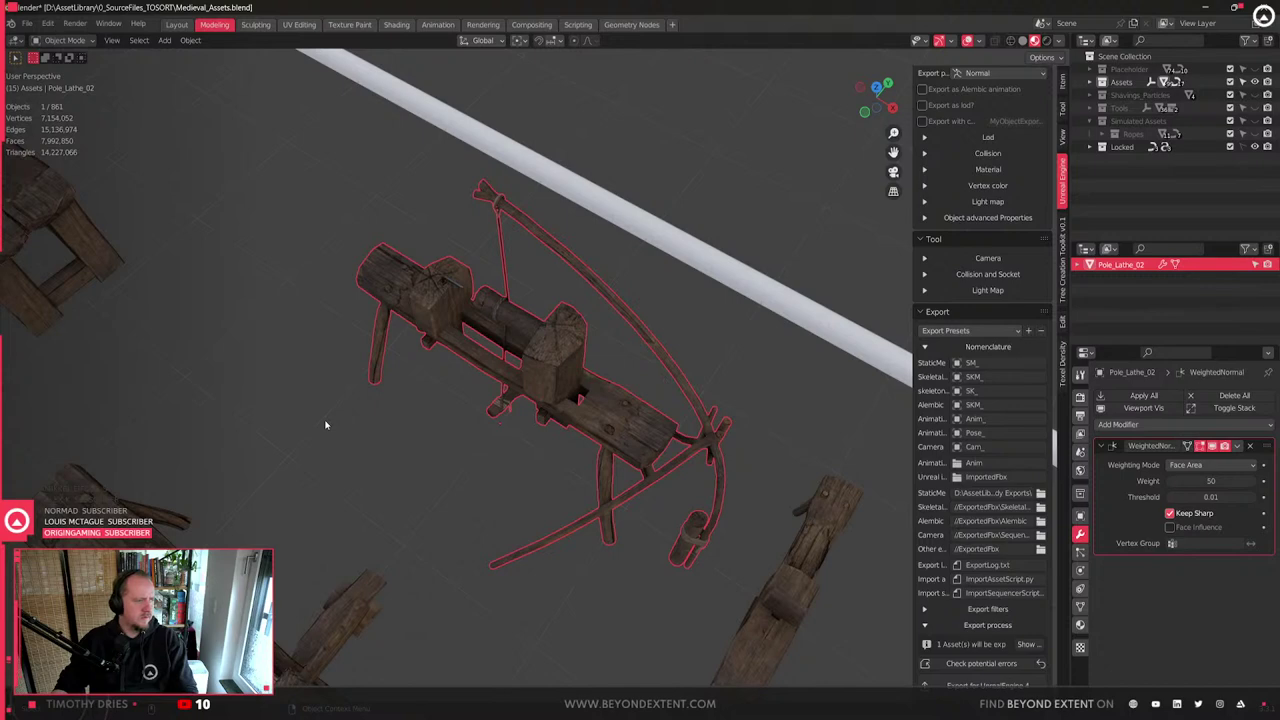
middle_click_drag(320, 521, 614, 358)
left_click(614, 358)
key("KP_Decimal")
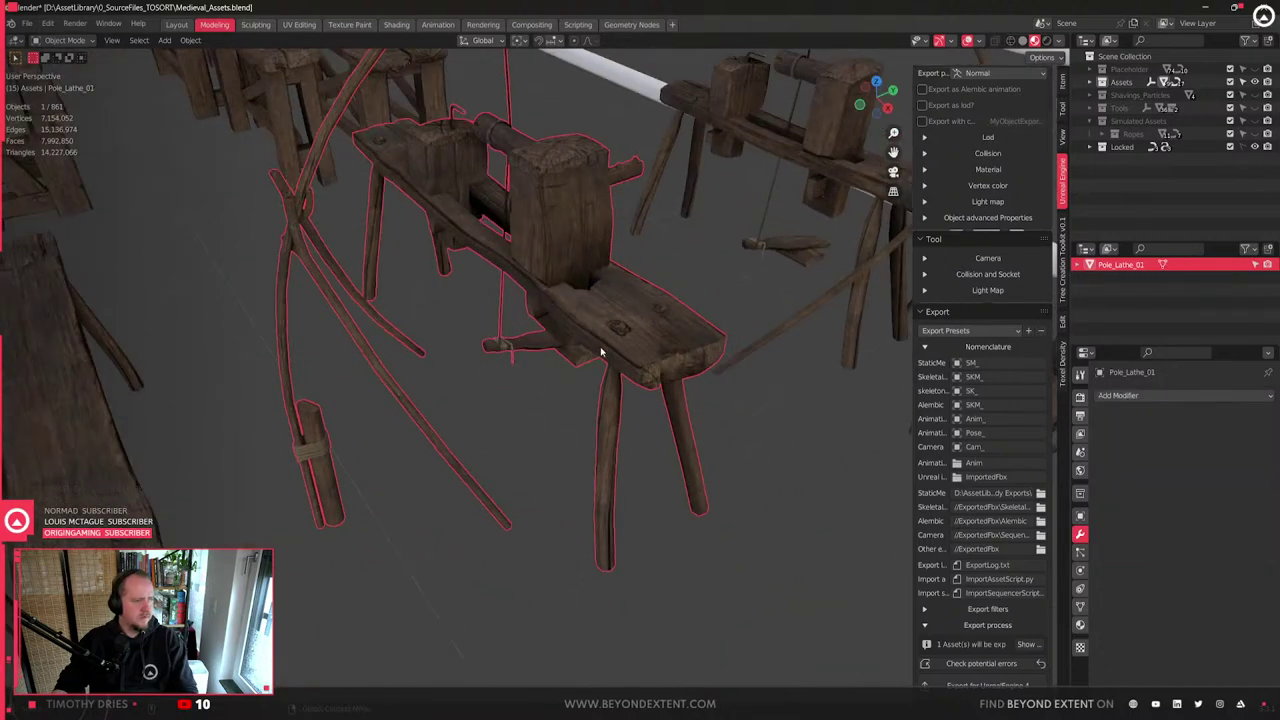
scroll(601, 351, "down", 4)
middle_click_drag(326, 491, 415, 462, "shift")
- Select Carpenter_WorkBench_02, frame it from below and open its mesh for editing
left_click(415, 462)
key("KP_Decimal")
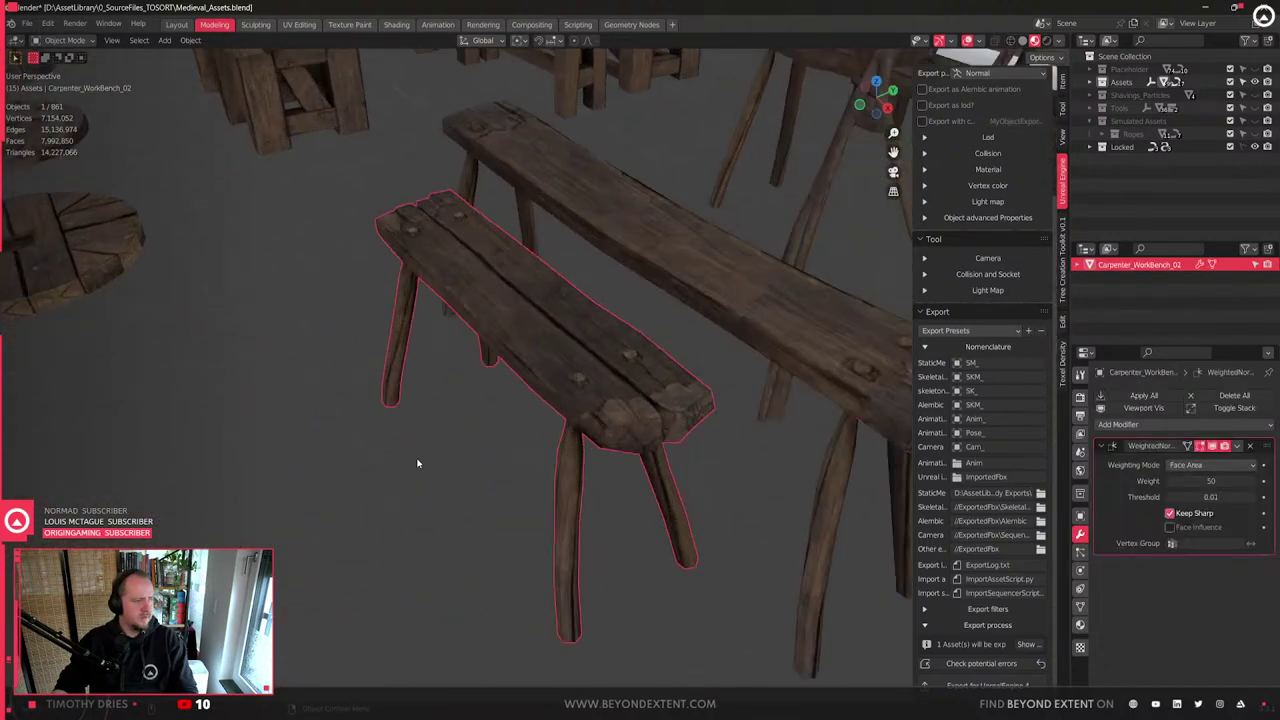
mouse_move(692, 488)
middle_mouse_down()
mouse_move(526, 508)
mouse_move(472, 556)
mouse_move(694, 502)
middle_mouse_up()
scroll(526, 508, "up", 1)
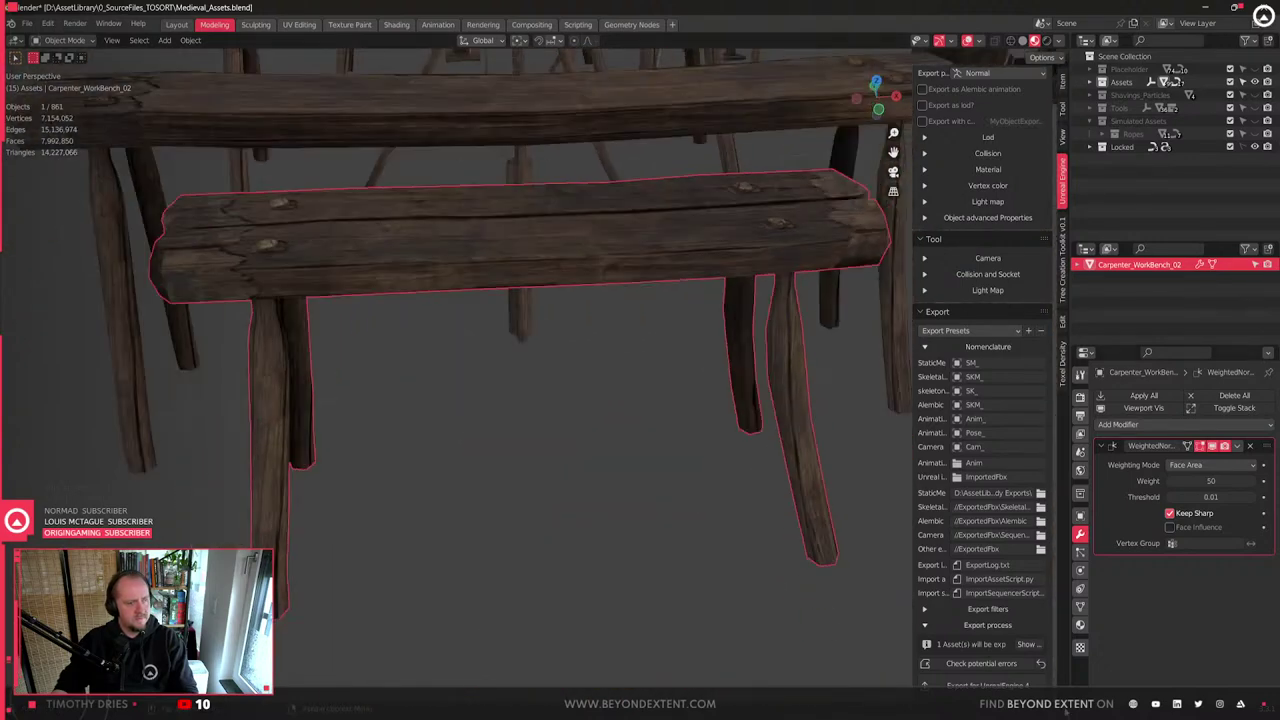
middle_click_drag(771, 484, 794, 309)
key("Tab")
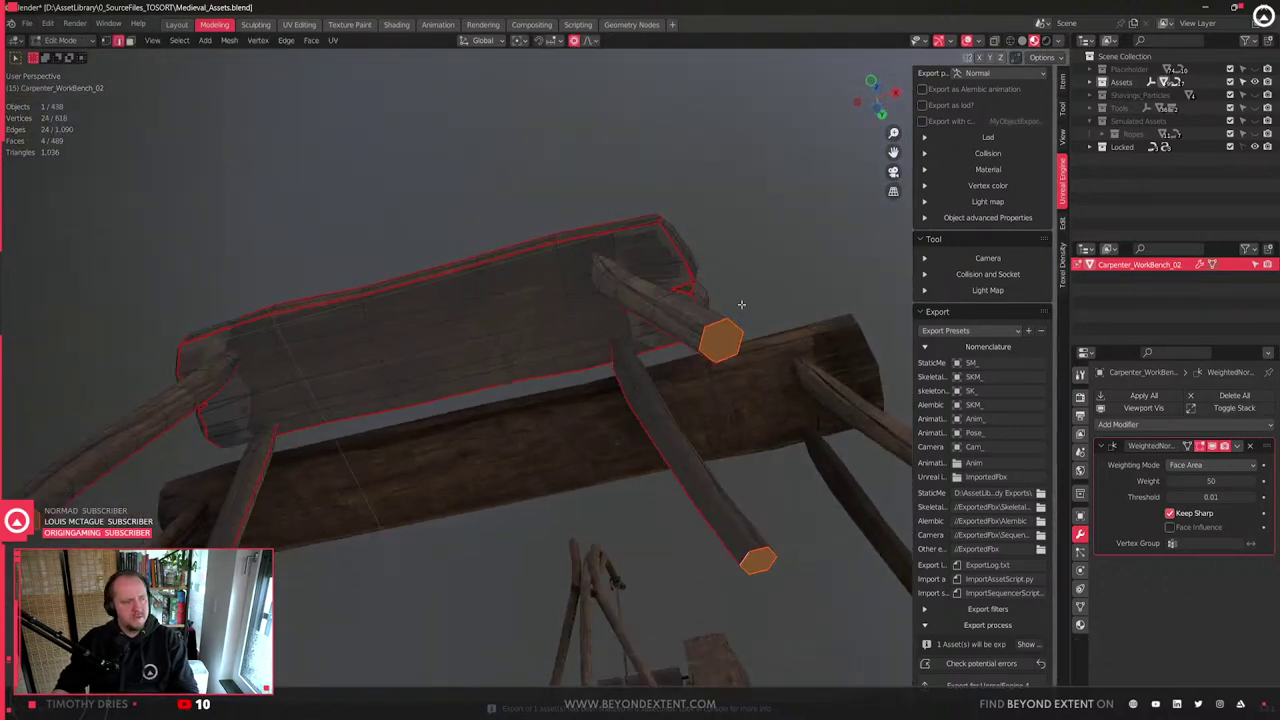
- Start adding lengthwise loop cuts to the first leg of the workbench and undo the last cut
left_click_drag(741, 304, 655, 326, "shift")
key("ctrl+r")
double_click(609, 353)
key("ctrl+r")
left_click(597, 362)
left_click(597, 365)
key("ctrl+z")
- Add the remaining lengthwise loop cuts around the first leg, one on each side
scroll(605, 366, "up", 2)
key("ctrl+r")
double_click(659, 357)
key("ctrl+r")
double_click(721, 333)
key("ctrl+r")
double_click(717, 385)
key("ctrl+r")
double_click(671, 386)
key("ctrl+r")
left_click(670, 385)
- Add lengthwise loop cuts to the sides of the second leg at the same end of the bench
middle_click_drag(668, 593, 579, 416, "shift")
key("ctrl+r")
double_click(646, 448)
key("ctrl+r")
double_click(621, 465)
key("ctrl+r")
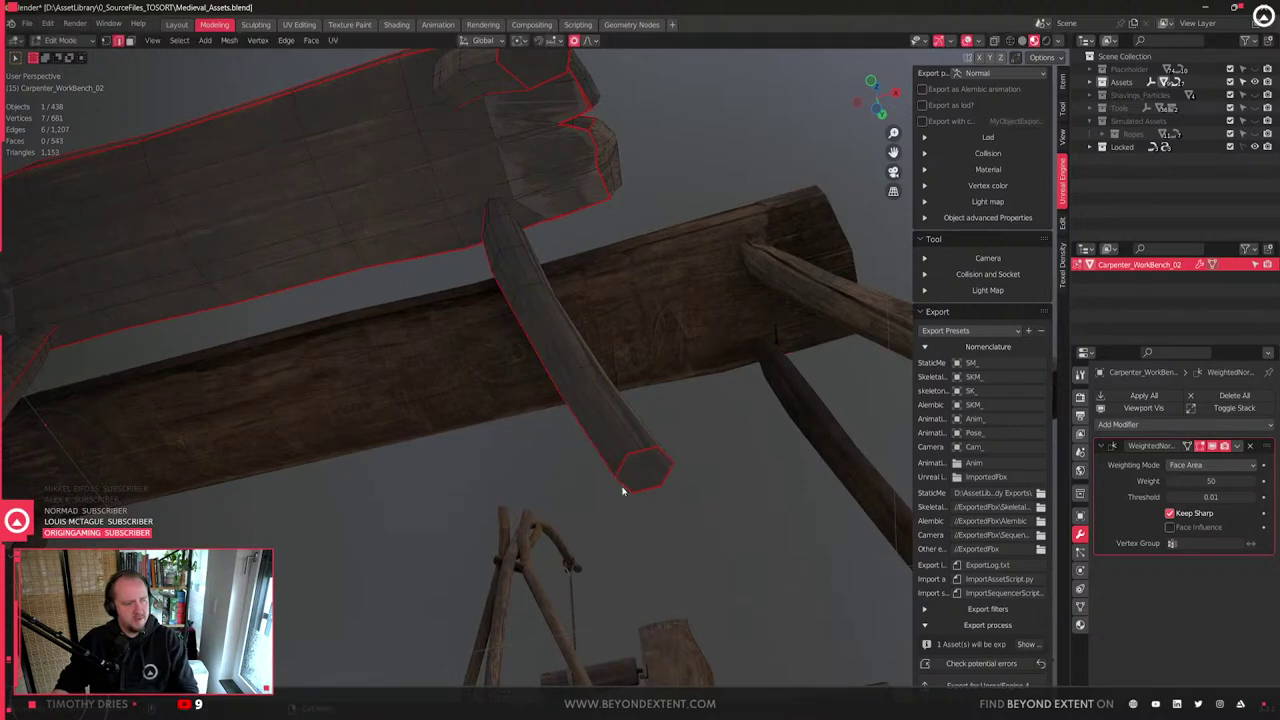
left_click(660, 480)
key("ctrl+r")
left_click(671, 466)
right_click(671, 466)
- Select the new lengthwise edge loops on the subdivided legs and apply Set Flow to round them
middle_click_drag(671, 466, 469, 420)
left_click(618, 436, "alt+shift")
left_click(599, 453, "alt+shift")
left_click(603, 346, "alt+shift")
left_click(459, 422, "alt+shift")
key("q")
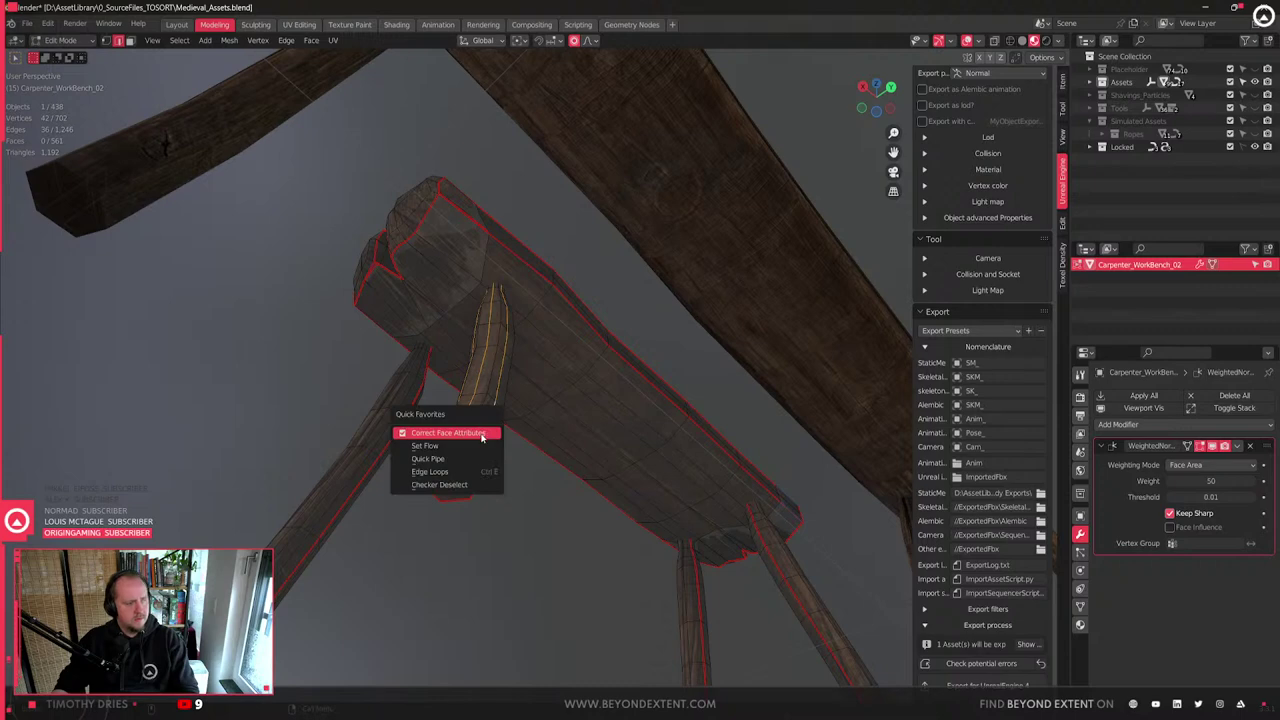
left_click(466, 453)
- Select the lengthwise edge loops on the remaining sides of the subdivided legs
middle_click_drag(391, 474, 507, 413)
left_click(468, 343, "alt")
middle_click_drag(460, 361, 665, 369)
left_click(535, 362, "alt+shift")
left_click(634, 359, "alt+shift")
left_click(705, 449, "alt+shift")
middle_click_drag(705, 449, 640, 375)
left_click(619, 324, "alt+shift")
middle_click_drag(619, 324, 563, 247)
left_click(646, 311, "alt+shift")
- Add six lengthwise loop cuts around the third leg, at the other end of the bench
middle_click_drag(563, 322, 523, 394)
key("ctrl+r")
left_click(546, 440)
left_click(548, 440)
key("ctrl+r")
double_click(574, 466)
key("ctrl+r")
double_click(518, 467)
key("ctrl+r")
double_click(514, 499)
key("ctrl+r")
double_click(530, 503)
key("ctrl+r")
double_click(565, 499)
- Add six lengthwise loop cuts around the fourth leg of the bench
key("ctrl+r")
left_click(875, 607)
left_click(876, 604)
key("ctrl+r")
left_click(892, 596)
left_click(892, 596)
middle_click_drag(890, 596, 730, 455, "shift")
scroll(601, 459, "up", 3)
scroll(601, 459, "down", 4)
key("ctrl+r")
double_click(371, 574)
key("ctrl+r")
double_click(407, 608)
key("ctrl+r")
double_click(396, 627)
key("ctrl+r")
double_click(368, 633)
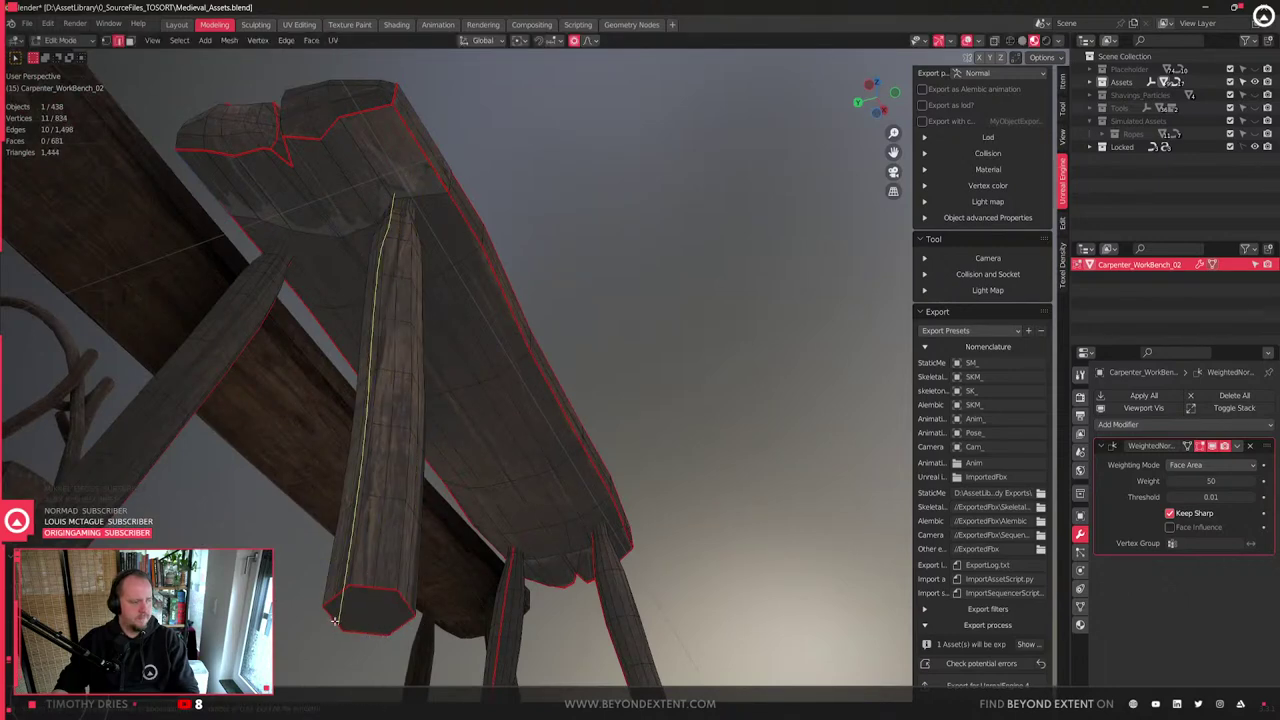
- Select the new lengthwise edge loops around one leg at this end and apply Set Flow twice
middle_click_drag(418, 551, 583, 420)
left_click(615, 367, "alt+shift")
left_click(654, 371, "alt+shift")
middle_click_drag(653, 370, 719, 397)
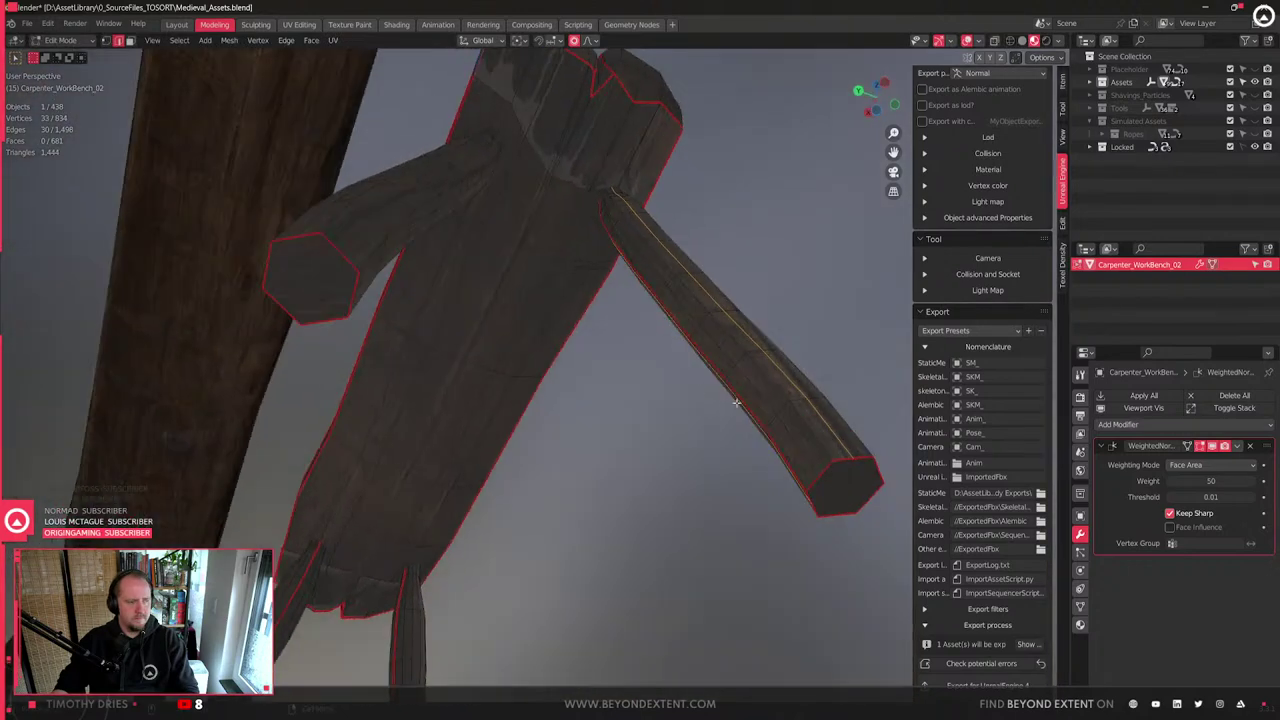
left_click(781, 389, "alt+shift")
middle_click_drag(786, 443, 652, 528)
left_click(397, 393, "alt+shift")
left_click(384, 463, "alt+shift")
key("q")
left_click(472, 473)
key("q")
left_click(508, 464)
- Clear the selection, select the new edge loops around the other leg and apply Set Flow
key("alt+a")
left_click(490, 428, "alt")
left_click(509, 457, "alt+shift")
left_click(554, 468, "alt+shift")
left_click(579, 511, "alt+shift")
left_click(581, 521, "alt+shift")
left_click(519, 523, "alt+shift")
key("ctrl+z")
left_click(527, 532, "alt+shift")
key("q")
left_click(527, 536)
- Apply Set Flow to the selected leg loops once more and return to Object Mode
middle_click_drag(527, 536, 622, 520)
key("q")
left_click(583, 537)
key("Tab")
scroll(606, 456, "down", 4)
middle_click_drag(606, 456, 697, 261)
scroll(598, 546, "down", 4)
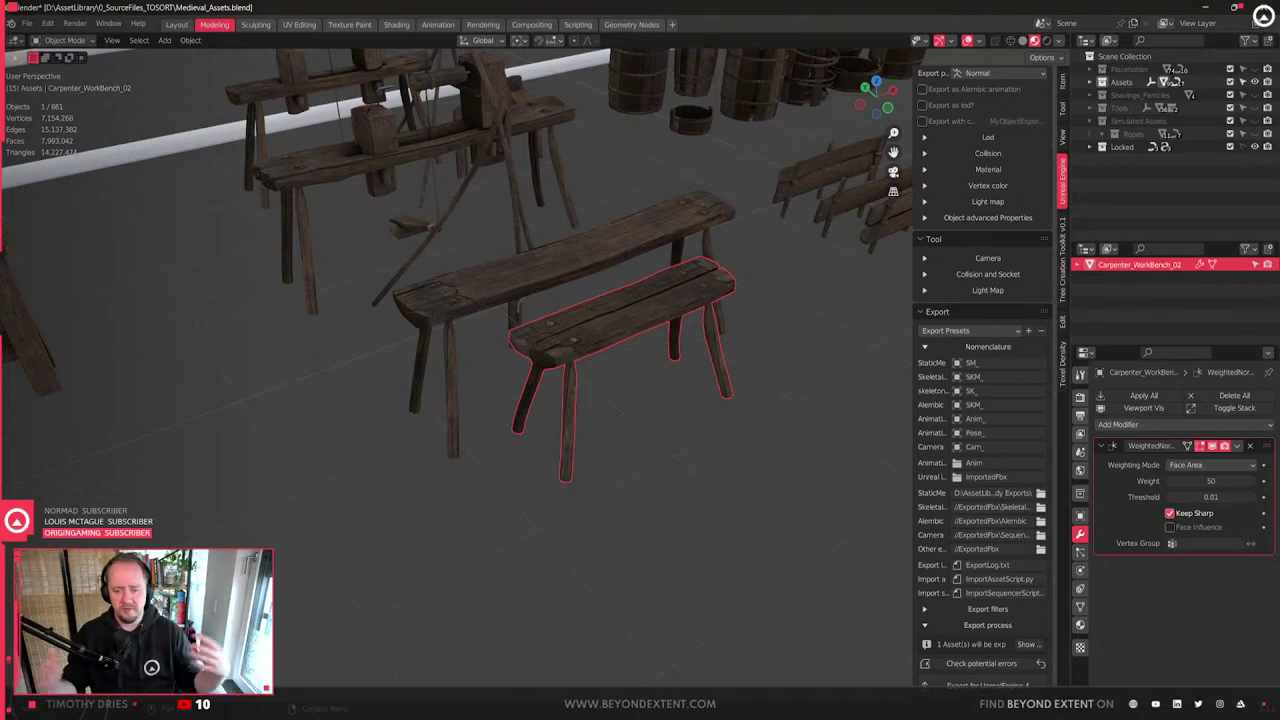
scroll(539, 595, "down", 4)
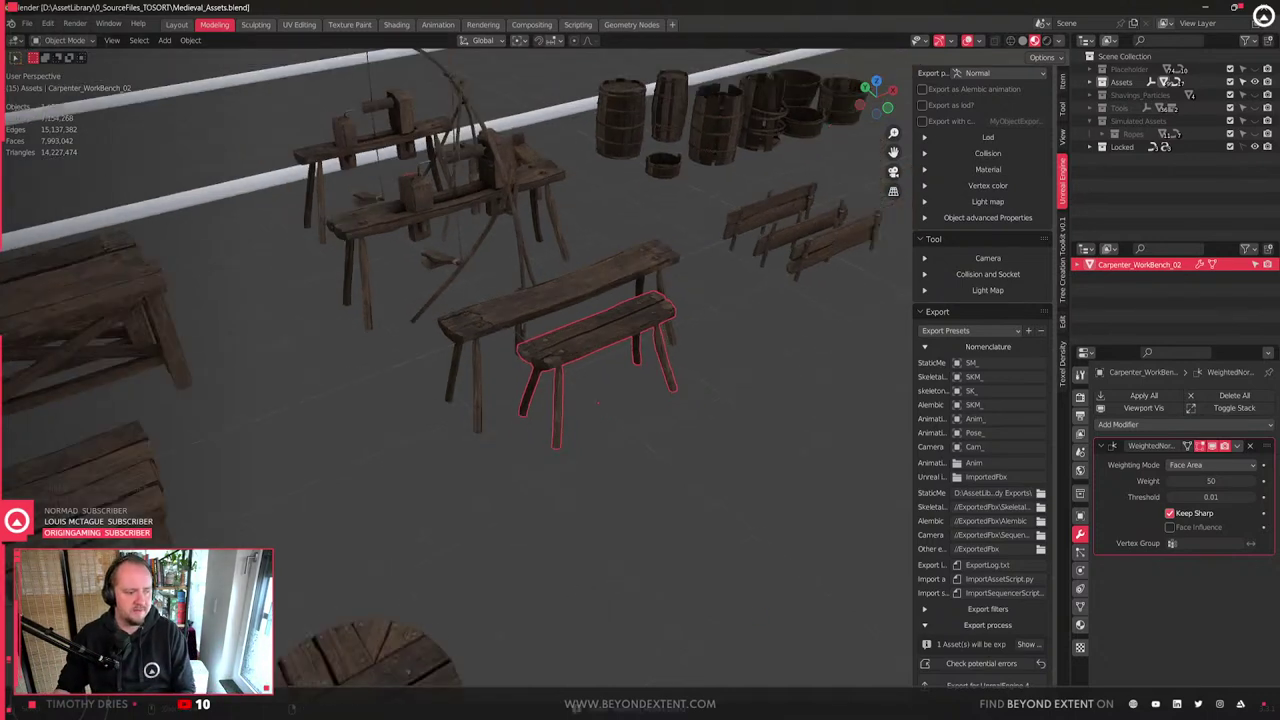
- Switch to Unreal Editor and view the open ground beside the pole lathe, with nothing selected
key("alt+Tab")
key("w")
right_click_drag(670, 385, 874, 404)
key("w")
mouse_move(754, 435)
right_mouse_down()
mouse_move(848, 434)
mouse_move(753, 434)
right_mouse_up()
key("ctrl+space")
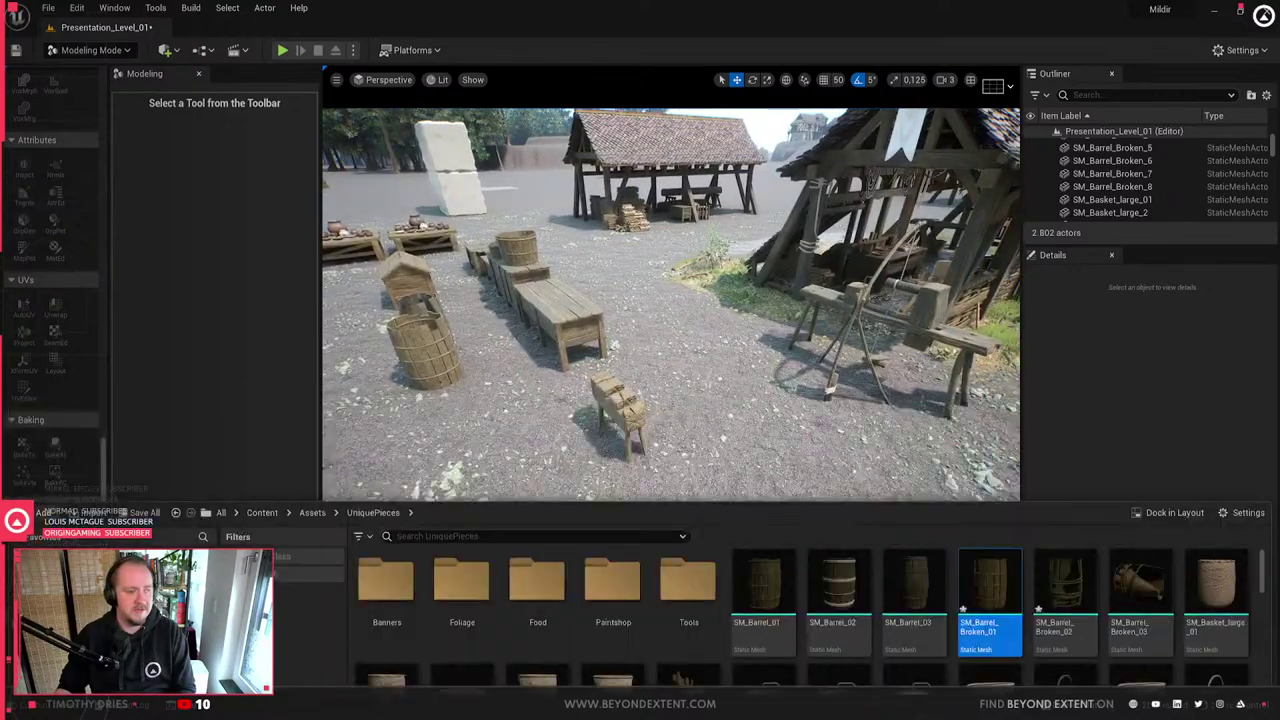
left_click(761, 373)
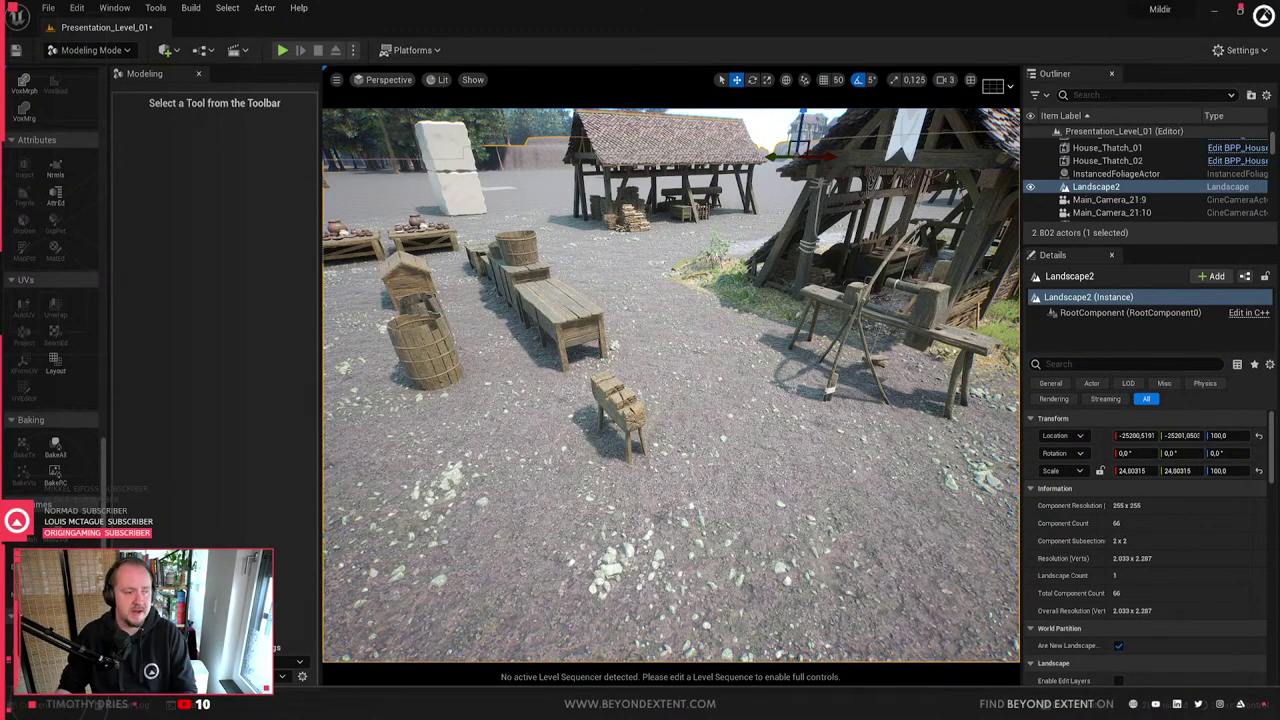
key("Escape")
- Search the UniquePieces folder for "work" in the Content Browser
key("ctrl+space")
scroll(931, 597, "down", 4)
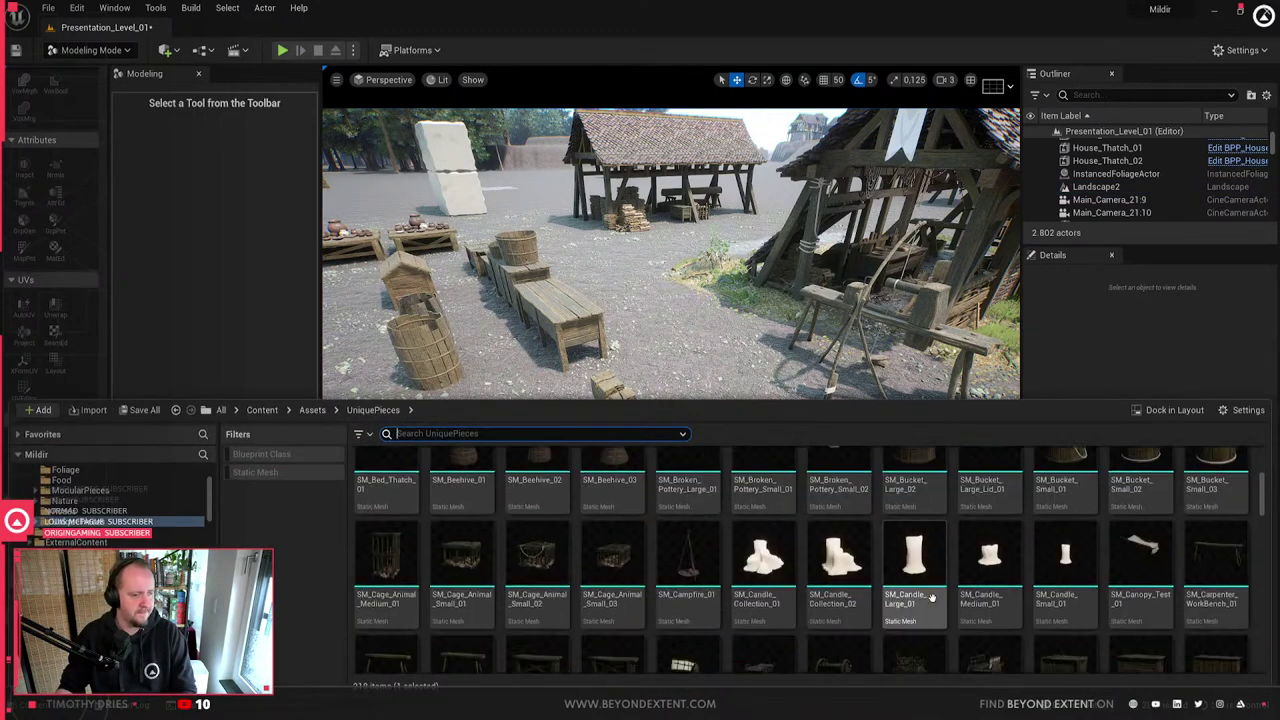
scroll(931, 597, "down", 10)
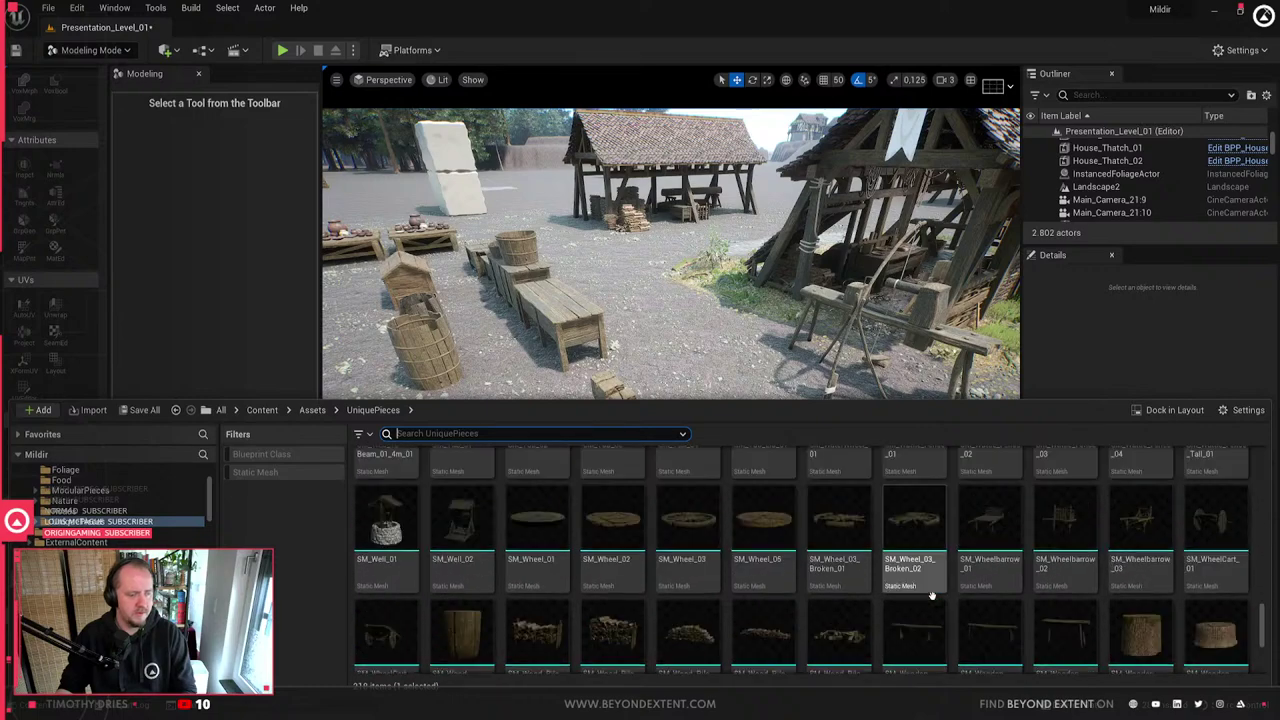
scroll(931, 597, "up", 5)
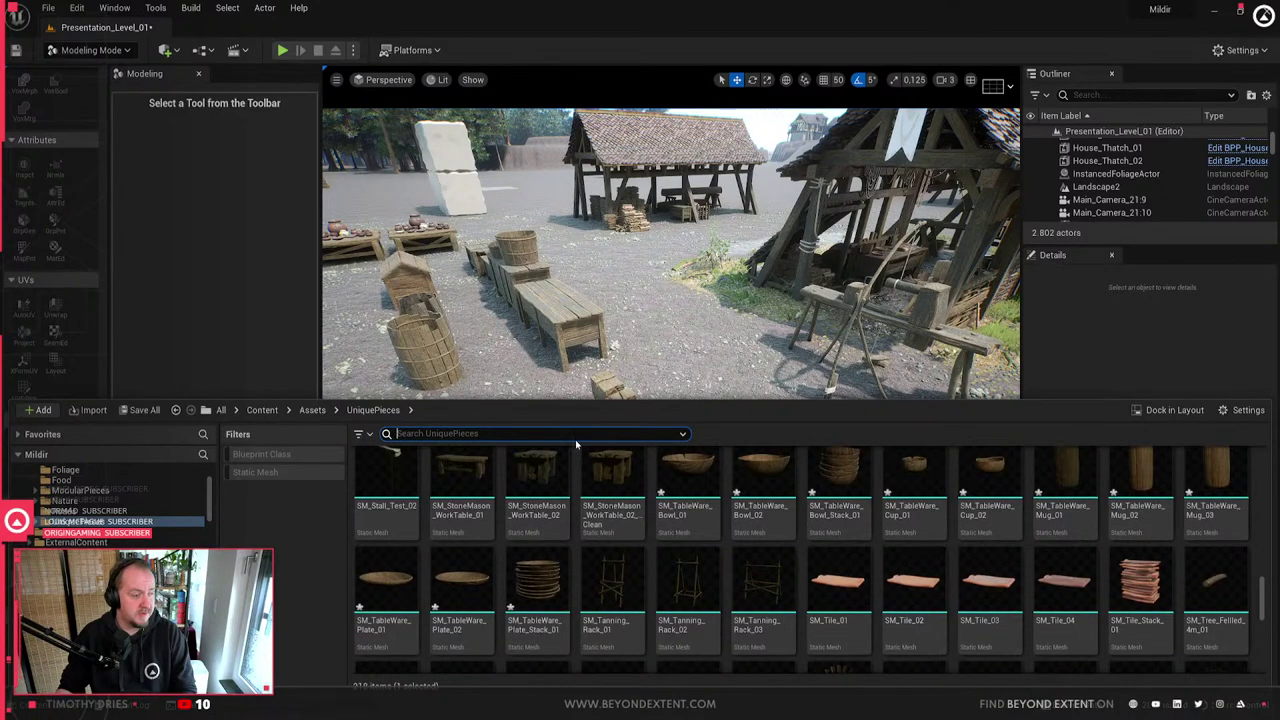
type("wok")
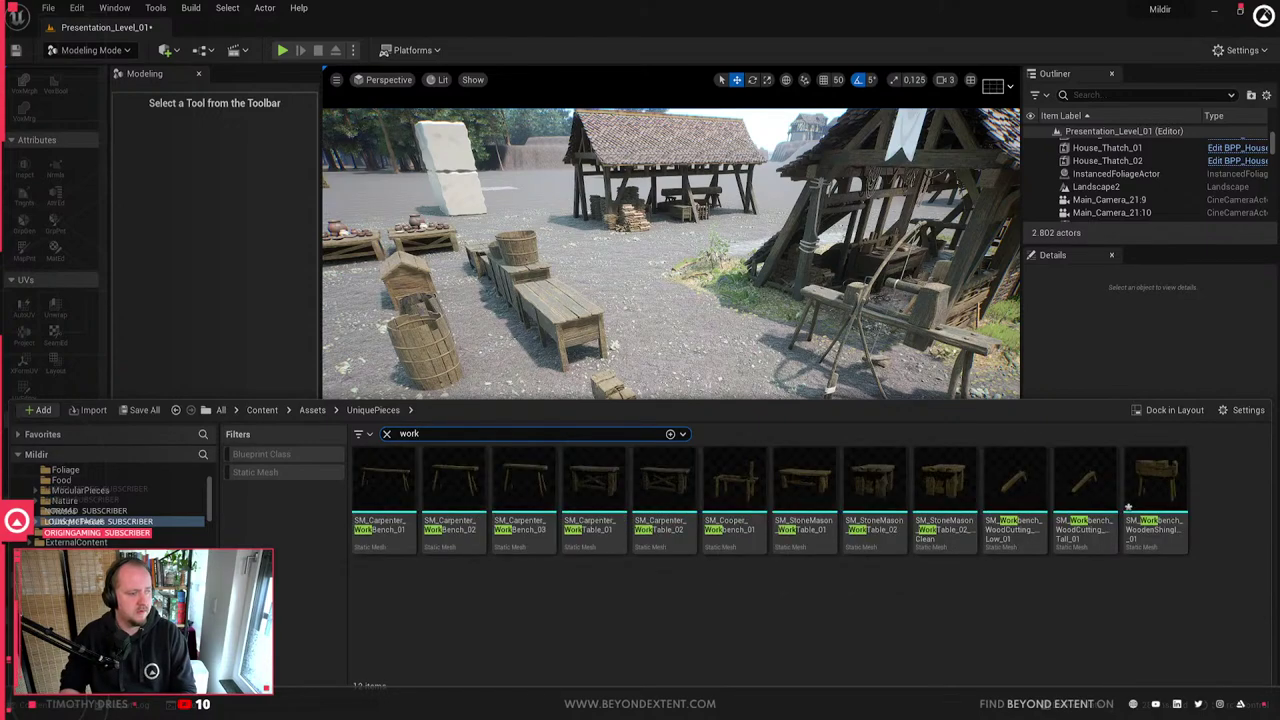
- Place SM_Carpenter_WorkBench_02 on the open ground and compare it with the edited bench in Blender
left_click(594, 498)
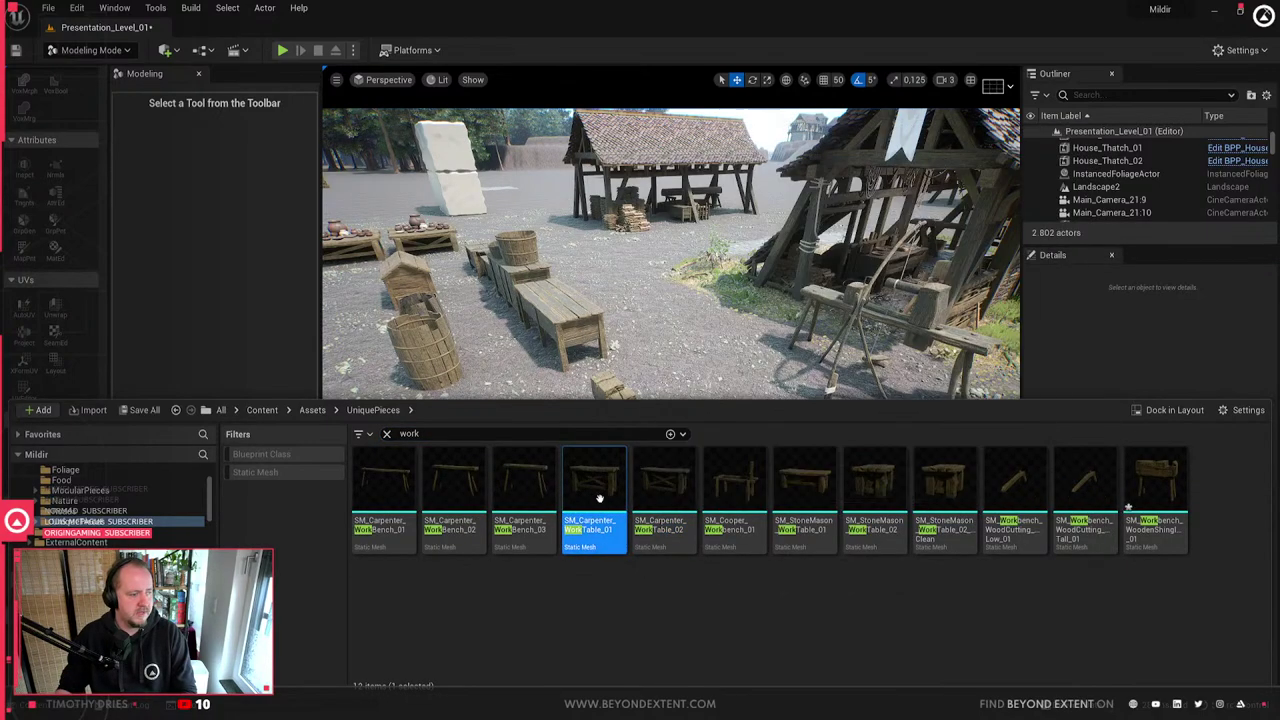
key("alt+Tab")
key("alt+Tab")
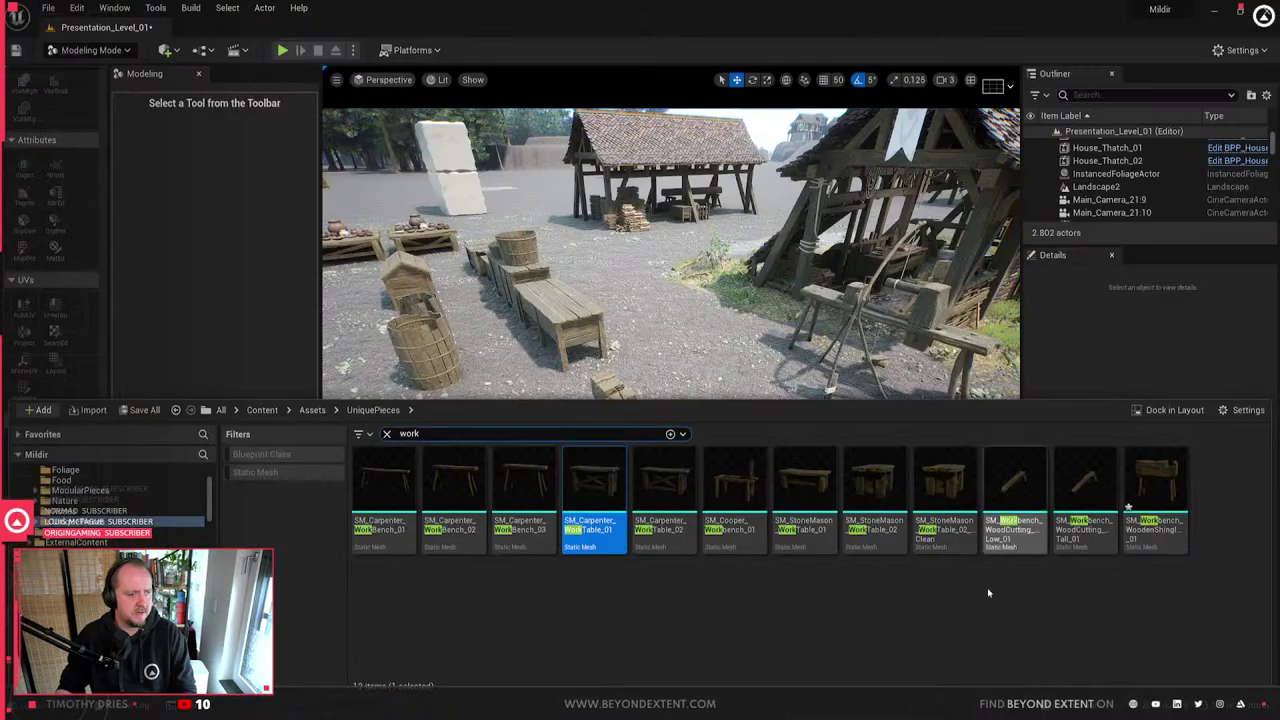
left_click_drag(461, 488, 838, 532)
key("w")
right_click_drag(838, 532, 915, 585)
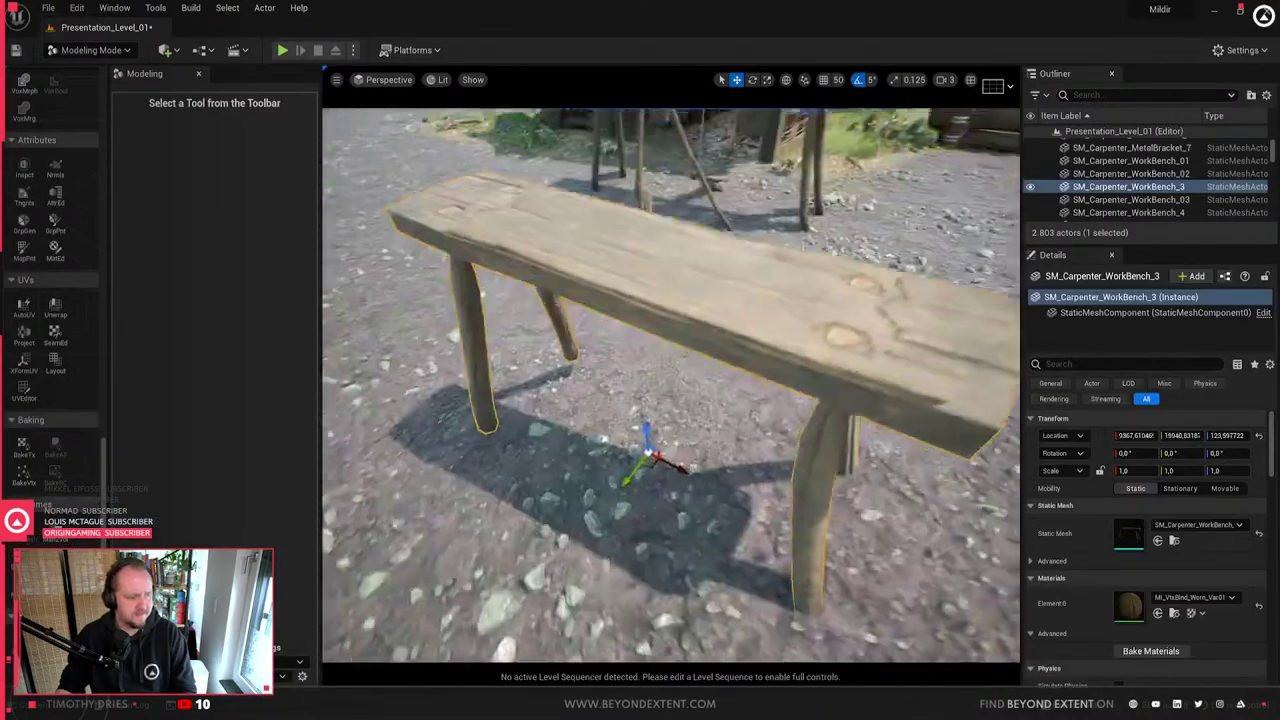
key("alt+Tab")
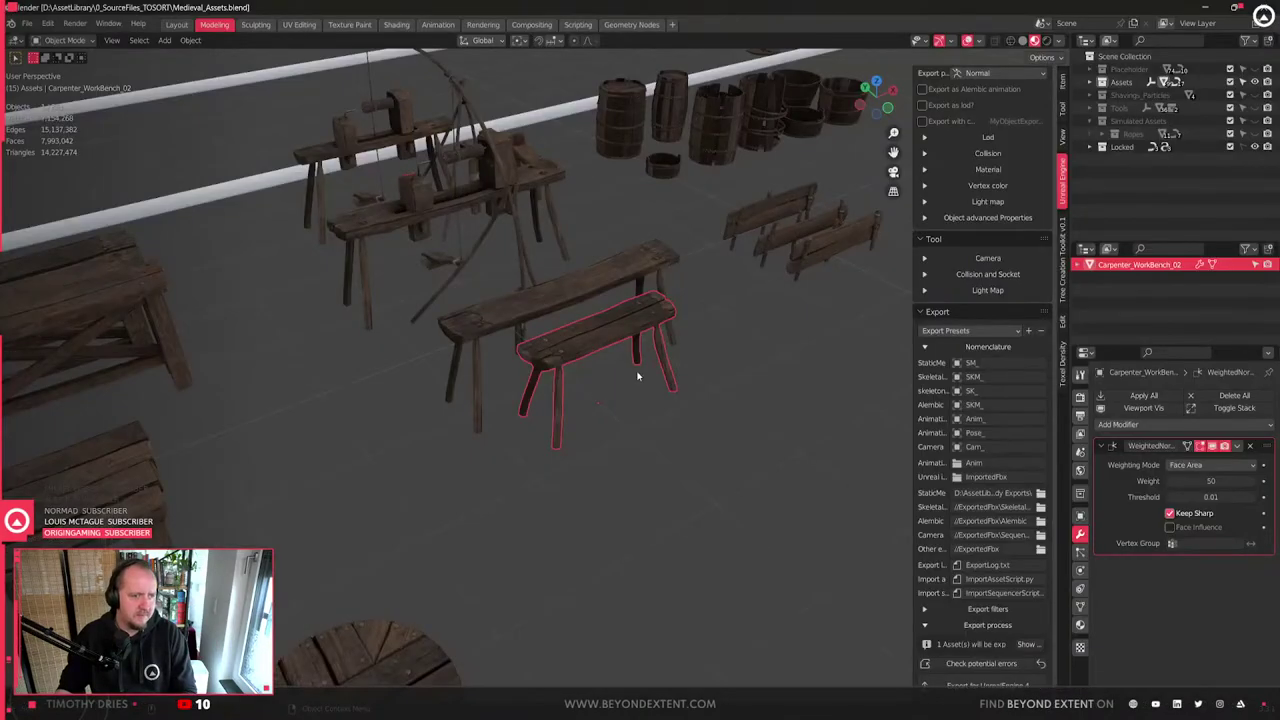
key("alt+Tab")
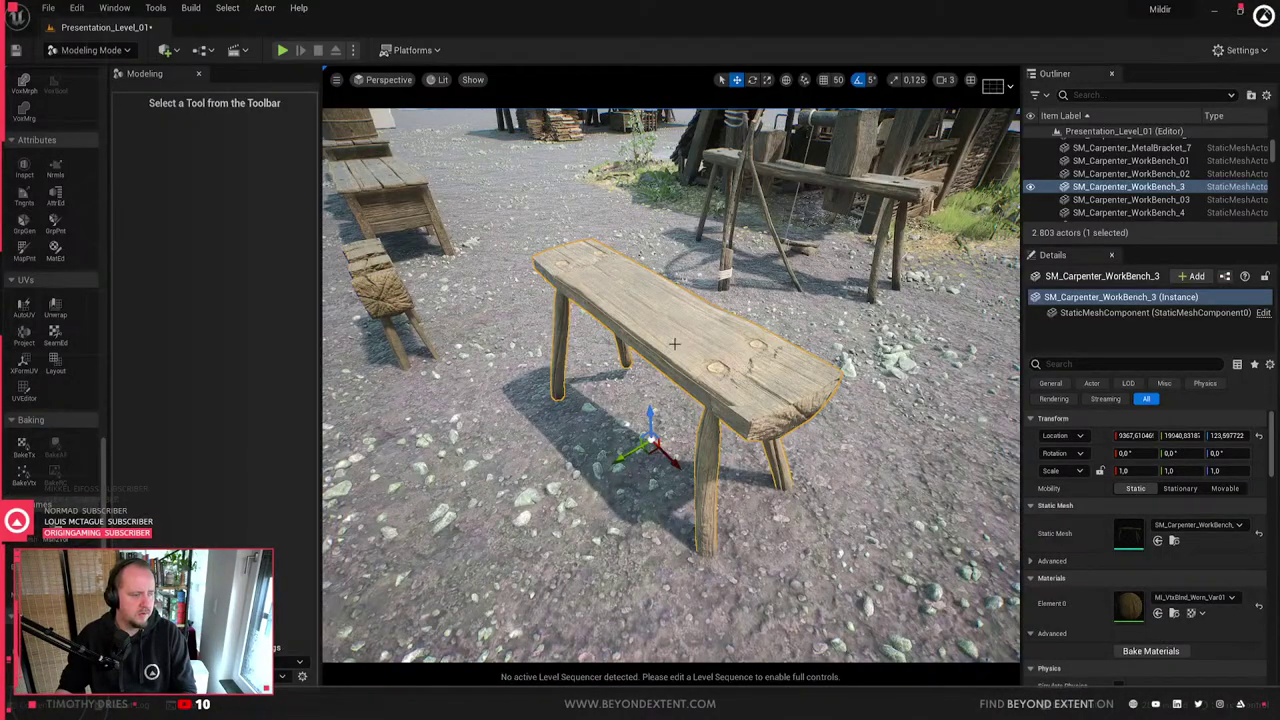
- Reimport SM_Carpenter_WorkBench_02 from the new file SM_Carpenter_WorkBench_02.fbx in the D: drive's Game Ready Exports folder, resetting its materials to the FBX
right_click(675, 345)
left_click(737, 371)
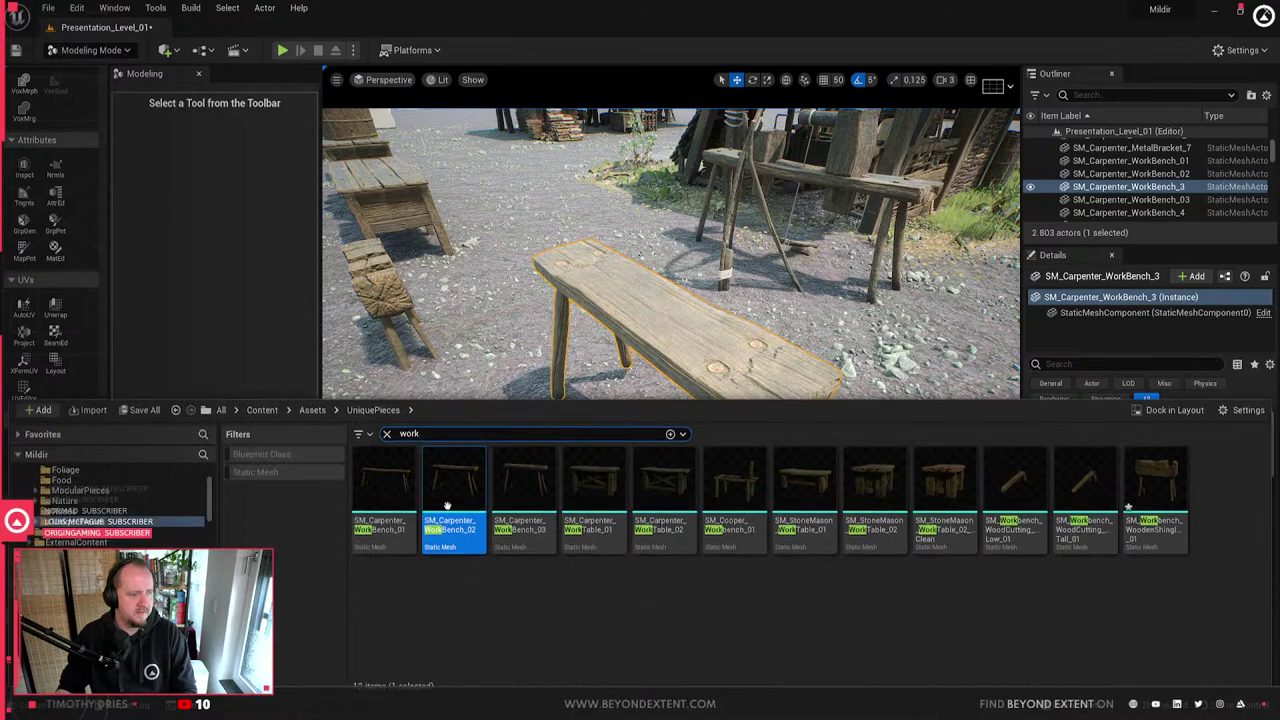
right_click(455, 495)
left_click(503, 121)
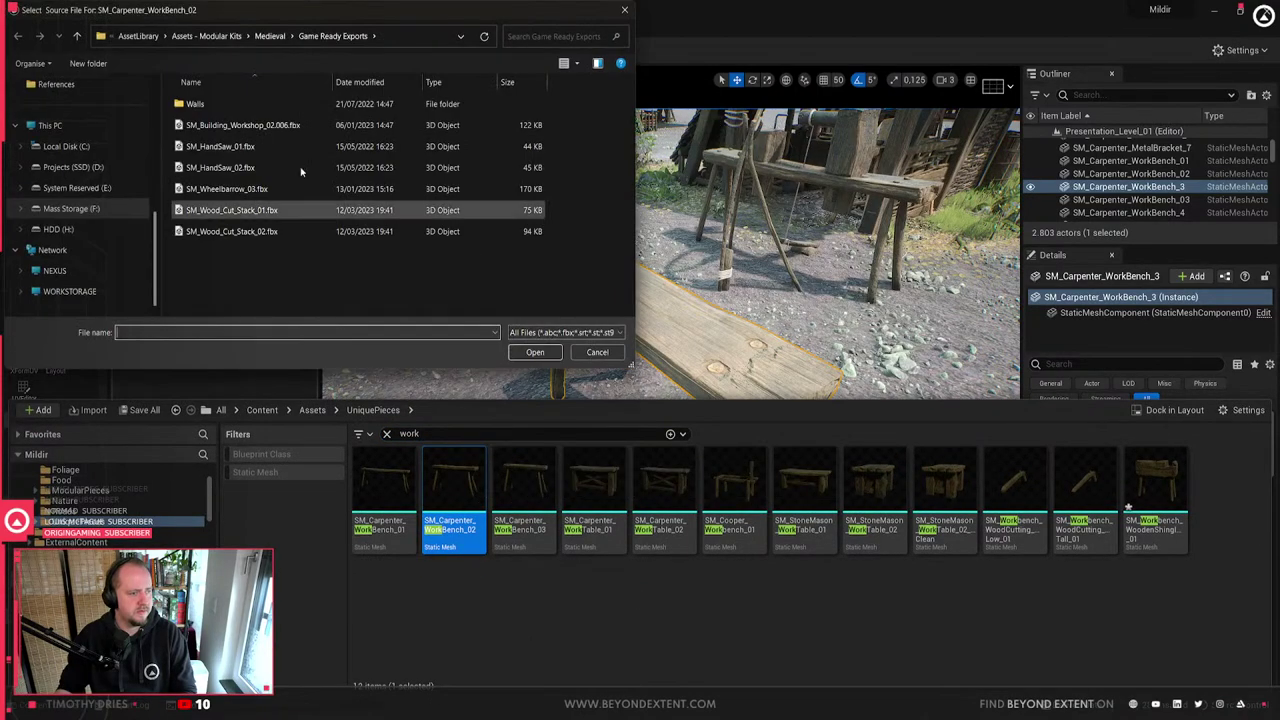
left_click(415, 40)
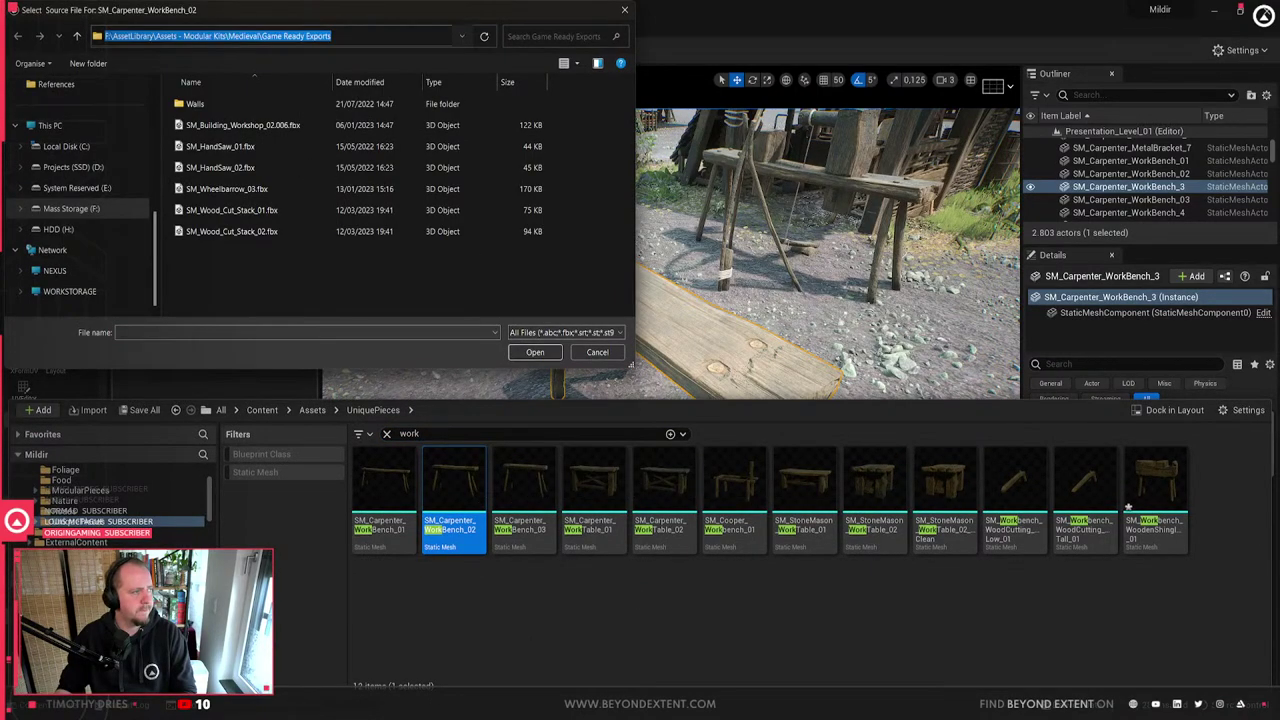
left_click(111, 37)
key("BackSpace")
type("D")
key("Return")
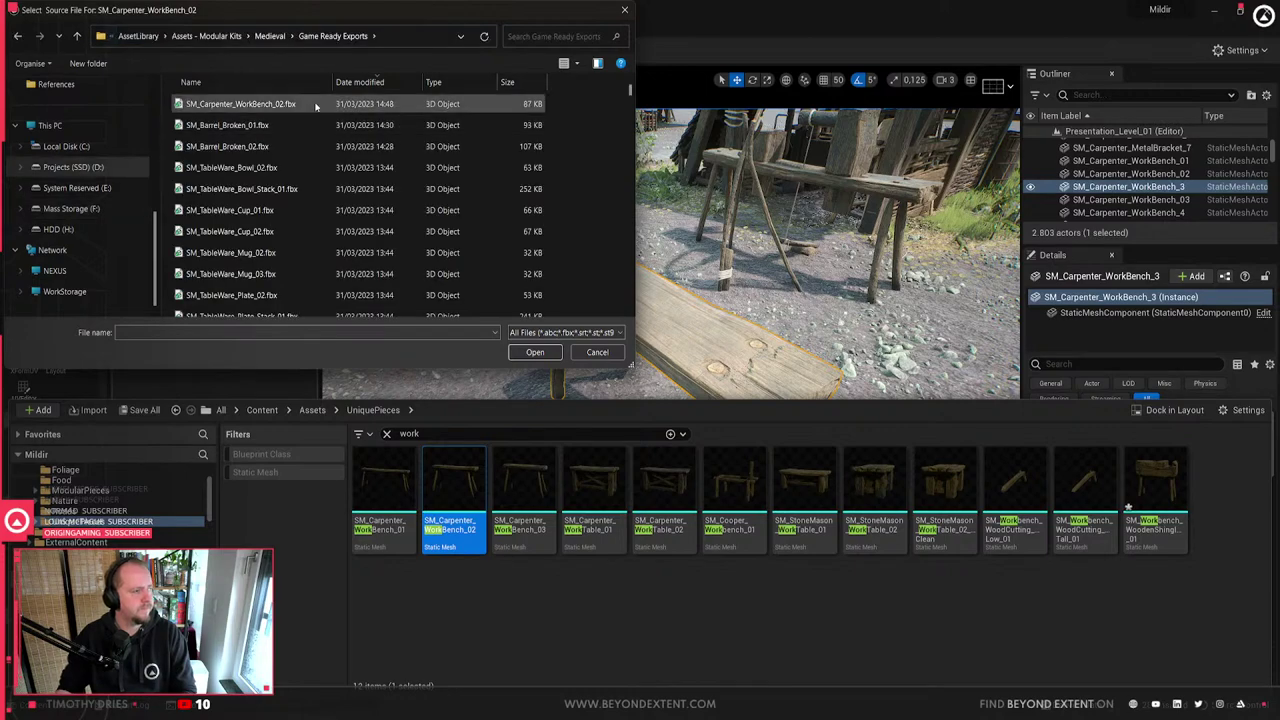
double_click(316, 106)
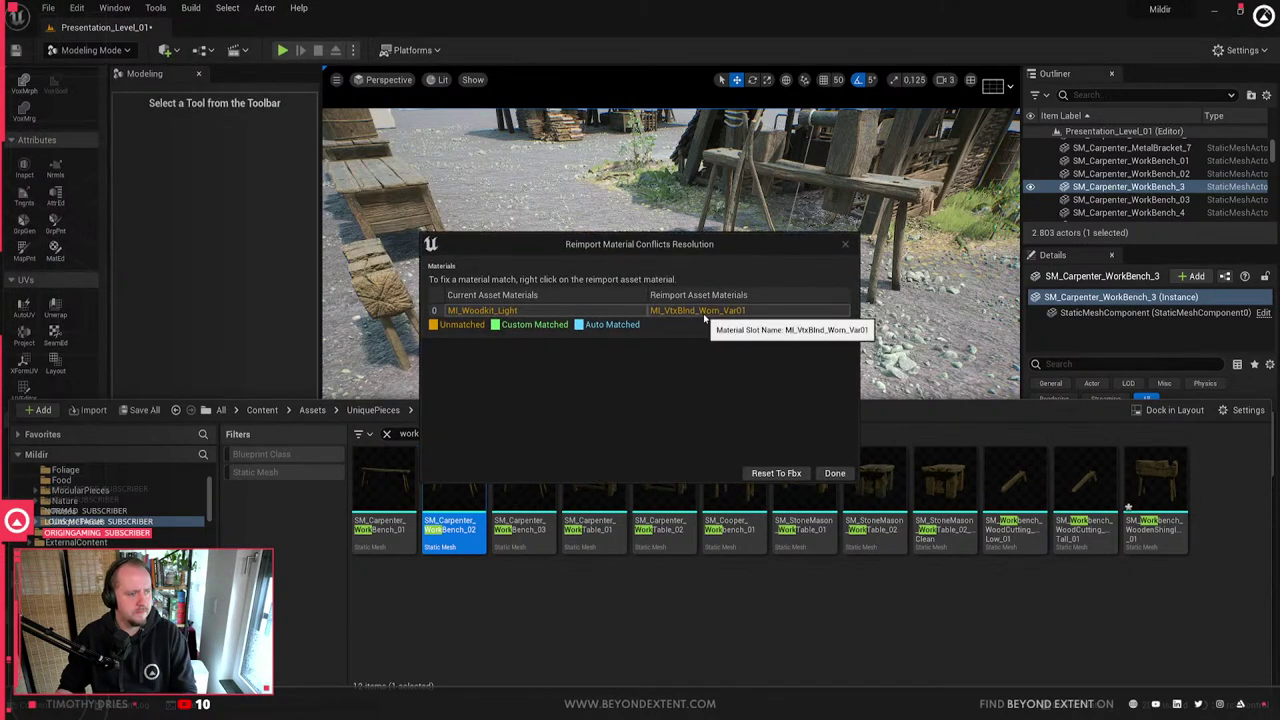
left_click(790, 471)
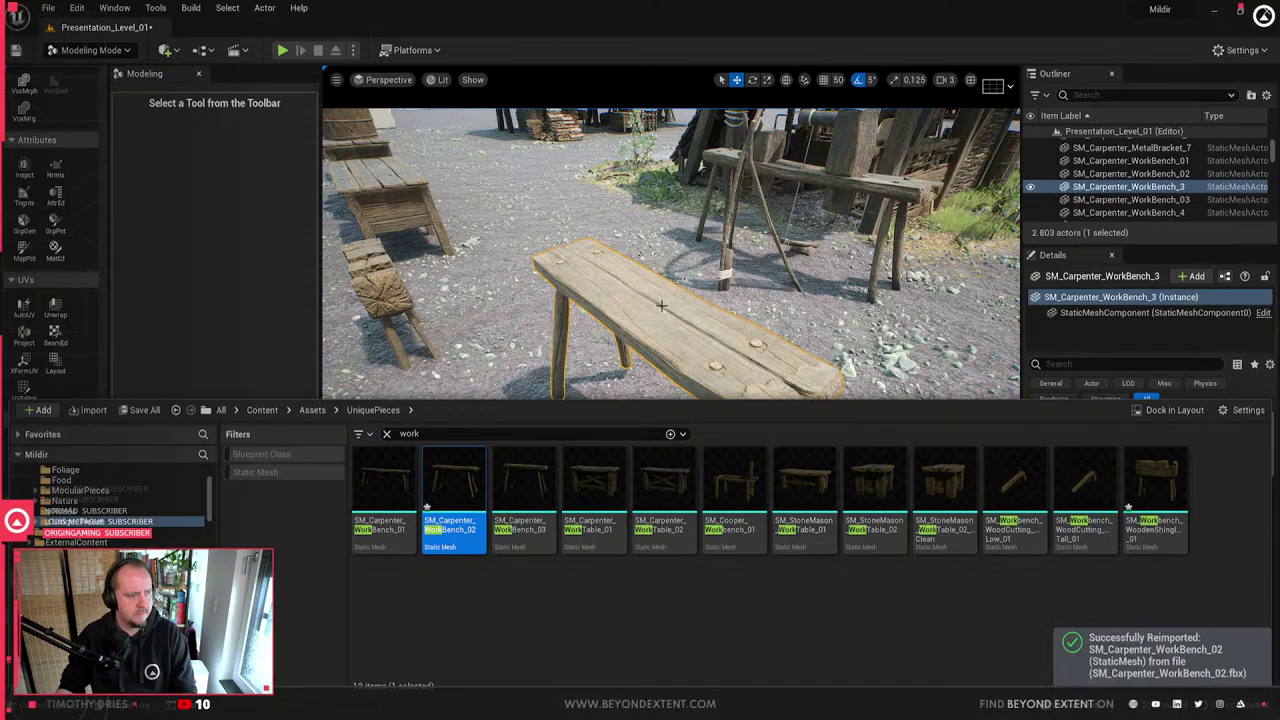
- Examine the reimported carpenter's bench in the level from several sides and up close
left_click(780, 350)
left_click_drag(780, 350, 448, 328, "alt")
key("d")
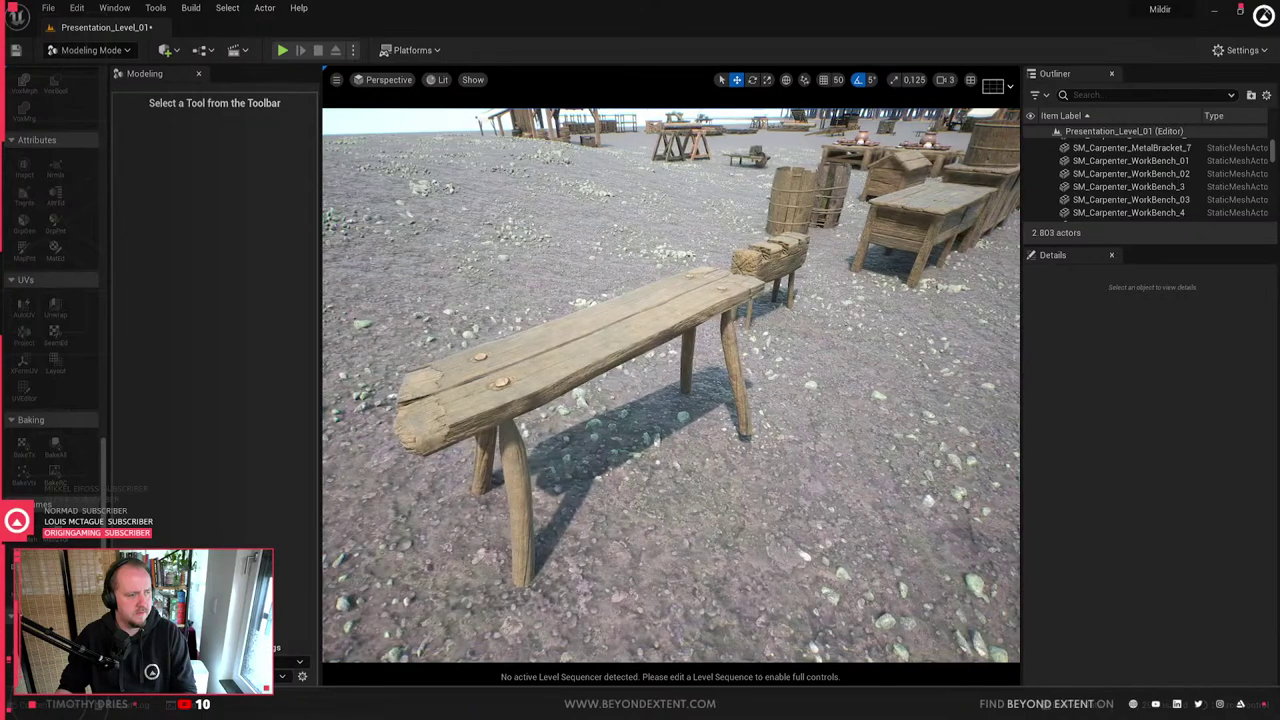
left_click_drag(600, 370, 800, 370, "alt")
key("a")
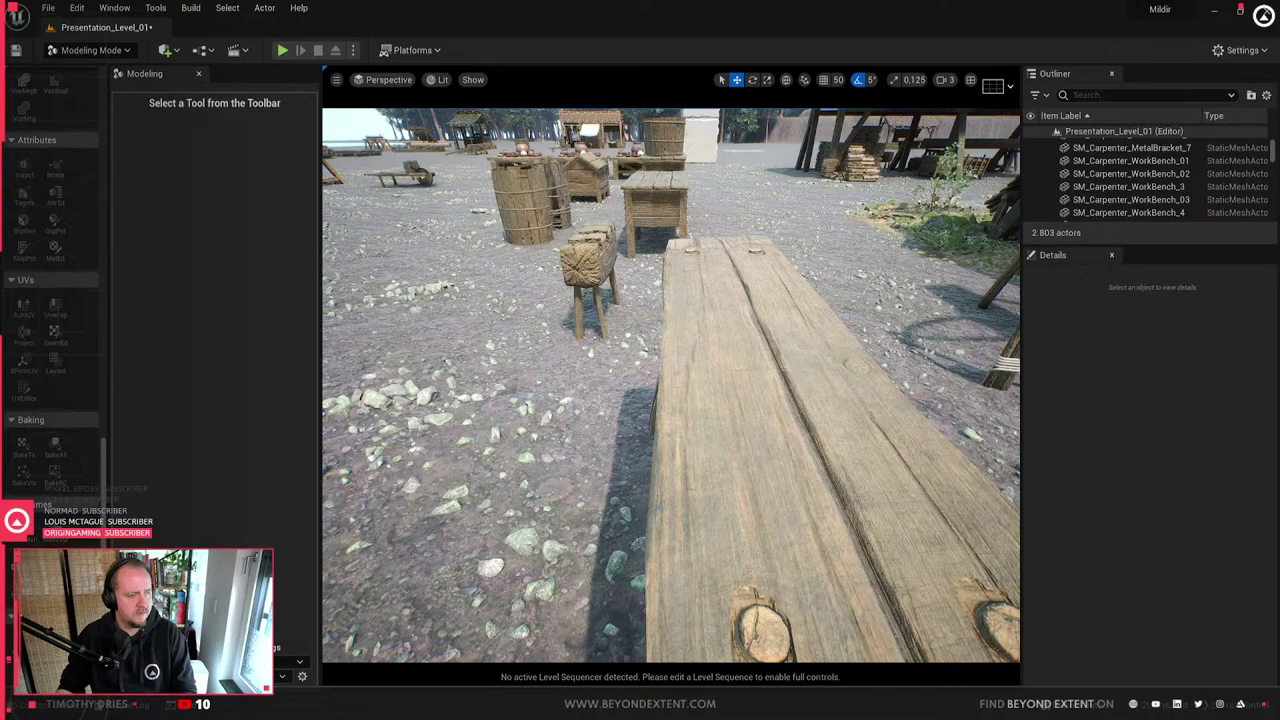
right_click_drag(600, 370, 730, 395)
key("s")
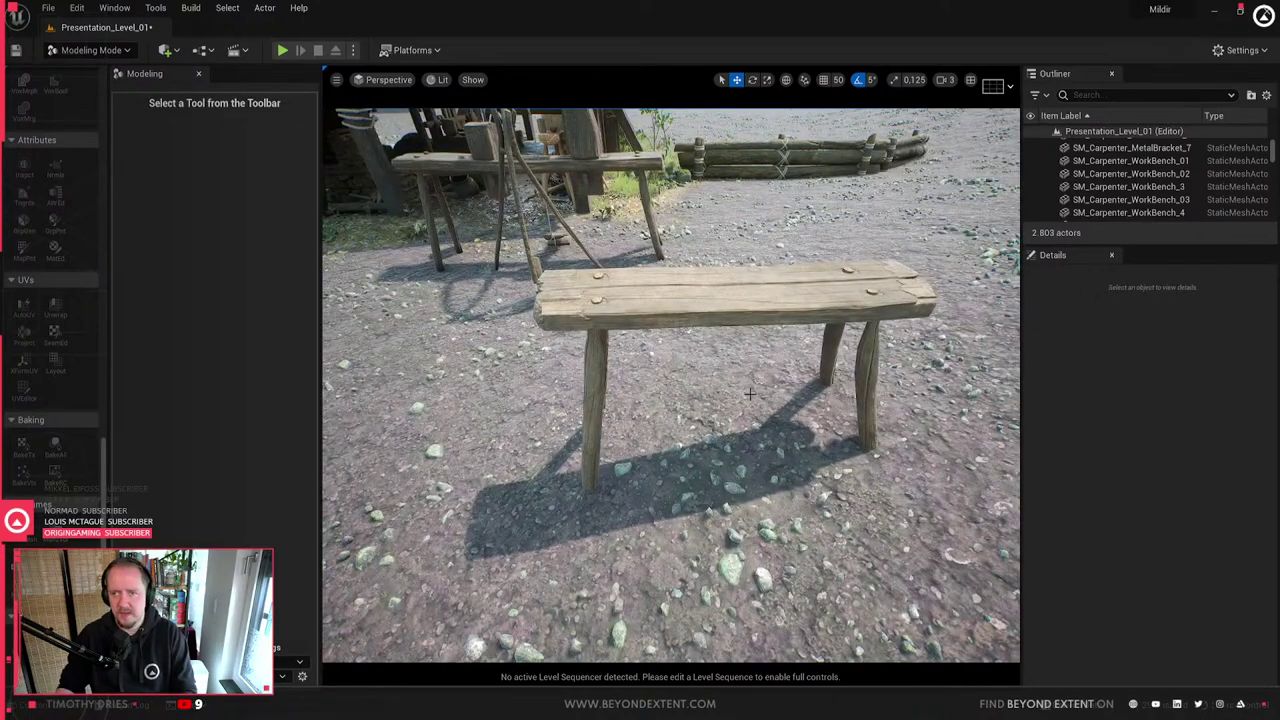
- Inspect the bench's plank top, pegs and broken plank ends in the level from above, end-on and from the long side
right_click_drag(777, 324, 600, 400)
key("w")
right_click_drag(595, 214, 610, 214)
key("s")
left_click_drag(847, 465, 770, 468, "alt")
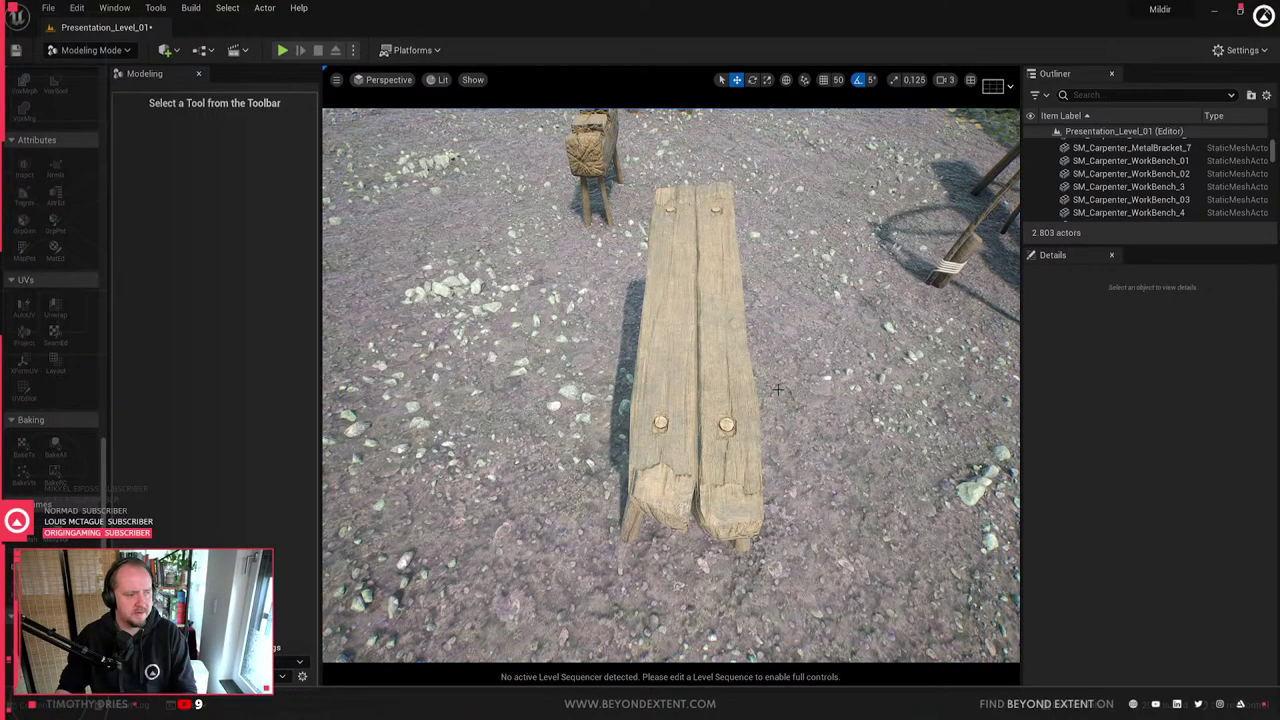
left_click_drag(778, 390, 945, 388, "alt")
left_click_drag(650, 400, 591, 455, "alt")
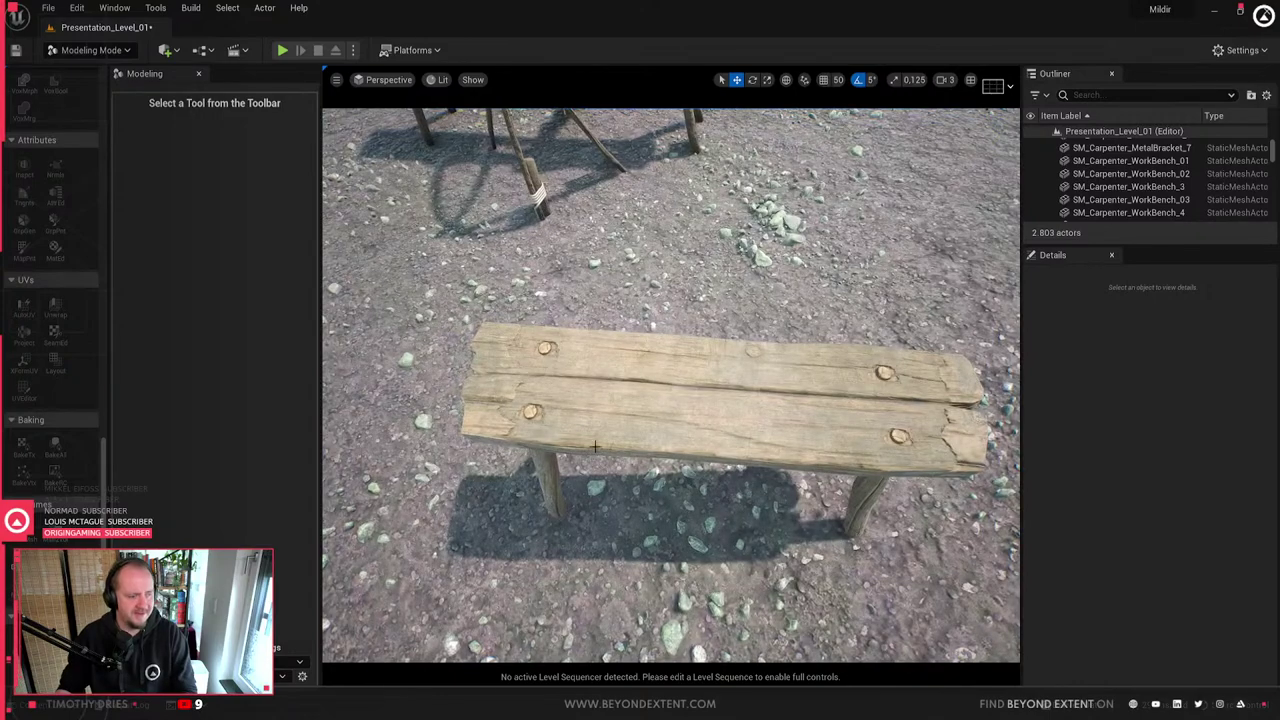
right_click_drag(712, 424, 700, 385)
key("s")
key("ctrl+space")
- Switch to Blender and look over the two carpenter benches and the surrounding tables, lids and barrels
left_click(740, 706)
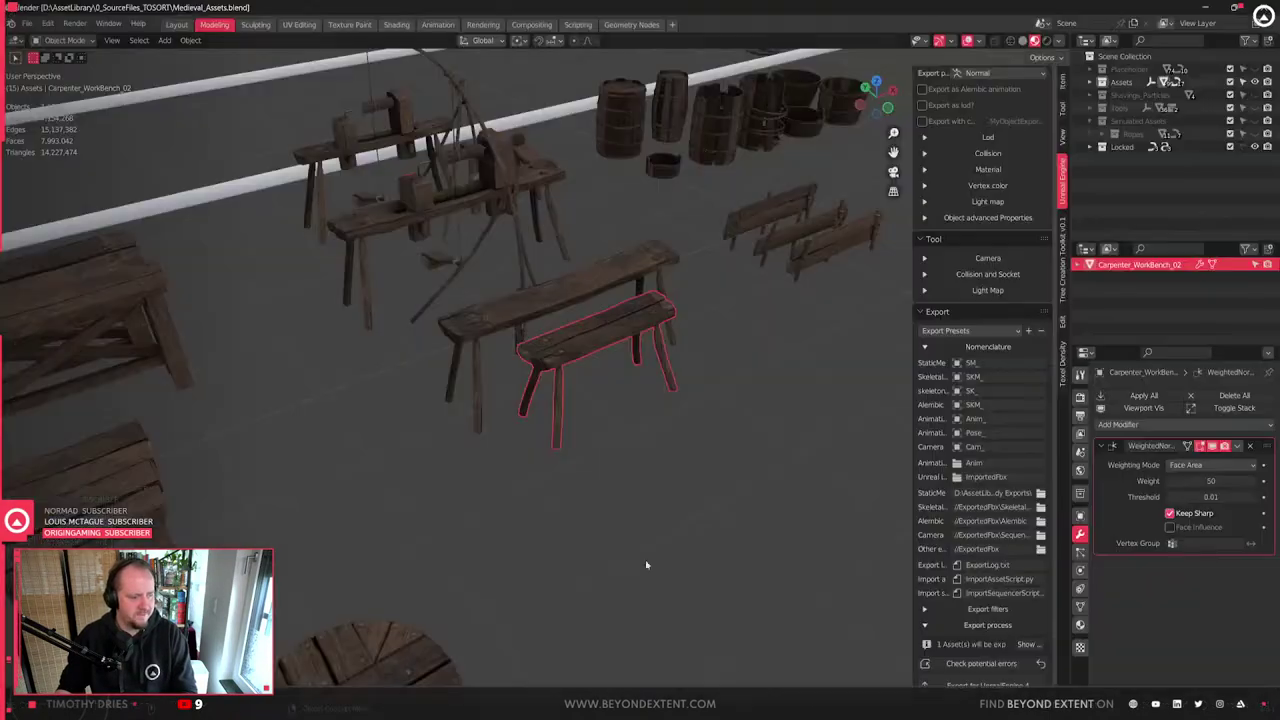
middle_click_drag(597, 341, 512, 365)
left_click(625, 338)
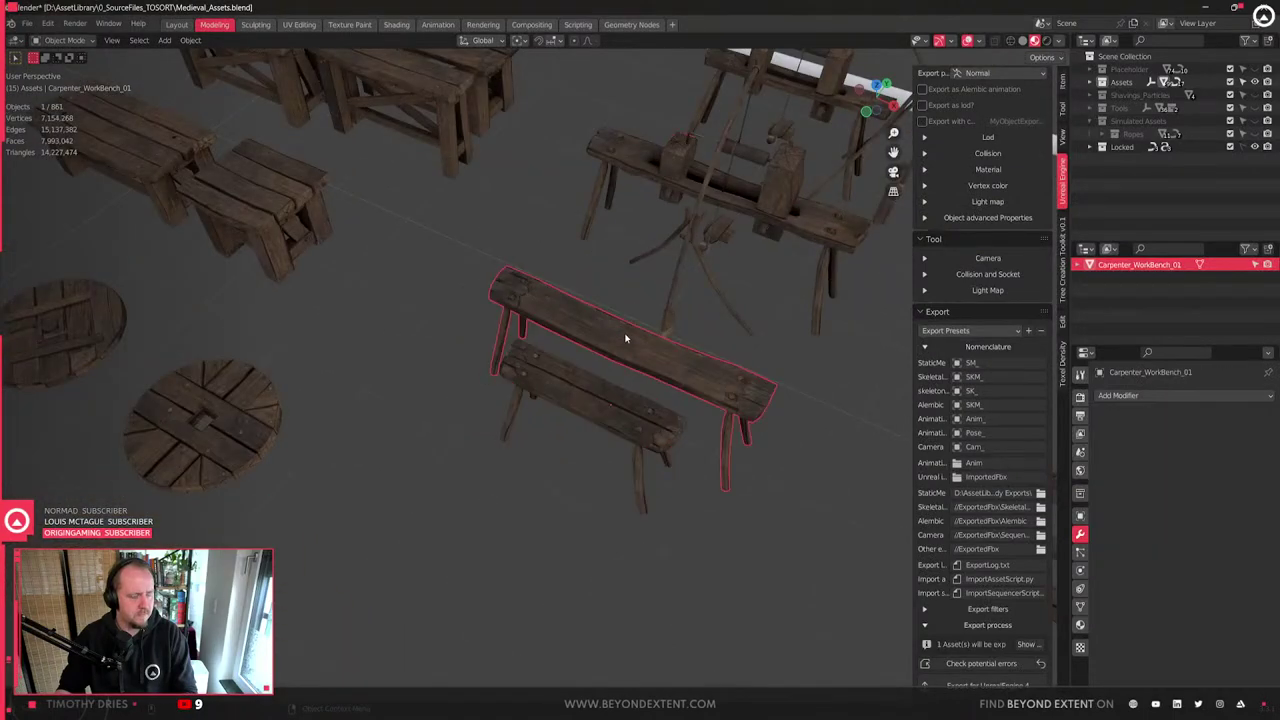
left_click(603, 388)
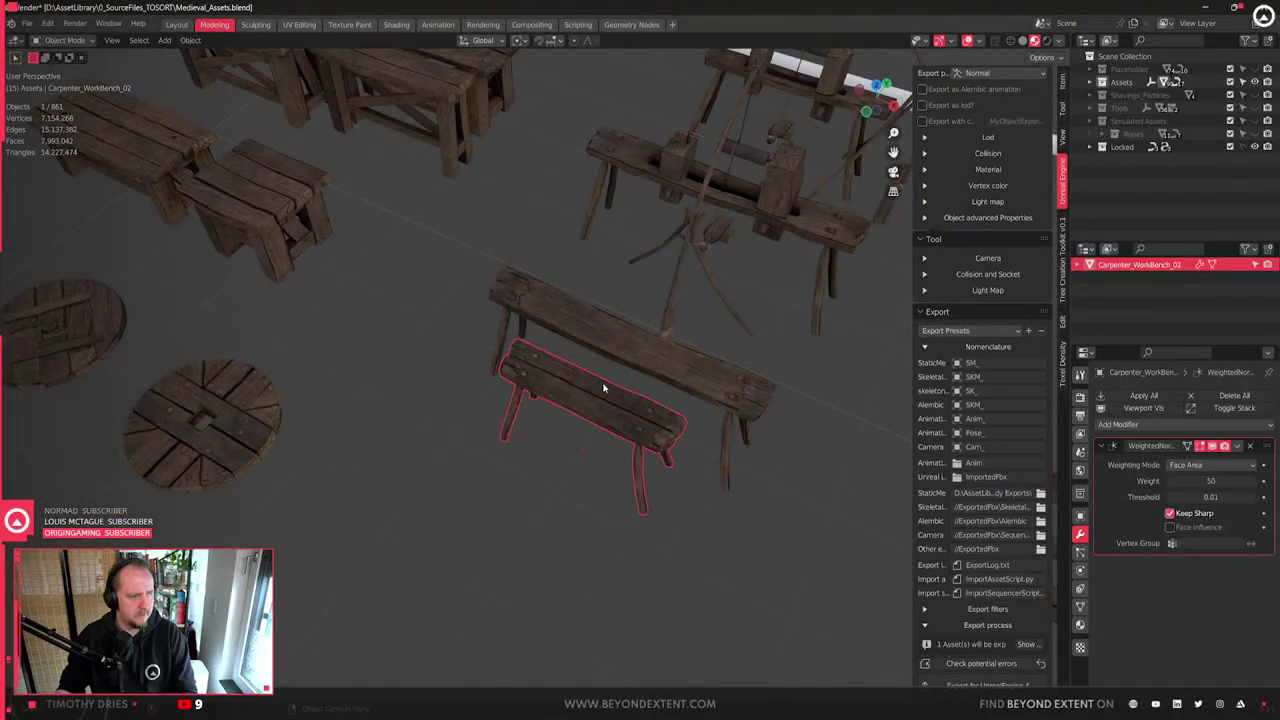
scroll(602, 385, "down", 5)
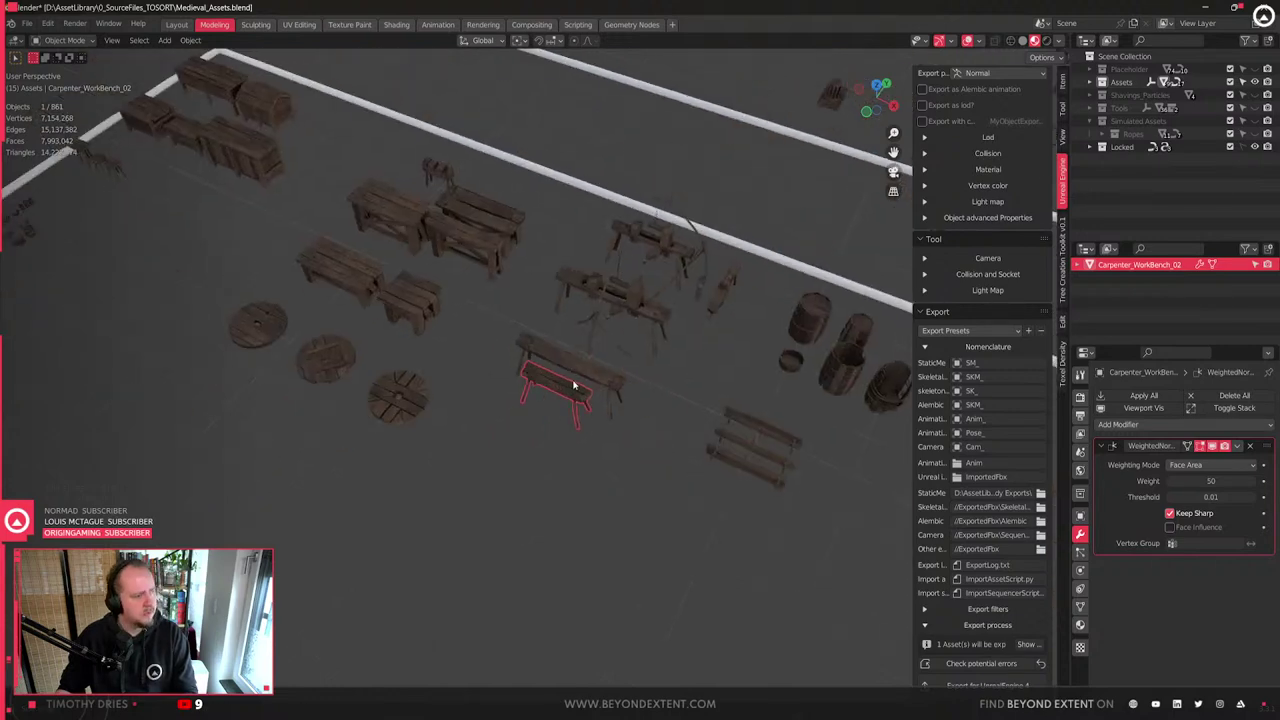
scroll(467, 406, "up", 2)
middle_click_drag(468, 407, 470, 411, "shift")
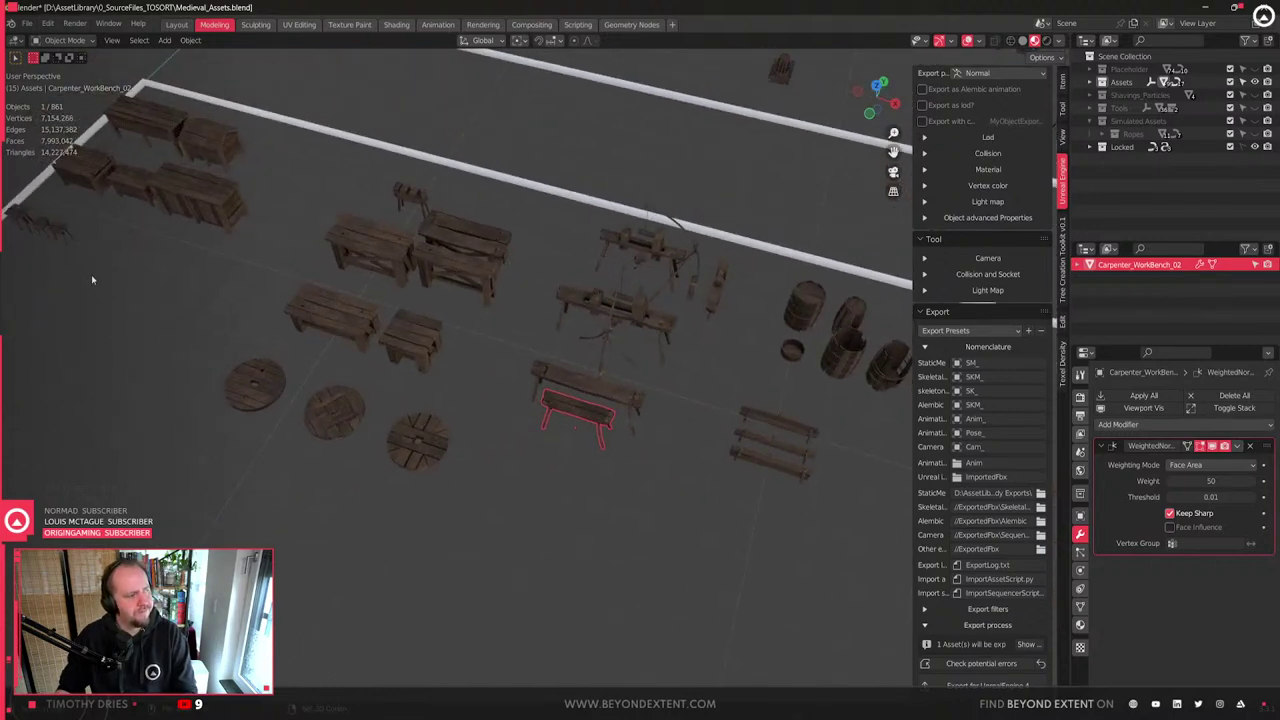
middle_click_drag(90, 278, 367, 306, "shift")
middle_click_drag(767, 428, 374, 433, "shift")
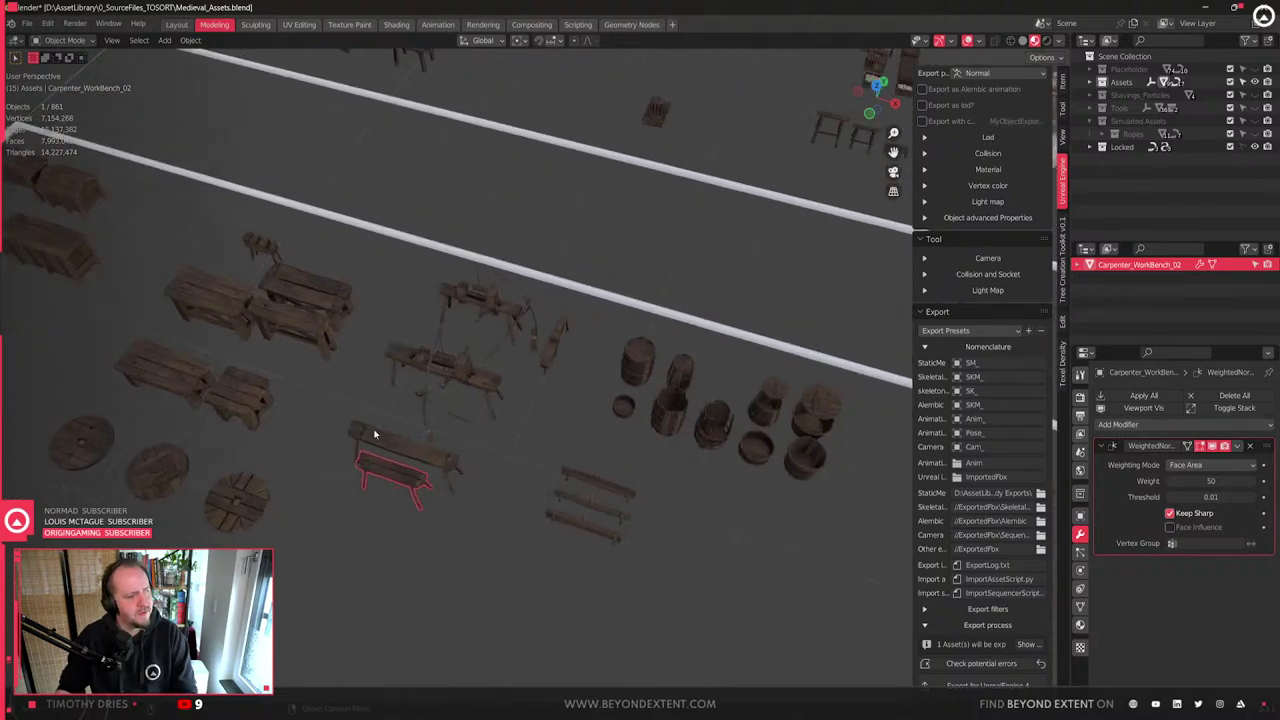
middle_click_drag(396, 197, 448, 272, "shift")
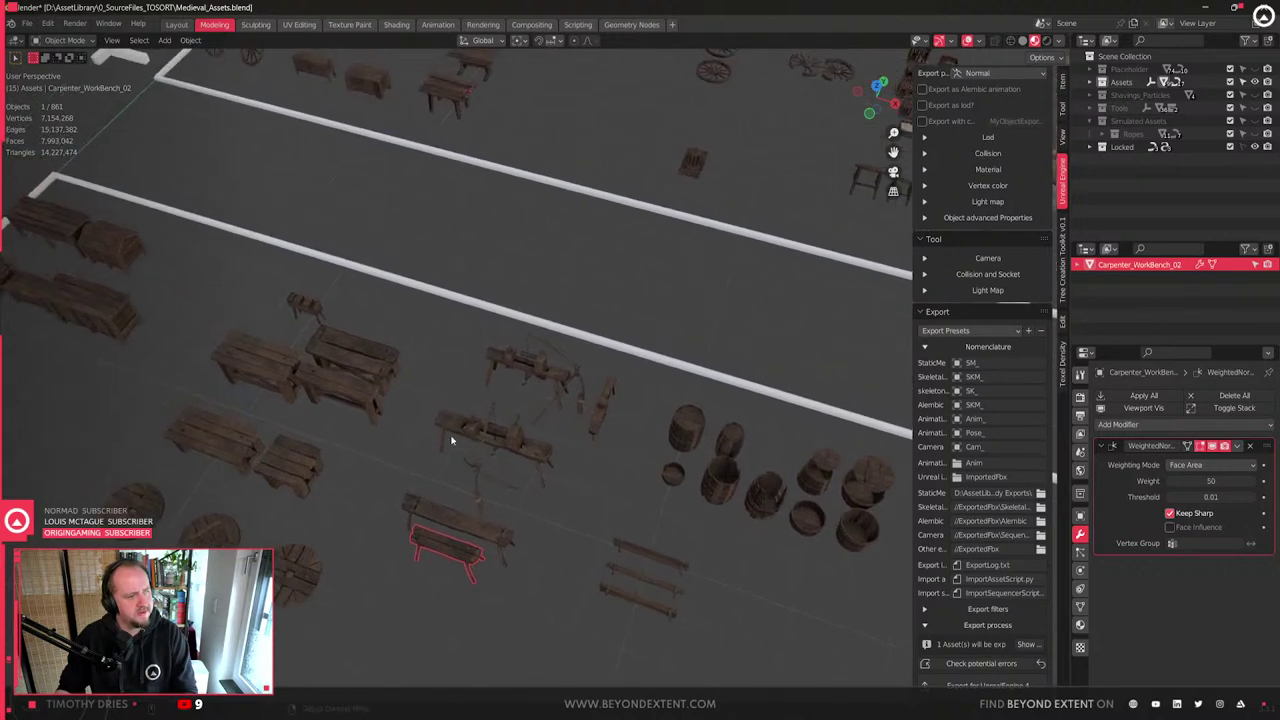
scroll(448, 272, "down", 2)
- Duplicate the tub lid Tub_Lid_01 and position the copy over the middle of the short bench Carpenter_WorkBench_02
left_click(336, 386)
left_click(770, 447)
key("shift+d")
key("shift+z")
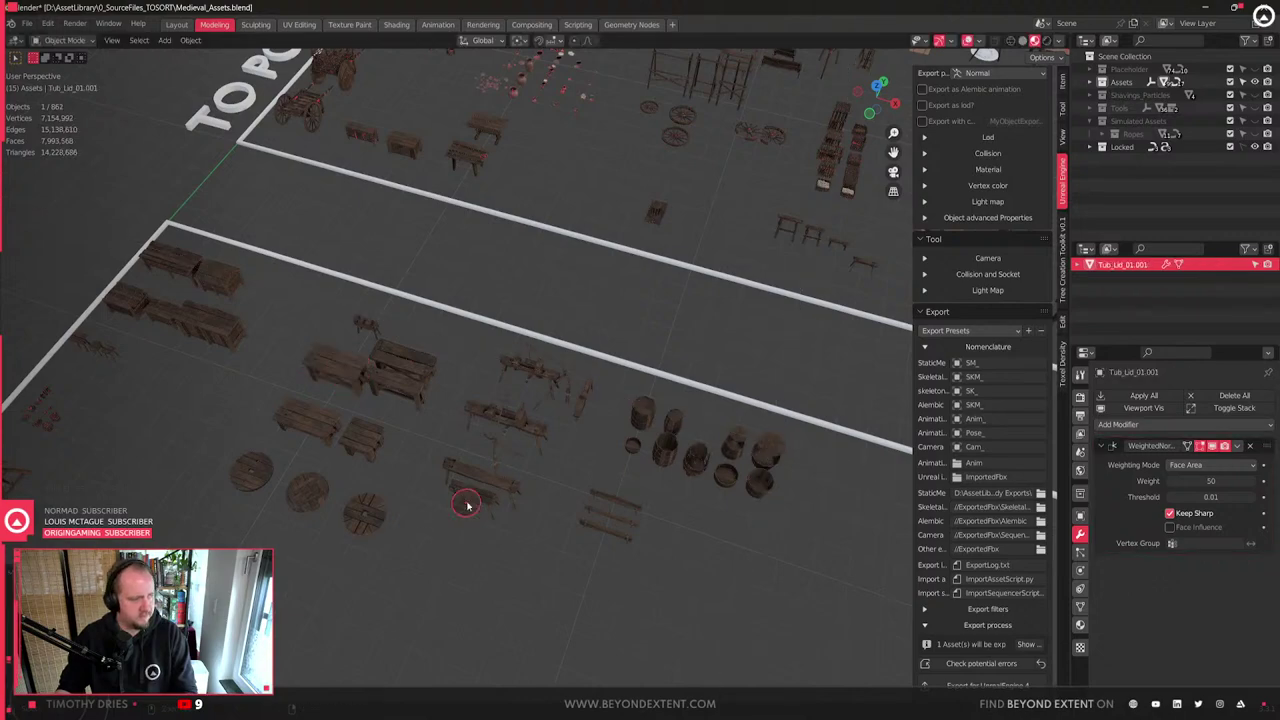
left_click(468, 505)
key("KP_Decimal")
middle_click_drag(523, 525, 630, 537)
scroll(629, 537, "down", 5)
key("g")
key("x")
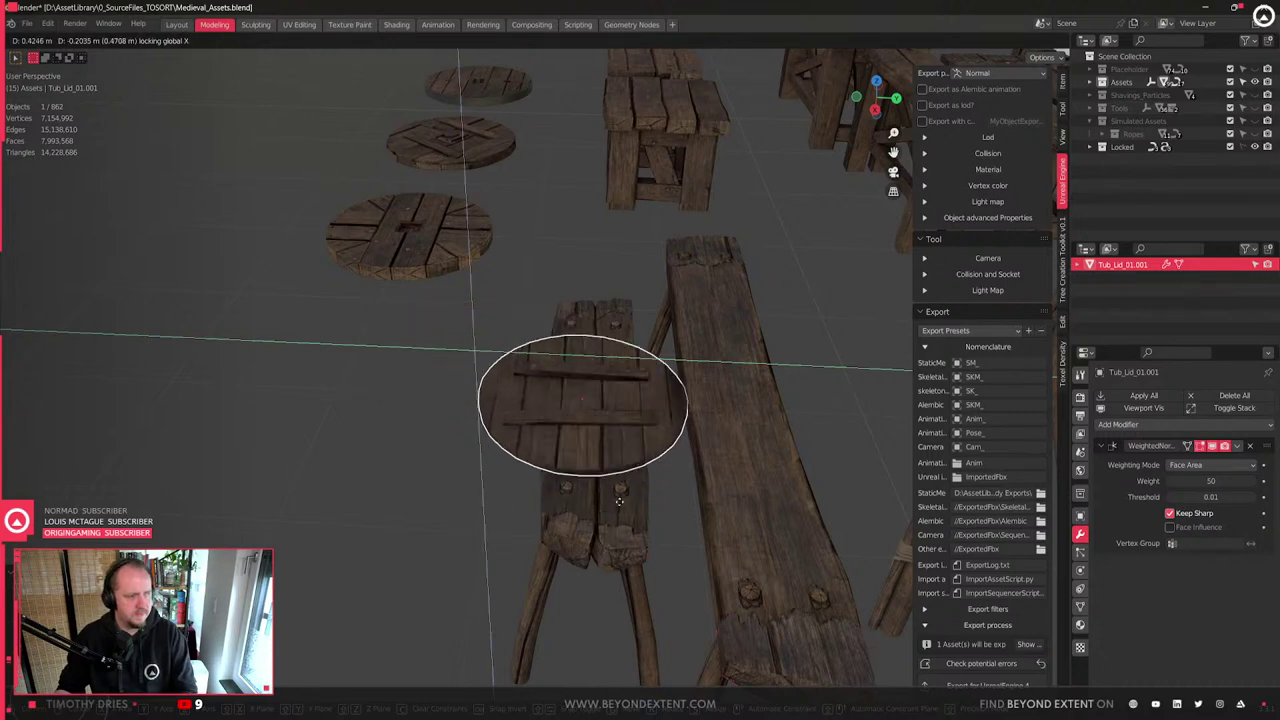
left_click(619, 504)
- Delete the round lid's linked planks from the duplicate, keeping only its two nailed cross battens
key("Tab")
scroll(620, 450, "up", 4)
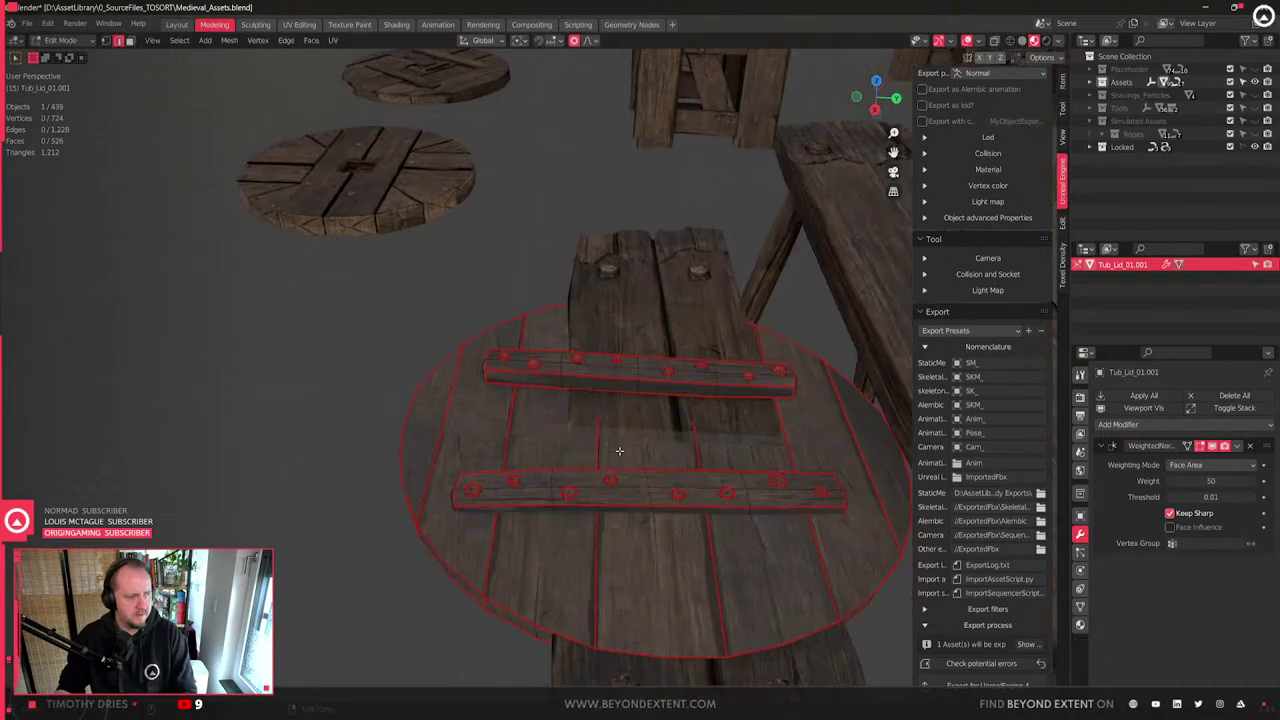
left_click(627, 490)
left_click(640, 368, "shift")
middle_click_drag(640, 368, 589, 461)
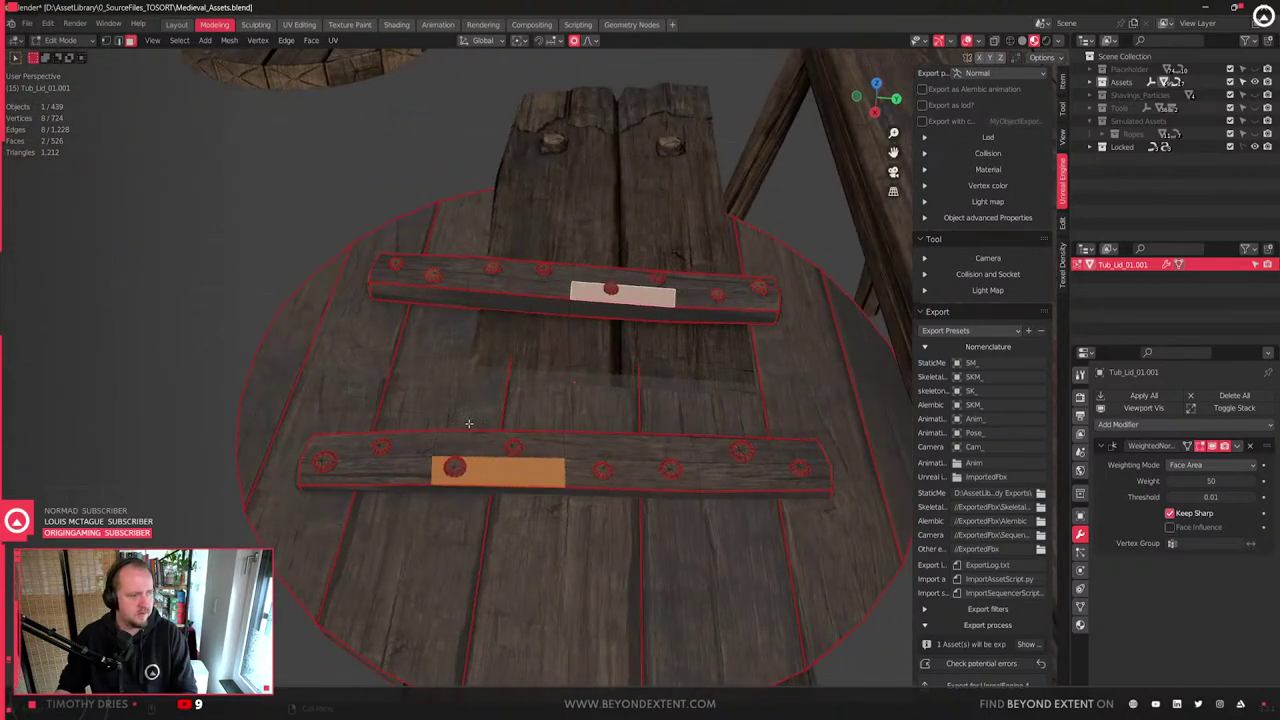
left_click(459, 377)
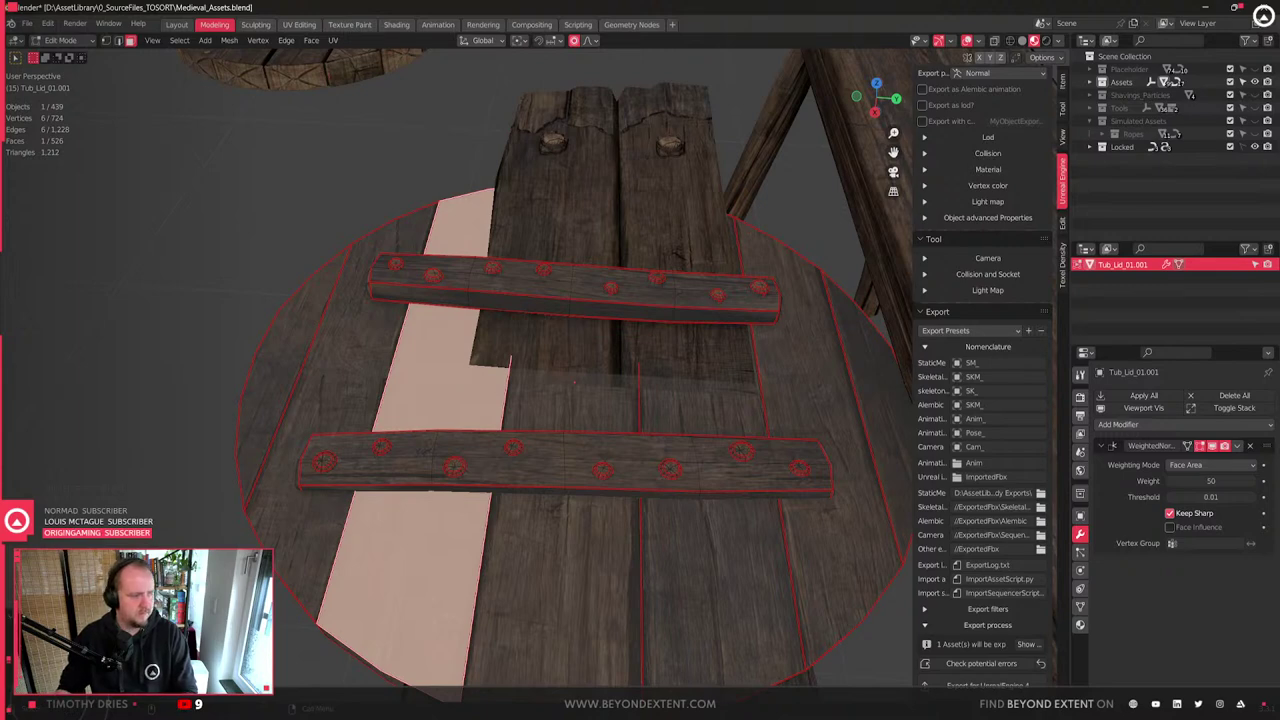
key("ctrl+l")
scroll(460, 490, "down", 2)
key("x")
left_click(505, 524)
middle_click_drag(508, 524, 617, 428)
scroll(508, 423, "down", 3)
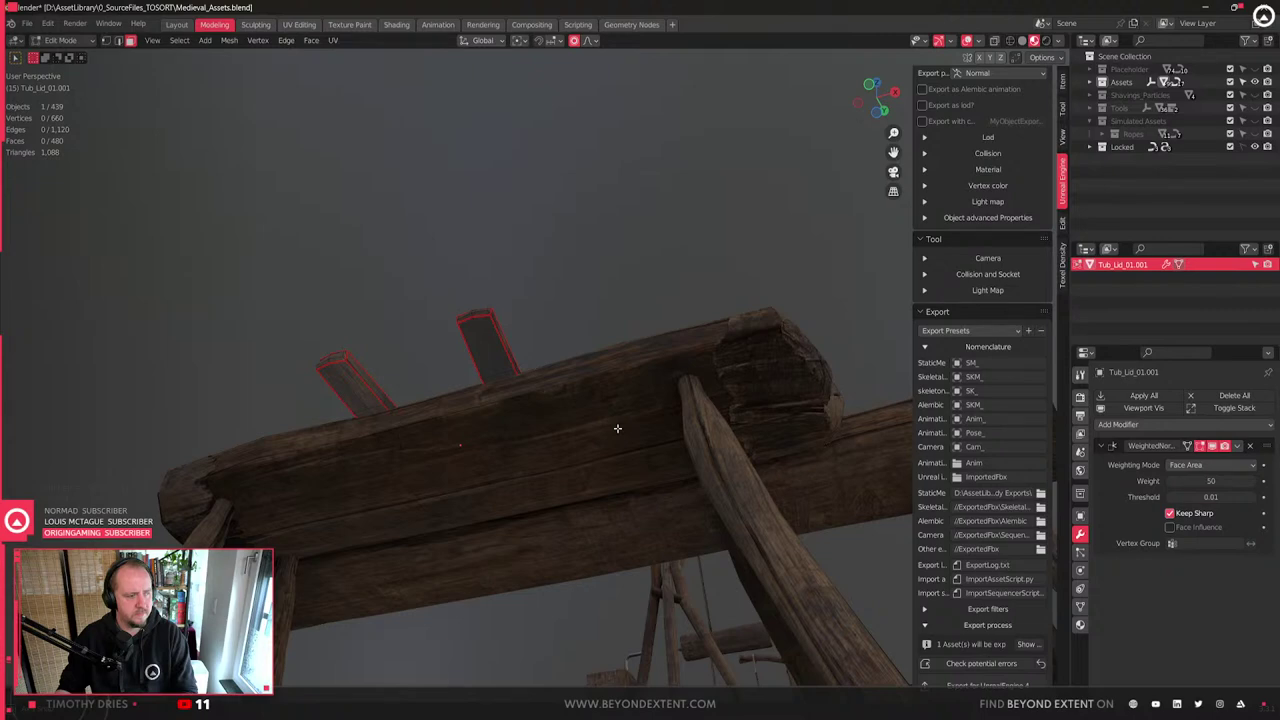
- Check from below and above how the two remaining battens sit across the short bench
scroll(617, 428, "up", 2)
middle_click_drag(614, 423, 591, 443)
key("l")
scroll(591, 460, "down", 2)
key("Tab")
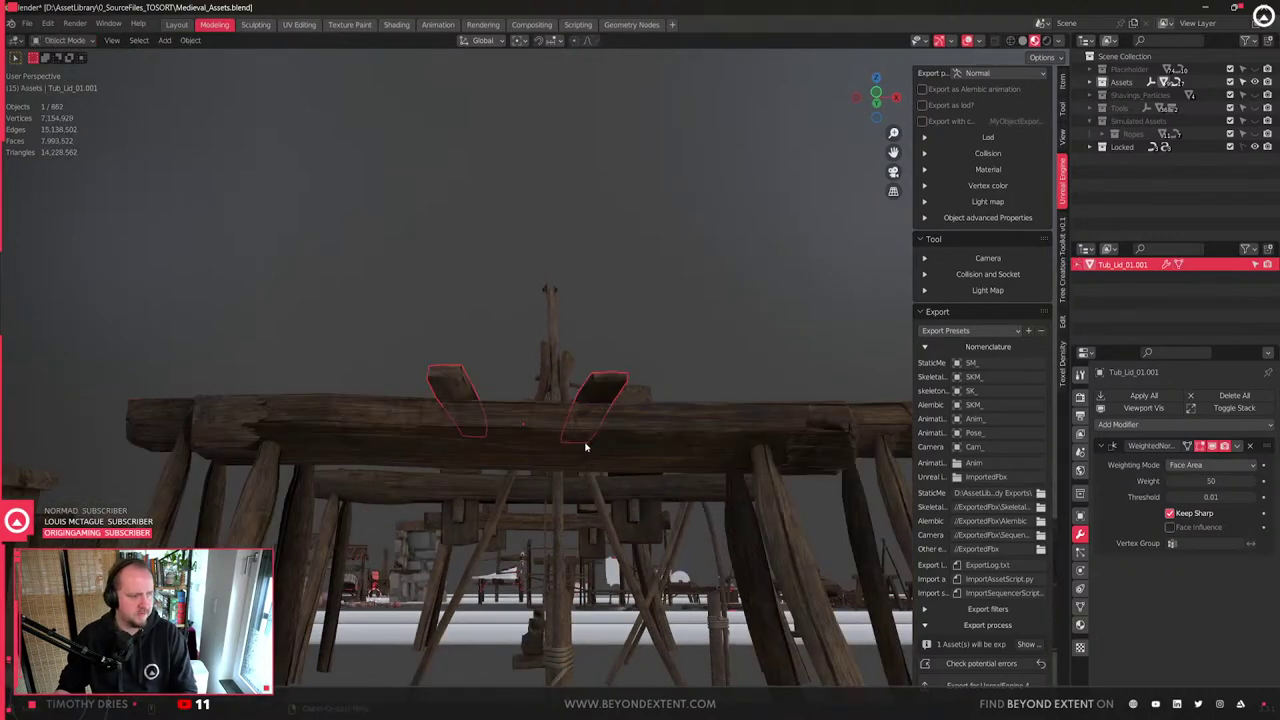
left_click(563, 503)
key("KP_Decimal")
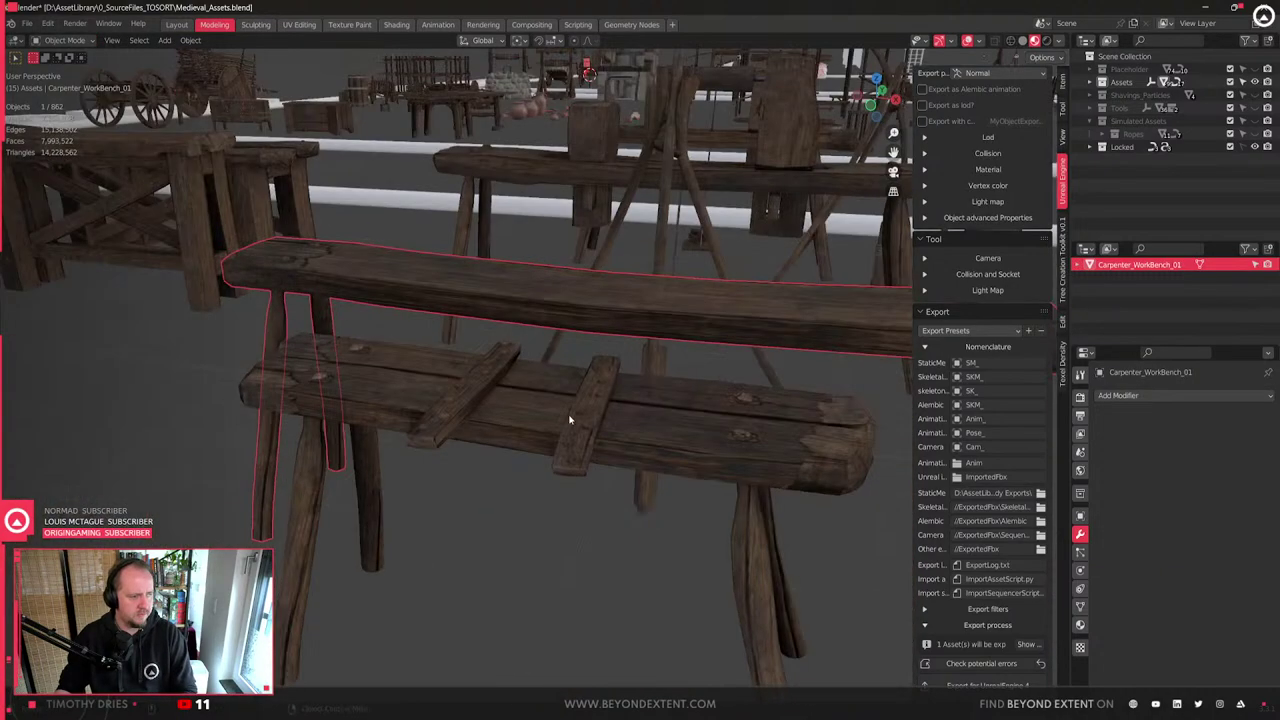
left_click(571, 423)
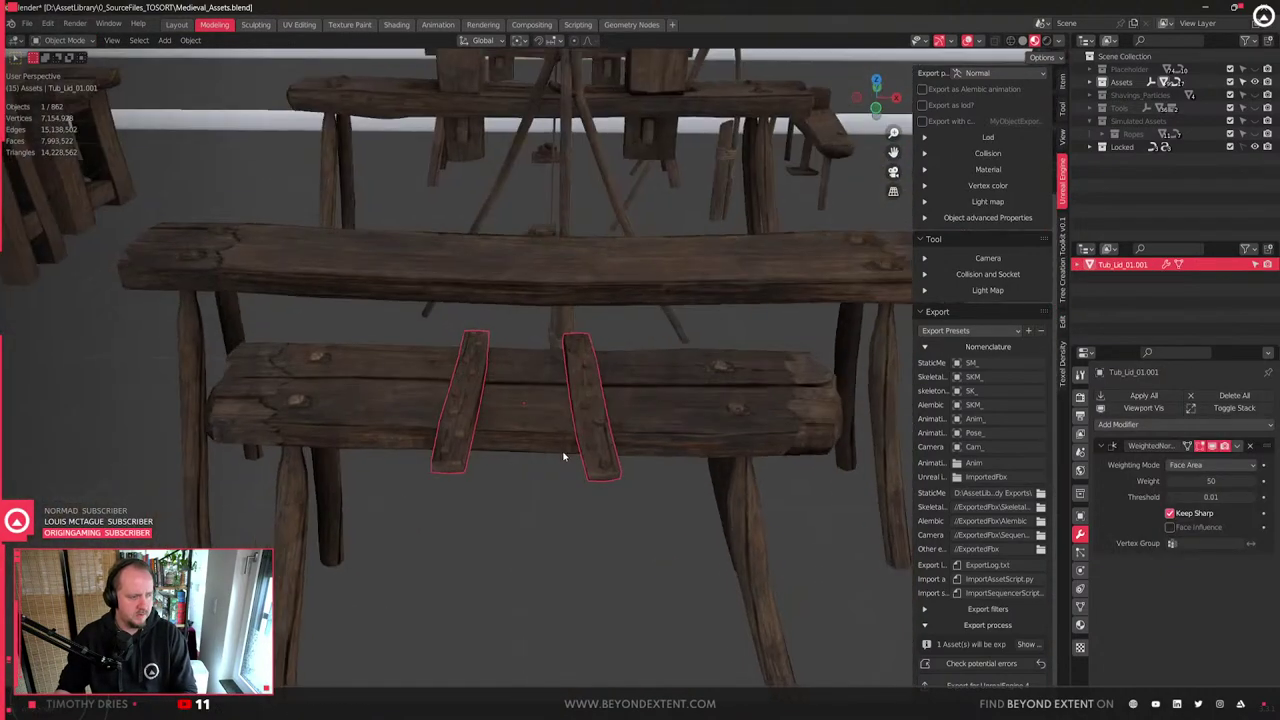
scroll(563, 457, "up", 2)
middle_click_drag(563, 457, 570, 515)
middle_click_drag(643, 357, 595, 353)
scroll(698, 380, "up", 2)
- Delete the four nails on the outer half of each of the two battens
key("Tab")
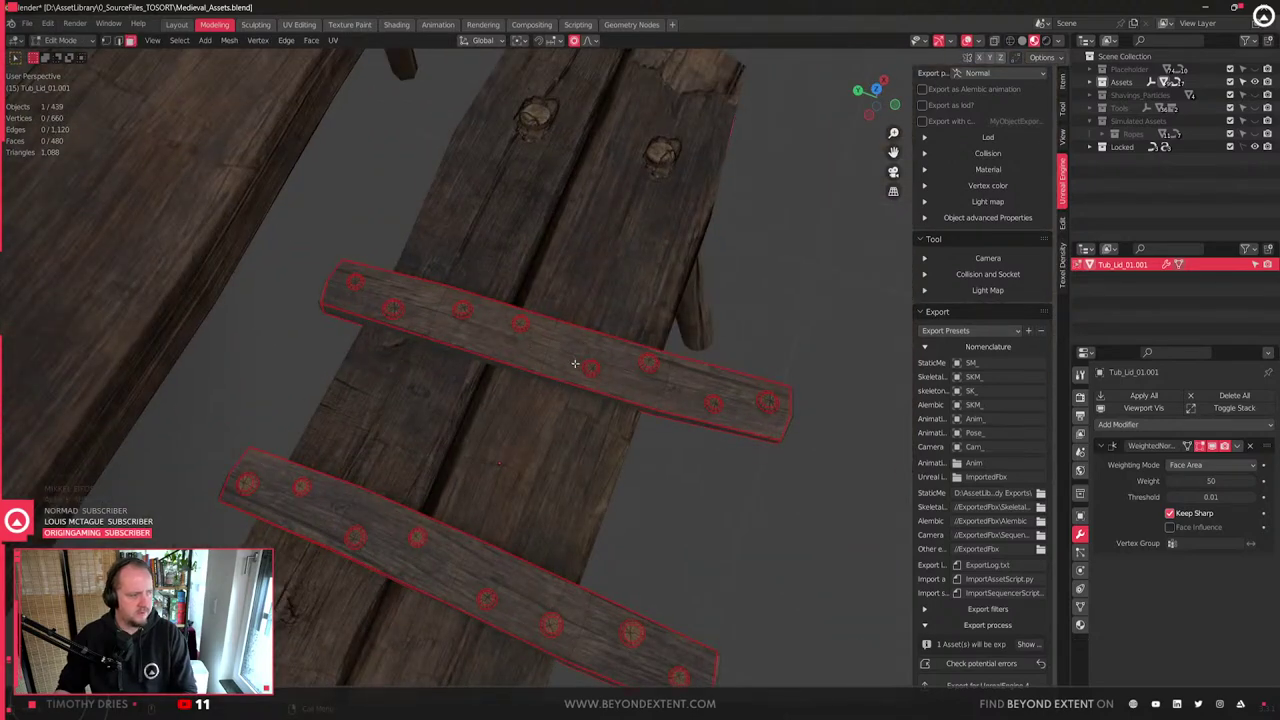
key("ctrl+l")
key("x")
left_click(764, 407)
middle_click_drag(499, 590, 495, 425, "shift")
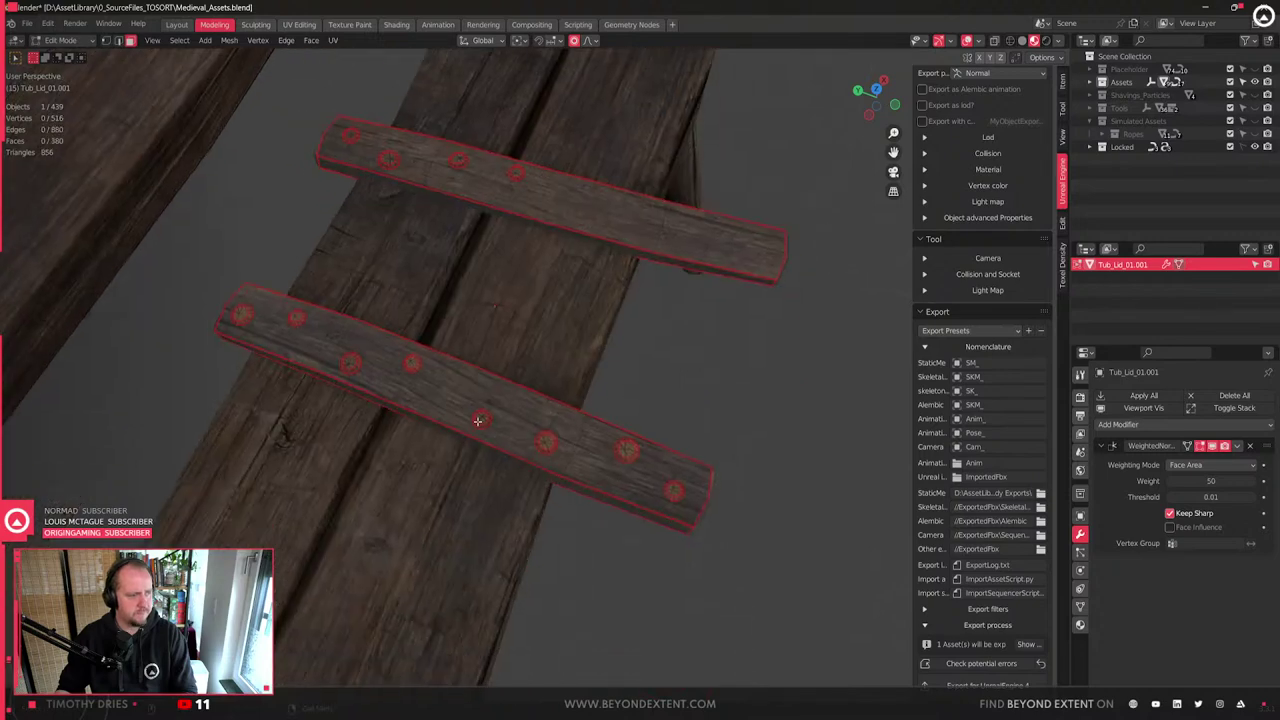
key("x")
left_click(675, 492)
middle_click_drag(675, 492, 645, 297)
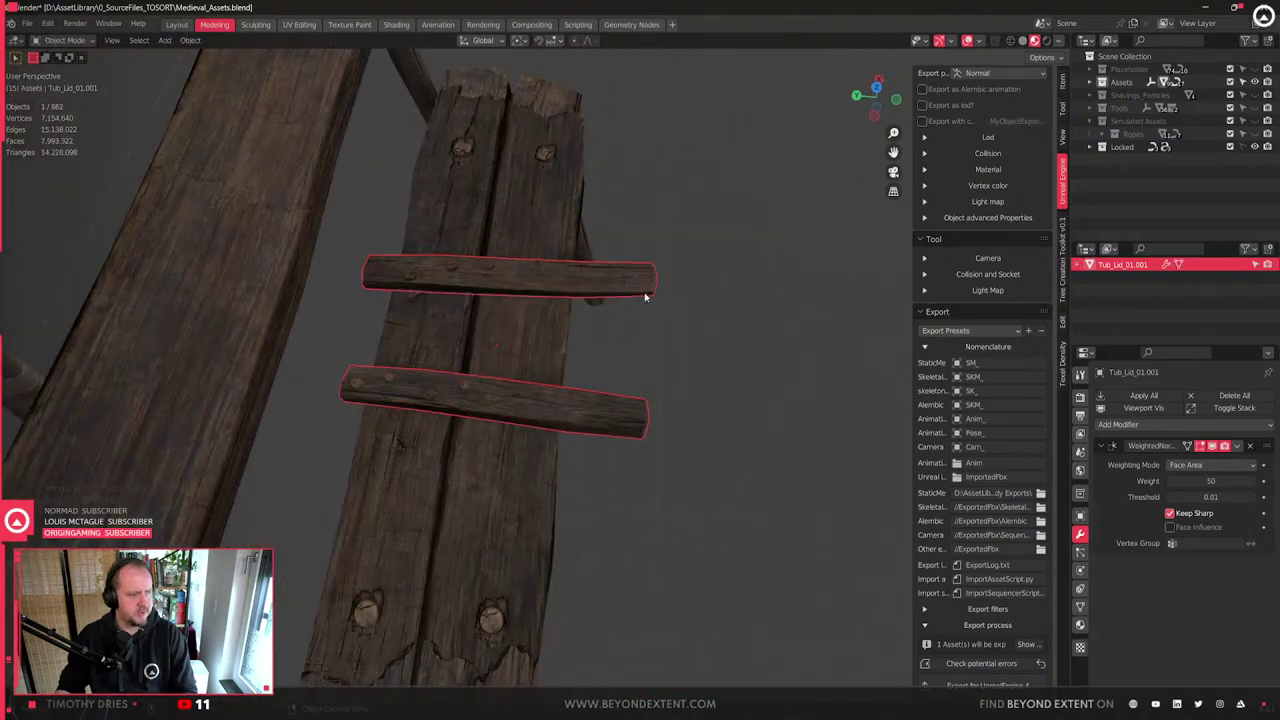
- Pull the overhanging nail-free end of the first batten inward in the horizontal plane with proportional editing
key("1")
key("shift+z")
left_click_drag(618, 240, 703, 353)
key("g")
key("y")
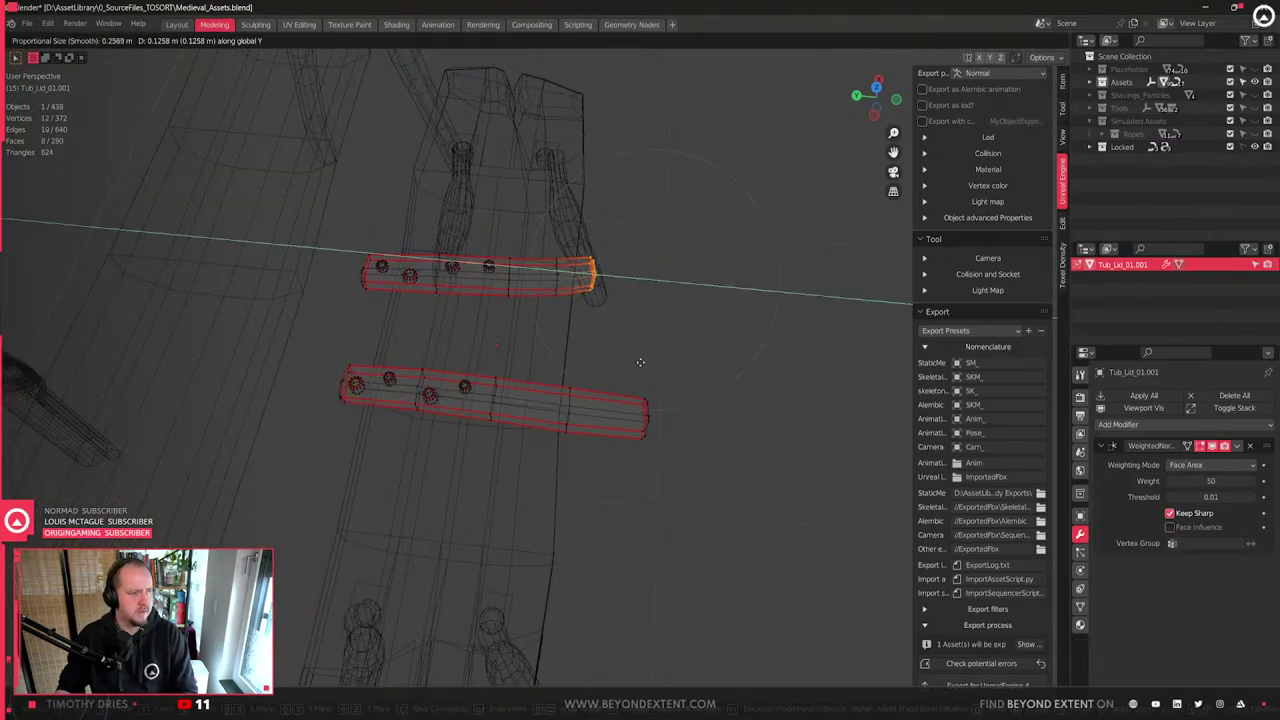
scroll(612, 364, "down", 5)
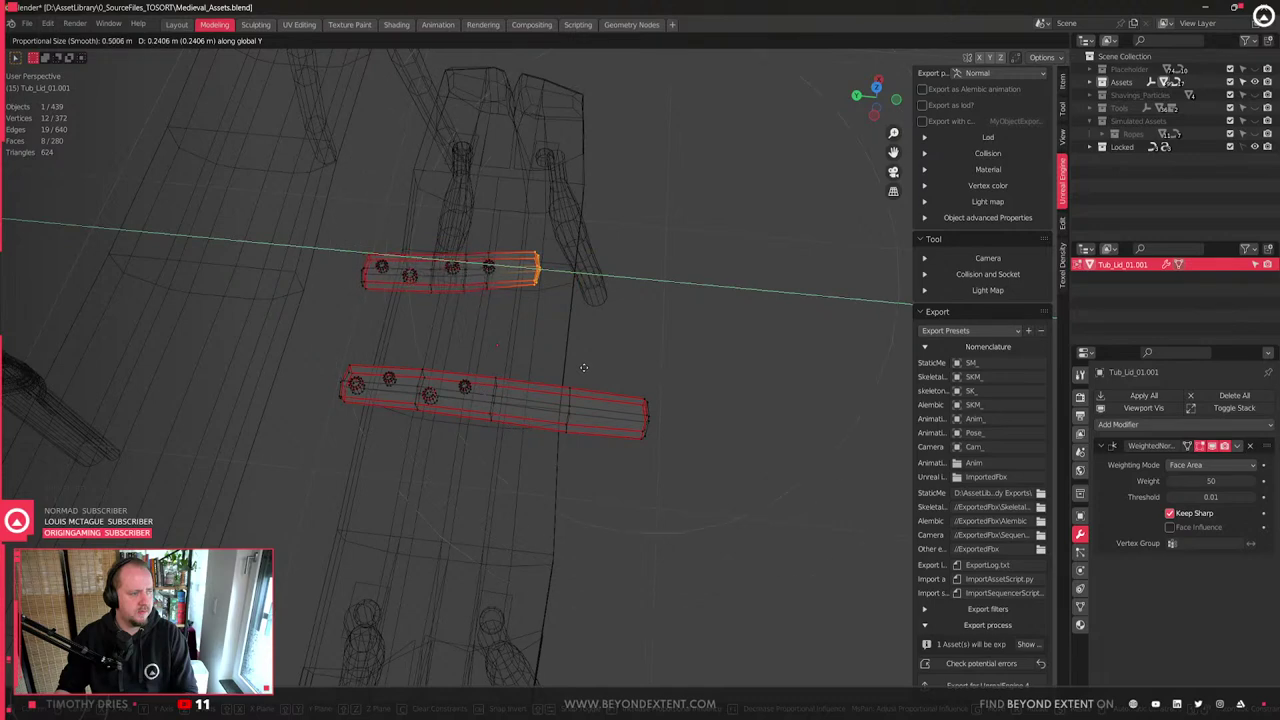
scroll(583, 367, "up", 6)
key("shift+z")
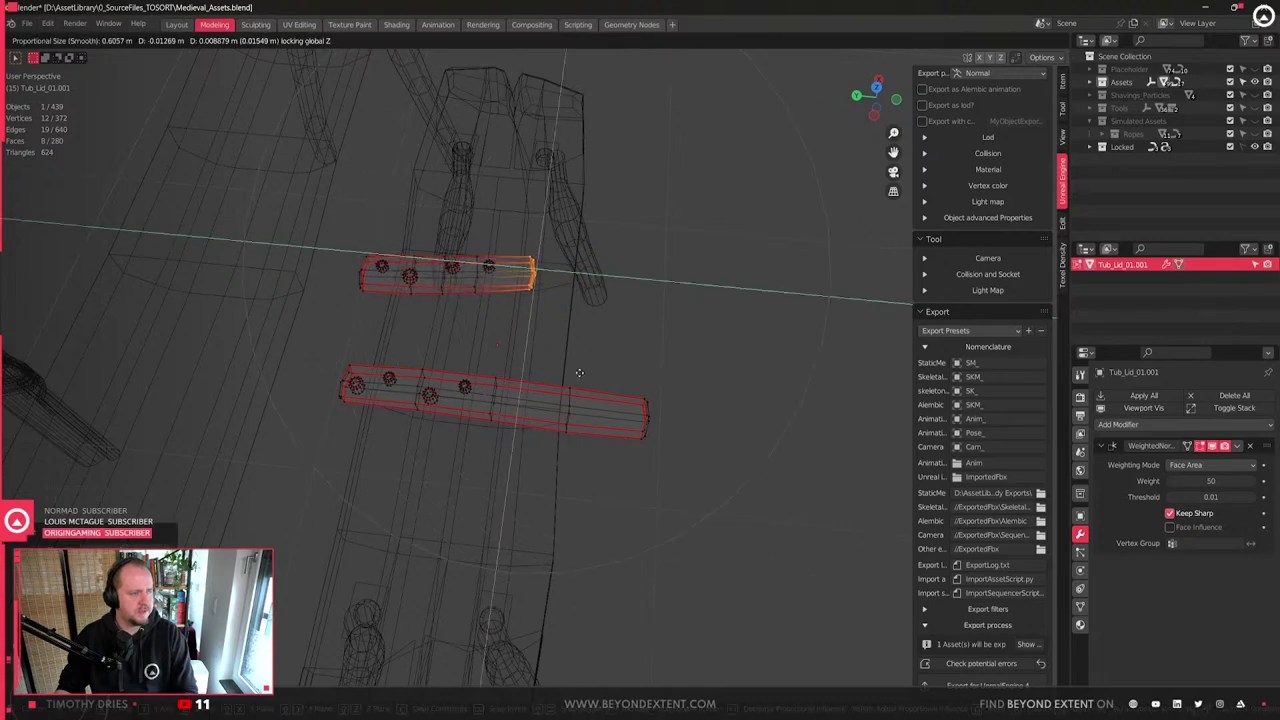
left_click(579, 372)
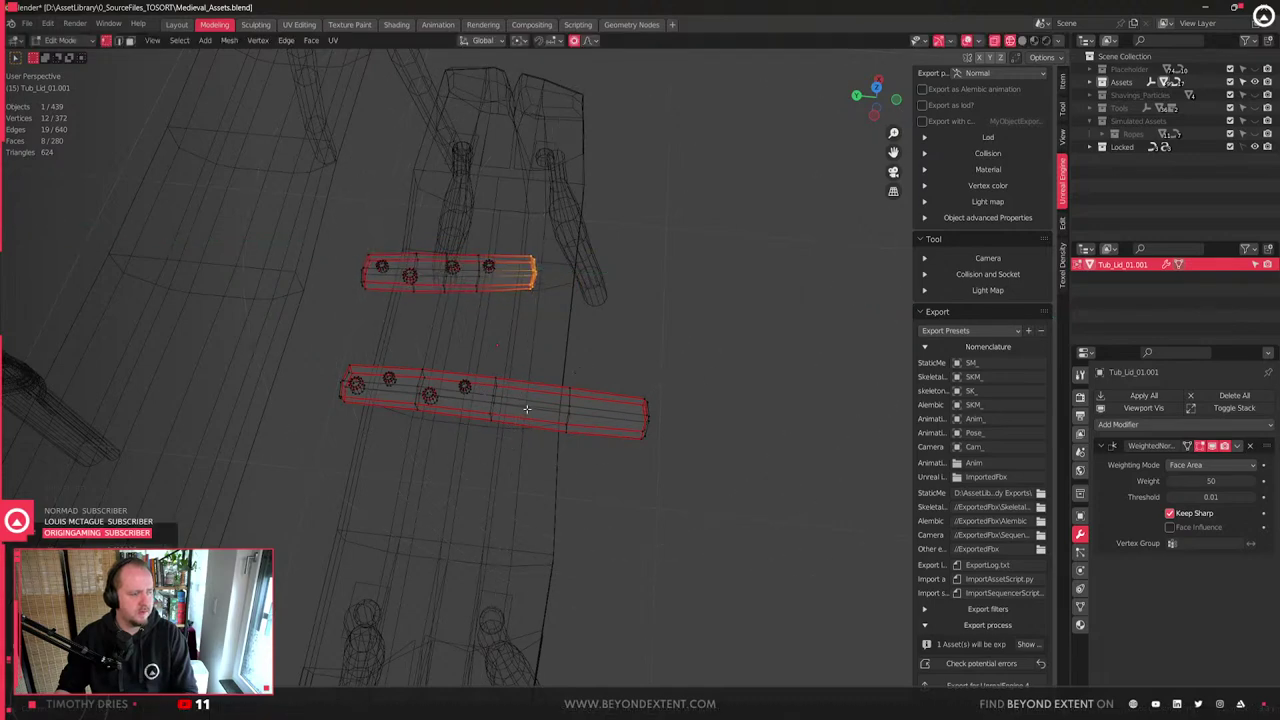
- Line up both ends of the first batten with the bench's long edges, keeping their height
middle_click_drag(526, 408, 594, 550)
key("g")
key("shift+z")
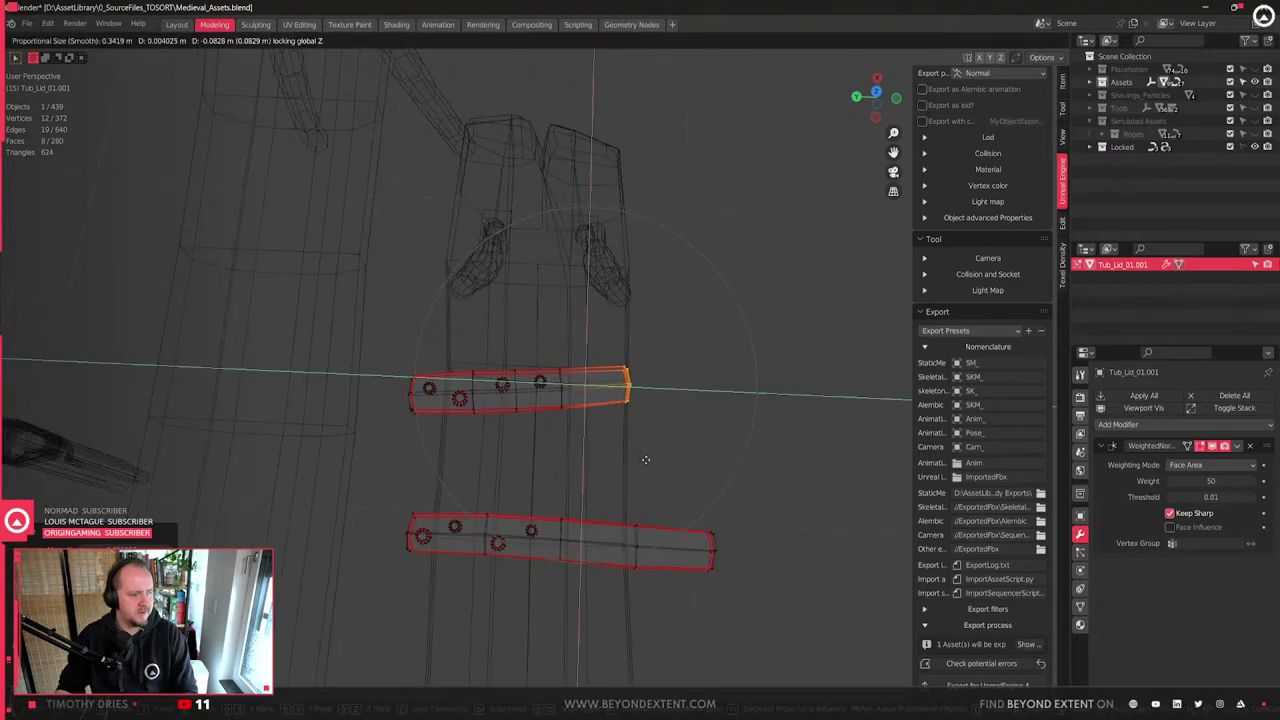
left_click(645, 459)
middle_click_drag(643, 460, 566, 443)
left_click_drag(380, 377, 448, 436)
key("g")
key("shift+z")
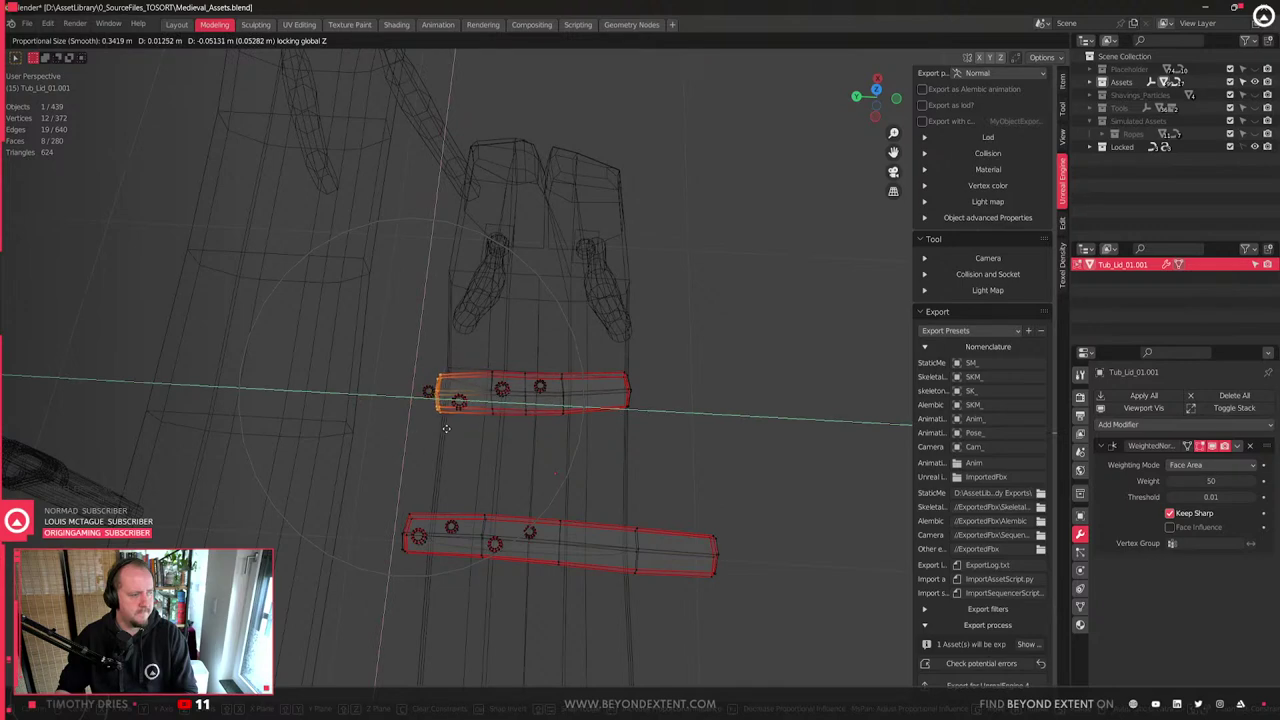
left_click(446, 428)
- Shorten the nail-free end of the second batten to the bench's long edge with proportional editing
middle_click_drag(446, 428, 487, 485)
key("Tab")
key("Tab")
left_click_drag(275, 520, 484, 643)
key("g")
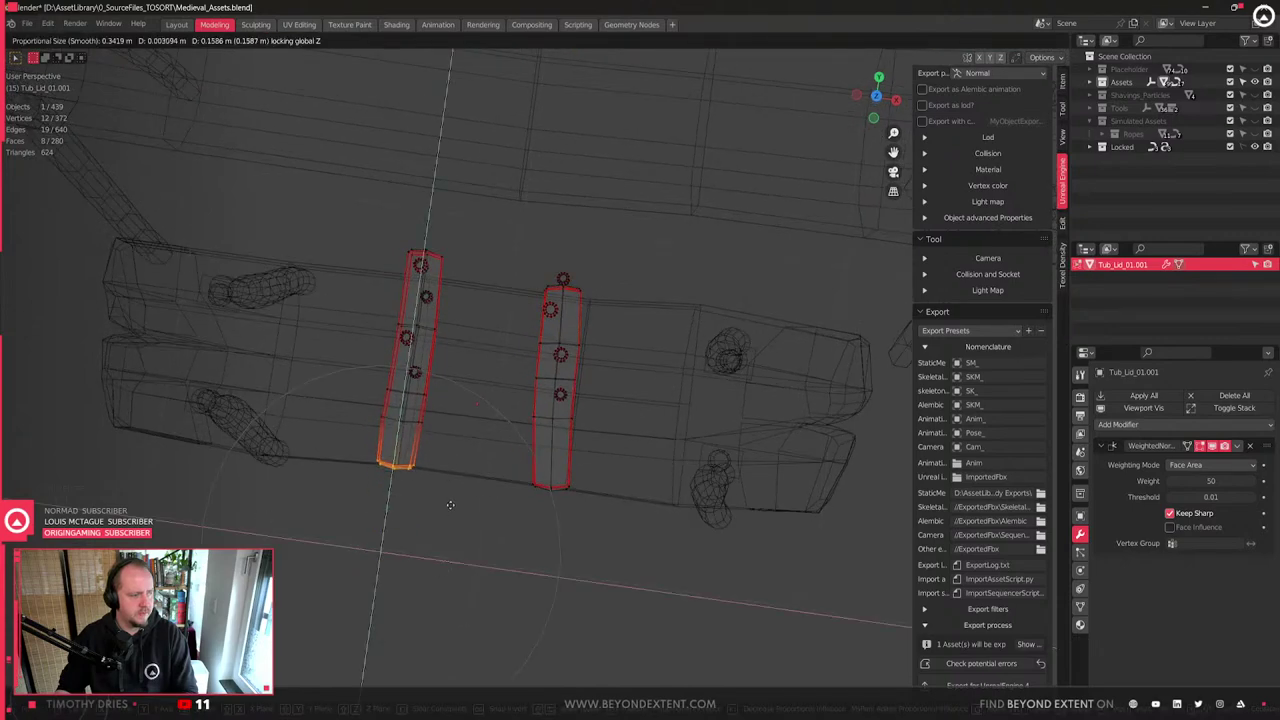
left_click(386, 204)
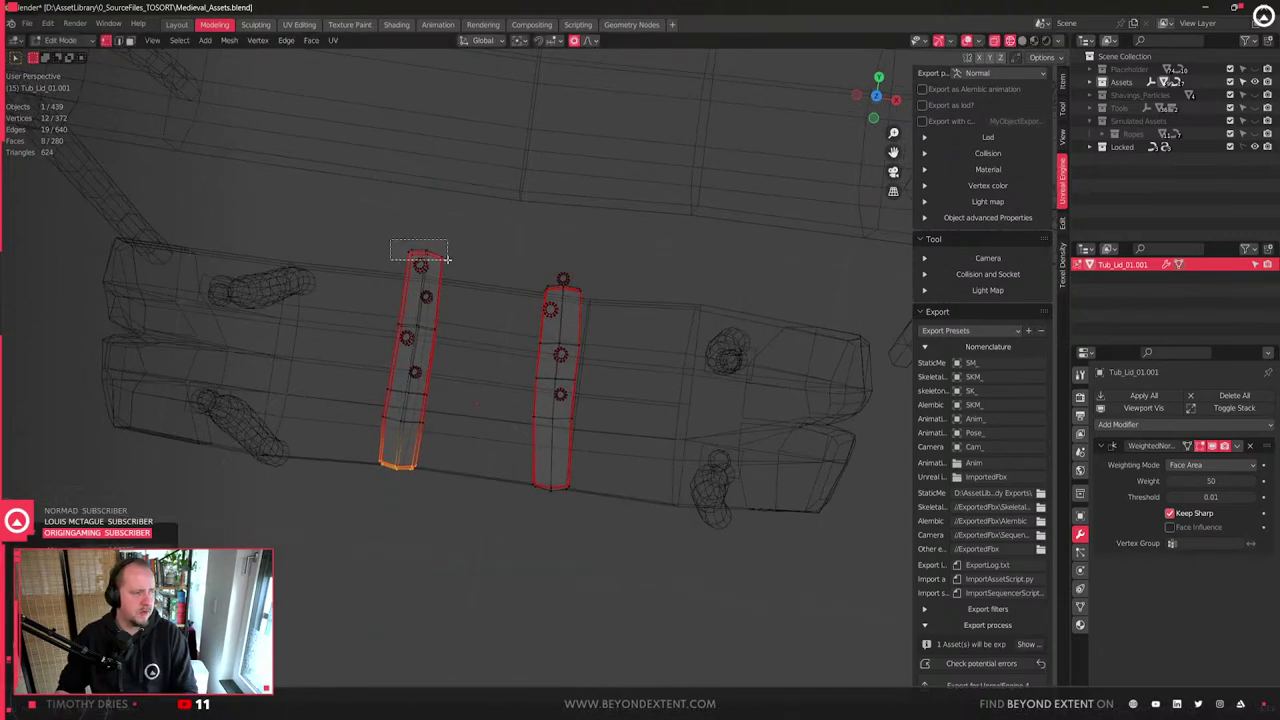
- Pull the nailed end of the second batten horizontally in to the bench's other long edge
left_click_drag(447, 259, 447, 259)
key("g")
key("z")
left_click(421, 280)
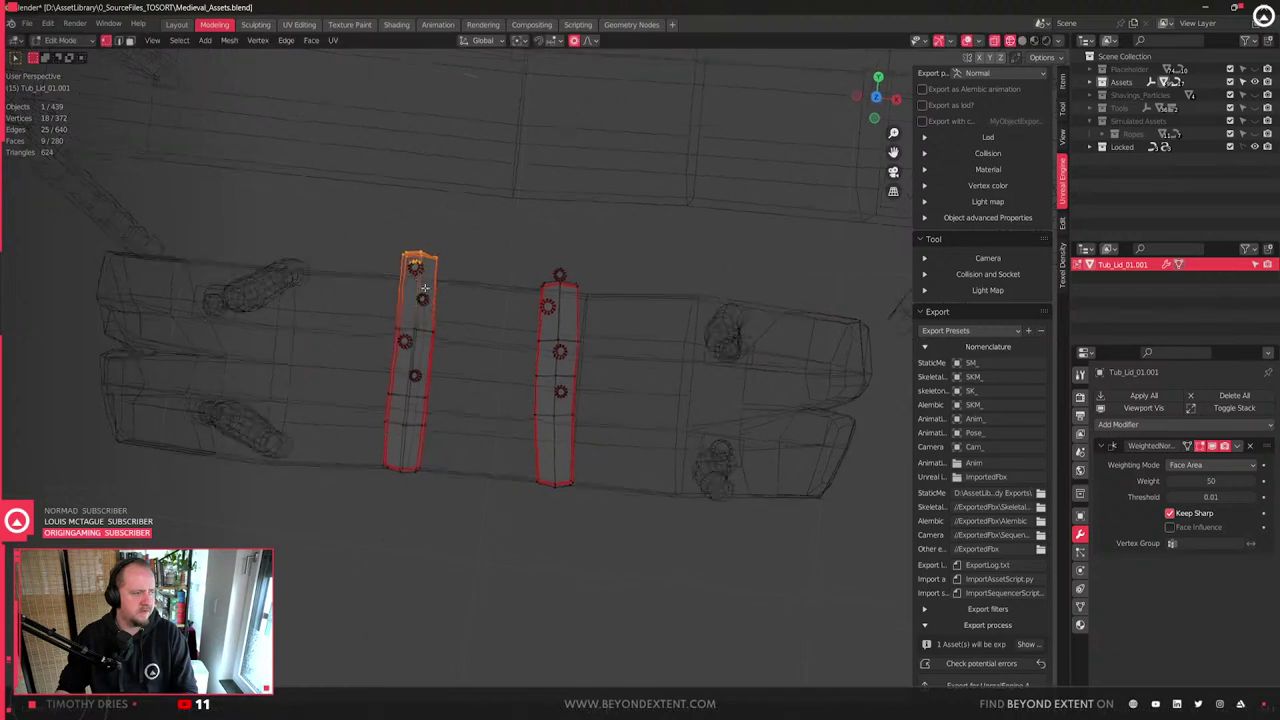
middle_click_drag(421, 280, 557, 328)
left_click_drag(531, 316, 563, 323)
key("g")
key("z")
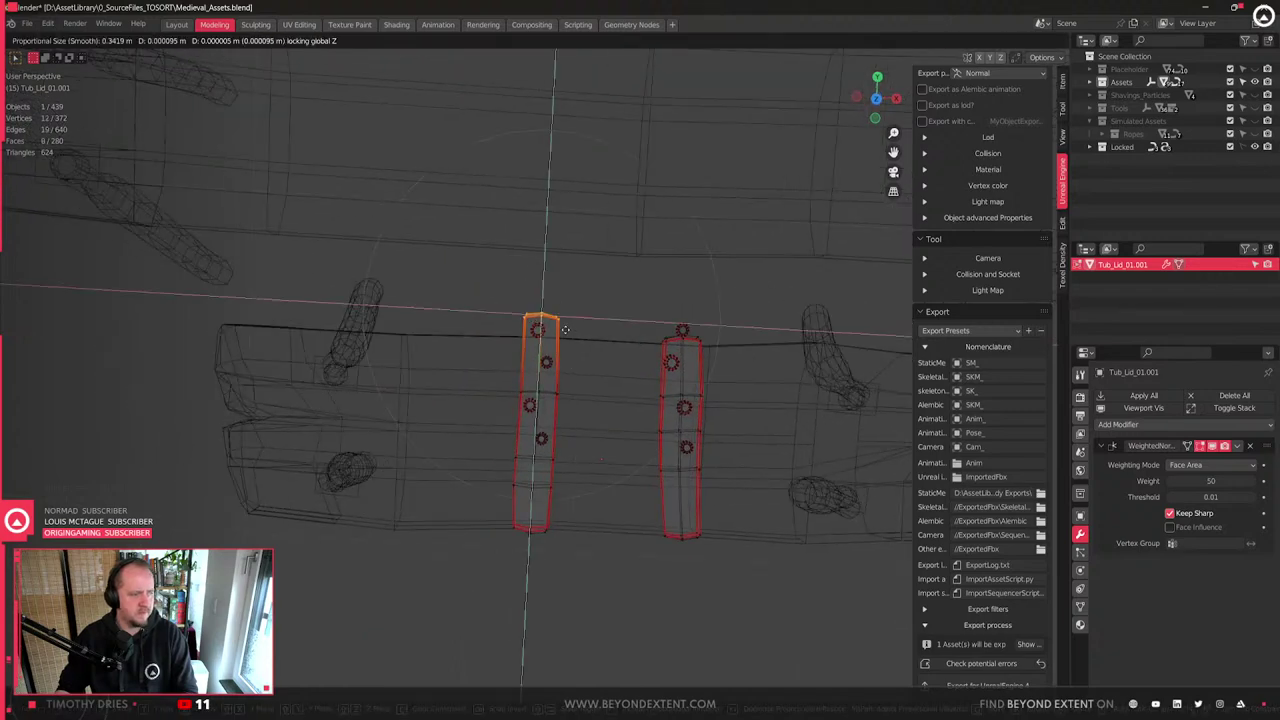
left_click(564, 359)
- Slide the second batten's four nails inward along it so that they all sit on the wood
middle_click_drag(564, 359, 429, 190)
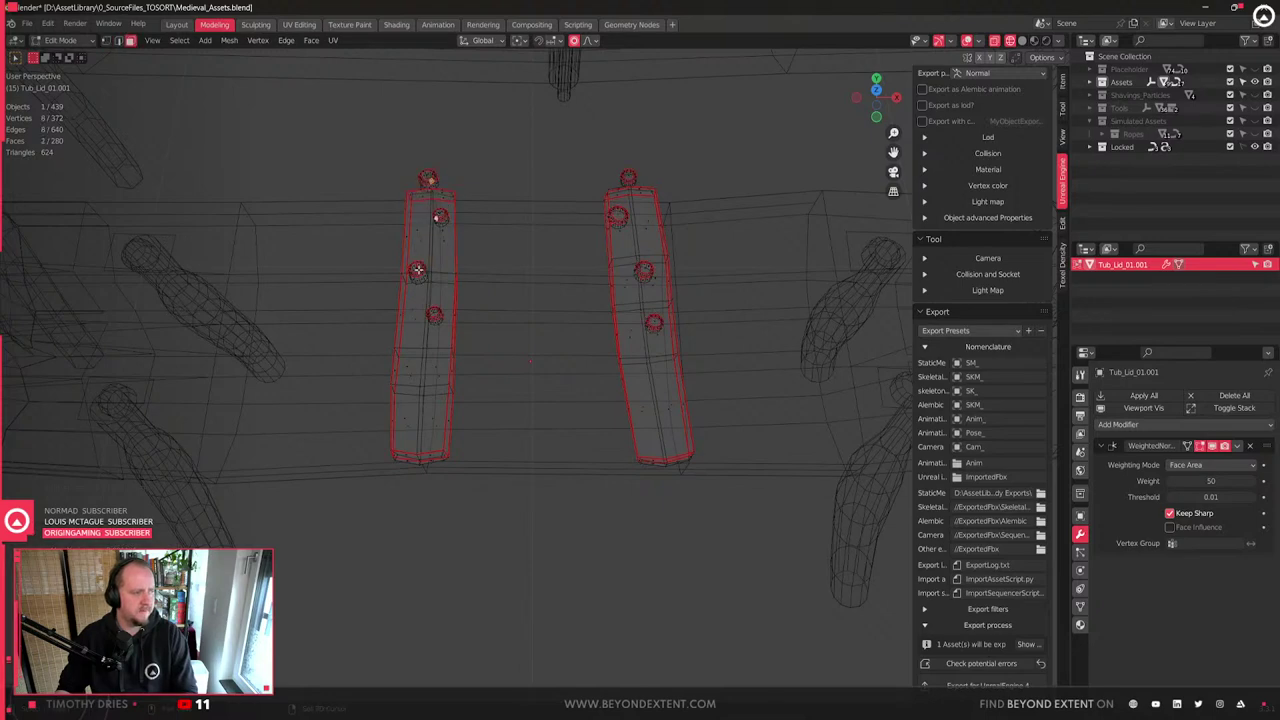
left_click(436, 314, "shift")
key("g")
key("z")
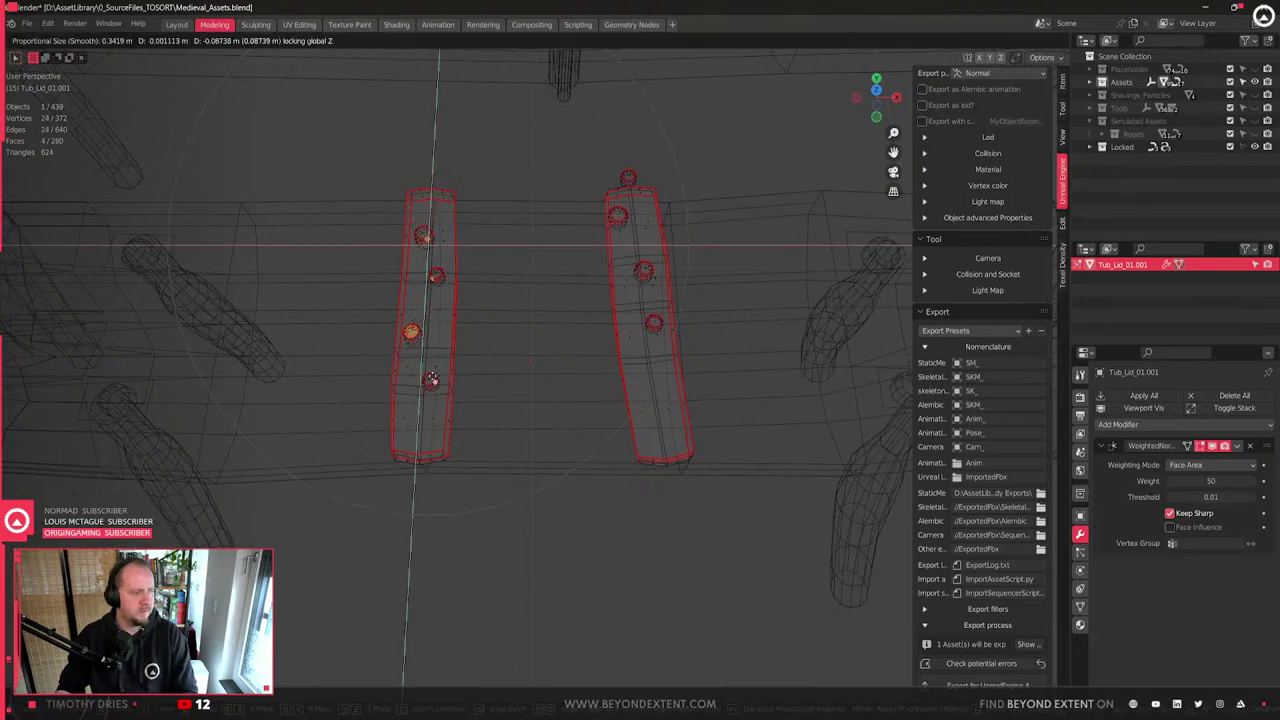
left_click(434, 356)
- Slide the two lower nails of the left batten further along the wood, keeping their height
left_click(434, 355)
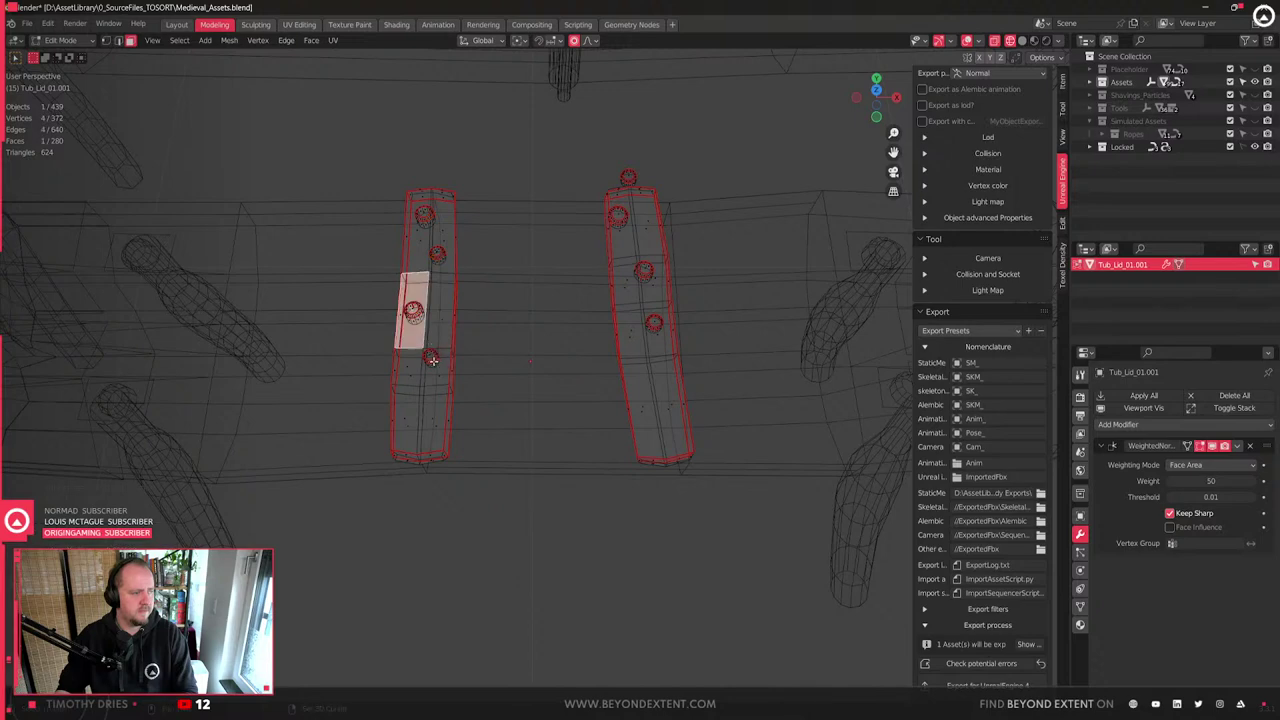
left_click(414, 316)
left_click(432, 358, "shift")
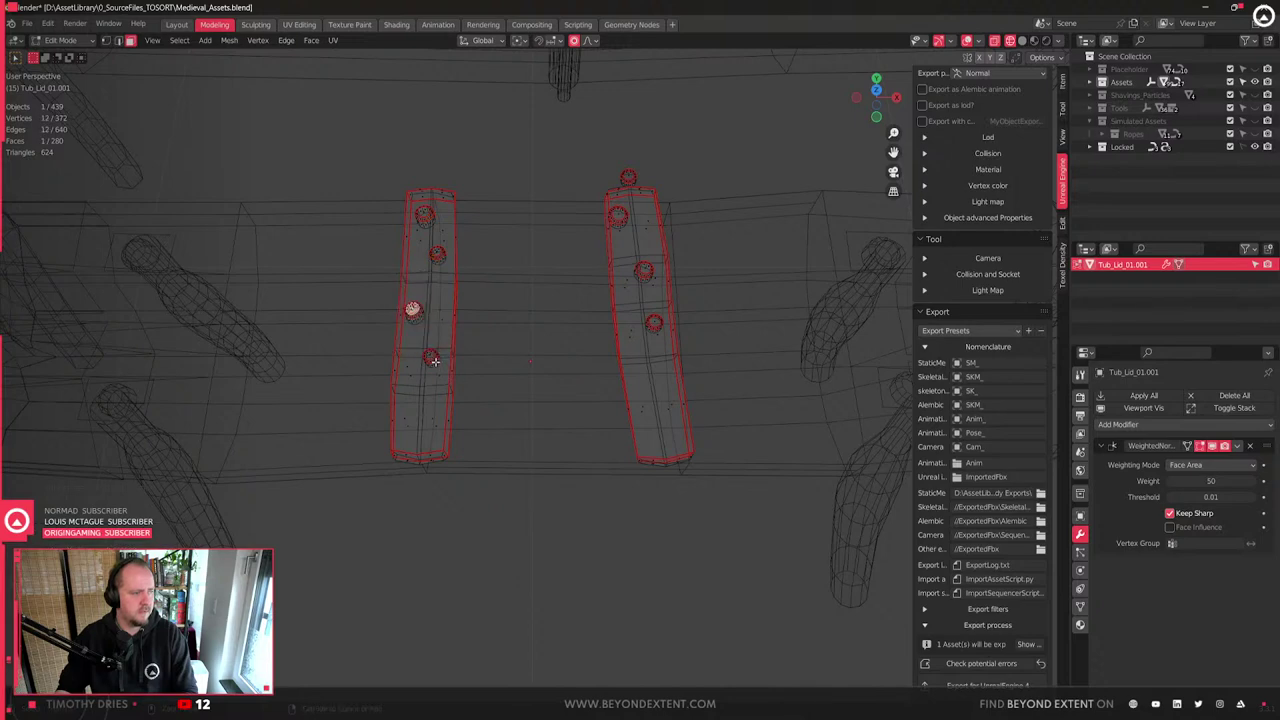
key("g")
key("z")
left_click(530, 369)
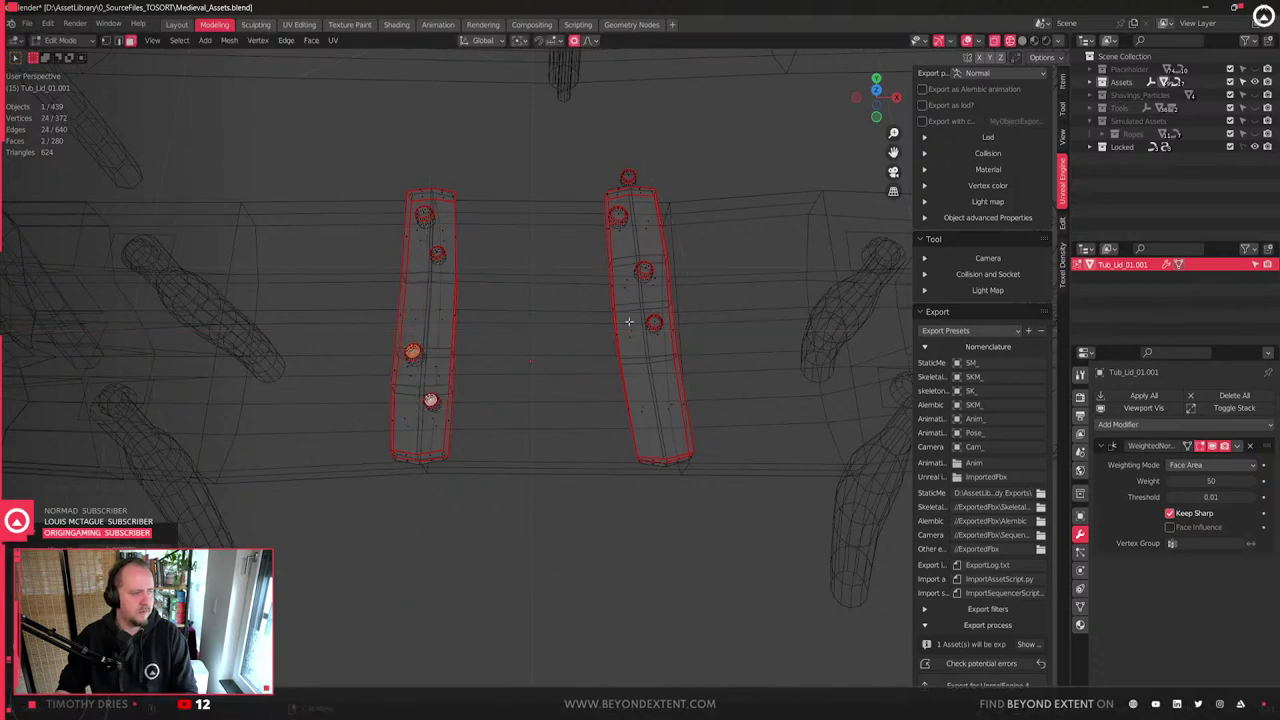
- Move the overhanging end nail of the right batten horizontally onto the wood with proportional editing
left_click(632, 178)
key("g")
key("shift+z")
left_click(631, 246)
- Slide the two lower nails of the right batten along it towards the nail-free end, locking their height
left_click(643, 272)
key("g")
key("shift+z")
right_click(657, 327)
left_click(657, 326, "shift")
key("g")
key("shift+z")
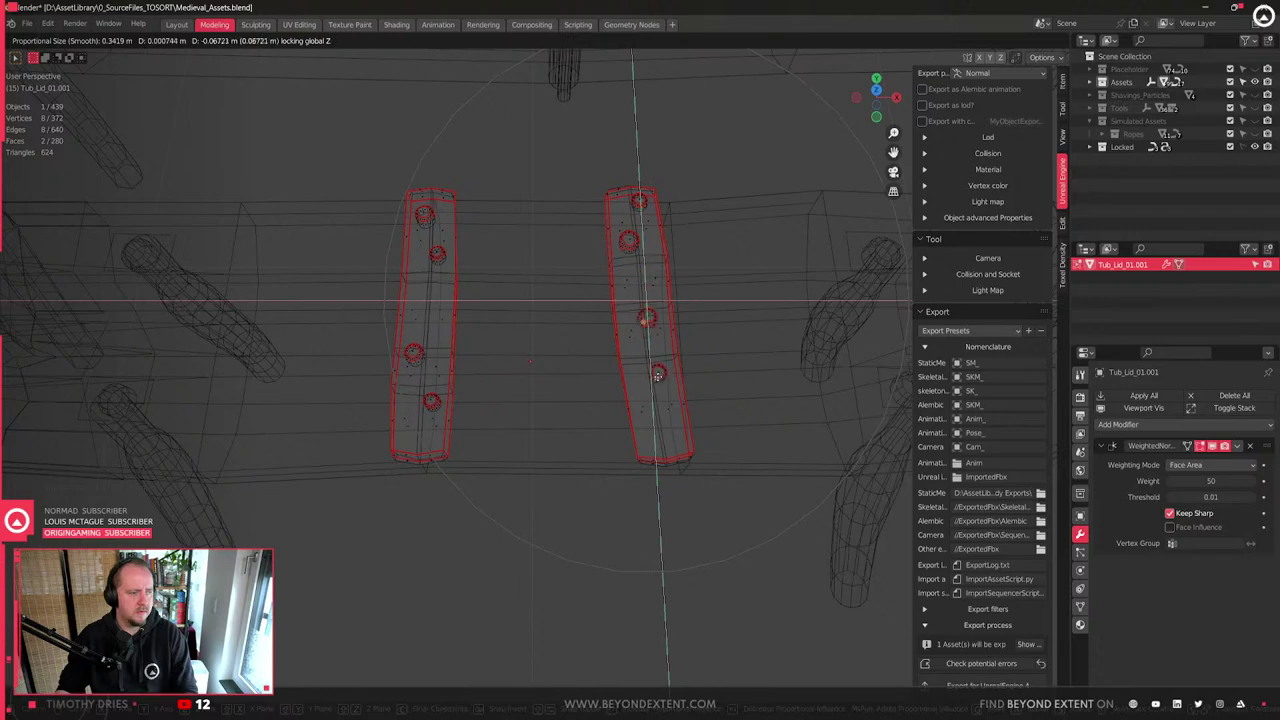
left_click(650, 352)
- Select the whole right batten with its nails and try moving it outward along X
scroll(571, 408, "down", 5)
mouse_move(571, 408)
middle_mouse_down()
mouse_move(514, 369)
mouse_move(565, 384)
middle_mouse_up()
key("Tab")
scroll(565, 384, "up", 2)
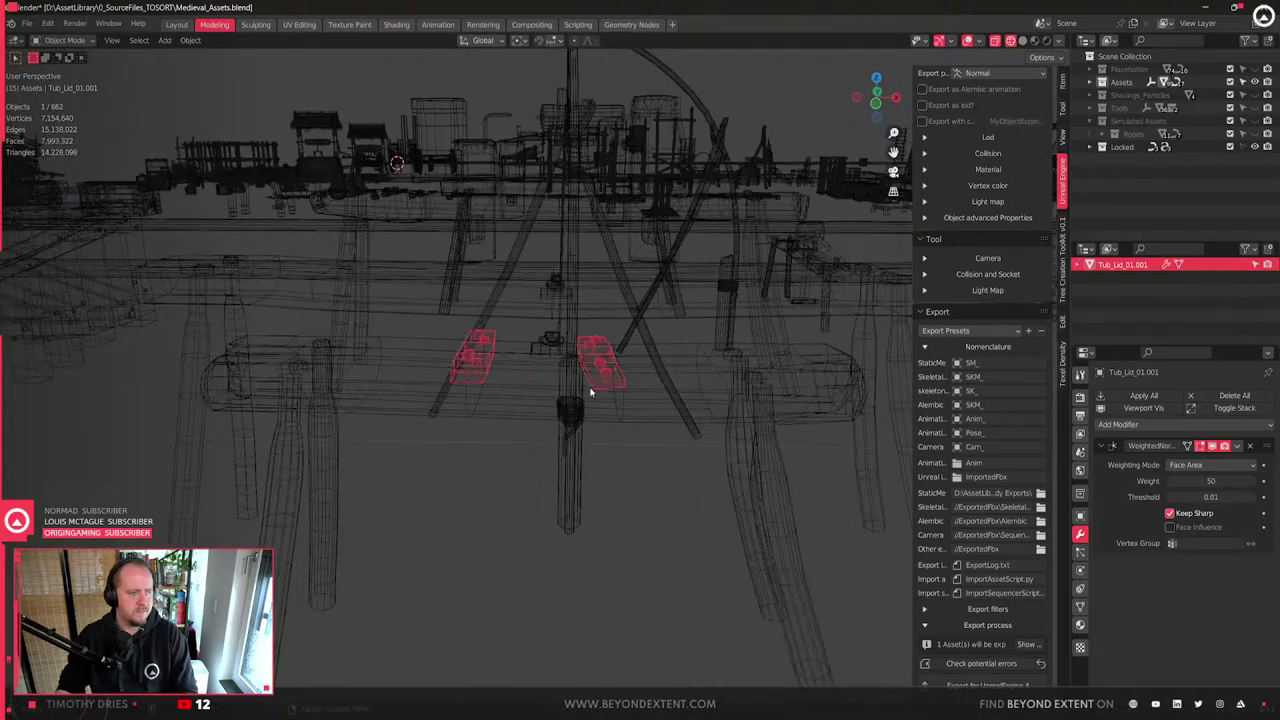
key("Tab")
left_click_drag(571, 322, 656, 396)
key("g")
key("y")
key("x")
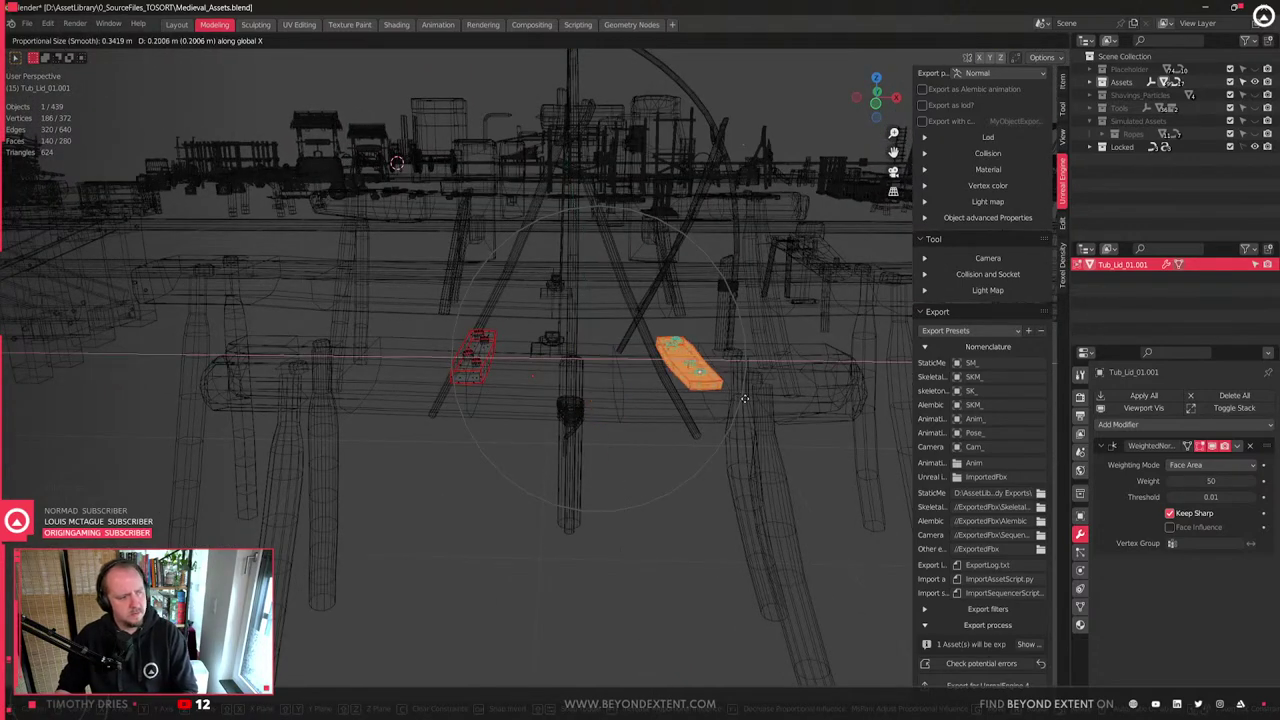
left_click(703, 404)
- Try moving the left batten with its nails outward along X and check both battens in the shaded view
middle_click_drag(376, 284, 637, 497)
key("g")
key("x")
left_click(603, 457)
scroll(617, 429, "down", 2)
left_click(617, 429)
scroll(632, 406, "up", 2)
key("Tab")
key("shift+z")
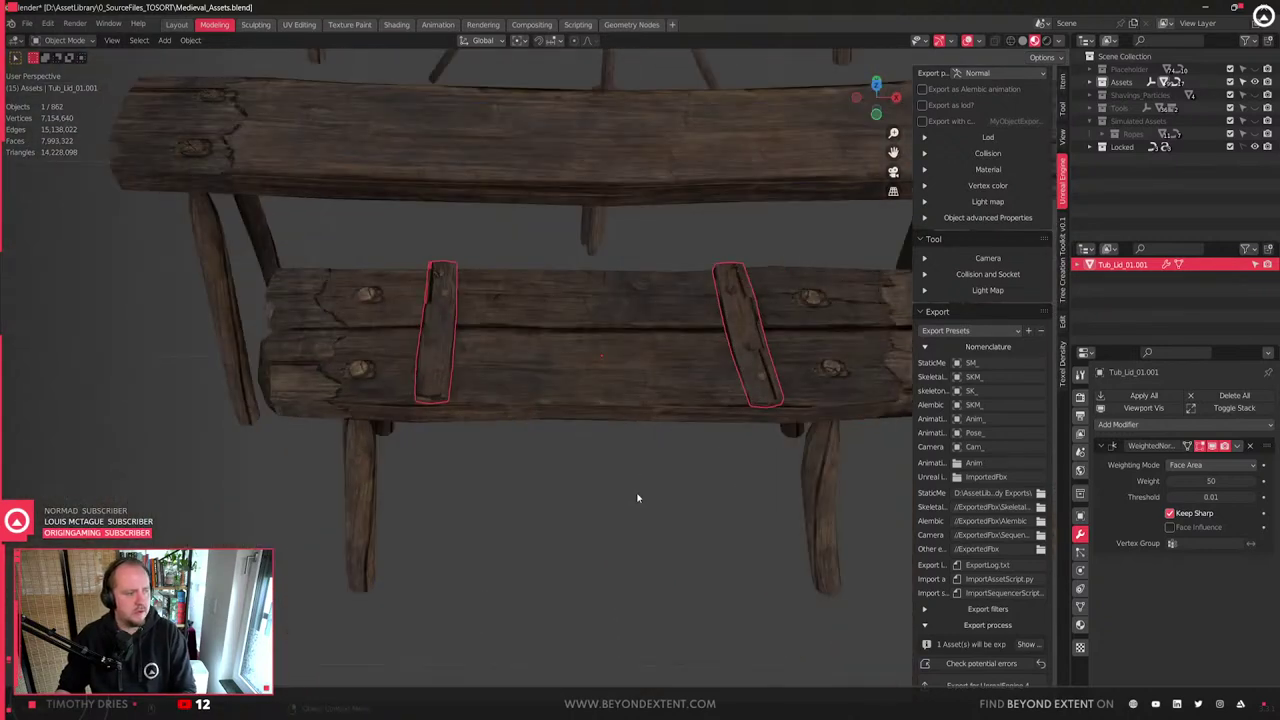
scroll(637, 497, "up", 3)
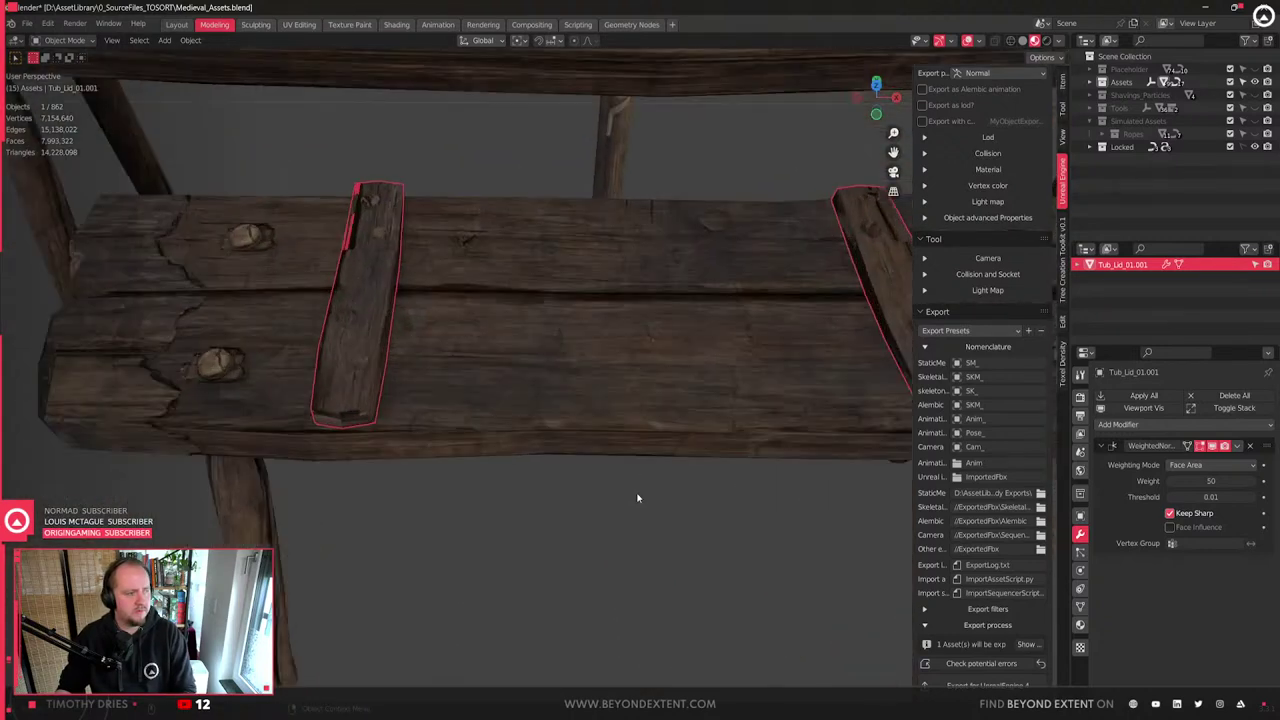
- Undo the outward moves of both battens
right_click(494, 377)
key("Tab")
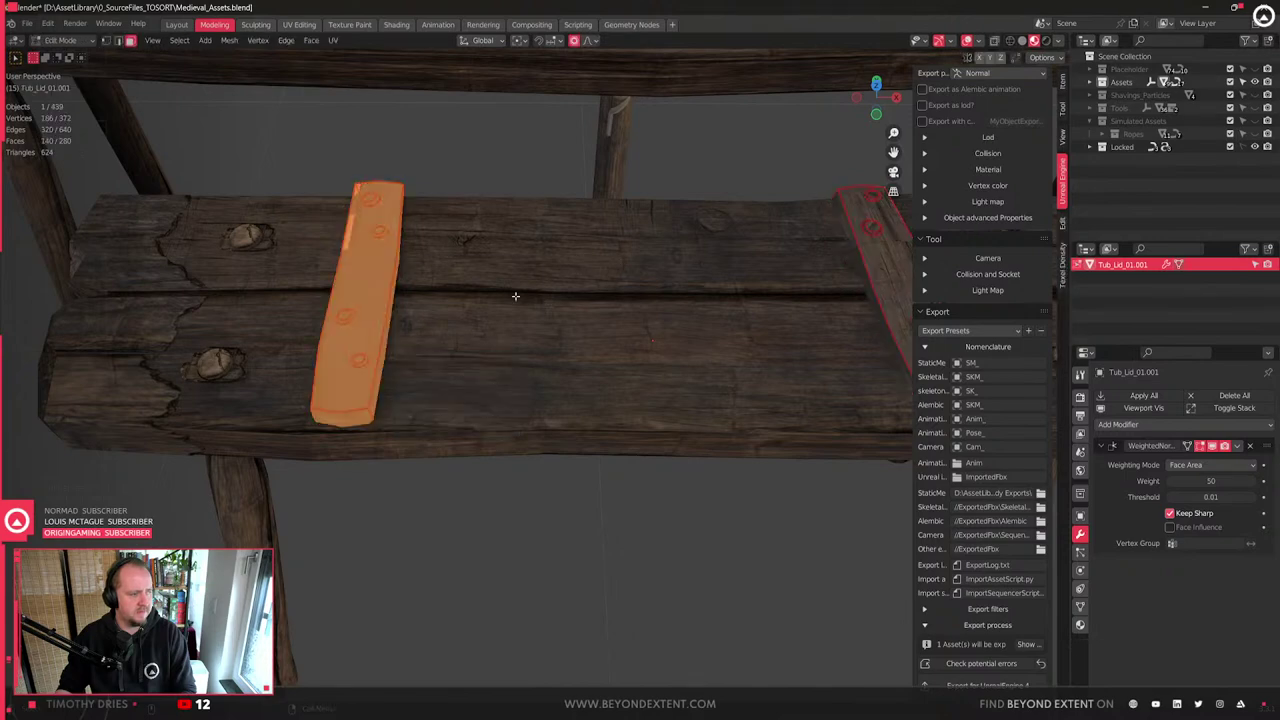
key("q")
key("ctrl+z")
key("ctrl+z")
key("ctrl+z")
key("ctrl+z")
key("ctrl+z")
key("ctrl+z")
key("ctrl+z")
key("ctrl+z")
key("ctrl+z")
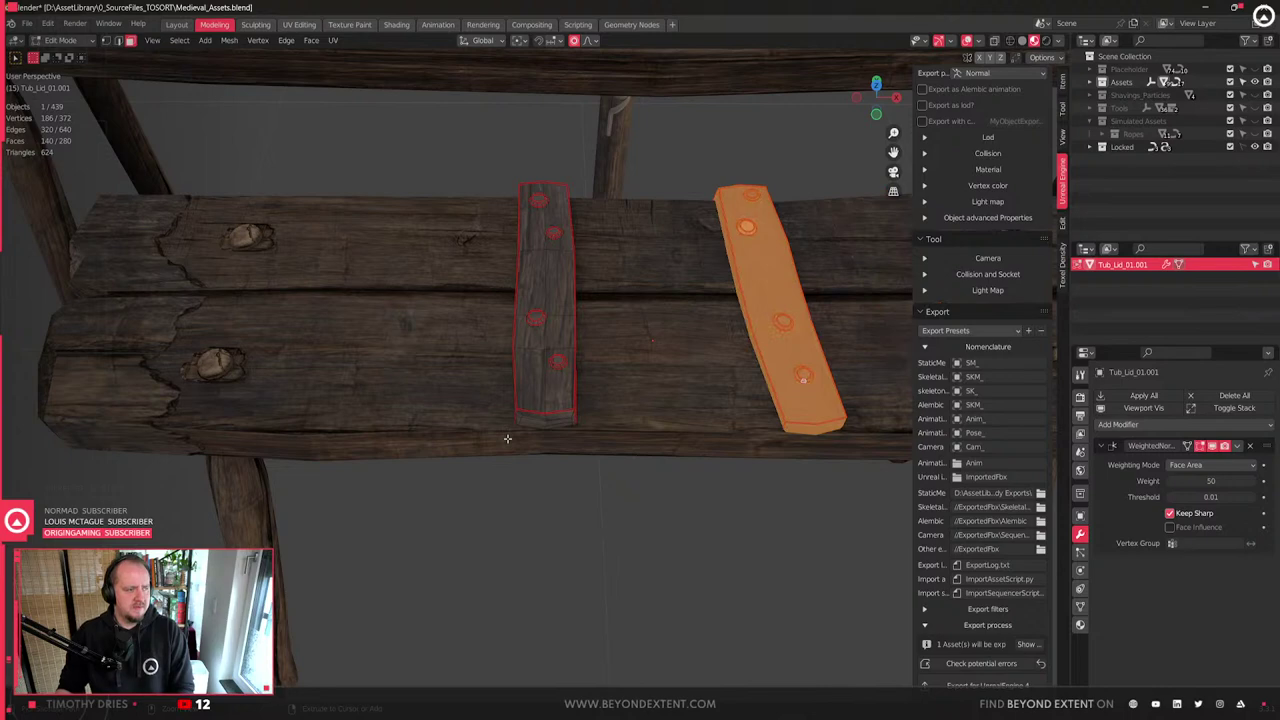
key("ctrl+z")
- Select the nail heads on both battens and extend the selection to all geometry linked to them
middle_click_drag(799, 431, 628, 491, "shift")
scroll(627, 492, "up", 4)
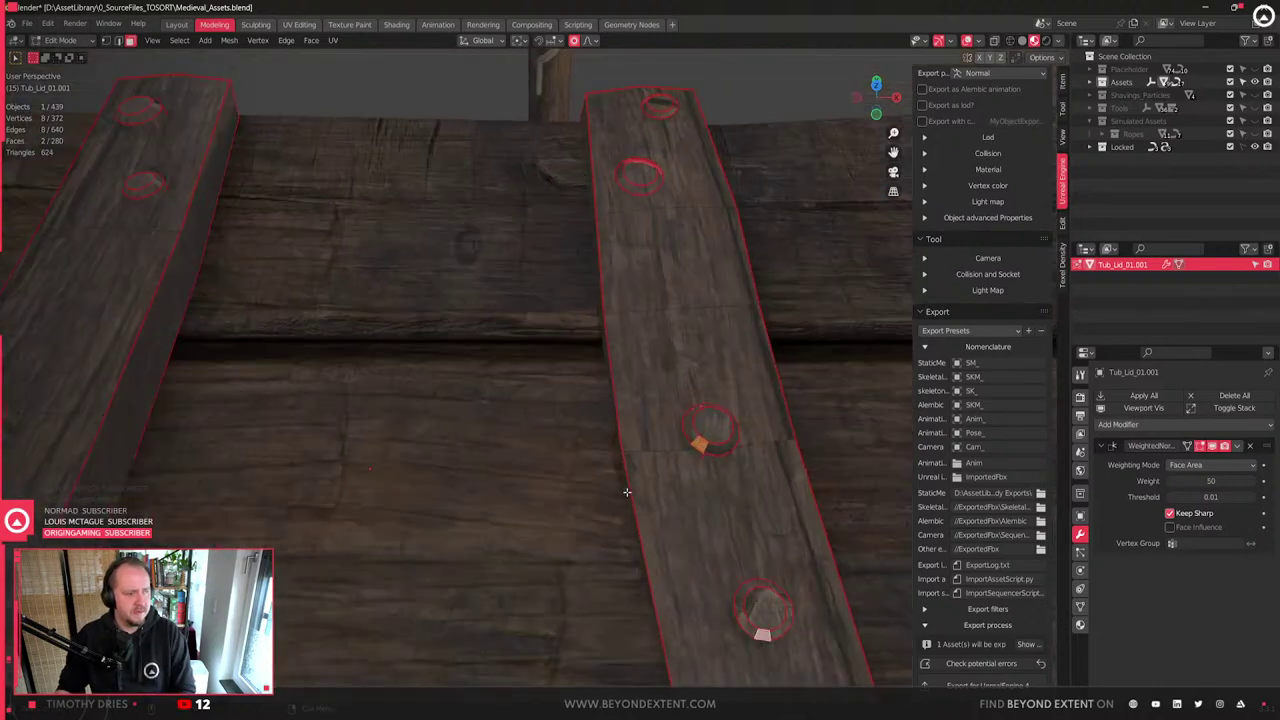
scroll(626, 492, "down", 4)
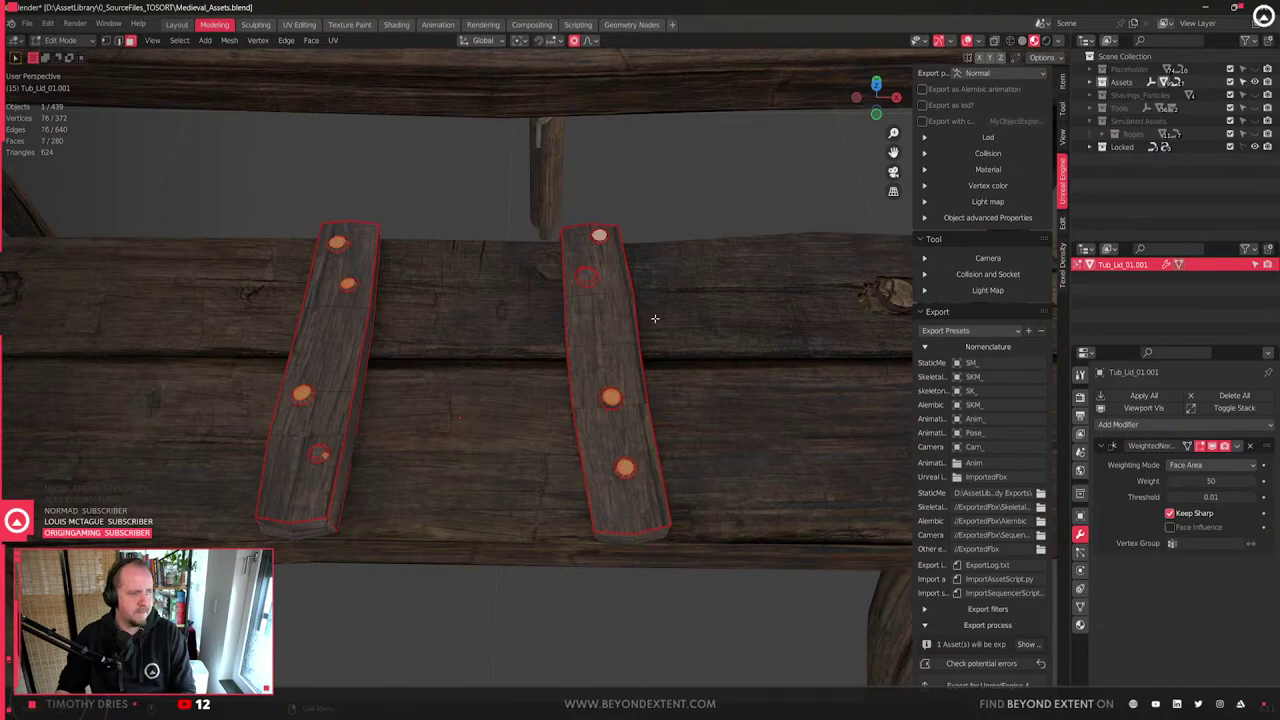
right_click(655, 322)
left_click(628, 337)
middle_click_drag(628, 343, 662, 397)
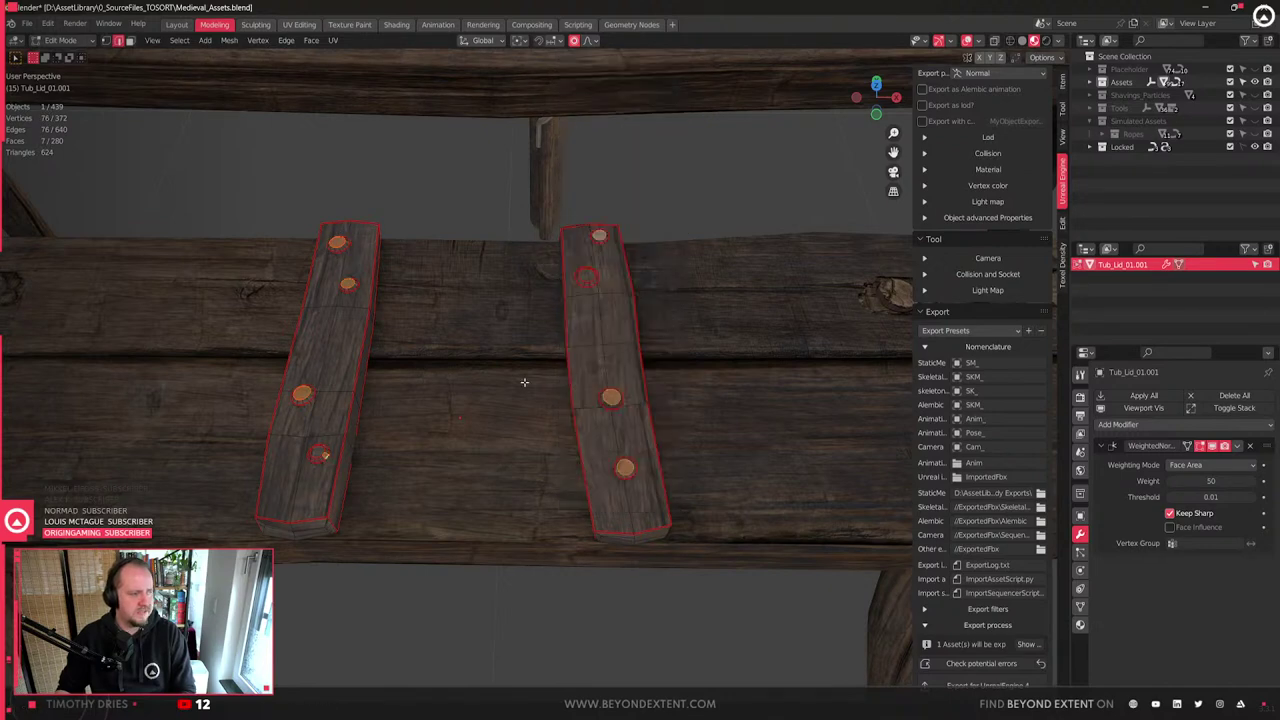
key("ctrl+l")
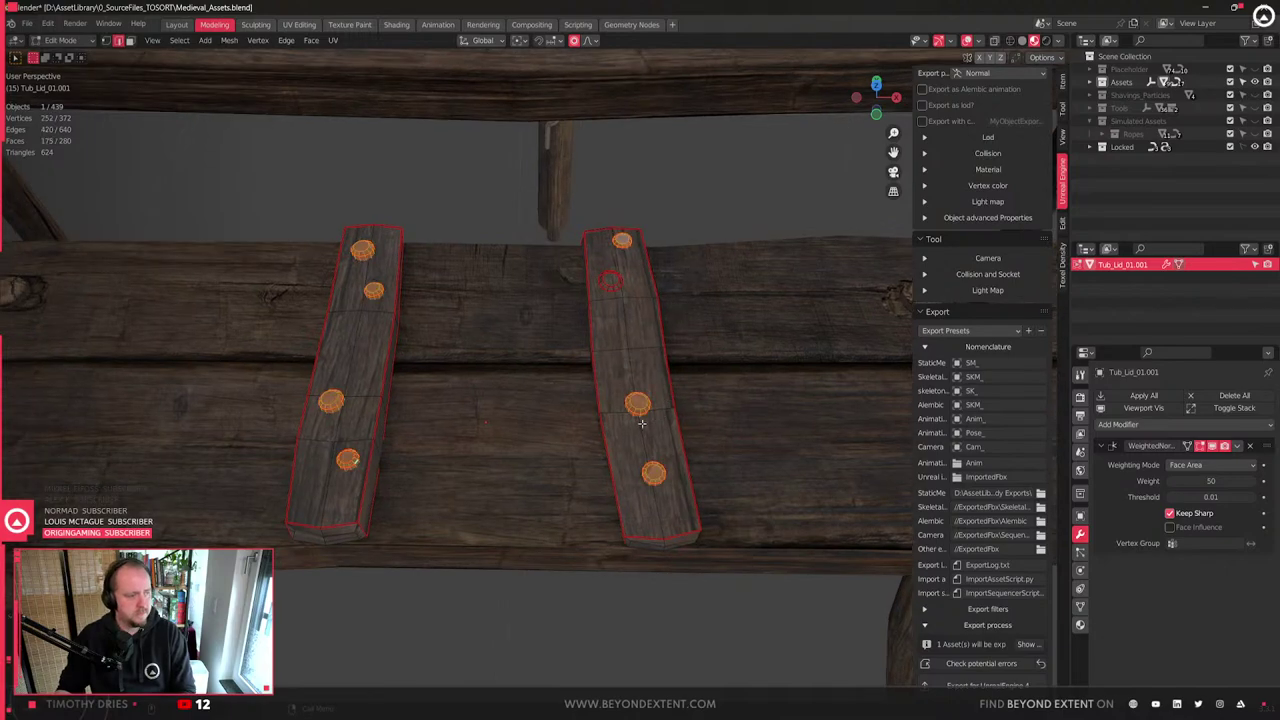
- Unwrap the selected nails with the Angle Based method
scroll(657, 306, "down", 4)
key("a")
key("u")
left_click(797, 408)
middle_click_drag(702, 424, 795, 393)
scroll(785, 389, "down", 4)
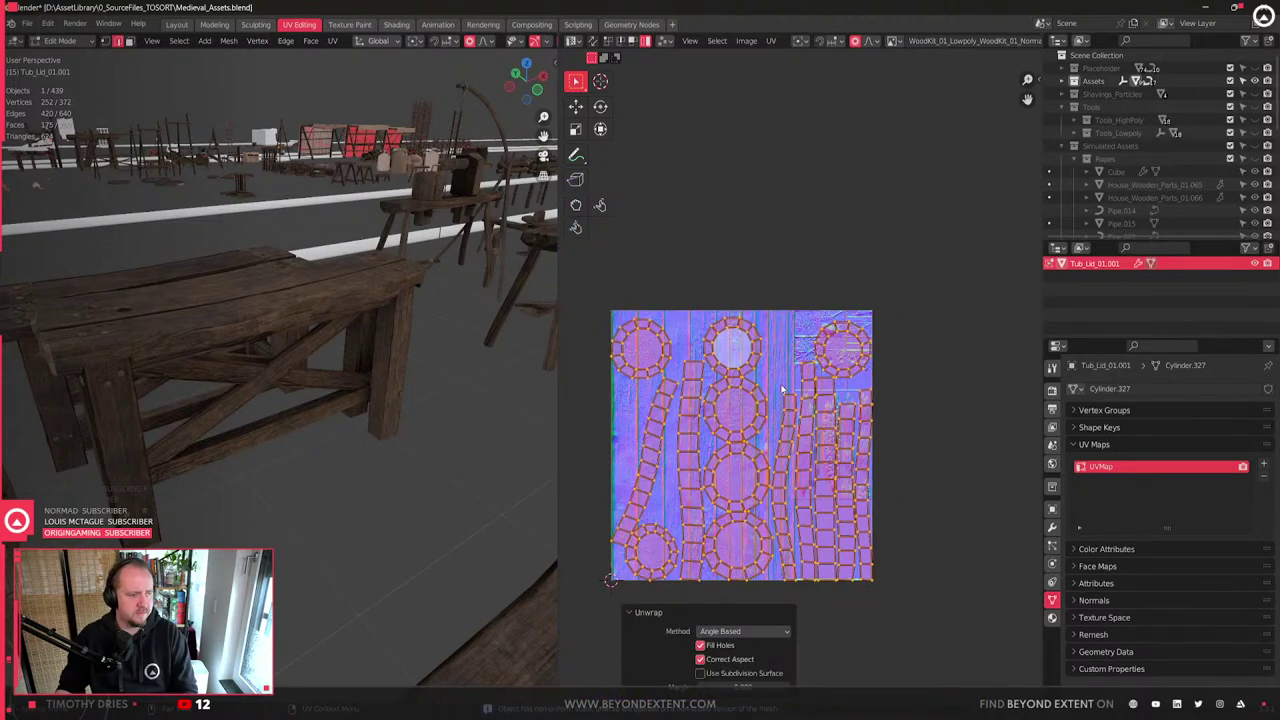
- Try to straighten the UV strips of the nail sides with Straighten UVs, and undo it
left_click_drag(766, 568, 796, 572)
left_click(709, 344)
left_click_drag(639, 435, 690, 466)
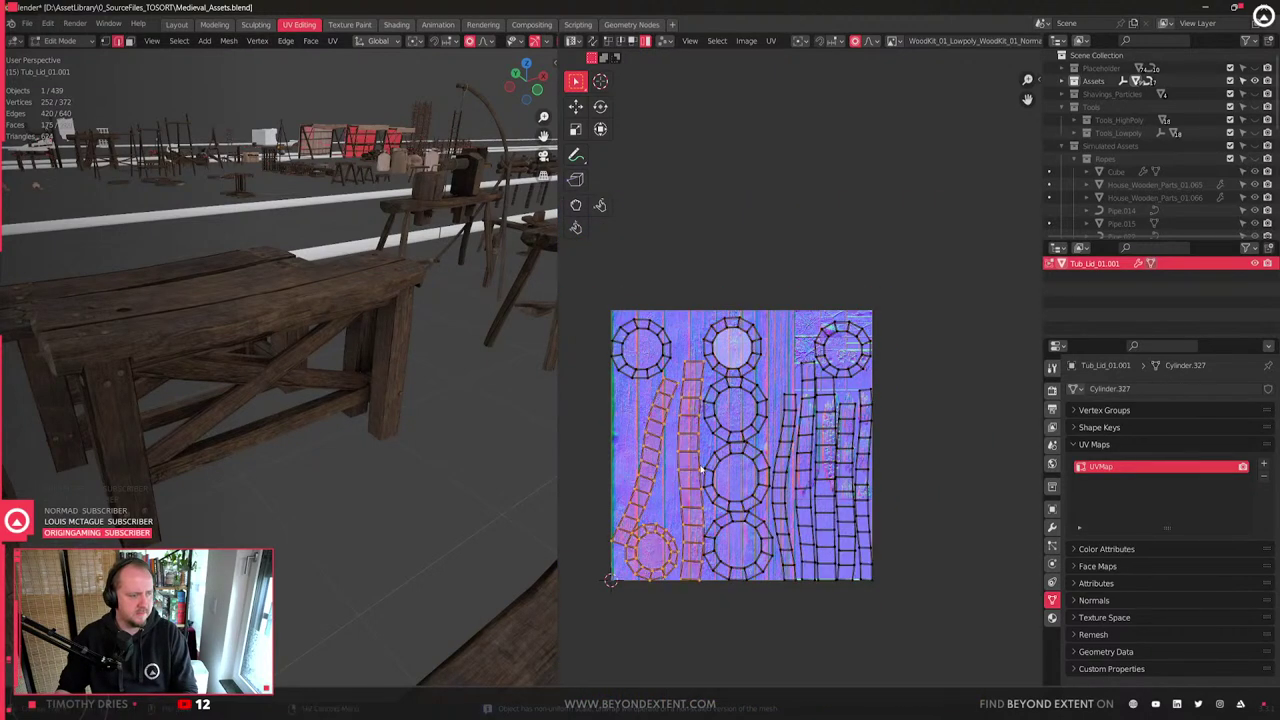
left_click(784, 452, "shift")
key("shift+w")
left_click(797, 470)
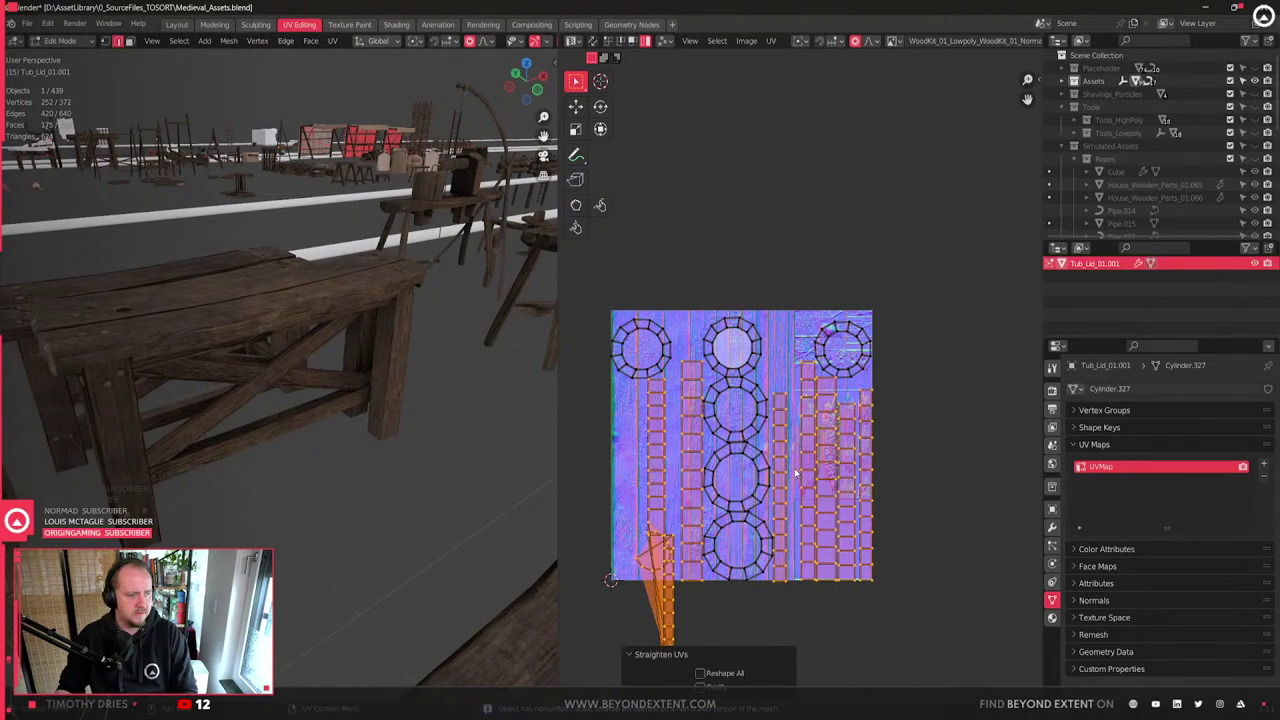
key("ctrl+z")
key("ctrl+z")
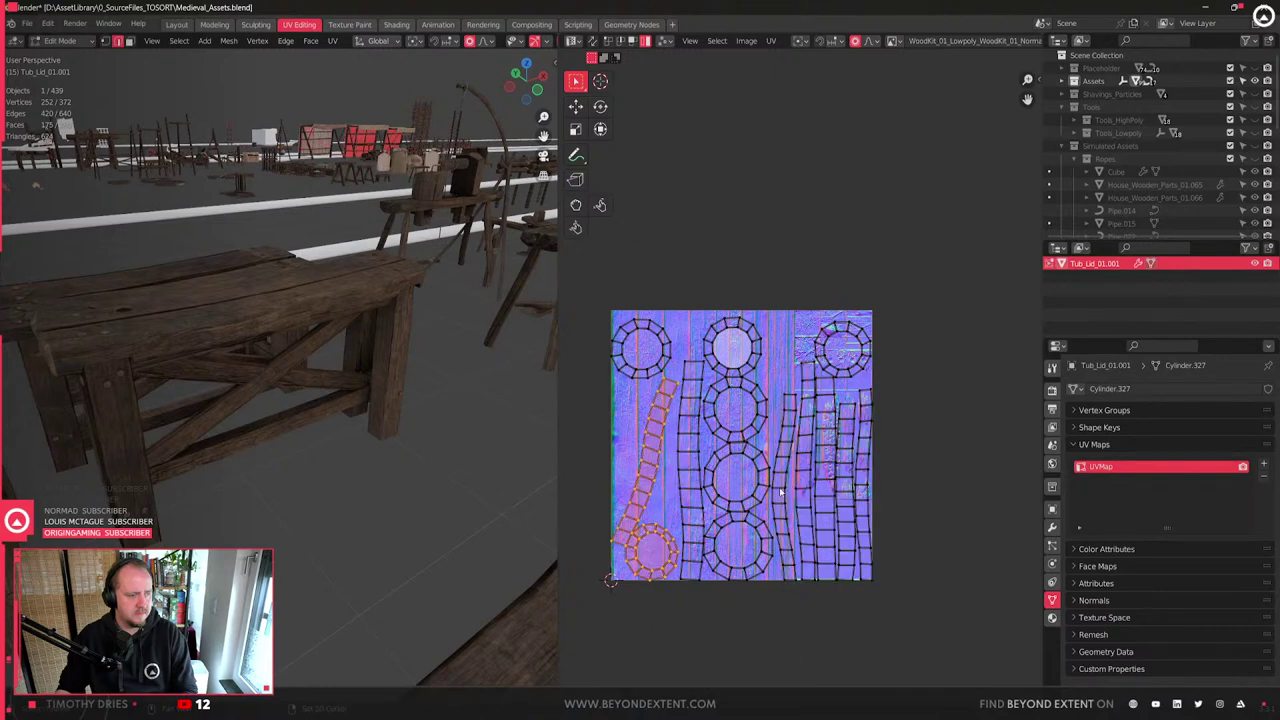
- Examine the UV island that joins a nail cap to its side strip and the texturing of the nails on the battens
middle_click_drag(698, 472, 807, 388)
scroll(807, 388, "up", 2)
middle_click_drag(728, 502, 840, 407)
key("2")
left_click(806, 410)
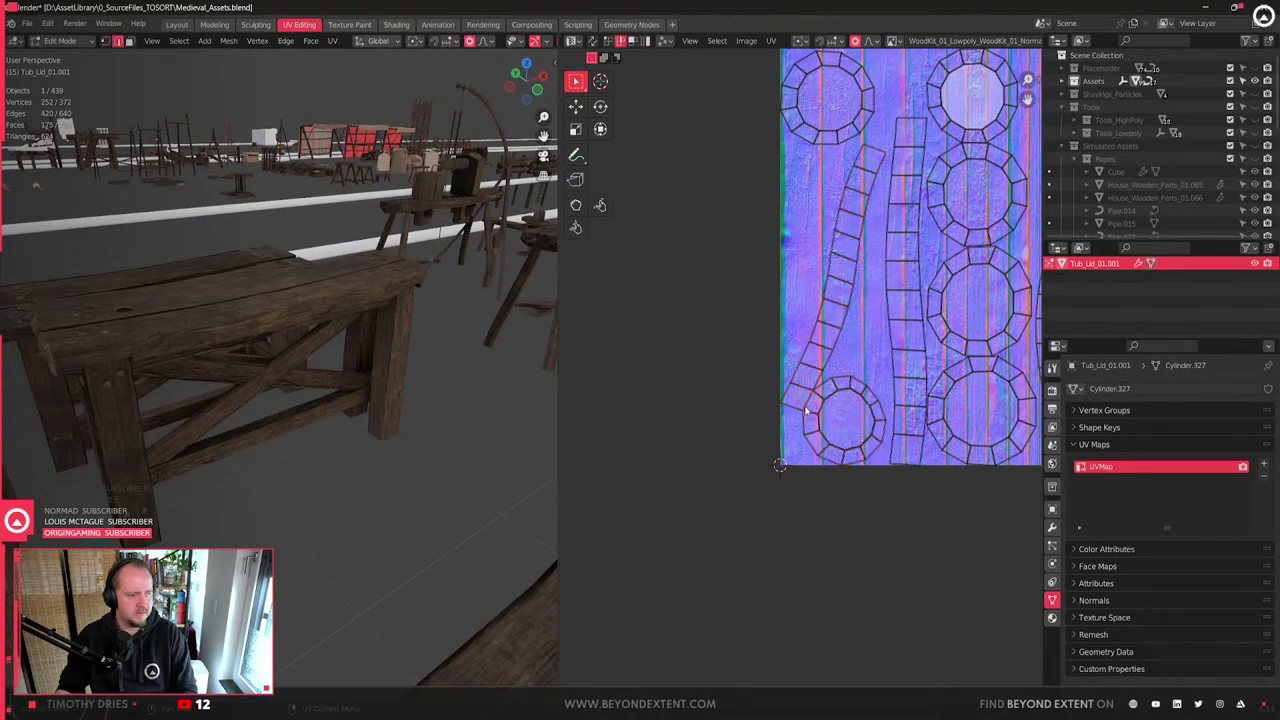
scroll(291, 366, "down", 3)
key("2")
right_click(297, 478)
left_click(297, 477)
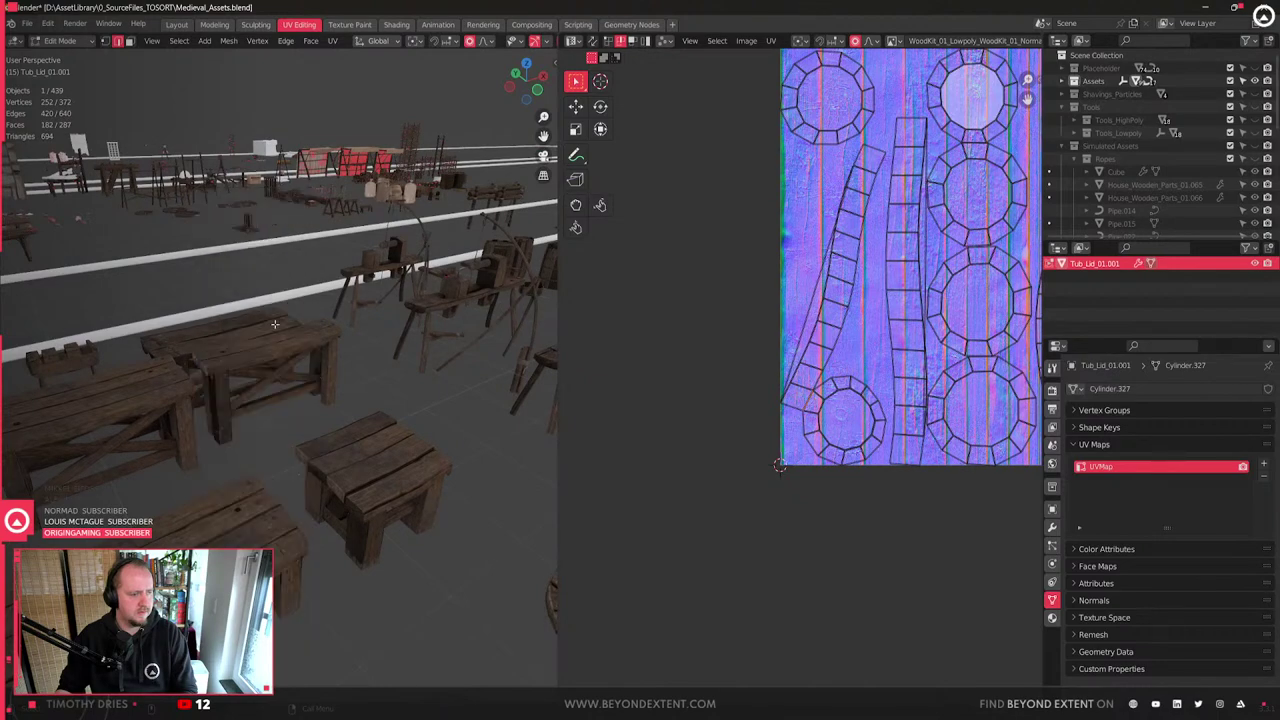
key("Tab")
key("KP_Decimal")
middle_click_drag(385, 415, 298, 435)
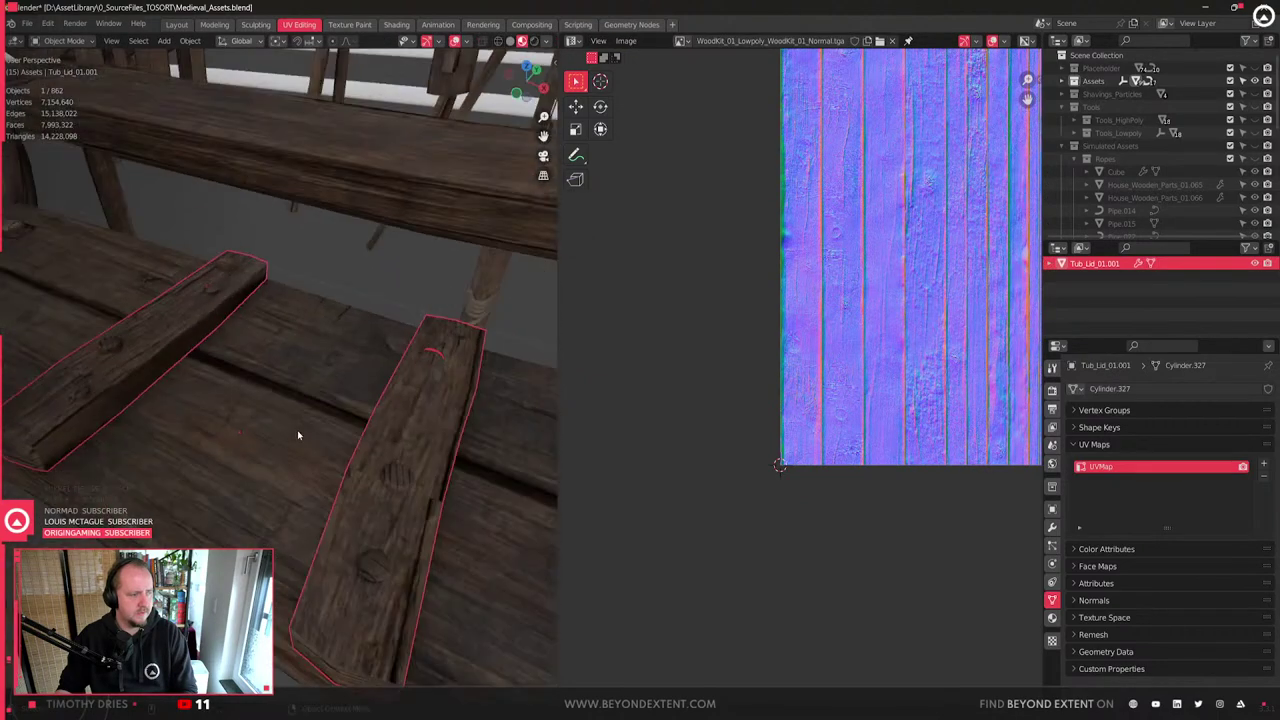
key("Tab")
scroll(300, 435, "down", 3)
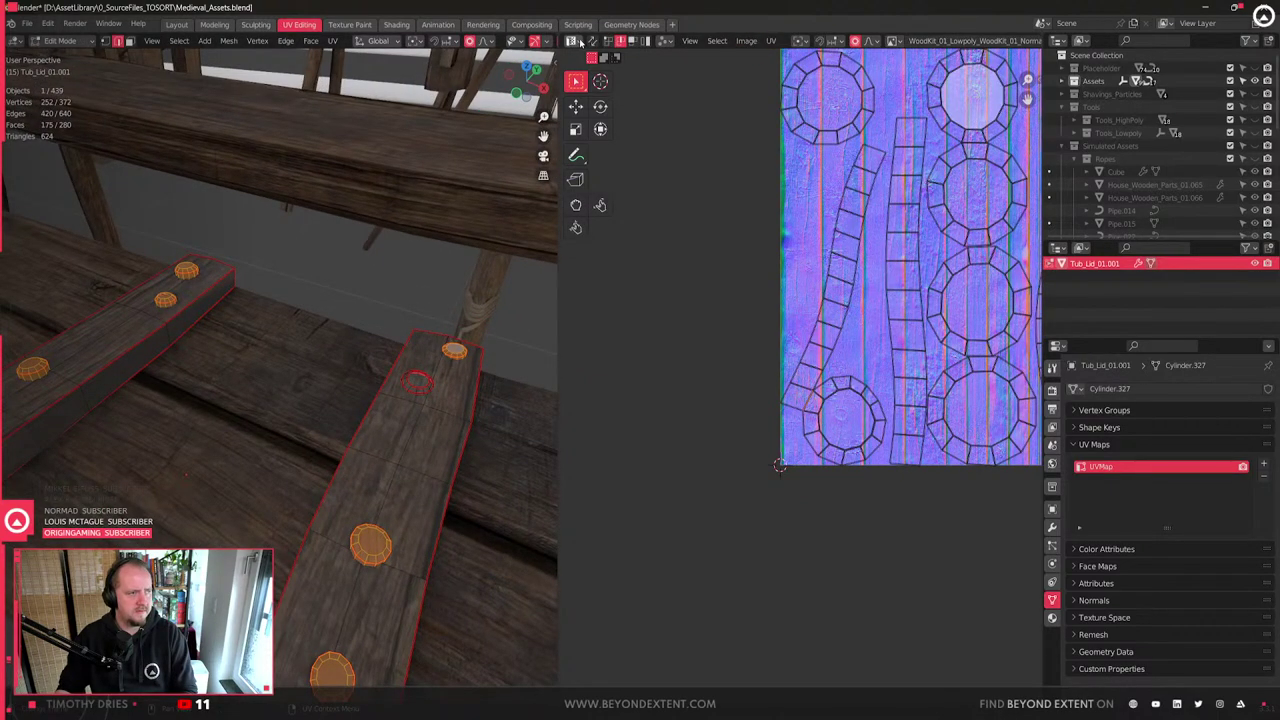
- Turn on UV sync selection and trace the joined cap-and-strip island's edge and face on the nail mesh
left_click(579, 41)
left_click(831, 415)
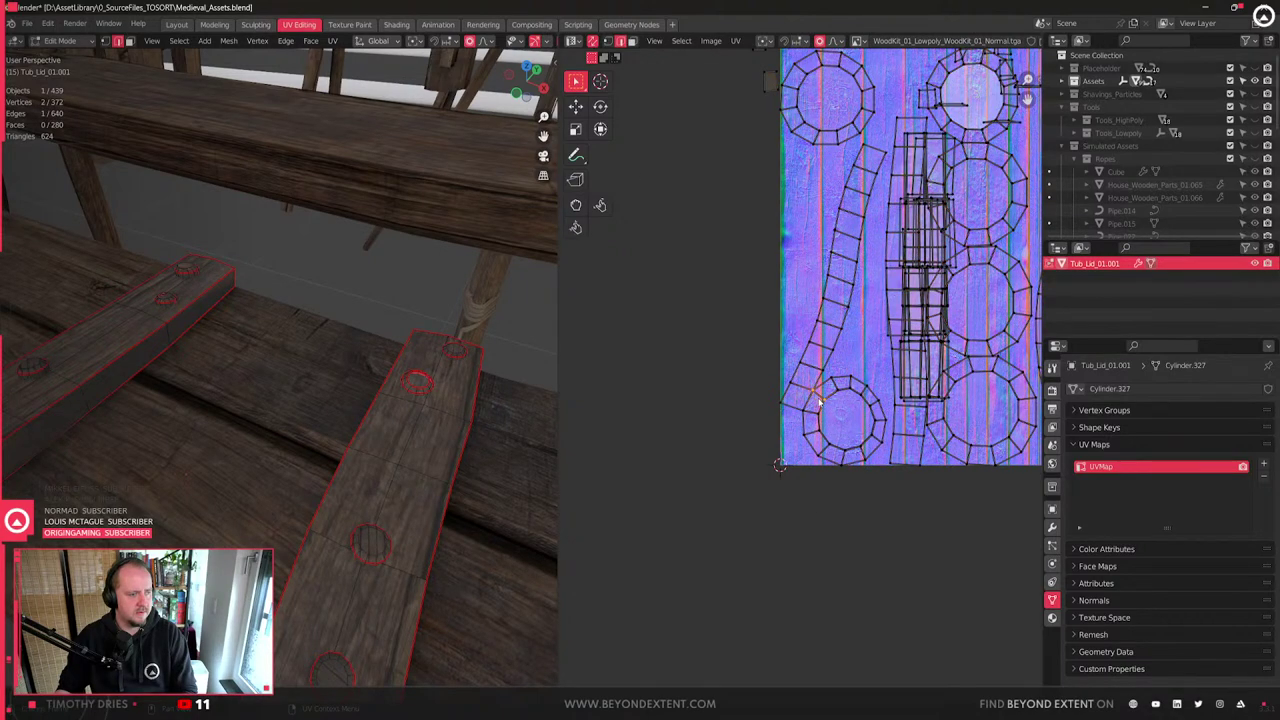
scroll(300, 450, "down", 4)
scroll(246, 477, "up", 2)
middle_click_drag(246, 477, 443, 484, "shift")
scroll(356, 435, "up", 4)
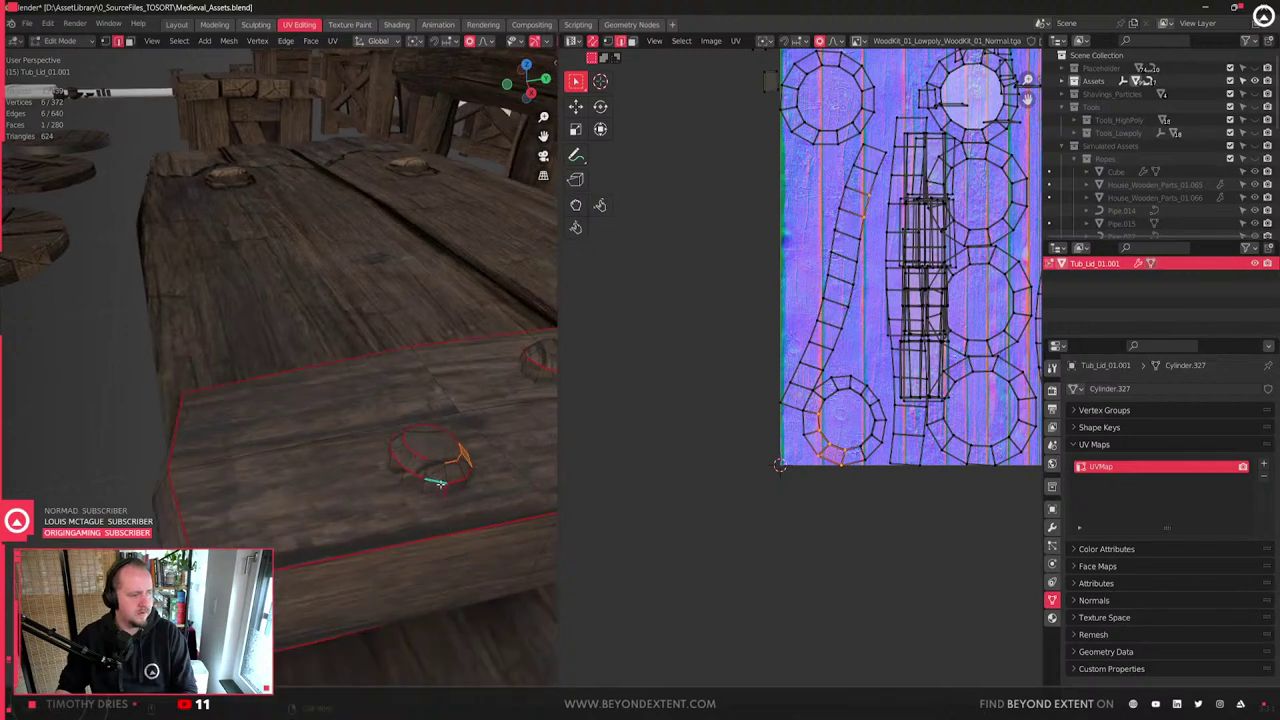
right_click(440, 463)
left_click(403, 454)
key("3")
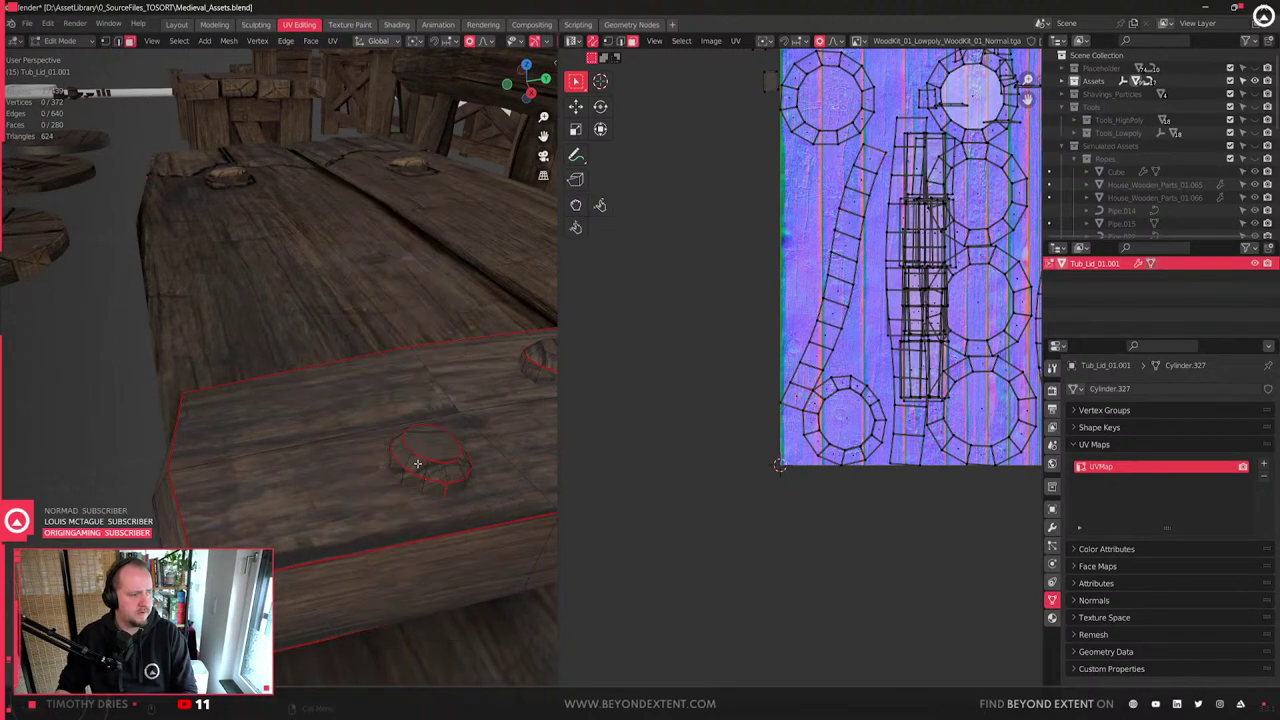
left_click(420, 465)
scroll(421, 464, "down", 7)
middle_click_drag(421, 464, 535, 487)
middle_click_drag(423, 491, 310, 513, "shift")
scroll(808, 382, "down", 5)
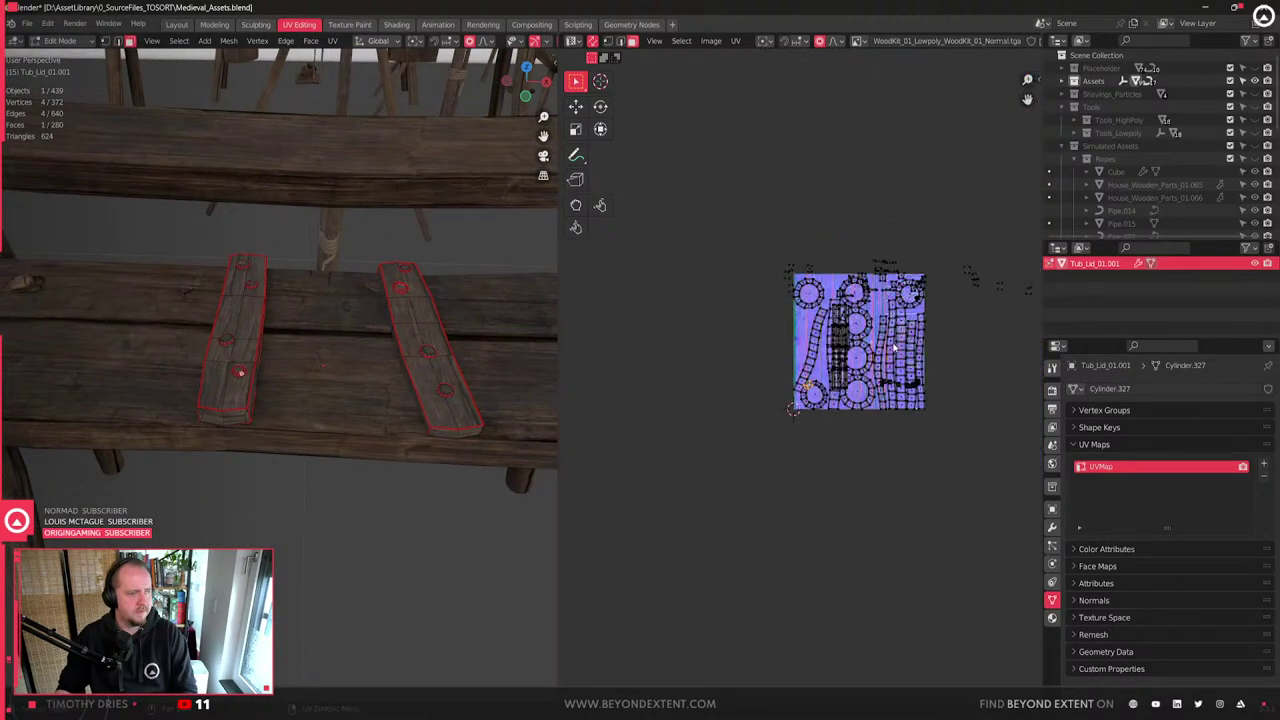
middle_click_drag(877, 381, 843, 441)
scroll(842, 442, "up", 4)
scroll(631, 378, "down", 1)
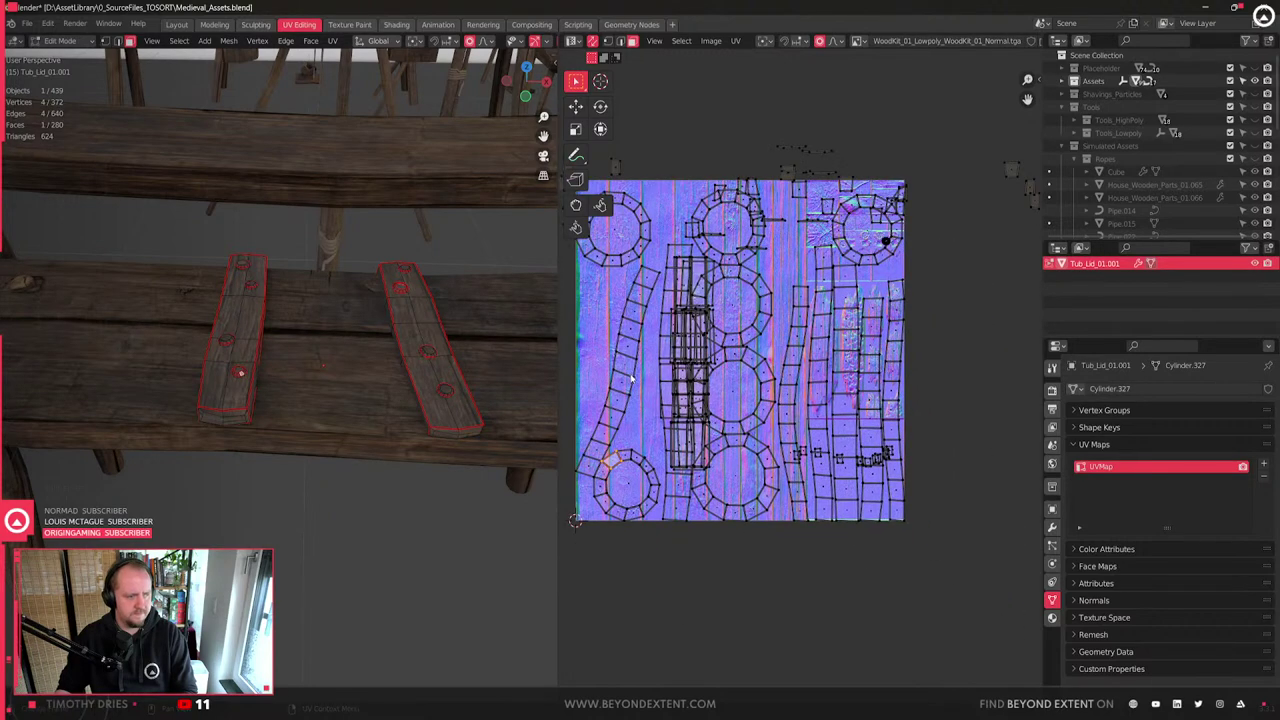
left_click_drag(890, 380, 911, 386, "shift")
scroll(858, 375, "down", 4)
key("g")
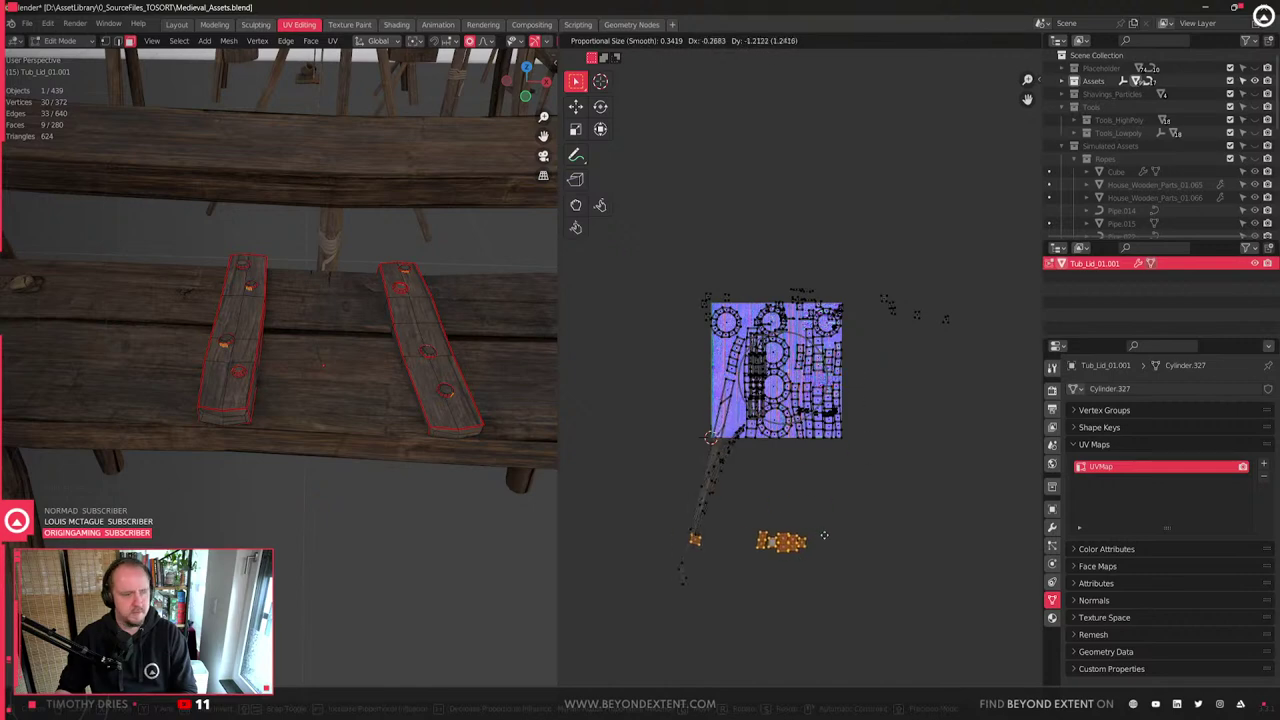
key("Escape")
scroll(650, 248, "up", 2)
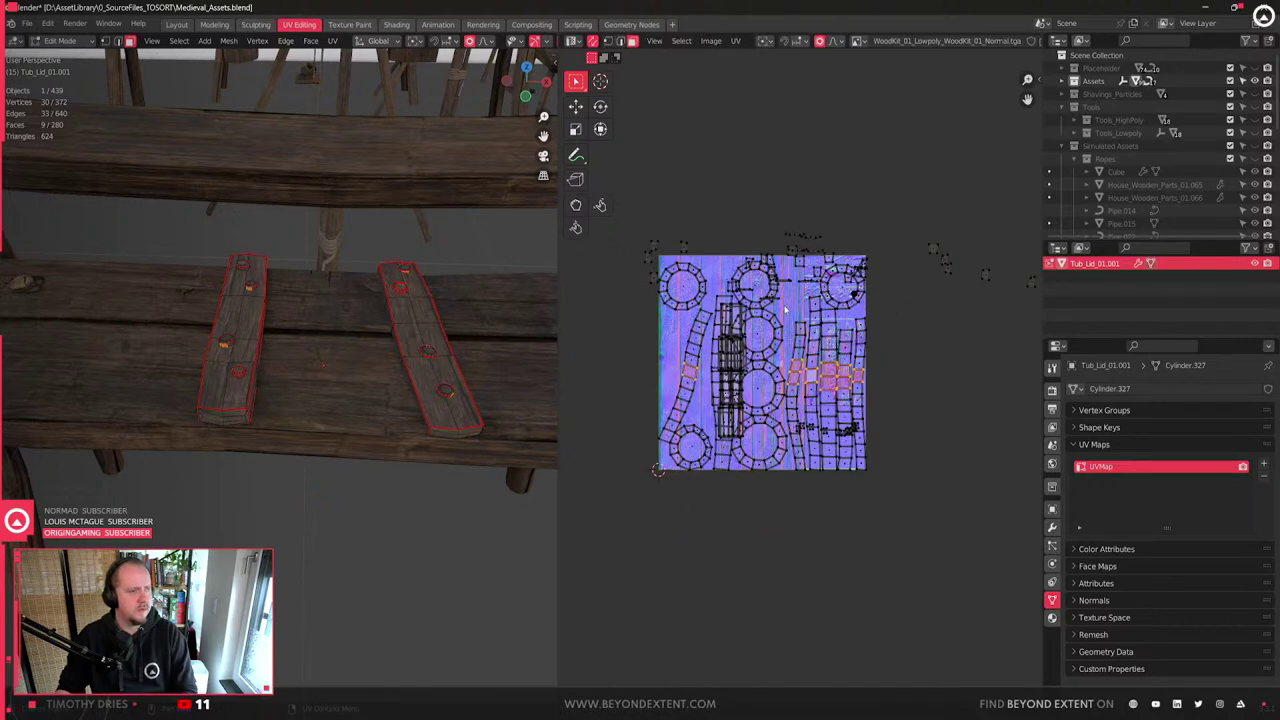
key("ctrl+l")
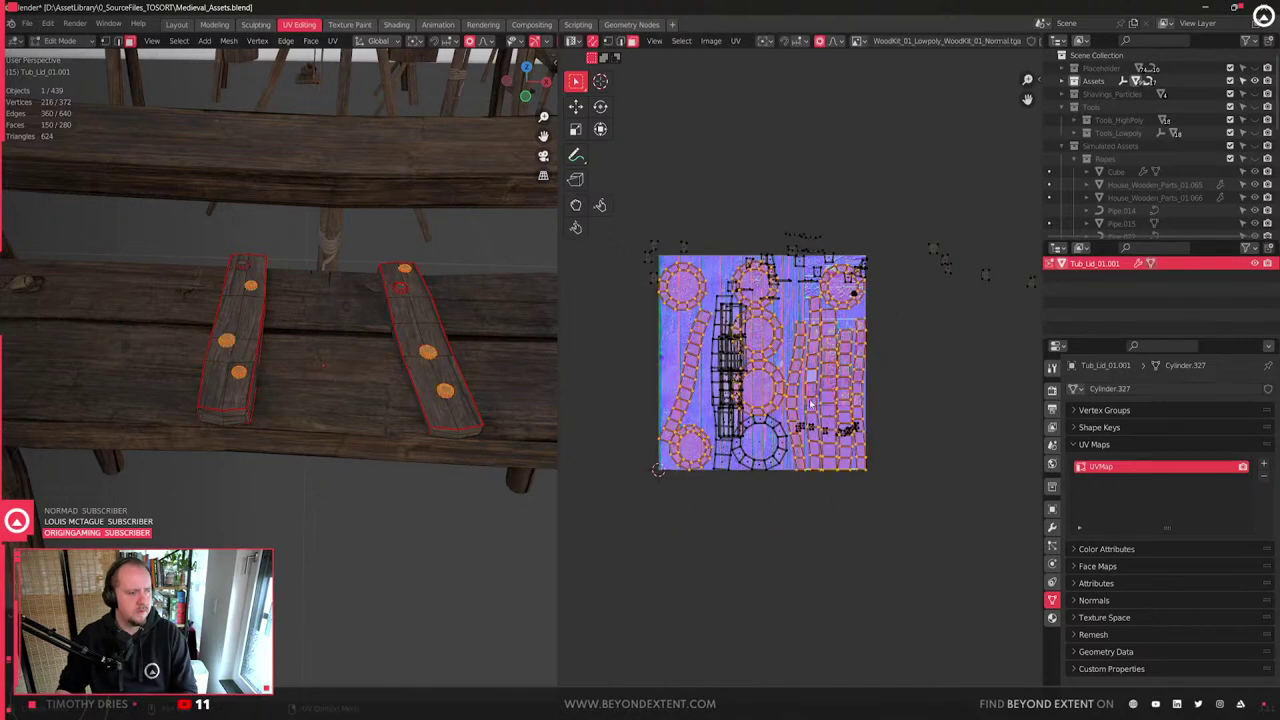
left_click(776, 318)
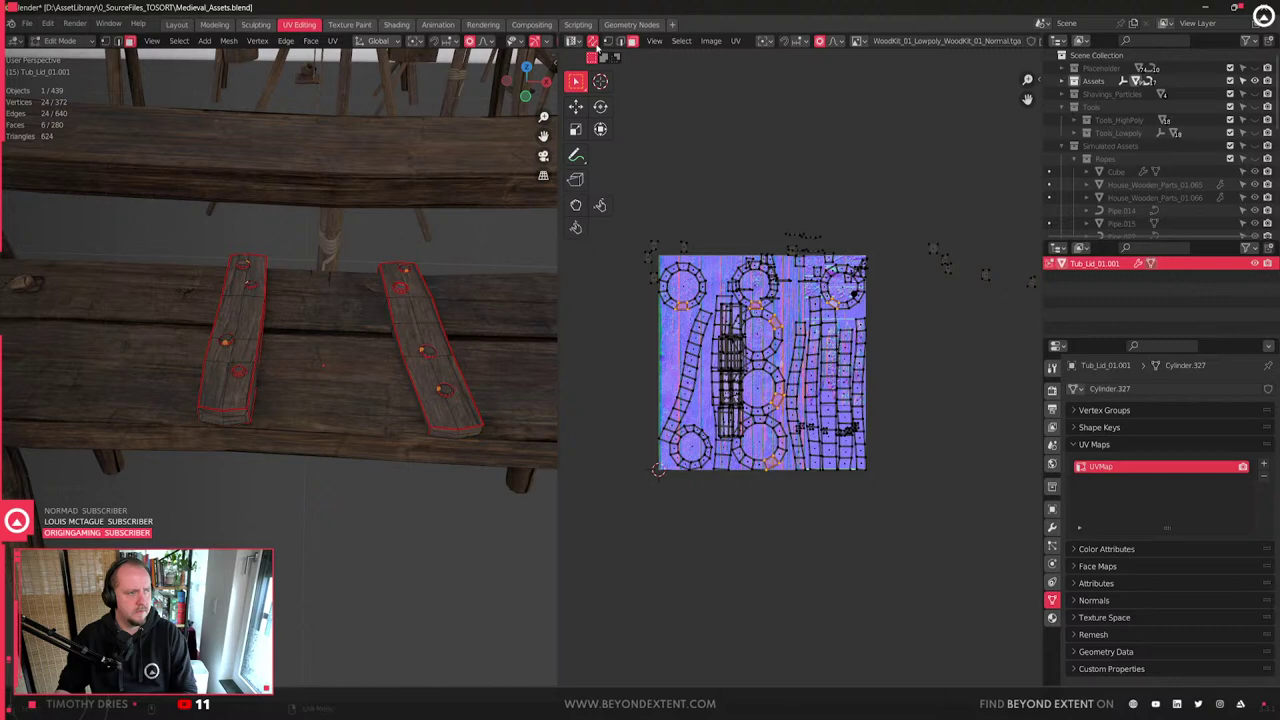
- Turn off UV sync selection, select the complete batten mesh including its nails, and unwrap it again
left_click(593, 41)
key("a")
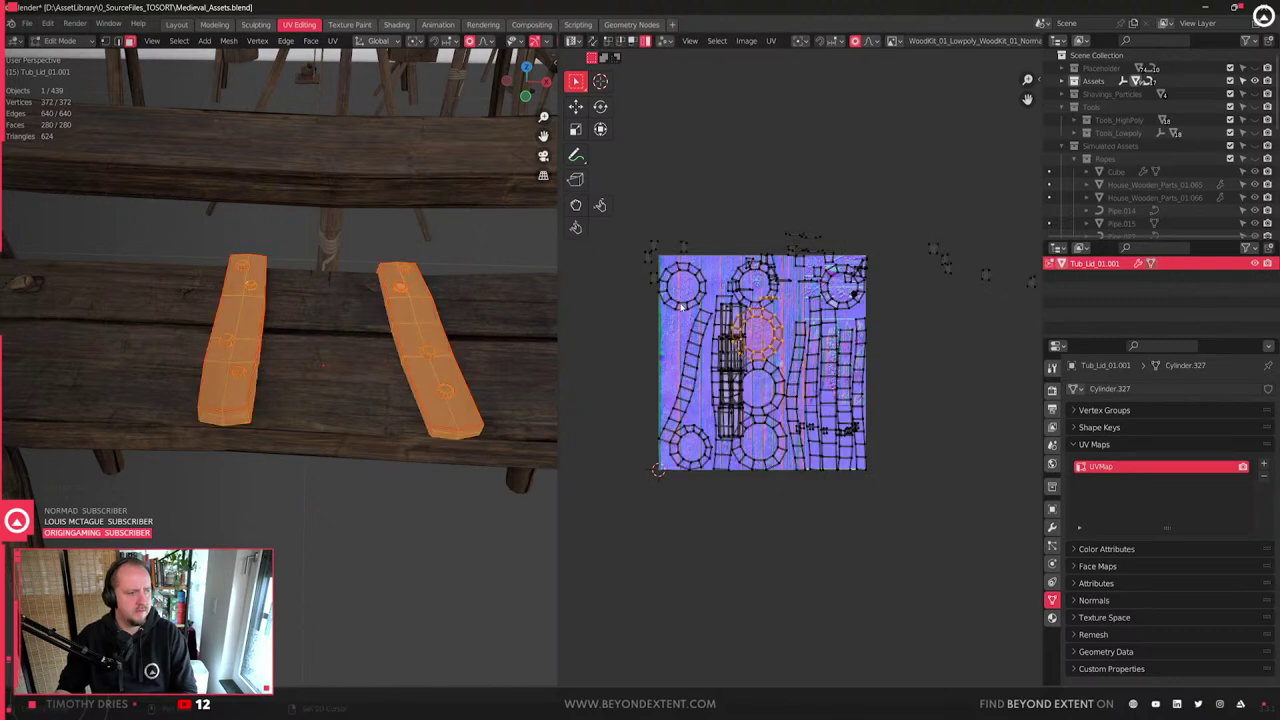
left_click(698, 456)
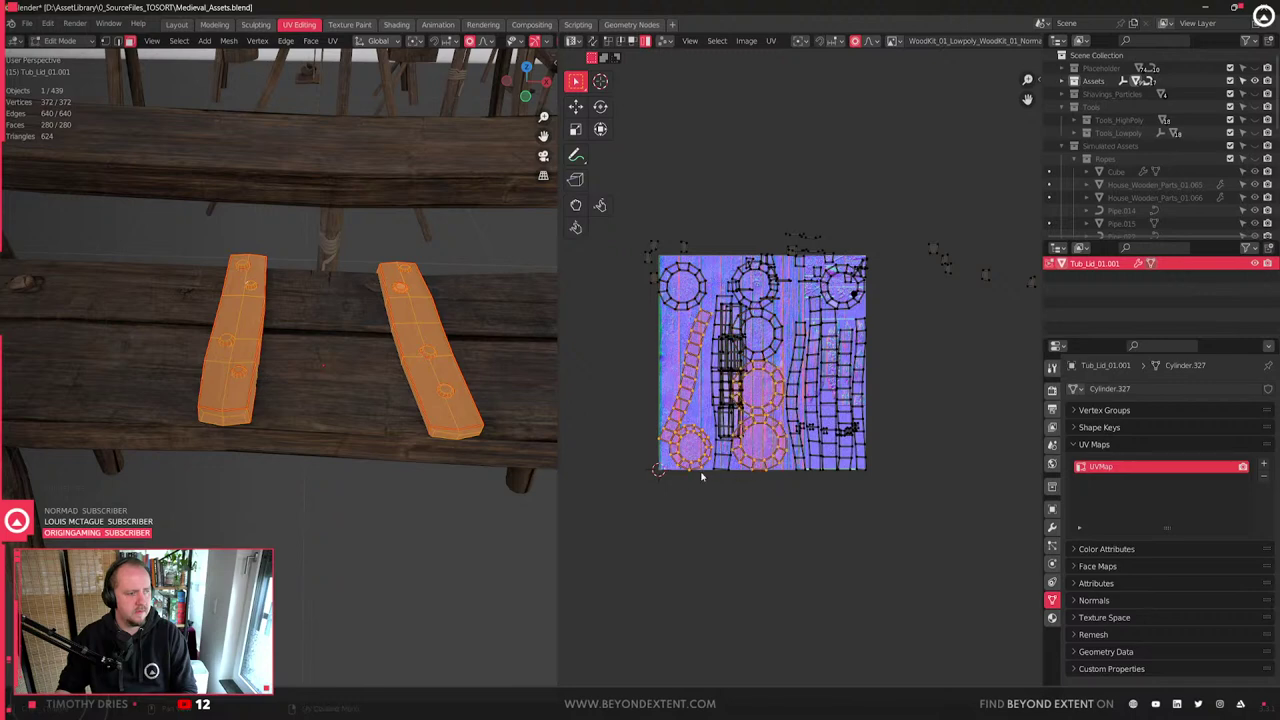
key("u")
left_click(330, 391)
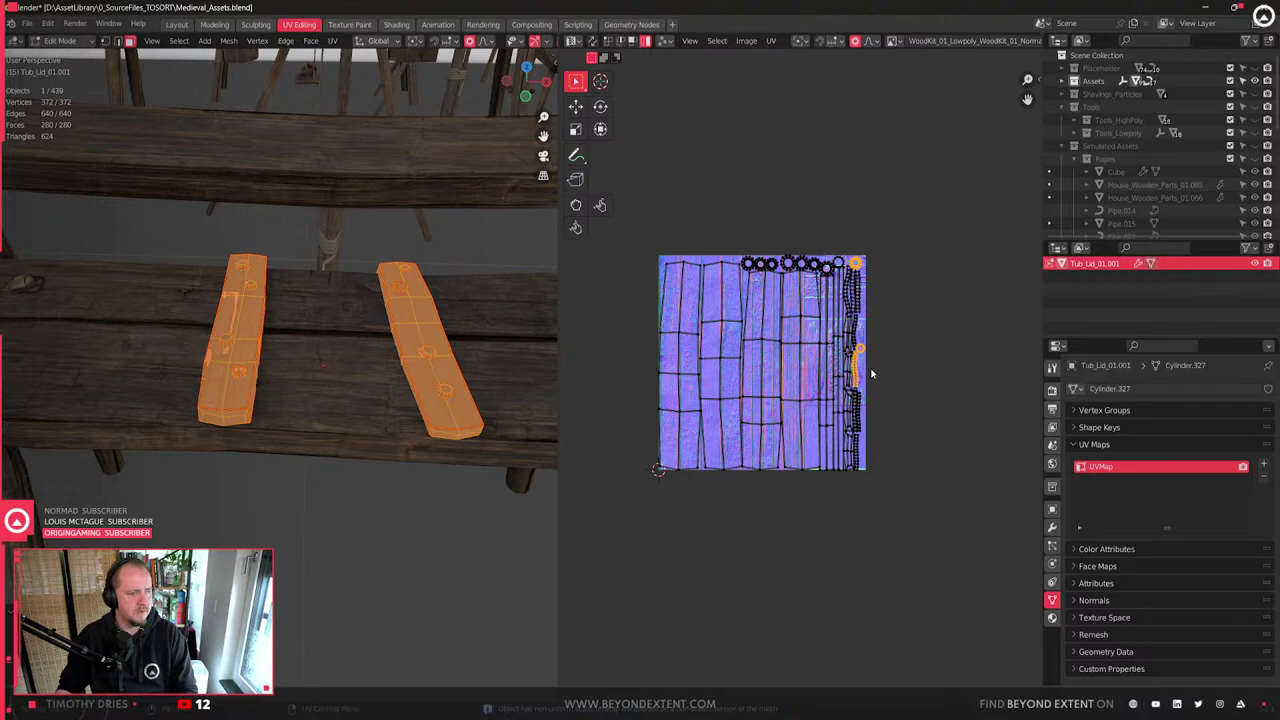
- Select the wide plank UV islands and move them off the texture tile toward its lower-left corner
left_click_drag(893, 211, 623, 537)
left_click(714, 422)
left_click_drag(629, 361, 811, 468)
key("g")
left_click(642, 534)
- Select the narrow plank-edge UV islands and move them clear of the texture, by about 0.64 in X and 0.29 in Y
left_click(843, 412)
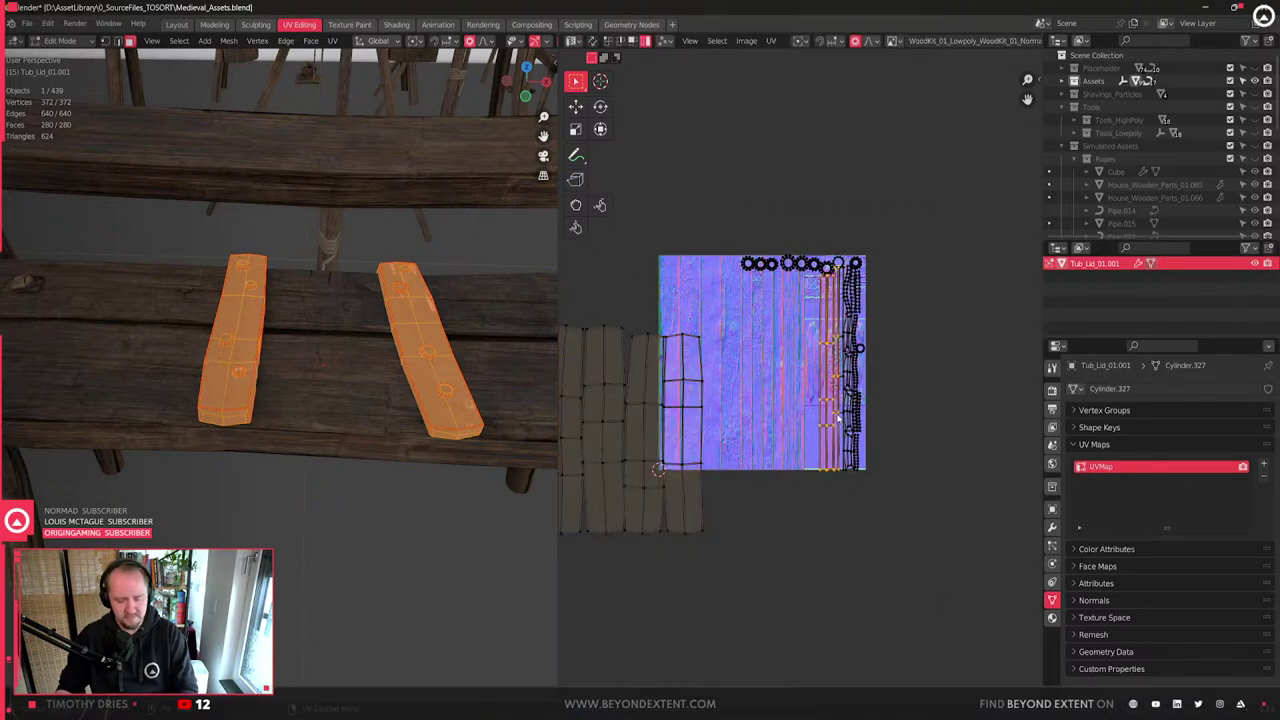
left_click(843, 381)
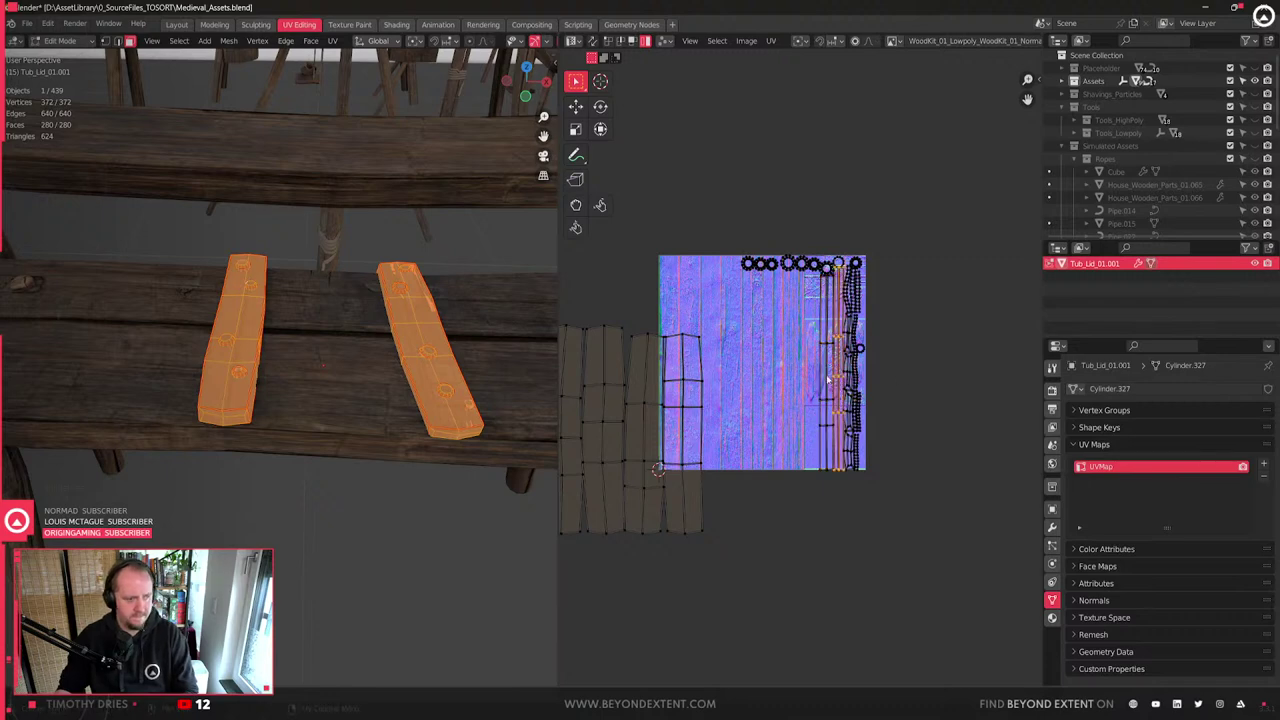
left_click_drag(843, 430, 851, 429)
key("g")
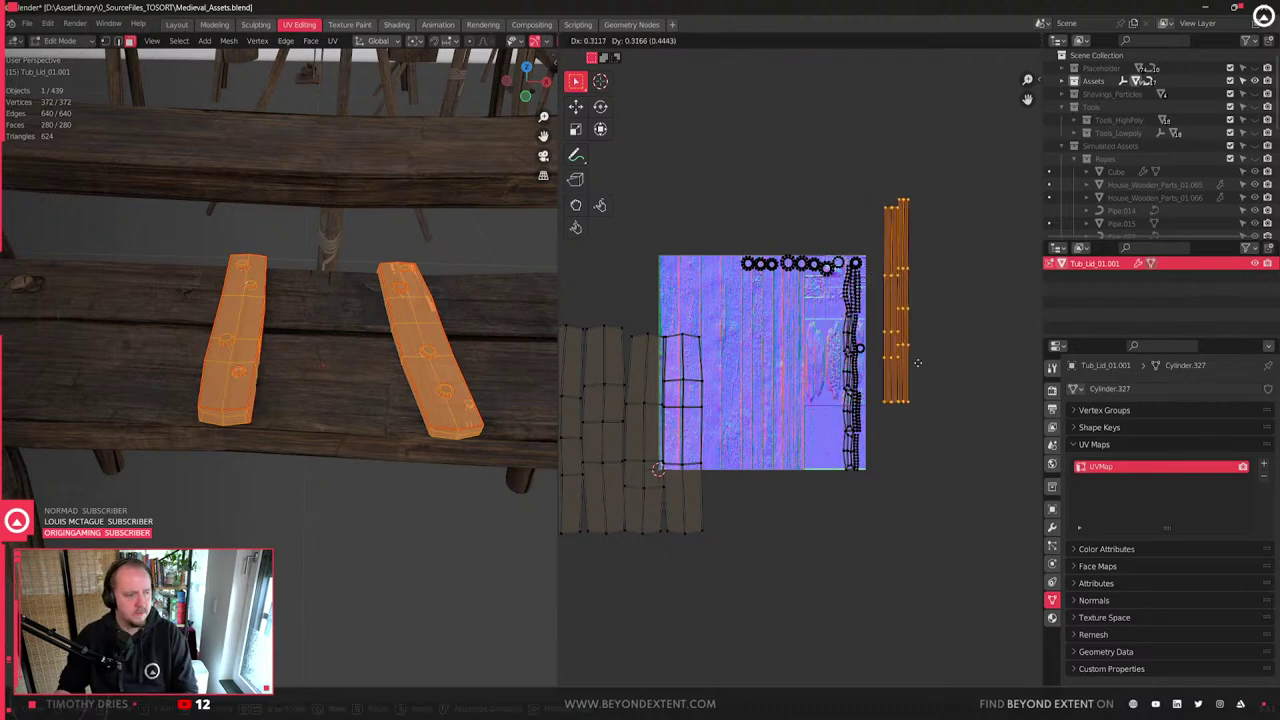
left_click(983, 366)
- Select the curved UV strips of the nail sides and move them beside the texture tile, about 0.29 in X and 0.34 in Y
middle_click_drag(867, 363, 764, 393)
scroll(715, 350, "up", 4)
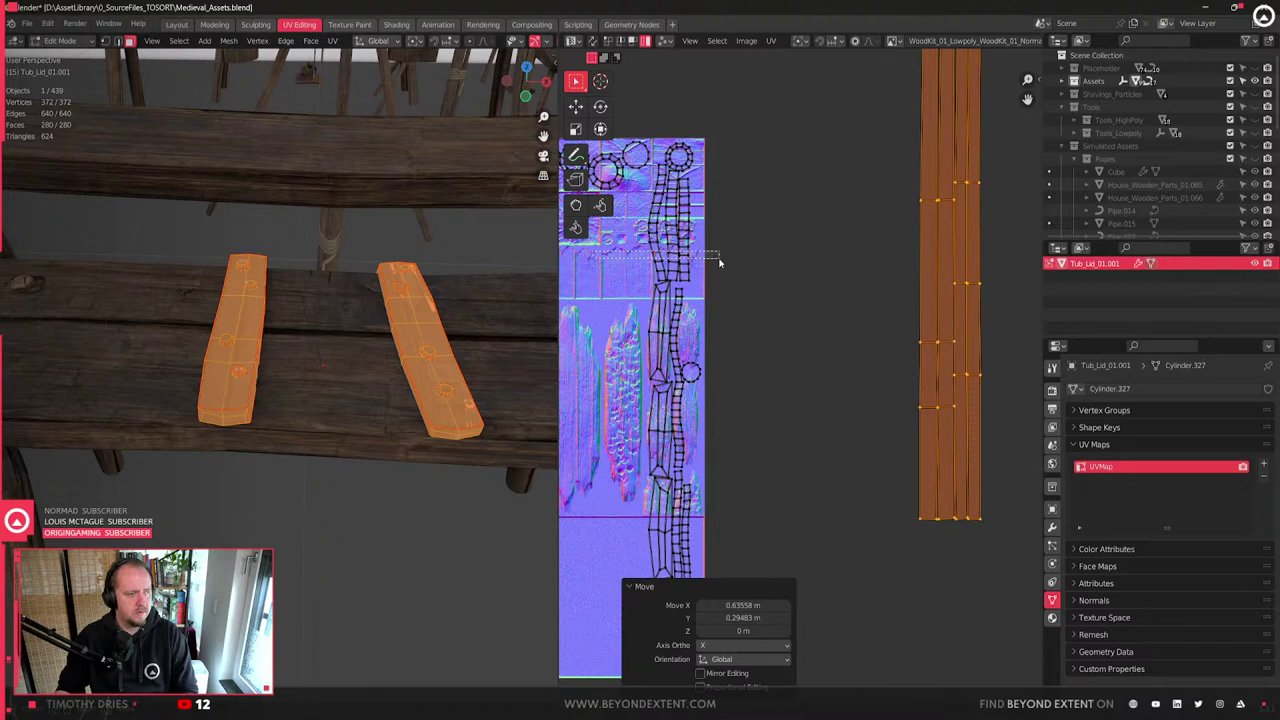
left_click_drag(719, 261, 720, 262)
middle_click_drag(681, 333, 785, 316)
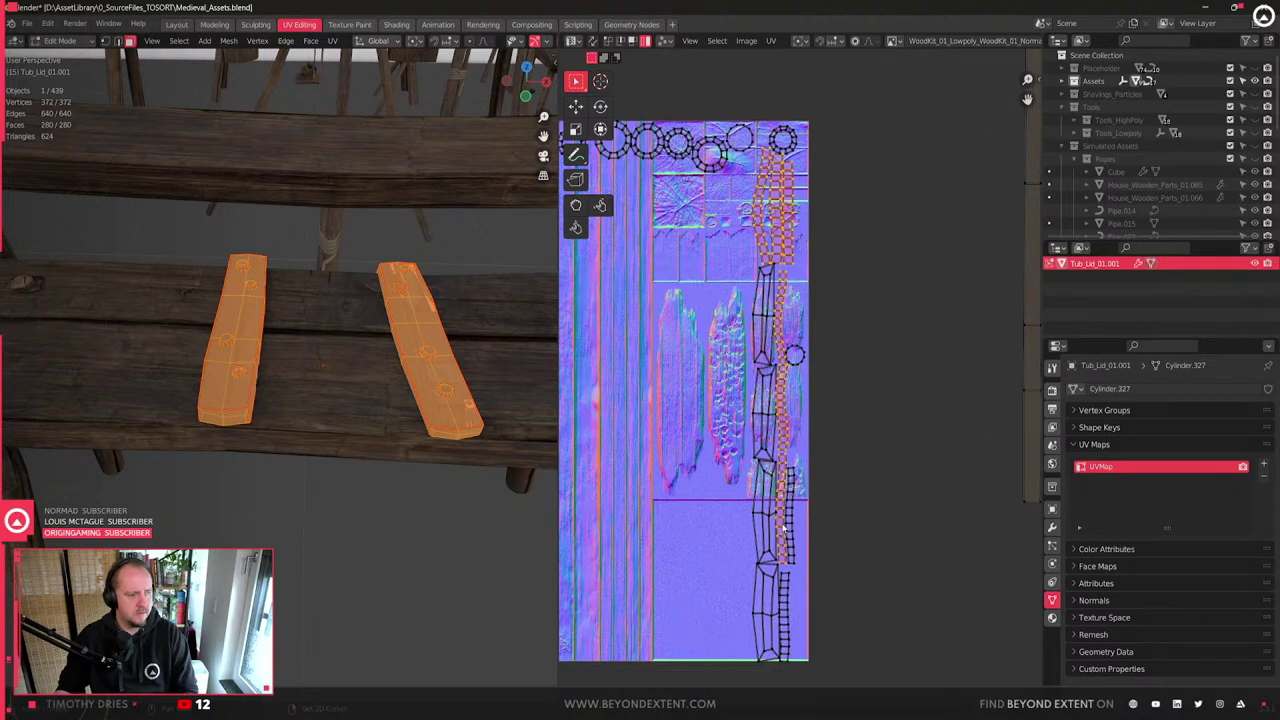
key("g")
left_click(977, 361)
- Select the round nail UV islands and move them above the texture tile, by about 0.04 in X and 0.34 in Y
middle_click_drag(704, 165, 787, 354)
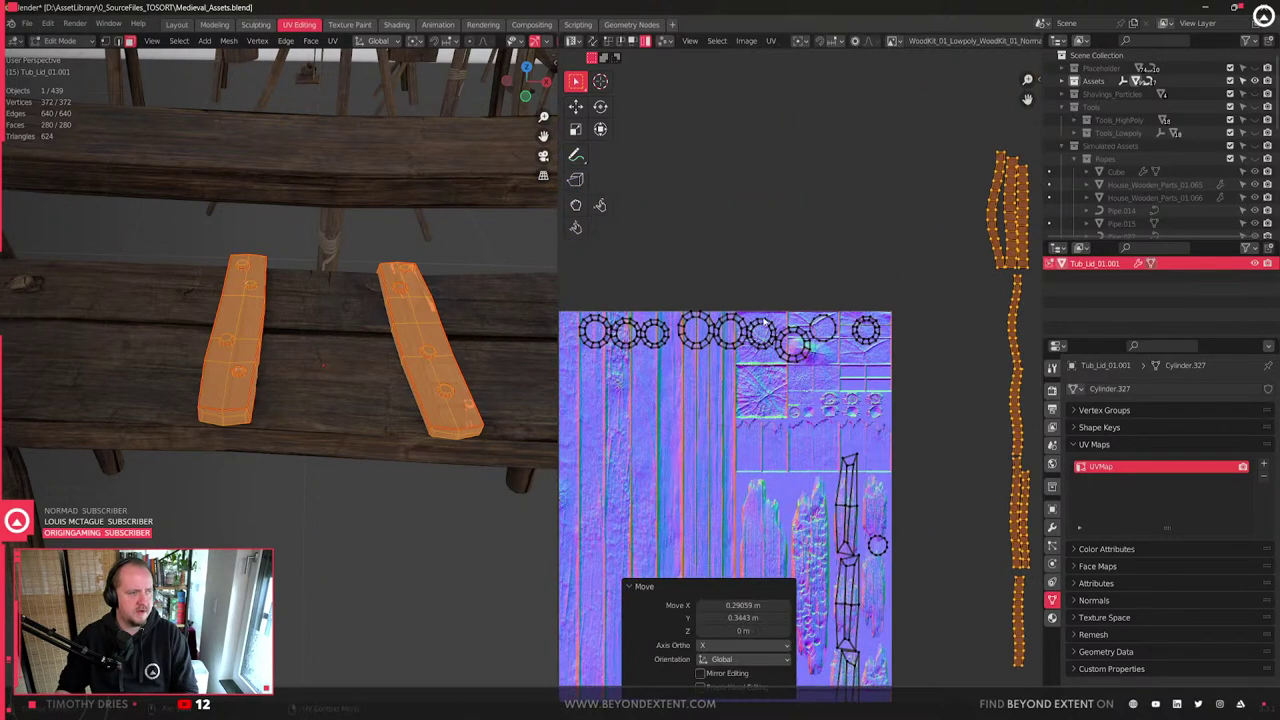
left_click(823, 330)
scroll(834, 334, "down", 1)
scroll(834, 334, "up", 1)
mouse_move(862, 360)
left_mouse_down()
mouse_move(558, 307)
mouse_move(882, 364)
left_mouse_up()
key("g")
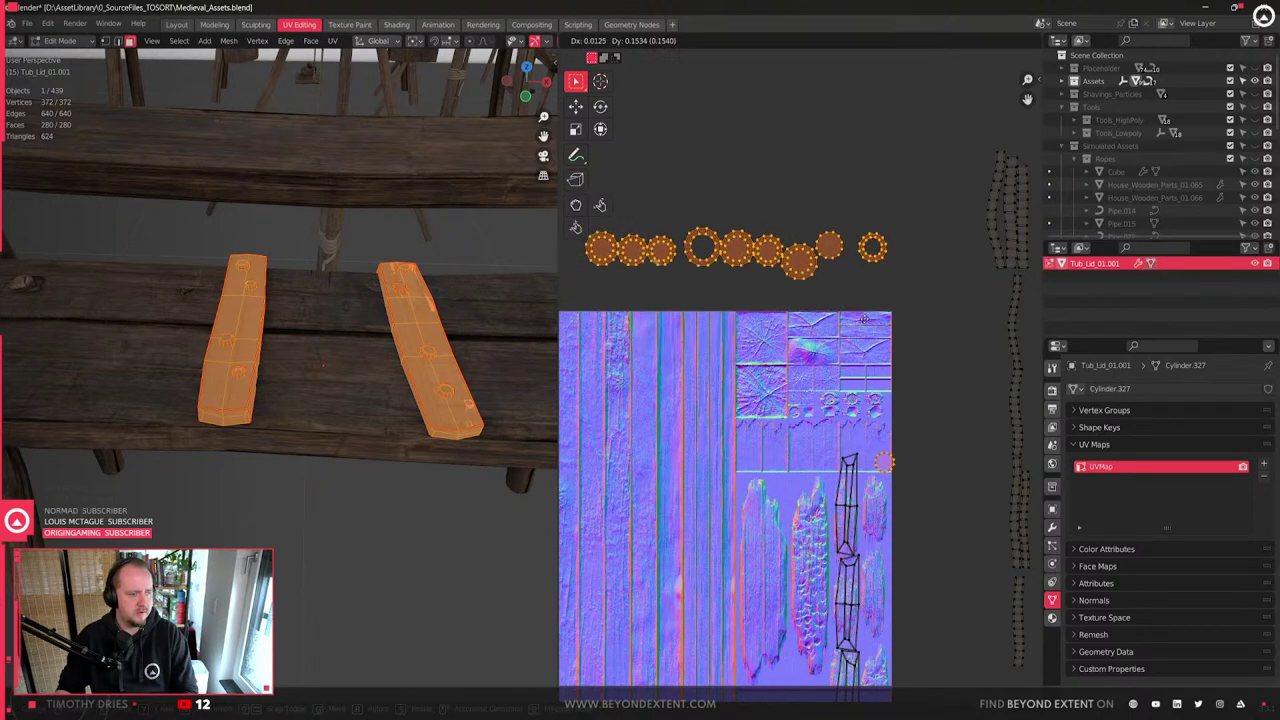
left_click(858, 297)
- Clear the seams on the cap edge loops of the two nails whose caps unwrapped separately from their rims
scroll(410, 409, "up", 2)
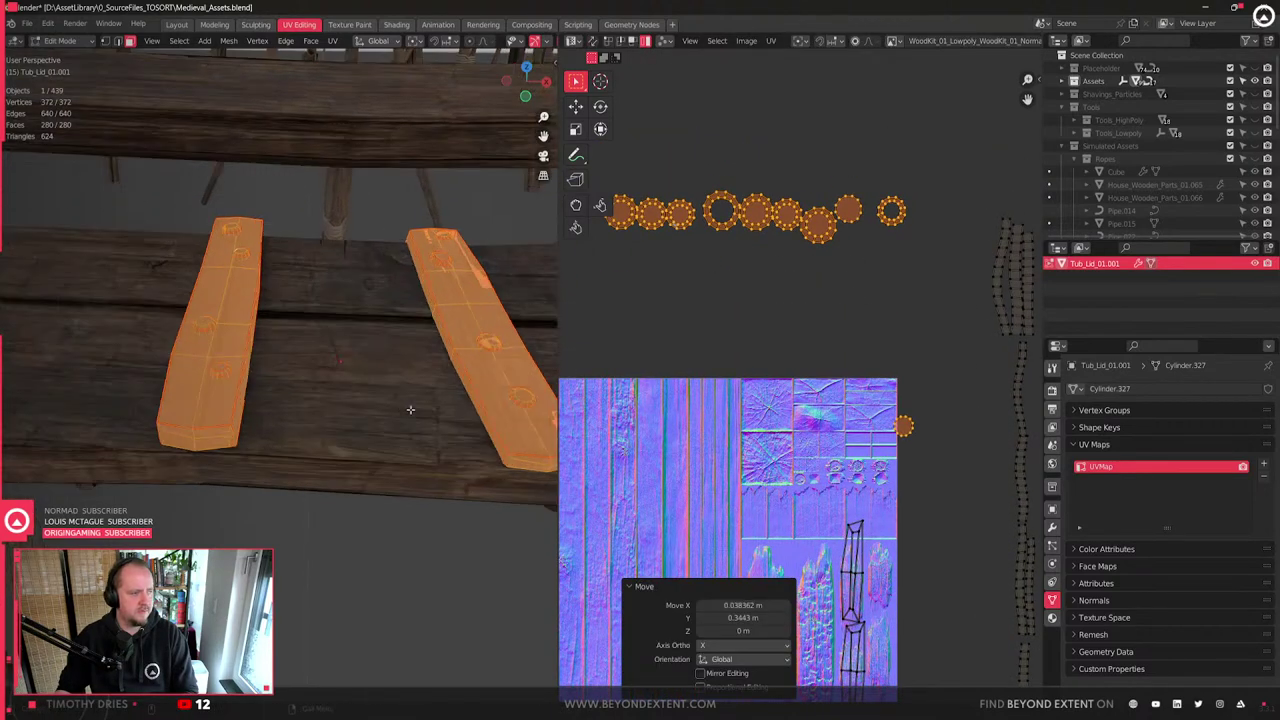
key("2")
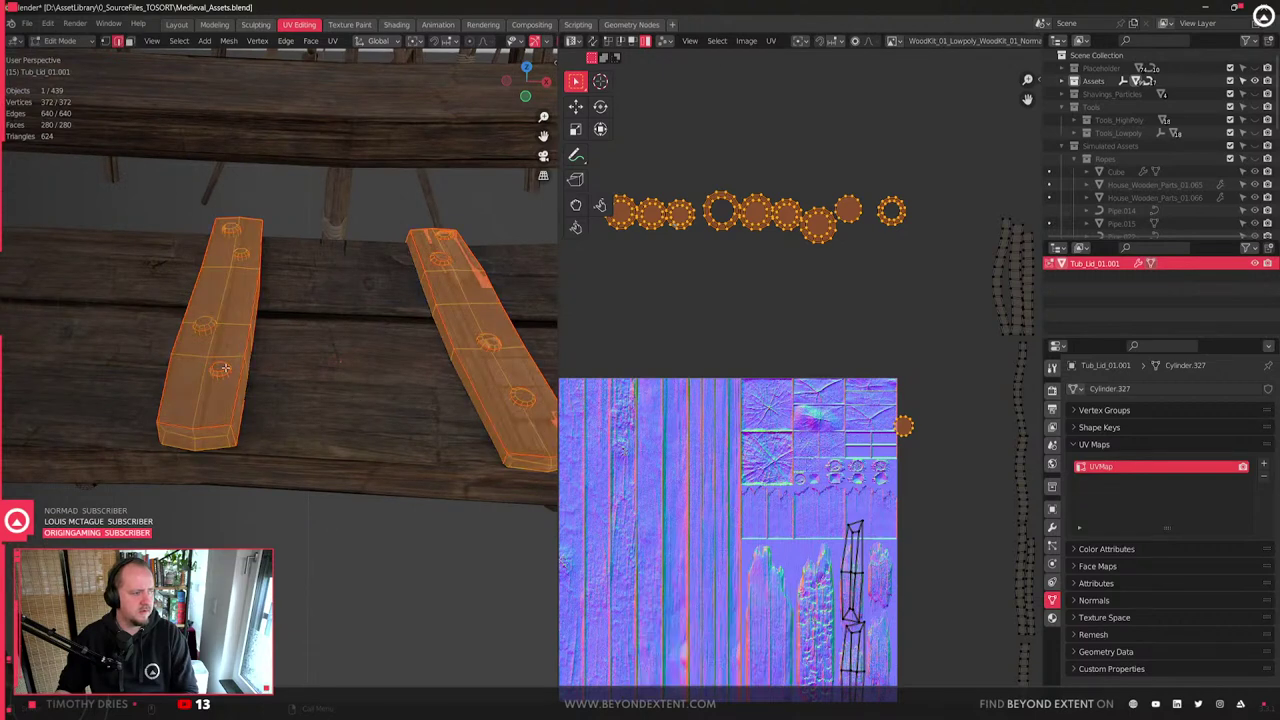
left_click(222, 368)
middle_click_drag(225, 369, 286, 380)
right_click(331, 391)
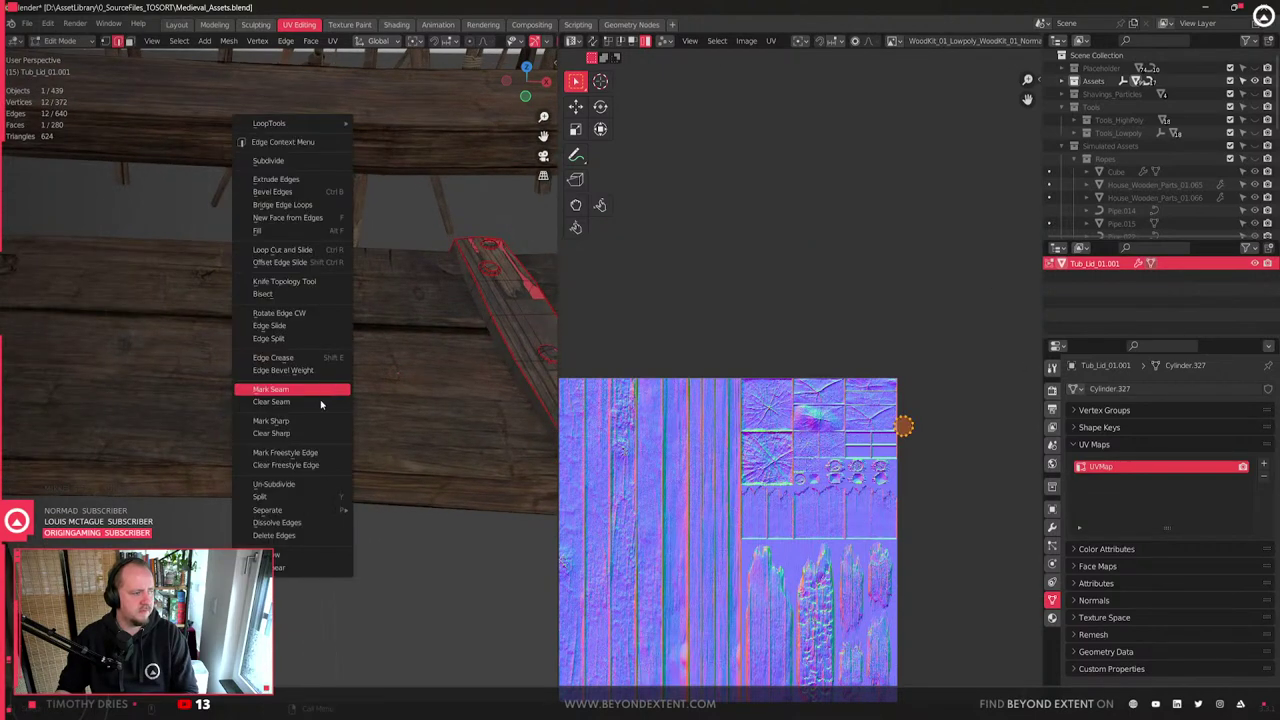
right_click(489, 268)
left_click(486, 272)
right_click(489, 269)
left_click(488, 270)
right_click(489, 273)
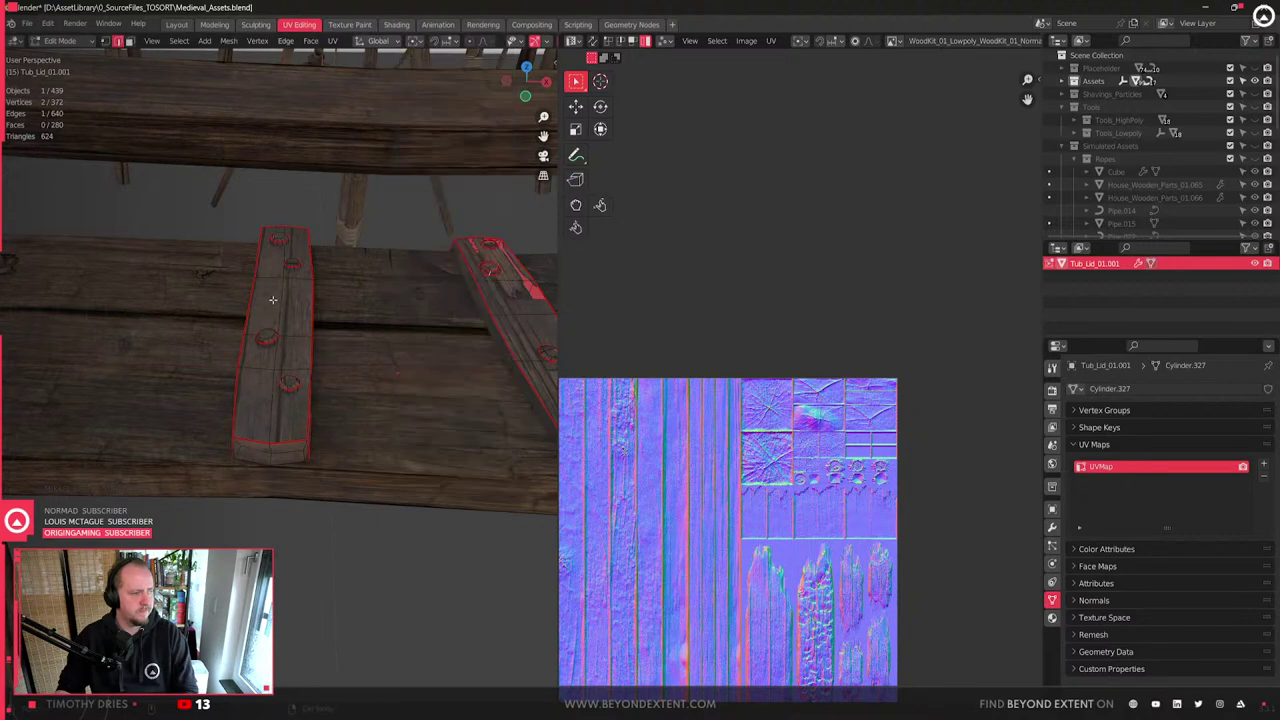
right_click(489, 268)
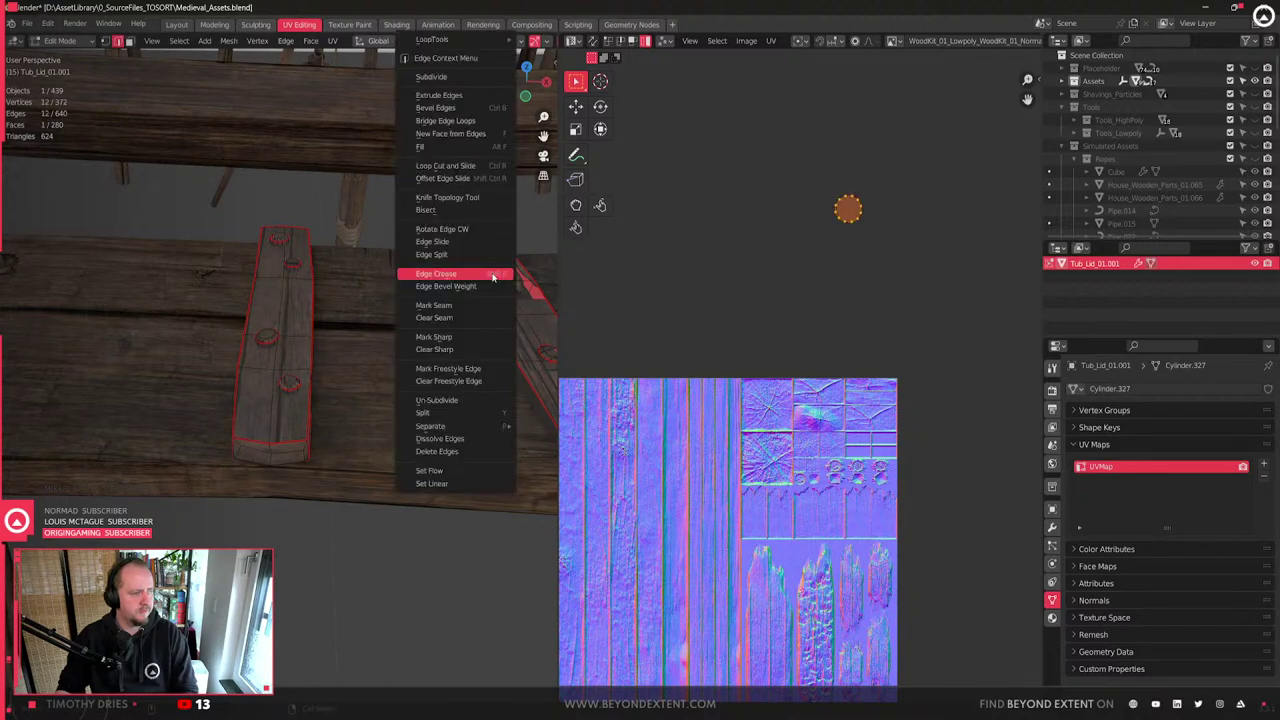
left_click(460, 319)
- Select the top faces of all eight nails, extend the selection to their linked faces, and unwrap them with the Angle Based method
middle_click_drag(225, 312, 348, 494)
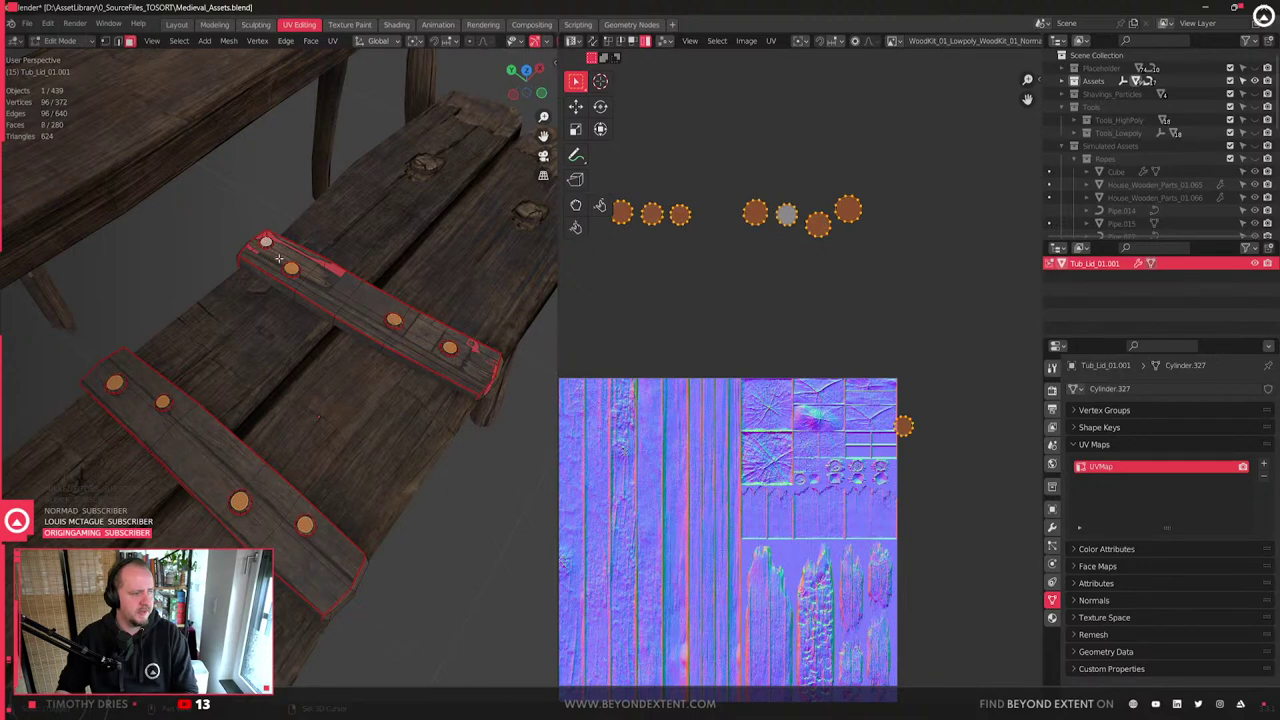
scroll(855, 344, "down", 2)
middle_click_drag(330, 380, 264, 416)
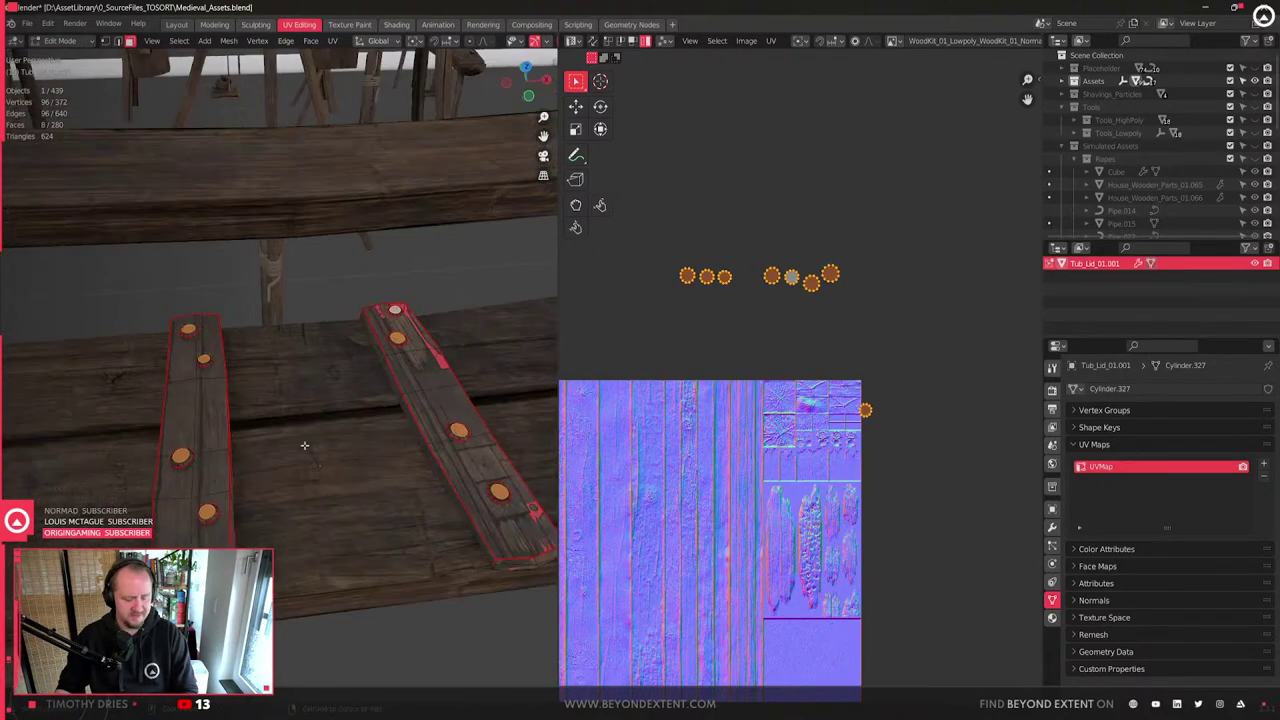
key("ctrl+l")
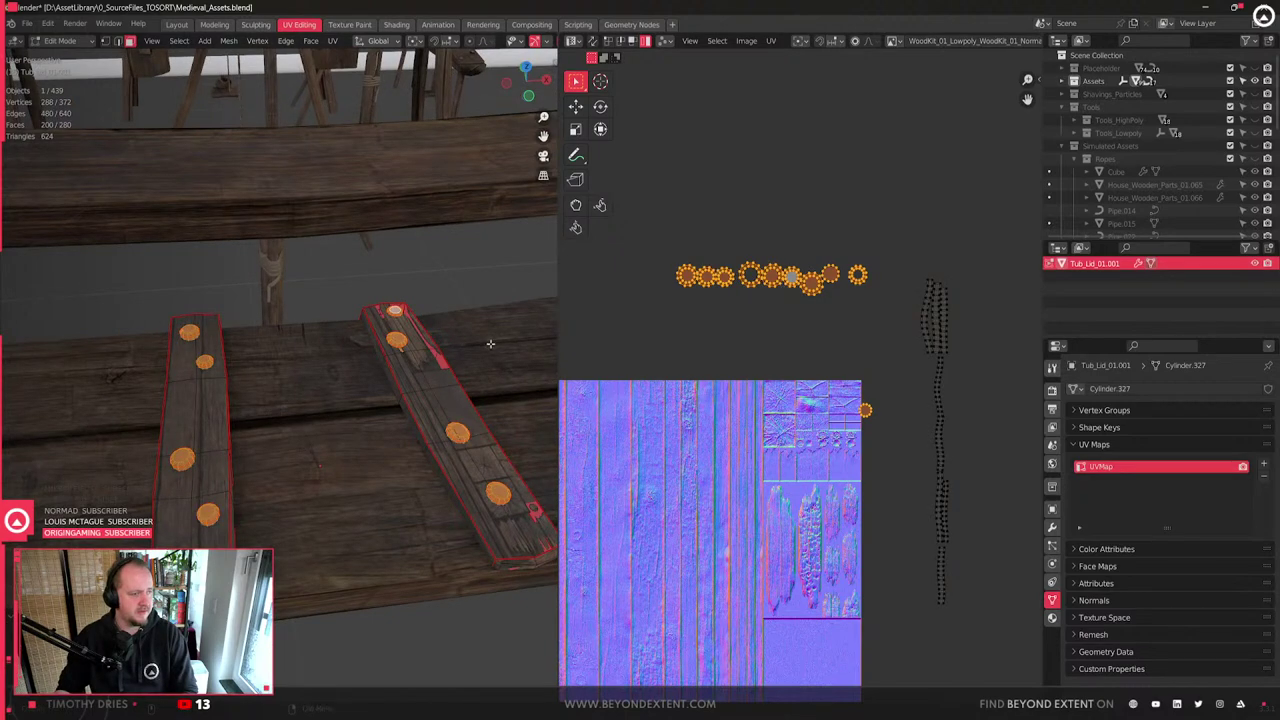
scroll(490, 343, "up", 2)
scroll(772, 340, "down", 3)
middle_click_drag(772, 345, 796, 339)
key("u")
left_click(838, 397)
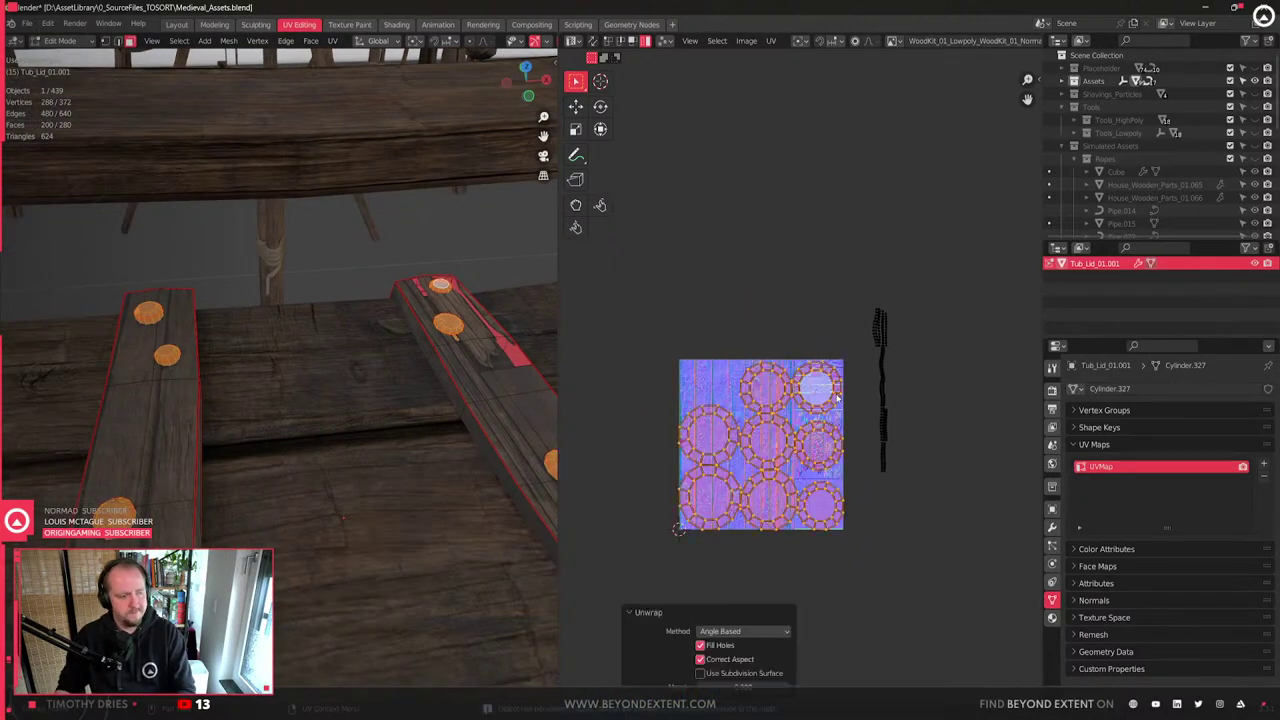
- Move the new round nail islands off the tile, combine them with Stack Islands, and place the stack over the end-grain and wood-chip area
scroll(803, 388, "up", 2)
key("g")
left_click(793, 192)
middle_click_drag(792, 178, 800, 324)
key("q")
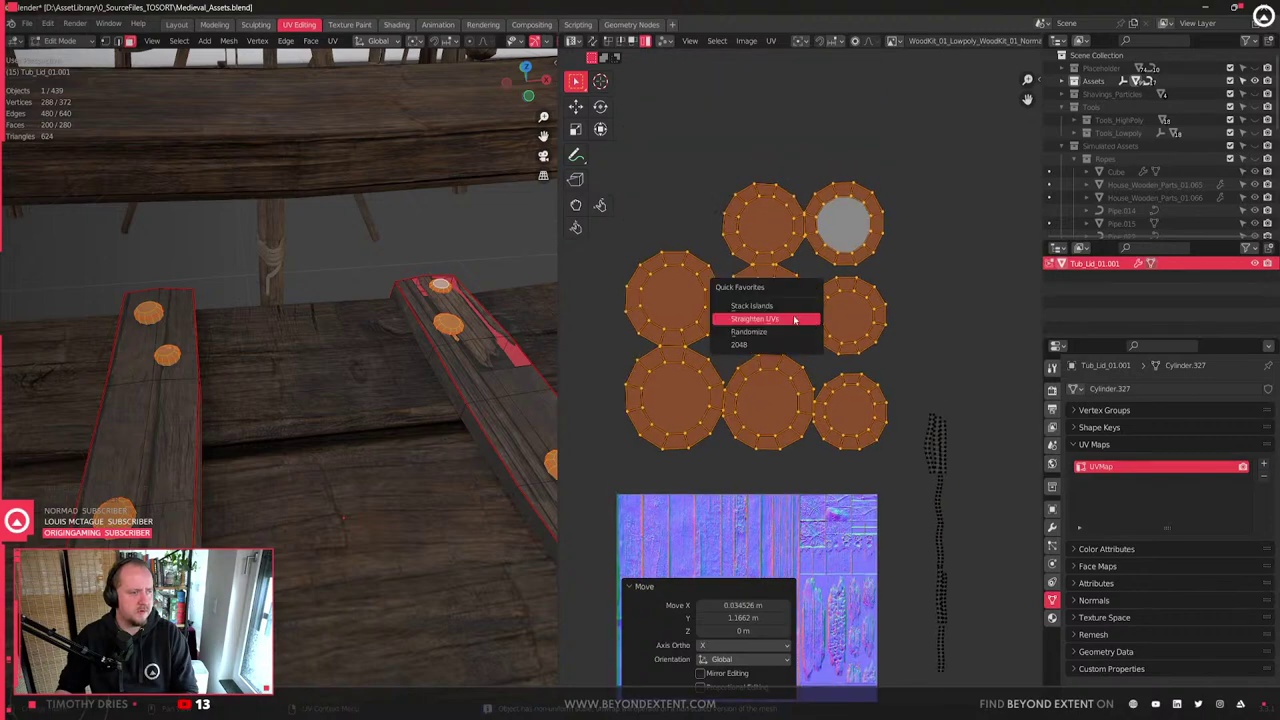
left_click(792, 307)
middle_click_drag(777, 420, 791, 373)
key("g")
left_click(884, 504)
middle_click_drag(885, 505, 846, 318)
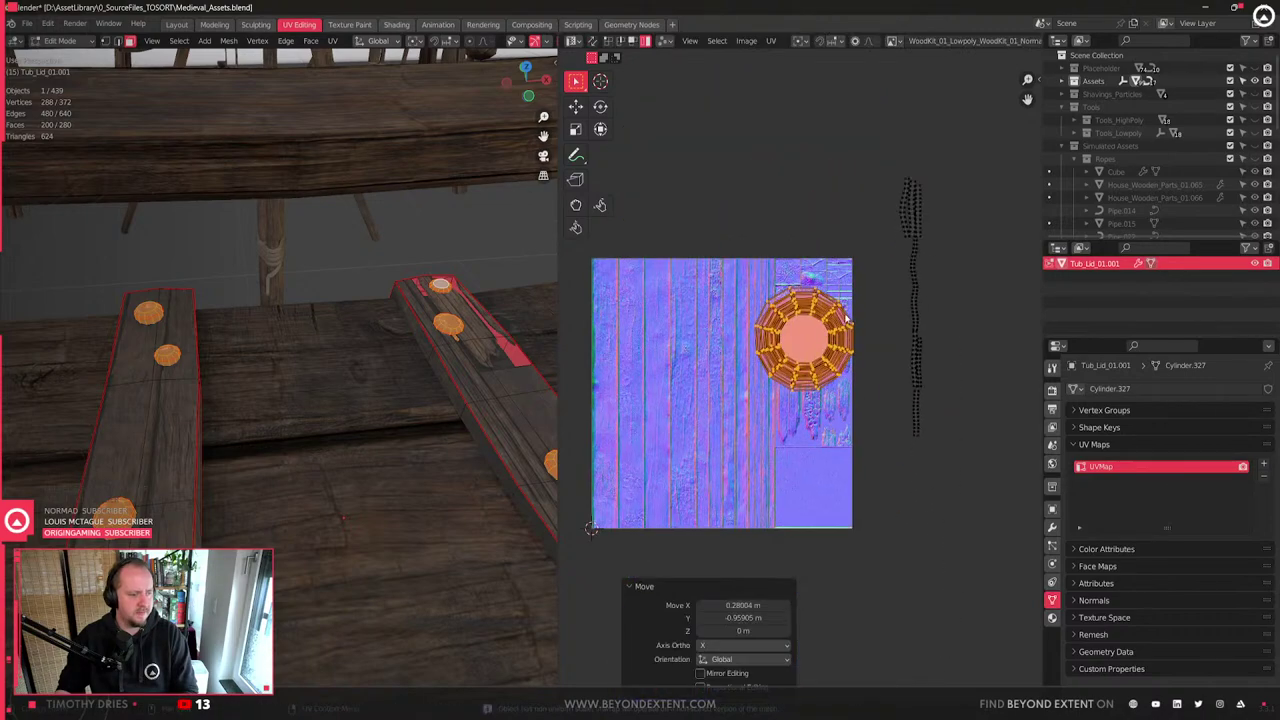
- Scale oversized round islands in the nail stack individually toward a common outline, one of them by 0.931
scroll(801, 381, "up", 6)
left_click(990, 345)
middle_click_drag(994, 340, 922, 486)
key("a")
key("q")
left_click(925, 488)
key("alt+a")
left_click(881, 196)
key("g")
key("s")
left_click(805, 170)
key("alt+a")
key("a")
key("s")
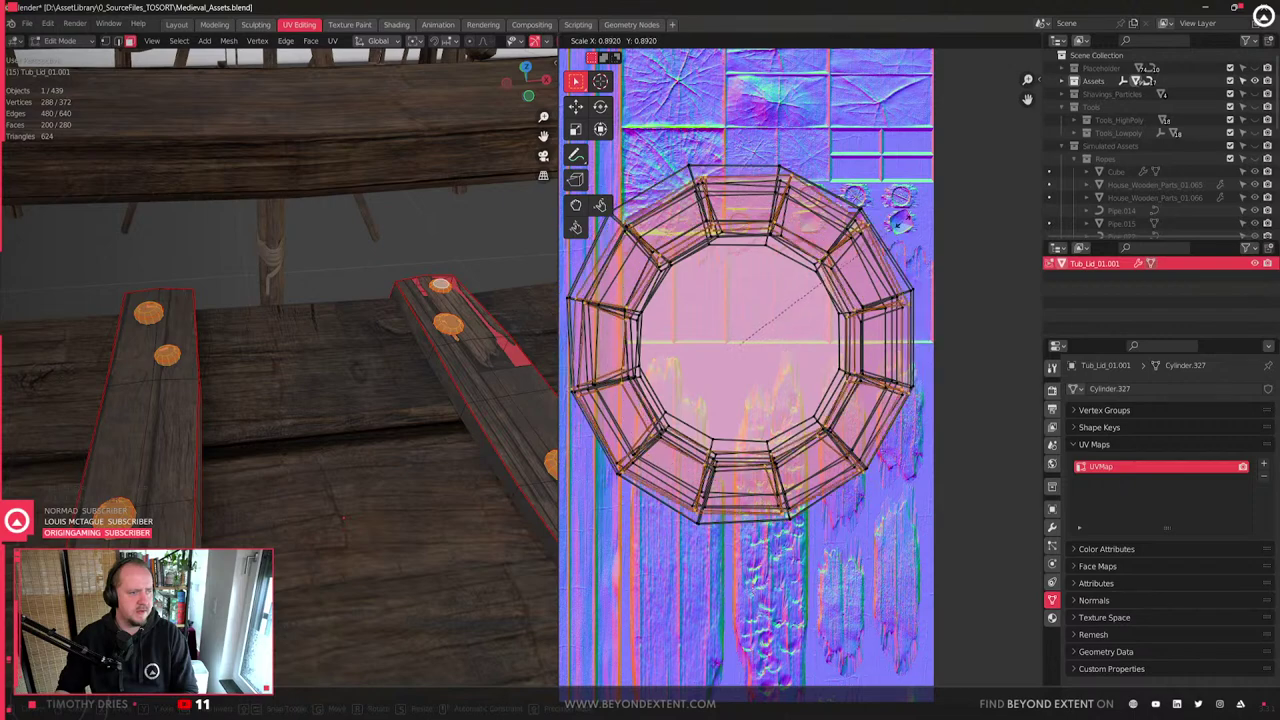
left_click(795, 170)
- Scale the remaining larger round islands by 0.851, 0.914 and about 0.95 so the outlines in the stack match
key("g")
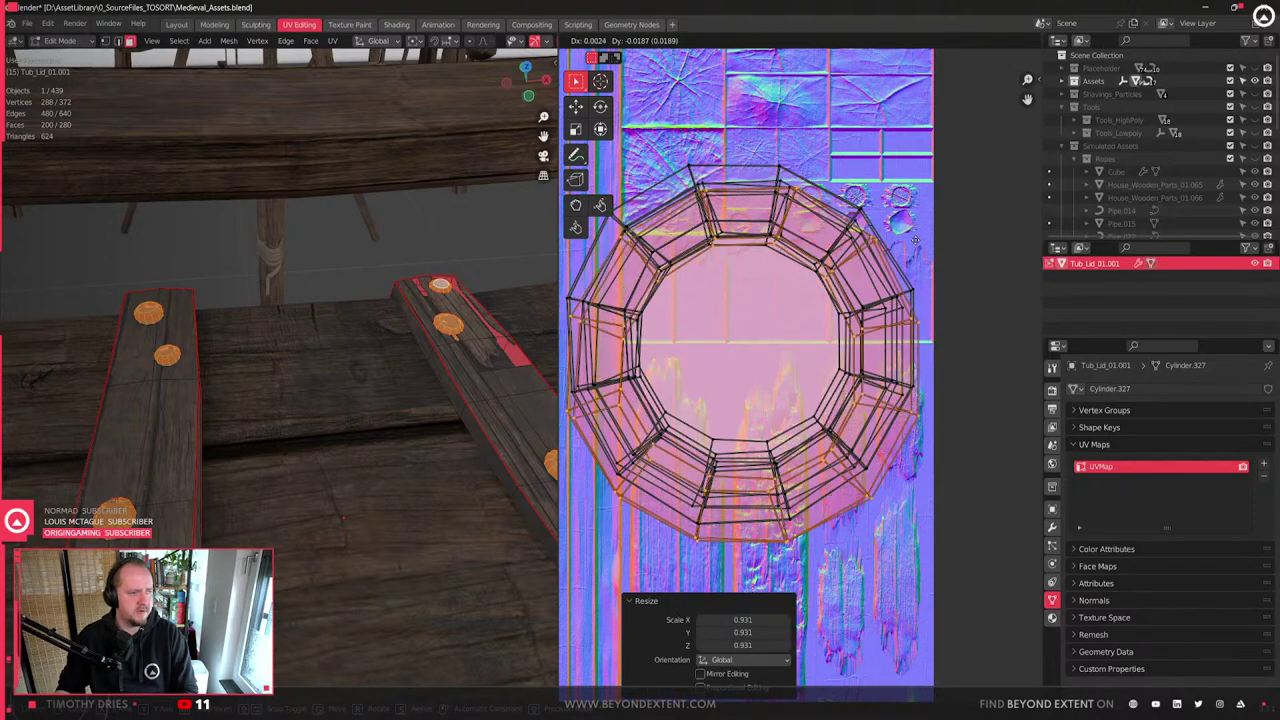
key("s")
left_click(852, 210)
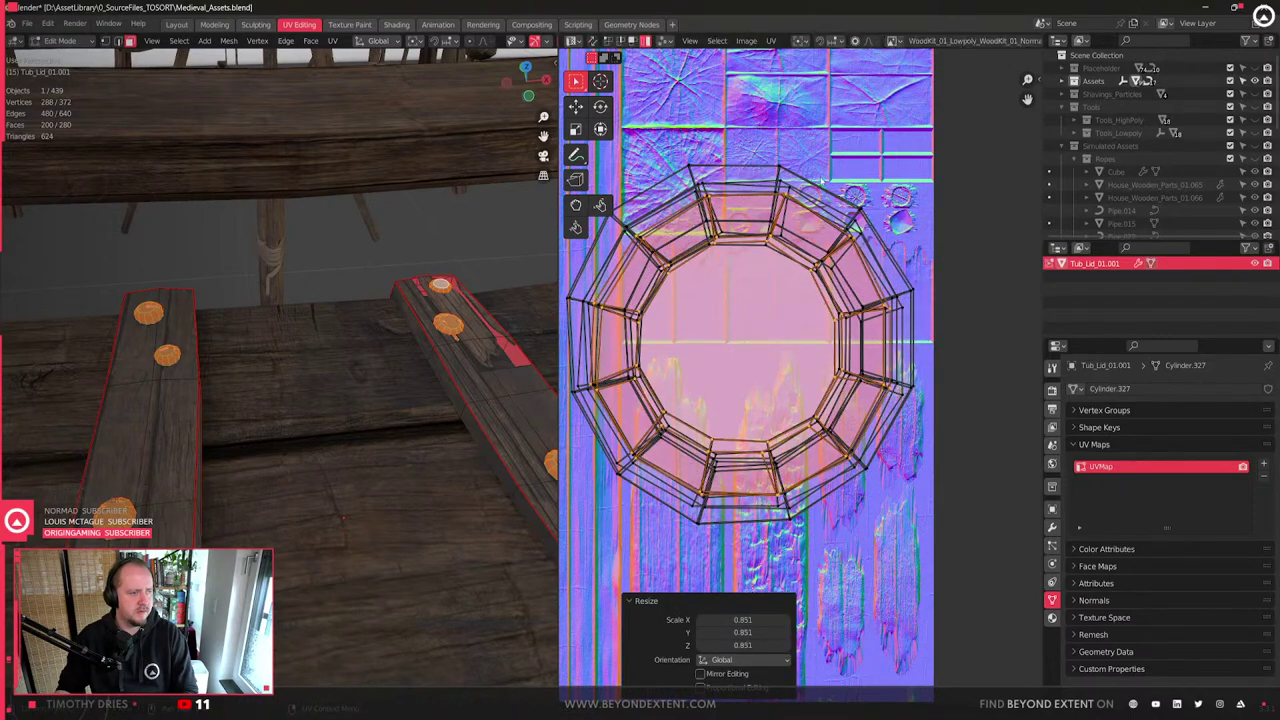
key("s")
left_click(944, 243)
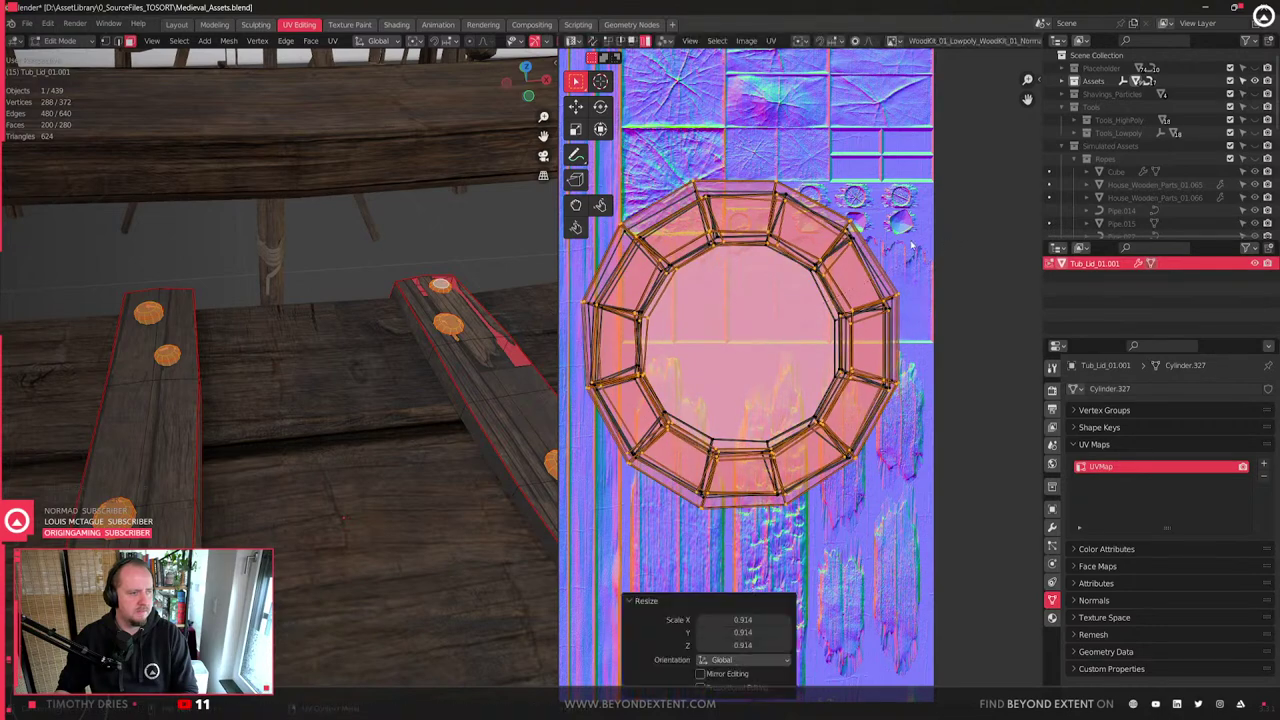
key("s")
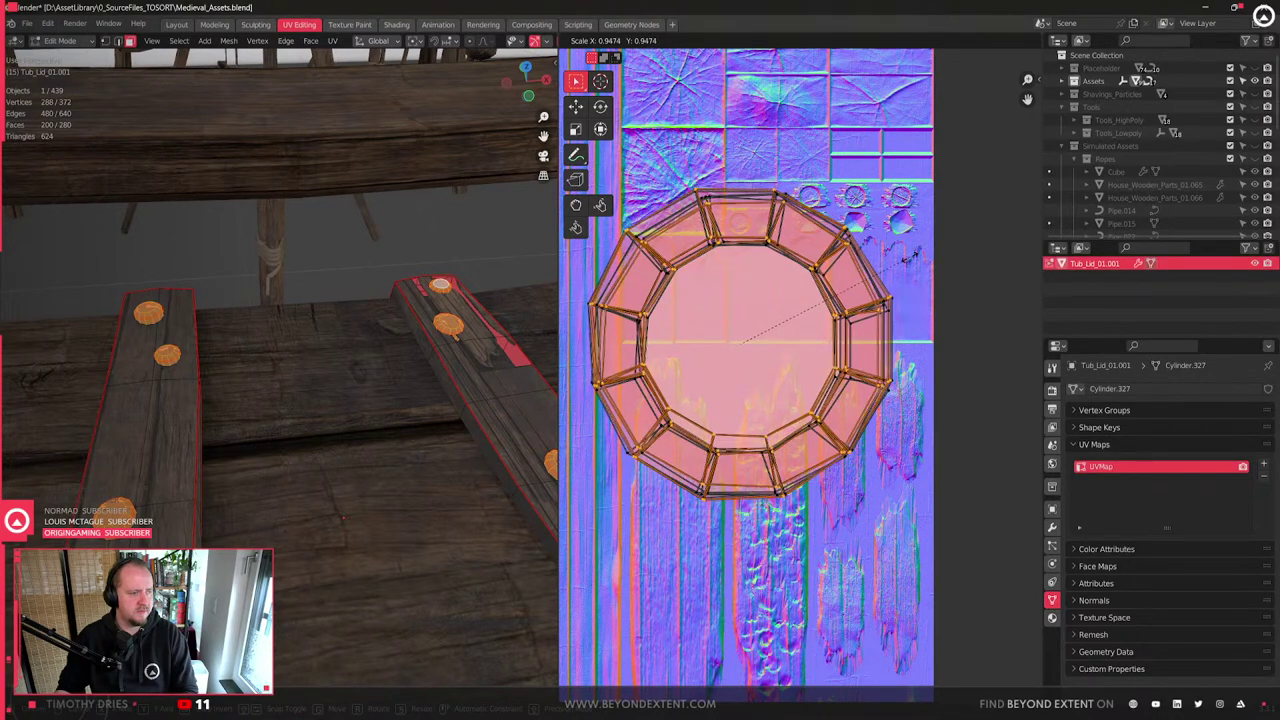
left_click(910, 262)
- Shrink the whole nail island stack to about 0.08 and place it on the round nail-head detail beside the first faceted one
key("g")
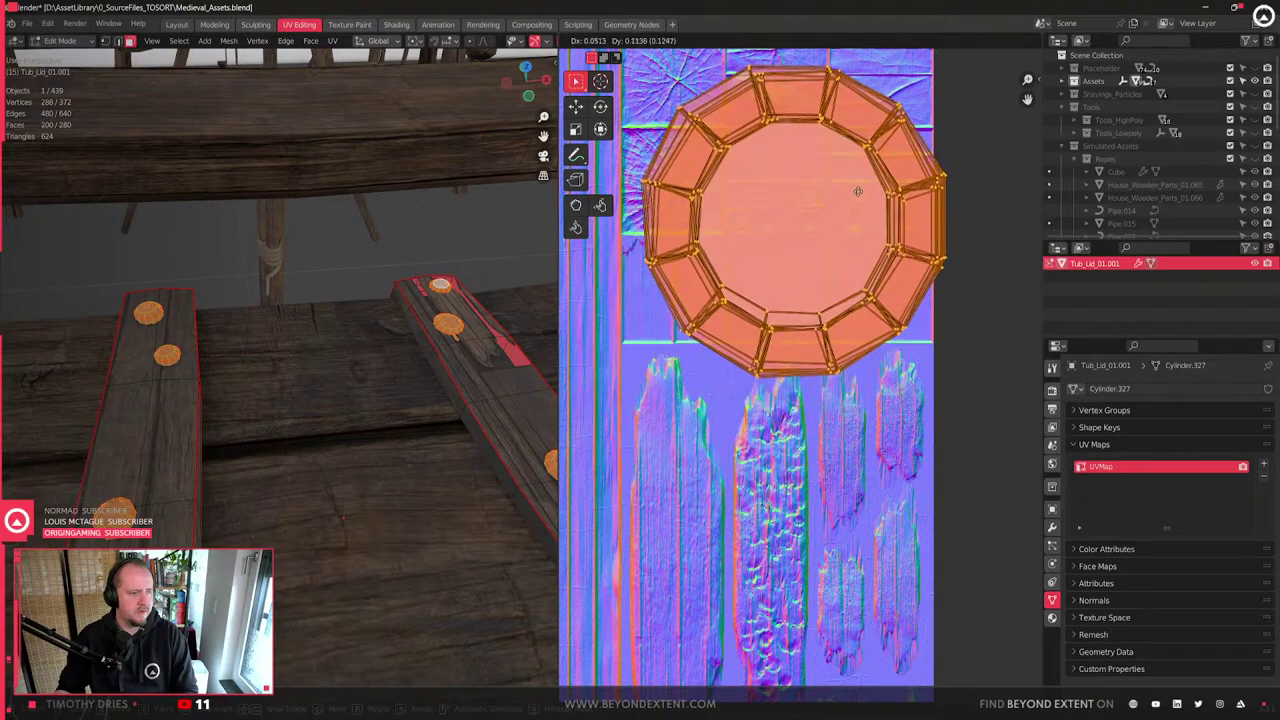
left_click(770, 120)
key("s")
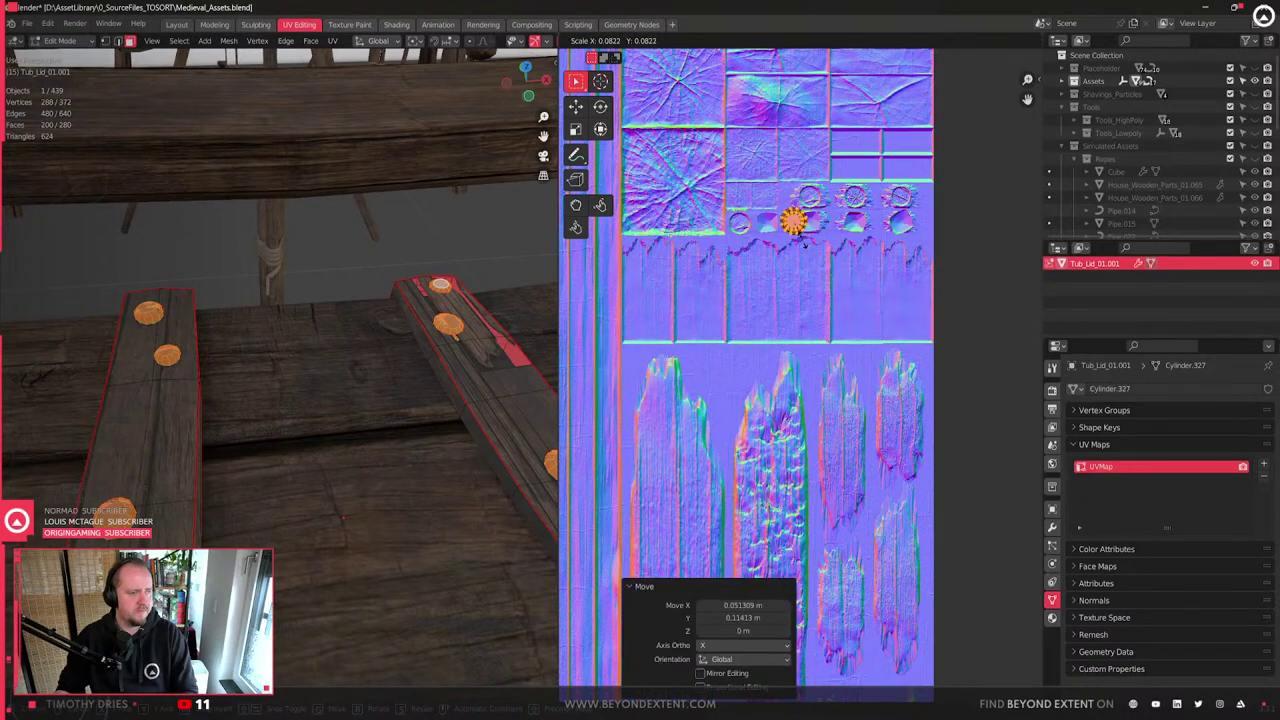
left_click(803, 243)
scroll(845, 298, "up", 1)
key("g")
left_click(760, 303)
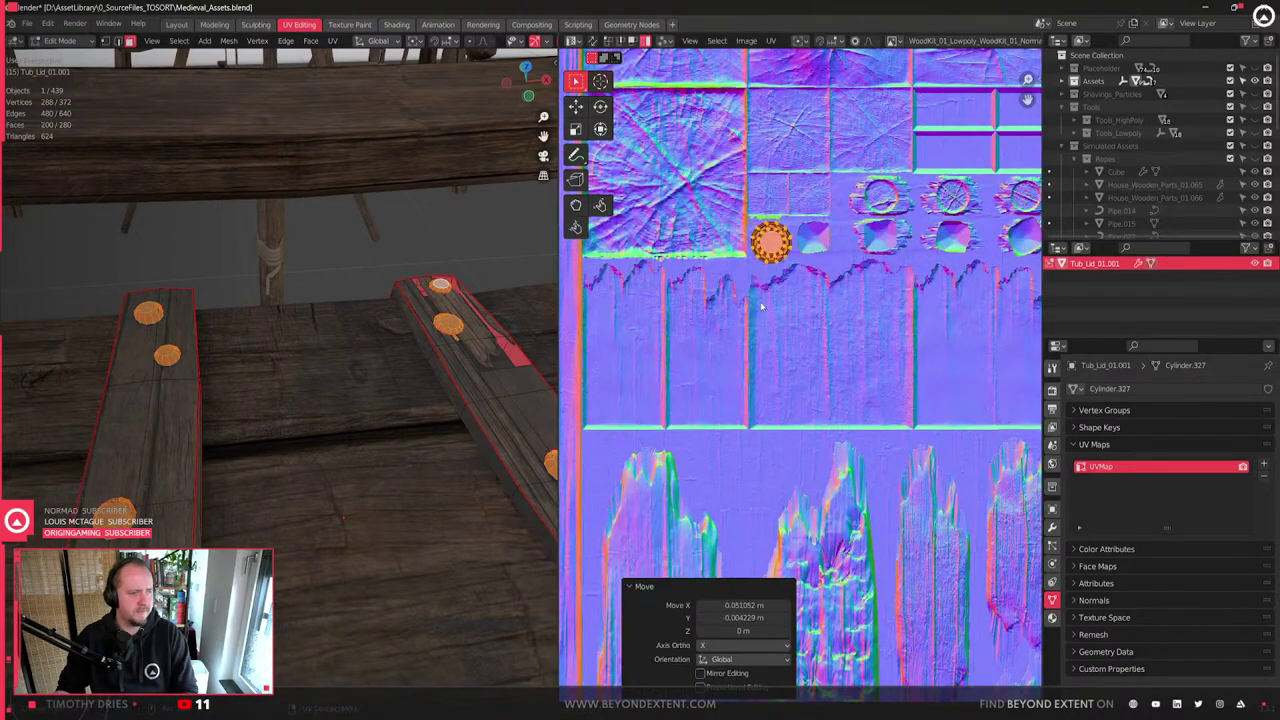
- Scale the nail stack by 0.966, align it to the round nail-head detail, and check the nails in Object Mode
scroll(762, 305, "up", 3)
middle_click_drag(805, 266, 903, 424)
scroll(903, 424, "up", 2)
key("s")
left_click(897, 411)
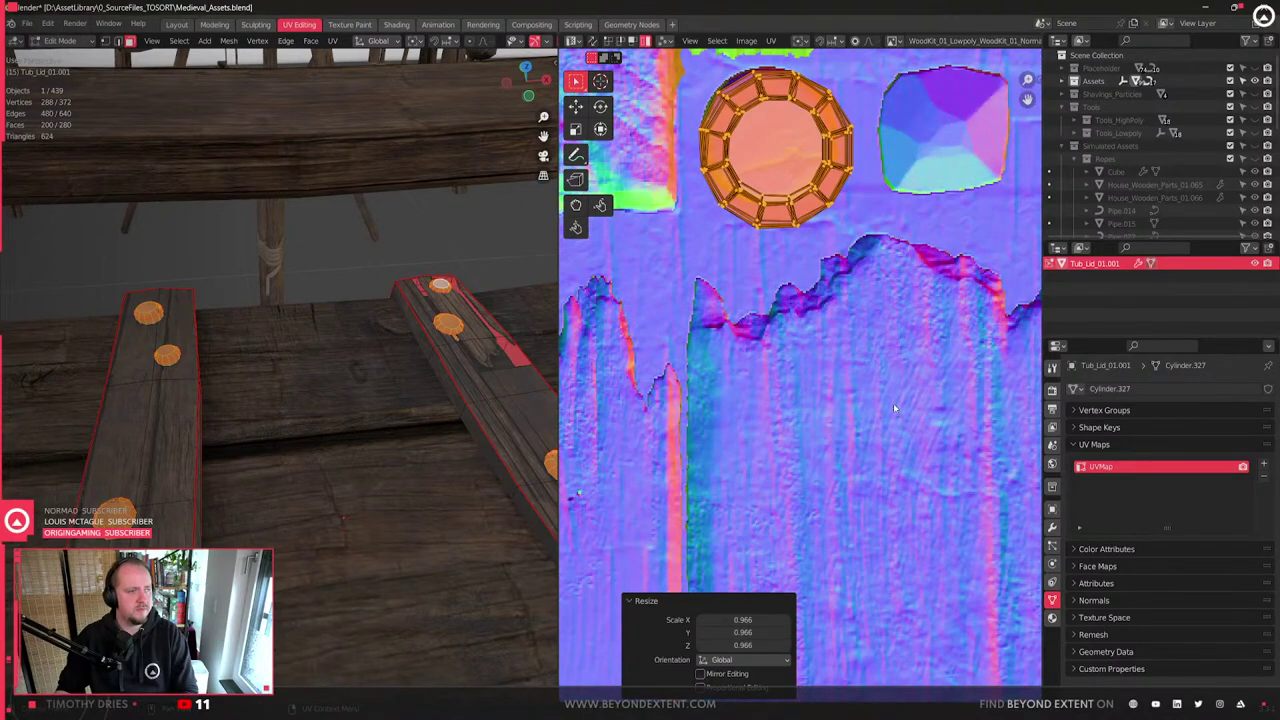
key("g")
left_click(896, 412)
key("Tab")
middle_click_drag(277, 511, 297, 528)
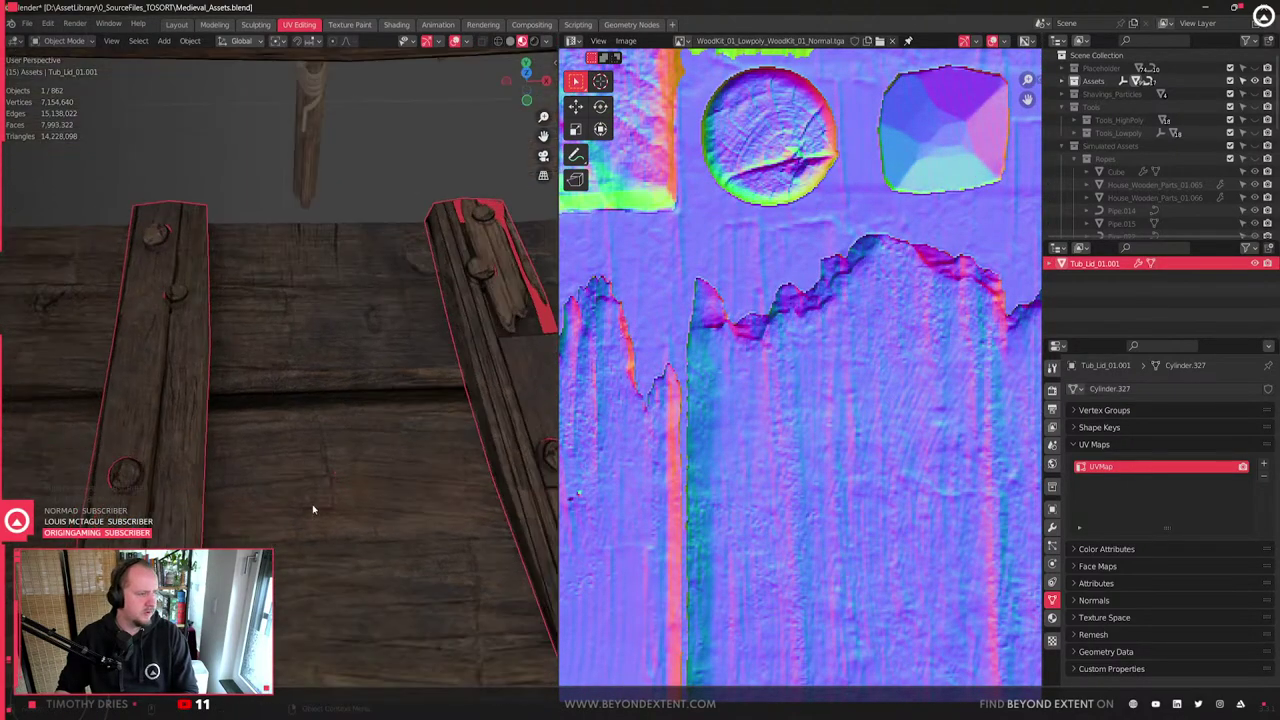
- Scale the nail stack by 0.913 to fit inside the round detail, and inspect the battens again in Object Mode
key("Tab")
key("s")
left_click(844, 209)
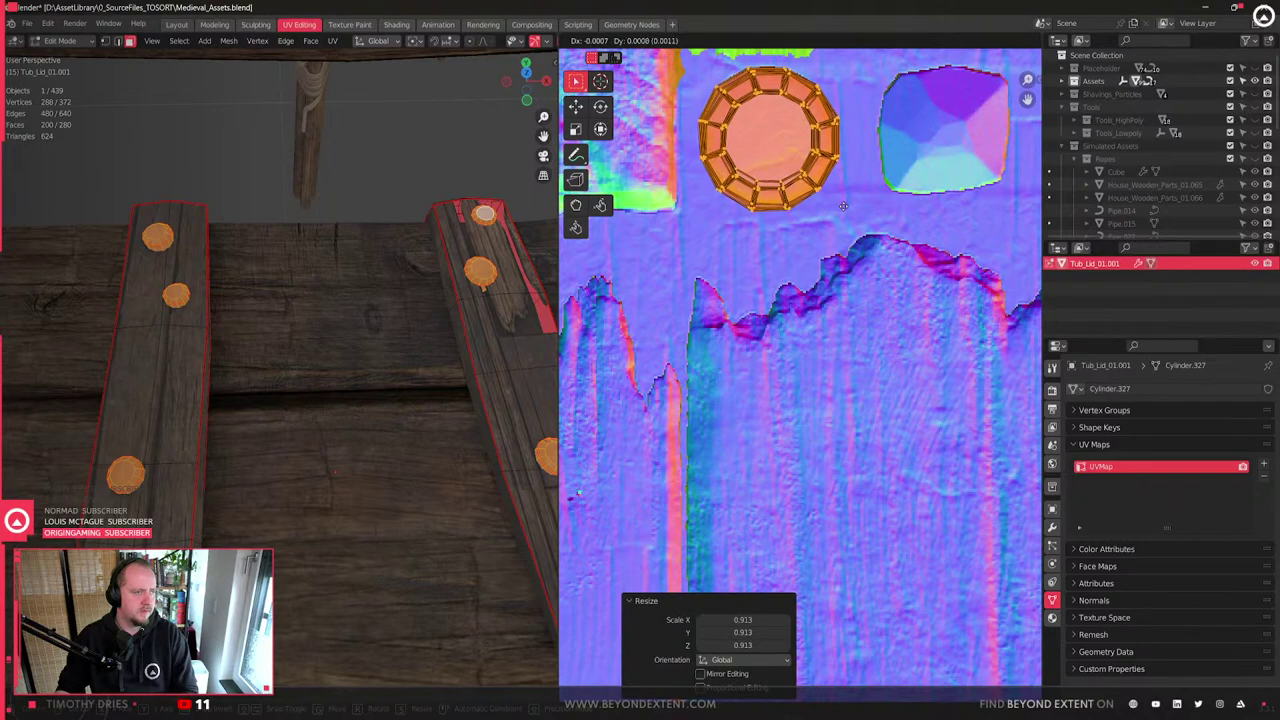
key("g")
key("Escape")
key("Tab")
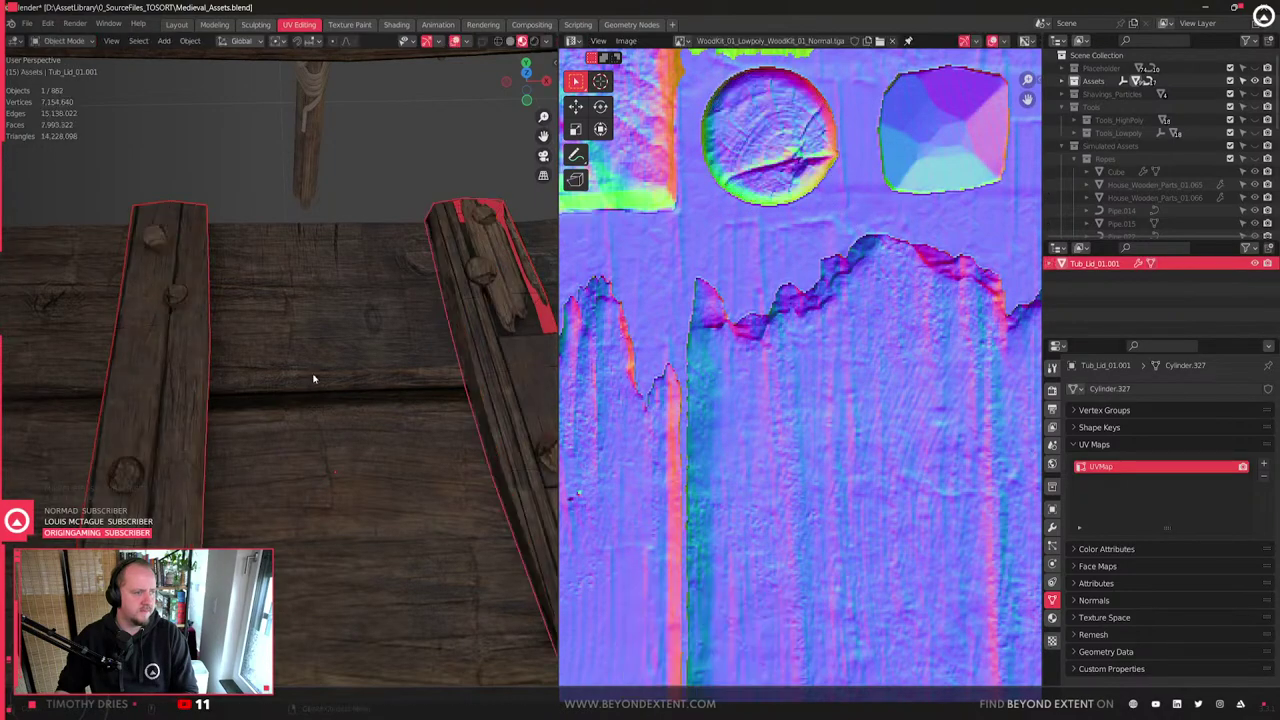
scroll(314, 379, "down", 5)
middle_click_drag(406, 446, 434, 422)
- Select the nail-side UV strips, straighten them with Straighten UVs, and combine them with Stack Islands
key("Tab")
scroll(797, 388, "down", 12)
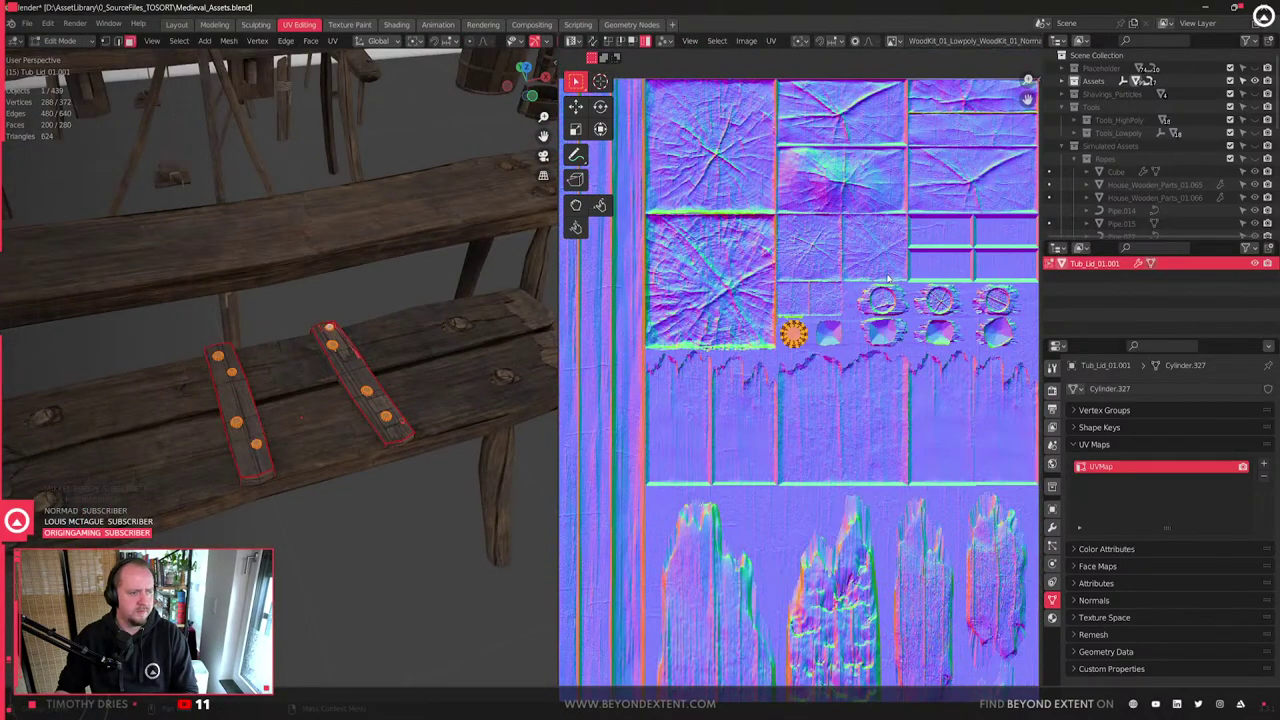
middle_click_drag(890, 382, 848, 342)
key("a")
key("q")
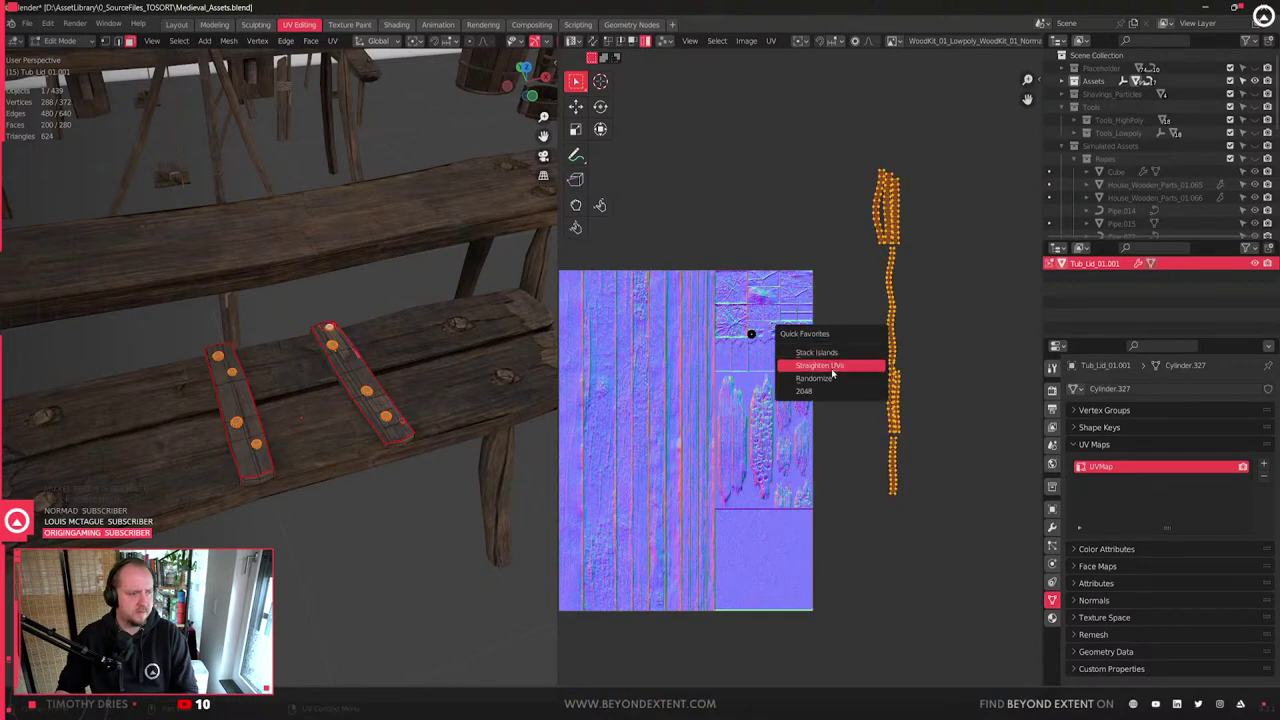
left_click(835, 367)
key("q")
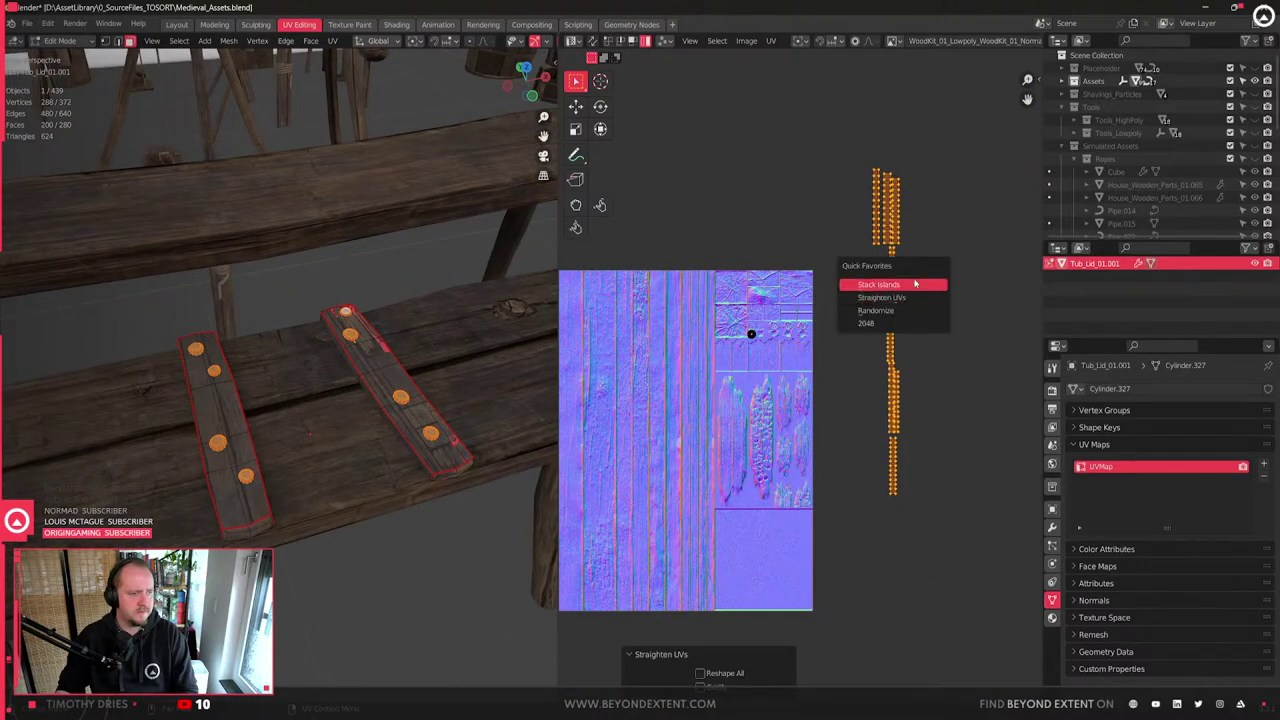
left_click(914, 283)
- Move the stacked nail-side strips onto the large wood-splinter detail, by about -0.49 in X and -0.33 in Y
scroll(914, 283, "up", 2)
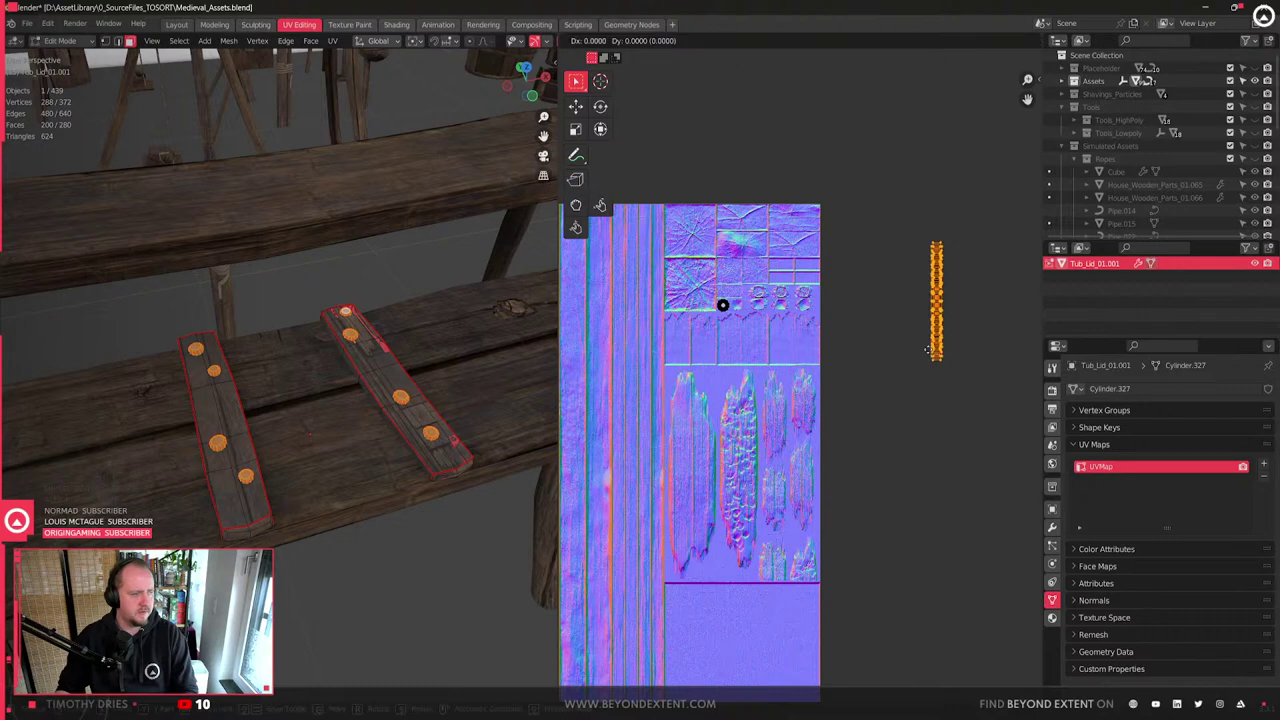
key("g")
left_click(675, 525)
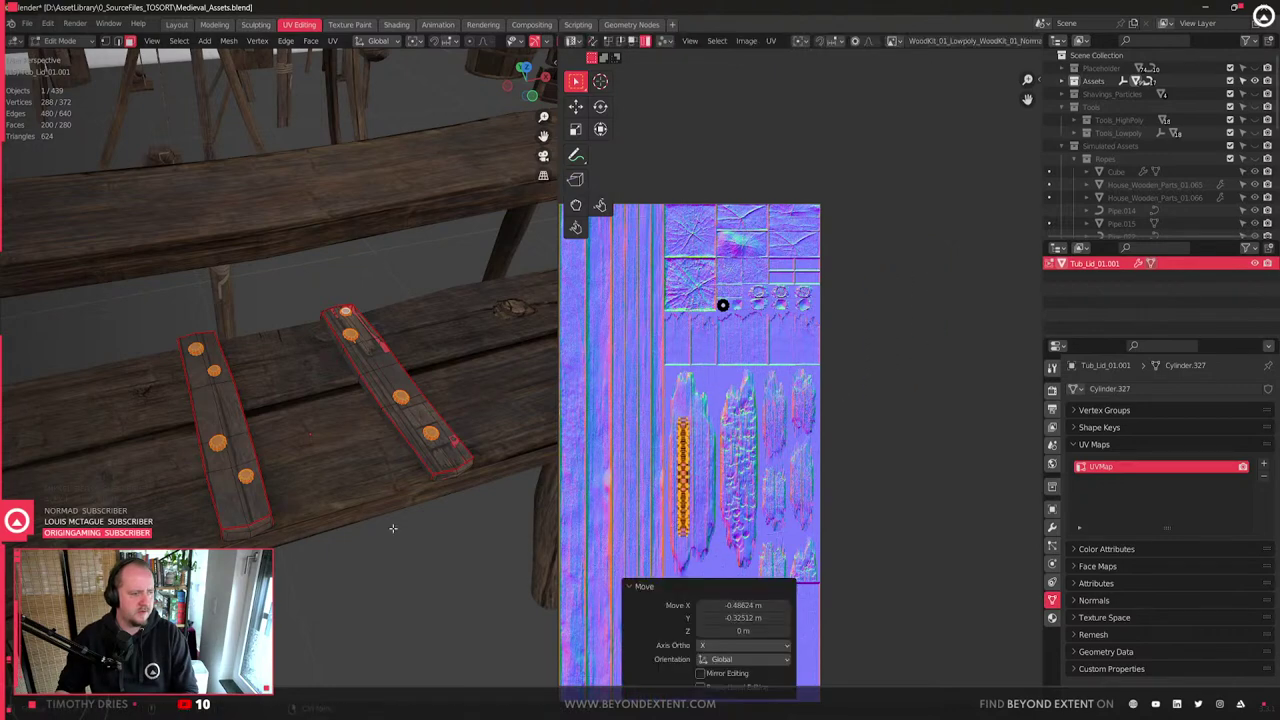
- Set the stacked nail-side strips to the 2048 texel density and move them up about 0.07 on the large wood-splinter detail
middle_click_drag(665, 505, 843, 400)
scroll(790, 388, "down", 2)
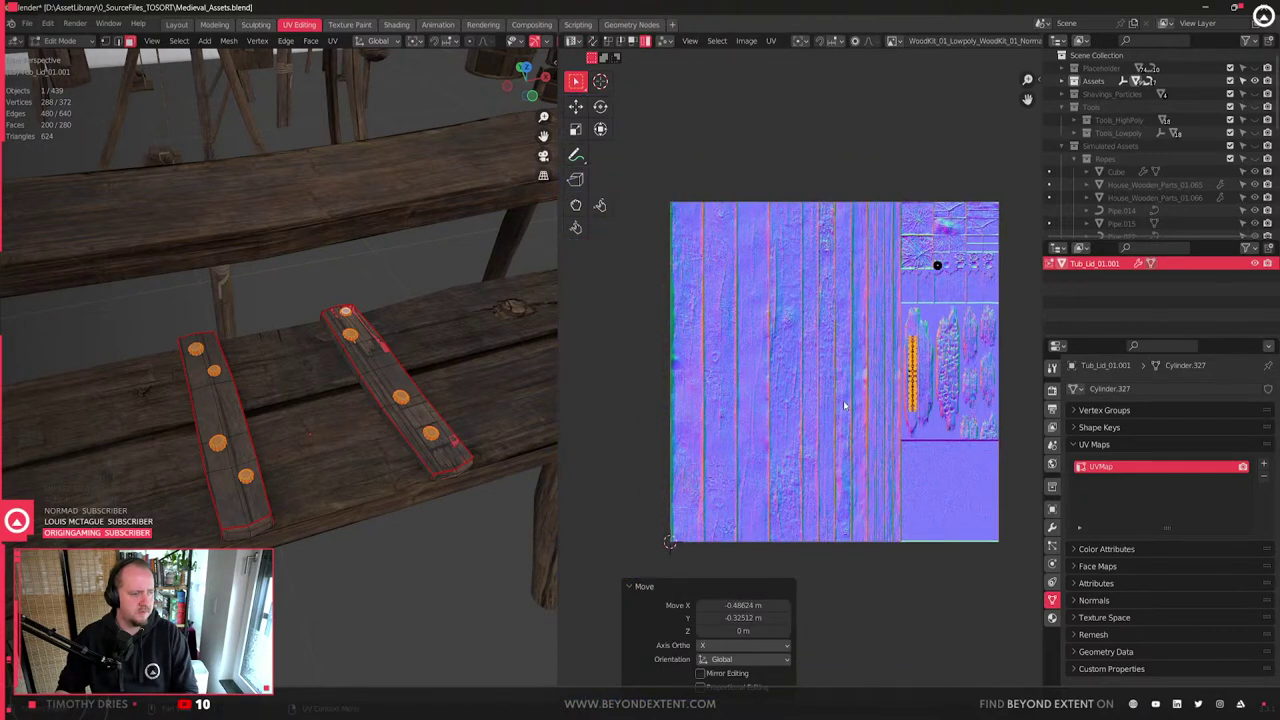
left_click(911, 390)
key("q")
left_click(912, 437)
key("g")
left_click(912, 358)
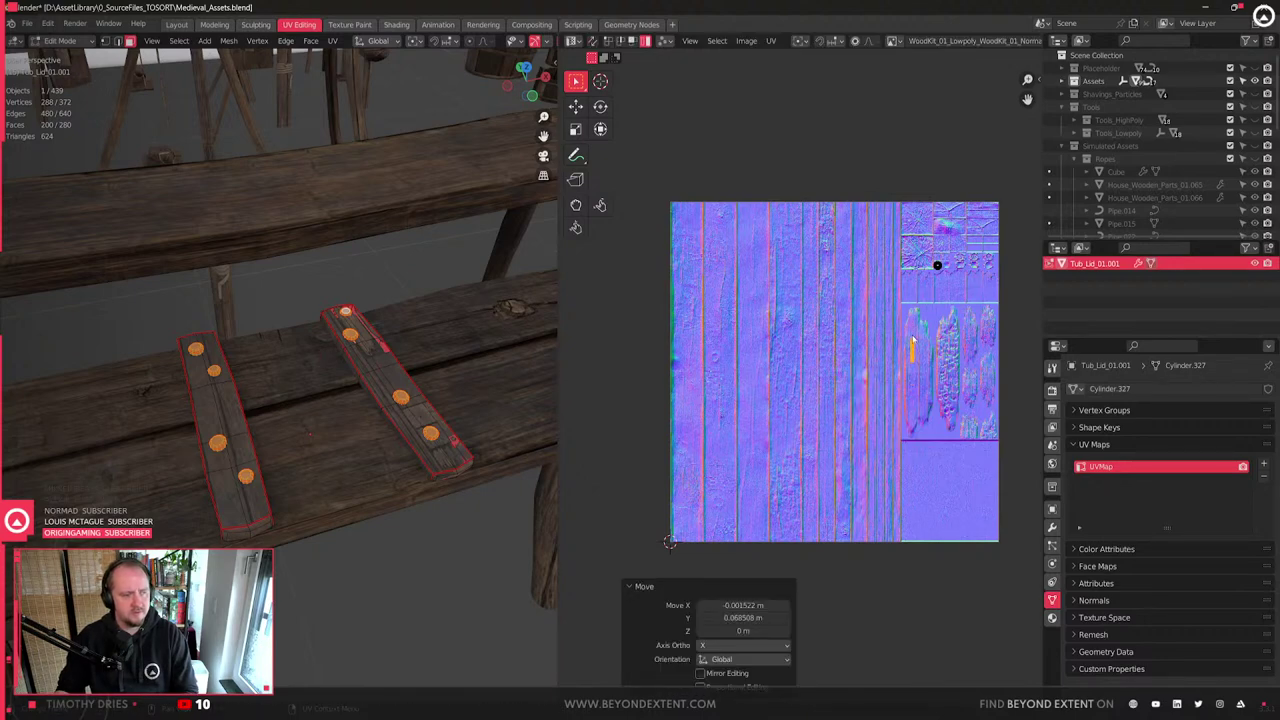
- Select the wide batten-face UV islands outside the texture, straighten them with Straighten UVs, and combine them with Stack Islands
scroll(703, 419, "down", 5)
middle_click_drag(703, 419, 865, 406)
scroll(443, 412, "down", 3)
scroll(845, 400, "down", 6)
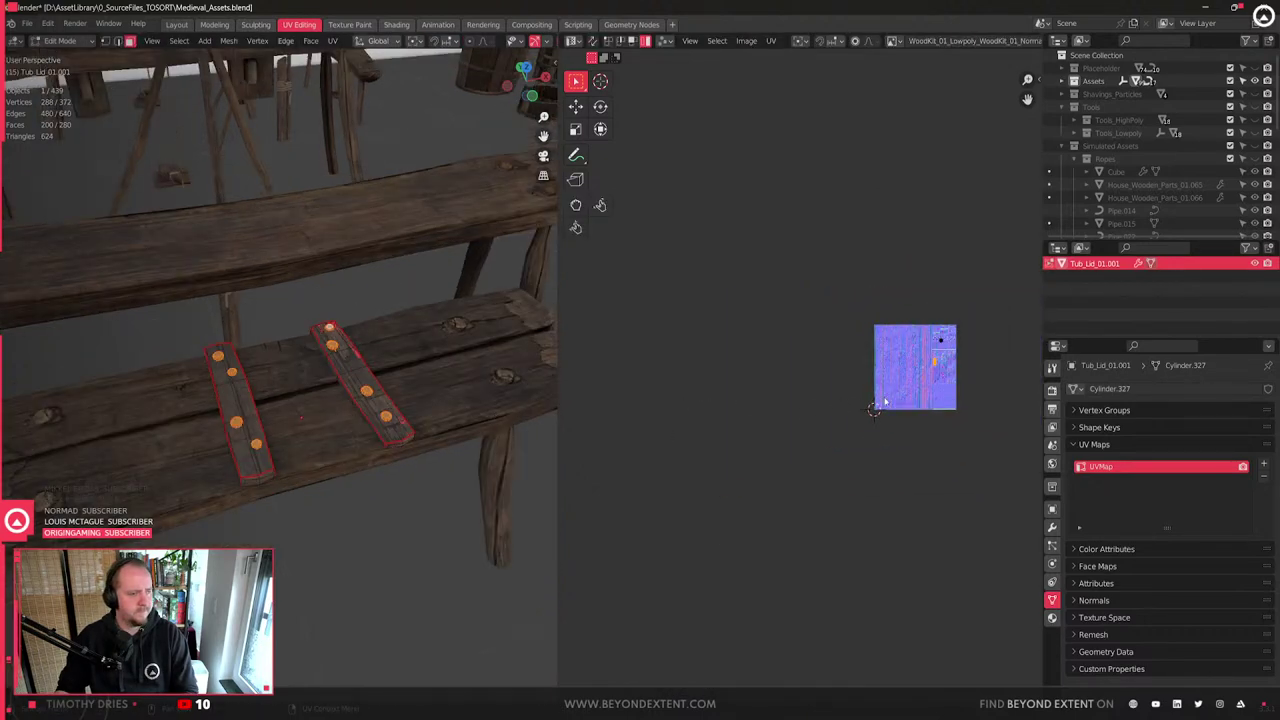
key("a")
scroll(821, 453, "up", 8)
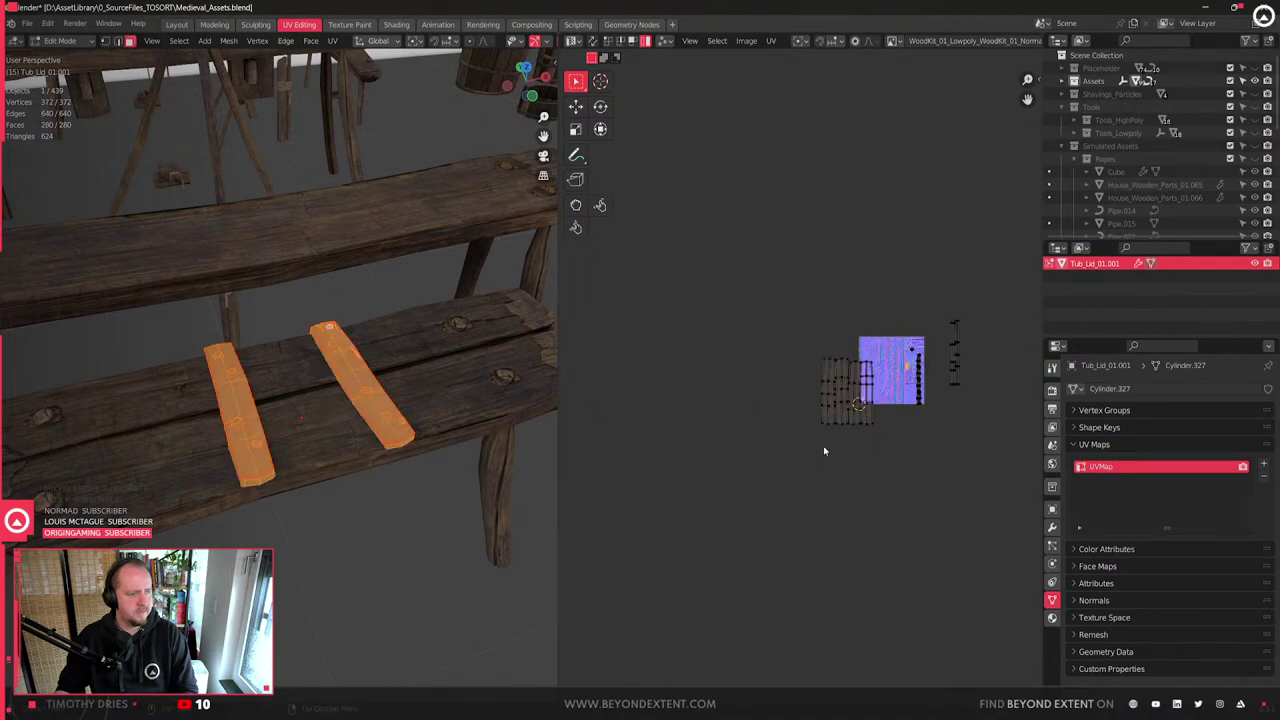
key("a")
middle_click_drag(849, 479, 809, 557)
key("q")
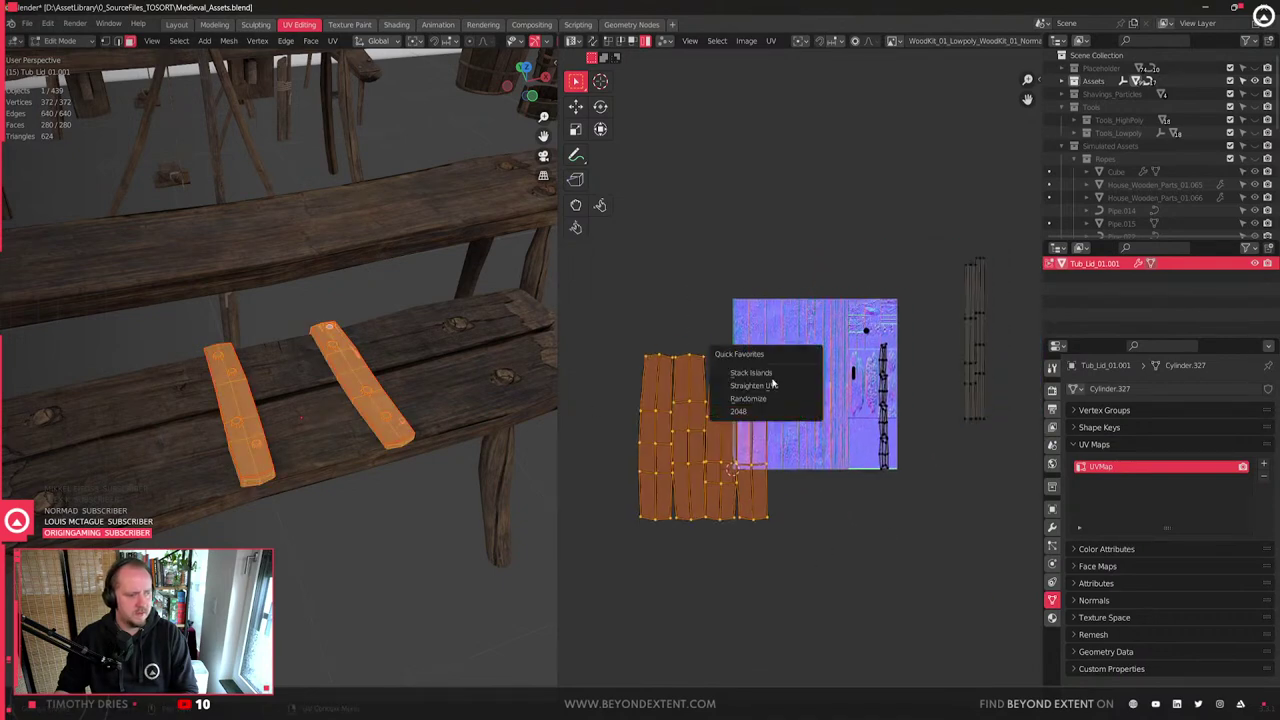
left_click(771, 387)
scroll(771, 387, "up", 3)
key("q")
left_click(657, 430)
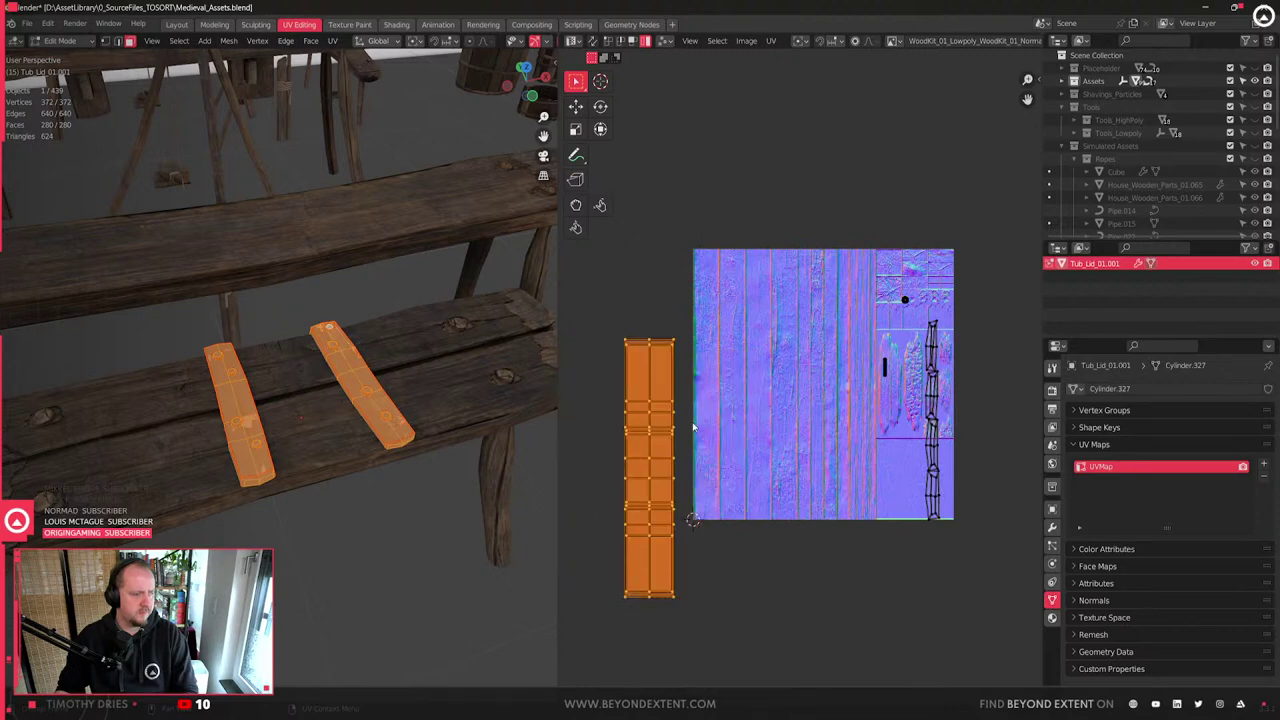
- Move the stacked batten faces onto the texture by about 0.41 in X and 0.29 in Y, and apply the 2048 texel density
scroll(725, 452, "down", 1)
middle_click_drag(725, 452, 787, 436)
key("g")
left_click(867, 372)
key("q")
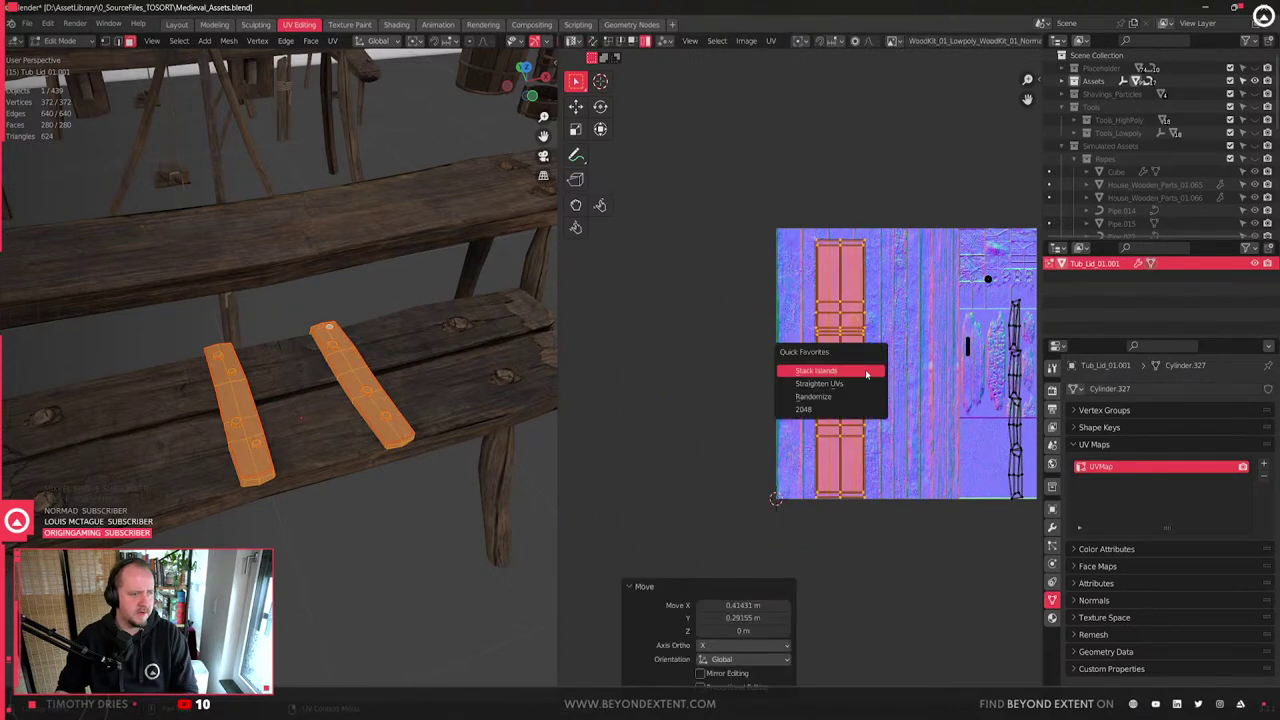
left_click(805, 412)
- Move the stacked batten faces onto a narrow plank of the texture and scale them to fit its width
scroll(802, 381, "up", 3)
left_click_drag(889, 413, 1007, 423)
left_click(1008, 423)
middle_click_drag(1006, 428, 820, 437)
key("s")
left_click(991, 451)
- Select the narrow strips outside the texture, stack them, and move them by about -0.86 in X and -0.29 in Y
scroll(941, 430, "down", 4)
left_click_drag(834, 214, 945, 512)
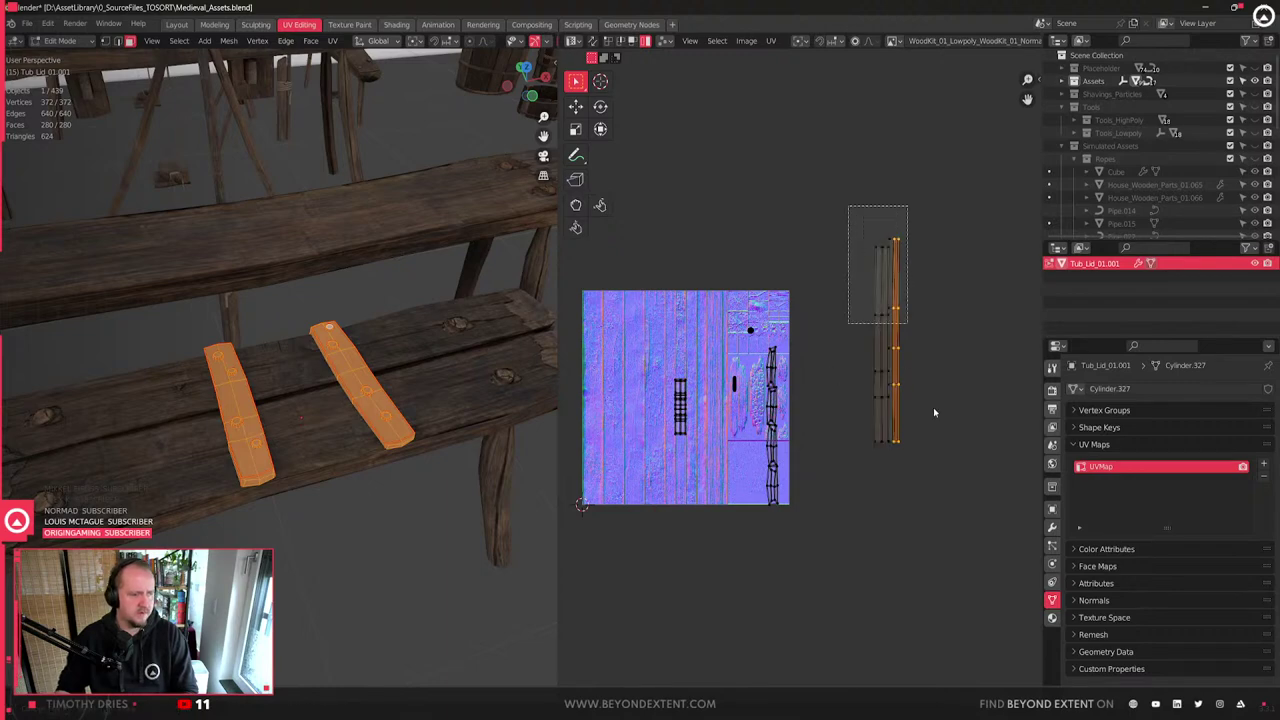
key("q")
left_click(860, 296)
key("g")
left_click(745, 466)
- Apply the 2048 texel density to the stacked narrow strips, align them to a thin plank, and scale them by 2.238
key("q")
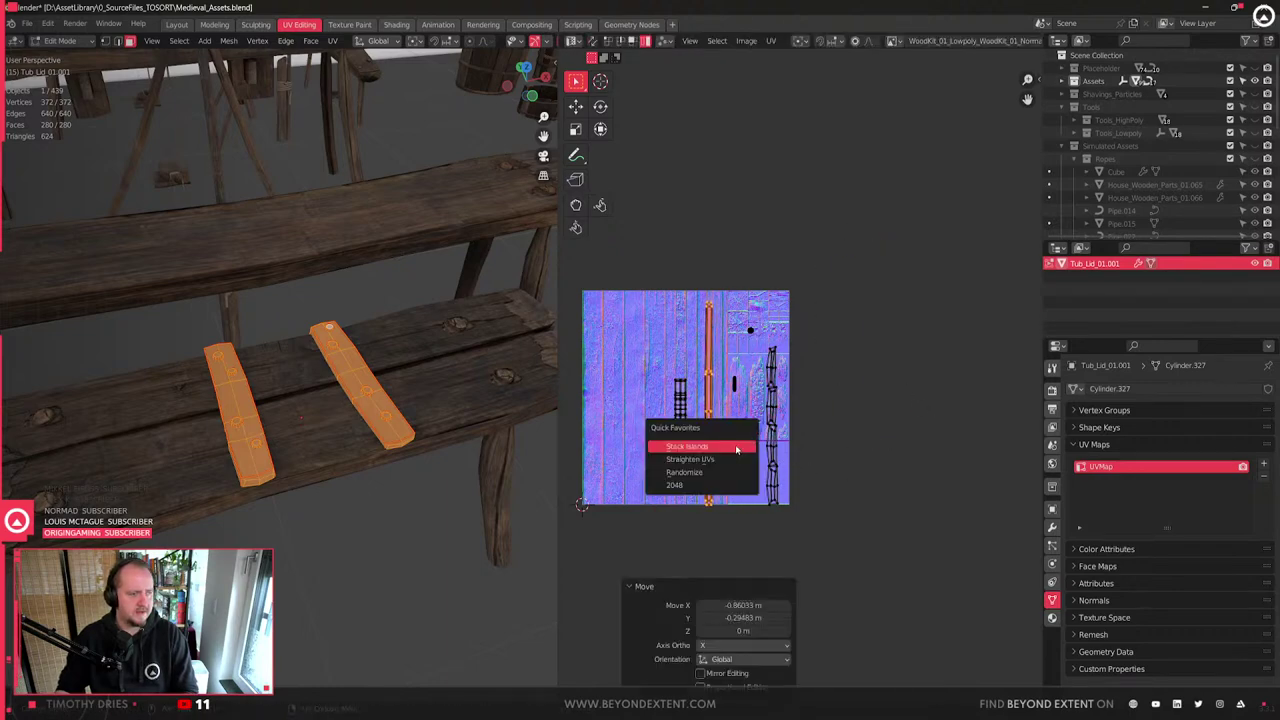
key("Return")
middle_click_drag(684, 419, 899, 403)
key("g")
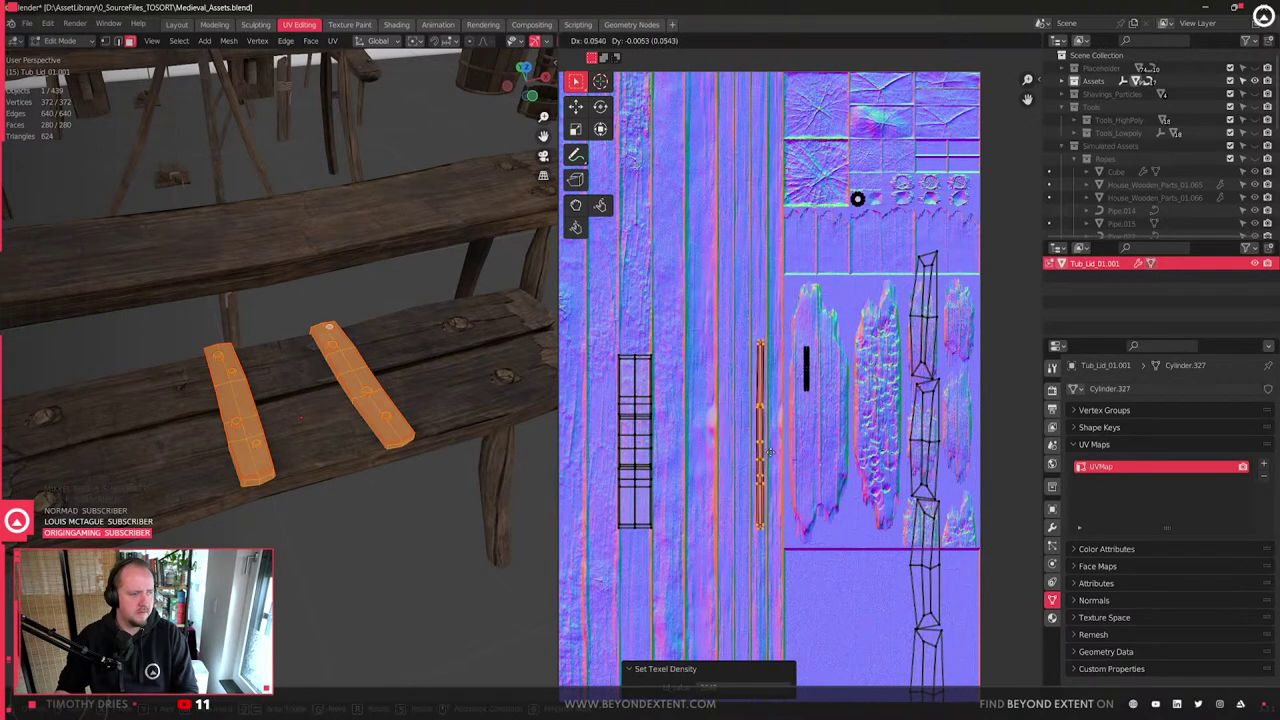
left_click(770, 452)
key("s")
left_click(788, 468)
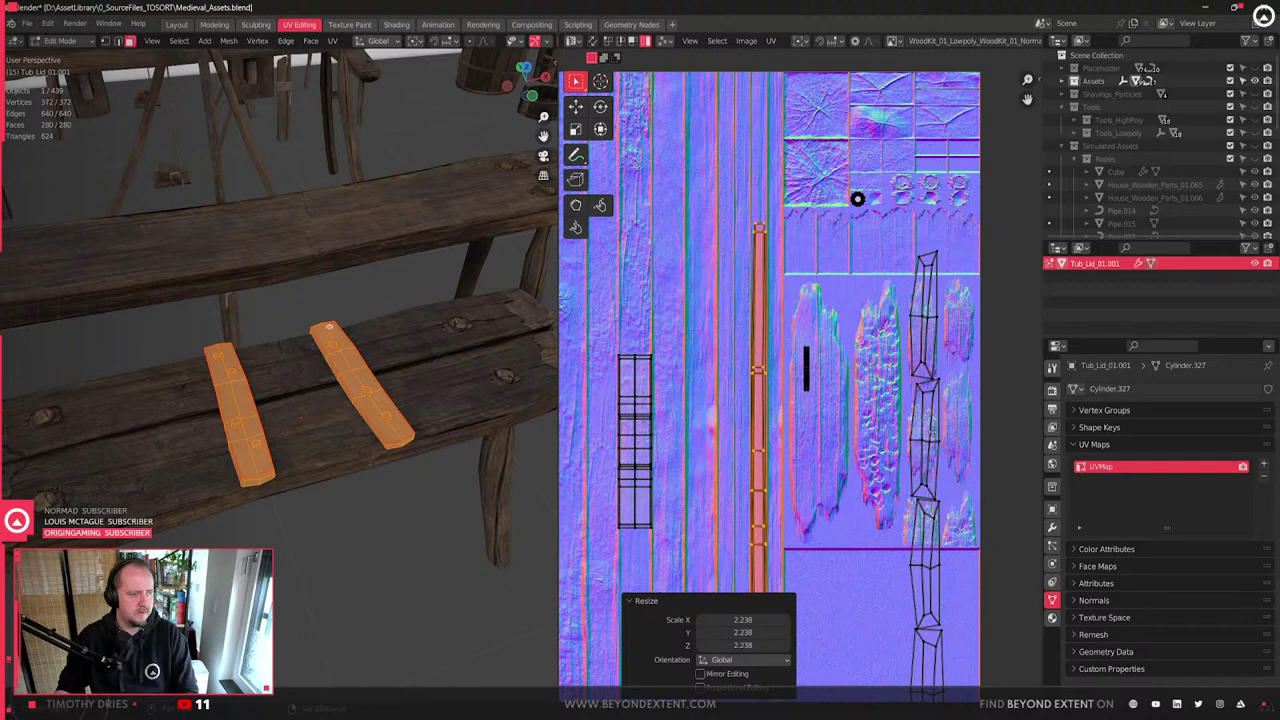
- Select the remaining column of batten UV islands overlapping the wood-splinter details
middle_click_drag(936, 446, 937, 377)
key("q")
left_click(905, 348)
scroll(810, 385, "up", 1)
scroll(838, 397, "down", 1)
left_click(925, 422)
scroll(924, 436, "down", 3)
- Try to straighten the remaining batten islands with Straighten UVs
key("q")
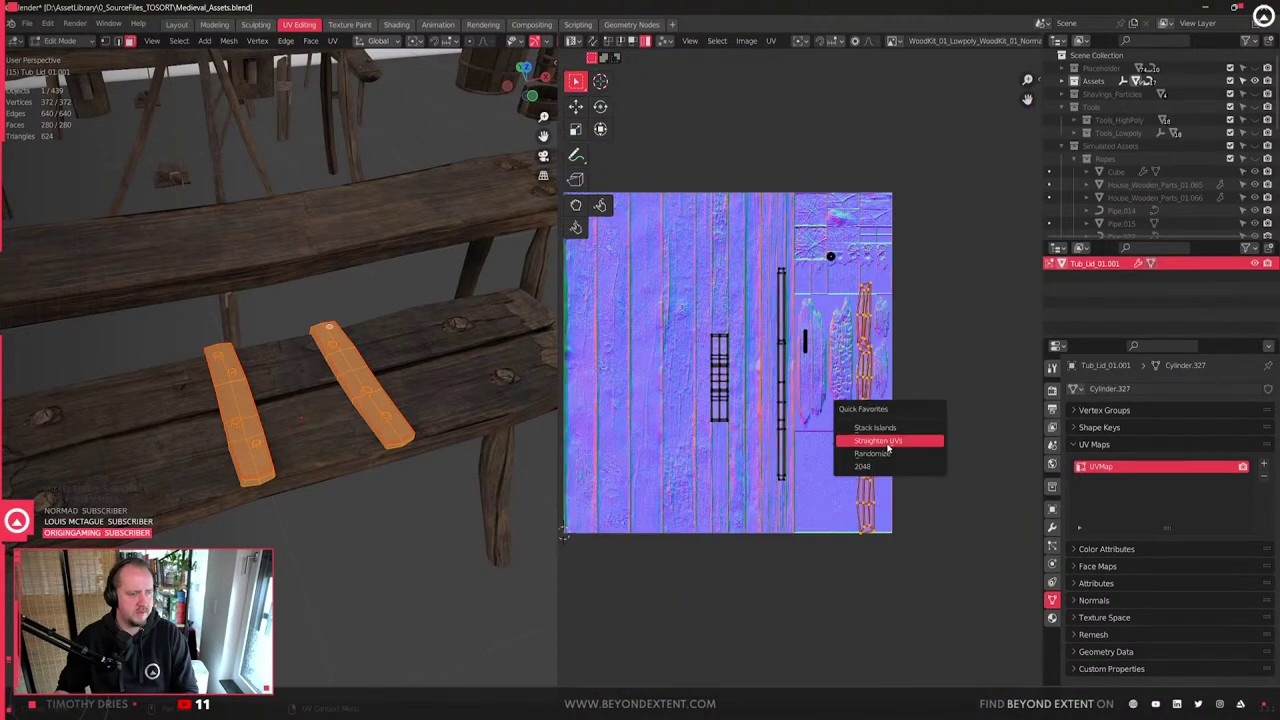
left_click(888, 445)
key("ctrl+z")
- Combine the remaining islands with Stack Islands, rotate the stack 90°, and move it up to the end-grain details
key("q")
left_click(886, 362)
scroll(885, 373, "up", 1)
scroll(884, 375, "up", 1)
key("r")
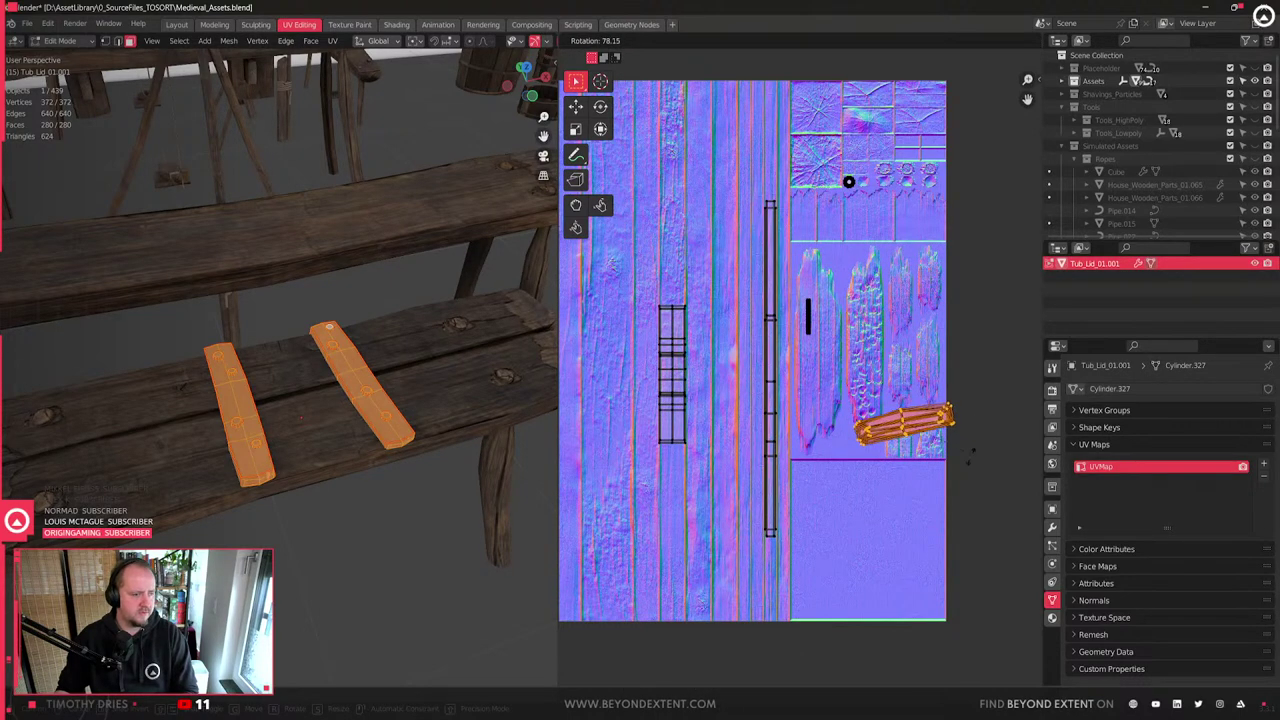
left_click(944, 473)
key("g")
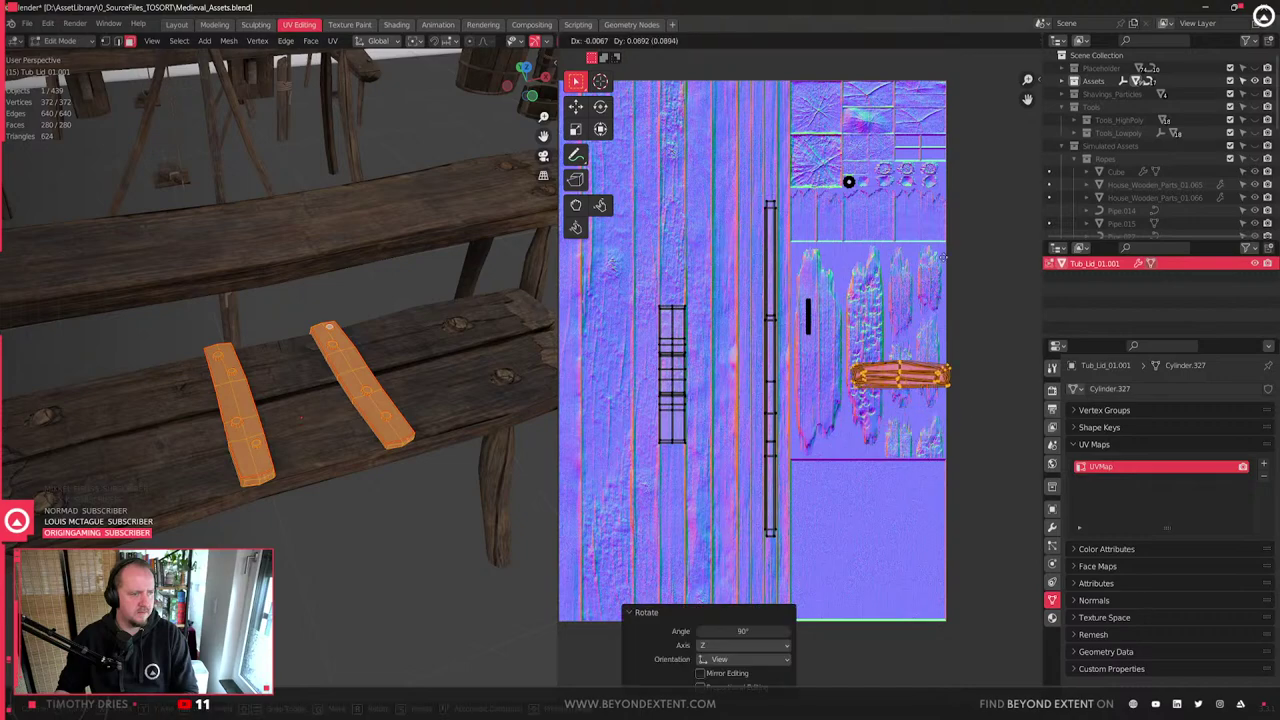
left_click(903, 185)
- Apply the 2048 texel density to the rotated stack, then position and scale it to fit an end-grain detail
key("q")
middle_click_drag(903, 178, 757, 426)
left_click(874, 312)
scroll(764, 422, "up", 5)
key("g")
left_click(975, 271)
key("s")
left_click(1026, 317)
- Inspect the textured nailed battens on the bench in the Modeling workspace
key("Tab")
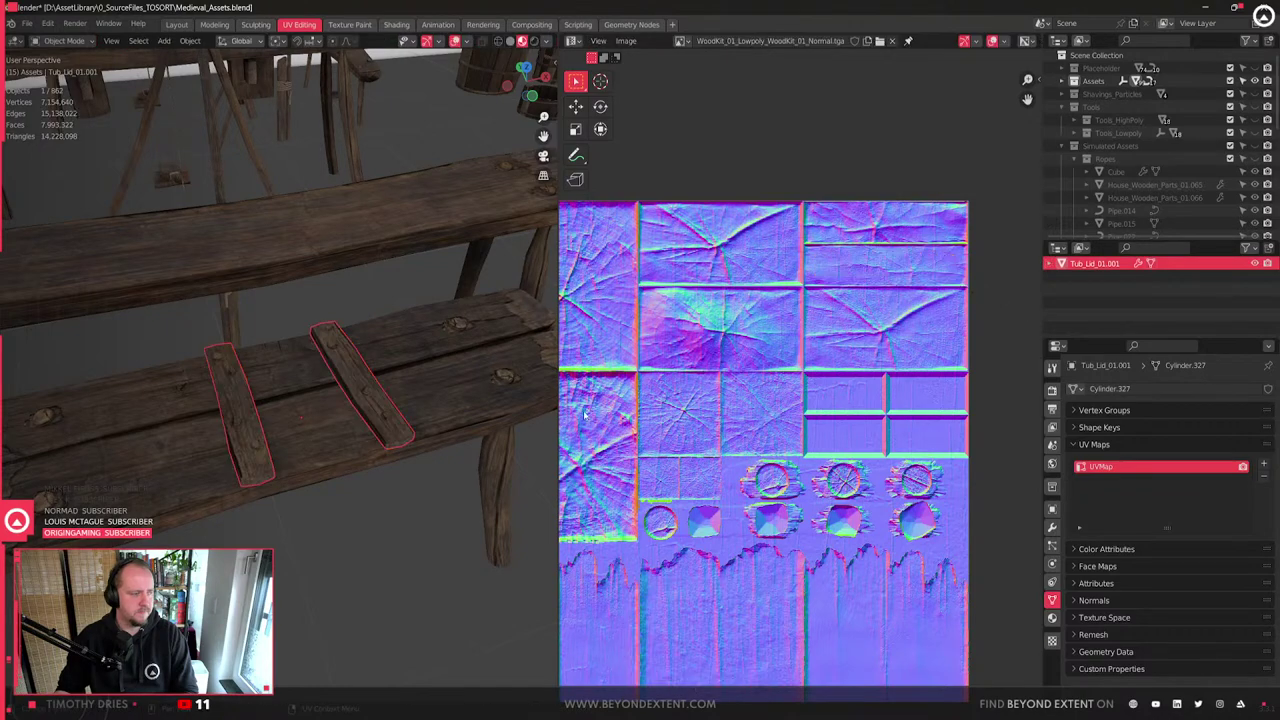
scroll(380, 448, "up", 2)
left_click(214, 24)
middle_click_drag(497, 457, 612, 455)
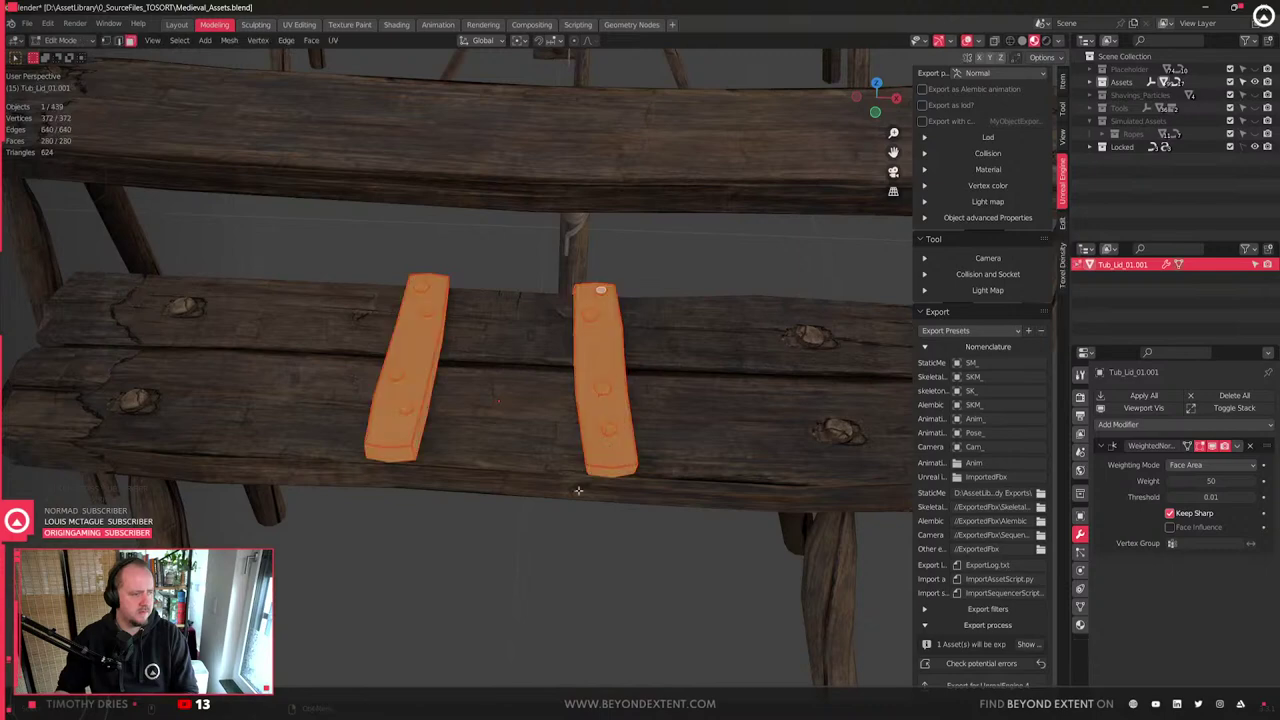
scroll(571, 520, "up", 4)
scroll(572, 540, "down", 5)
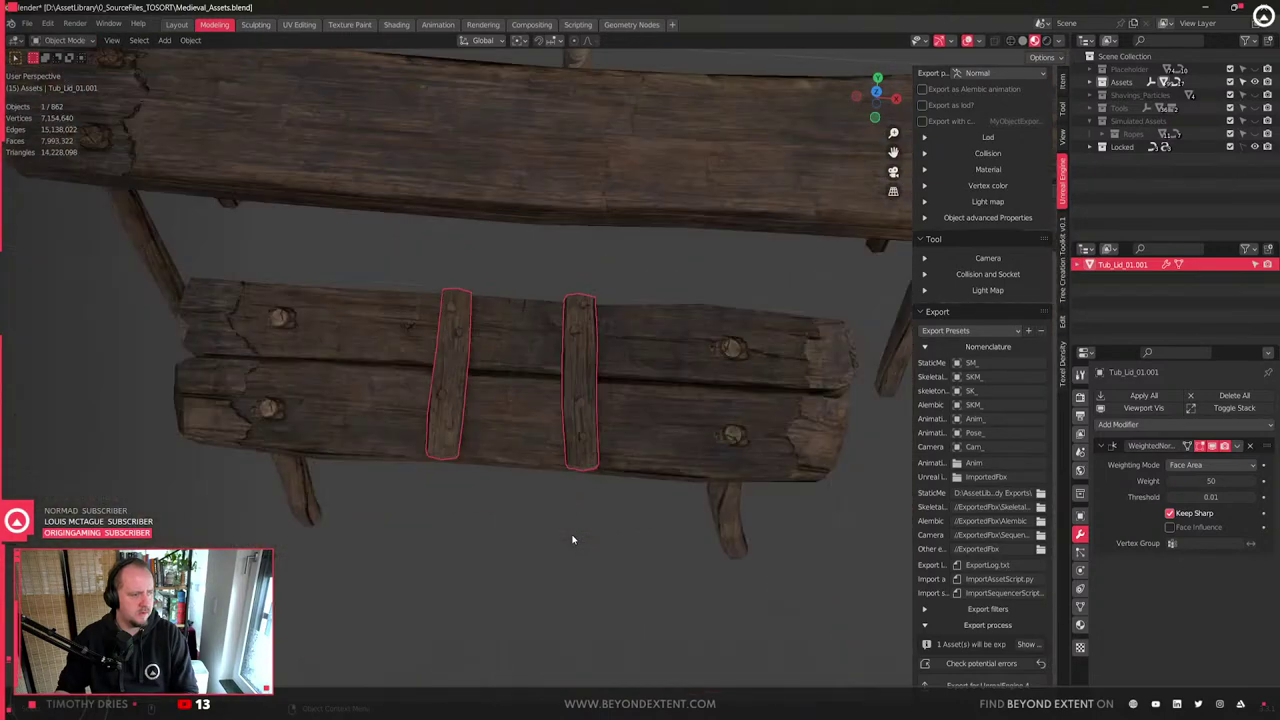
key("Tab")
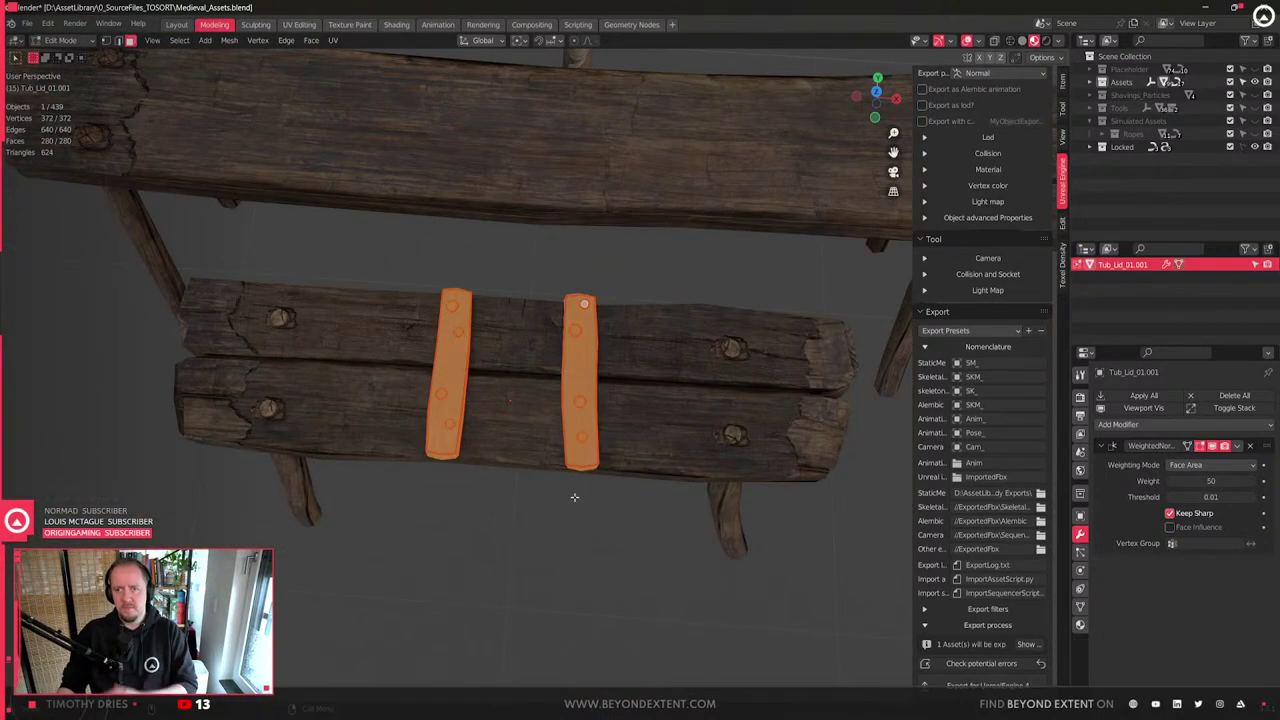
key("Tab")
- Rotate the nailed battens 180° about the global Y axis so the nails face downward
middle_click_drag(573, 426, 560, 357)
scroll(563, 364, "up", 2)
key("r")
key("y")
key("x")
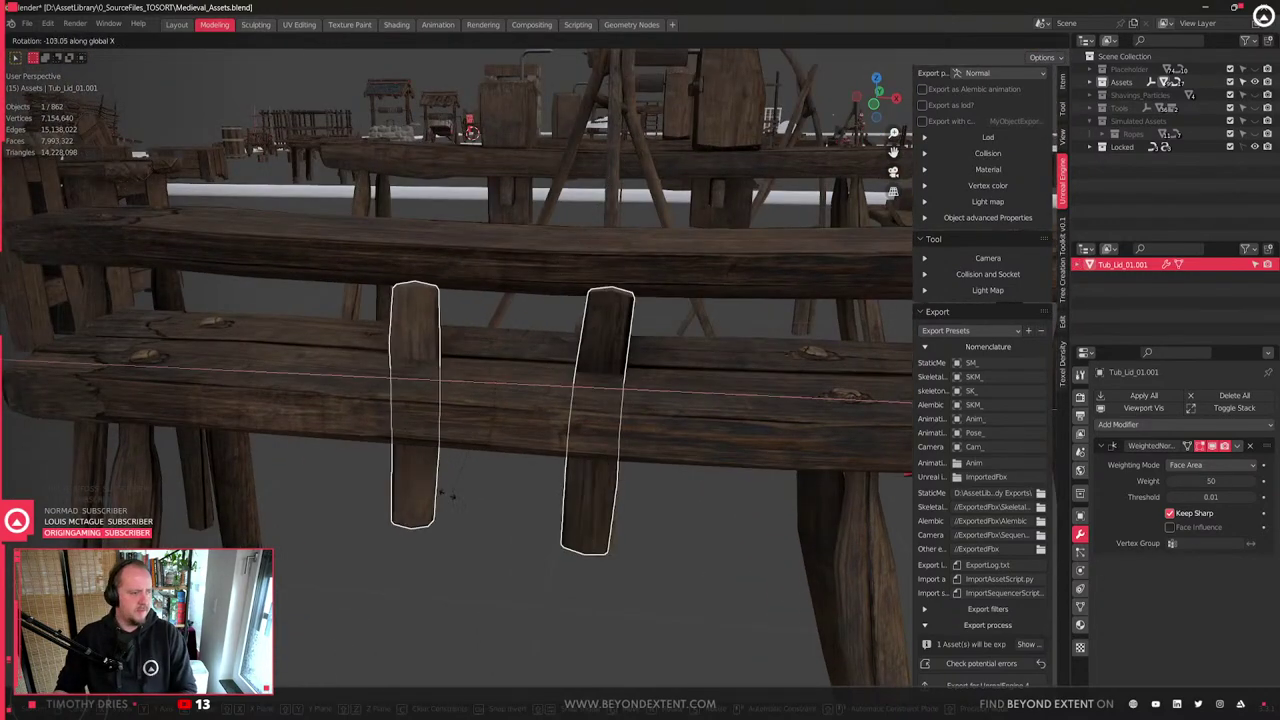
key("y")
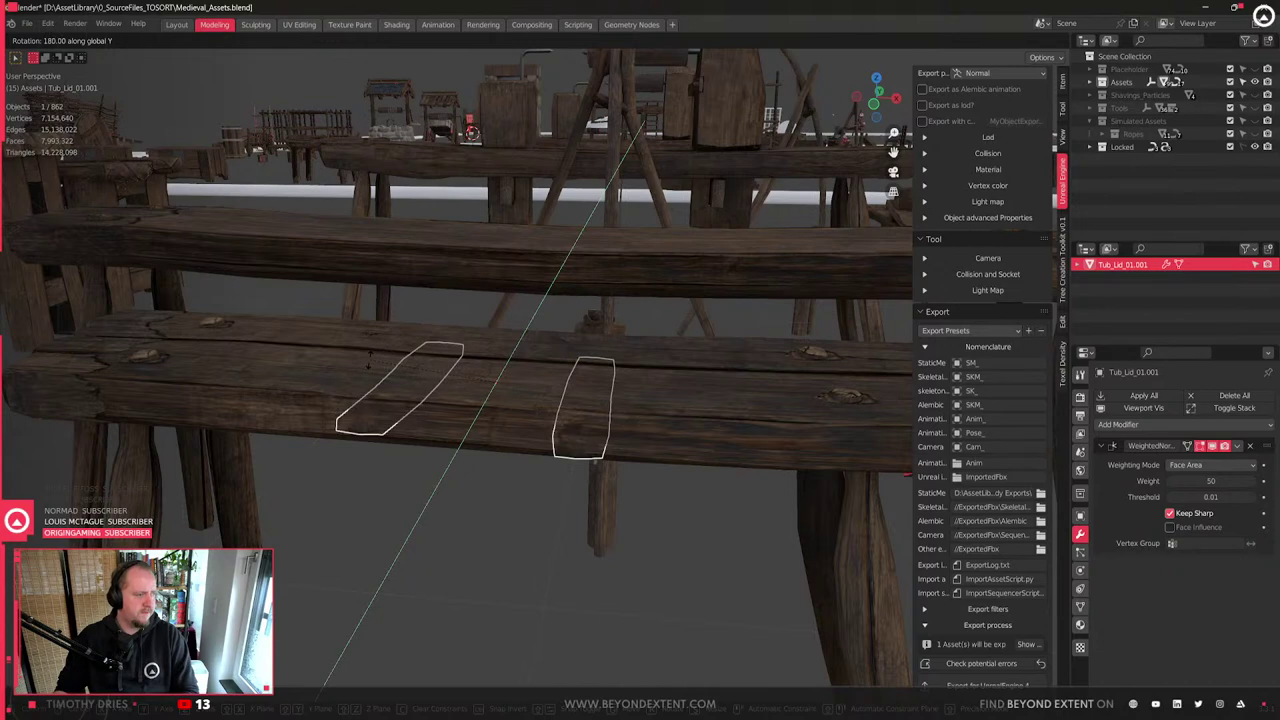
left_click(370, 364)
middle_click_drag(370, 364, 587, 397)
scroll(638, 360, "down", 2)
- Select all vertices of one batten and move it along the global X axis to the far end of the bench
key("Tab")
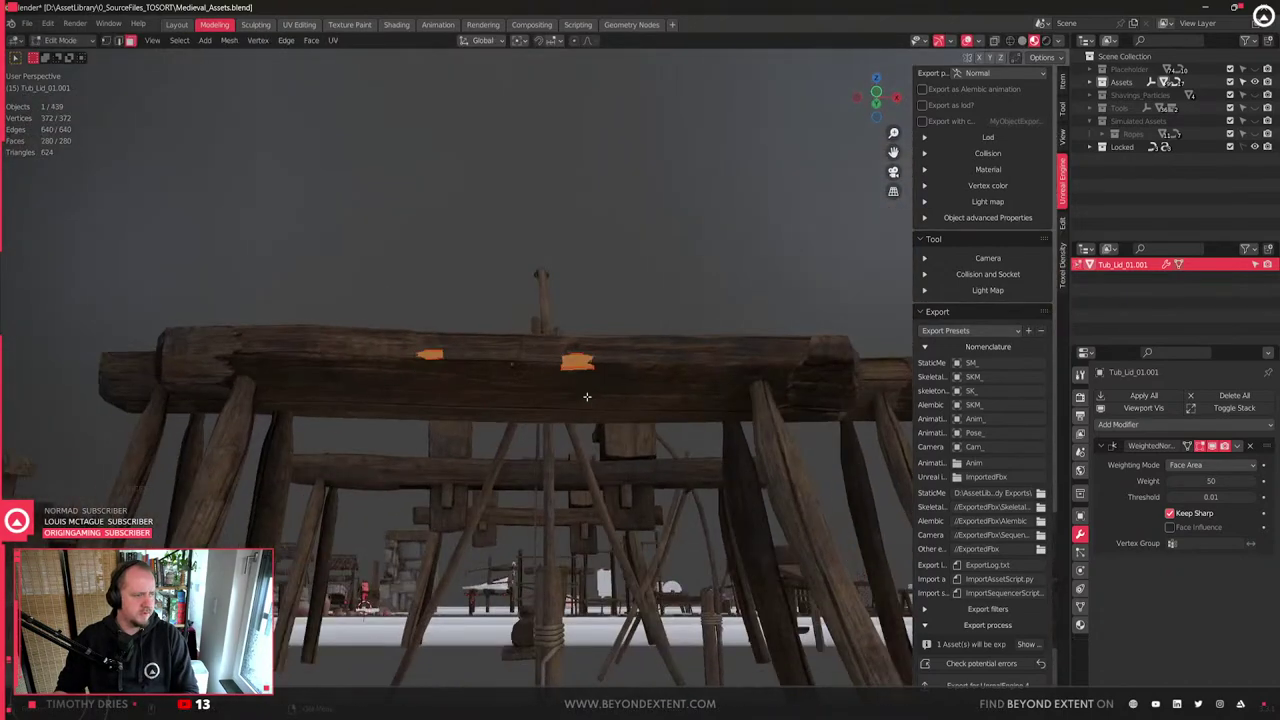
key("q")
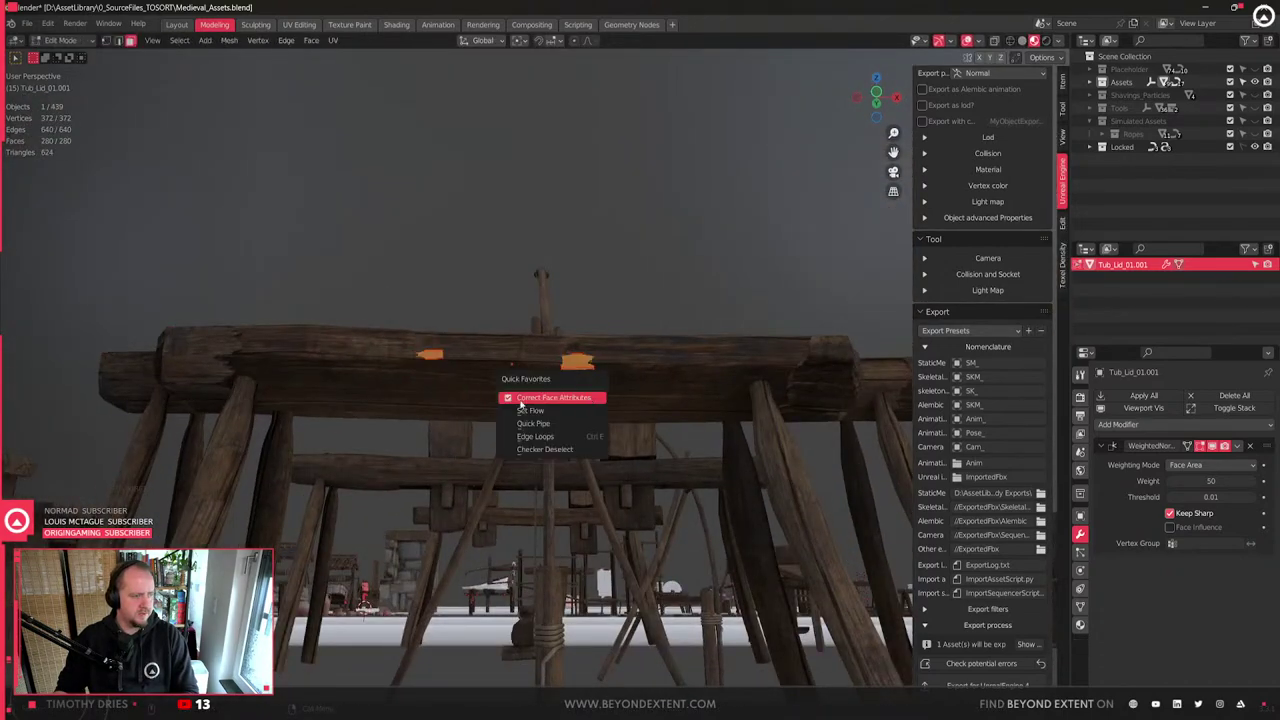
key("1")
key("shift+z")
left_click_drag(543, 335, 638, 436)
key("shift+z")
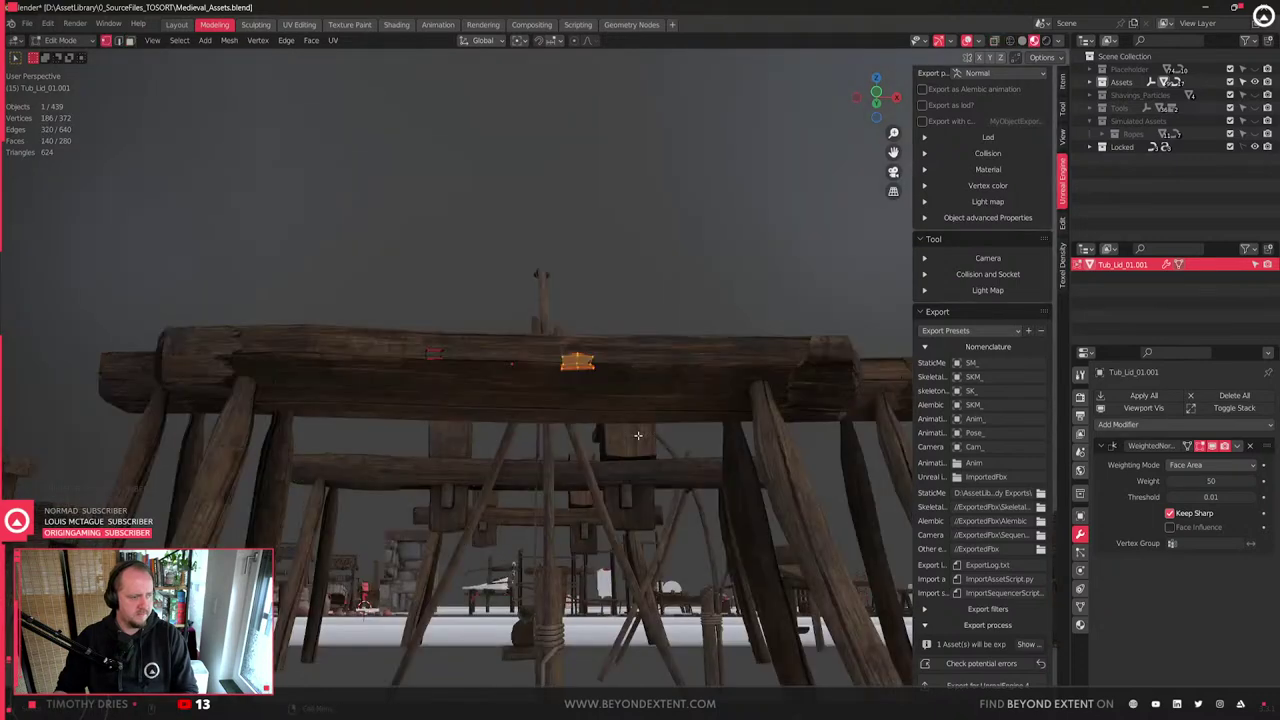
key("g")
key("z")
key("x")
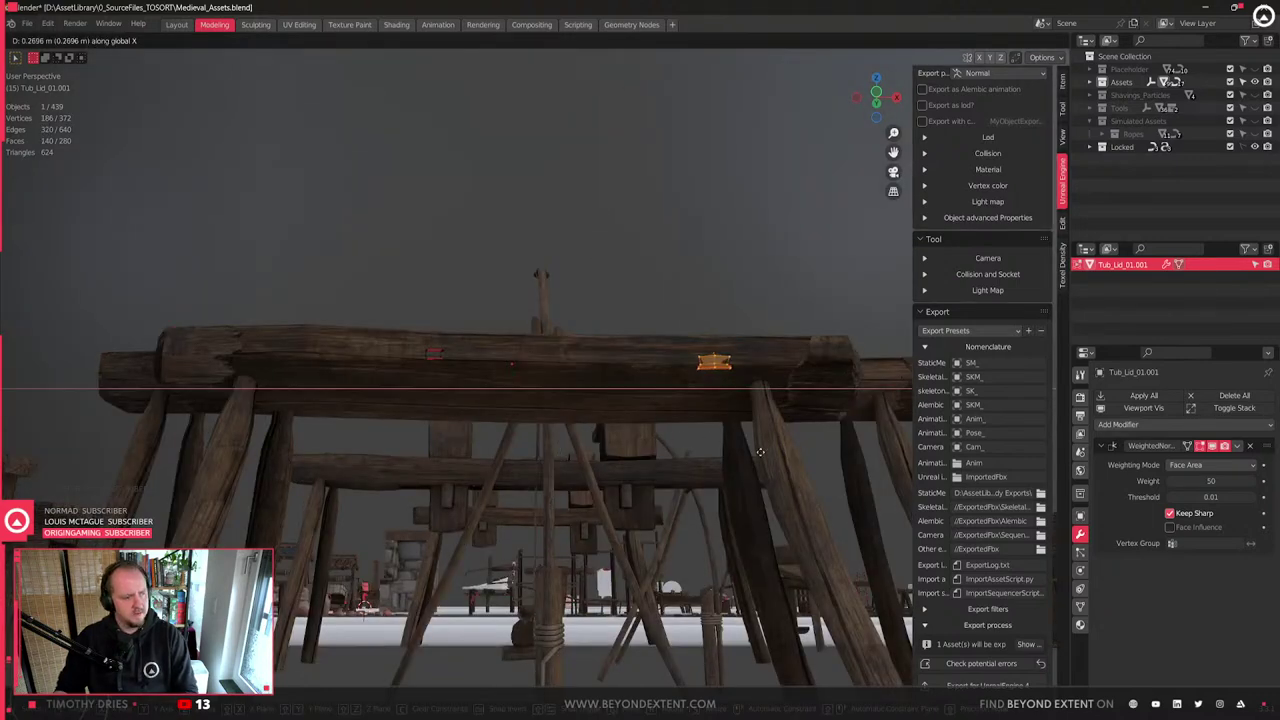
left_click(850, 458)
- Center the batten pair beneath the bench along X and lower it about 0.058 m along Z
key("Tab")
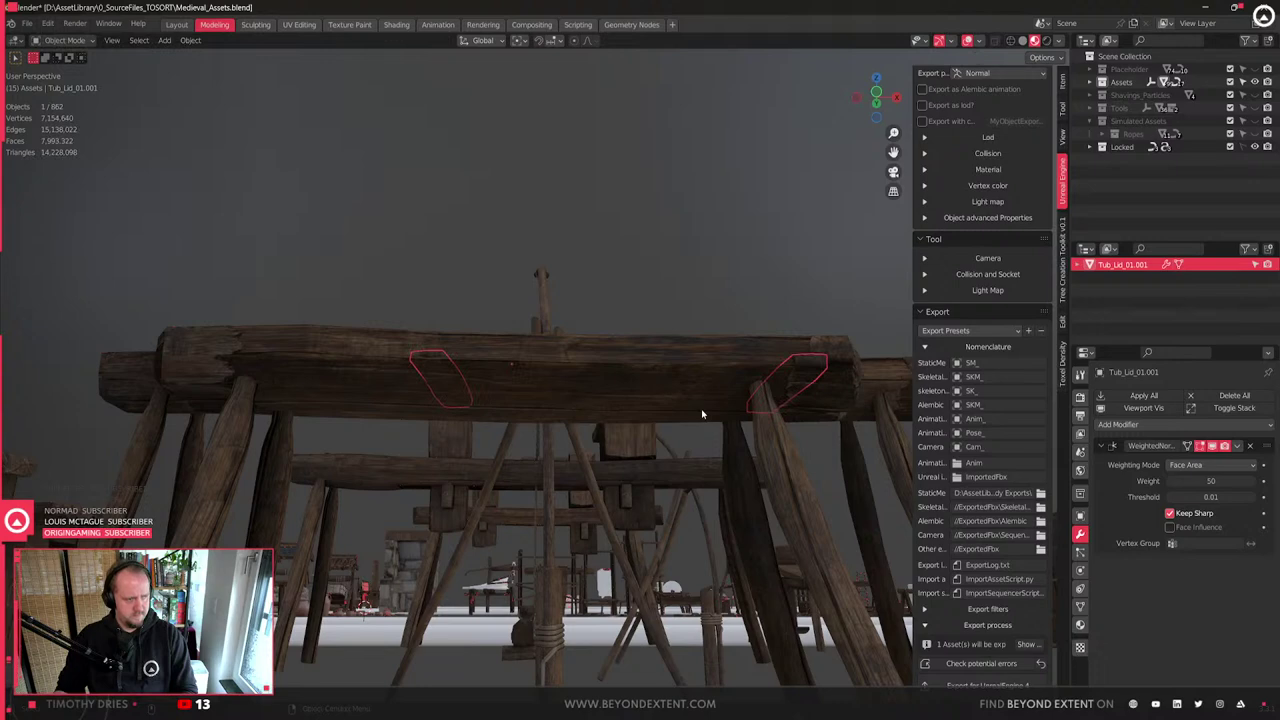
key("g")
key("z")
key("x")
left_click(597, 432)
key("g")
key("z")
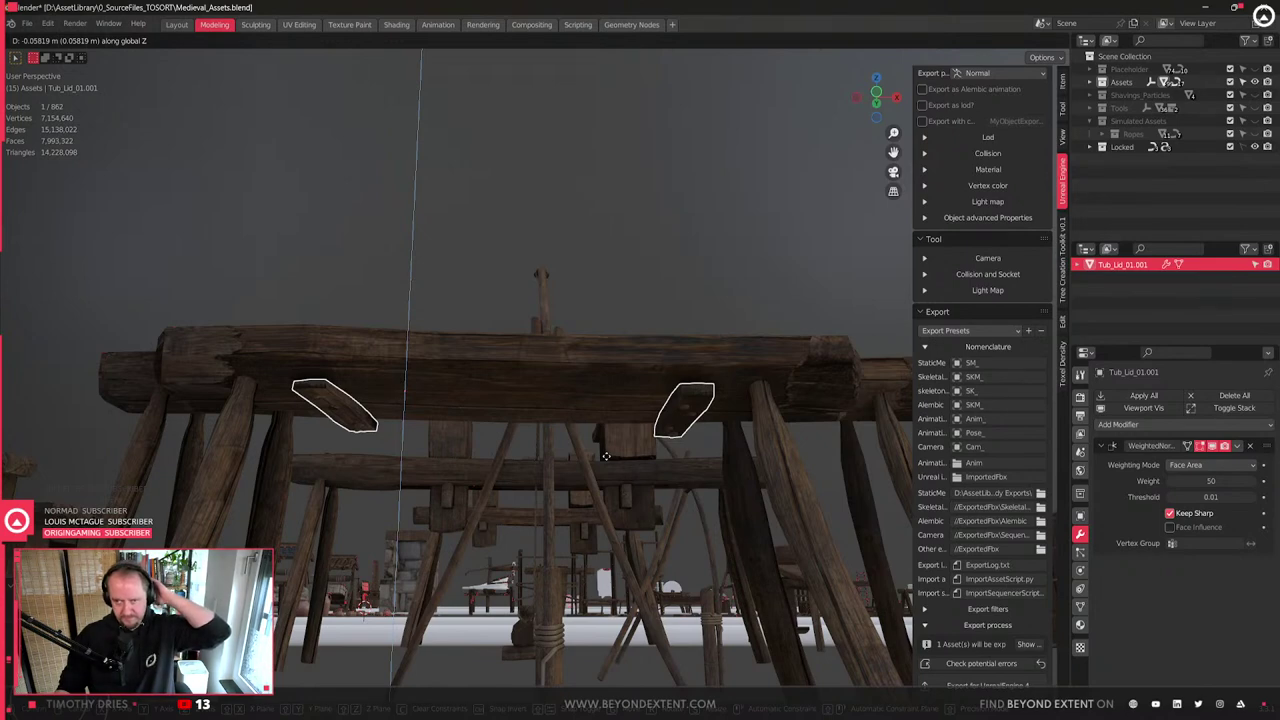
left_click(605, 456)
- Duplicate the batten pair and place the copy above the bench along the global Z axis
key("shift+d")
key("z")
left_click(619, 364)
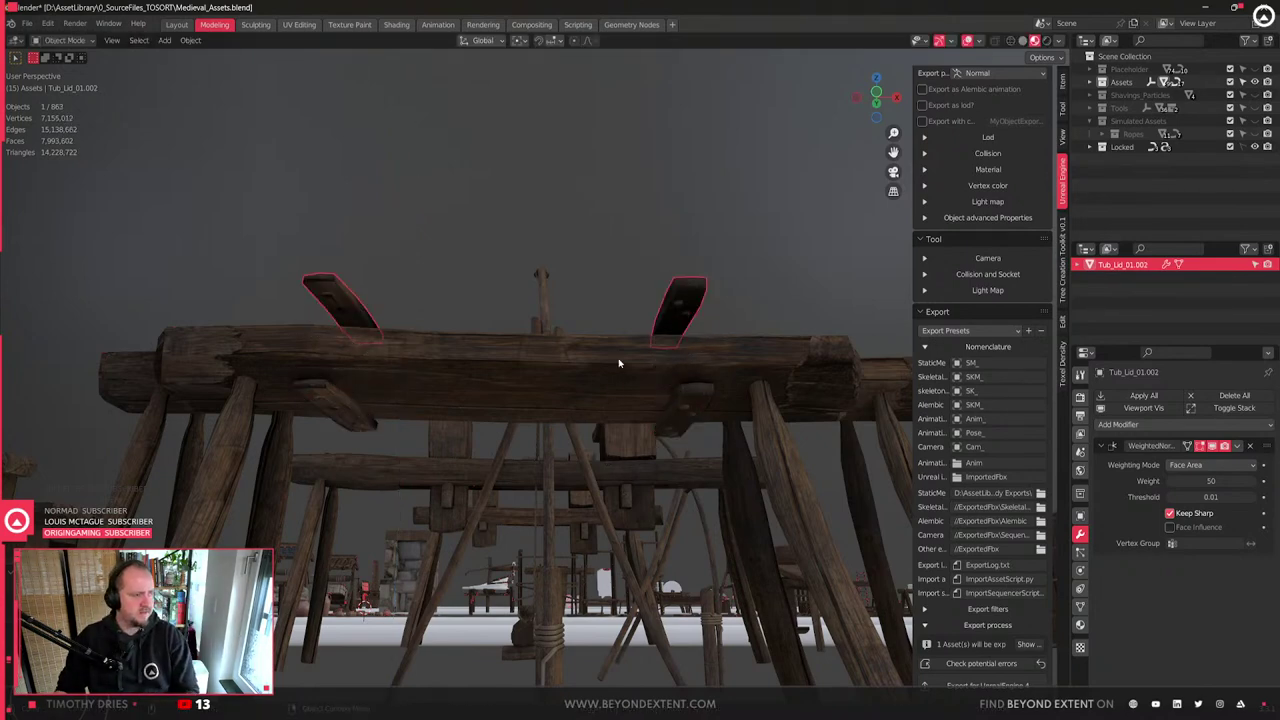
- Delete the nails from the duplicated battens, keeping only the wooden bodies
middle_click_drag(620, 364, 629, 463, "shift")
key("Tab")
scroll(629, 464, "up", 2)
left_click(270, 423)
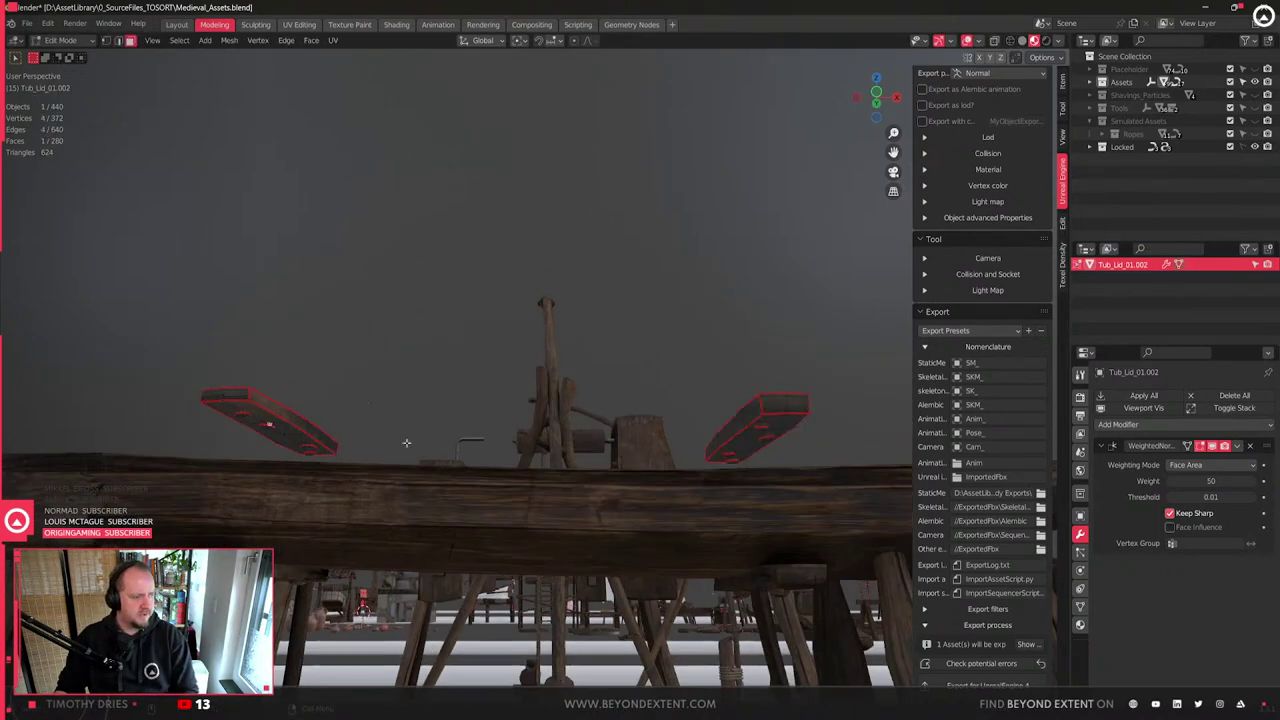
key("a")
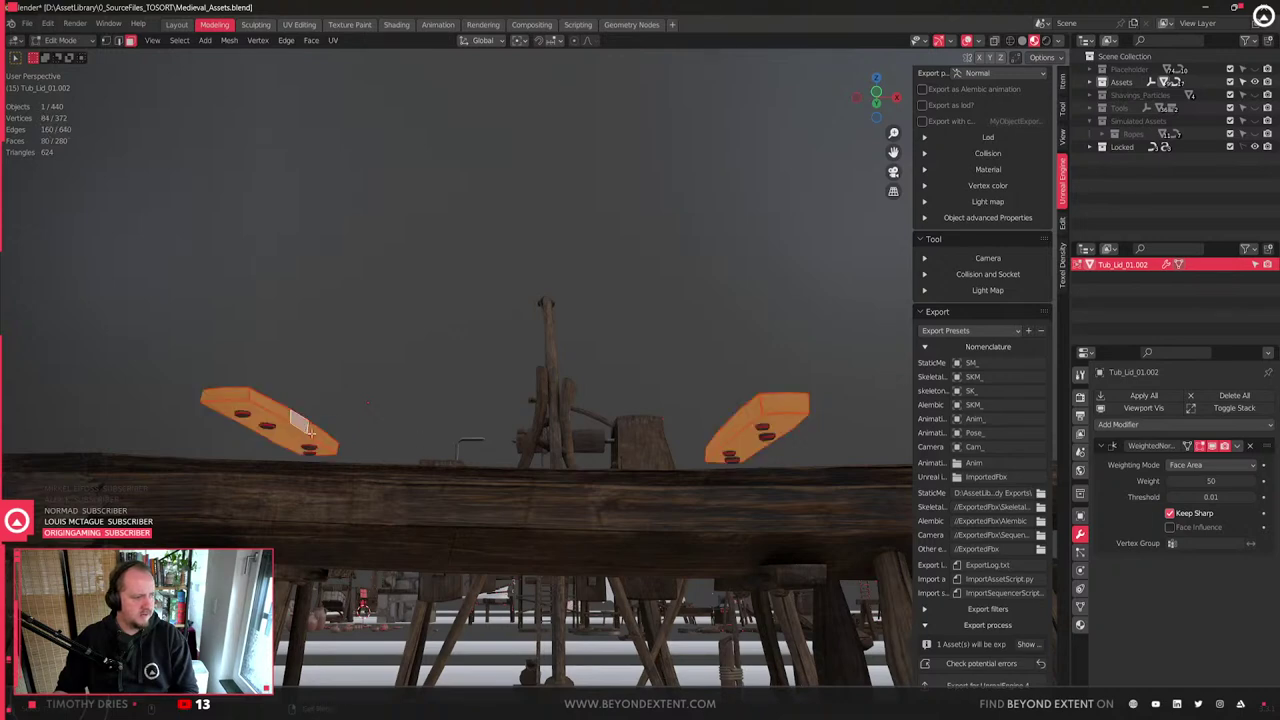
key("ctrl+i")
key("x")
left_click(810, 458)
middle_click_drag(810, 460, 774, 425, "shift")
- Thicken the duplicated batten bodies by about 0.0095 m with Shrink/Fatten
key("a")
scroll(774, 425, "down", 2)
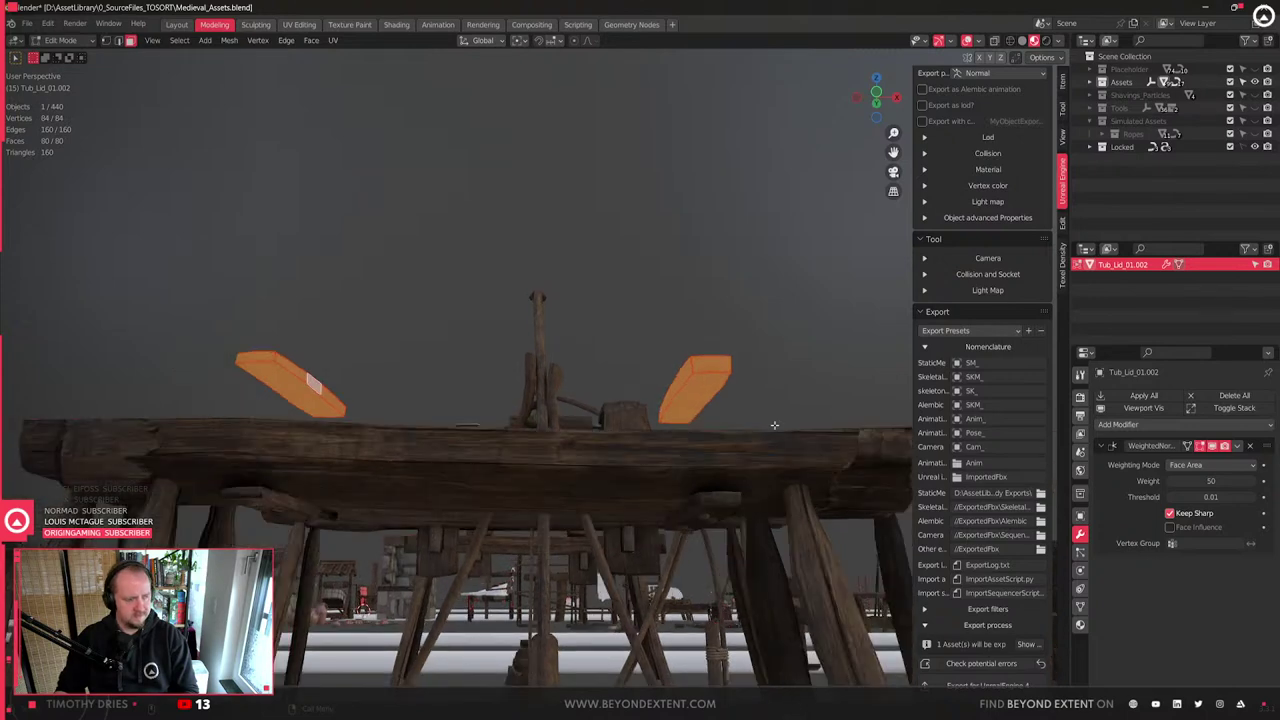
key("alt+s")
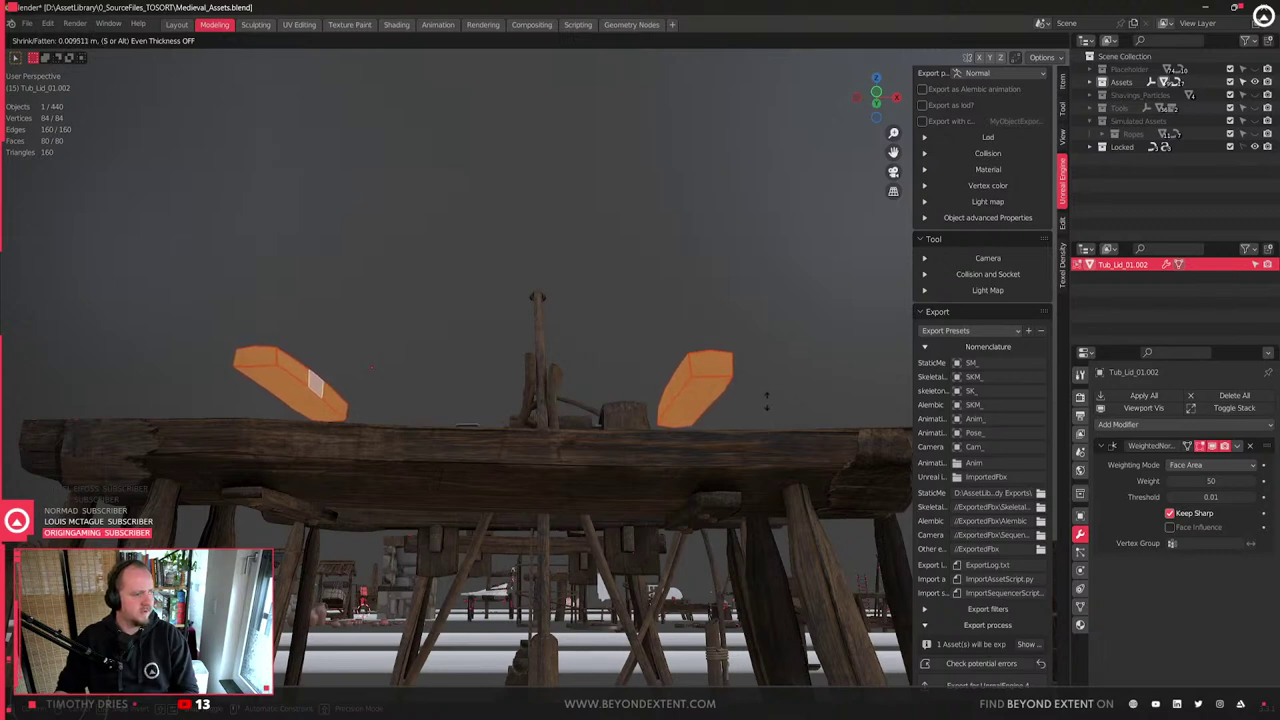
left_click(766, 402)
scroll(680, 448, "down", 1)
- Lower the thickened battens along the global Z axis to the nailed battens under the bench
key("Tab")
key("g")
key("z")
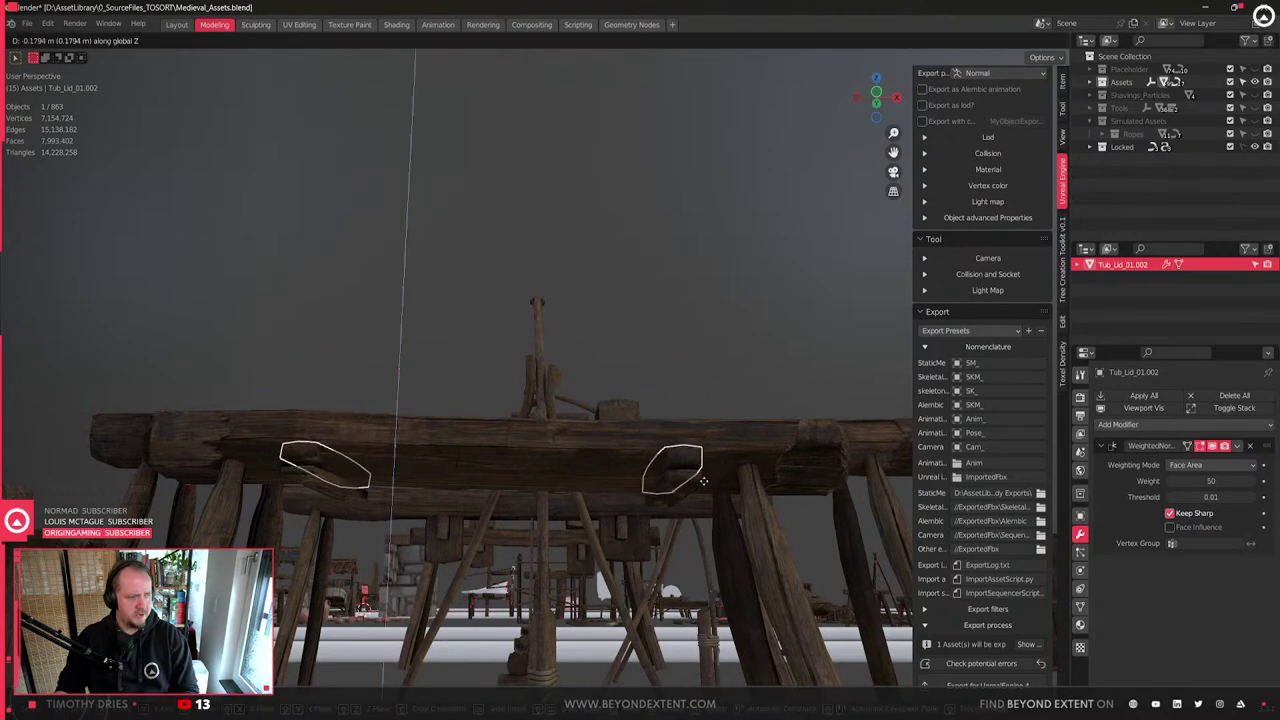
left_click(700, 496)
scroll(613, 511, "up", 1)
key("s")
key("z")
right_click(742, 596)
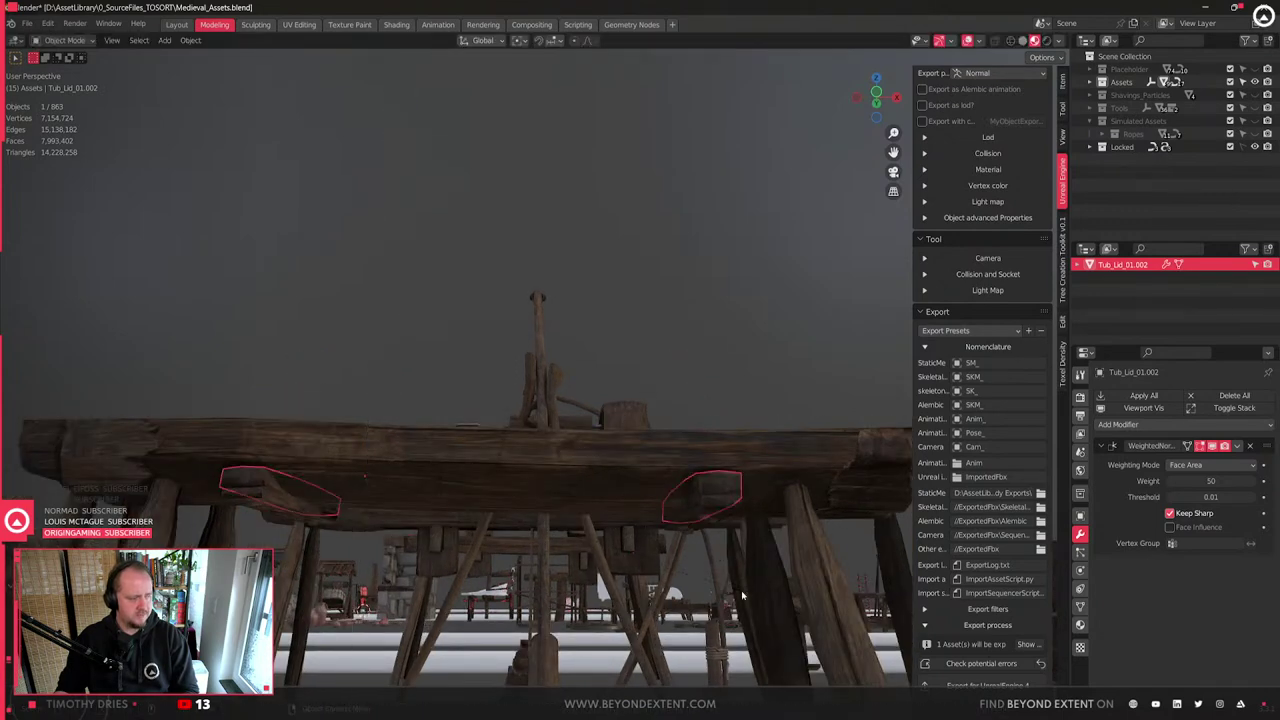
- Scale the thickened battens along Z and shift them about 0.014 m vertically to fit between the bench top and nailed battens
mouse_move(655, 518)
middle_mouse_down()
mouse_move(648, 508)
mouse_move(660, 506)
middle_mouse_up()
key("s")
key("z")
left_click(690, 516)
key("g")
key("z")
left_click(693, 509)
key("s")
key("Escape")
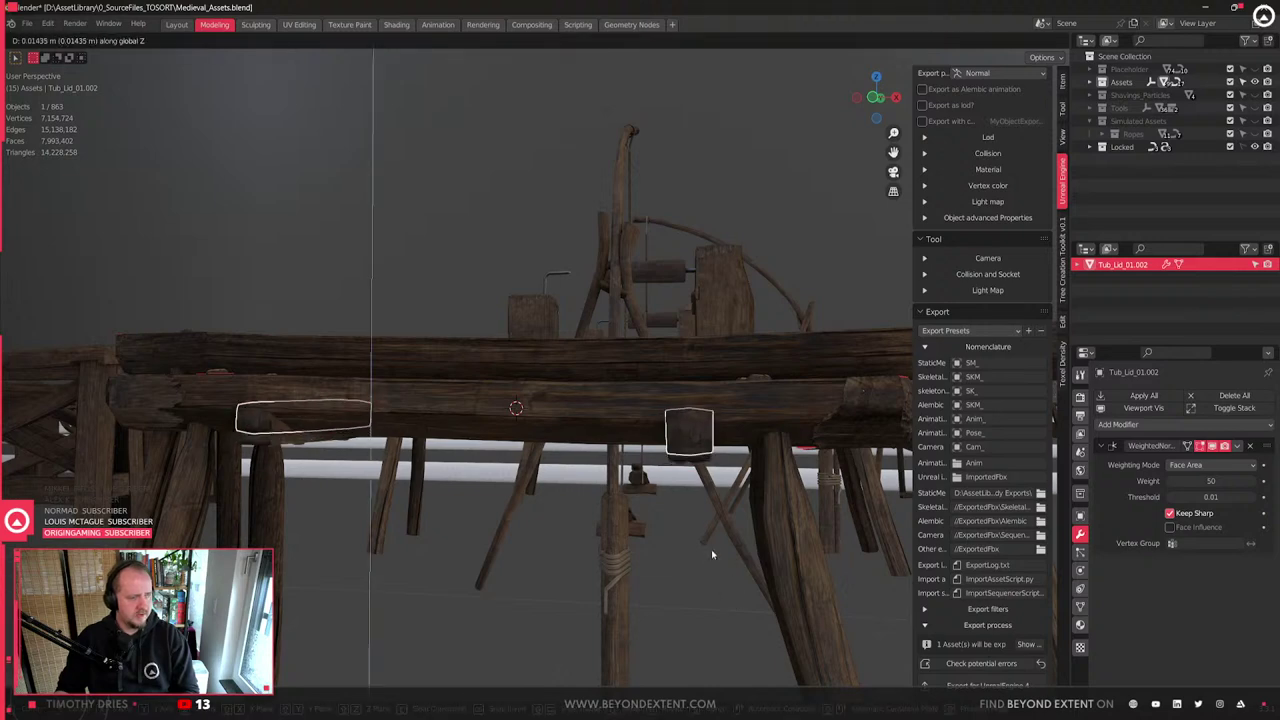
- Select the workbench and examine how the added battens meet its underside
left_click(742, 425)
scroll(745, 425, "up", 3)
middle_click_drag(749, 428, 476, 492)
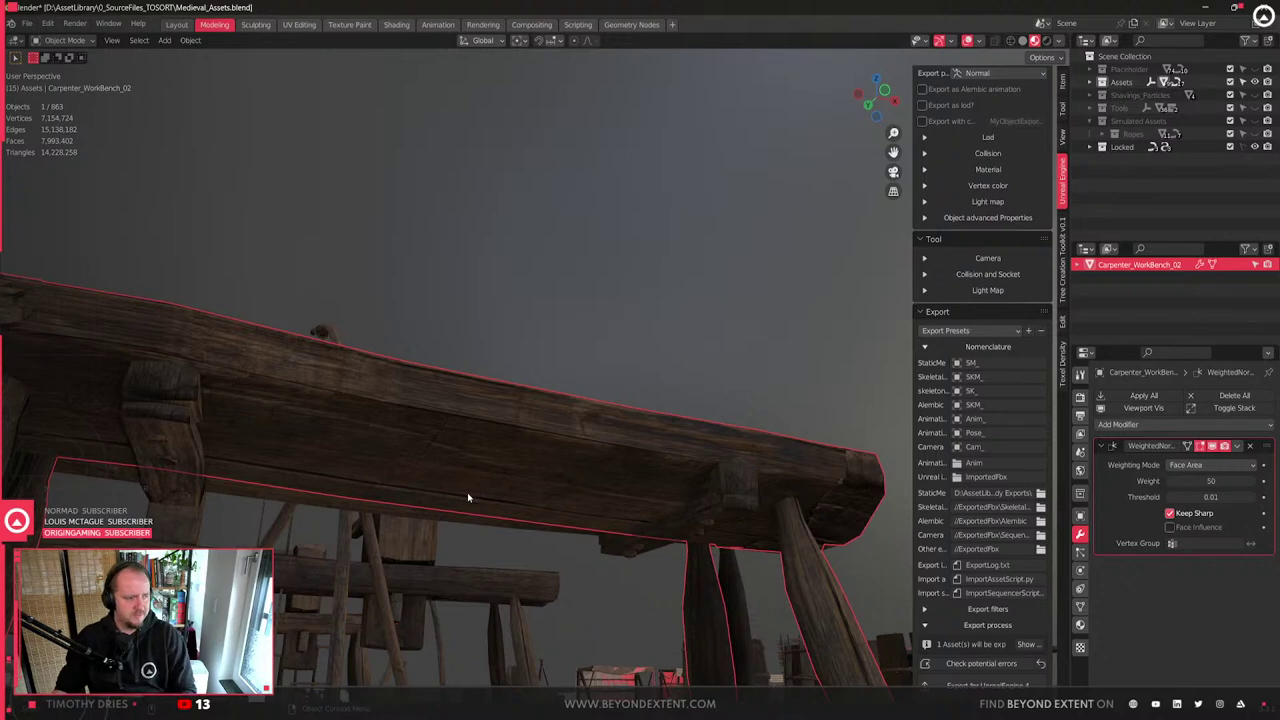
- Add a Boolean modifier to the workbench and place it above the Weighted Normal modifier
scroll(706, 577, "up", 2)
middle_click_drag(706, 577, 650, 470)
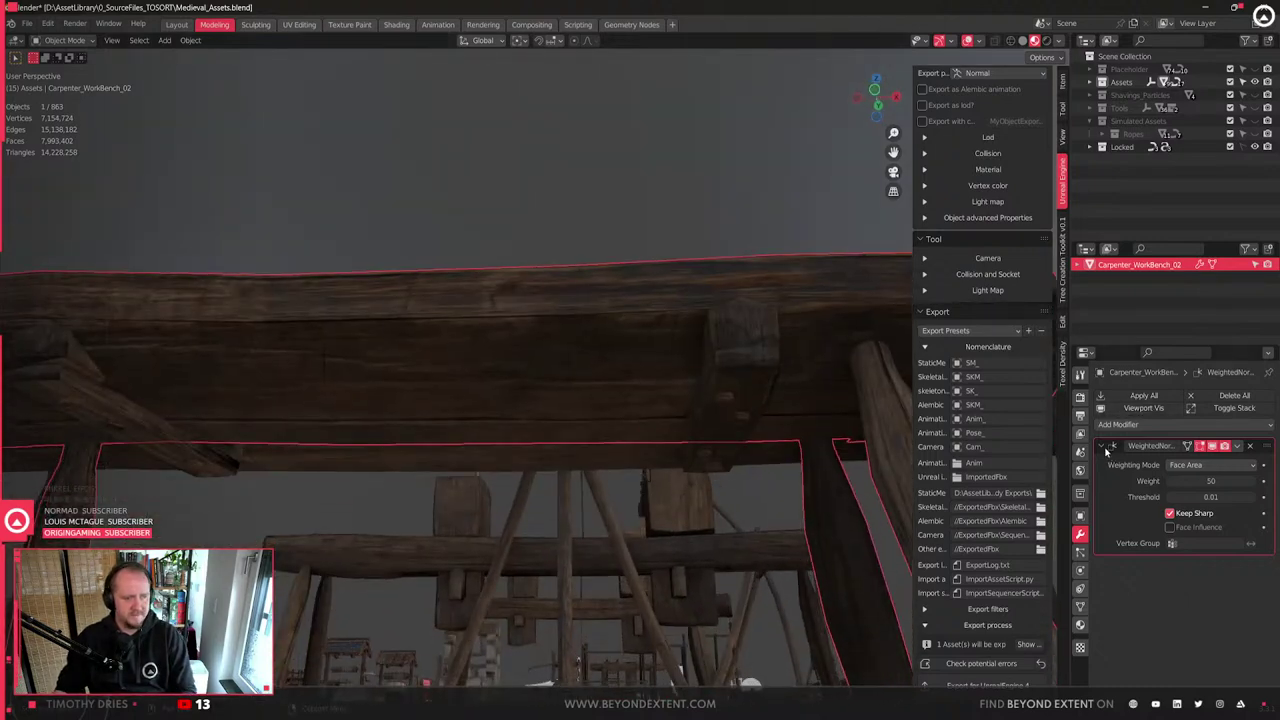
left_click(1104, 446)
middle_click_drag(580, 405, 663, 380)
left_click(693, 364)
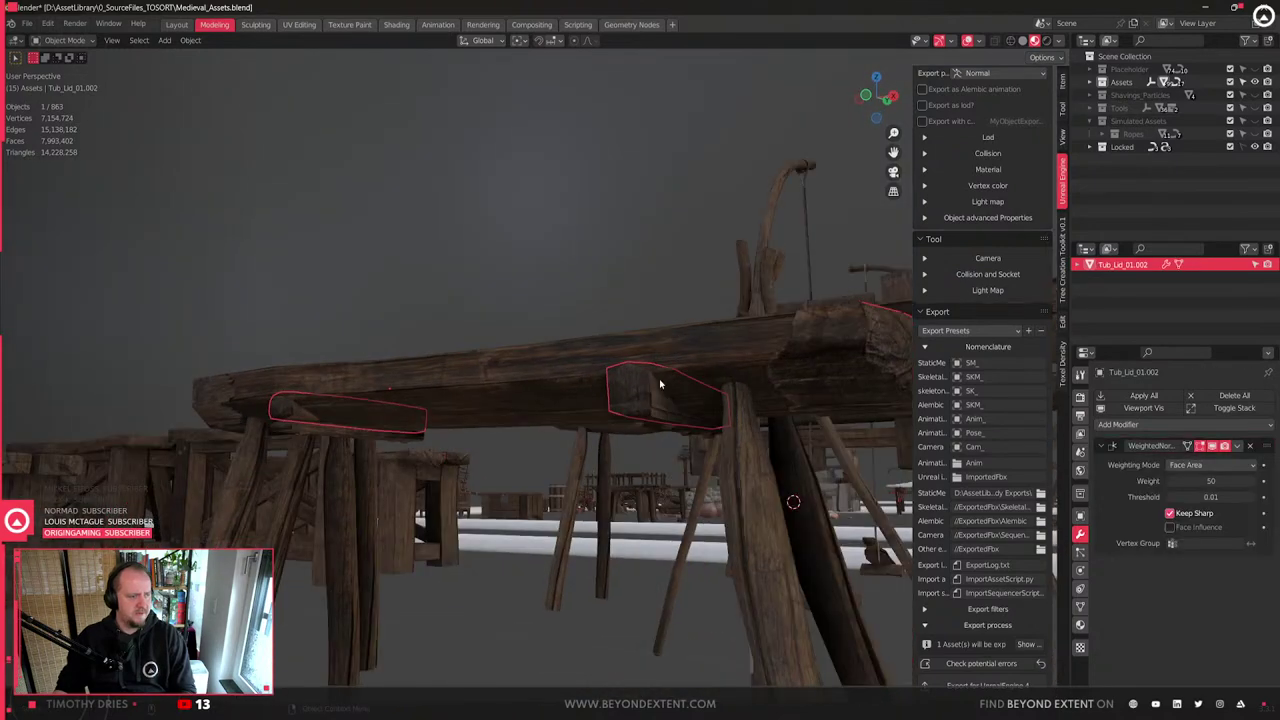
left_click(735, 362)
left_click(1140, 424)
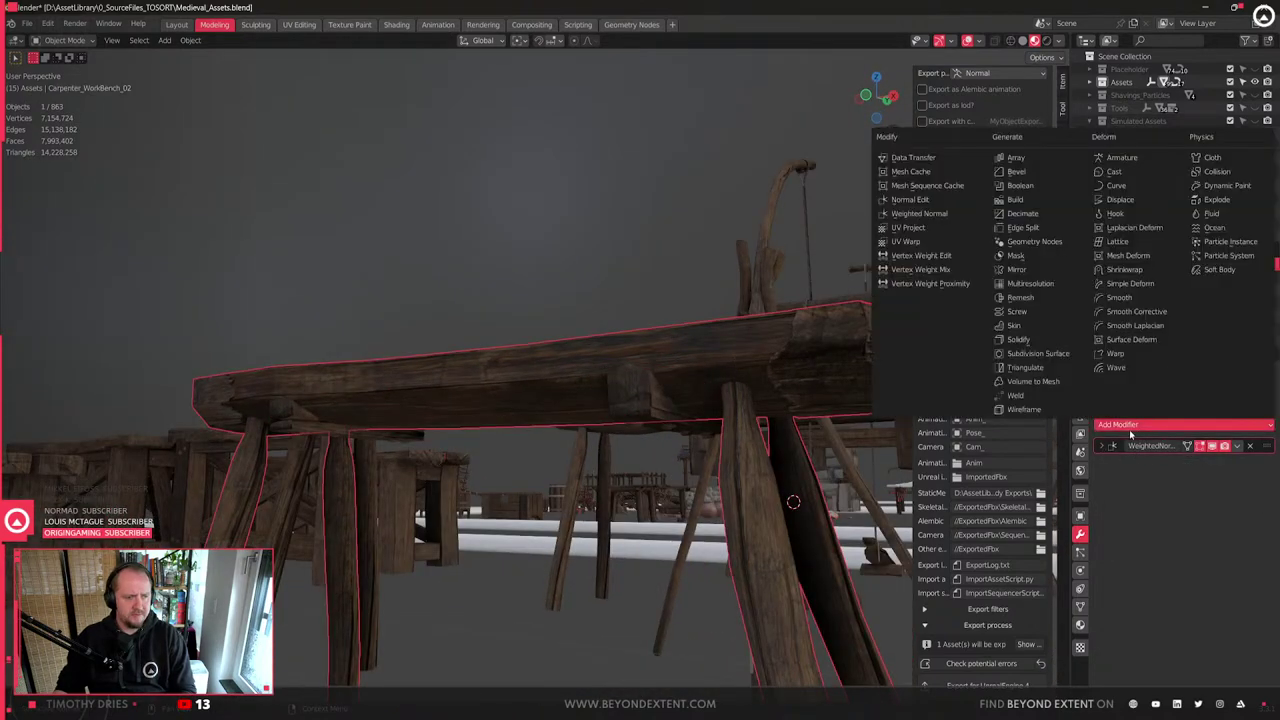
left_click(1048, 193)
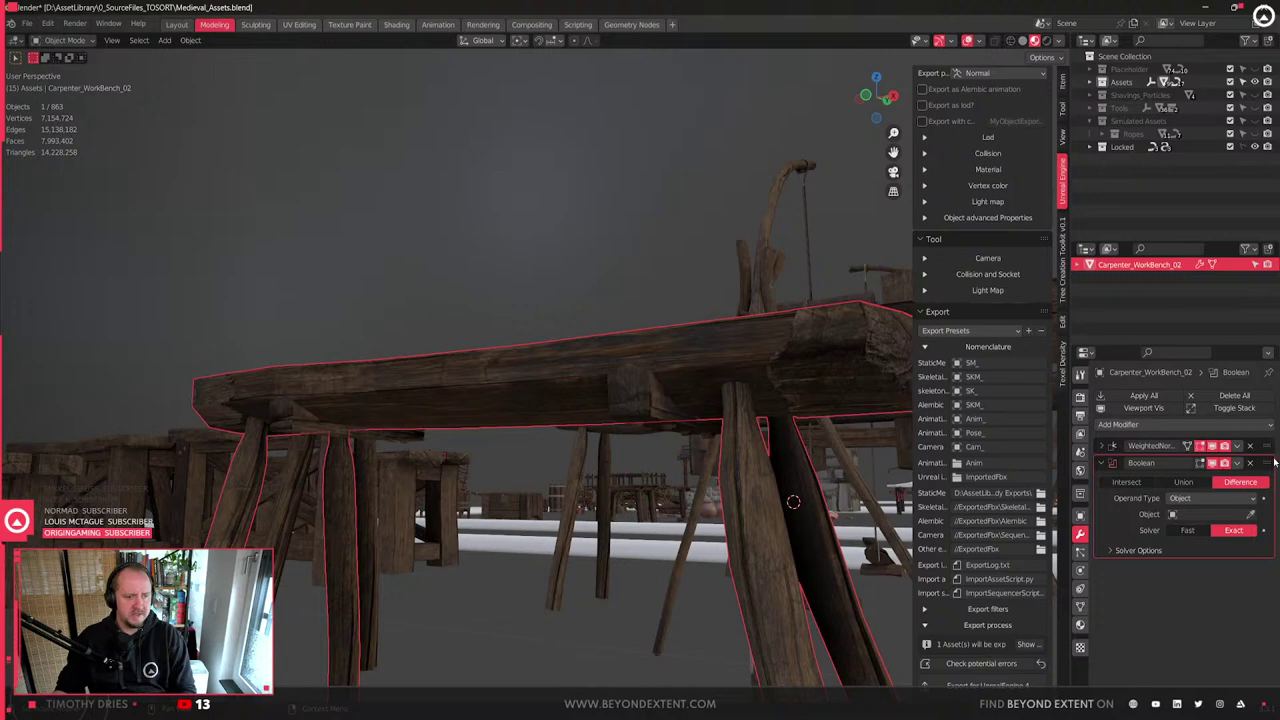
left_click_drag(1275, 461, 1275, 444)
- Set the thickened battens, Tub_Lid_01.002, as the cutting object of the workbench's Boolean modifier
middle_click_drag(485, 478, 571, 483)
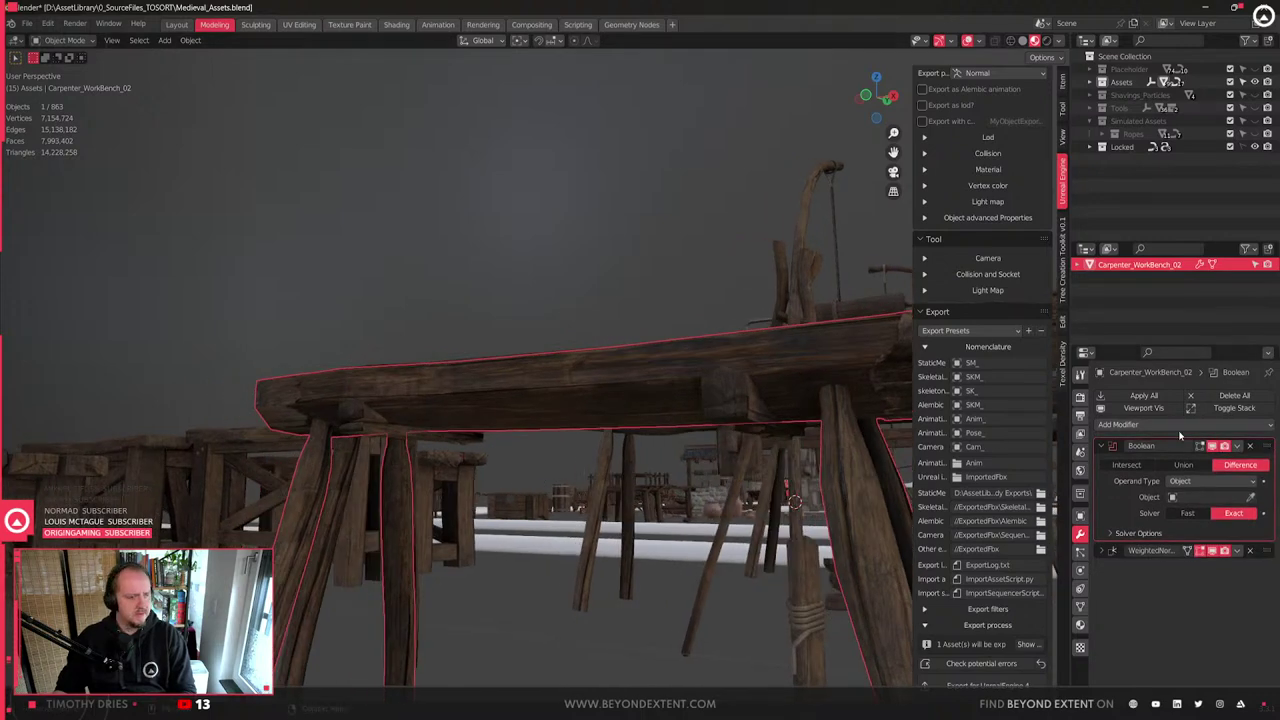
left_click(1250, 495)
left_click(718, 391)
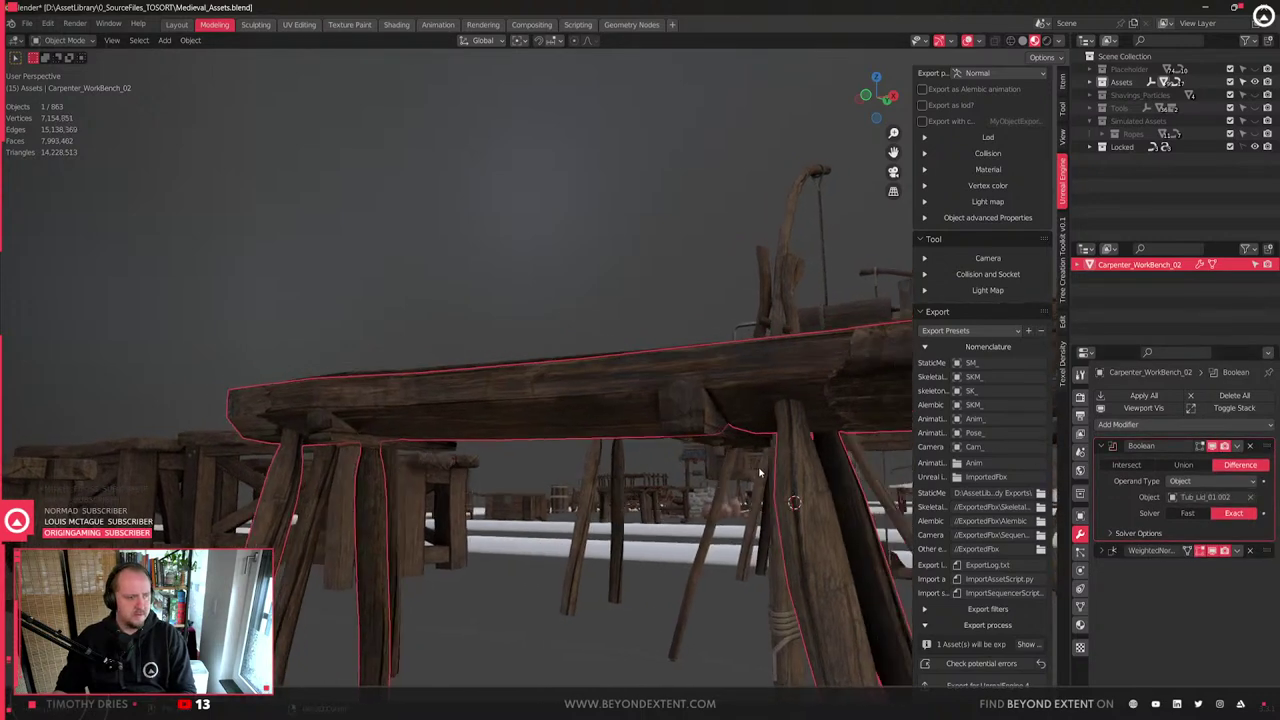
- Try to raise the nailed battens about 0.059 m along the global Z axis
left_click(687, 399)
middle_click_drag(687, 399, 734, 440)
key("g")
key("z")
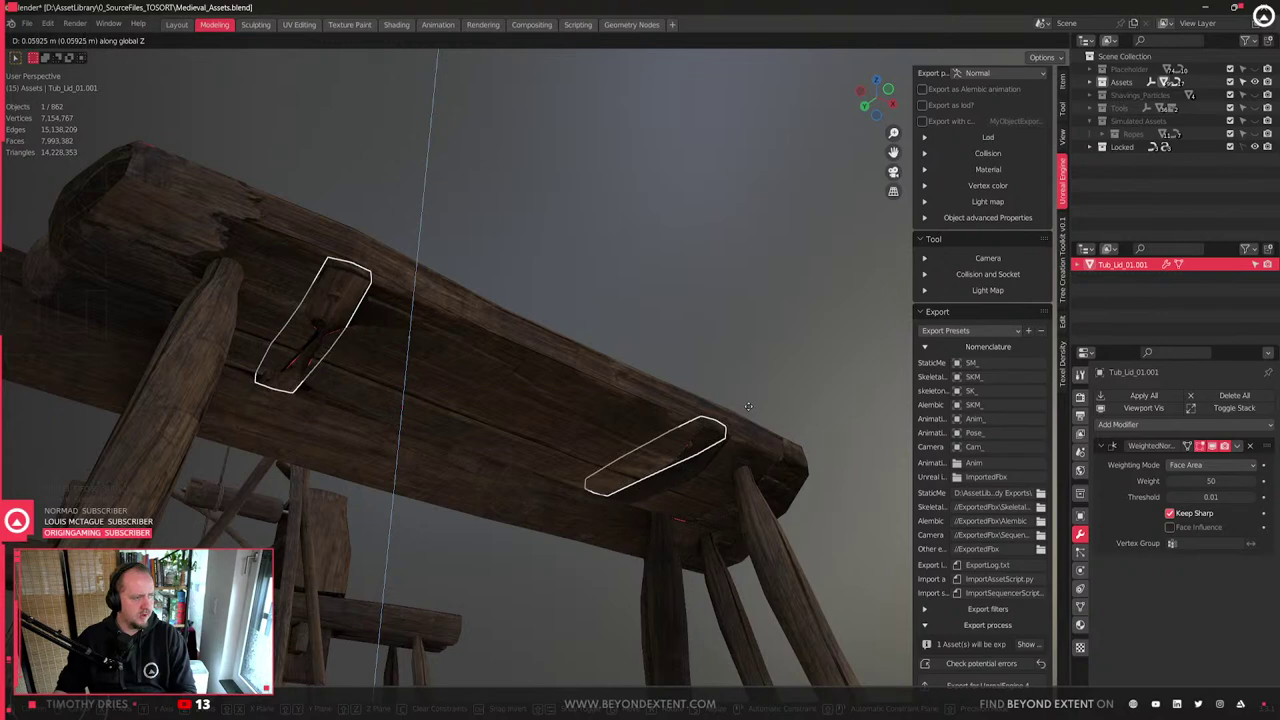
left_click(749, 414)
left_click(430, 354)
key("ctrl+z")
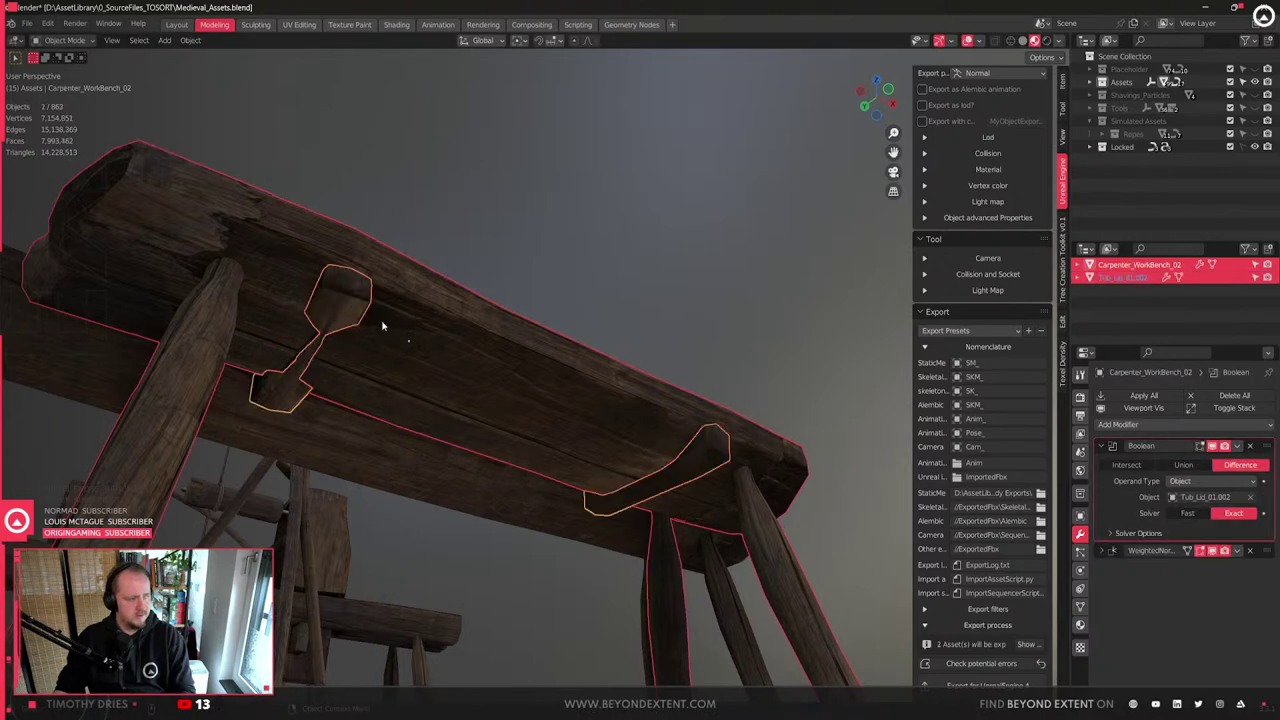
- Try to move the underside faces of the thickened cutter battens along the global Z axis
key("Tab")
left_click(337, 318)
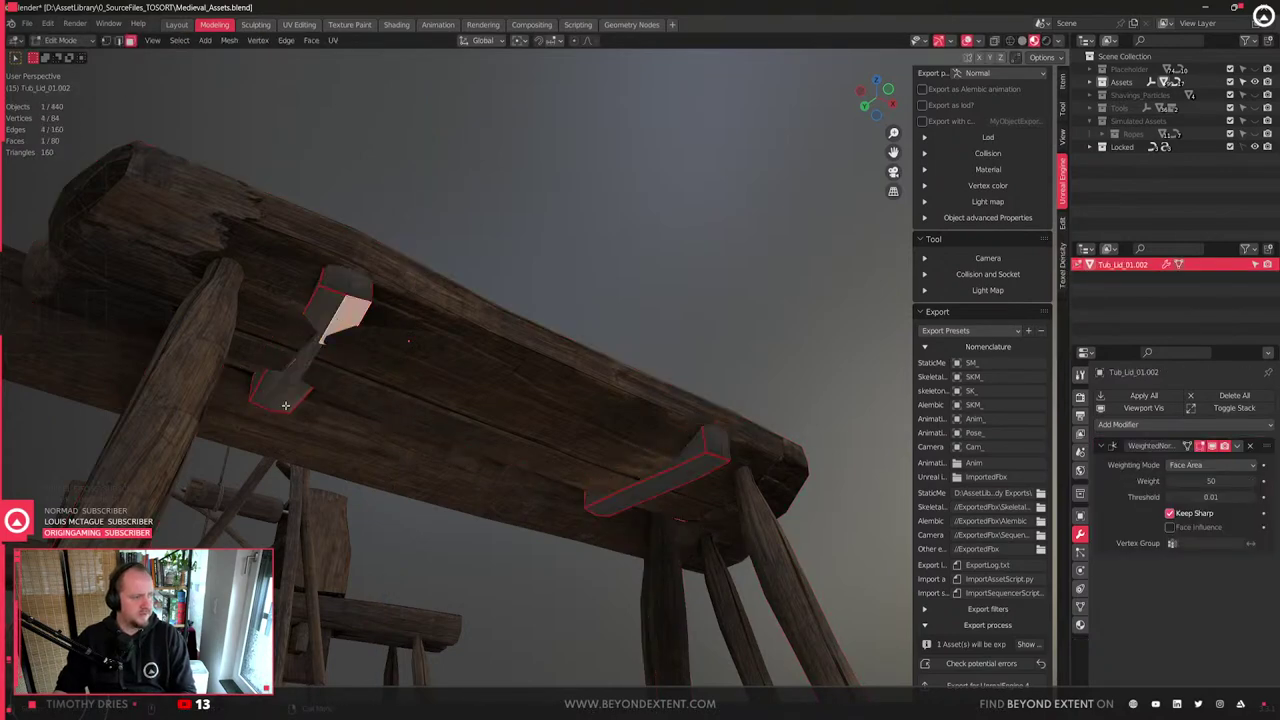
left_click(682, 463, "shift")
left_click(686, 476)
left_click(300, 398, "shift")
key("ctrl+l")
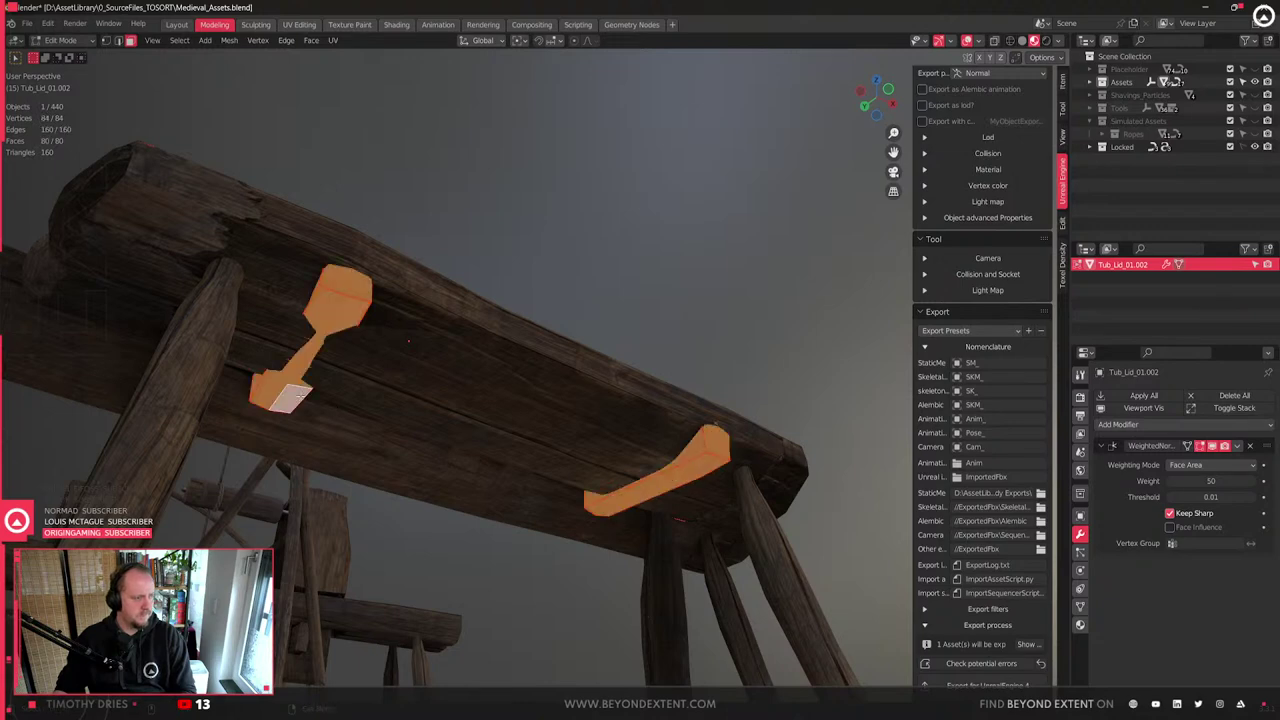
key("ctrl+z")
key("g")
key("z")
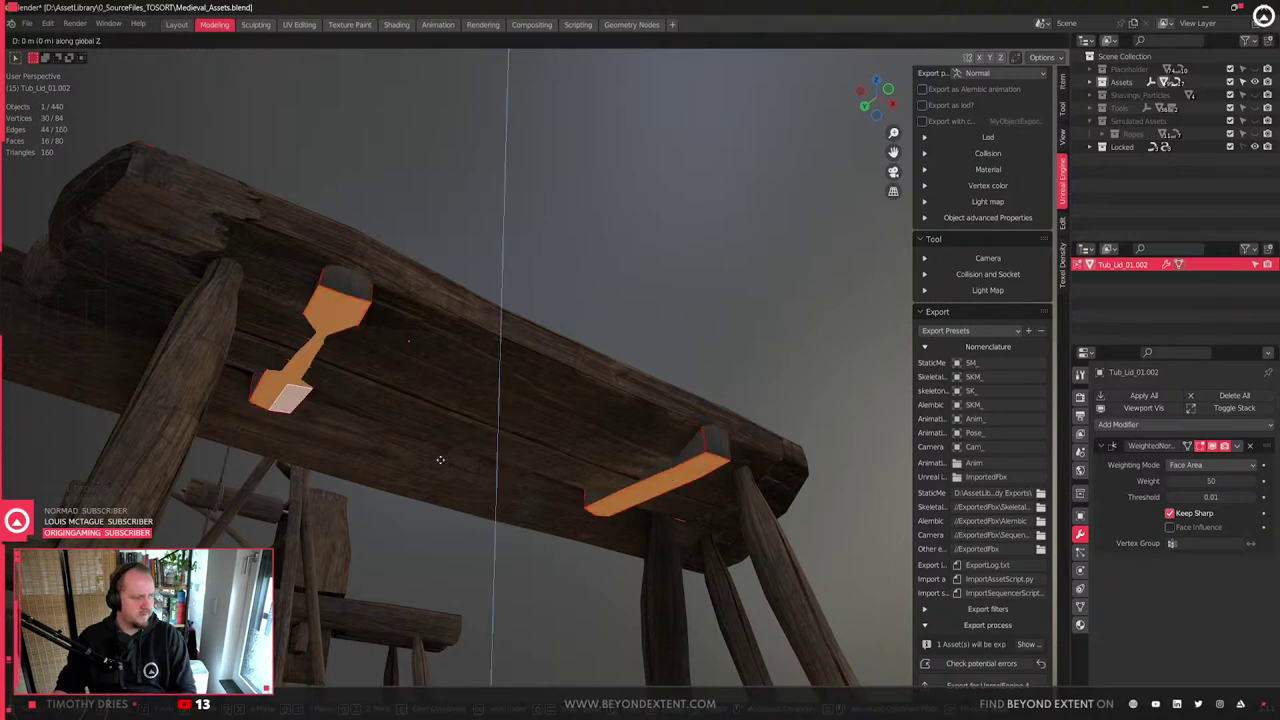
right_click(443, 477)
key("Tab")
- Hide the thickened cutter battens and inspect how the nailed battens sit under the workbench
middle_click_drag(571, 477, 726, 463)
key("Delete")
scroll(520, 498, "up", 4)
middle_click_drag(545, 460, 583, 483)
scroll(583, 475, "up", 2)
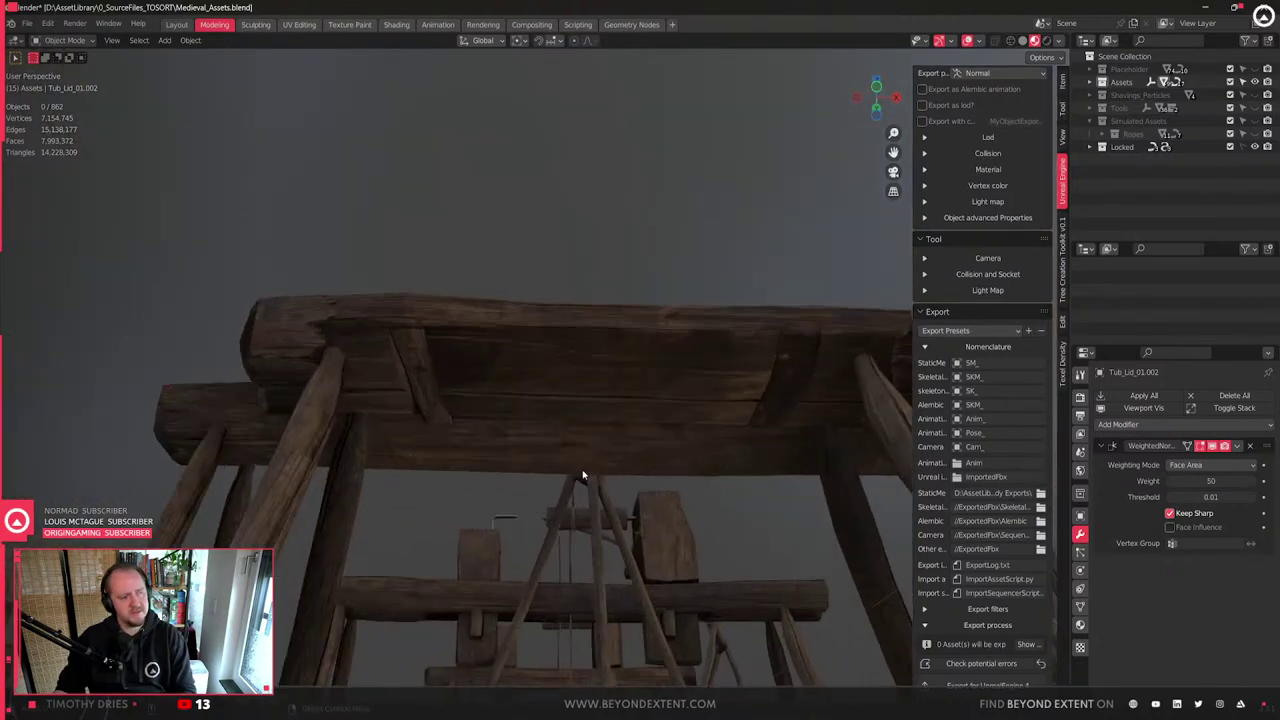
- Select the workbench and apply its Boolean modifier
left_click(433, 392)
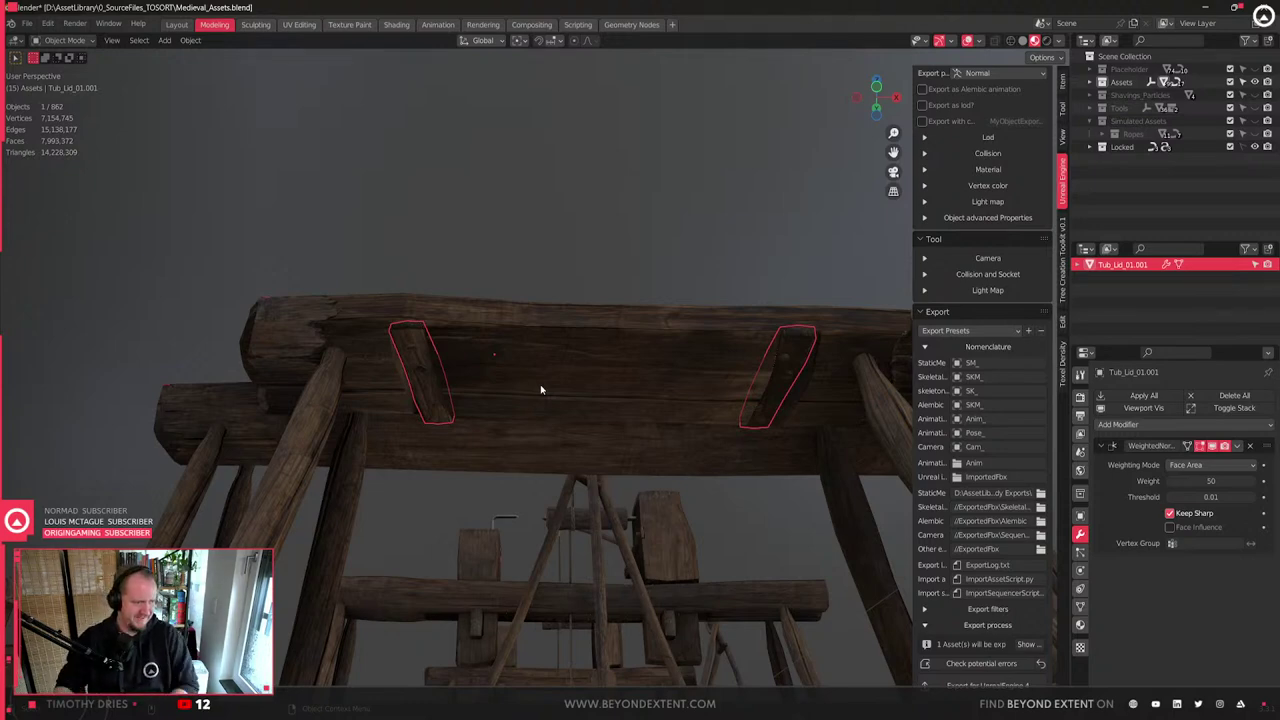
scroll(540, 390, "up", 3)
left_click(540, 390)
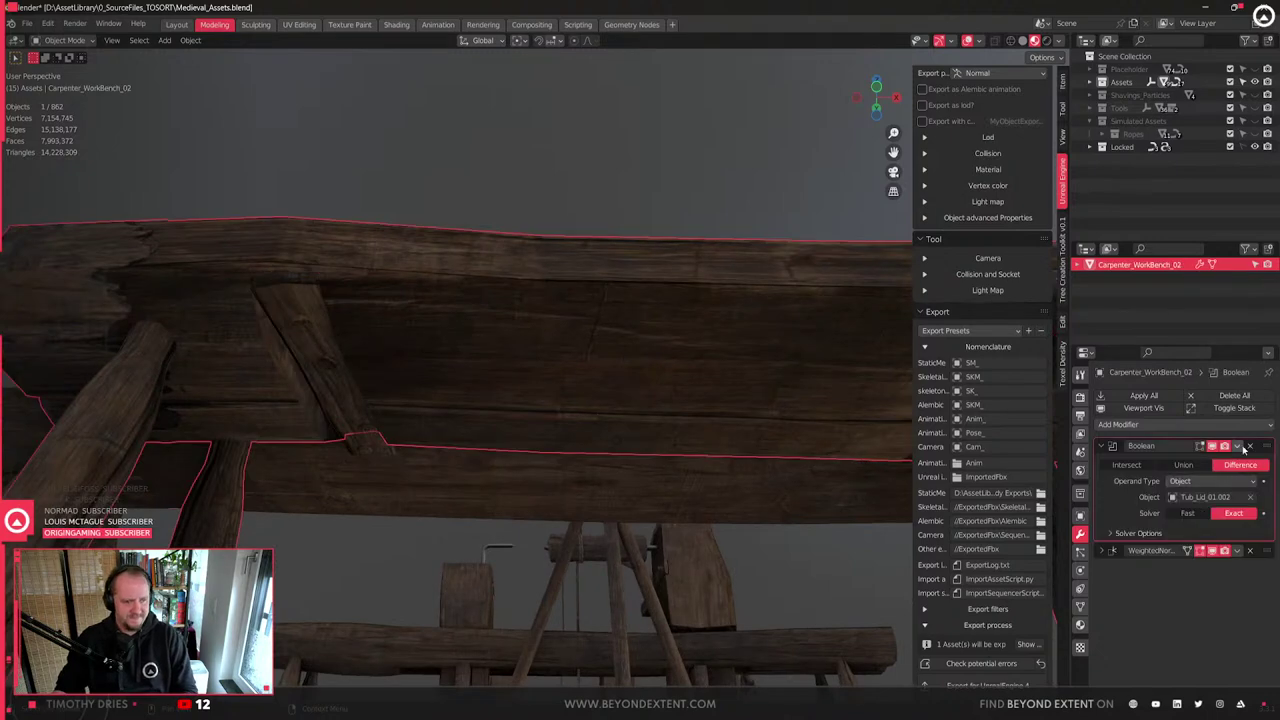
left_click(1240, 447)
left_click(1171, 462)
- Join the nailed battens into the Carpenter_WorkBench_02 mesh
left_click(323, 332)
left_click(466, 335, "shift")
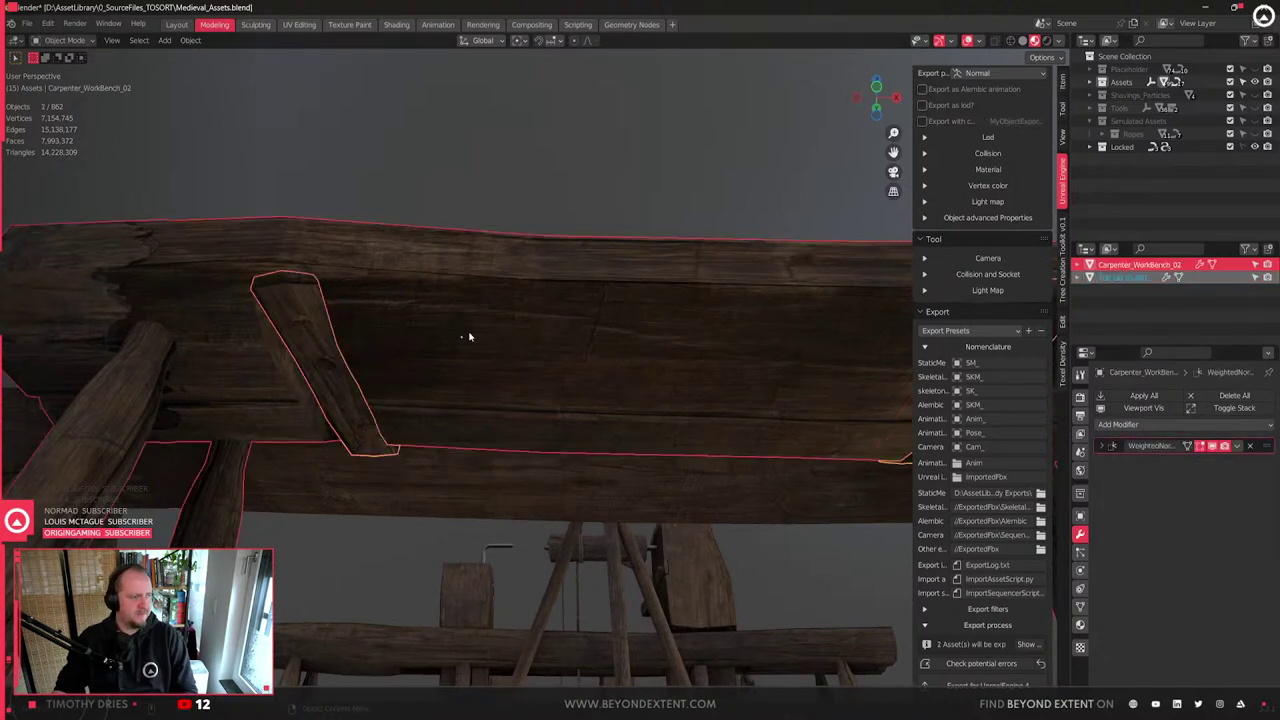
key("ctrl+j")
scroll(472, 336, "down", 3)
middle_click_drag(500, 357, 632, 403)
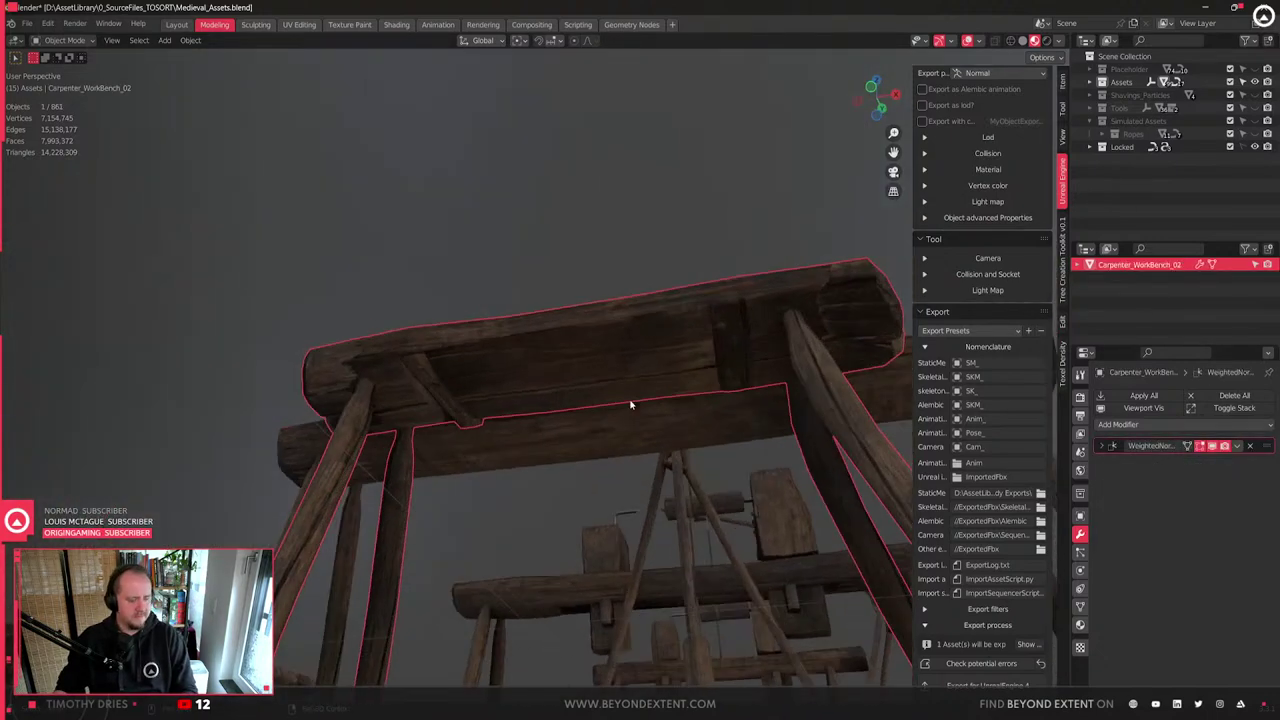
- Isolate the workbench and slide one linked piece of its mesh along the global Y axis
key("slash")
middle_click_drag(657, 445, 487, 630)
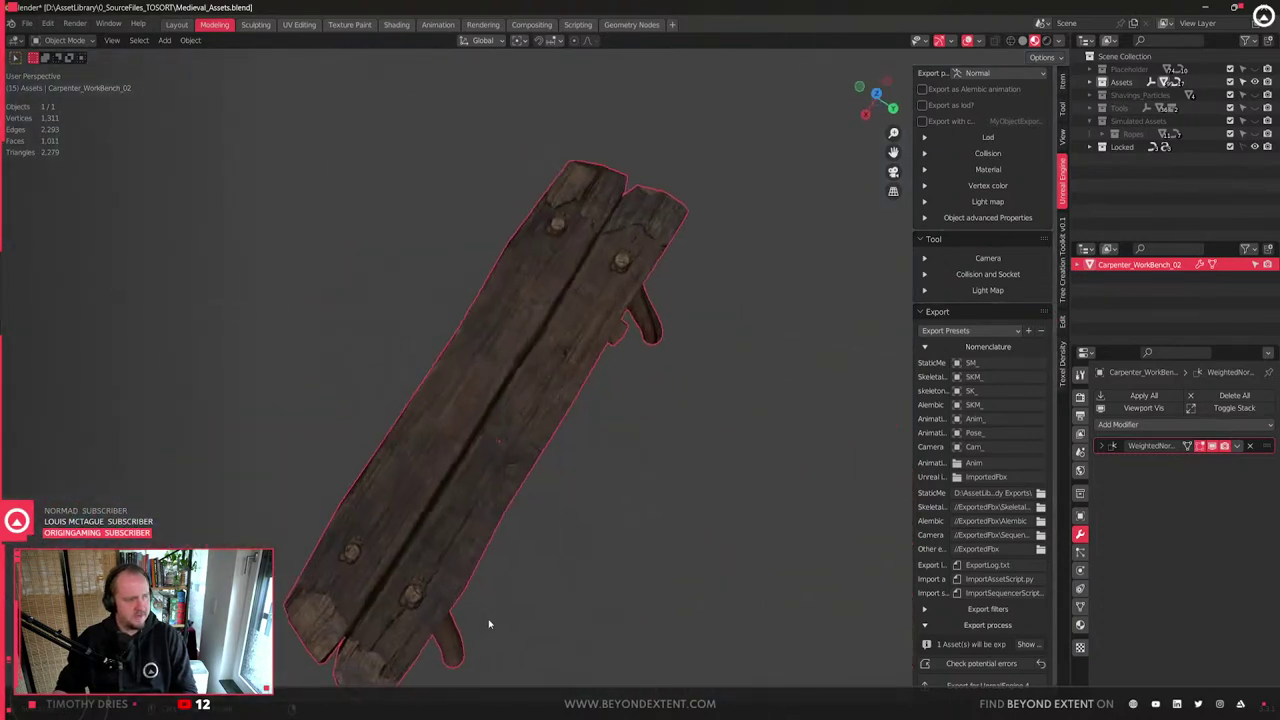
middle_click_drag(621, 348, 517, 369)
scroll(603, 500, "up", 3)
middle_click_drag(410, 332, 369, 374, "shift")
key("Tab")
left_click(391, 326)
key("l")
key("g")
key("y")
left_click(514, 389)
- Slide a second linked piece of the workbench along the global Y axis and return to Object Mode
left_click(565, 331)
key("l")
key("g")
key("y")
left_click(566, 333)
key("Tab")
- Examine the isolated workbench from the side and from below to check how the battens fit
middle_click_drag(565, 332, 521, 524)
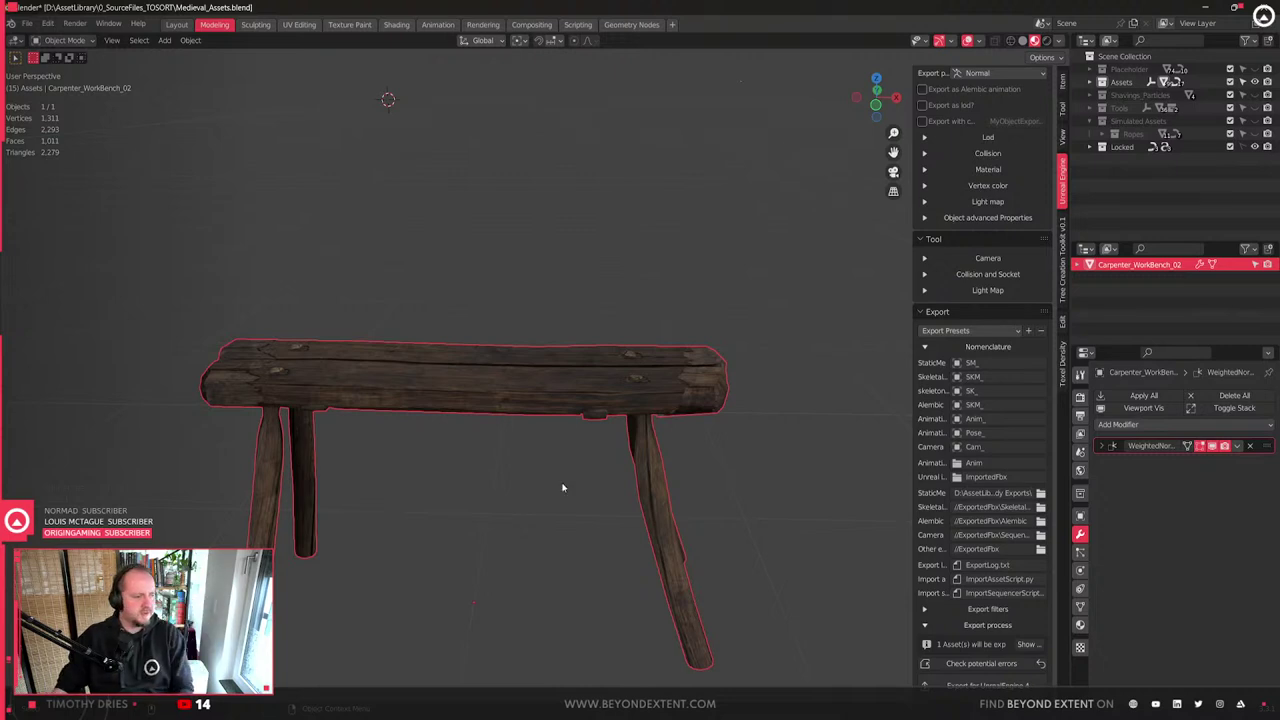
scroll(560, 487, "up", 2)
middle_click_drag(546, 490, 509, 297)
middle_click_drag(555, 425, 606, 349, "shift")
key("alt+a")
scroll(480, 480, "down", 3)
middle_click_drag(480, 480, 530, 479)
- Leave the isolated view, reveal the hidden cutter battens and delete them, then reselect the workbench
key("KP_Divide")
key("alt+a")
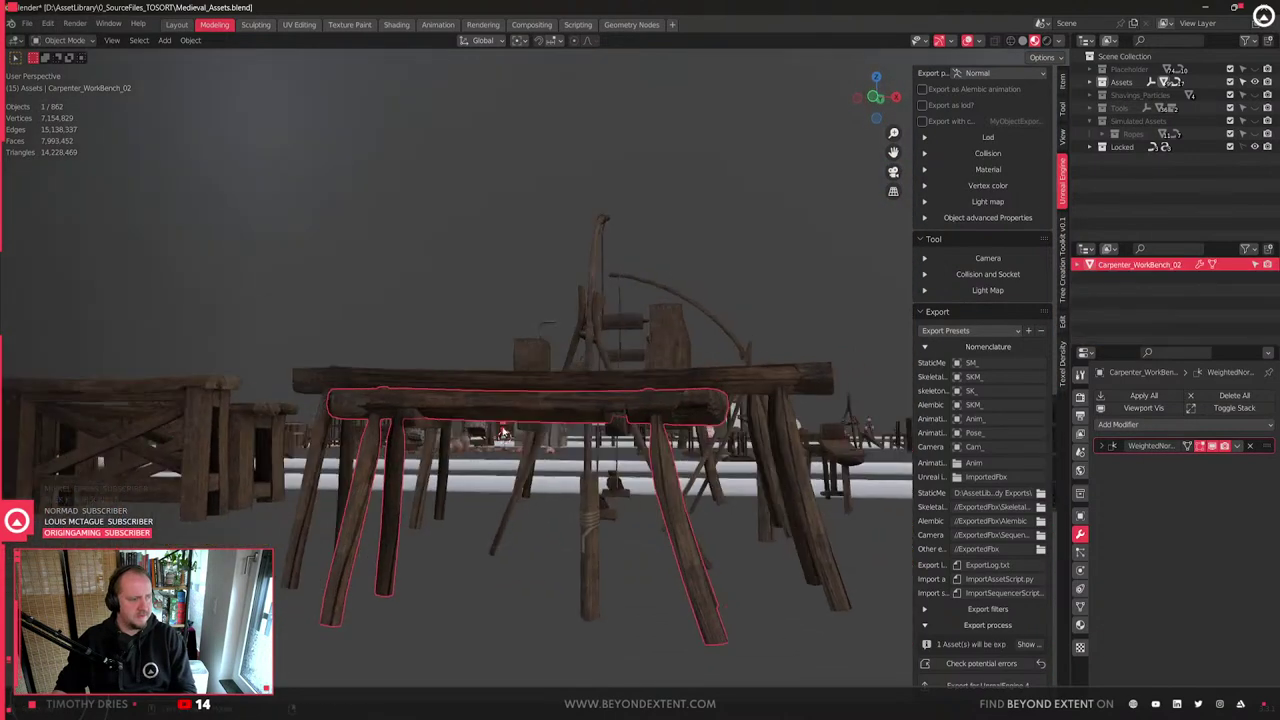
middle_click_drag(415, 425, 586, 440)
scroll(517, 418, "up", 3)
left_click(507, 481)
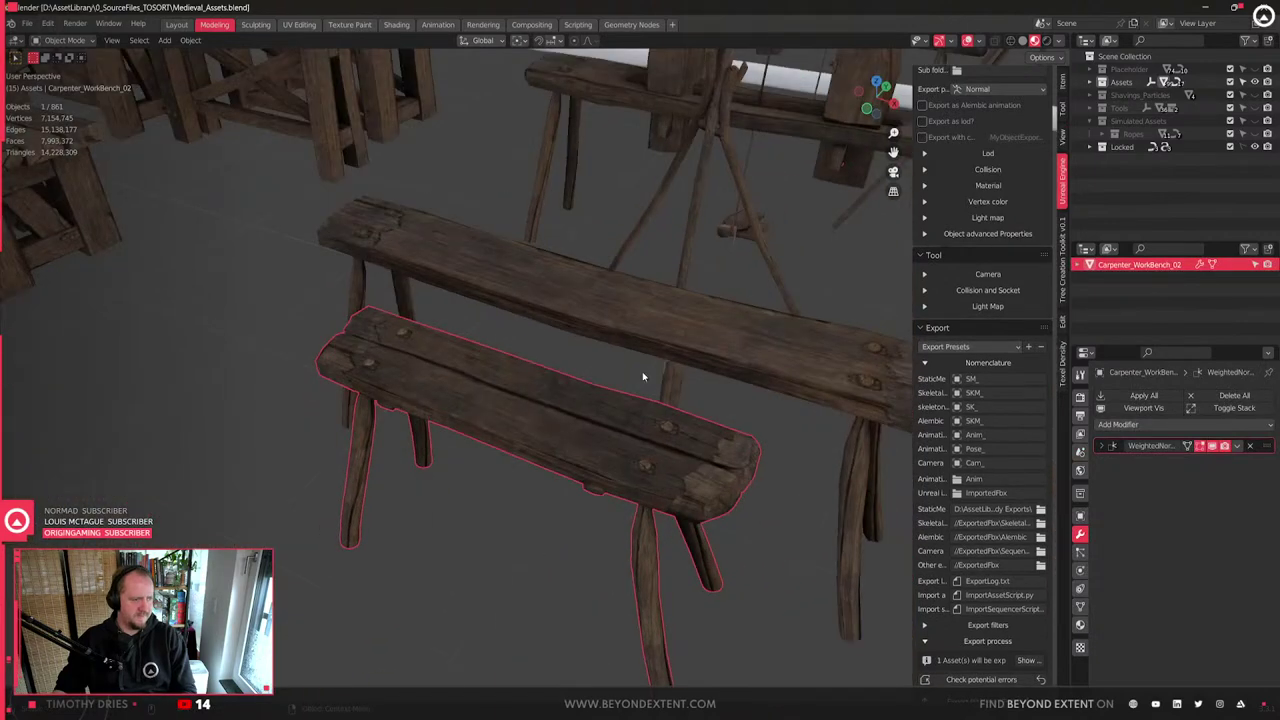
- Export the selected Carpenter_WorkBench_02 for Unreal Engine 4
scroll(571, 421, "down", 4)
left_click(571, 421)
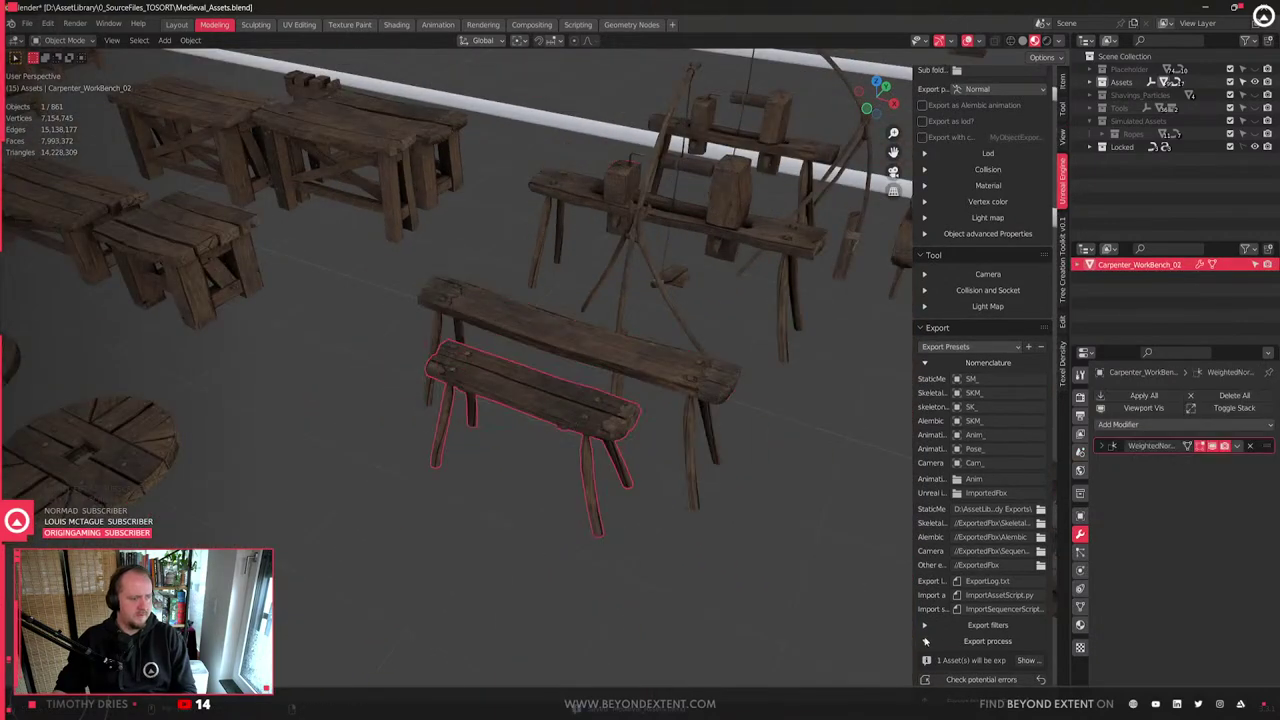
scroll(985, 660, "down", 3)
left_click(1013, 606)
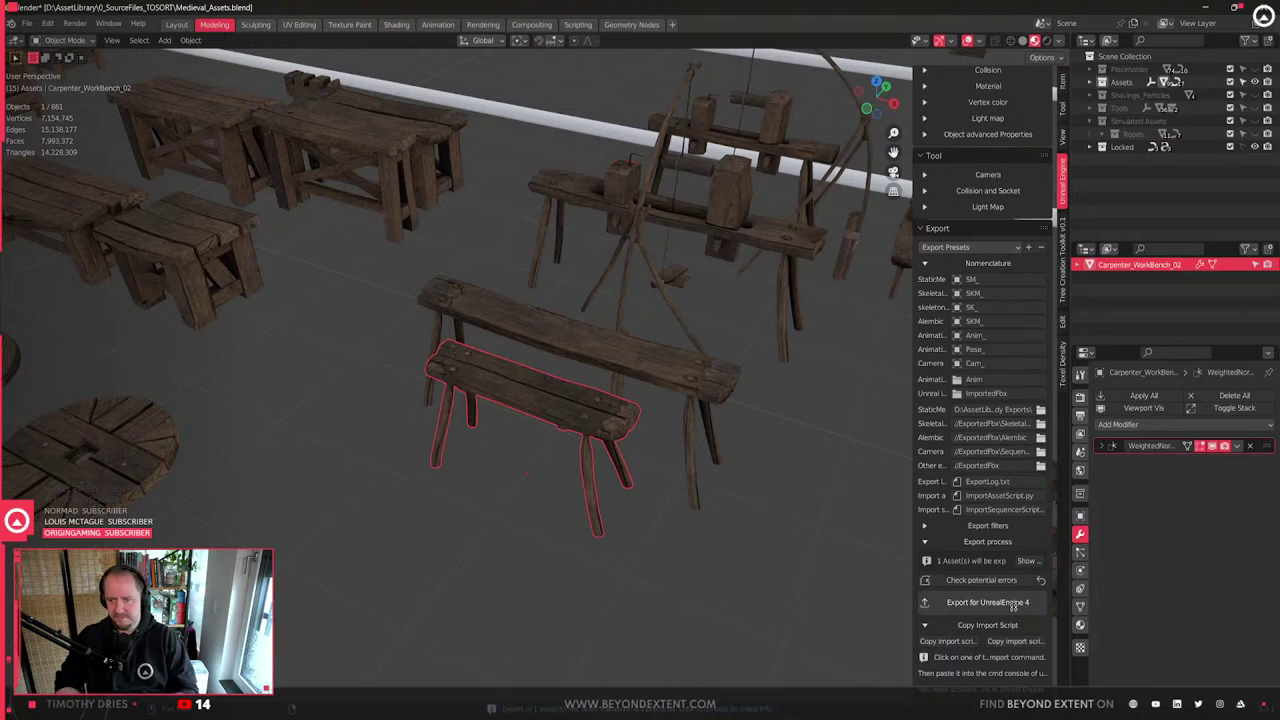
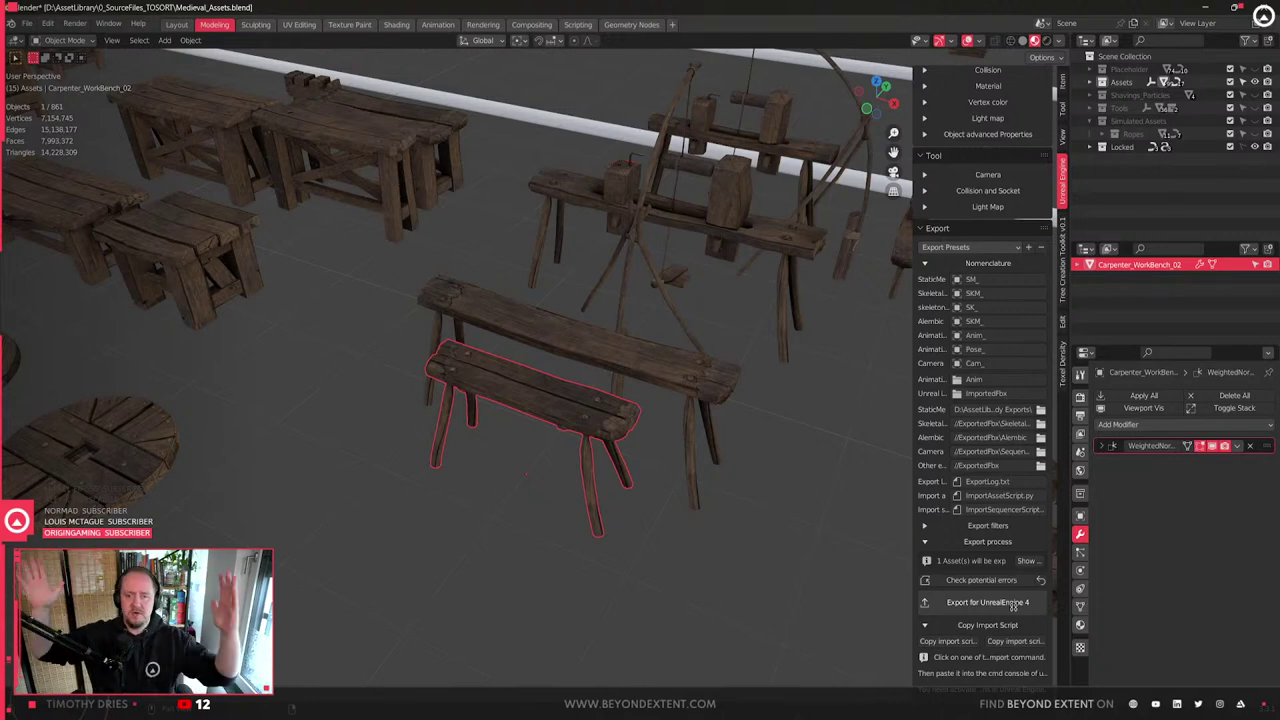
- Survey the finished and to-polish asset areas, and frame the Pole_Lathe_01 prop for inspection
scroll(739, 525, "down", 6)
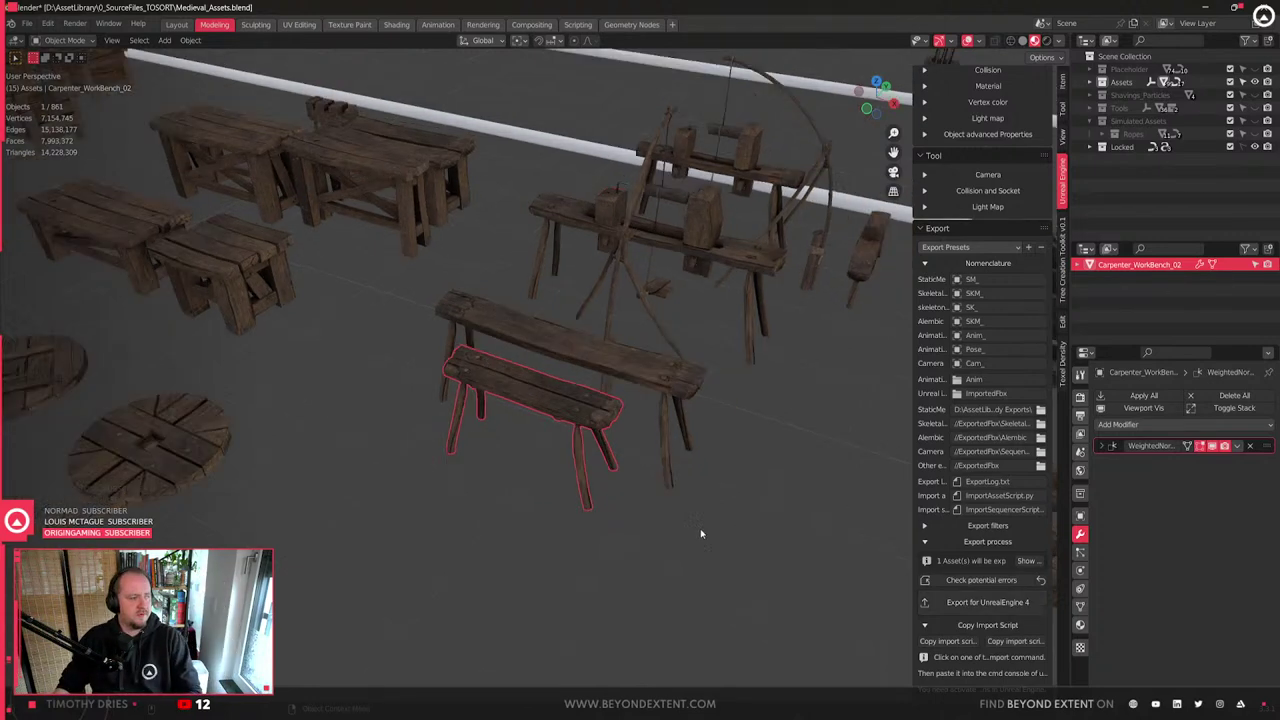
scroll(495, 476, "down", 1)
middle_click_drag(591, 422, 604, 527, "shift")
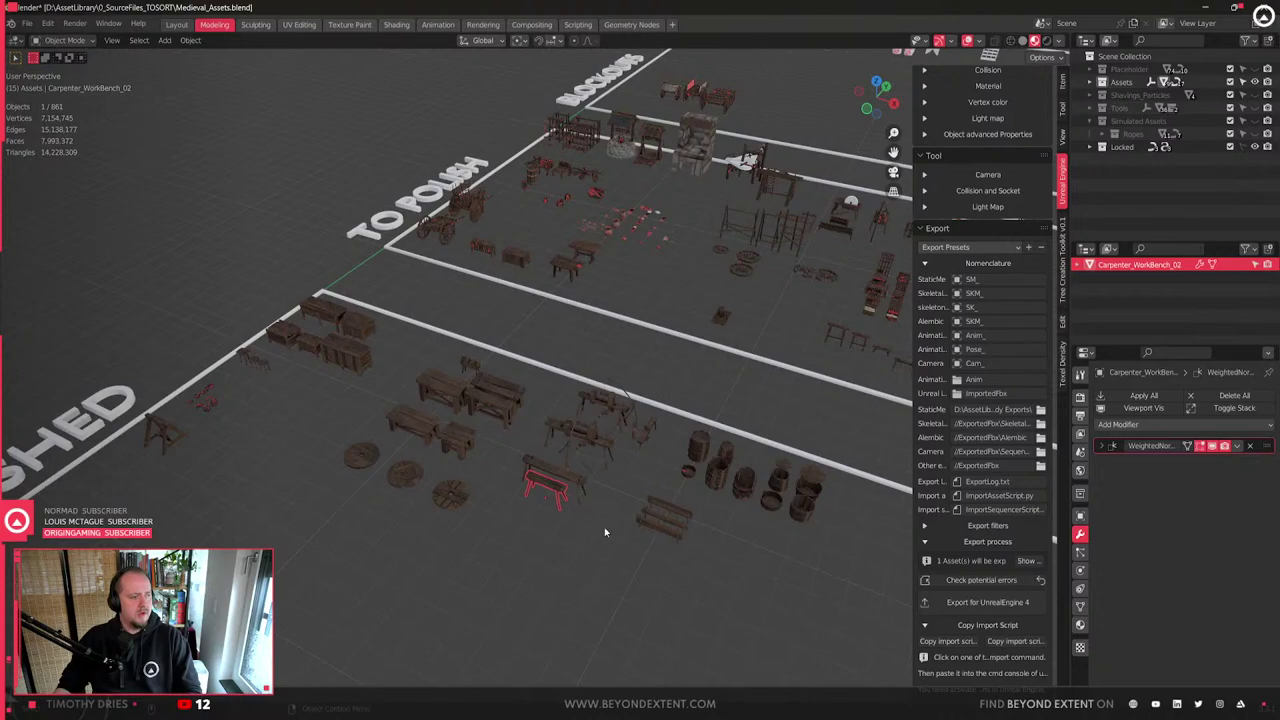
middle_click_drag(128, 441, 280, 457, "shift")
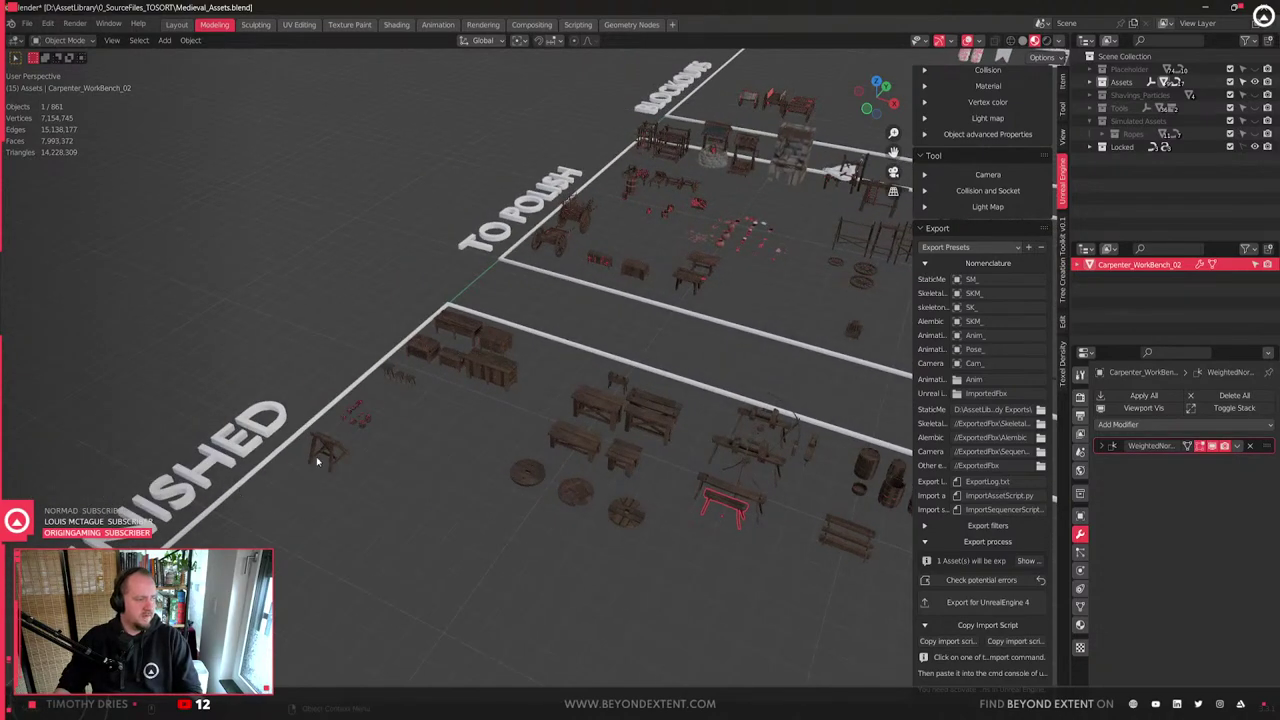
left_click(764, 462)
key("KP_Decimal")
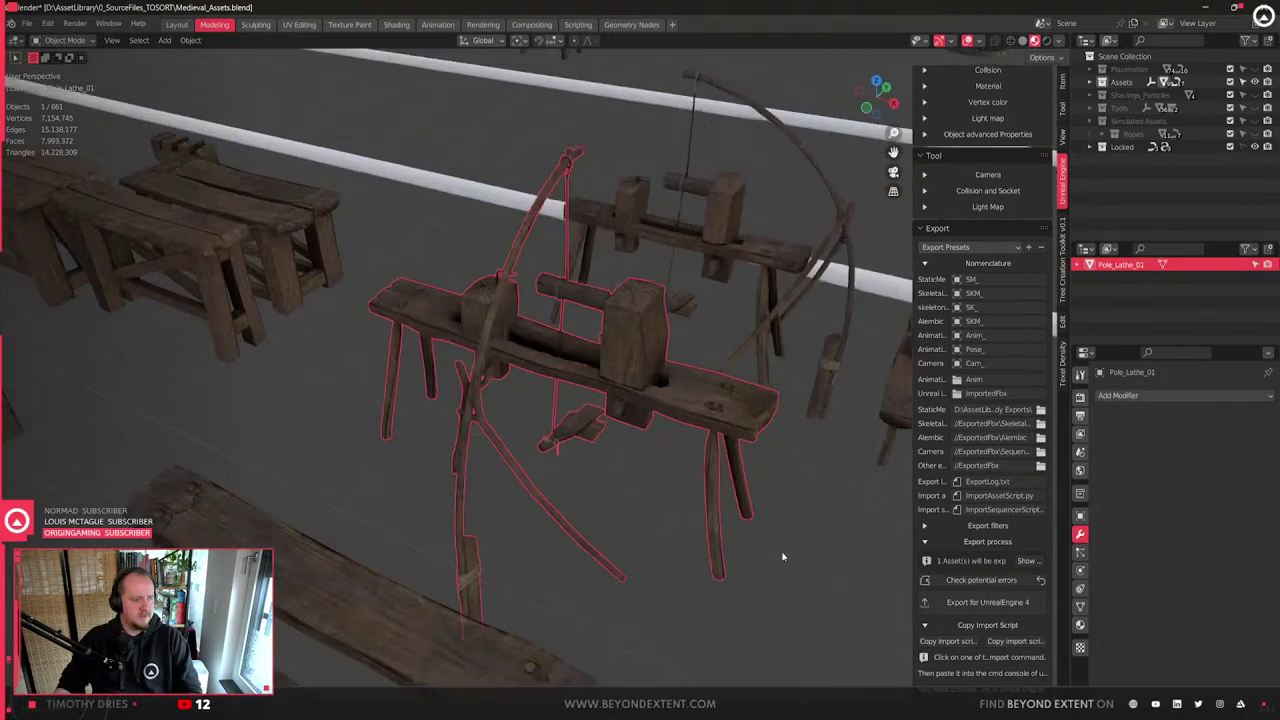
middle_click_drag(758, 522, 480, 386)
- Inspect Carpenter_WorkTable_03 and its neighbouring tables, and select the wooden shingles workbench
scroll(451, 416, "down", 3)
middle_click_drag(331, 362, 449, 474, "shift")
left_click(449, 461)
key("KP_Decimal")
middle_click_drag(598, 550, 597, 617)
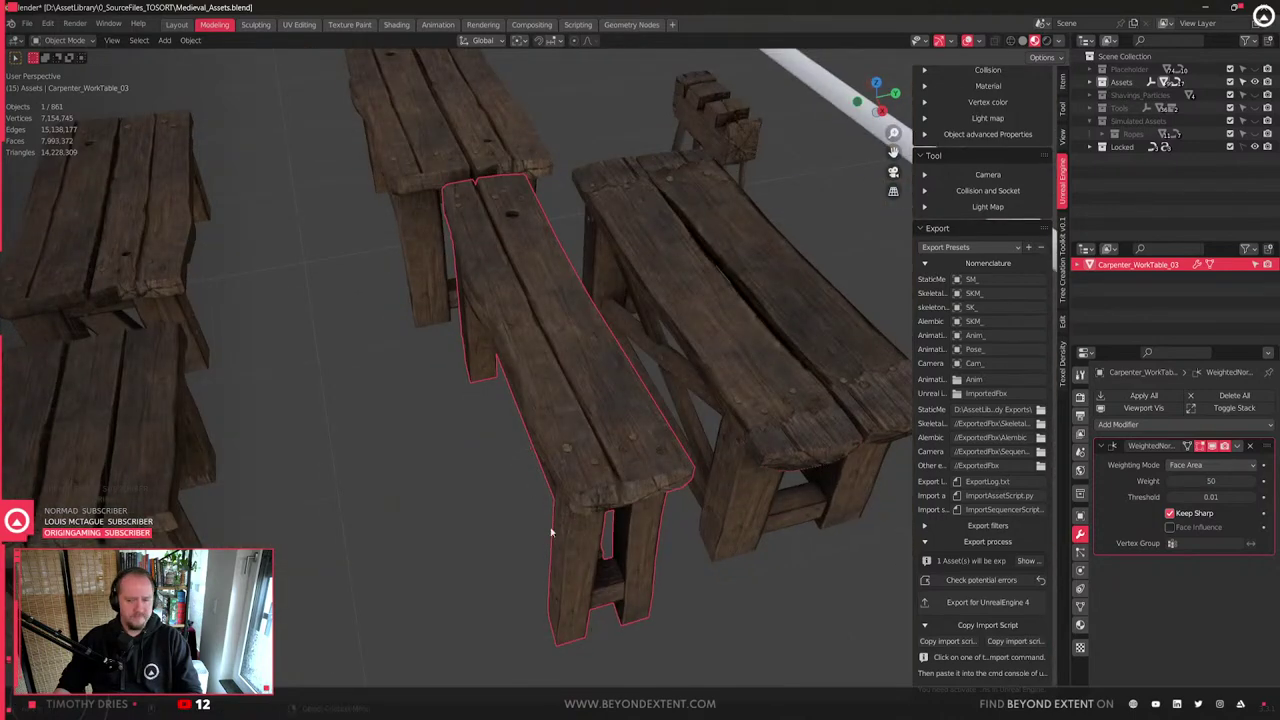
scroll(531, 488, "down", 2)
middle_click_drag(531, 482, 529, 549)
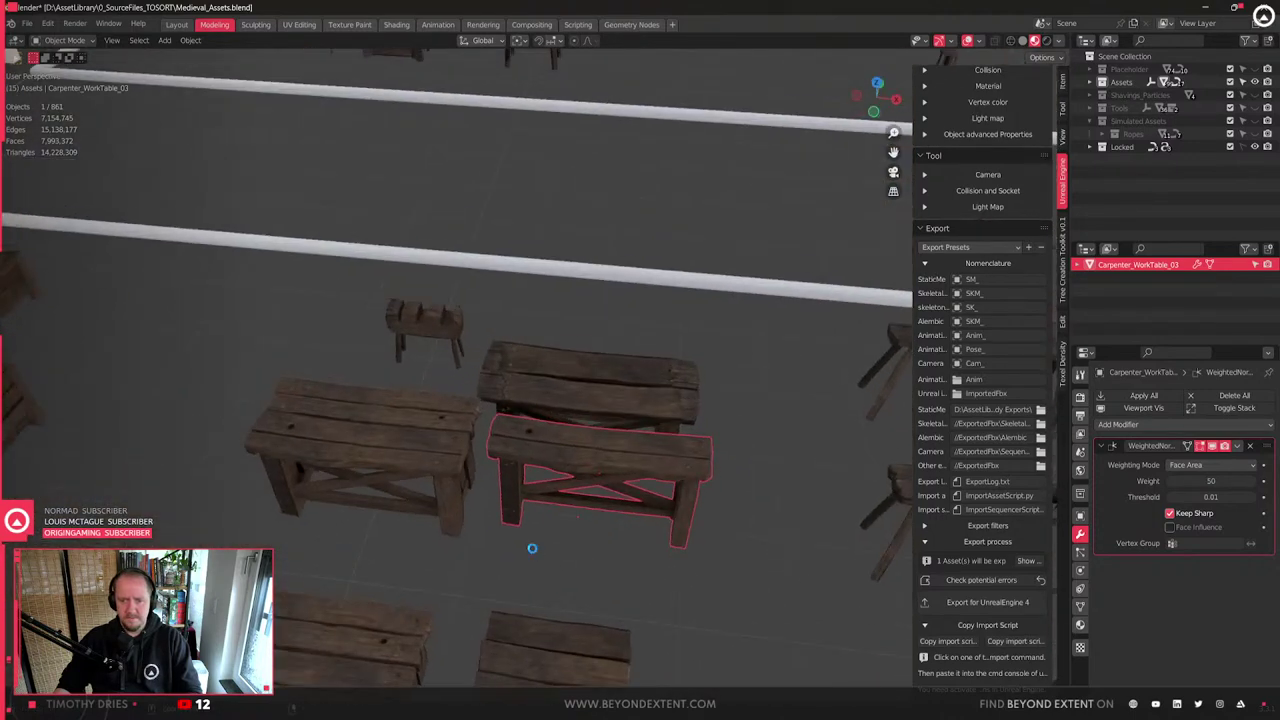
scroll(532, 550, "down", 3)
middle_click_drag(503, 481, 526, 586, "shift")
left_click(484, 437)
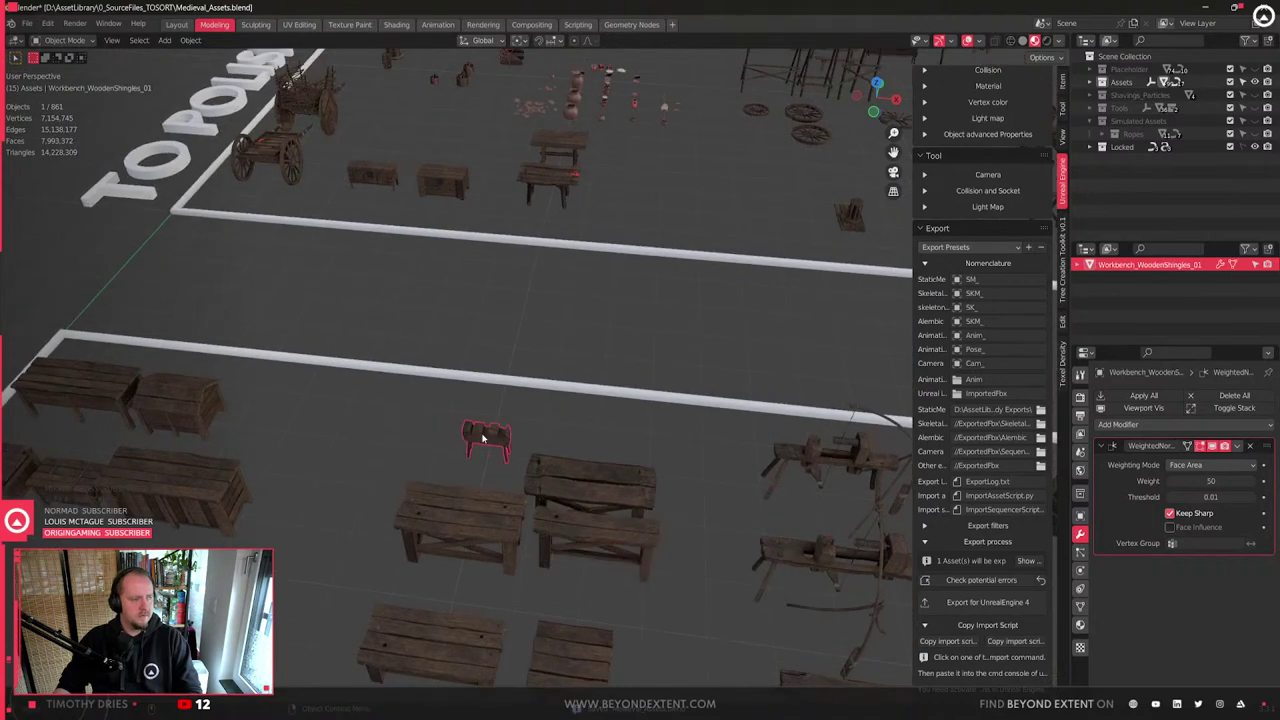
- Select Wooden_Table_02 in the to-polish area and frame it in the view
middle_click_drag(486, 437, 521, 603, "shift")
left_click(585, 246)
key("KP_Decimal")
scroll(661, 448, "down", 5)
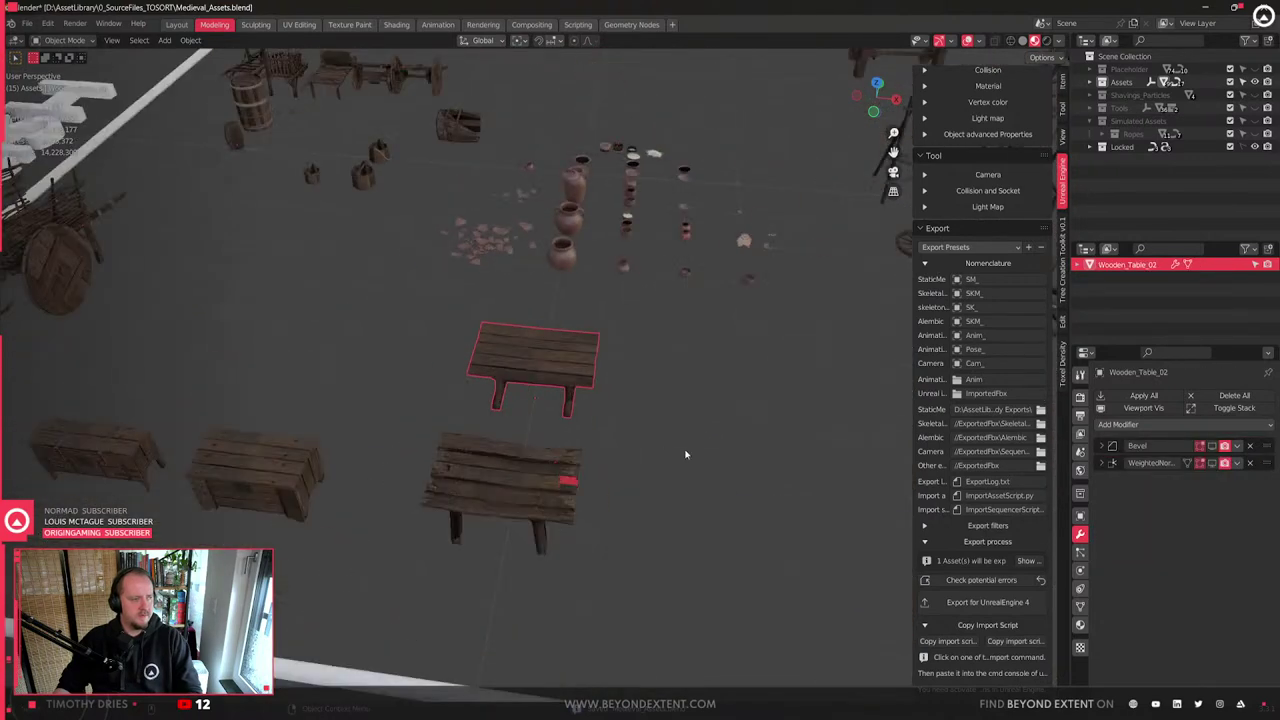
middle_click_drag(795, 506, 660, 524, "shift")
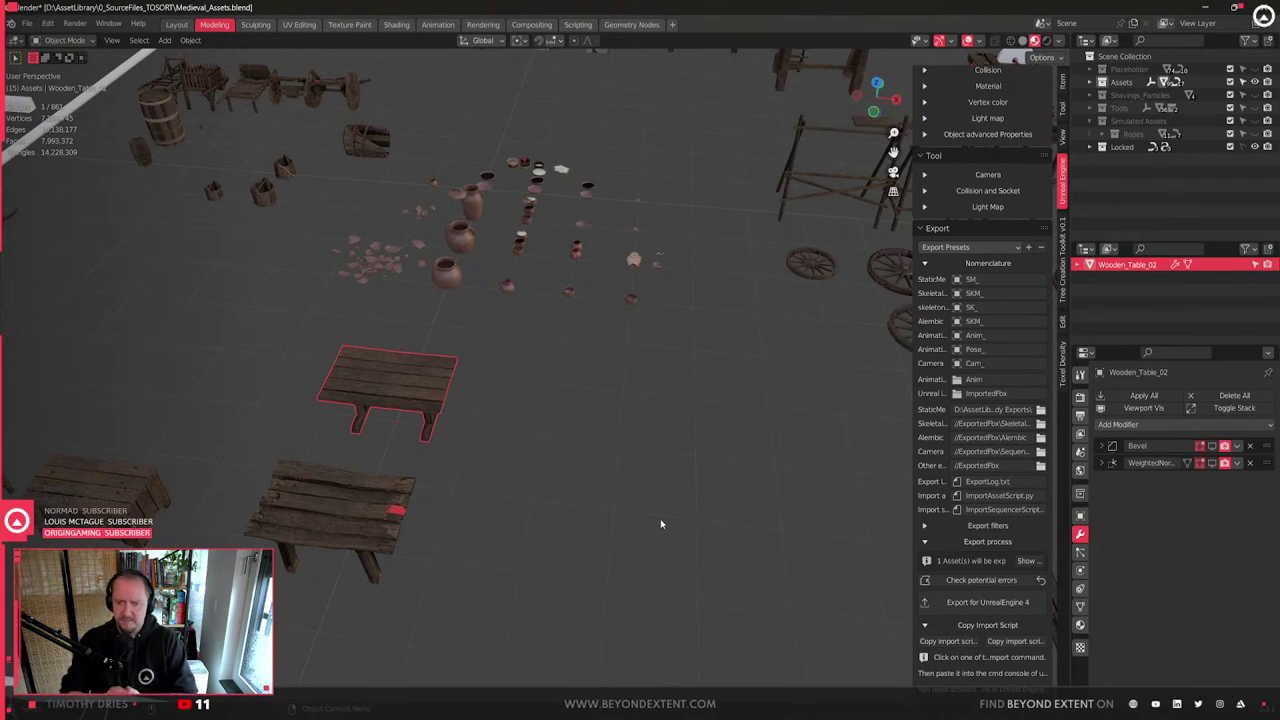
key("KP_Decimal")
- Try to move the end vertices of Wooden_Table_02's tabletop planks along the global Y axis
key("Tab")
key("1")
left_click_drag(671, 249, 753, 457)
middle_click_drag(743, 415, 647, 494, "shift")
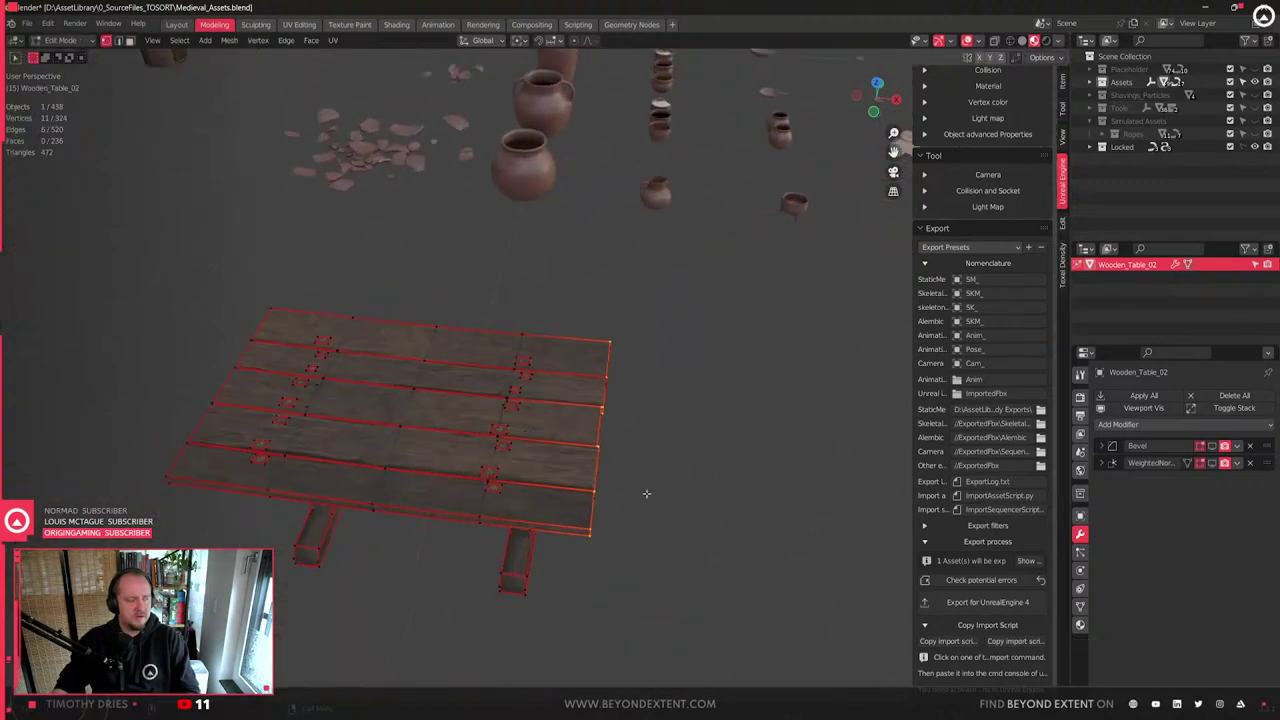
scroll(646, 493, "up", 3)
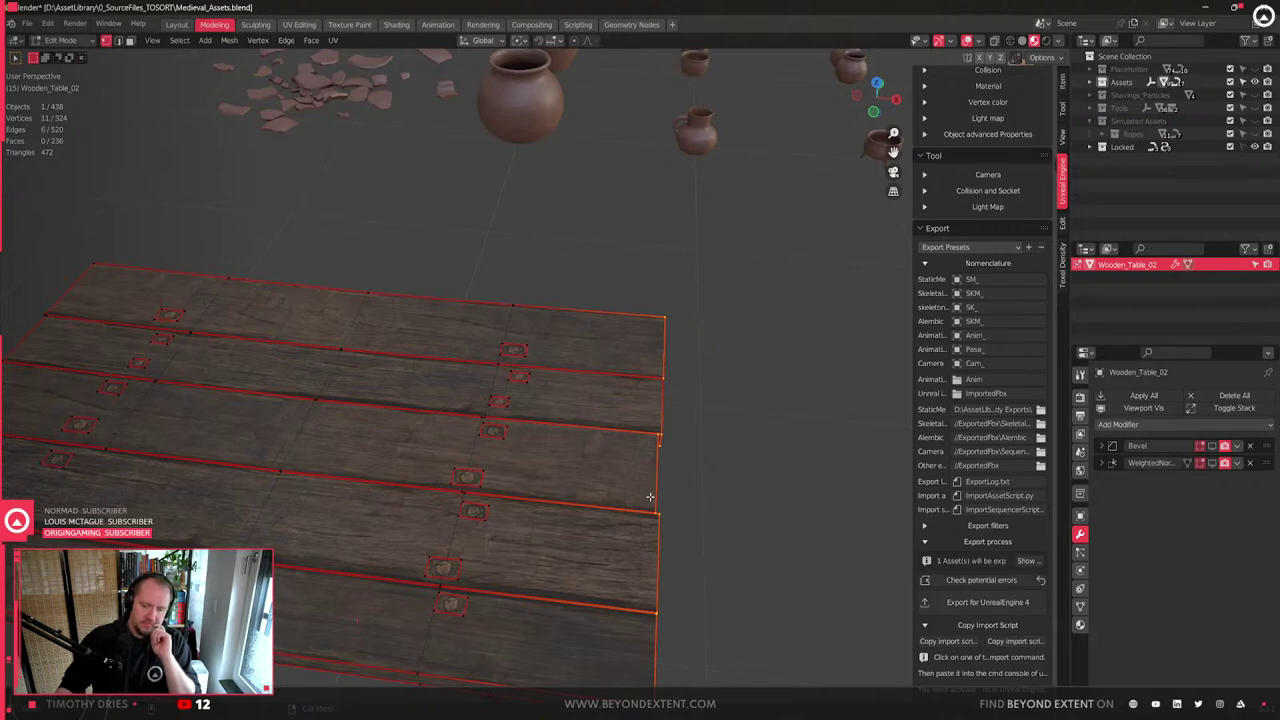
key("g")
key("y")
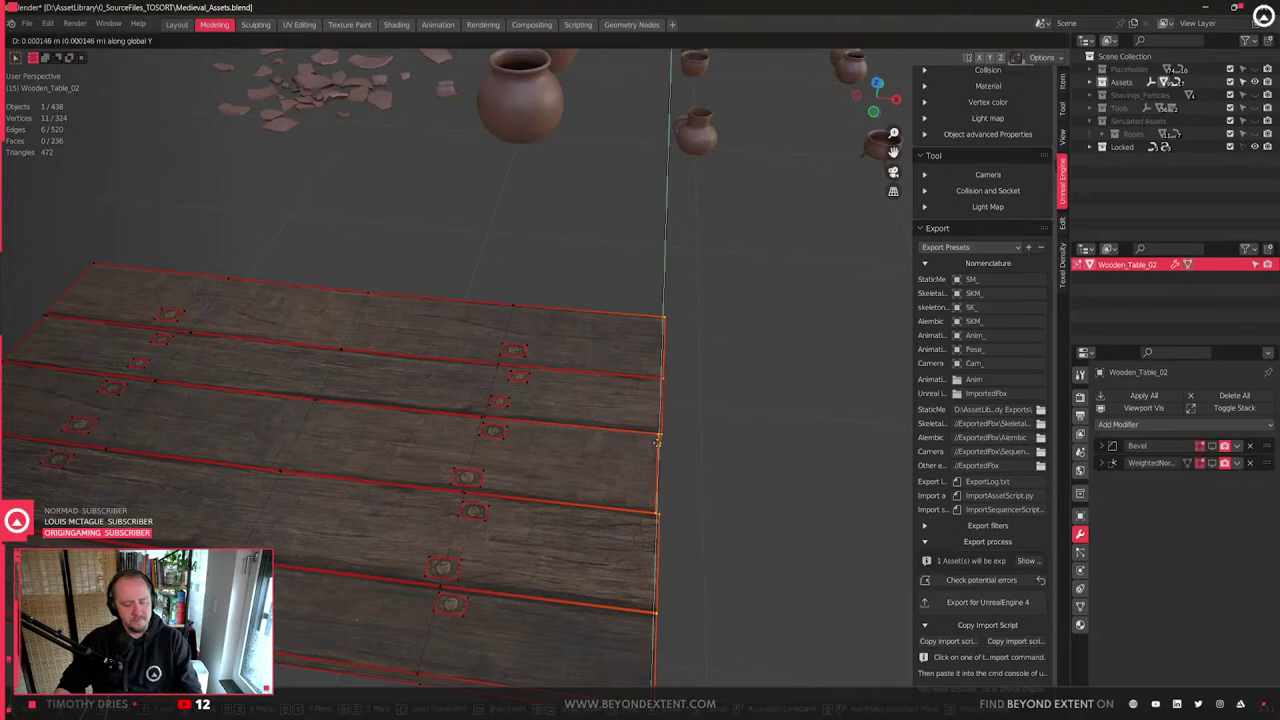
left_click(700, 445)
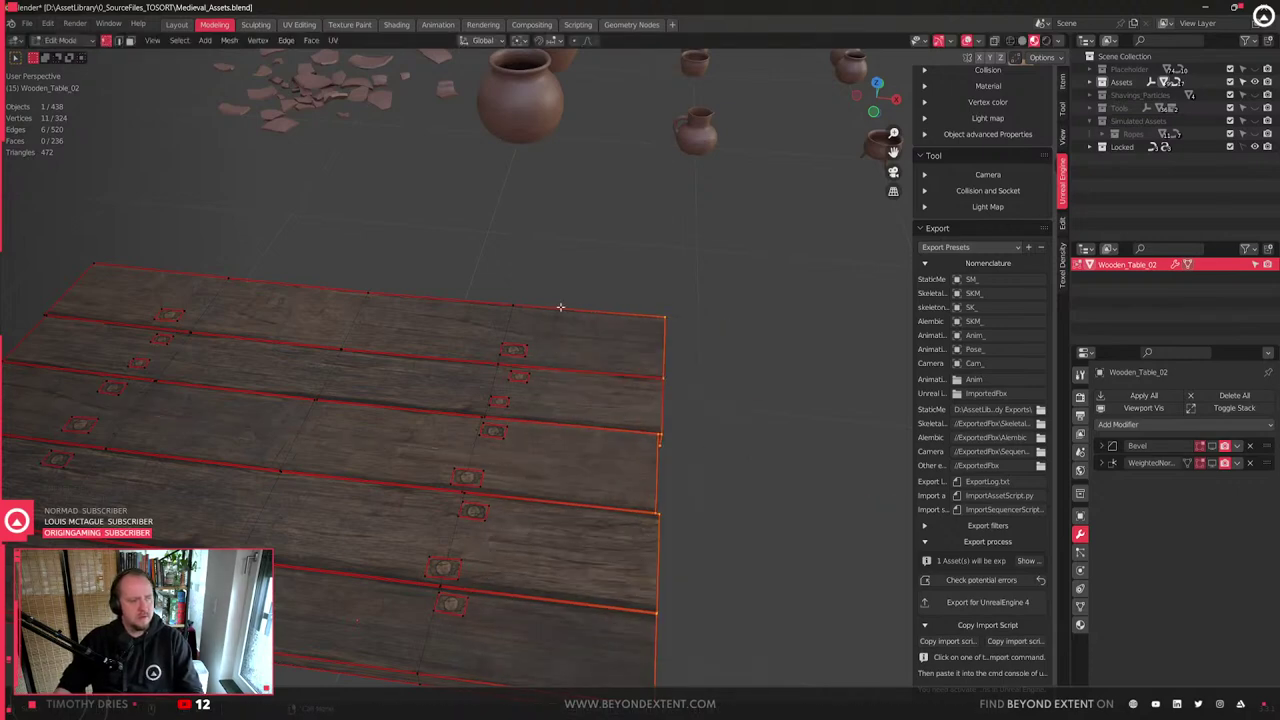
- Try to lengthen the back plank about 0.46 m along X, and check the Correct Face Attributes option before leaving mesh editing
middle_click_drag(654, 357, 623, 434)
left_click(630, 408)
left_click(630, 408)
scroll(630, 408, "up", 5)
key("g")
key("x")
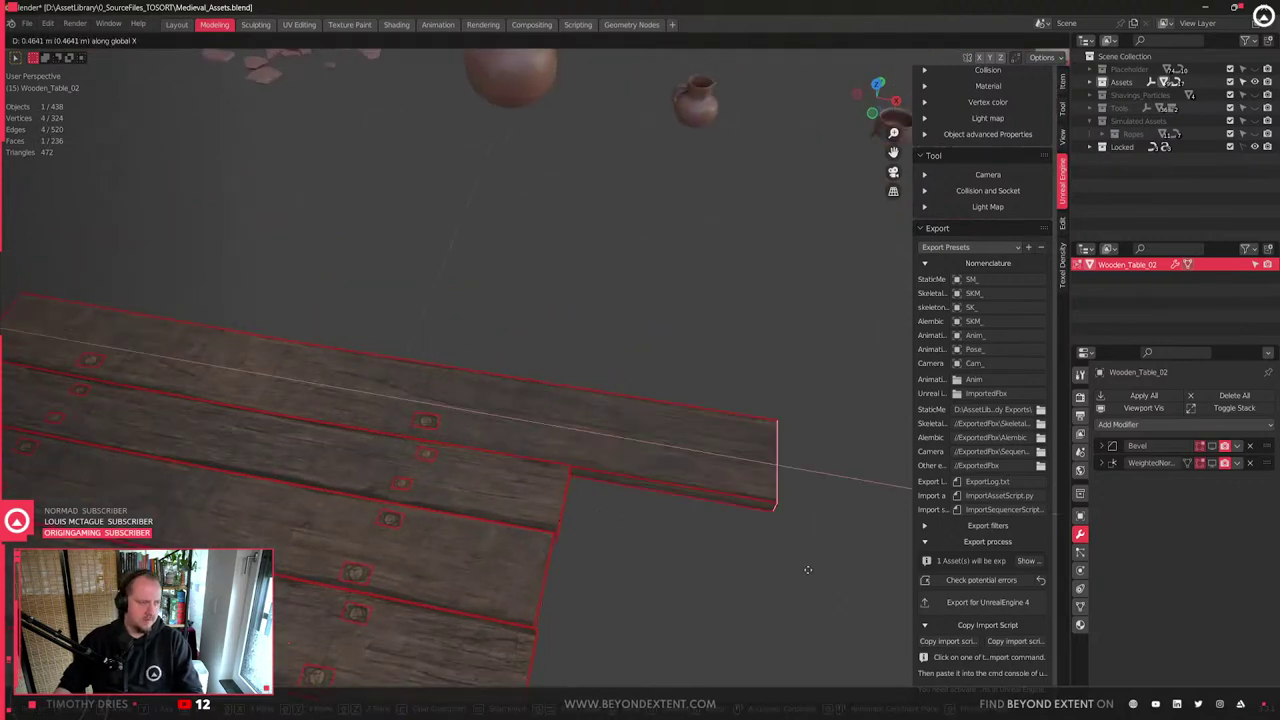
left_click(636, 473)
key("q")
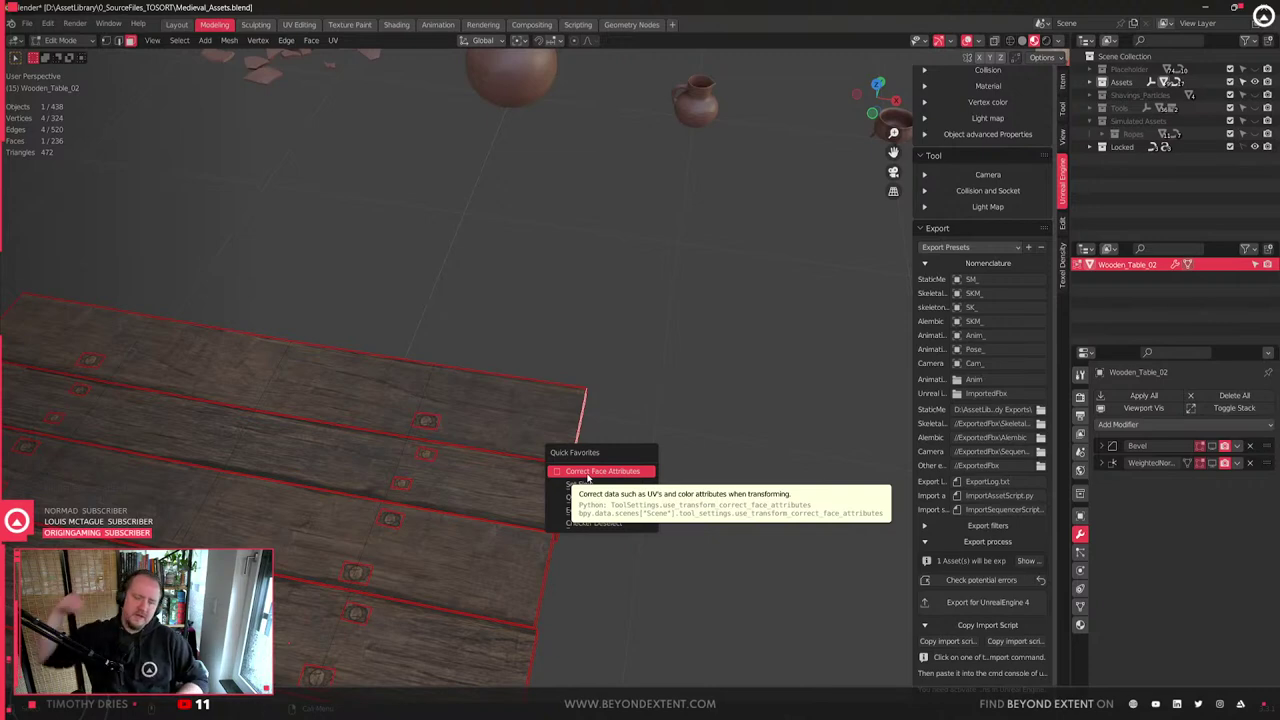
scroll(651, 380, "down", 6)
key("Tab")
- Deselect Wooden_Table_02 and save the Medieval_Assets.blend file
middle_click_drag(652, 387, 697, 426)
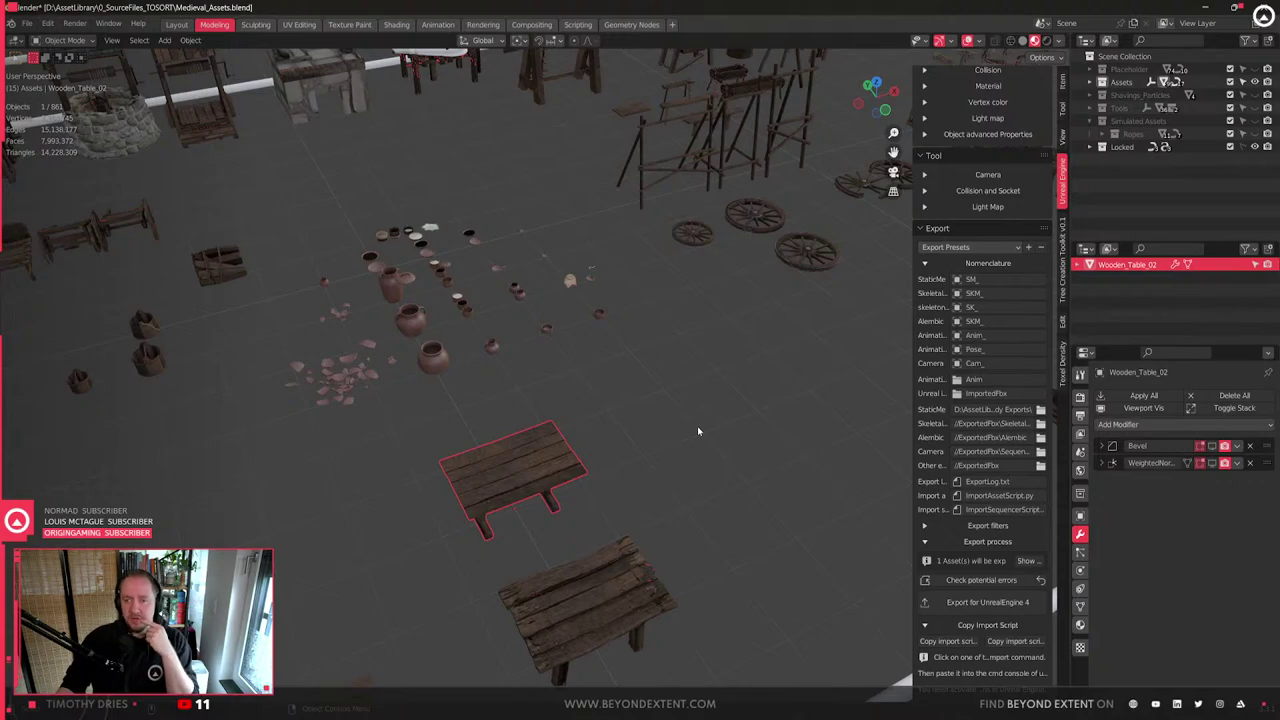
scroll(699, 428, "down", 3)
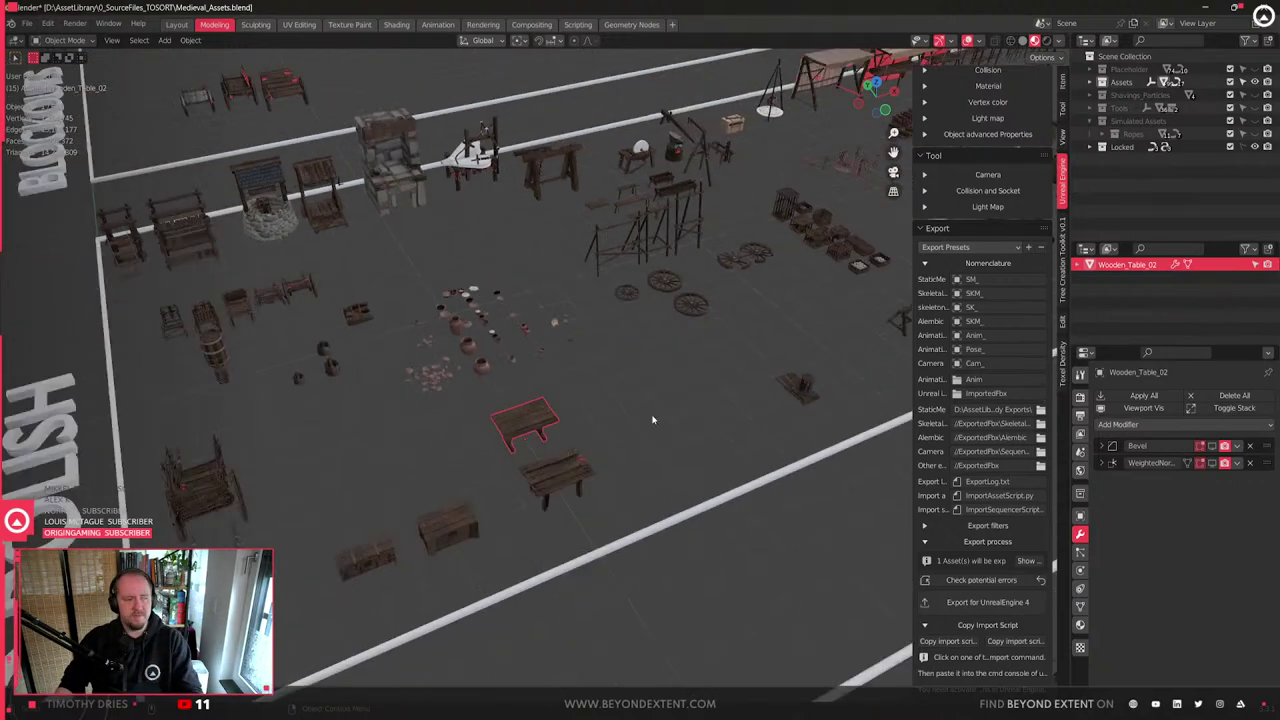
left_click(652, 420)
key("ctrl+s")
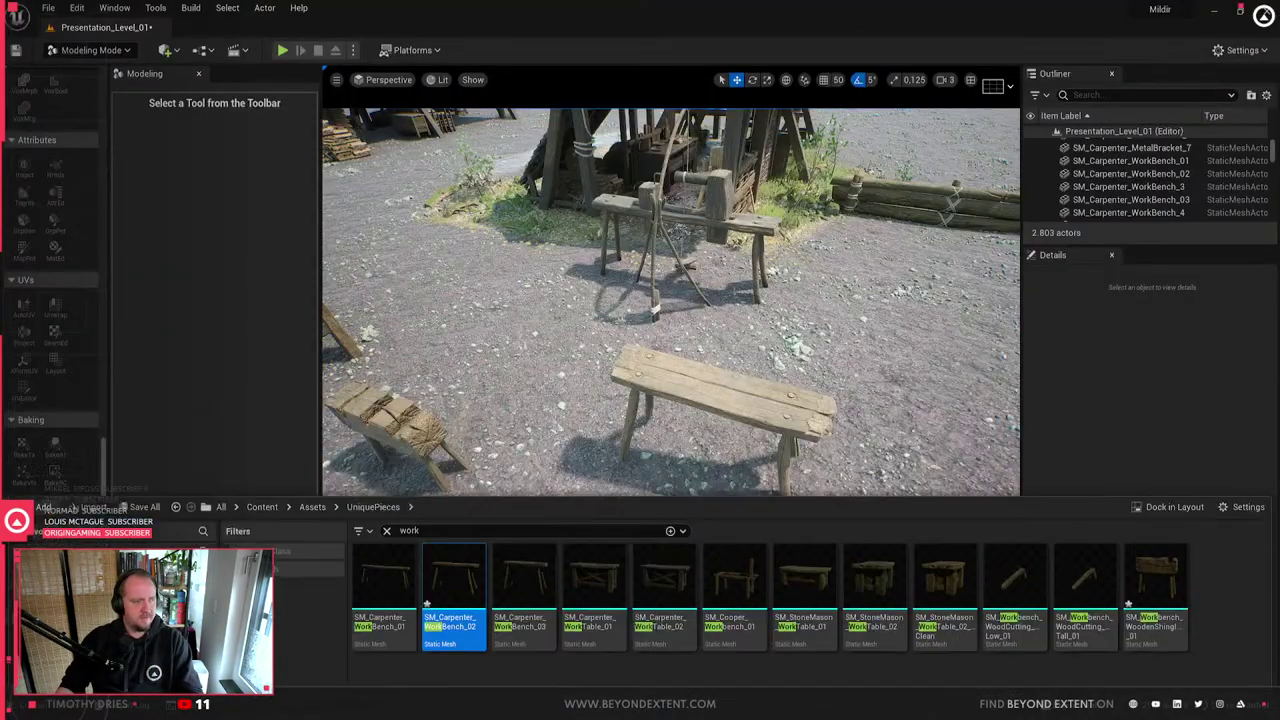
- Switch to Unreal Editor, free up the viewport, and fly through the level to a half-timbered house's wattle-and-daub wall
key("ctrl+space")
key("w")
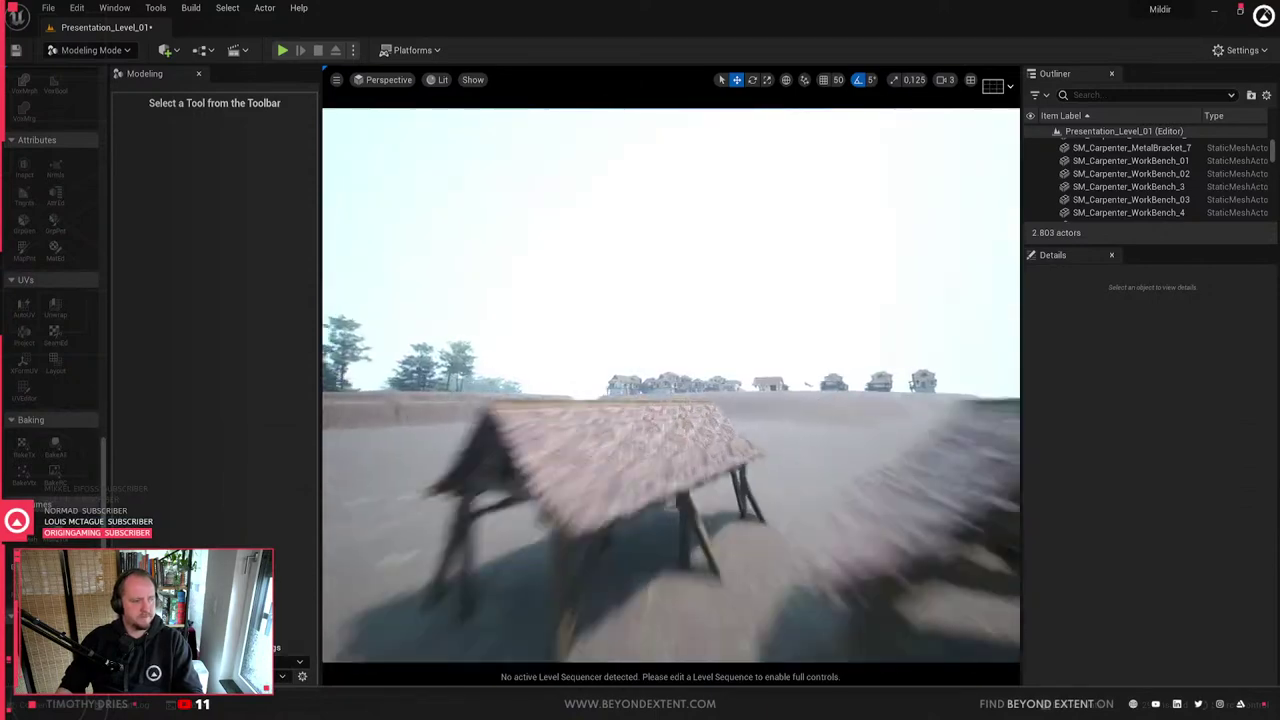
key("w")
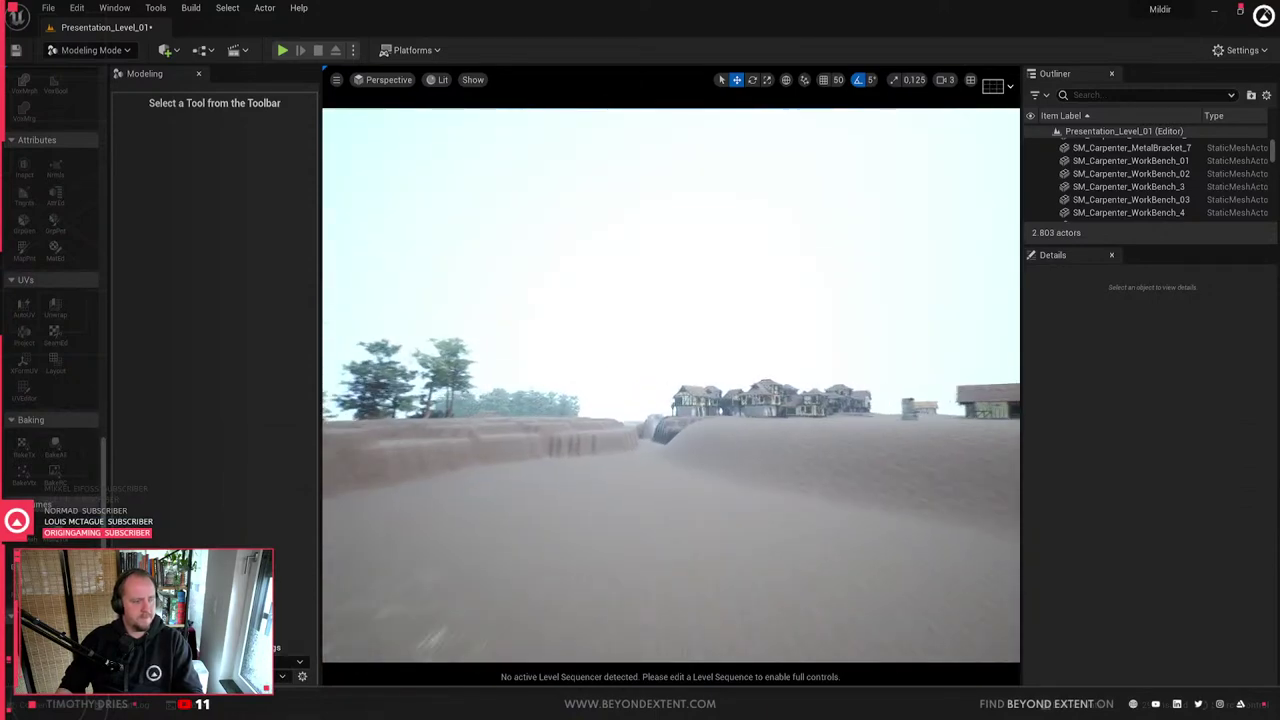
key("w")
right_click_drag(712, 462, 868, 465)
key("w")
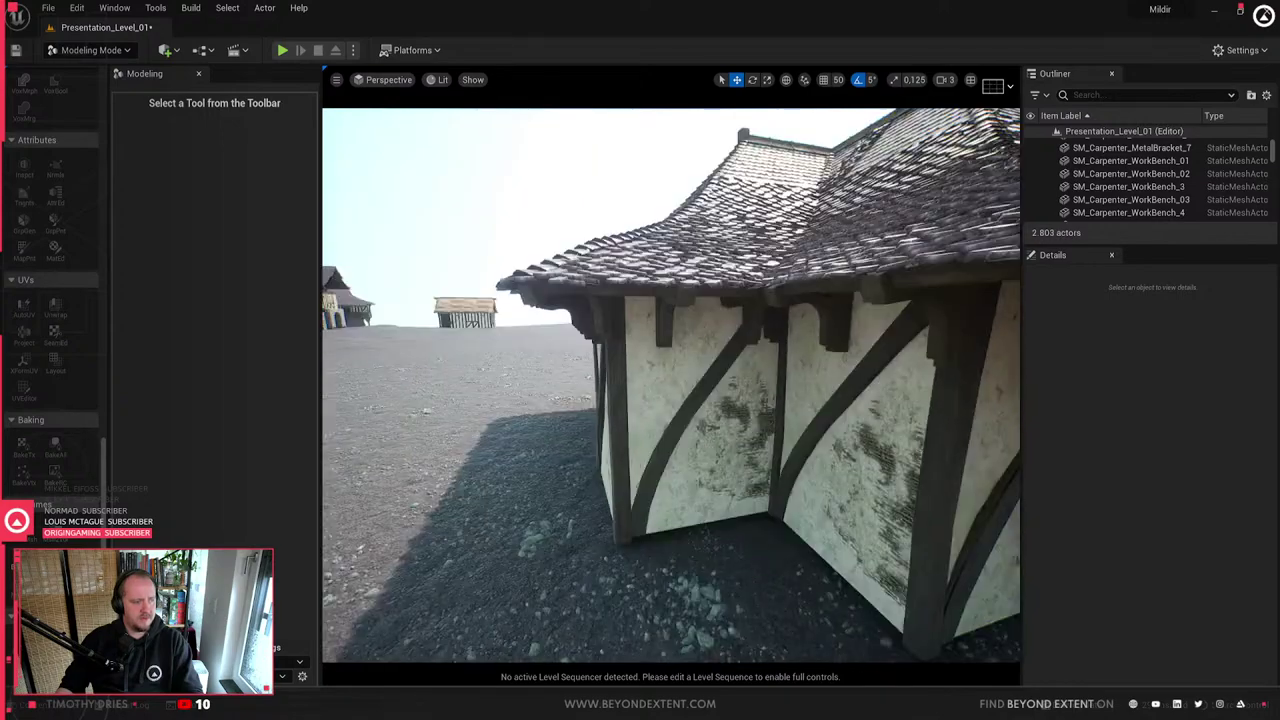
key("w")
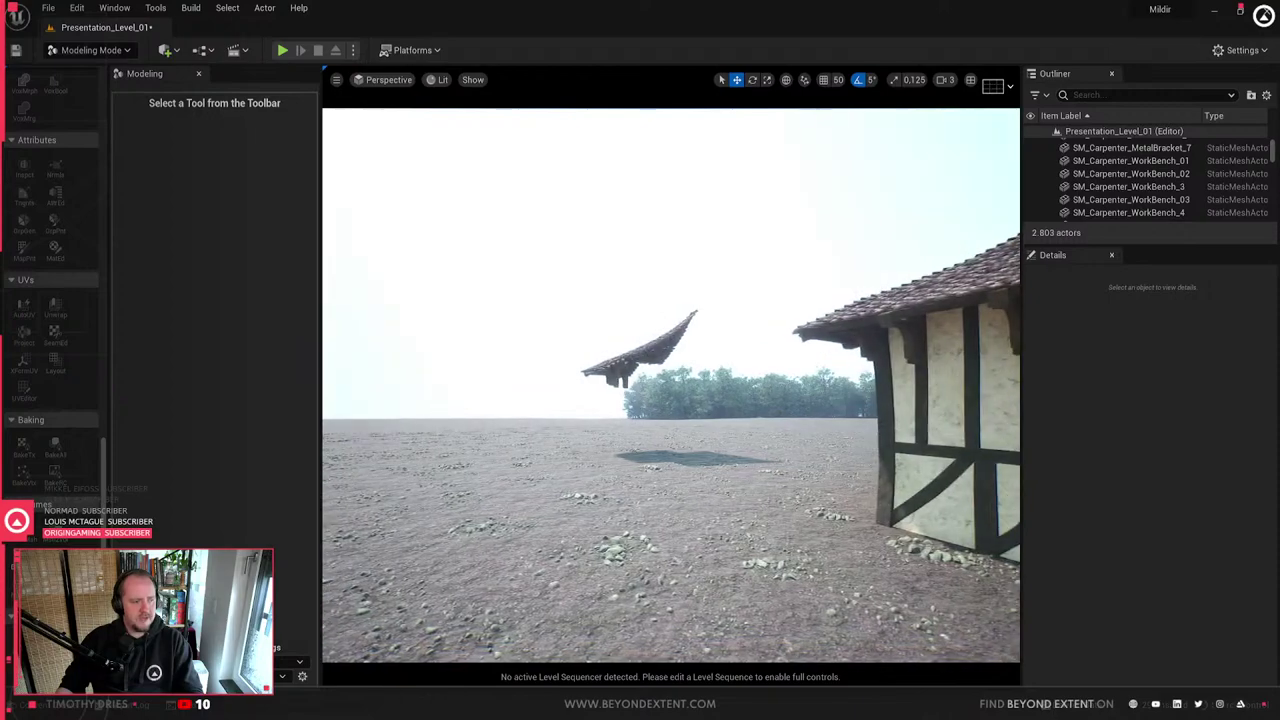
key("w")
right_click_drag(868, 465, 606, 462)
key("w")
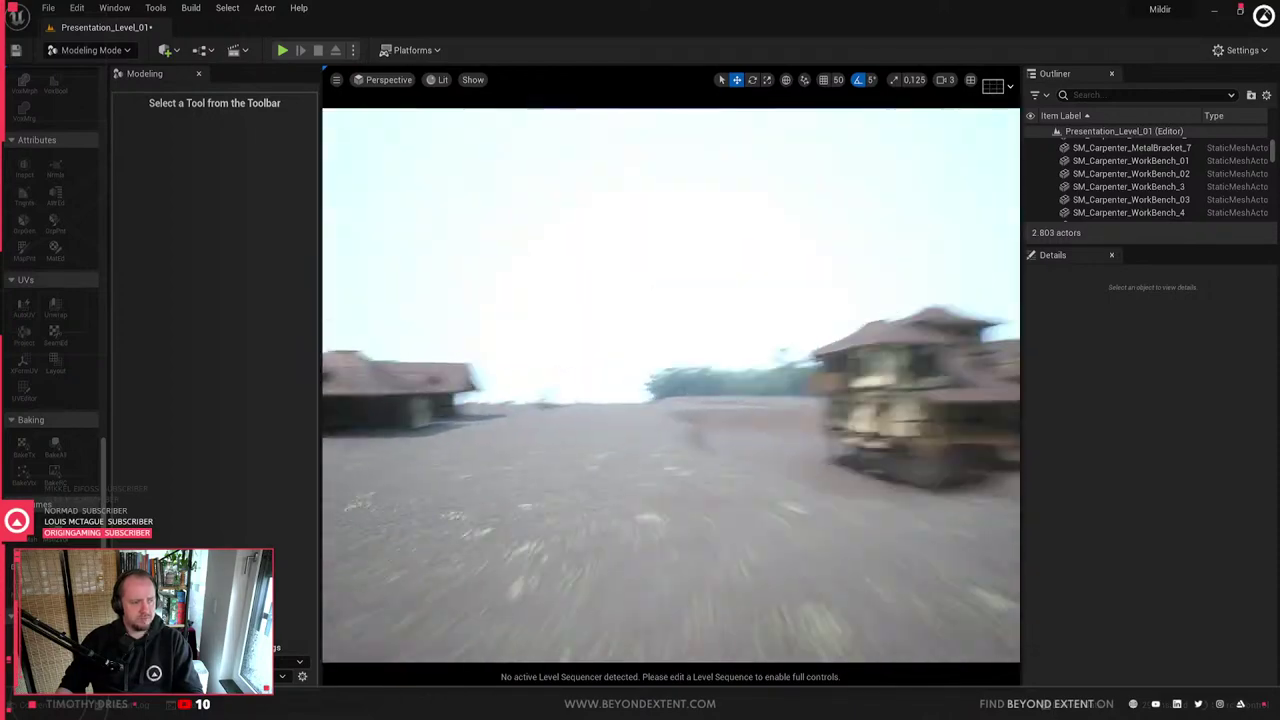
key("w")
mouse_move(421, 541)
right_mouse_down()
mouse_move(600, 541)
mouse_move(421, 541)
right_mouse_up()
key("w")
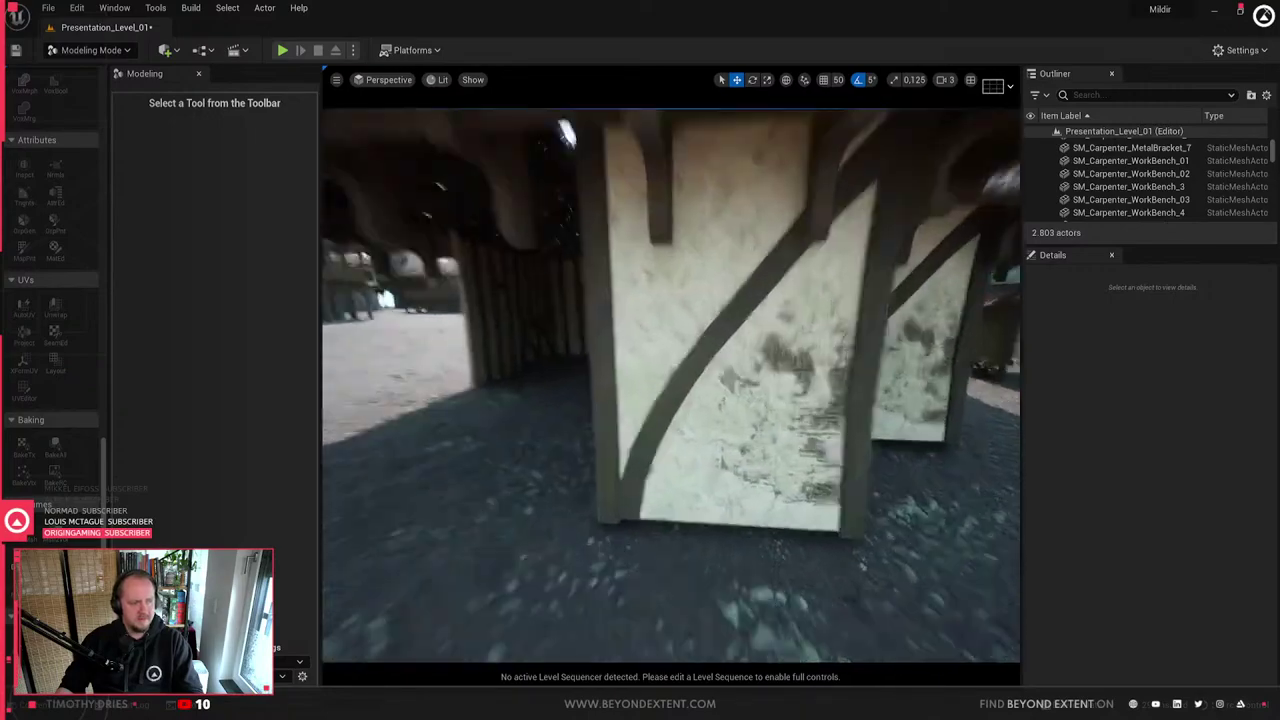
key("s")
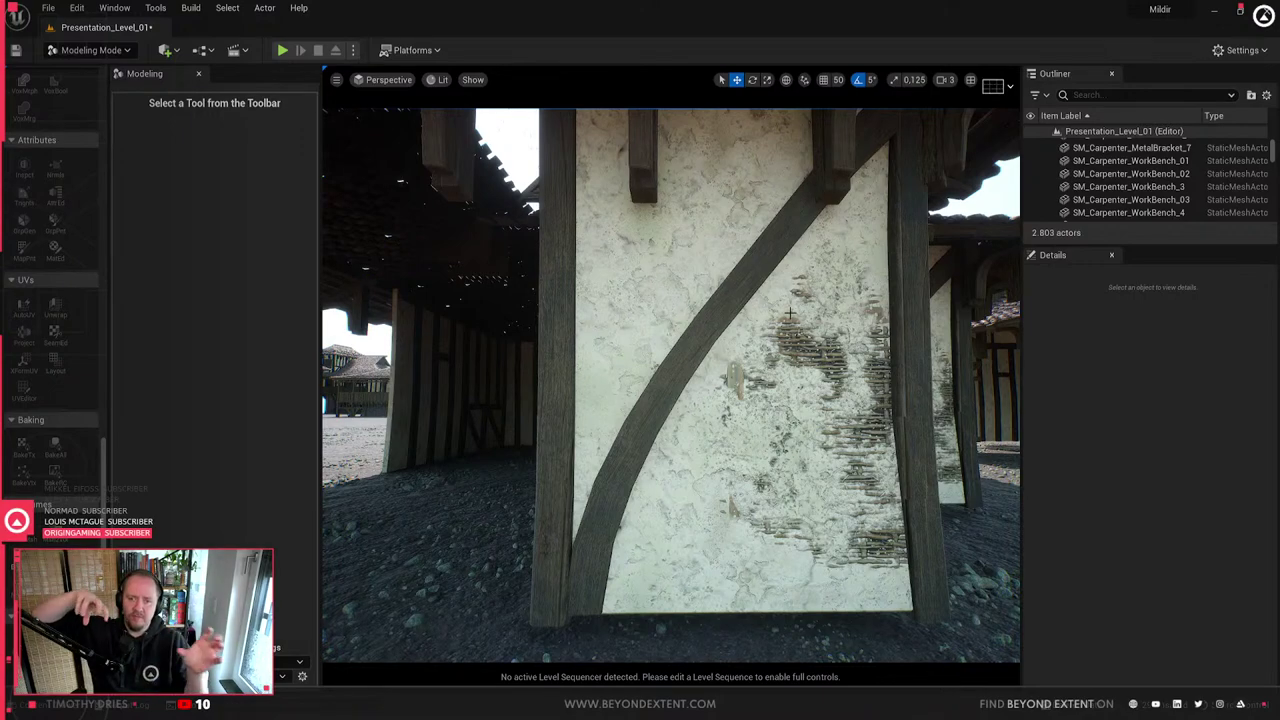
- Examine the damaged plaster and curved timber of the wall panel SM_Medieval_Wall_4x2m_284 up close
scroll(790, 313, "up", 5)
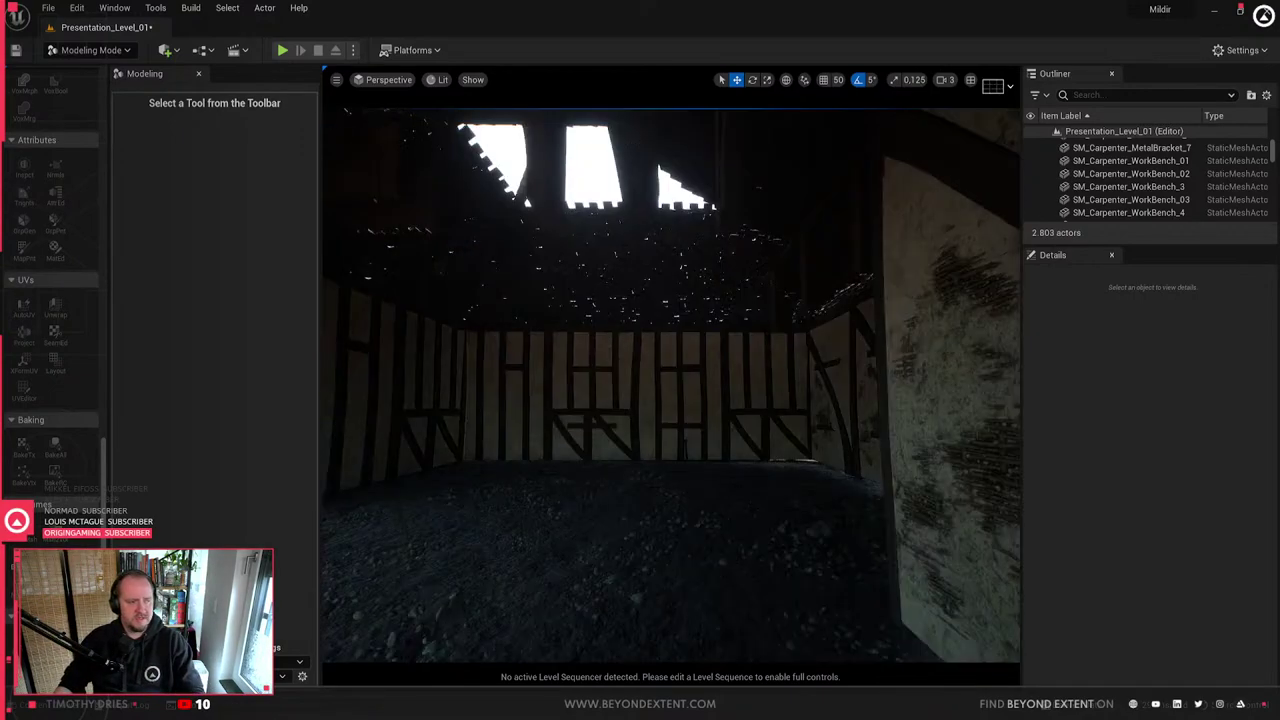
scroll(790, 313, "down", 6)
right_click_drag(790, 313, 802, 313)
key("w")
right_click_drag(581, 568, 581, 568)
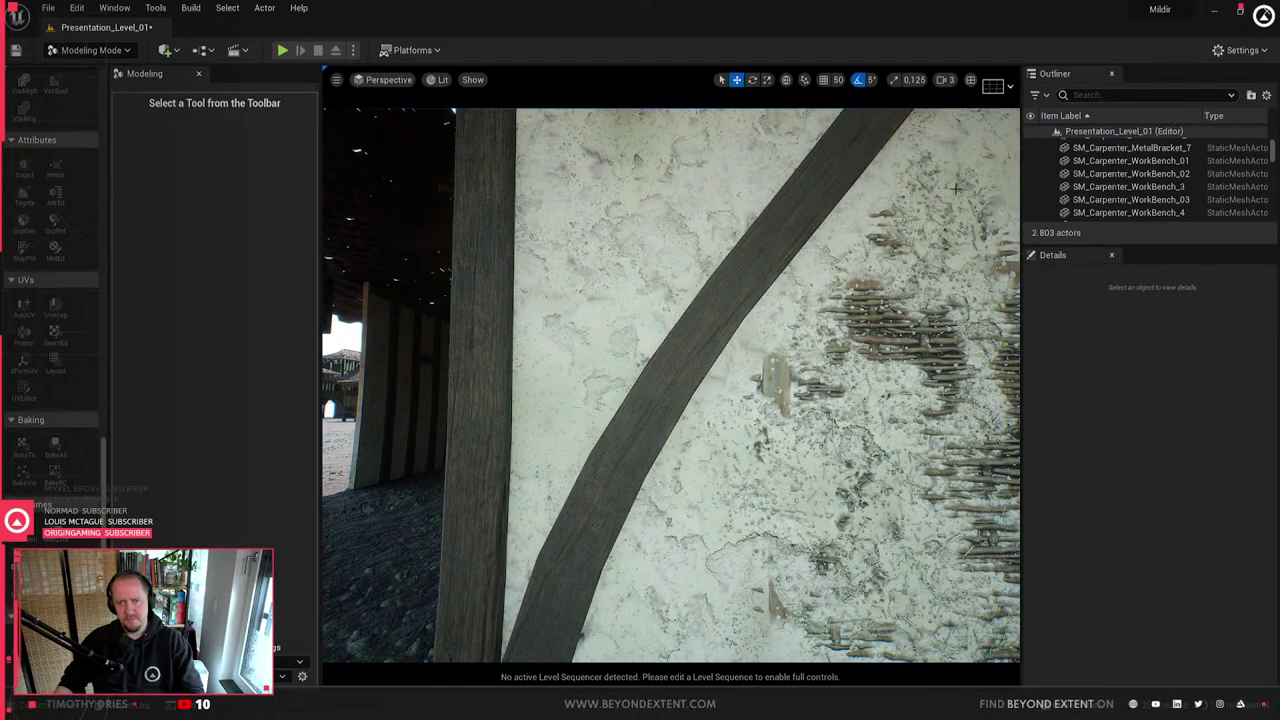
left_click(727, 365)
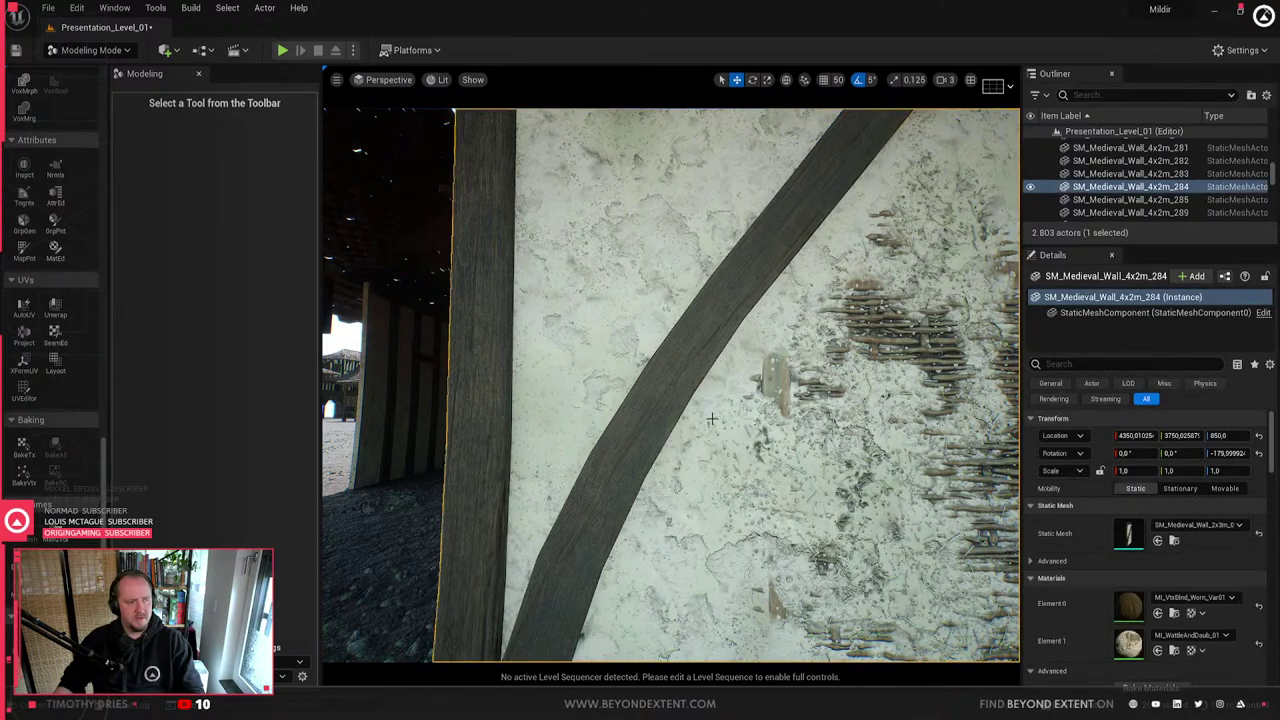
key("f")
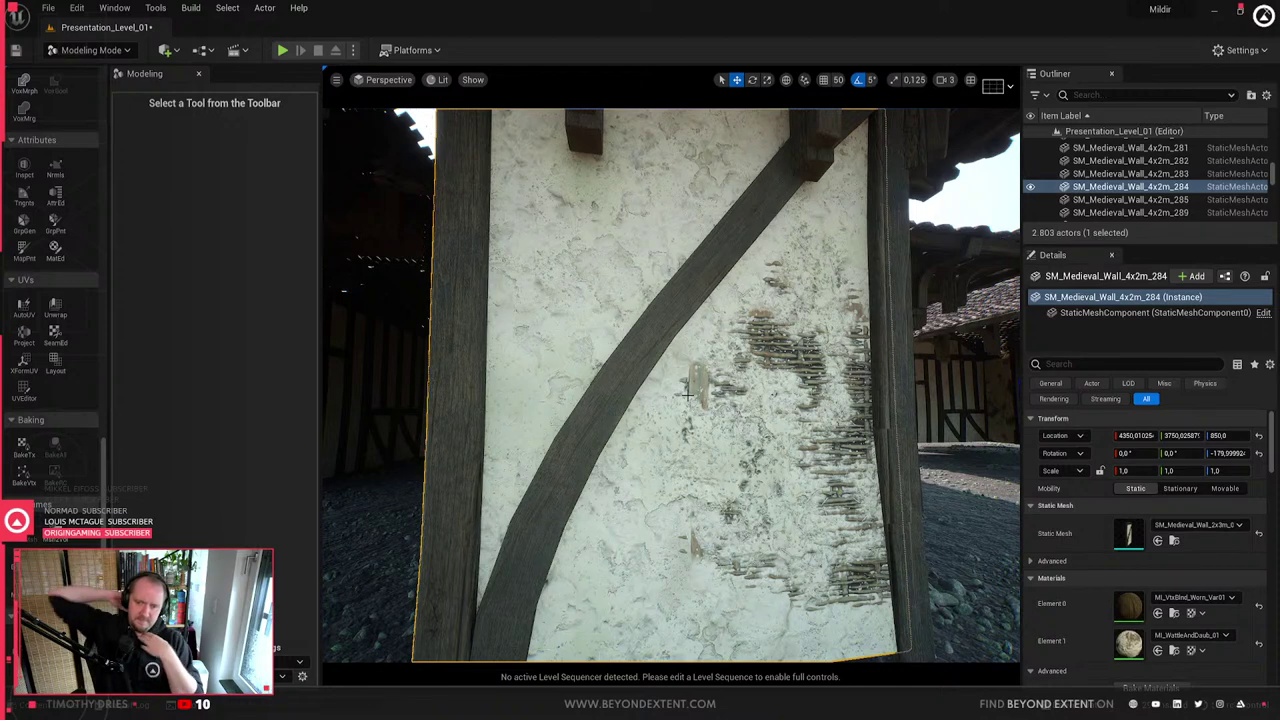
key("Escape")
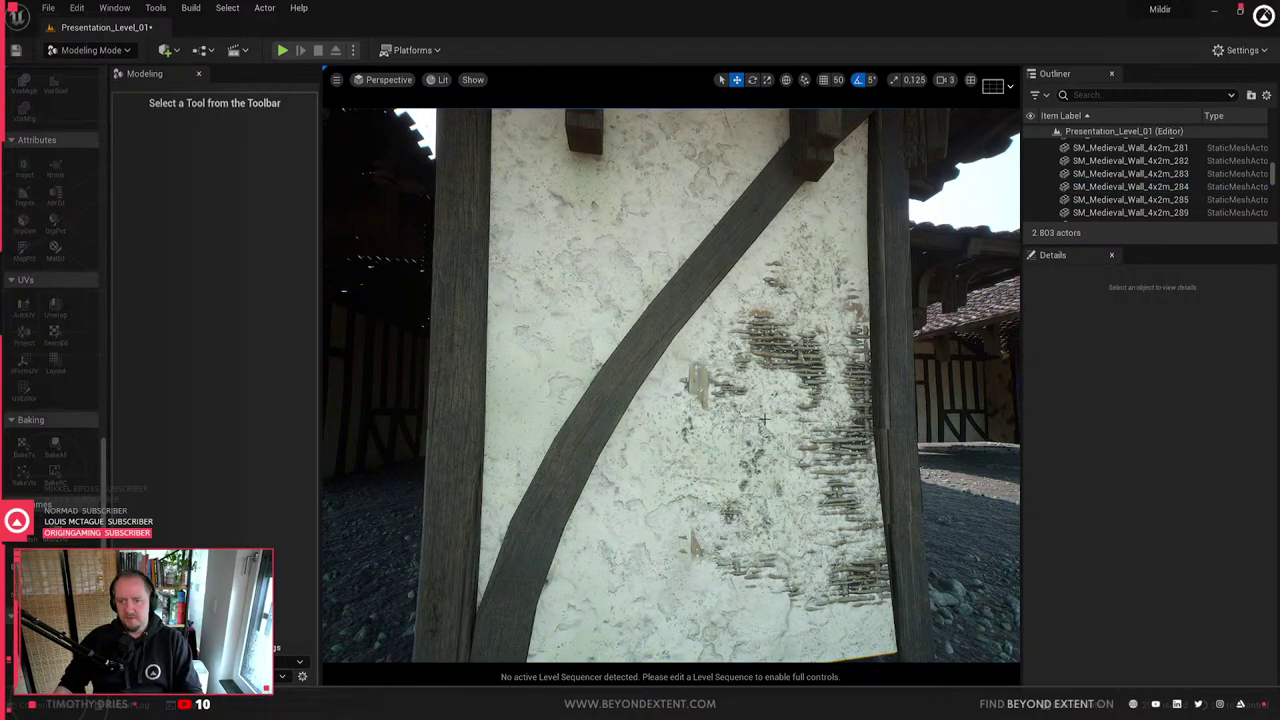
- Recall the saved forest and prop-display viewpoints, and examine the medieval prop collection from above
right_click_drag(748, 419, 915, 412)
left_click(683, 411)
key("Escape")
left_click(683, 411)
key("1")
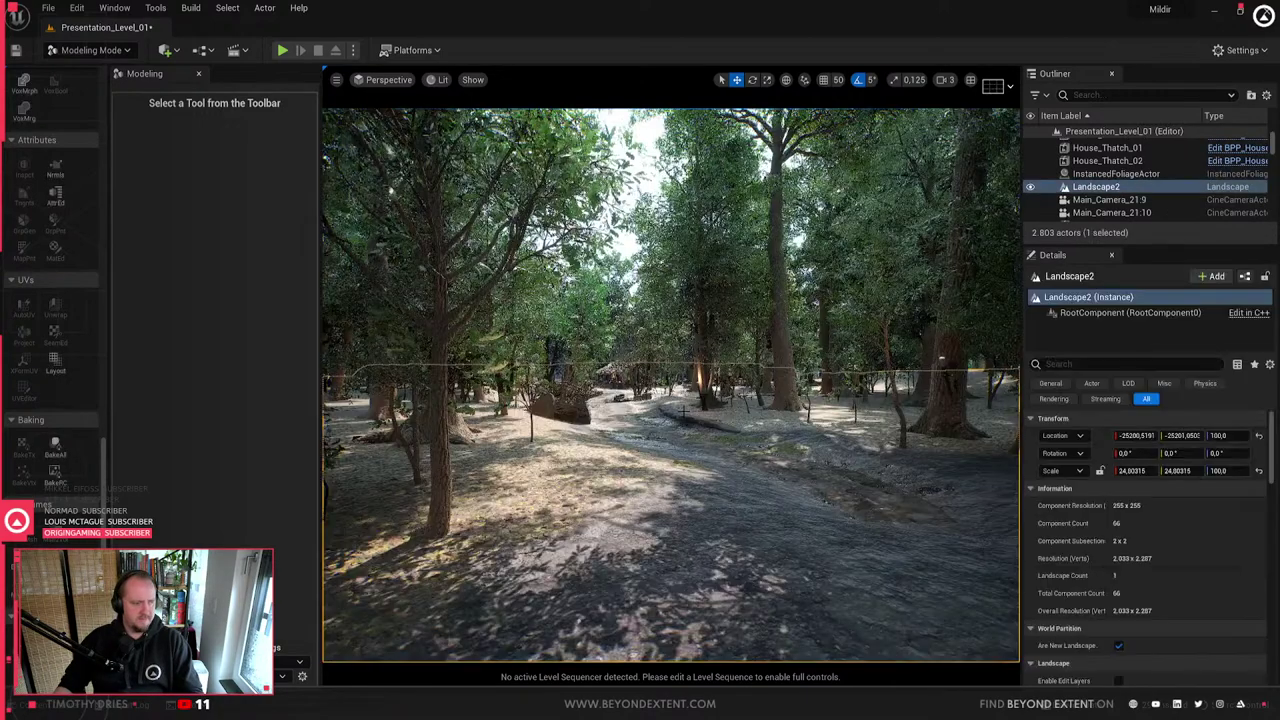
key("2")
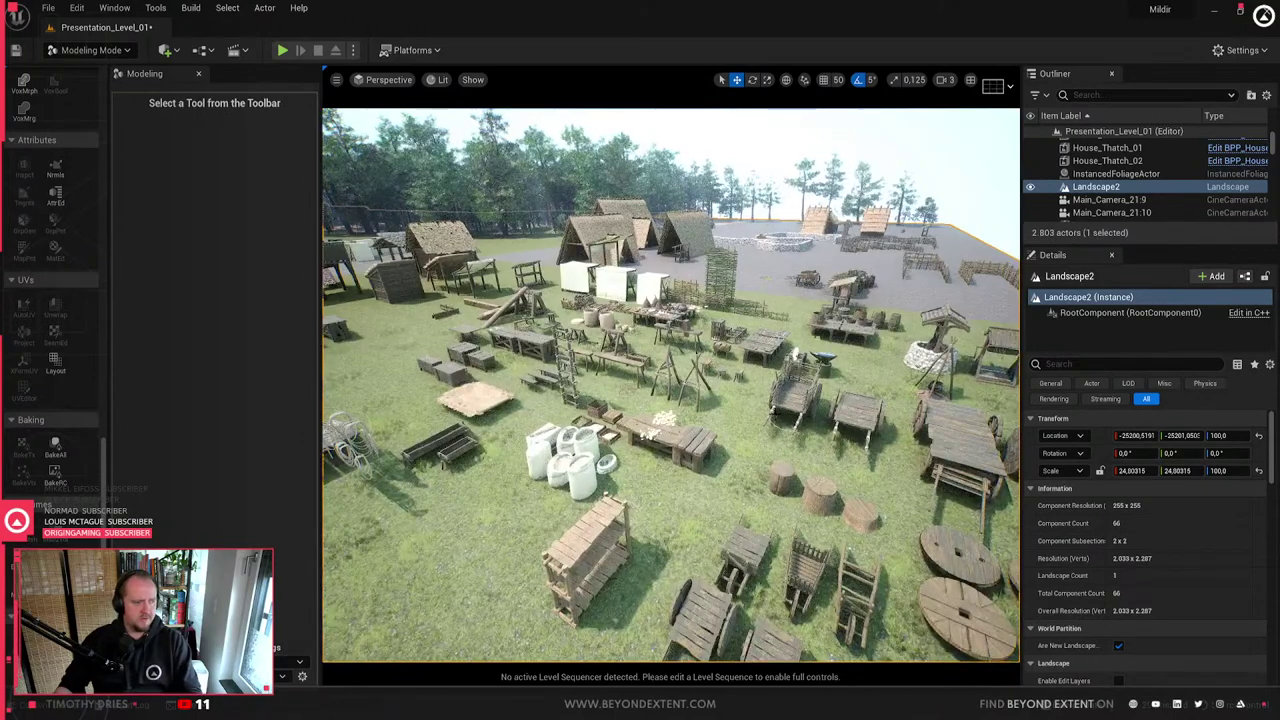
key("Escape")
right_click_drag(774, 414, 720, 510)
key("s")
mouse_move(772, 457)
right_mouse_down()
mouse_move(800, 457)
mouse_move(785, 457)
right_mouse_up()
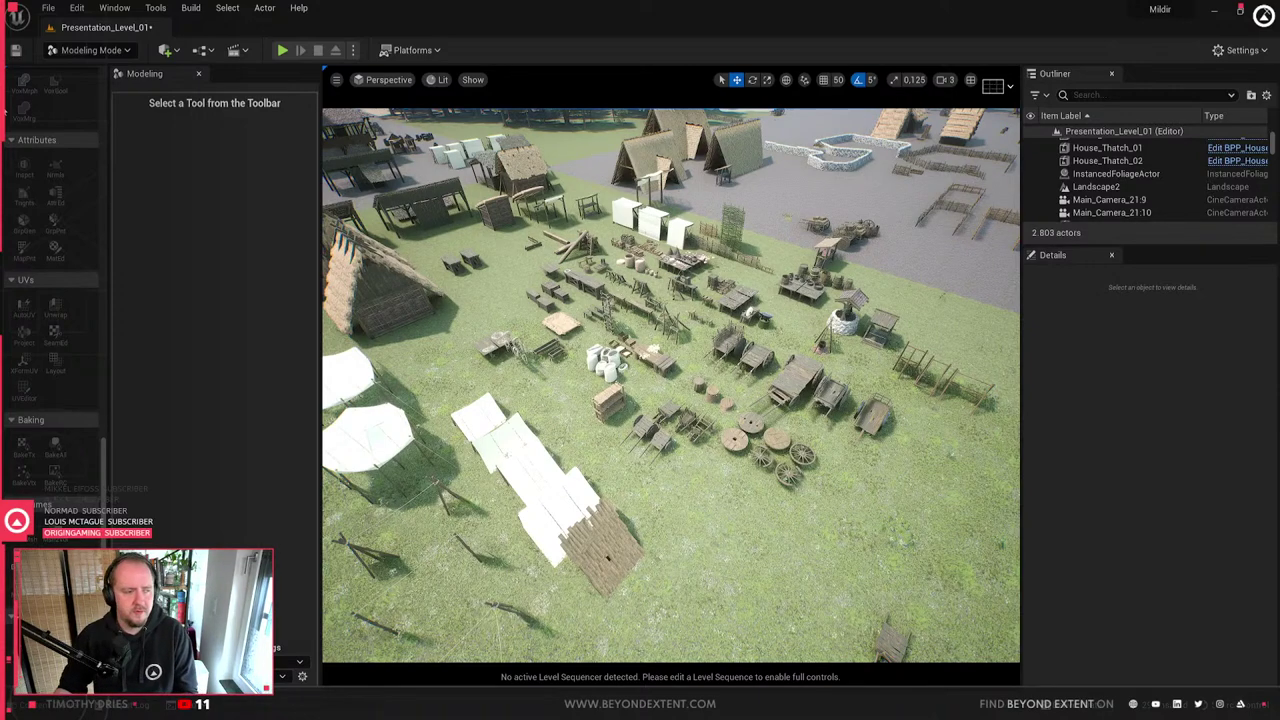
- Survey the level's prop area, tree line and village path using fly-through and the saved viewpoints
right_click_drag(586, 393, 612, 252)
key("w")
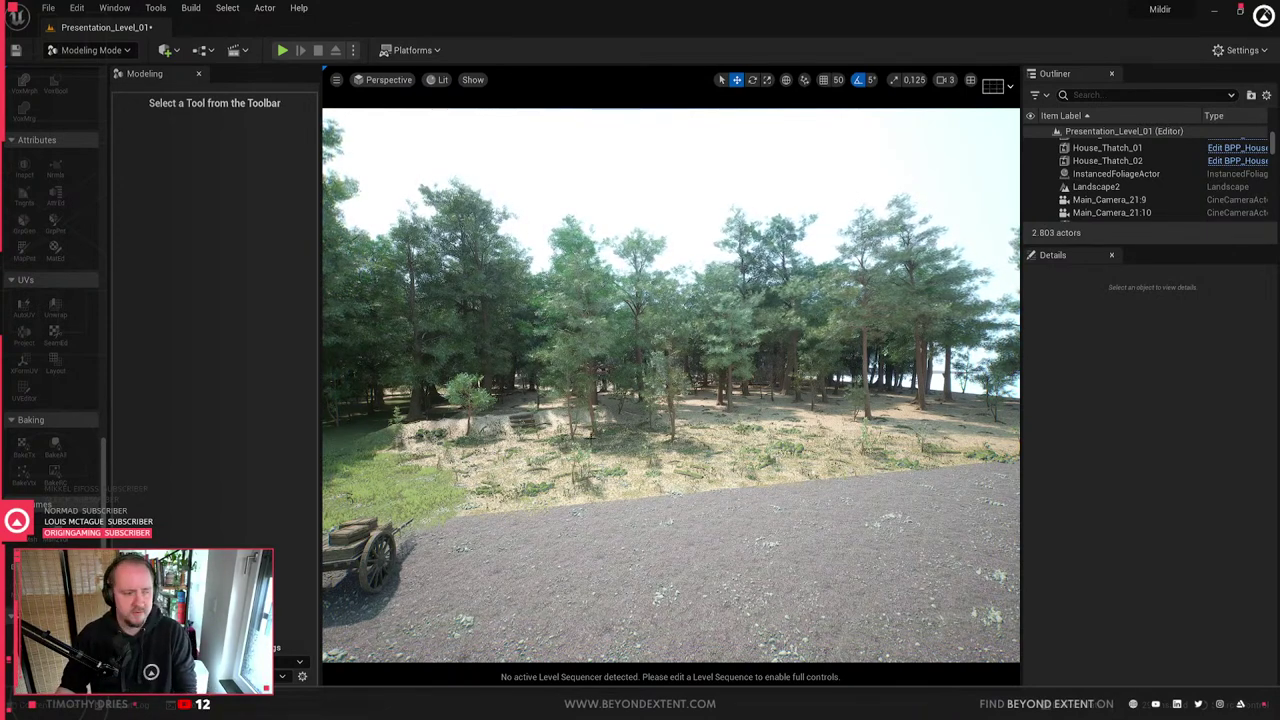
left_click(670, 540)
right_click_drag(670, 540, 480, 570)
key("Escape")
key("w")
right_click_drag(670, 400, 810, 385)
key("w")
mouse_move(623, 461)
right_mouse_down()
mouse_move(650, 461)
mouse_move(623, 461)
right_mouse_up()
key("1")
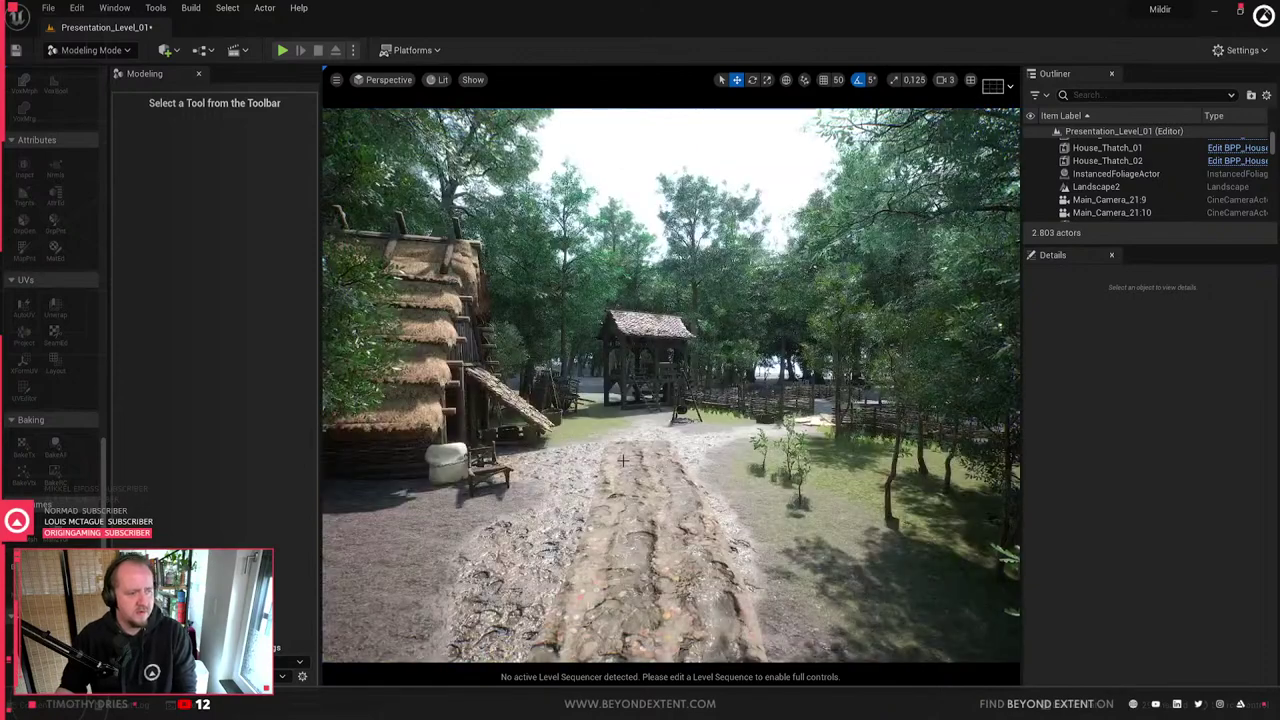
key("2")
right_click_drag(755, 447, 765, 390)
key("w")
right_click_drag(671, 385, 745, 404)
- Examine the barrels, work tables and benches placed around the carpenter's shelter
key("alt+Tab")
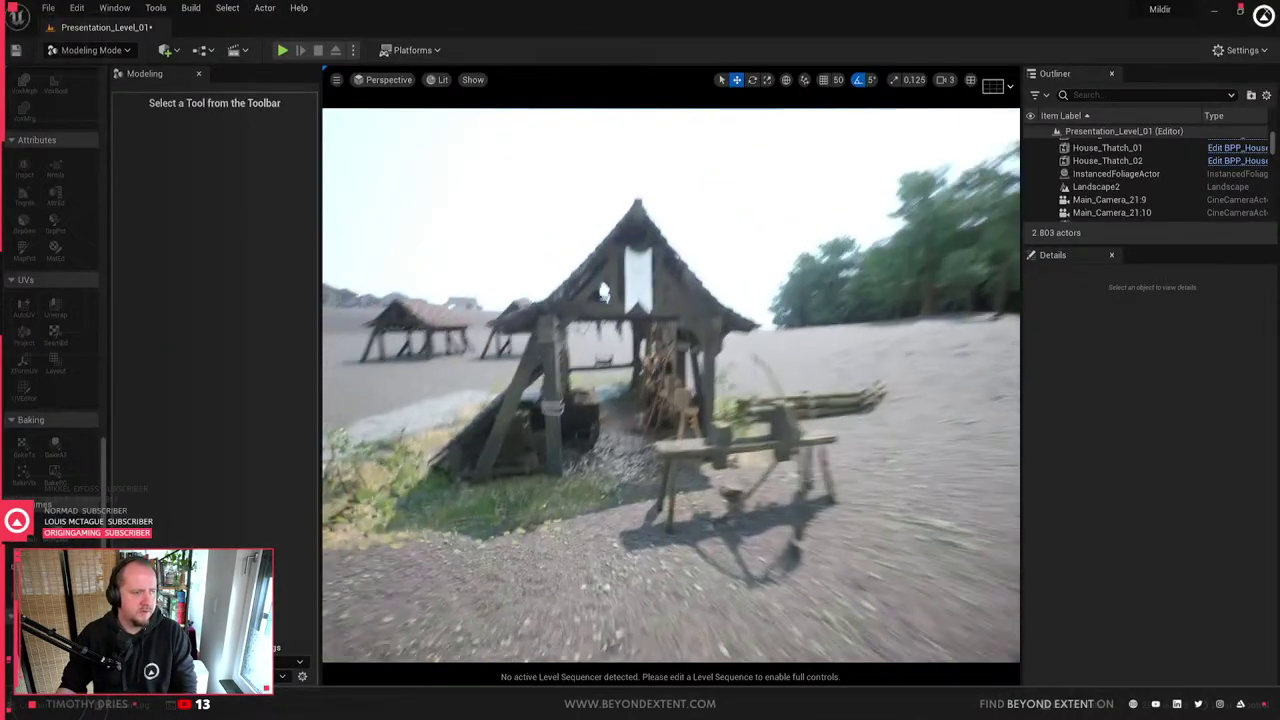
right_click_drag(754, 343, 552, 376)
key("s")
key("w")
right_click_drag(612, 345, 926, 352)
right_click_drag(545, 326, 631, 485)
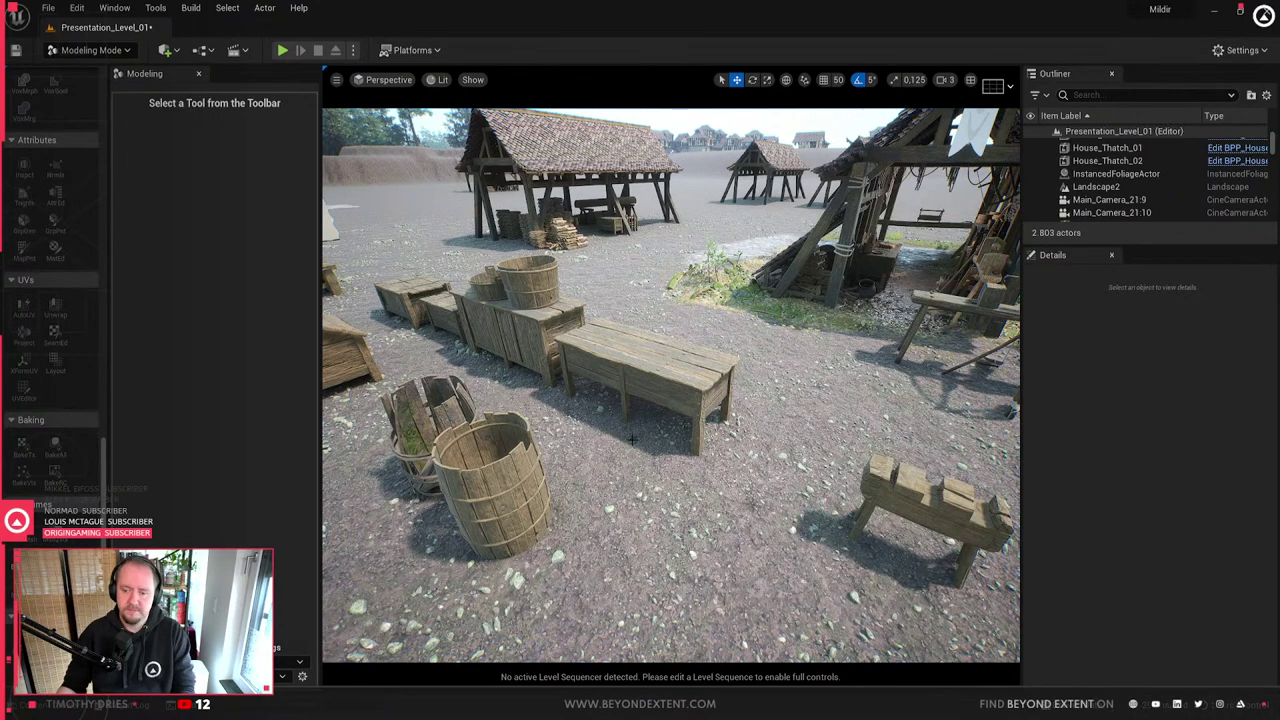
left_click(550, 394)
key("Escape")
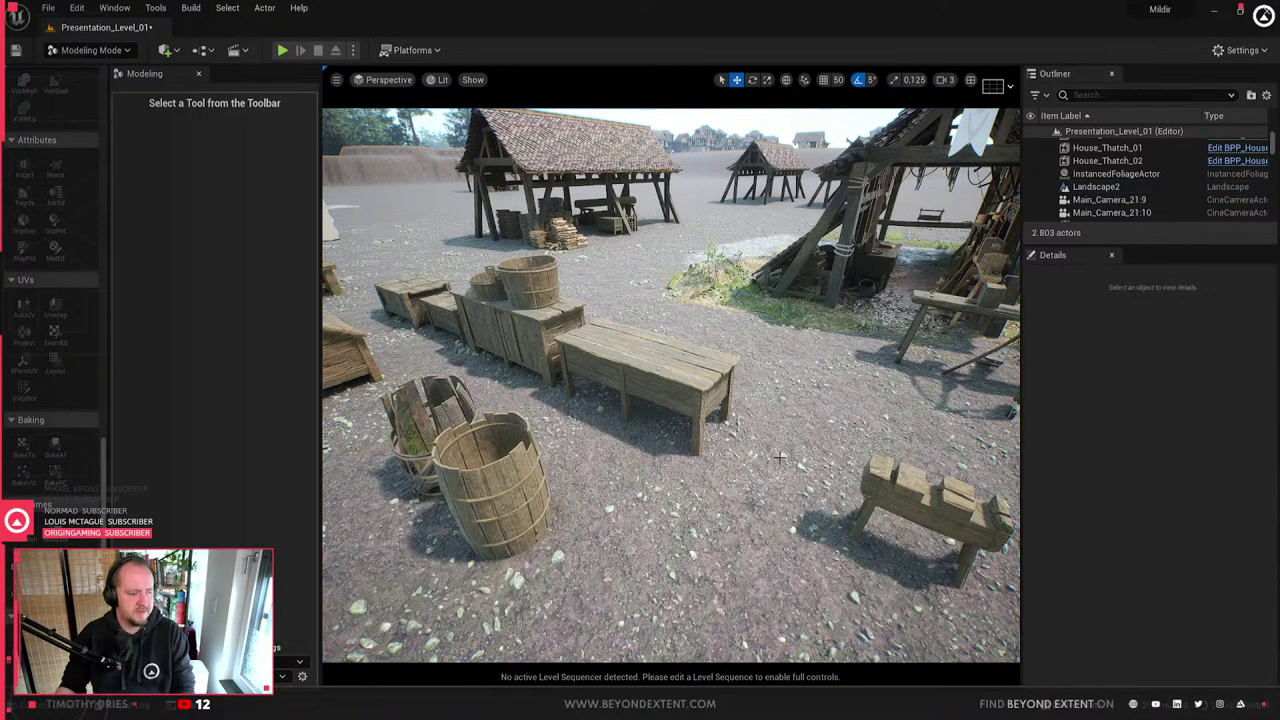
right_click_drag(550, 394, 450, 382)
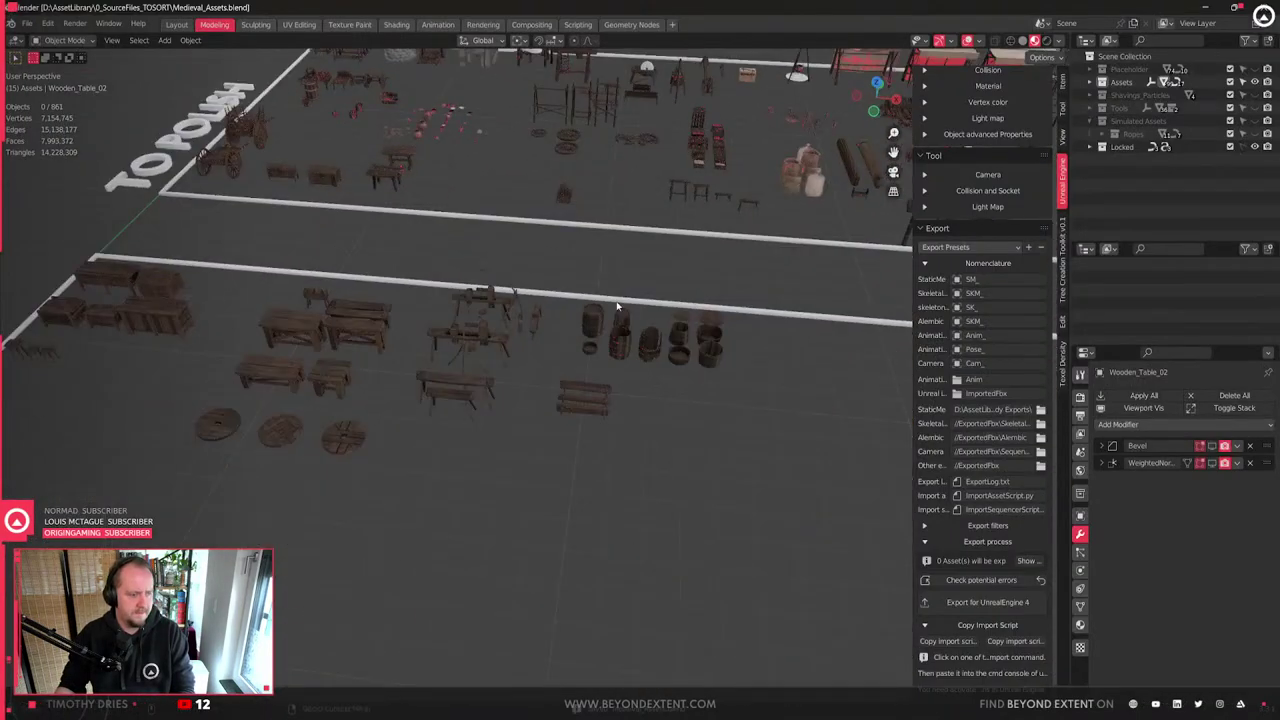
- Switch back to Blender and inspect the finished barrels and carpenter's work tables
left_click(646, 350)
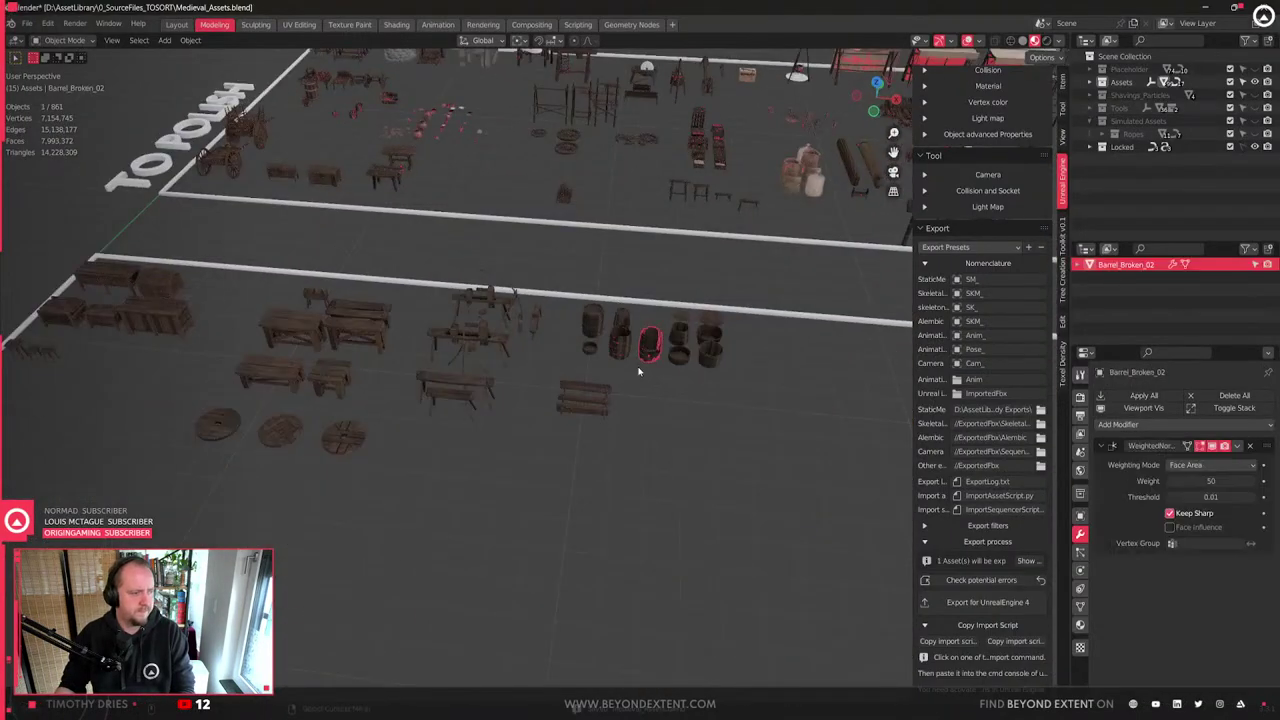
scroll(640, 371, "down", 4)
middle_click_drag(640, 371, 651, 461, "shift")
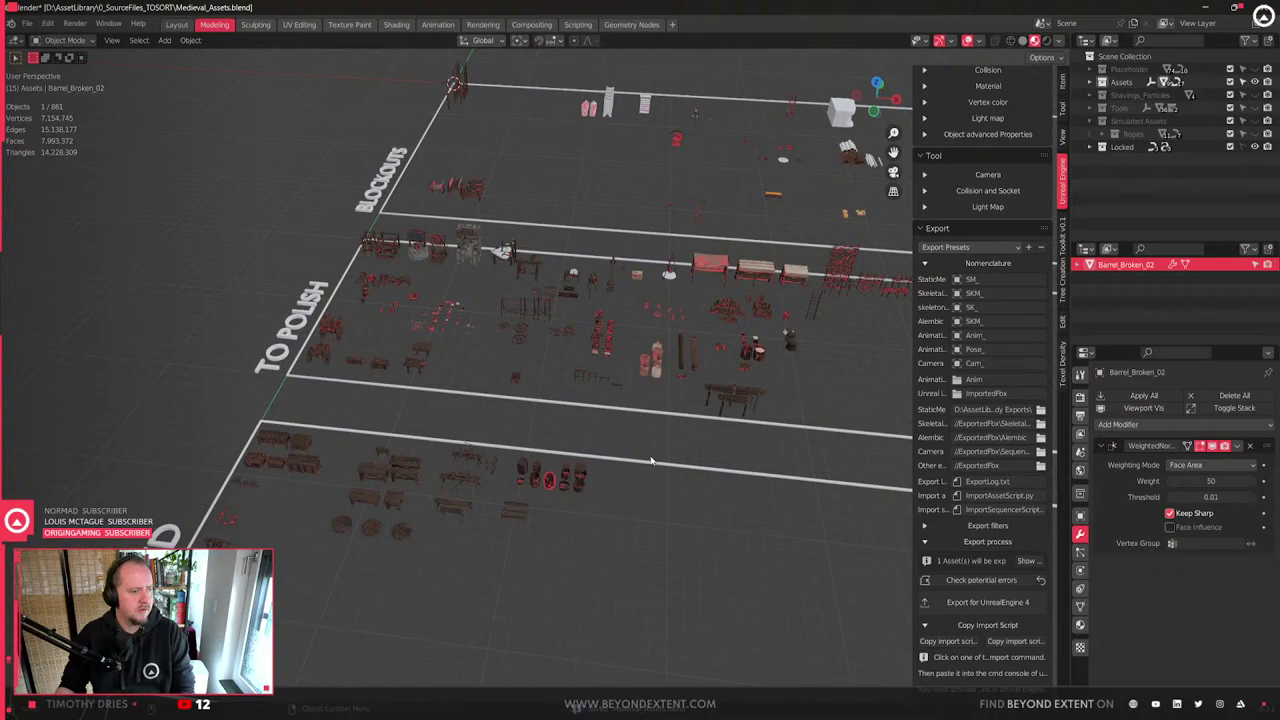
left_click(448, 487)
key("KP_Decimal")
scroll(612, 495, "down", 3)
middle_click_drag(612, 494, 518, 487)
left_click(404, 273)
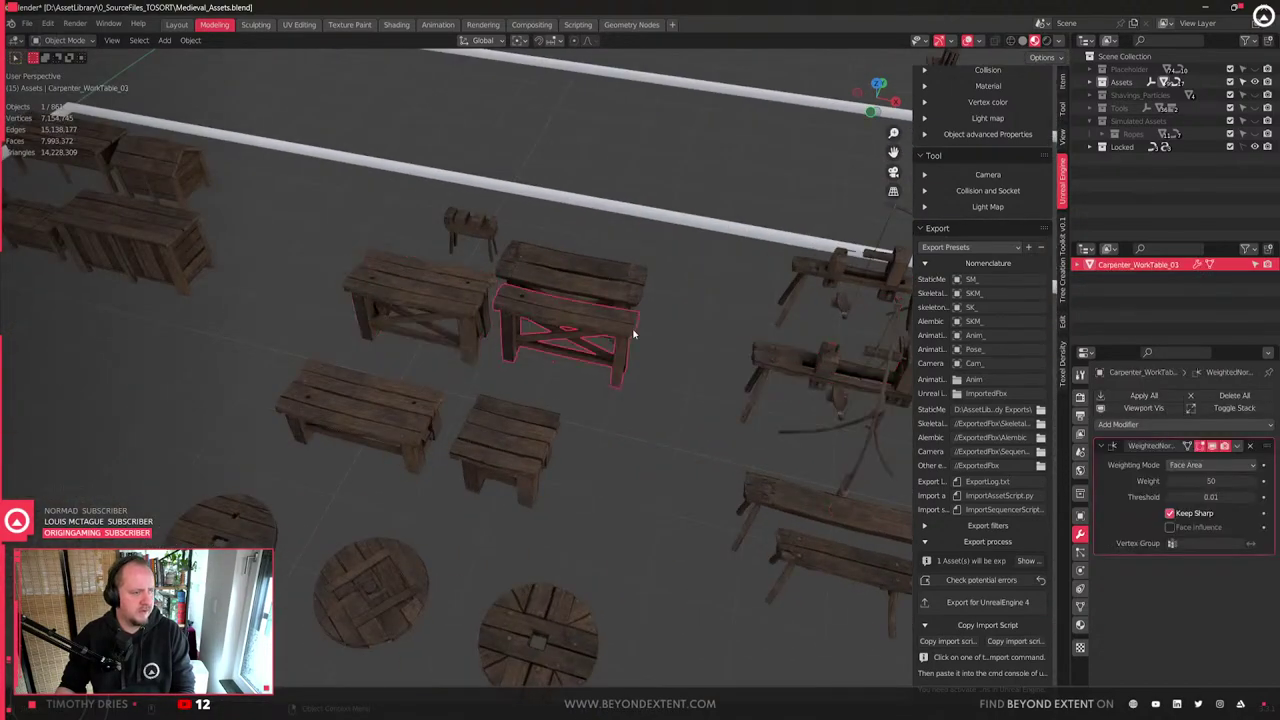
key("KP_Decimal")
scroll(629, 413, "down", 4)
middle_click_drag(629, 413, 448, 430)
- Select Carpenter_WorkBench_02, inspect its underside battens, and export it for Unreal Engine 4
scroll(543, 417, "down", 4)
scroll(754, 460, "down", 1)
scroll(448, 430, "up", 1)
mouse_move(341, 470)
middle_mouse_down()
mouse_move(363, 477)
mouse_move(345, 492)
middle_mouse_up()
left_click(345, 492)
key("KP_Decimal")
middle_click_drag(505, 494, 585, 412)
scroll(606, 443, "up", 5)
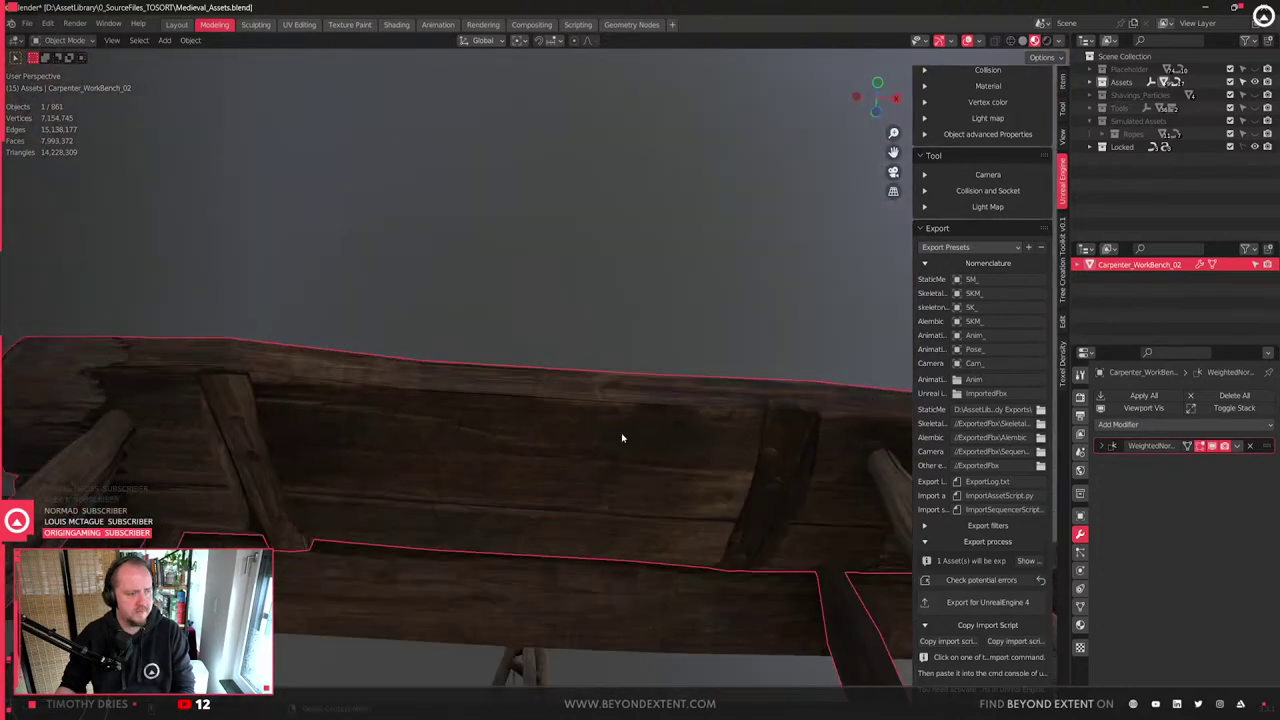
left_click(1008, 606)
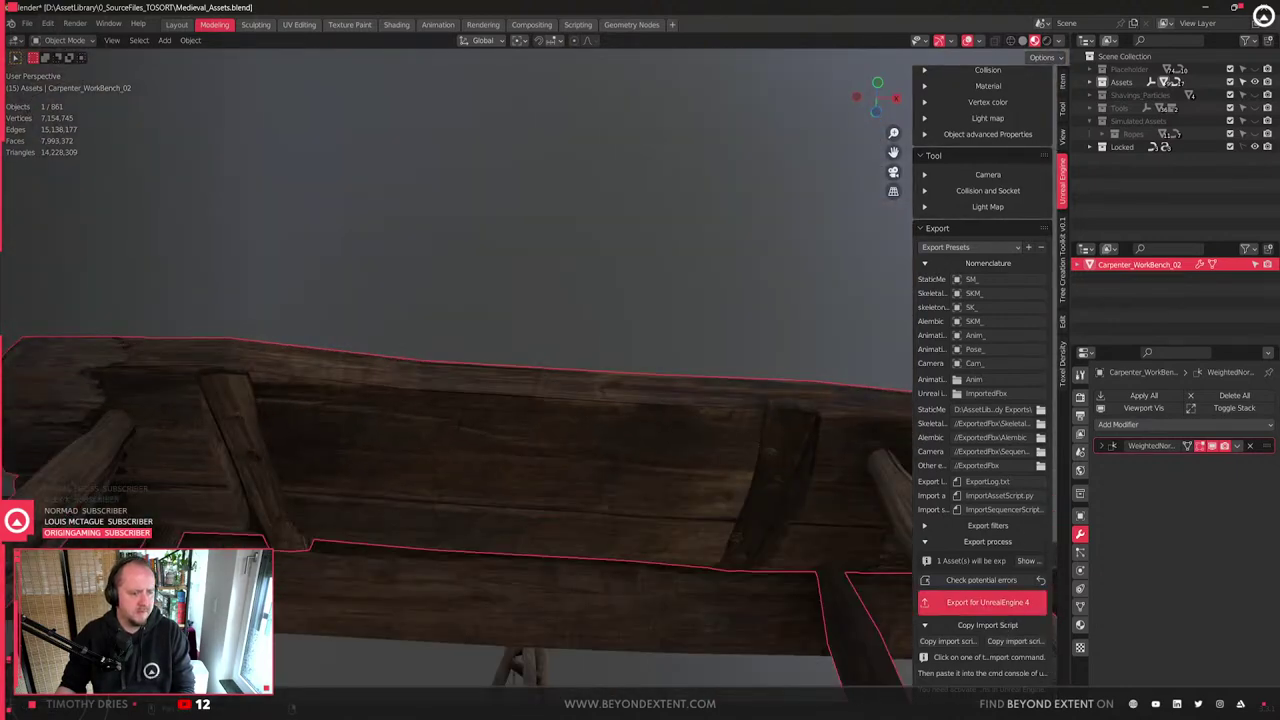
- Switch to Unreal Editor, select the carpenter's workbench SM_Carpenter_WorkBench_3 in the level, and frame it for a close view
key("alt+Tab")
right_click_drag(926, 464, 1010, 470)
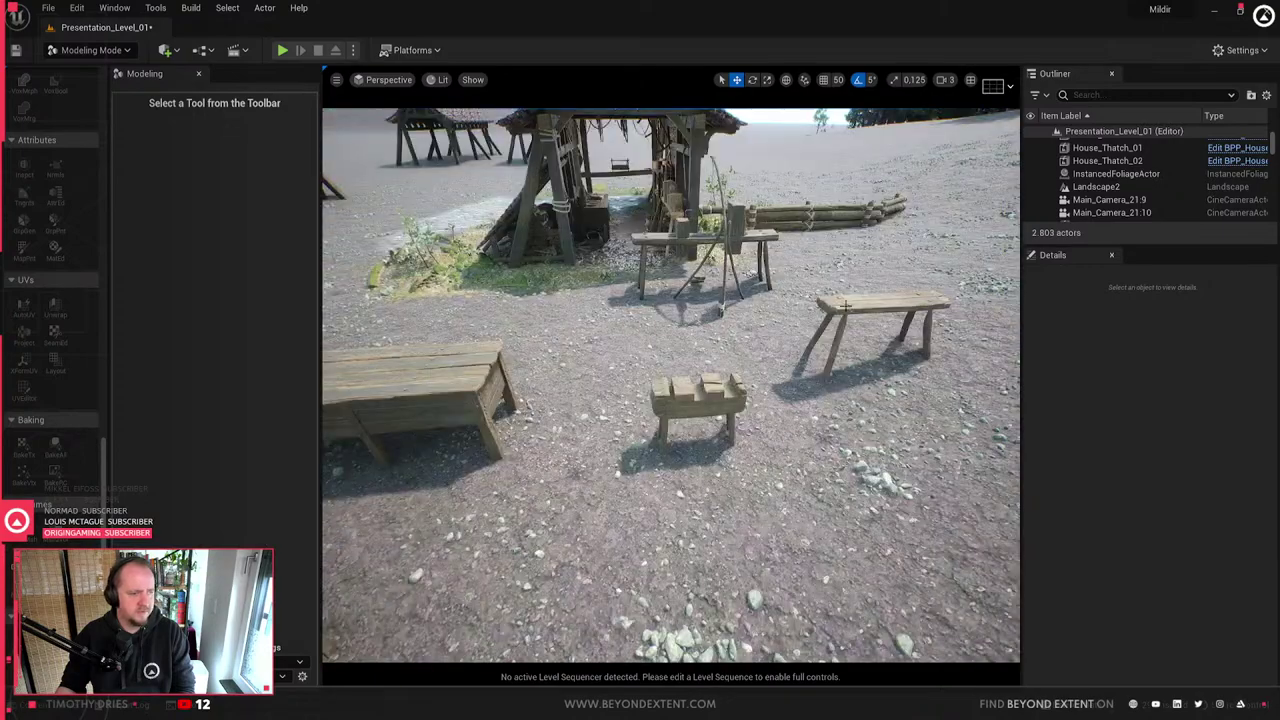
left_click(838, 319)
key("f")
left_click_drag(838, 319, 838, 240, "alt")
right_click_drag(671, 385, 670, 465)
- Reimport the SM_Carpenter_WorkBench_02 static mesh from its source file in the UniquePieces assets
key("ctrl+space")
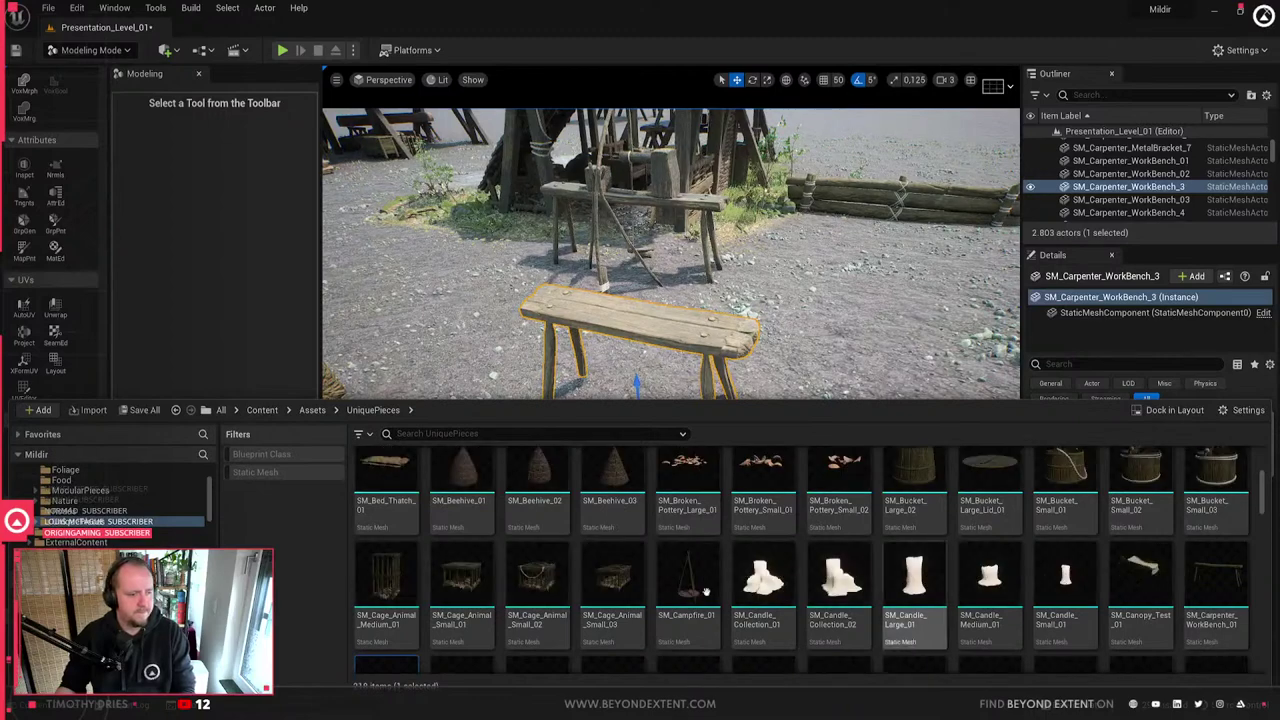
scroll(385, 600, "down", 1)
left_click(385, 600)
right_click(385, 600)
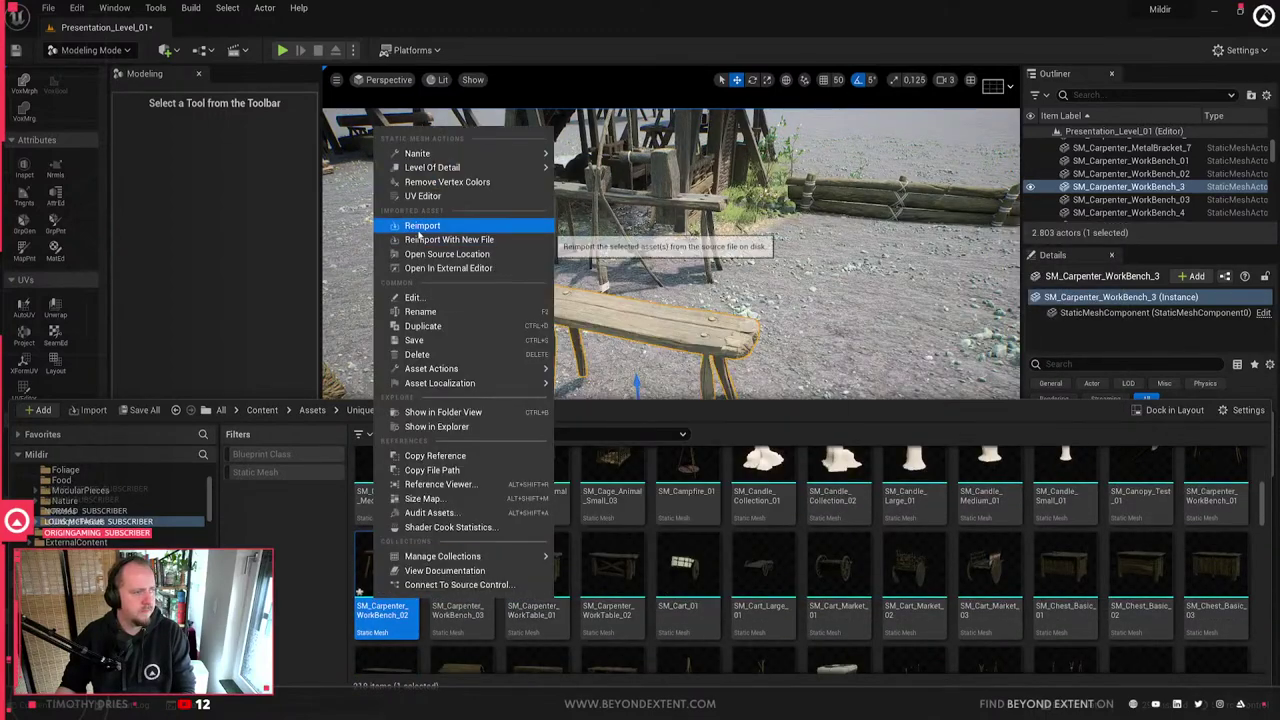
left_click(420, 226)
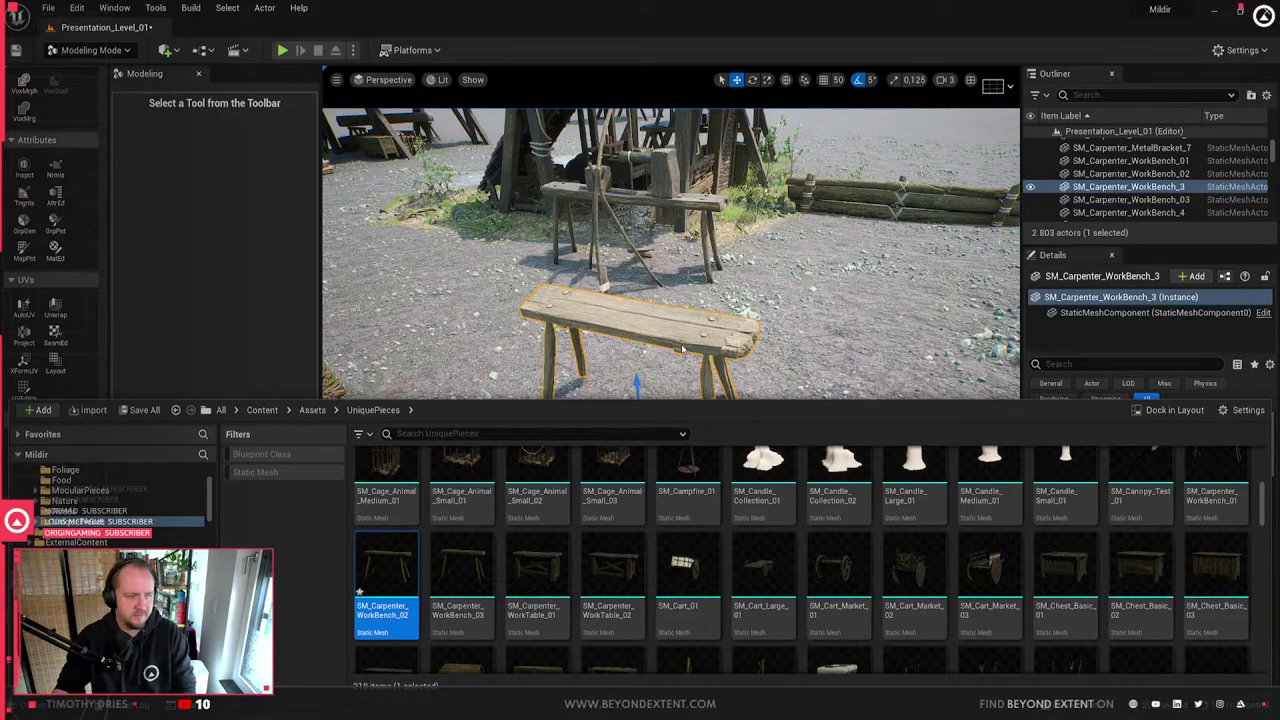
- Examine the reimported workbench in the level from nearby angles
left_click(701, 394)
right_click_drag(706, 323, 560, 190)
key("w")
key("s")
key("w")
key("w")
right_click_drag(700, 300, 709, 341)
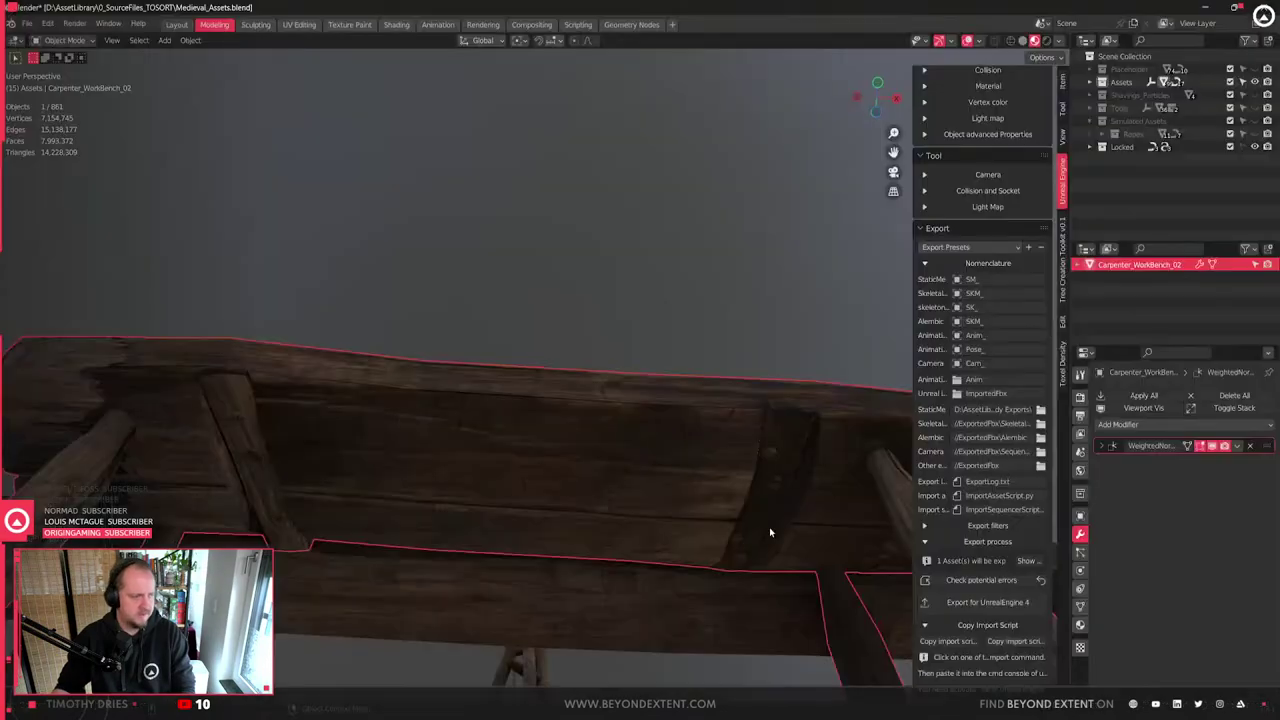
- Return to the workbenches in Blender and save the Medieval_Assets file
scroll(654, 449, "down", 5)
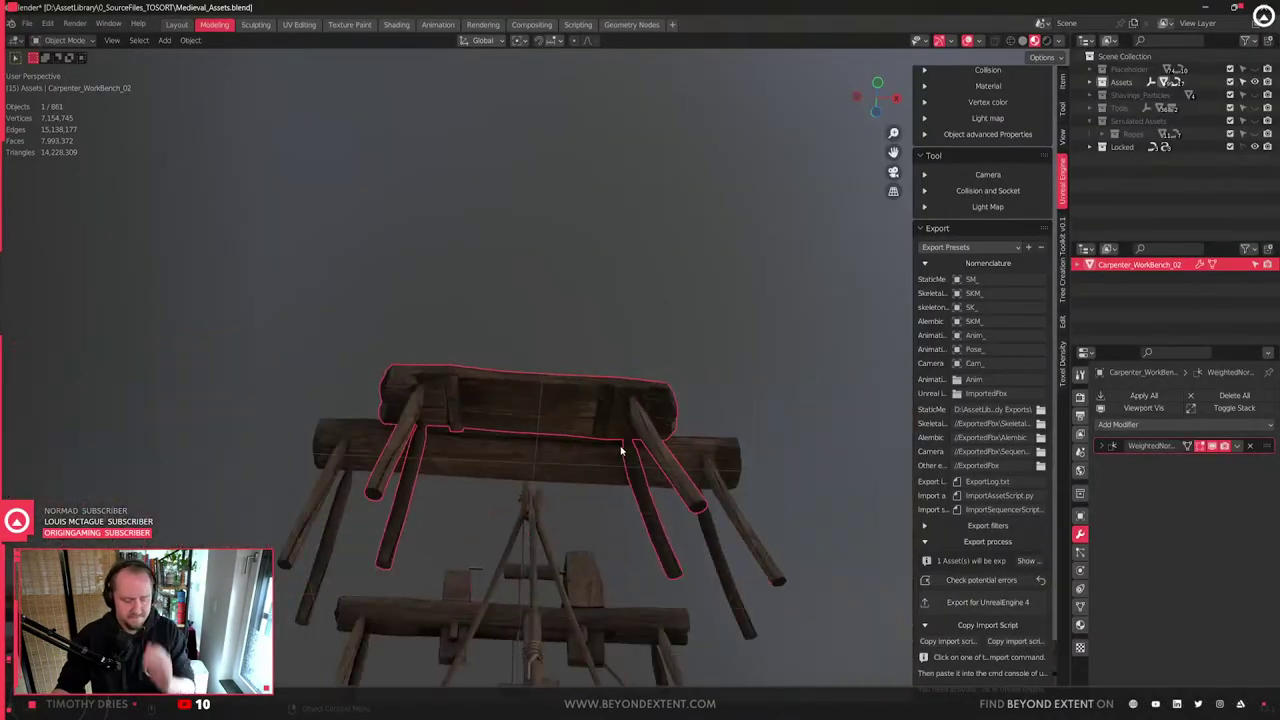
scroll(580, 492, "down", 5)
middle_click_drag(583, 486, 466, 622)
left_click(613, 440)
key("ctrl+s")
- Inspect Carpenter_WorkBench_01 and survey the finished props and the TO POLISH area
scroll(611, 374, "down", 2)
left_click(609, 366)
scroll(607, 372, "up", 5)
scroll(470, 615, "down", 3)
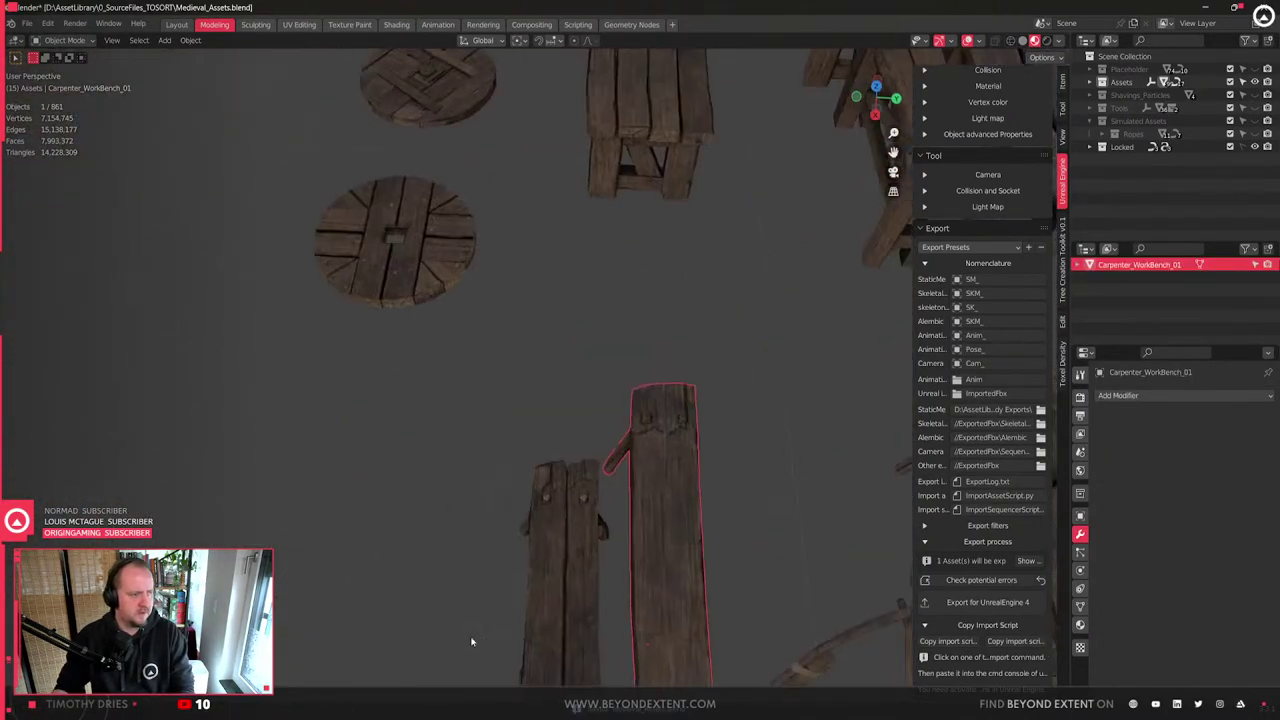
middle_click_drag(546, 341, 330, 522)
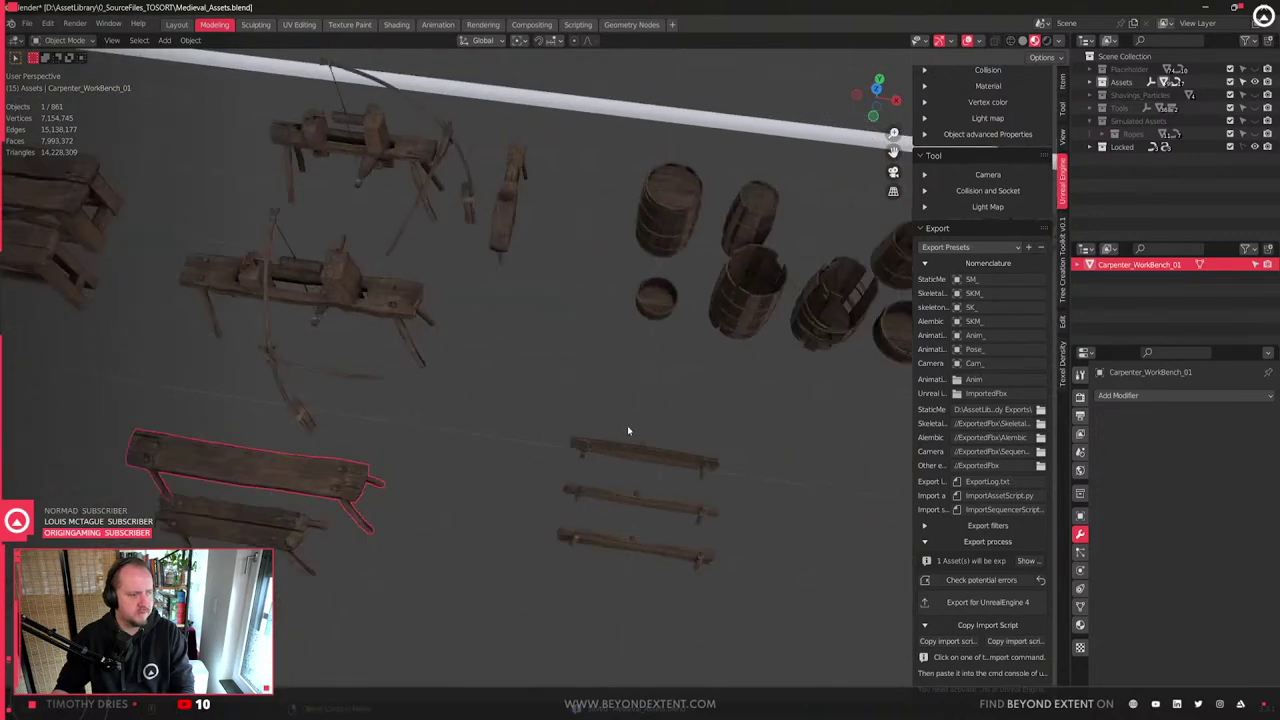
left_click(628, 430)
scroll(620, 420, "down", 6)
middle_click_drag(740, 85, 751, 344, "shift")
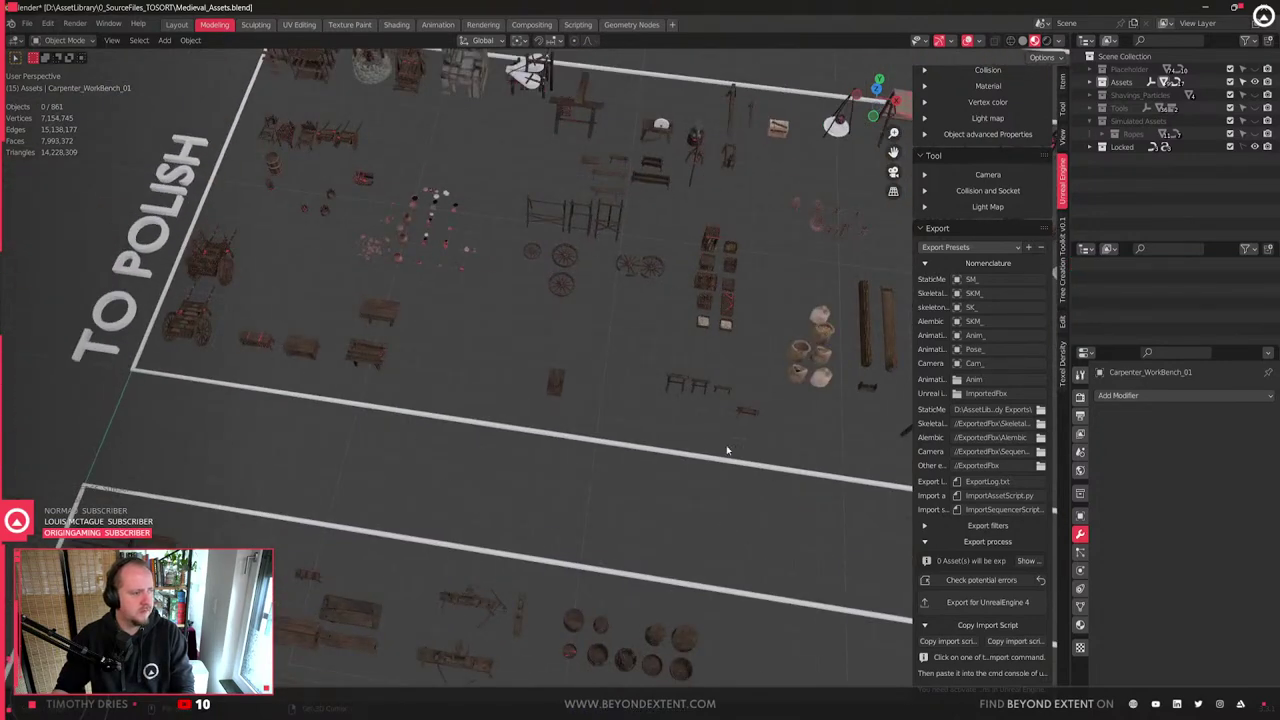
middle_click_drag(768, 474, 543, 352, "shift")
- Look over Saw_Horse_02, Shaving_Horse_01 and the neighbouring finished carpenter's props
left_click(748, 308)
left_click(451, 288)
left_click(445, 254)
middle_click_drag(445, 254, 431, 407)
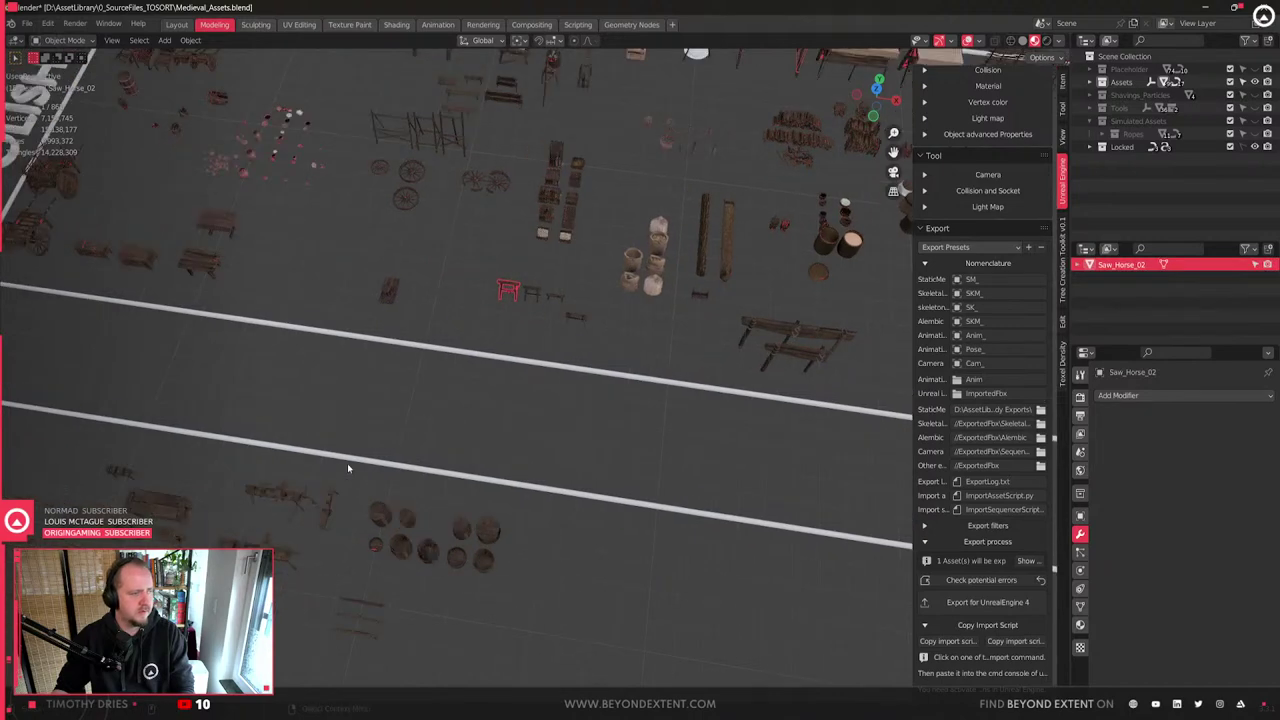
middle_click_drag(374, 446, 629, 362, "shift")
left_click(612, 344)
key("KP_Decimal")
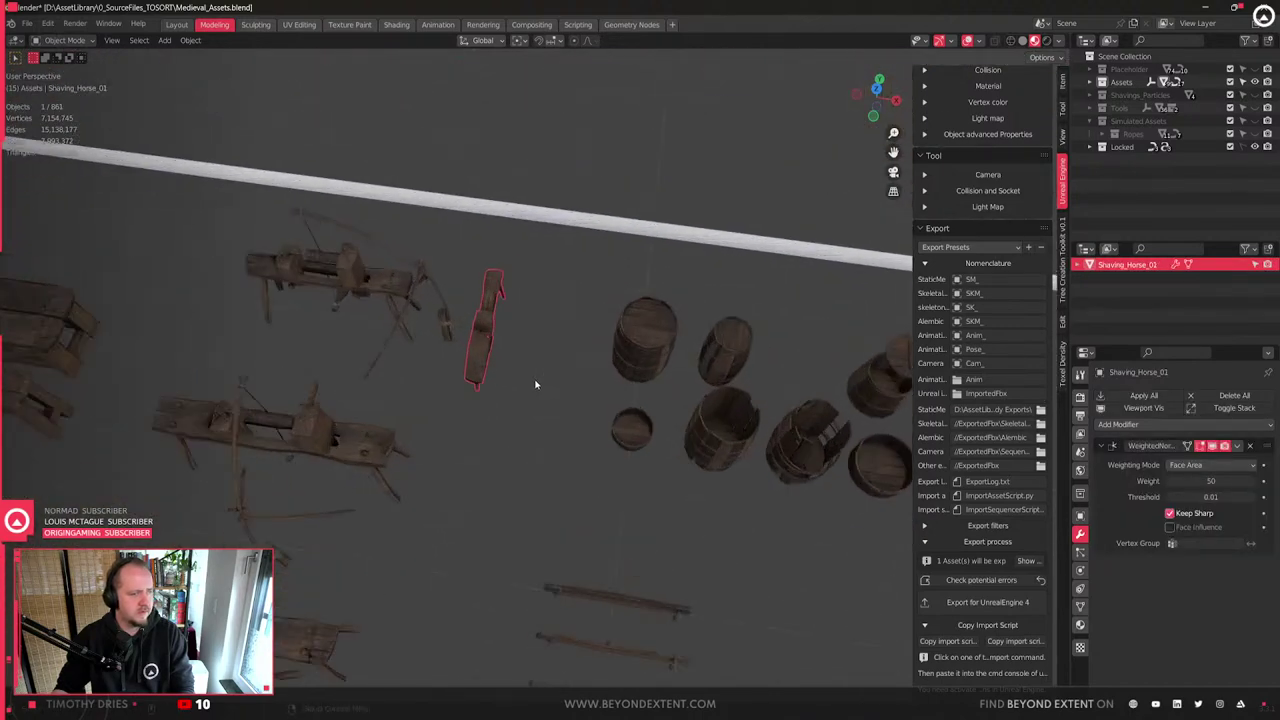
scroll(535, 384, "down", 3)
middle_click_drag(528, 388, 692, 445, "shift")
key("KP_Decimal")
scroll(565, 347, "down", 5)
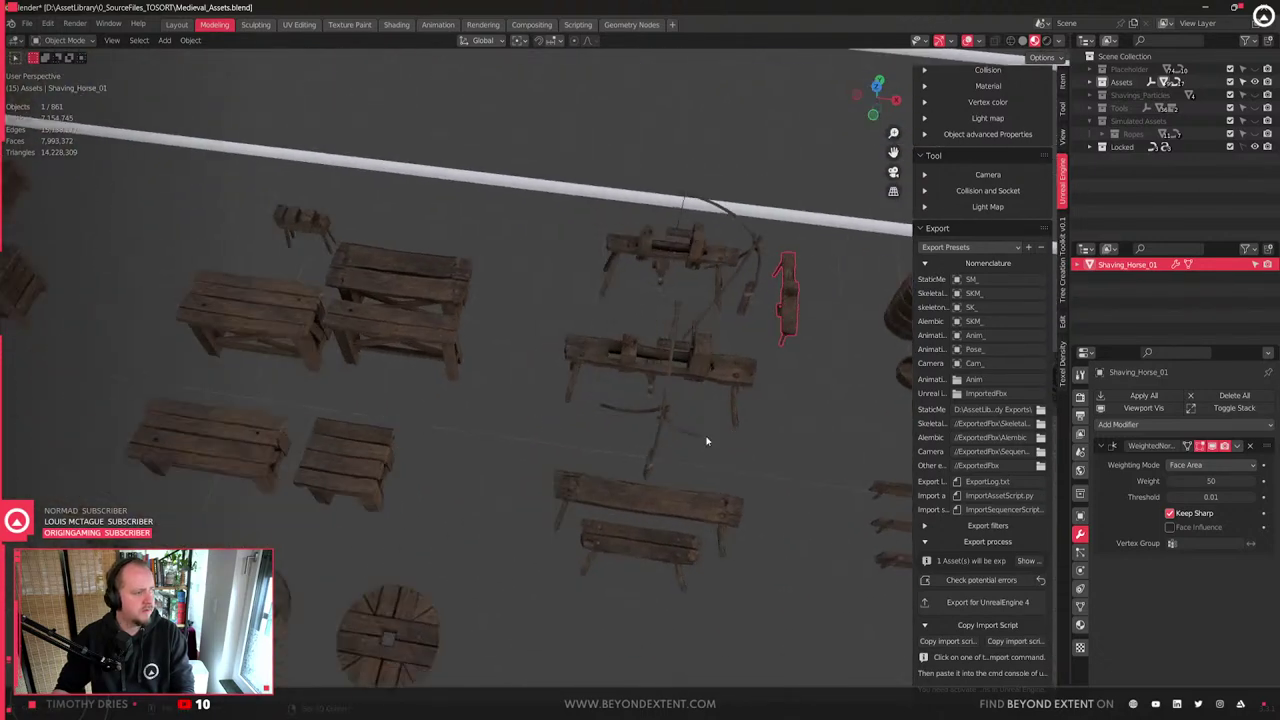
- Select Carpenter_WorkTable_02 and compare its plank ends with those of the neighbouring work table
left_click(418, 337)
key("KP_Decimal")
middle_click_drag(606, 374, 473, 437)
left_click(711, 401)
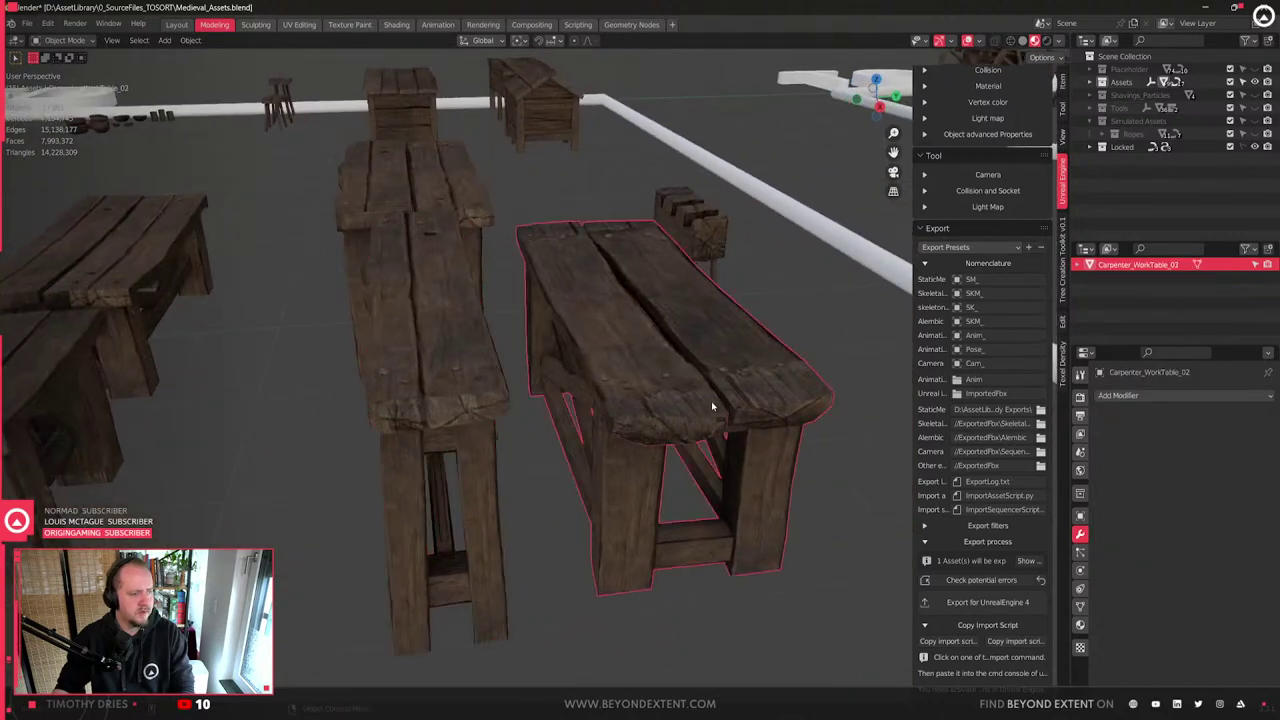
middle_click_drag(711, 401, 699, 421)
scroll(699, 421, "up", 3)
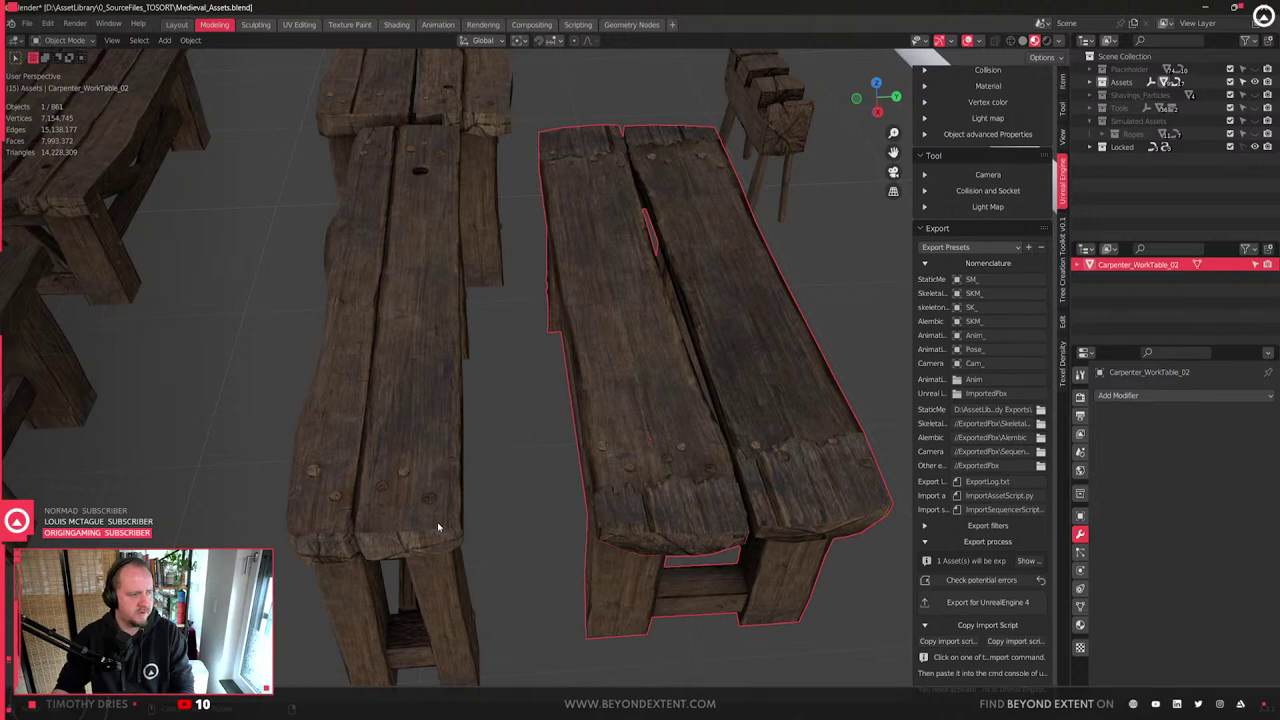
- Switch mesh editing to Carpenter_WorkTable_03 and select two top faces along the end of its tabletop
scroll(437, 522, "down", 3)
middle_click_drag(437, 522, 665, 486)
key("Tab")
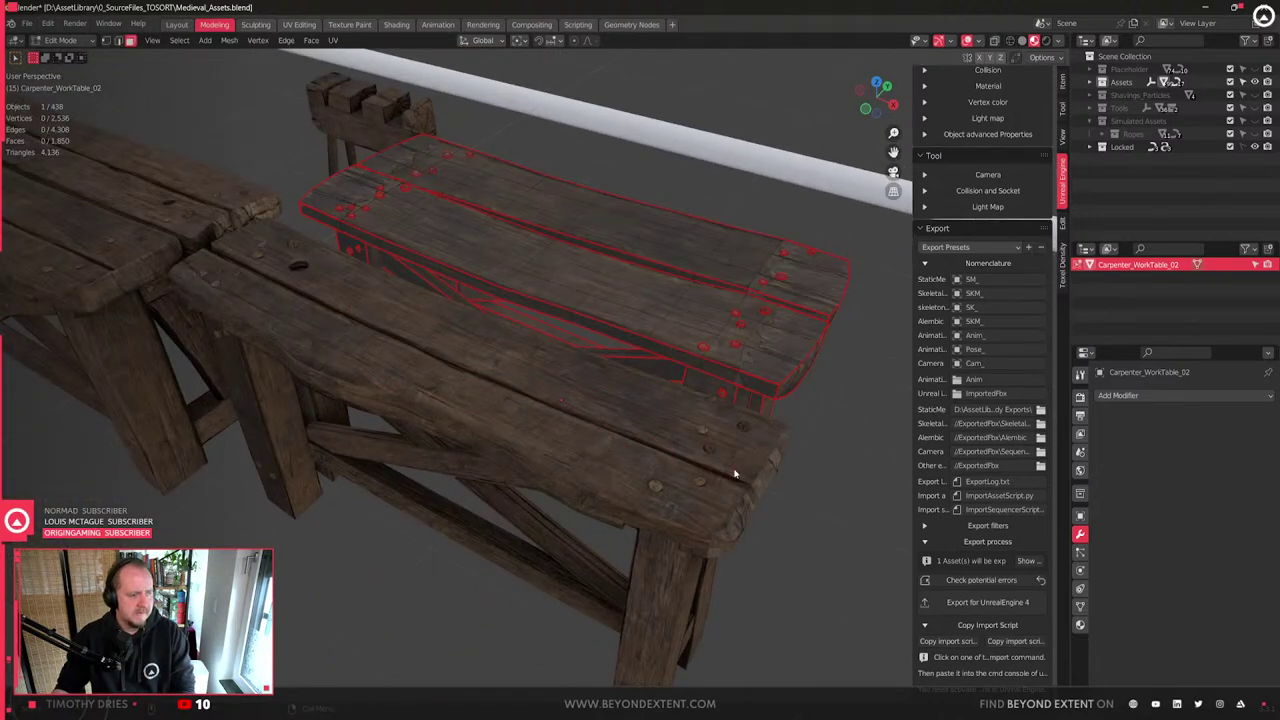
key("alt+q")
left_click(716, 519, "alt")
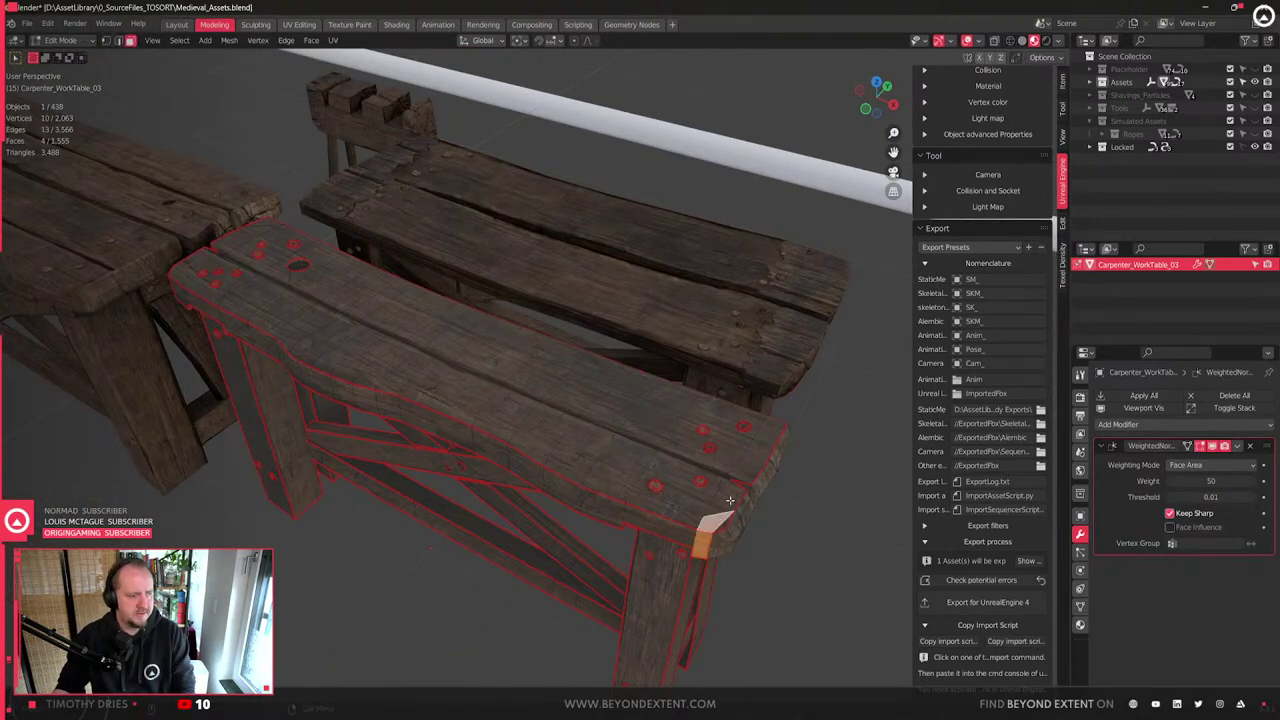
left_click(736, 484, "alt+shift")
left_click(749, 464)
left_click(723, 503, "shift")
middle_click_drag(723, 503, 565, 427)
scroll(531, 446, "up", 2)
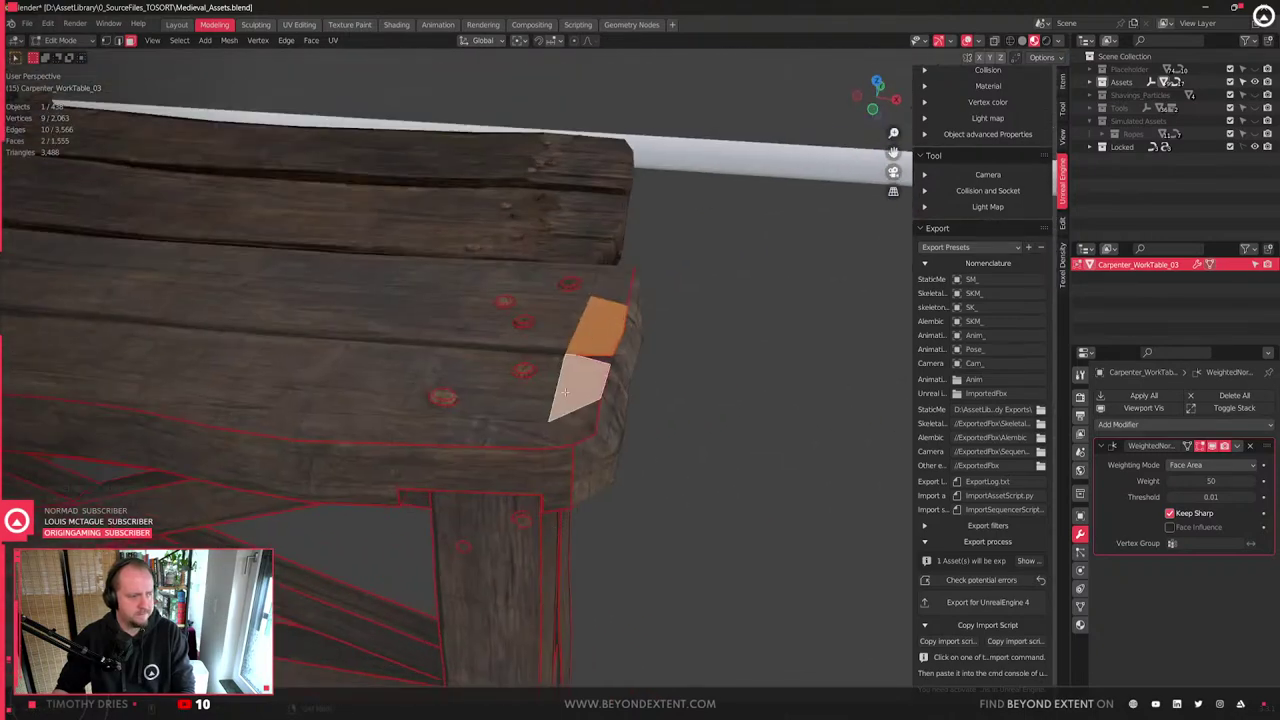
- Extend the face selection around the plank's side and onto the underside of the tabletop end
left_click(580, 437, "shift")
left_click(557, 488, "shift")
left_click(557, 502, "shift")
middle_click_drag(557, 502, 584, 312)
left_click(586, 314, "shift")
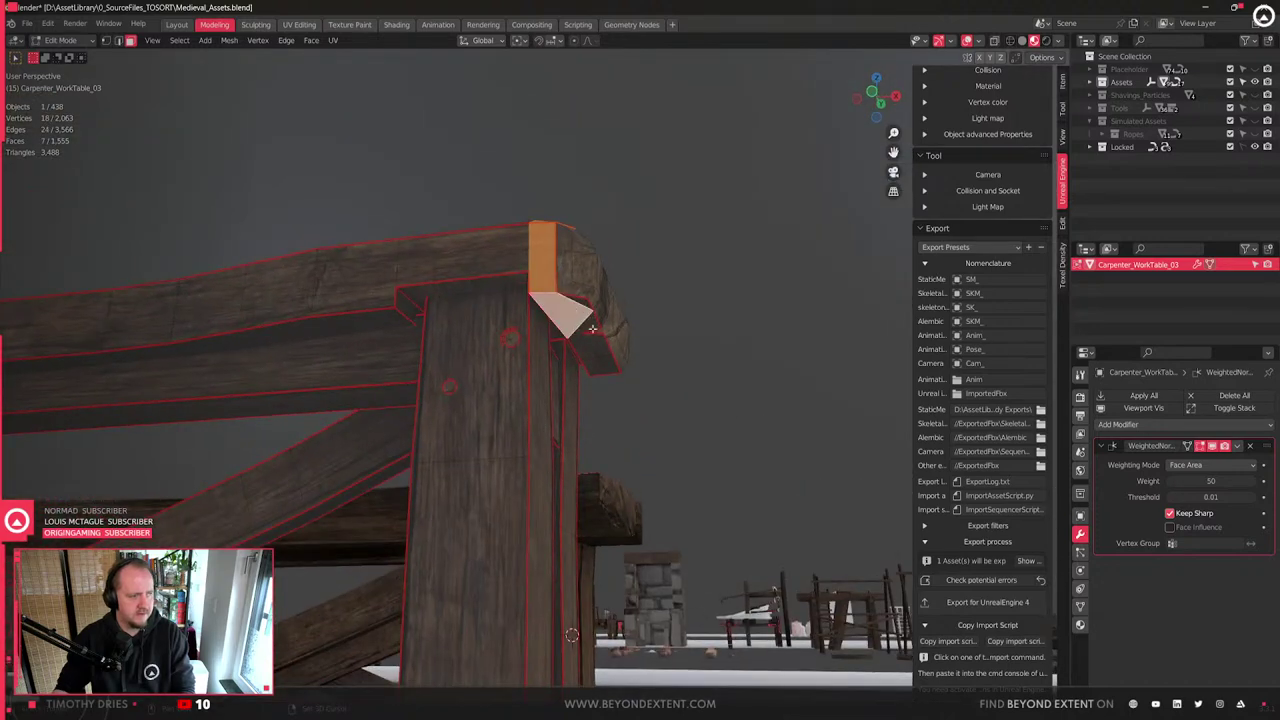
left_click(592, 329, "shift")
key("l")
key("ctrl+z")
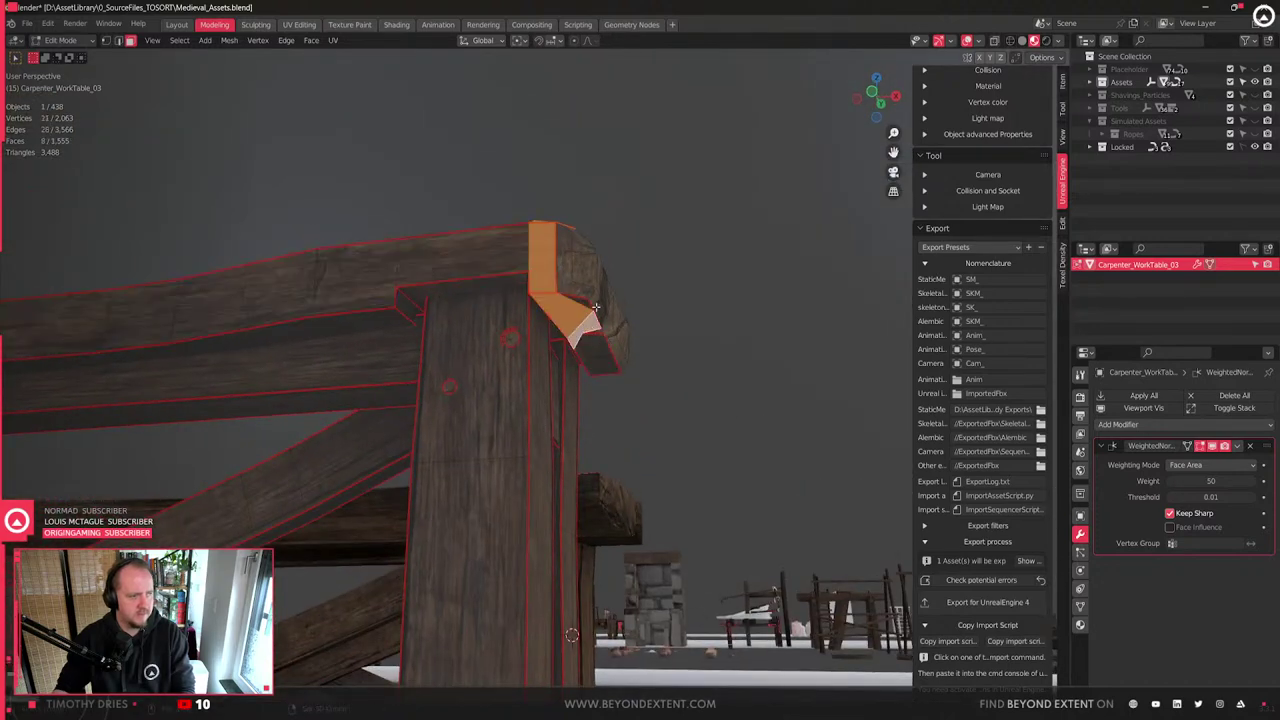
left_click(590, 350, "shift")
middle_click_drag(590, 350, 494, 337)
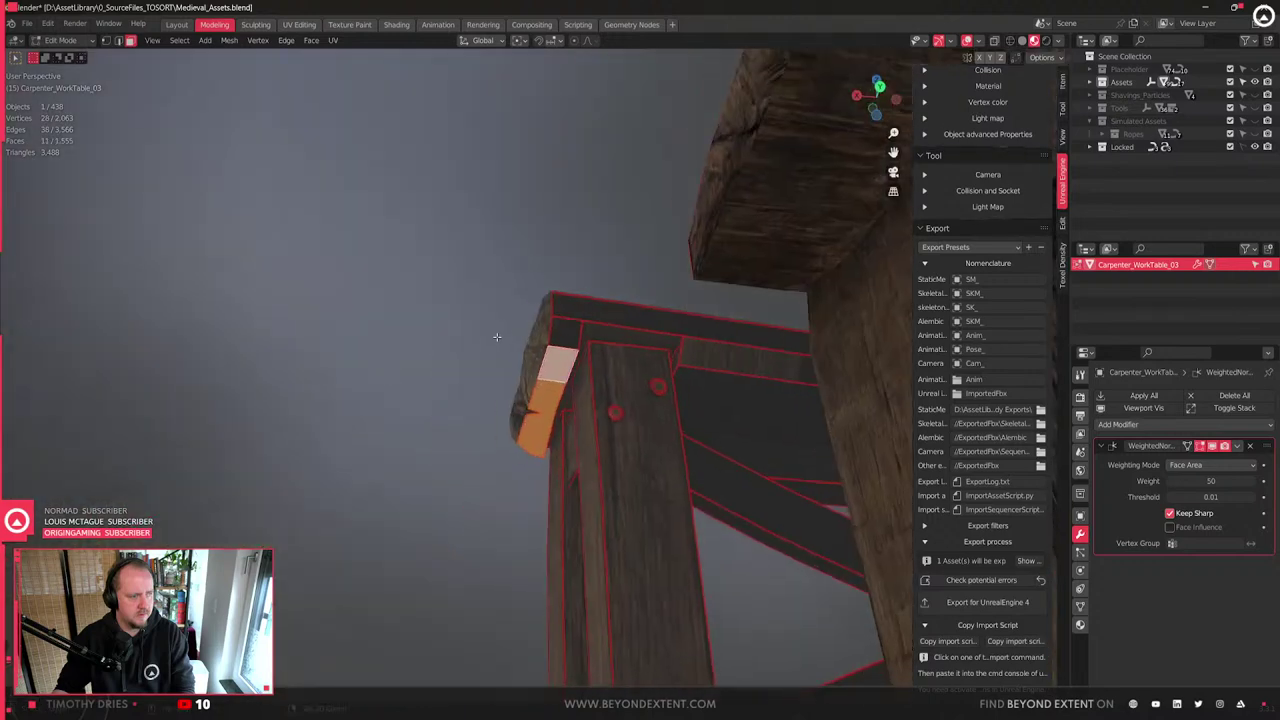
- Add the remaining side and top faces to complete the selected band around the tabletop end
scroll(496, 336, "up", 3)
left_click(584, 305, "shift")
left_click(592, 265, "shift")
middle_click_drag(592, 265, 645, 392)
left_click(580, 380, "shift")
left_click(574, 398, "shift")
left_click(554, 385, "shift")
left_click(550, 408, "shift")
- Duplicate the selected band of faces and move the copy straight up above the tabletop along Z
scroll(524, 423, "down", 3)
key("shift+d")
key("z")
left_click(646, 295)
middle_click_drag(646, 295, 638, 369, "shift")
scroll(636, 368, "up", 3)
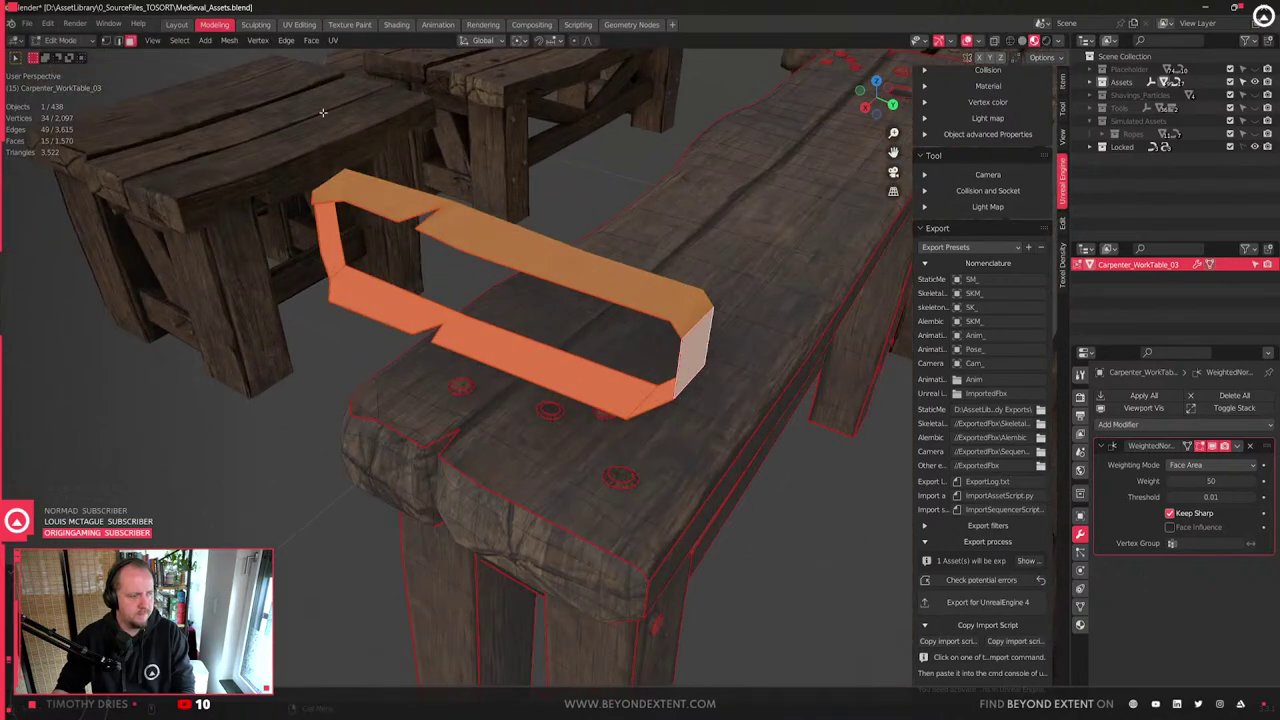
- Open the UV Editing workspace and unwrap the duplicated band with the Angle Based method
left_click(299, 24)
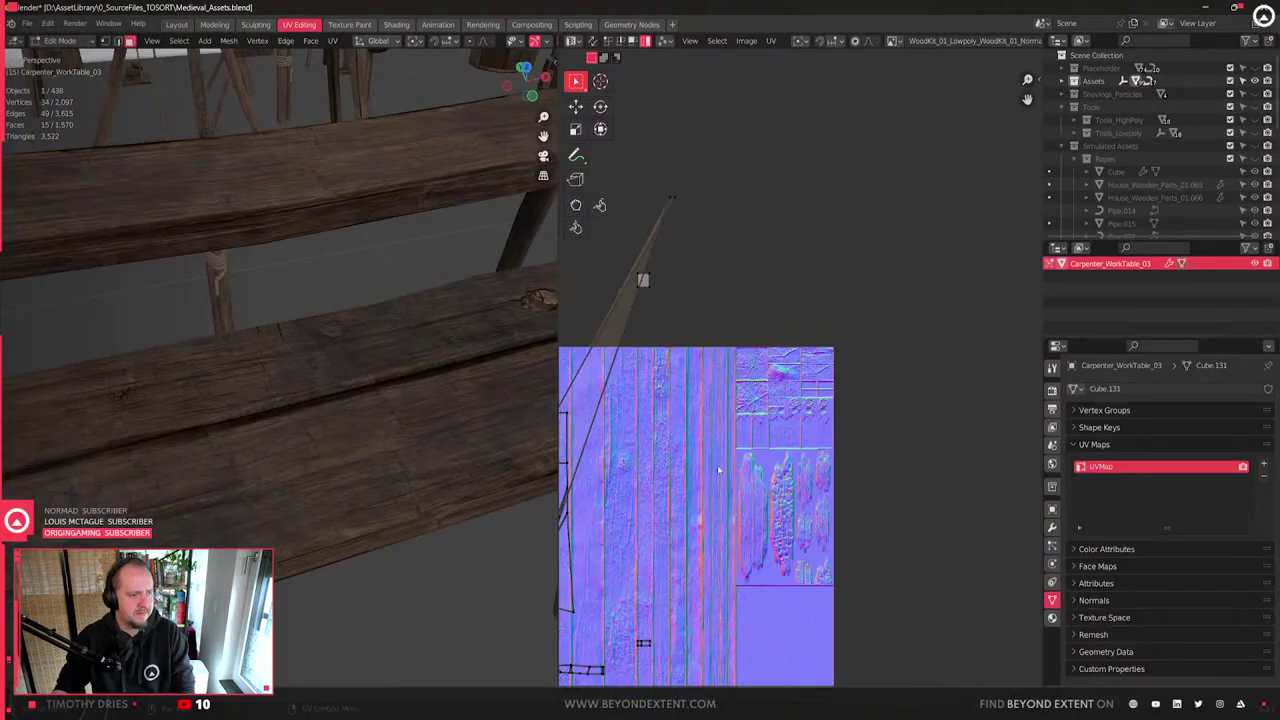
scroll(775, 403, "down", 4)
key("u")
left_click(760, 400)
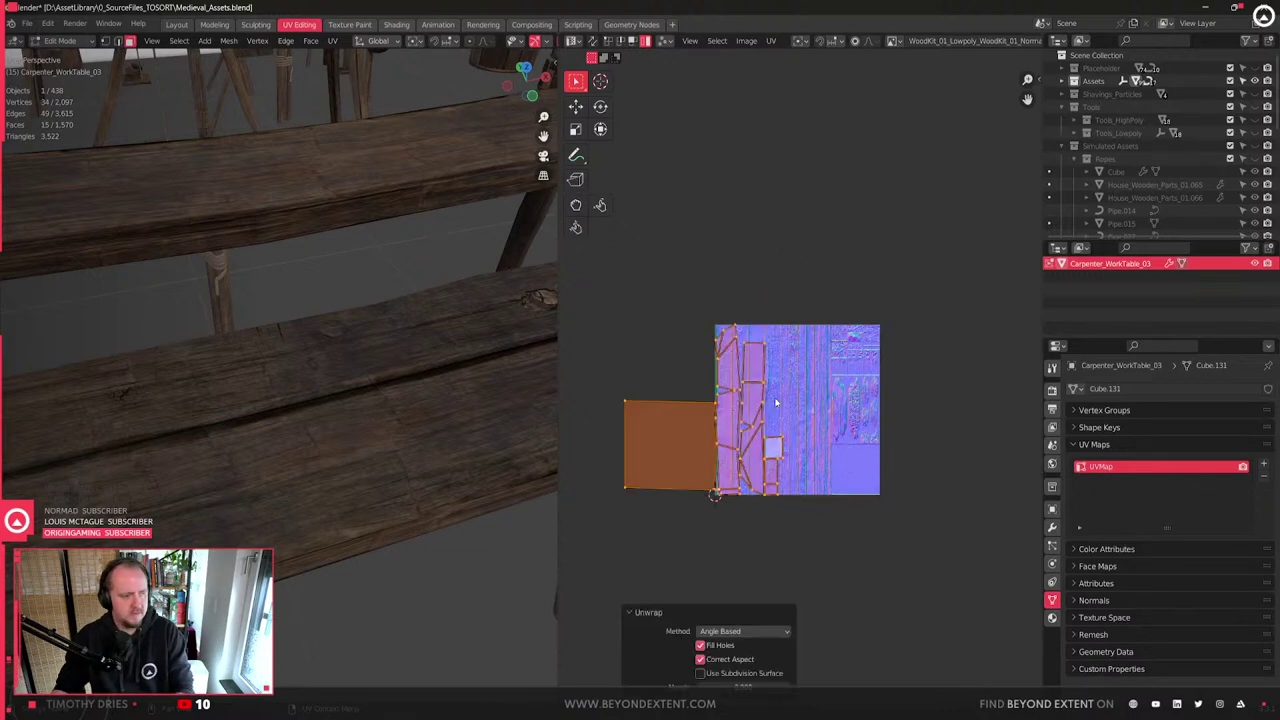
- Isolate Carpenter_WorkTable_03 in the 3D view and resume editing its mesh around the duplicated band
scroll(707, 462, "up", 2)
middle_click_drag(706, 463, 894, 419)
scroll(306, 403, "down", 5)
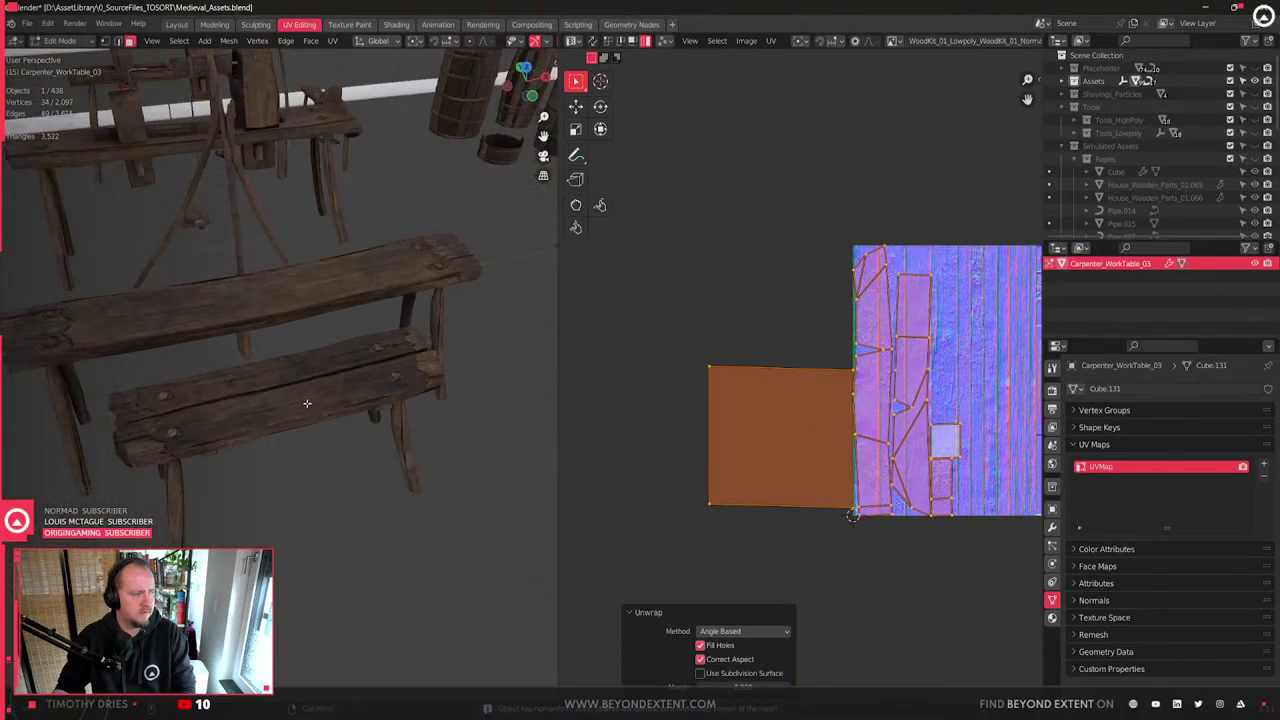
key("Tab")
key("KP_Decimal")
middle_click_drag(303, 408, 287, 477)
key("Tab")
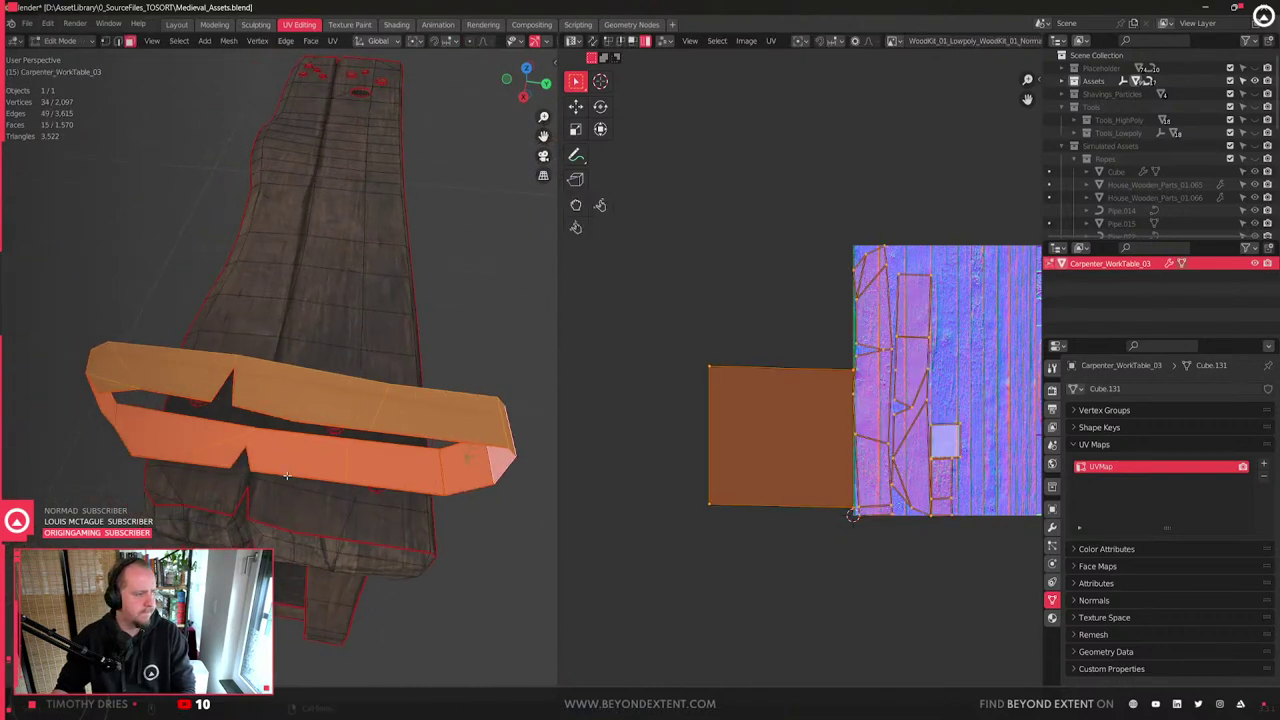
- Merge two vertices on the duplicated band's lower strip at the last selected one
key("1")
left_click(303, 436)
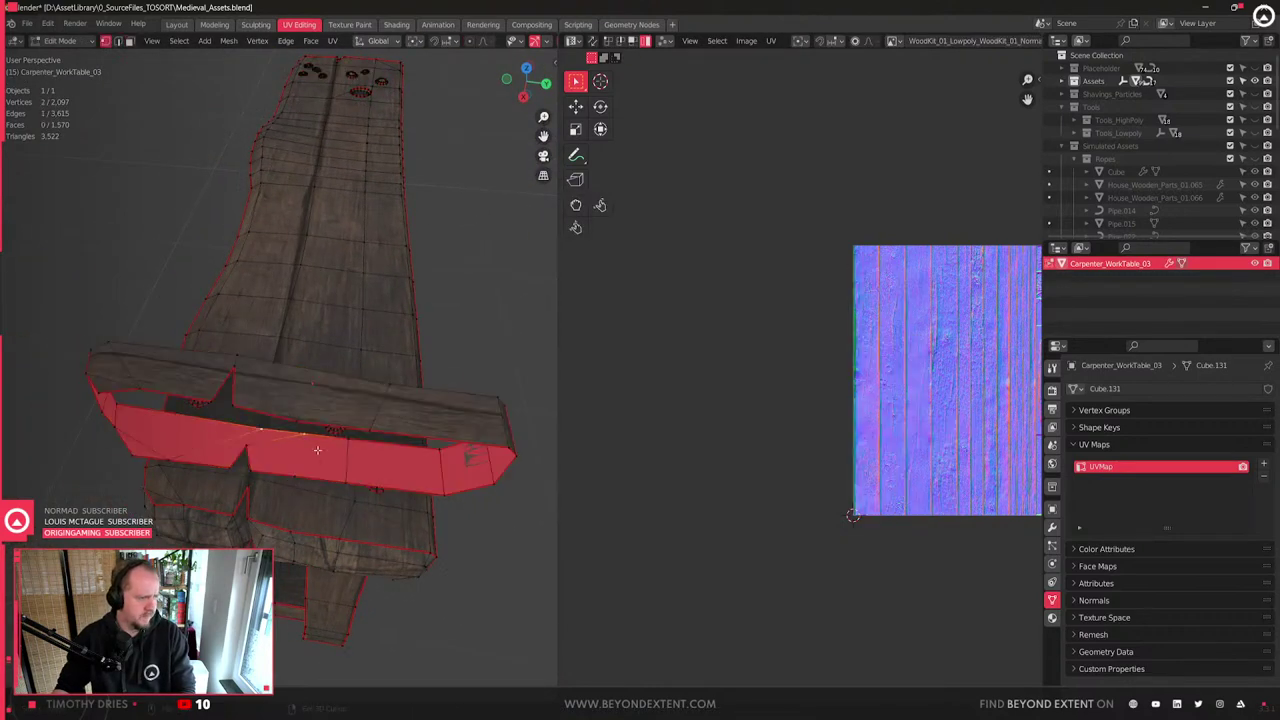
key("m")
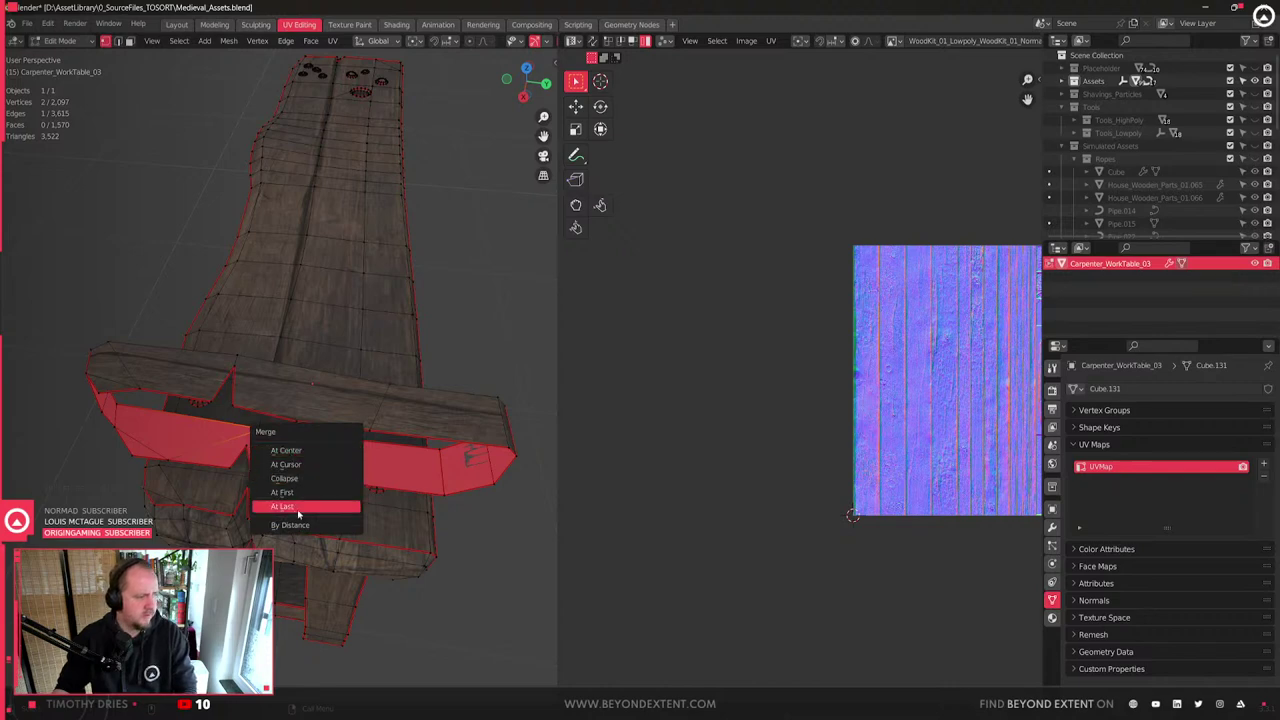
left_click(300, 509)
- Slide the merged vertex along the strip's edge, undo an extra merge, and dissolve the surplus vertex
key("shift+v")
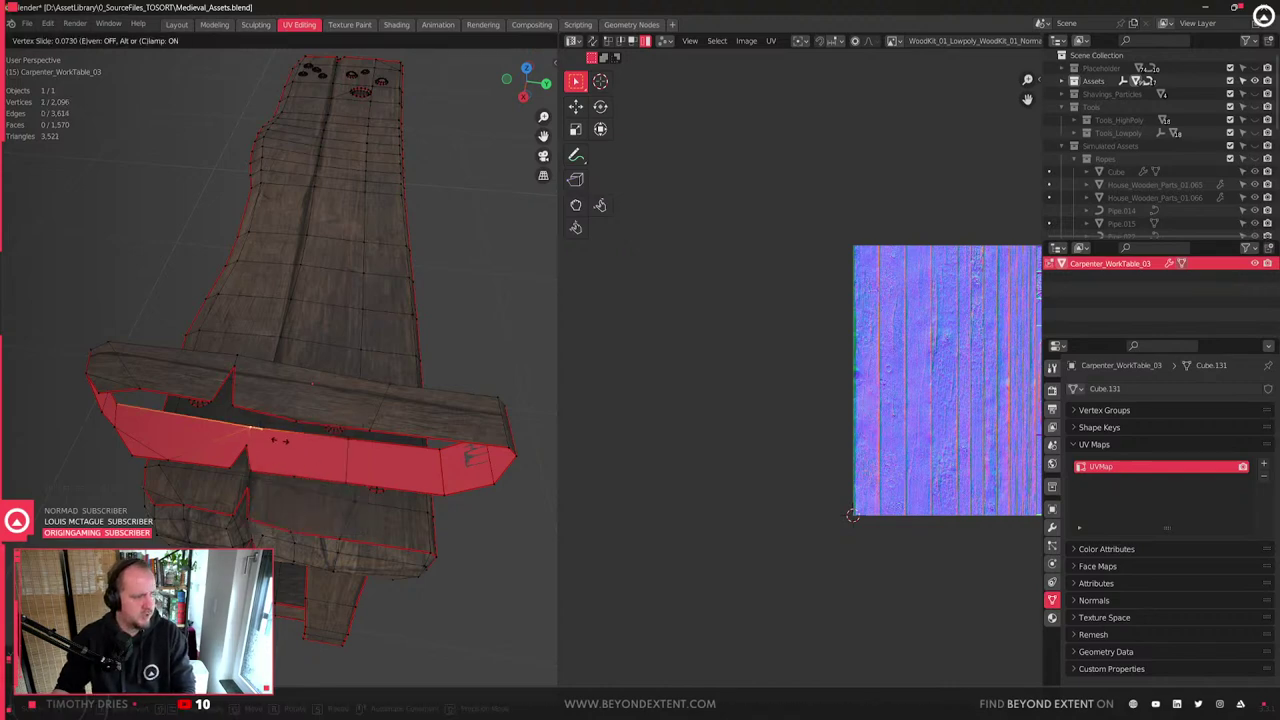
left_click(279, 440)
key("m")
left_click(300, 443)
key("ctrl+z")
key("x")
left_click(375, 569)
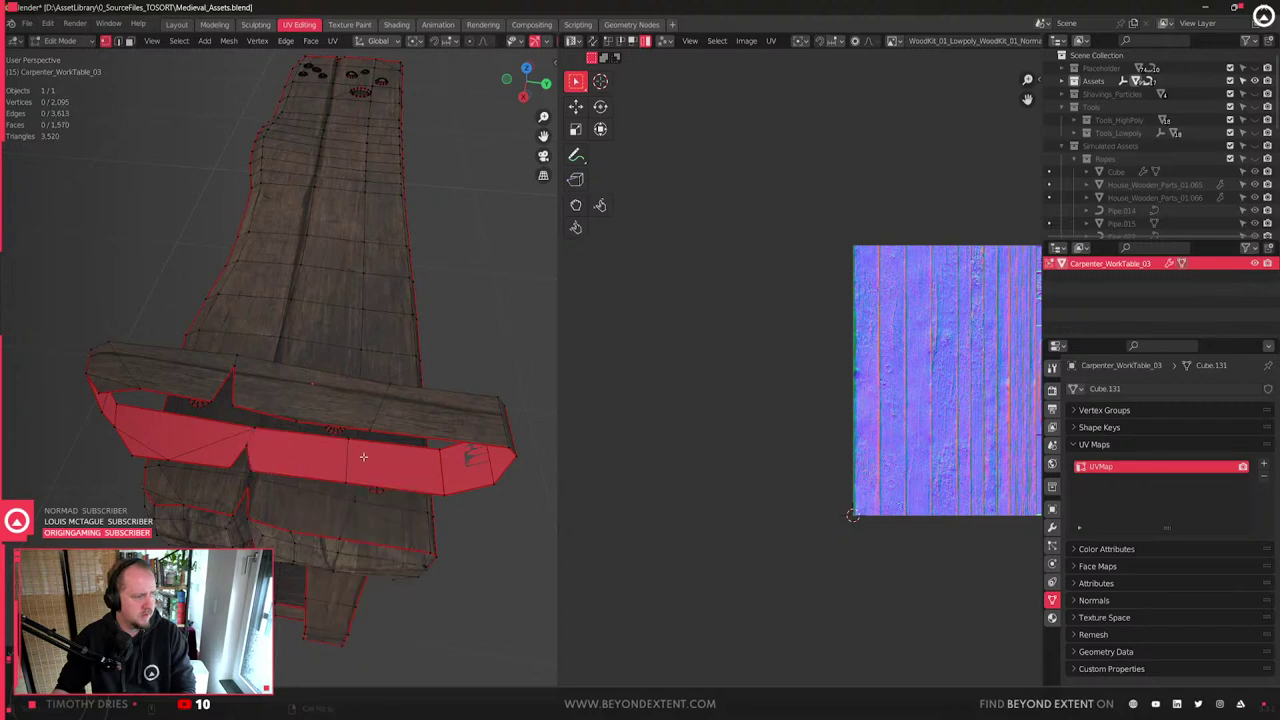
right_click(297, 417)
left_click(295, 419)
- Clear the seam and sharp marks from two edges on one narrow side of the duplicated band
key("3")
left_click(382, 400)
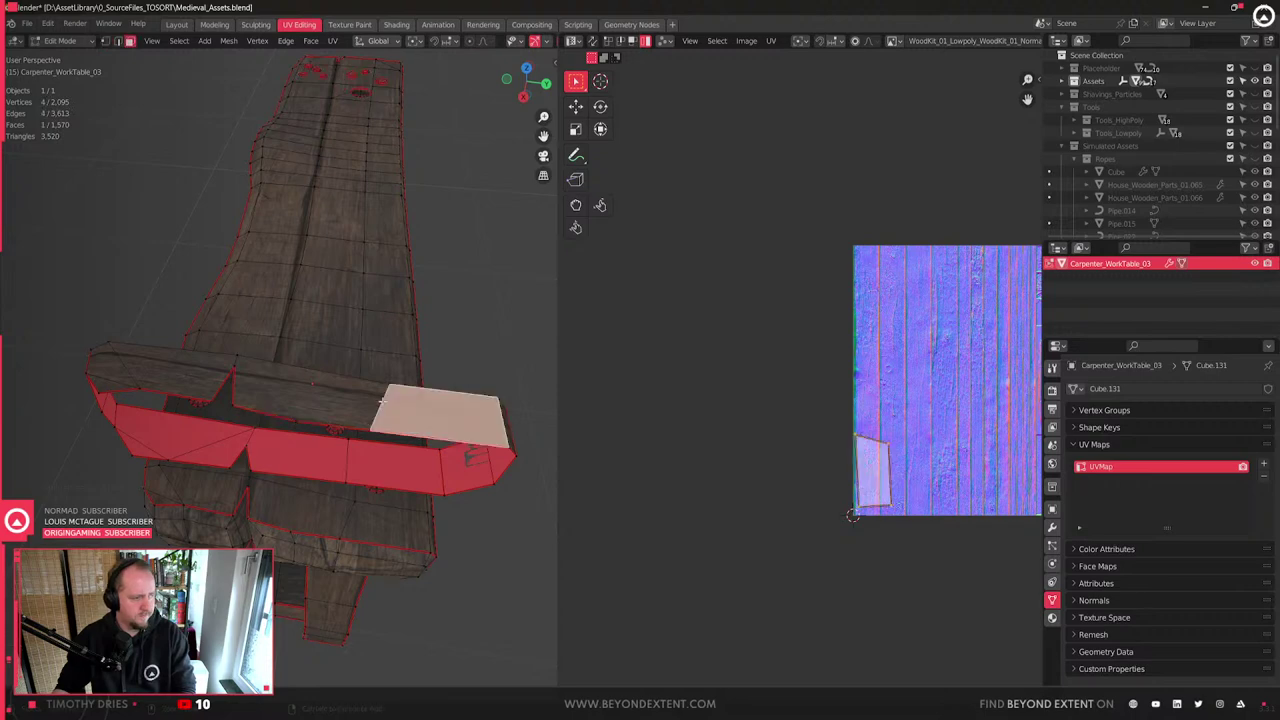
left_click(380, 408, "alt+shift")
middle_click_drag(465, 443, 470, 405)
key("2")
left_click(391, 283)
mouse_move(391, 283)
middle_mouse_down()
mouse_move(399, 210)
mouse_move(391, 279)
middle_mouse_up()
right_click(412, 296)
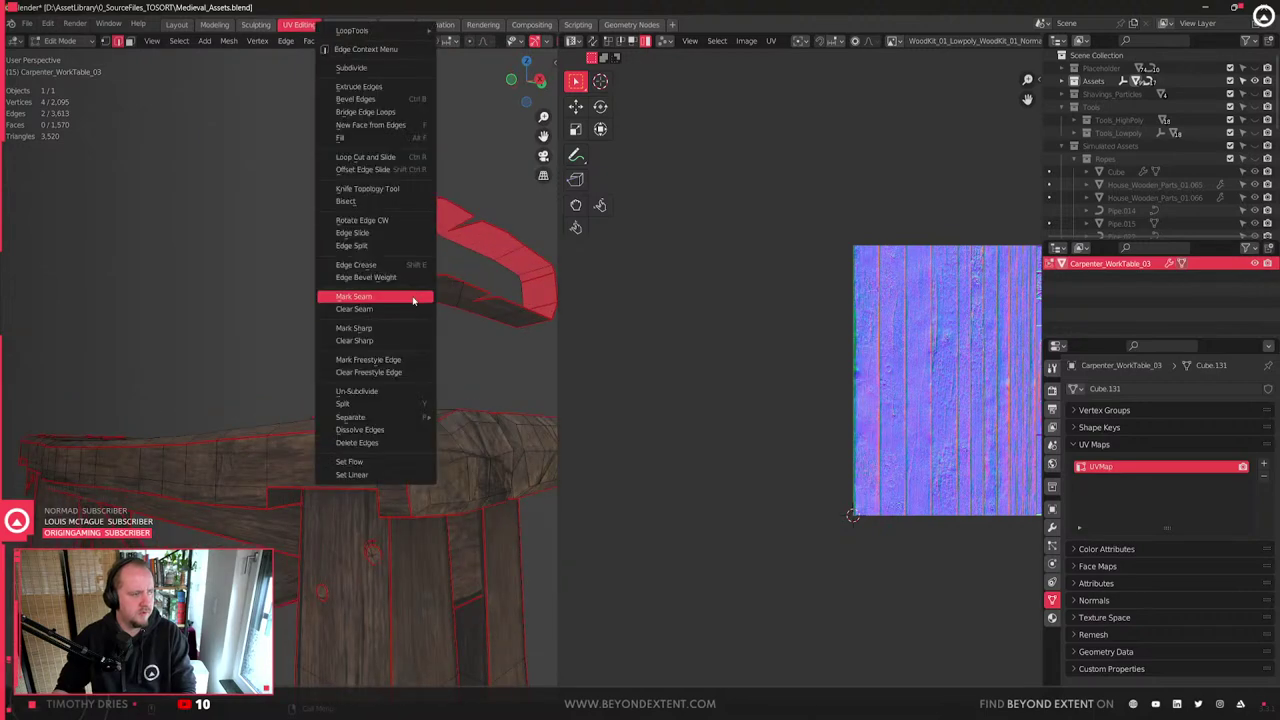
left_click(407, 308)
middle_click_drag(419, 325, 254, 333)
right_click(285, 308)
left_click(288, 343)
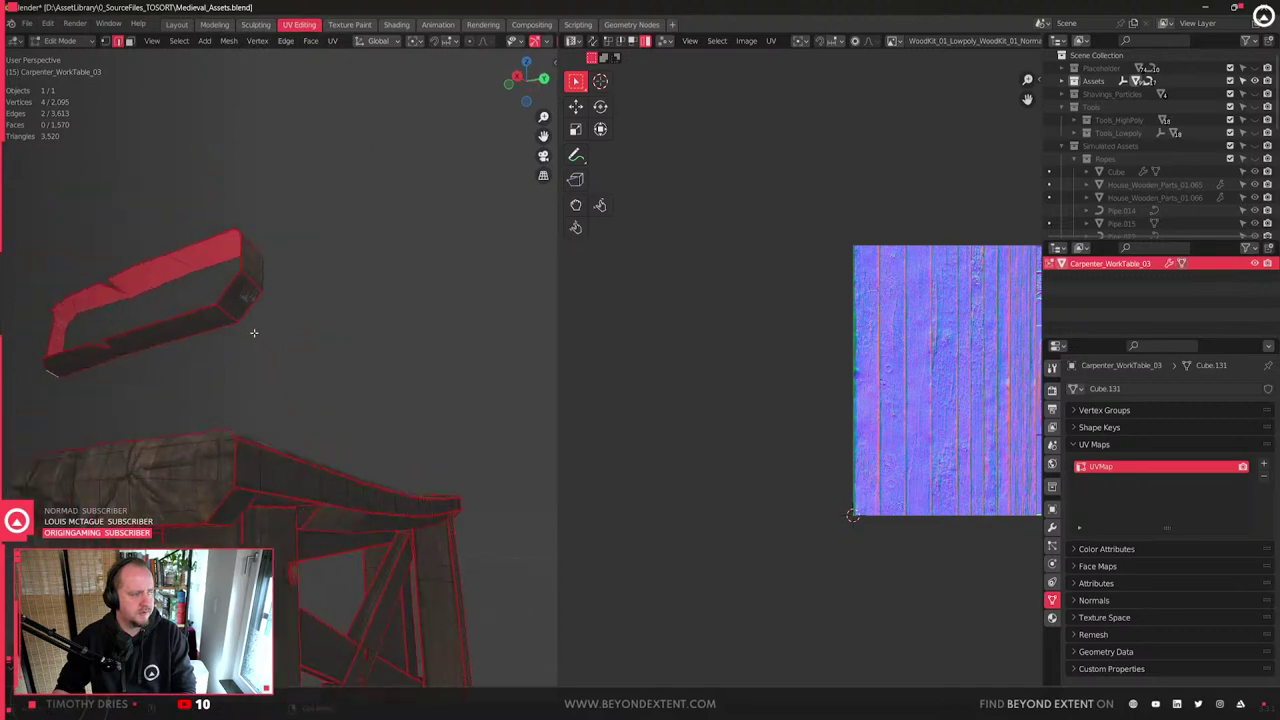
- Select the two edges on the band's opposite narrow side and clear their sharp and seam marks
middle_click_drag(250, 274, 135, 473)
left_click(135, 473)
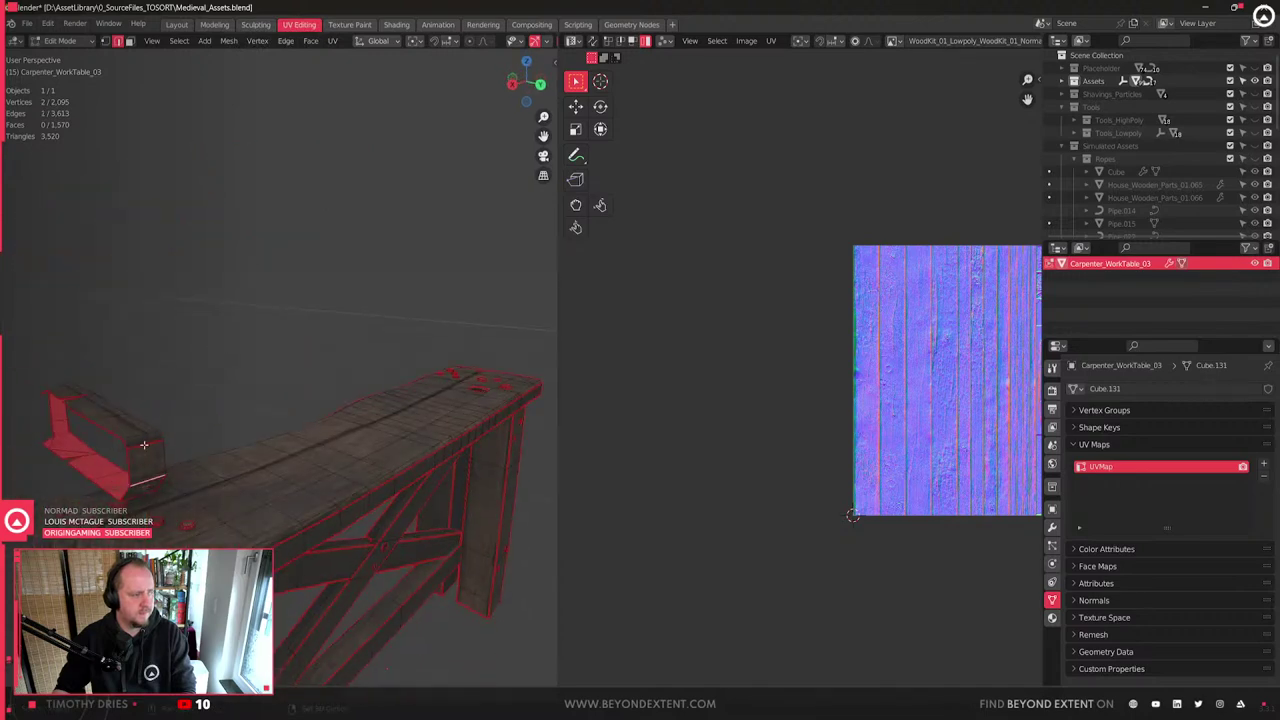
left_click(144, 445, "shift")
right_click(250, 445)
left_click(246, 430)
right_click(244, 428)
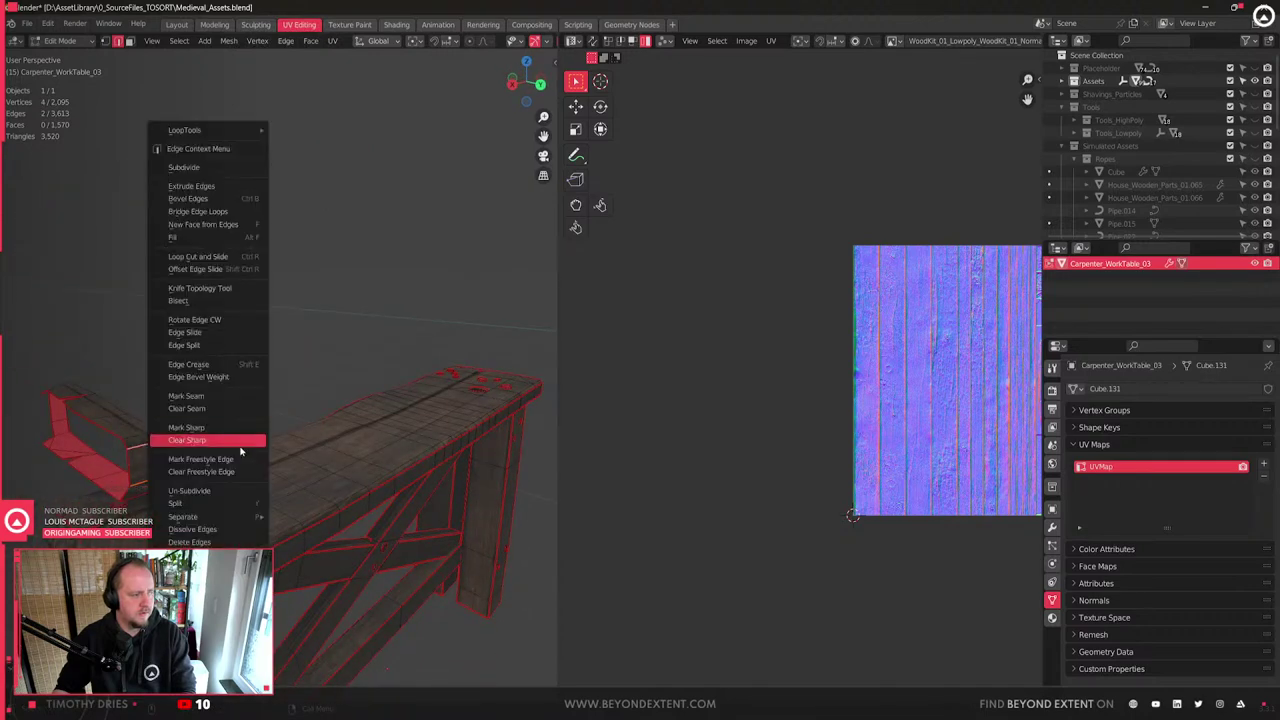
left_click(243, 408)
middle_click_drag(243, 408, 334, 400)
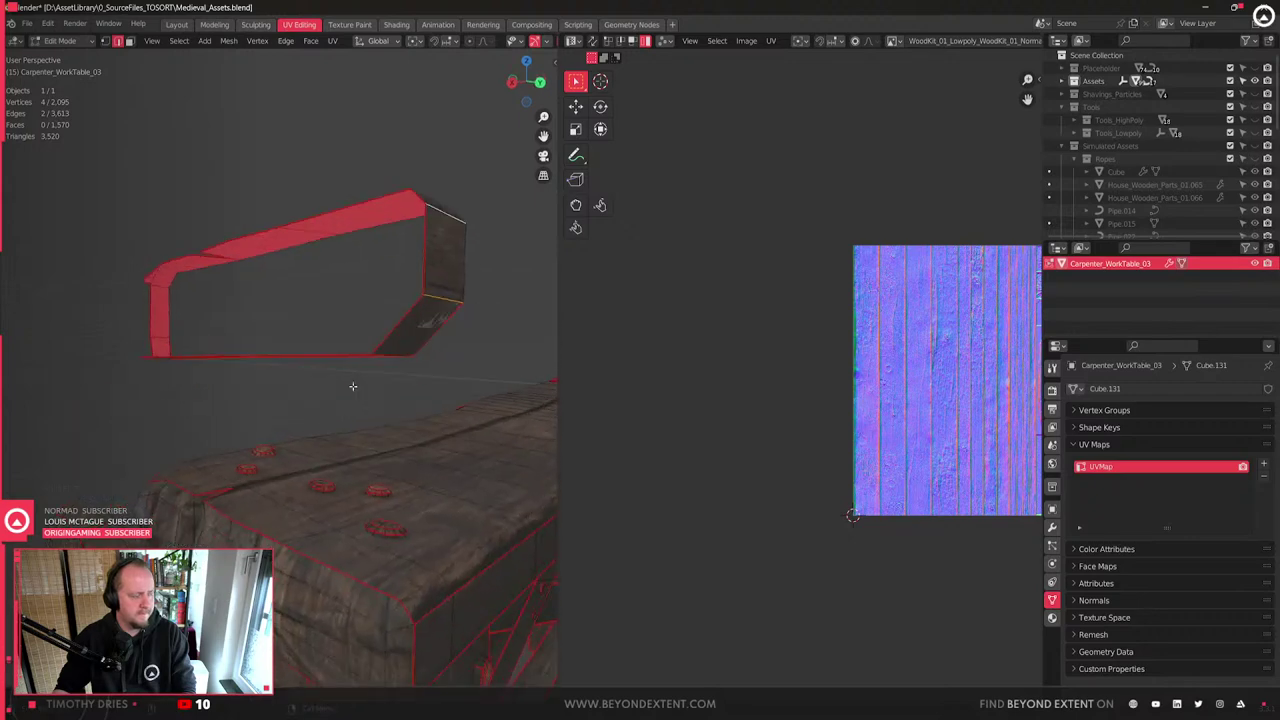
- Select the connected faces of the duplicated band and unwrap them with the Angle Based method
key("l")
middle_click_drag(244, 268, 470, 560)
key("l")
key("u")
left_click(914, 426)
scroll(914, 429, "down", 6)
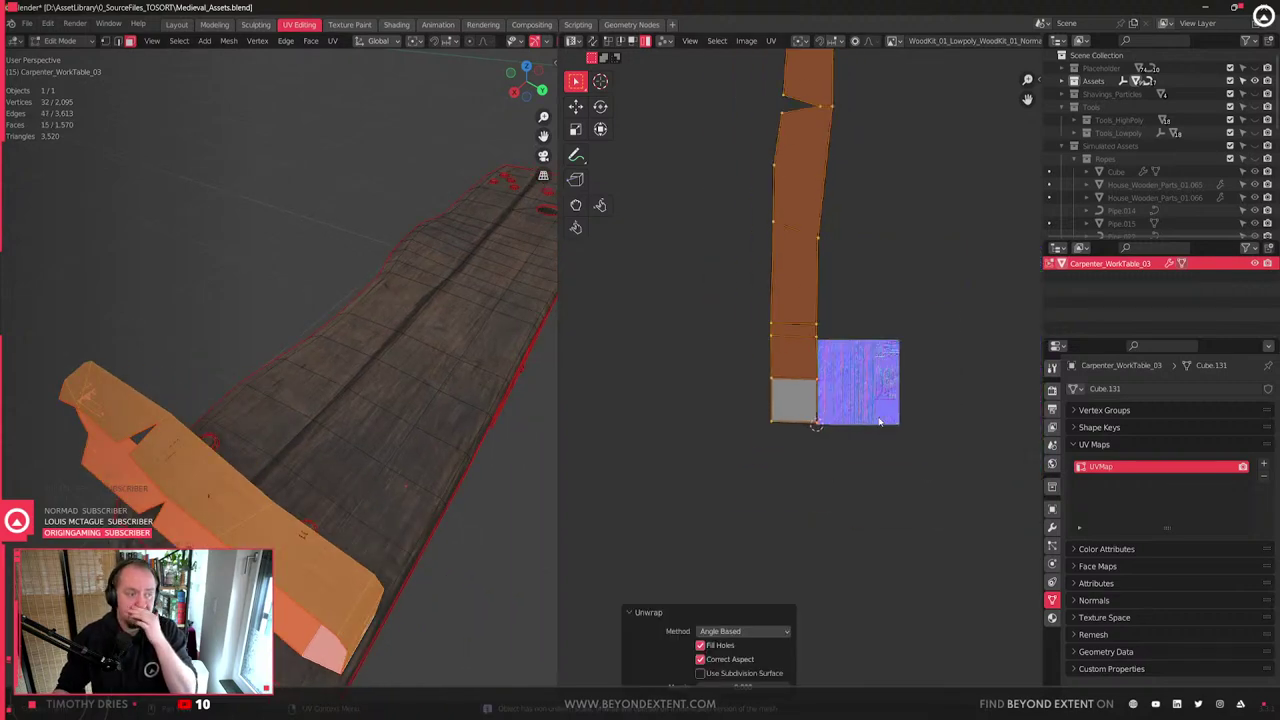
- Try straightening the band's UVs, and rotate the unwrapped island by -75 degrees
key("q")
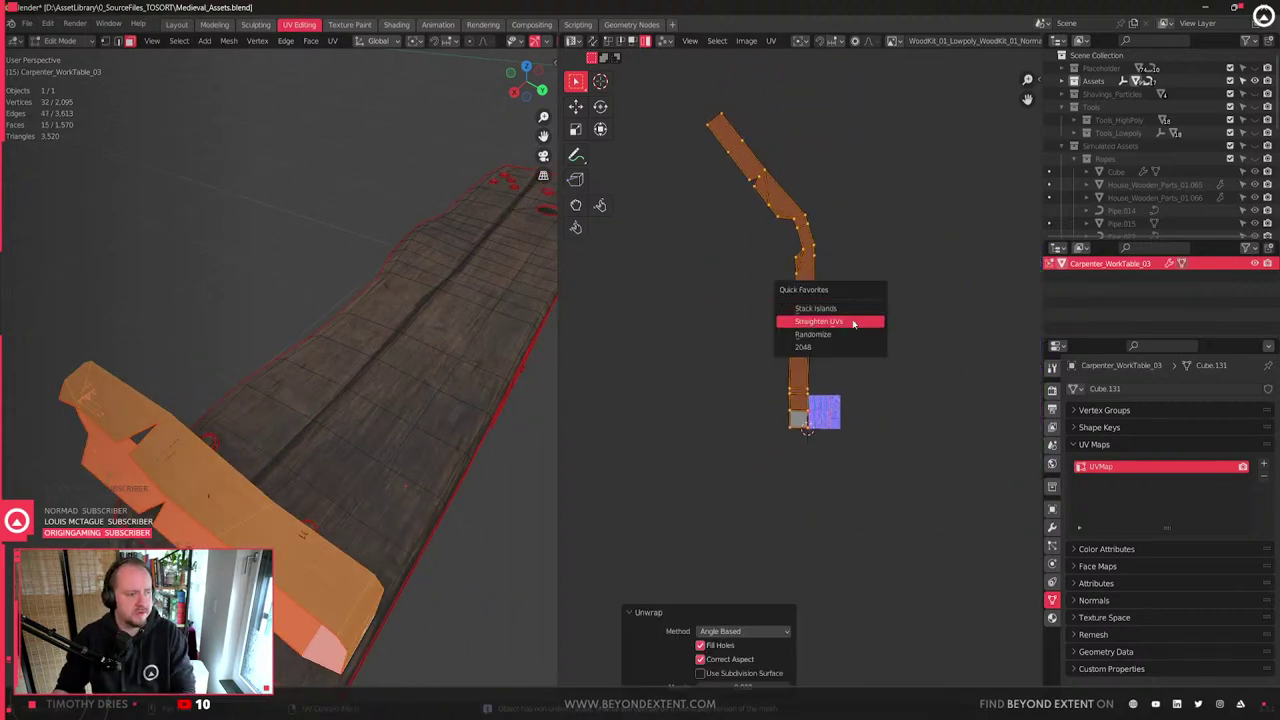
left_click(850, 321)
scroll(803, 269, "up", 2)
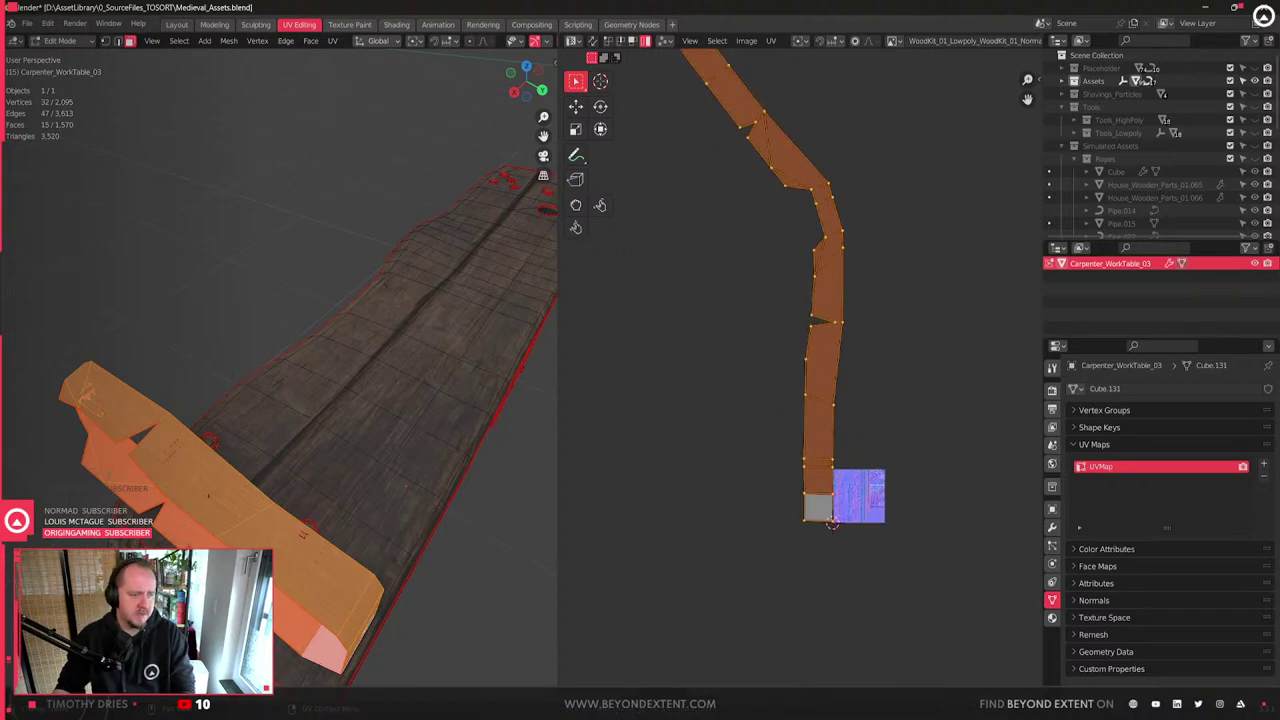
key("r")
left_click(907, 184)
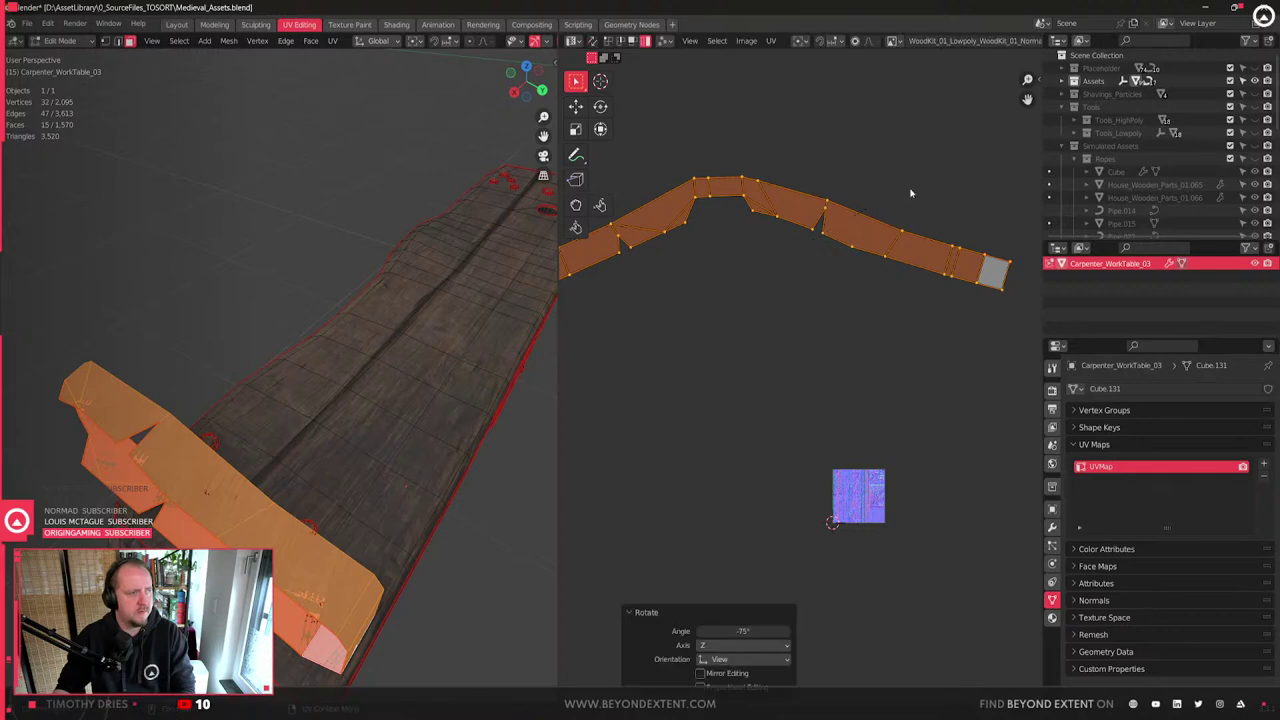
- Try the UV Toolkit's Gridify on the band's island and undo it
key("n")
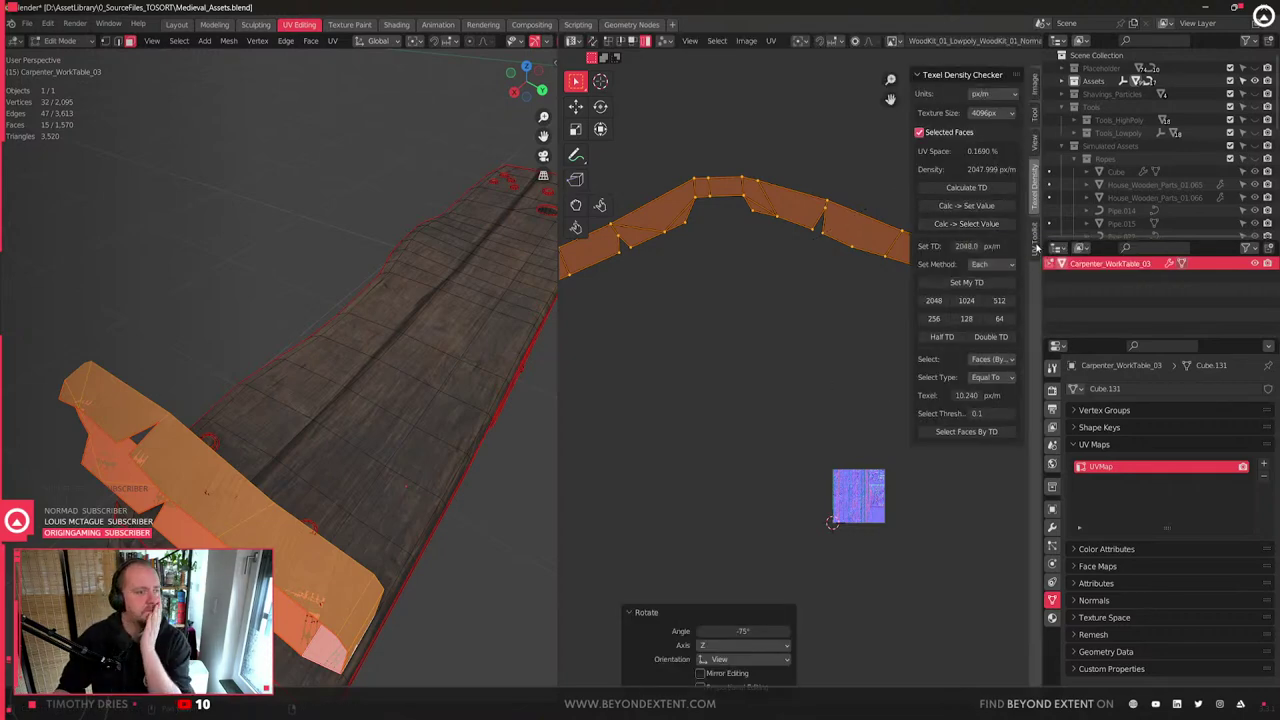
left_click(1036, 244)
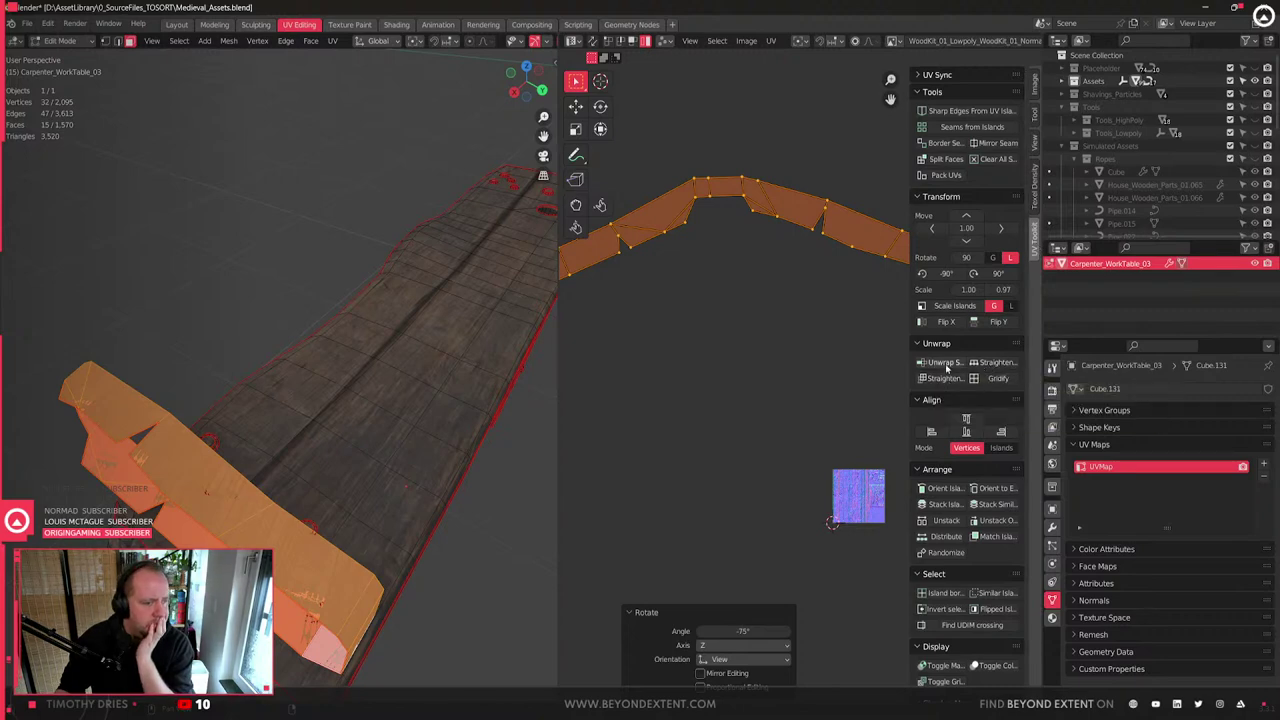
left_click(1000, 379)
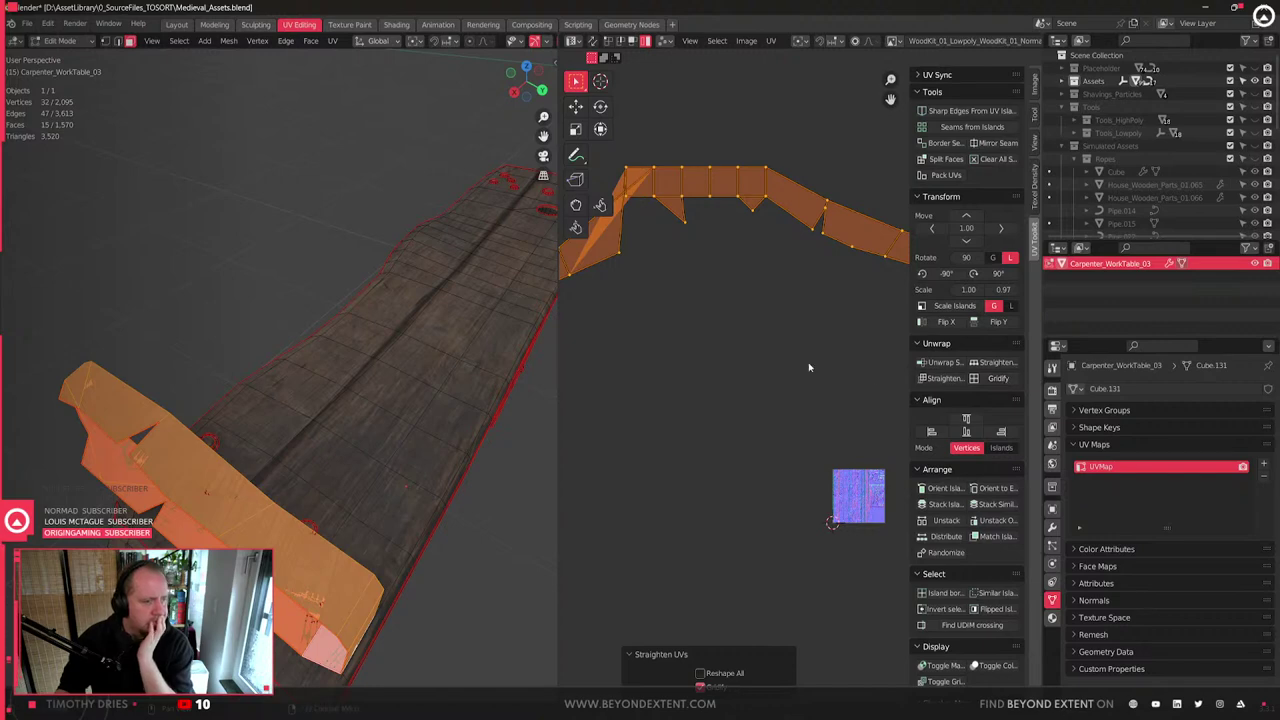
key("ctrl+z")
- Rotate the island's far-end edge 30 degrees with smooth proportional editing and move that end up to level it
middle_click_drag(683, 361, 821, 408)
middle_click_drag(838, 311, 803, 347)
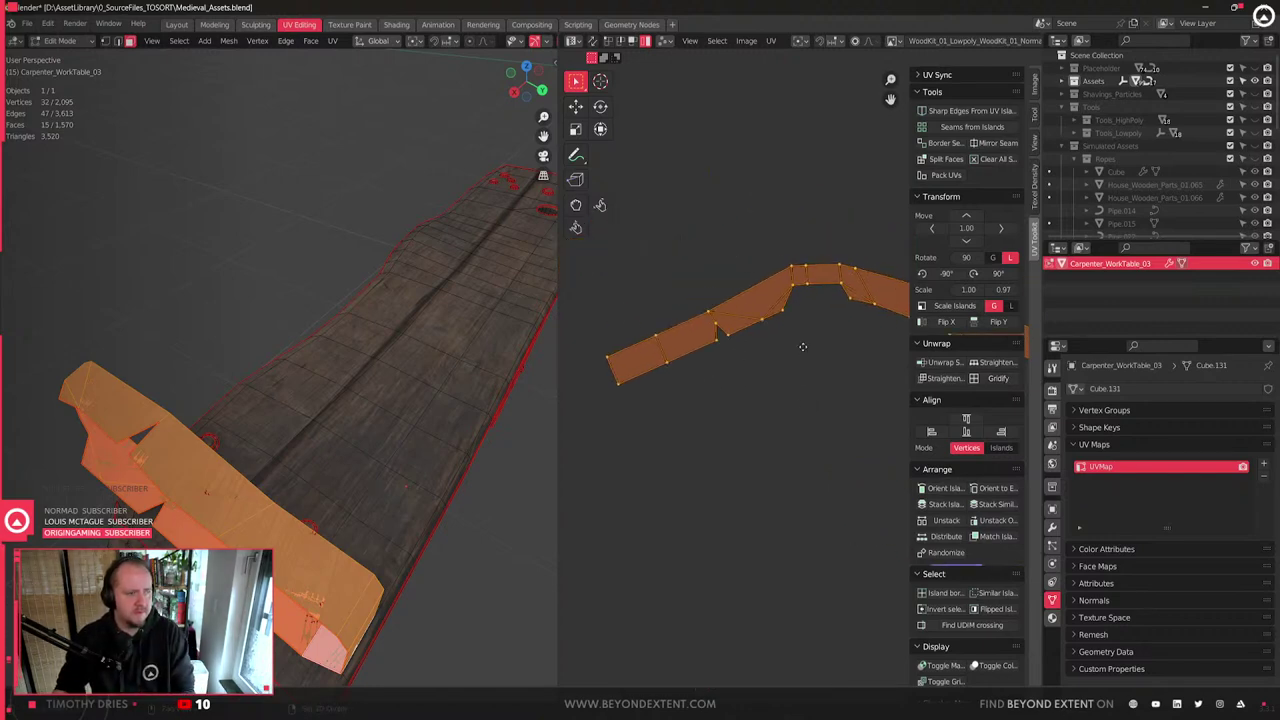
left_click_drag(579, 285, 638, 450)
key("r")
key("Escape")
left_click_drag(600, 316, 636, 432)
key("r")
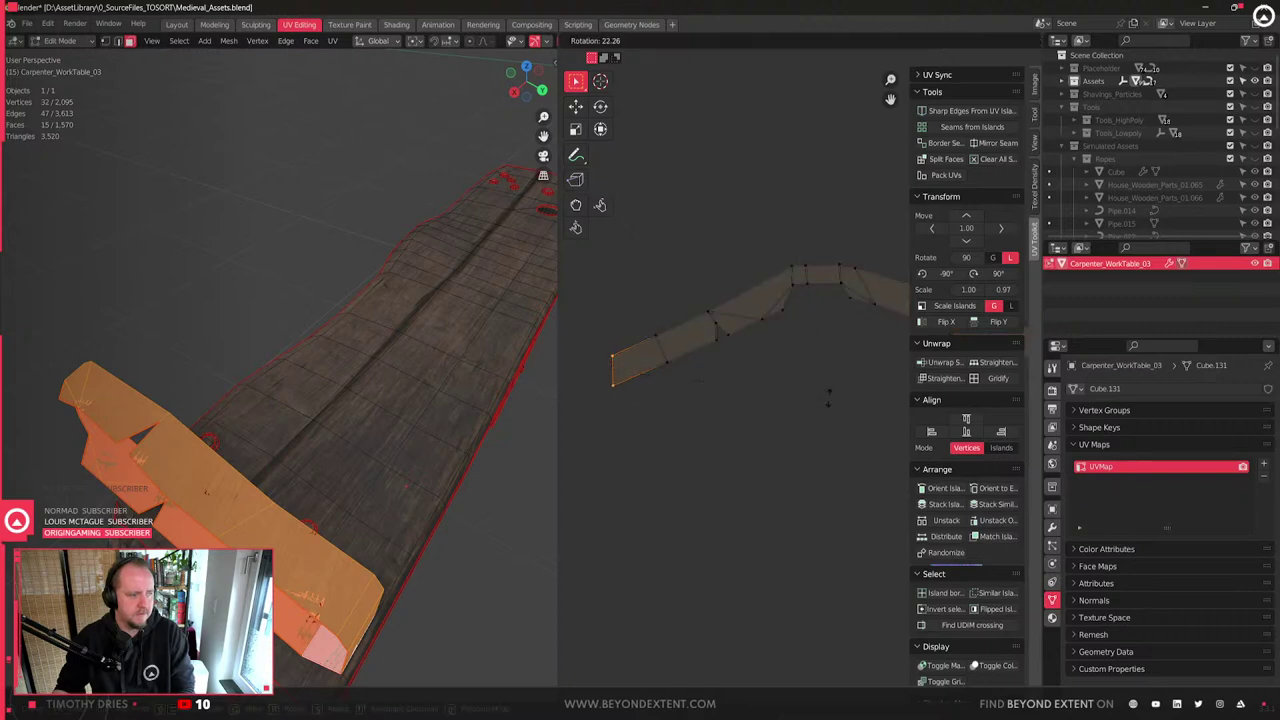
key("o")
scroll(826, 450, "down", 11)
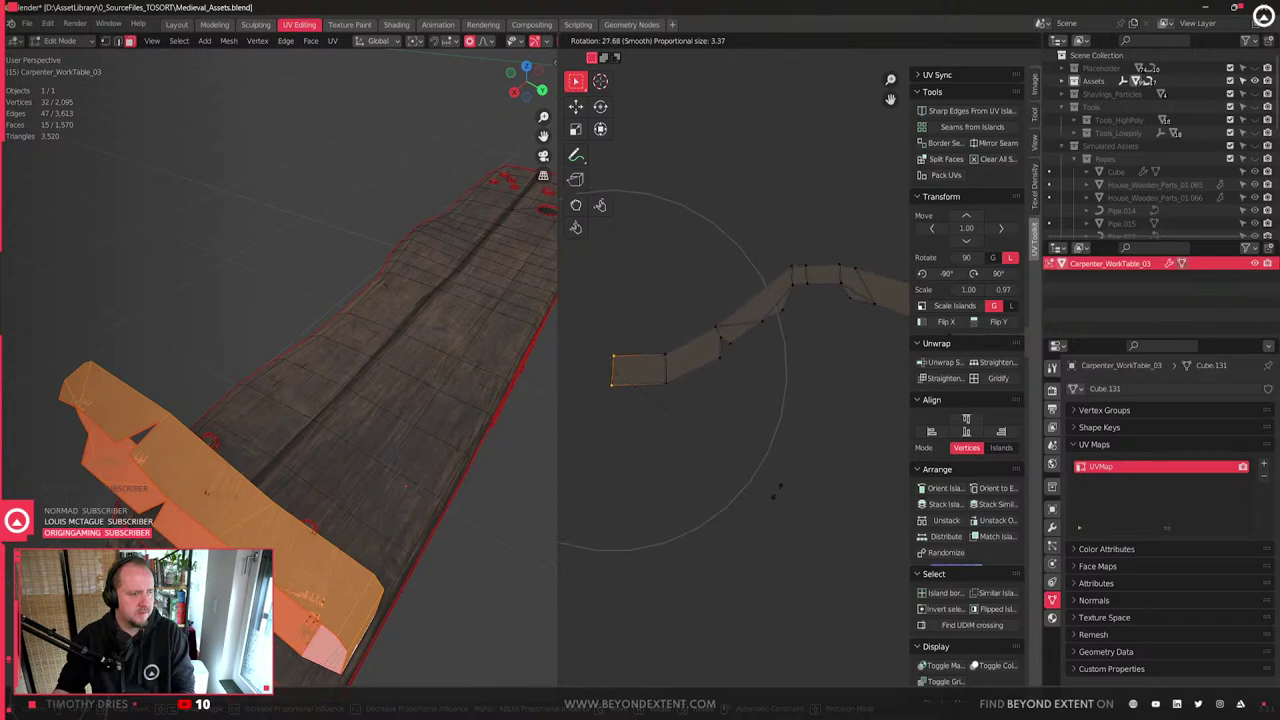
left_click(768, 502)
key("g")
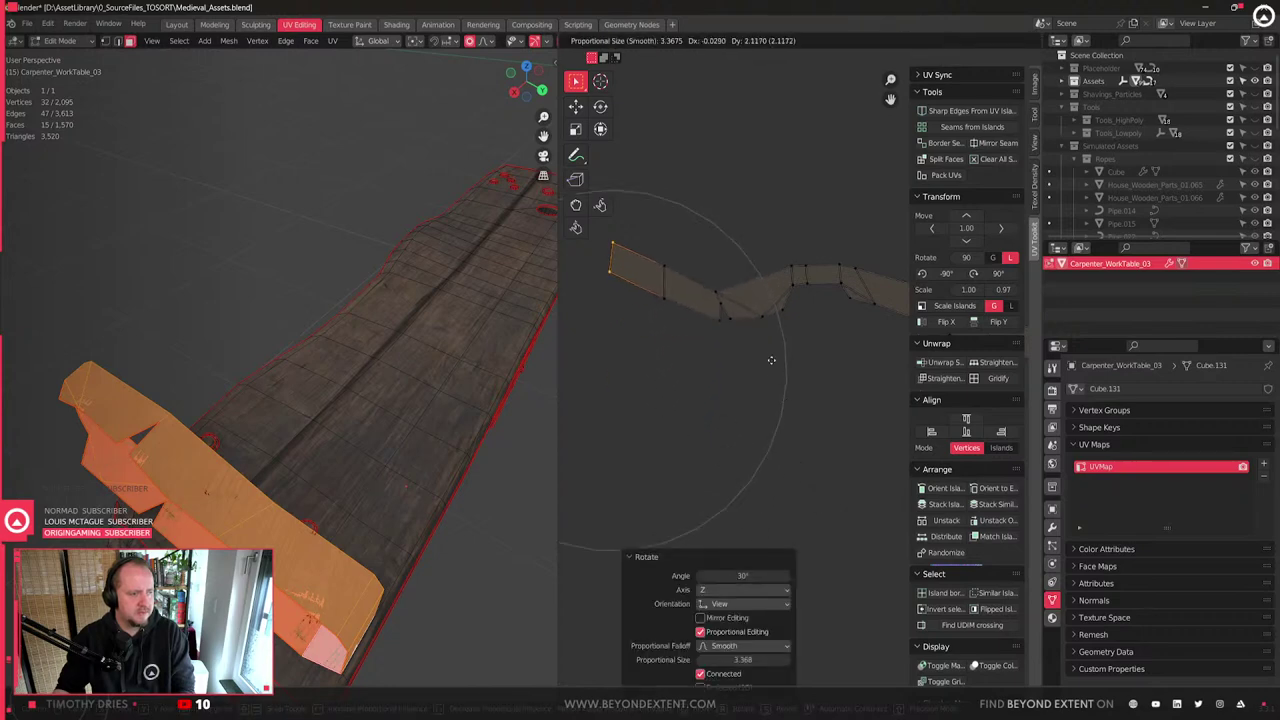
left_click(777, 388)
- Move the UV vertices around the notch near that end up and rotate them 25.9 degrees with a smaller proportional falloff
left_click_drag(698, 271, 748, 345)
key("g")
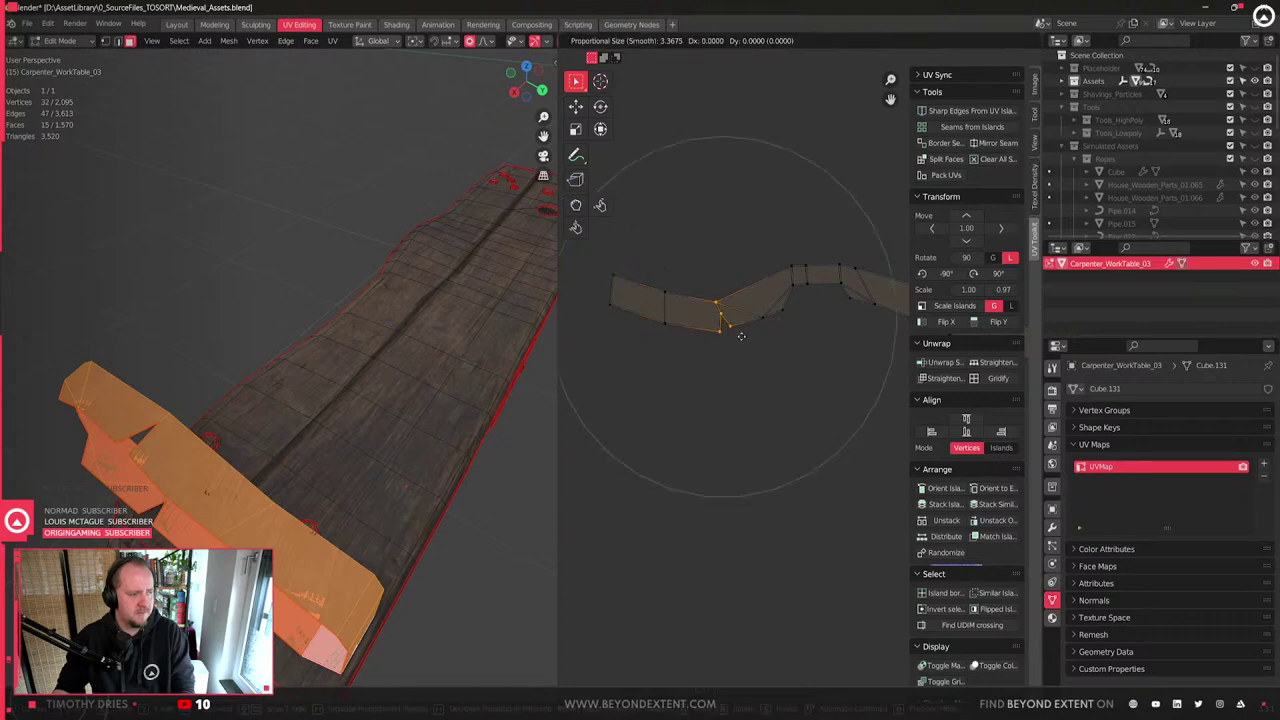
left_click(735, 302)
key("r")
scroll(803, 349, "up", 14)
left_click(810, 370)
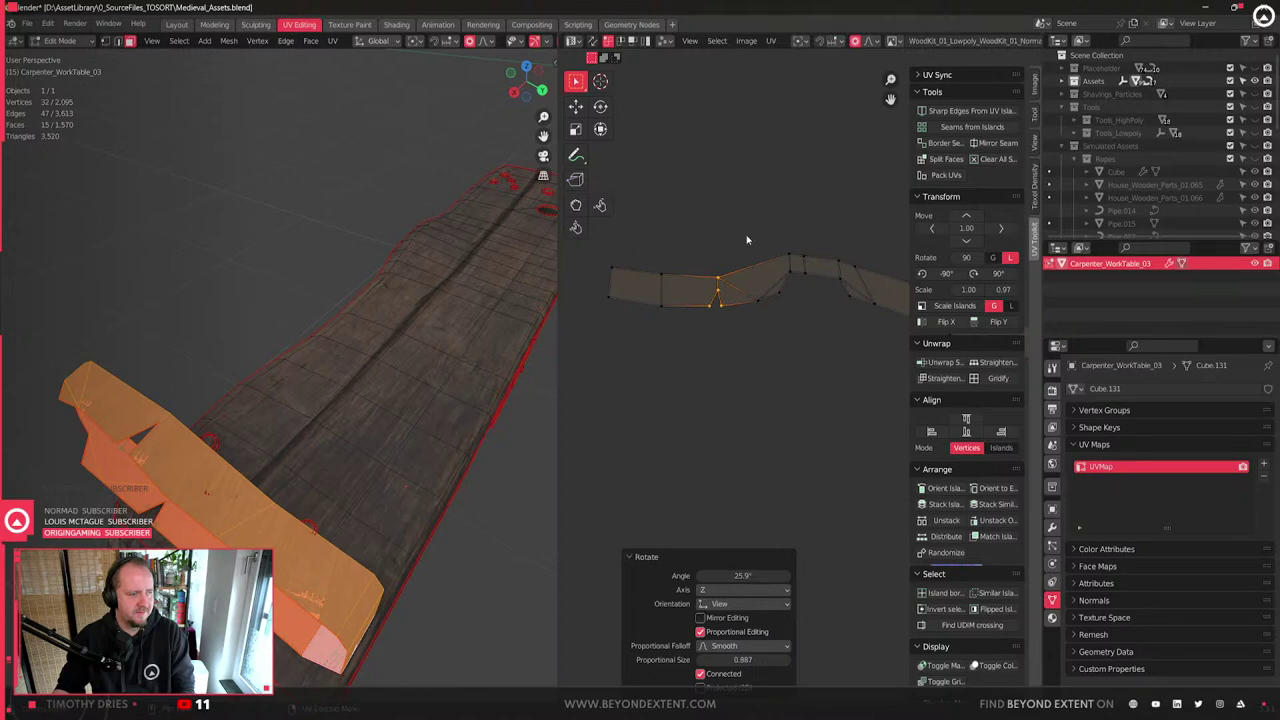
- Shift the UV vertices at the island's middle bend by about -0.058 in X and -0.261 in Y
left_click_drag(815, 273, 816, 276)
key("g")
left_click(812, 292)
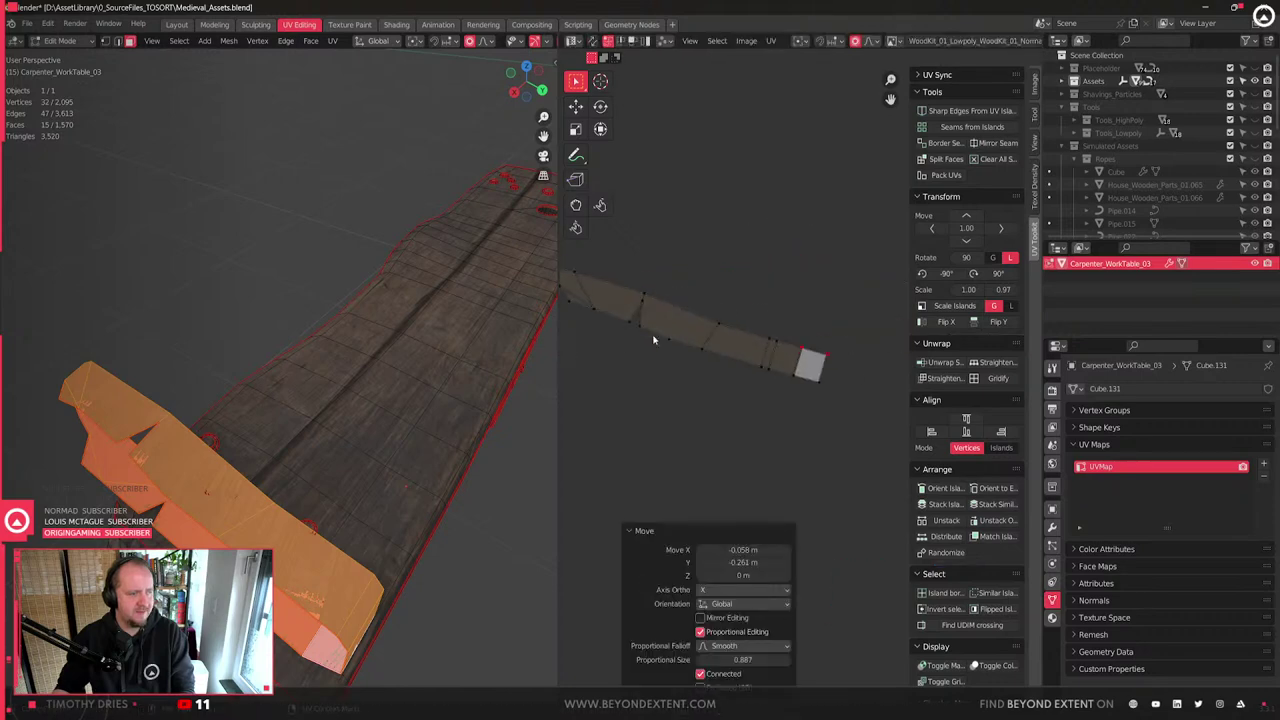
- Change the pinning of the two UV vertices at the island's opposite end
left_click(787, 343)
right_click(852, 400)
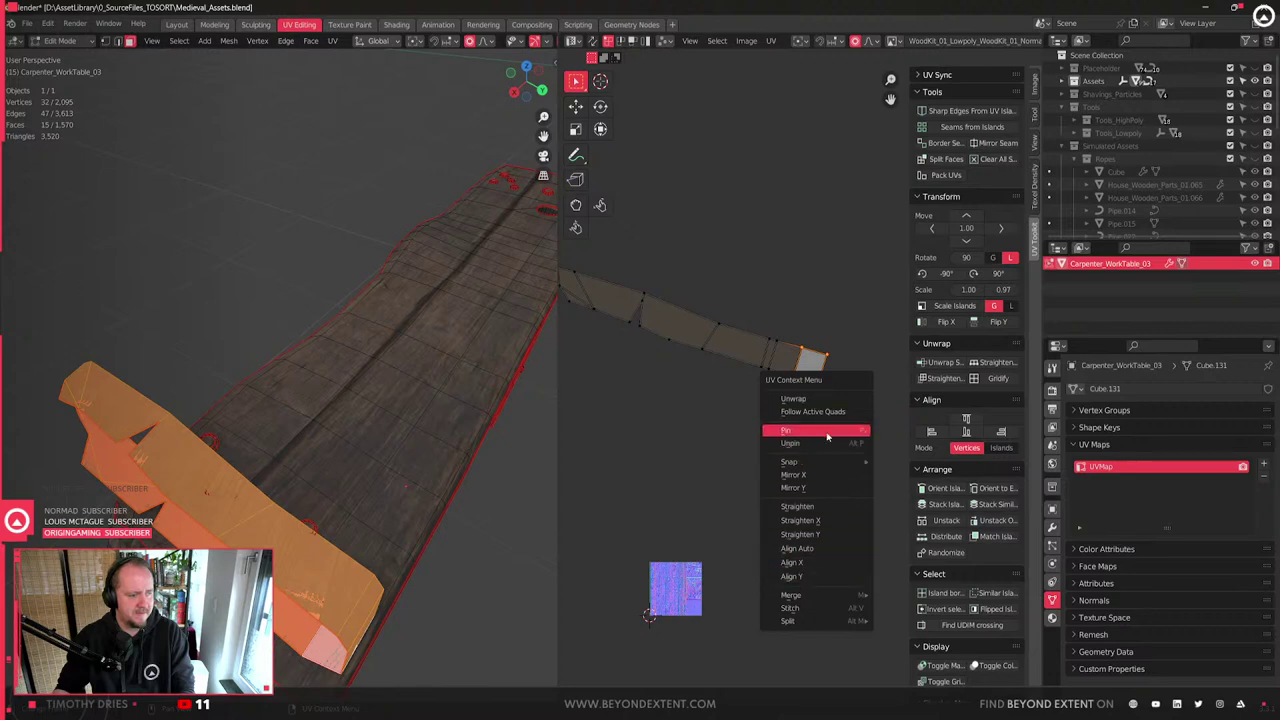
left_click(795, 430)
- Rotate the opposite end face's UVs -20.1 degrees with a wide proportional falloff, and raise that face and a nearby edge
key("r")
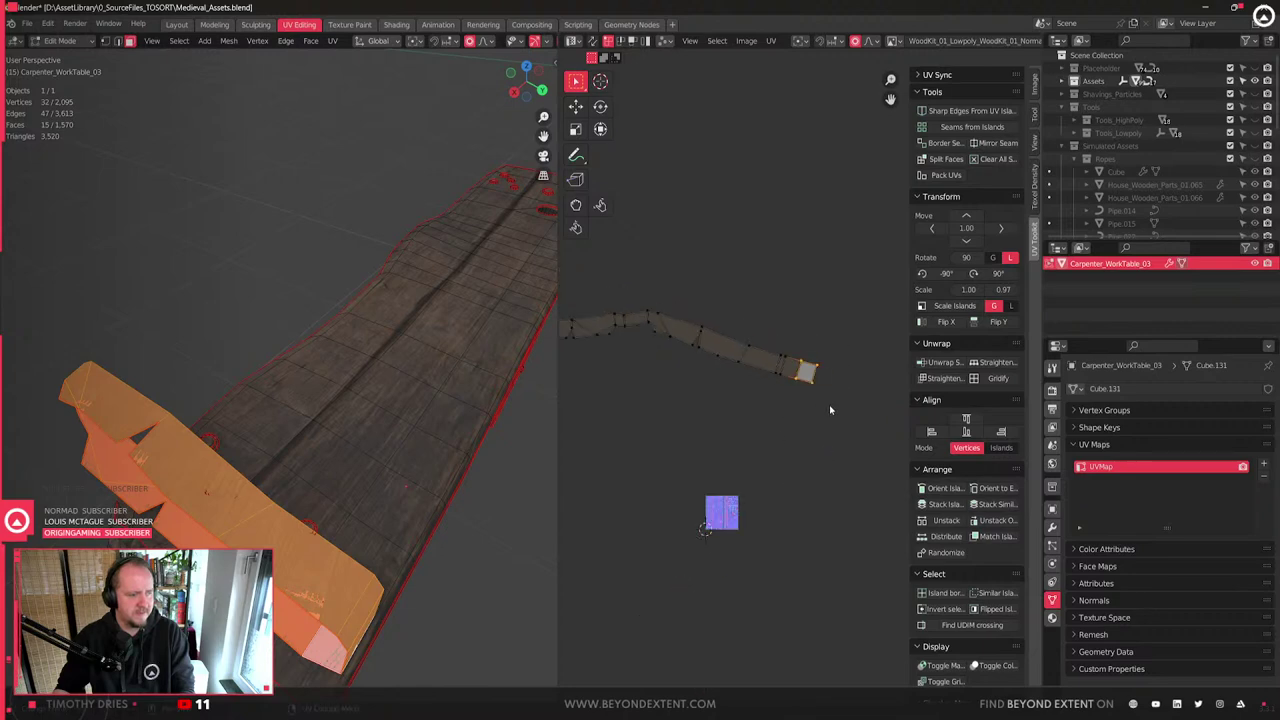
scroll(848, 396, "down", 16)
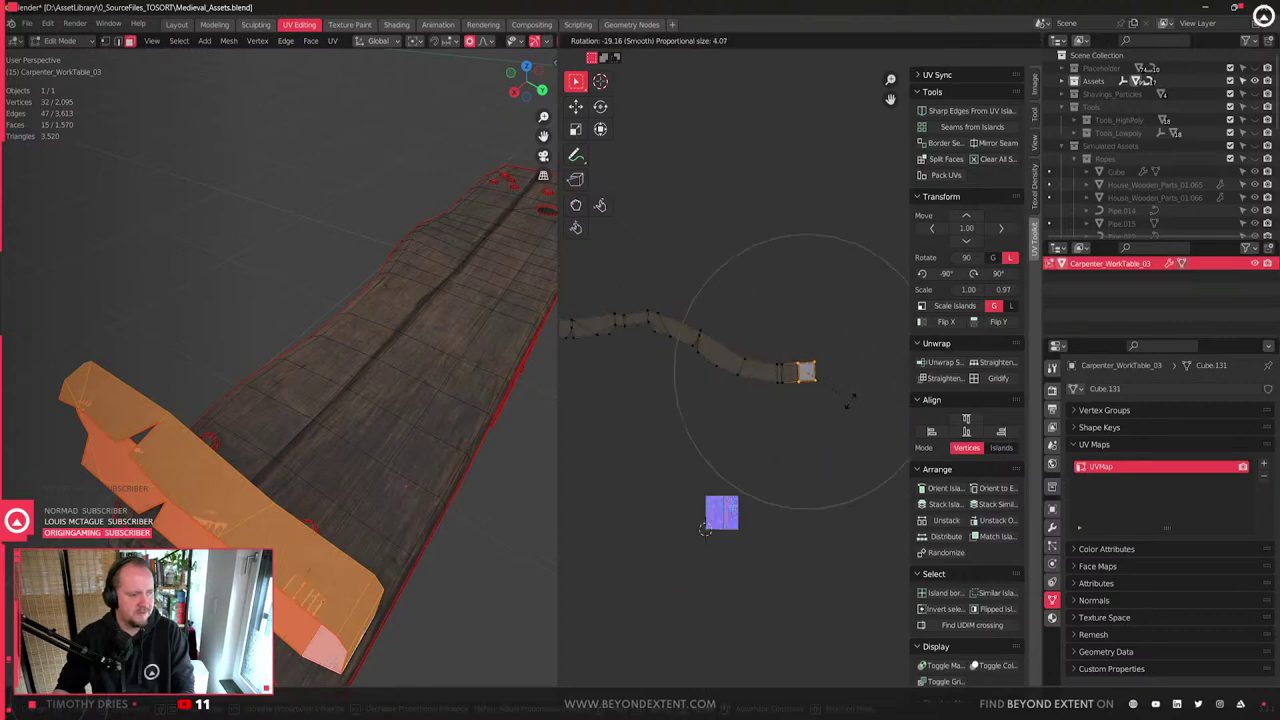
left_click(848, 398)
key("g")
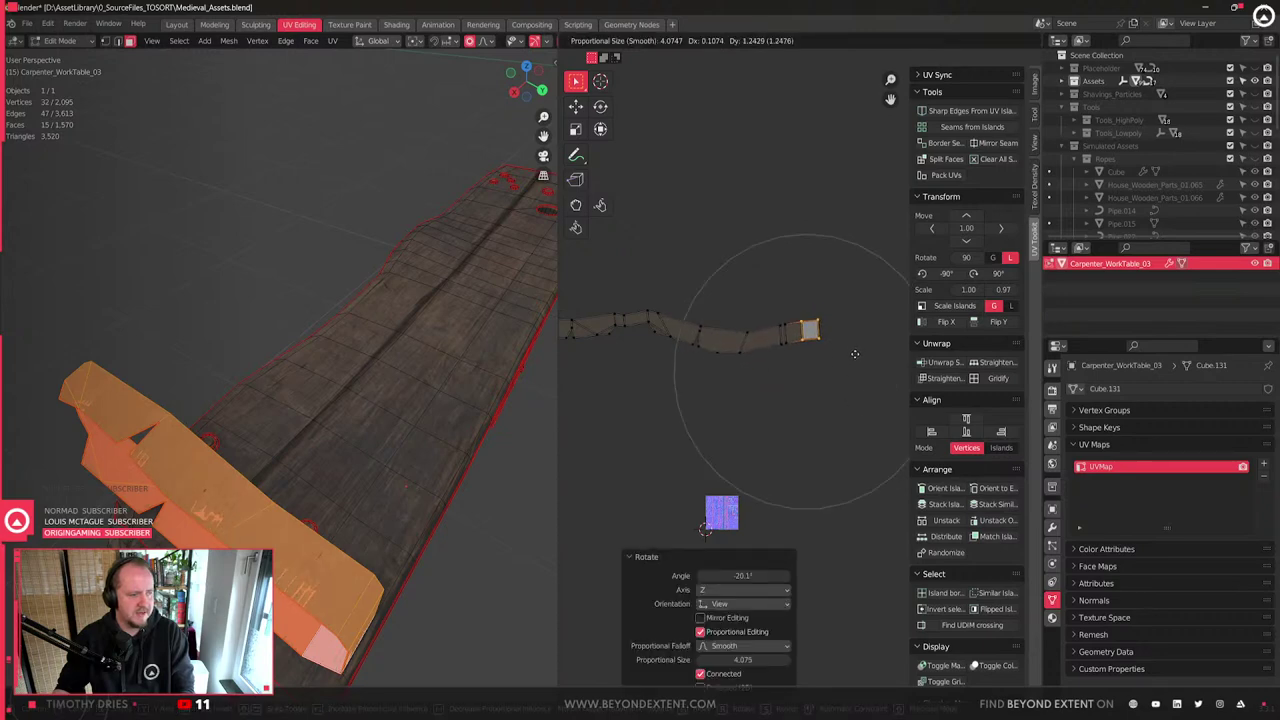
left_click(693, 336)
left_click_drag(754, 398, 755, 400)
key("g")
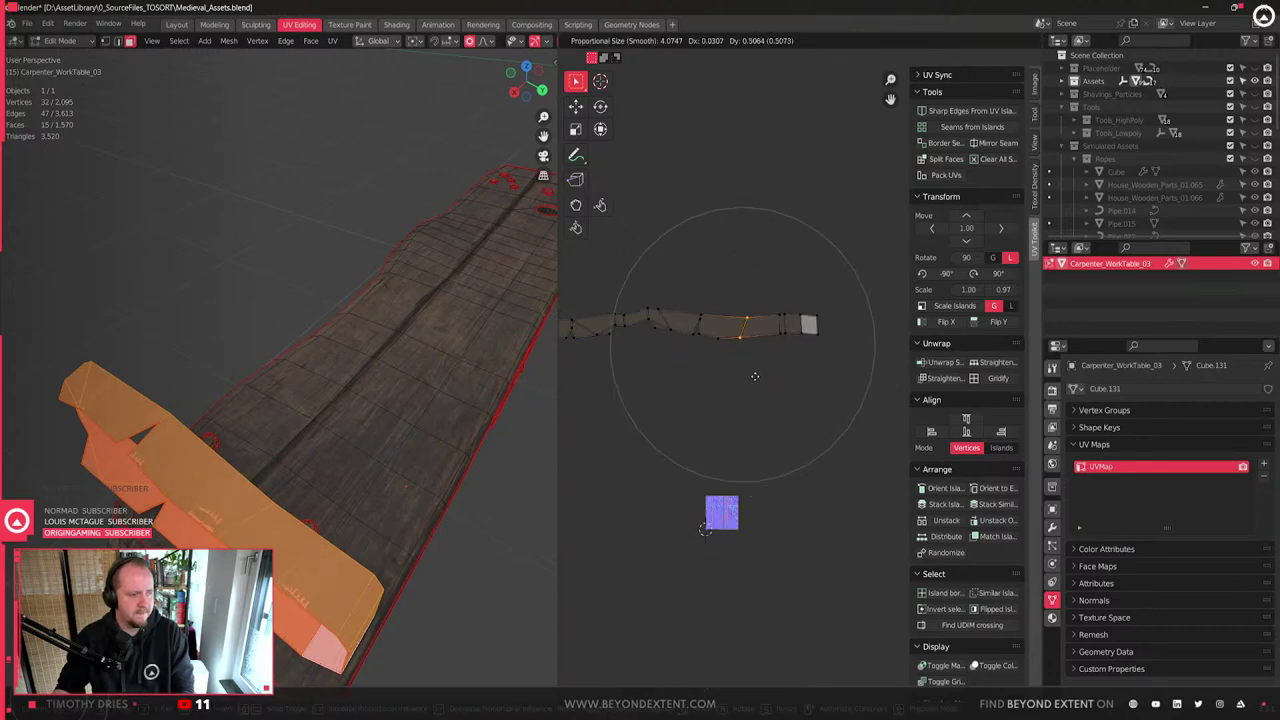
left_click(756, 374)
- Try straightening the entire UV island, experimenting with the Reshape All option
middle_click_drag(715, 366, 769, 373)
key("a")
key("q")
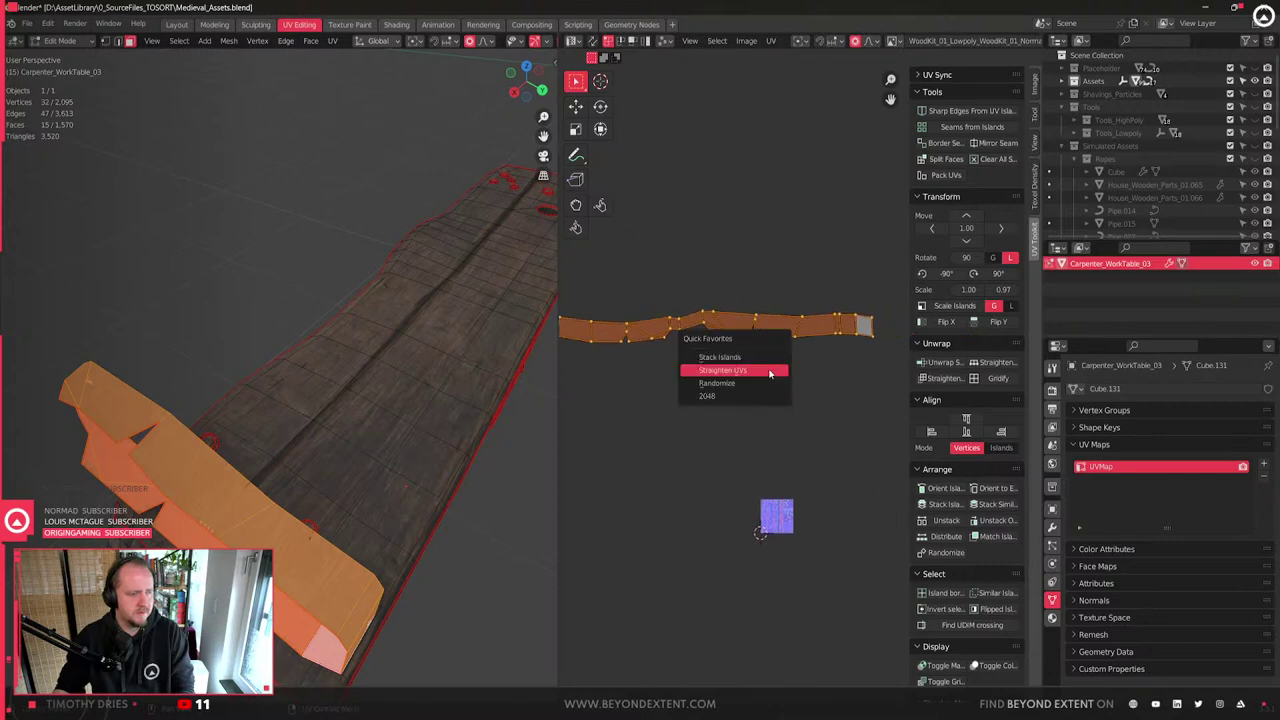
left_click(769, 373)
scroll(766, 371, "down", 3)
scroll(766, 371, "up", 2)
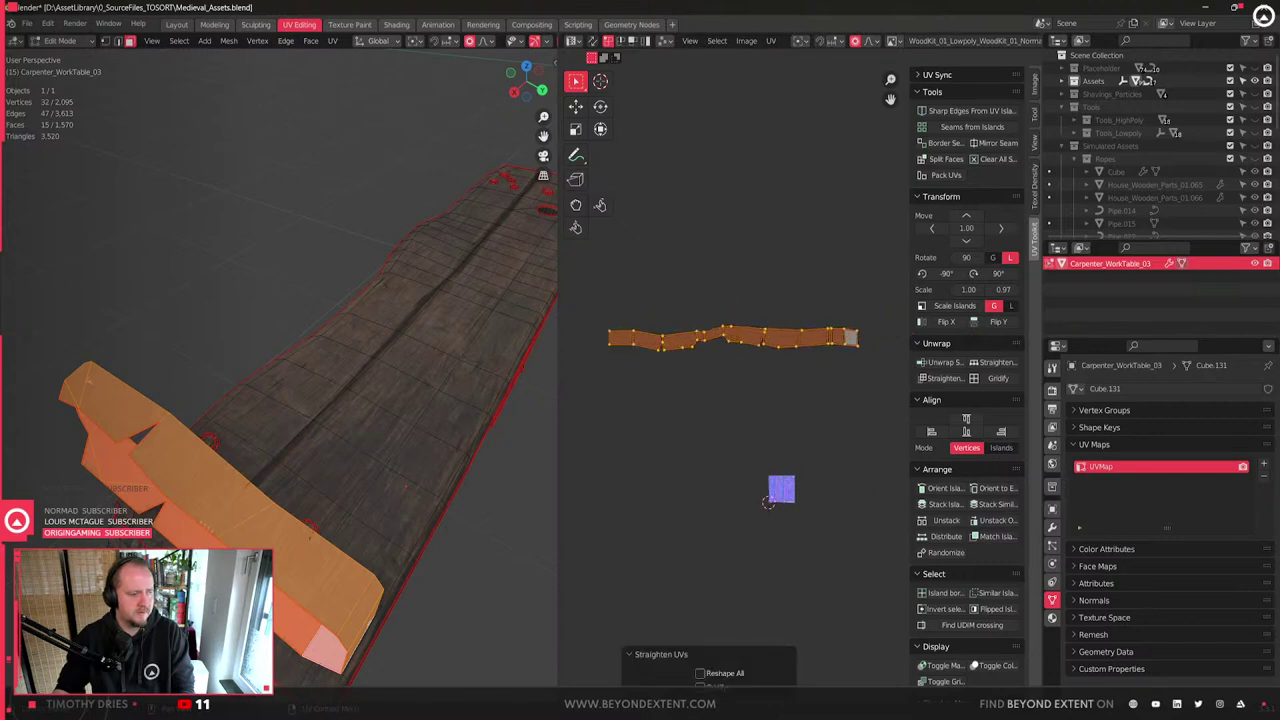
left_click(701, 674)
left_click(718, 676)
left_click(718, 676)
- Turn off proportional editing and flatten the island's upper row of UV vertices by scaling it to 0.174 along Y
middle_click_drag(741, 398, 772, 408)
left_click(772, 408)
left_click_drag(635, 324, 897, 354)
scroll(808, 350, "up", 1)
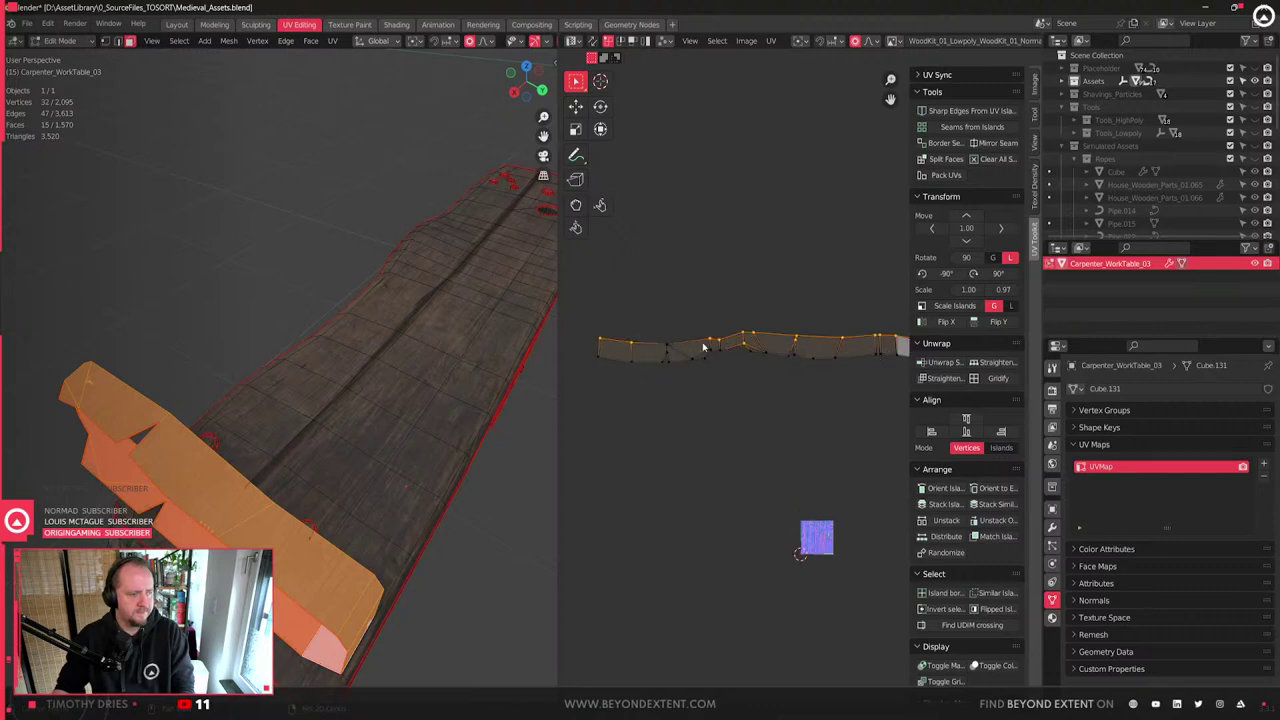
key("s")
right_click(752, 408)
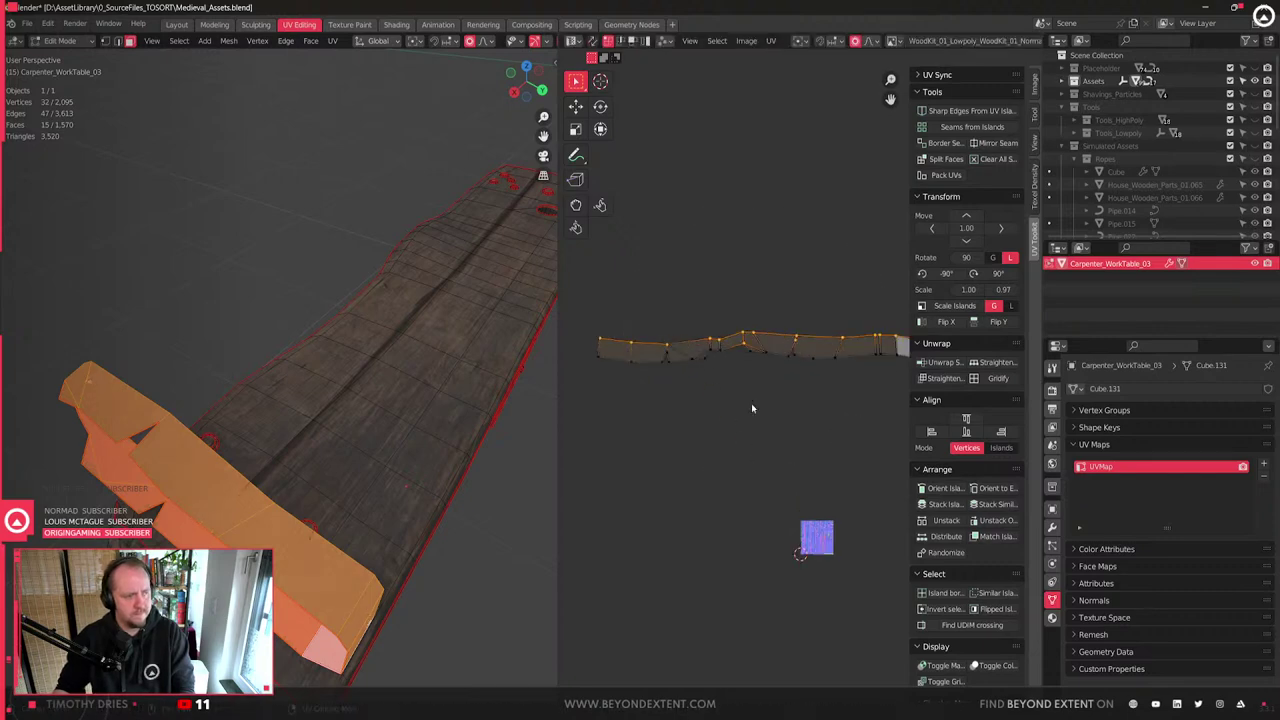
left_click(751, 403)
scroll(700, 380, "down", 1)
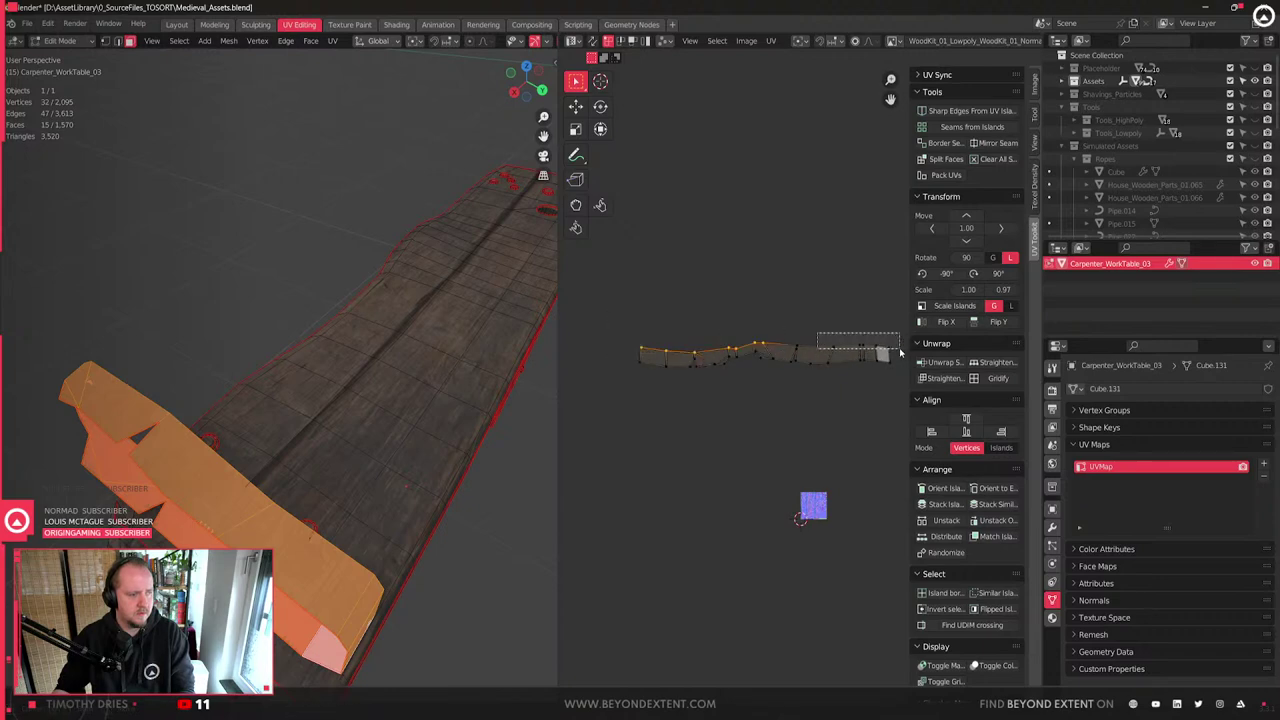
scroll(845, 378, "up", 2)
key("s")
key("y")
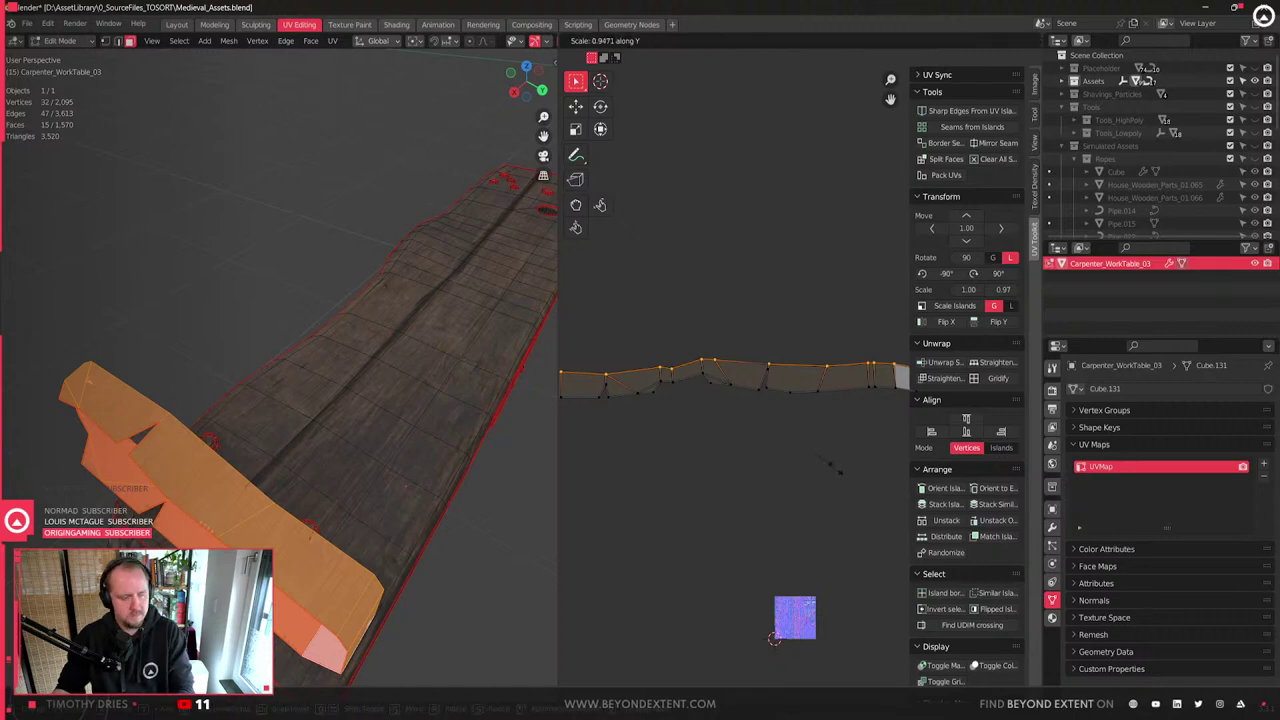
left_click(745, 383)
- Select the upper UV vertices from the notch corner to the end face and raise them slightly to align the row
scroll(770, 384, "up", 4)
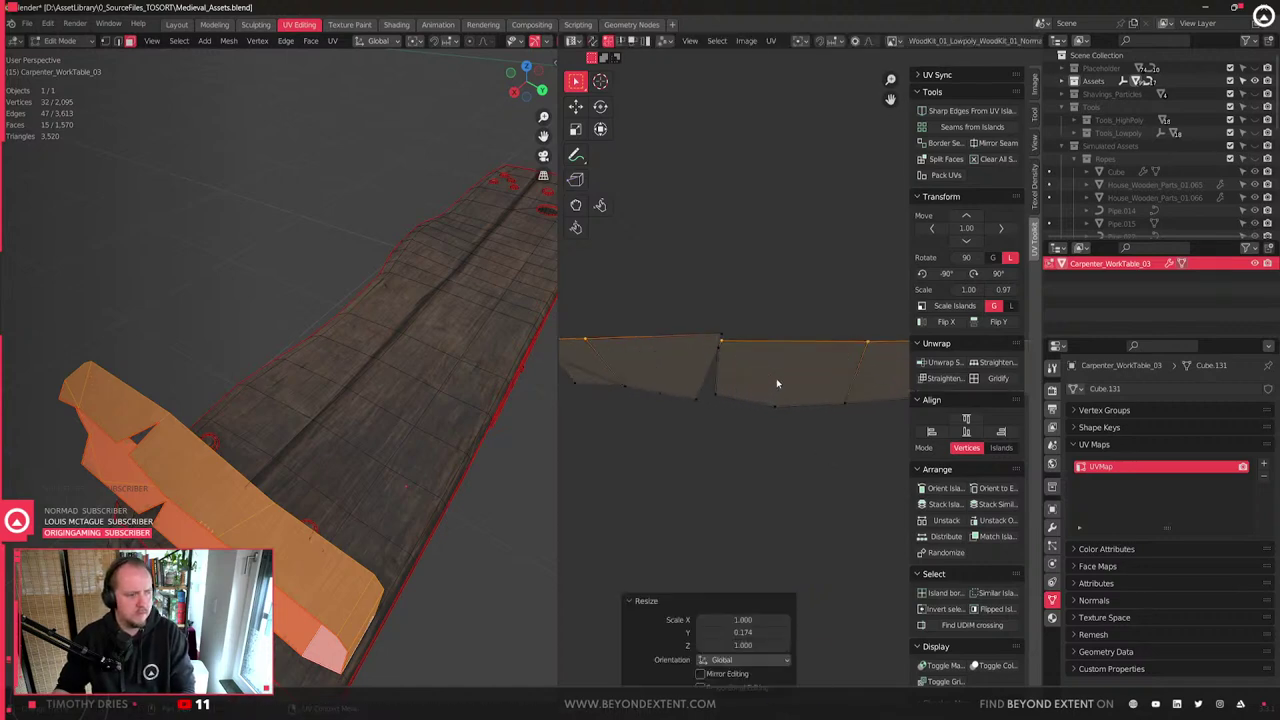
left_click(746, 338)
scroll(726, 342, "up", 2)
scroll(724, 343, "up", 1)
left_click(636, 297)
key("g")
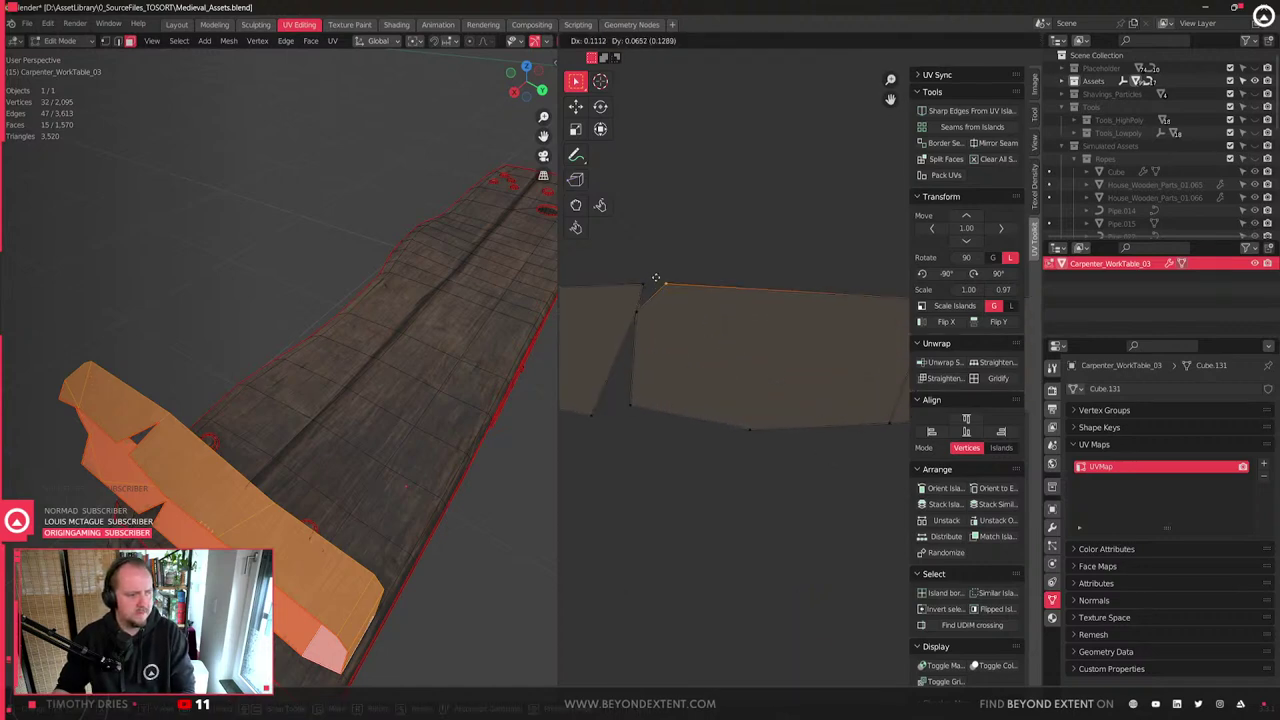
right_click(642, 283)
scroll(648, 312, "down", 5)
middle_click_drag(835, 371, 663, 376)
left_click_drag(677, 349, 912, 382, "shift")
key("g")
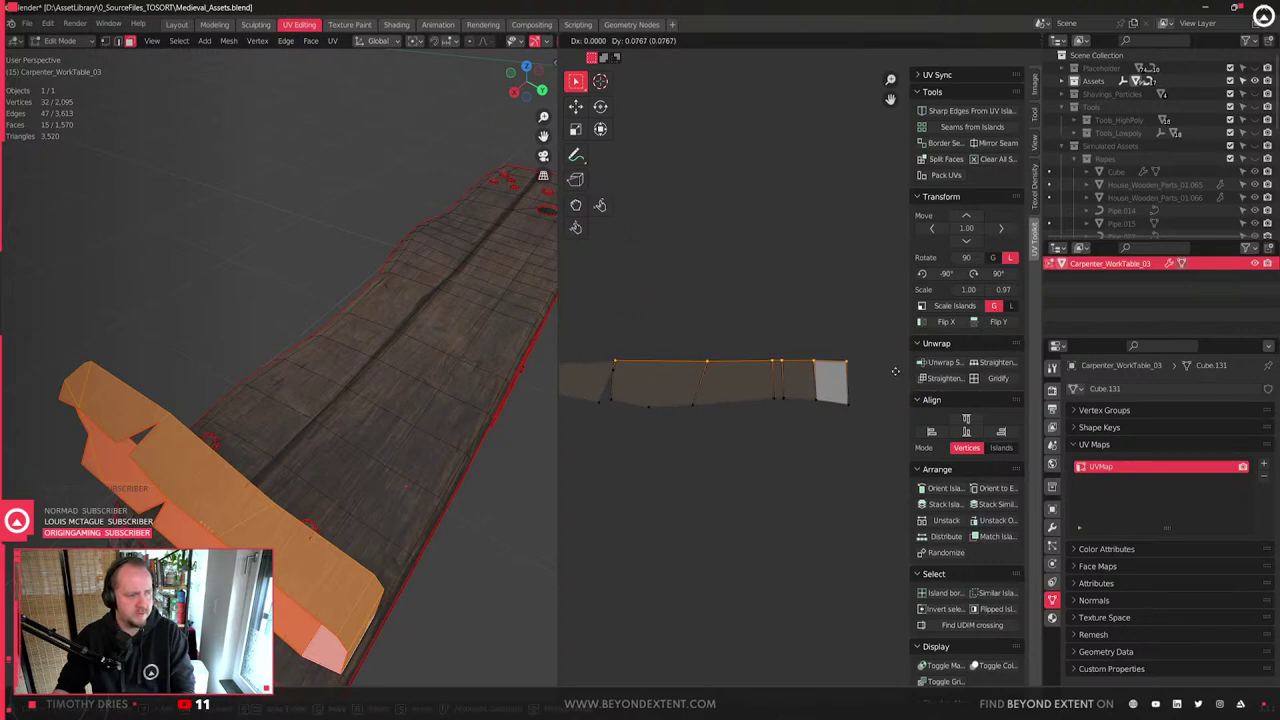
left_click(895, 374)
- Select the band's whole UV island and move it down toward the wood texture
left_click(834, 384)
scroll(835, 384, "down", 5)
middle_click_drag(747, 443, 750, 445, "shift")
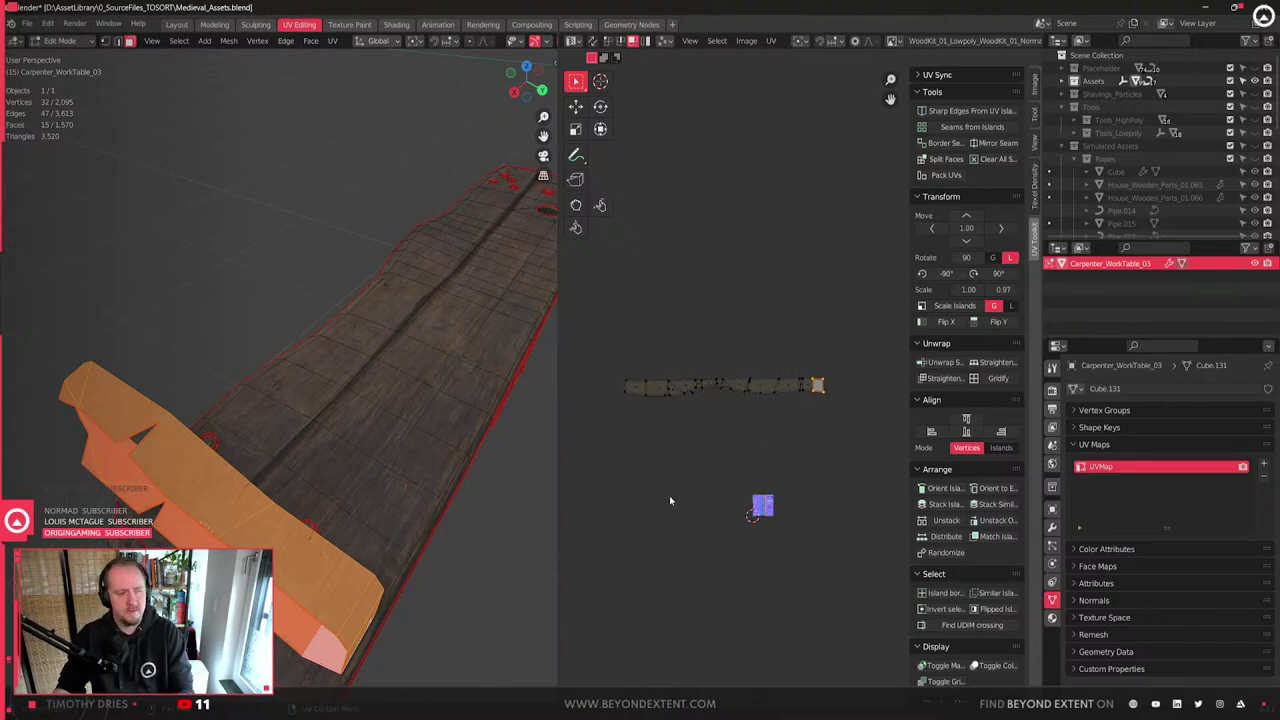
middle_click_drag(714, 388, 729, 354)
key("Tab")
key("Tab")
left_click_drag(603, 304, 673, 378)
left_click_drag(608, 320, 856, 453)
key("g")
left_click(851, 566)
- Scale the island down and place it on the thin ragged strip of the wood texture
scroll(763, 323, "up", 5)
key("s")
left_click(710, 433)
key("g")
left_click(726, 359)
scroll(718, 342, "up", 2)
middle_click_drag(708, 321, 814, 244)
scroll(850, 494, "up", 4)
key("s")
left_click(764, 386)
key("g")
left_click(796, 289)
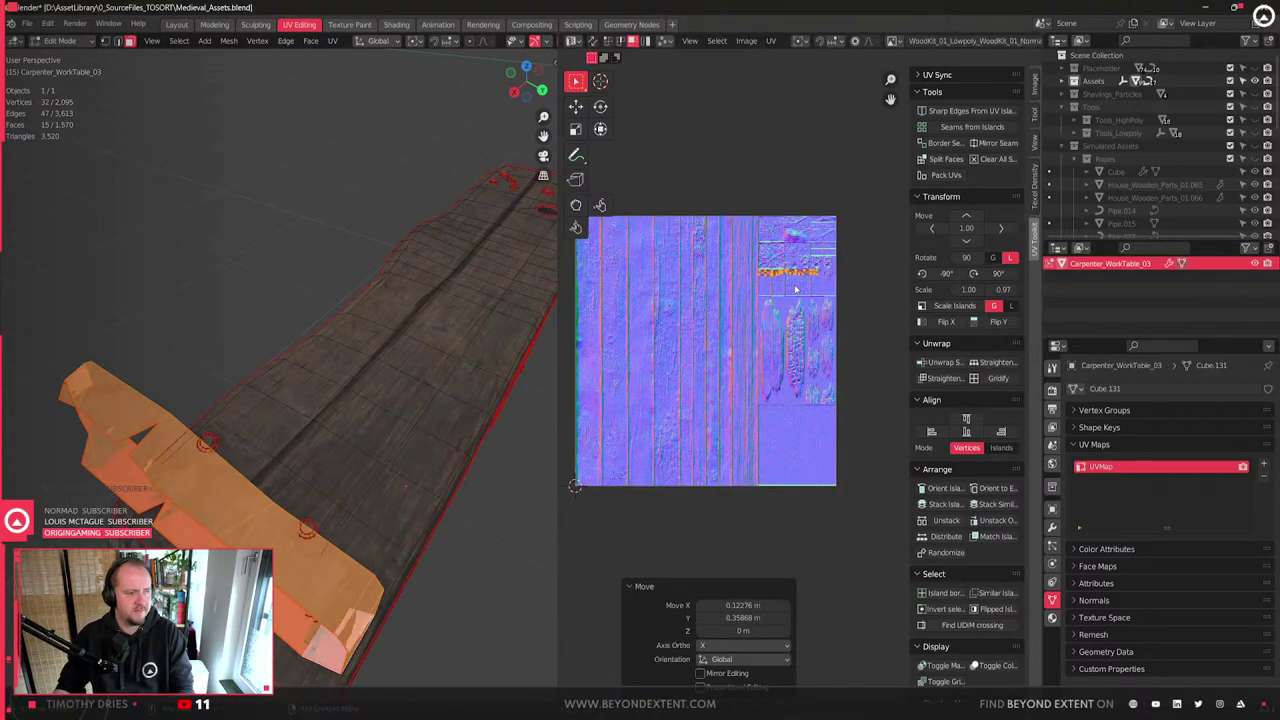
- Shift the island by about 0.024 in X and 0.001 in Y on the ragged strip and enlarge it
scroll(795, 290, "up", 4)
key("g")
left_click(773, 400)
key("s")
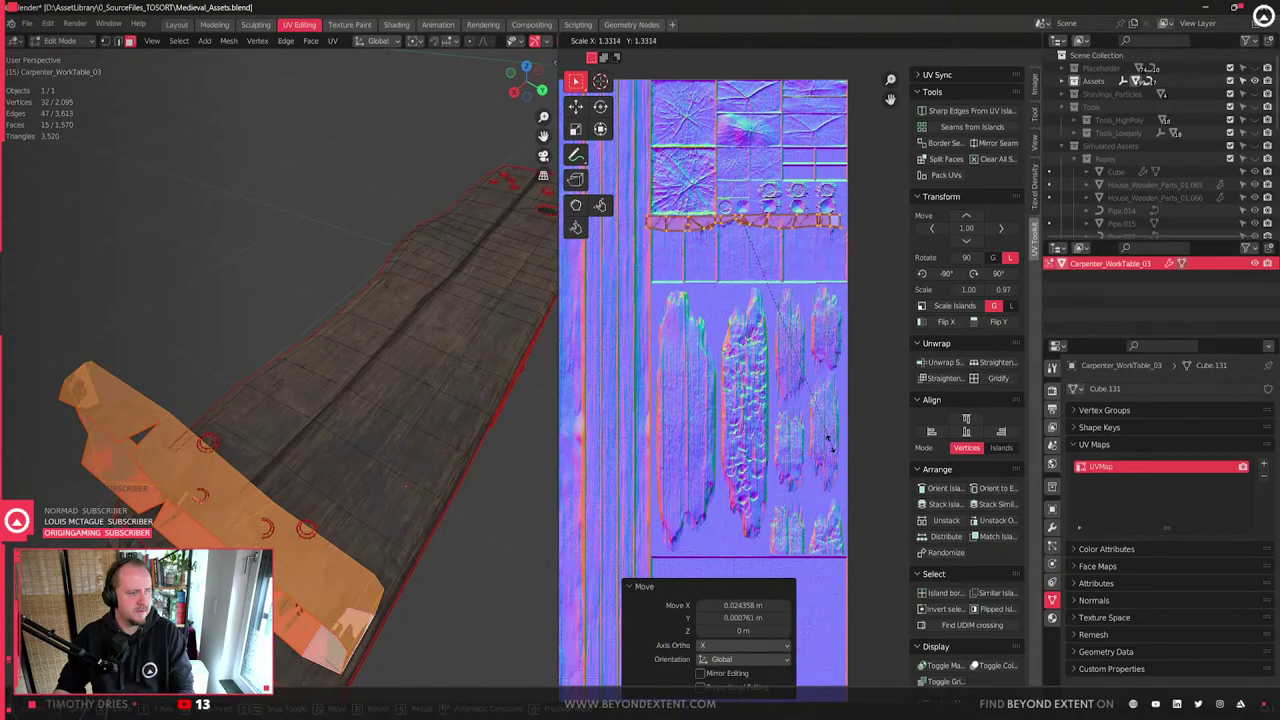
left_click(798, 337)
- Hide the UV Toolkit and fine-tune the island's scale and position so it covers the ragged strip's full length
scroll(798, 337, "up", 3)
middle_click_drag(798, 337, 836, 400)
key("n")
key("g")
left_click(853, 394)
key("s")
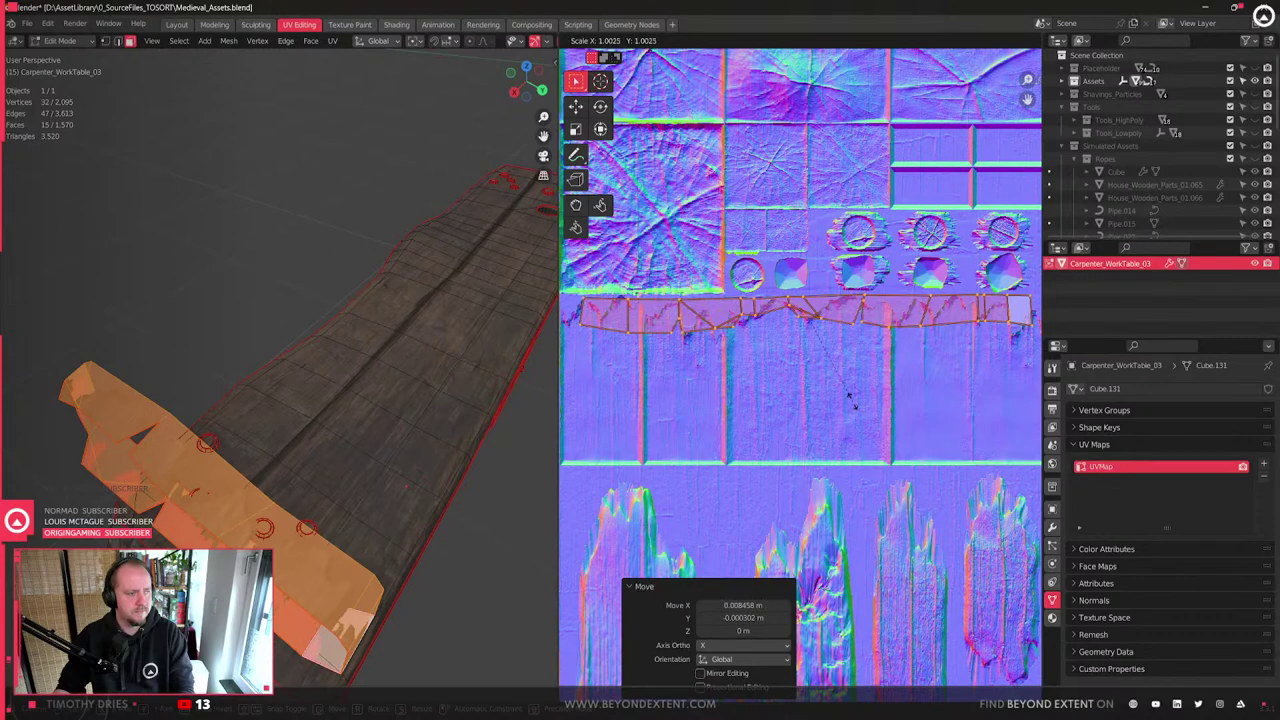
left_click(863, 406)
key("g")
left_click(865, 407)
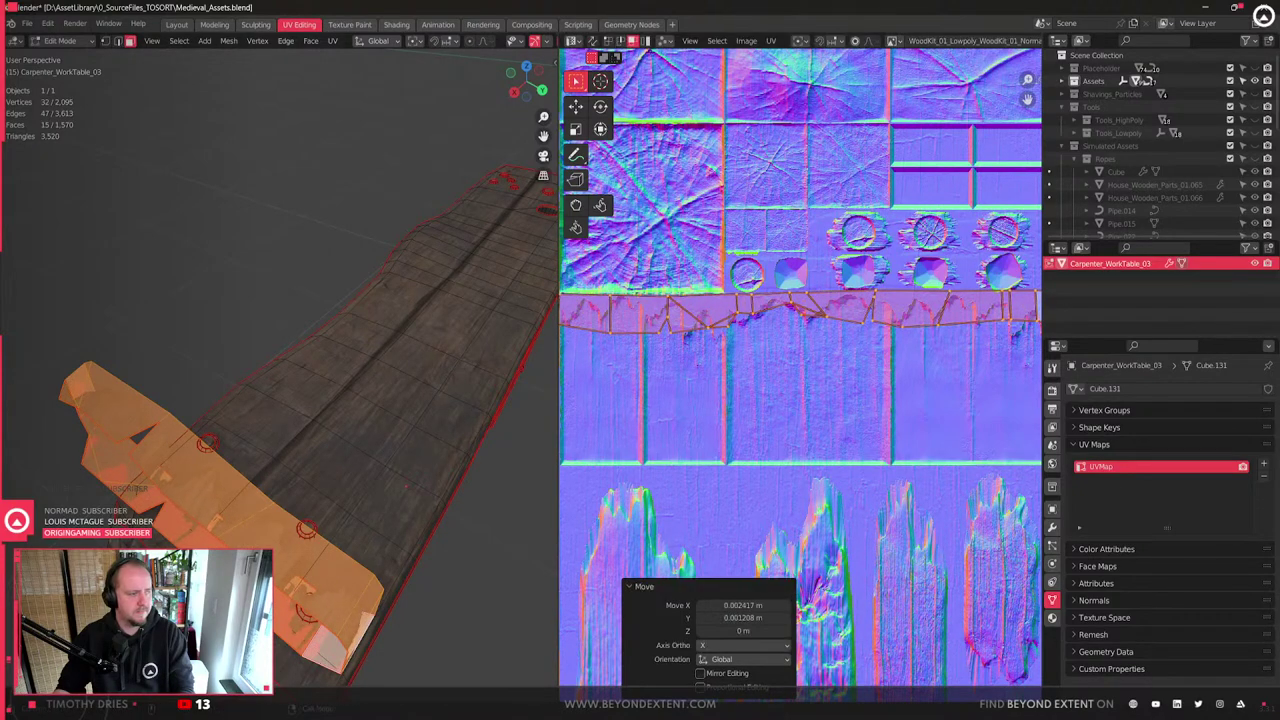
- Try rotating the band's UV island half a turn on the ragged strip, and undo it
middle_click_drag(230, 515, 285, 510)
middle_click_drag(888, 362, 855, 369)
key("r")
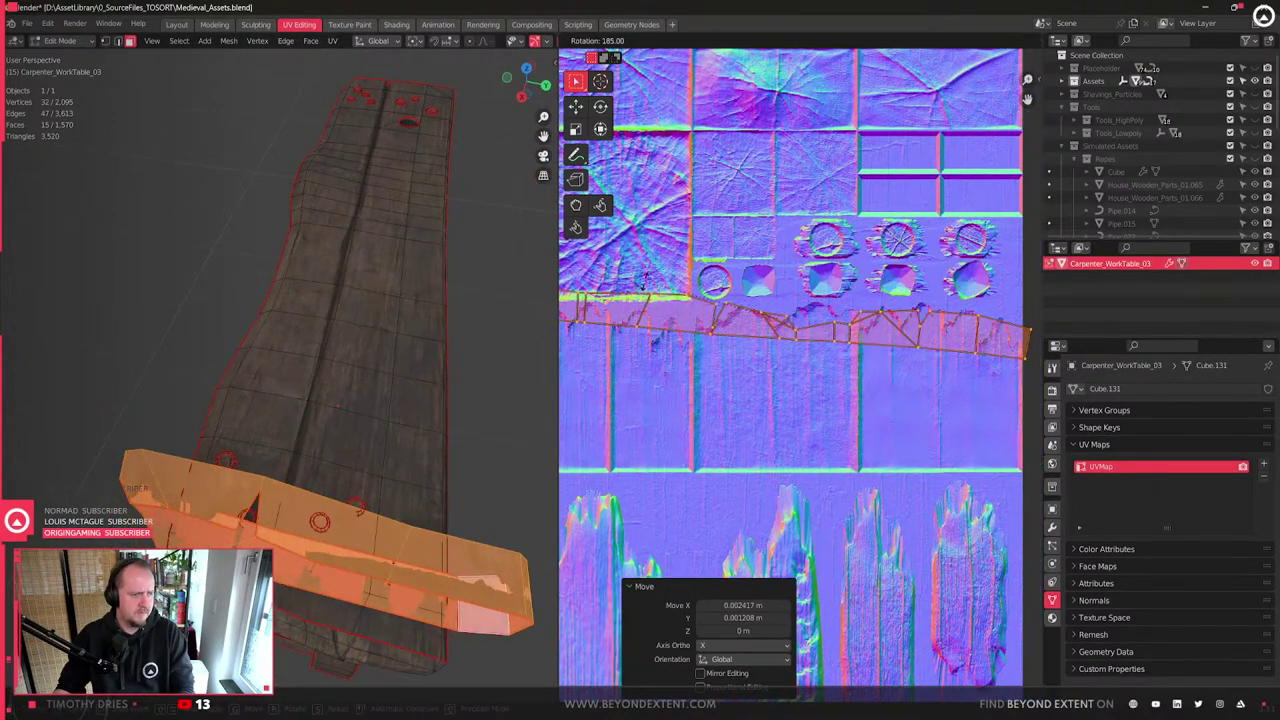
left_click(649, 294, "ctrl")
mouse_move(340, 468)
middle_mouse_down()
mouse_move(395, 472)
mouse_move(201, 493)
mouse_move(332, 534)
mouse_move(320, 458)
middle_mouse_up()
key("ctrl+z")
- Move the ragged band down about 0.25 m along Z onto the end of the tabletop
key("Tab")
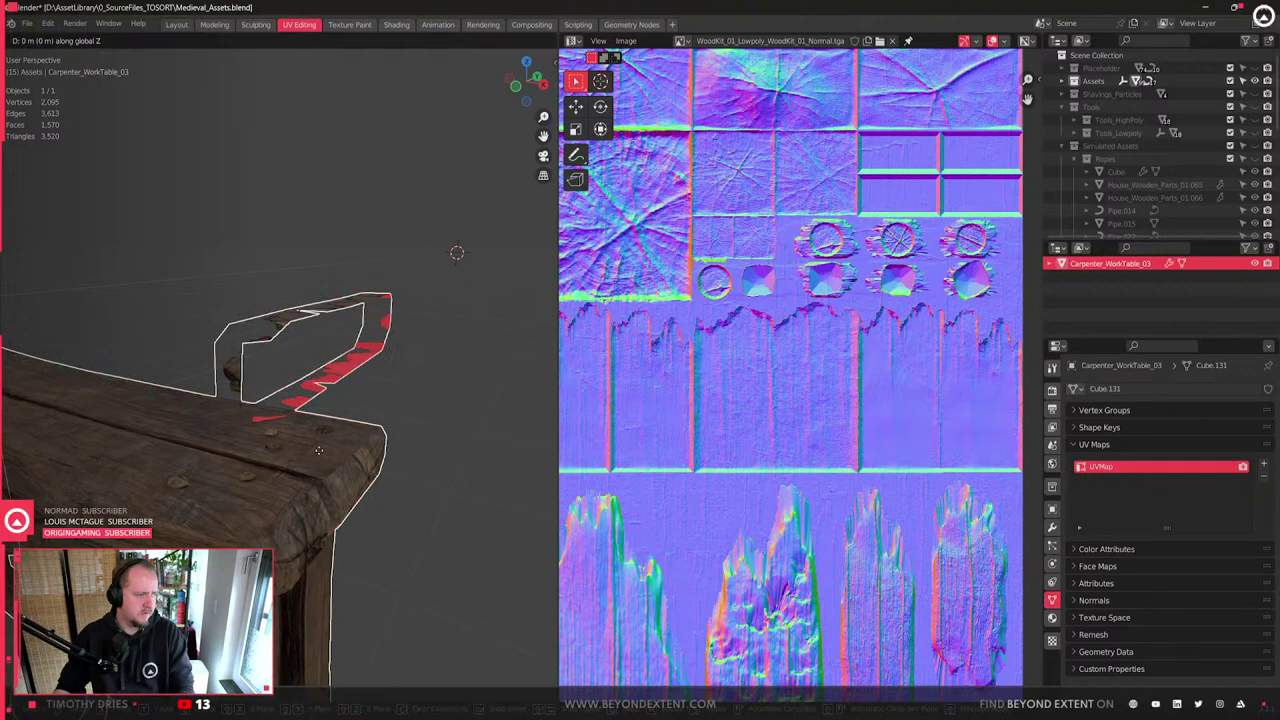
key("Tab")
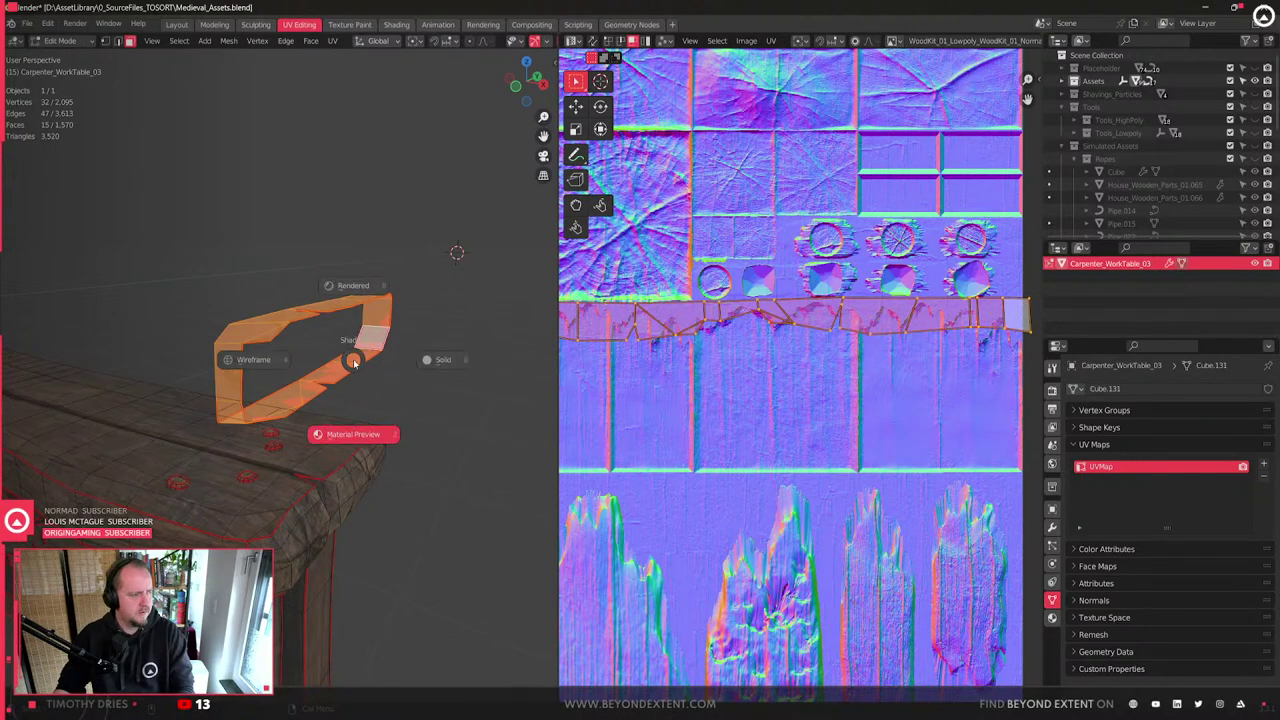
key("g")
key("z")
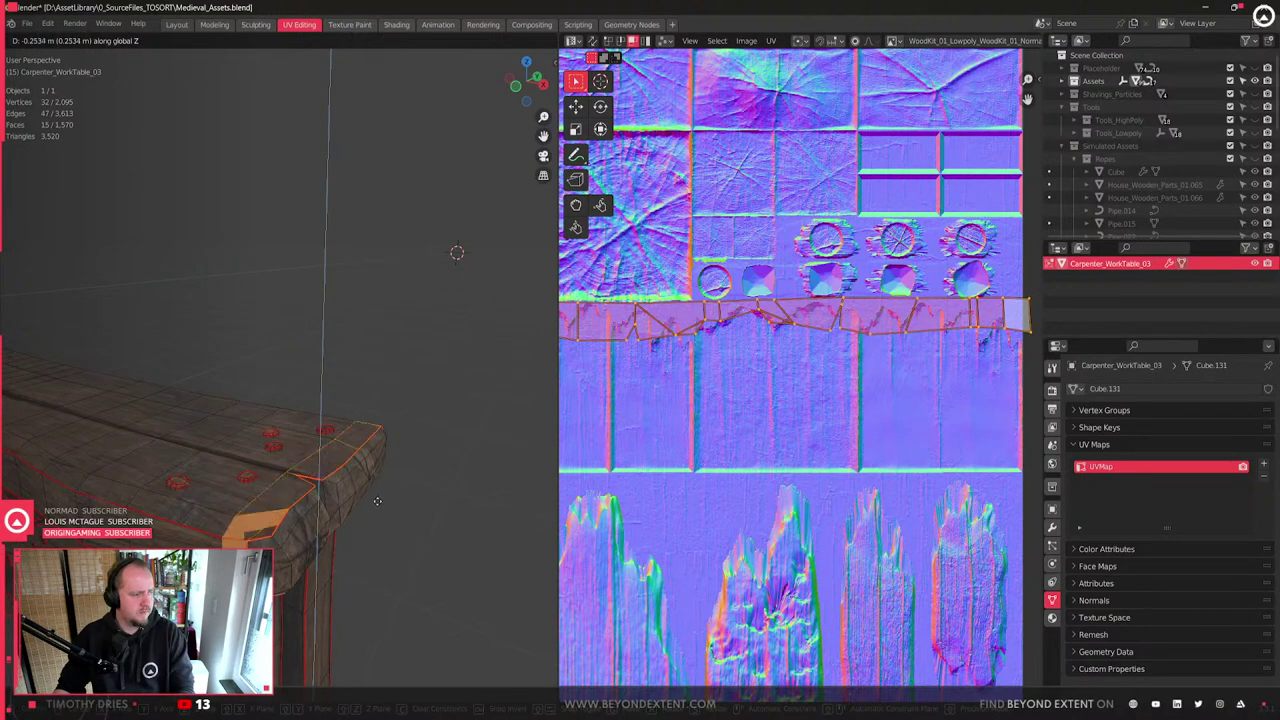
left_click(379, 498)
middle_click_drag(379, 498, 353, 418)
scroll(353, 418, "up", 4)
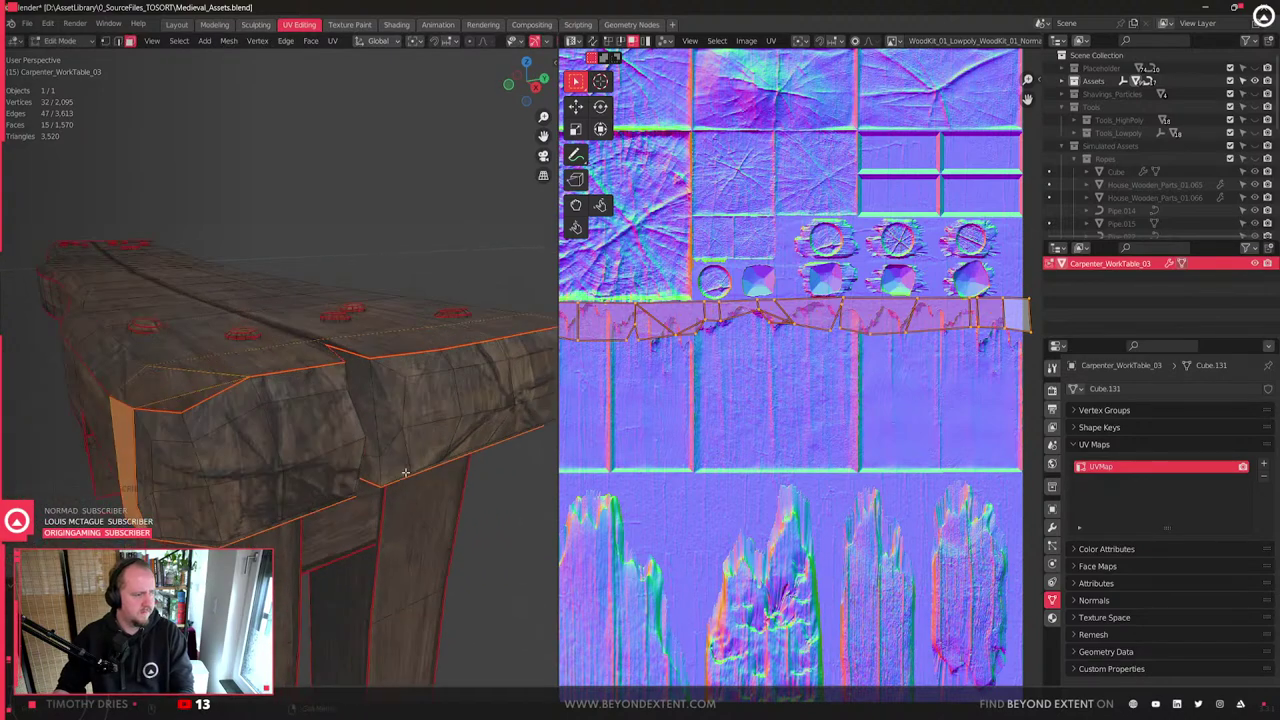
- Shrink/Fatten the band slightly outward so it sits just outside the tabletop surface
key("alt+s")
left_click(403, 467)
key("Tab")
middle_click_drag(342, 454, 354, 506)
key("Tab")
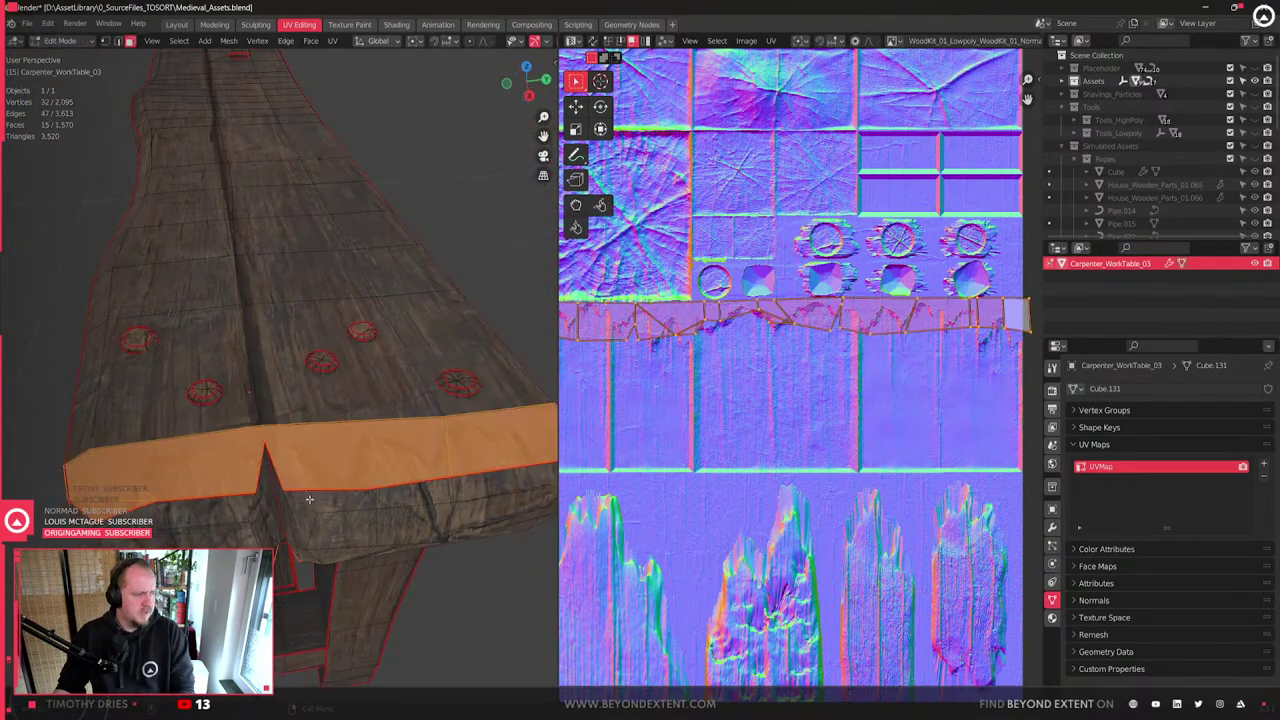
- Split the band's mesh along the short edge at the tip of the tabletop's central crack
key("2")
left_click(261, 433)
key("ctrl+b")
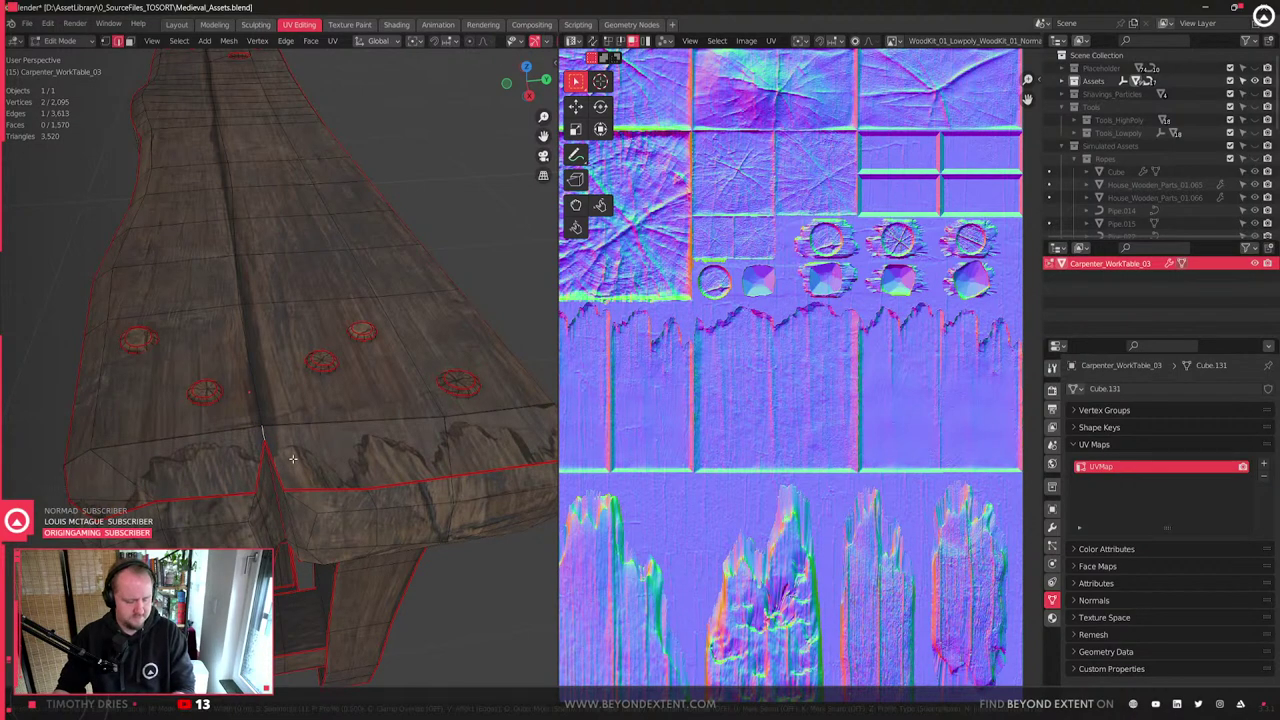
key("x")
left_click(259, 417)
middle_click_drag(296, 484, 278, 422)
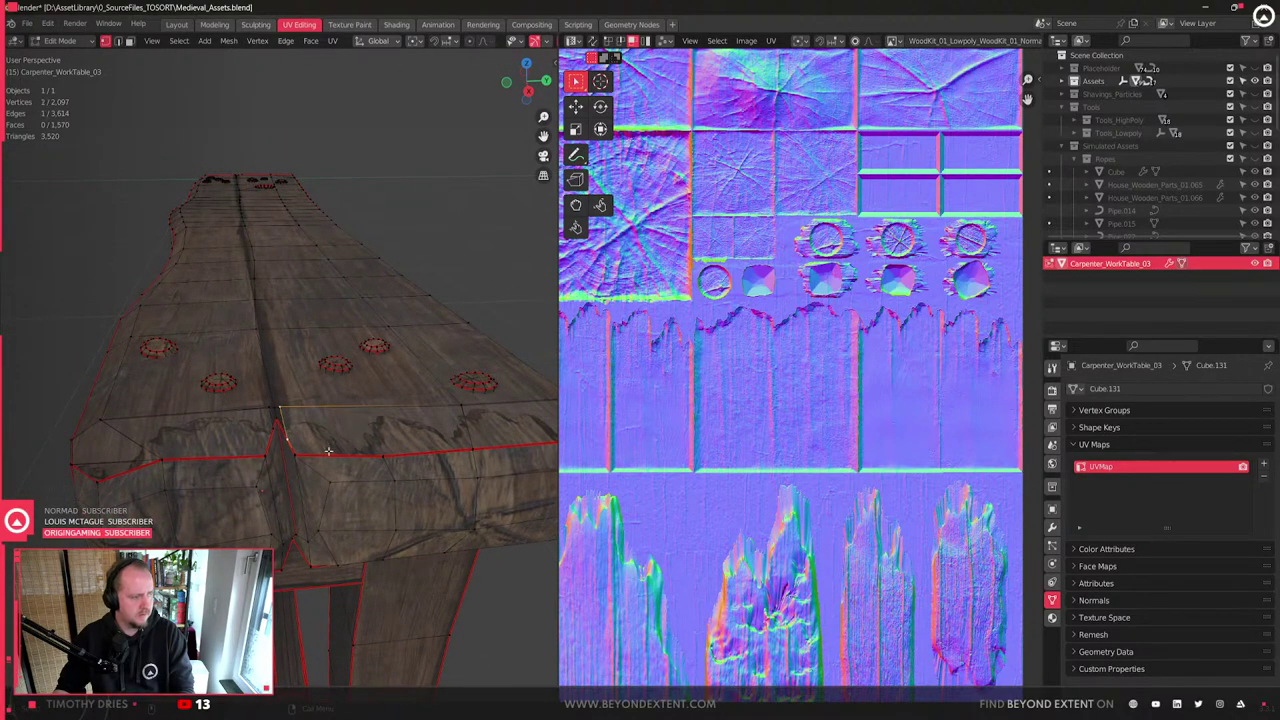
- Shift the split-off edge sideways at the crack and nudge its front corner vertex about 0.003 m along Y
key("g")
left_click(316, 456)
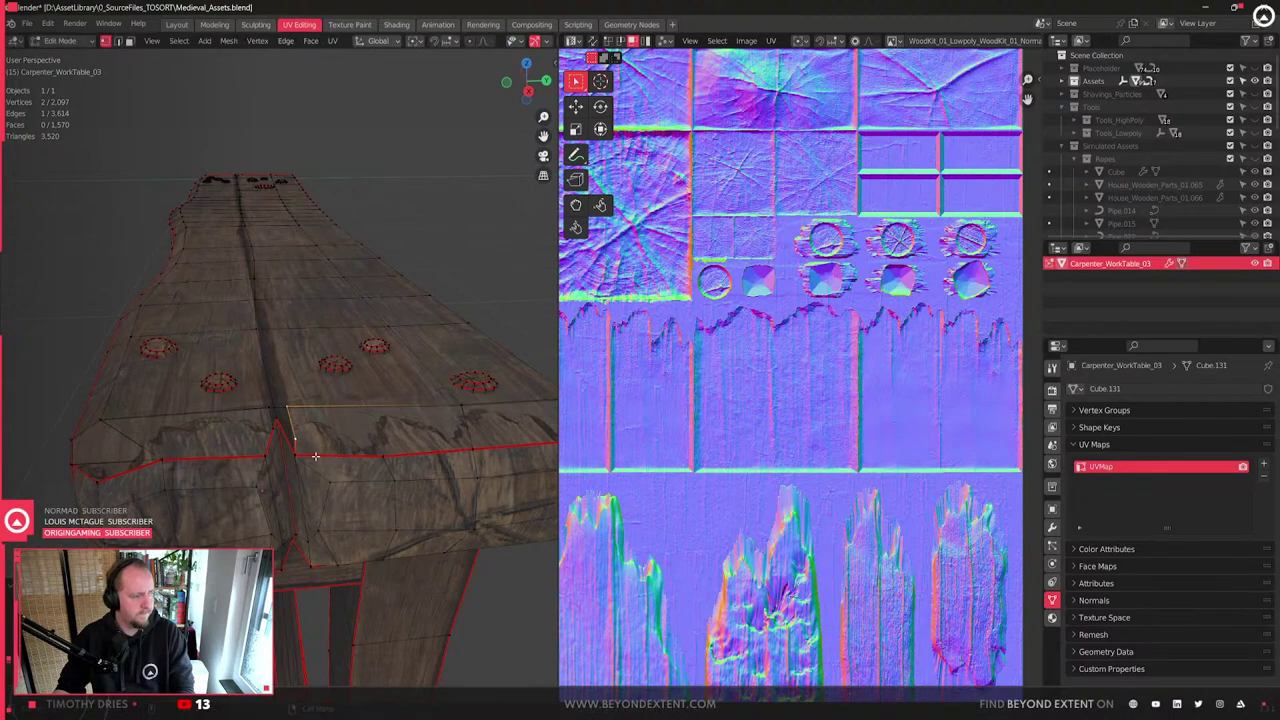
key("g")
key("y")
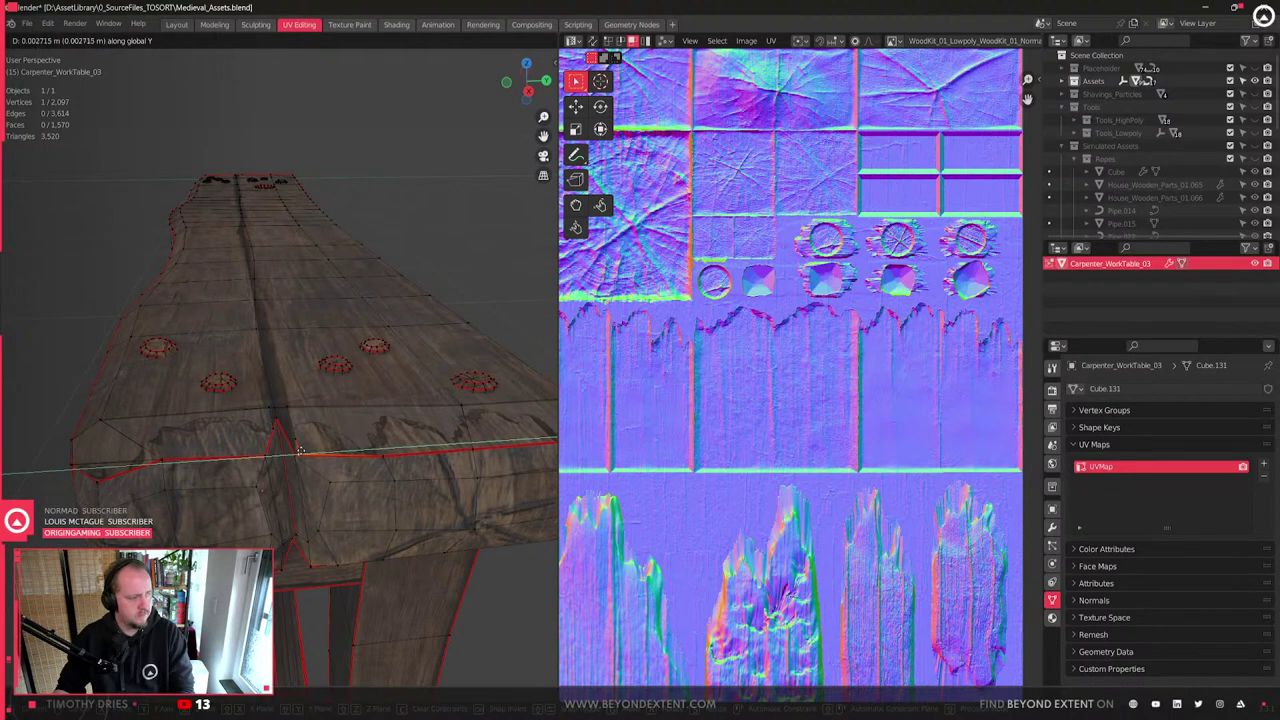
left_click(297, 453)
key("Tab")
- Select the whole ragged band around the tabletop's end and move it up along Z, clear of the wood
middle_click_drag(270, 430, 385, 320)
scroll(248, 500, "up", 2)
key("Tab")
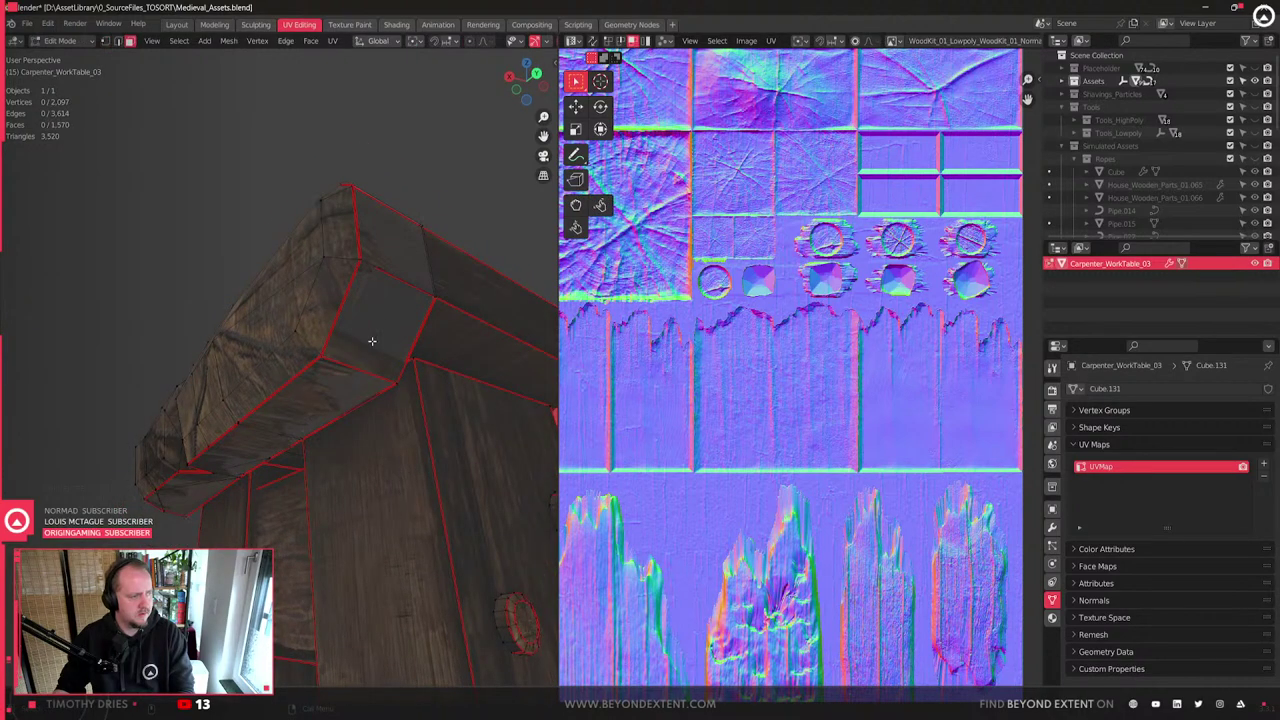
left_click(371, 341)
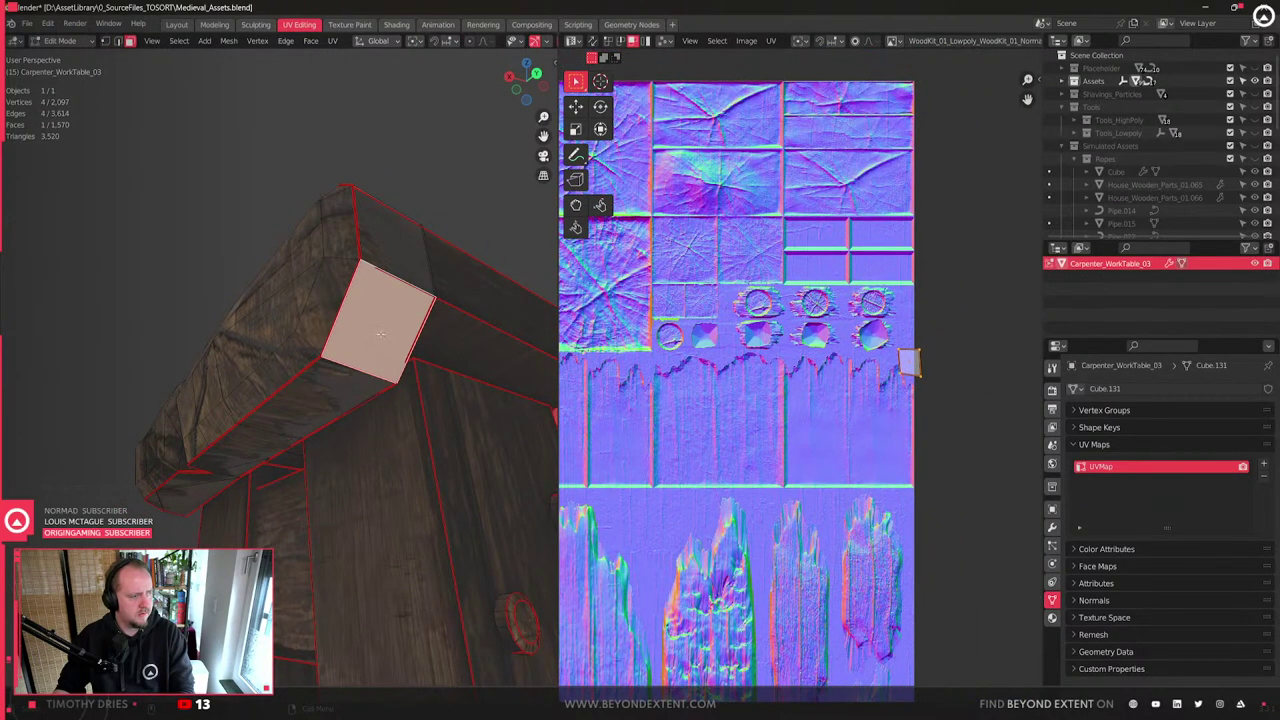
key("g")
right_click(381, 325)
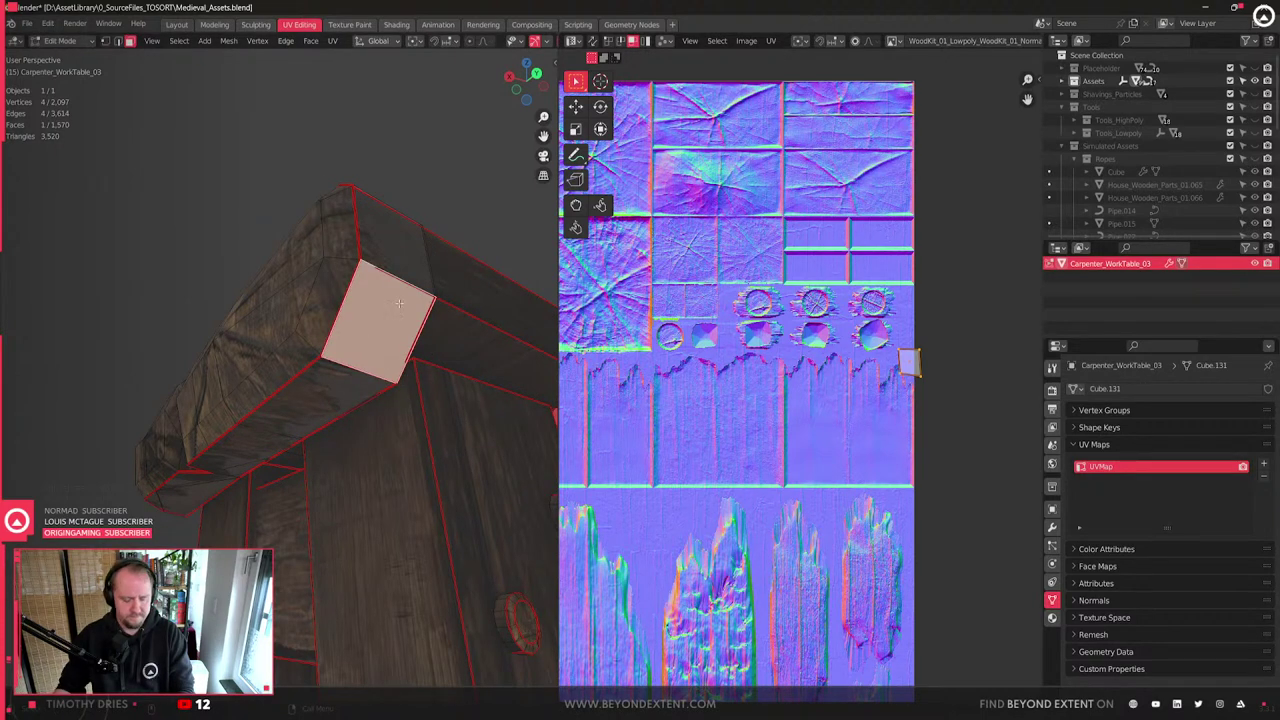
key("ctrl+KP_Add")
left_click(344, 398, "alt+shift")
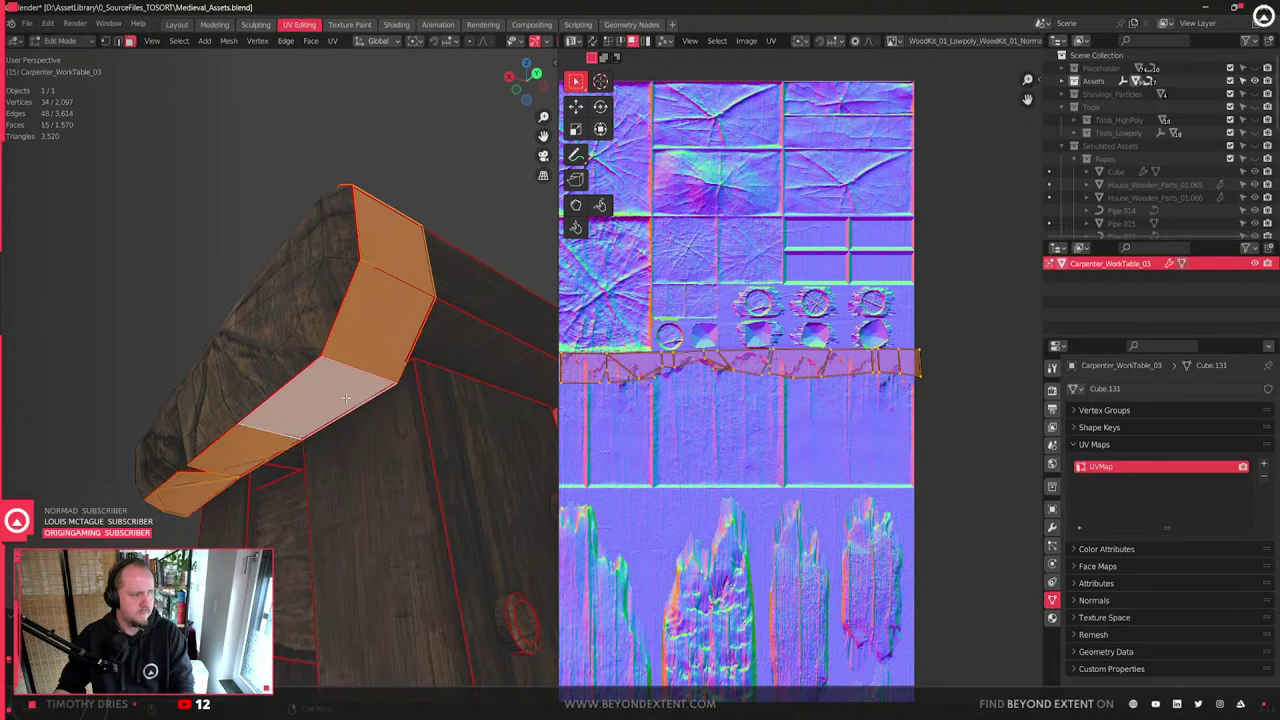
key("g")
key("z")
left_click(364, 254)
- Unwrap the single underside face at the tabletop's end corner and move its UV island about 0.52 in X and 0.28 in Y
left_click(377, 312)
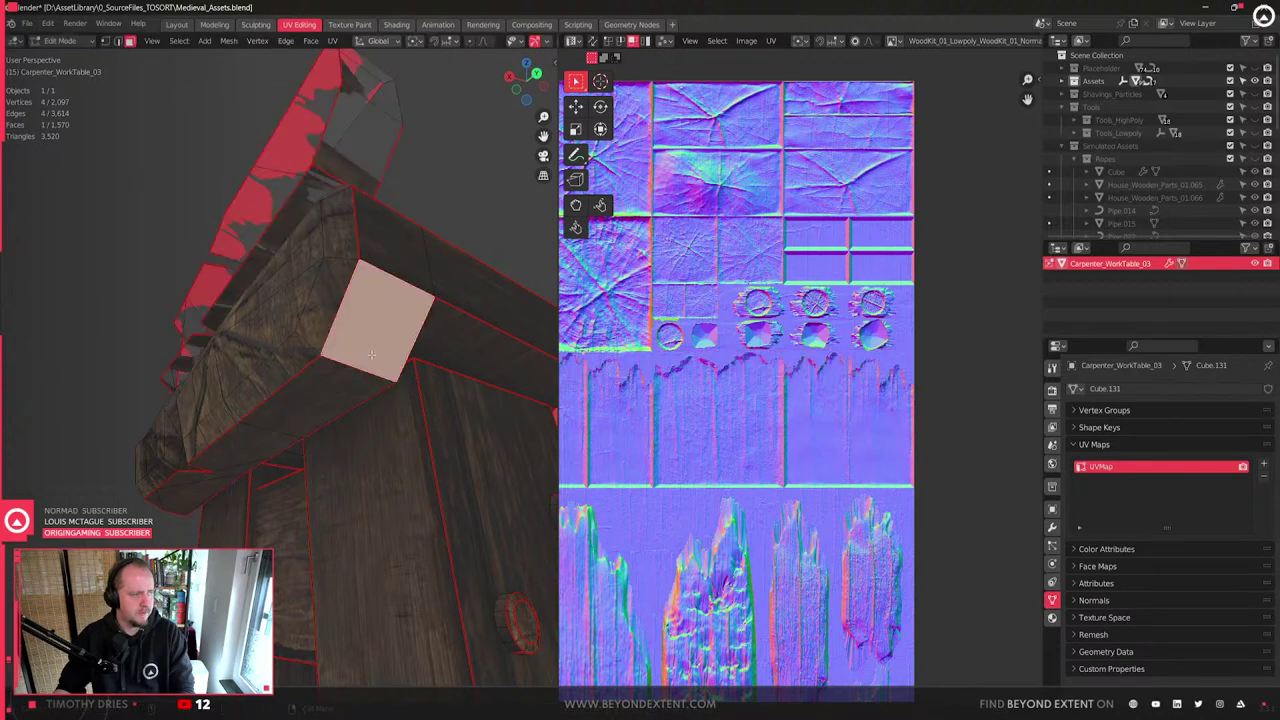
scroll(625, 460, "down", 6)
middle_click_drag(625, 462, 907, 430)
key("u")
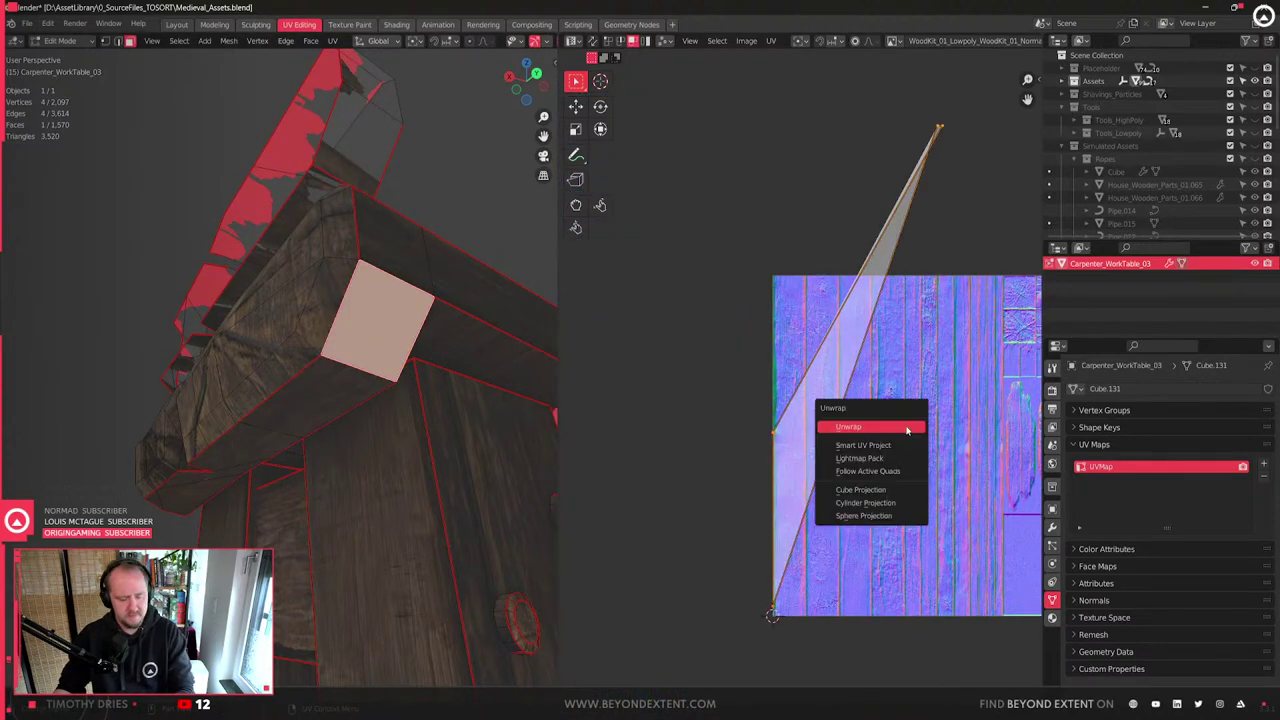
left_click(906, 428)
key("g")
left_click(878, 401)
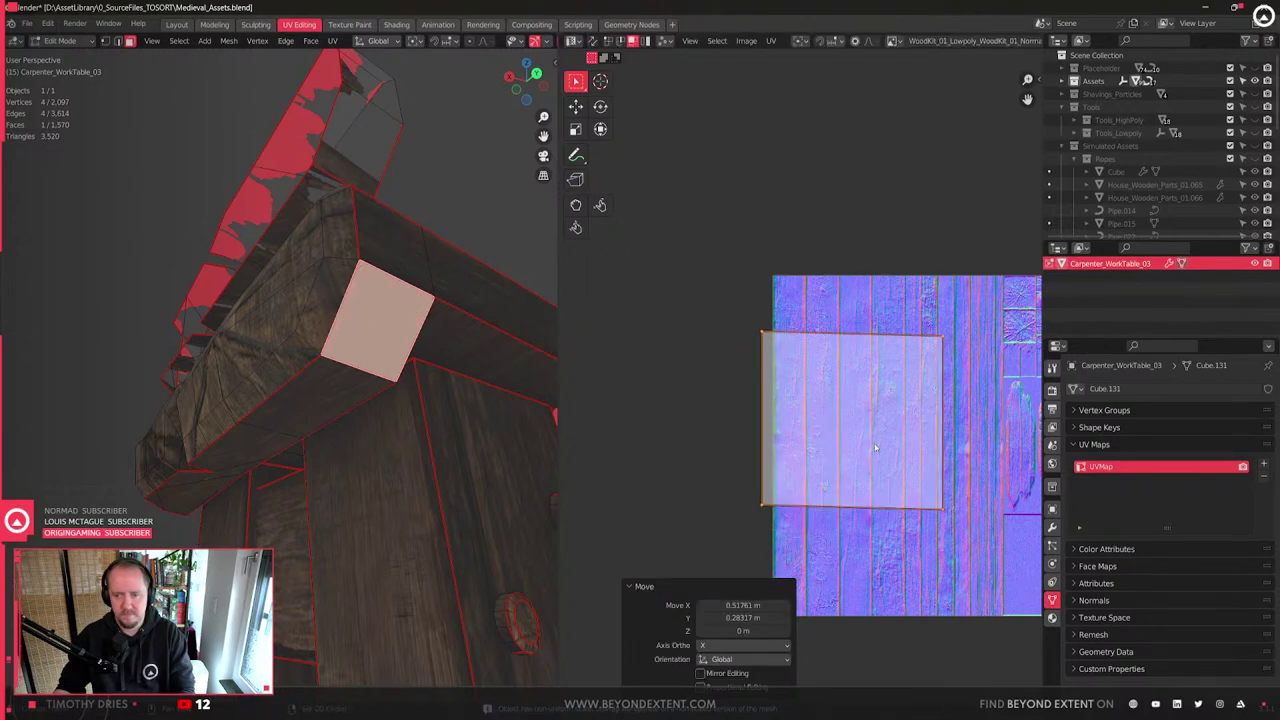
- Scale down the corner face's UV island and move it about 0.92 in X and 0.07 in Y, beside the texture
middle_click_drag(878, 401, 722, 397)
key("s")
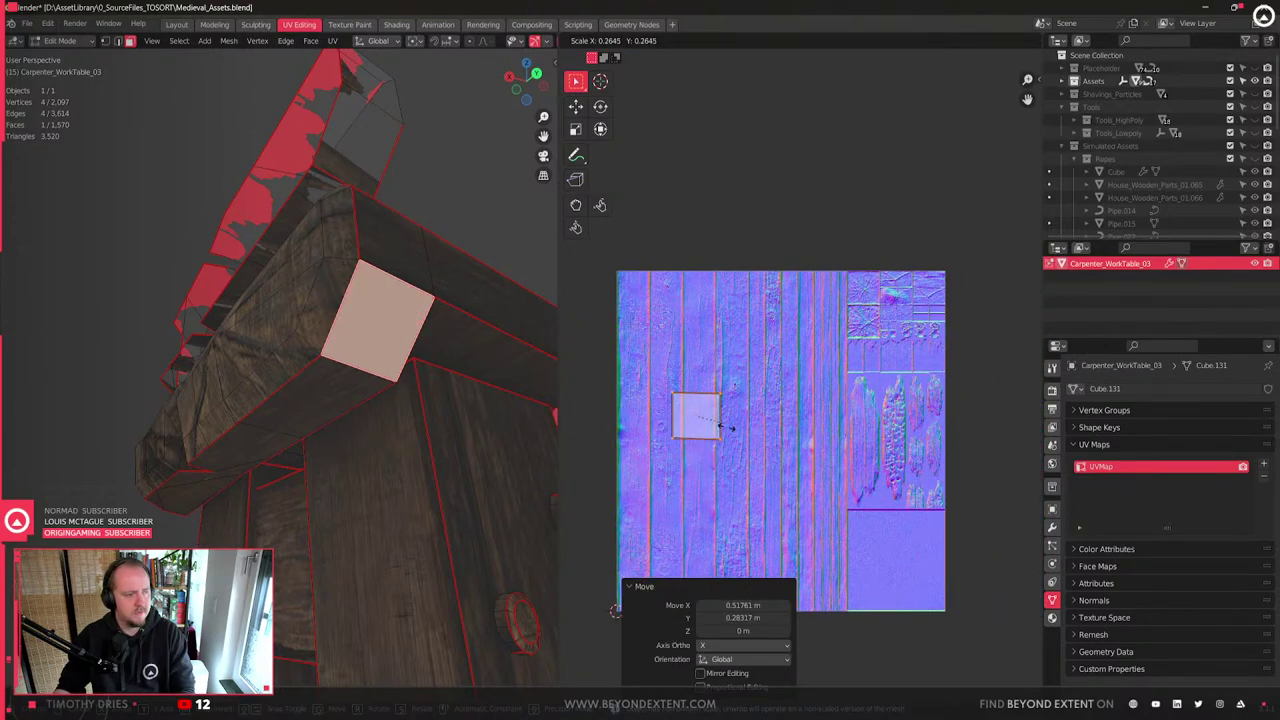
left_click(706, 422)
key("g")
left_click(1004, 397)
middle_click_drag(1004, 397, 949, 373)
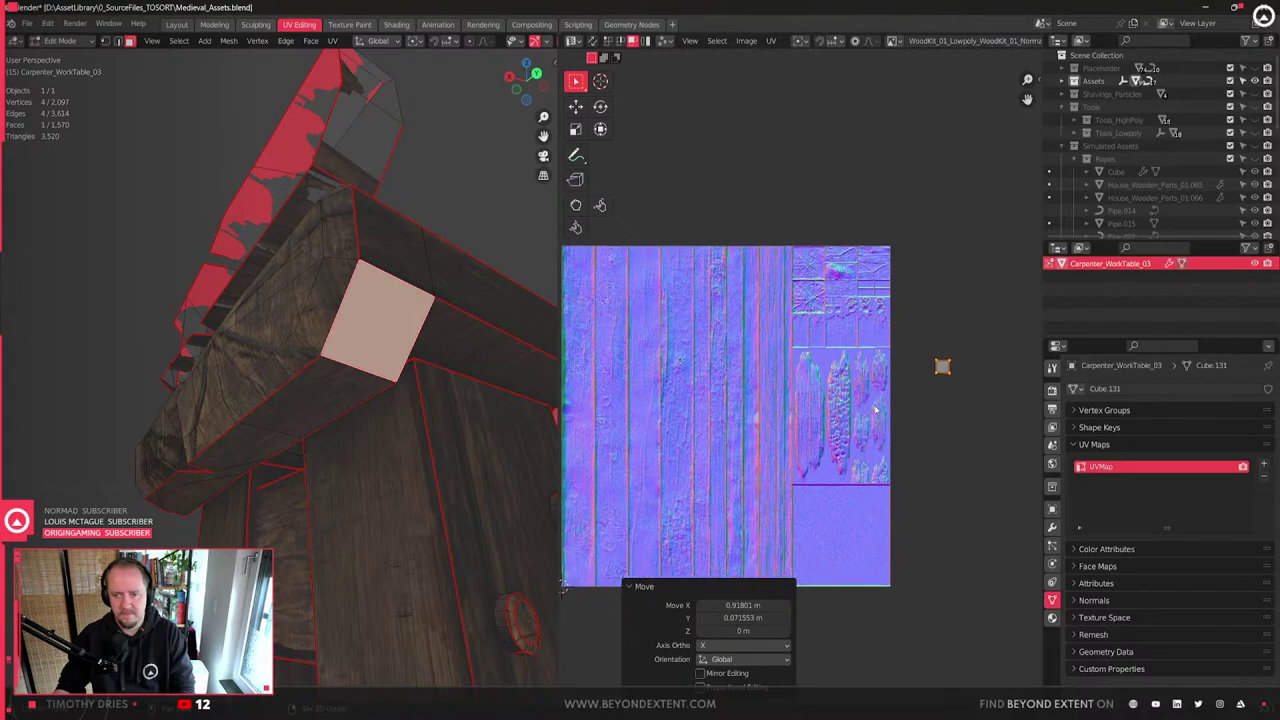
scroll(805, 386, "up", 5)
scroll(875, 410, "down", 3)
key("g")
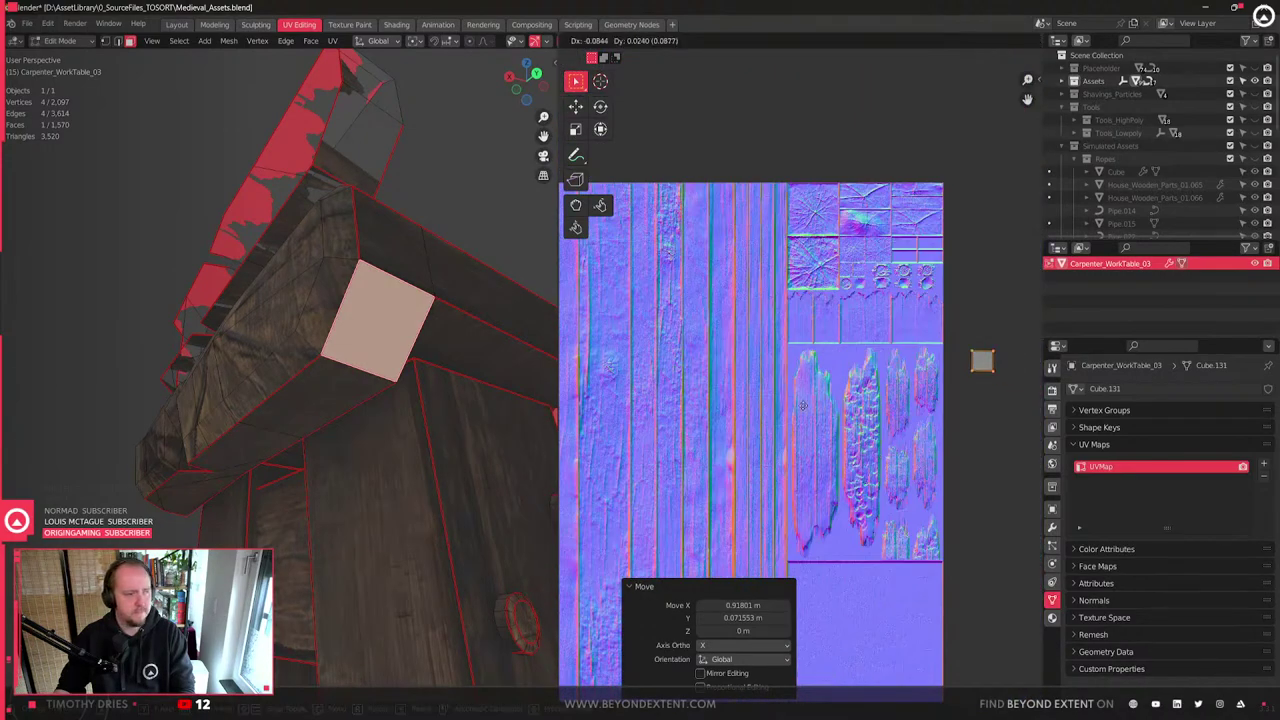
right_click(689, 487)
- Clear the seam on the edge joining the underside corner face to its neighbouring end face
key("2")
left_click(342, 363)
right_click(343, 374)
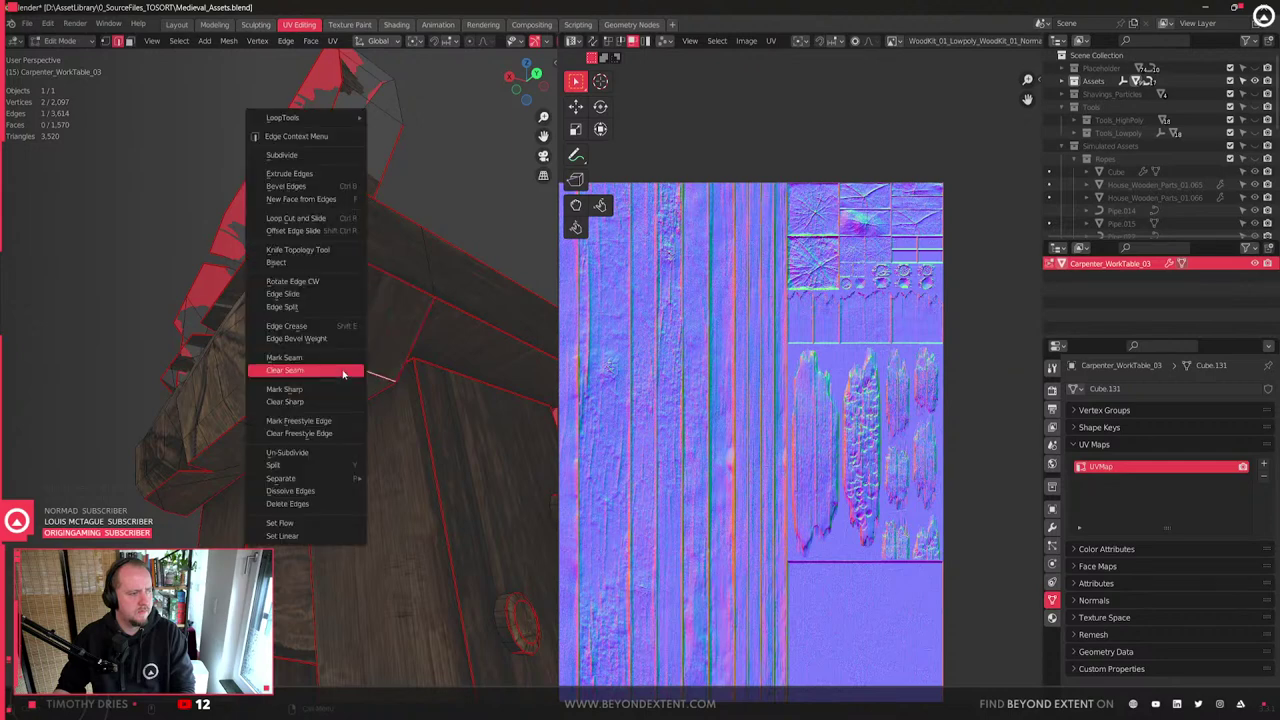
left_click(320, 370)
right_click(353, 366)
left_click(358, 368)
right_click(362, 368)
left_click(346, 367)
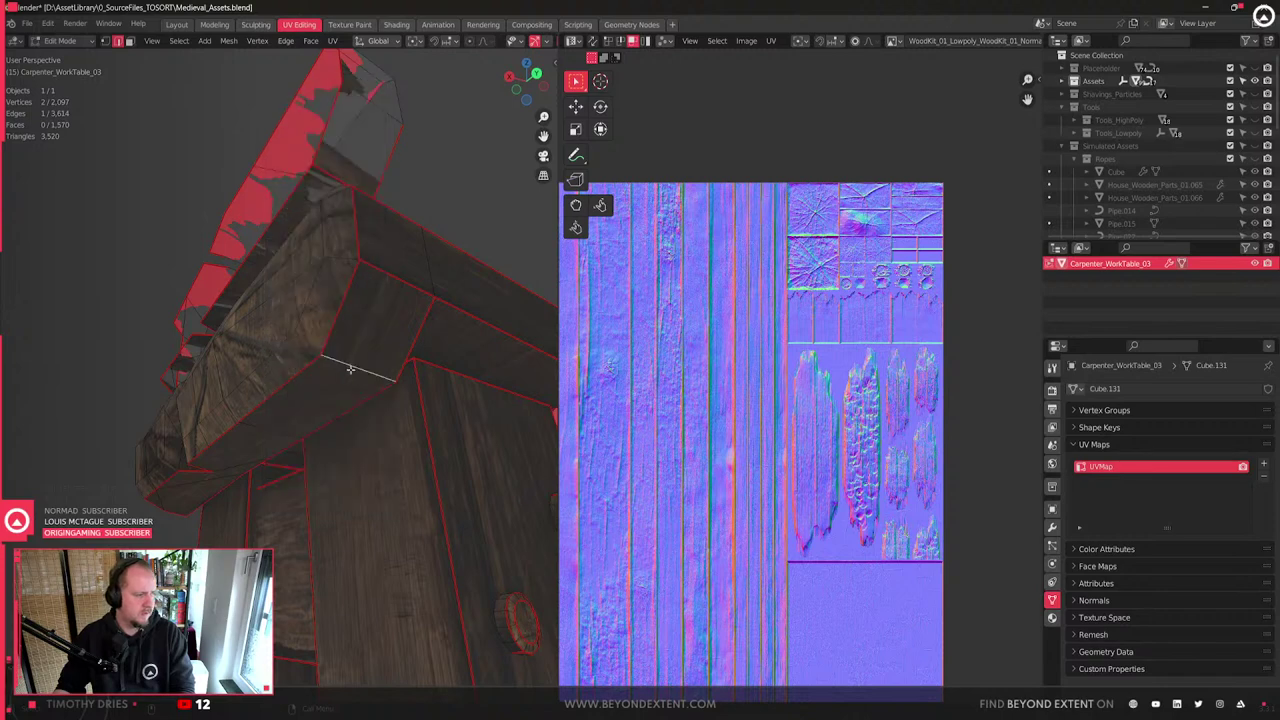
- Select the linked underside end faces, unwrap them and set their texel density to 2048
key("l")
scroll(849, 415, "down", 4)
key("u")
left_click(862, 424)
scroll(855, 445, "up", 2)
key("q")
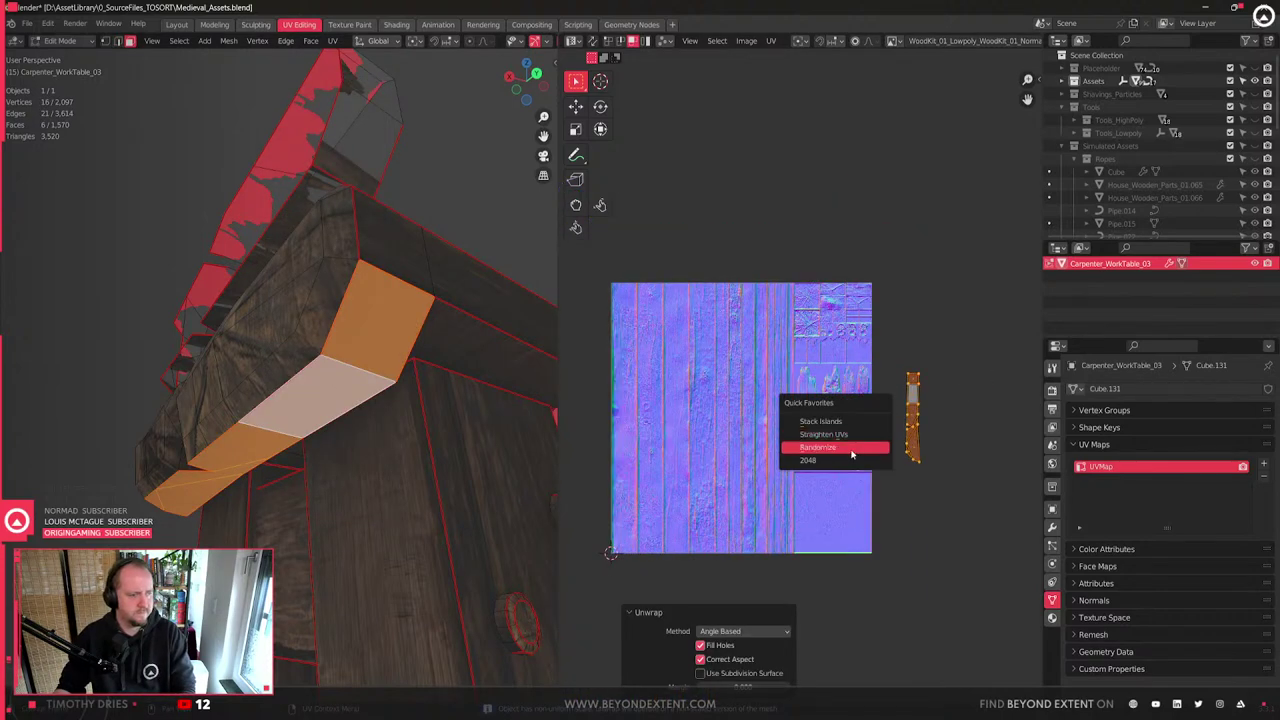
left_click(806, 465)
- Move the underside end island onto the wood plank texture and rotate it 90°
middle_click_drag(806, 480, 869, 462)
key("g")
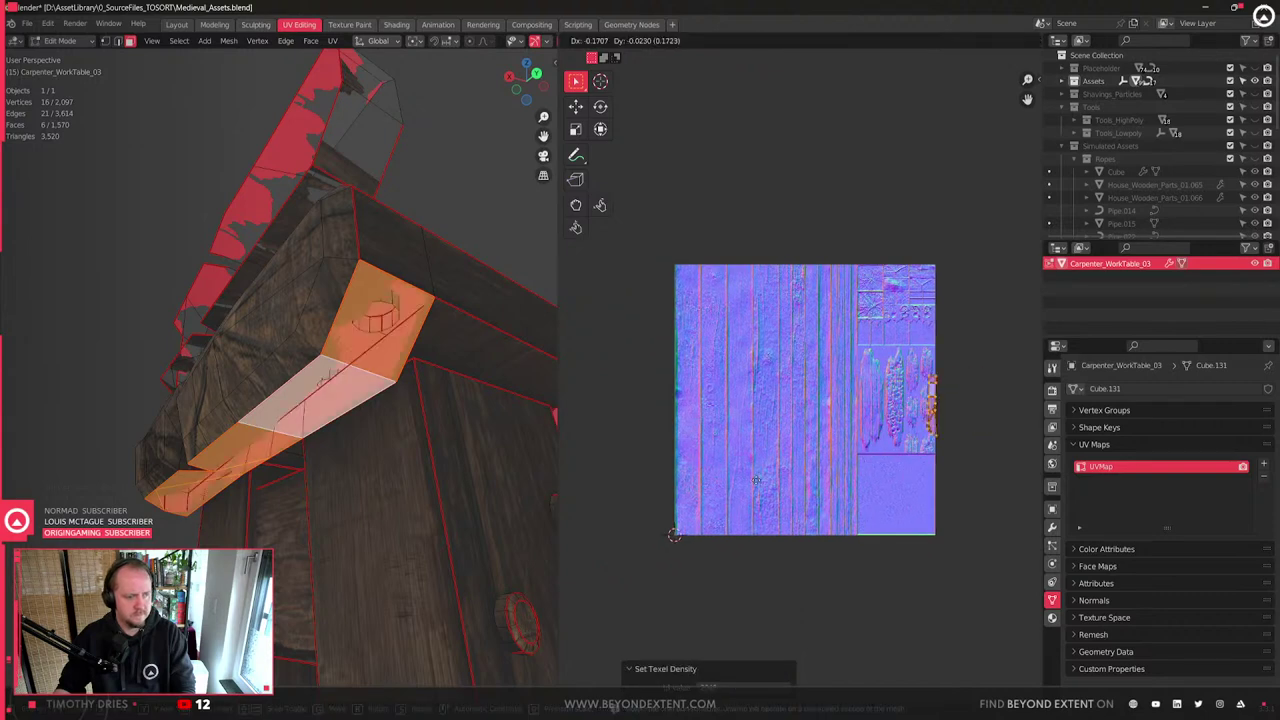
left_click(679, 485)
key("Tab")
mouse_move(349, 423)
middle_mouse_down()
mouse_move(391, 353)
mouse_move(337, 457)
mouse_move(249, 446)
mouse_move(291, 409)
mouse_move(321, 406)
mouse_move(289, 417)
mouse_move(283, 363)
mouse_move(209, 368)
mouse_move(352, 383)
mouse_move(286, 403)
mouse_move(291, 437)
mouse_move(349, 441)
middle_mouse_up()
key("Tab")
key("r")
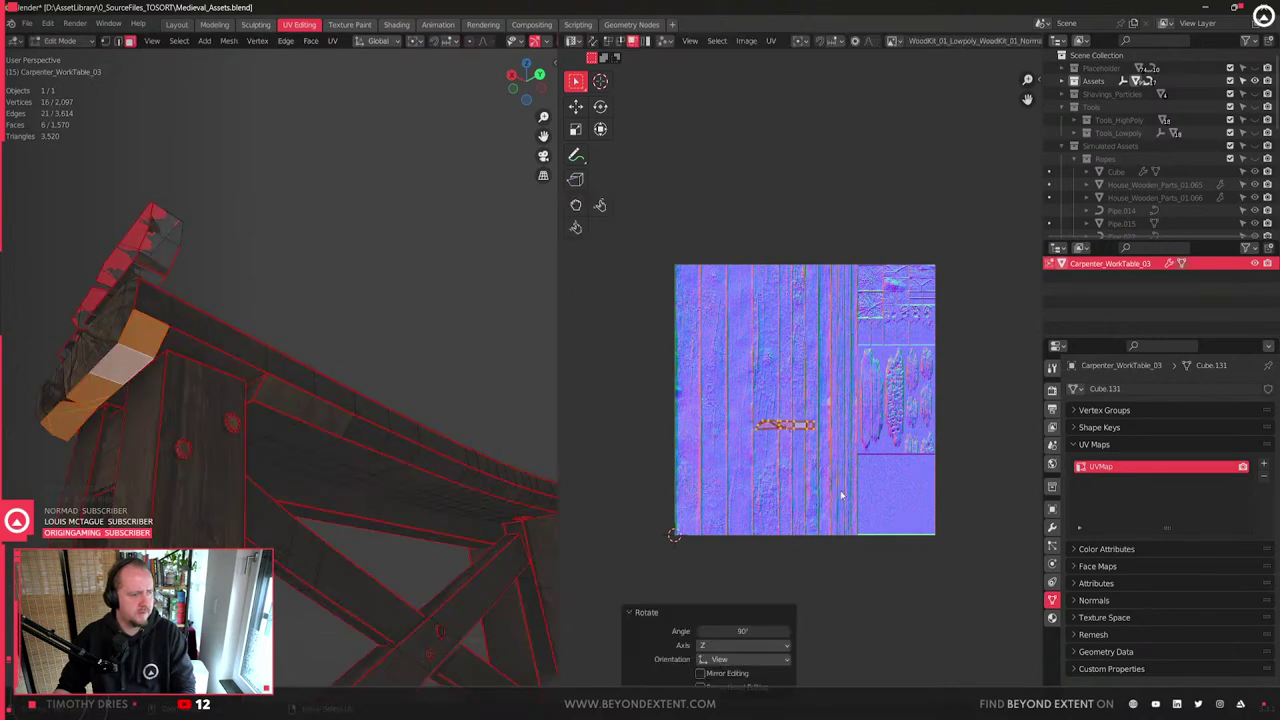
left_click(841, 494, "ctrl")
- Shift the island about -0.21 in X and -0.04 in Y onto the wide planks and check the result on the model
middle_click_drag(776, 472, 890, 431)
key("g")
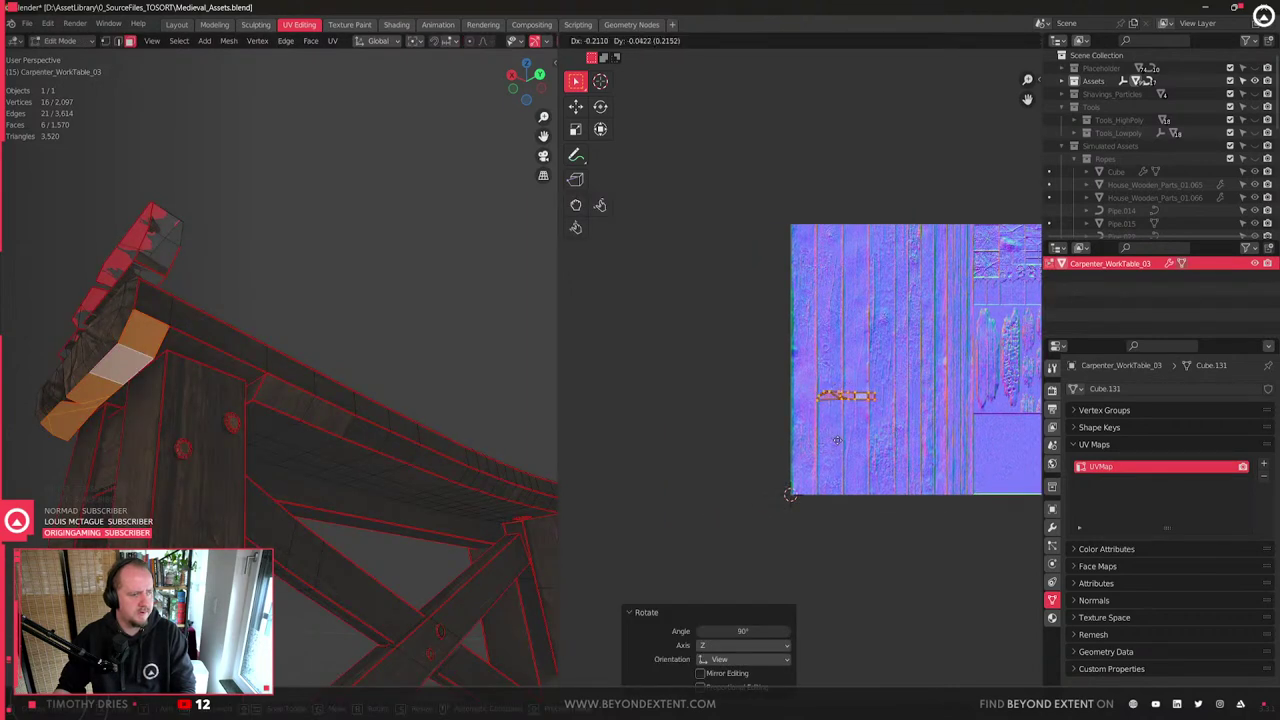
left_click(837, 440)
middle_click_drag(175, 362, 300, 405)
key("Tab")
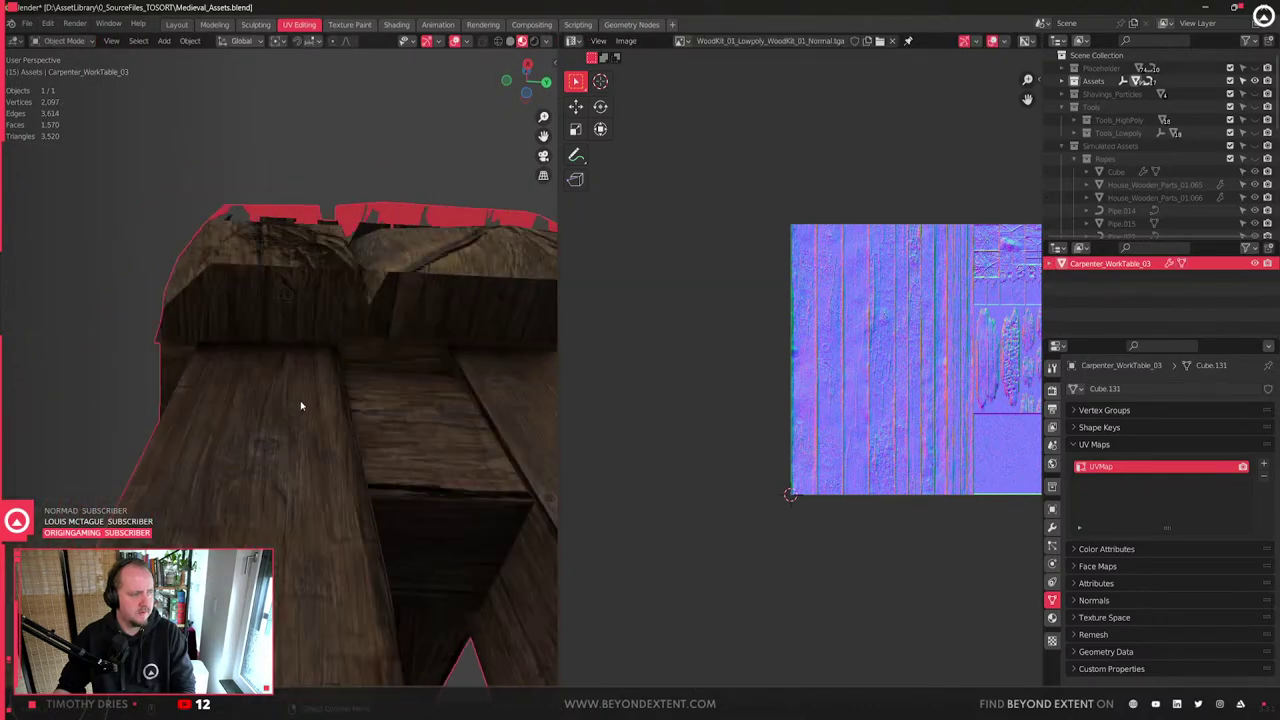
key("Tab")
scroll(843, 466, "up", 5)
middle_click_drag(990, 477, 933, 470)
key("g")
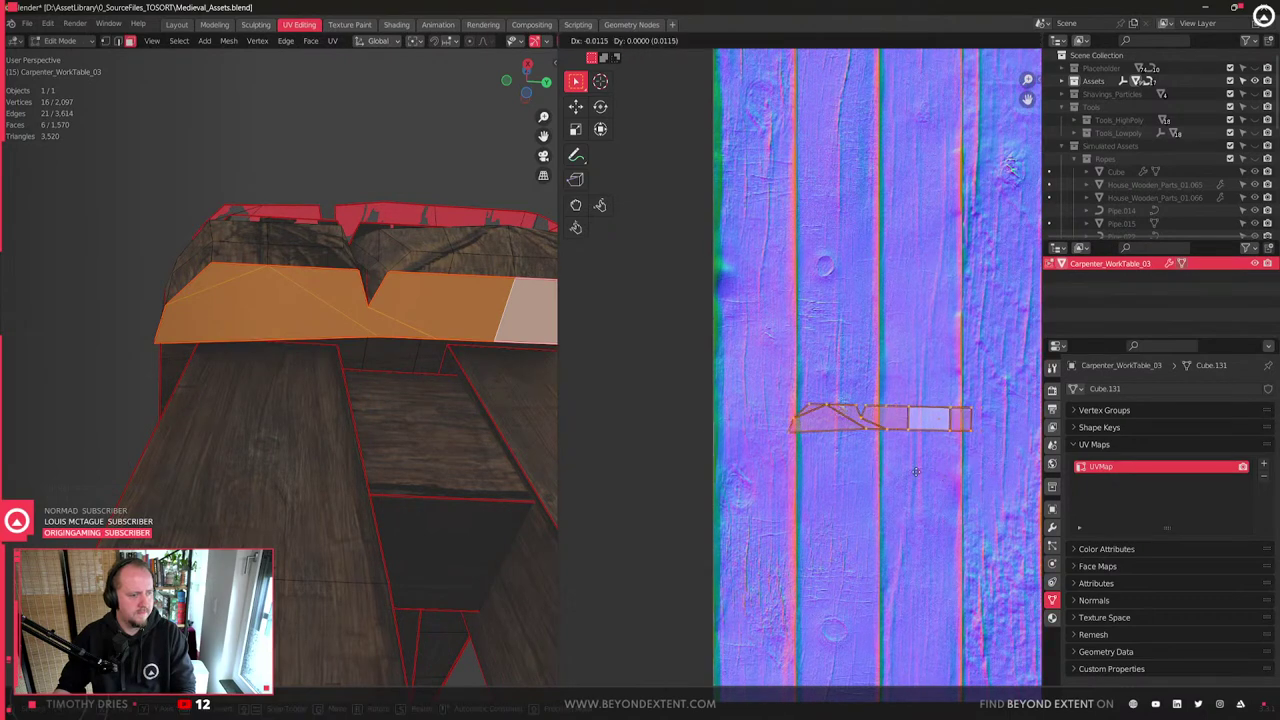
type("1")
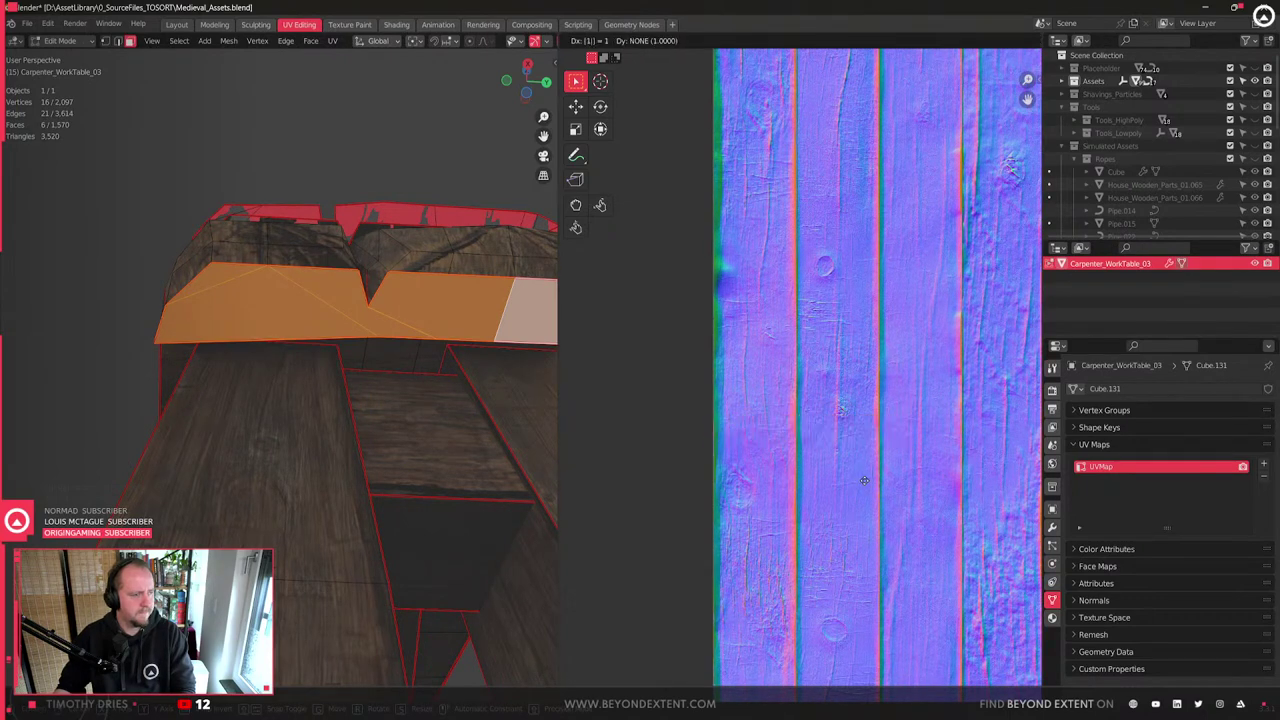
key("Escape")
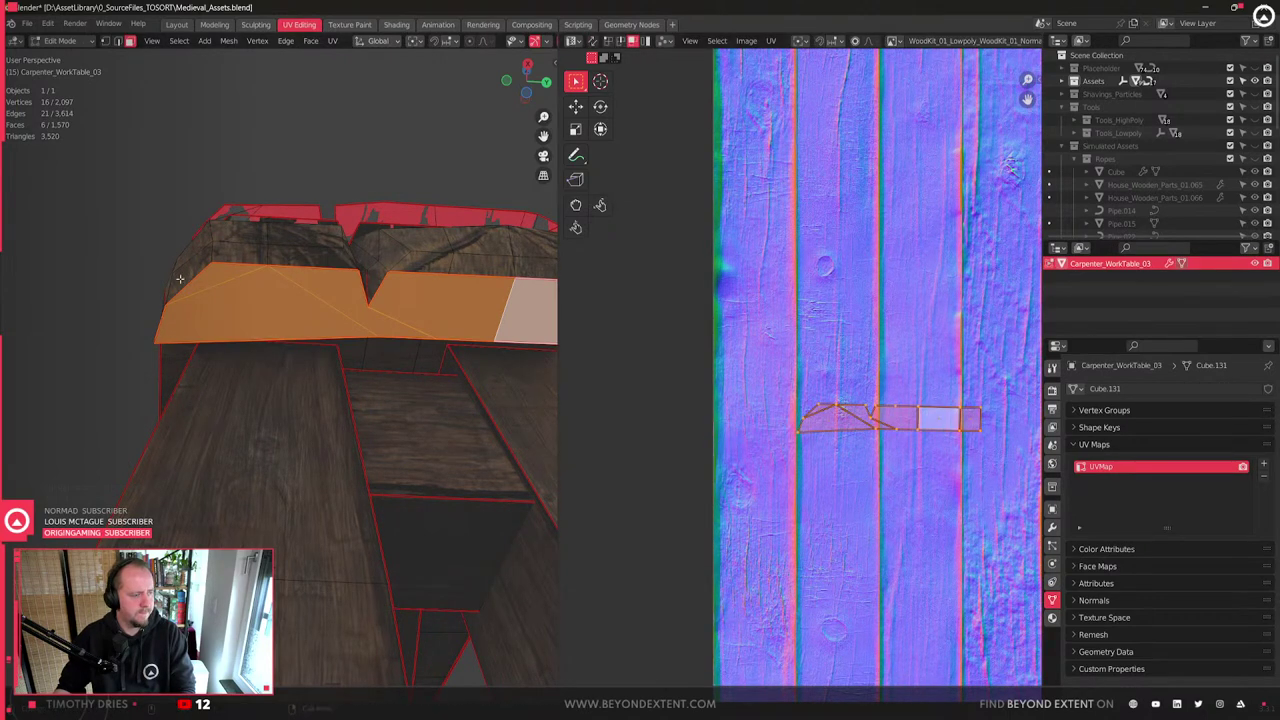
- Scale down the underside end island and shift it in X so it spans two planks between their borders
key("1")
key("g")
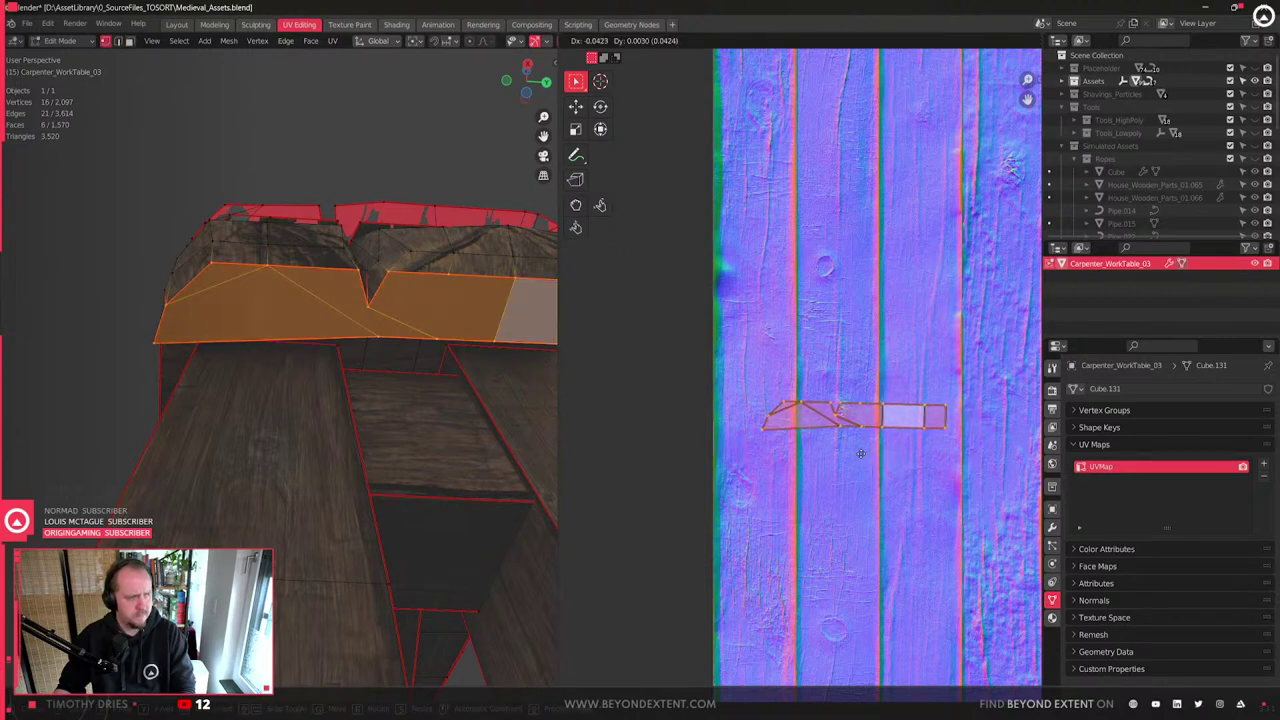
left_click(862, 452)
scroll(860, 500, "down", 4)
scroll(857, 535, "up", 2)
key("s")
left_click(930, 478)
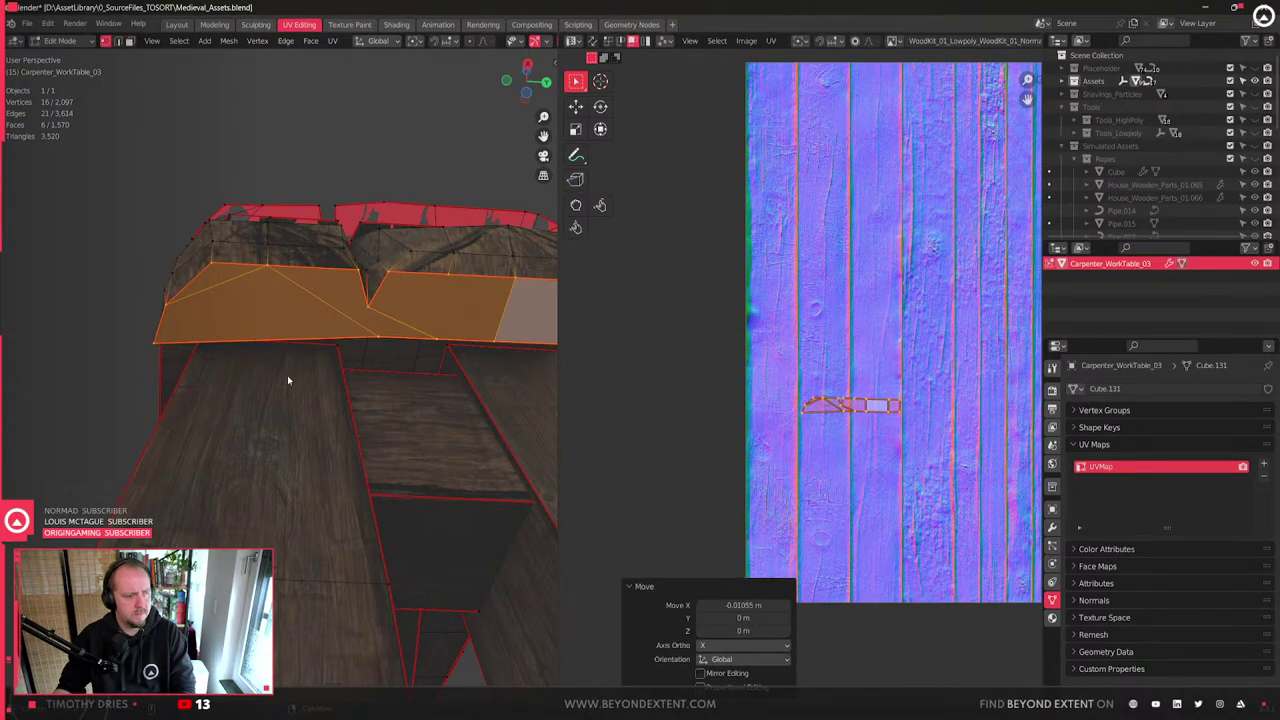
- Select the faces linked to the tabletop's long underside and unpin their UVs
key("Tab")
mouse_move(292, 373)
middle_mouse_down()
mouse_move(248, 443)
mouse_move(188, 465)
mouse_move(317, 346)
mouse_move(185, 373)
mouse_move(330, 296)
mouse_move(429, 404)
mouse_move(375, 397)
mouse_move(463, 400)
mouse_move(309, 354)
middle_mouse_up()
scroll(185, 373, "up", 3)
key("Tab")
key("3")
left_click(383, 331, "alt")
scroll(429, 404, "down", 4)
scroll(411, 349, "up", 3)
middle_click_drag(411, 349, 466, 411)
scroll(320, 434, "down", 3)
key("l")
scroll(308, 449, "up", 4)
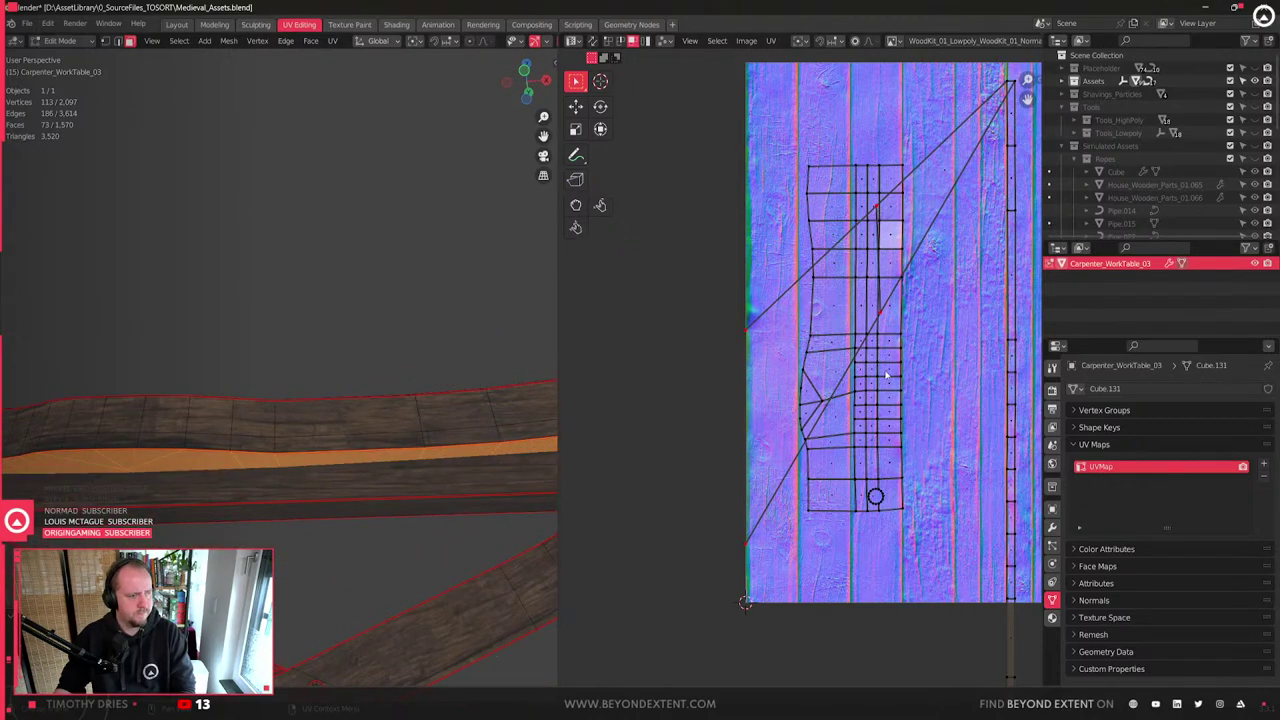
scroll(850, 370, "down", 3)
right_click(885, 374)
left_click(826, 358)
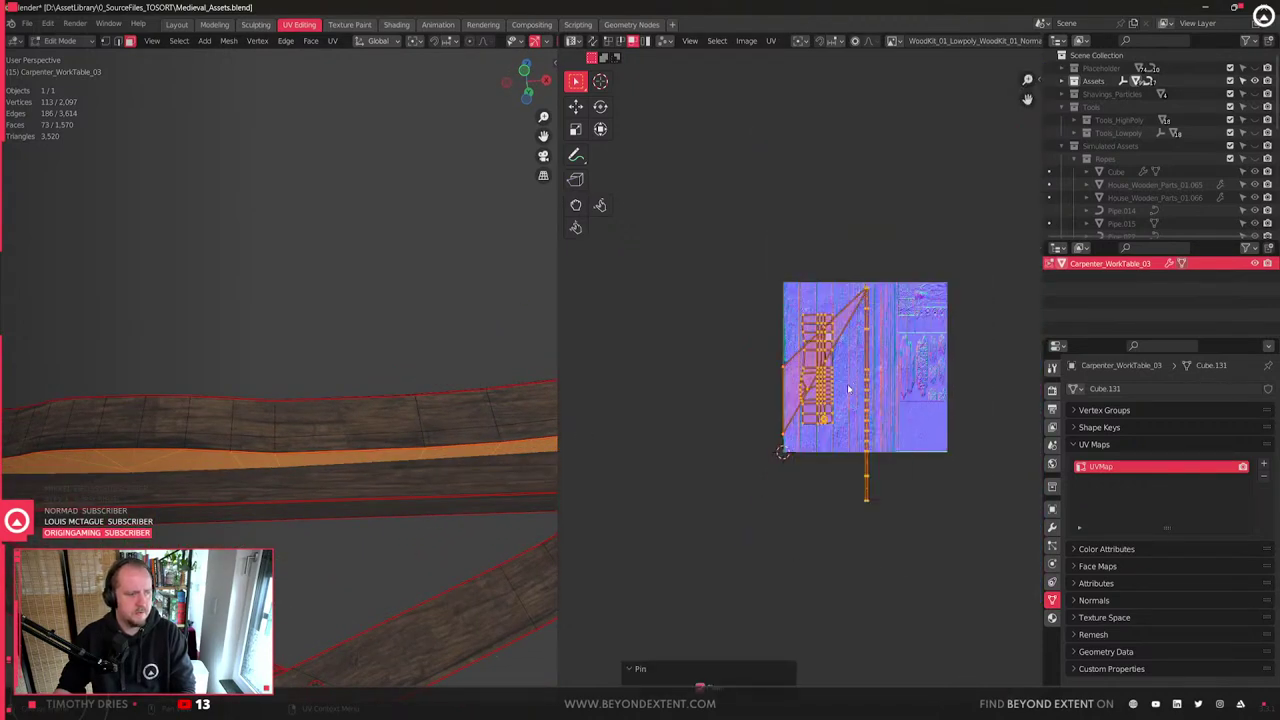
scroll(848, 389, "up", 3)
- Clear the sharp mark and the seam from the long edge loop bordering the tabletop's underside
middle_click_drag(360, 491, 422, 416)
key("2")
left_click(271, 451, "alt")
right_click(425, 416)
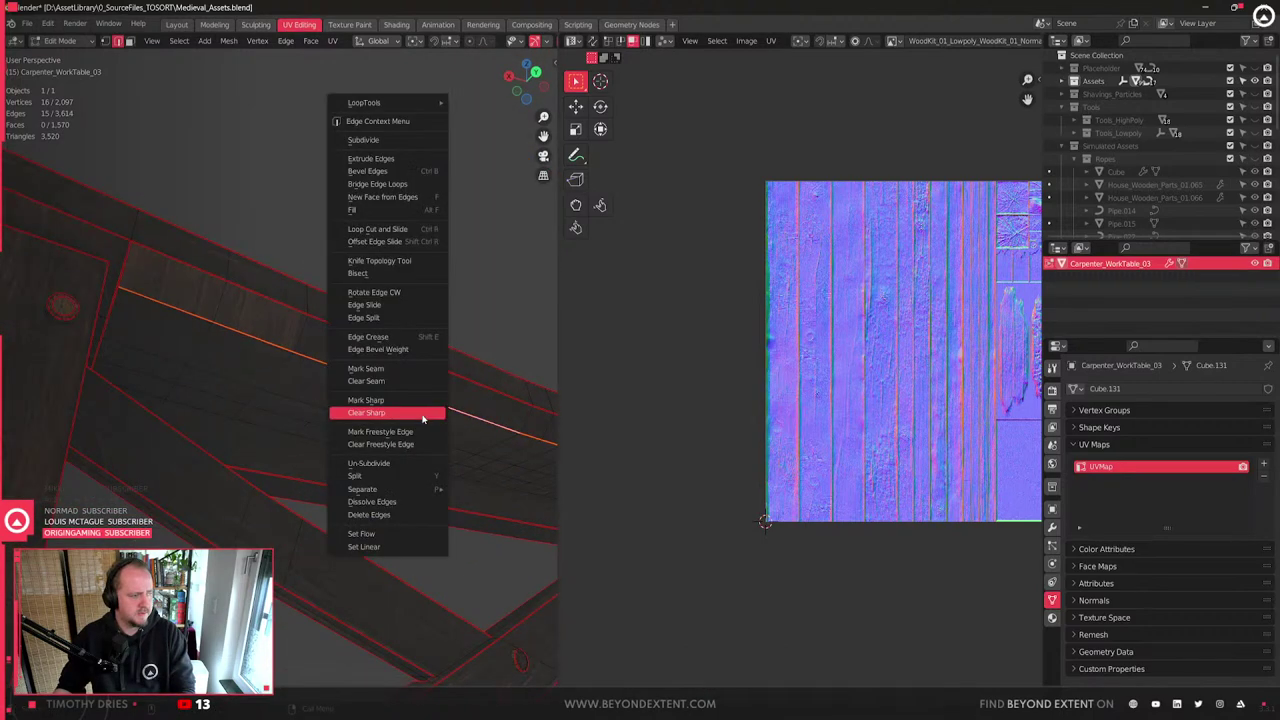
left_click(423, 418)
right_click(423, 418)
left_click(389, 381)
right_click(389, 388)
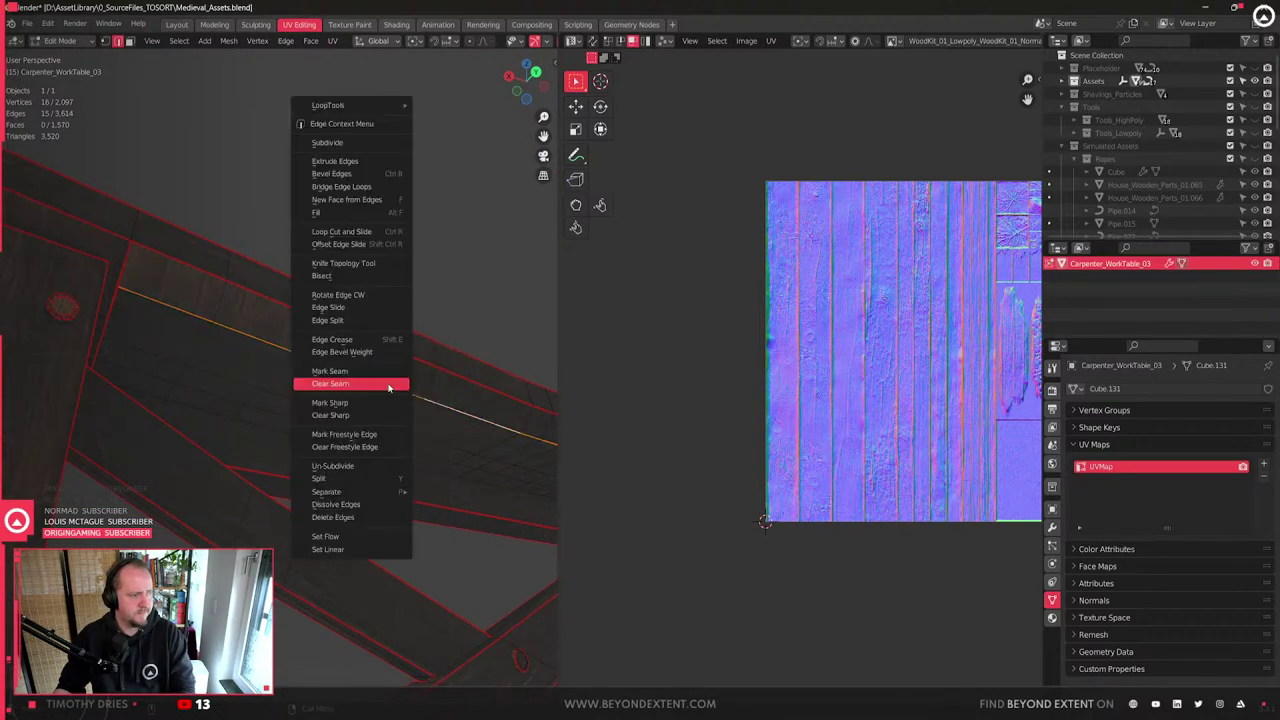
left_click(389, 386)
- Unwrap the tabletop's long underside faces and set their texel density to 2048
middle_click_drag(386, 386, 400, 437)
key("3")
left_click(401, 440, "alt")
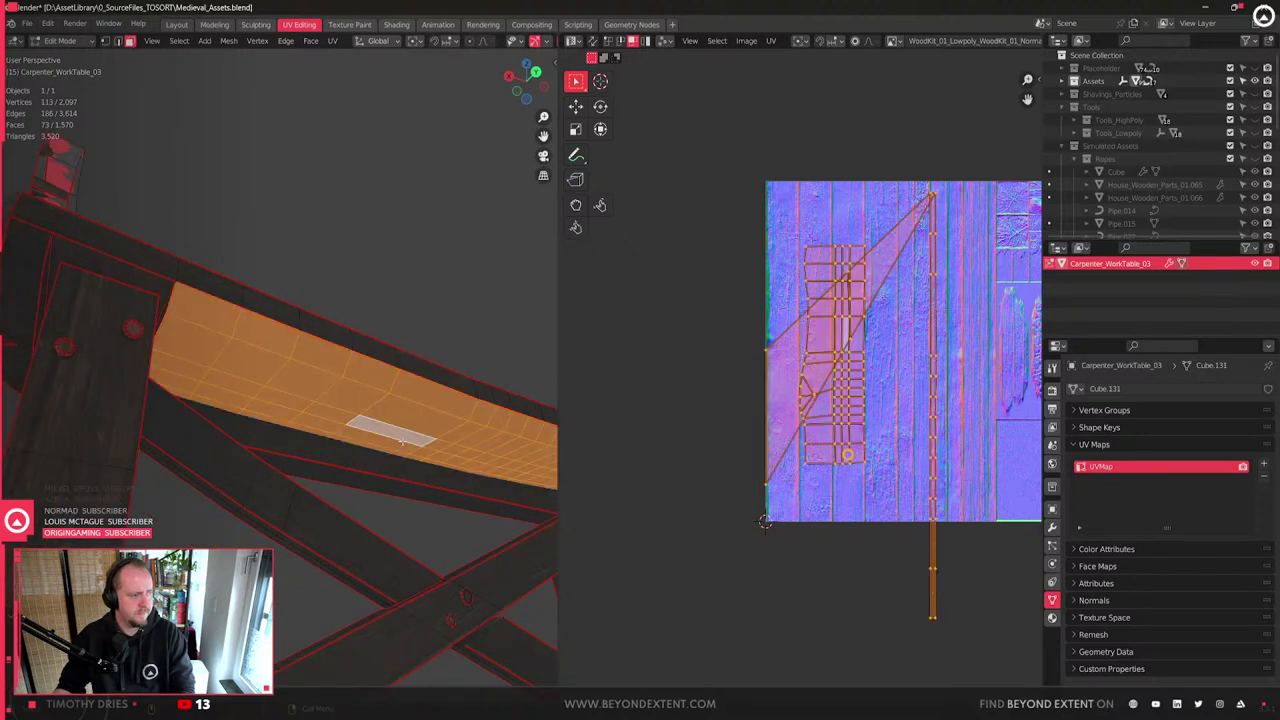
key("u")
left_click(845, 397)
key("s")
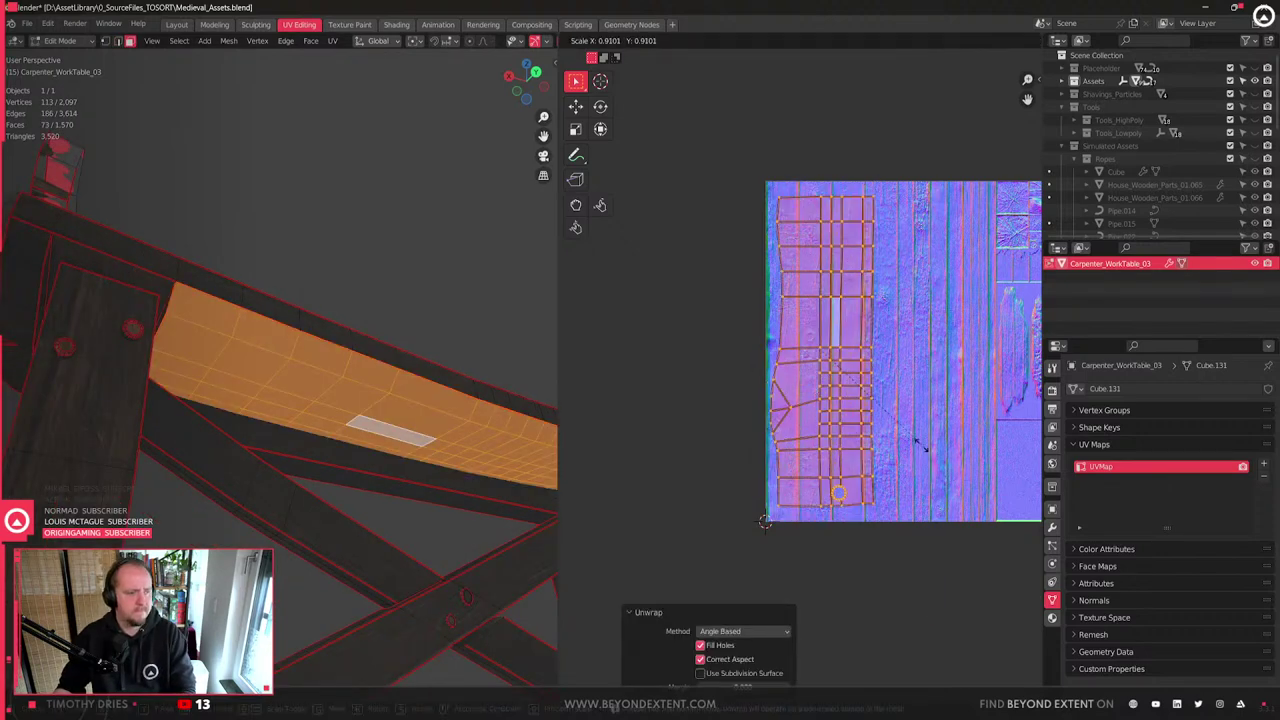
key("Escape")
key("q")
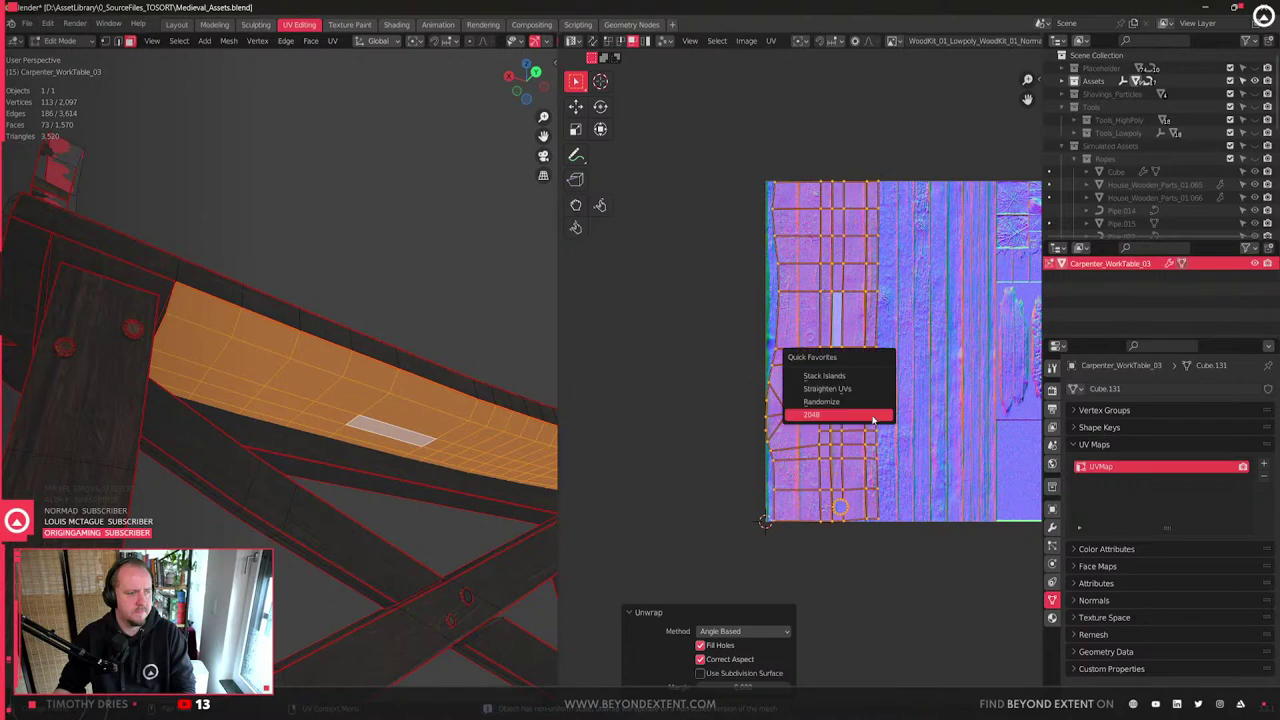
key("Return")
- Scale the underside island to about 0.847, shift it slightly onto two planks and check it on the model
key("s")
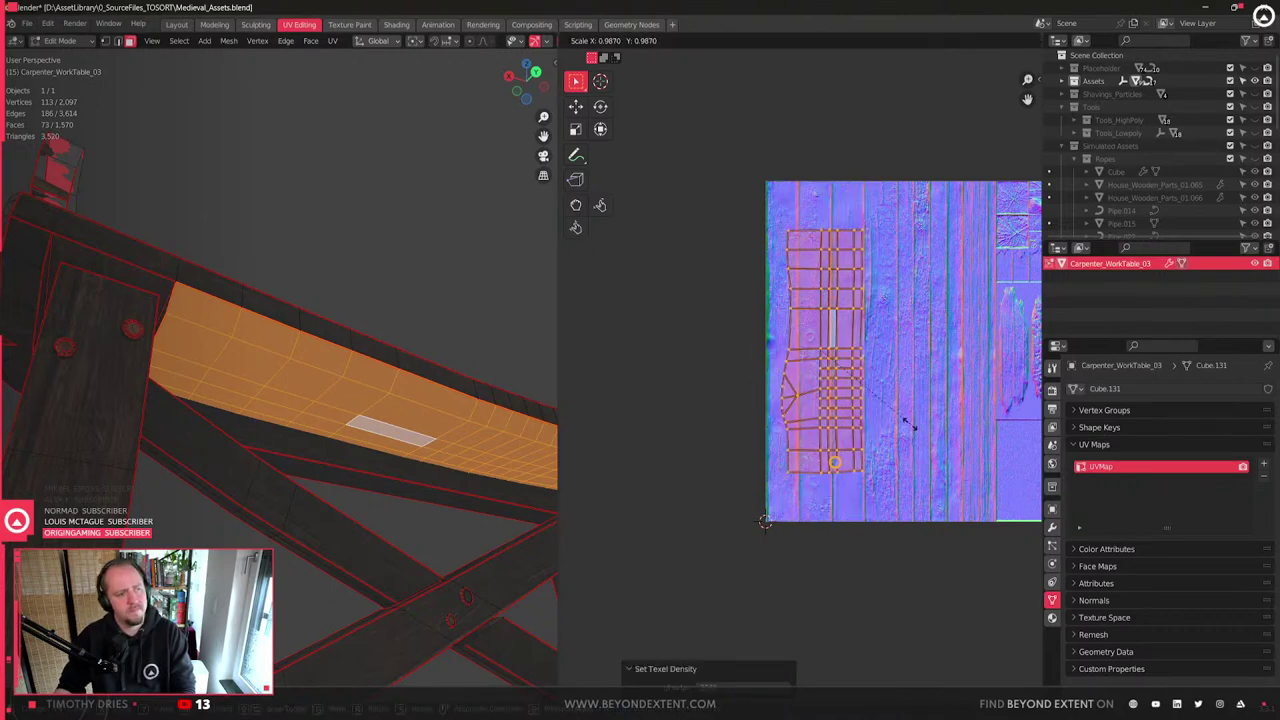
left_click(895, 418)
key("g")
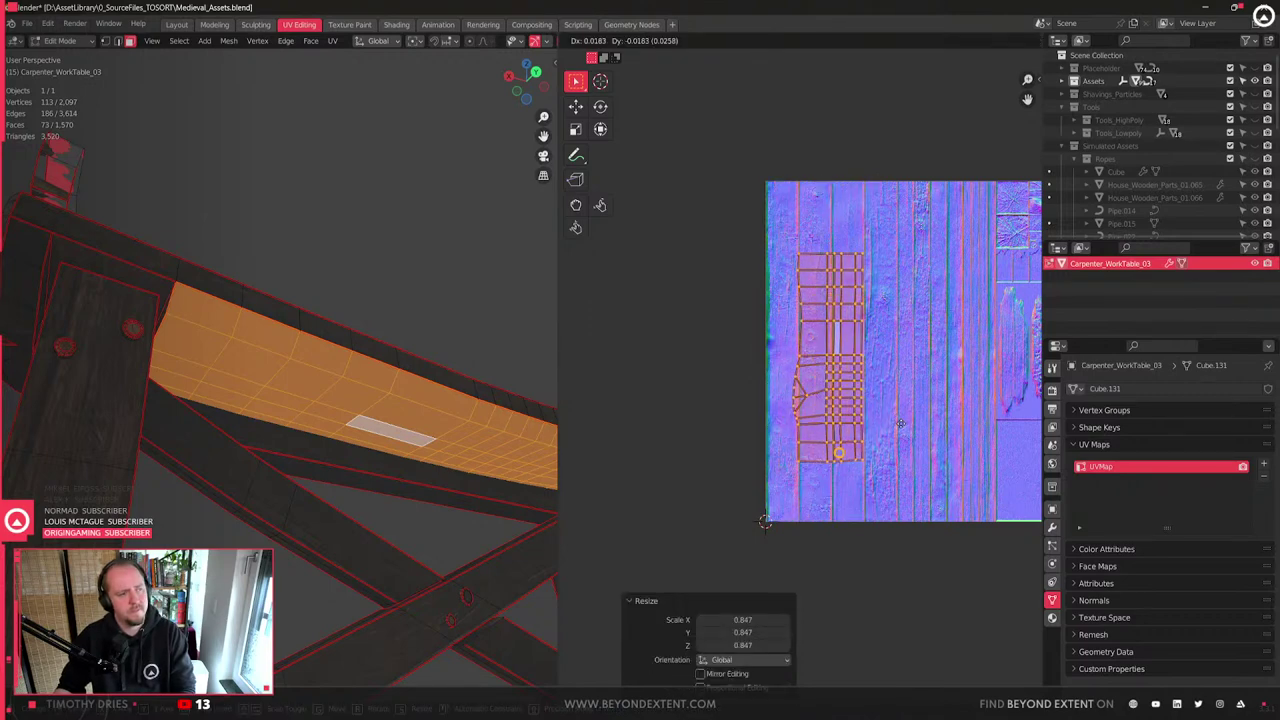
left_click(902, 424)
key("Tab")
middle_click_drag(349, 467, 251, 246)
- Select both floating ragged band pieces by linked faces and lower them along Z onto the tabletop end
key("Tab")
left_click(418, 327)
key("ctrl+l")
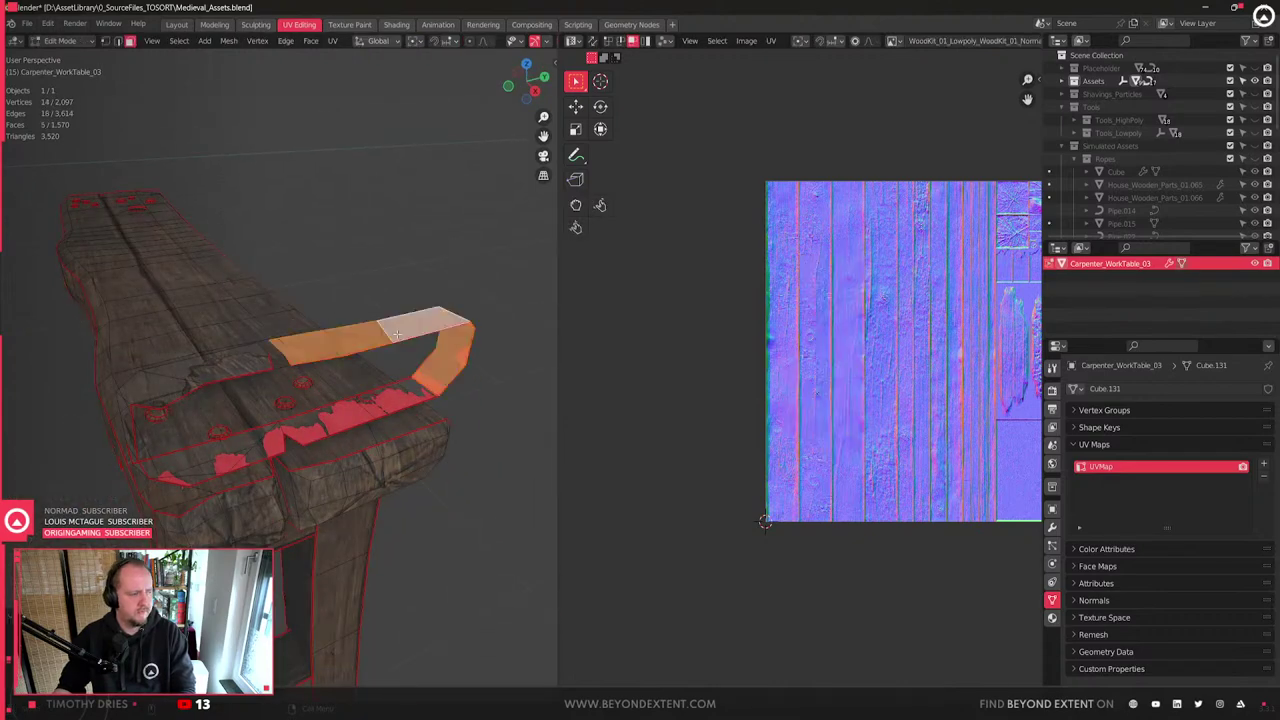
left_click(325, 423, "shift")
key("ctrl+l")
key("g")
key("z")
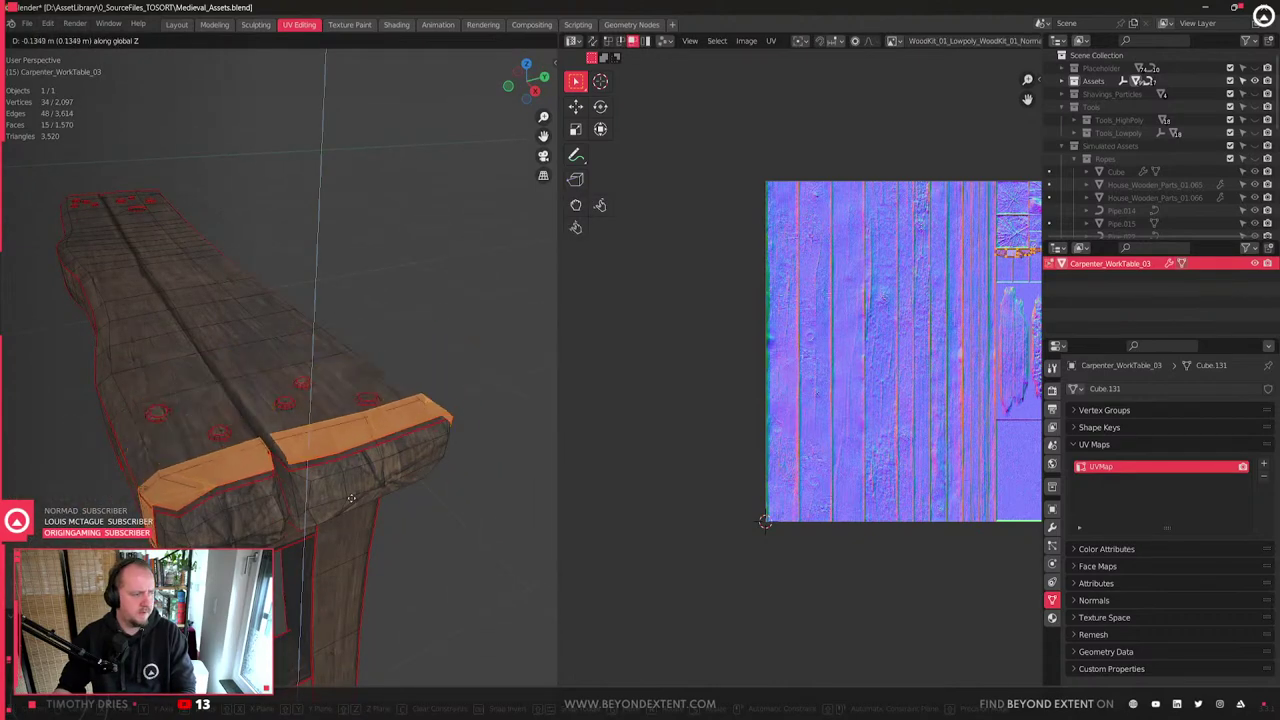
left_click(356, 561)
- Inspect the fitted ragged bands and the tabletop's wood texture from several angles in Object Mode
key("Tab")
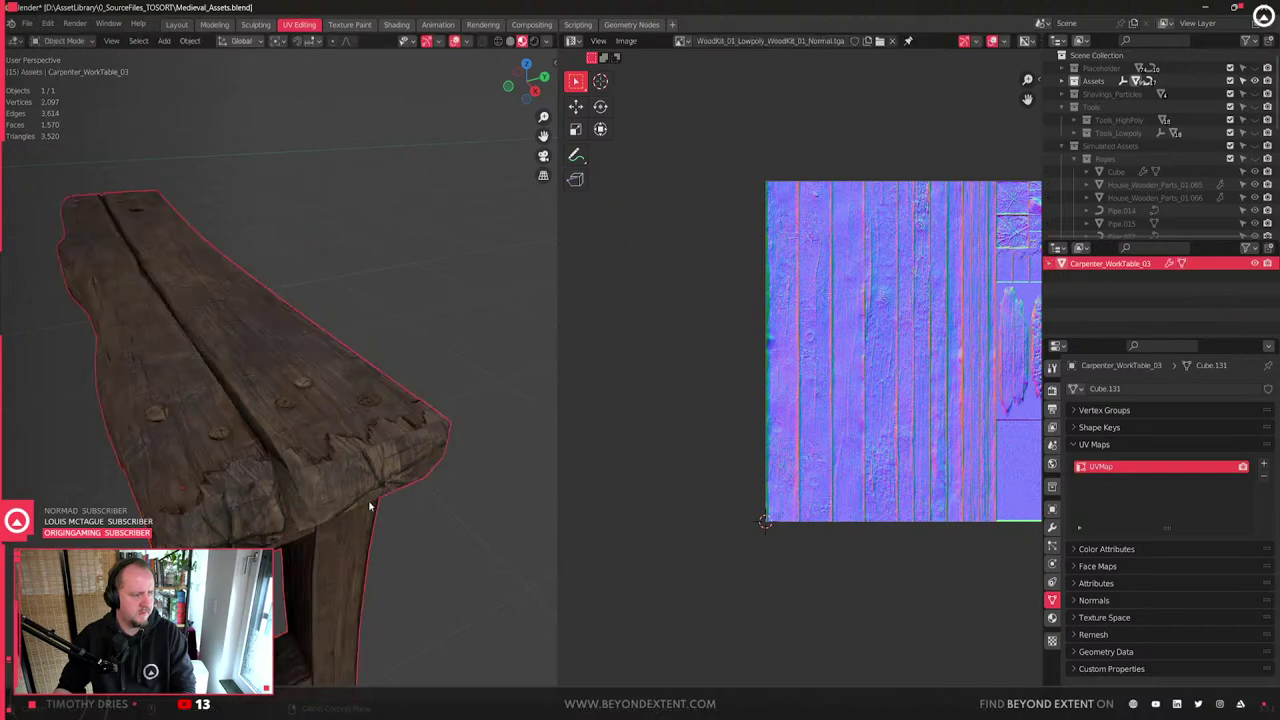
middle_click_drag(371, 506, 334, 581)
middle_click_drag(297, 405, 287, 510)
scroll(404, 500, "up", 4)
scroll(228, 514, "down", 3)
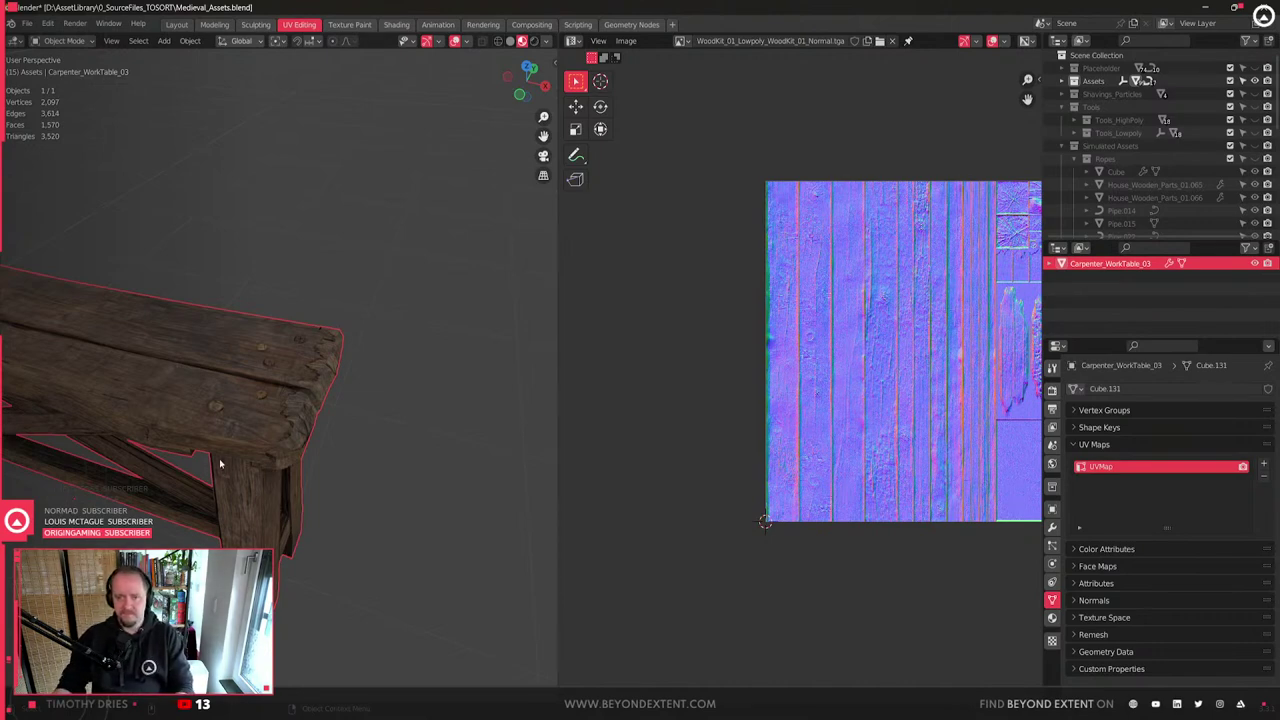
scroll(220, 461, "down", 4)
middle_click_drag(130, 451, 366, 443, "shift")
scroll(279, 394, "up", 5)
- Select the top faces of both planks along the tabletop's opposite end
key("Tab")
scroll(430, 425, "up", 2)
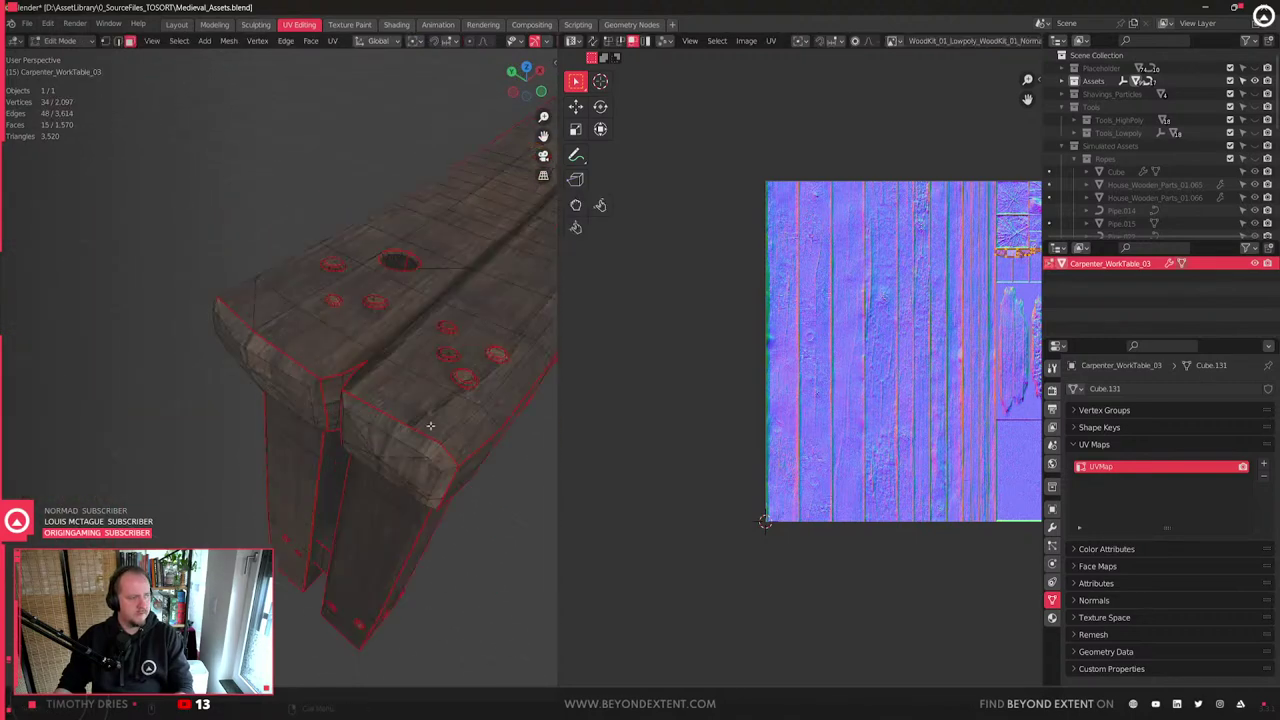
left_click(395, 400)
left_click(293, 326, "shift")
left_click(239, 306, "shift")
left_click(267, 306, "shift")
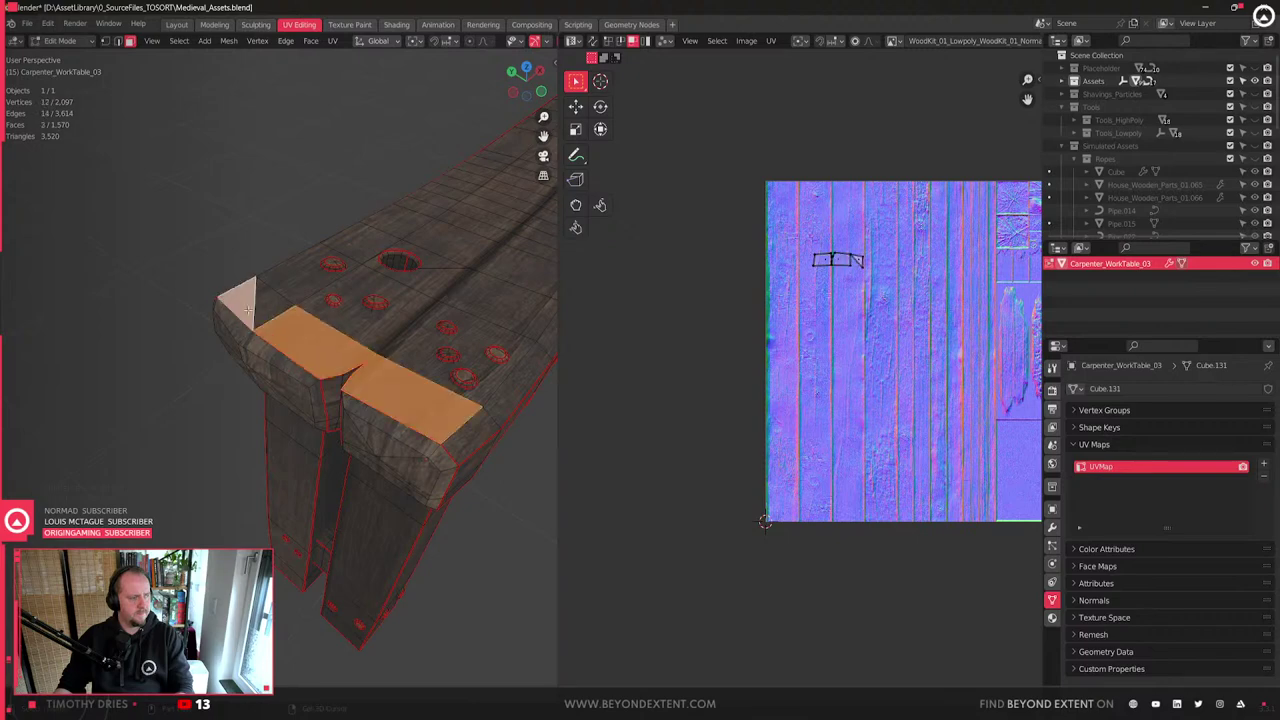
left_click(448, 434, "shift")
left_click(462, 437, "shift")
left_click(435, 420, "shift")
- Add the side and underside faces around that tabletop end to the selection, completing a band
middle_click_drag(435, 420, 375, 442)
left_click(352, 338, "shift")
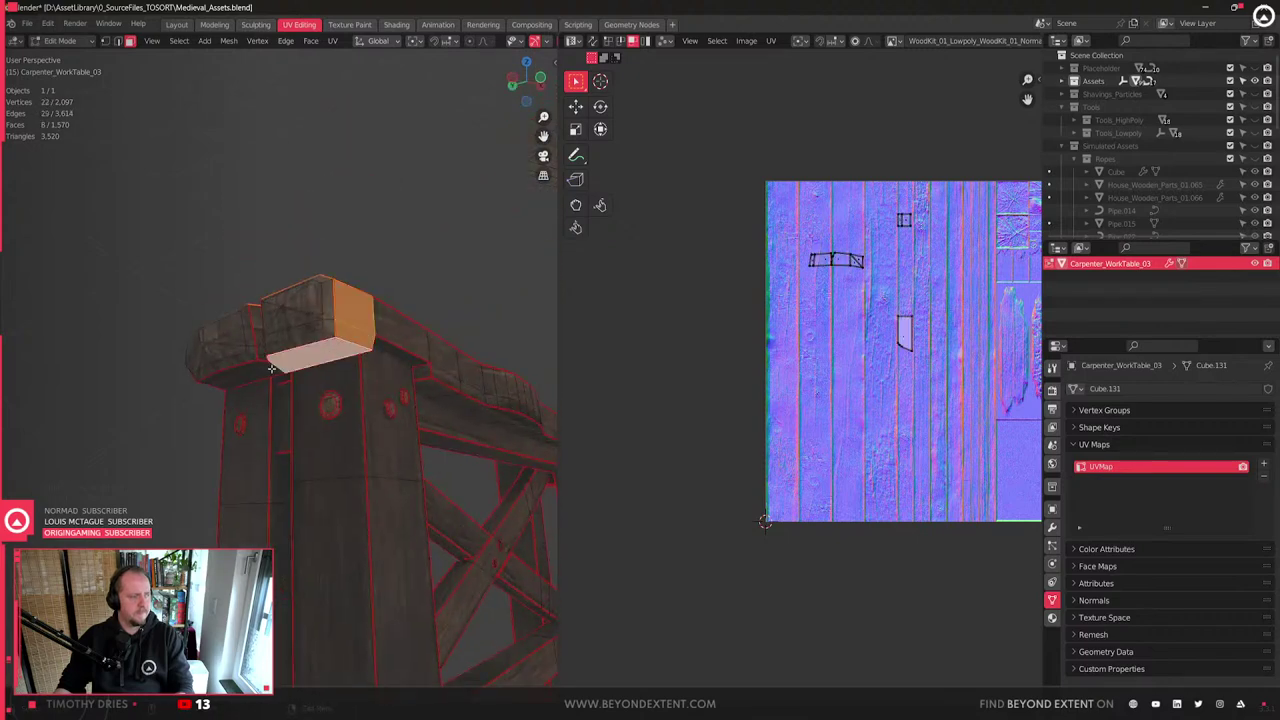
middle_click_drag(352, 338, 370, 349)
left_click(345, 360, "shift")
left_click(358, 369, "shift")
left_click(308, 353, "shift")
left_click(273, 338, "shift")
middle_click_drag(273, 338, 310, 402)
left_click(307, 364, "shift")
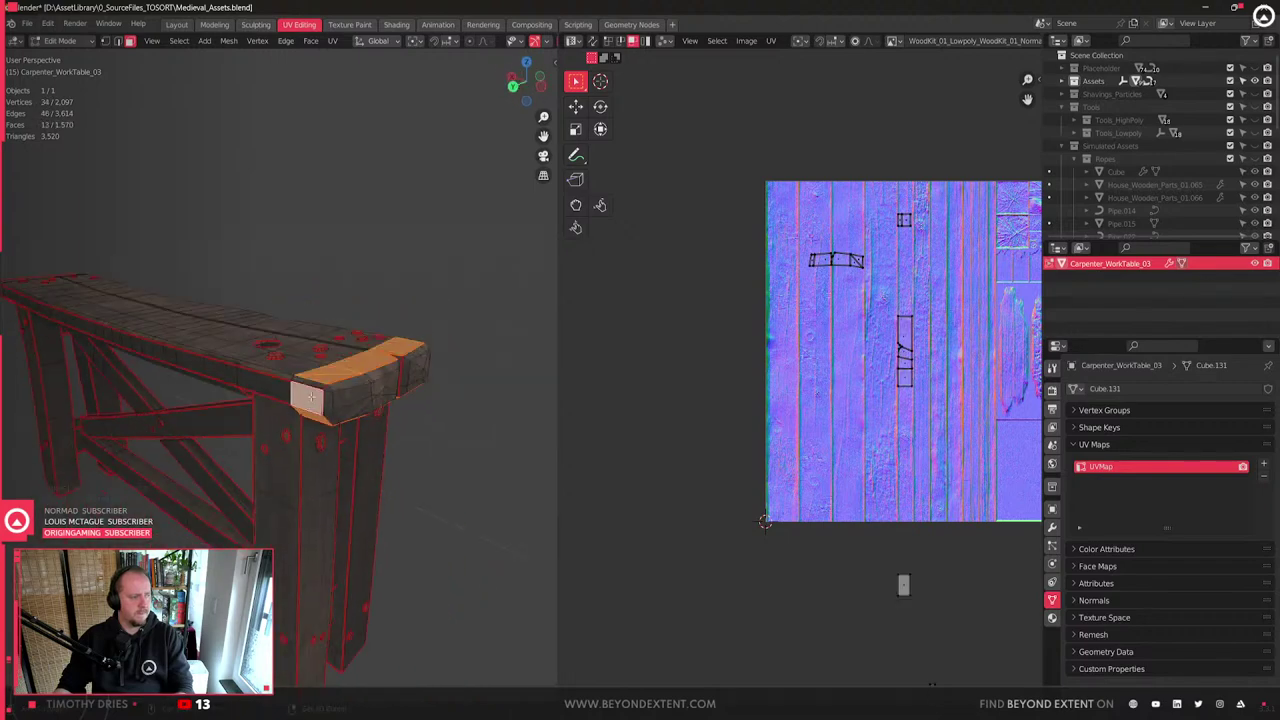
left_click(314, 383, "shift")
- Duplicate the selected end faces and raise the copy along Z above the tabletop
scroll(353, 408, "up", 2)
middle_click_drag(443, 433, 383, 448)
key("shift+d")
key("z")
left_click(392, 372)
middle_click_drag(448, 378, 402, 405)
scroll(435, 401, "up", 1)
- Unwrap the duplicated end band with its existing seams
key("a")
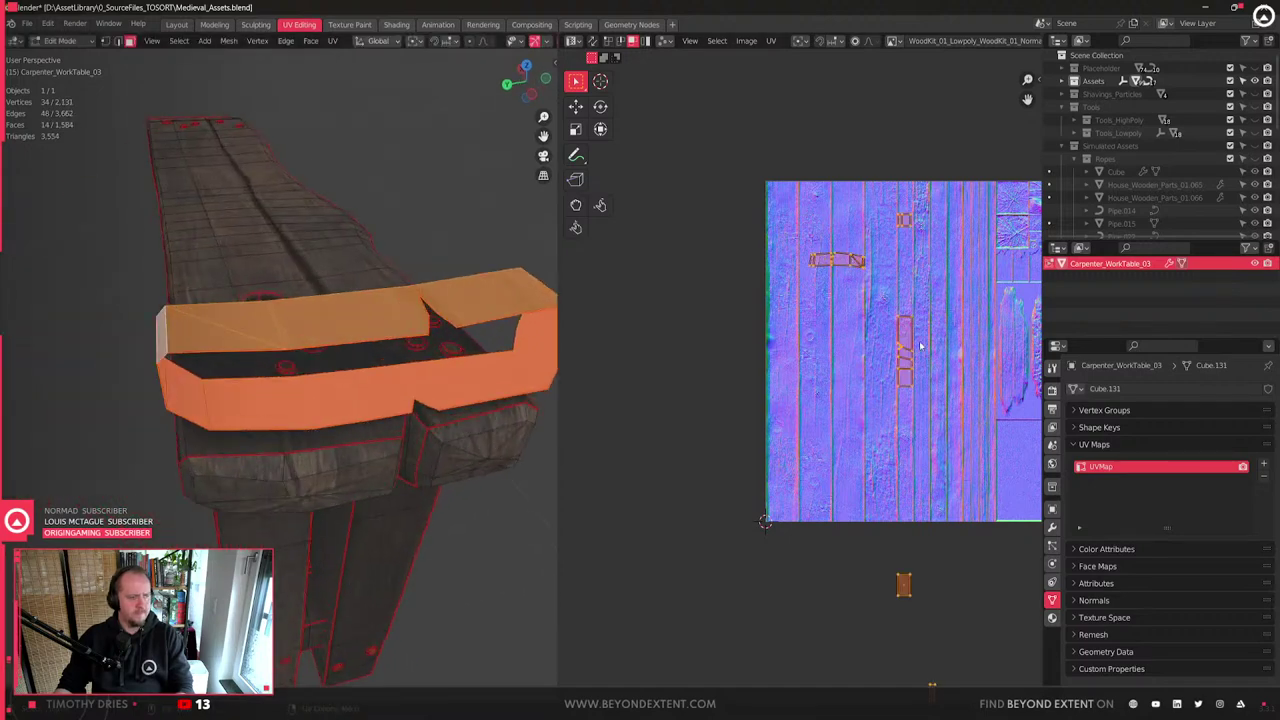
key("u")
left_click(921, 346)
middle_click_drag(921, 346, 905, 375)
key("q")
- Clear the seams from three edges across one side of the duplicated end band
middle_click_drag(328, 348, 346, 266)
key("2")
left_click(354, 361)
left_click(343, 252, "shift")
left_click(341, 302, "shift")
key("ctrl+e")
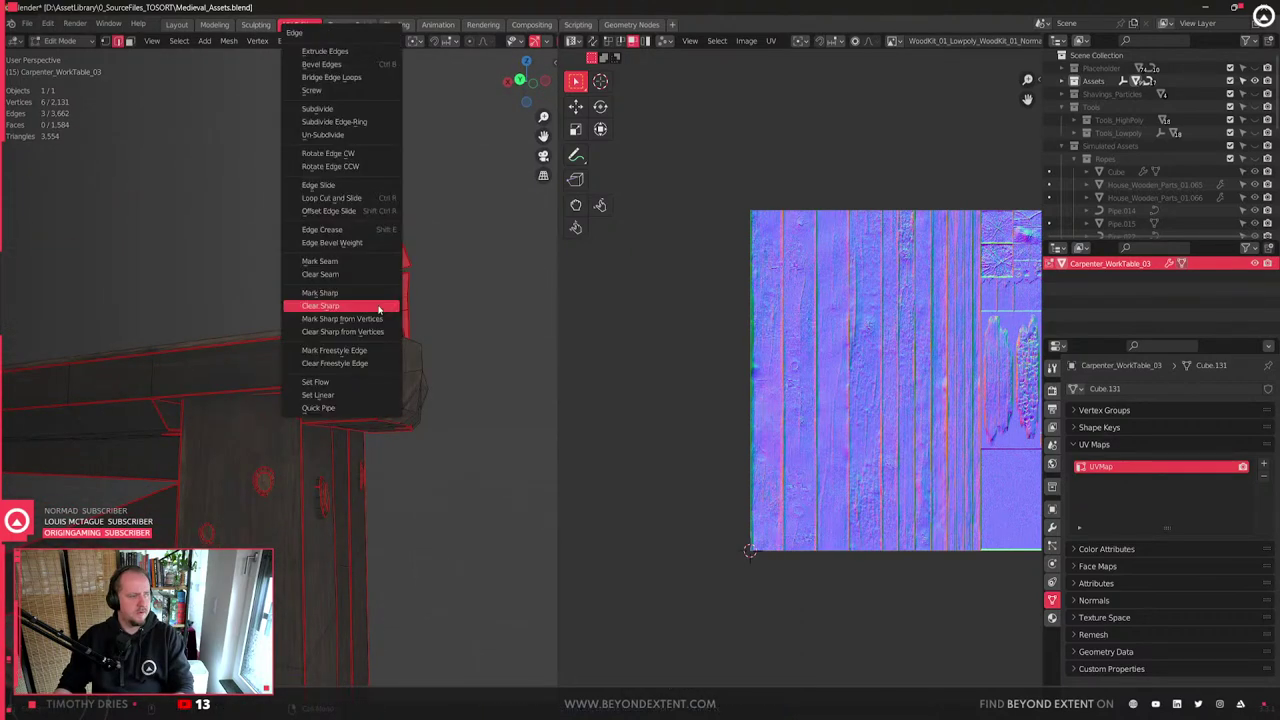
left_click(368, 277)
- Clear the seam and the sharp mark from the edge on the band's other side
middle_click_drag(300, 305, 437, 258)
left_click(427, 258)
key("ctrl+e")
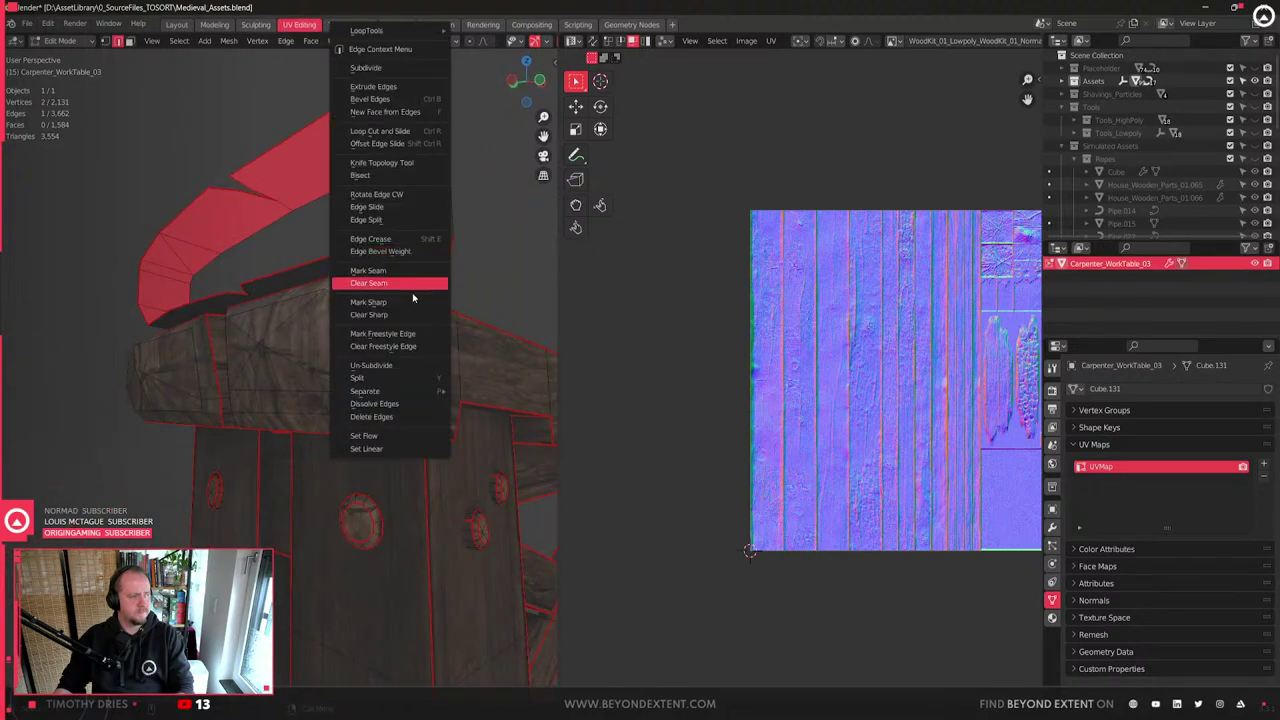
left_click(421, 283)
key("ctrl+e")
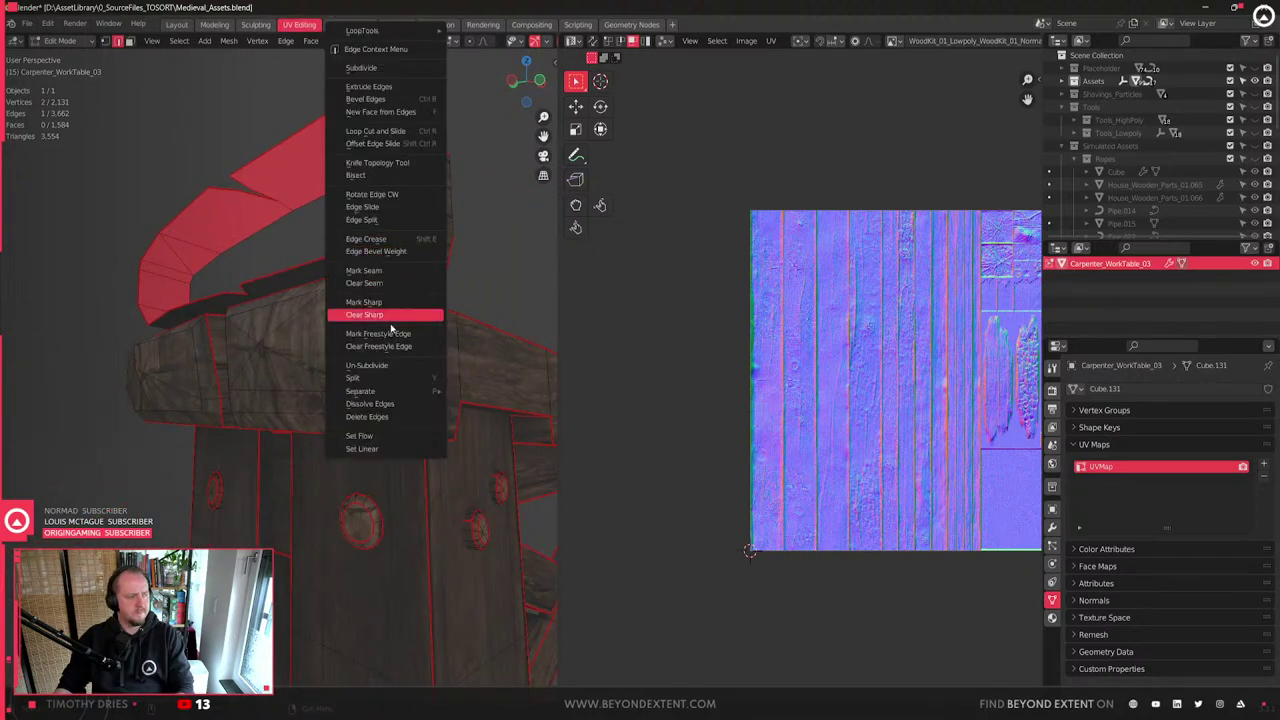
left_click(400, 314)
- Select all faces of the duplicated band and unwrap them again with the cleared seams
key("3")
left_click(404, 254)
left_click(404, 254, "alt+shift")
left_click(223, 307, "alt+shift")
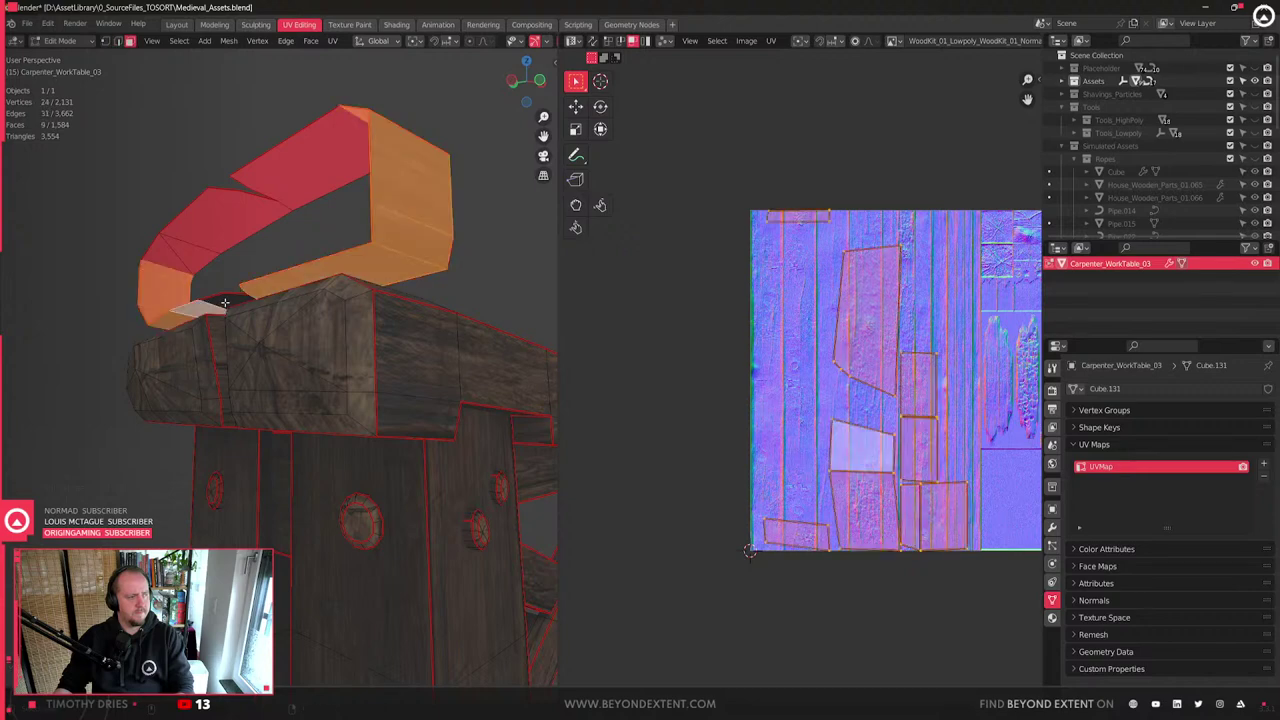
left_click(225, 232, "shift")
key("l")
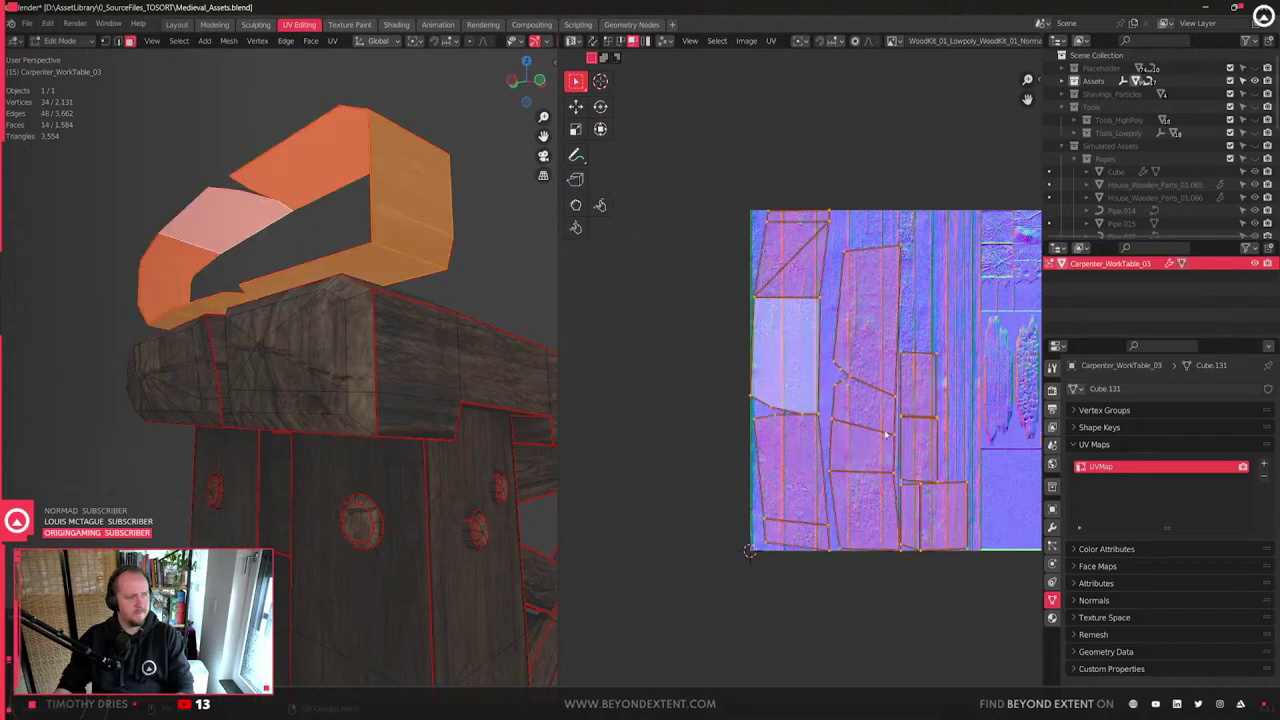
key("u")
left_click(850, 421)
- Straighten the band's UVs into one vertical strip and adjust the Straighten UVs options
right_click(754, 431)
left_click(754, 404)
left_click(733, 676)
left_click(733, 676)
left_click(733, 676)
left_click(715, 688)
left_click(716, 689)
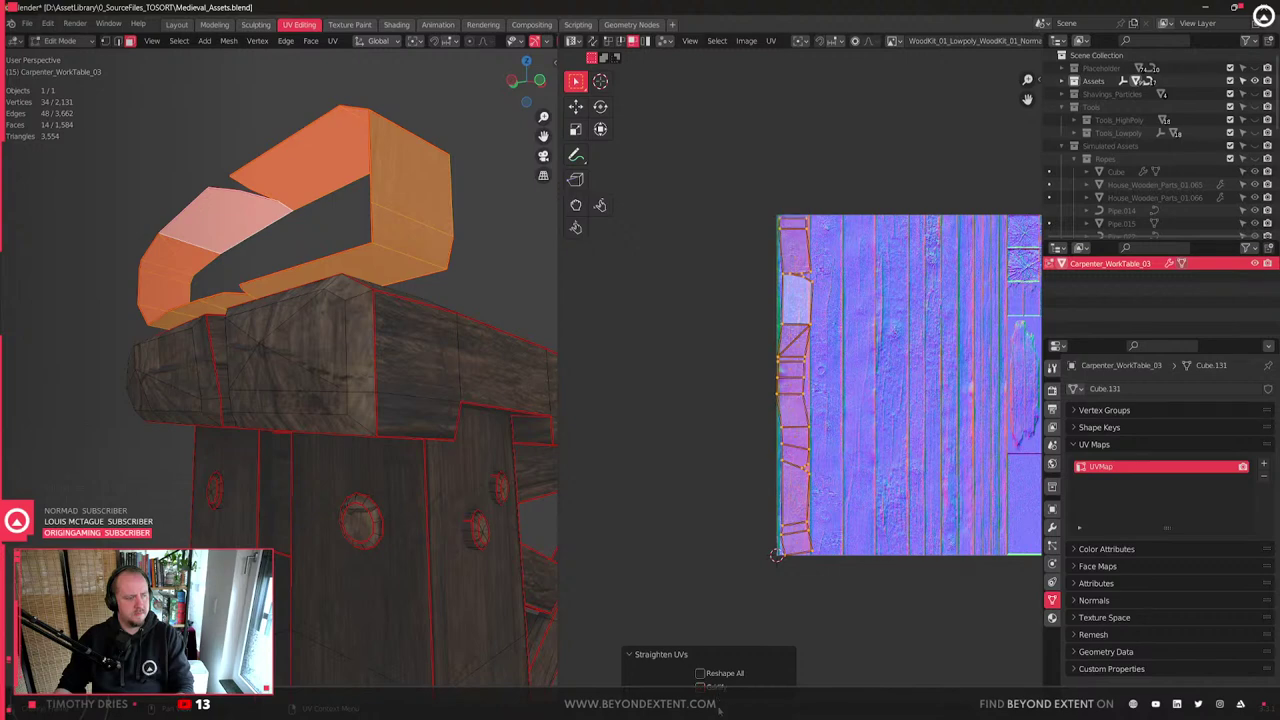
left_click(721, 675)
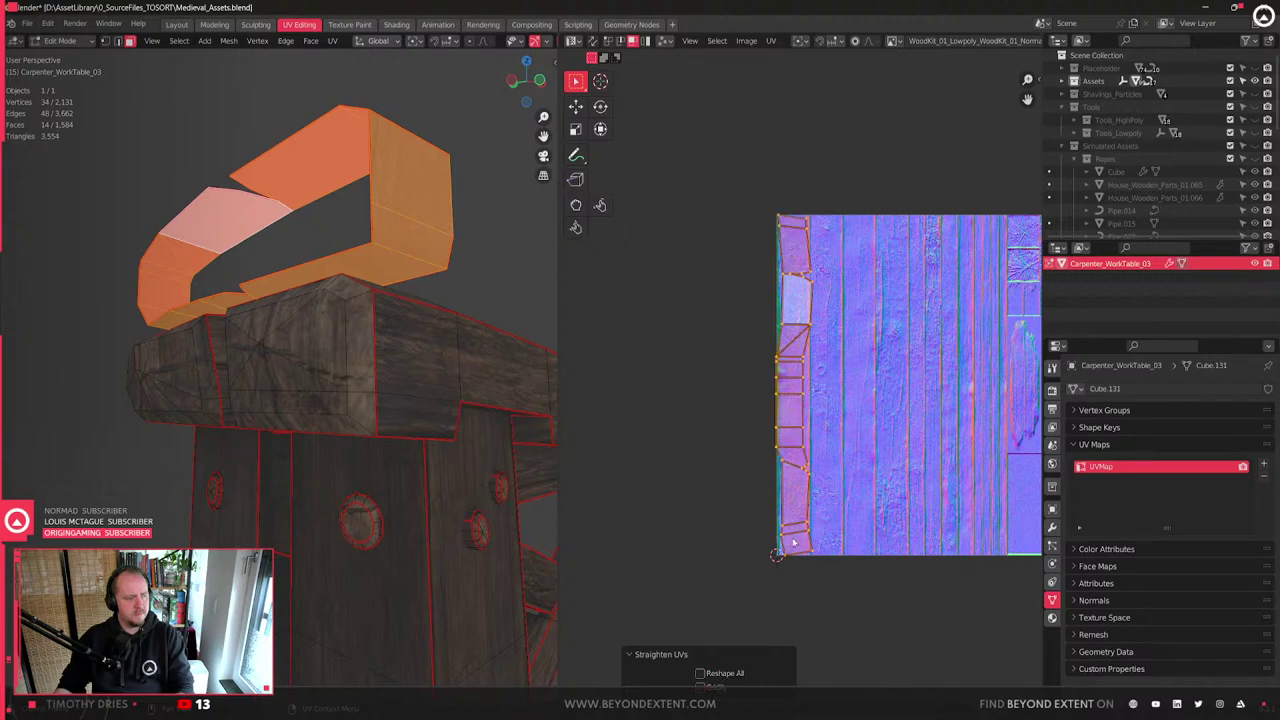
- Flatten the vertices on the UV strip's left border in X and shift them in X
left_click(836, 466)
left_click_drag(735, 168, 793, 635)
key("s")
key("x")
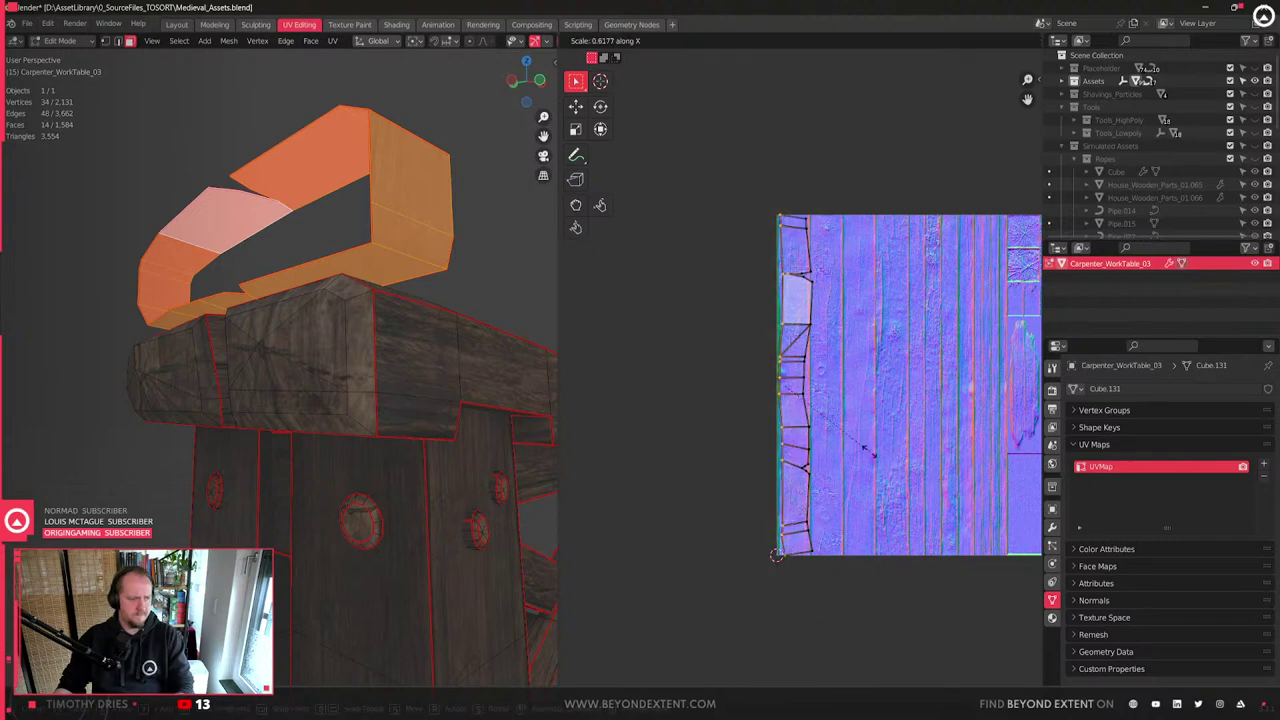
left_click(800, 395)
key("g")
key("x")
left_click(828, 427)
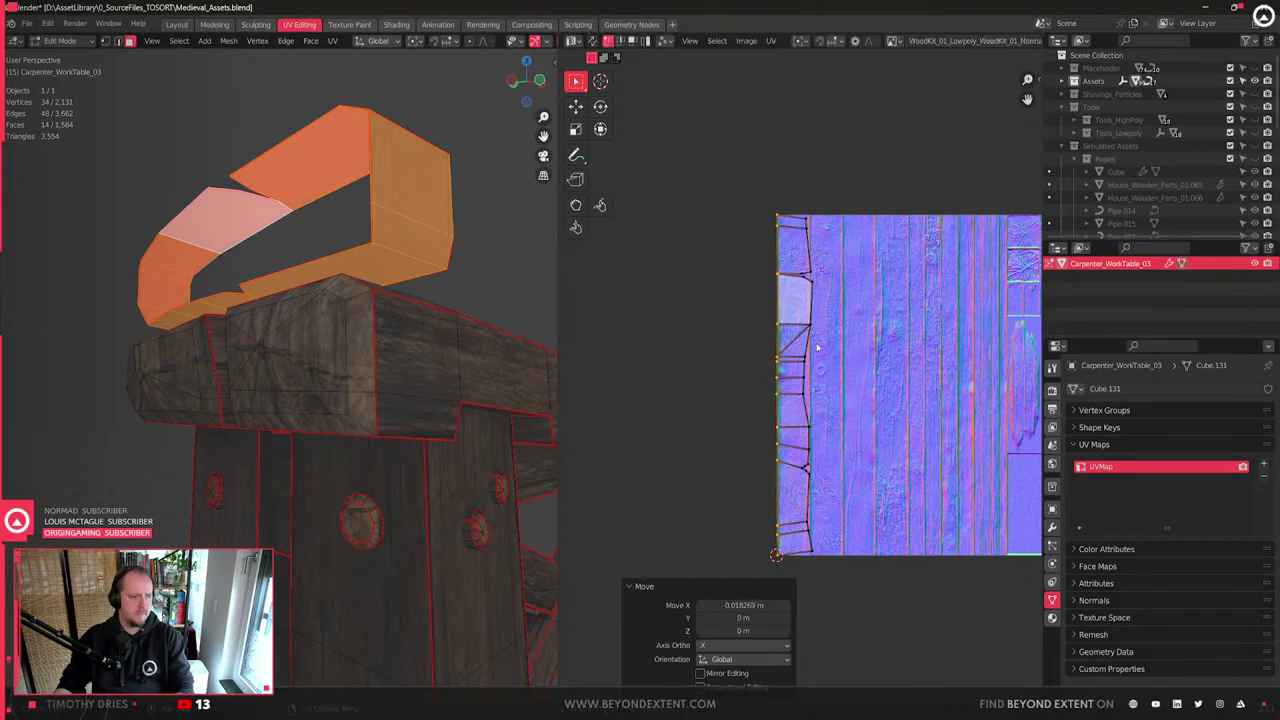
- Select the vertices at the upper end of the UV strip's right border and move them
left_click_drag(788, 205, 871, 663)
left_click_drag(798, 202, 821, 246)
key("g")
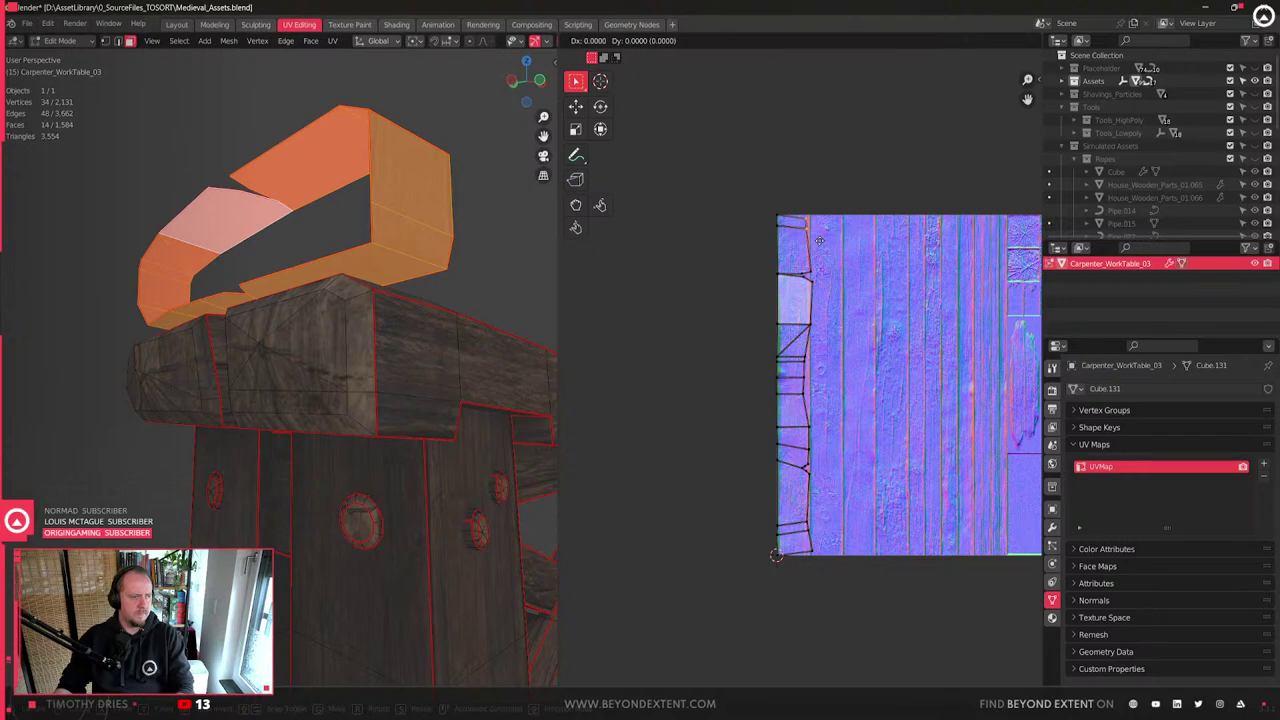
left_click(820, 232)
- Rotate the whole UV strip -90° and move it about 0.617 in X and 0.431 in Y
left_click_drag(701, 150, 936, 624)
middle_click_drag(944, 386, 826, 382)
key("r")
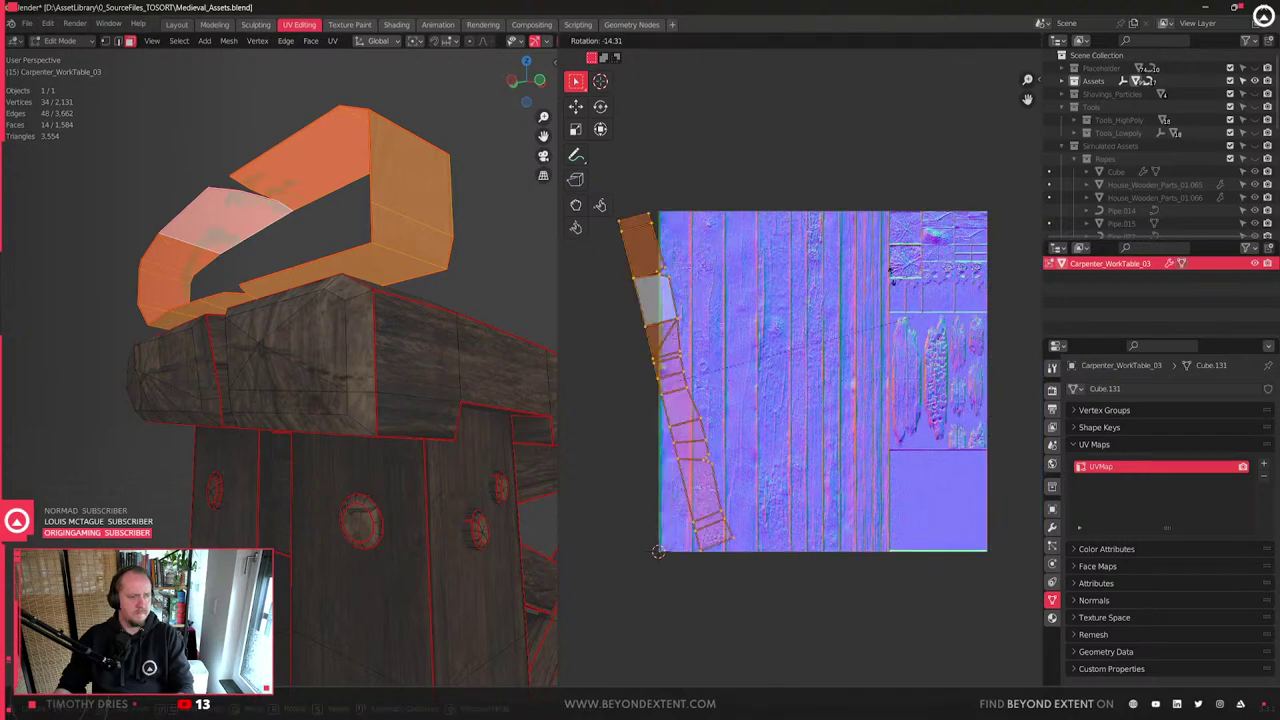
left_click(671, 146)
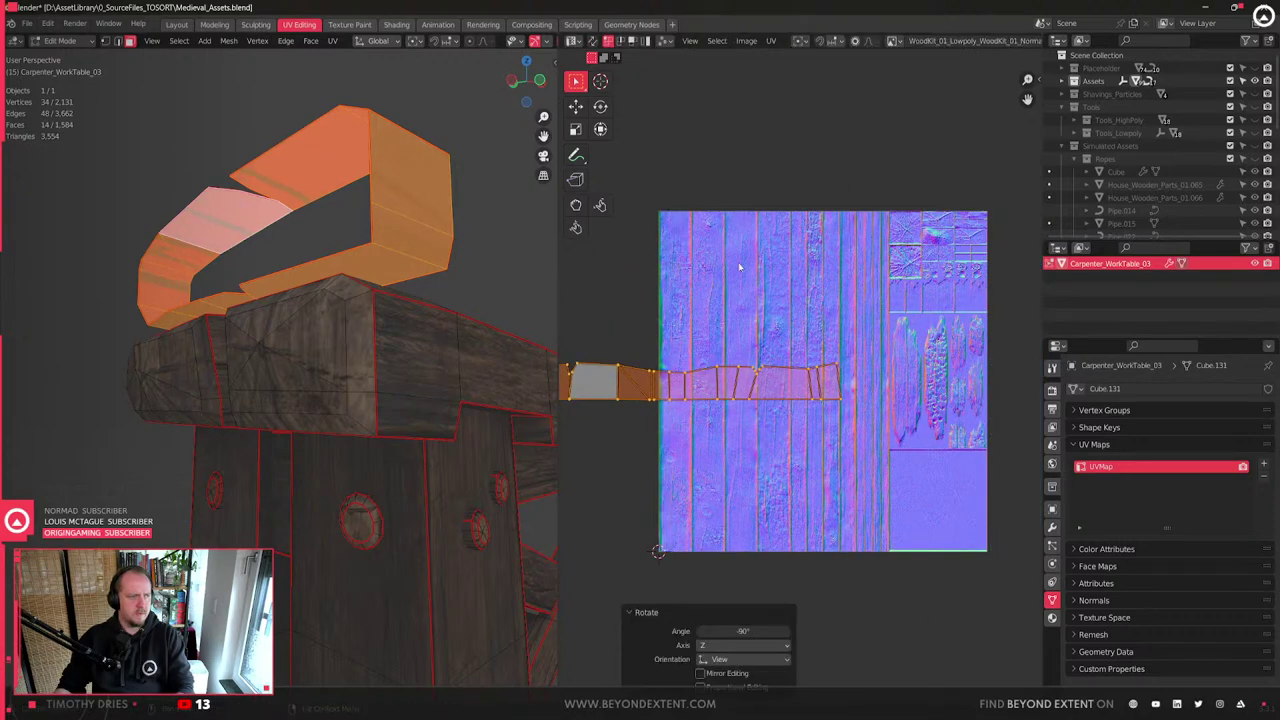
key("g")
left_click(925, 148)
- Scale down the UV strip and move it about 0.167 in X and -0.143 in Y onto the ragged-edge trim
middle_click_drag(885, 278, 801, 304, "shift")
scroll(803, 306, "up", 3)
key("s")
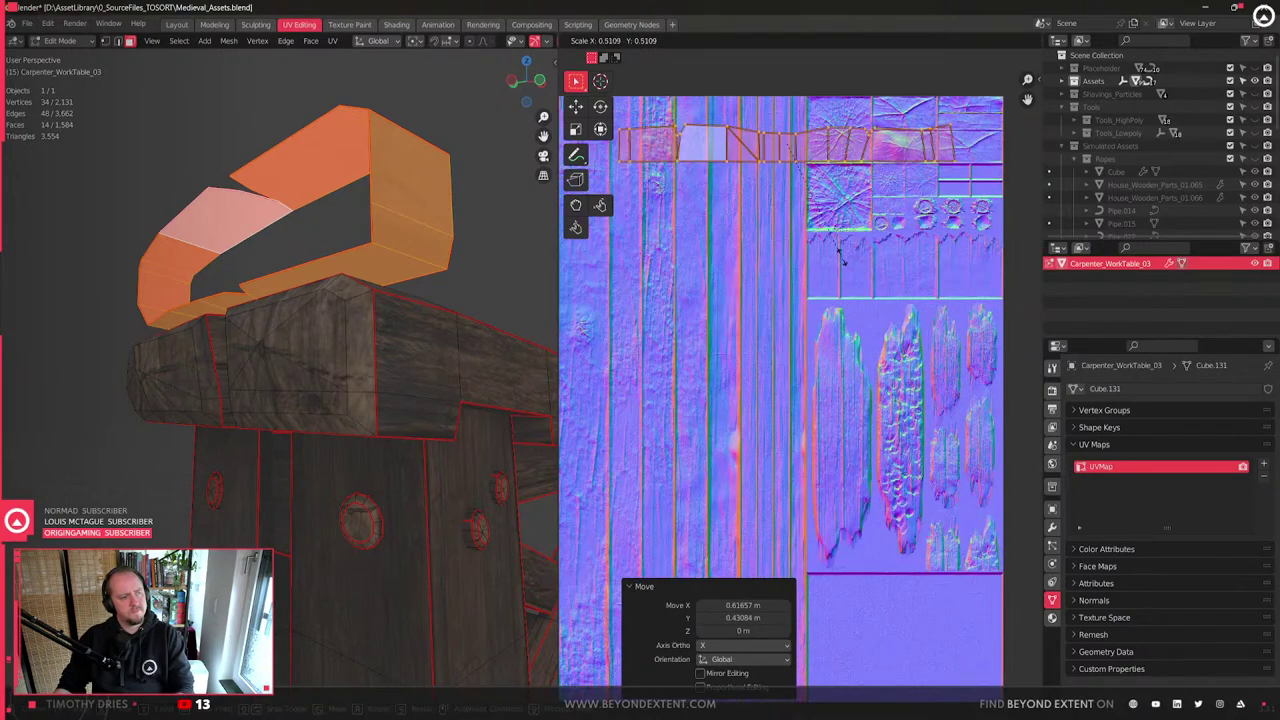
left_click(797, 199)
key("g")
left_click(930, 307)
scroll(950, 260, "up", 4)
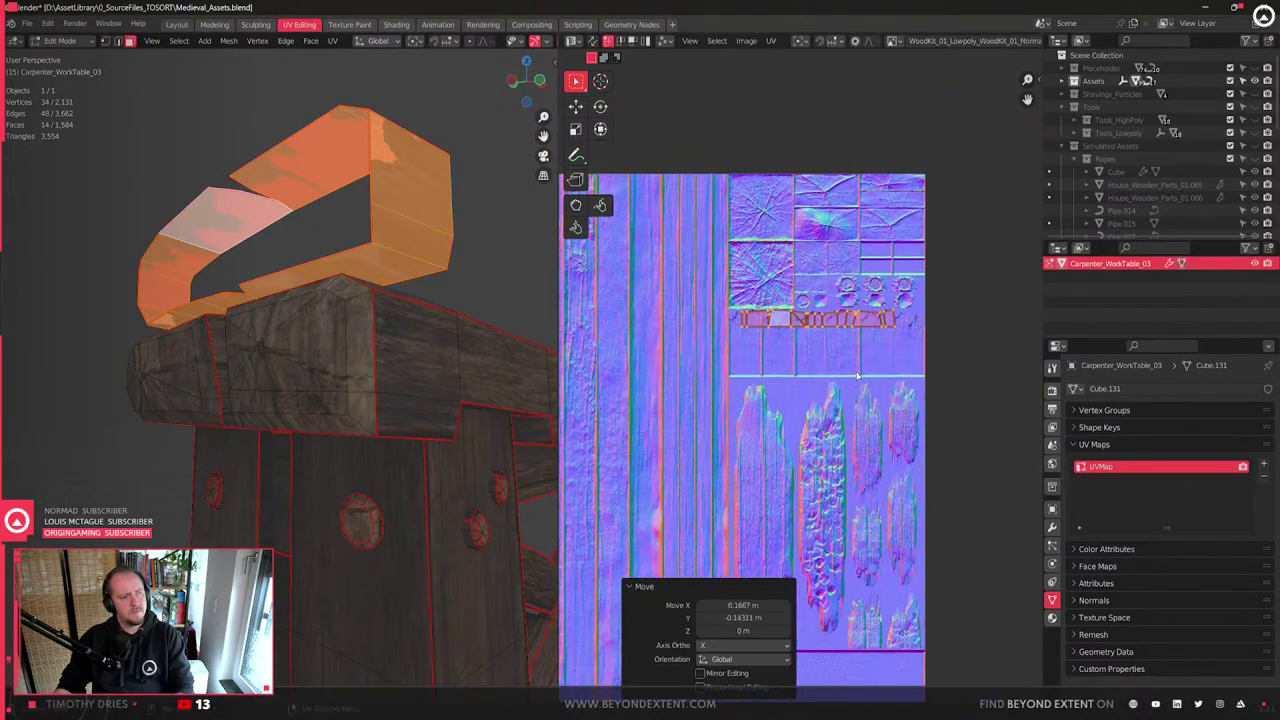
- Enlarge the UV strip, starting with a 1.2 scale, fit it across the ragged trim and check the model
key("s")
left_click(890, 384)
middle_click_drag(890, 382, 848, 410)
key("g")
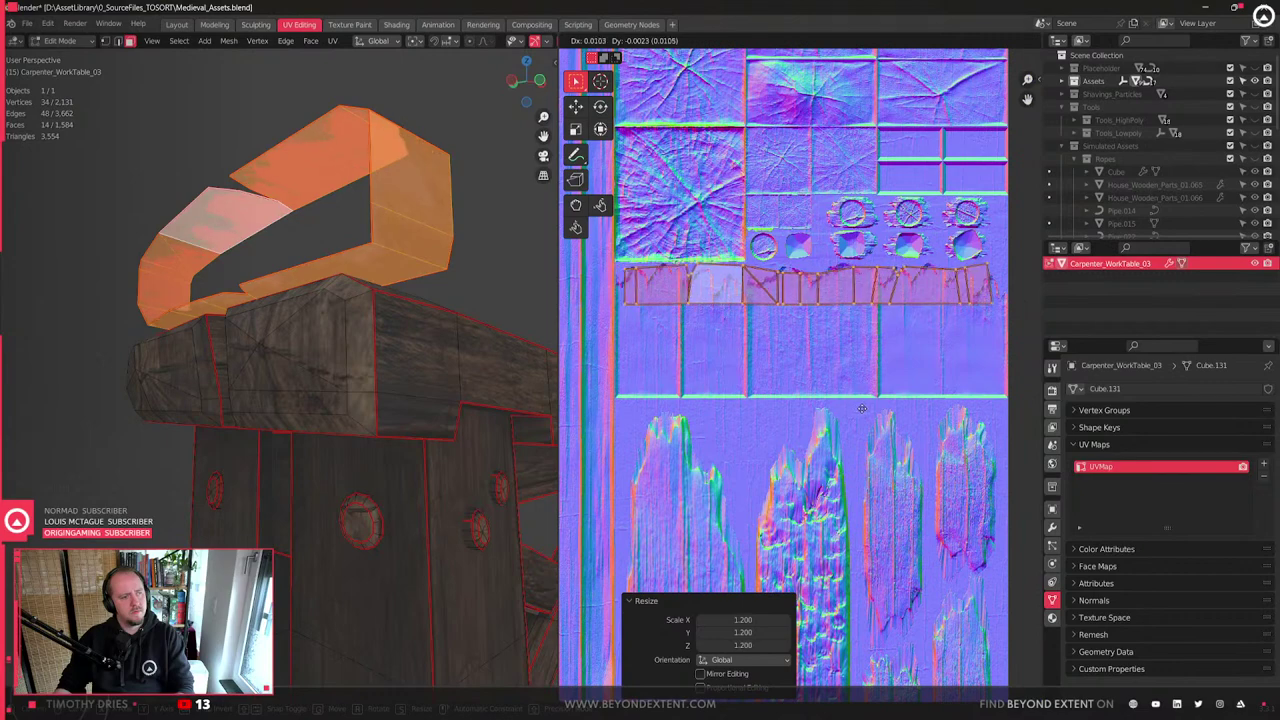
left_click(864, 410)
key("s")
left_click(870, 413)
key("g")
left_click(868, 412)
key("Tab")
middle_click_drag(347, 322, 351, 409)
- Rotate the band's UV strip 180° and check the ragged edge on the model
key("Tab")
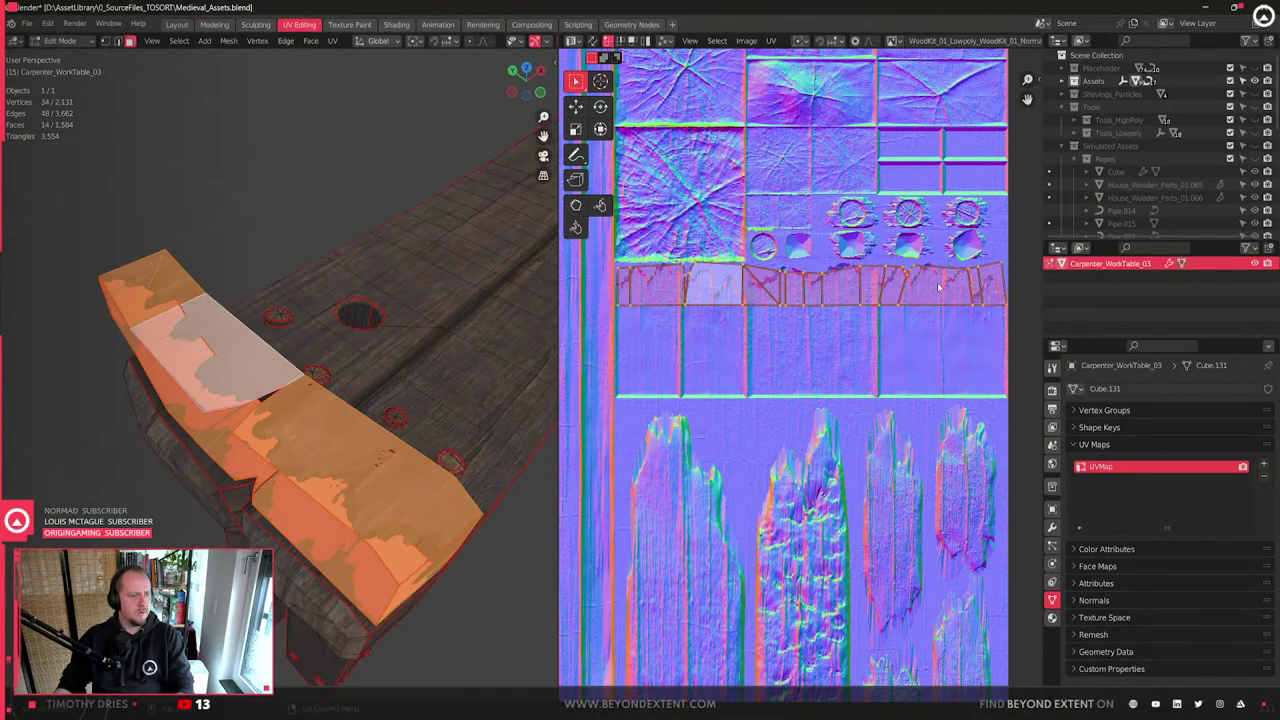
type("r180")
key("Return")
key("Tab")
middle_click_drag(354, 475, 486, 423)
key("Tab")
- Move the ragged band along Z onto the tabletop end and use Shrink/Fatten to push it outward about 0.001 m
middle_click_drag(435, 362, 415, 420)
key("g")
key("z")
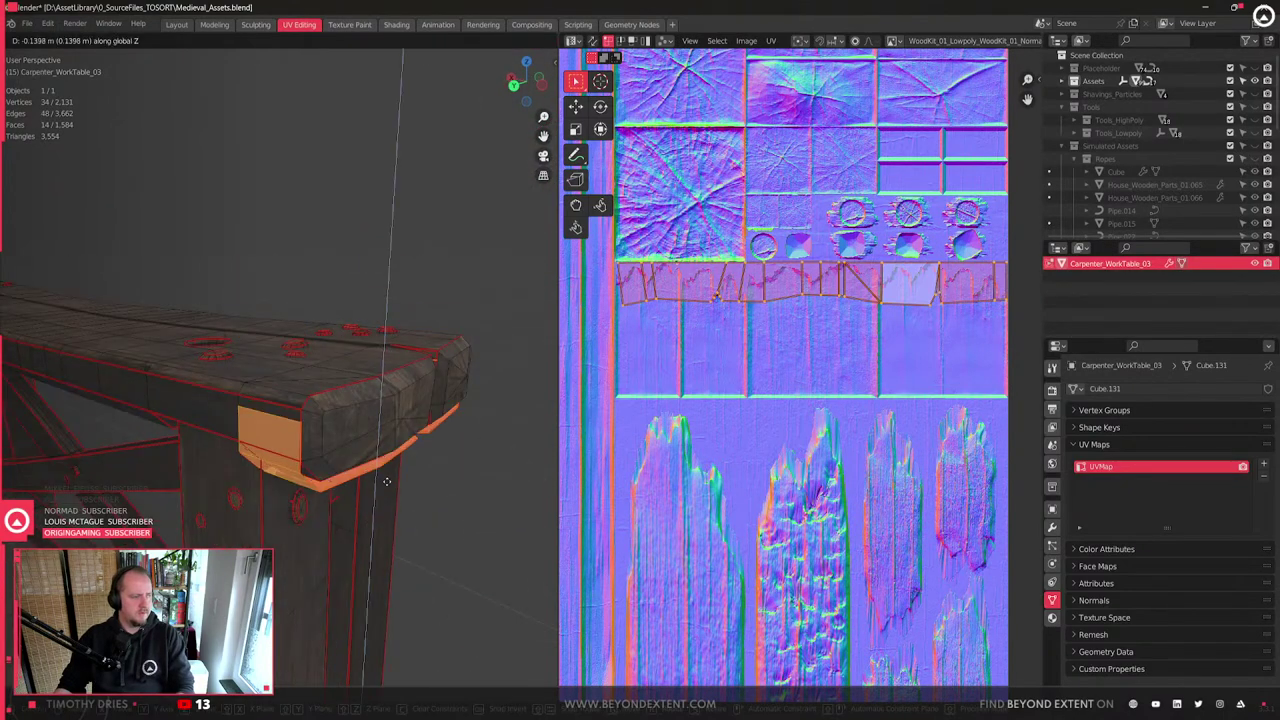
left_click(411, 441)
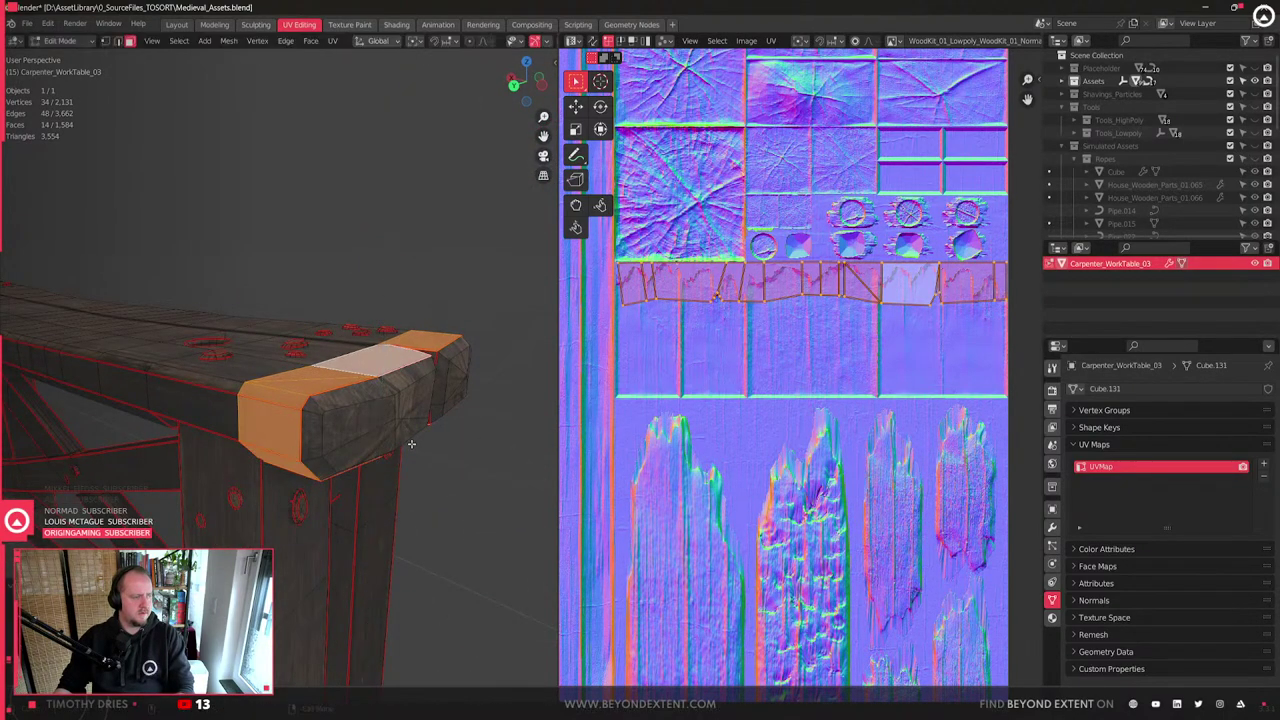
key("alt+s")
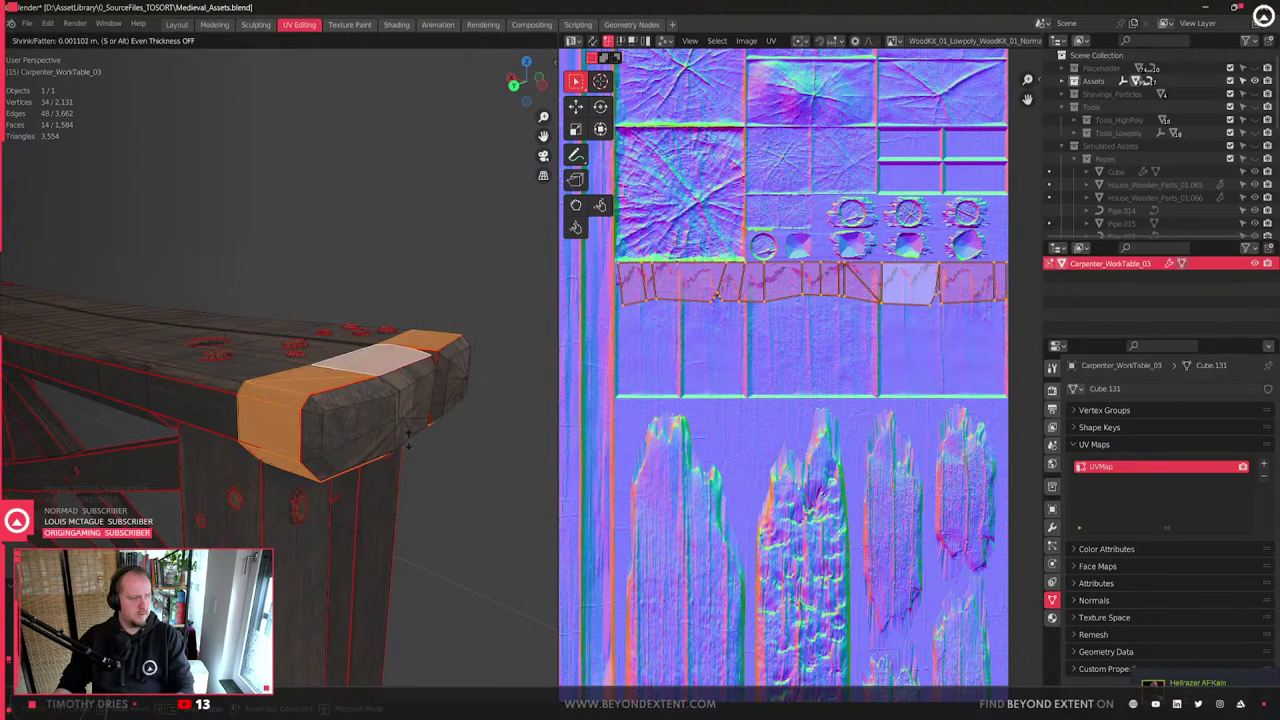
left_click(410, 442)
key("Tab")
middle_click_drag(410, 442, 301, 430)
- Knife-cut the ragged band beside the gap between the planks, from the plank's front corner up to the band's inner edge
key("Tab")
scroll(397, 503, "up", 3)
key("2")
left_click(375, 387)
middle_click_drag(373, 385, 417, 413)
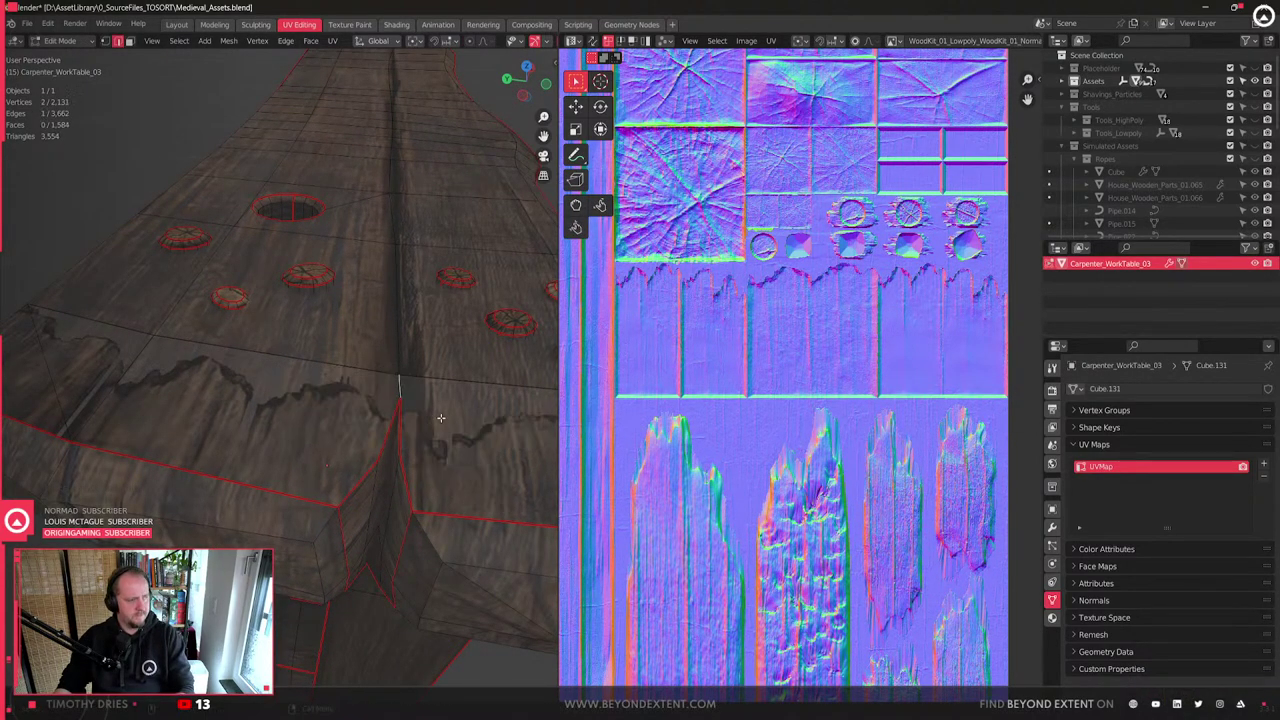
key("ctrl+l")
key("1")
left_click(410, 509)
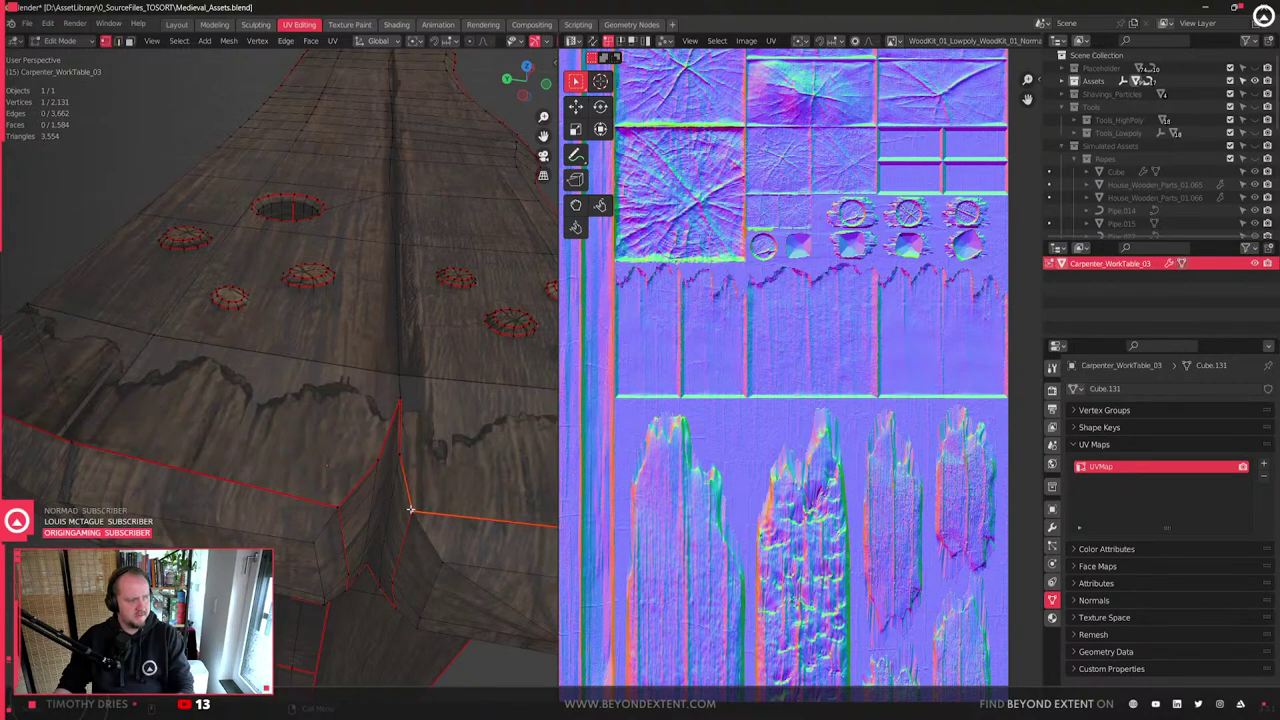
left_click(424, 378, "shift")
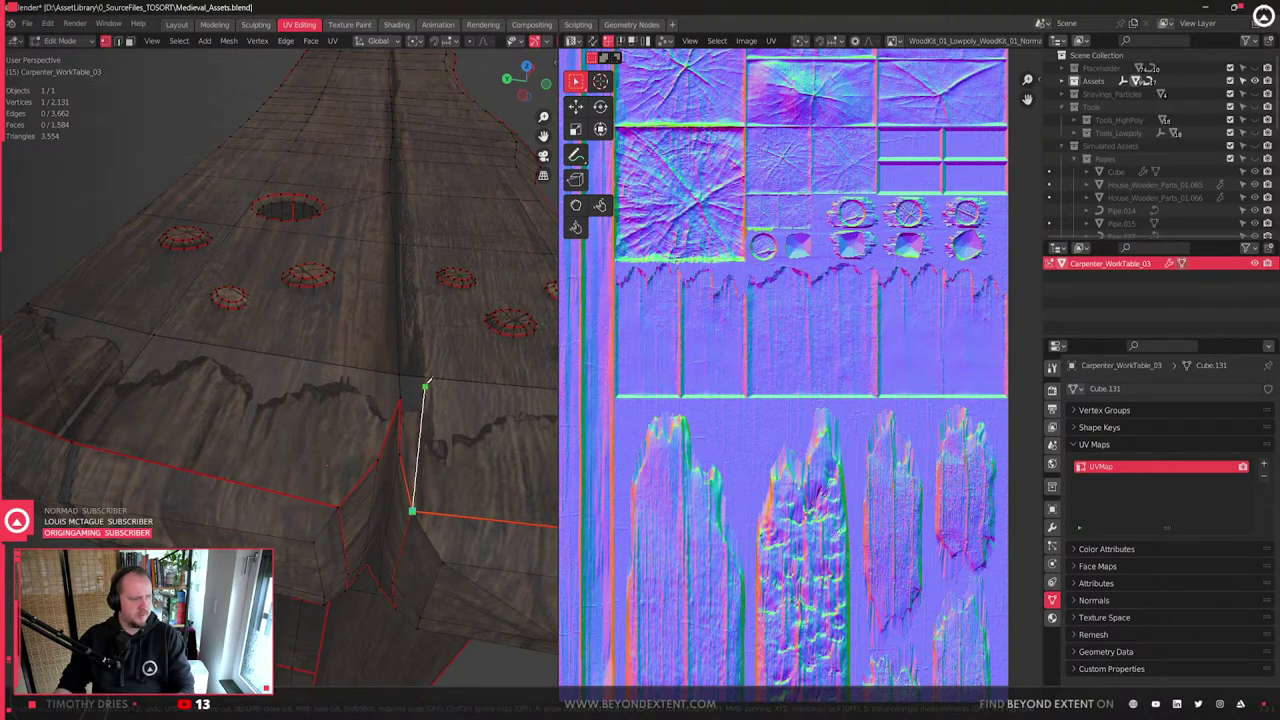
left_click(426, 376)
key("Return")
- Delete the cut-off sliver of the band beside the plank gap and check the trimmed end on the model
key("3")
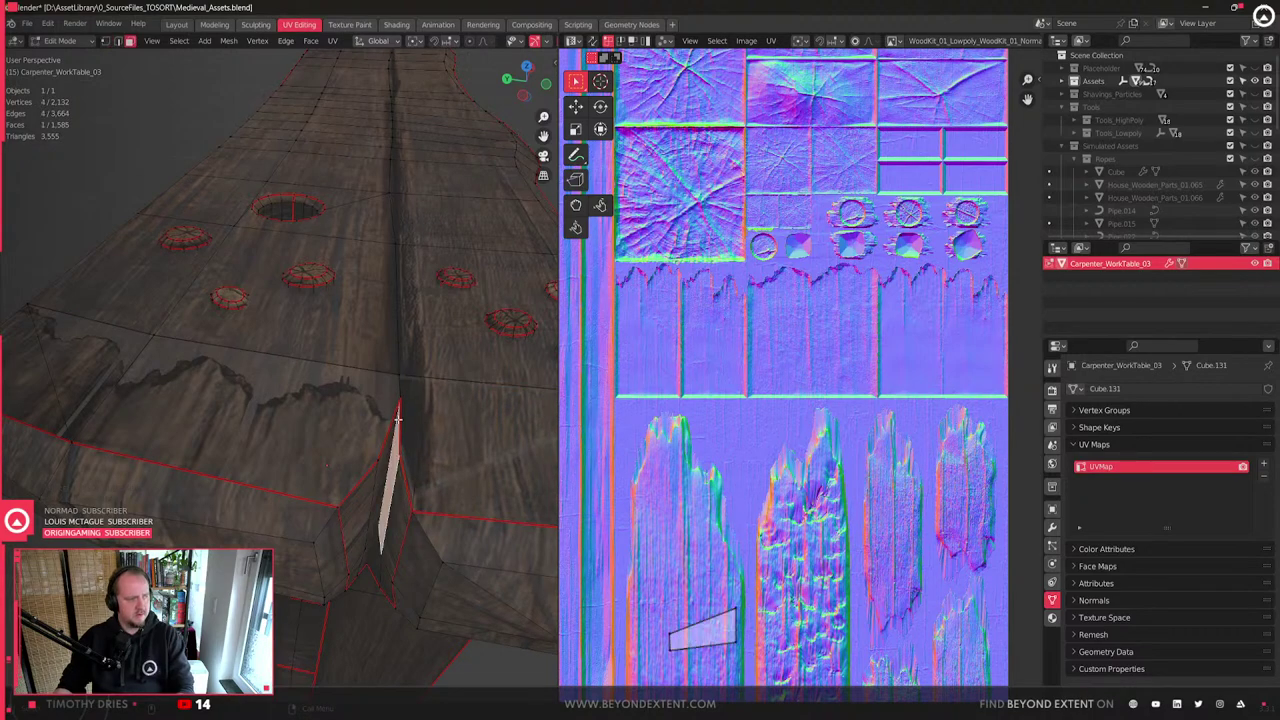
left_click(399, 424)
left_click(408, 424)
key("x")
left_click(408, 424)
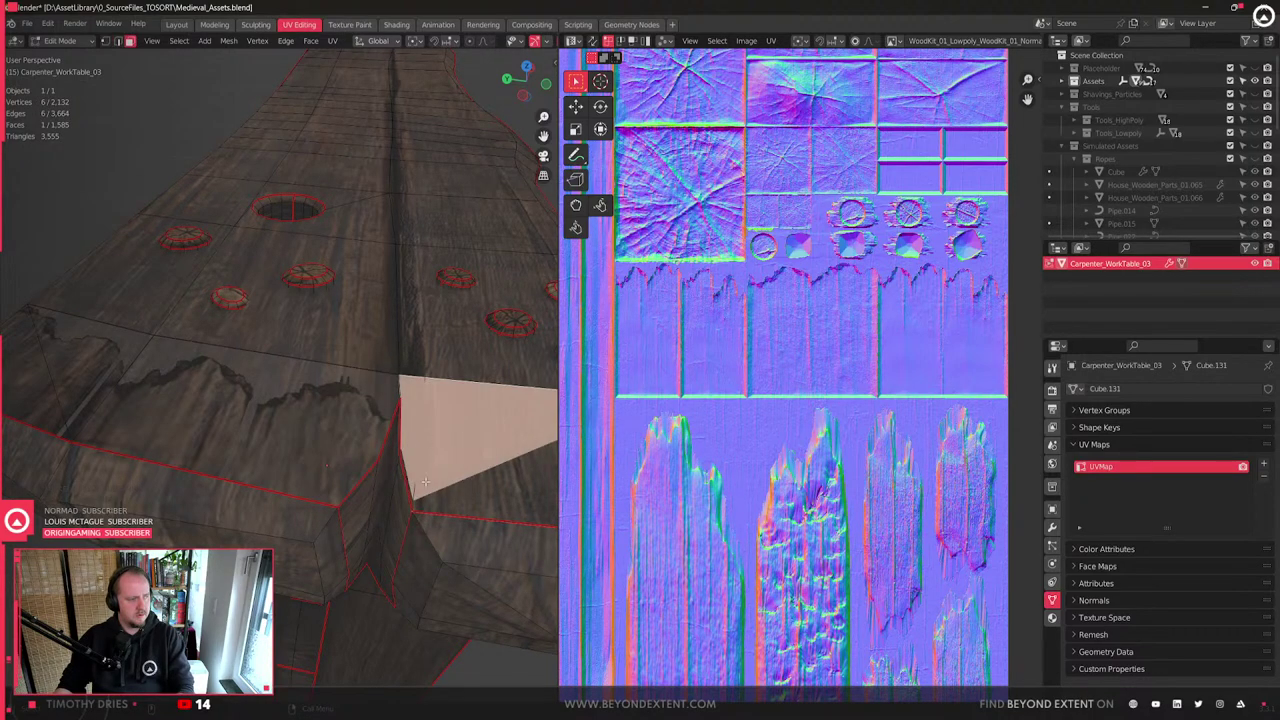
middle_click_drag(407, 438, 282, 368)
left_click(329, 458)
key("l")
left_click(280, 365)
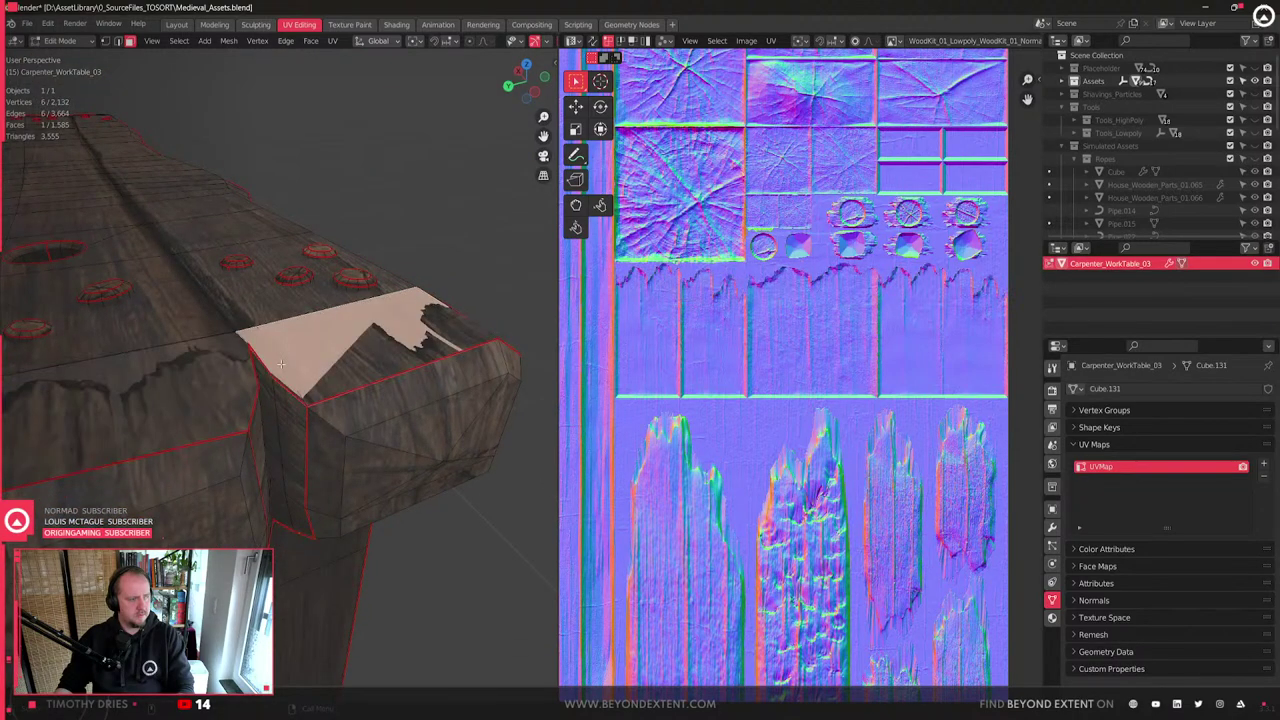
key("l")
left_click(288, 380)
left_click(284, 384)
key("x")
left_click(284, 385)
middle_click_drag(276, 375, 352, 441)
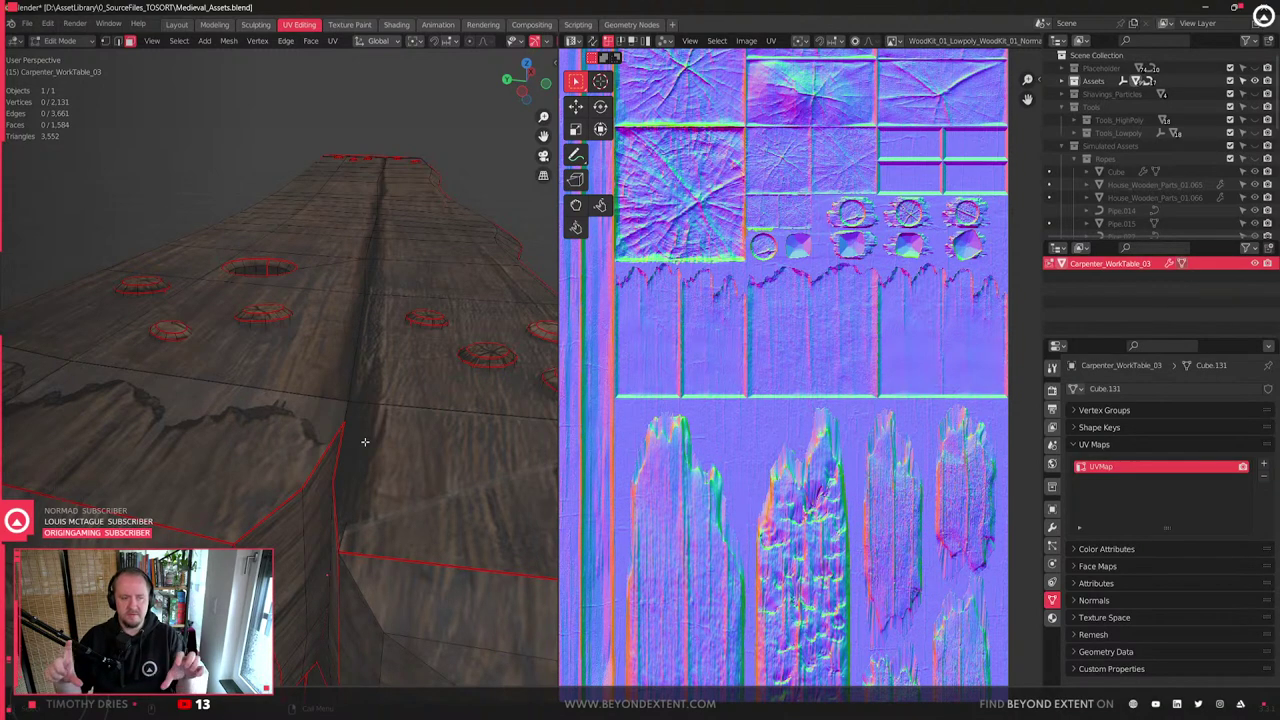
scroll(352, 430, "down", 8)
scroll(354, 431, "up", 4)
key("Tab")
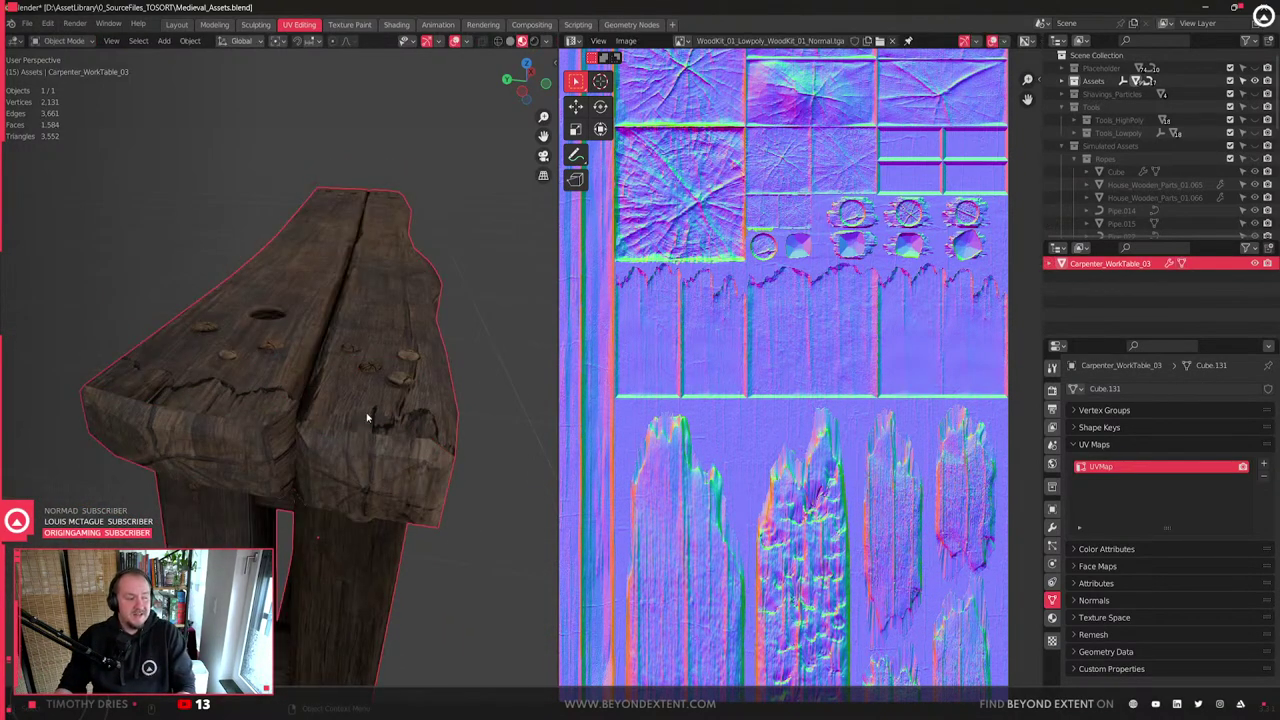
- Raise the band's inner corner vertex beside the plank gap about 0.005 m along Z and check the tabletop end
scroll(390, 442, "up", 3)
key("Tab")
middle_click_drag(397, 448, 439, 400)
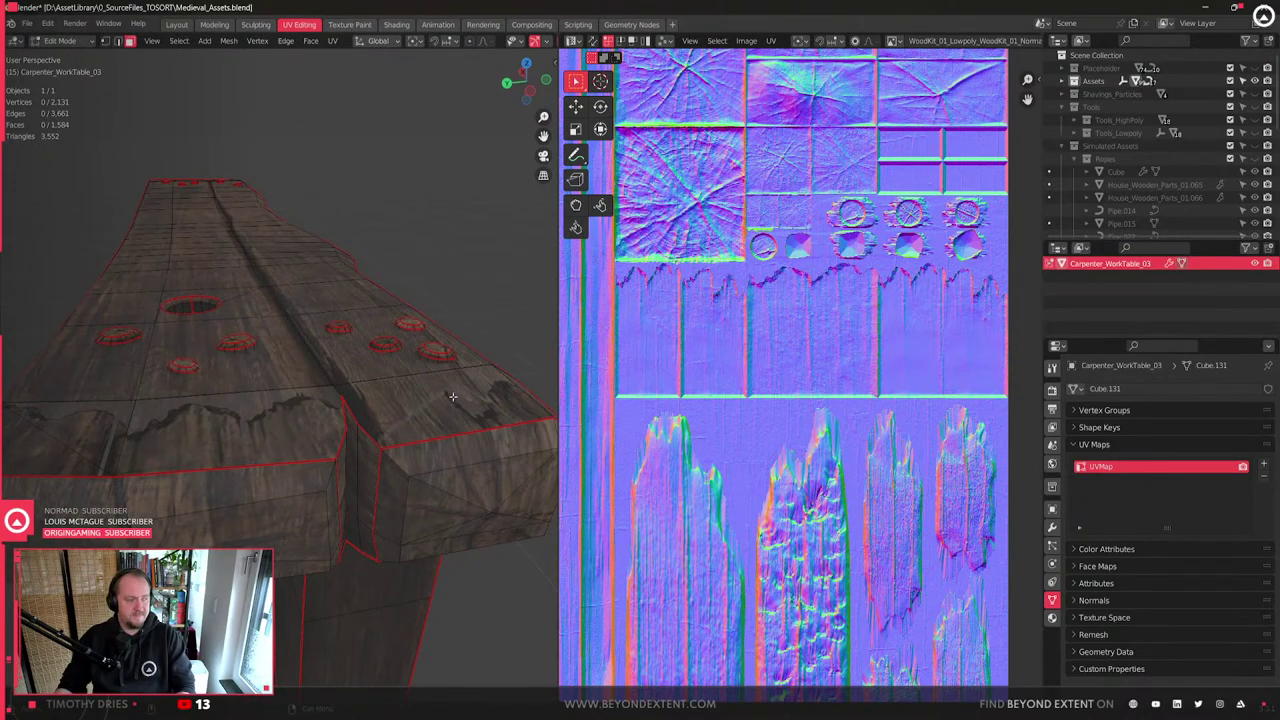
left_click(439, 400)
key("1")
left_click(347, 388)
key("g")
key("z")
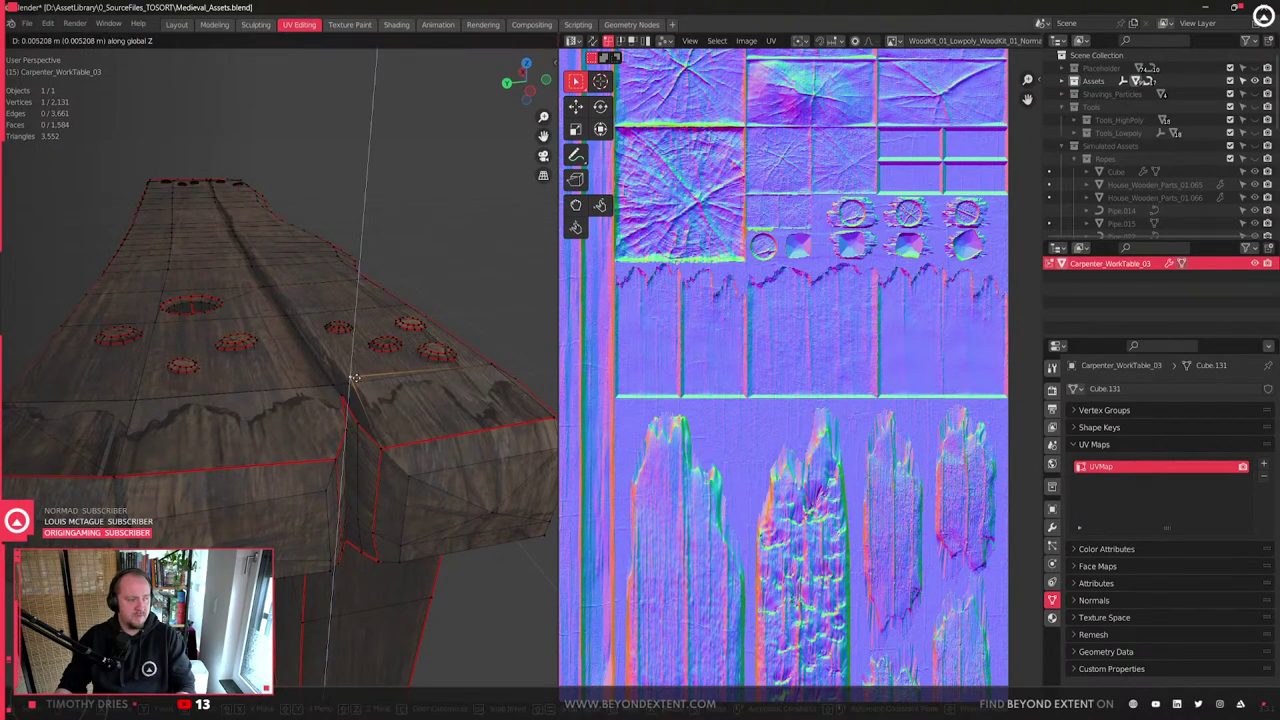
left_click(356, 380)
scroll(352, 411, "down", 2)
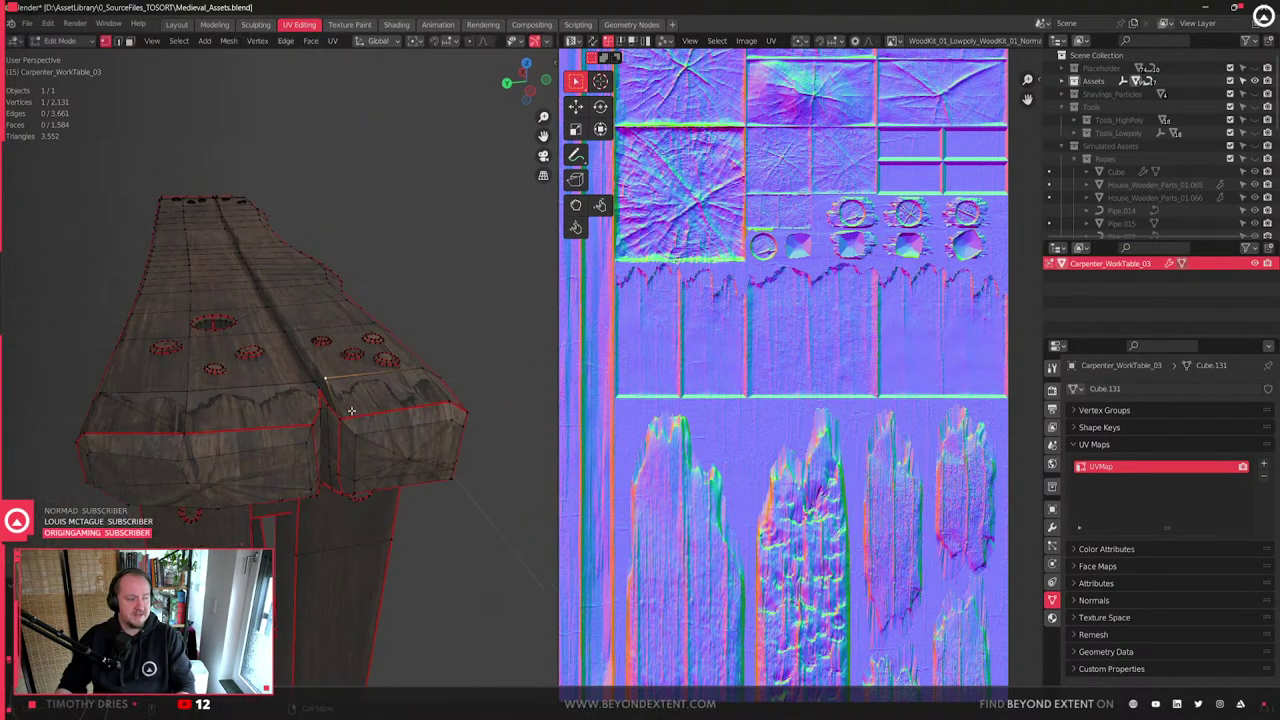
key("Tab")
middle_click_drag(203, 428, 146, 456)
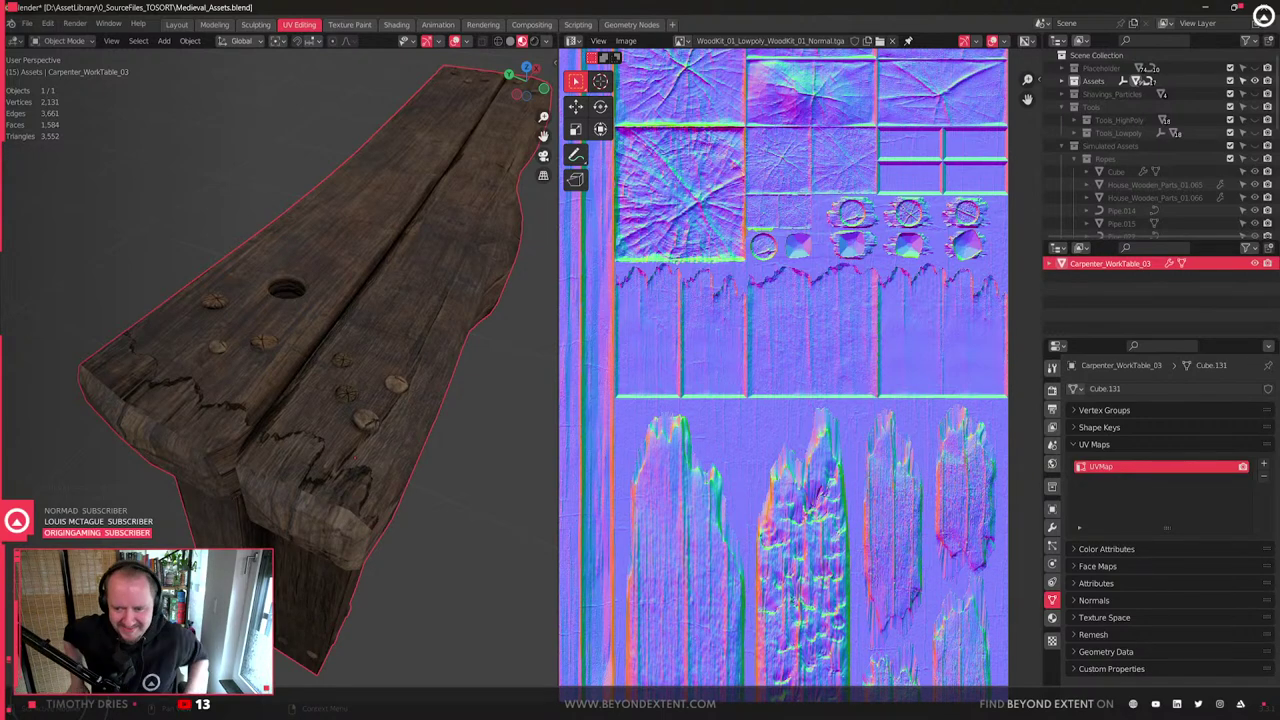
- Look over the carpenter's work table from several angles, deselect it, and save the file
middle_click_drag(425, 428, 428, 430)
left_click(428, 430)
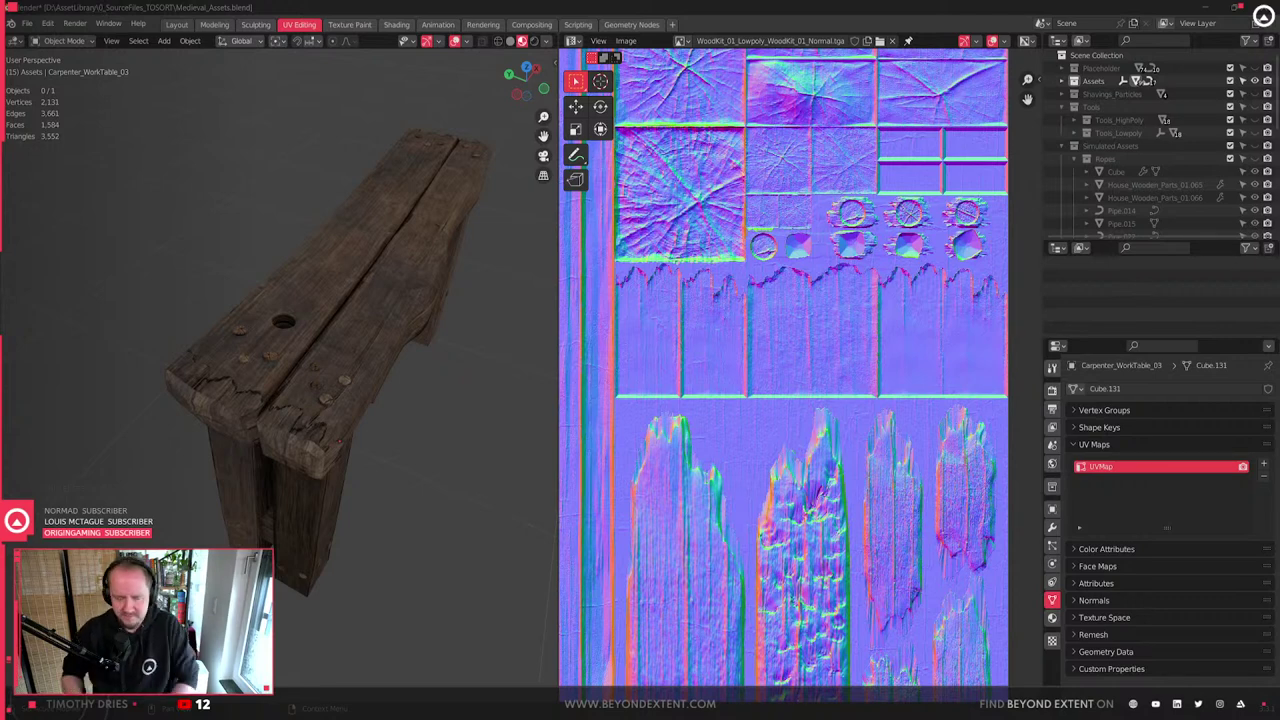
scroll(461, 425, "down", 3)
key("a")
middle_click_drag(362, 484, 288, 509, "shift")
left_click(309, 512)
scroll(309, 512, "down", 1)
left_click(292, 430)
scroll(292, 430, "up", 3)
middle_click_drag(292, 430, 393, 513)
left_click(338, 489)
key("ctrl+s")
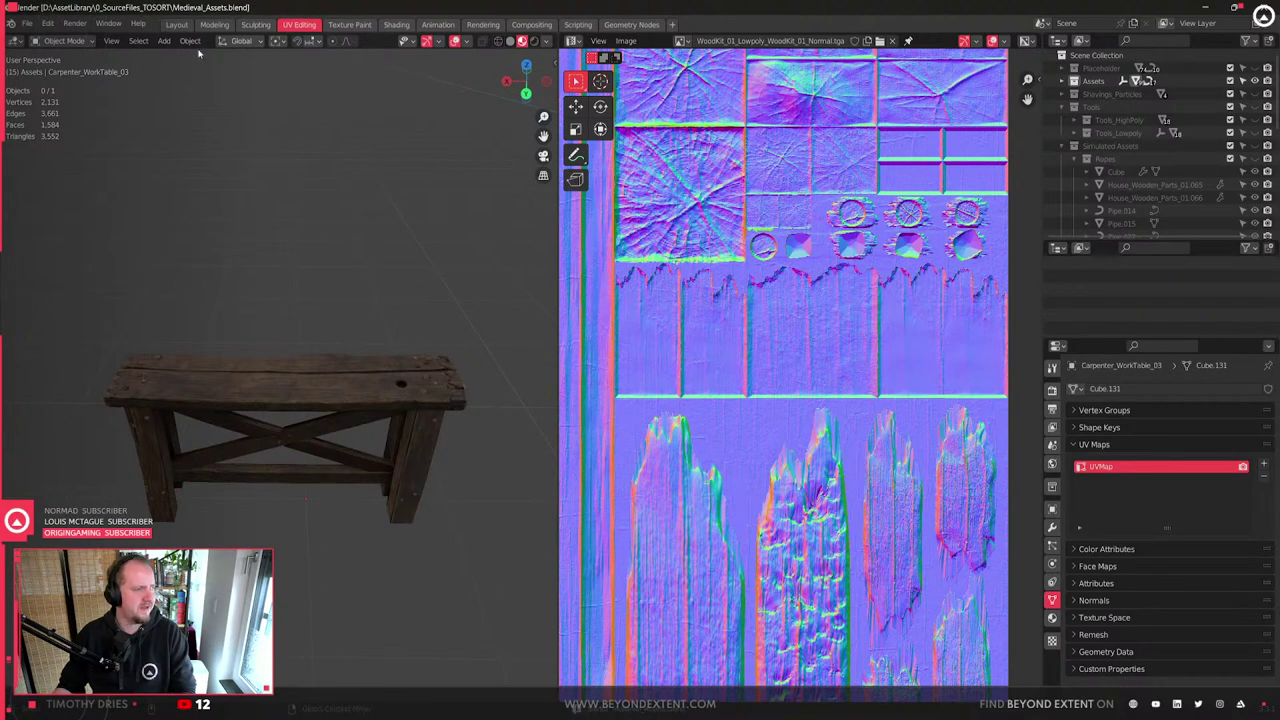
- Switch to the Modeling workspace, view the whole work table there, and save the file
left_click(227, 26)
left_click(591, 460)
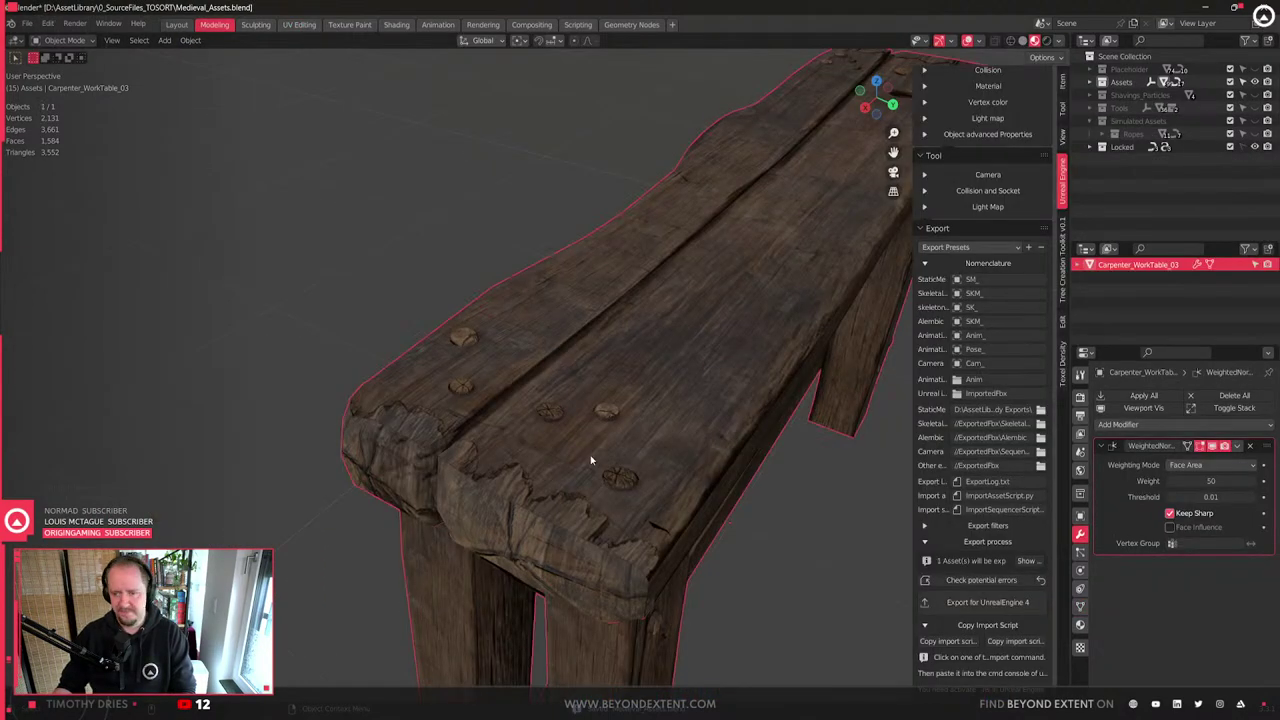
scroll(591, 460, "down", 5)
middle_click_drag(591, 460, 534, 543)
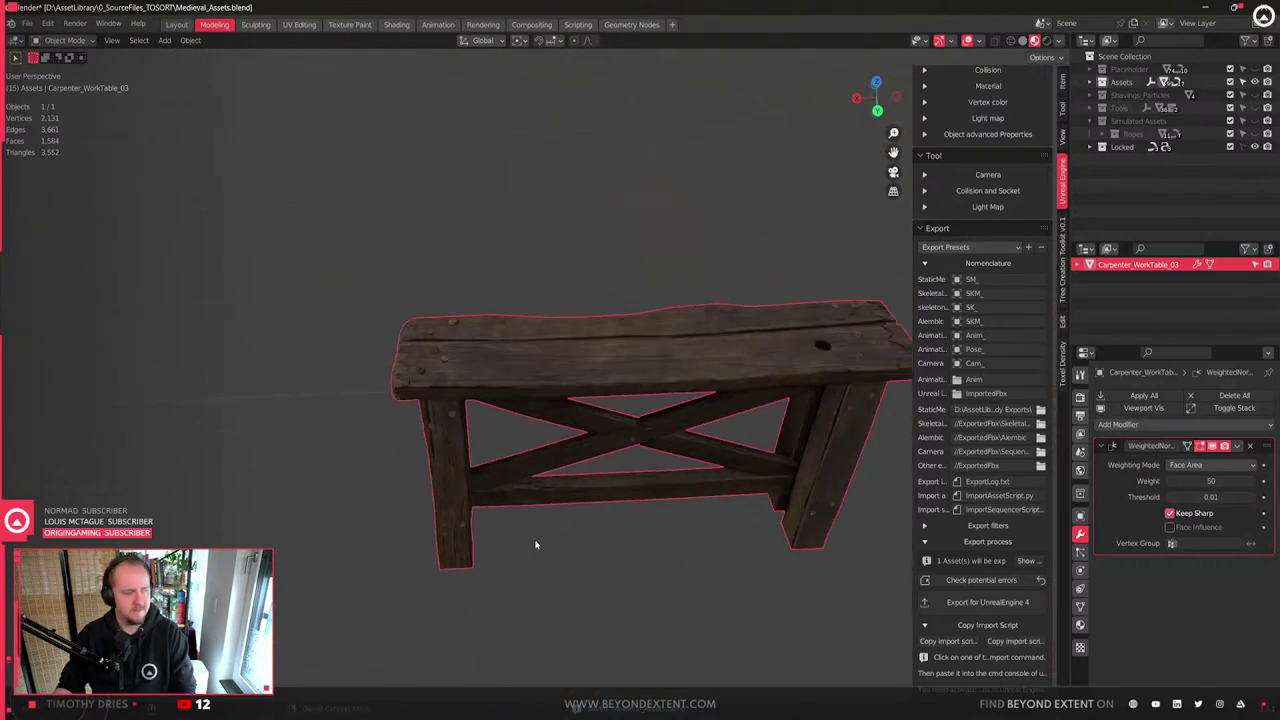
left_click(662, 513)
key("ctrl+s")
- Bevel the short edge below the notch between the two tabletop planks by about 0.0026 m
middle_click_drag(662, 513, 655, 545)
left_click(678, 396)
middle_click_drag(680, 432, 586, 510, "shift")
middle_click_drag(309, 471, 506, 363)
key("Tab")
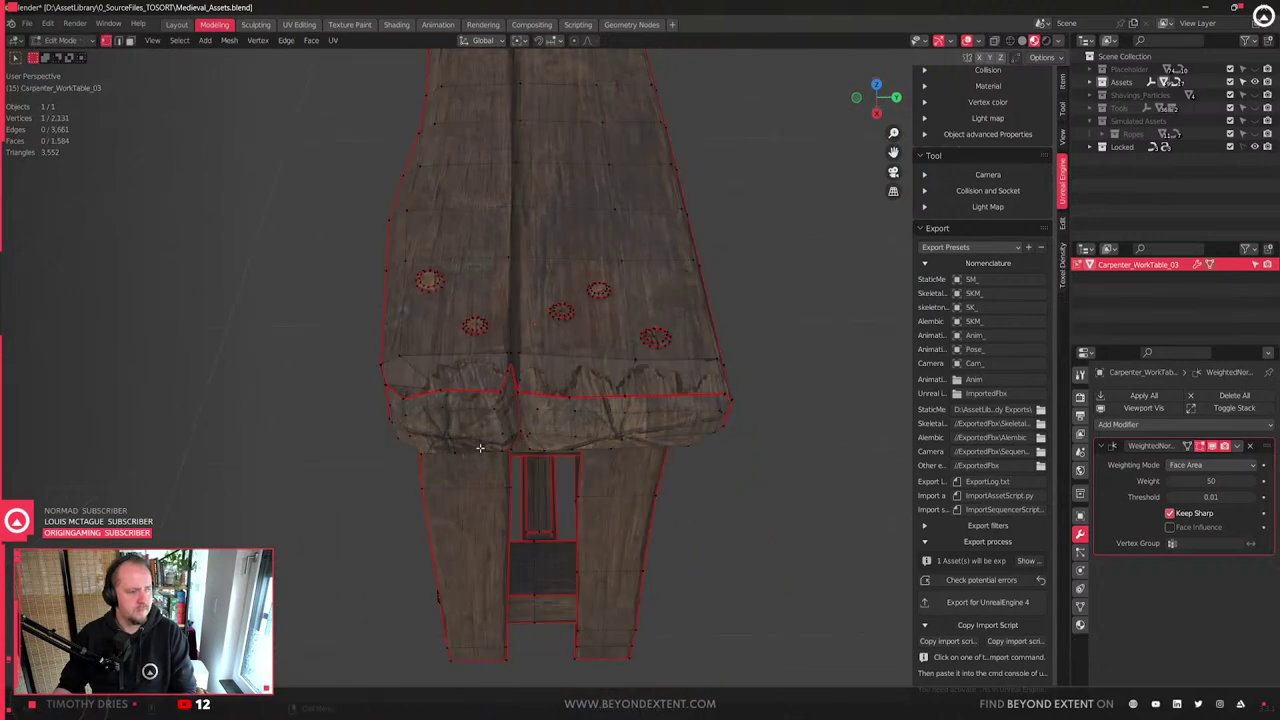
left_click(507, 364)
middle_click_drag(496, 372, 550, 318)
scroll(550, 318, "up", 4)
key("2")
left_click(559, 222)
left_click(556, 219)
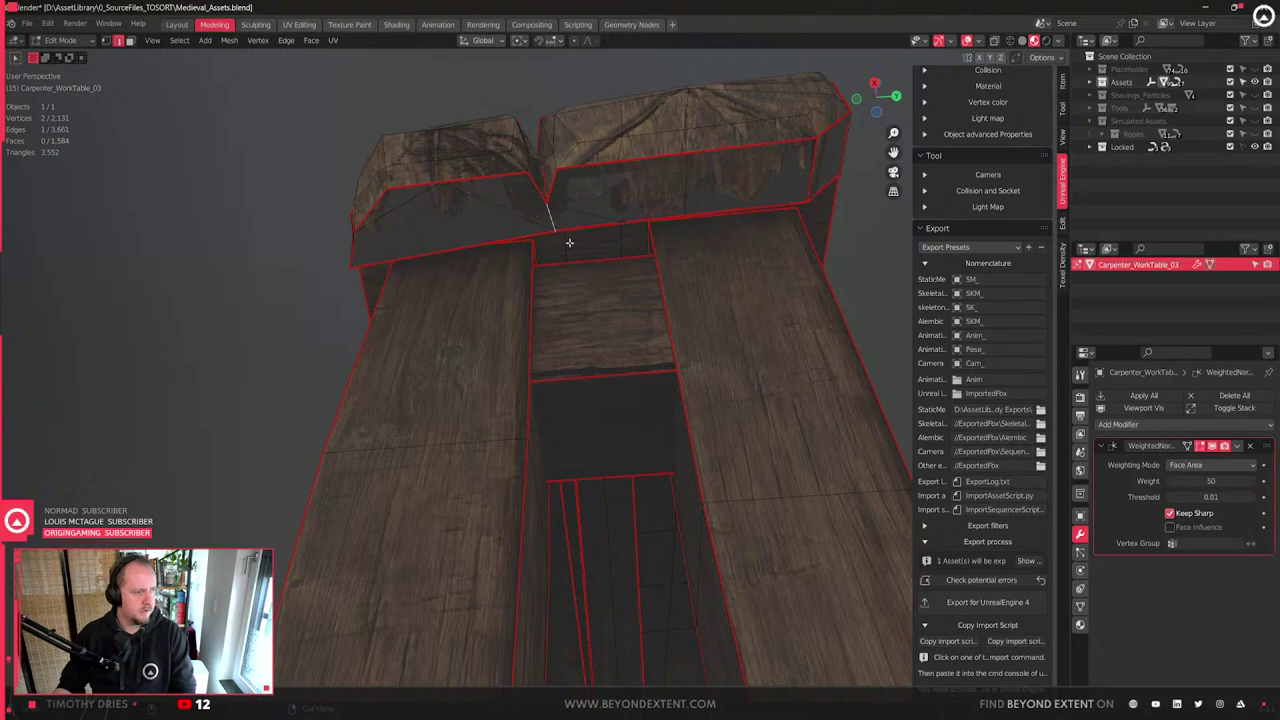
key("ctrl+b")
left_click(575, 245)
- Delete the narrow bevel faces below the notch, then undo and redo to compare the result
key("x")
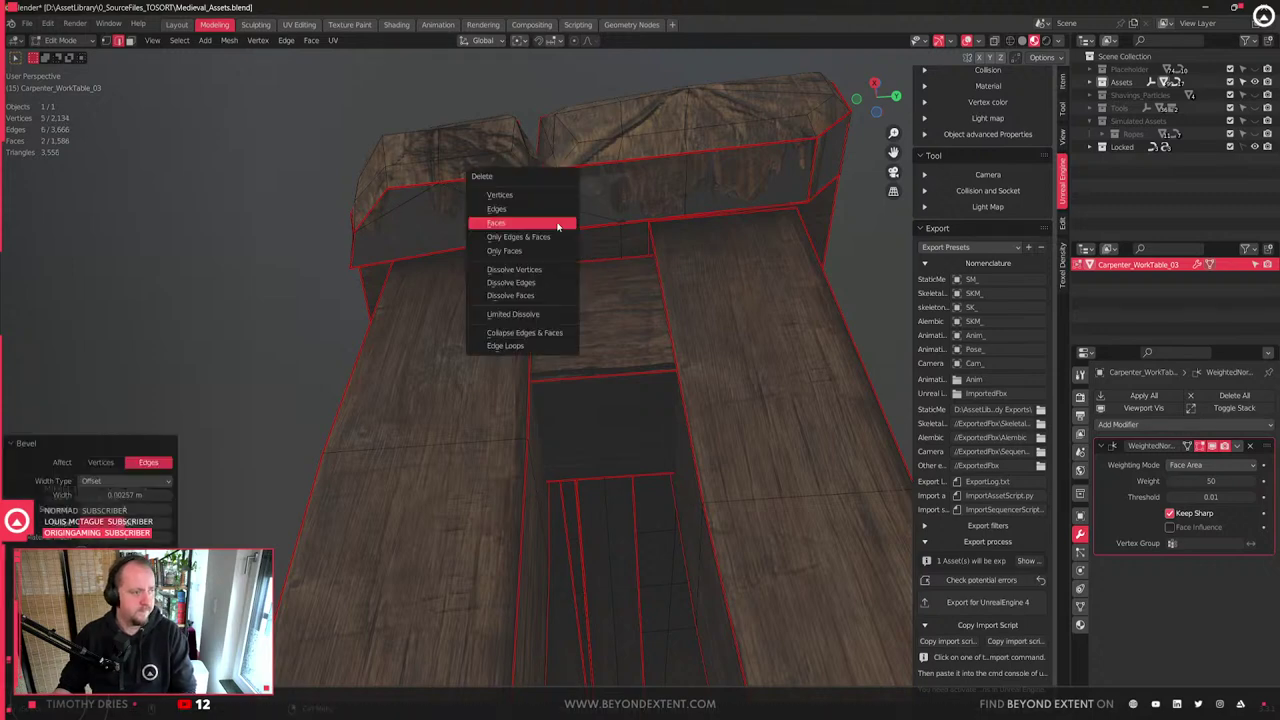
left_click(557, 223)
scroll(574, 287, "up", 2)
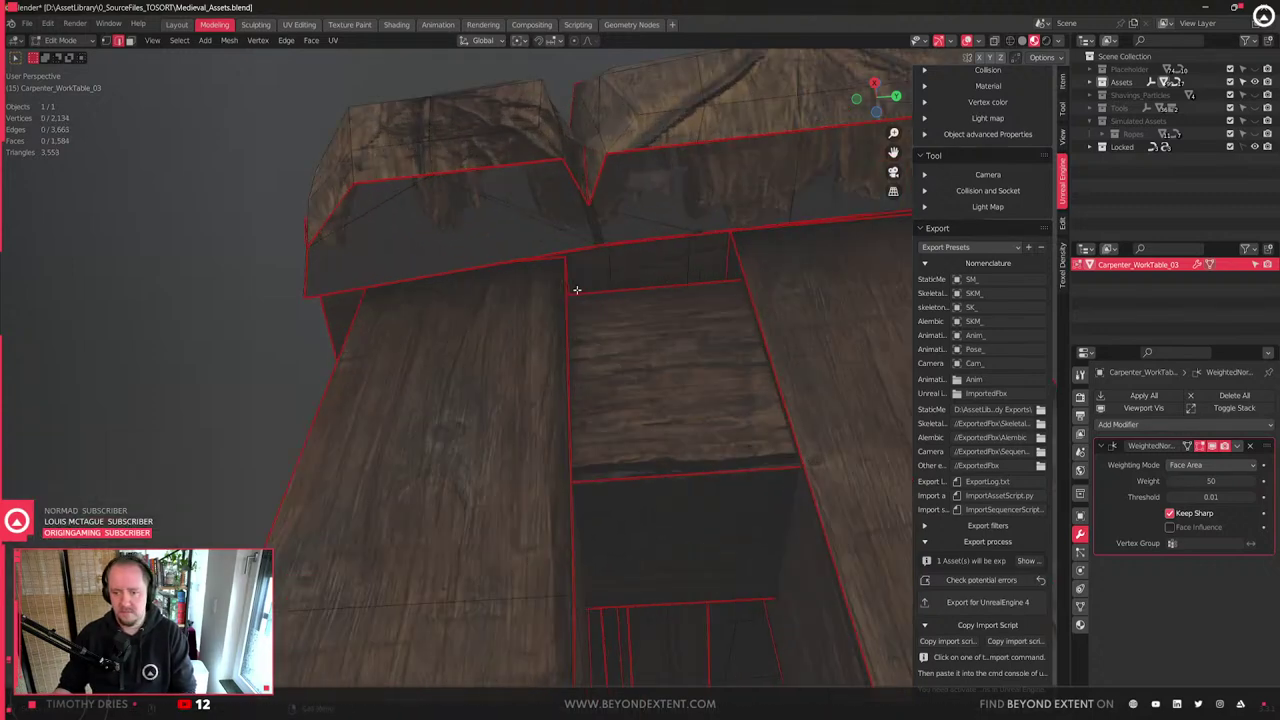
middle_click_drag(574, 287, 588, 349)
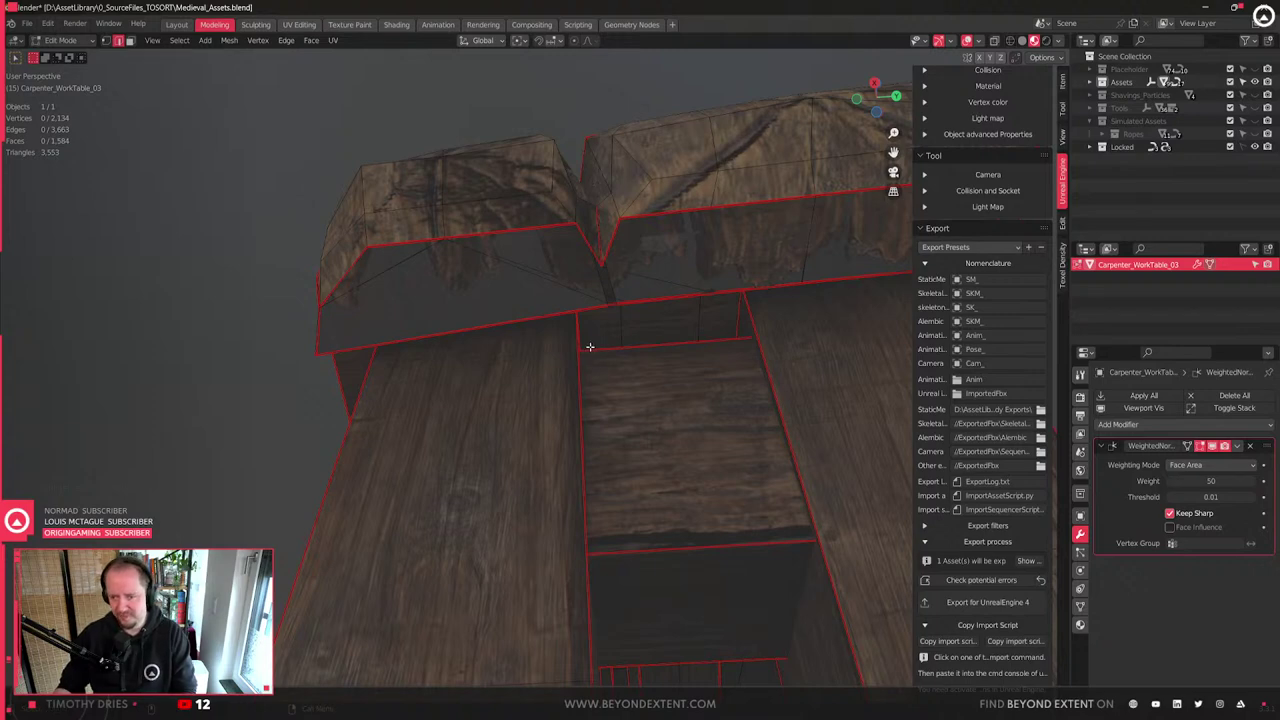
key("ctrl+z")
key("ctrl+shift+z")
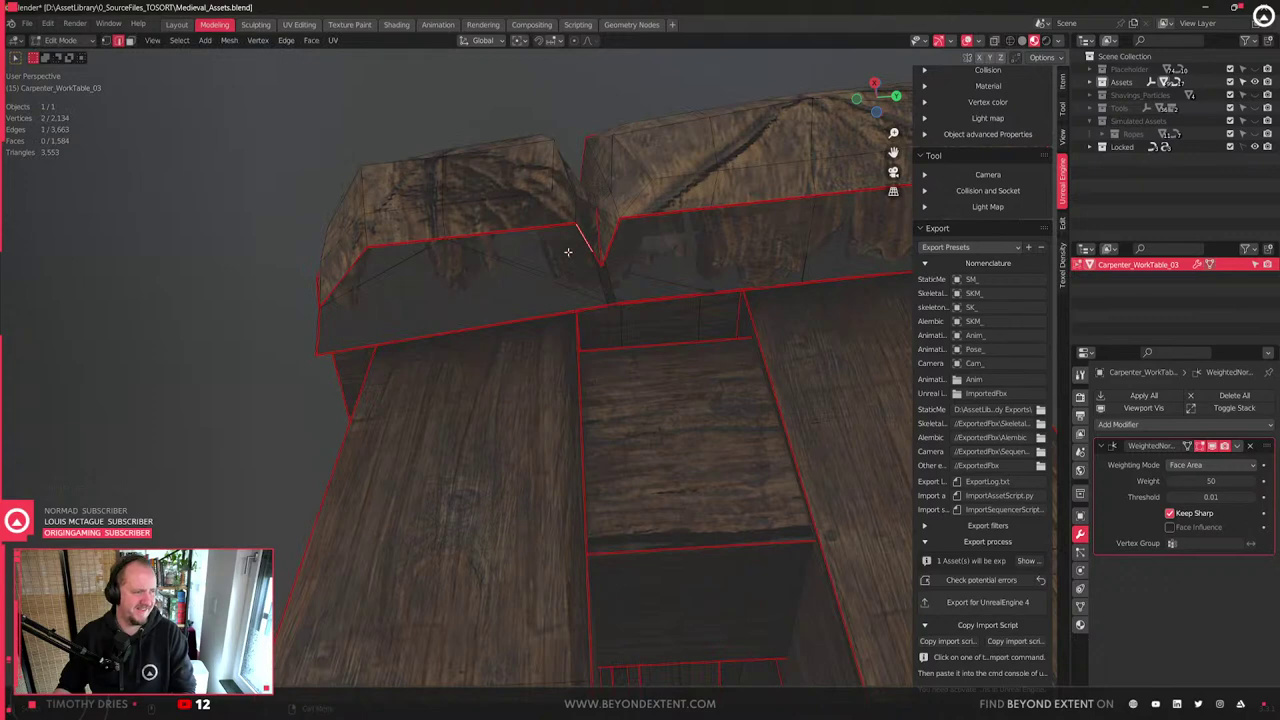
- Leave edit mode and examine the gap between the planks at the damaged end of the tabletop
key("Tab")
scroll(566, 254, "down", 4)
middle_click_drag(566, 257, 591, 418)
scroll(663, 390, "down", 4)
middle_click_drag(663, 391, 580, 363)
scroll(597, 374, "up", 5)
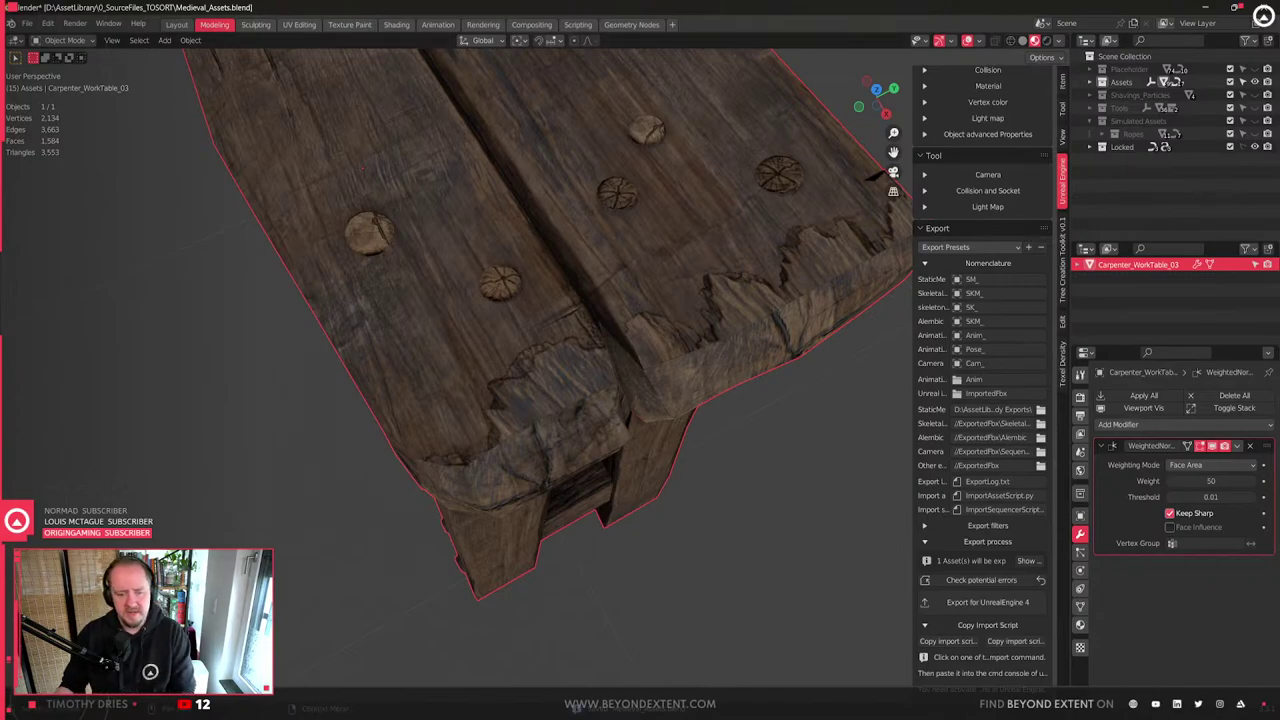
- Switch to the browser and examine the Star Citizen workflow study on ArtStation, comparing props with and without trim sheets and decals
key("alt+Tab")
key("alt+Tab")
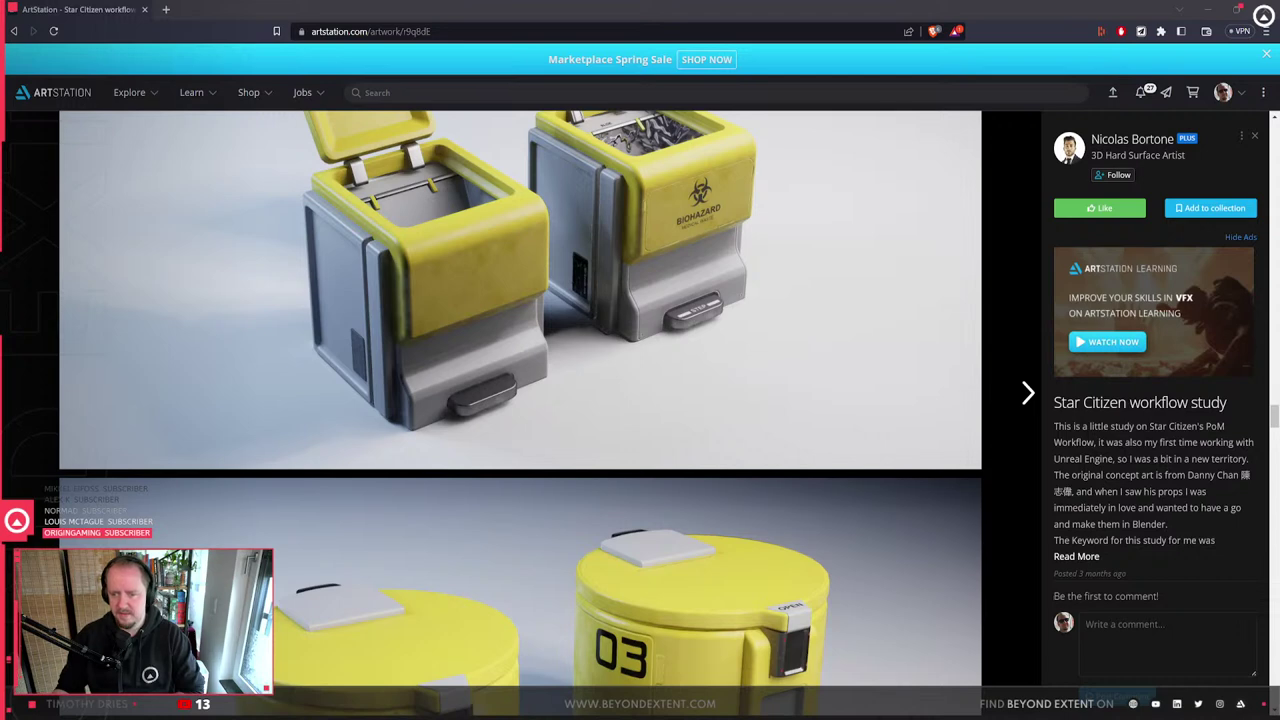
scroll(608, 409, "down", 3)
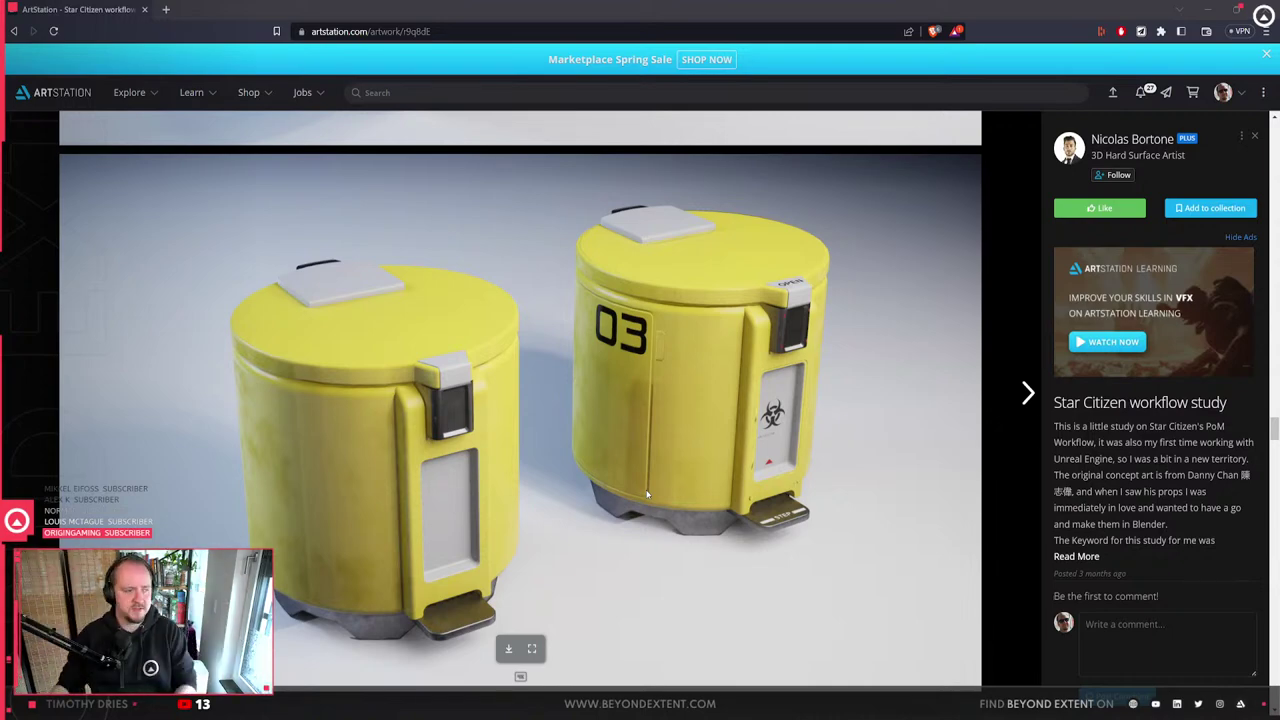
scroll(646, 493, "down", 5)
scroll(641, 493, "down", 10)
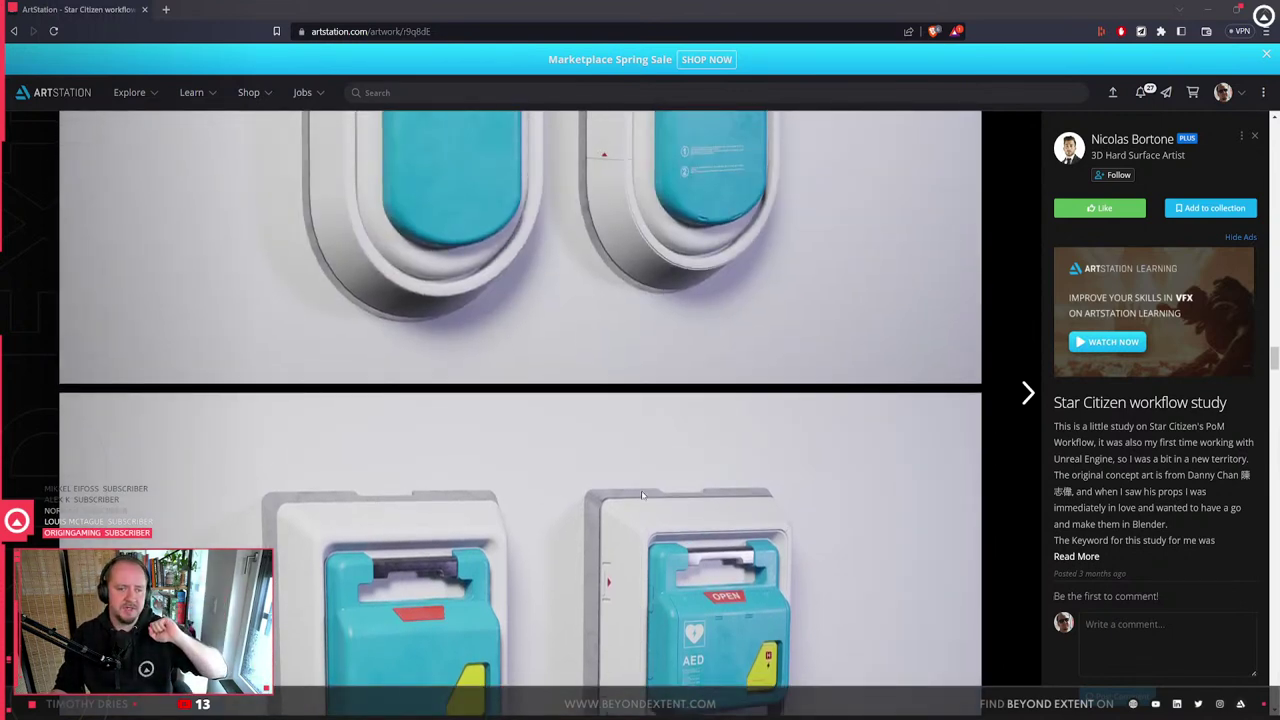
scroll(642, 494, "down", 5)
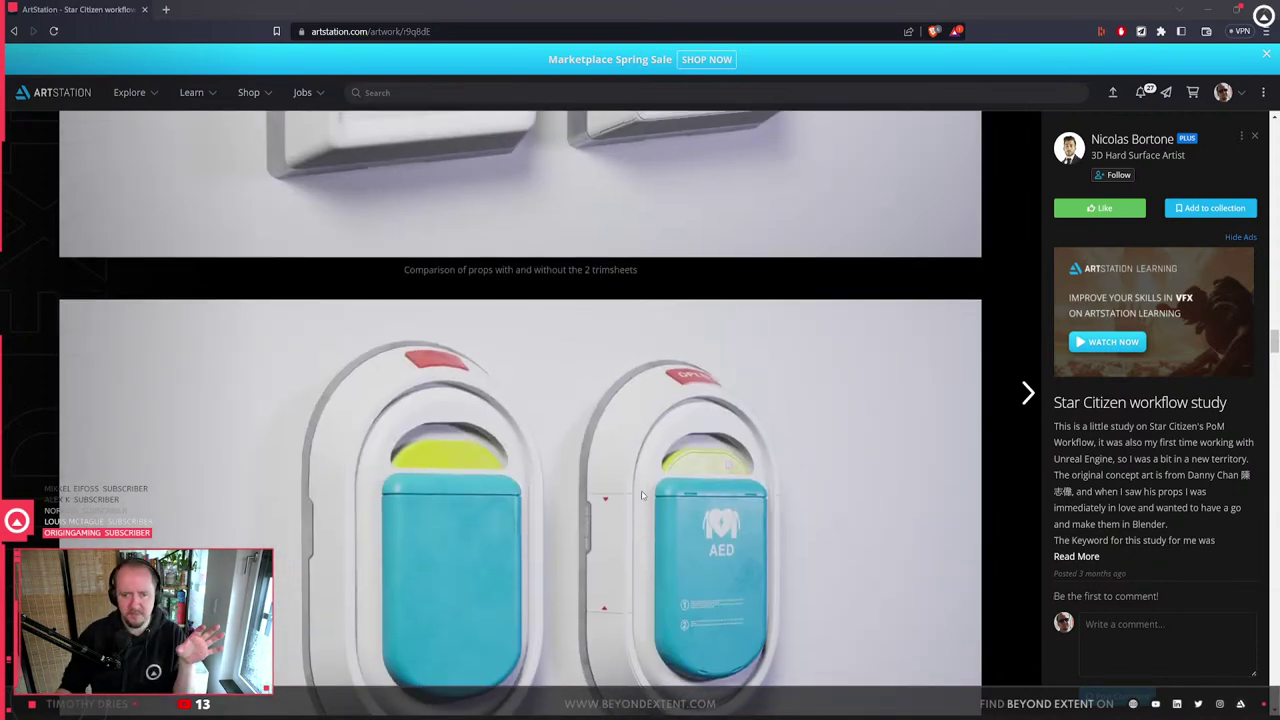
scroll(642, 494, "up", 3)
scroll(642, 494, "up", 8)
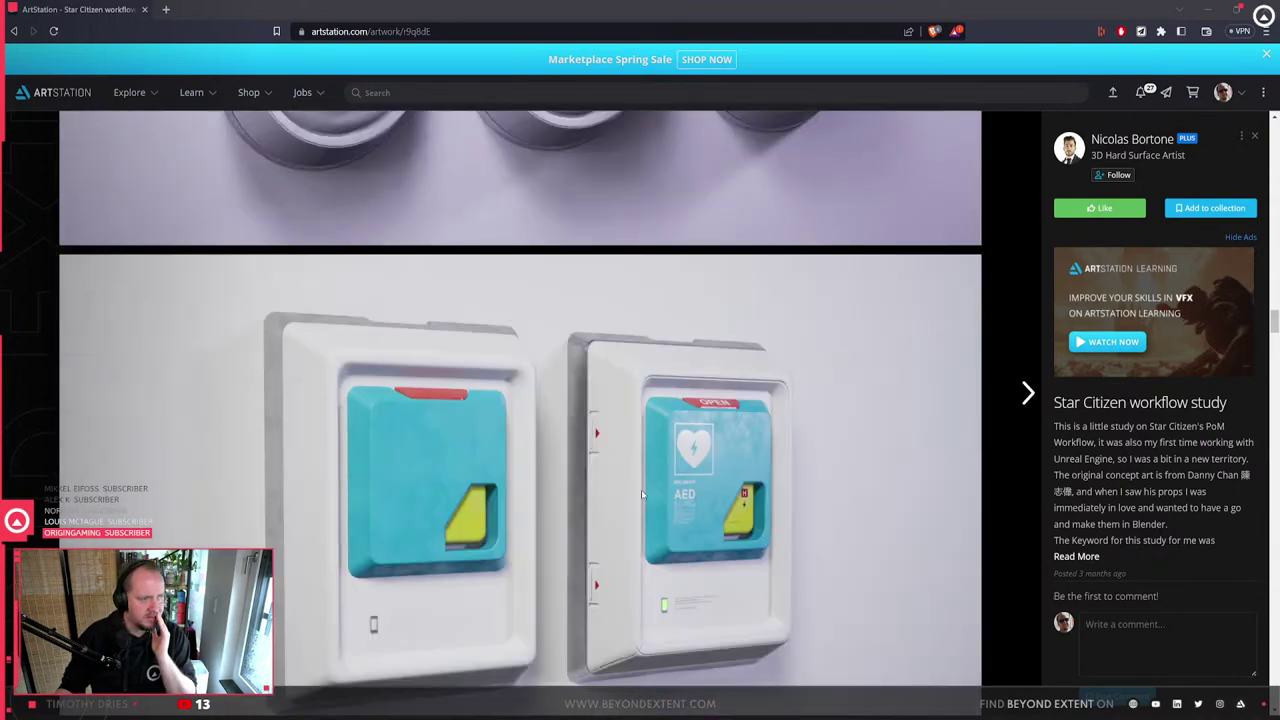
scroll(642, 494, "up", 8)
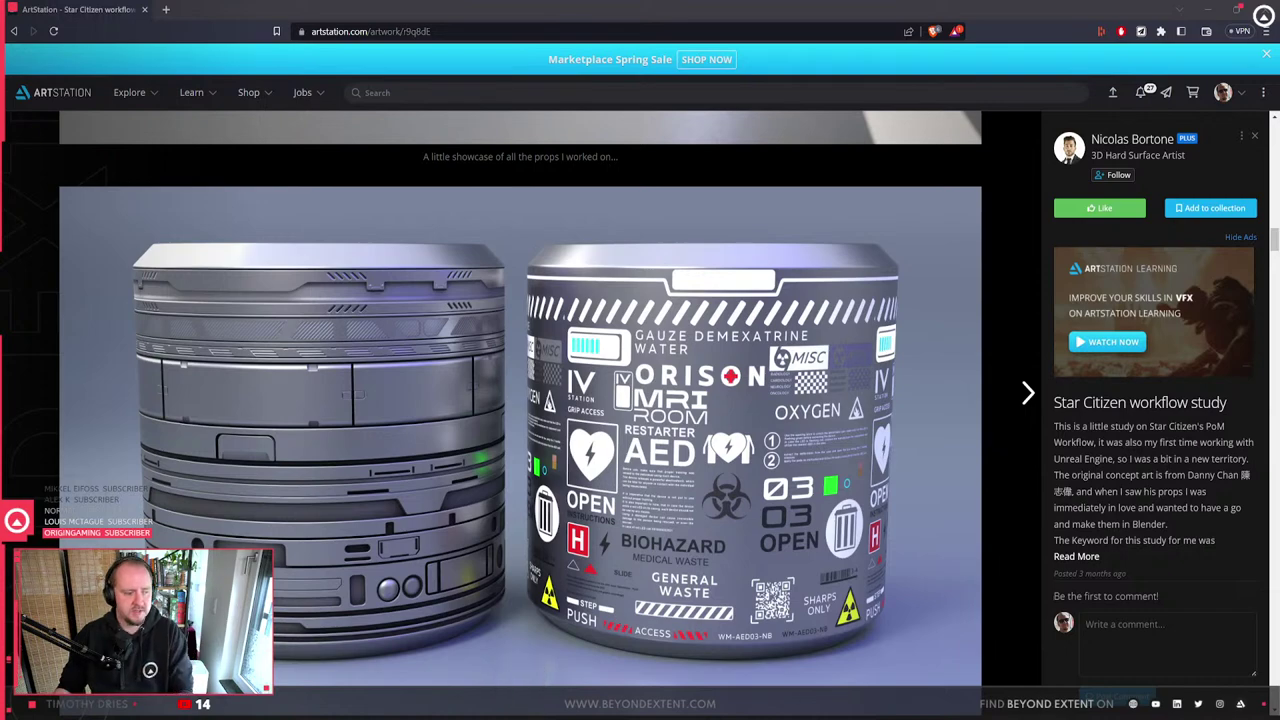
- Switch back to Blender, view the whole work table from above, and deselect it
left_click(783, 712)
middle_click_drag(747, 537, 705, 546)
scroll(705, 546, "down", 5)
middle_click_drag(520, 417, 612, 455)
left_click(663, 320)
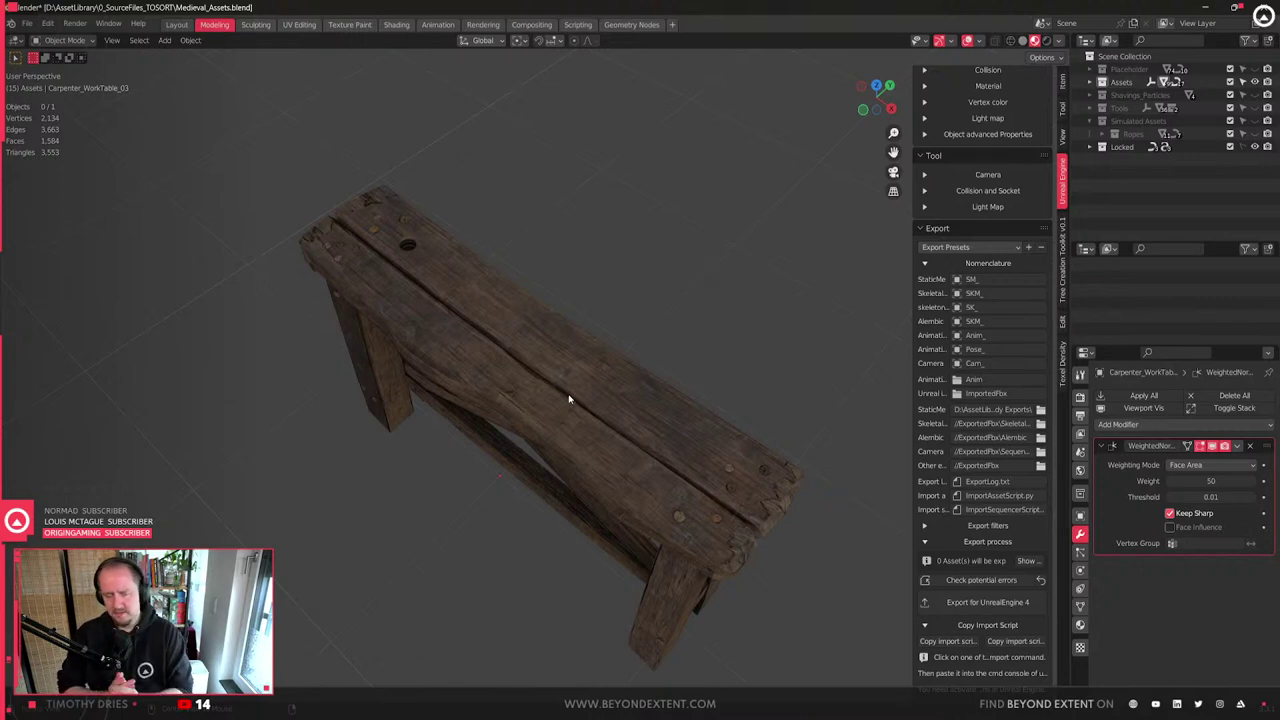
- Leave local view to show all assets and focus on the round wooden wheel with the square centre hole
key("KP_Divide")
left_click(371, 558)
middle_click_drag(371, 558, 461, 435)
scroll(528, 490, "down", 3)
left_click(373, 427)
key("KP_Decimal")
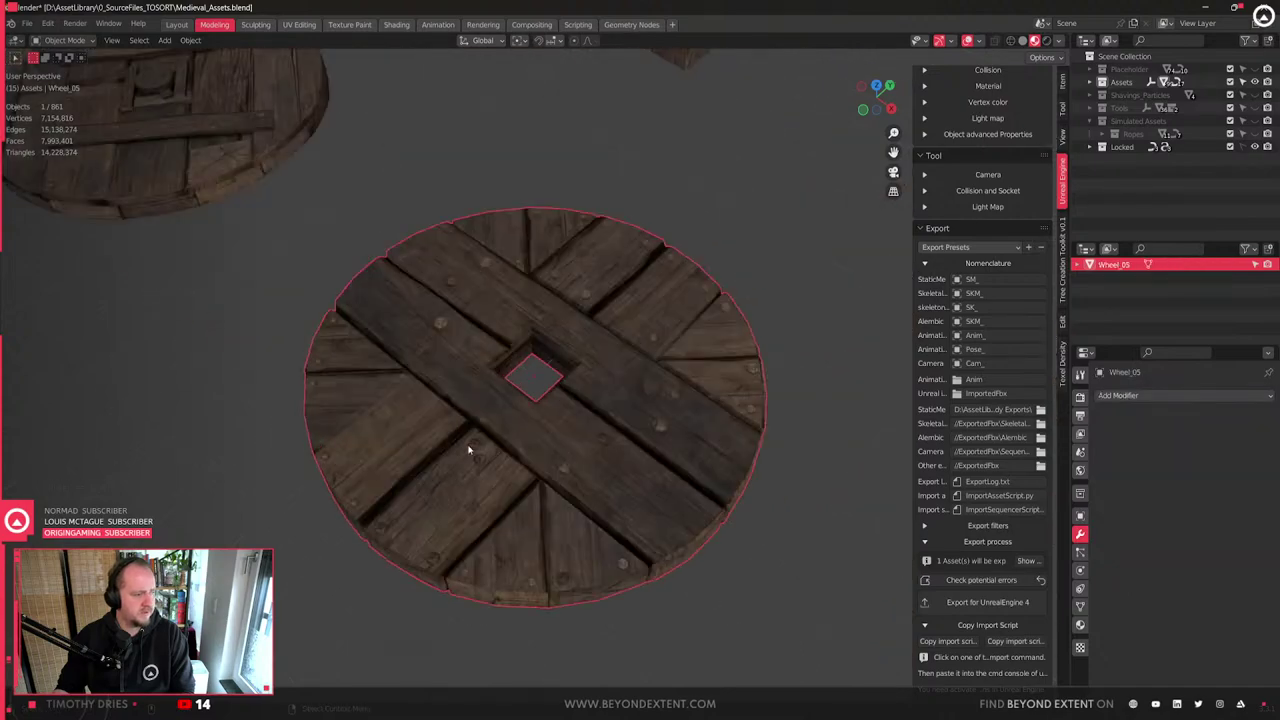
scroll(459, 387, "up", 3)
scroll(459, 387, "down", 6)
middle_click_drag(750, 462, 855, 592, "shift")
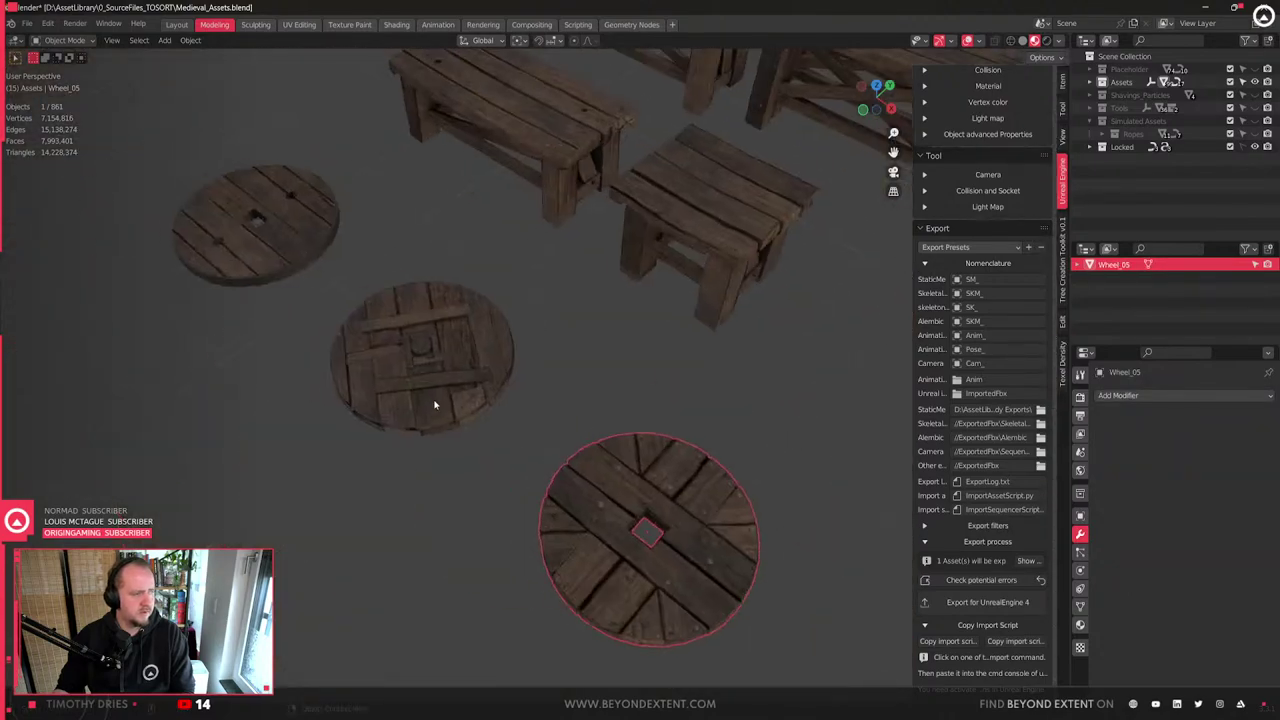
- Focus on the neighbouring wheel, Wheel_02, and examine the wooden pegs on its cross plank up close
left_click(436, 415)
key("KP_Decimal")
middle_click_drag(560, 526, 650, 528)
middle_click_drag(650, 528, 490, 478, "shift")
scroll(489, 478, "up", 5)
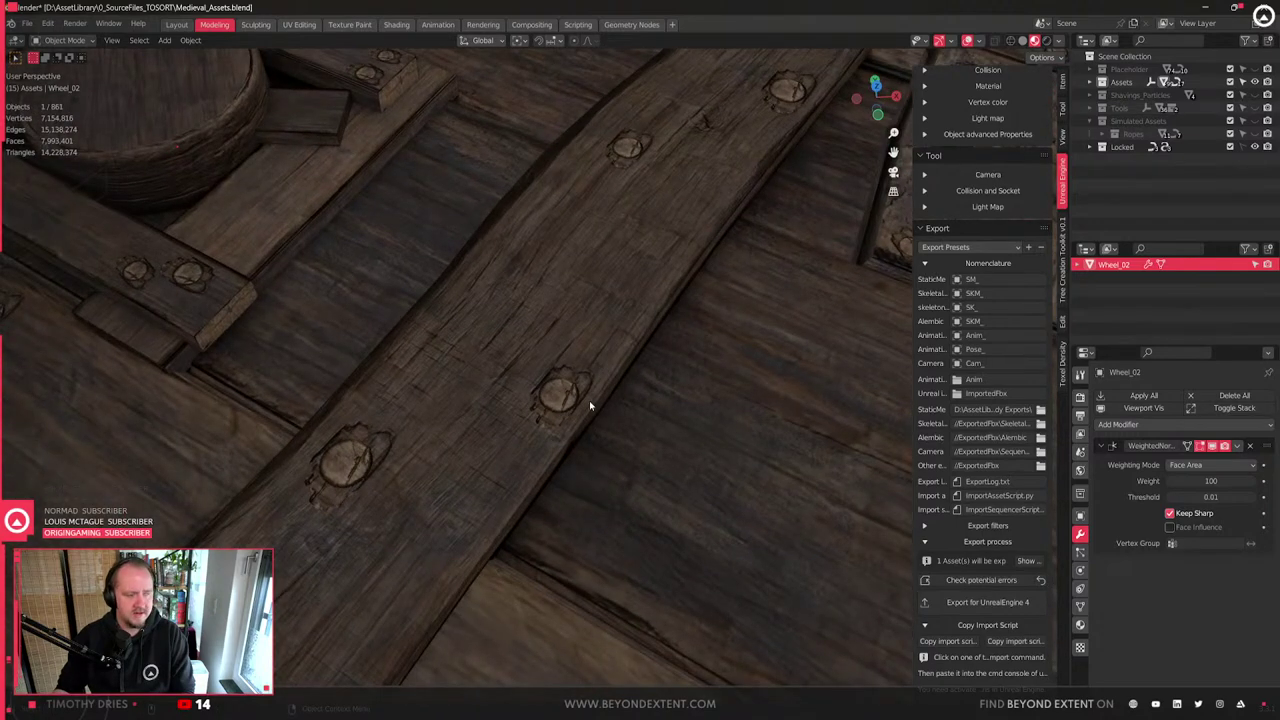
scroll(589, 405, "down", 2)
- Select one peg's decal face on the cross plank in edit mode to examine its geometry, then return to object mode
key("Tab")
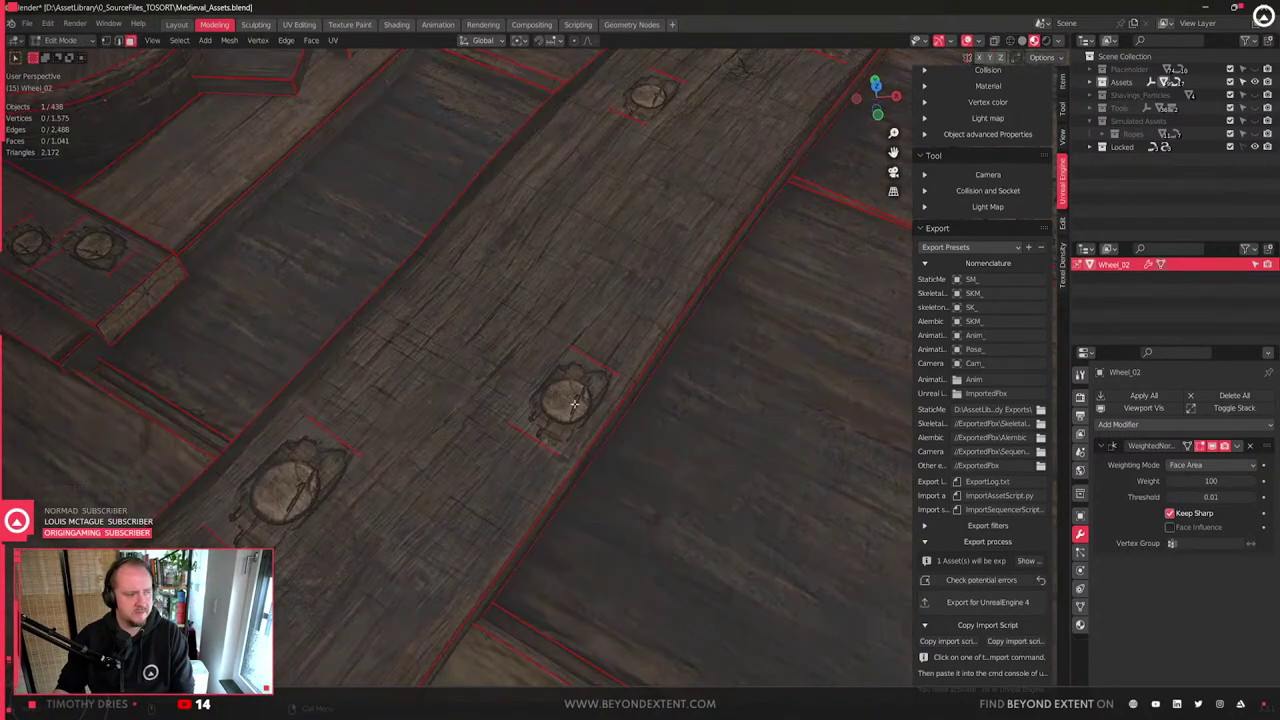
left_click(574, 405)
left_click(260, 482)
scroll(250, 486, "up", 4)
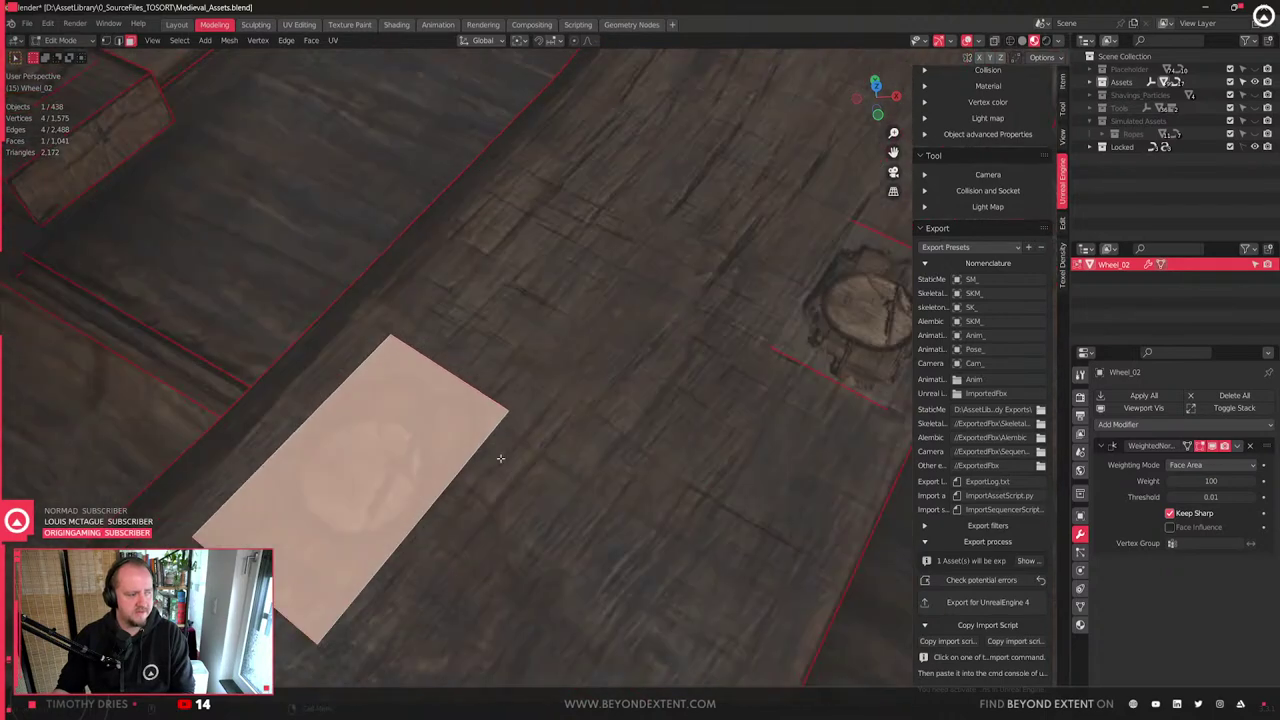
middle_click_drag(455, 477, 385, 490)
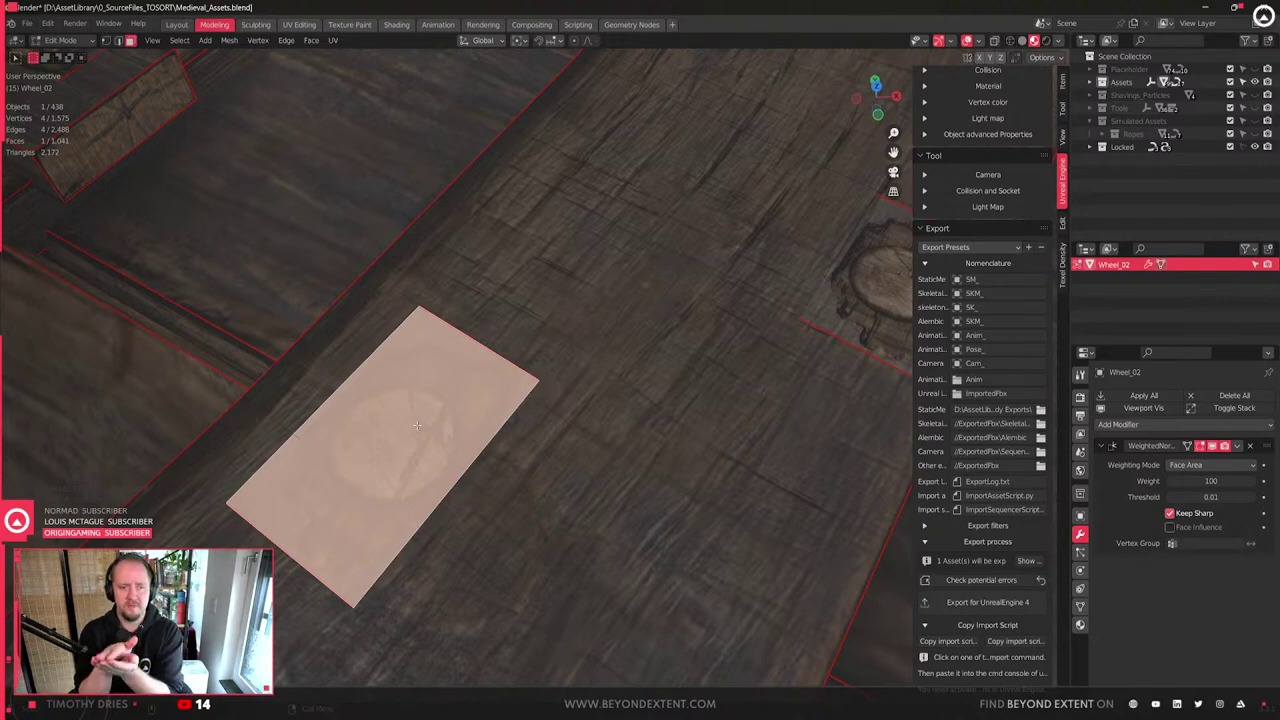
key("Tab")
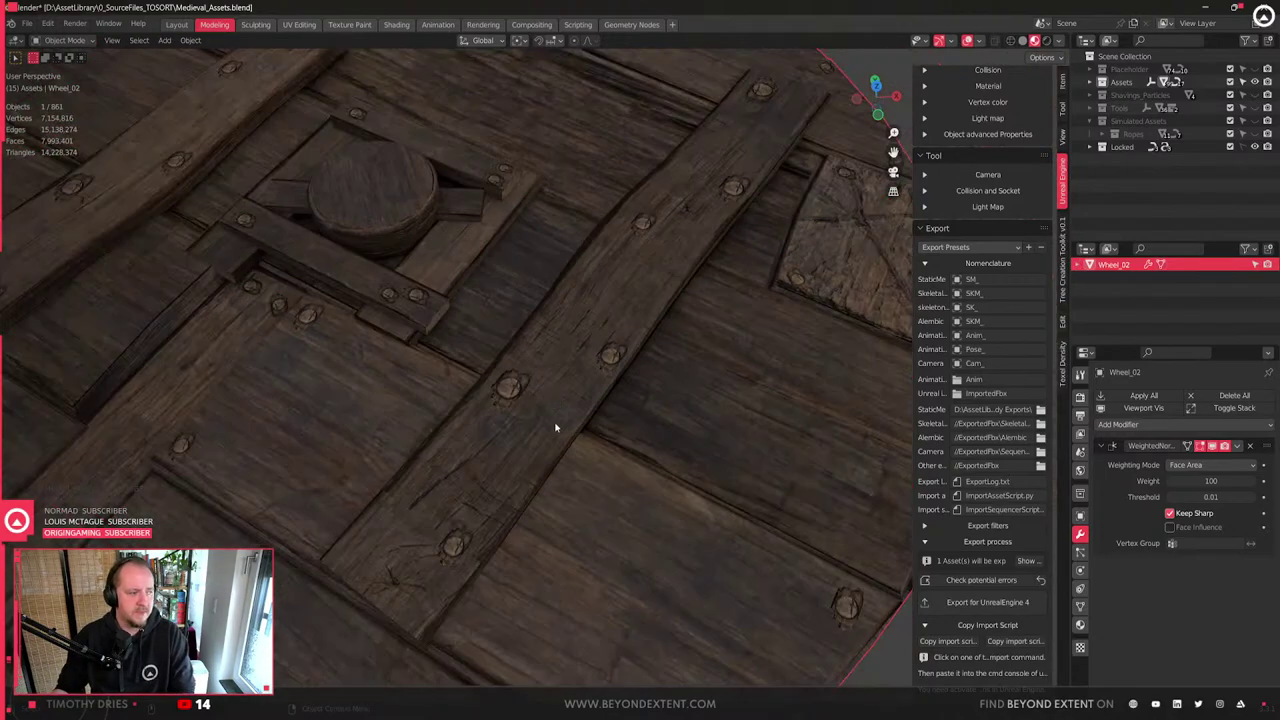
- Switch to the ArtStation page in the browser and examine the decal details on the AED cabinets, yellow bins and waste containers
mouse_move(468, 704)
left_click(450, 622)
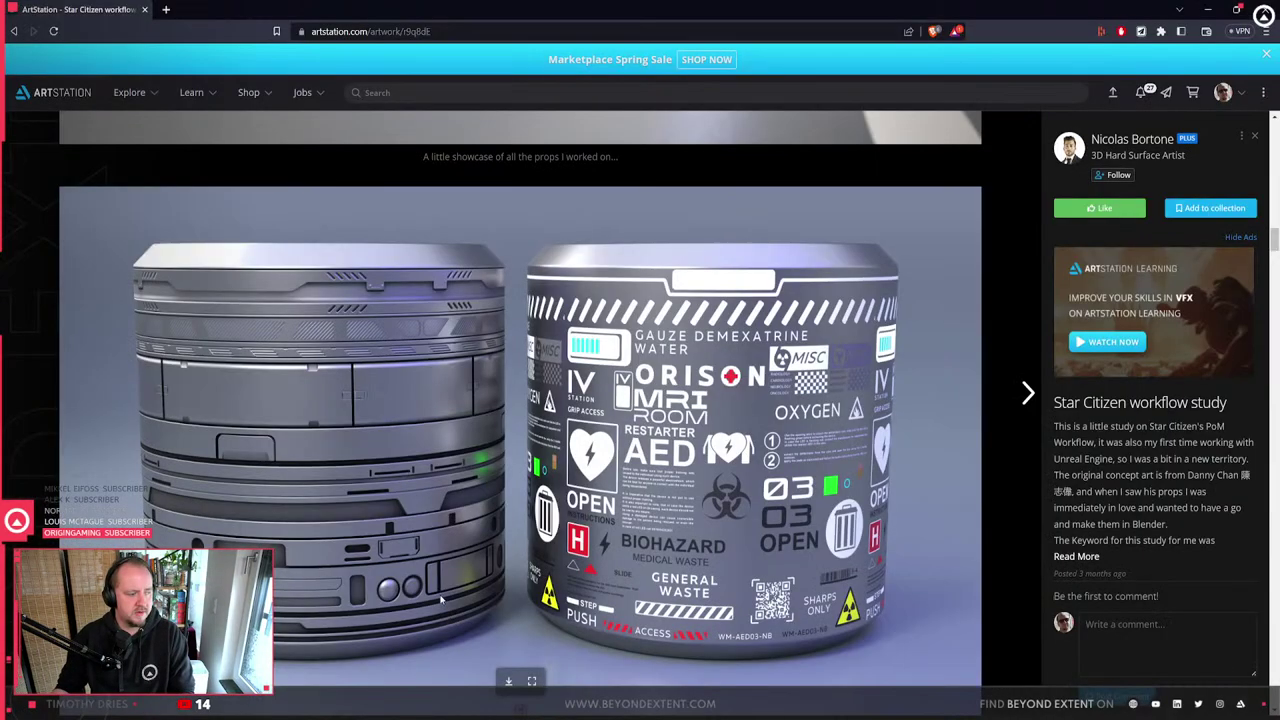
scroll(535, 352, "down", 15)
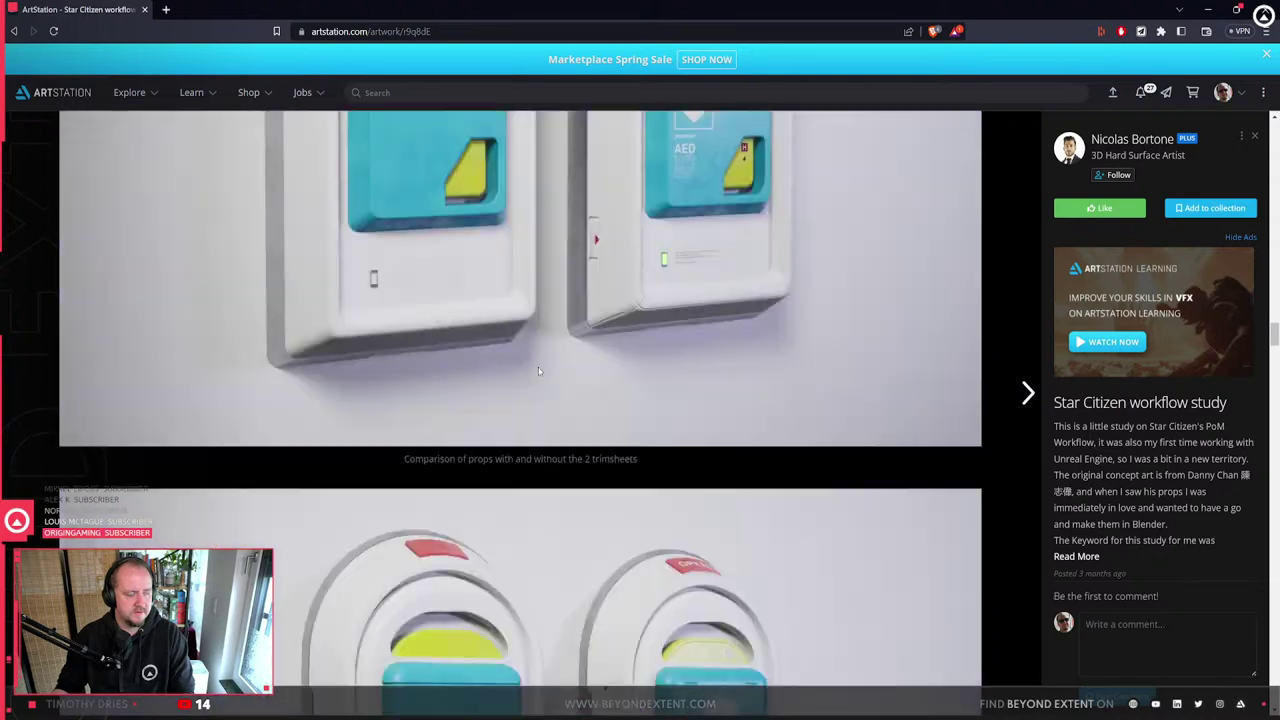
scroll(538, 371, "down", 10)
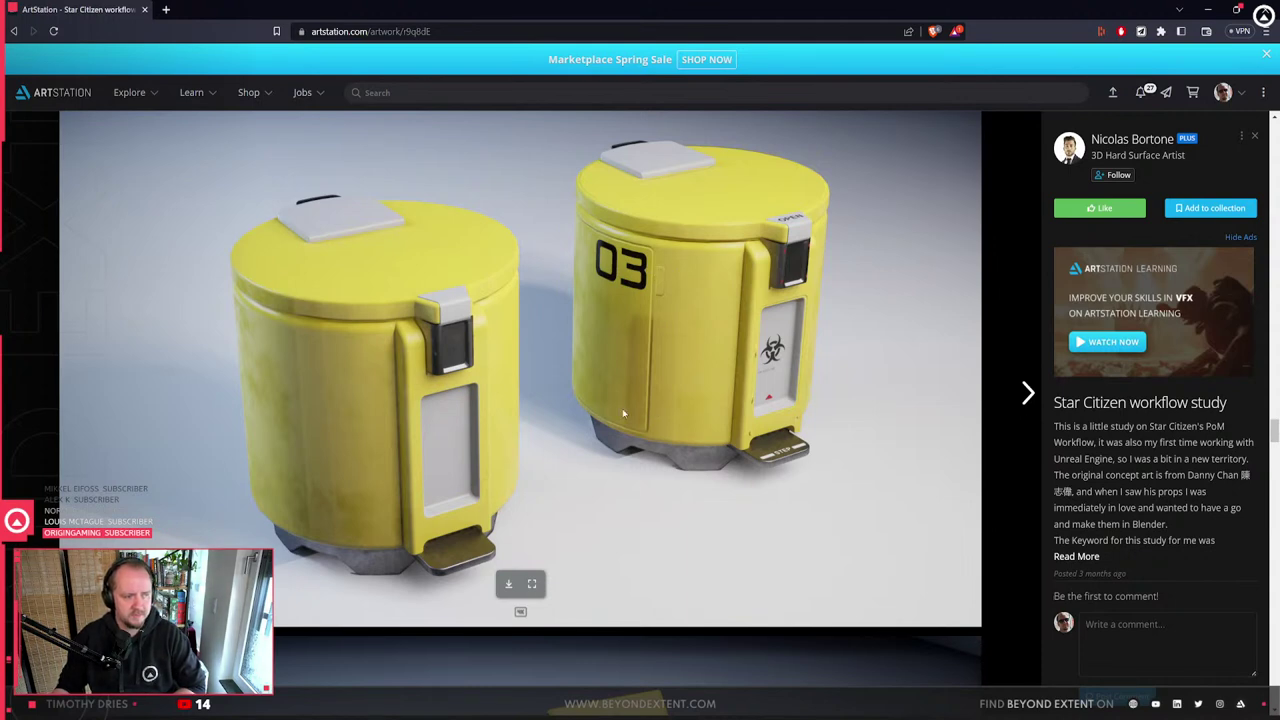
scroll(706, 273, "down", 10)
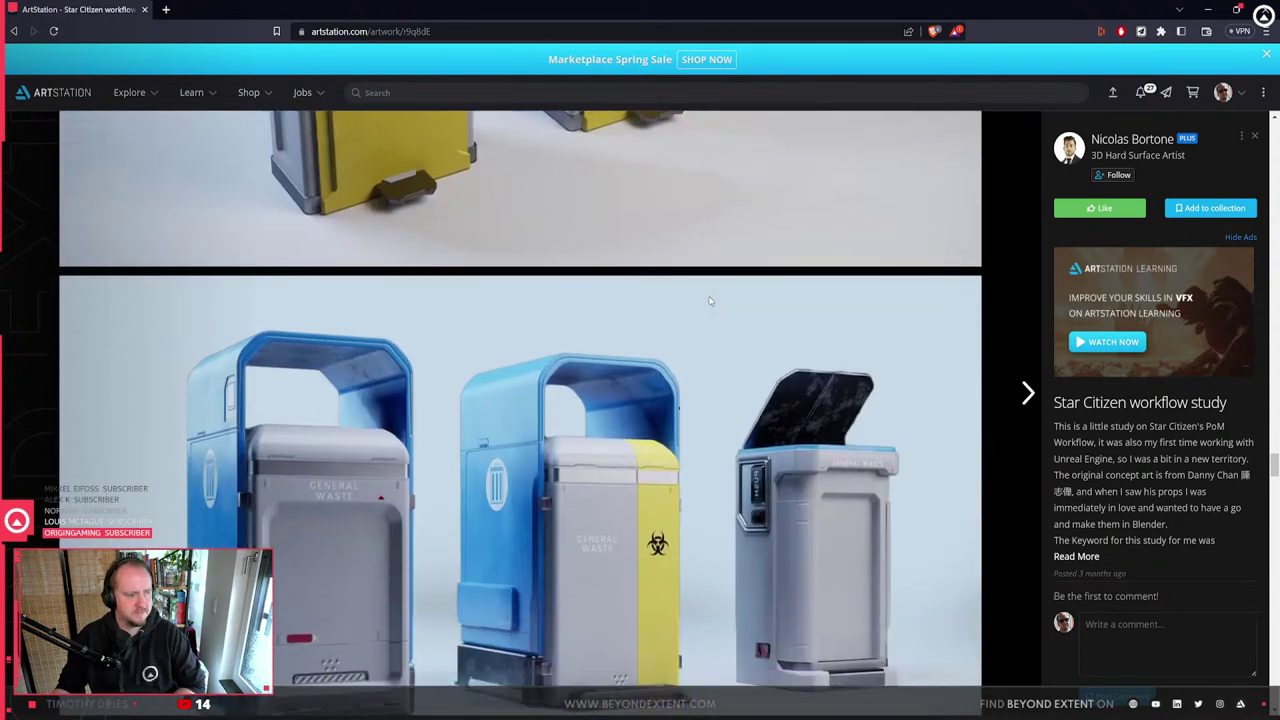
scroll(710, 300, "down", 3)
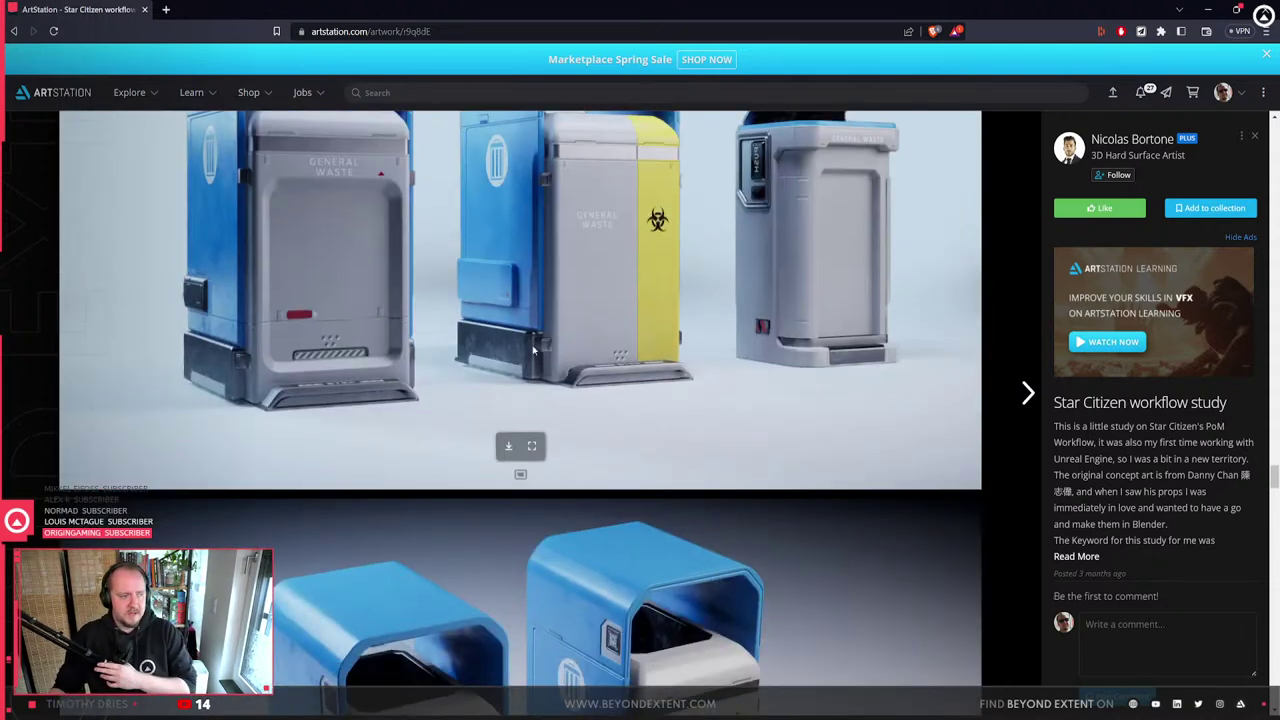
scroll(531, 341, "up", 2)
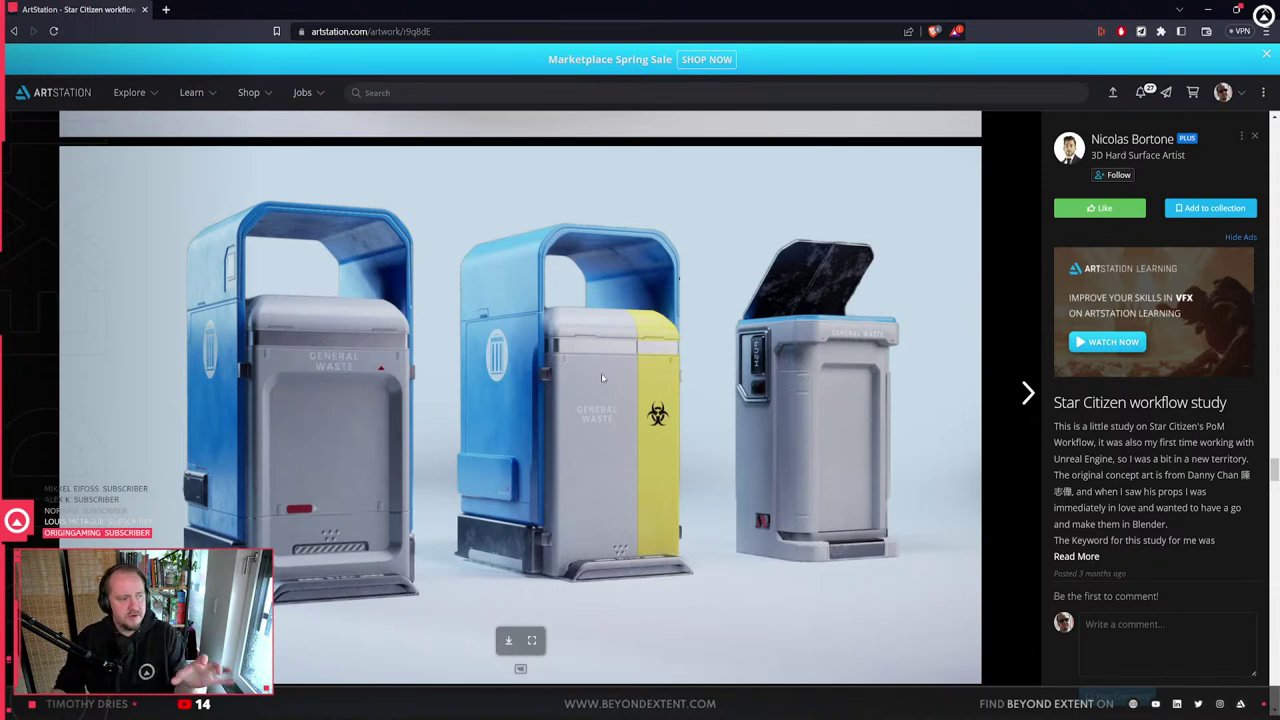
scroll(602, 378, "up", 1)
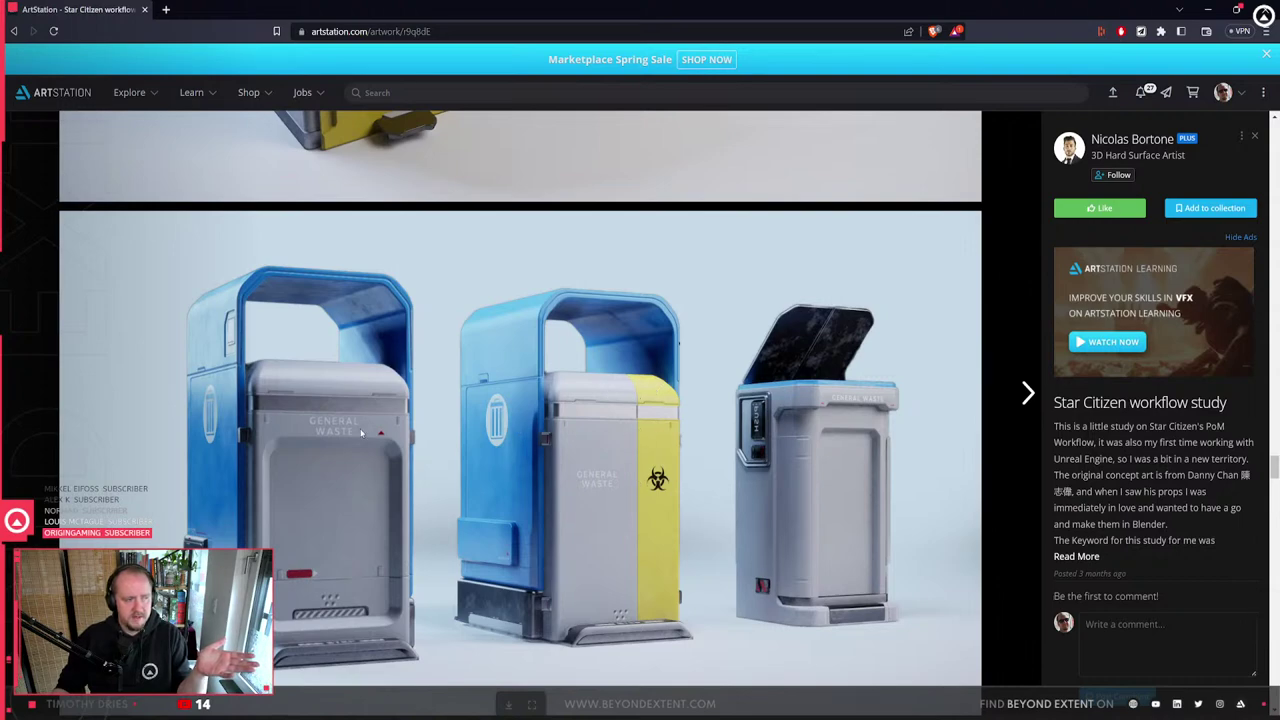
scroll(362, 432, "down", 5)
scroll(362, 435, "down", 5)
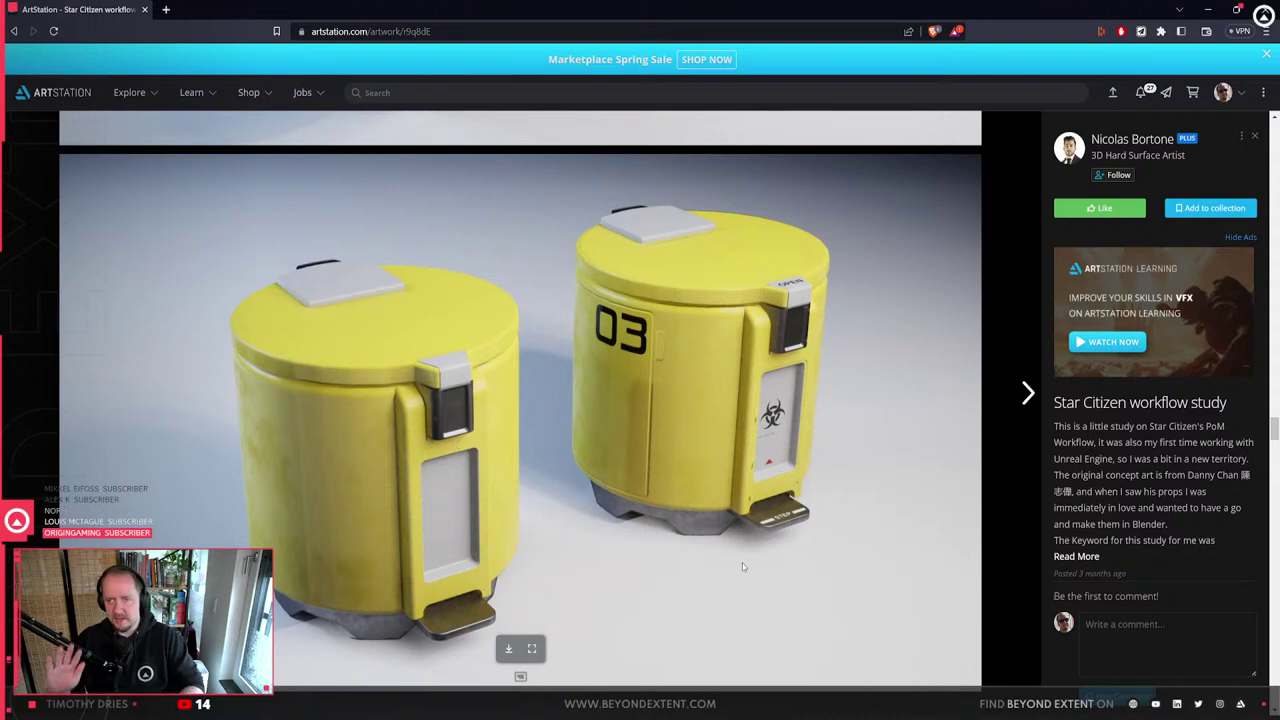
- Search ArtStation artworks for "doom decals"
left_click(545, 92)
type("doom decals")
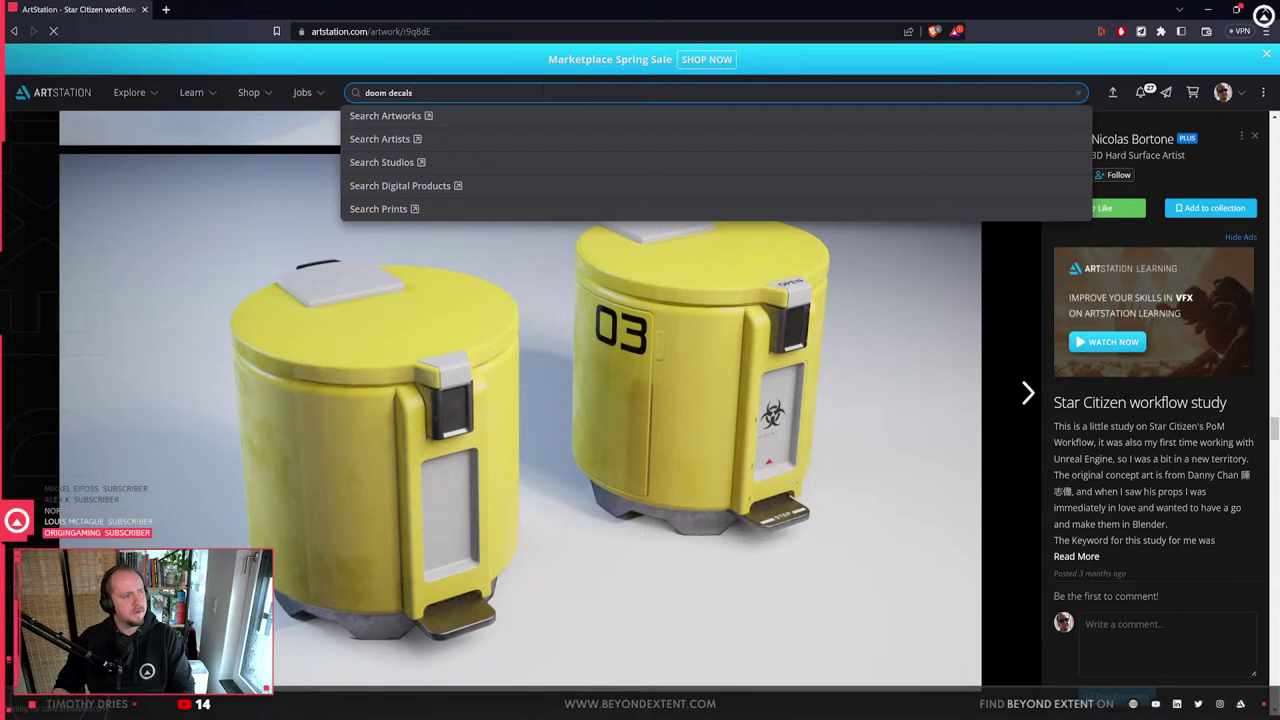
key("Return")
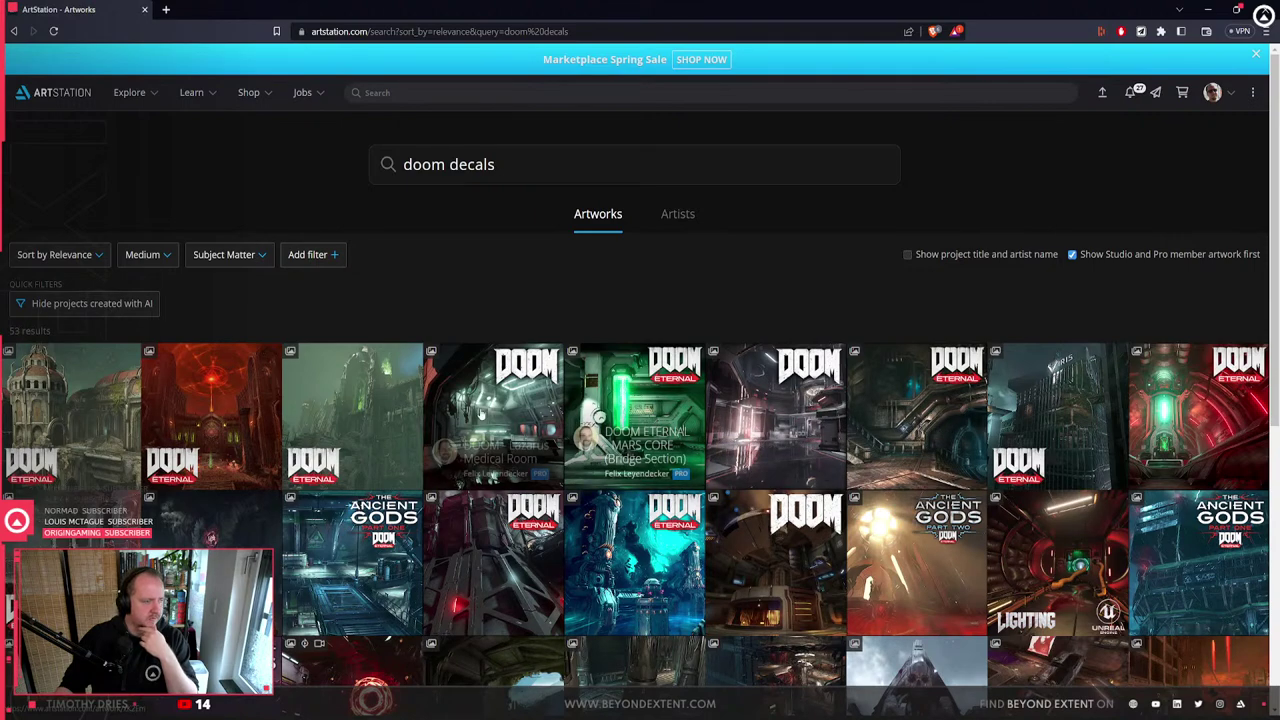
- Open the DOOM ETERNAL - MARS CORE (Bridge Section) artwork, examine its images for decal work, and return to the search results
left_click(646, 423)
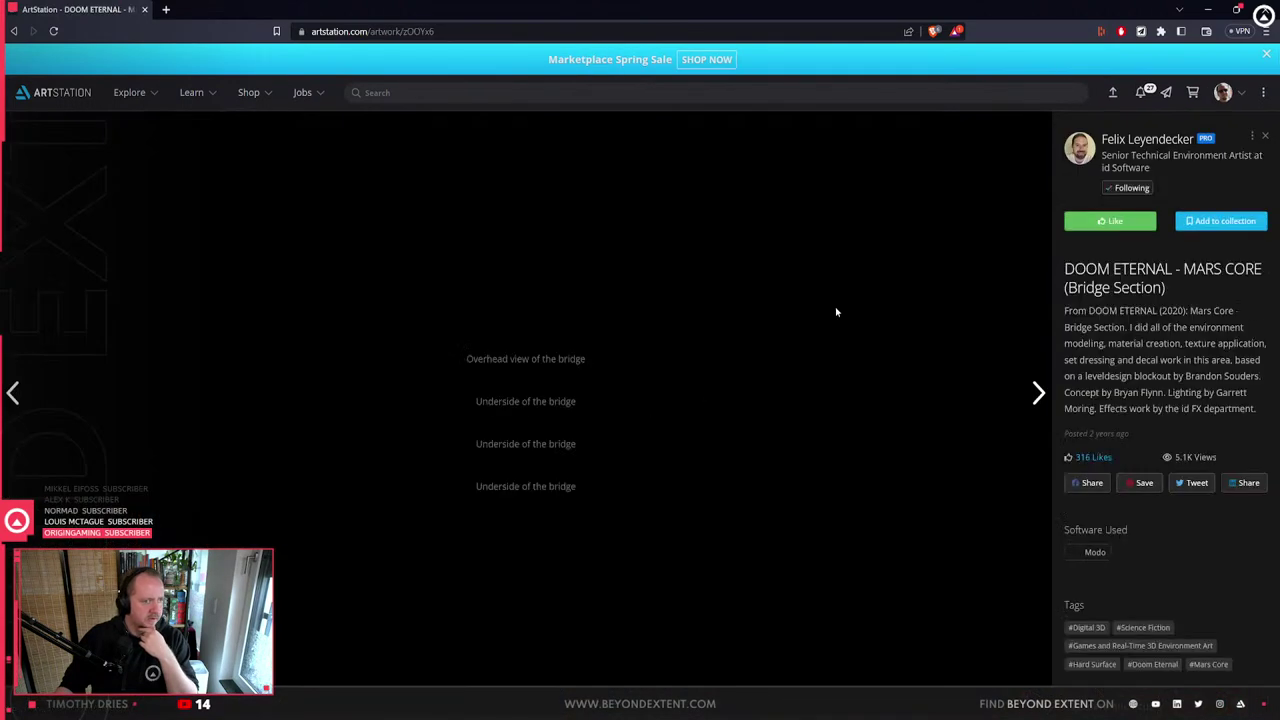
scroll(691, 282, "down", 15)
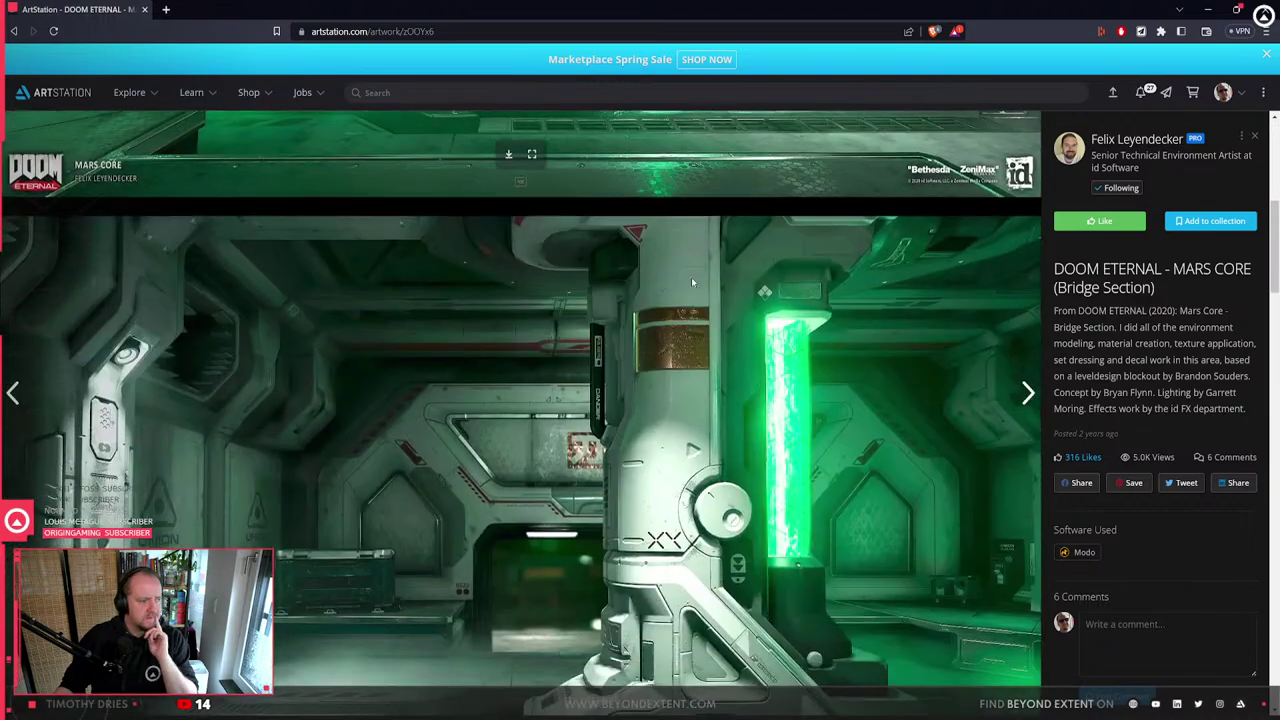
scroll(691, 282, "down", 5)
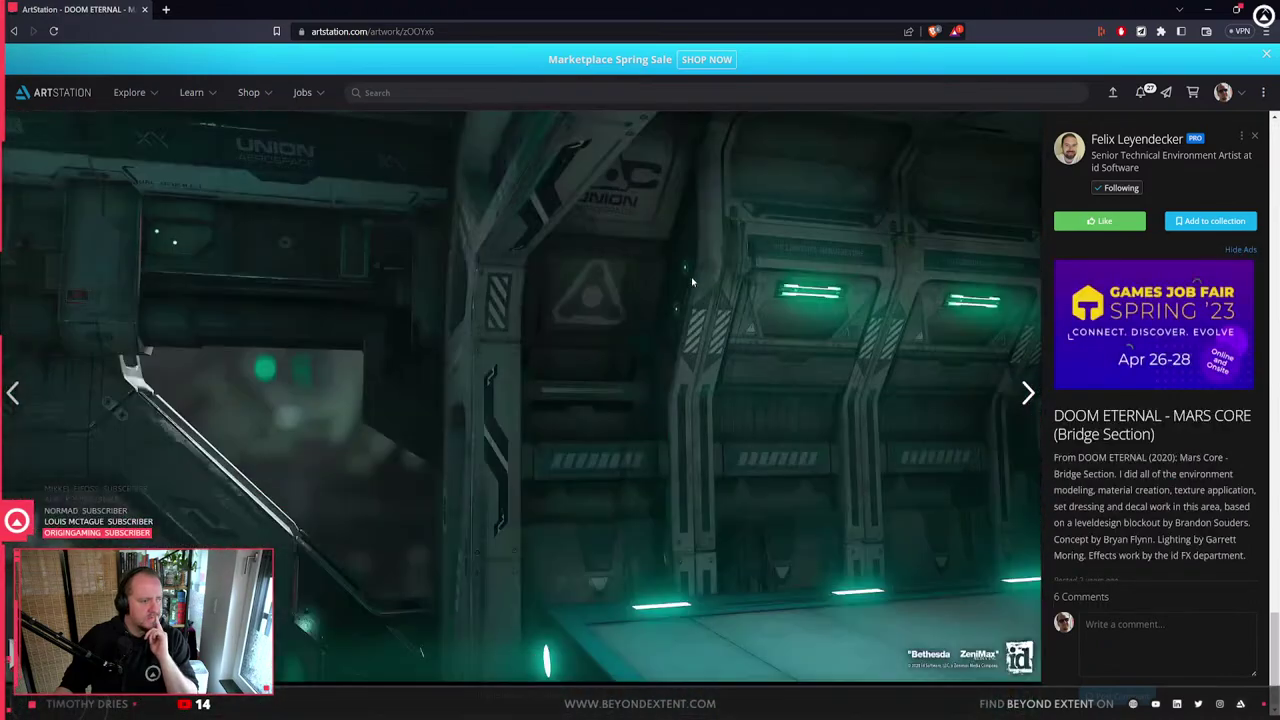
scroll(691, 276, "up", 5)
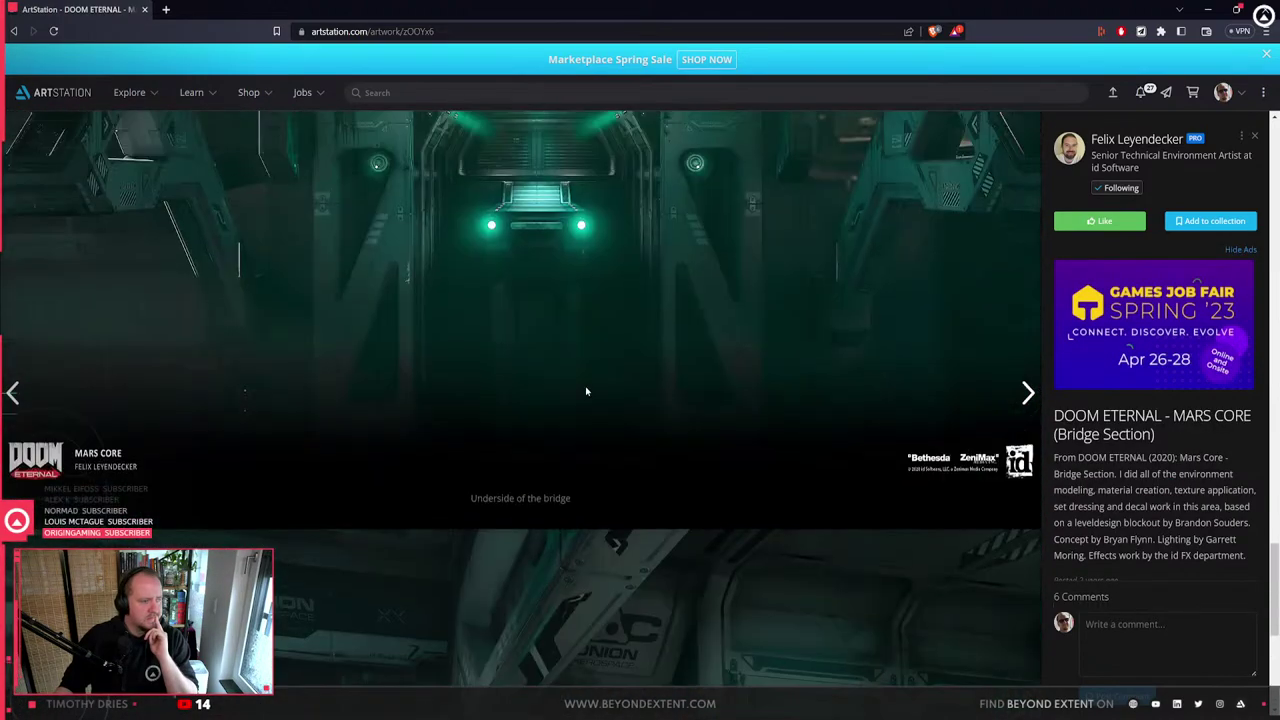
key("alt+Left")
- Open the Lazarus Medical Room, Mars Core (Bridge Section) and Ritual Server Room artworks from the search results in separate background tabs
scroll(1205, 574, "down", 3)
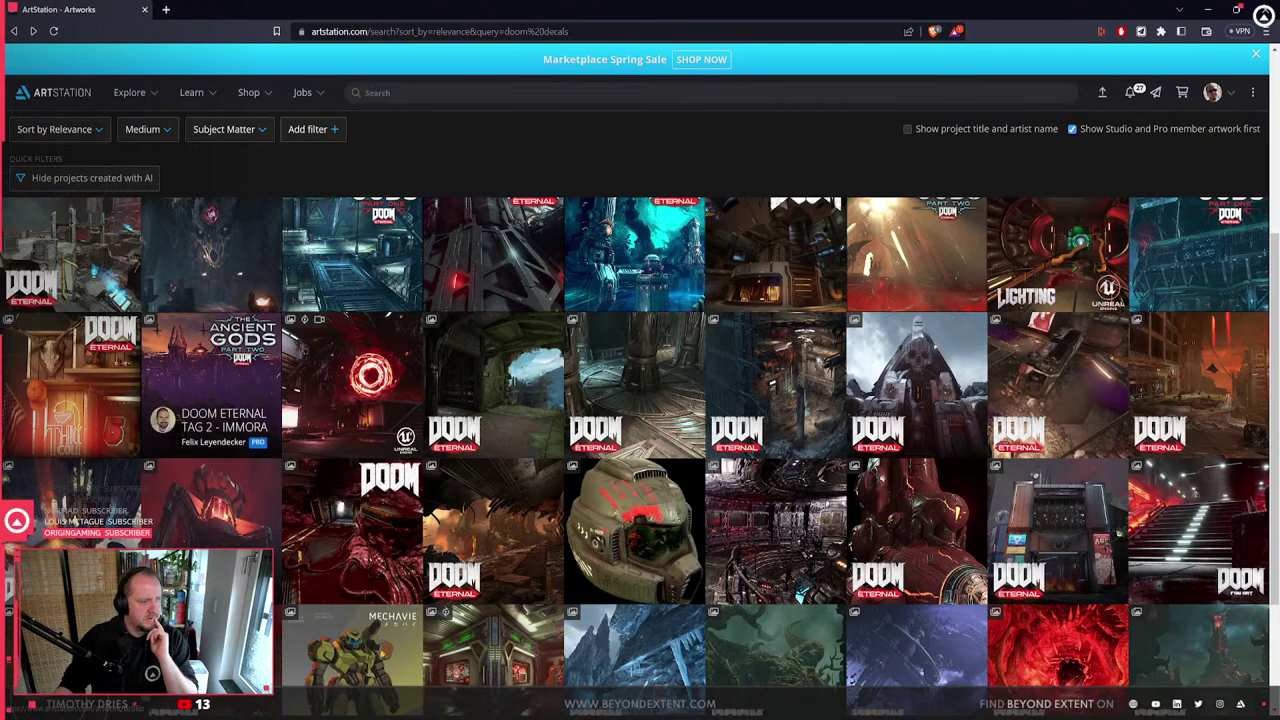
scroll(195, 478, "down", 1)
scroll(195, 478, "down", 2)
scroll(450, 530, "up", 5)
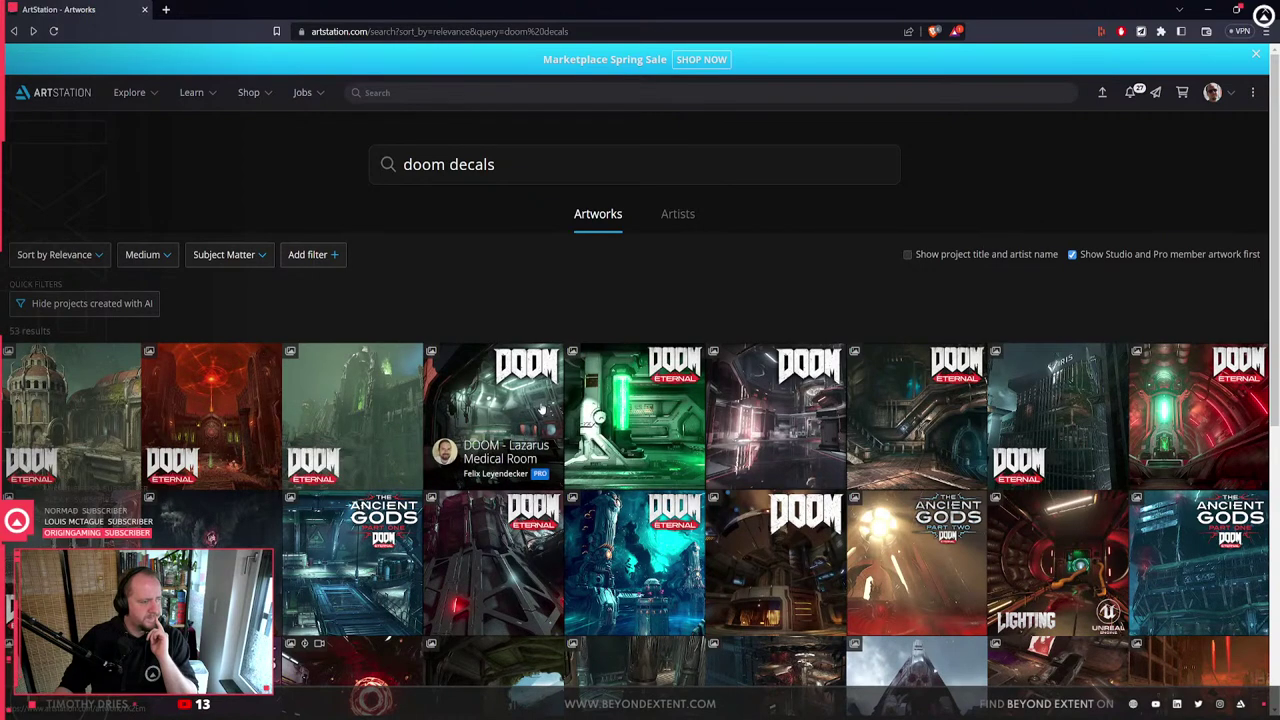
middle_click(541, 410)
middle_click(600, 416)
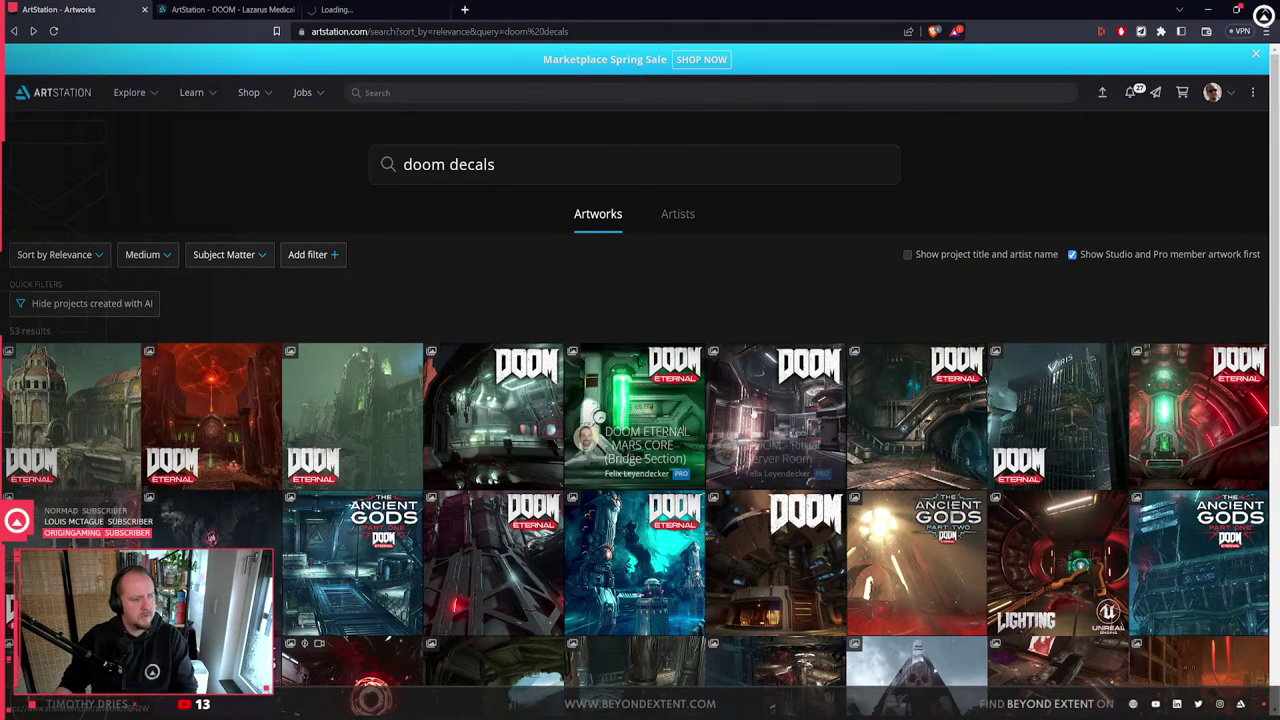
middle_click(765, 414)
- Switch to the DOOM - Lazarus Medical Room artwork and examine the decals across its images
key("ctrl+Tab")
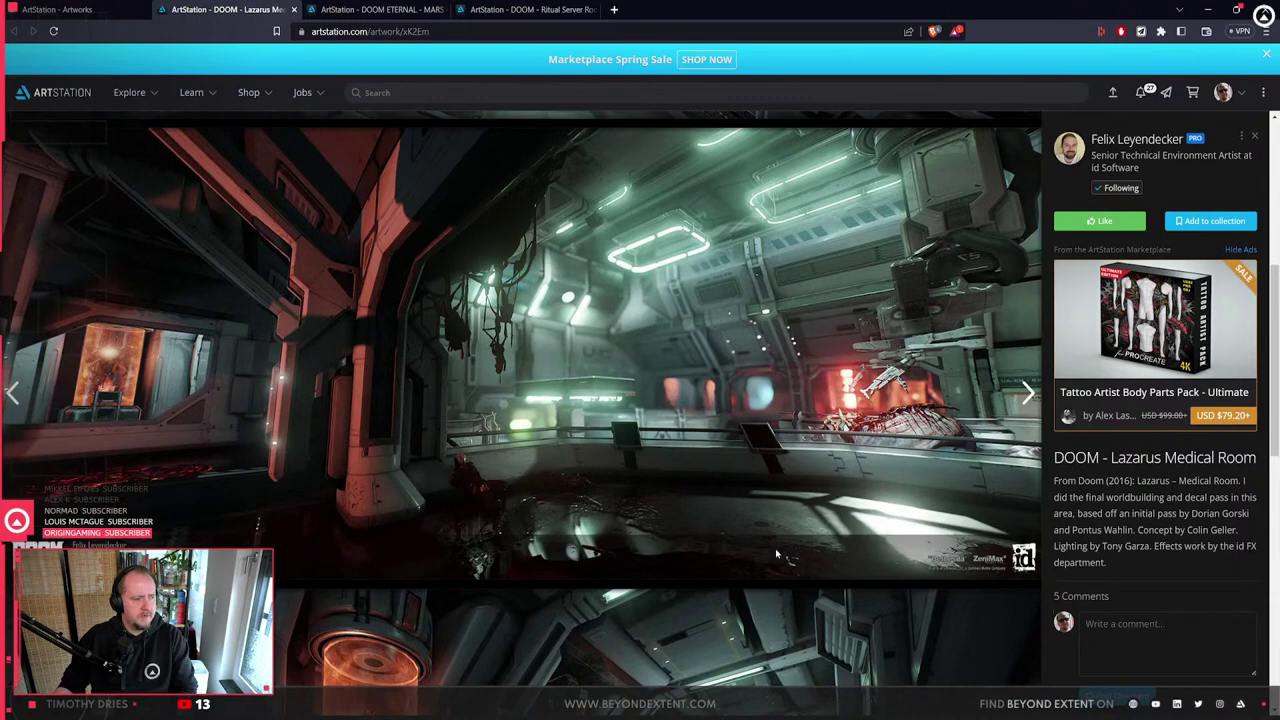
scroll(775, 548, "down", 8)
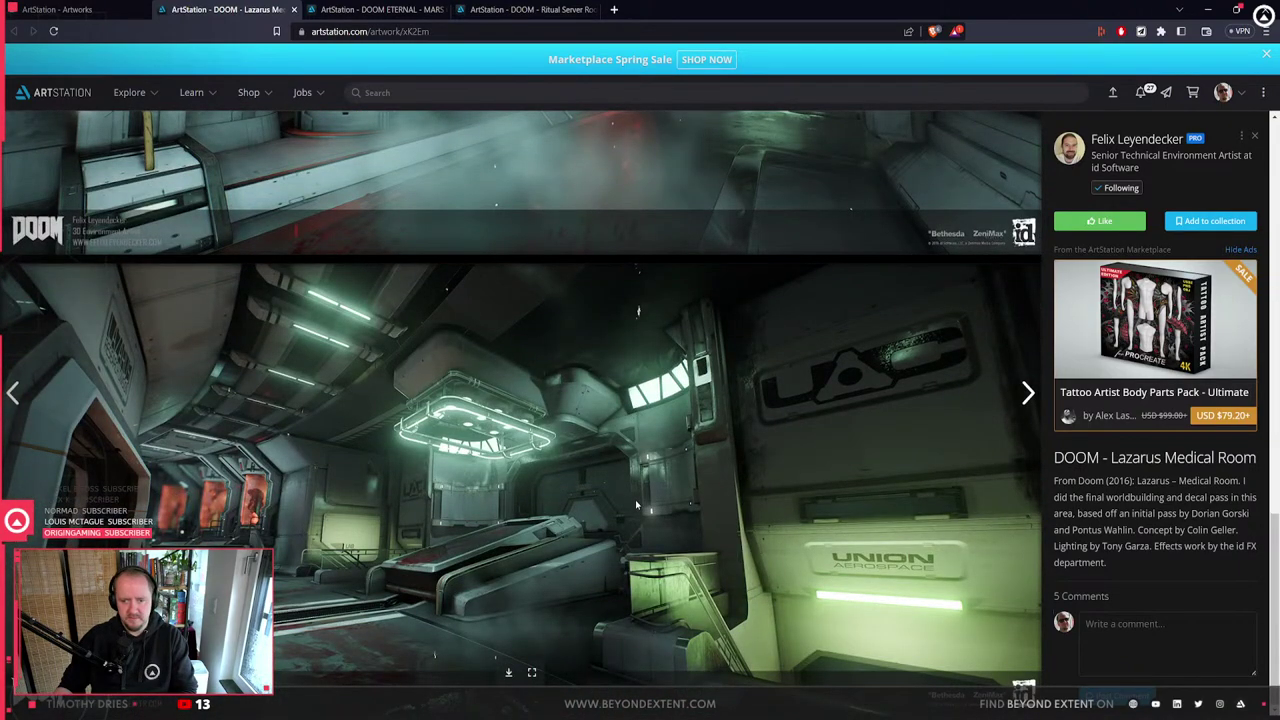
scroll(636, 505, "down", 5)
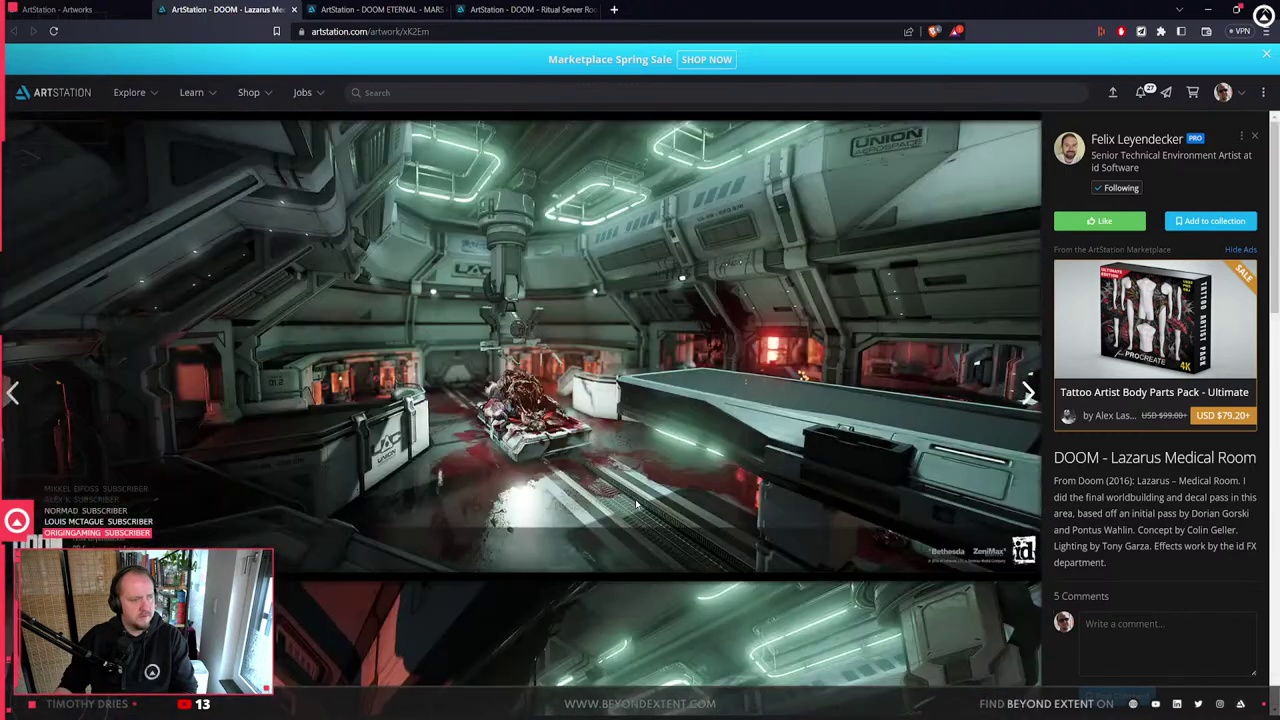
- Examine the decals in the Mars Core artwork and in the DOOM - Ritual Server Room images
left_click(378, 9)
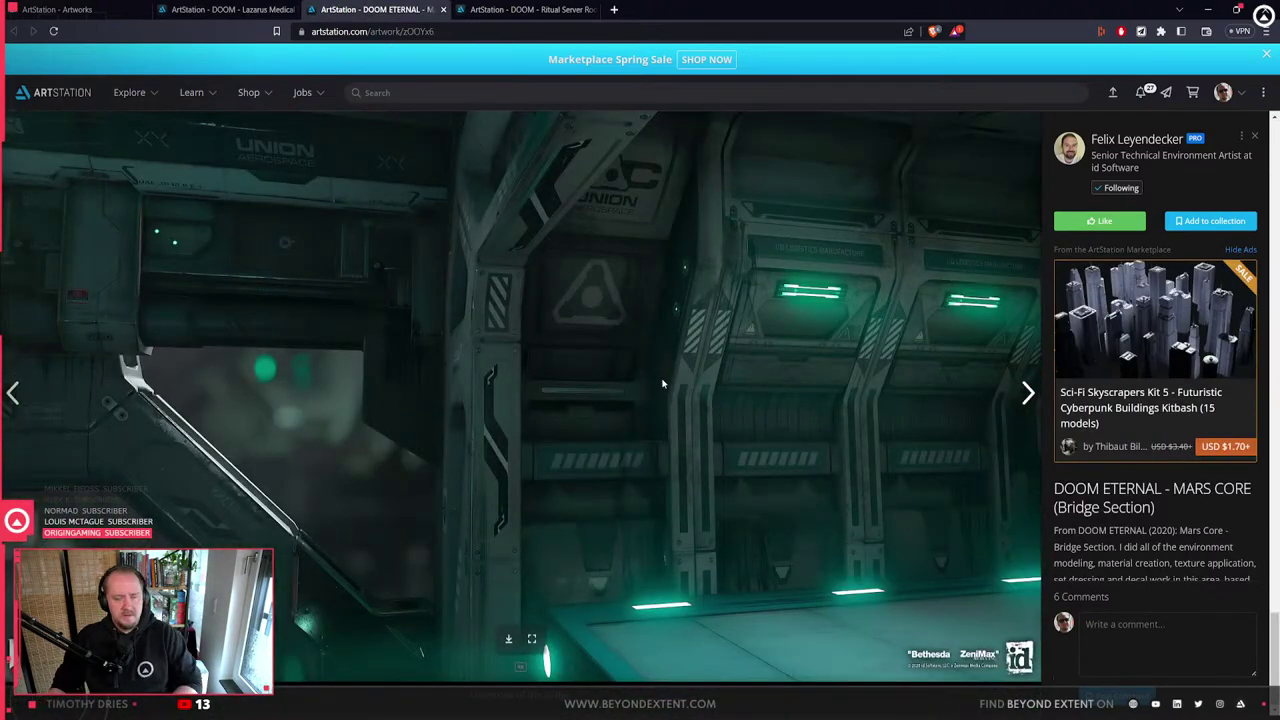
key("ctrl+Tab")
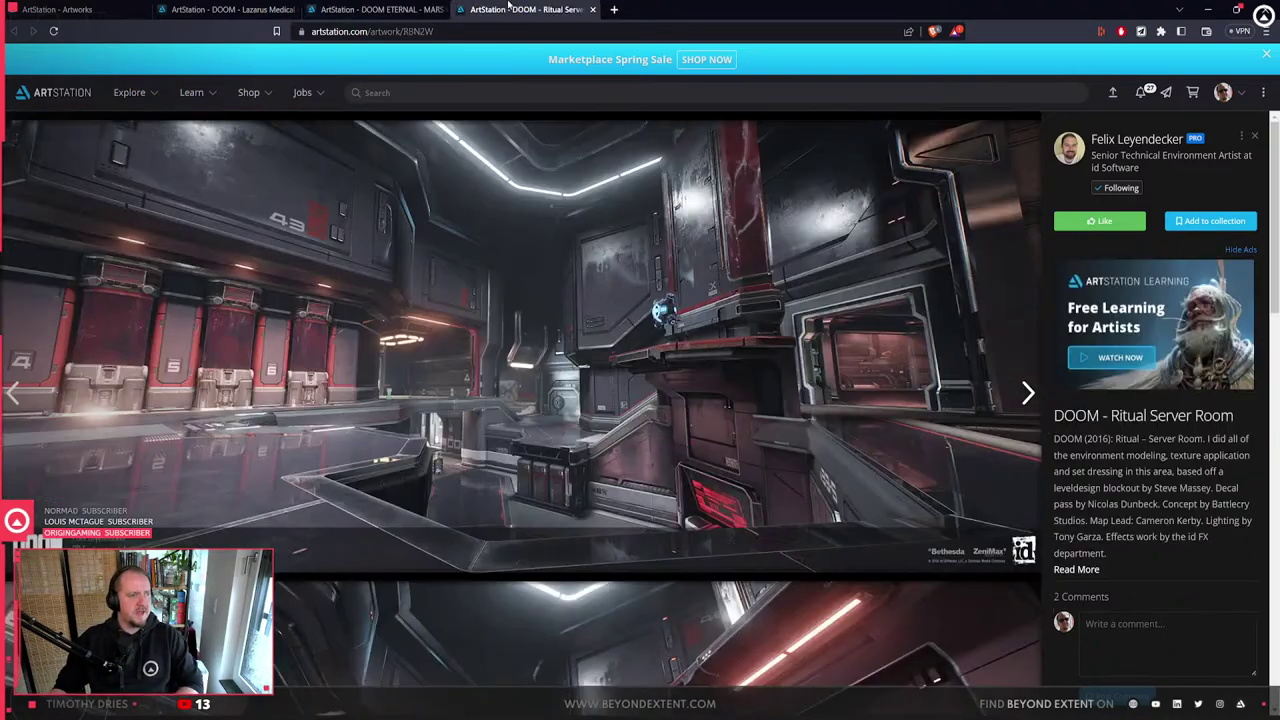
scroll(642, 398, "down", 5)
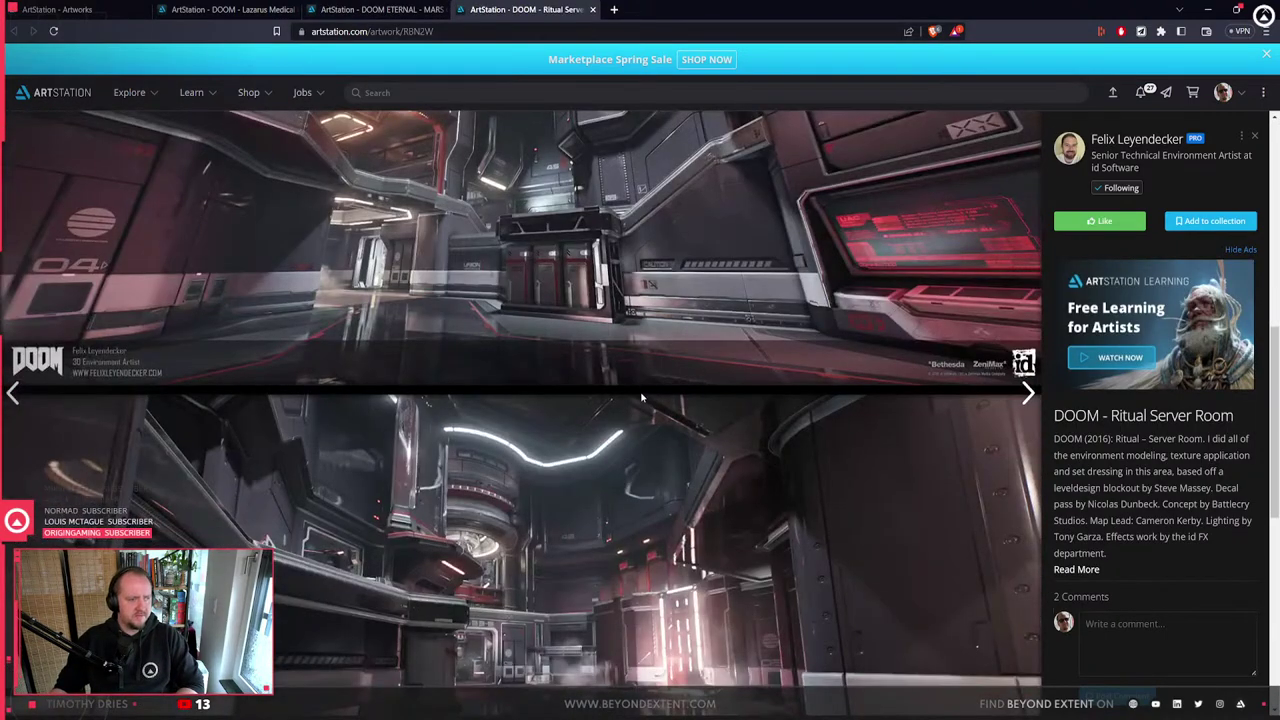
scroll(642, 398, "down", 3)
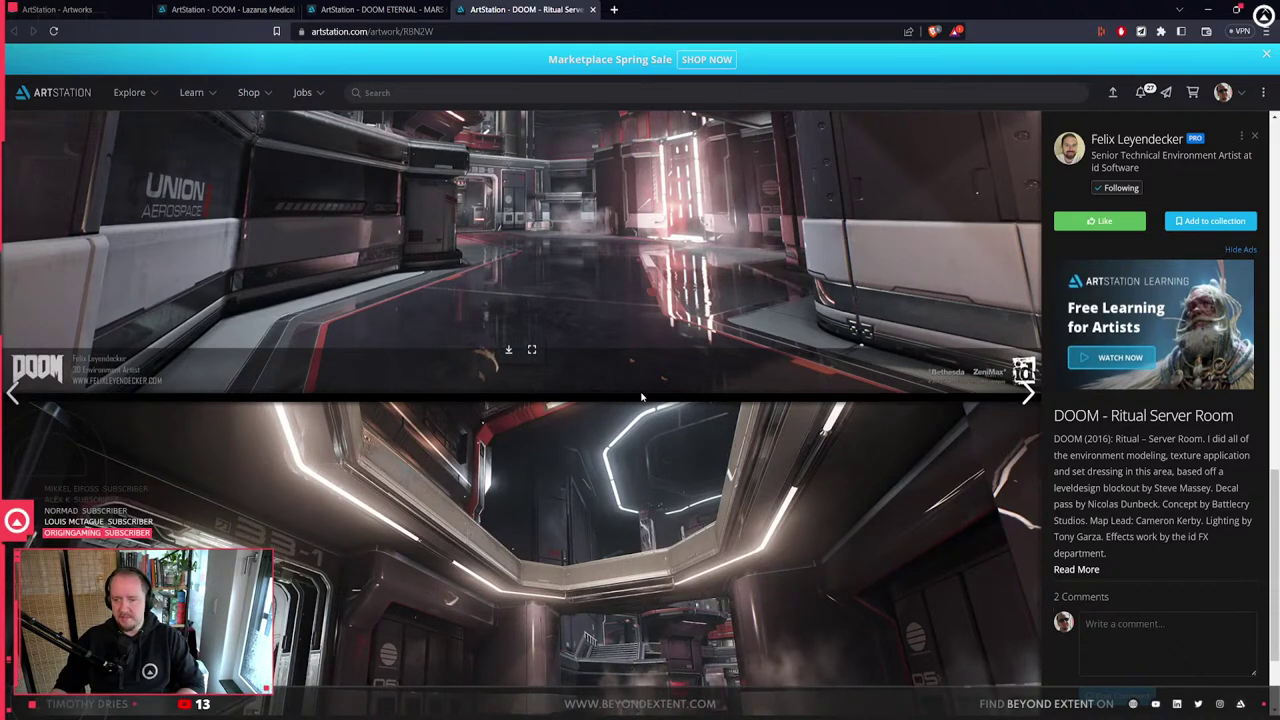
scroll(642, 398, "down", 2)
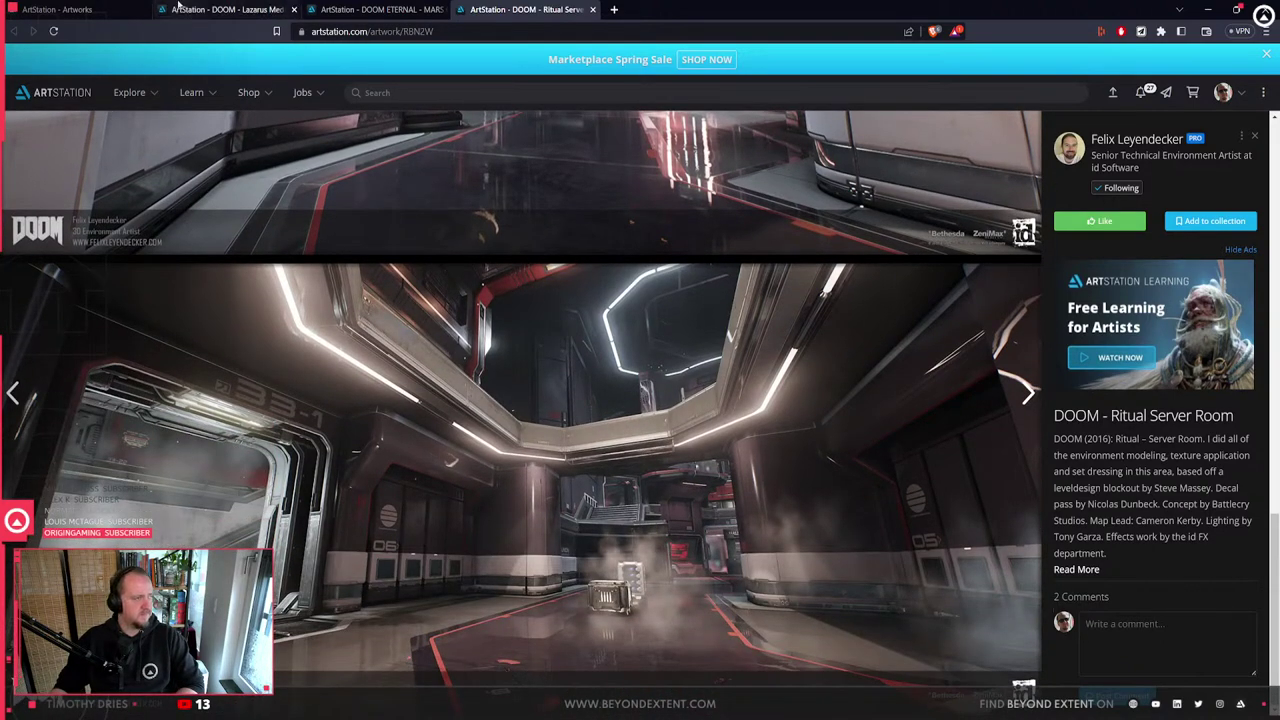
- Return to the "doom decals" search results and open the DOOM ETERNAL TAG 1 - UAC ATLANTICA FACILITY (SURFACING) artwork
key("ctrl+shift+Tab")
key("ctrl+shift+Tab")
key("ctrl+shift+Tab")
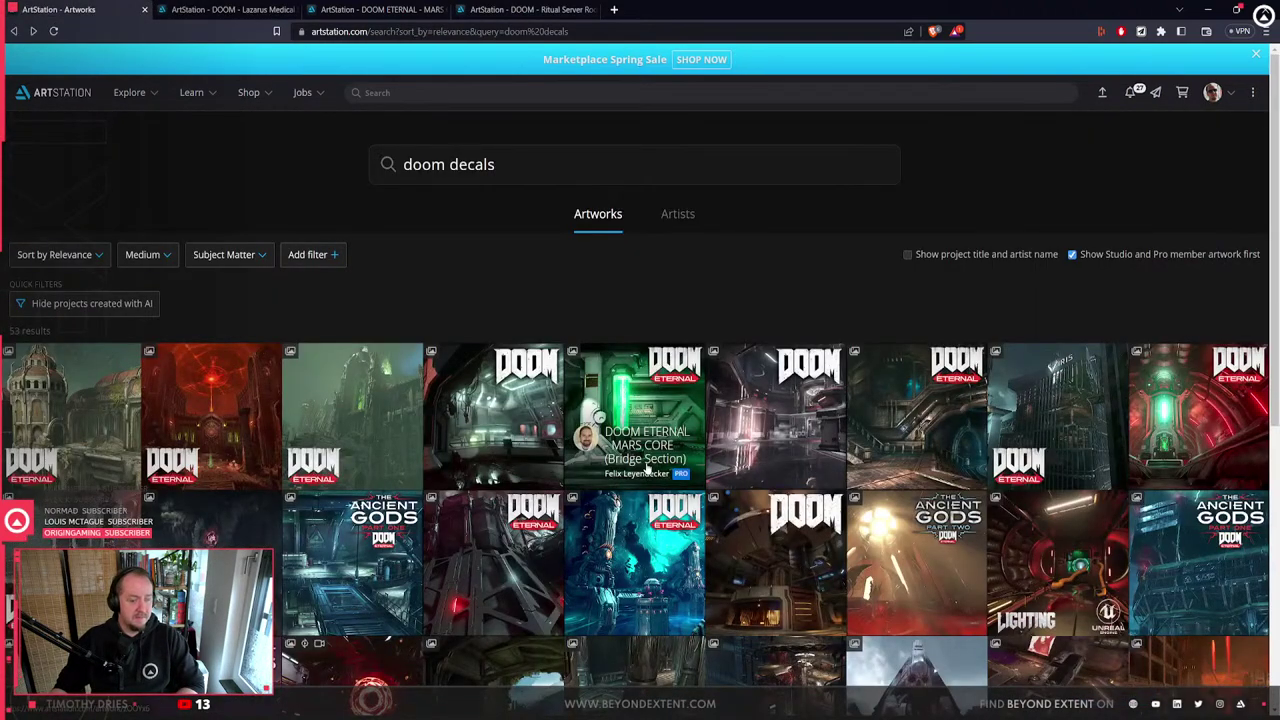
scroll(646, 468, "down", 1)
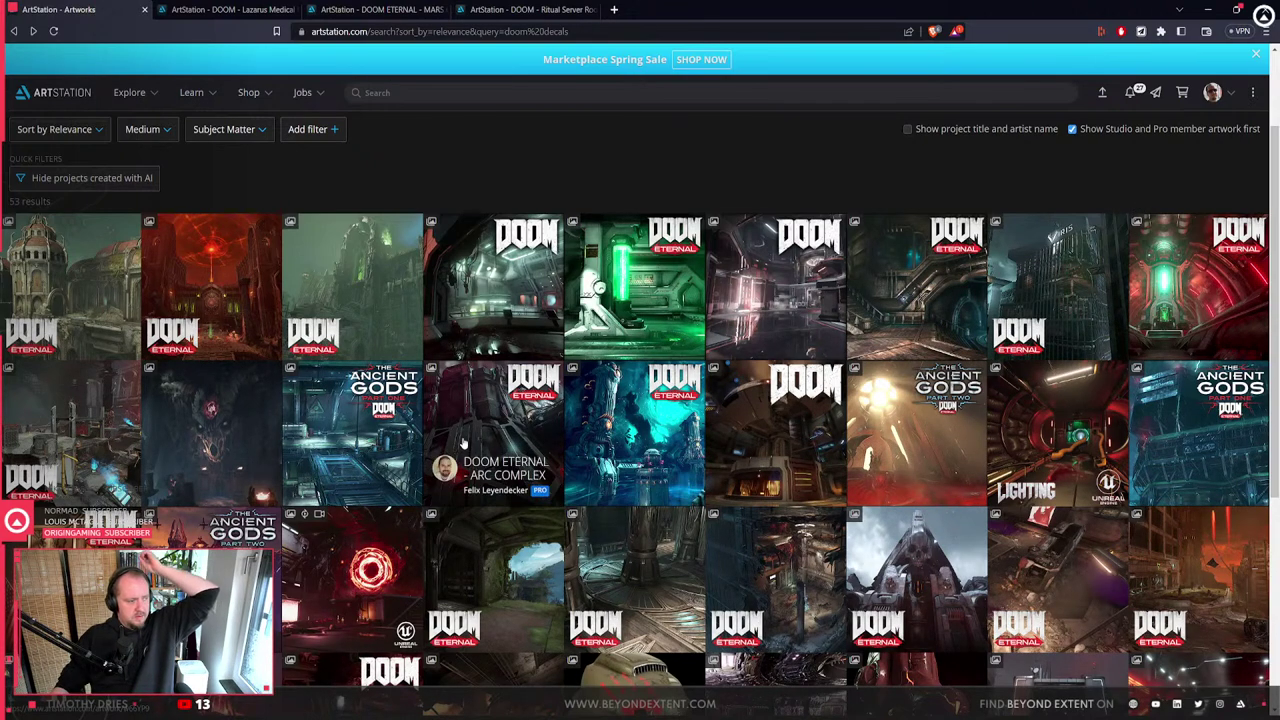
left_click(330, 428)
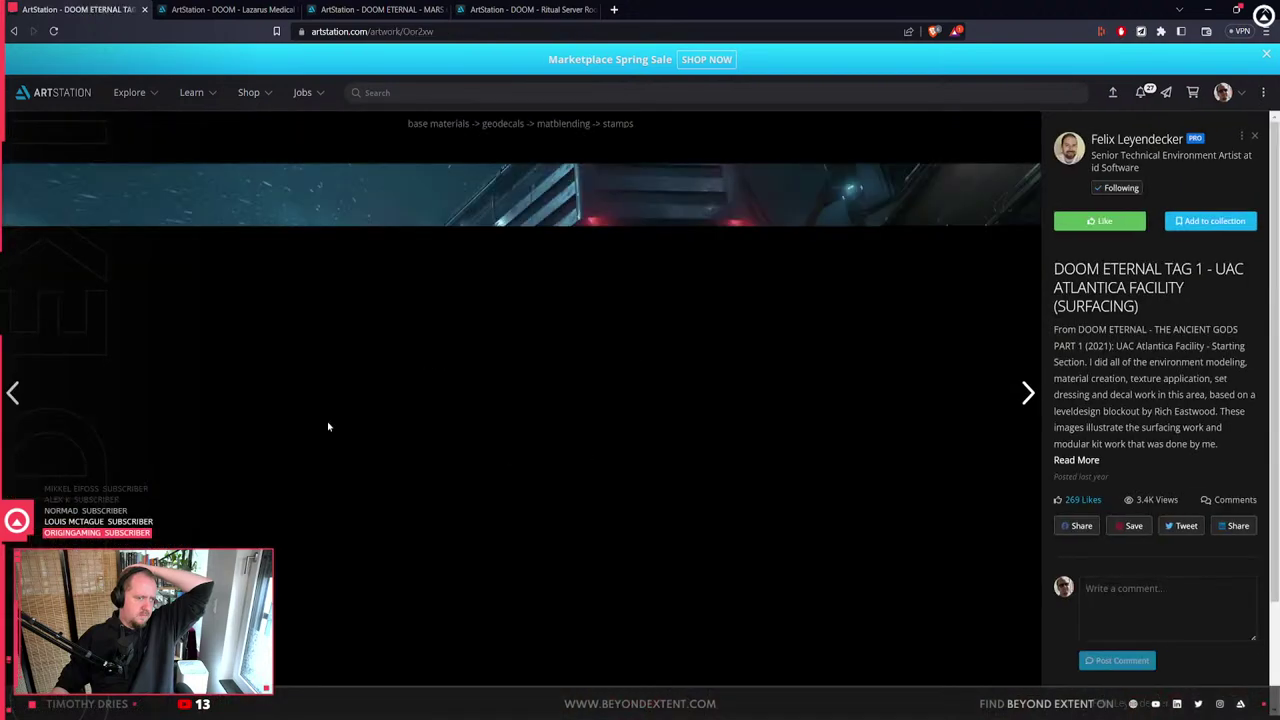
- Examine the UAC Atlantica Facility images showing the stages from base materials to geodecals, material blending and stamps
scroll(389, 406, "down", 10)
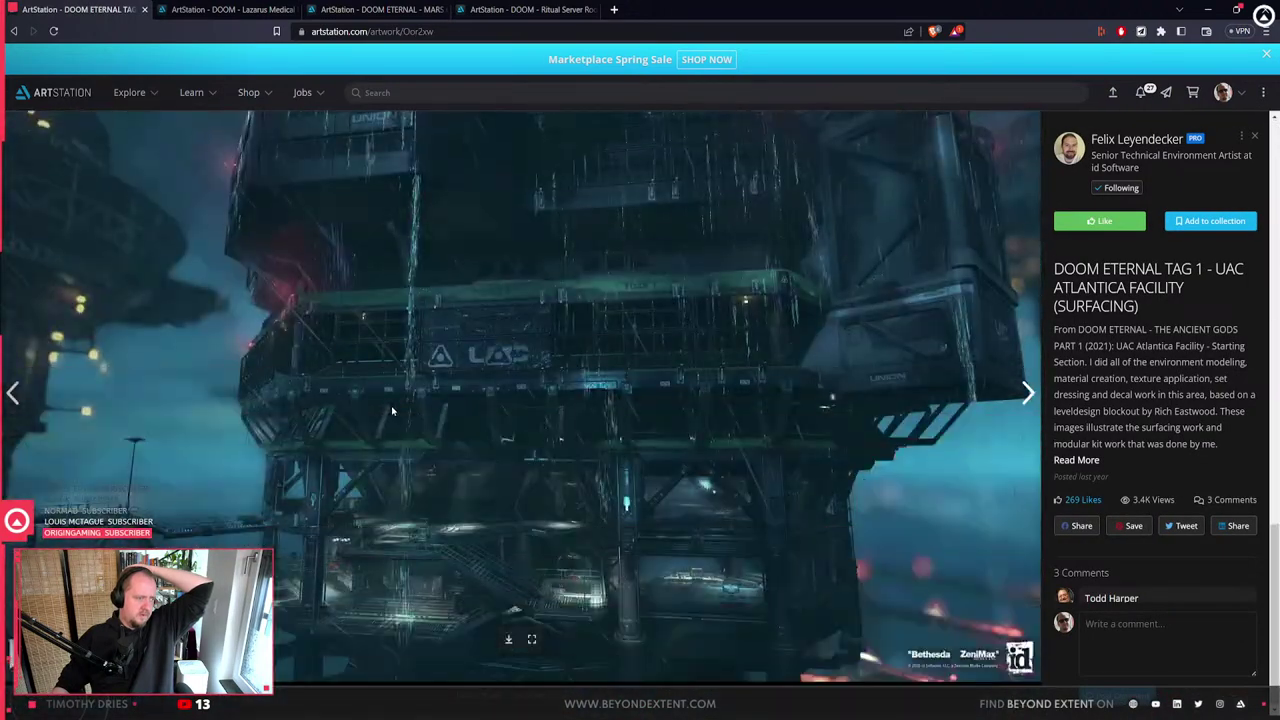
scroll(392, 411, "up", 1)
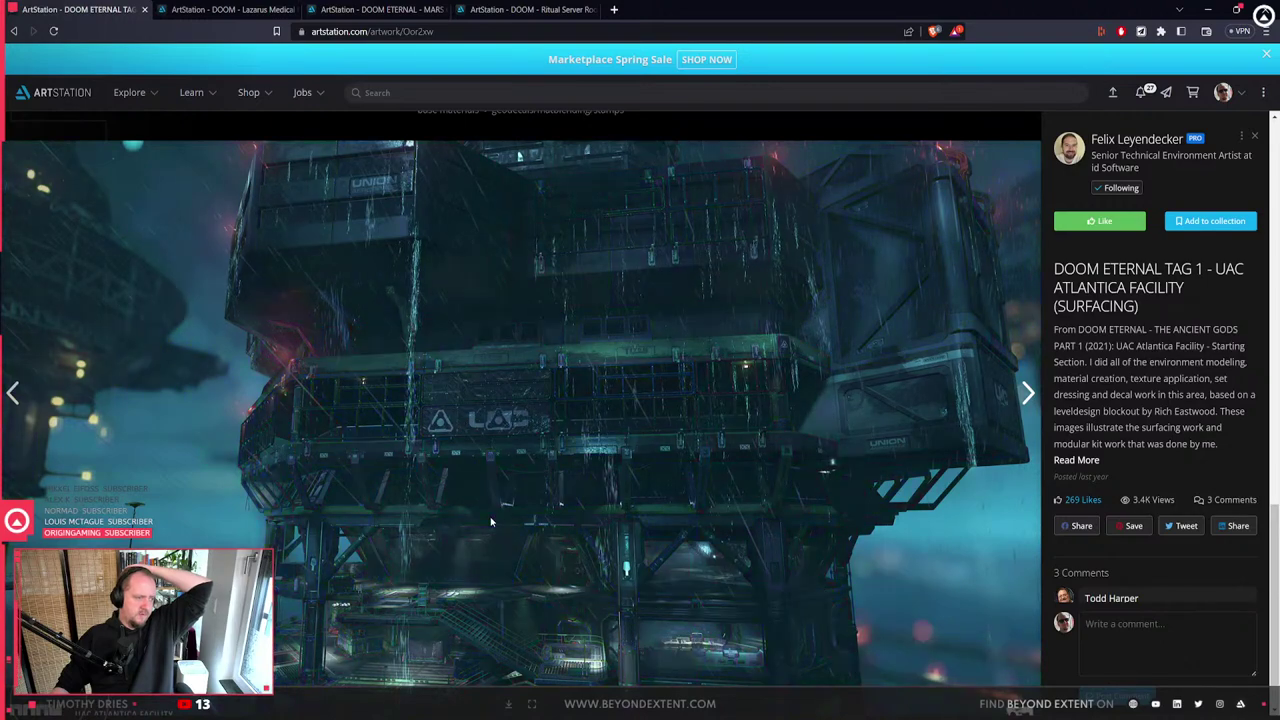
scroll(491, 519, "up", 6)
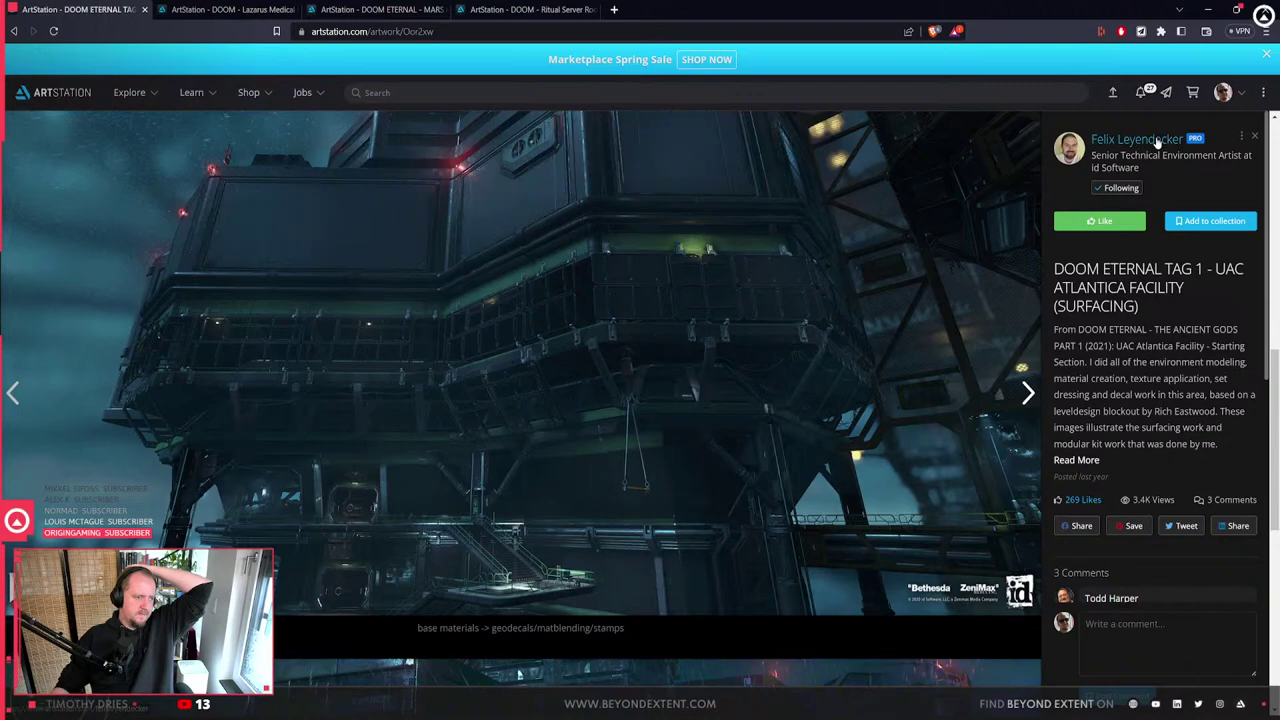
scroll(800, 402, "up", 2)
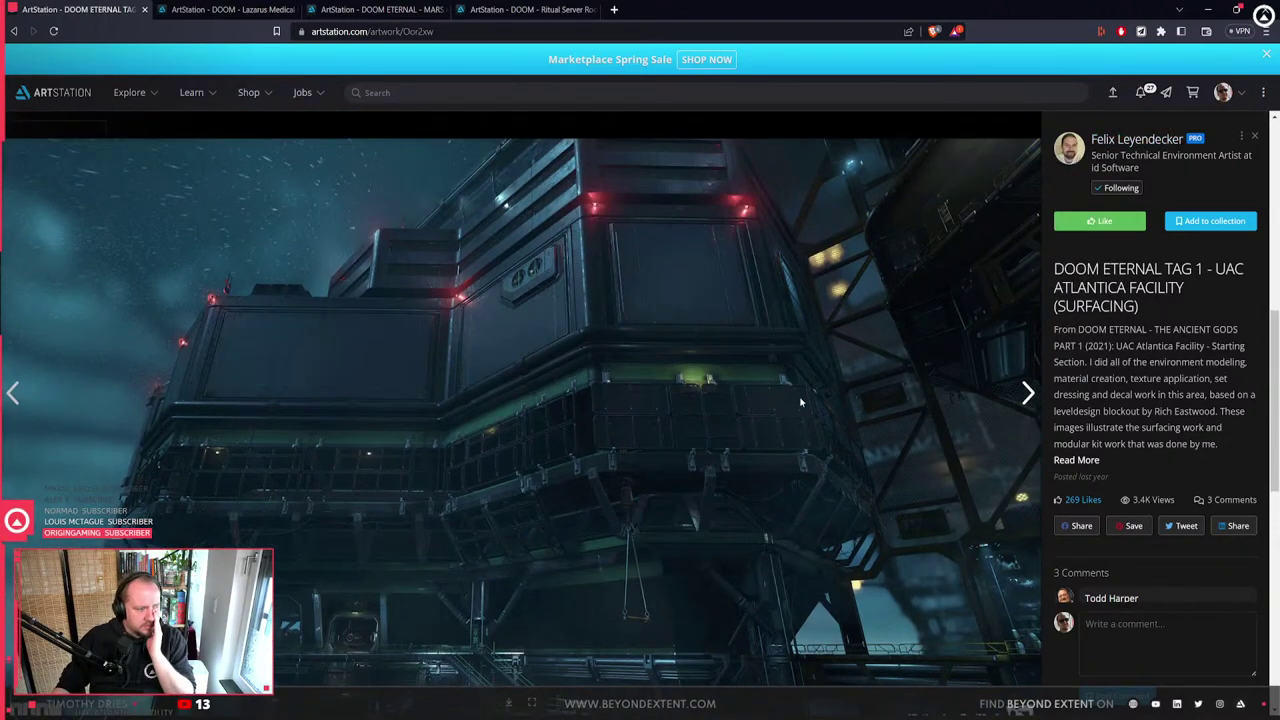
scroll(800, 402, "down", 2)
scroll(691, 478, "up", 2)
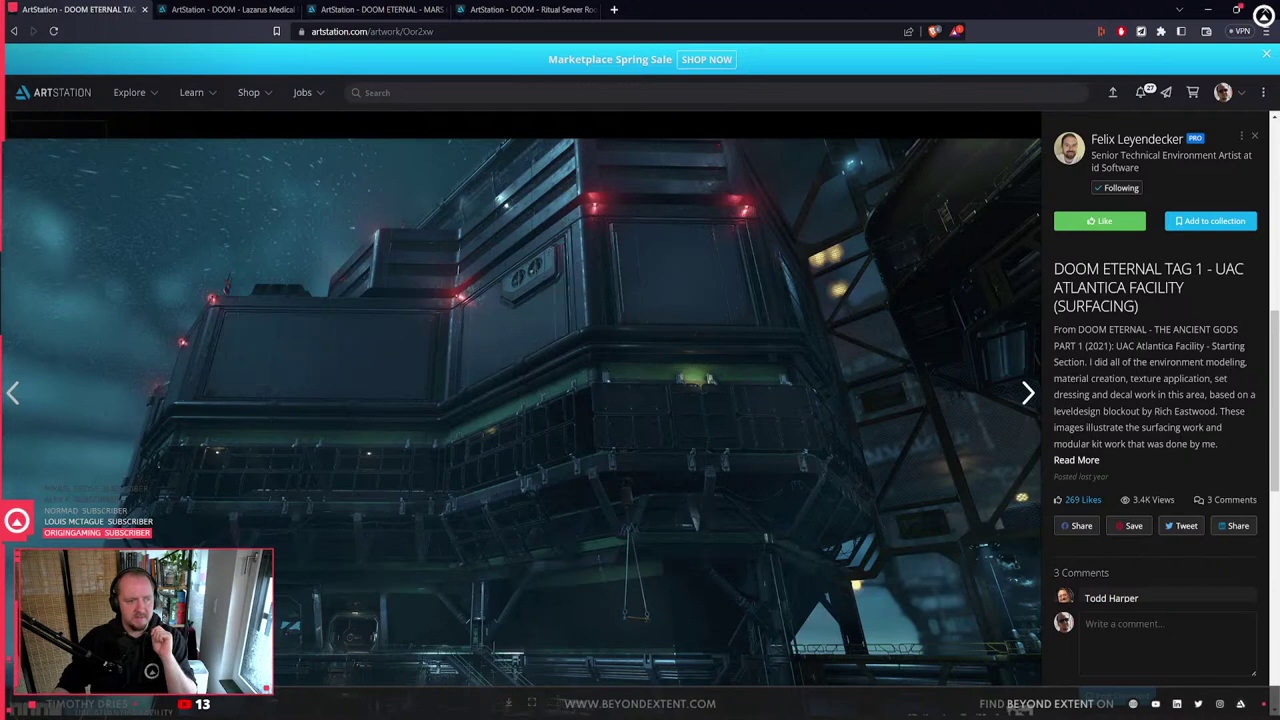
- Go to the artist's portfolio and open the DOOM ETERNAL - SURFACING artwork in a new tab
left_click(1166, 146)
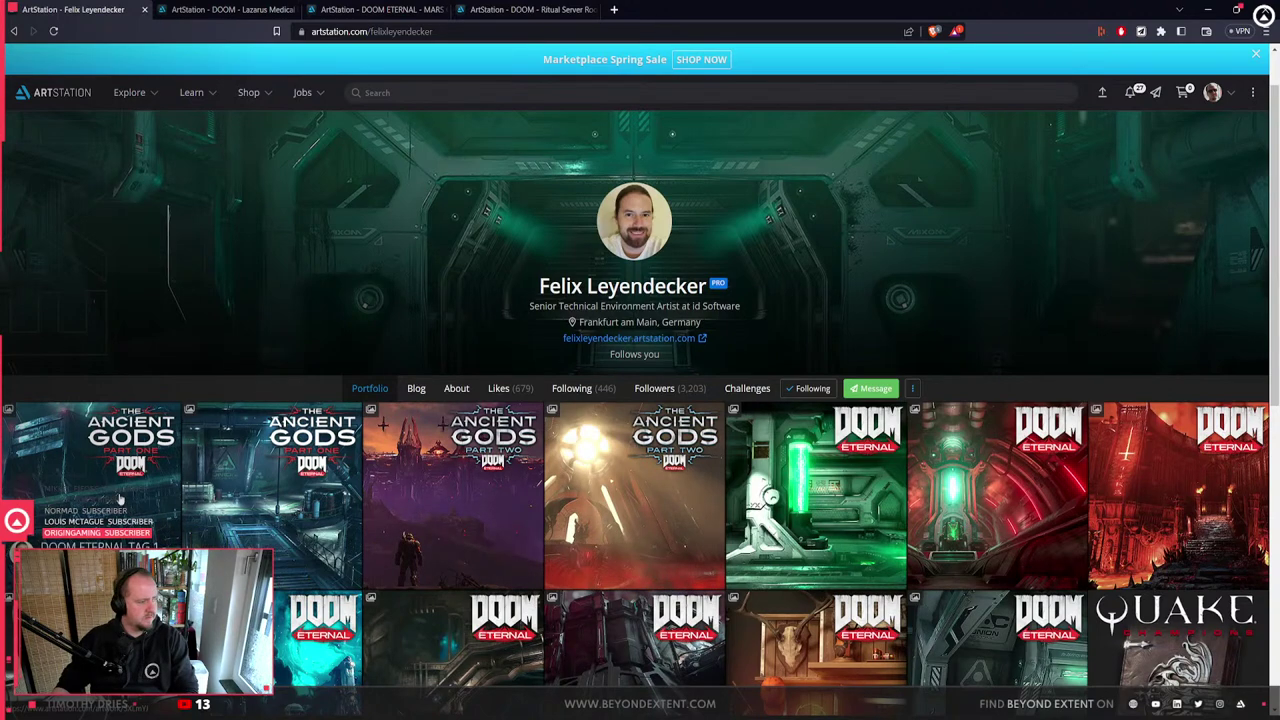
scroll(1190, 370, "down", 2)
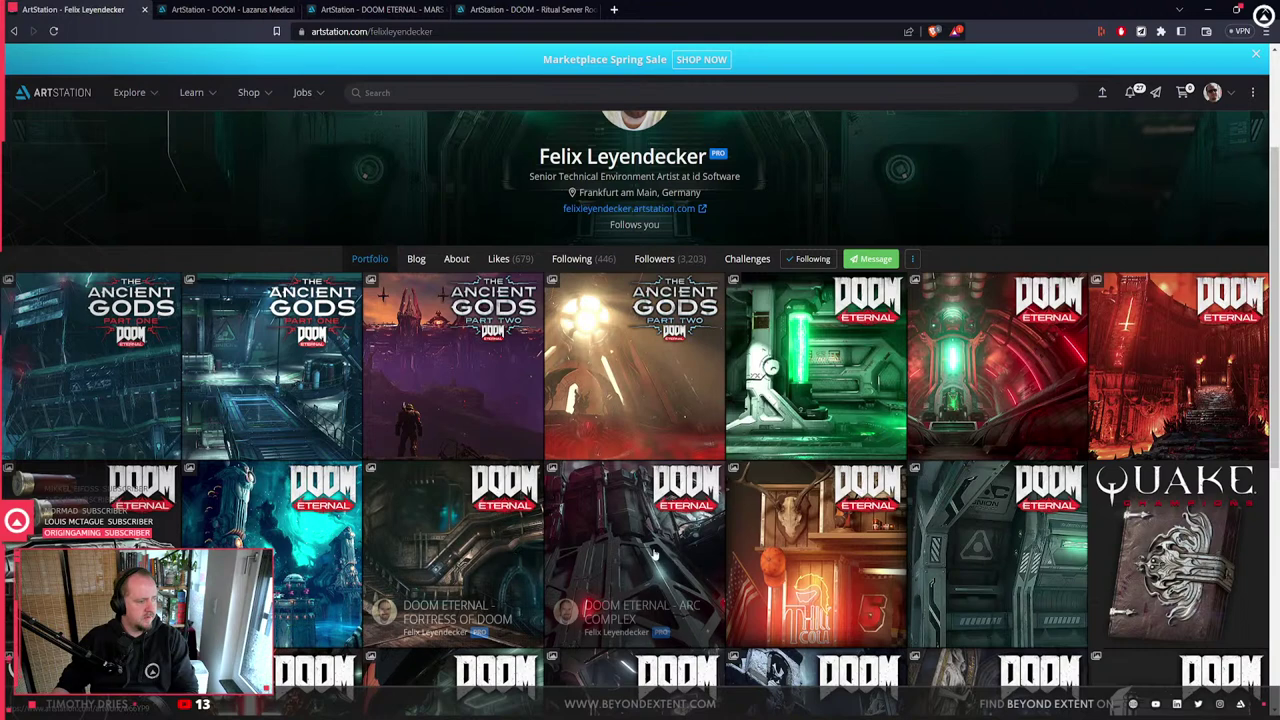
middle_click(935, 543)
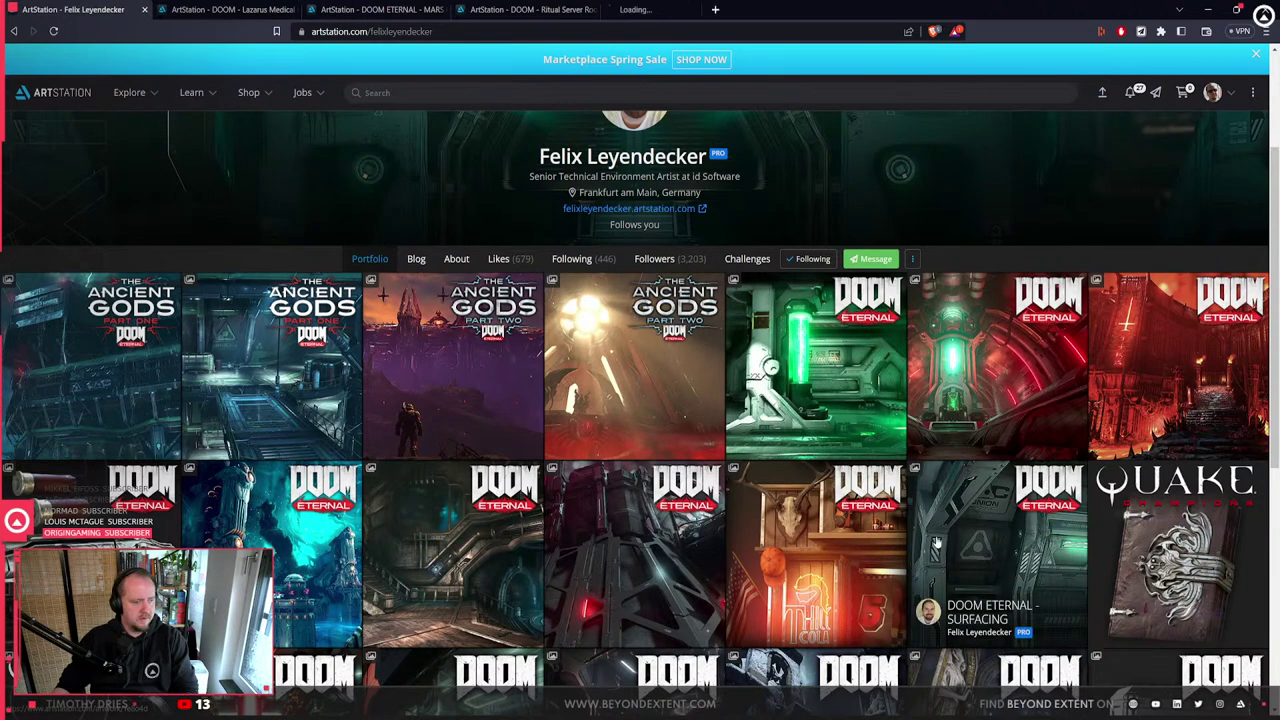
left_click(665, 9)
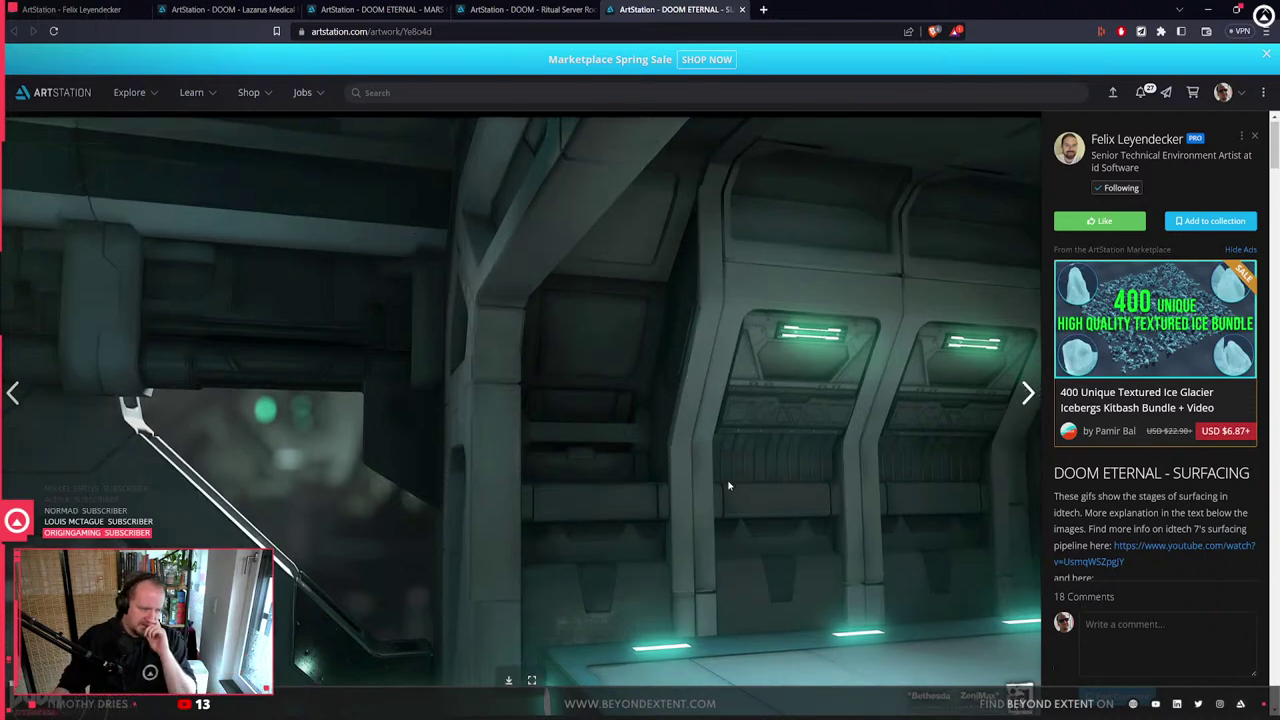
- Examine the first animated image of the DOOM ETERNAL - SURFACING artwork and the caption text beneath it
scroll(728, 485, "down", 2)
left_click_drag(388, 546, 641, 547)
left_click(454, 547)
left_click(589, 546)
left_click(643, 563)
scroll(643, 564, "up", 1)
scroll(643, 563, "up", 1)
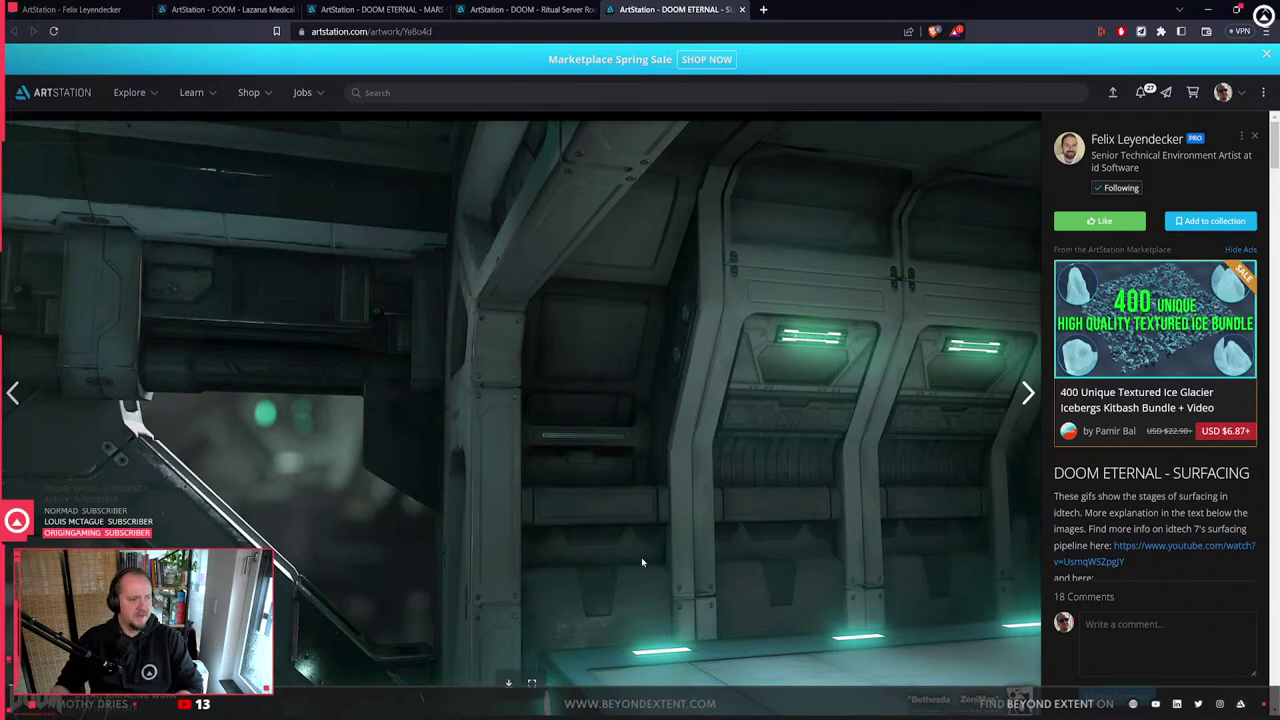
- Open the first animated surfacing image, felix-leyendecker-decals-mc-01.gif, in its own tab and check its image options
right_click(490, 218)
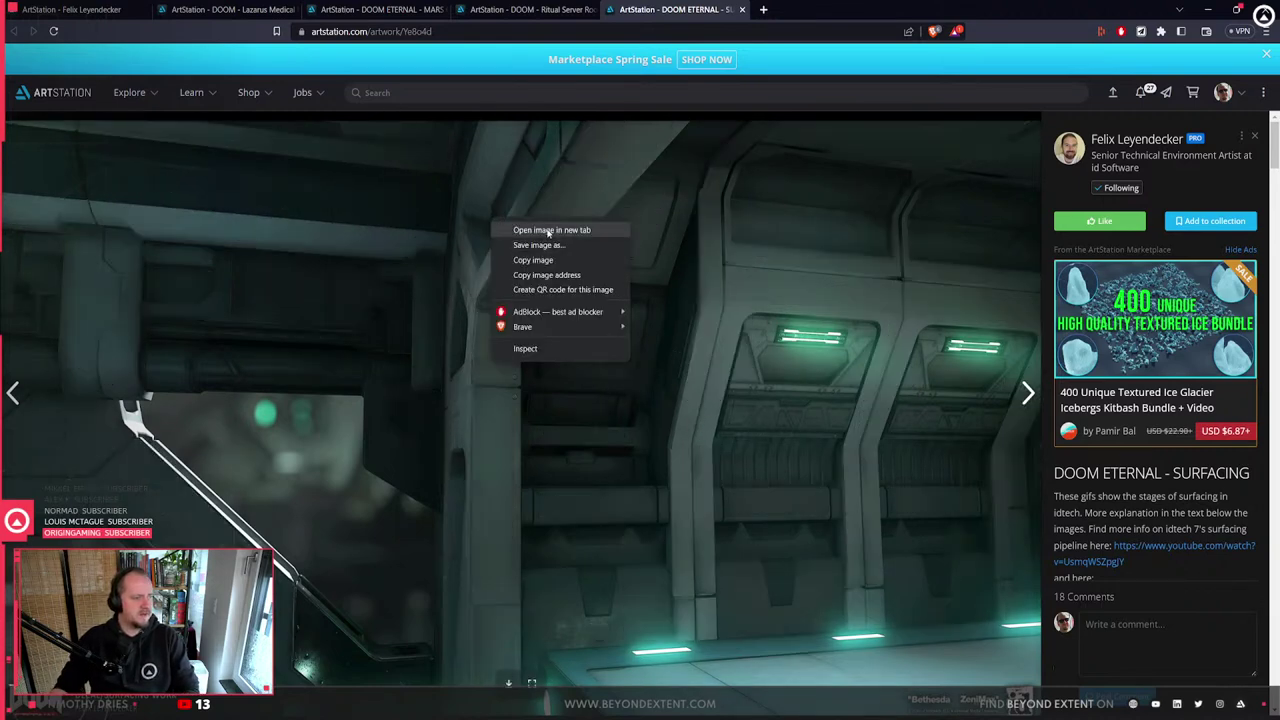
left_click(545, 230)
left_click(815, 8)
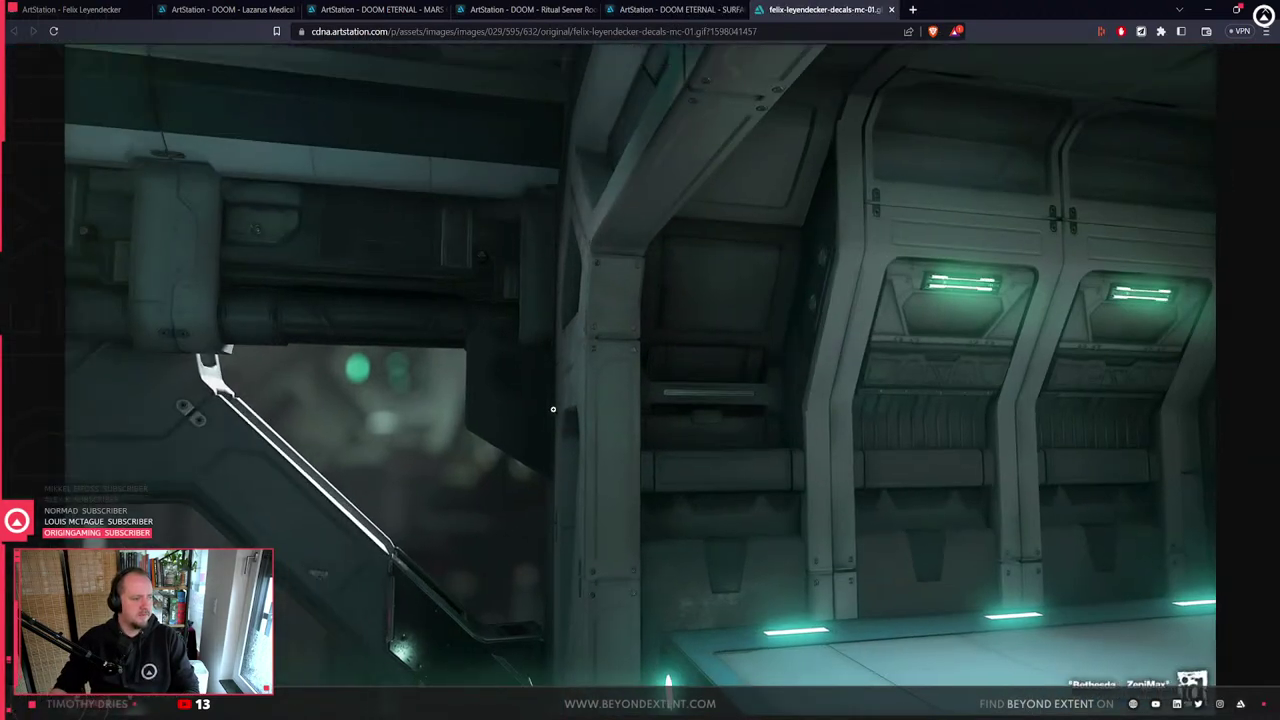
right_click(555, 413)
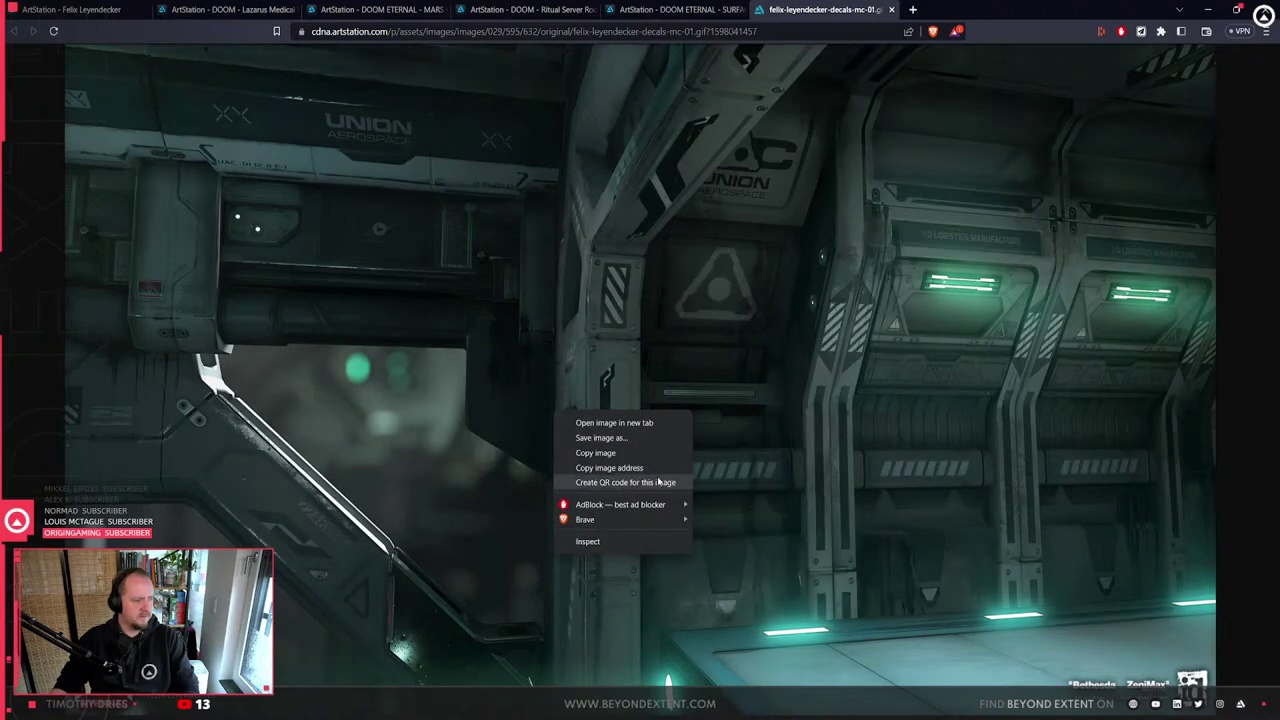
left_click(1248, 285)
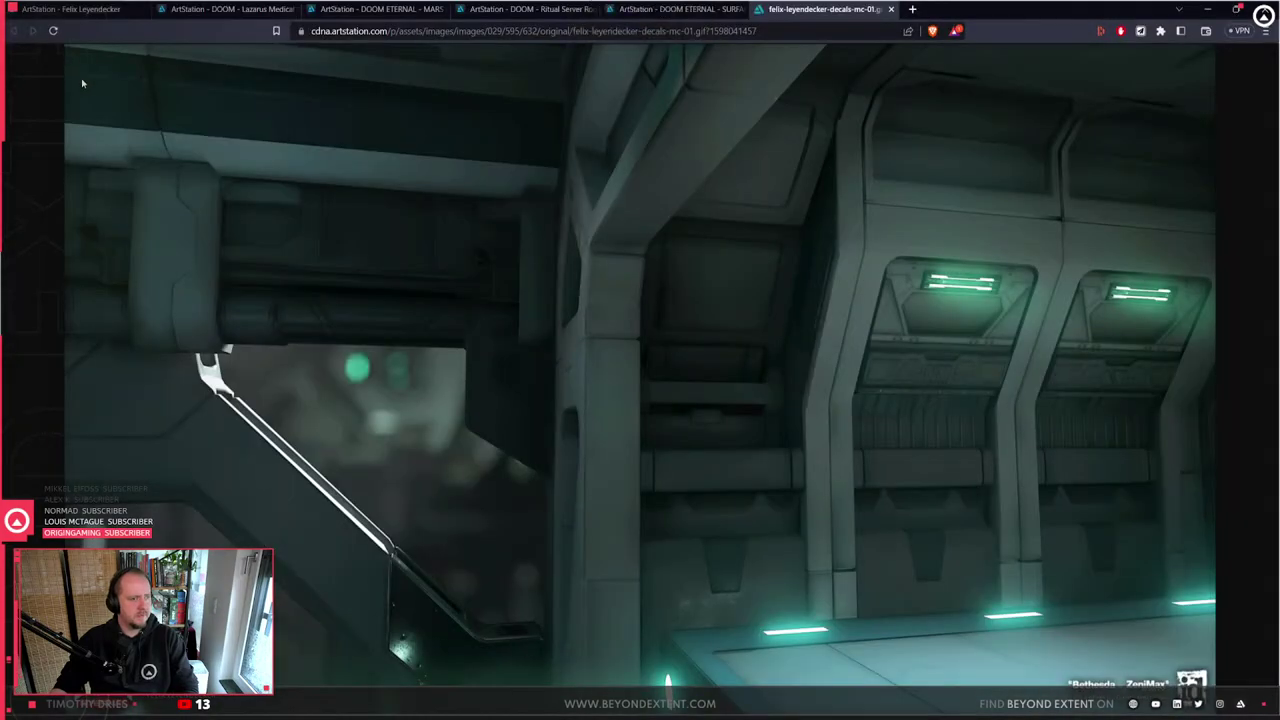
left_click(83, 83)
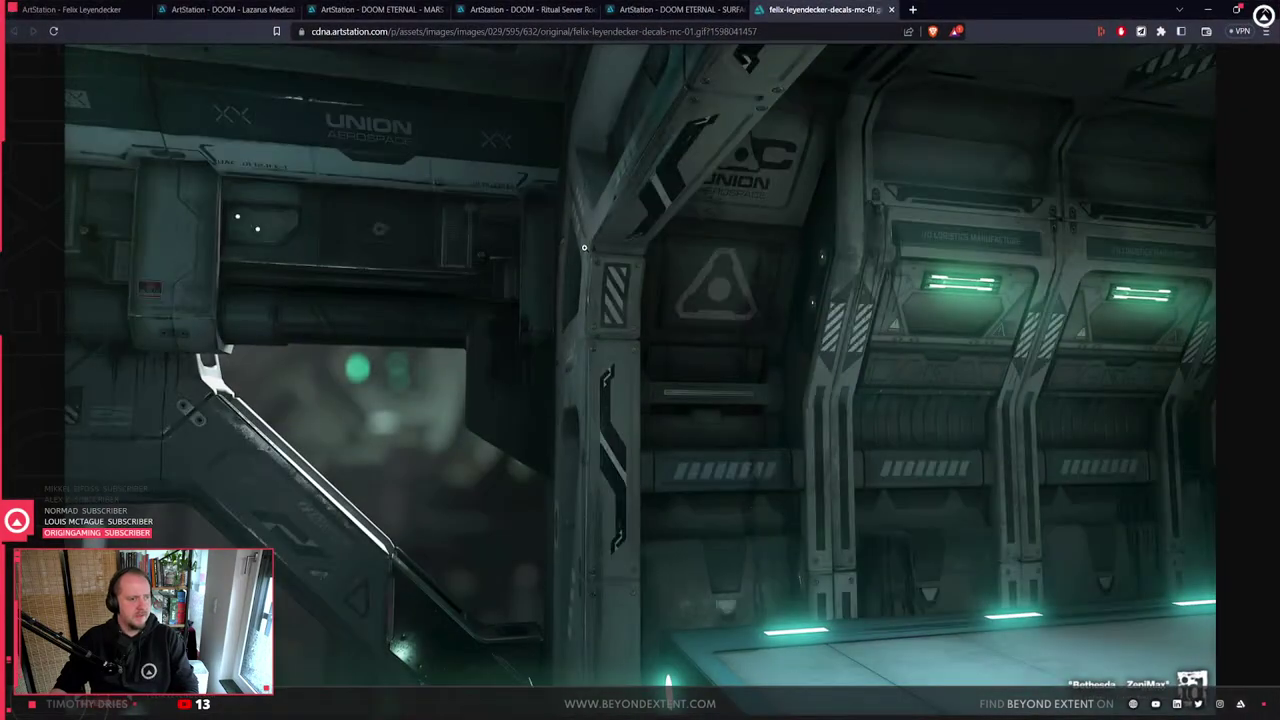
- Switch to Snipping Tool and capture the browser window while the animated image shows the room without decals
left_click(1153, 559)
left_click(1153, 560)
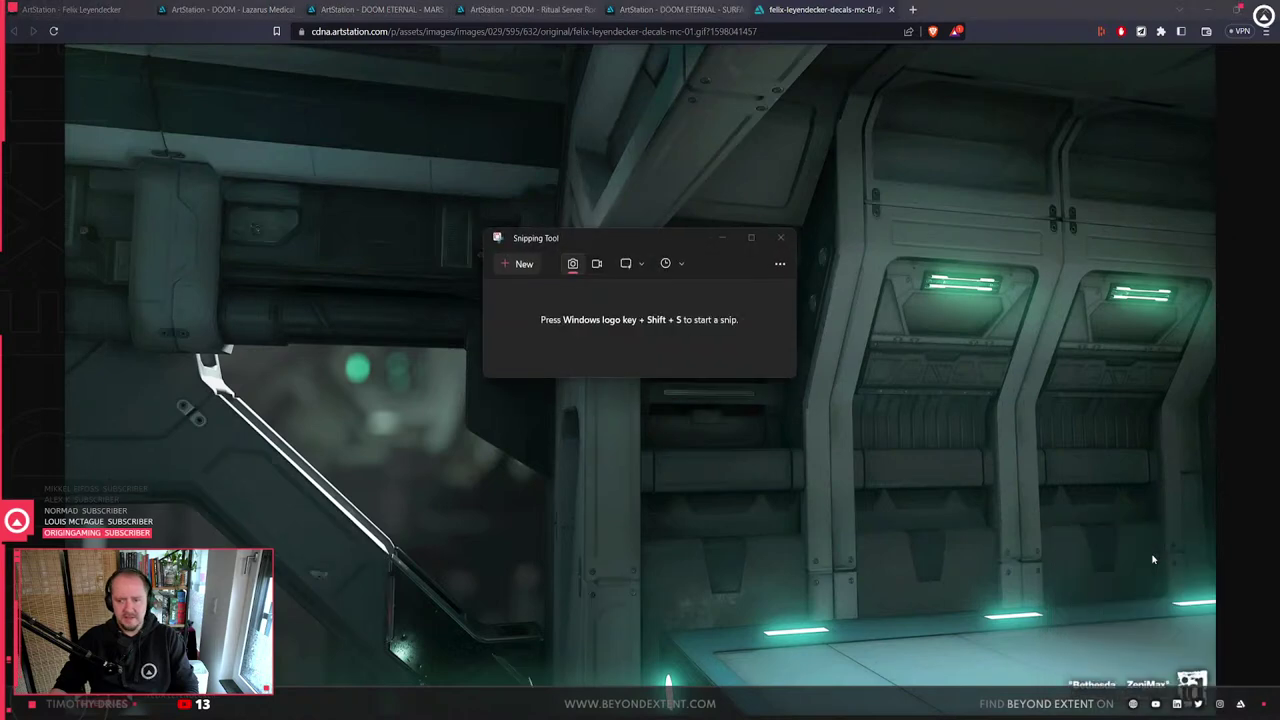
left_click(1030, 239)
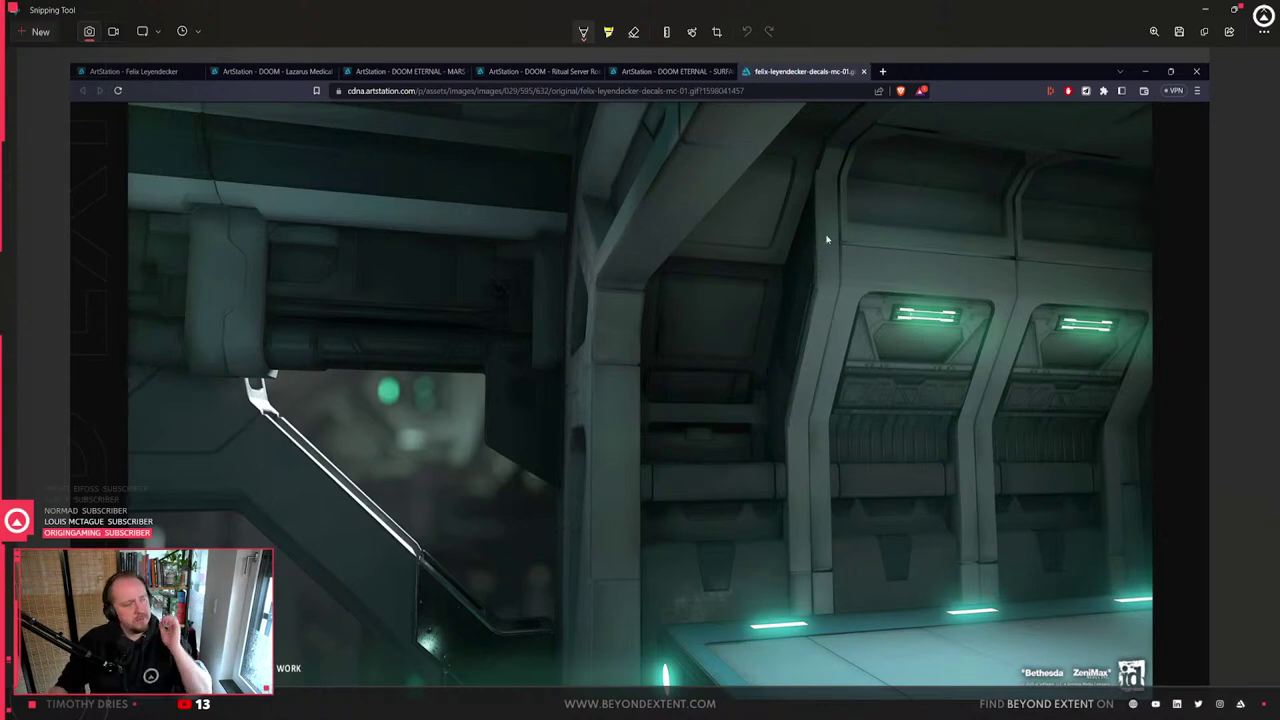
- Compare the Snipping Tool capture without decals against the animated image in the browser, ending on the browser
left_click(1265, 9)
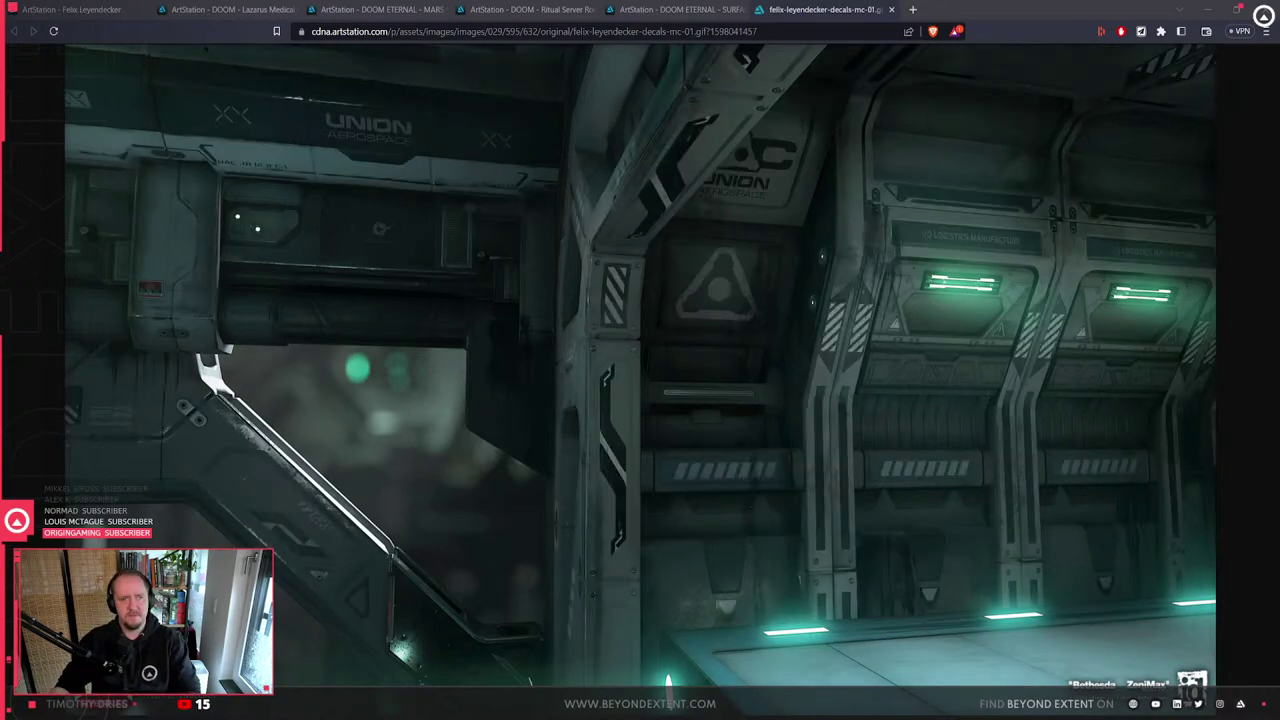
left_click_drag(2, 12, 420, 4)
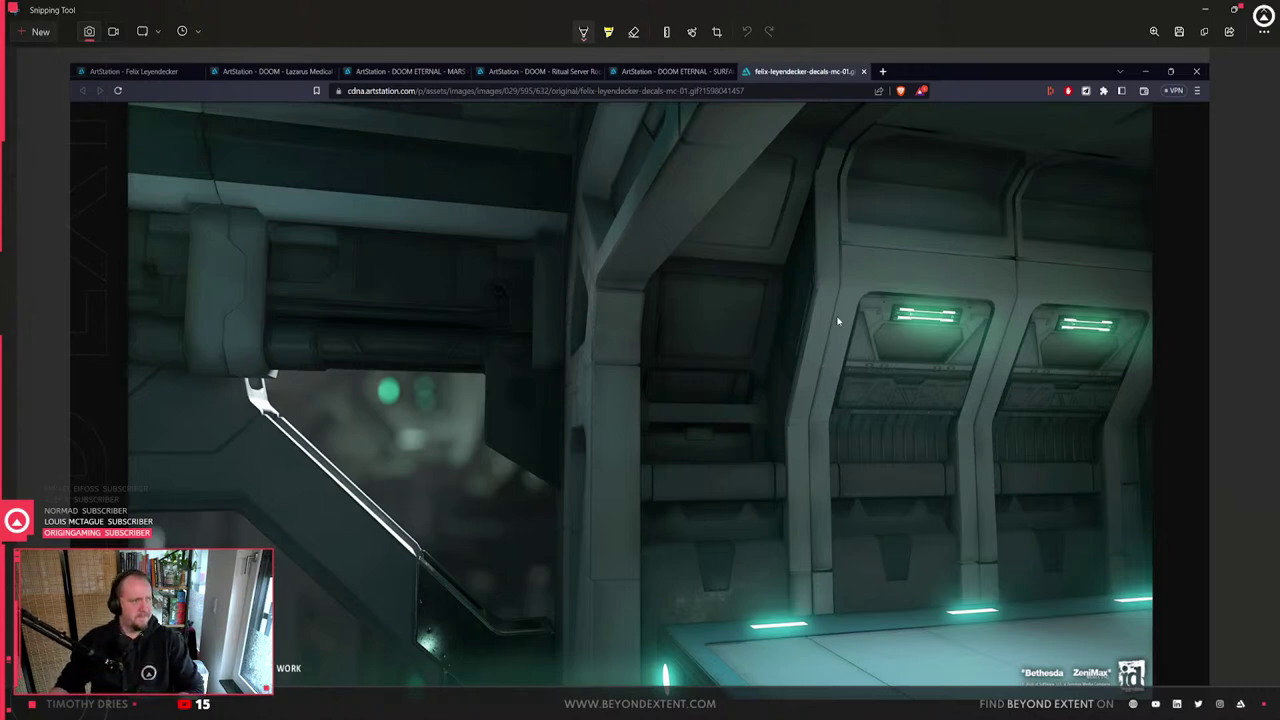
left_click(1267, 8)
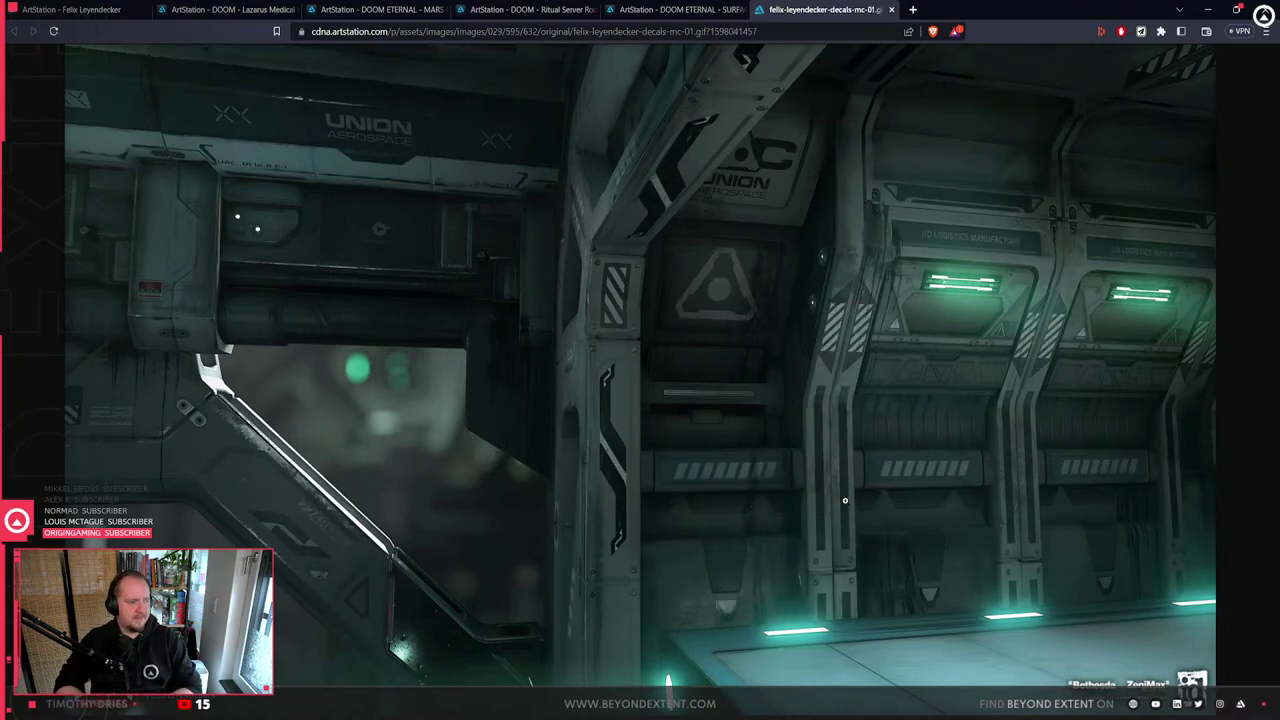
- Return to the DOOM ETERNAL - SURFACING artwork page, examine the image with the green-lit tanks, and select the page's address
key("ctrl+shift+Tab")
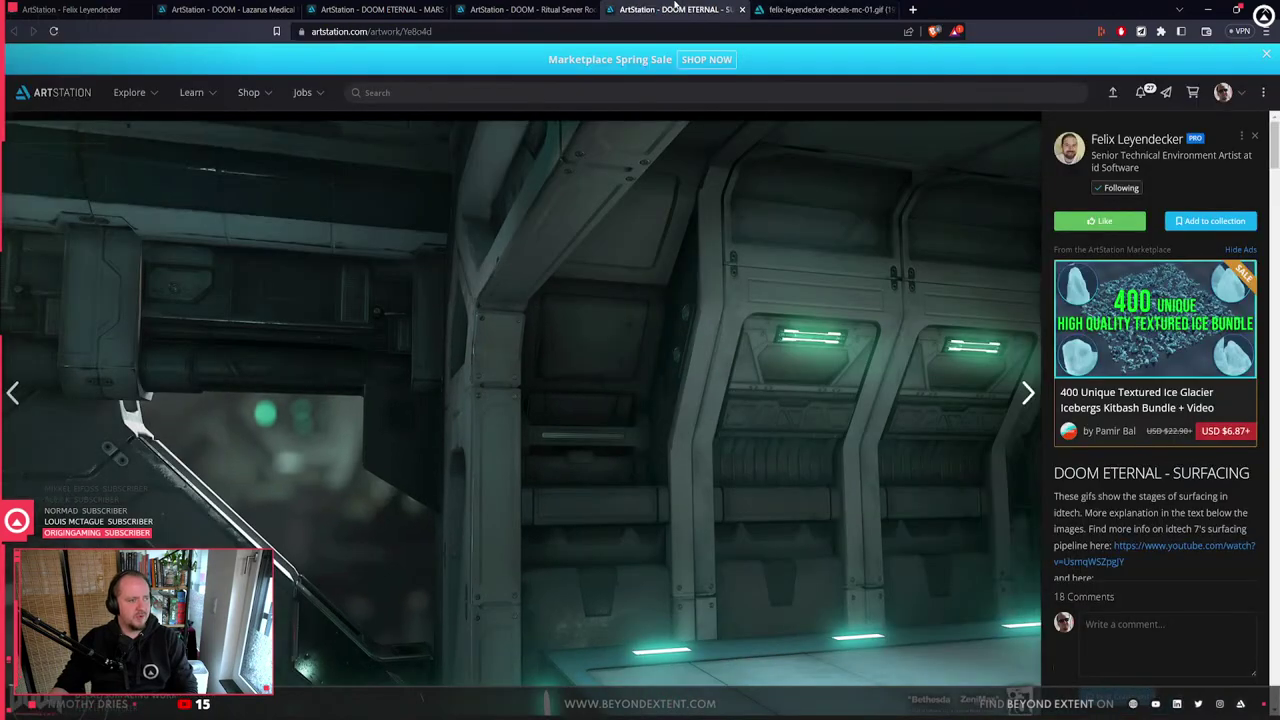
scroll(779, 445, "down", 9)
scroll(779, 443, "down", 3)
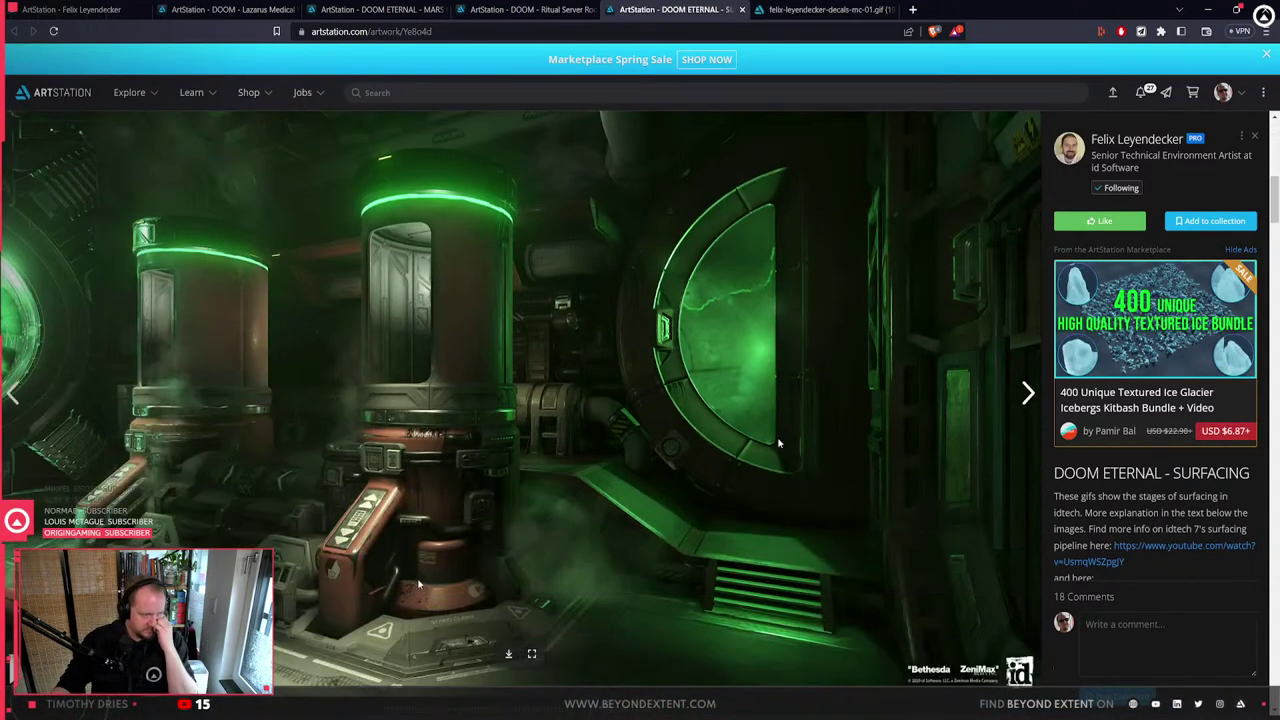
left_click(716, 32)
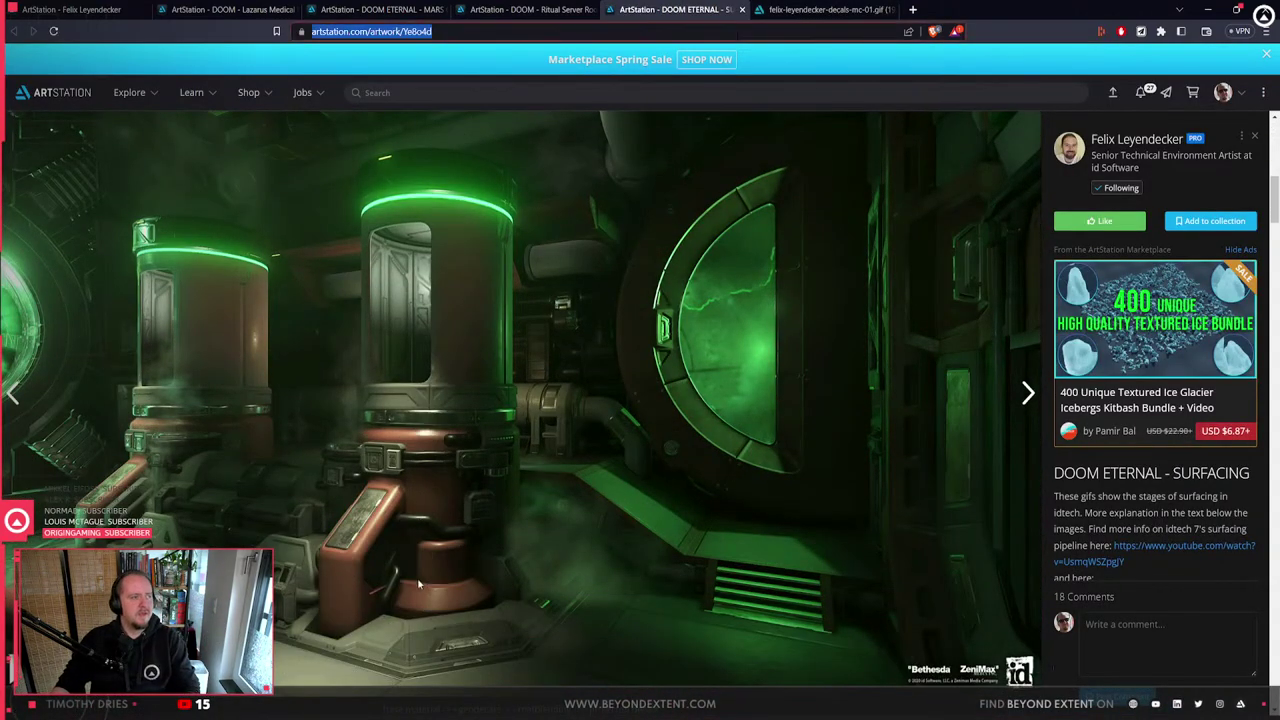
- Switch to Blender and inspect Carpenter_WorkTable_03 alongside the neighbouring carpenter tables
left_click(1207, 9)
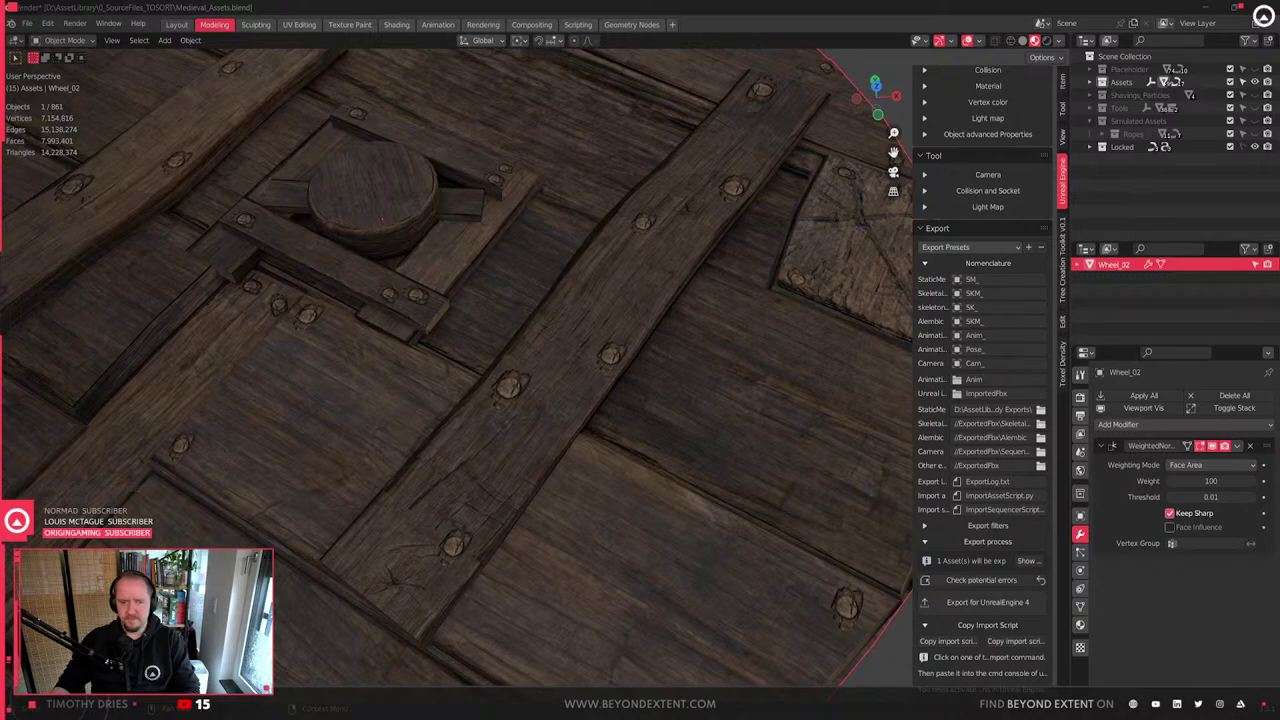
key("alt+Tab")
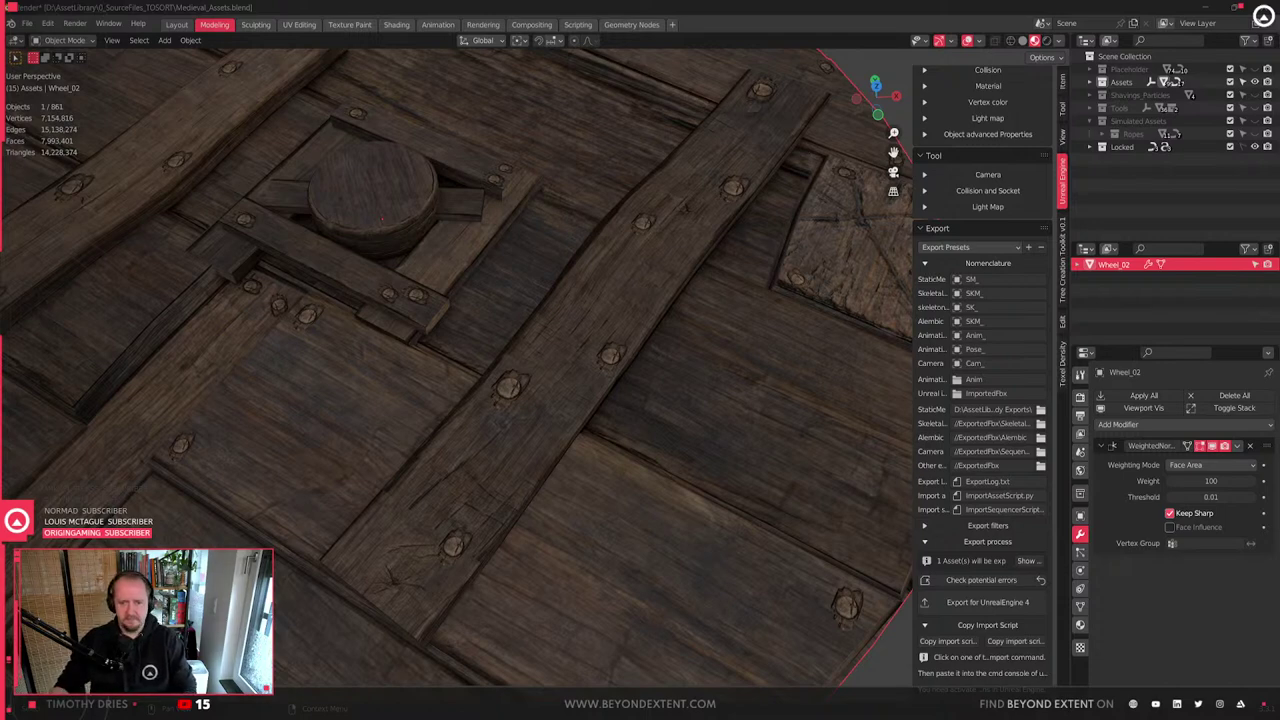
scroll(534, 529, "down", 10)
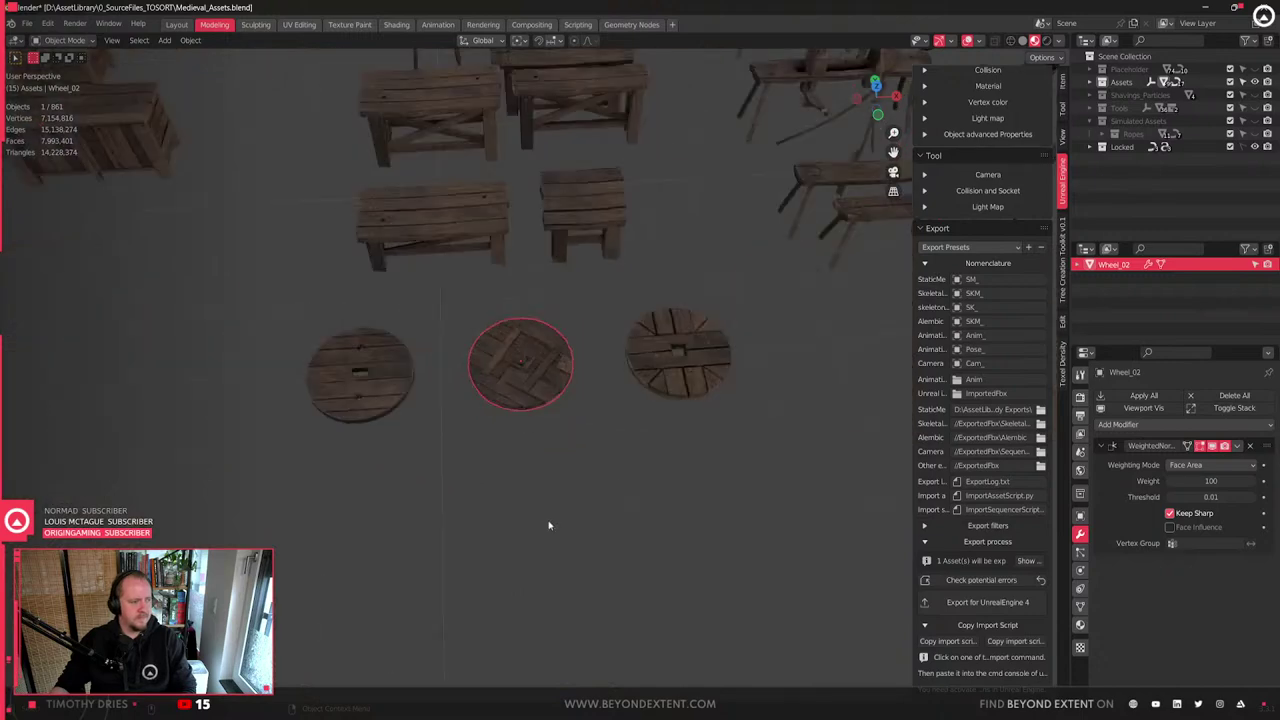
scroll(550, 369, "up", 2)
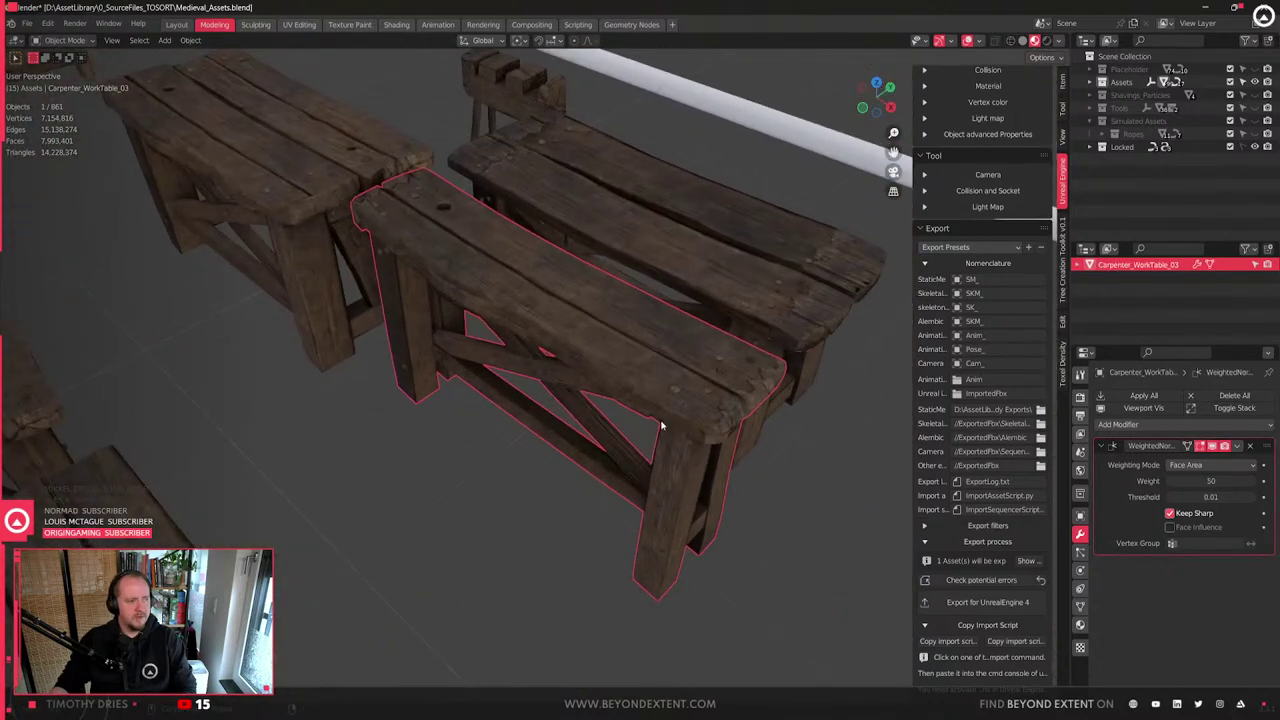
middle_click_drag(660, 425, 624, 425)
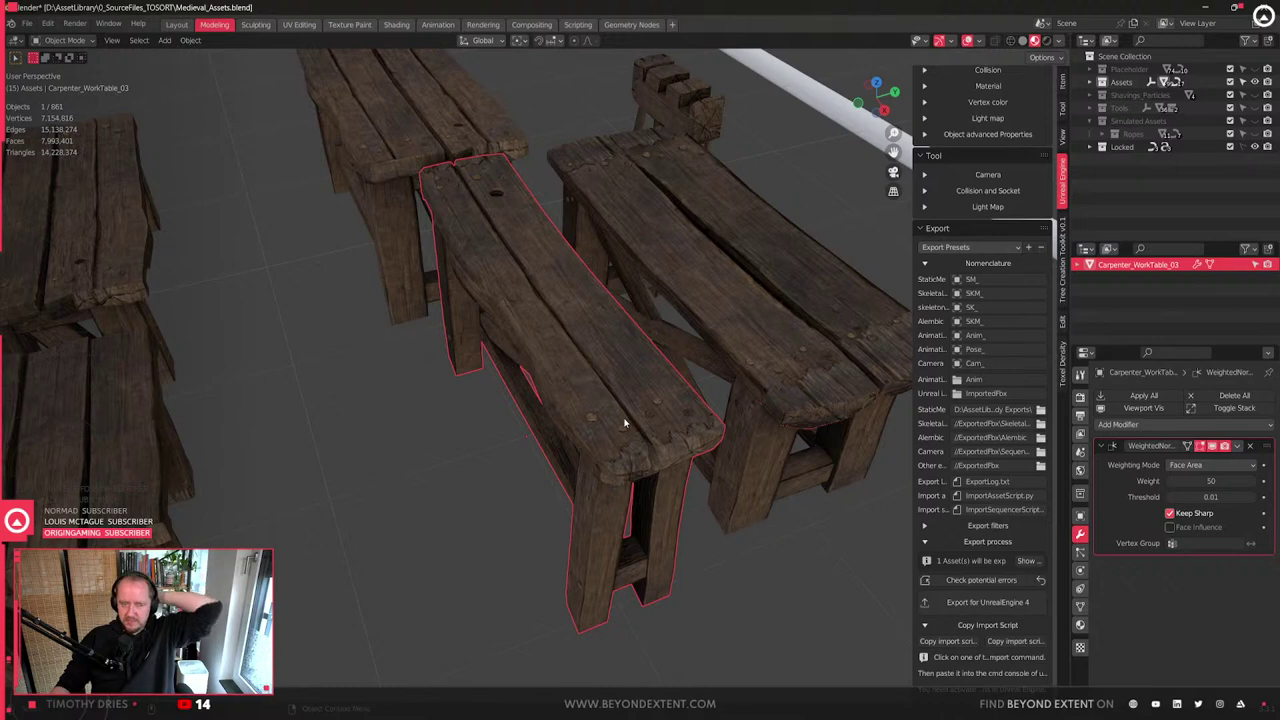
scroll(624, 425, "up", 3)
scroll(624, 425, "down", 5)
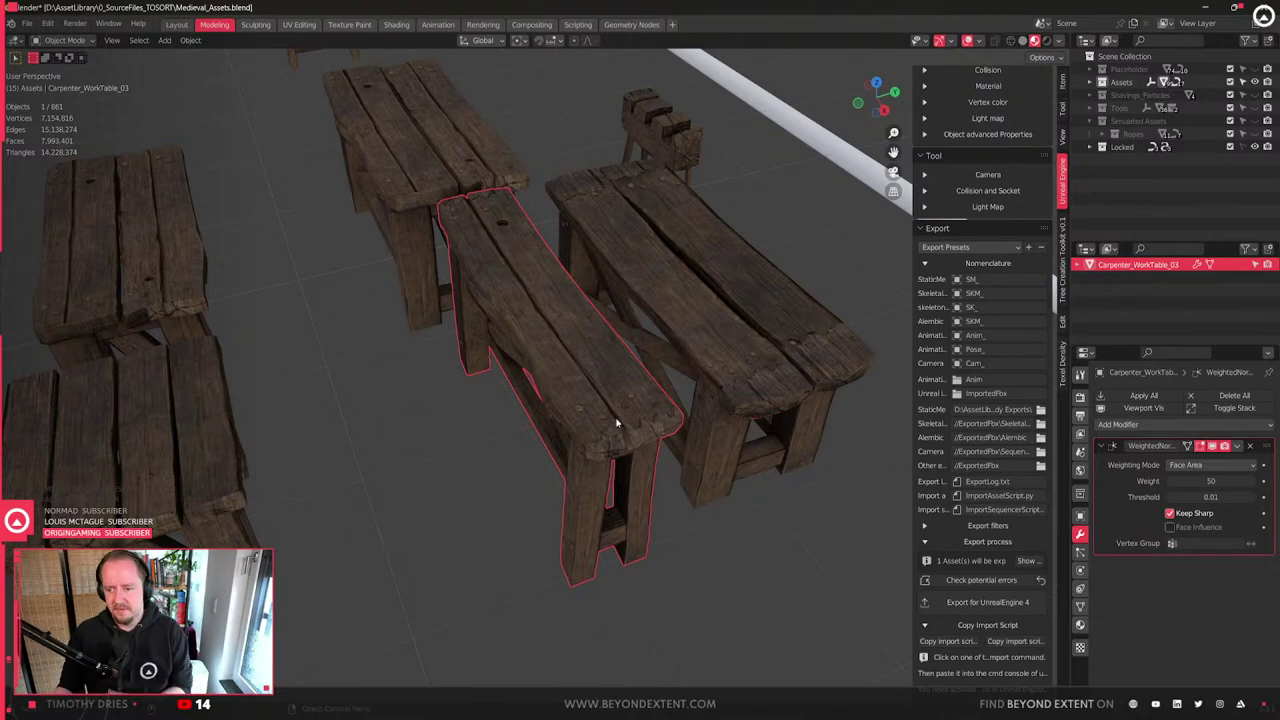
middle_click_drag(480, 380, 490, 288)
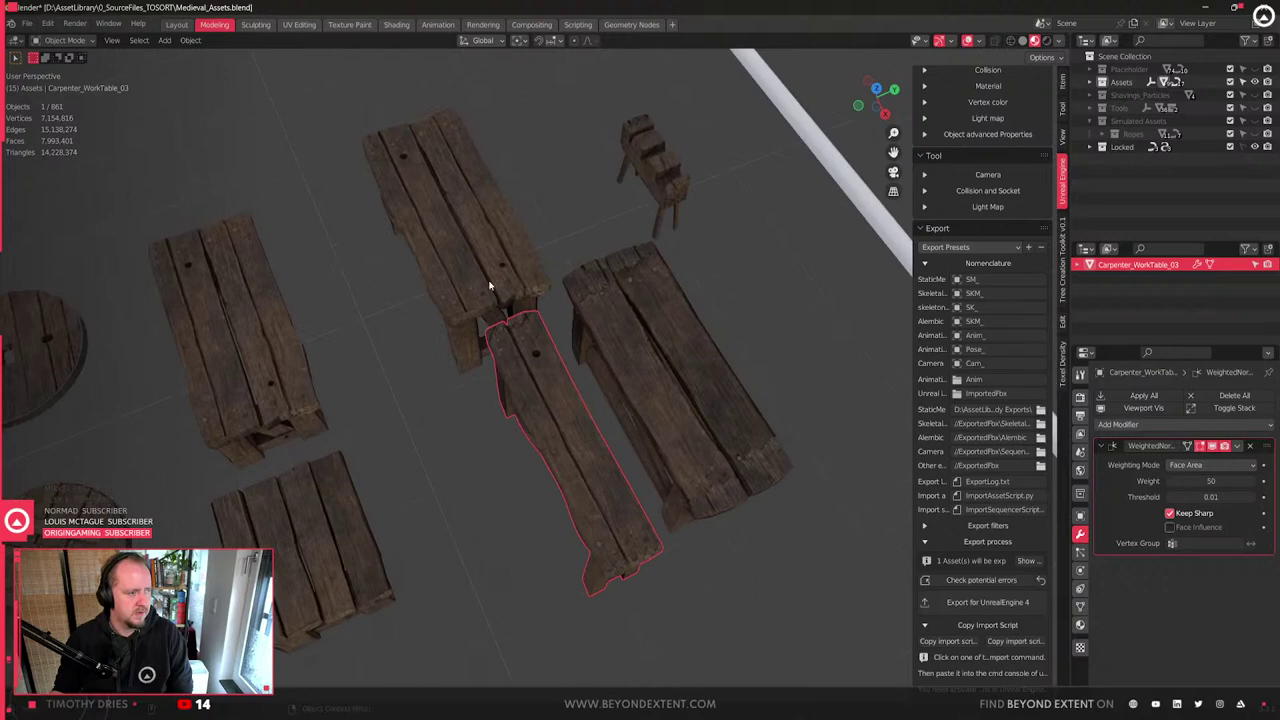
- Frame the neighbouring work table, then Carpenter_WorkTable_03, and examine them from several angles
left_click(490, 288)
key("KP_Decimal")
scroll(623, 434, "down", 4)
middle_click_drag(629, 540, 693, 470)
scroll(638, 476, "up", 2)
left_click(638, 476)
key("KP_Decimal")
middle_click_drag(452, 463, 672, 605)
left_click(749, 514)
left_click(716, 432)
mouse_move(741, 499)
middle_mouse_down()
mouse_move(716, 432)
mouse_move(699, 430)
mouse_move(761, 326)
mouse_move(610, 420)
middle_mouse_up()
- In solid shading, edit Carpenter_WorkTable_03 and mark the selected edges at the bend of its wavy top plank as sharp
left_click(1023, 42)
scroll(514, 360, "up", 4)
key("Tab")
scroll(527, 343, "down", 2)
key("2")
key("1")
key("2")
right_click(556, 306)
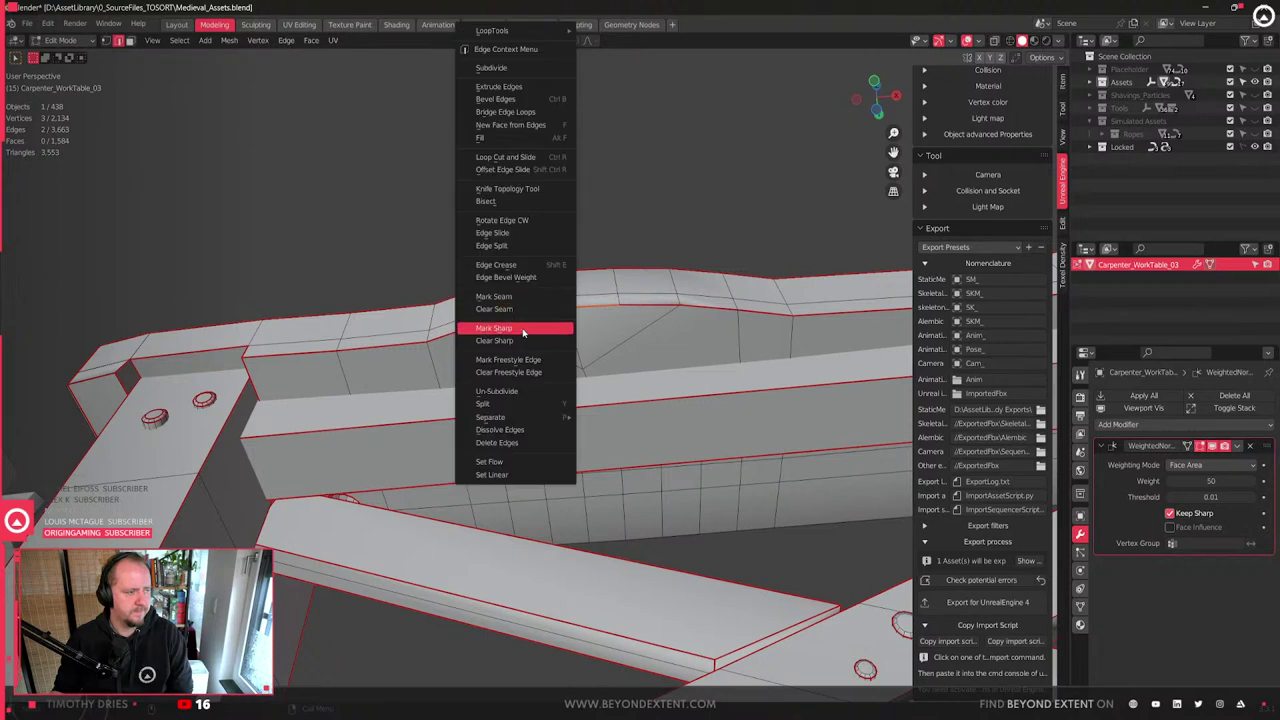
left_click(524, 329)
- Mark the adjoining edges along the wavy plank of Carpenter_WorkTable_03 as sharp and leave mesh editing
left_click(652, 304)
left_click(516, 312, "shift")
right_click(516, 312)
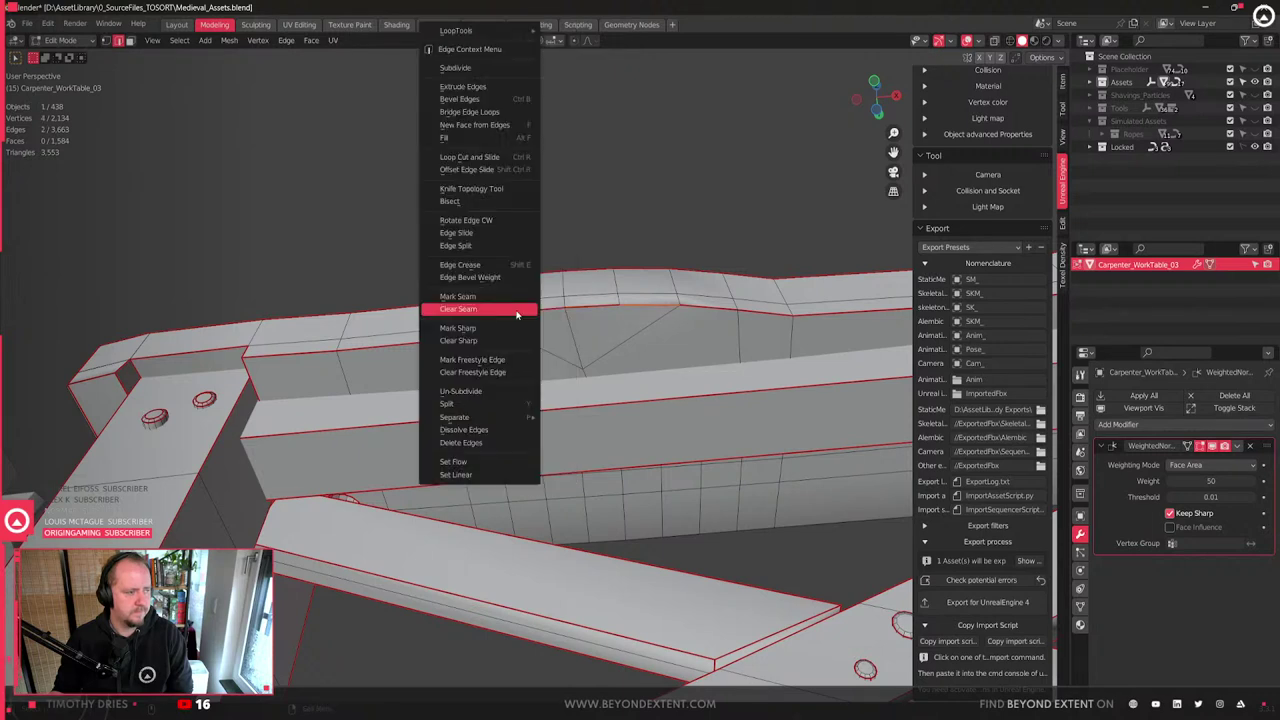
left_click(515, 328)
left_click(706, 308, "alt+shift")
middle_click_drag(532, 318, 642, 467)
key("Tab")
key("KP_Divide")
key("Tab")
double_click(574, 432)
right_click(574, 432)
left_click(574, 432)
key("Tab")
- Export Carpenter_WorkTable_03 for Unreal Engine 4
scroll(574, 434, "down", 5)
middle_click_drag(574, 434, 640, 500)
left_click(1016, 603)
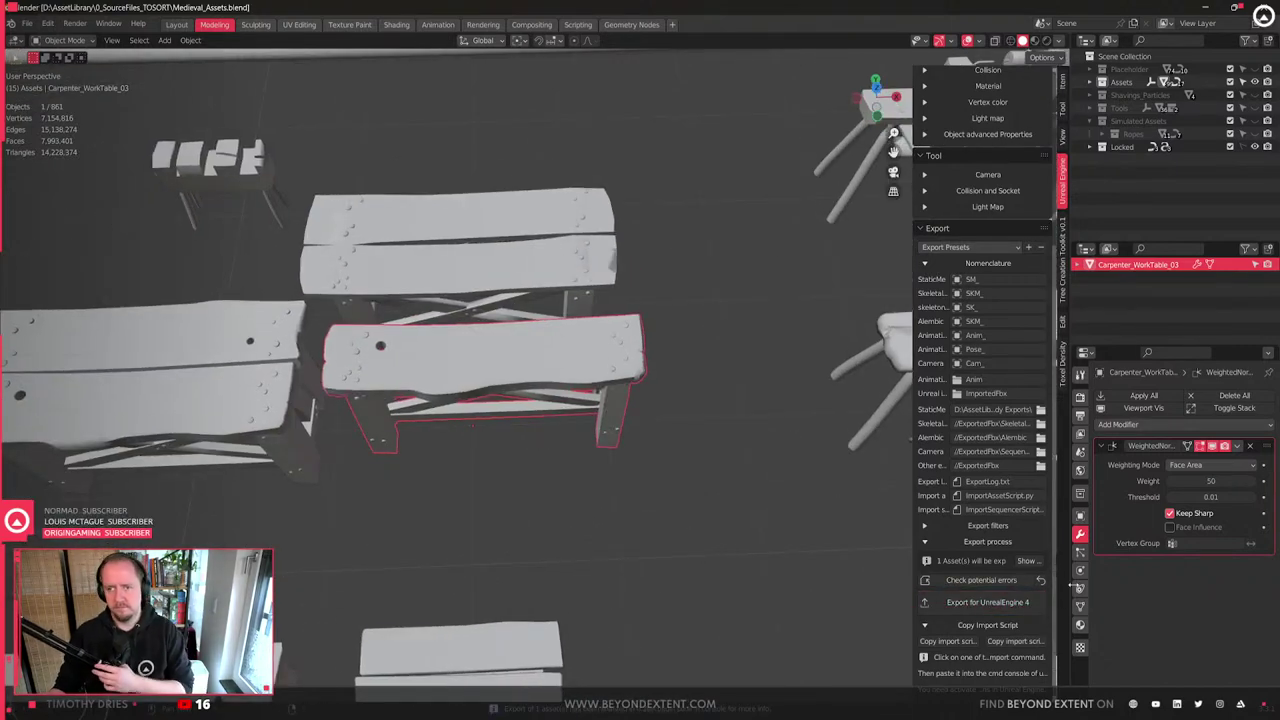
- Switch to Unreal Editor, select the carpenter bench SM_Carpenter_WorkBench_3, and browse the UniquePieces meshes
key("alt+Tab")
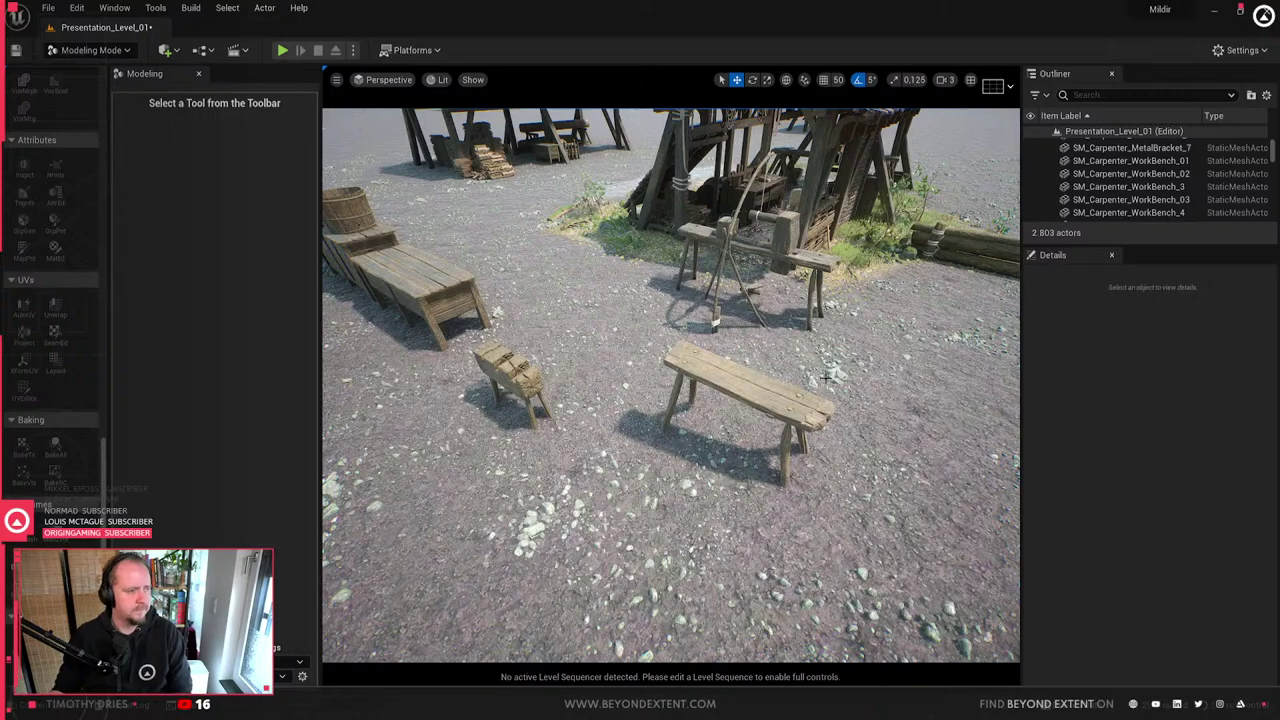
left_click(775, 393)
right_click_drag(775, 393, 645, 362)
key("ctrl+space")
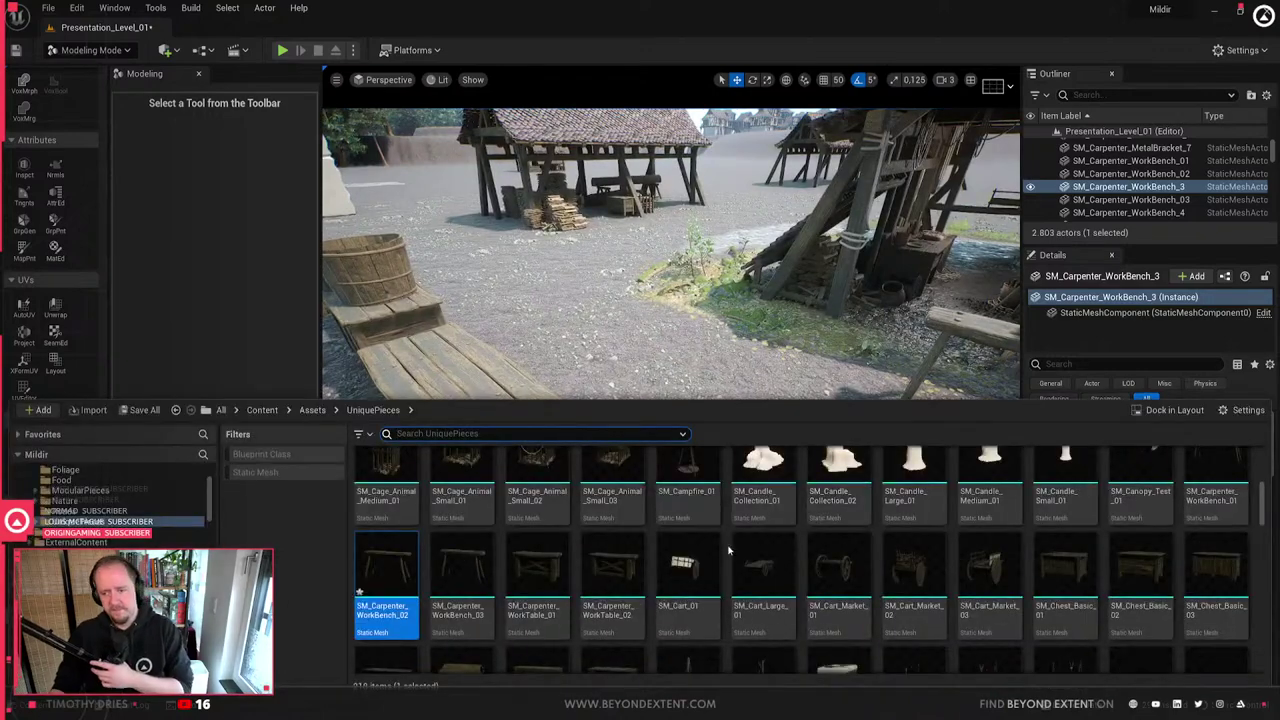
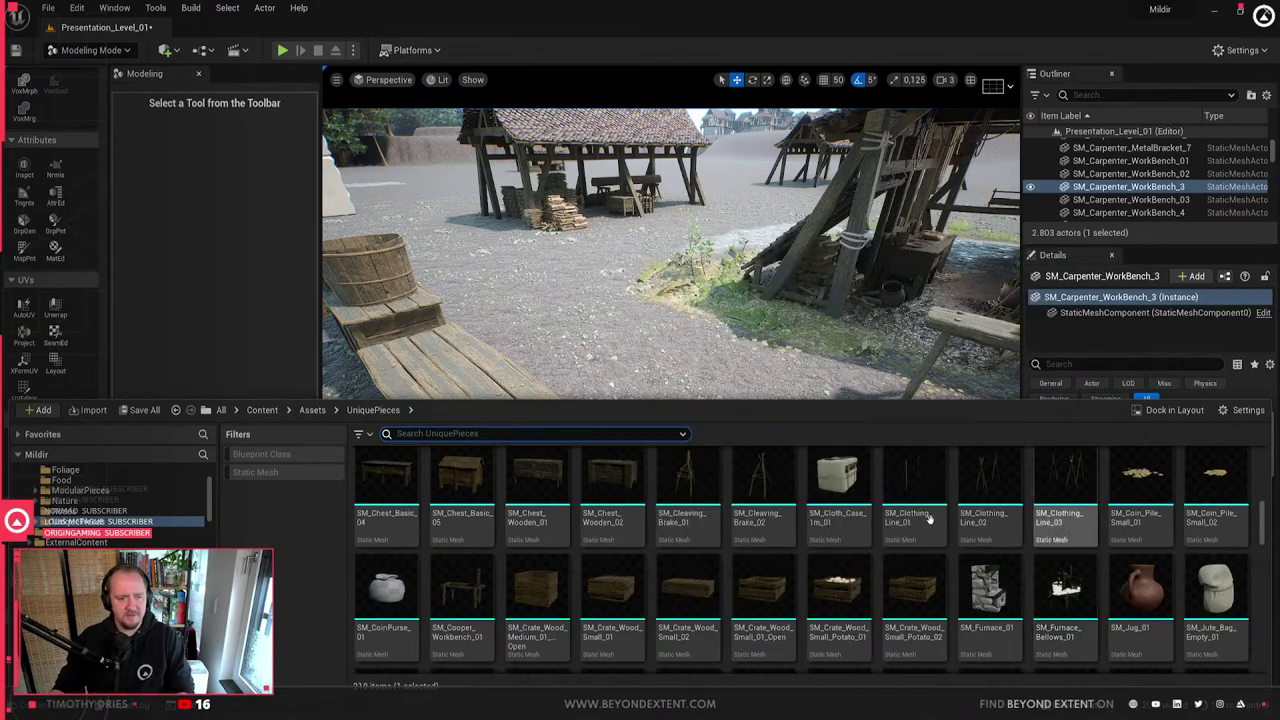
scroll(817, 573, "up", 8)
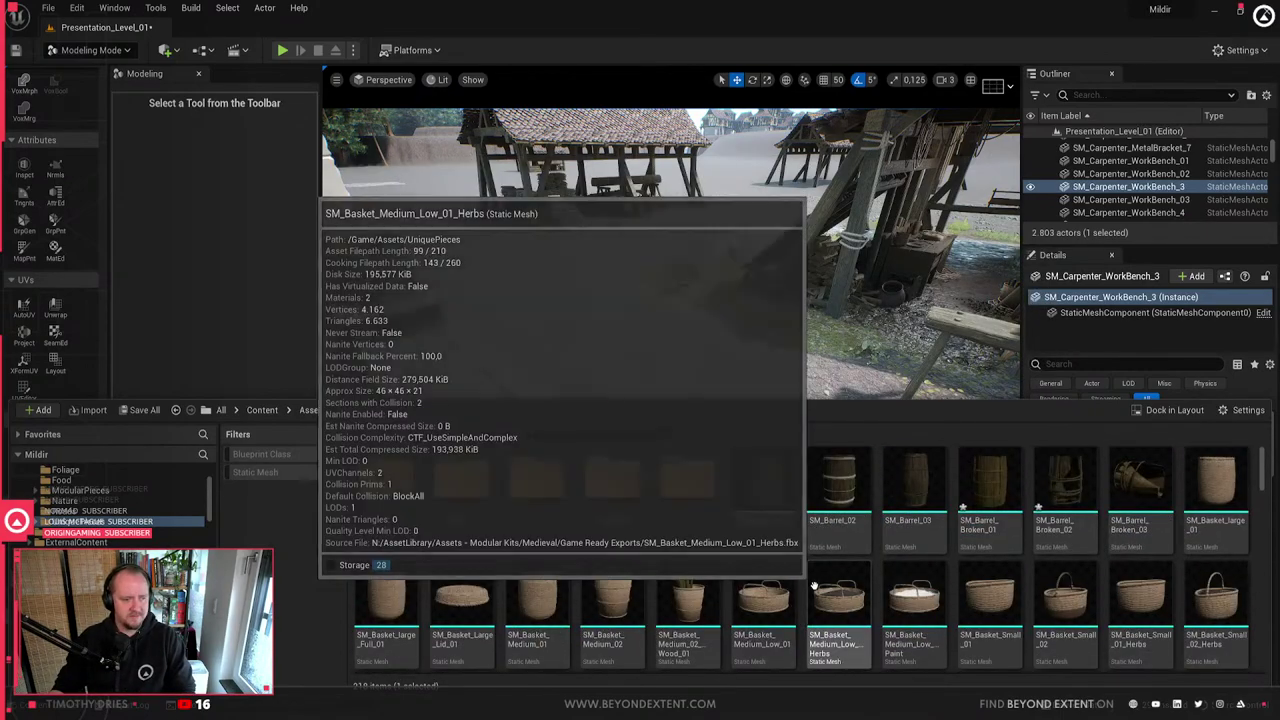
left_click(905, 335)
right_click_drag(905, 335, 734, 430)
key("Escape")
- Look through the remaining static meshes in UniquePieces, down to the wooden tables and wood-cutting workbenches
left_click(654, 406)
key("Escape")
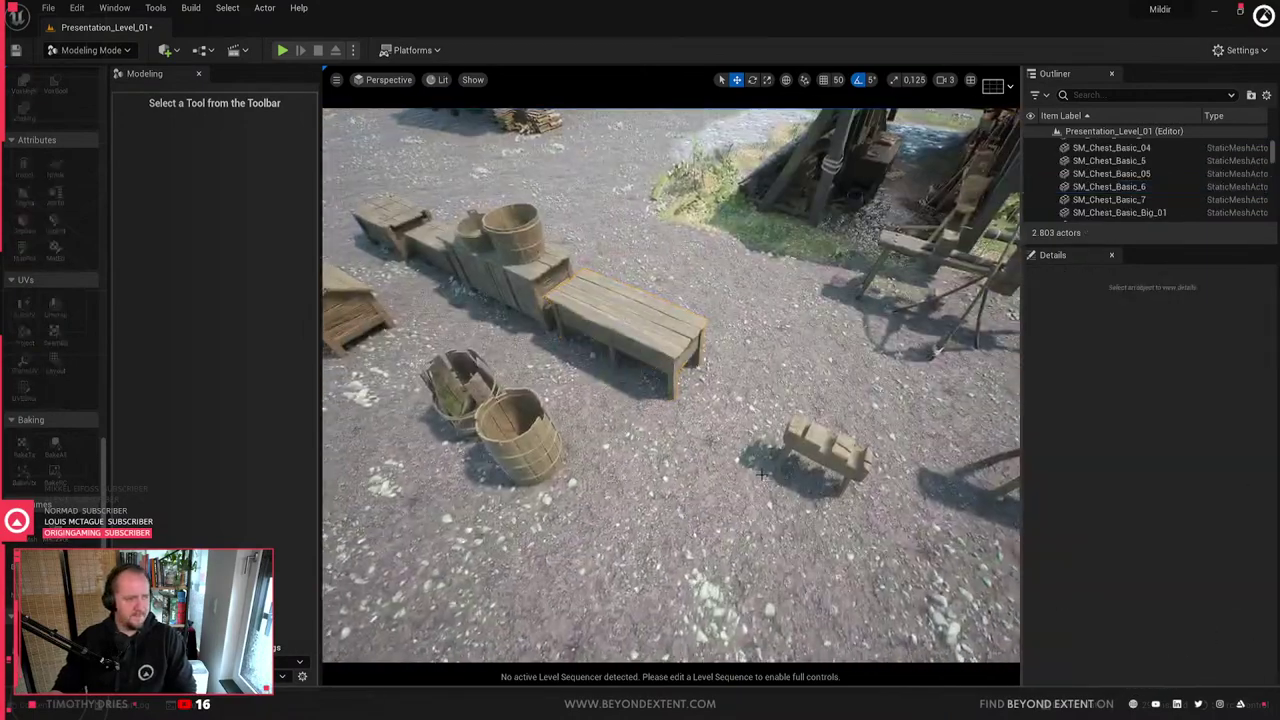
key("ctrl+space")
scroll(1016, 641, "down", 7)
scroll(1015, 640, "down", 8)
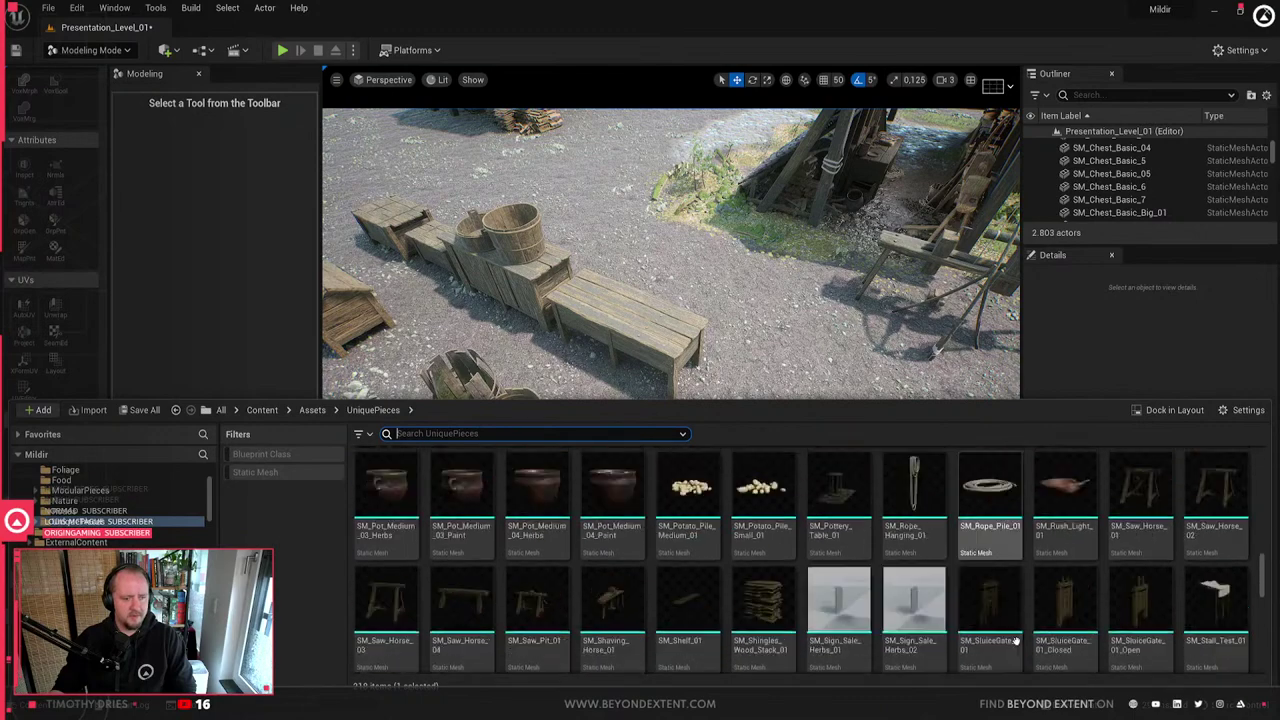
scroll(1015, 640, "up", 2)
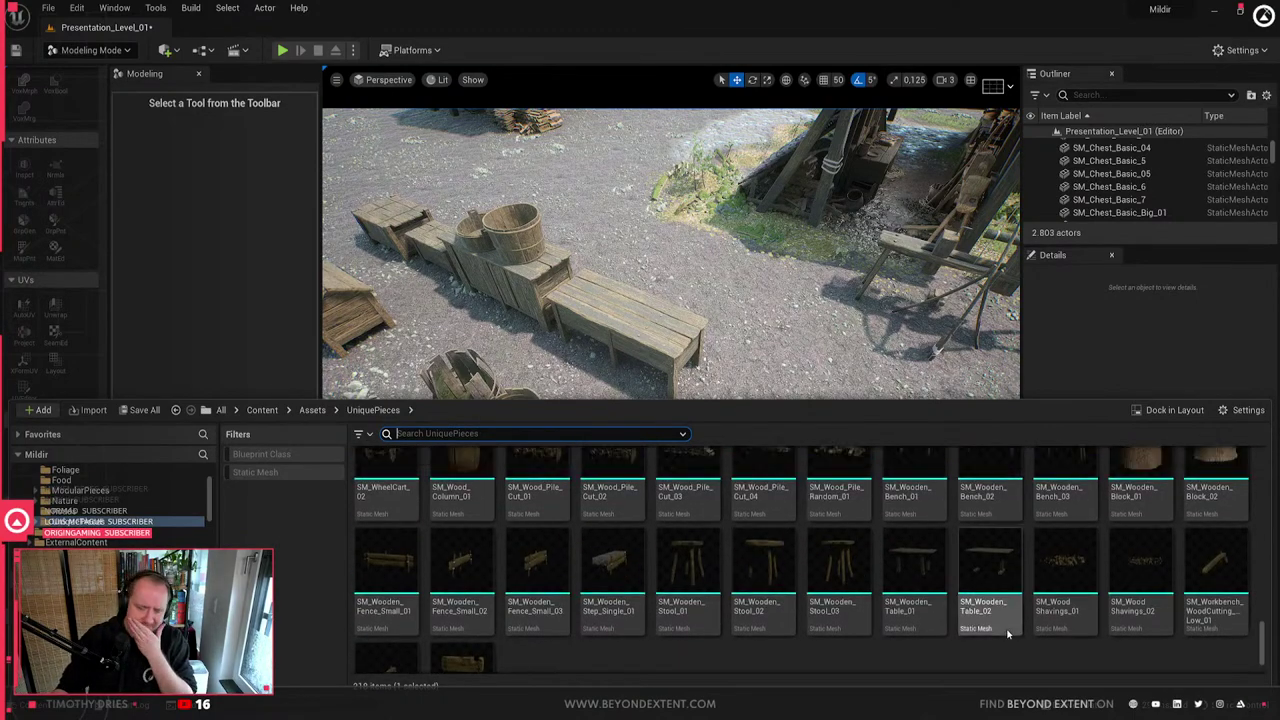
scroll(1008, 634, "up", 2)
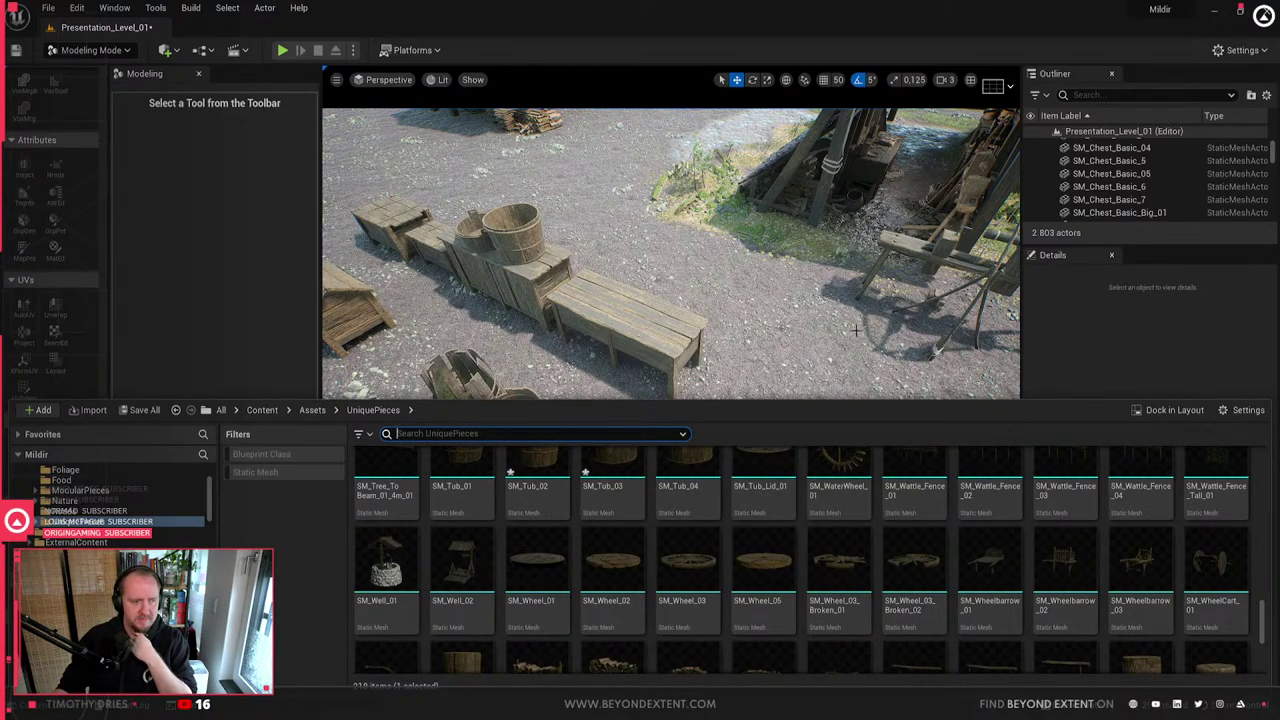
- Check the area around the chests and barrels in the level and the last meshes in UniquePieces
left_click(855, 345)
key("Escape")
key("ctrl+space")
scroll(727, 629, "down", 5)
left_click(842, 302)
right_click_drag(842, 302, 738, 292)
left_click(793, 367)
left_click(770, 455)
key("ctrl+space")
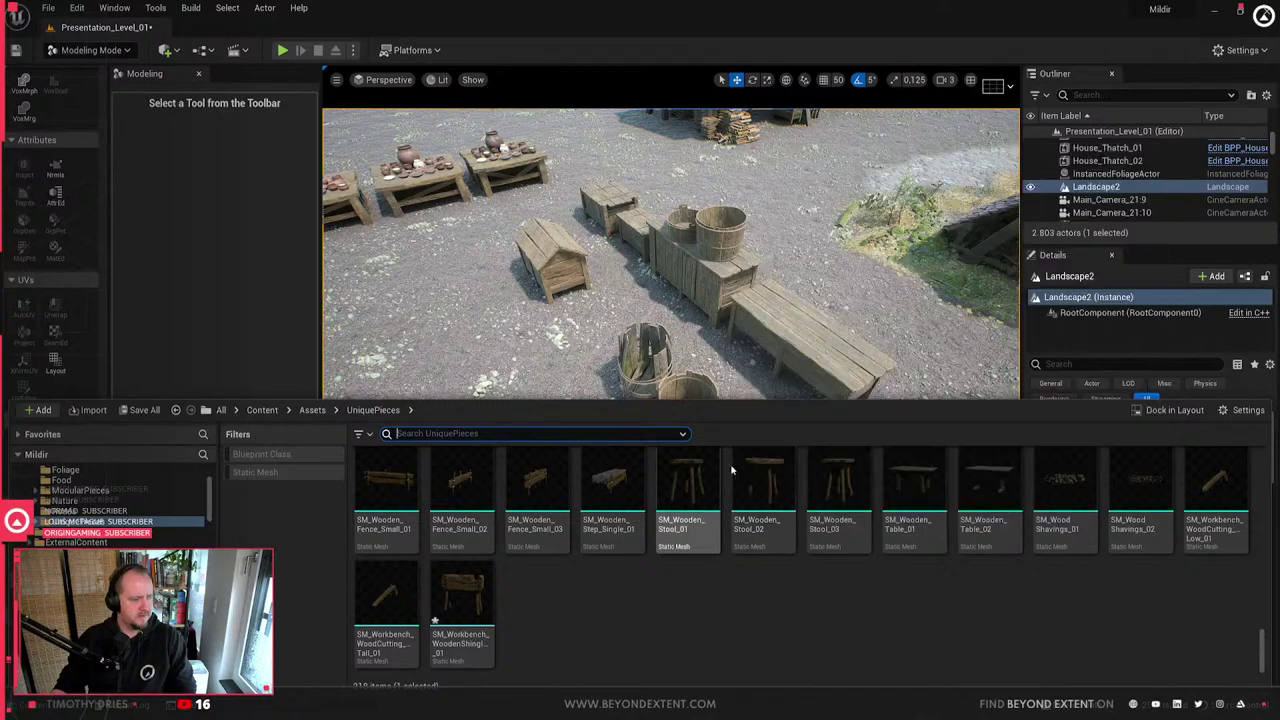
left_click(790, 306)
- Switch to Blender to check the export panel for Carpenter_WorkTable_03, and return to Unreal Editor
key("alt+Tab")
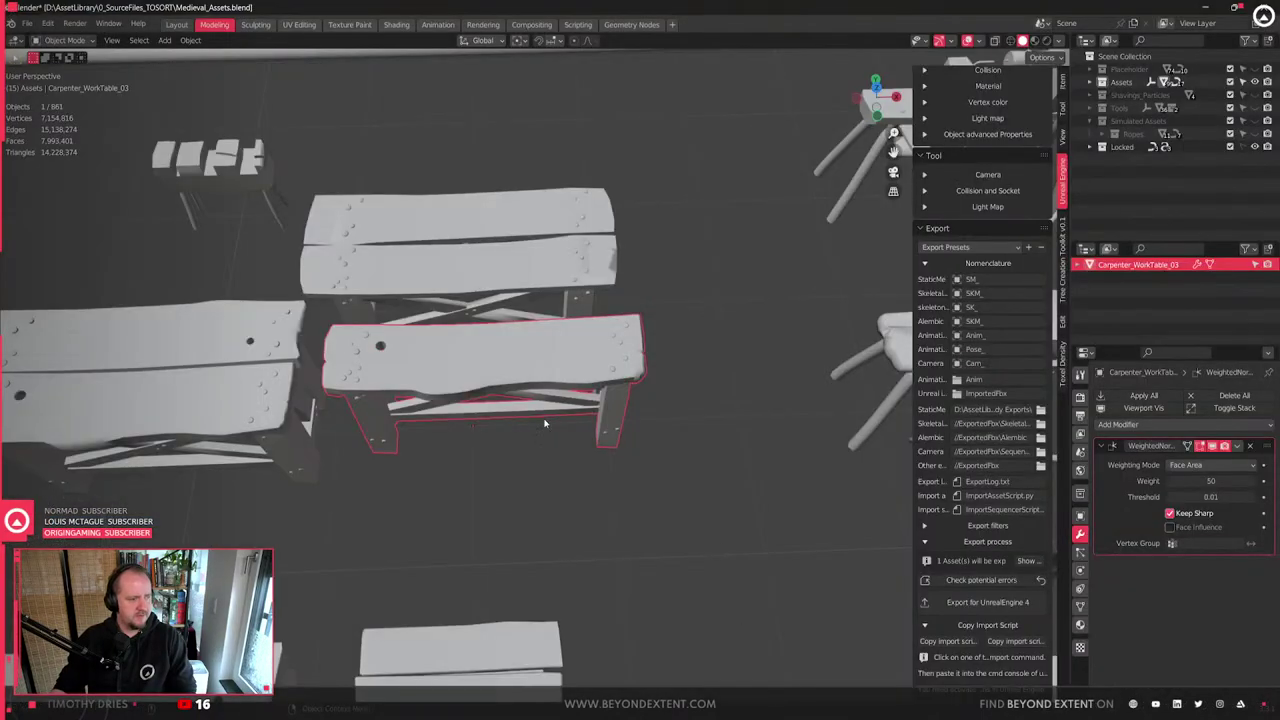
key("q")
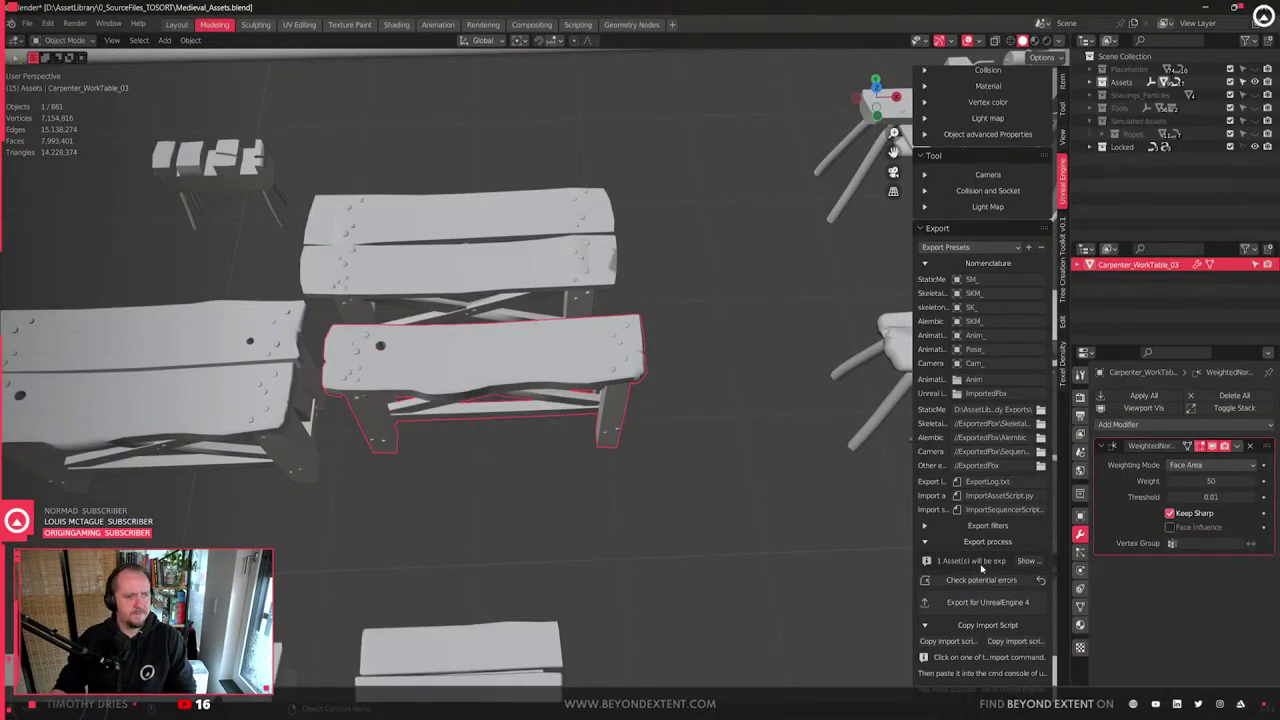
key("alt+Tab")
- Locate the carpenter bench's mesh in UniquePieces and place another SM_Carpenter_WorkBench_03 on the ground near the baskets
left_click(862, 470)
right_click_drag(833, 373, 930, 350)
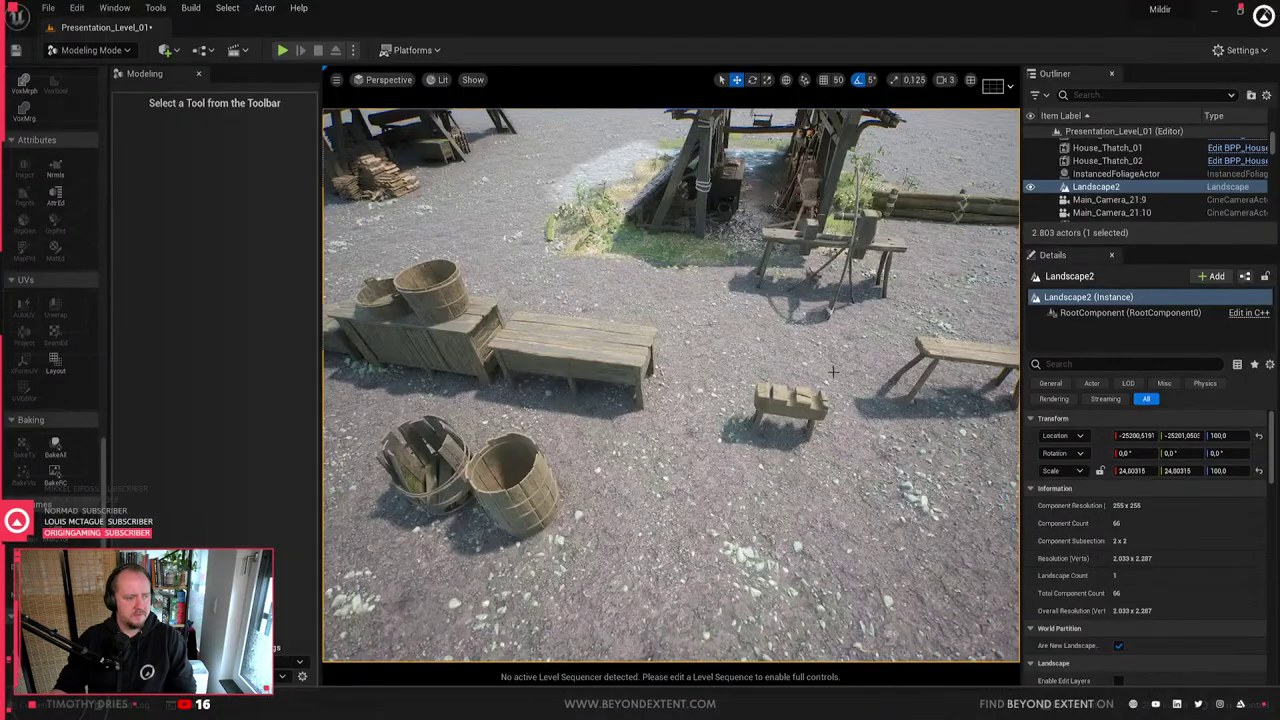
left_click(934, 341)
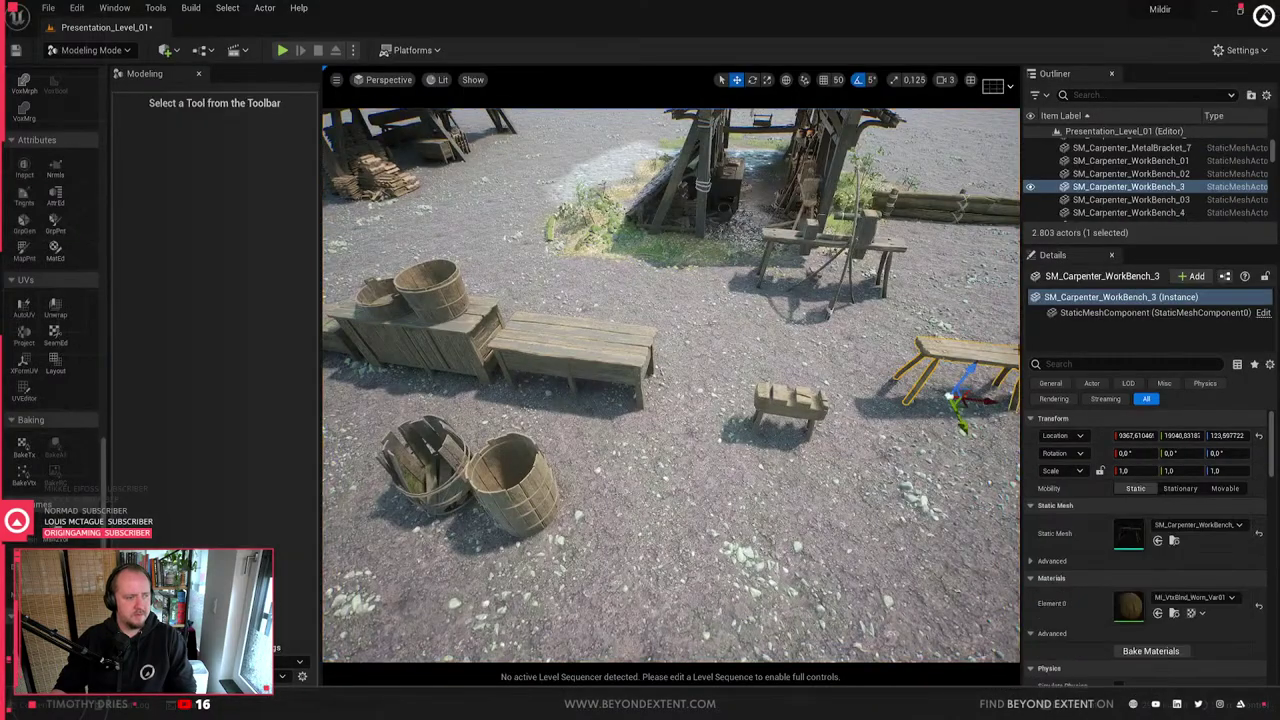
left_click(1173, 541)
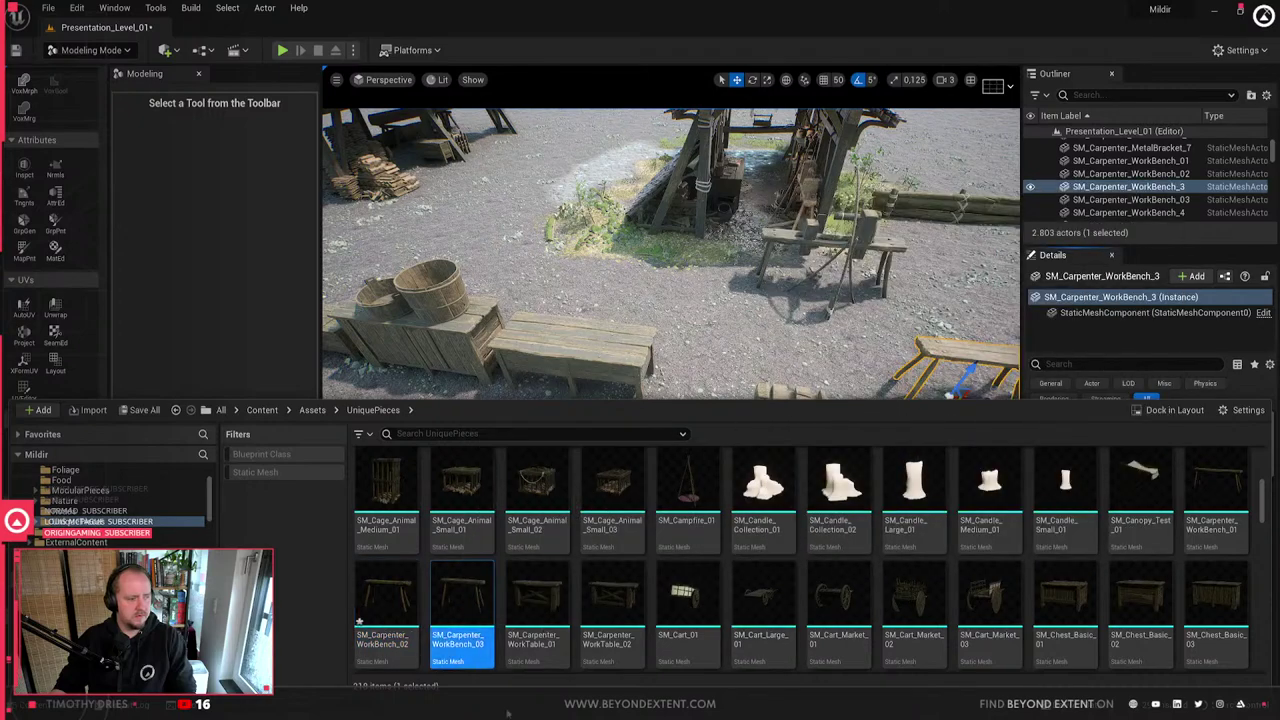
key("ctrl+space")
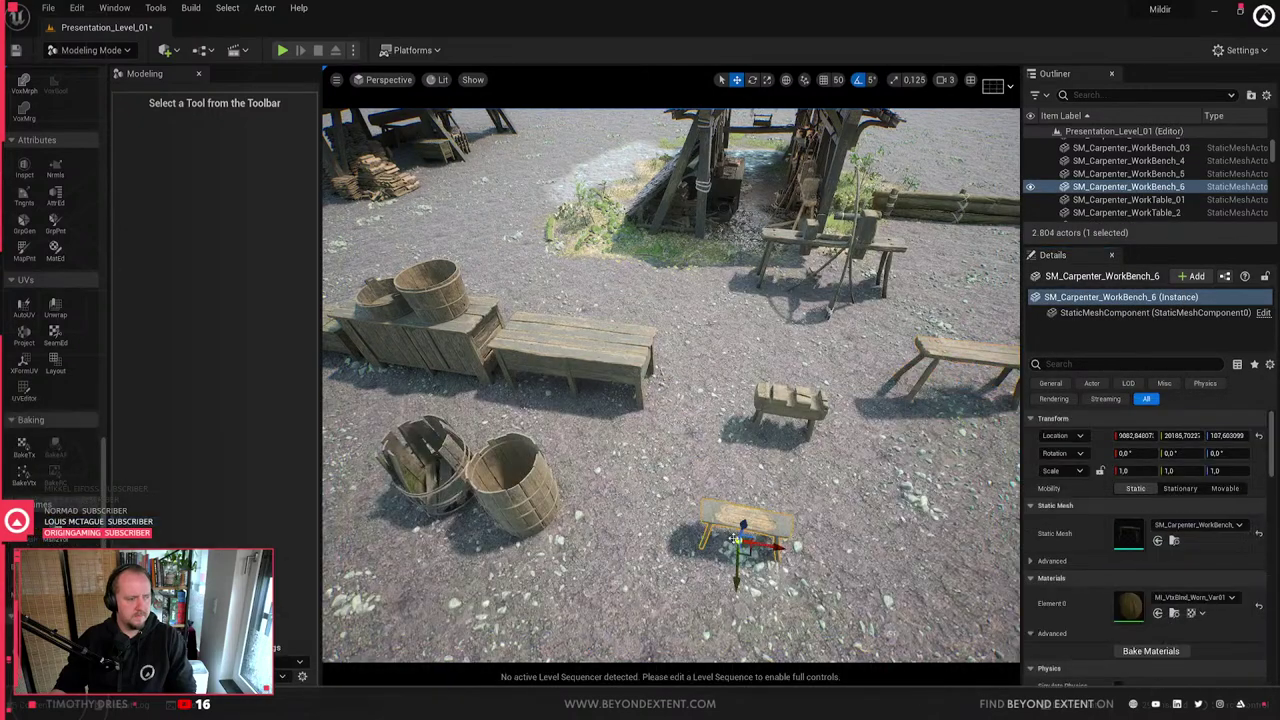
- Filter UniquePieces for "worktable" and import SM_Carpenter_WorkTable_03.fbx from Game Ready Exports into the folder
key("alt+Tab")
key("alt+Tab")
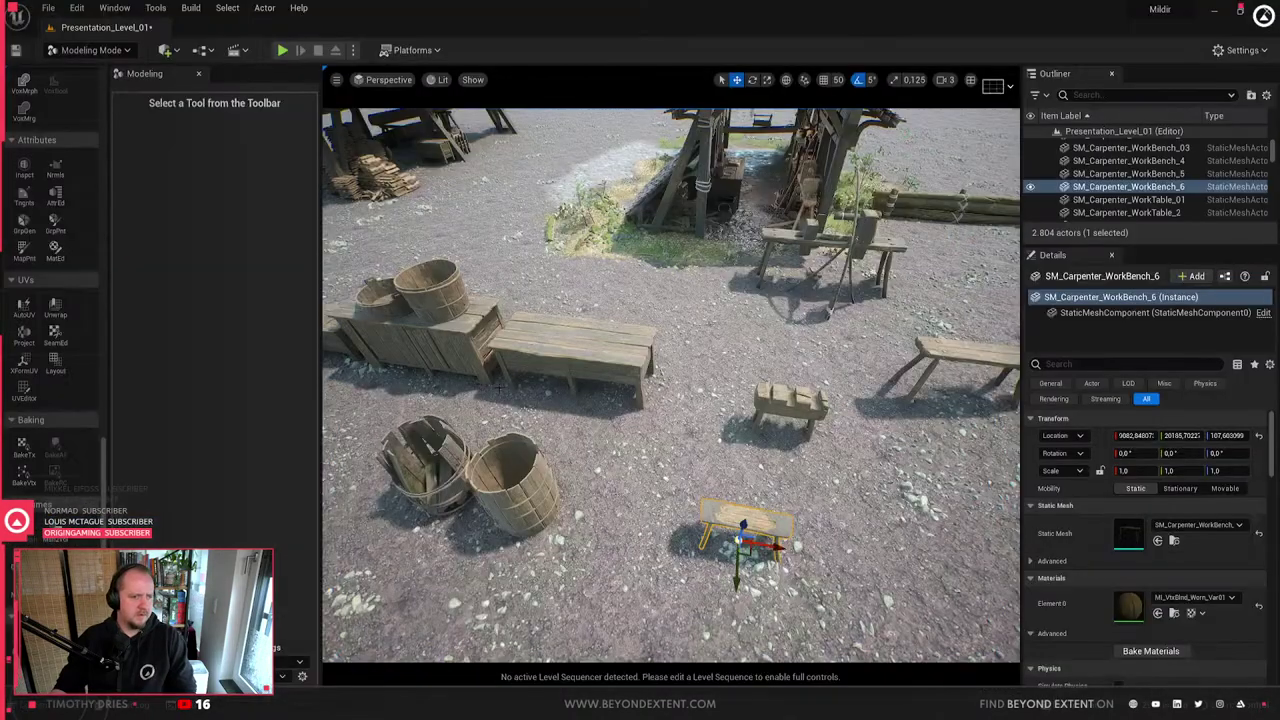
key("ctrl+space")
type("w")
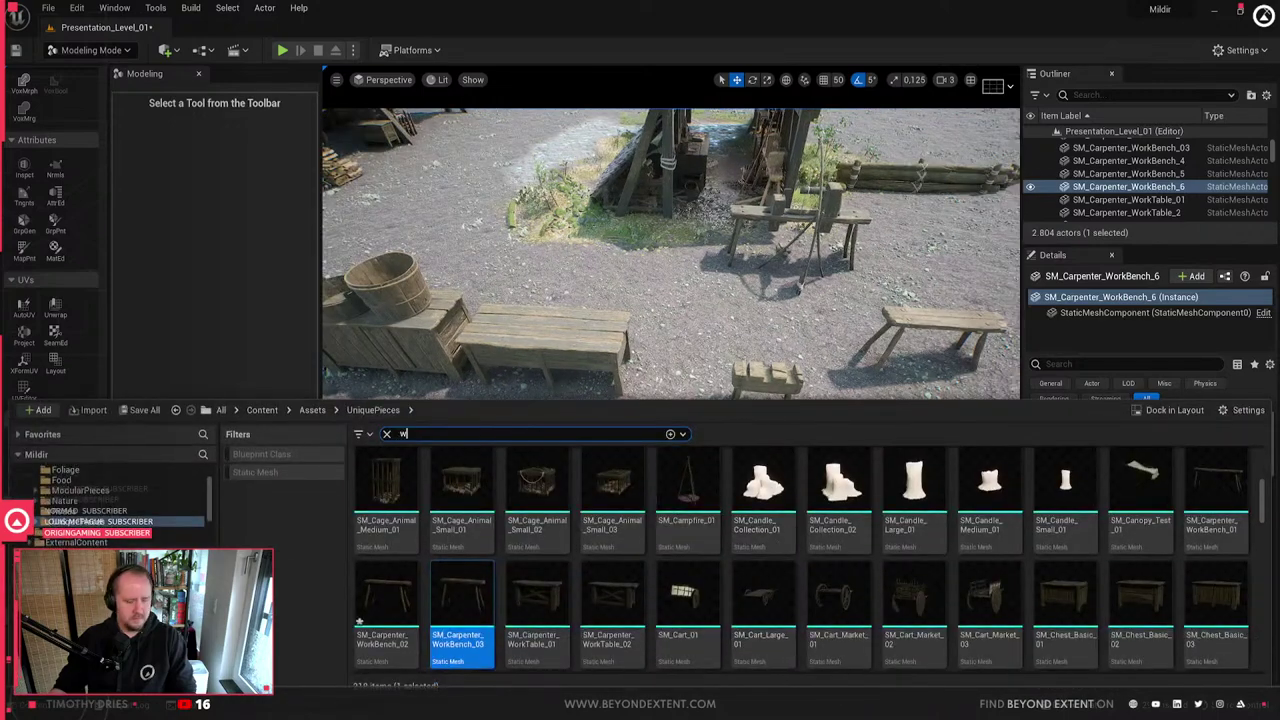
type("orktable")
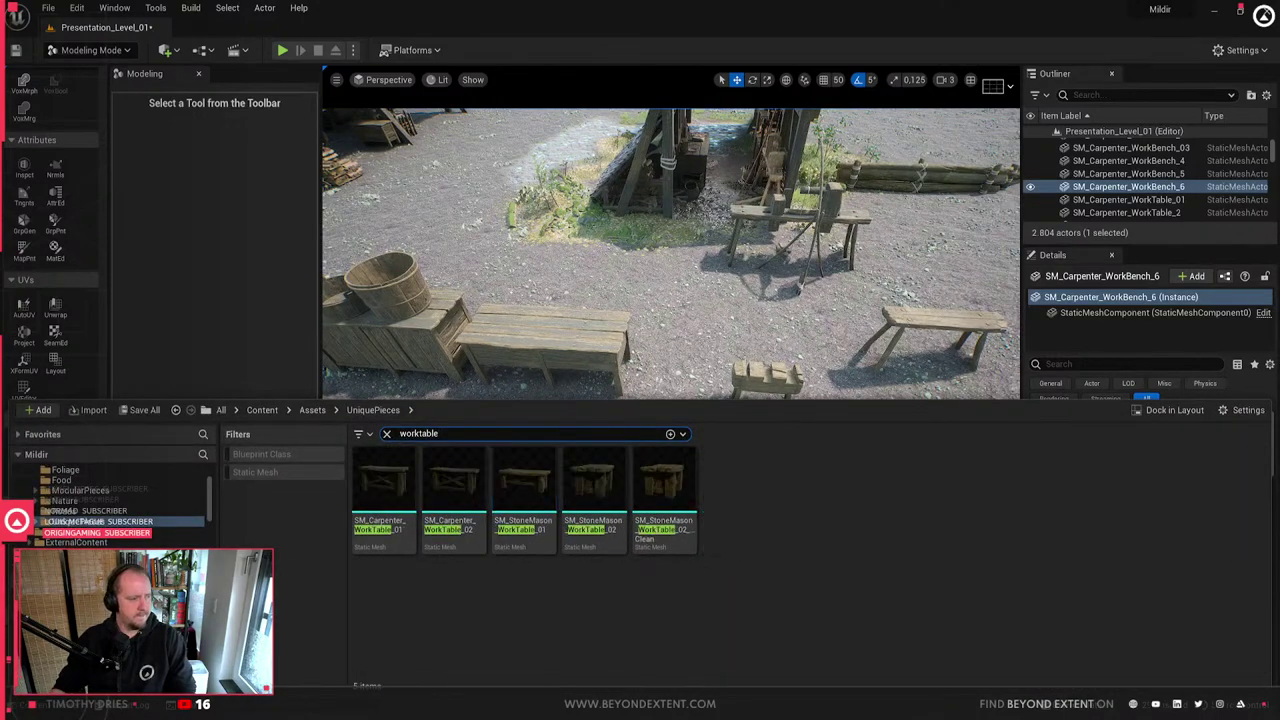
left_click(452, 495)
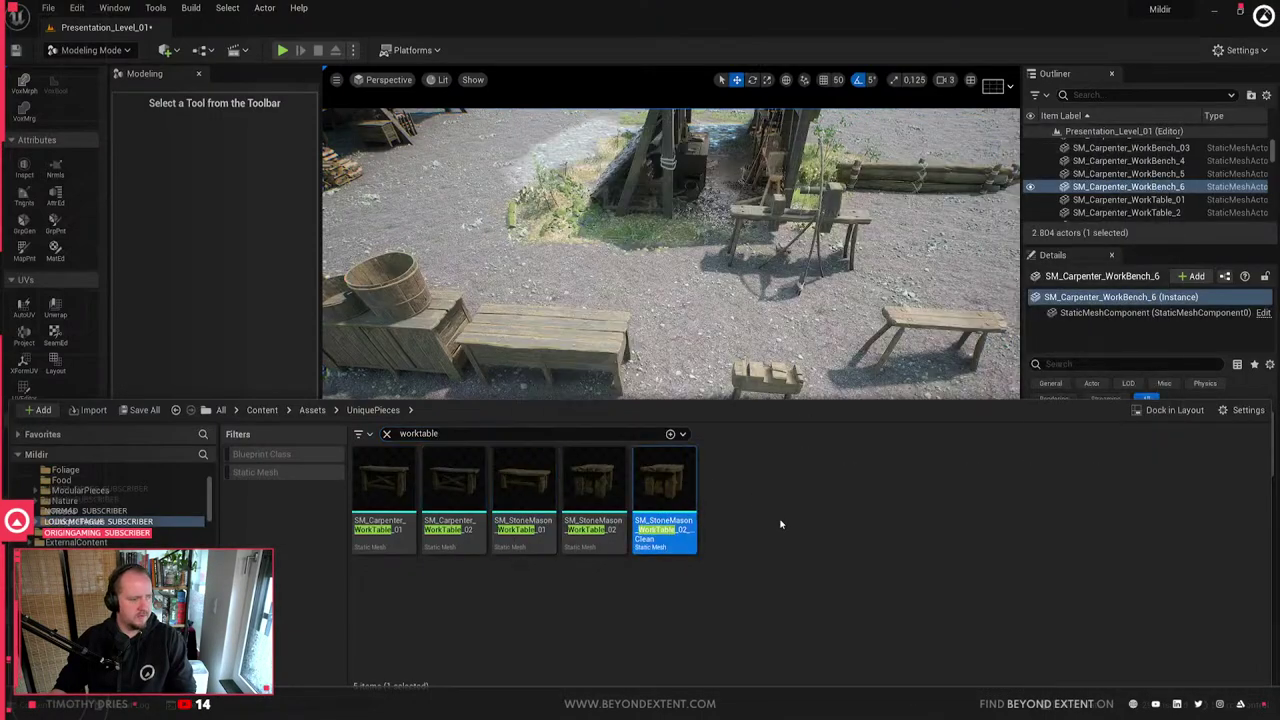
right_click(766, 496)
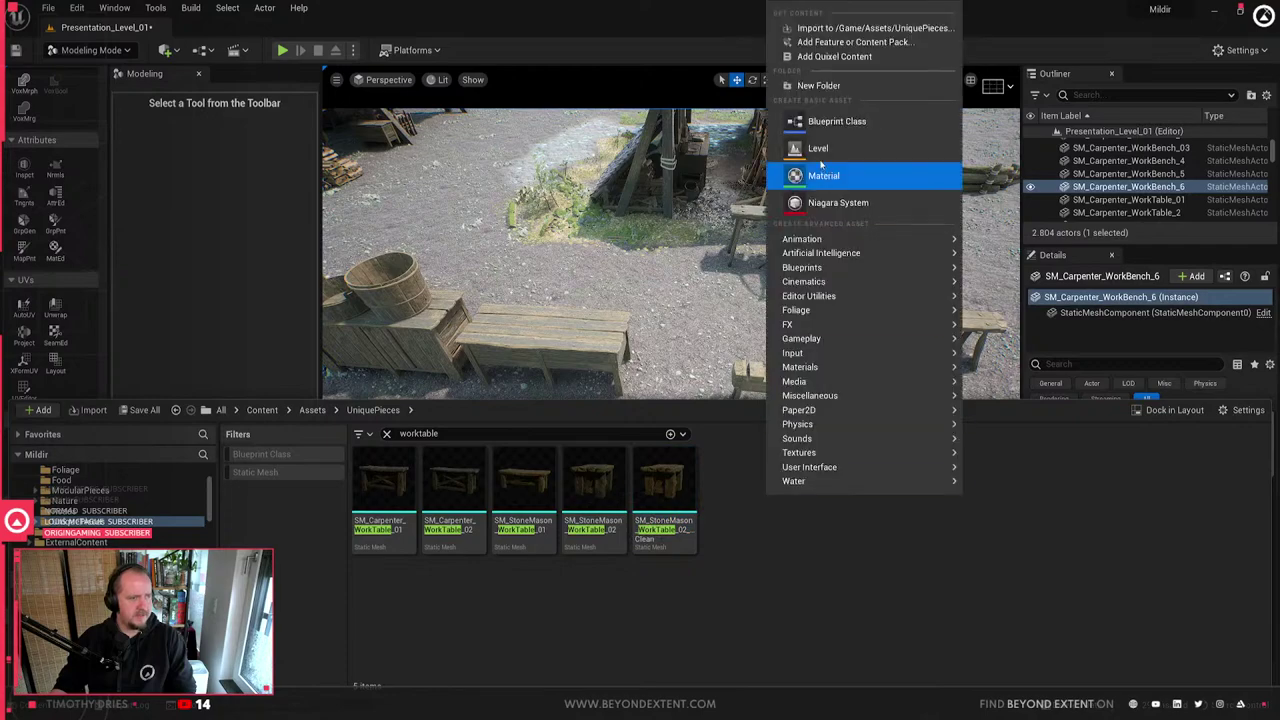
left_click(790, 28)
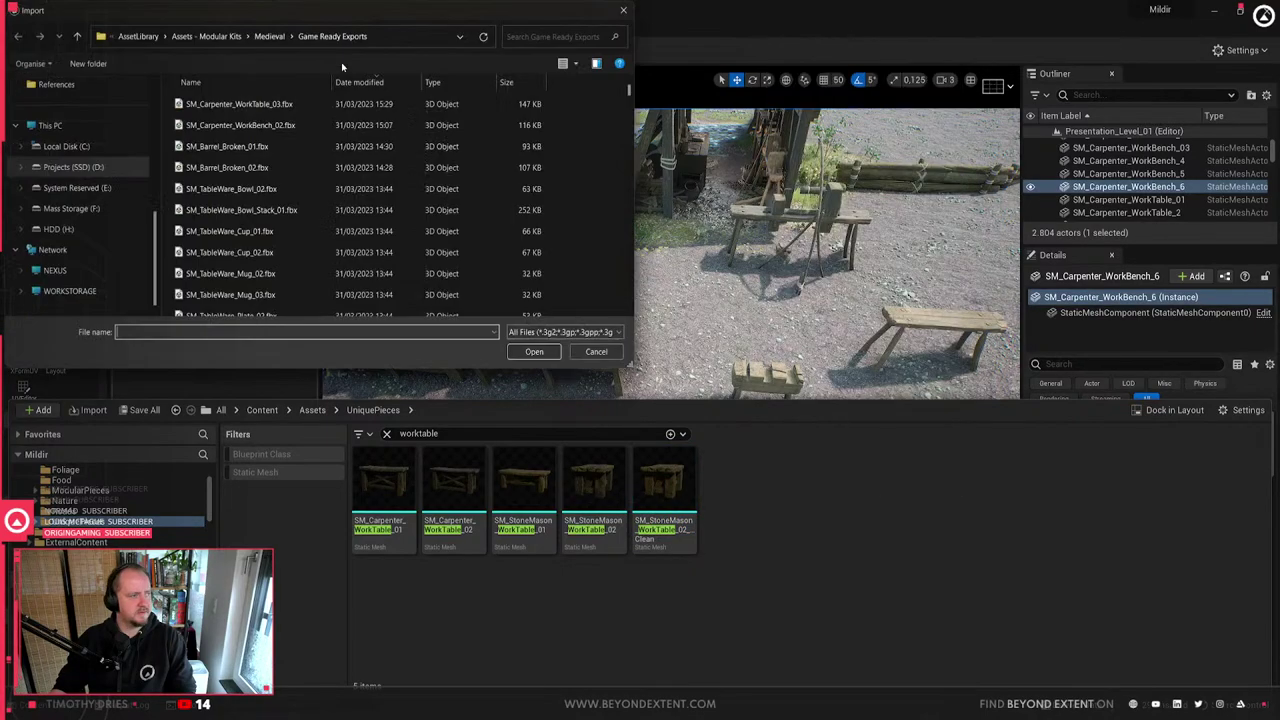
left_click(291, 104)
double_click(291, 104)
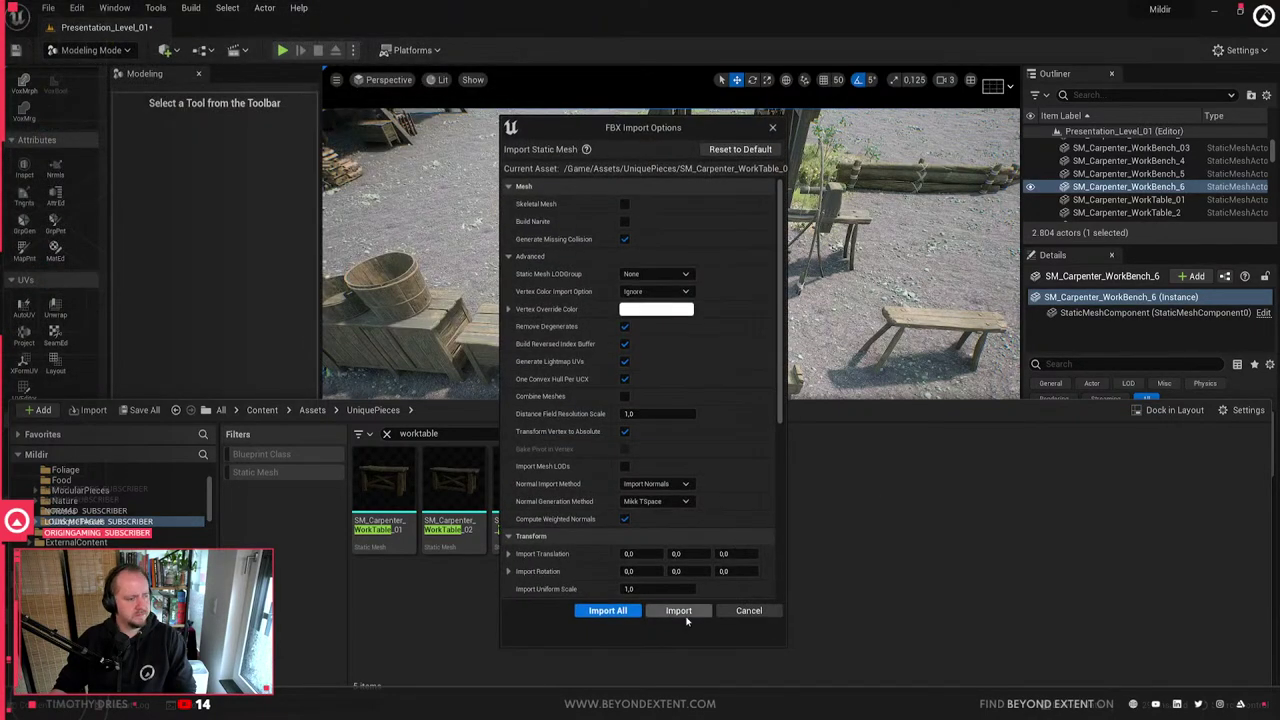
left_click(682, 612)
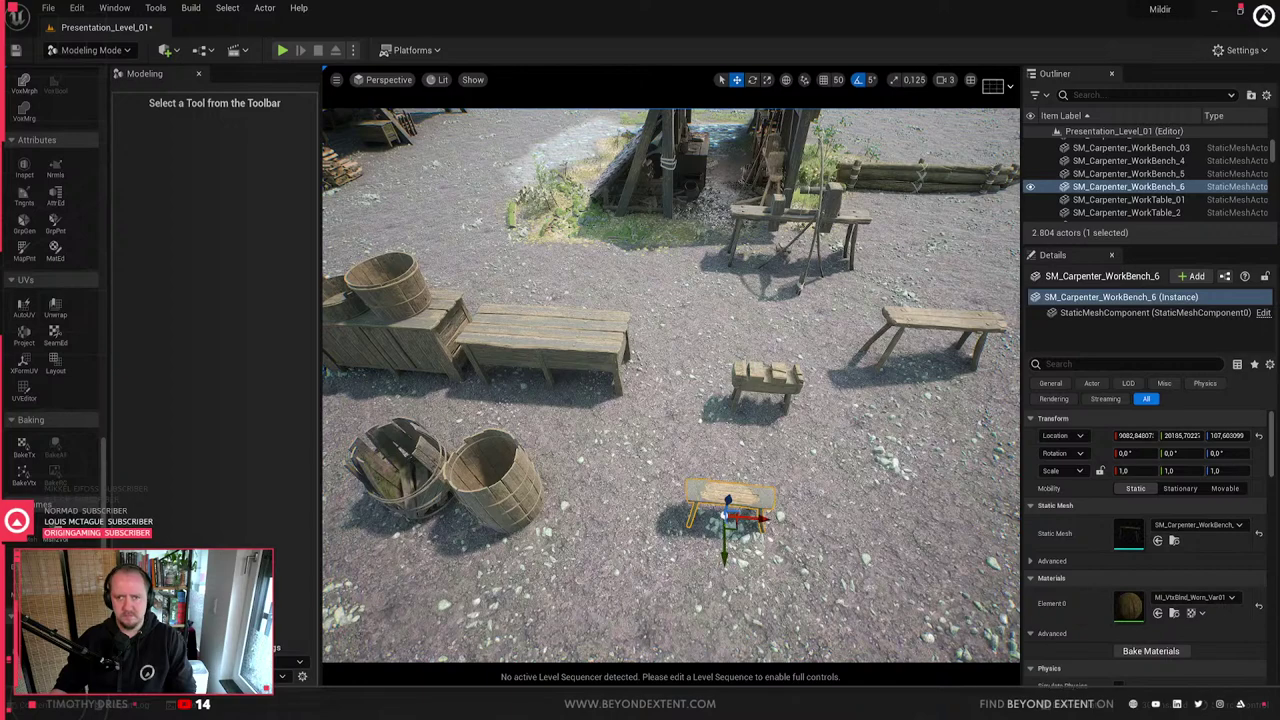
- Place SM_Carpenter_WorkTable_03 on the ground behind the small bench and bake curvature and ambient occlusion into its red and green vertex colour channels
right_click_drag(784, 440, 826, 452)
key("ctrl+space")
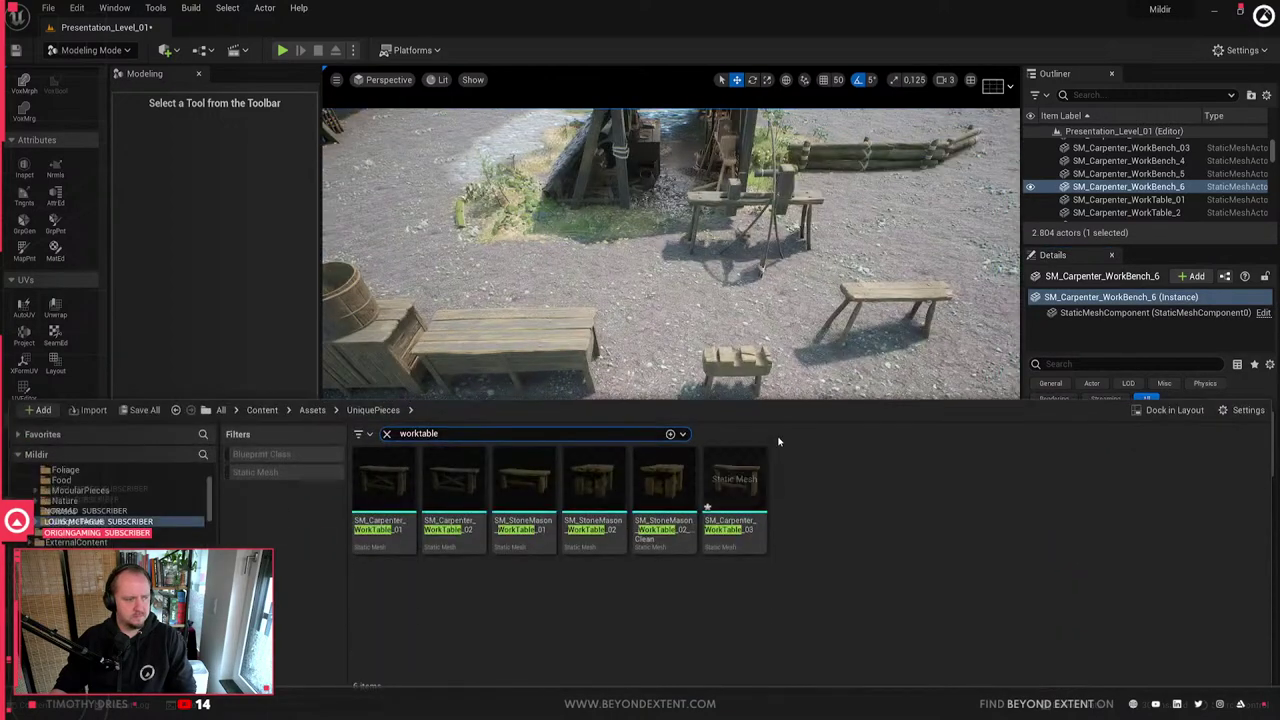
left_click_drag(735, 490, 655, 452)
key("f")
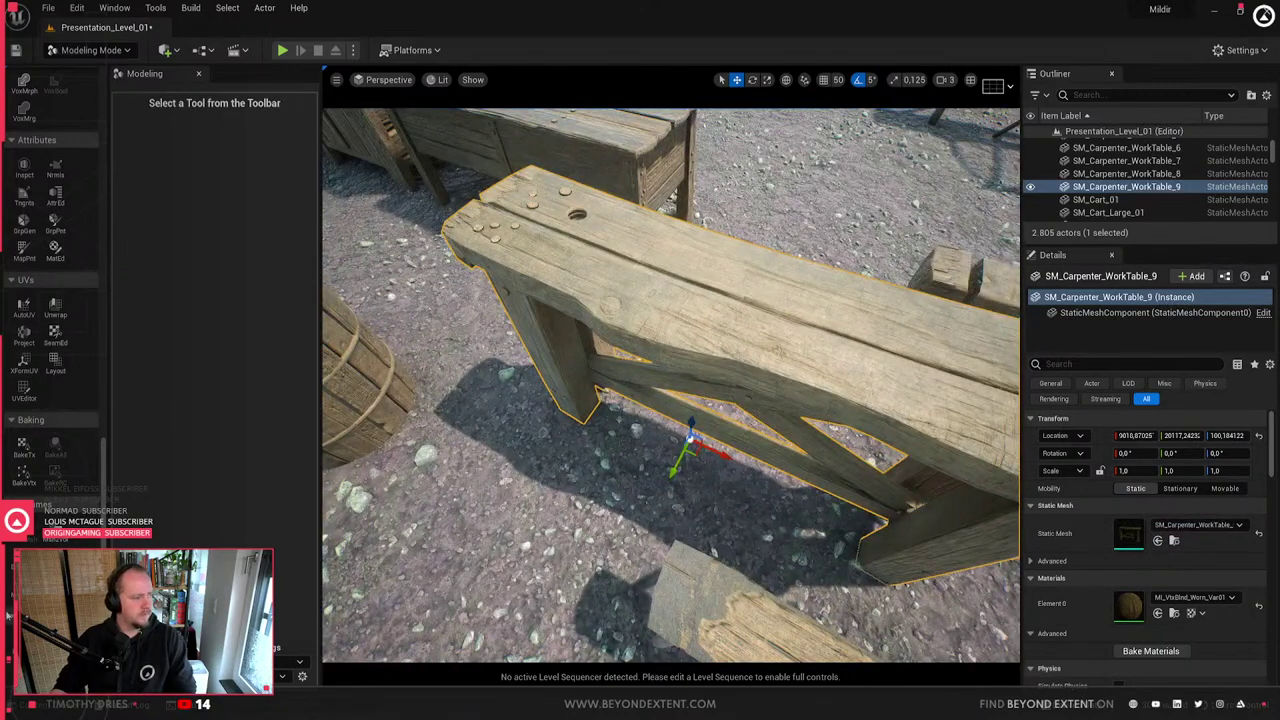
left_click(24, 470)
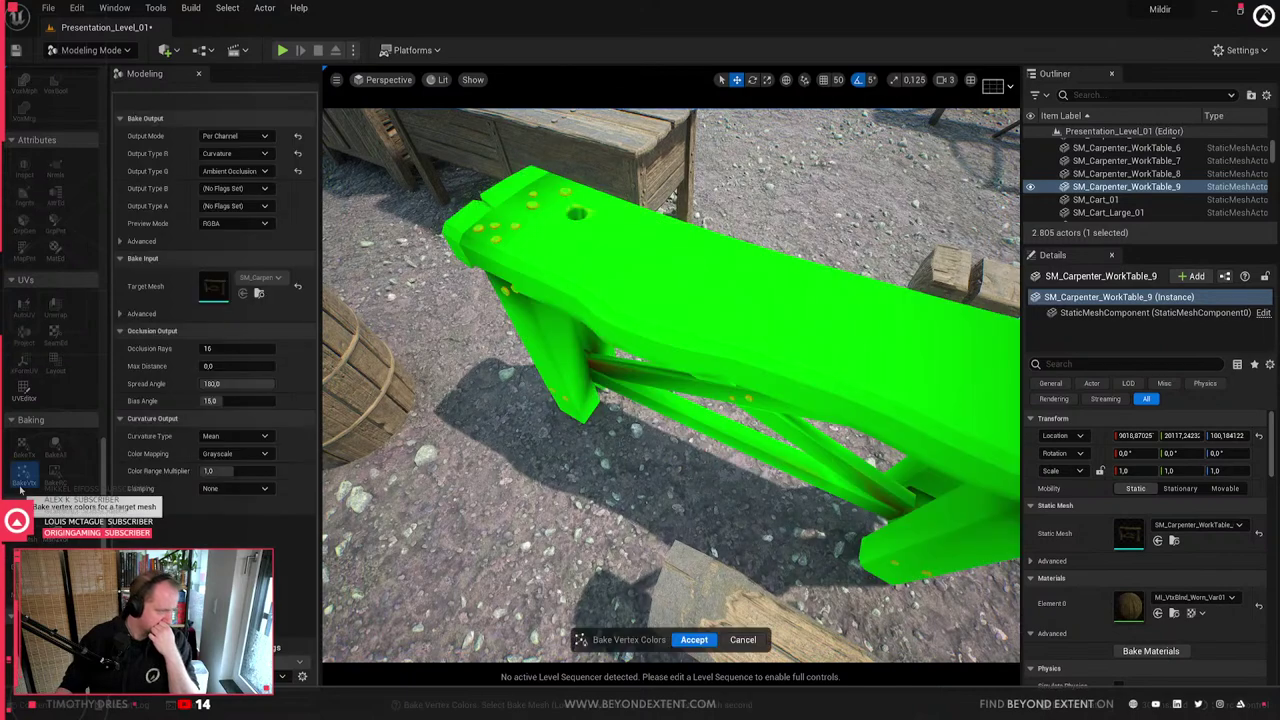
left_click(693, 639)
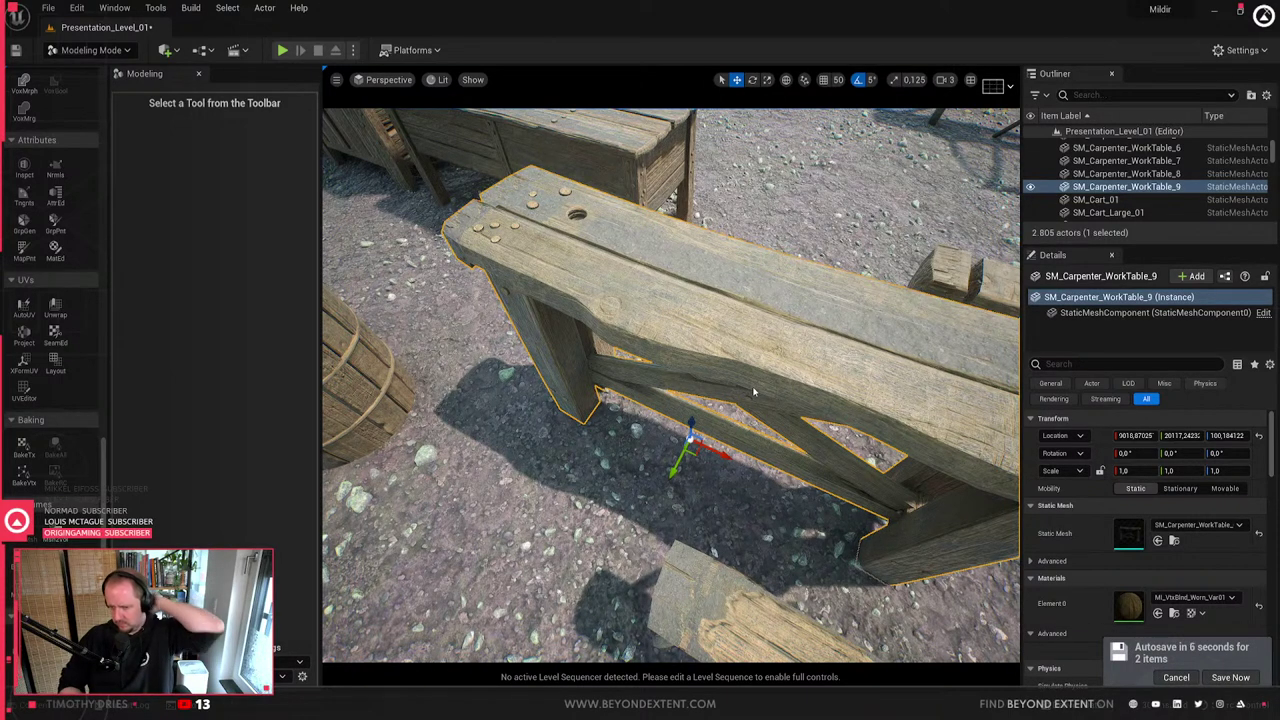
- Inspect the baked work table from low, high and distant angles, together with the surrounding bench, baskets and chests
key("Escape")
right_click_drag(755, 393, 691, 383)
left_click(678, 446)
right_click_drag(676, 450, 710, 467)
key("Escape")
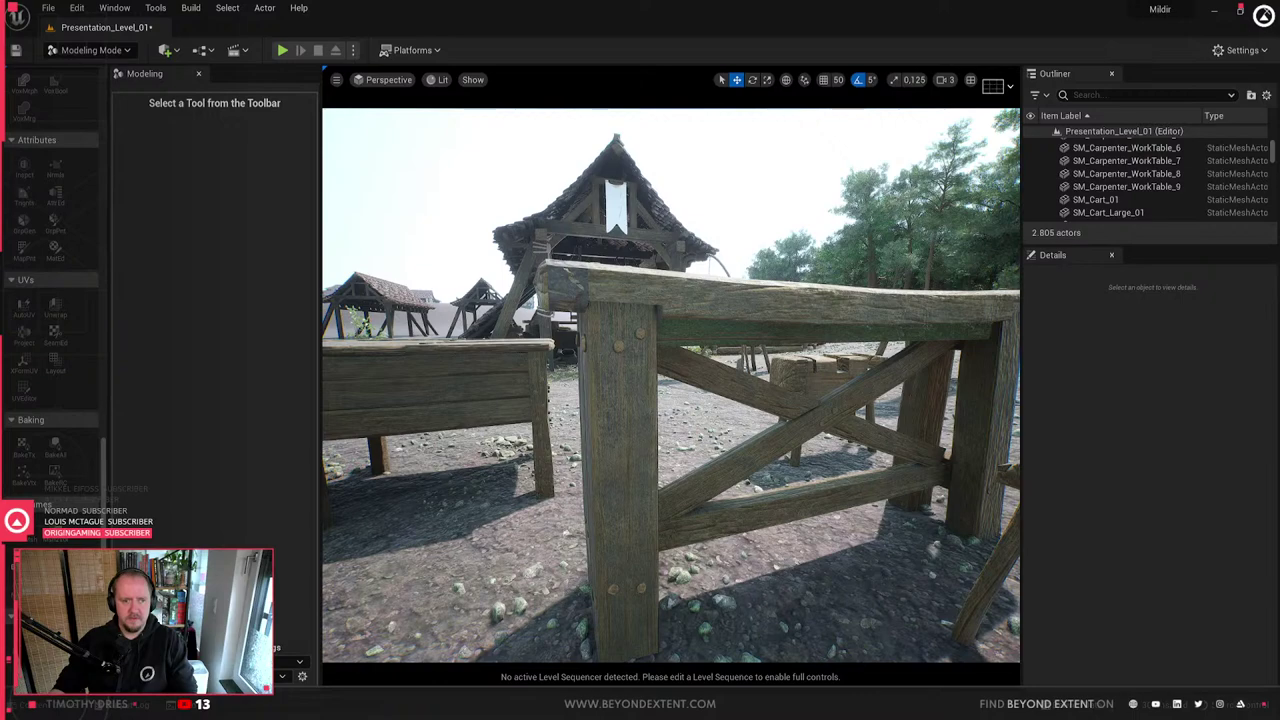
left_click(957, 330)
key("f")
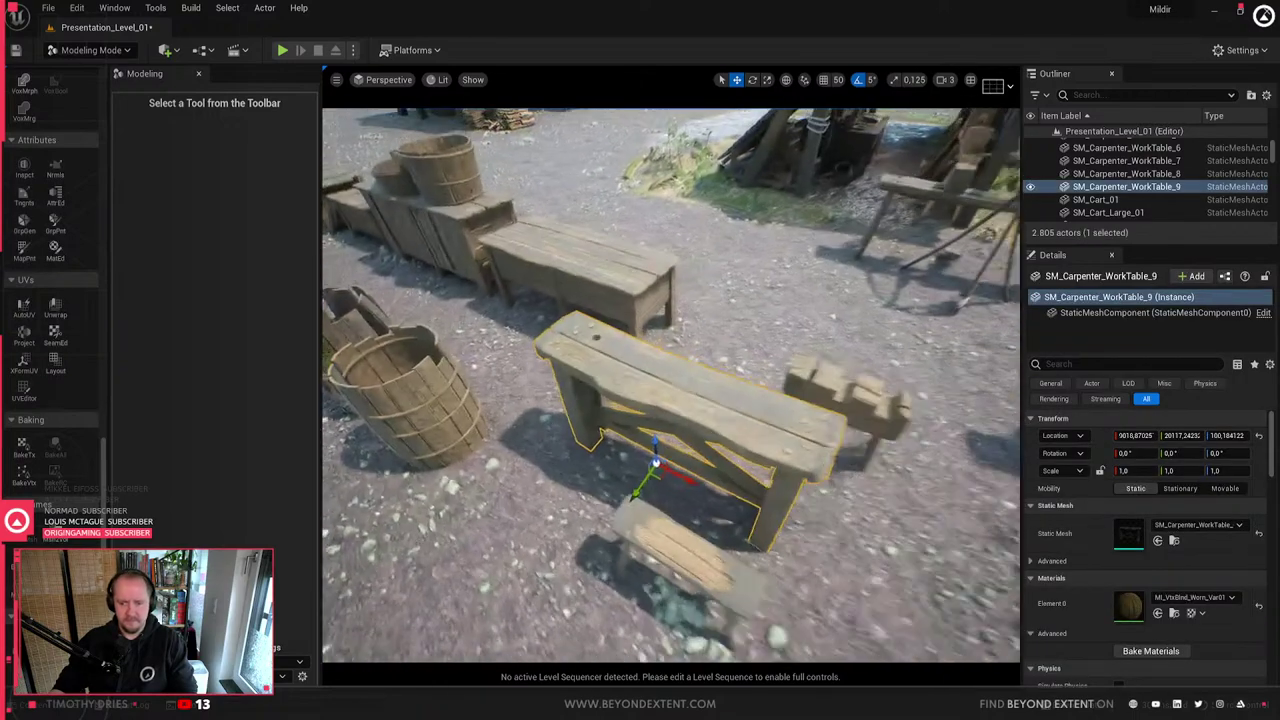
key("Escape")
right_click_drag(958, 330, 900, 330)
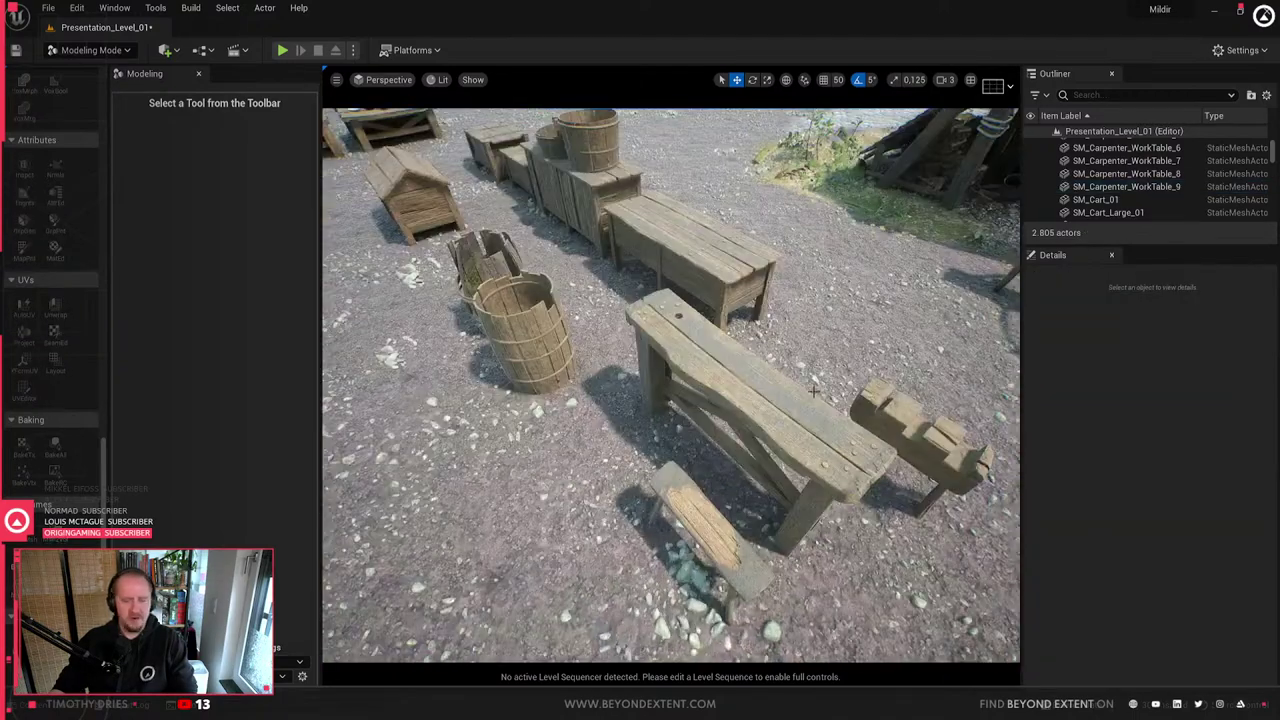
left_click(813, 392)
right_click_drag(813, 392, 840, 398)
left_click(708, 434)
right_click_drag(708, 434, 620, 445)
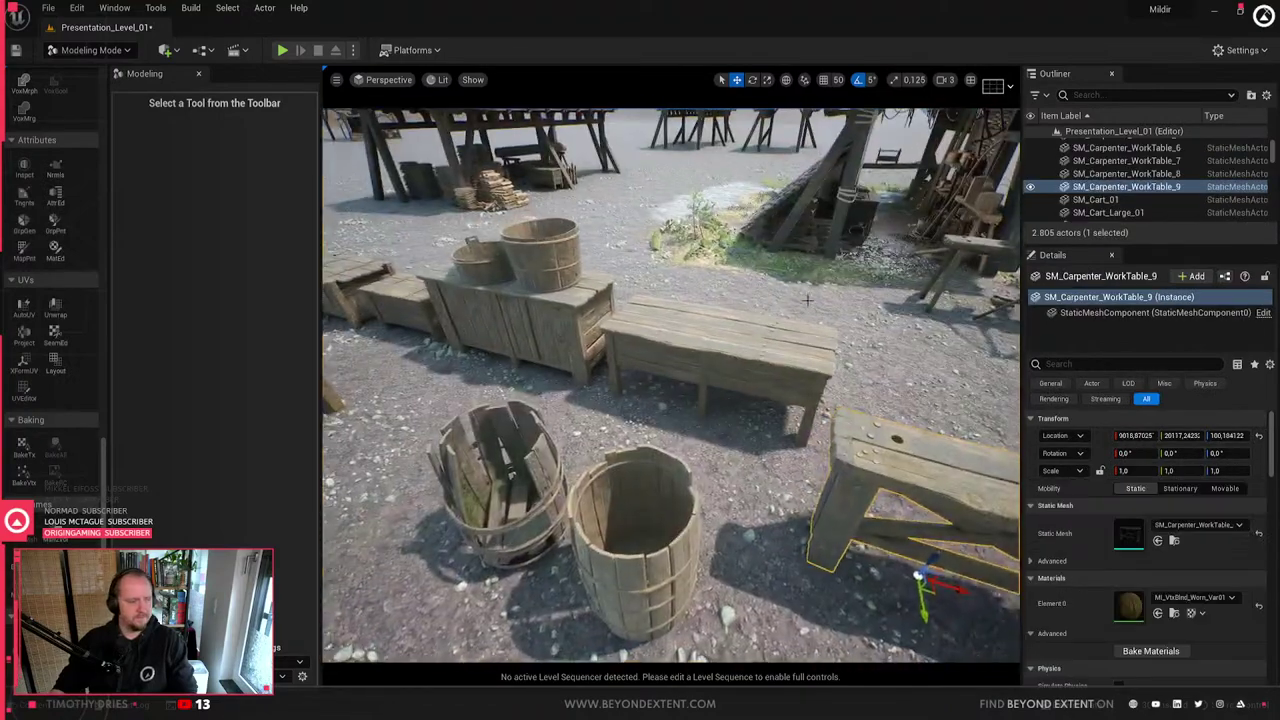
- Select the small bench in front of the work table and locate its mesh SM_Carpenter_WorkBench_03 in UniquePieces
left_click(735, 365)
right_click_drag(735, 365, 815, 372)
left_click(768, 450)
right_click_drag(768, 450, 796, 494)
left_click(772, 482)
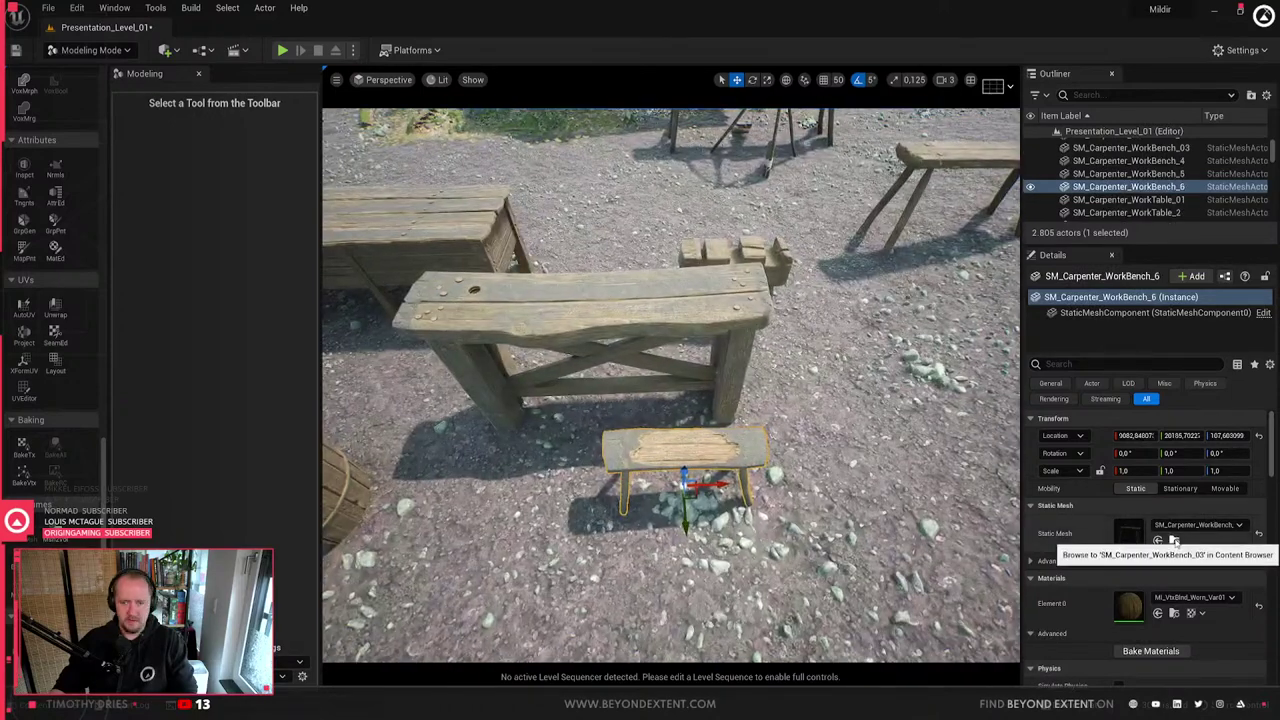
left_click(1174, 540)
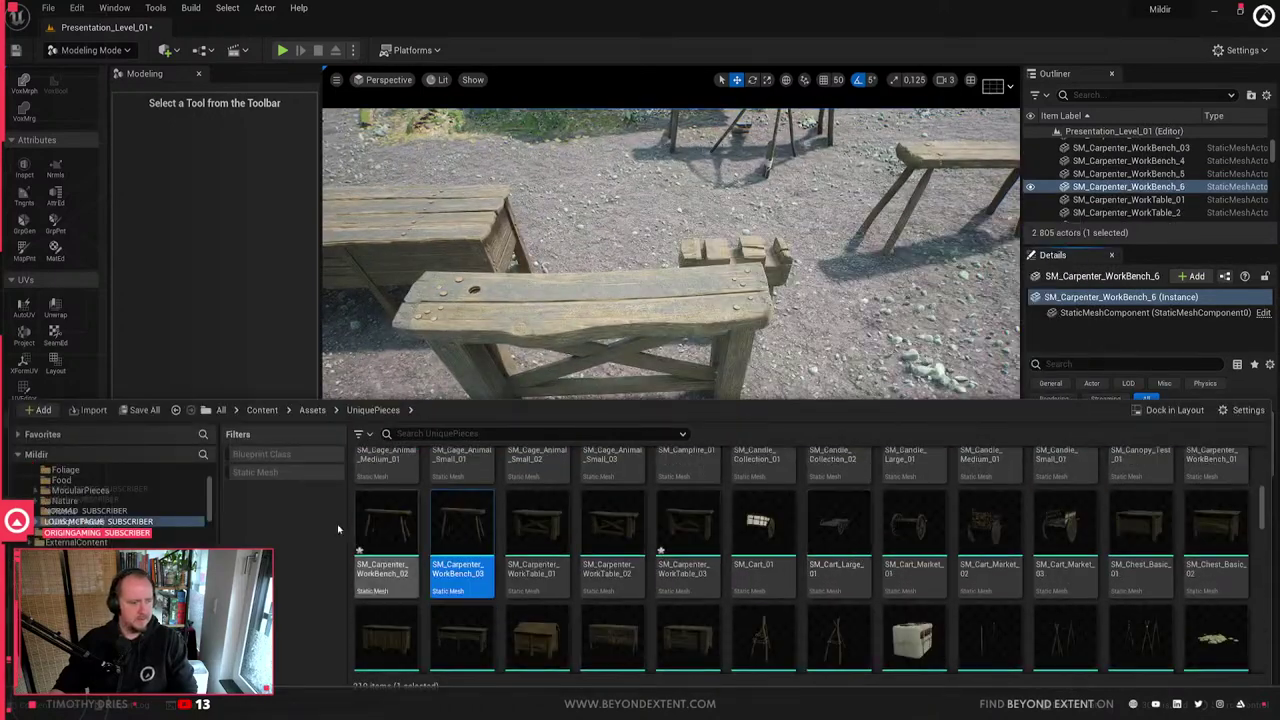
right_click(463, 529)
- Examine the pegs, gap between the planks and worn end of the work table's top up close, then its overall look in the level
left_click(738, 283)
right_click_drag(738, 283, 715, 300)
mouse_move(723, 497)
right_mouse_down()
mouse_move(718, 440)
mouse_move(723, 497)
right_mouse_up()
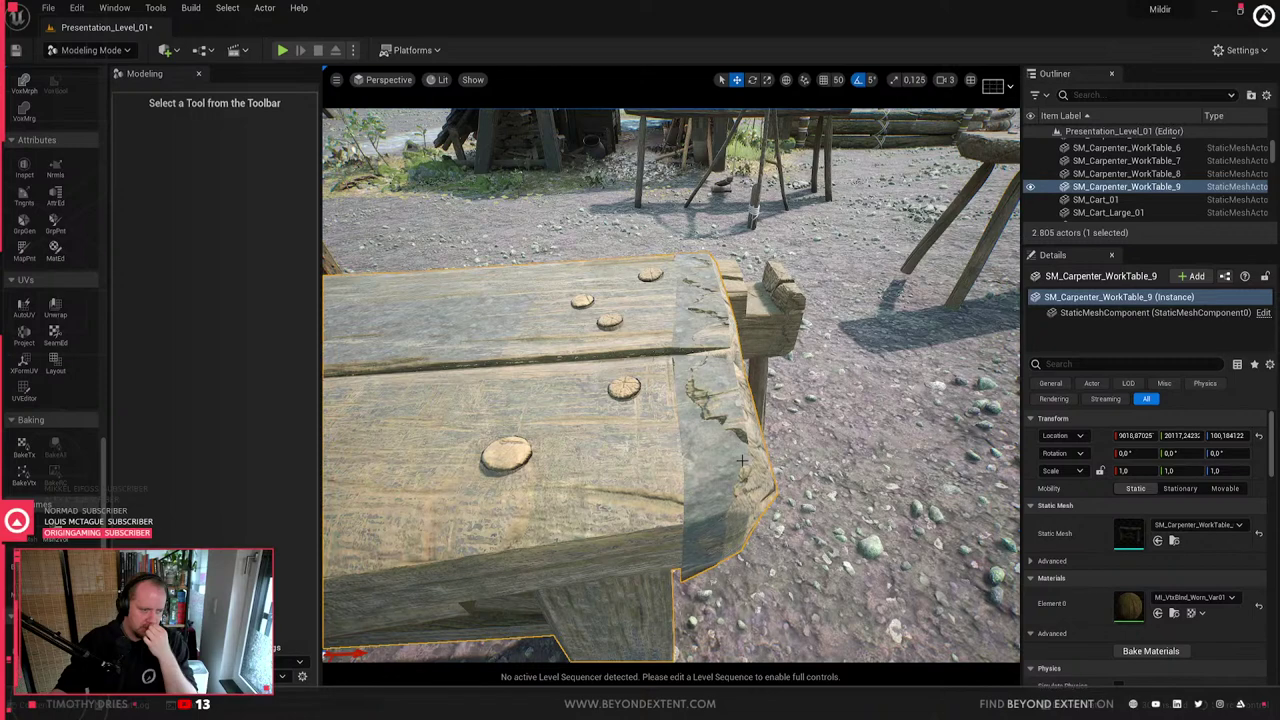
right_click_drag(741, 460, 490, 462)
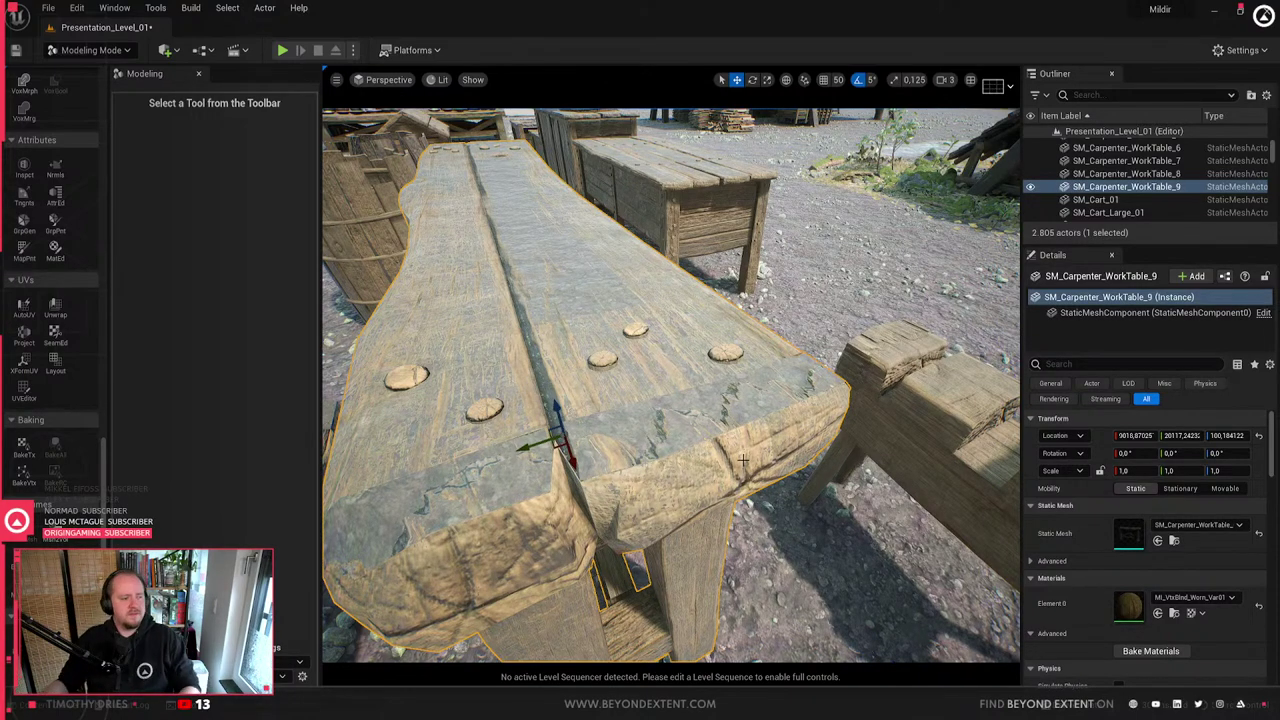
key("Escape")
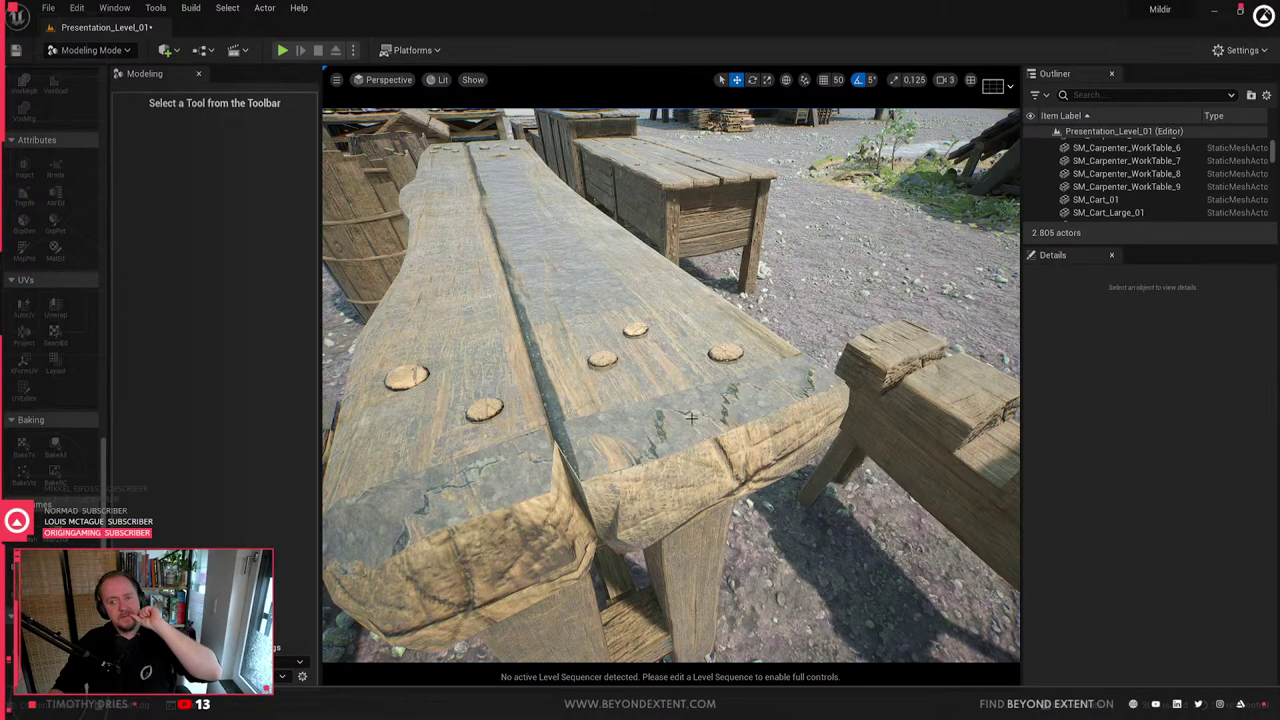
right_click_drag(844, 370, 968, 386)
mouse_move(778, 367)
right_mouse_down()
mouse_move(640, 362)
mouse_move(778, 386)
right_mouse_up()
left_click(778, 367)
left_click(752, 325)
key("Escape")
right_click_drag(752, 325, 672, 322)
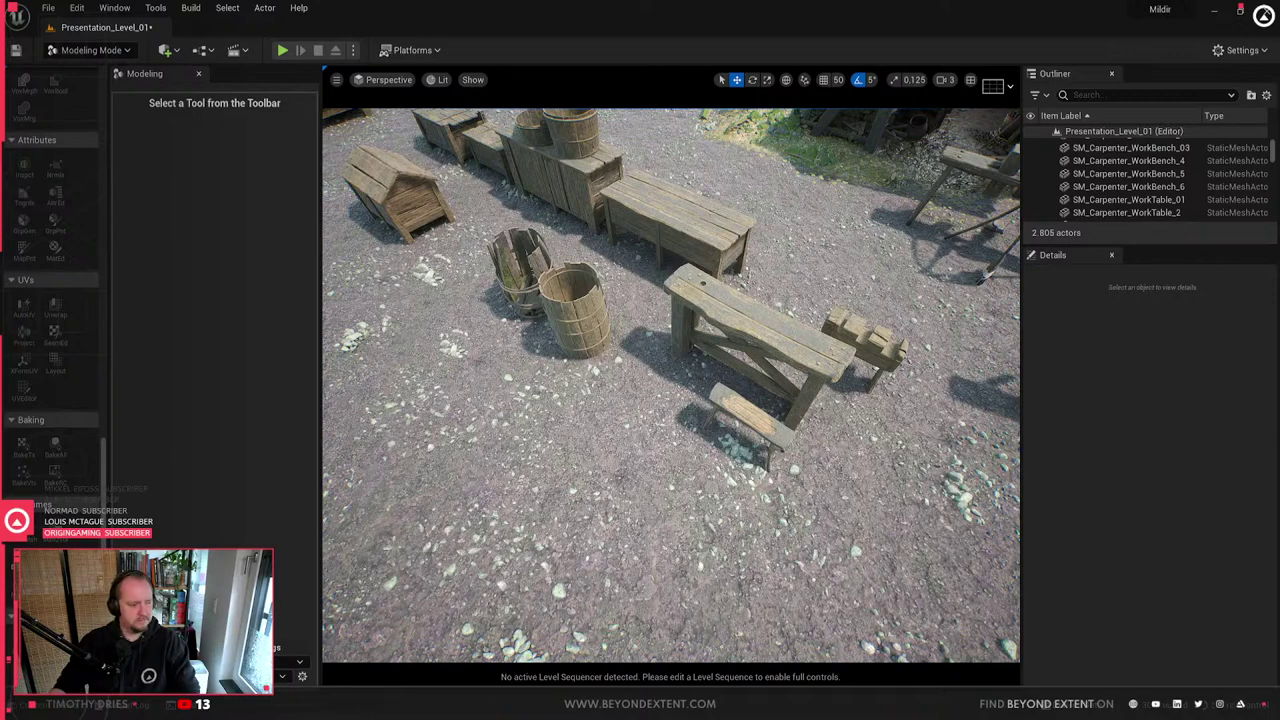
- Switch to Blender and survey the asset layout from the finished work tables across to the TO POLISH area
key("alt+Tab")
left_click(723, 414)
scroll(723, 414, "down", 5)
middle_click_drag(711, 428, 589, 409)
left_click(577, 392)
scroll(589, 409, "down", 2)
left_click(588, 332)
middle_click_drag(385, 250, 430, 284)
left_click(430, 285)
scroll(643, 429, "down", 8)
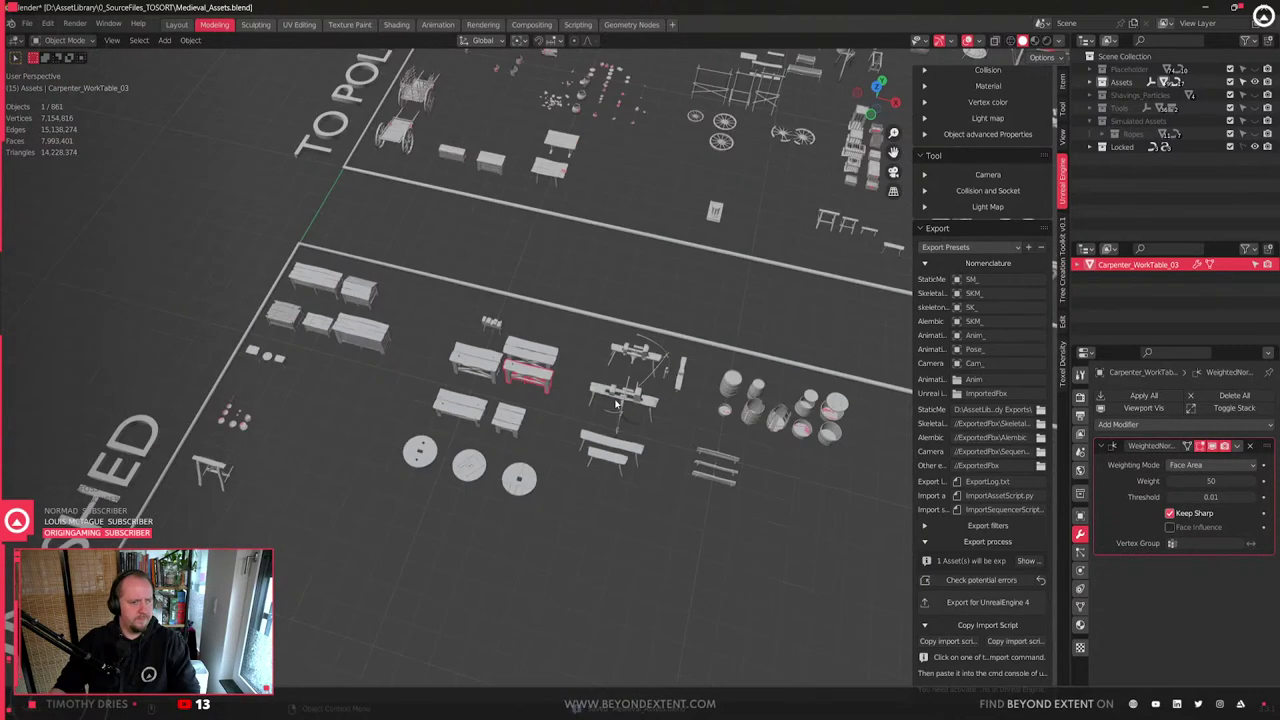
middle_click_drag(612, 409, 594, 472)
middle_click_drag(774, 453, 468, 343, "shift")
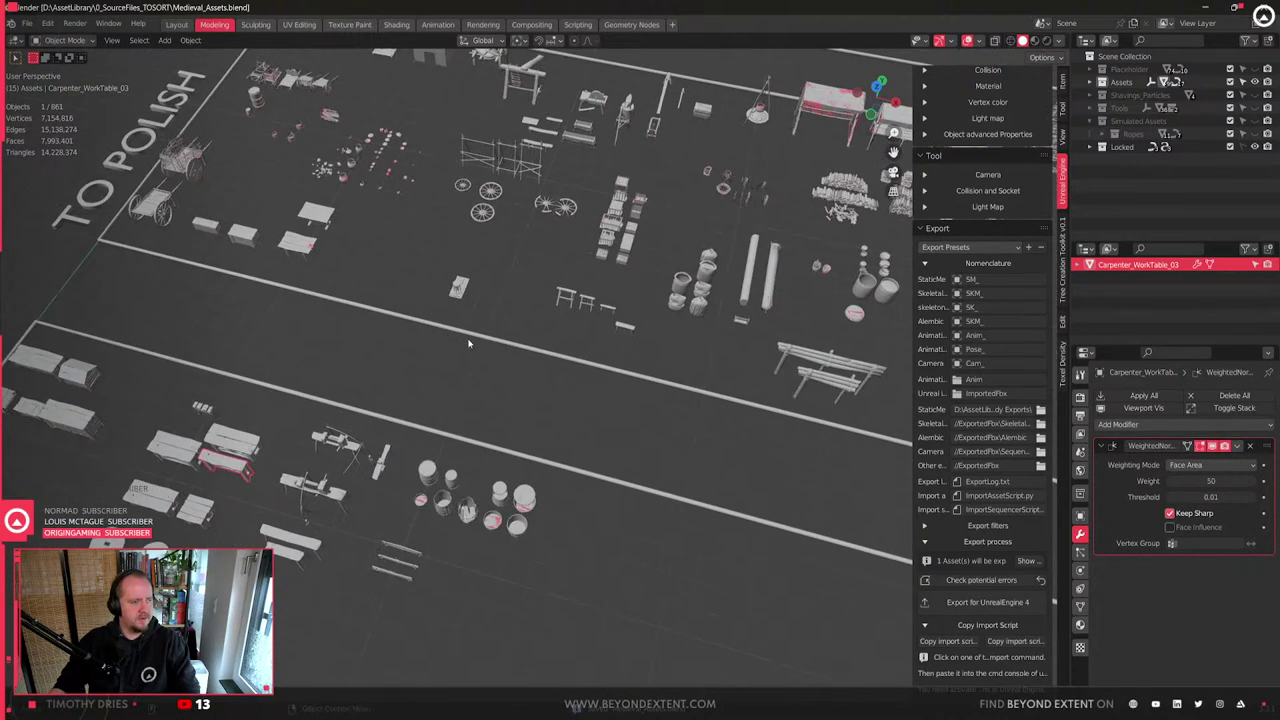
- Check the saw horses with the carpenter workbench and the neighbouring chests and tables in the TO POLISH area by selecting them
left_click_drag(541, 285, 642, 342)
scroll(622, 437, "up", 3)
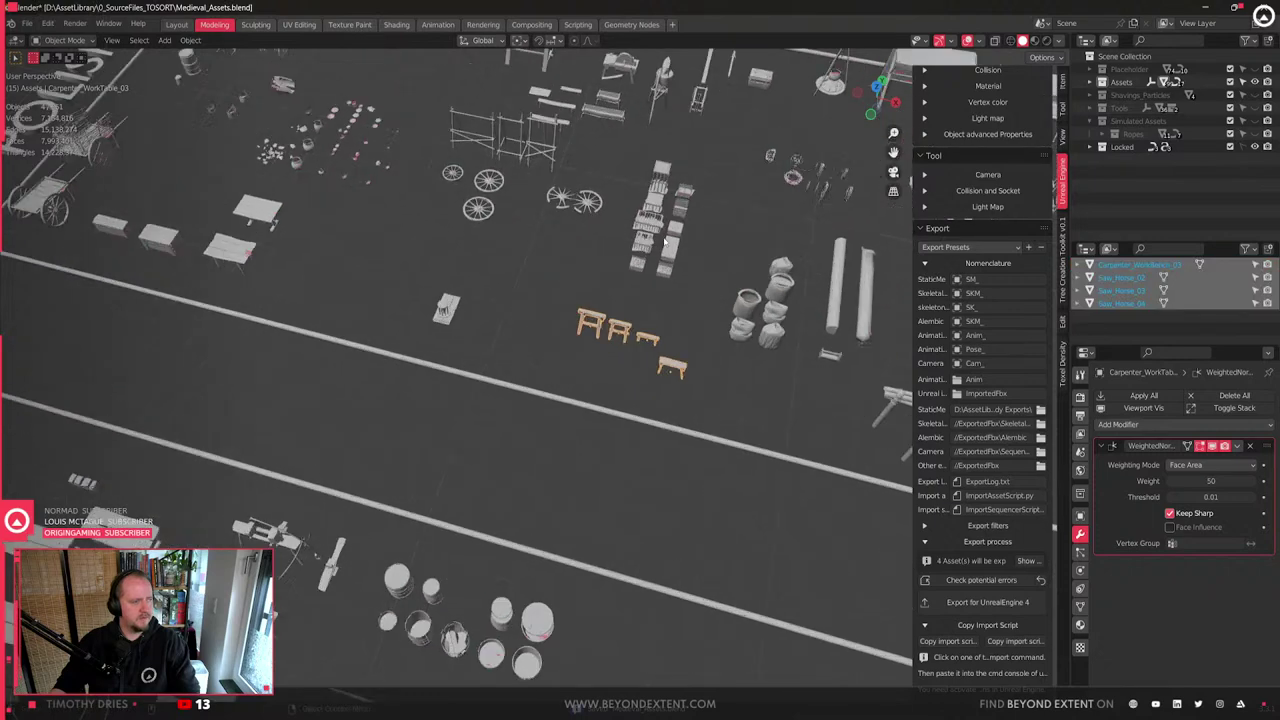
middle_click_drag(362, 374, 474, 447, "shift")
left_click(288, 386)
left_click(376, 388)
left_click(446, 368)
left_click(338, 405)
left_click(298, 388)
left_click(452, 370)
left_click(438, 420)
middle_click_drag(469, 454, 531, 516, "shift")
- Select Storage_Shelf_02, Storage_Shelf_03 and their small versions in the TO POLISH area and move them horizontally into the FINISHED area
left_click(462, 106)
left_click(457, 116)
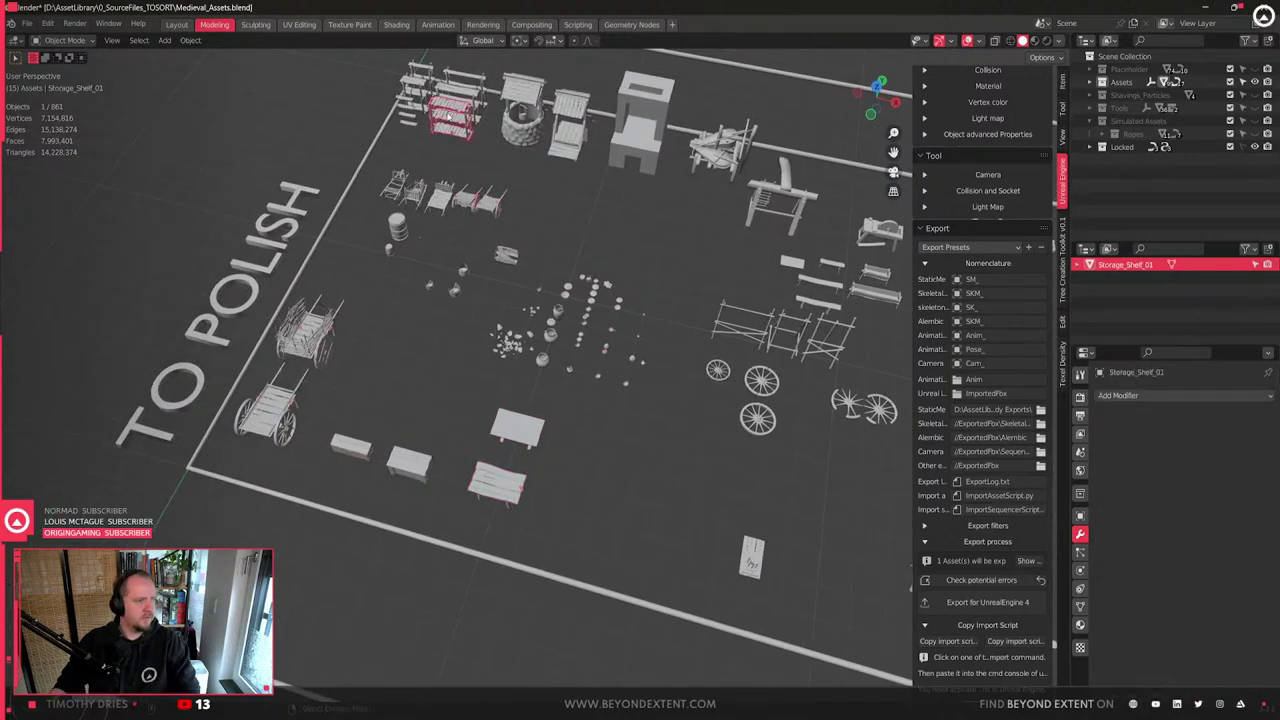
key("KP_Decimal")
scroll(507, 284, "down", 6)
left_click(567, 246)
left_click(550, 281)
middle_click_drag(550, 281, 573, 306)
left_click_drag(421, 236, 531, 288)
scroll(530, 289, "down", 1)
scroll(530, 290, "down", 6)
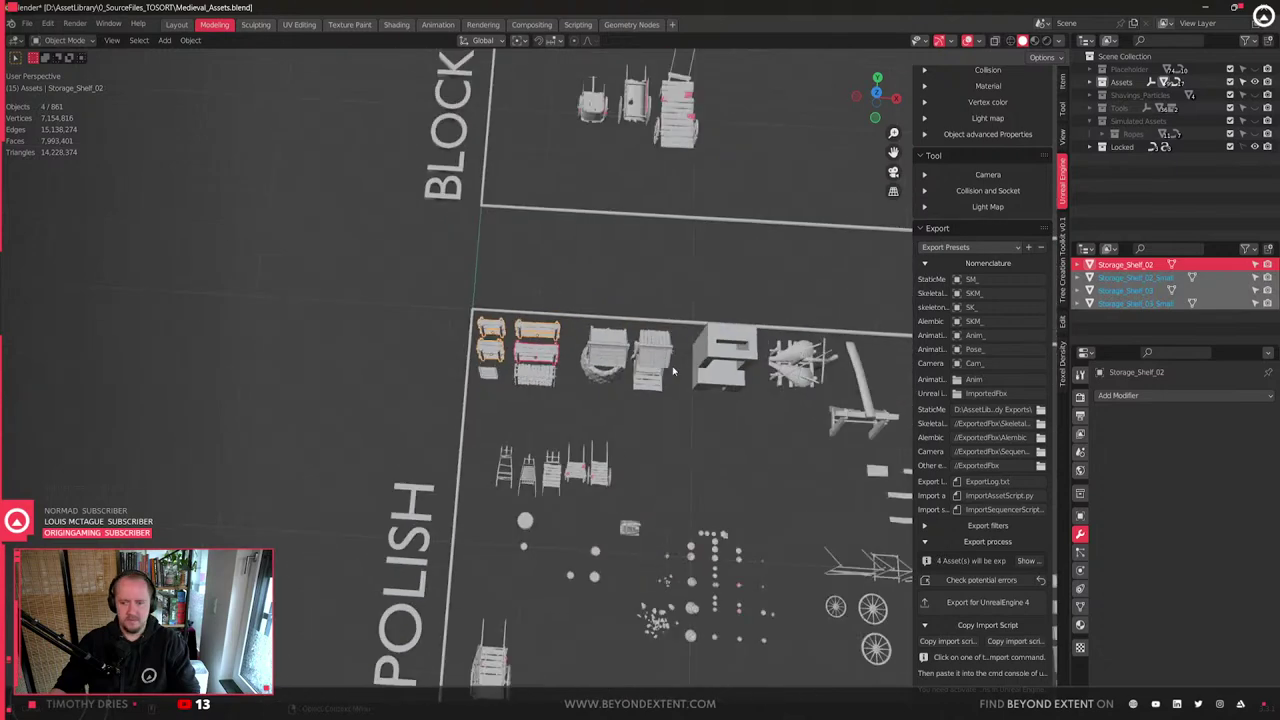
middle_click_drag(684, 421, 593, 298, "shift")
scroll(593, 298, "down", 4)
middle_click_drag(596, 388, 541, 270, "shift")
key("g")
key("shift+z")
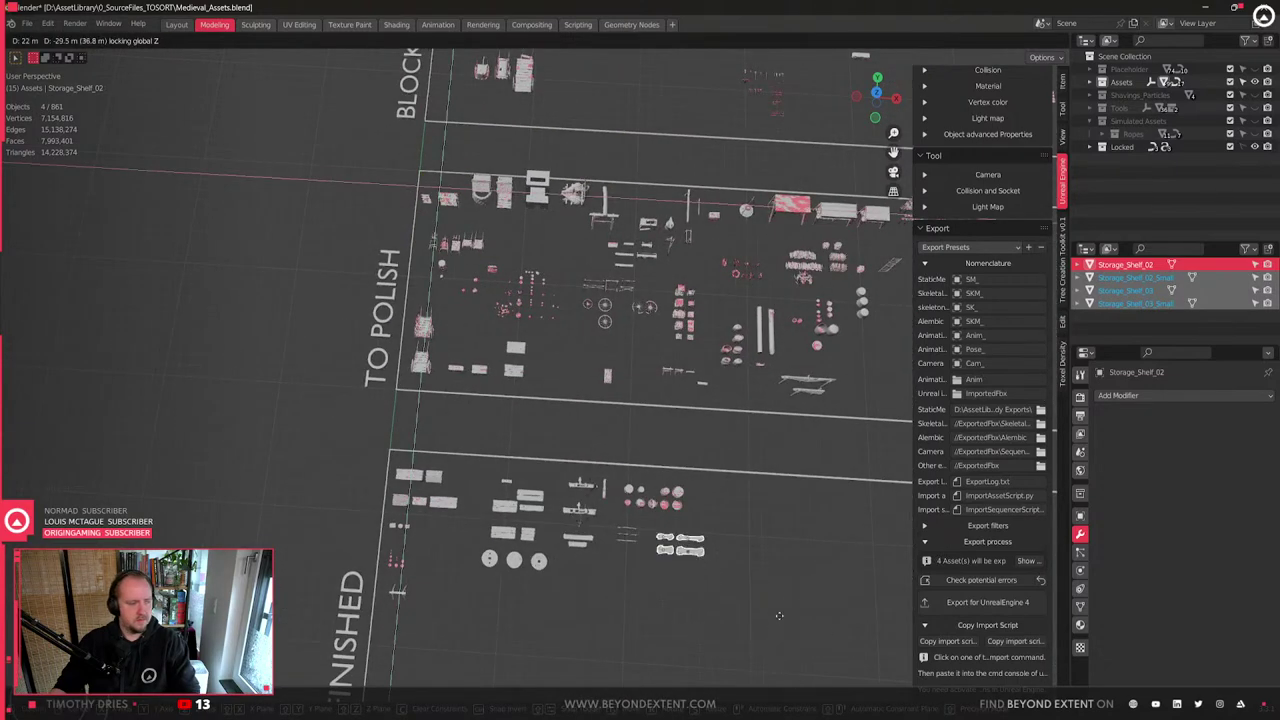
left_click(781, 617)
- Make Storage_Shelf_03_Small the active object and reposition the four storage shelves horizontally beside the finished barrels
key("KP_Decimal")
left_click(422, 320, "shift")
key("g")
key("shift+z")
right_click(446, 300)
left_click(522, 41)
left_click(547, 113)
key("g")
key("shift+z")
left_click(679, 432)
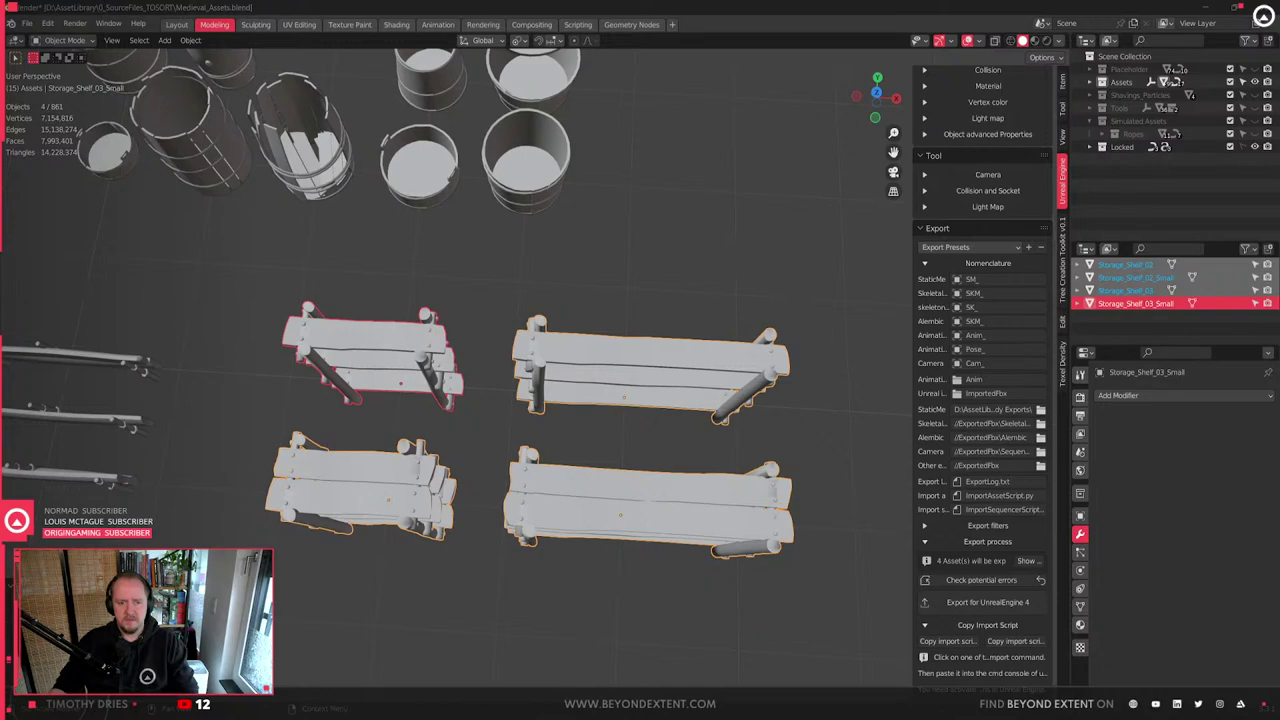
- Bring up the browser, skim the Star Citizen world generation video and open Digital Foundry's "Micro-Level Detail" video
left_click_drag(0, 8, 489, 2)
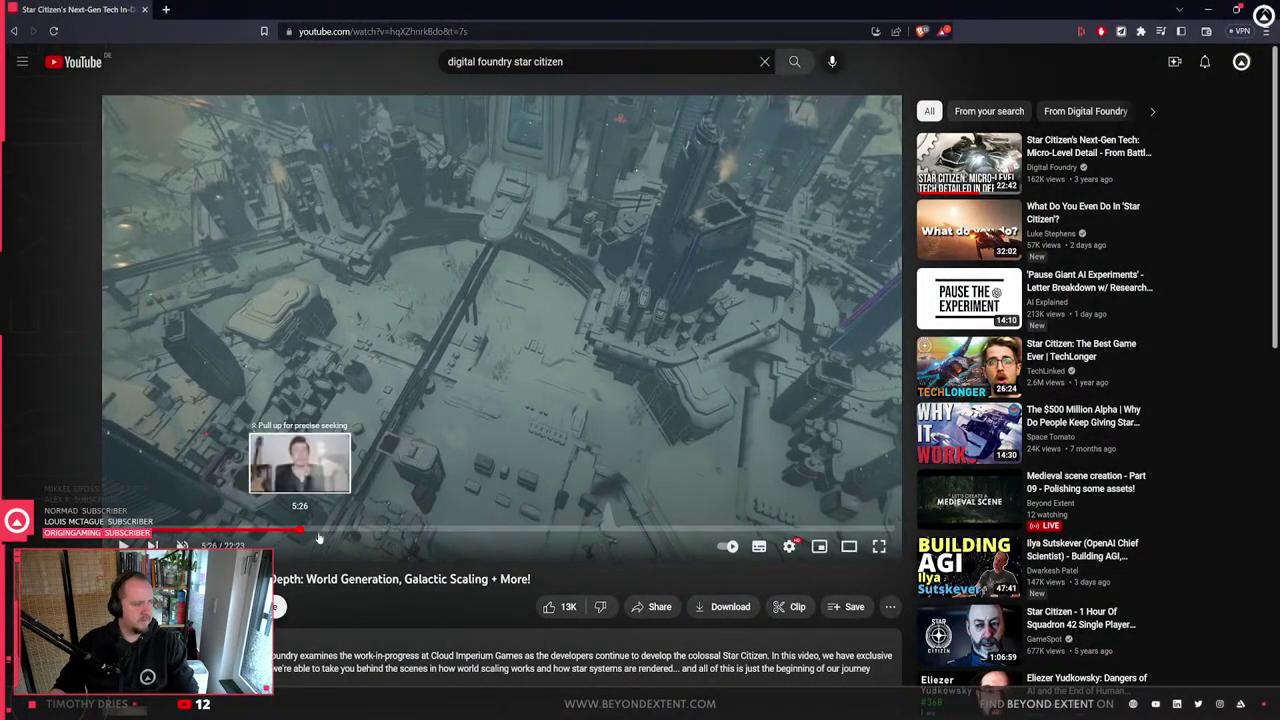
left_click(366, 538)
left_click_drag(366, 538, 491, 530)
left_click(1096, 148)
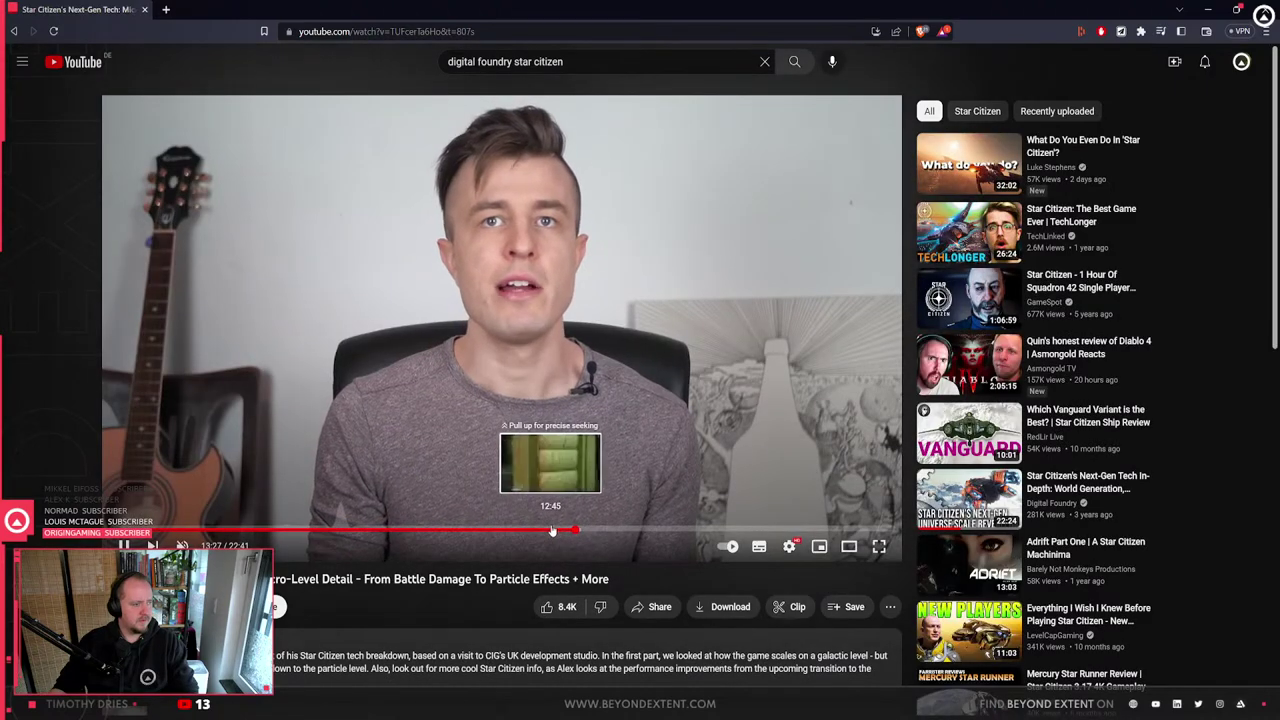
- Watch the micro-level detail video from about 12:45 for its surface trim examples, and reopen the closed live chat tab
left_click(552, 531)
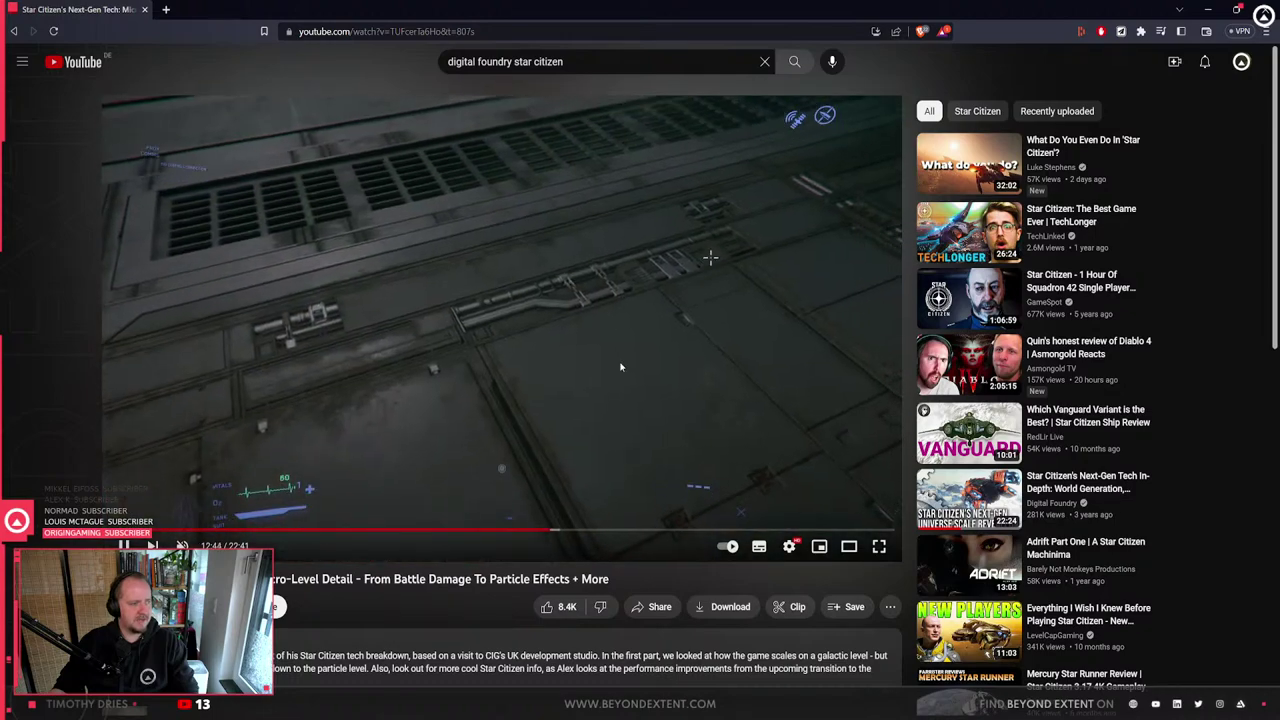
left_click(558, 532)
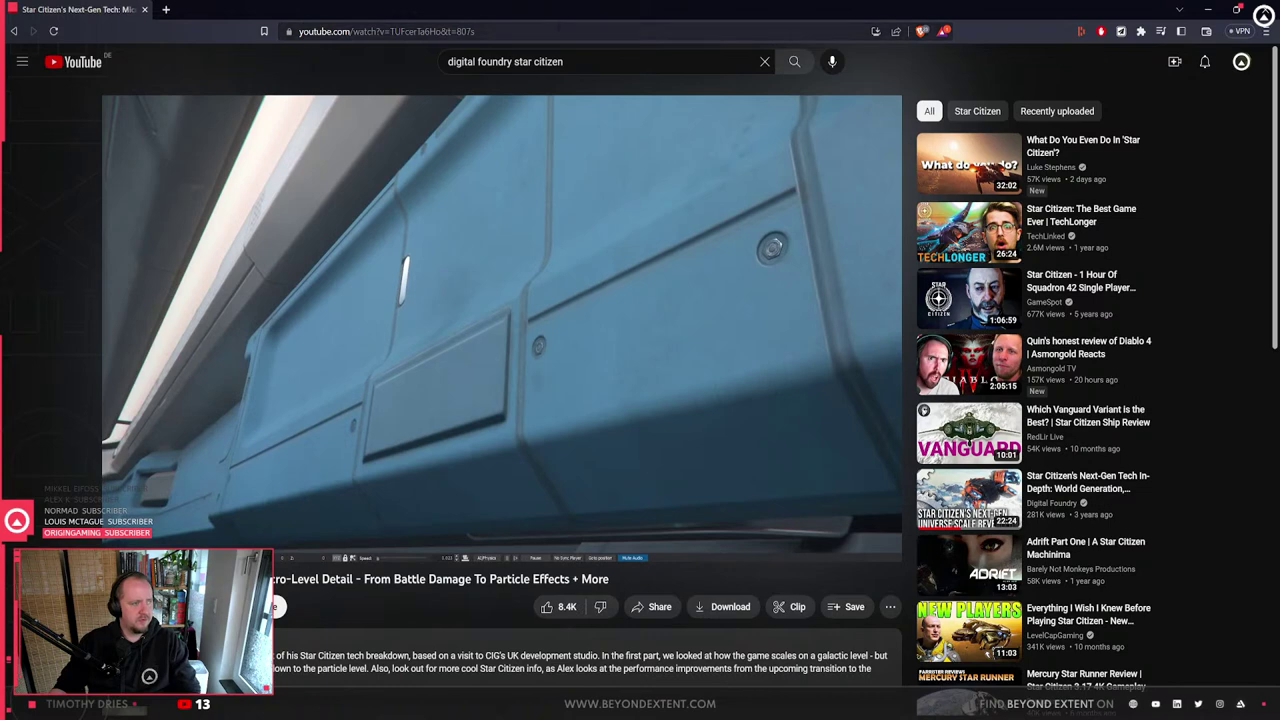
key("ctrl+l")
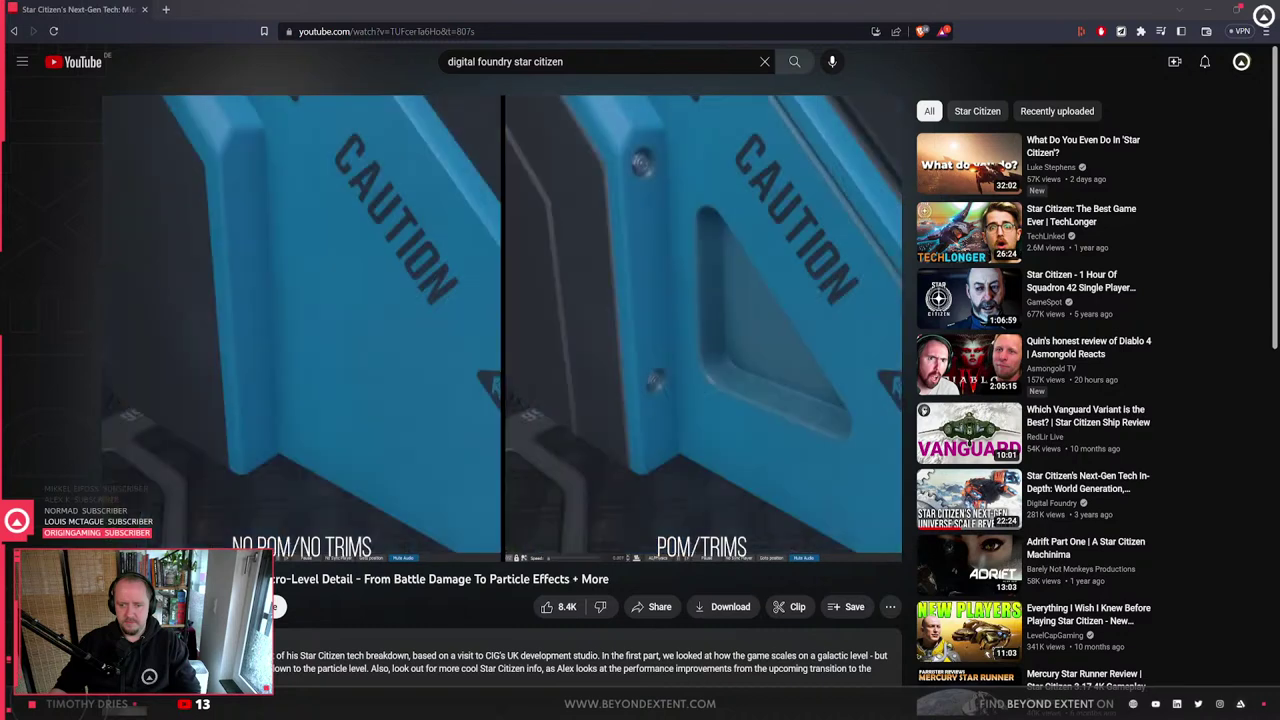
key("ctrl+shift+t")
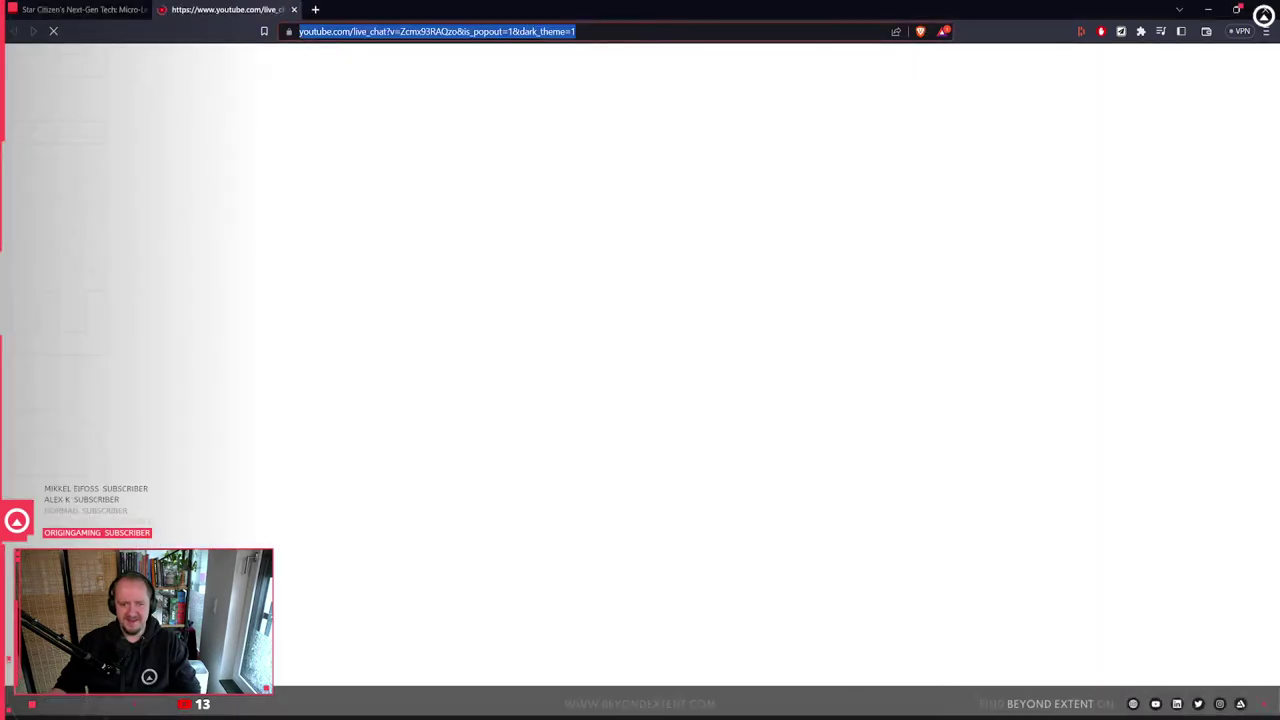
- Switch back to Blender, clear the selection and display the assets with Material Preview shading
key("alt+Tab")
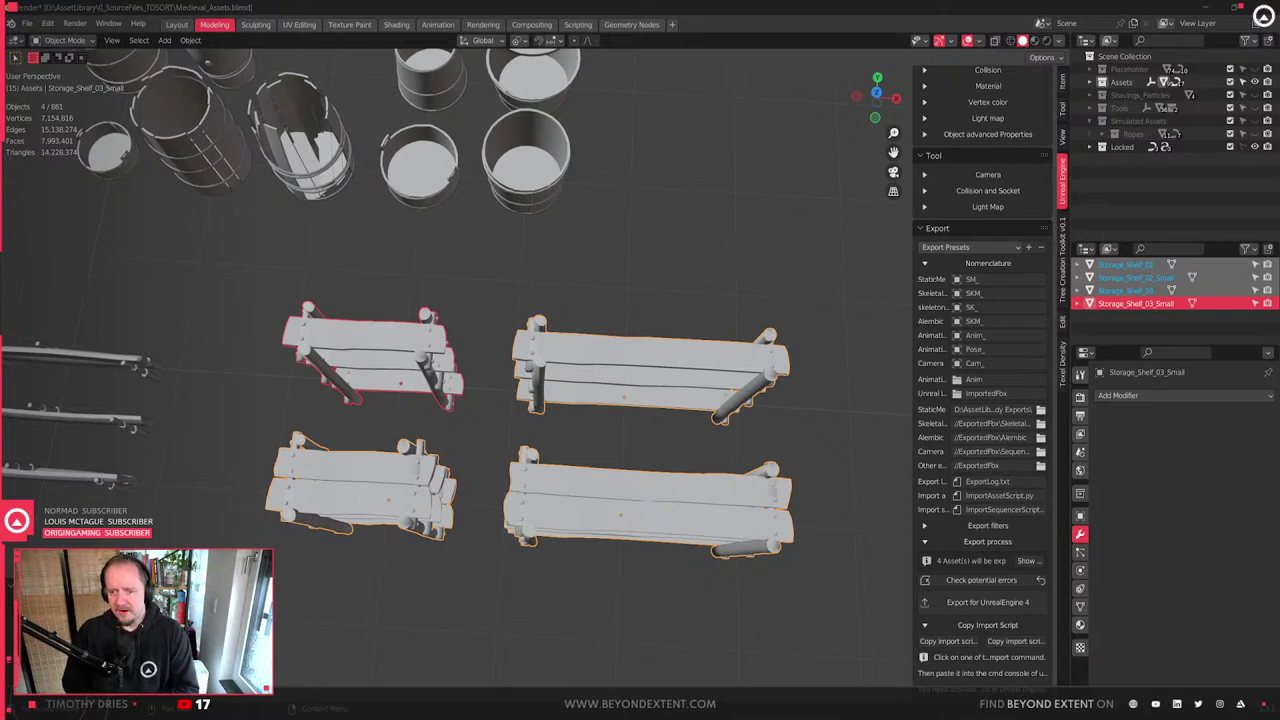
scroll(757, 486, "down", 4)
key("alt+a")
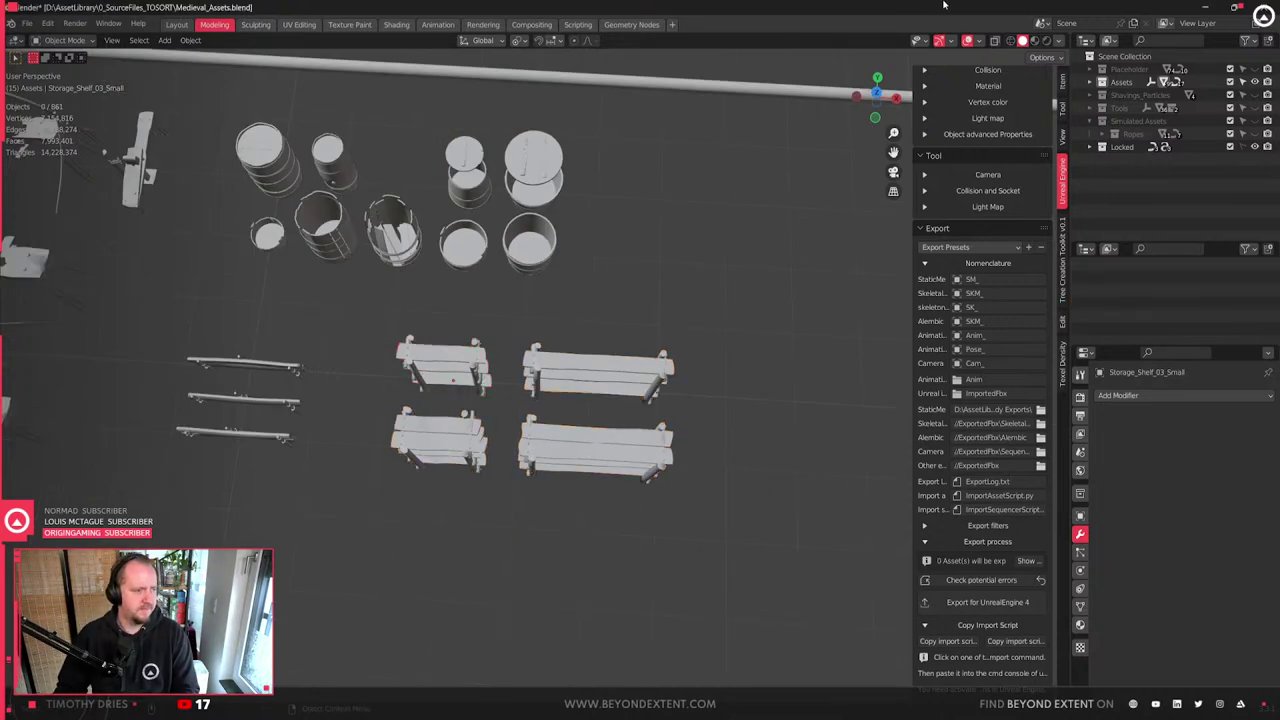
left_click(1034, 41)
- Inspect the wood surfaces of Storage_Shelf_03_Small and Storage_Shelf_02_Small up close, and locate the carpenter's workbenches
left_click(477, 372)
scroll(477, 372, "up", 1)
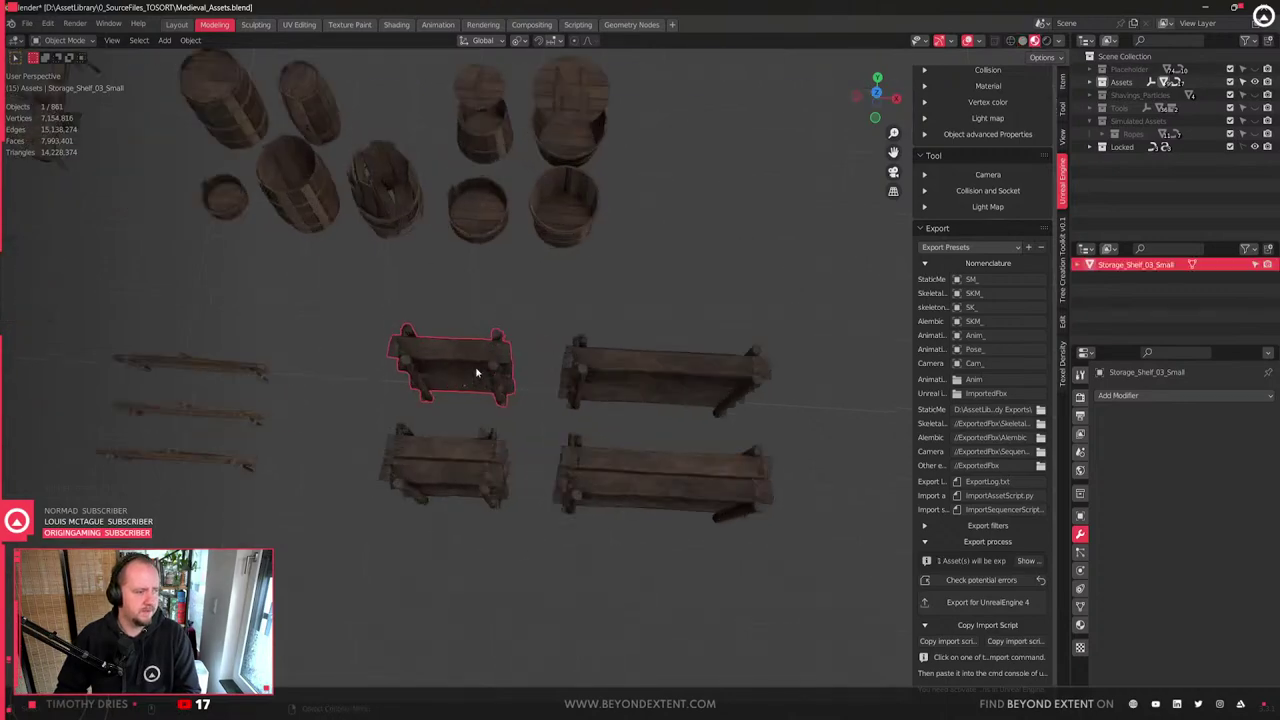
key("KP_Decimal")
middle_click_drag(434, 420, 566, 409)
middle_click_drag(830, 410, 595, 423, "shift")
left_click(595, 423)
middle_click_drag(690, 430, 565, 480)
scroll(608, 433, "down", 5)
middle_click_drag(340, 470, 553, 478, "shift")
scroll(553, 478, "down", 4)
middle_click_drag(386, 404, 537, 434, "shift")
scroll(520, 420, "up", 4)
middle_click_drag(366, 374, 281, 457, "shift")
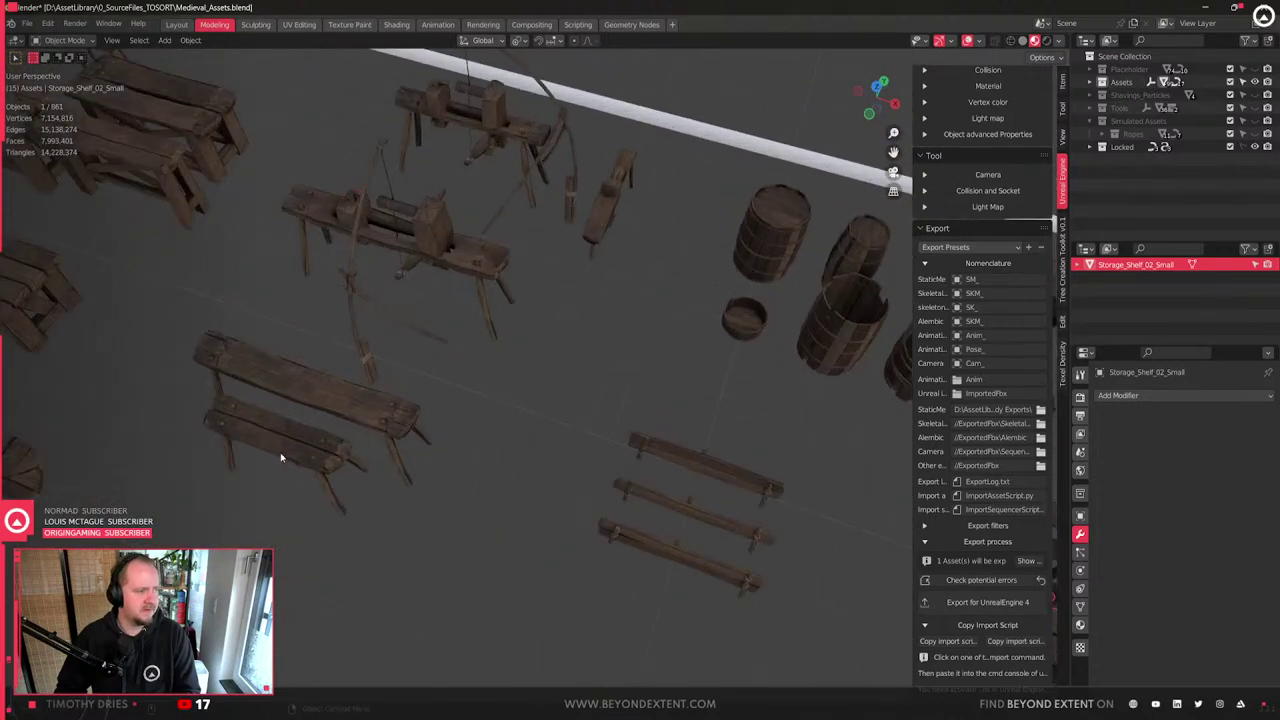
- Examine the plank detail of Carpenter_WorkBench_02 and the nearby wooden table, ending with Carpenter_WorkBench_02 selected
left_click(280, 457)
key("KP_Decimal")
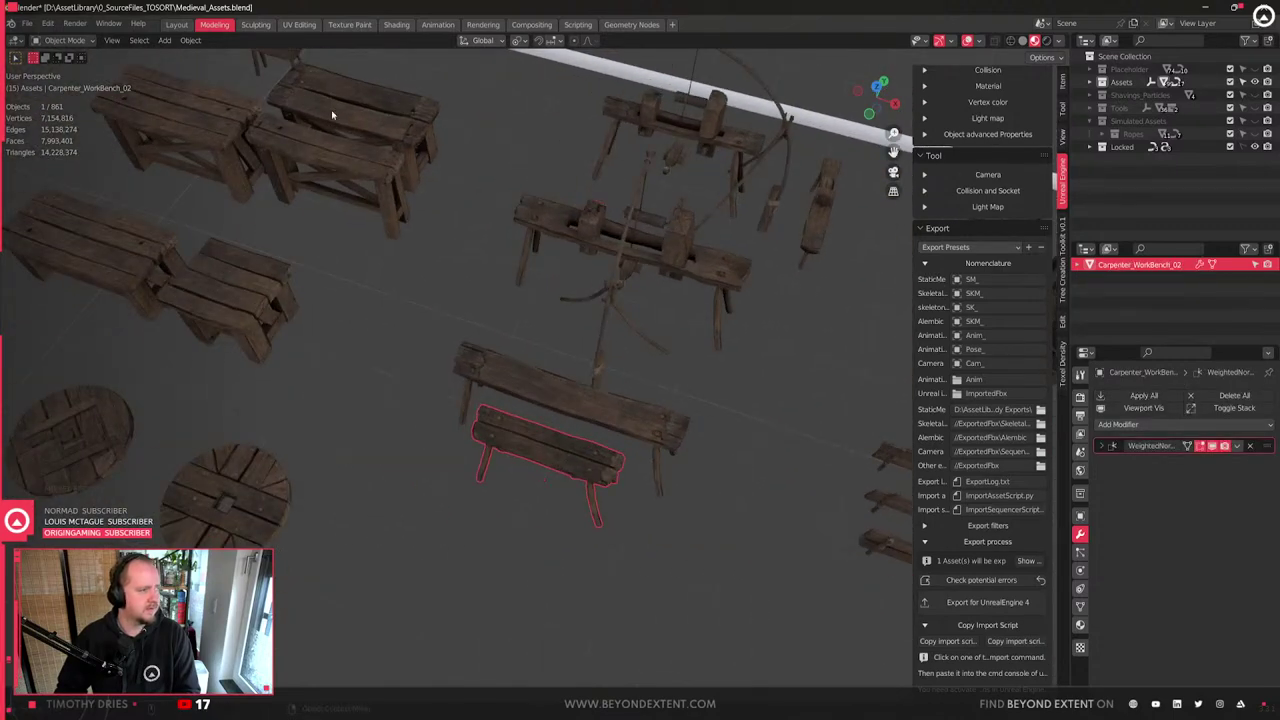
left_click(346, 178)
scroll(346, 180, "down", 2)
scroll(388, 230, "up", 2)
key("KP_Decimal")
middle_click_drag(537, 349, 412, 398)
scroll(623, 271, "down", 4)
left_click(703, 386)
key("KP_Decimal")
scroll(701, 393, "down", 4)
middle_click_drag(700, 394, 530, 456)
scroll(529, 456, "down", 5)
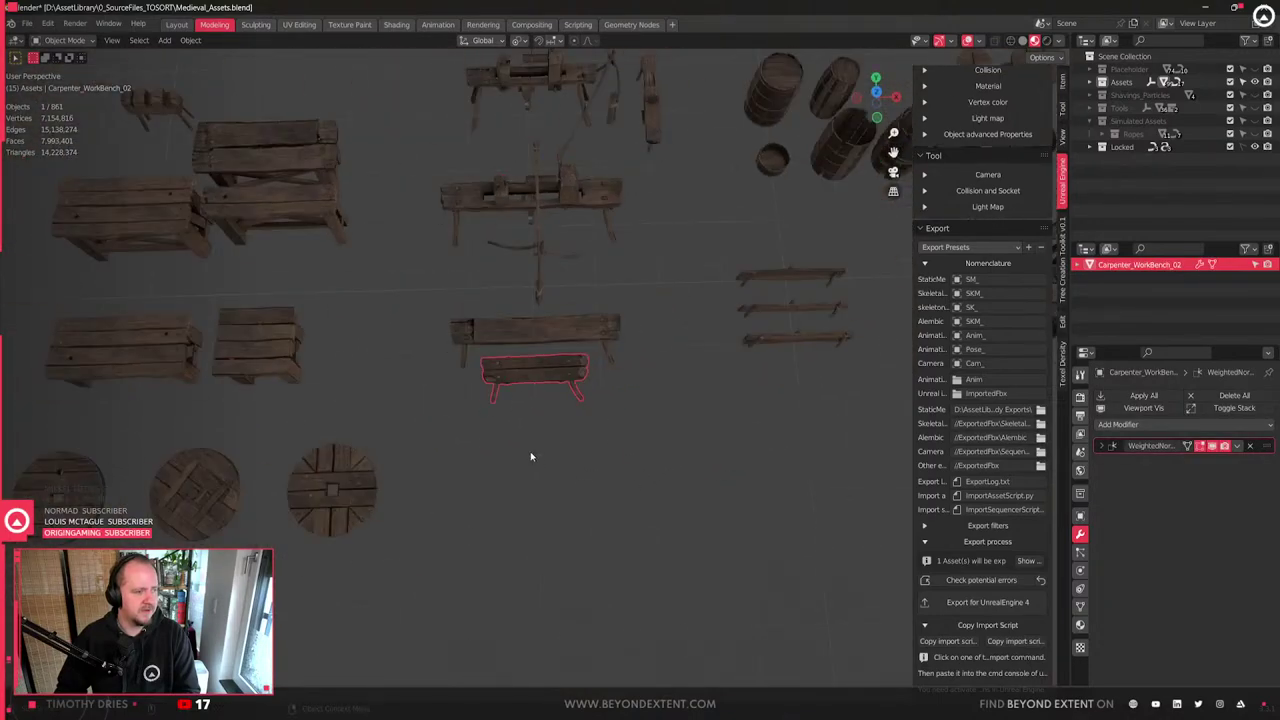
- Duplicate Carpenter_WorkBench_02 and place the copy horizontally beside the small storage shelves for comparison
key("shift+d")
key("z")
left_click(808, 464)
scroll(508, 380, "up", 6)
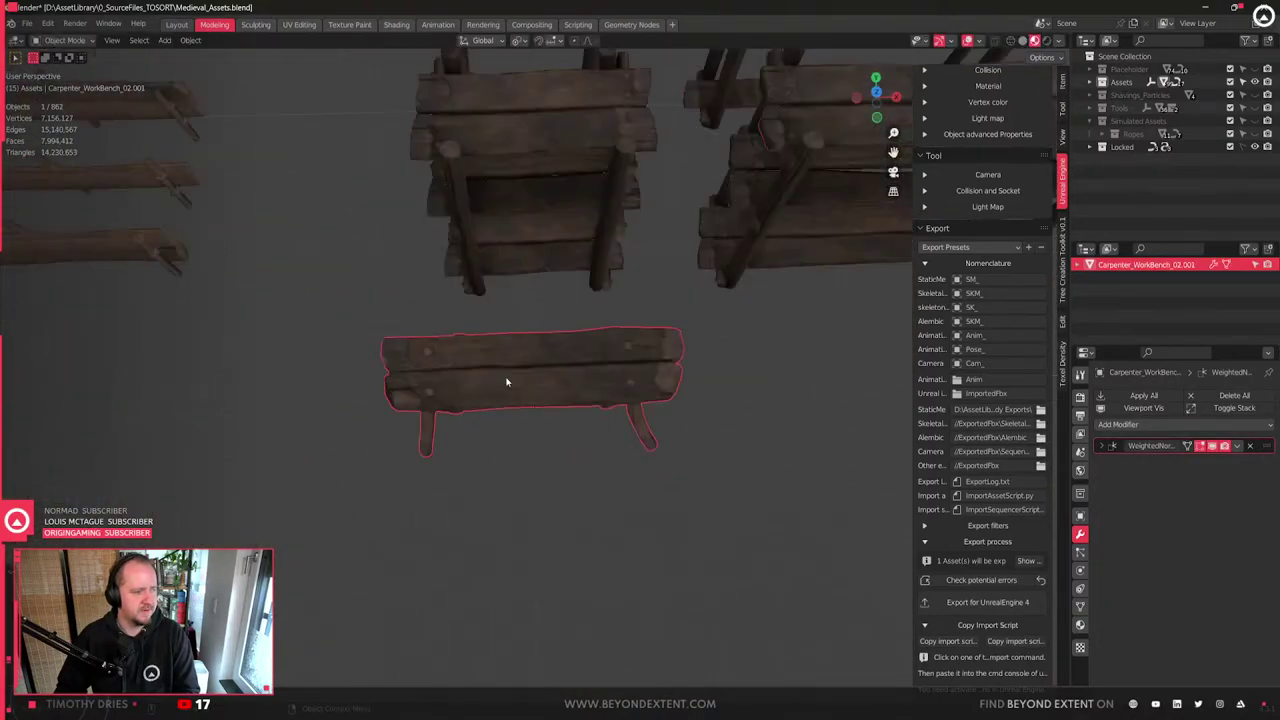
middle_click_drag(571, 371, 385, 396)
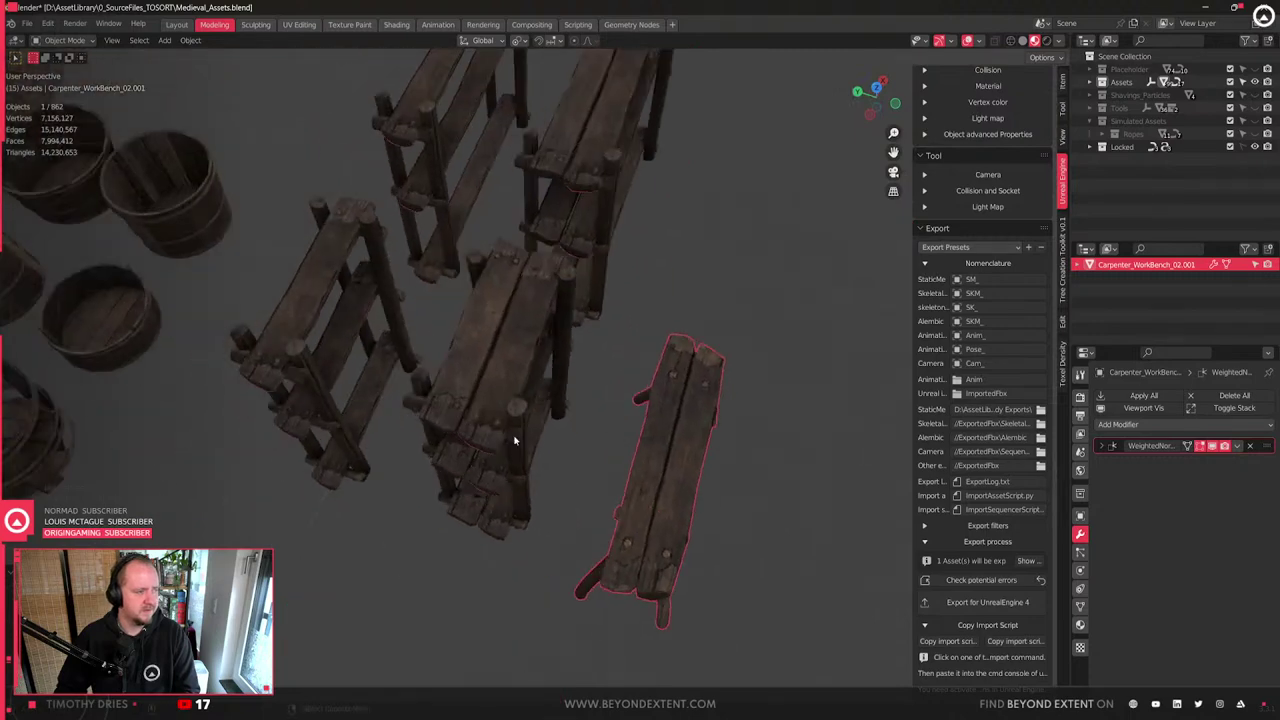
middle_click_drag(514, 440, 430, 385)
- Move Storage_Shelf_03_Small away from the other shelves to the far side of the workbench copy
left_click(472, 376)
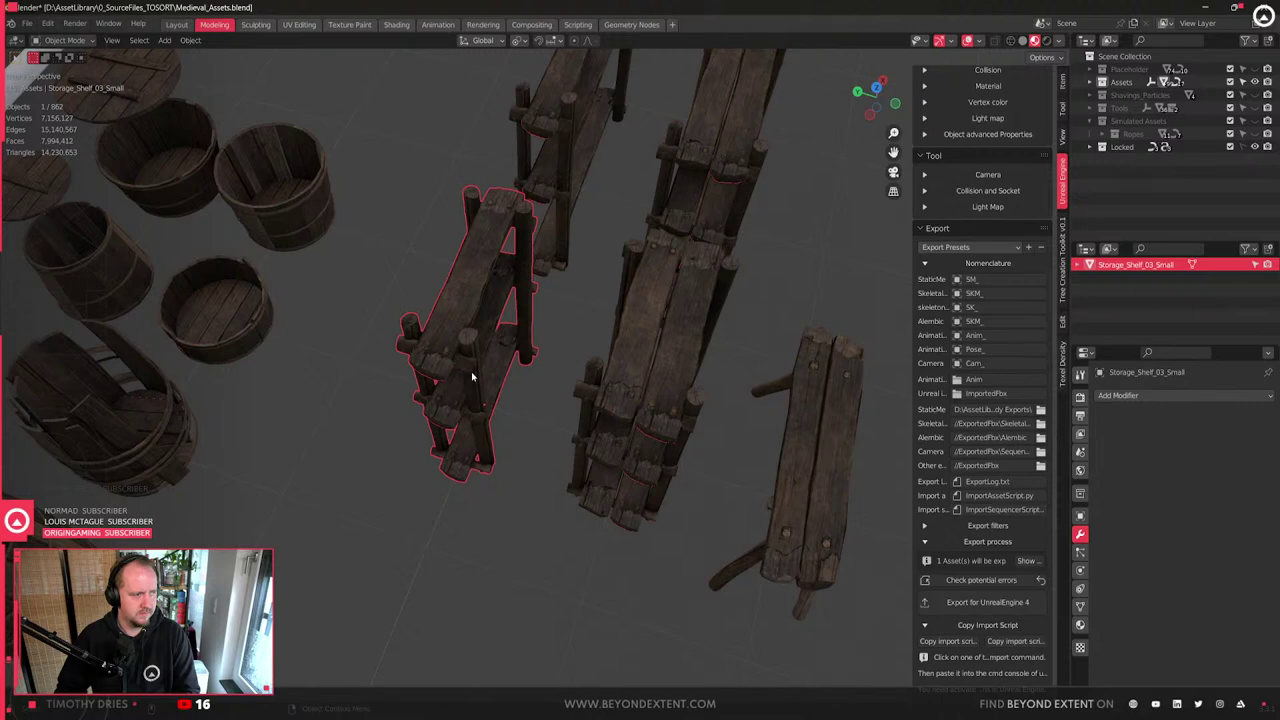
scroll(472, 376, "down", 8)
key("g")
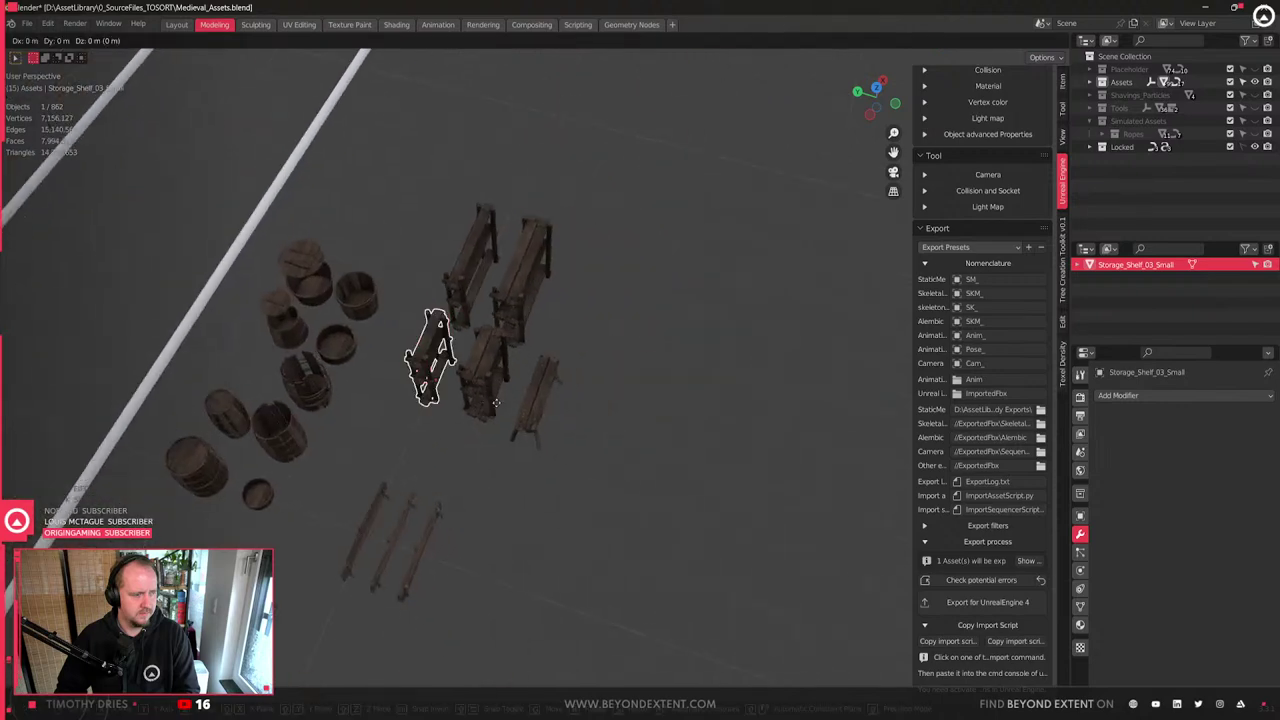
left_click(571, 458)
scroll(529, 429, "up", 5)
- Examine the mesh of the workbench copy in face edit mode and its textured plank ends in Object Mode
left_click(548, 432)
key("Tab")
key("3")
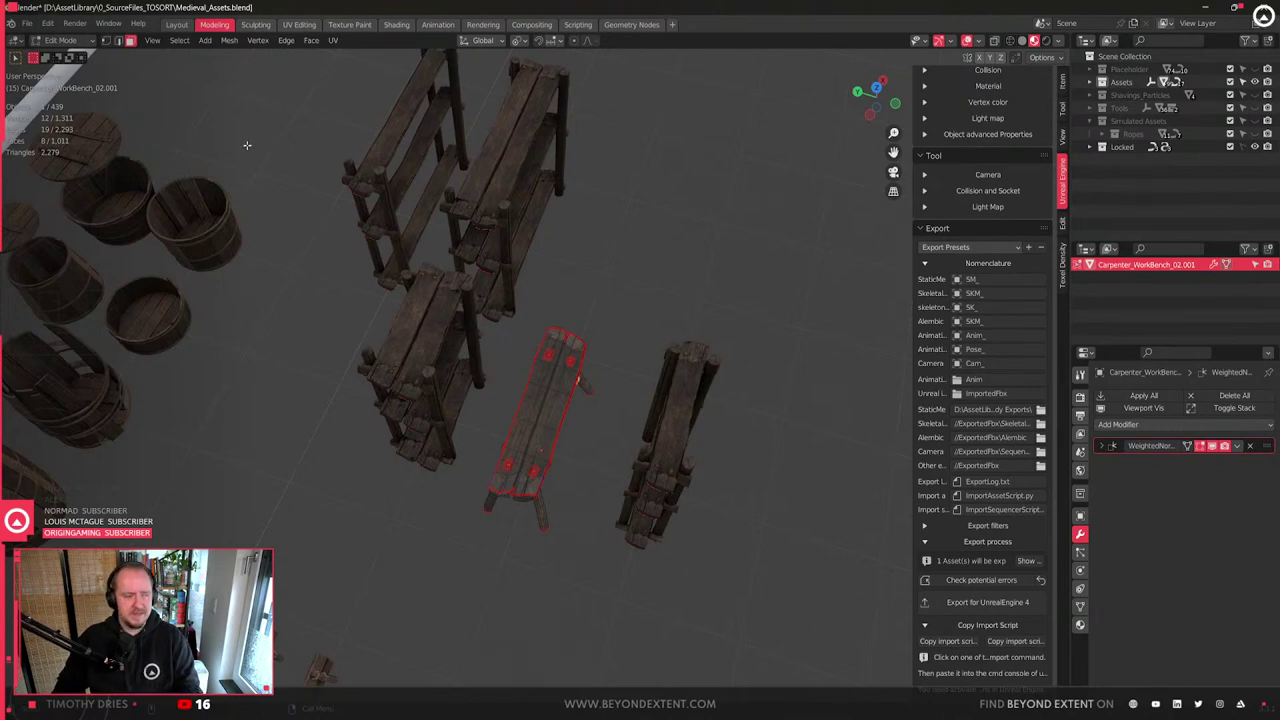
key("Tab")
scroll(548, 466, "up", 6)
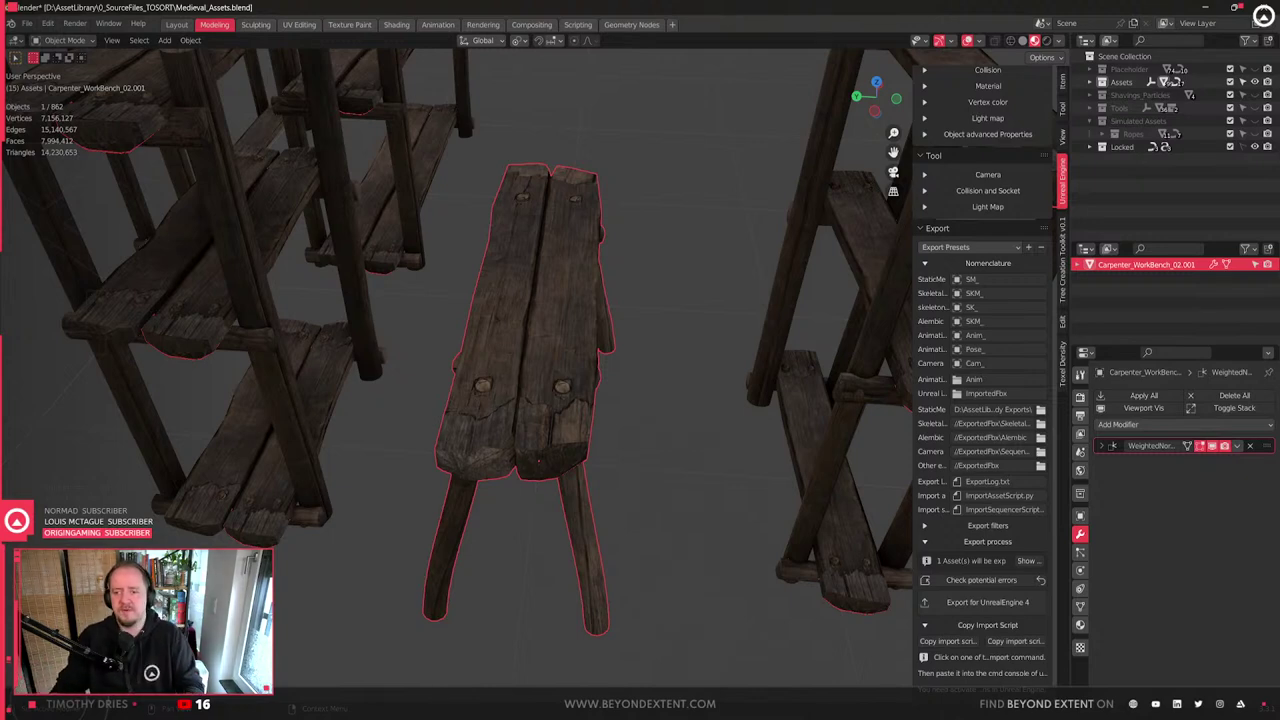
scroll(614, 503, "down", 5)
middle_click_drag(614, 503, 533, 381)
scroll(533, 381, "up", 4)
- Check the mesh topology of Storage_Shelf_03_Small against the workbench copy, and frame the workbench copy
left_click(812, 448)
middle_click_drag(812, 448, 659, 326)
scroll(687, 457, "up", 3)
scroll(687, 457, "down", 3)
key("Tab")
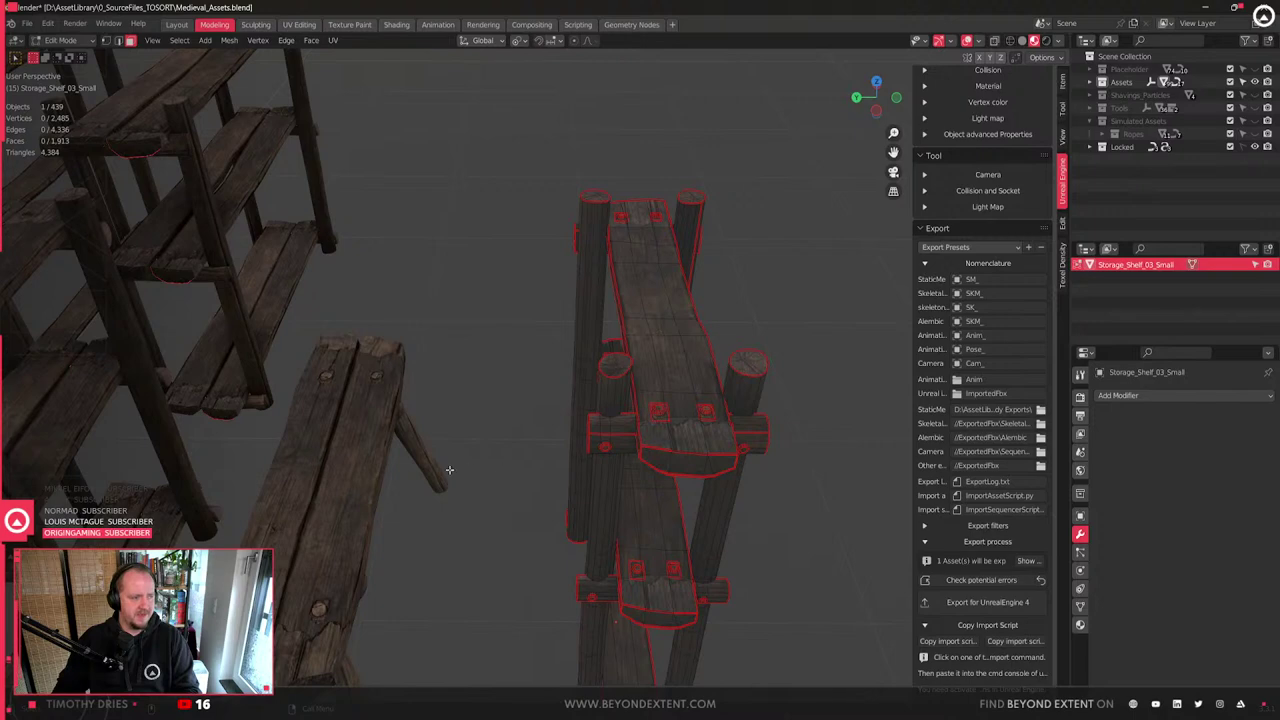
key("Tab")
left_click(449, 466)
middle_click_drag(449, 466, 427, 533)
scroll(427, 533, "up", 2)
key("KP_Decimal")
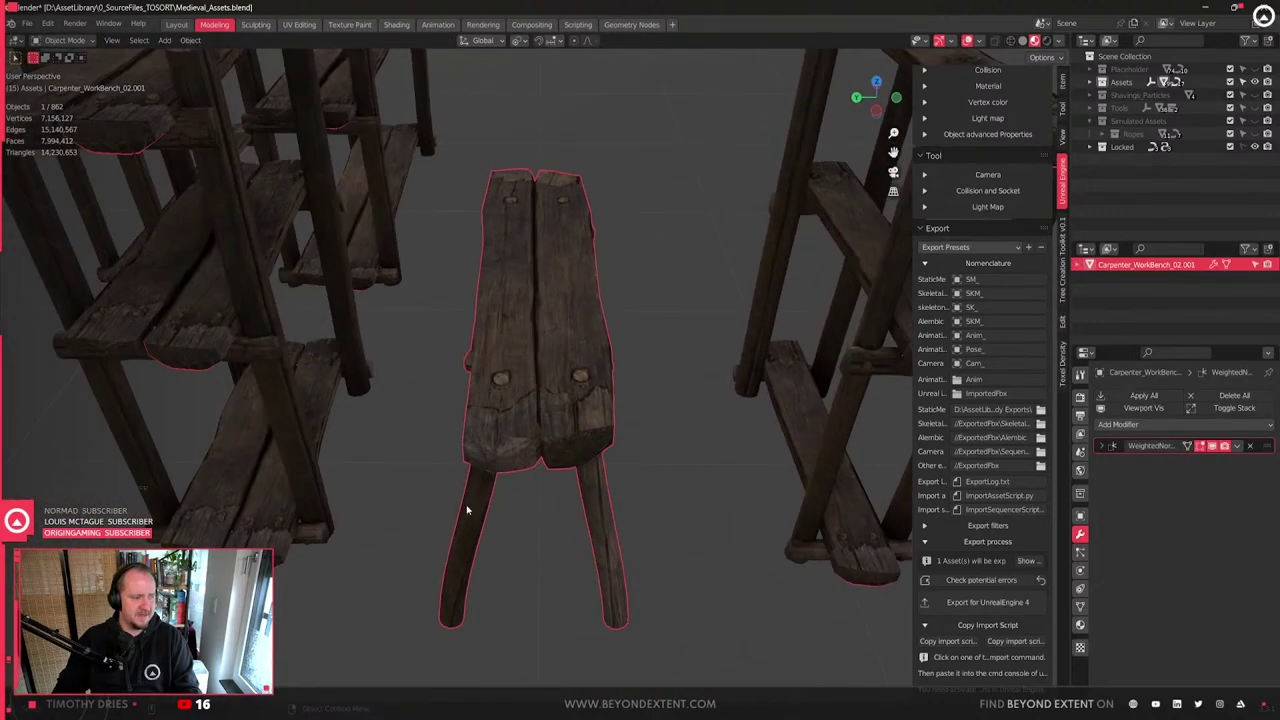
- Select a peg face and the neighbouring plank faces on the workbench copy to examine how its top is divided
key("Tab")
left_click(581, 374)
scroll(589, 384, "up", 2)
left_click(588, 349, "shift")
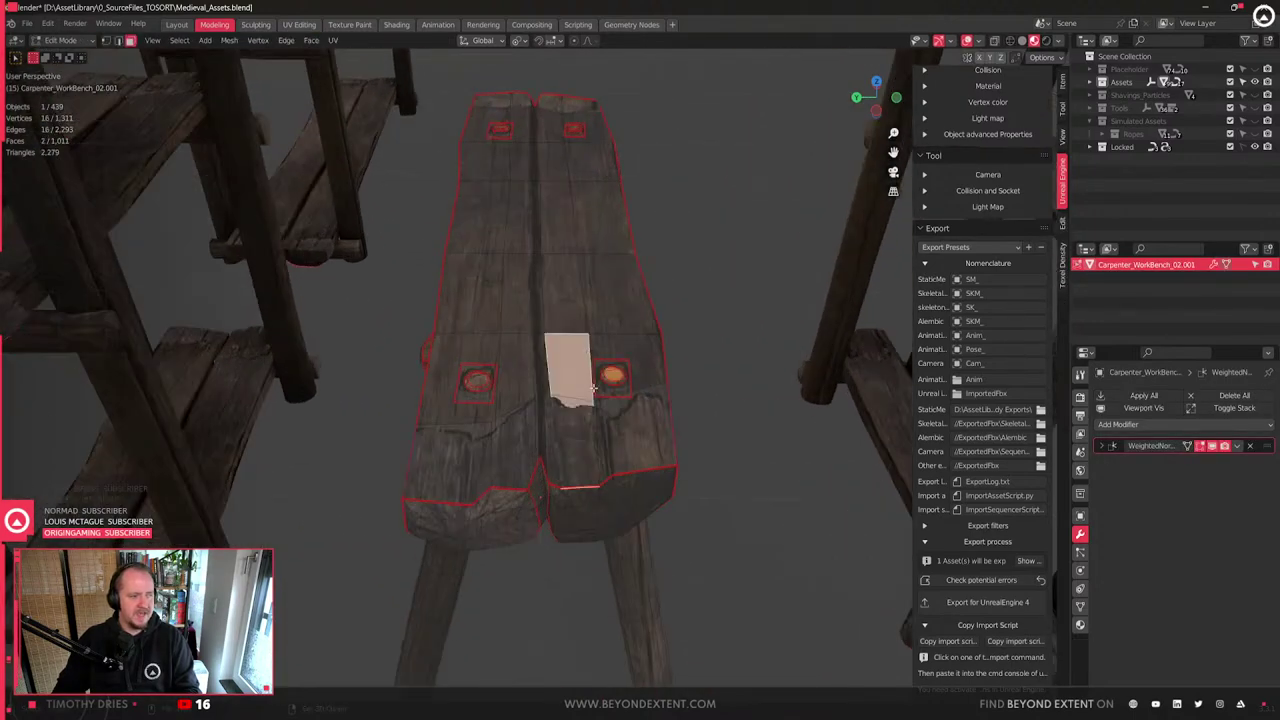
left_click(597, 449, "shift")
left_click(611, 287, "shift")
scroll(606, 386, "down", 1)
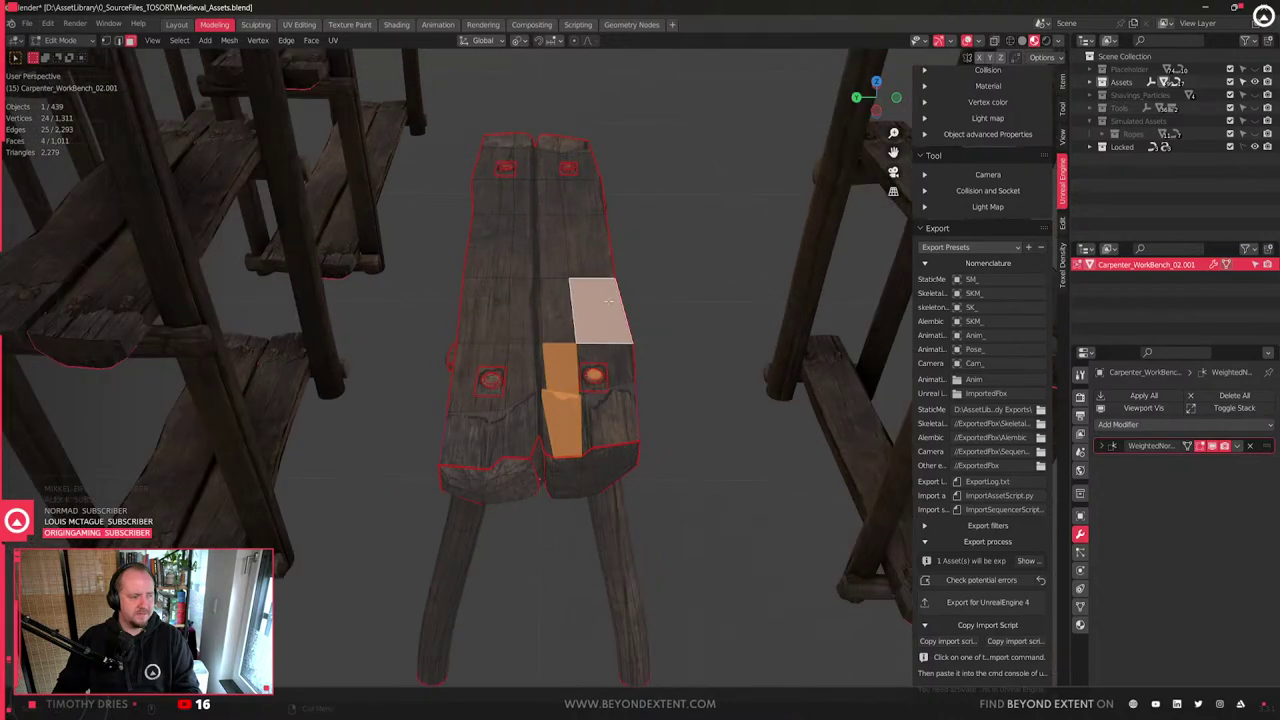
middle_click_drag(607, 389, 561, 506, "shift")
scroll(616, 435, "down", 3)
scroll(575, 481, "up", 1)
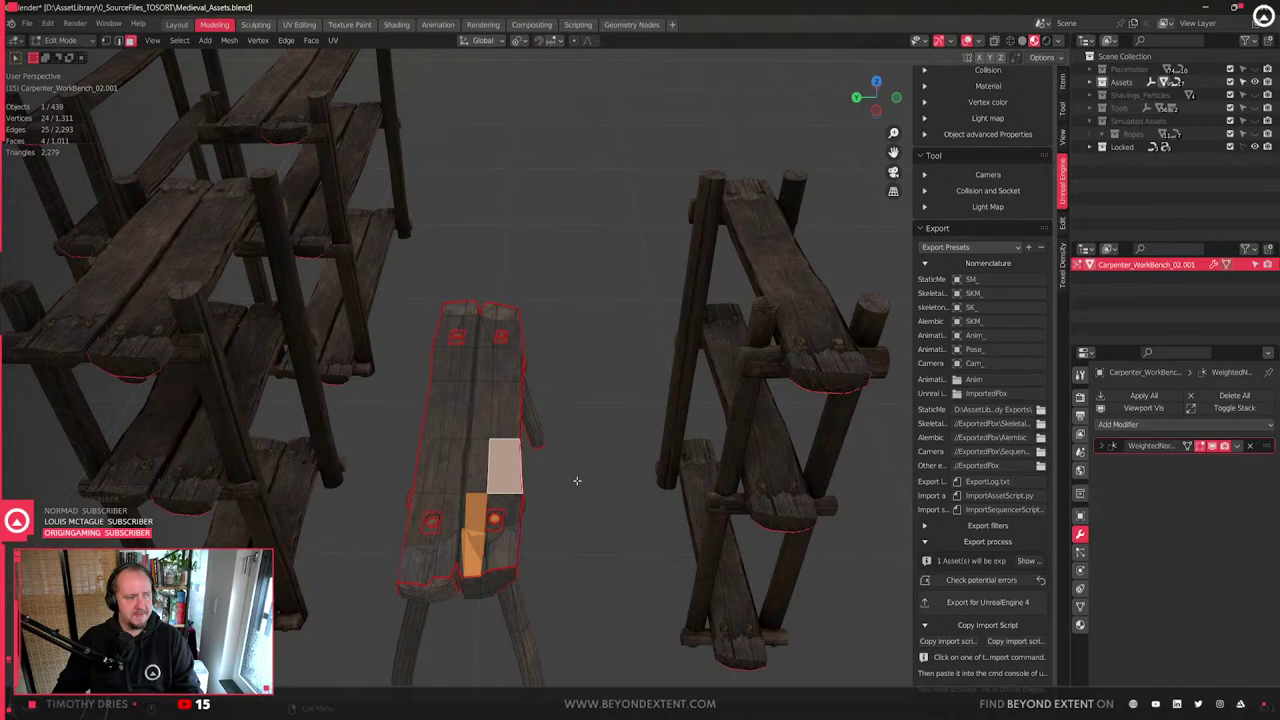
- Select the linked geometry of the workbench copy's planks and pegs to examine its separate mesh parts
key("l")
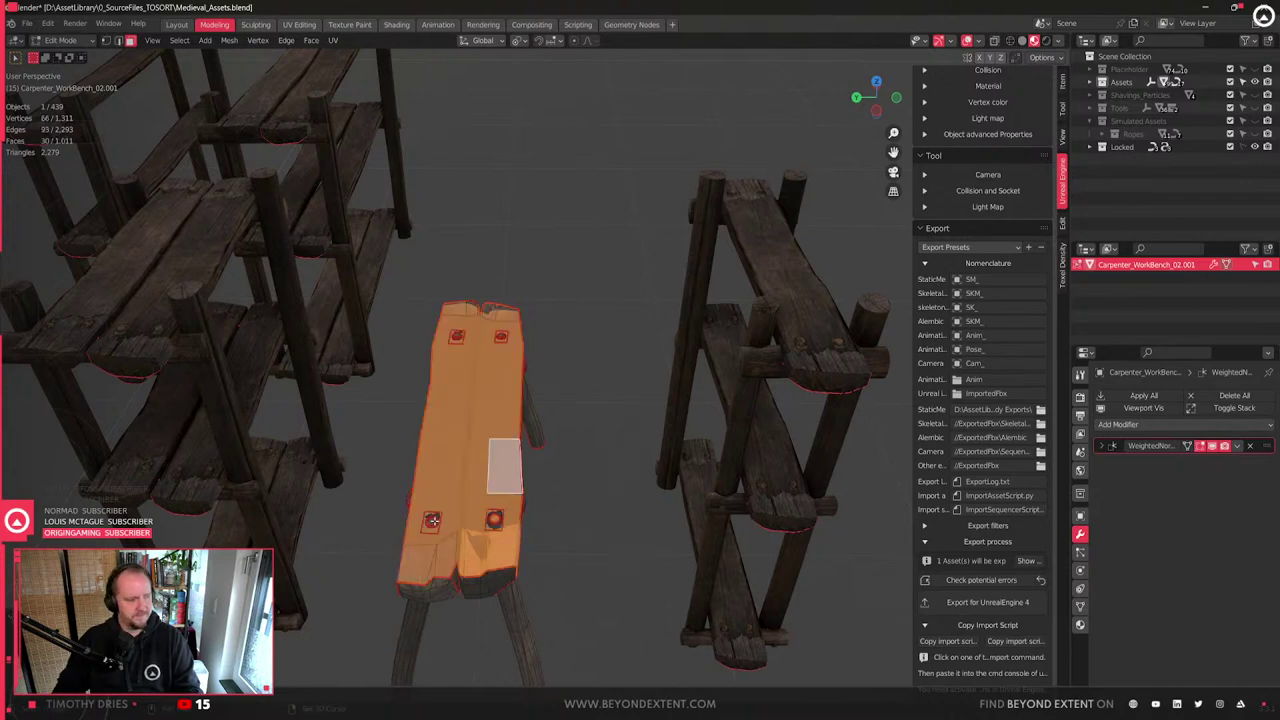
left_click(433, 520, "shift")
left_click(495, 514, "shift")
left_click(432, 511, "shift")
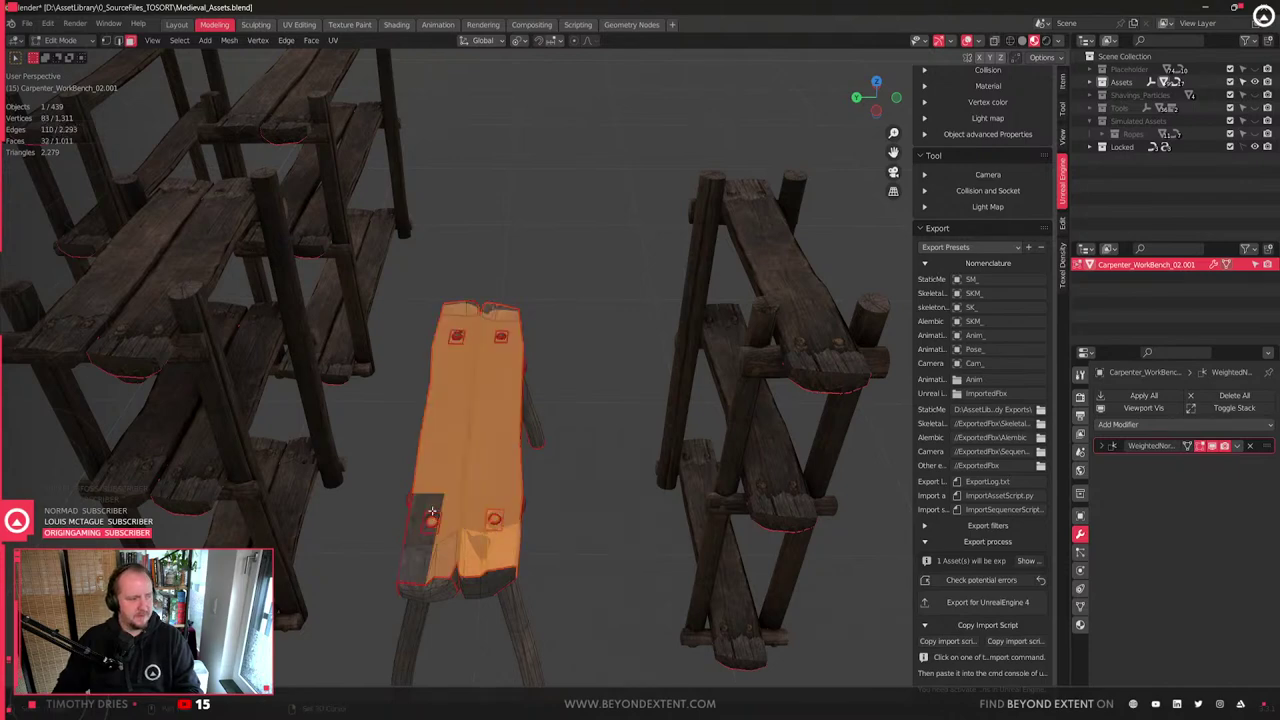
key("l")
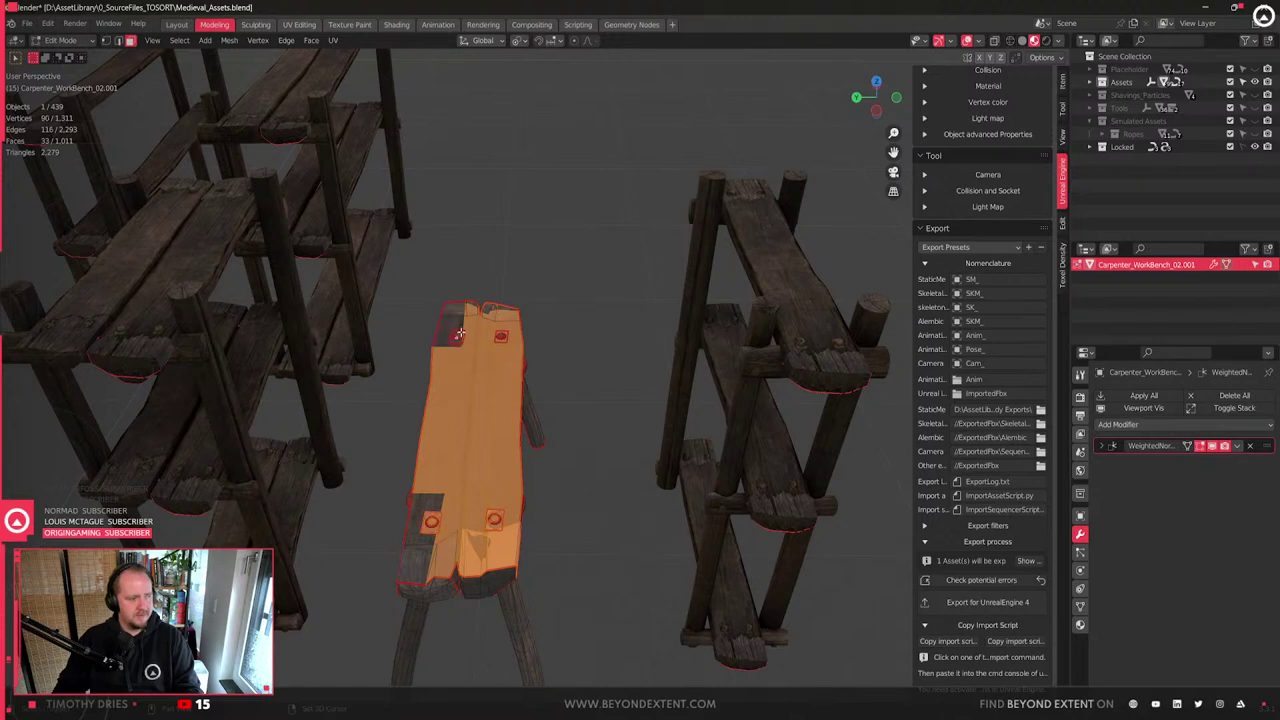
key("l")
middle_click_drag(502, 338, 720, 376)
key("ctrl+l")
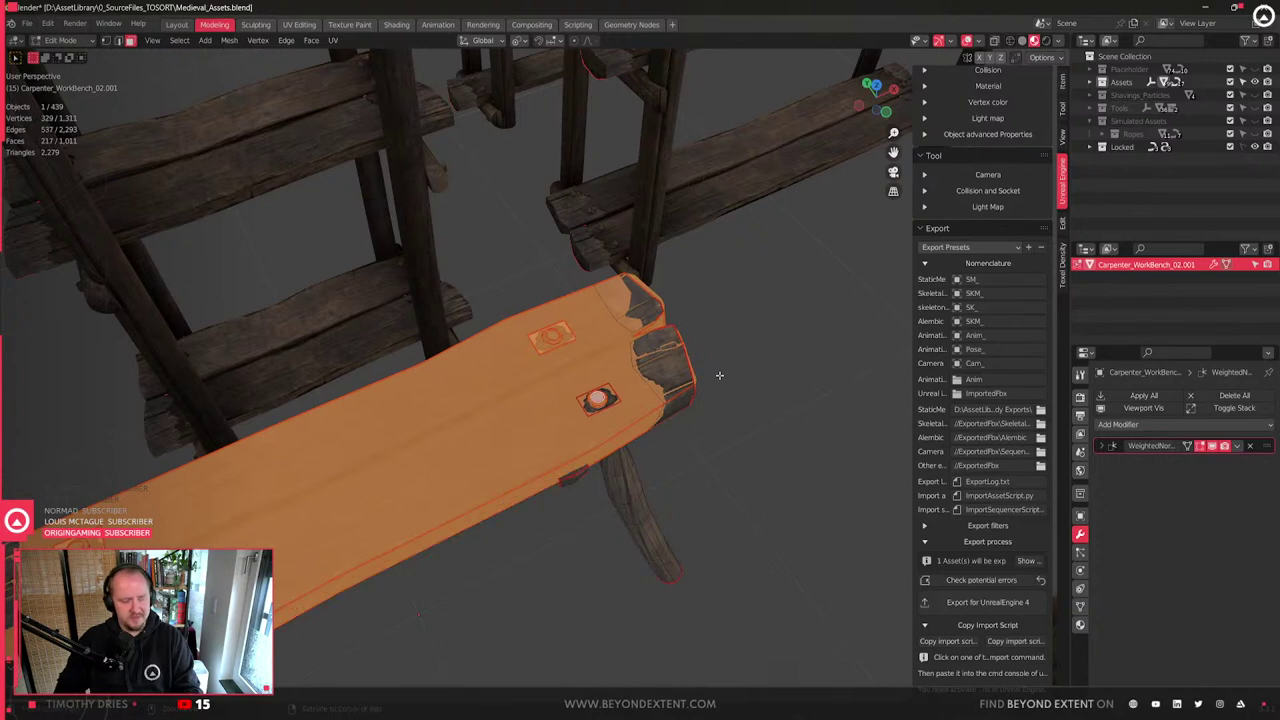
key("l")
key("l")
scroll(636, 398, "down", 3)
middle_click_drag(634, 400, 590, 520)
scroll(648, 338, "up", 2)
key("l")
key("l")
key("l")
scroll(590, 520, "down", 3)
- Return to Object Mode and delete the workbench copy beside the shelves
key("Tab")
middle_click_drag(517, 347, 560, 359)
key("x")
left_click(557, 358)
- Inspect Carpenter_WorkBench_01 as another reference for the plank detailing
scroll(557, 358, "down", 4)
middle_click_drag(310, 385, 740, 426, "shift")
left_click(393, 424)
middle_click_drag(535, 453, 322, 437, "shift")
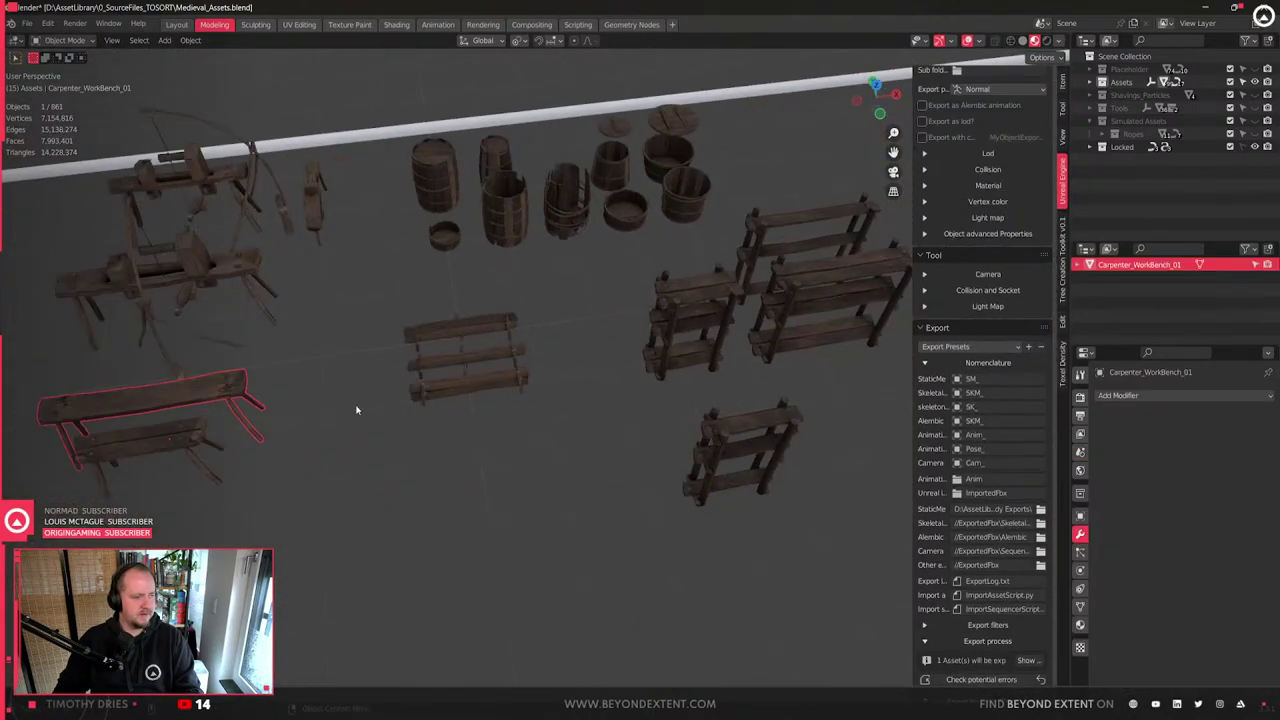
key("KP_Decimal")
scroll(311, 418, "down", 5)
middle_click_drag(486, 480, 629, 470)
- Try moving the front edge vertices of Storage_Shelf_03_Small's top plank horizontally in vertex edit mode
left_click(776, 488)
key("KP_Decimal")
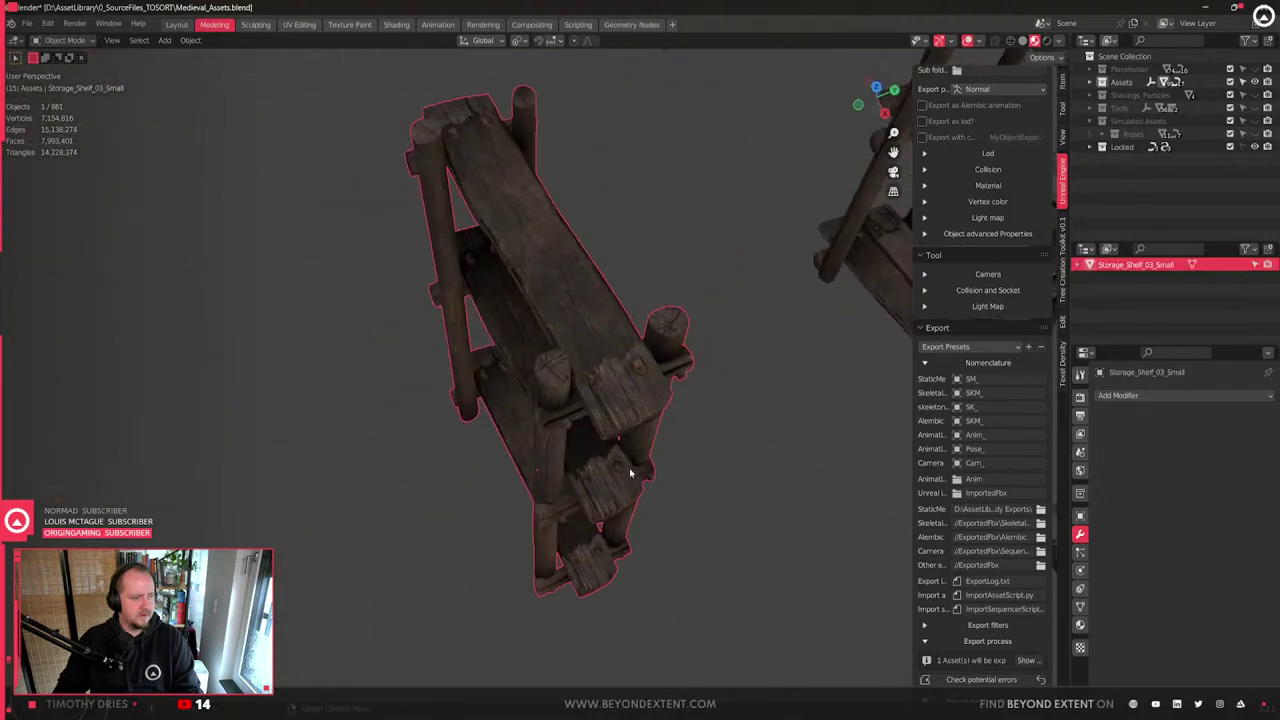
scroll(633, 472, "up", 3)
key("Tab")
key("1")
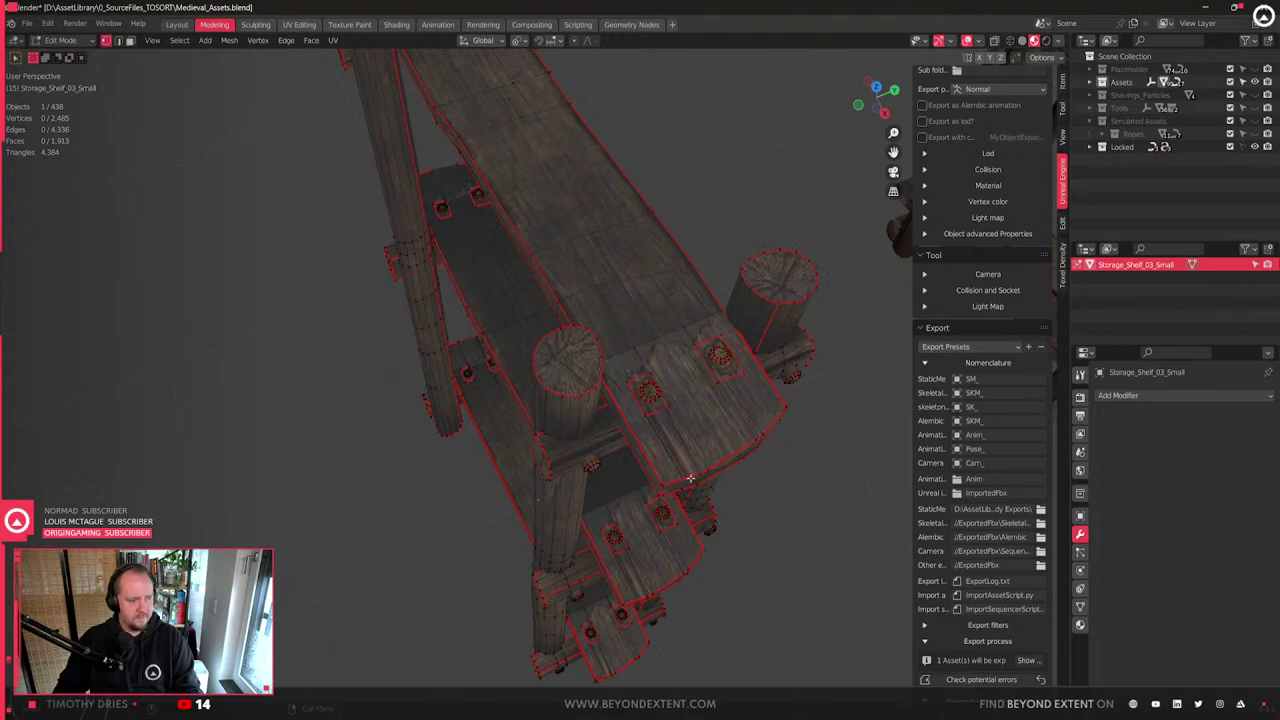
left_click(704, 468)
key("g")
key("z")
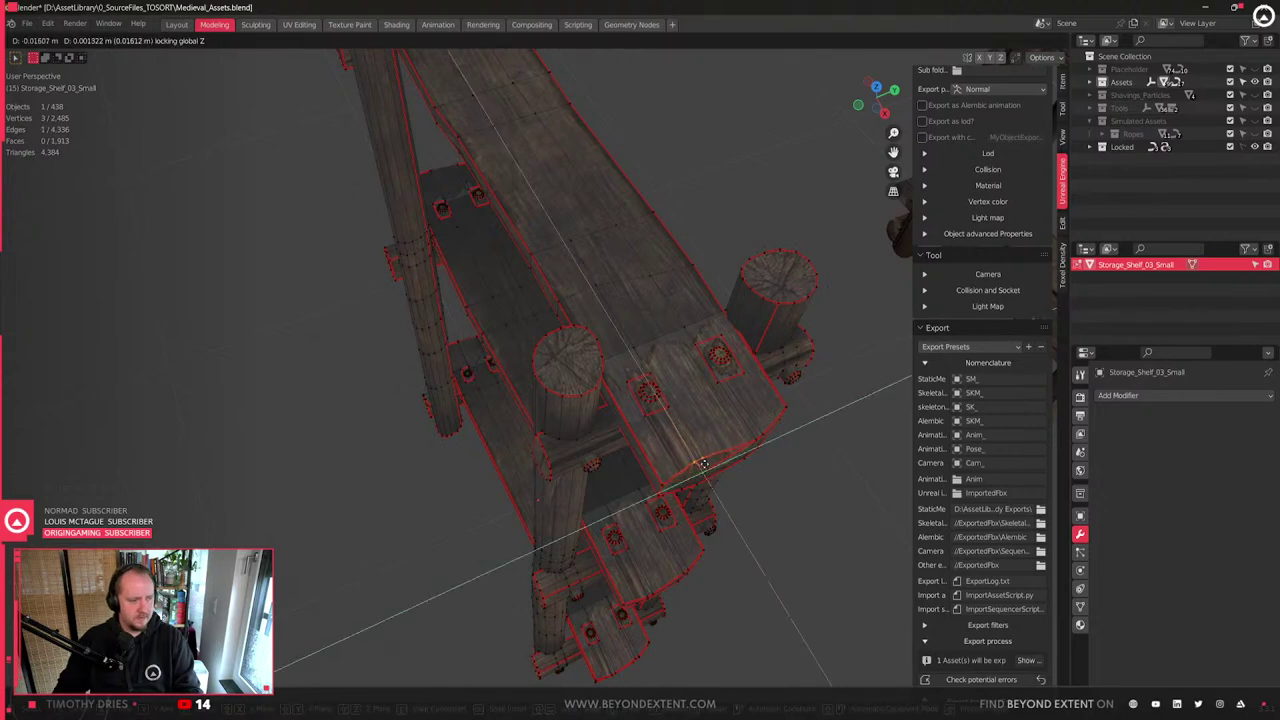
left_click(704, 463)
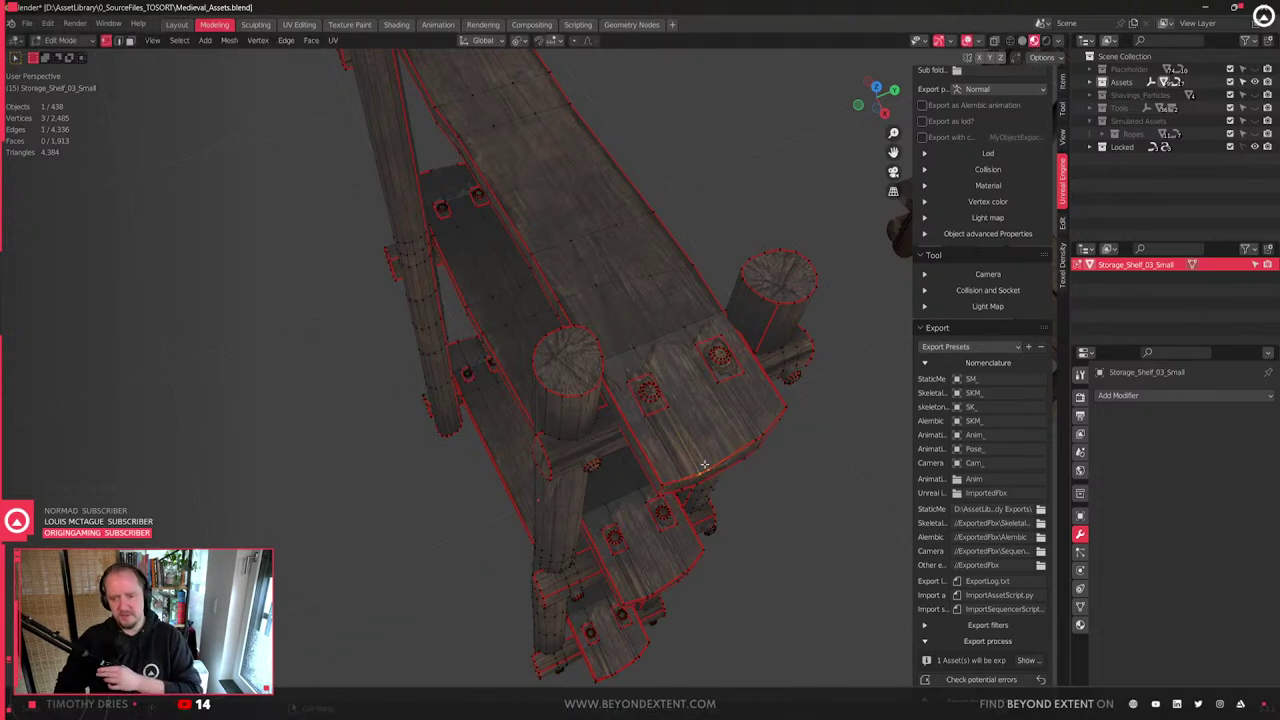
- Turn on proportional editing and try moving the plank's front edge vertices horizontally with a reduced influence radius
key("g")
key("shift+z")
key("o")
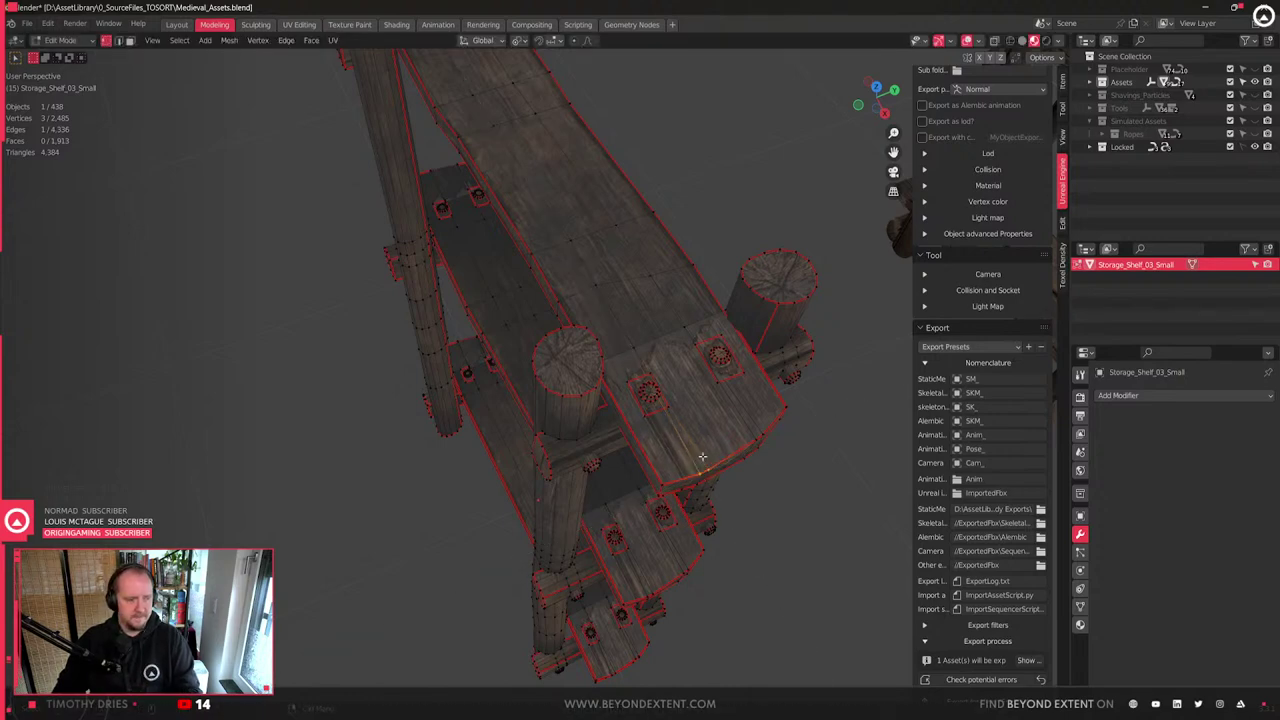
scroll(698, 440, "up", 20)
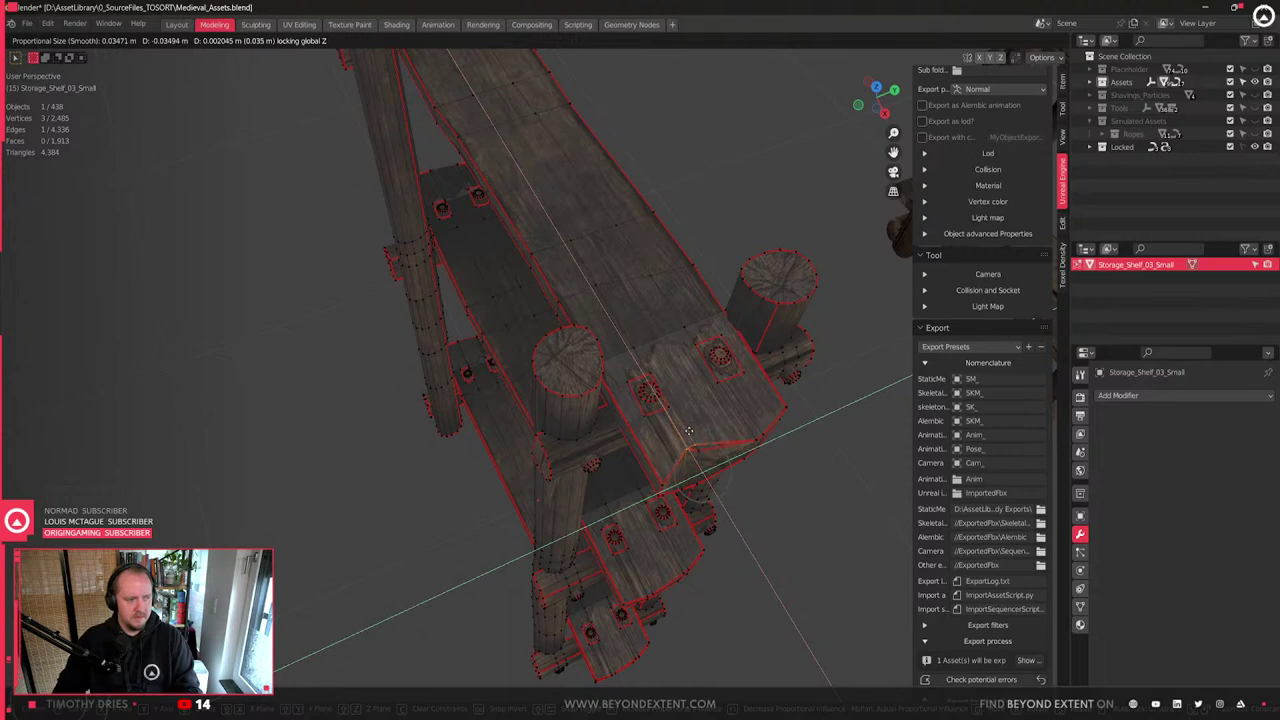
right_click(688, 431)
- Try the horizontal move of the plank's front edge vertices with a larger influence radius, and undo it
key("g")
key("z")
scroll(712, 478, "down", 6)
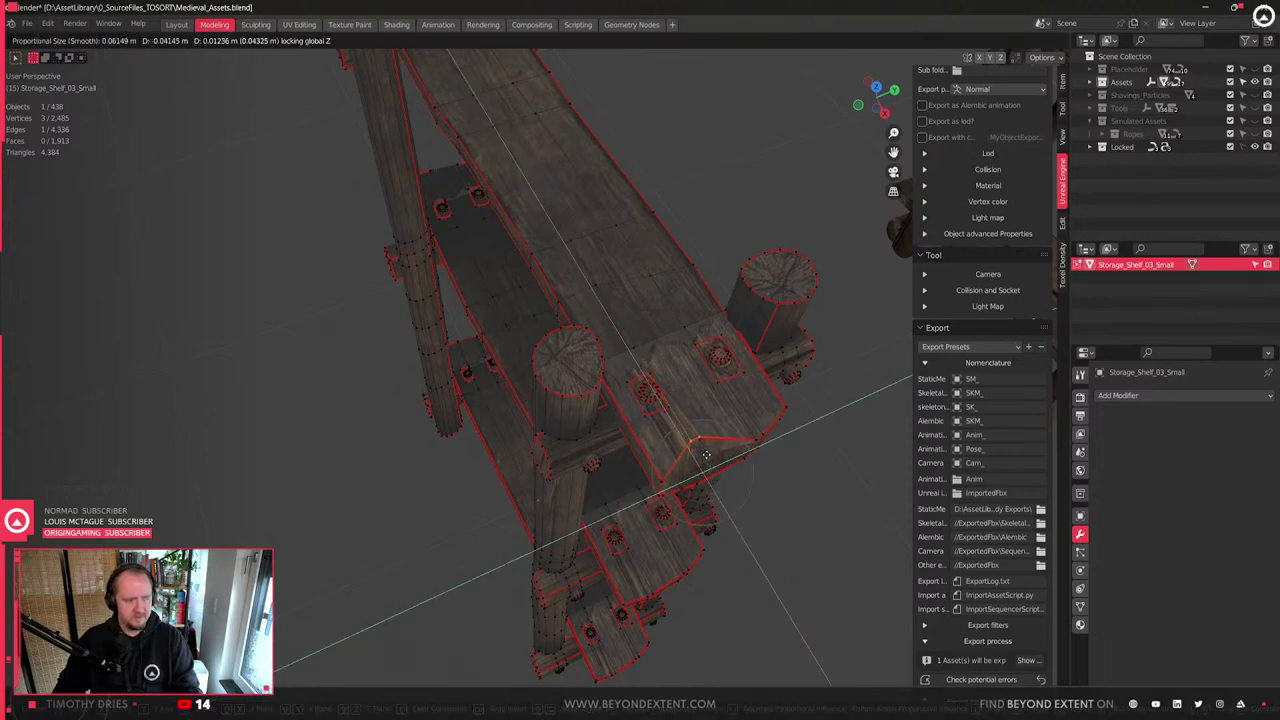
left_click(706, 460)
key("ctrl+z")
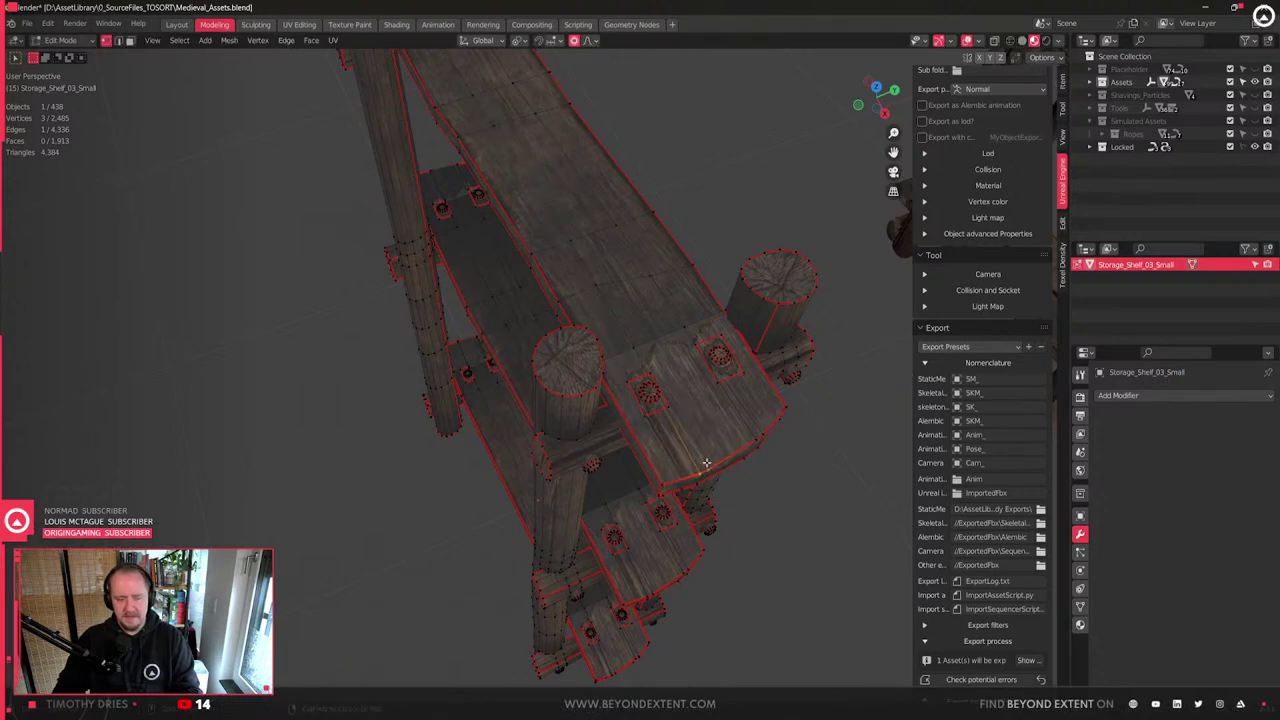
- Try pulling the top plank's front edge inward about 0.03 m horizontally with a proportional size of 0.03471
key("g")
key("z")
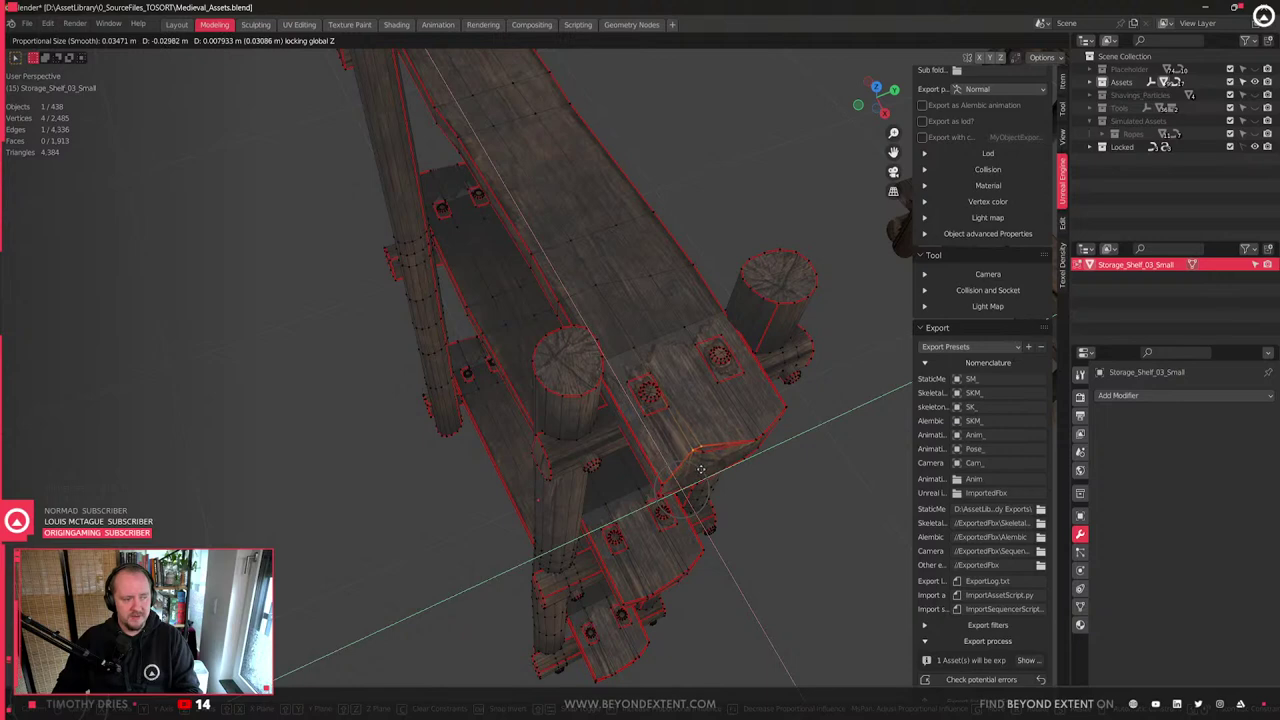
left_click(694, 470)
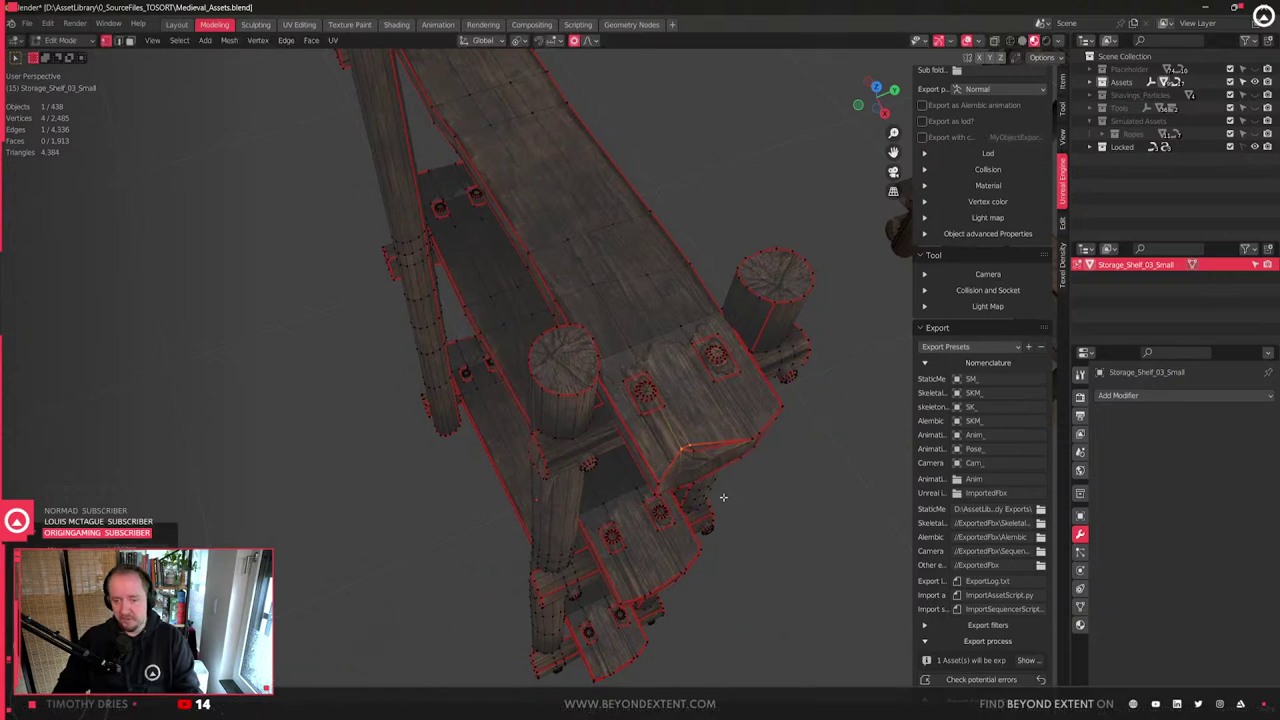
- Try moving a single lower vertex of the plank's front end horizontally and check the chipped shape in Object Mode
scroll(712, 490, "up", 2)
left_click(698, 464)
key("g")
key("z")
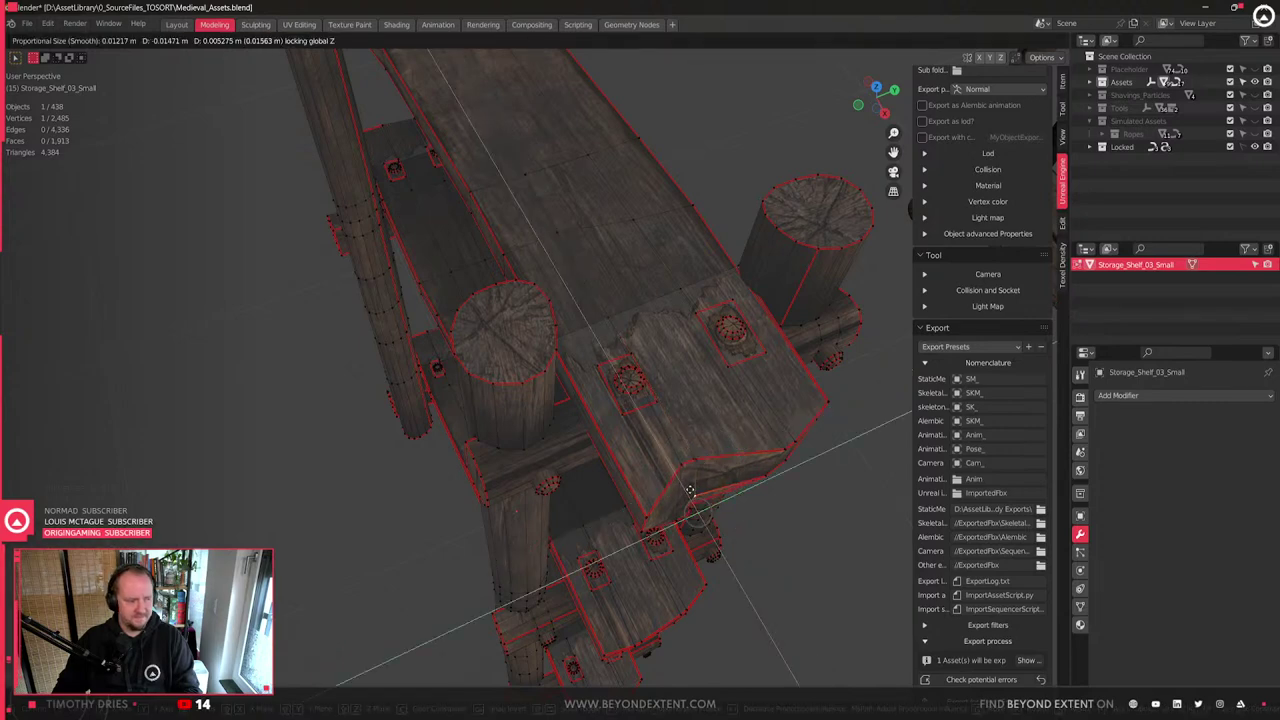
left_click(691, 495)
key("Tab")
mouse_move(691, 497)
middle_mouse_down()
mouse_move(646, 503)
mouse_move(694, 500)
middle_mouse_up()
key("Tab")
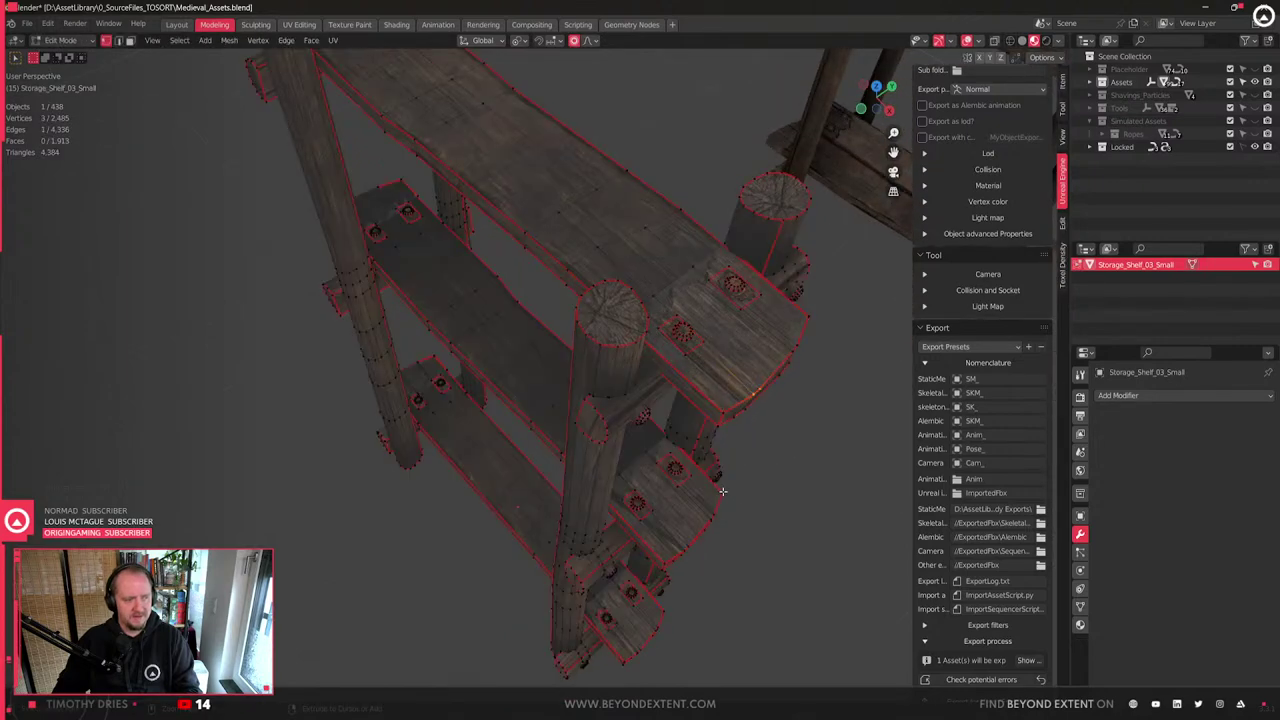
middle_click_drag(722, 491, 583, 433)
scroll(676, 493, "up", 3)
key("Tab")
key("alt+z")
left_click_drag(432, 258, 545, 485)
key("alt+z")
key("s")
key("y")
key("x")
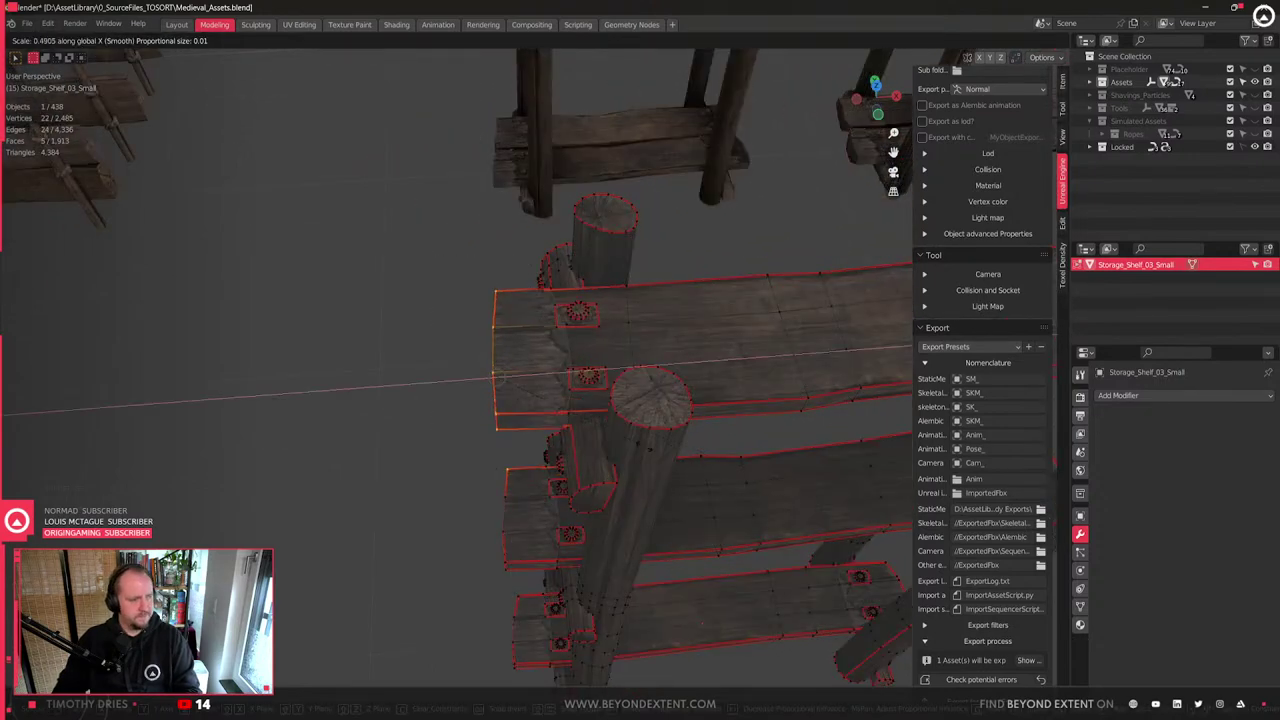
right_click(690, 463)
- Flatten the top plank's end by scaling its end vertices to 0 along the X axis
key("alt+z")
left_click_drag(446, 251, 519, 445)
key("alt+z")
key("s")
key("x")
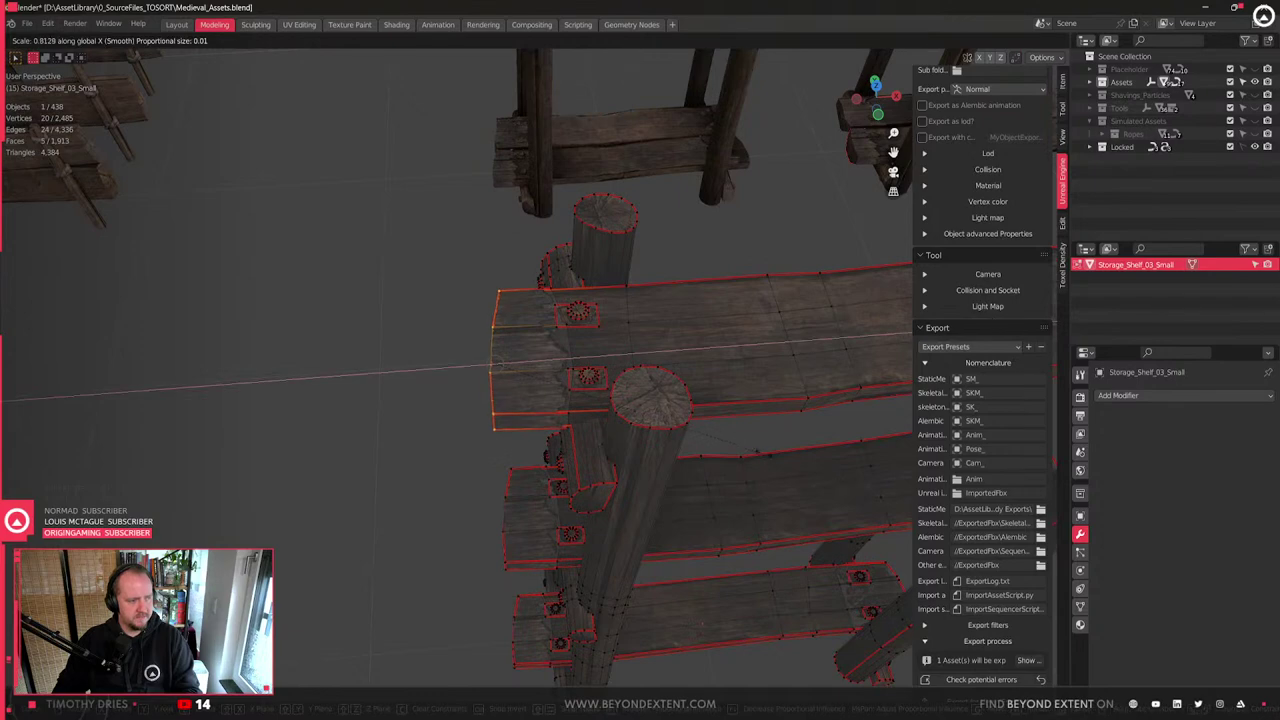
key("0")
key("Return")
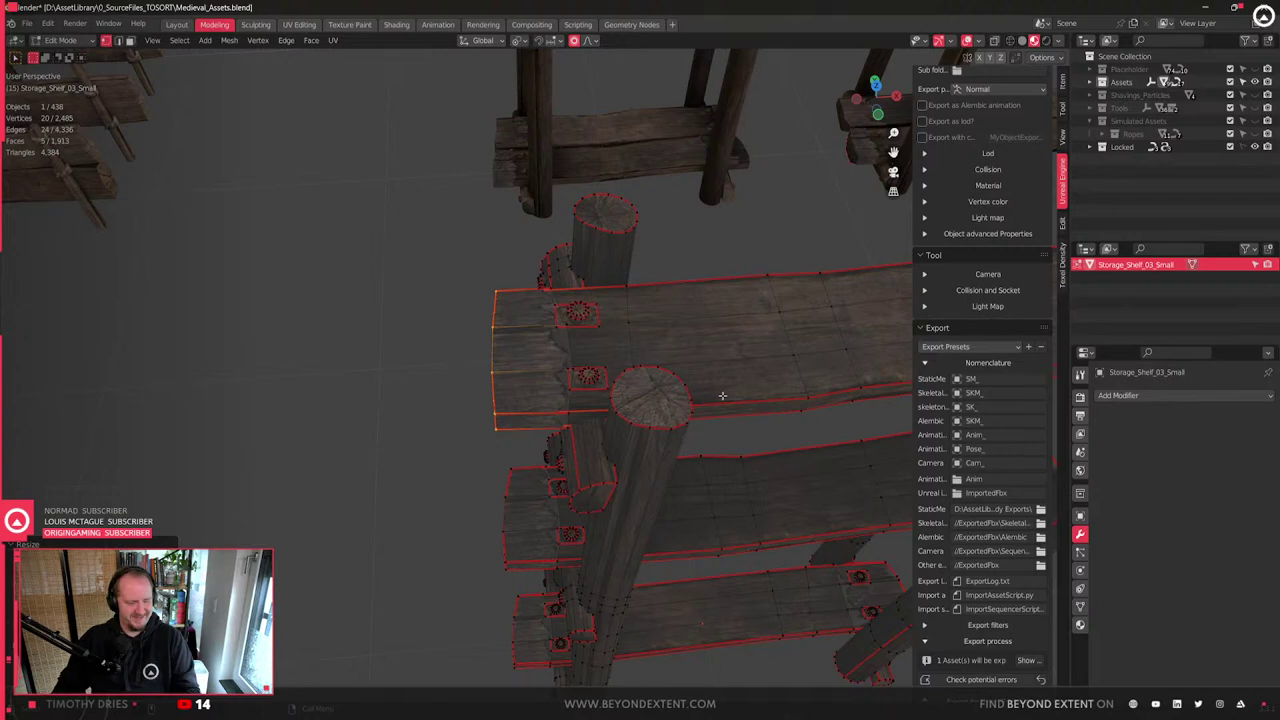
- Pull the back corner vertices of the top plank's end inward about 0.02 m along X with a proportional size of about 0.09 m
scroll(522, 497, "up", 2)
middle_click_drag(522, 497, 462, 347)
key("shift+z")
left_click_drag(456, 306, 474, 340)
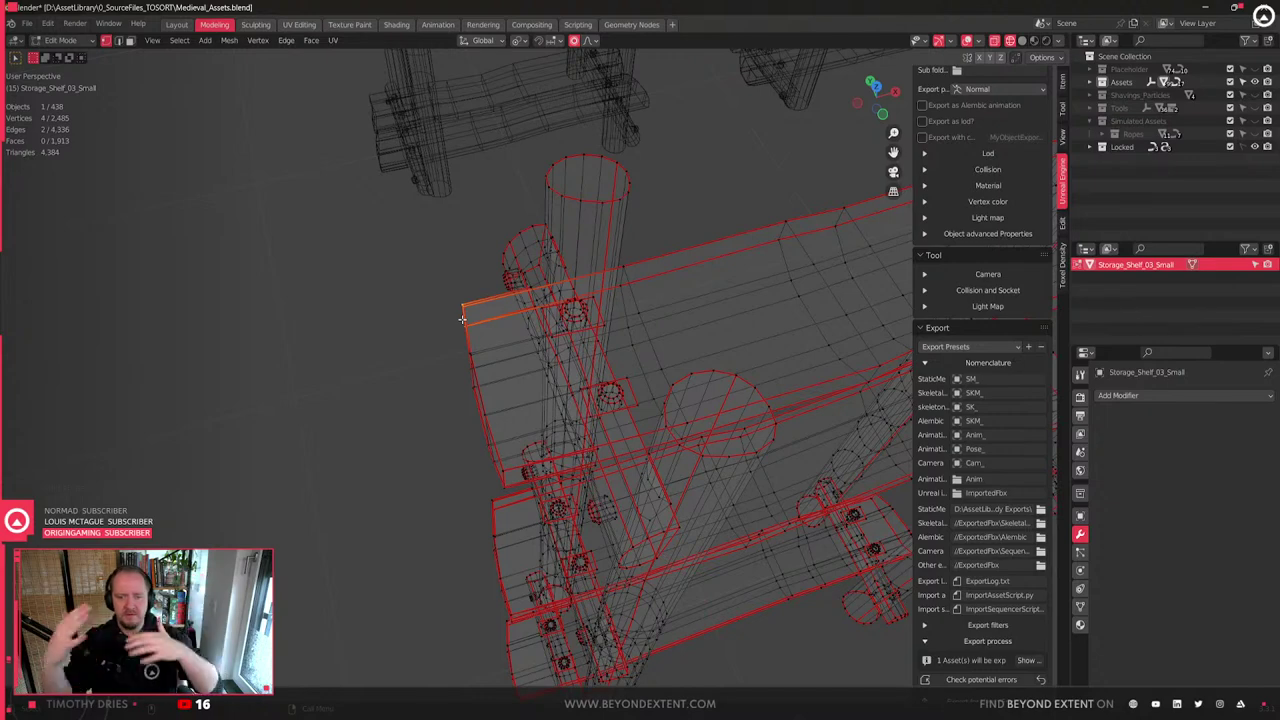
scroll(462, 320, "down", 2)
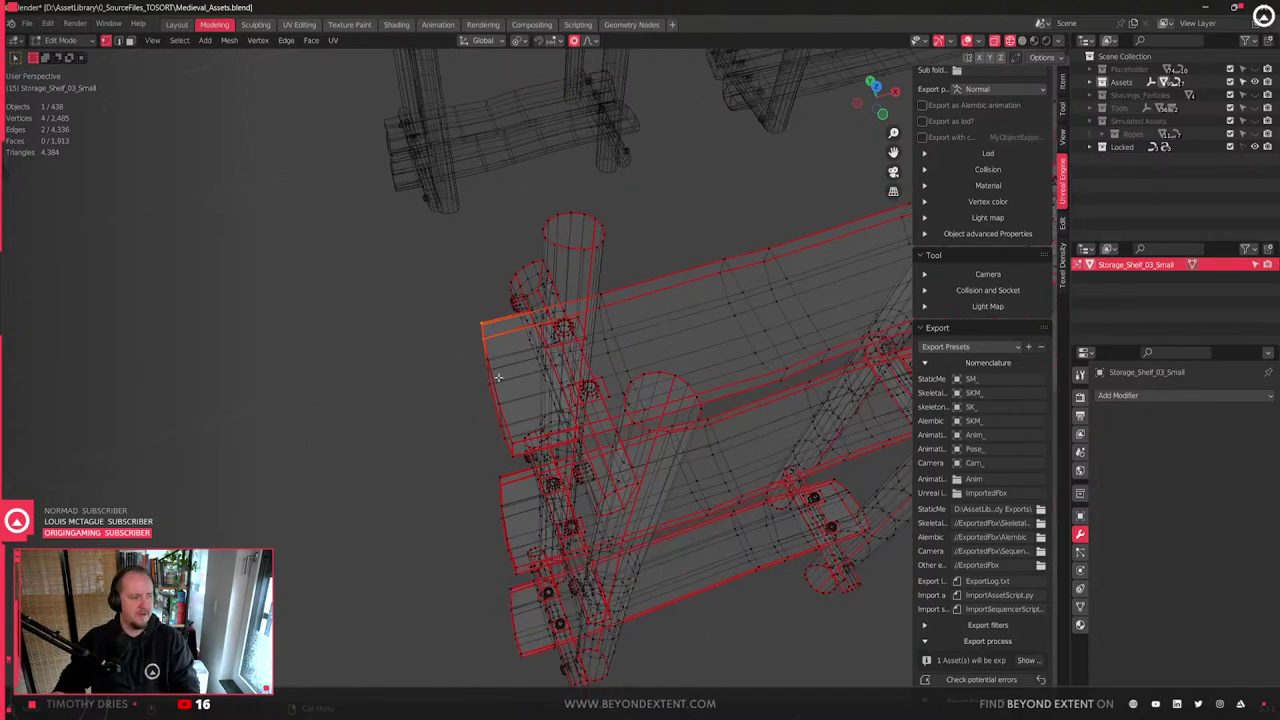
key("shift+z")
middle_click_drag(452, 405, 509, 440)
scroll(512, 420, "up", 5)
mouse_move(578, 402)
middle_mouse_down("shift")
mouse_move(512, 420)
mouse_move(586, 486)
middle_mouse_up("shift")
key("g")
key("y")
key("x")
scroll(612, 481, "down", 6)
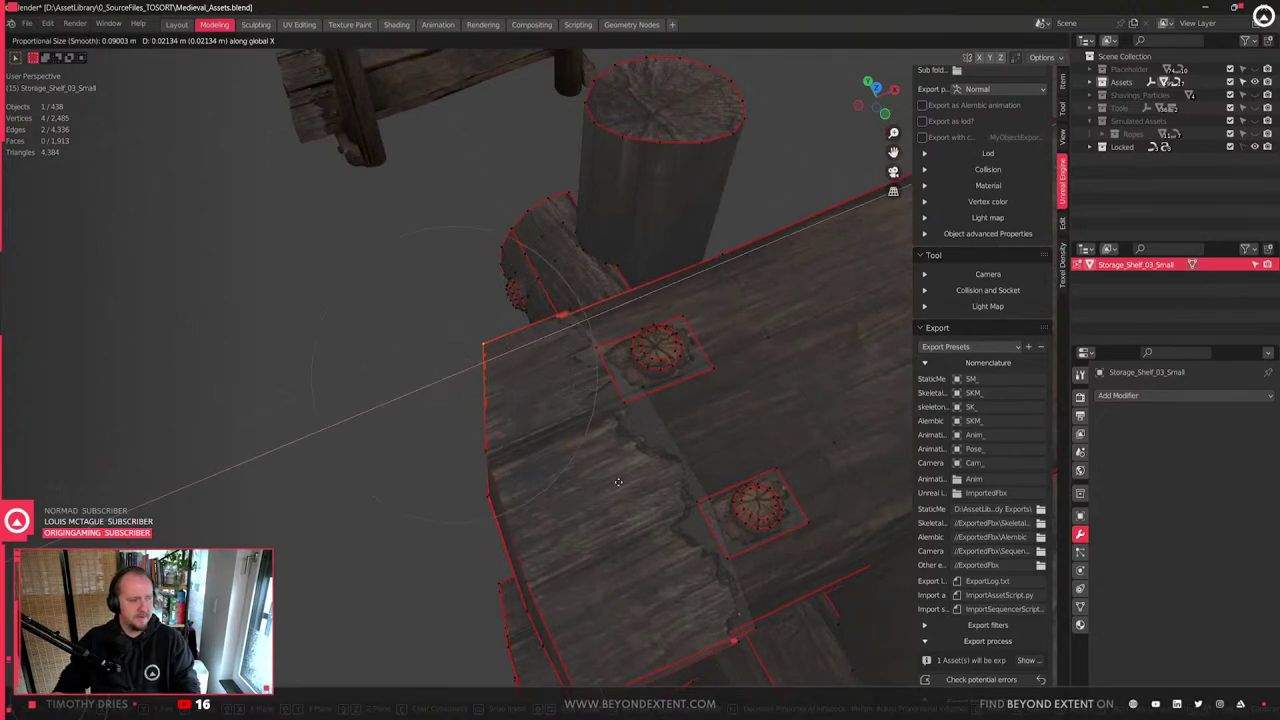
left_click(606, 479)
- Pull the front corner vertices of the middle plank's end inward about 0.053 m along X with a proportional size of 0.1089 m
scroll(605, 478, "down", 5)
key("Tab")
middle_click_drag(605, 478, 509, 551)
scroll(537, 471, "up", 4)
key("shift+z")
key("shift+z")
left_click(491, 545)
left_click(500, 544)
key("Tab")
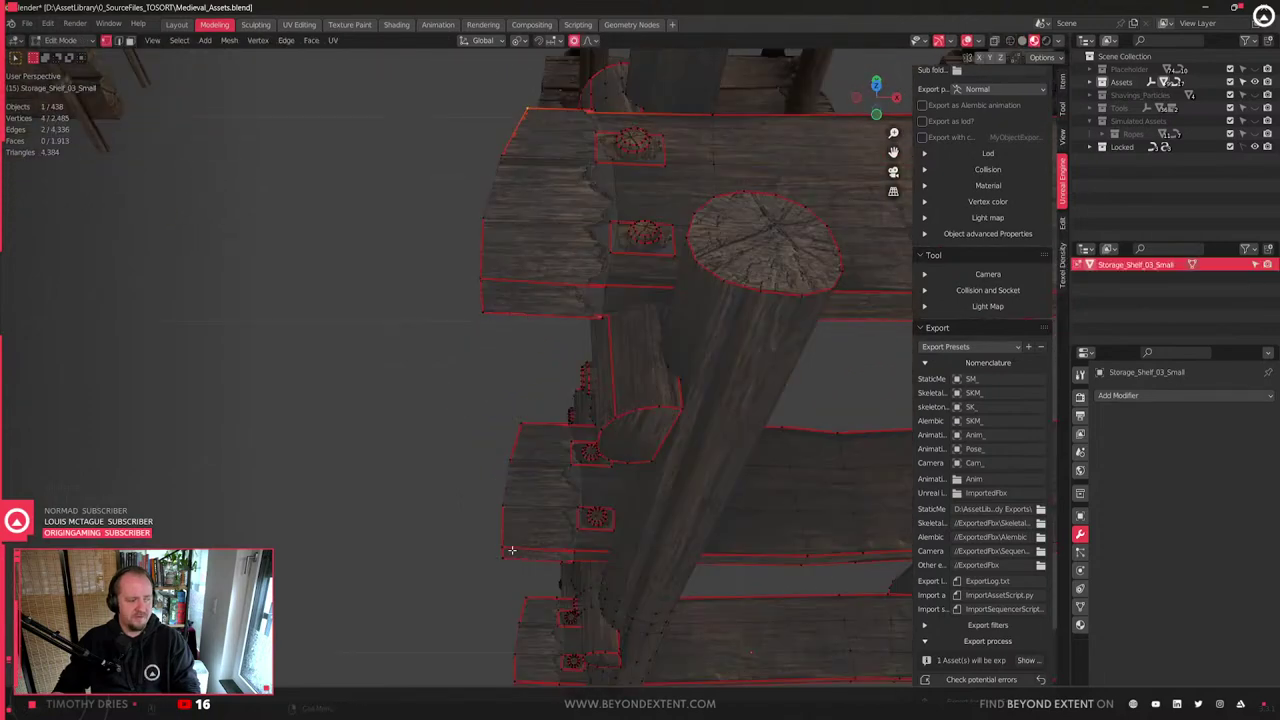
key("g")
key("z")
key("x")
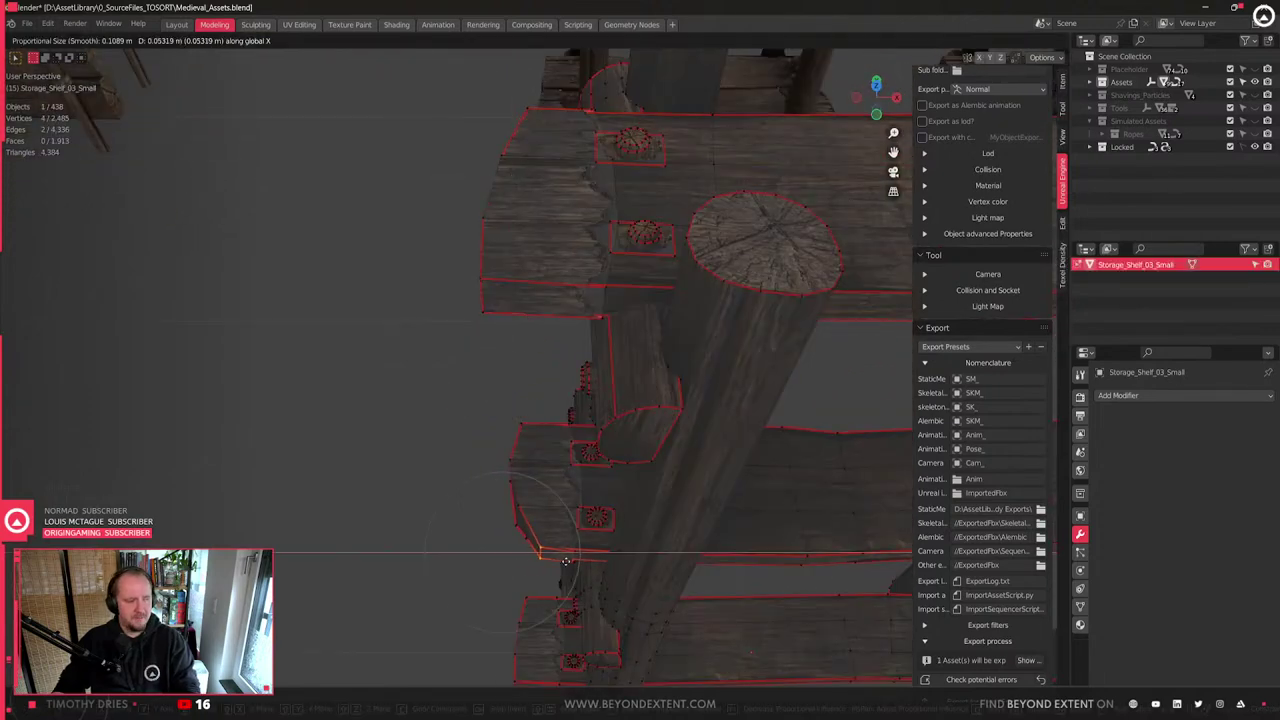
left_click(565, 561)
- Adjust a single vertex on the middle plank's end edge along Y and check the plank's shape in Object Mode
middle_click_drag(565, 561, 556, 372)
middle_click_drag(530, 329, 537, 395)
left_click(515, 351)
key("g")
key("y")
left_click(540, 400)
left_click(537, 365)
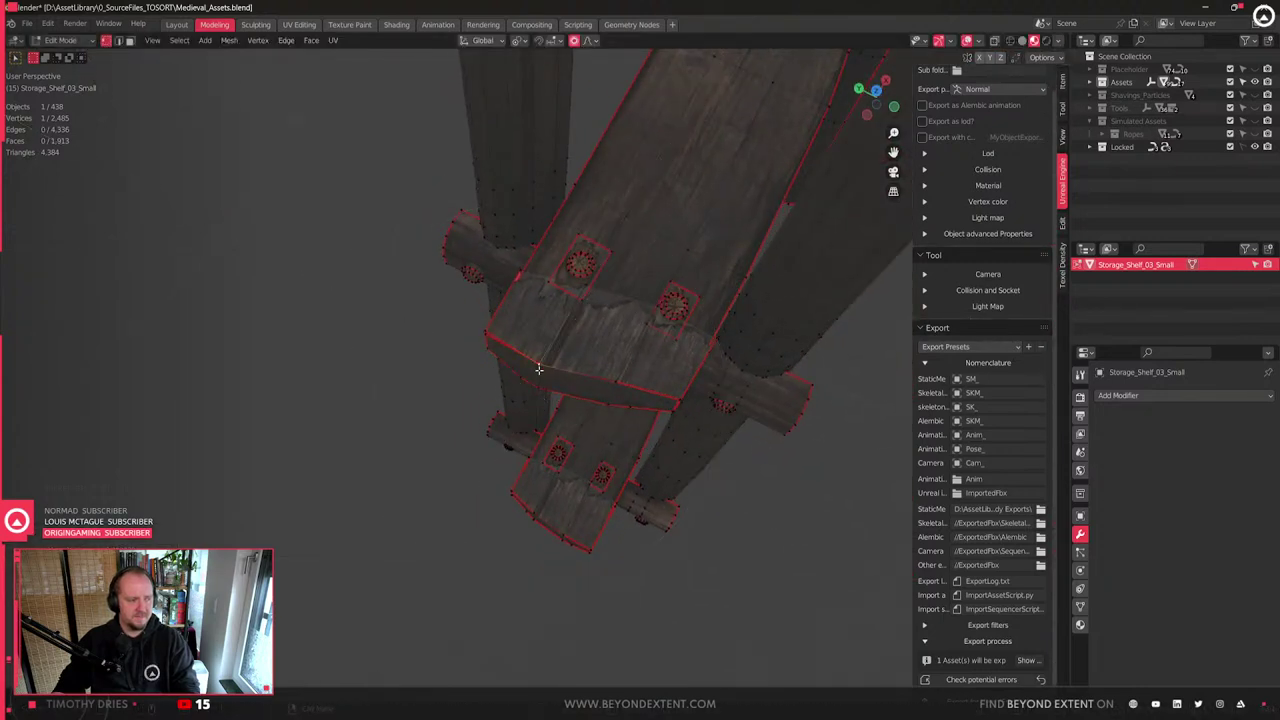
right_click(541, 378)
scroll(575, 389, "down", 4)
key("Tab")
middle_click_drag(574, 389, 508, 429)
scroll(508, 429, "up", 5)
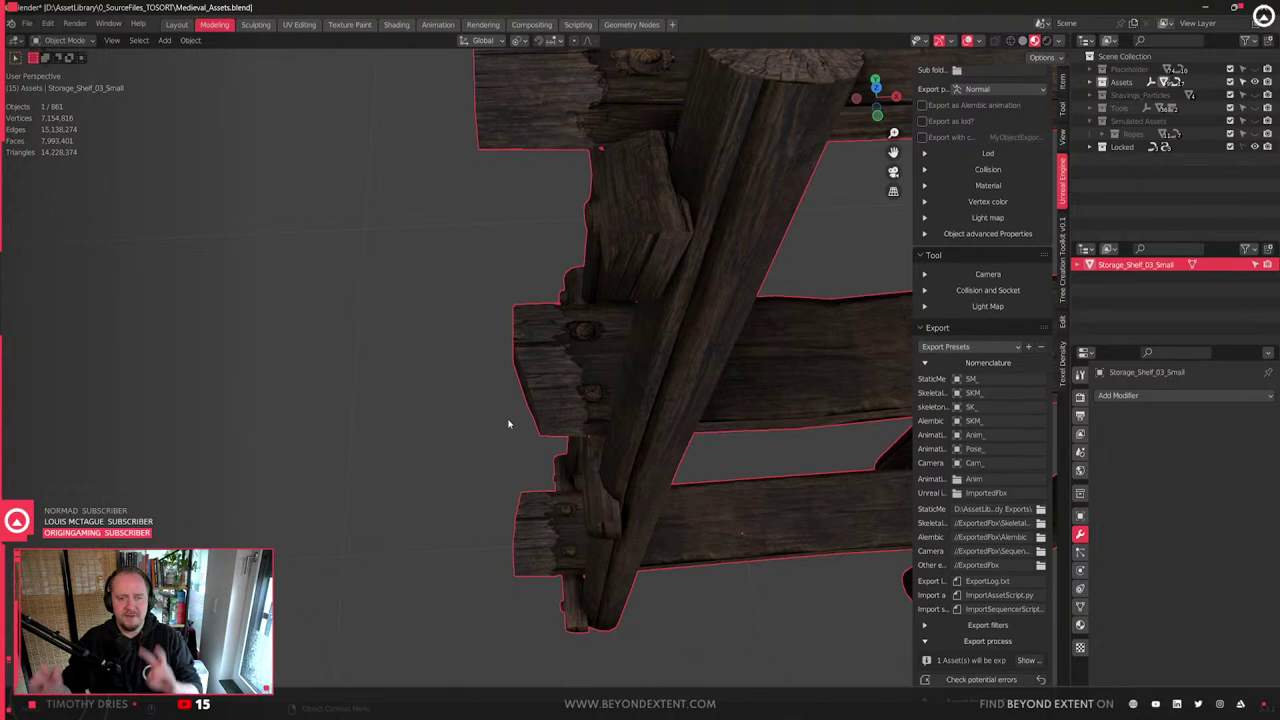
middle_click_drag(508, 424, 589, 603)
- Pull the front corner vertices of the bottom plank's end inward about 0.033 m along X with a proportional size of 0.145 m
key("Tab")
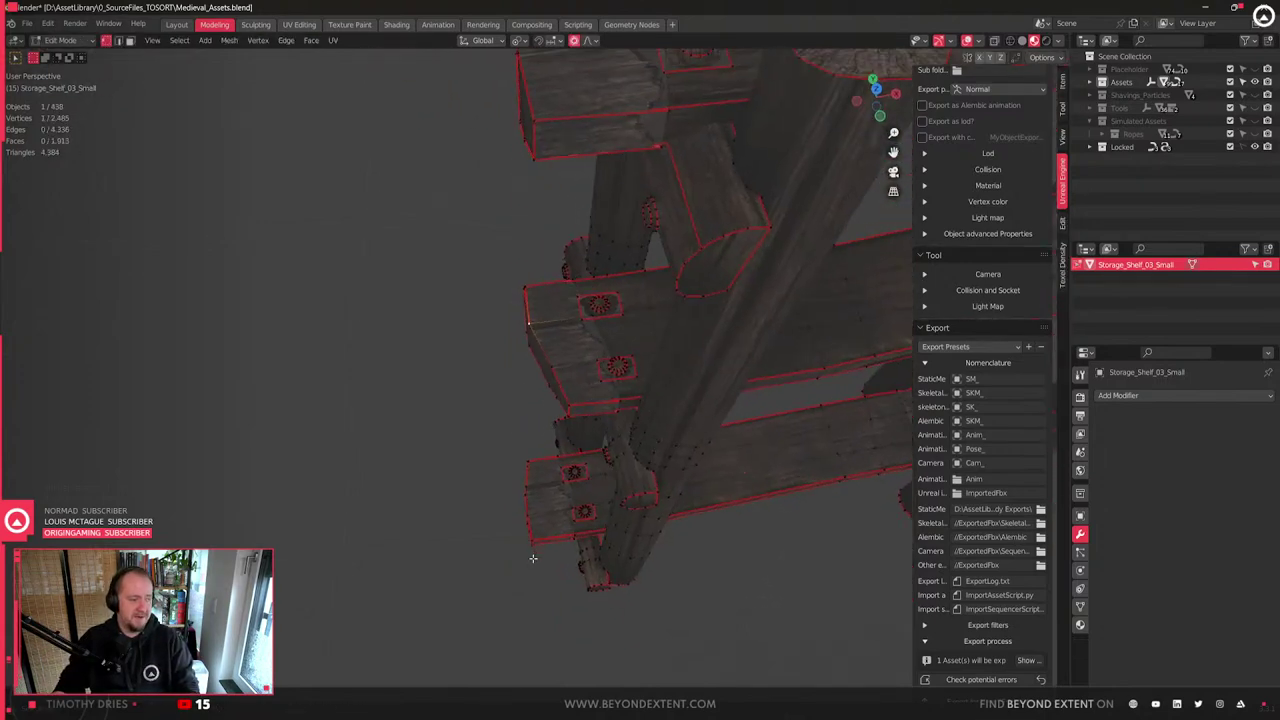
key("alt+z")
left_click(533, 542)
key("g")
key("z")
key("y")
key("x")
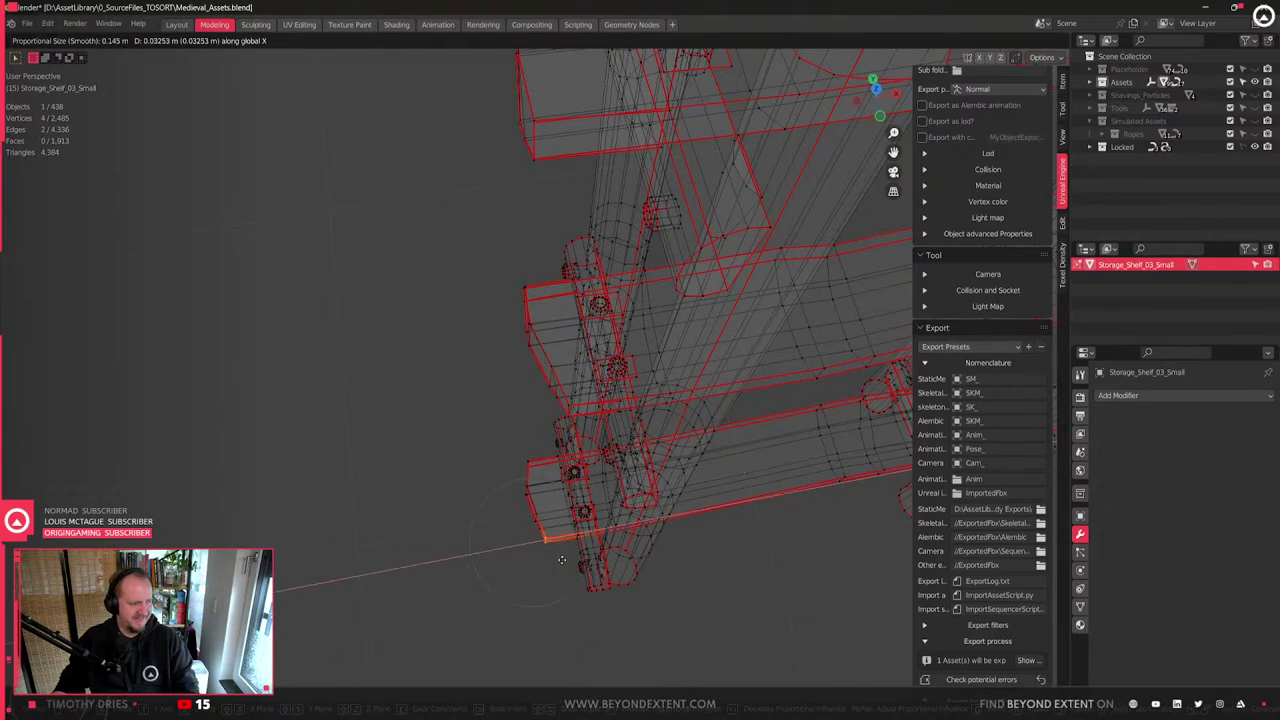
left_click(562, 560)
key("Tab")
scroll(561, 559, "down", 4)
key("shift+z")
middle_click_drag(561, 559, 652, 529)
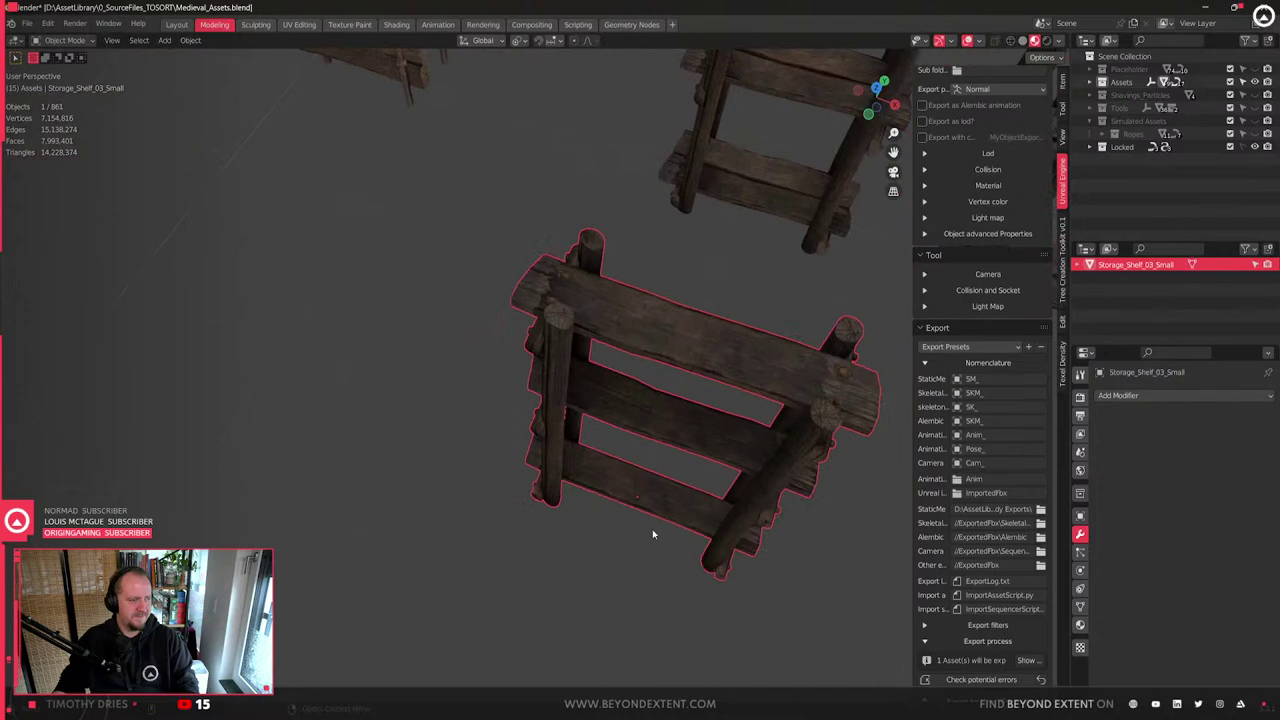
- Pull the front corner of the middle plank's opposite end inward along X with proportional editing
middle_click_drag(766, 563, 625, 445)
scroll(555, 484, "up", 3)
key("Tab")
key("g")
key("z")
key("x")
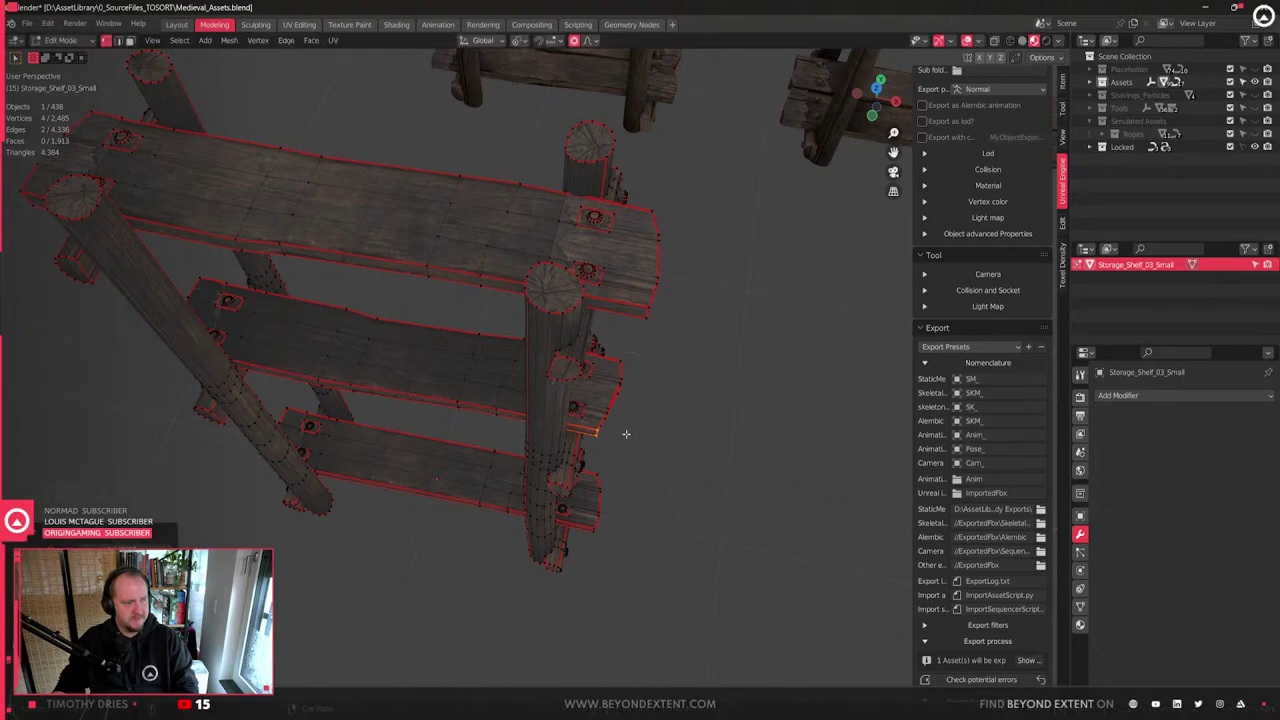
- Pull the front and back corners of the top plank's opposite end inward along X with a proportional size of 0.193 m
key("y")
key("x")
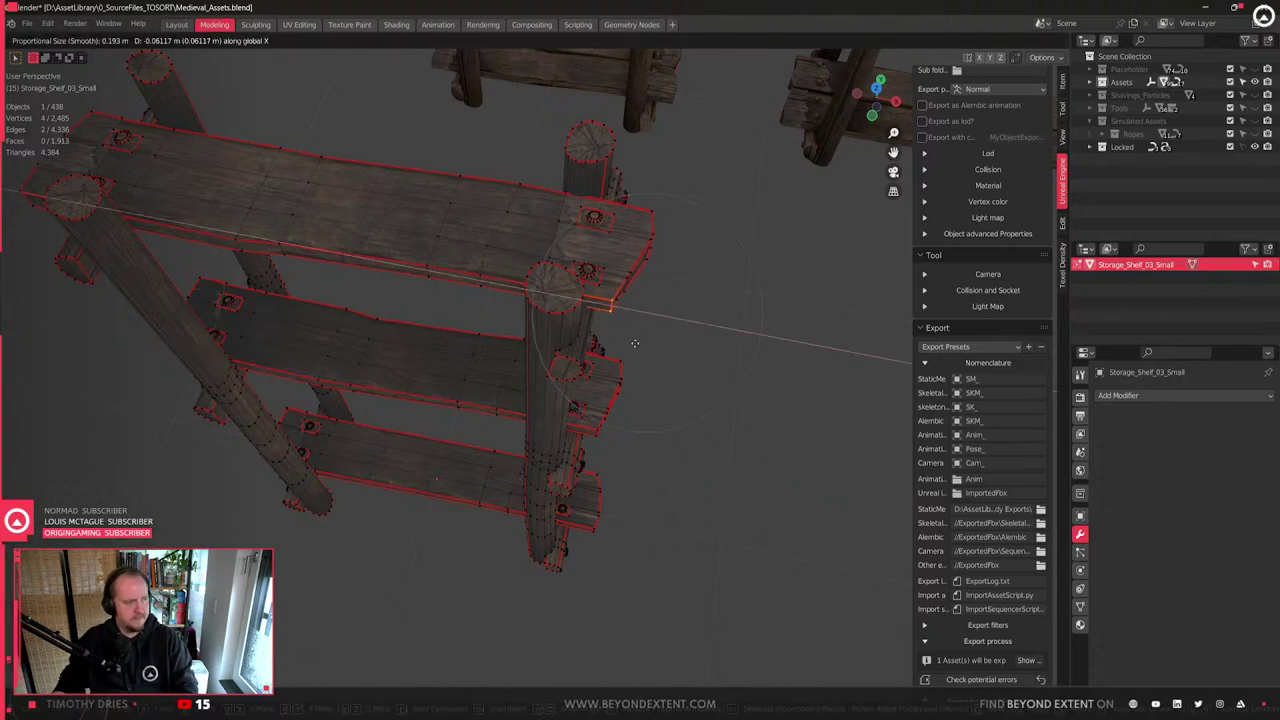
left_click(657, 350)
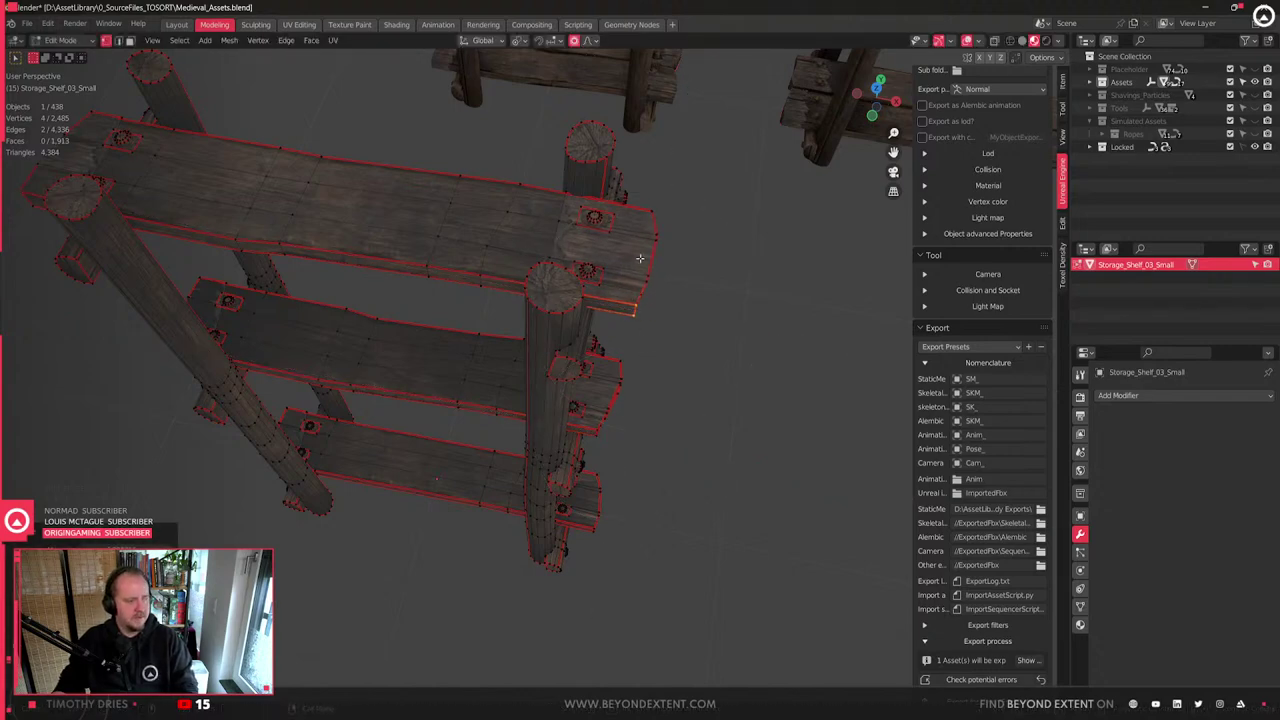
key("shift+z")
left_click_drag(645, 203, 655, 226)
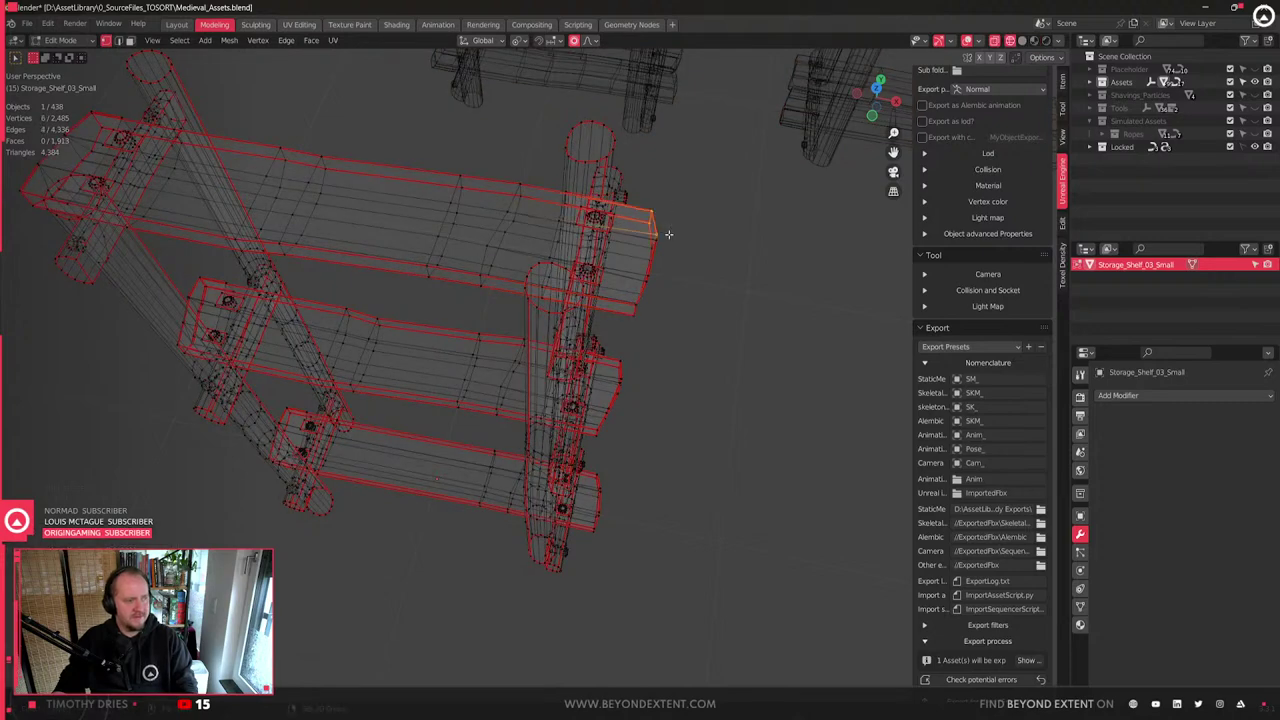
key("shift+z")
key("g")
key("x")
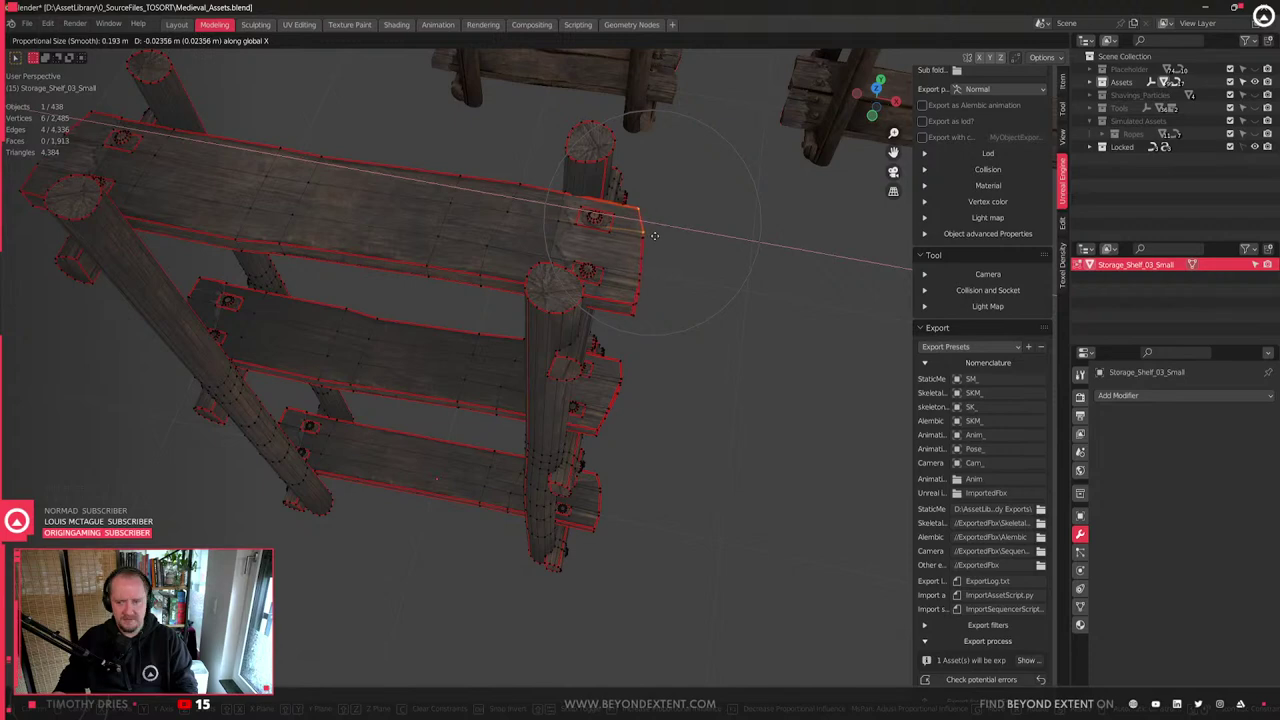
left_click(650, 234)
key("Tab")
middle_click_drag(651, 286, 609, 459)
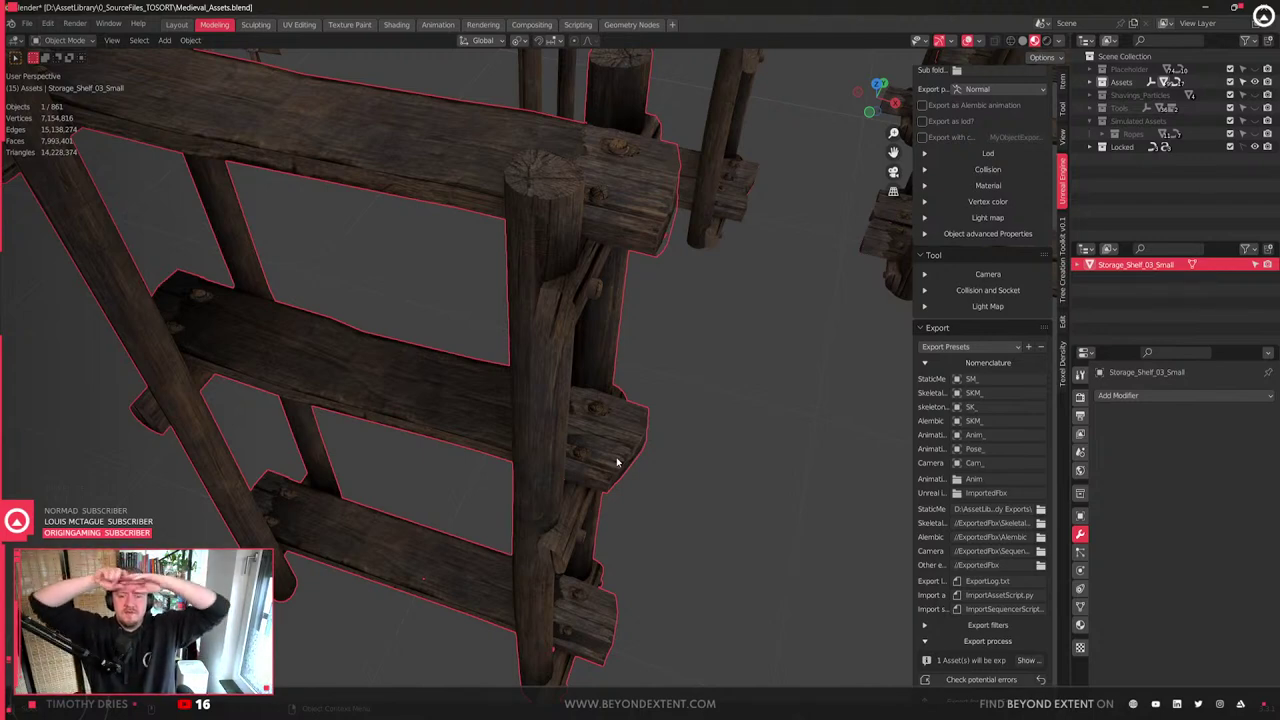
scroll(620, 475, "down", 6)
scroll(614, 470, "down", 2)
key("Tab")
middle_click_drag(520, 445, 565, 445)
scroll(500, 430, "down", 3)
middle_click_drag(370, 414, 494, 409, "shift")
key("Tab")
scroll(495, 409, "down", 1)
key("ctrl+a")
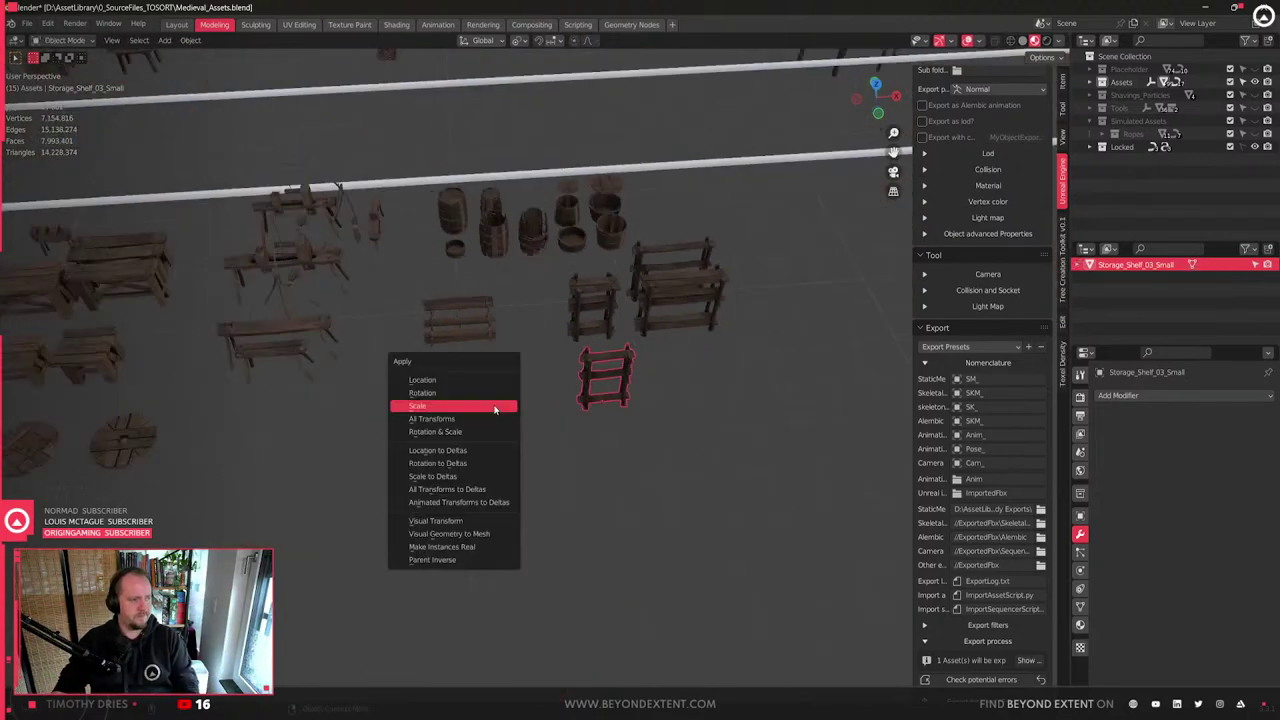
key("Escape")
- Add a cube mesh to the scene and isolate it in the view
key("shift+a")
key("Escape")
key("shift+a")
mouse_move(708, 274)
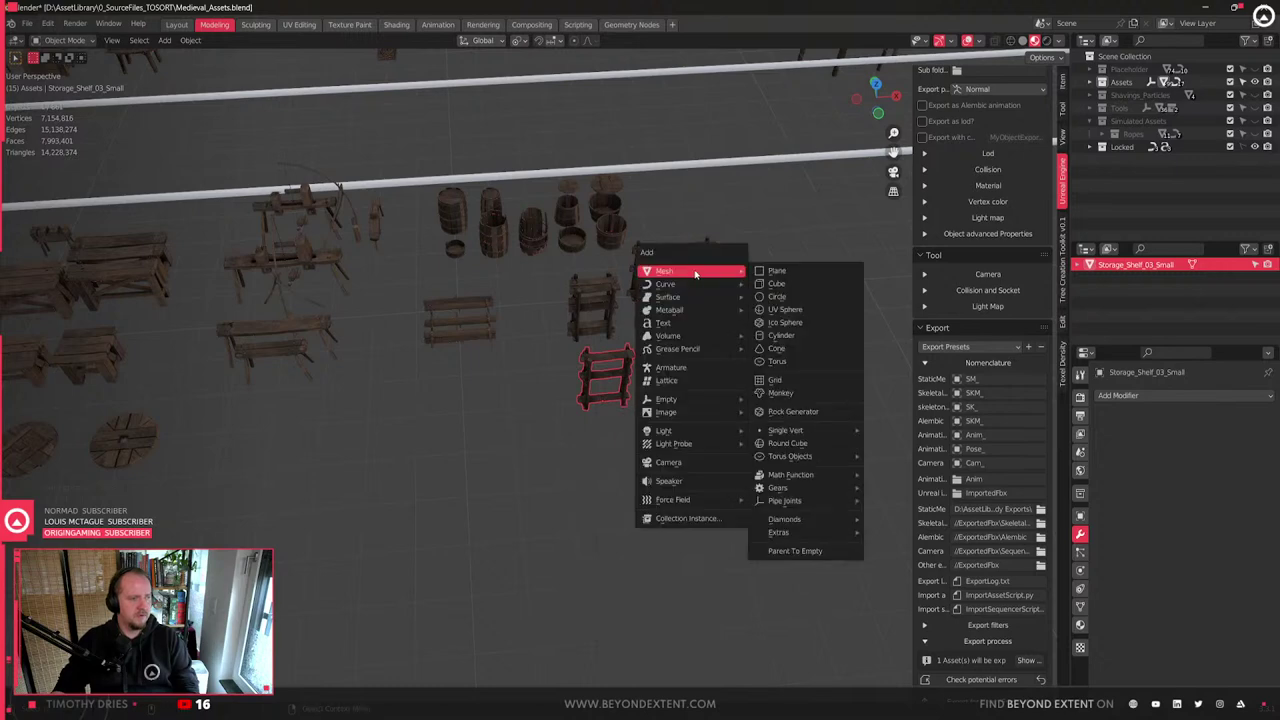
left_click(776, 283)
scroll(563, 387, "down", 6)
key("g")
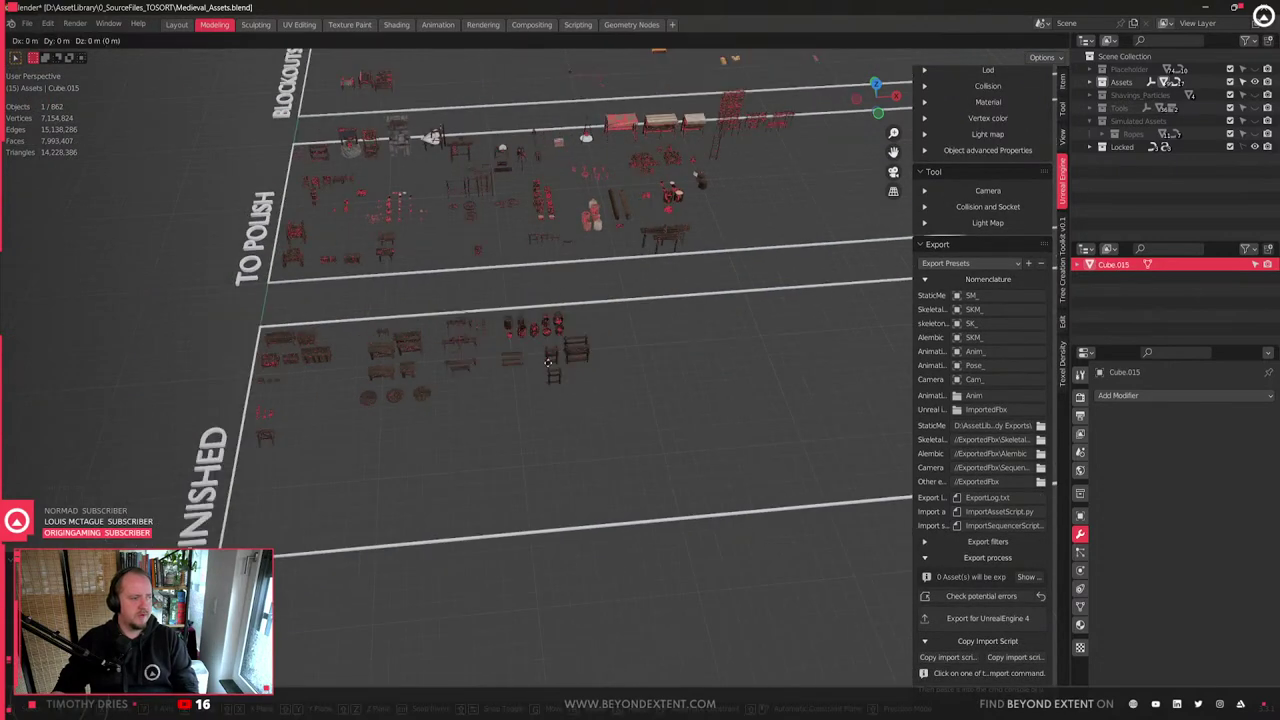
left_click(658, 343)
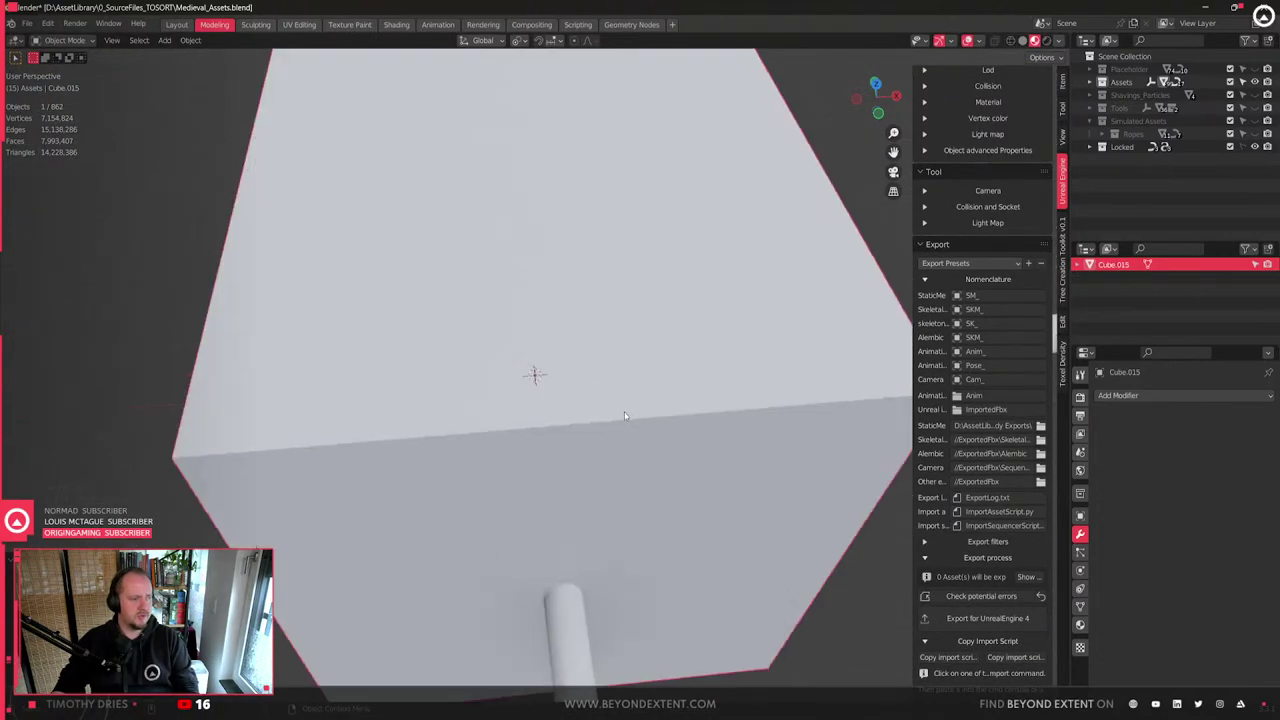
key("KP_Decimal")
- Try a multi-segment bevel on all of the cube's edges with an offset width of 0.224 m
key("Tab")
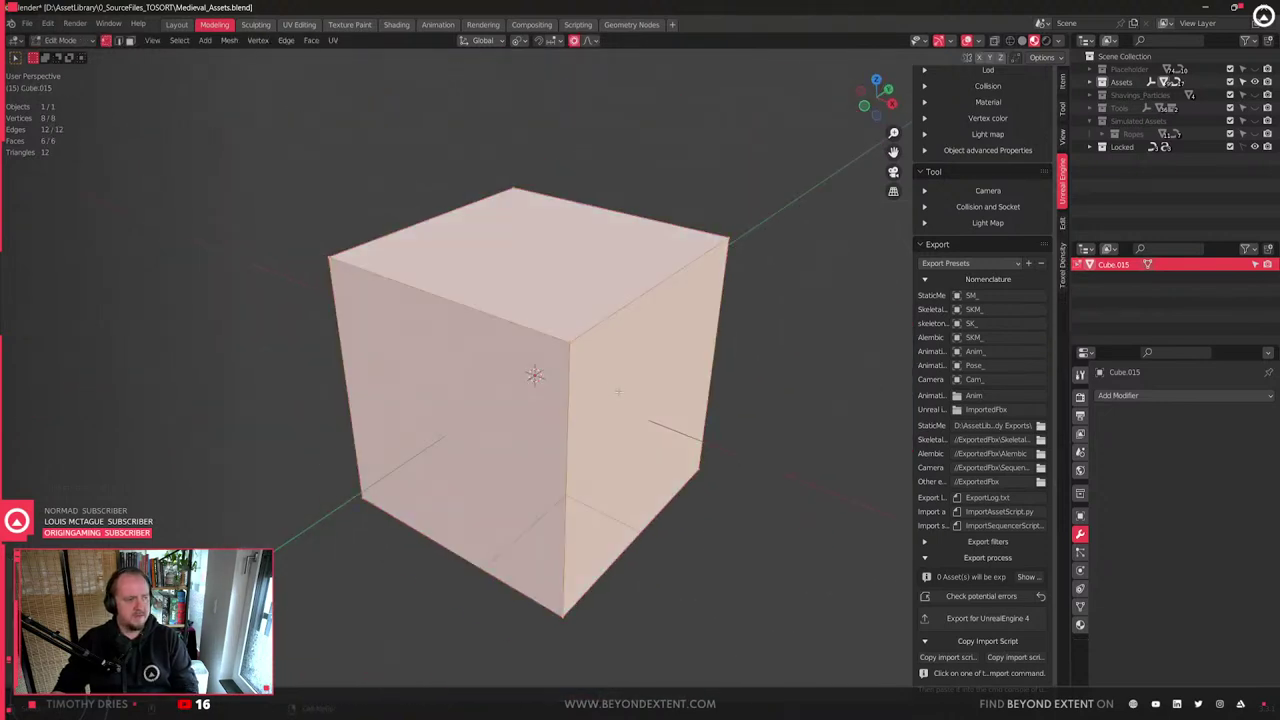
key("2")
key("ctrl+b")
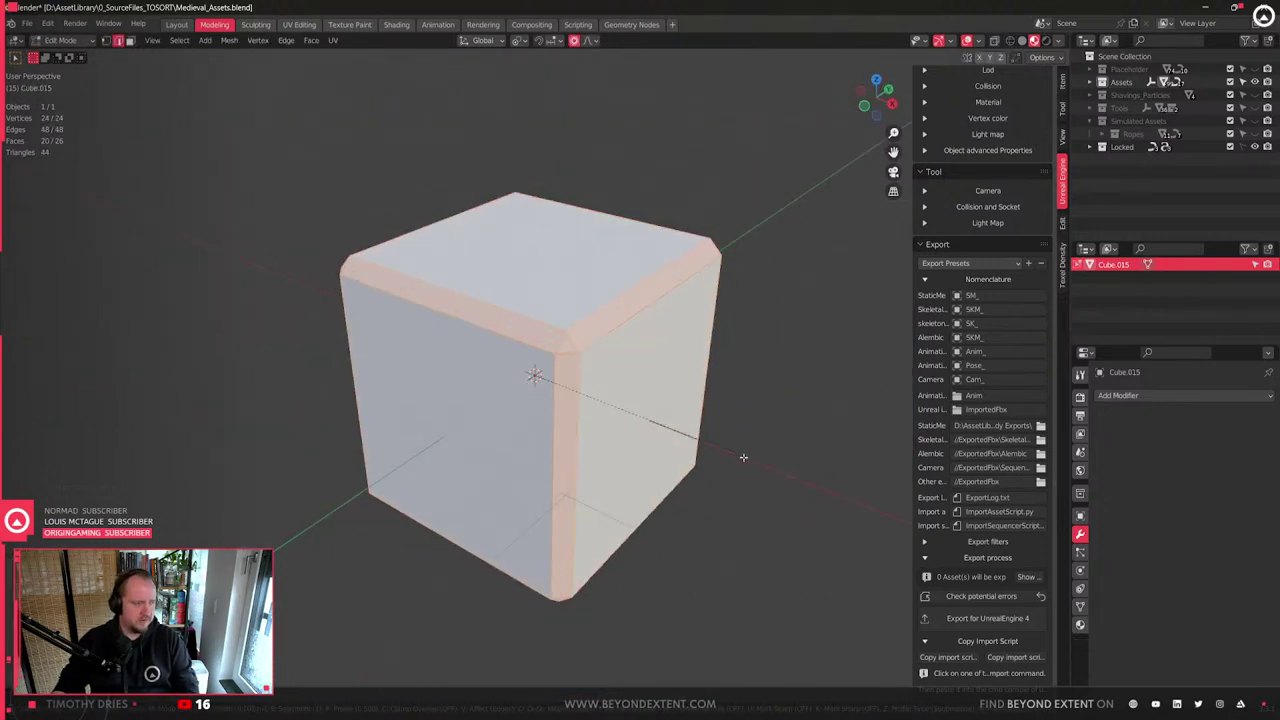
scroll(750, 459, "up", 3)
left_click(753, 462)
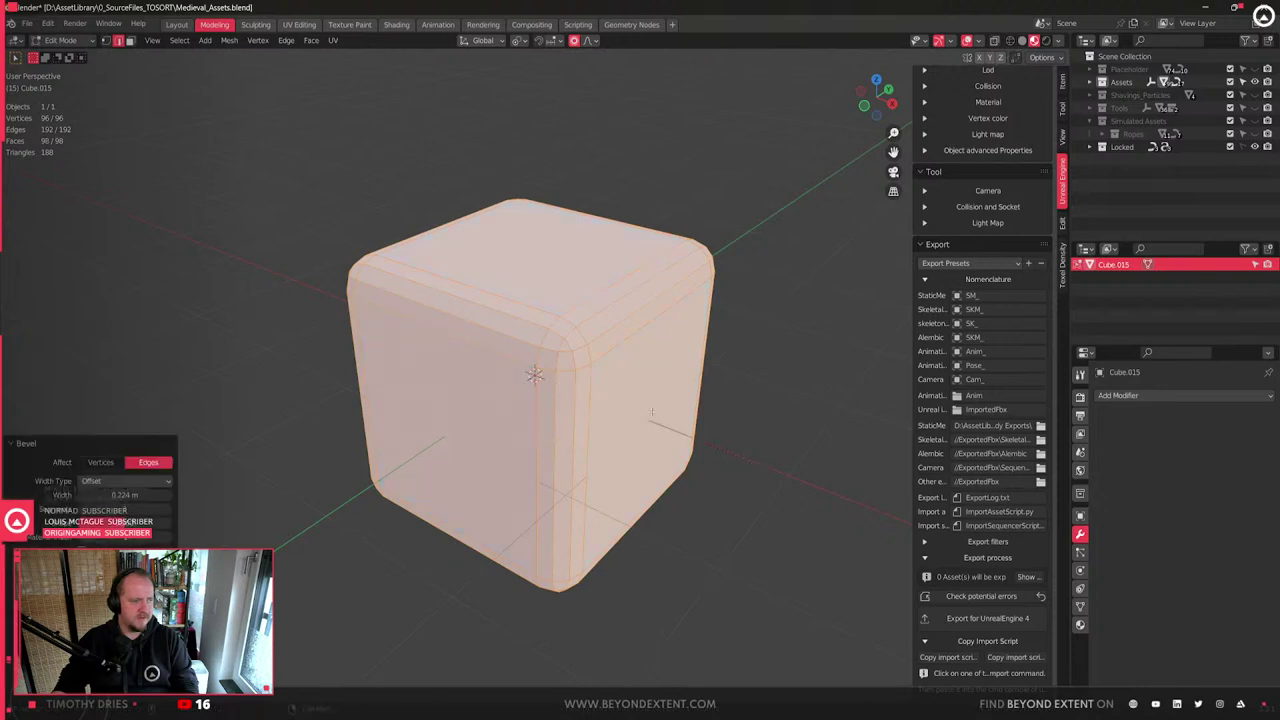
- Shade the multi-segment beveled cube smooth and inspect its rounded edges
key("Tab")
right_click(651, 414)
left_click(633, 414)
middle_click_drag(611, 402, 486, 388)
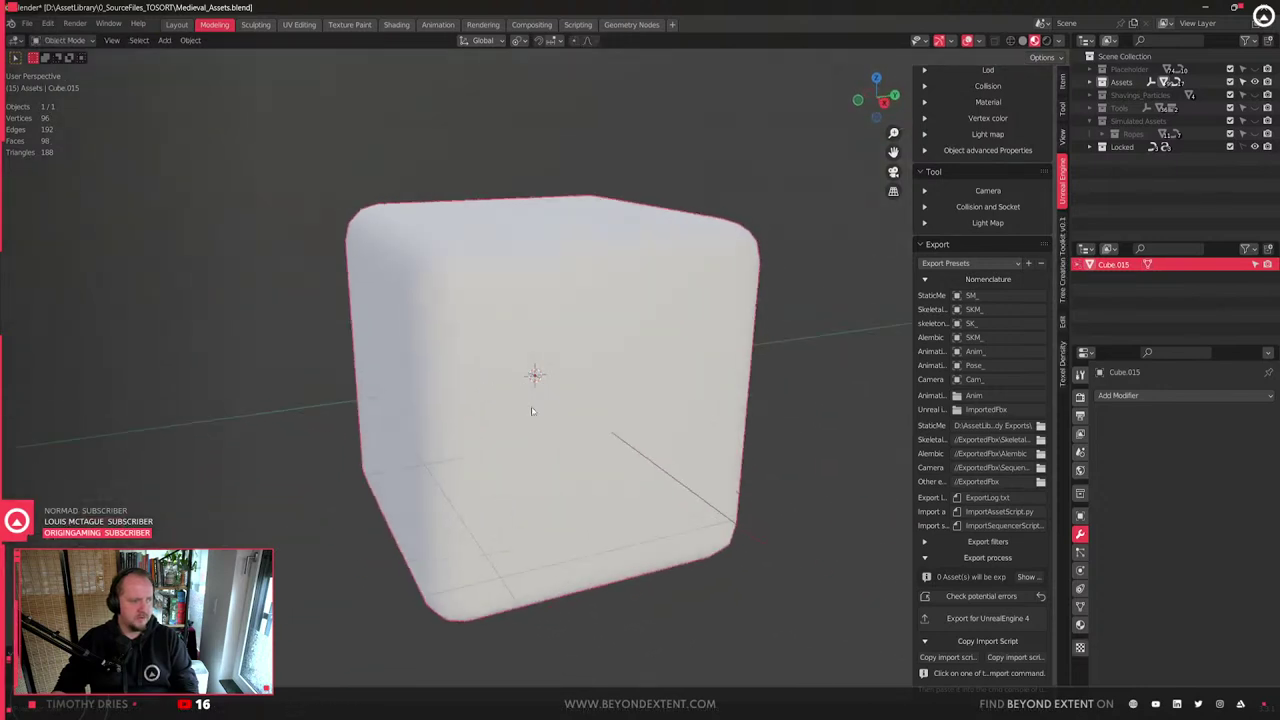
scroll(540, 384, "up", 4)
- Undo the cube's multi-segment bevel and smooth shading
key("Tab")
middle_click_drag(575, 380, 625, 398)
left_click(634, 434)
scroll(636, 438, "down", 2)
scroll(638, 441, "up", 1)
middle_click_drag(638, 441, 614, 437)
key("a")
key("ctrl+z")
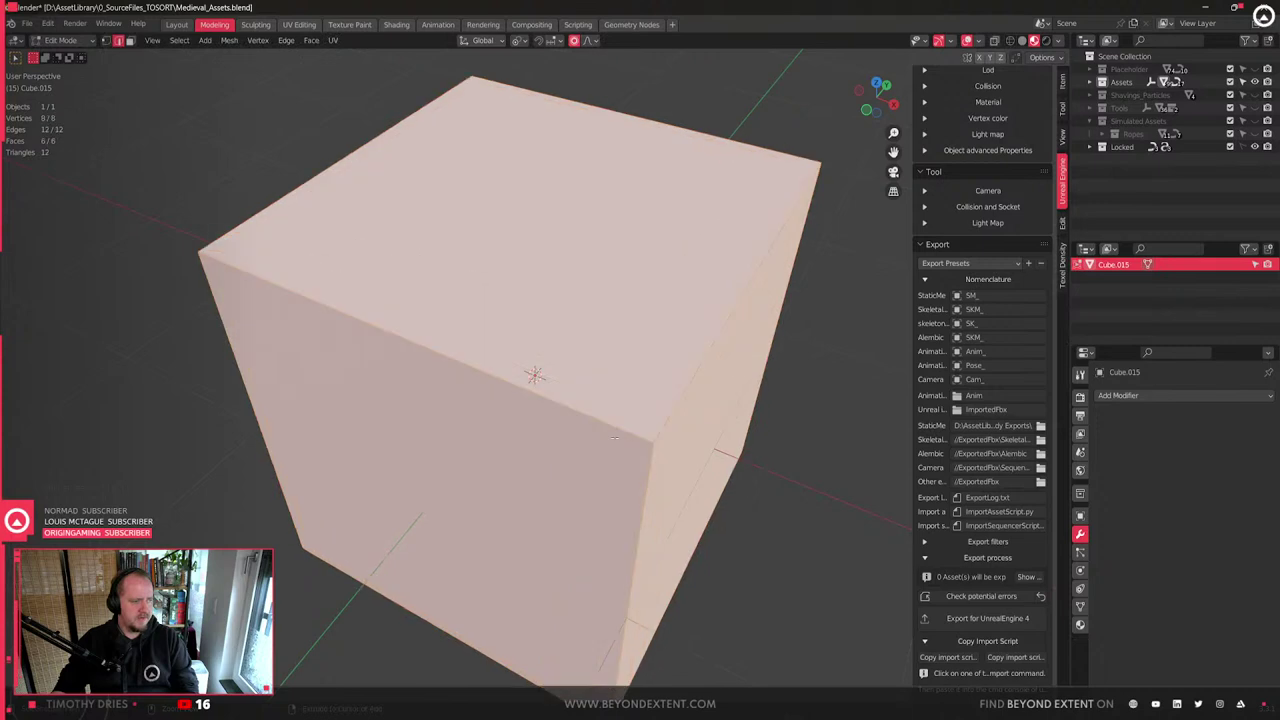
- Bevel all of the cube's edges with a single segment and an offset width of 0.0712 m
key("ctrl+b")
scroll(742, 478, "down", 2)
left_click(743, 479)
right_click(743, 476)
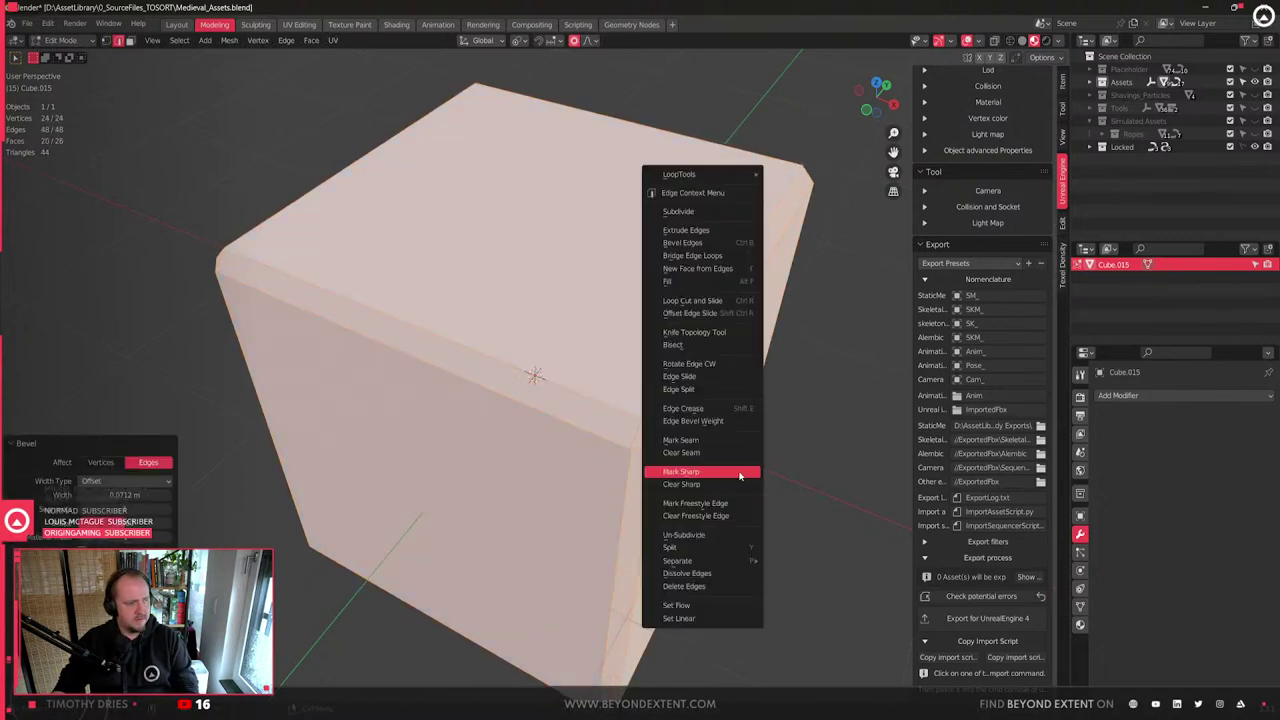
key("Tab")
- Shade the beveled cube smooth and switch the viewport to Solid shading to examine its surface shading
right_click(575, 375)
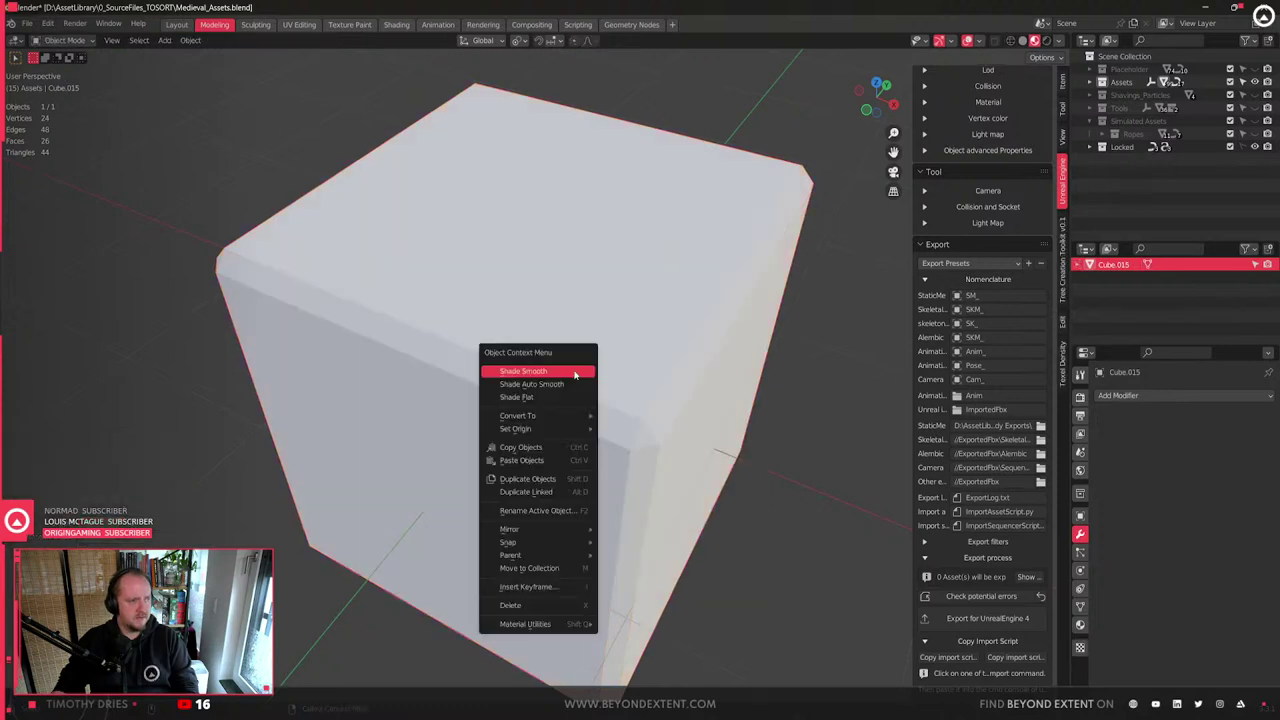
left_click(573, 372)
middle_click_drag(575, 375, 720, 417)
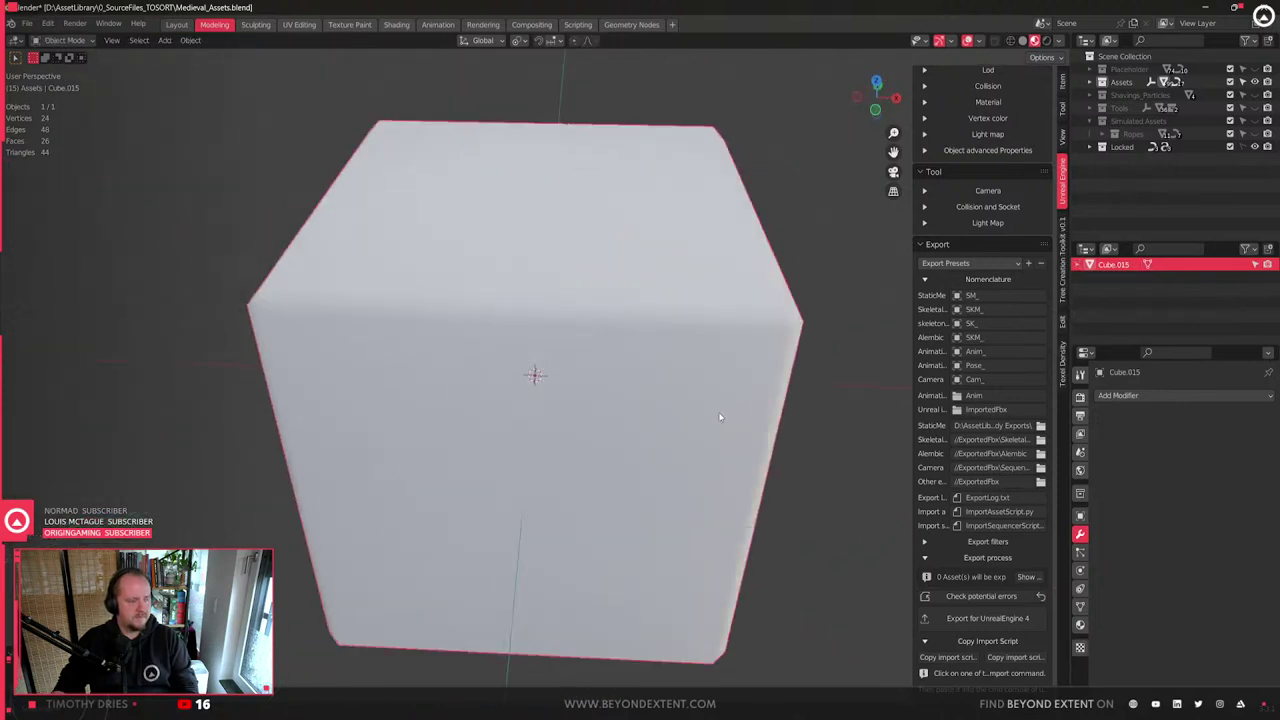
scroll(640, 394, "down", 3)
middle_click_drag(629, 391, 597, 388)
left_click(1022, 41)
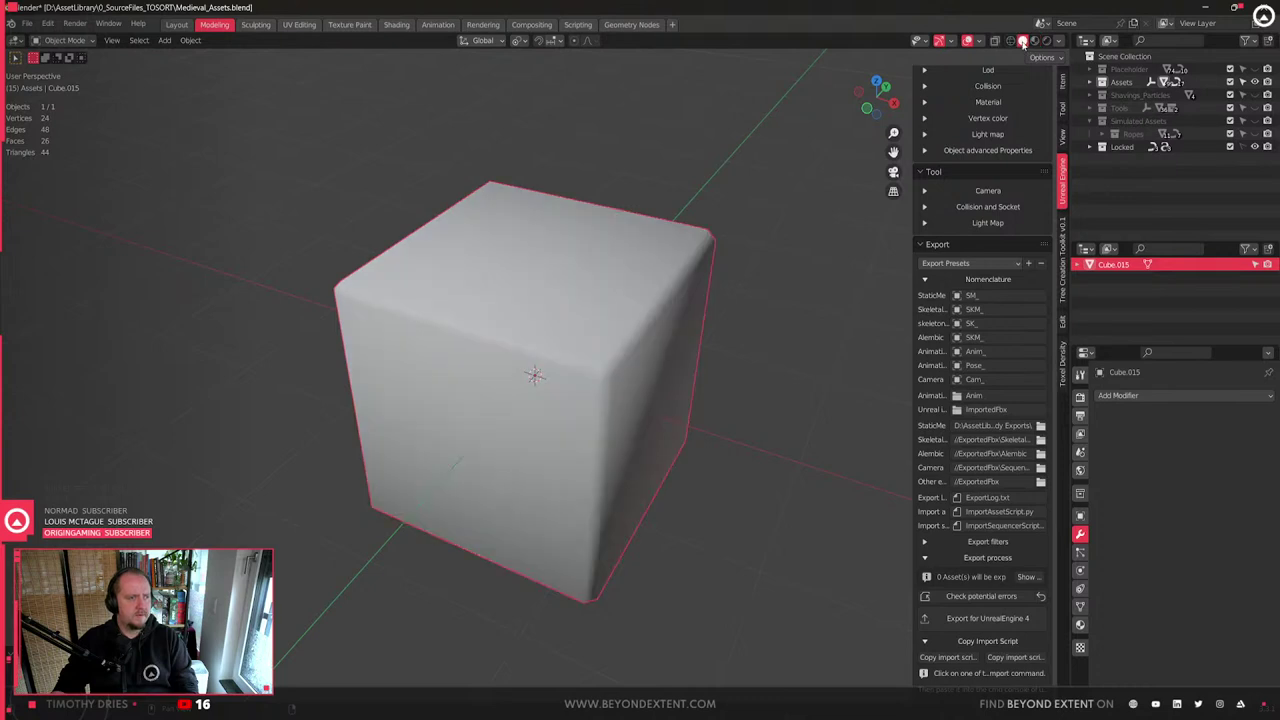
scroll(714, 483, "up", 1)
mouse_move(714, 483)
middle_mouse_down()
mouse_move(637, 443)
mouse_move(742, 452)
mouse_move(688, 480)
mouse_move(694, 586)
mouse_move(723, 447)
mouse_move(707, 460)
middle_mouse_up()
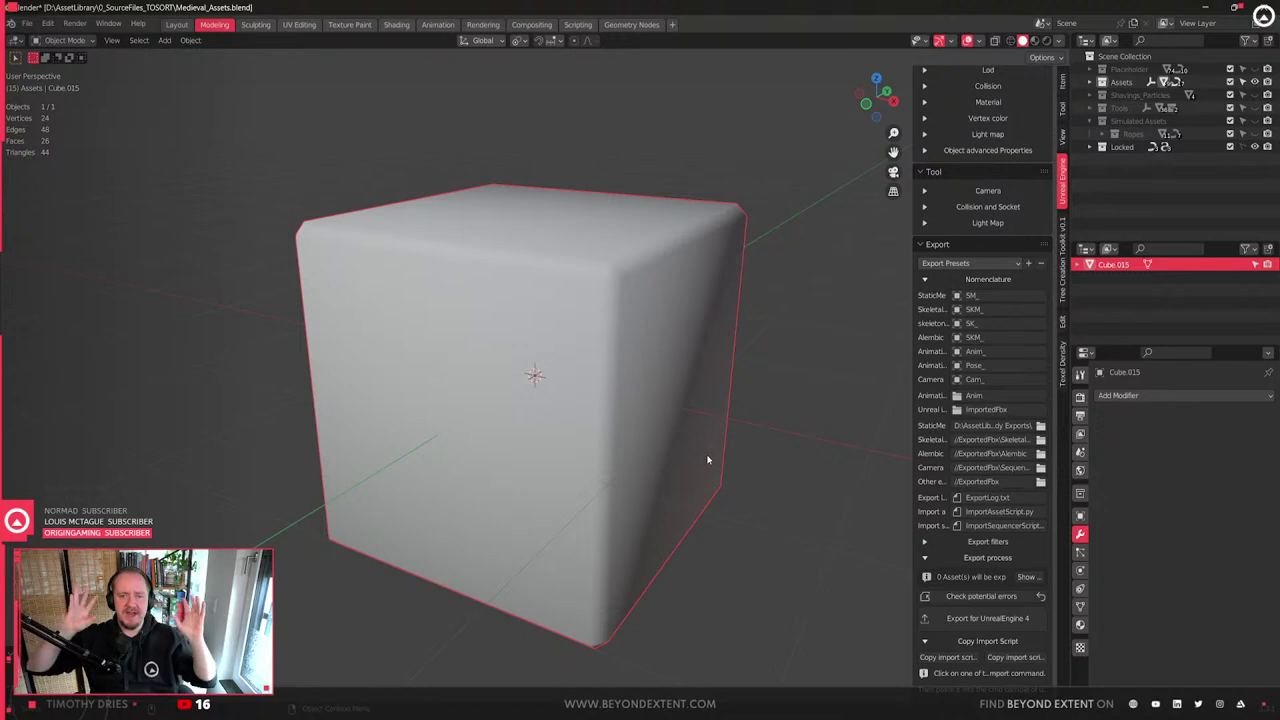
- Inspect the smooth-shaded cube's mesh in Edit Mode, selecting a large side face and an adjacent narrow bevel face
left_click(1147, 397)
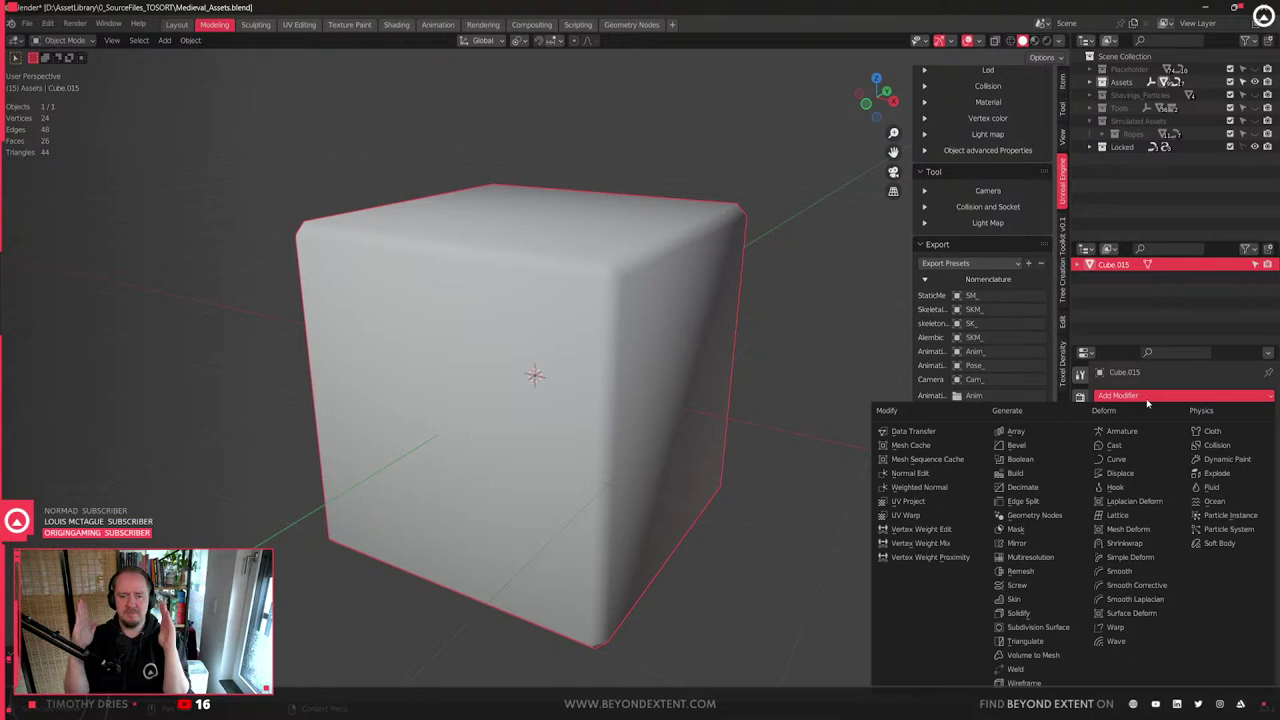
key("Tab")
left_click(507, 247)
scroll(490, 400, "up", 4)
scroll(490, 400, "down", 4)
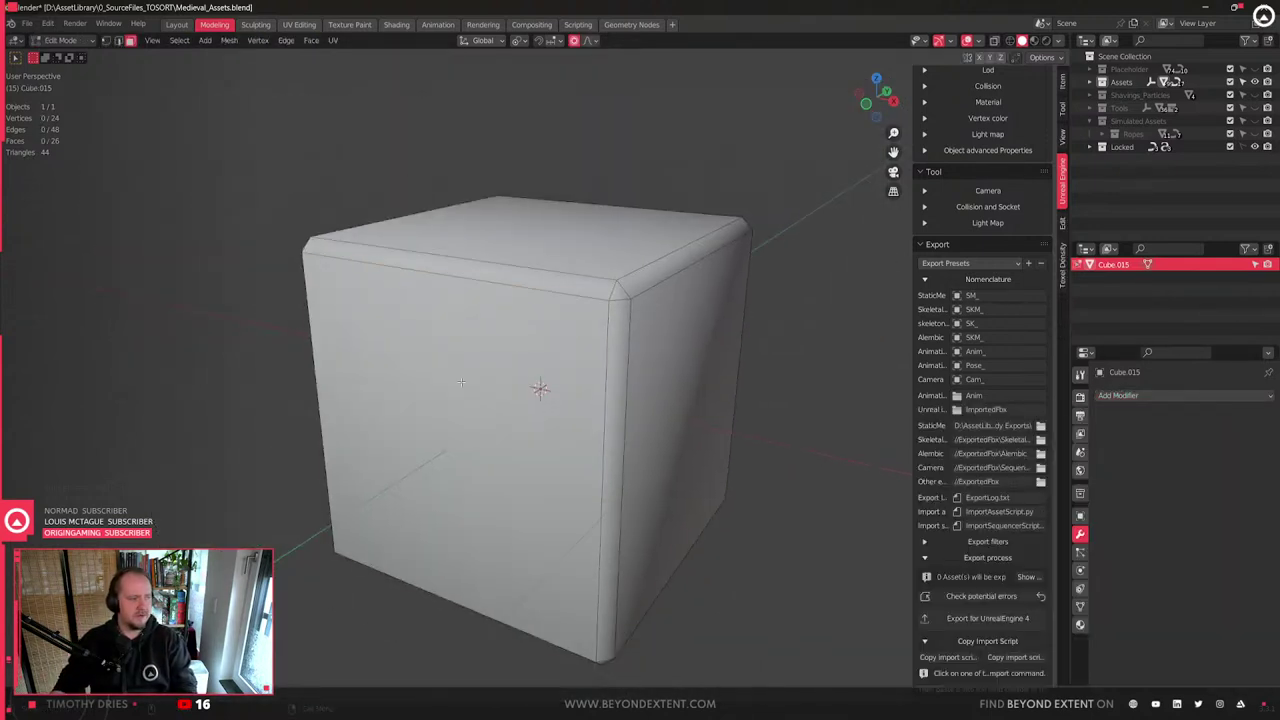
key("3")
left_click(471, 432)
middle_click_drag(472, 433, 465, 410)
middle_click_drag(490, 340, 474, 377)
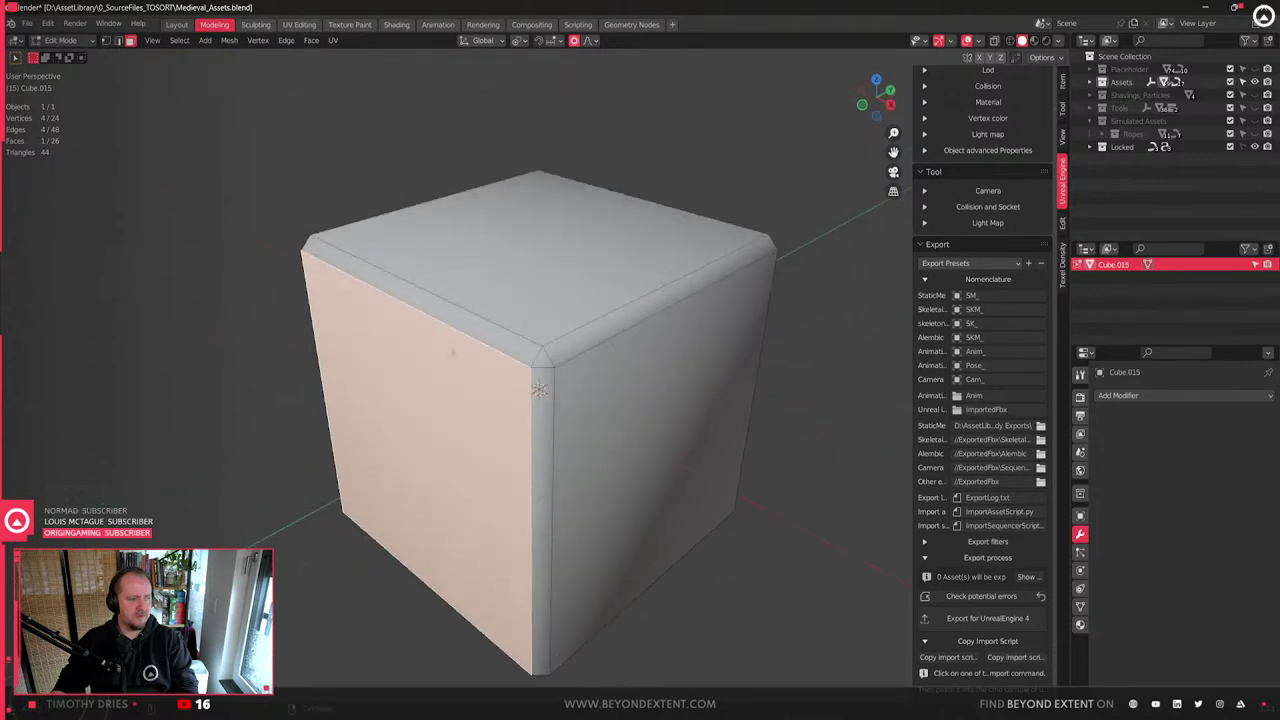
scroll(474, 377, "up", 3)
left_click(447, 315)
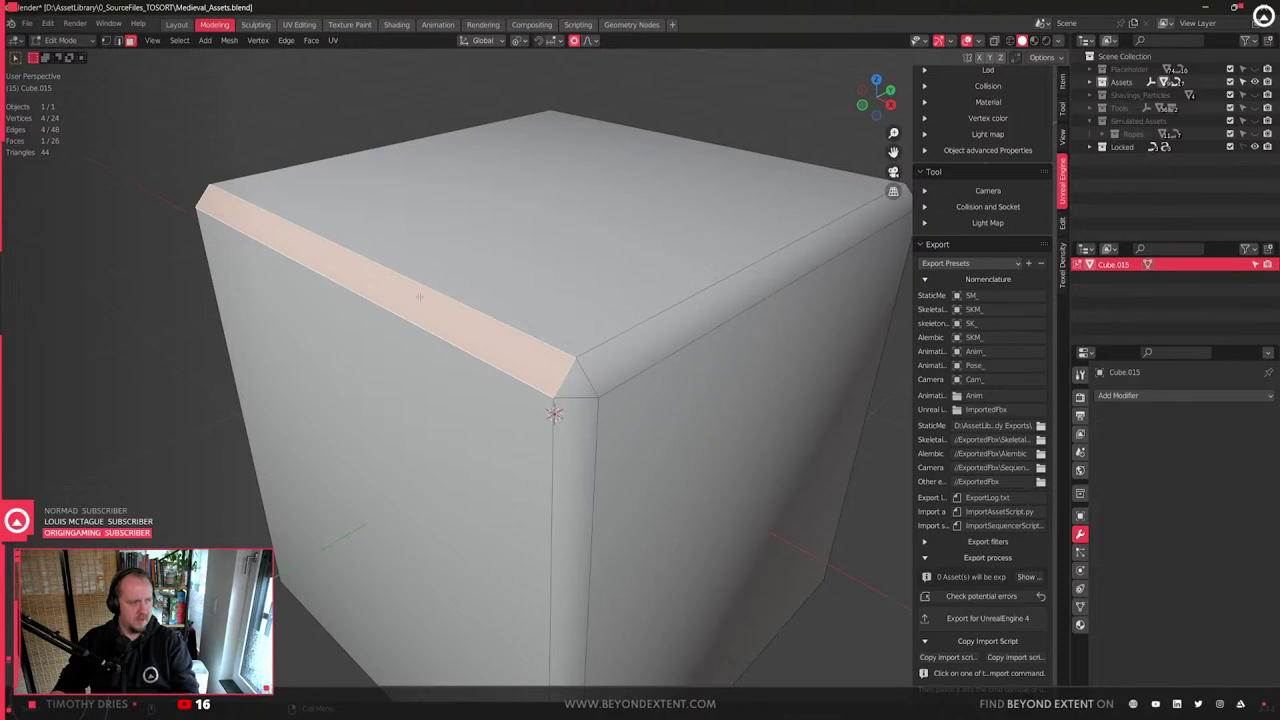
key("Tab")
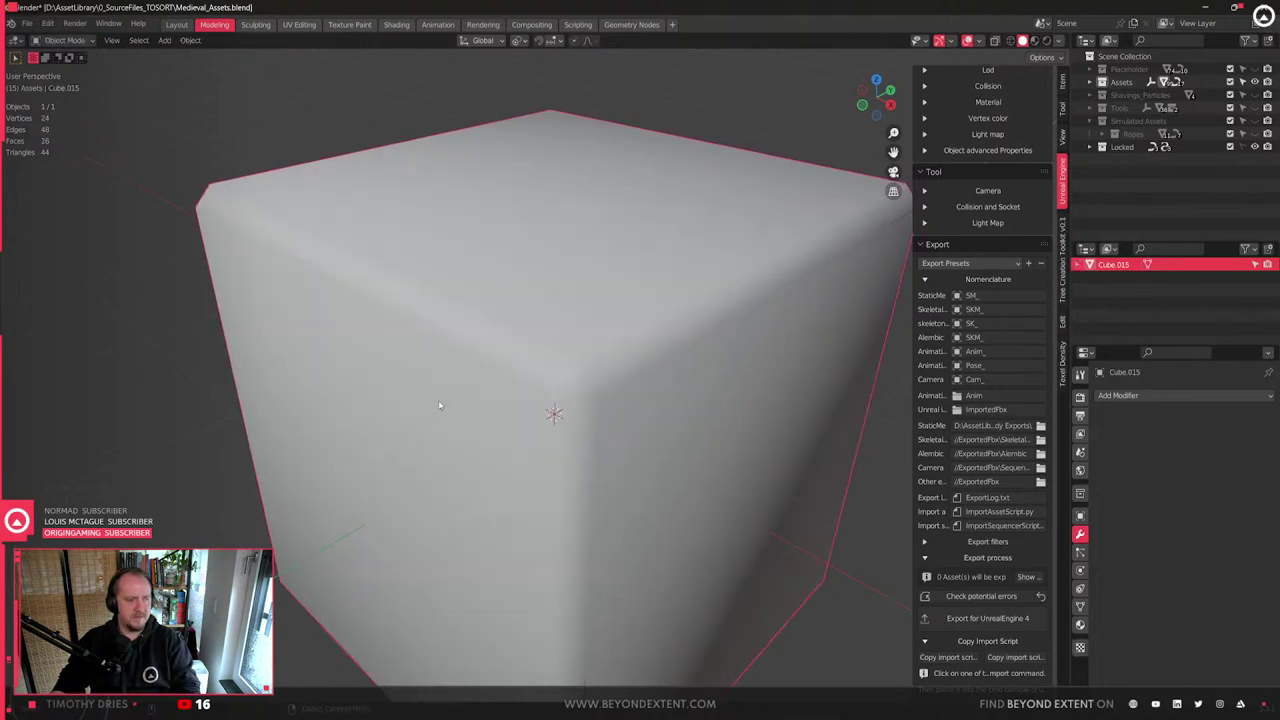
- Add a Weighted Normal modifier to the beveled cube and apply Shade Auto Smooth
left_click(1150, 396)
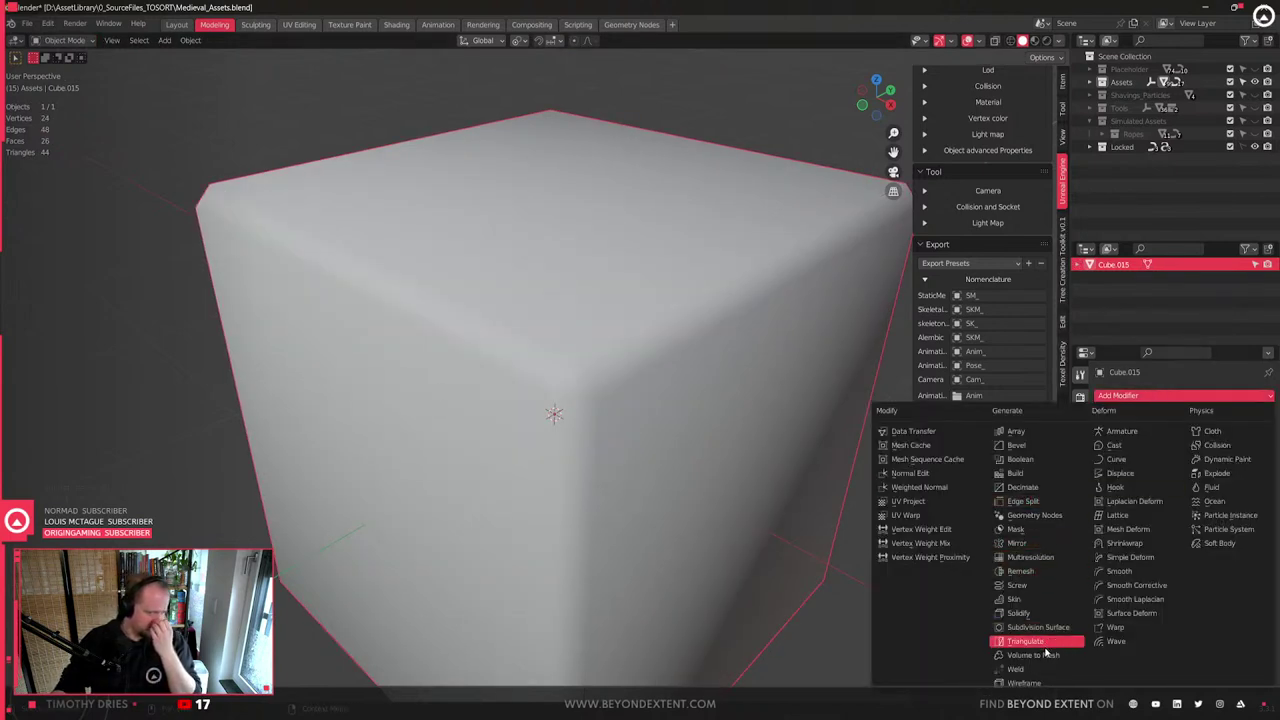
left_click(938, 487)
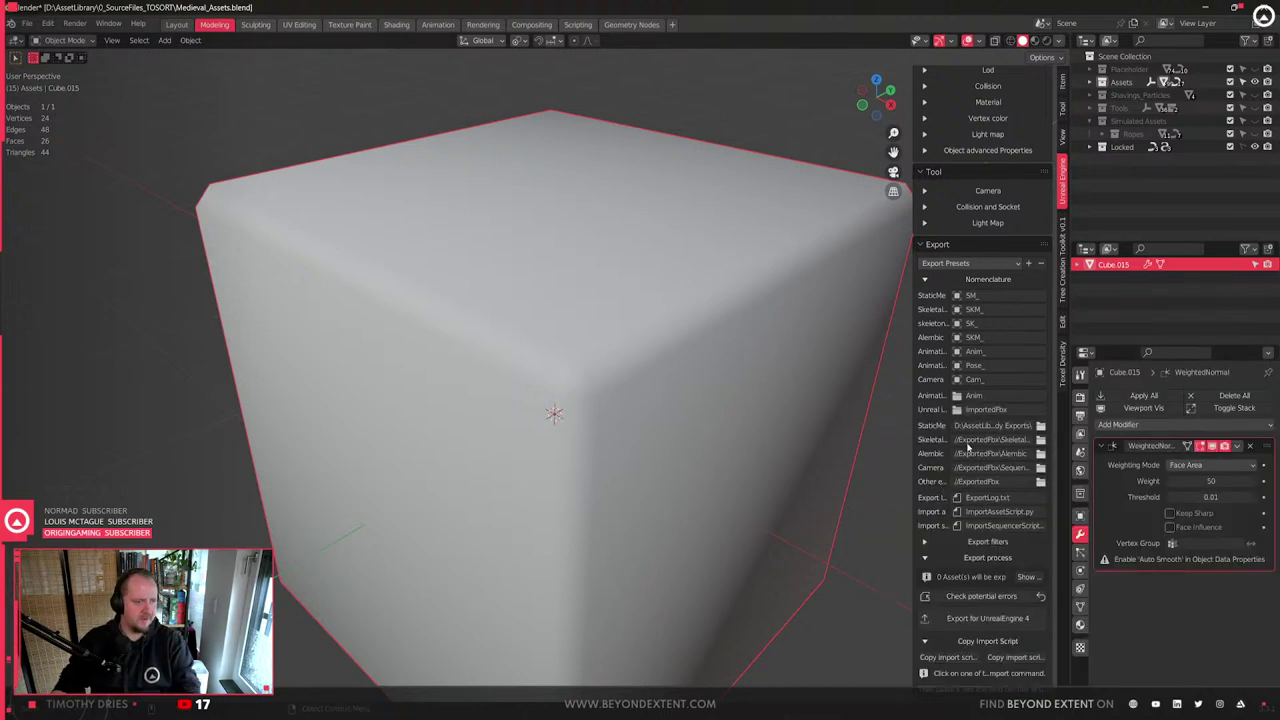
right_click(568, 332)
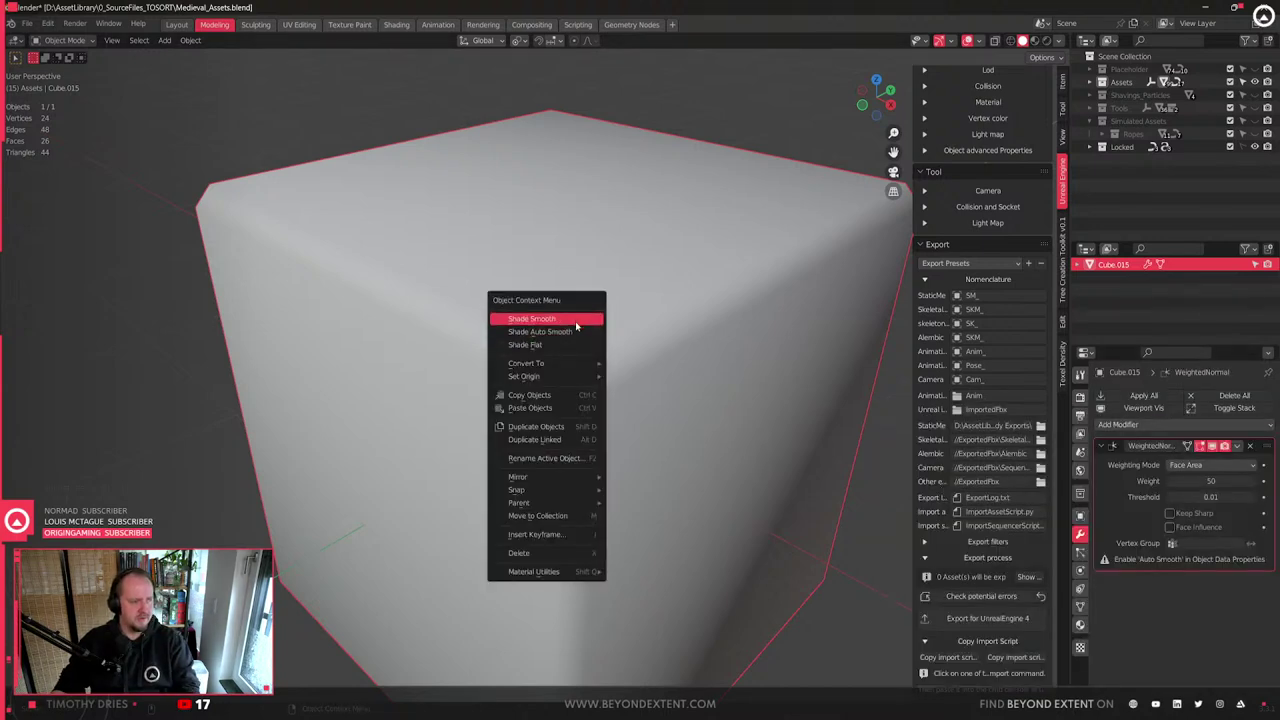
left_click(574, 336)
scroll(575, 338, "down", 1)
middle_click_drag(562, 347, 583, 346)
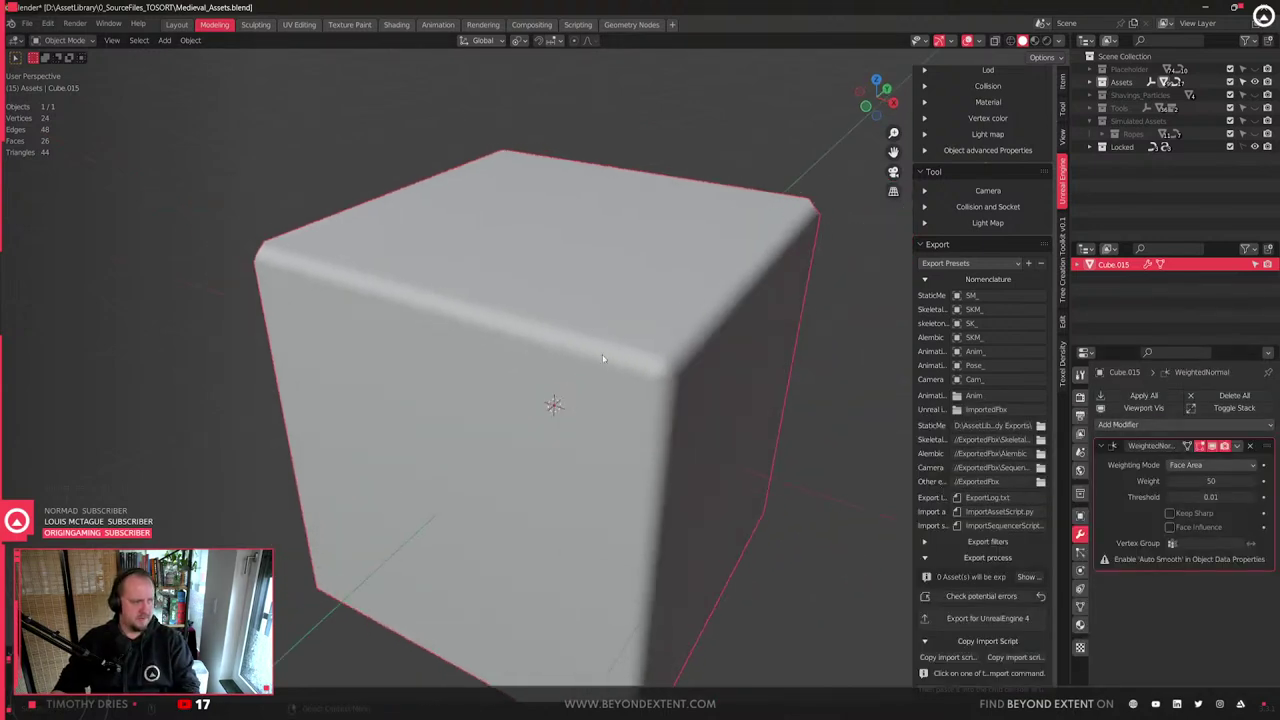
- Try low Weight values on the Weighted Normal modifier to compare the cube's shading
mouse_move(1209, 482)
left_mouse_down()
mouse_move(1262, 482)
mouse_move(1150, 482)
mouse_move(1270, 482)
mouse_move(1172, 481)
left_mouse_up()
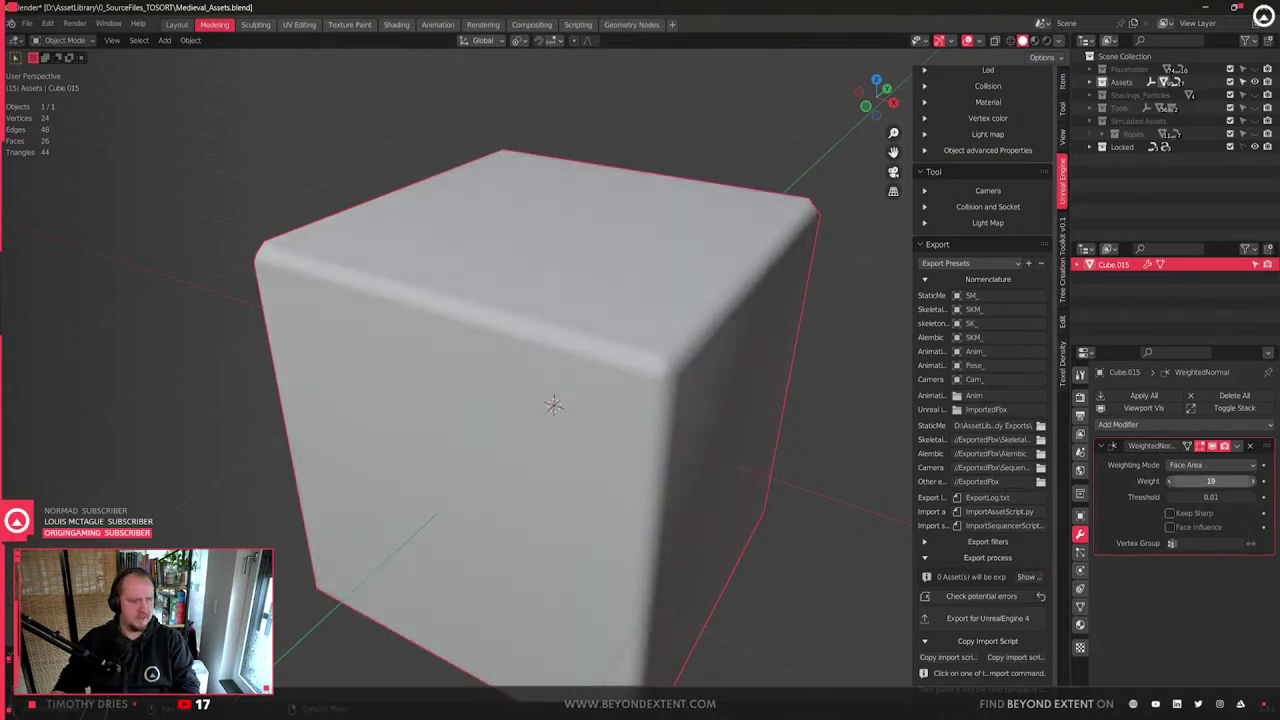
middle_click_drag(686, 482, 660, 462)
left_click_drag(1231, 481, 1180, 481)
left_click(1231, 481)
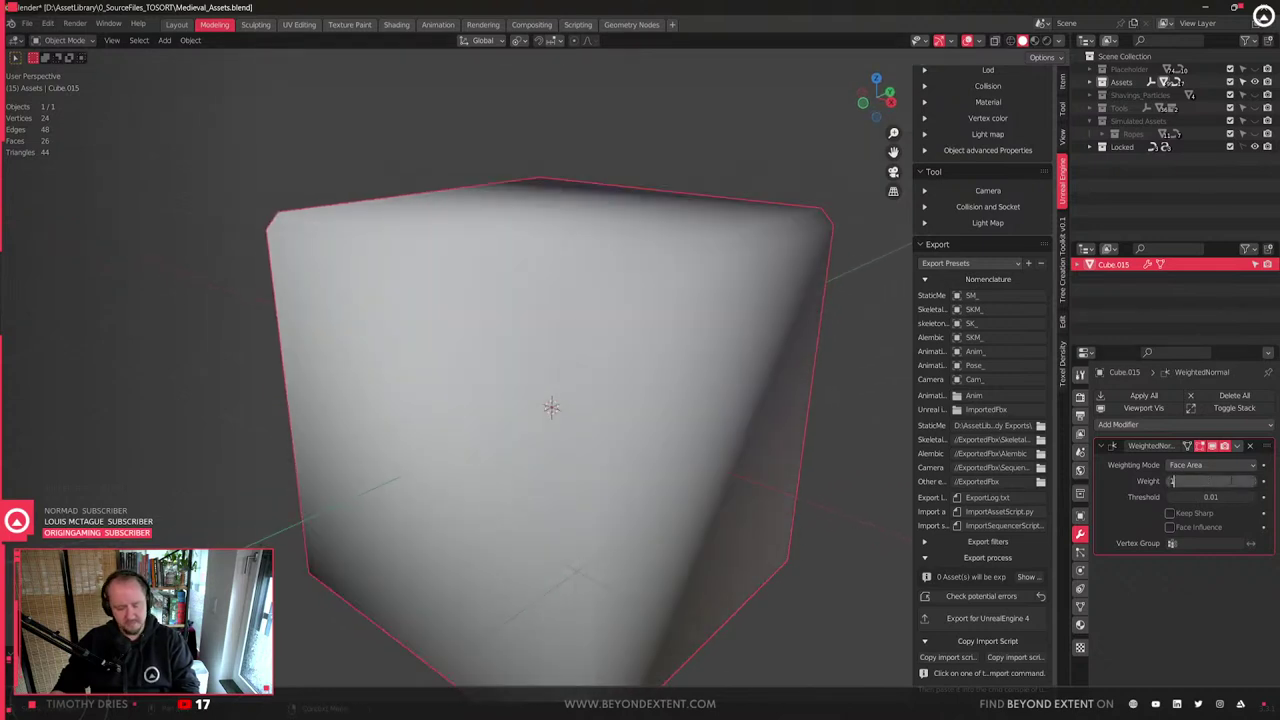
type("5")
key("Return")
scroll(775, 424, "down", 1)
mouse_move(775, 424)
middle_mouse_down()
mouse_move(743, 441)
mouse_move(774, 446)
middle_mouse_up()
- Set the Weighted Normal modifier's Weight to 100 and check the shading around the cube
left_click_drag(1207, 480, 1270, 480)
mouse_move(506, 416)
middle_mouse_down()
mouse_move(537, 448)
mouse_move(510, 412)
mouse_move(620, 409)
mouse_move(717, 491)
mouse_move(666, 386)
mouse_move(607, 331)
mouse_move(723, 306)
mouse_move(723, 346)
mouse_move(675, 407)
middle_mouse_up()
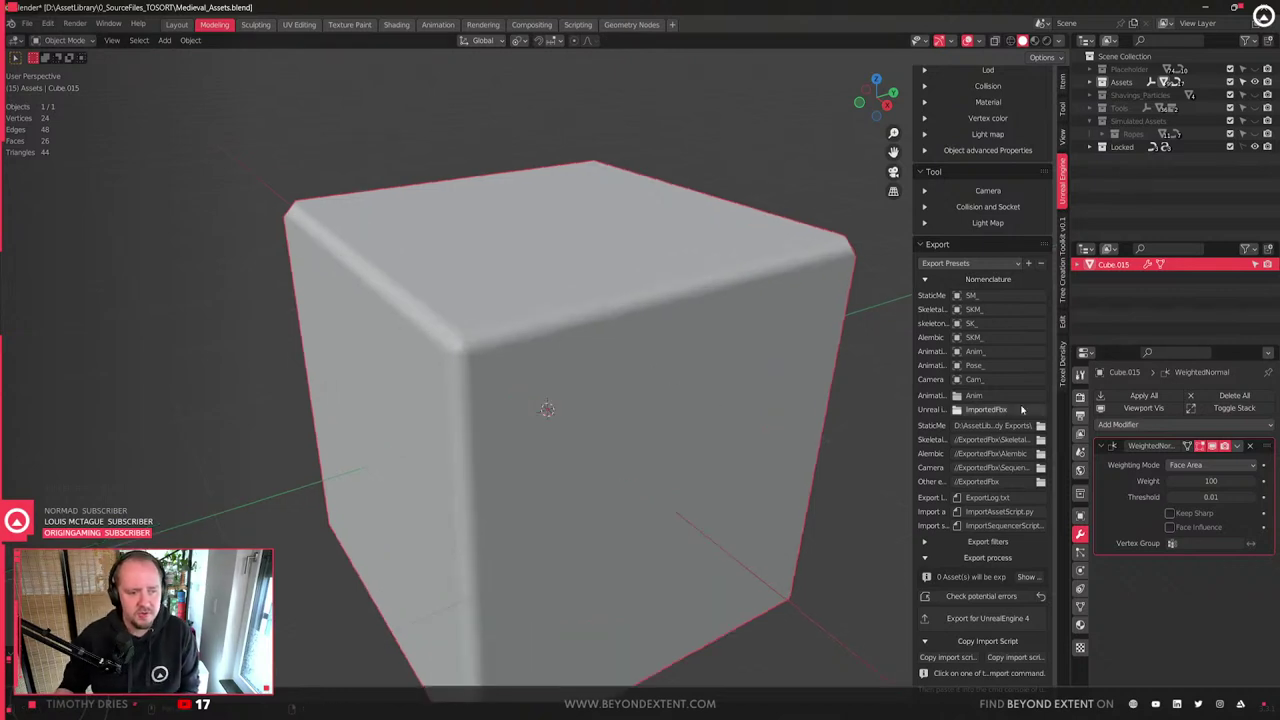
scroll(575, 411, "down", 2)
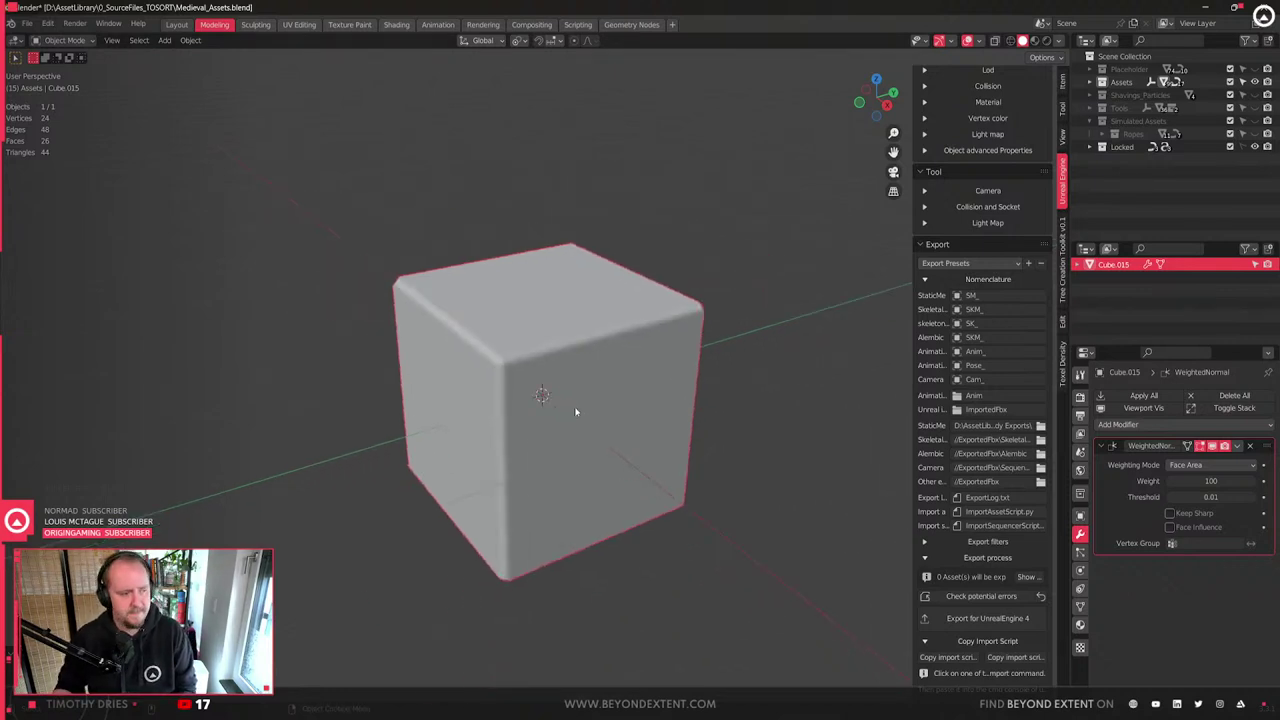
- Delete the test cube and unhide all the other objects in the scene
key("Delete")
key("alt+h")
middle_click_drag(595, 387, 530, 460)
left_click_drag(247, 343, 405, 463)
- Survey the whole asset layout across the BLOCKOUTS, TO POLISH and FINISHED areas with nothing selected
scroll(405, 462, "down", 3)
scroll(405, 462, "up", 3)
key("KP_Decimal")
scroll(405, 462, "down", 8)
scroll(742, 490, "down", 6)
key("a")
scroll(691, 449, "up", 3)
key("alt+a")
scroll(517, 394, "up", 4)
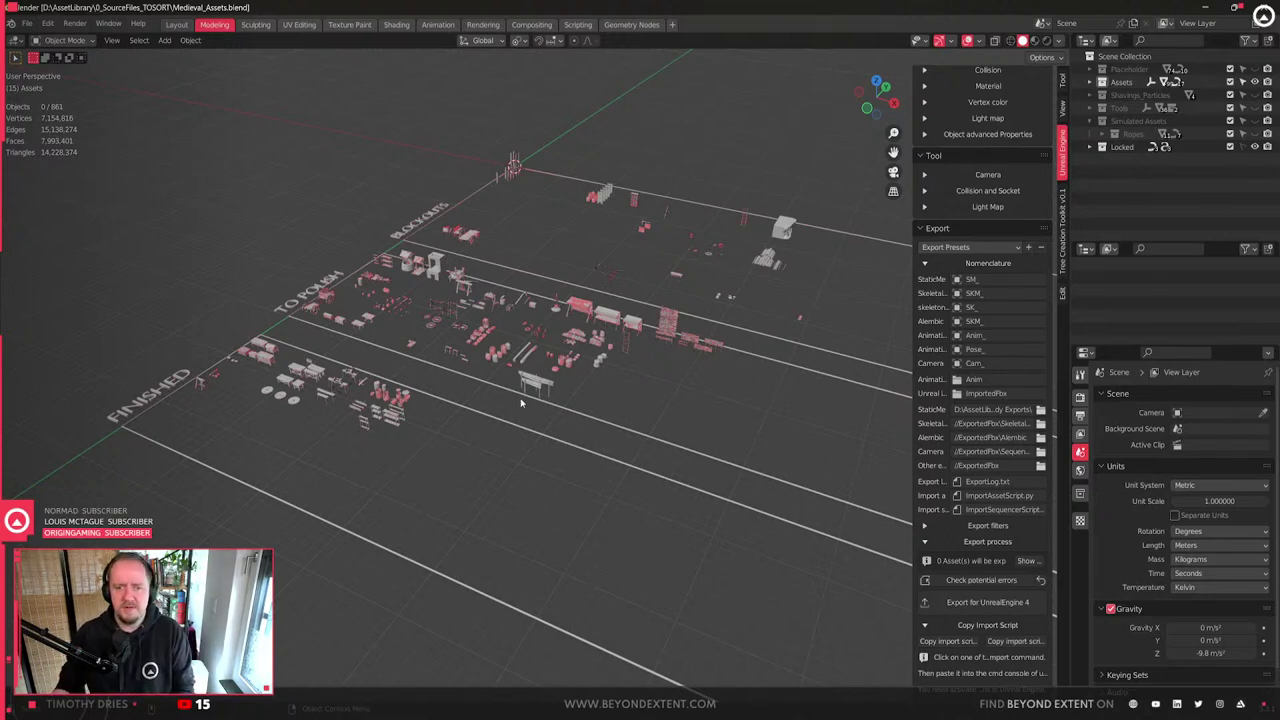
scroll(518, 398, "up", 5)
scroll(518, 398, "down", 6)
scroll(498, 484, "up", 3)
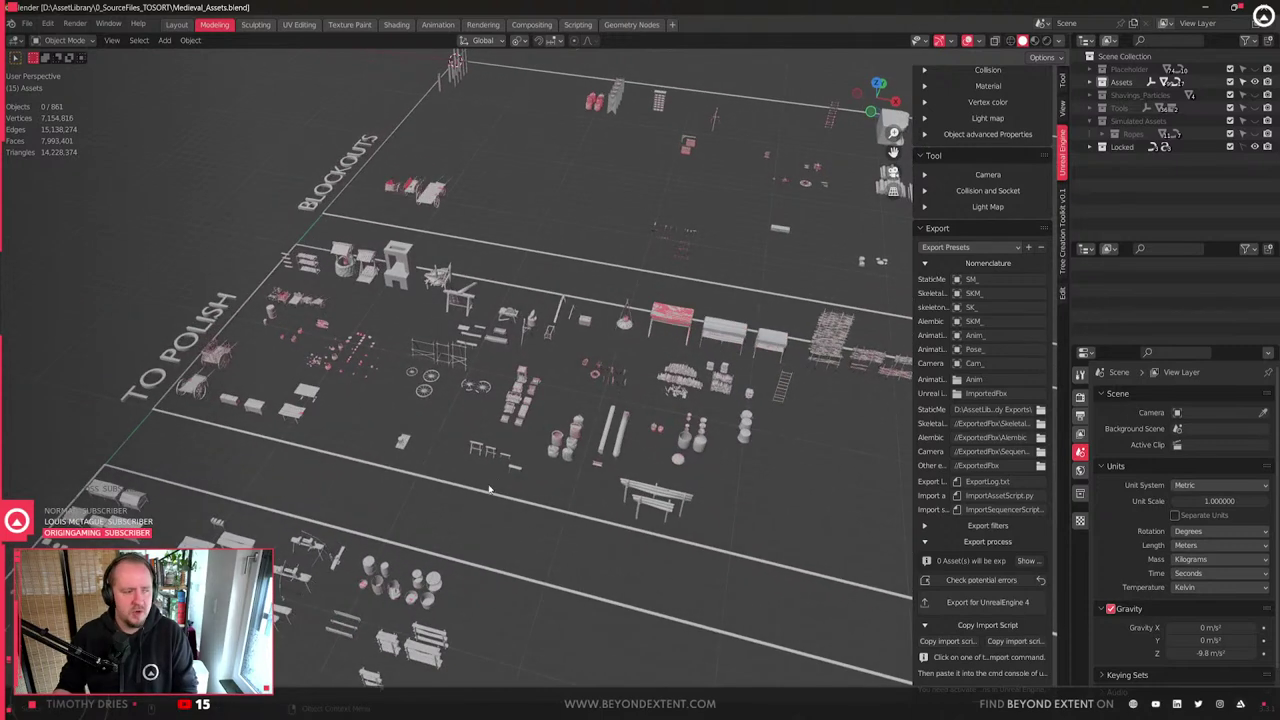
middle_click_drag(498, 484, 523, 463, "shift")
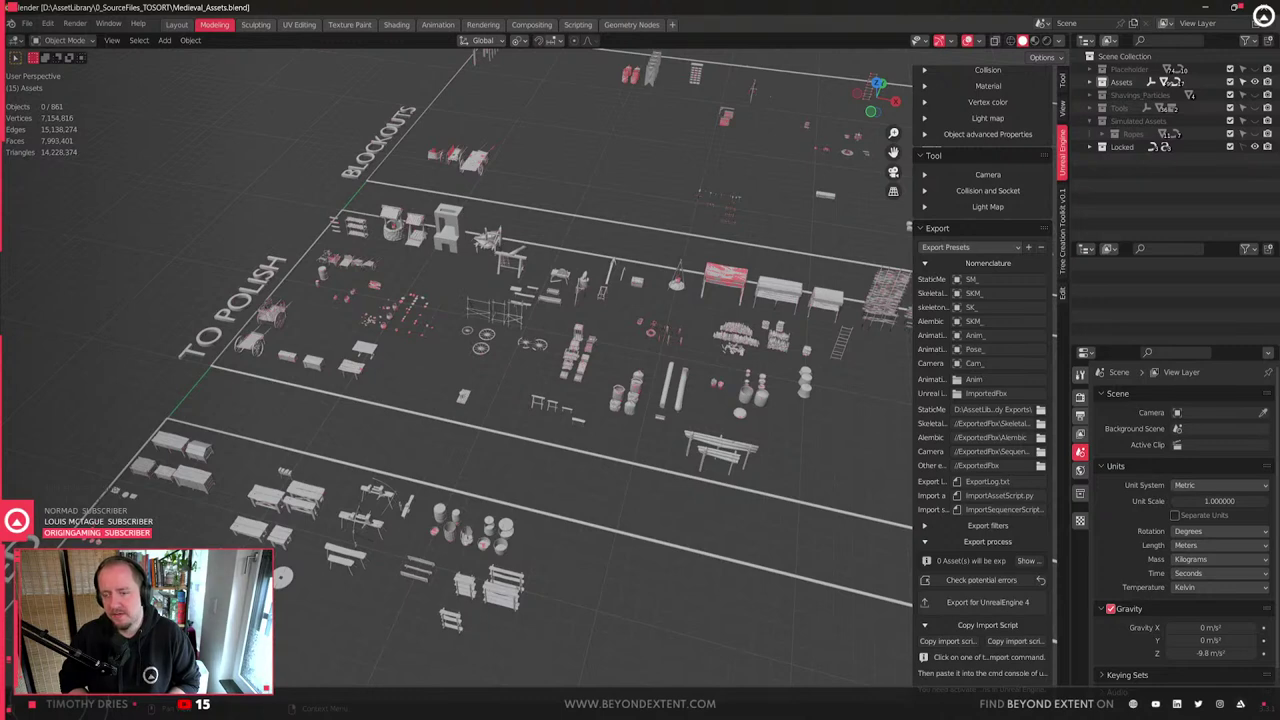
scroll(570, 571, "down", 2)
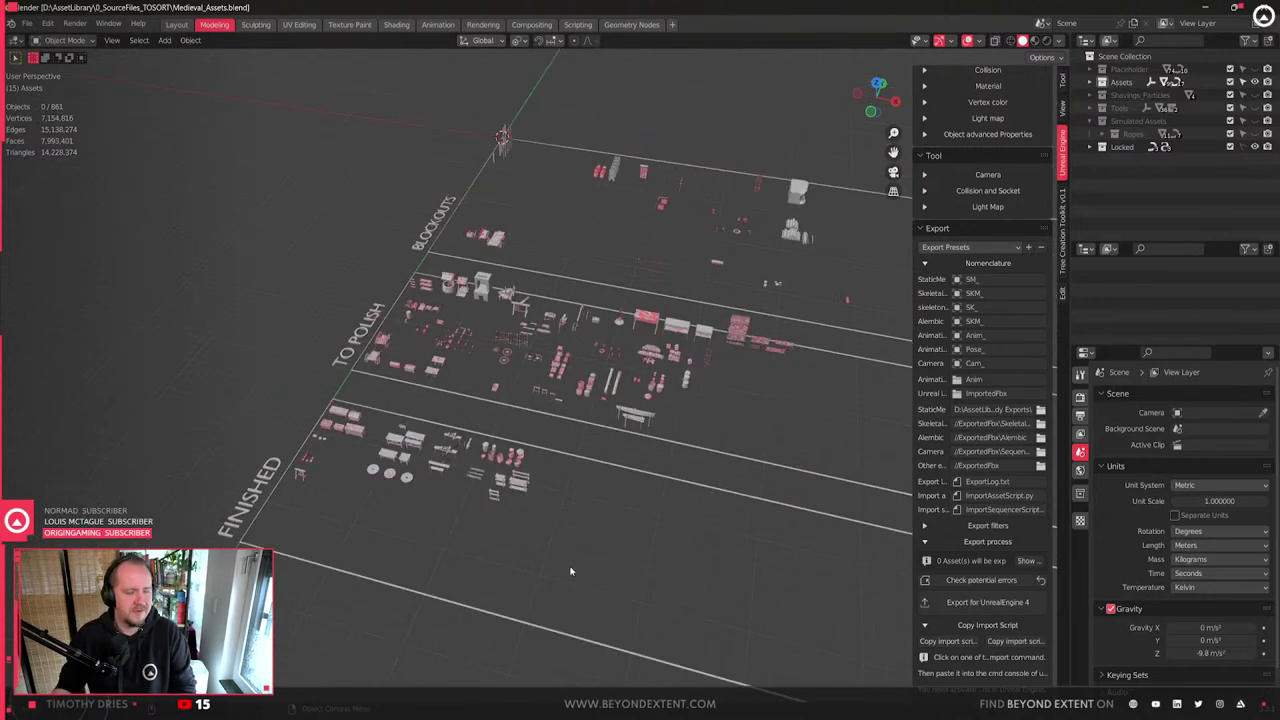
scroll(538, 546, "up", 4)
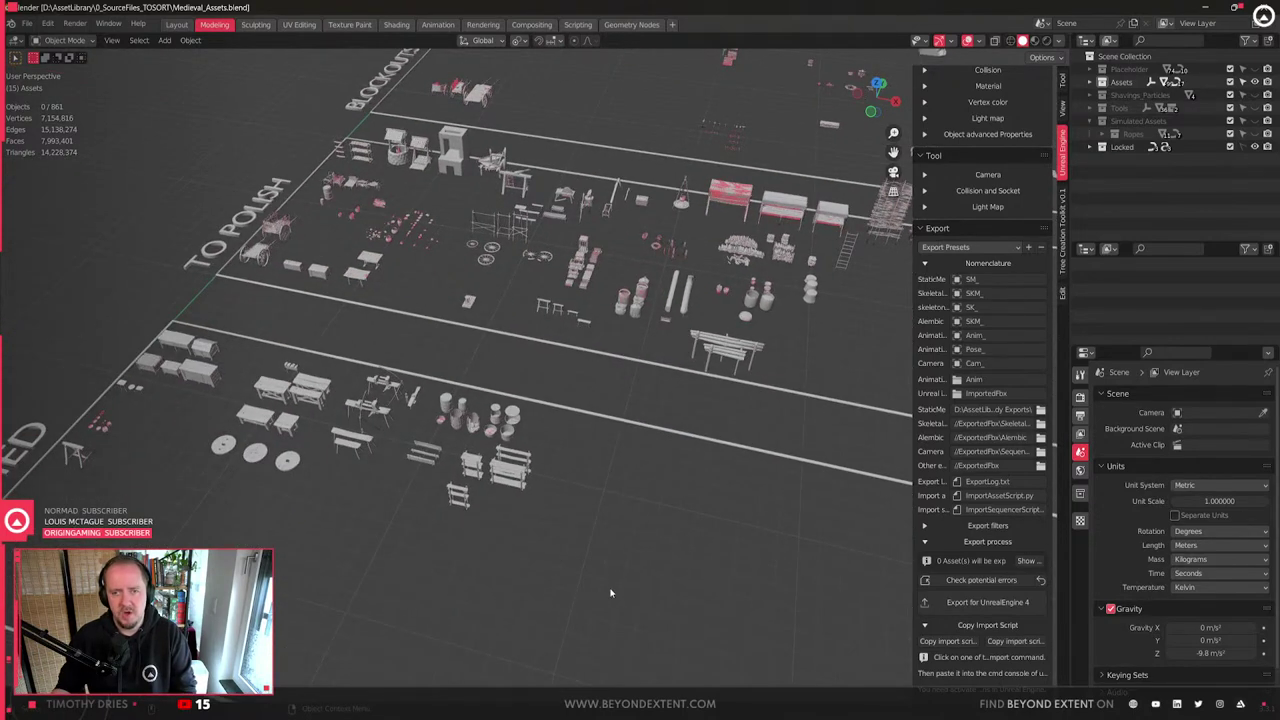
scroll(610, 593, "down", 2)
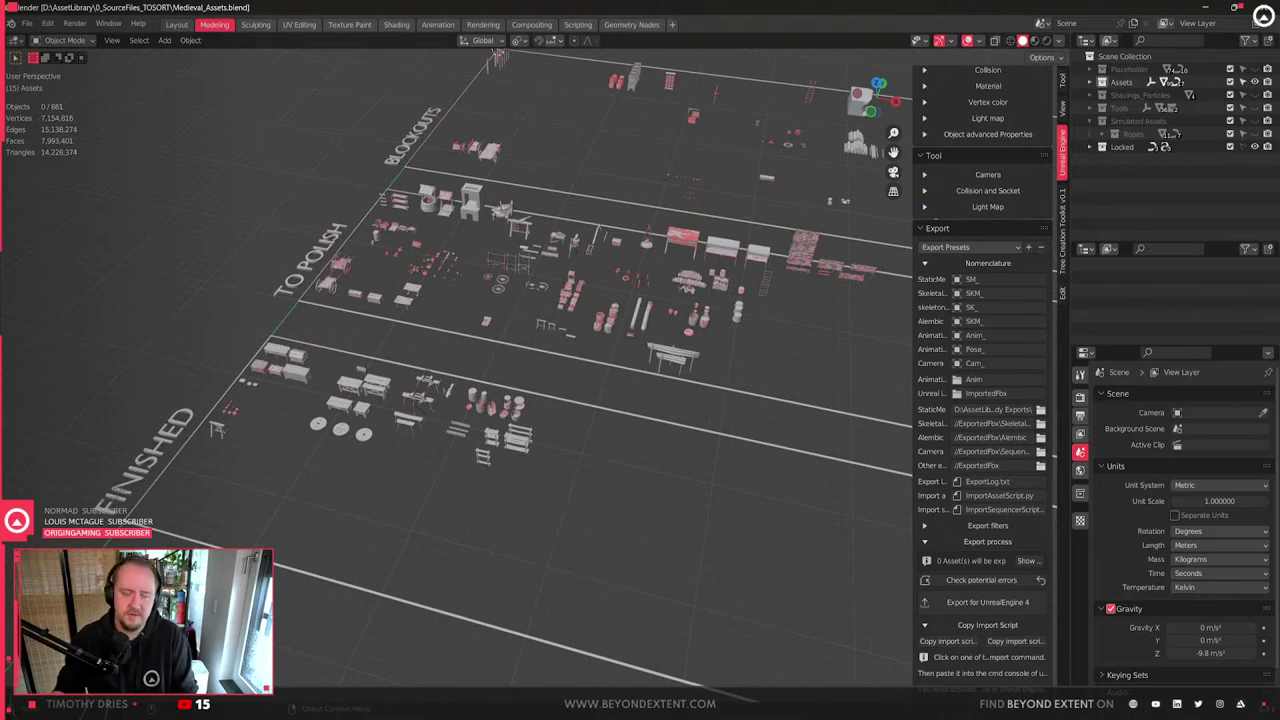
- Frame Storage_Shelf_02_Small in the FINISHED area and examine its top planks and posts
left_click(487, 443)
key("KP_Decimal")
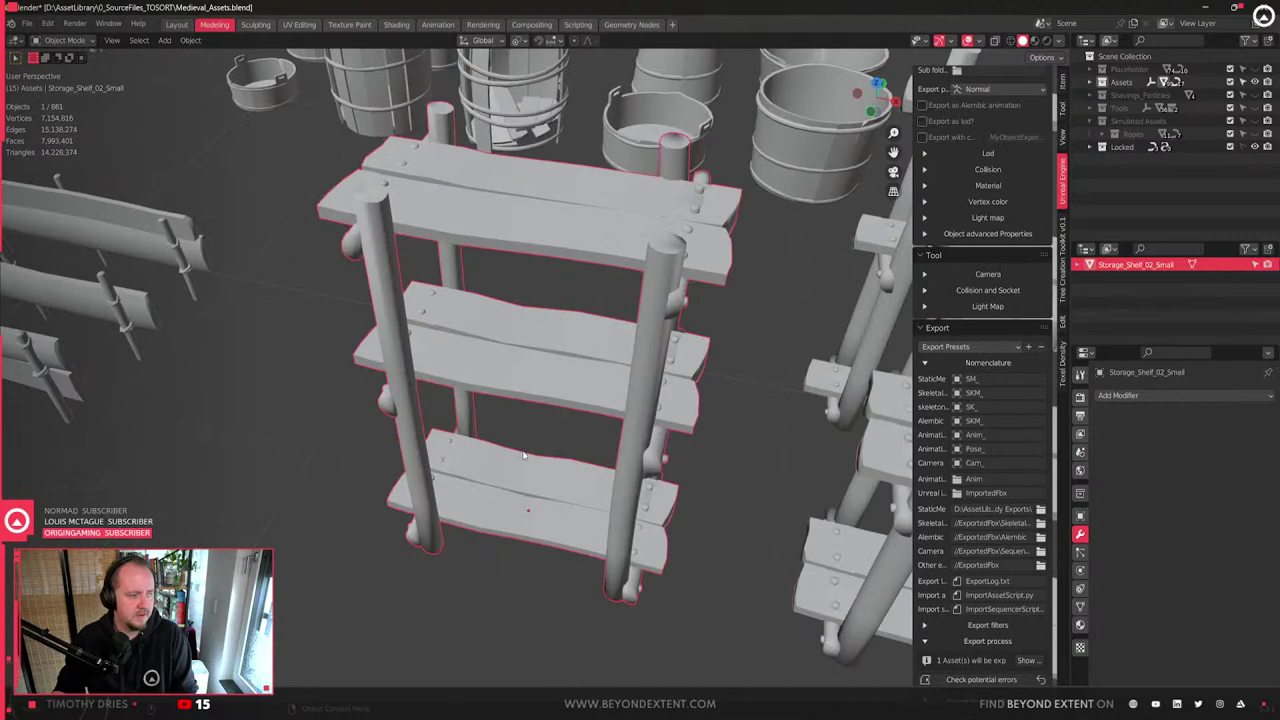
scroll(548, 417, "down", 3)
scroll(548, 417, "up", 3)
middle_click_drag(558, 412, 554, 565, "shift")
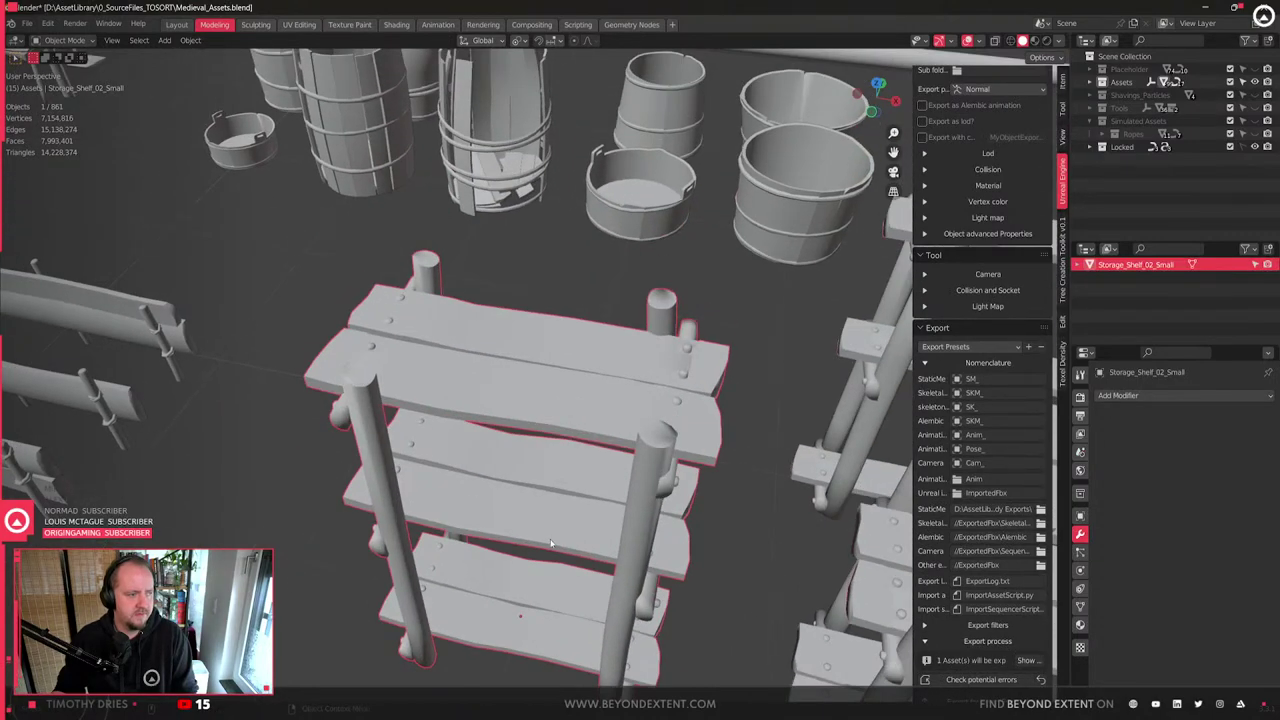
scroll(560, 500, "up", 2)
middle_click_drag(638, 366, 728, 360)
scroll(730, 359, "up", 2)
scroll(729, 359, "down", 5)
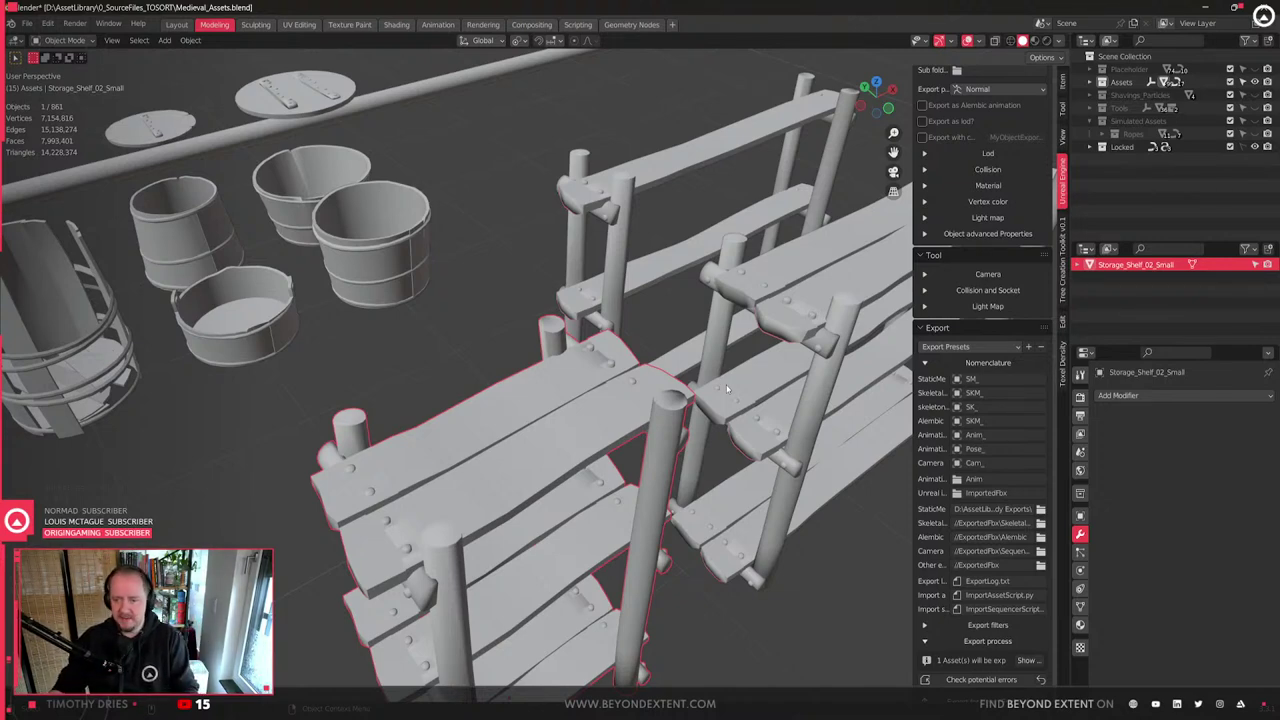
- Reframe Storage_Shelf_02_Small and examine its plank ends and nails from several sides
scroll(703, 420, "down", 6)
key("KP_Decimal")
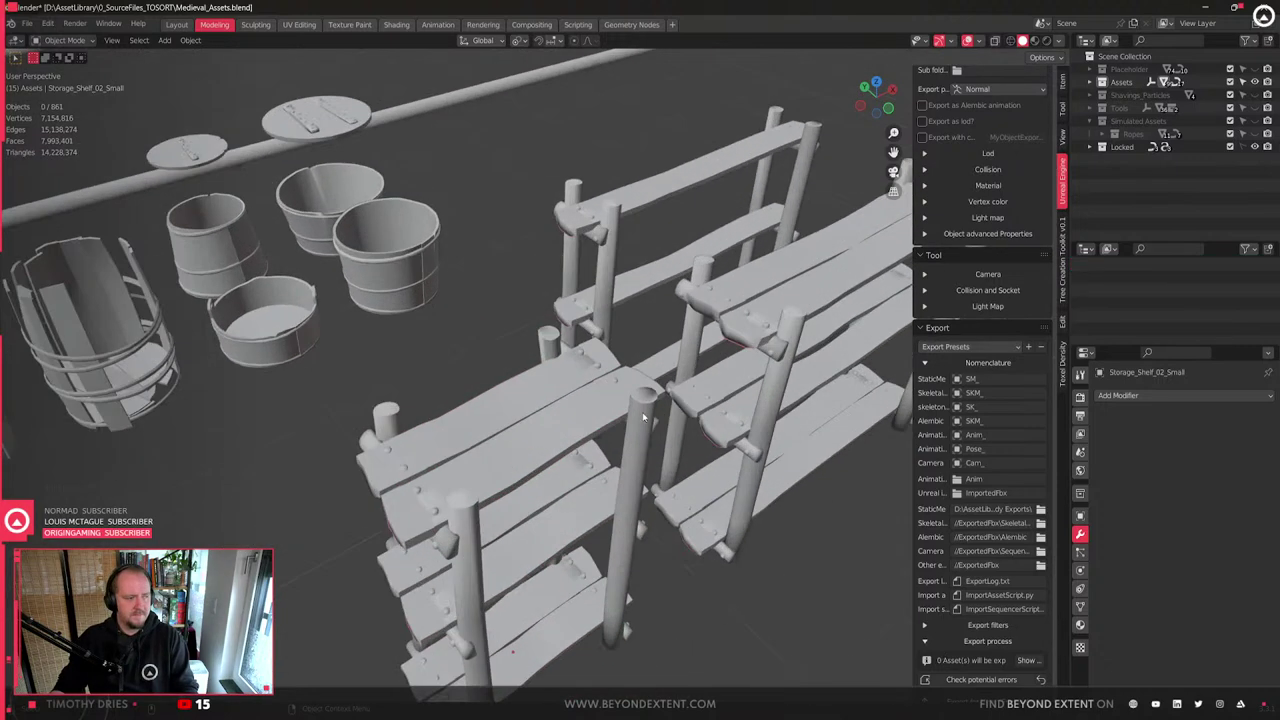
scroll(646, 431, "up", 3)
middle_click_drag(646, 431, 636, 446)
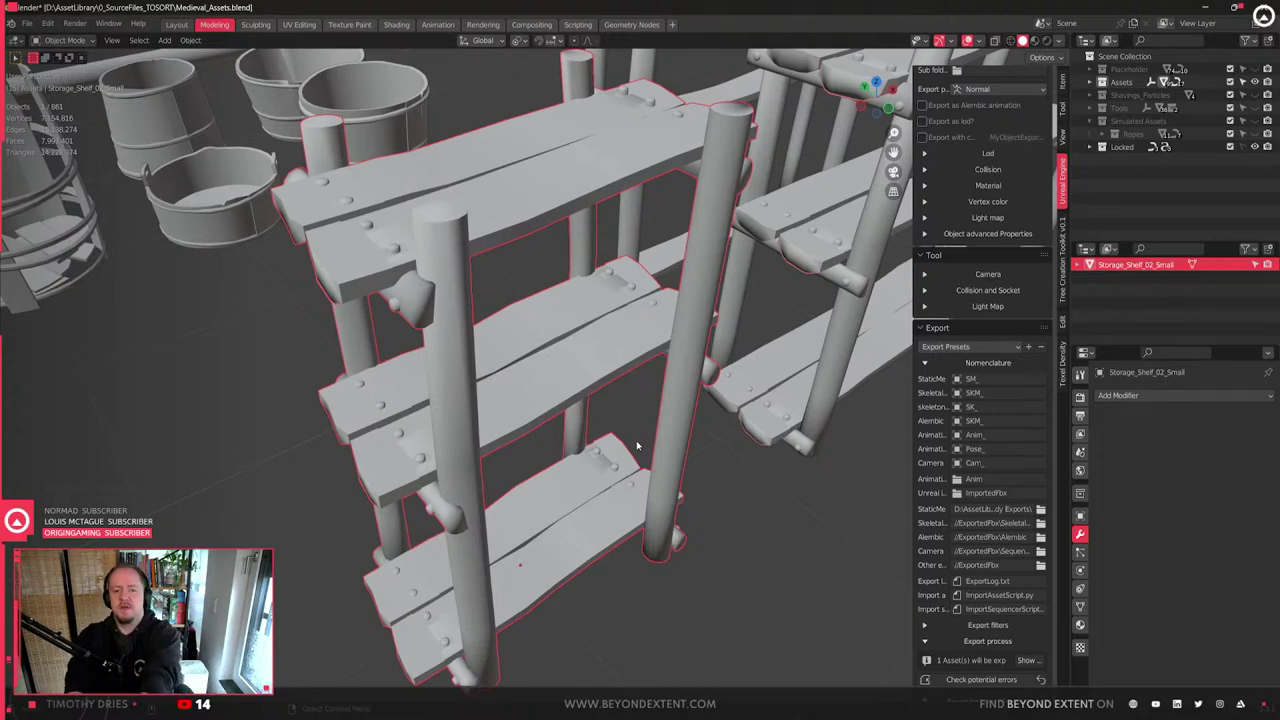
scroll(636, 446, "down", 1)
scroll(632, 443, "down", 1)
middle_click_drag(632, 443, 566, 454)
scroll(703, 466, "up", 5)
middle_click_drag(703, 466, 704, 420)
- Select two linked nails on the middle shelf of Storage_Shelf_02_Small in Edit Mode, return to Object Mode and save the file
key("Tab")
left_click(704, 409)
key("l")
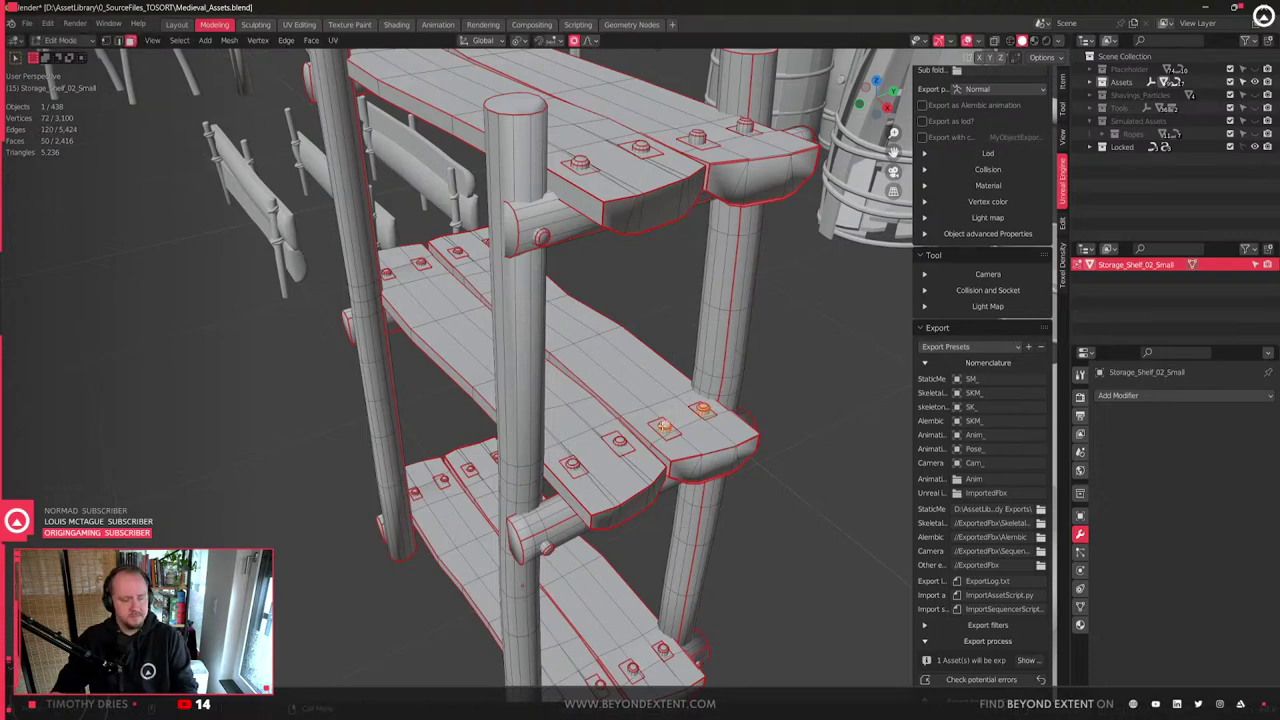
middle_click_drag(662, 427, 684, 424)
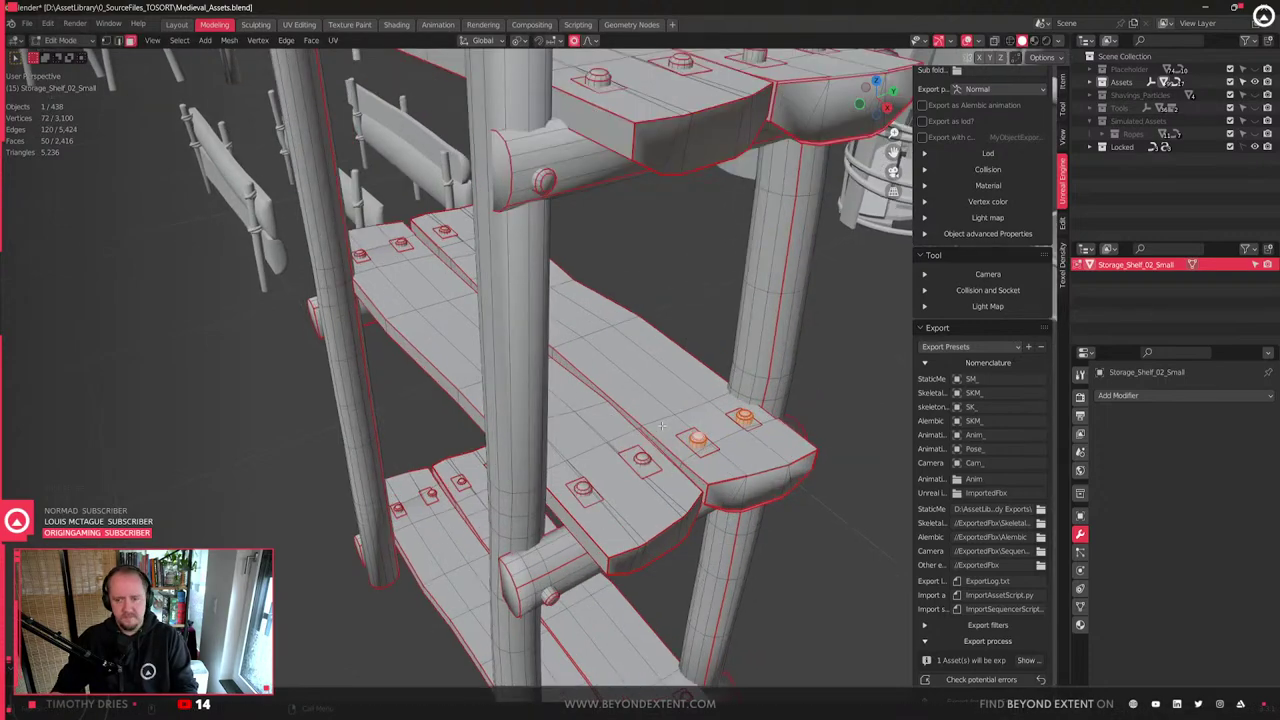
key("Tab")
scroll(664, 420, "down", 4)
middle_click_drag(612, 400, 603, 459)
key("ctrl+s")
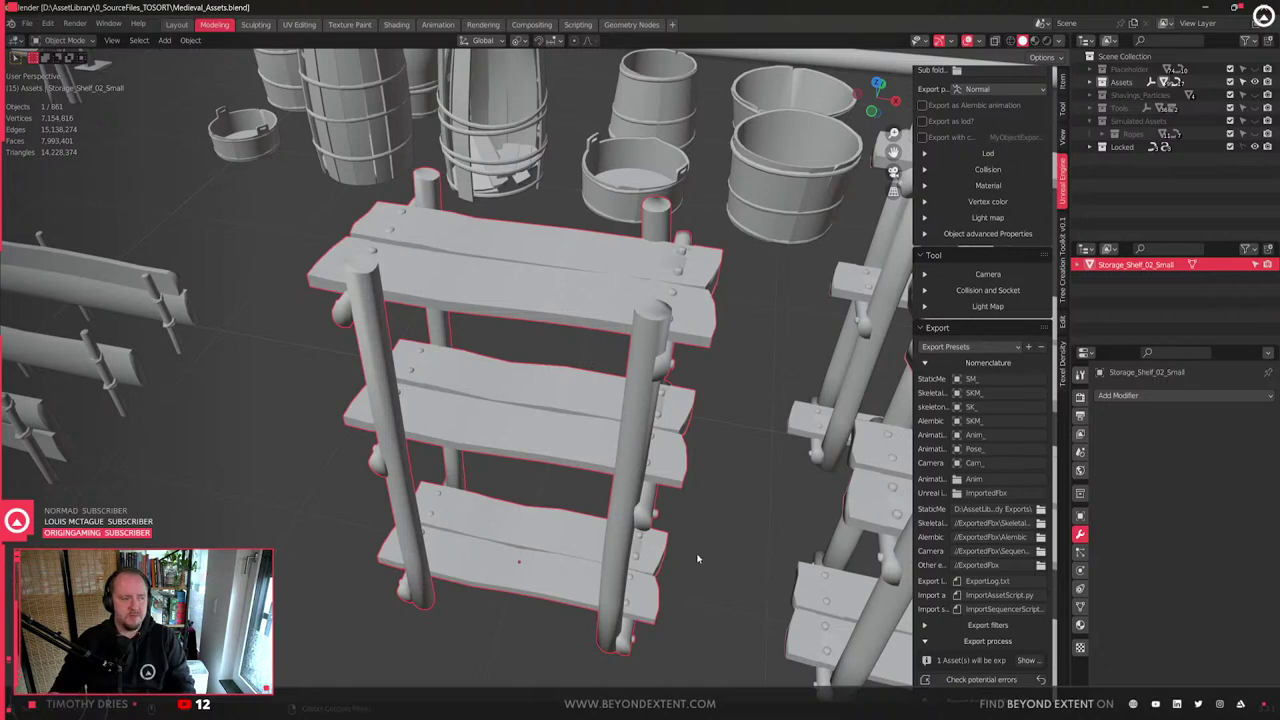
- Select and frame Storage_Shelf_03_Small and examine its plank ends
scroll(689, 468, "down", 5)
scroll(633, 578, "up", 2)
left_click(488, 634)
key("KP_Decimal")
middle_click_drag(722, 548, 679, 537)
scroll(610, 526, "up", 3)
scroll(680, 525, "down", 4)
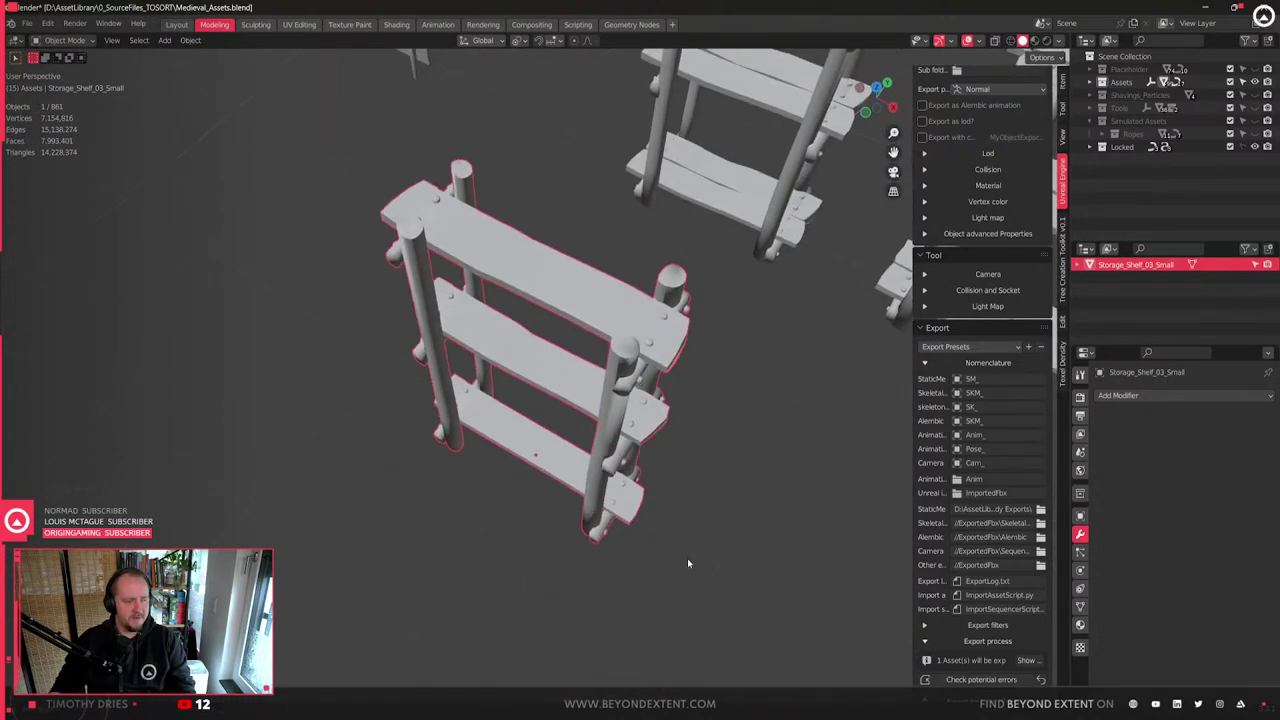
scroll(677, 543, "up", 3)
- Move the lower edge of the top plank's end about 0.0043 m along global X with proportional editing
key("Tab")
scroll(717, 443, "up", 1)
middle_click_drag(745, 443, 650, 390)
scroll(650, 389, "up", 1)
left_click(656, 370)
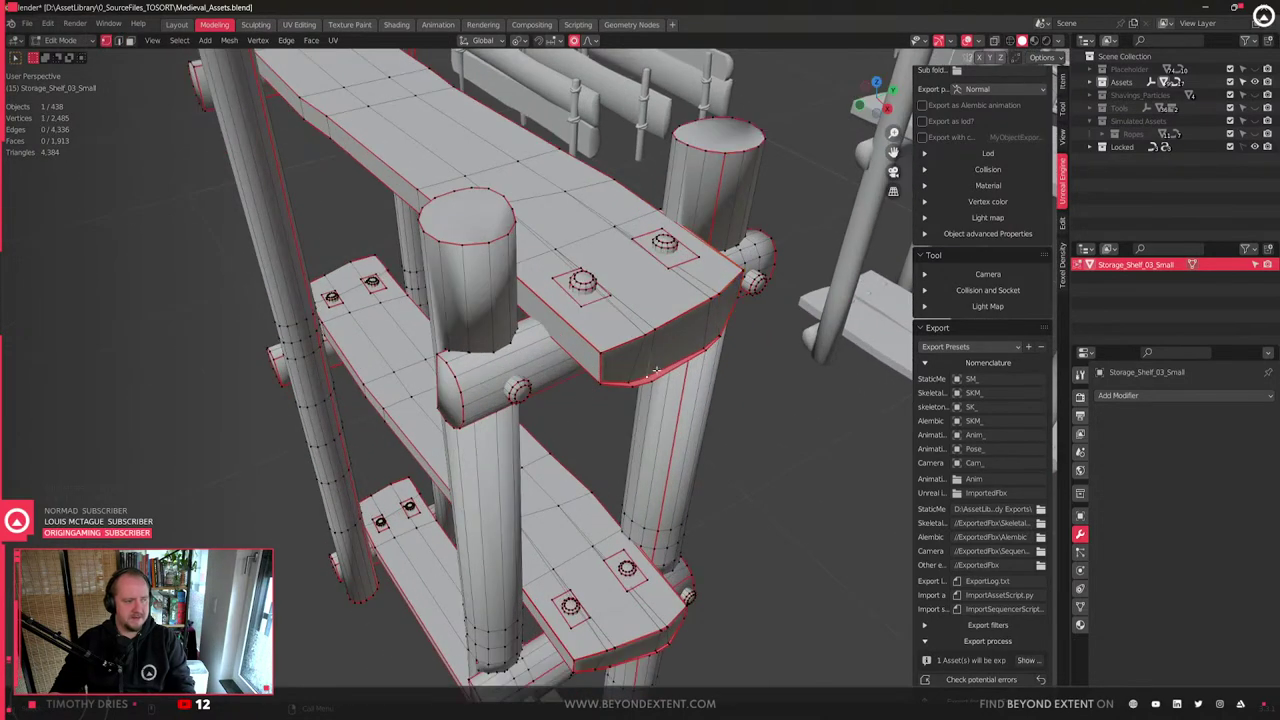
key("g")
key("x")
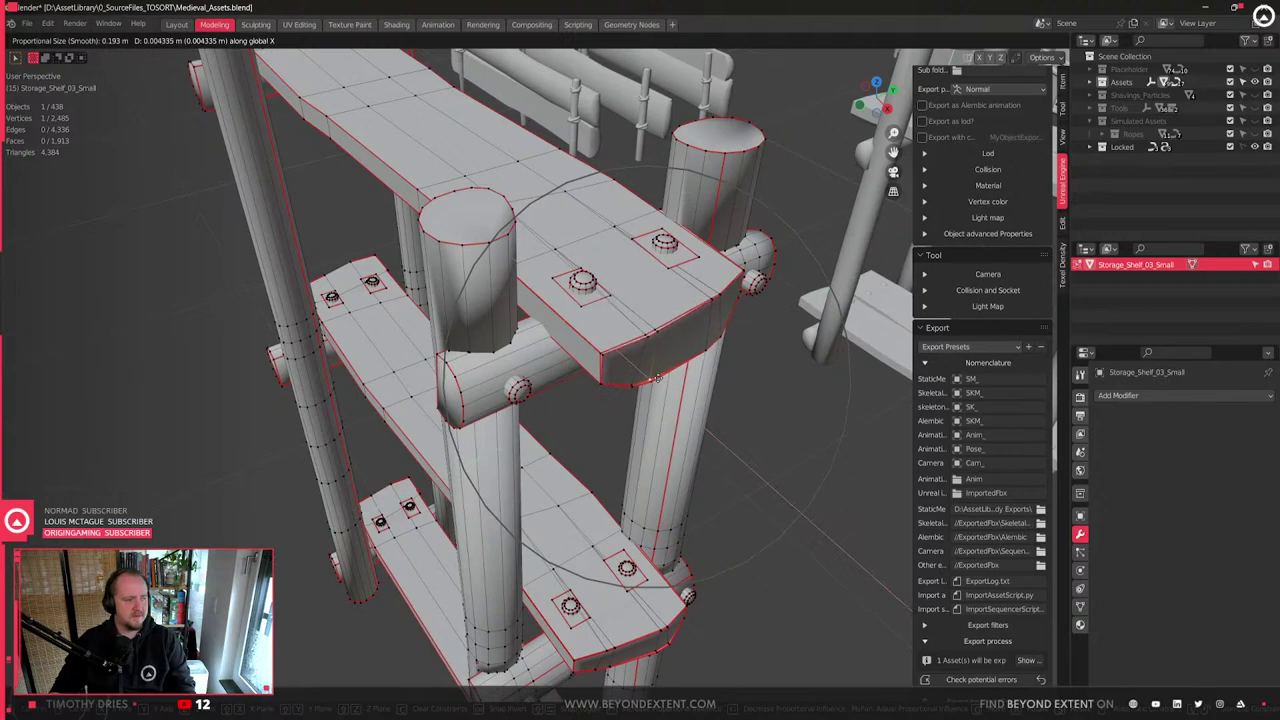
left_click(657, 379)
- Return to Object Mode, deselect Storage_Shelf_03_Small and save the file
key("Tab")
scroll(608, 451, "down", 4)
middle_click_drag(608, 451, 749, 477)
left_click(749, 477)
key("ctrl+s")
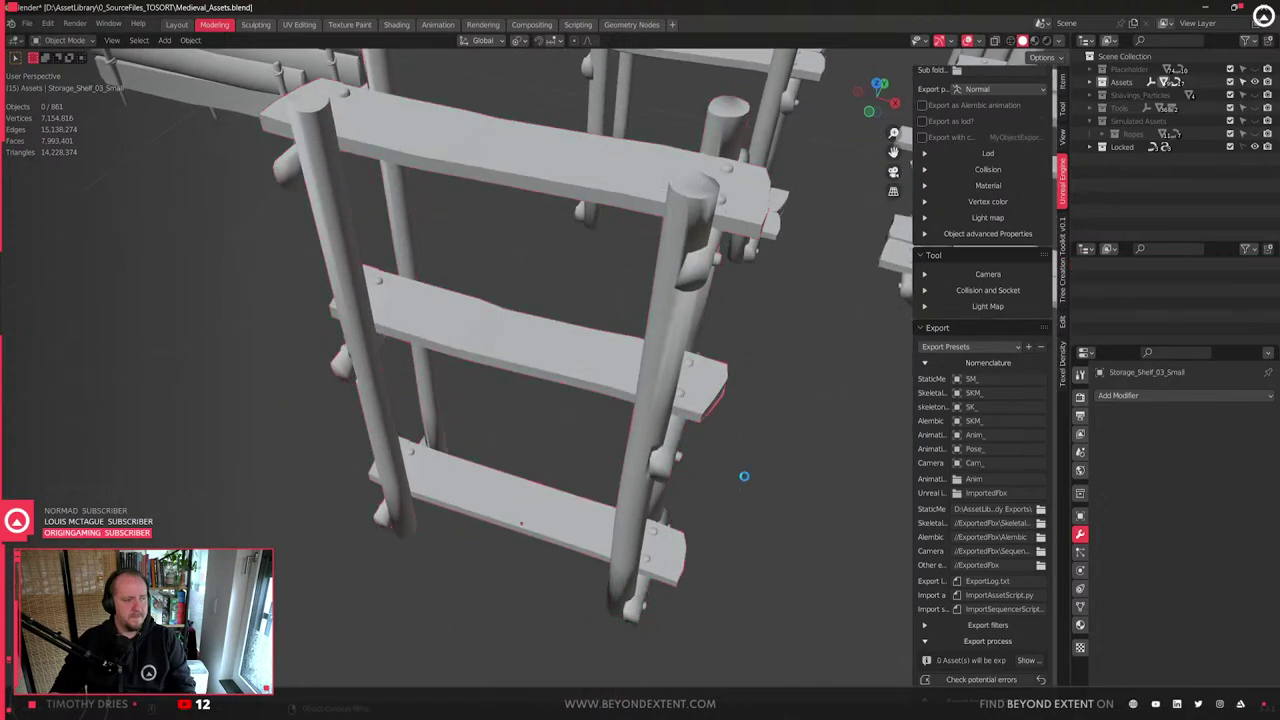
- Inspect Storage_Shelf_03_Small from the end and front, checking its mesh briefly in Edit Mode
middle_click_drag(545, 508, 615, 496)
scroll(700, 395, "up", 3)
scroll(631, 433, "down", 5)
middle_click_drag(450, 440, 610, 508)
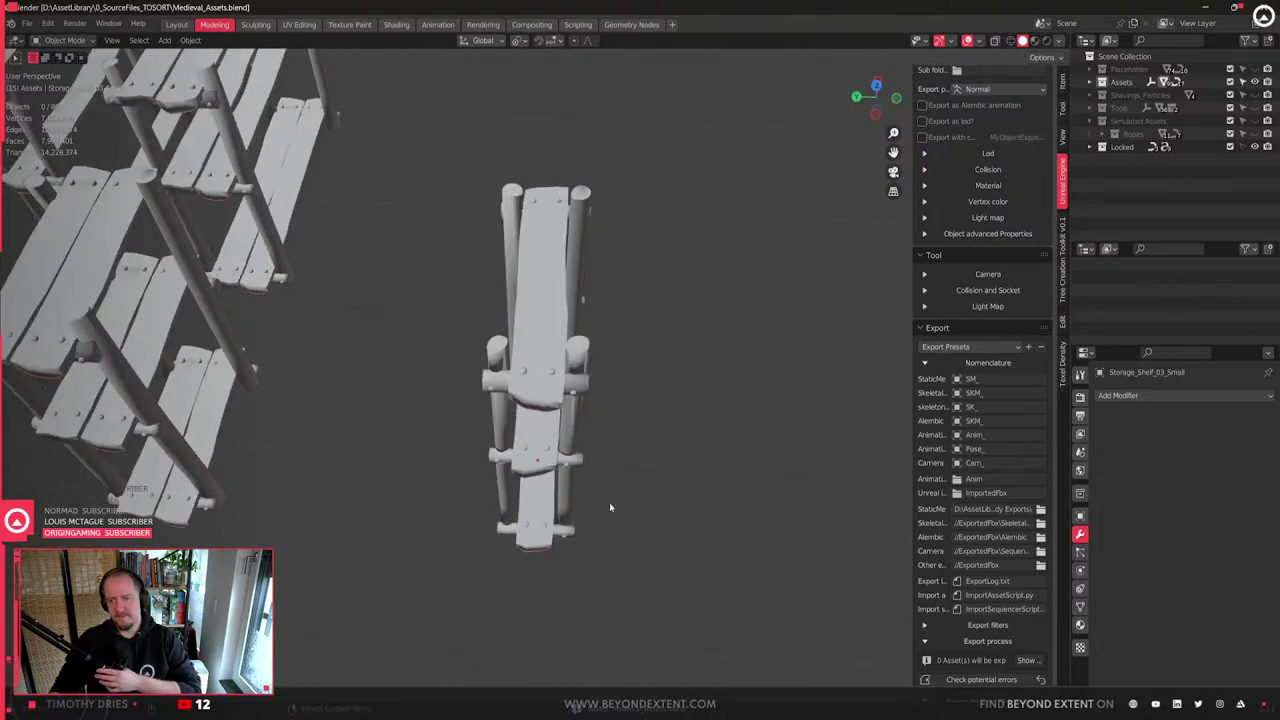
scroll(609, 507, "down", 4)
left_click(557, 407)
scroll(557, 407, "up", 5)
middle_click_drag(646, 523, 584, 476)
scroll(535, 482, "up", 3)
key("Tab")
middle_click_drag(500, 496, 571, 471)
scroll(529, 535, "down", 4)
key("Tab")
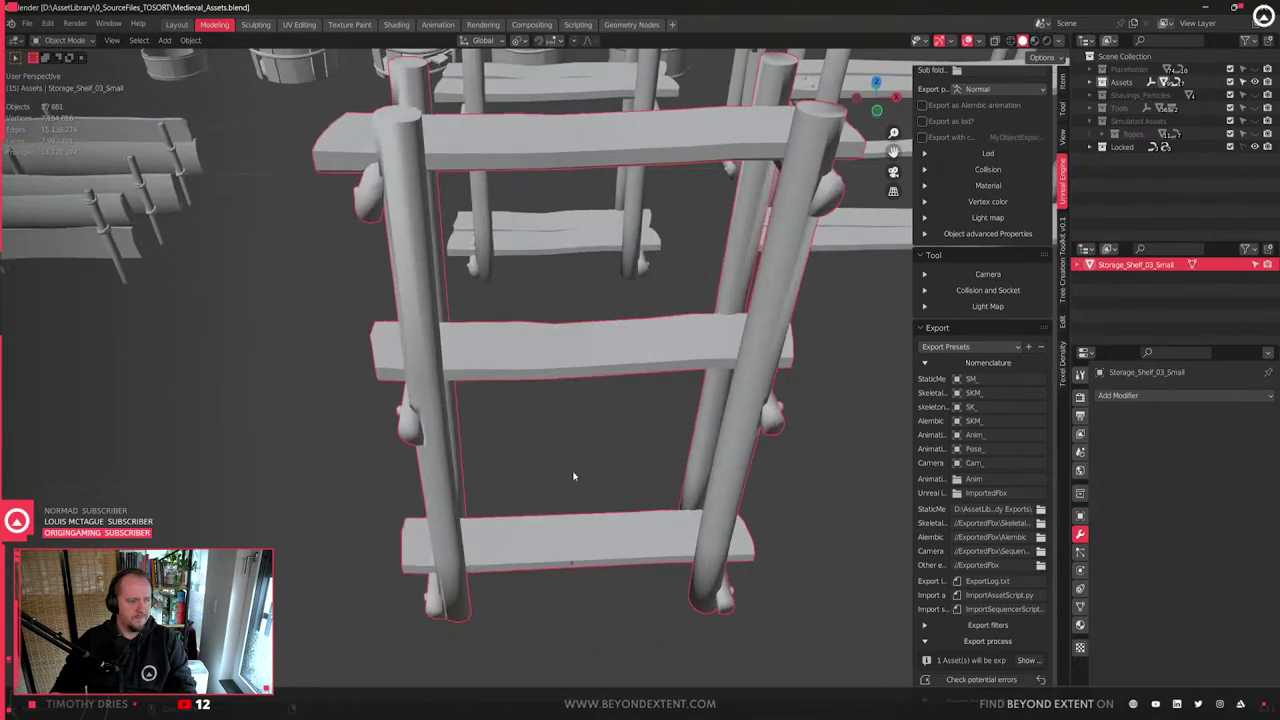
- Switch the viewport to textured material shading to view Storage_Shelf_03_Small with its wood material
scroll(565, 500, "down", 4)
middle_click_drag(560, 531, 720, 474)
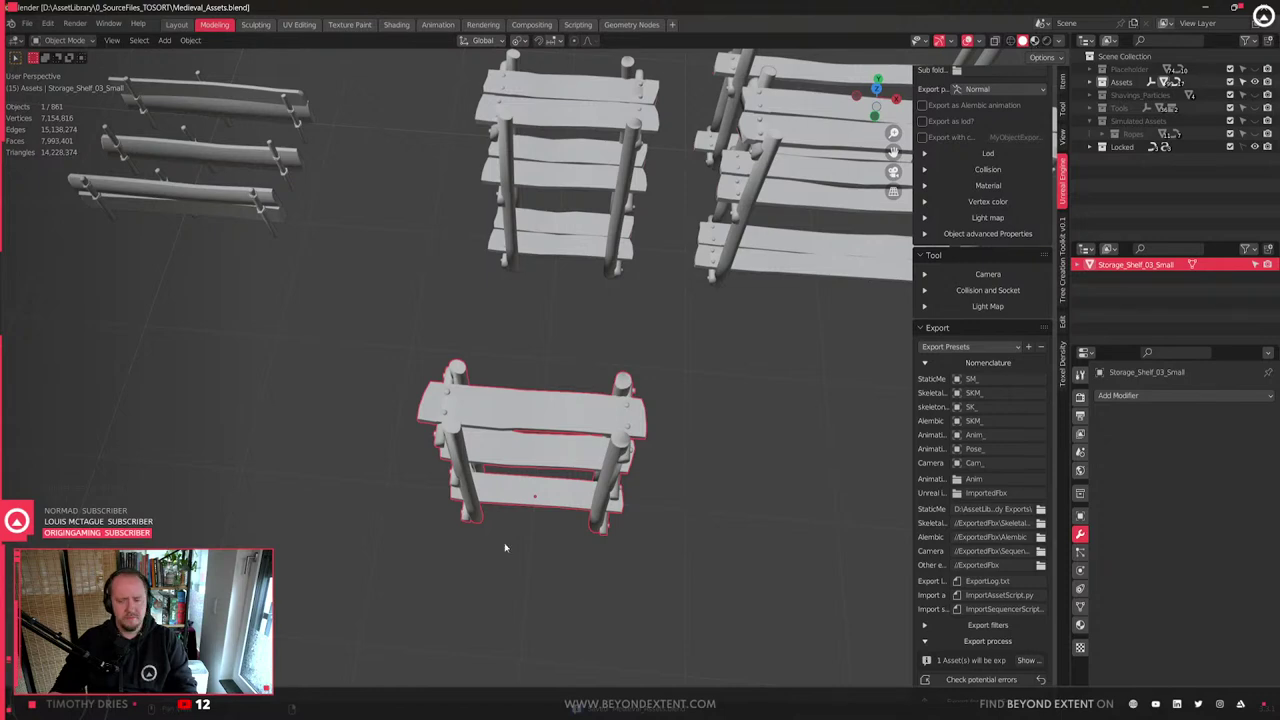
key("z")
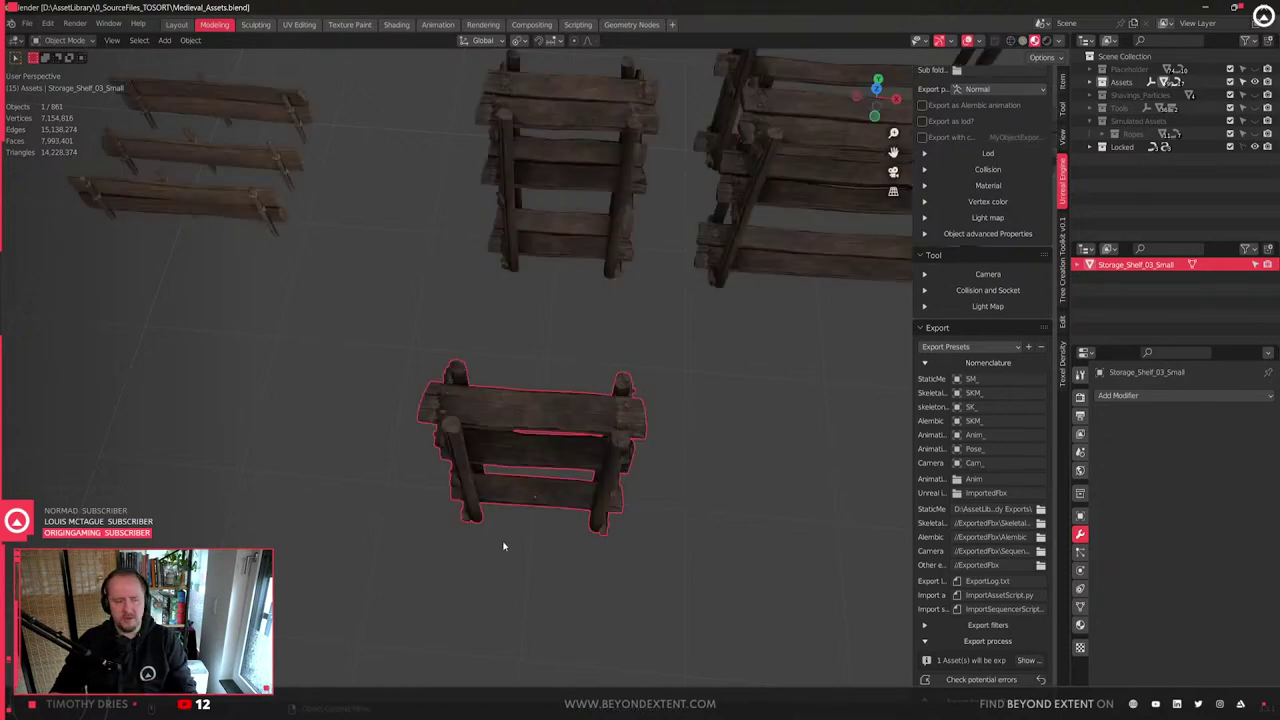
- Review Storage_Shelf_03_Small alongside the neighbouring shelves and other wooden assets in the scene
scroll(504, 546, "up", 2)
scroll(504, 546, "down", 4)
middle_click_drag(503, 543, 527, 543)
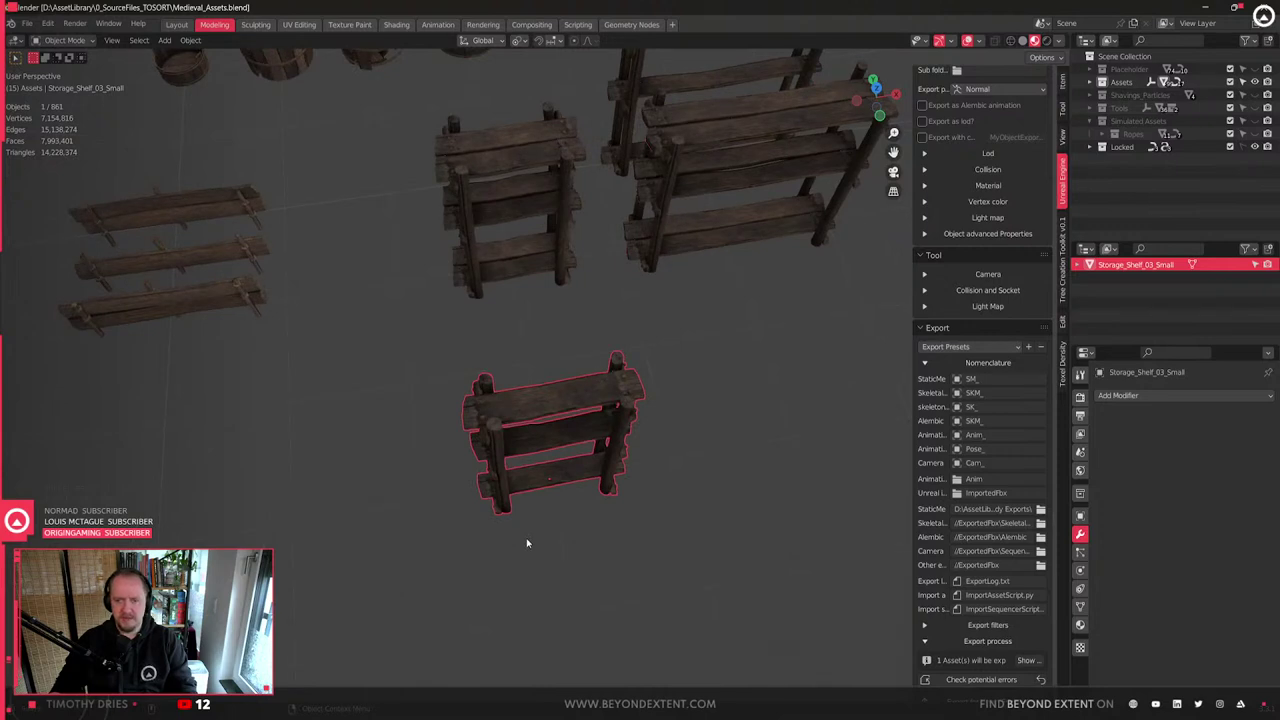
middle_click_drag(526, 534, 549, 601)
left_click(555, 261)
key("KP_Decimal")
scroll(662, 428, "down", 7)
middle_click_drag(532, 263, 637, 323, "shift")
scroll(637, 323, "down", 1)
middle_click_drag(648, 89, 623, 269, "shift")
left_click(623, 269)
left_click(467, 334)
- Examine Carpenter_WorkBench_01 and Carpenter_WorkBench_02 and the props around them
middle_click_drag(475, 93, 505, 188, "shift")
left_click(553, 258)
left_click(505, 188)
scroll(505, 188, "up", 5)
scroll(504, 276, "down", 5)
middle_click_drag(371, 529, 500, 389)
scroll(500, 389, "up", 4)
scroll(591, 514, "down", 1)
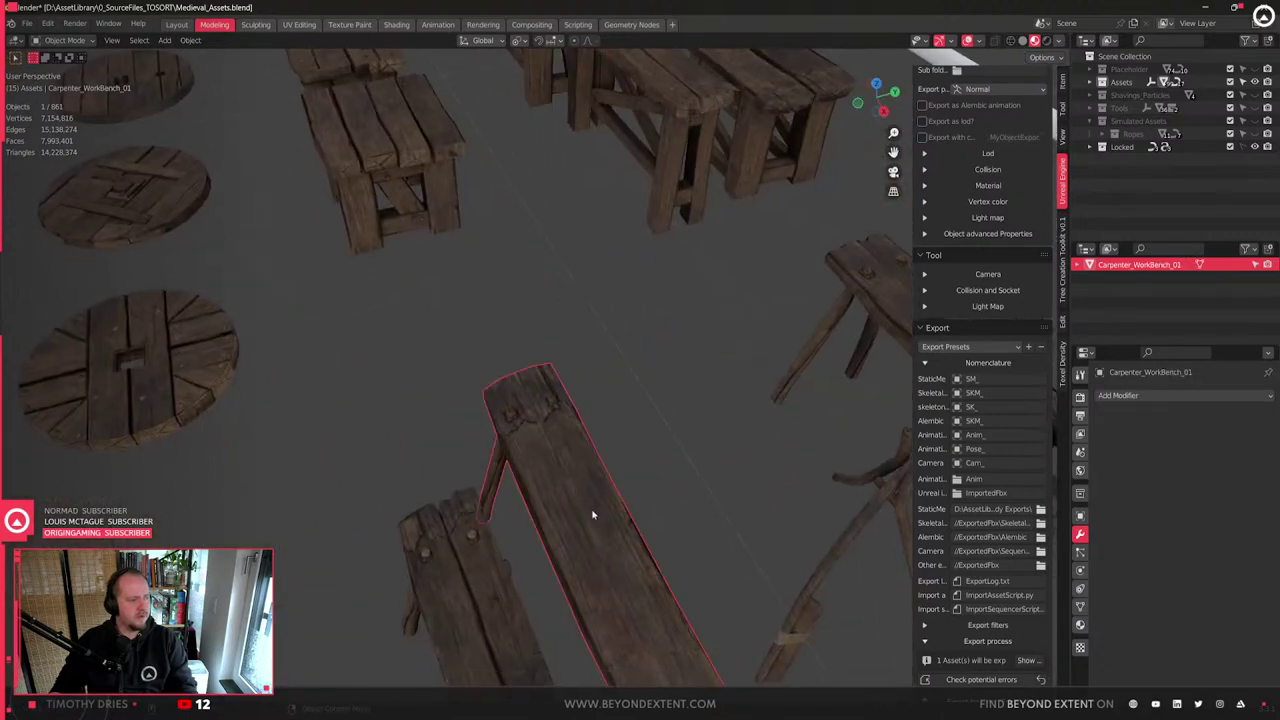
left_click(591, 514)
scroll(591, 514, "down", 2)
middle_click_drag(591, 514, 550, 440)
scroll(505, 432, "down", 1)
left_click(618, 440)
middle_click_drag(629, 441, 443, 406, "shift")
middle_click_drag(596, 440, 559, 491)
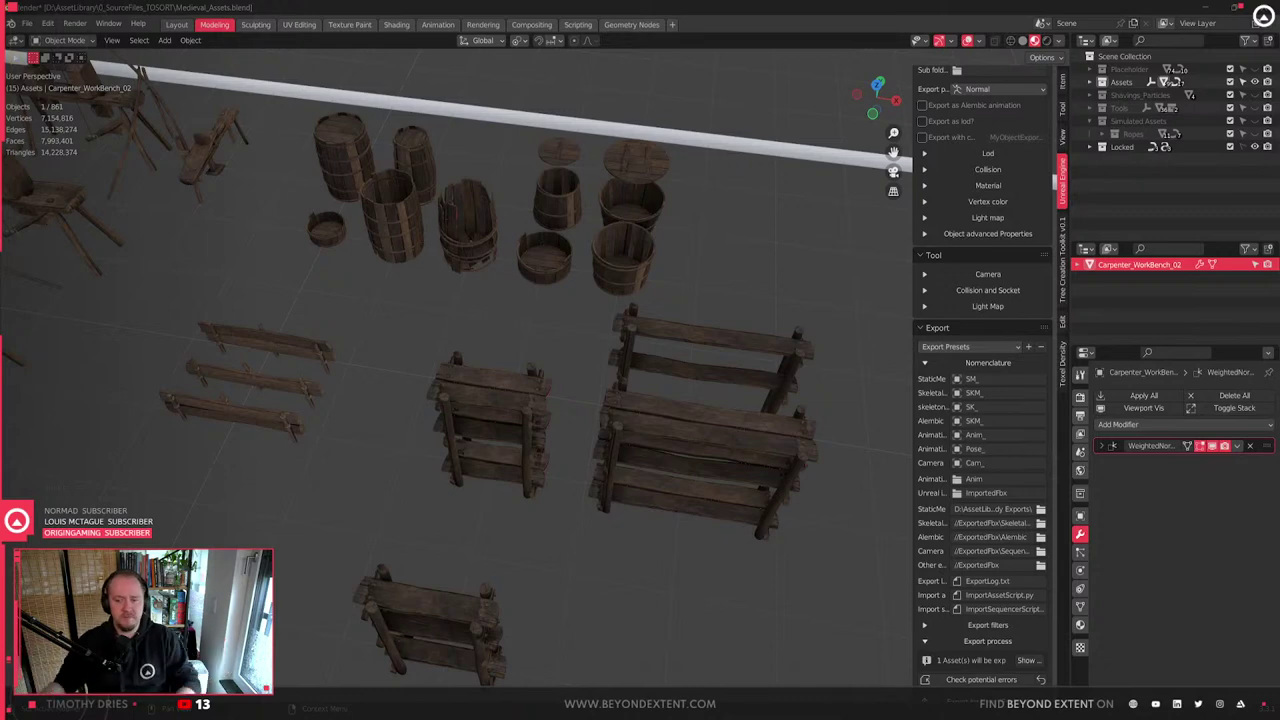
- Return to Storage_Shelf_03_Small and inspect its textured planks and posts from several angles
scroll(491, 577, "down", 4)
left_click(491, 491)
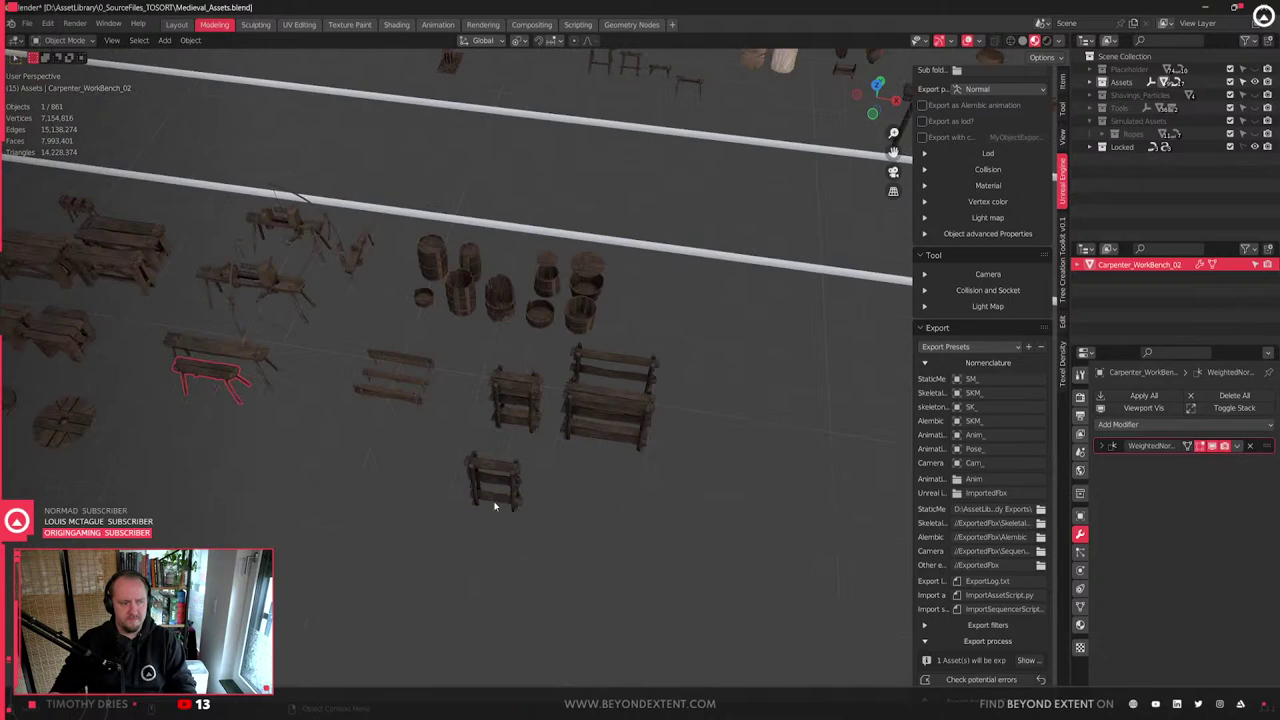
key("KP_Decimal")
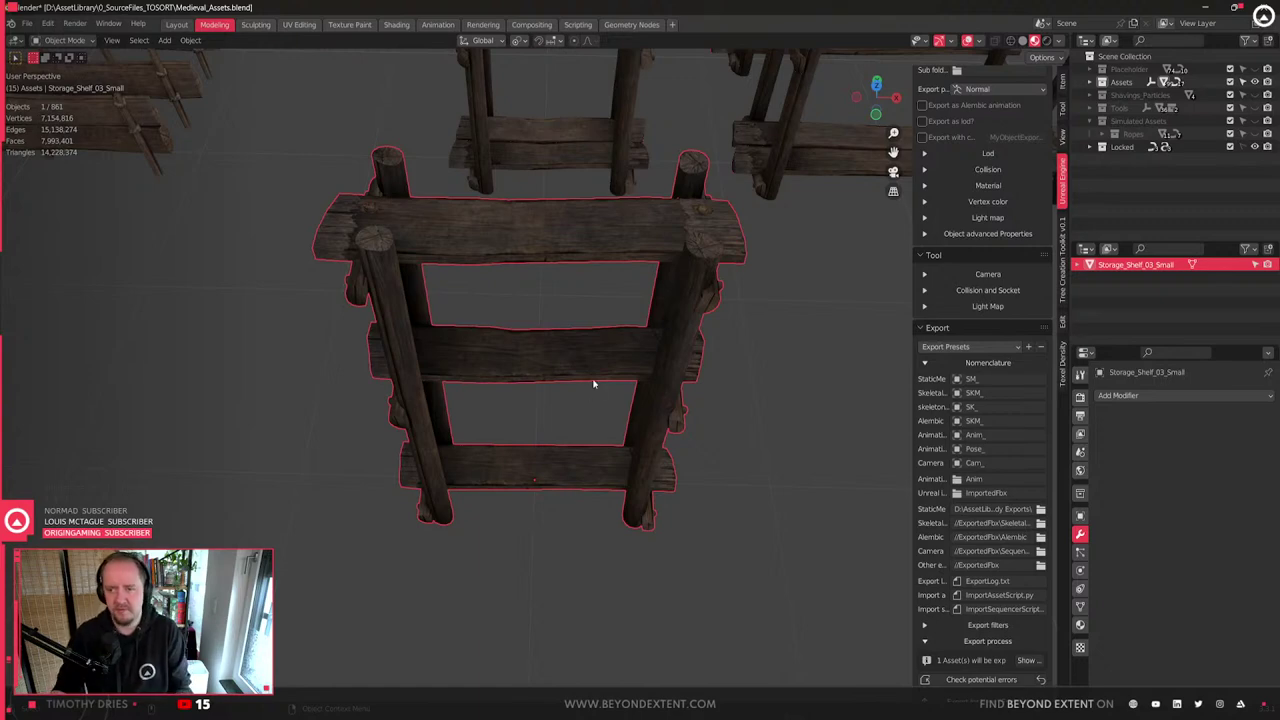
scroll(673, 366, "down", 4)
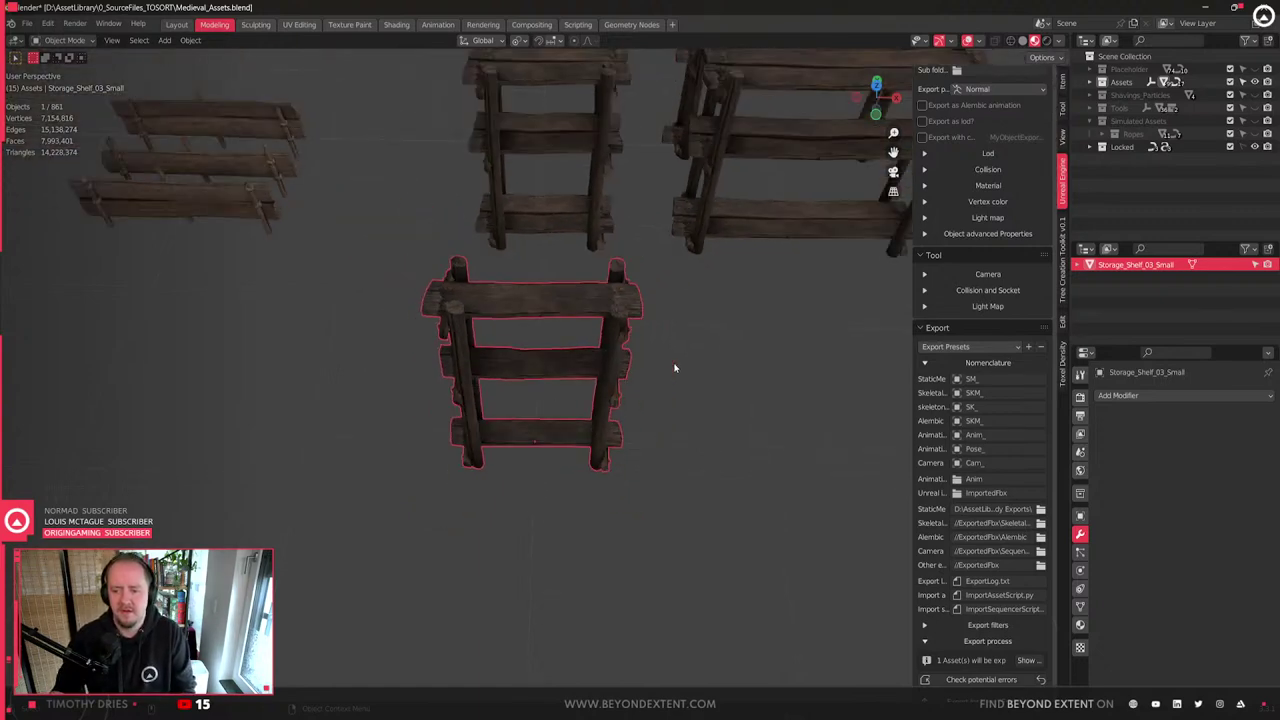
left_click(634, 443)
middle_click_drag(634, 443, 610, 523)
left_click(548, 423)
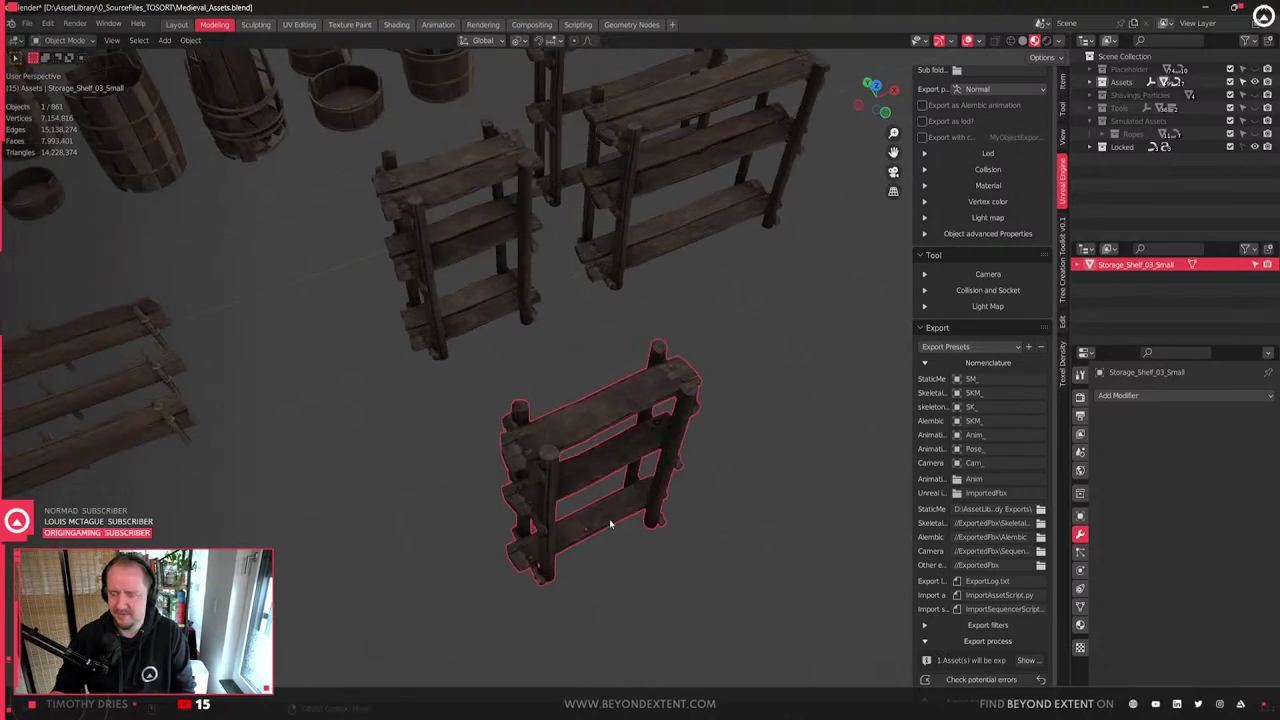
key("KP_Decimal")
middle_click_drag(723, 508, 630, 504)
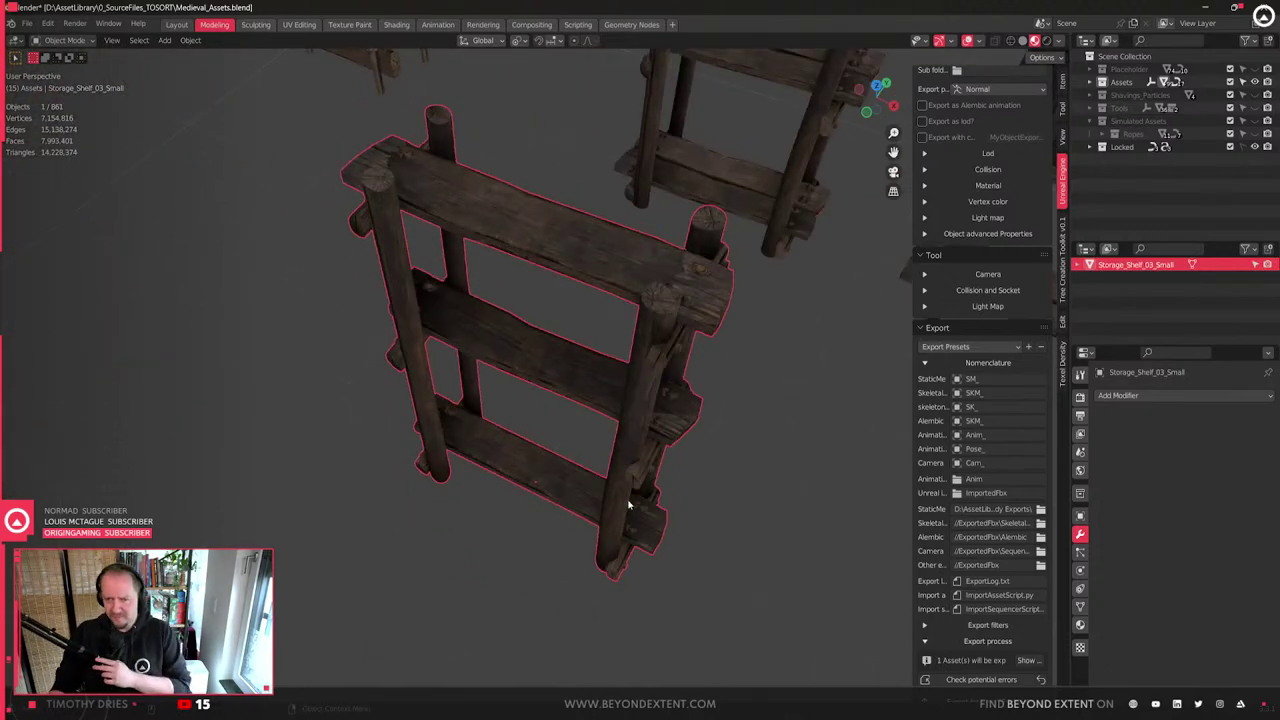
scroll(601, 462, "down", 2)
middle_click_drag(601, 462, 626, 505)
- Dissolve the three edge loops across the middle section of the small shelf's top plank in Edit Mode
key("Tab")
middle_click_drag(641, 385, 656, 419)
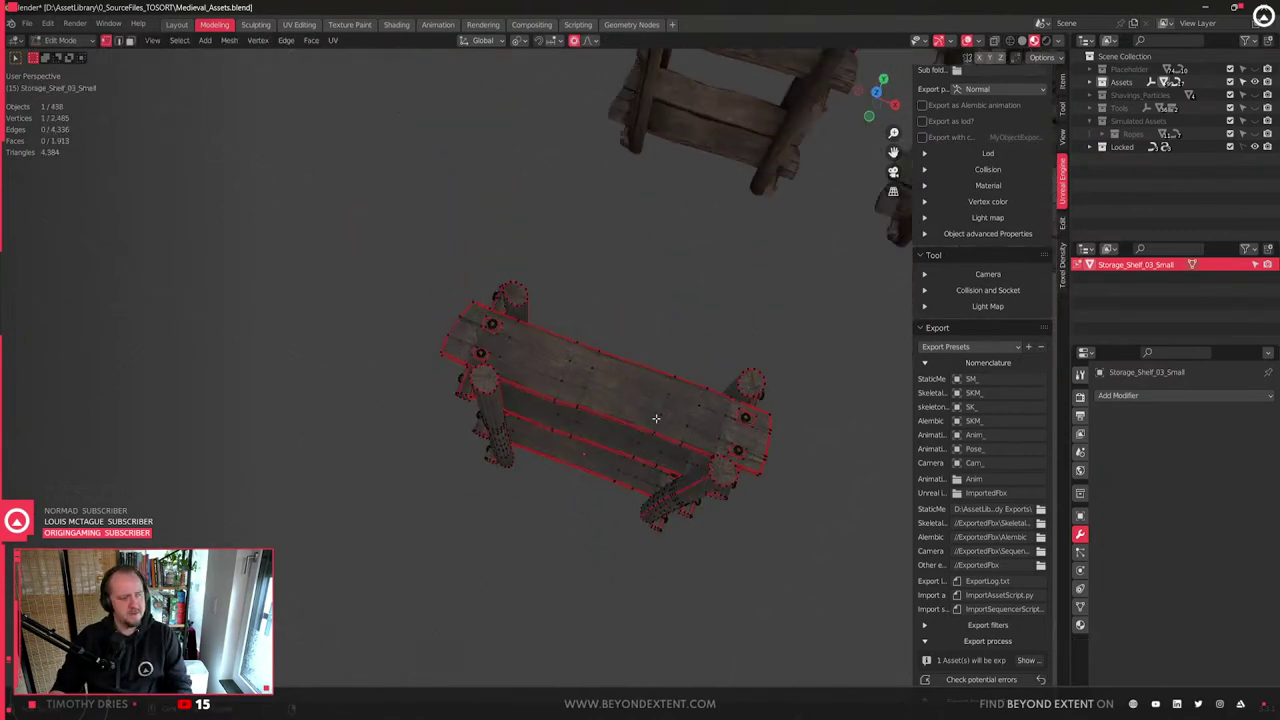
scroll(578, 435, "up", 3)
key("2")
left_click(583, 376, "alt")
left_click(626, 388, "alt+shift")
left_click(746, 417, "alt+shift")
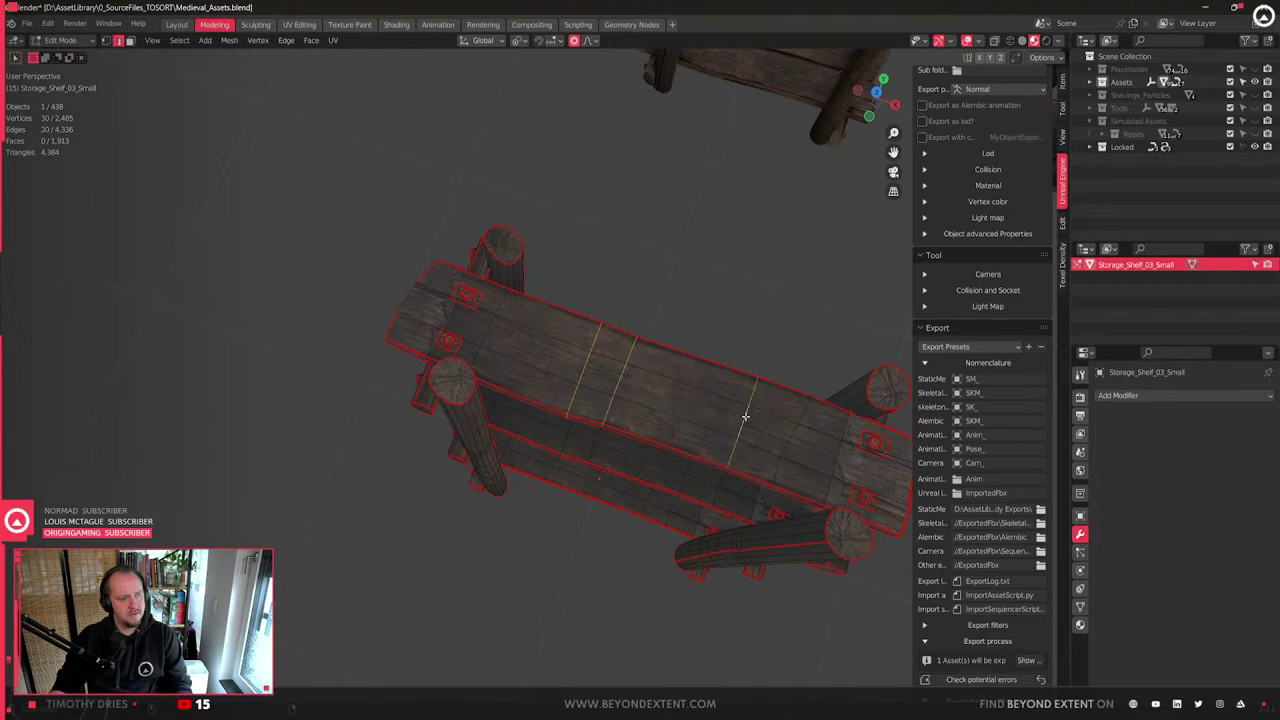
key("x")
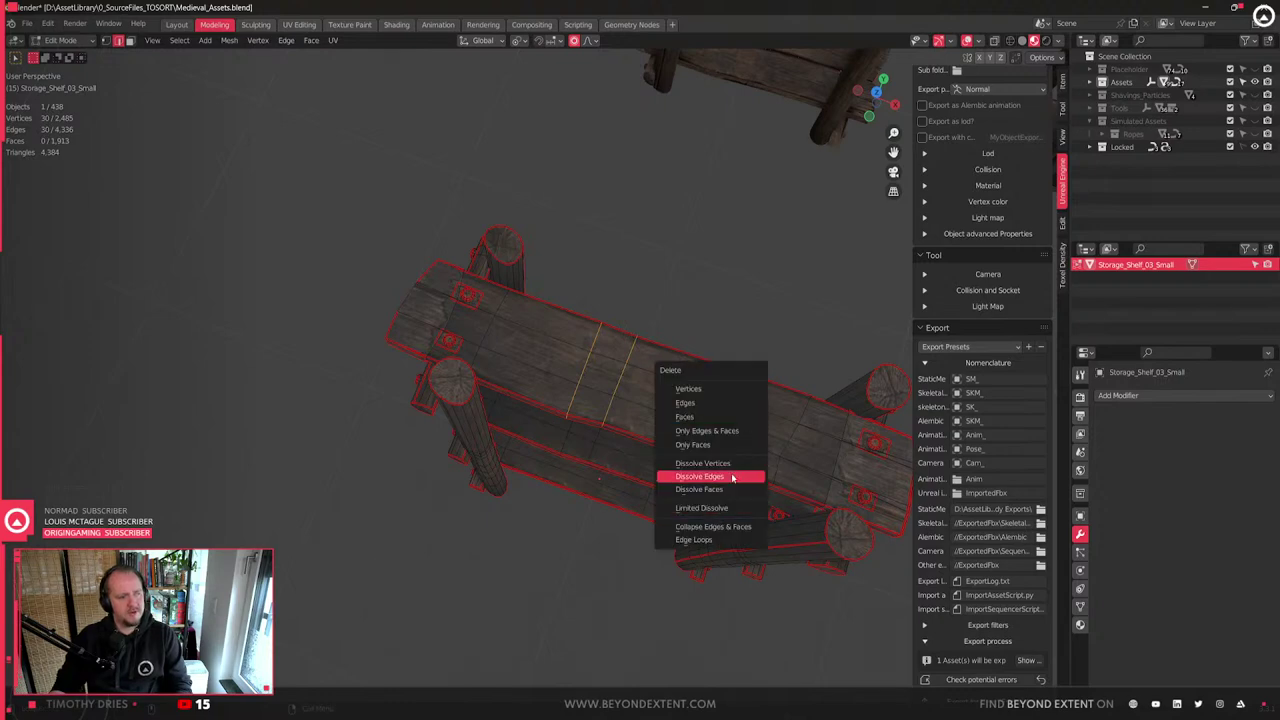
left_click(732, 478)
- Add an edge loop across the middle of the top plank and bevel it with two segments into three evenly spaced loops
middle_click_drag(700, 470, 626, 365)
left_click(624, 362, "alt")
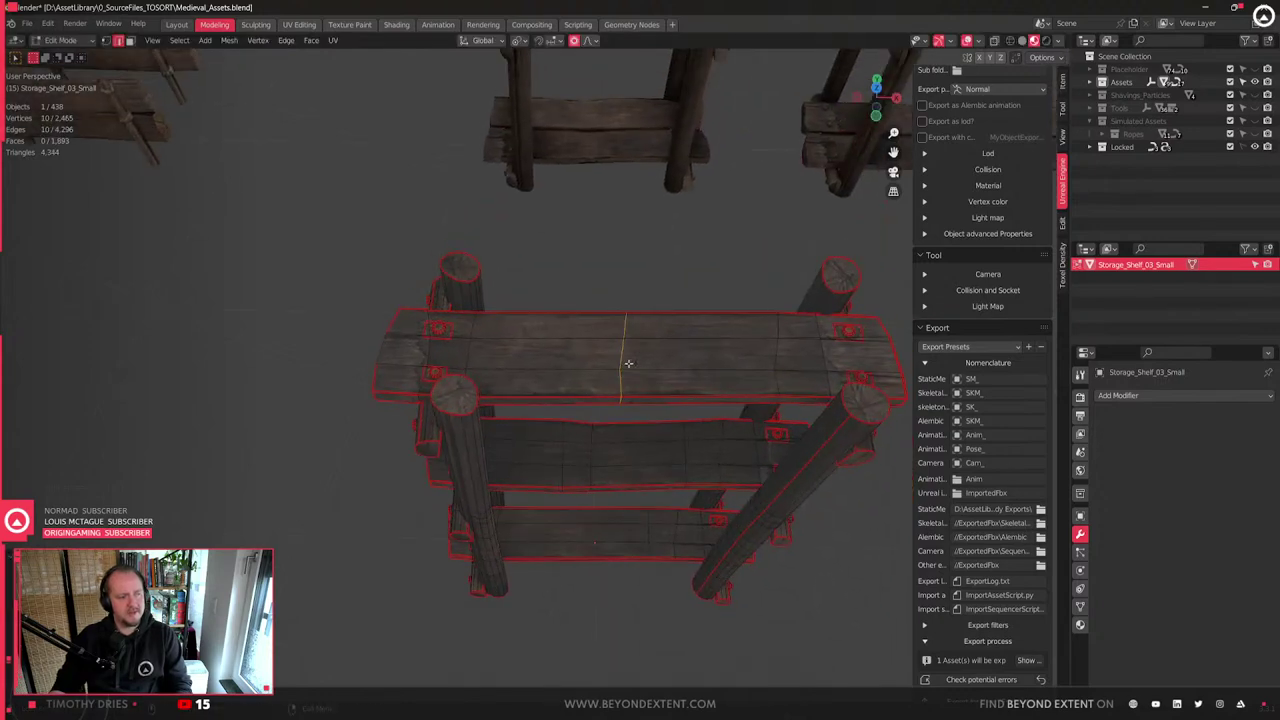
middle_click_drag(694, 423, 743, 466)
key("ctrl+KP_Add")
key("ctrl+KP_Add")
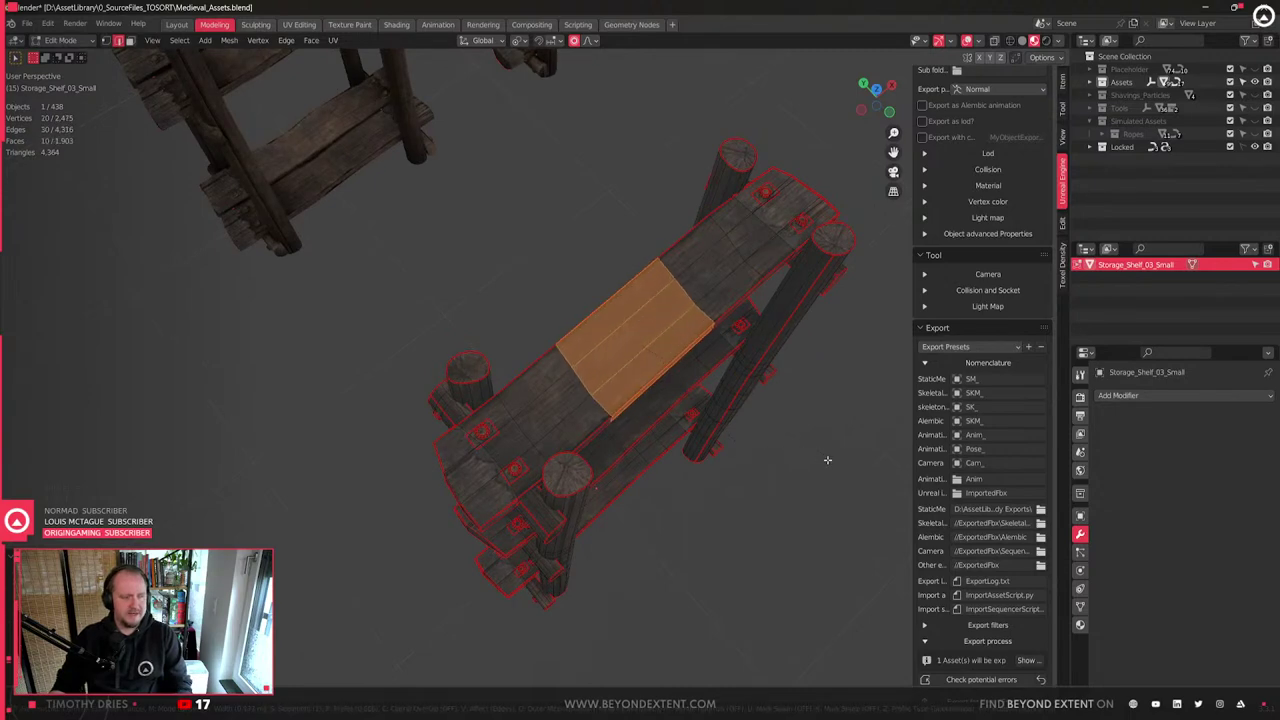
key("ctrl+b")
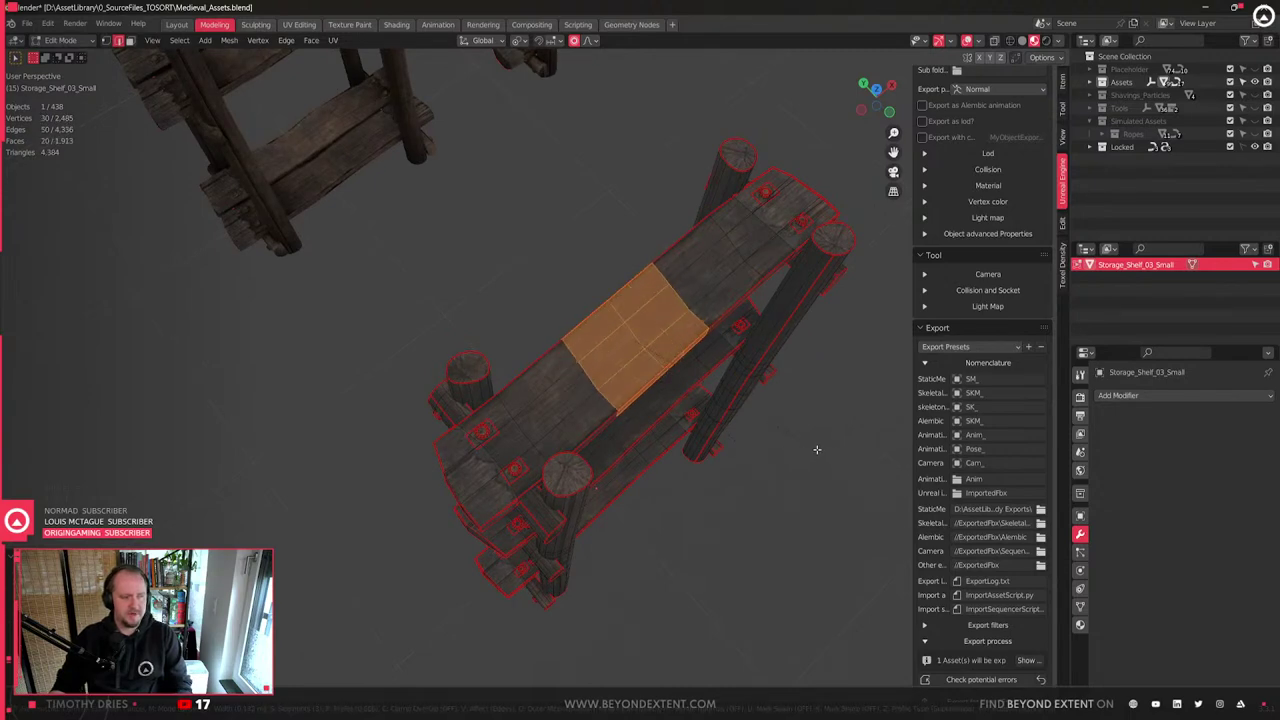
left_click(815, 451)
- Move the top plank's middle edge loop about -0.004 m along global X with proportional editing
middle_click_drag(728, 433, 709, 393)
double_click(697, 376)
key("g")
key("y")
key("x")
scroll(722, 396, "down", 3)
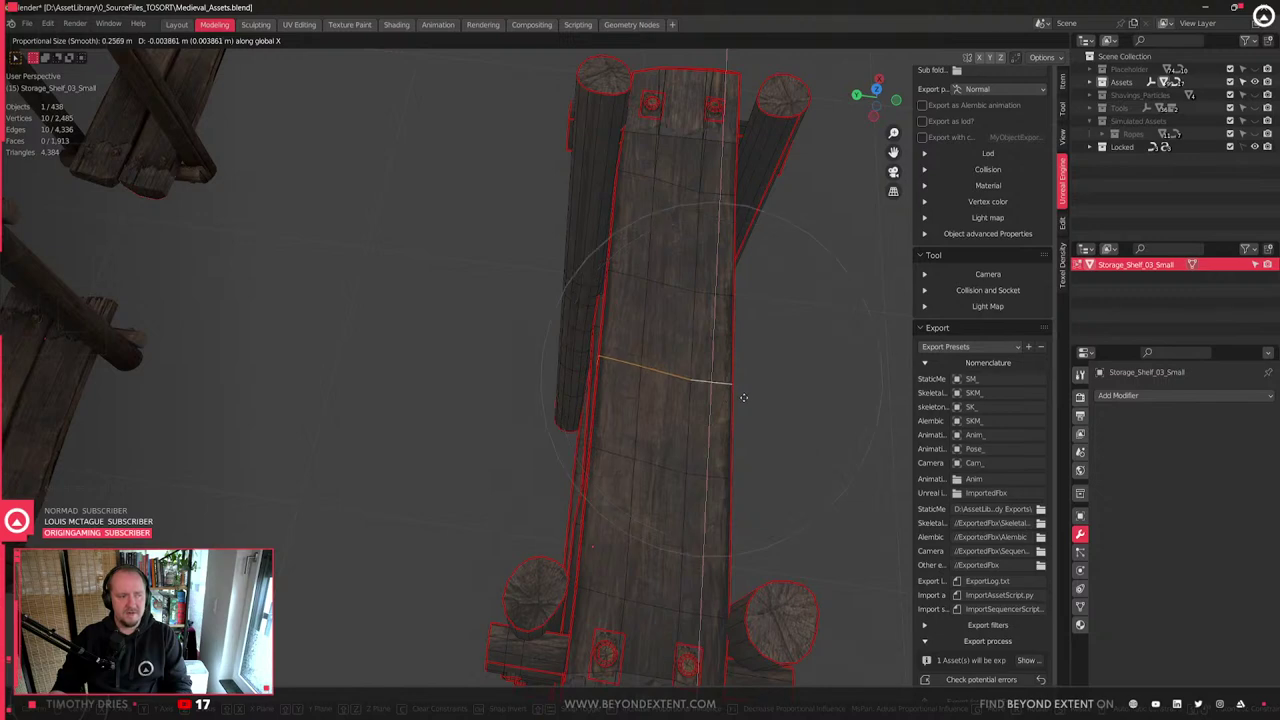
left_click(743, 398)
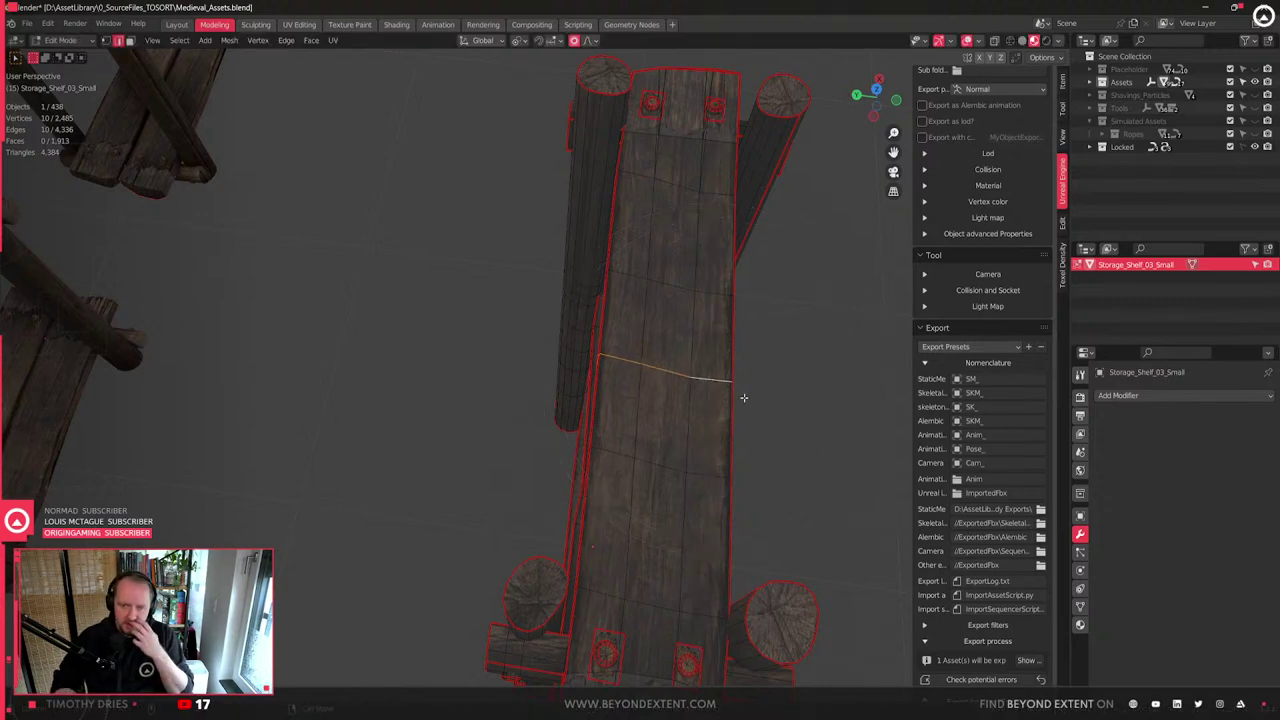
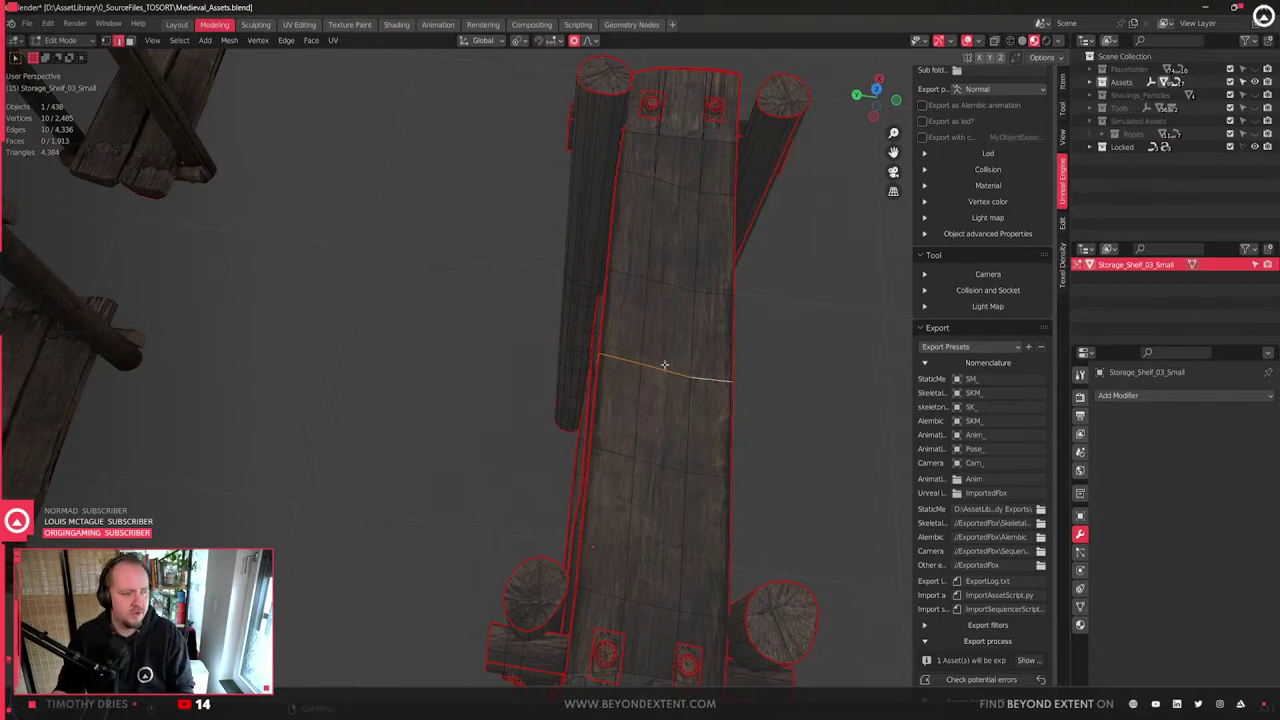
- Scale the top plank's middle edge loop by about 1.05 along global Y with proportional editing
middle_click_drag(663, 365, 667, 433)
key("s")
key("y")
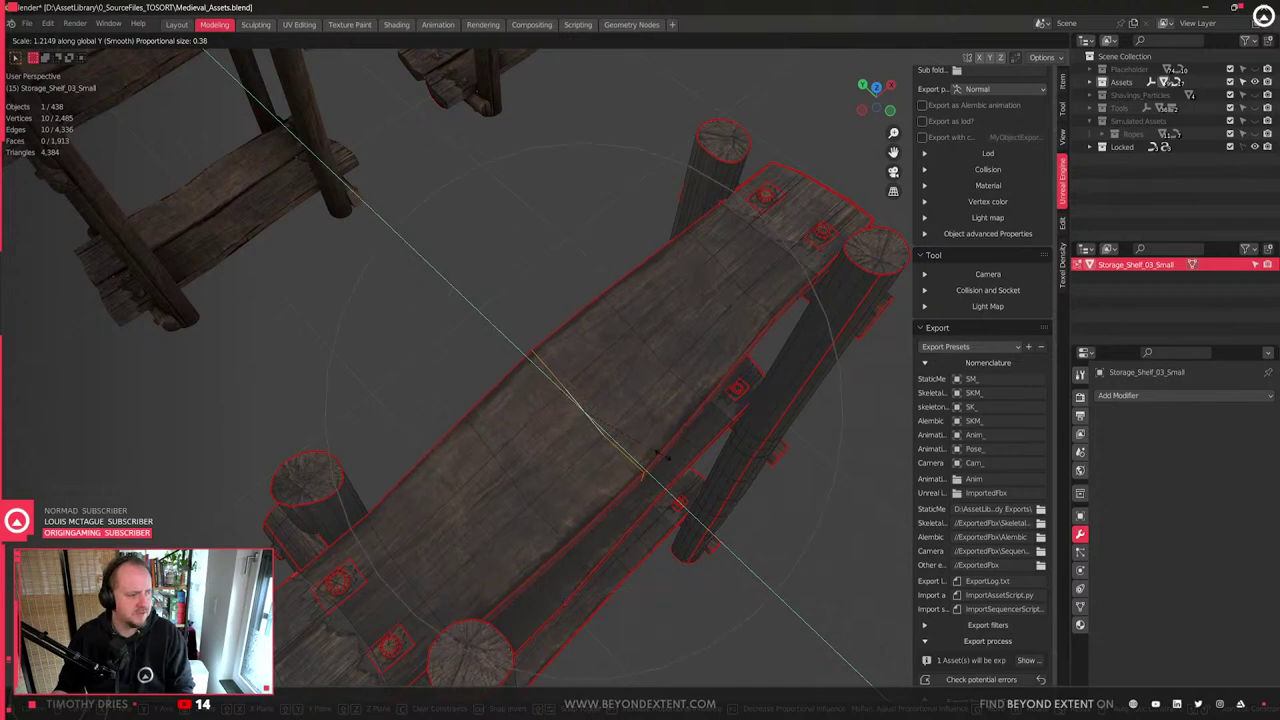
scroll(650, 448, "down", 2)
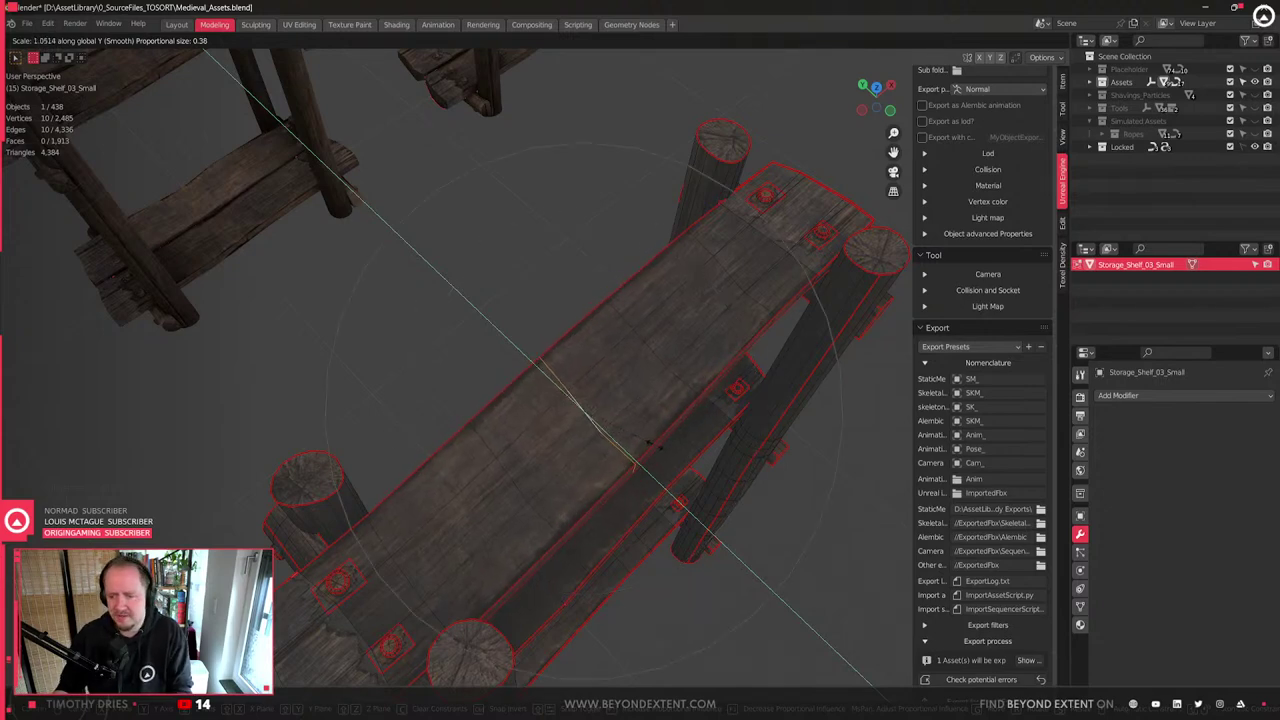
left_click(660, 446)
- Add a neighbouring edge loop on the top plank to the selection and scale both by about 1.06 along global Y
middle_click_drag(660, 446, 643, 471)
left_click(631, 358, "alt+shift")
key("s")
key("z")
key("x")
key("y")
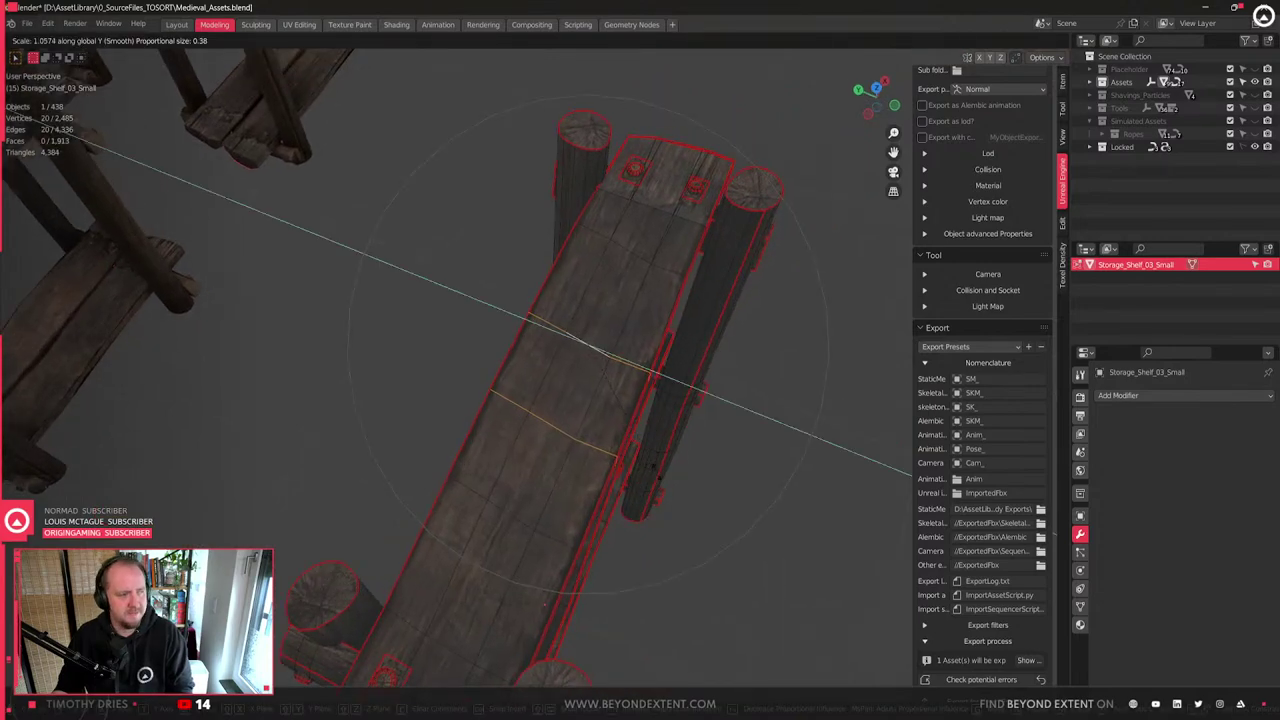
left_click(651, 480)
- Inspect the reshaped top plank in Object Mode and the middle plank's edges in Edit Mode, leaving nothing selected
key("Tab")
middle_click_drag(651, 480, 535, 469)
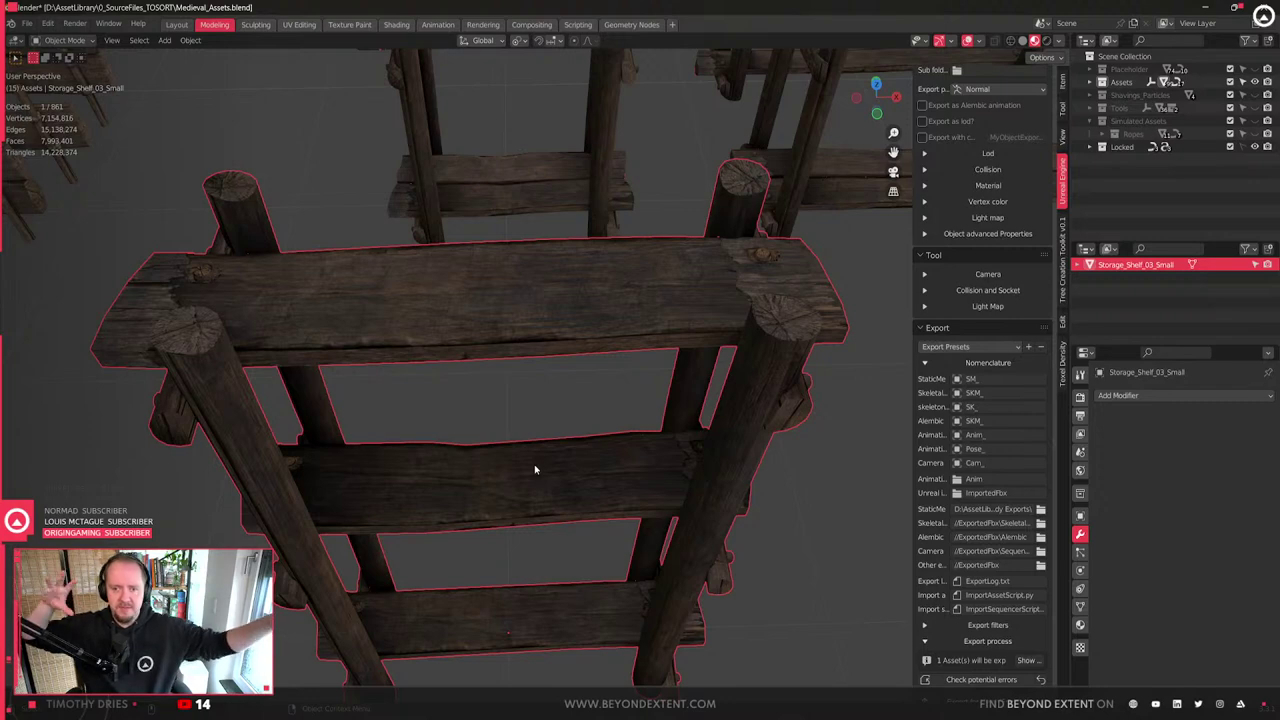
scroll(540, 490, "up", 1)
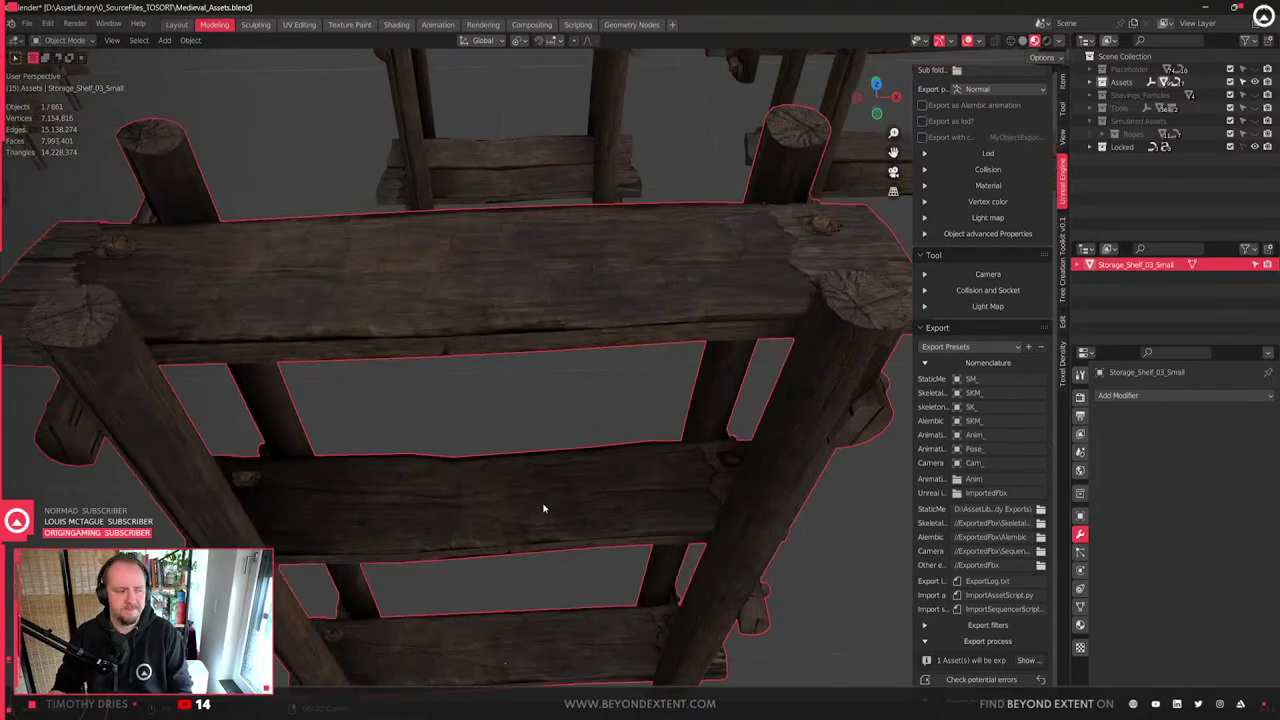
middle_click_drag(546, 503, 560, 420)
key("Tab")
scroll(530, 421, "up", 2)
left_click(517, 412)
left_click(516, 410)
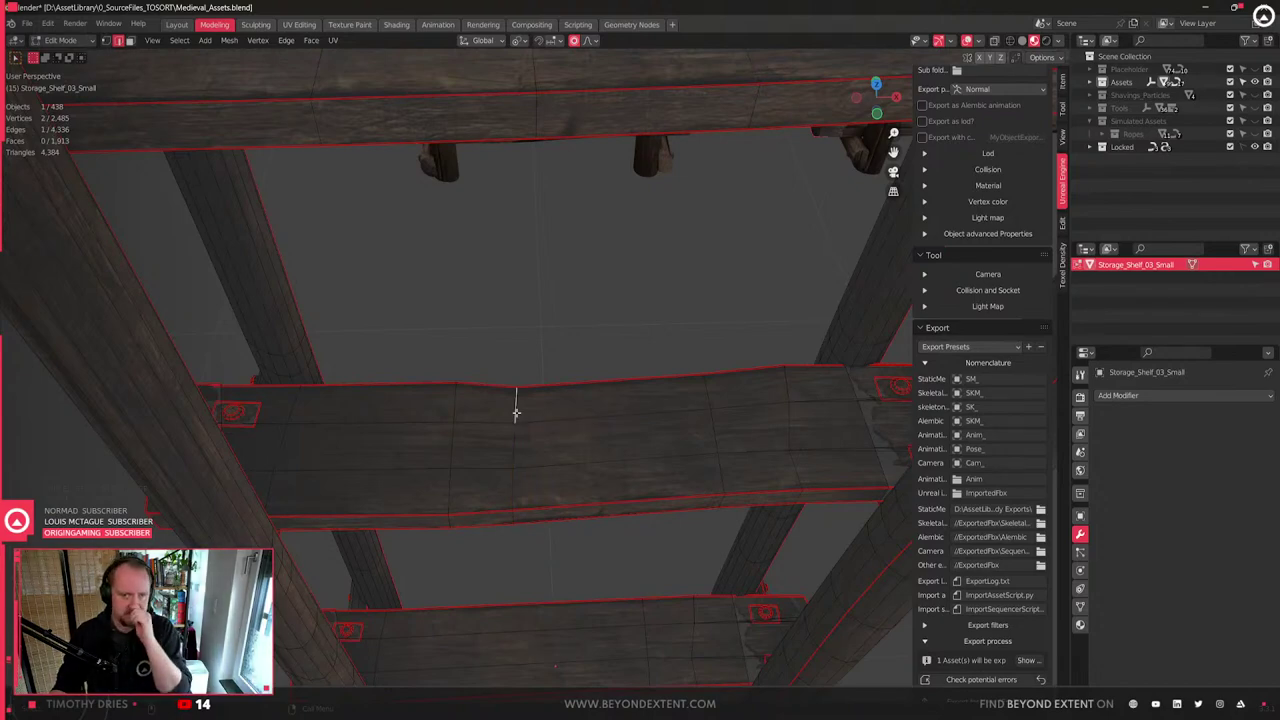
middle_click_drag(518, 413, 579, 411)
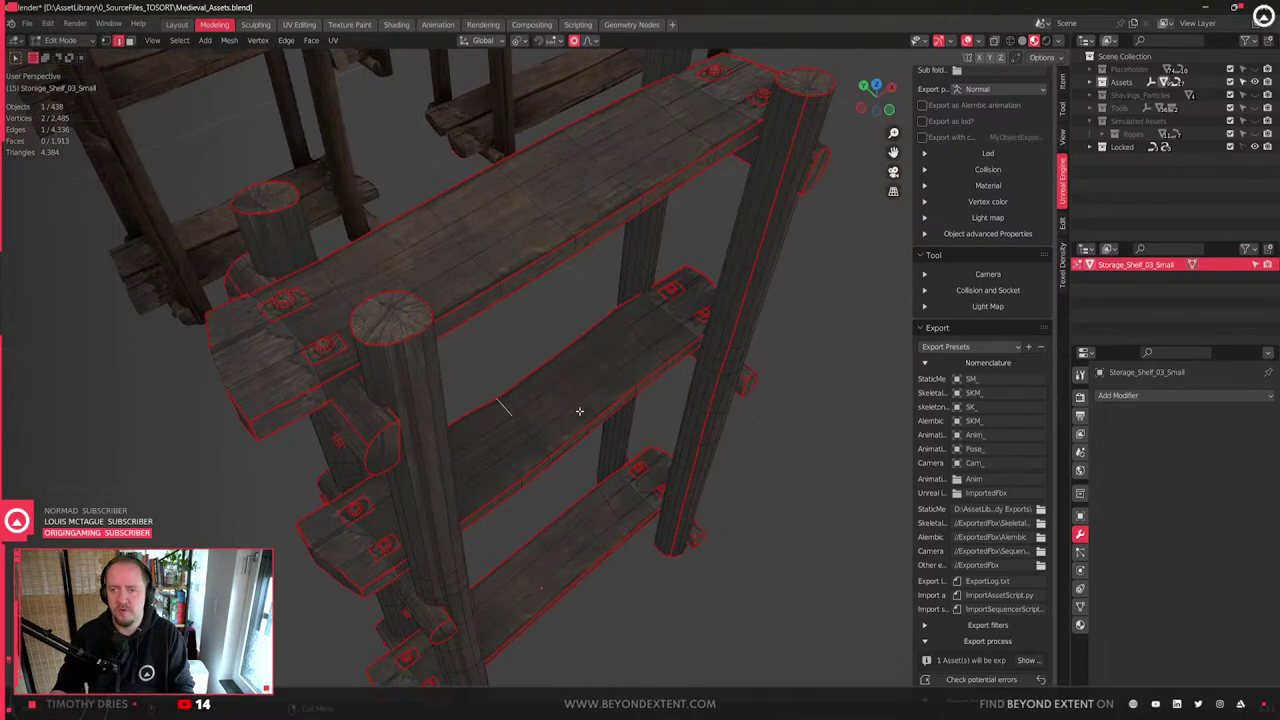
scroll(579, 411, "up", 4)
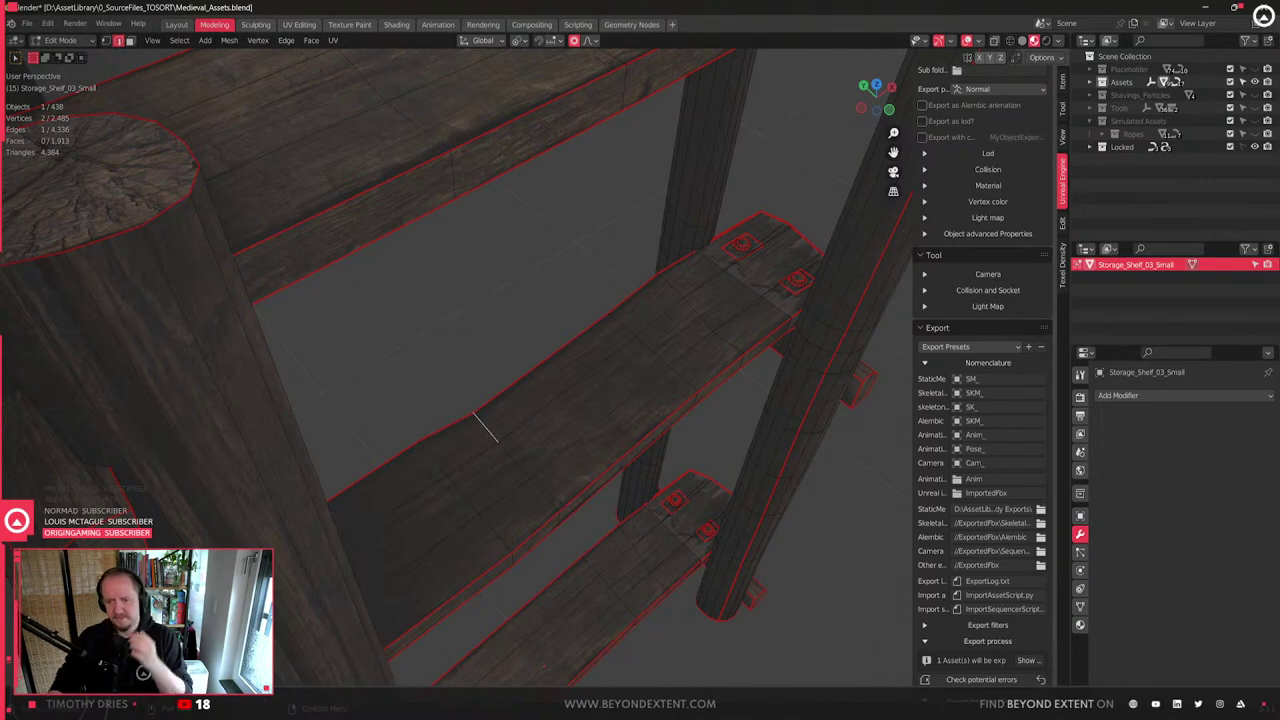
scroll(654, 400, "down", 1)
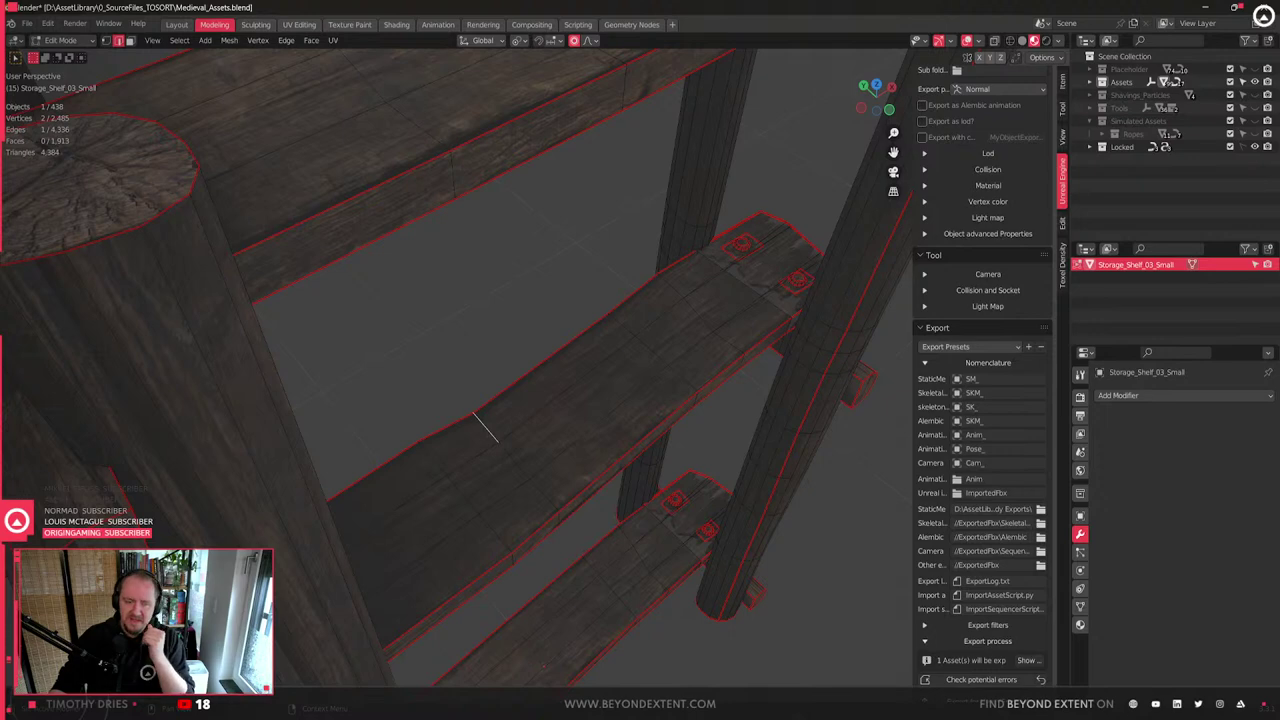
scroll(654, 400, "down", 4)
key("alt+a")
- Insert an edge loop midway between the existing loops on the bottom plank, without sliding it
middle_click_drag(802, 495, 660, 383)
scroll(660, 383, "up", 2)
left_click(697, 420, "alt")
left_click(703, 430, "alt")
key("ctrl+r")
left_click(605, 418)
right_click(605, 418)
- Try to scale the bottom plank's new edge loop along global Y and bevel it with two segments, undoing both
middle_click_drag(681, 472, 650, 468)
key("s")
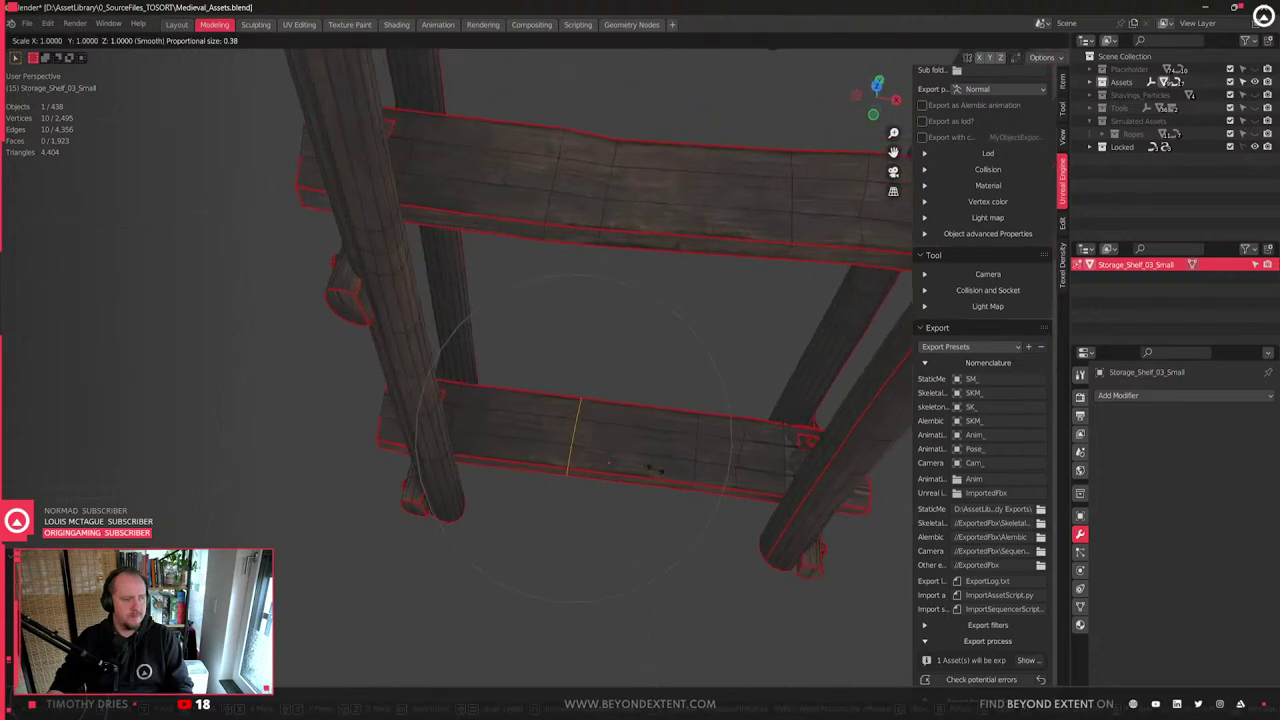
key("y")
left_click(670, 474)
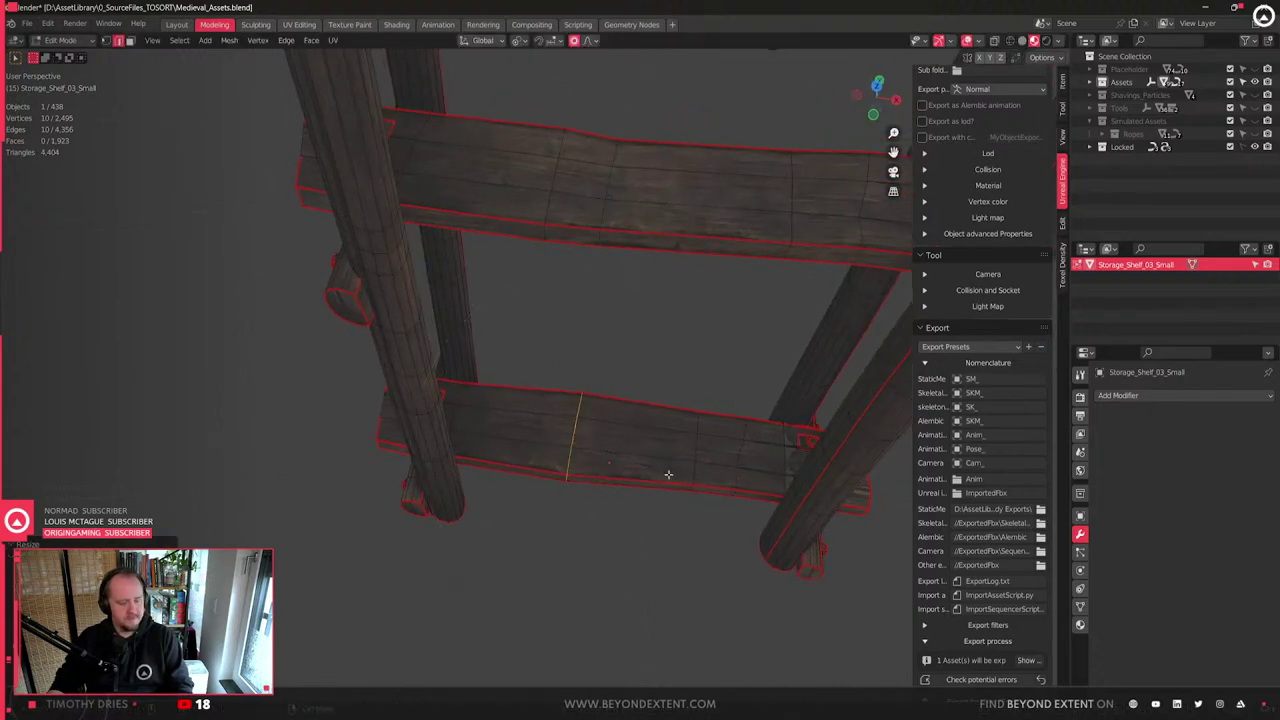
key("ctrl+b")
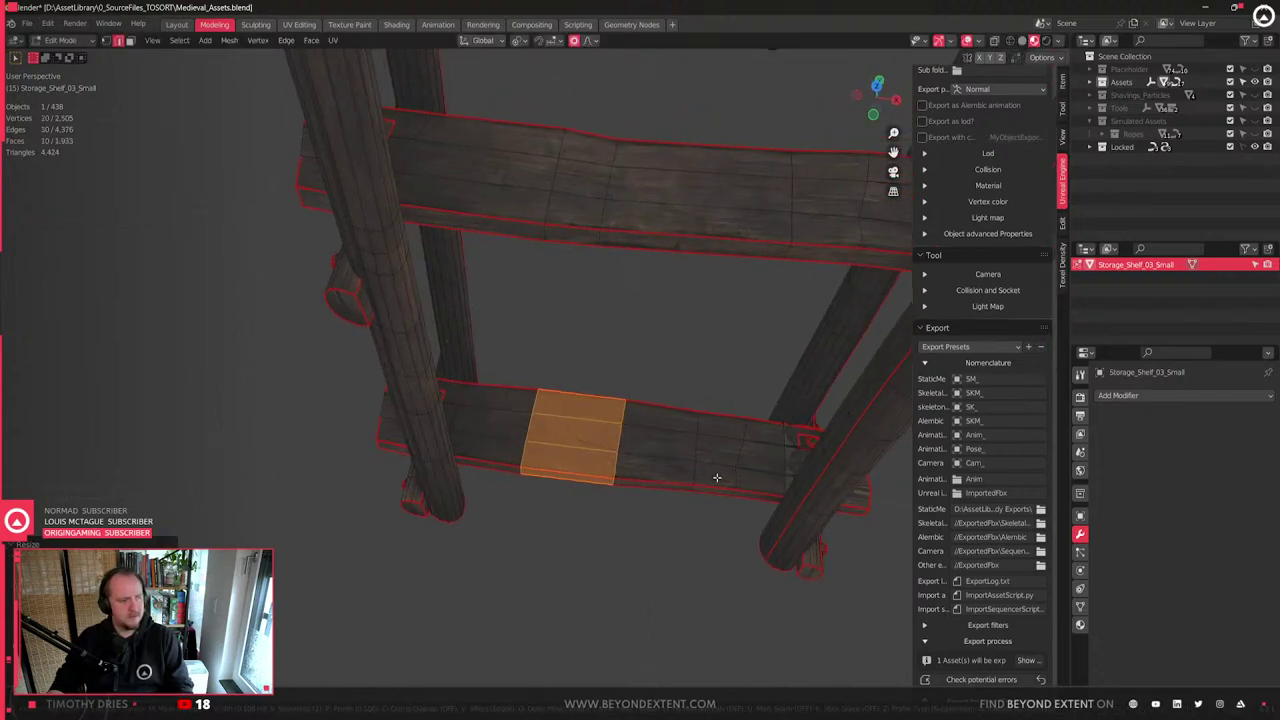
left_click(722, 478)
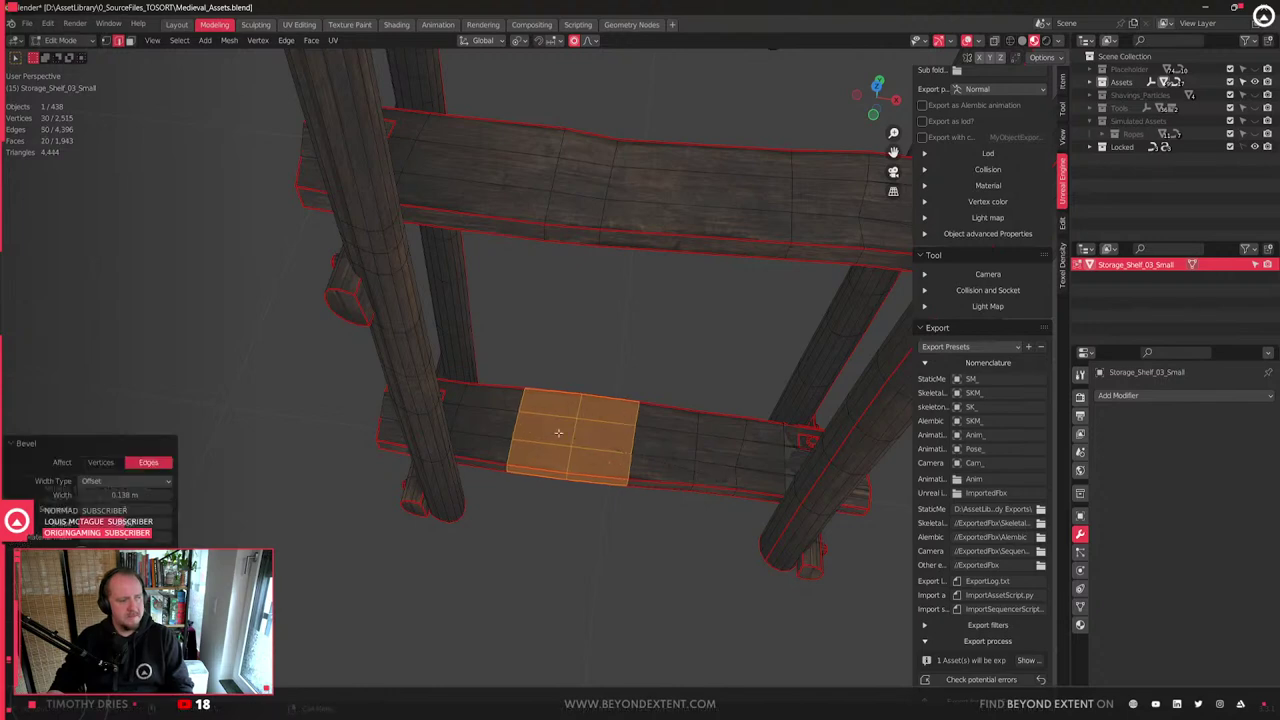
left_click(575, 432)
middle_click_drag(575, 434, 622, 434)
key("ctrl+z")
key("ctrl+z")
key("ctrl+z")
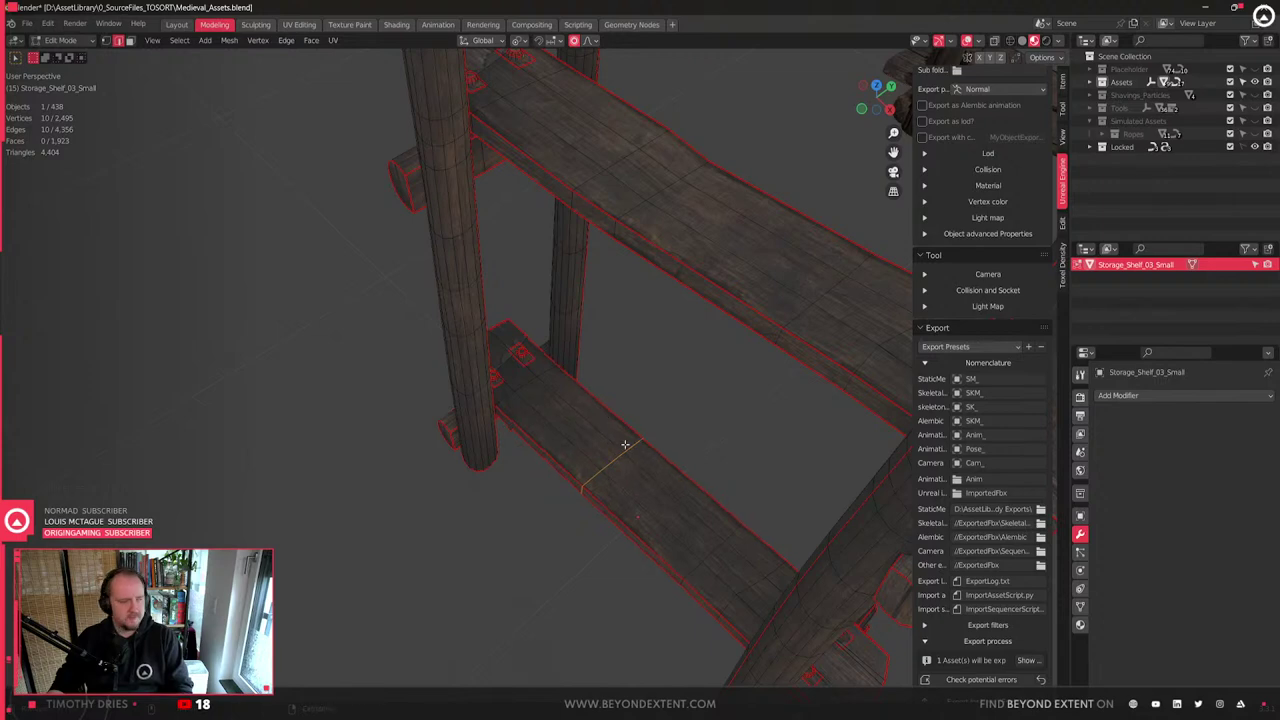
- Bevel the bottom plank's new edge loop with two segments into three narrowly spaced loops
middle_click_drag(663, 477, 630, 457)
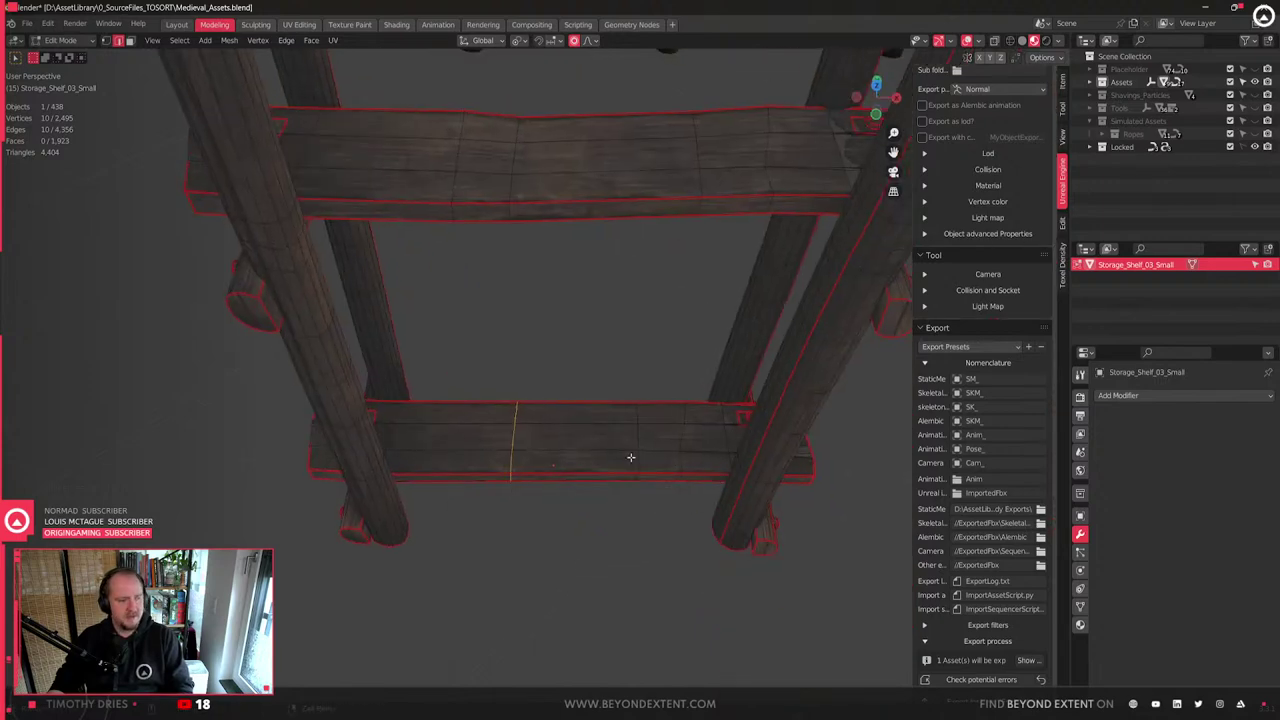
key("ctrl+b")
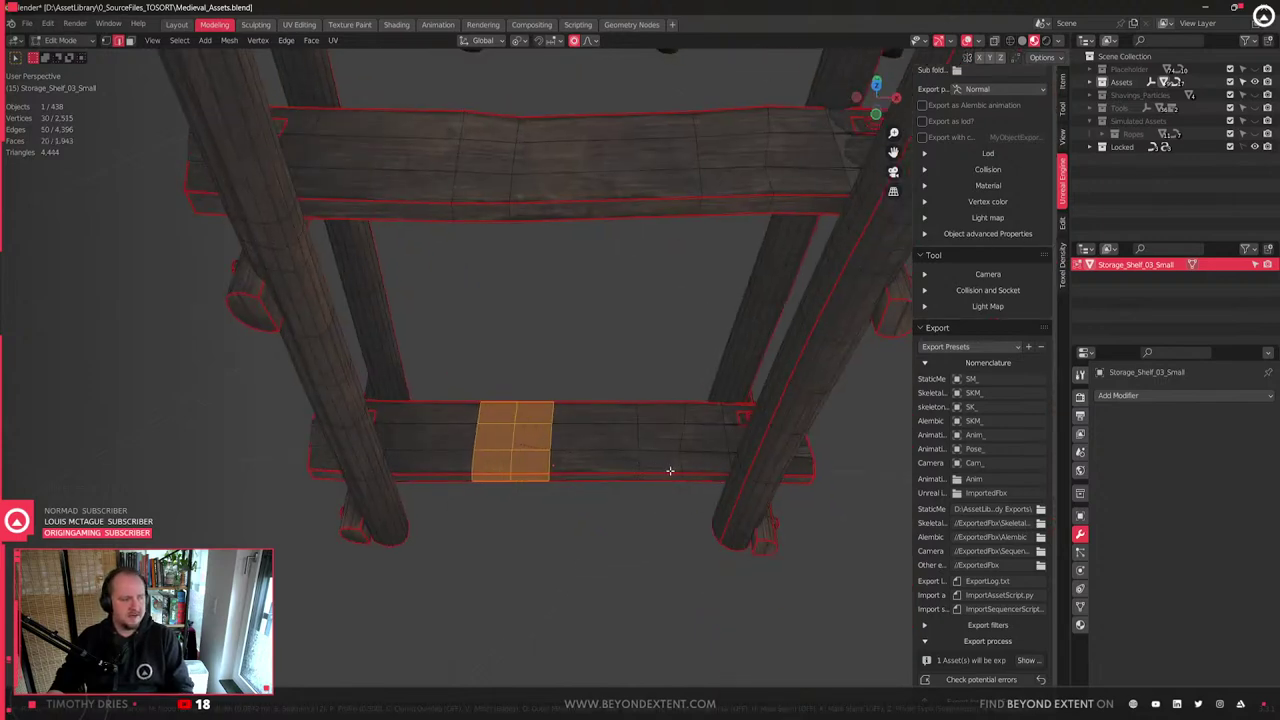
left_click(665, 470)
- Scale the bottom plank's middle edge loop along global Y with smooth proportional editing and inspect the shelf in Object Mode
middle_click_drag(665, 470, 740, 420)
left_click(602, 431, "alt")
middle_click_drag(697, 463, 709, 494)
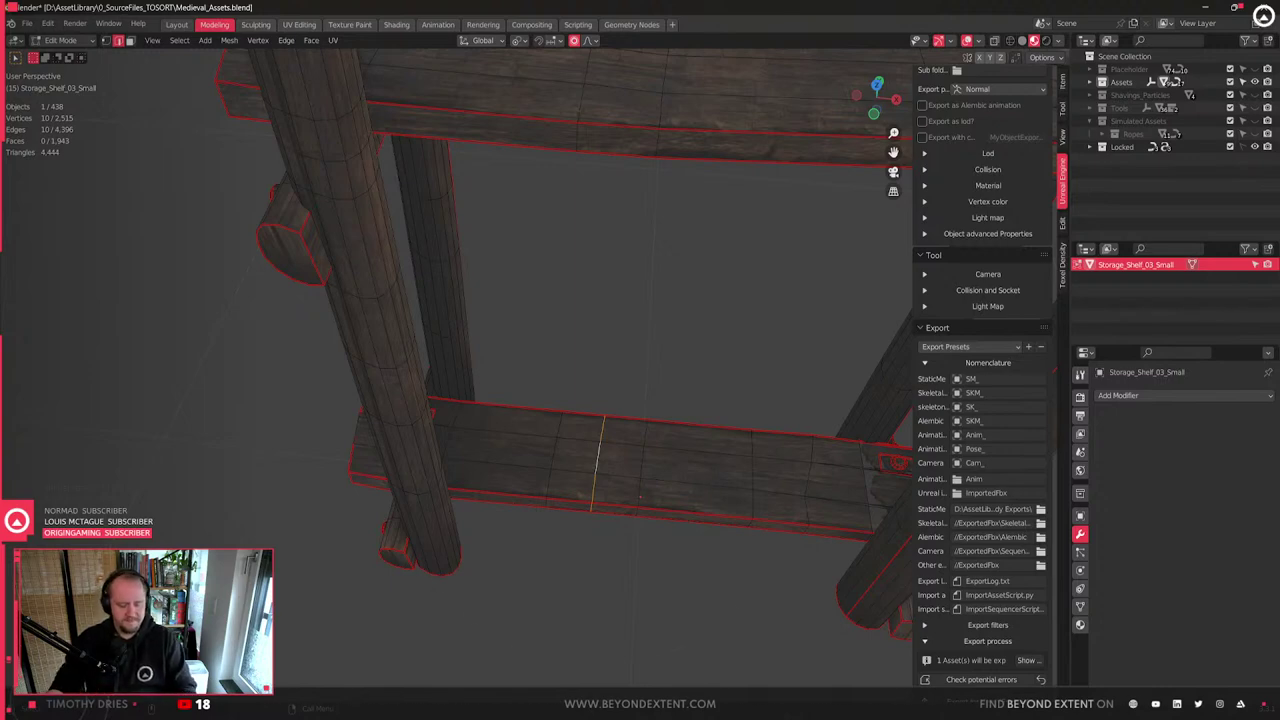
key("s")
key("y")
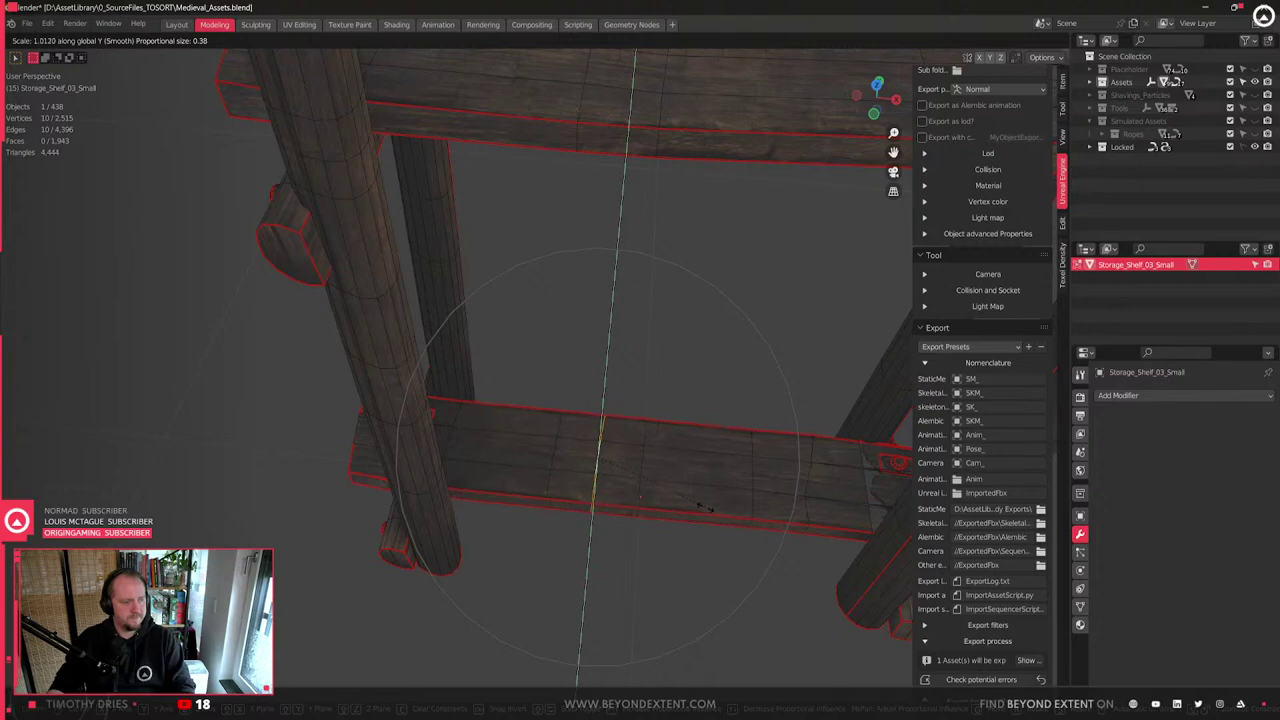
left_click(688, 502)
scroll(660, 504, "down", 3)
key("Tab")
left_click(649, 506)
middle_click_drag(649, 506, 577, 577)
- Select the middle plank's linked faces in face mode and switch to the UV Editing workspace
key("Tab")
key("3")
left_click(591, 490)
left_click(592, 363)
key("ctrl+l")
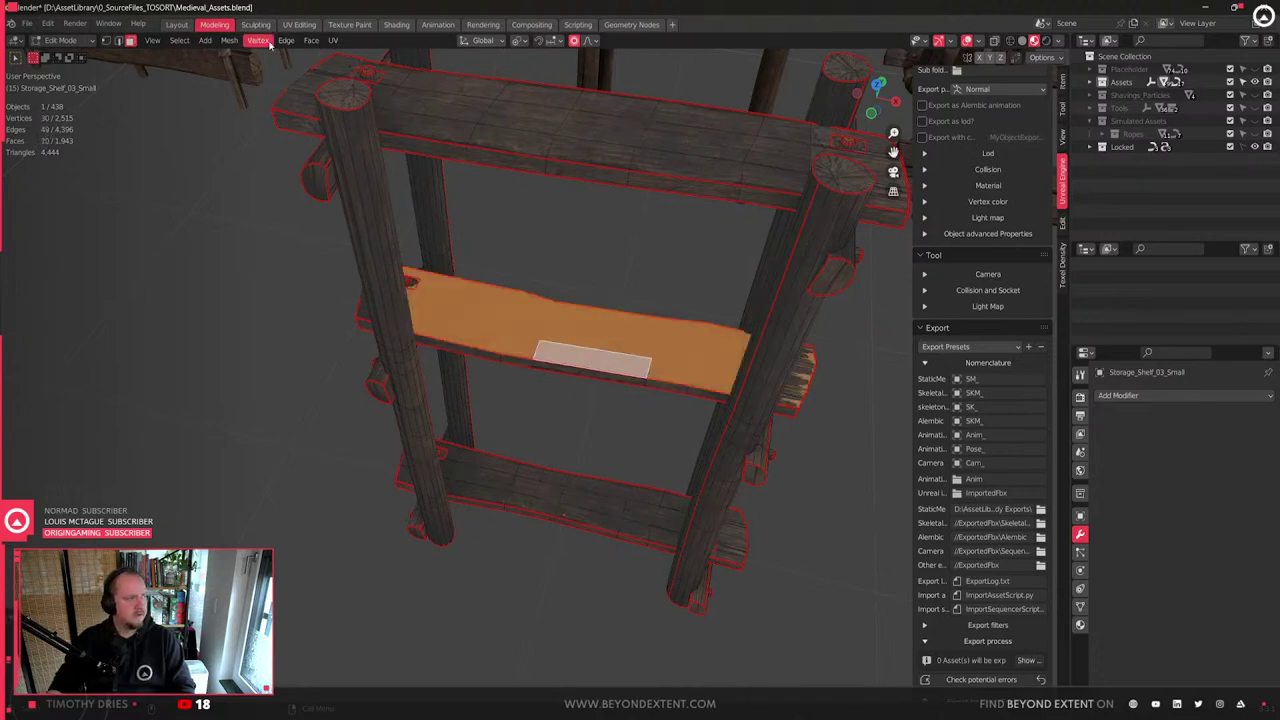
left_click(303, 25)
- Turn off proportional editing and move the middle plank's UV island along negative X onto the adjacent wood strip
scroll(788, 470, "down", 7)
middle_click_drag(648, 424, 780, 412)
left_click_drag(736, 292, 876, 563)
scroll(876, 563, "up", 2)
key("g")
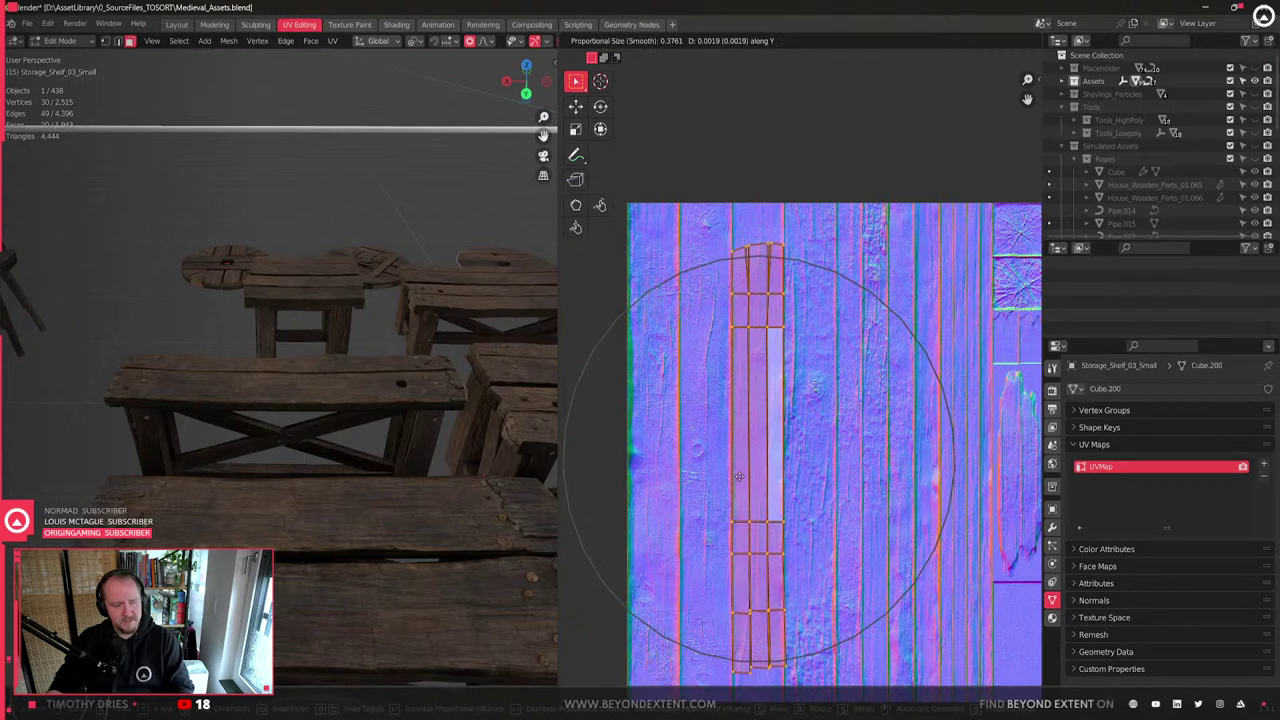
key("x")
key("y")
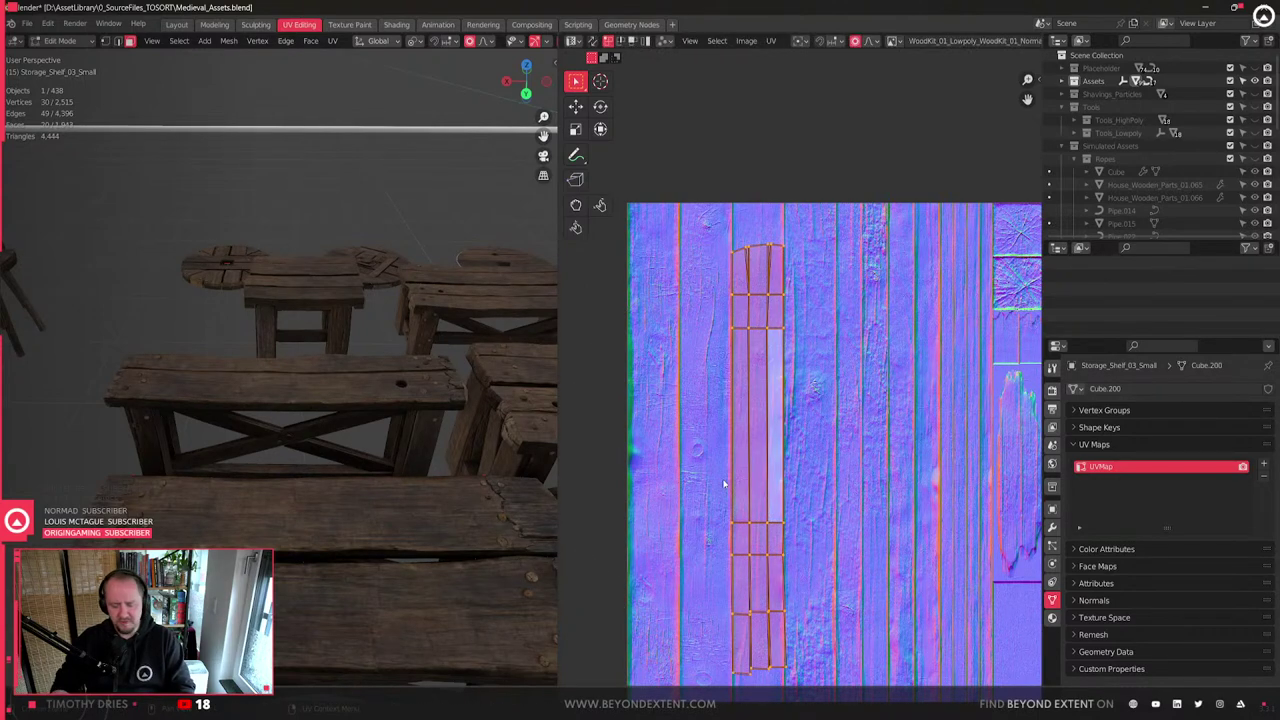
key("o")
key("x")
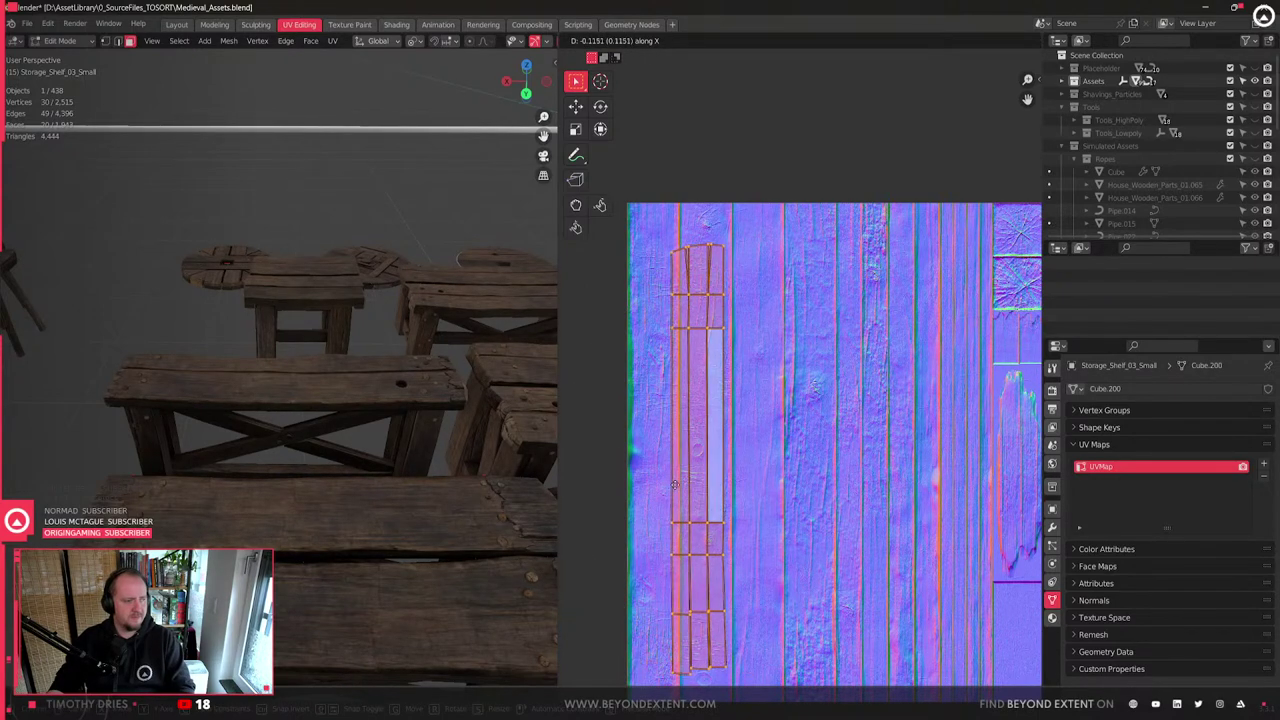
left_click(750, 505)
scroll(321, 508, "down", 5)
- Locate Storage_Shelf_03_Small among the finished assets in Object Mode and frame it in the 3D view
key("Tab")
scroll(343, 452, "down", 4)
middle_click_drag(343, 446, 445, 488)
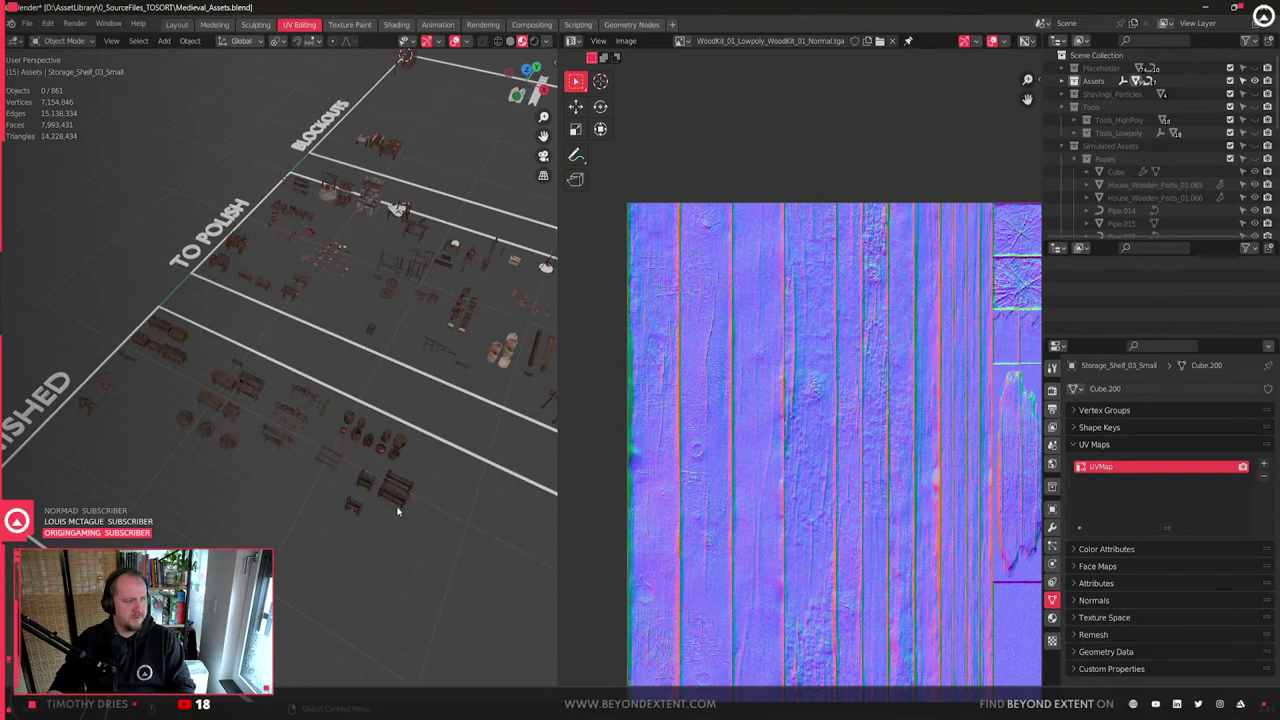
left_click(398, 512)
key("KP_Decimal")
middle_click_drag(197, 470, 465, 520, "shift")
left_click(358, 379)
key("KP_Decimal")
middle_click_drag(290, 500, 430, 385, "shift")
left_click(347, 440)
key("KP_Decimal")
middle_click_drag(347, 440, 346, 437)
- Unwrap the bottom plank's linked faces with the angle-based method and straighten the resulting UVs
key("Tab")
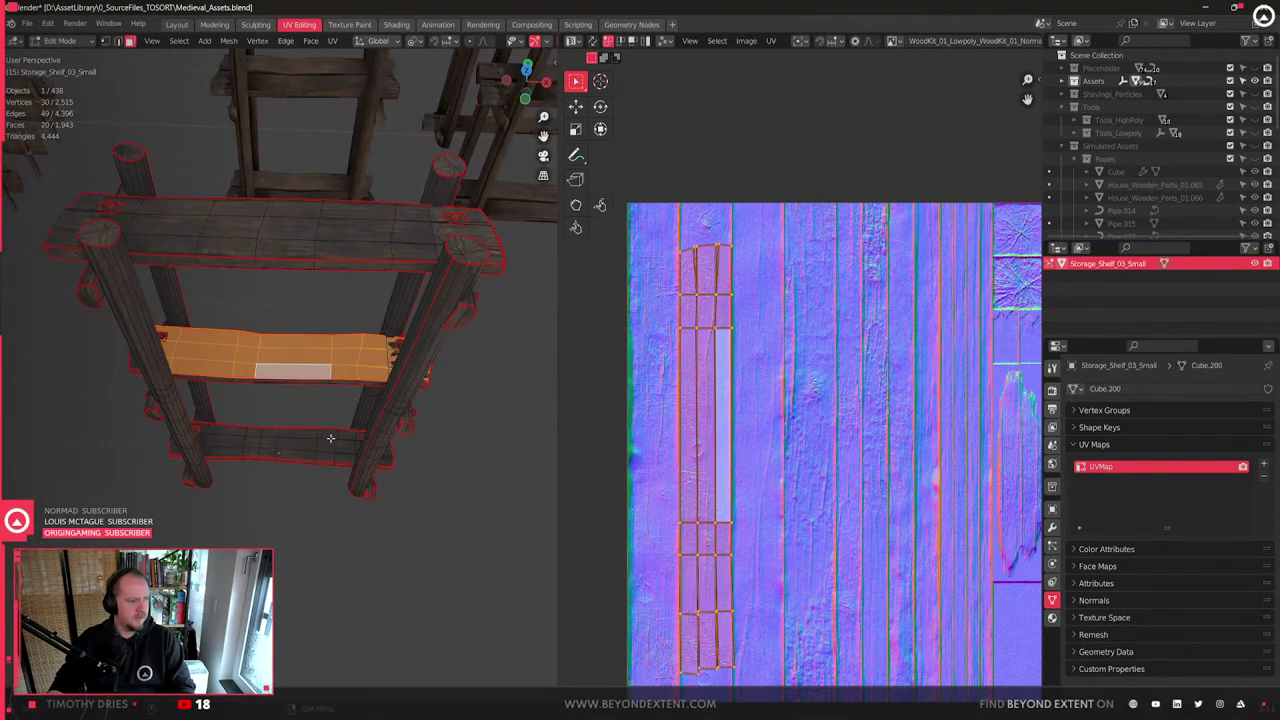
left_click(286, 438)
key("l")
key("a")
middle_click_drag(802, 614, 818, 544)
key("u")
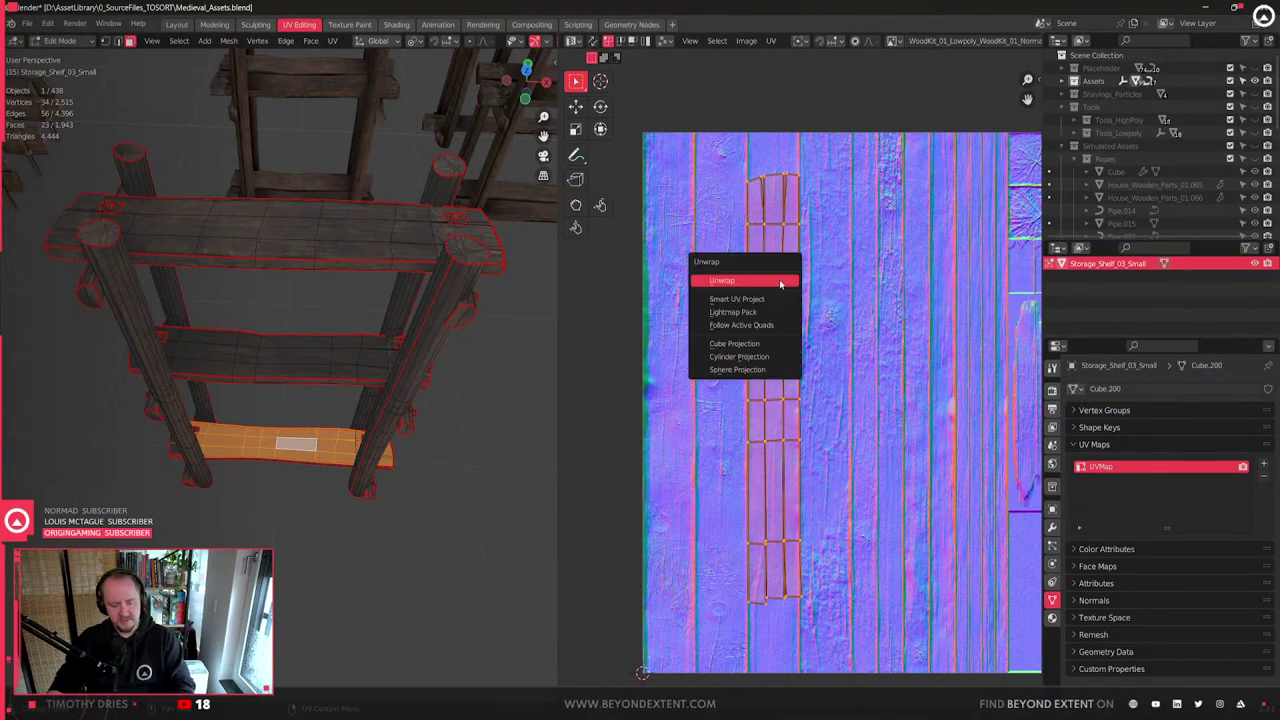
left_click(775, 284)
middle_click_drag(730, 365, 790, 345)
key("q")
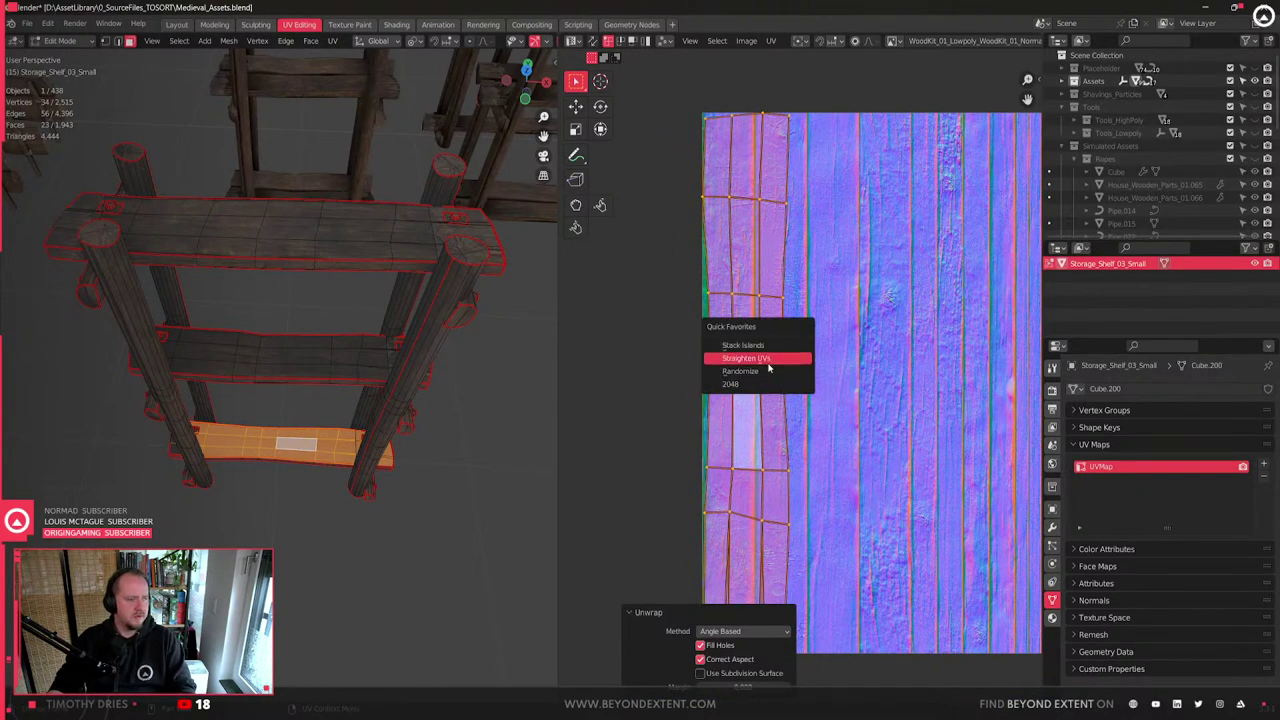
left_click(768, 366)
- Fit the bottom plank's UV island inside the fourth wood strip, scaling it by 0.614 and 1.083
key("g")
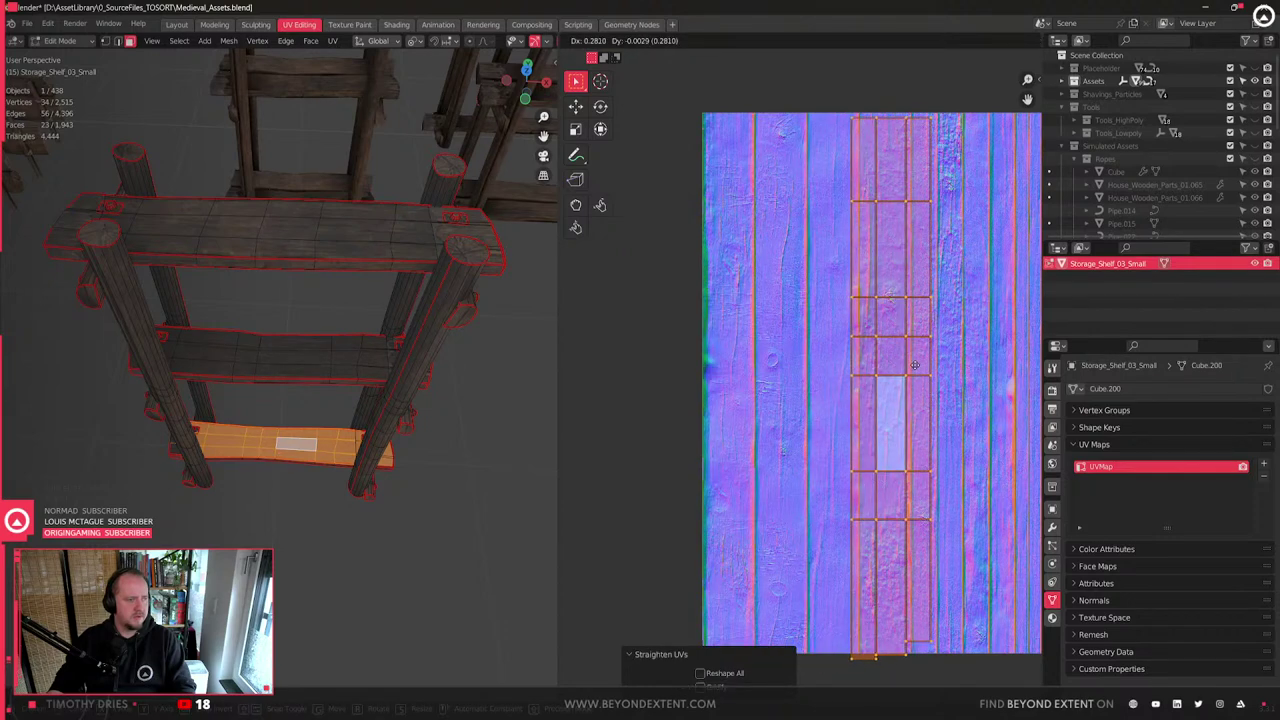
left_click(951, 372)
key("s")
left_click(960, 409)
key("g")
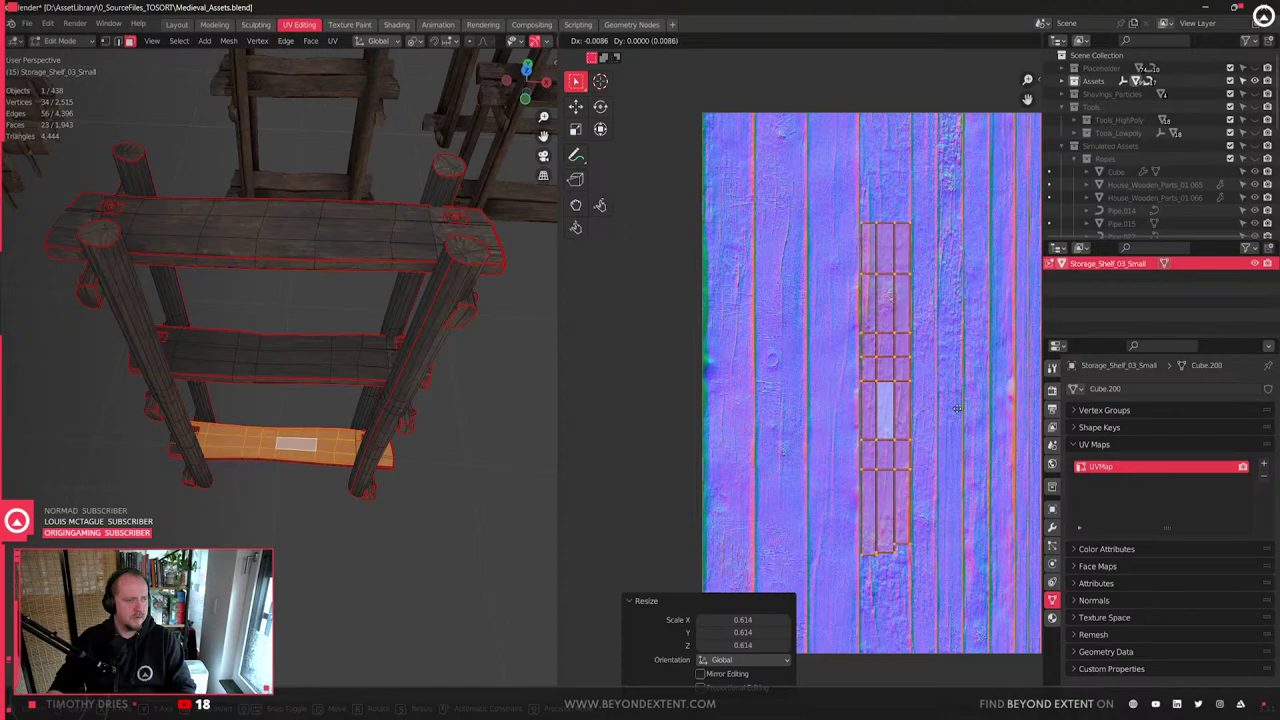
left_click(957, 408)
key("s")
left_click(963, 416)
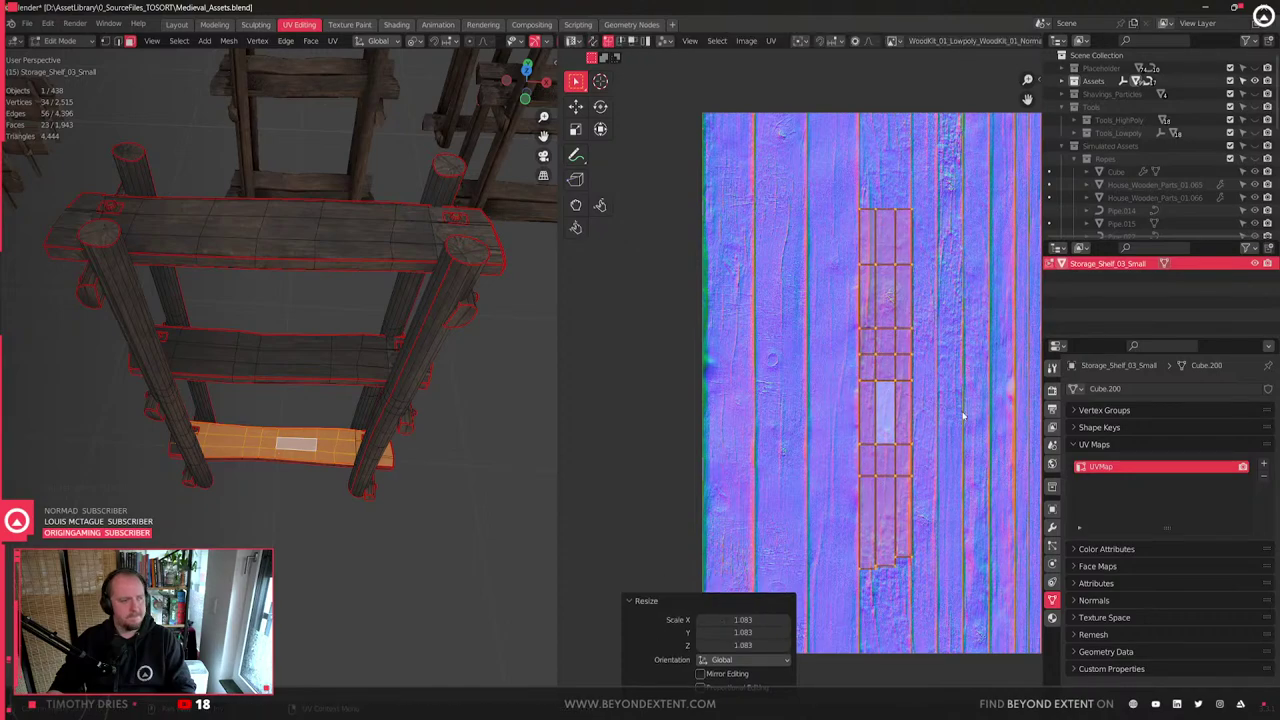
- Check the bottom plank's texture, then select the middle plank's linked faces and unwrap them with the angle-based method
key("Tab")
scroll(260, 486, "up", 4)
middle_click_drag(260, 486, 291, 482)
middle_click_drag(217, 378, 281, 366)
key("Tab")
left_click(275, 341)
key("ctrl+l")
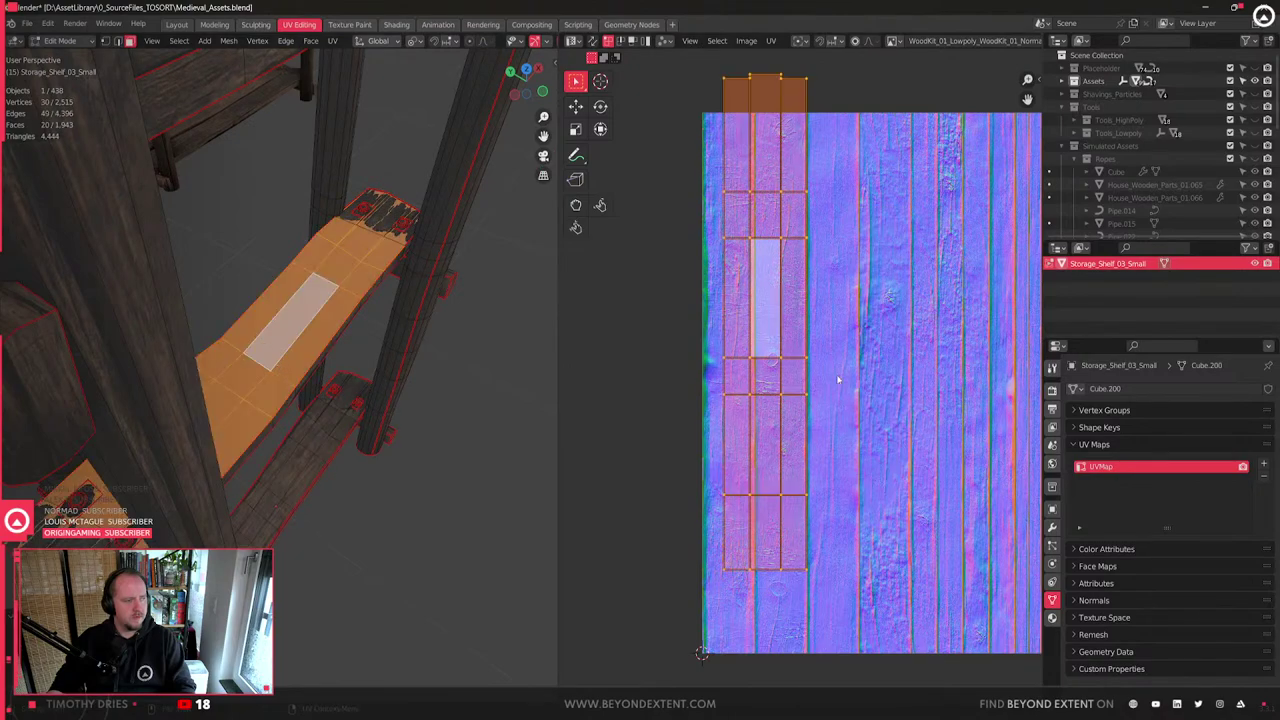
scroll(800, 370, "down", 5)
scroll(800, 365, "up", 3)
key("u")
left_click(783, 394)
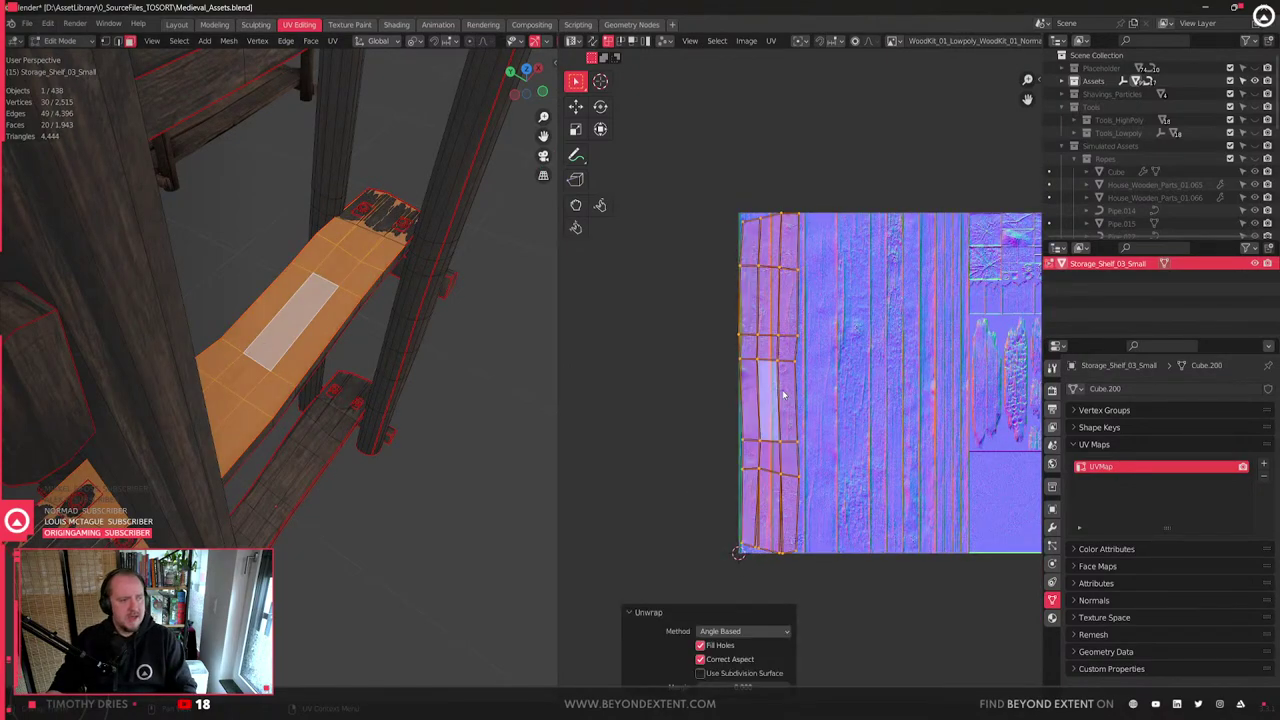
scroll(850, 400, "up", 2)
middle_click_drag(330, 380, 409, 423)
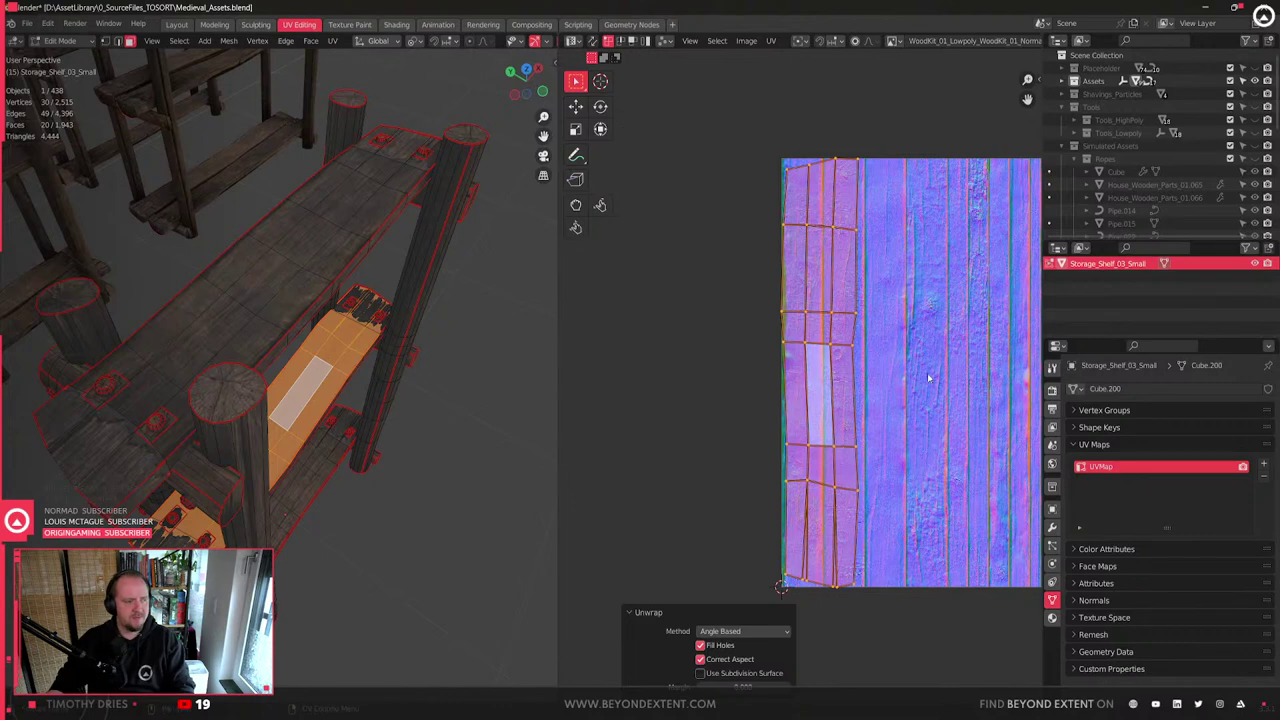
- Shrink the middle plank's new UV island, with a second scaling of 0.895, and place it over the third wood strip
key("s")
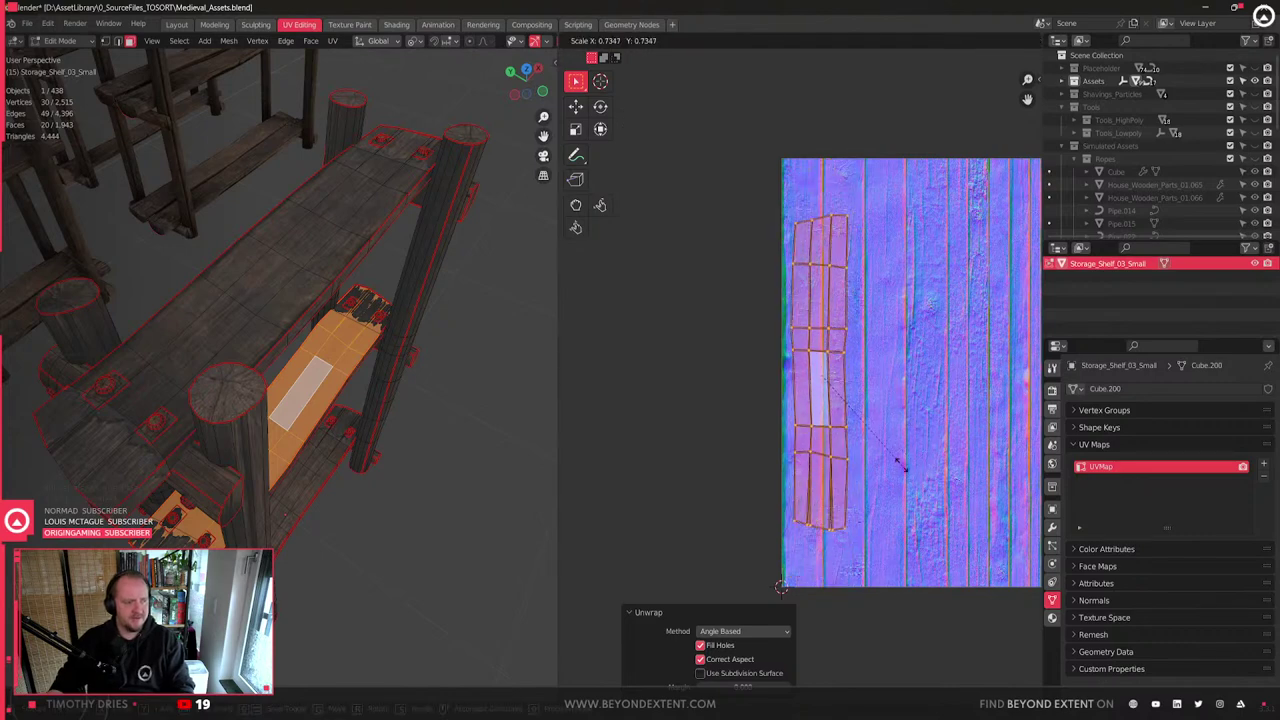
left_click(892, 458)
key("g")
left_click(903, 467)
key("s")
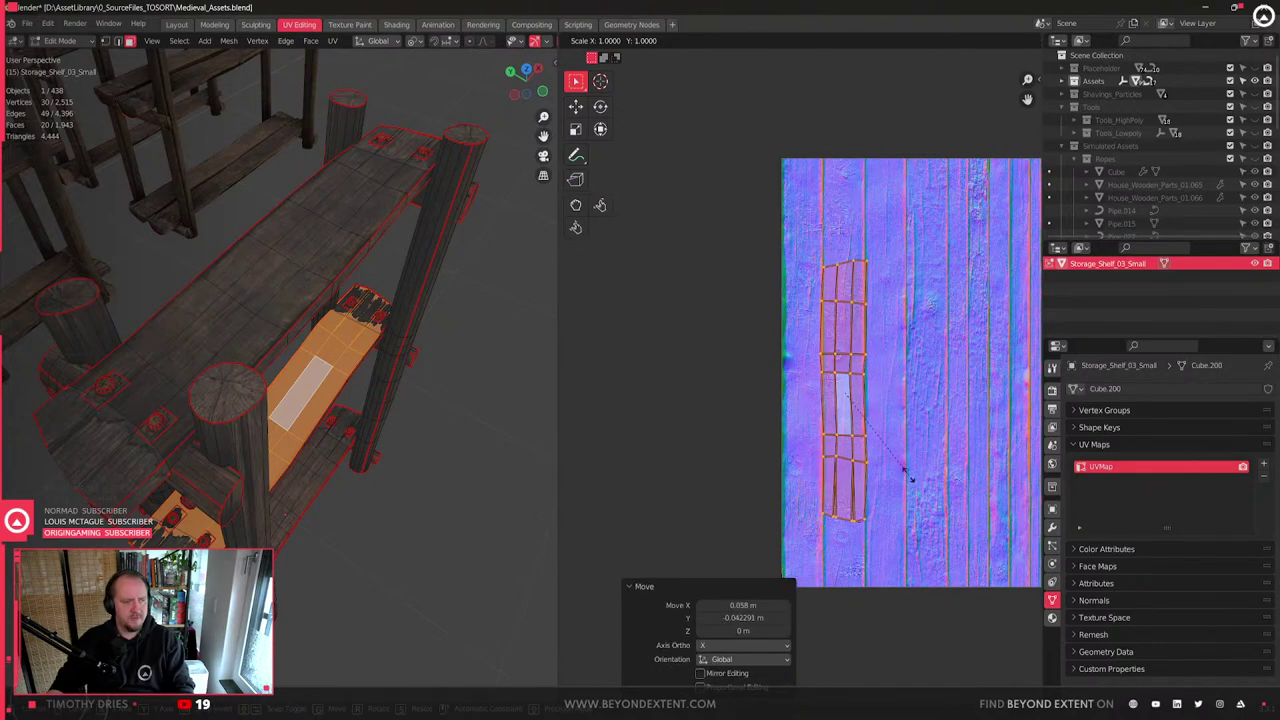
left_click(897, 473)
key("g")
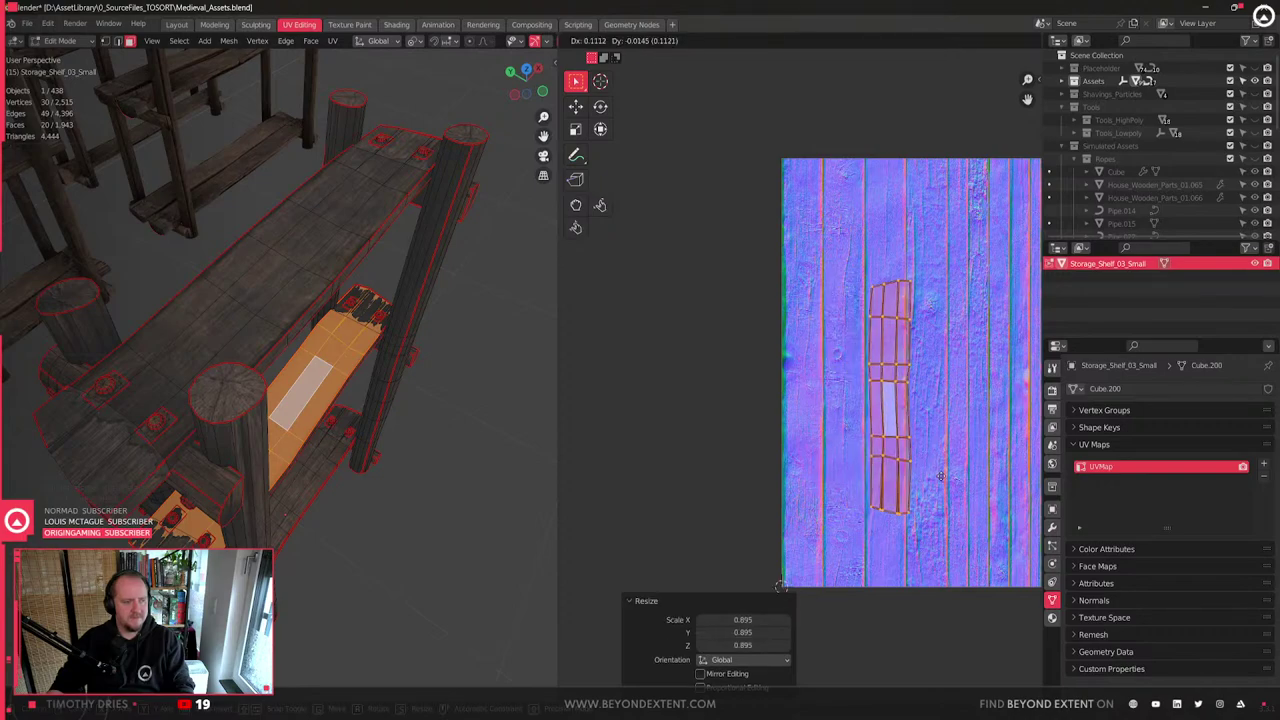
left_click(940, 483)
- Select the top plank's linked faces in Edit Mode and box-select their whole UV island
key("Tab")
middle_click_drag(344, 416, 313, 473)
scroll(306, 296, "up", 2)
key("Tab")
middle_click_drag(306, 296, 341, 387, "shift")
left_click(350, 448)
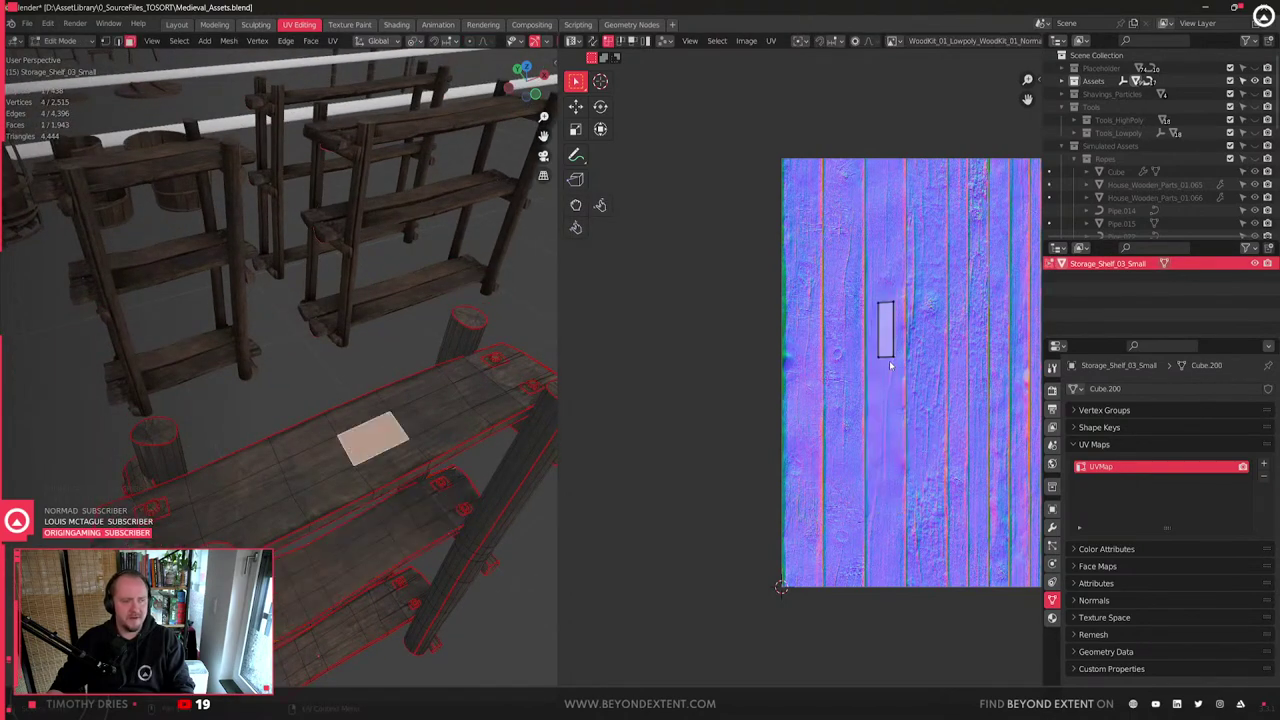
key("l")
left_click_drag(750, 176, 1018, 626)
scroll(901, 473, "up", 2)
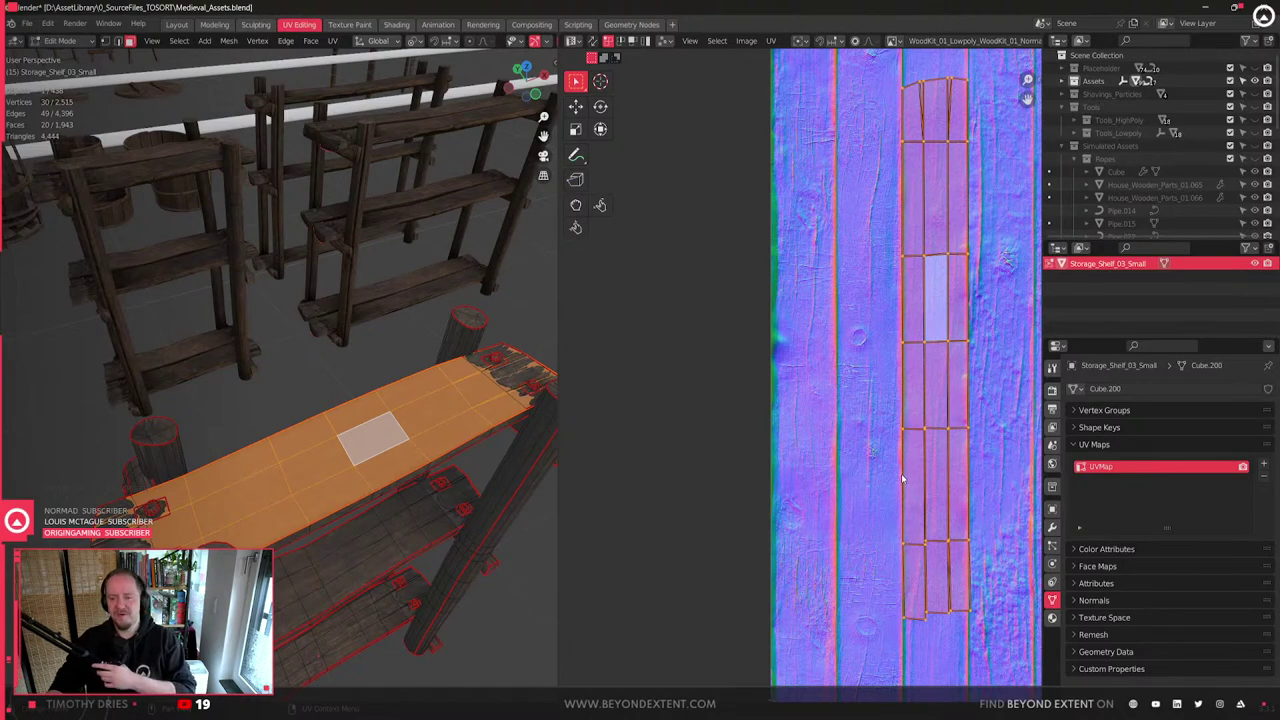
middle_click_drag(955, 485, 957, 481)
- Move the top plank's UV island onto the second wood strip, scale it slightly to fit, and inspect it in Object Mode
key("g")
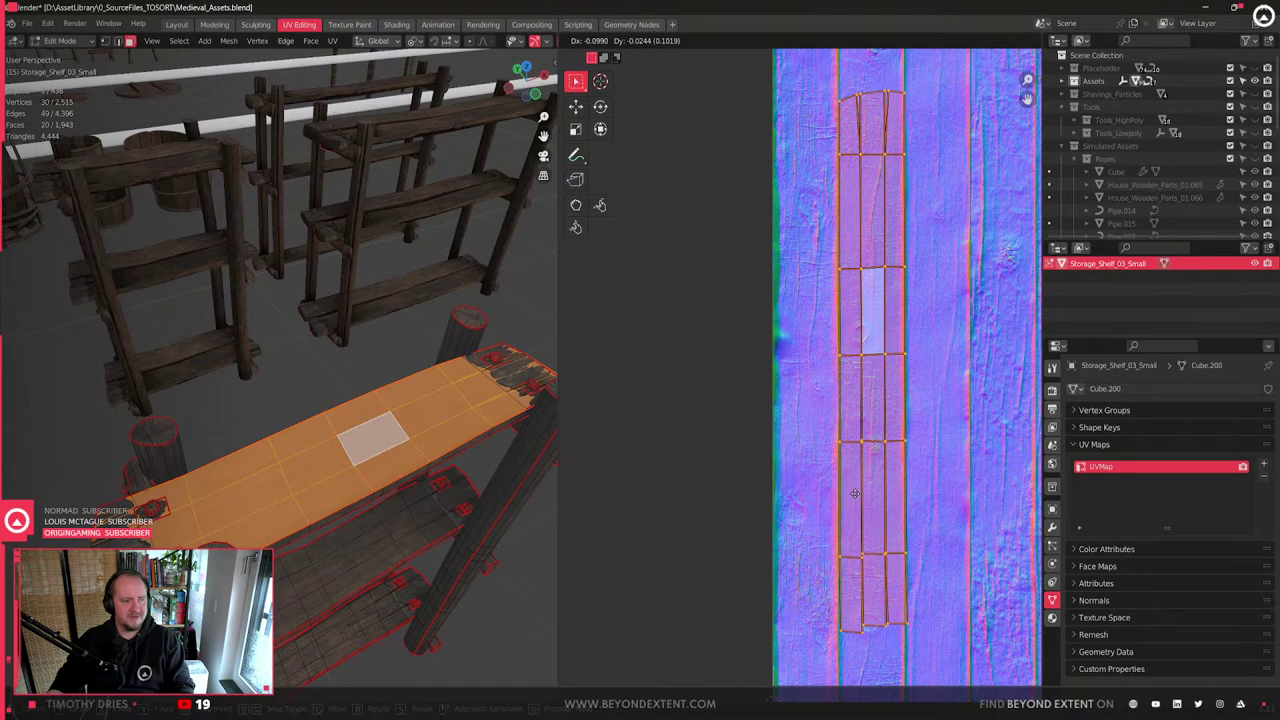
left_click(877, 496)
key("s")
left_click(945, 497)
key("g")
left_click(944, 497)
key("Tab")
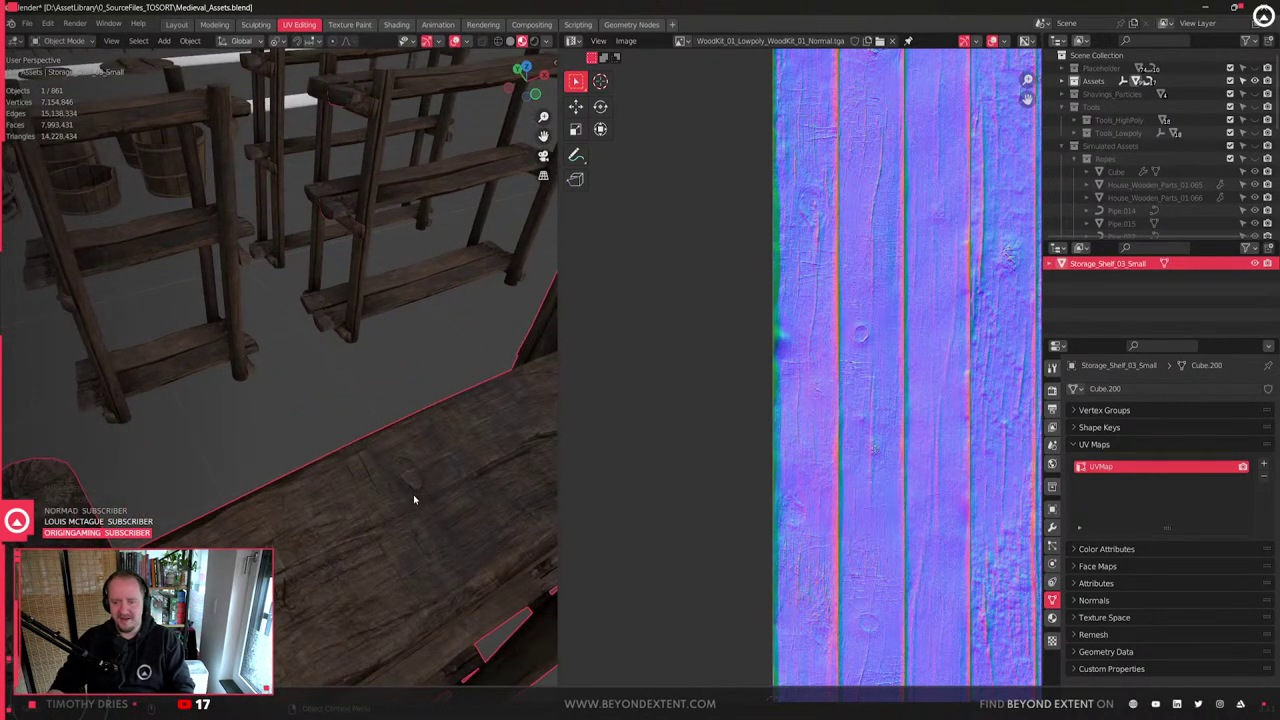
scroll(414, 490, "down", 5)
- Move the top plank's UV island onto the first wood strip and check the whole shelf in Object Mode
key("Tab")
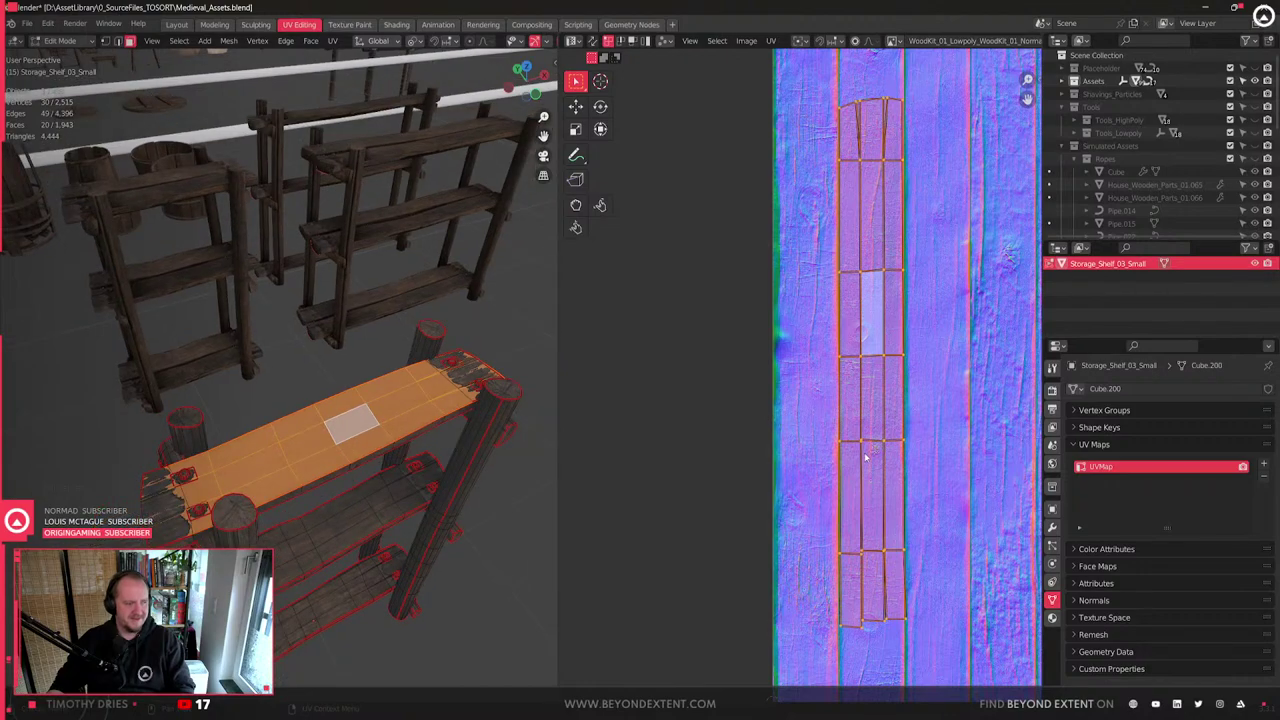
key("g")
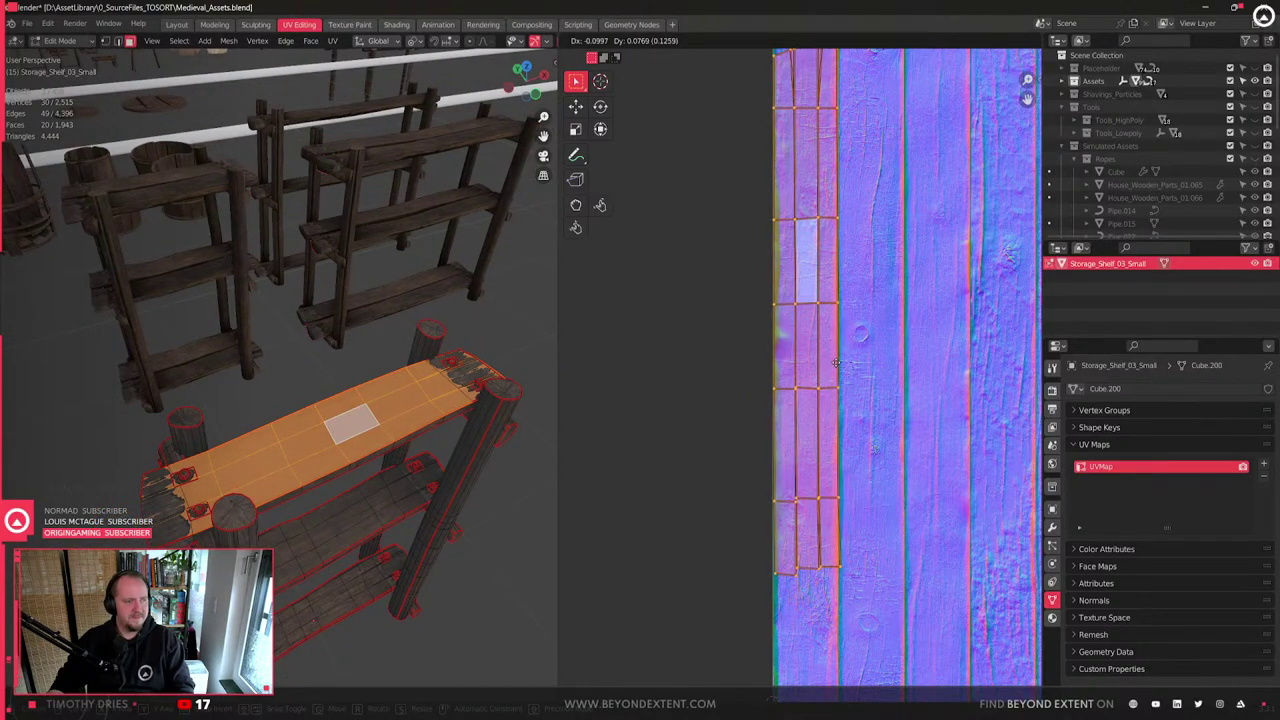
left_click(829, 366)
key("Tab")
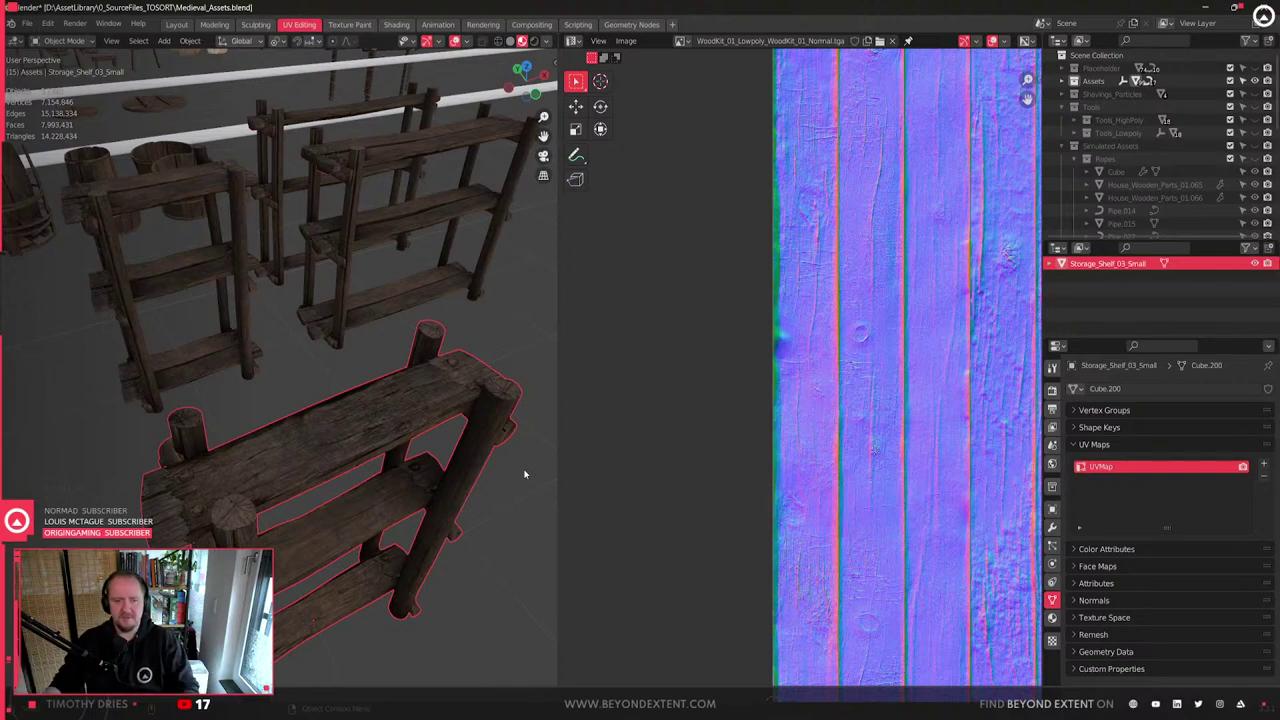
scroll(303, 466, "down", 5)
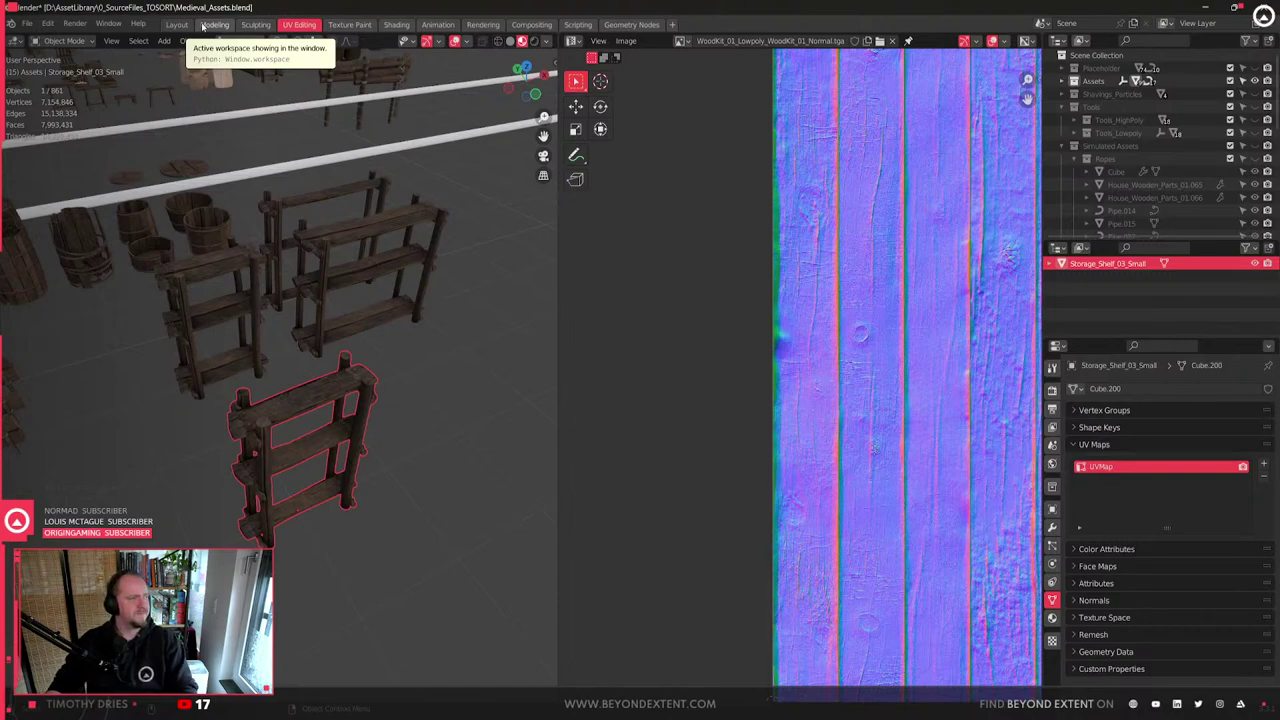
- Return to the Modeling workspace, compare the storage shelves, and frame Storage_Shelf_02
left_click(214, 24)
middle_click_drag(534, 420, 663, 514)
left_click(631, 533)
left_click(595, 405)
scroll(567, 391, "down", 5)
middle_click_drag(567, 391, 731, 289)
left_click(729, 287)
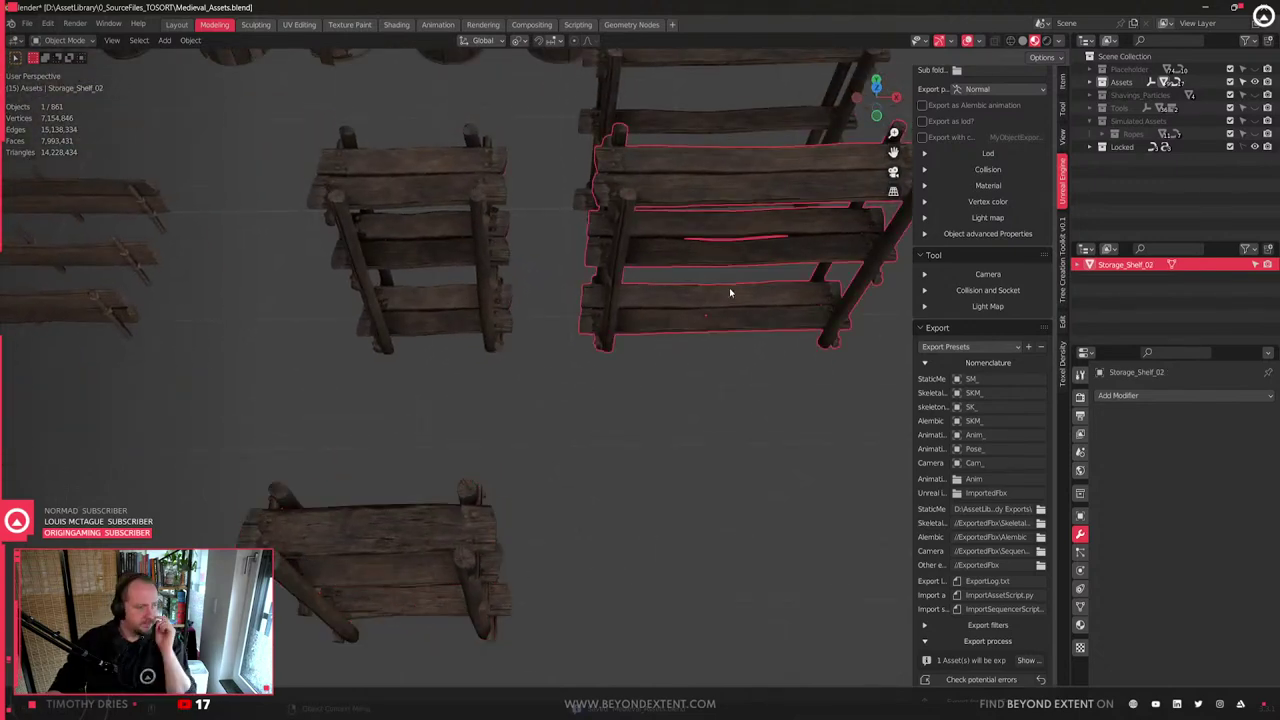
key("KP_Decimal")
- Move Storage_Shelf_03_Small behind the other small shelf, in line with the large single-plank shelf, and leave it selected
mouse_move(652, 402)
middle_mouse_down()
mouse_move(643, 314)
mouse_move(567, 415)
mouse_move(577, 440)
mouse_move(651, 411)
middle_mouse_up()
scroll(535, 441, "down", 7)
middle_click_drag(535, 441, 703, 373, "shift")
left_click(597, 440)
key("g")
key("z")
left_click(533, 298)
scroll(534, 302, "up", 6)
middle_click_drag(534, 303, 629, 397)
left_click(737, 382)
scroll(627, 396, "down", 4)
left_click(583, 364)
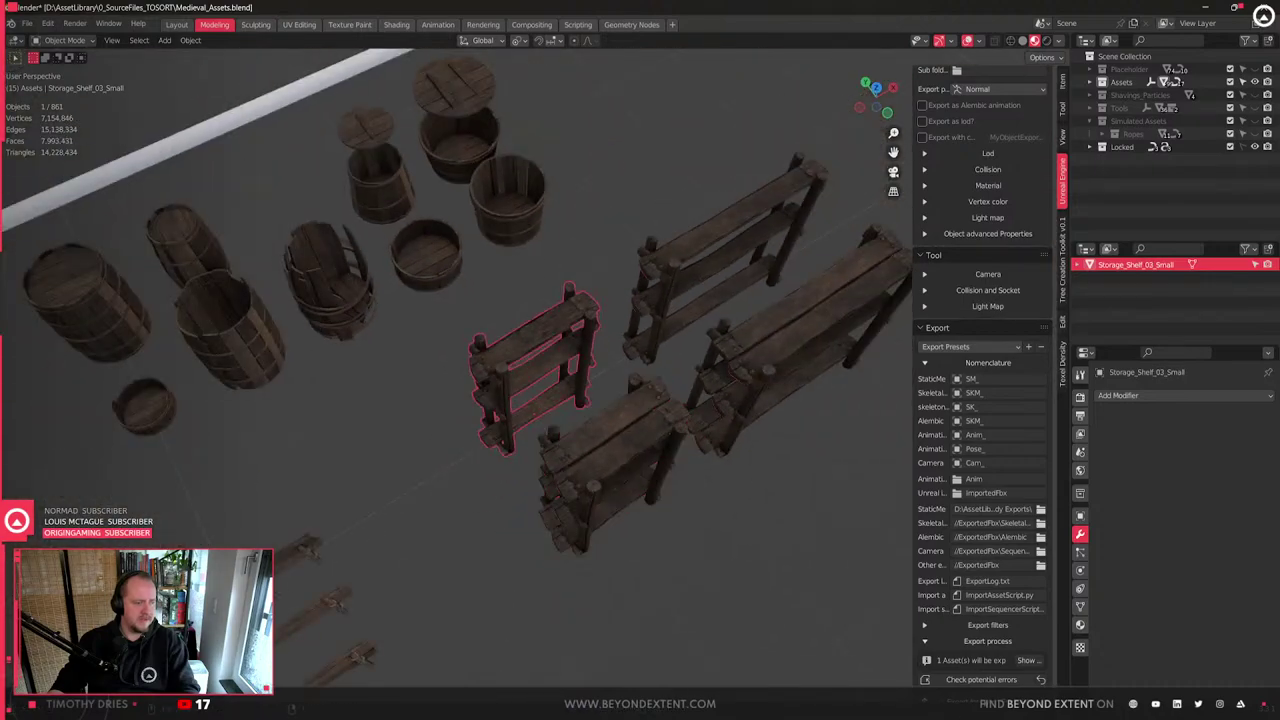
- Switch to Unreal Engine, set the level editor to Selection Mode, and view the open ground beside the thatched hut
left_click(925, 706)
left_click(874, 659)
right_click_drag(686, 503, 820, 465)
key("s")
left_click(685, 503)
key("Escape")
right_click_drag(685, 503, 668, 420)
key("w")
left_click(84, 50)
left_click(90, 71)
right_click_drag(560, 380, 620, 396)
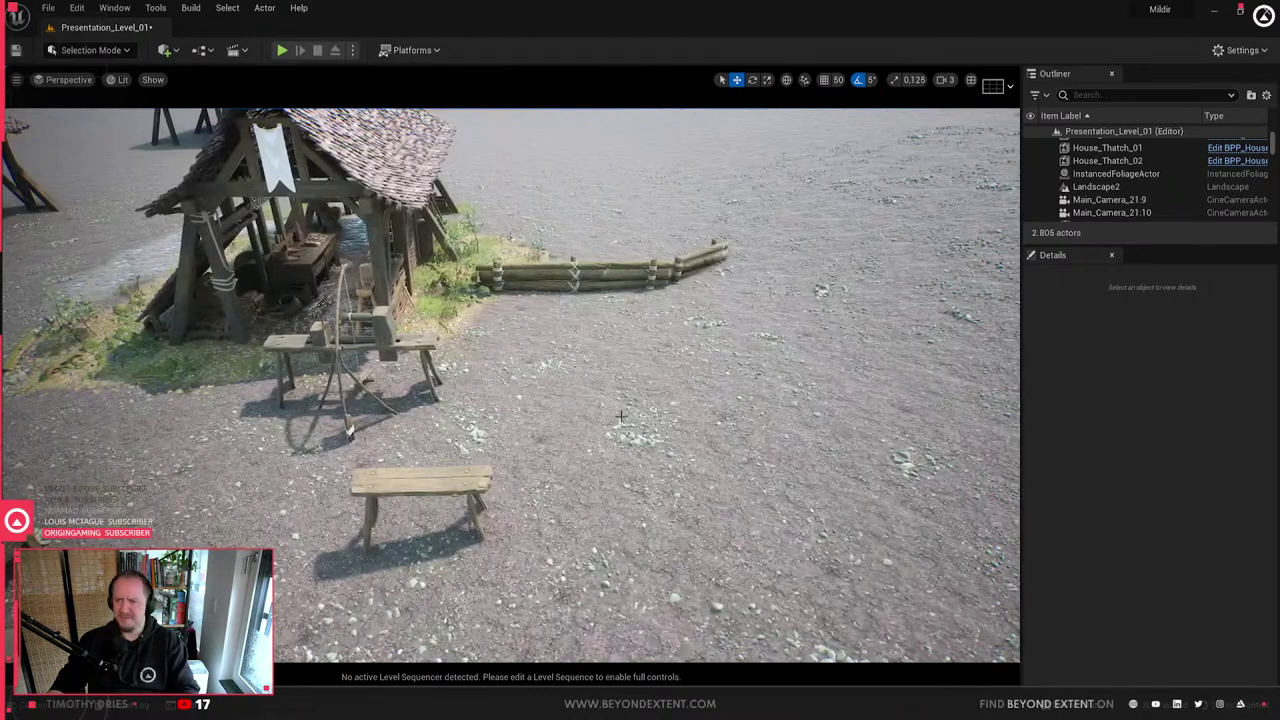
- Open the content browser and search the UniquePieces folder for "shelf"
key("ctrl+space")
scroll(785, 521, "down", 12)
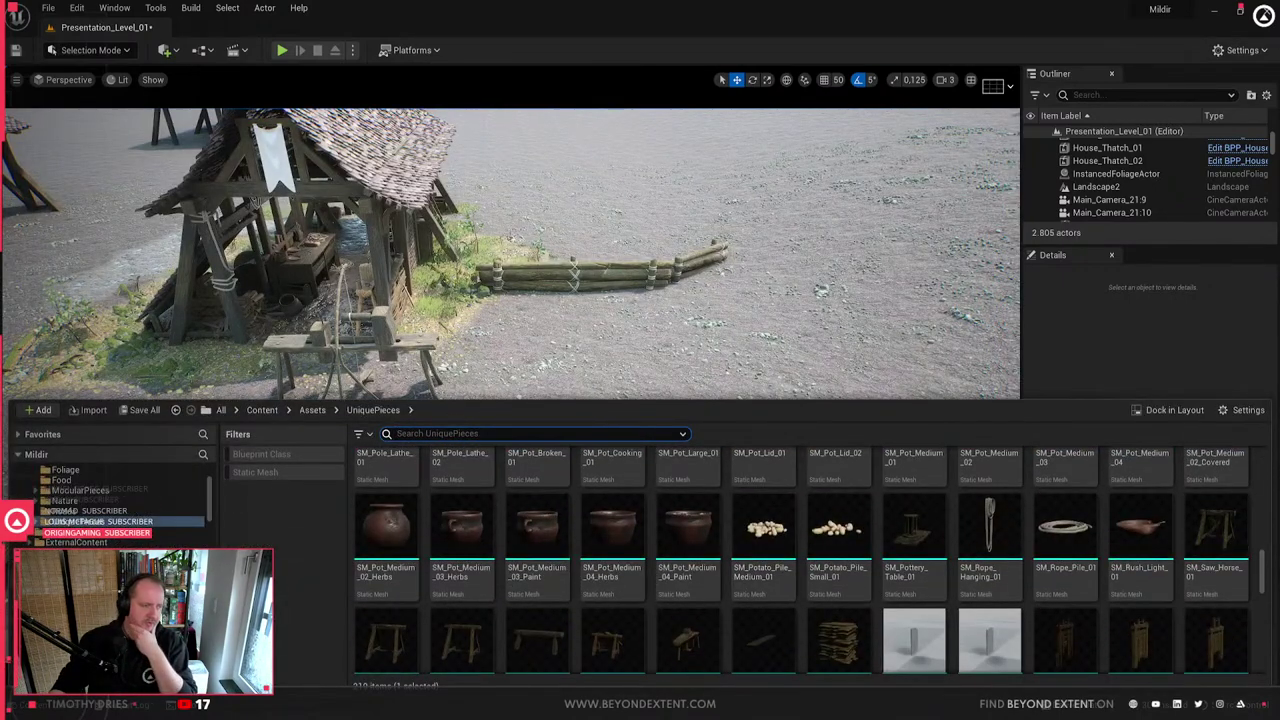
type("shef;f")
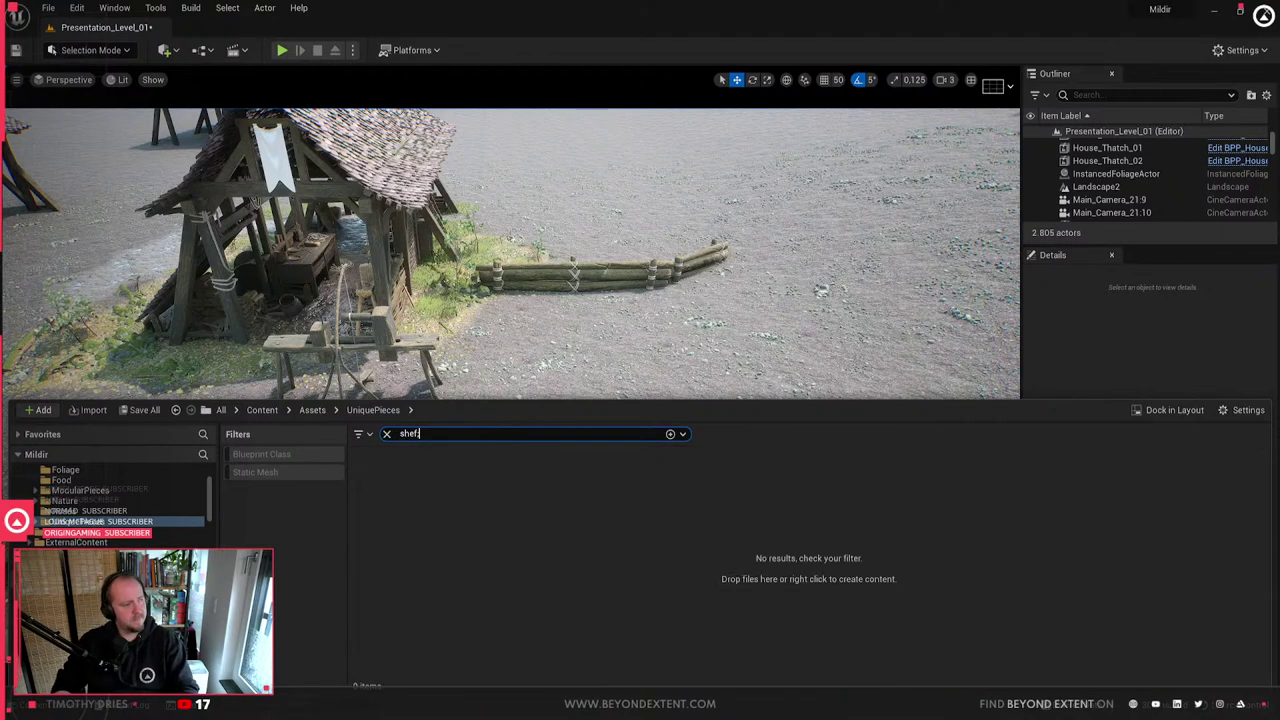
key("BackSpace")
key("BackSpace")
key("BackSpace")
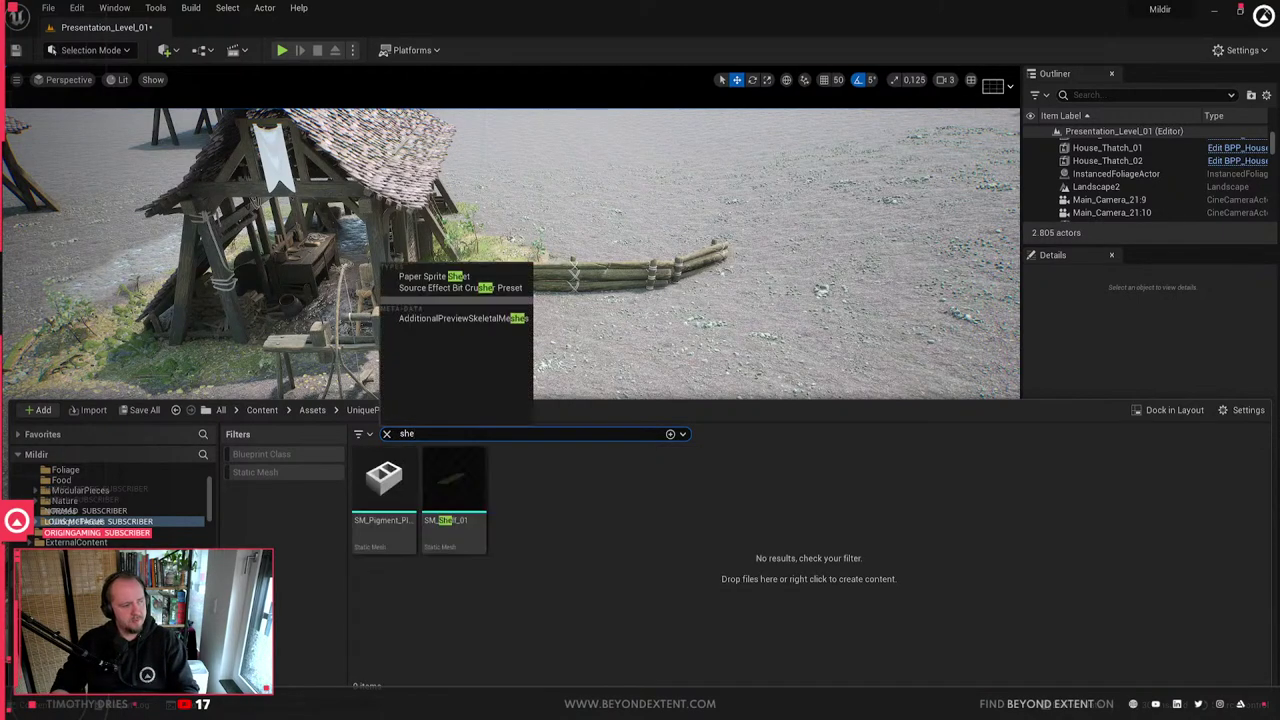
type(";l")
key("BackSpace")
type("lf")
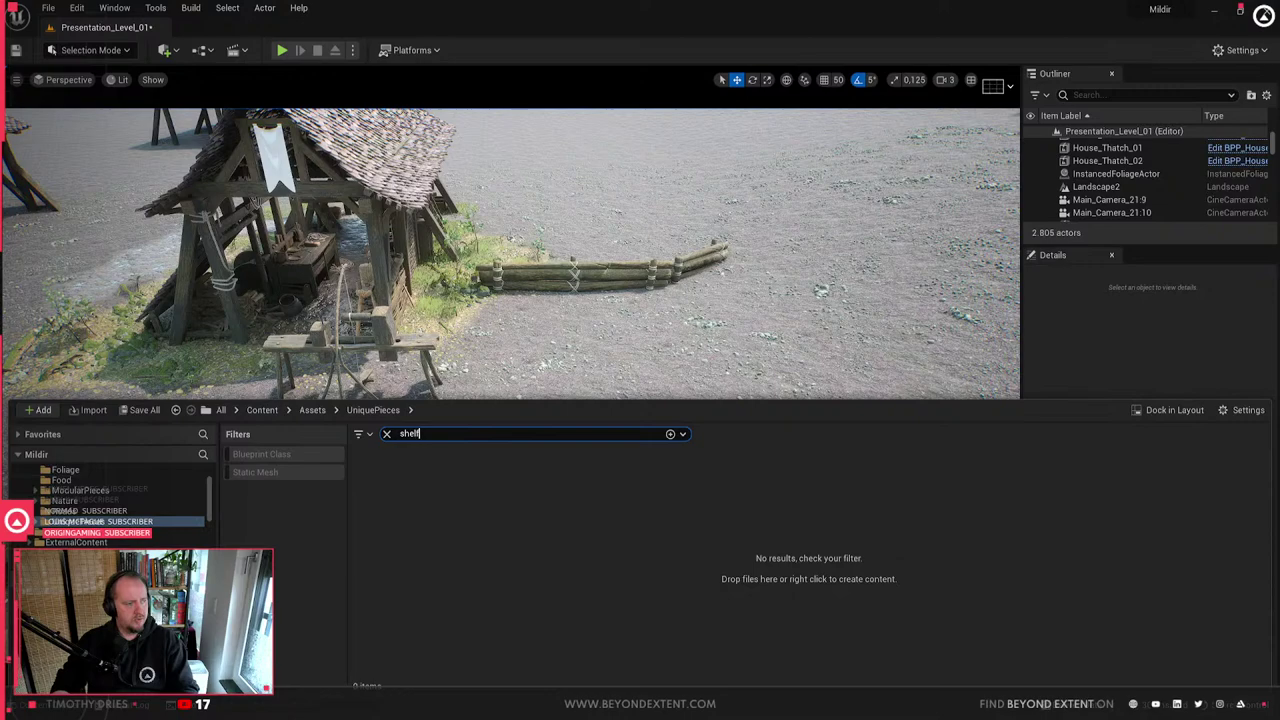
scroll(70, 492, "up", 3)
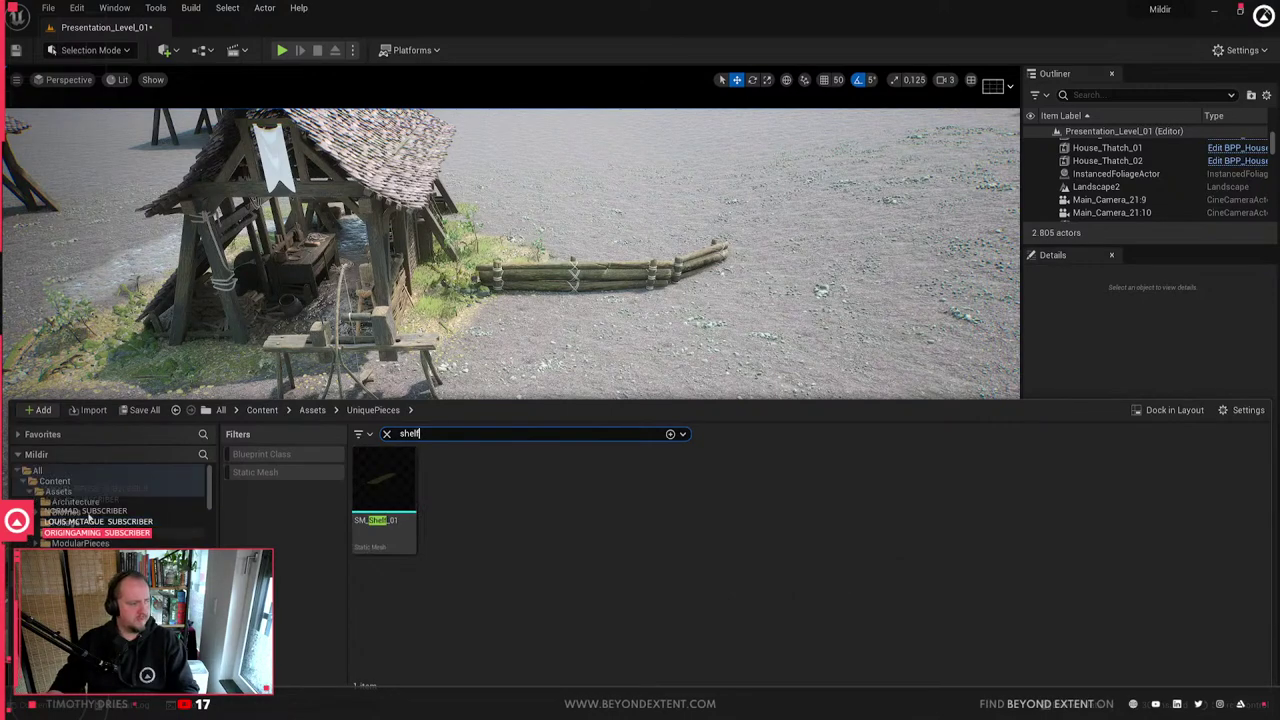
- Search the whole Assets folder for shelves and place SM_Storage_Shelf_02 on the open ground near the bench
left_click(67, 491)
mouse_move(531, 503)
left_click_drag(531, 503, 570, 494)
right_click_drag(609, 490, 620, 592)
key("w")
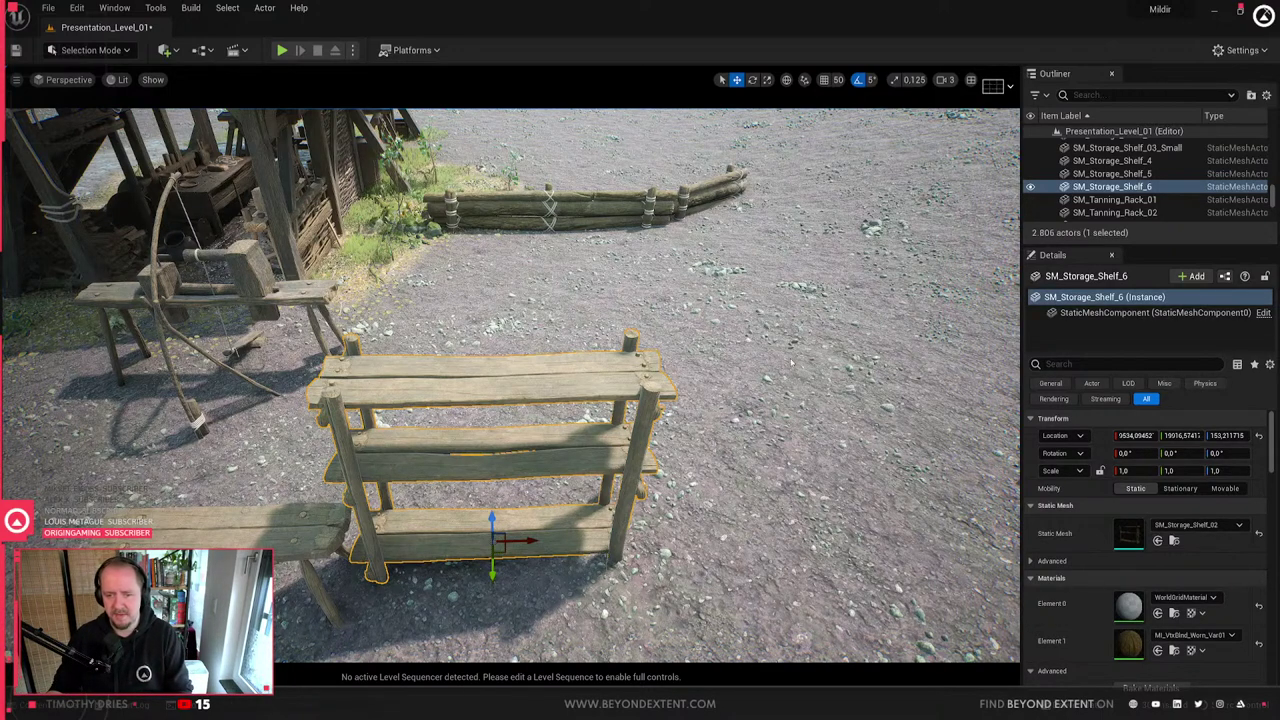
- Inspect the placed two-plank storage shelf from several angles beside the bench
left_click(694, 465)
right_click_drag(510, 350, 480, 385)
left_click(510, 345)
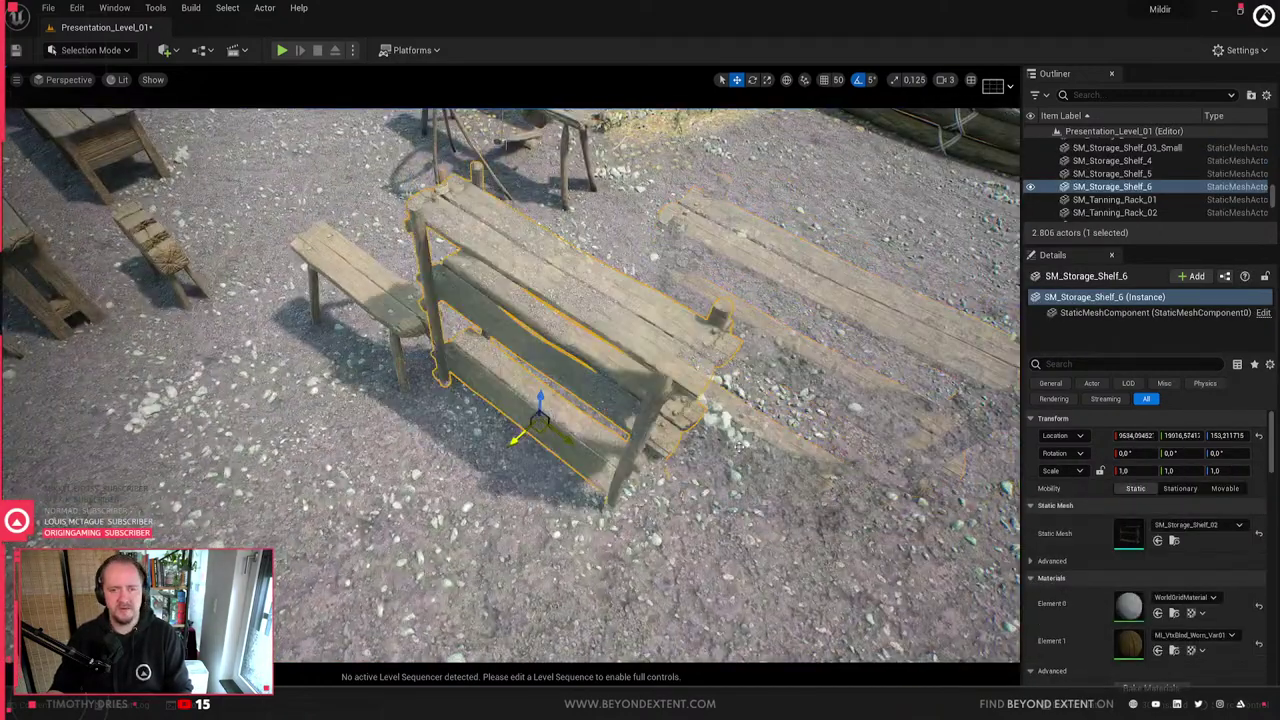
key("ctrl+z")
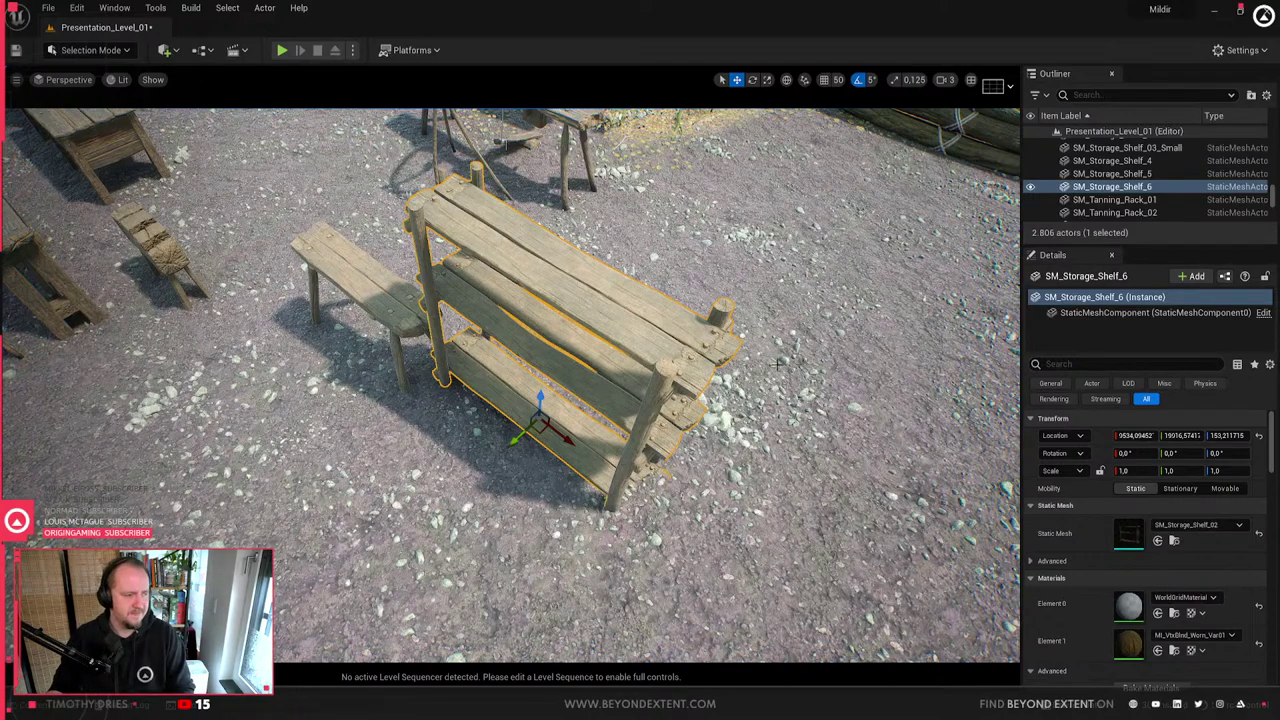
key("Escape")
right_click_drag(777, 365, 720, 385)
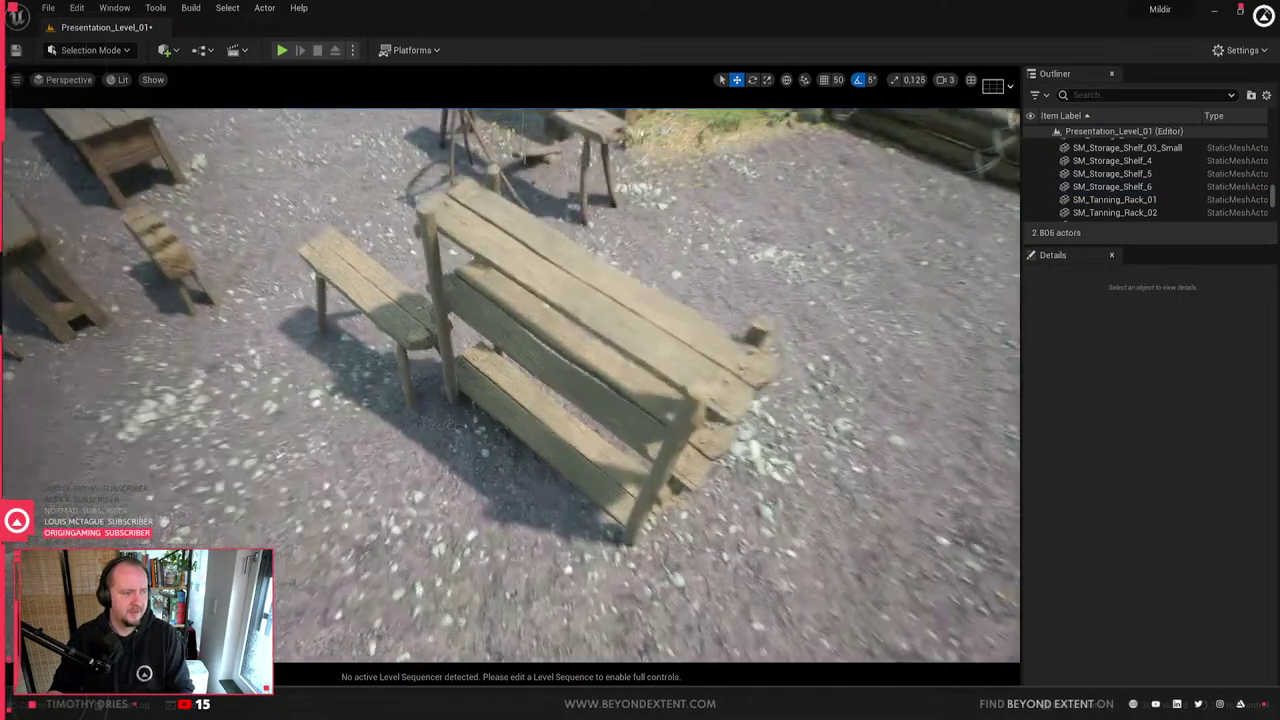
left_click(765, 375)
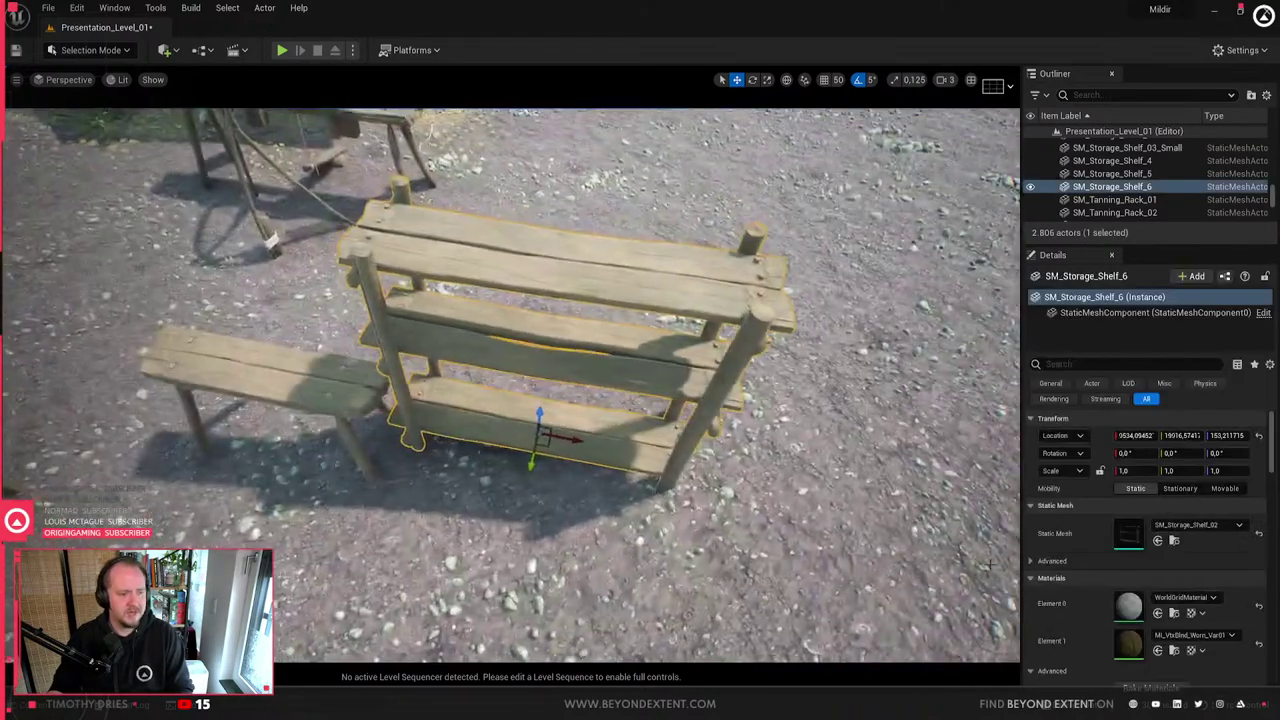
scroll(1041, 593, "down", 1)
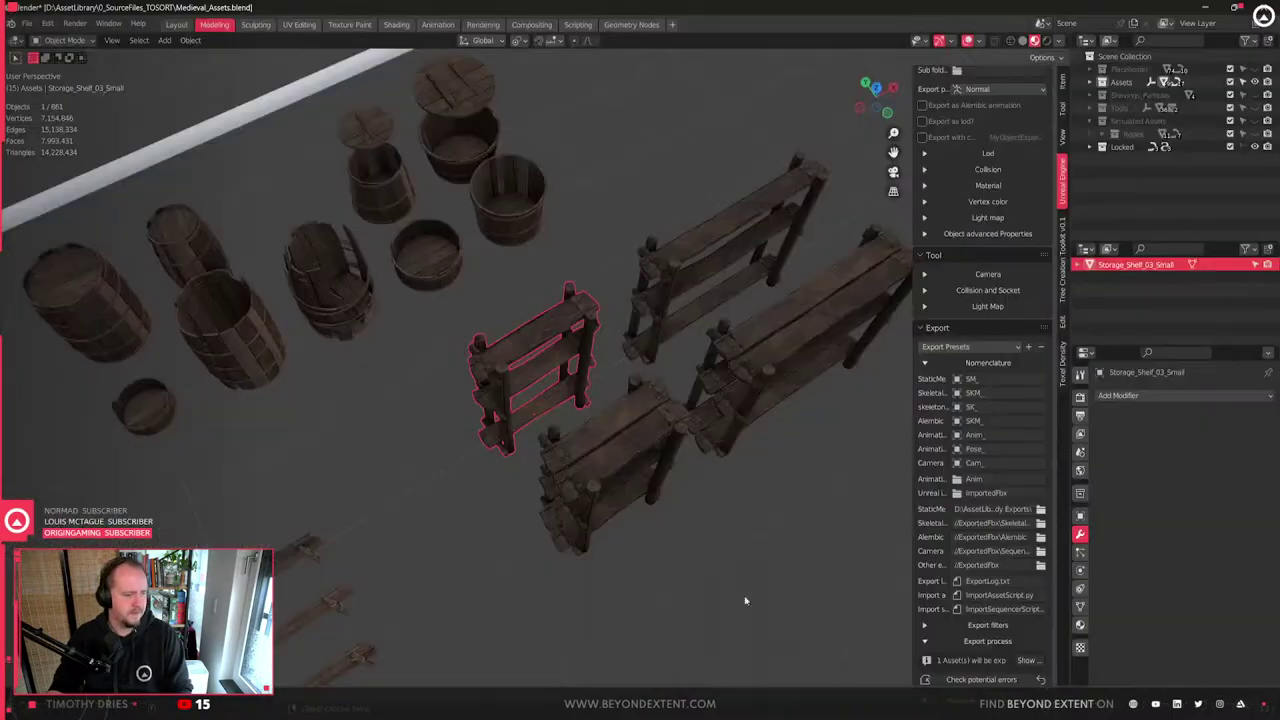
- Switch to Blender and look over the group of storage shelf models
scroll(745, 601, "down", 5)
middle_click_drag(686, 571, 640, 560)
left_click_drag(676, 535, 502, 383)
scroll(990, 560, "down", 3)
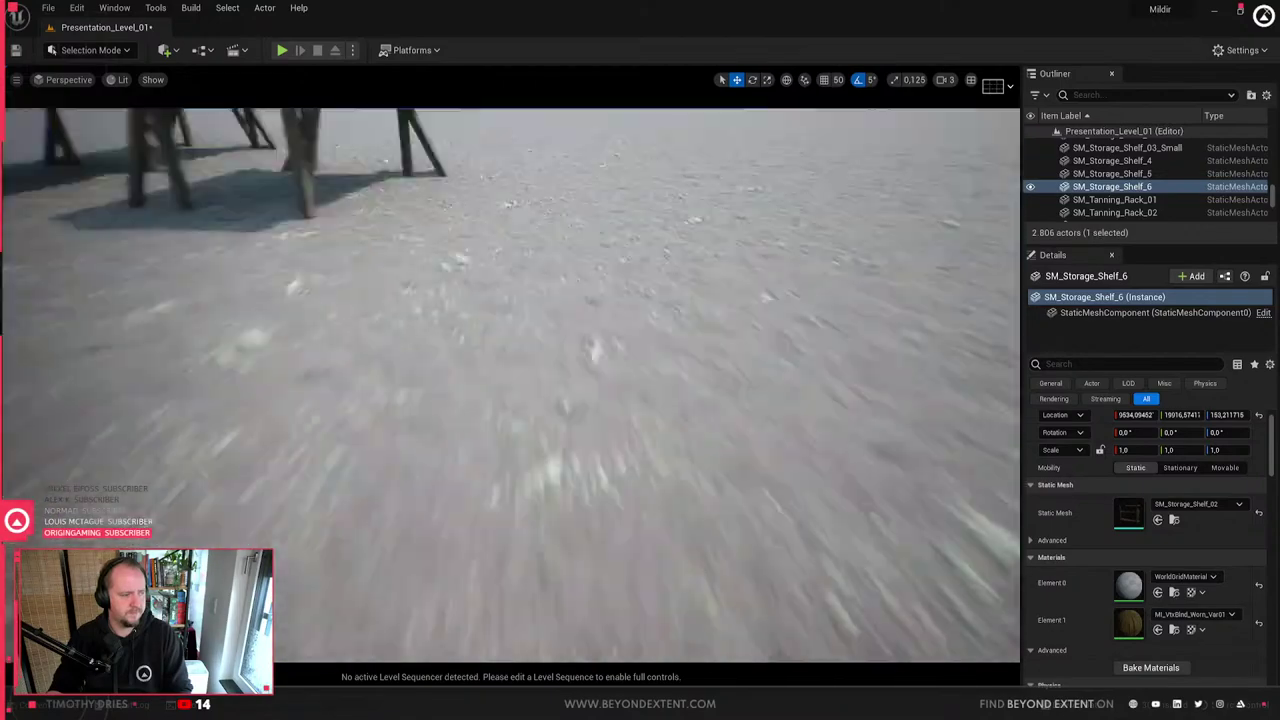
- Return to Unreal Engine and place SM_Storage_Shelf_01, SM_Storage_Shelf_02 and SM_Storage_Shelf_03 on the open ground near the thatched structure
key("ctrl+space")
left_click_drag(454, 487, 485, 390)
key("ctrl+space")
left_click_drag(523, 487, 691, 374)
key("ctrl+space")
left_click_drag(598, 487, 685, 438)
- Place SM_Storage_Shelf_02_Small and SM_Storage_Shelf_03_Small beside the large shelves in the level
key("ctrl+space")
left_click_drag(670, 492, 925, 408)
right_click_drag(848, 394, 905, 396)
key("ctrl+space")
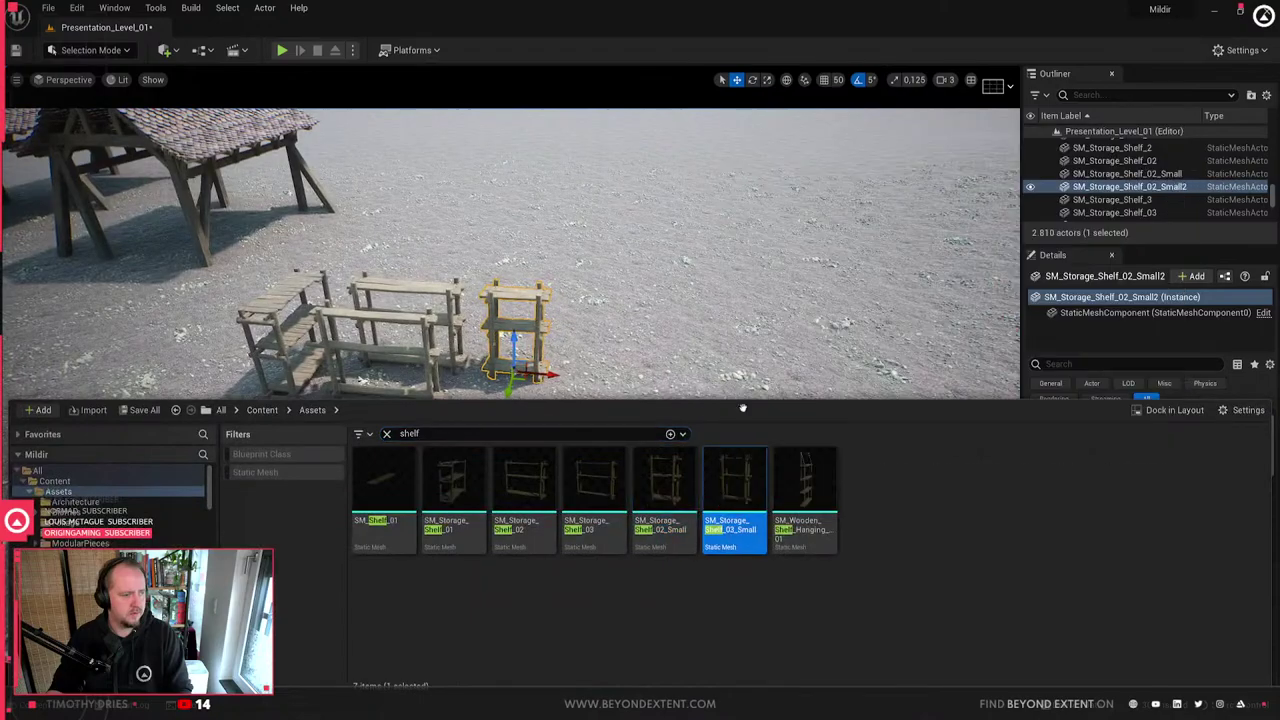
left_click_drag(628, 513, 485, 468)
left_click_drag(504, 407, 505, 406)
right_click_drag(505, 406, 550, 350)
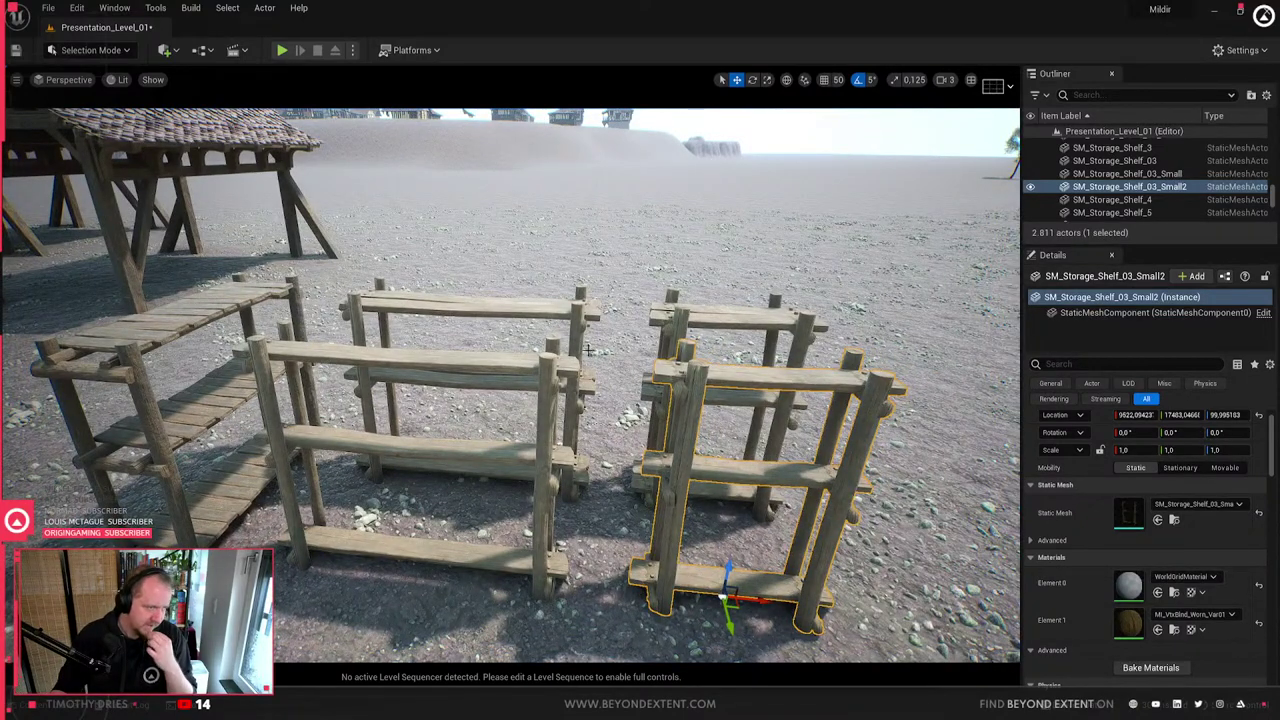
- Examine the five placed storage shelves from different angles, selecting individual large and small ones to compare them
left_click(514, 420)
left_click(724, 376)
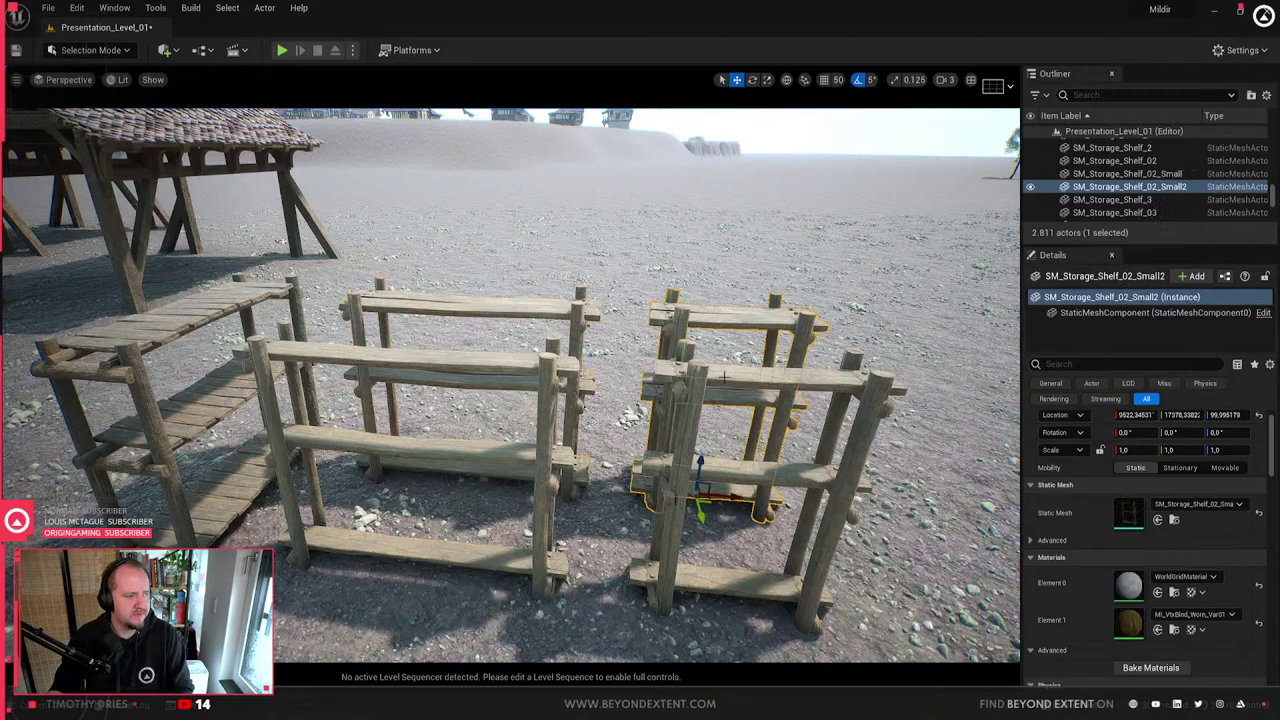
left_click(762, 464)
scroll(700, 482, "up", 5)
key("f")
right_click_drag(628, 482, 540, 525)
key("s")
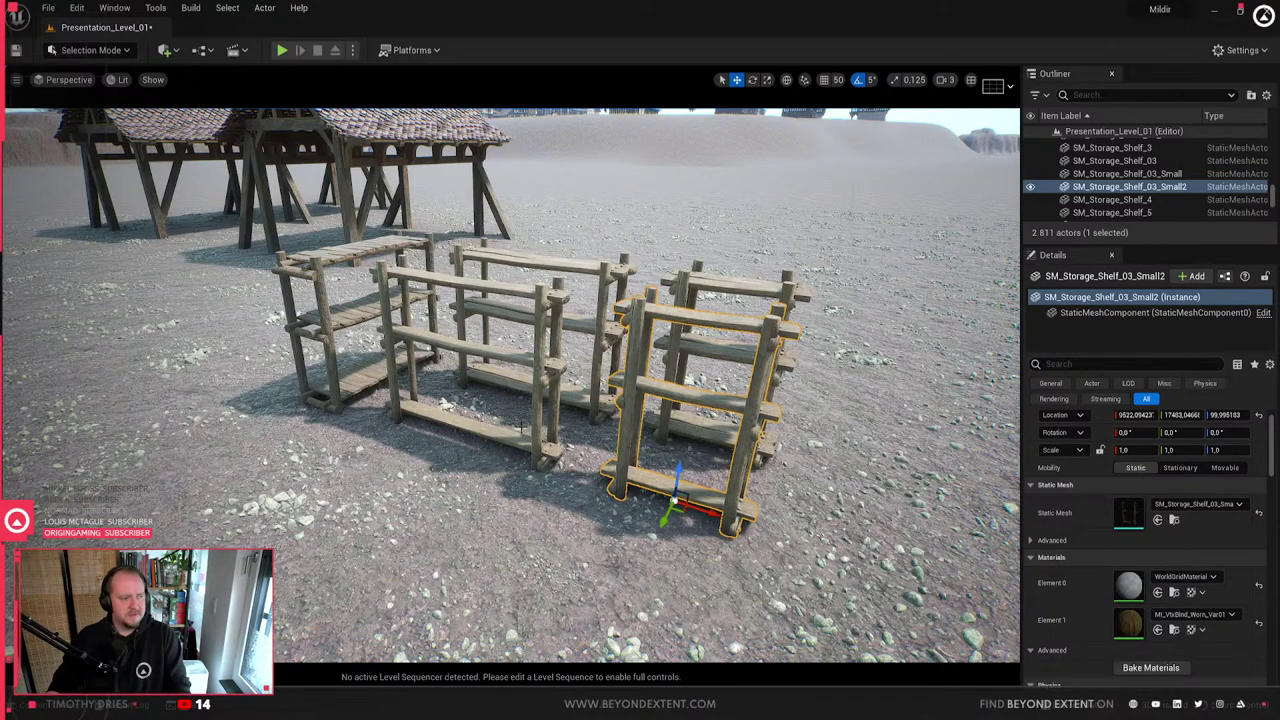
left_click(527, 382)
right_click_drag(527, 382, 705, 326)
left_click(682, 358)
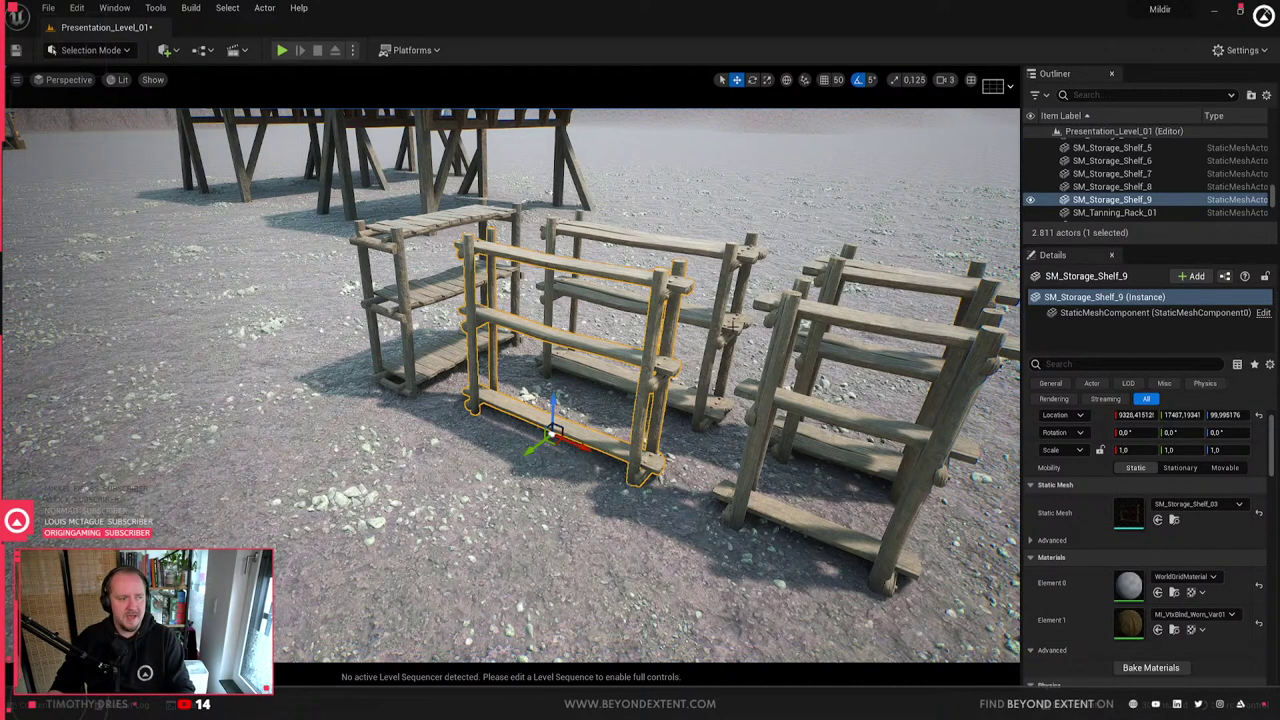
key("Escape")
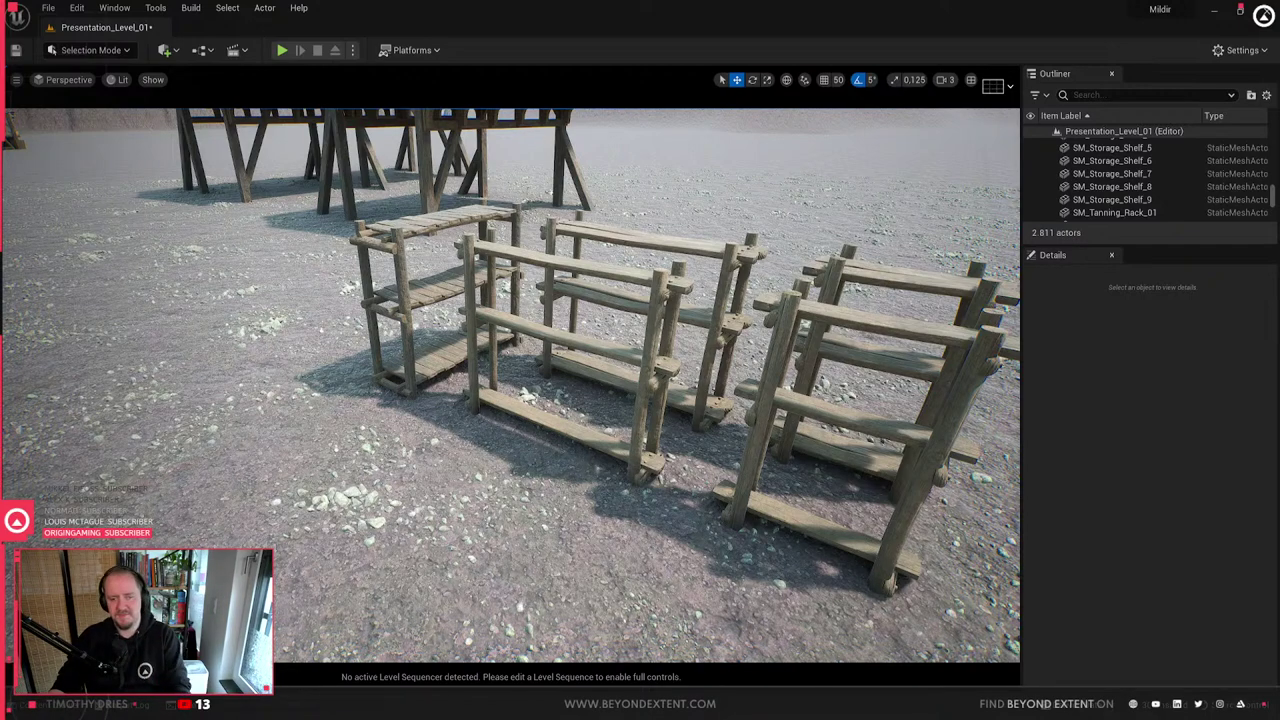
mouse_move(691, 433)
right_mouse_down()
mouse_move(691, 380)
mouse_move(691, 433)
right_mouse_up()
left_click(692, 431)
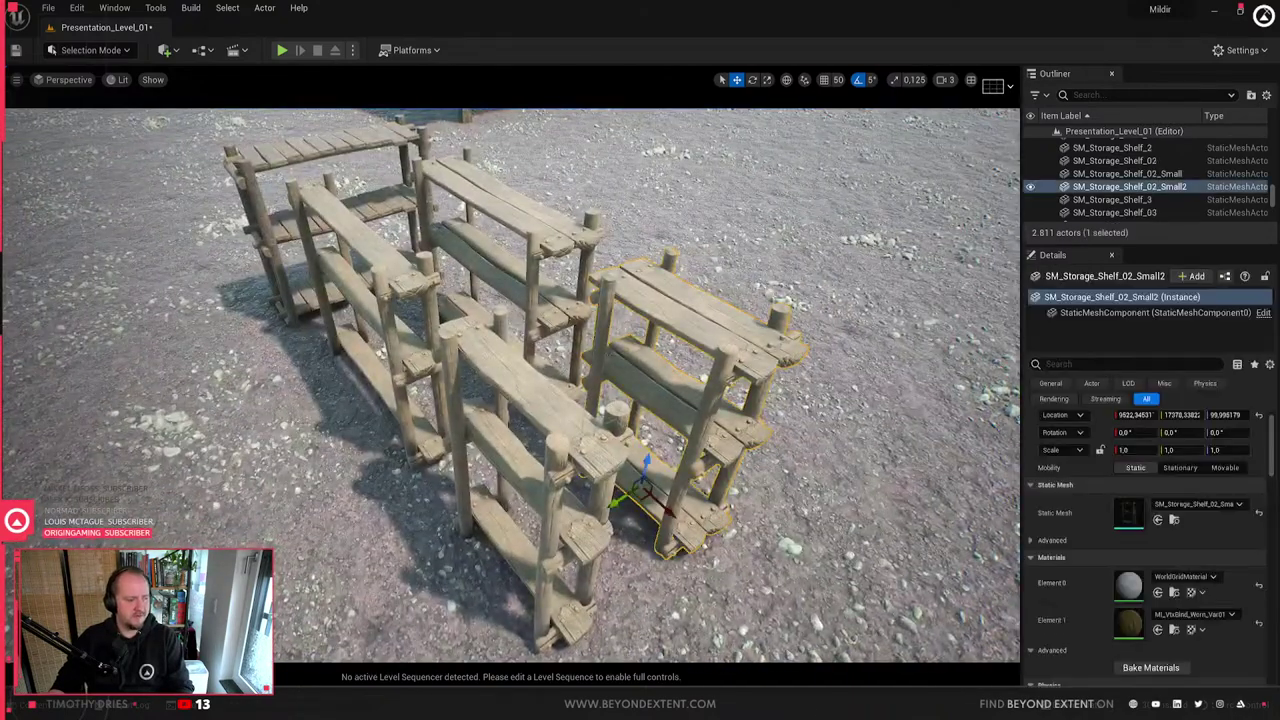
- Switch to Blender, frame Storage_Shelf_02_Small and compare it with the neighbouring shelves, leaving it selected
key("alt+Tab")
scroll(541, 479, "down", 4)
scroll(541, 479, "up", 3)
middle_click_drag(541, 479, 657, 406)
left_click(536, 448)
key("KP_Decimal")
middle_click_drag(540, 425, 600, 437)
scroll(540, 465, "down", 2)
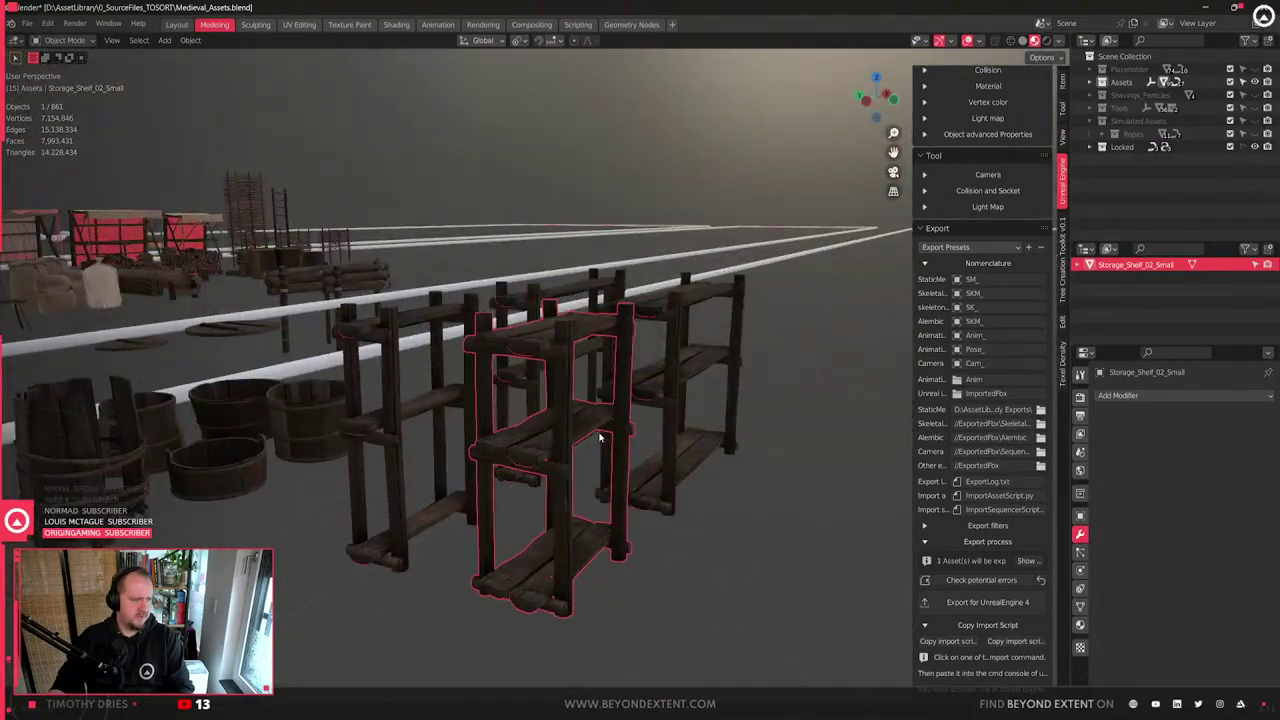
left_click(386, 408)
left_click(443, 442)
left_click(616, 443)
middle_click_drag(500, 452, 477, 491)
scroll(477, 491, "down", 2)
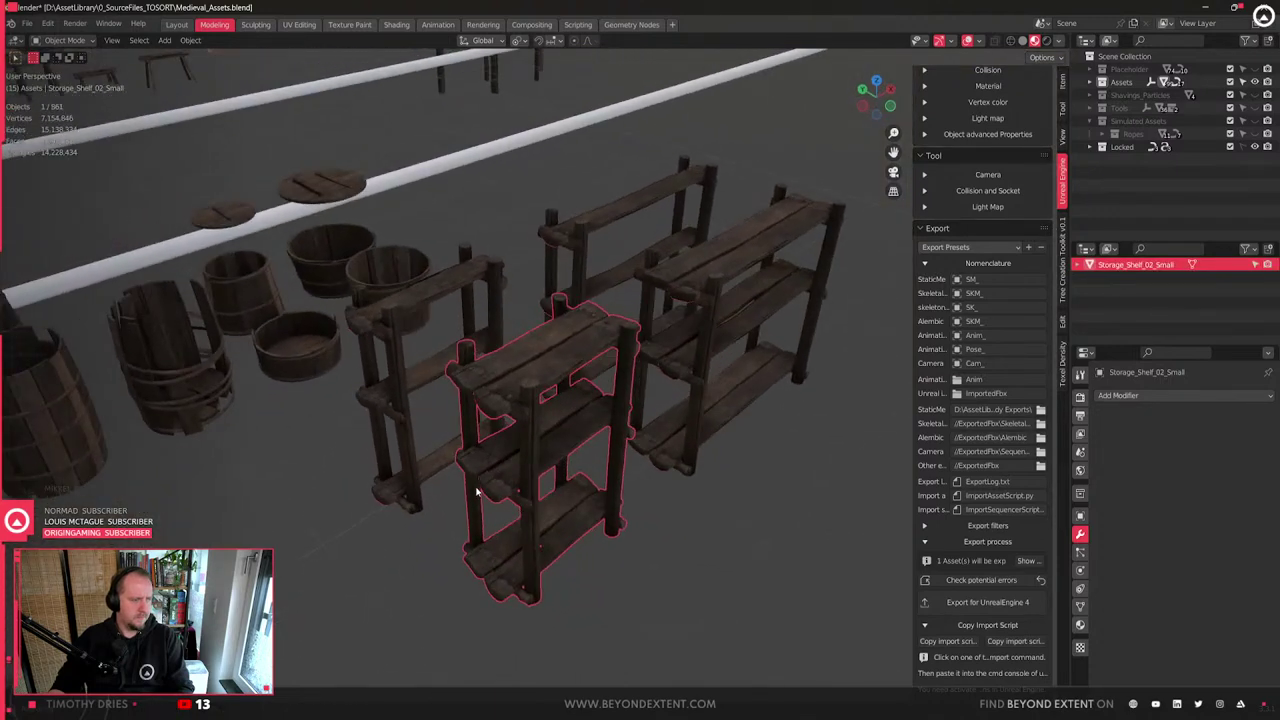
- Delete the top tier's planks and crossbars from the Storage_Shelf_02_Small mesh
middle_click_drag(614, 455, 563, 342)
key("Tab")
scroll(572, 328, "up", 3)
scroll(552, 348, "down", 2)
middle_click_drag(741, 386, 582, 333)
key("l")
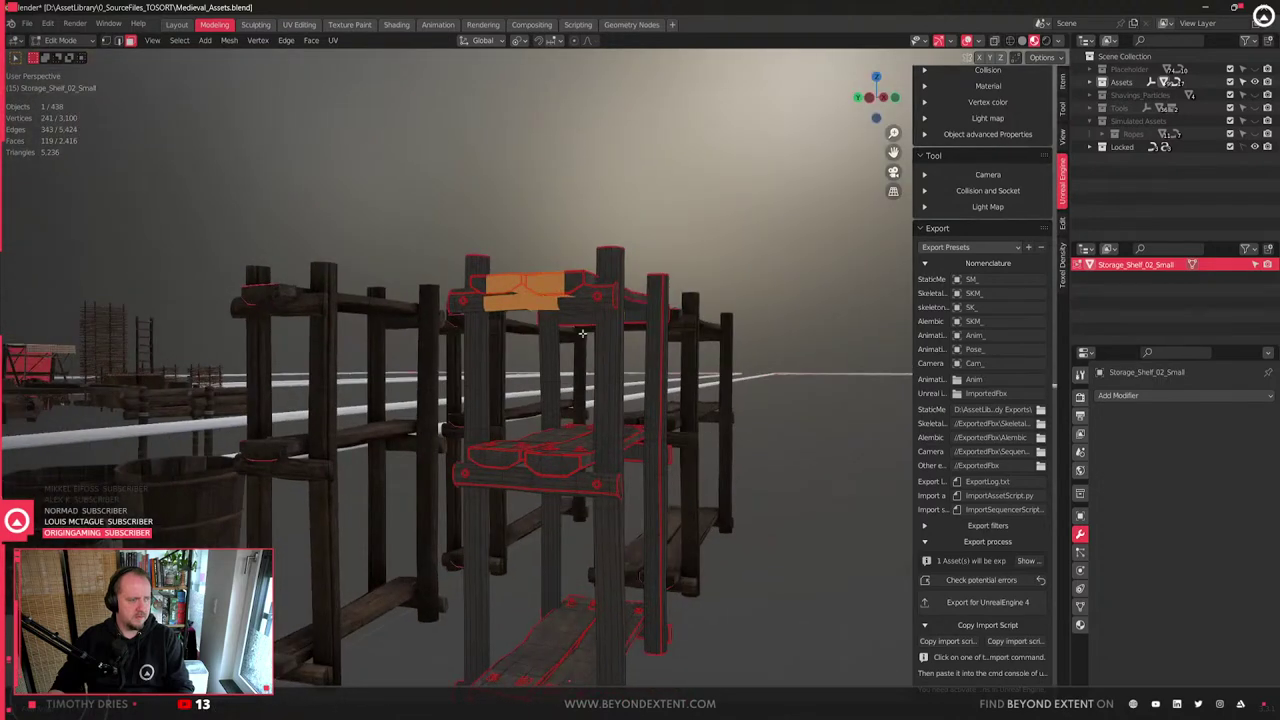
key("l")
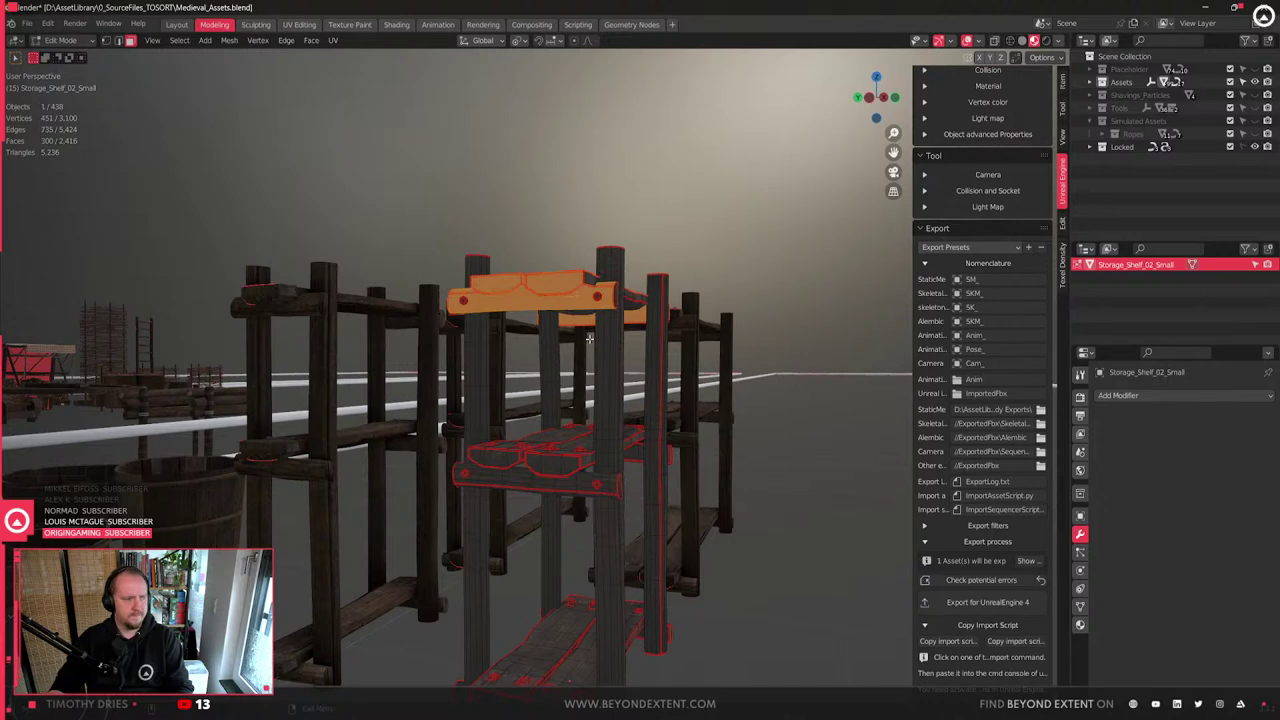
key("x")
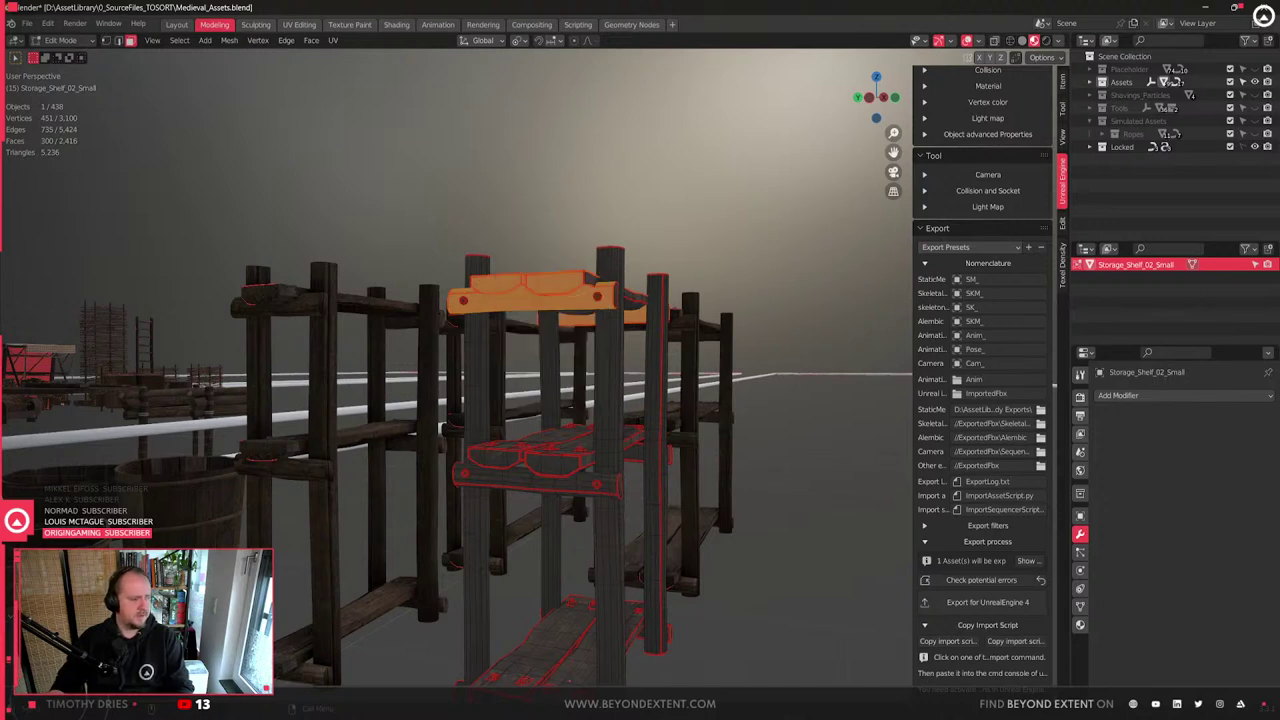
key("l")
key("x")
mouse_move(632, 365)
middle_mouse_down()
mouse_move(620, 408)
mouse_move(611, 380)
mouse_move(634, 366)
middle_mouse_up()
left_click(620, 412)
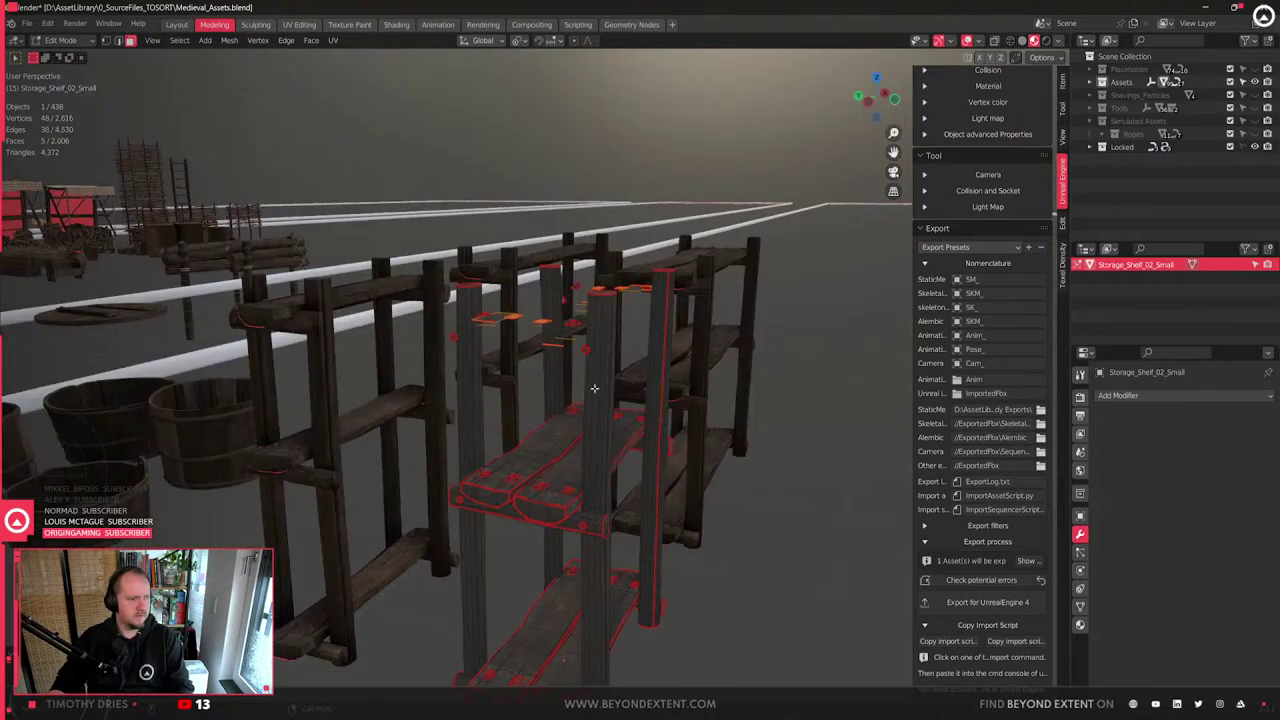
- Select the four upright posts of Storage_Shelf_02_Small as linked geometry and hide them
scroll(554, 247, "down", 5)
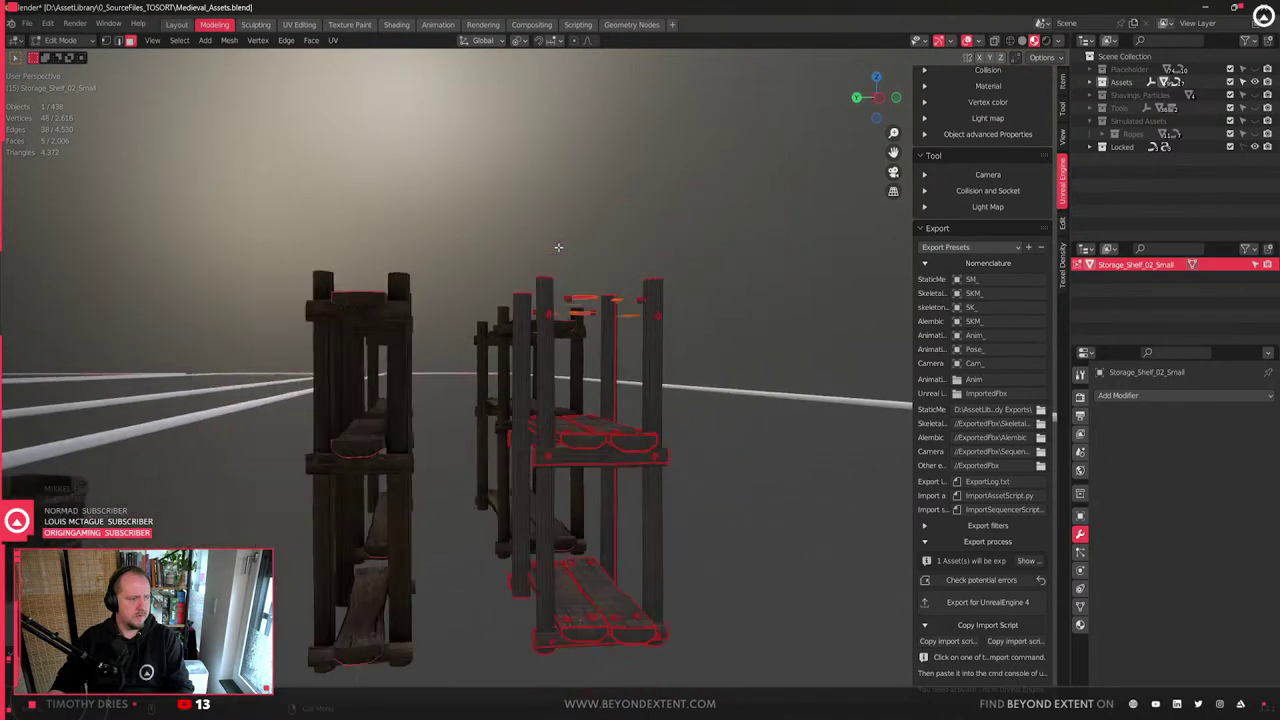
left_click_drag(523, 382, 820, 390)
key("shift+z")
left_click_drag(497, 360, 763, 371)
key("shift+z")
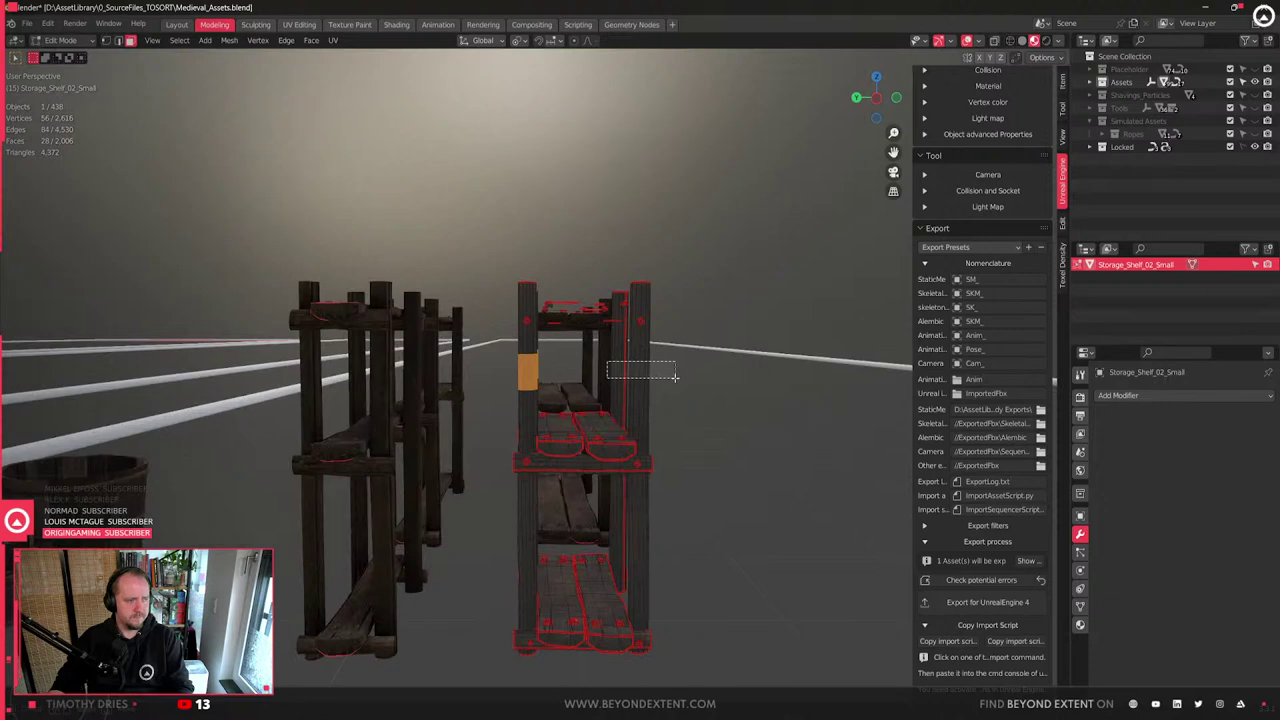
key("l")
key("h")
- Delete the leftover pegs and loose pieces of the removed top tier, and return to Object Mode with solid shading
left_click_drag(471, 286, 758, 353)
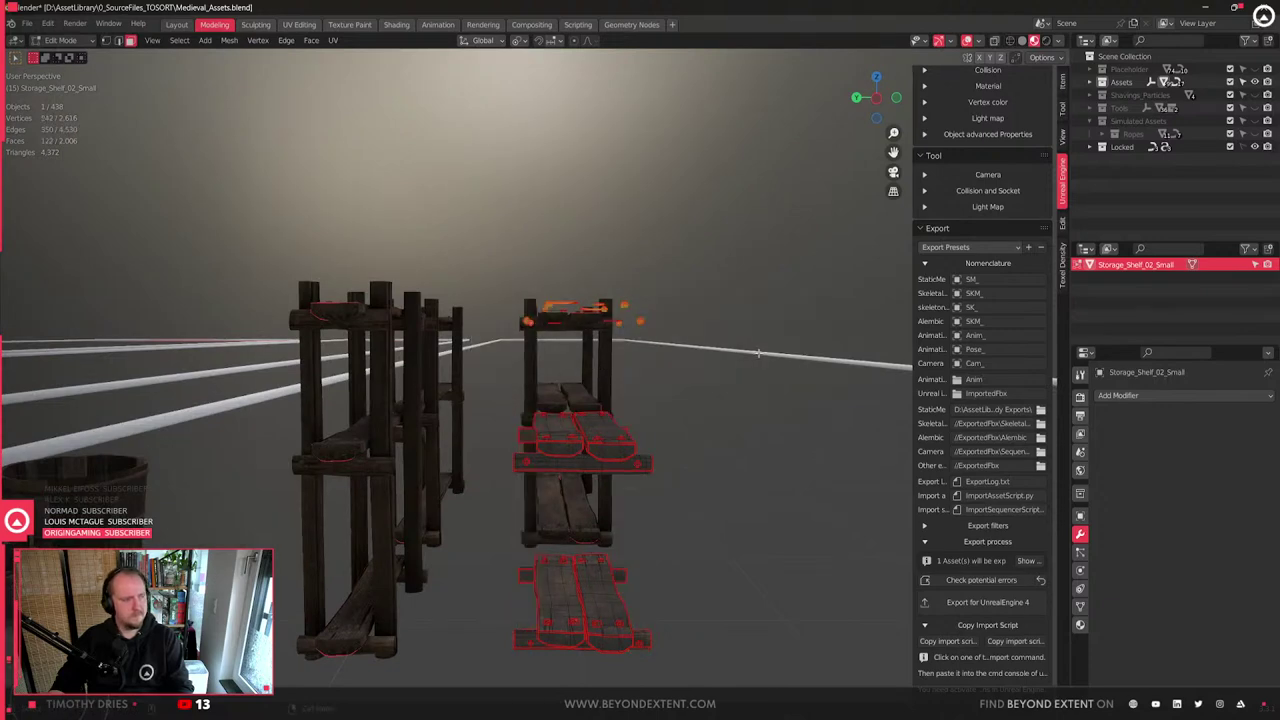
key("x")
left_click(729, 292)
left_click_drag(521, 294, 815, 375)
key("x")
left_click(663, 309)
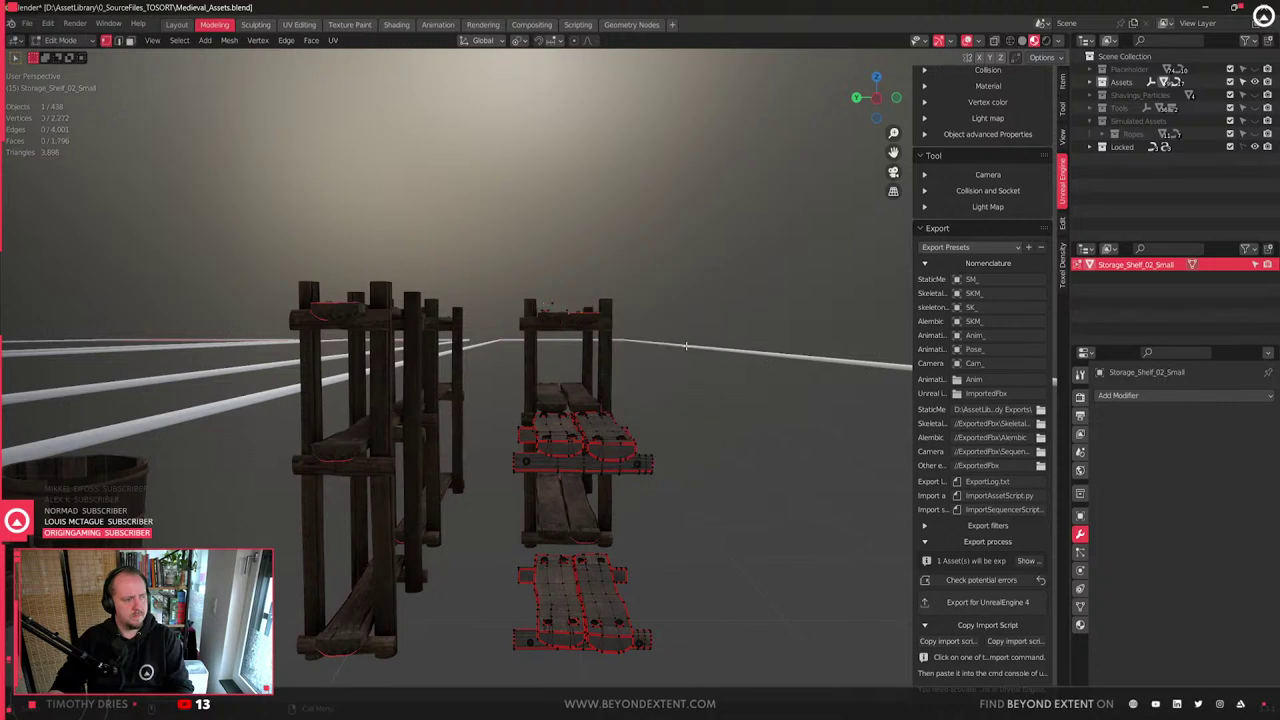
middle_click_drag(732, 357, 479, 284)
key("shift+z")
left_click_drag(483, 219, 723, 354)
key("x")
left_click(723, 356)
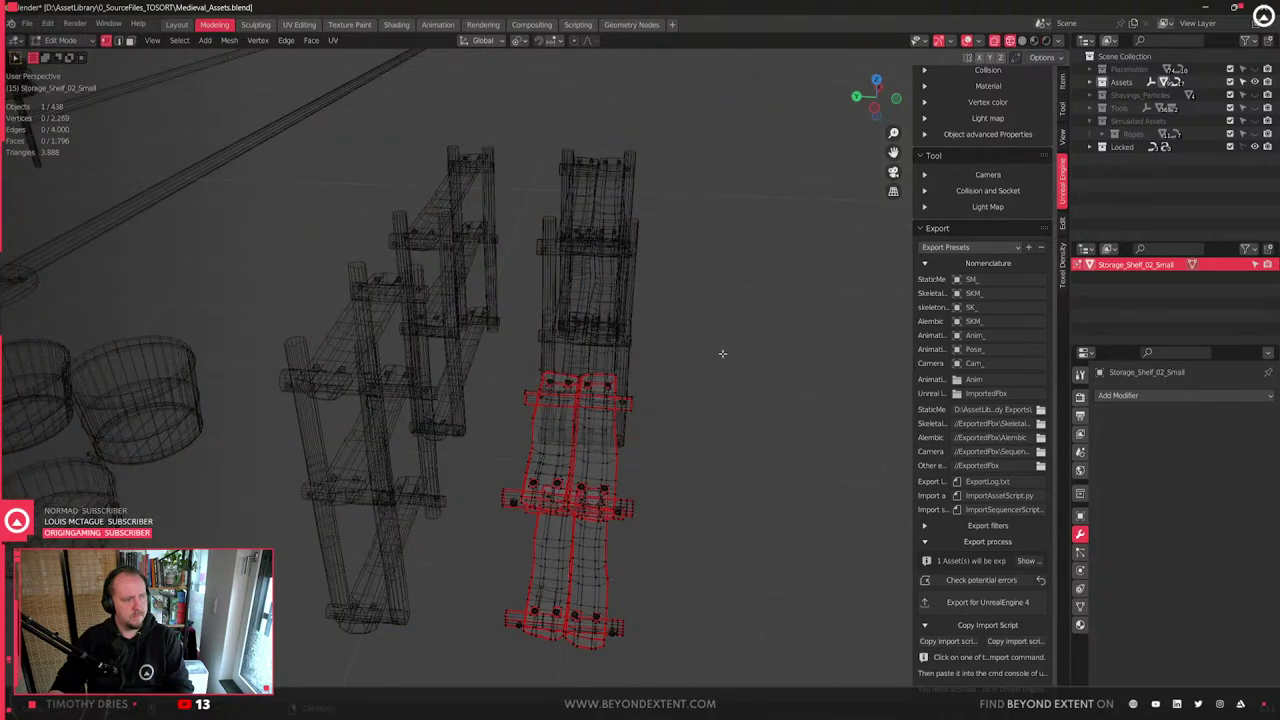
key("Tab")
key("shift+z")
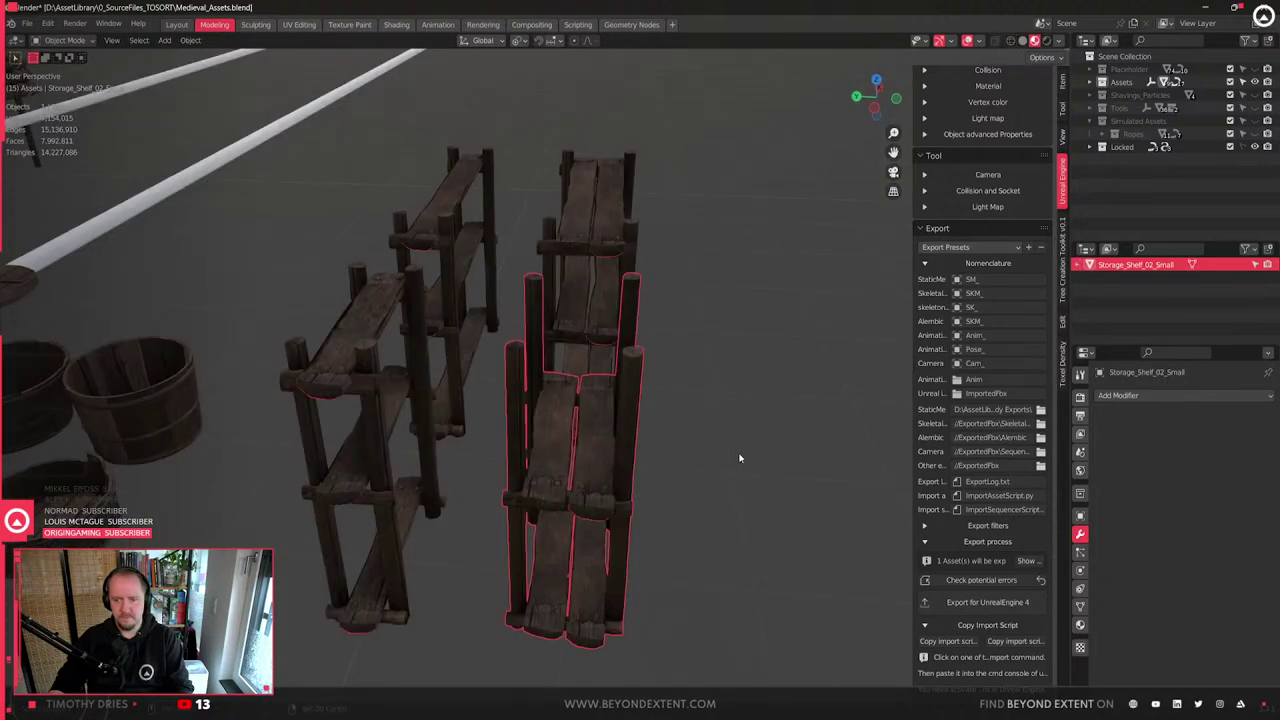
middle_click_drag(703, 504, 570, 503)
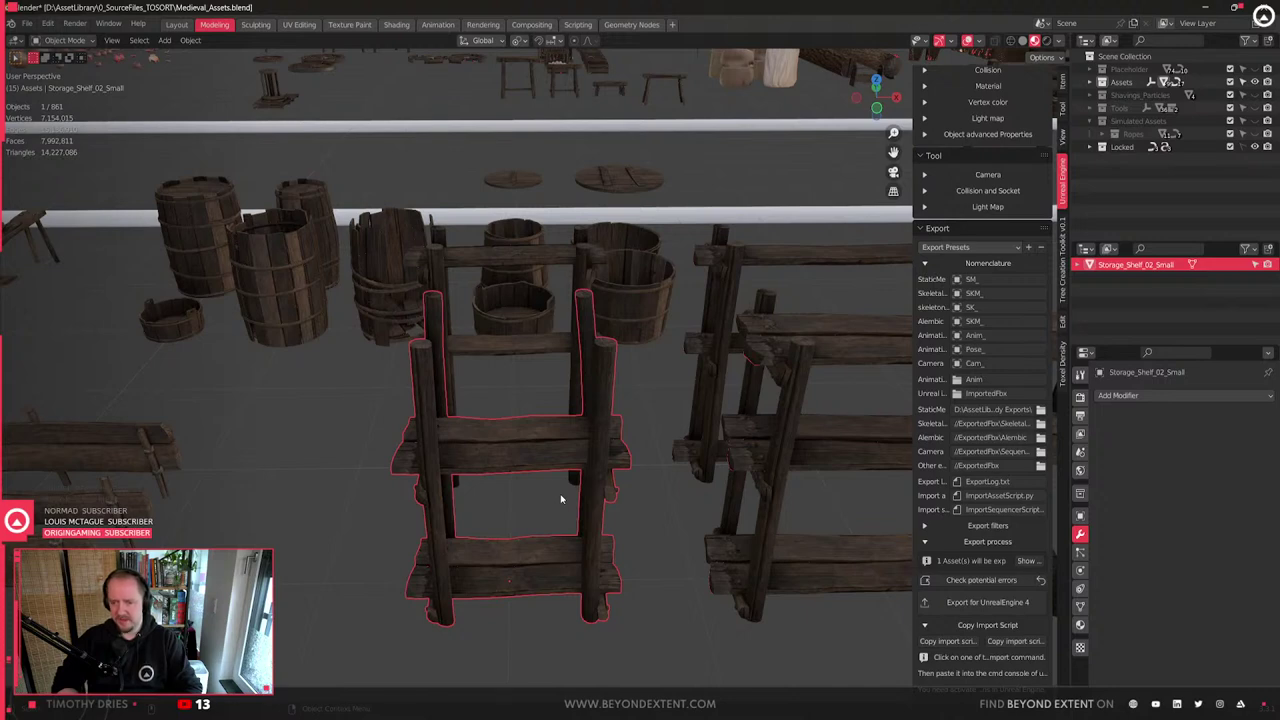
- Reveal the hidden posts of Storage_Shelf_02_Small and select the vertices at the tops of all four posts
middle_click_drag(573, 501, 585, 431)
key("Tab")
key("alt+h")
key("3")
middle_click_drag(563, 289, 608, 271)
key("1")
key("shift+z")
left_click_drag(470, 222, 822, 279)
key("alt+z")
key("g")
key("z")
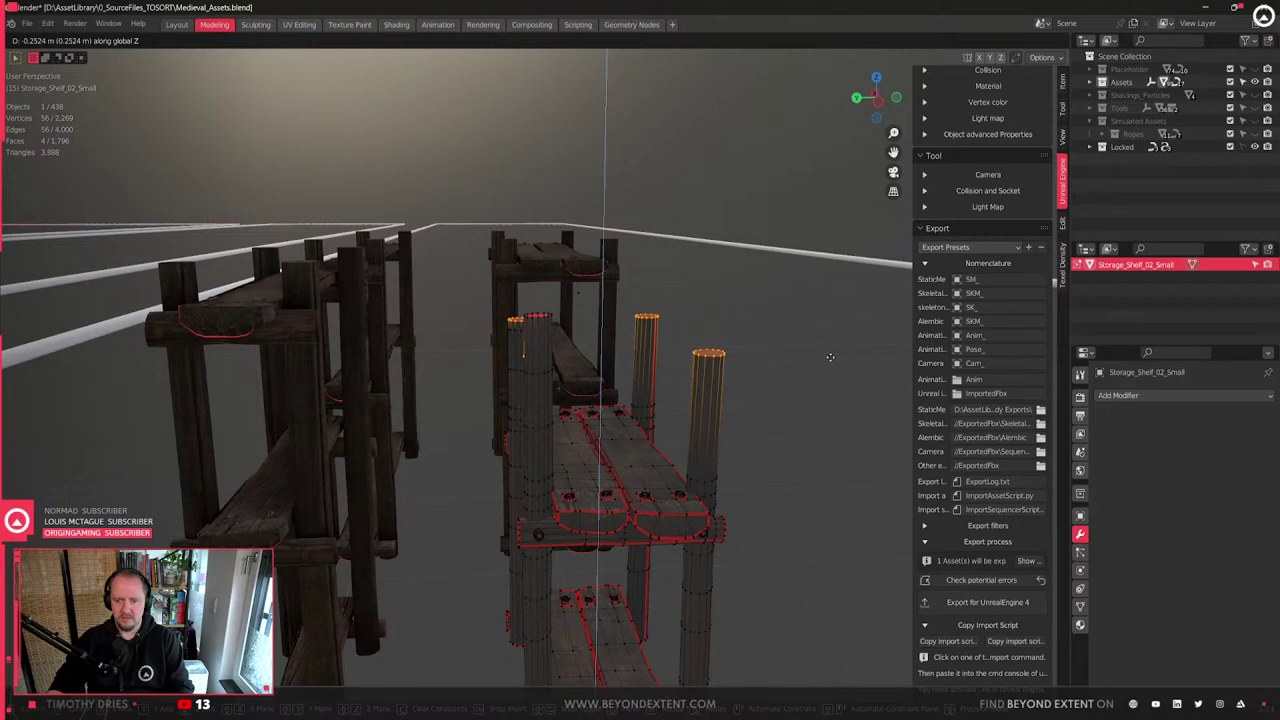
key("Escape")
middle_click_drag(652, 372, 659, 394, "shift")
key("g")
key("z")
key("Escape")
- Lower the post tops about 0.6 m along Z with proportional editing to just above the upper tier, and leave Edit Mode
key("o")
key("g")
key("z")
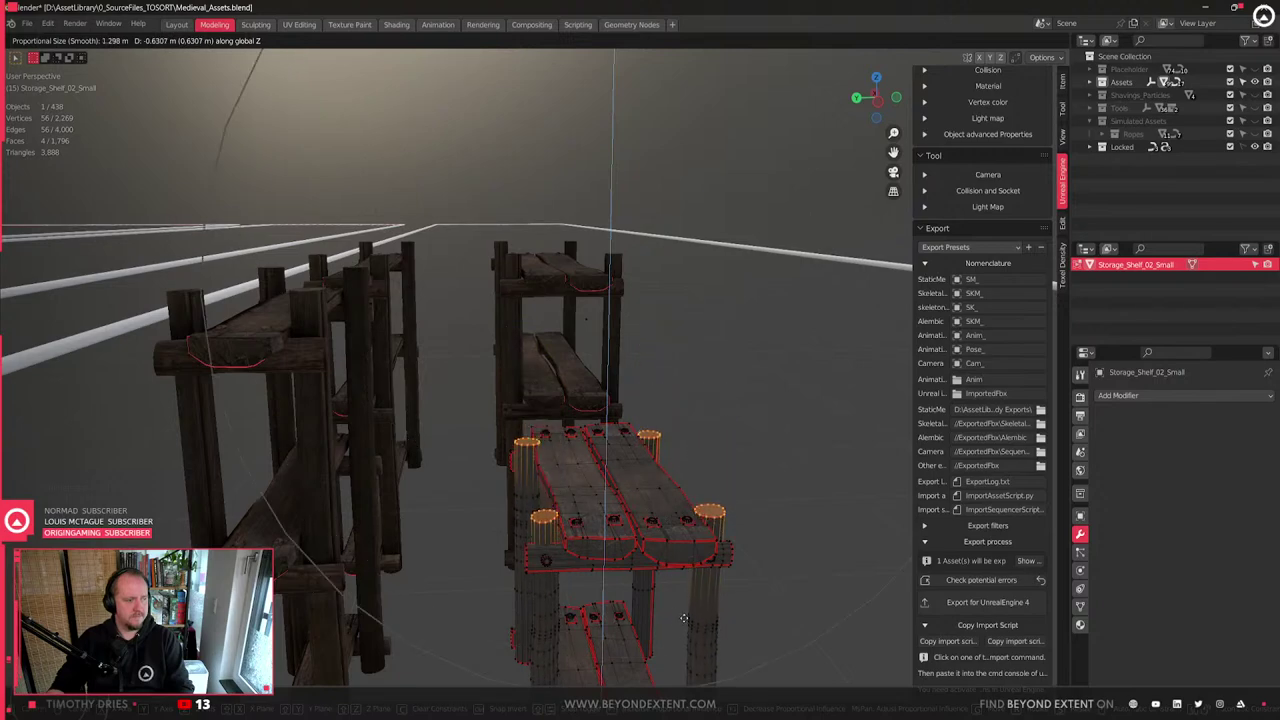
left_click(687, 606)
middle_click_drag(688, 498, 660, 514)
key("Tab")
scroll(567, 516, "down", 5)
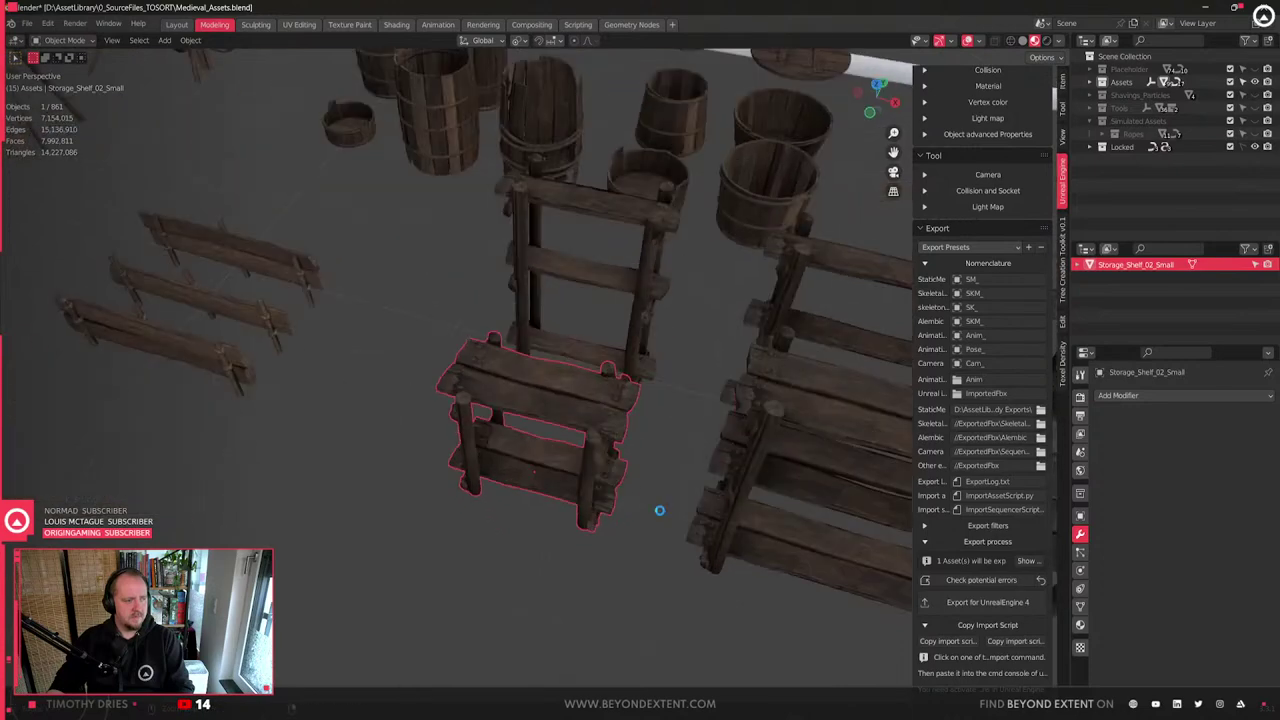
- Compare the shortened two-tier shelf with the other storage shelves, selecting each one in turn
scroll(641, 411, "up", 3)
middle_click_drag(641, 411, 686, 277)
left_click(686, 311)
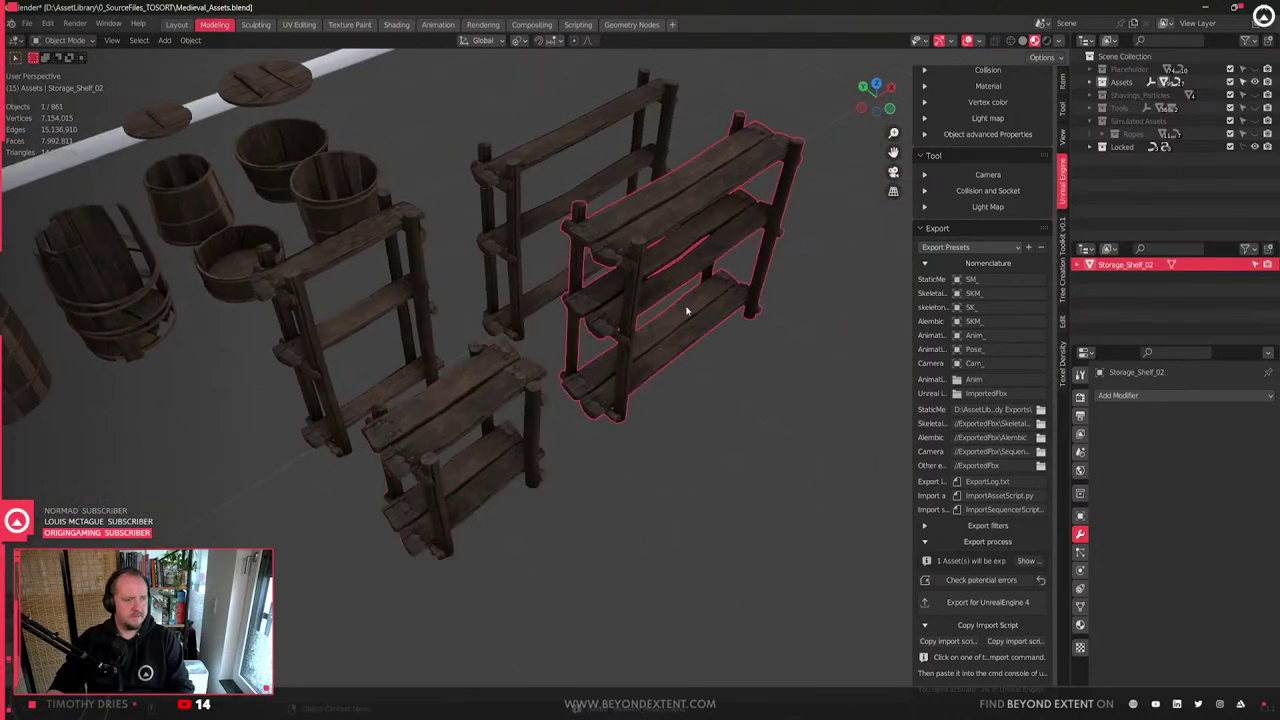
left_click(457, 420)
left_click(656, 258)
left_click(335, 346)
middle_click_drag(338, 365, 667, 501, "shift")
scroll(476, 379, "up", 1)
key("Tab")
scroll(717, 386, "down", 3)
key("Tab")
left_click(665, 498)
left_click(620, 376)
left_click(750, 366)
middle_click_drag(713, 362, 763, 393)
- Select the upright posts of Storage_Shelf_03_Small as linked geometry in Edit Mode and hide them
left_click(584, 480)
key("Tab")
scroll(584, 480, "up", 3)
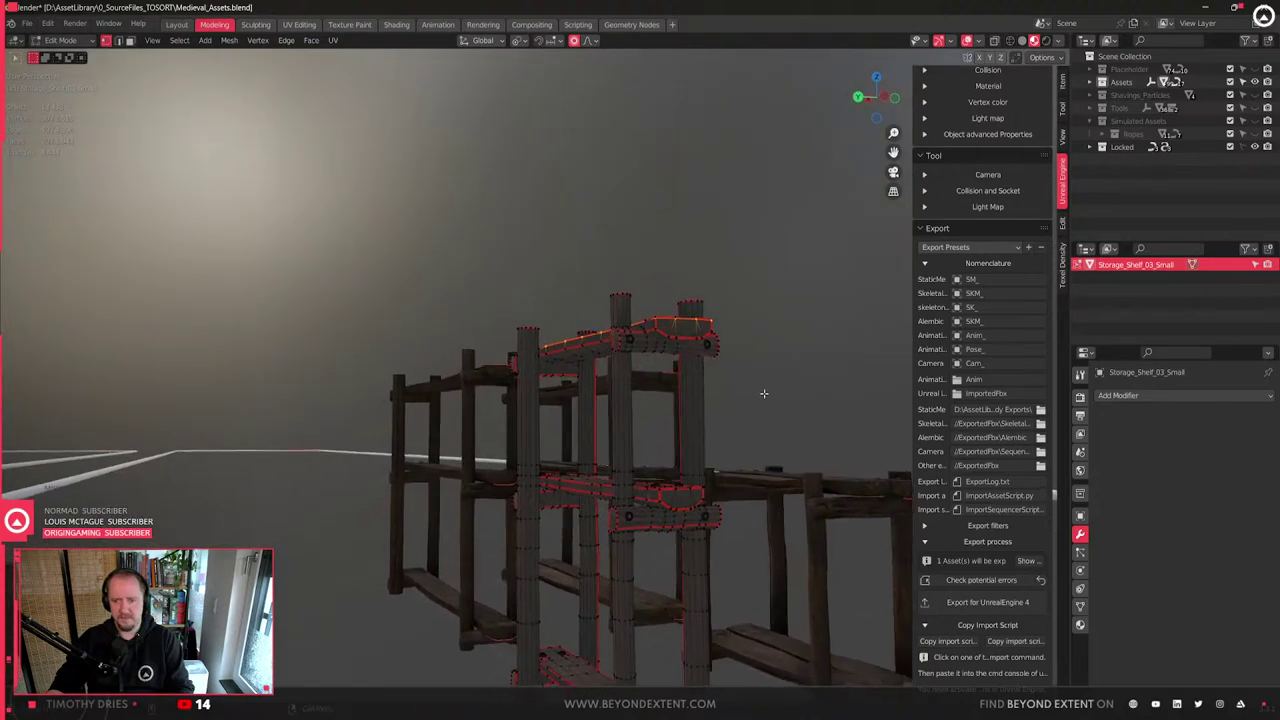
middle_click_drag(777, 445, 644, 380)
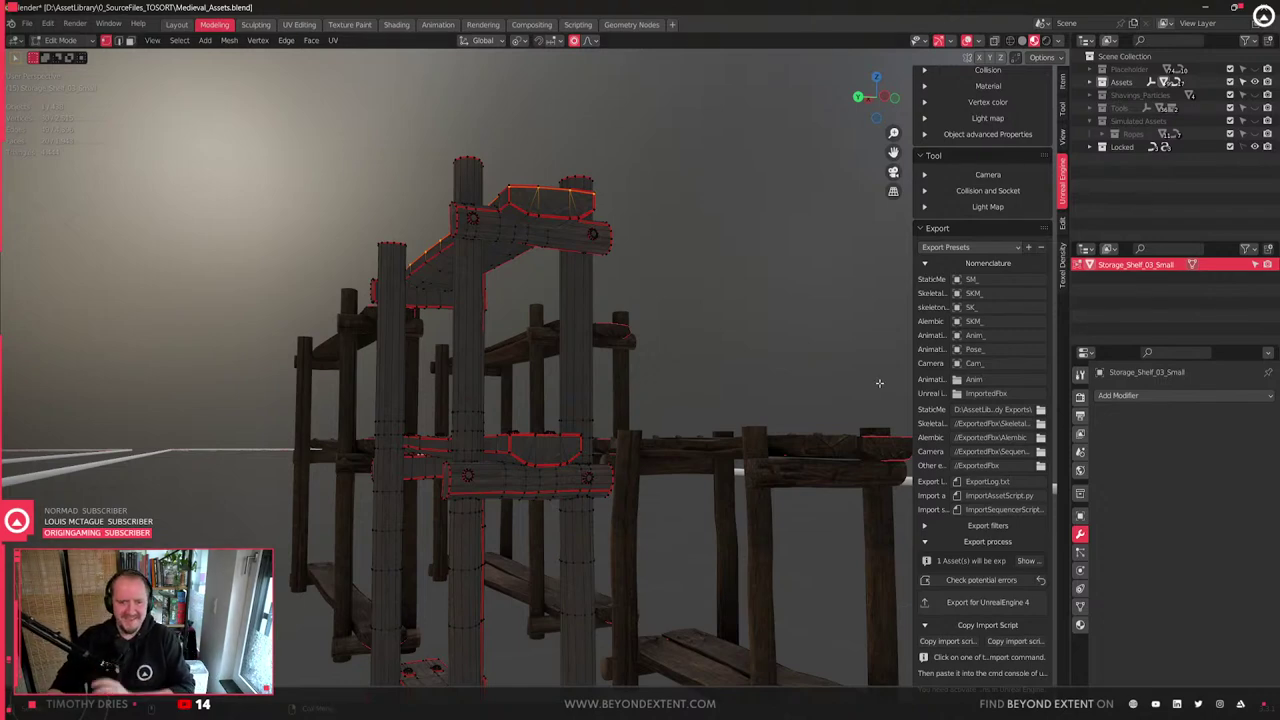
scroll(535, 341, "up", 1)
key("3")
middle_click_drag(366, 369, 357, 374)
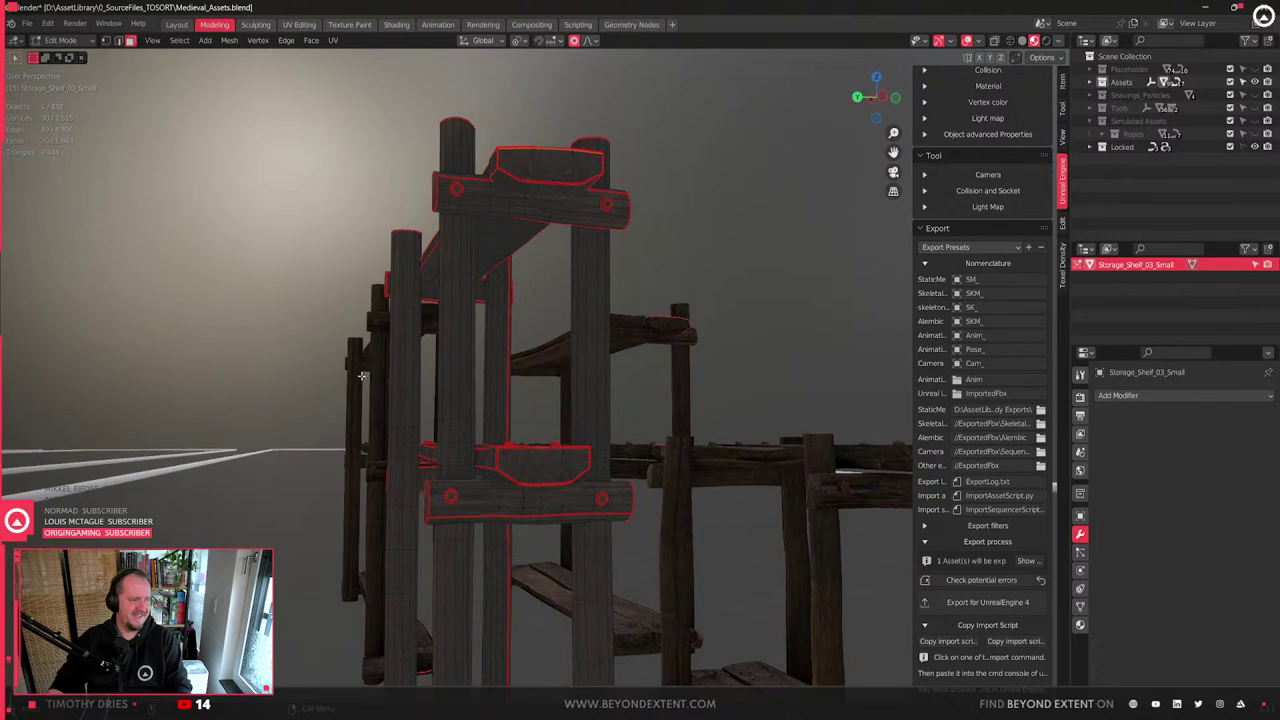
left_click_drag(357, 374, 692, 371)
mouse_move(692, 250)
middle_mouse_down()
mouse_move(652, 354)
mouse_move(649, 450)
mouse_move(620, 411)
mouse_move(622, 365)
middle_mouse_up()
key("ctrl+l")
key("h")
- Delete the faces of the top tier's plank and crossbeams on Storage_Shelf_03_Small and leave Edit Mode
key("shift+z")
left_click_drag(305, 189, 849, 378)
middle_click_drag(584, 308, 598, 358, "shift")
key("x")
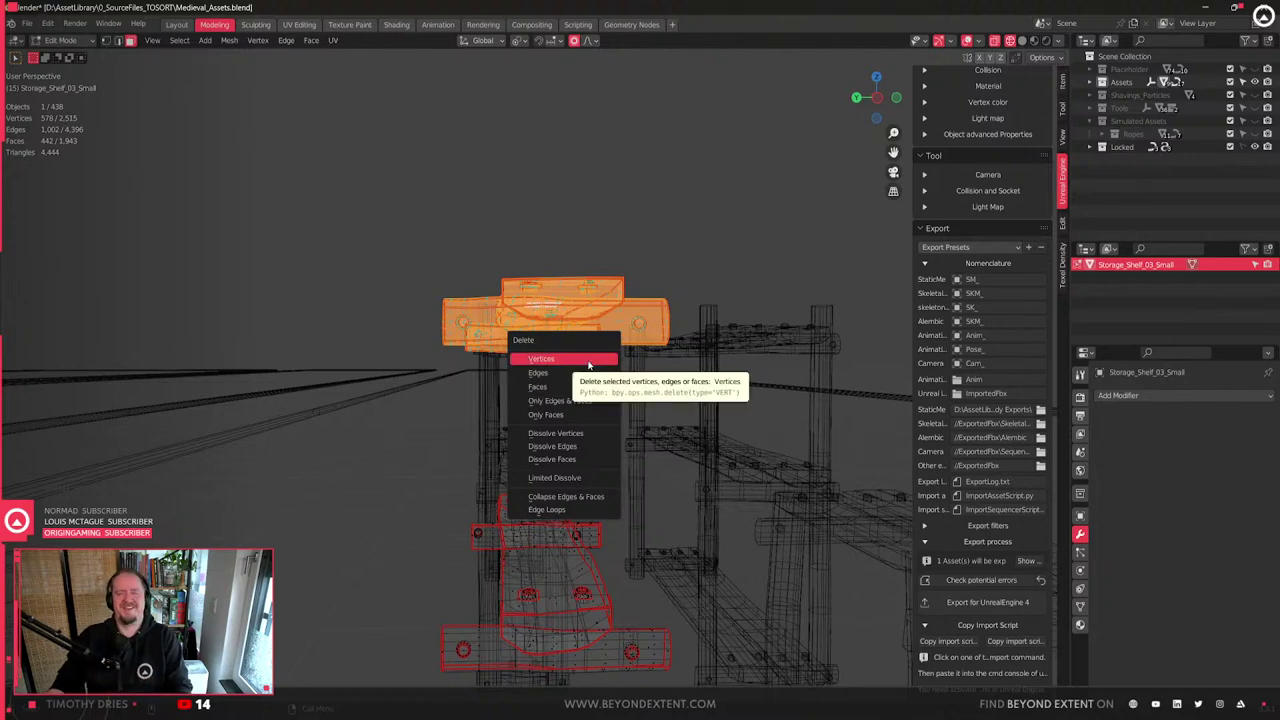
left_click(578, 389)
middle_click_drag(578, 389, 621, 367)
key("Tab")
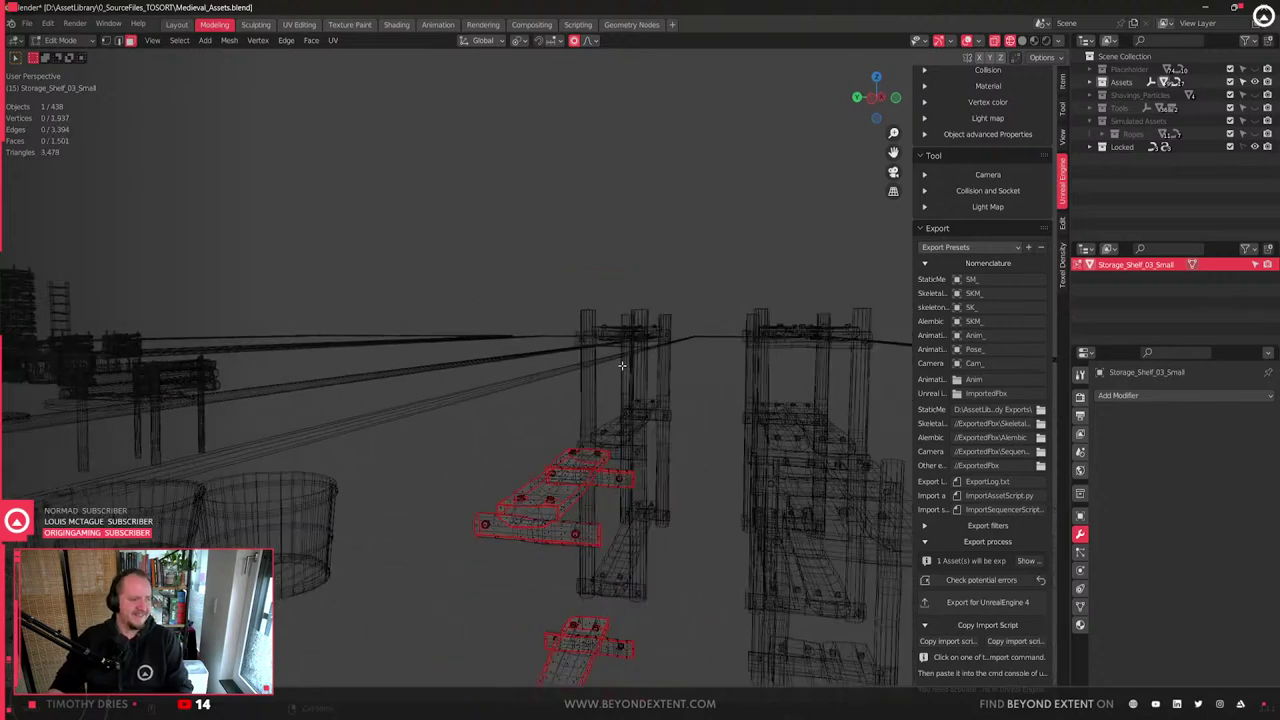
key("shift+z")
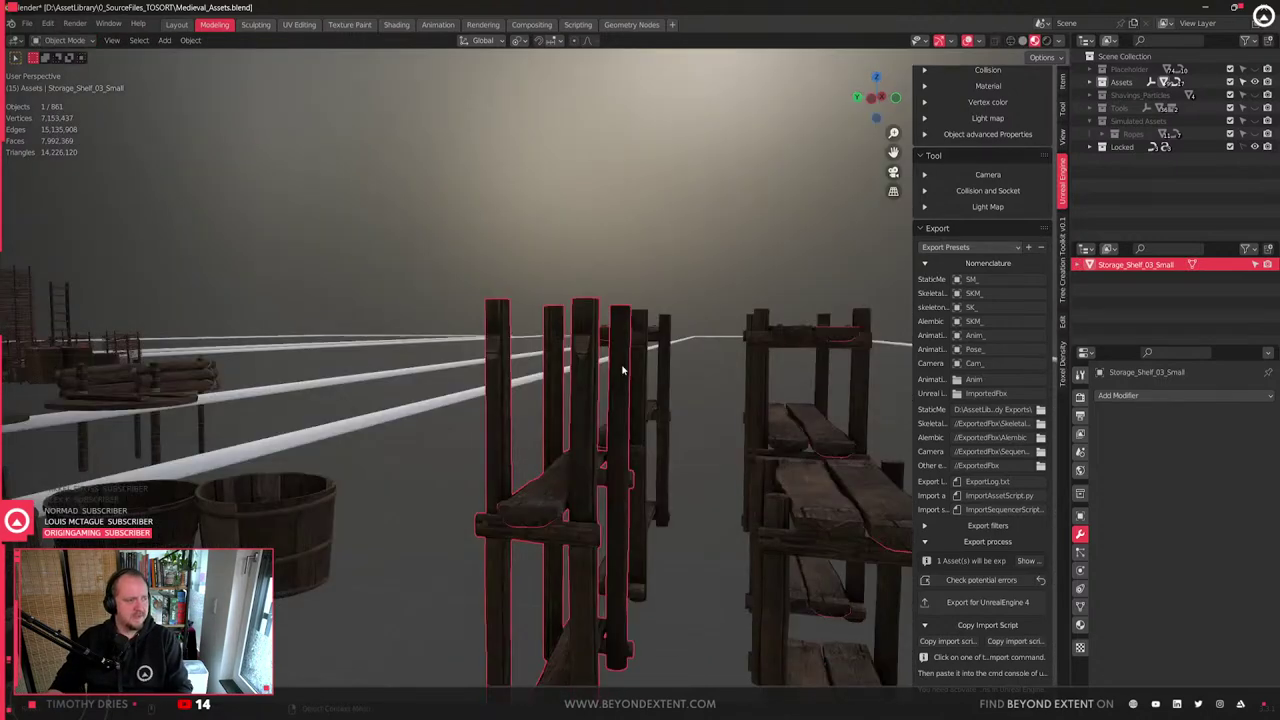
- Return to Edit Mode on Storage_Shelf_03_Small and reveal its hidden upright posts
key("1")
key("2")
key("Tab")
key("alt+h")
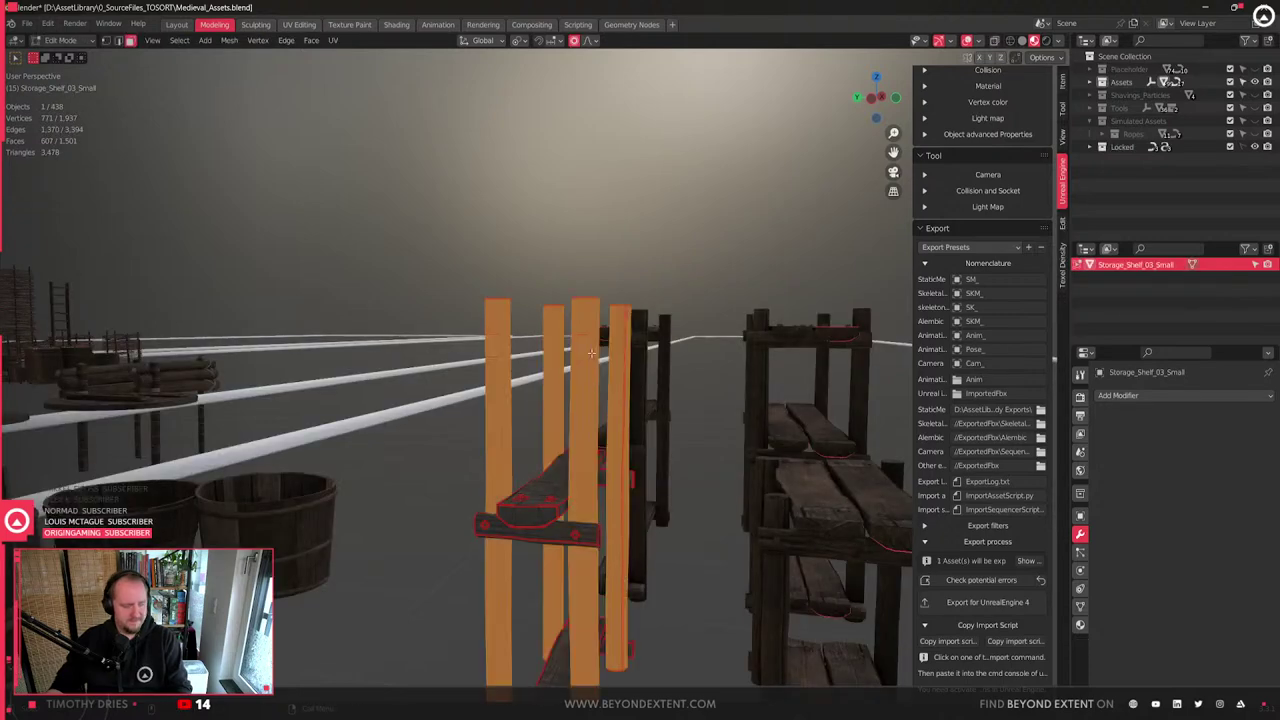
- Try to lower the top vertices of all four posts about 0.5 m along Z with proportional editing
key("shift+z")
left_click_drag(392, 251, 706, 386)
middle_click_drag(706, 386, 580, 350)
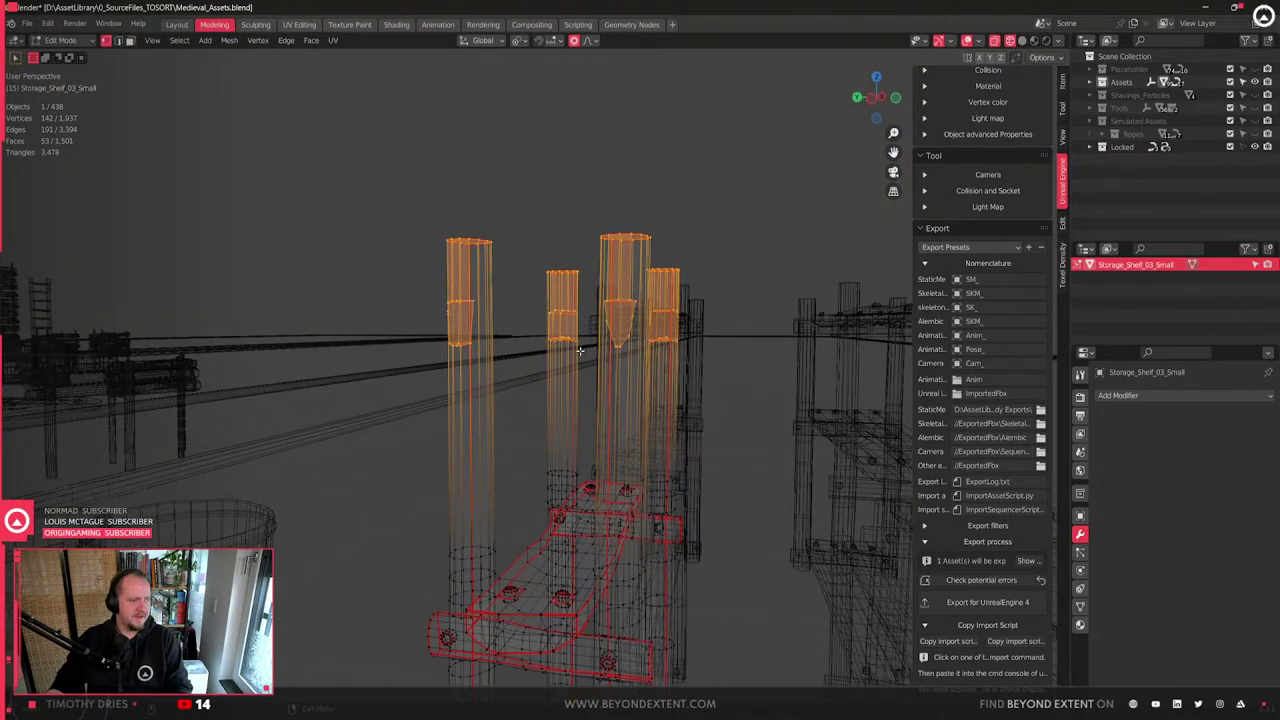
key("g")
key("z")
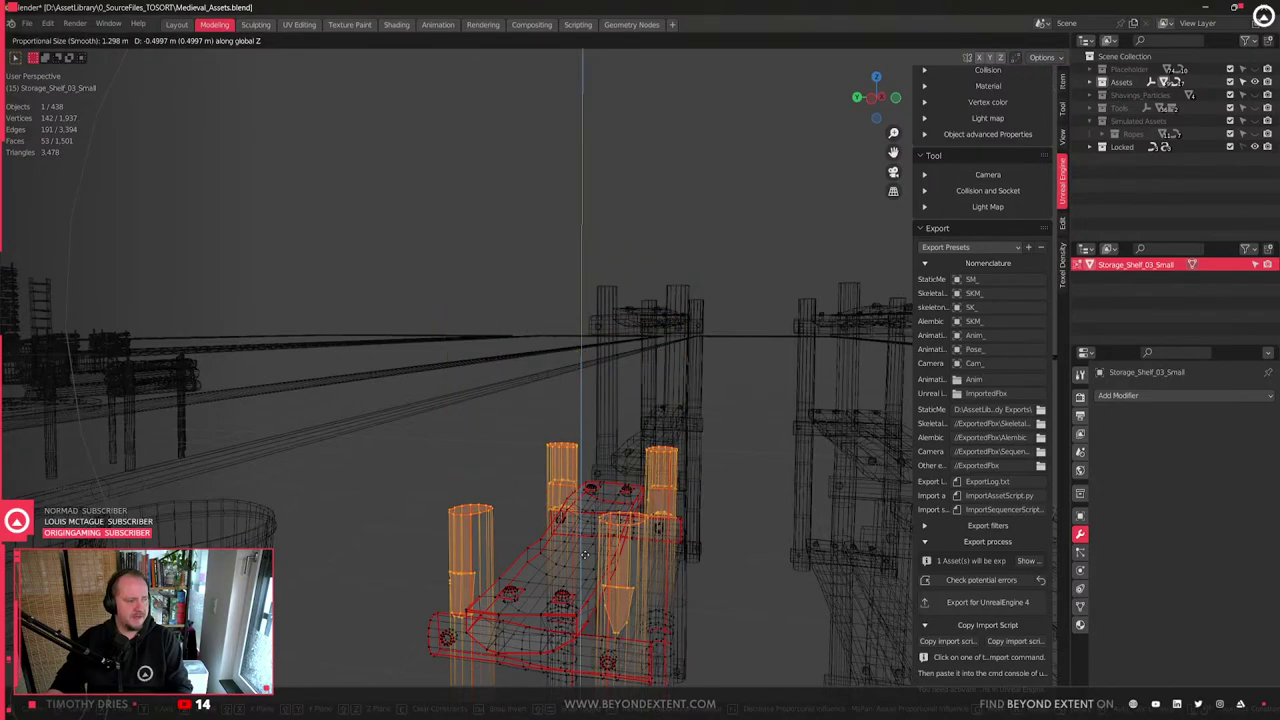
scroll(587, 552, "up", 3)
right_click(588, 551)
middle_click_drag(594, 548, 620, 336, "shift")
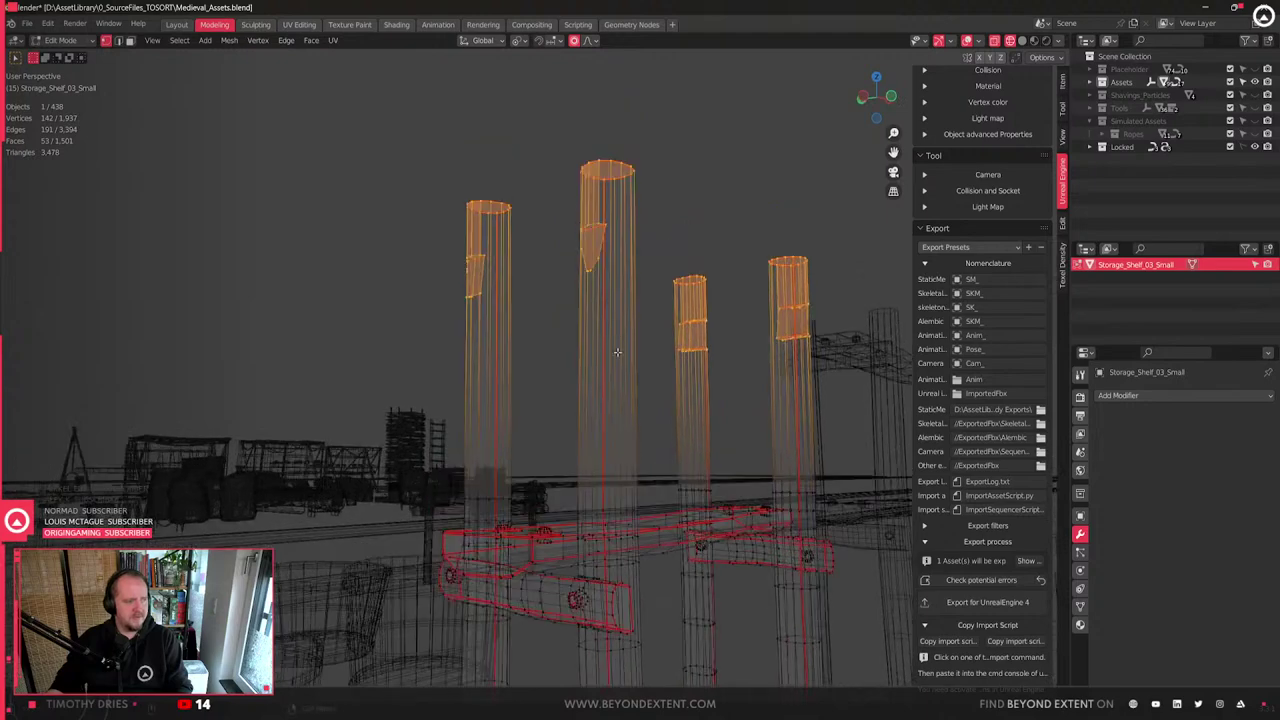
- Try to delete the visible side faces of the four post sections above the upper tier, and undo the deletion
key("3")
key("shift+z")
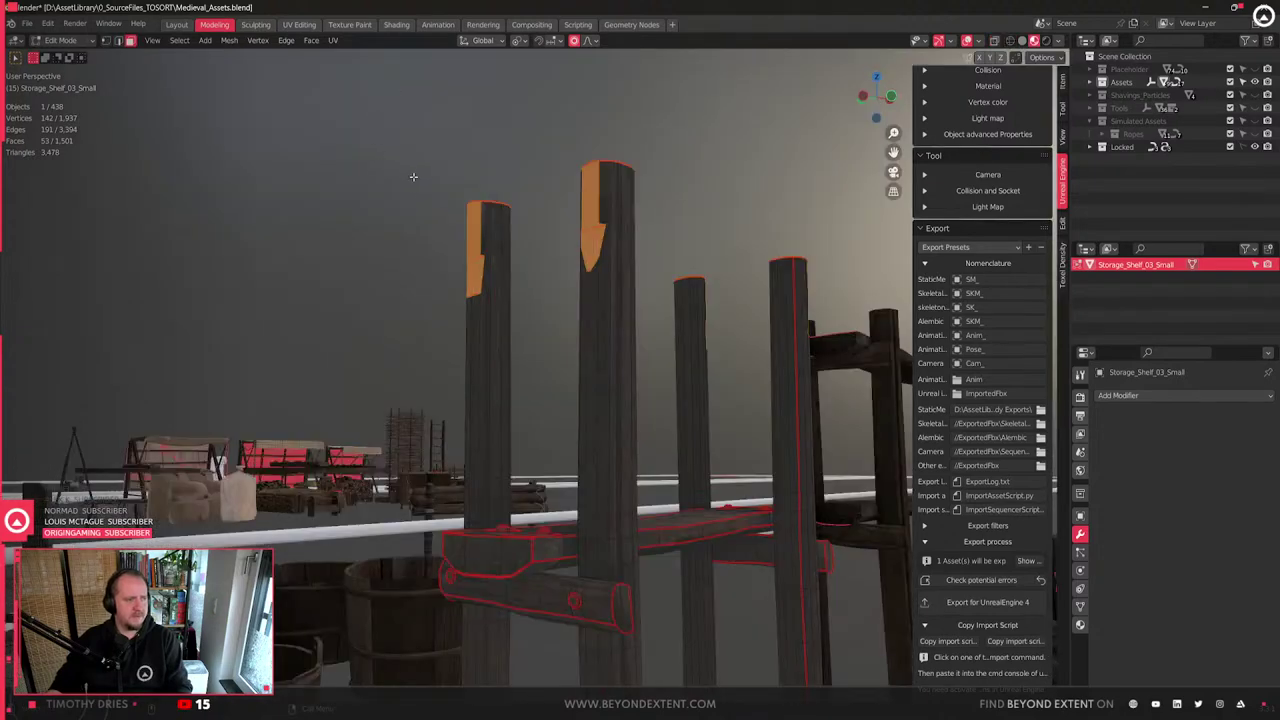
left_click_drag(421, 381, 822, 418)
middle_click_drag(822, 418, 727, 414)
key("x")
left_click(727, 413)
key("ctrl+z")
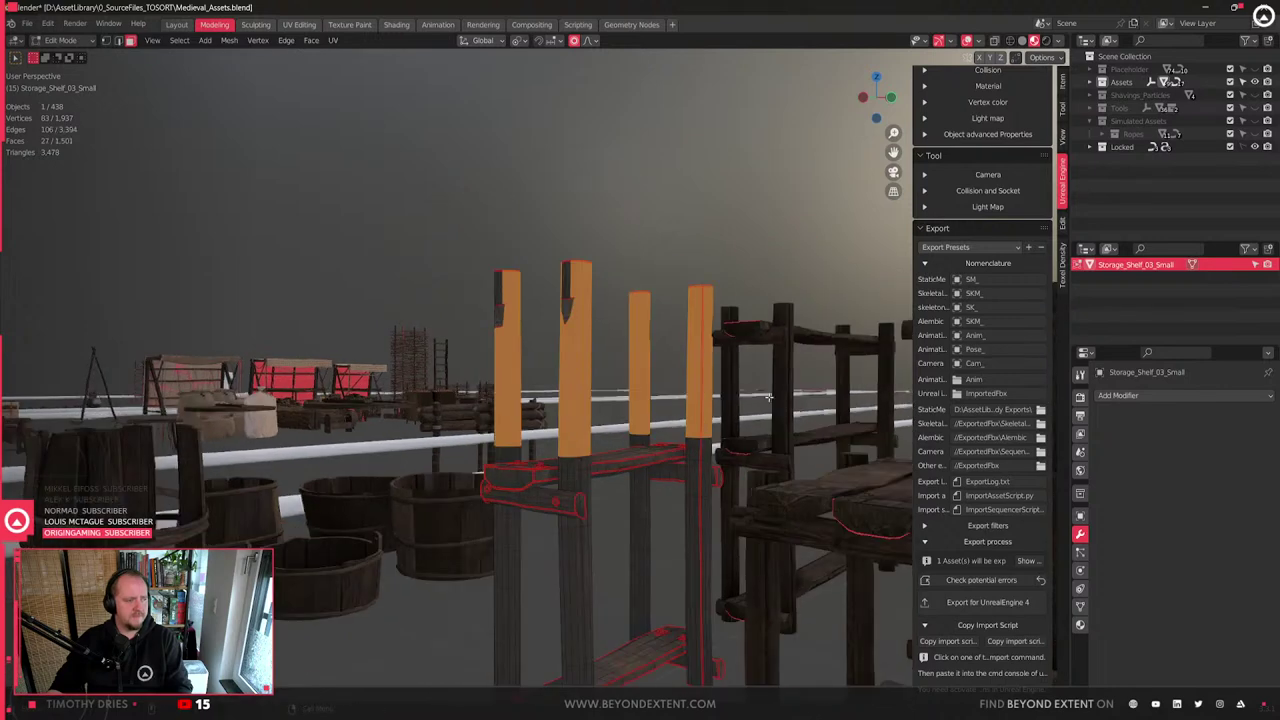
- Select all side faces of the four post sections above the upper tier, including the hidden back ones, and delete them, keeping the caps
scroll(705, 357, "down", 4)
key("shift+z")
left_click_drag(757, 405, 459, 301)
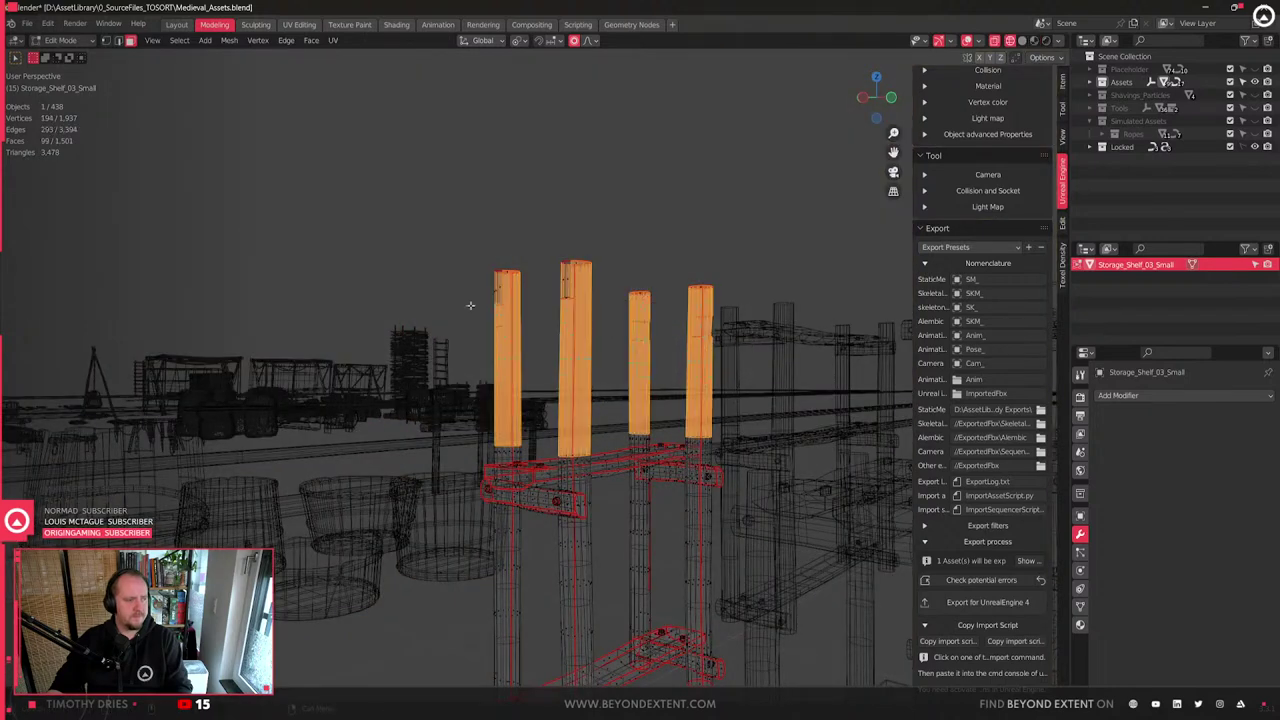
middle_click_drag(633, 325, 640, 337)
key("shift+z")
key("shift+z")
left_click_drag(607, 325, 452, 270)
scroll(730, 365, "up", 8)
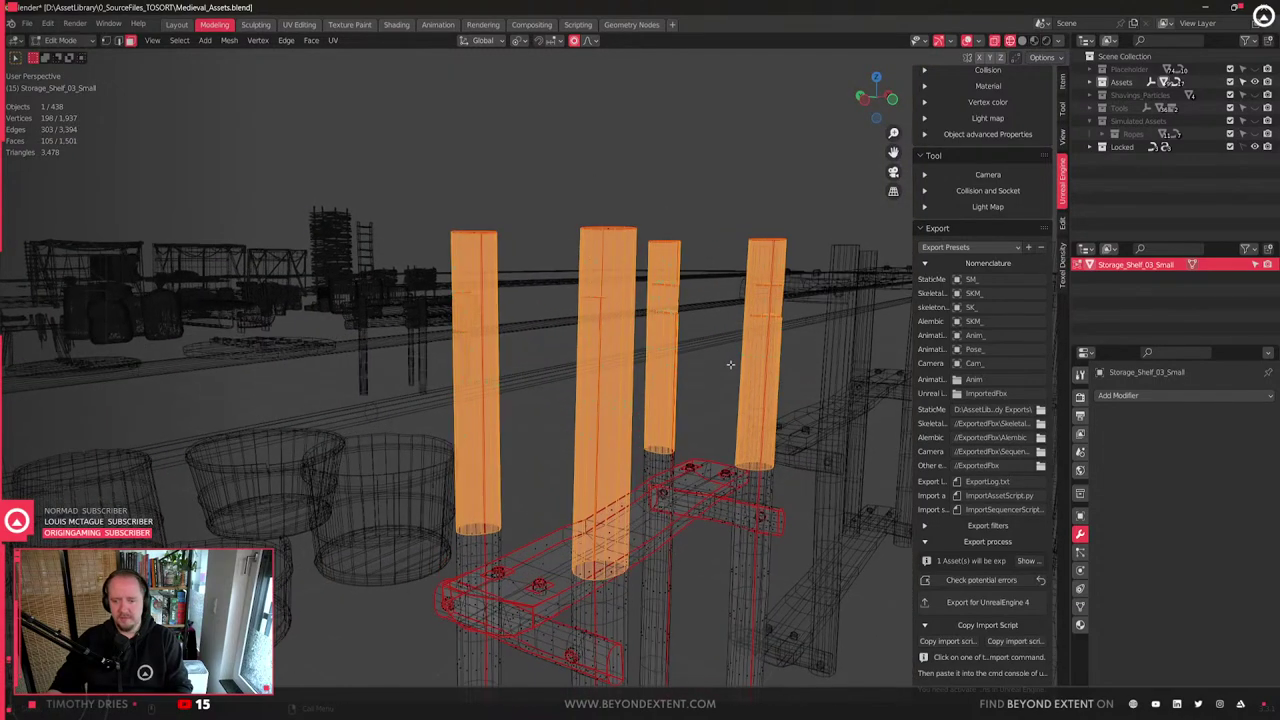
scroll(730, 365, "down", 3)
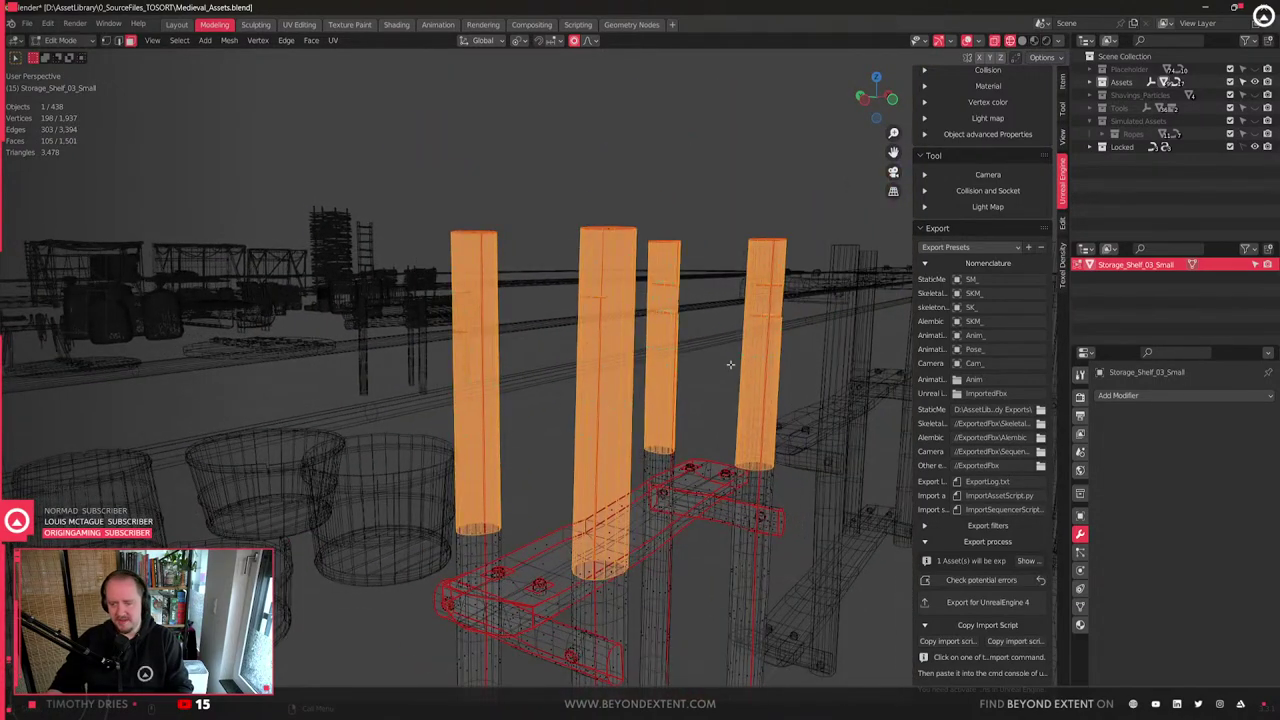
scroll(730, 365, "up", 4)
scroll(731, 366, "down", 3)
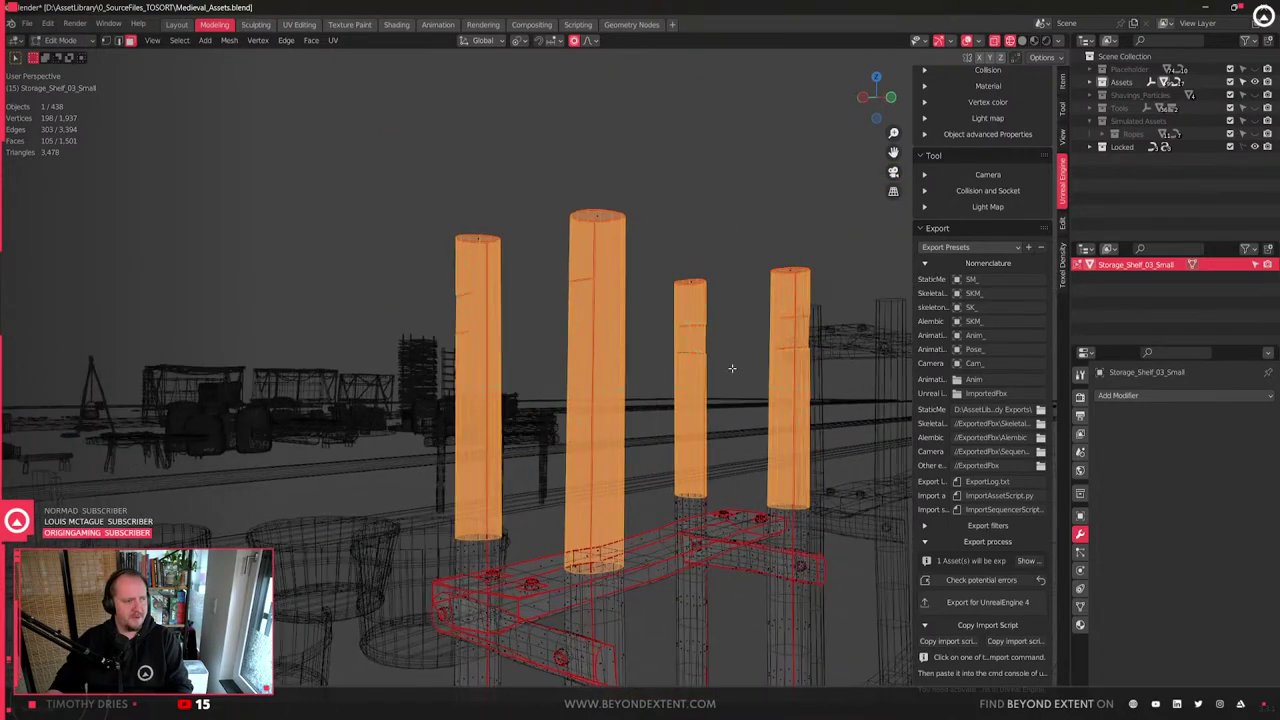
scroll(714, 386, "up", 1)
key("x")
left_click(712, 388)
middle_click_drag(618, 391, 688, 374, "shift")
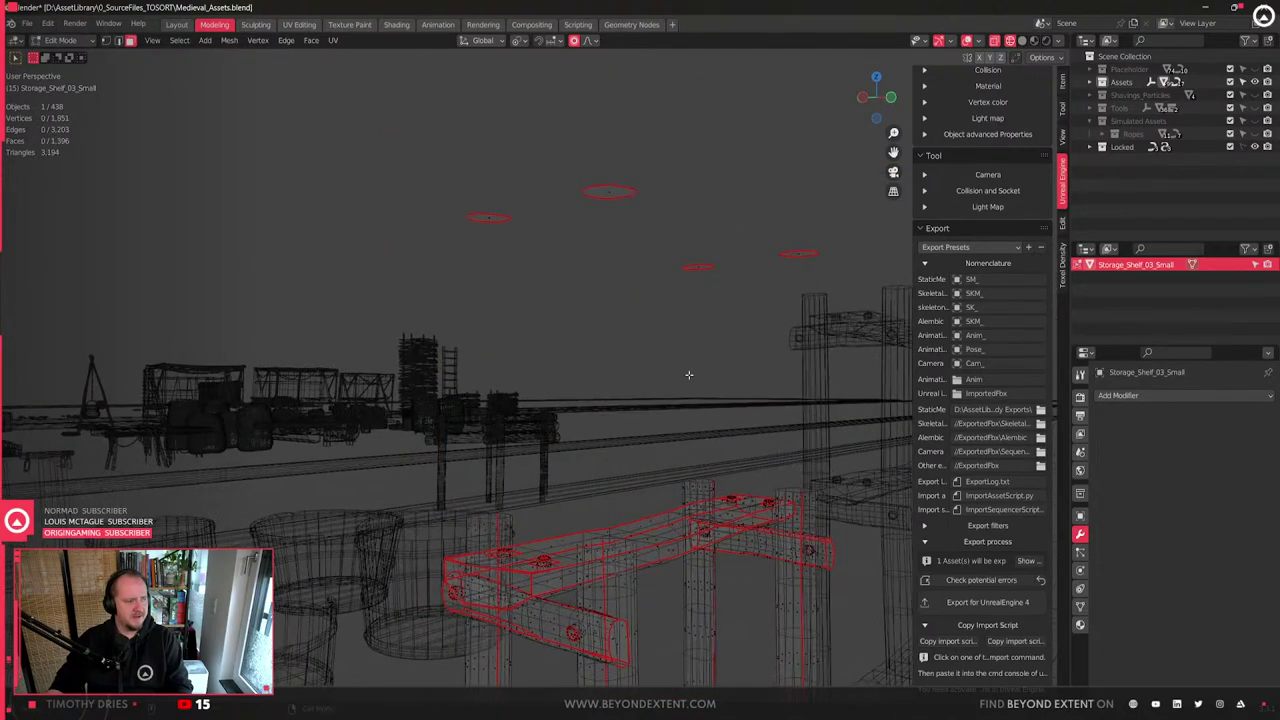
- Lower the four floating post caps about 0.57 m along Z to just above the remaining posts, and inspect the shelf in Object Mode
left_click_drag(450, 204, 906, 366)
key("g")
key("z")
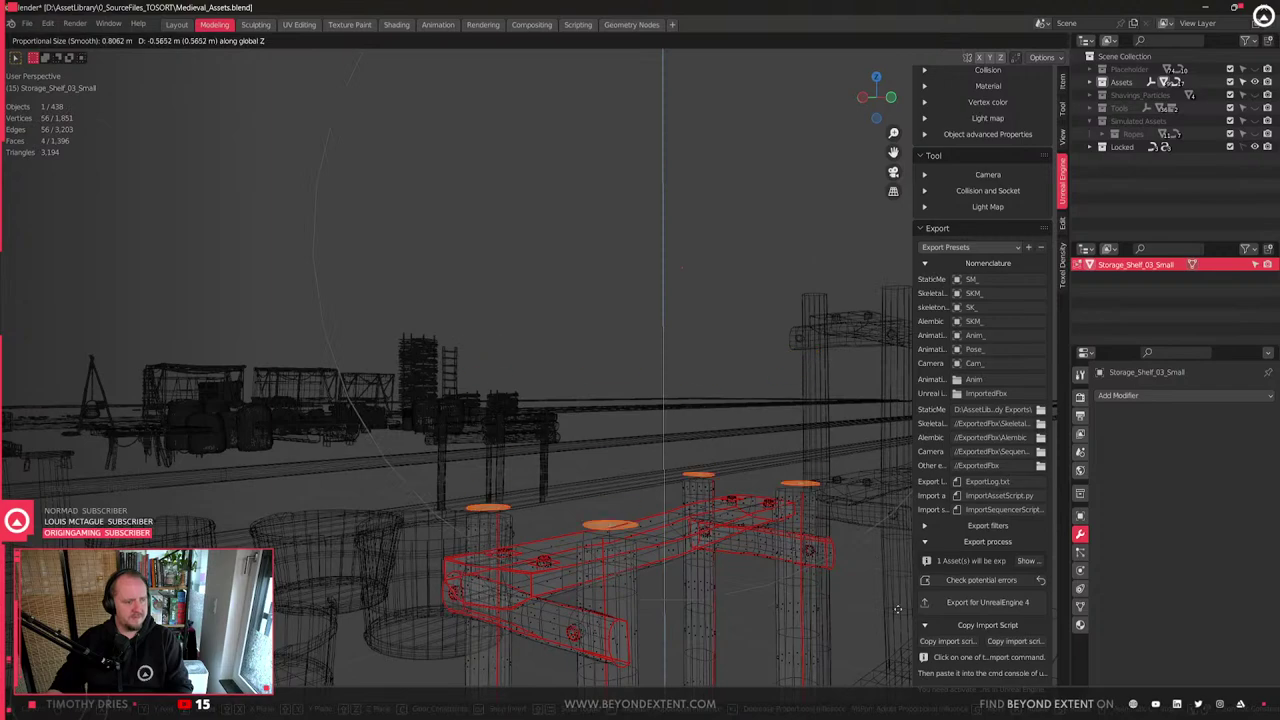
left_click(897, 611)
mouse_move(655, 488)
middle_mouse_down("shift")
mouse_move(669, 446)
mouse_move(620, 580)
middle_mouse_up("shift")
scroll(640, 468, "up", 4)
key("Tab")
scroll(606, 449, "down", 3)
key("shift+z")
mouse_move(606, 449)
middle_mouse_down()
mouse_move(634, 437)
mouse_move(603, 450)
middle_mouse_up()
scroll(603, 450, "up", 4)
scroll(603, 449, "down", 4)
- Delete the four lowered cap faces and fill the open post rims with new faces
key("Tab")
key("x")
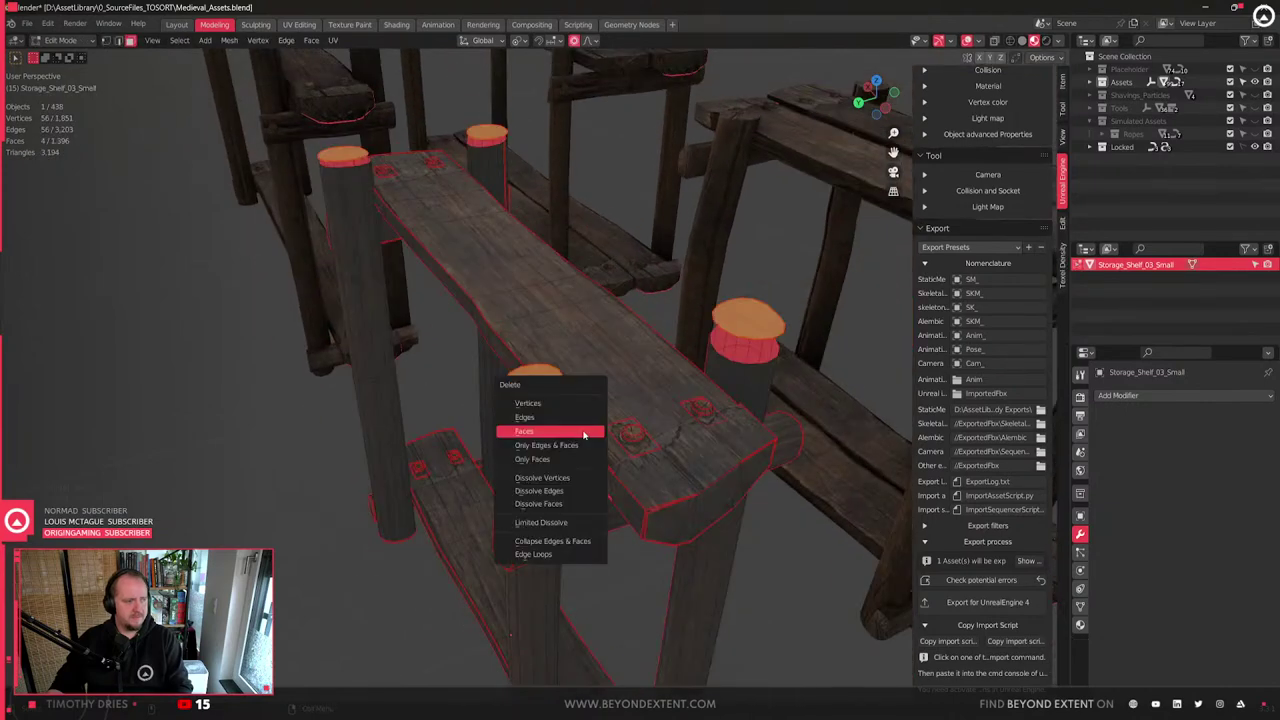
left_click(585, 434)
key("2")
left_click(541, 408, "alt")
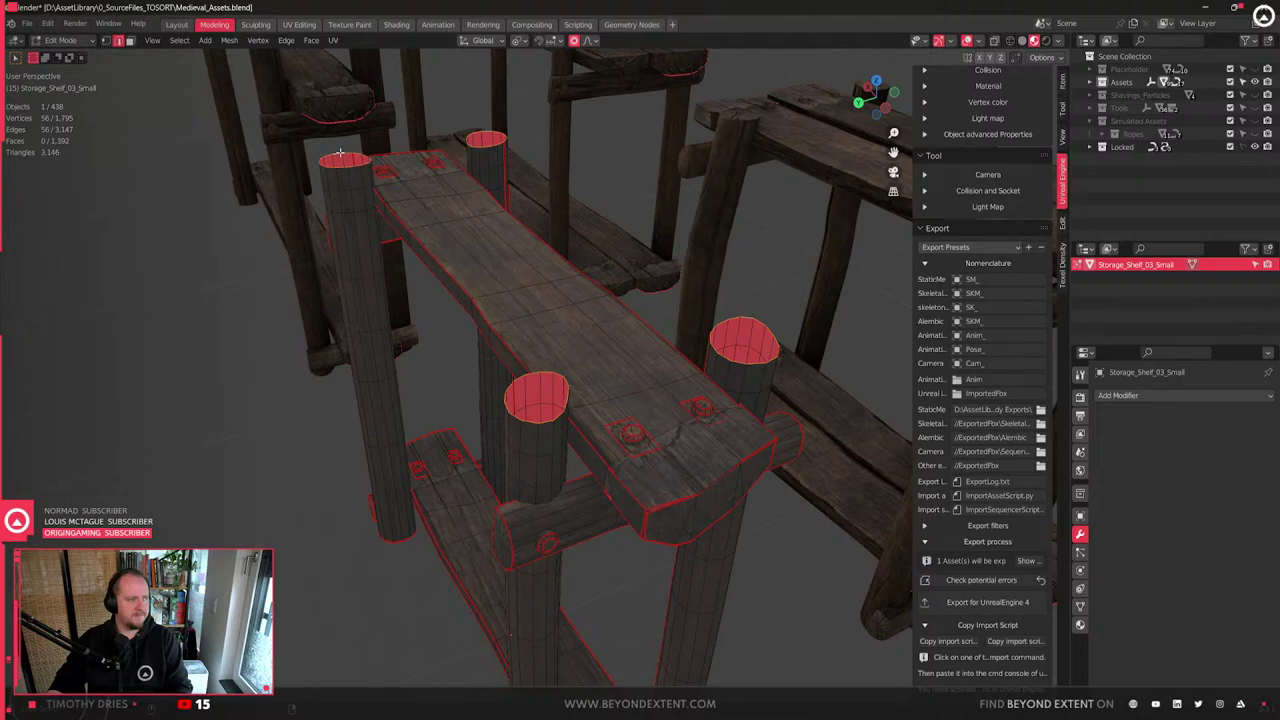
right_click(664, 267)
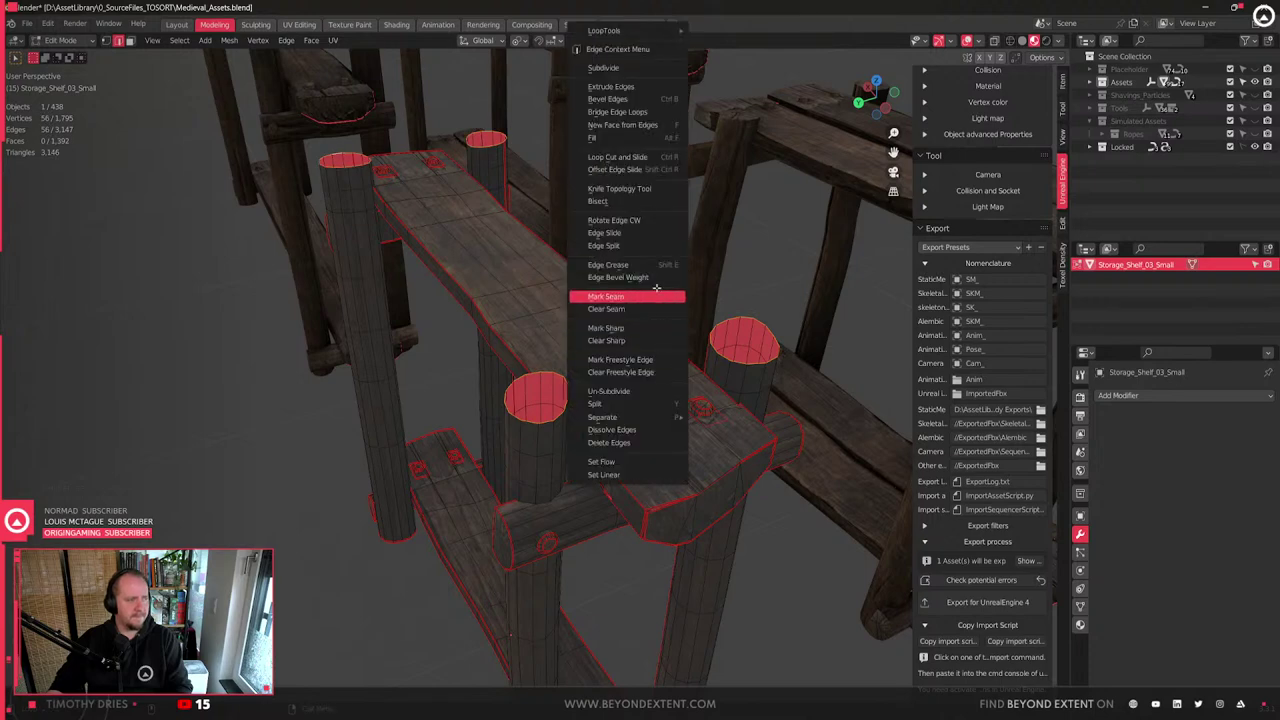
key("f")
key("3")
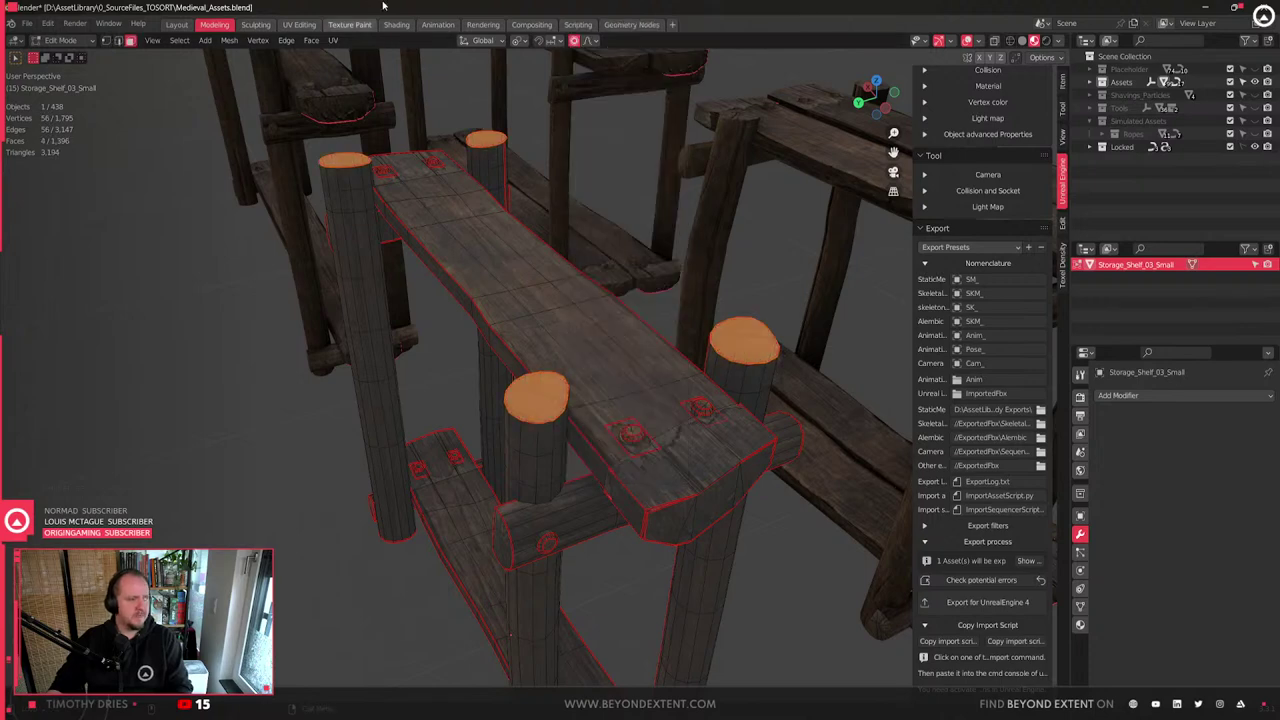
- Inset the four cap faces by about 0.009 m and clear the seams from the inner edges
key("i")
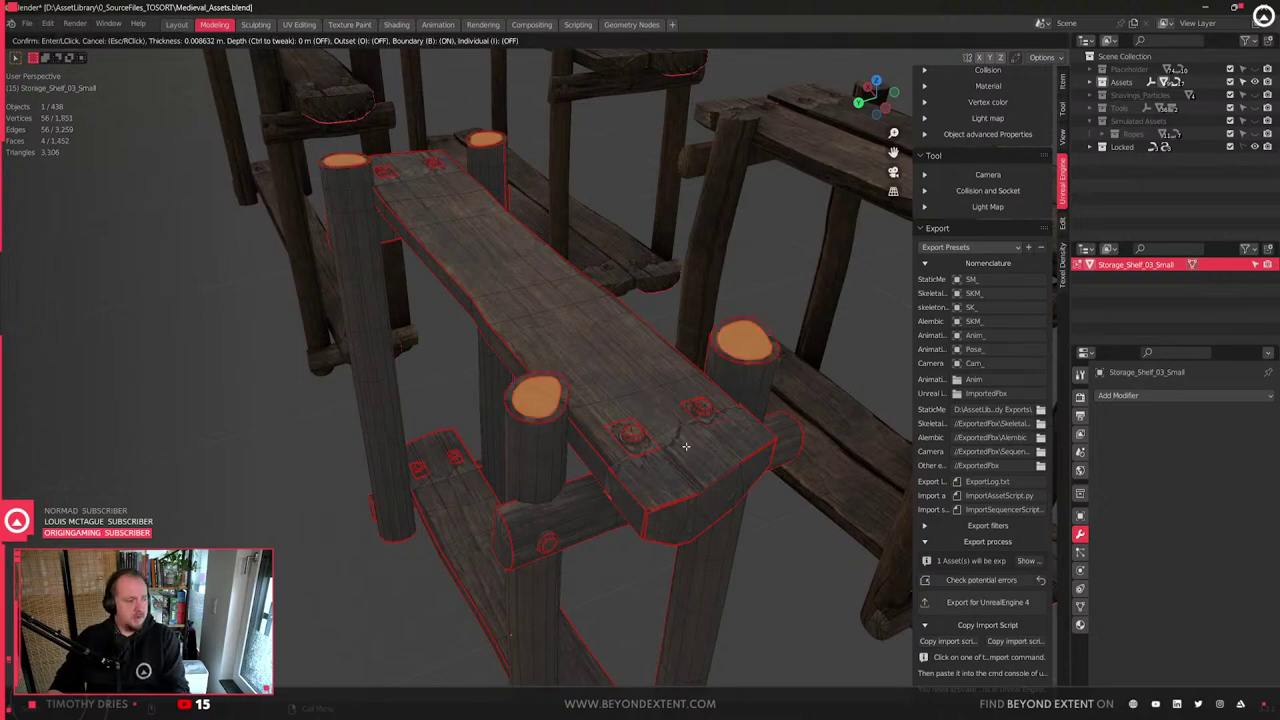
left_click(685, 448)
key("ctrl+e")
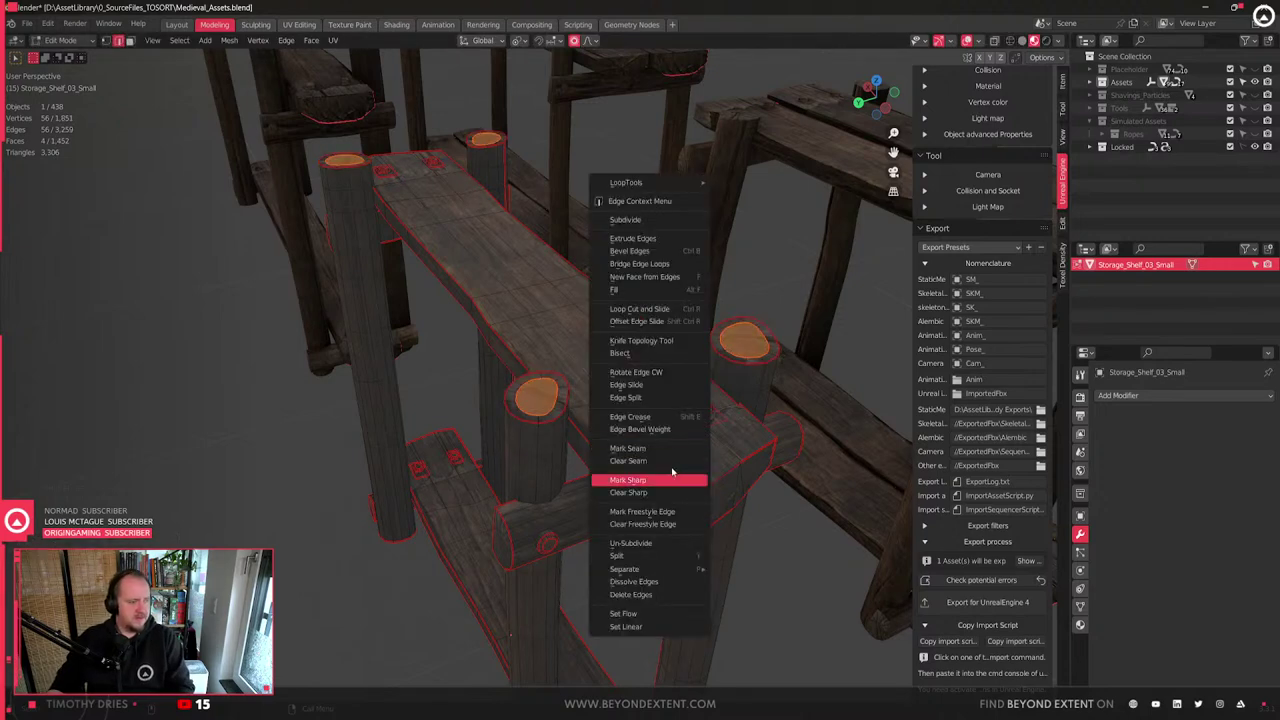
left_click(668, 462)
- Raise the inset cap faces slightly along Z with a small proportional size to round off the post tops
scroll(592, 444, "up", 2)
key("g")
key("z")
scroll(590, 441, "up", 20)
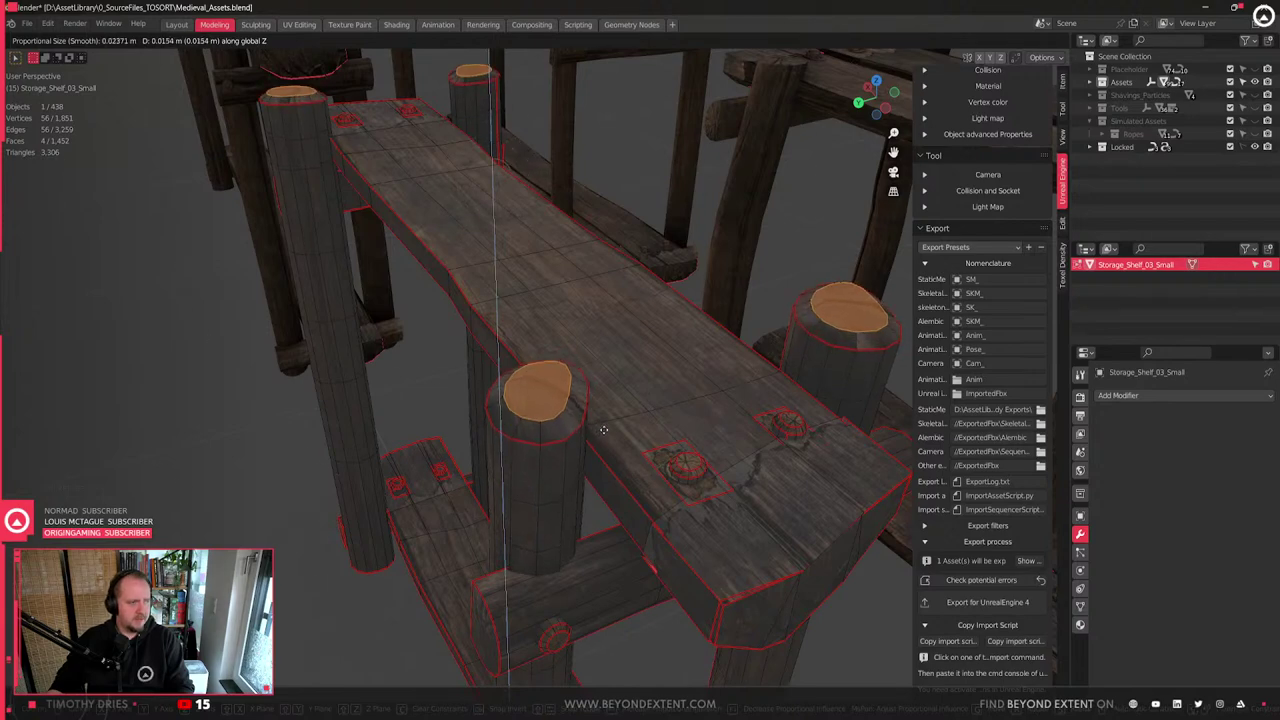
left_click(606, 426)
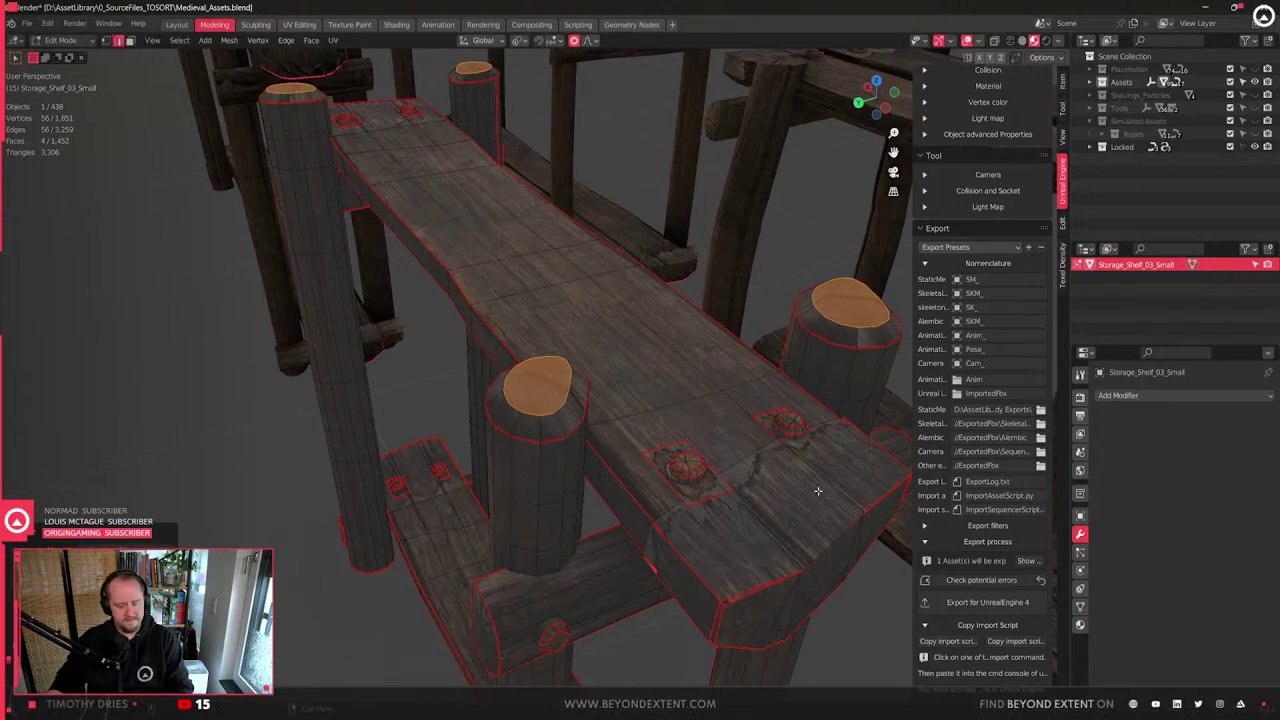
- Select the whole cap of one front post, shift it along Z with a larger proportional size, and leave Edit Mode
middle_click_drag(681, 448, 645, 475)
left_click(675, 460)
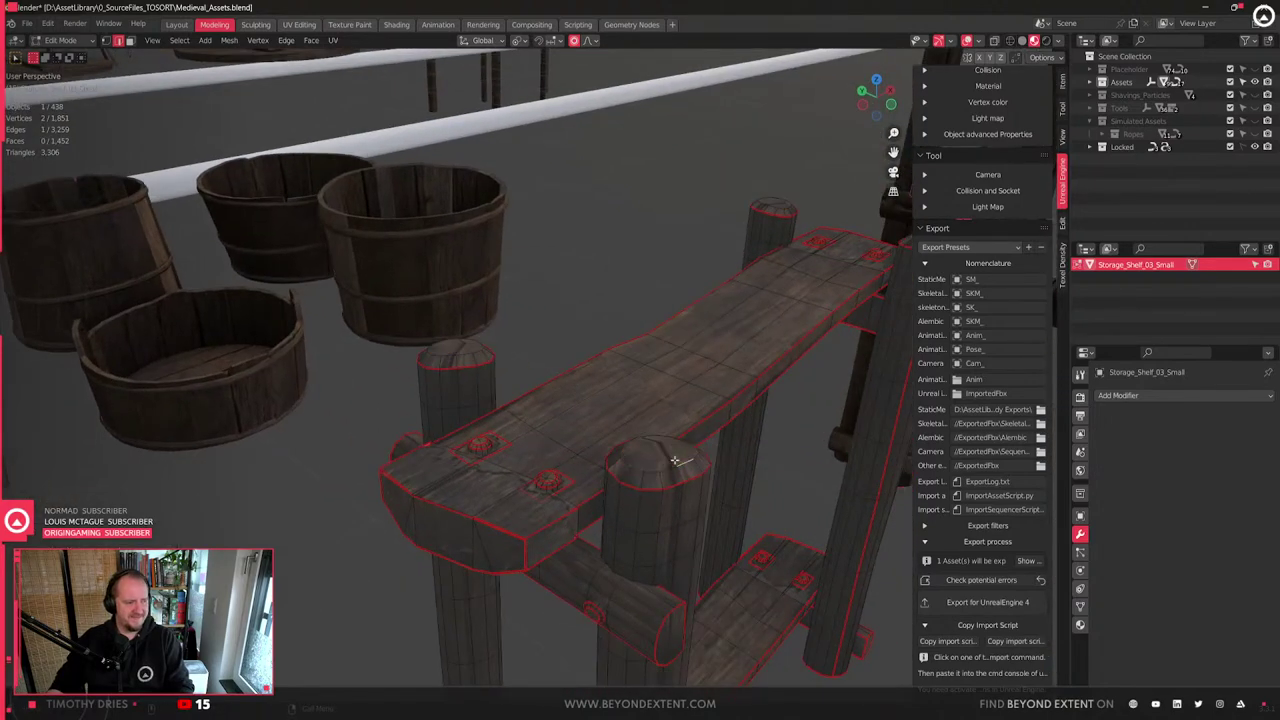
key("3")
left_click(665, 458)
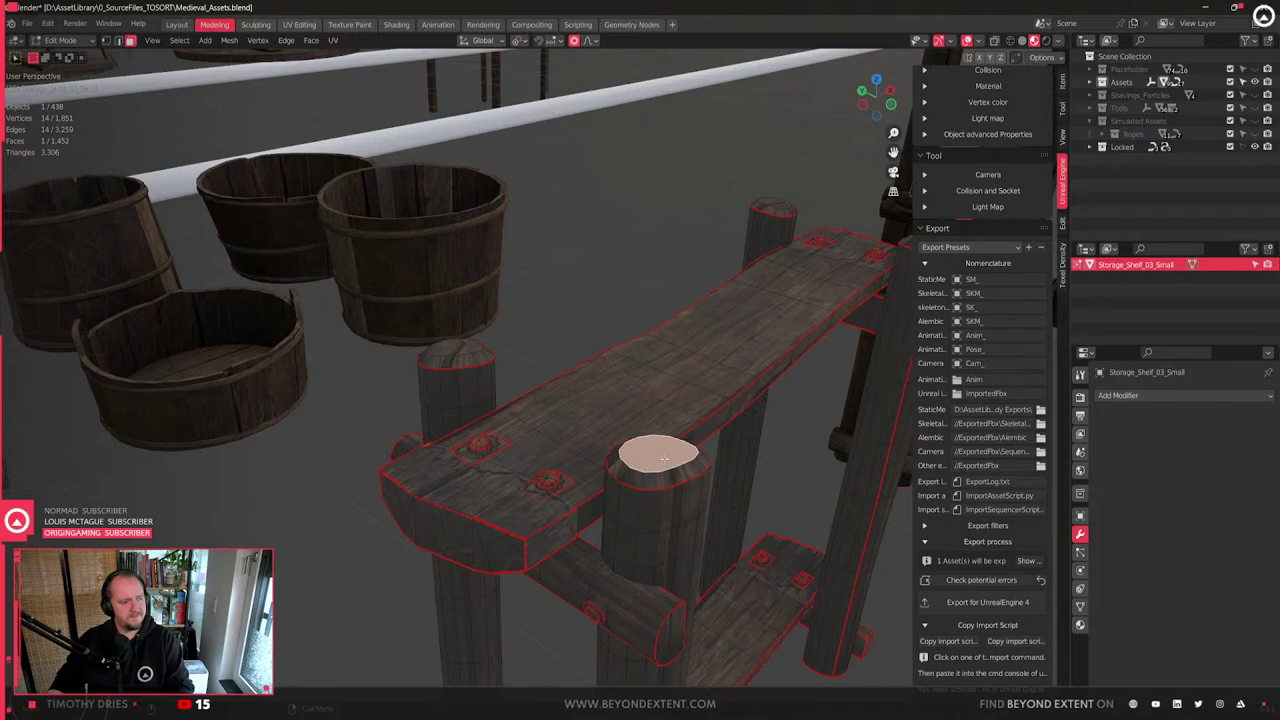
key("ctrl+KP_Add")
key("ctrl+KP_Add")
key("ctrl+KP_Subtract")
key("g")
key("z")
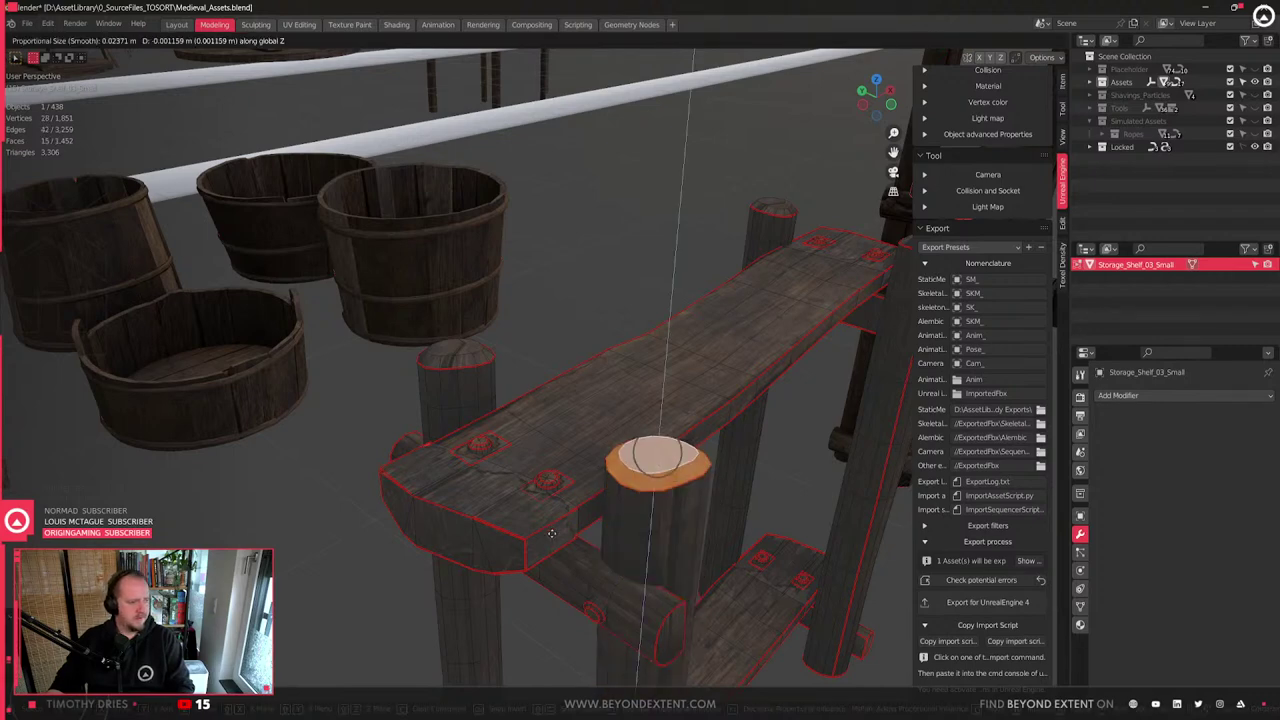
scroll(550, 555, "down", 20)
left_click(552, 556)
middle_click_drag(718, 466, 457, 397)
scroll(396, 428, "down", 6)
middle_click_drag(400, 432, 564, 454, "shift")
key("Tab")
- Select the top faces of all four posts on Storage_Shelf_03_Small in Edit Mode and grow the selection over their bevelled rings
left_click(669, 489)
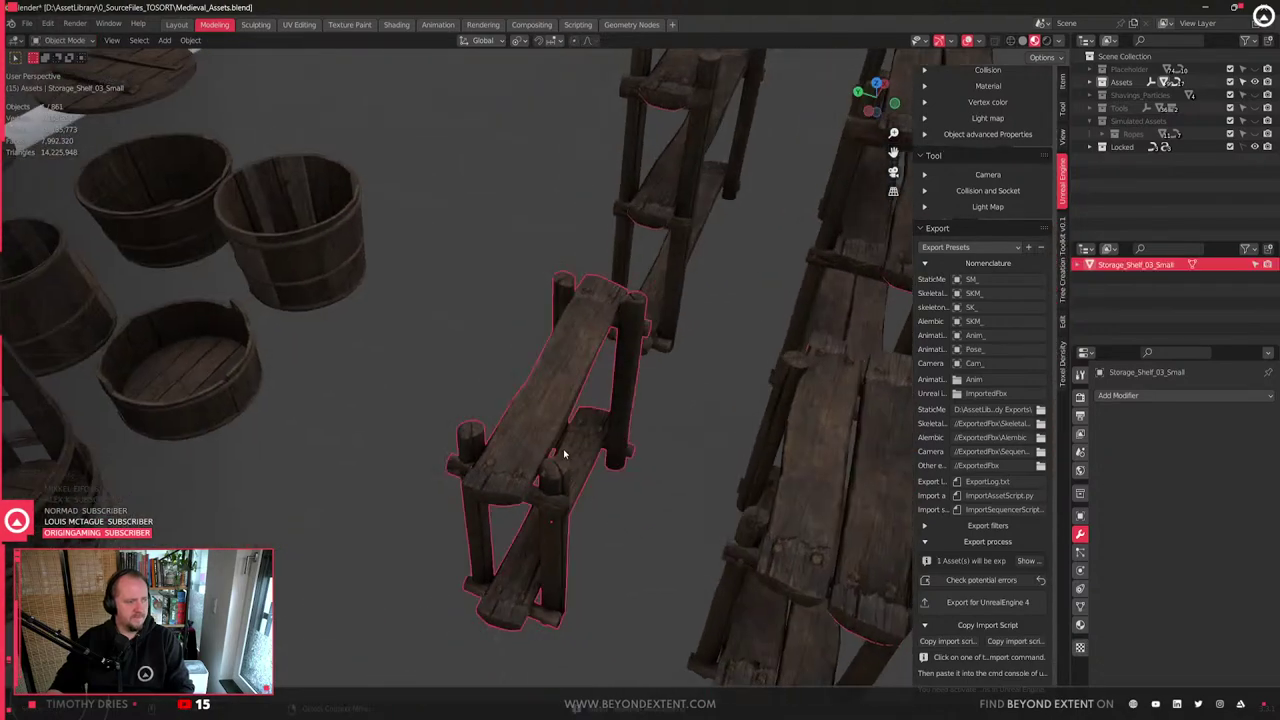
left_click(564, 454)
key("Tab")
scroll(564, 454, "up", 3)
left_click(411, 467)
left_click(582, 219, "shift")
left_click(696, 248, "shift")
key("ctrl+KP_Add")
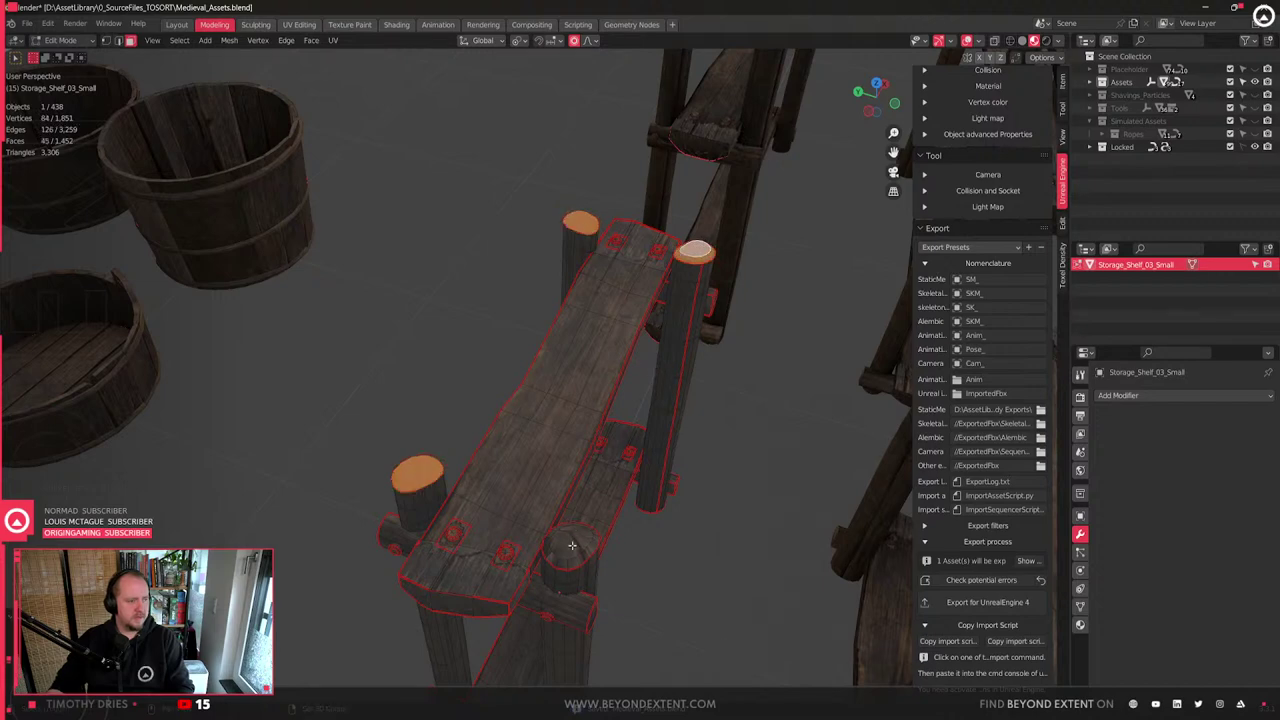
left_click(572, 545, "shift")
key("ctrl+KP_Add")
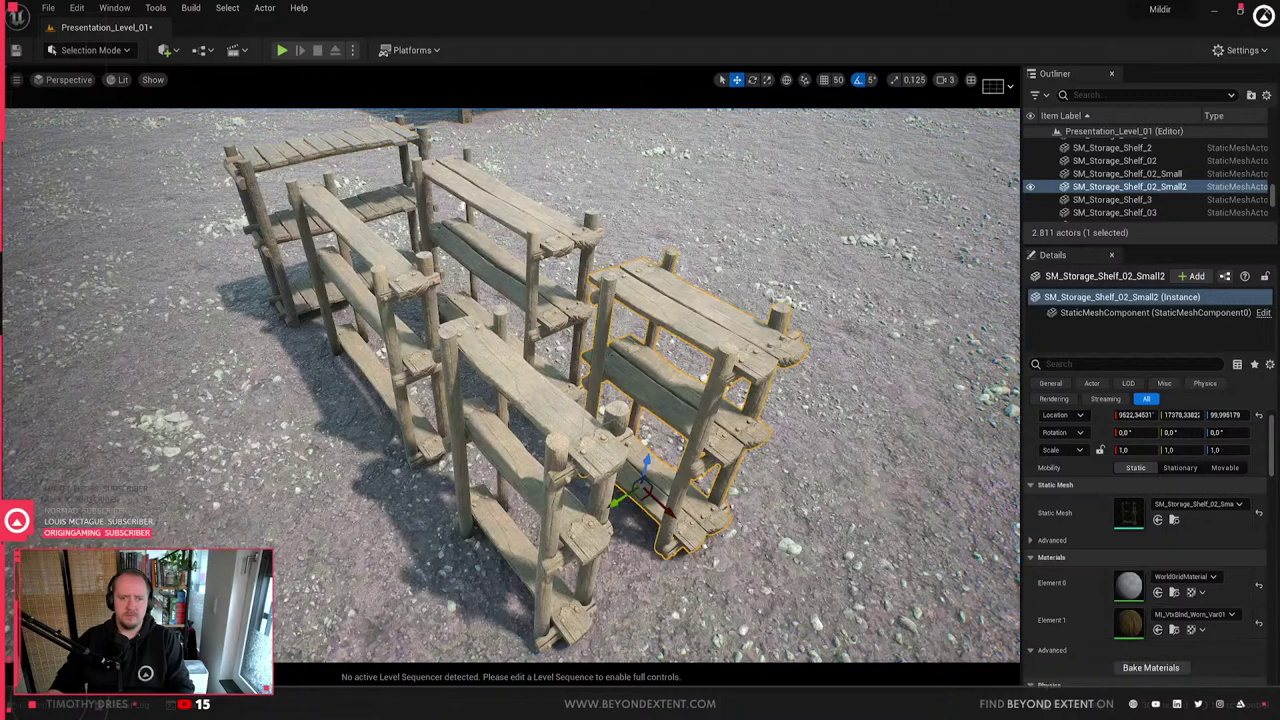
- Back in Blender, unwrap the four selected post caps in the UV Editing workspace and stack their UV islands
left_click(1158, 189)
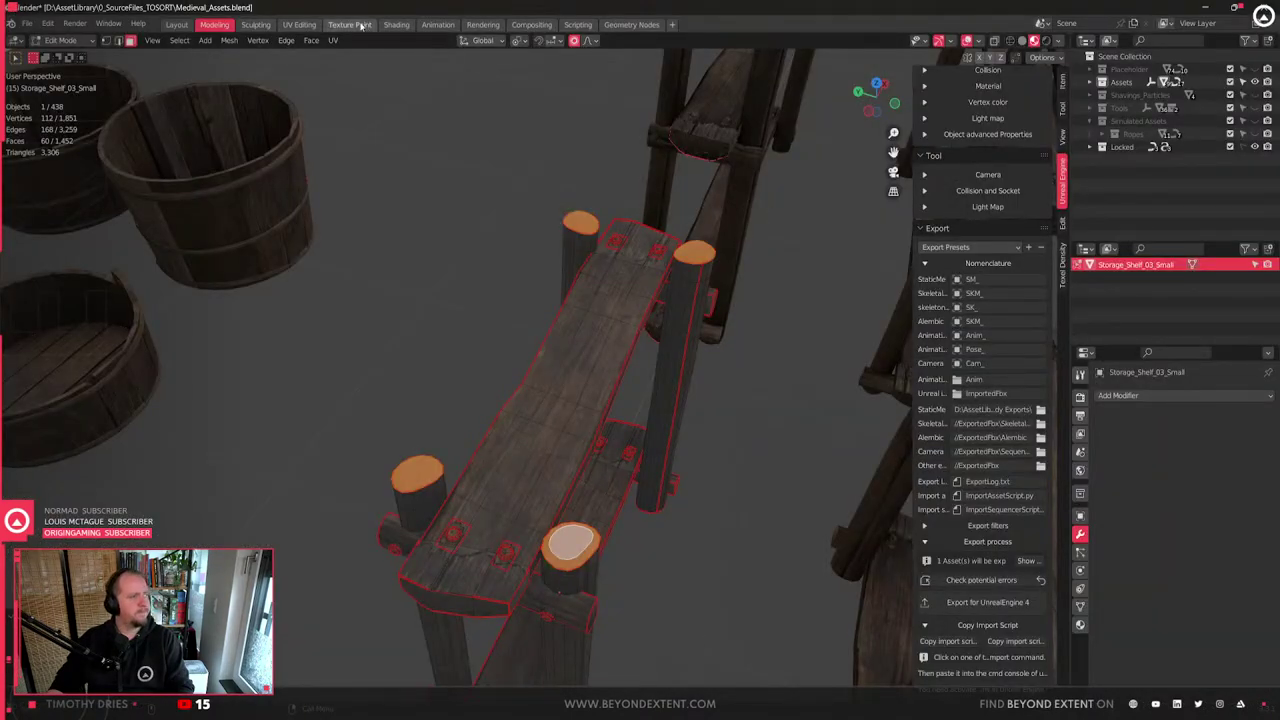
key("ctrl+Page_Down")
scroll(900, 400, "down", 5)
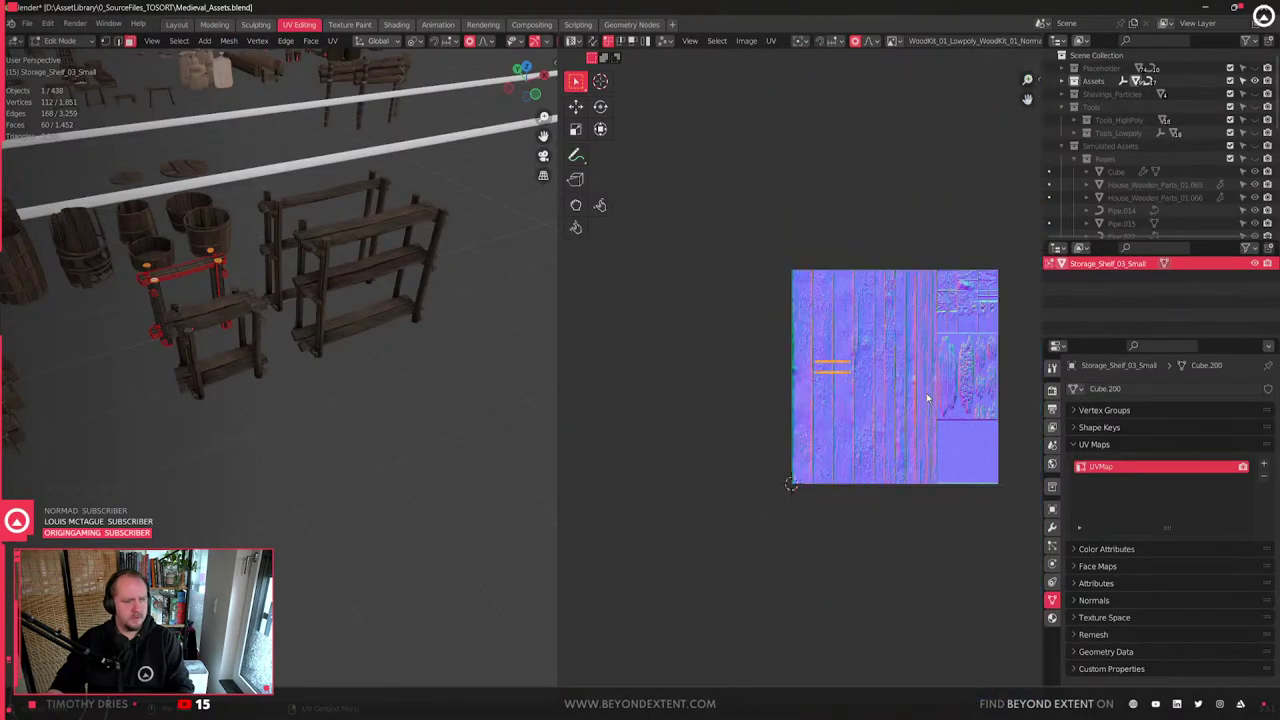
key("u")
left_click(927, 396)
key("q")
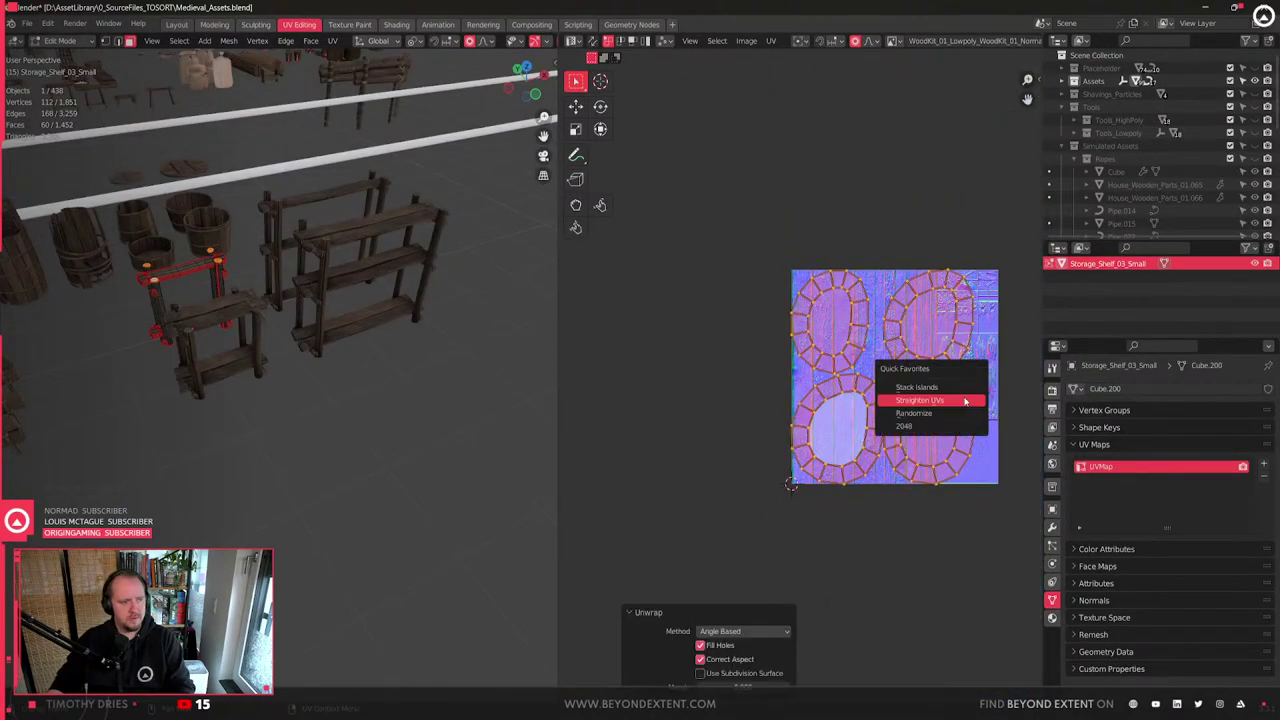
left_click(950, 387)
scroll(880, 390, "up", 4)
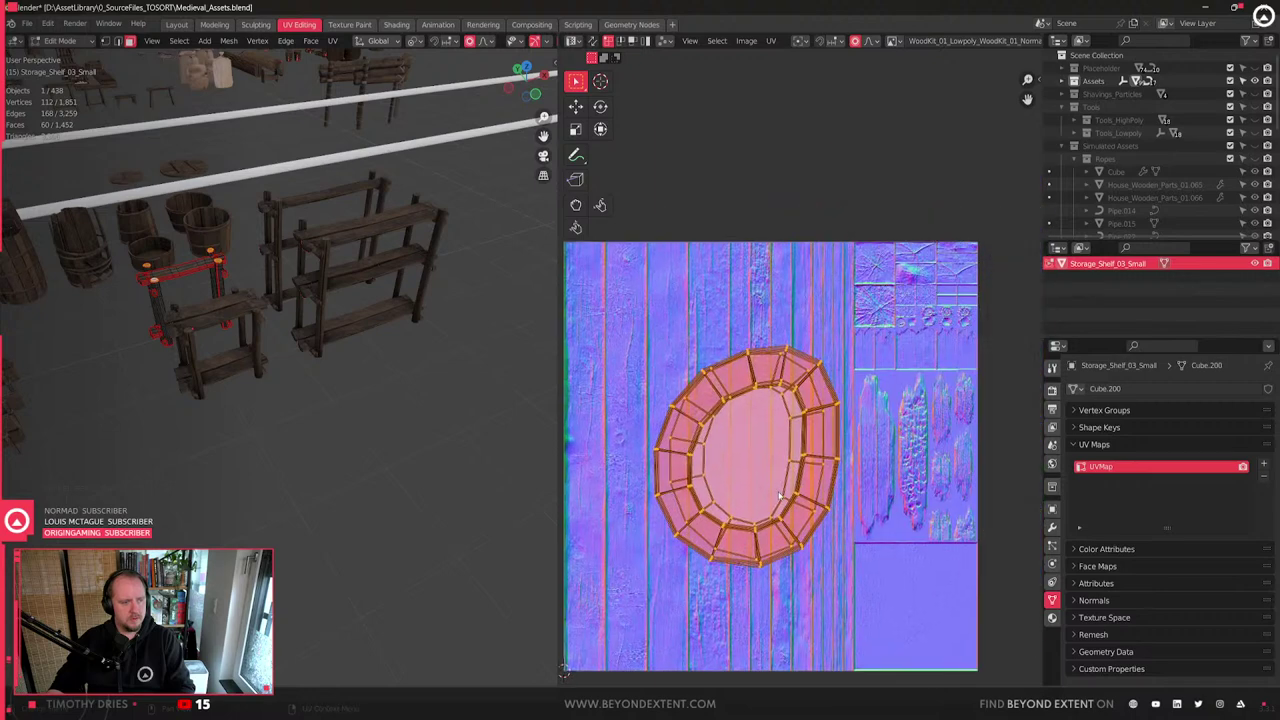
- Scale the stacked cap islands to about 0.16, fit them onto the end-grain tile of the wood texture, and check the shelf in Object Mode
key("g")
left_click(888, 361)
key("s")
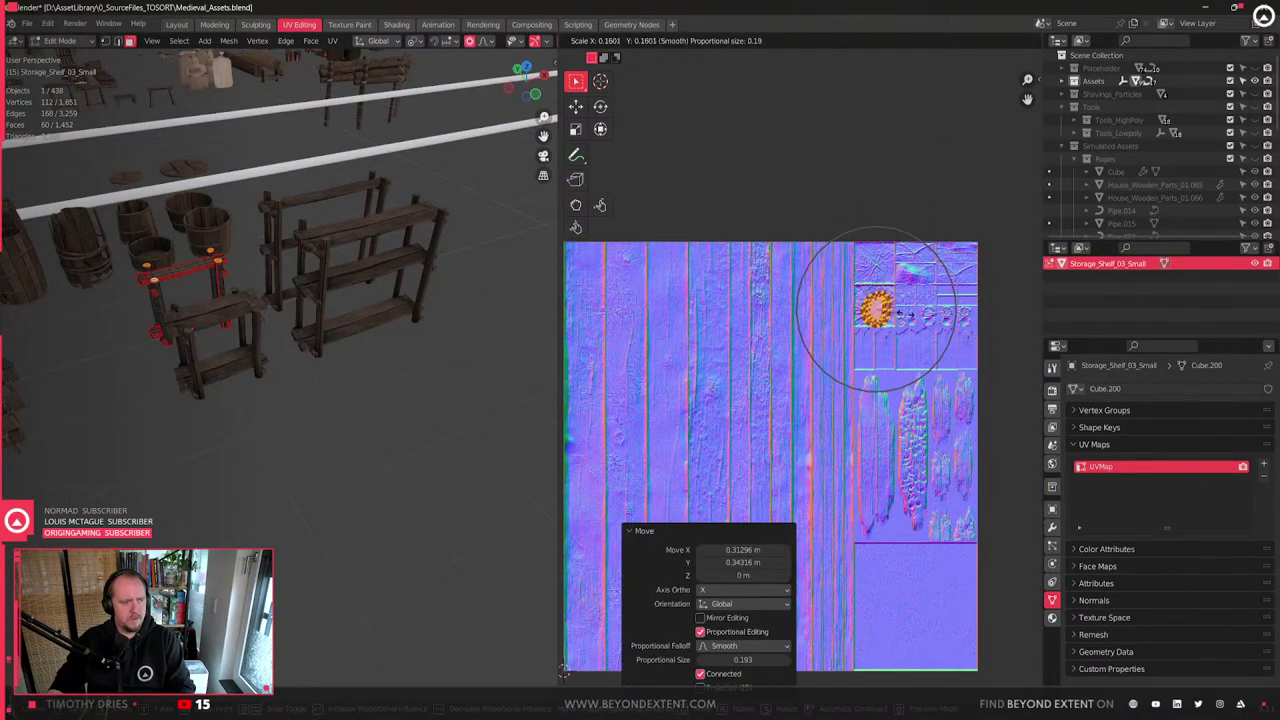
left_click(904, 314)
key("g")
left_click(903, 313)
key("Tab")
key("KP_Decimal")
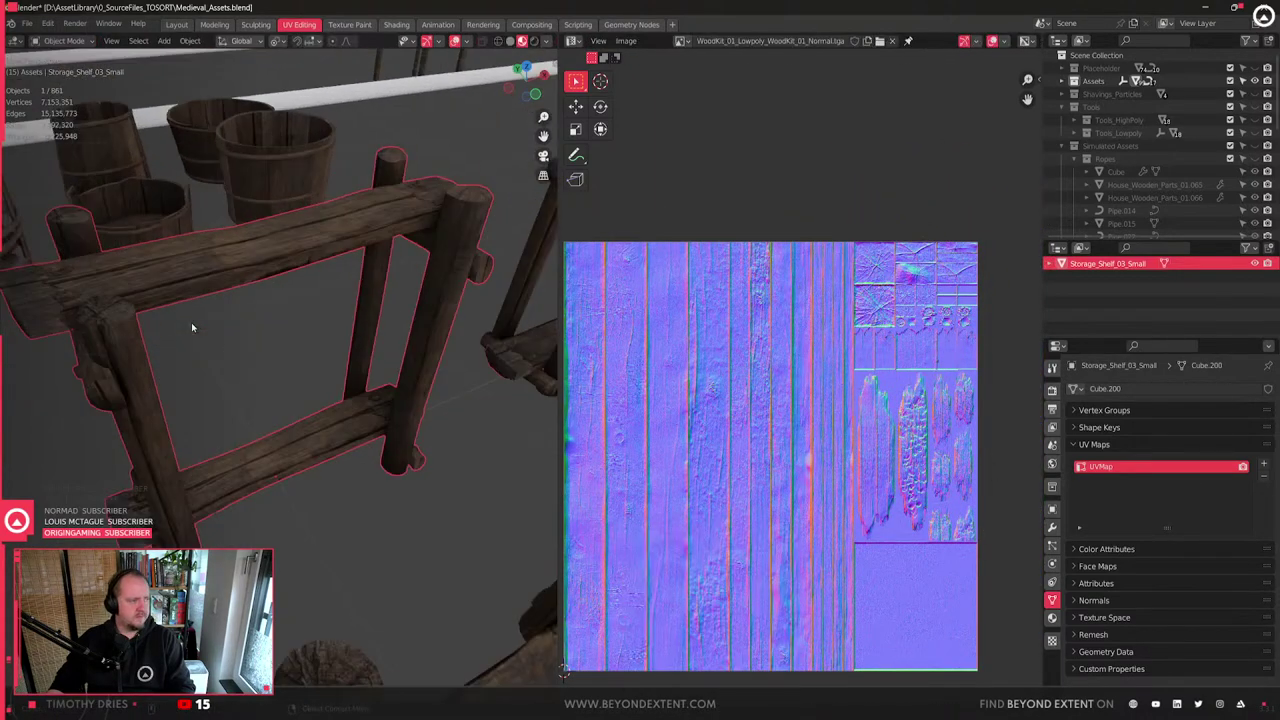
- Undo the scaling, placement and stacking of the post-cap UV islands on the small shelf, back to the fresh unwrap
middle_click_drag(202, 329, 289, 341)
key("ctrl+z")
key("ctrl+z")
key("ctrl+z")
key("ctrl+z")
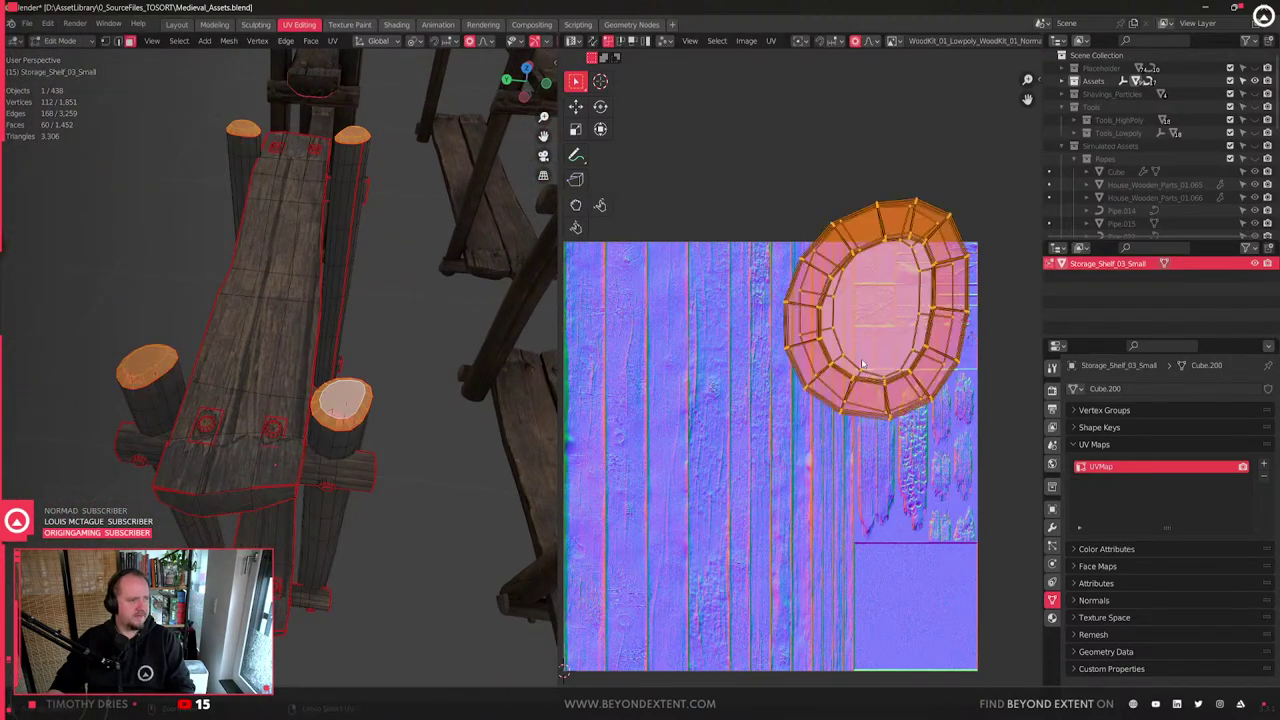
key("ctrl+z")
- Select the UV islands of all four post caps in island selection mode and stack them on one another
scroll(865, 364, "down", 2)
key("alt+a")
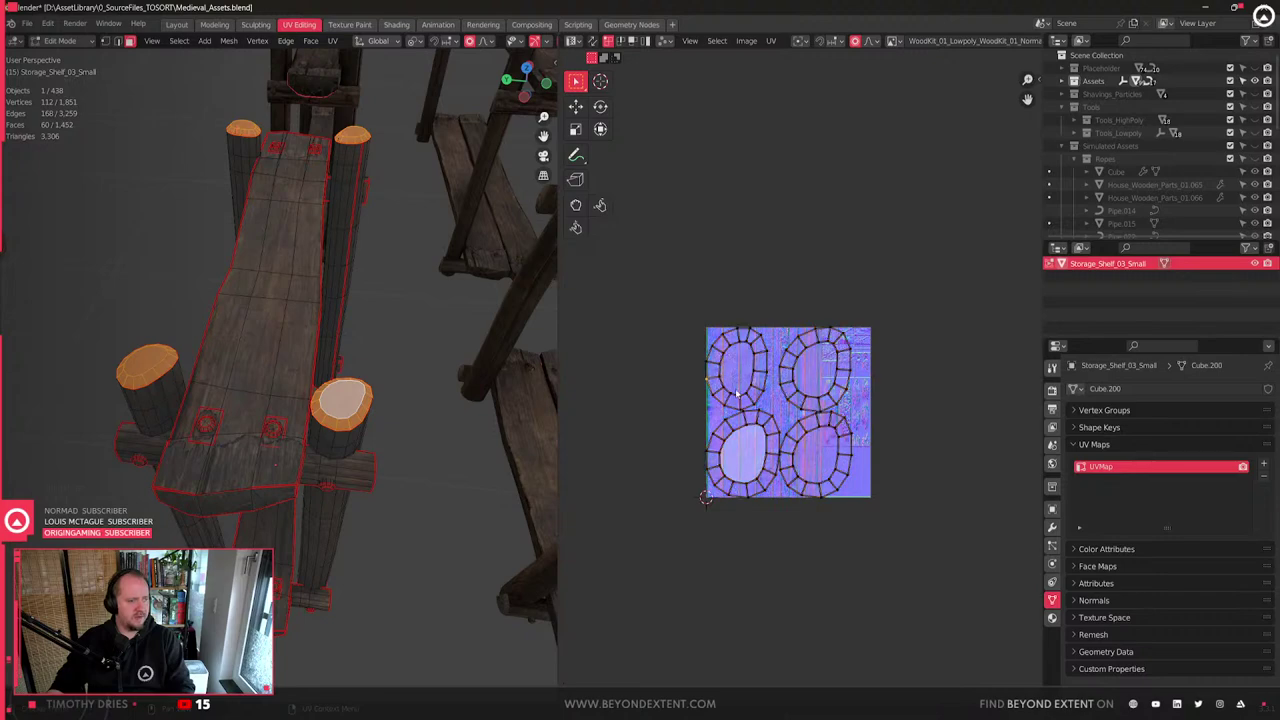
key("4")
left_click(718, 401)
left_click(738, 456, "shift")
left_click(797, 405, "shift")
left_click(813, 527, "shift")
key("q")
left_click(810, 526)
- Move the stacked cap islands over the end-grain tiles of the wood texture and scale them down to fit inside one tile
scroll(794, 473, "up", 1)
key("g")
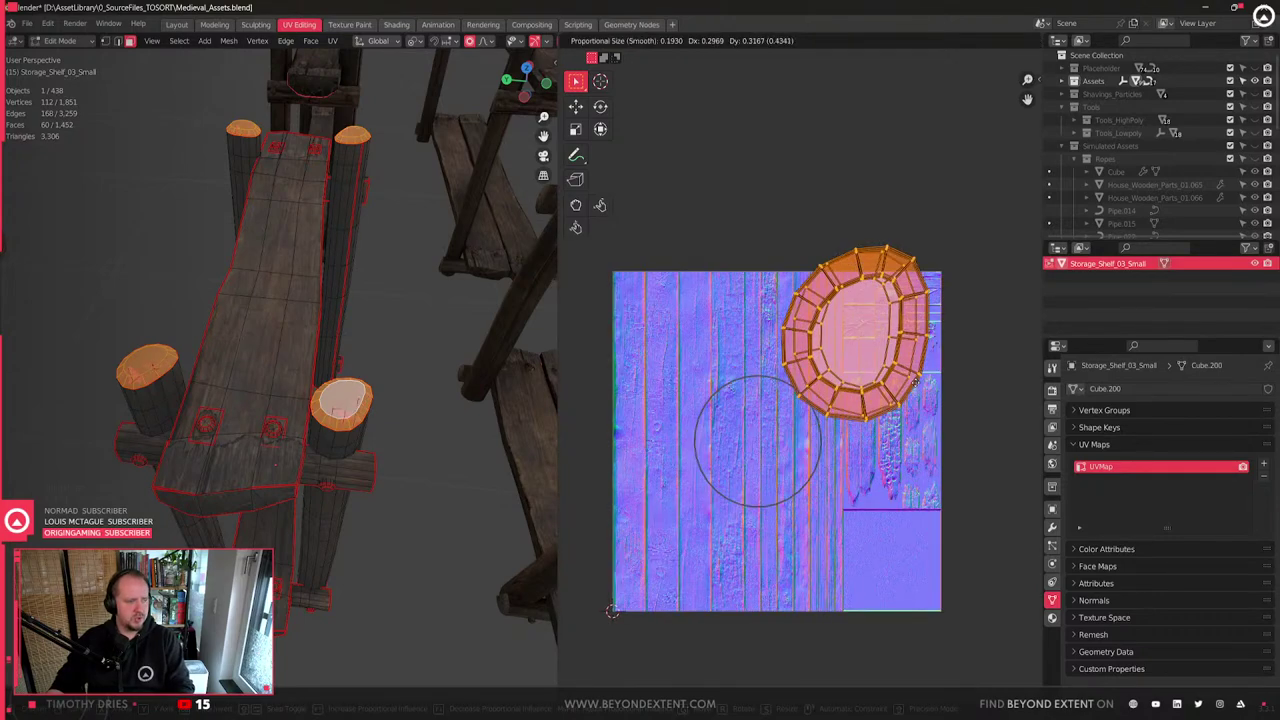
left_click(921, 363)
key("s")
left_click(949, 325)
key("g")
left_click(908, 325)
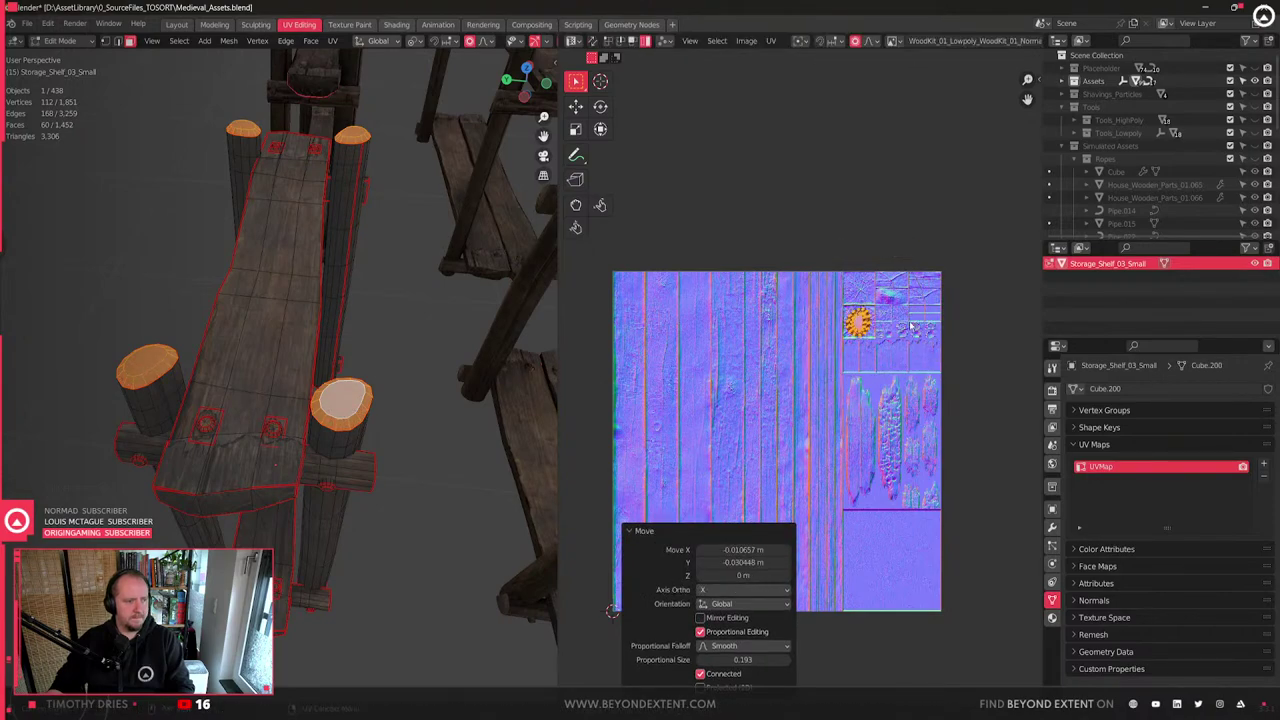
- Enlarge the stacked cap islands by about 1.2 to fill the end-grain tile, adjust their position, and leave Edit Mode
scroll(905, 322, "up", 5)
scroll(905, 322, "down", 3)
key("s")
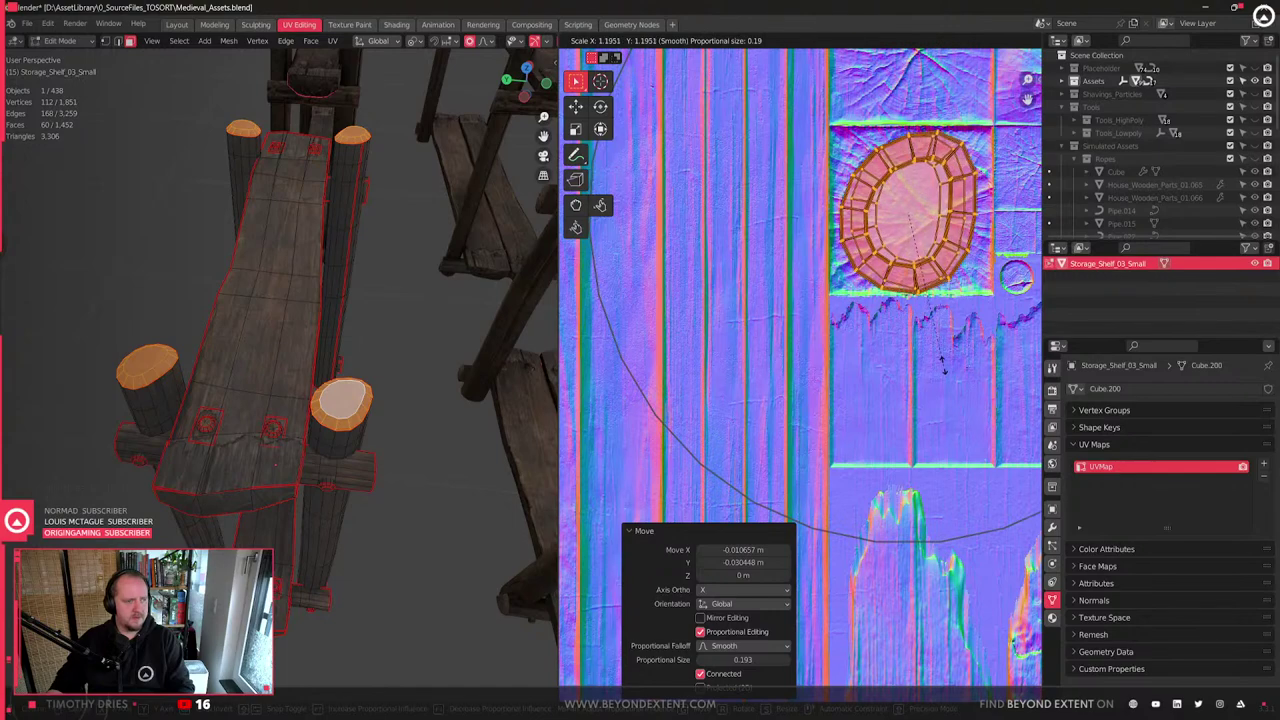
left_click(942, 362)
key("g")
left_click(940, 368)
key("Tab")
scroll(295, 455, "down", 5)
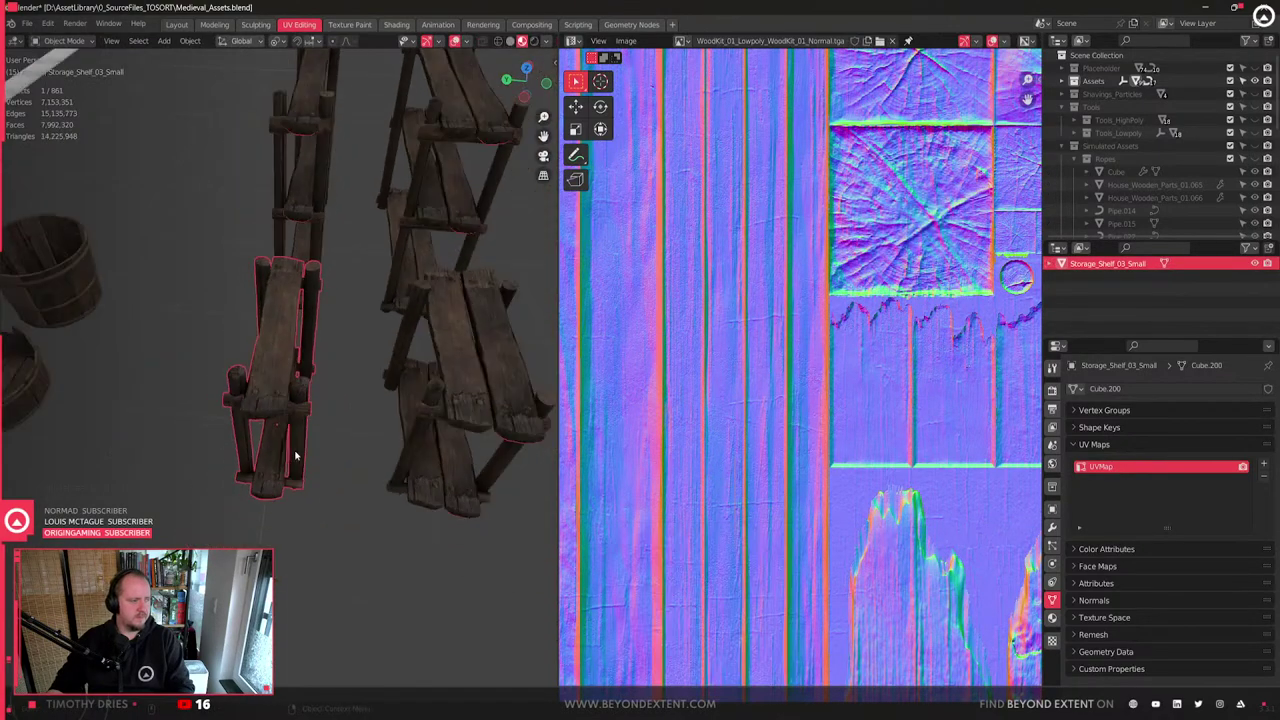
- Check the capped posts on the small shelf, save the blend file, and return to the Modeling workspace
middle_click_drag(279, 445, 297, 423)
scroll(346, 399, "up", 4)
key("Tab")
key("Tab")
scroll(297, 423, "down", 6)
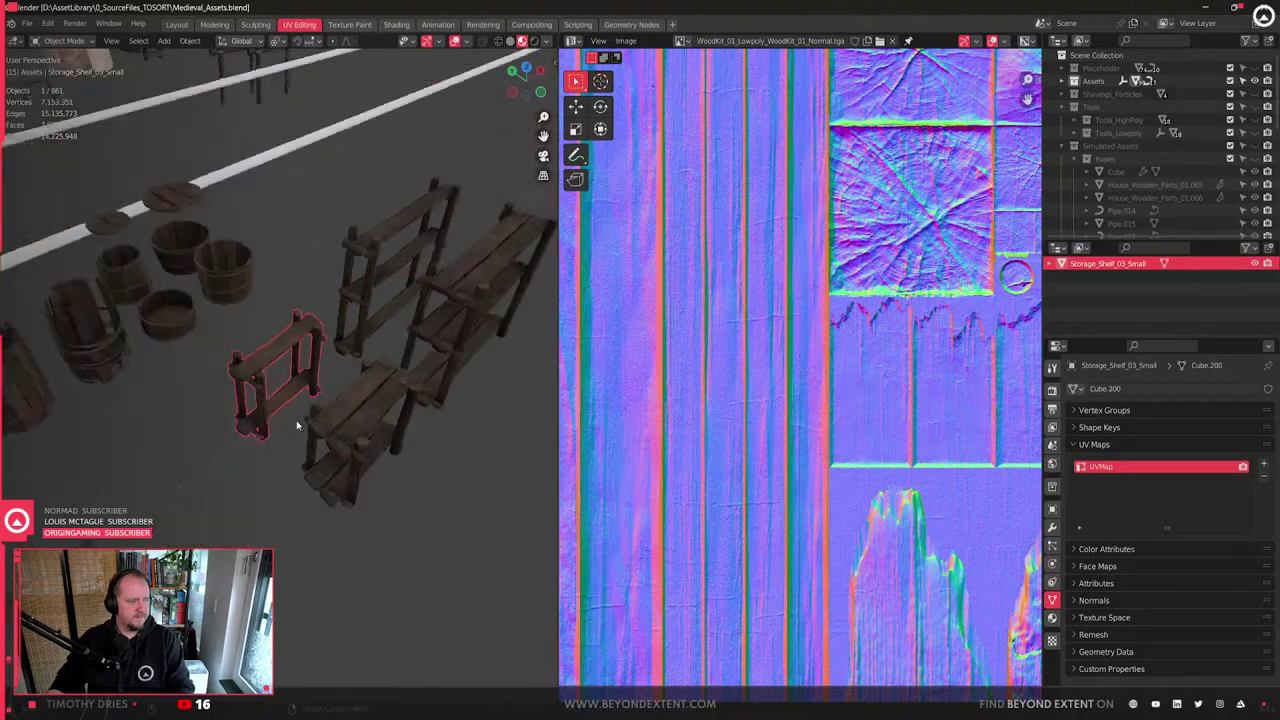
left_click(222, 28)
scroll(587, 407, "down", 6)
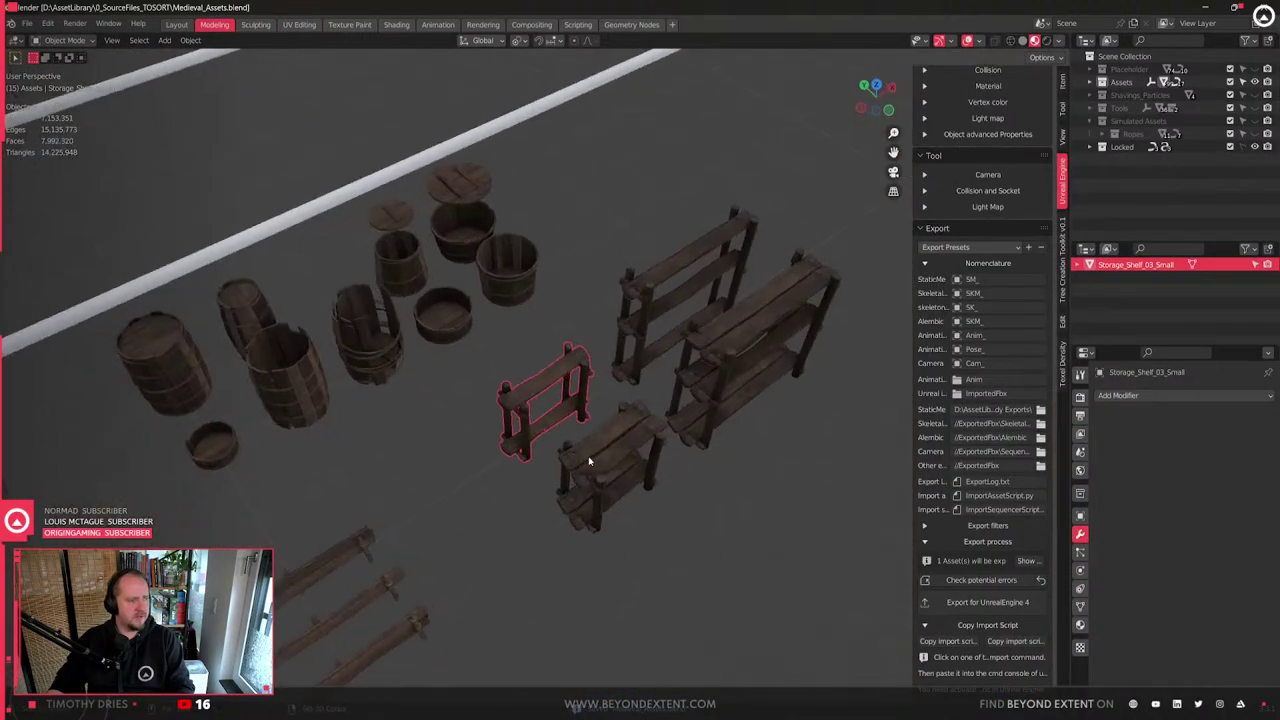
- Add Storage_Shelf_02_Small to the selection and export both small shelves for Unreal Engine
left_click(585, 445, "shift")
left_click(996, 604)
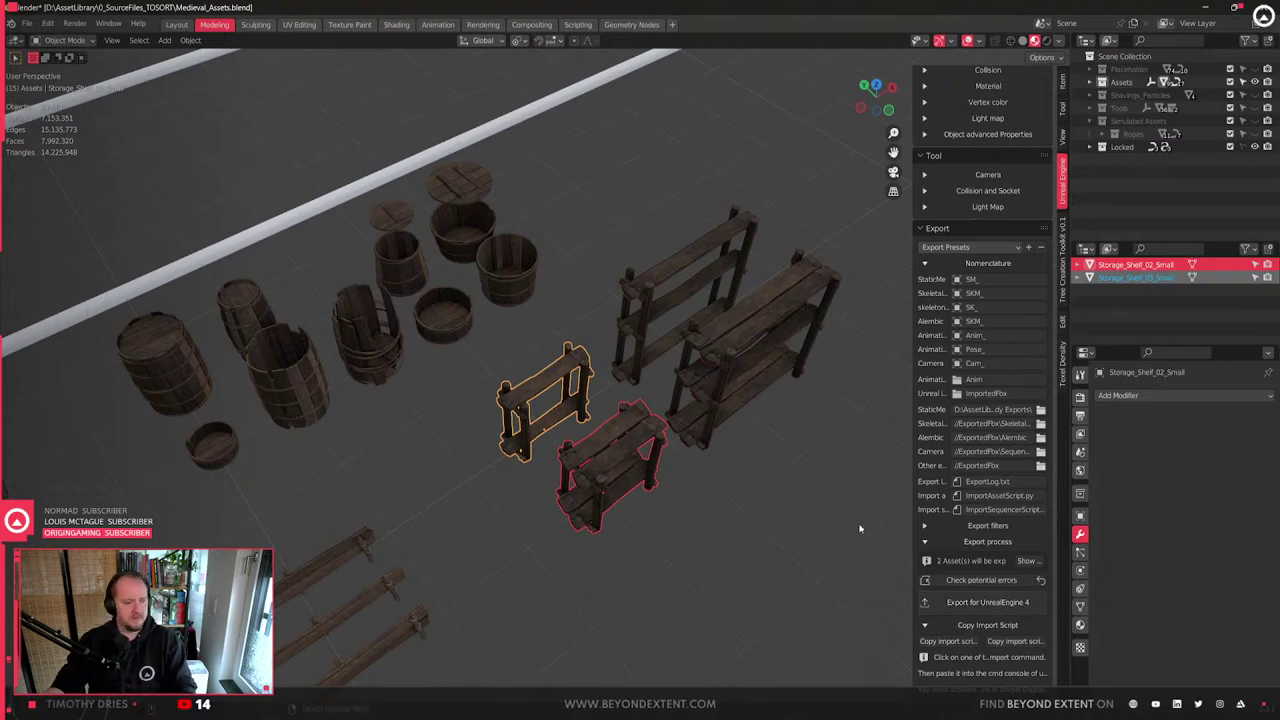
scroll(790, 568, "up", 2)
left_click(606, 441)
left_click(594, 431)
left_click(666, 541, "shift")
middle_click_drag(669, 546, 674, 514)
scroll(624, 523, "up", 2)
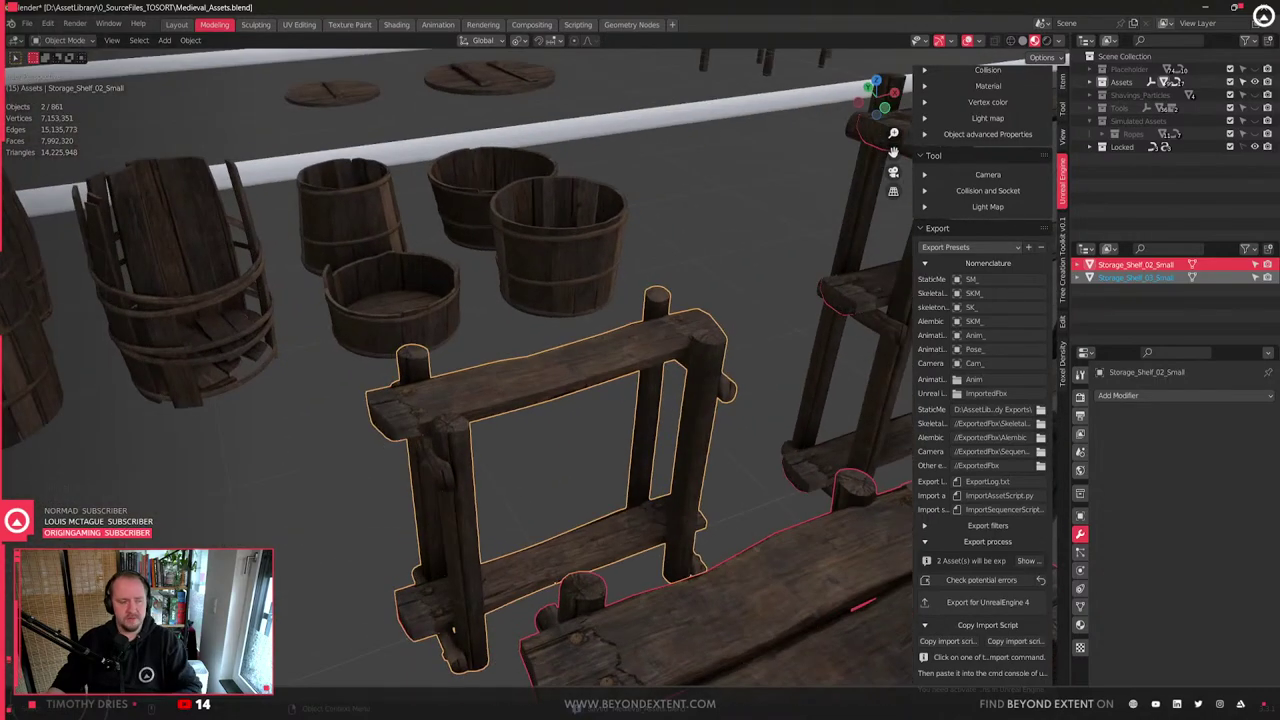
- Switch to Unreal Editor and select both small storage shelves in the level
key("alt+Tab")
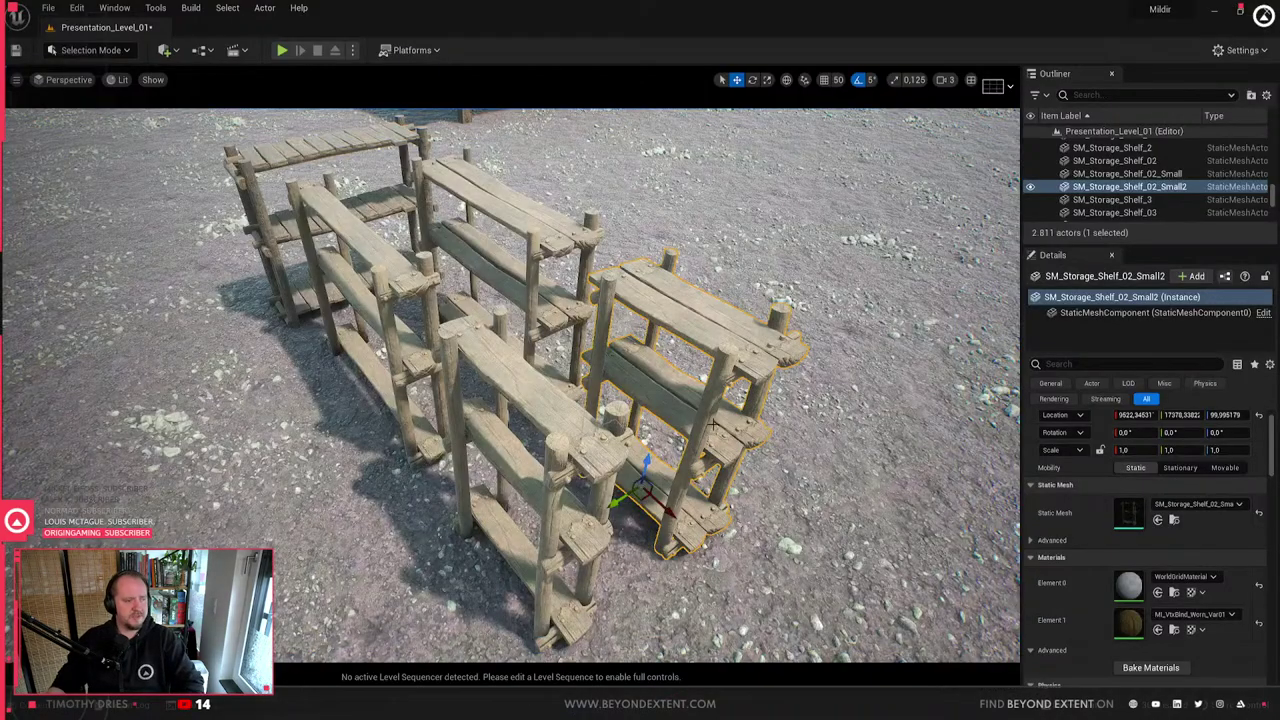
left_click(574, 448)
right_click_drag(570, 449, 400, 449)
key("s")
key("d")
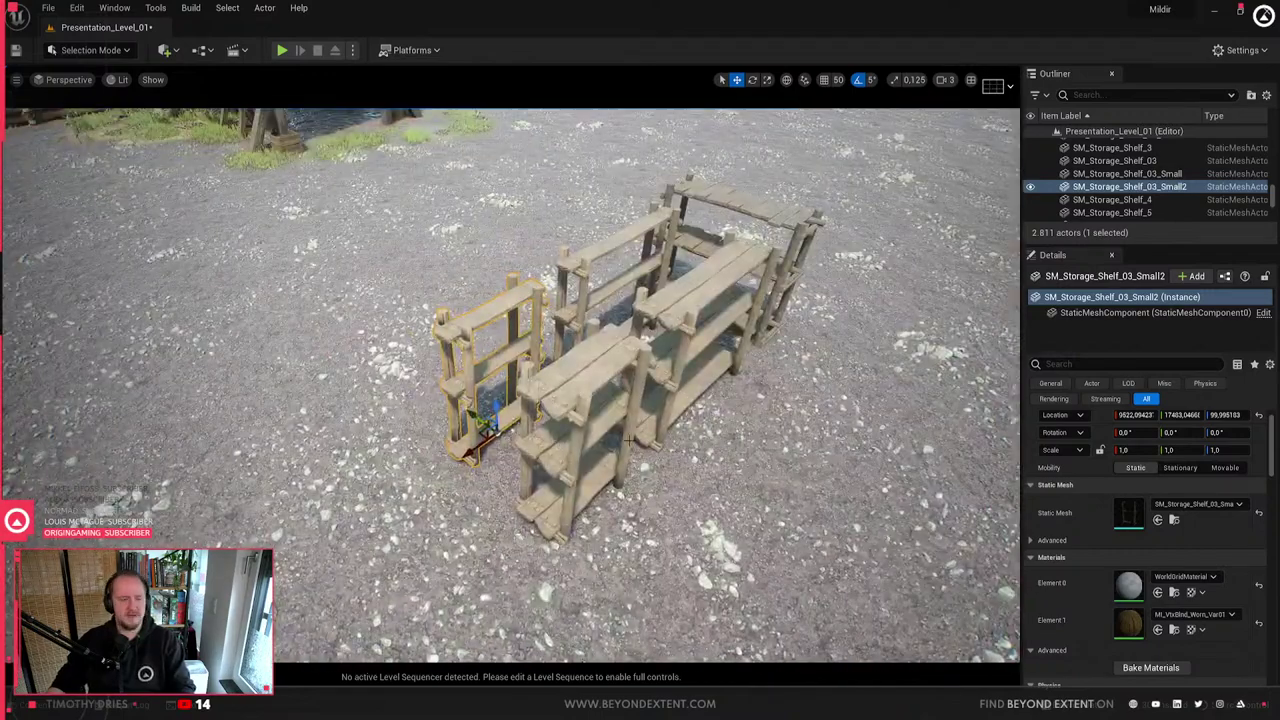
left_click(630, 451, "ctrl")
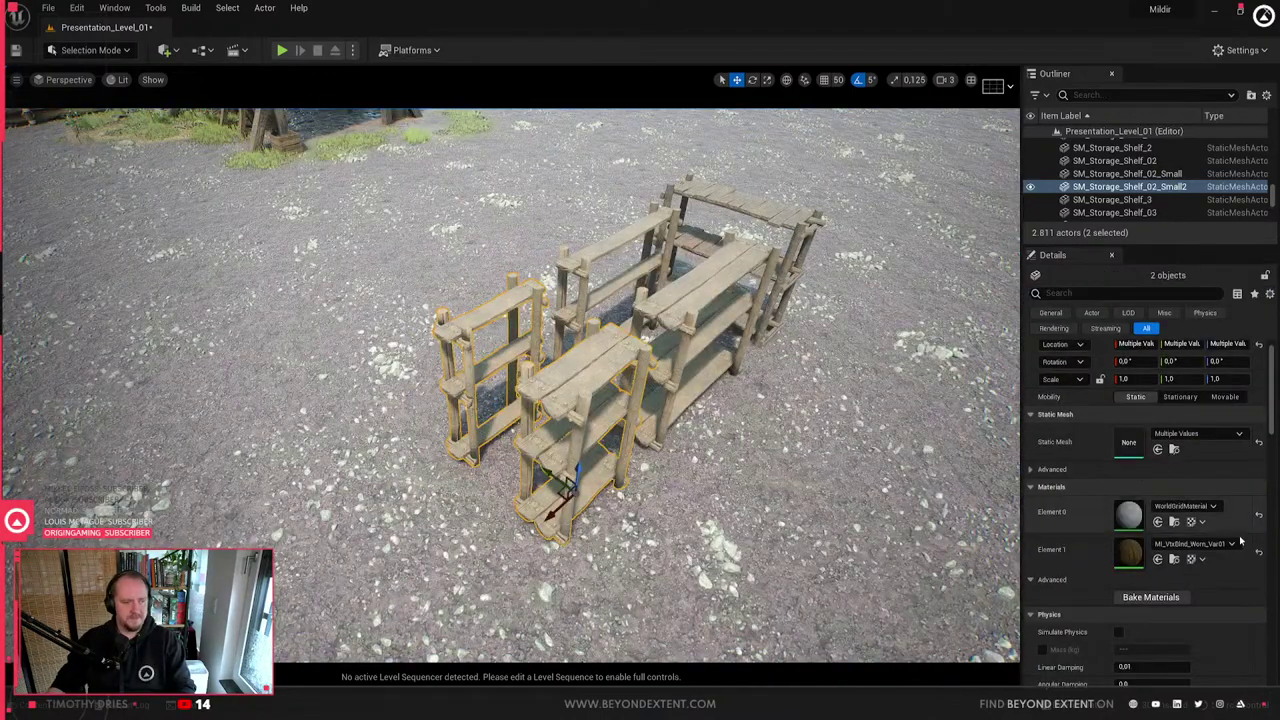
- Locate the static meshes of the two small shelves in the content browser and reimport them
left_click(581, 385)
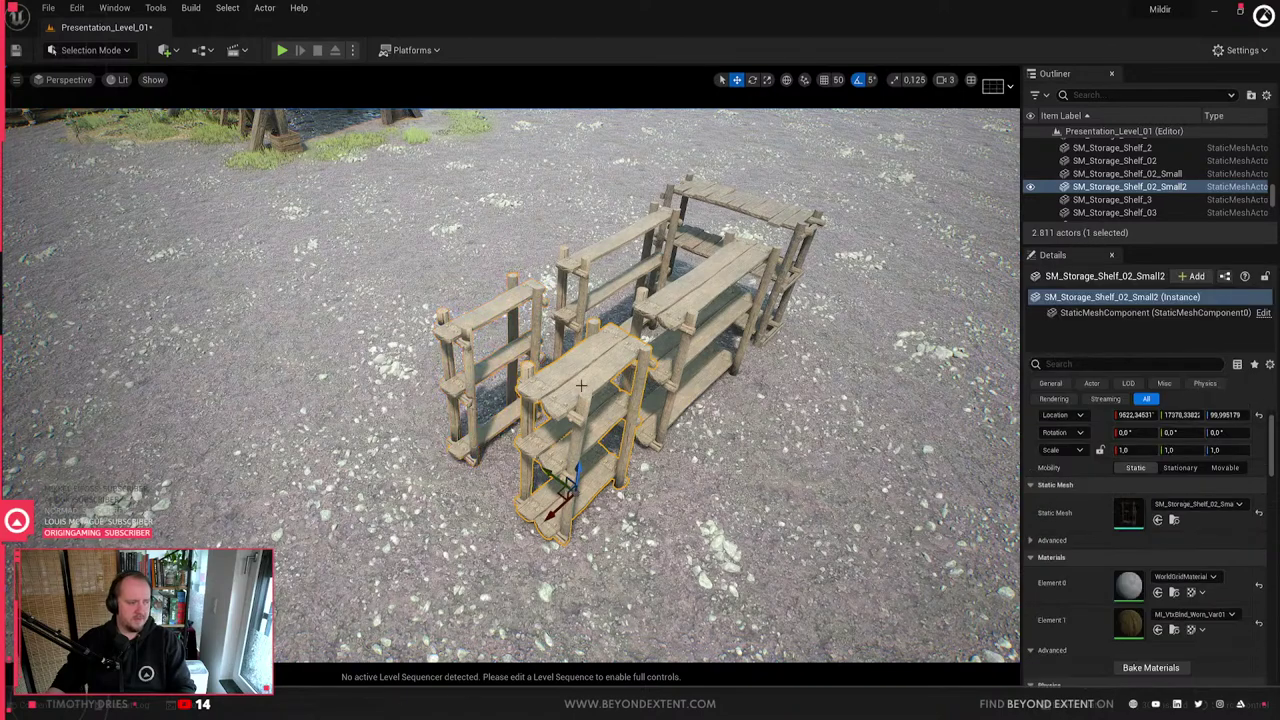
left_click(492, 306, "ctrl")
key("ctrl+b")
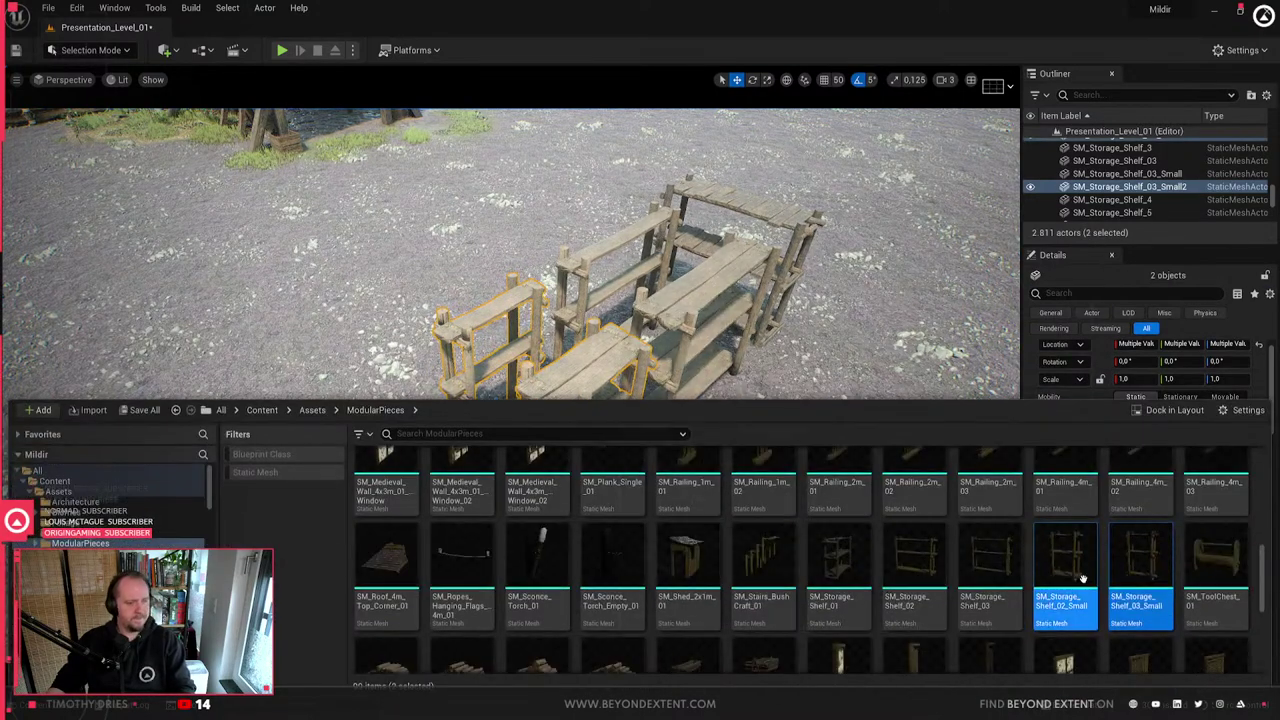
right_click(1140, 560)
left_click(1133, 206)
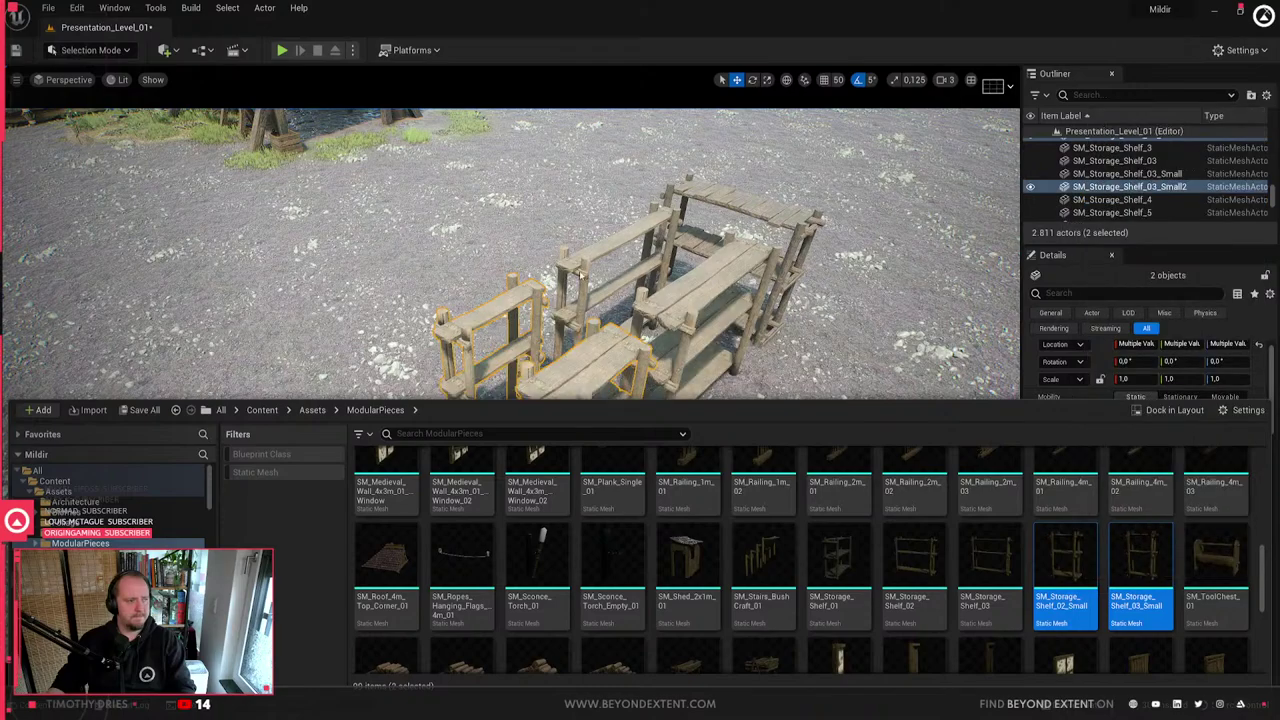
- Examine the reimported small shelves beside the larger ones in the level and clear the selection
left_click(582, 274)
key("Escape")
right_click_drag(582, 274, 710, 230)
key("w")
right_click_drag(512, 386, 512, 386)
right_click_drag(657, 397, 657, 397)
key("s")
left_click(657, 397)
key("Escape")
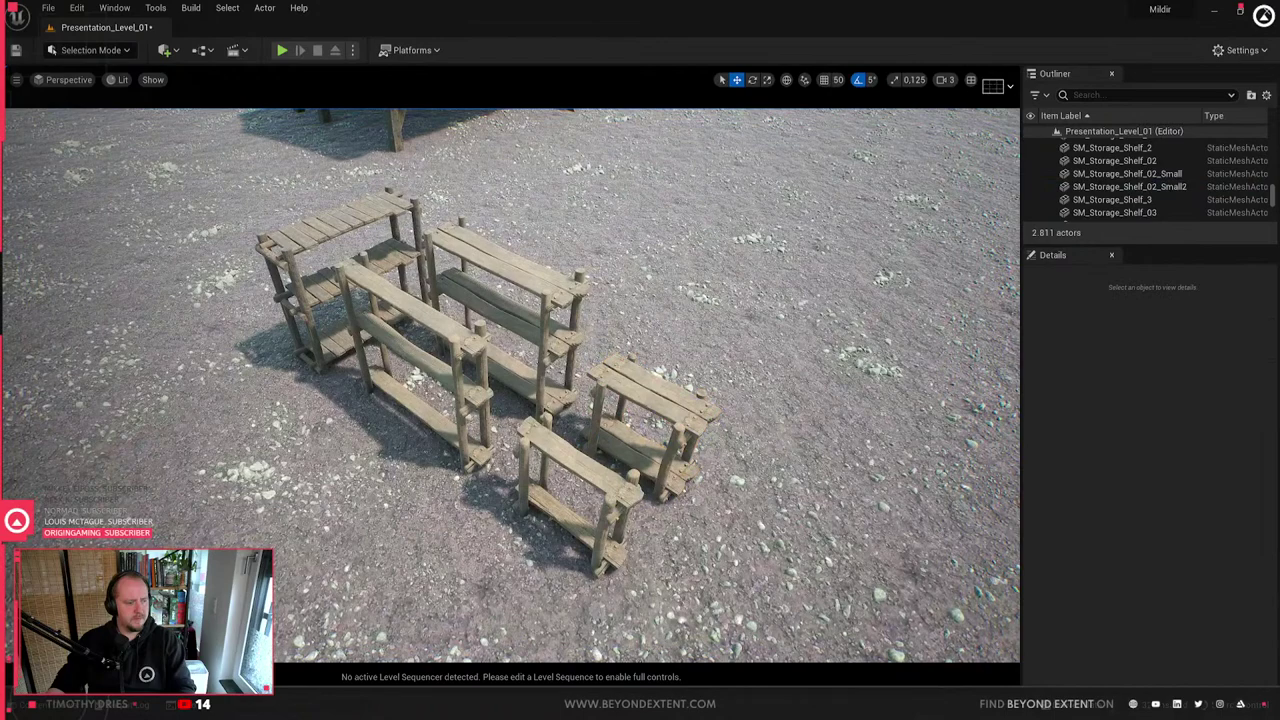
- Switch to Blender and move Storage_Shelf_01 horizontally to sit beside the other storage shelves in the Finished area
key("alt+Tab")
scroll(616, 454, "down", 6)
middle_click_drag(609, 457, 558, 503)
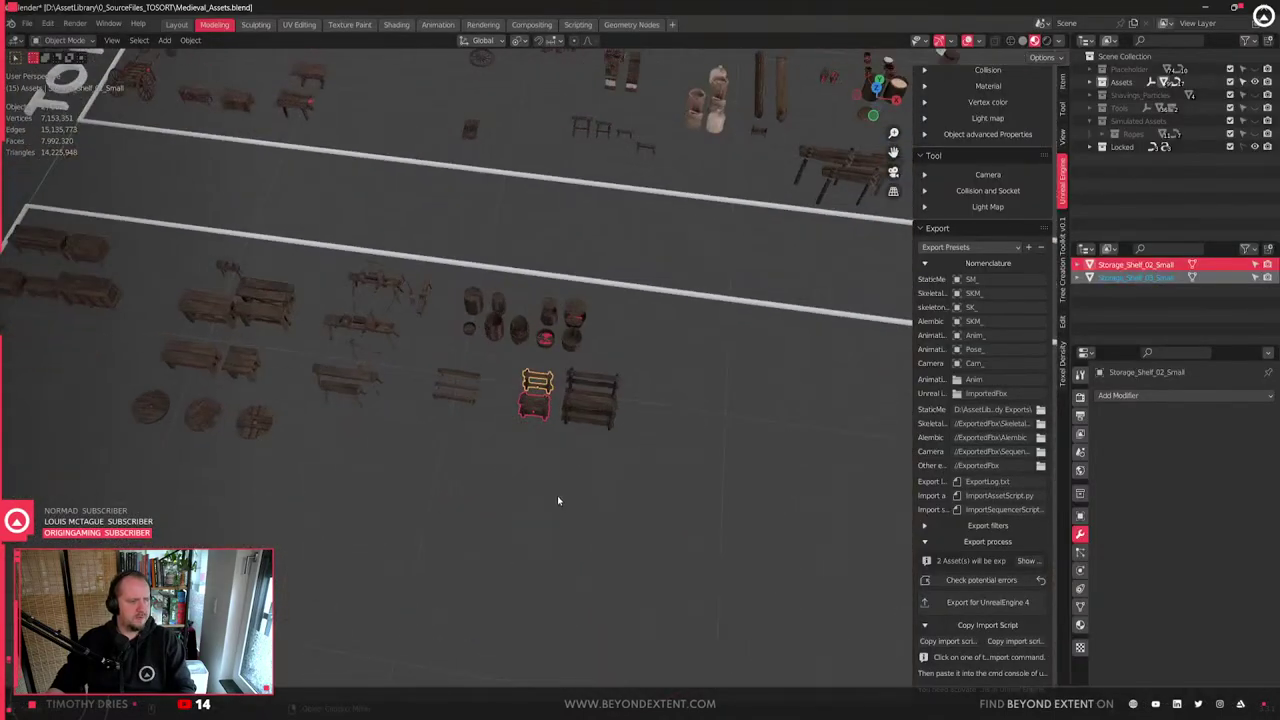
scroll(635, 406, "down", 4)
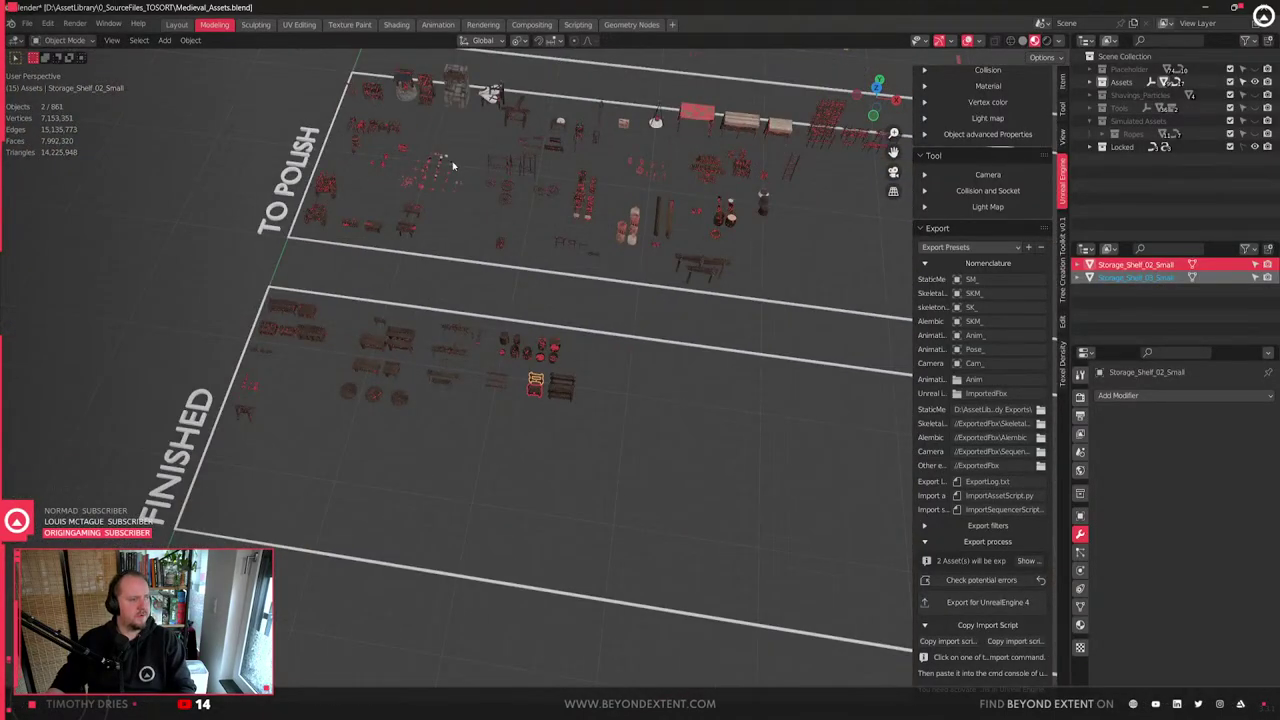
middle_click_drag(453, 156, 471, 330, "shift")
middle_click_drag(604, 476, 577, 423, "shift")
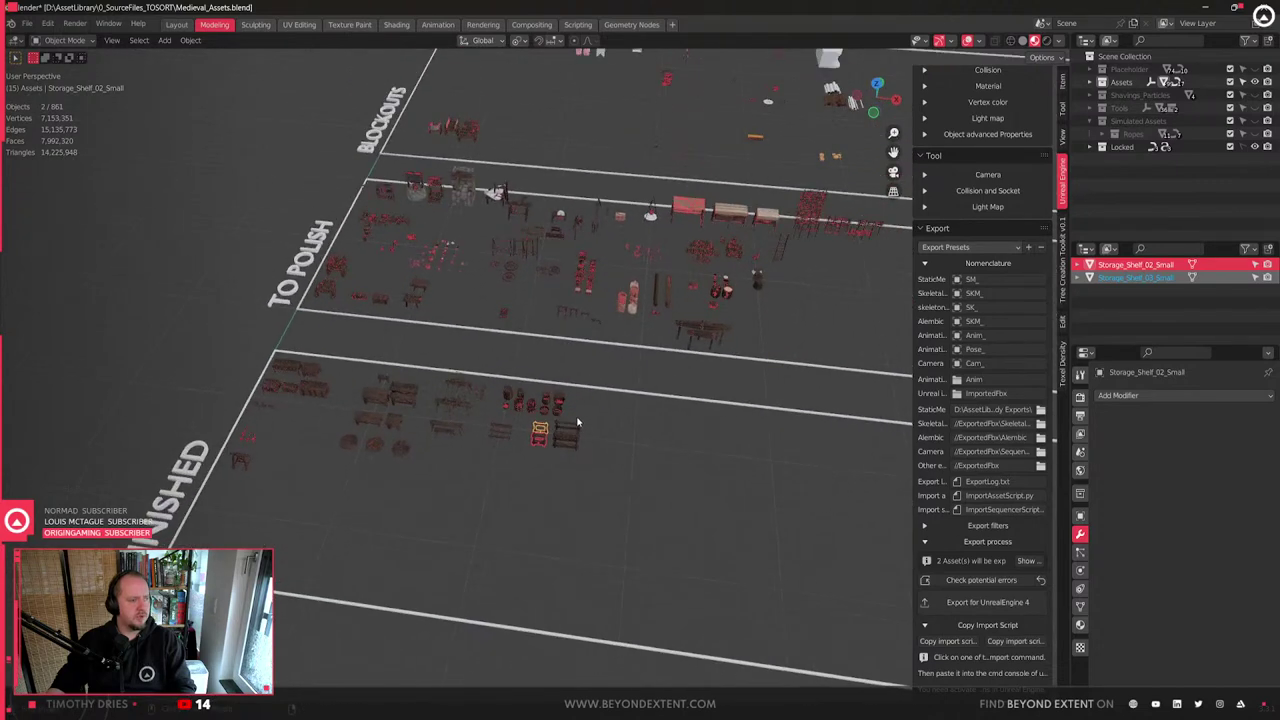
scroll(560, 446, "up", 4)
left_click(683, 511)
key("KP_Decimal")
scroll(684, 517, "down", 6)
key("g")
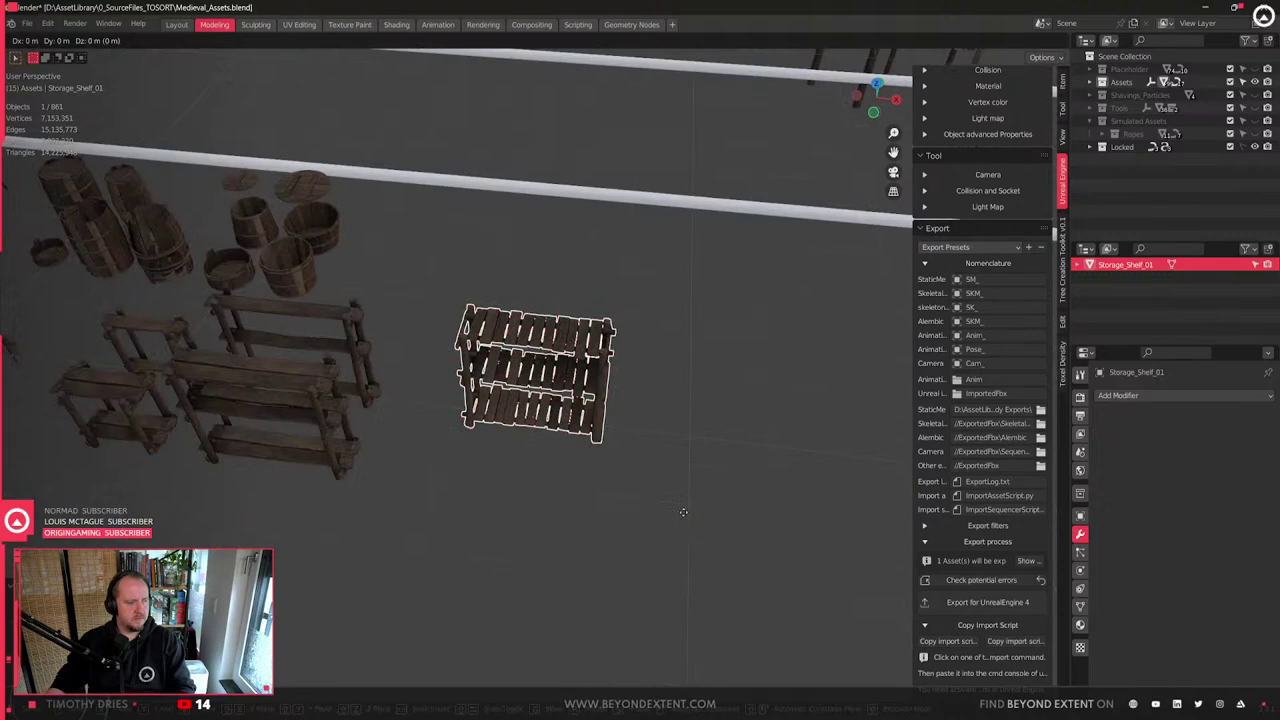
key("shift+z")
left_click(321, 555)
middle_click_drag(321, 555, 398, 506, "shift")
- Export Storage_Shelf_01 for Unreal Engine
left_click(988, 602)
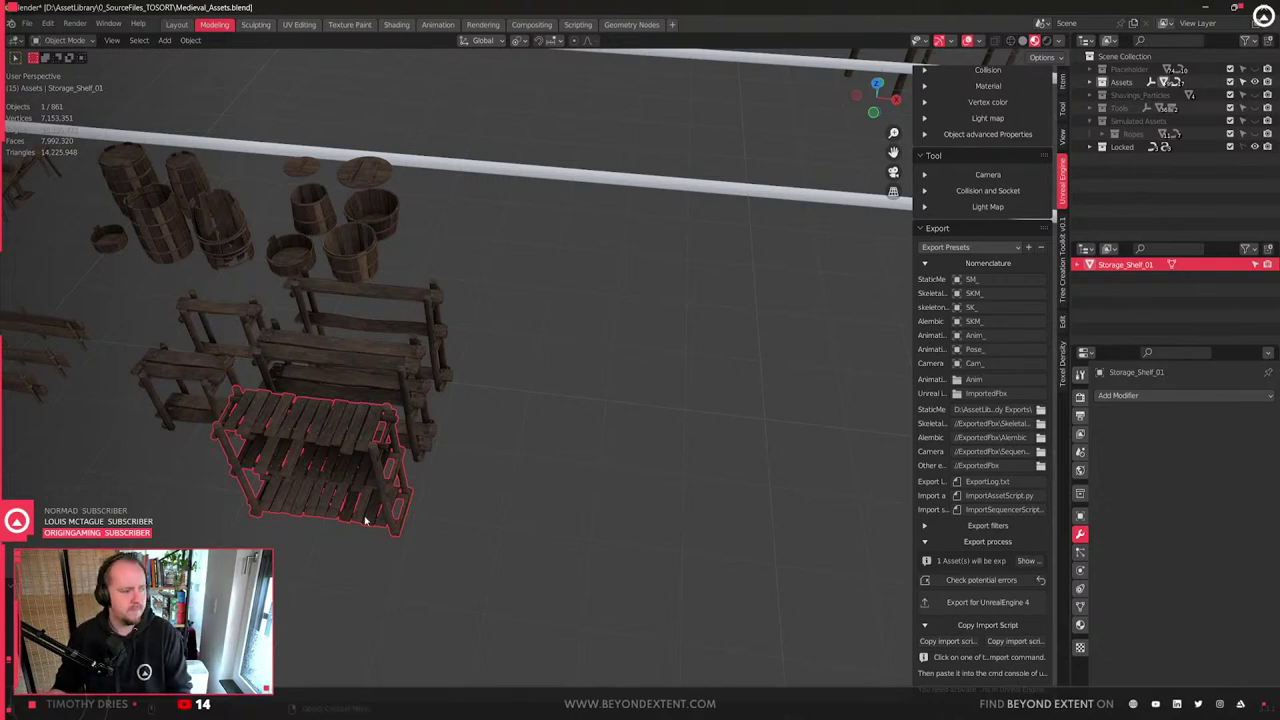
middle_click_drag(366, 523, 600, 509)
scroll(737, 514, "up", 6)
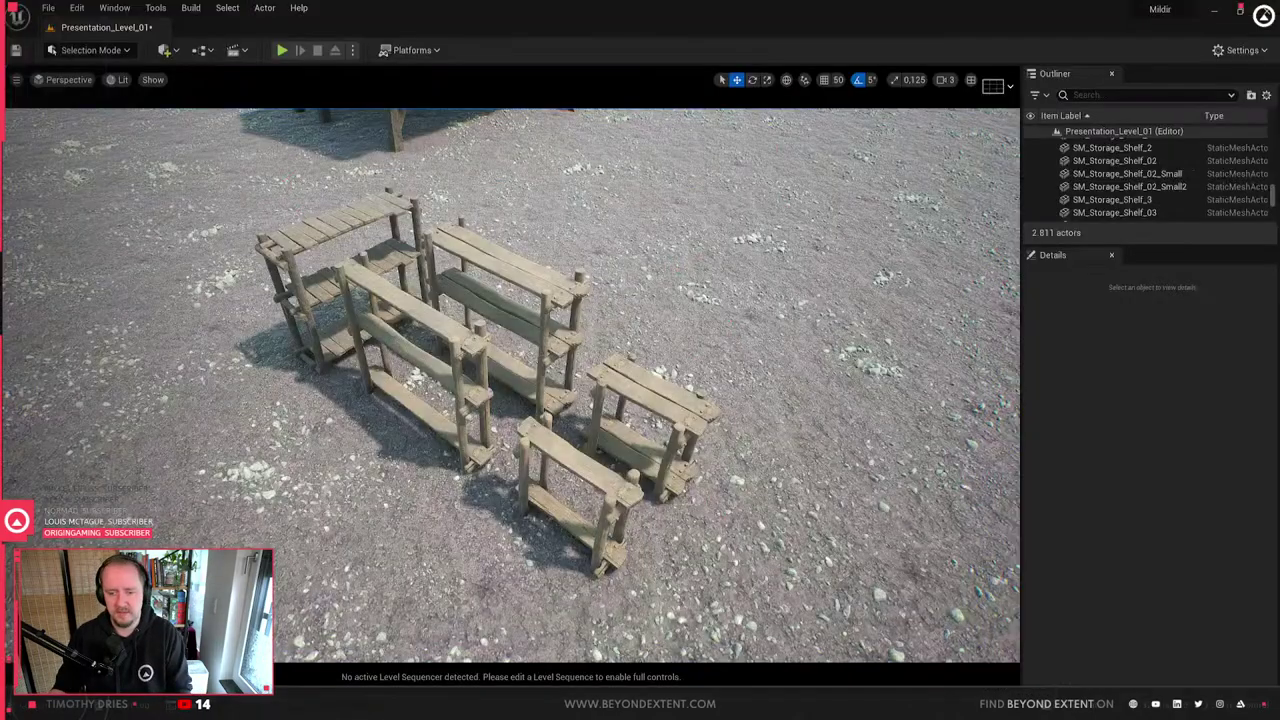
- Resize the Test2 dynamic mesh block through its Vector handle to about 98 × 107 × 361
right_click_drag(510, 385, 670, 425)
left_click(712, 400)
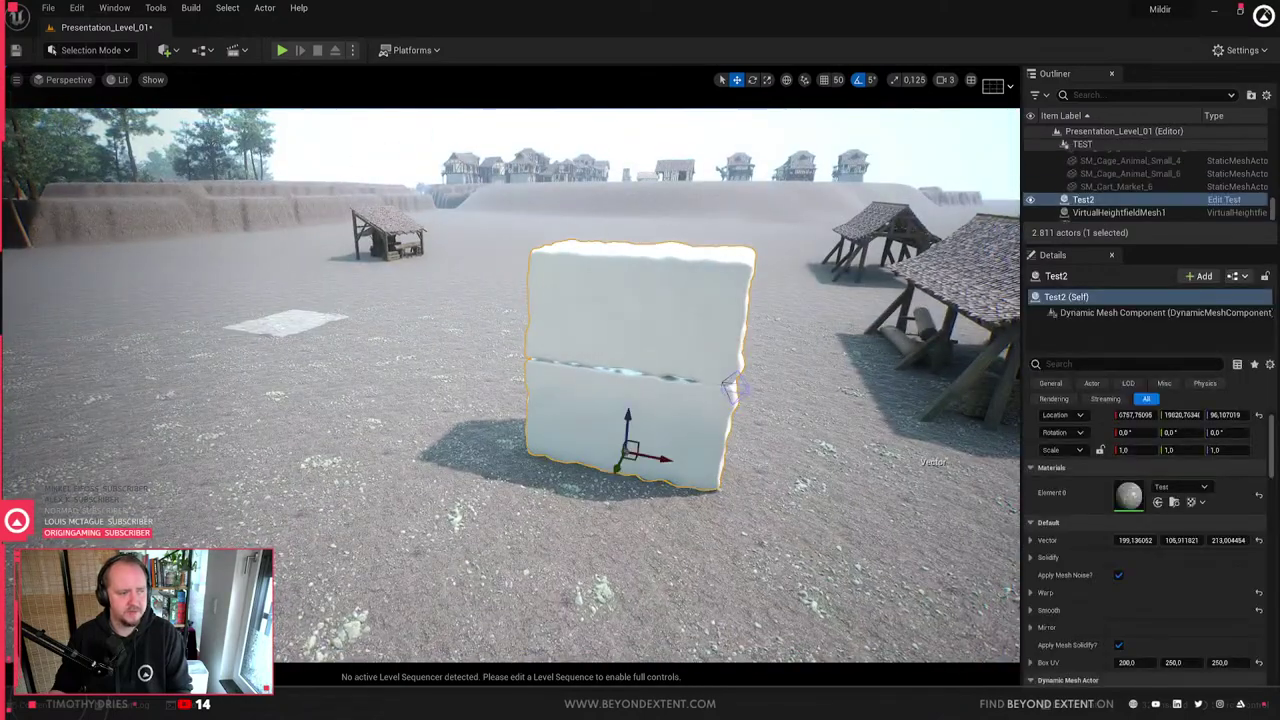
left_click_drag(740, 354, 737, 382)
left_click_drag(928, 496, 871, 340)
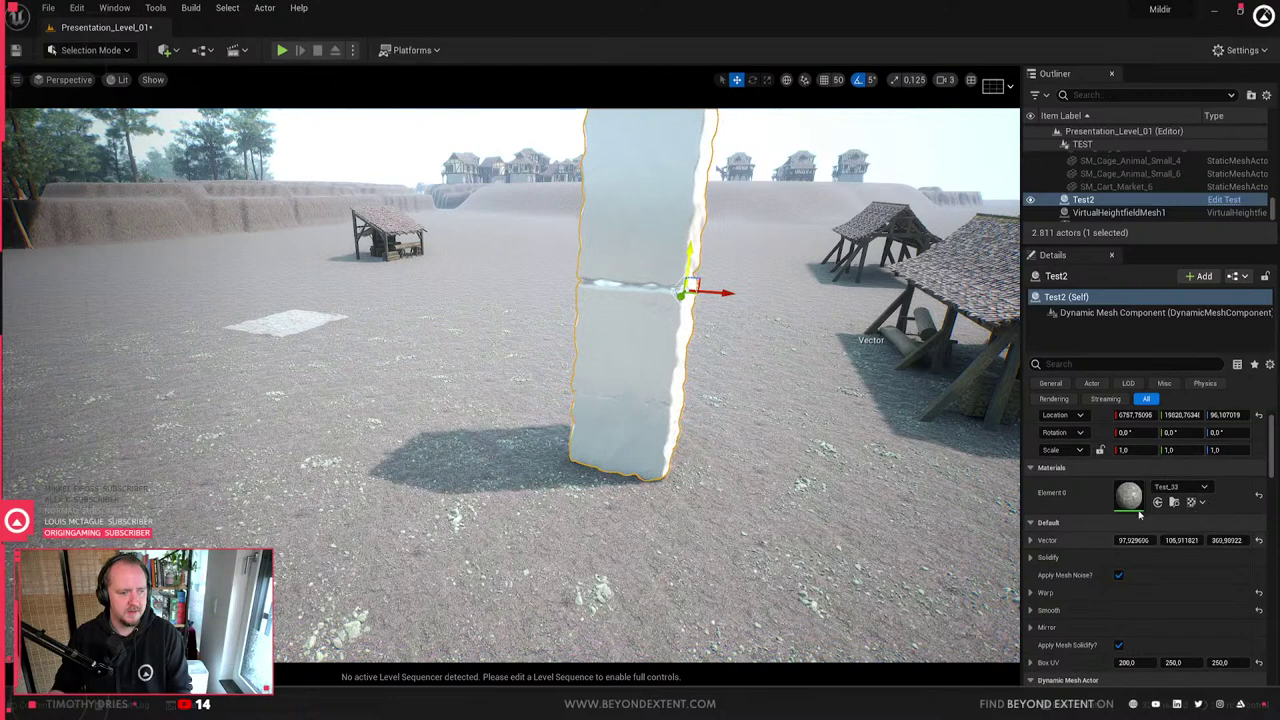
- Toggle Apply Mesh Noise on the Test2 block off and on to compare its shape
left_click(1119, 576)
left_click(1119, 576)
left_click(1119, 576)
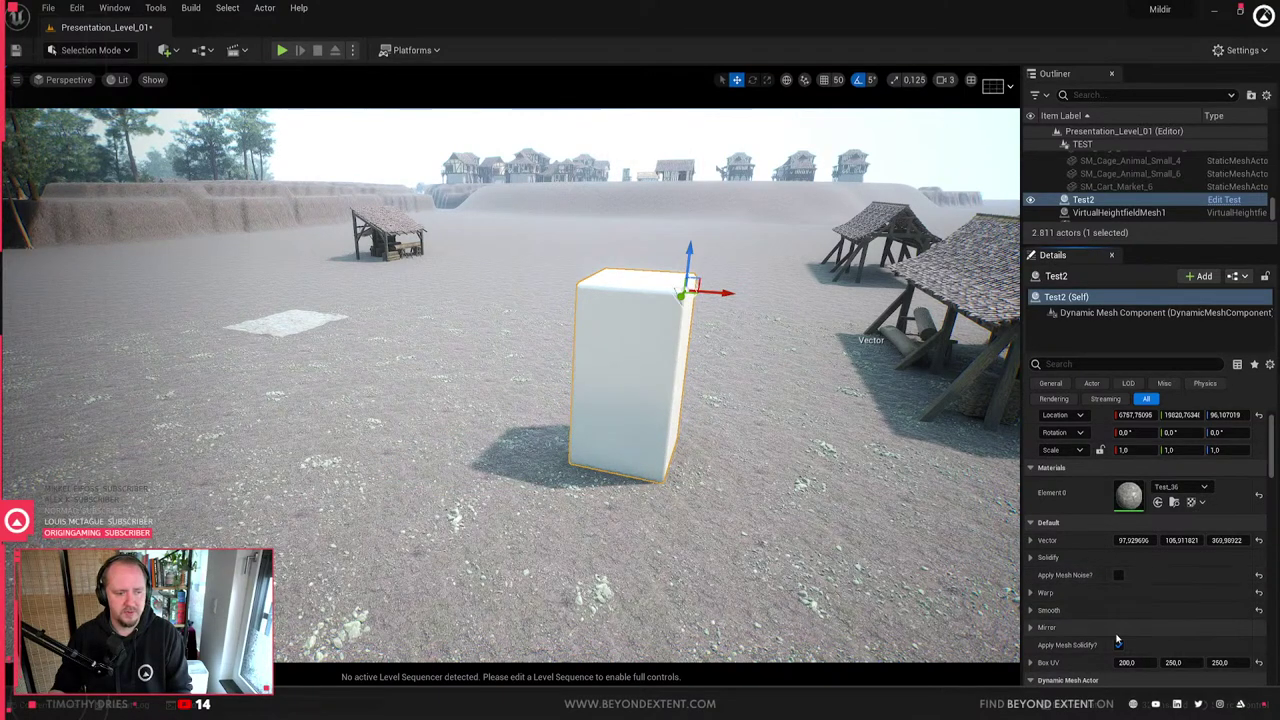
left_click(1118, 646)
left_click(1119, 576)
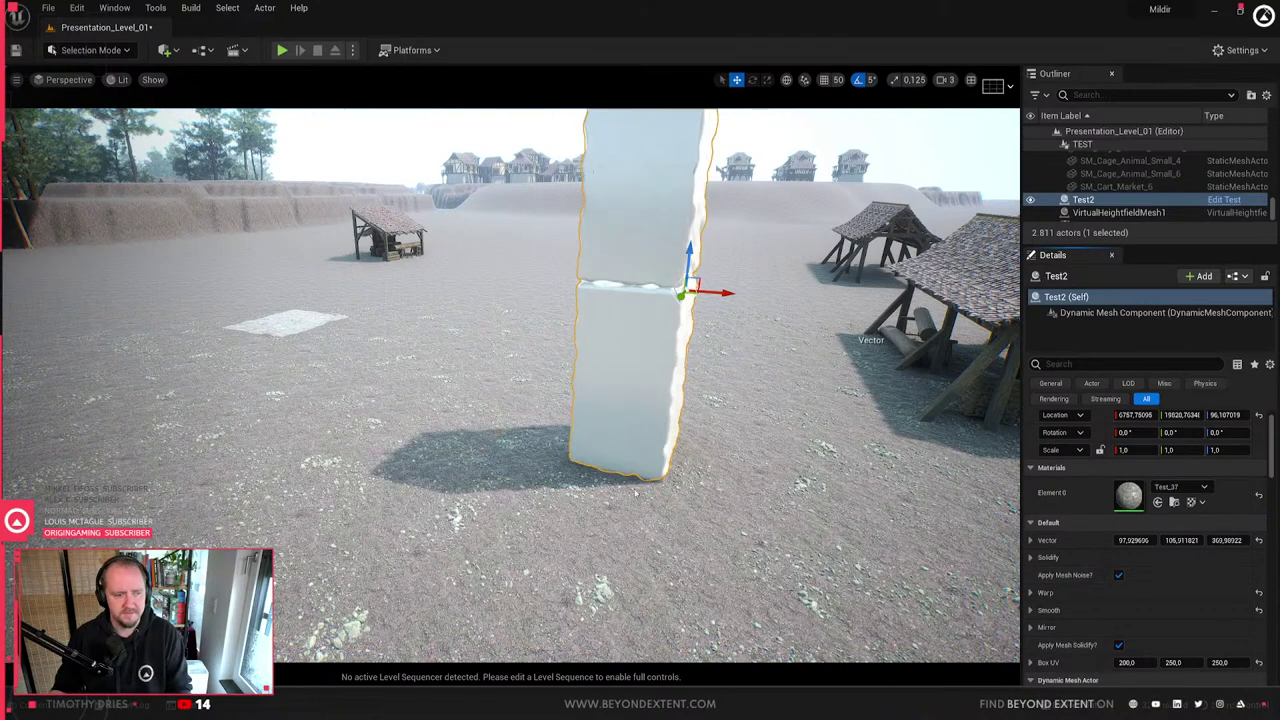
- Deselect the test block and look over the storage shelves in the level
right_click_drag(686, 463, 860, 560)
key("Escape")
mouse_move(611, 414)
right_mouse_down()
mouse_move(580, 418)
mouse_move(650, 350)
mouse_move(625, 418)
mouse_move(611, 414)
right_mouse_up()
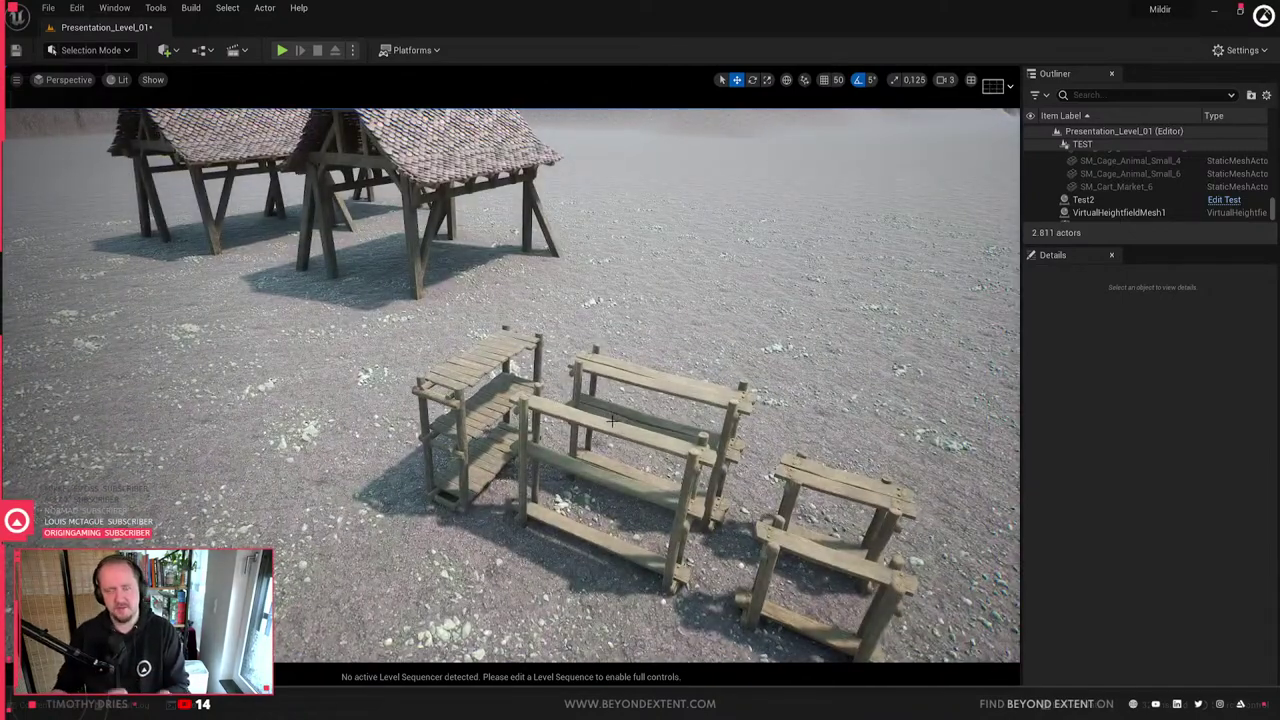
left_click(613, 412)
right_click_drag(613, 412, 760, 490)
left_click(519, 373)
left_click(519, 373)
left_click(520, 388)
right_click_drag(520, 388, 440, 385)
key("Escape")
- Select the small two-plank shelf and inspect the pegs at its plank ends up close
left_click(662, 388)
right_click_drag(662, 388, 700, 440)
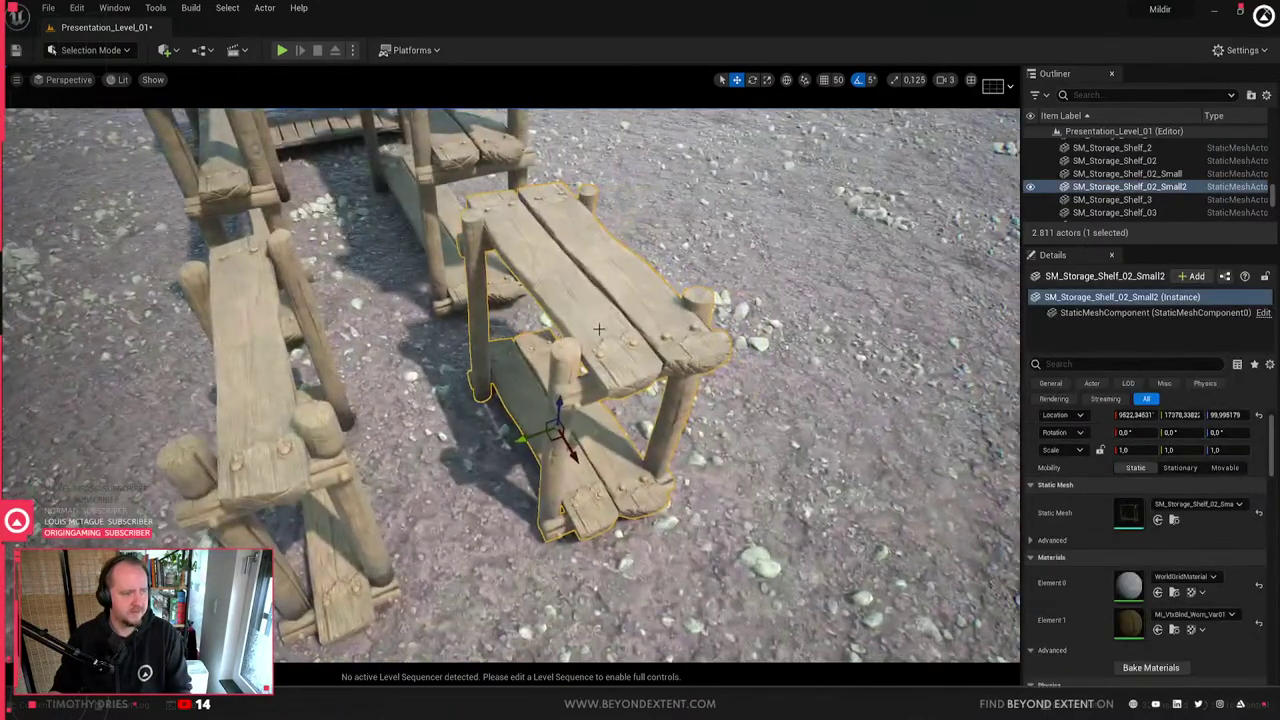
right_click_drag(640, 400, 620, 470)
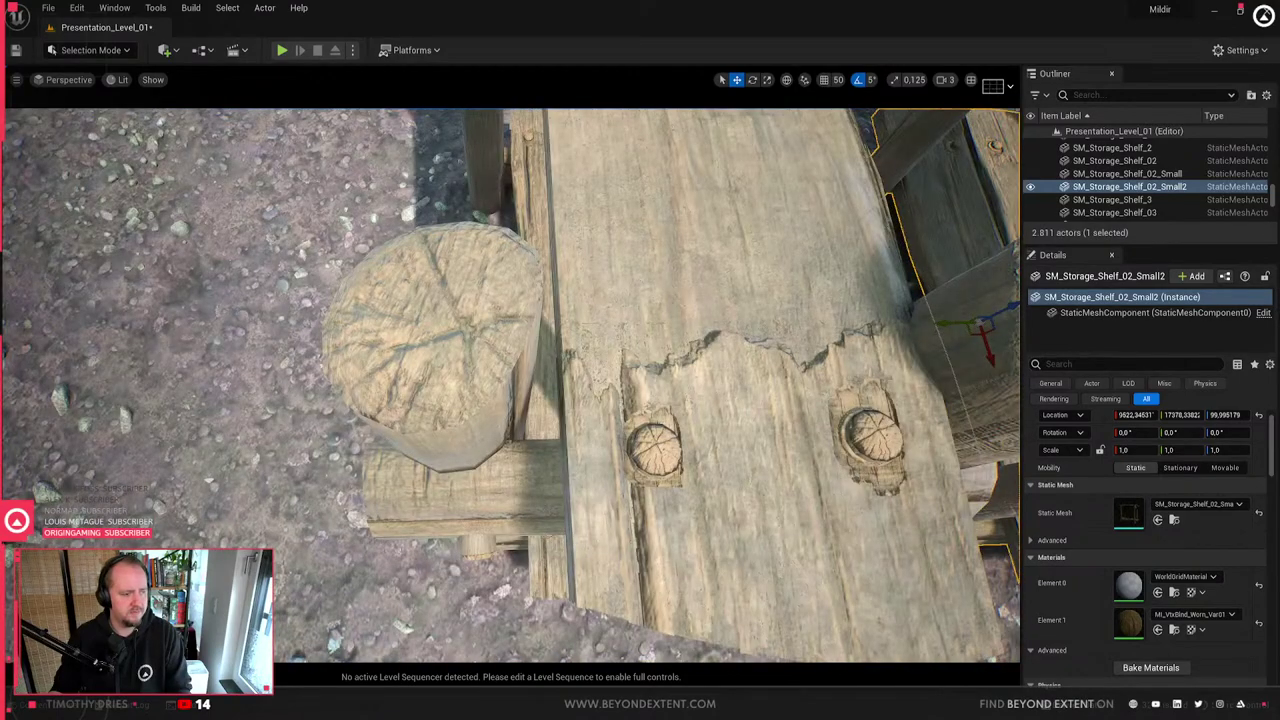
- Switch to Blender, frame Storage_Shelf_02_Small and open it for mesh editing
key("alt+Tab")
scroll(500, 355, "down", 1)
middle_click_drag(468, 362, 754, 414)
left_click(483, 409)
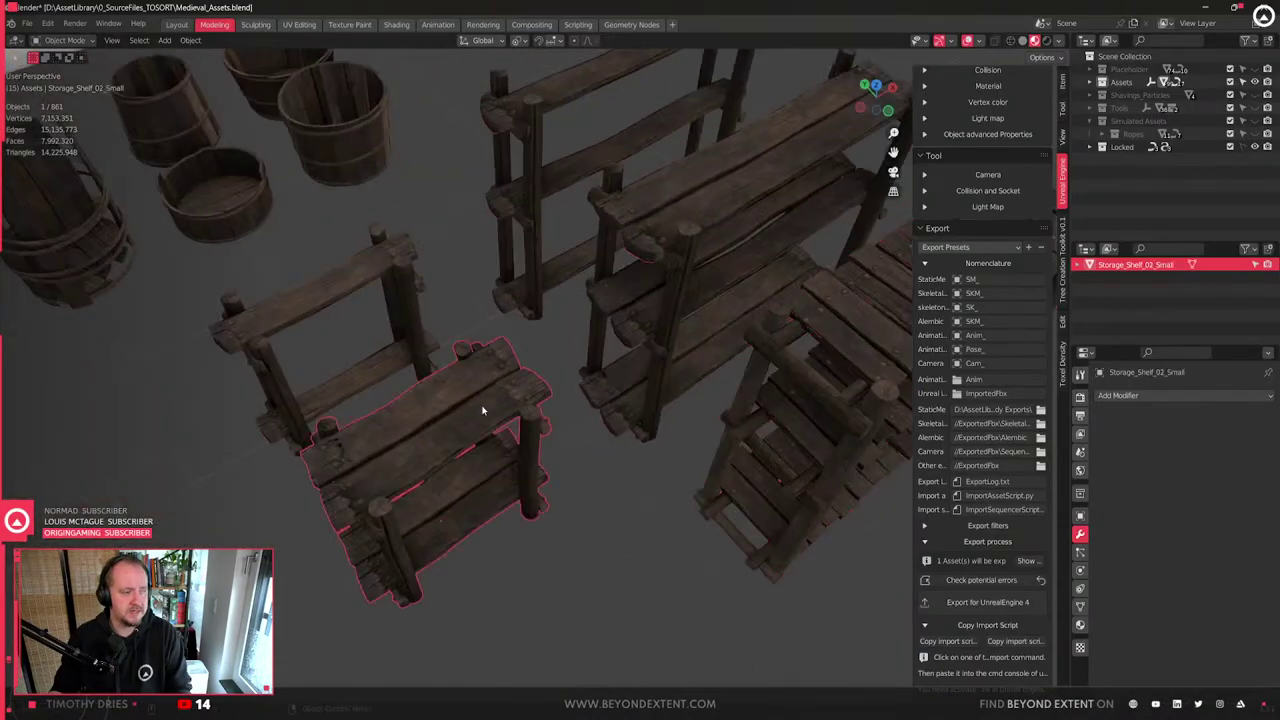
key("KP_Decimal")
scroll(483, 407, "up", 4)
key("Tab")
- Nudge the peg heads at one end of the small shelf's planks horizontally, using proportional editing
middle_click_drag(482, 416, 729, 409)
left_click(643, 370)
key("ctrl+l")
middle_click_drag(789, 460, 537, 366)
left_click(572, 380)
key("ctrl+l")
key("g")
key("y")
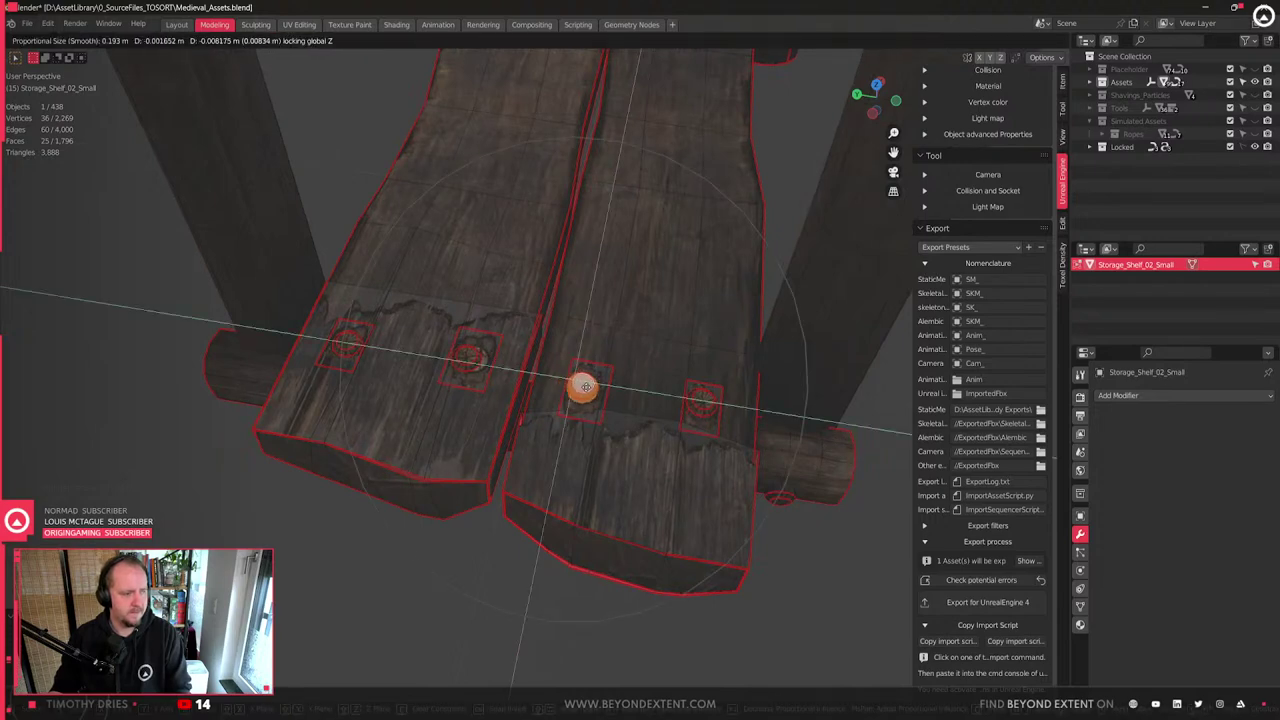
left_click(586, 384)
left_click(712, 404)
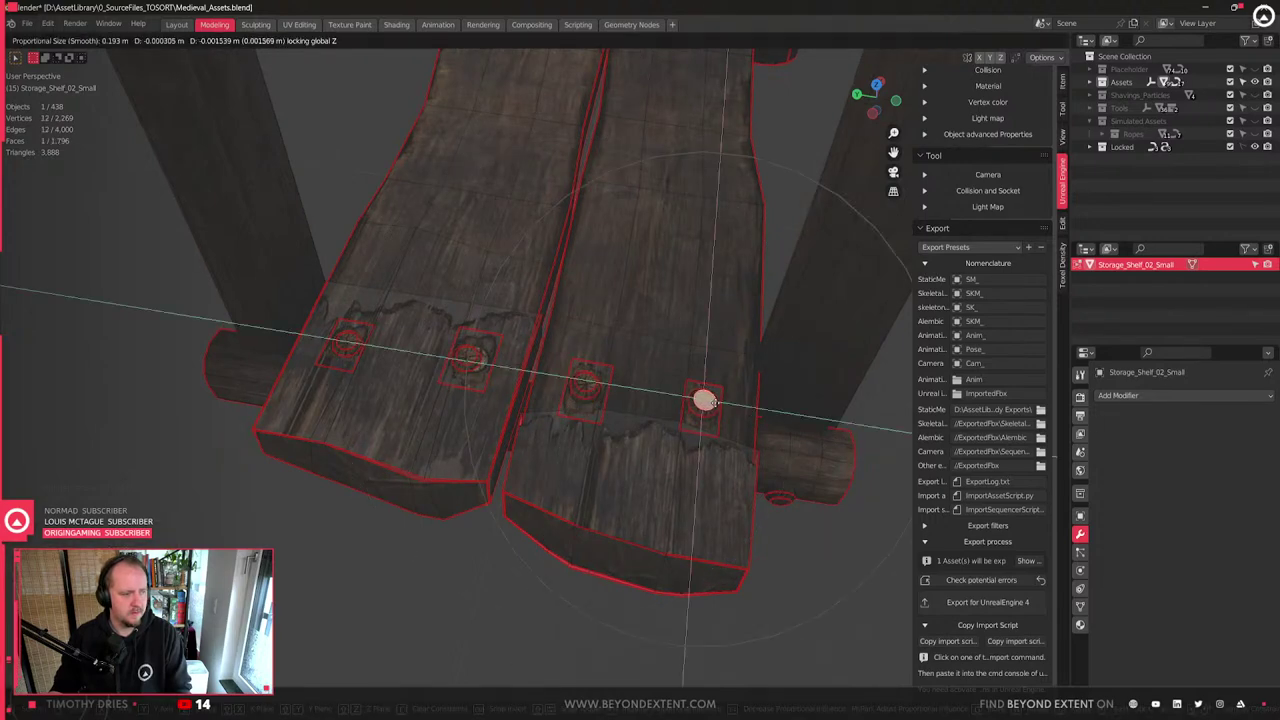
left_click(465, 355)
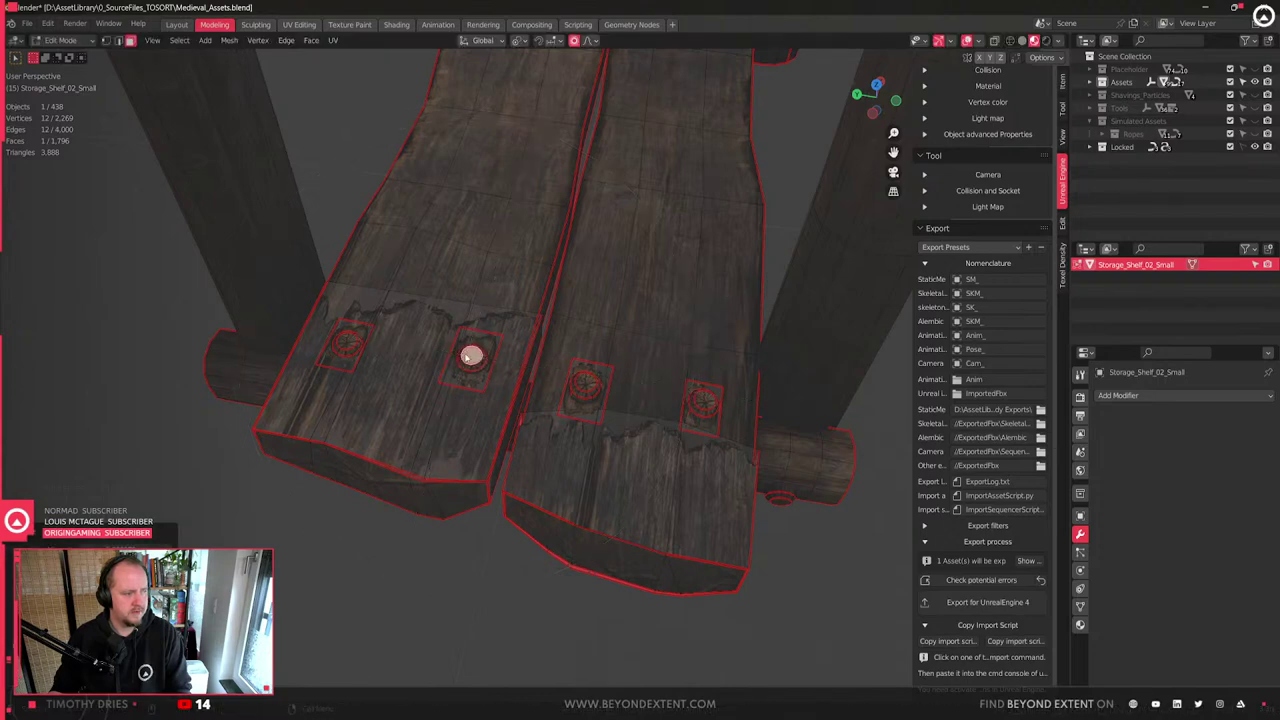
- Nudge the peg heads at the planks' opposite end horizontally and finish editing the mesh
middle_click_drag(465, 357, 657, 508)
key("g")
key("Escape")
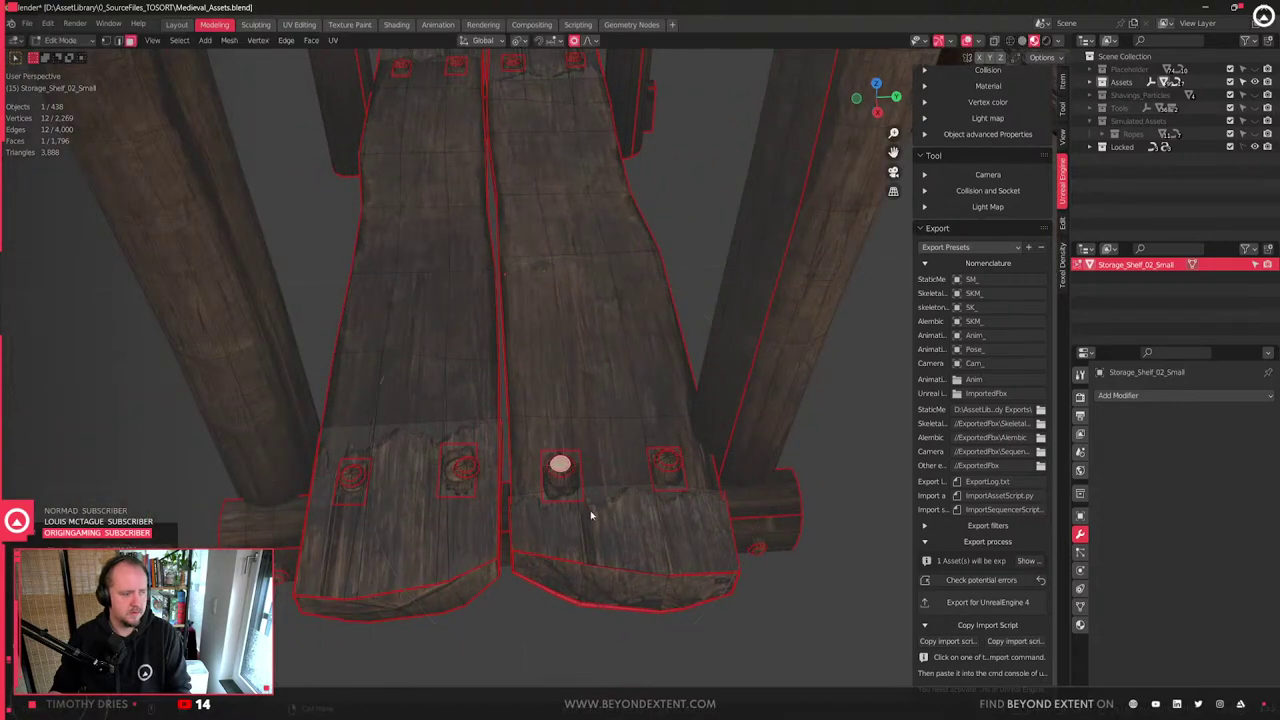
key("shift+z")
key("shift+z")
key("shift+z")
key("shift+z")
key("g")
key("shift+z")
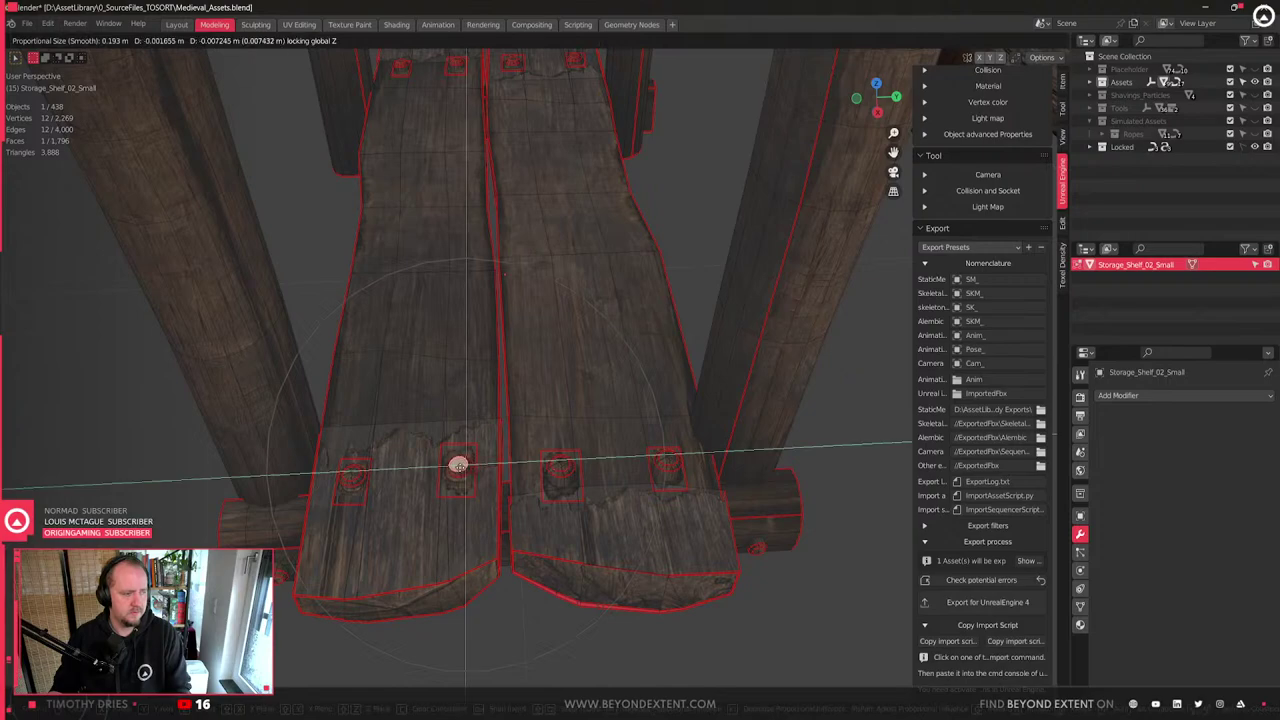
left_click(455, 468)
scroll(444, 472, "down", 4)
middle_click_drag(446, 473, 591, 435, "shift")
scroll(590, 433, "down", 3)
key("Tab")
- Frame the single-plank shelf Storage_Shelf_03_Small and examine its pegs and plank ends
middle_click_drag(700, 440, 391, 486, "shift")
scroll(391, 486, "up", 2)
left_click(656, 373)
middle_click_drag(381, 386, 589, 489, "shift")
left_click(497, 303)
key("KP_Decimal")
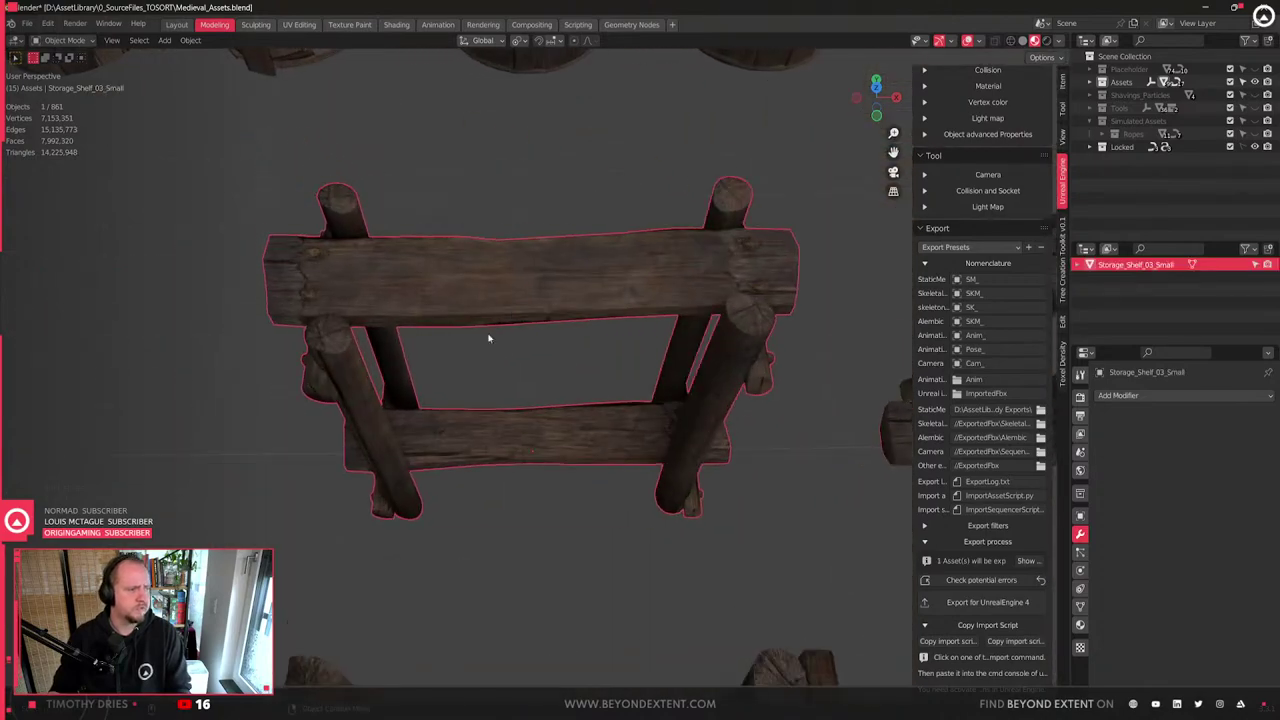
scroll(497, 303, "up", 3)
middle_click_drag(383, 497, 665, 505)
- Select Storage_Shelf_02_Small and export it for Unreal Engine
left_click(665, 505)
left_click(1022, 604)
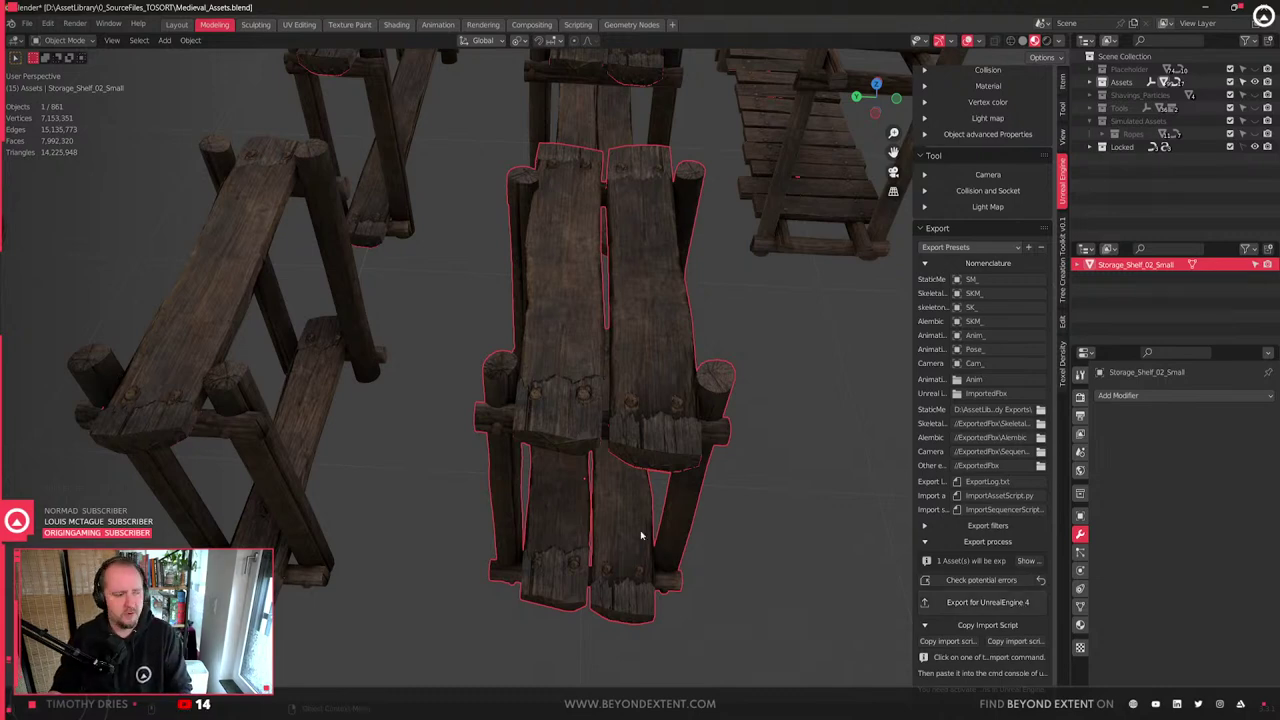
scroll(643, 537, "down", 3)
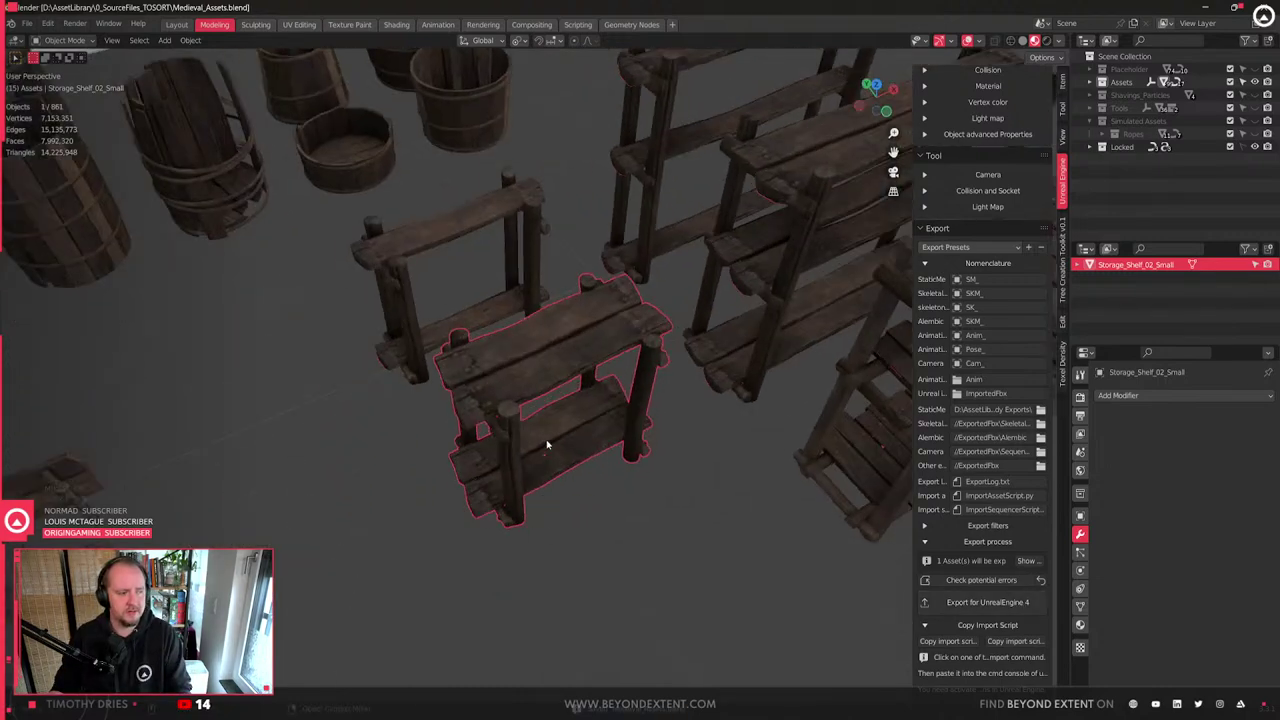
scroll(547, 444, "up", 3)
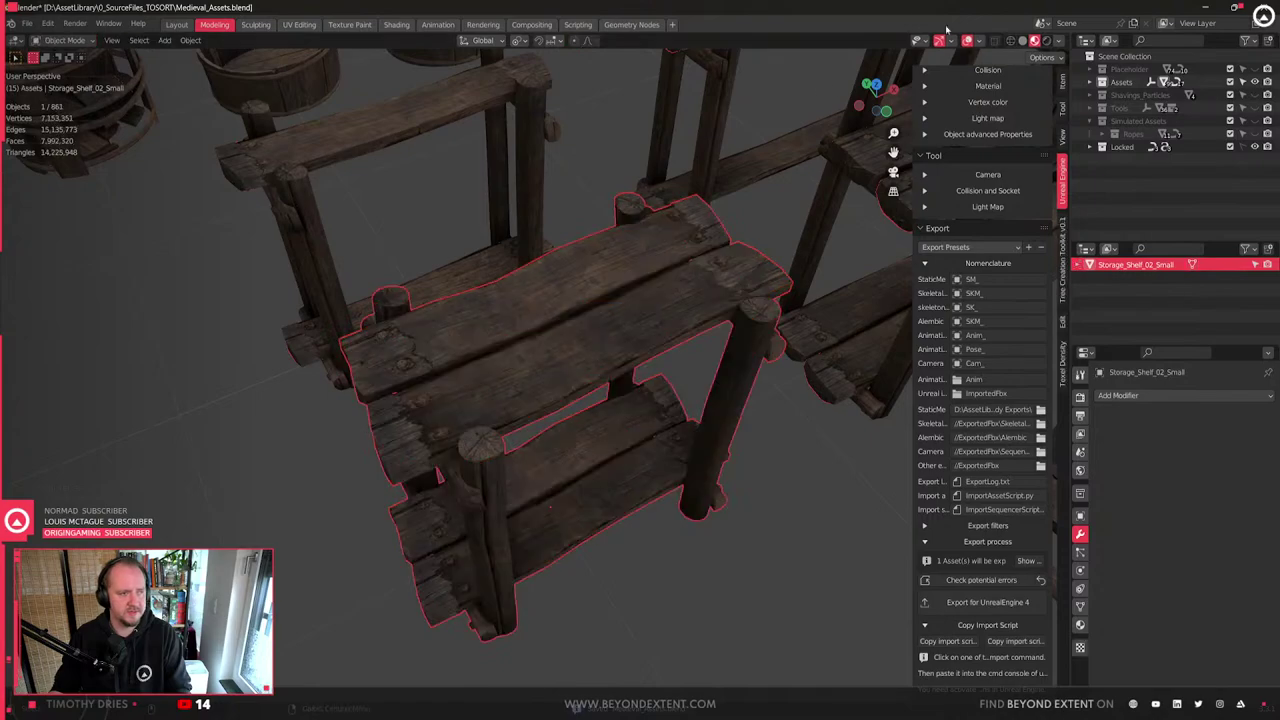
- Inspect the small shelf's geometry in solid shading and return the viewport to material preview
left_click(1023, 41)
scroll(676, 415, "down", 5)
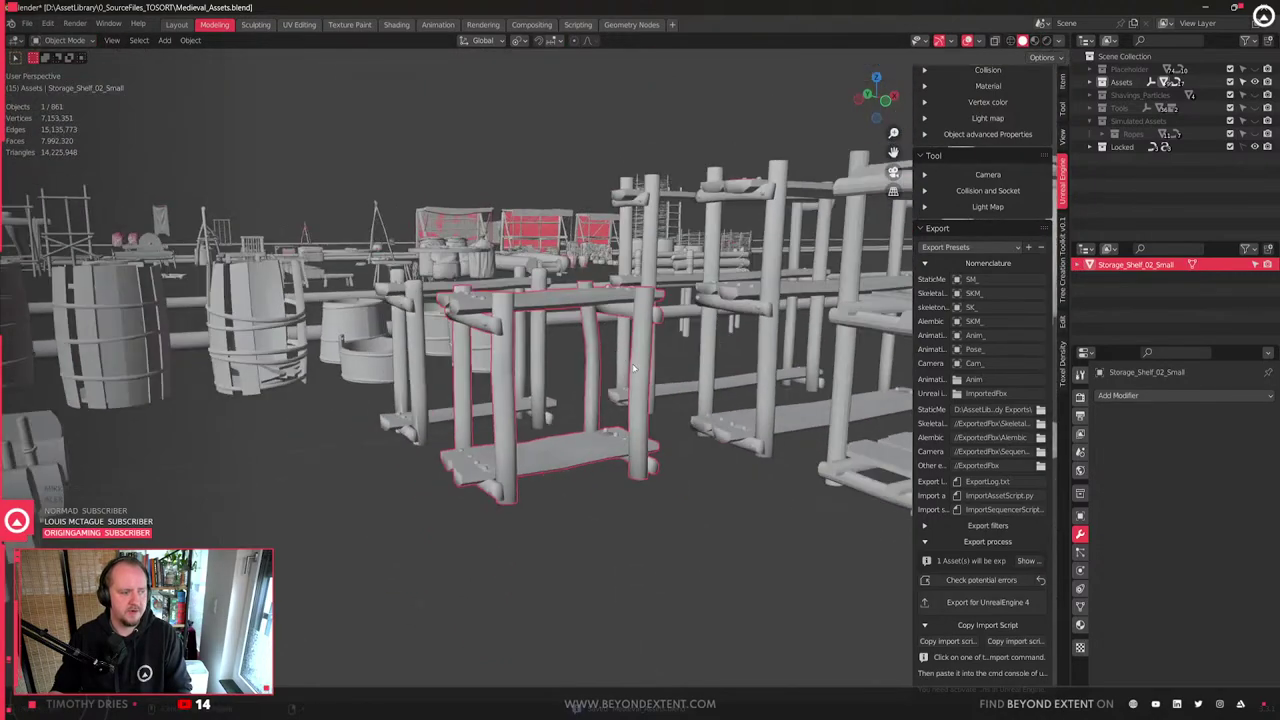
scroll(676, 445, "up", 3)
middle_click_drag(677, 445, 626, 508, "shift")
middle_click_drag(535, 394, 605, 334)
scroll(605, 334, "up", 2)
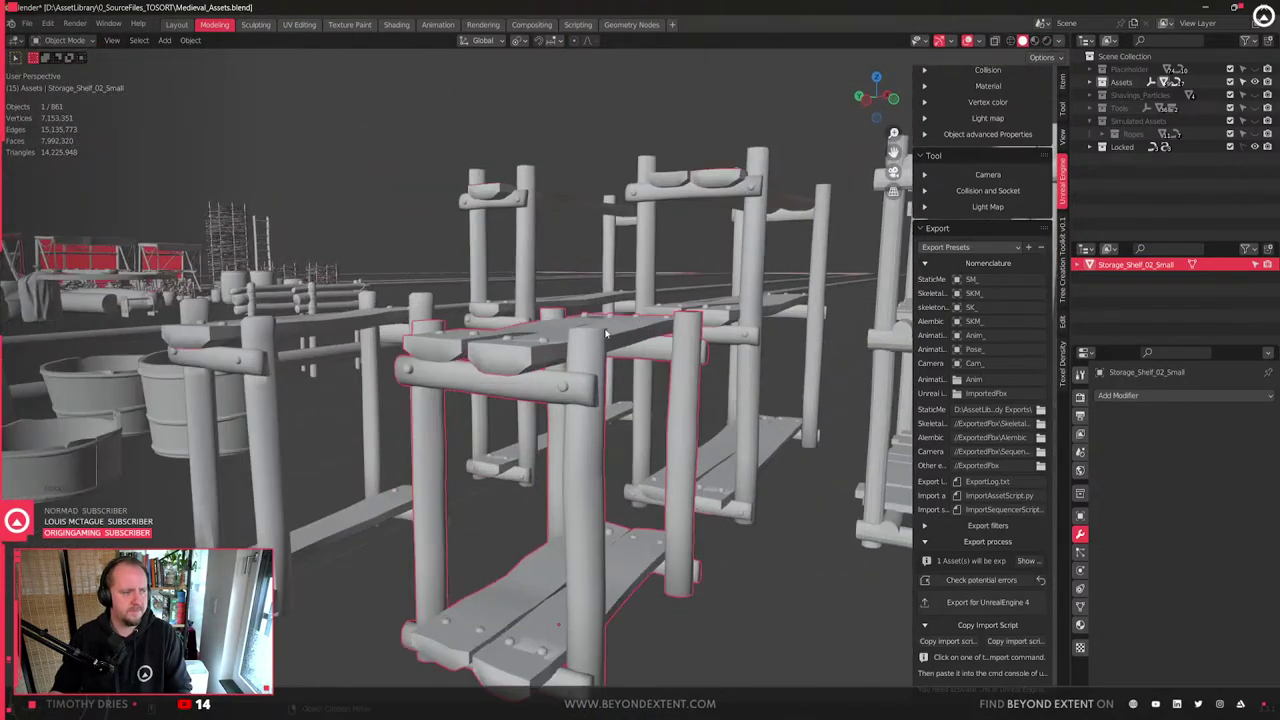
left_click(1035, 41)
scroll(583, 443, "down", 4)
middle_click_drag(583, 443, 503, 521)
left_click(492, 358)
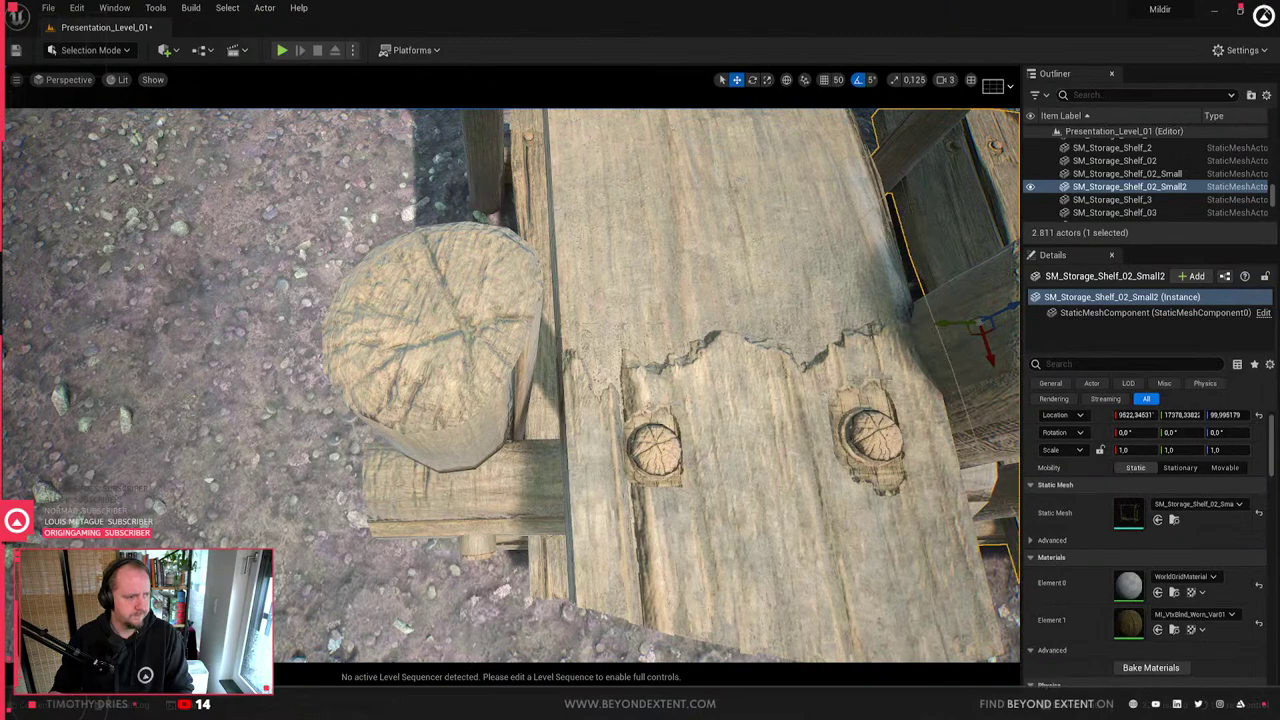
- Reimport the SM_Storage_Shelf_02_Small static mesh used by the selected actor and deselect everything in the level
key("f")
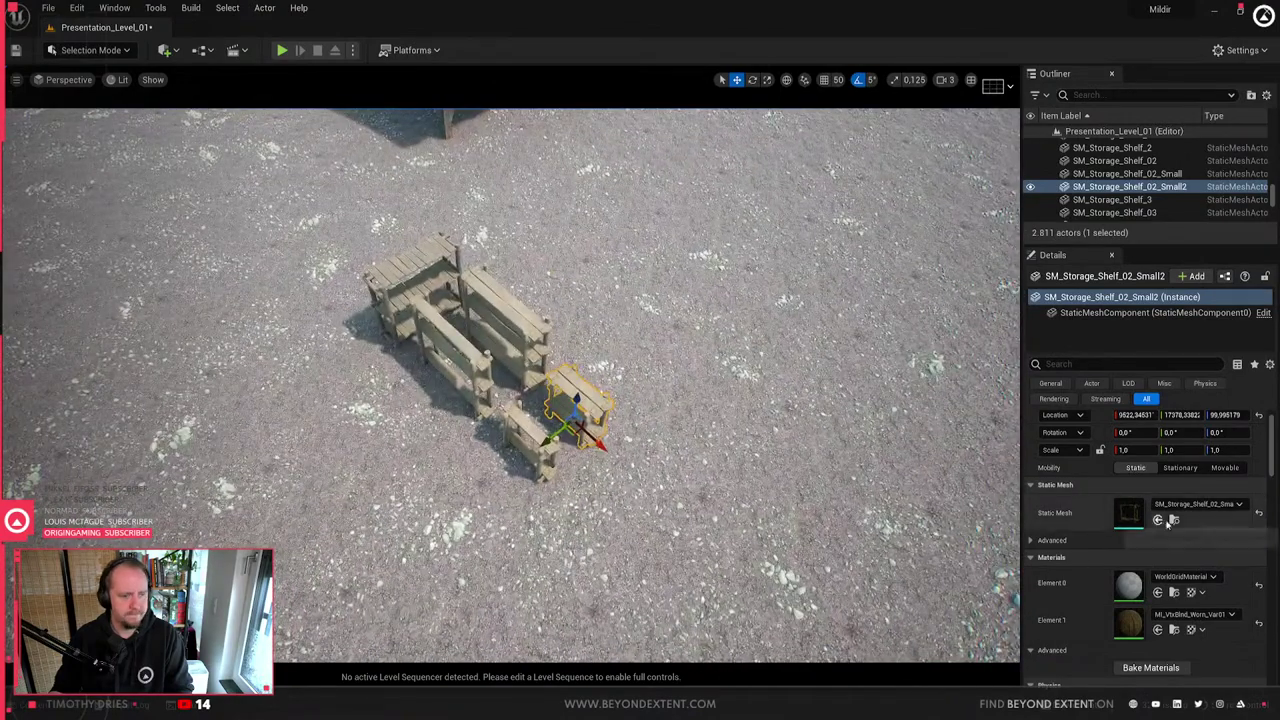
left_click(1174, 520)
right_click(1044, 563)
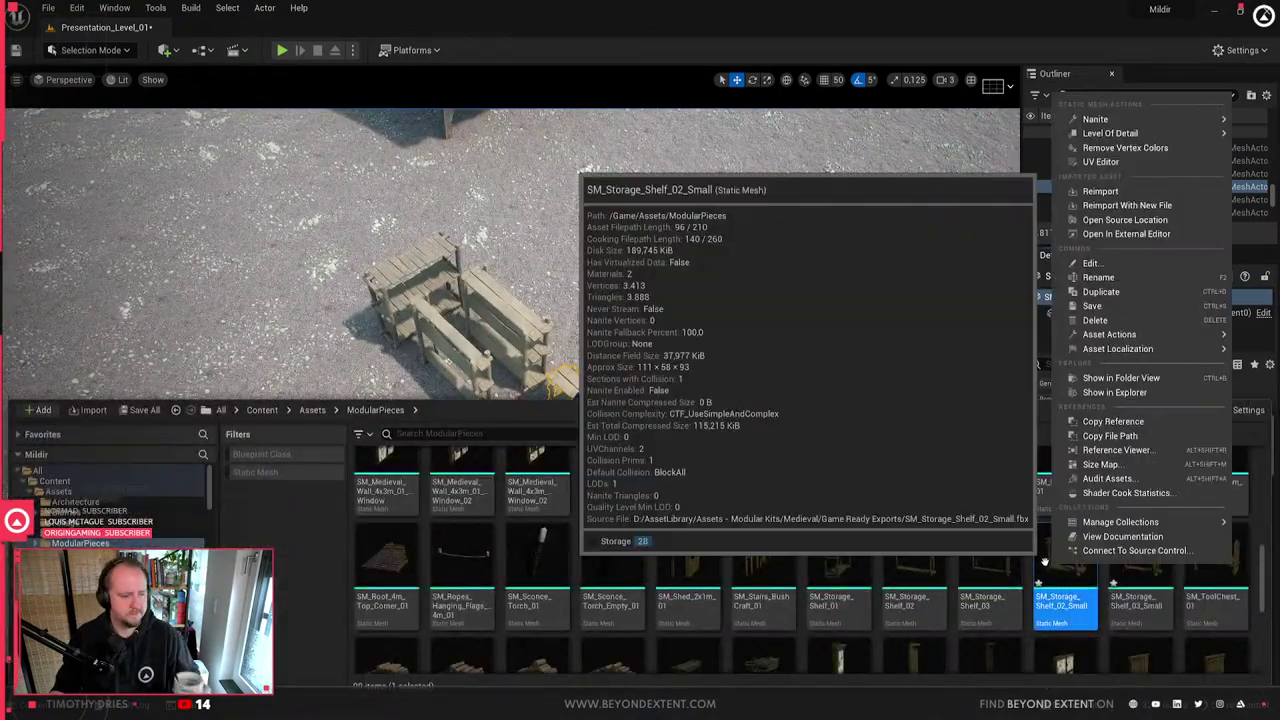
left_click(1110, 192)
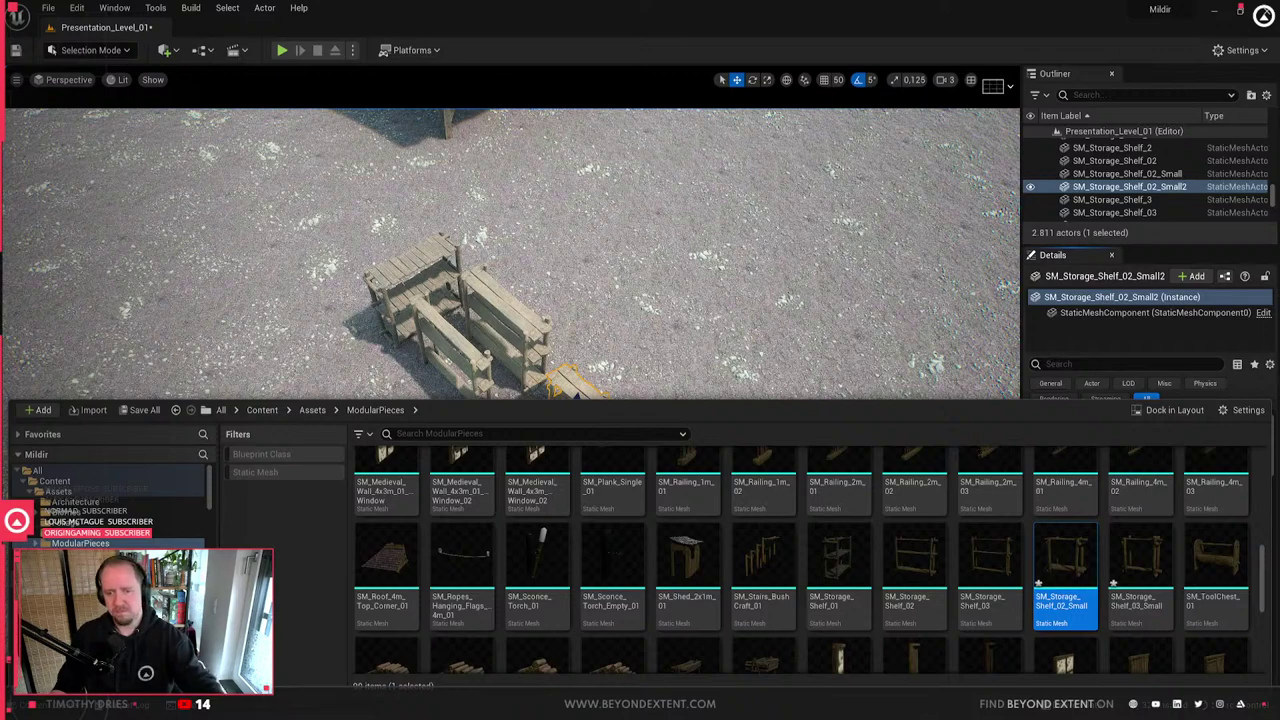
left_click(690, 350)
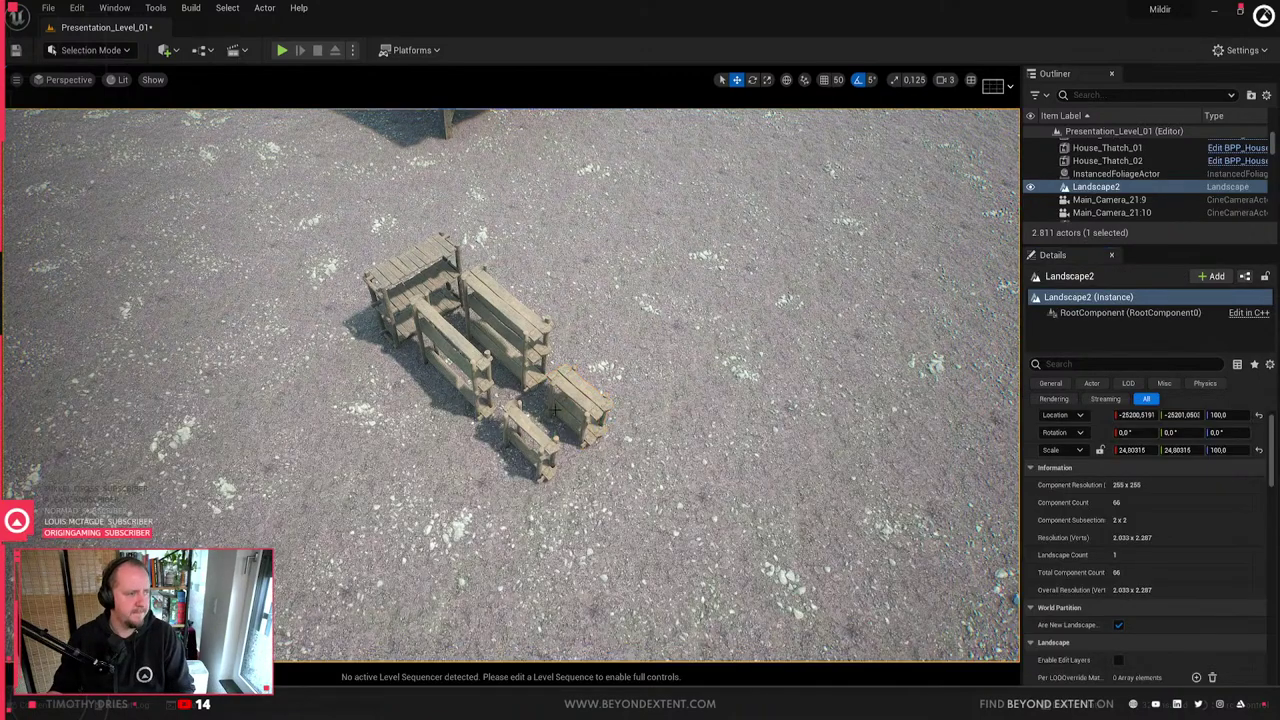
left_click(592, 420)
key("Escape")
- Switch to Blender and move Storage_Shelf_01 2 m along both X and Y, clear of the long shelves
key("alt+Tab")
scroll(585, 402, "down", 10)
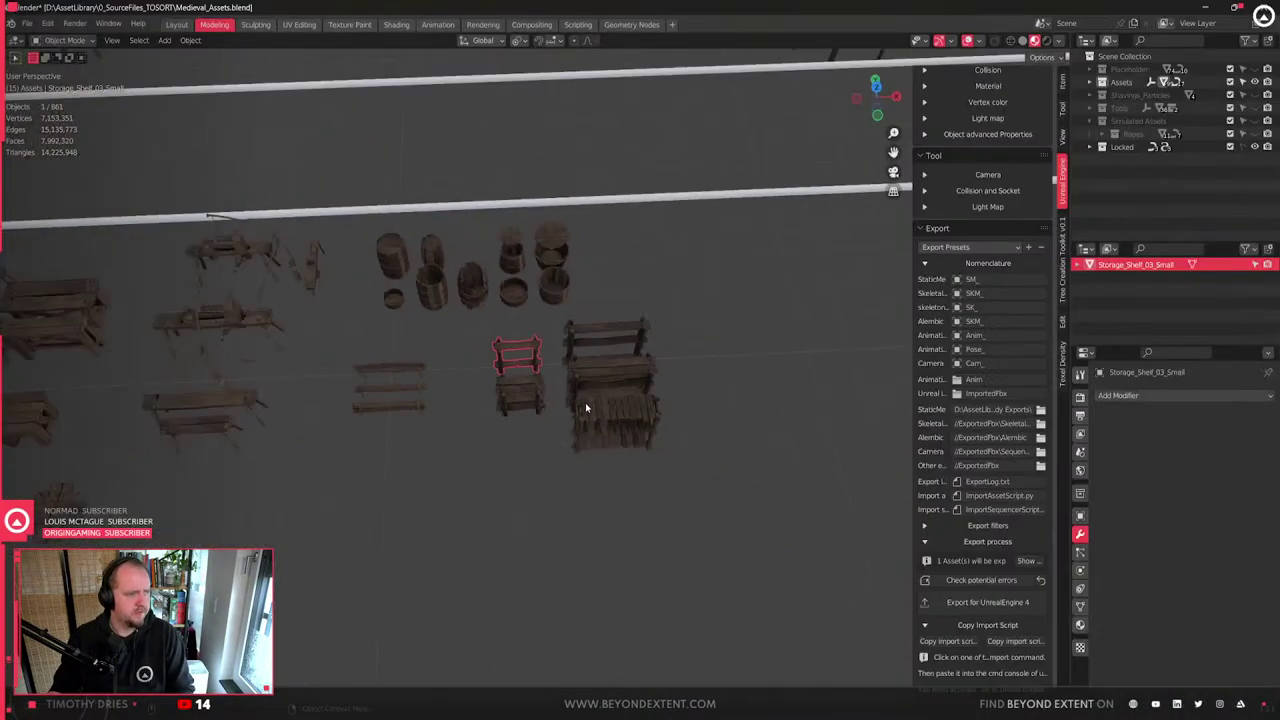
scroll(577, 409, "up", 12)
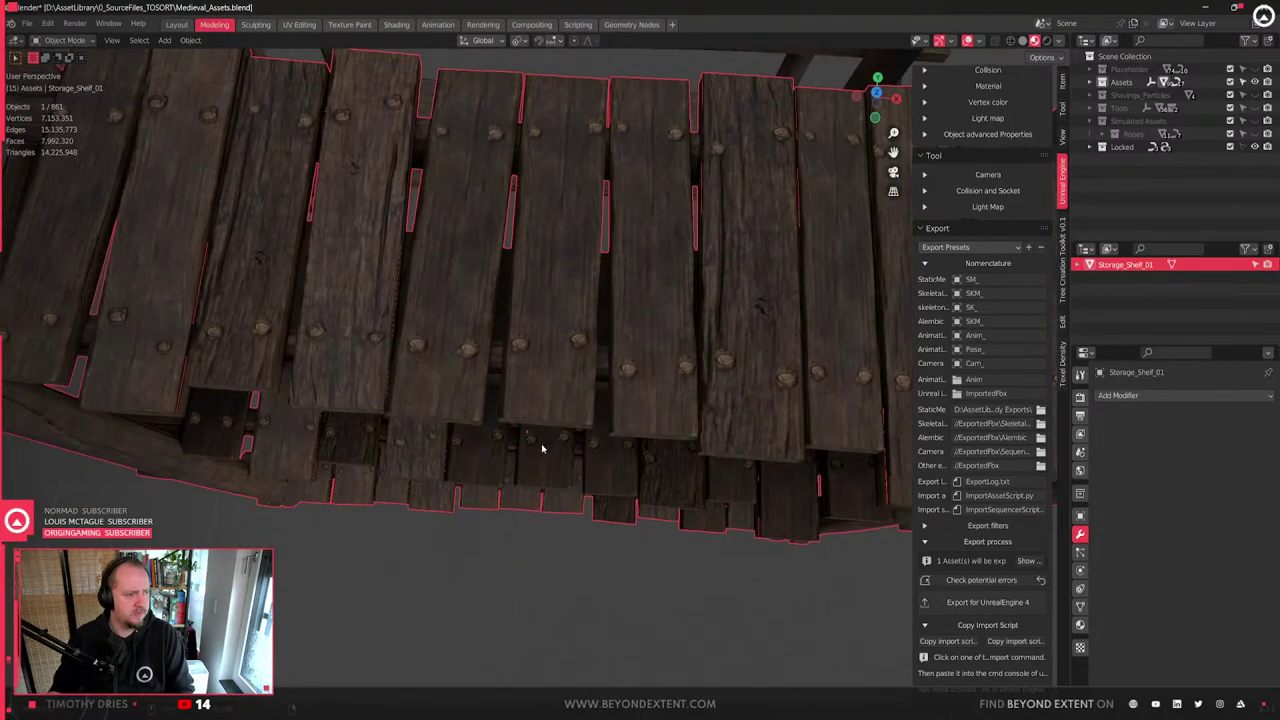
scroll(543, 443, "down", 5)
key("g")
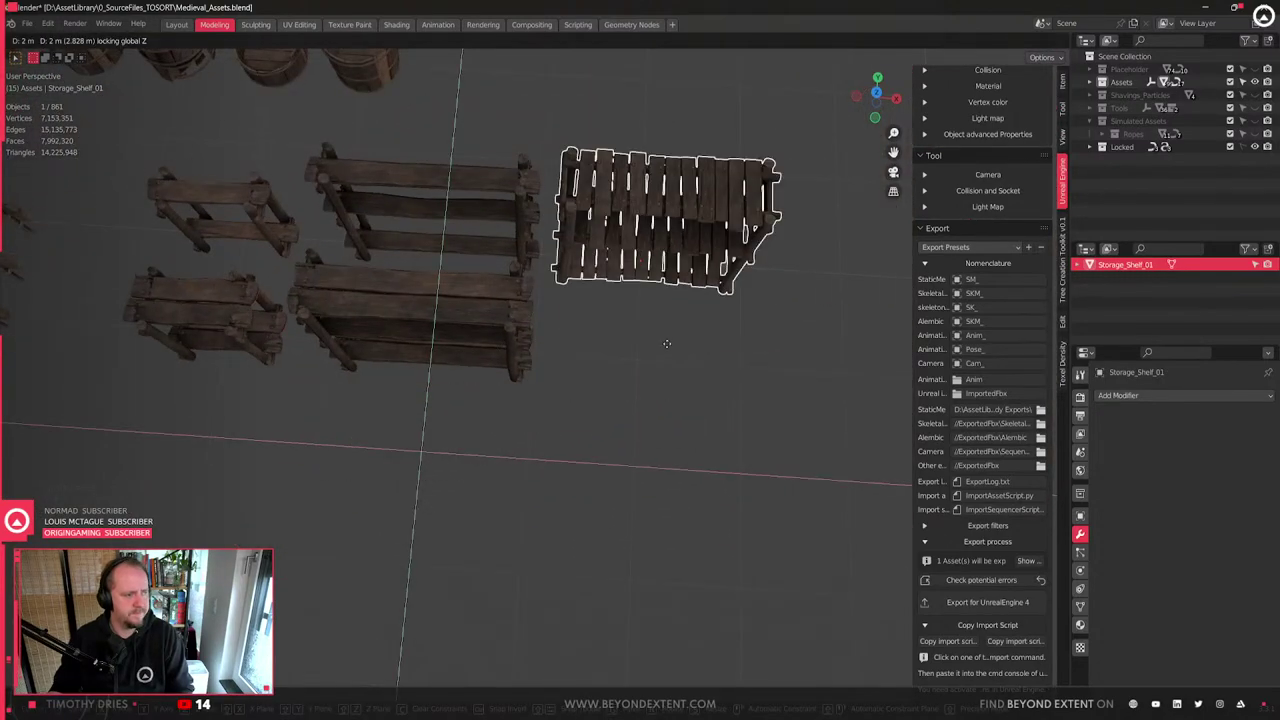
left_click(408, 325)
- Duplicate Storage_Shelf_02_Small, place the copy in front of Storage_Shelf_01, and rotate it -90 degrees about Z
middle_click_drag(408, 326, 726, 446, "shift")
left_click(397, 411)
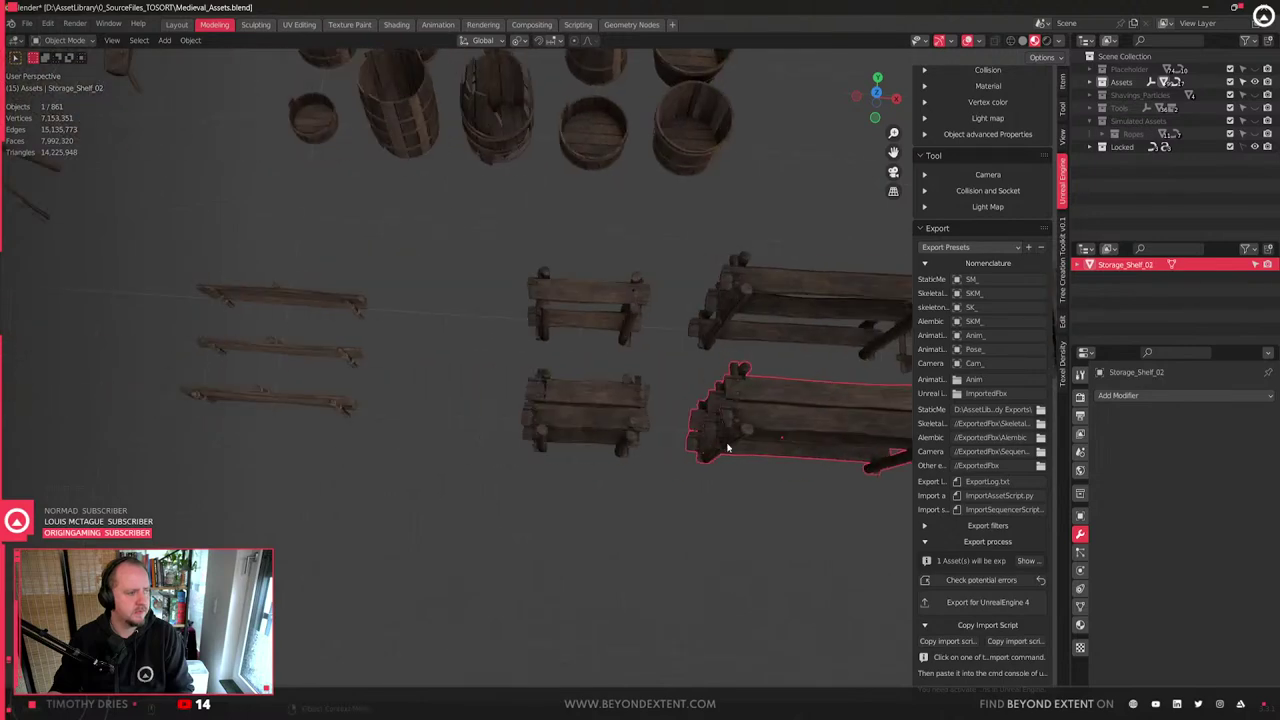
scroll(683, 430, "up", 3)
left_click(638, 430)
scroll(638, 430, "down", 3)
middle_click_drag(638, 430, 413, 478, "shift")
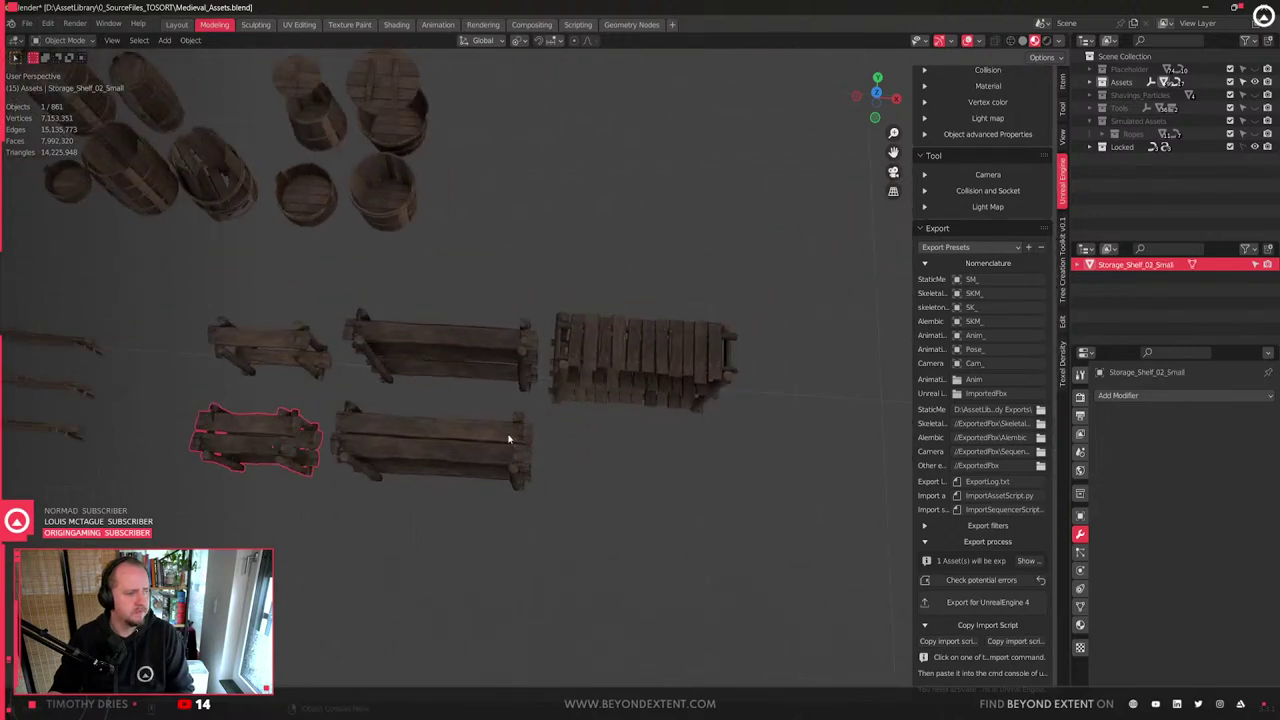
key("shift+d")
key("shift+z")
left_click(943, 391)
key("r")
key("z")
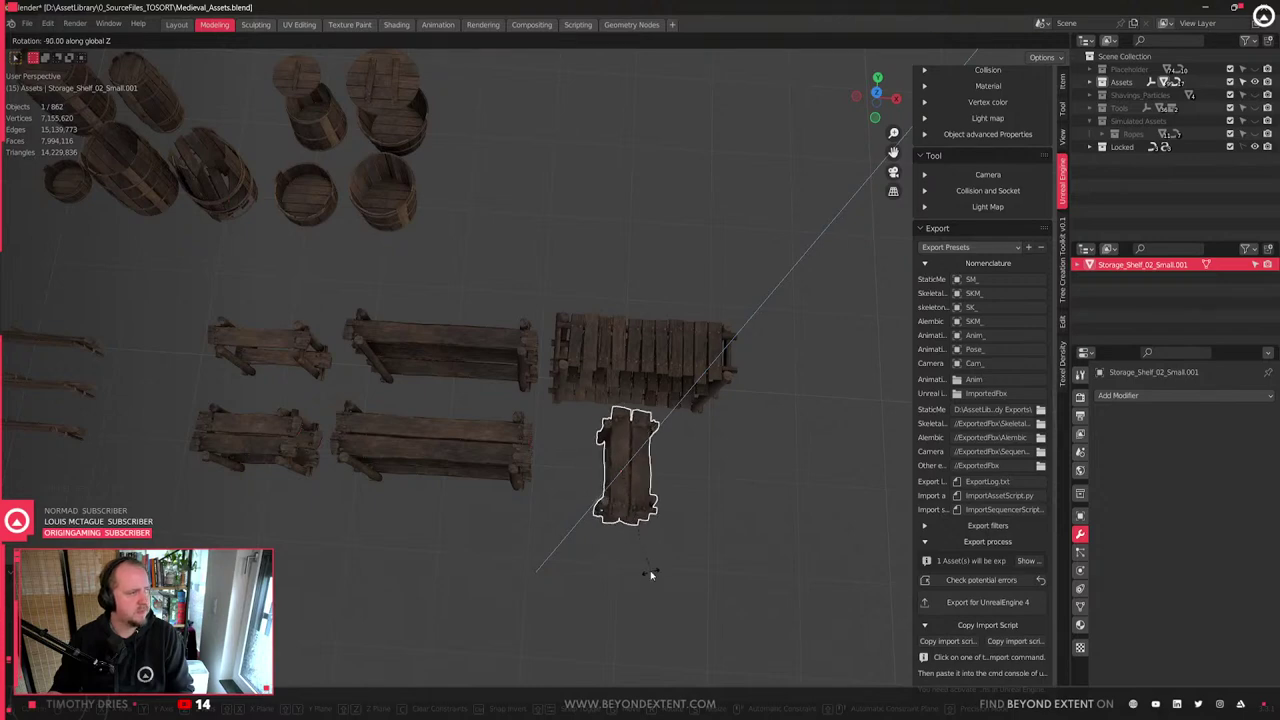
left_click(651, 574)
- Edit the duplicate's mesh and select its two top planks with their pegs, including all linked geometry
scroll(674, 489, "up", 2)
middle_click_drag(674, 489, 575, 430, "shift")
scroll(500, 412, "up", 4)
key("Tab")
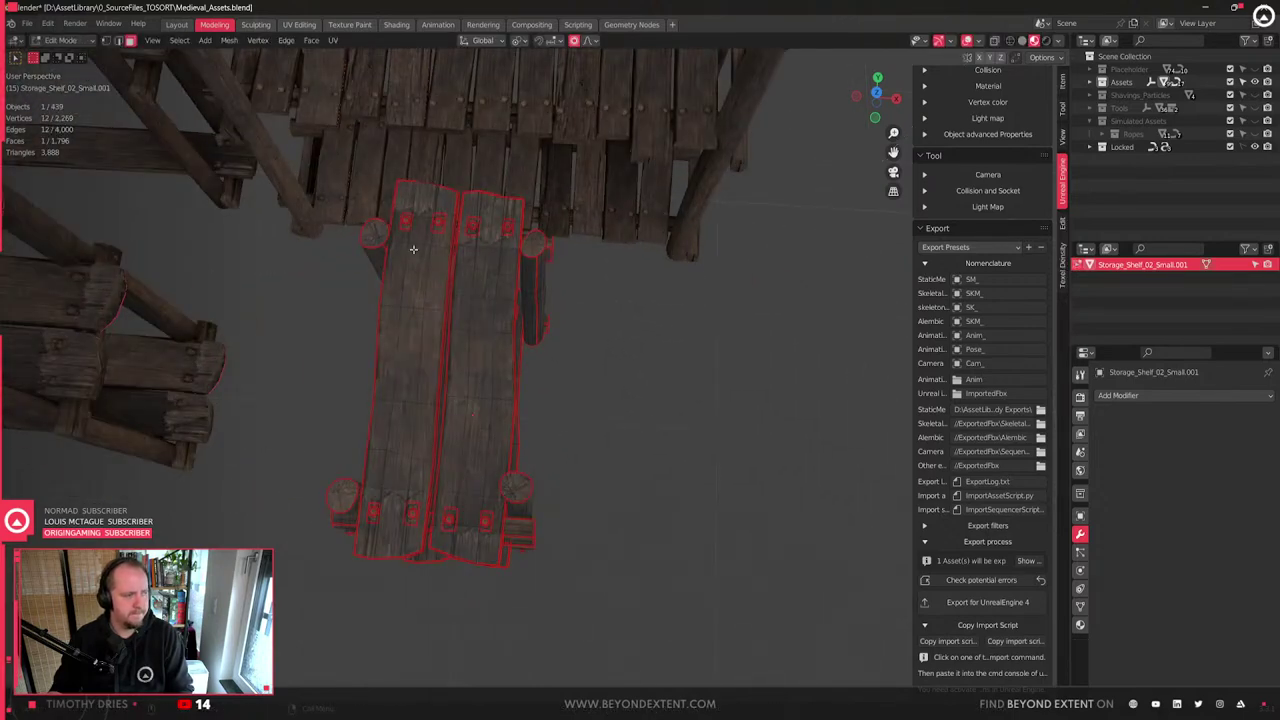
left_click_drag(400, 209, 516, 254)
middle_click_drag(477, 306, 444, 273, "shift")
left_click_drag(521, 298, 522, 300)
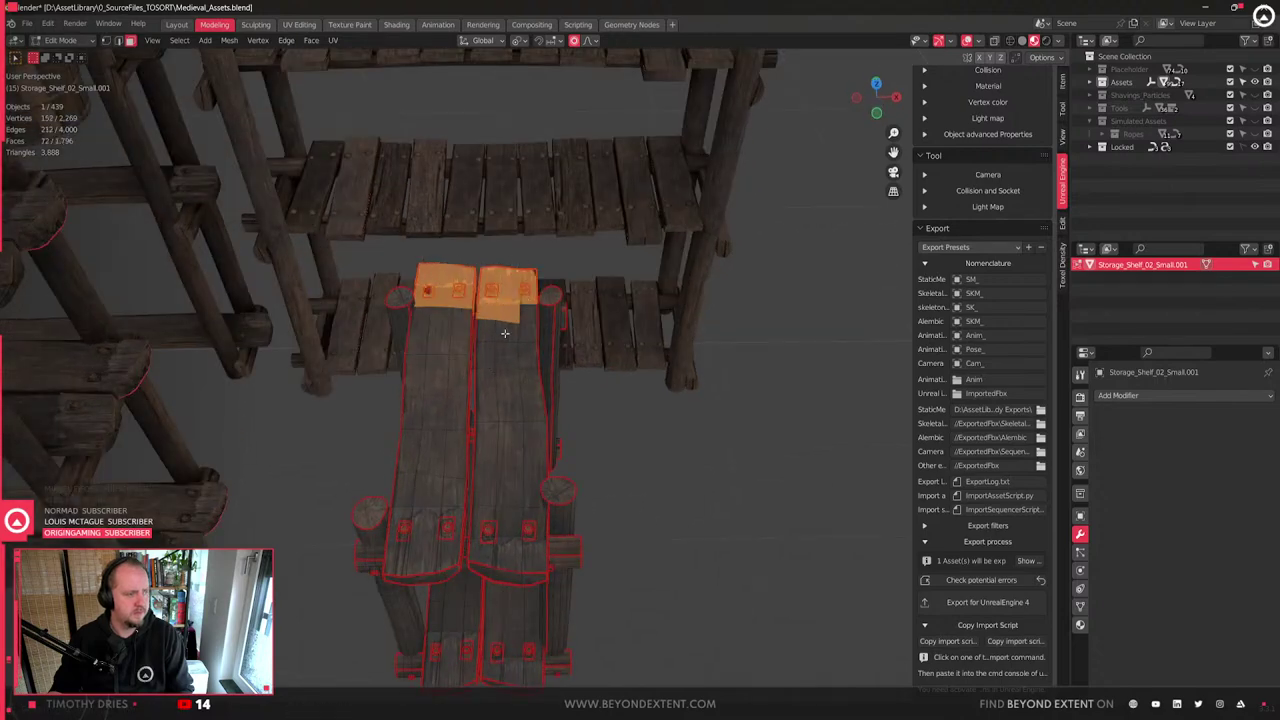
middle_click_drag(522, 300, 463, 432)
left_click_drag(465, 409, 588, 435, "shift")
key("ctrl+l")
middle_click_drag(587, 434, 512, 556)
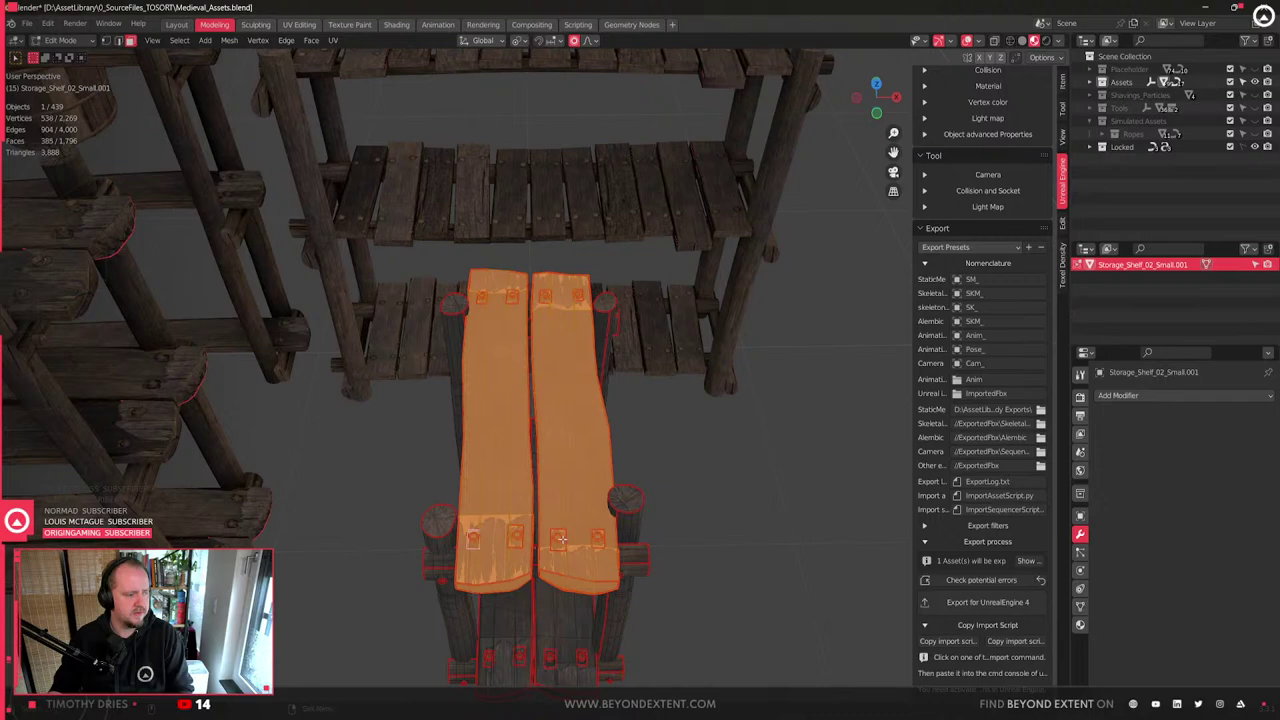
- Shift the selected planks vertically, delete all other geometry of the duplicate, and leave mesh editing
scroll(519, 376, "up", 3)
middle_click_drag(502, 411, 593, 463)
scroll(593, 463, "down", 3)
key("g")
key("g")
right_click(600, 440)
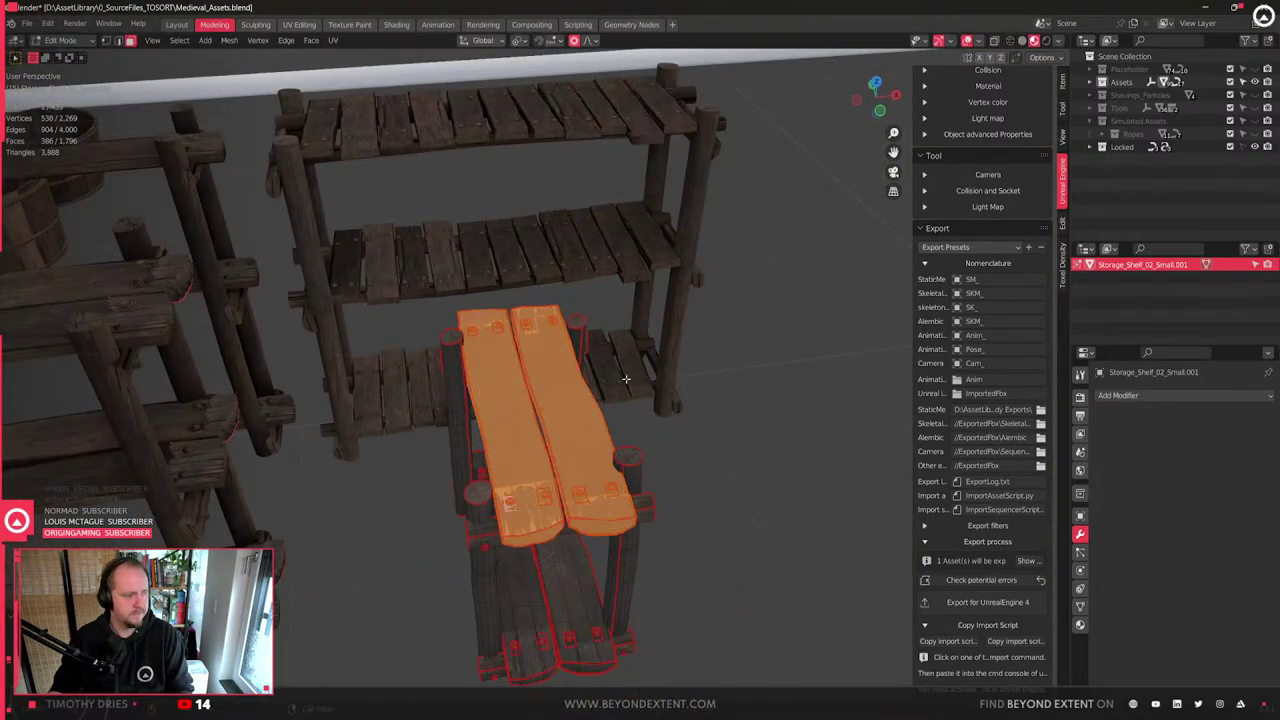
key("g")
key("z")
left_click(567, 393)
middle_click_drag(567, 393, 548, 446)
key("ctrl+i")
key("x")
left_click(560, 338)
key("Tab")
- Set the origin of the two-plank object to its geometry
right_click(548, 444)
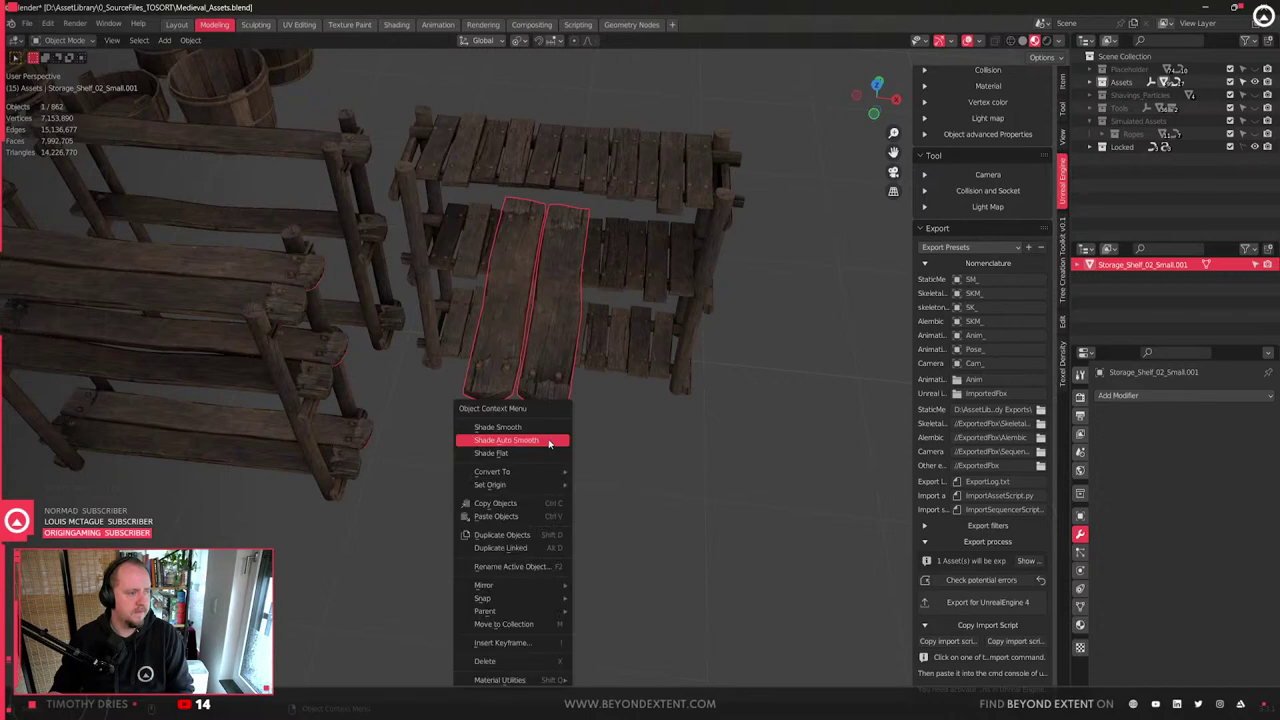
right_click(548, 446)
key("q")
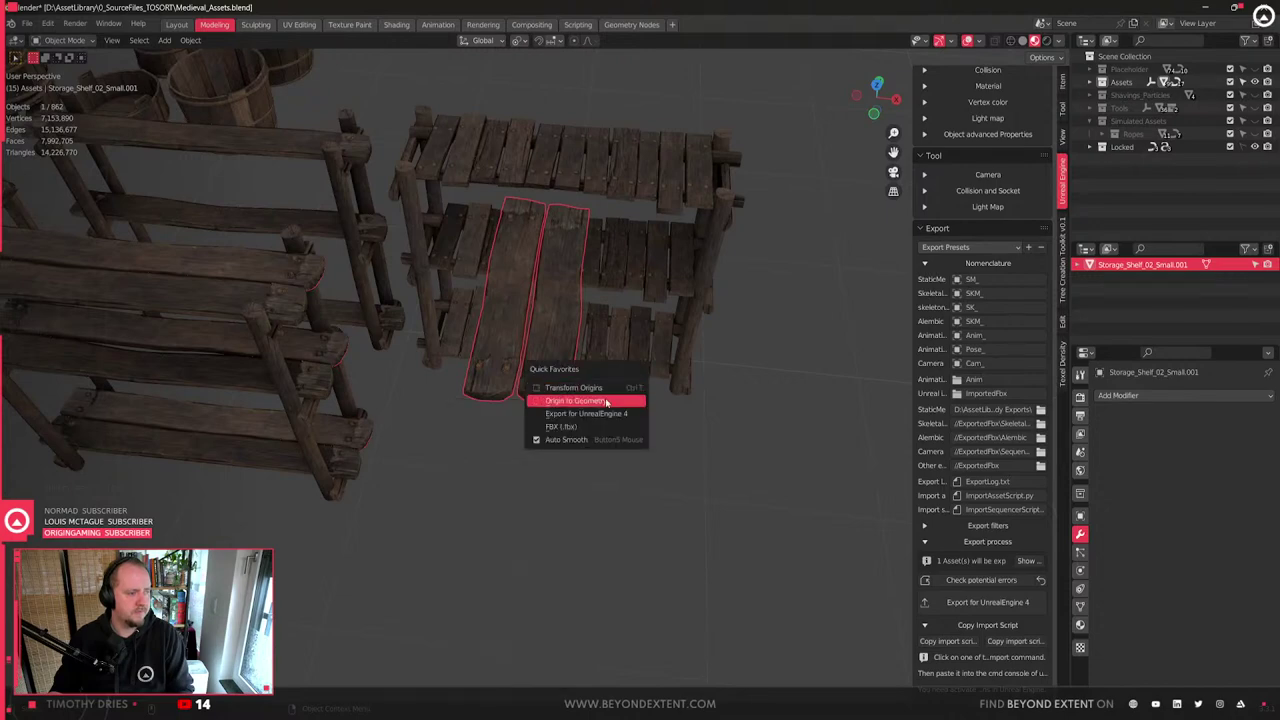
left_click(605, 400)
key("q")
- Lower the two-plank object and move it horizontally over the end of Storage_Shelf_01's top board row
middle_click_drag(331, 470, 600, 480)
key("g")
key("z")
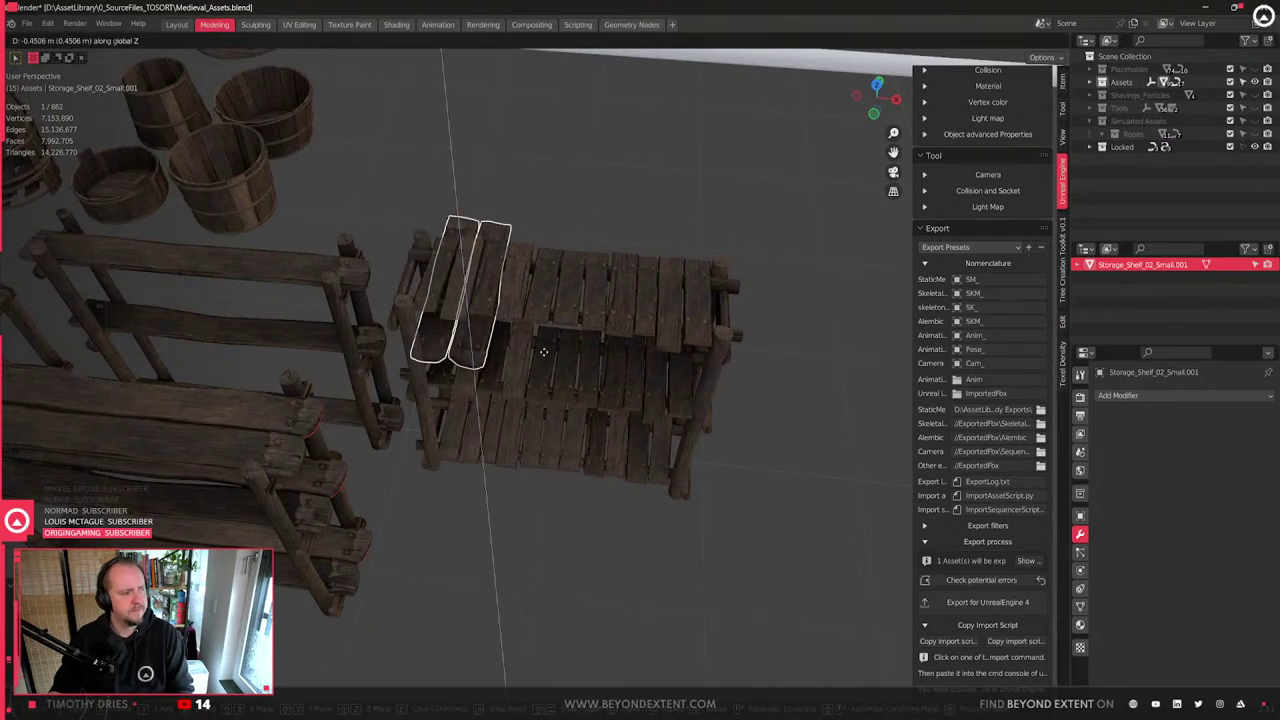
left_click(567, 633)
key("KP_Decimal")
middle_click_drag(566, 627, 425, 618)
key("g")
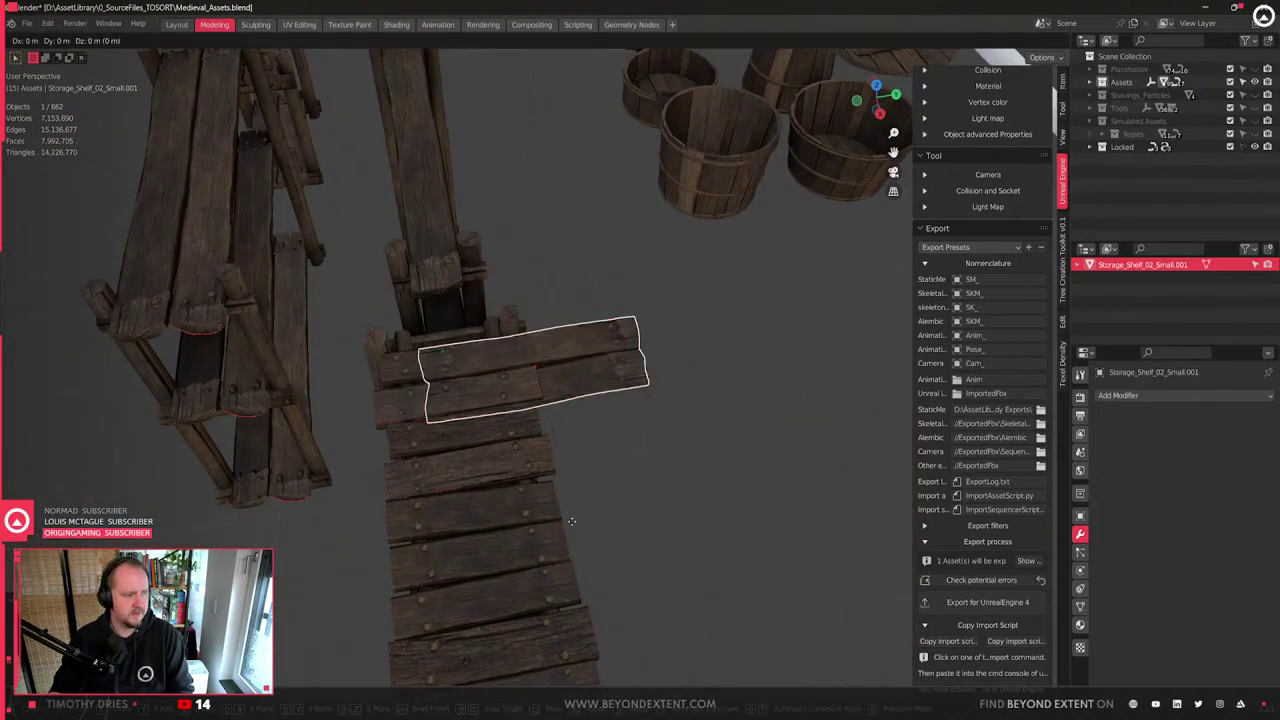
key("shift+z")
left_click(490, 527)
- Fine-tune the planks' height on Storage_Shelf_01's top level and nudge them along X beside the neighbouring boards
scroll(497, 529, "up", 5)
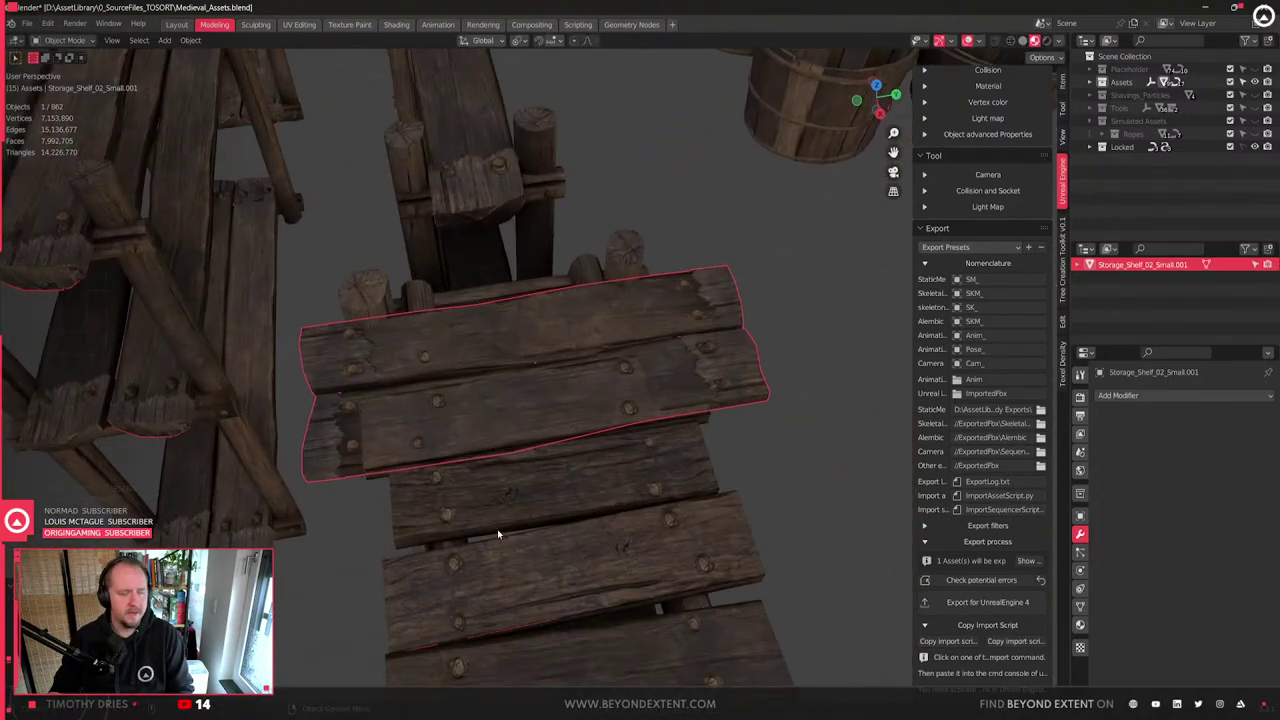
middle_click_drag(523, 503, 642, 478)
scroll(664, 477, "down", 2)
key("g")
key("z")
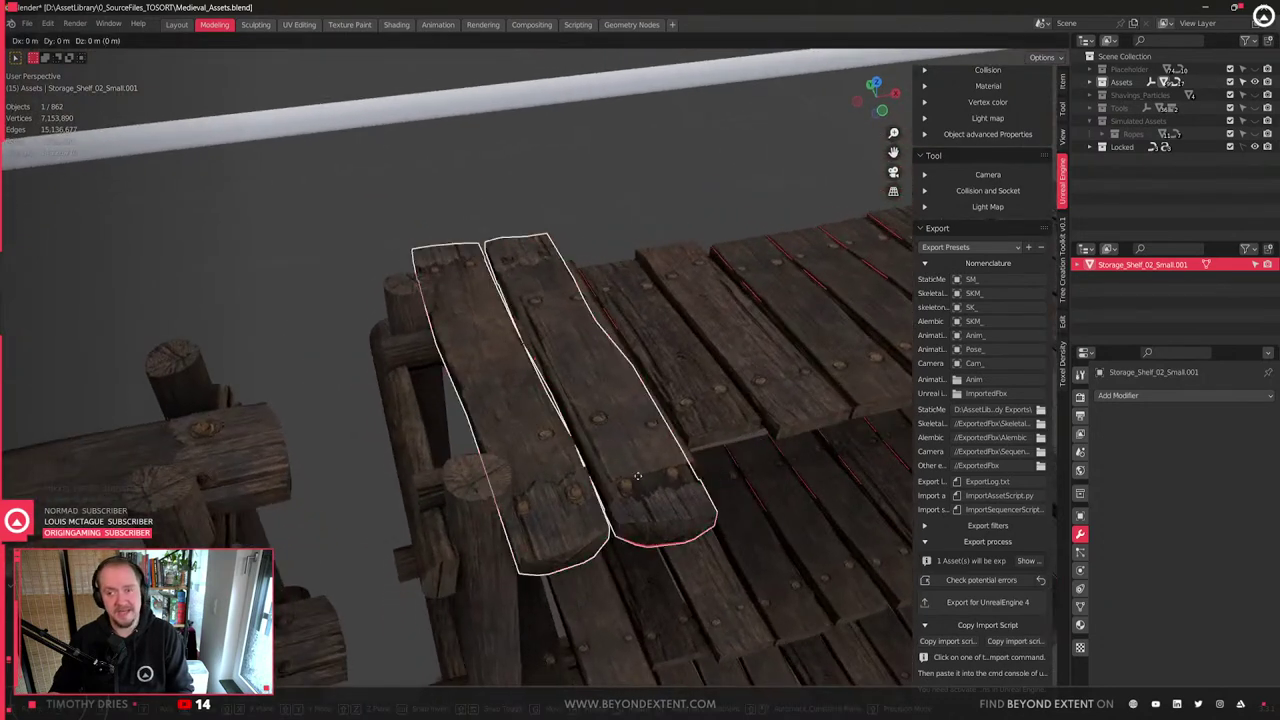
left_click(729, 506)
middle_click_drag(729, 506, 713, 505)
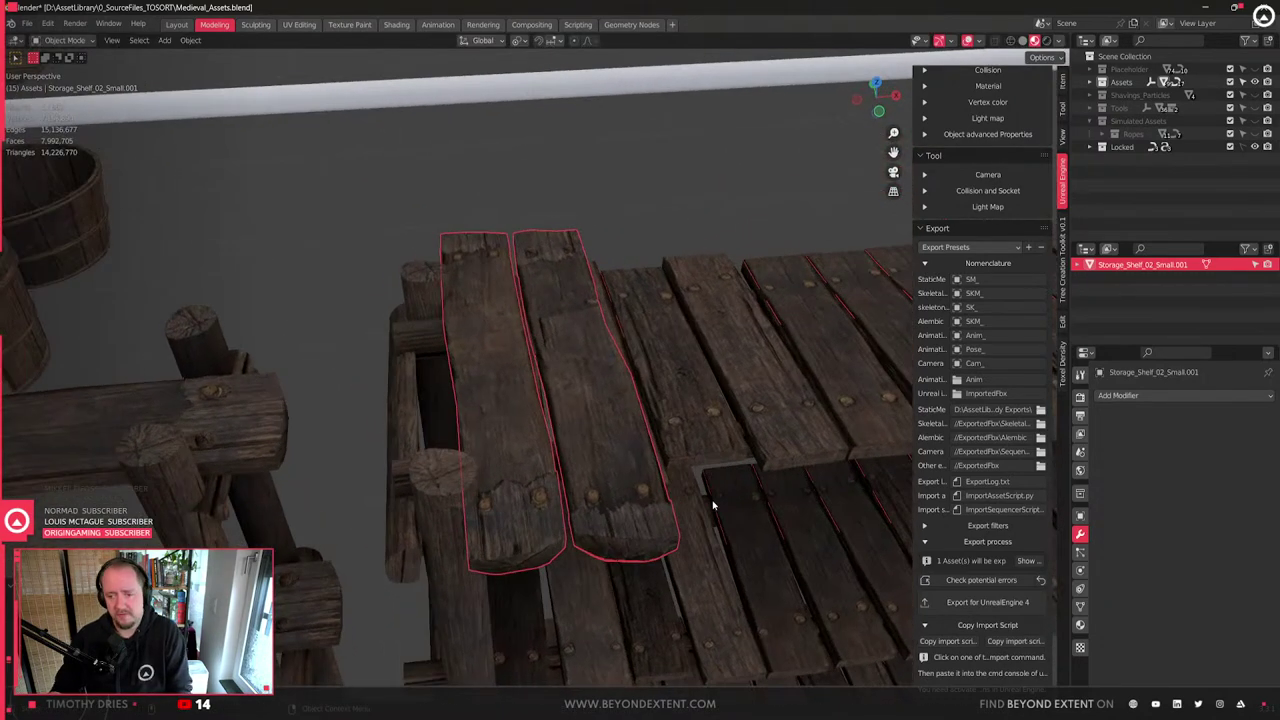
key("g")
key("z")
key("x")
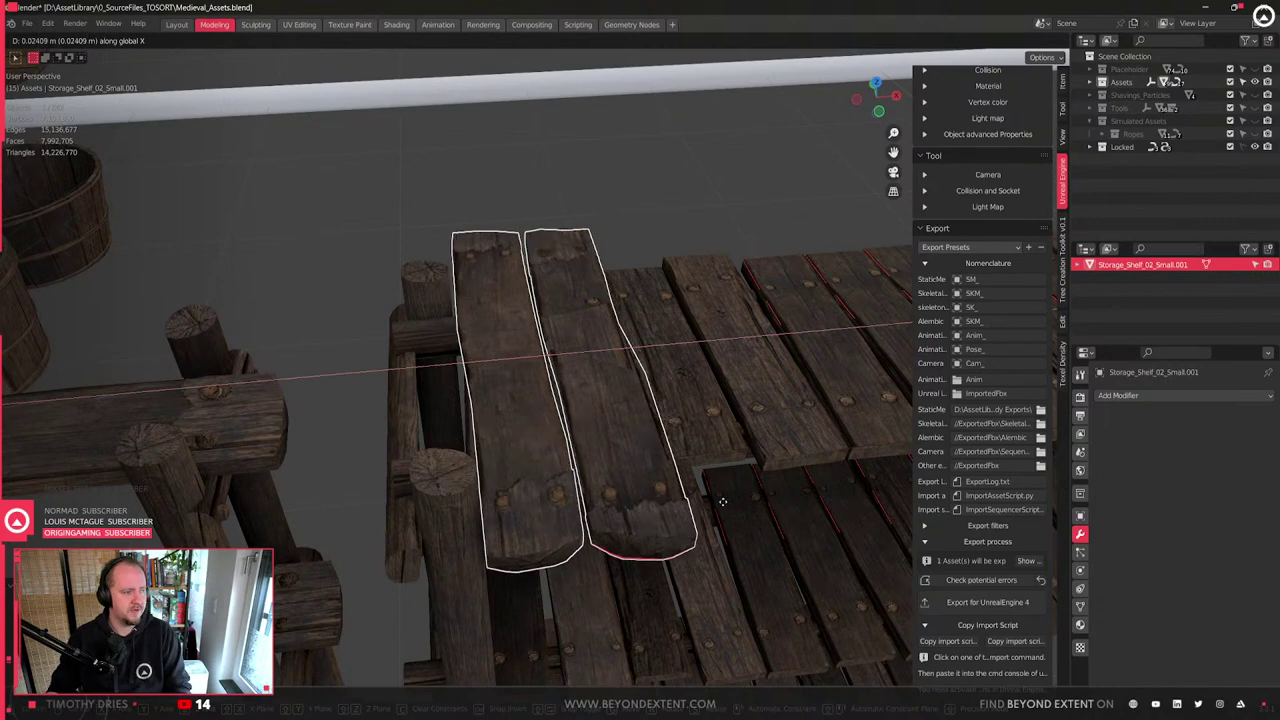
left_click(753, 516)
- Shorten the planks by moving one end with its pegs about 0.15 m along negative Y with proportional editing
middle_click_drag(753, 516, 600, 543)
key("Tab")
key("alt+z")
middle_click_drag(688, 335, 610, 240)
left_click_drag(610, 240, 742, 446)
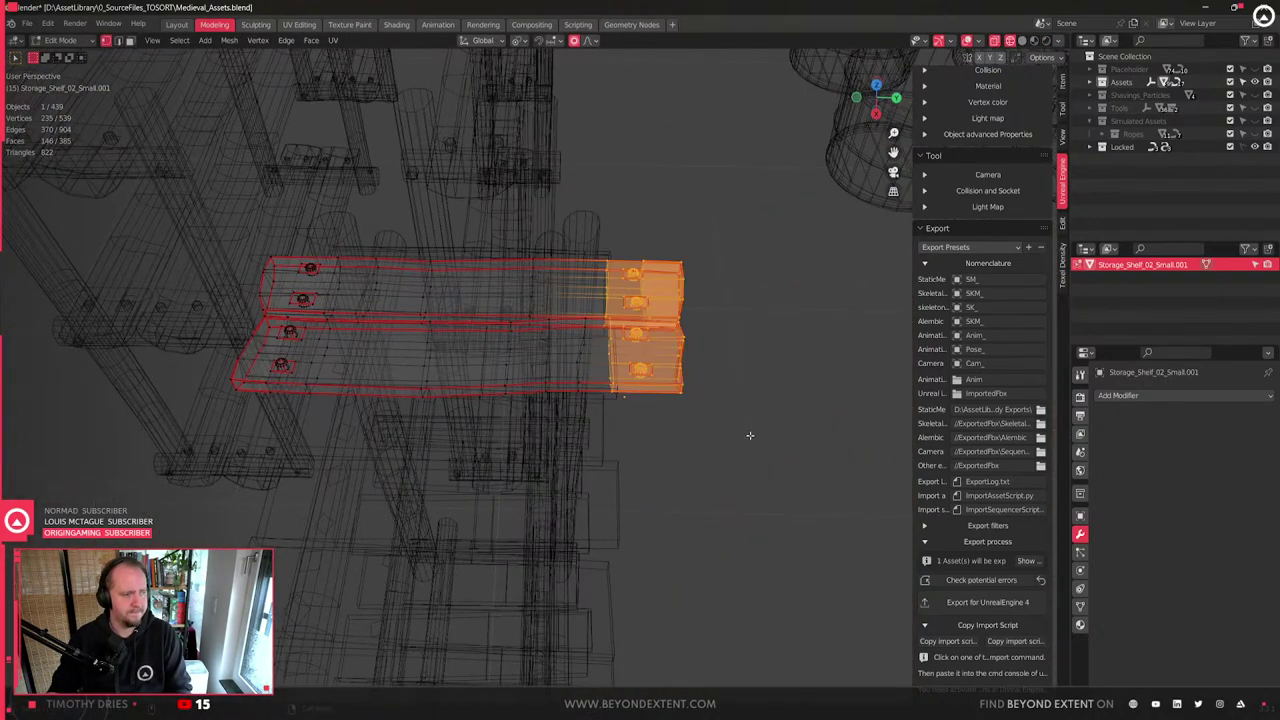
key("alt+z")
middle_click_drag(764, 436, 751, 463)
key("g")
key("y")
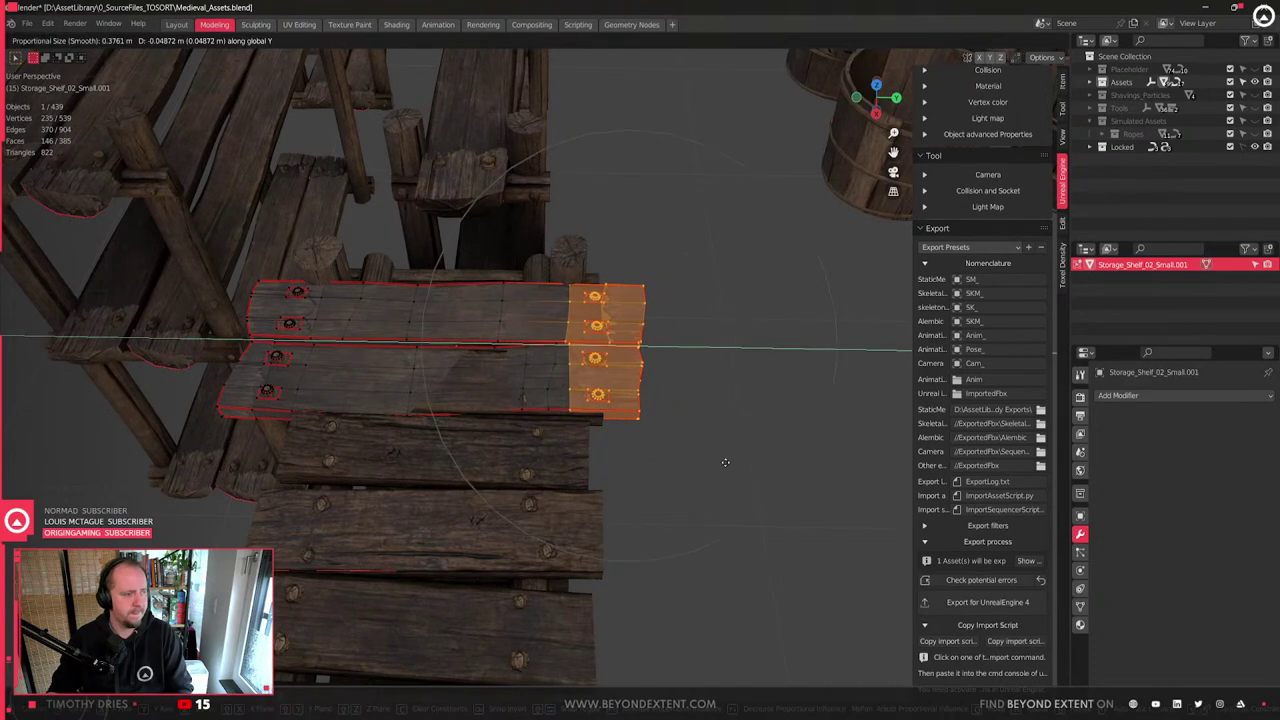
scroll(716, 461, "down", 1)
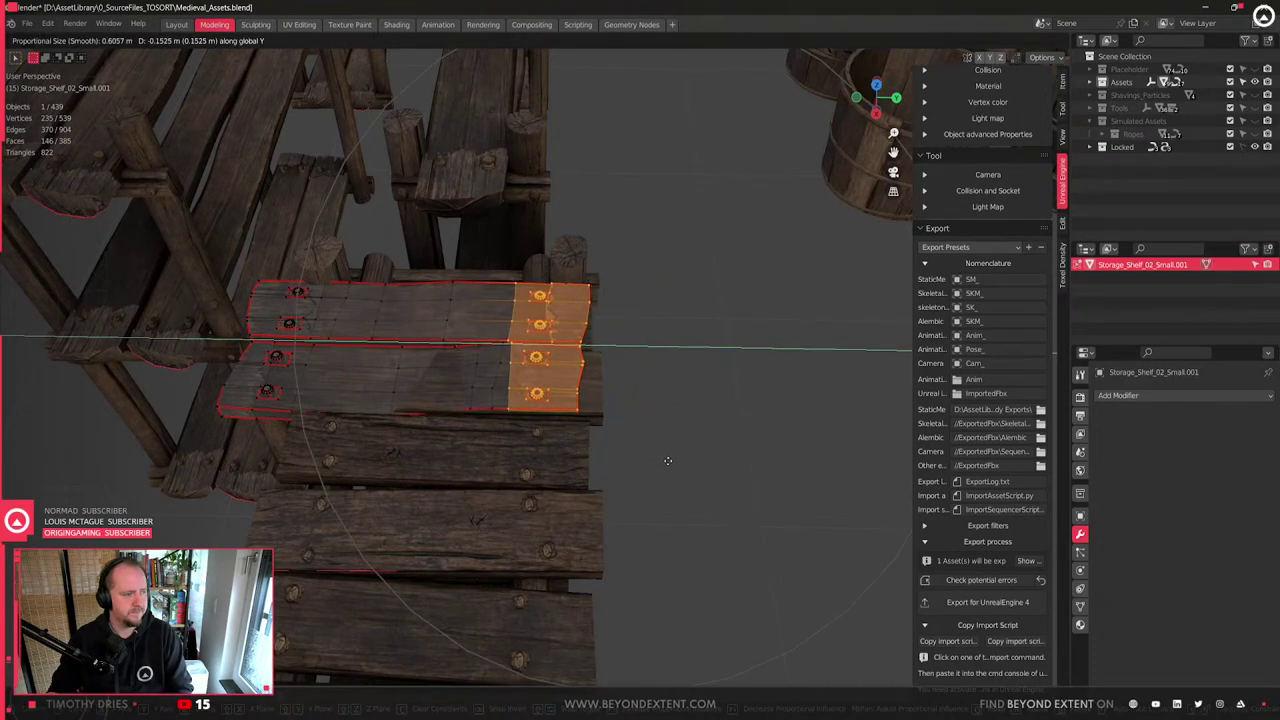
left_click(675, 461)
- Shift the shortened two-plank object about 0.05 m along Y to center it across the shelf's depth
key("Tab")
key("g")
key("y")
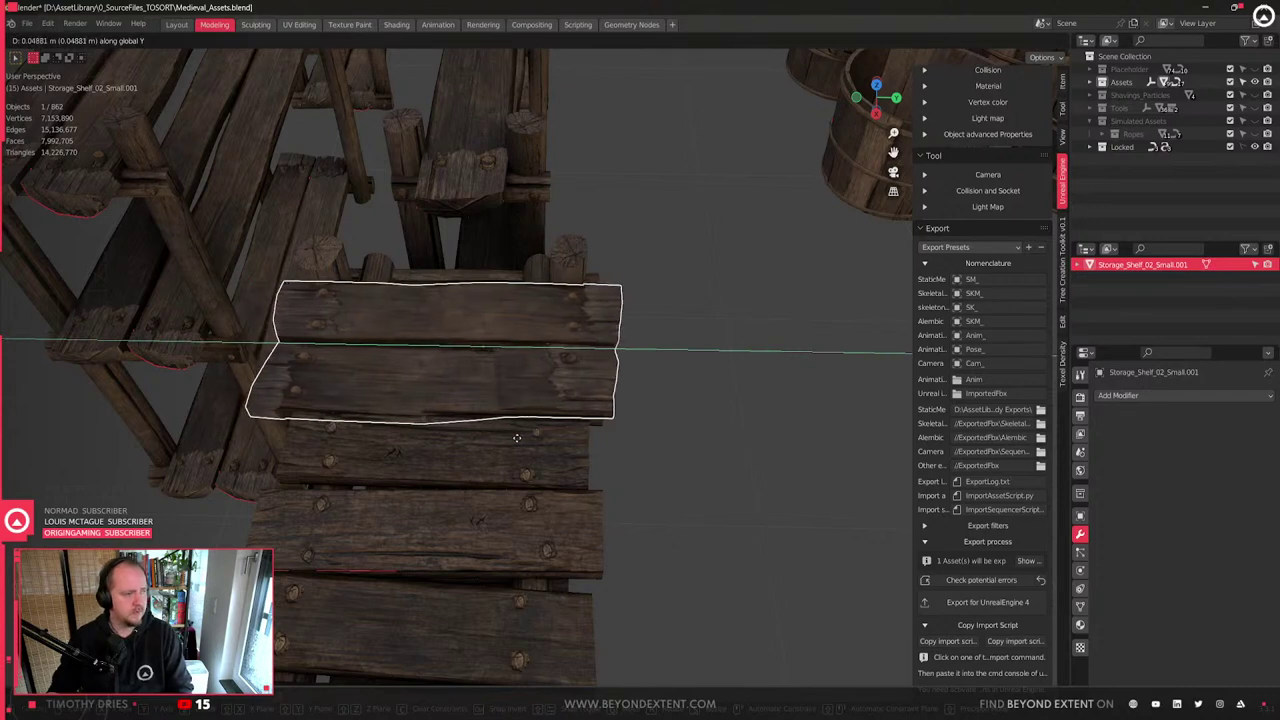
left_click(520, 437)
middle_click_drag(520, 437, 668, 454)
scroll(581, 433, "up", 2)
scroll(581, 433, "down", 2)
scroll(581, 433, "up", 2)
- Select the four pegs and base patches at one end of the planks with linked geometry and move them inward along Y
key("Tab")
key("3")
left_click(438, 316)
left_click(444, 267, "shift")
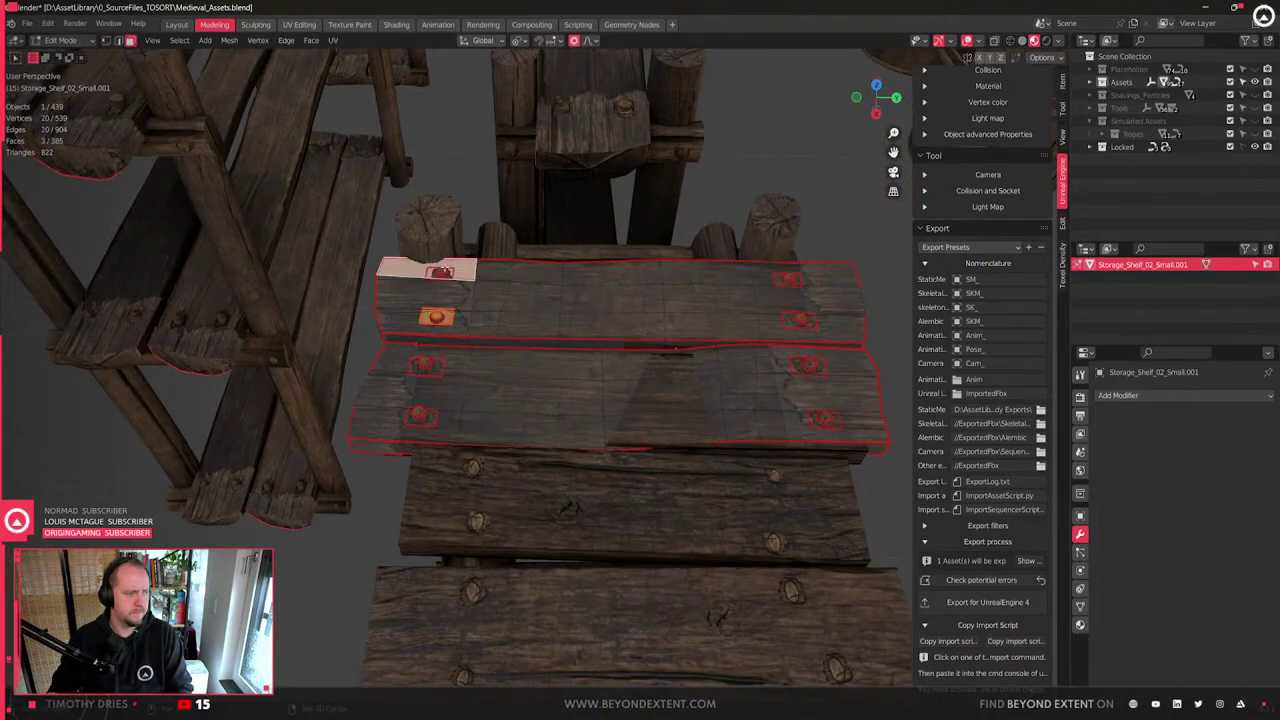
left_click(444, 272, "shift")
key("ctrl+z")
key("ctrl+z")
left_click(448, 273, "shift")
left_click(442, 272, "shift")
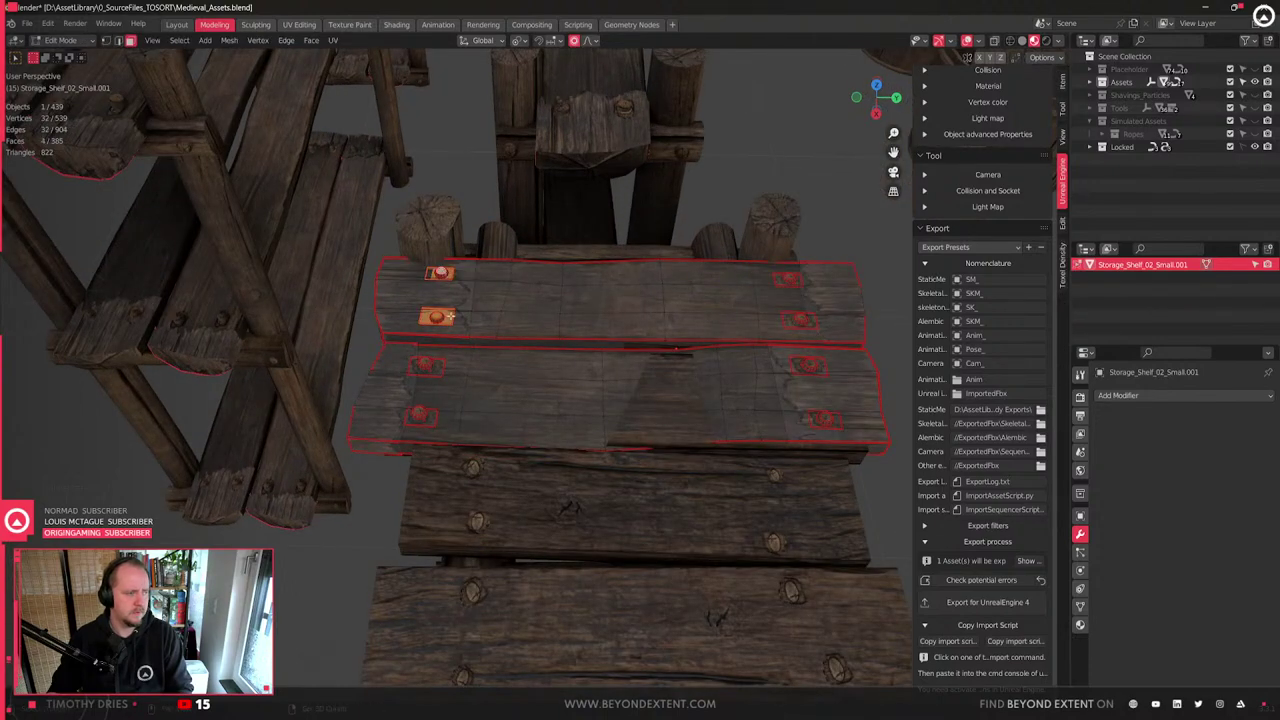
left_click(437, 368, "shift")
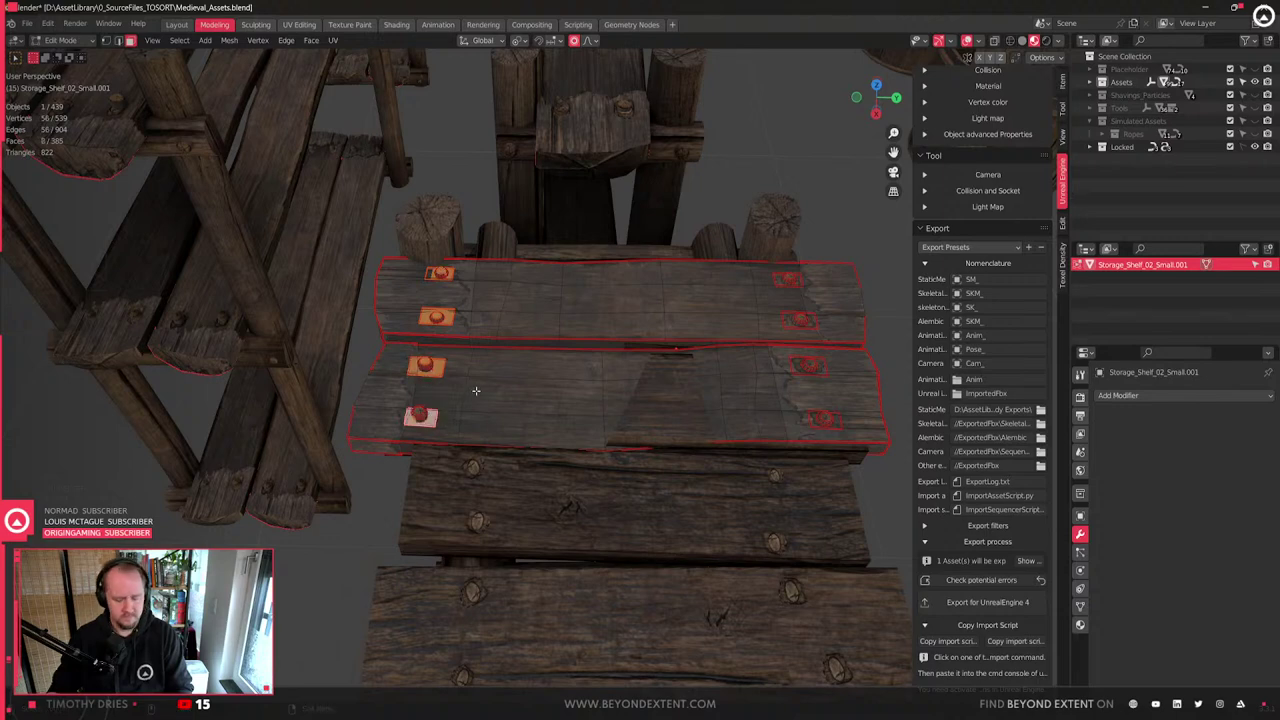
key("ctrl+l")
key("g")
key("y")
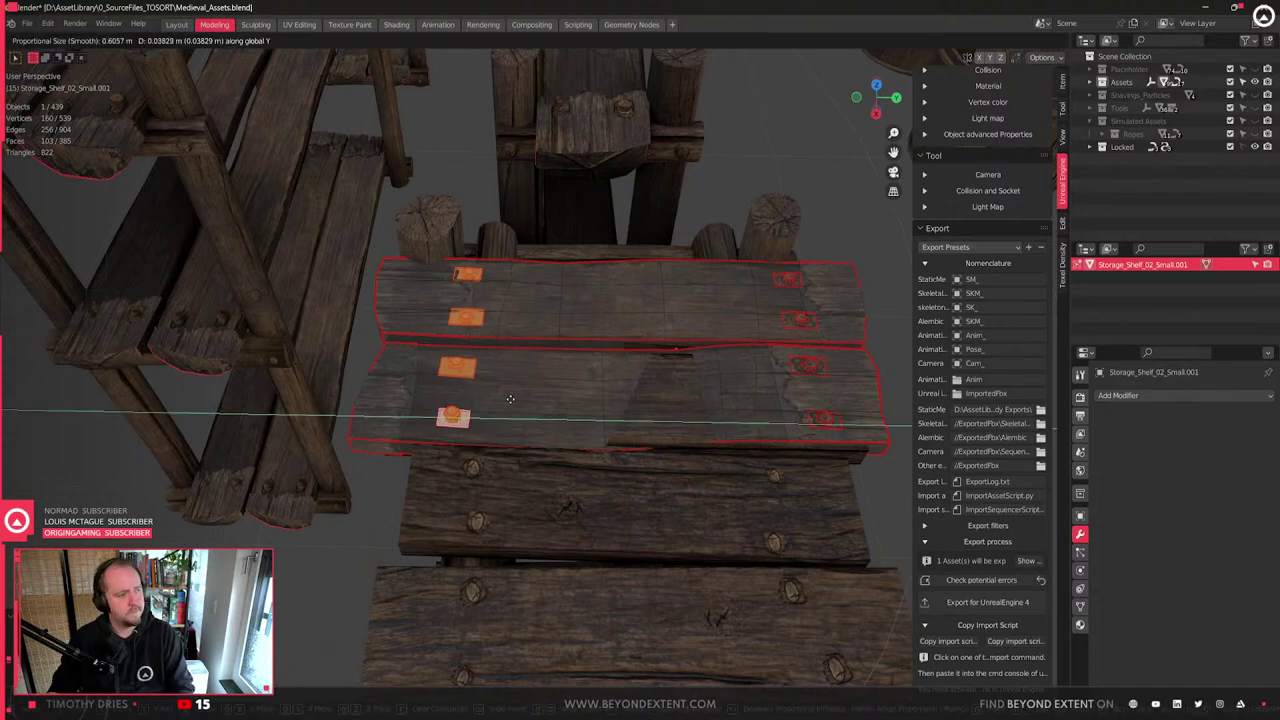
left_click(536, 402)
- Select the four pegs and base patches at the planks' other end with linked geometry and move them about 0.08 m along negative Y
middle_click_drag(592, 419, 446, 424, "shift")
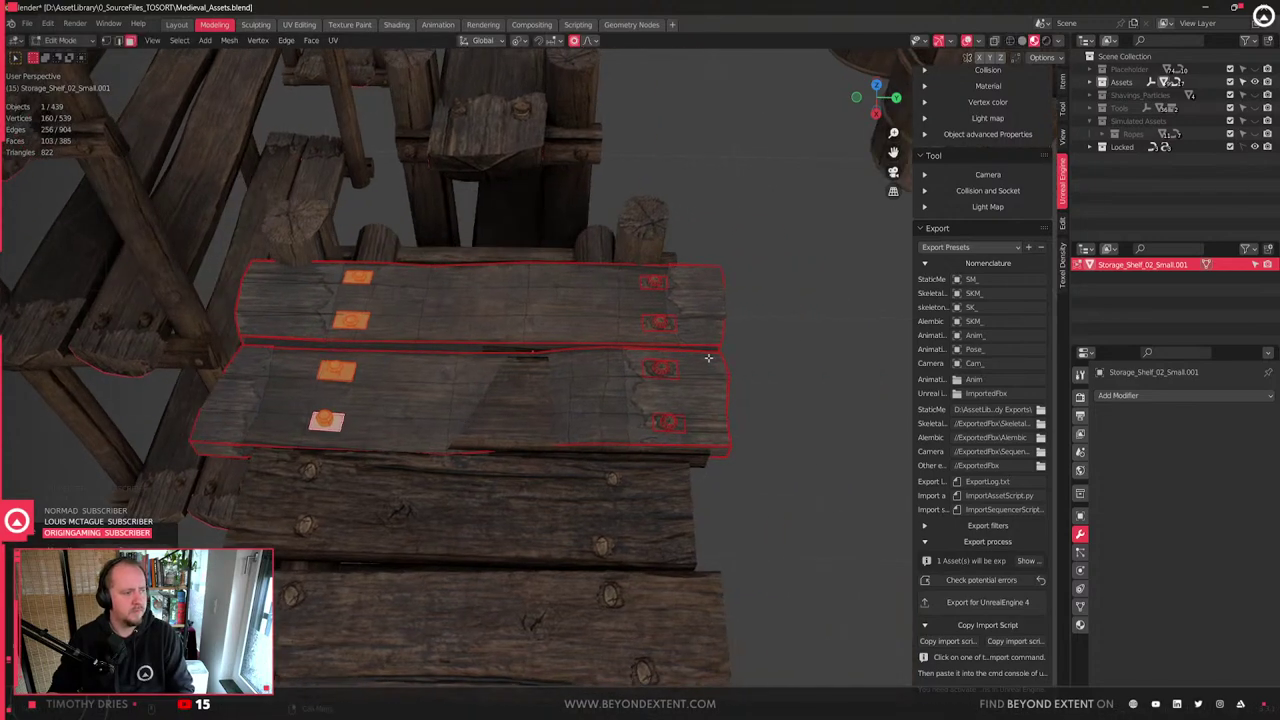
middle_click_drag(671, 392, 634, 395, "shift")
left_click(630, 427)
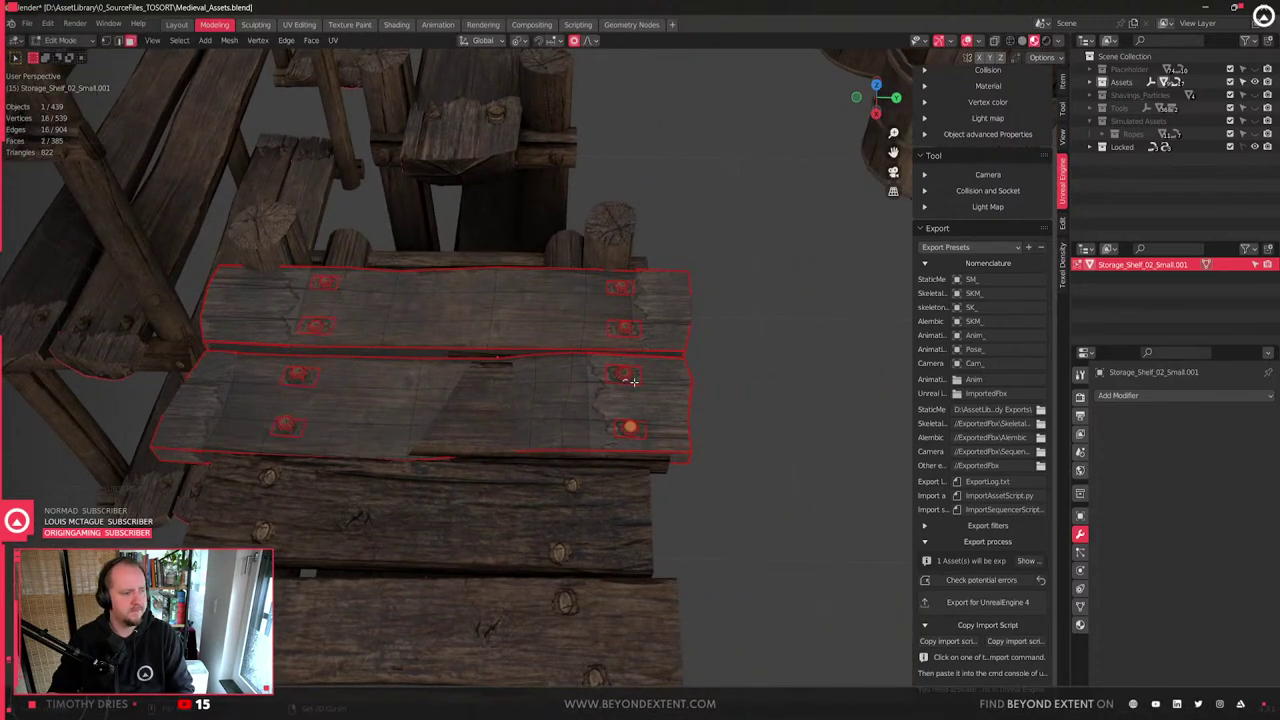
left_click(640, 435, "shift")
left_click(635, 332, "shift")
key("ctrl+z")
key("ctrl+z")
scroll(661, 448, "up", 2)
left_click(659, 448, "shift")
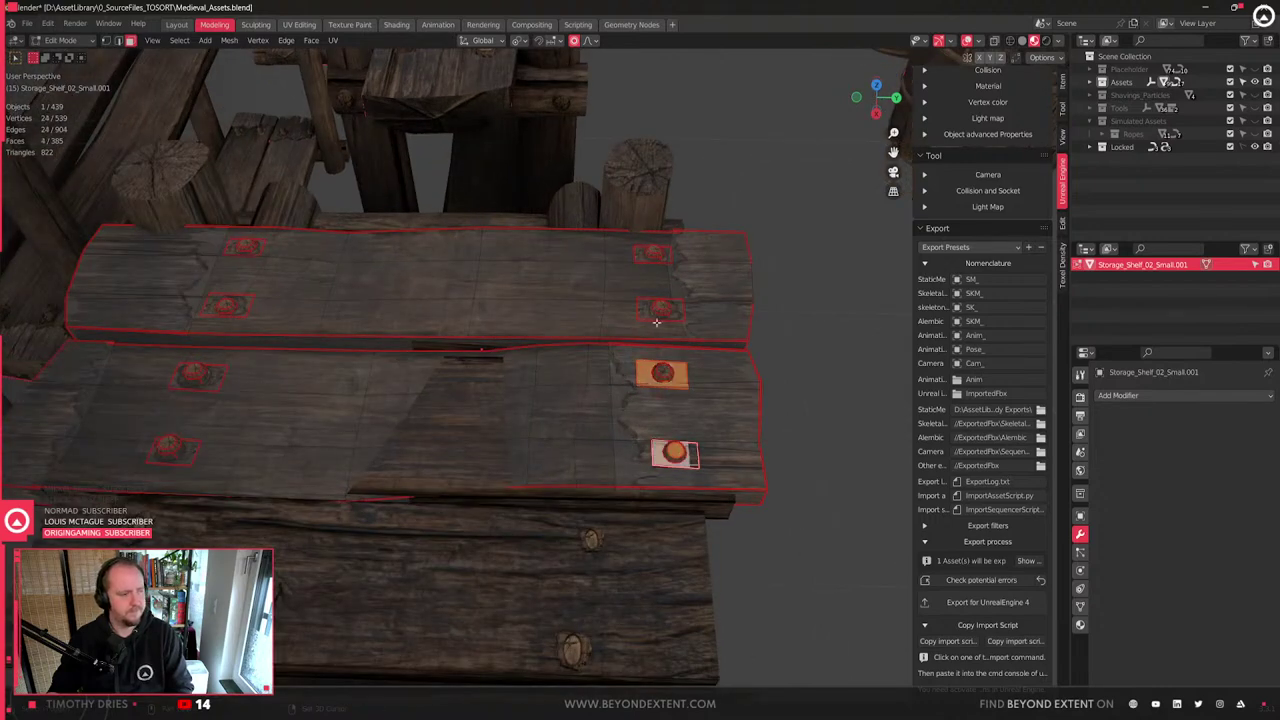
left_click(645, 310, "shift")
left_click(641, 255, "shift")
key("ctrl+l")
left_click(660, 254, "shift")
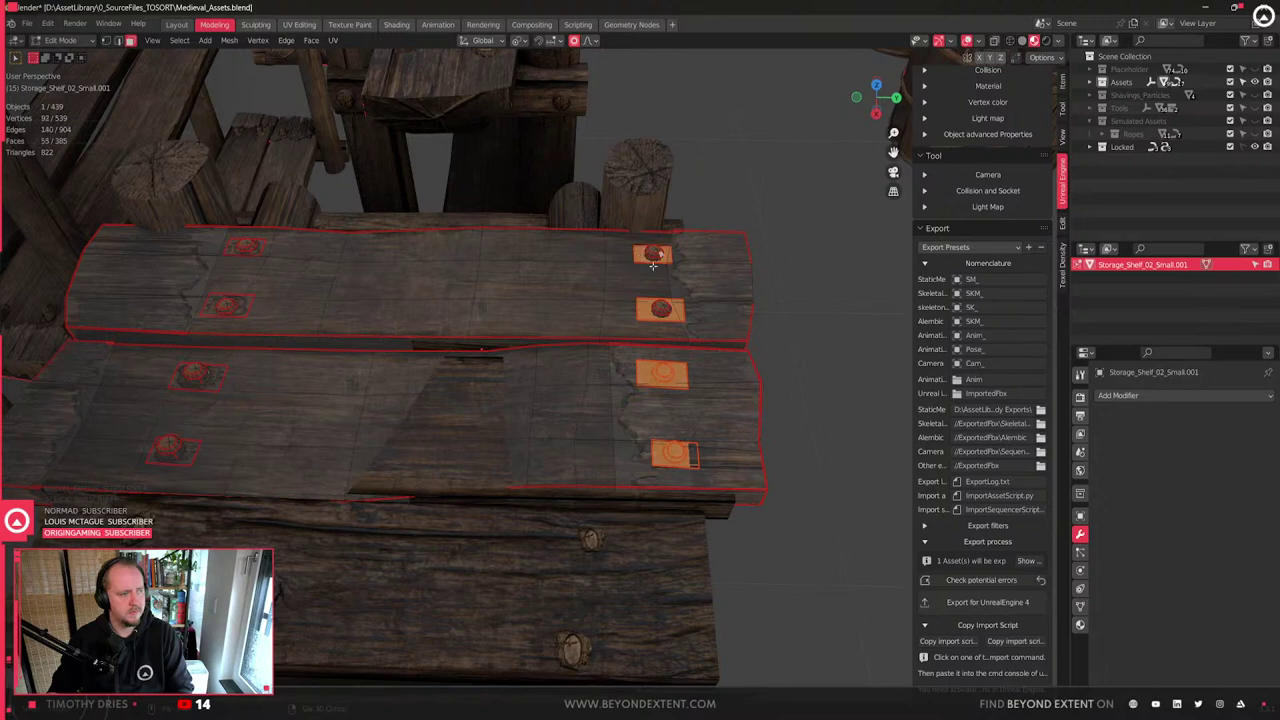
left_click(662, 308, "shift")
key("ctrl+l")
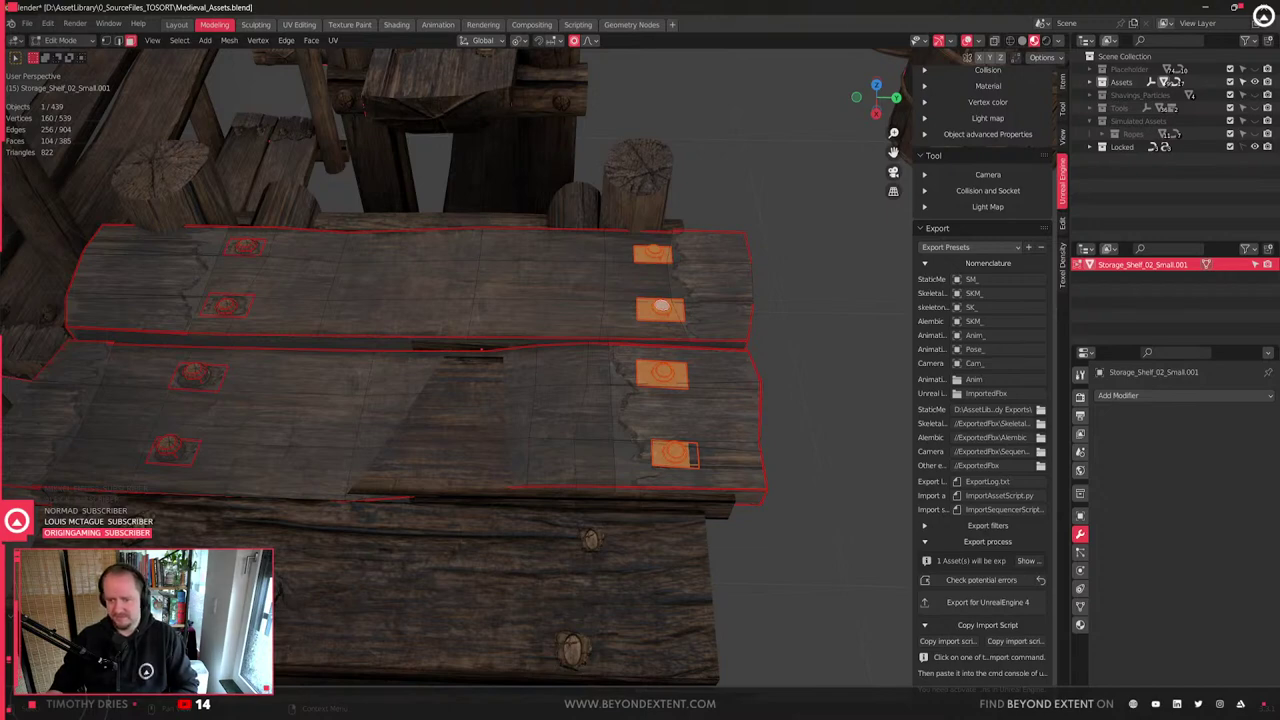
middle_click_drag(603, 256, 702, 460)
key("g")
key("y")
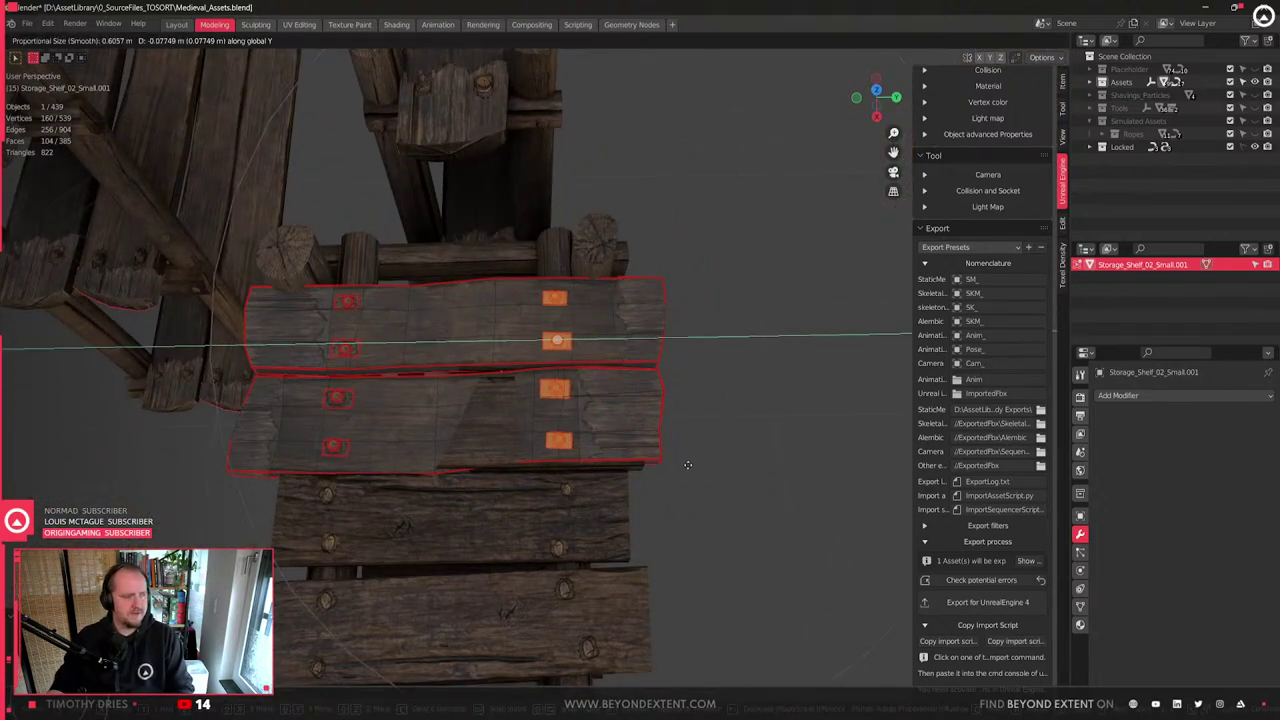
left_click(689, 465)
- Select the edge loop across the middle of the front plank and nudge it horizontally with Z locked, using proportional editing
scroll(548, 461, "up", 4)
middle_click_drag(534, 473, 745, 413, "shift")
key("2")
left_click(537, 431)
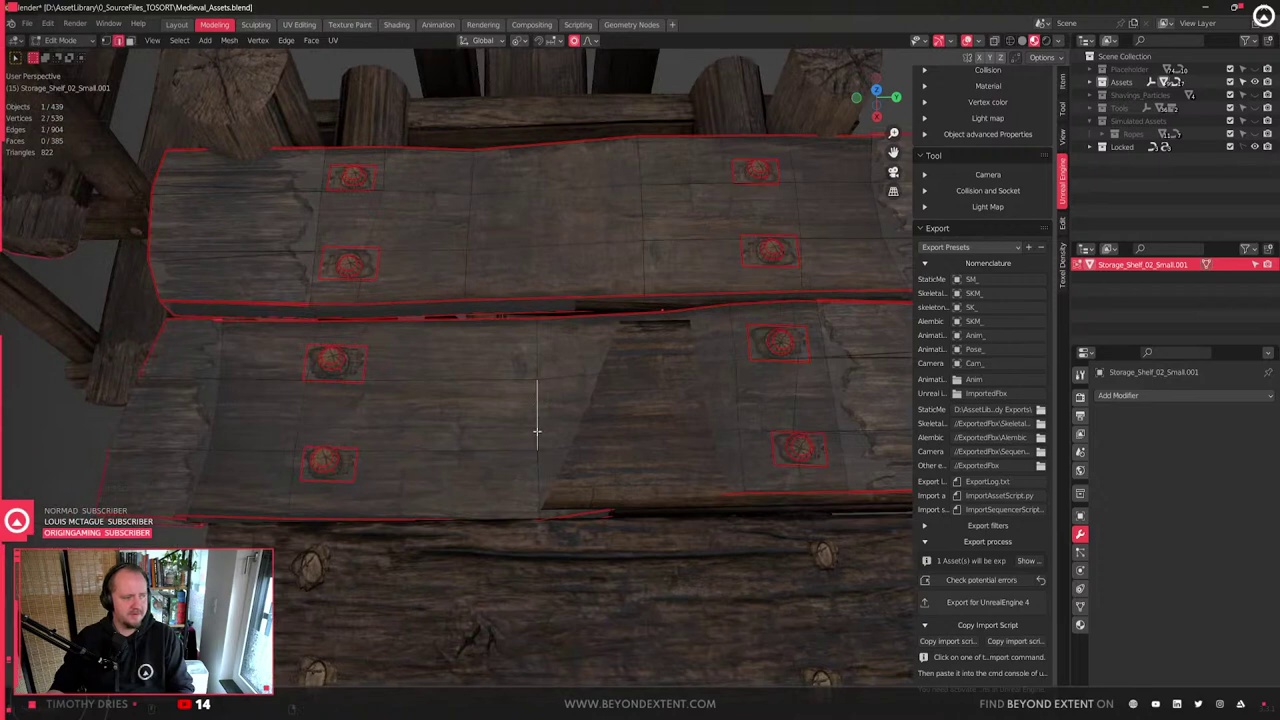
key("g")
key("shift+z")
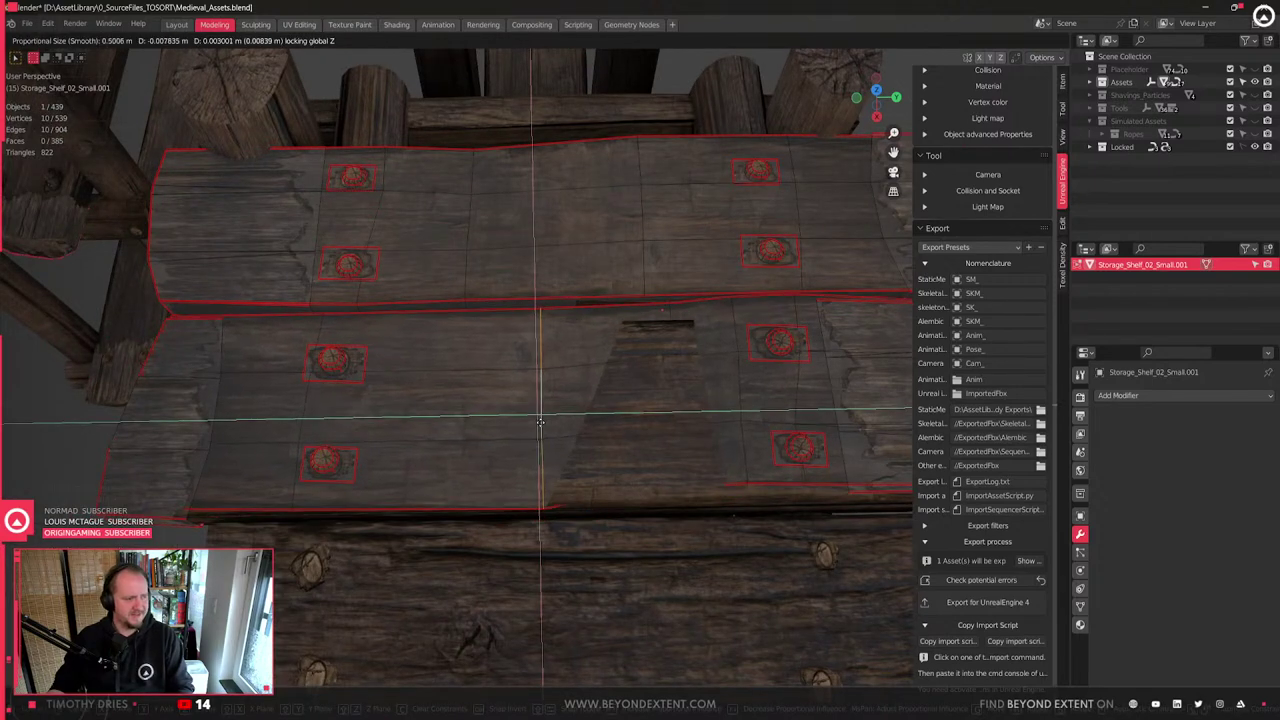
left_click(537, 430)
left_click(685, 396)
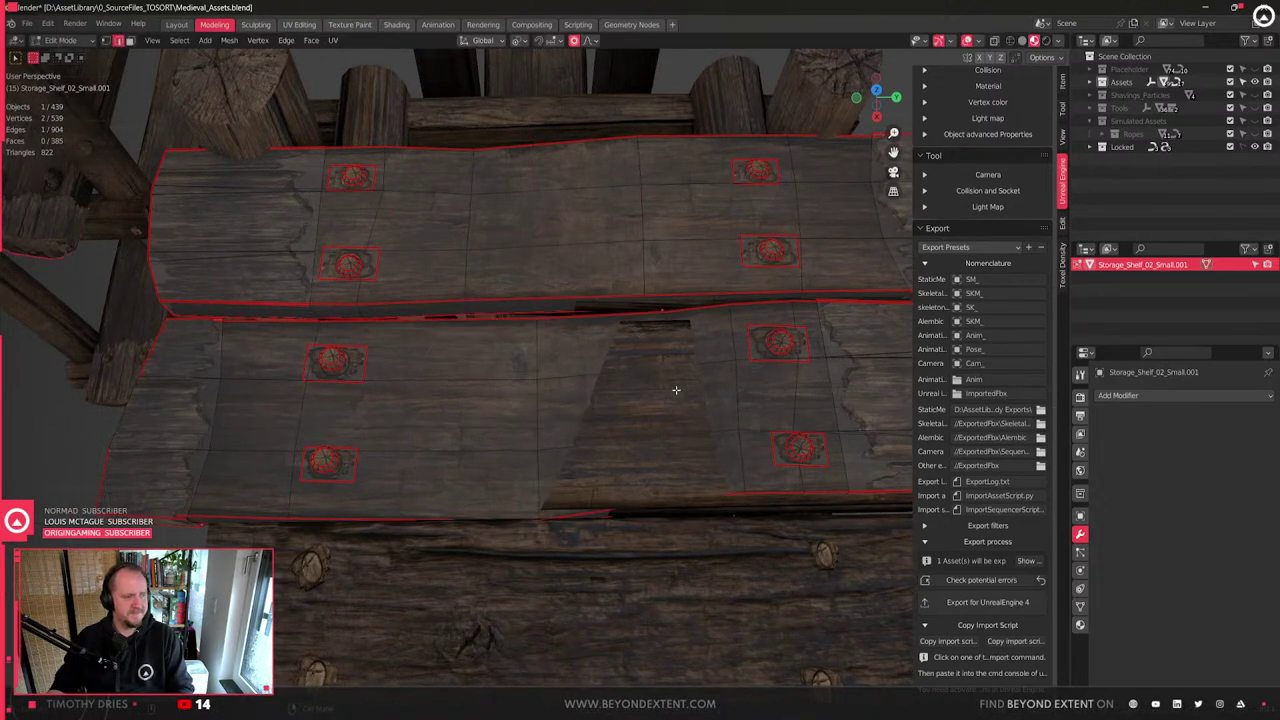
left_click(538, 421, "alt")
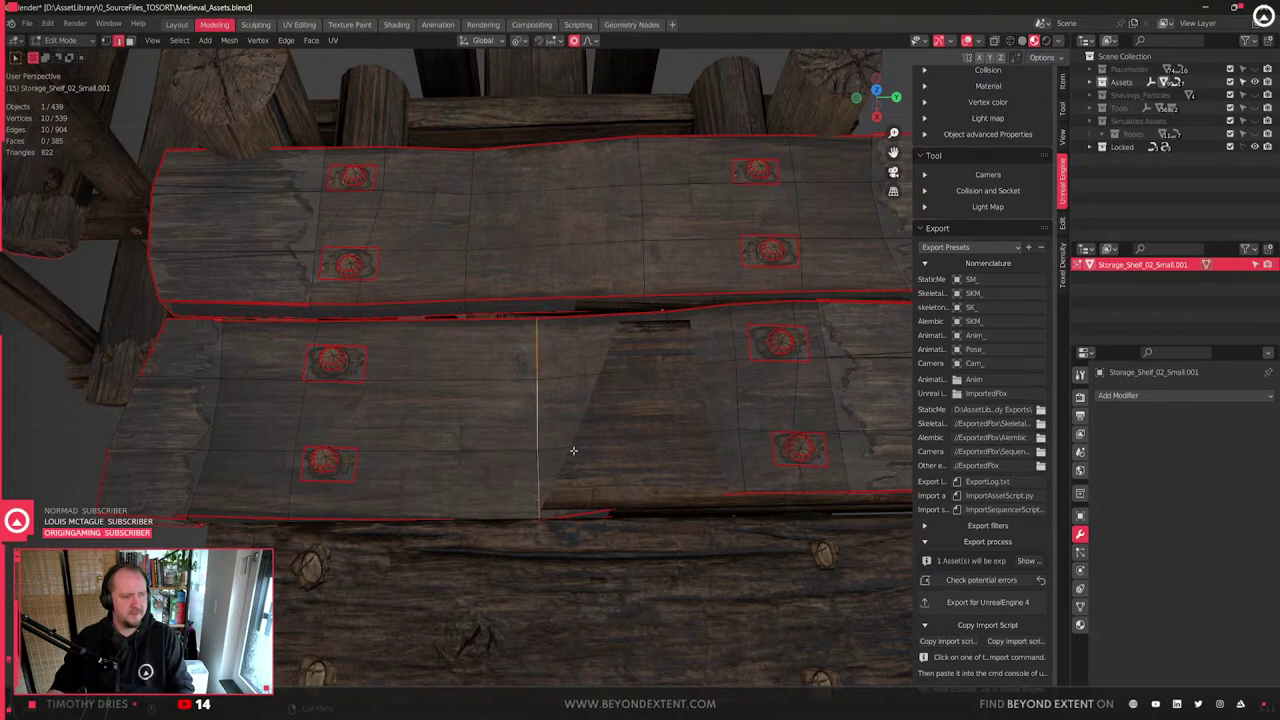
key("g")
key("shift+z")
left_click(573, 442)
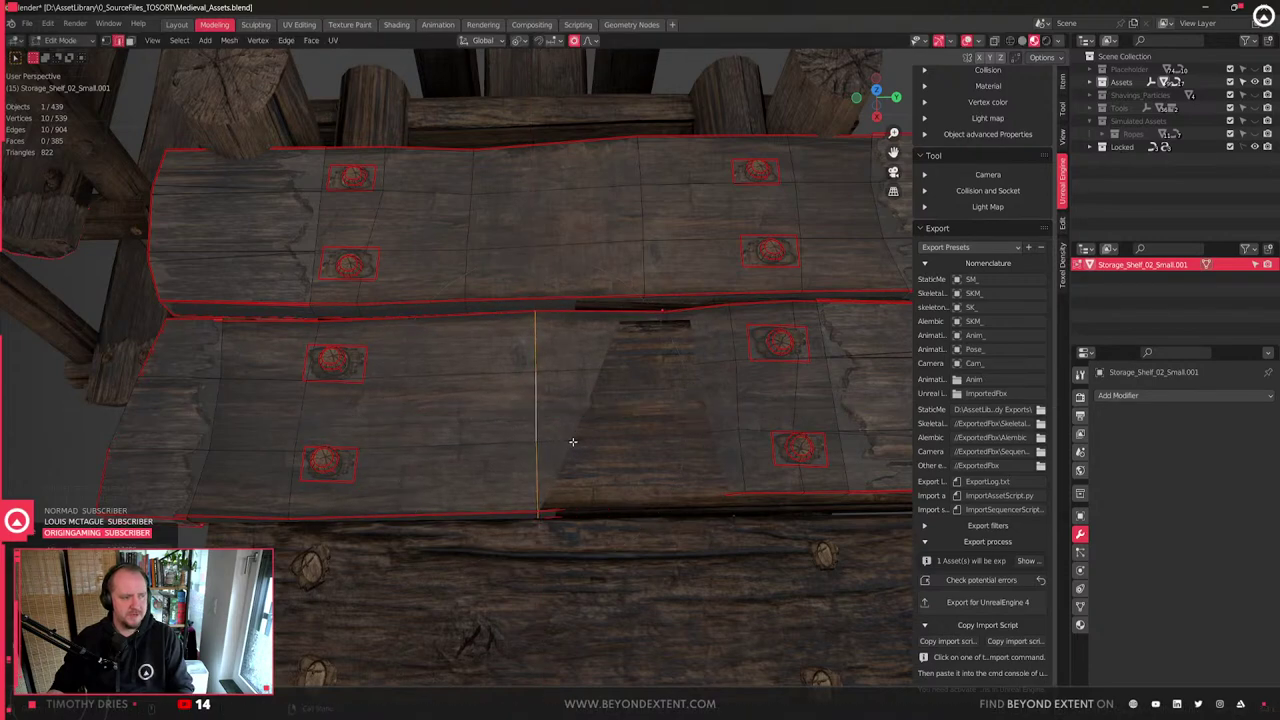
- Dissolve the edge loop crossing the front plank beside its darker middle section, then return to Object Mode
left_click(691, 405, "alt")
key("x")
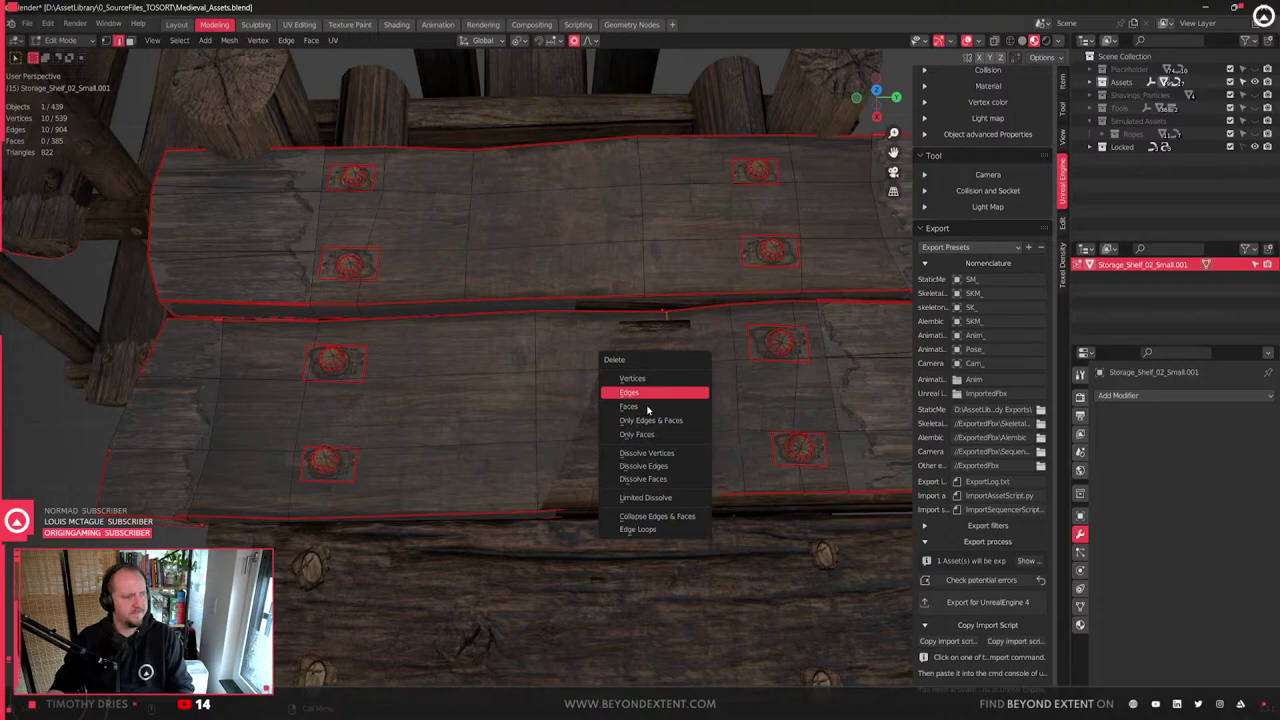
left_click(650, 473)
scroll(567, 417, "down", 3)
middle_click_drag(567, 417, 669, 377)
key("Tab")
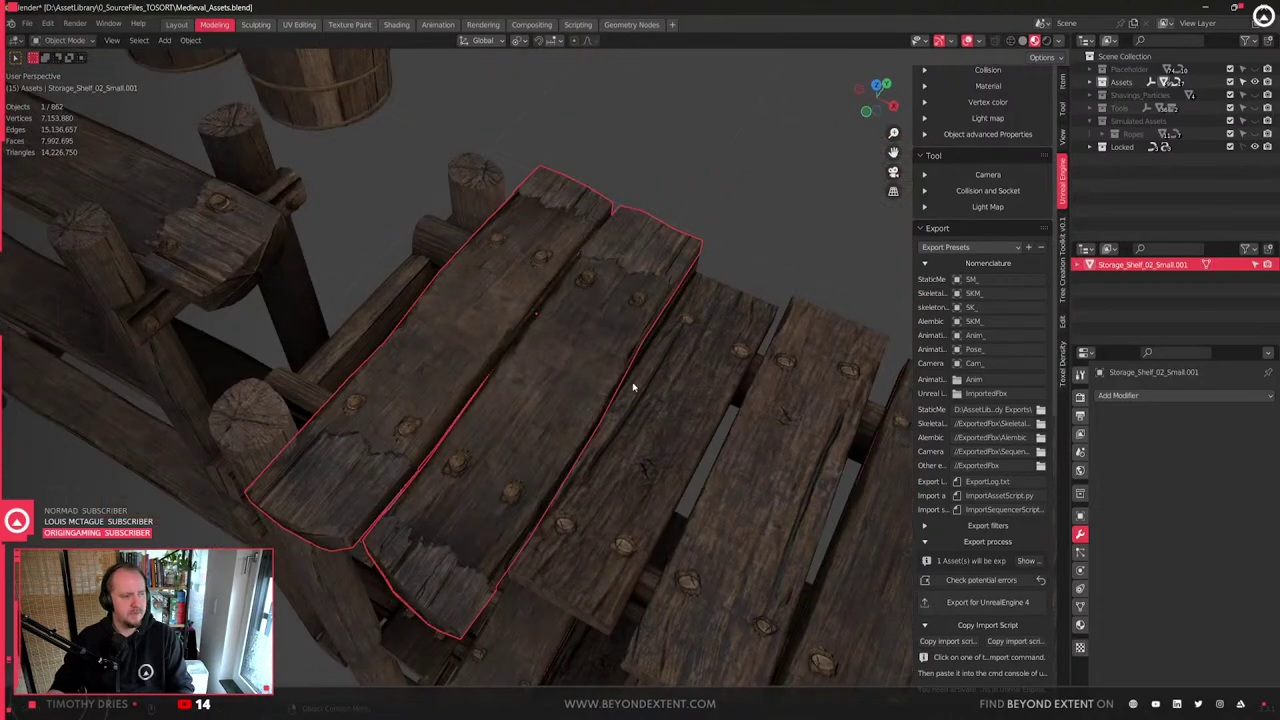
middle_click_drag(516, 425, 568, 393)
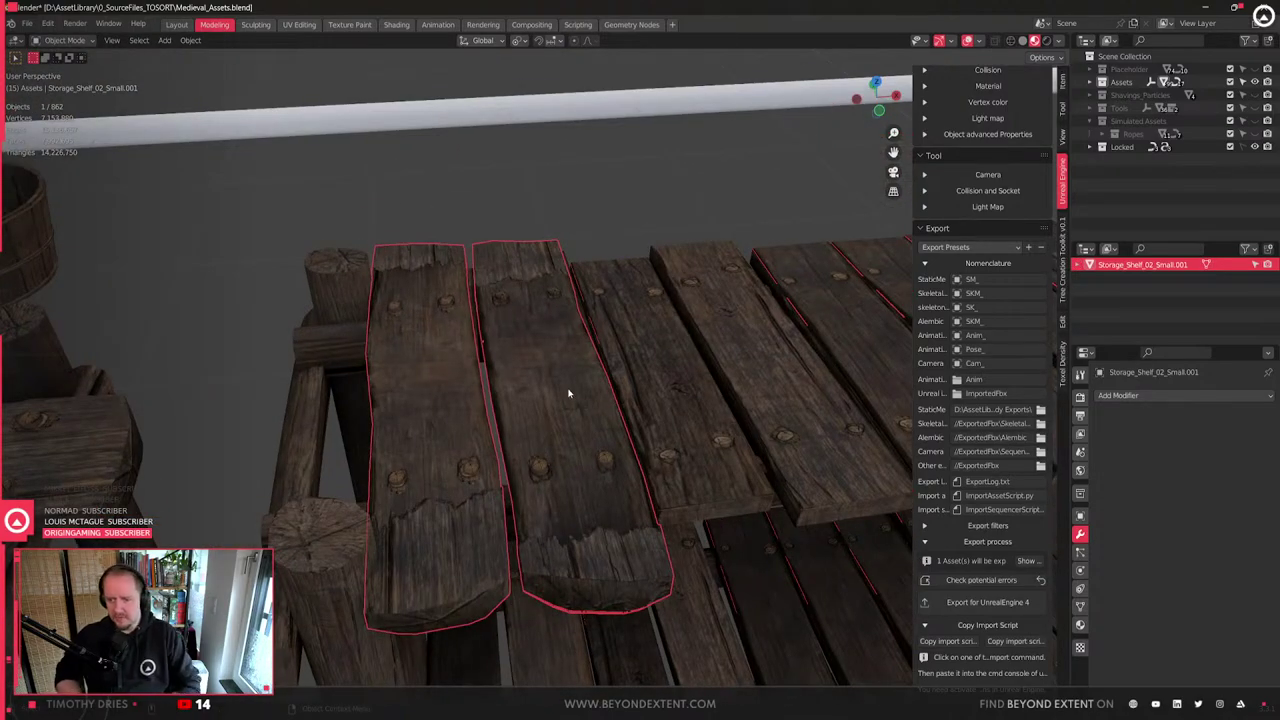
- Select the four peg heads on one plank with linked geometry, flatten them to about 0.75 along Z and adjust their height
middle_click_drag(570, 391, 648, 420)
key("Tab")
left_click(423, 429, "shift")
key("ctrl+z")
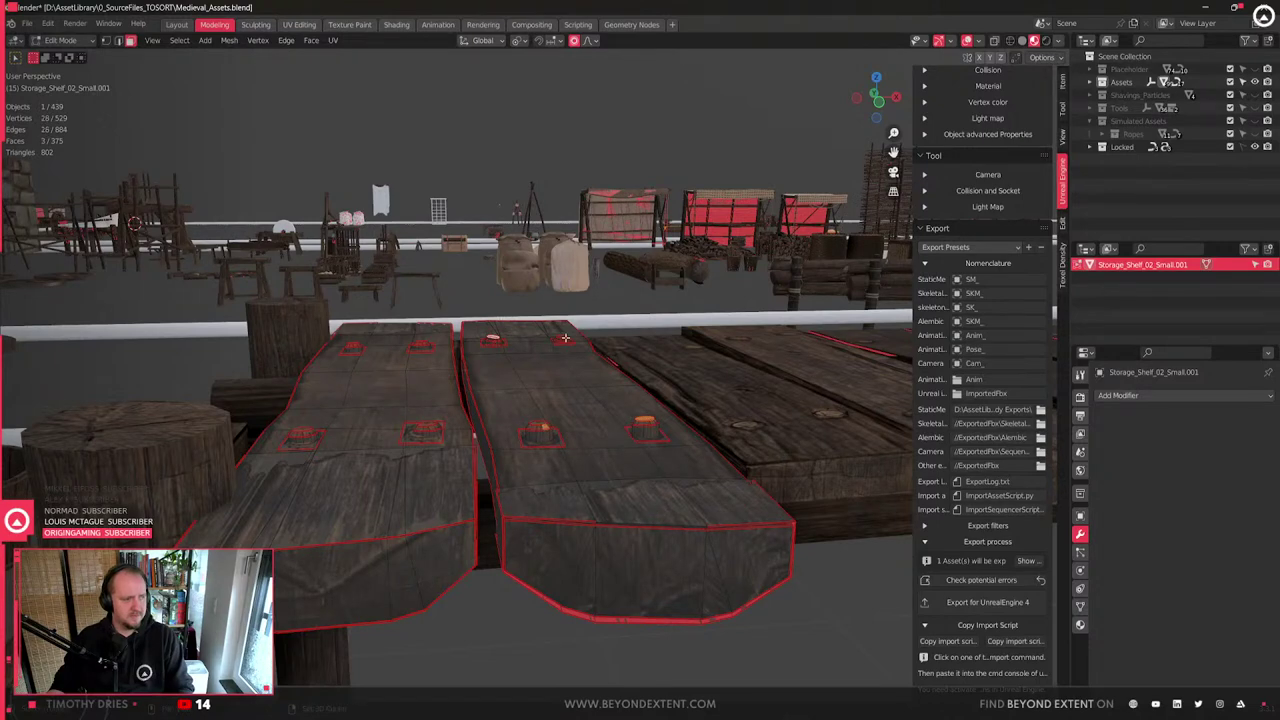
left_click(565, 338, "shift")
key("ctrl+l")
key("s")
key("z")
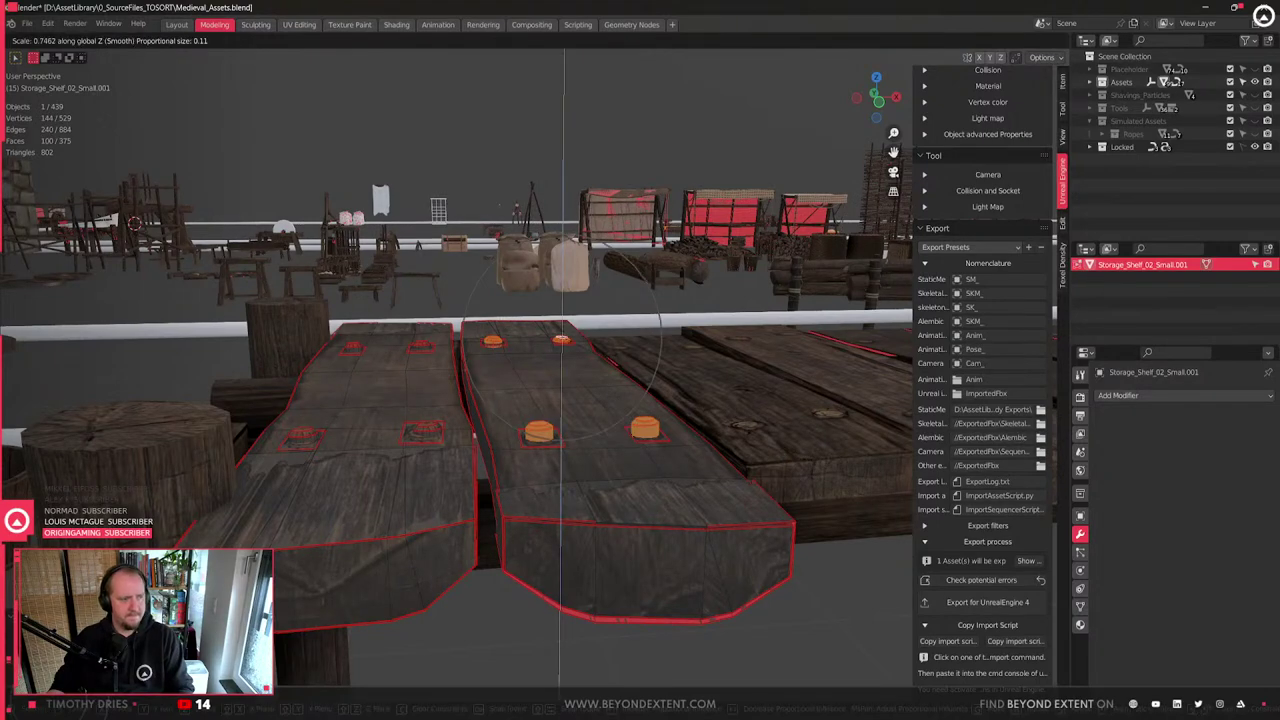
key("g")
key("z")
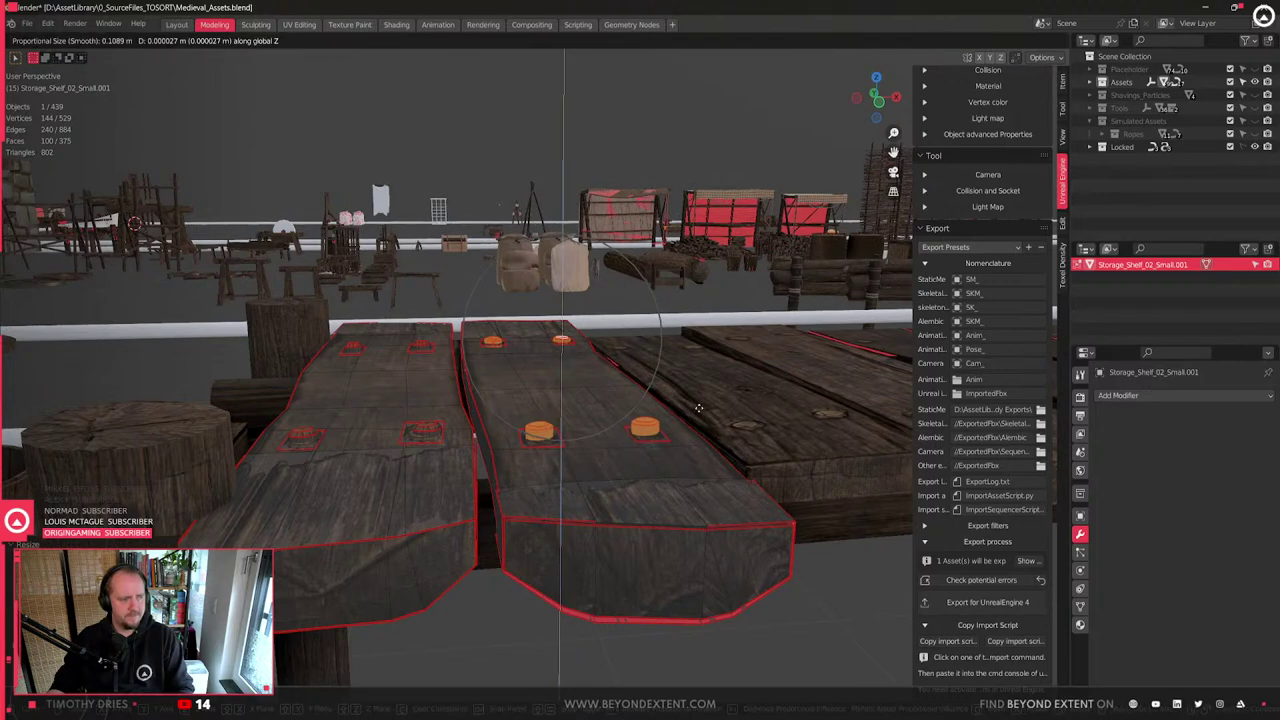
left_click(697, 434)
- Adjust the height of a single peg at the plank's near end along Z and leave Edit Mode
left_click(540, 436)
key("ctrl+l")
key("g")
key("z")
left_click(765, 453)
key("Tab")
middle_click_drag(549, 443, 571, 469)
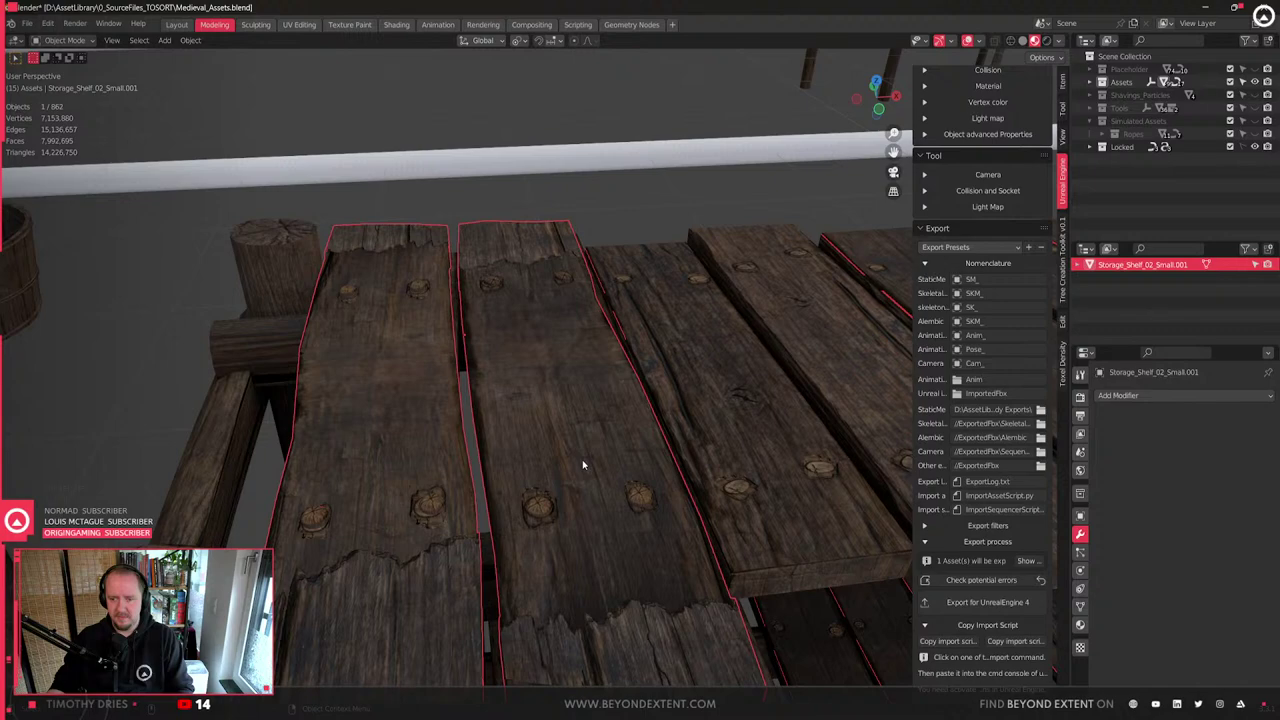
- Duplicate the two-plank object along X beside the original and rotate the copy about half a turn around Z
scroll(584, 465, "down", 4)
middle_click_drag(594, 338, 651, 443)
scroll(527, 433, "up", 3)
key("shift+d")
key("x")
left_click(716, 427)
key("r")
key("z")
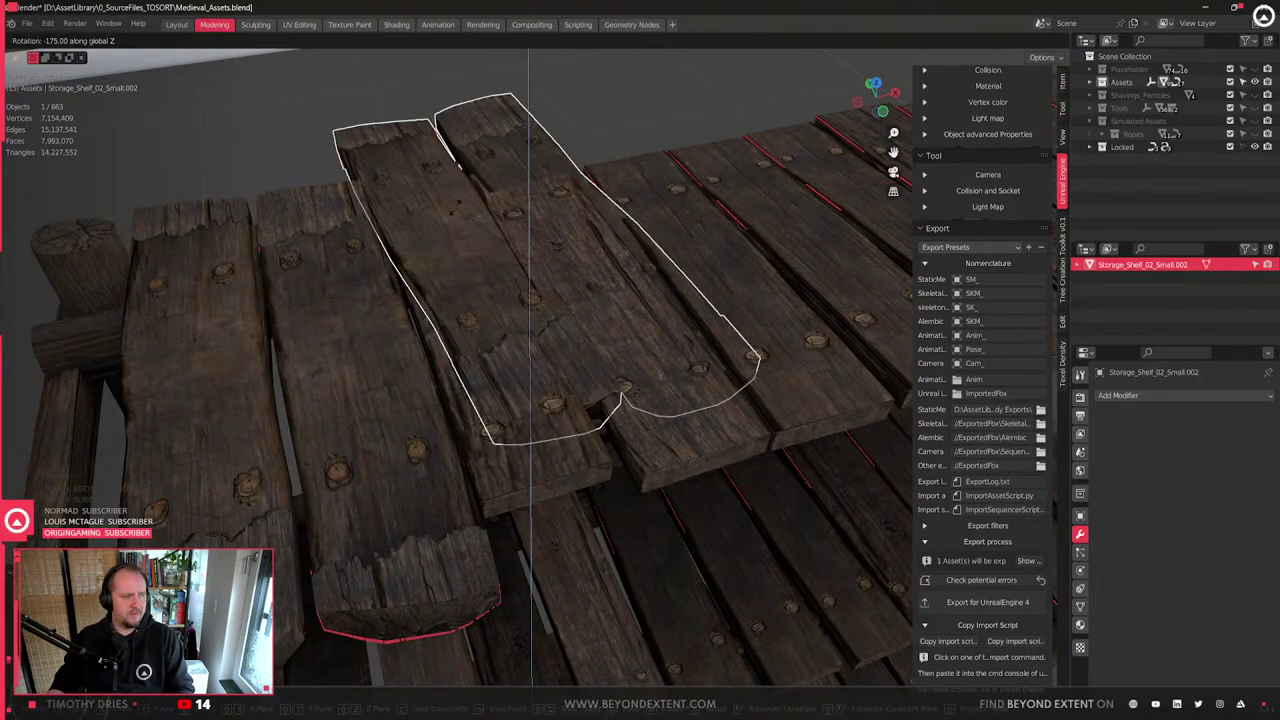
left_click(505, 262)
key("g")
left_click(506, 263)
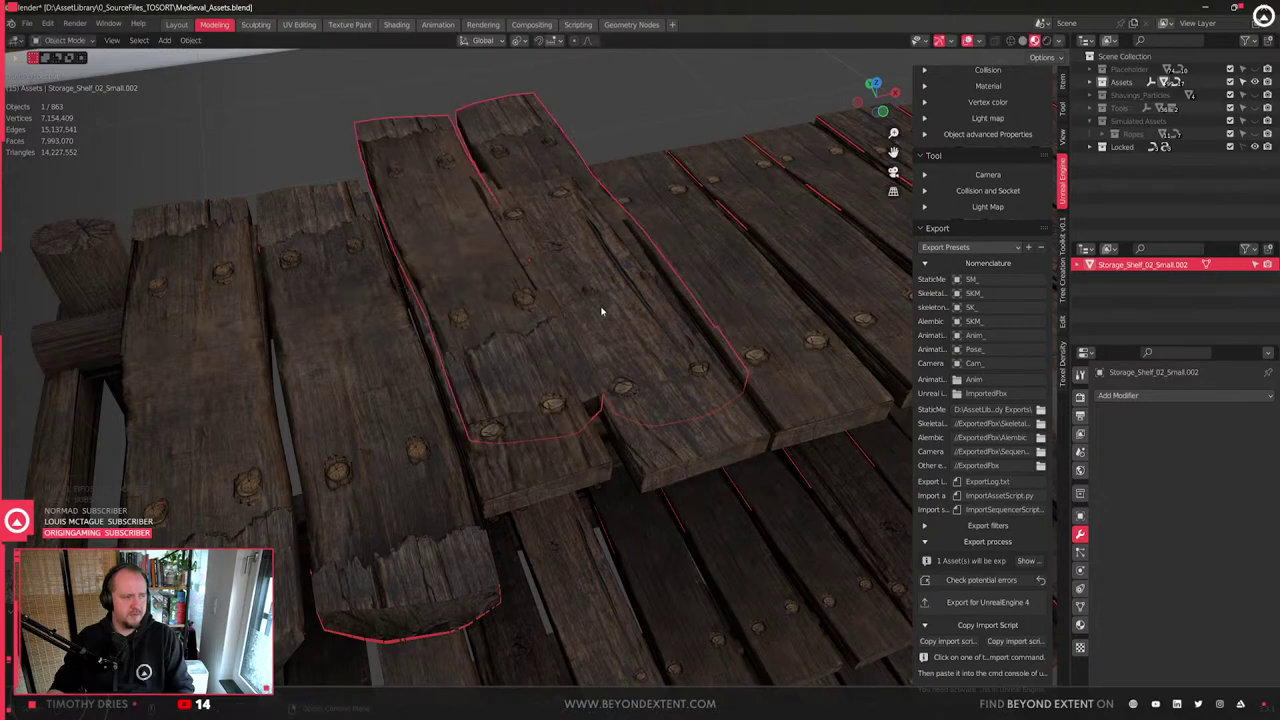
- Move the duplicated planks about 0.15 m along negative Y and fine-tune their Y position over the shelf's depth
middle_click_drag(594, 309, 569, 351)
key("g")
key("y")
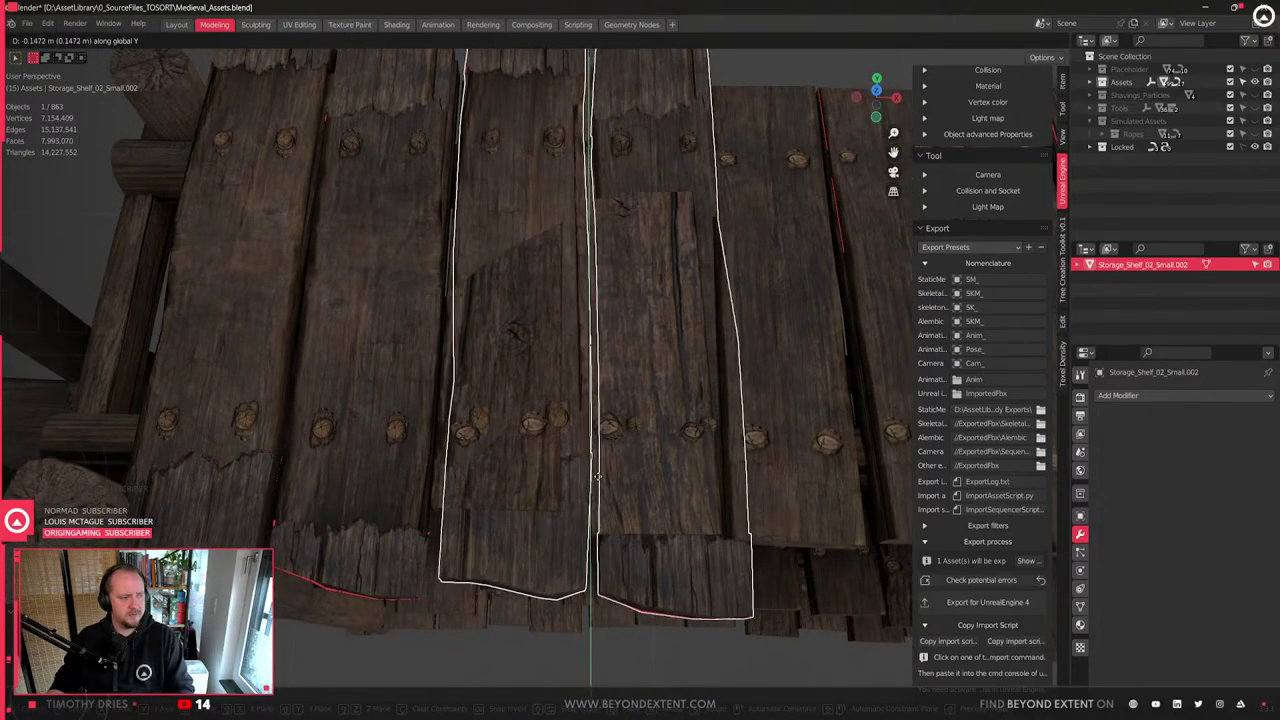
left_click(605, 482)
middle_click_drag(605, 482, 530, 377)
scroll(530, 377, "up", 3)
scroll(530, 377, "down", 4)
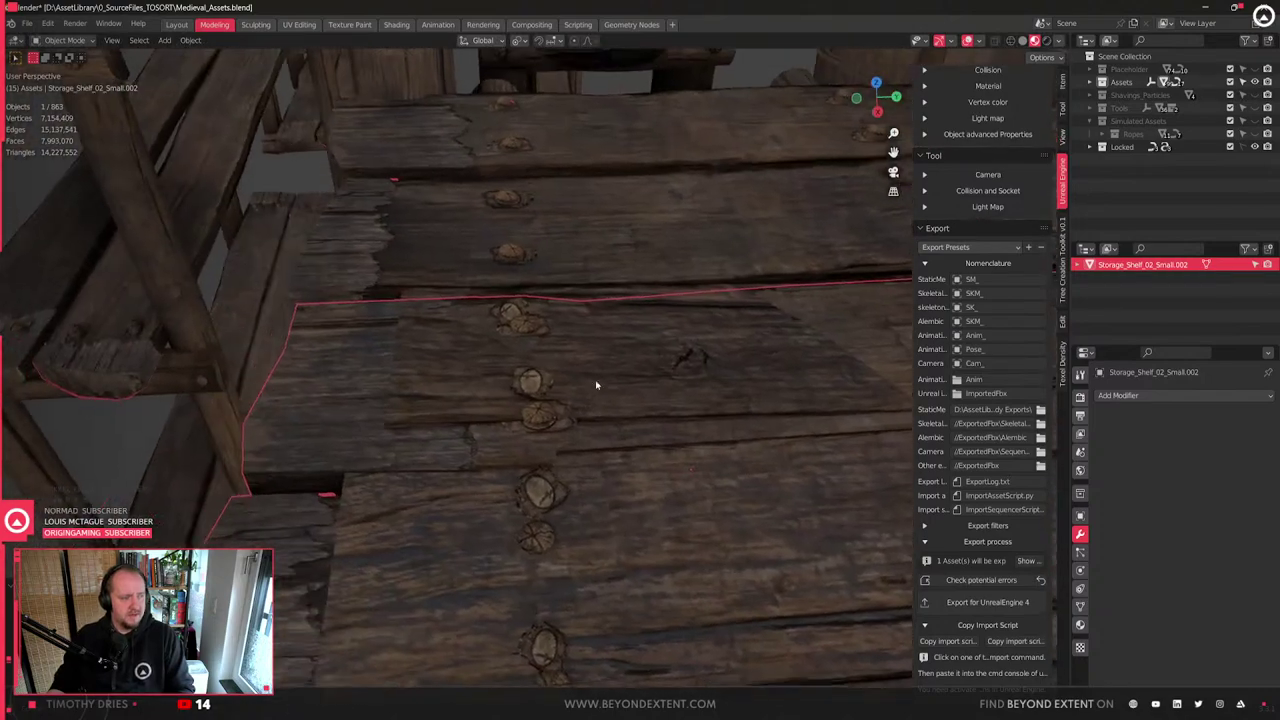
key("g")
key("y")
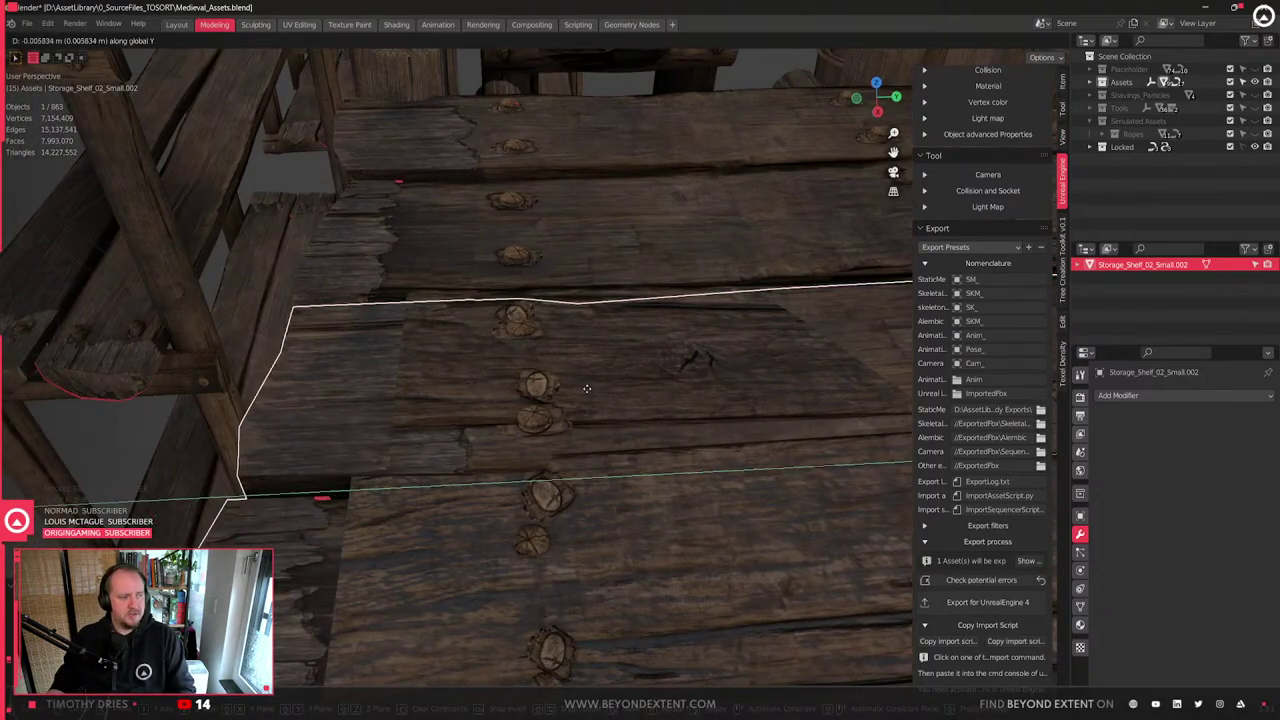
left_click(587, 390)
middle_click_drag(587, 390, 549, 370)
scroll(549, 370, "down", 3)
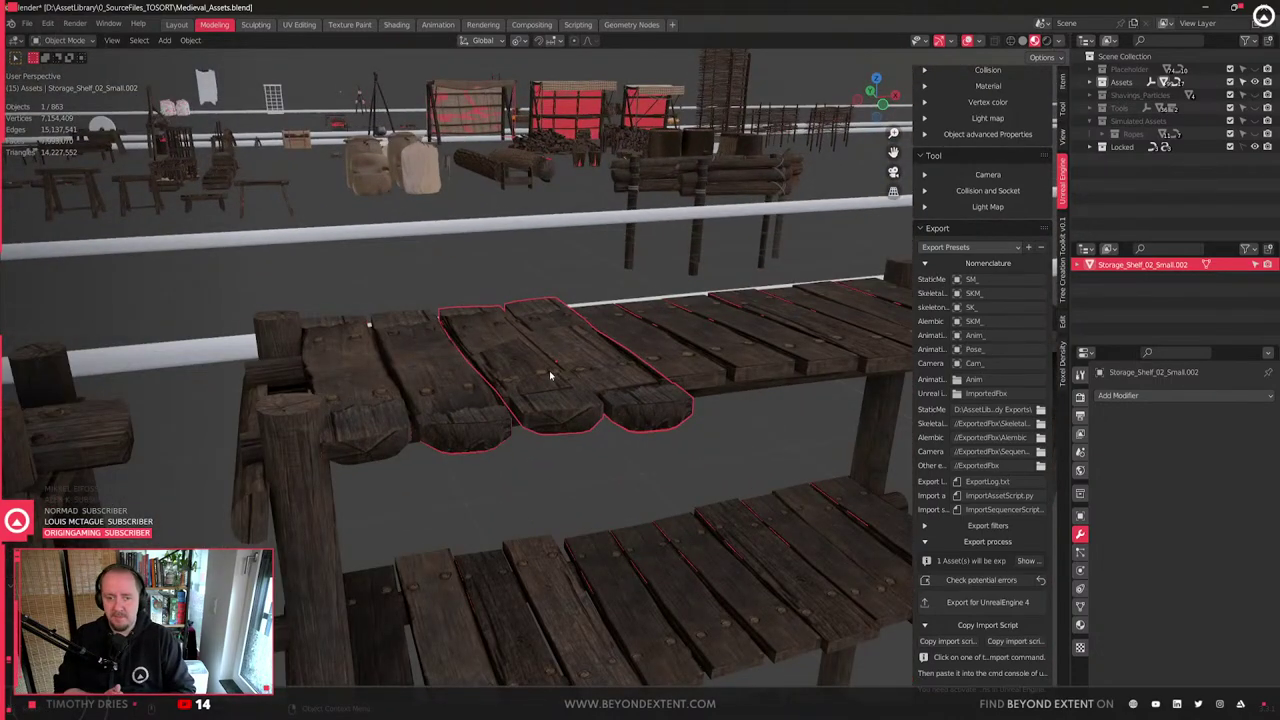
- Box-select one whole plank of the duplicate with its pegs in wireframe view and adjust its height along Z
scroll(589, 393, "up", 3)
middle_click_drag(589, 393, 677, 406)
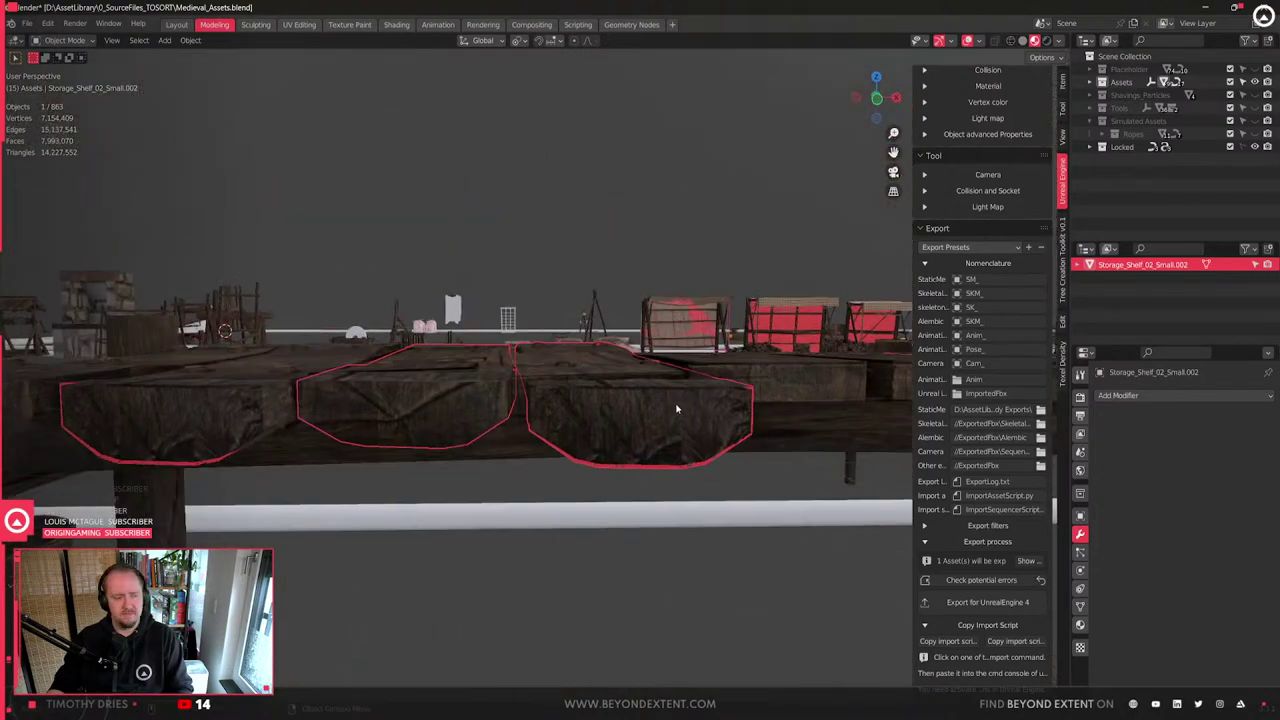
key("Tab")
scroll(680, 406, "down", 2)
key("shift+z")
left_click_drag(798, 544, 515, 300)
middle_click_drag(583, 375, 573, 393)
key("shift+z")
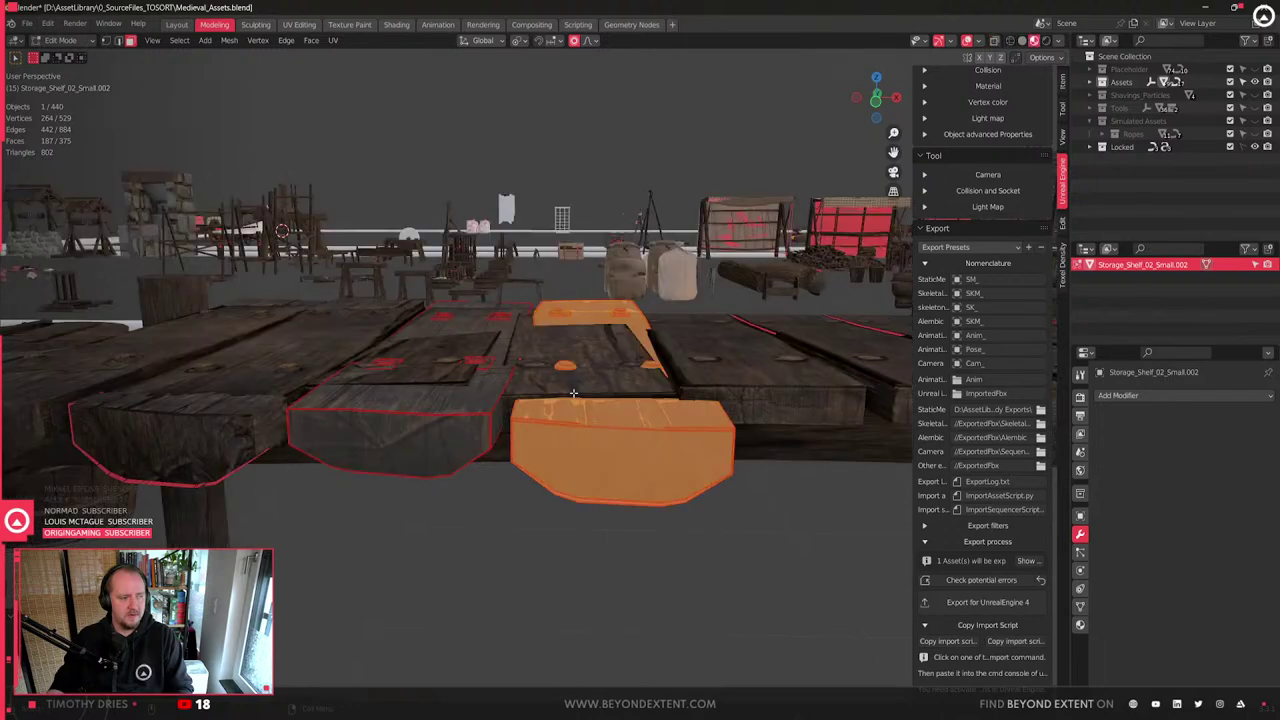
key("g")
key("z")
left_click(592, 382)
- Scale the selected plank and its pegs down uniformly to about 0.96
middle_click_drag(590, 350, 510, 411)
scroll(510, 411, "up", 2)
scroll(510, 411, "down", 2)
key("s")
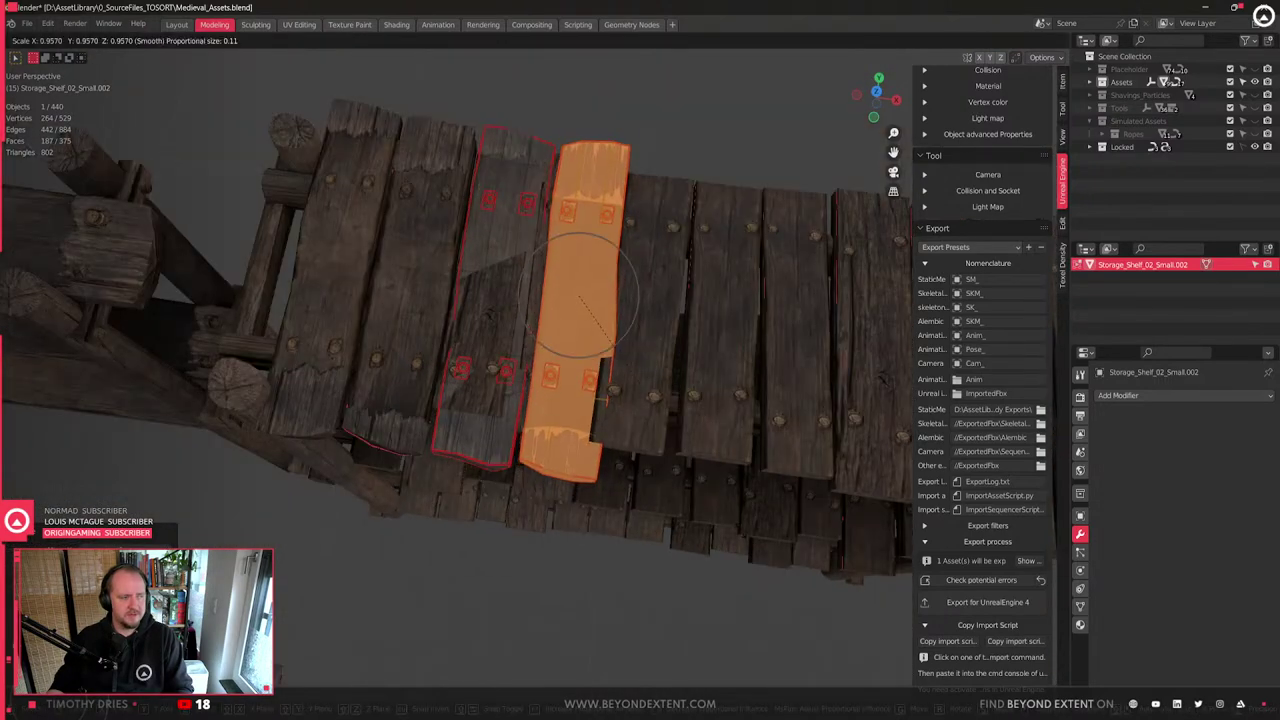
left_click(733, 527)
- Select the plank's body and broken ends without the pegs using linked geometry and narrow the plank's width
scroll(671, 339, "up", 4)
middle_click_drag(671, 340, 698, 462, "shift")
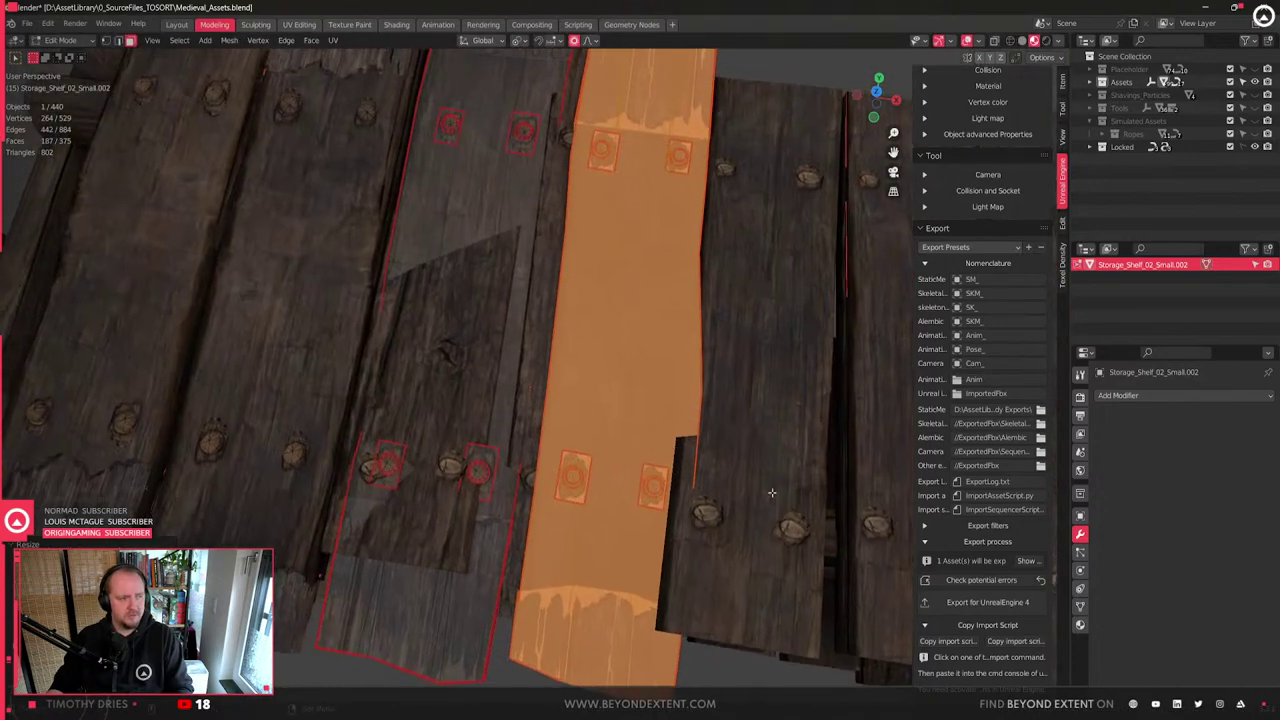
left_click(635, 296)
key("ctrl+l")
scroll(660, 450, "down", 1)
middle_click_drag(616, 618, 633, 548)
left_click(632, 537, "shift")
left_click(592, 247, "shift")
middle_click_drag(668, 348, 640, 330)
key("ctrl+l")
key("s")
key("y")
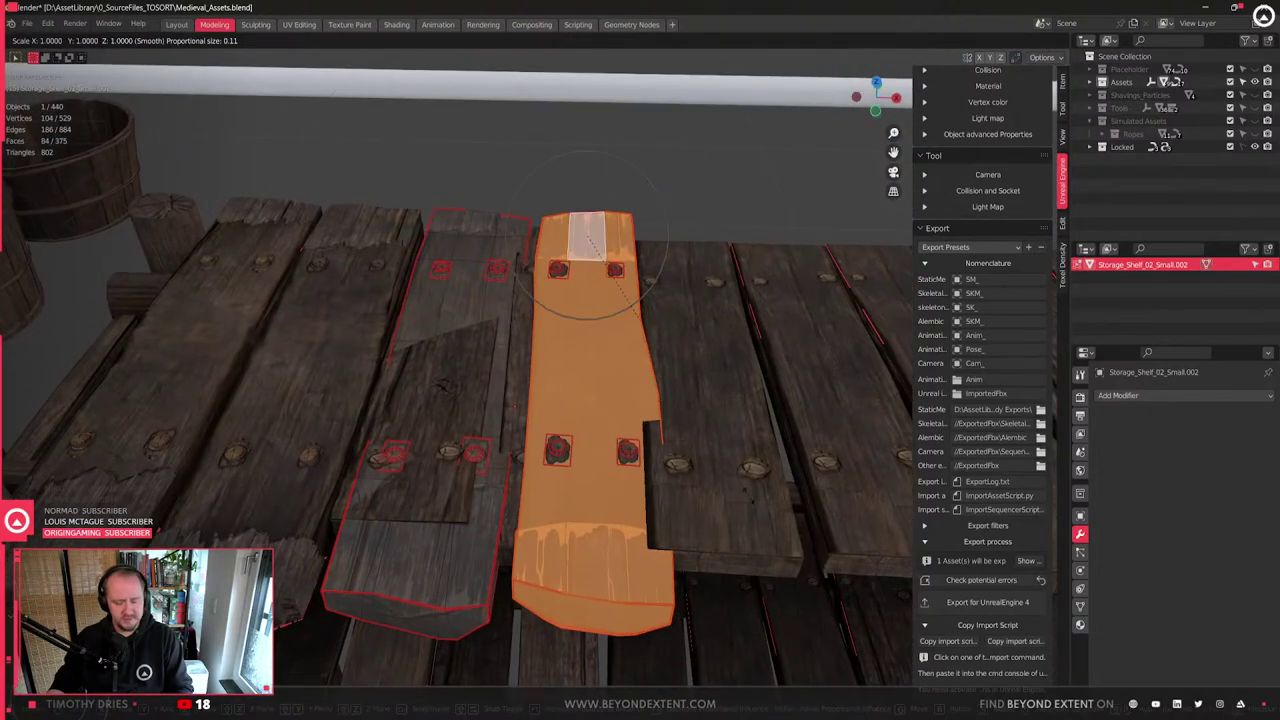
left_click(671, 484)
- Shift the narrowed plank body slightly along negative X to re-center it around its pegs
key("g")
key("y")
key("x")
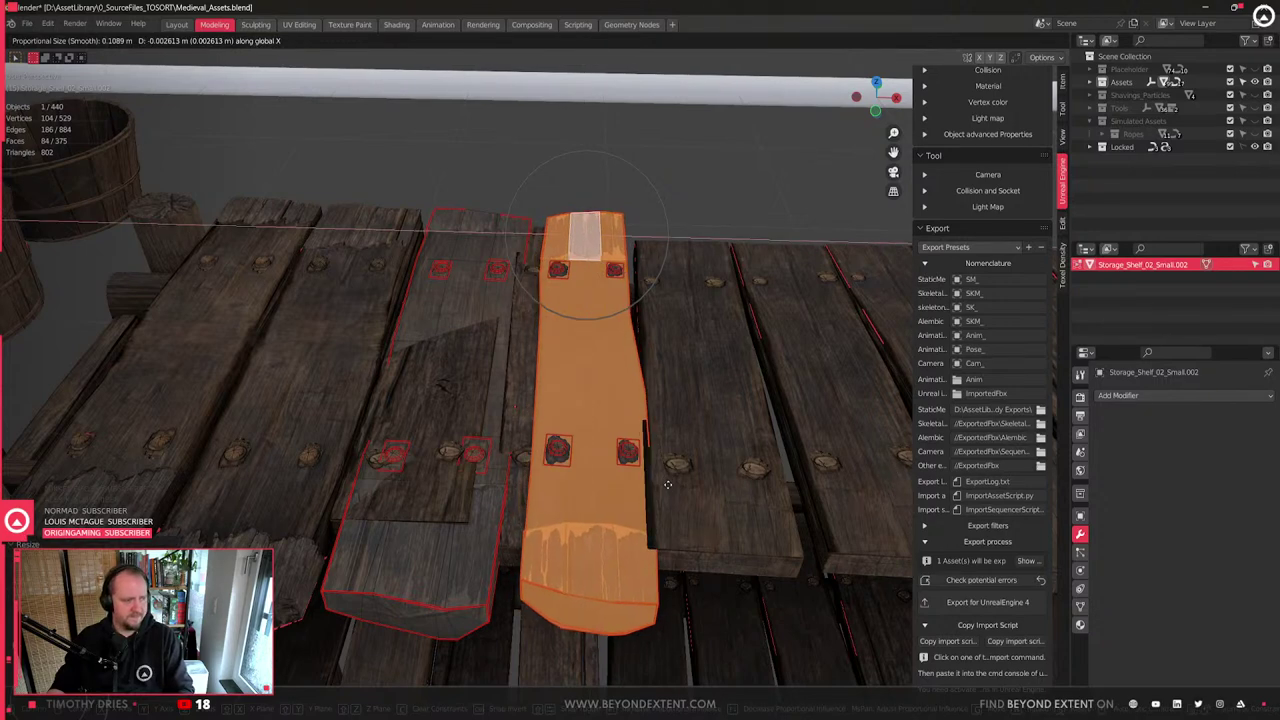
left_click(651, 482)
- Add the pegs and base patches to the plank selection with linked geometry and separate the selection into its own object
left_click(558, 450, "shift")
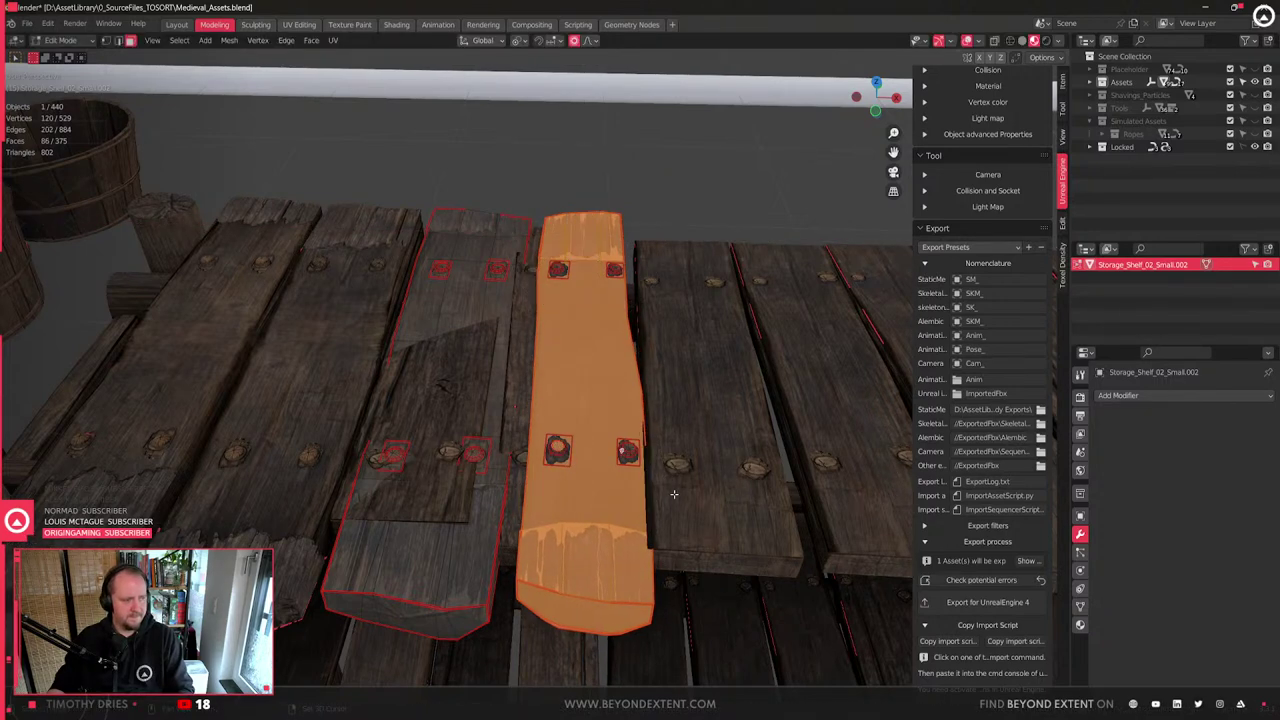
left_click_drag(550, 243, 649, 482)
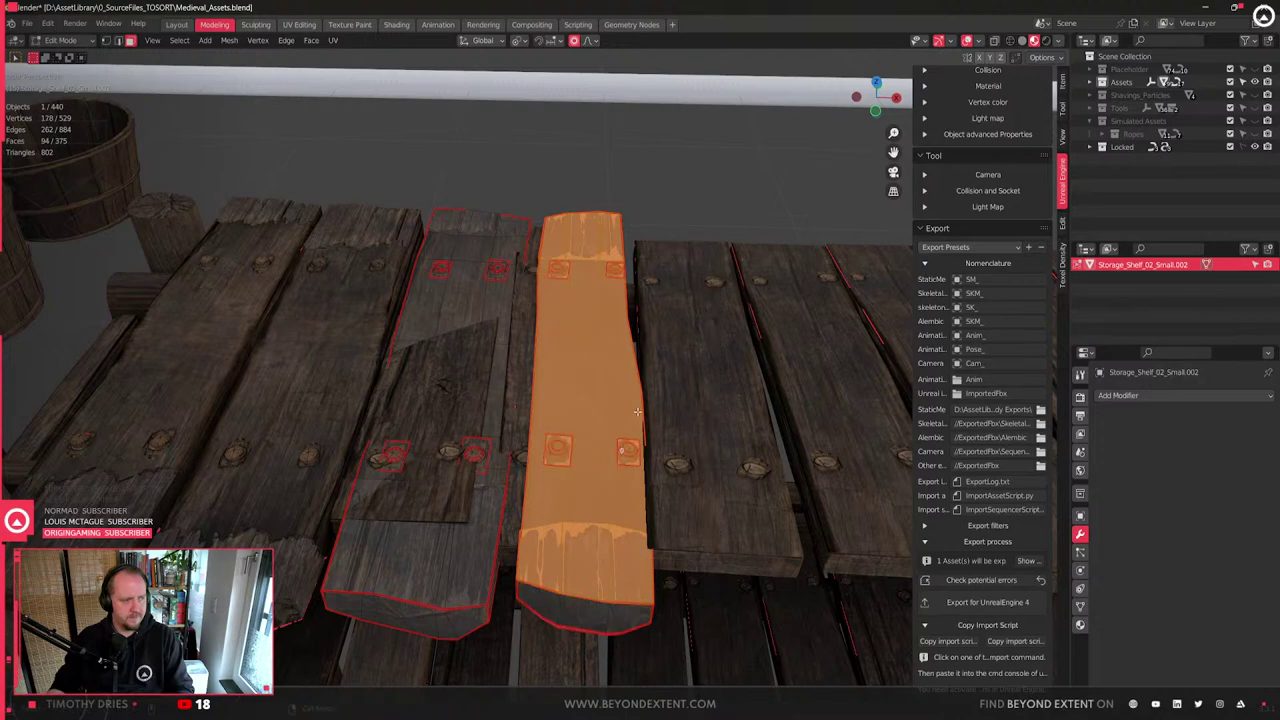
key("ctrl+l")
key("p")
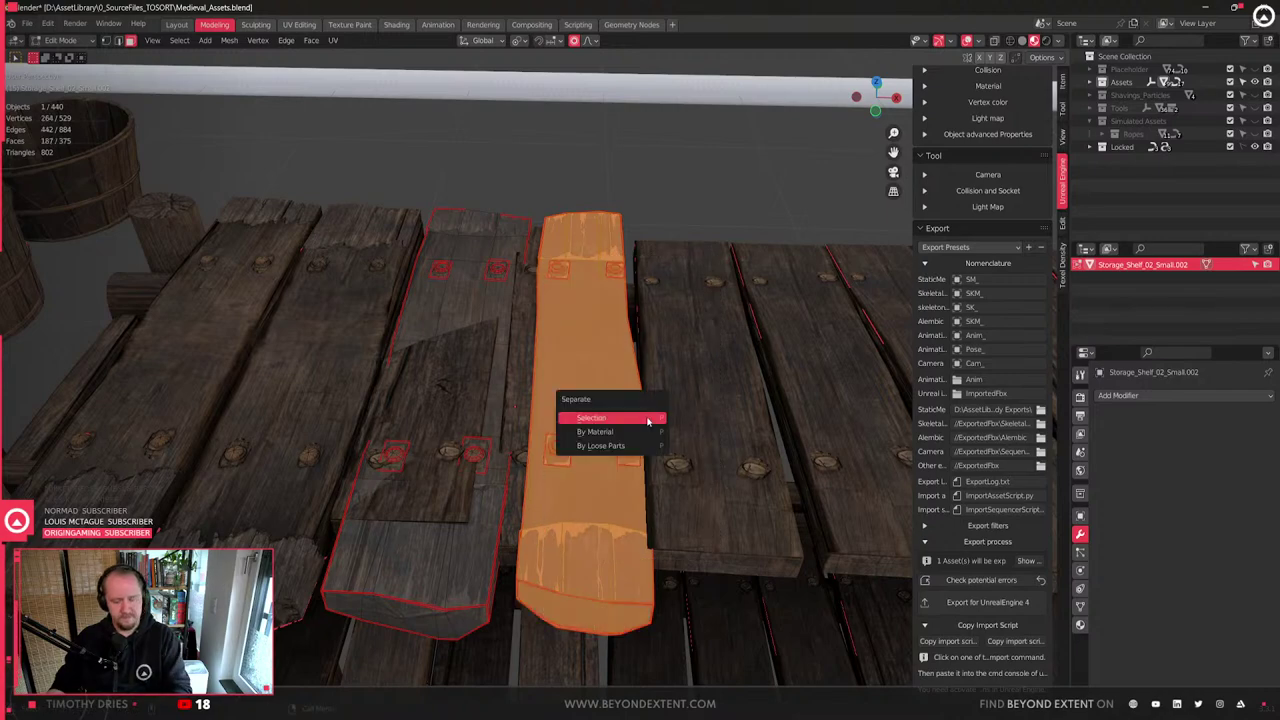
left_click(640, 418)
- Select the second plank with its pegs and base patches using linked geometry and separate it into its own object
key("Tab")
key("Tab")
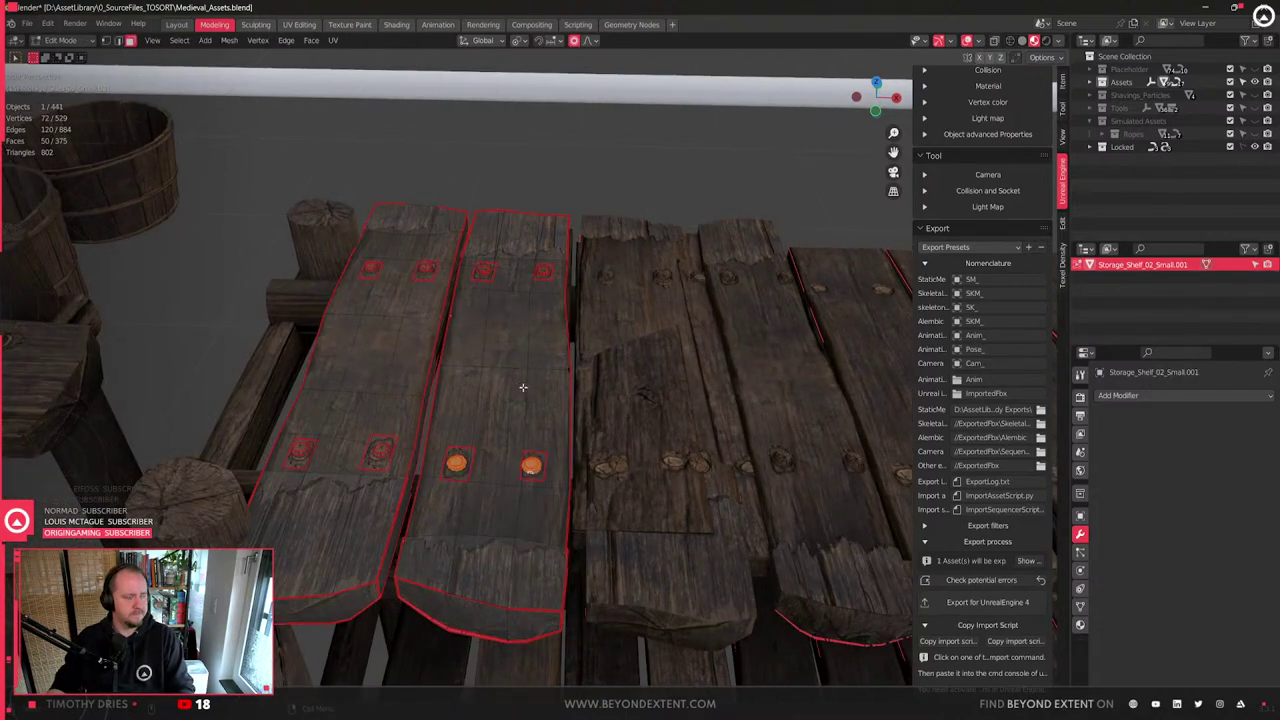
middle_click_drag(523, 386, 546, 384)
left_click_drag(448, 248, 632, 690)
key("ctrl+l")
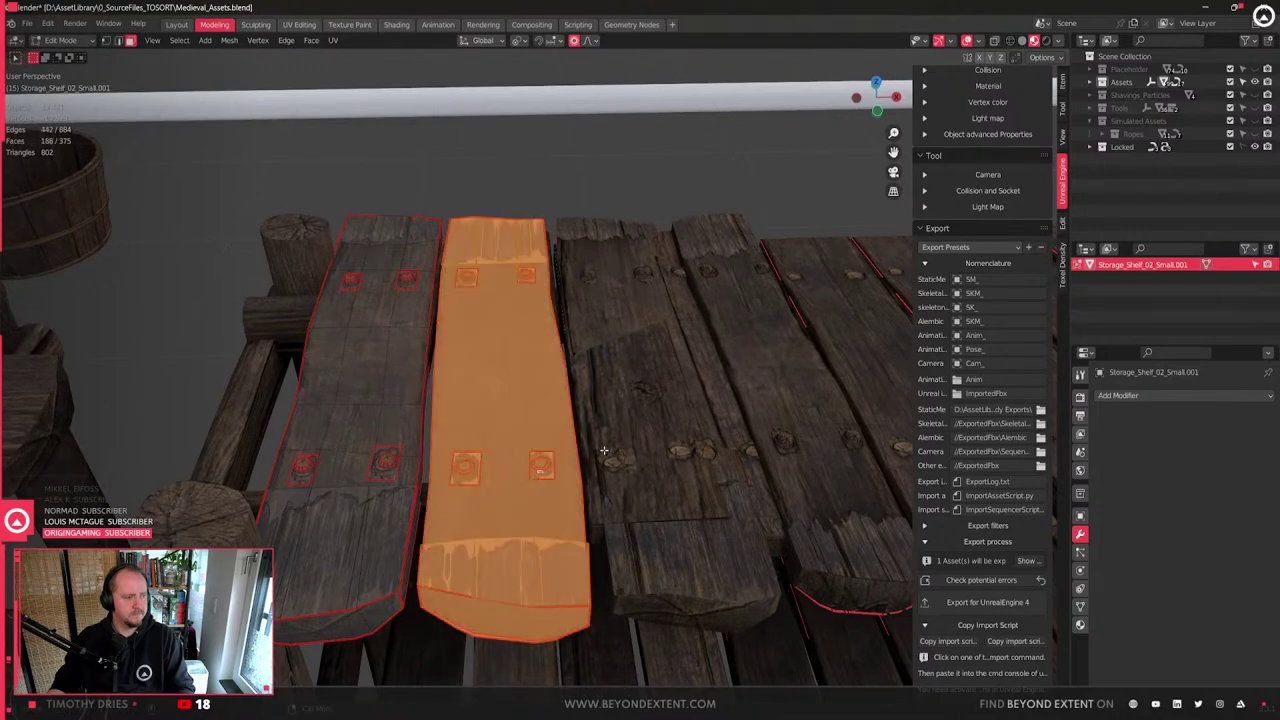
key("p")
left_click(603, 450)
key("Tab")
- Select Storage_Shelf_01, compare its old top boards with the new planks and open its mesh for editing
left_click(703, 438)
scroll(686, 497, "down", 3)
key("Tab")
middle_click_drag(460, 380, 646, 402)
scroll(530, 410, "down", 1)
key("Tab")
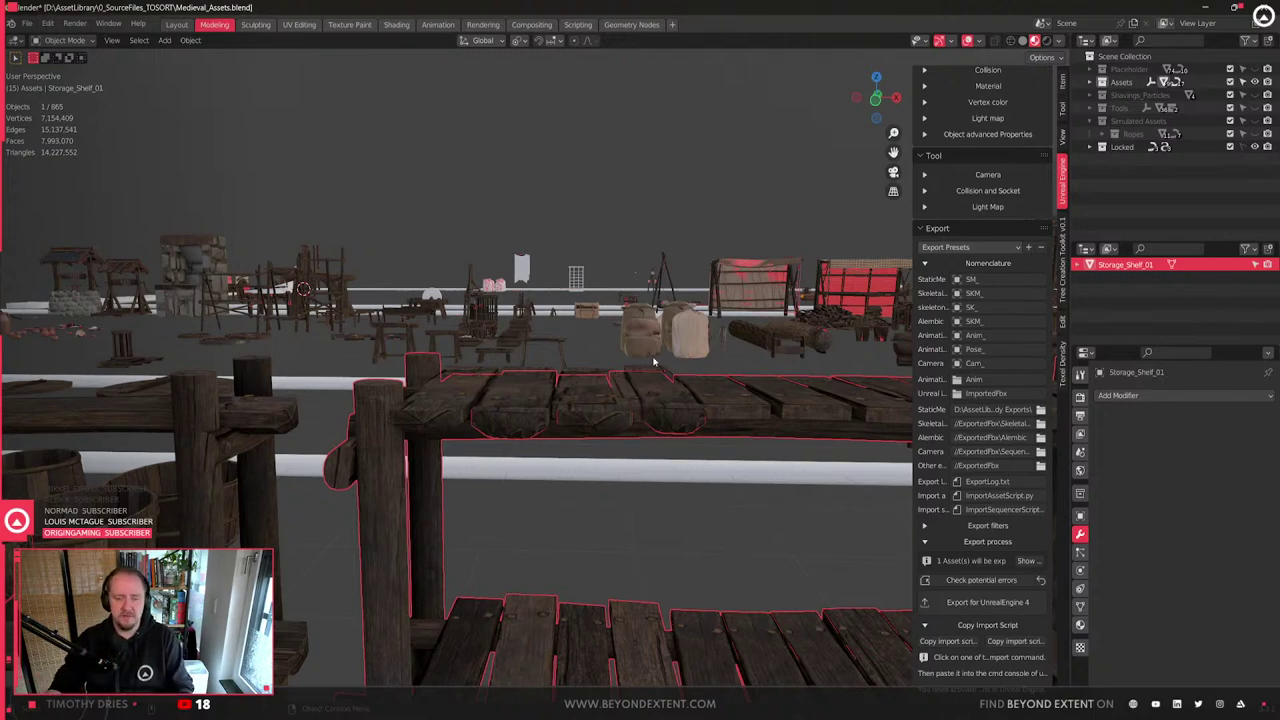
middle_click_drag(475, 509, 549, 558)
scroll(607, 444, "up", 3)
middle_click_drag(607, 444, 647, 431)
scroll(614, 454, "up", 2)
key("Tab")
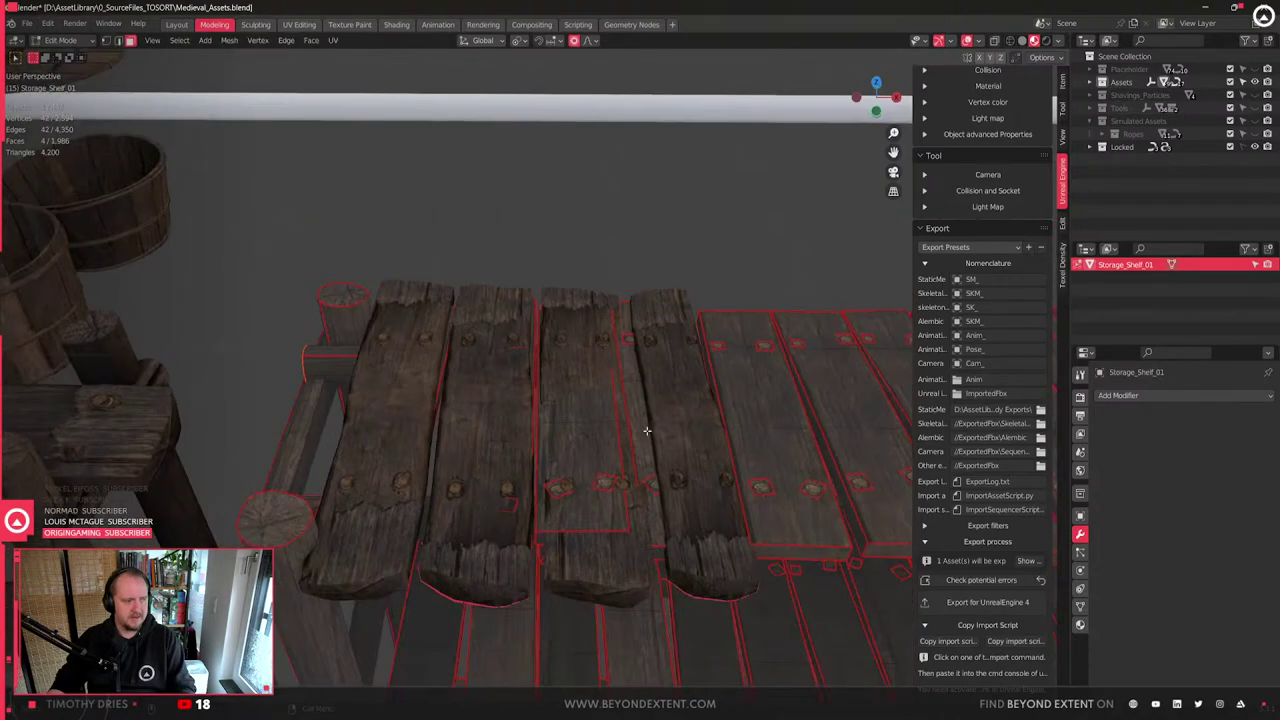
scroll(647, 434, "down", 4)
key("Tab")
middle_click_drag(500, 420, 528, 480)
scroll(614, 451, "up", 4)
key("Tab")
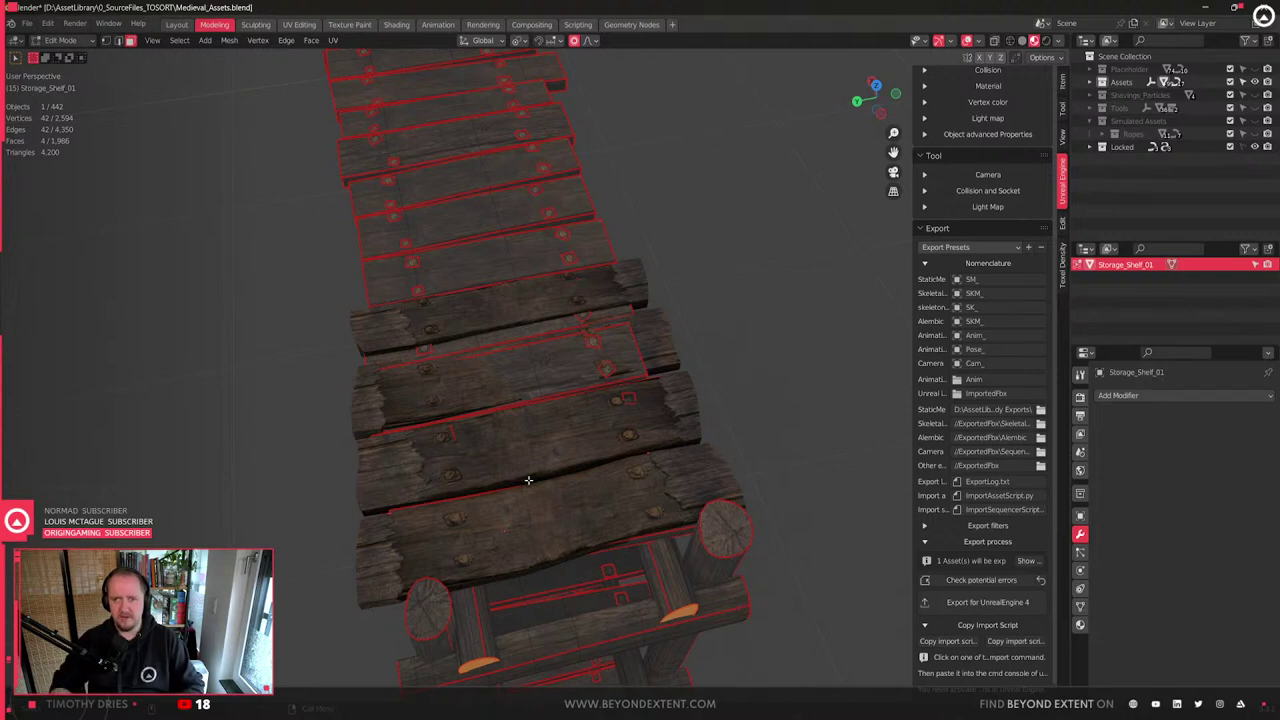
- Select the support beams beneath the top boards of Storage_Shelf_01 with linked geometry and hide them
middle_click_drag(528, 480, 648, 480)
scroll(630, 417, "down", 3)
left_click(372, 388, "shift")
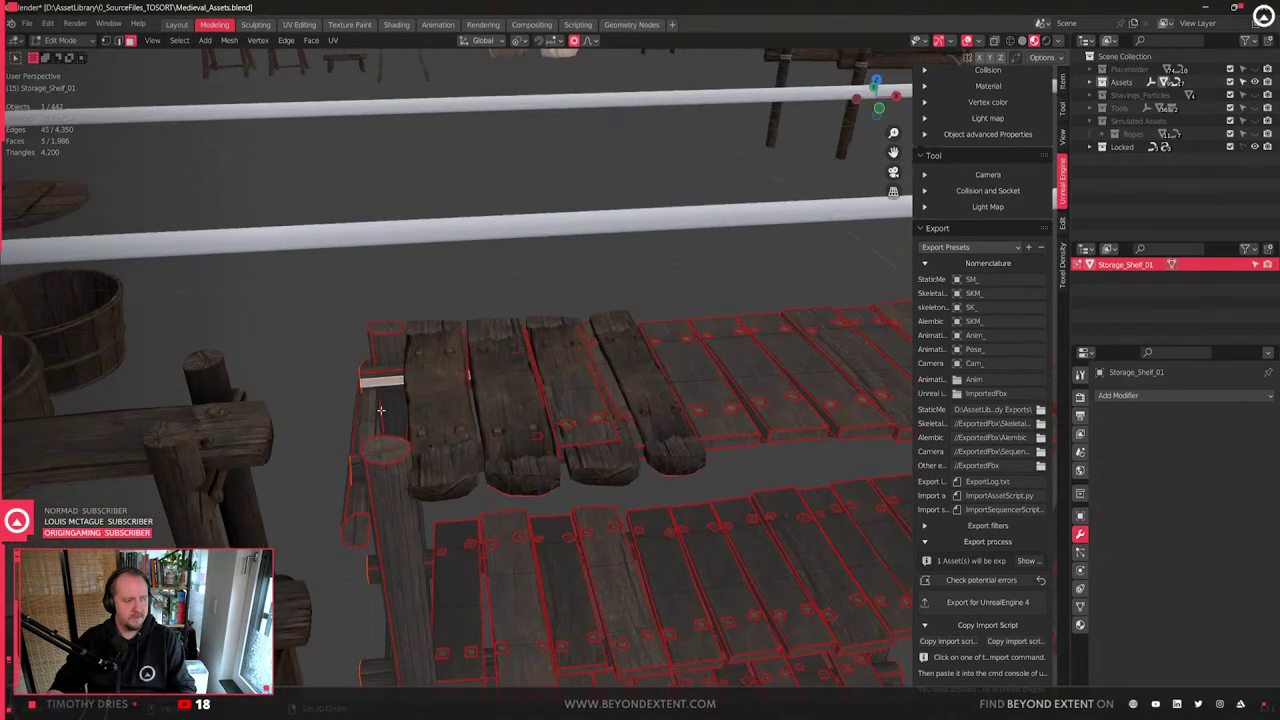
left_click(360, 468)
middle_click_drag(360, 468, 385, 459)
key("l")
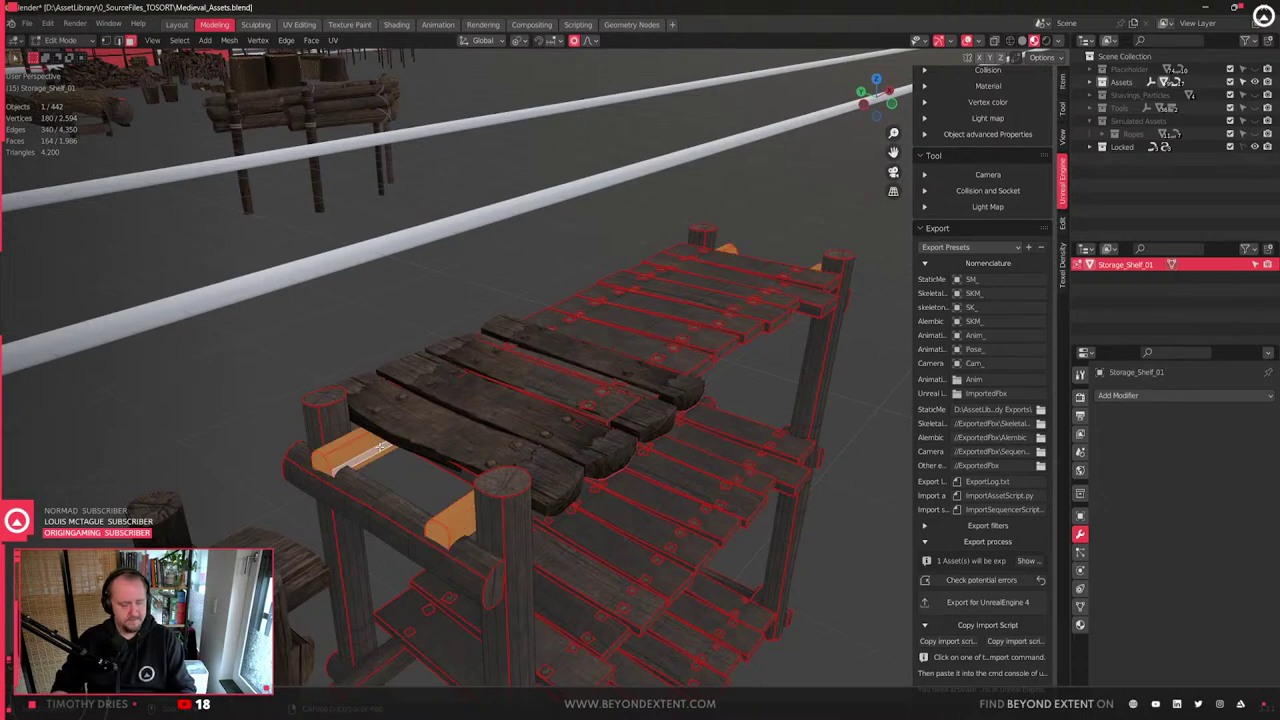
key("h")
- Box-select all of Storage_Shelf_01's old top boards in wireframe view and delete their faces
mouse_move(549, 434)
middle_mouse_down()
mouse_move(490, 370)
mouse_move(463, 430)
mouse_move(553, 420)
mouse_move(469, 329)
mouse_move(470, 300)
middle_mouse_up()
key("shift+z")
left_click_drag(466, 289, 557, 389)
left_click_drag(519, 435, 475, 370, "shift")
middle_click_drag(510, 371, 560, 371, "shift")
left_click_drag(564, 350, 706, 376)
middle_click_drag(706, 376, 434, 317)
left_click_drag(434, 317, 672, 388)
middle_click_drag(672, 388, 534, 302)
left_click_drag(531, 300, 598, 363)
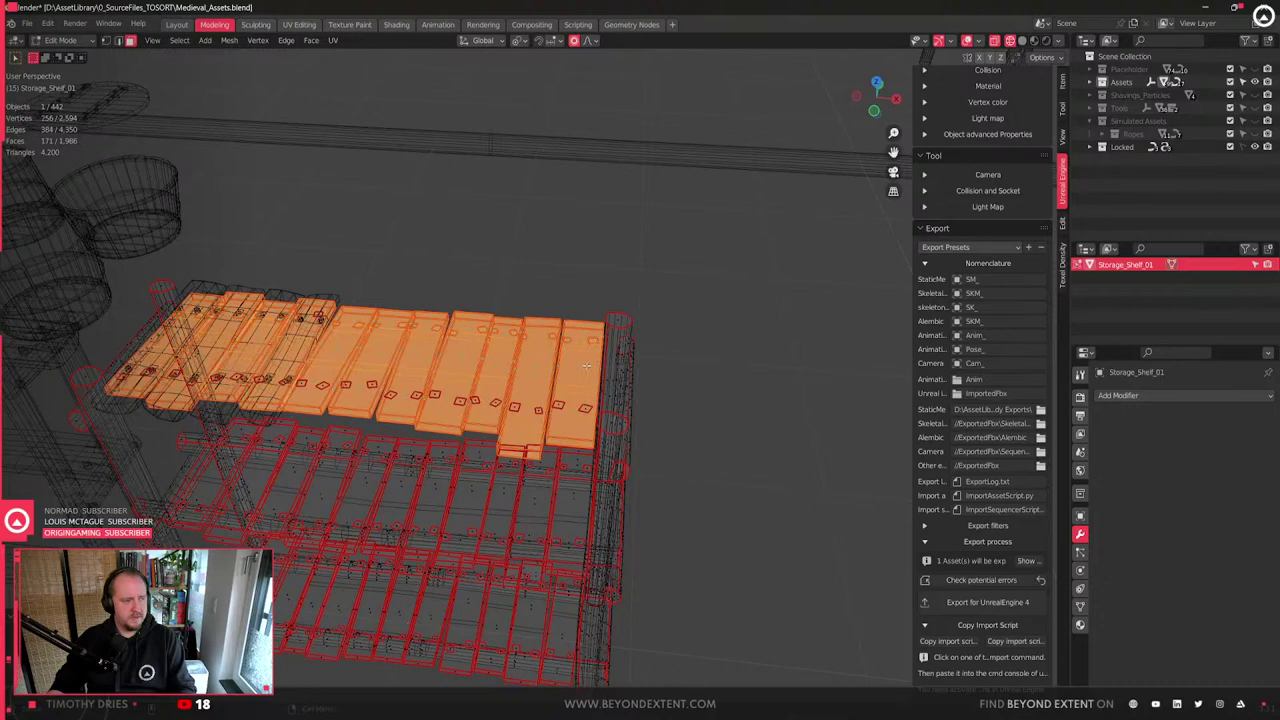
key("x")
left_click(587, 366)
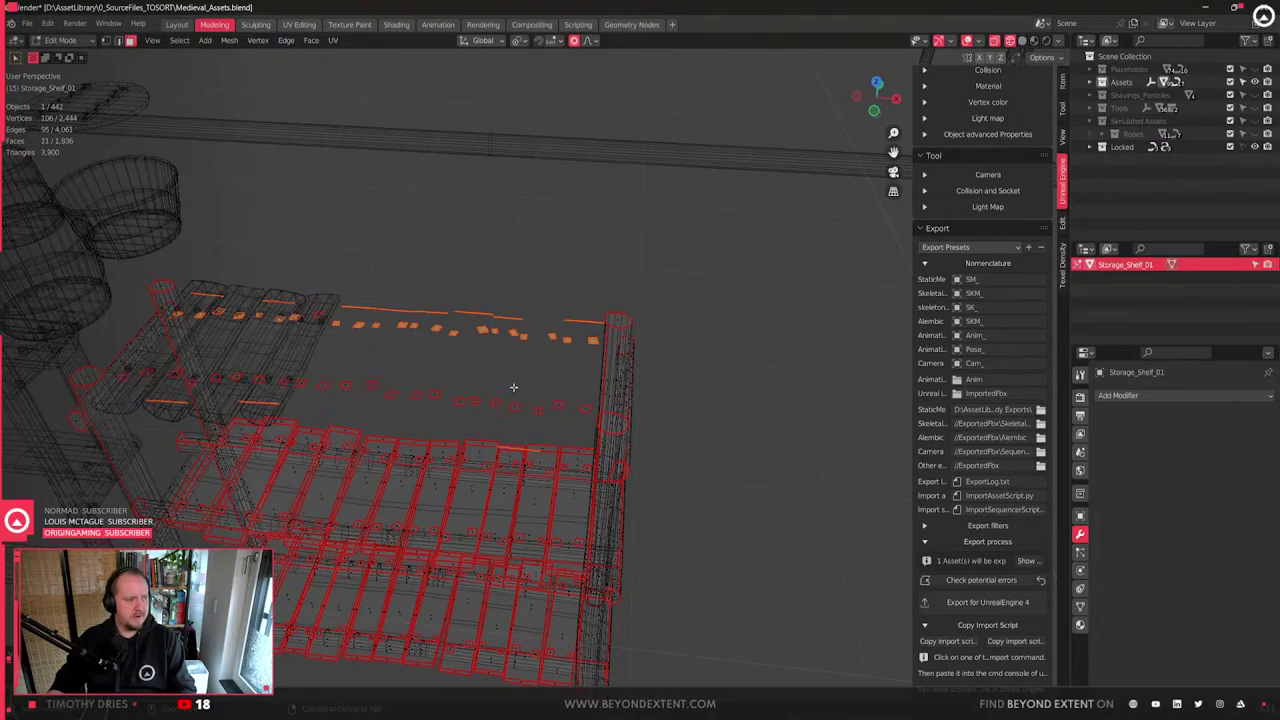
key("ctrl+z")
key("x")
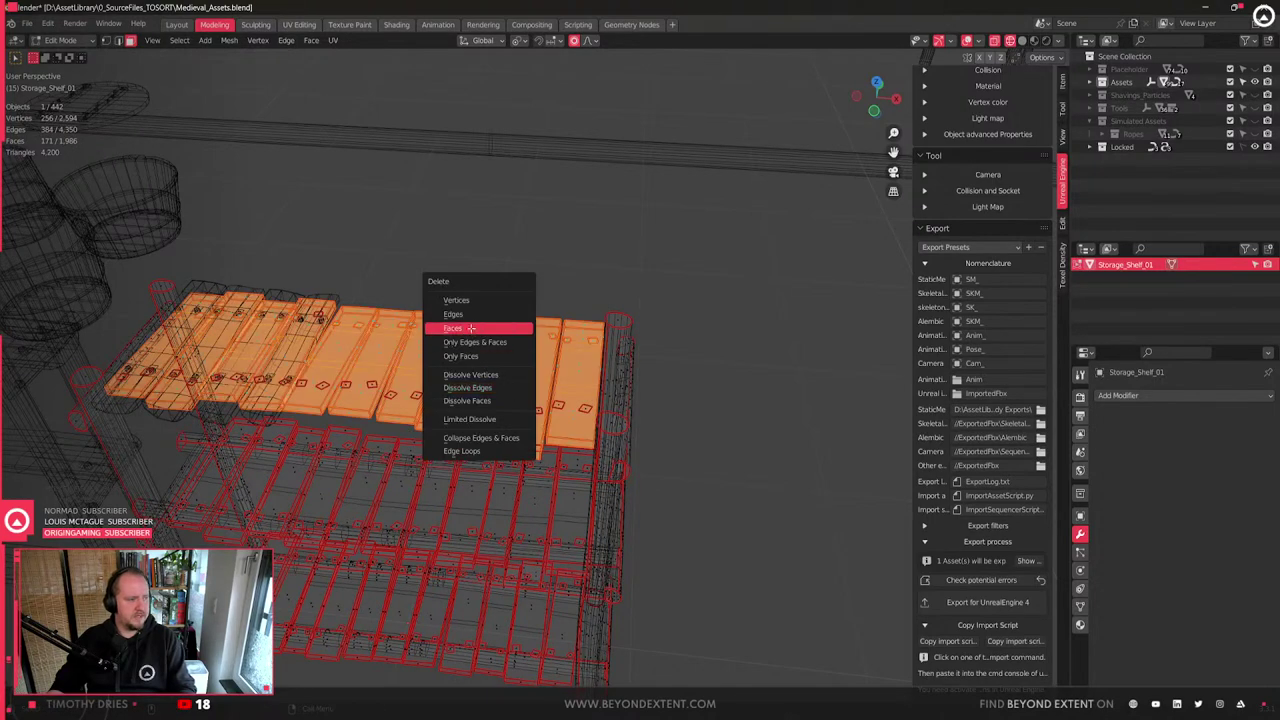
left_click(480, 329)
- Box-select the row of leftover peg patches from the old top boards and delete it
middle_click_drag(480, 329, 507, 359)
left_click_drag(477, 355, 632, 406)
left_click_drag(342, 294, 524, 406, "shift")
middle_click_drag(524, 406, 493, 387)
left_click_drag(478, 386, 650, 418, "shift")
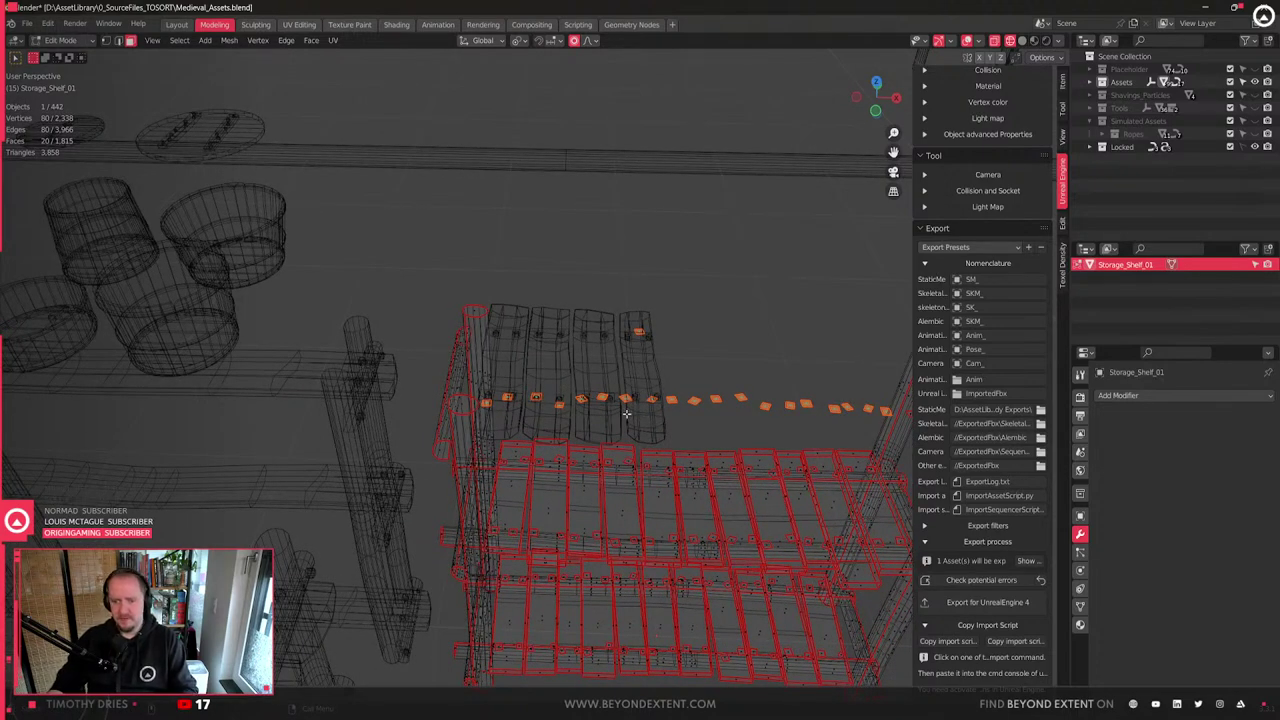
key("x")
left_click(627, 416)
- Delete the last stray patches at the shelf's end and return to object mode with shaded display
middle_click_drag(627, 416, 420, 426, "shift")
scroll(480, 440, "up", 1)
middle_click_drag(542, 452, 397, 397)
left_click_drag(400, 378, 496, 414)
key("x")
left_click(491, 414)
middle_click_drag(491, 414, 508, 437)
key("Tab")
middle_click_drag(415, 420, 606, 466)
key("shift+z")
- Try scaling the third plank along X and the fourth plank uniformly
scroll(470, 412, "up", 1)
left_click(554, 471)
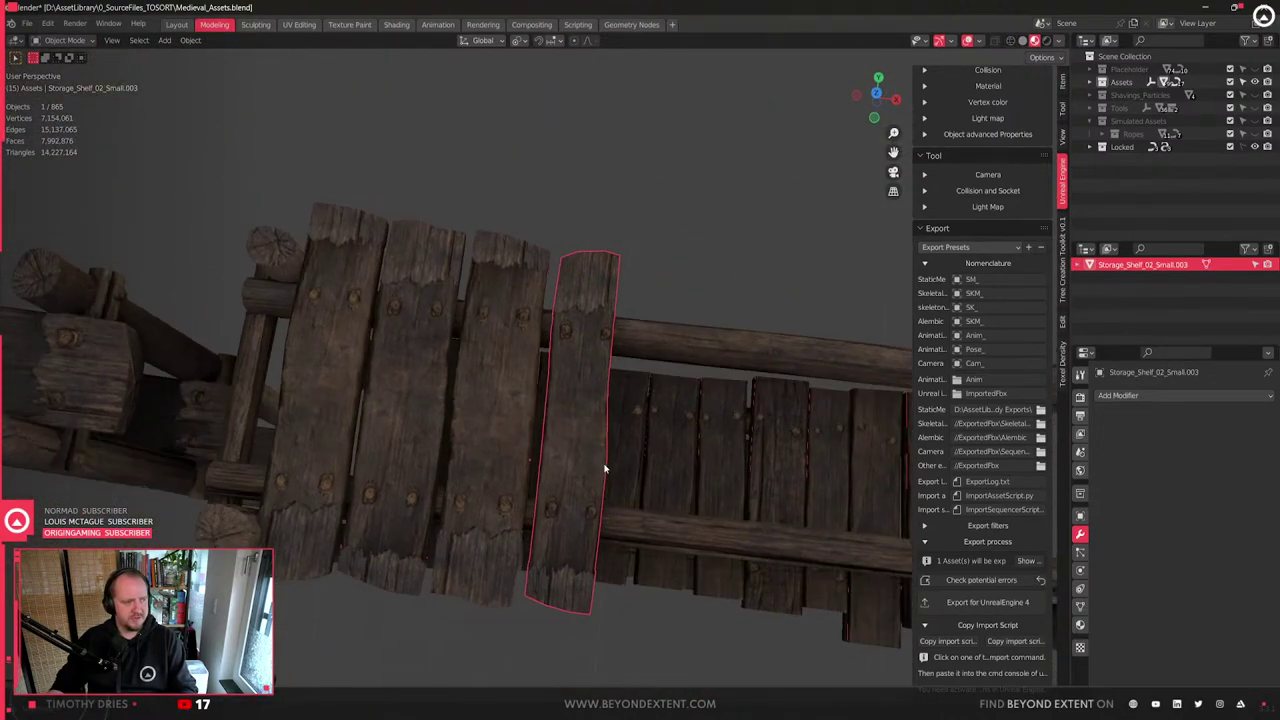
left_click(488, 417)
key("s")
key("x")
left_click(737, 514)
scroll(737, 514, "down", 2)
left_click(567, 441)
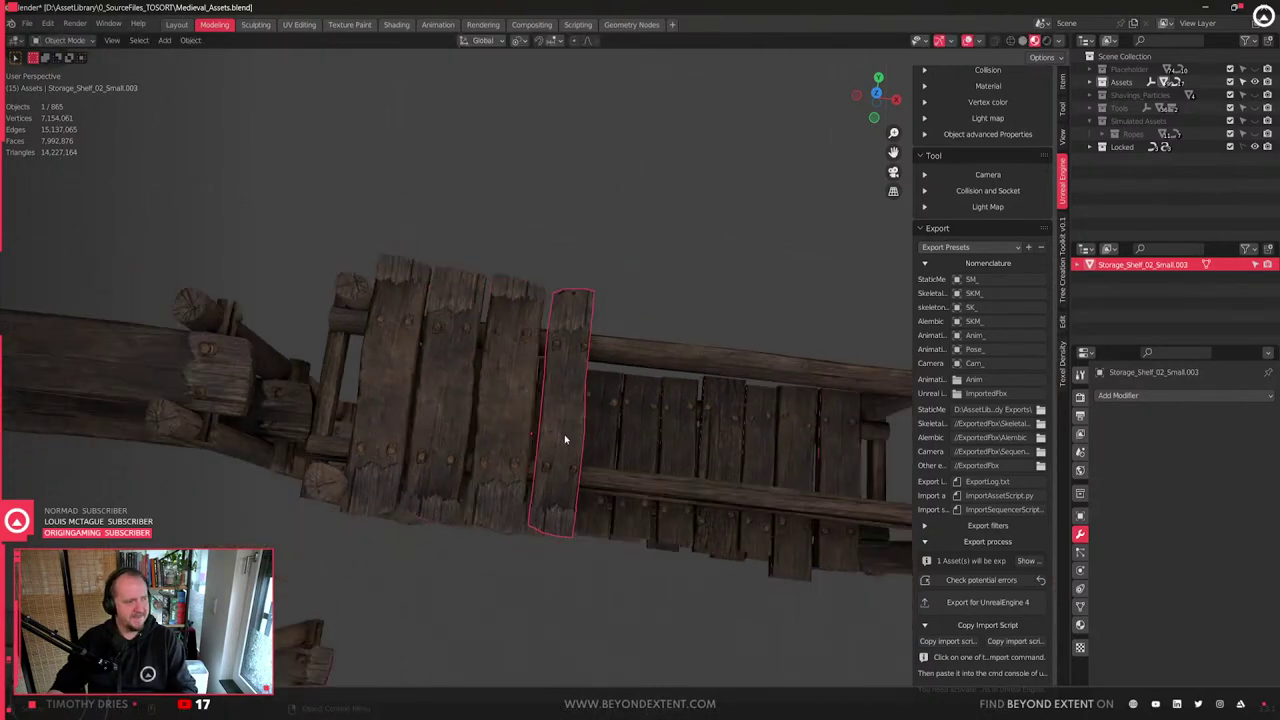
key("s")
left_click(598, 507)
key("s")
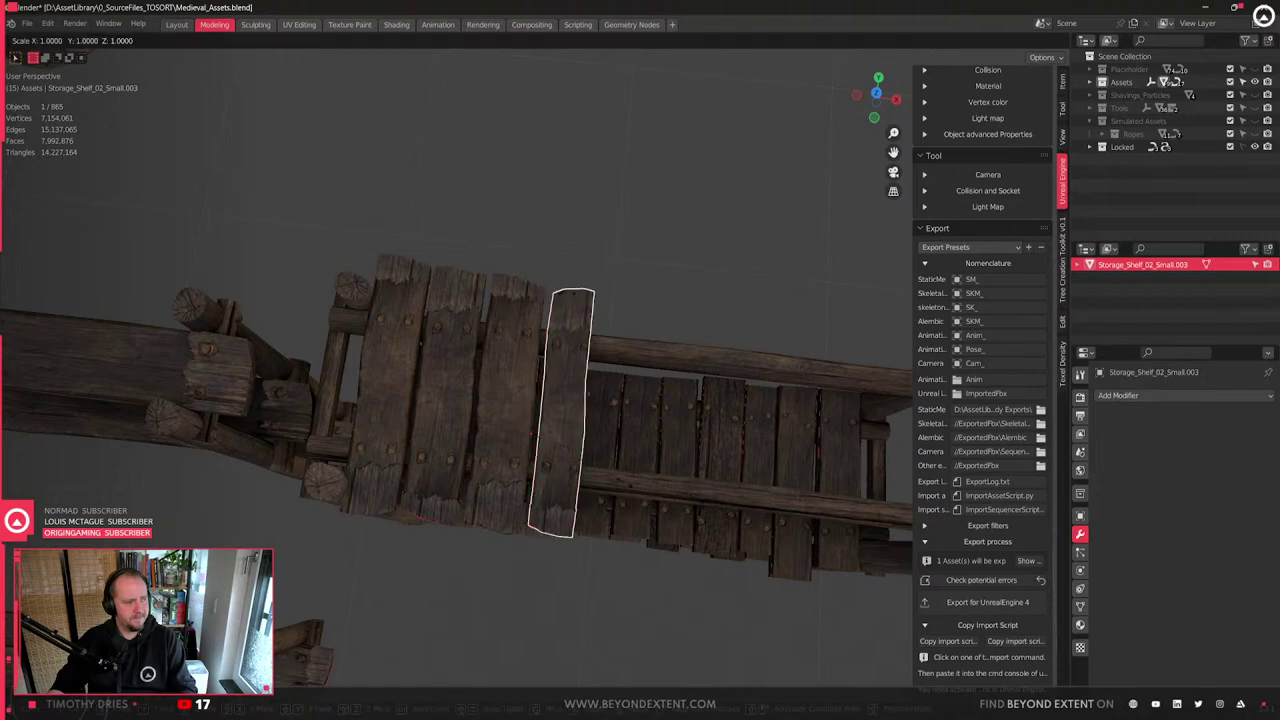
left_click(549, 441)
- Try to rotate the third plank around the Z axis
left_click(434, 418, "shift")
left_click(394, 422, "shift")
left_click(394, 423)
middle_click_drag(539, 441, 575, 484, "shift")
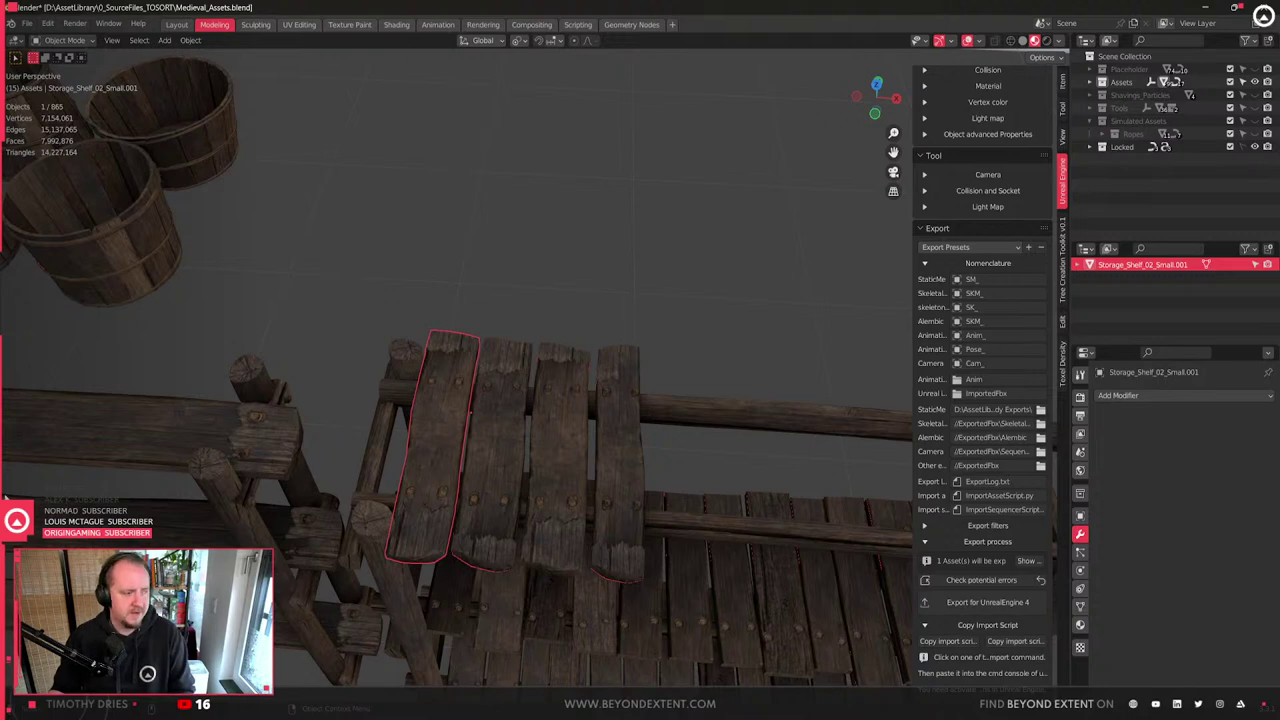
scroll(459, 446, "up", 3)
left_click(491, 447)
scroll(510, 455, "down", 3)
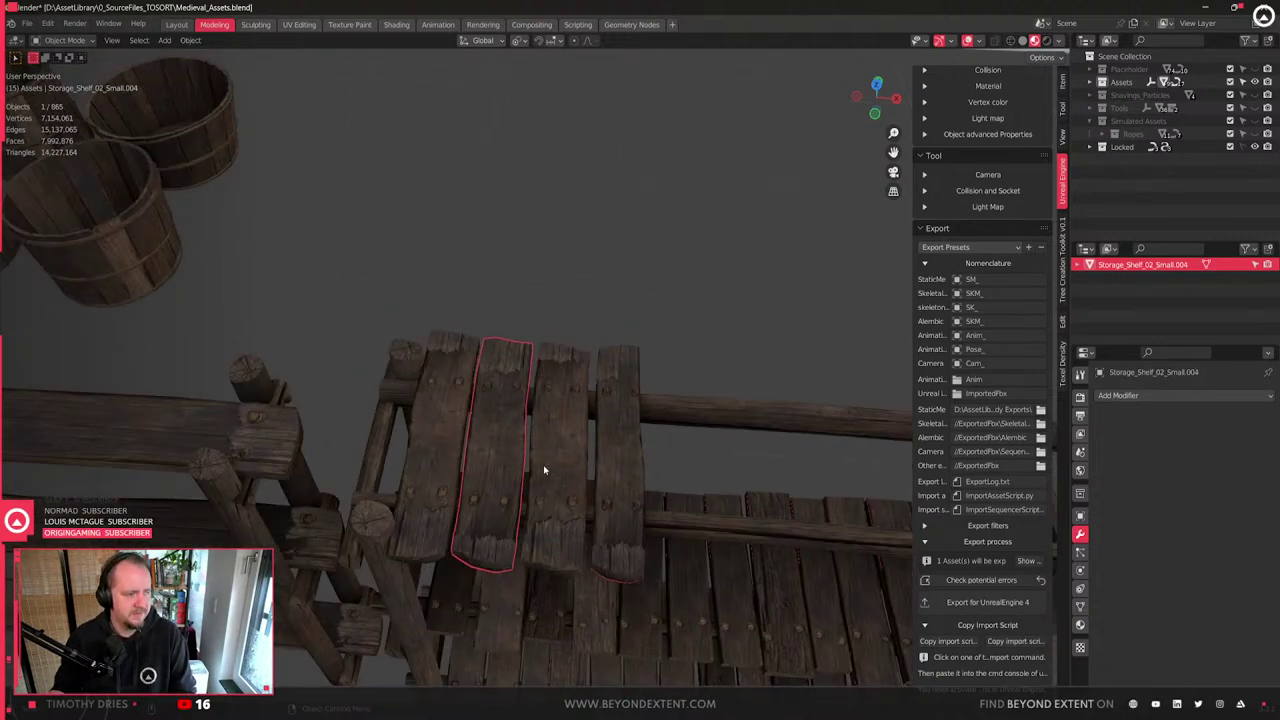
middle_click_drag(560, 460, 605, 387, "shift")
left_click(616, 410)
middle_click_drag(629, 431, 575, 488)
key("r")
key("z")
right_click(480, 497)
- Center the third plank's origin on its geometry and rotate the plank roughly half a turn around Z
key("q")
left_click(560, 403)
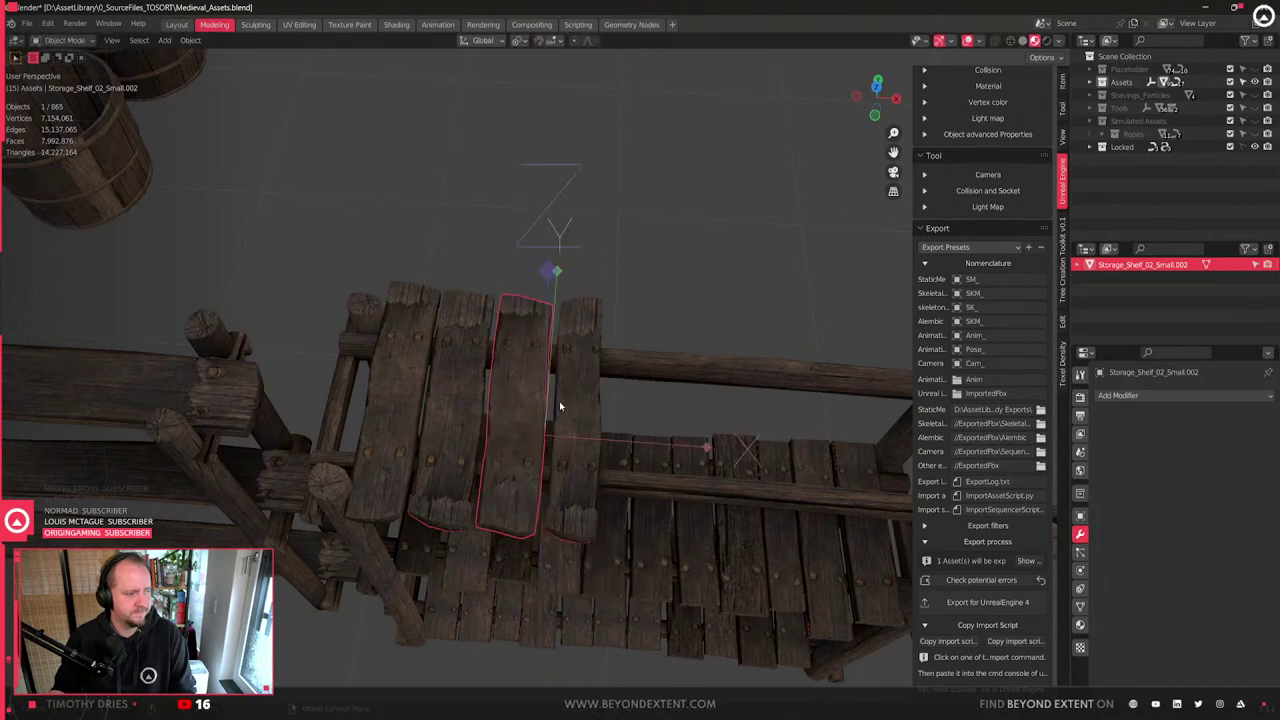
right_click(560, 406)
left_click(571, 414)
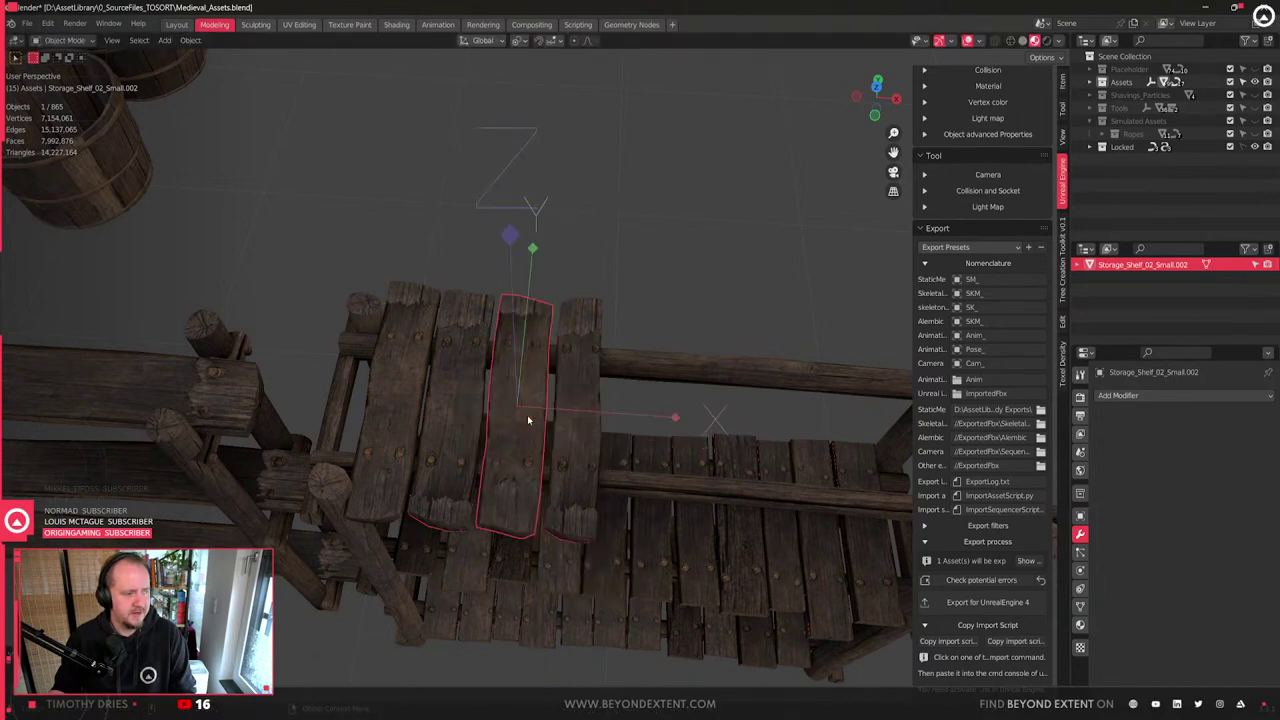
middle_click_drag(623, 413, 605, 415)
key("q")
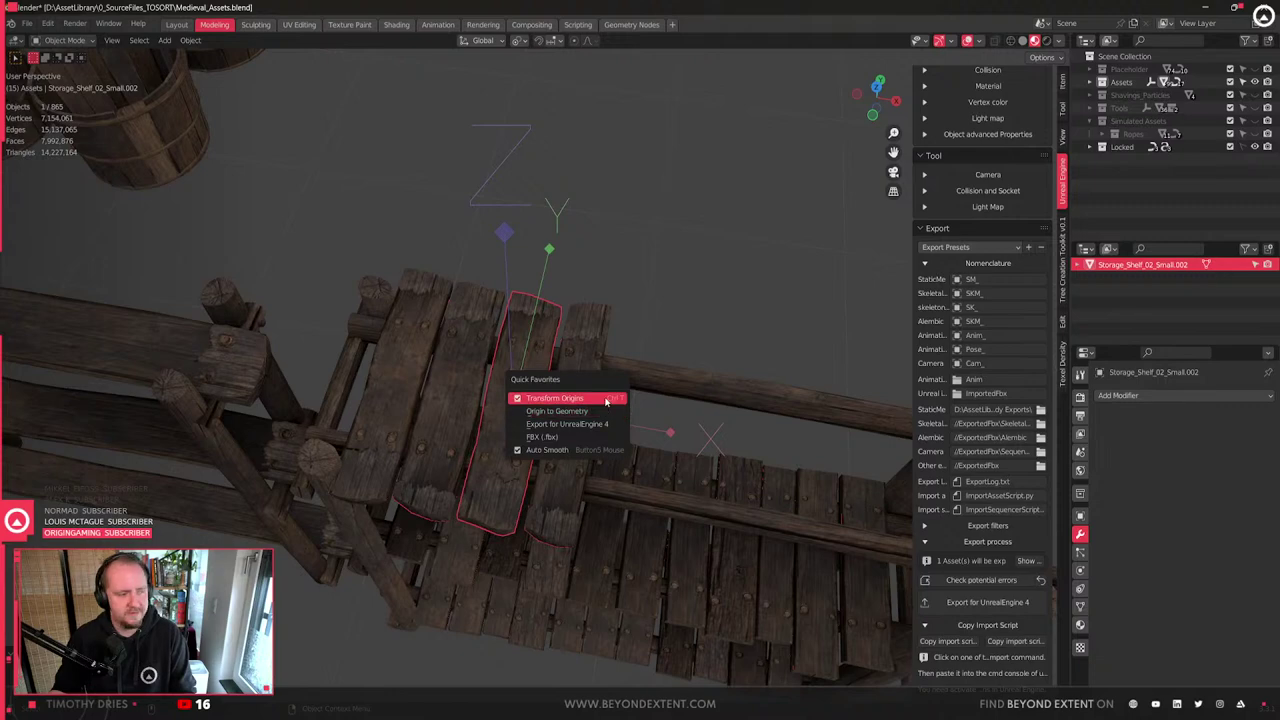
left_click(605, 415)
key("r")
key("z")
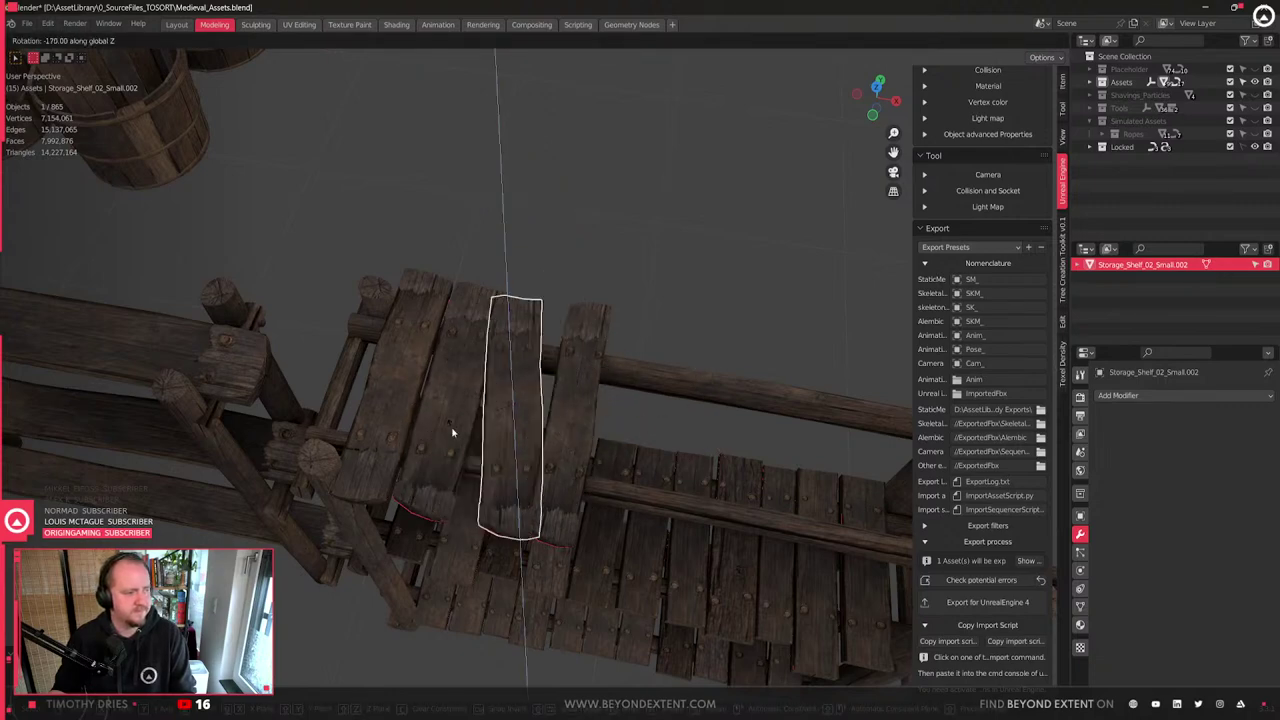
left_click(447, 362)
- Duplicate the second and third planks together and place the copies along the shelf beyond the fourth plank
left_click(448, 379, "shift")
key("shift+d")
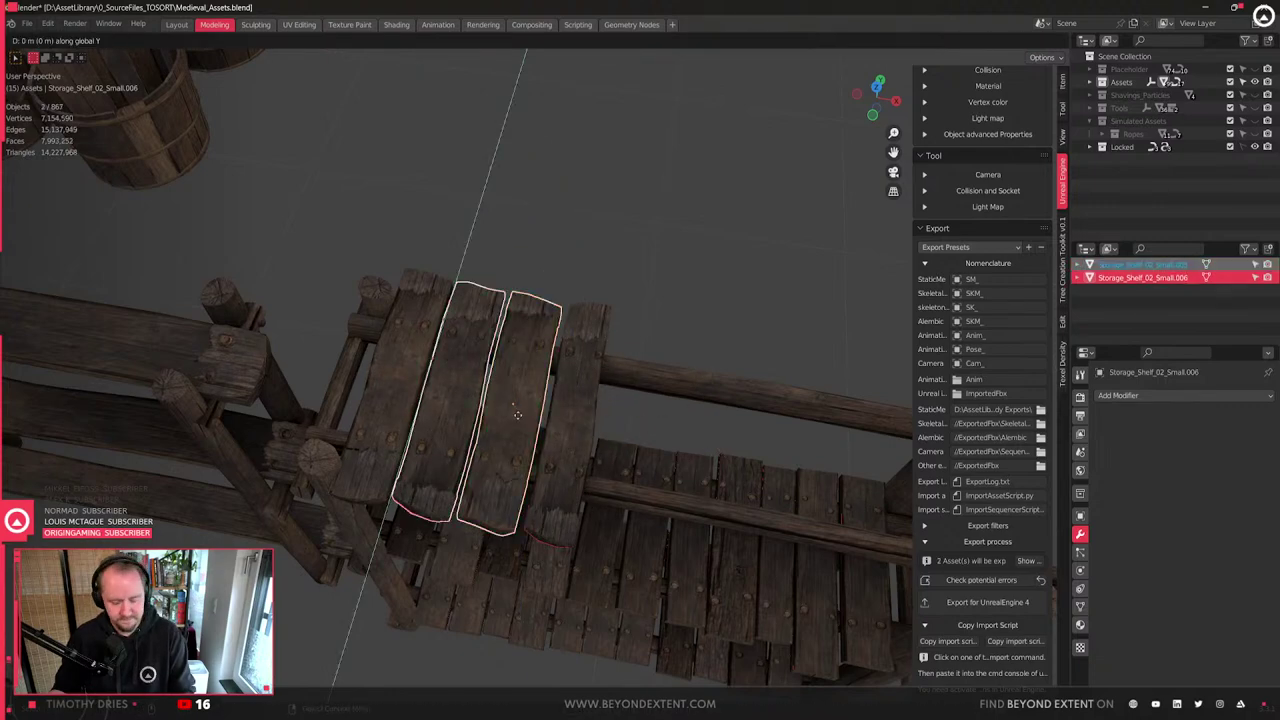
left_click(675, 463)
middle_click_drag(675, 463, 591, 434, "shift")
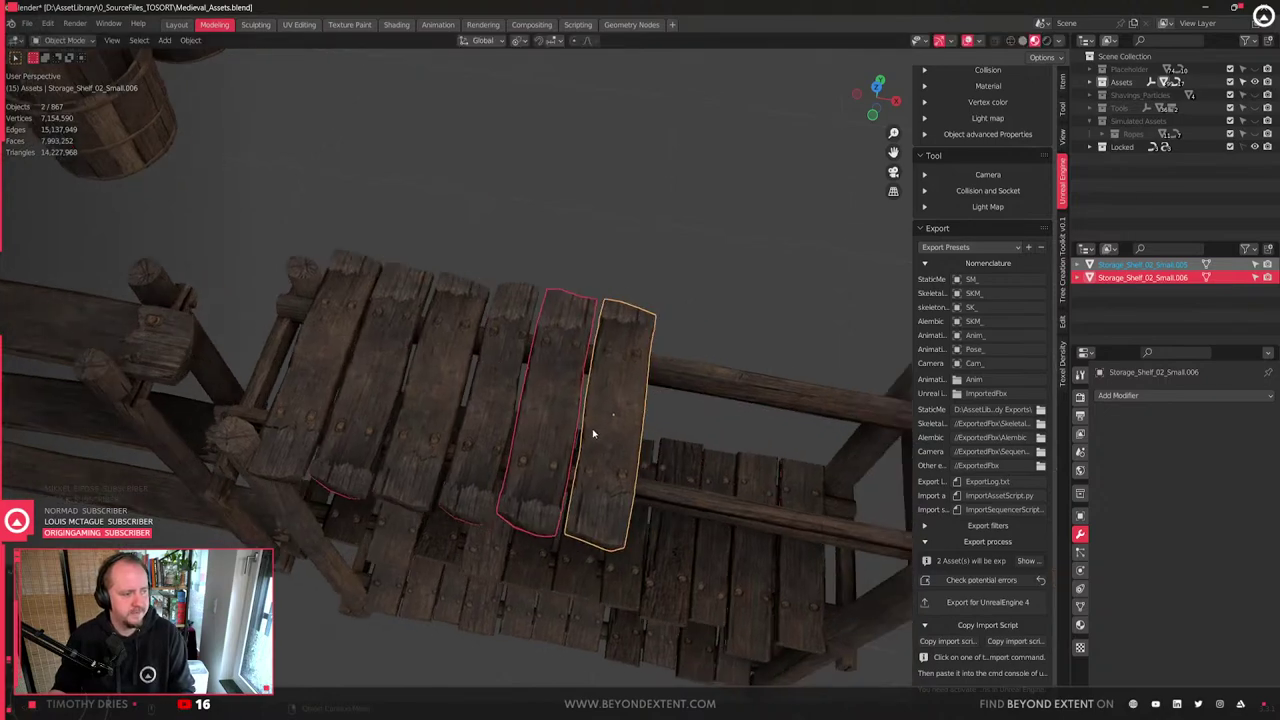
scroll(593, 433, "up", 2)
- Duplicate the narrow fourth plank and place the copy beside the last plank of the row
left_click(515, 402)
middle_click_drag(515, 402, 519, 436)
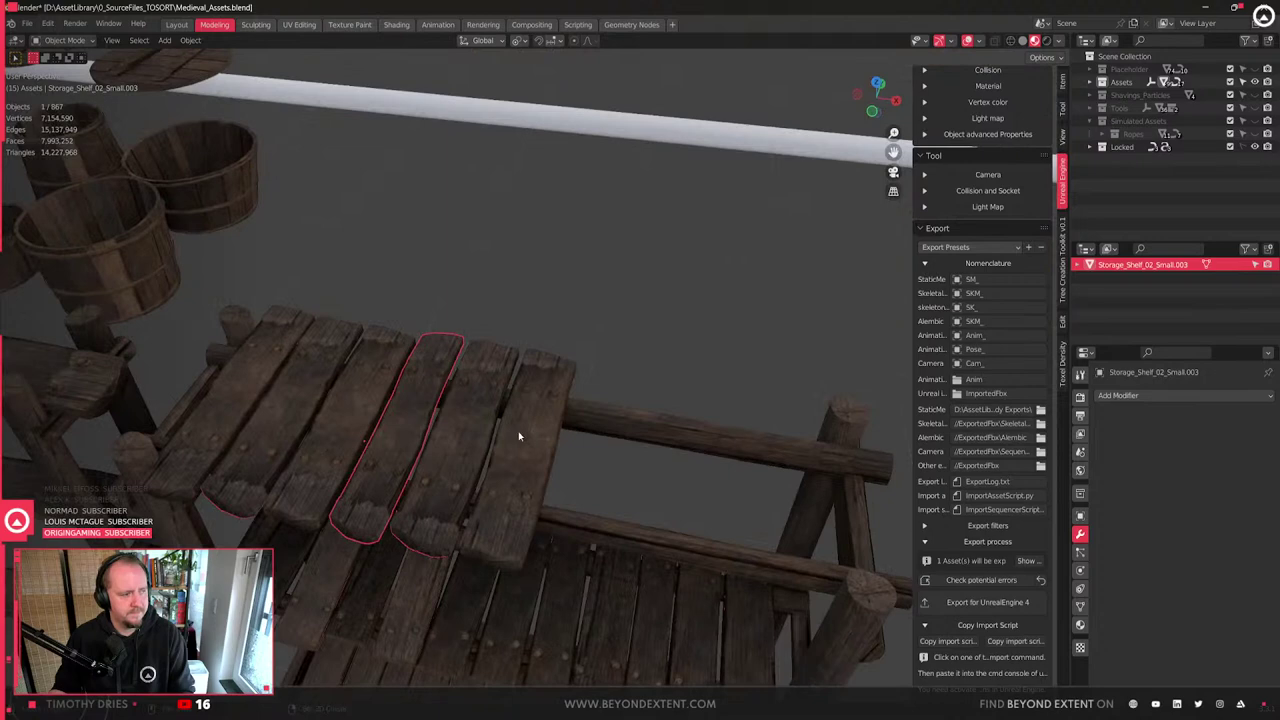
left_click(518, 436, "shift")
left_click(485, 438, "shift")
left_click(408, 436)
key("shift+d")
key("x")
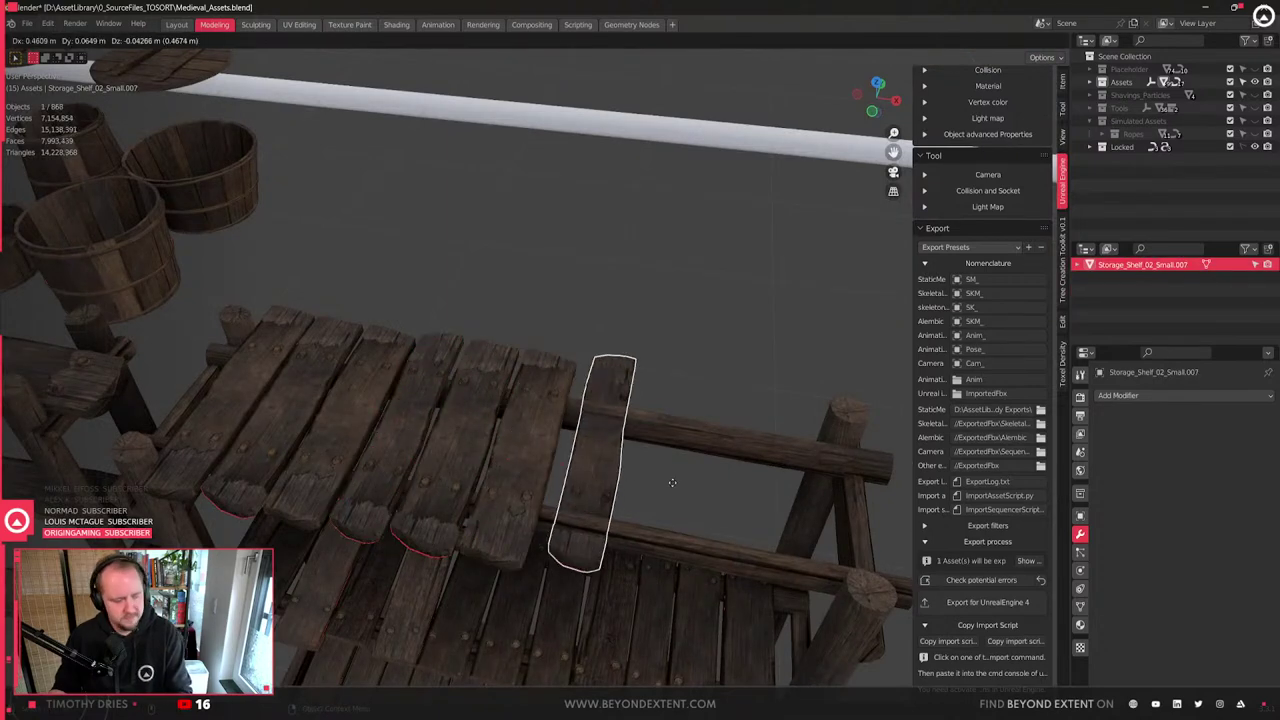
left_click(700, 447)
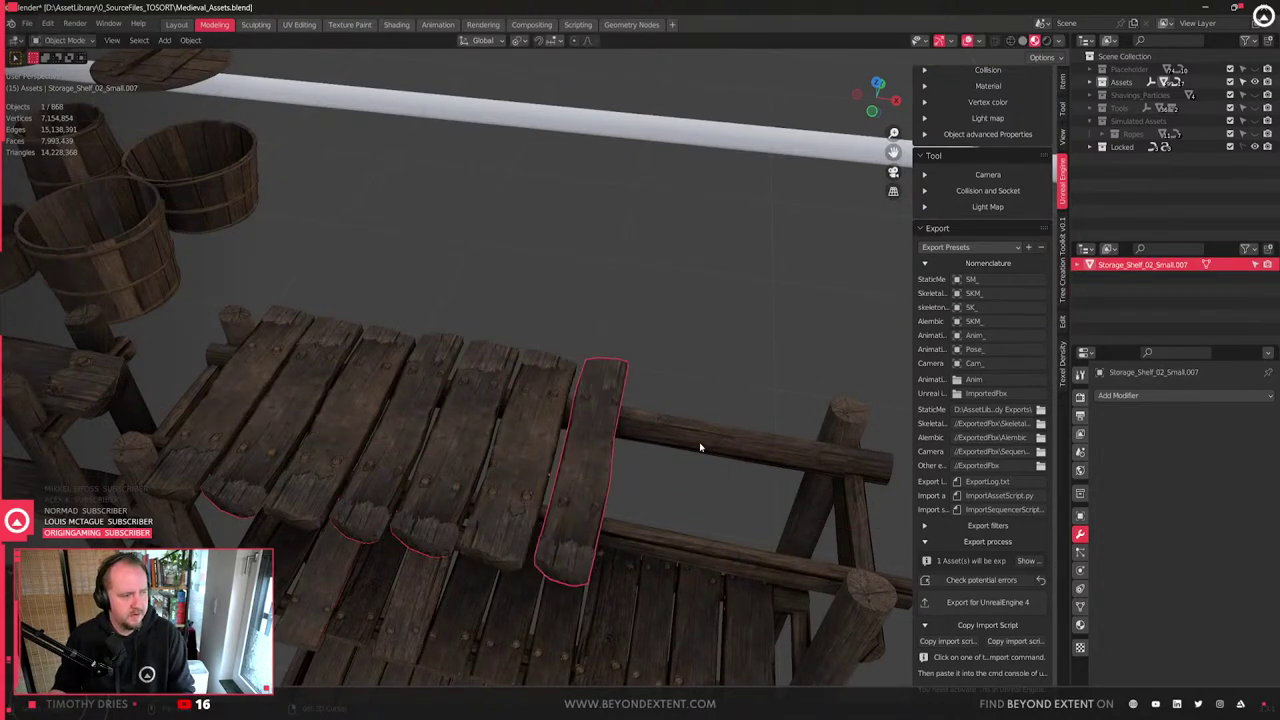
- Duplicate the newly placed narrow plank along X and rotate the copy roughly half a turn around Z
key("shift+d")
key("z")
key("x")
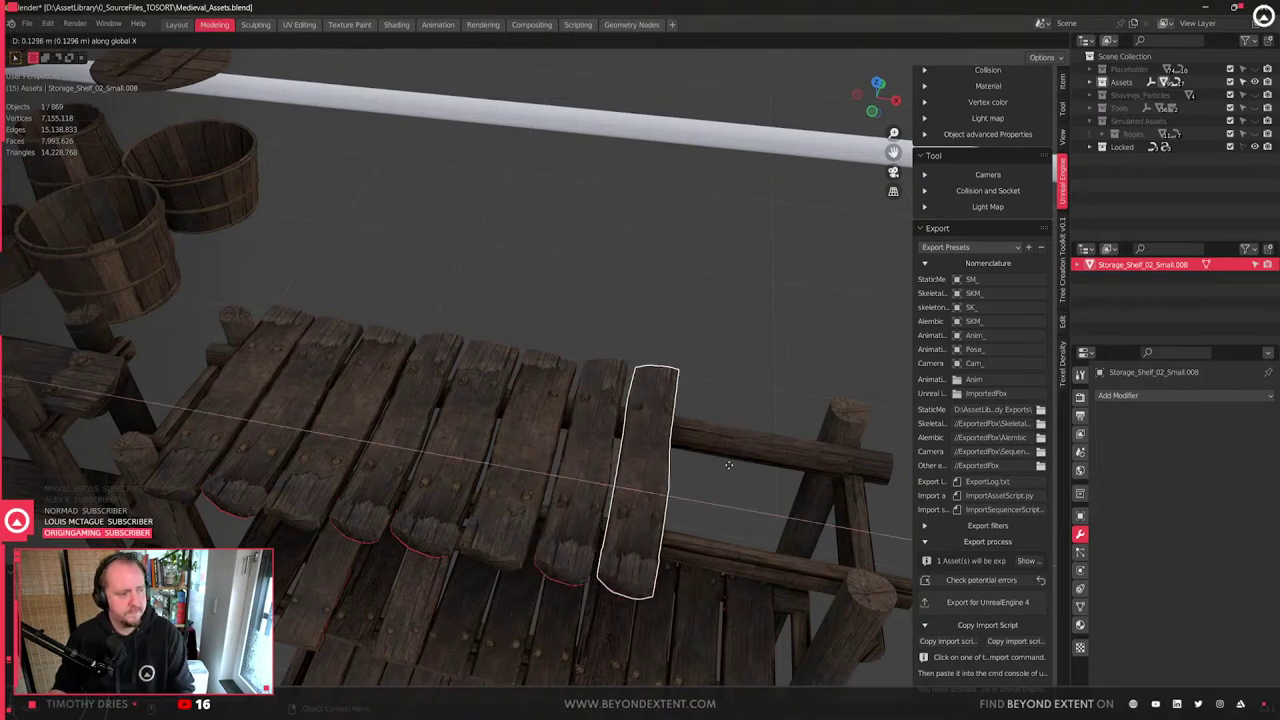
key("r")
key("z")
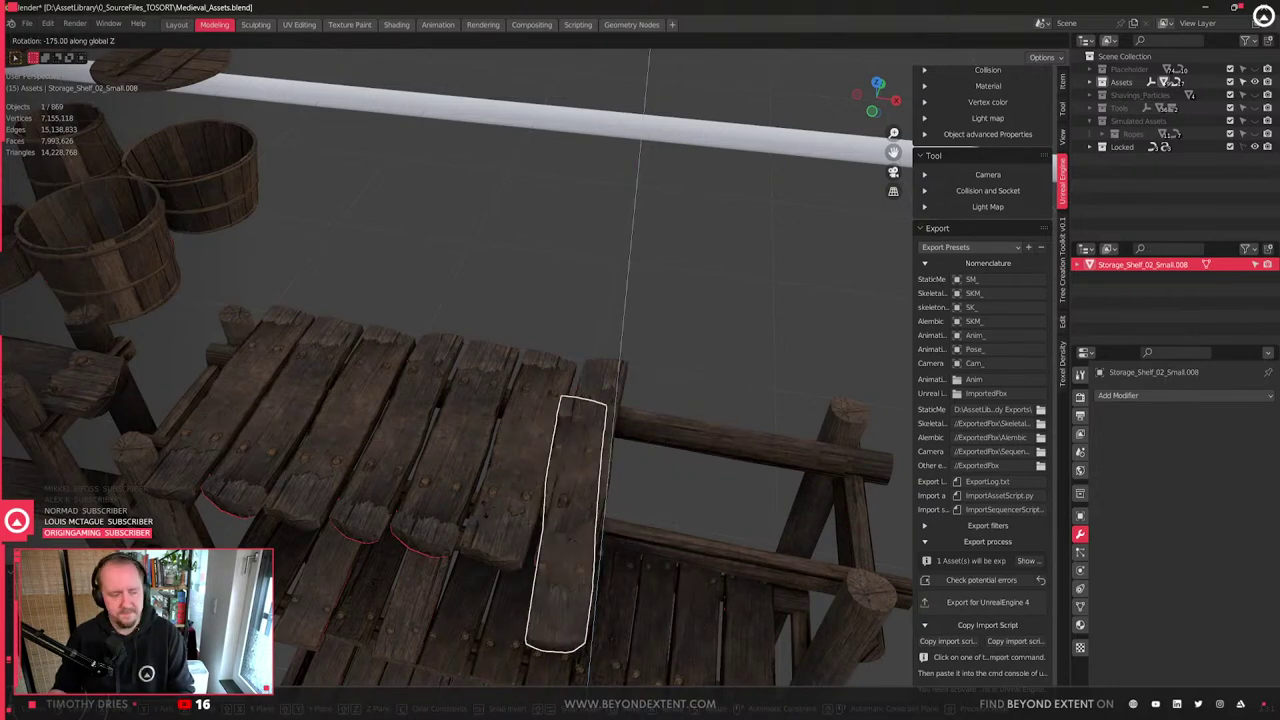
left_click(486, 506)
- Move the turned copy horizontally to the end of the plank row and rotate it slightly around Z
key("g")
key("shift+z")
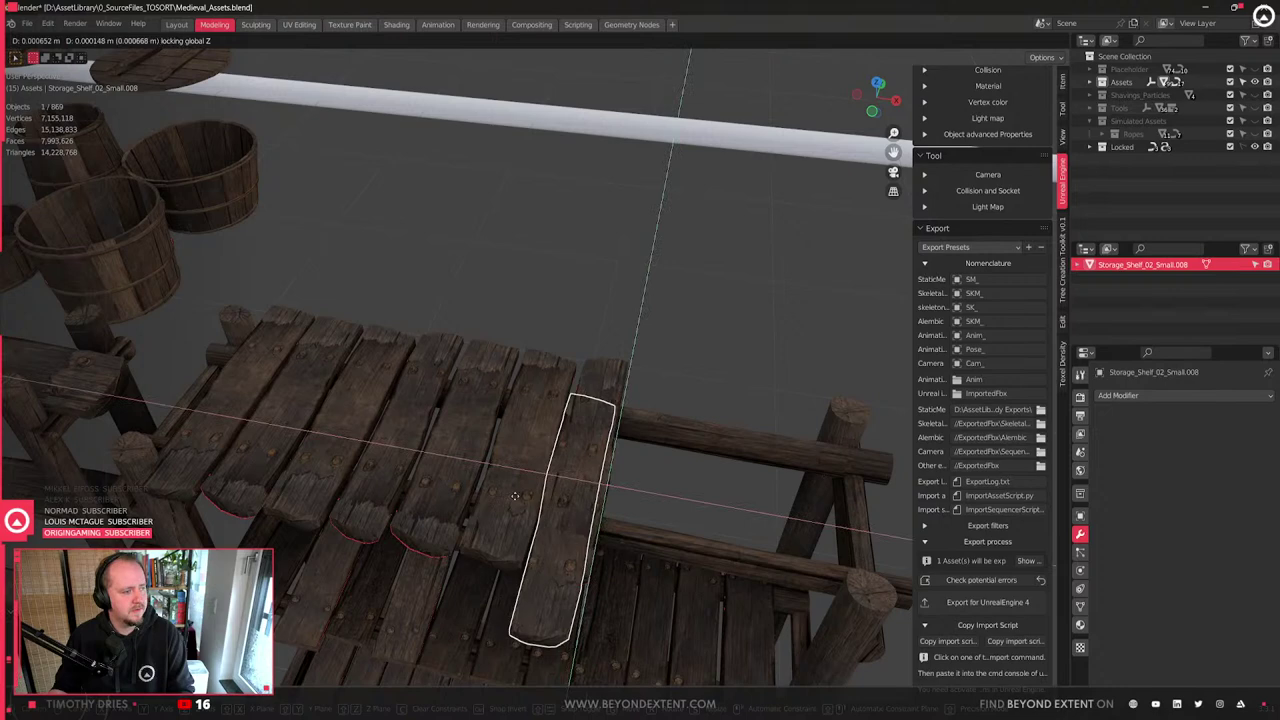
left_click(562, 475)
key("r")
key("z")
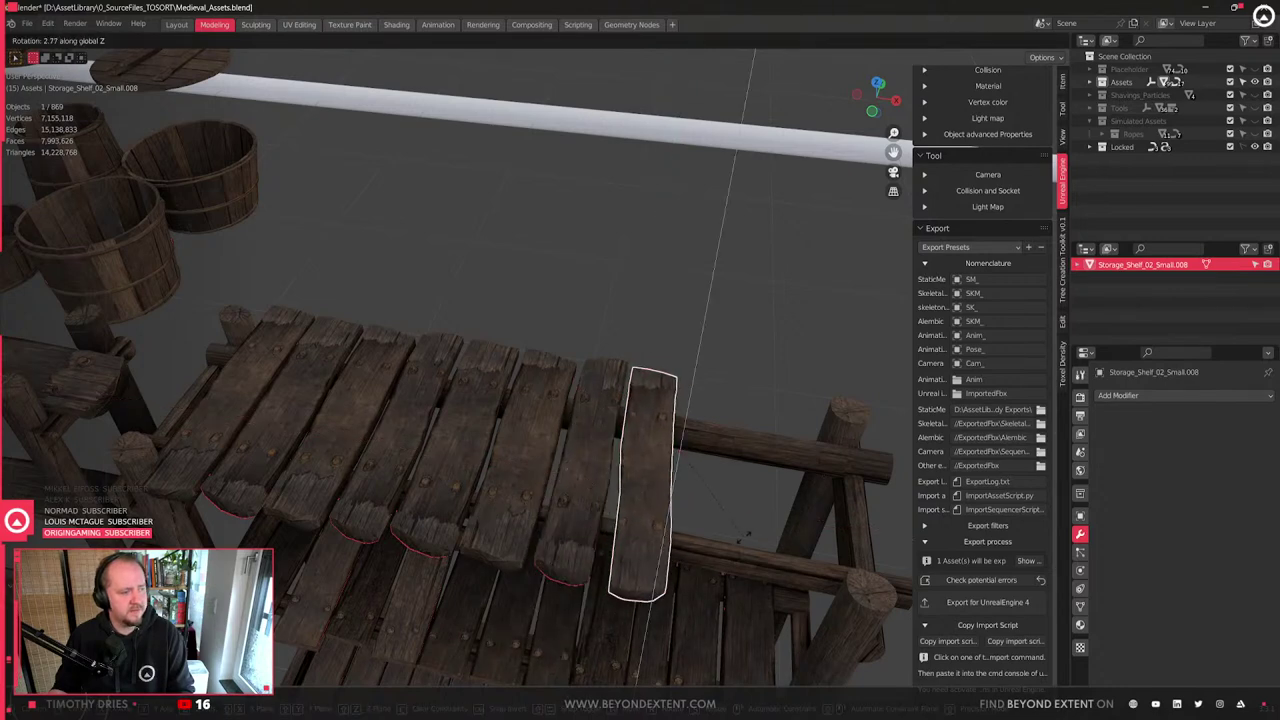
left_click(708, 519)
- Duplicate the end plank and position the copy beside it, with movement locked to the horizontal plane
middle_click_drag(708, 519, 599, 465)
scroll(570, 497, "up", 6)
key("shift+d")
key("z")
key("x")
key("shift+z")
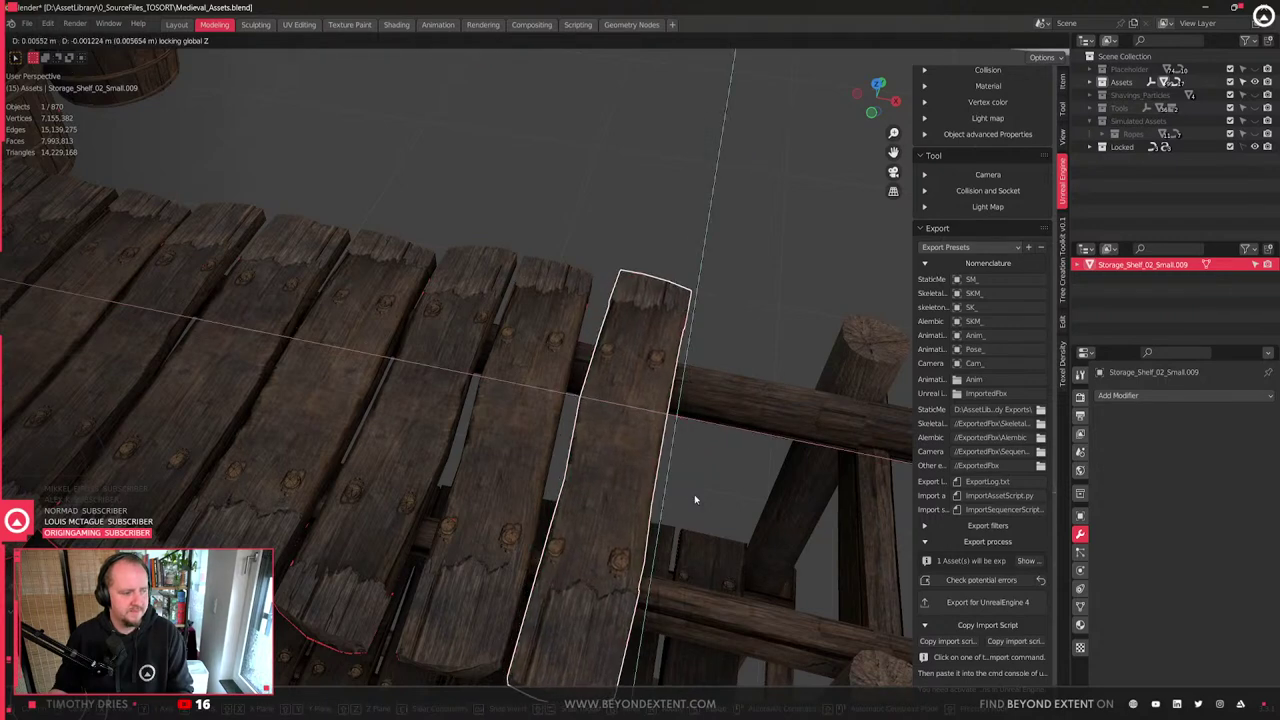
left_click(694, 494)
- Rotate a plank in the middle of the row and the fourth plank slightly around Z
scroll(692, 492, "down", 3)
middle_click_drag(543, 449, 629, 474)
left_click(536, 495)
key("r")
key("z")
left_click(571, 491)
left_click(409, 458)
key("r")
key("z")
left_click(411, 464)
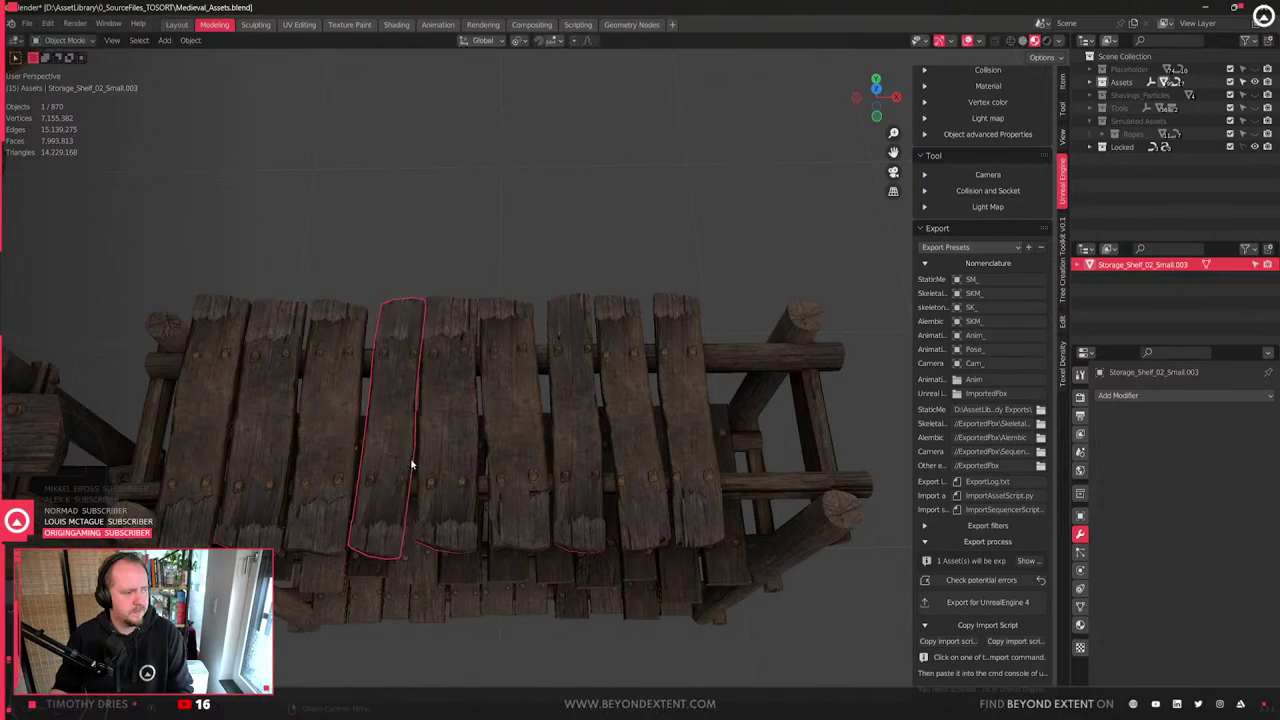
- Select all the new top planks and set their origins to geometry
scroll(411, 464, "down", 3)
middle_click_drag(303, 407, 734, 429)
left_click(716, 427, "shift")
left_click(745, 445, "shift")
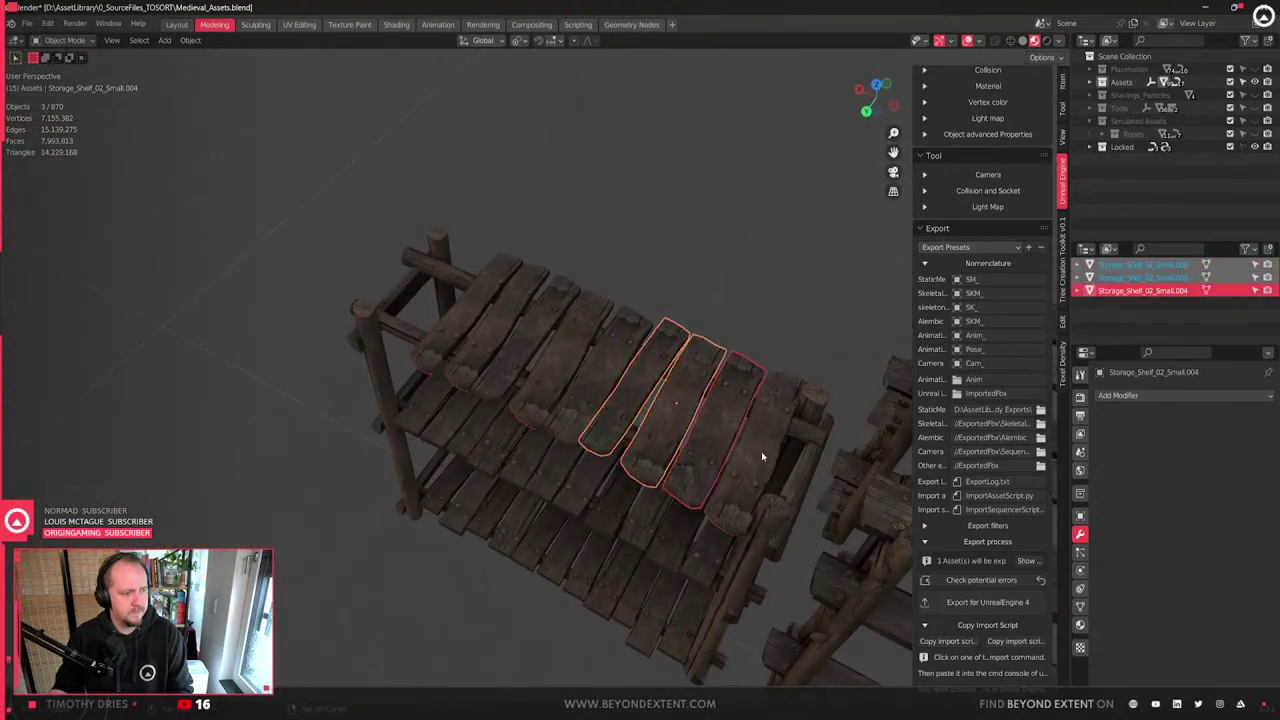
left_click(770, 460, "shift")
left_click(606, 374, "shift")
left_click(555, 365, "shift")
left_click(495, 332, "shift")
left_click(493, 328, "shift")
left_click(471, 323, "shift")
key("q")
left_click(480, 337)
- Scale the second plank of the top row down slightly and rotate it slightly around Z
middle_click_drag(691, 457, 430, 445)
left_click(557, 391)
middle_click_drag(557, 391, 751, 502)
left_click(426, 318)
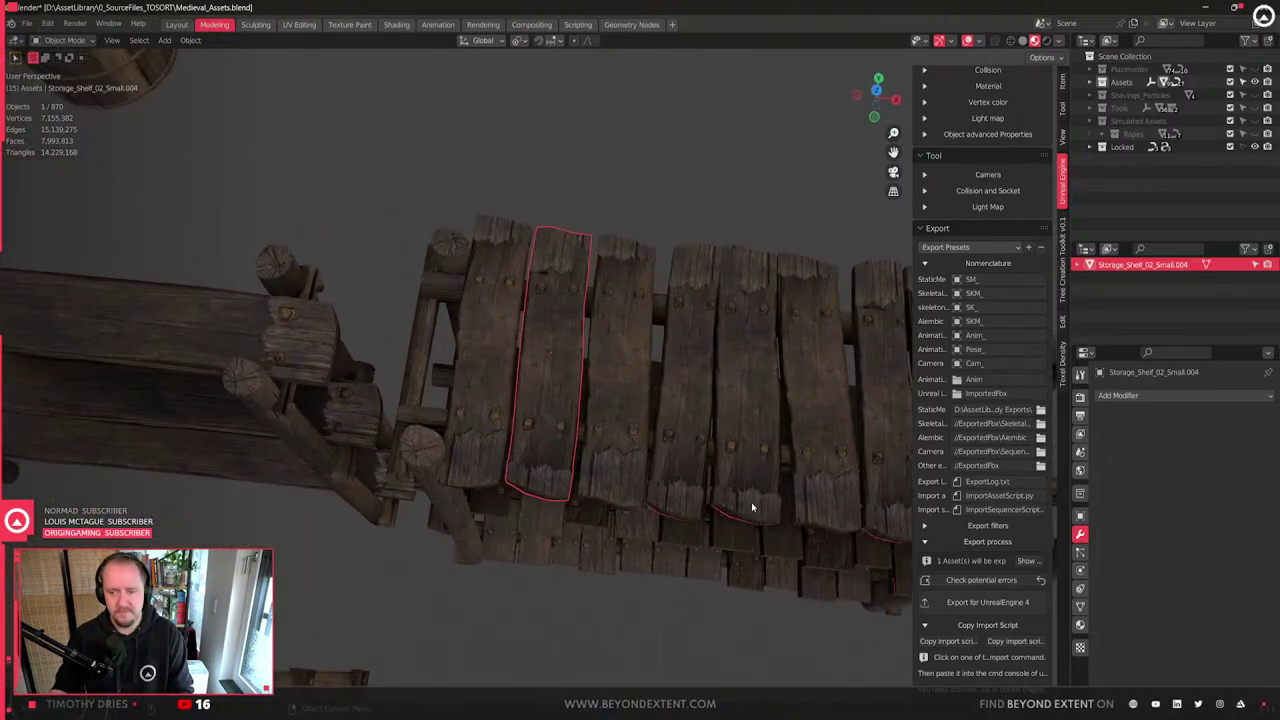
key("s")
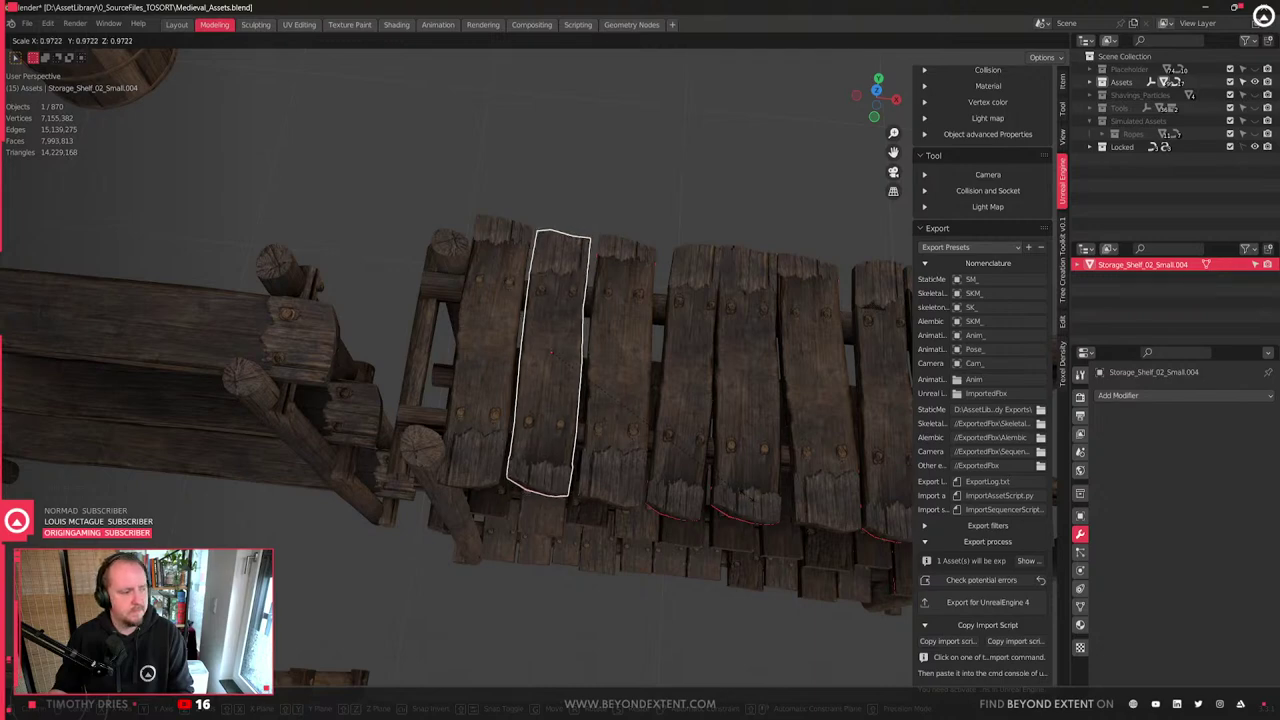
key("Escape")
key("r")
key("z")
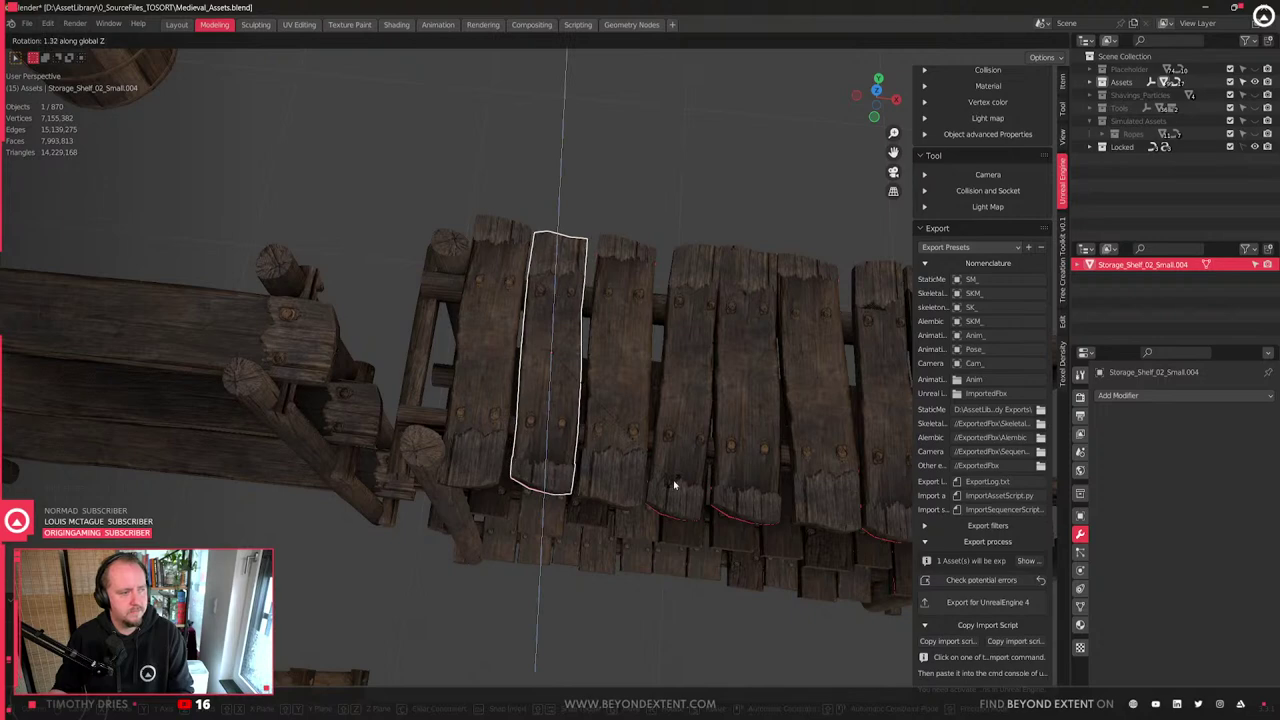
left_click(677, 482)
- Rotate the fourth plank of the top row slightly around Z
left_click(636, 462)
middle_click_drag(688, 460, 531, 414, "shift")
left_click(532, 415)
left_click(593, 432)
key("r")
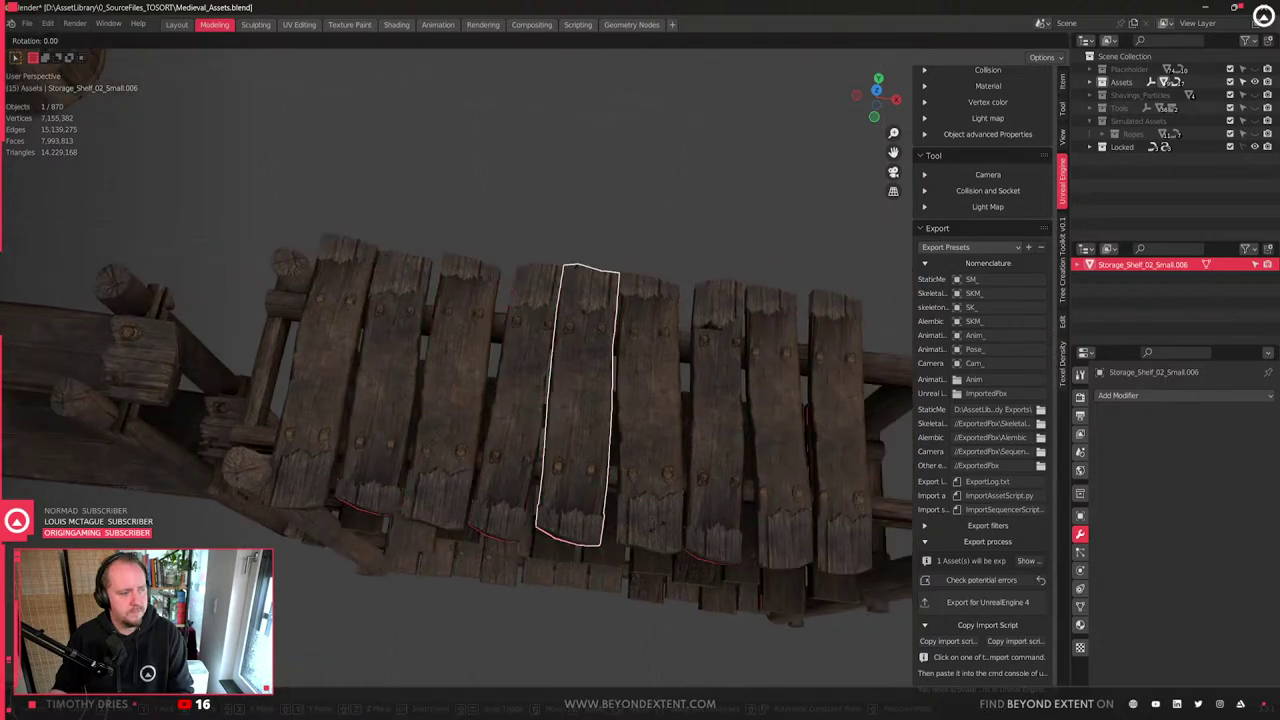
key("Escape")
left_click(557, 466)
key("r")
key("z")
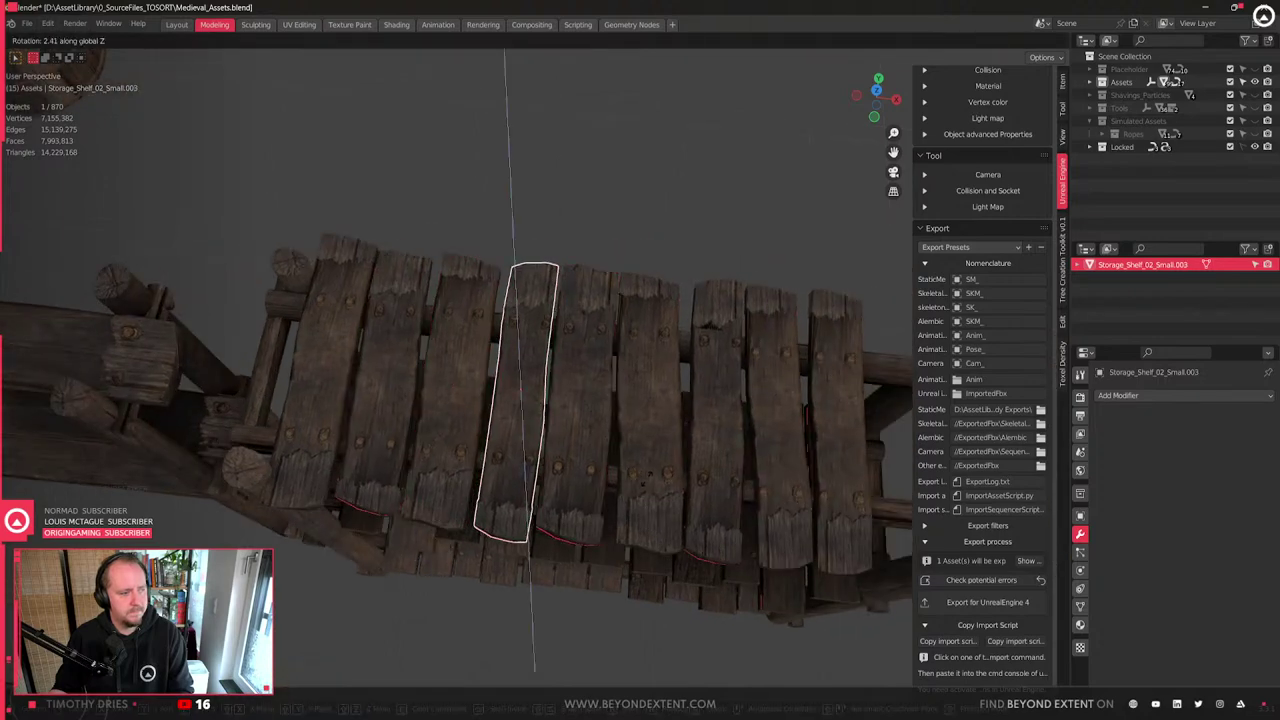
key("Escape")
middle_click_drag(651, 489, 622, 525)
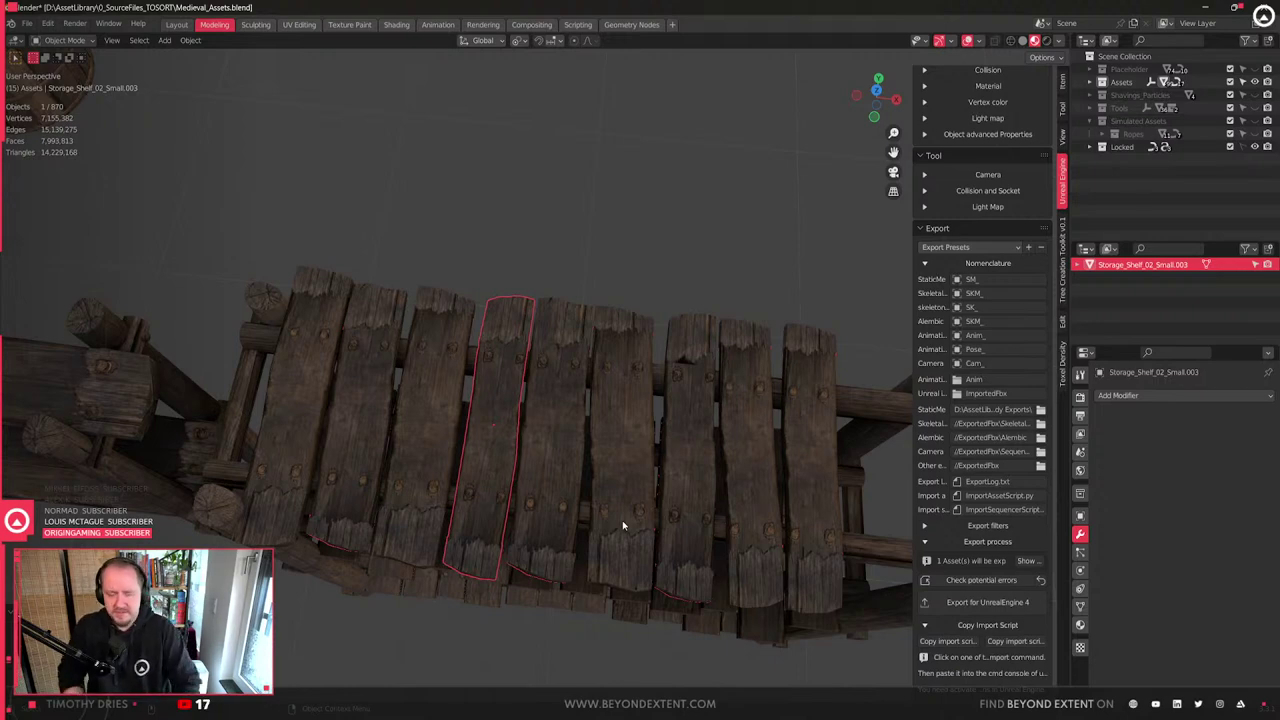
middle_click_drag(632, 518, 667, 448)
left_click(644, 452)
key("KP_Decimal")
left_click(624, 418)
scroll(624, 418, "down", 4)
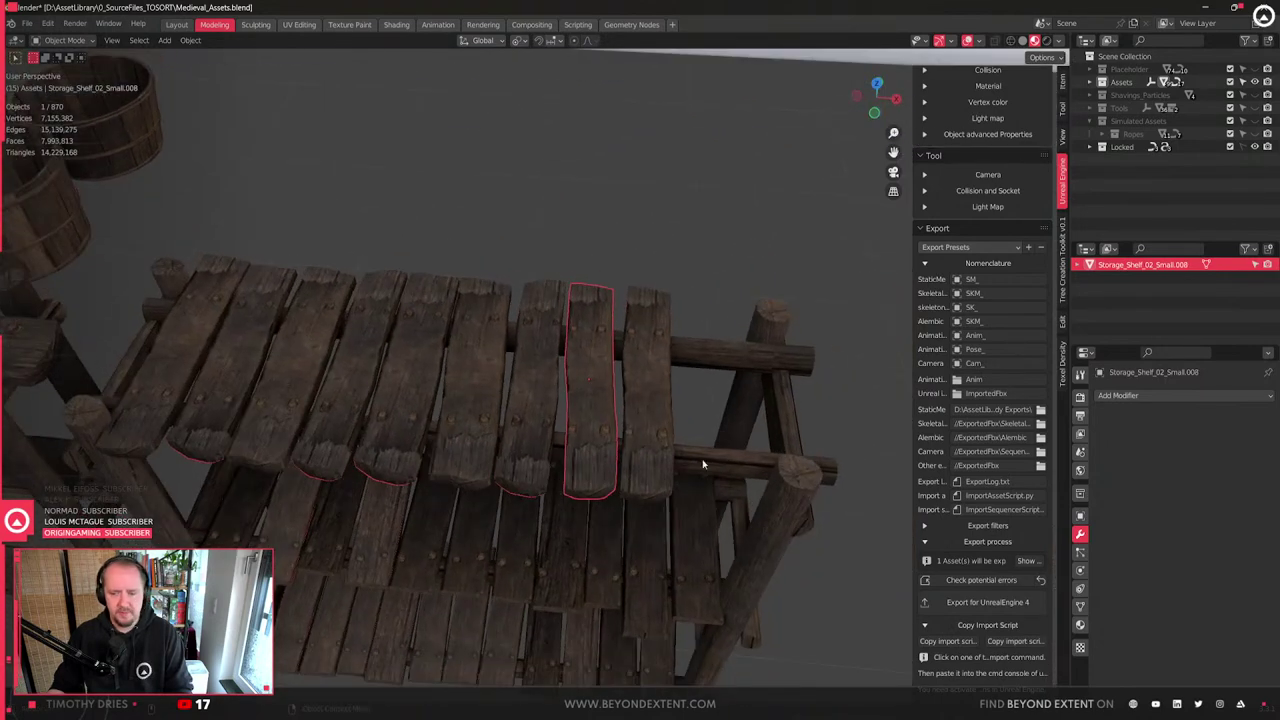
key("r")
key("z")
right_click(714, 477)
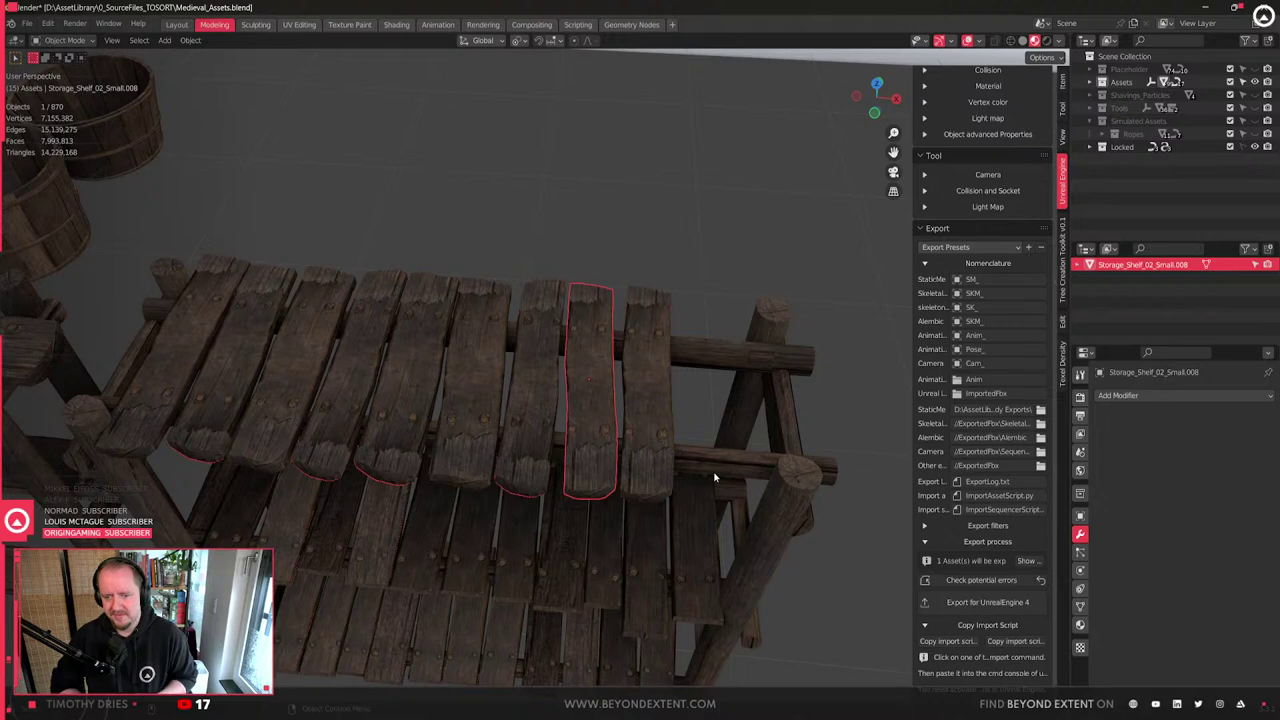
- Scale the last plank of the top row down slightly
left_click(635, 356)
middle_click_drag(635, 356, 637, 423)
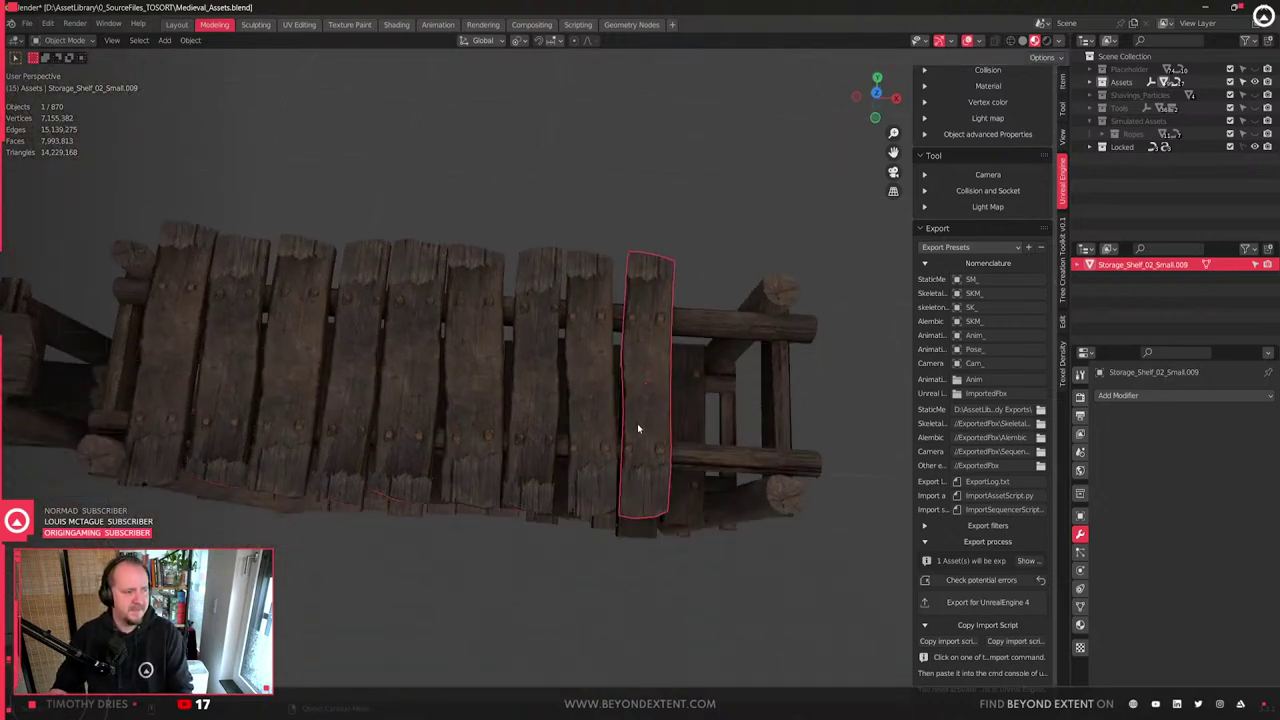
key("s")
left_click(753, 545)
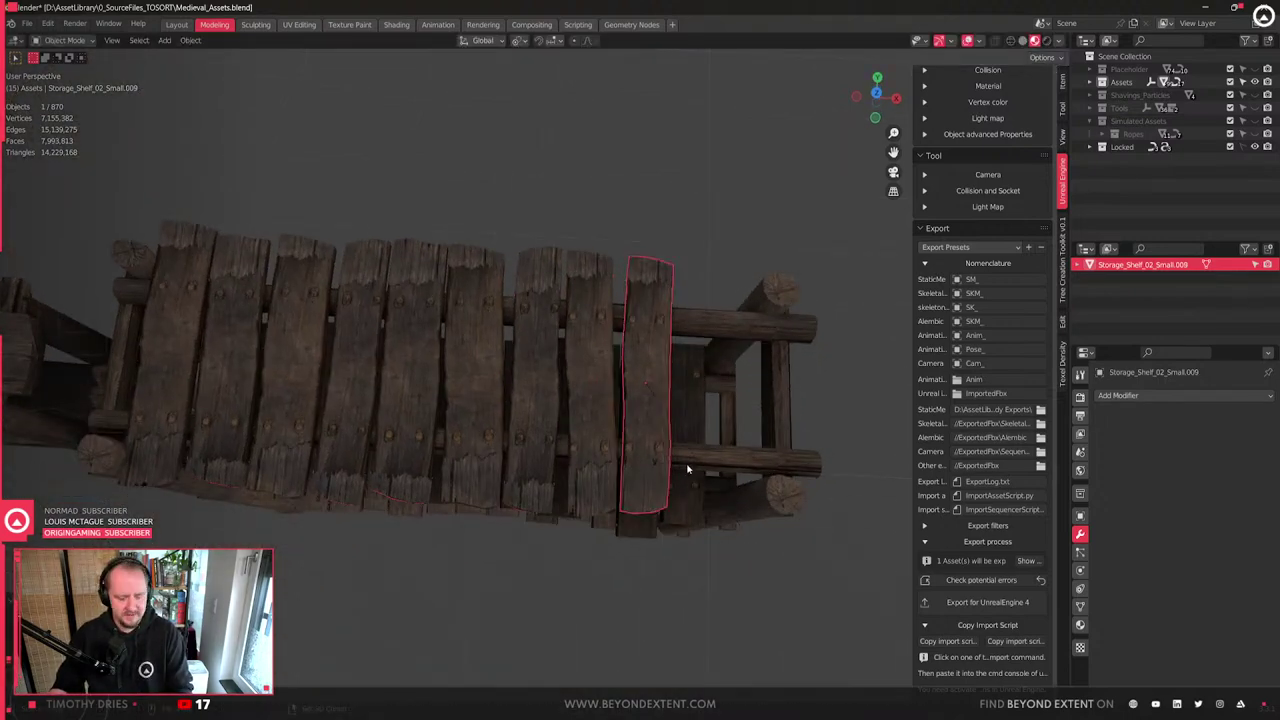
- Duplicate two neighbouring middle planks along X to the end of the row and delete the outer copy
middle_click_drag(600, 463, 702, 520)
left_click(612, 452)
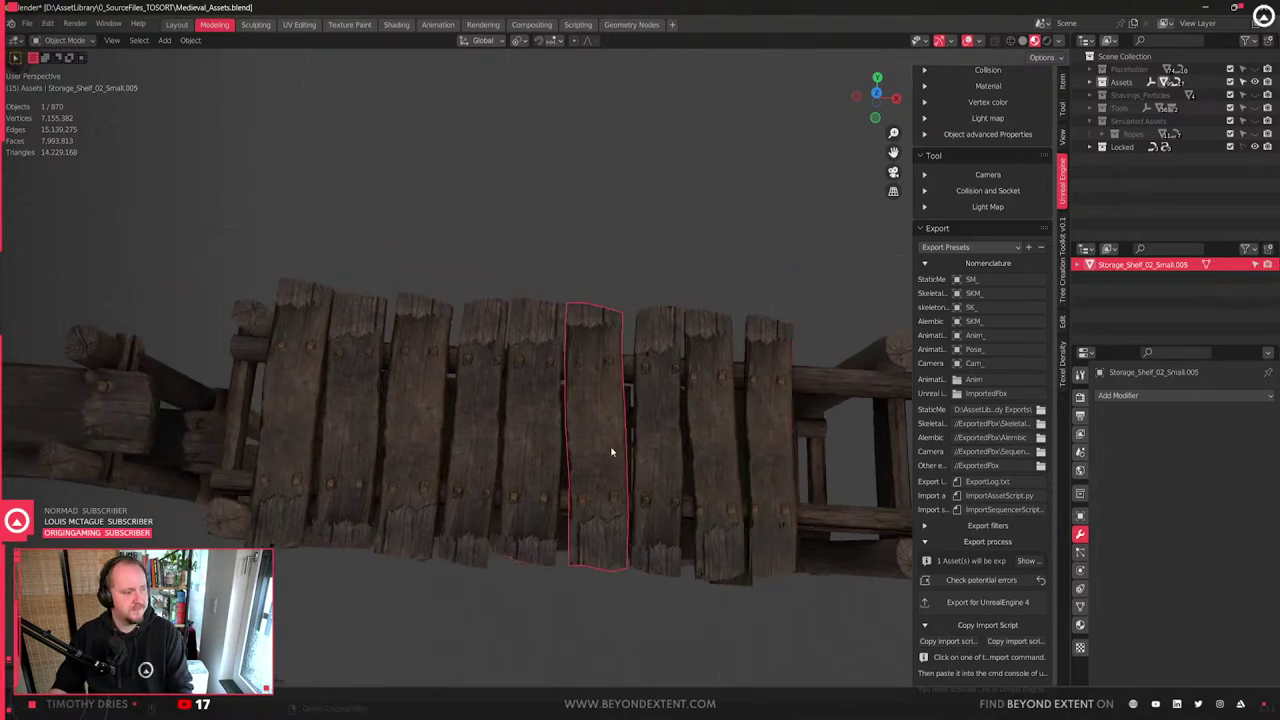
left_click(563, 480, "shift")
middle_click_drag(563, 480, 480, 494)
key("shift+d")
key("x")
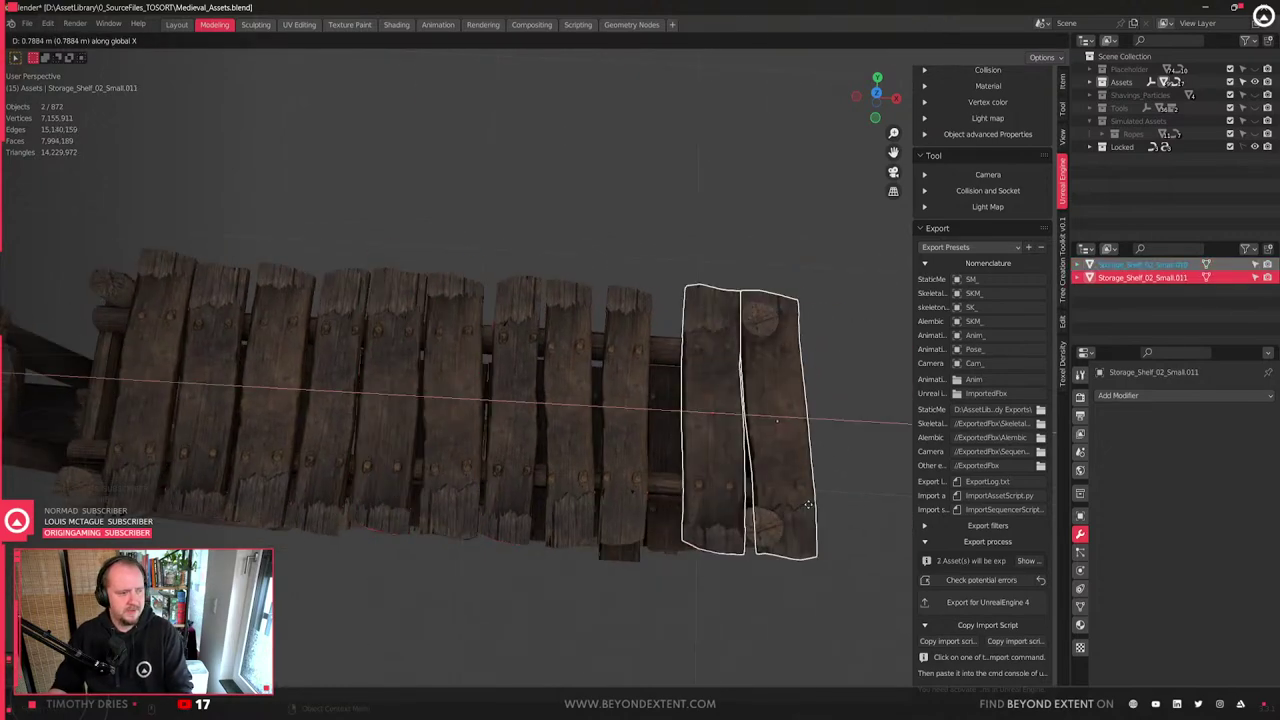
left_click(777, 497)
left_click(773, 452)
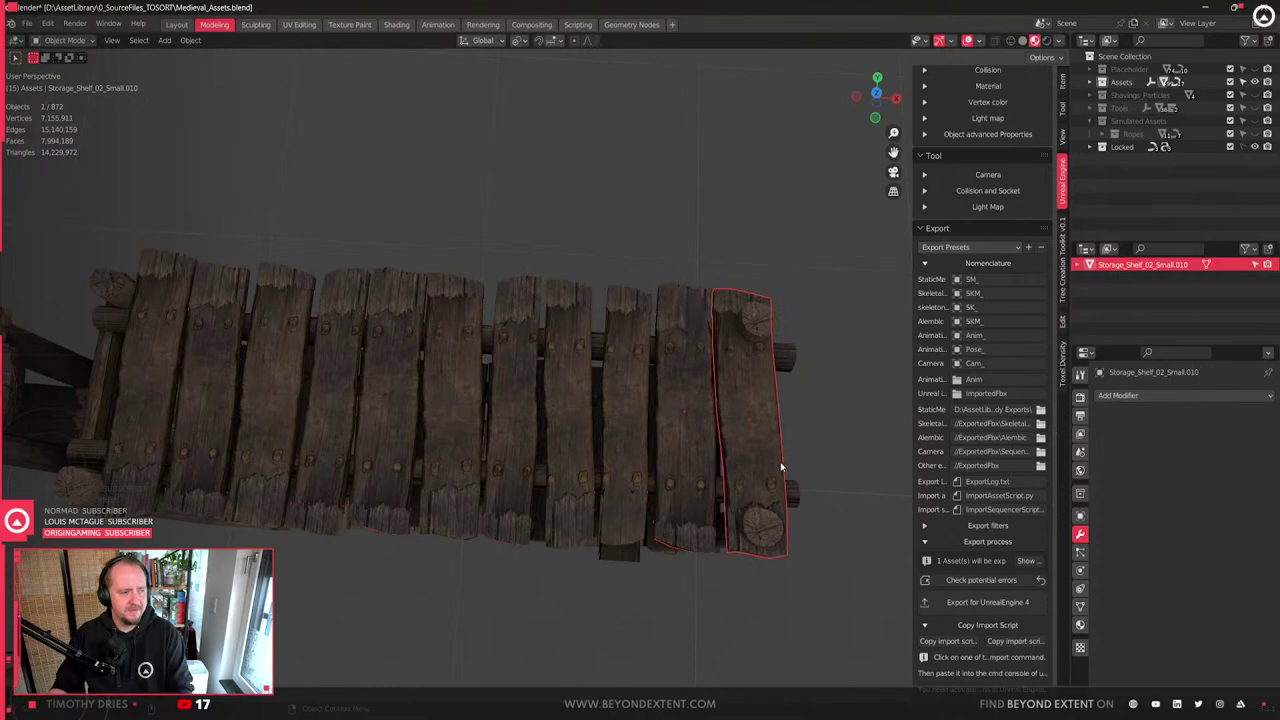
key("x")
left_click(781, 465)
- Move the remaining copied plank along X to fit the gap at the end of the row
middle_click_drag(782, 467, 686, 486)
left_click(697, 429)
left_click(714, 446)
left_click(783, 438)
scroll(687, 484, "up", 3)
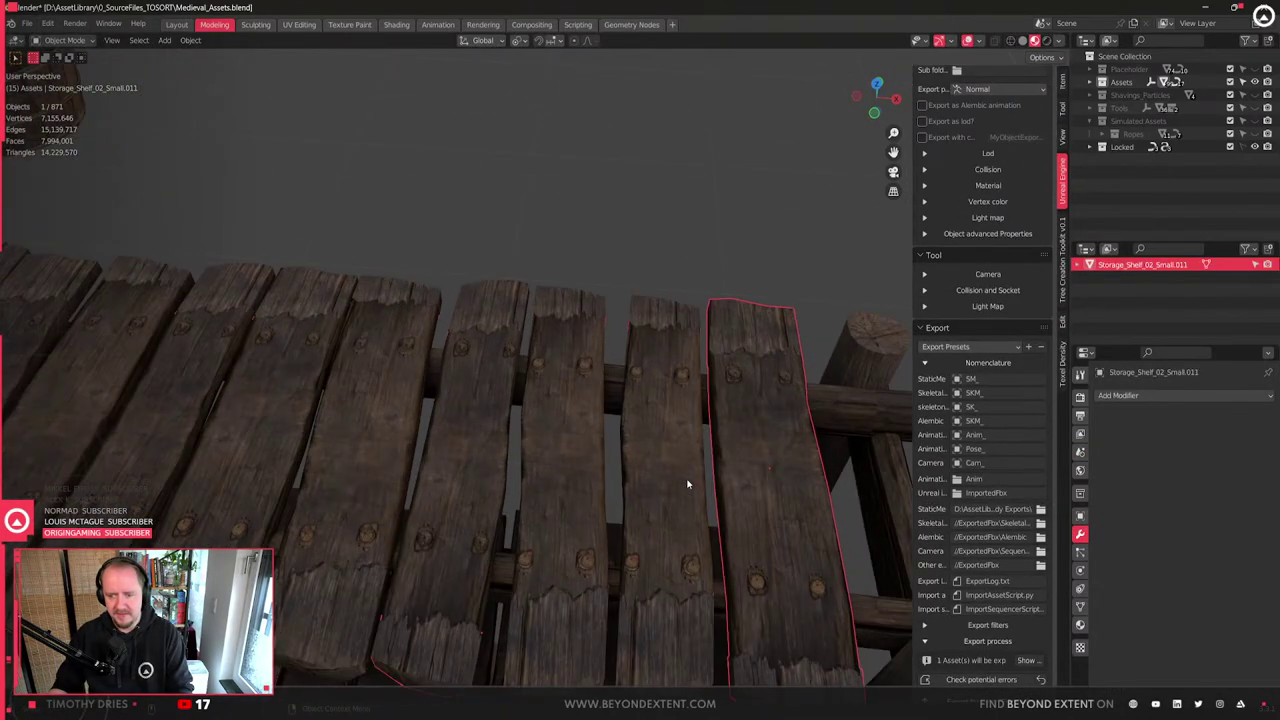
scroll(687, 484, "down", 3)
key("g")
key("x")
left_click(692, 500)
- Select all ten new top planks and scale them up slightly along Y
scroll(692, 500, "down", 3)
middle_click_drag(692, 500, 595, 375)
left_click(395, 356, "shift")
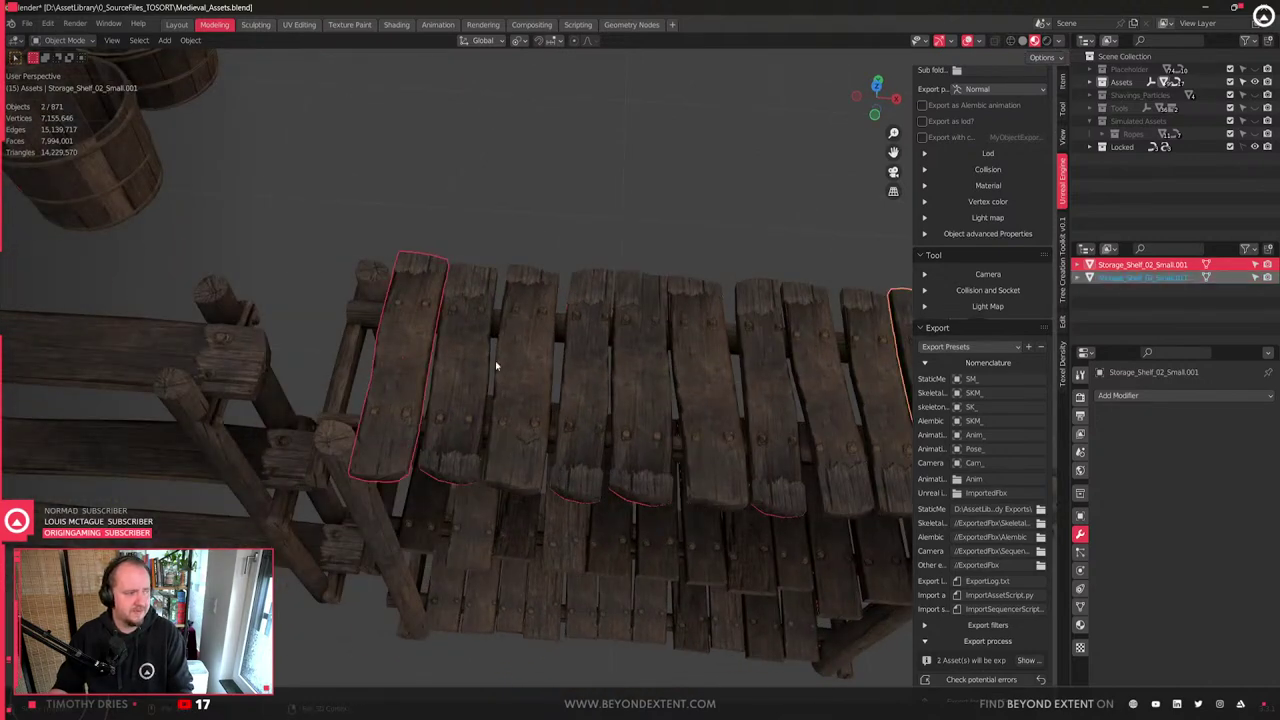
left_click(486, 363, "shift")
middle_click_drag(620, 429, 351, 400)
left_click(378, 414, "shift")
left_click(418, 420, "shift")
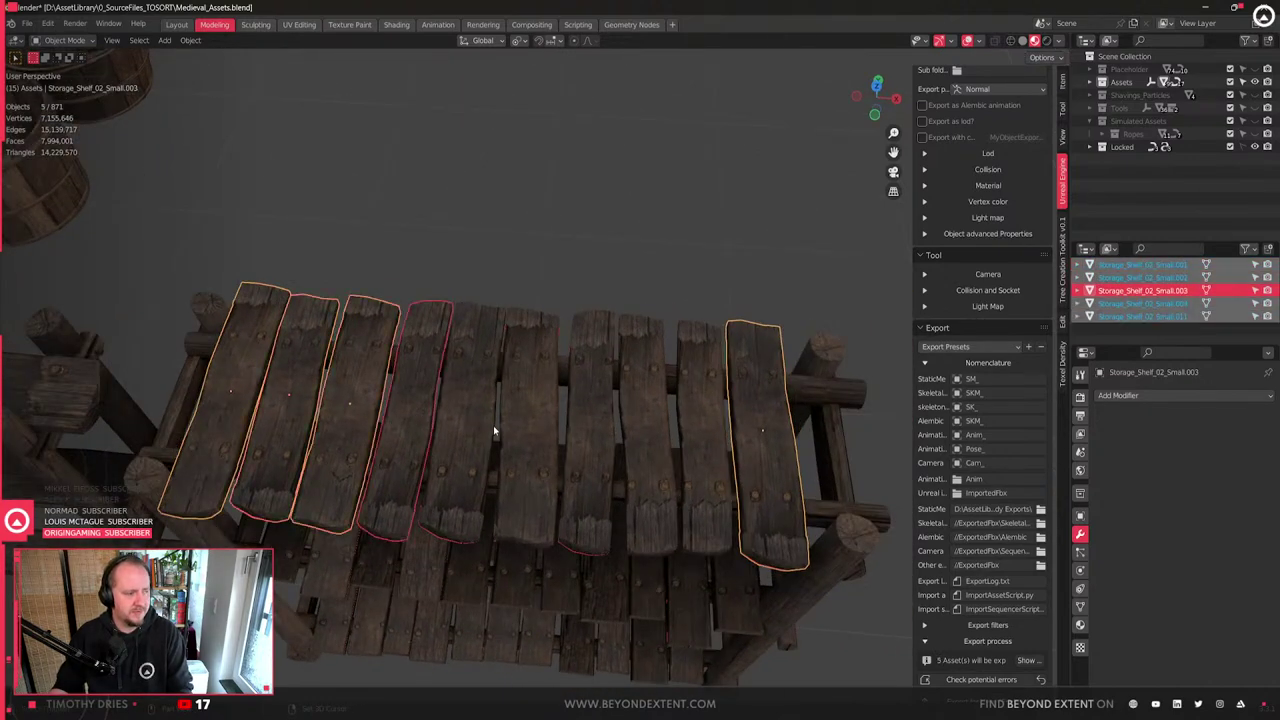
left_click(480, 429, "shift")
left_click(535, 428, "shift")
left_click(600, 430, "shift")
left_click(709, 442, "shift")
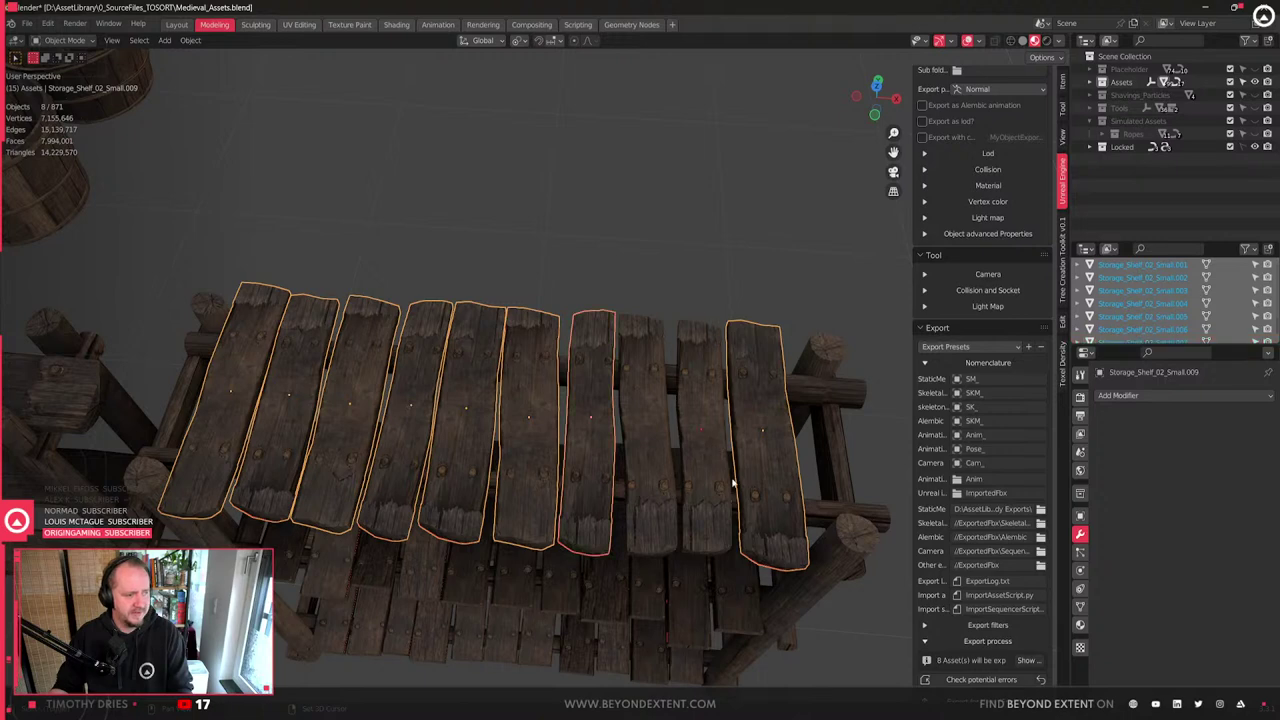
left_click(705, 460, "shift")
left_click(640, 423, "shift")
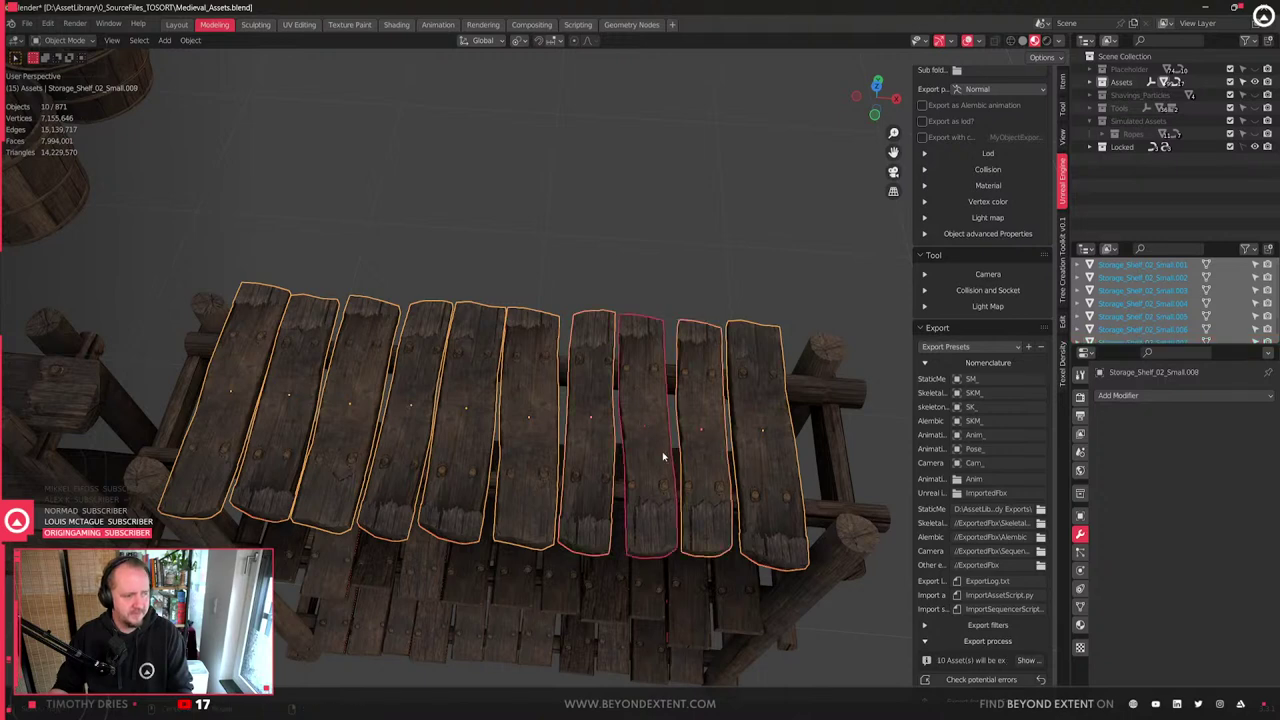
middle_click_drag(640, 423, 600, 420)
key("s")
key("y")
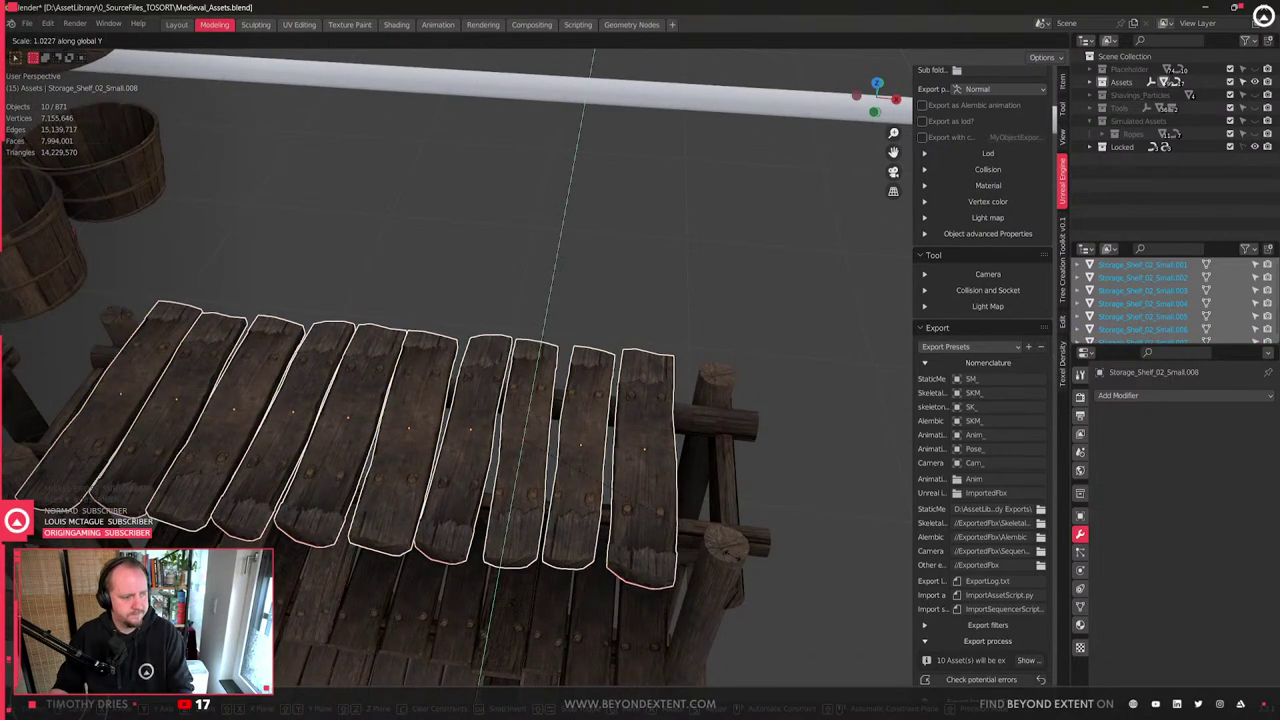
left_click(740, 558)
- Move the ten selected planks slightly along X to center them on the shelf frame
key("g")
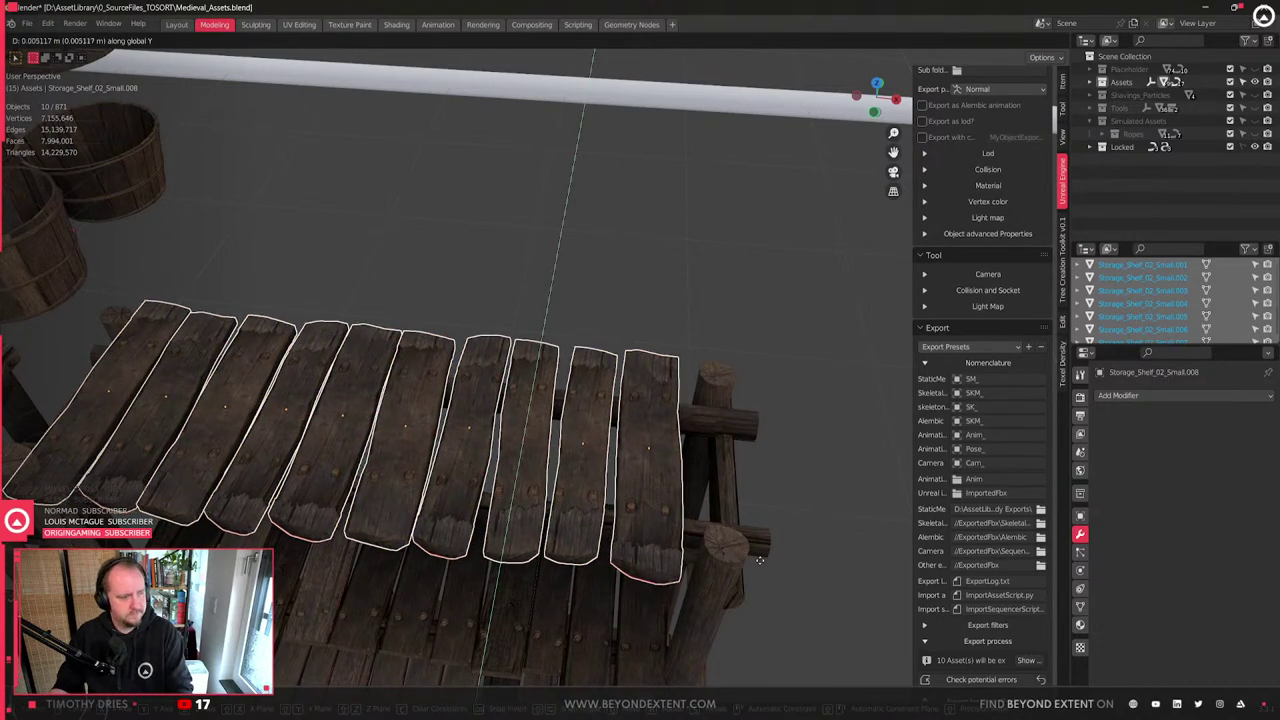
key("x")
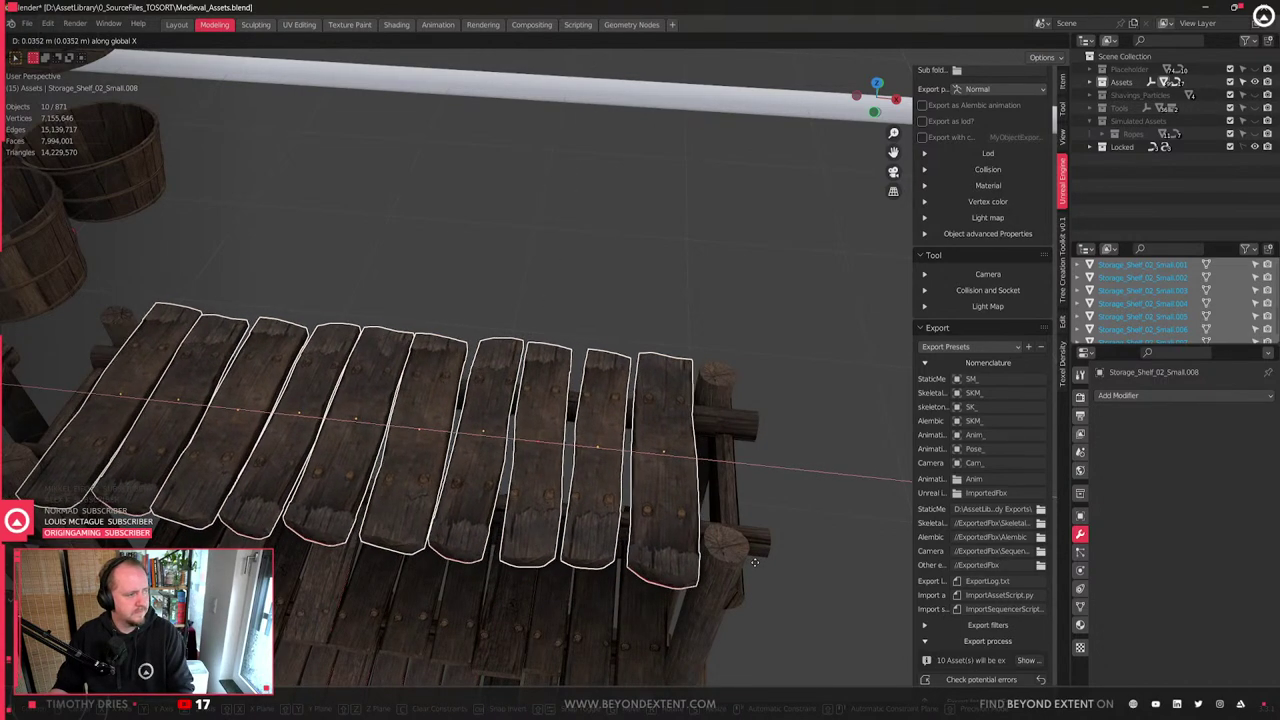
left_click(751, 561)
- Scale the fifth top plank along Z to vary its thickness
middle_click_drag(526, 409, 561, 393)
scroll(558, 325, "up", 4)
left_click(561, 393)
key("s")
key("z")
left_click(743, 480)
- Scale the sixth top plank along Z and adjust its height
left_click(635, 386)
key("s")
key("z")
left_click(754, 466)
key("g")
key("z")
left_click(757, 461)
- Scale the seventh top plank up slightly along Z
left_click(743, 386)
key("s")
right_click(743, 386)
key("s")
key("z")
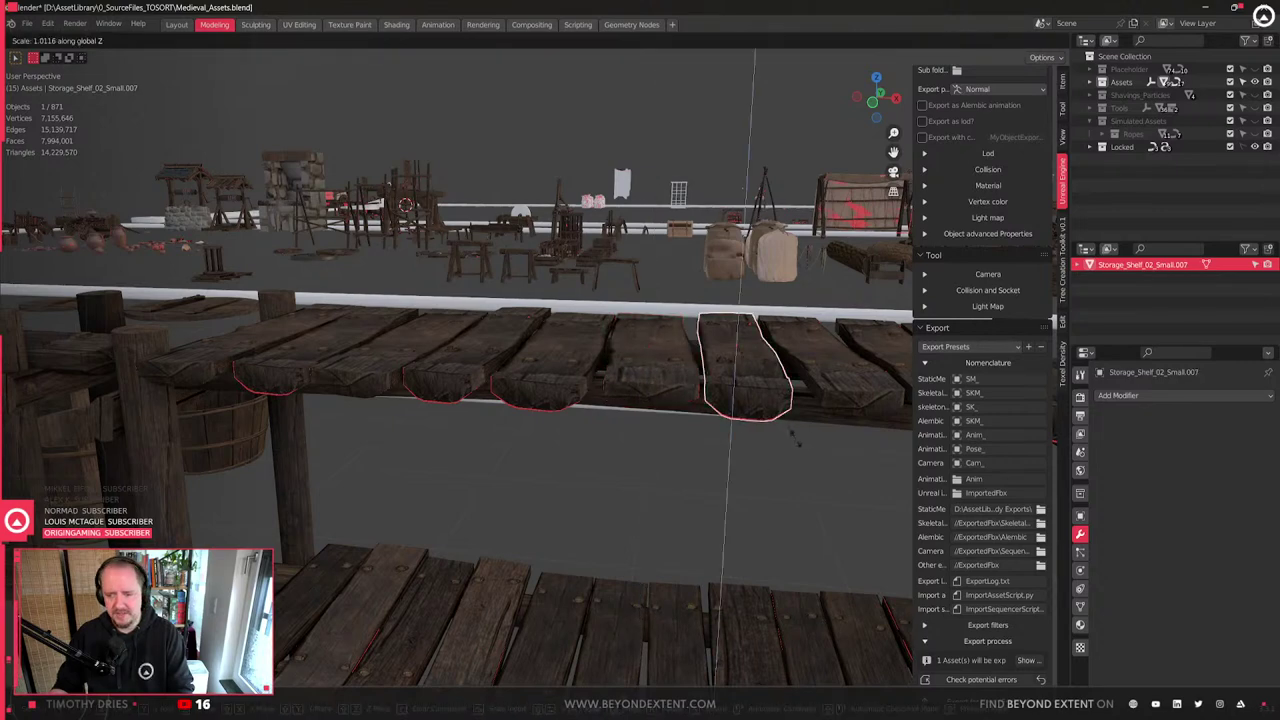
left_click(778, 430)
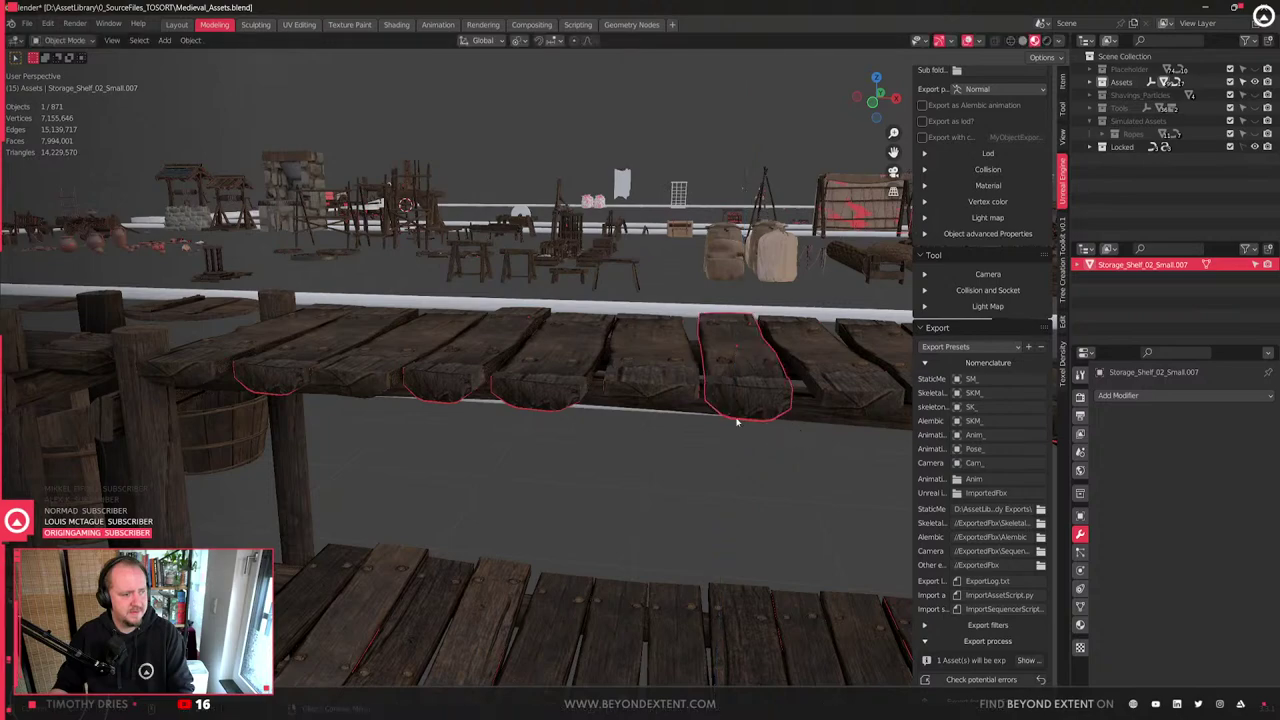
- Rotate the sixth top plank slightly around Z
scroll(730, 421, "down", 4)
key("Tab")
middle_click_drag(714, 417, 739, 471)
scroll(708, 376, "up", 3)
key("Tab")
left_click(677, 391)
key("r")
key("z")
left_click(754, 468)
- Move the sixth plank's middle edge loop in the horizontal plane, using proportional editing with a radius of about 0.13 m
key("Tab")
middle_click_drag(754, 468, 601, 461)
key("g")
key("z")
scroll(611, 471, "down", 10)
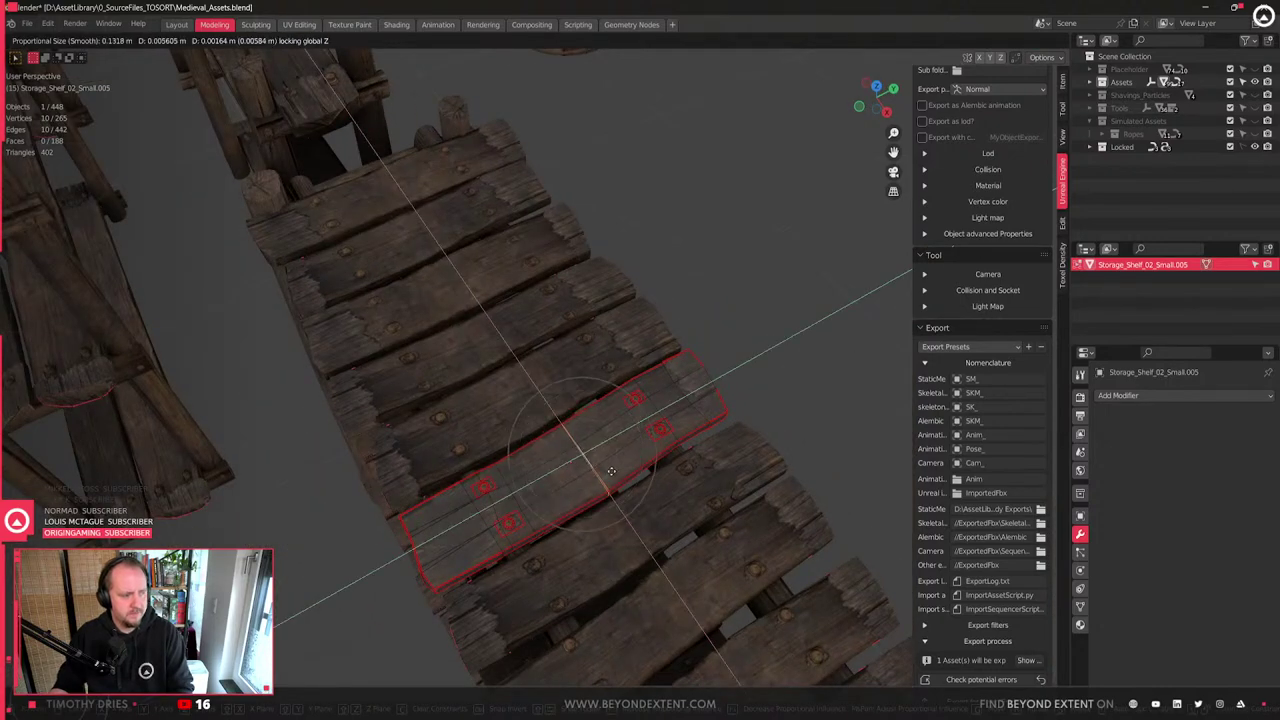
left_click(611, 471)
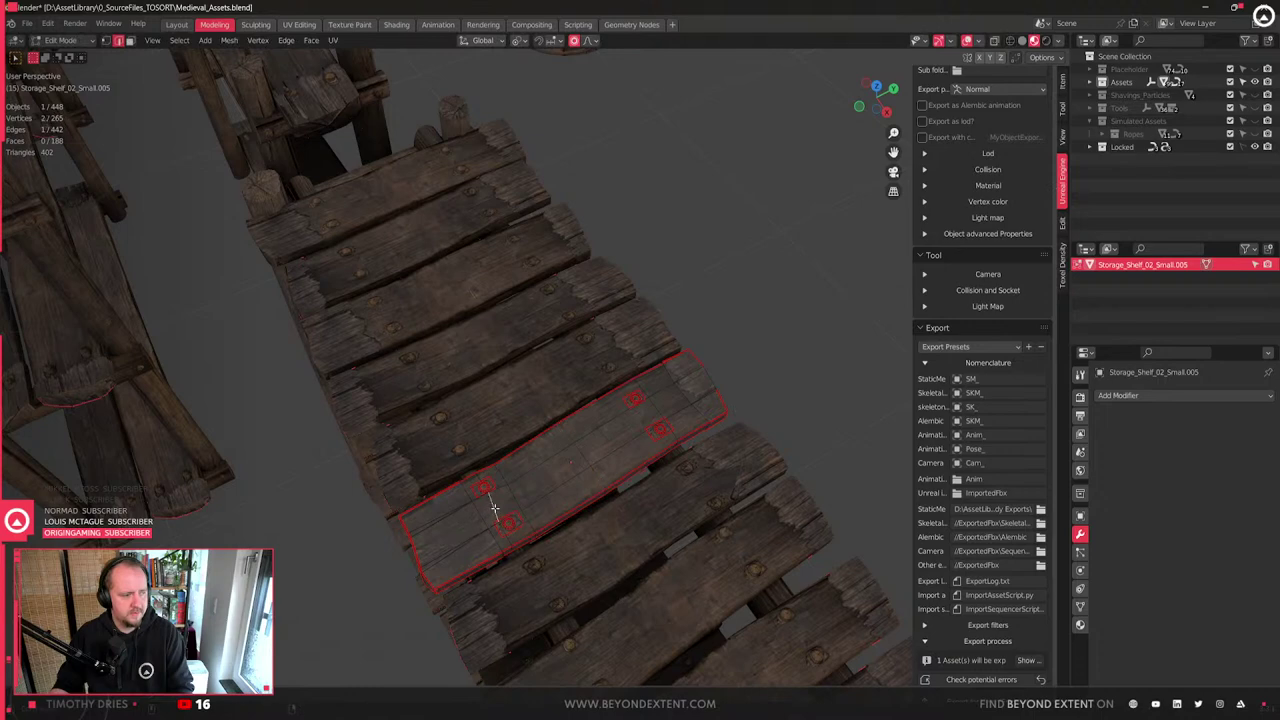
- Delete two edge loops from the sixth plank and return to Object Mode
key("x")
left_click(480, 548)
left_click(580, 455, "alt")
key("x")
left_click(584, 459)
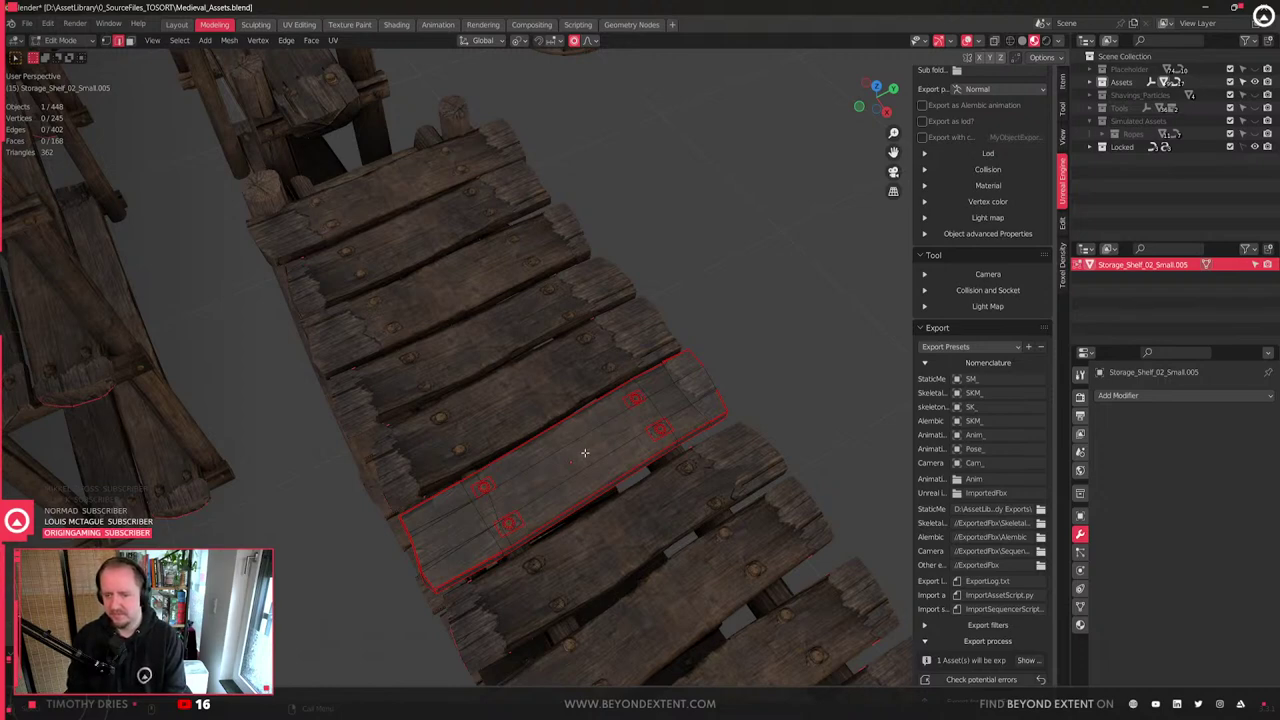
scroll(578, 460, "down", 3)
key("Tab")
- Delete two edge loops from the mesh of the eighth top plank
middle_click_drag(584, 446, 617, 428)
scroll(585, 443, "up", 2)
left_click(642, 437)
key("KP_Decimal")
left_click(622, 422)
key("Tab")
left_click(632, 356, "alt")
left_click(629, 428, "alt+shift")
key("x")
left_click(626, 438)
- Select the eighth plank's far end with its nails and move it horizontally, using proportional editing with a radius of about 0.28 m
middle_click_drag(608, 434, 641, 457)
middle_click_drag(506, 380, 456, 368)
key("1")
key("shift+z")
left_click_drag(391, 203, 722, 414)
key("shift+z")
key("g")
key("shift+z")
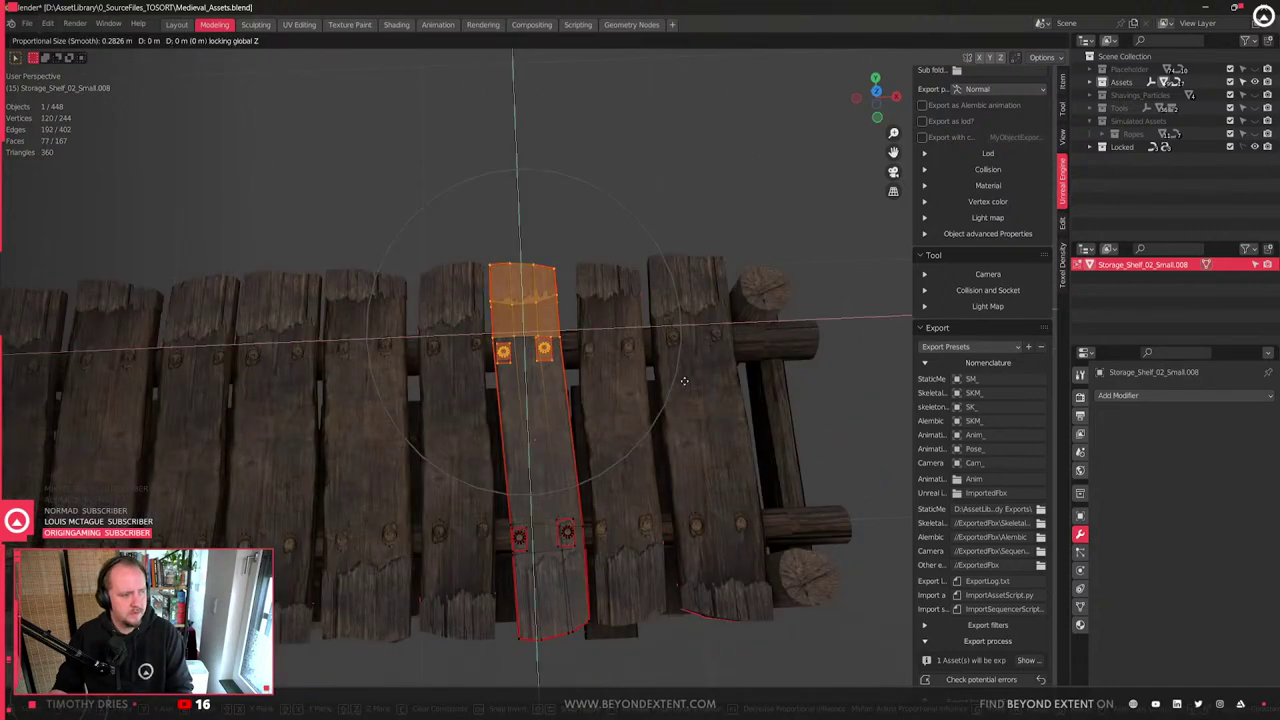
left_click(690, 380)
- Select one linked nail piece on the eighth top plank and move it horizontally about 0.008 m, using proportional editing with a radius of about 0.28 m
middle_click_drag(690, 382, 624, 408)
scroll(600, 412, "up", 2)
key("Tab")
key("Tab")
key("alt+a")
key("3")
key("ctrl+l")
key("g")
key("z")
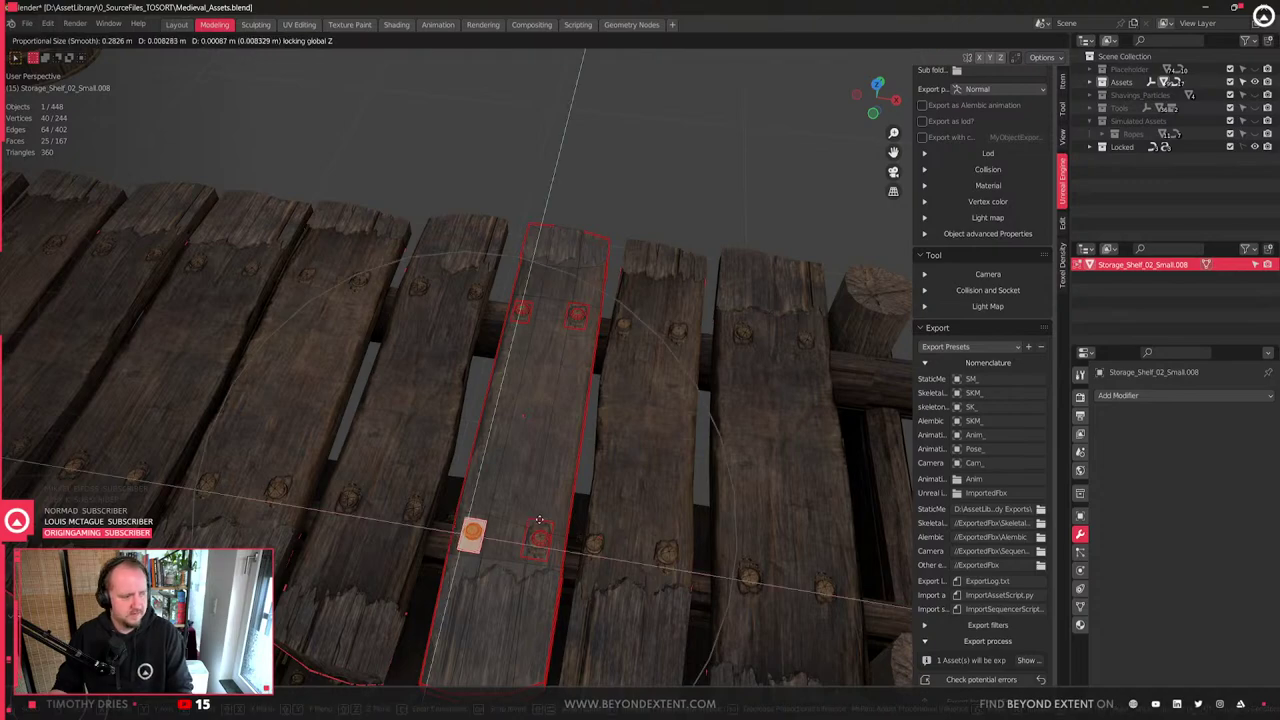
left_click(543, 519)
key("Tab")
- Examine the ends of the top planks up close and pick out plank Storage_Shelf_02_Small.006
scroll(569, 501, "down", 3)
middle_click_drag(569, 503, 591, 398)
left_click(591, 398)
middle_click_drag(612, 456, 509, 508, "shift")
scroll(547, 478, "up", 3)
left_click(507, 383)
middle_click_drag(507, 383, 560, 394)
scroll(560, 398, "down", 2)
left_click(676, 372)
middle_click_drag(676, 372, 480, 506)
scroll(636, 484, "up", 3)
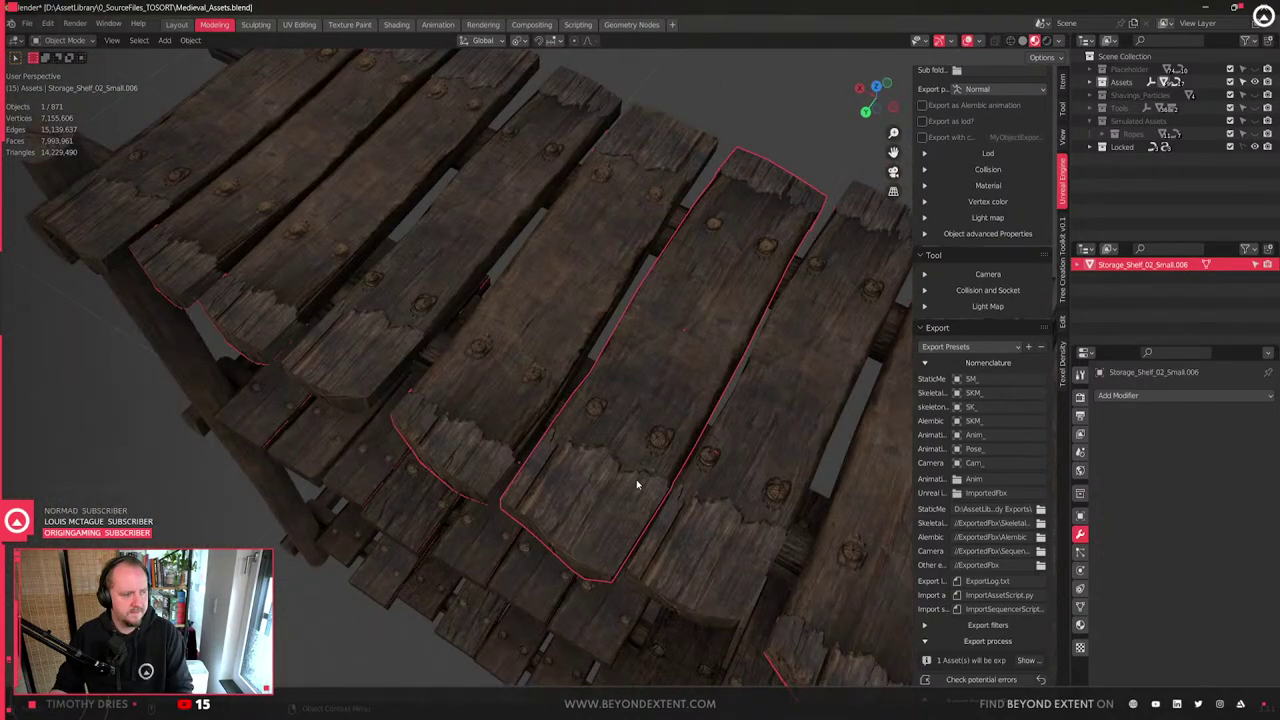
- Select the end faces of plank Storage_Shelf_02_Small.006 and scale them along Y, using proportional editing with a radius of about 0.28
key("Tab")
left_click(594, 483)
middle_click_drag(594, 483, 557, 473)
left_click(543, 527, "shift")
middle_click_drag(543, 527, 829, 557)
left_click(507, 433, "shift")
left_click(637, 505, "alt+shift")
key("s")
key("y")
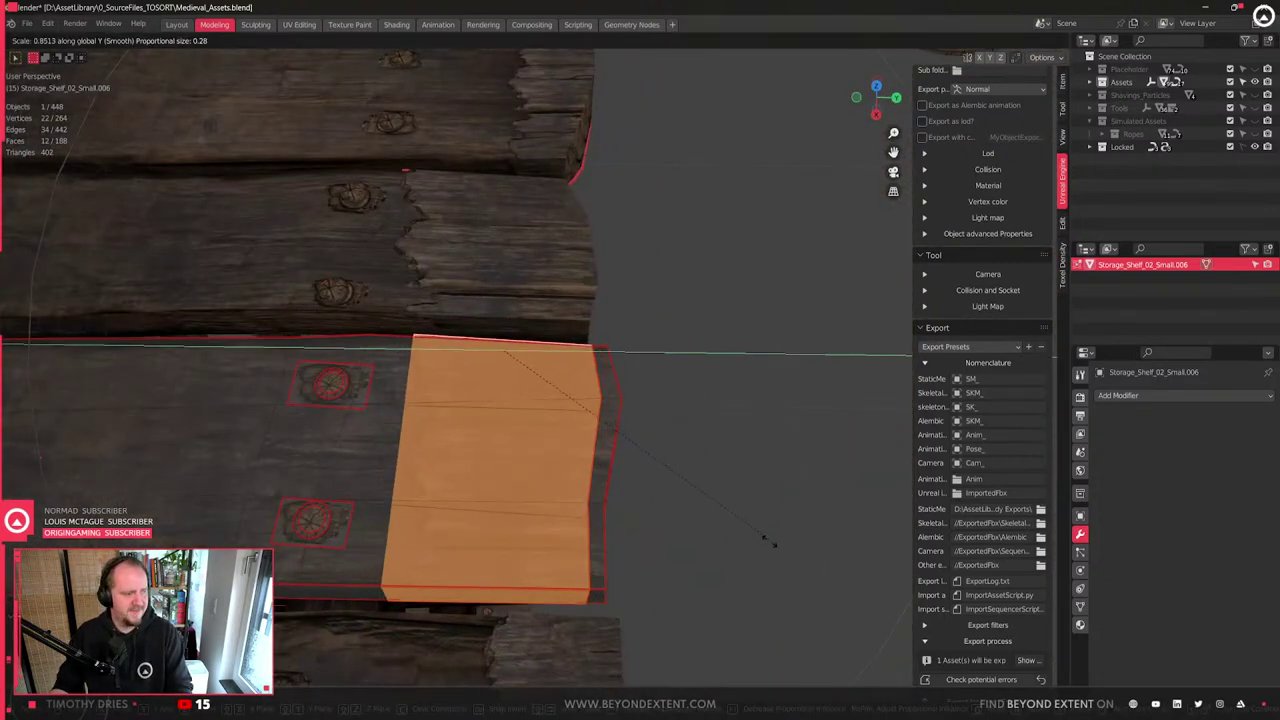
left_click(701, 530)
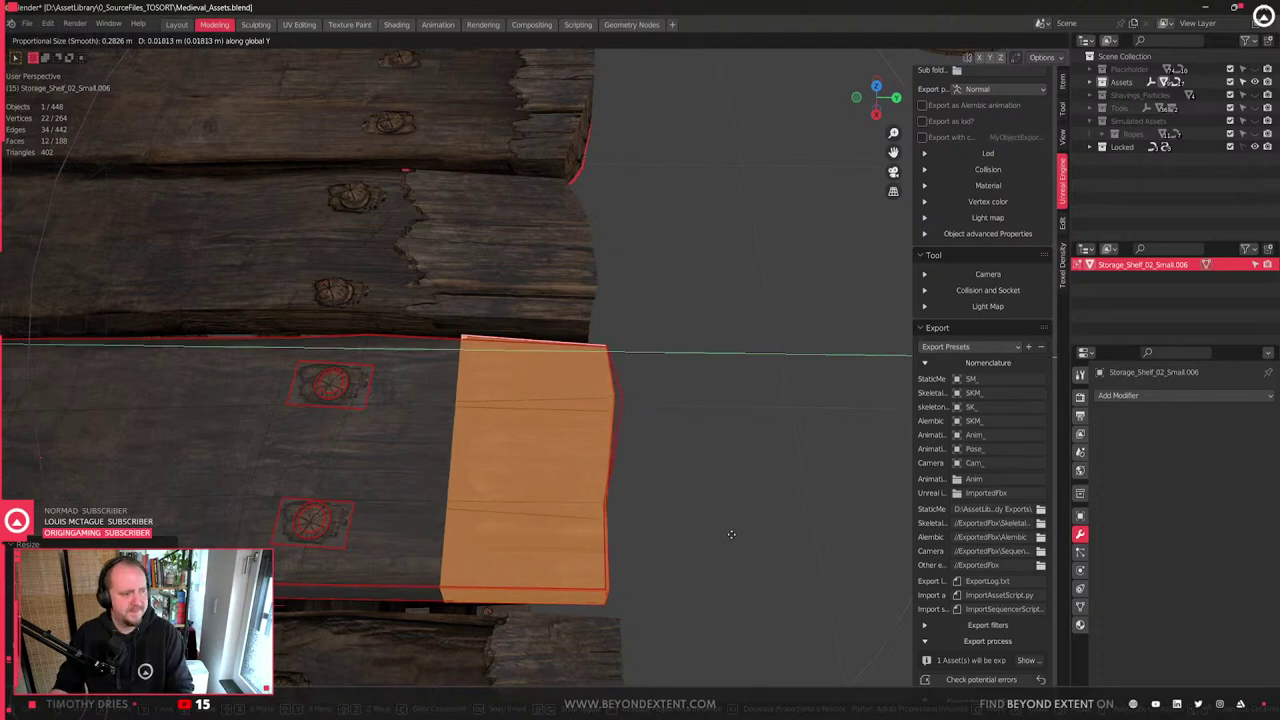
- Move the selected plank end about 0.02 m along Y and return to Object Mode
left_click(729, 535)
left_click(591, 420)
scroll(625, 432, "down", 4)
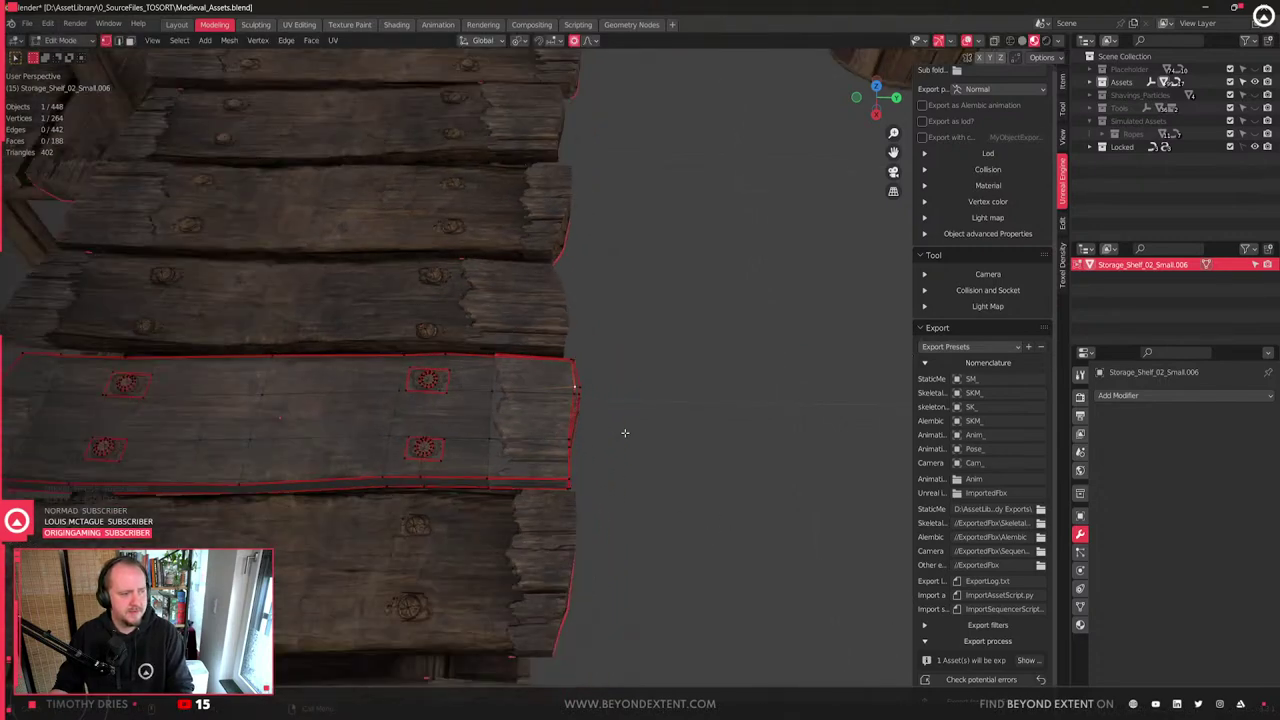
key("Tab")
- Select the side and end faces at one end of plank Storage_Shelf_02_Small.003 and return to Object Mode
middle_click_drag(506, 443, 598, 543, "shift")
left_click(683, 323)
left_click(624, 412)
middle_click_drag(624, 412, 572, 439)
key("Tab")
key("3")
left_click(548, 488)
left_click(585, 493, "shift")
left_click(593, 455, "shift")
left_click(566, 499, "shift")
middle_click_drag(540, 495, 584, 549)
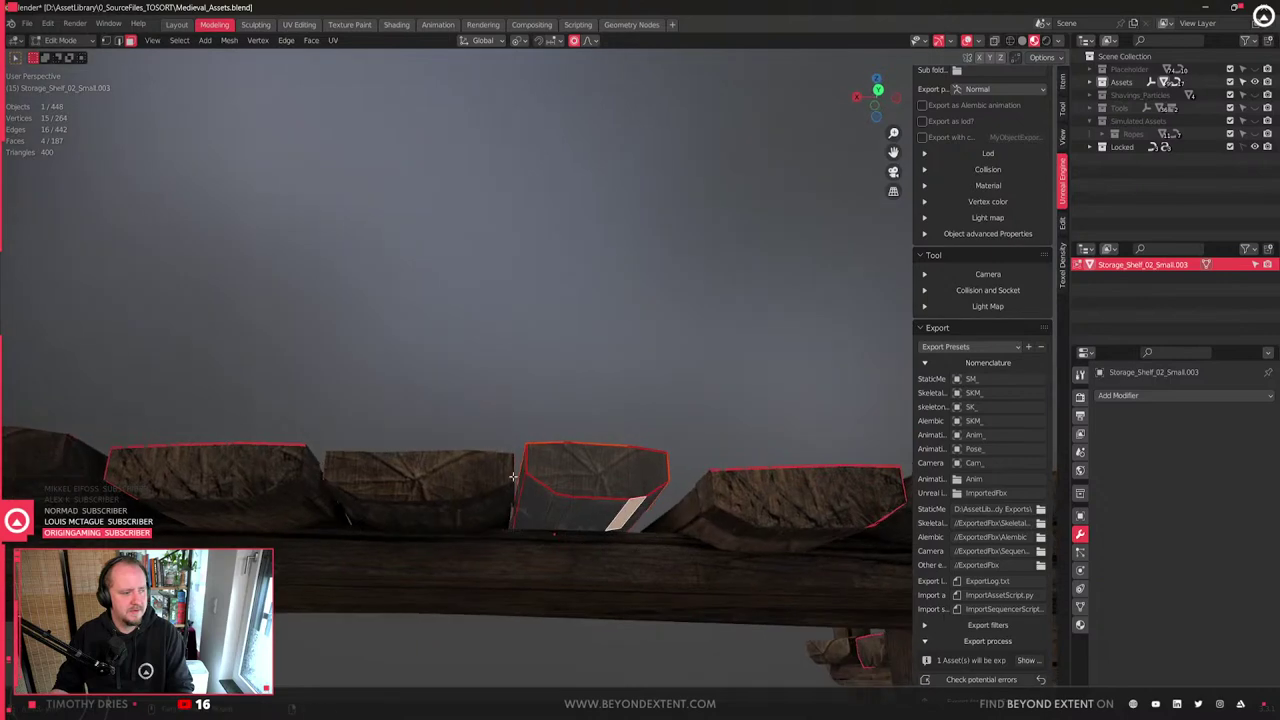
left_click(520, 476, "shift")
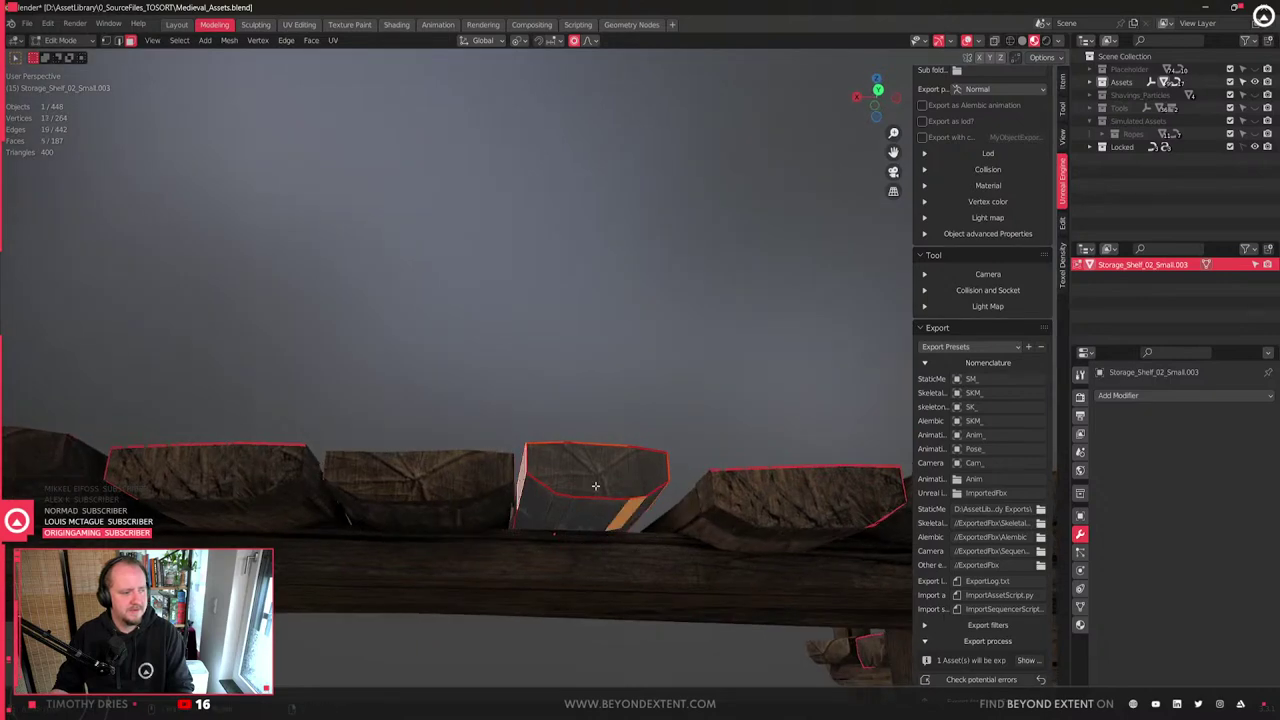
middle_click_drag(596, 485, 600, 533)
left_click(601, 536, "alt+shift")
key("x")
middle_click_drag(440, 548, 635, 420)
key("2")
scroll(511, 447, "down", 5)
key("Tab")
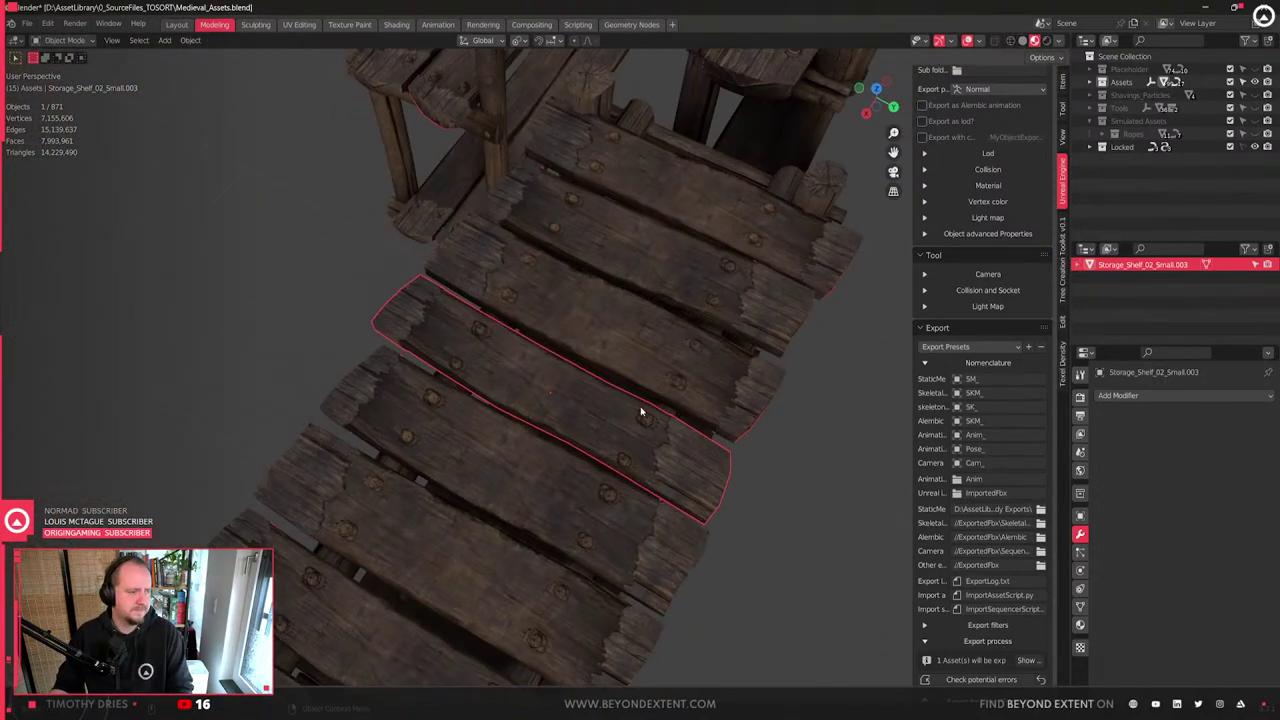
- Examine the layout of the top planks from above and from a low angle
middle_click_drag(680, 463, 578, 487)
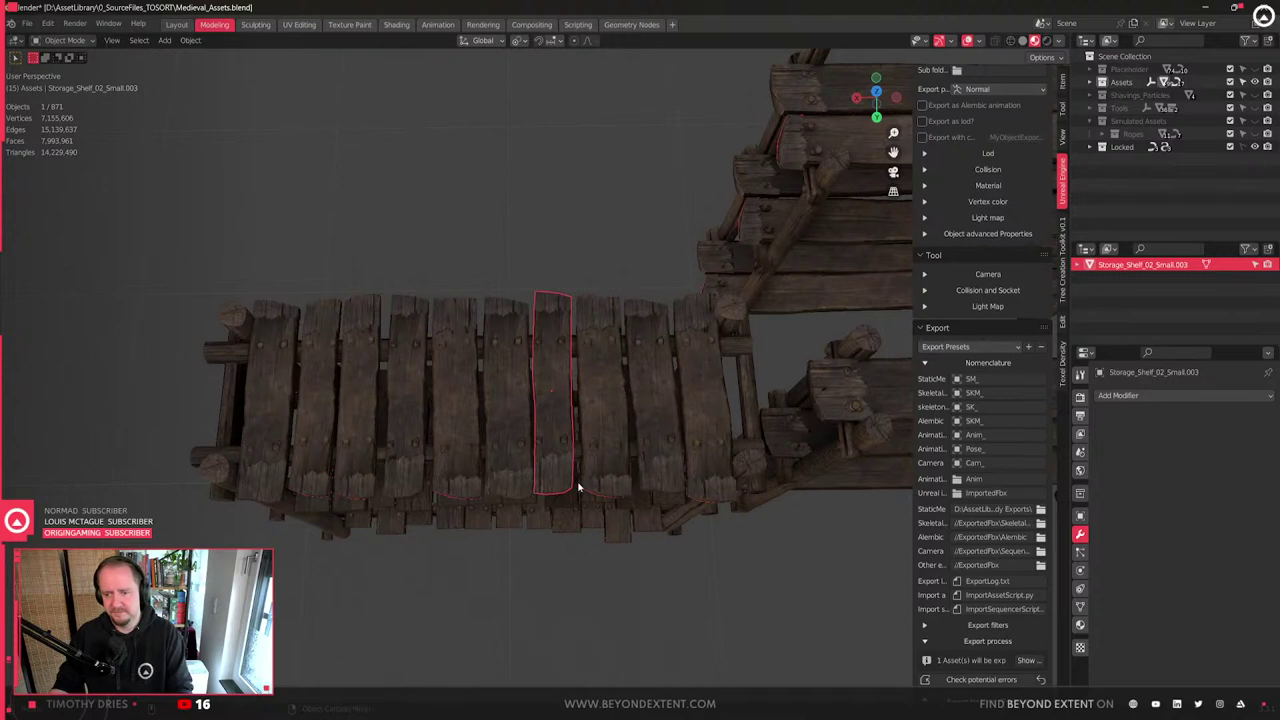
scroll(580, 489, "up", 6)
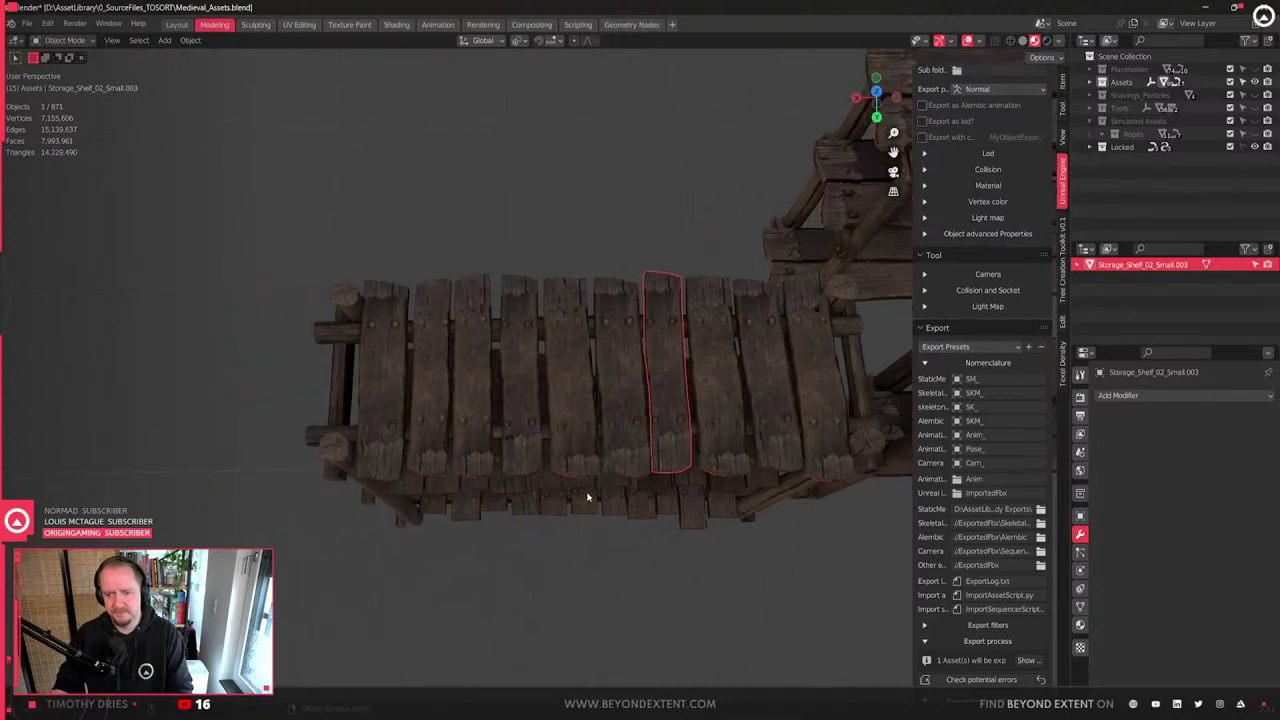
middle_click_drag(586, 491, 629, 577)
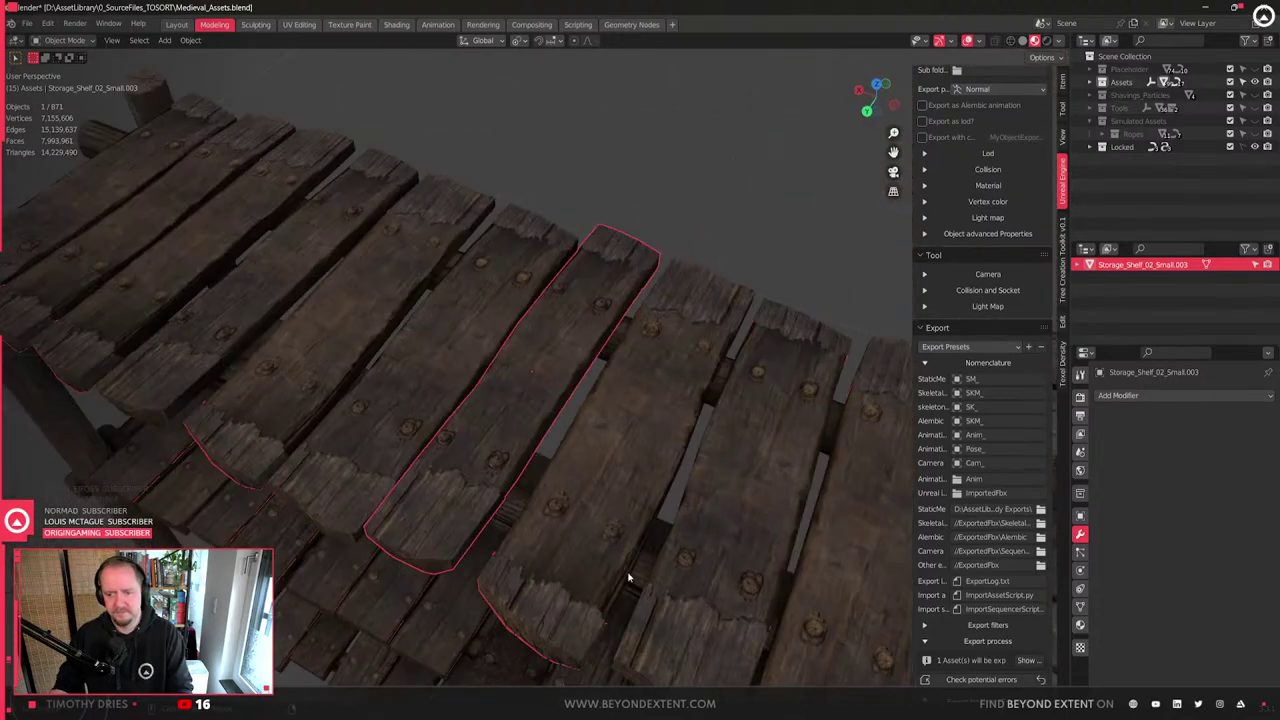
scroll(627, 574, "down", 4)
middle_click_drag(378, 405, 560, 400)
scroll(537, 437, "up", 2)
left_click(480, 420)
left_click(560, 402)
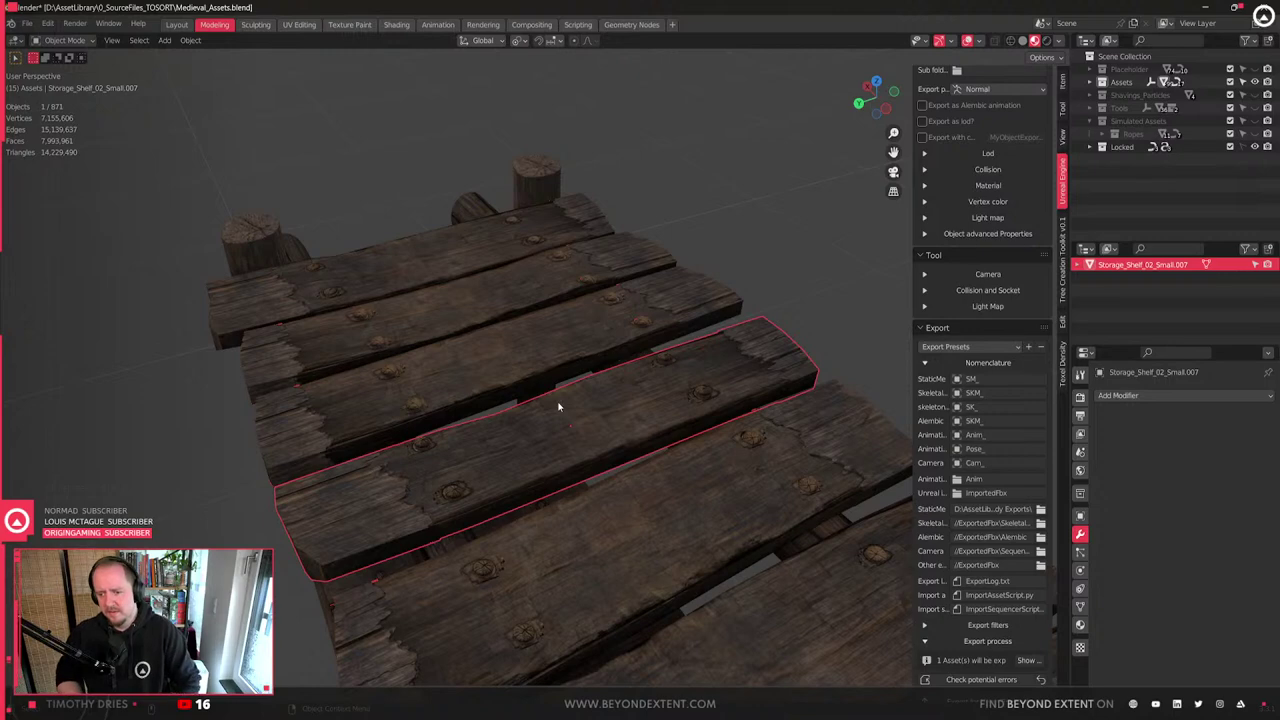
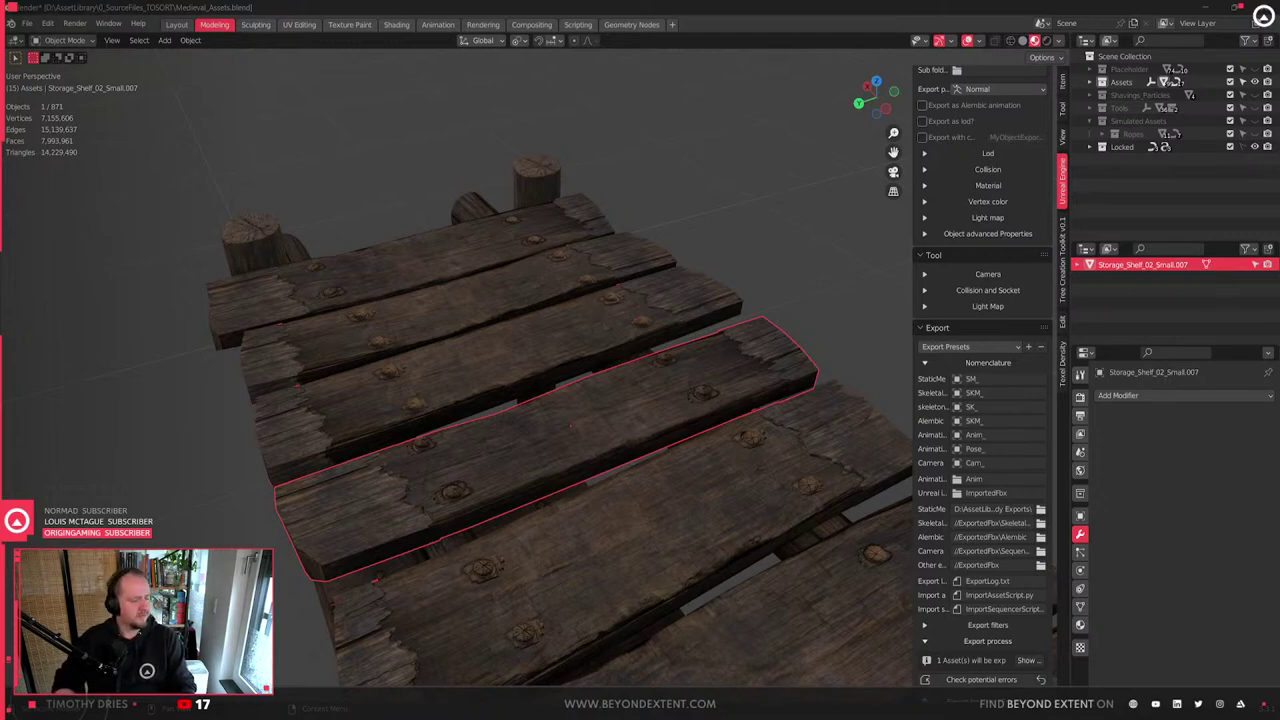
- Check the individual top planks for shape, spacing and height, from above and along the shelf's front
scroll(493, 378, "down", 5)
left_click(552, 403)
left_click(560, 436)
middle_click_drag(568, 522, 729, 506)
scroll(560, 409, "up", 4)
left_click(560, 409)
left_click(392, 391, "shift")
left_click(314, 386, "shift")
left_click(667, 363, "shift")
left_click(798, 390, "shift")
middle_click_drag(831, 397, 669, 480, "shift")
left_click(486, 437, "shift")
scroll(669, 480, "up", 1)
left_click(772, 504)
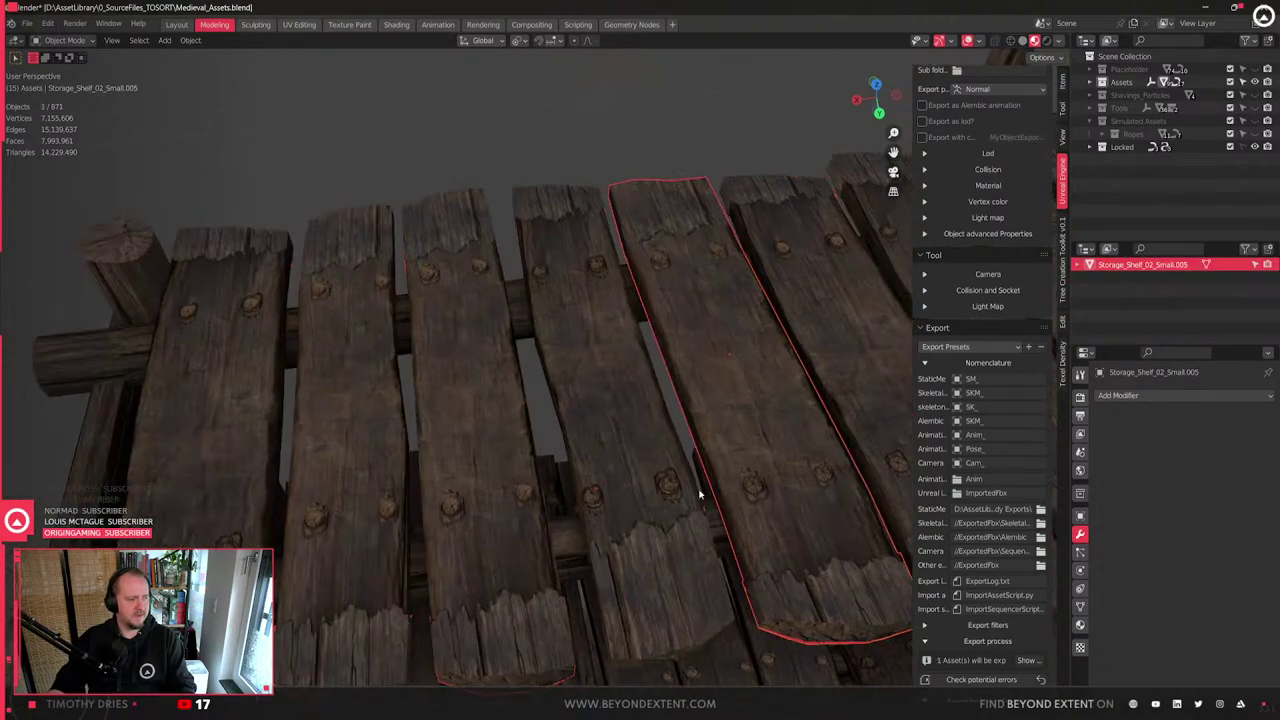
middle_click_drag(772, 504, 592, 486, "shift")
left_click(759, 454)
key("Tab")
scroll(754, 452, "down", 4)
key("Tab")
middle_click_drag(753, 453, 606, 383)
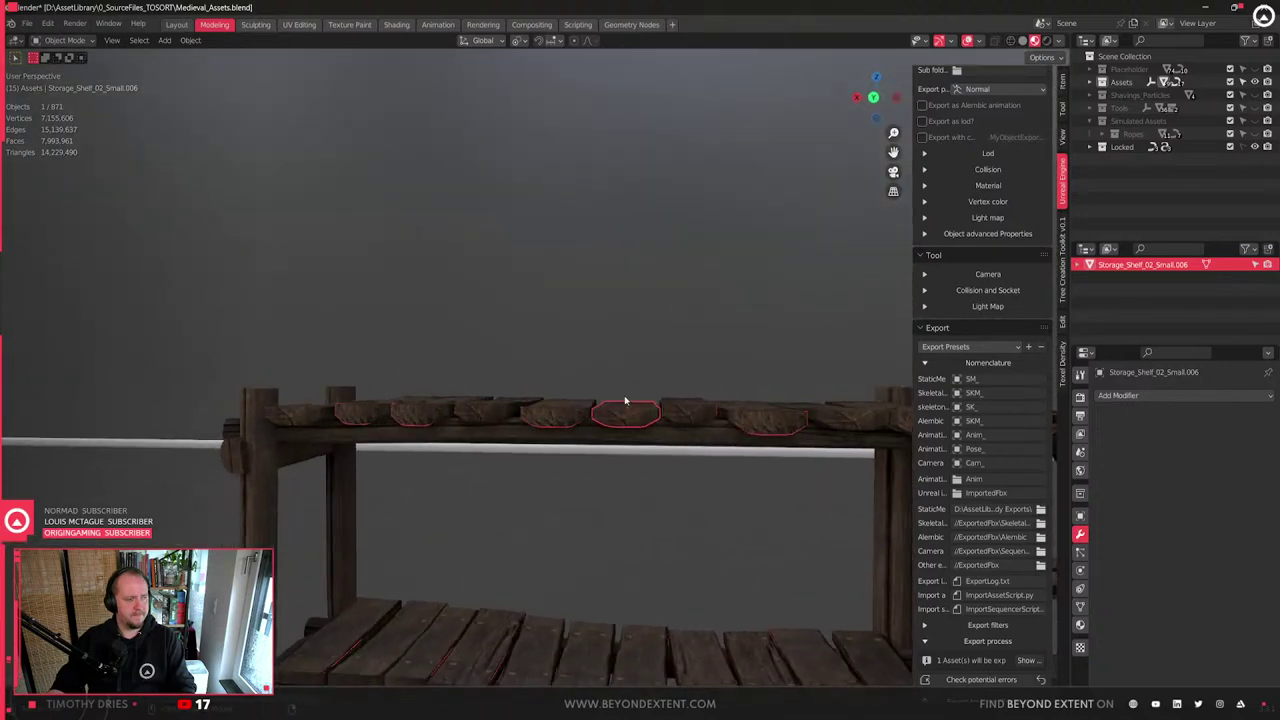
- Save the Medieval_Assets file
key("ctrl+s")
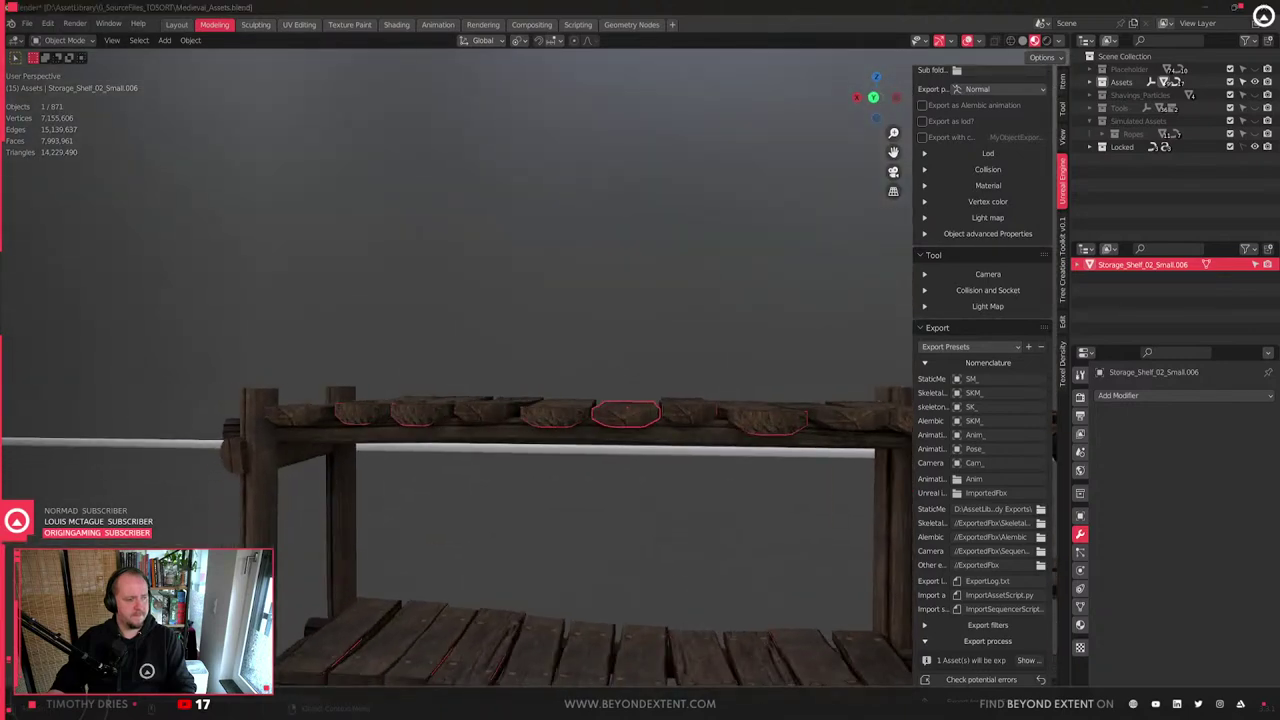
key("super+e")
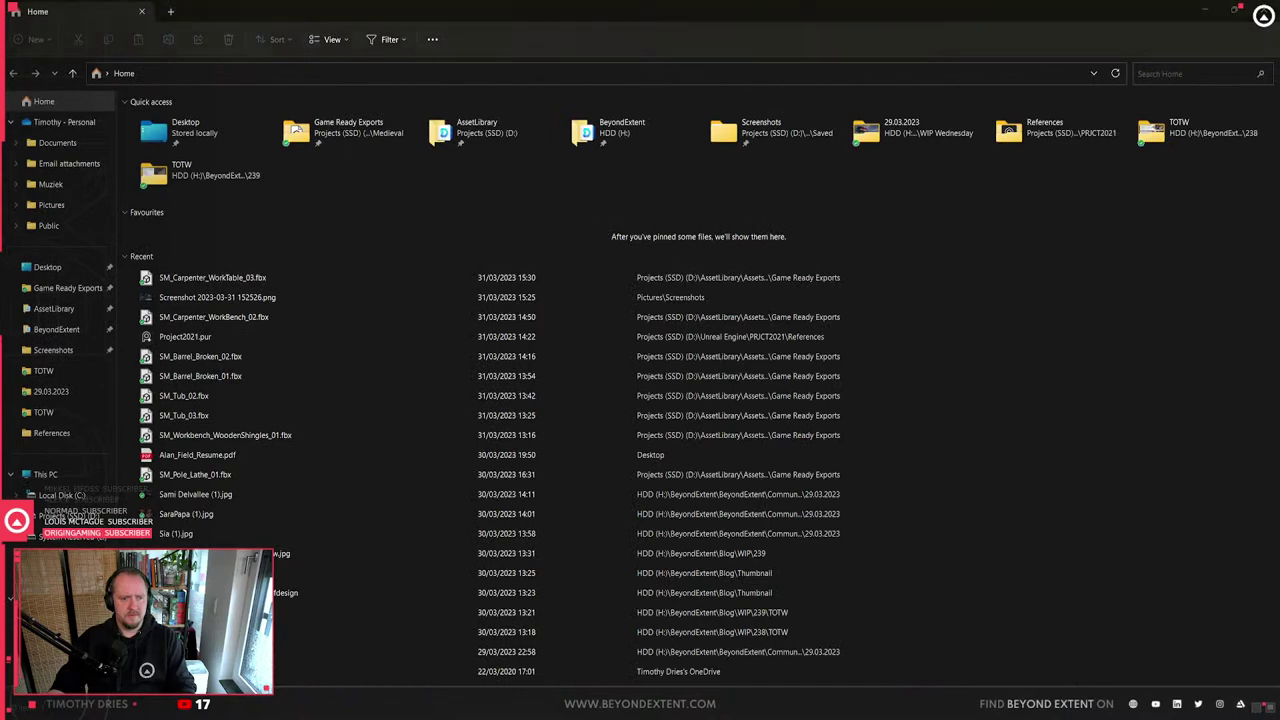
left_click(1206, 8)
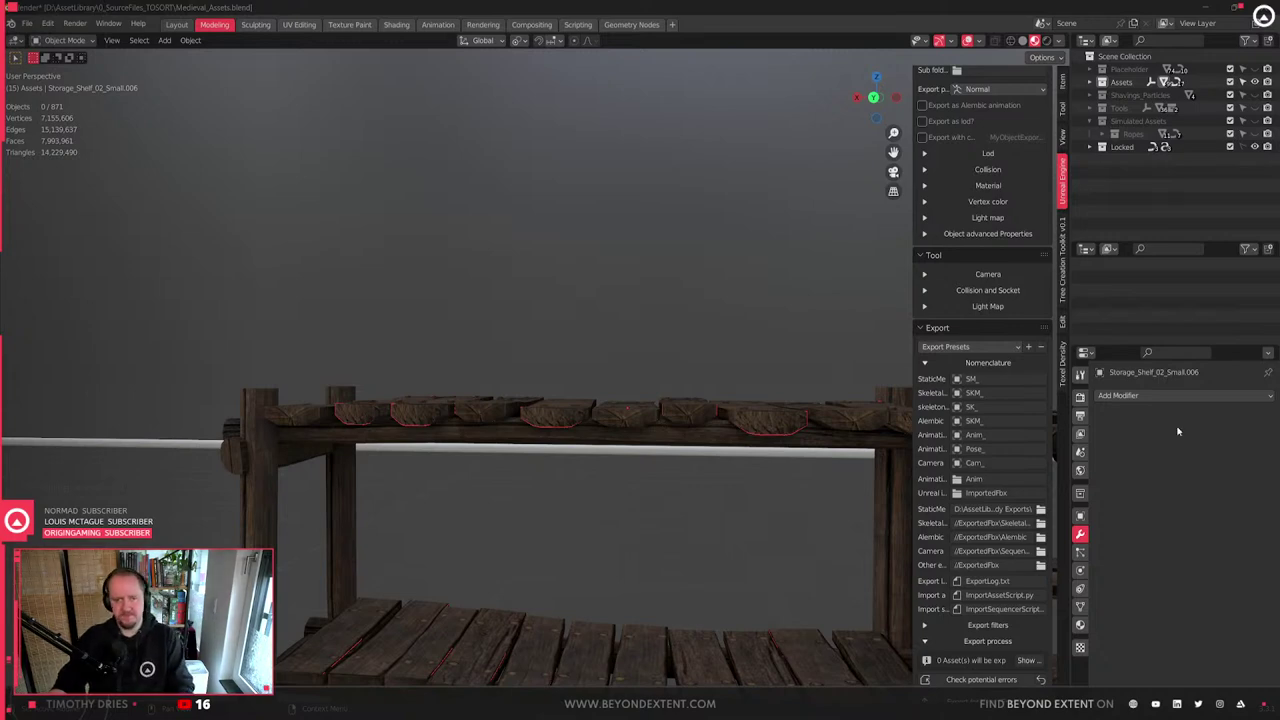
- Open the mesh of plank Storage_Shelf_02_Small.005 for vertex editing and select a corner vertex at its near end
middle_click_drag(540, 470, 610, 532)
left_click(544, 388)
scroll(537, 388, "up", 3)
middle_click_drag(486, 412, 633, 436)
scroll(633, 437, "up", 3)
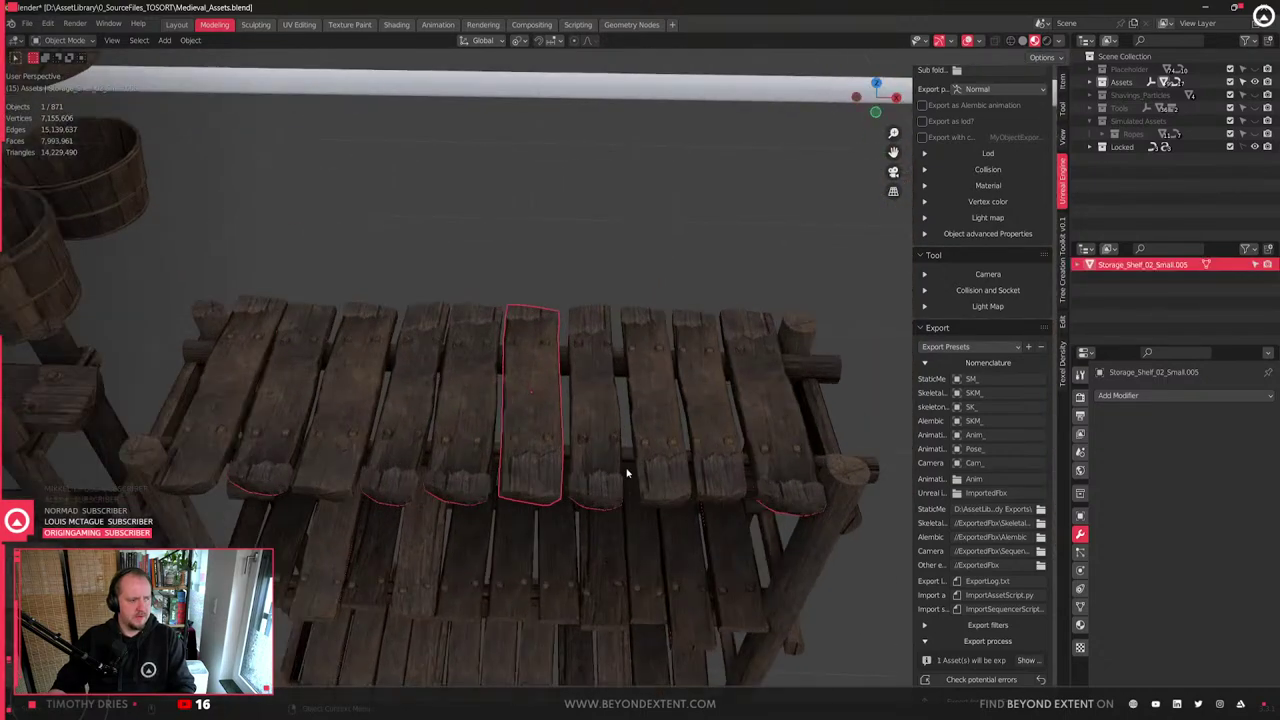
key("Tab")
scroll(494, 529, "up", 3)
key("1")
left_click(571, 546)
key("g")
key("z")
right_click(569, 551)
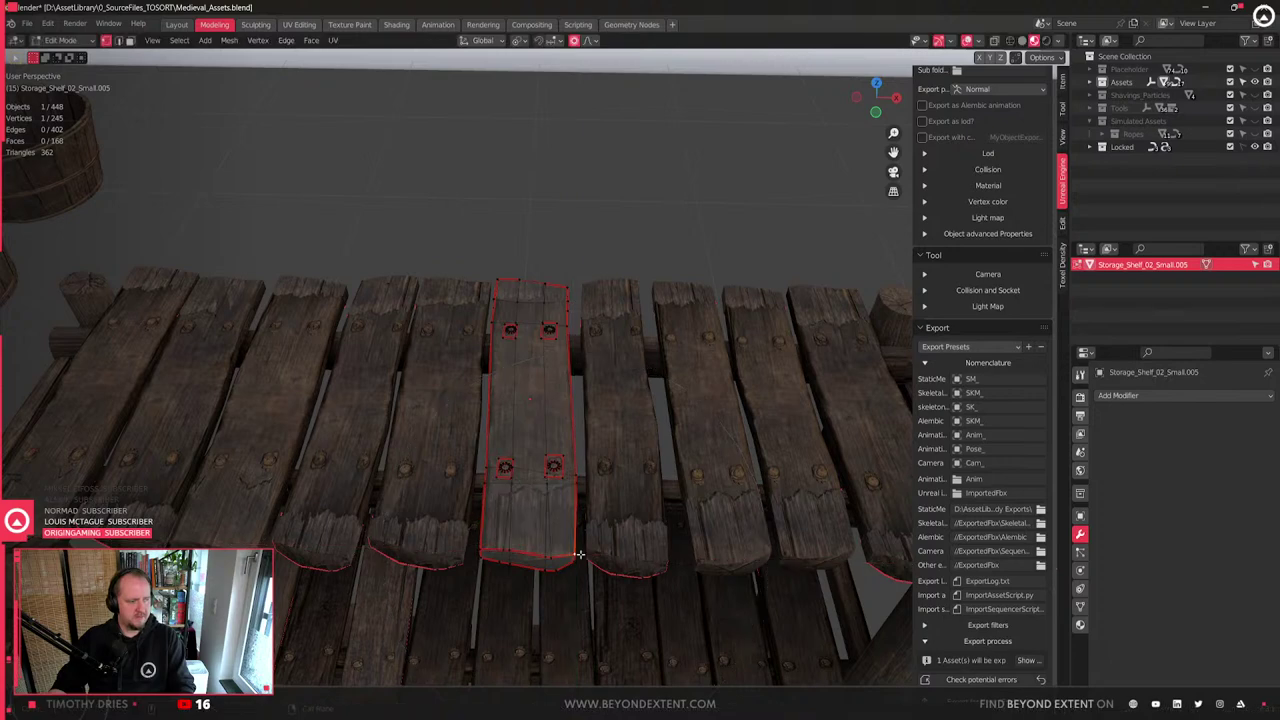
- Move the selected corner vertex horizontally about 0.03 m, using proportional editing with a radius of 0.145 m, and return to Object Mode
left_click(590, 40)
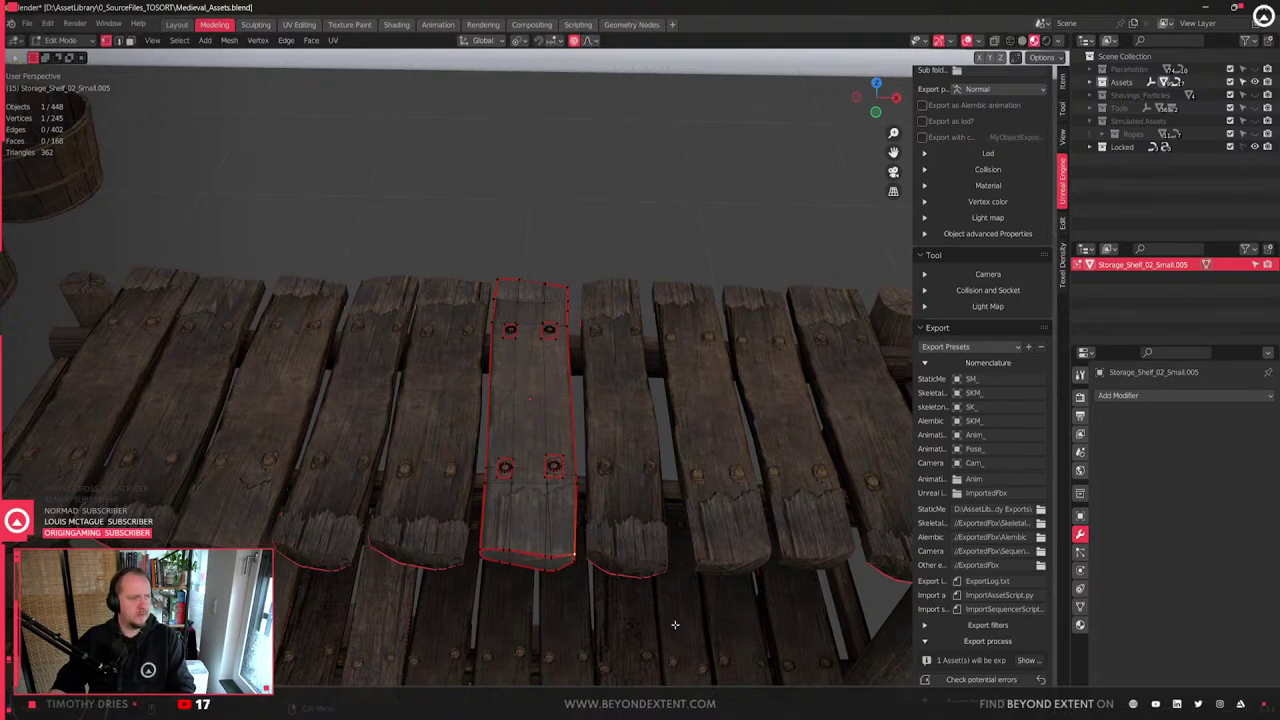
key("g")
key("z")
scroll(670, 605, "up", 7)
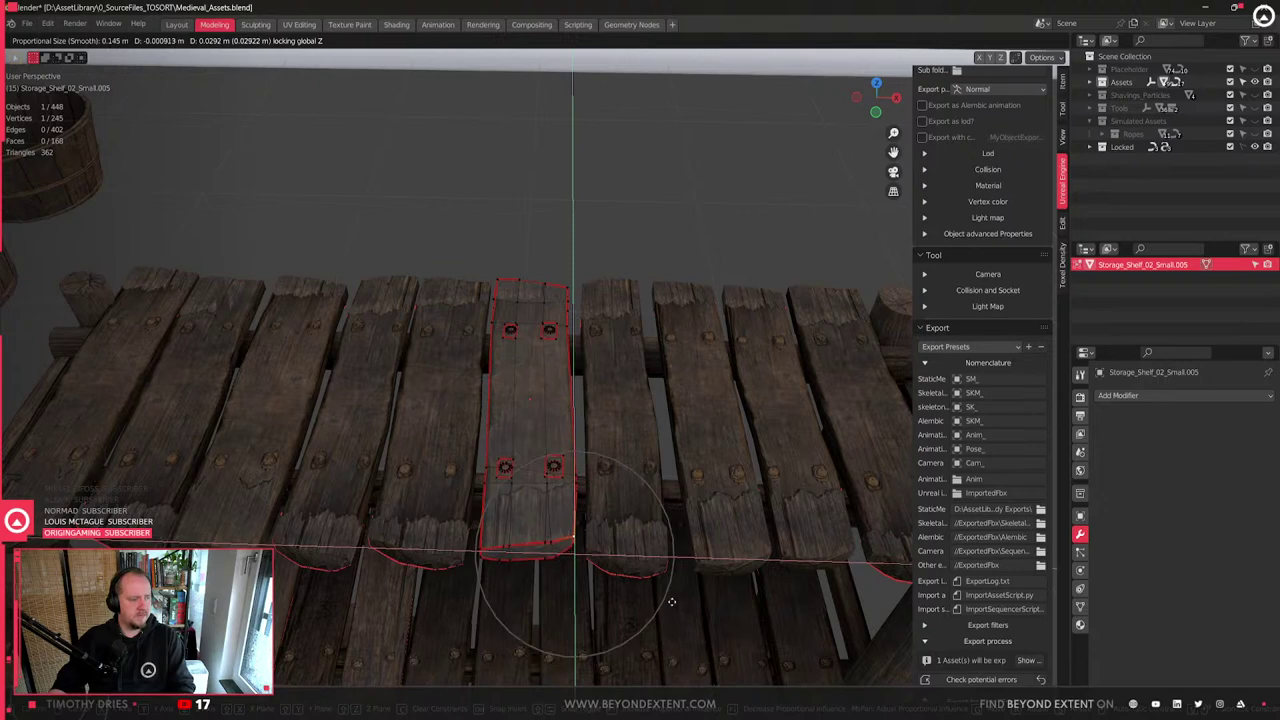
left_click(672, 602)
key("Tab")
- Move a near-end vertex of plank Storage_Shelf_02_Small.007 horizontally about 0.015 m, using proportional editing with a radius of about 0.08 m
left_click(642, 547)
key("Tab")
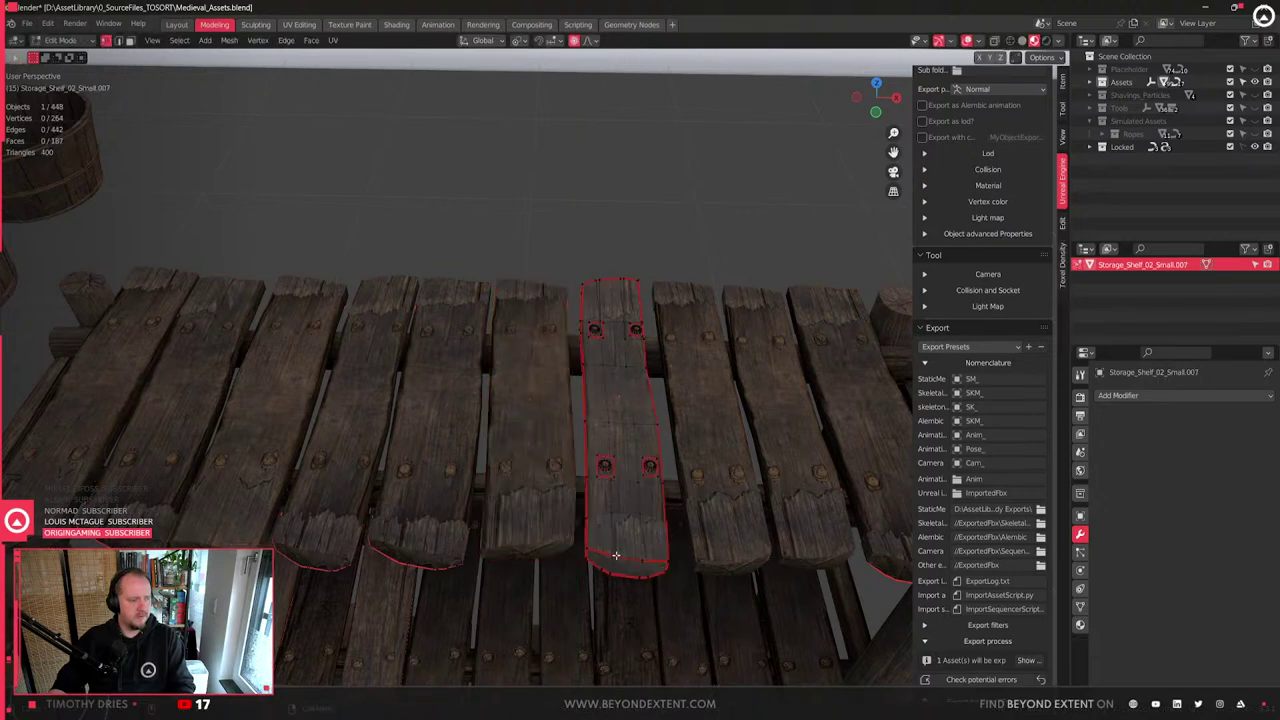
key("g")
key("z")
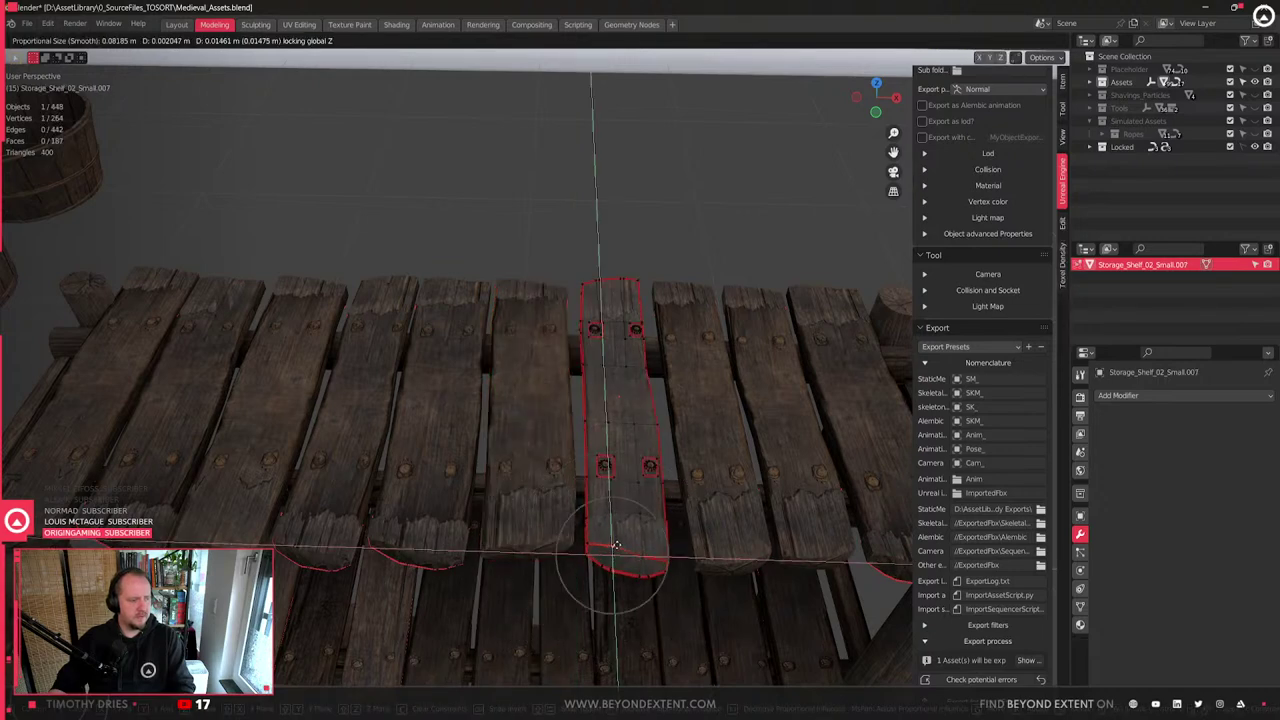
left_click(669, 549)
key("Tab")
- Move a near-end vertex of plank Storage_Shelf_02_Small.008 horizontally about 0.02 m, using proportional editing with a radius of about 0.08 m
left_click(730, 550)
key("Tab")
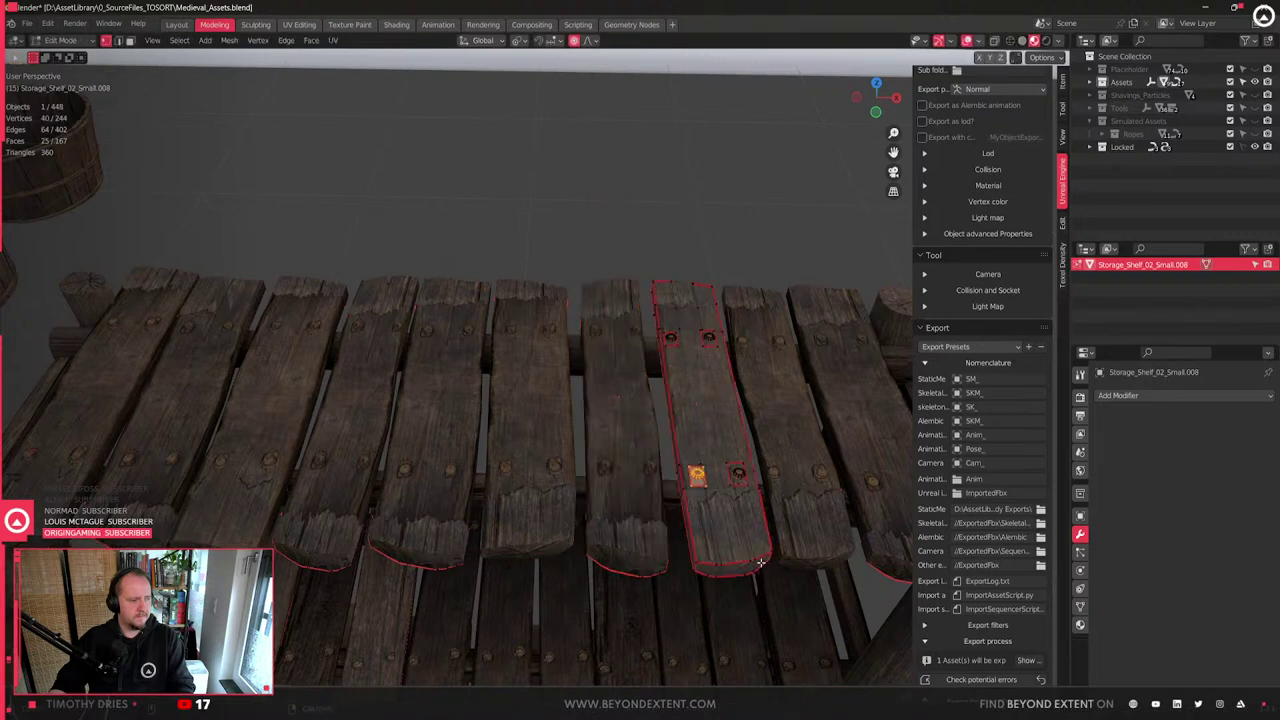
key("g")
key("z")
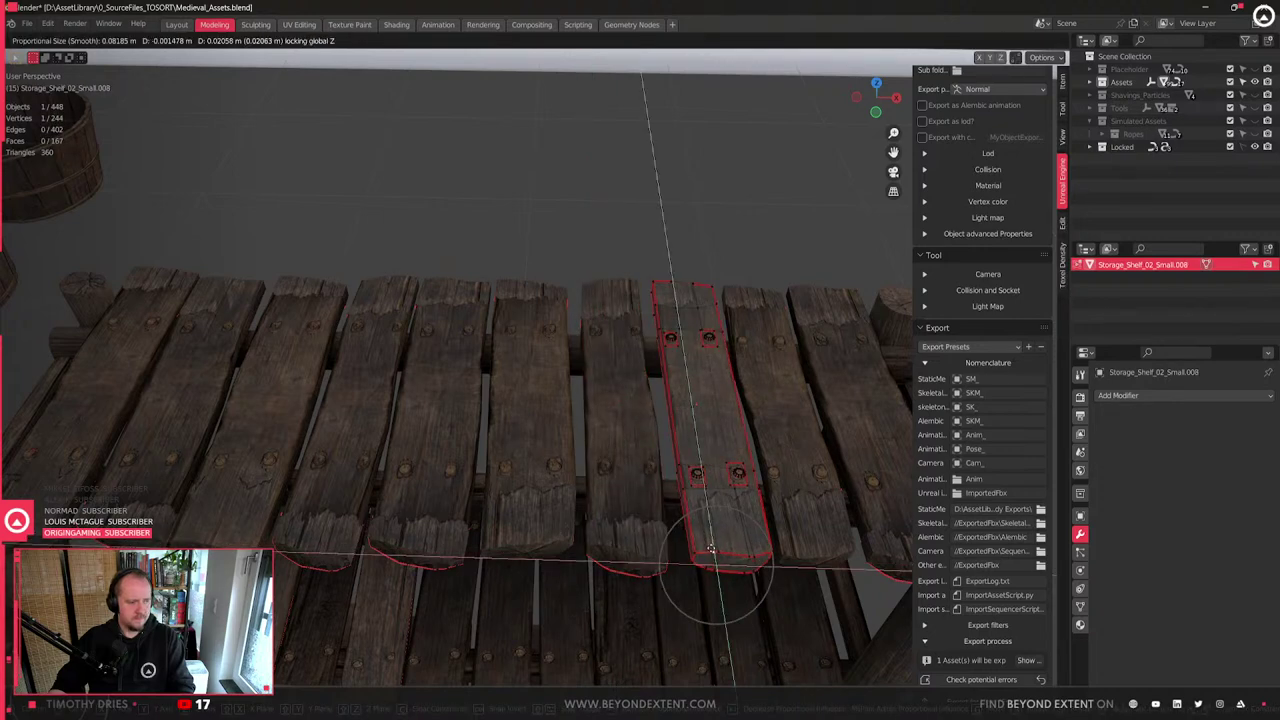
left_click(710, 544)
key("Tab")
- Move the other near-end corner of plank Storage_Shelf_02_Small.005 outward in the horizontal plane, using a larger proportional editing radius
middle_click_drag(688, 552, 664, 560)
middle_click_drag(504, 568, 562, 490)
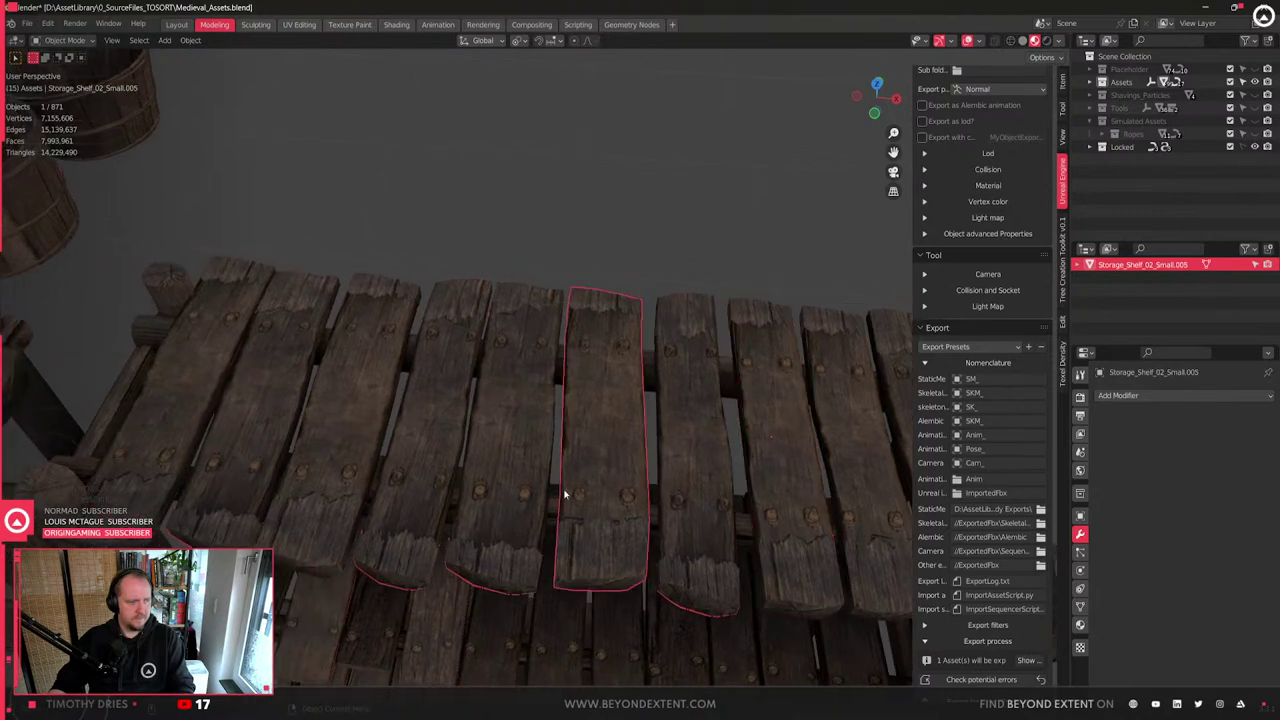
left_click(562, 490)
key("Tab")
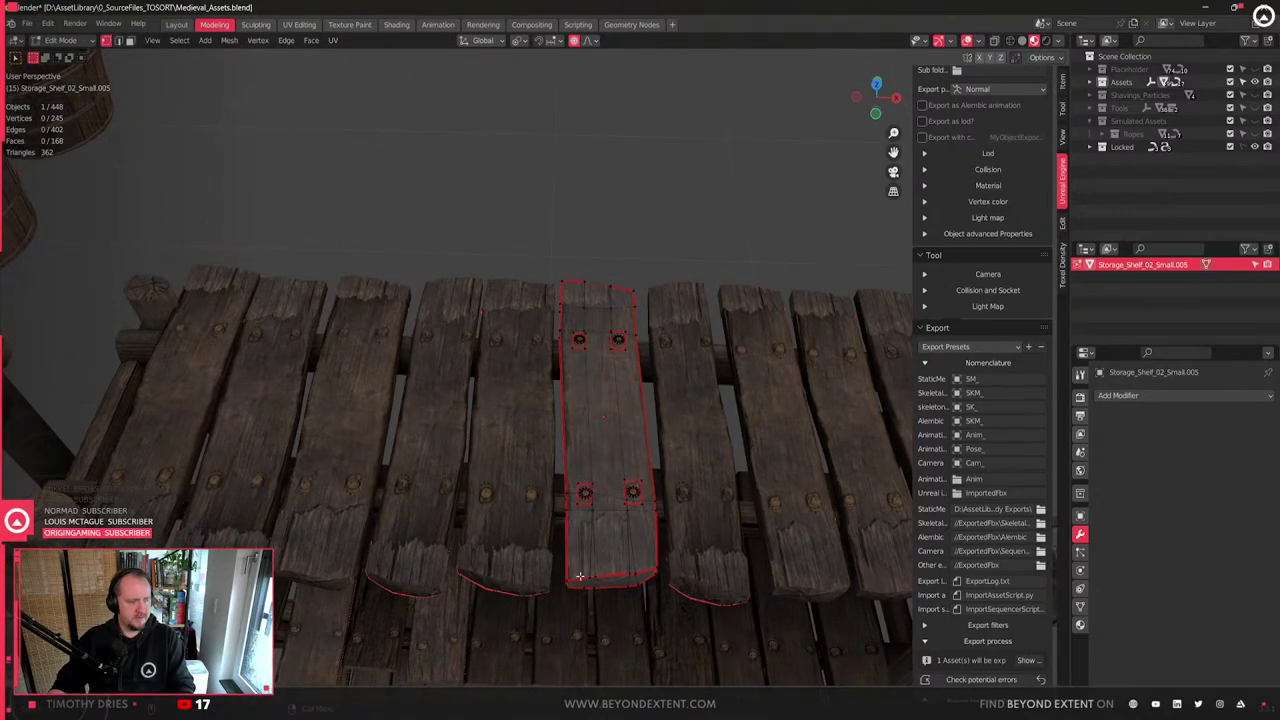
left_click(563, 578)
key("g")
key("z")
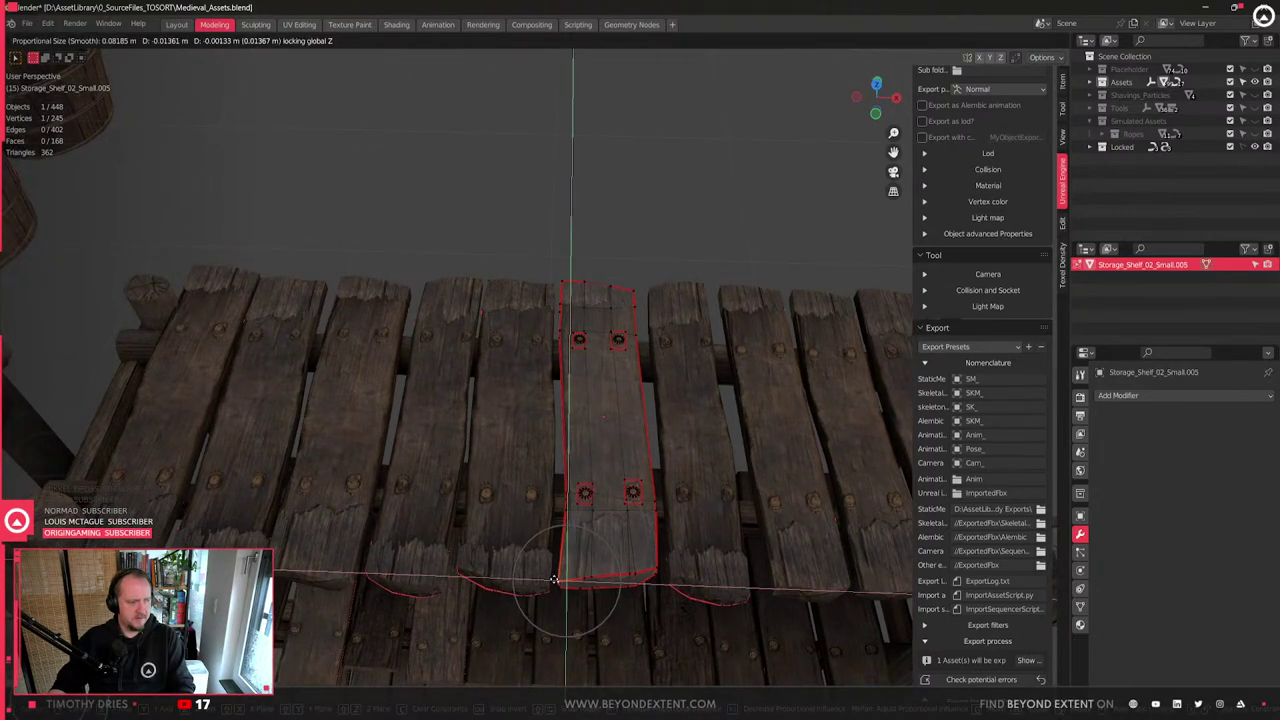
scroll(554, 579, "down", 6)
left_click(554, 579)
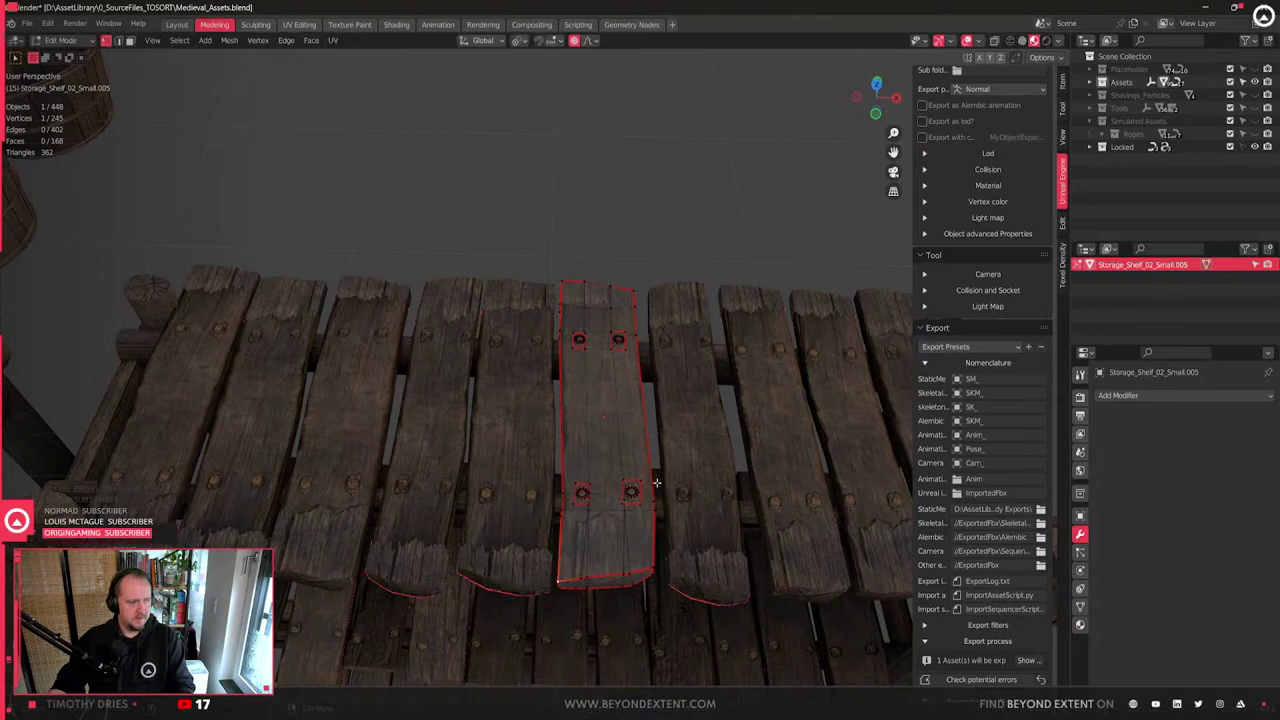
middle_click_drag(554, 579, 577, 608, "shift")
key("Tab")
- Add an edge loop across the middle of plank Storage_Shelf_02_Small.006 and shift it slightly along X, using a proportional editing radius of about 0.26 m
left_click(540, 526)
middle_click_drag(540, 526, 596, 463, "shift")
key("Tab")
key("2")
left_click(612, 402, "alt")
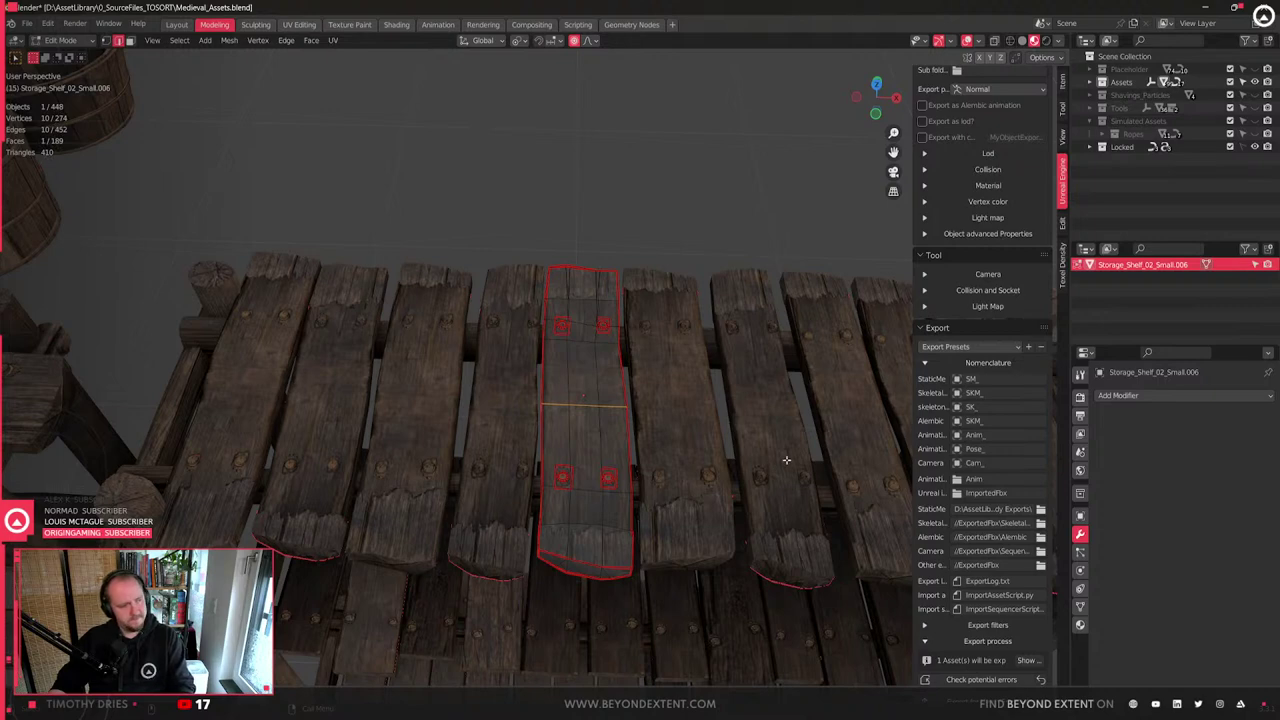
key("g")
key("y")
key("x")
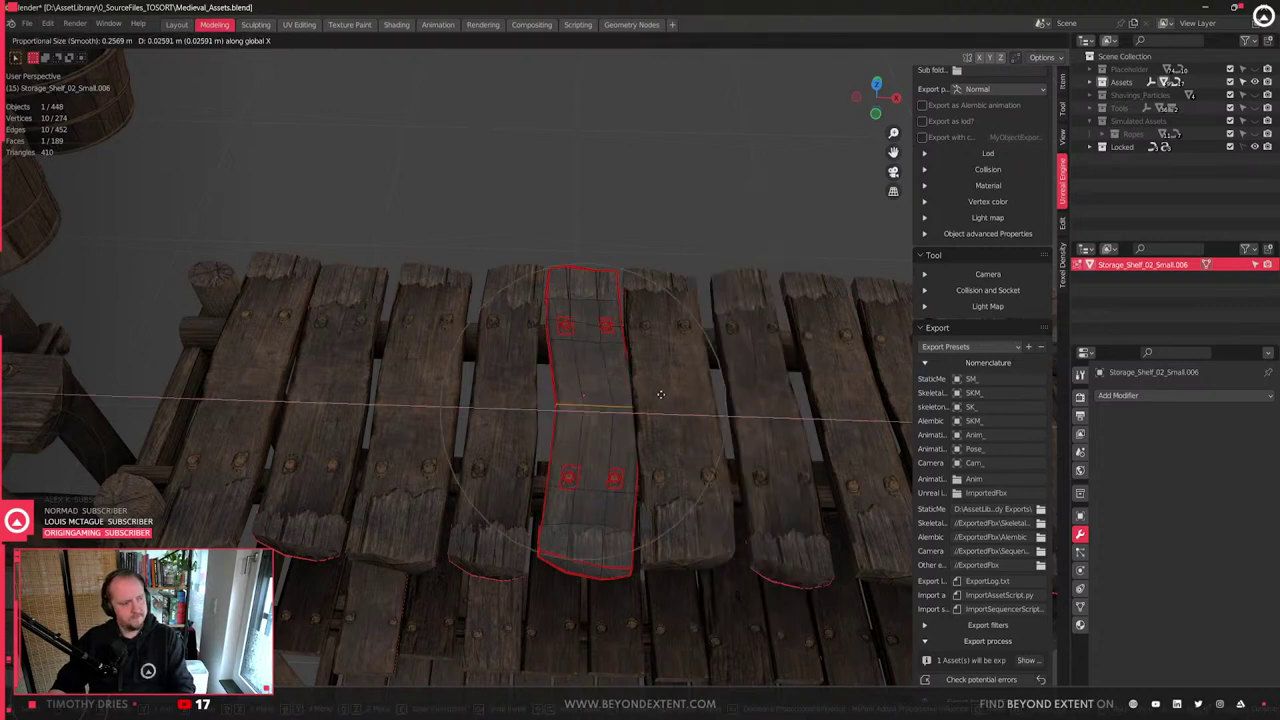
left_click(646, 396)
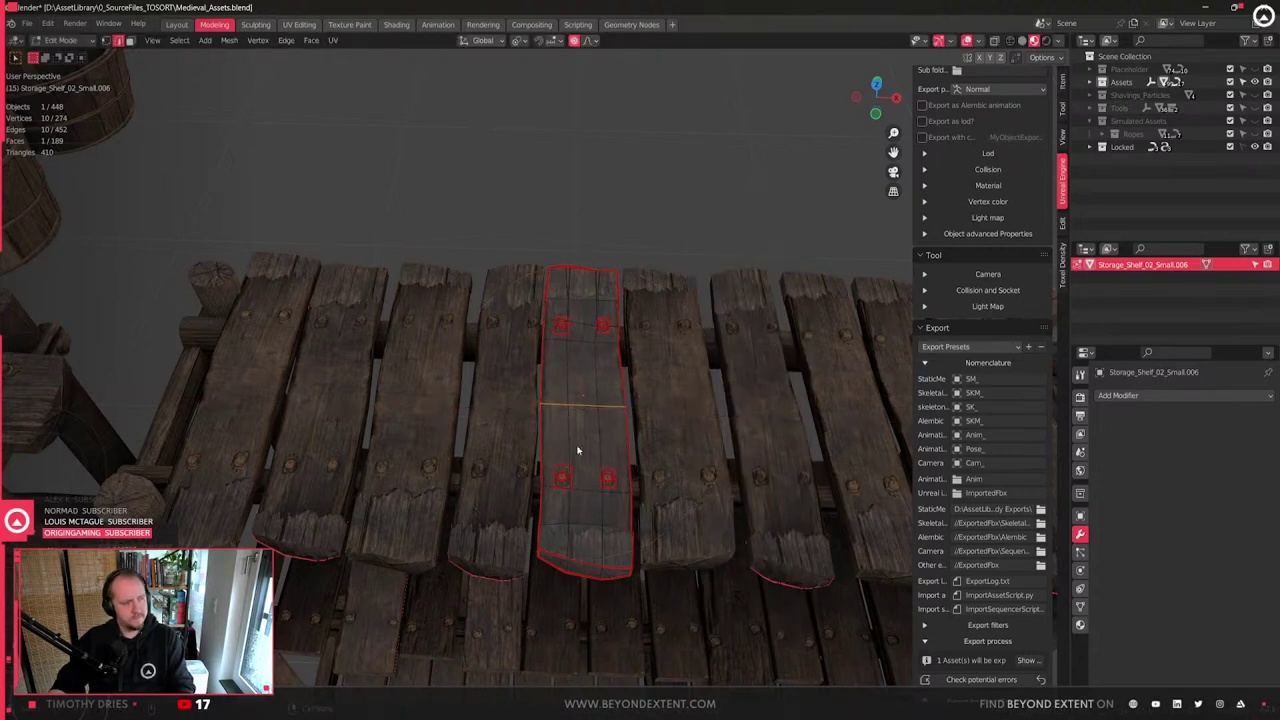
key("Tab")
scroll(580, 450, "down", 4)
middle_click_drag(580, 466, 578, 535)
left_click(577, 534)
scroll(575, 435, "up", 3)
mouse_move(575, 435)
middle_mouse_down()
mouse_move(563, 323)
mouse_move(650, 455)
mouse_move(503, 440)
mouse_move(577, 434)
middle_mouse_up()
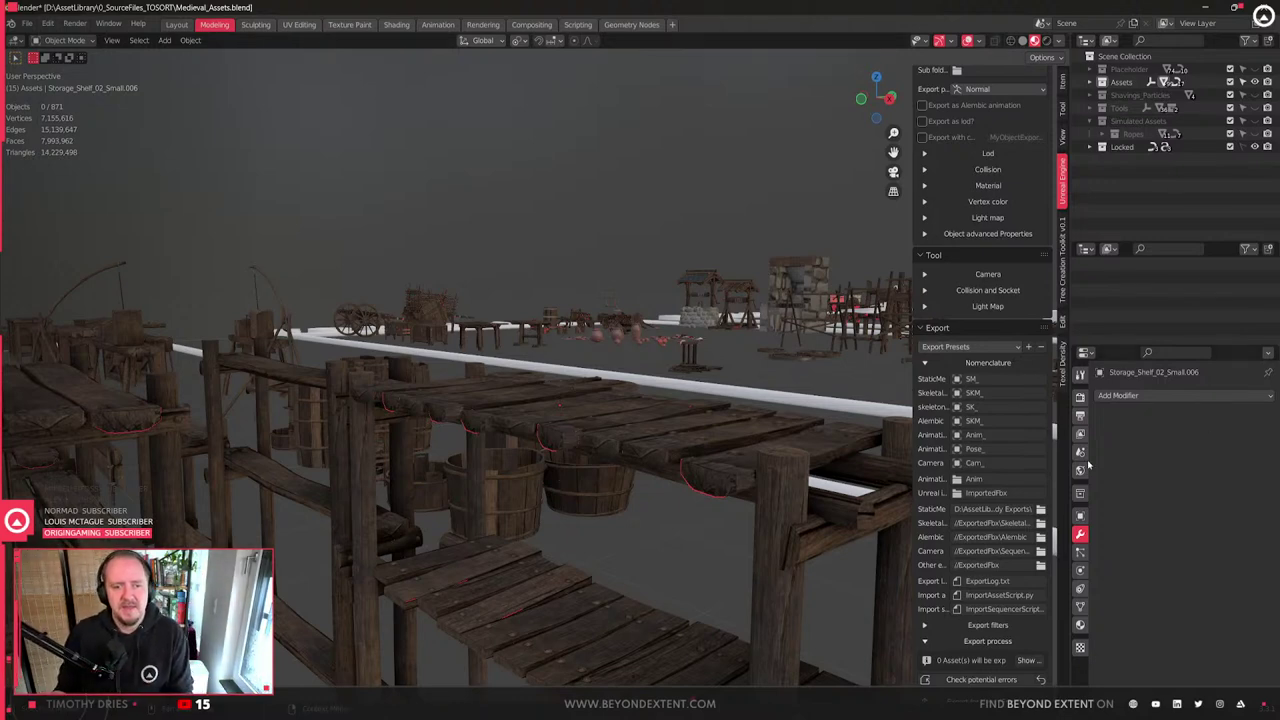
scroll(753, 418, "down", 2)
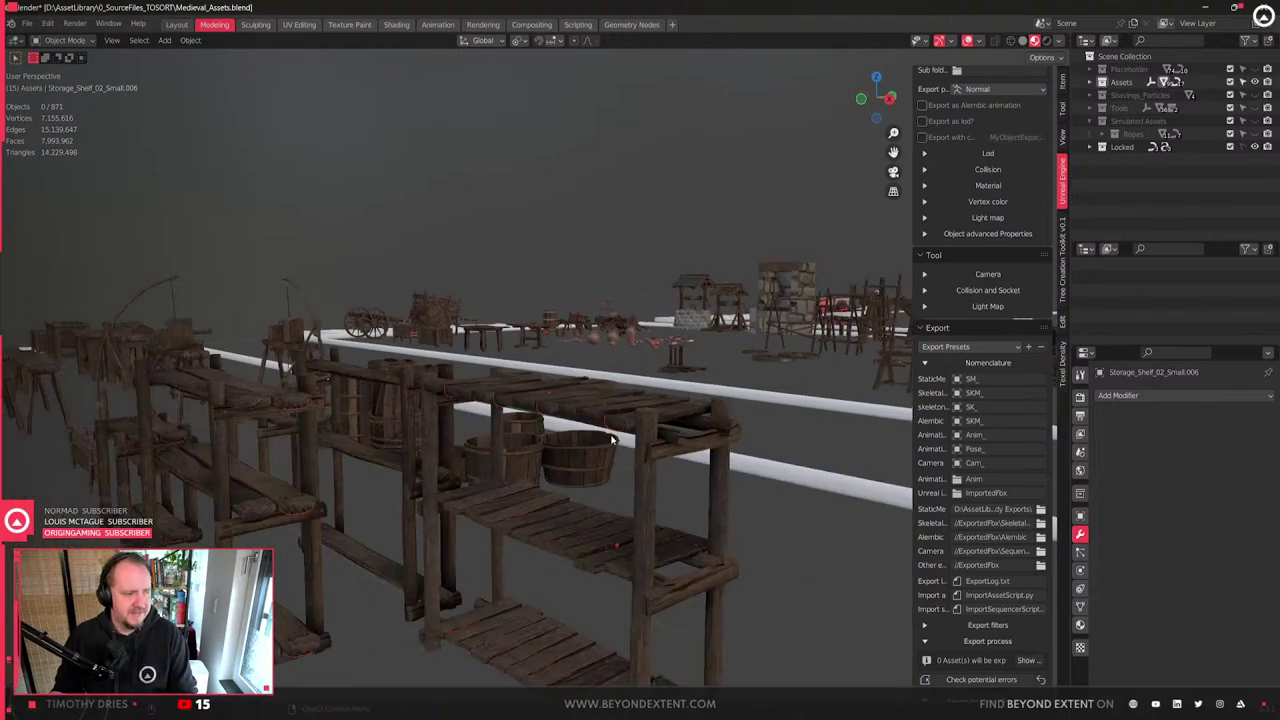
middle_click_drag(753, 420, 603, 490)
scroll(592, 435, "up", 2)
left_click(592, 435)
scroll(583, 441, "up", 1)
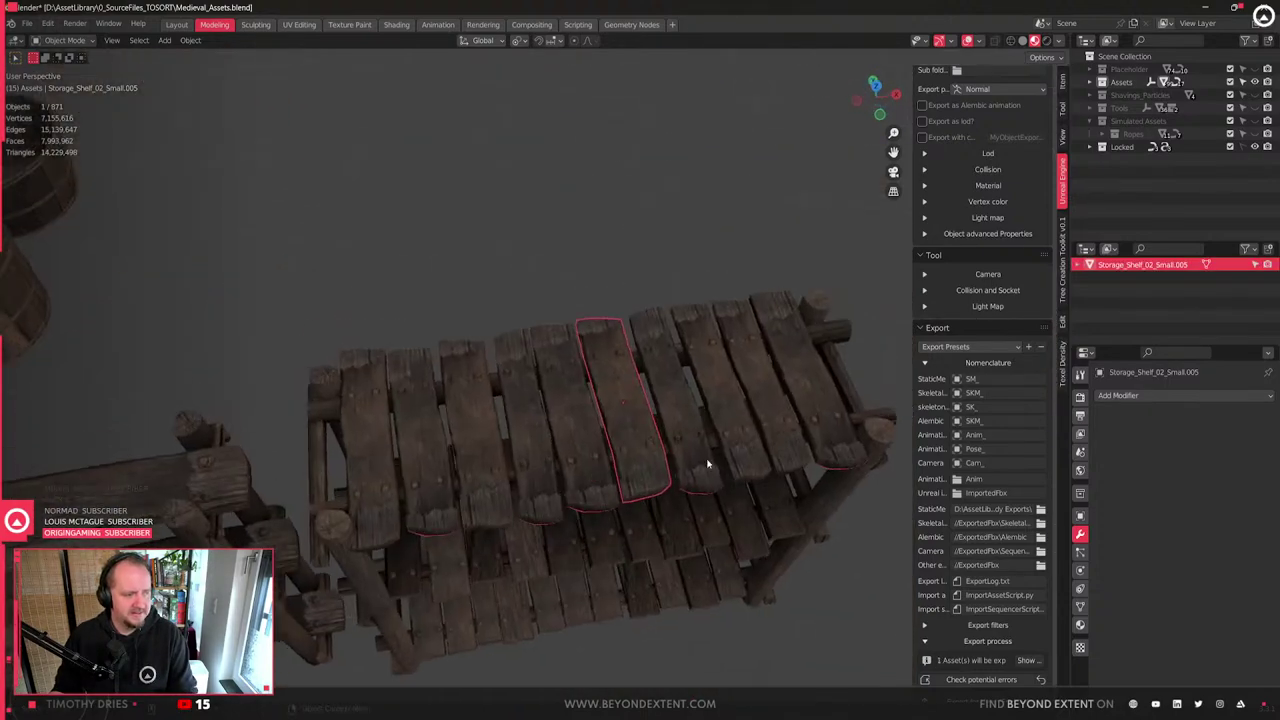
scroll(734, 534, "up", 3)
key("Tab")
key("1")
left_click(602, 513)
key("g")
key("shift+z")
scroll(616, 512, "up", 7)
scroll(616, 511, "up", 5)
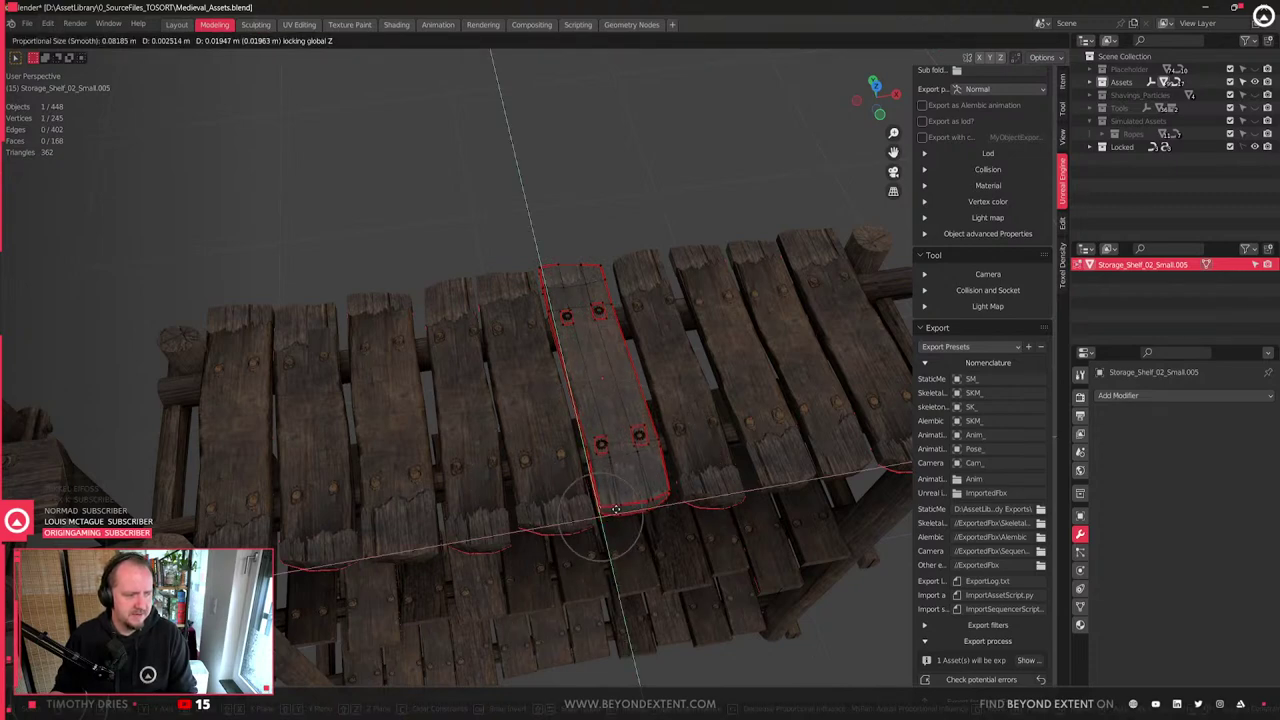
key("Escape")
key("Tab")
left_click(565, 523)
key("Tab")
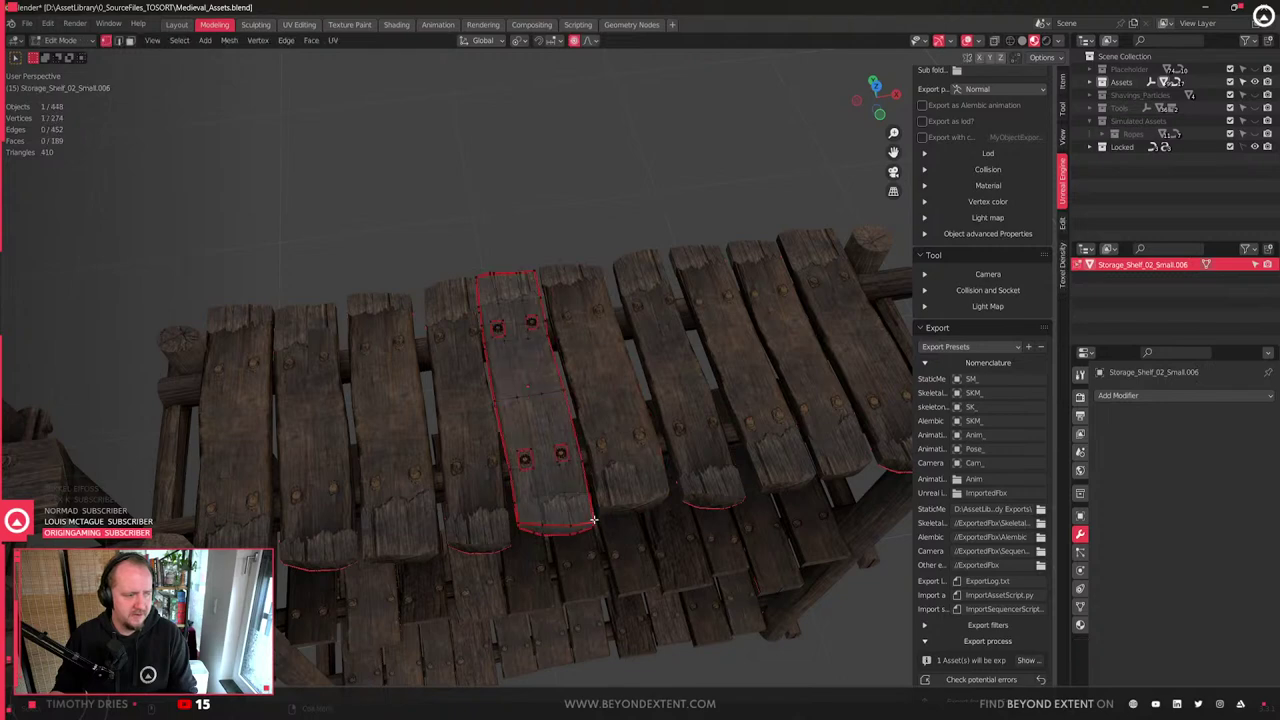
left_click(593, 519)
key("g")
key("z")
key("Escape")
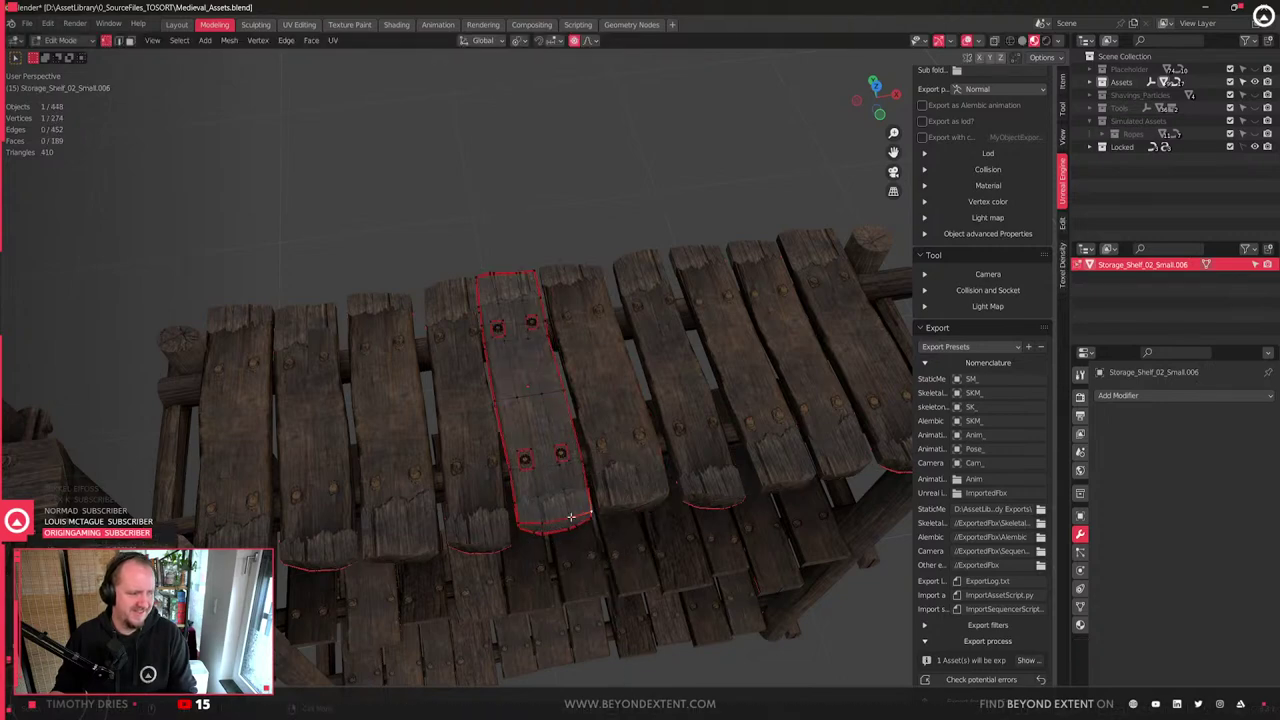
- Move a near-end vertex of plank Storage_Shelf_02_Small.003 in the horizontal plane, using a proportional editing radius of about 0.13 m
middle_click_drag(587, 512, 560, 490)
key("Tab")
left_click(557, 487)
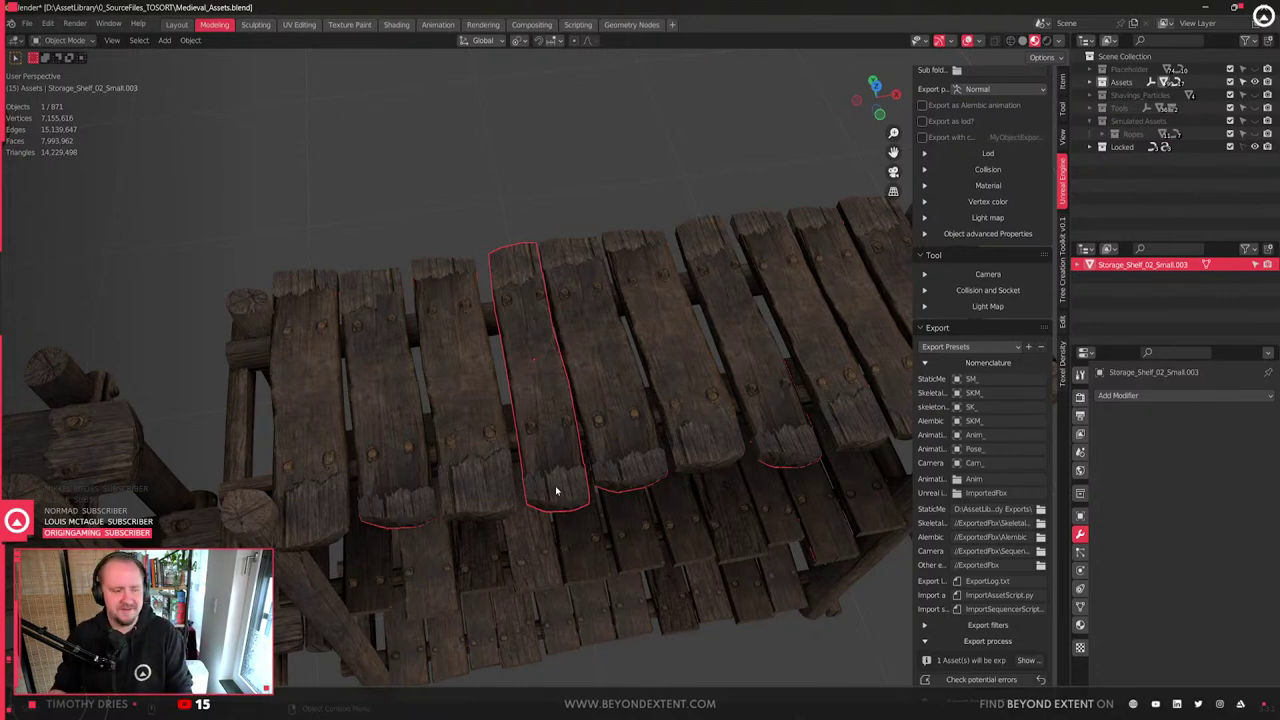
key("Tab")
scroll(557, 490, "up", 1)
left_click(596, 525)
key("g")
key("shift+z")
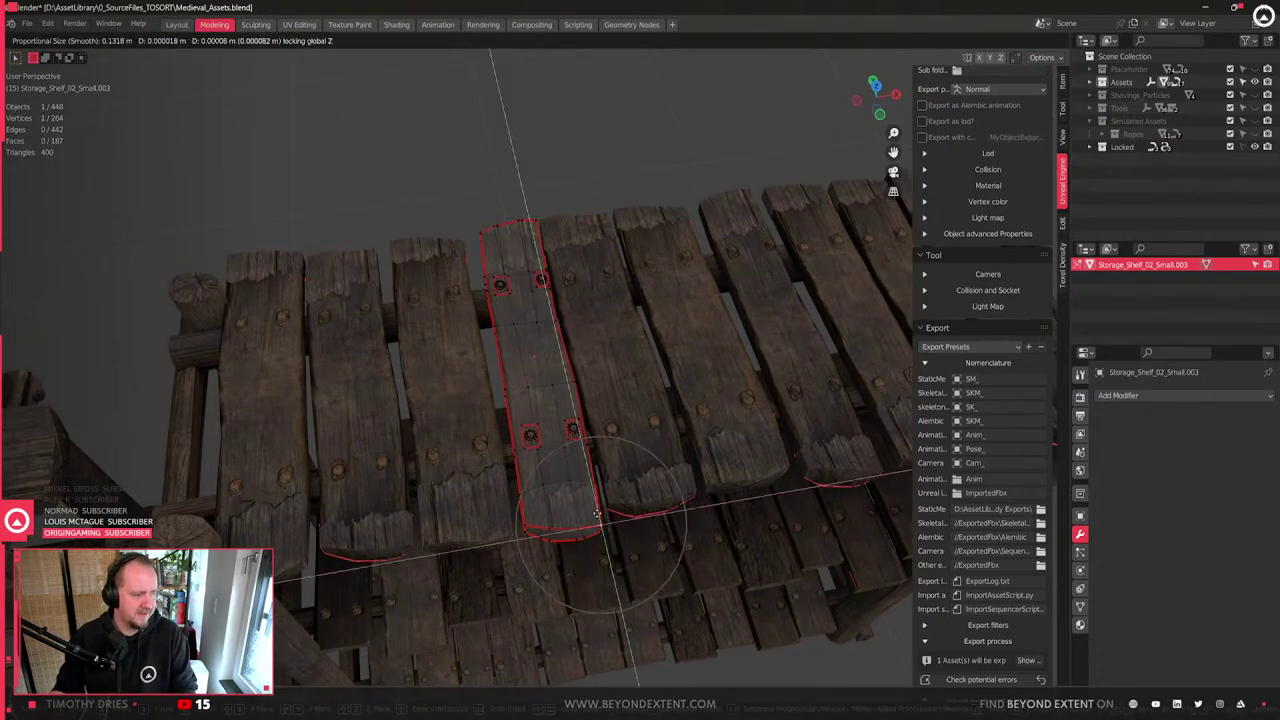
left_click(592, 510)
middle_click_drag(573, 488, 545, 406)
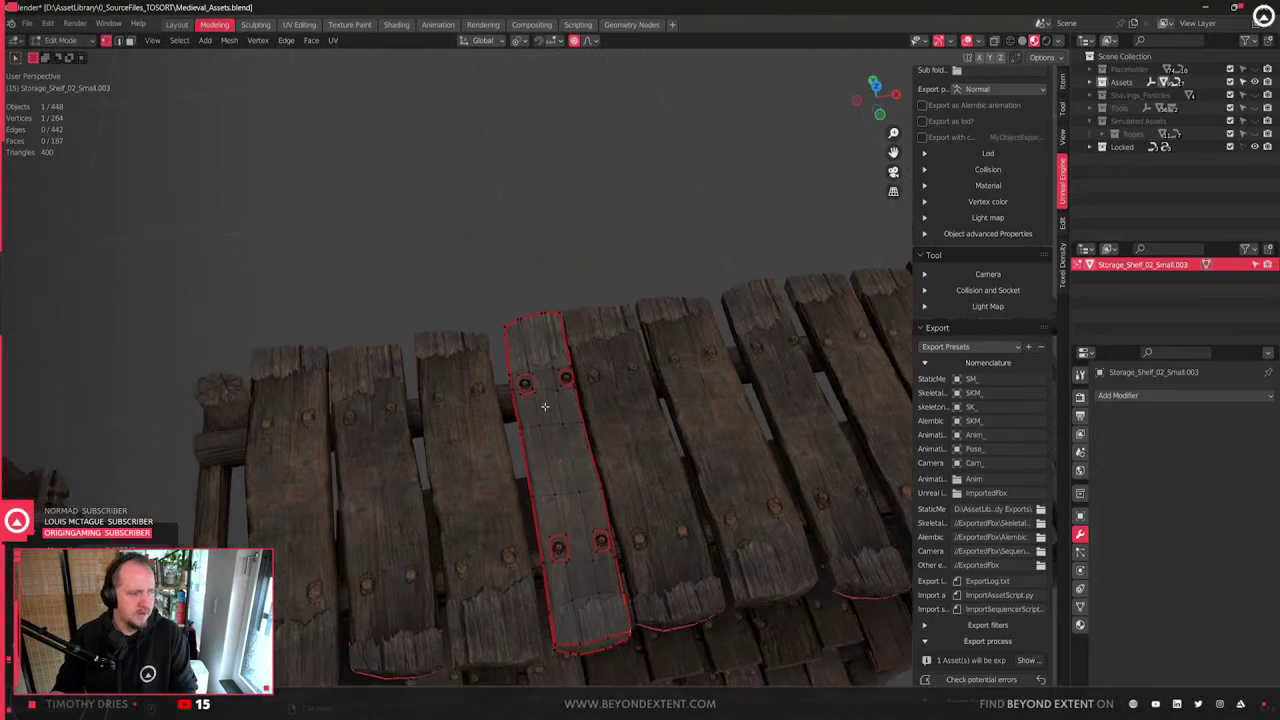
middle_click_drag(500, 323, 514, 512)
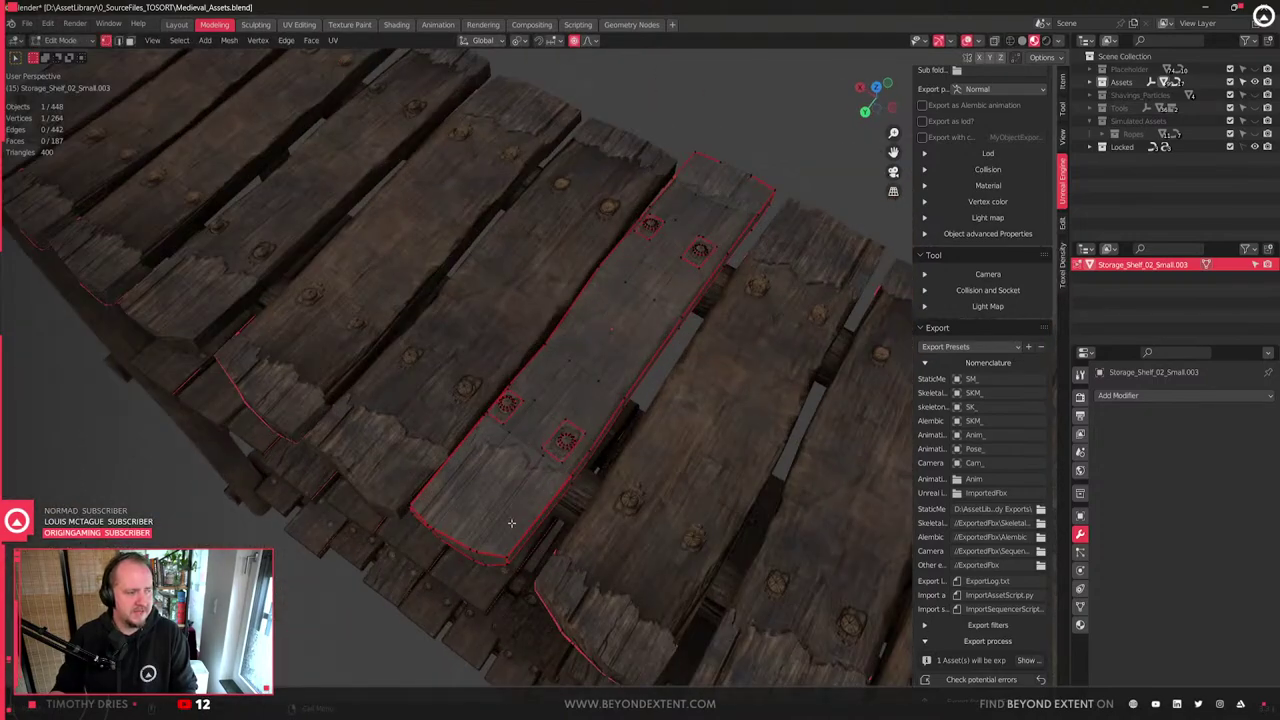
middle_click_drag(516, 572, 553, 503)
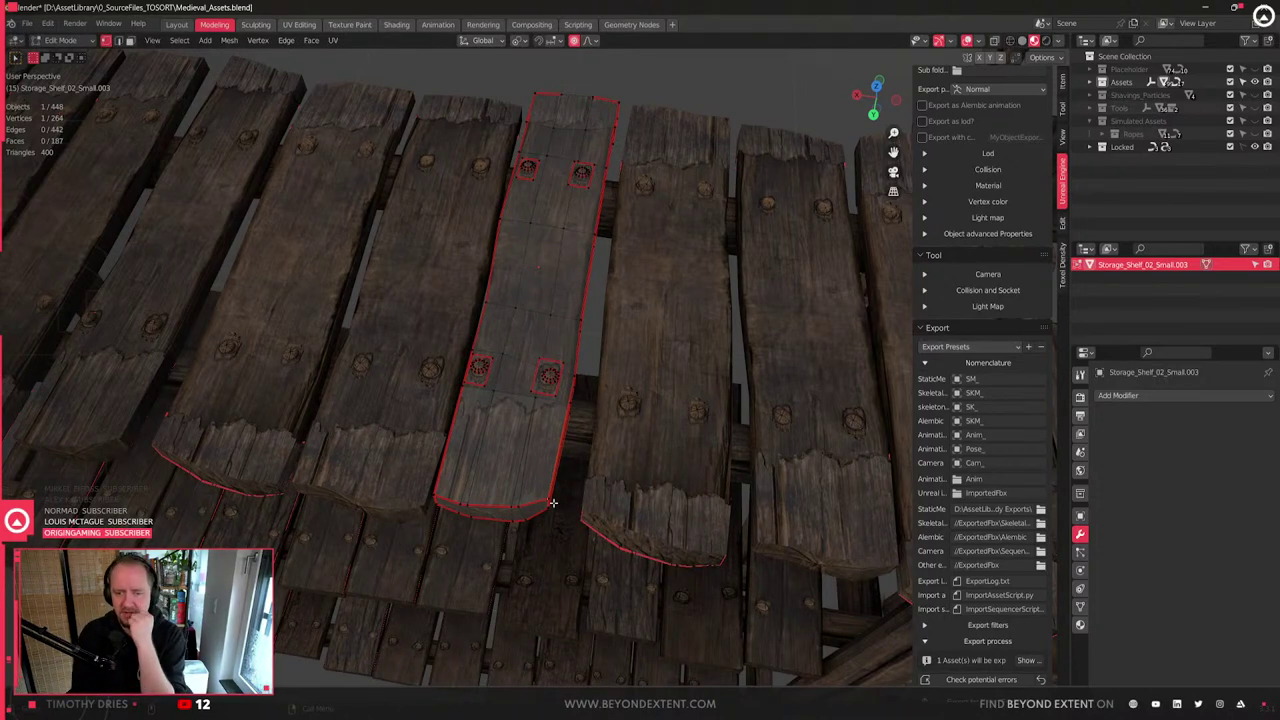
scroll(570, 480, "down", 5)
key("Tab")
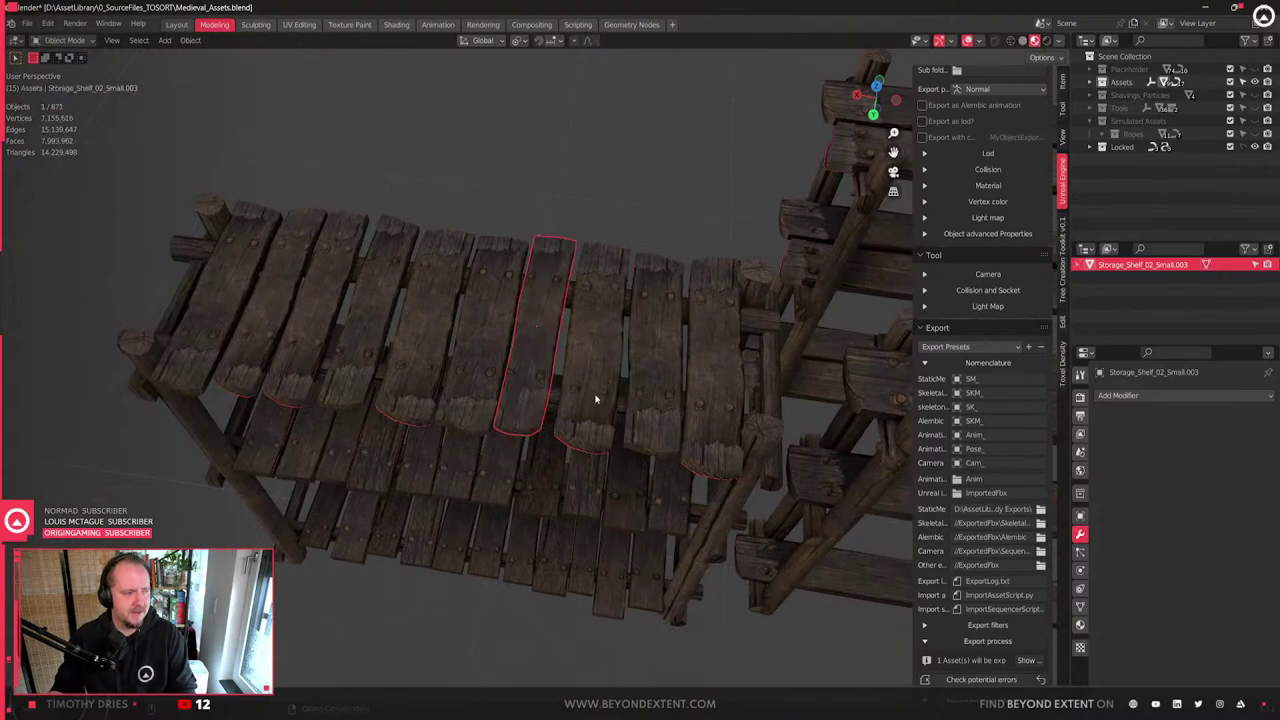
- Move a near-end vertex of plank Storage_Shelf_02_Small.002 horizontally about 0.023 m, using proportional editing with a radius of about 0.13 m
left_click(595, 399)
scroll(595, 399, "up", 3)
key("Tab")
key("g")
key("z")
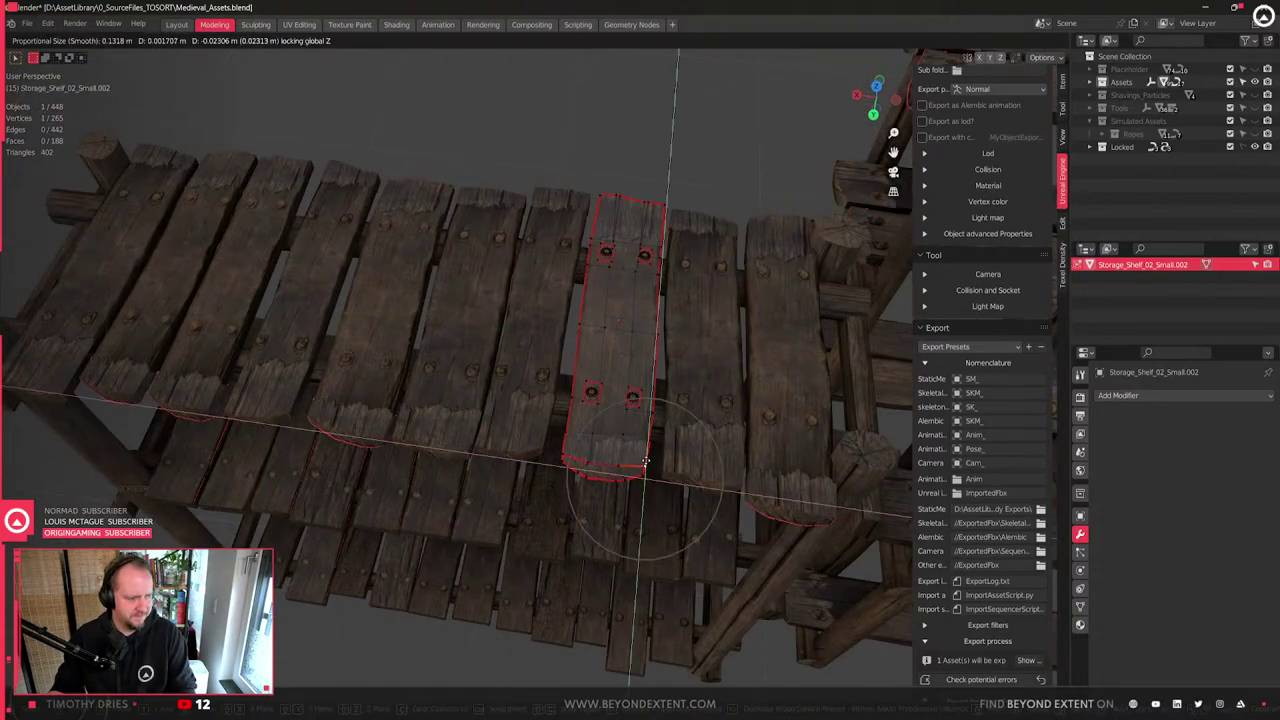
left_click(645, 468)
middle_click_drag(345, 328, 586, 417, "shift")
key("Tab")
- Dissolve the edge loop across the middle of plank Storage_Shelf_02_Small.009
left_click(449, 354)
left_click(557, 397)
scroll(557, 397, "up", 2)
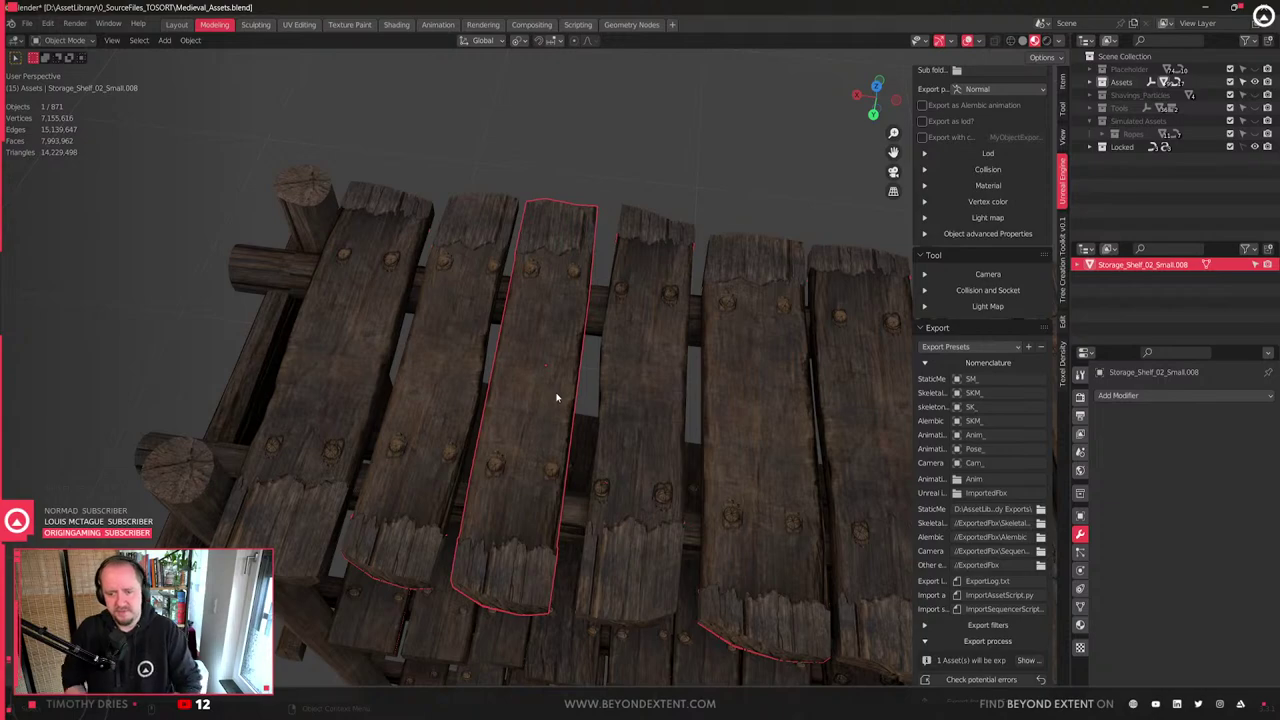
scroll(551, 402, "up", 1)
left_click(411, 410)
middle_click_drag(411, 410, 566, 420)
key("Tab")
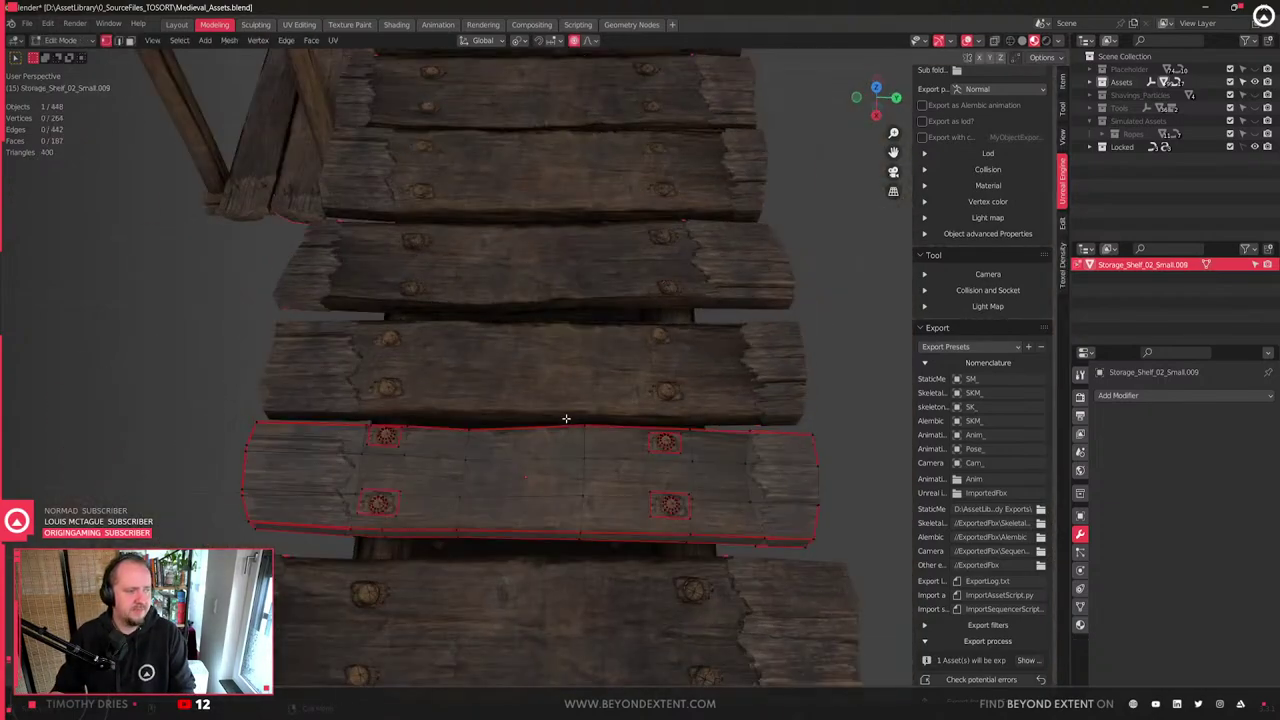
scroll(566, 420, "up", 2)
key("2")
left_click(611, 467, "alt")
middle_click_drag(611, 465, 627, 381)
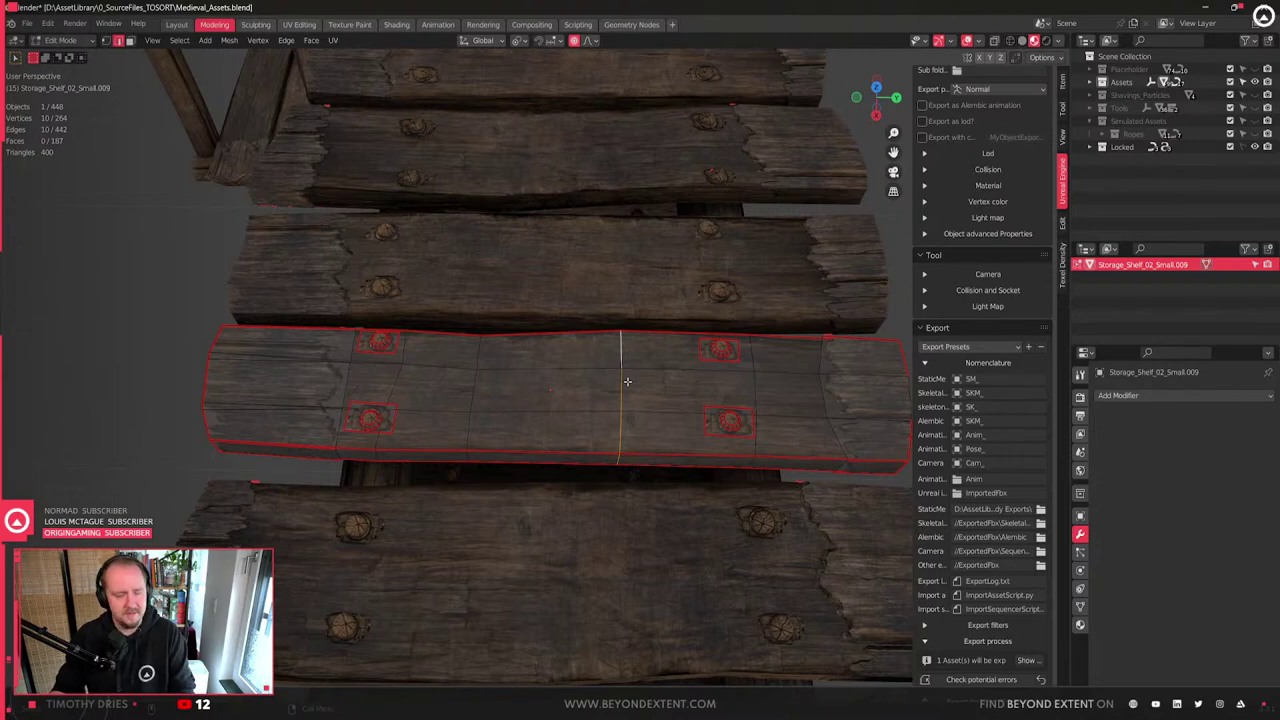
scroll(627, 381, "down", 3)
key("x")
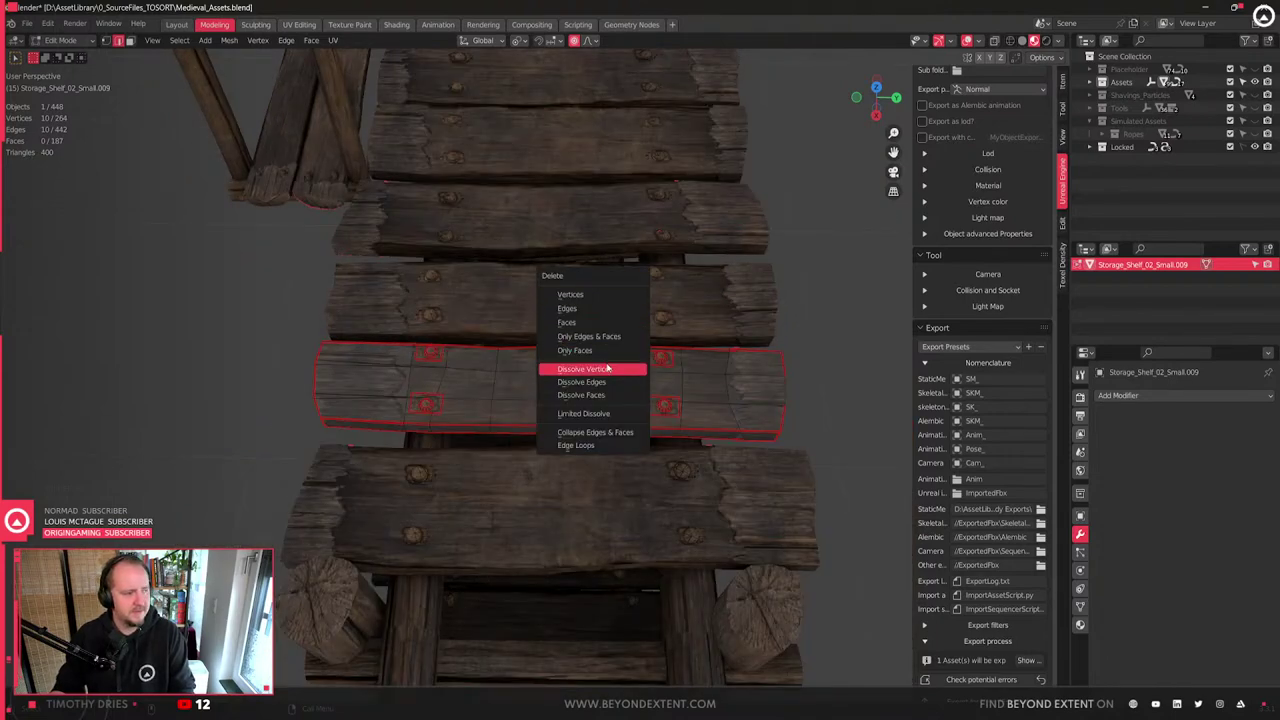
left_click(600, 371)
key("ctrl+z")
key("x")
left_click(571, 396)
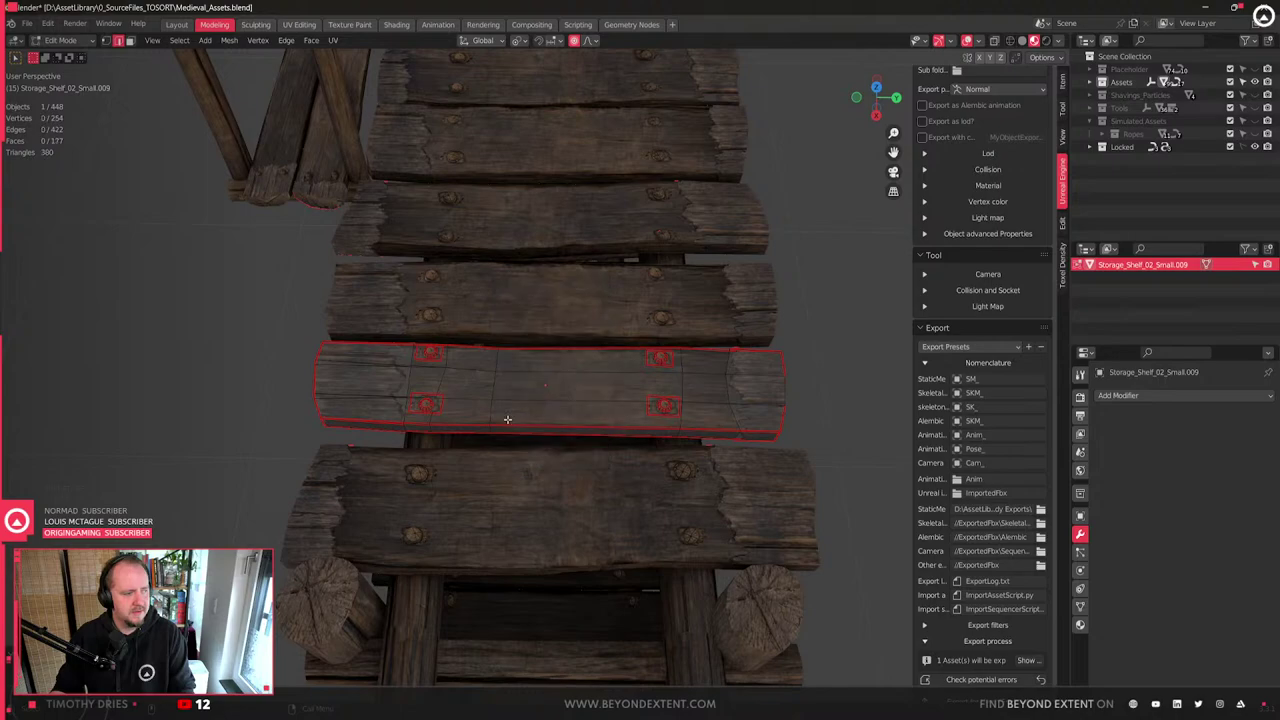
- Select a whole near-end nail on plank Storage_Shelf_02_Small.009 and shift it slightly inward in the horizontal plane with proportional editing off
scroll(507, 419, "up", 2)
middle_click_drag(448, 411, 610, 445)
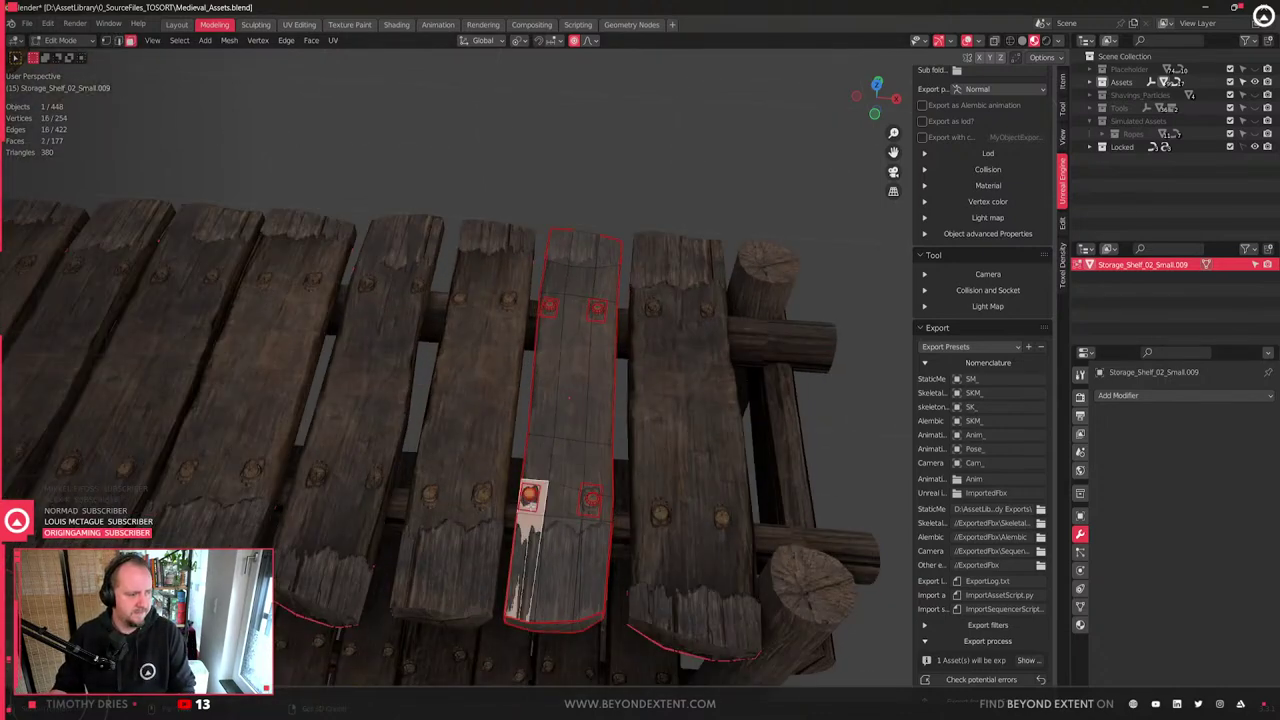
left_click(525, 503)
key("ctrl+l")
key("g")
key("shift+z")
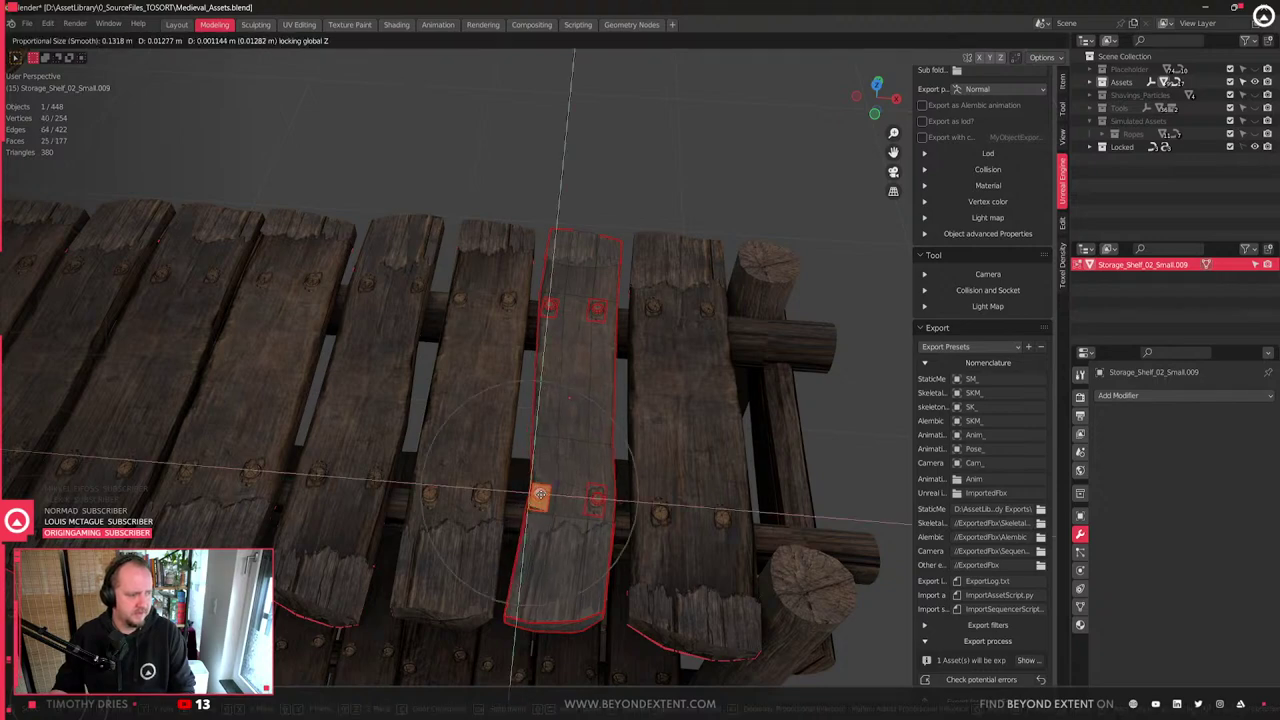
left_click(535, 501)
key("g")
key("z")
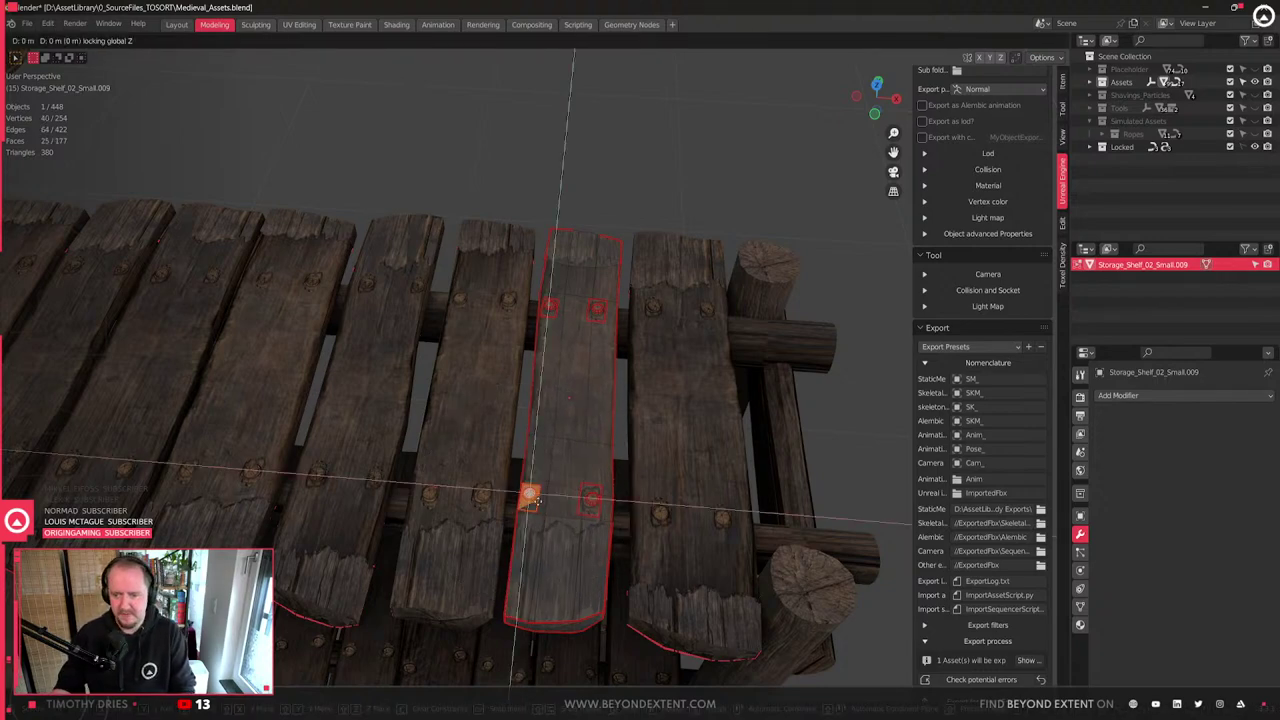
left_click(543, 500)
key("KP_Divide")
key("Tab")
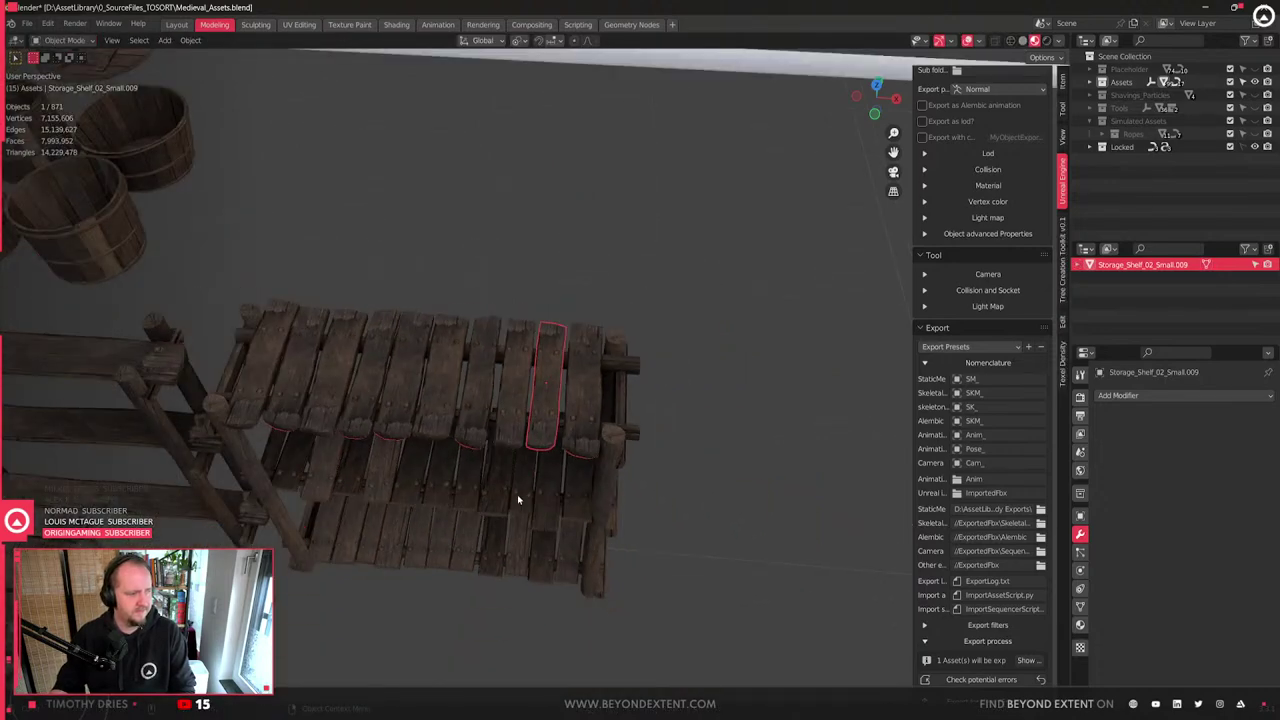
- Select all ten top planks of the shelf
left_click(256, 377)
left_click(298, 385, "shift")
left_click(345, 383, "shift")
left_click(376, 385, "shift")
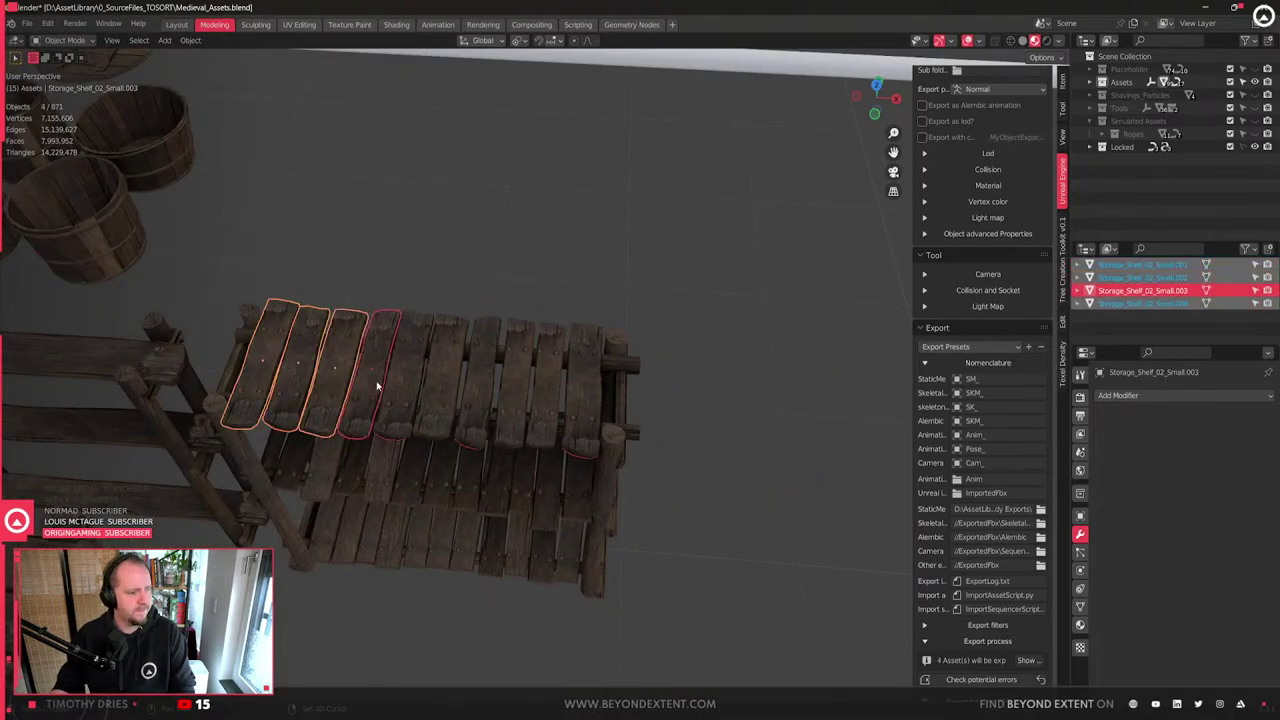
left_click(415, 387, "shift")
left_click(450, 384, "shift")
left_click(486, 383, "shift")
left_click(518, 388, "shift")
left_click(548, 394, "shift")
left_click(576, 402, "shift")
middle_click_drag(492, 510, 548, 352)
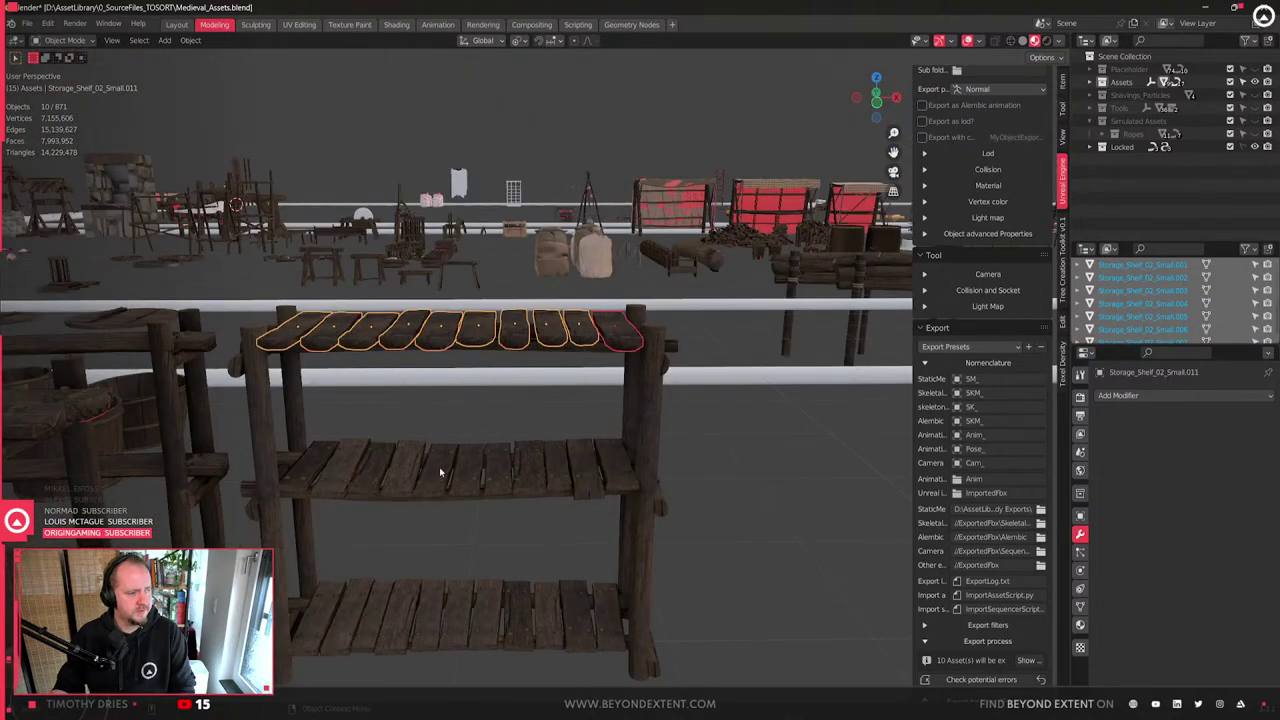
- Select the connected posts and beams of Storage_Shelf_01, invert the selection, and delete the planks of the middle and bottom levels
left_click(476, 496)
key("Tab")
middle_click_drag(475, 493, 571, 478)
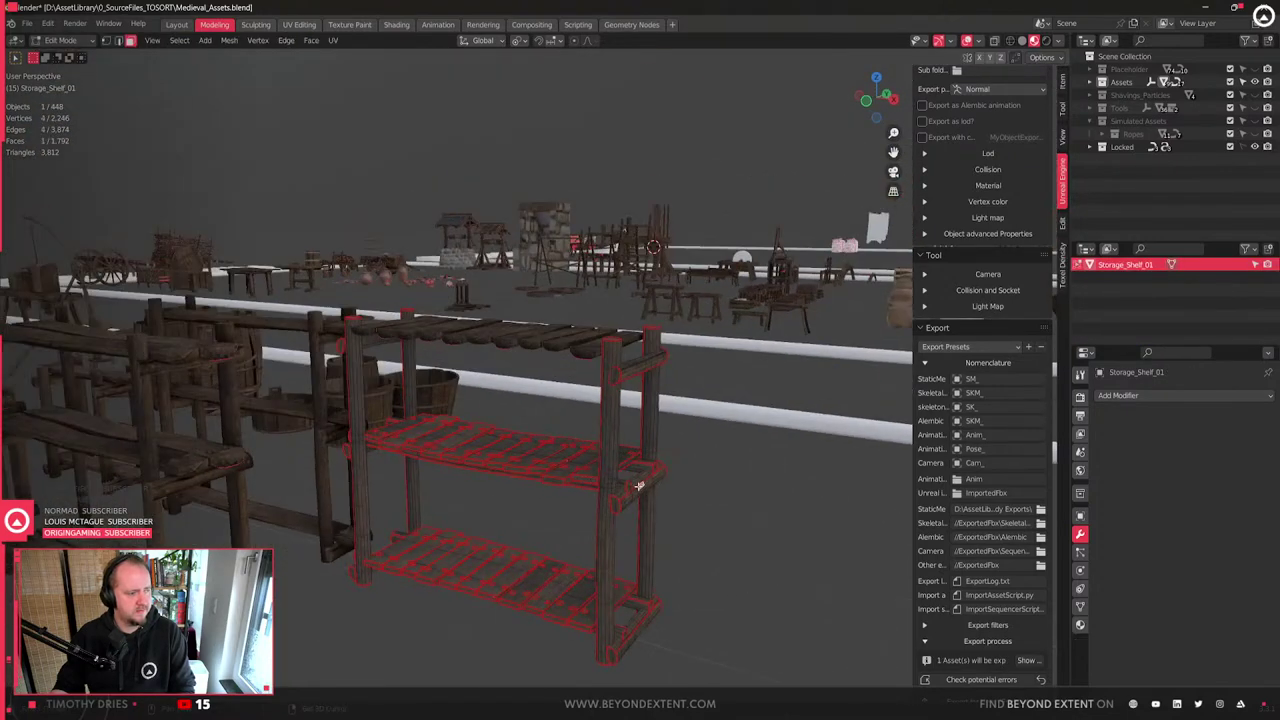
key("l")
key("l")
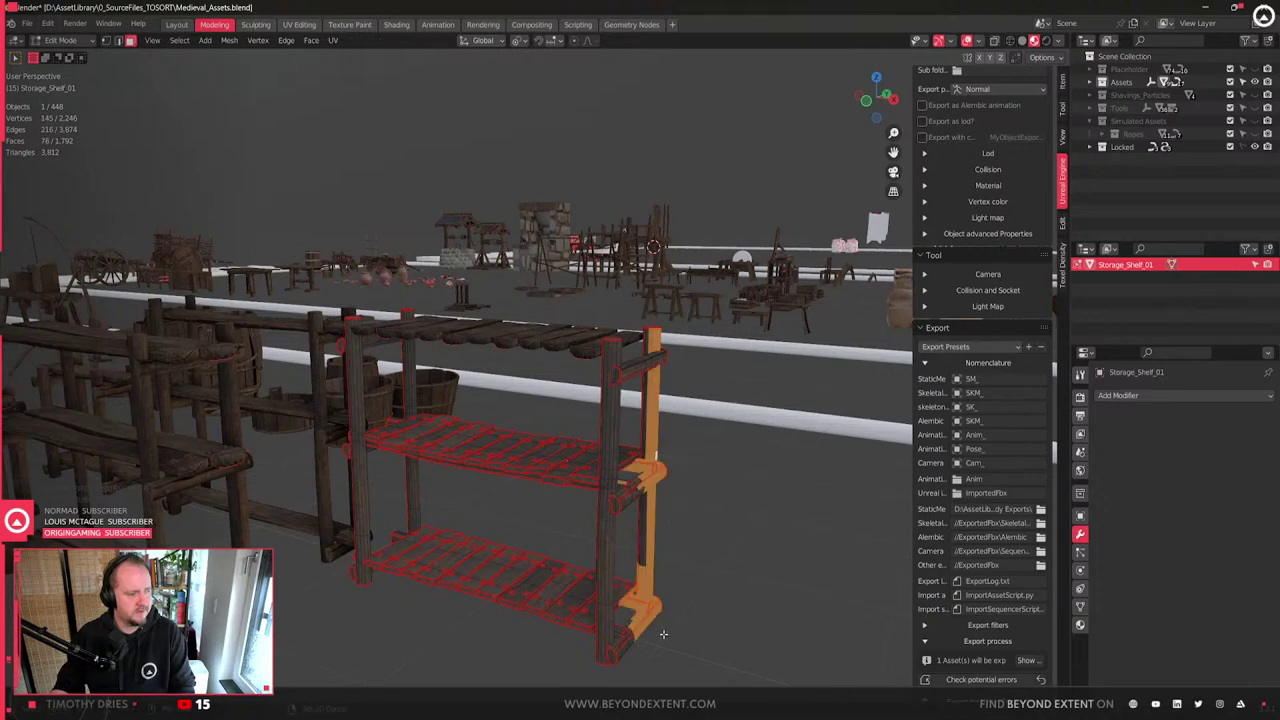
key("ctrl+z")
key("l")
key("l")
key("l")
middle_click_drag(508, 647, 552, 600)
scroll(548, 560, "up", 2)
middle_click_drag(450, 560, 665, 510)
left_click_drag(514, 532, 554, 563, "shift")
middle_click_drag(556, 560, 611, 482)
key("l")
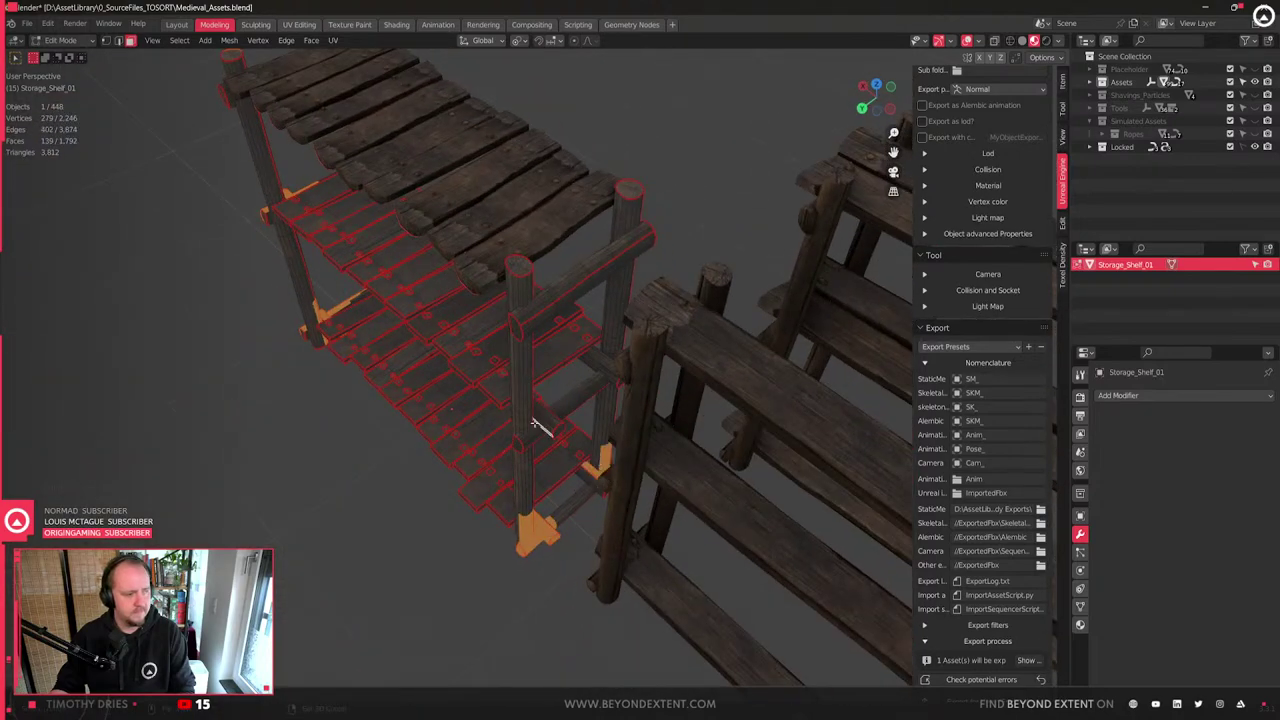
key("l")
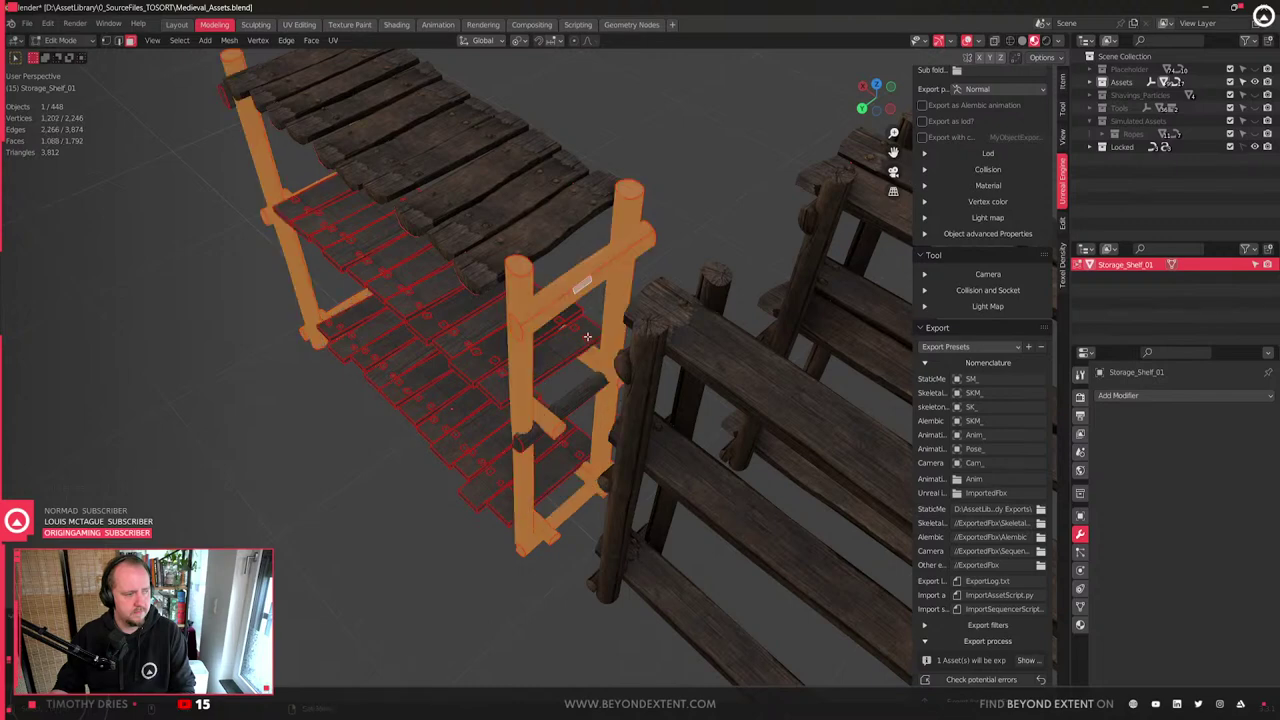
key("l")
middle_click_drag(435, 437, 559, 390)
key("l")
middle_click_drag(467, 362, 607, 406)
scroll(609, 406, "down", 5)
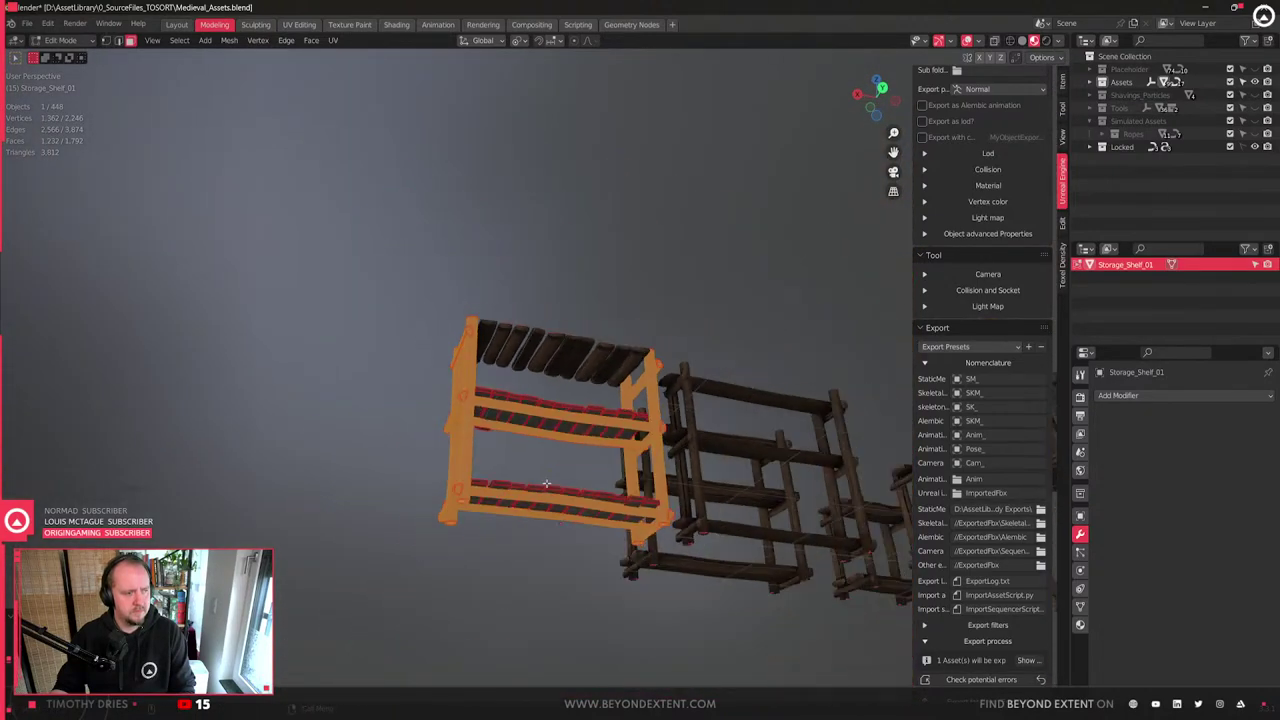
scroll(547, 484, "up", 5)
scroll(547, 484, "down", 4)
scroll(547, 484, "up", 4)
scroll(547, 484, "down", 3)
middle_click_drag(546, 483, 560, 460)
scroll(560, 460, "down", 4)
scroll(576, 465, "up", 4)
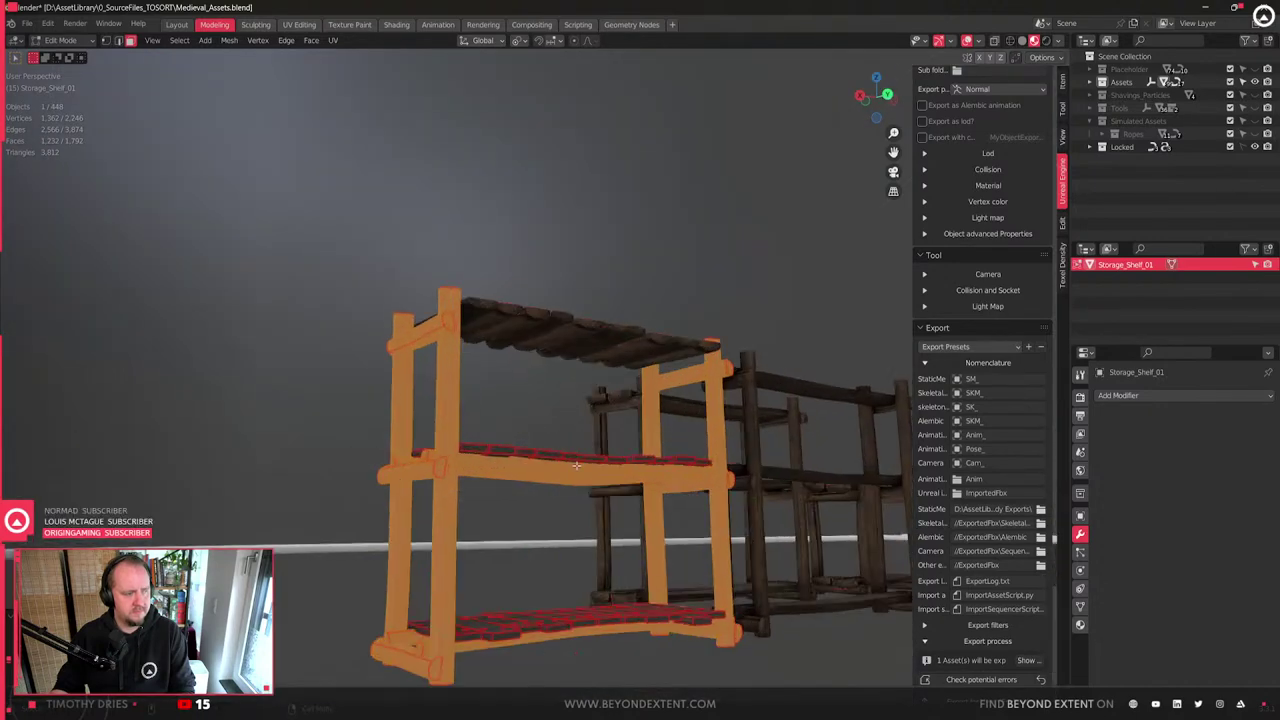
key("Tab")
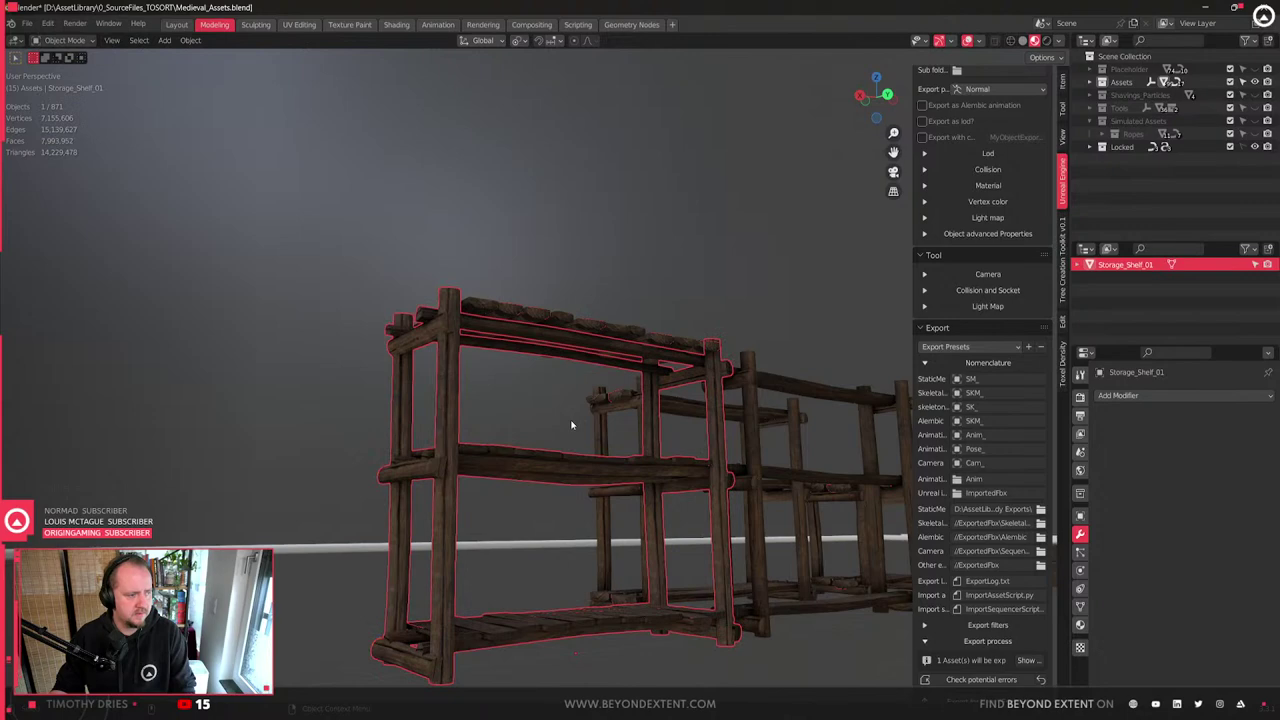
key("Tab")
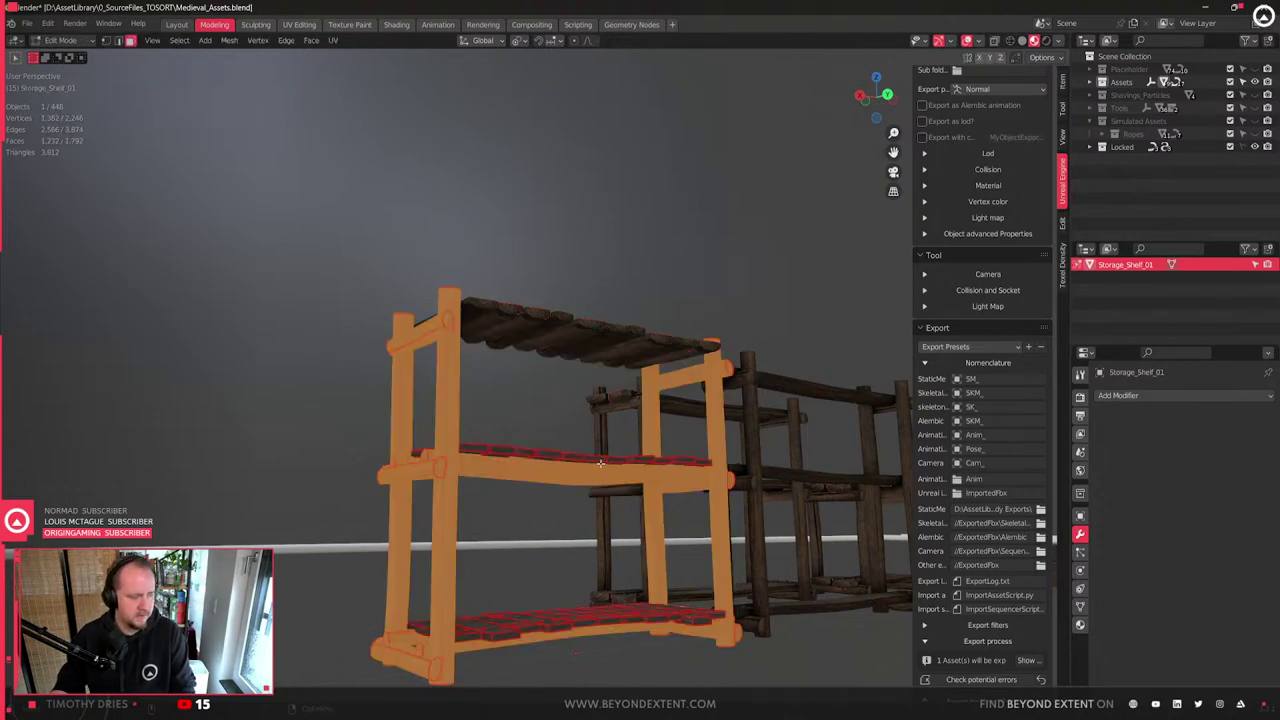
key("ctrl+i")
key("x")
left_click(570, 405)
key("Tab")
- Save Medieval_Assets.blend and clear the selection
middle_click_drag(527, 551, 699, 574)
key("ctrl+s")
key("alt+a")
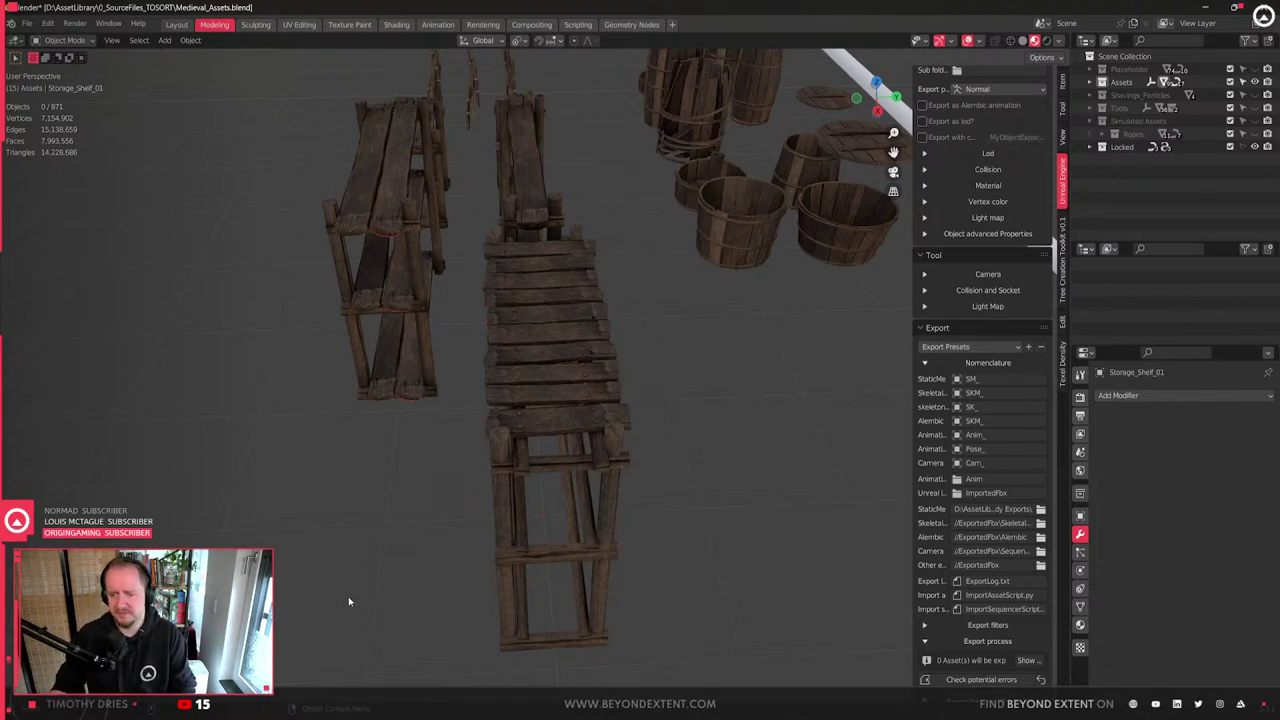
- Duplicate the ten top planks and move the copies straight down about 0.58 m onto the middle level of the shelf
scroll(349, 602, "down", 3)
left_click(537, 531)
scroll(538, 531, "up", 4)
middle_click_drag(551, 534, 540, 556)
left_click(522, 404)
middle_click_drag(521, 408, 596, 486)
left_click(408, 374)
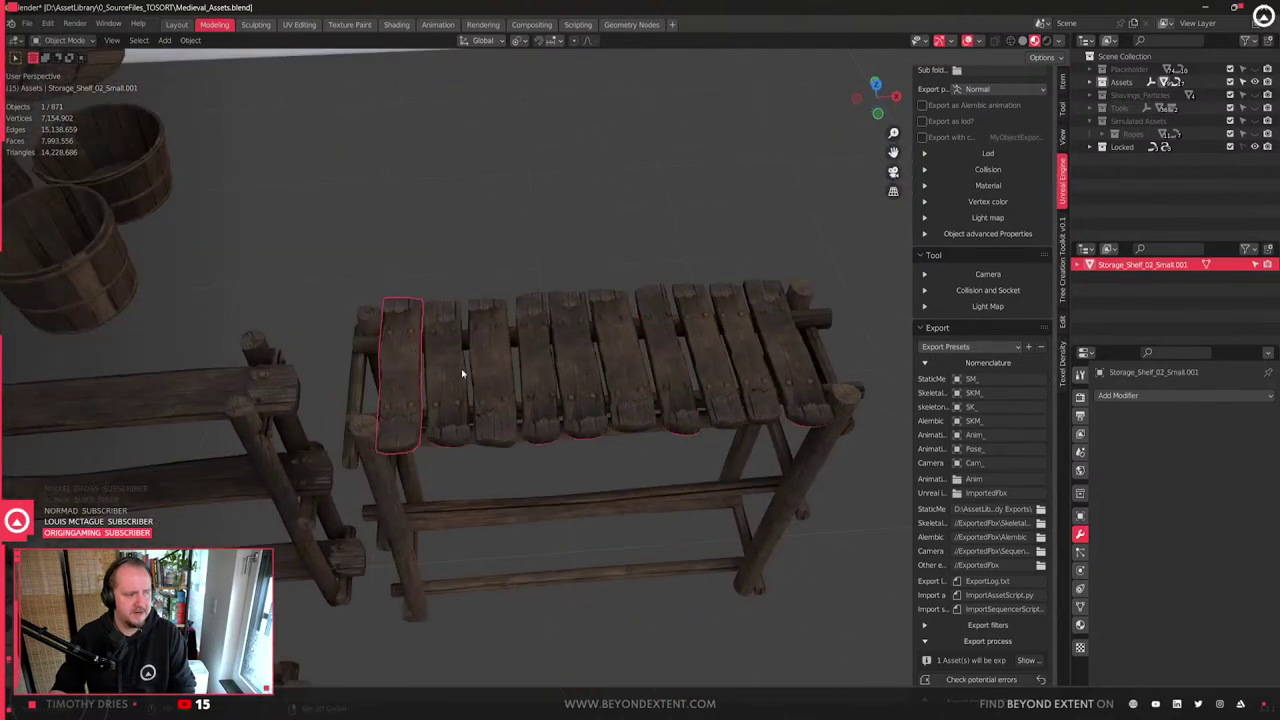
left_click(461, 368, "shift")
left_click(500, 367, "shift")
left_click(540, 365, "shift")
left_click(592, 362, "shift")
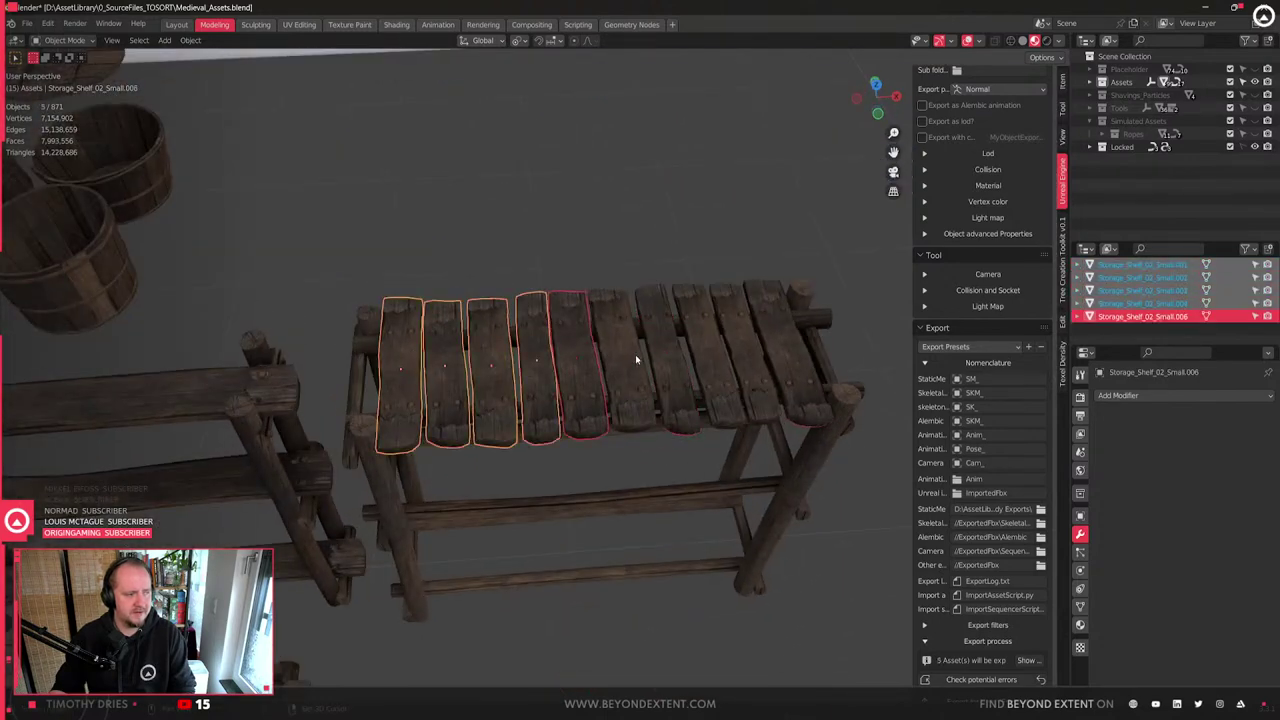
left_click(634, 360, "shift")
left_click(672, 360, "shift")
left_click(714, 360, "shift")
left_click(756, 358, "shift")
left_click(798, 352, "shift")
middle_click_drag(798, 352, 713, 336)
key("g")
key("z")
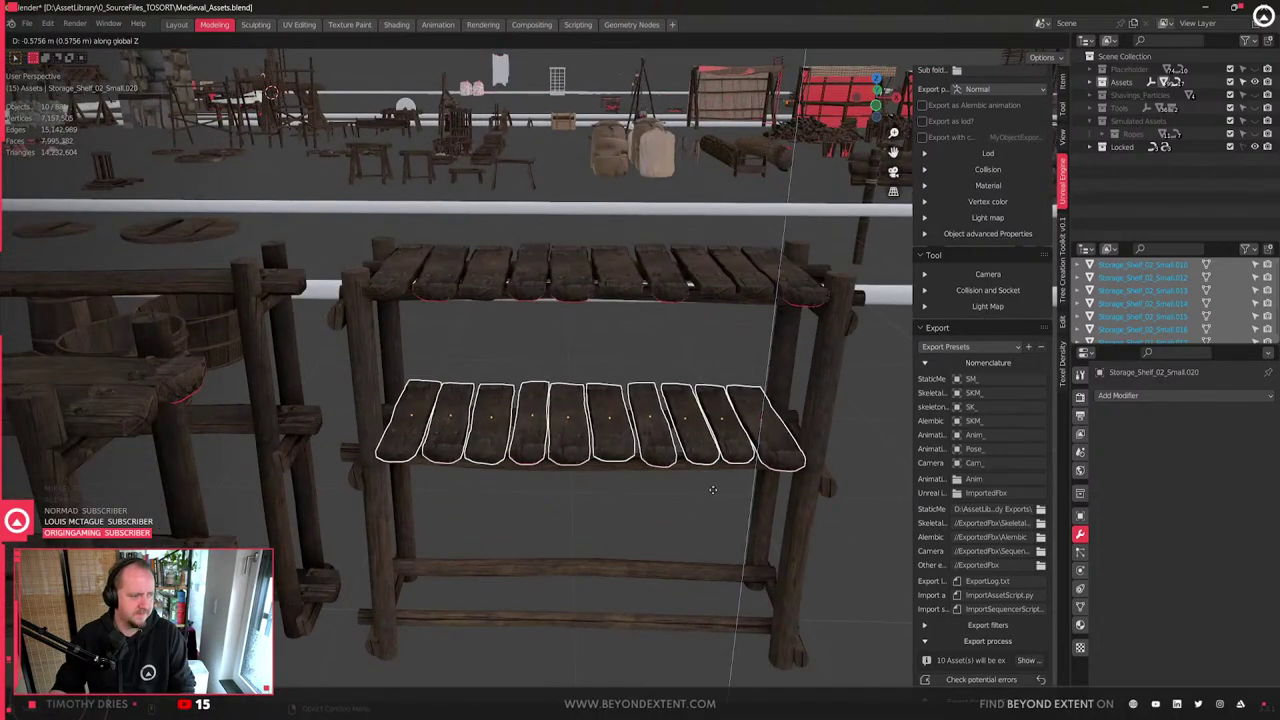
left_click(714, 493)
- Fine-tune the height of the ten copied planks so they rest on the shelf's middle beams
scroll(700, 490, "up", 4)
middle_click_drag(686, 486, 694, 440)
key("g")
key("z")
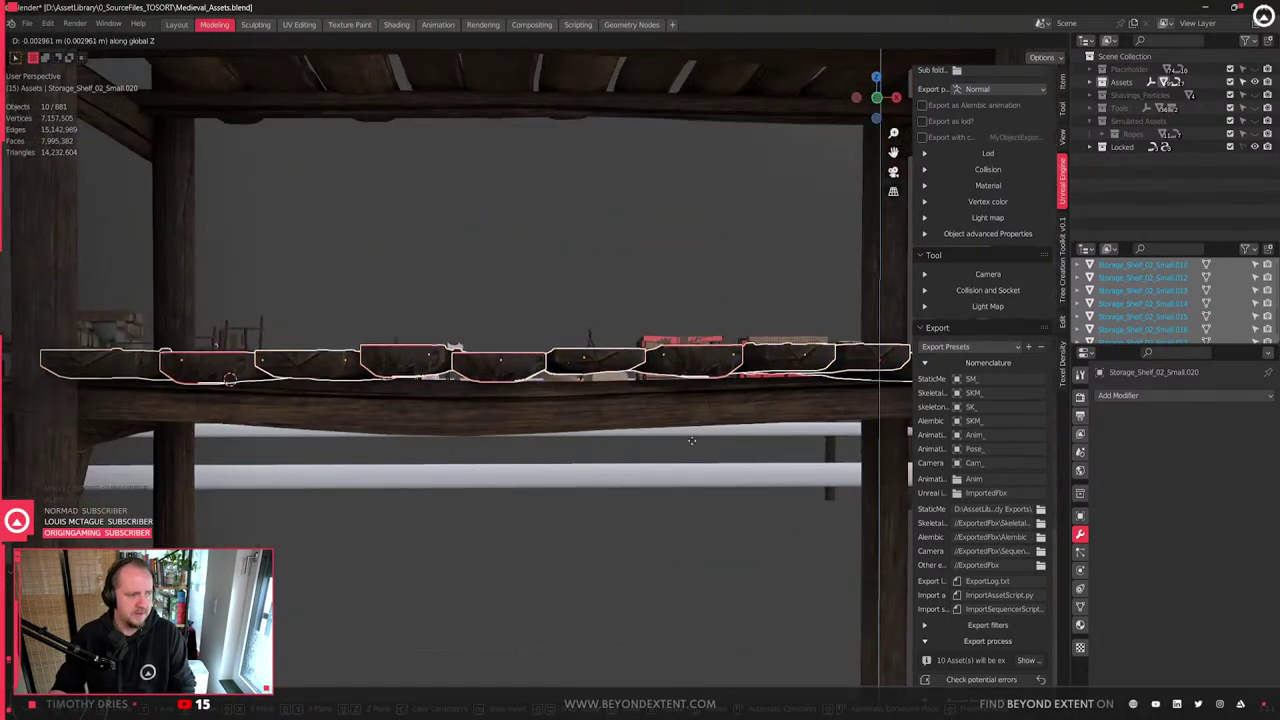
left_click(694, 449)
scroll(680, 445, "down", 3)
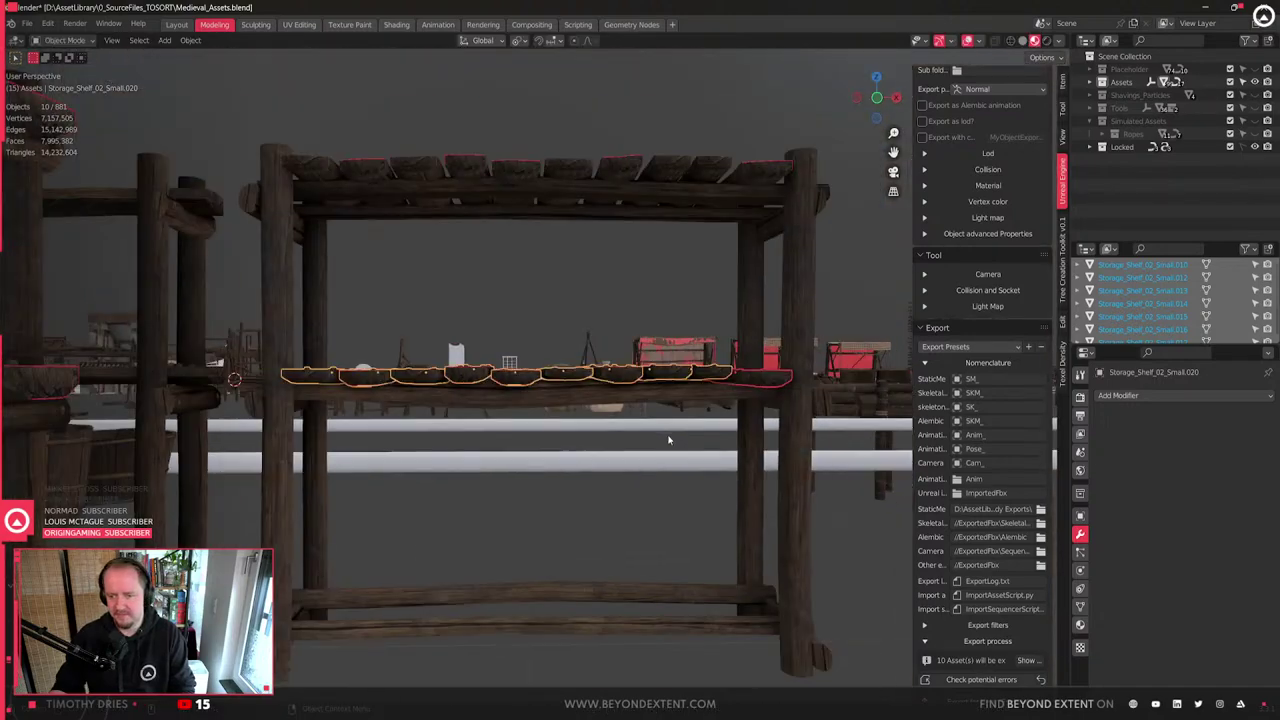
middle_click_drag(669, 440, 729, 451)
key("r")
key("z")
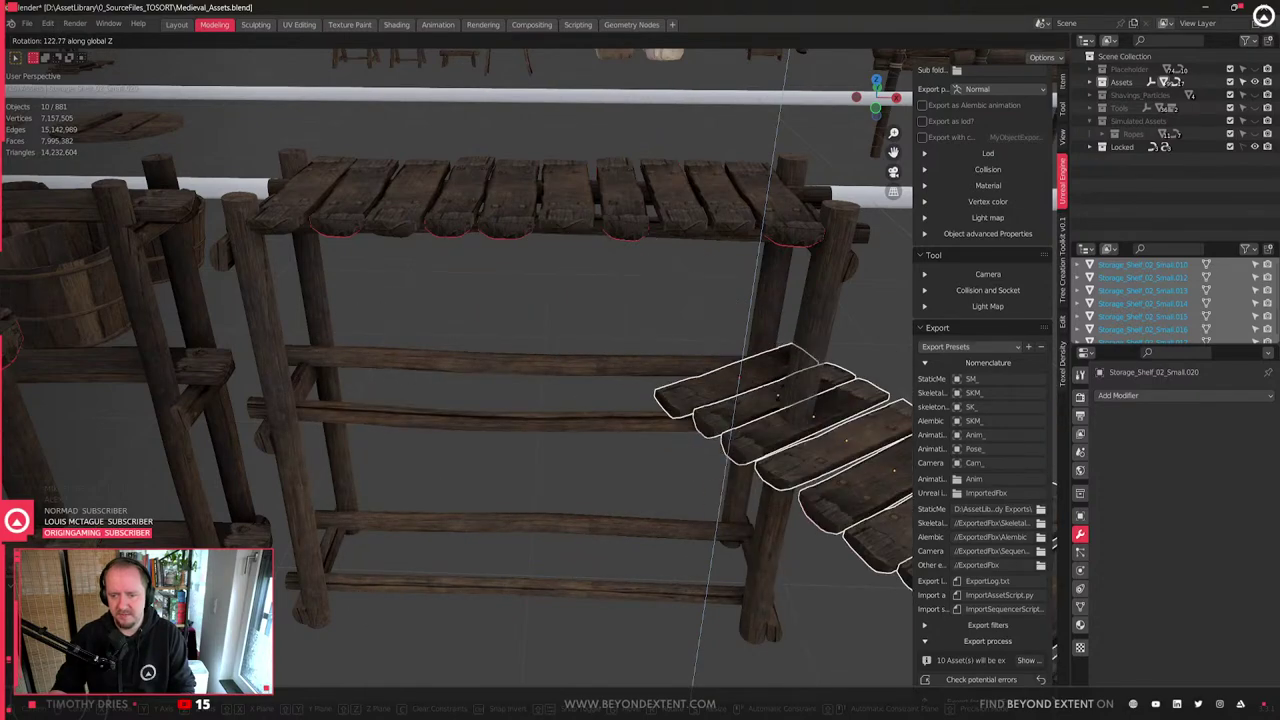
right_click(674, 425)
scroll(670, 424, "down", 1)
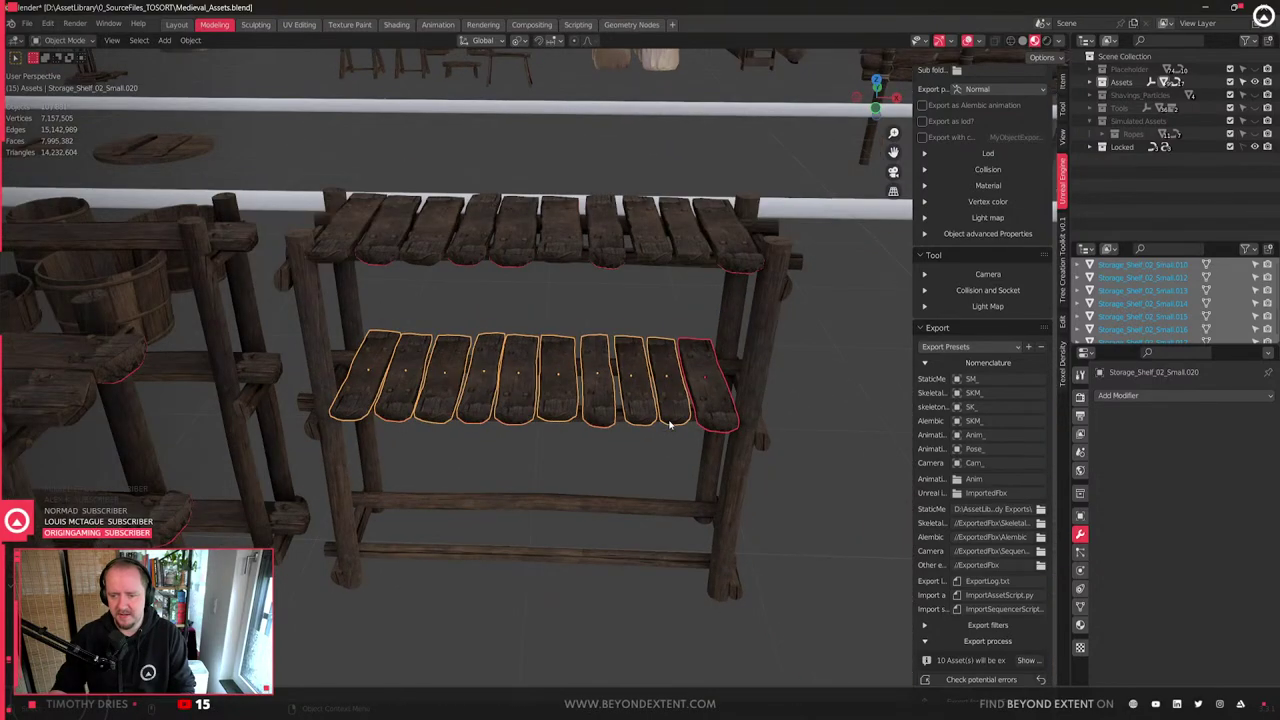
scroll(670, 425, "up", 2)
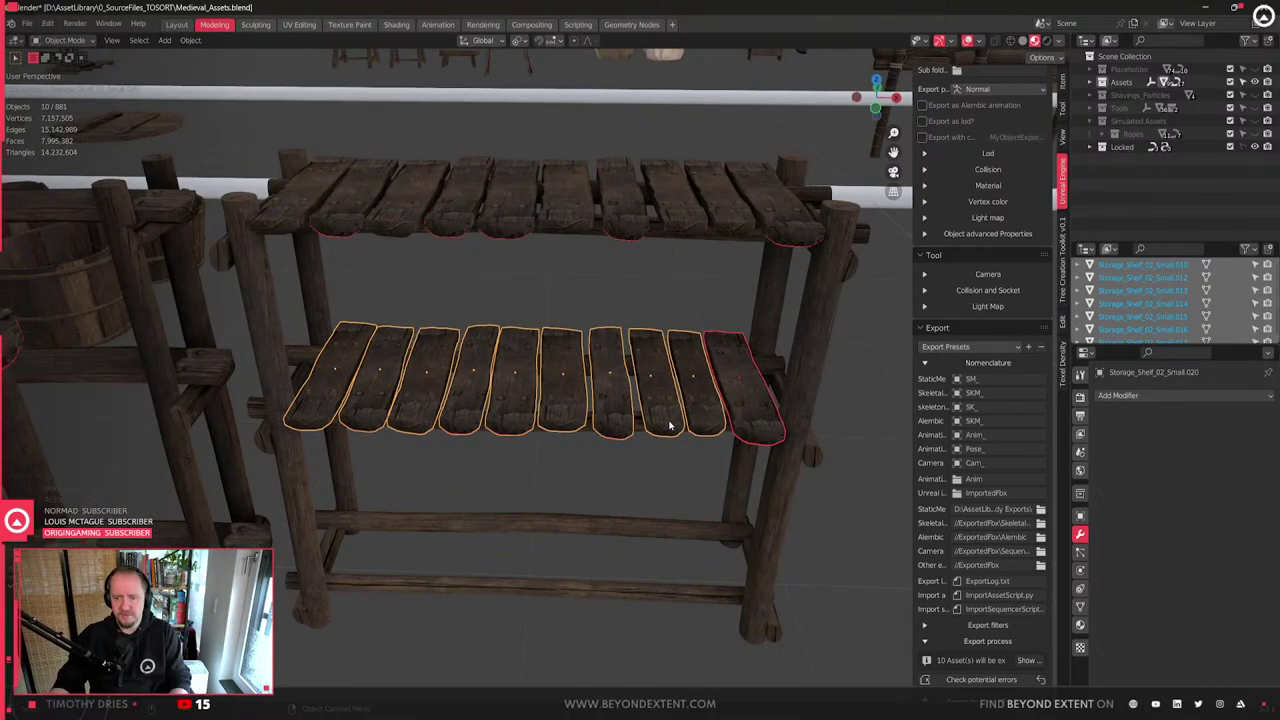
scroll(288, 428, "up", 2)
scroll(514, 443, "down", 2)
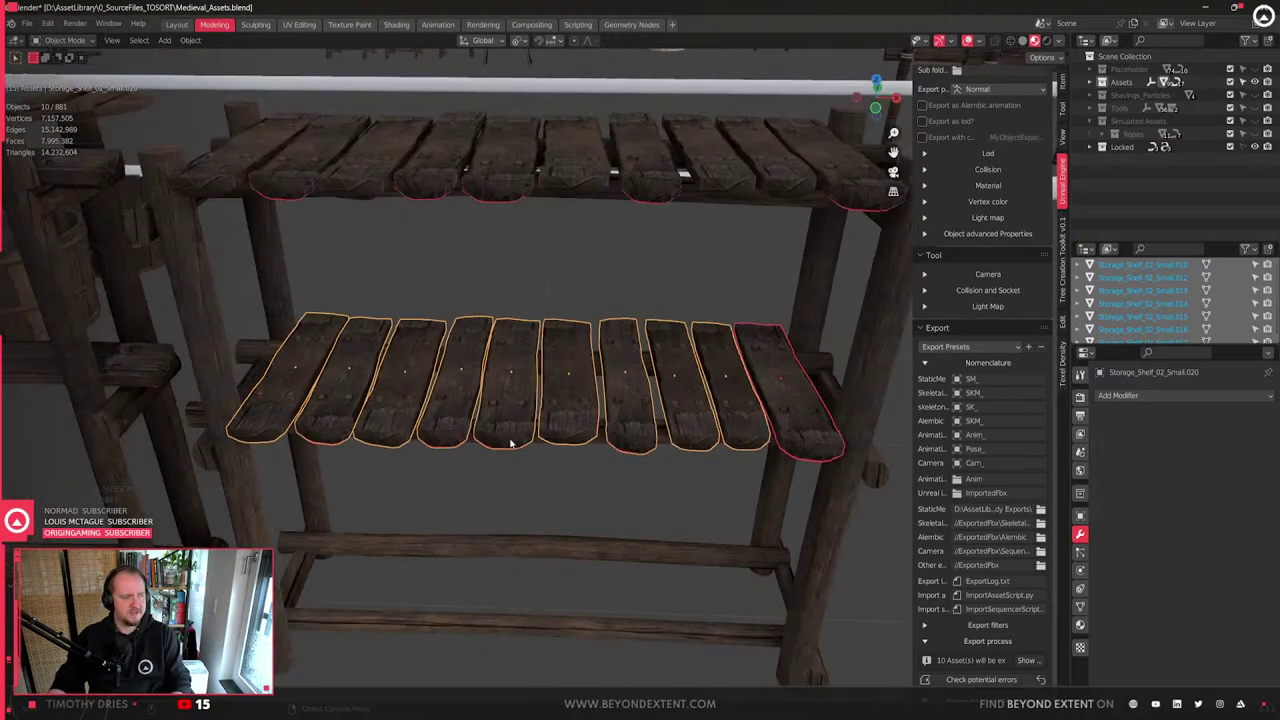
- Rotate the ten middle-level planks half a turn about Z and move them about 1.36 m along negative X back onto the shelf
key("r")
key("z")
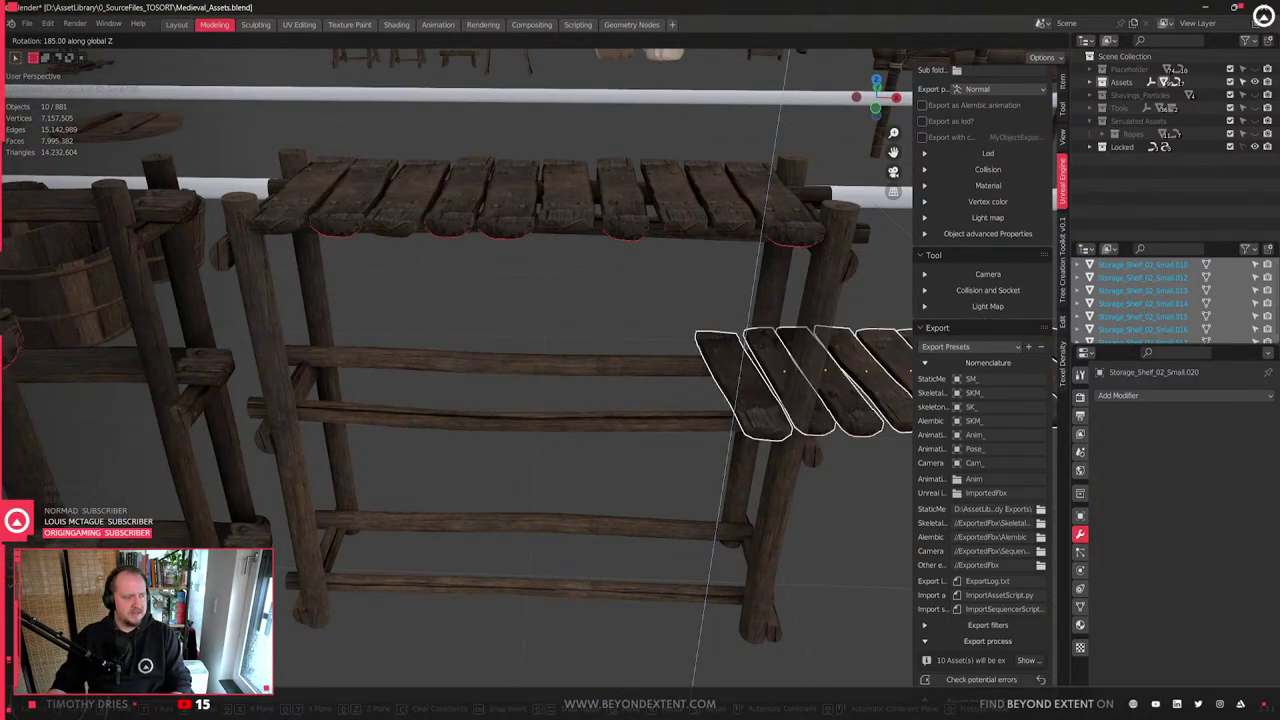
key("Return")
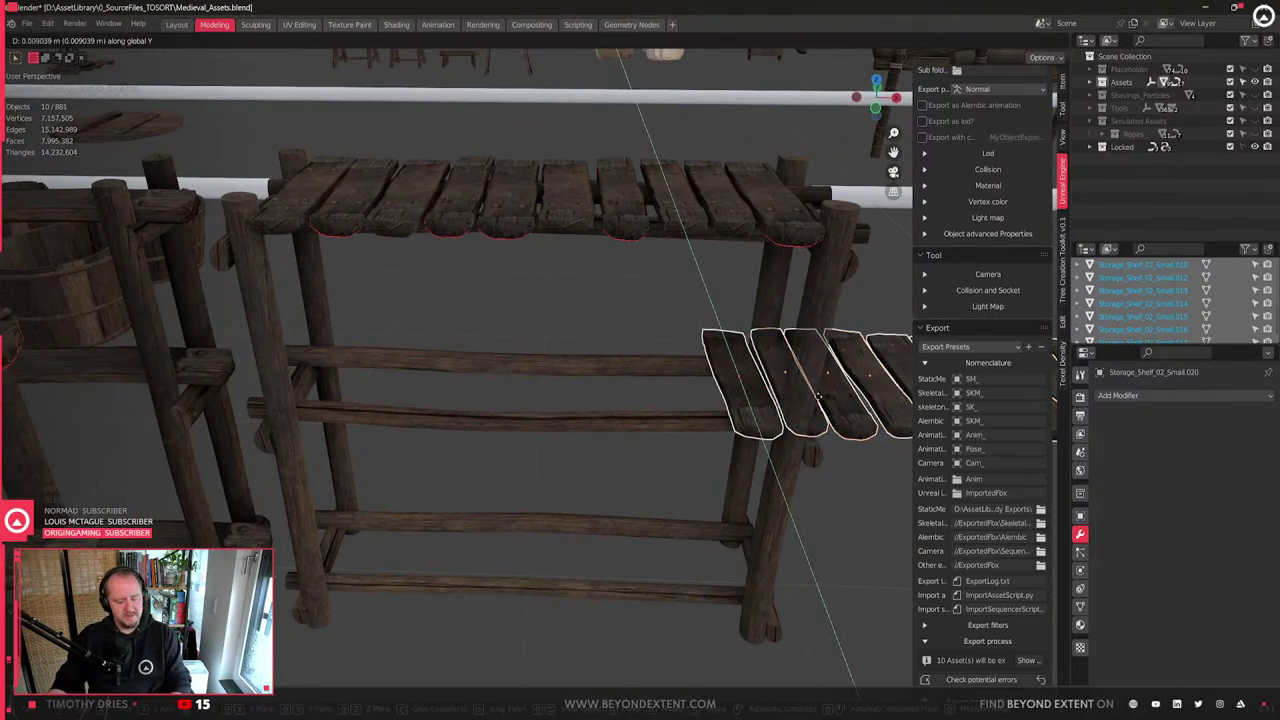
key("g")
key("x")
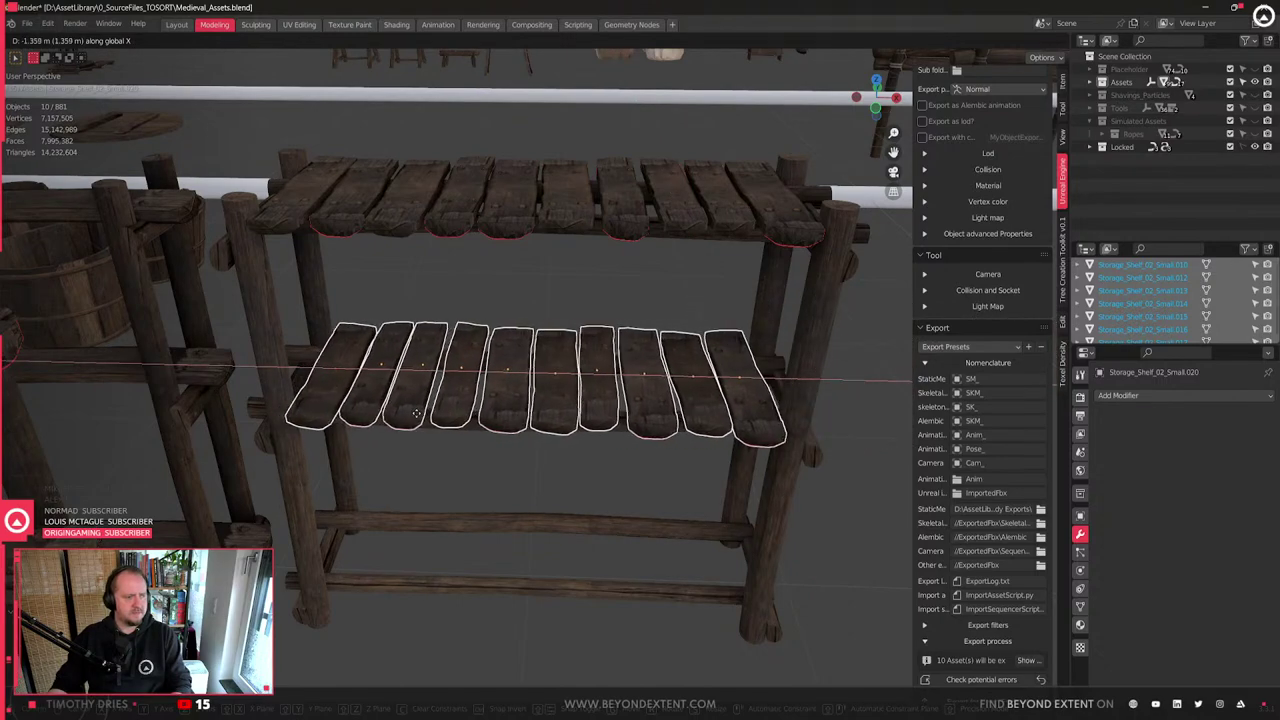
left_click(424, 416)
- Select a linked mesh piece of a middle-level plank in Edit Mode and reposition it within the horizontal plane
middle_click_drag(424, 416, 553, 397)
left_click(495, 428)
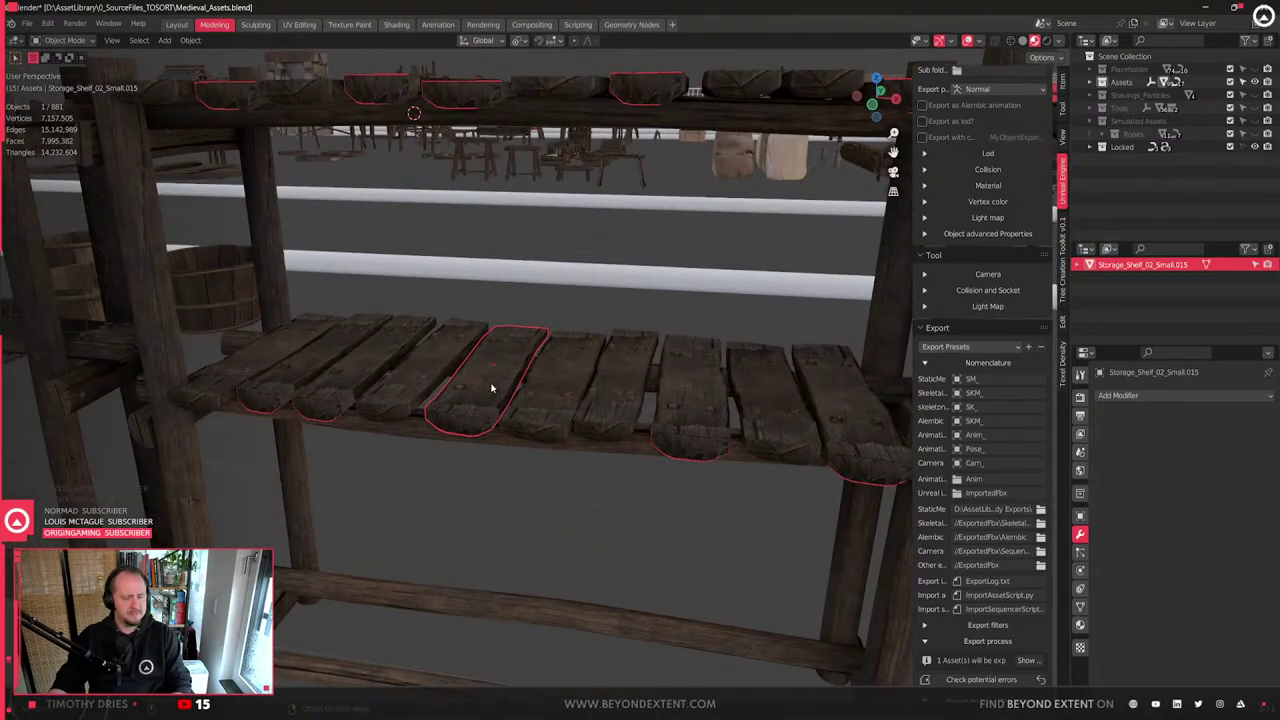
scroll(488, 389, "up", 2)
left_click(330, 405)
middle_click_drag(325, 405, 360, 420)
middle_click_drag(360, 420, 569, 438, "shift")
key("Tab")
scroll(569, 439, "up", 2)
left_click(558, 442)
left_click(560, 432)
left_click(560, 438, "shift")
key("ctrl+l")
middle_click_drag(591, 443, 583, 465)
key("g")
key("shift+z")
left_click(597, 462)
- Return to Object Mode and check the arrangement of the middle-level planks
left_click(566, 271)
middle_click_drag(566, 271, 575, 326)
middle_click_drag(586, 421, 459, 481)
key("Tab")
left_click(523, 429)
scroll(691, 429, "down", 6)
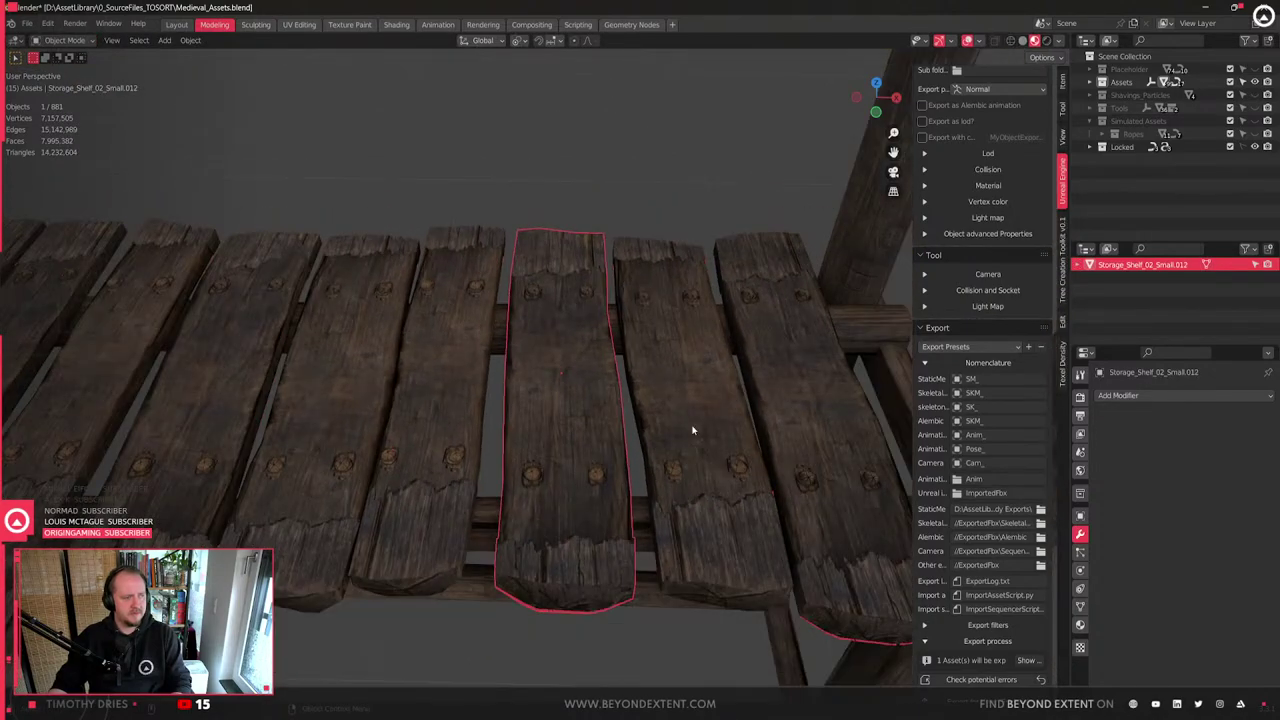
middle_click_drag(571, 434, 539, 434)
left_click_drag(442, 398, 912, 414)
middle_click_drag(912, 414, 718, 407)
left_click(730, 412)
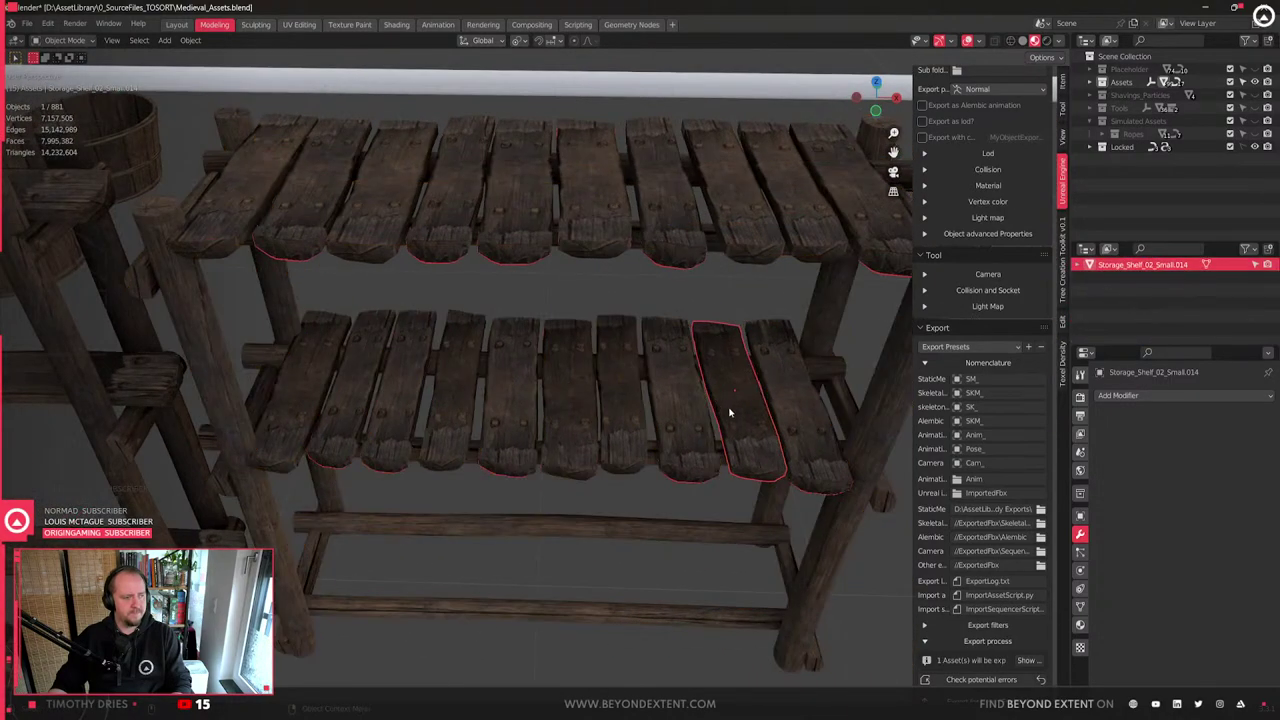
- Duplicate the ten middle-level planks straight down to the bottom level and adjust their height to rest on its beams
left_click_drag(813, 522, 259, 330)
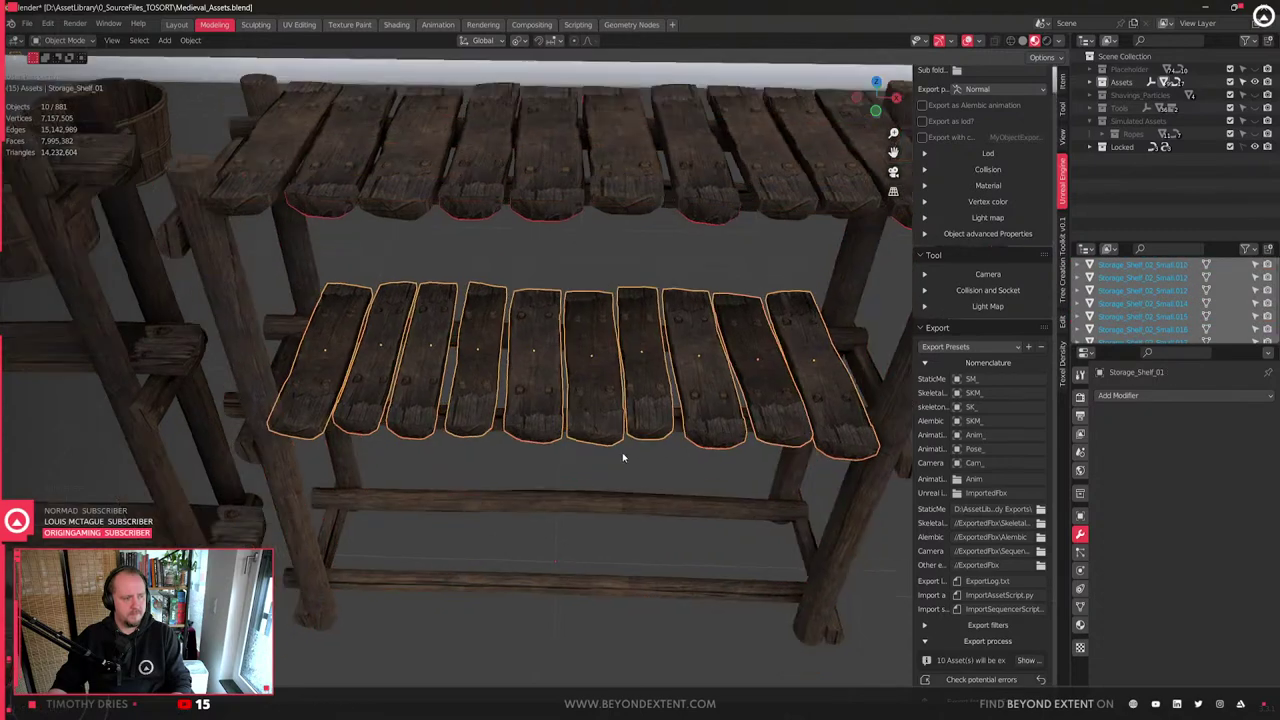
key("shift+d")
key("z")
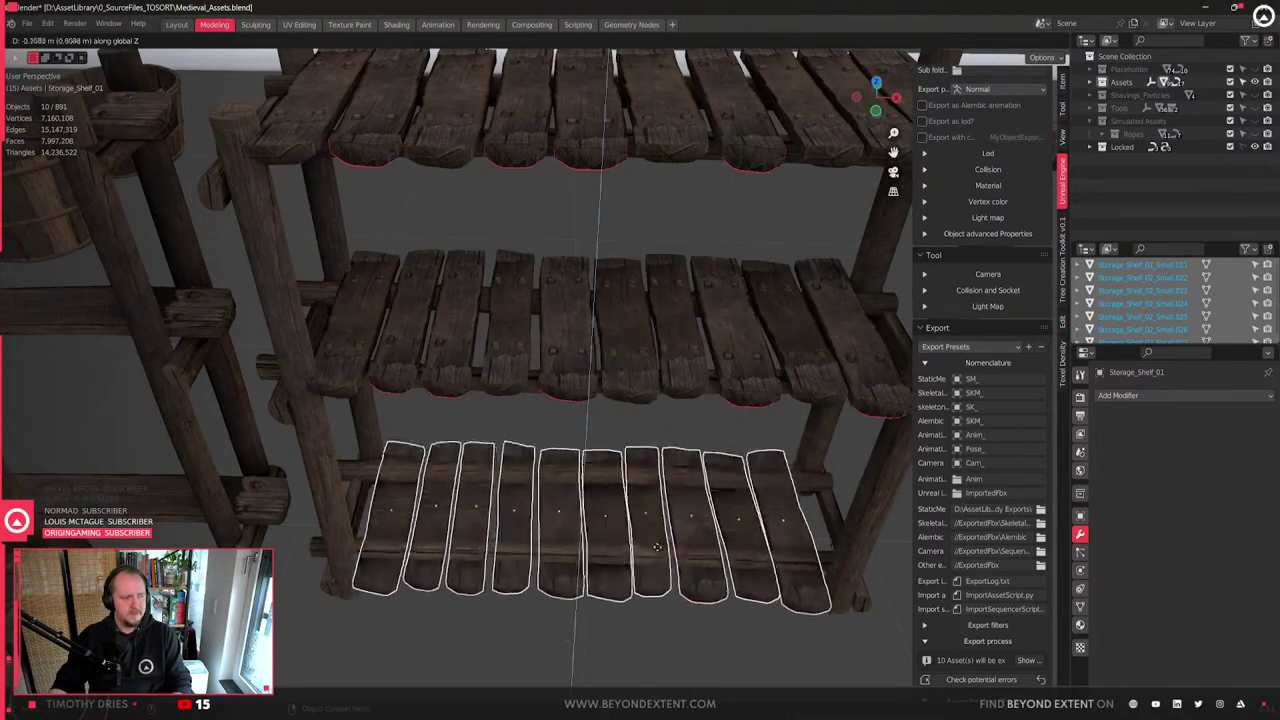
left_click(666, 543)
middle_click_drag(666, 543, 605, 427)
scroll(606, 424, "up", 5)
key("g")
key("z")
left_click(615, 419)
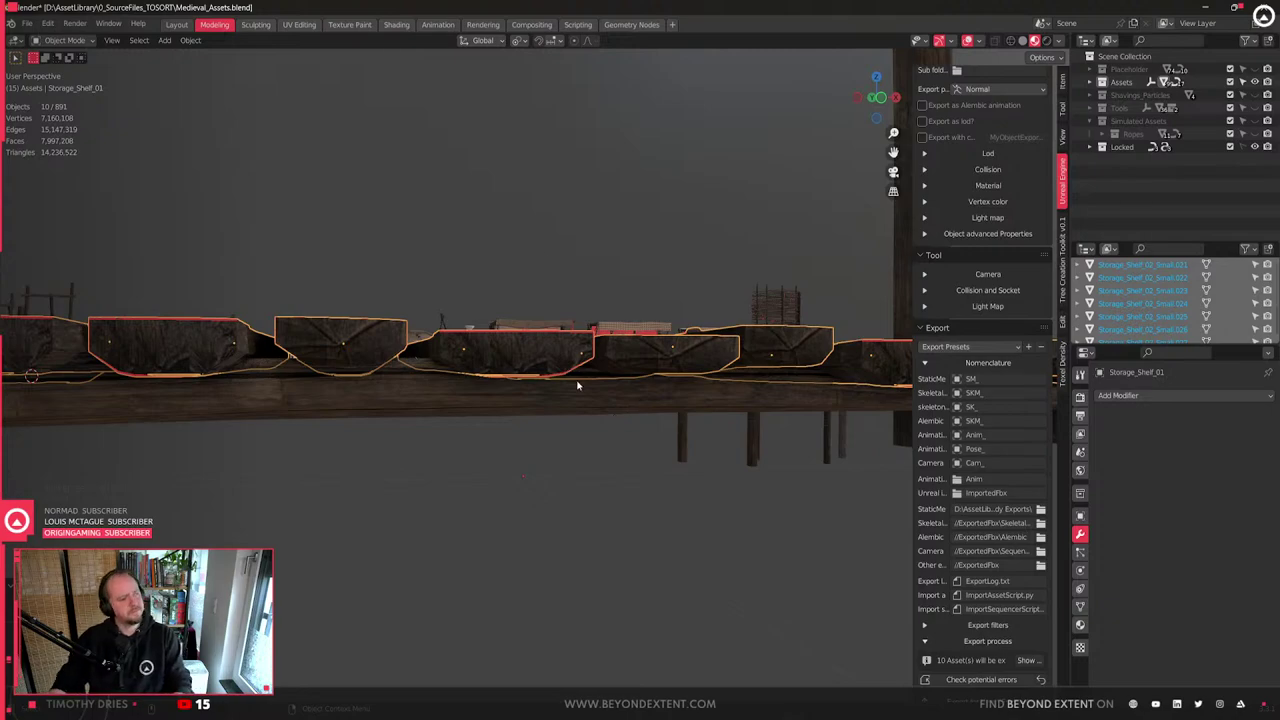
key("KP_Decimal")
mouse_move(623, 369)
middle_mouse_down()
mouse_move(471, 414)
mouse_move(635, 391)
middle_mouse_up()
scroll(475, 412, "up", 3)
scroll(628, 386, "up", 2)
left_click(625, 384)
key("g")
key("z")
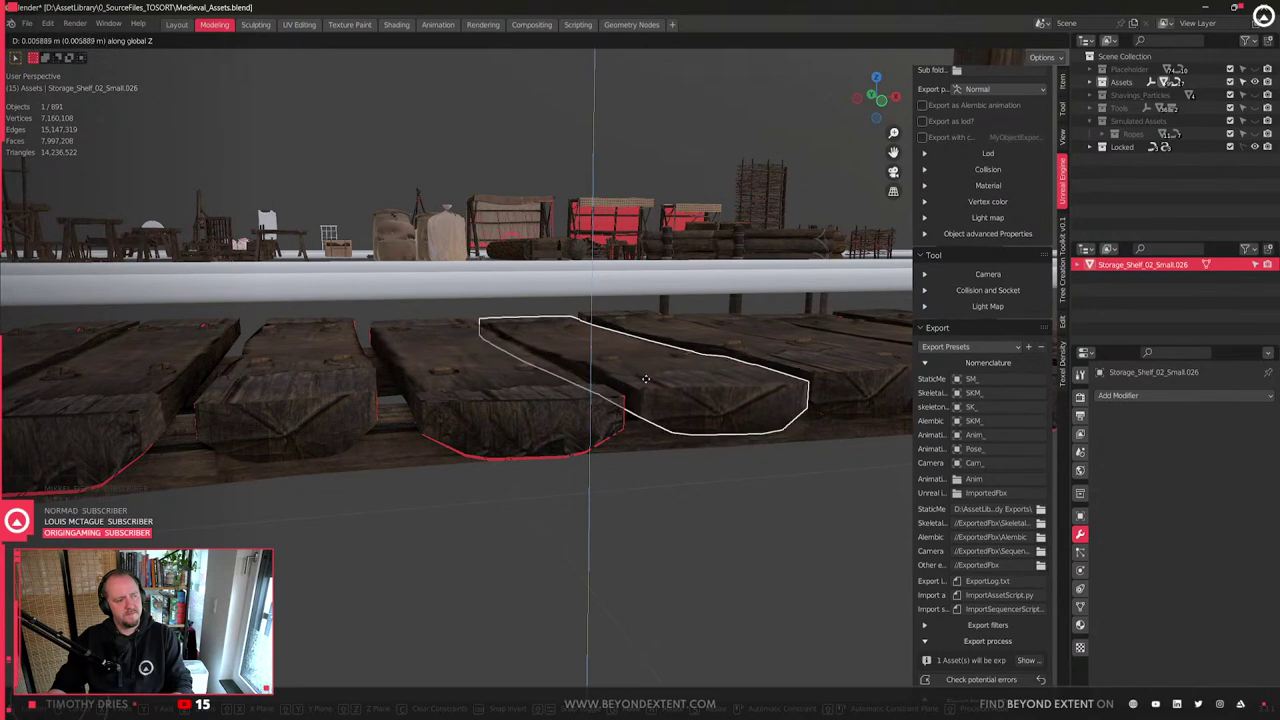
right_click(647, 380)
right_click(648, 383)
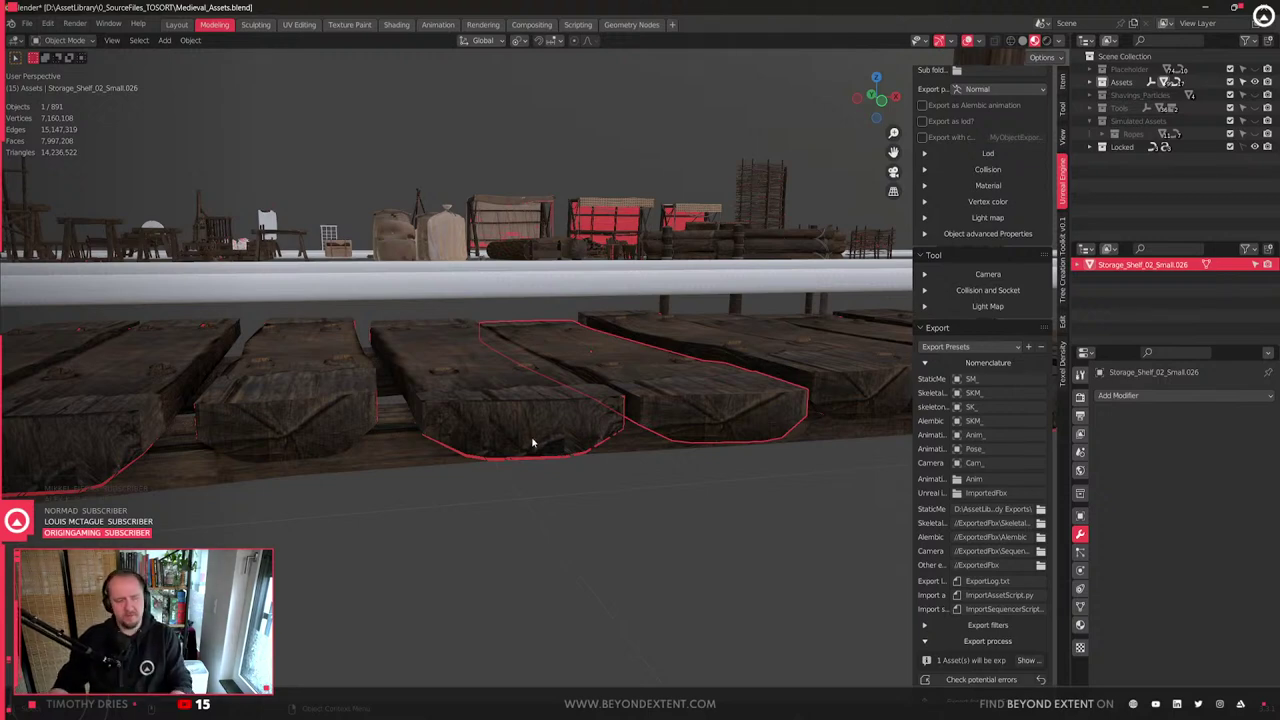
key("Tab")
scroll(532, 440, "down", 3)
key("Tab")
scroll(515, 450, "up", 5)
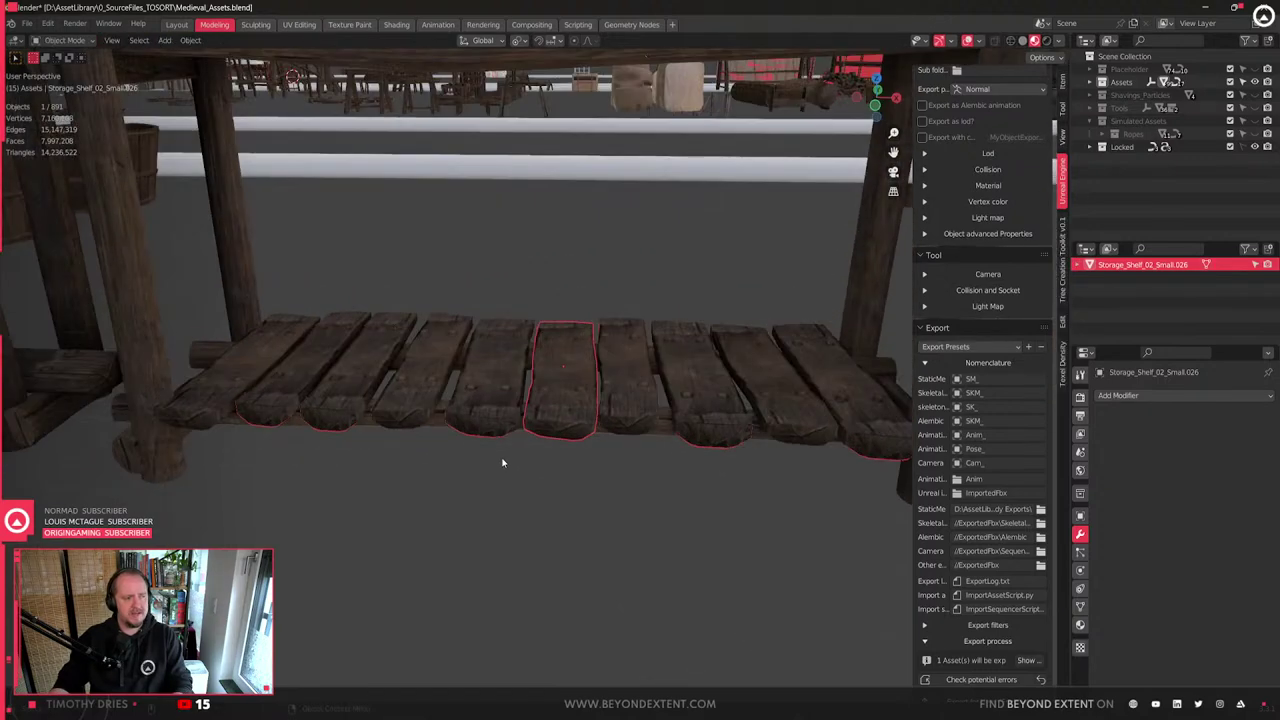
- Select all ten planks of the bottom level individually
left_click(469, 373)
scroll(470, 373, "down", 2)
left_click(584, 386, "shift")
left_click(650, 381, "shift")
left_click(715, 395, "shift")
middle_click_drag(794, 415, 730, 429, "shift")
left_click(729, 427, "shift")
left_click(790, 419, "shift")
left_click(378, 390, "shift")
left_click(268, 392, "shift")
left_click(192, 393, "shift")
left_click(297, 401, "shift")
middle_click_drag(332, 407, 443, 495, "shift")
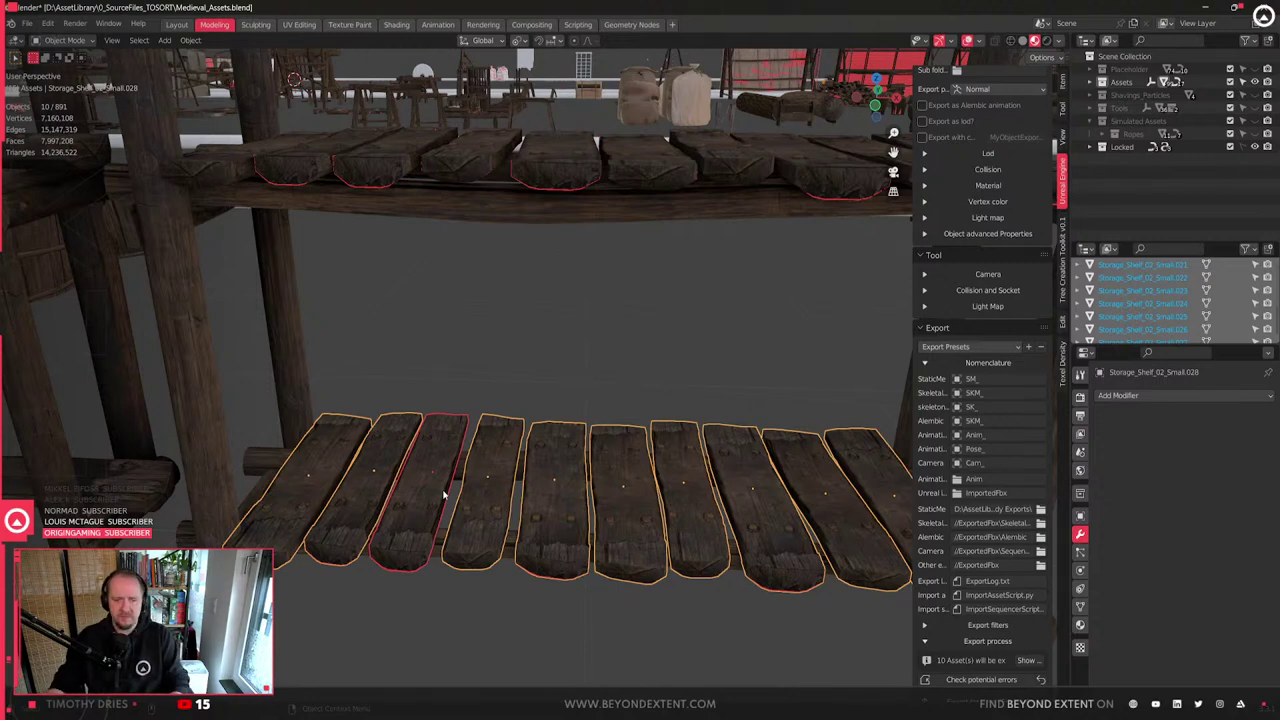
scroll(443, 495, "down", 4)
scroll(567, 497, "up", 5)
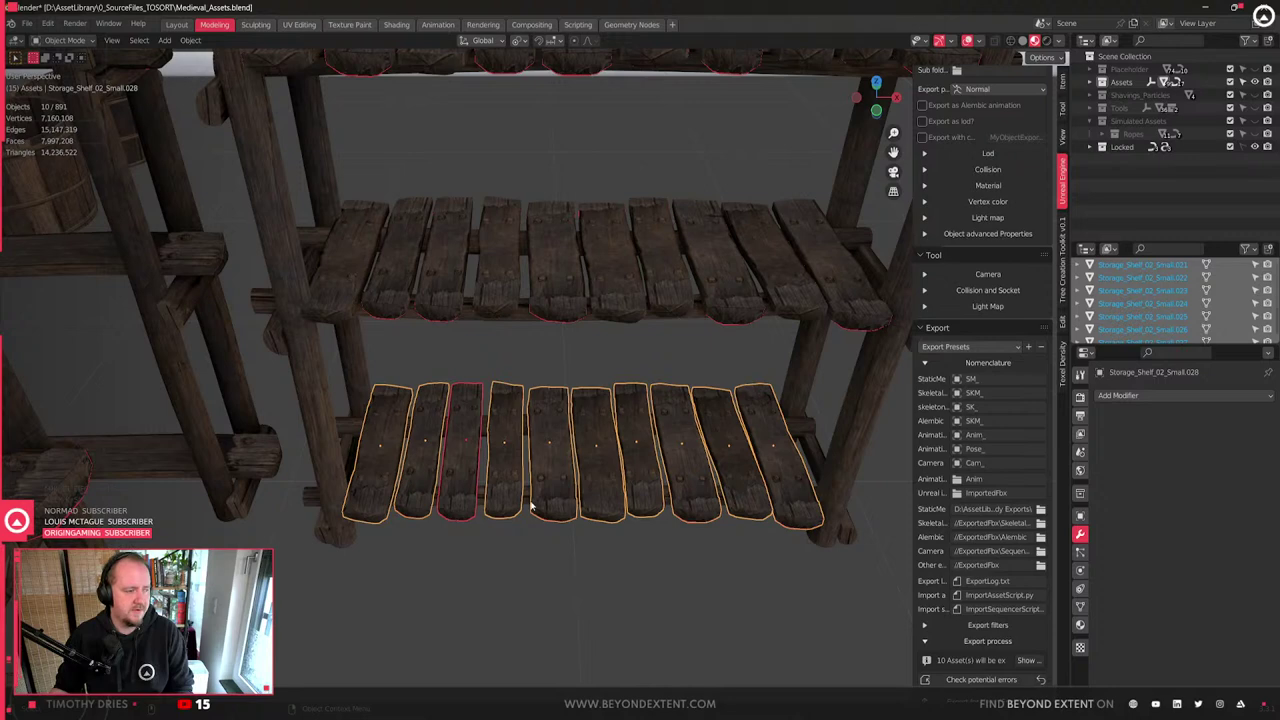
- Widen the narrow fourth plank of the bottom level along X and refine its overall scale
scroll(531, 507, "up", 4)
left_click(500, 512)
key("s")
key("y")
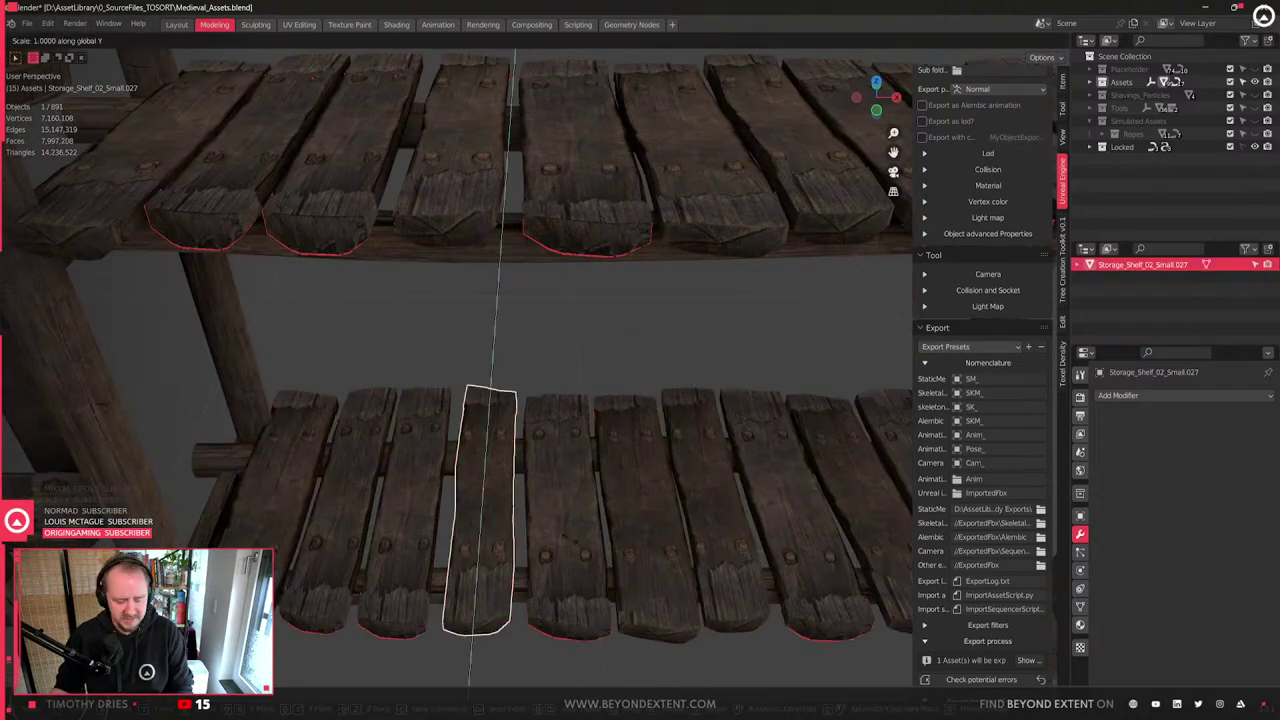
key("x")
left_click(637, 586)
key("s")
left_click(614, 580)
mouse_move(614, 580)
middle_mouse_down()
mouse_move(577, 491)
mouse_move(637, 470)
mouse_move(541, 446)
mouse_move(551, 517)
mouse_move(520, 508)
mouse_move(761, 508)
mouse_move(508, 506)
mouse_move(530, 492)
mouse_move(608, 592)
mouse_move(618, 586)
middle_mouse_up()
key("s")
left_click(773, 507)
scroll(773, 507, "up", 1)
- Try to shift the sixth bottom-level plank along X and undo the move
left_click(577, 480)
key("g")
key("y")
key("x")
left_click(652, 563)
key("ctrl+z")
left_click(588, 472)
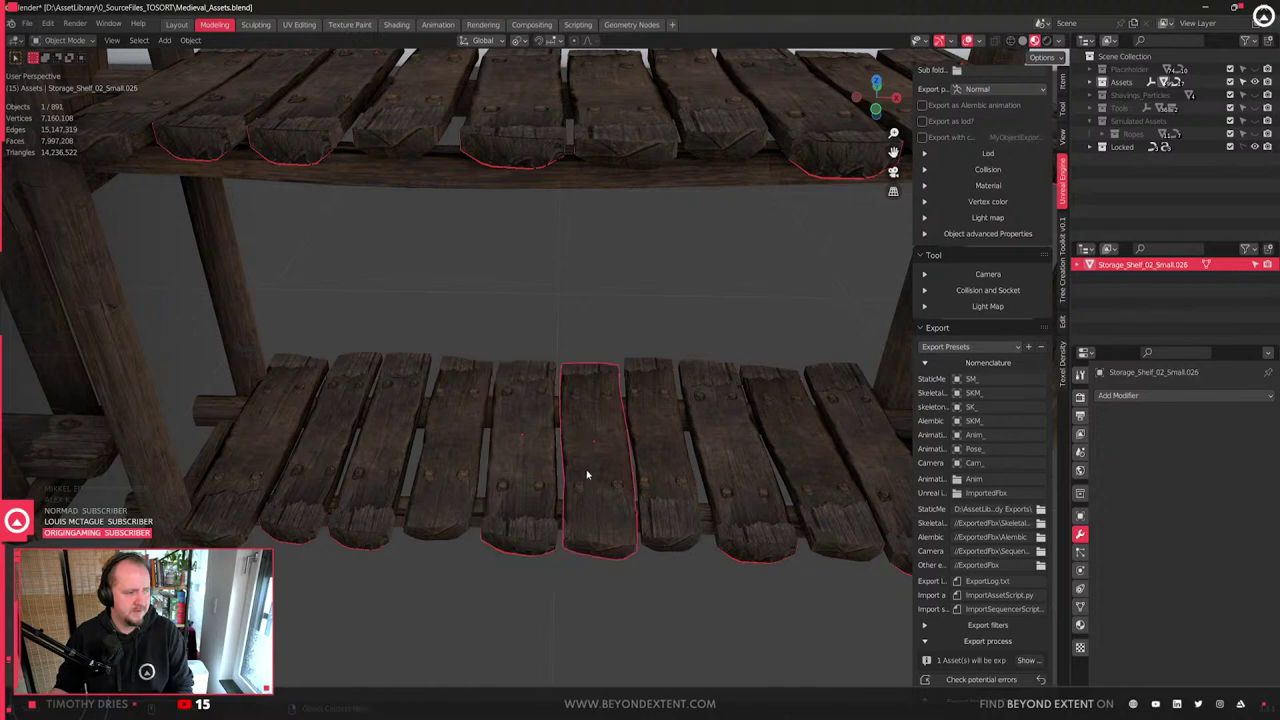
- Compare the plank arrangement of the bottom level with the two levels above it
scroll(590, 490, "down", 4)
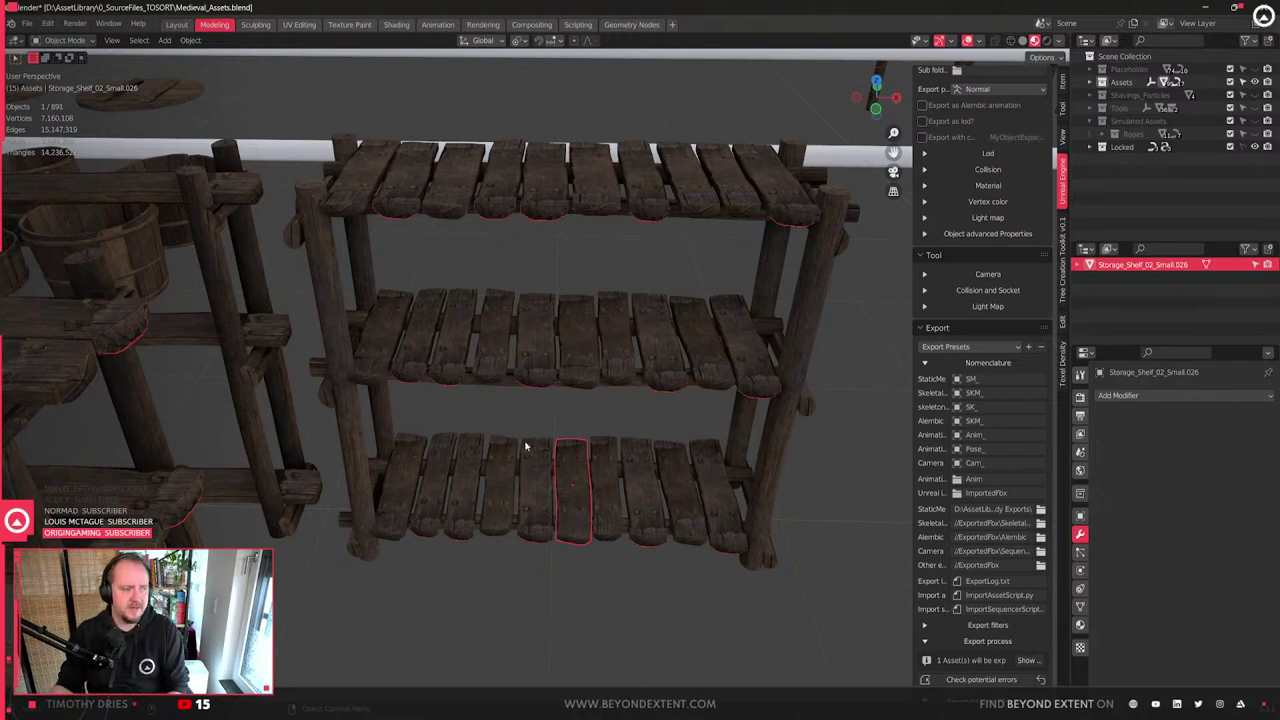
scroll(607, 607, "down", 4)
left_click(618, 493)
scroll(618, 493, "up", 4)
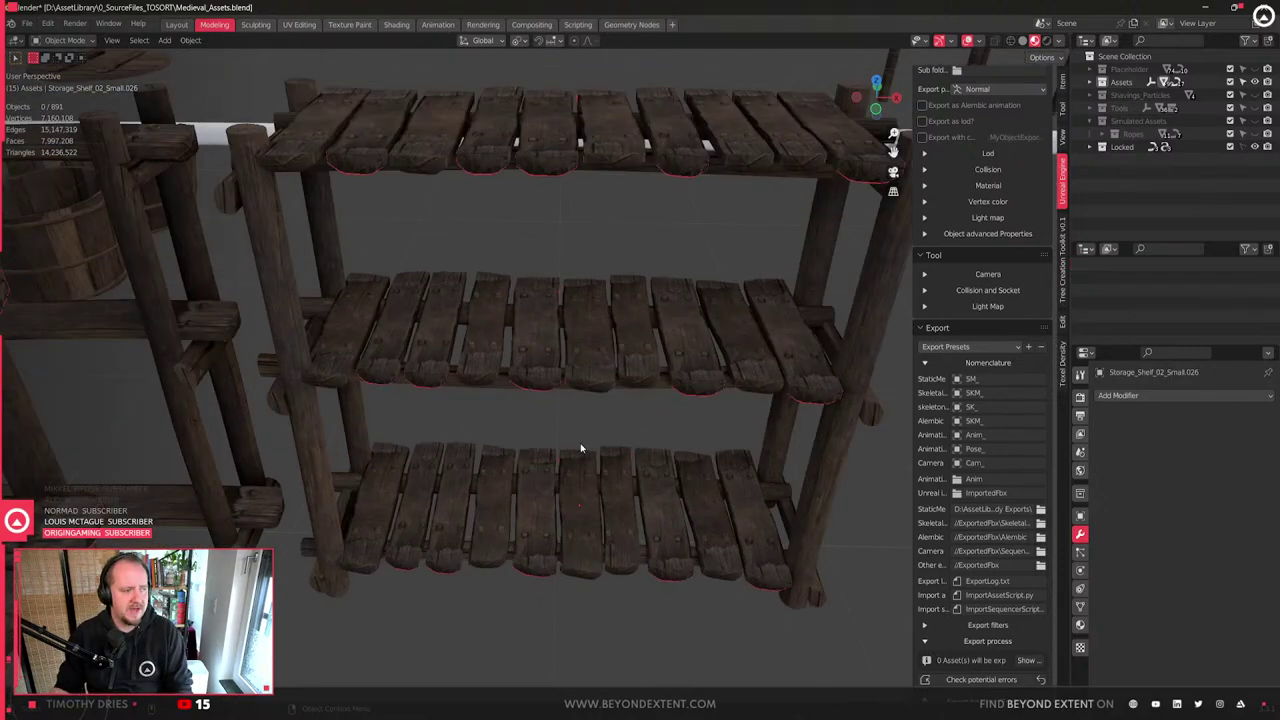
left_click(578, 545)
left_click(529, 528)
middle_click_drag(623, 563, 631, 500)
- Delete the sixth plank of the bottom level
left_click(588, 518)
scroll(592, 524, "up", 2)
scroll(660, 506, "up", 2)
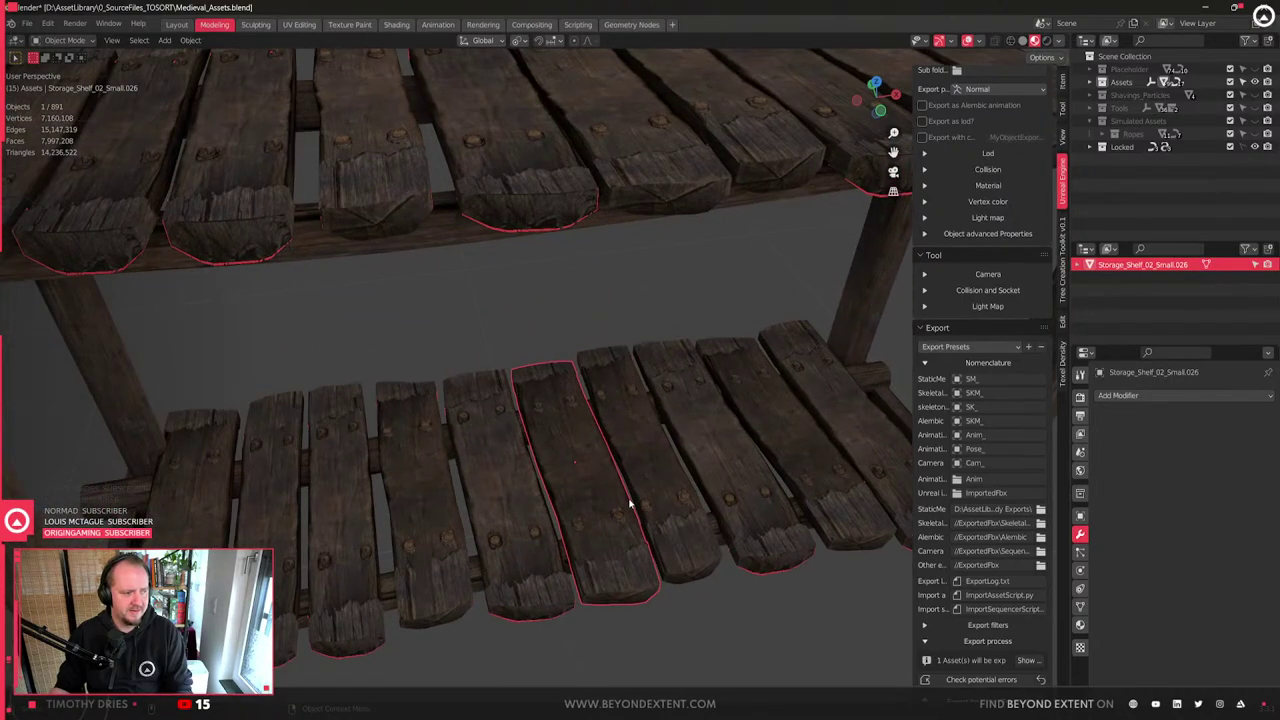
scroll(748, 532, "down", 2)
middle_click_drag(749, 532, 585, 491)
key("x")
left_click(706, 531)
- Check the gap in the bottom level and undo the deletion of the plank
scroll(706, 531, "down", 4)
scroll(585, 491, "up", 2)
scroll(534, 451, "up", 2)
left_click(534, 451)
scroll(534, 451, "up", 2)
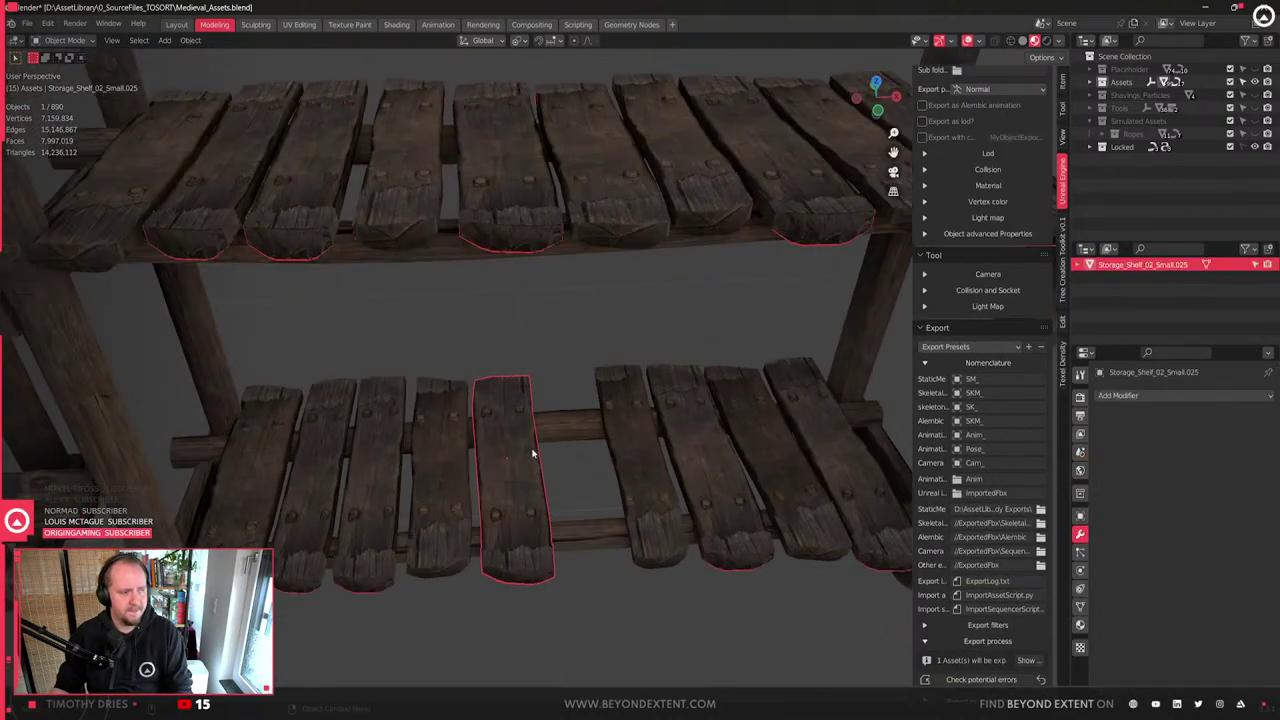
key("ctrl+z")
key("ctrl+z")
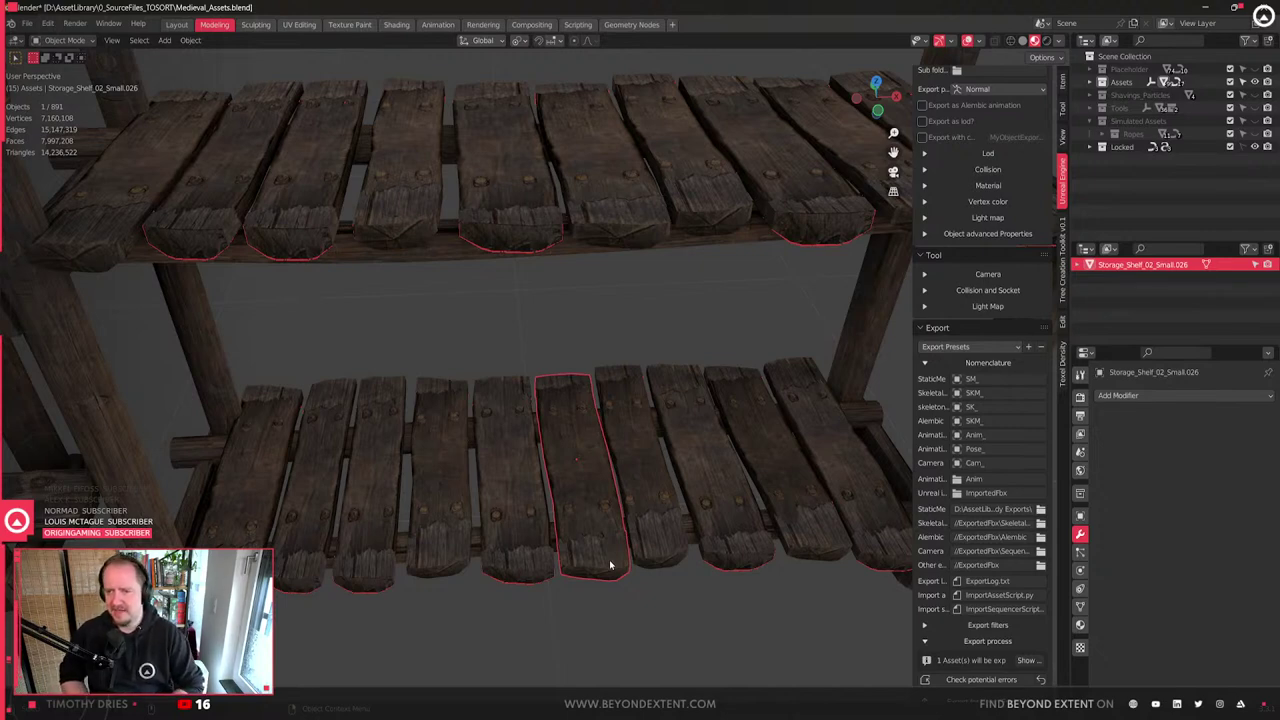
- Inspect the bottom-level planks close up and from the back of the shelf
scroll(610, 565, "up", 10)
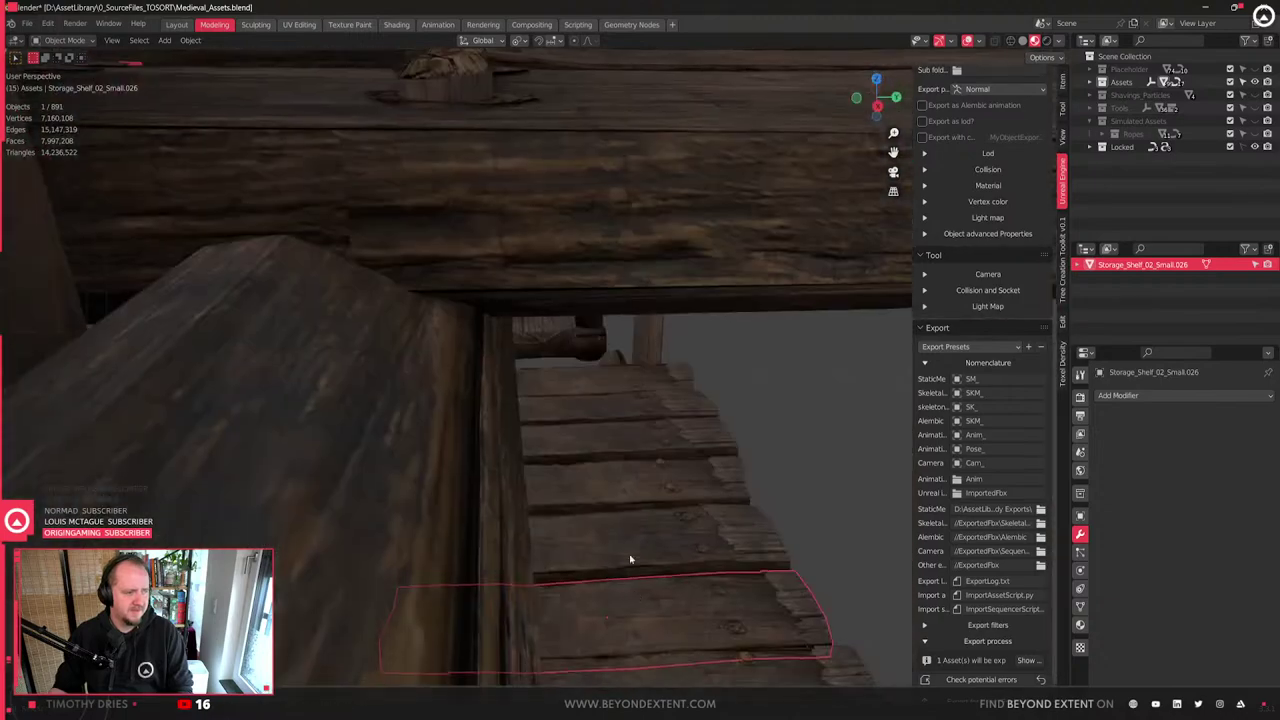
middle_click_drag(630, 559, 657, 442, "shift")
left_click(657, 441)
scroll(490, 446, "down", 2)
left_click(488, 446)
middle_click_drag(571, 447, 566, 487)
scroll(566, 486, "down", 3)
middle_click_drag(820, 508, 562, 438, "shift")
left_click(437, 457)
left_click(508, 436)
scroll(509, 437, "up", 2)
key("g")
right_click(509, 437)
scroll(509, 437, "down", 4)
middle_click_drag(439, 448, 435, 461)
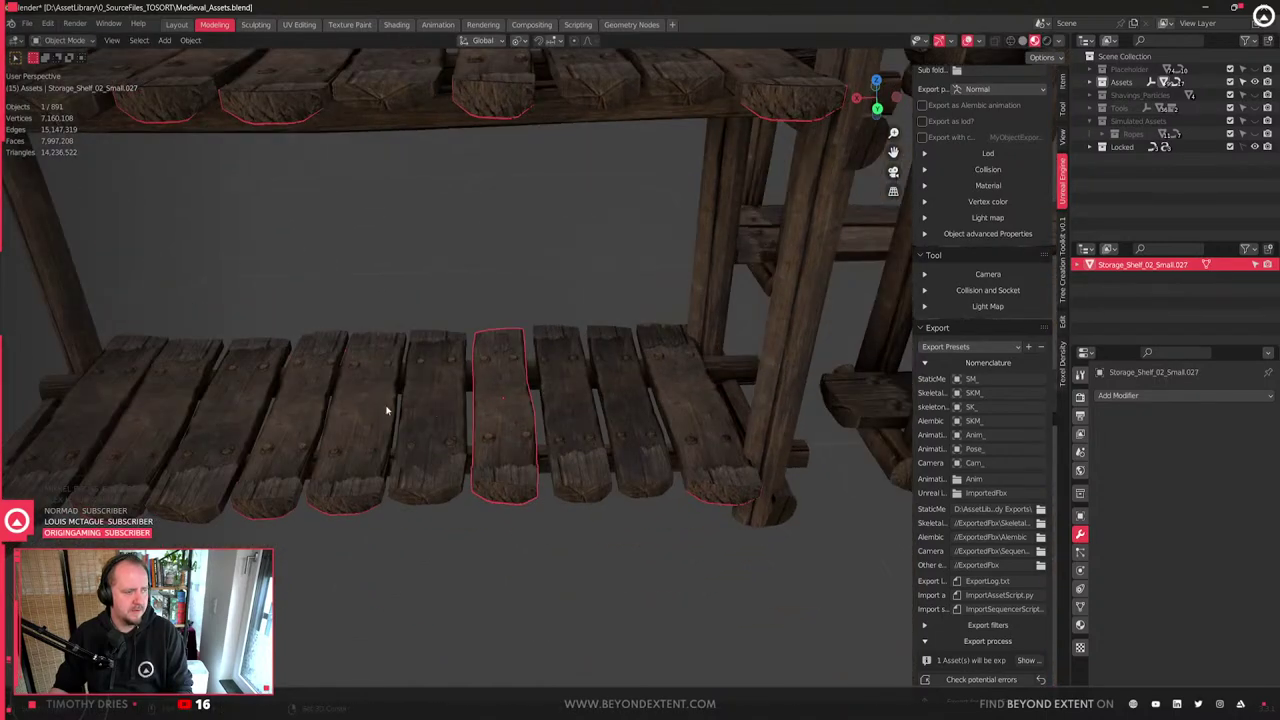
- Select all thirty planks across the shelf's three levels
left_click(362, 408, "shift")
left_click(232, 412, "shift")
left_click(287, 414, "shift")
left_click(167, 411, "shift")
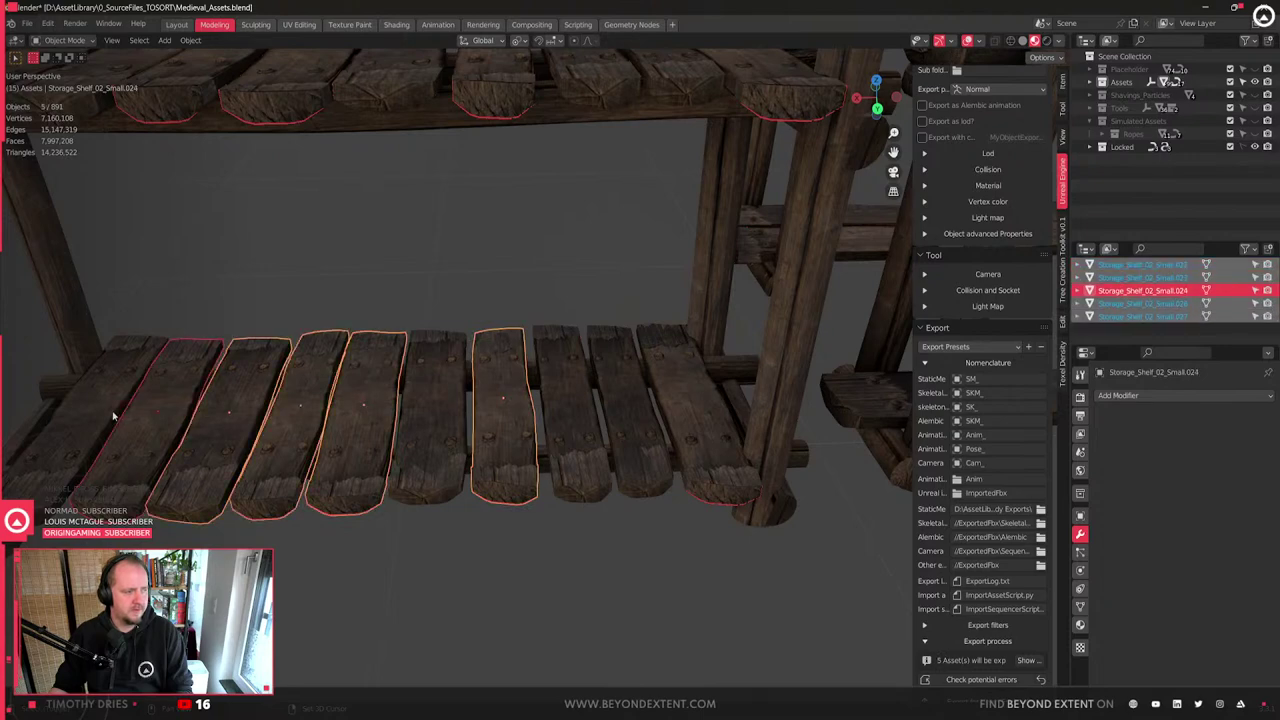
left_click(117, 415, "shift")
left_click(436, 410, "shift")
left_click(606, 406, "shift")
left_click(560, 410, "shift")
left_click(703, 405, "shift")
middle_click_drag(703, 405, 561, 502)
middle_click_drag(640, 388, 566, 474)
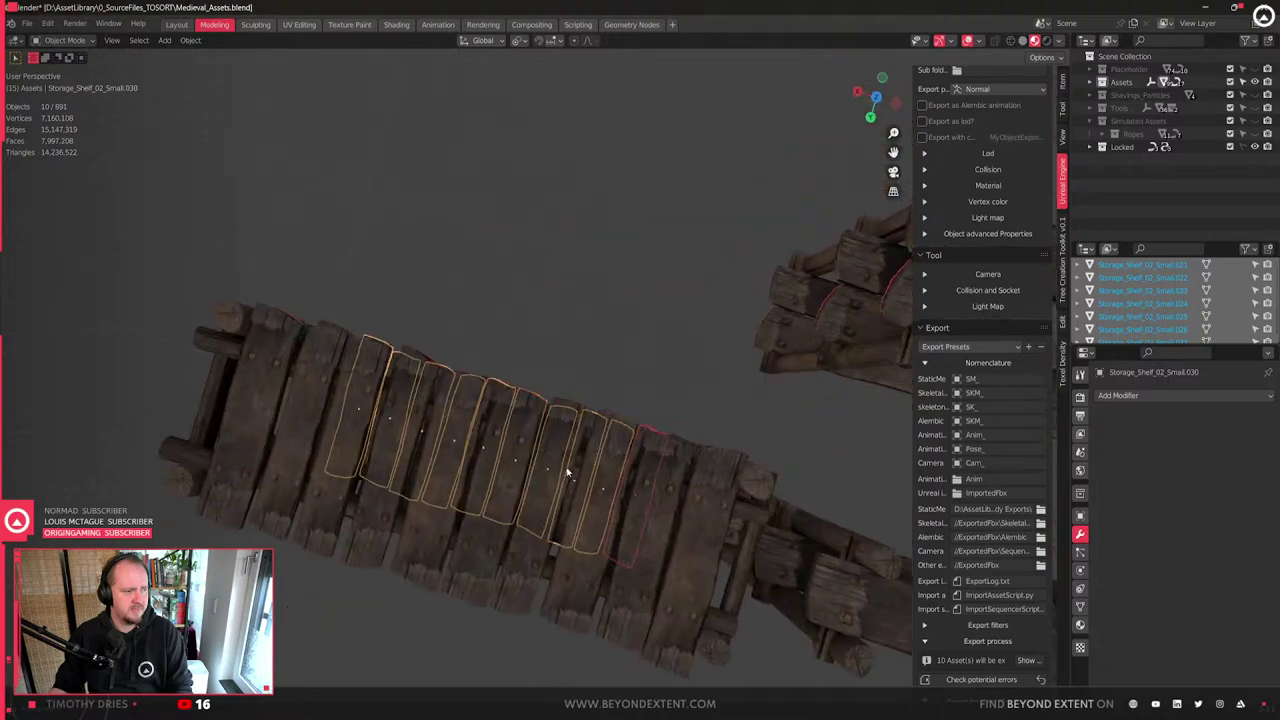
scroll(564, 472, "down", 6)
left_click_drag(349, 331, 620, 480)
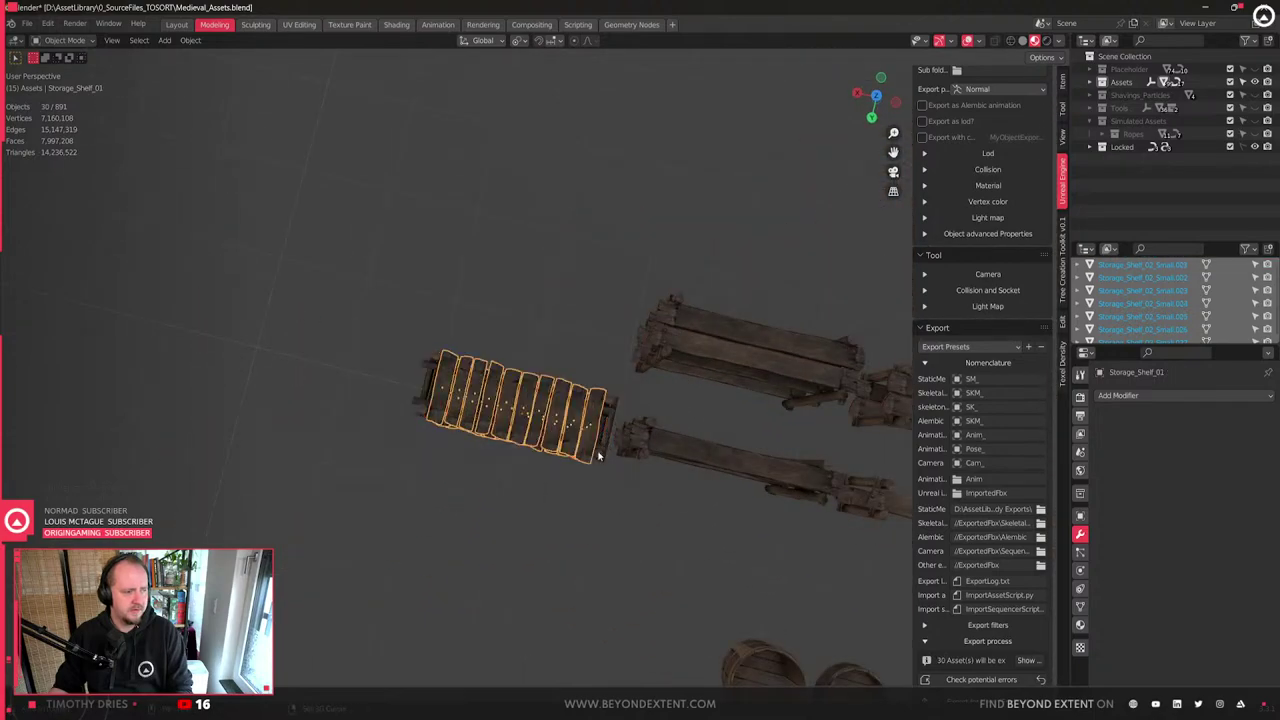
- Switch to the UV Editing workspace and display all UVs of the selected shelf pieces over the wood texture
left_click(298, 24)
scroll(803, 349, "down", 5)
middle_click_drag(803, 349, 924, 300)
key("Tab")
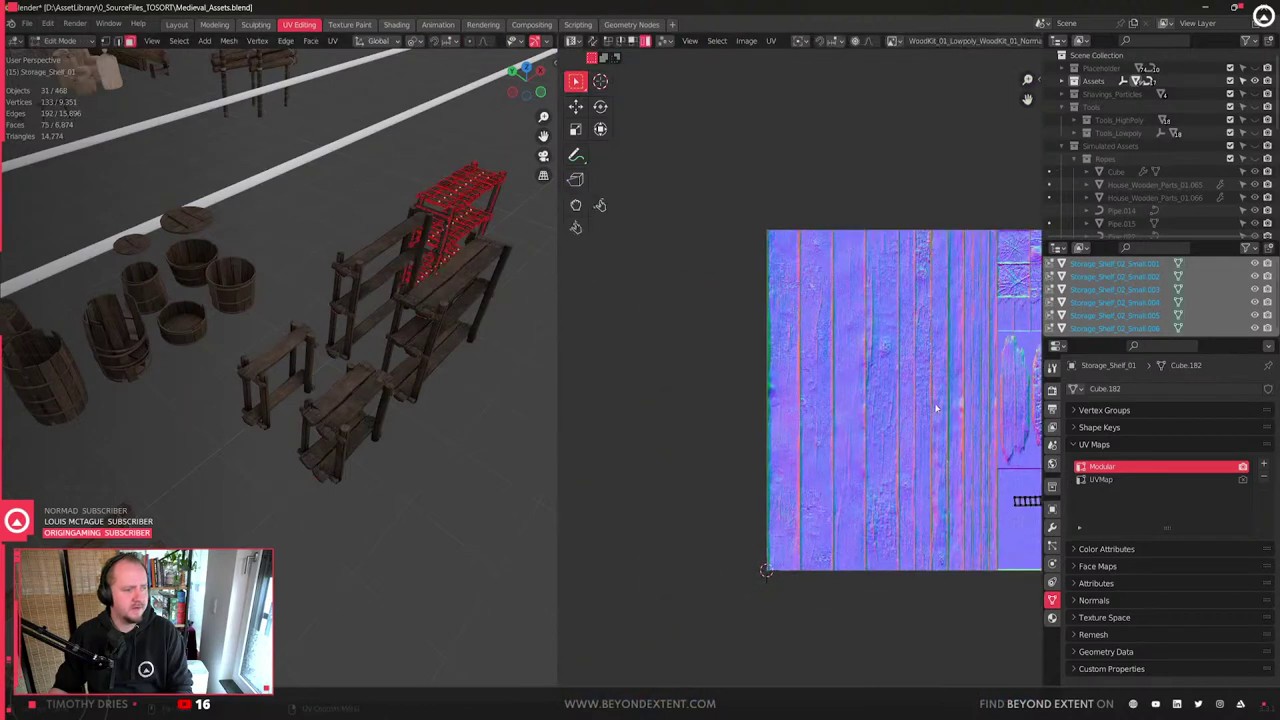
middle_click_drag(945, 480, 723, 451)
middle_click_drag(945, 417, 661, 436)
scroll(867, 407, "down", 14)
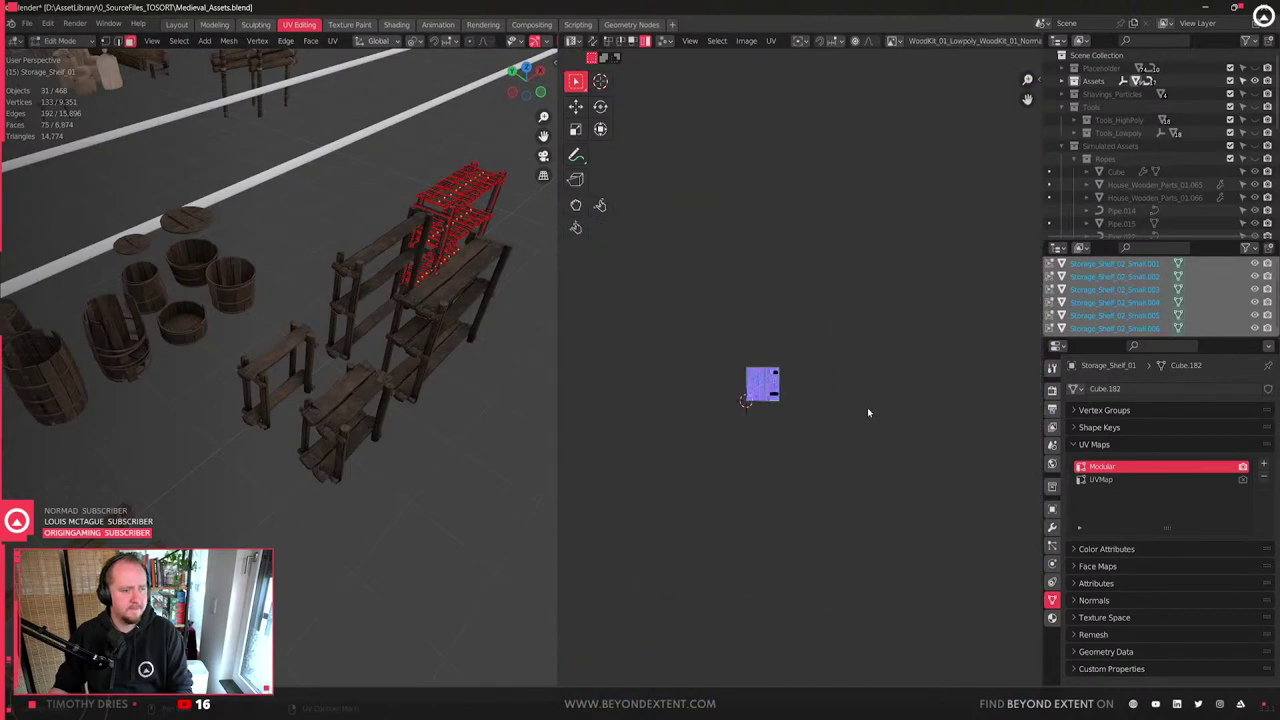
scroll(867, 407, "up", 5)
key("a")
scroll(795, 384, "up", 7)
middle_click_drag(570, 426, 896, 402)
scroll(896, 402, "up", 6)
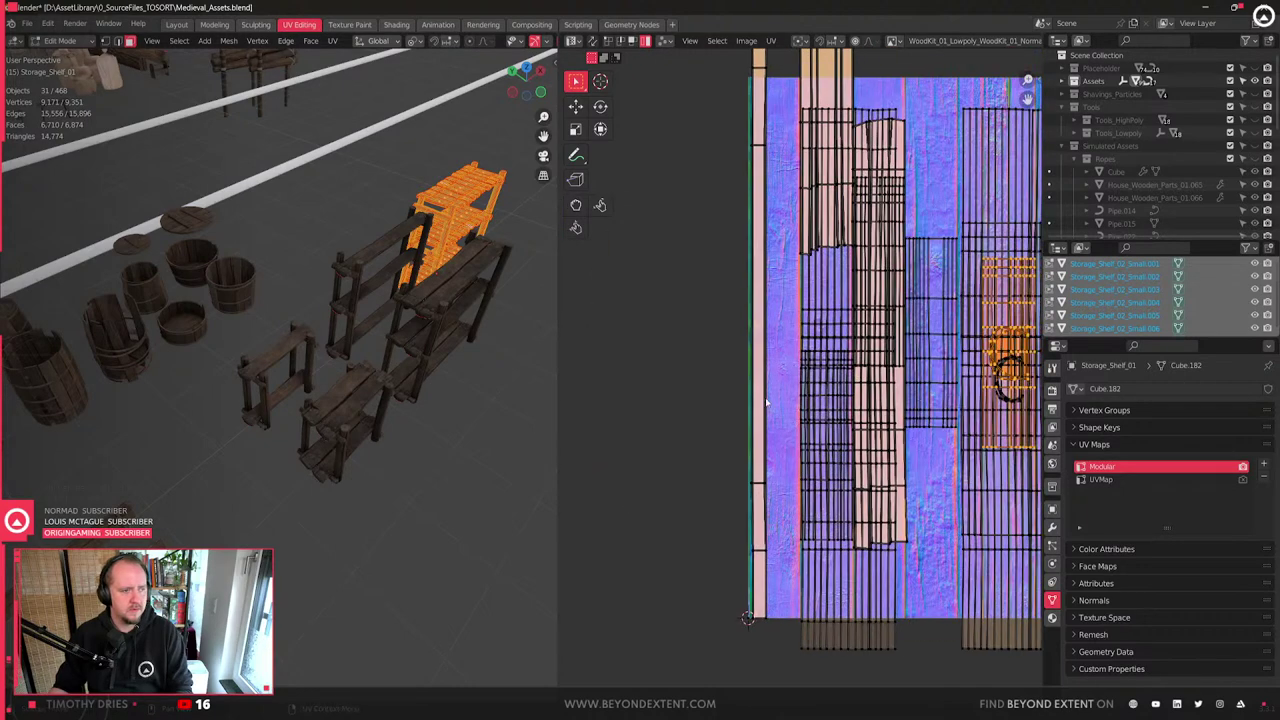
- Isolate the thirty shelf planks in local view and open them together in Edit Mode
key("KP_Decimal")
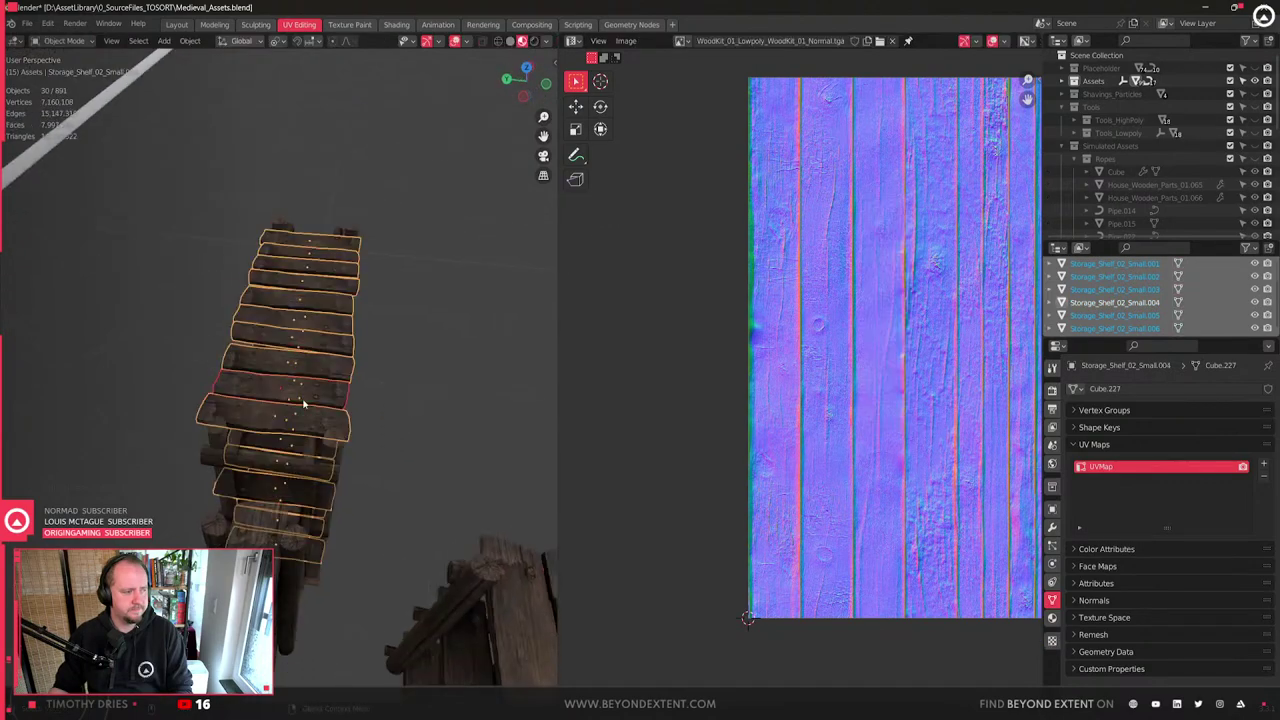
key("KP_Divide")
key("Tab")
middle_click_drag(303, 403, 210, 360)
scroll(78, 372, "up", 4)
key("Tab")
key("Tab")
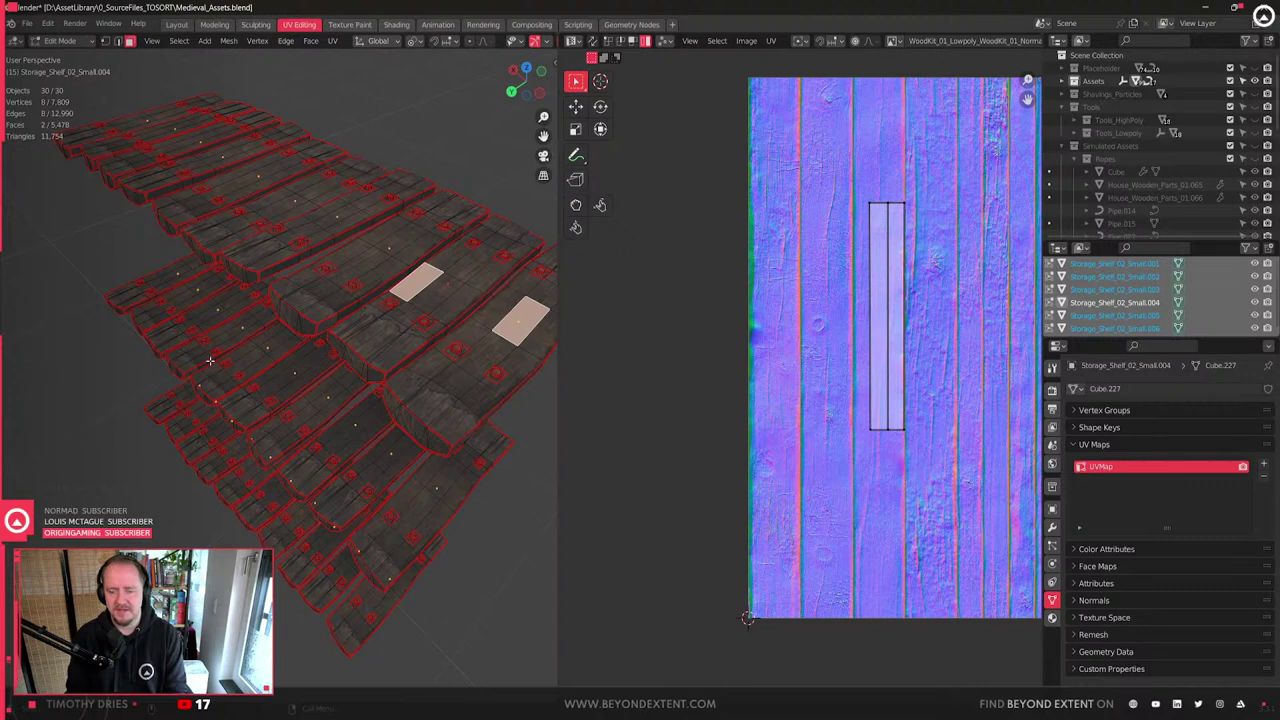
- Extend the face selection to one upper face on each of the ten top-level planks
scroll(206, 361, "down", 3)
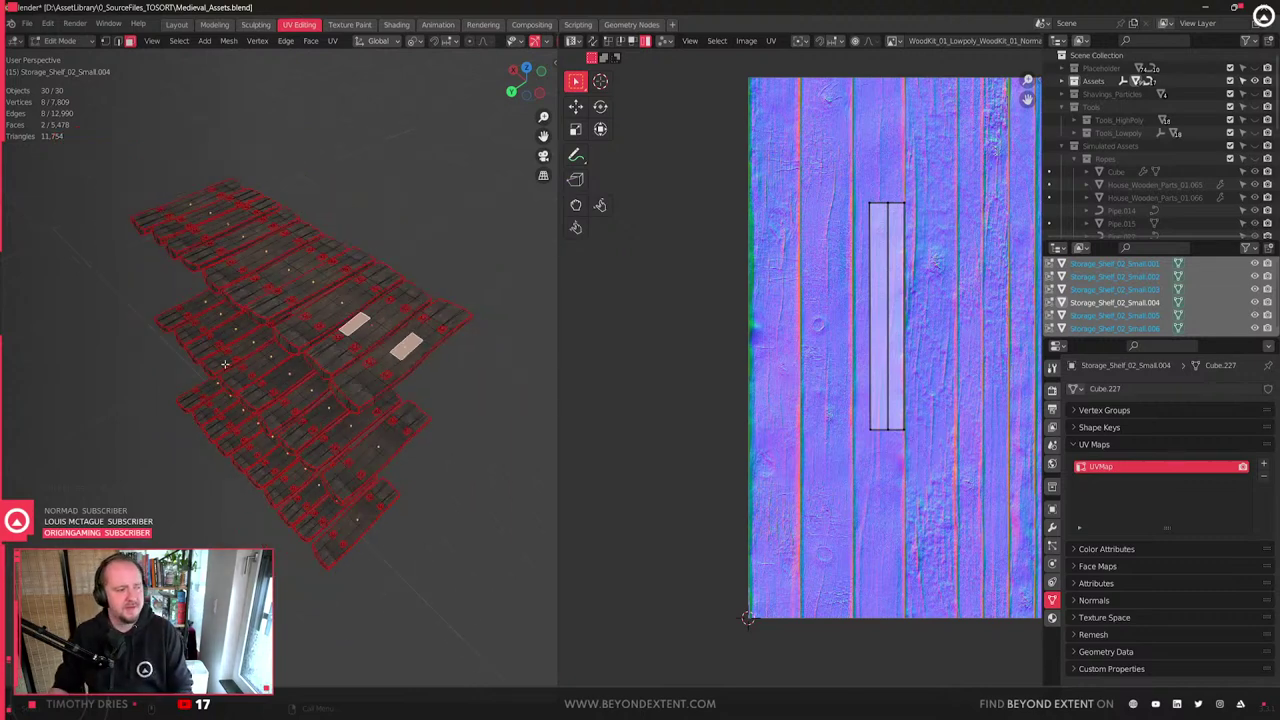
left_click(359, 302, "shift")
left_click(312, 283, "shift")
left_click(280, 272, "shift")
left_click(263, 251, "shift")
left_click(248, 240, "shift")
left_click(221, 219, "shift")
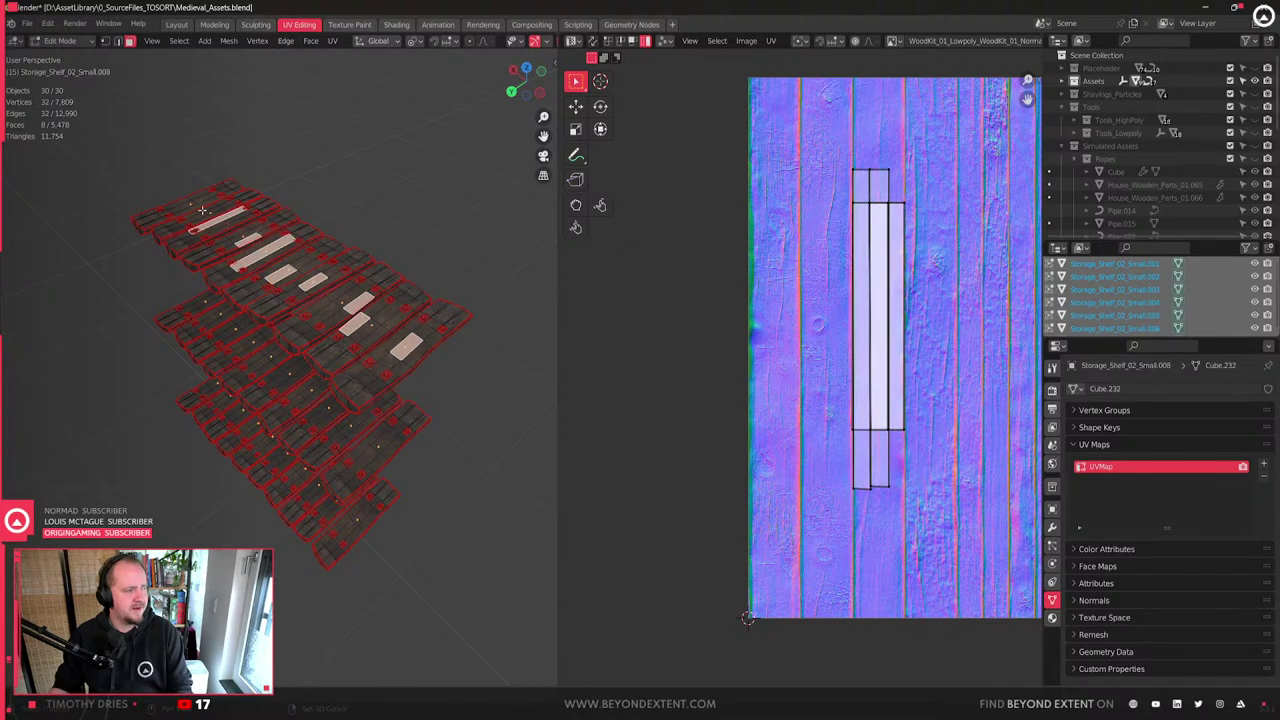
left_click(208, 213, "shift")
left_click(191, 205, "shift")
key("ctrl+l")
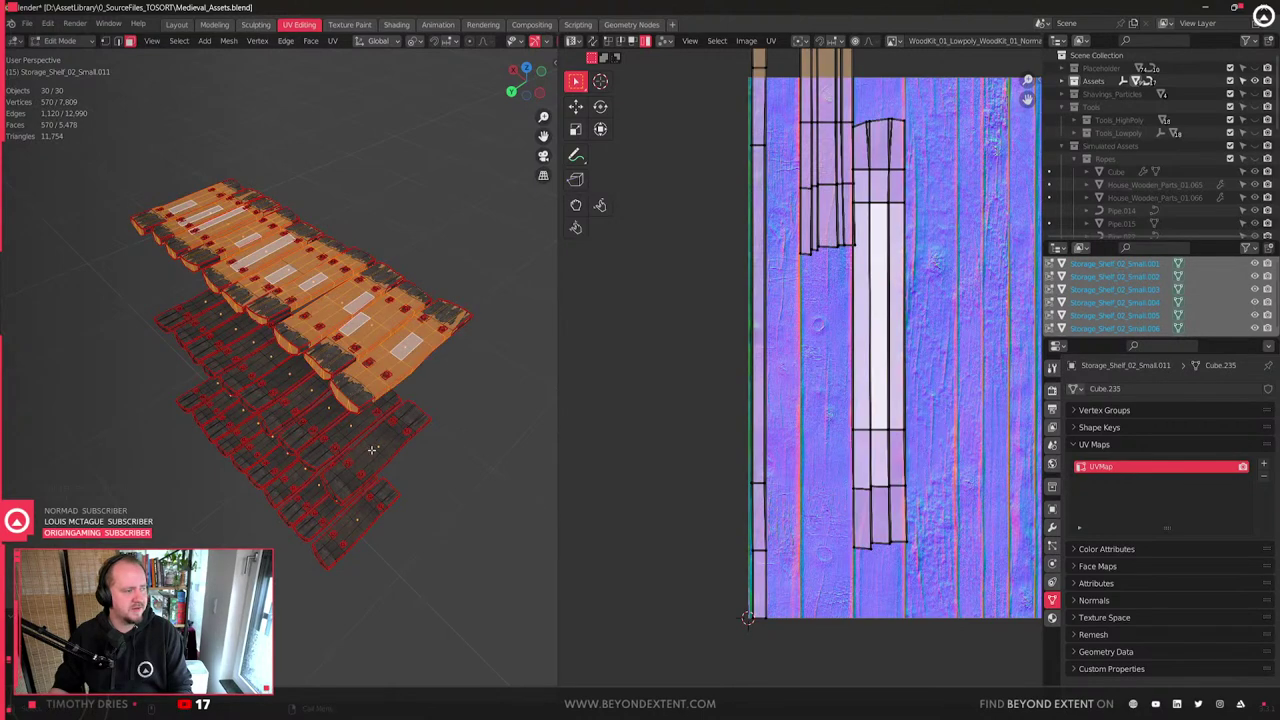
key("ctrl+z")
- Add one upper face on each of the ten middle-level planks to the selection
left_click(364, 460, "shift")
left_click(355, 418, "shift")
middle_click_drag(353, 420, 342, 392)
left_click(299, 398, "shift")
left_click(289, 384, "shift")
left_click(305, 355, "shift")
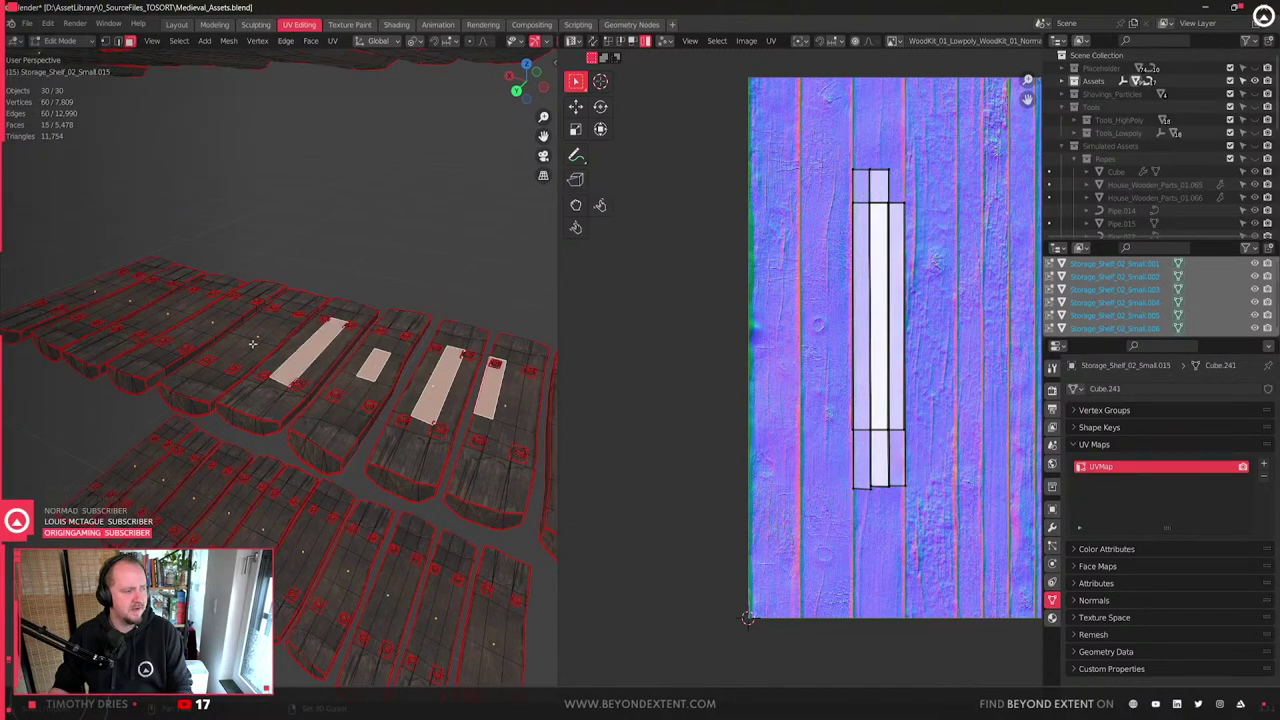
left_click(236, 353, "shift")
left_click(222, 326, "shift")
left_click(142, 315, "shift")
left_click(102, 303, "shift")
left_click(95, 291, "shift")
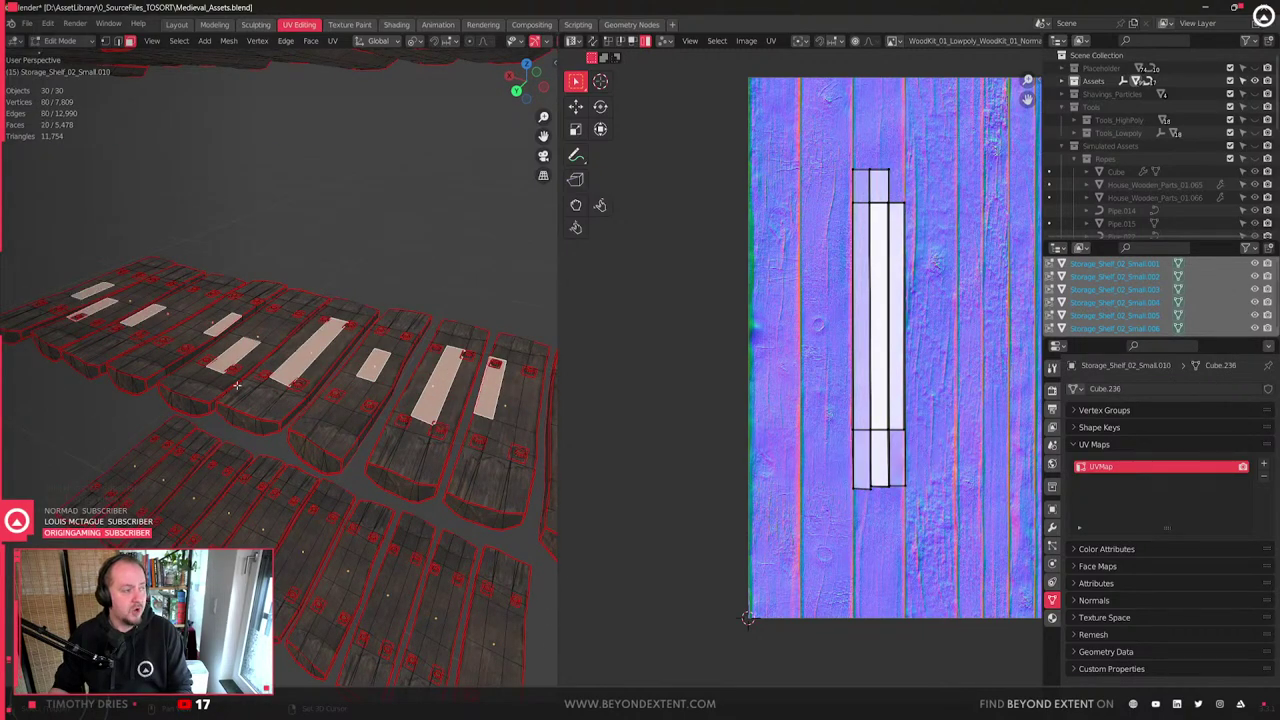
- Add one upper face on each of the ten bottom-level planks to the selection
middle_click_drag(270, 460, 389, 359, "shift")
left_click(210, 411, "shift")
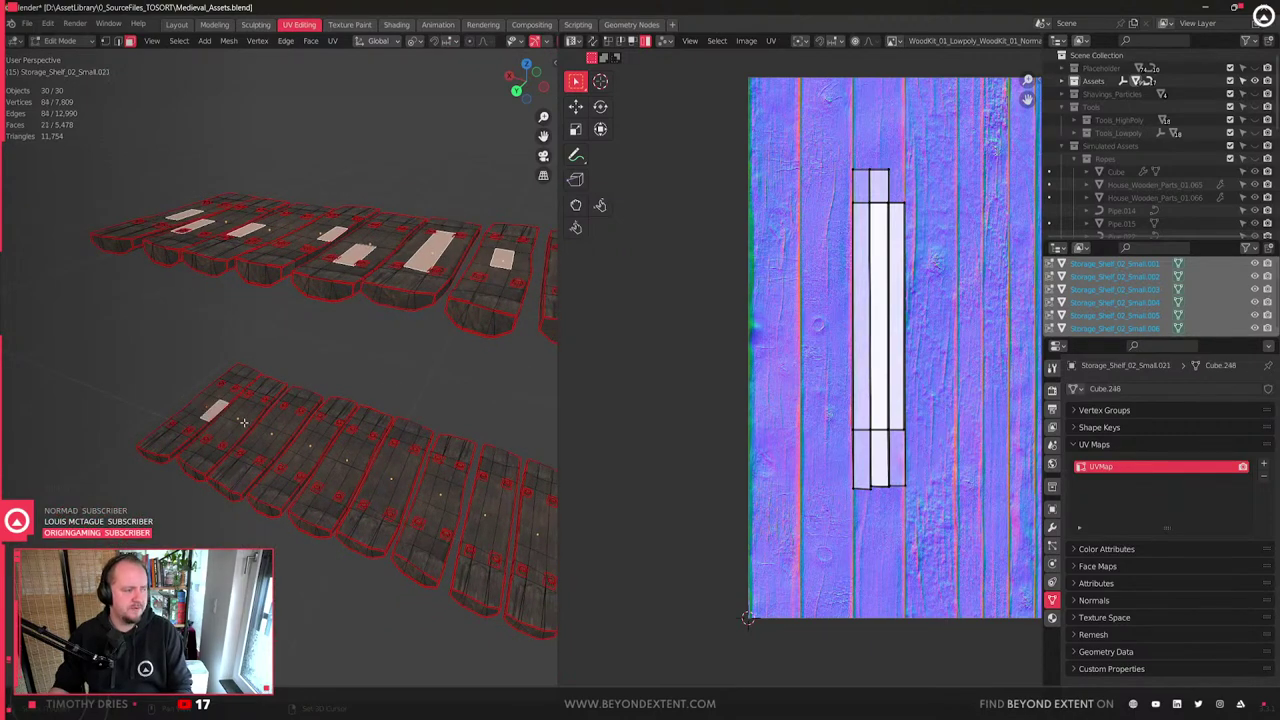
left_click(243, 421, "shift")
middle_click_drag(306, 455, 212, 434, "shift")
left_click(180, 405, "shift")
left_click(212, 420, "shift")
left_click(246, 428, "shift")
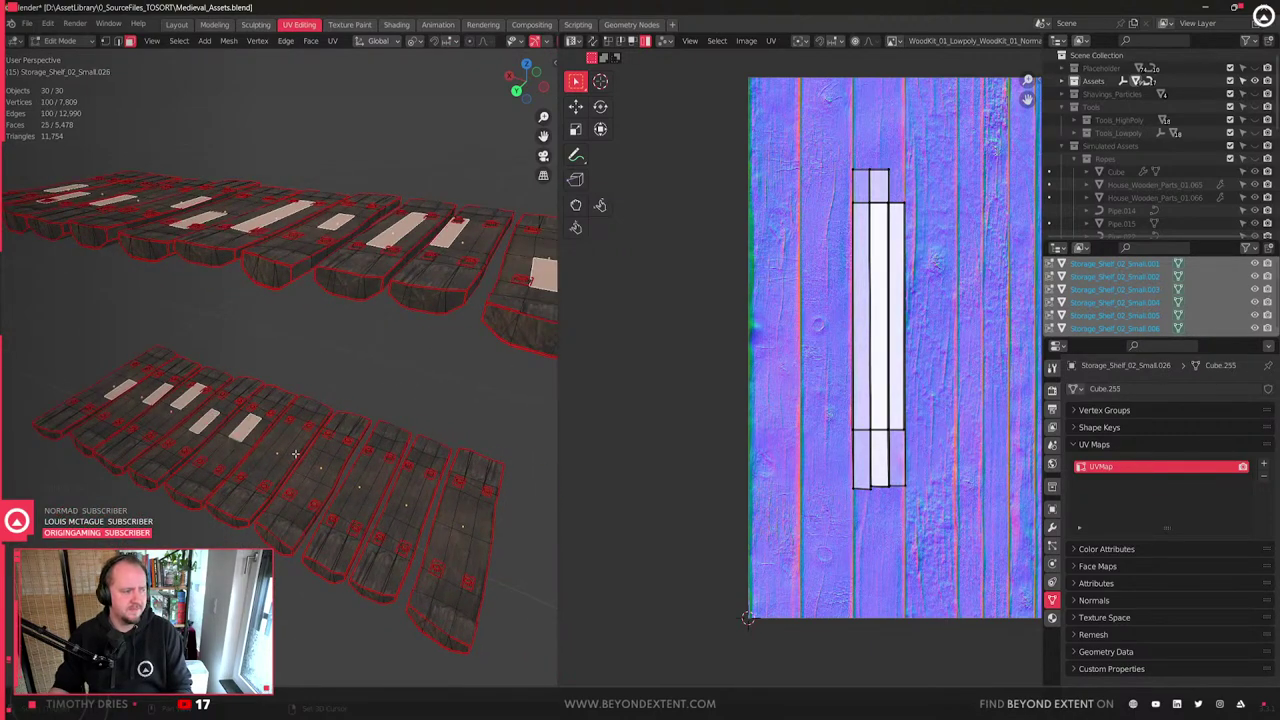
left_click(294, 455, "shift")
left_click(332, 470, "shift")
left_click(377, 489, "shift")
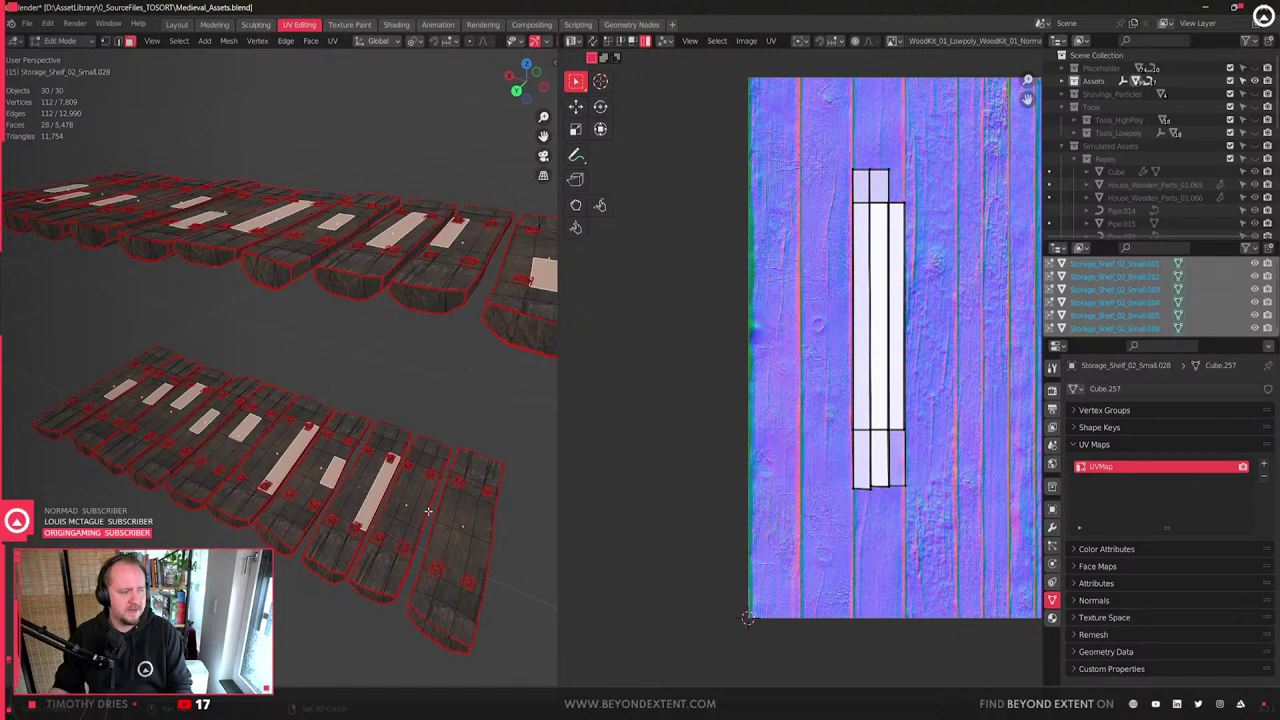
left_click(426, 510, "shift")
left_click(448, 521, "shift")
middle_click_drag(448, 521, 431, 543, "shift")
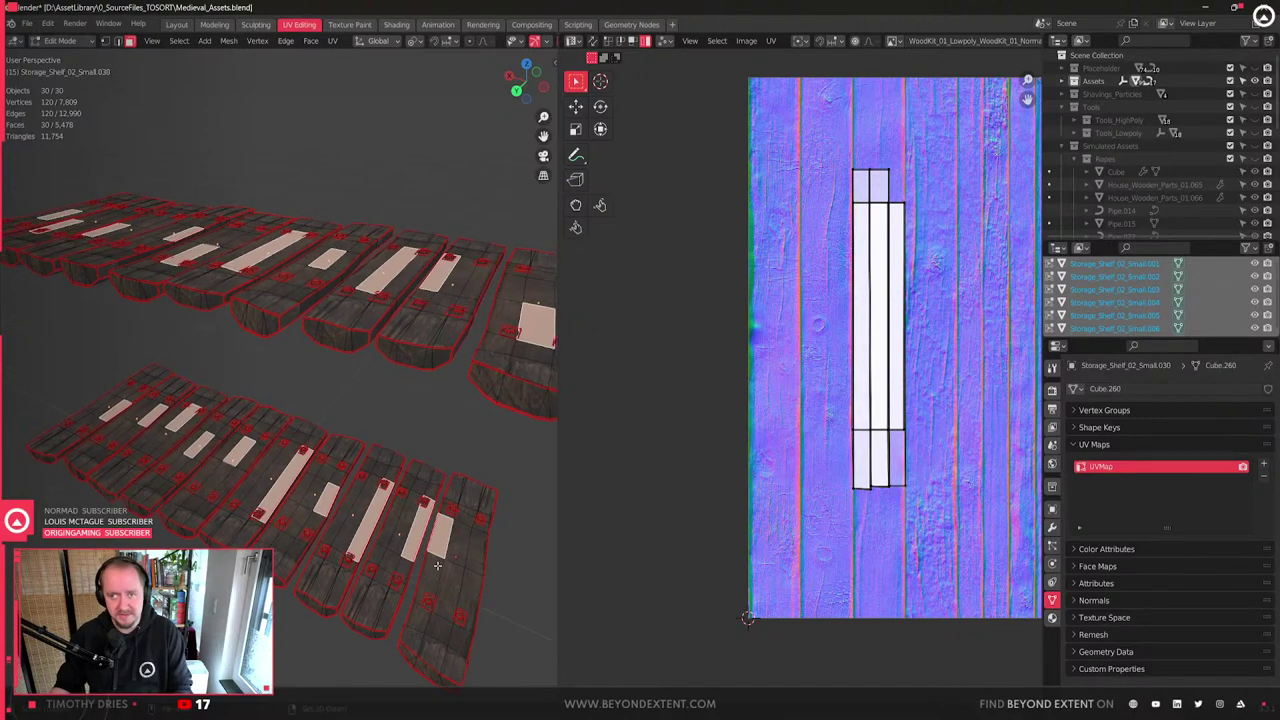
- Expand the selection to linked faces on all planks, limited to the UV islands of their upper sides
key("ctrl+l")
scroll(431, 541, "down", 2)
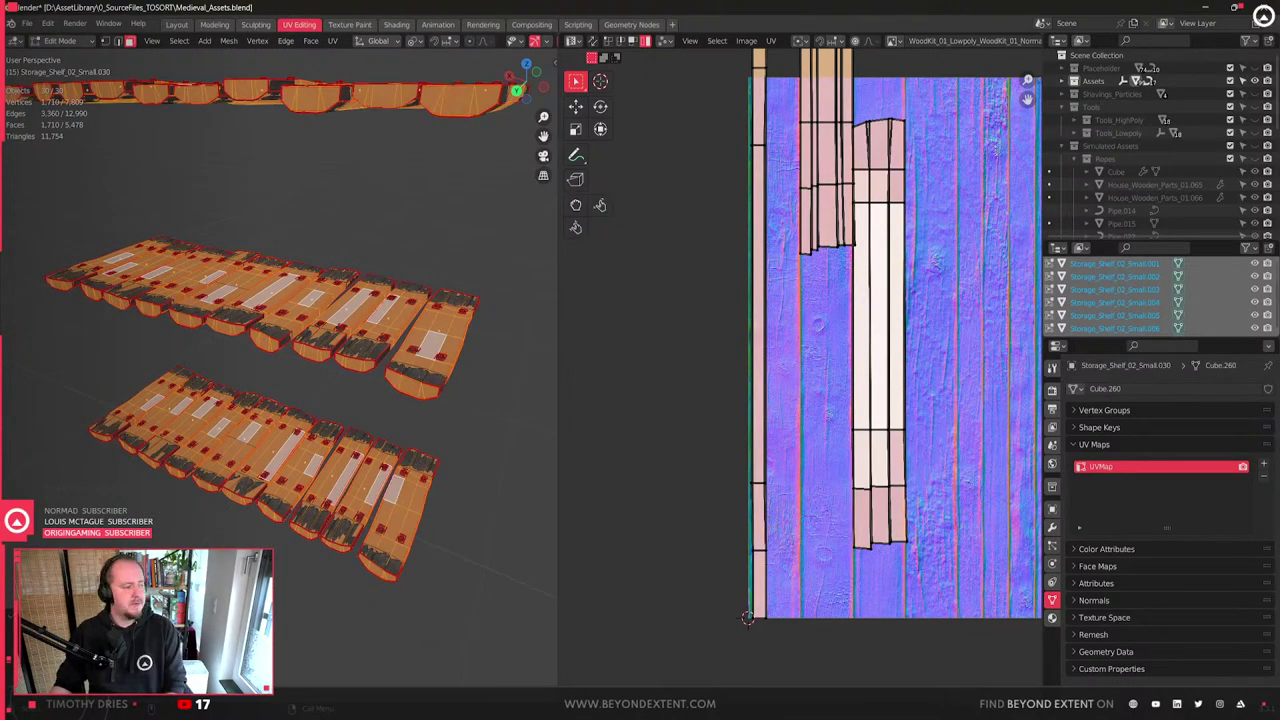
left_click(130, 652)
- Shorten the planks' upper-side UV islands by moving their top-end vertices about -0.248 m along Y
scroll(760, 580, "down", 3)
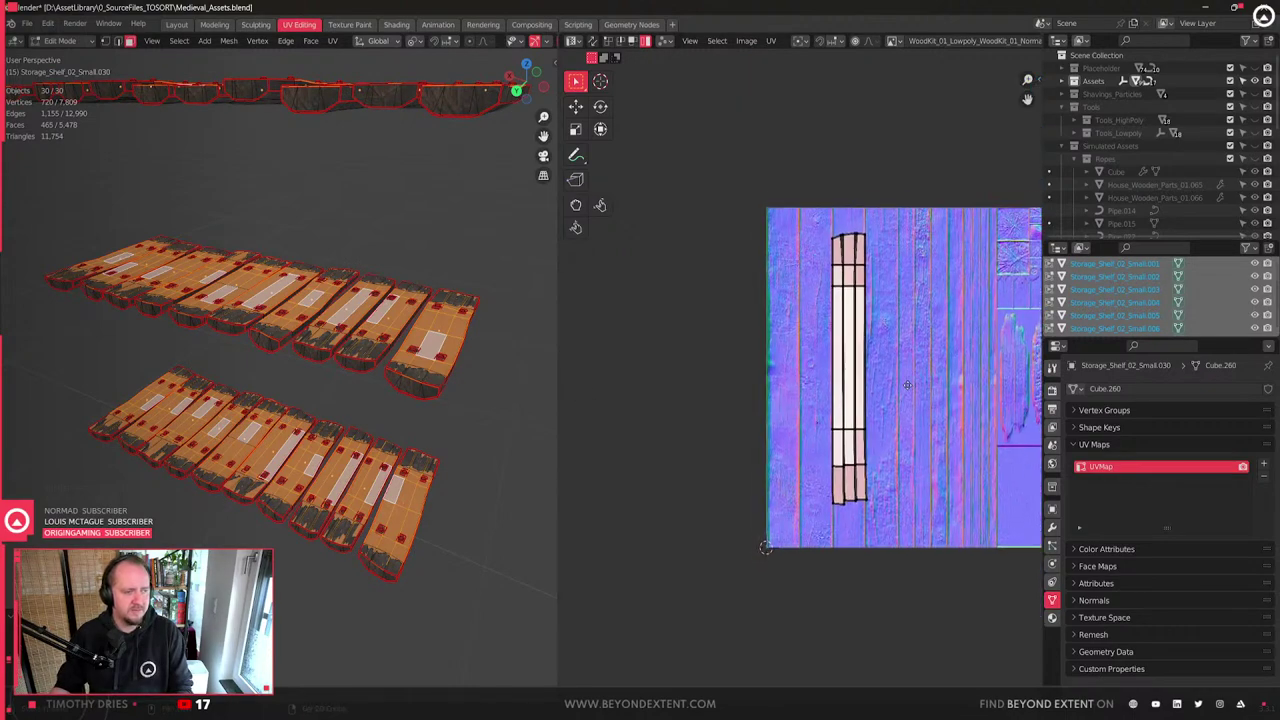
left_click_drag(714, 178, 937, 633)
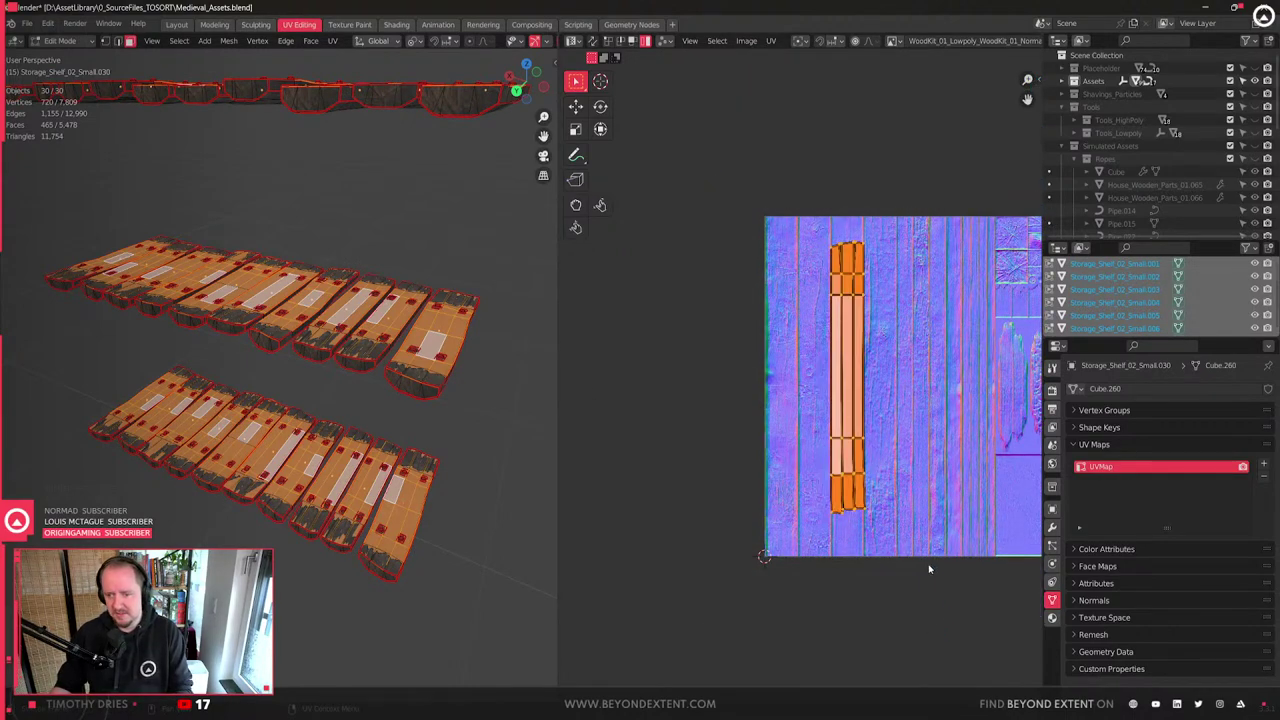
key("1")
left_click_drag(790, 190, 913, 326)
key("g")
key("y")
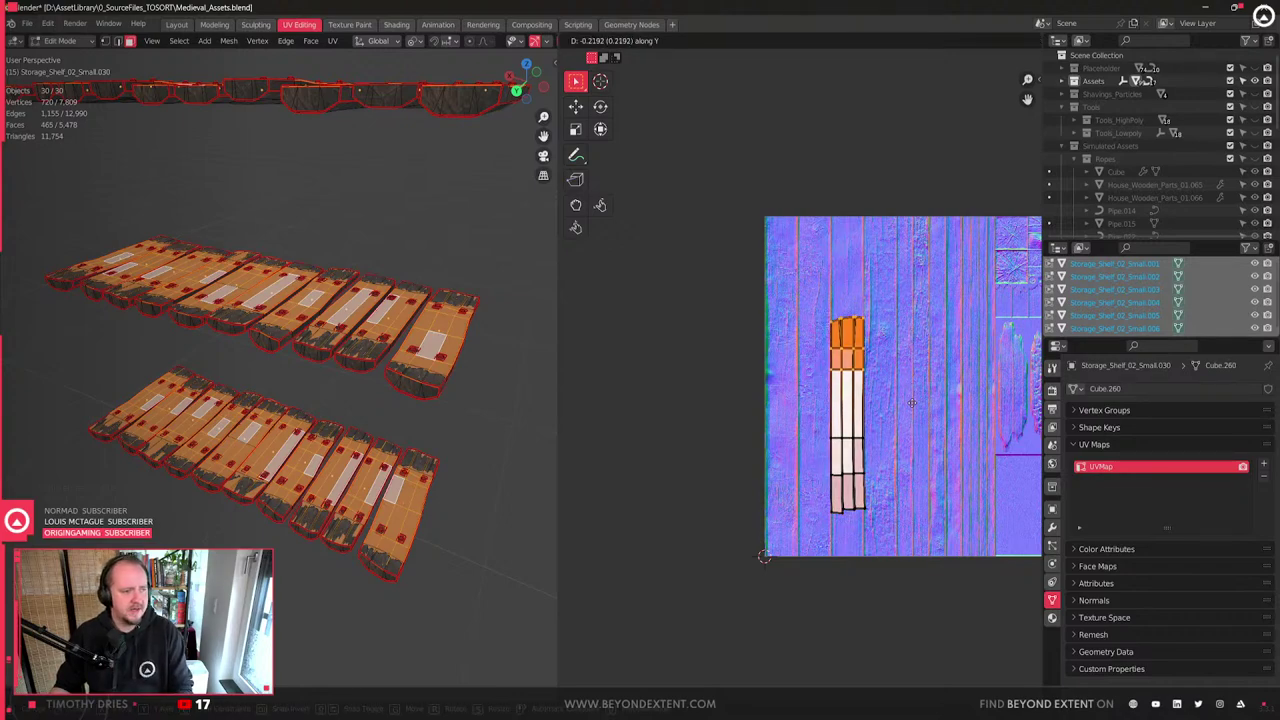
left_click(518, 407)
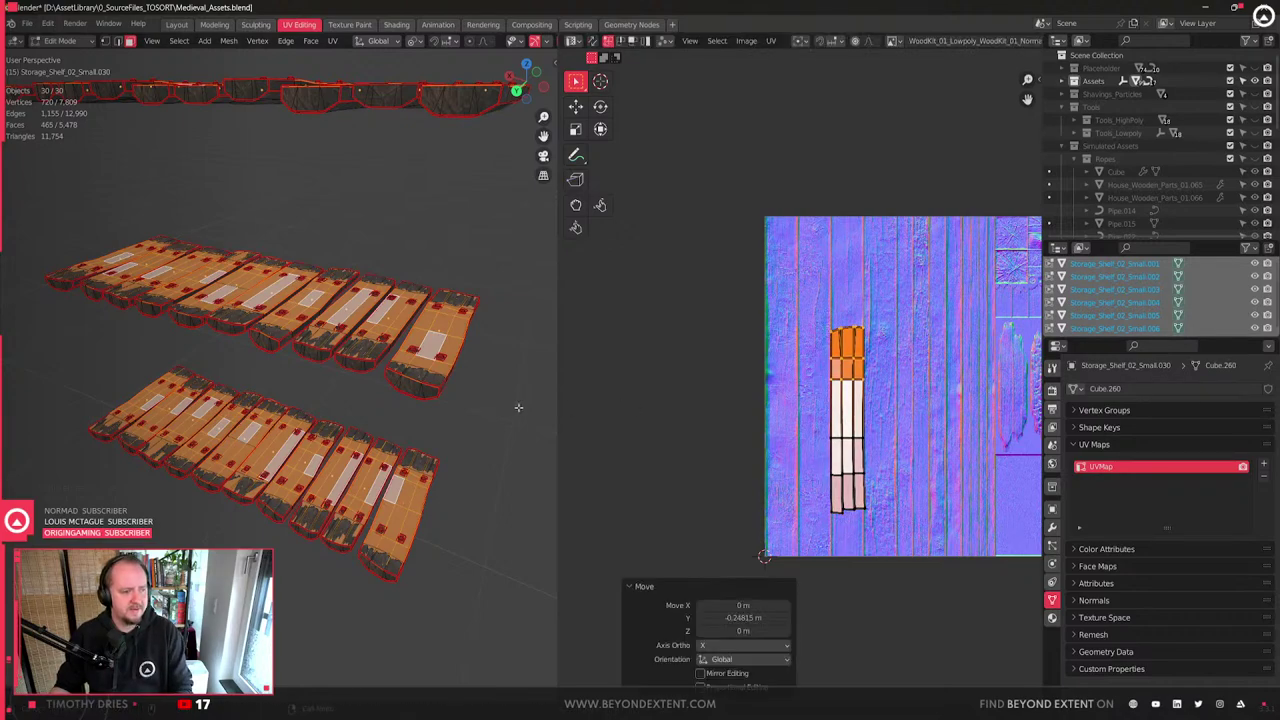
- Check the texture on the planks in Object Mode and examine their shortened UV islands up close in Edit Mode
middle_click_drag(518, 407, 377, 456)
scroll(377, 456, "up", 4)
key("Tab")
scroll(377, 456, "up", 2)
scroll(377, 456, "down", 5)
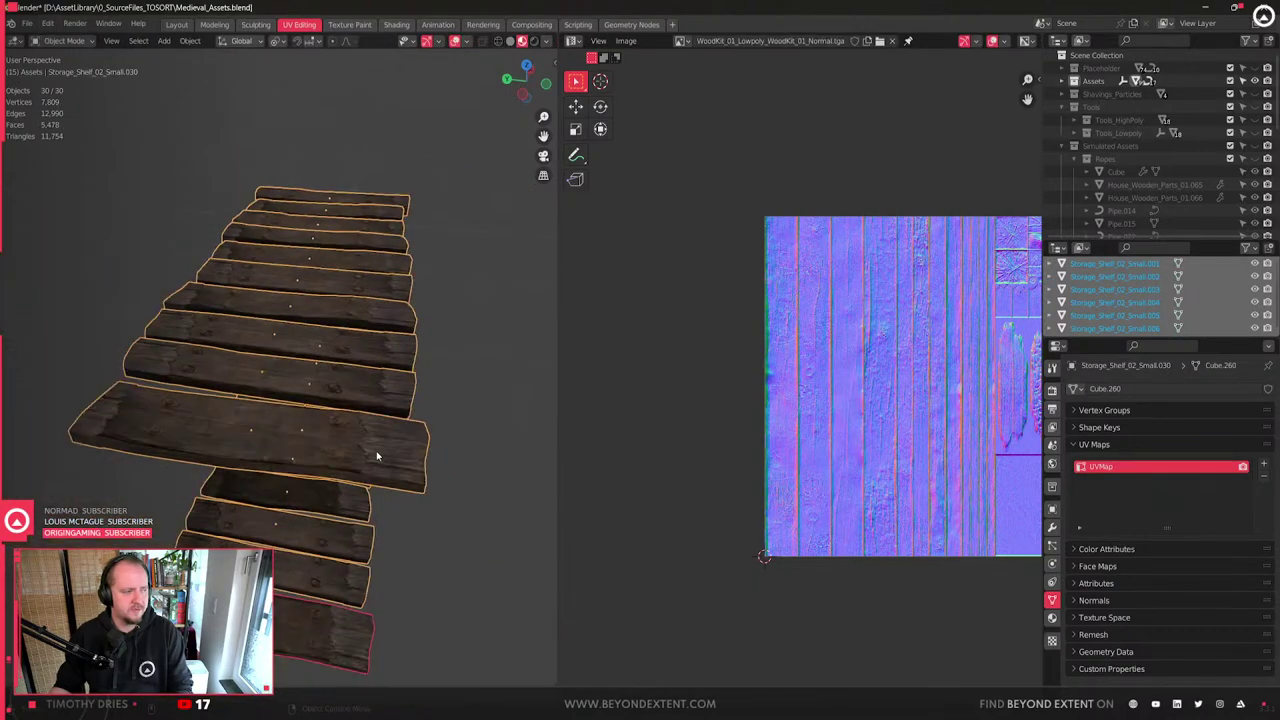
key("Tab")
left_click_drag(834, 351, 922, 655)
scroll(820, 440, "up", 3)
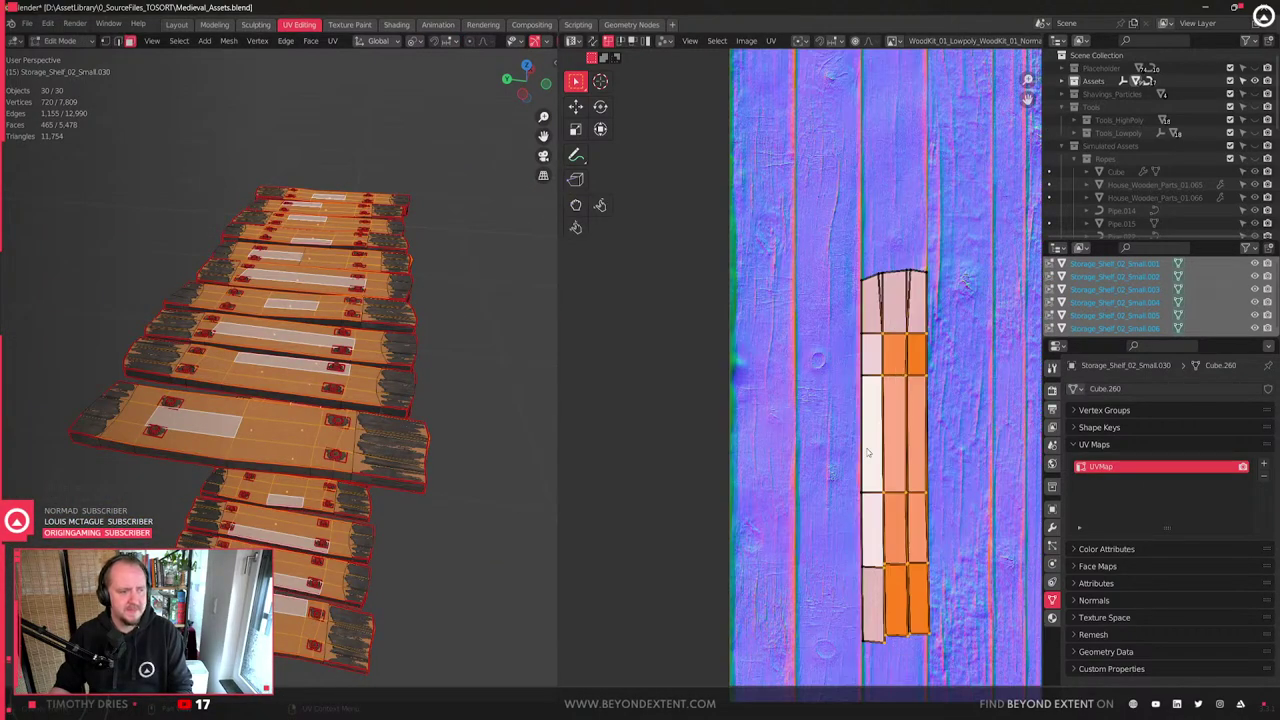
scroll(847, 497, "up", 3)
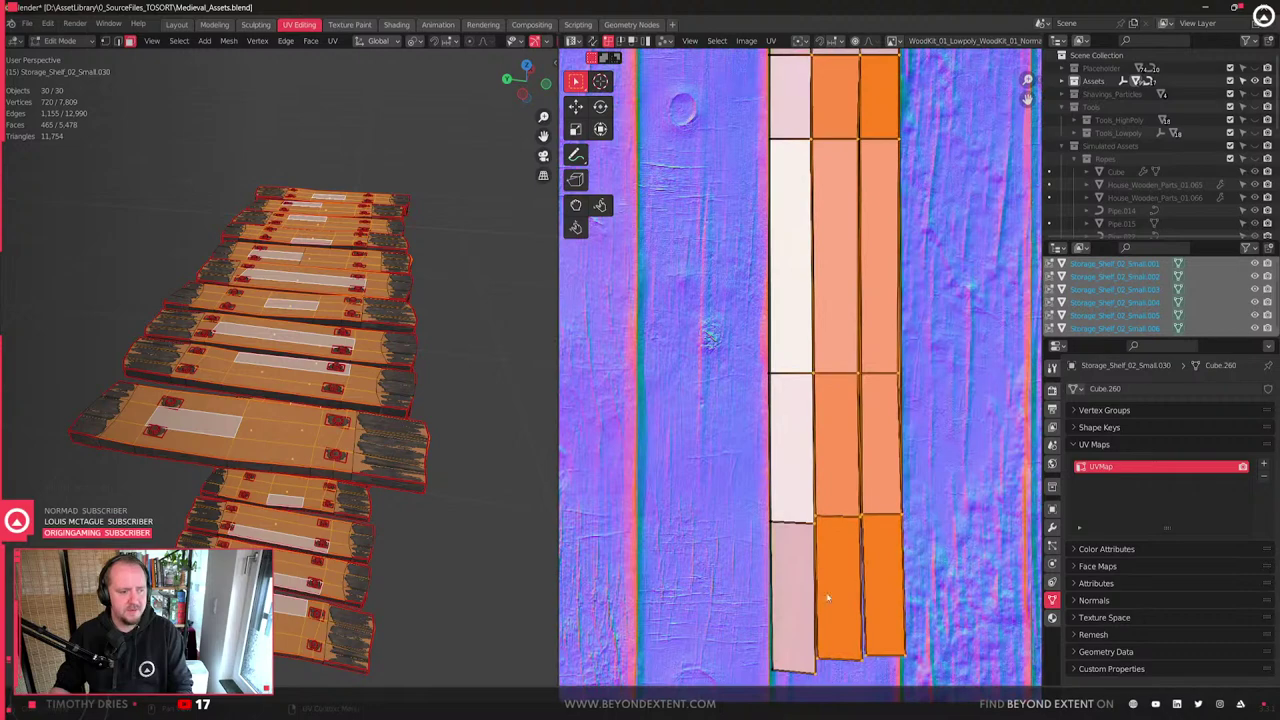
key("alt+a")
scroll(835, 348, "down", 4)
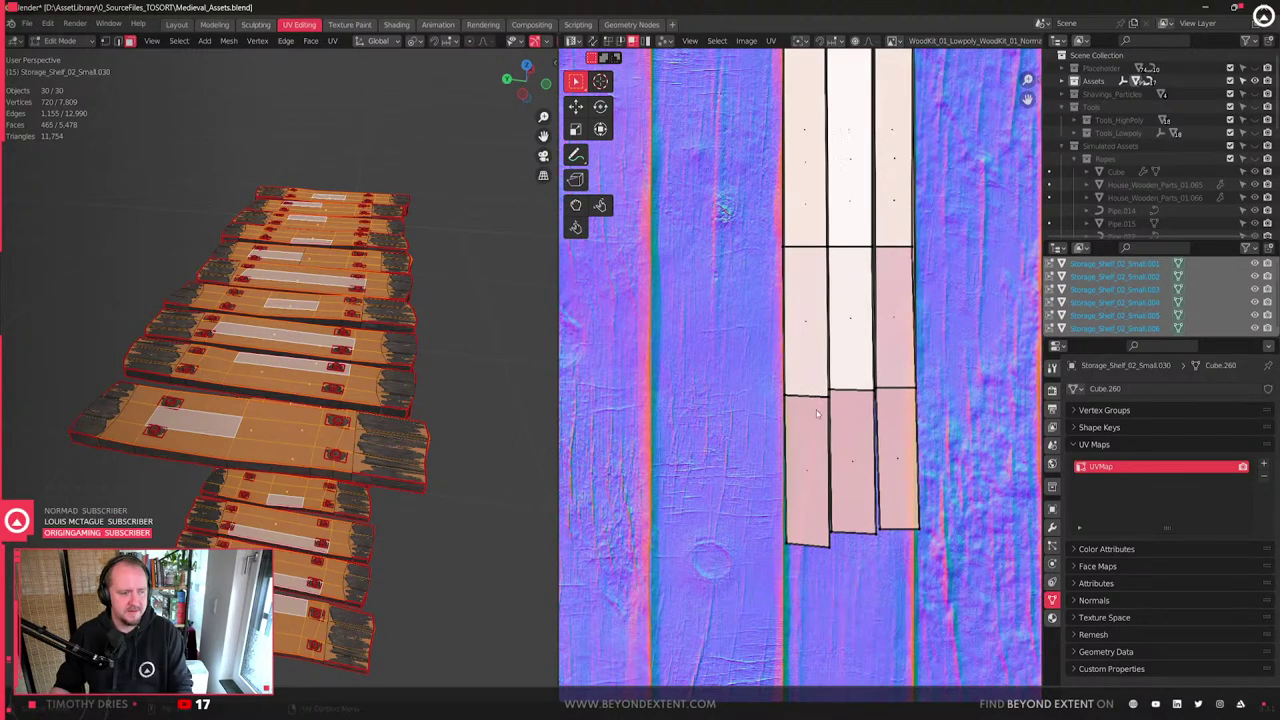
scroll(835, 345, "up", 2)
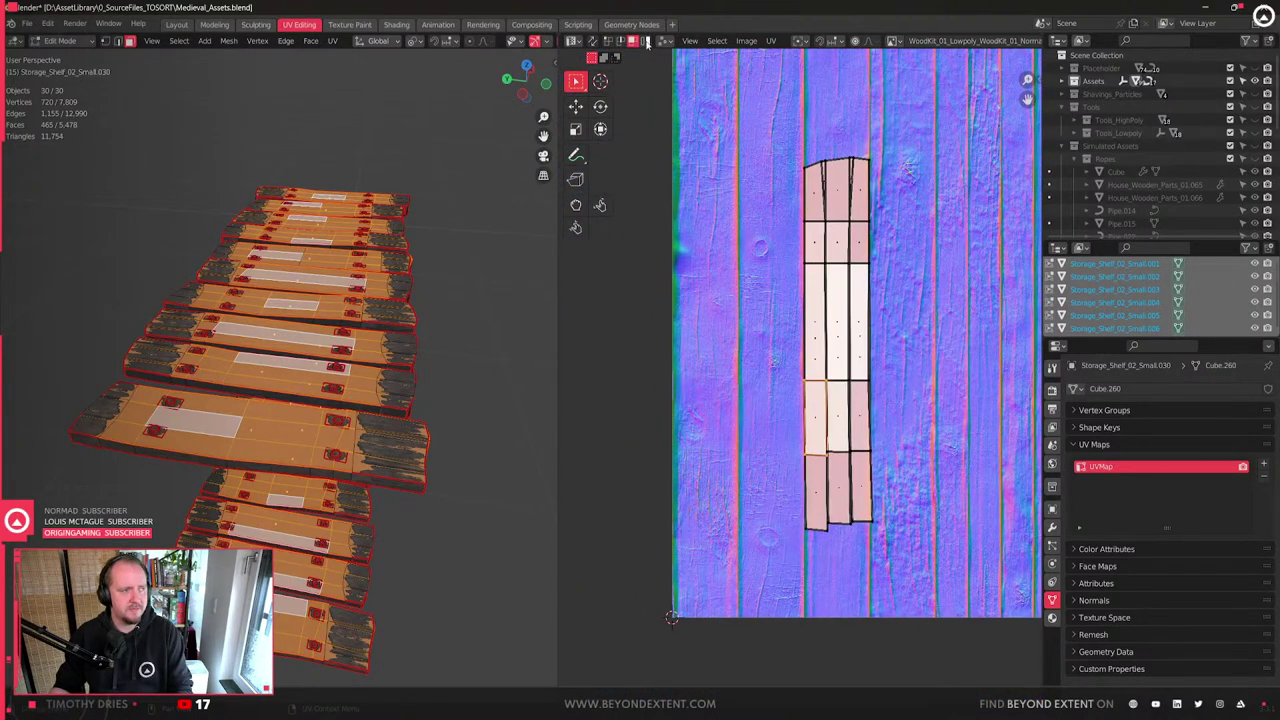
- Try moving individual plank UV islands onto the neighbouring boards of the texture, and undo the moves
key("a")
key("g")
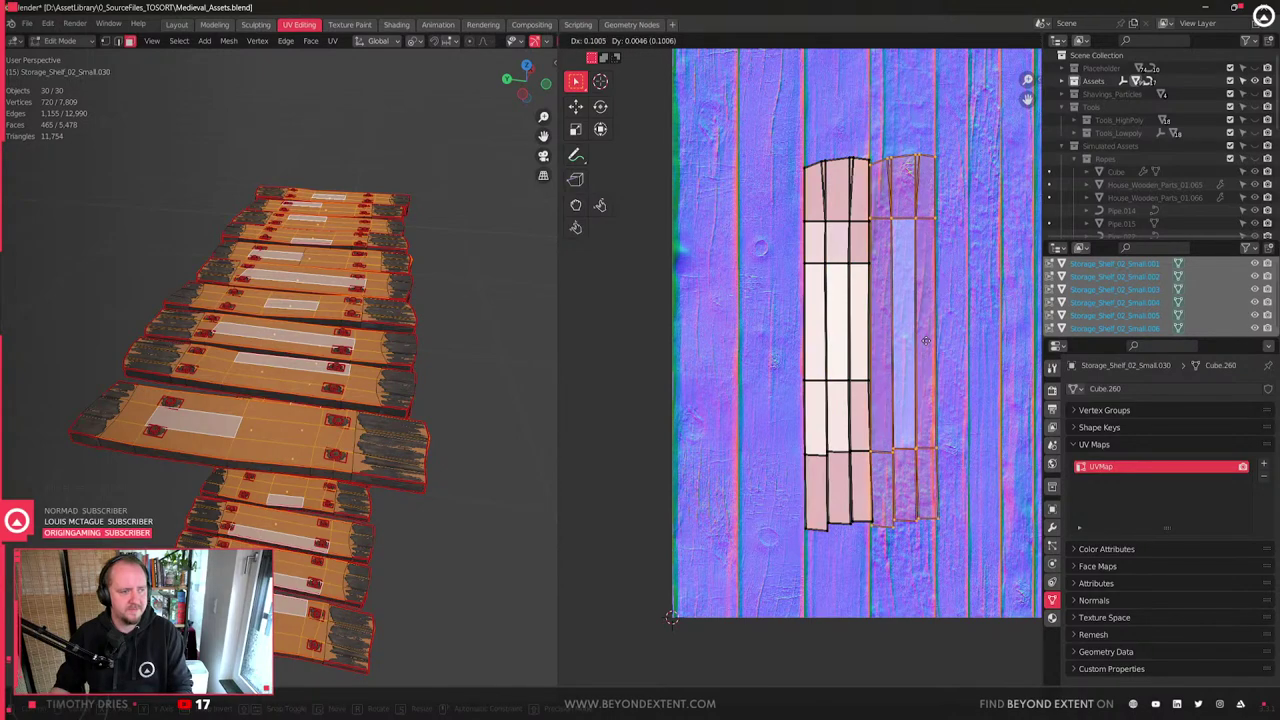
left_click(922, 343)
left_click(822, 338)
key("g")
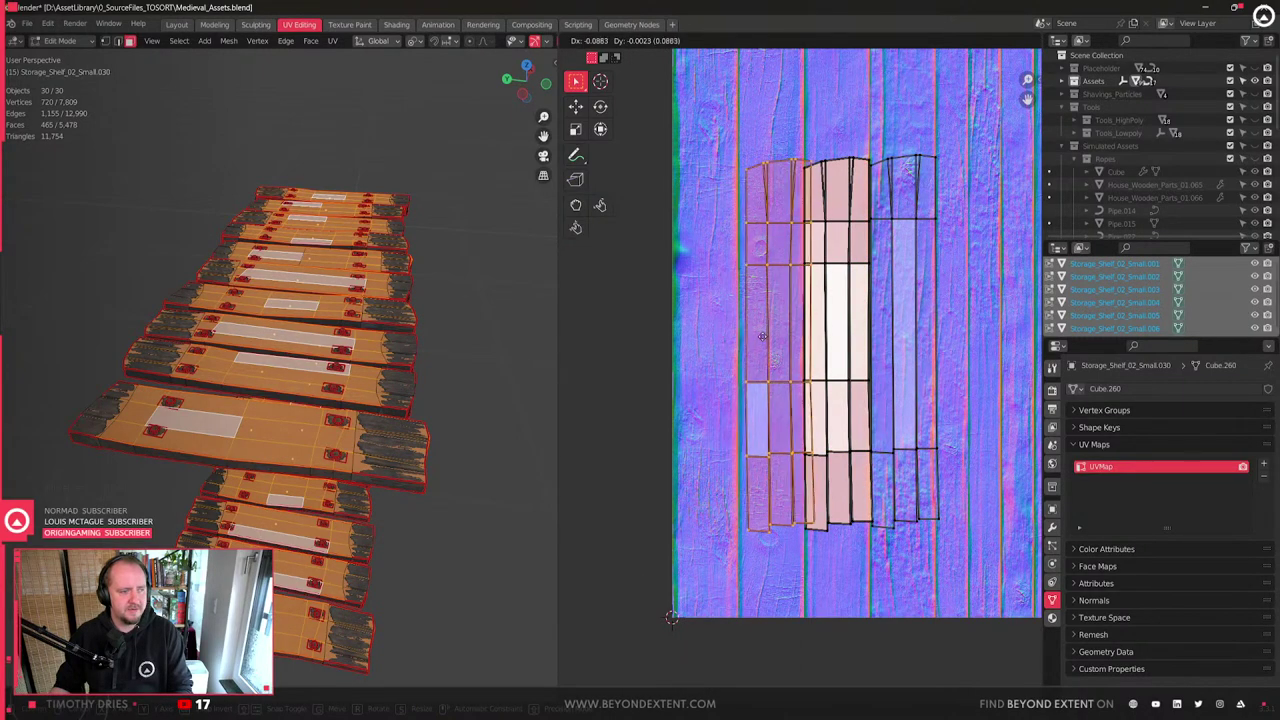
right_click(757, 340)
key("ctrl+z")
key("ctrl+z")
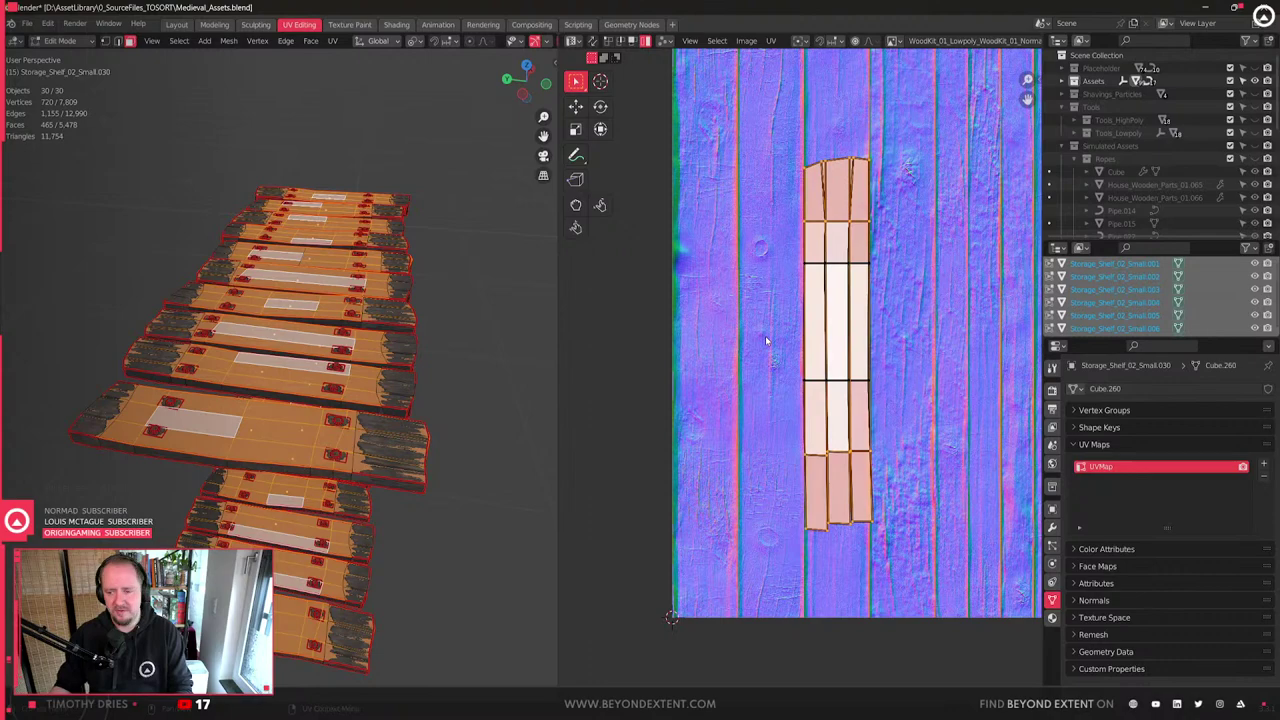
- Examine the ends of the stacked plank UV islands and select all of the islands
scroll(797, 237, "up", 2)
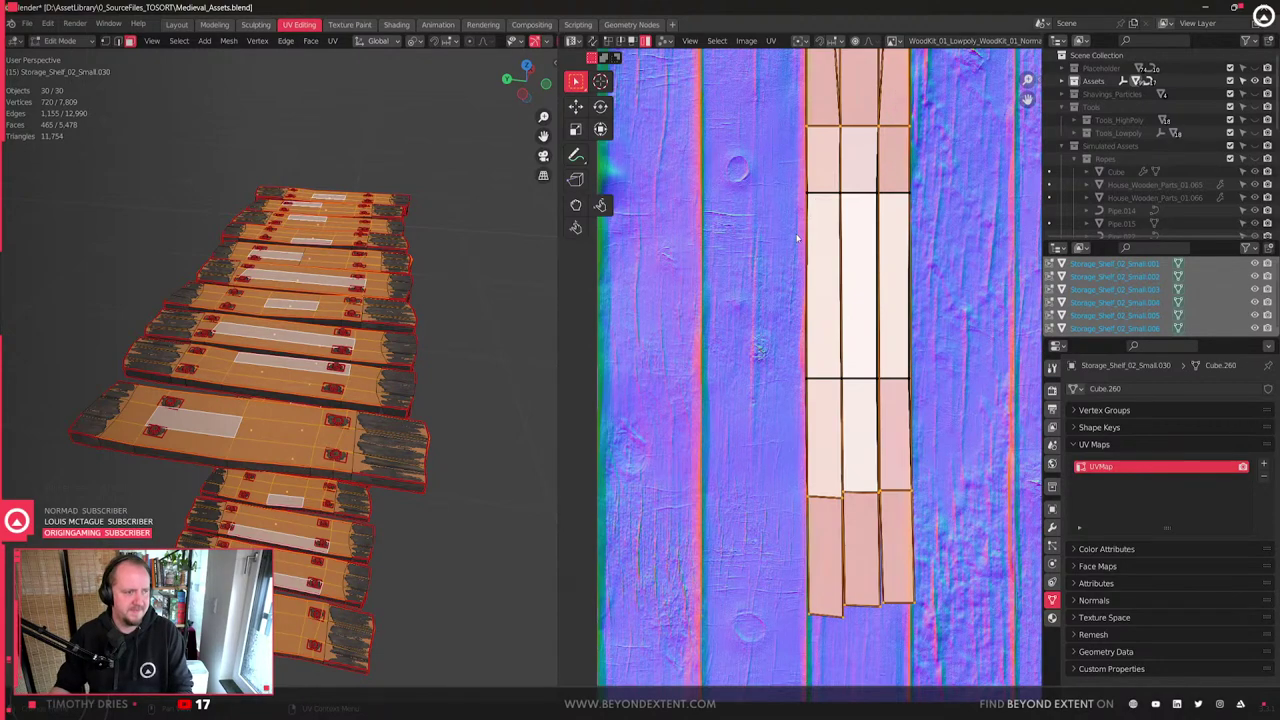
middle_click_drag(797, 238, 813, 540)
scroll(802, 380, "up", 3)
scroll(800, 383, "down", 4)
middle_click_drag(889, 511, 881, 384)
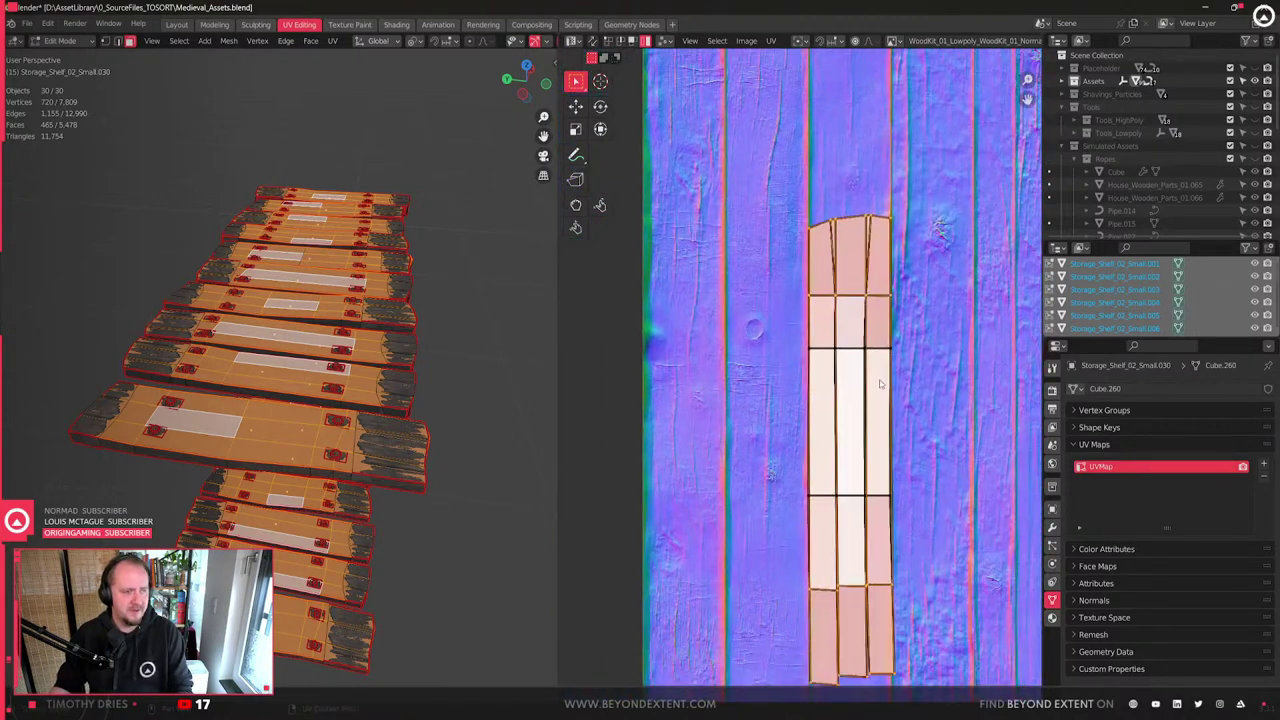
scroll(882, 408, "down", 6)
left_click_drag(719, 301, 843, 551)
scroll(842, 545, "up", 4)
right_click(826, 227)
left_click(766, 44)
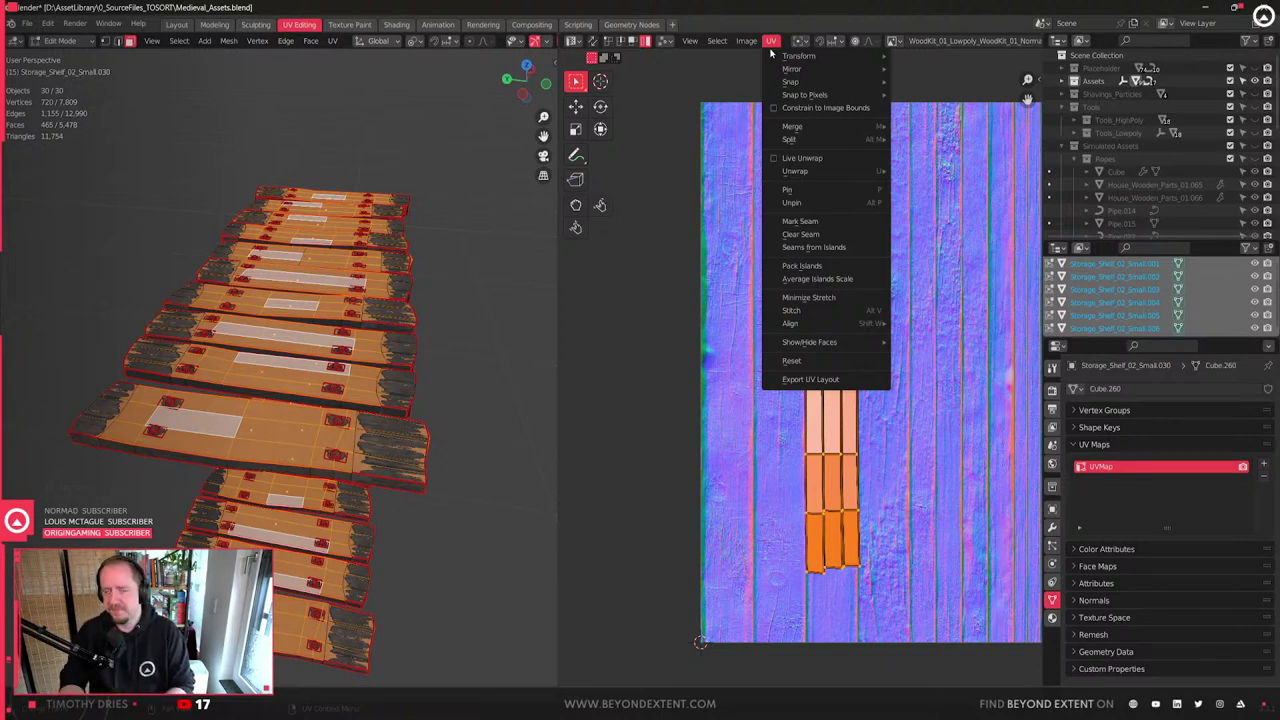
mouse_move(800, 56)
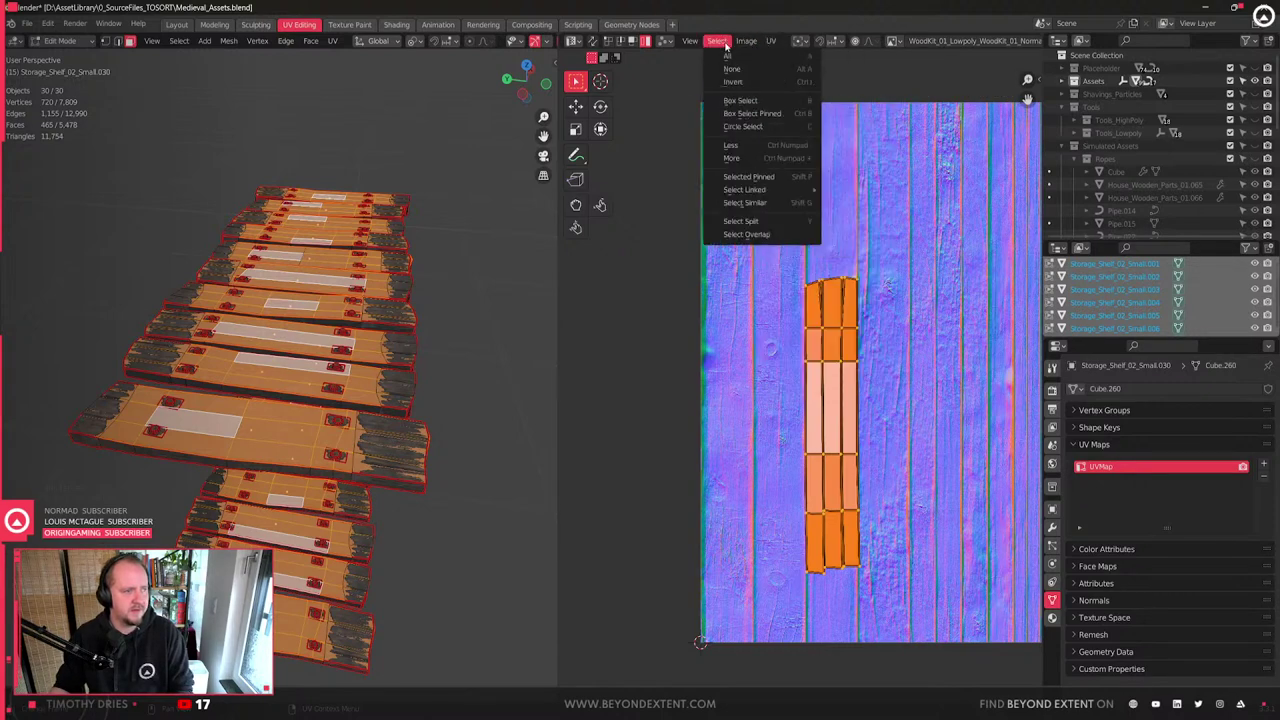
mouse_move(748, 43)
right_click(925, 222)
left_click(925, 222)
- Randomize the positions of the selected UV islands along Y with a distance limit of 0.984
key("q")
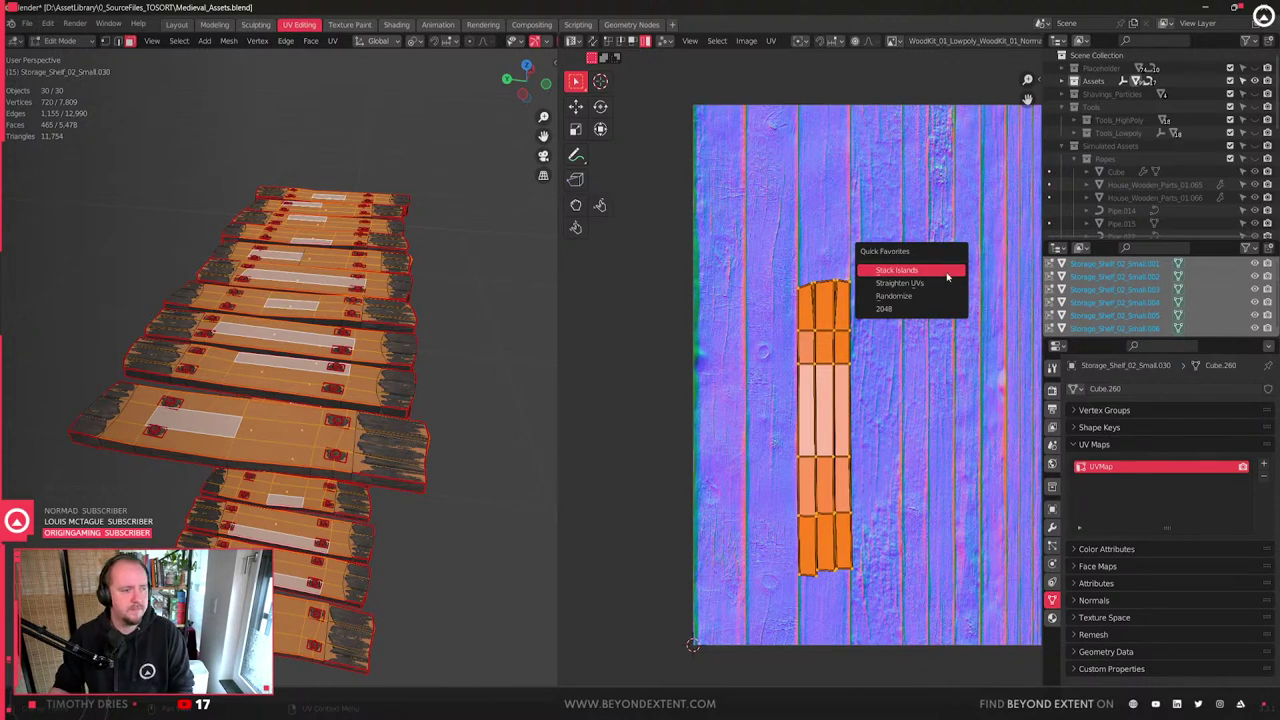
left_click(899, 297)
scroll(899, 297, "down", 3)
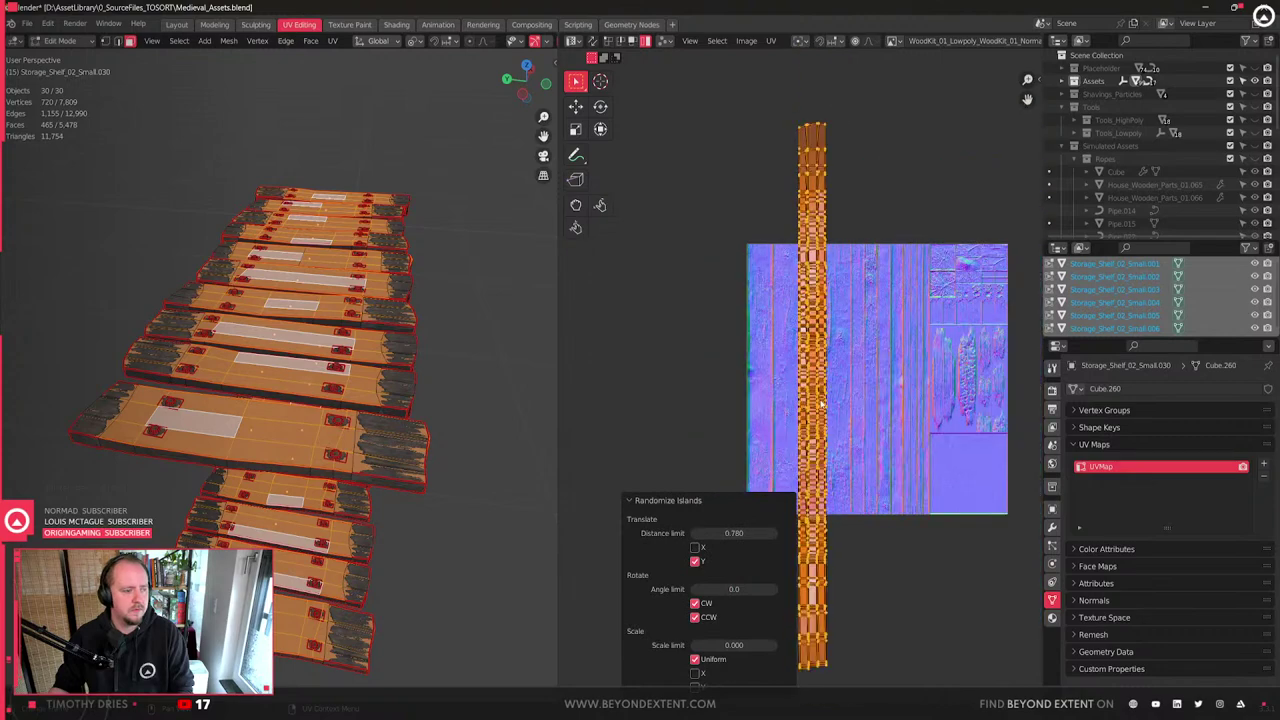
middle_click_drag(826, 510, 828, 458)
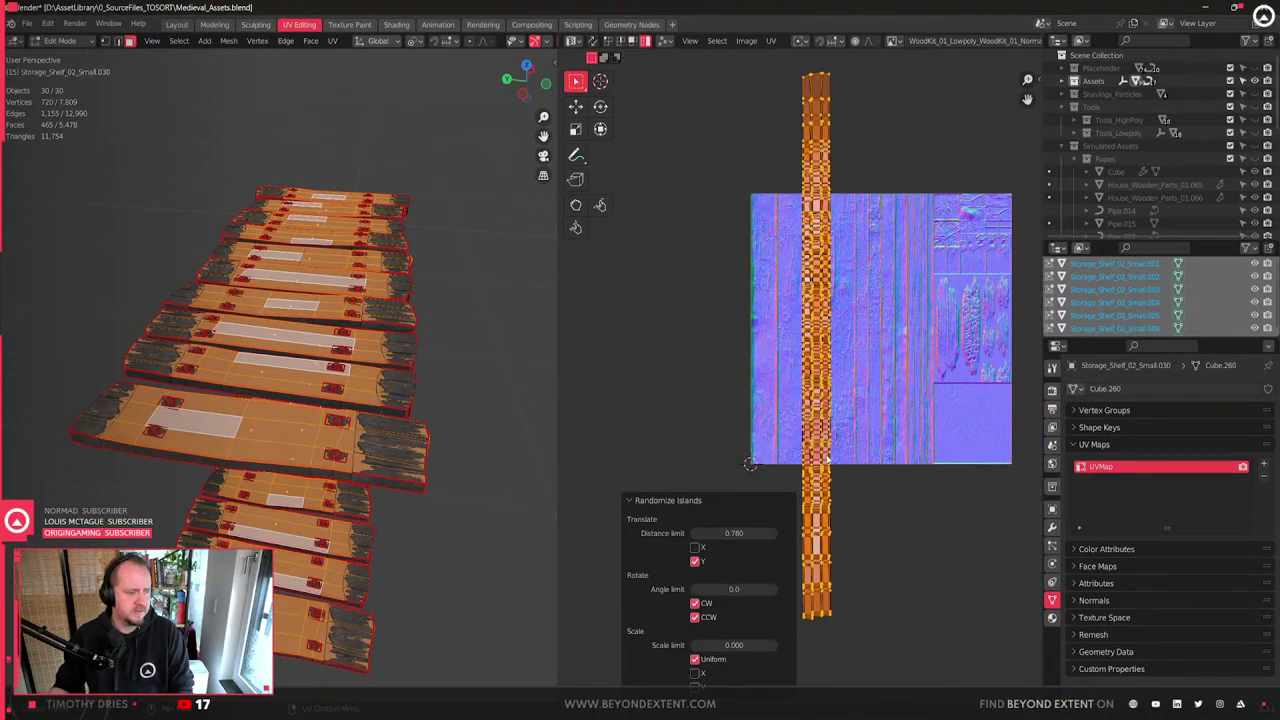
left_click_drag(734, 533, 786, 533)
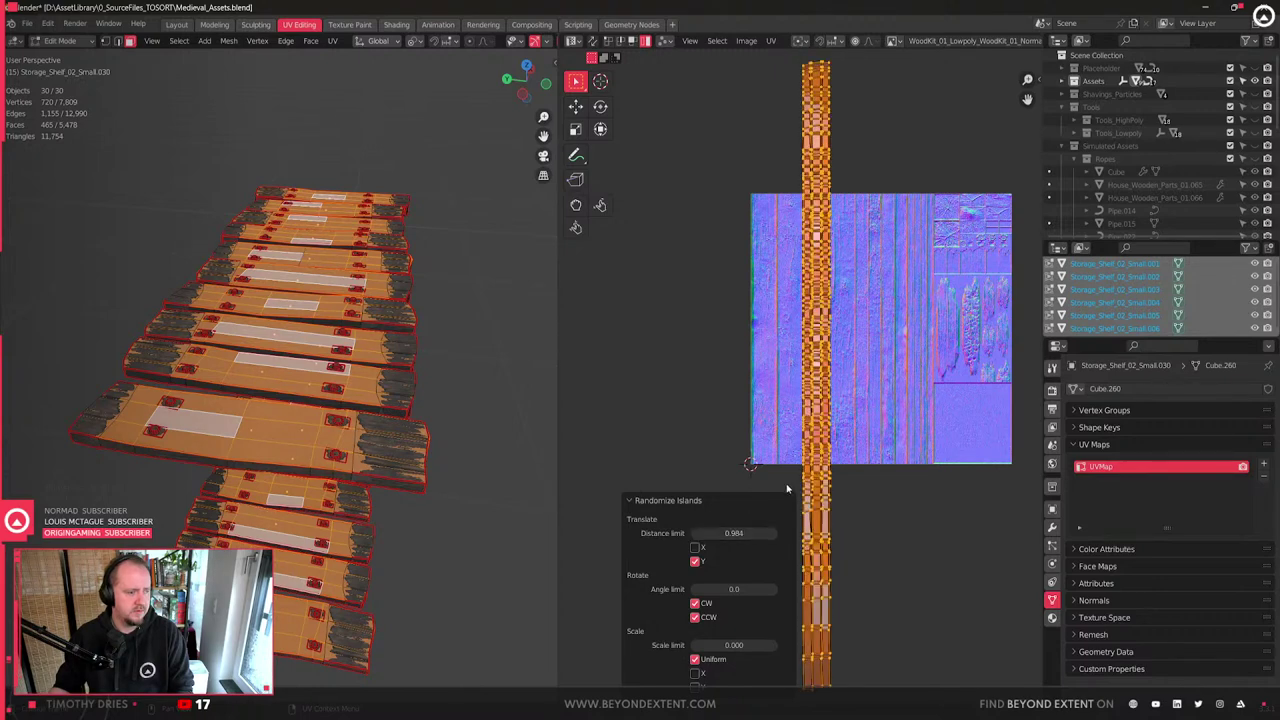
- Move the middle group of stacked plank UV islands about 0.1 in negative X onto the neighbouring board of the texture
left_click(758, 300)
left_click_drag(758, 300, 818, 378)
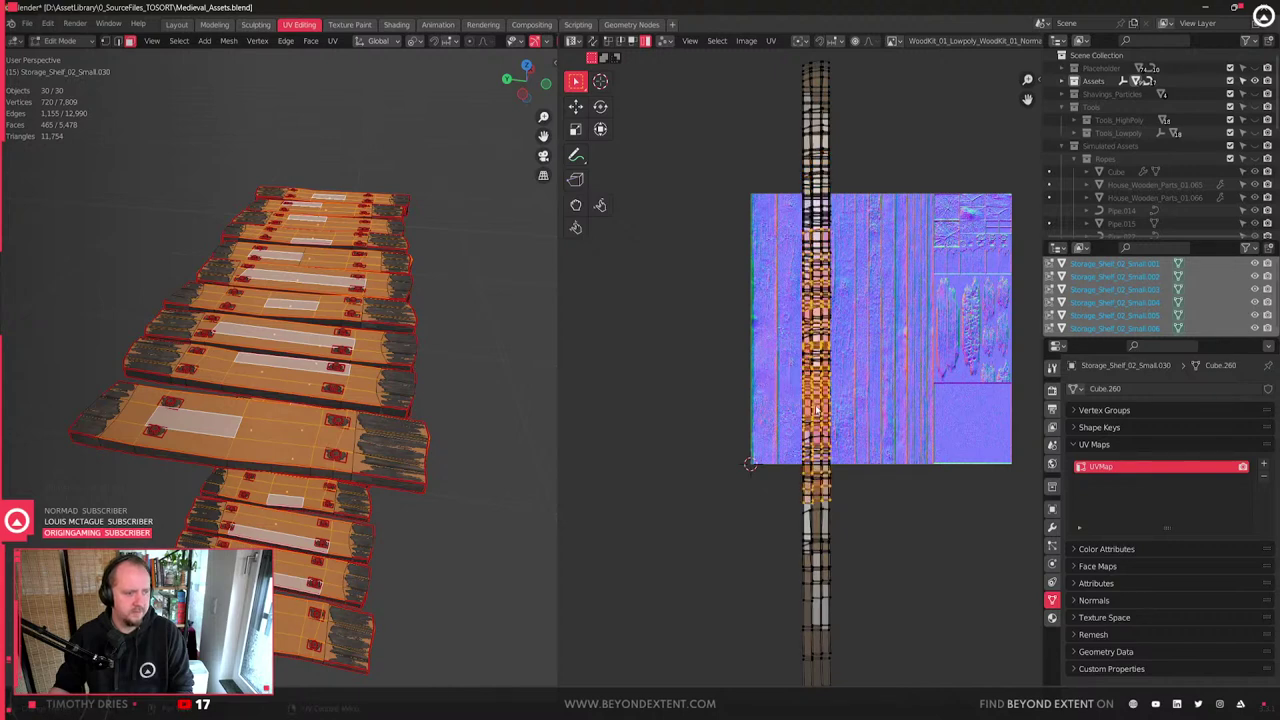
key("g")
key("x")
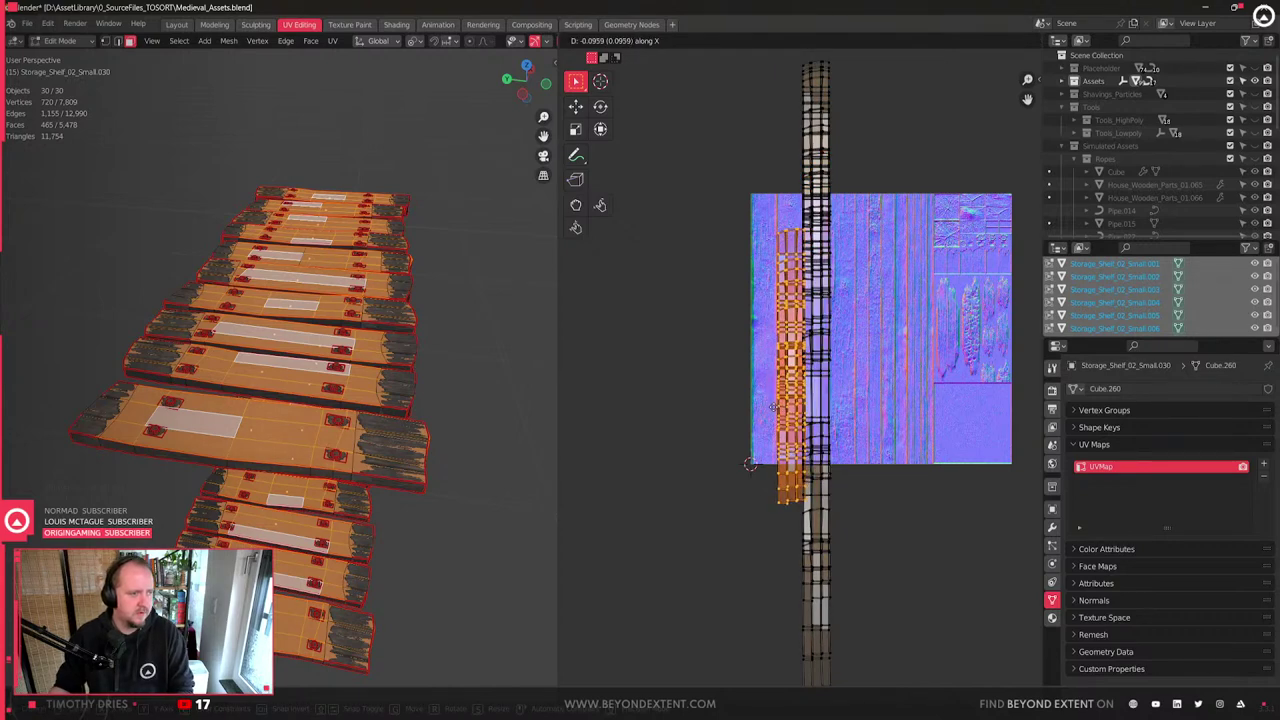
left_click(790, 405)
- Move the lower group of plank UV islands about 0.1 in positive X onto the adjacent wood board
left_click_drag(847, 580, 802, 532)
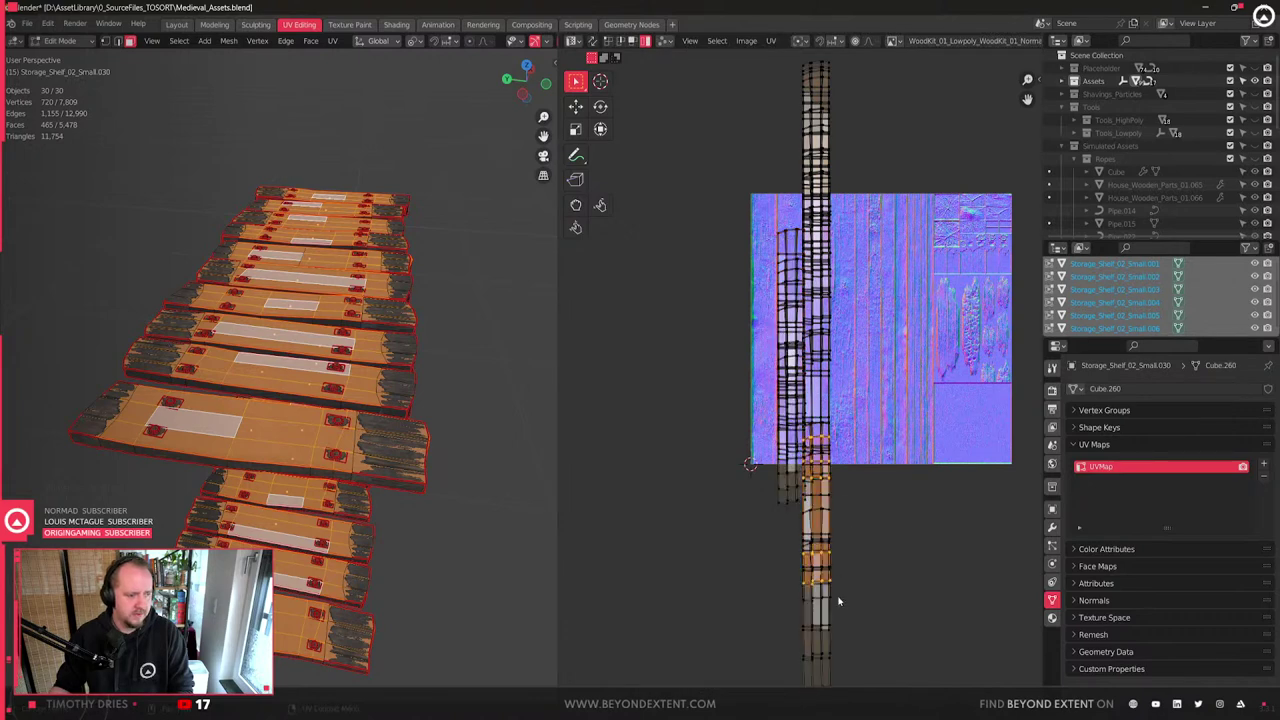
middle_click_drag(837, 588, 843, 548)
key("g")
key("x")
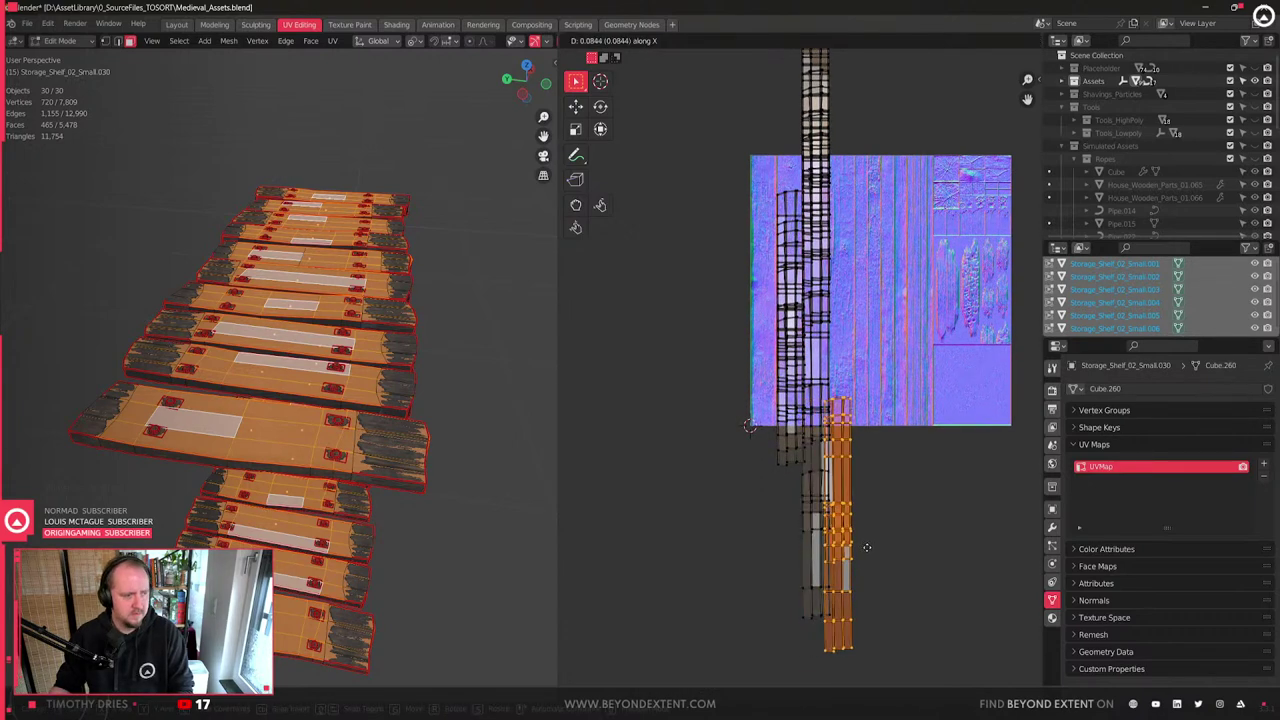
left_click(911, 552)
- Select the uppermost plank UV islands and shift them in negative X toward the neighbouring board strip
middle_click_drag(782, 125, 803, 281)
left_click_drag(808, 277, 838, 300)
middle_click_drag(861, 346, 877, 320)
key("g")
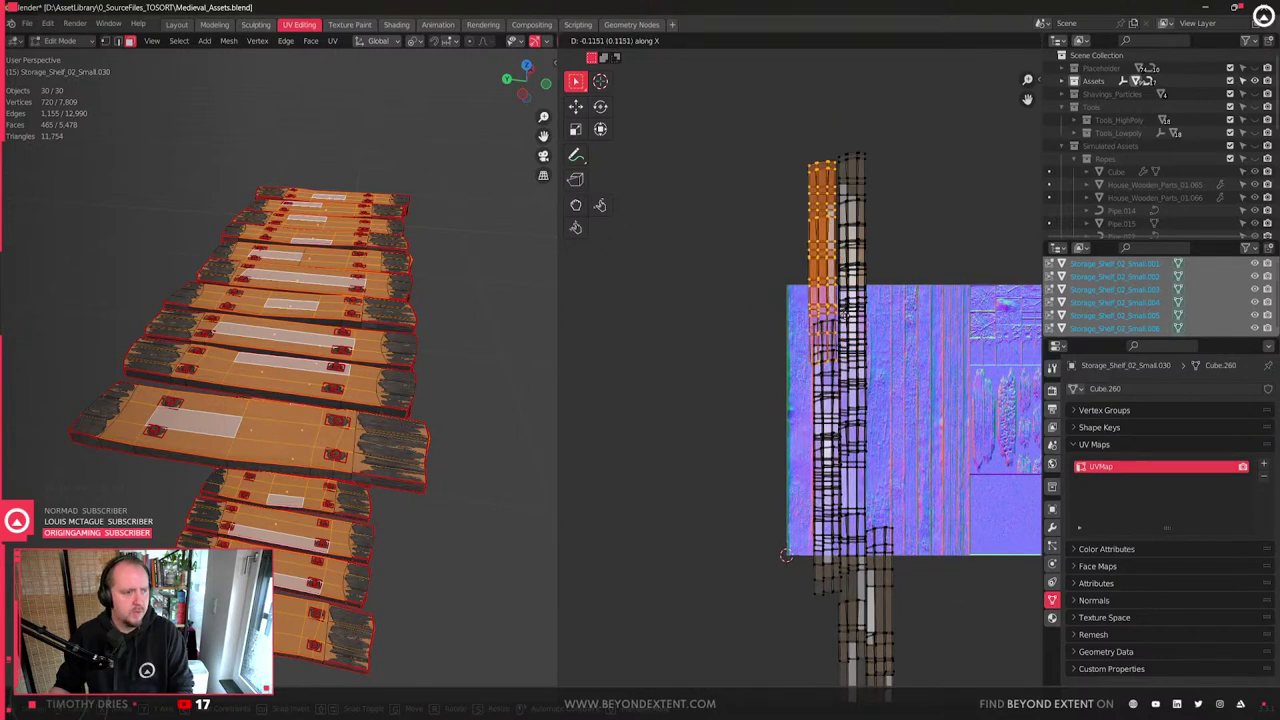
key("Escape")
key("g")
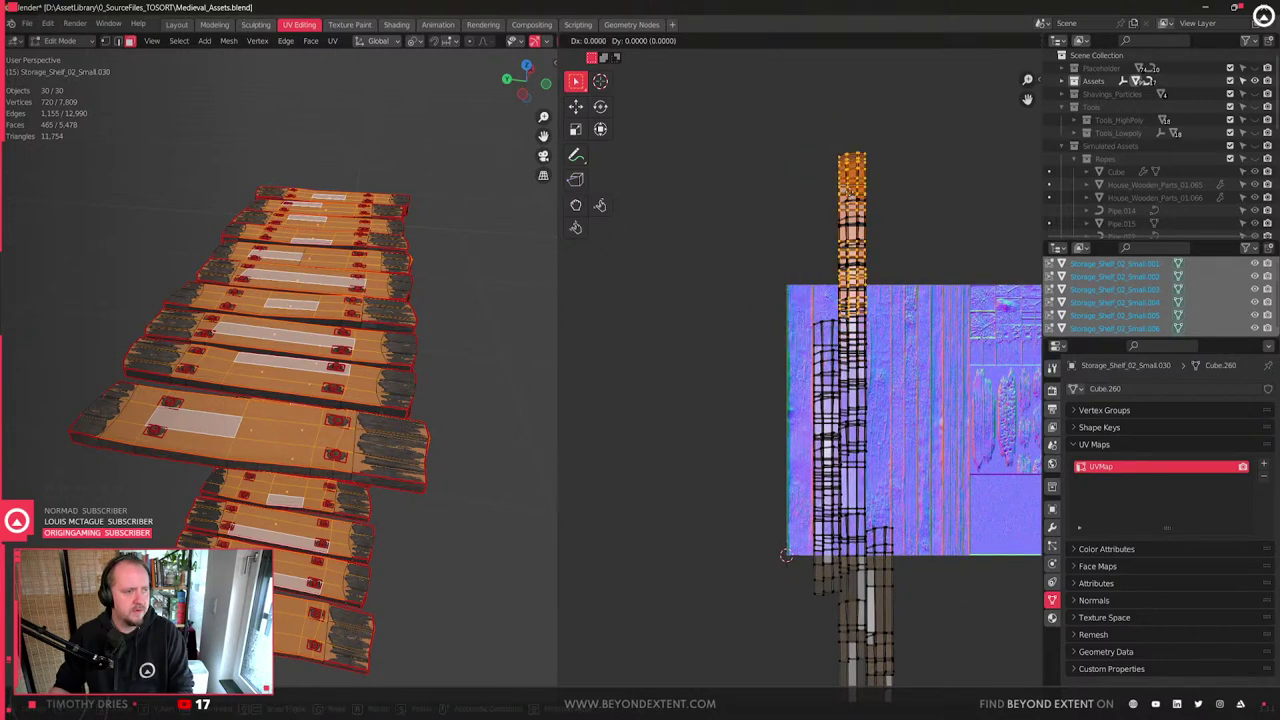
left_click(797, 192)
- Examine the texture variation on the three rows of planks in Object Mode
key("Tab")
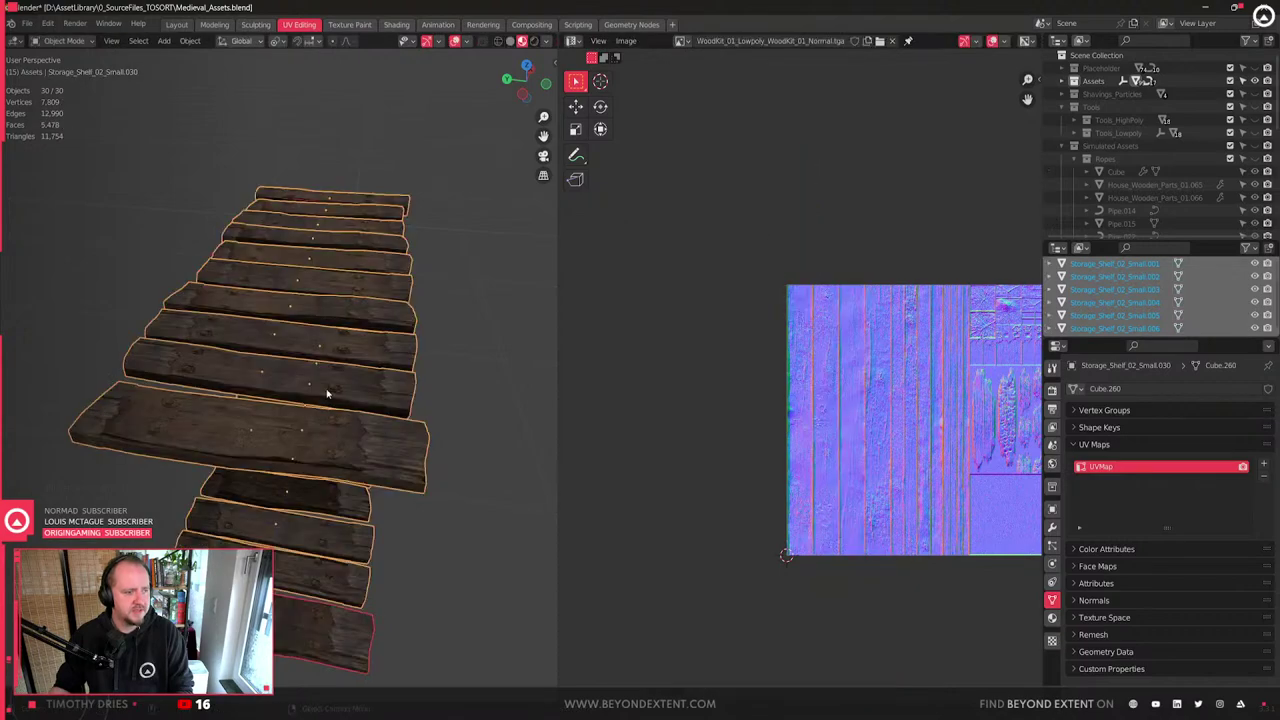
scroll(415, 389, "up", 4)
middle_click_drag(423, 388, 317, 470)
scroll(314, 440, "down", 3)
left_click(421, 613)
scroll(340, 503, "down", 2)
left_click(329, 415)
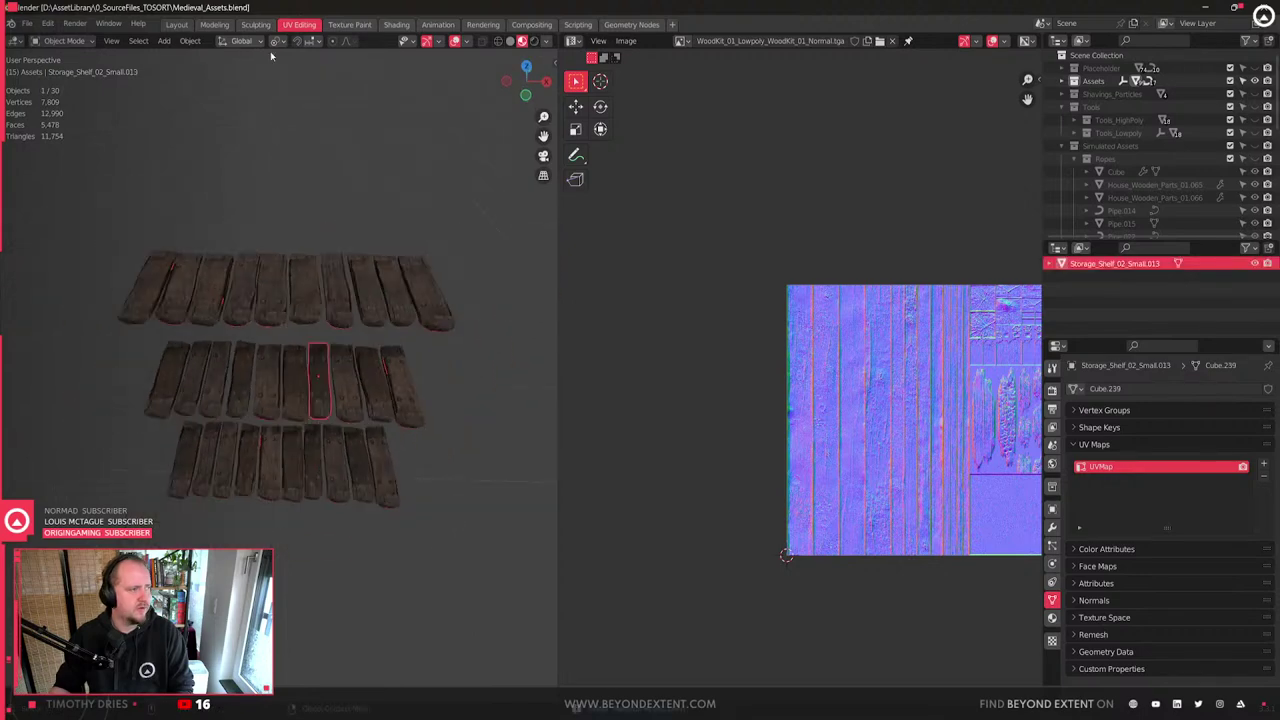
- Switch to the Modeling workspace and leave the planks' local view to show the whole scene
left_click(214, 24)
scroll(562, 464, "up", 3)
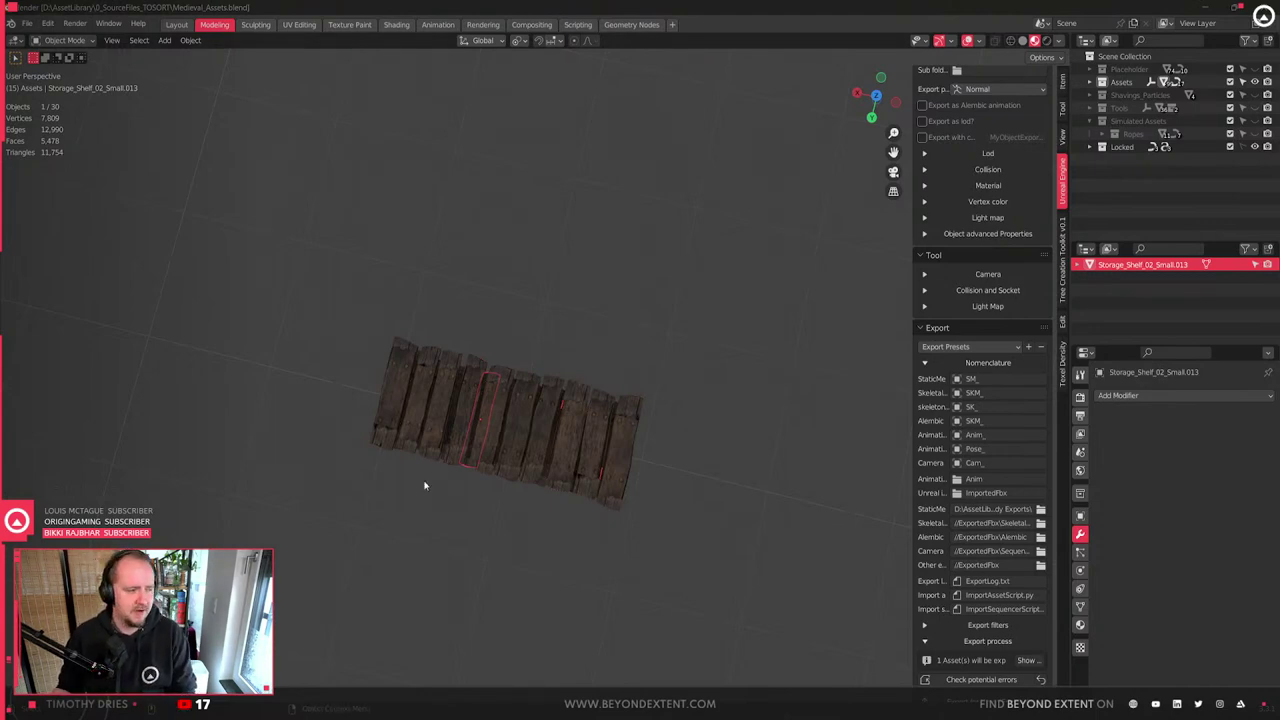
scroll(400, 455, "up", 2)
left_click_drag(217, 317, 835, 686)
middle_click_drag(560, 600, 541, 514)
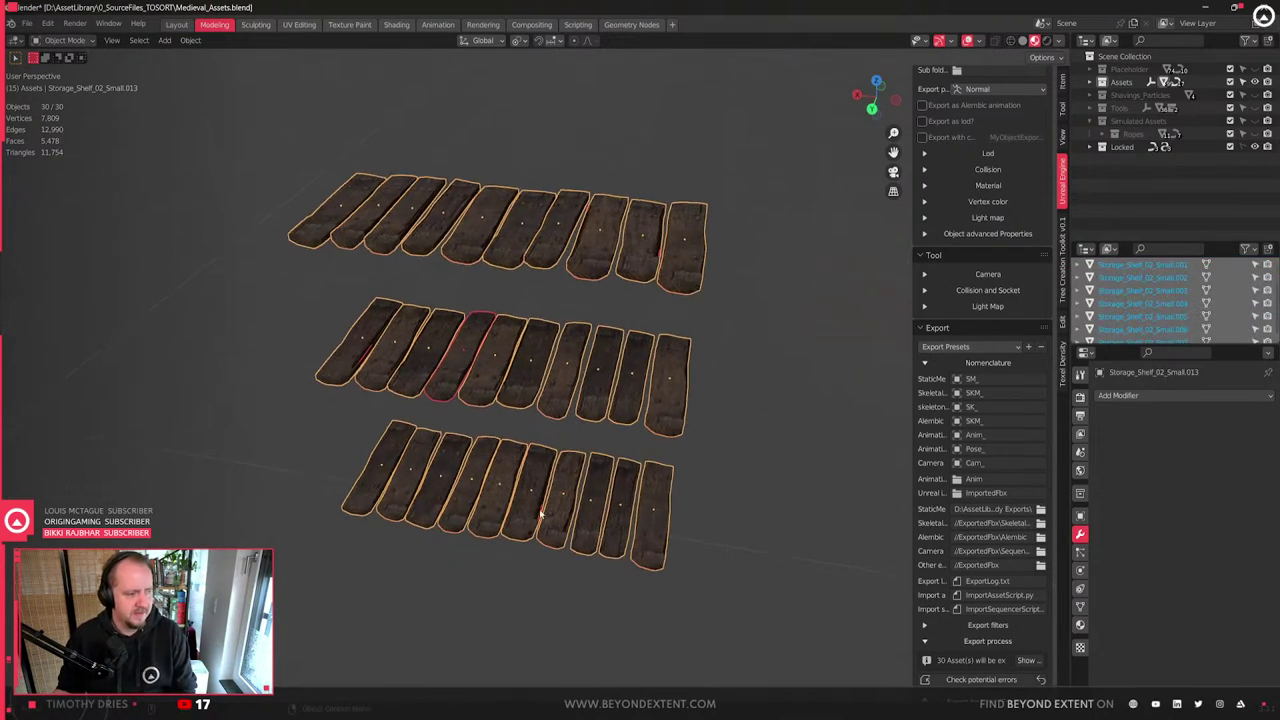
left_click(610, 426)
key("KP_Divide")
- Try joining the thirty planks into the Storage_Shelf_01 frame, and undo the join
scroll(606, 440, "up", 2)
middle_click_drag(633, 386, 397, 220)
left_click_drag(397, 220, 623, 530)
left_click(619, 425, "shift")
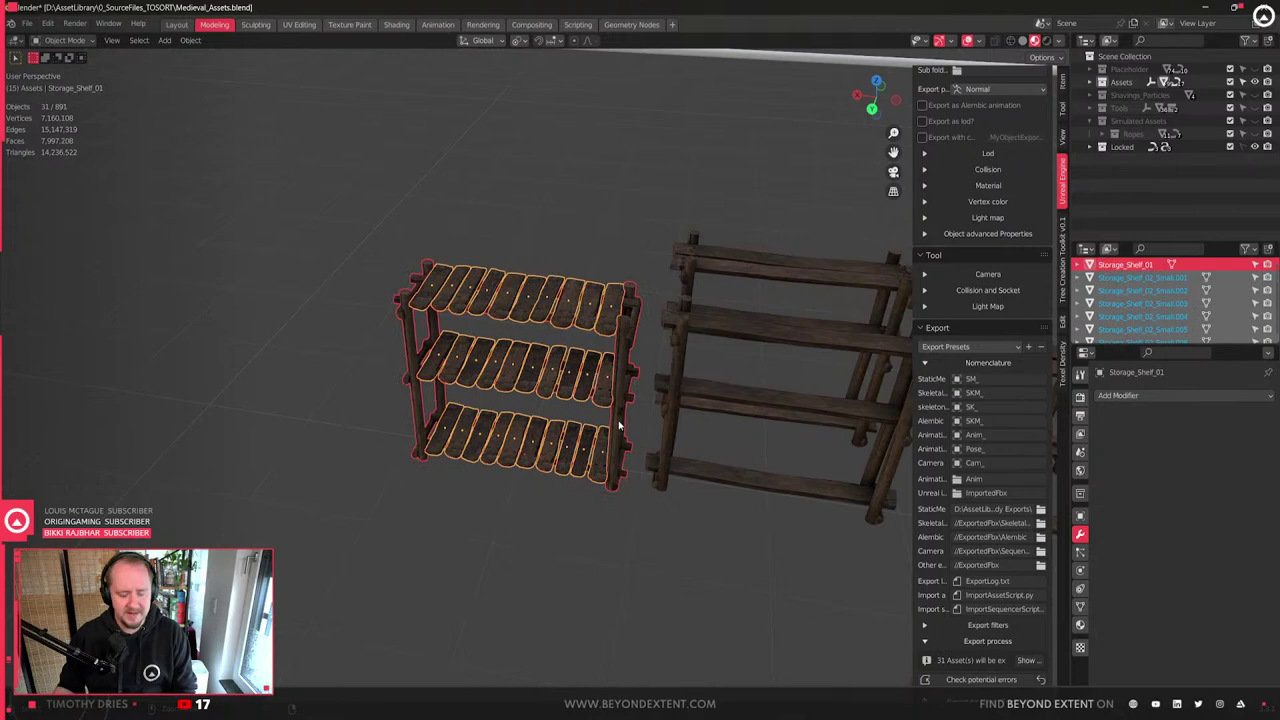
key("ctrl+j")
scroll(619, 426, "up", 4)
key("ctrl+z")
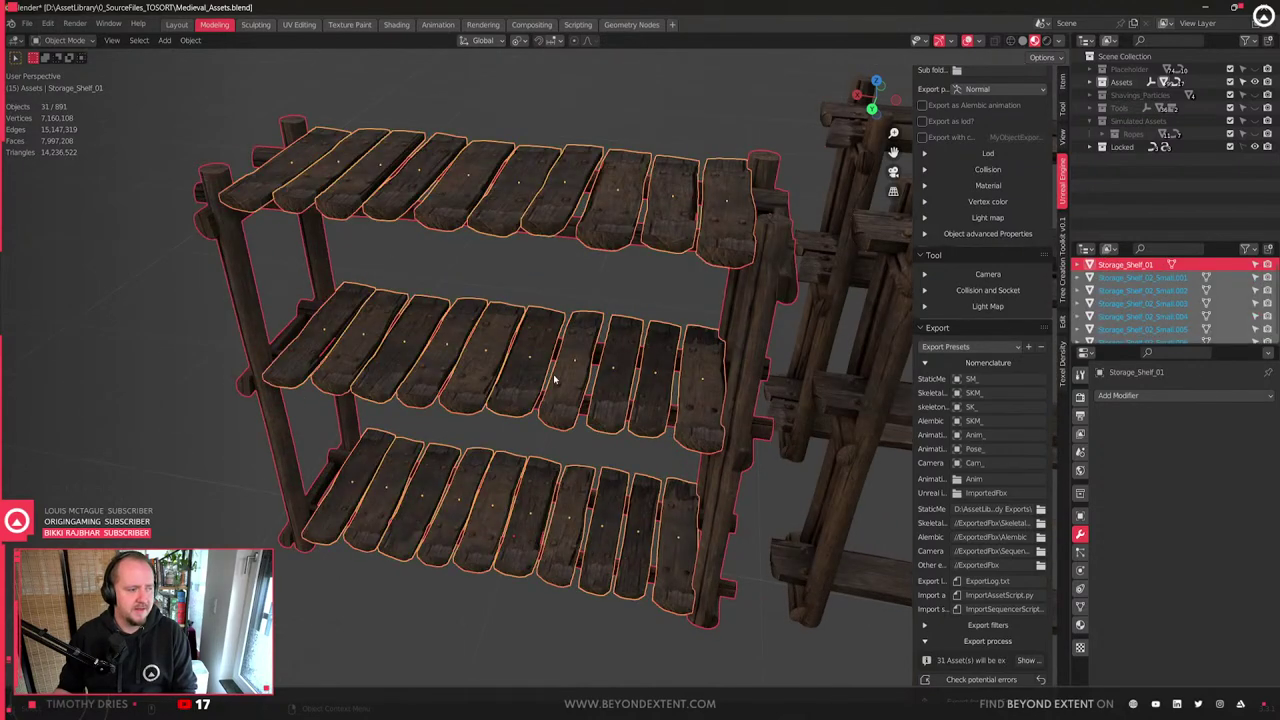
- Examine the separate planks on the shelf and check the UV map name of a plank on the top tier
left_click(556, 379)
scroll(555, 380, "down", 2)
middle_click_drag(554, 378, 271, 209)
left_click_drag(271, 209, 623, 580)
left_click(635, 440, "shift")
left_click(635, 440, "shift")
scroll(560, 482, "up", 3)
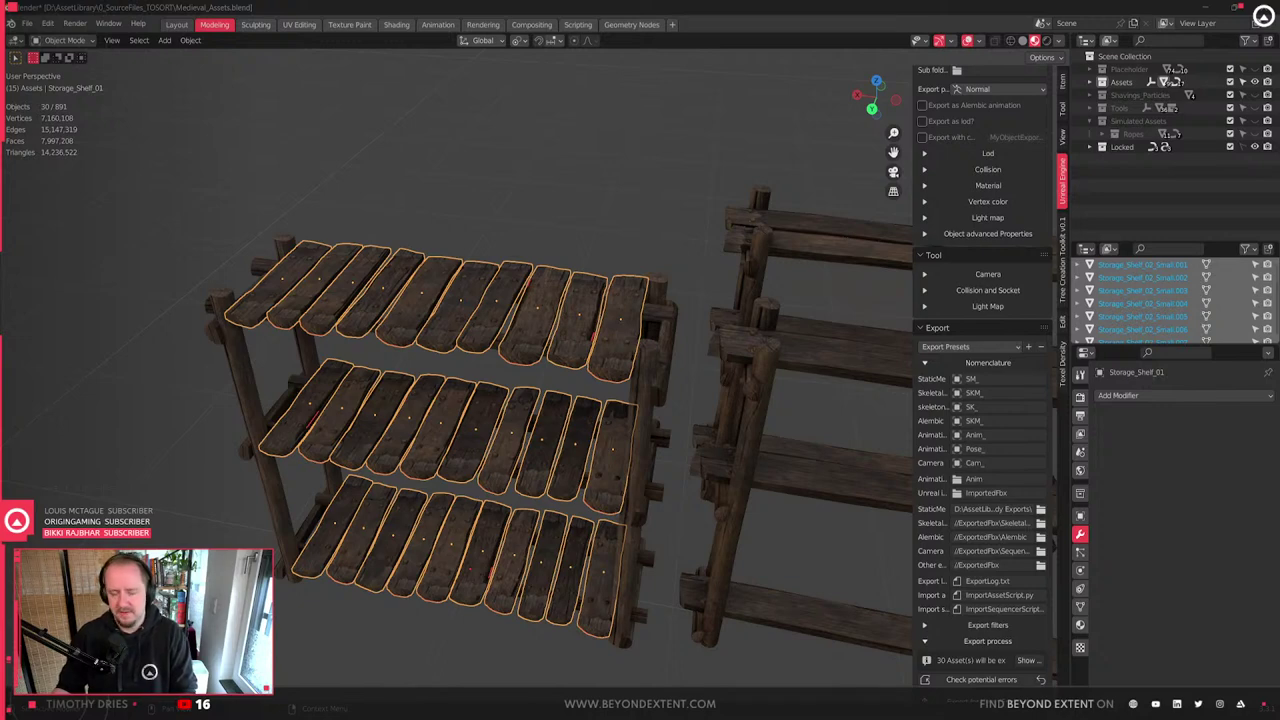
scroll(672, 398, "down", 3)
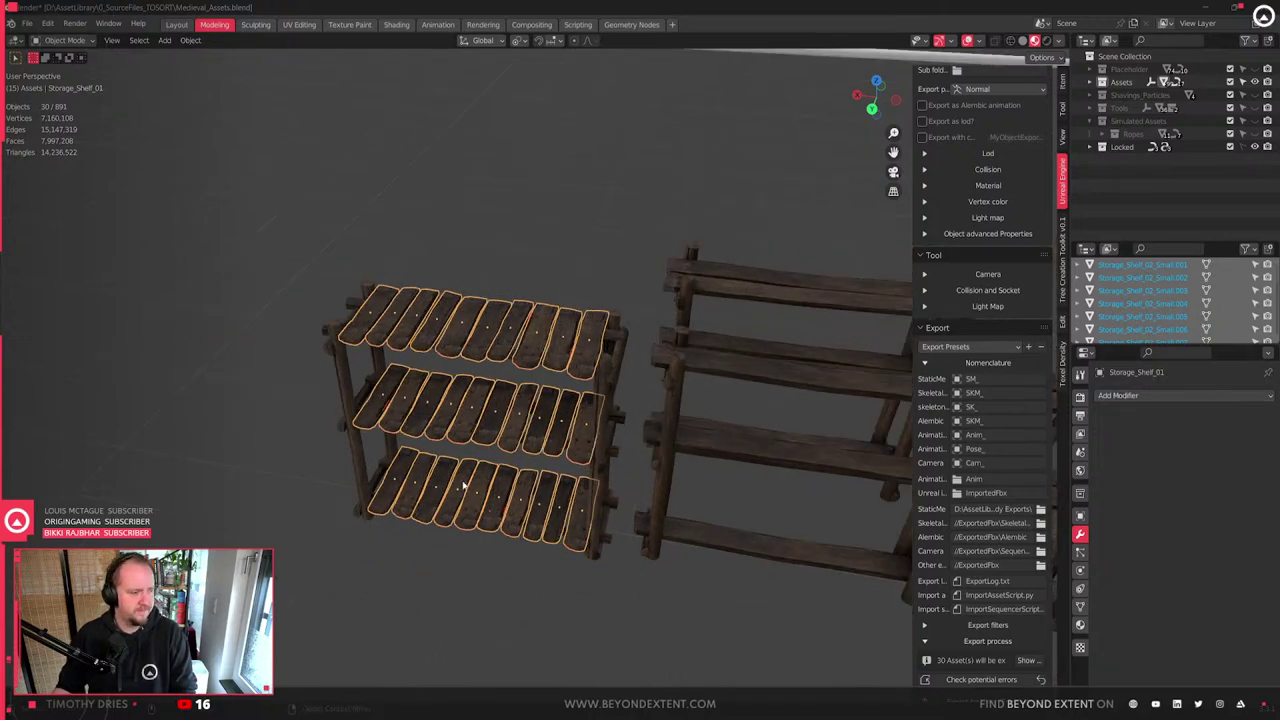
scroll(474, 483, "up", 5)
left_click(540, 280)
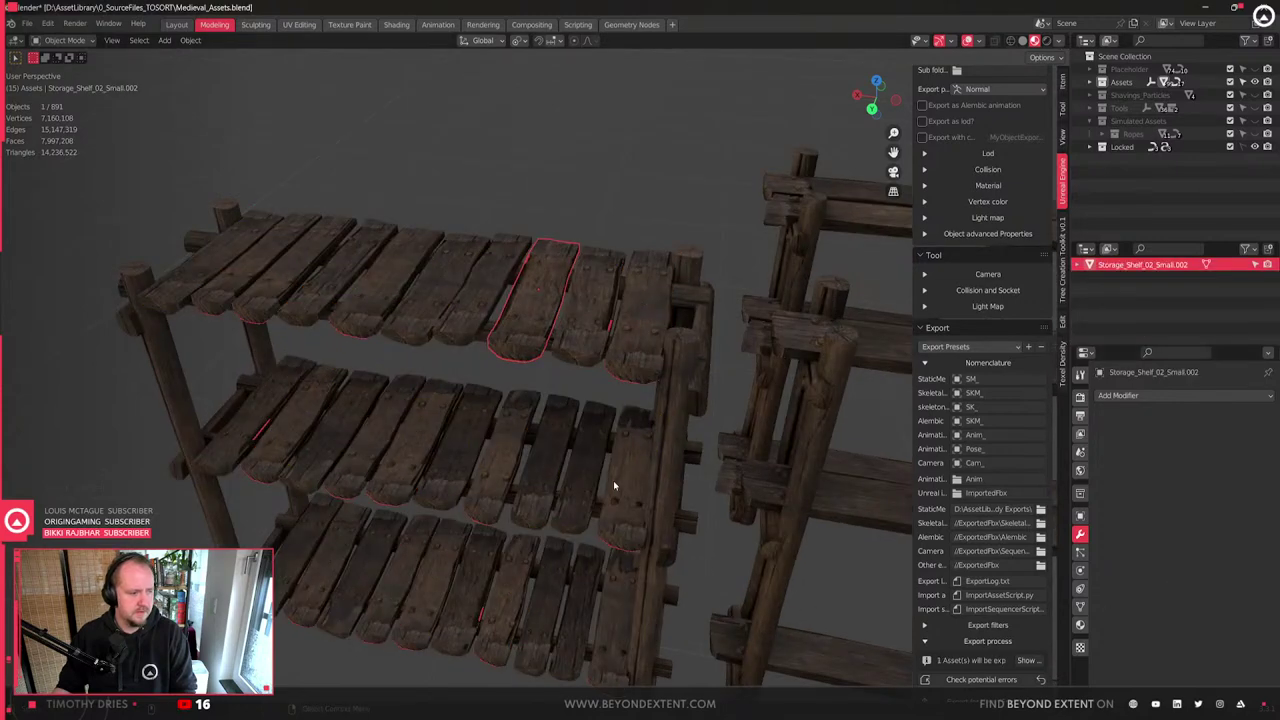
left_click(1080, 607)
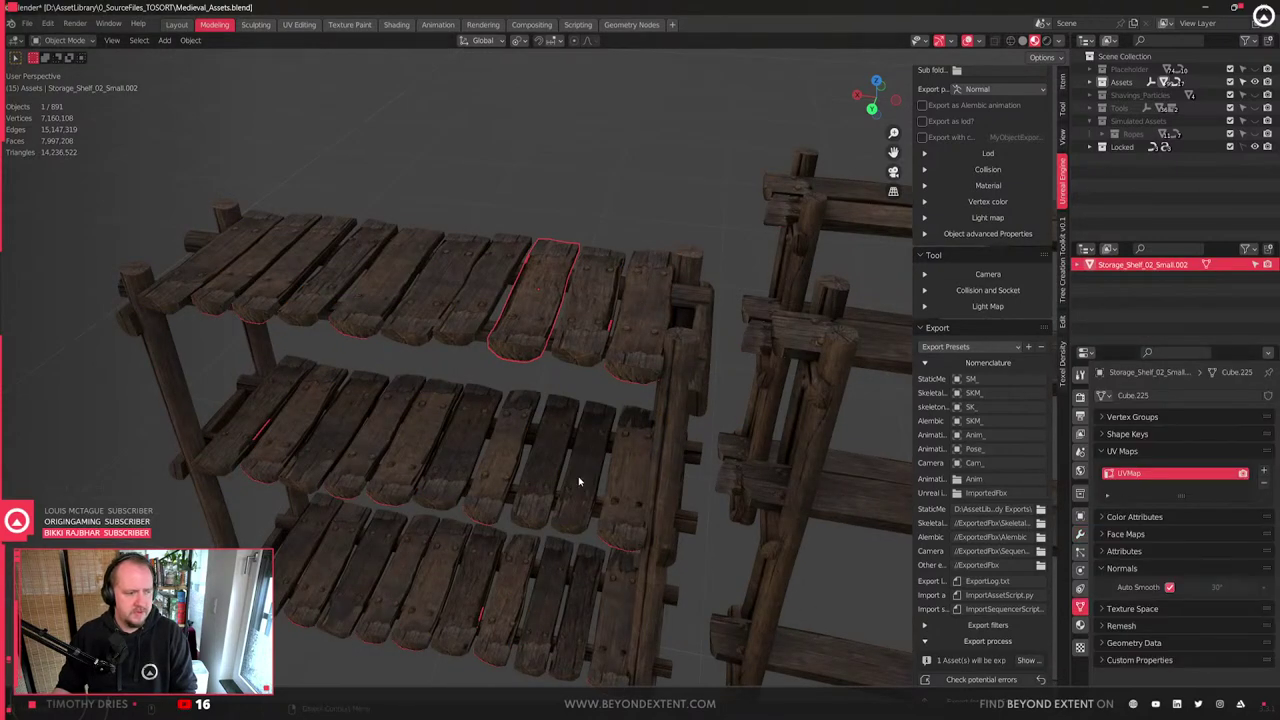
- Delete the second UV map of the Storage_Shelf_01 frame and rename the remaining one as UVMap
left_click(686, 418)
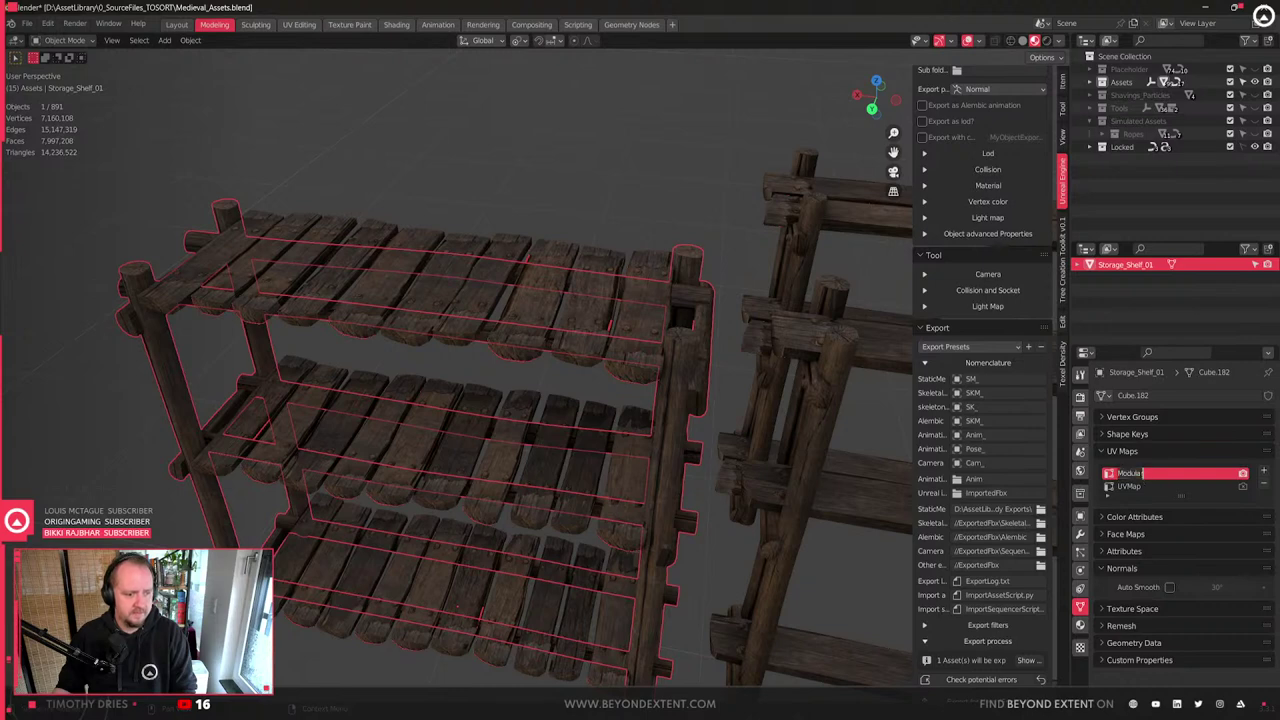
type("UV")
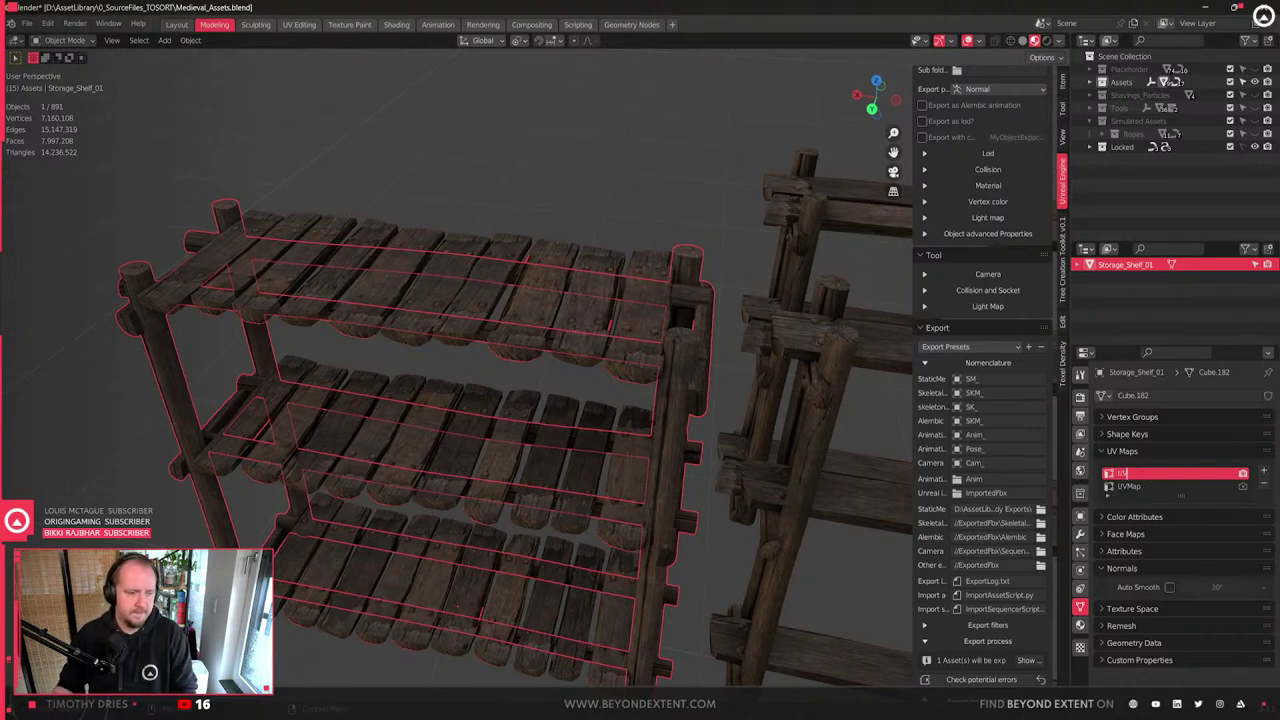
left_click(1145, 487)
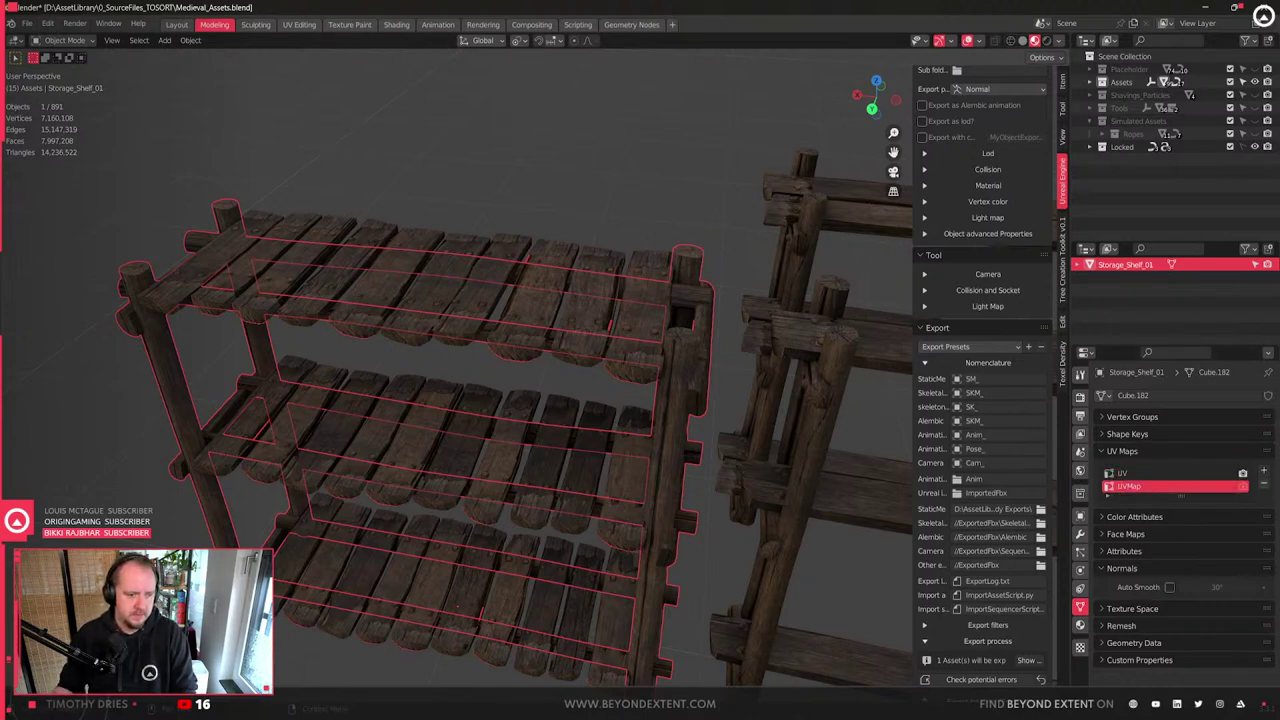
left_click(1263, 485)
double_click(1140, 474)
type("UVMap")
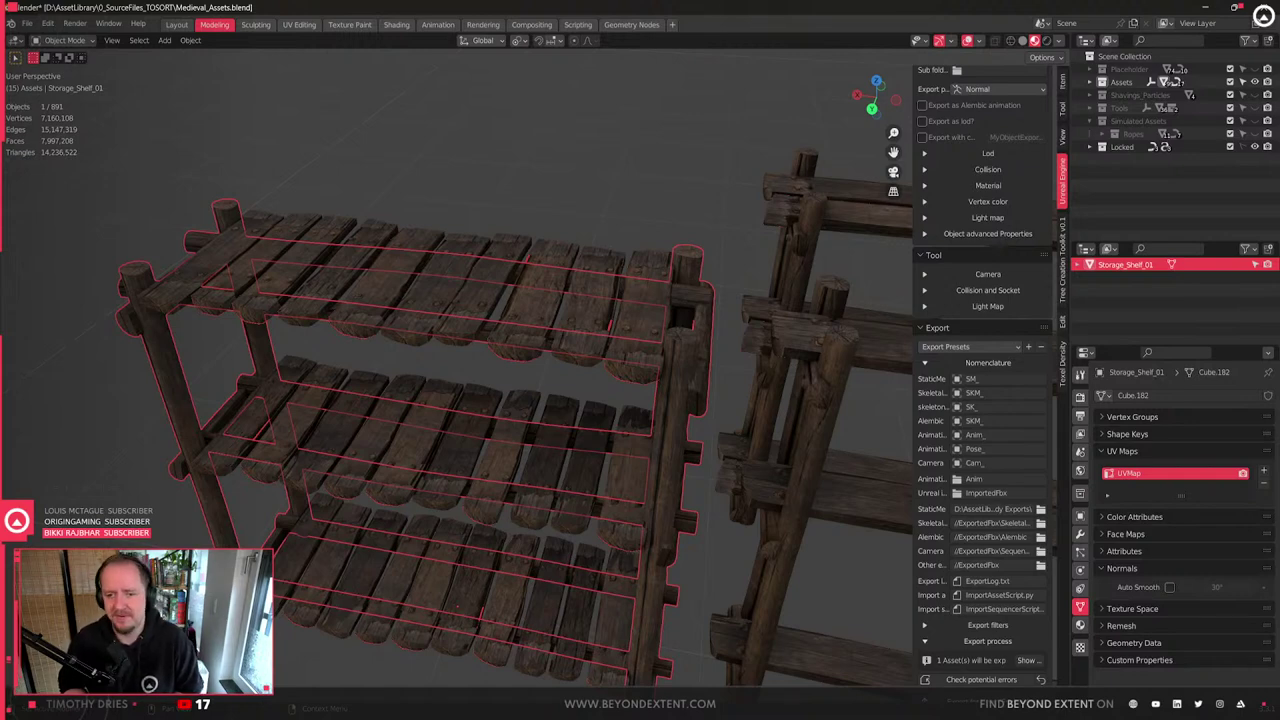
- Select the thirty planks together with the frame and join them into Storage_Shelf_01
scroll(580, 334, "down", 4)
left_click(574, 343)
scroll(574, 343, "down", 1)
left_click_drag(346, 222, 597, 583)
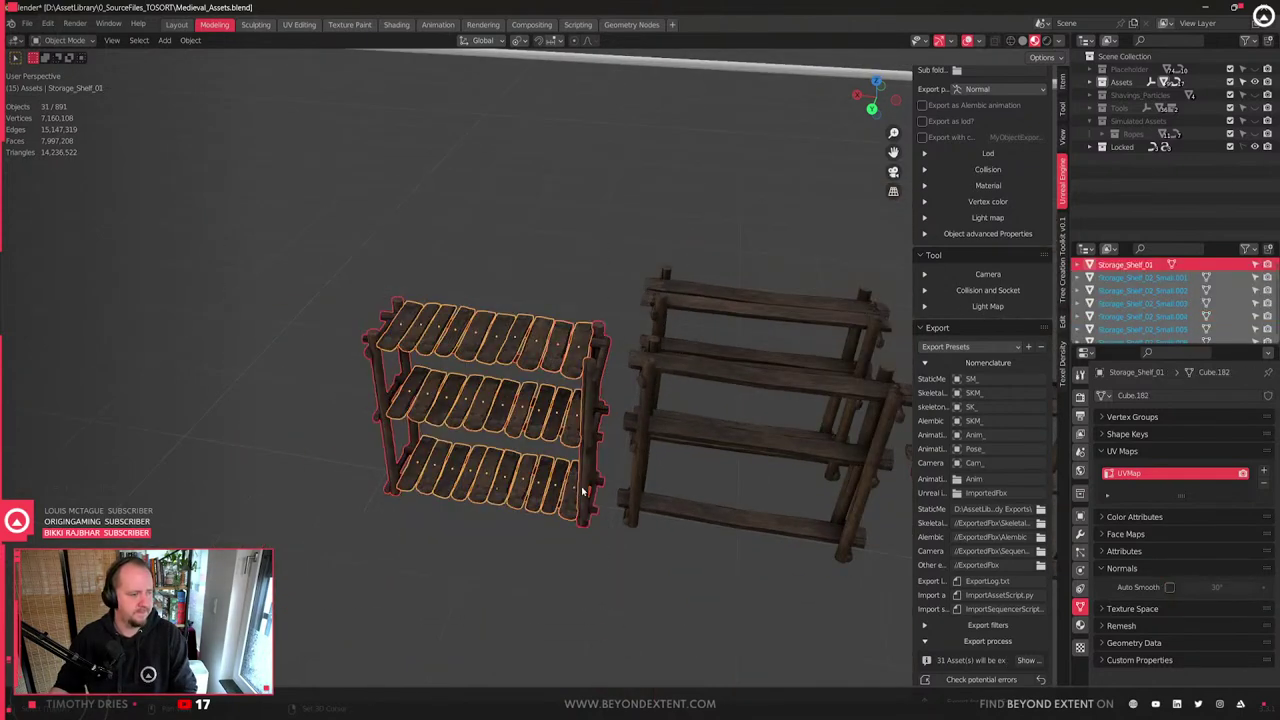
key("ctrl+j")
scroll(583, 490, "up", 5)
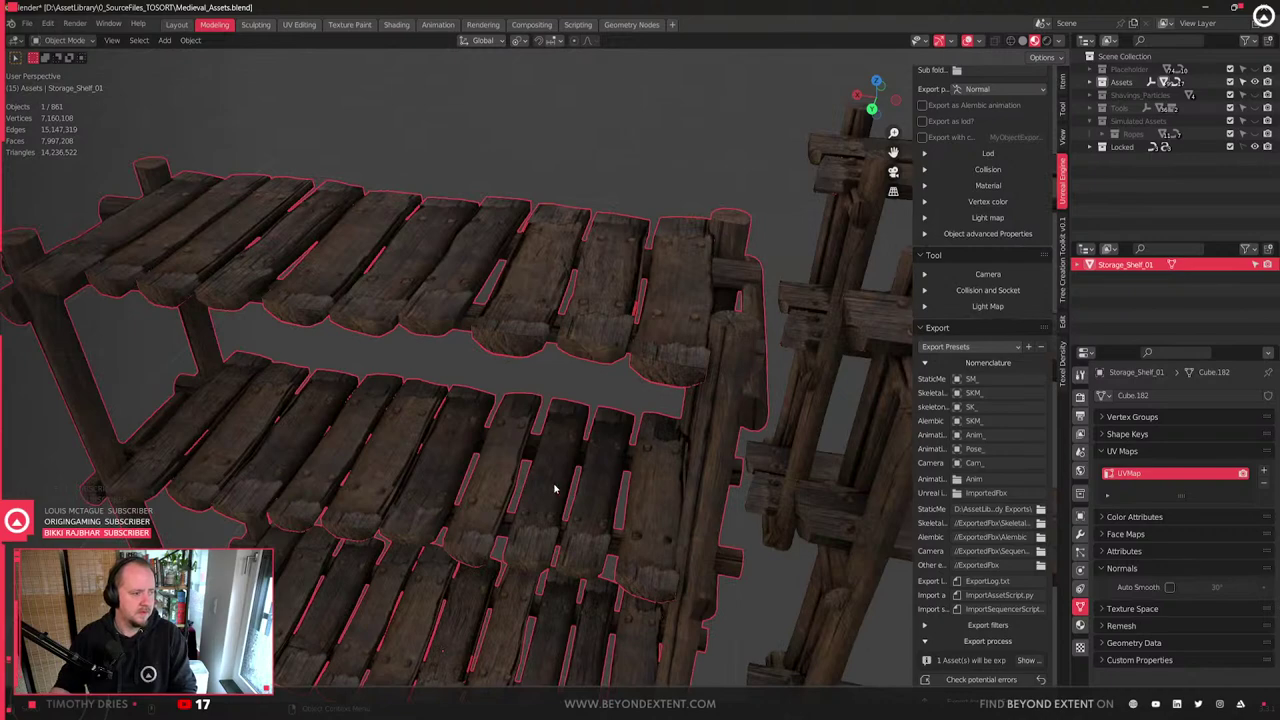
- Add a Weighted Normal modifier with Keep Sharp enabled to the joined Storage_Shelf_01
scroll(558, 493, "down", 3)
middle_click_drag(534, 480, 605, 488)
right_click(648, 294)
left_click(649, 293)
middle_click_drag(449, 380, 623, 414)
left_click(1080, 534)
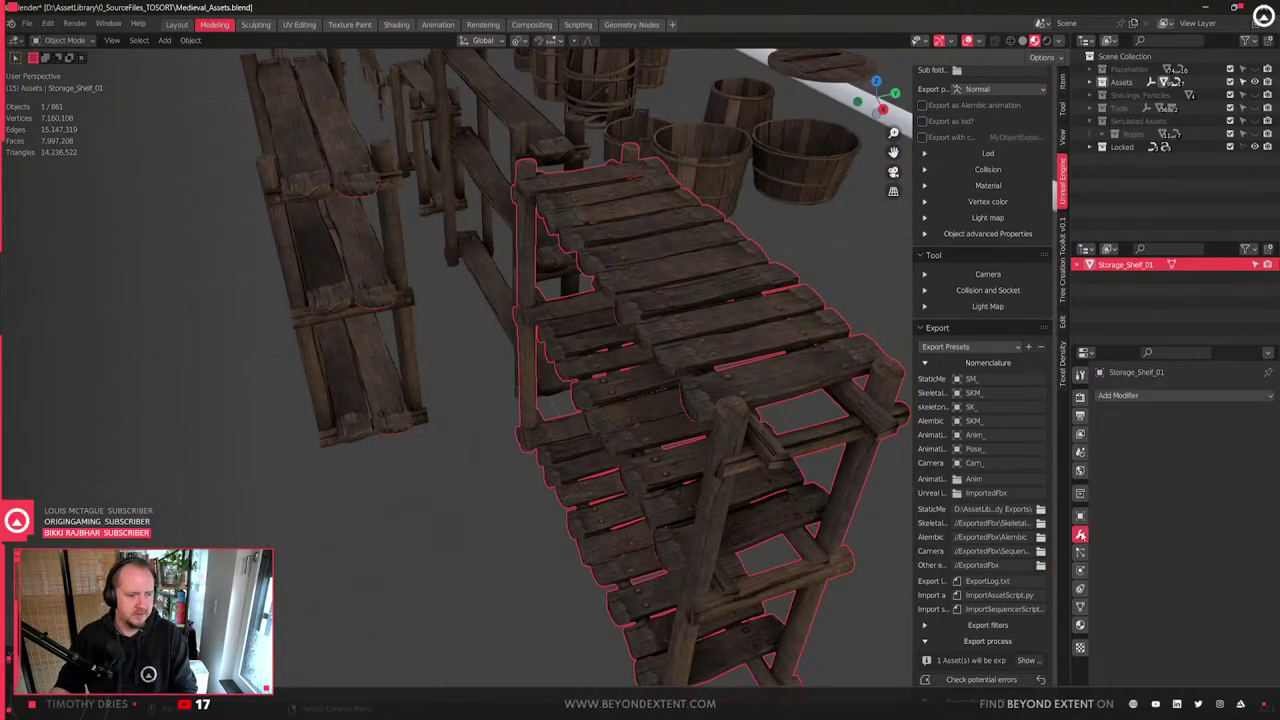
left_click(1145, 398)
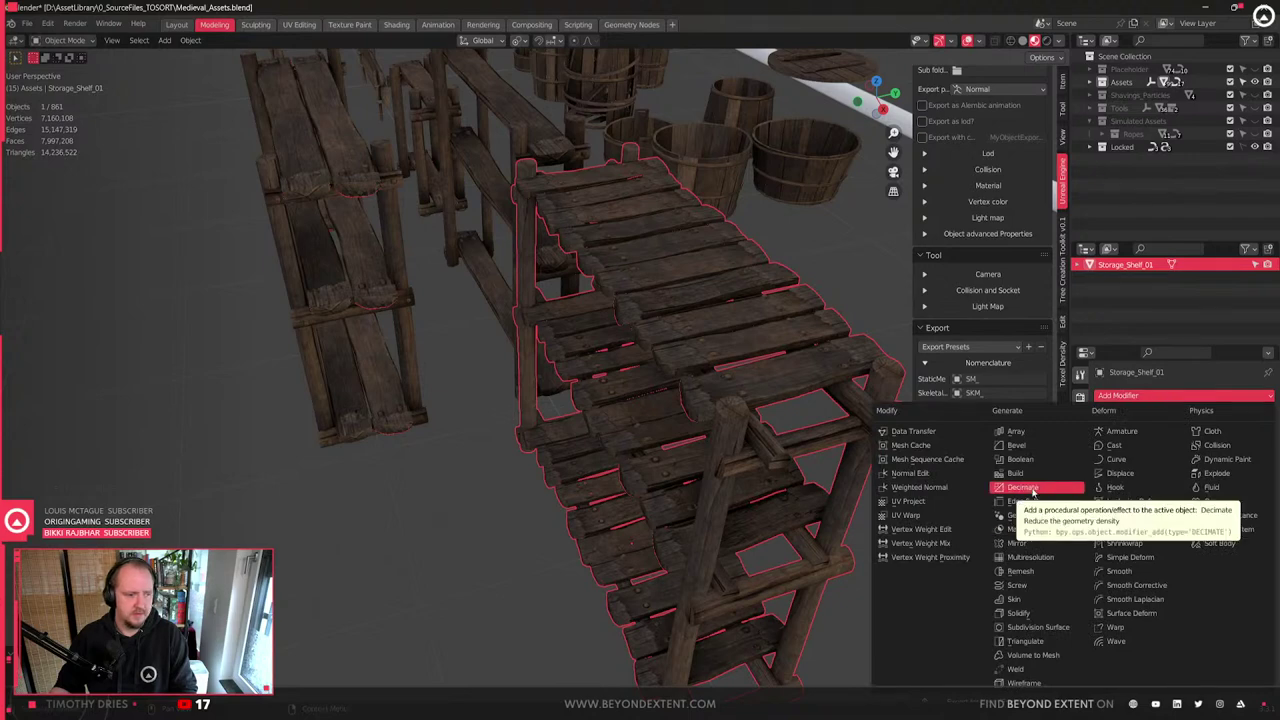
left_click(919, 487)
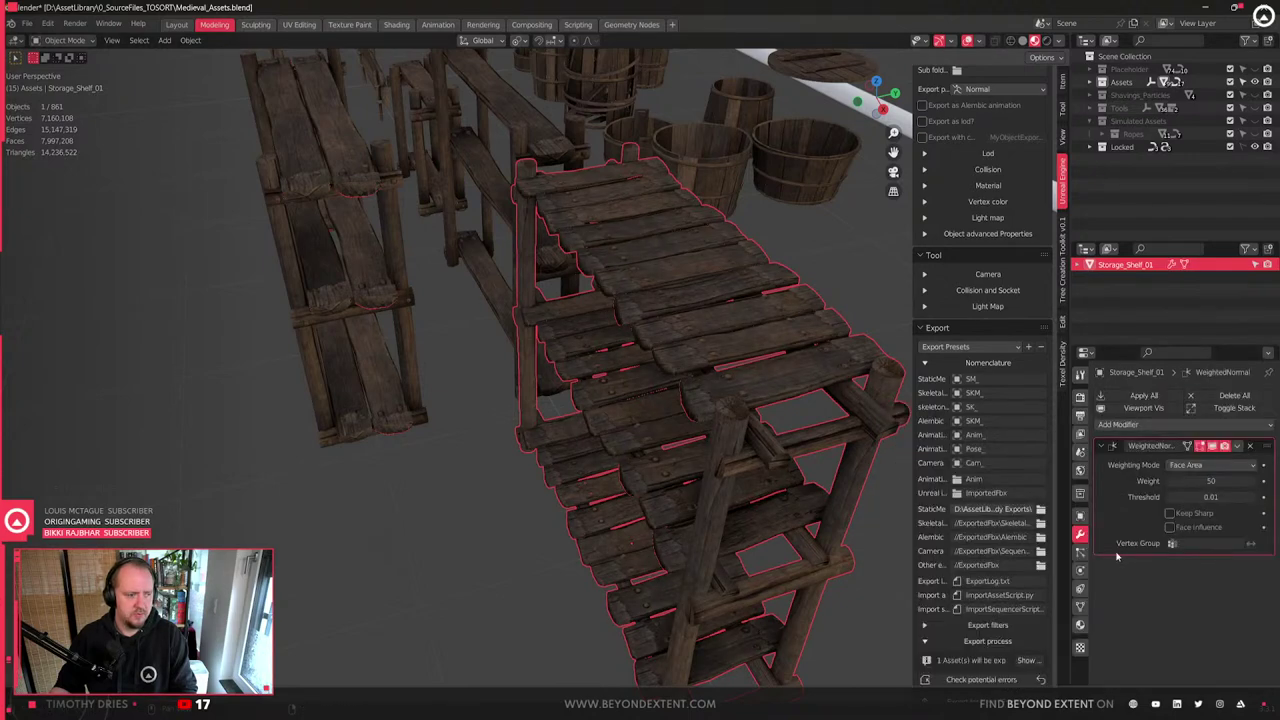
left_click(1192, 514)
- Export Storage_Shelf_01 for Unreal Engine
middle_click_drag(652, 404, 721, 463, "shift")
scroll(626, 428, "down", 4)
scroll(720, 463, "up", 1)
scroll(1000, 580, "down", 3)
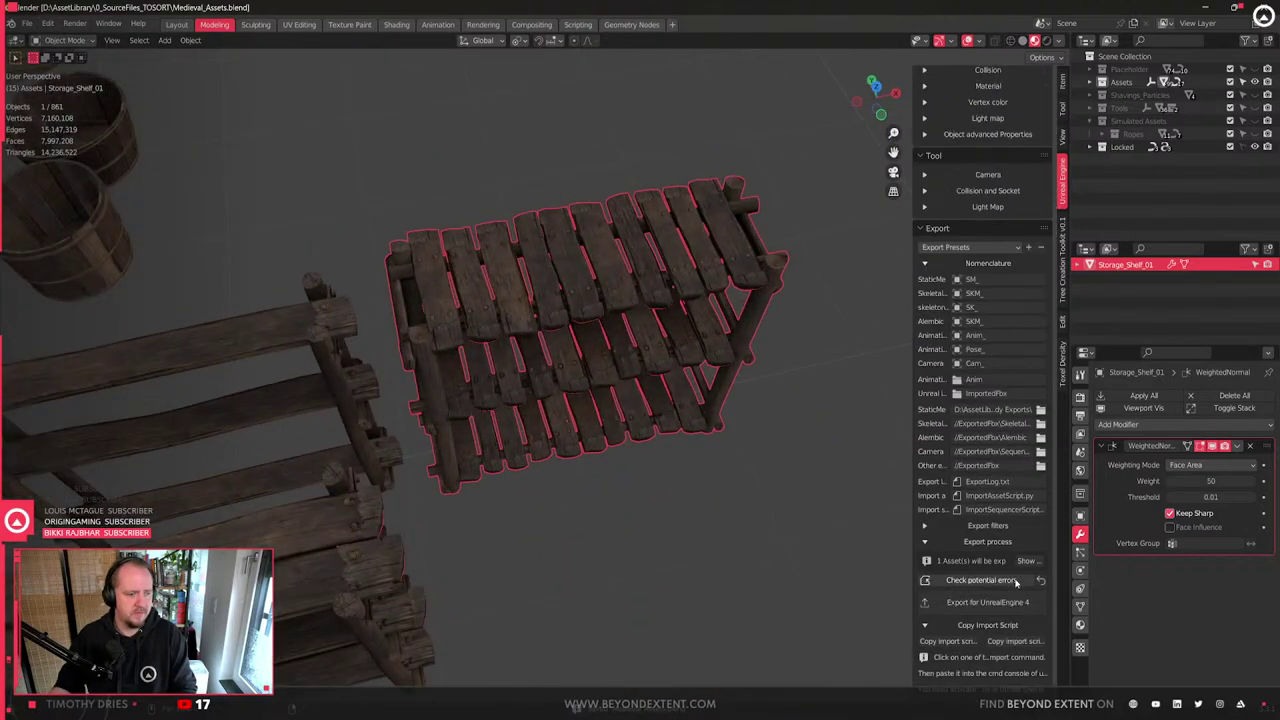
left_click(1005, 601)
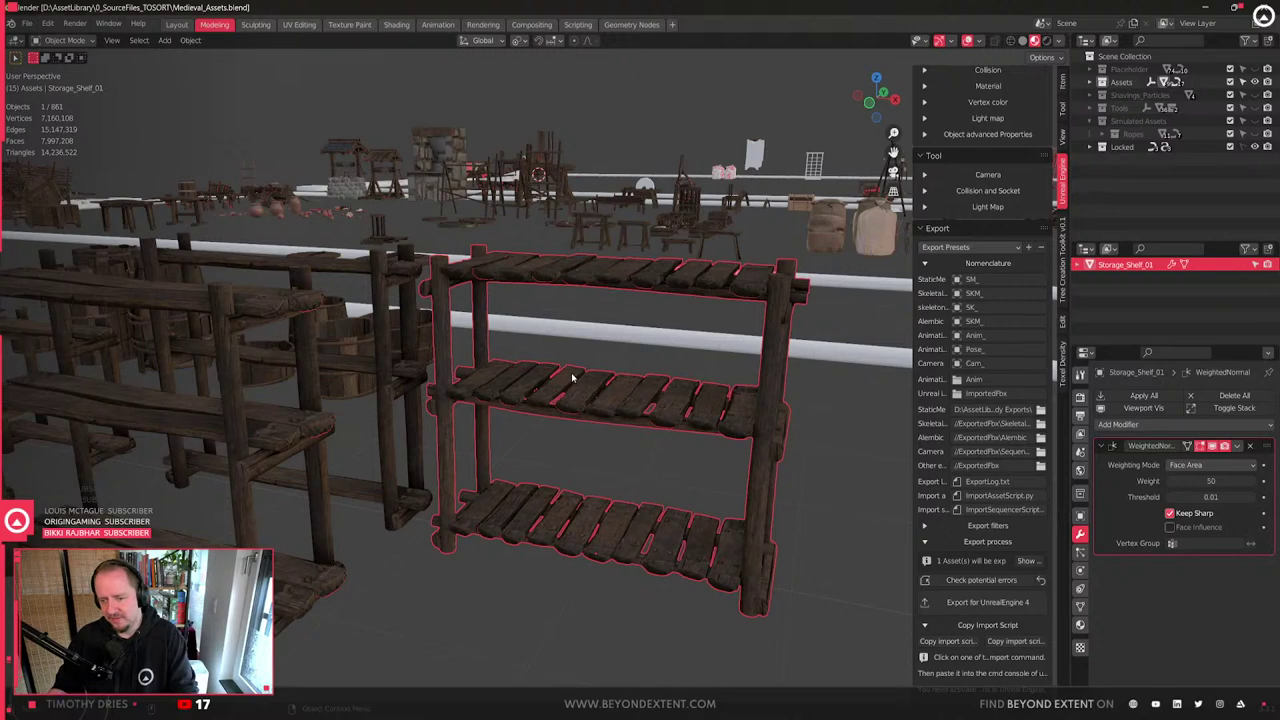
- Enter Edit Mode on the shelf and select the end faces of the middle tier's ten planks along one side
scroll(580, 394, "up", 4)
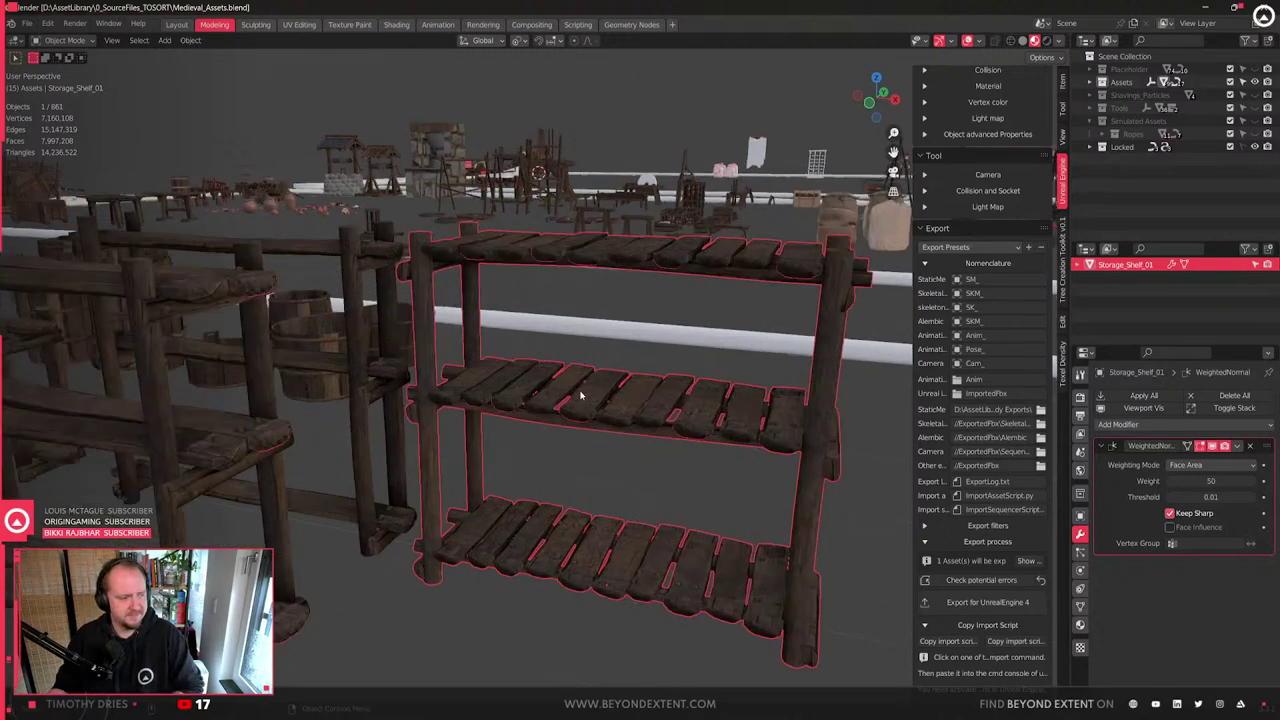
left_click(691, 357)
scroll(763, 480, "up", 2)
left_click(763, 480)
middle_click_drag(763, 480, 597, 437)
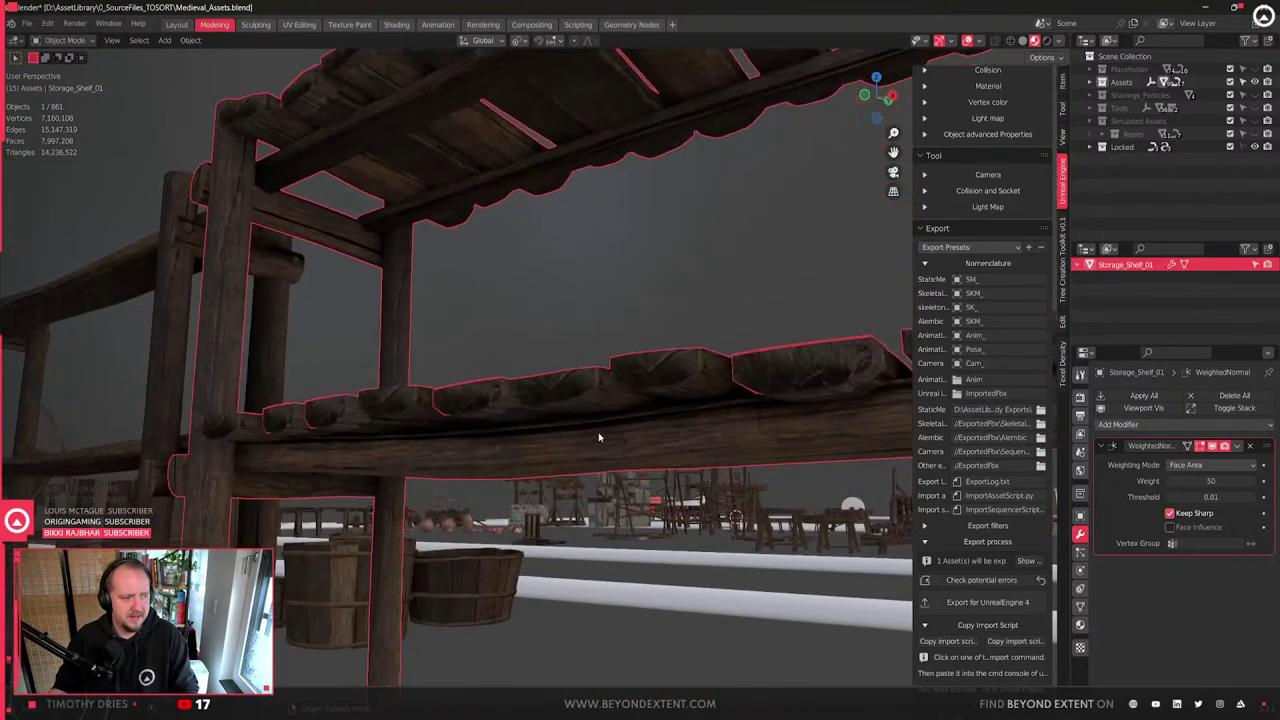
scroll(597, 433, "up", 2)
key("Tab")
scroll(598, 430, "down", 2)
left_click(561, 390)
scroll(562, 390, "down", 3)
left_click(613, 371, "shift")
left_click(700, 366, "shift")
left_click(776, 364, "shift")
left_click(880, 348, "shift")
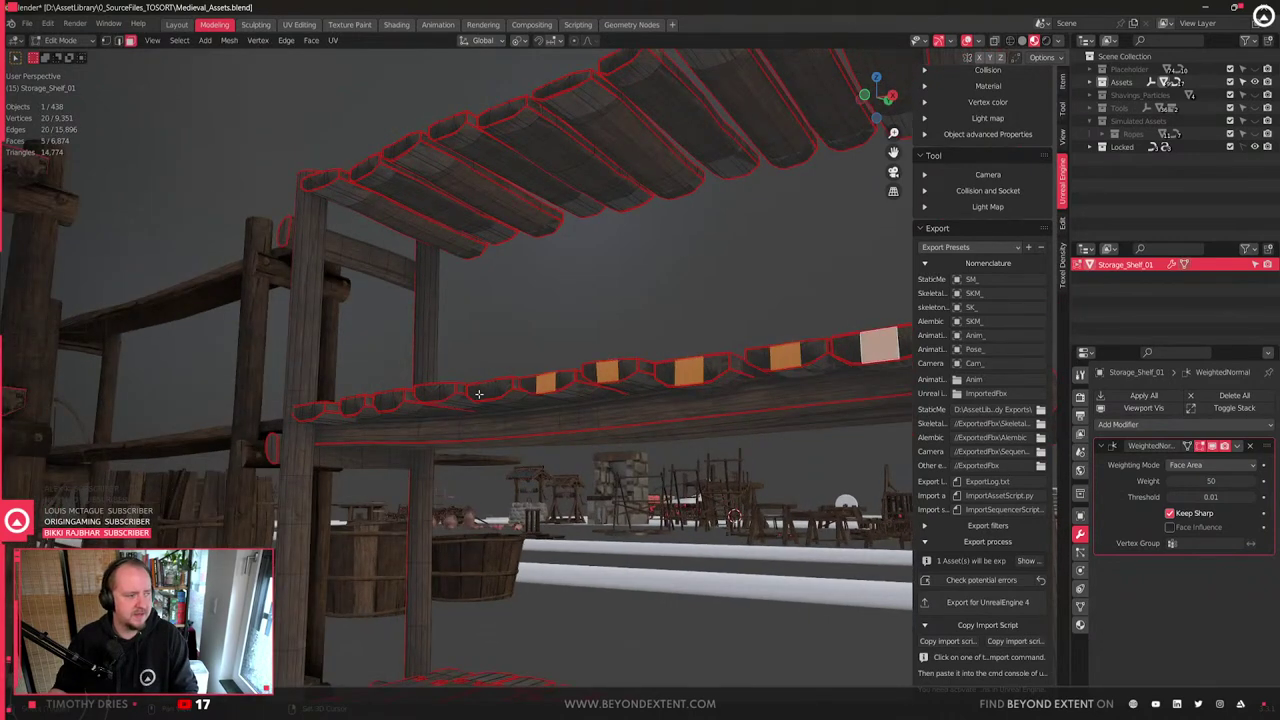
left_click(486, 388, "shift")
left_click(431, 393, "shift")
left_click(386, 402, "shift")
left_click(354, 407, "shift")
left_click(307, 411, "shift")
- Add the end faces of the top tier's planks on the same side to the selection
middle_click_drag(307, 411, 306, 292)
left_click(307, 307, "shift")
left_click(385, 312, "shift")
left_click(458, 312, "shift")
left_click(530, 313, "shift")
left_click(591, 313, "shift")
left_click(658, 318, "shift")
left_click(789, 320, "shift")
left_click(838, 322, "shift")
left_click(897, 333, "shift")
- Add the end faces of the bottom tier's ten planks on the same side to the selection
middle_click_drag(774, 420, 734, 302)
left_click(815, 590, "shift")
left_click(744, 587, "shift")
left_click(690, 590, "shift")
left_click(592, 588, "shift")
left_click(528, 590, "shift")
left_click(449, 592, "shift")
left_click(368, 590, "shift")
left_click(311, 592, "shift")
left_click(243, 593, "shift")
left_click(158, 593, "shift")
- Add the end faces of the bottom tier's ten planks on the opposite side of the shelf to the selection
middle_click_drag(160, 590, 363, 537)
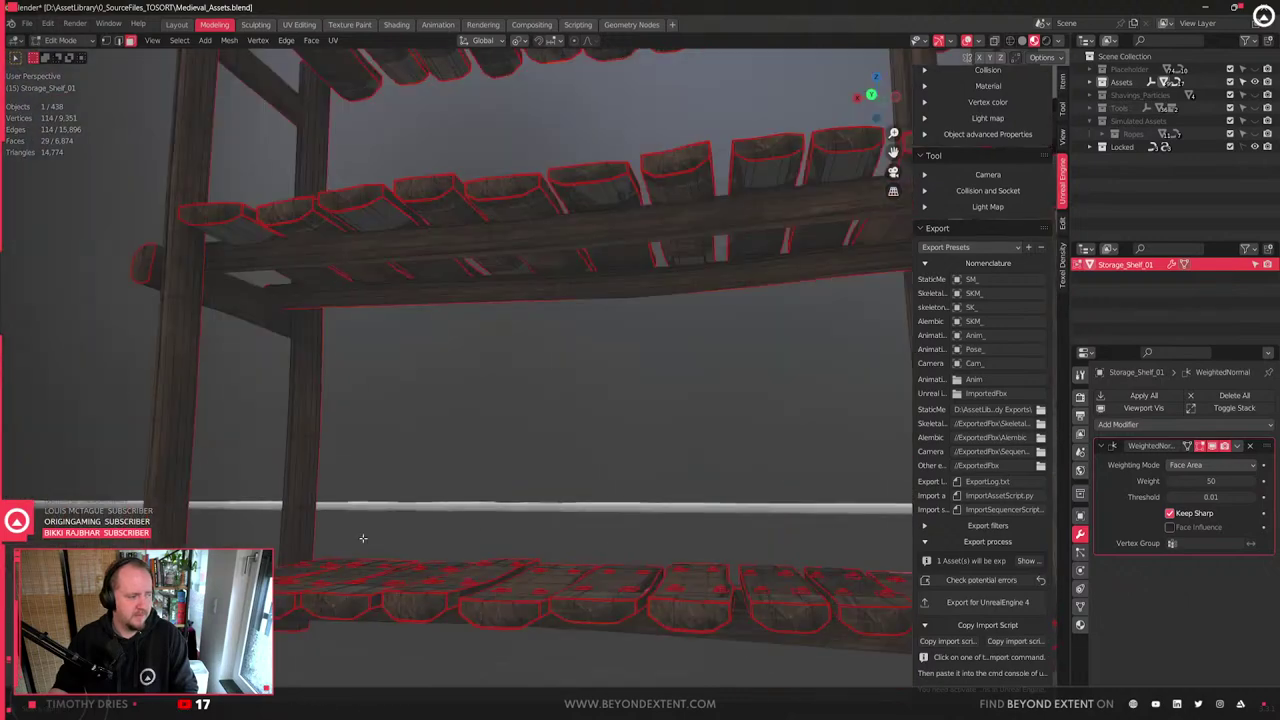
scroll(366, 536, "down", 3)
left_click(317, 518, "shift")
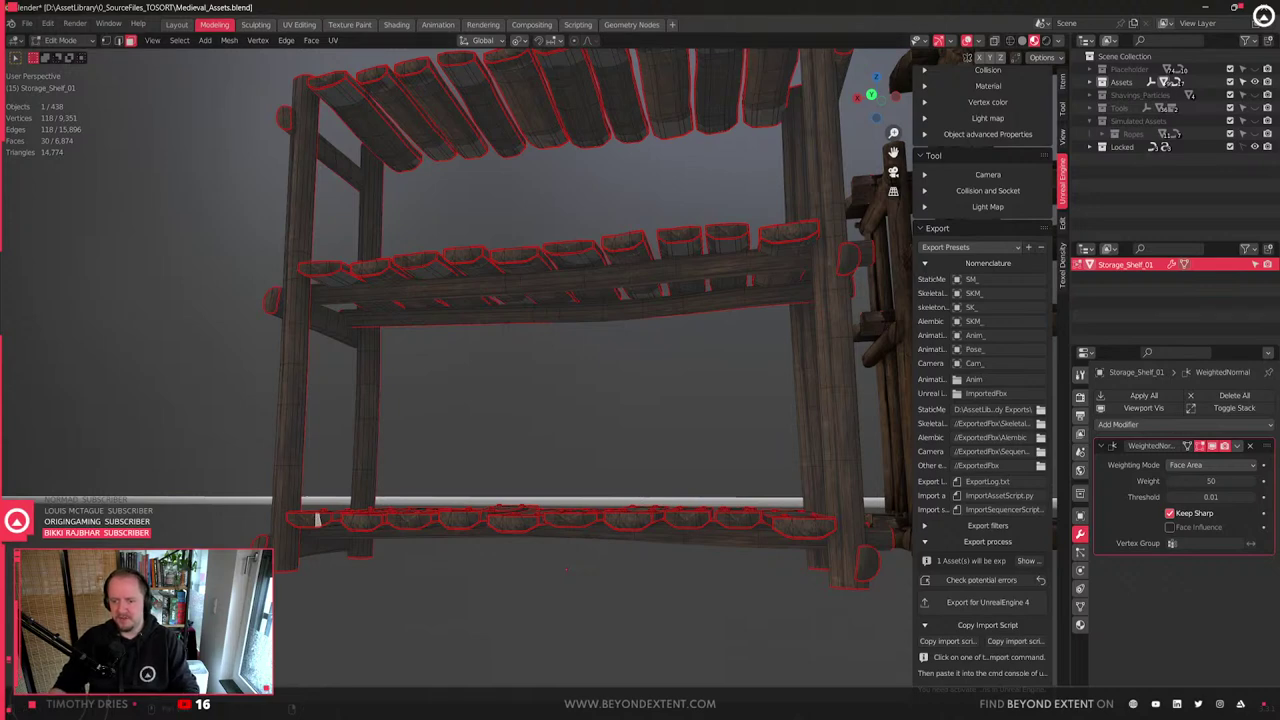
scroll(597, 431, "down", 3)
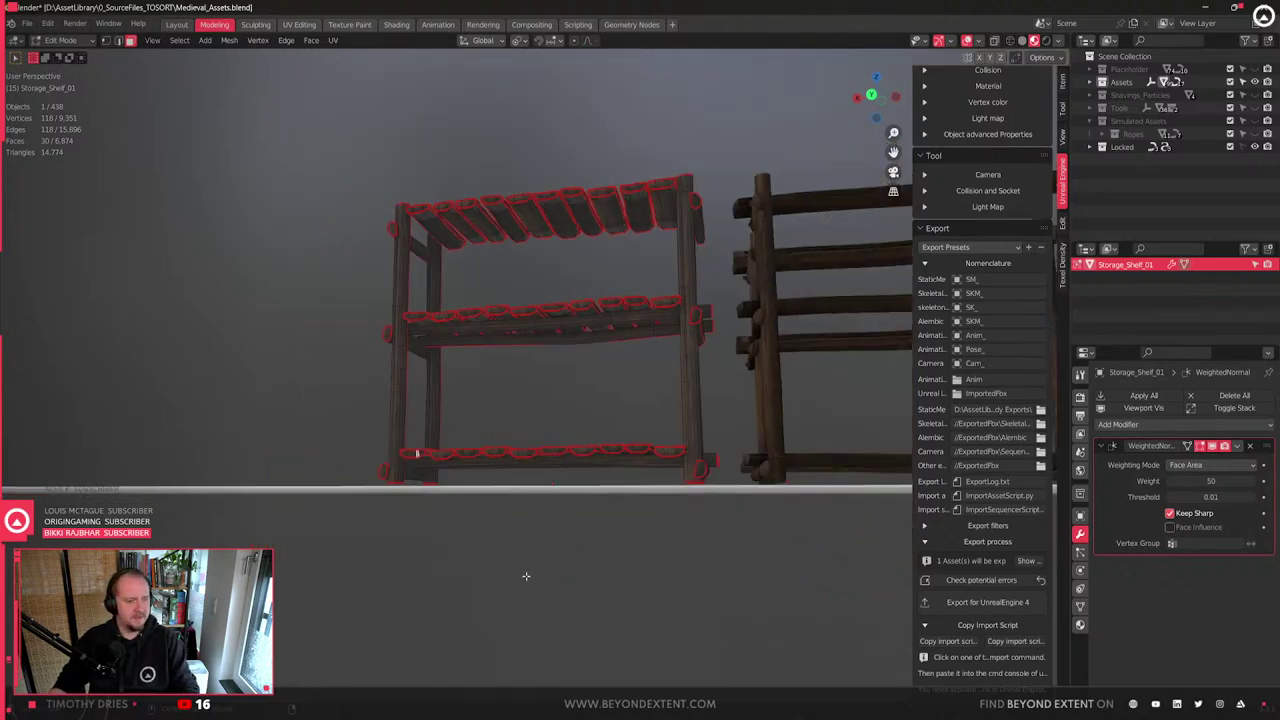
middle_click_drag(527, 575, 561, 628)
scroll(588, 504, "up", 3)
middle_click_drag(621, 514, 455, 603)
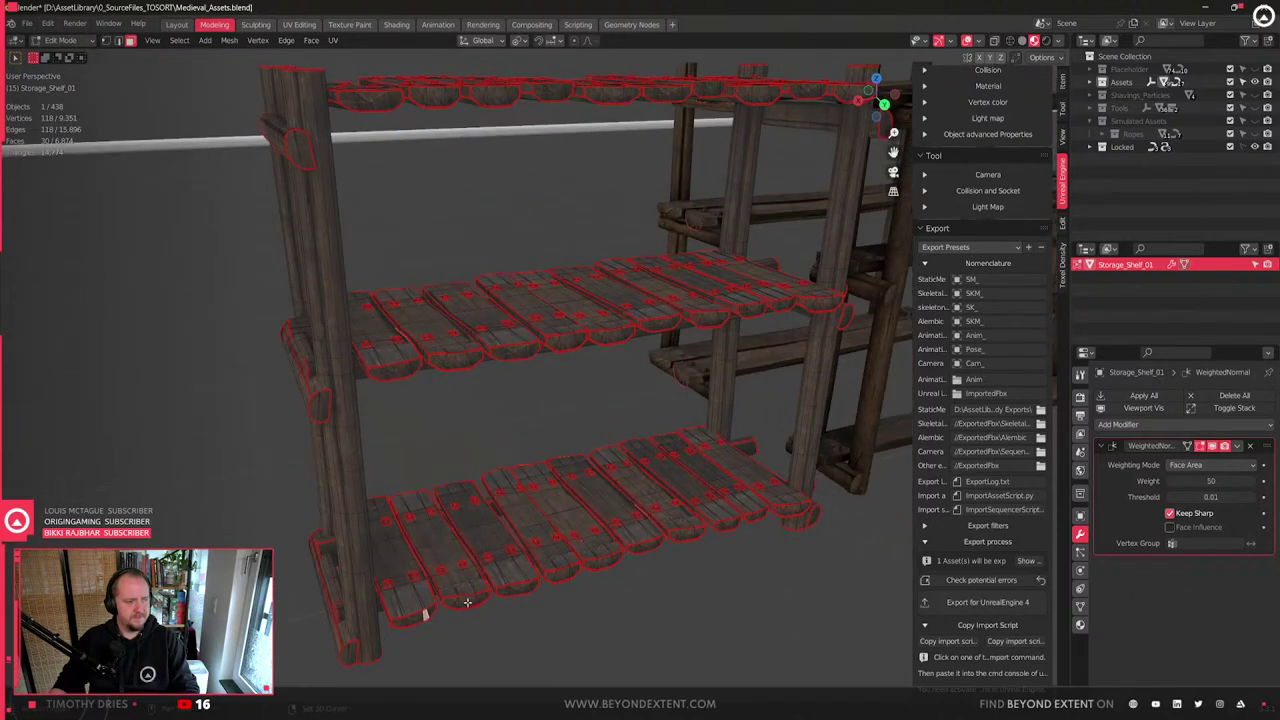
left_click(537, 584, "shift")
left_click(572, 572, "shift")
left_click(605, 563, "shift")
left_click(648, 546, "shift")
left_click(734, 522, "shift")
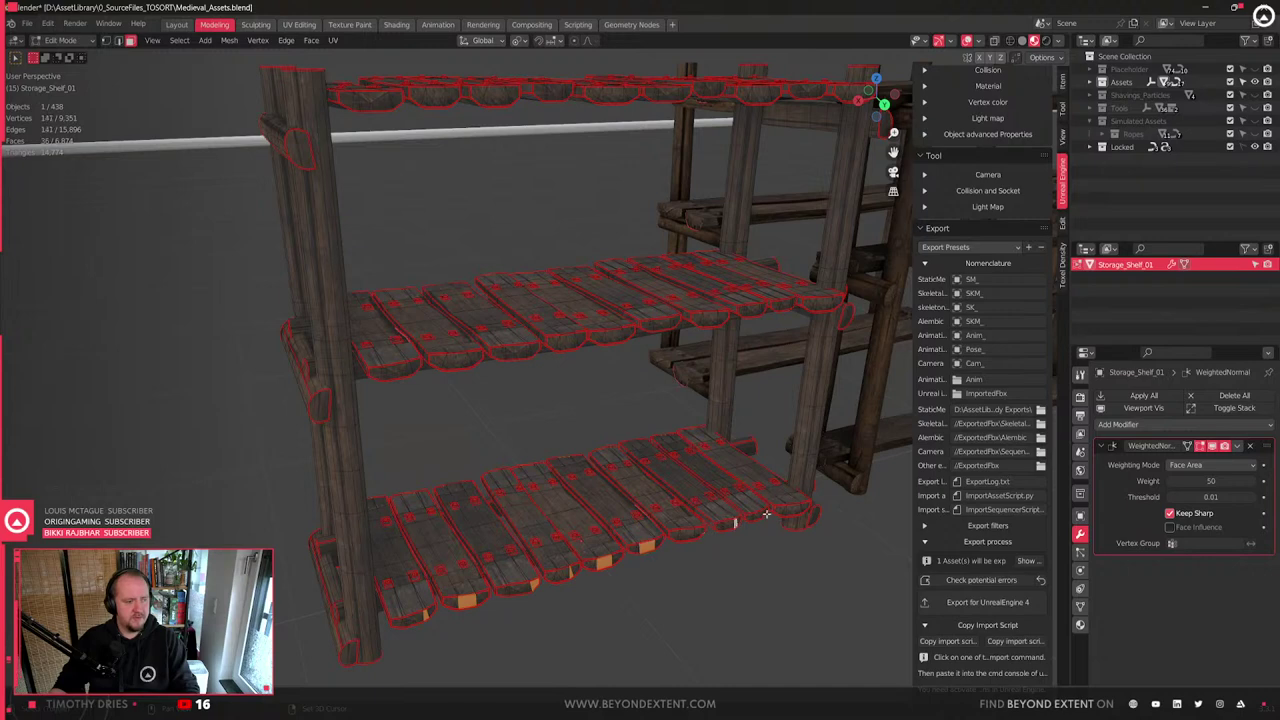
left_click(690, 533, "shift")
left_click(793, 510, "shift")
- Add the opposite-side end faces of the middle tier's planks to the selection
left_click(824, 304, "shift")
left_click(758, 297, "shift")
left_click(784, 304, "shift")
left_click(753, 310, "shift")
left_click(711, 318, "shift")
left_click(645, 325, "shift")
left_click(605, 338, "shift")
left_click(559, 343, "shift")
left_click(515, 352, "shift")
left_click(437, 360, "shift")
left_click(375, 372, "shift")
- Add the opposite-side end faces of the top tier's planks to the selection
left_click(389, 97, "shift")
left_click(418, 95, "shift")
left_click(496, 95, "shift")
left_click(554, 92, "shift")
left_click(614, 95, "shift")
left_click(668, 94, "shift")
left_click(711, 89, "shift")
left_click(760, 95, "shift")
left_click(813, 94, "shift")
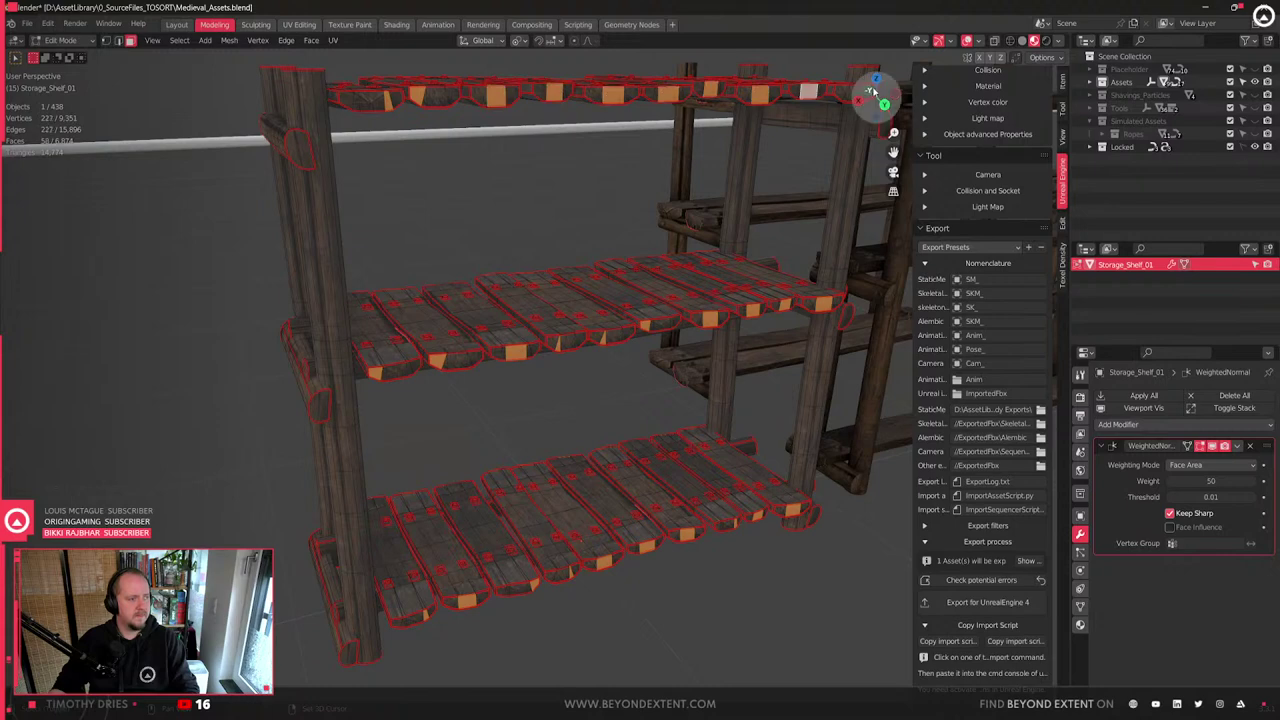
left_click(842, 94, "shift")
middle_click_drag(844, 105, 808, 144, "shift")
- Expand the selection to the full linked end faces of the planks and reduce it to their boundary loops
key("ctrl+l")
middle_click_drag(686, 366, 590, 394)
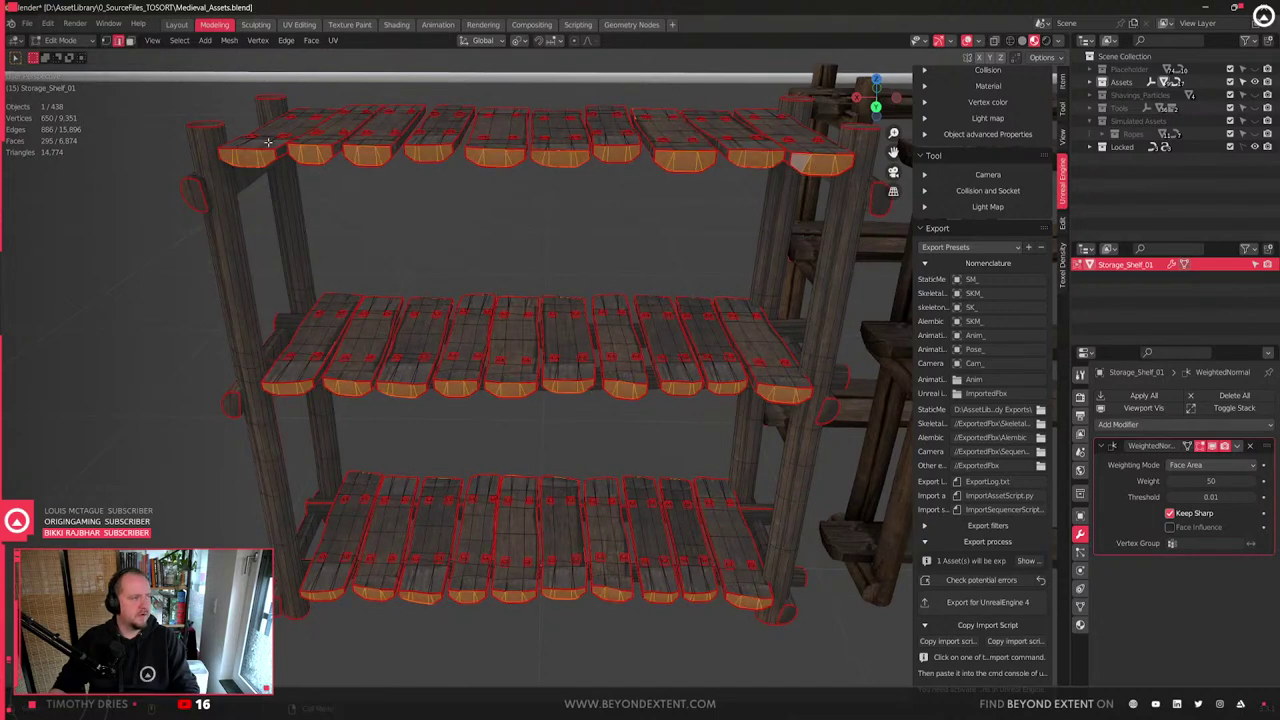
left_click(179, 40)
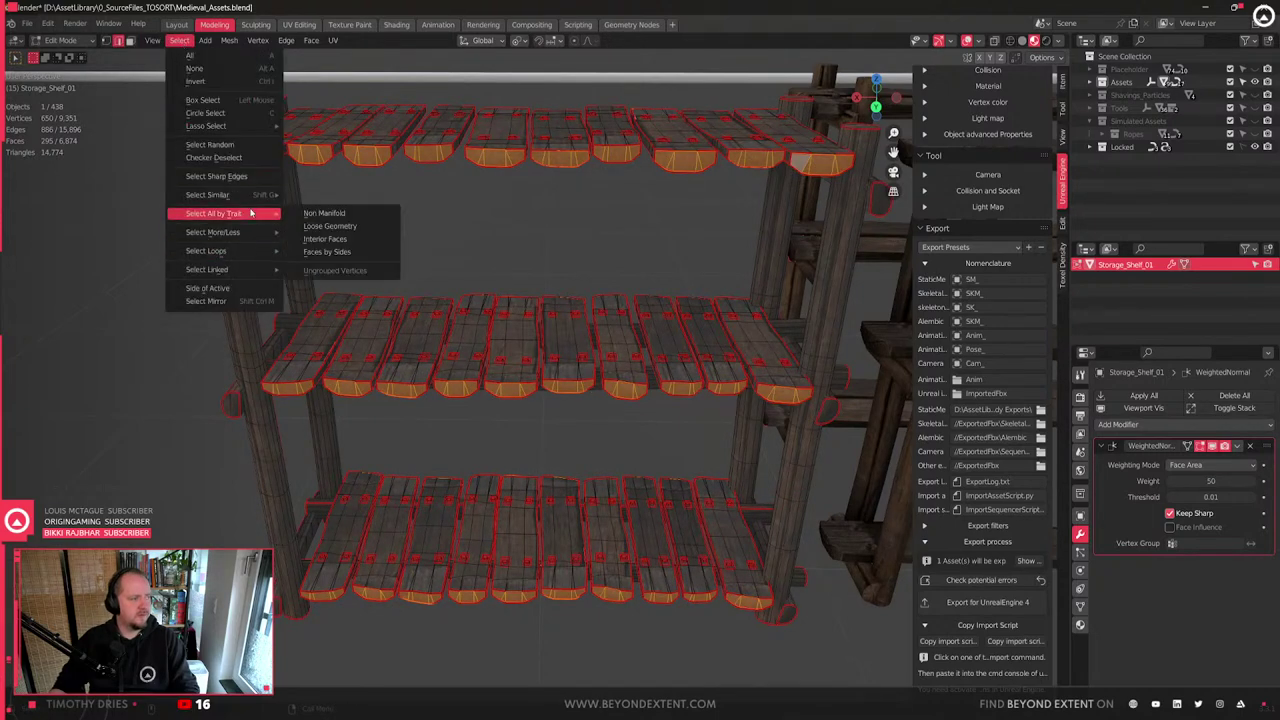
mouse_move(246, 250)
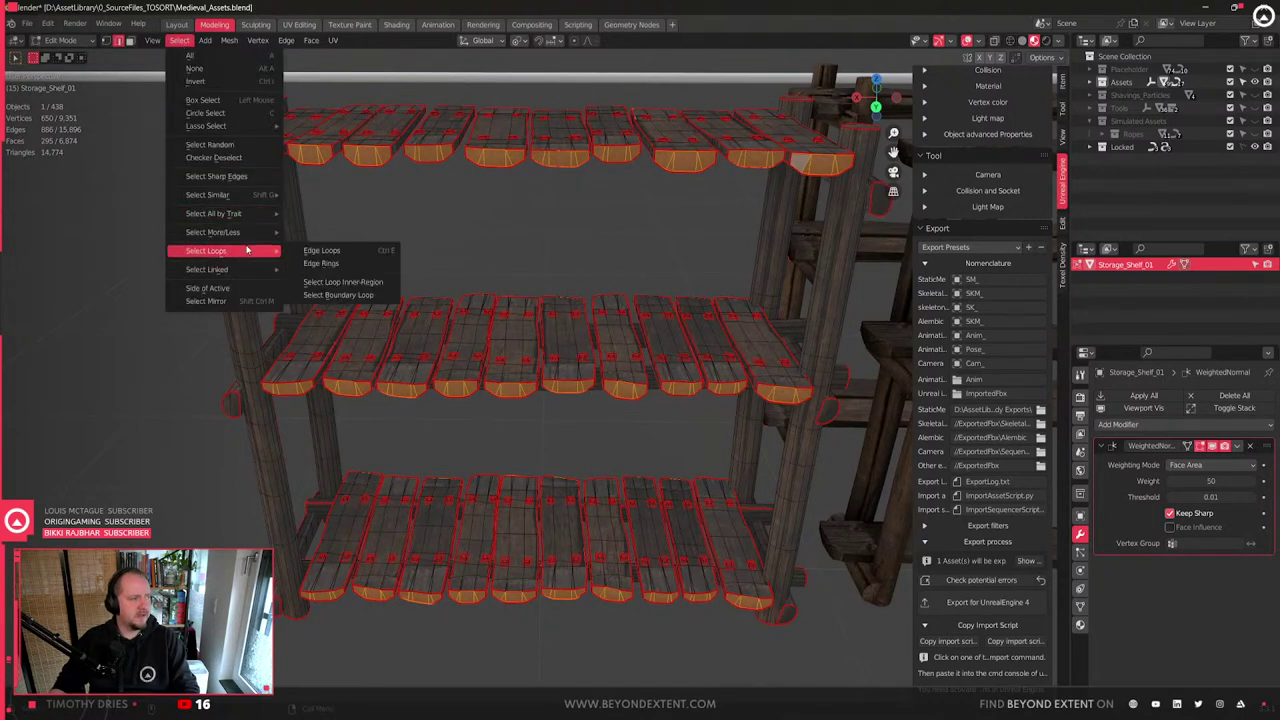
left_click(365, 296)
middle_click_drag(365, 296, 560, 362)
- Mark the boundary edges of the plank end faces and return to Object Mode
key("ctrl+e")
left_click(566, 331)
middle_click_drag(487, 343, 706, 400)
key("Tab")
- Export the corrected Storage_Shelf_01 for Unreal Engine again
scroll(513, 360, "down", 3)
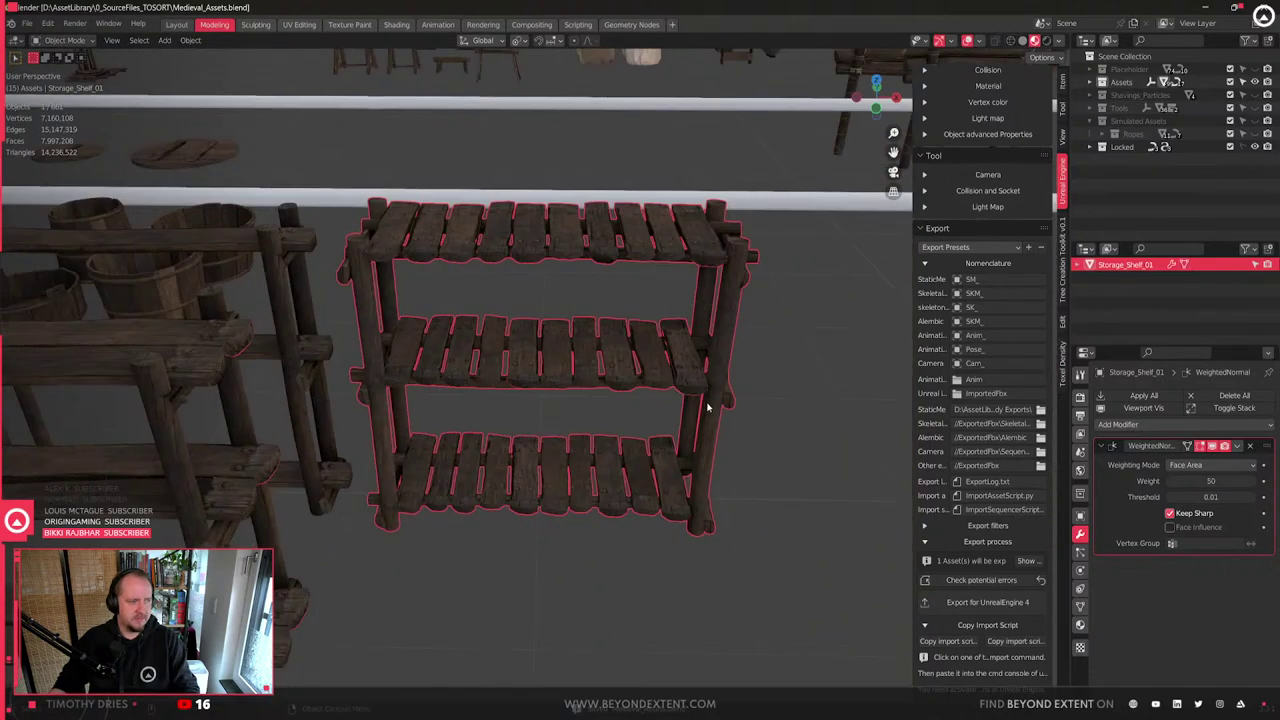
left_click(1008, 603)
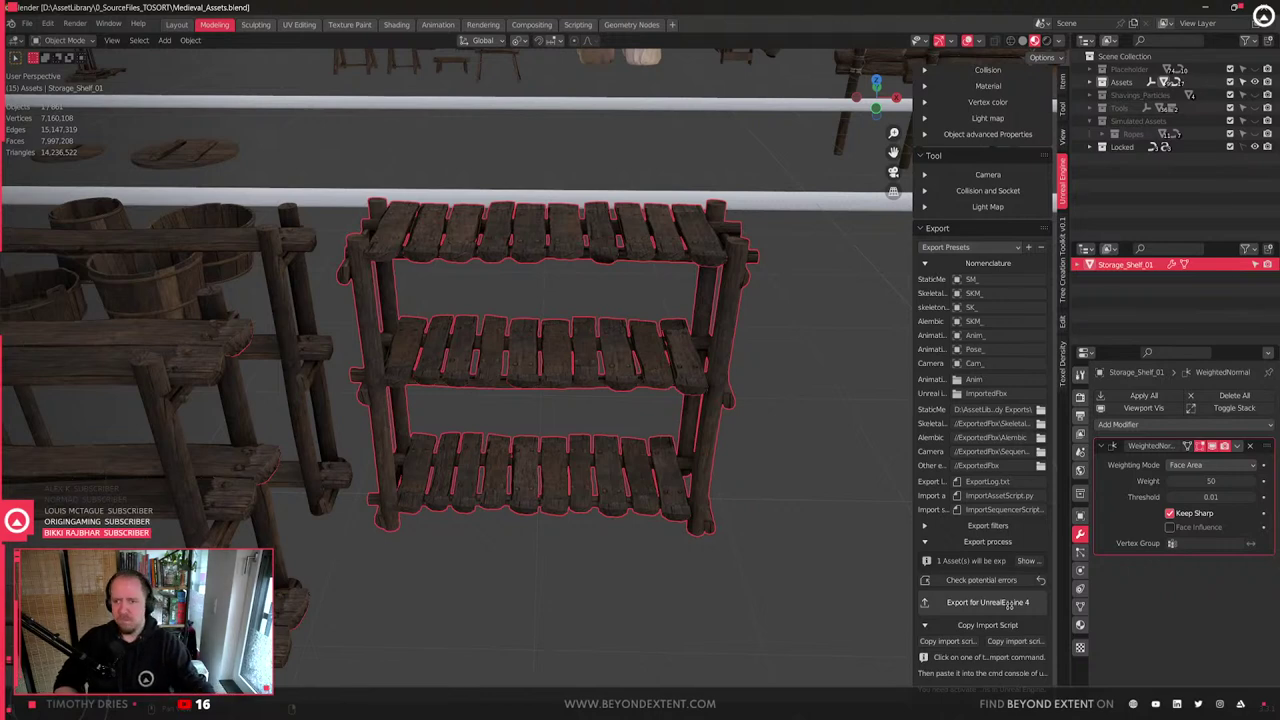
left_click(1010, 604)
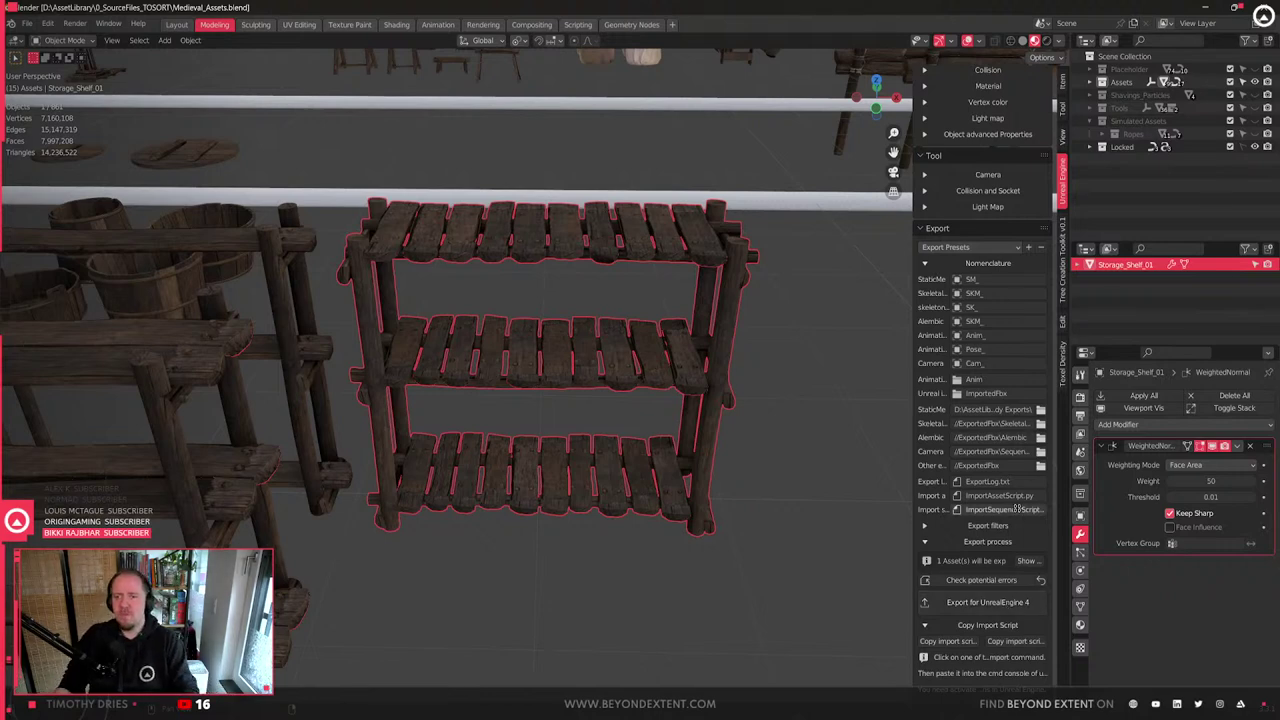
left_click(716, 575)
- Switch to the Unreal Engine level and close the Message Log
left_click(927, 709)
left_click(878, 648)
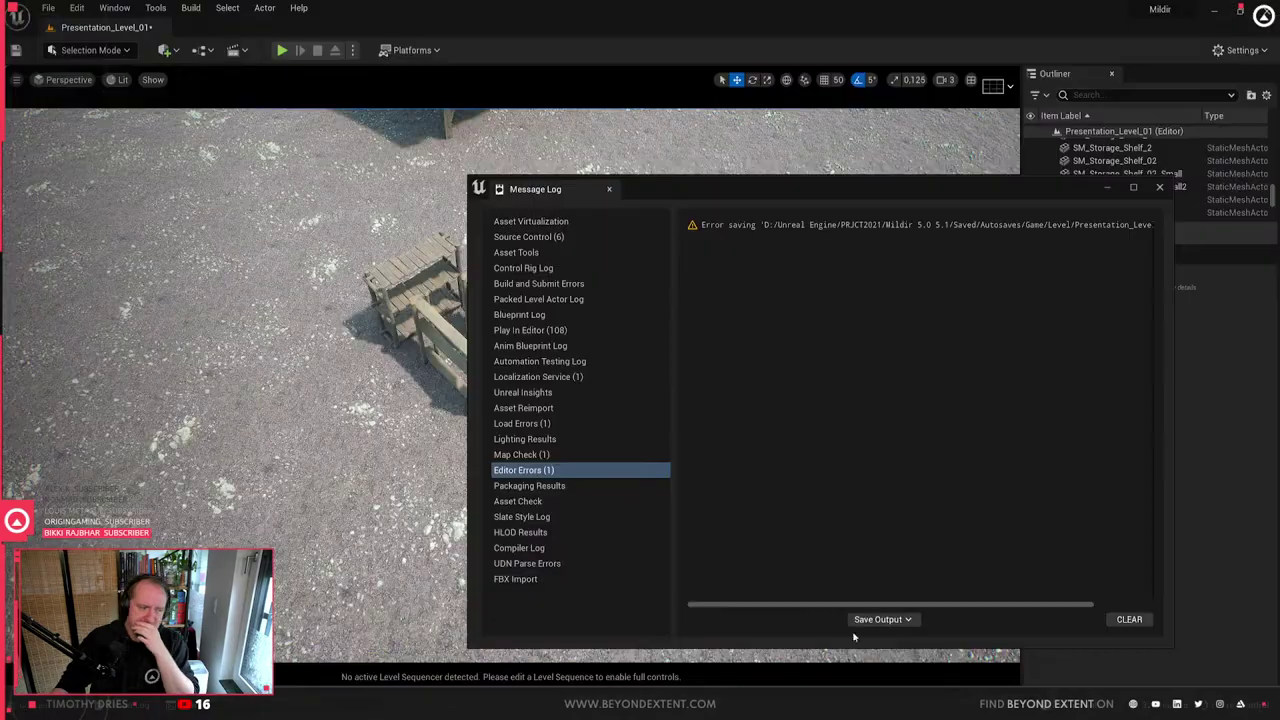
left_click(1159, 187)
- Select the storage shelf SM_Storage_Shelf_7 in the level and locate its mesh SM_Storage_Shelf_01 among the project assets
left_click(520, 453)
left_click(405, 283)
right_click(431, 294)
left_click(397, 303)
left_click(457, 312)
right_click_drag(457, 312, 440, 275)
right_click(613, 325)
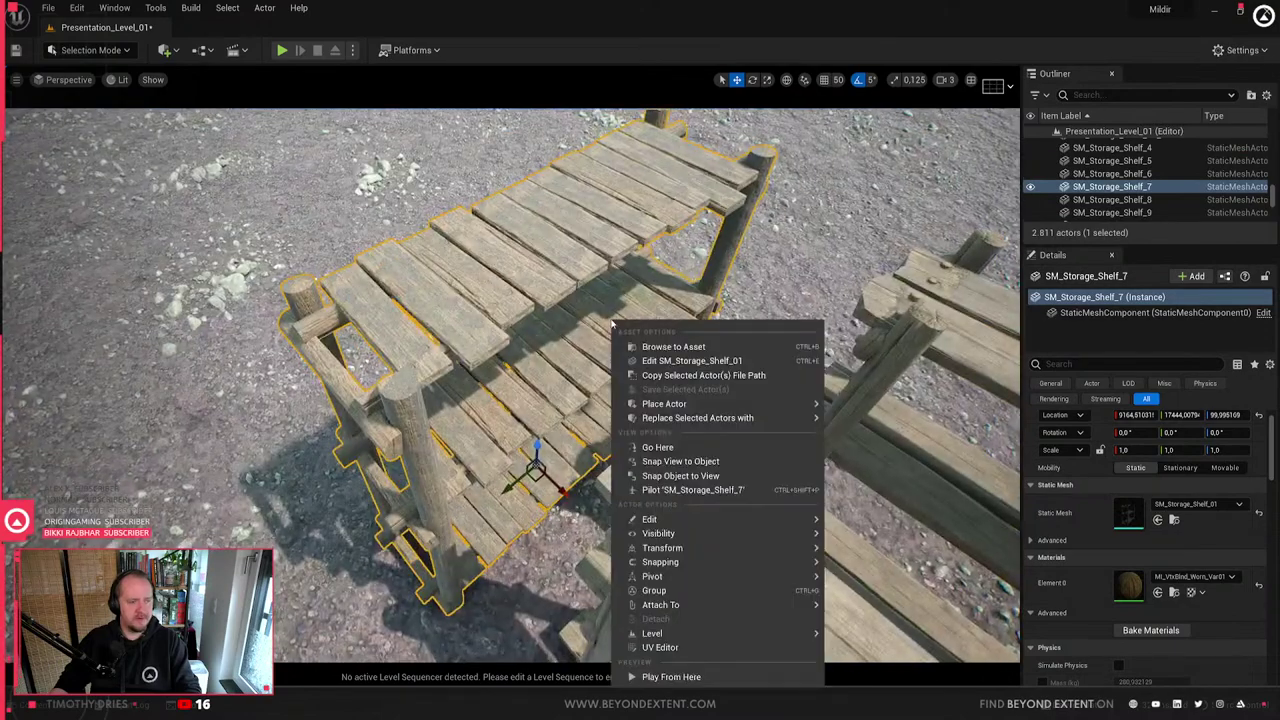
left_click(1187, 521)
left_click(1174, 520)
- Reimport SM_Storage_Shelf_01 from SM_Storage_Shelf_01.fbx in the Game Ready Exports folder on drive D, resetting its materials to the FBX
right_click(840, 580)
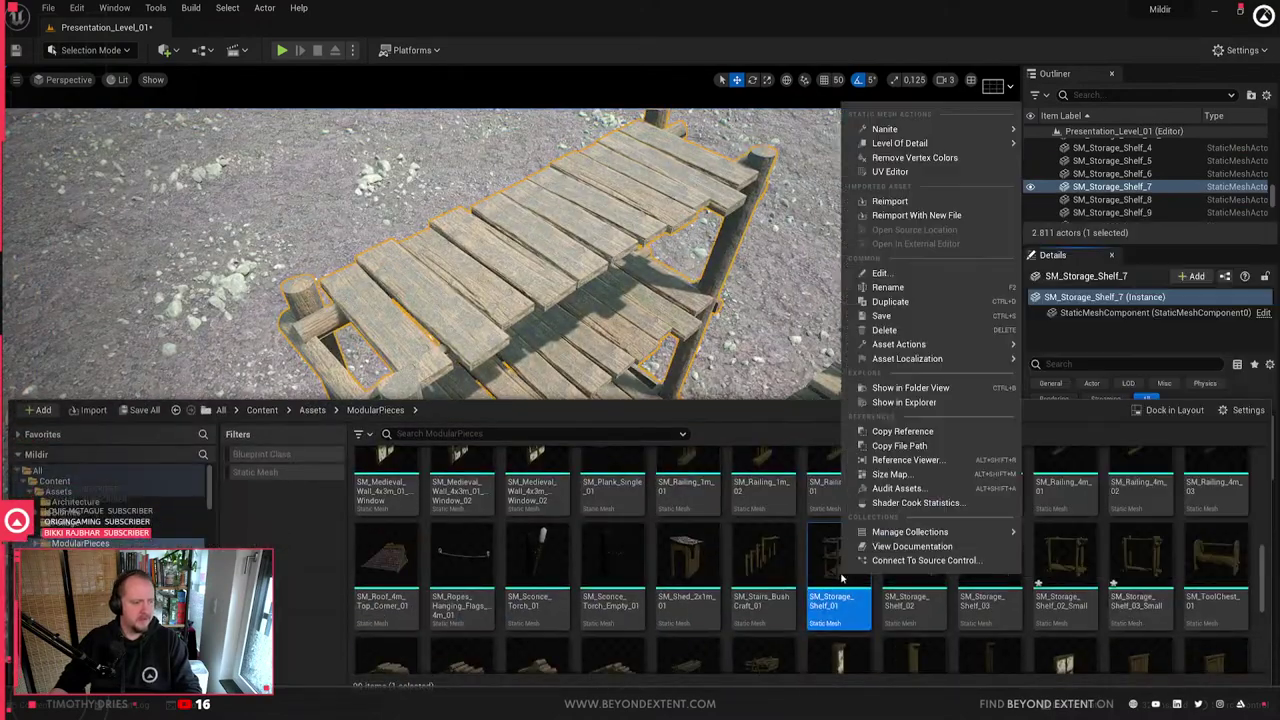
left_click(889, 201)
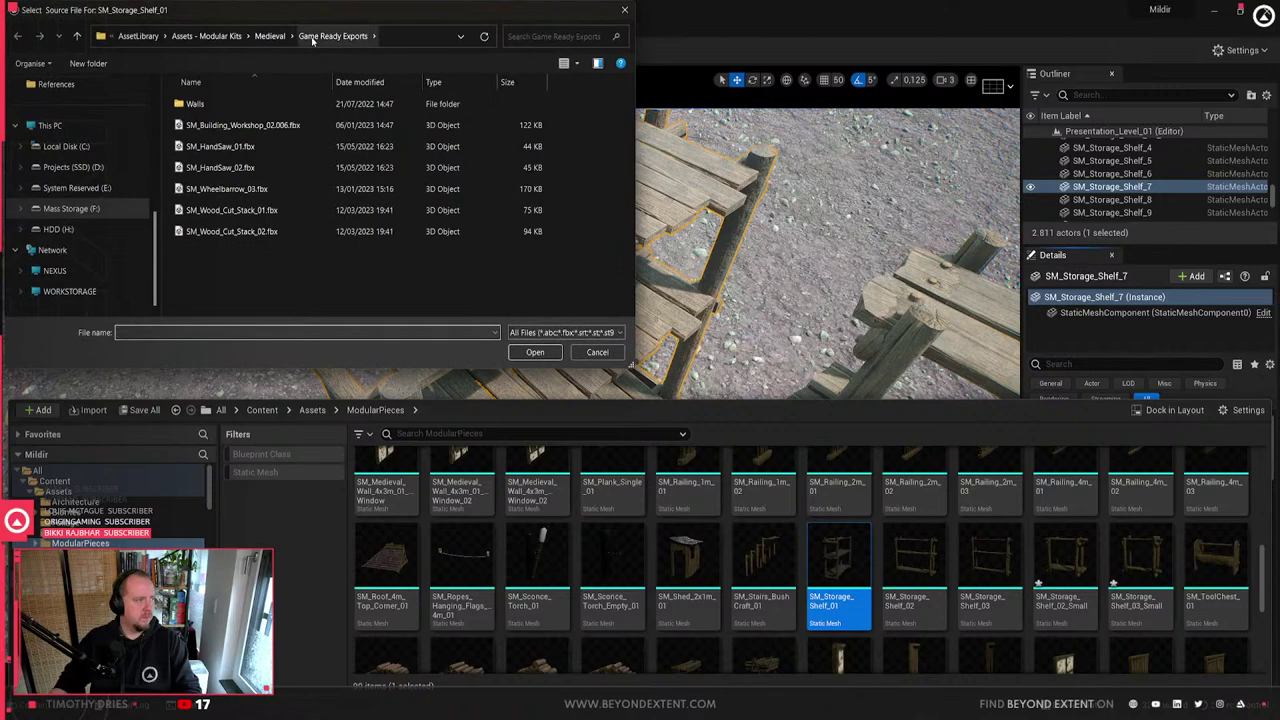
left_click(415, 41)
left_click(109, 39)
key("BackSpace")
type("D:\\")
key("Return")
double_click(225, 103)
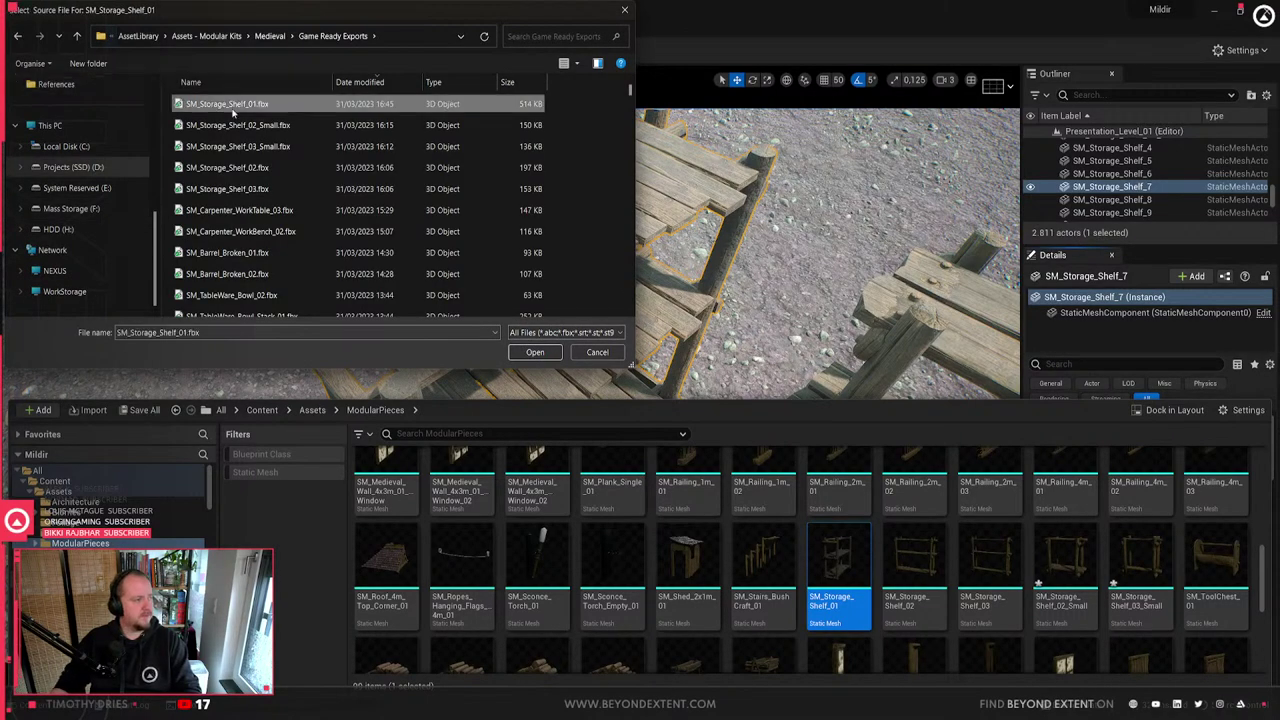
left_click(786, 473)
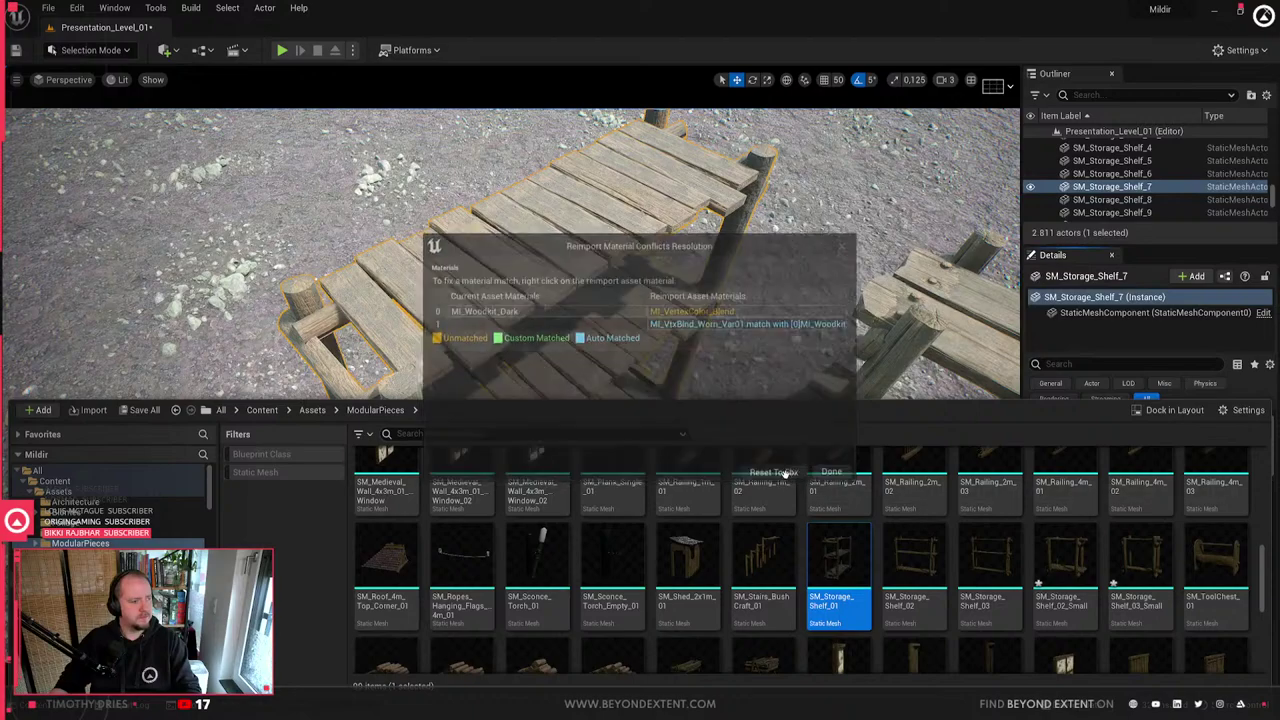
- Edit the Workshop_Carpenter_02 level instance, rotating its storage shelf SM_Storage_Shelf_4 by 90° about Z, and leave the instance editing
right_click_drag(640, 320, 900, 265)
key("Escape")
left_click(592, 375)
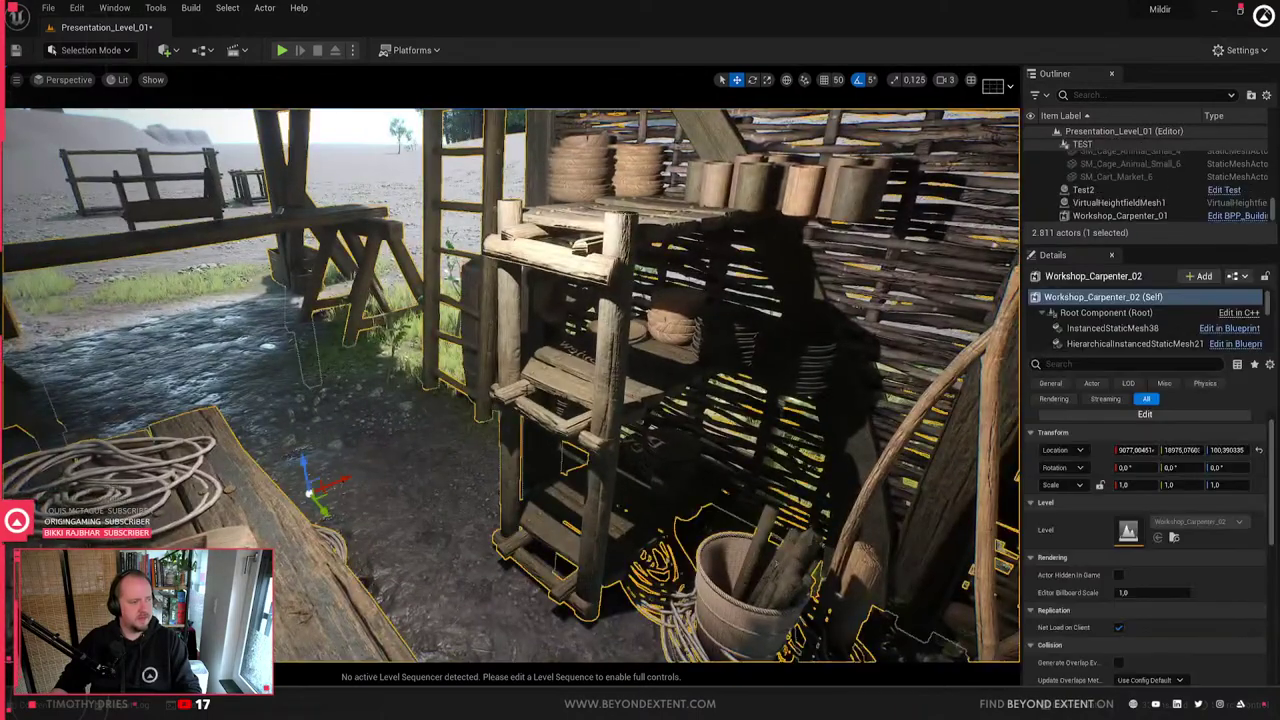
left_click(1187, 416)
left_click(608, 350)
key("e")
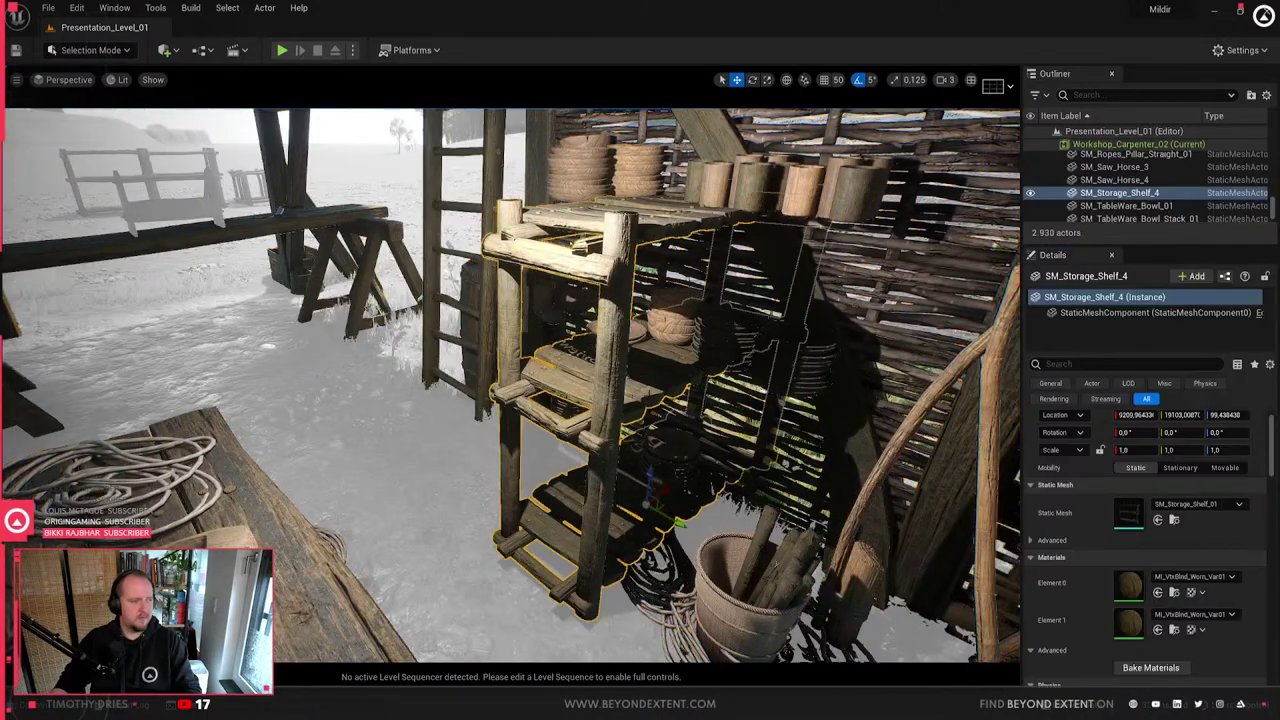
left_click_drag(640, 536, 692, 516)
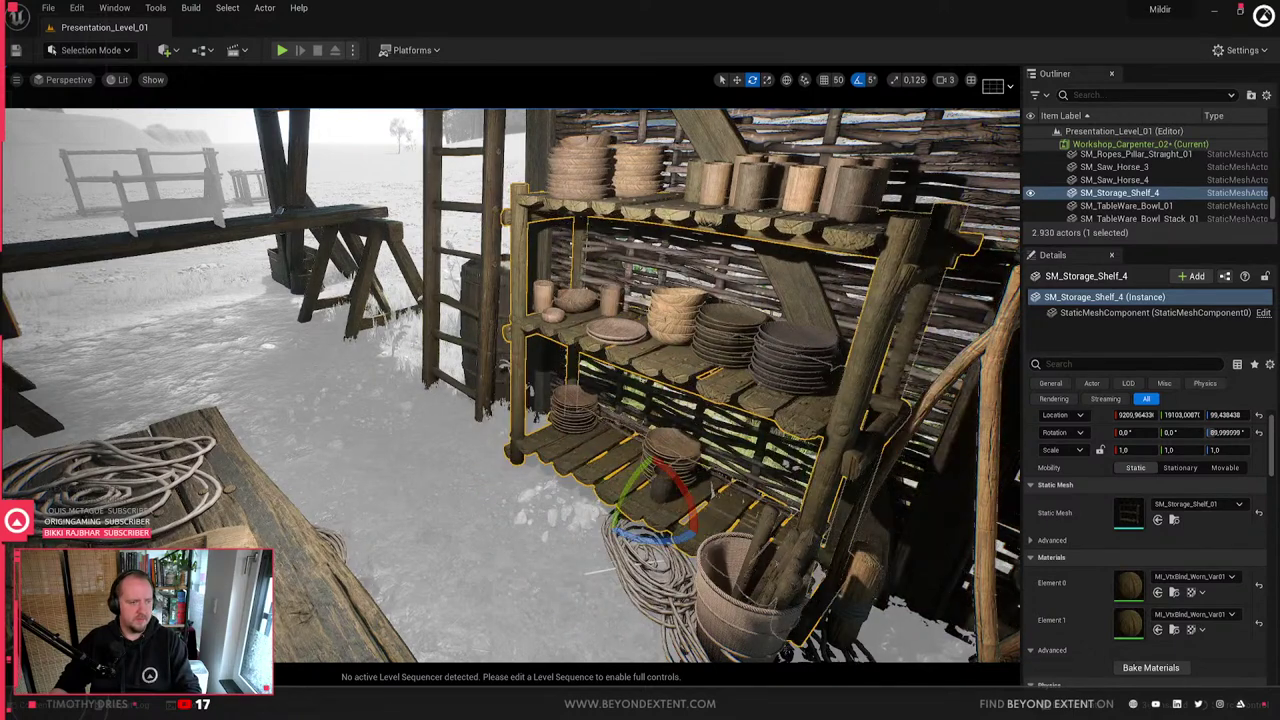
key("Escape")
key("Escape")
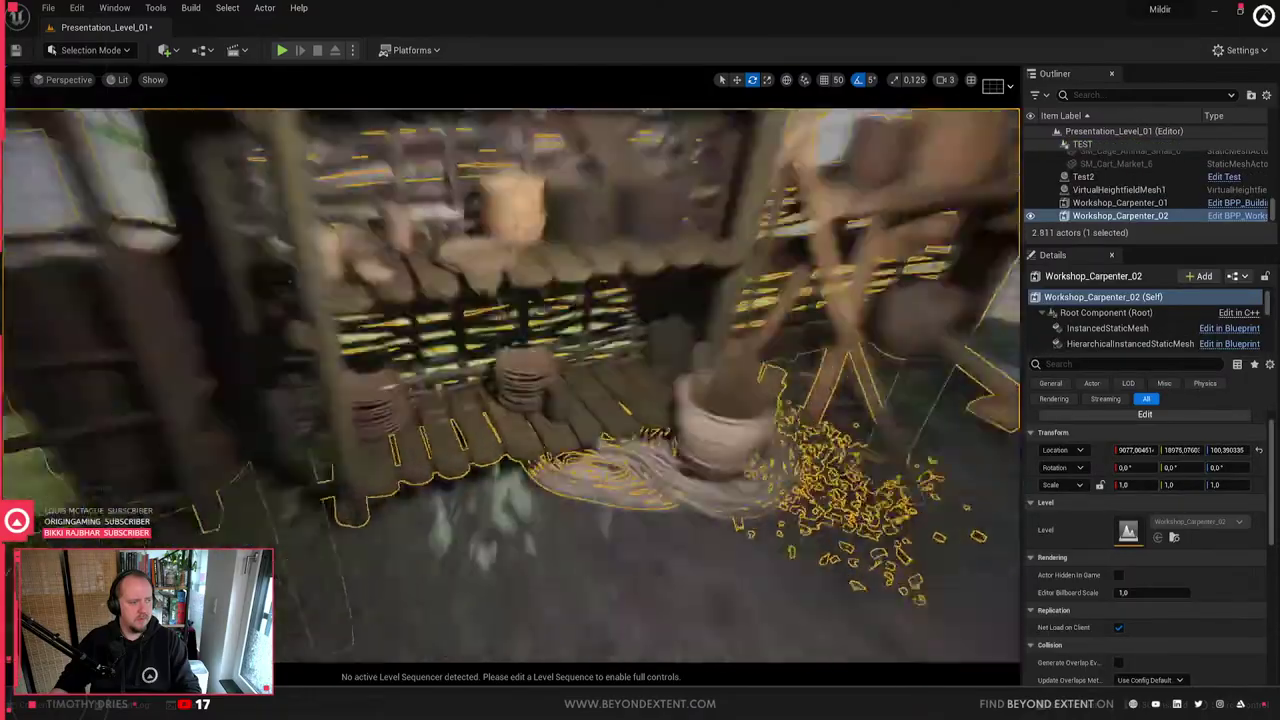
- Examine the plank ends and tiers of the rotated storage shelf inside the carpenter workshop from several angles
key("Escape")
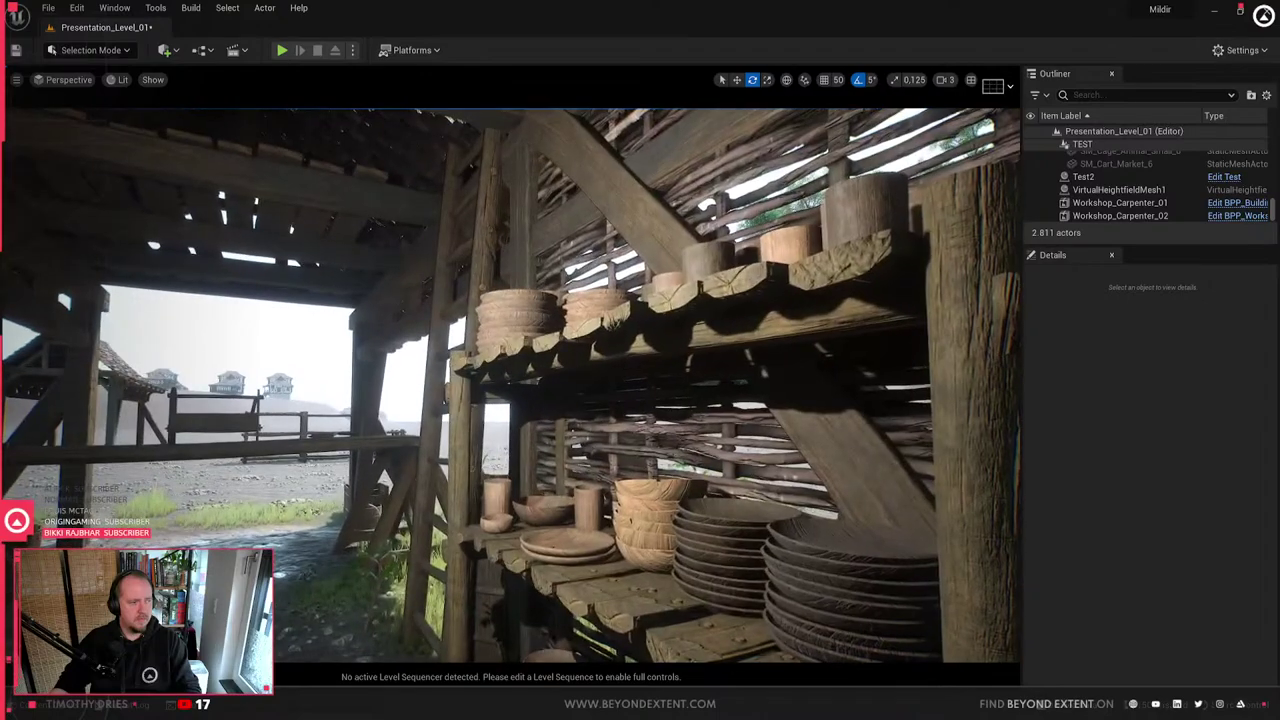
key("w")
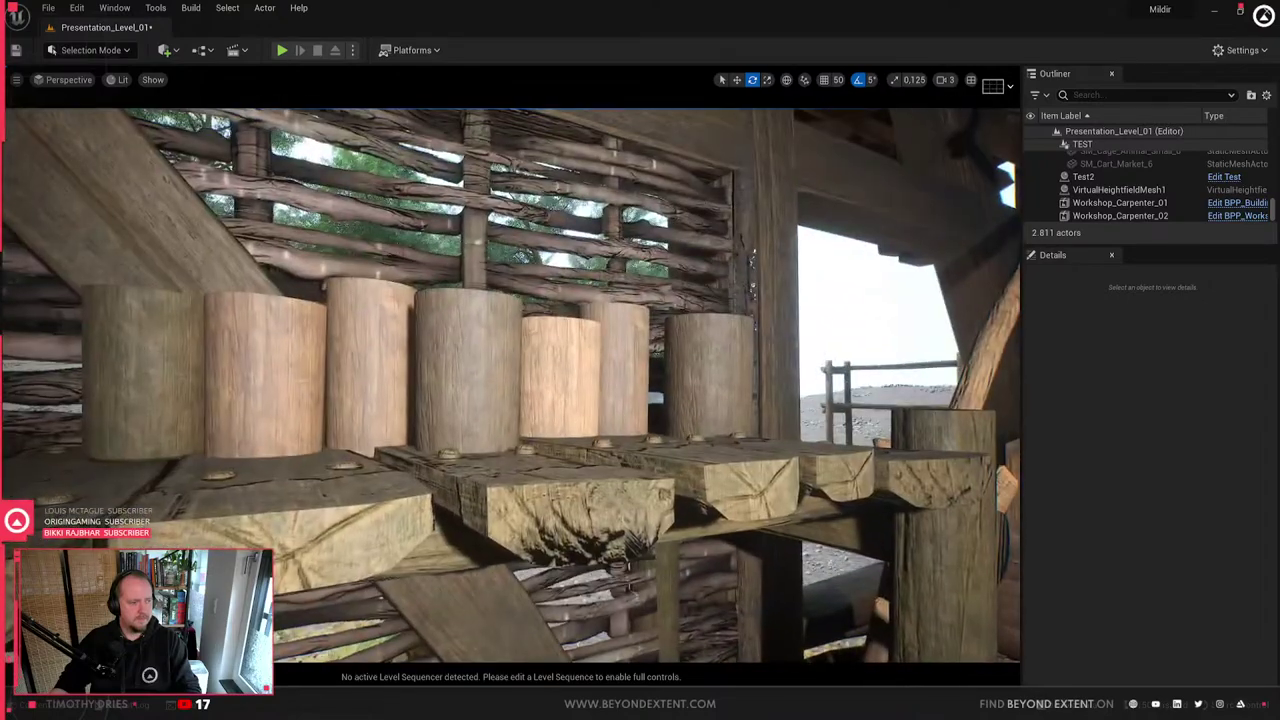
right_click_drag(512, 385, 300, 440)
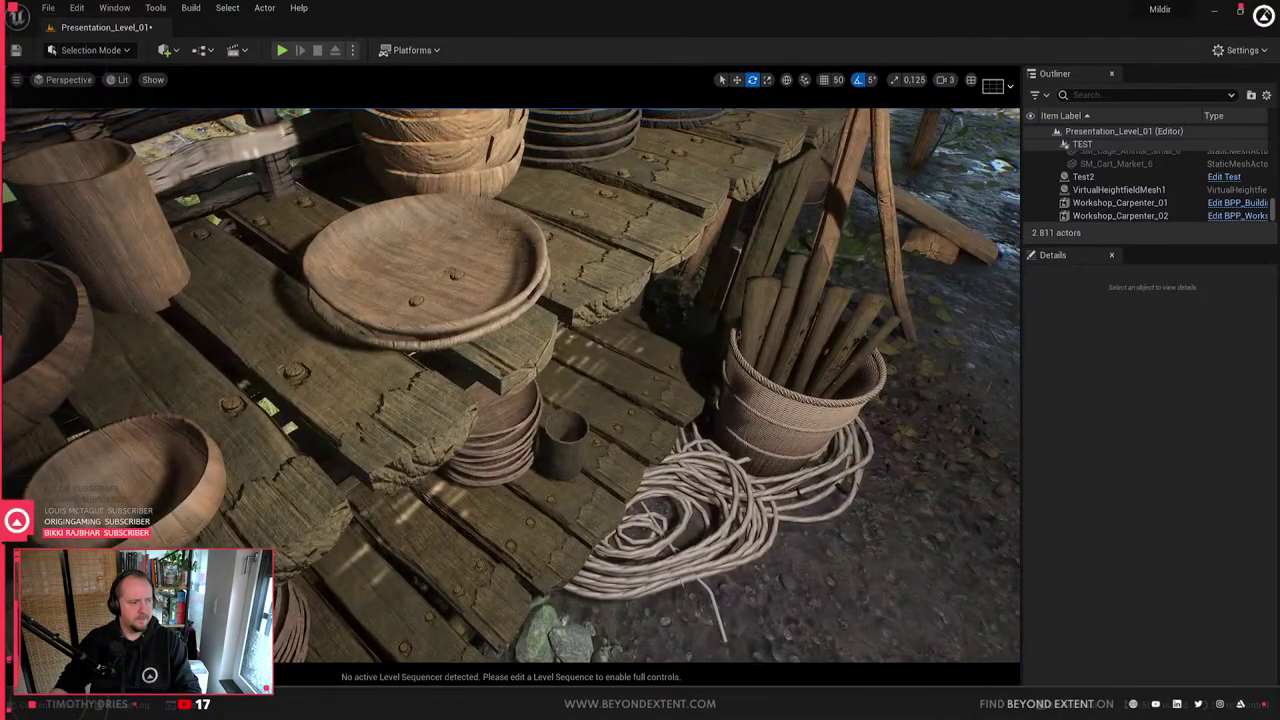
key("s")
right_click_drag(510, 385, 430, 400)
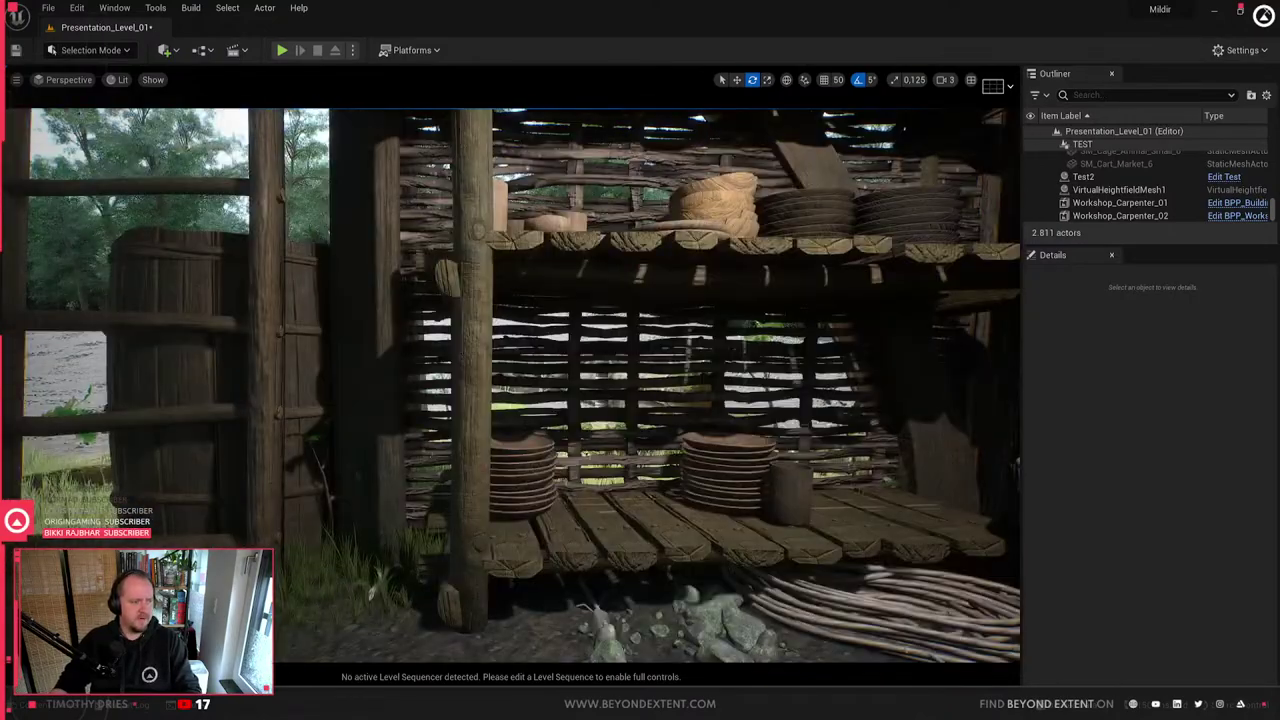
- Compare the shelf's plank geometry in Blender's Edit Mode with the imported shelf in Unreal Engine
key("alt+Tab")
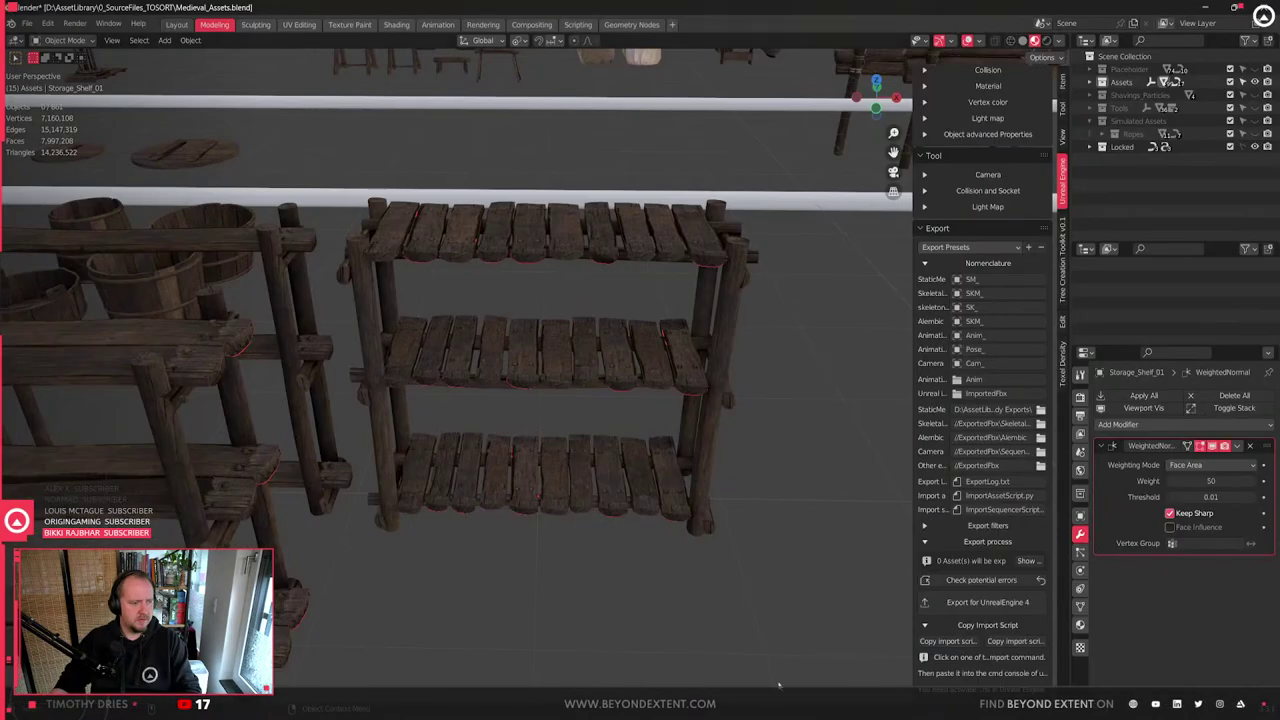
scroll(643, 503, "up", 3)
left_click(594, 482)
middle_click_drag(591, 480, 627, 543)
key("Tab")
scroll(585, 372, "up", 3)
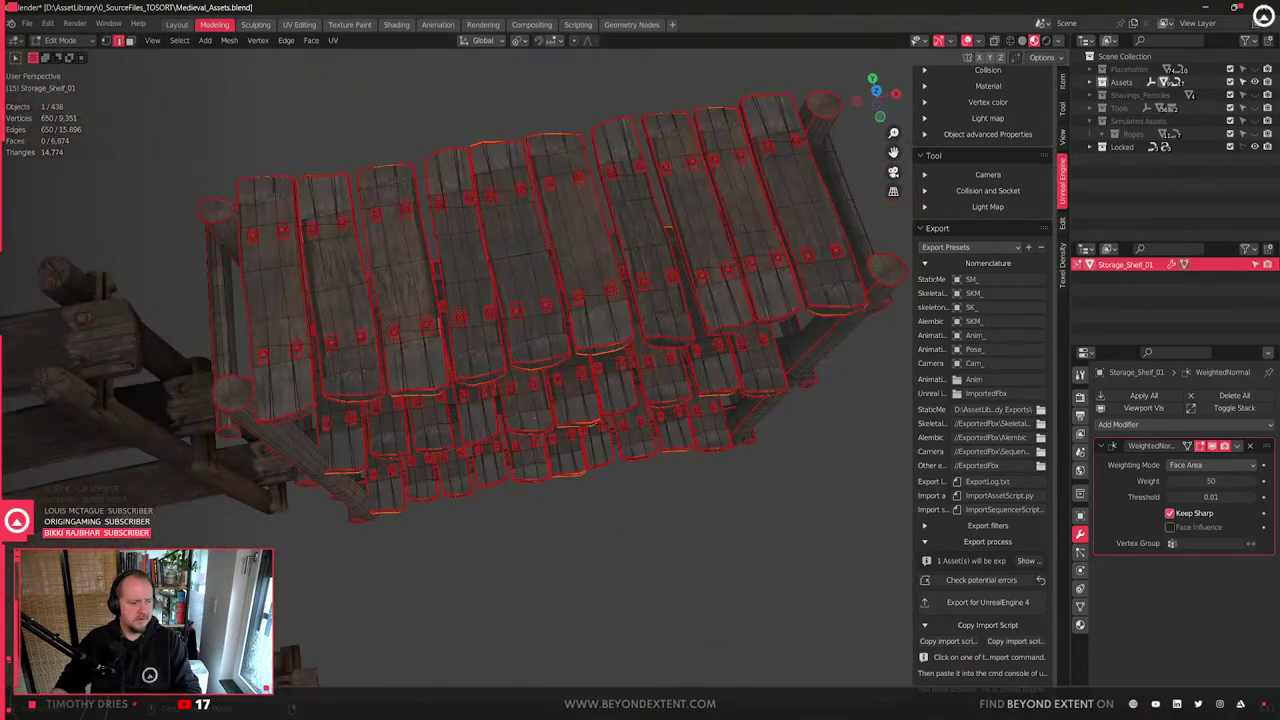
key("alt+Tab")
right_click_drag(627, 543, 710, 565)
right_click_drag(510, 385, 510, 385)
key("alt+Tab")
scroll(588, 342, "down", 8)
key("Tab")
- Move Storage_Shelf_01 along the ground plane across the white divider lines to the assets on the other side
scroll(588, 346, "down", 6)
key("g")
key("shift+z")
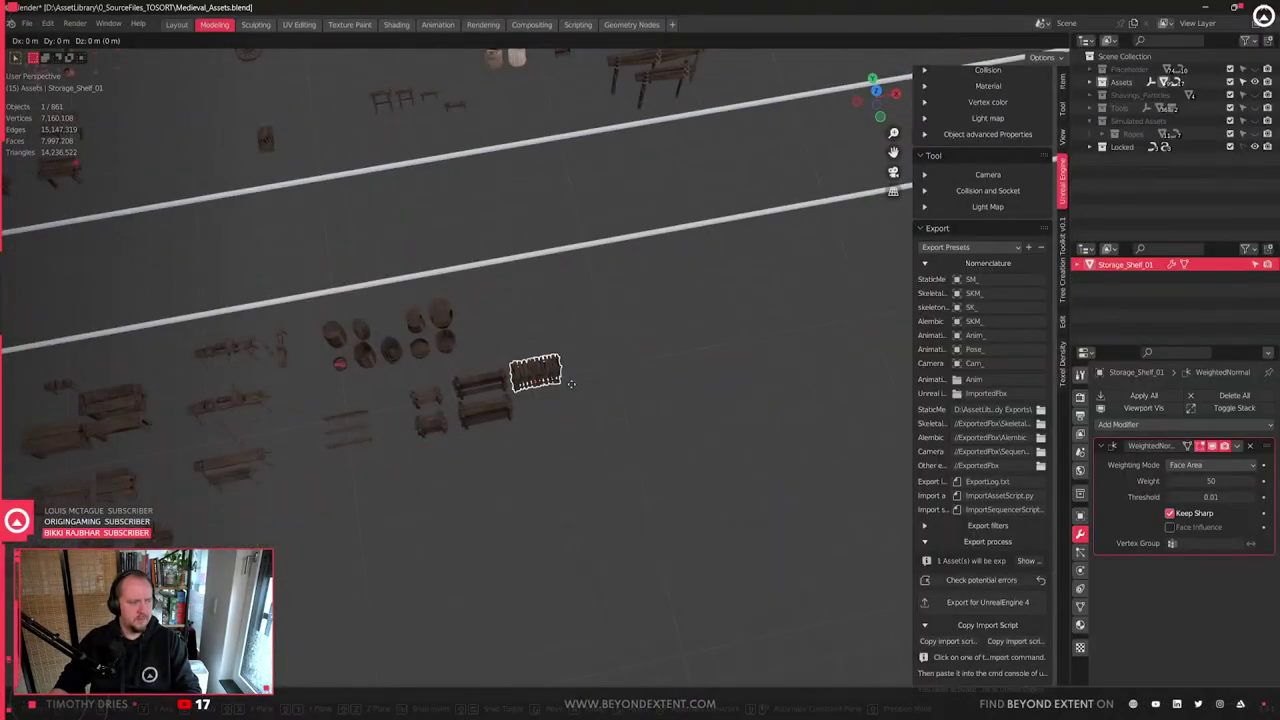
left_click(574, 124)
key("KP_Decimal")
scroll(600, 300, "down", 12)
- Select Wheelbarrow_03 among the assets in the TO POLISH section and focus on it
middle_click_drag(608, 317, 481, 361)
left_click(658, 387)
middle_click_drag(350, 308, 581, 290, "shift")
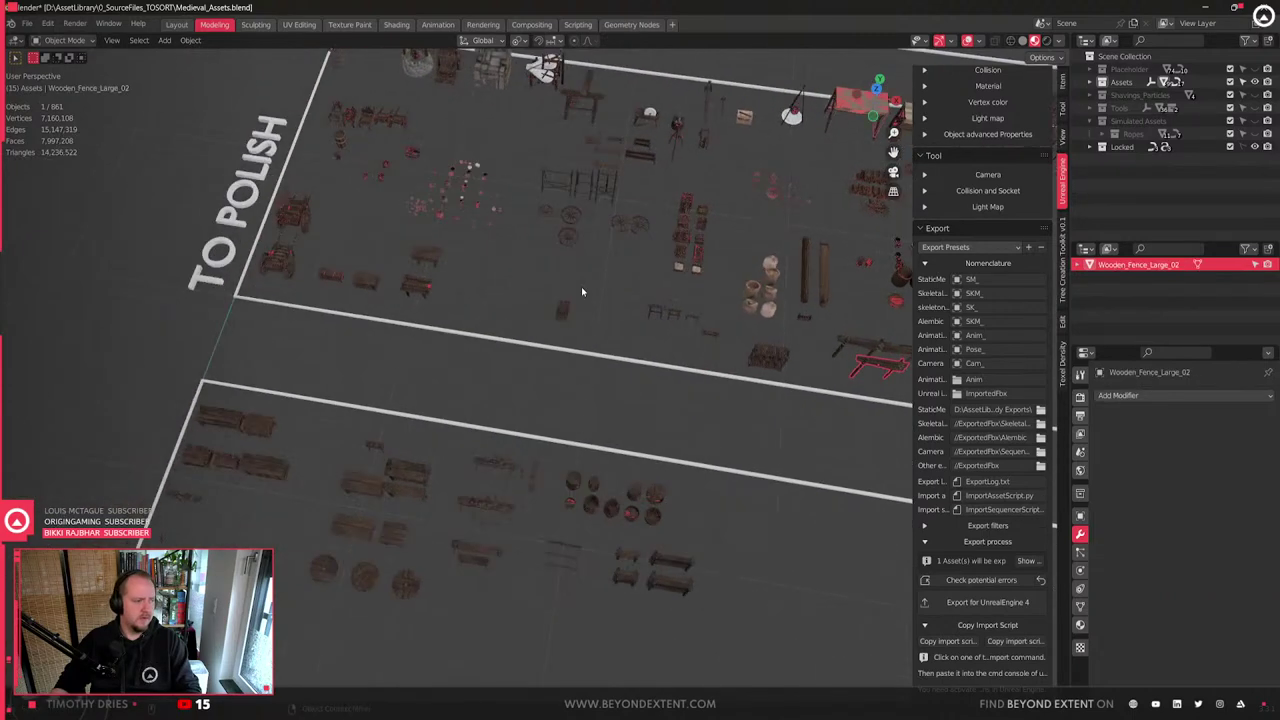
left_click(581, 290)
left_click(641, 146)
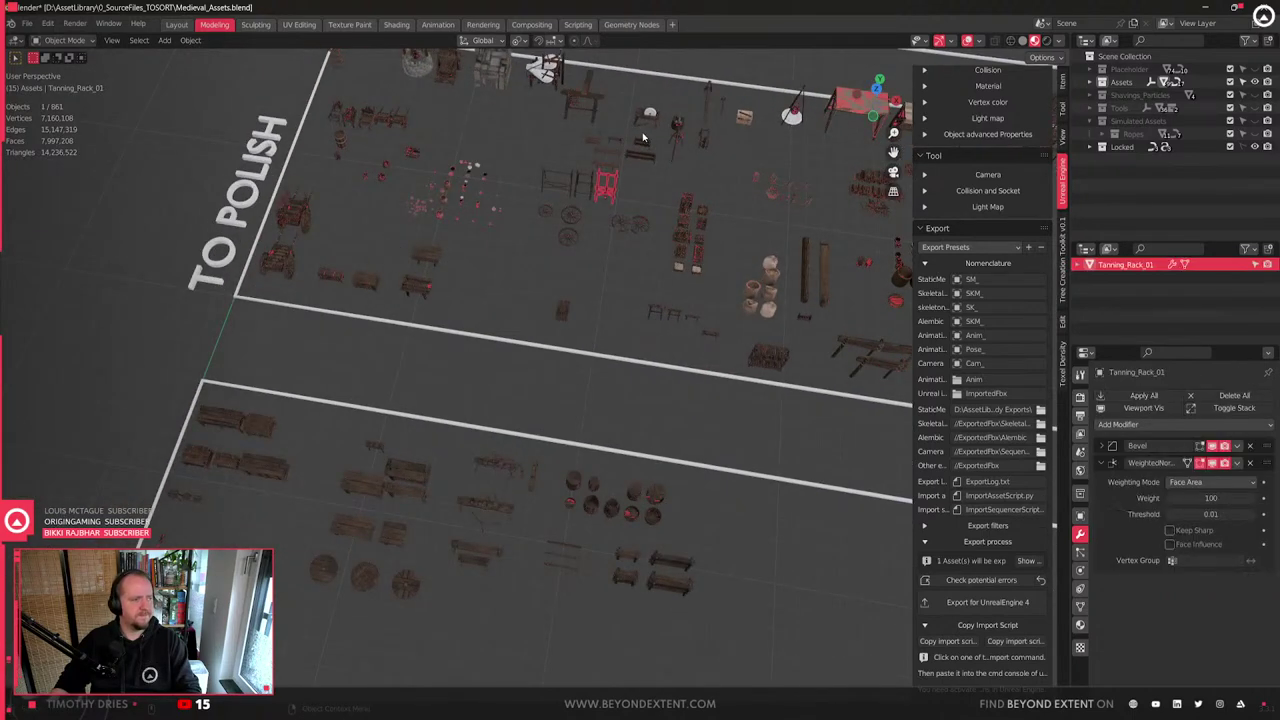
left_click(359, 128)
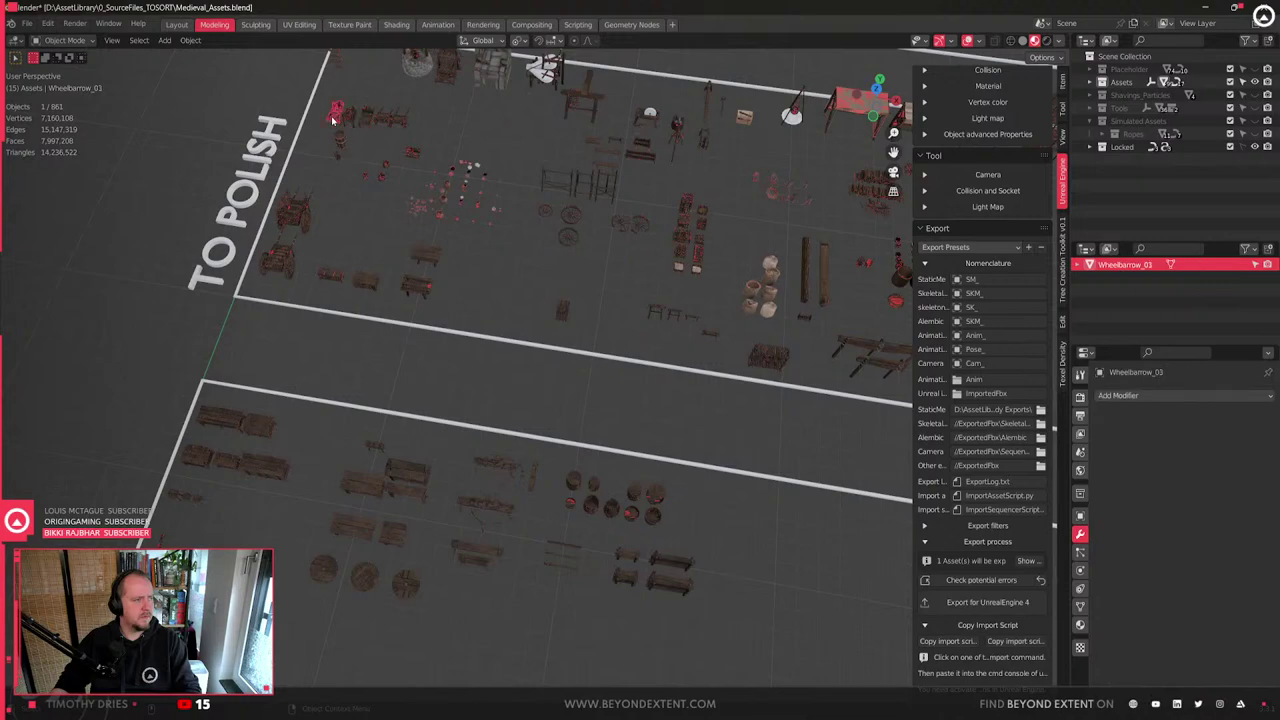
left_click(332, 120)
key("KP_Decimal")
- Move Wheelbarrow_03 along the ground plane to the free space beside the wooden shelves and benches, and focus on it
scroll(451, 207, "down", 10)
middle_click_drag(640, 550, 386, 190, "shift")
middle_click_drag(514, 369, 318, 132, "shift")
key("g")
key("shift+z")
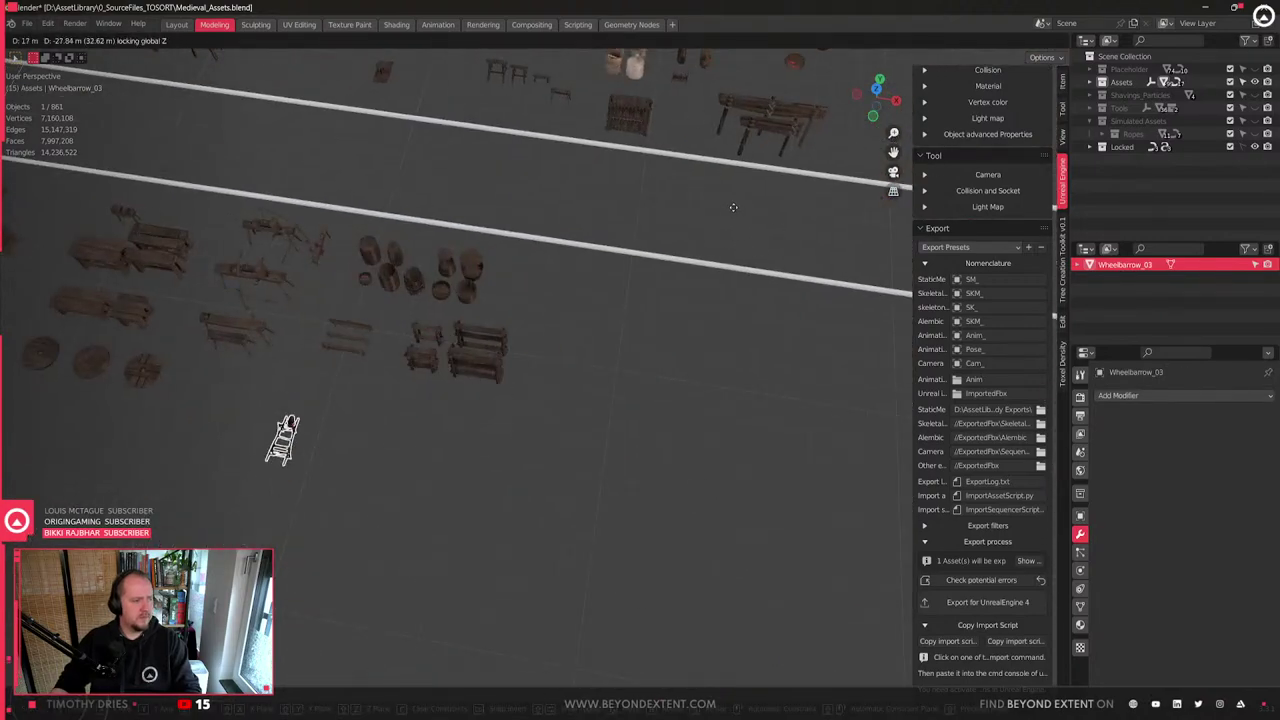
left_click(747, 203)
key("KP_Decimal")
scroll(637, 251, "down", 2)
scroll(638, 251, "down", 1)
middle_click_drag(630, 308, 526, 395, "shift")
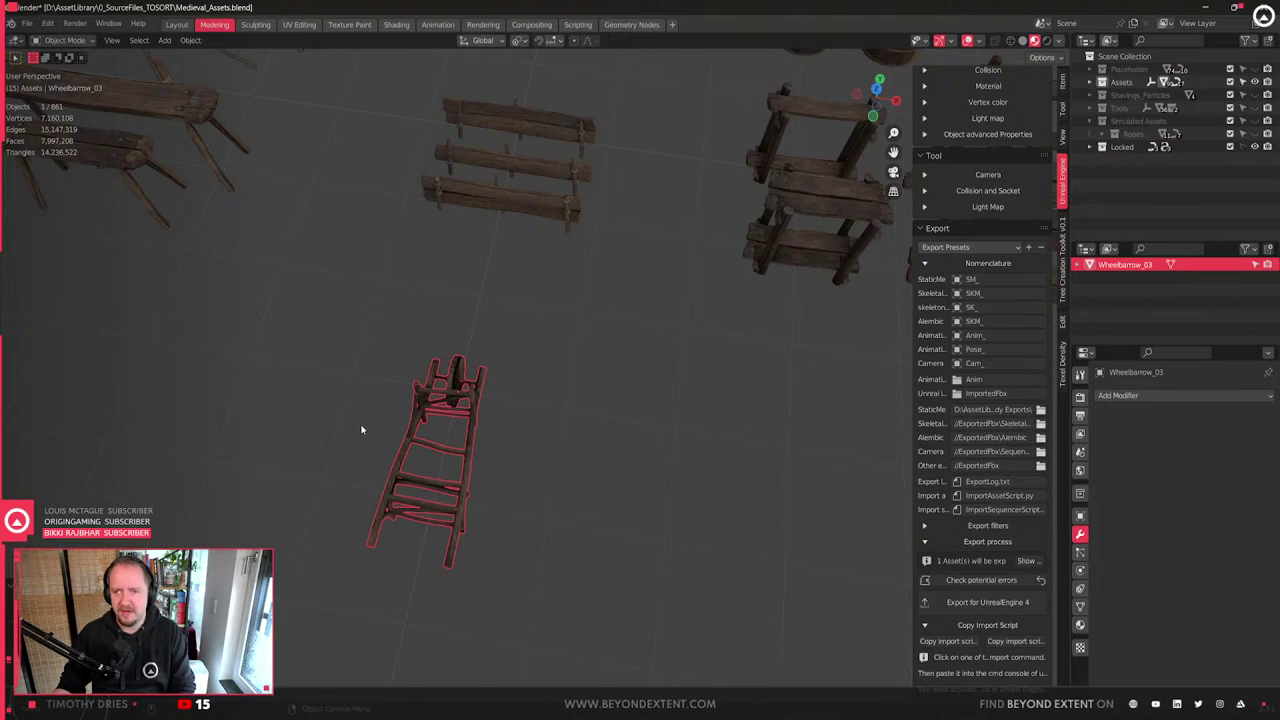
scroll(361, 430, "up", 4)
middle_click_drag(483, 564, 627, 446, "shift")
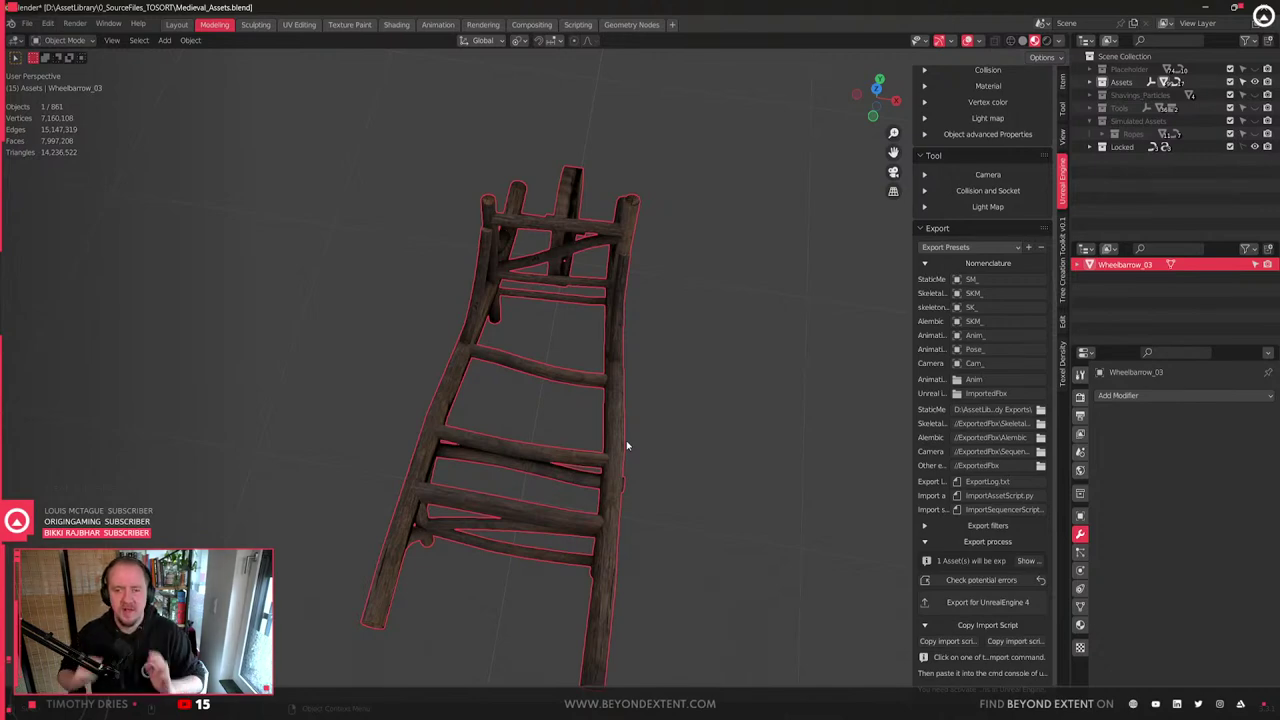
- Examine Wheelbarrow_03's log construction from several angles, including its mesh in Edit Mode
middle_click_drag(630, 434, 609, 475)
scroll(629, 481, "up", 2)
scroll(630, 482, "down", 3)
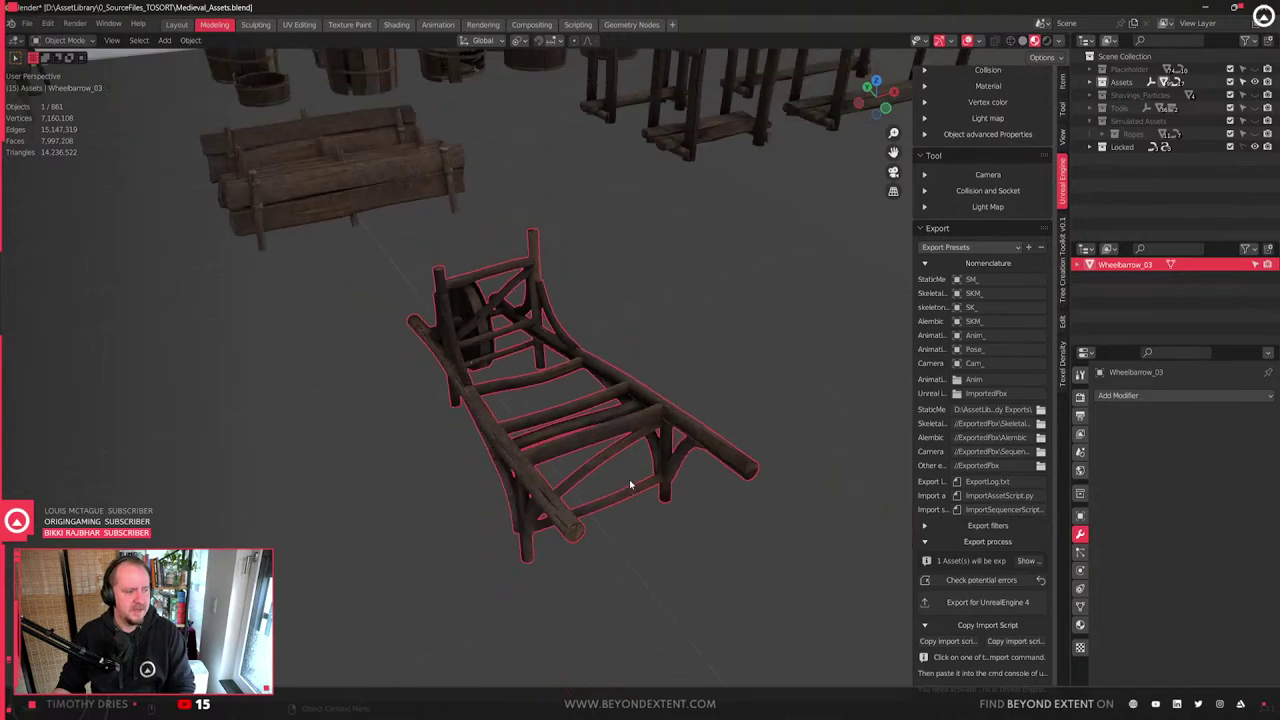
scroll(630, 482, "up", 4)
key("Tab")
middle_click_drag(429, 498, 489, 463)
scroll(534, 467, "down", 3)
key("Tab")
- Look over the assets beside the wheelbarrow and in the TO POLISH section for a model with reusable pegs, checking Pottery_Table_01
scroll(489, 463, "down", 4)
middle_click_drag(587, 470, 448, 462)
scroll(470, 466, "down", 4)
middle_click_drag(517, 494, 634, 538, "shift")
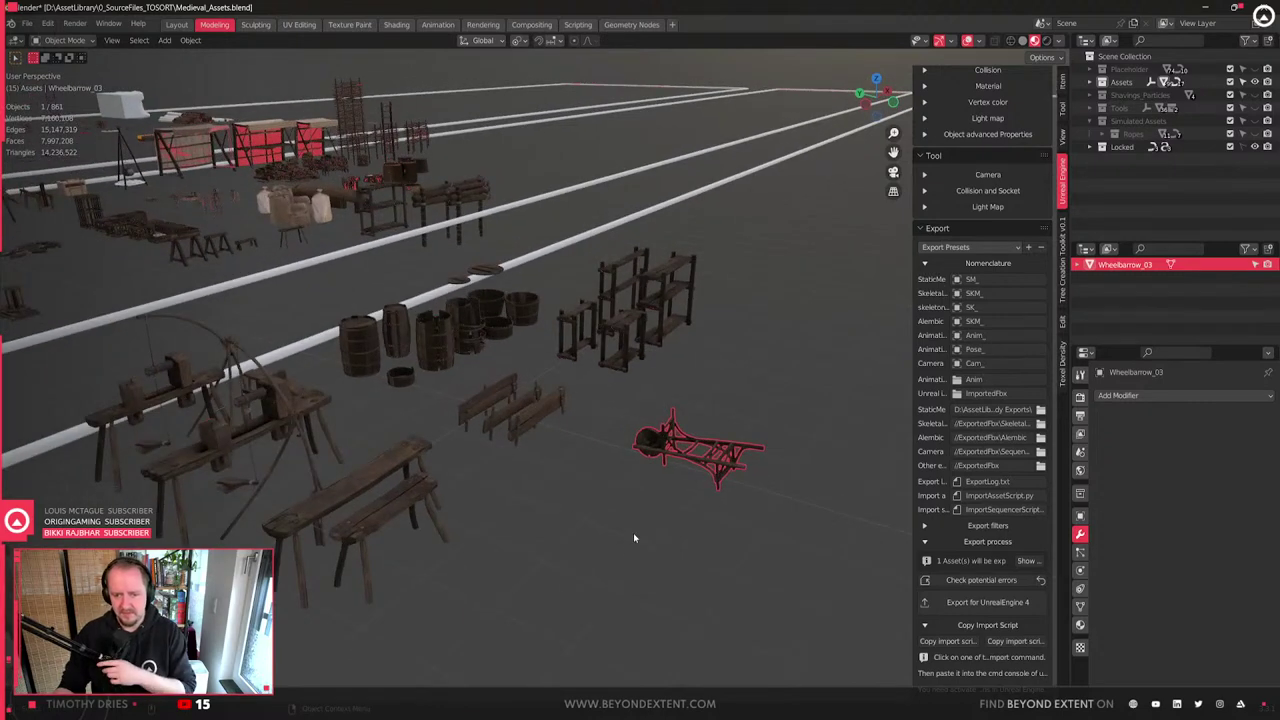
scroll(633, 530, "down", 4)
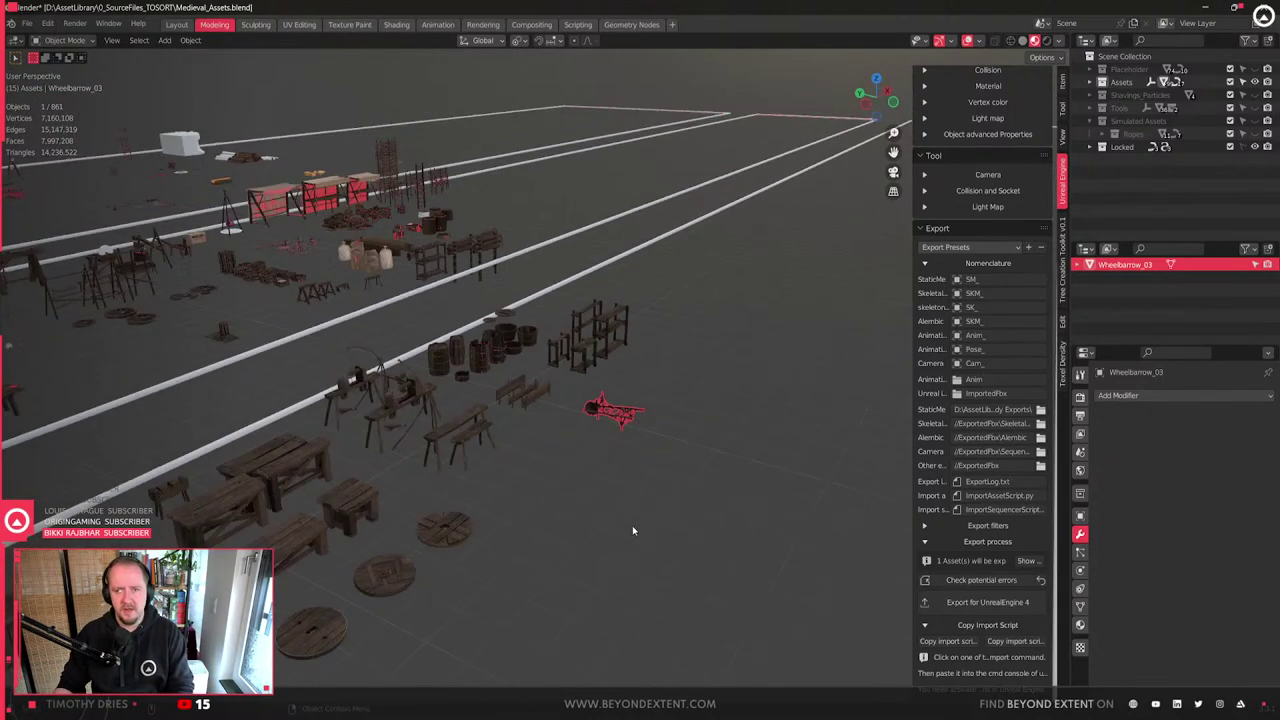
middle_click_drag(623, 532, 690, 535)
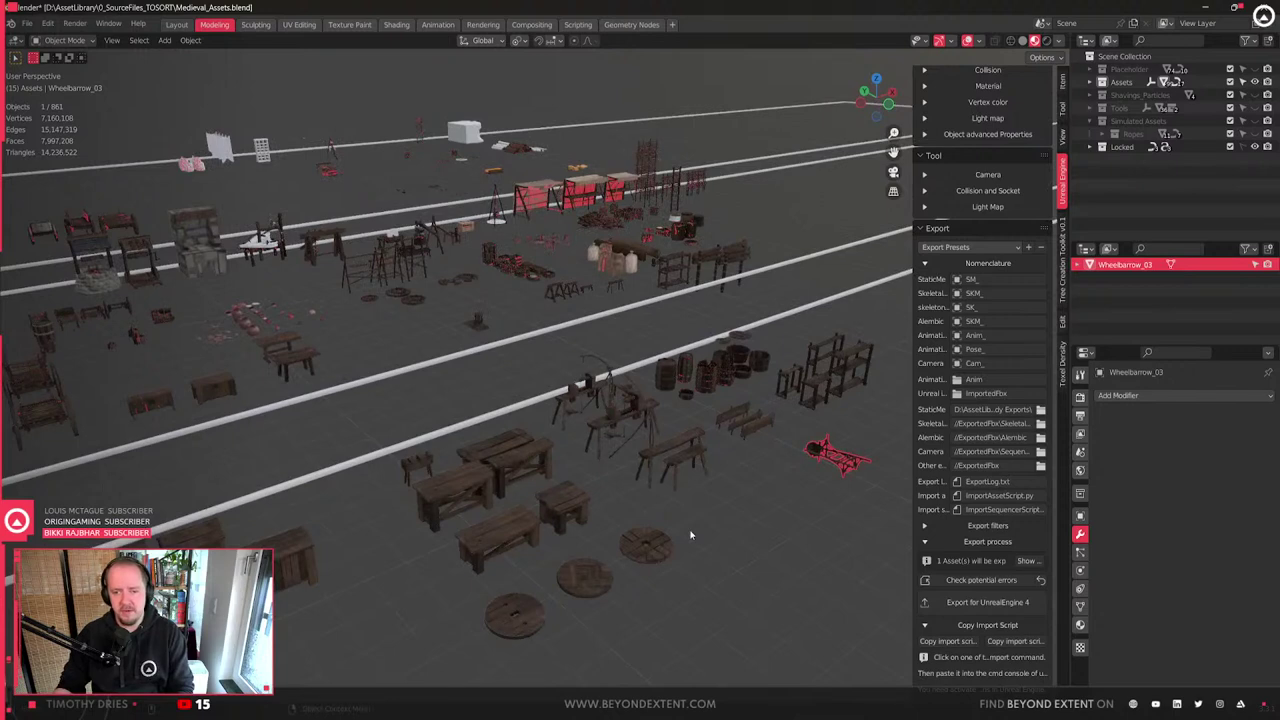
middle_click_drag(799, 538, 750, 553)
scroll(742, 559, "down", 5)
scroll(600, 440, "up", 4)
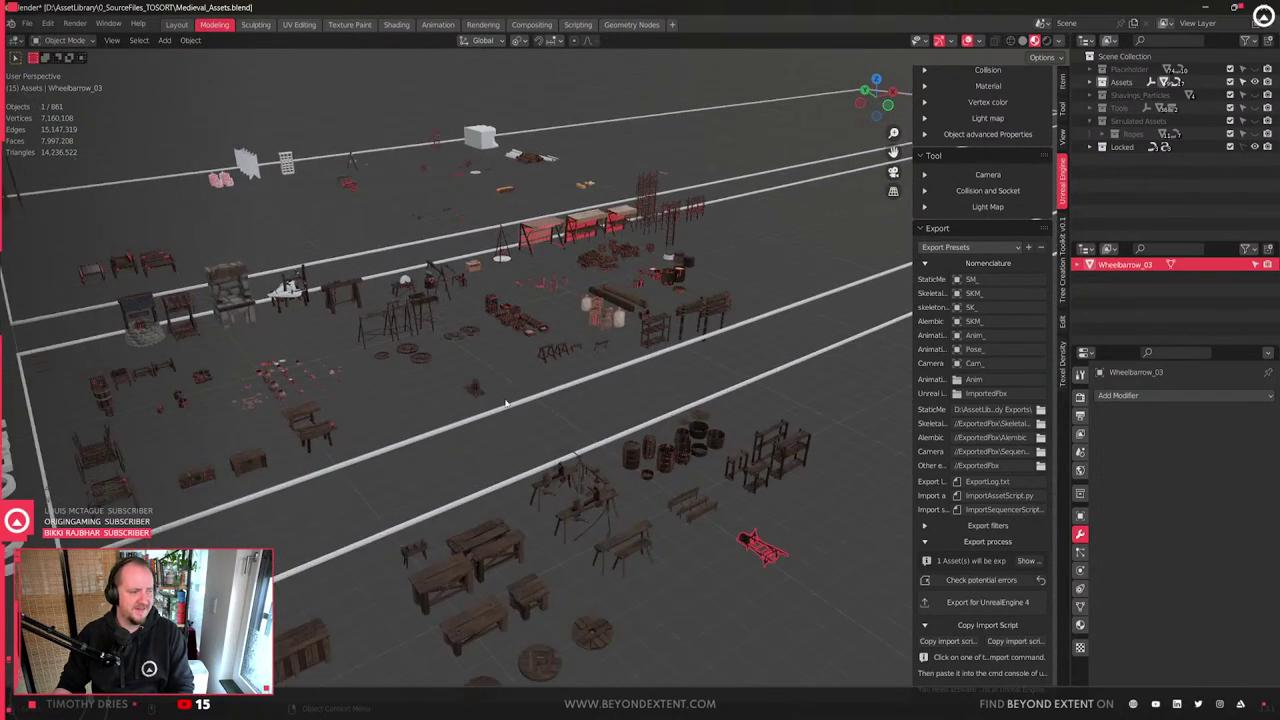
left_click(475, 390)
scroll(475, 395, "up", 8)
scroll(480, 458, "down", 4)
middle_click_drag(457, 460, 508, 634)
scroll(500, 370, "down", 5)
scroll(497, 369, "down", 3)
scroll(636, 392, "up", 3)
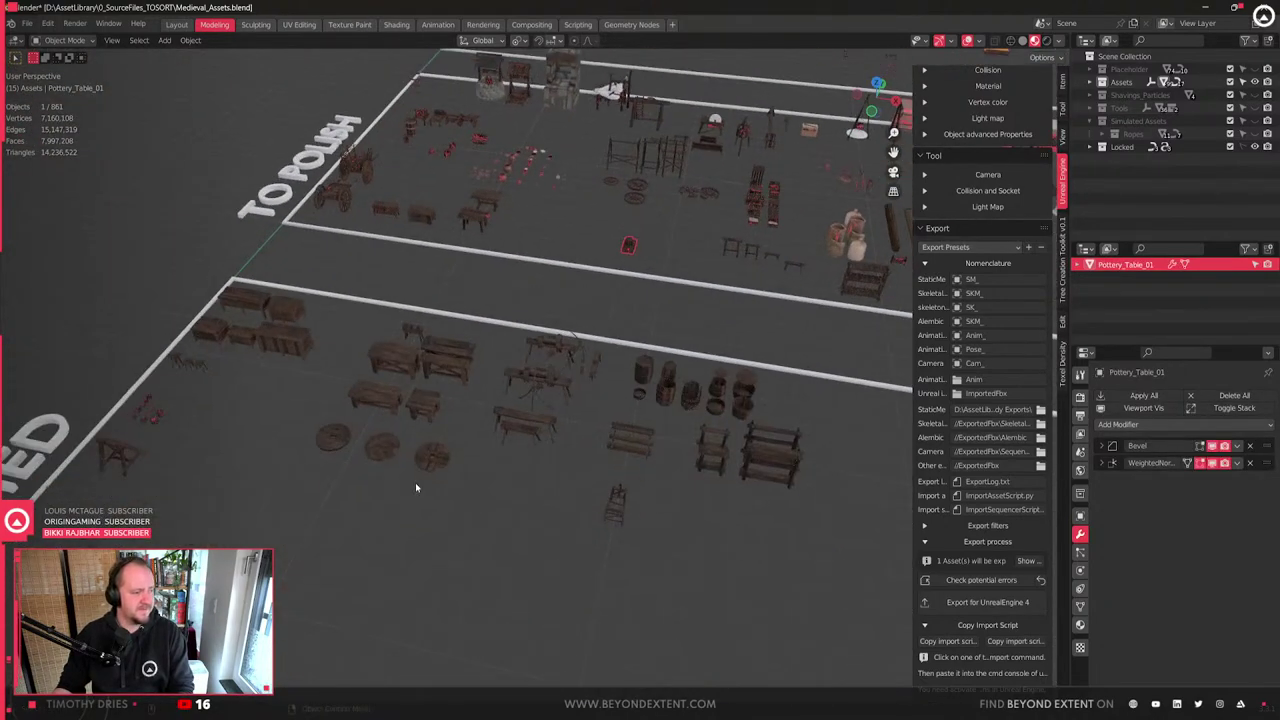
- Duplicate StoneMason_WorkTable_01, place the copy along the ground plane in the free space near Wheelbarrow_03, and focus on it
left_click(409, 404)
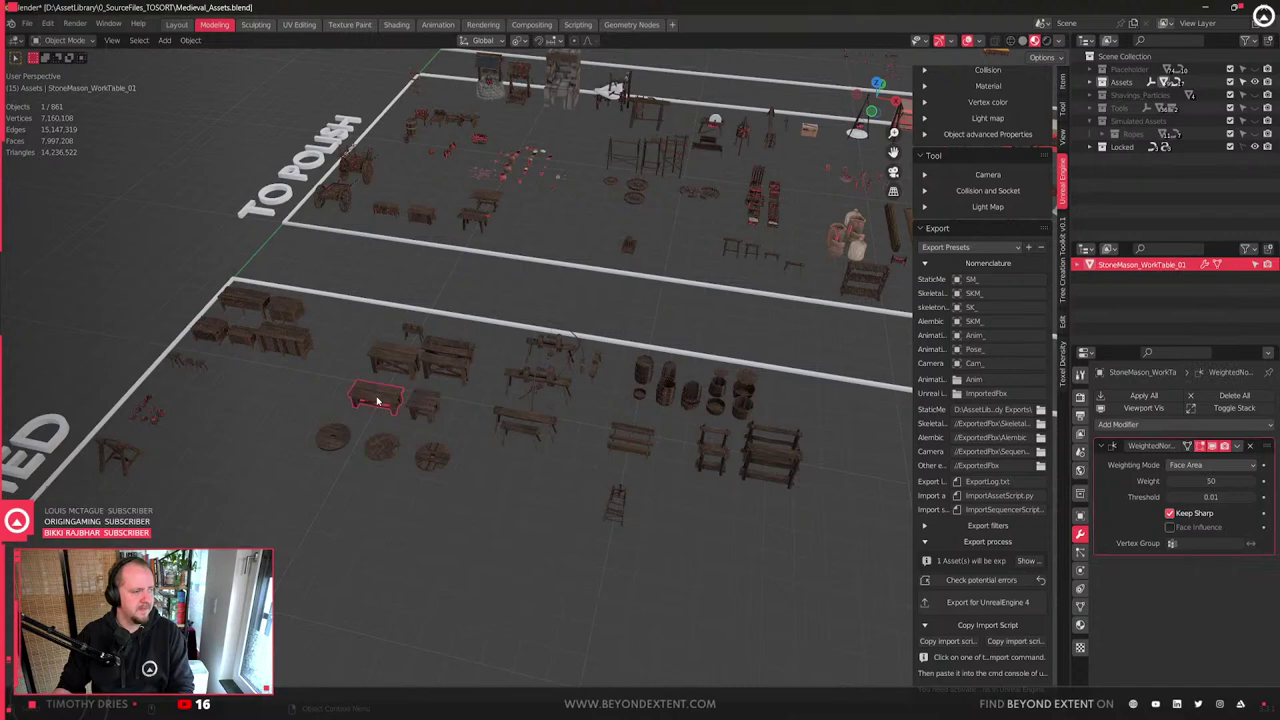
key("KP_Decimal")
scroll(427, 424, "down", 8)
key("shift+d")
key("shift+z")
left_click(722, 520)
key("KP_Decimal")
- Delete the visible geometry of the copied work table except for a single round peg at a corner of the tabletop
key("Tab")
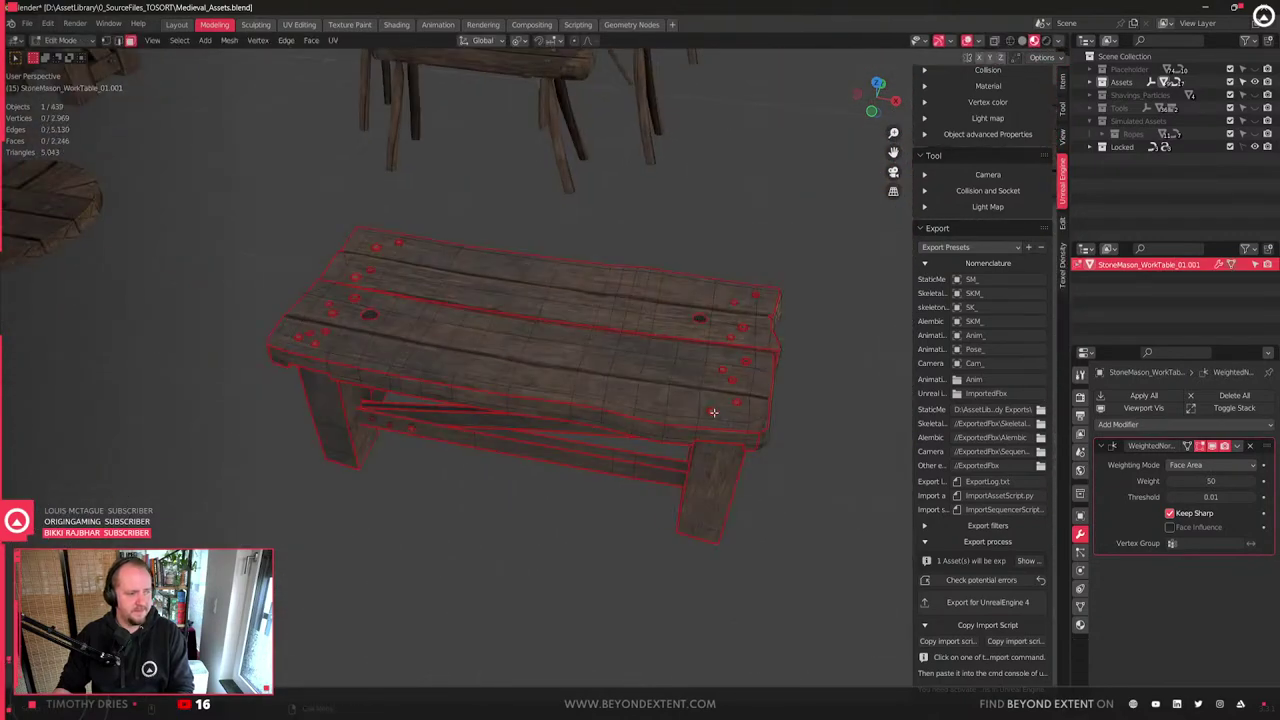
middle_click_drag(764, 433, 661, 460, "shift")
scroll(662, 461, "up", 2)
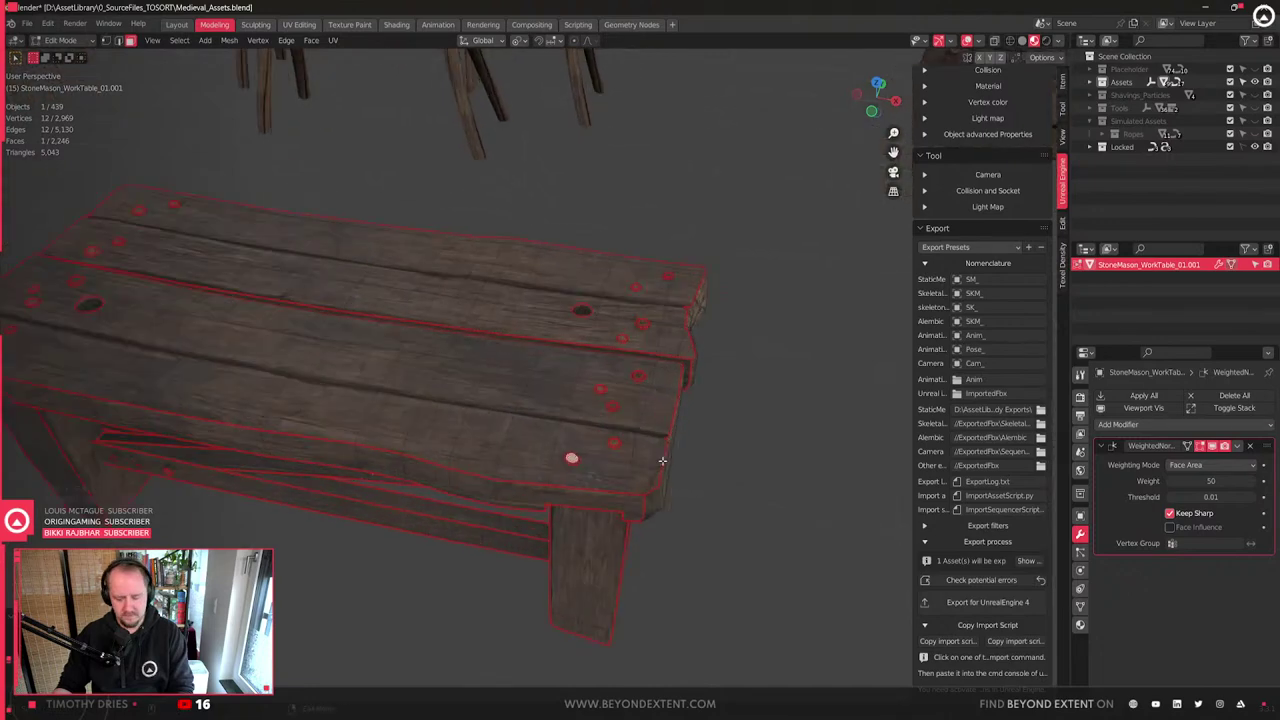
scroll(663, 392, "down", 4)
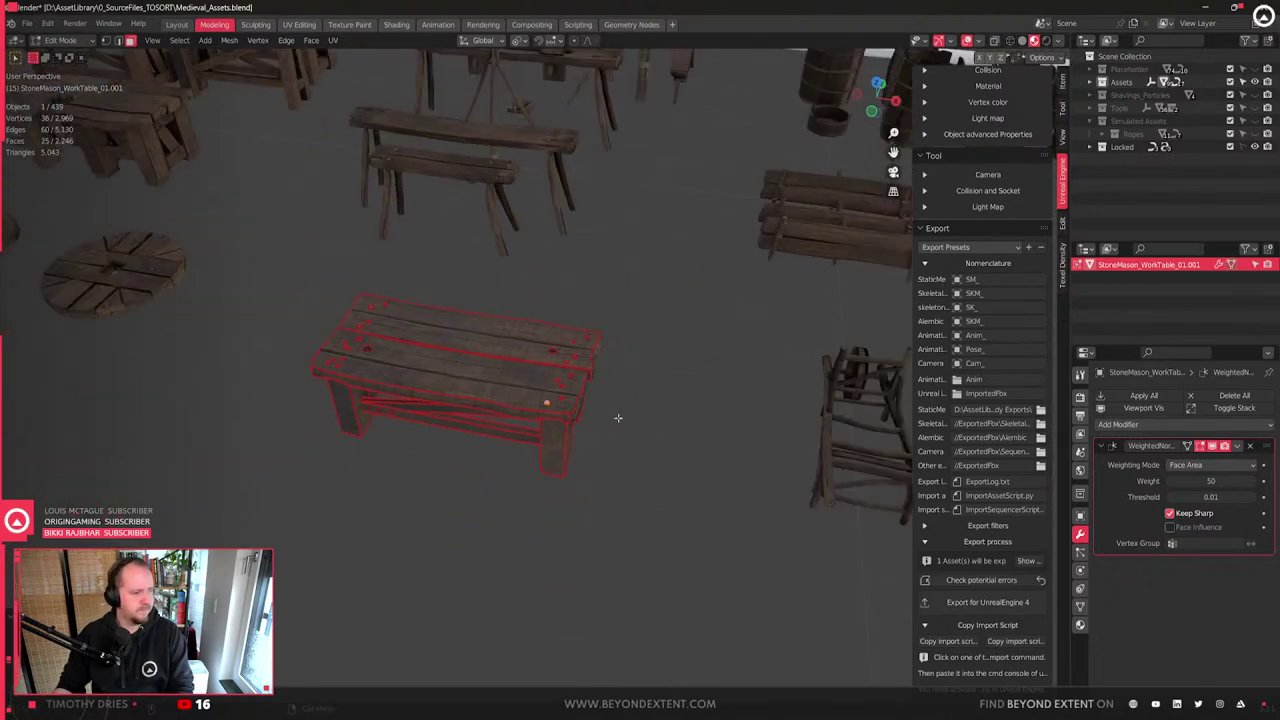
key("a")
key("x")
left_click(531, 449)
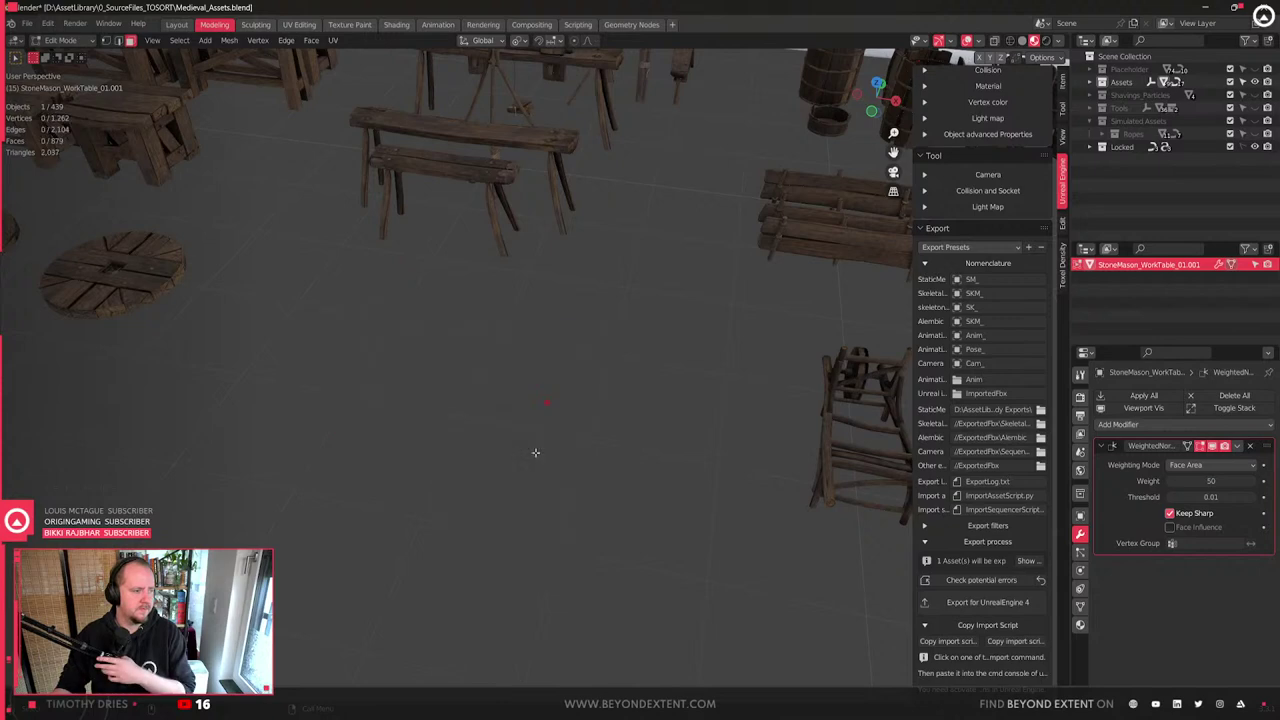
scroll(604, 475, "up", 3)
key("Tab")
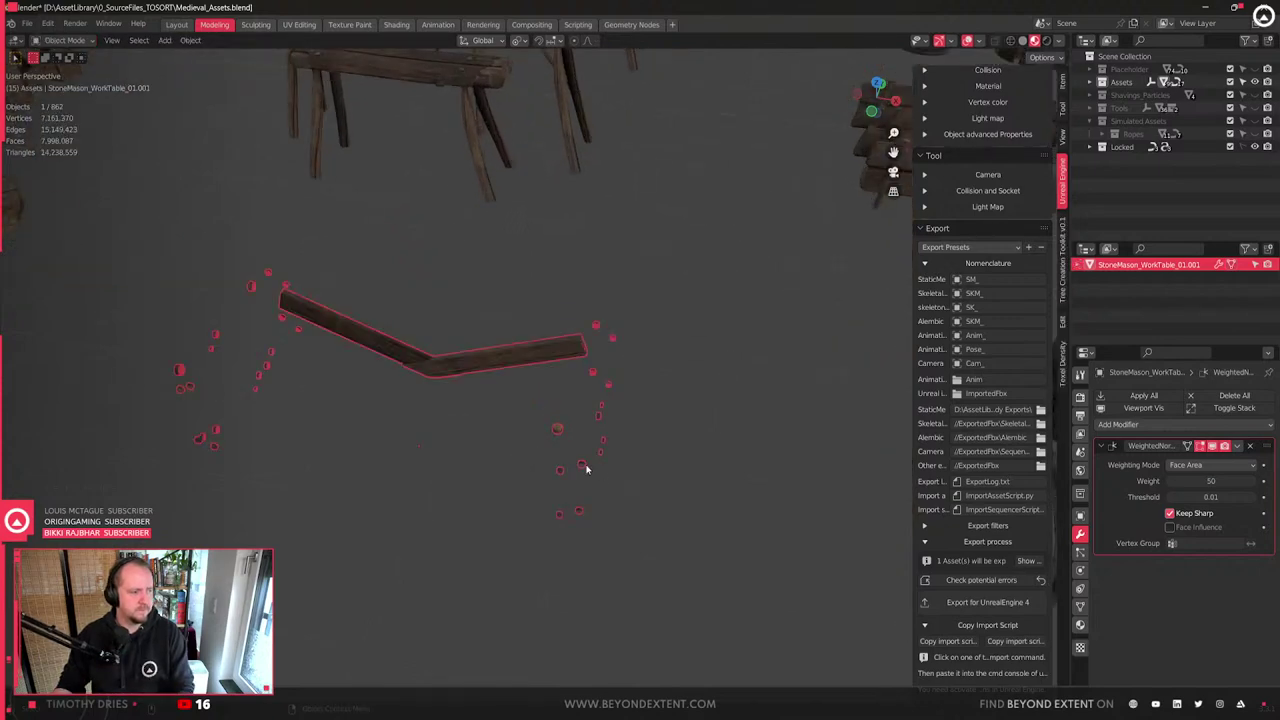
- Reveal the copied table's hidden geometry and delete everything except the one corner peg
key("Tab")
left_click_drag(541, 411, 587, 455)
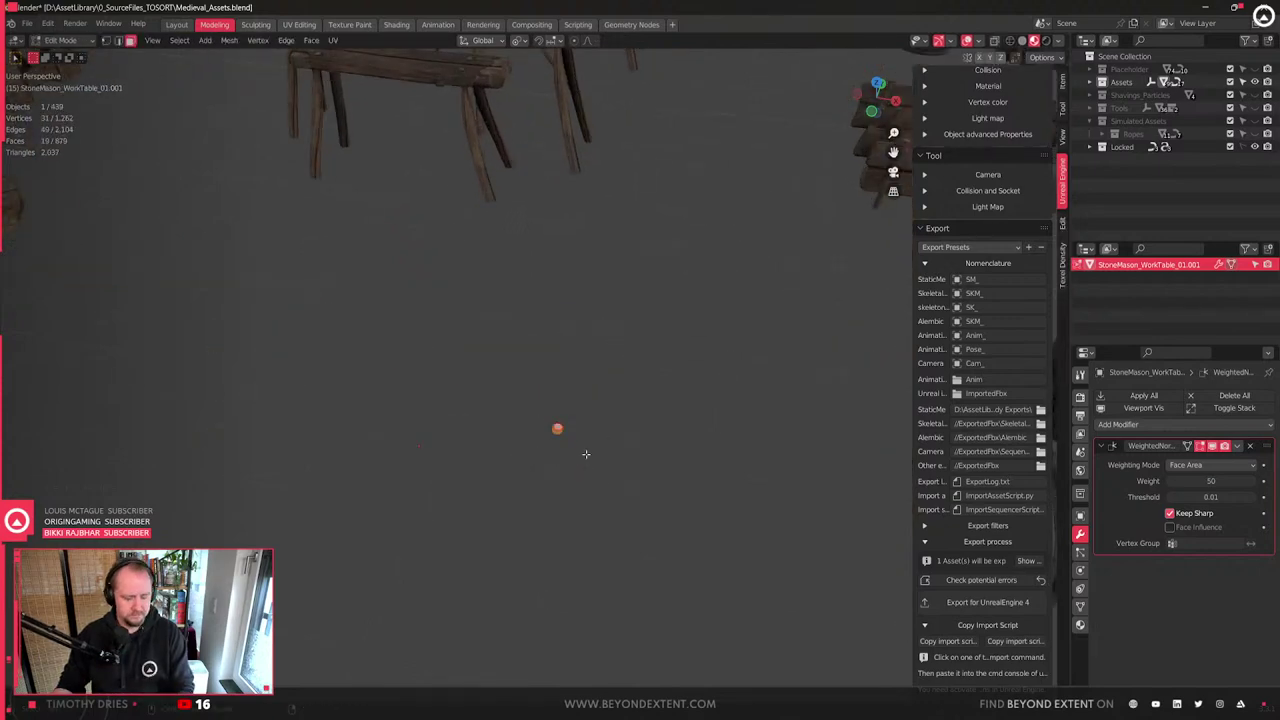
key("alt+h")
left_click_drag(546, 417, 575, 452)
key("ctrl+i")
key("x")
left_click(571, 448)
key("Tab")
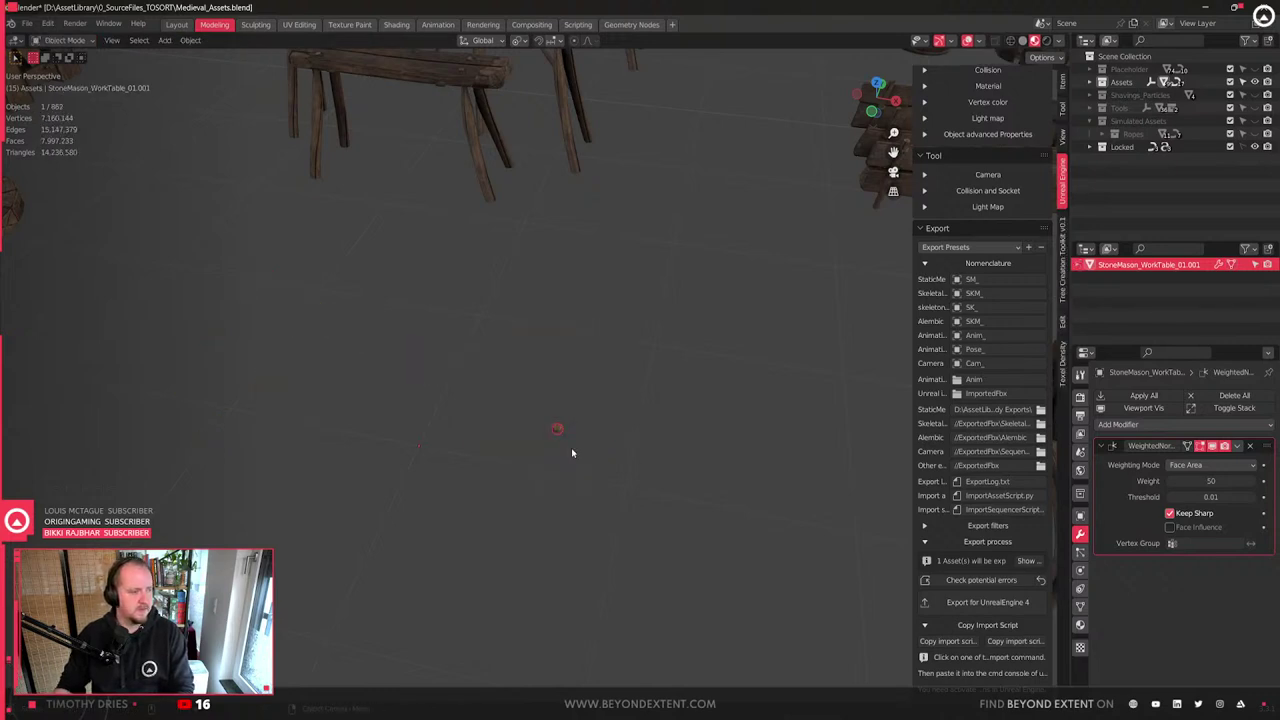
- Move the isolated peg along the ground plane to a spot beside Wheelbarrow_03's handles and focus on it
key("q")
left_click(533, 463)
key("q")
left_click(586, 434)
scroll(520, 417, "down", 5)
key("g")
key("shift+z")
left_click(680, 427)
key("KP_Decimal")
middle_click_drag(677, 427, 796, 421)
scroll(586, 433, "down", 12)
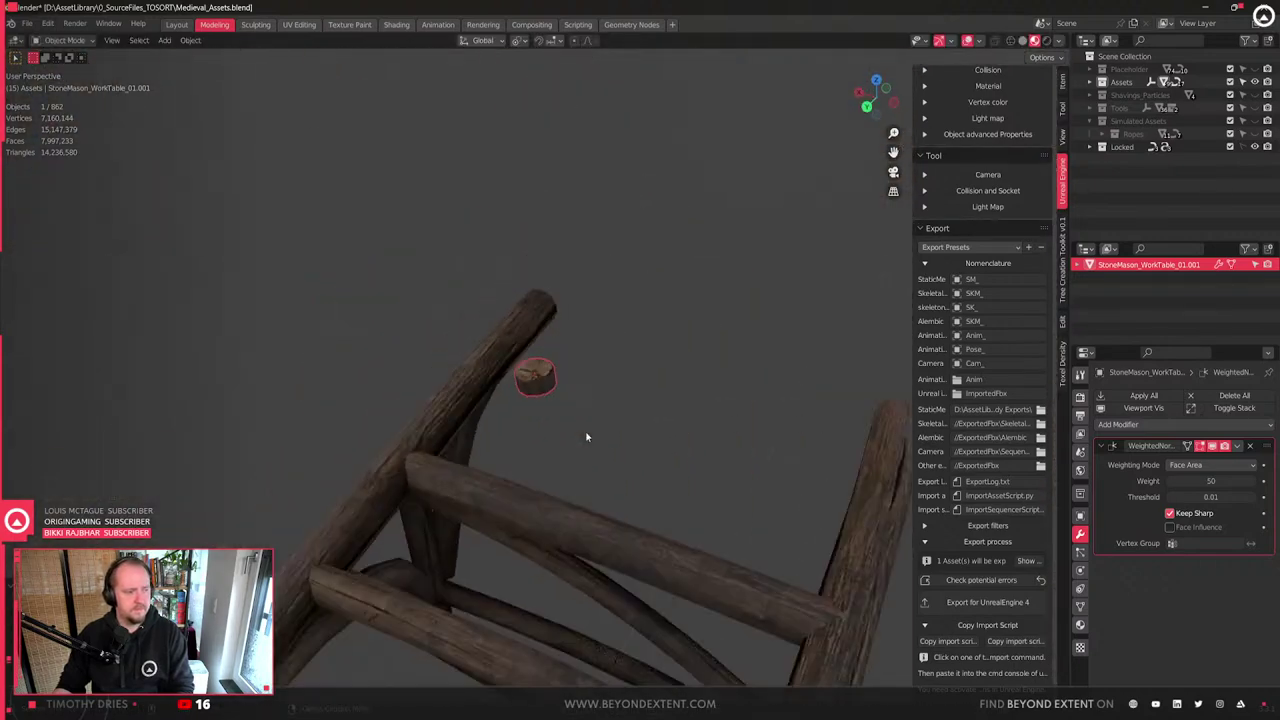
- Select the upper crossbar at the wheel end of Wheelbarrow_03 in Edit Mode and adjust its thickness with Shrink/Fatten
middle_click_drag(586, 438, 454, 494)
middle_click_drag(454, 494, 579, 394, "shift")
scroll(608, 333, "down", 4)
scroll(601, 400, "up", 2)
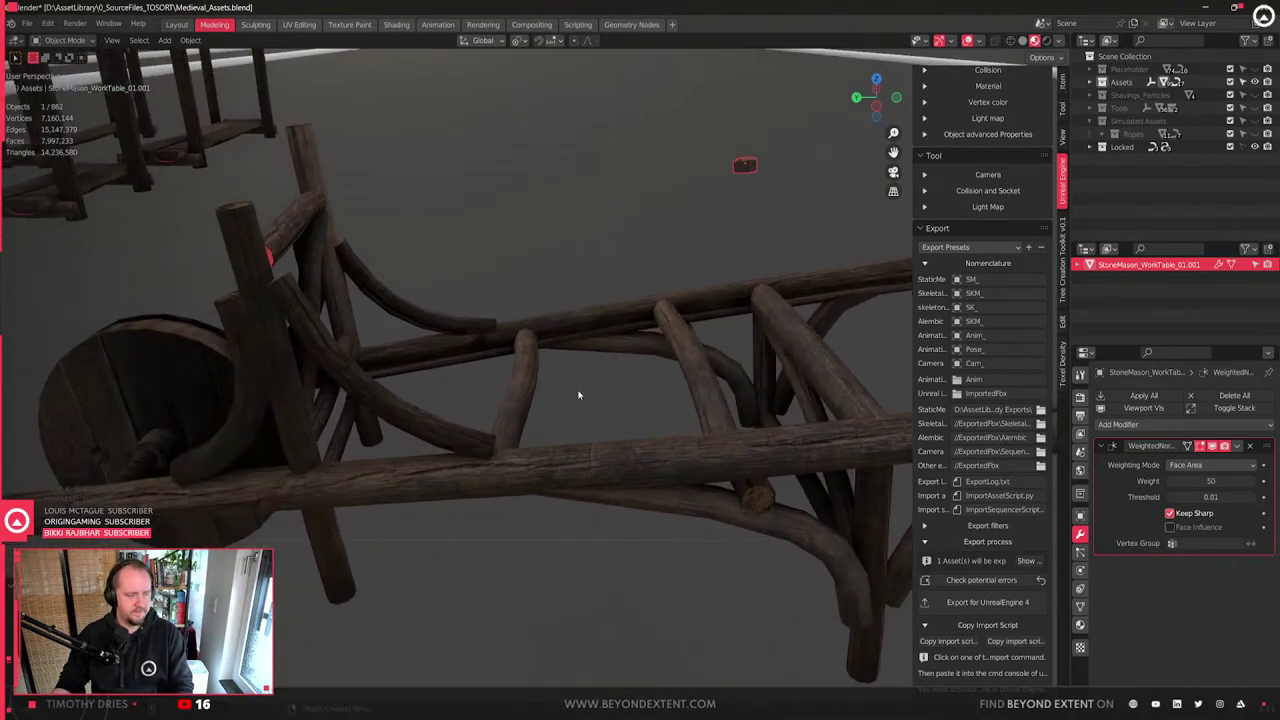
mouse_move(631, 383)
middle_mouse_down()
mouse_move(383, 349)
mouse_move(631, 413)
mouse_move(612, 397)
middle_mouse_up()
left_click(572, 361)
key("Tab")
scroll(572, 361, "up", 2)
left_click(596, 346)
key("ctrl+l")
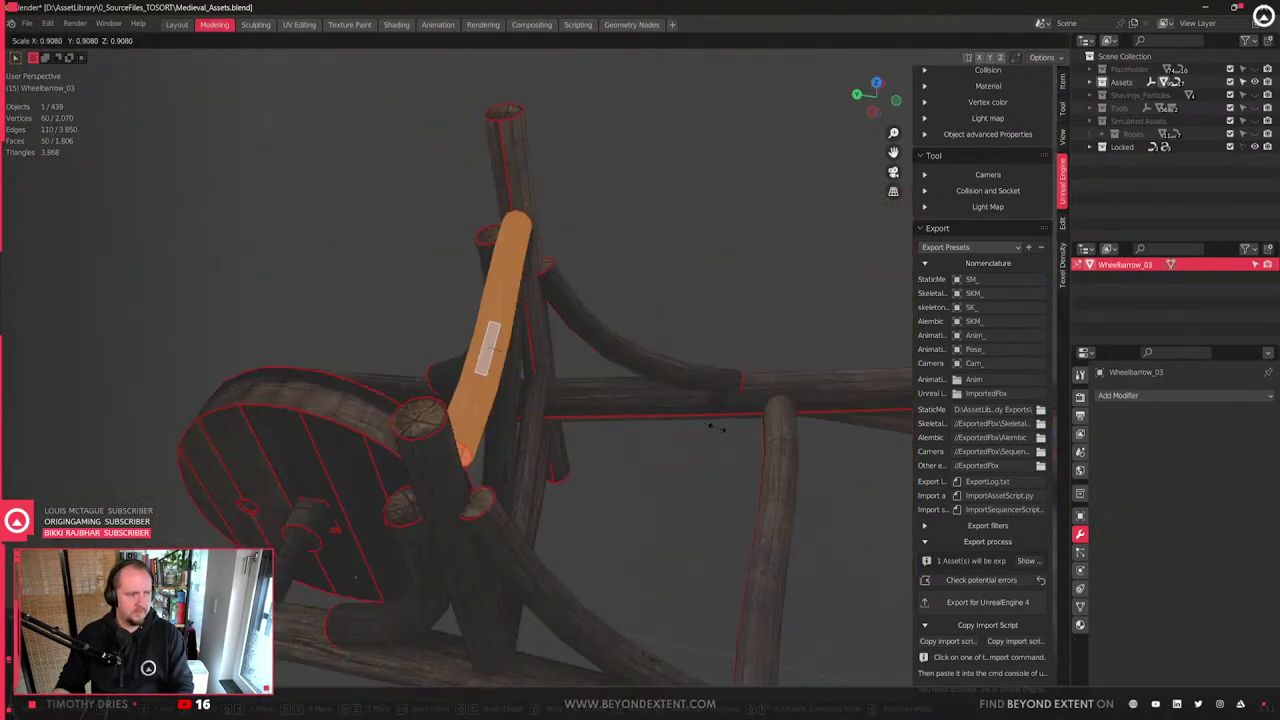
key("alt+s")
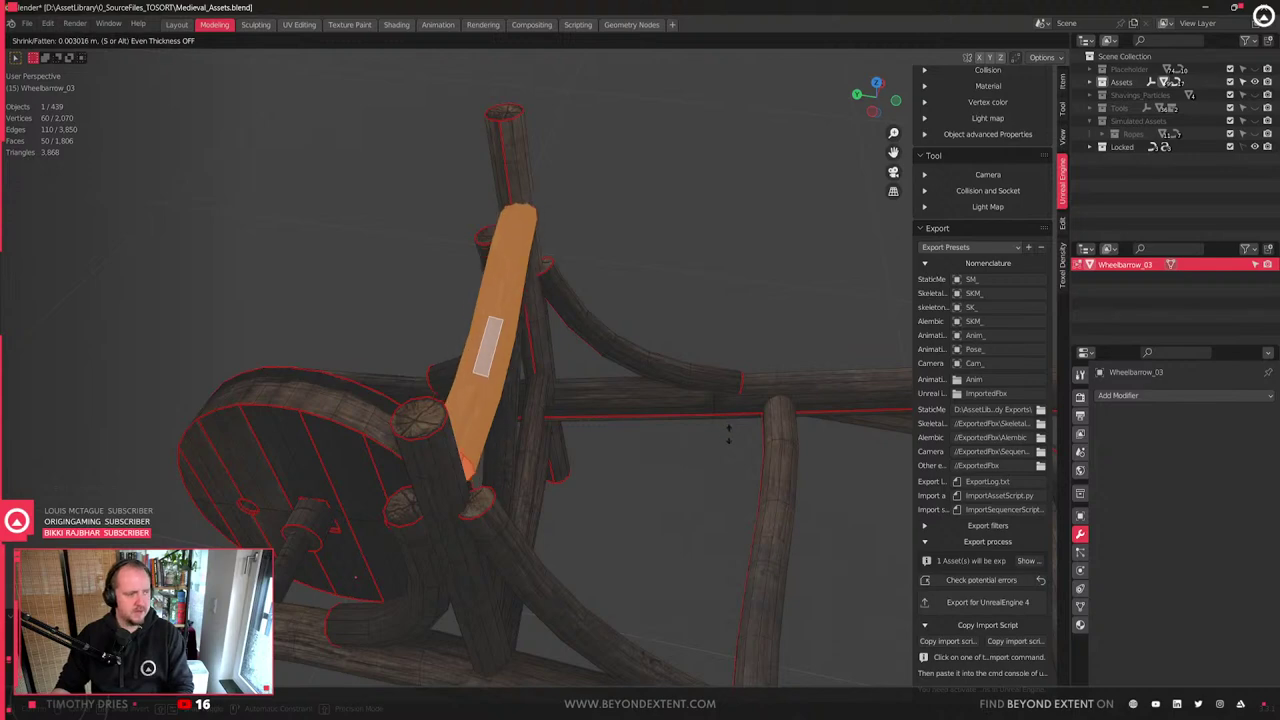
left_click(629, 452)
- Try to thicken the diagonal brace between the wheelbarrow's end posts with Shrink/Fatten
middle_click_drag(629, 452, 543, 418)
left_click(514, 336)
key("ctrl+l")
middle_click_drag(514, 336, 652, 434)
key("alt+s")
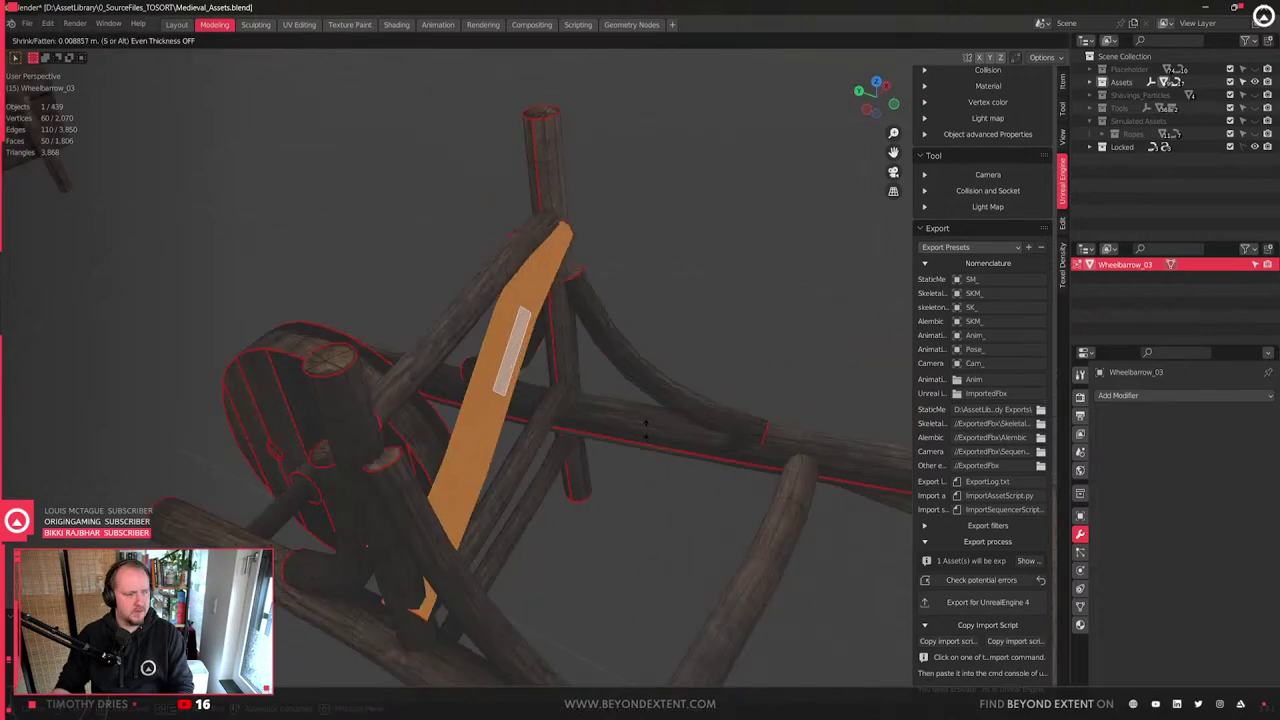
key("Escape")
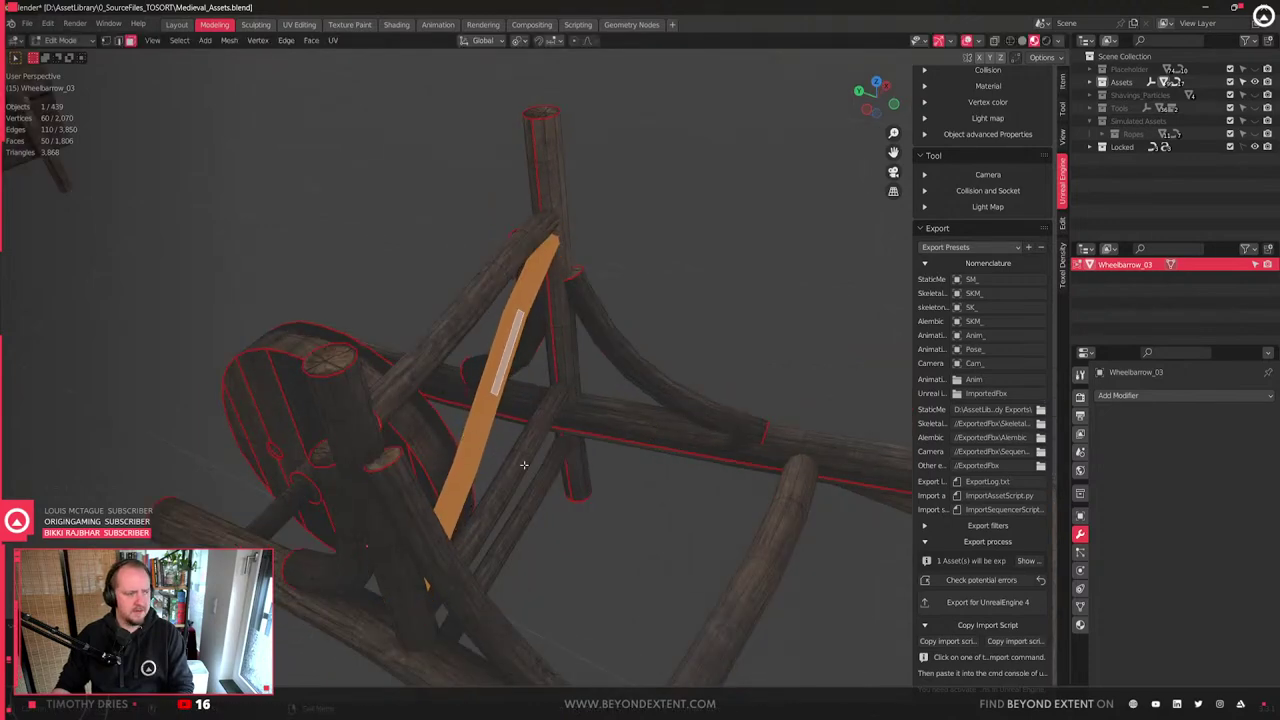
key("ctrl+z")
- Adjust the thickness of the lower crossbar between the wheelbarrow's end posts with Shrink/Fatten
middle_click_drag(604, 478, 774, 483)
scroll(691, 383, "up", 3)
key("alt+s")
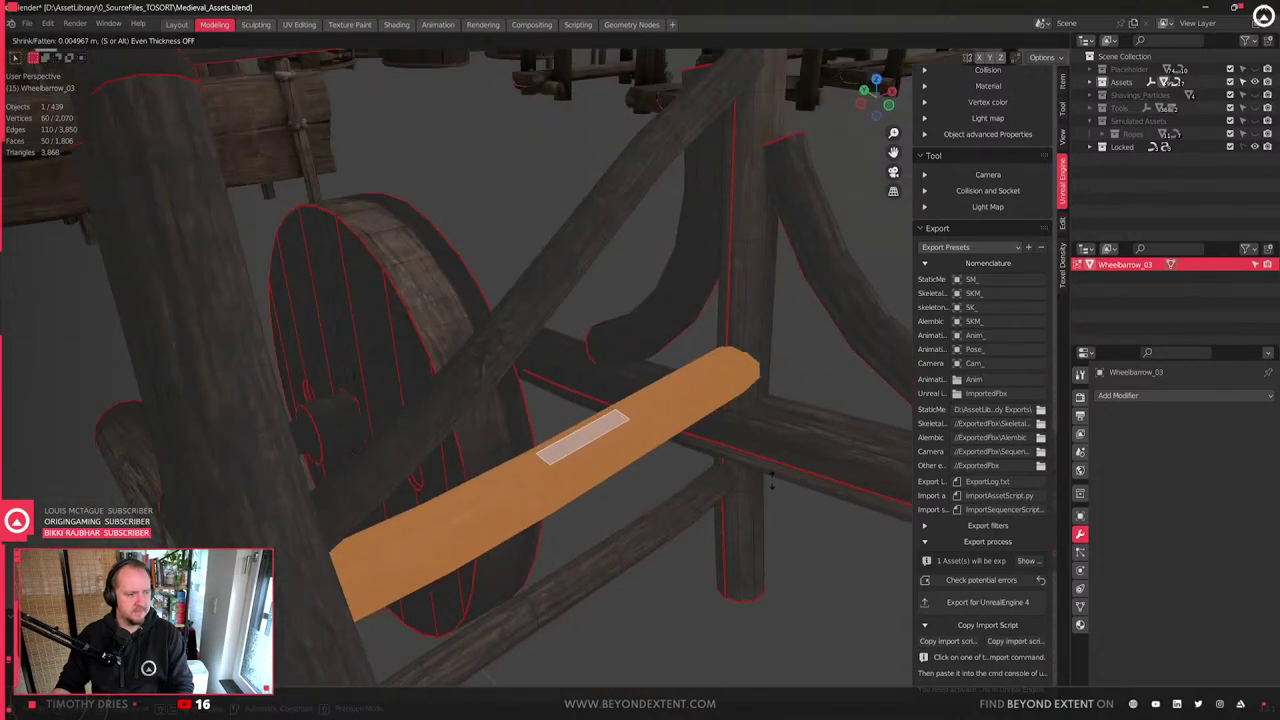
left_click(731, 434)
- Select both curved side braces running from the end posts to the long rails and thin them by about 0.005 m with Shrink/Fatten
middle_click_drag(740, 388, 830, 295)
left_click(746, 326)
key("ctrl+l")
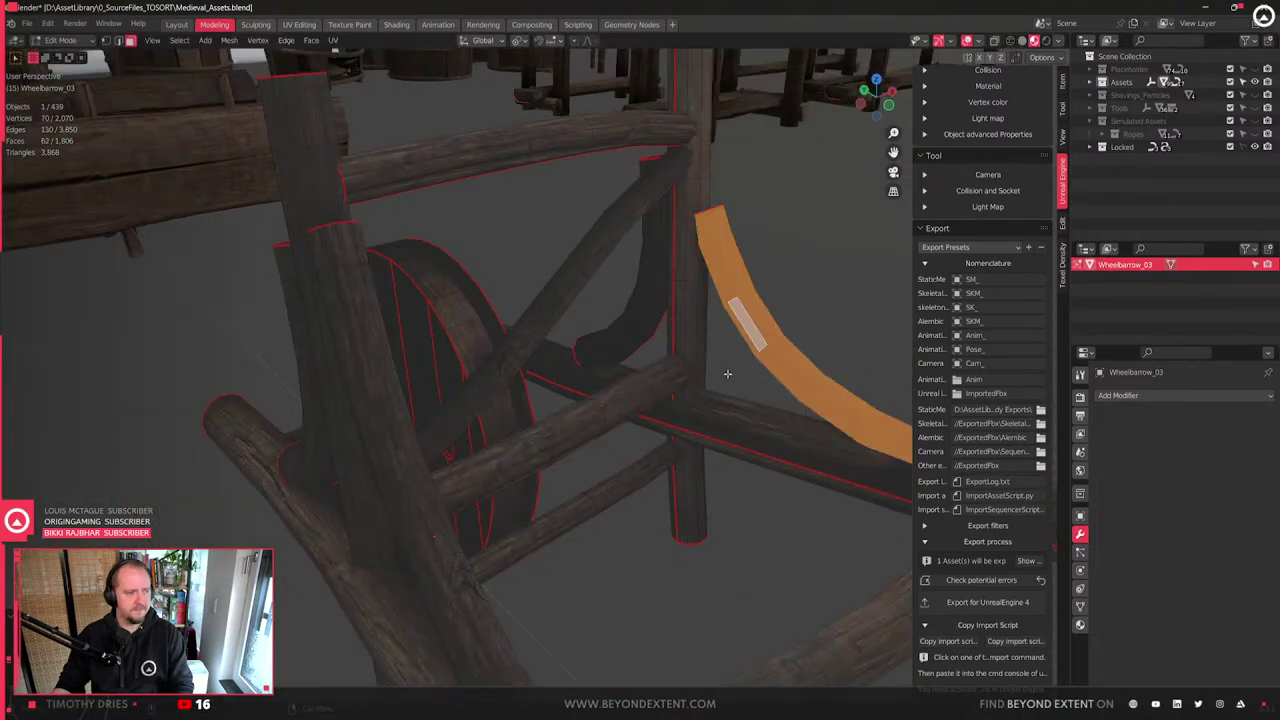
middle_click_drag(739, 365, 802, 439)
left_click(513, 531, "shift")
key("ctrl+l")
key("s")
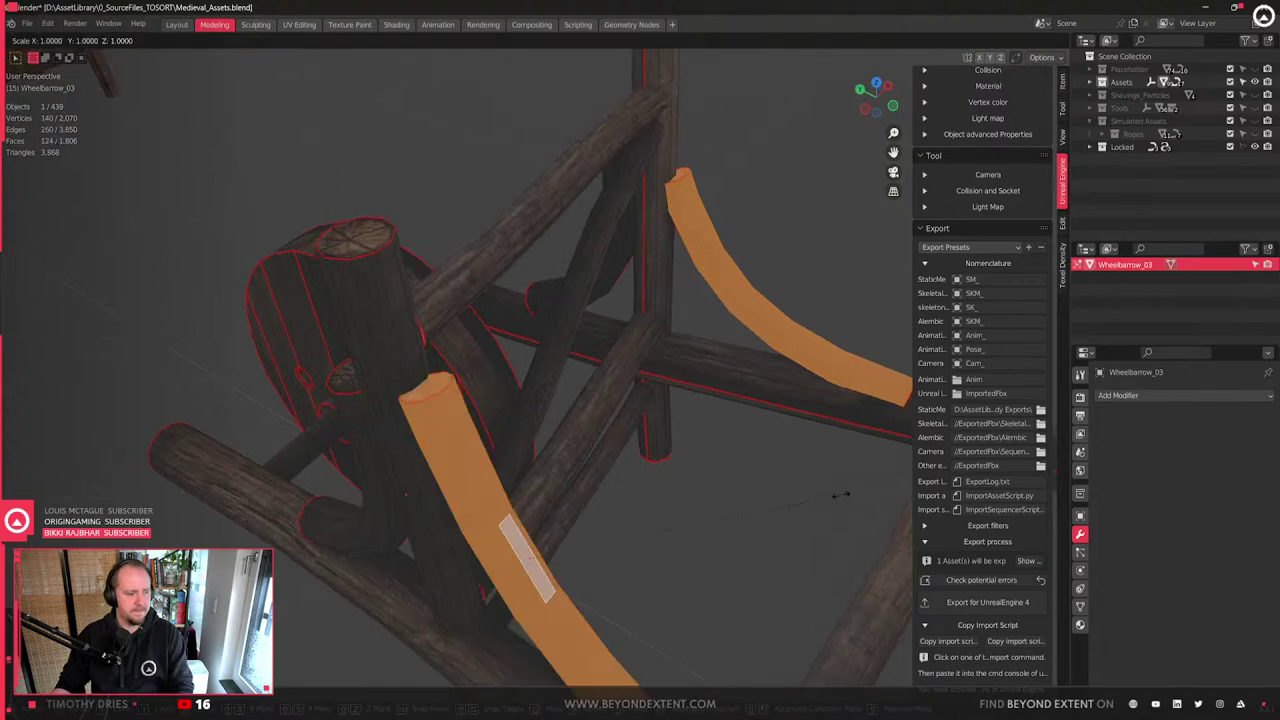
key("Escape")
key("alt+s")
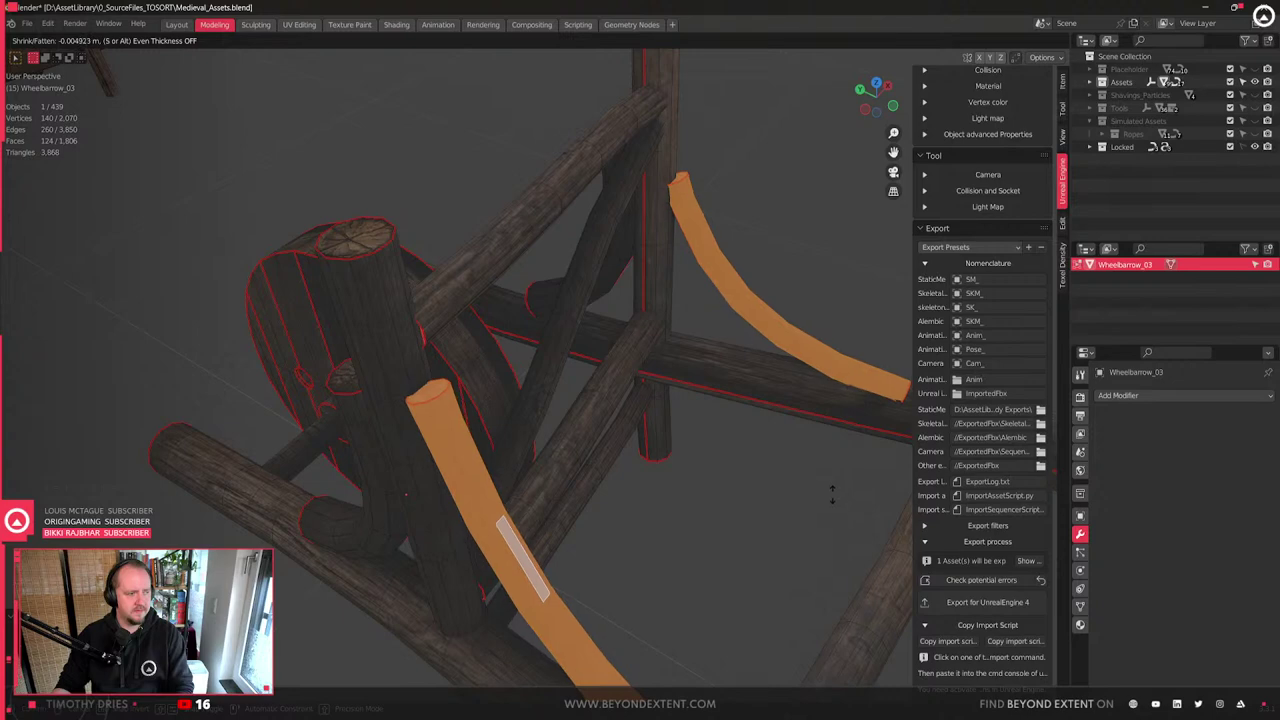
left_click(828, 493)
middle_click_drag(560, 452, 632, 438)
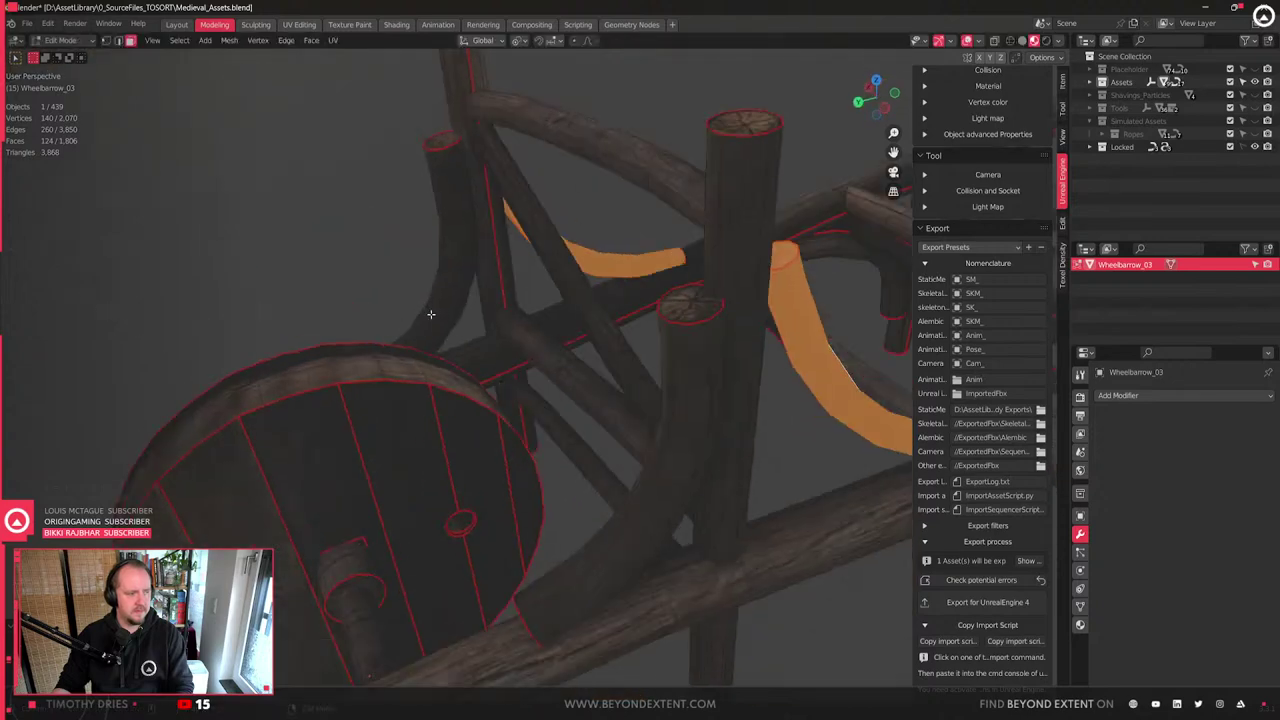
- Select the two curved braces beside the wheel and thin them with Shrink/Fatten
left_click(431, 315)
left_click(683, 369, "shift")
key("ctrl+l")
key("alt+s")
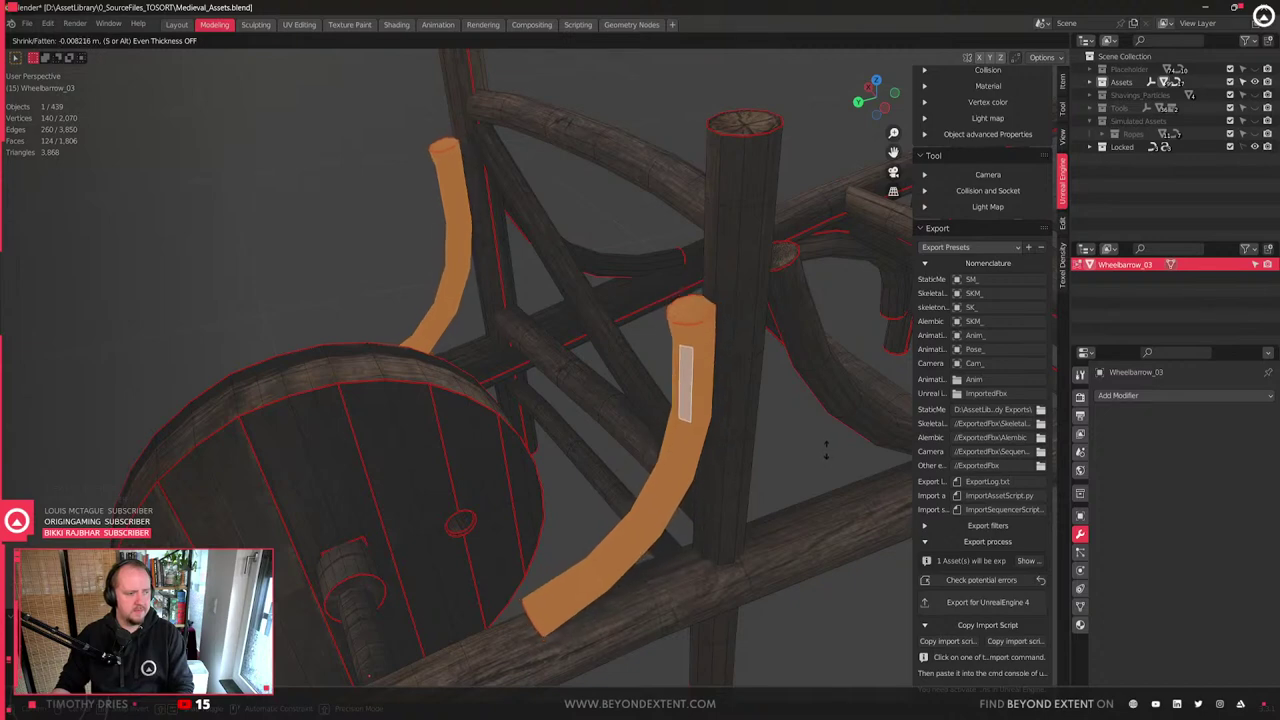
left_click(824, 452)
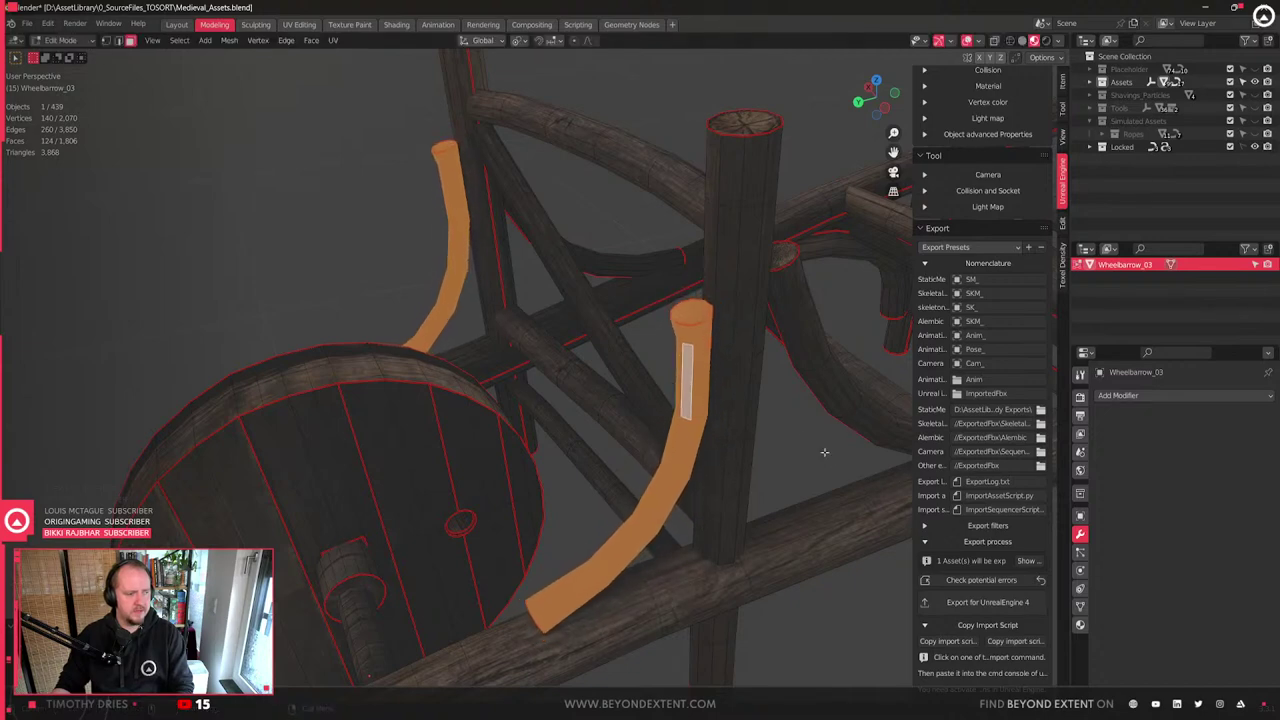
- Scale down the end faces of the two thinned curved braces
left_click(694, 310)
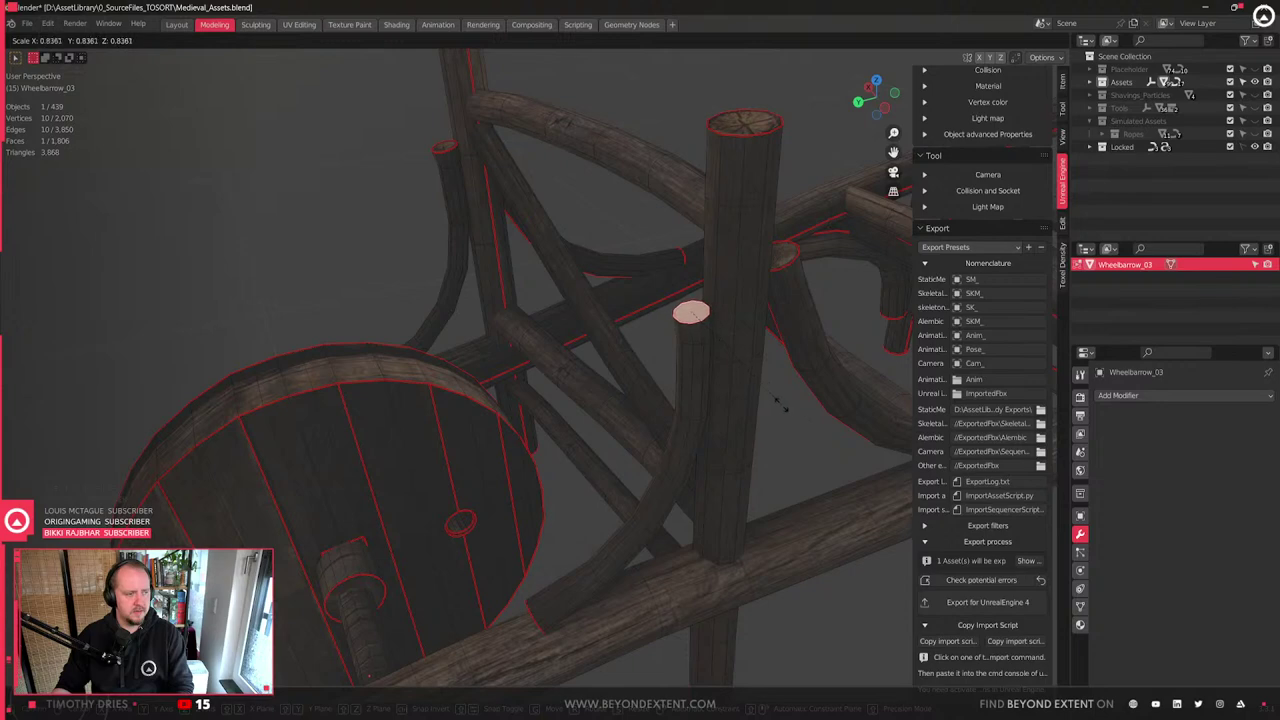
left_click(443, 147)
key("s")
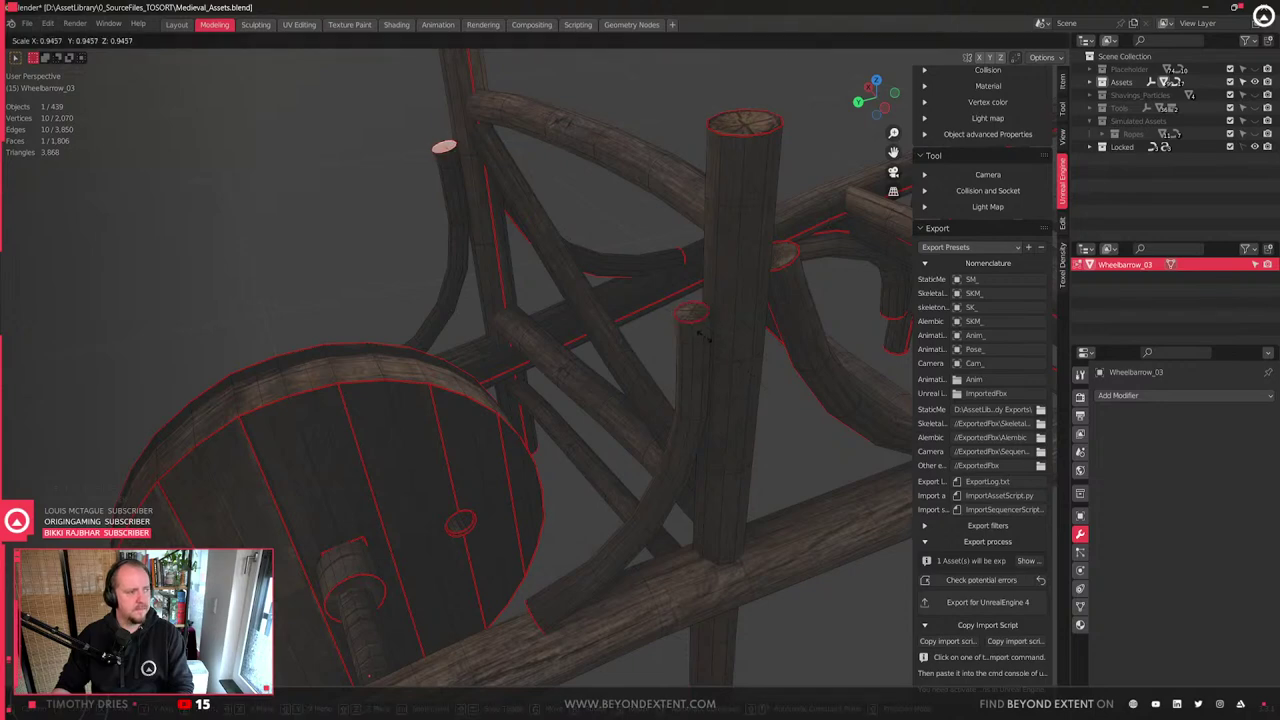
key("Return")
scroll(575, 483, "up", 4)
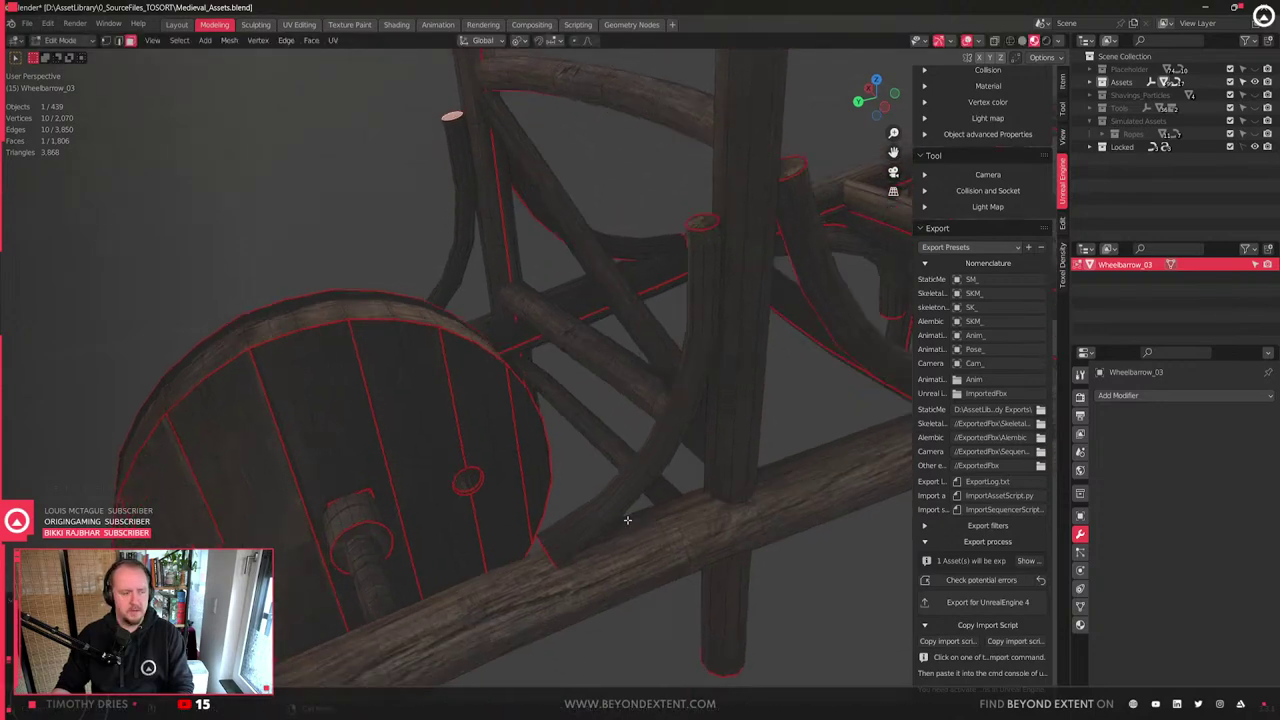
mouse_move(575, 483)
middle_mouse_down()
mouse_move(768, 571)
mouse_move(664, 545)
mouse_move(580, 486)
middle_mouse_up()
key("s")
left_click(756, 567)
- Add an edge loop at the lower bend of the near curved brace and reposition it along Z
key("2")
key("ctrl+r")
left_click(584, 484)
key("g")
key("z")
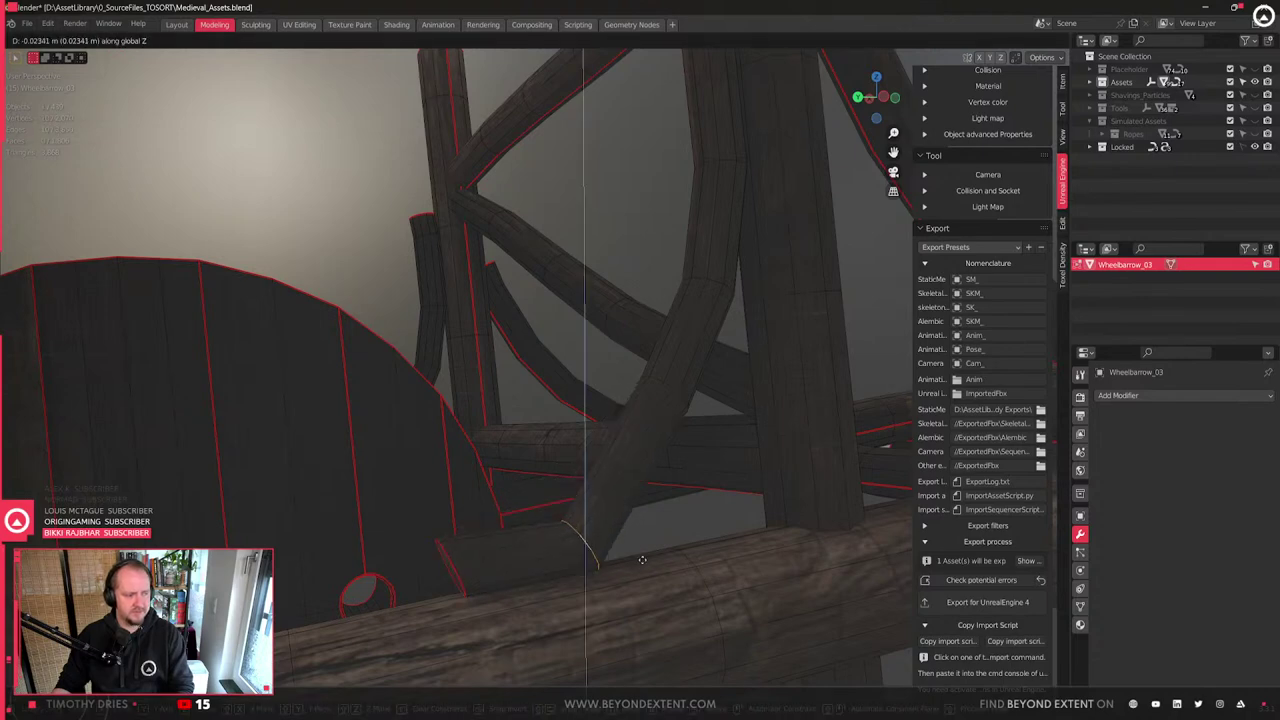
left_click(560, 540)
- Add an edge loop in the near brace's lower section and smooth the neighbouring loops with Set Flow
middle_click_drag(454, 563, 537, 534)
key("ctrl+r")
key("q")
left_click(646, 460)
left_click(671, 386)
key("q")
left_click(671, 386)
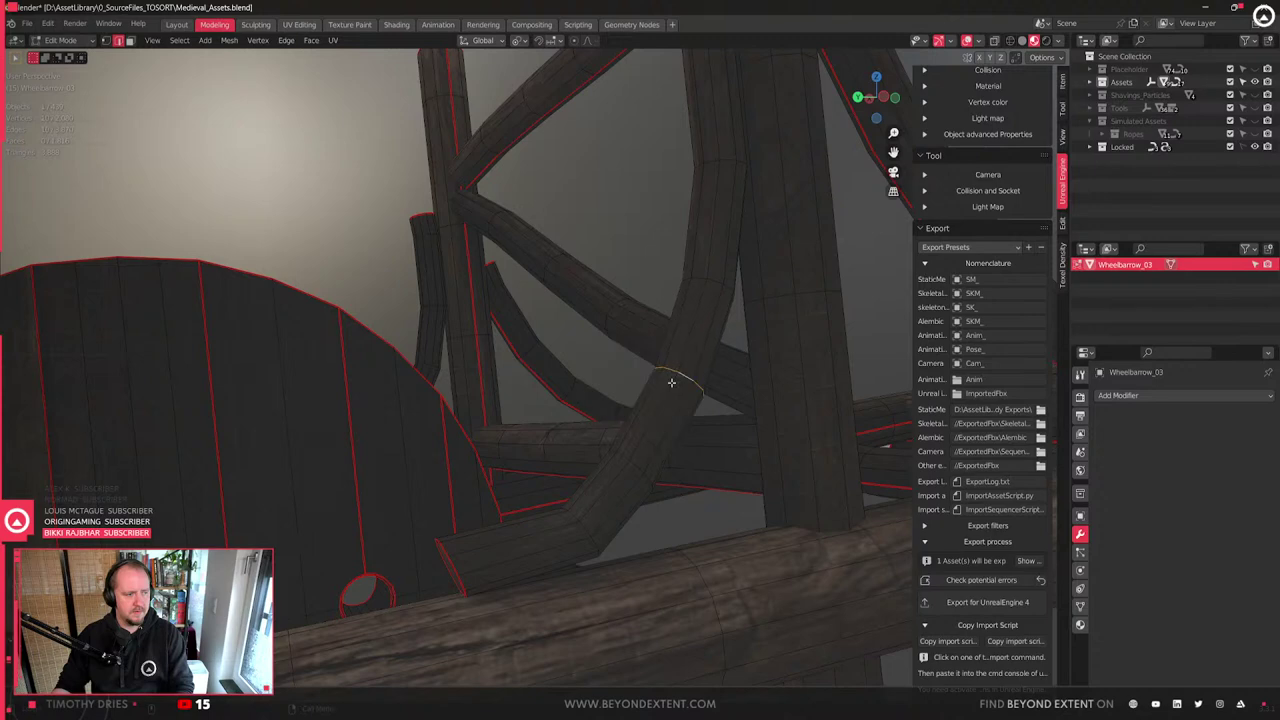
- Add two more edge loops around the middle of the near brace and smooth each with Set Flow
key("ctrl+r")
double_click(667, 438)
key("q")
left_click(667, 438)
key("ctrl+r")
double_click(697, 318)
key("q")
left_click(697, 319)
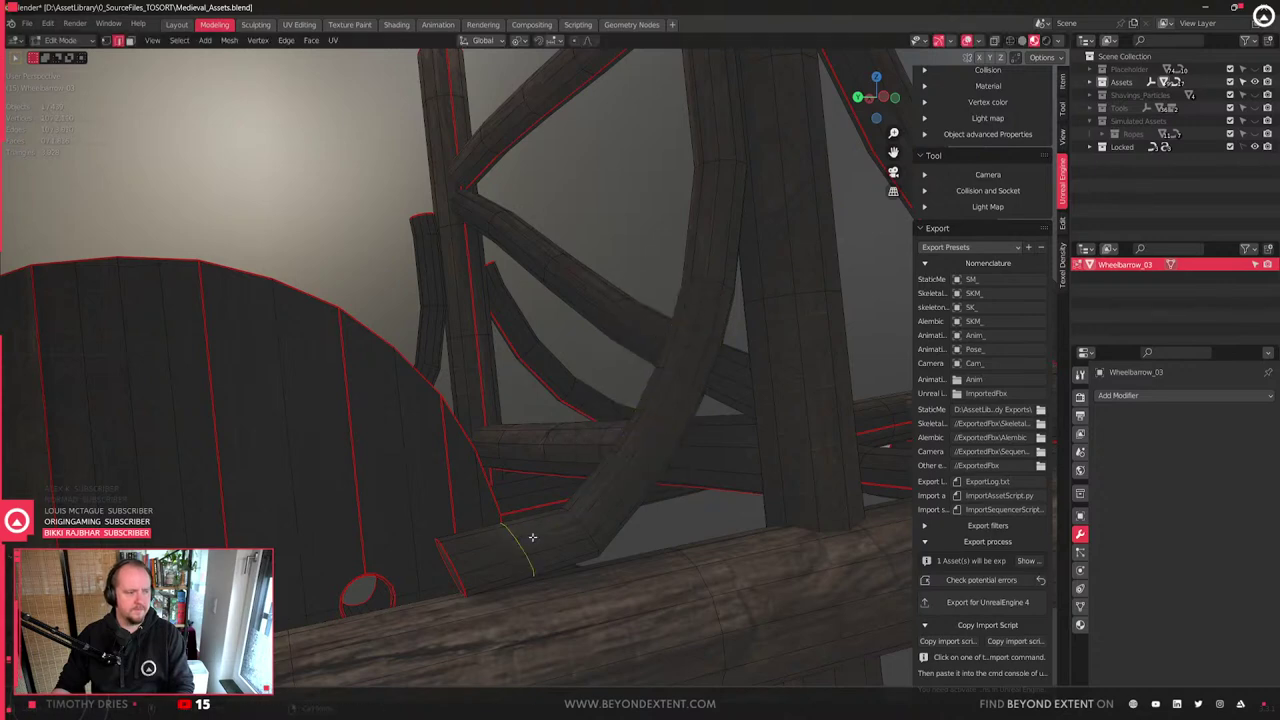
- Smooth the edge loop at the near brace's lower bend with Set Flow
right_click(595, 522)
left_click(587, 526, "alt")
key("q")
left_click(586, 527)
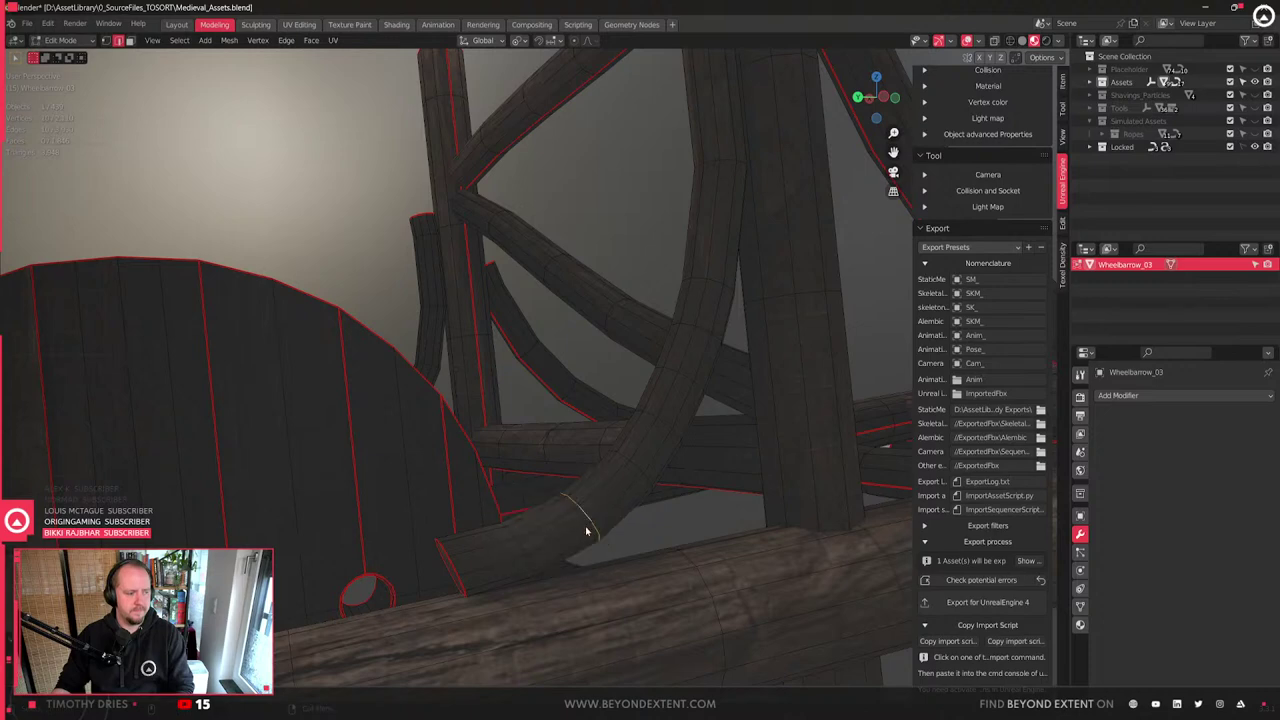
- Move the near brace's lower end face along Y and adjust its height along Z
middle_click_drag(577, 523, 690, 402)
left_click(686, 392)
key("g")
key("y")
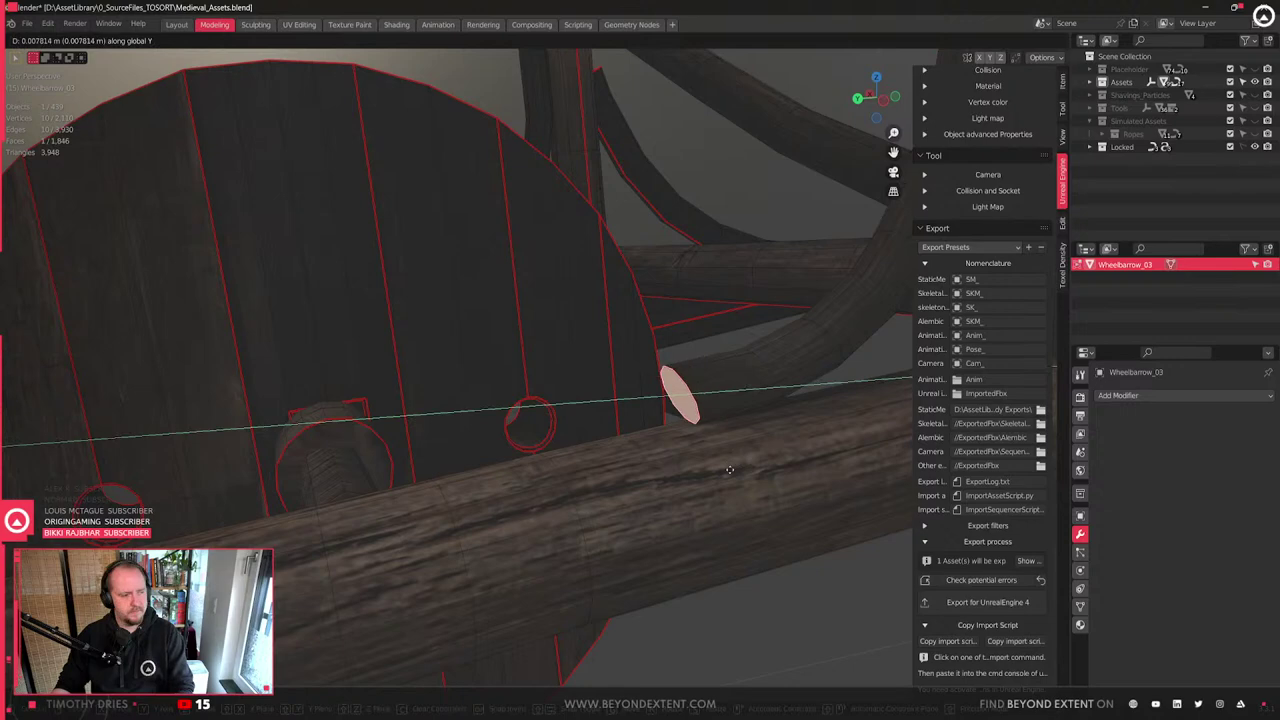
left_click(691, 488)
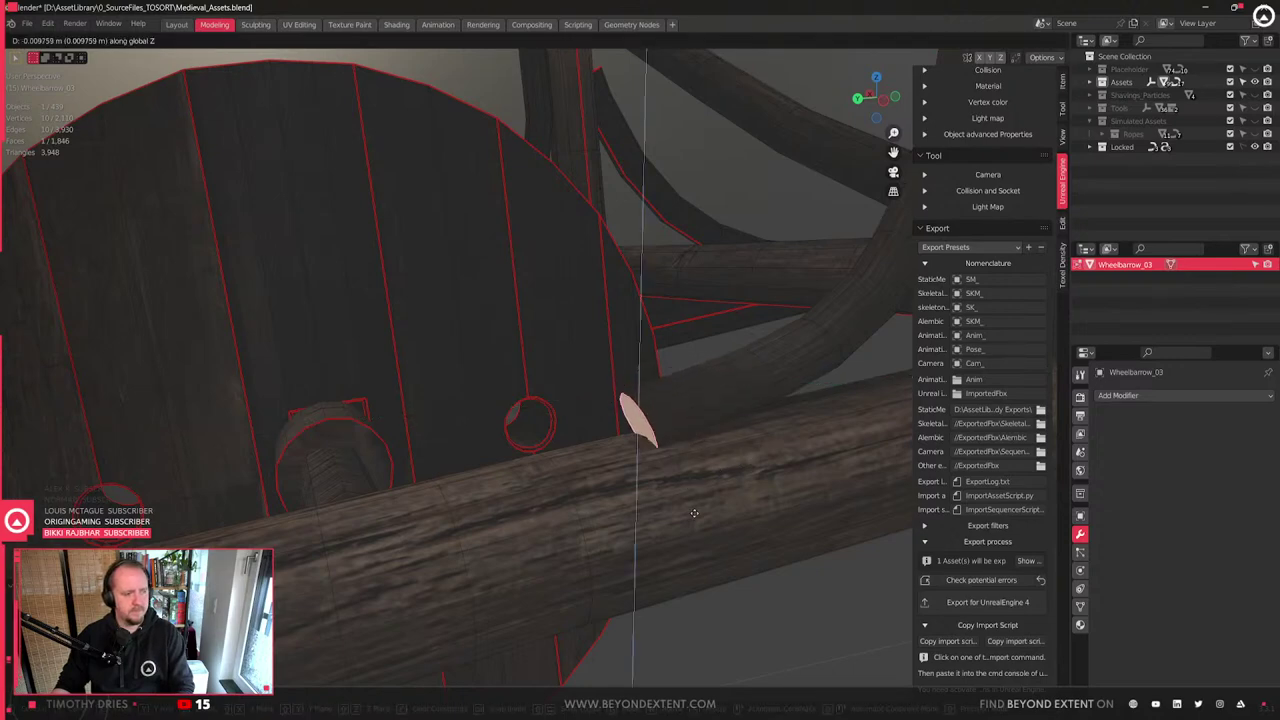
left_click(695, 513)
scroll(697, 514, "down", 2)
key("Tab")
scroll(680, 511, "down", 4)
scroll(591, 498, "up", 6)
middle_click_drag(591, 498, 700, 450)
key("Tab")
key("s")
key("z")
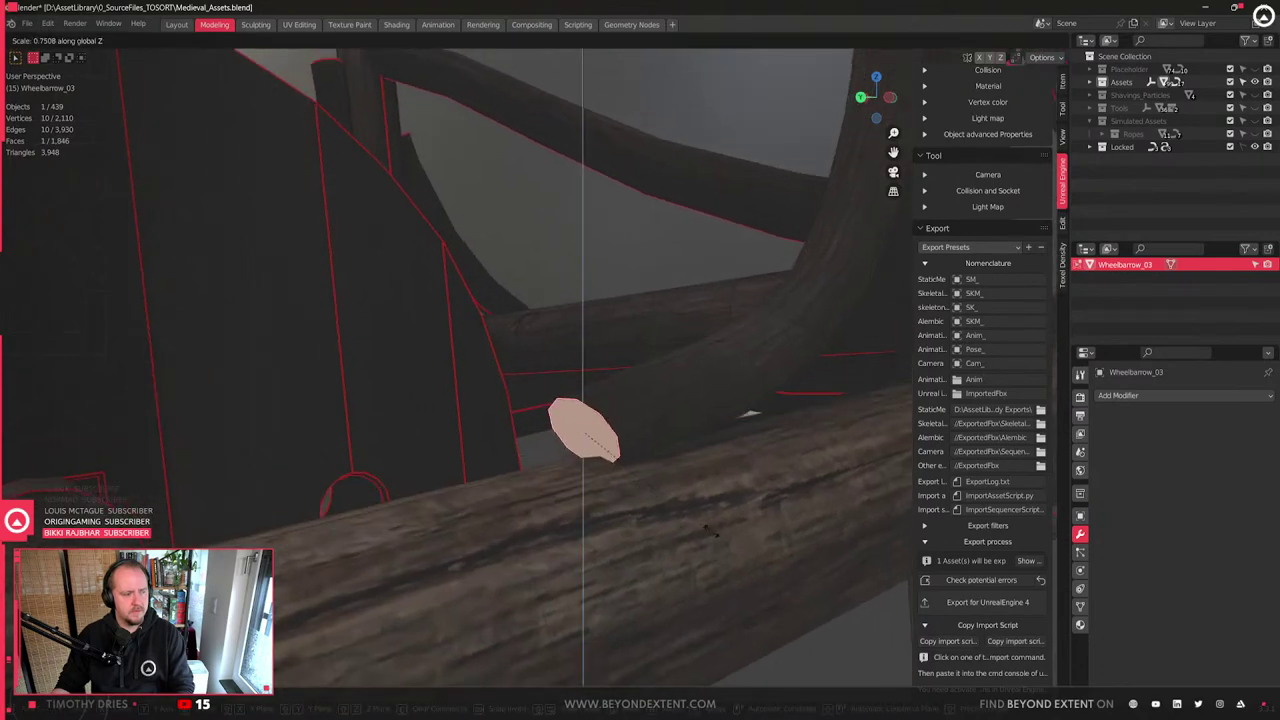
right_click(705, 519)
- Connect two opposite vertices with an edge across the near brace's lower end face
scroll(655, 510, "up", 3)
key("1")
left_click(690, 494)
left_click(573, 470, "shift")
key("j")
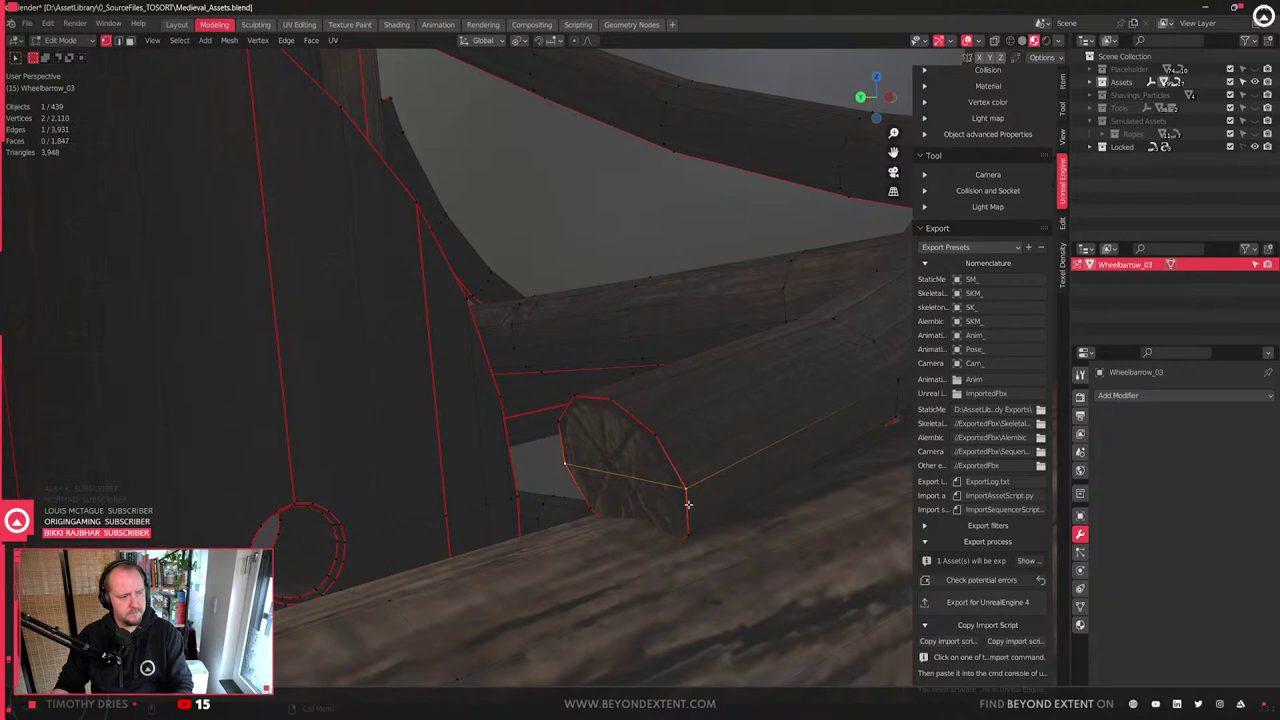
- Move the upper part of the split end face in the YZ plane to slant the brace's lower end, and return to Object Mode
key("3")
left_click(630, 460)
key("g")
key("shift+y")
key("shift+x")
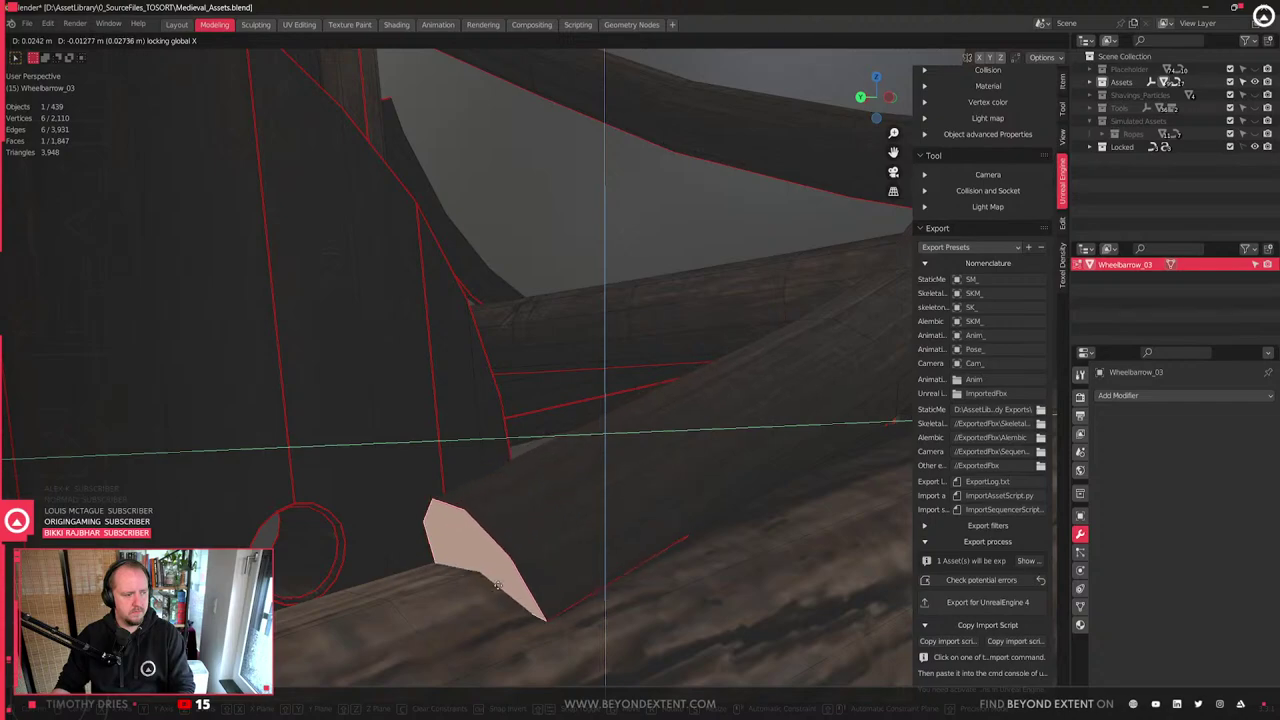
left_click(583, 519)
scroll(584, 520, "down", 5)
key("Tab")
mouse_move(587, 520)
middle_mouse_down()
mouse_move(506, 514)
mouse_move(500, 533)
mouse_move(623, 563)
mouse_move(537, 508)
mouse_move(457, 509)
mouse_move(469, 500)
mouse_move(551, 539)
mouse_move(651, 509)
mouse_move(462, 498)
mouse_move(709, 466)
mouse_move(600, 509)
mouse_move(600, 528)
middle_mouse_up()
key("Tab")
key("Tab")
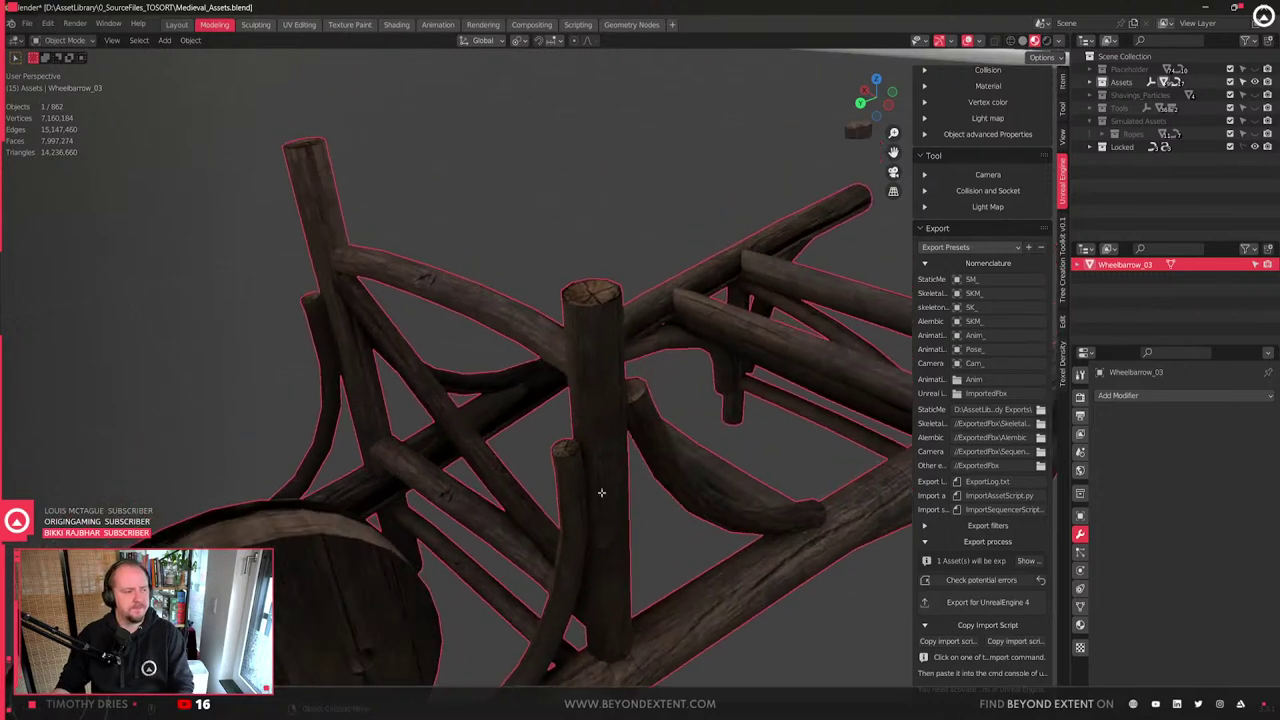
- Inset the top faces of the two tall upright posts together
key("Tab")
left_click(603, 296)
middle_click_drag(603, 296, 607, 583)
left_click(507, 377, "shift")
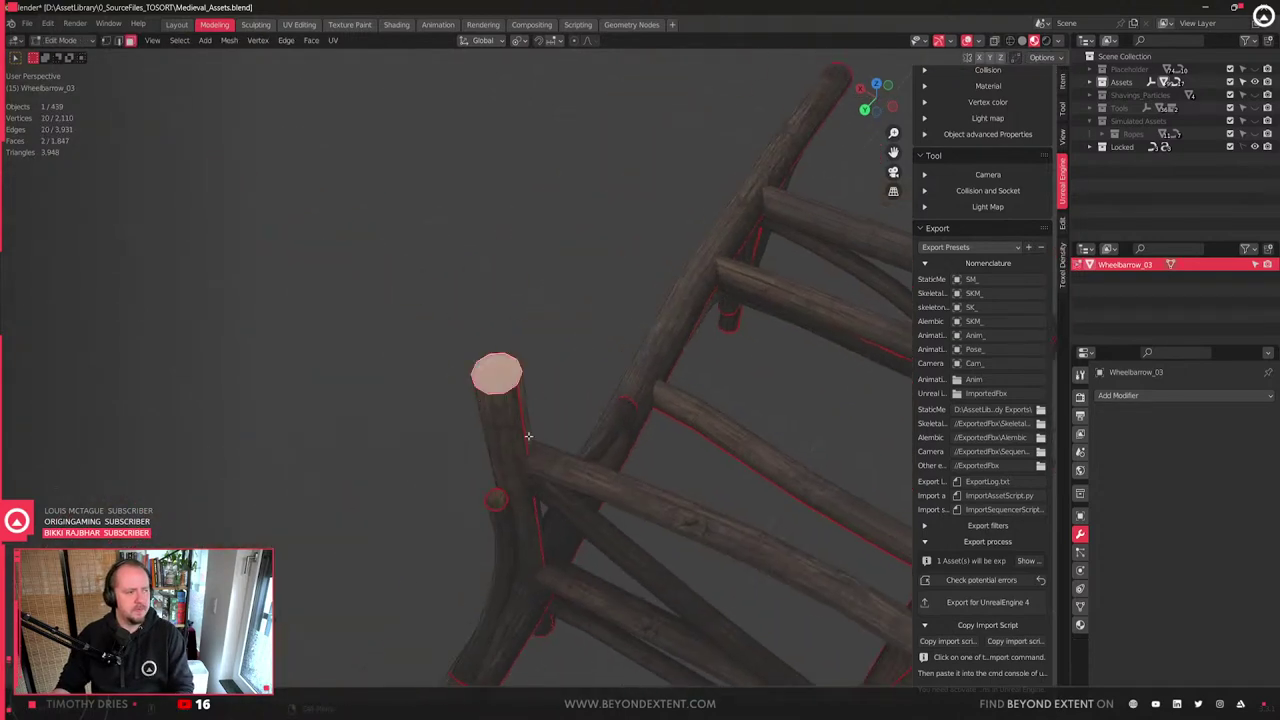
scroll(532, 436, "up", 3)
key("i")
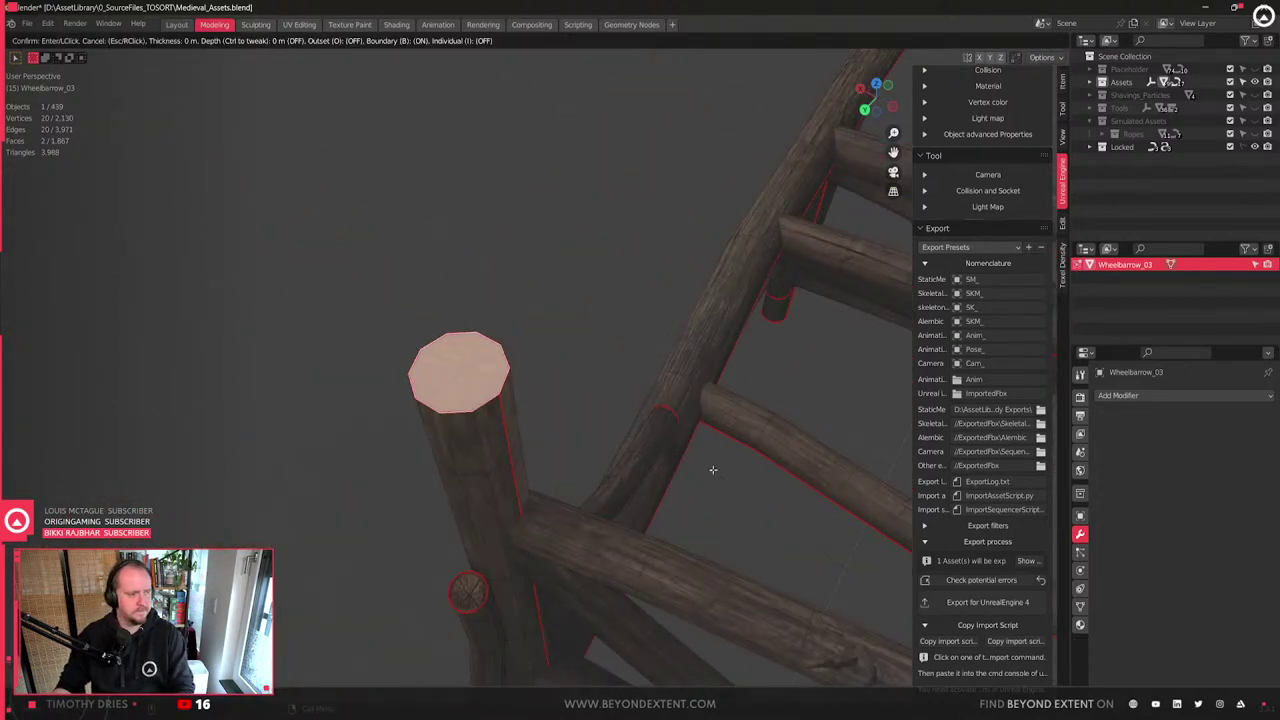
left_click(755, 475)
- Clear the sharp and seam marks from the inset edges on both post tops
middle_click_drag(763, 480, 561, 394)
middle_click_drag(520, 448, 601, 430)
right_click(601, 430)
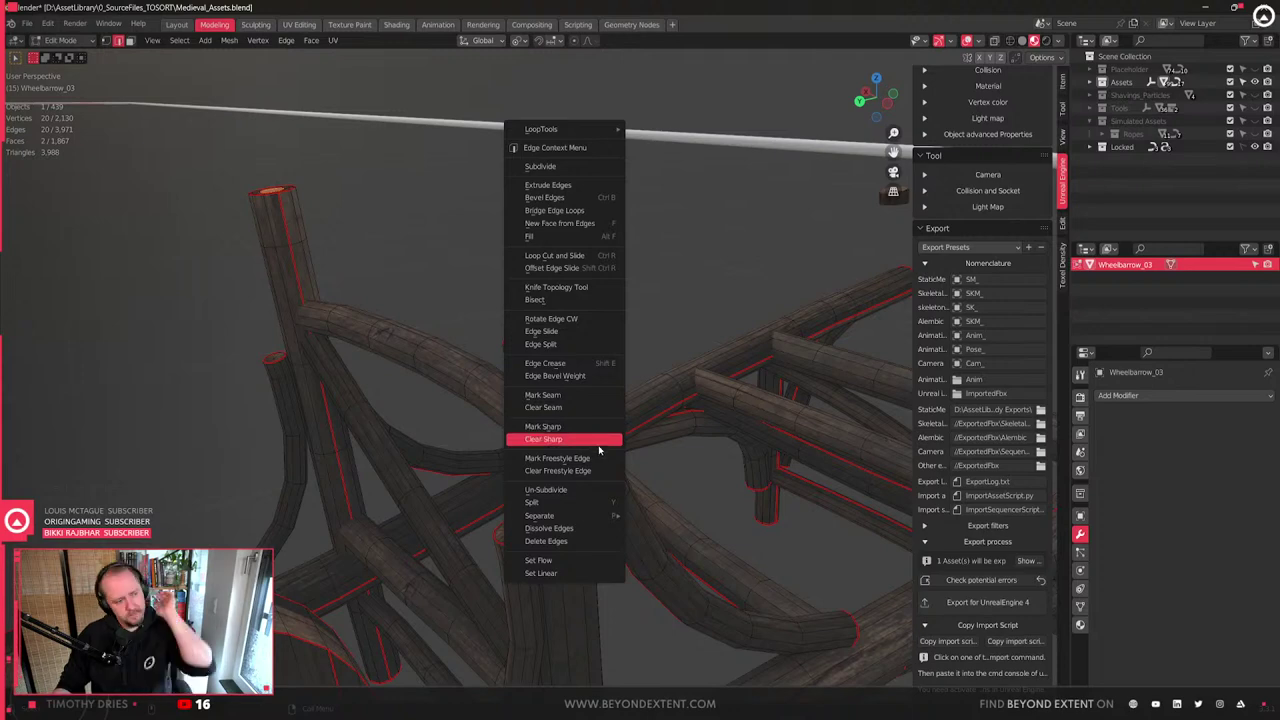
left_click(600, 442)
scroll(591, 400, "up", 1)
right_click(588, 387)
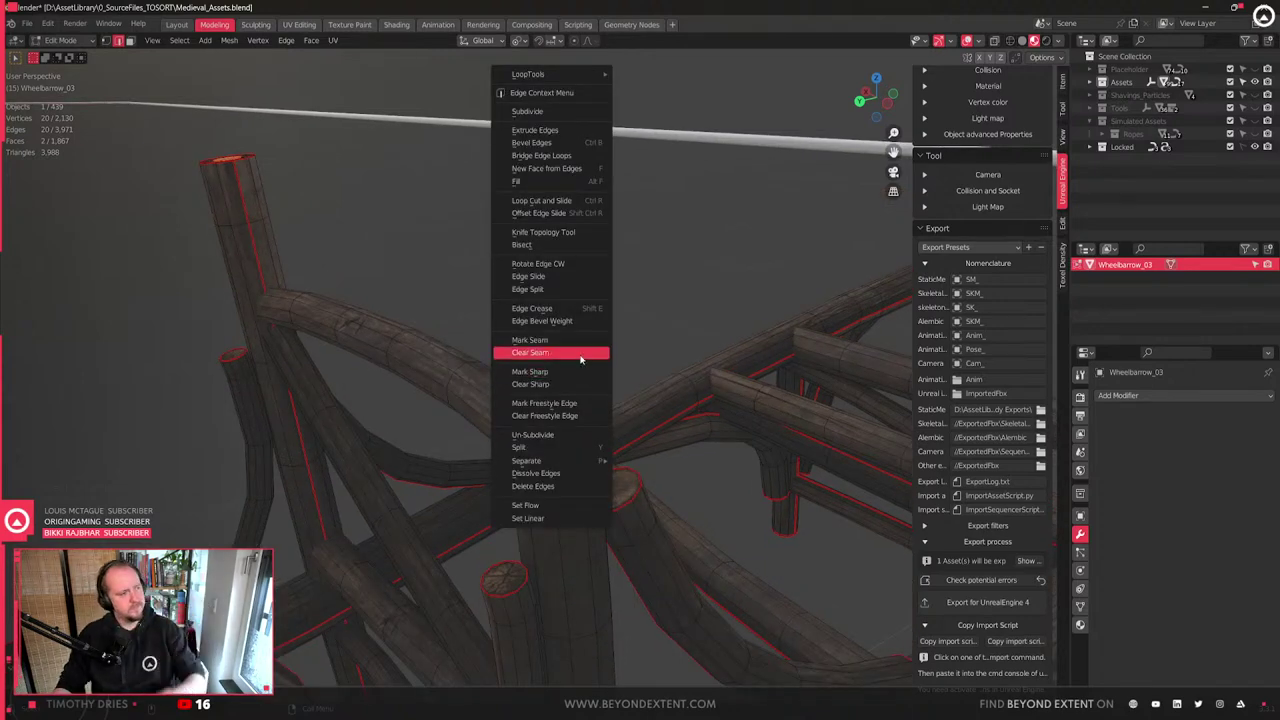
left_click(582, 356)
- Raise both inset post tops about 0.01 m along Z and nudge them slightly along X
scroll(582, 356, "up", 1)
key("g")
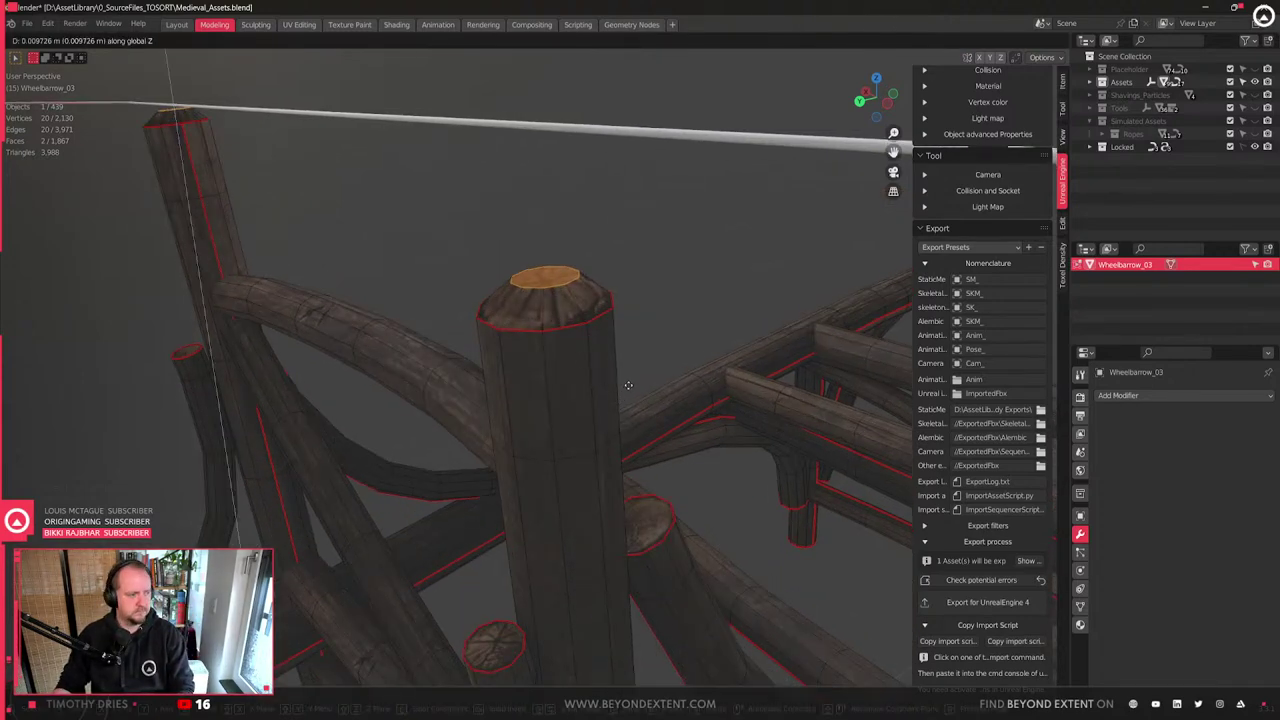
left_click(629, 382)
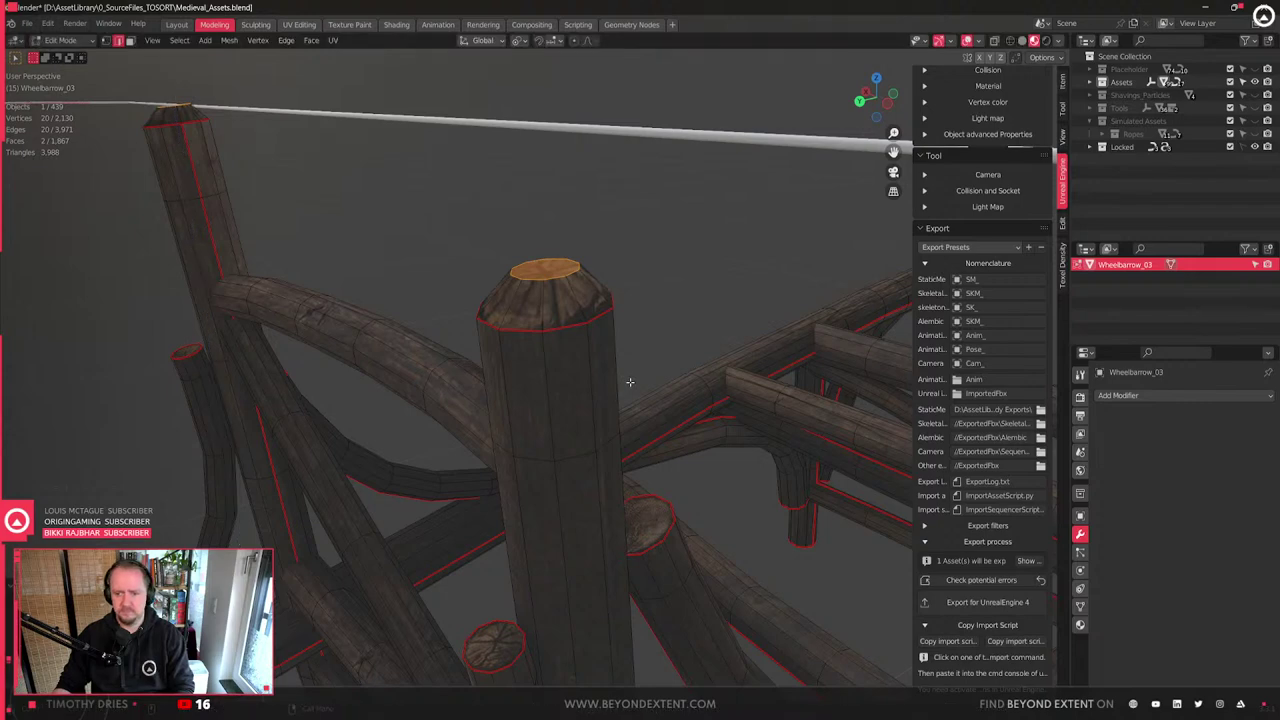
key("g")
key("x")
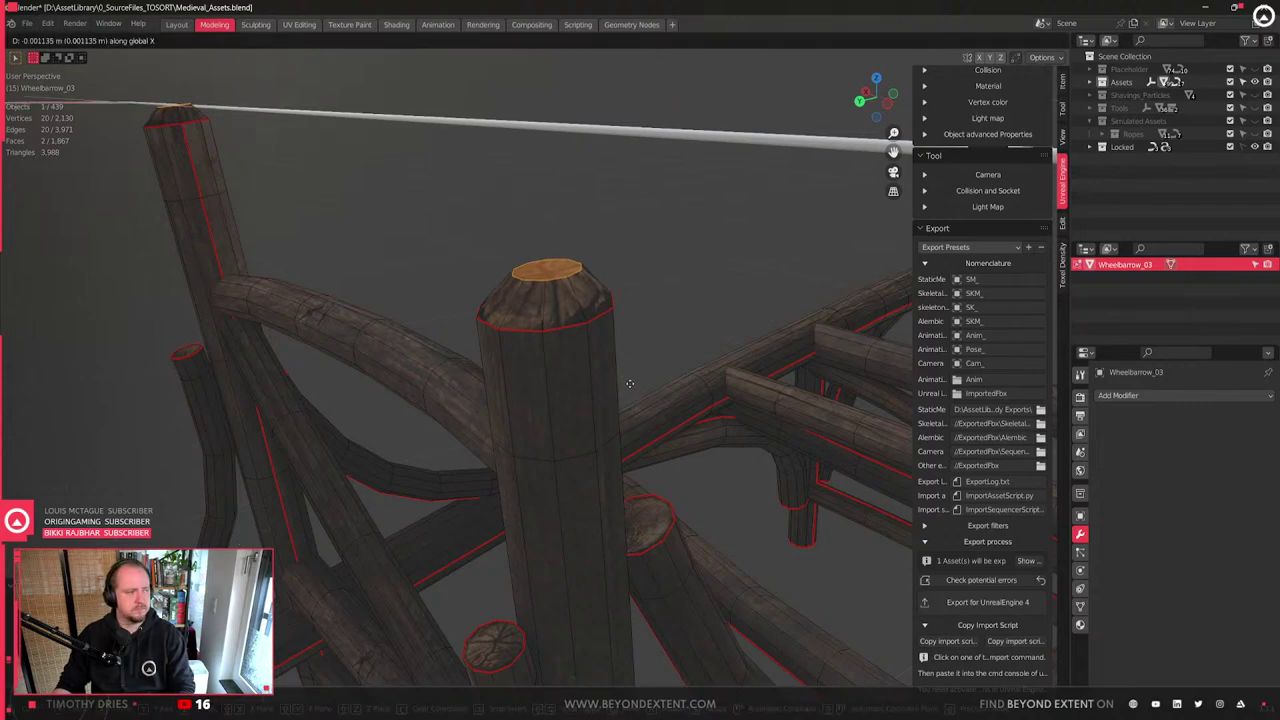
left_click(629, 383)
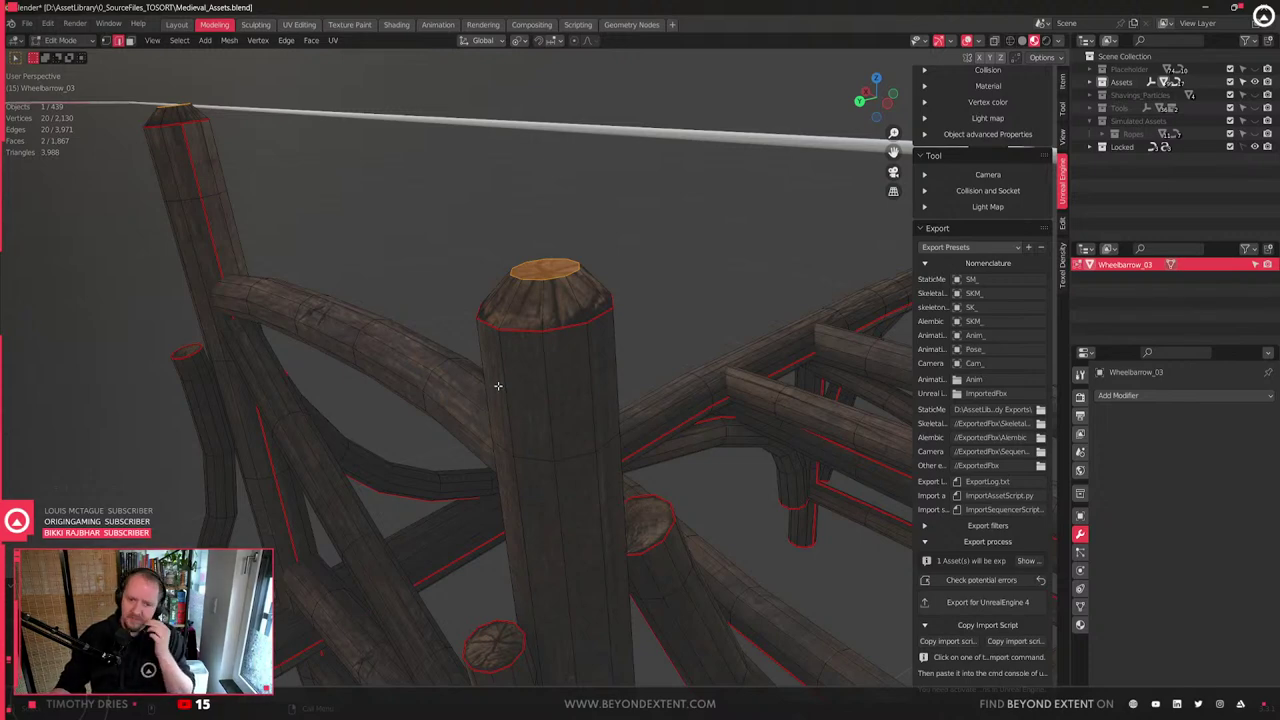
key("1")
left_click(545, 280)
key("g")
key("z")
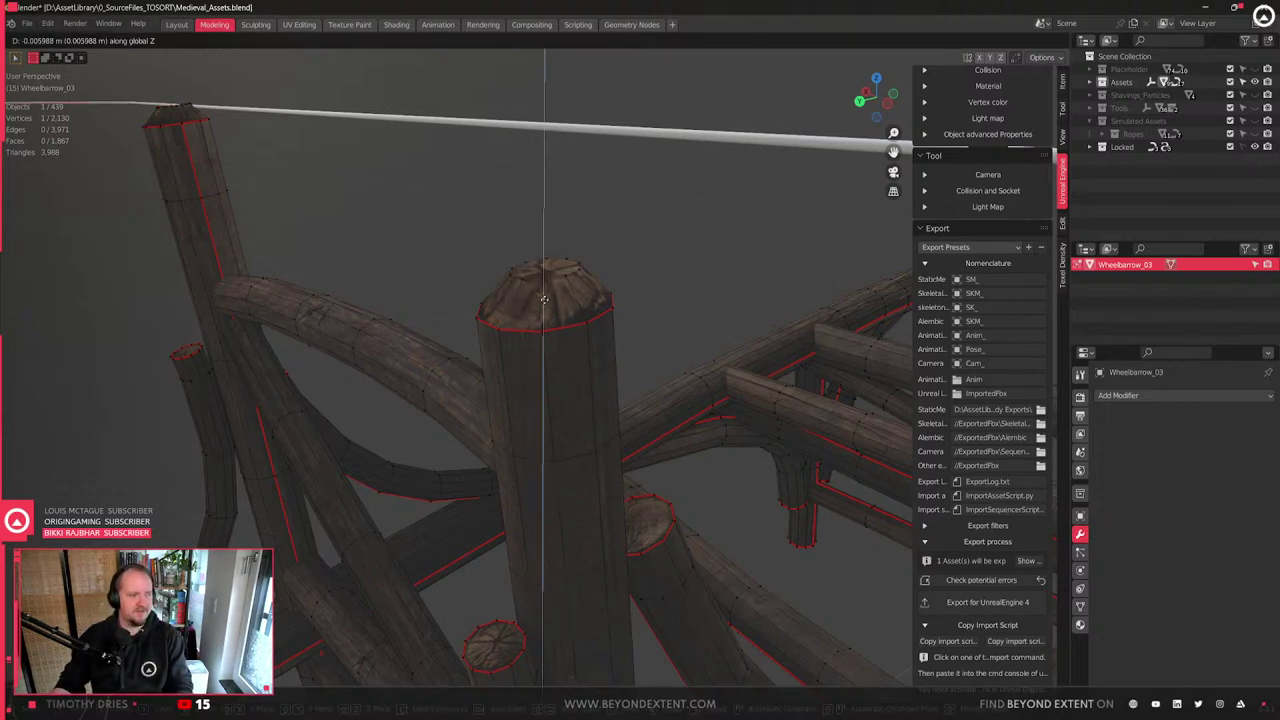
right_click(545, 299)
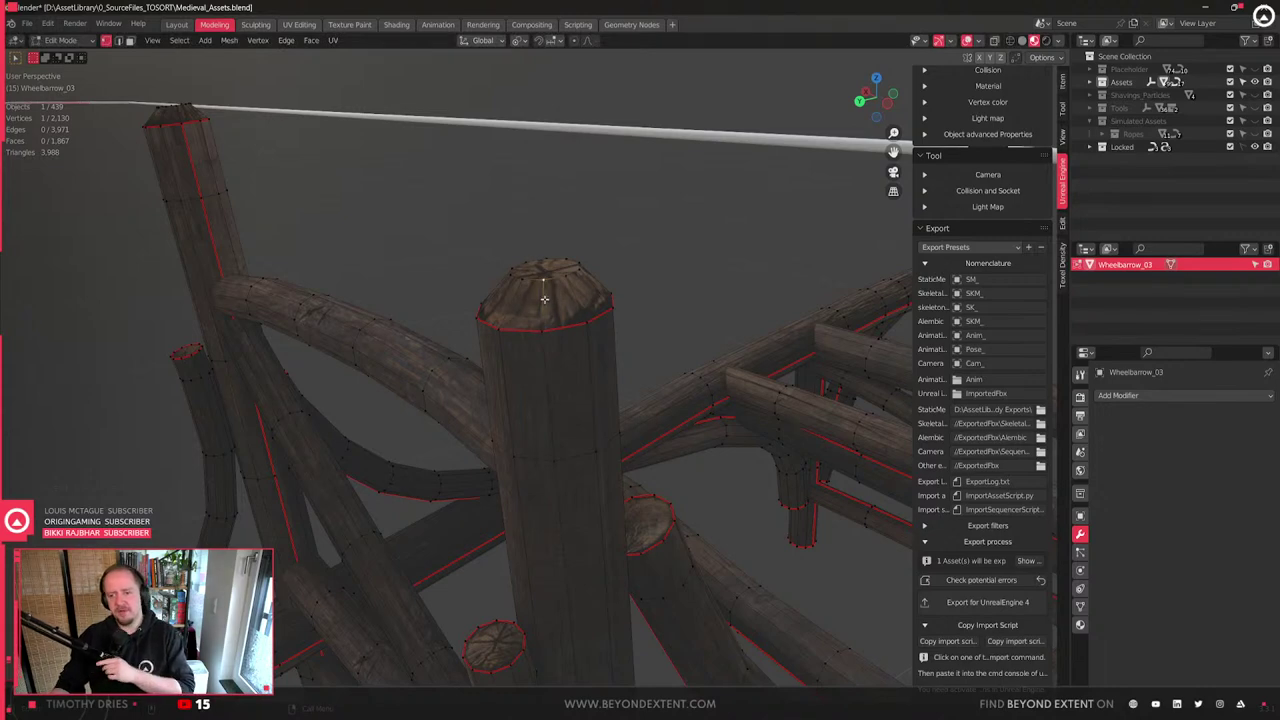
- Lower the near post's inner top face slightly along Z
key("3")
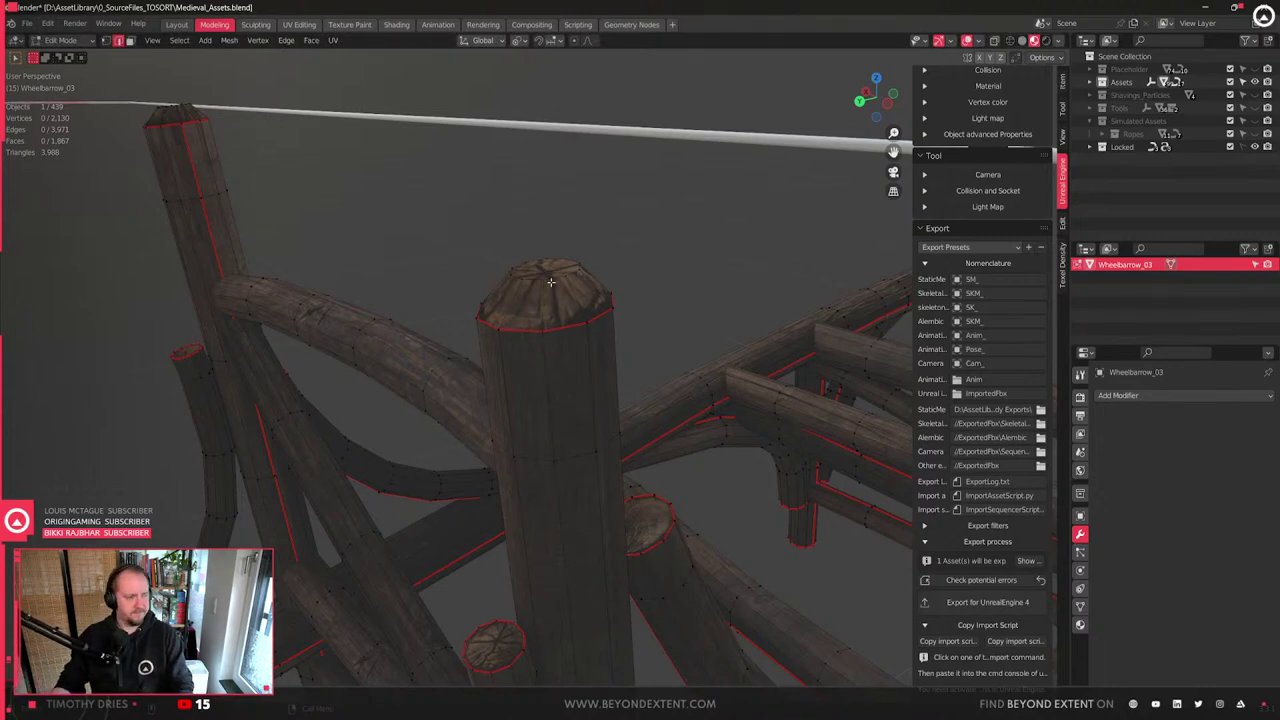
left_click(545, 282)
key("g")
key("z")
left_click(690, 386)
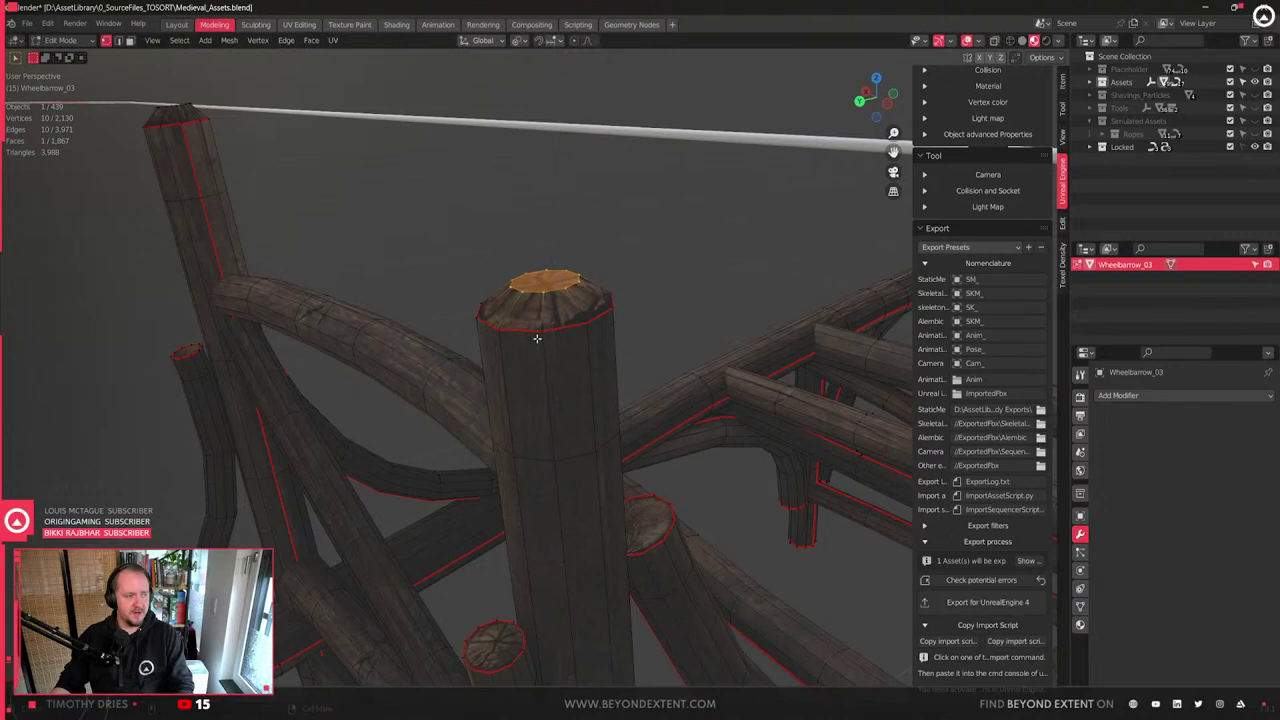
- Slide three vertices of the near post's outer rim down the post to make the chamfer irregular
key("1")
left_click(542, 331)
key("g")
key("g")
left_click(545, 353)
left_click(591, 317)
key("g")
key("g")
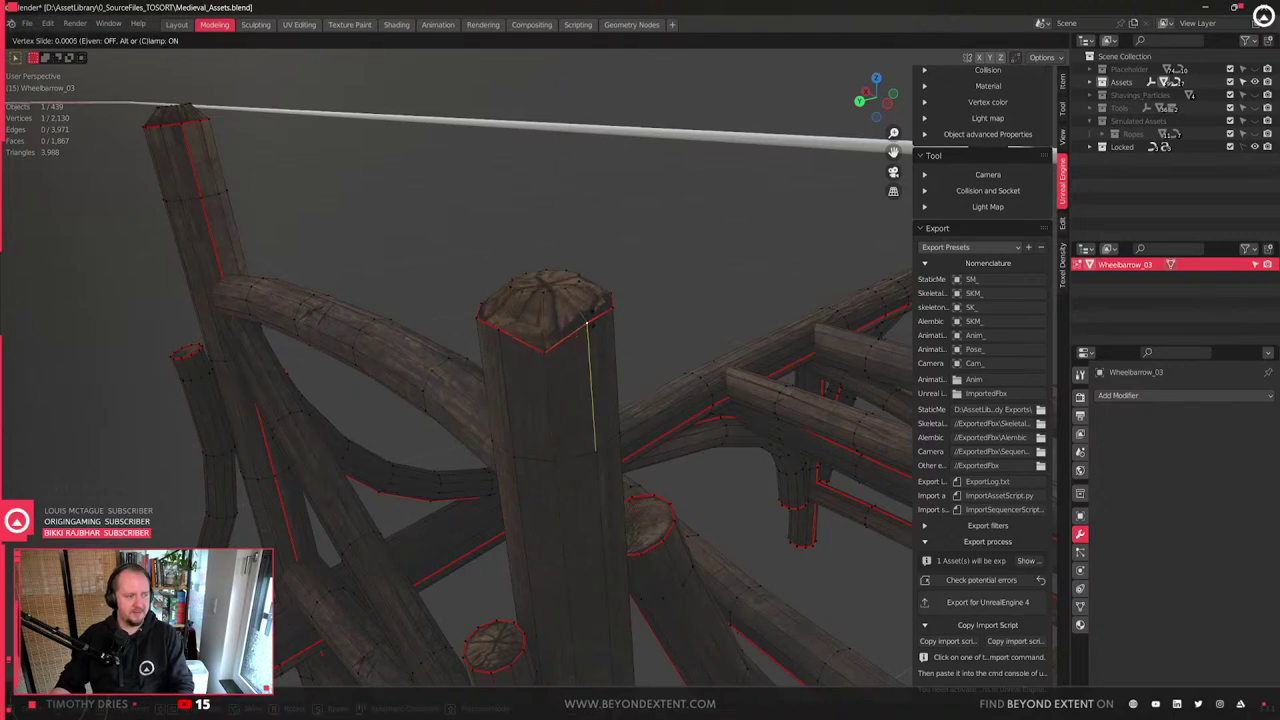
left_click(590, 342)
left_click(479, 319)
key("g")
key("g")
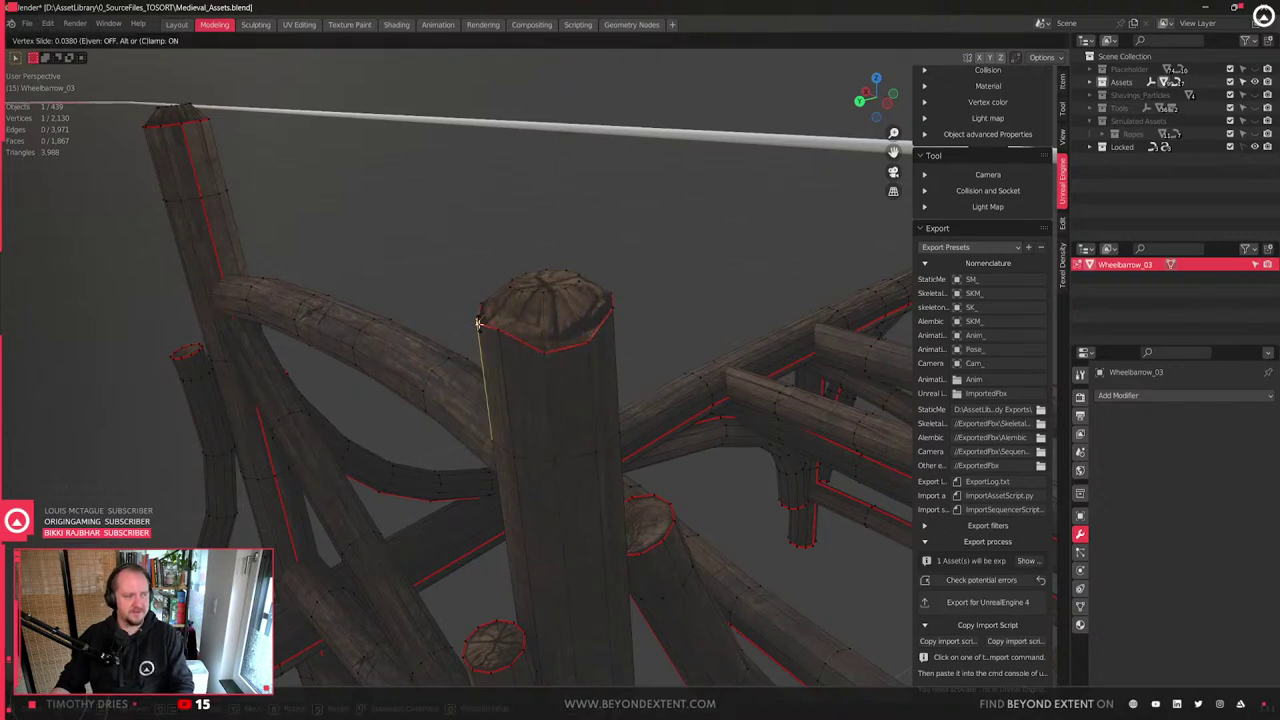
left_click(481, 328)
- Shift the inner top face of the opposite post slightly along Y
scroll(574, 371, "down", 5)
key("Tab")
middle_click_drag(574, 371, 626, 329)
key("Tab")
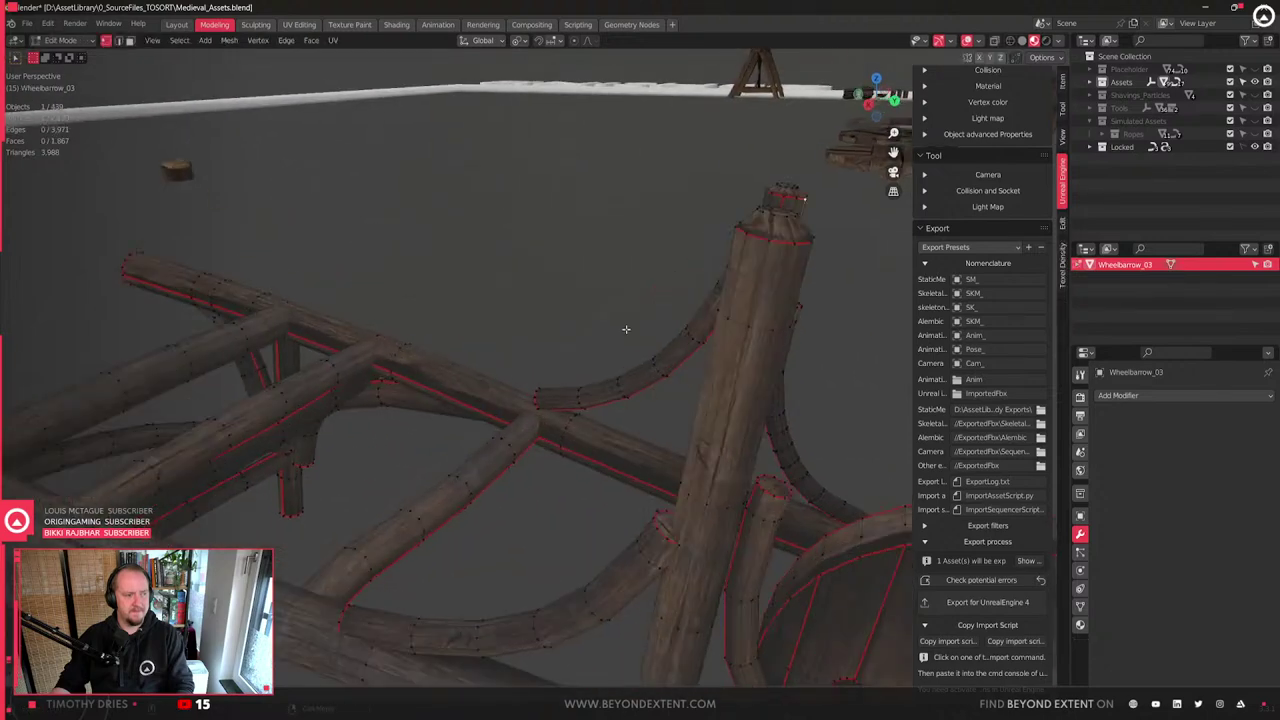
scroll(660, 322, "down", 2)
key("3")
left_click(702, 263)
middle_click_drag(702, 263, 624, 322)
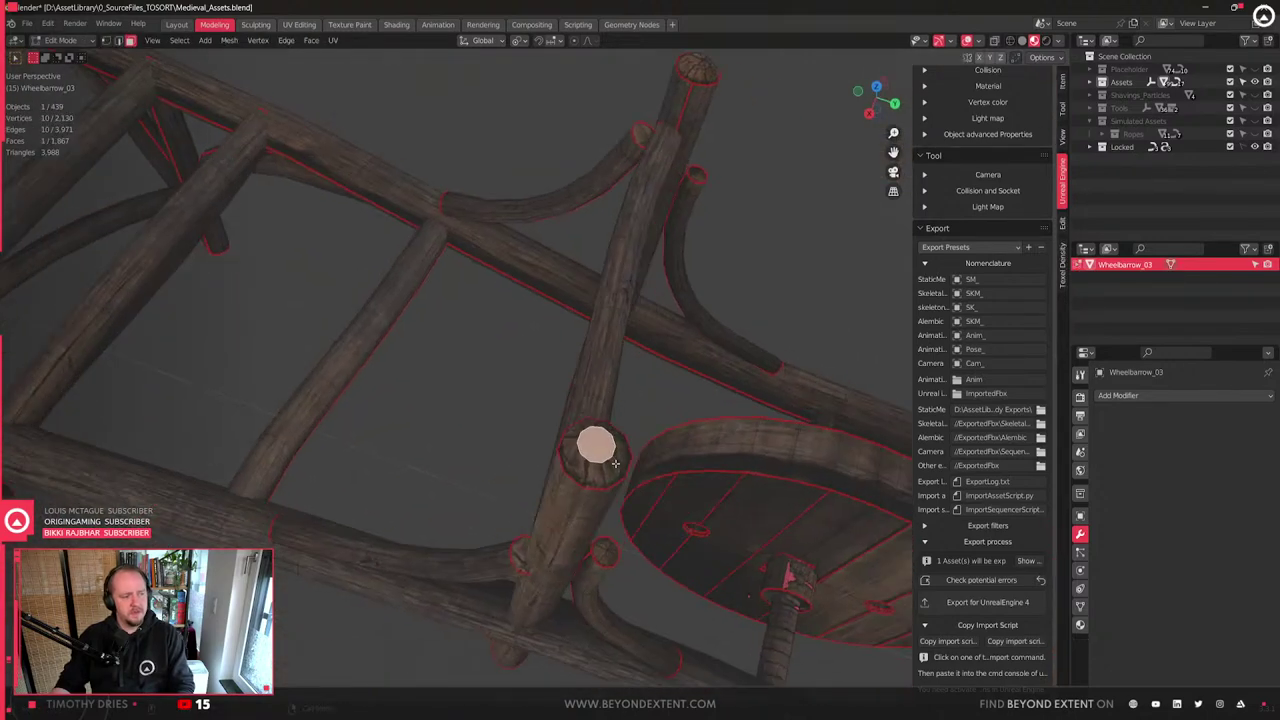
key("g")
key("y")
left_click(618, 464)
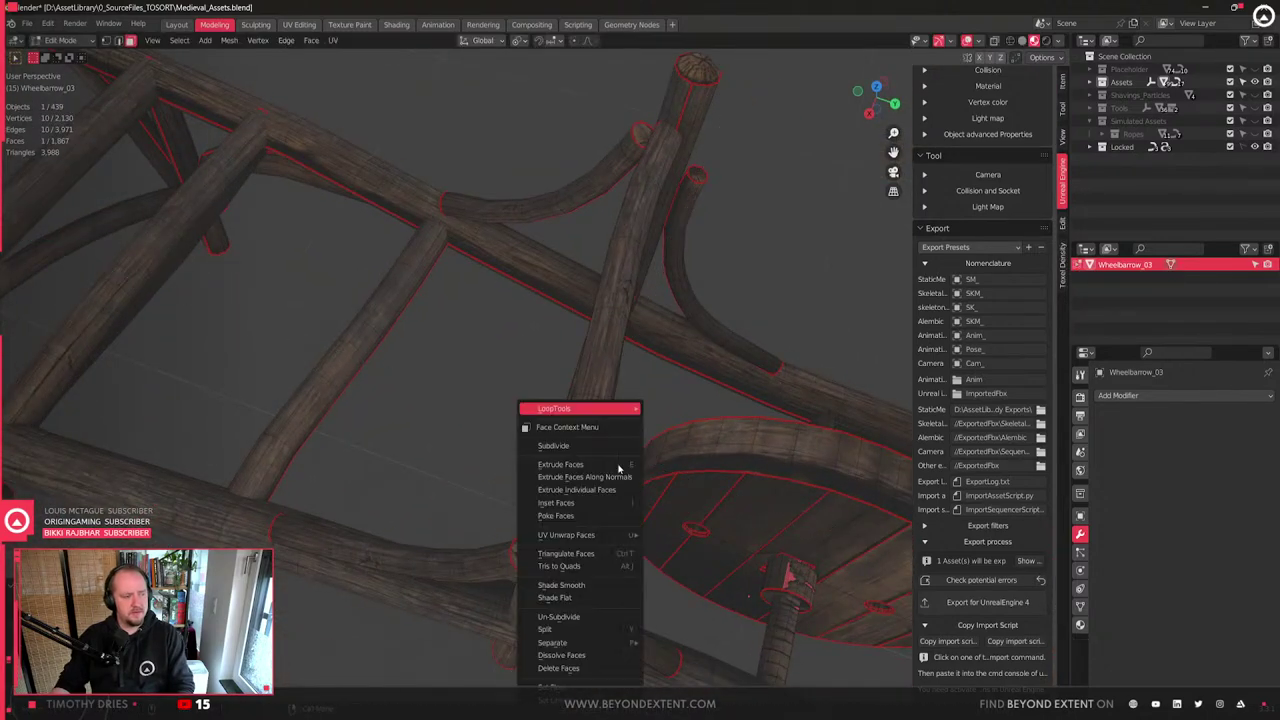
- Examine the wheelbarrow frame and its chamfered post tops from several sides in Object Mode
key("Tab")
scroll(663, 443, "up", 3)
middle_click_drag(663, 449, 419, 534)
scroll(624, 433, "down", 8)
scroll(648, 386, "up", 4)
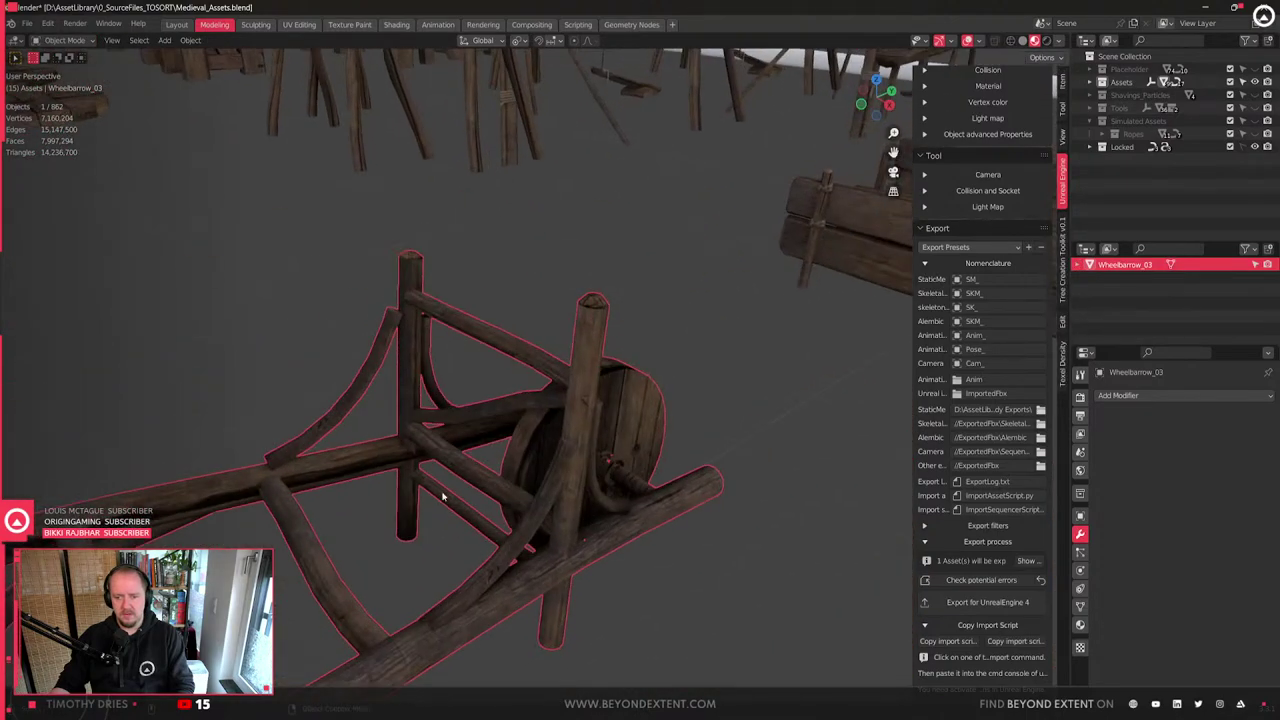
scroll(477, 446, "up", 5)
middle_click_drag(612, 413, 547, 528, "shift")
- Move one vertex on the edge of that post's inner top face slightly along Z
key("Tab")
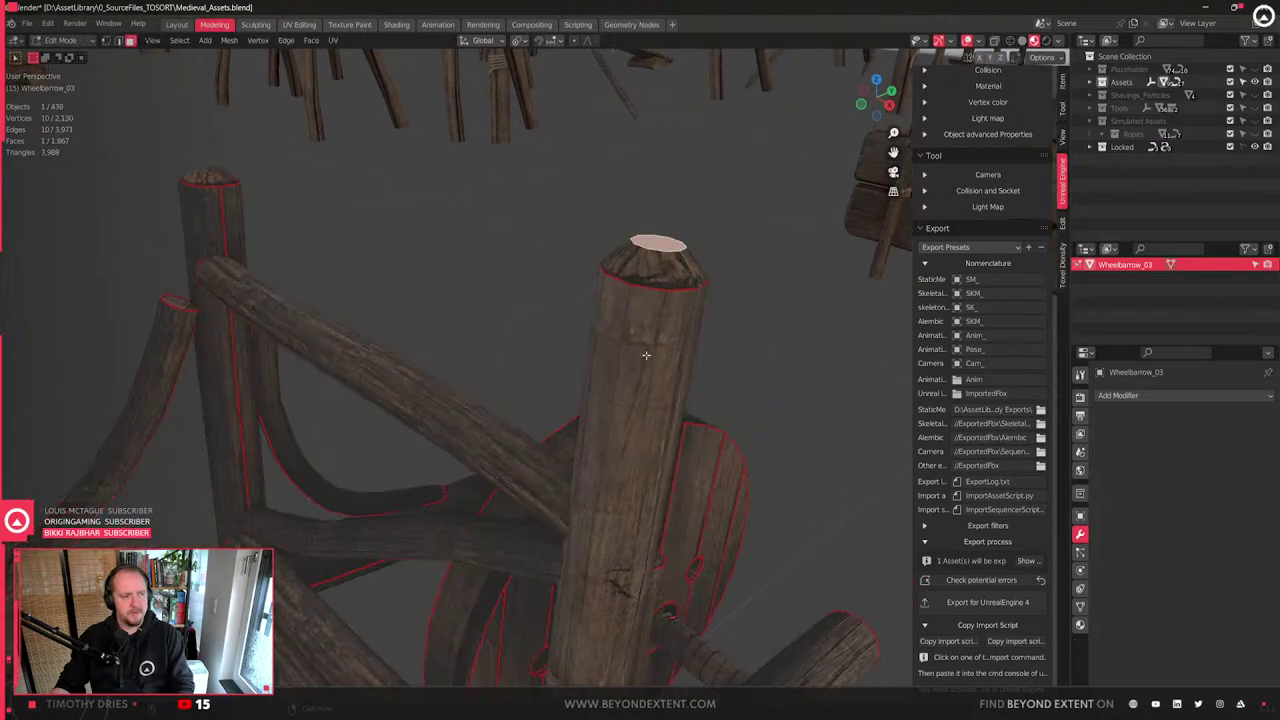
middle_click_drag(646, 355, 540, 462, "shift")
scroll(540, 420, "up", 2)
key("1")
left_click(518, 393)
key("g")
key("z")
left_click(519, 387)
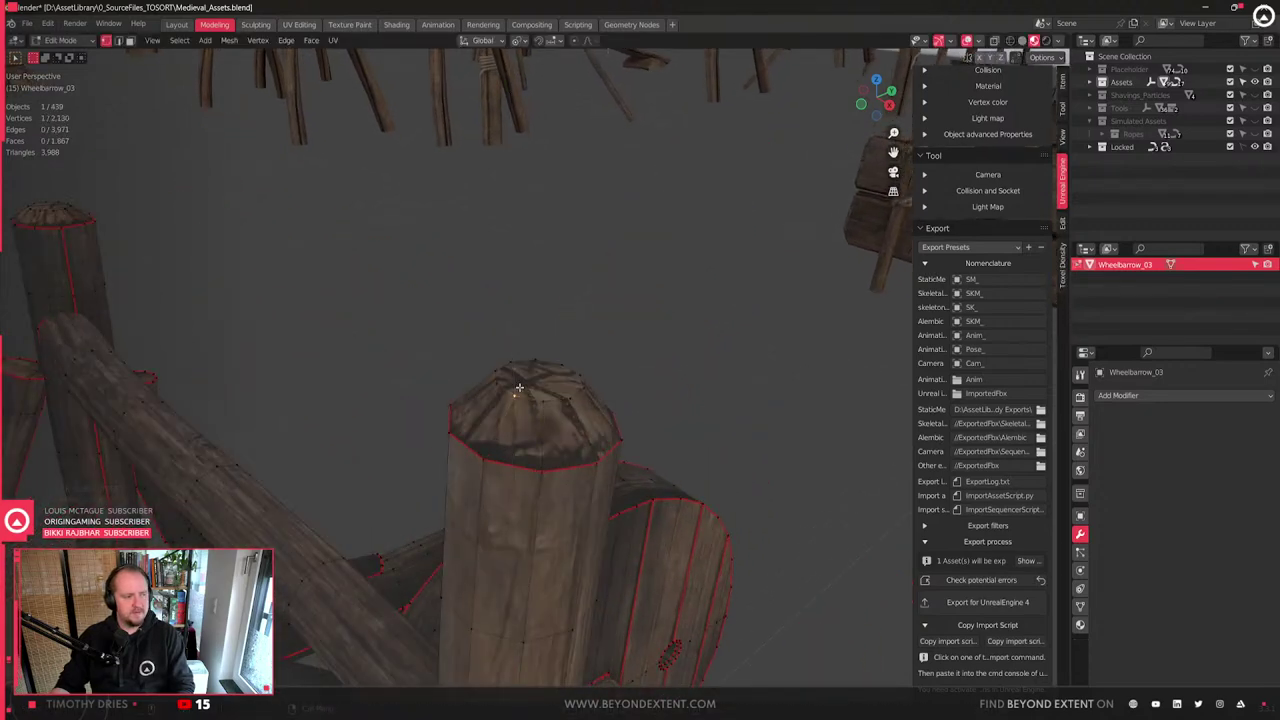
- Slide and shift vertices along Z on the inner top edge of the post to make its chamfer uneven
key("shift+v")
left_click(555, 422)
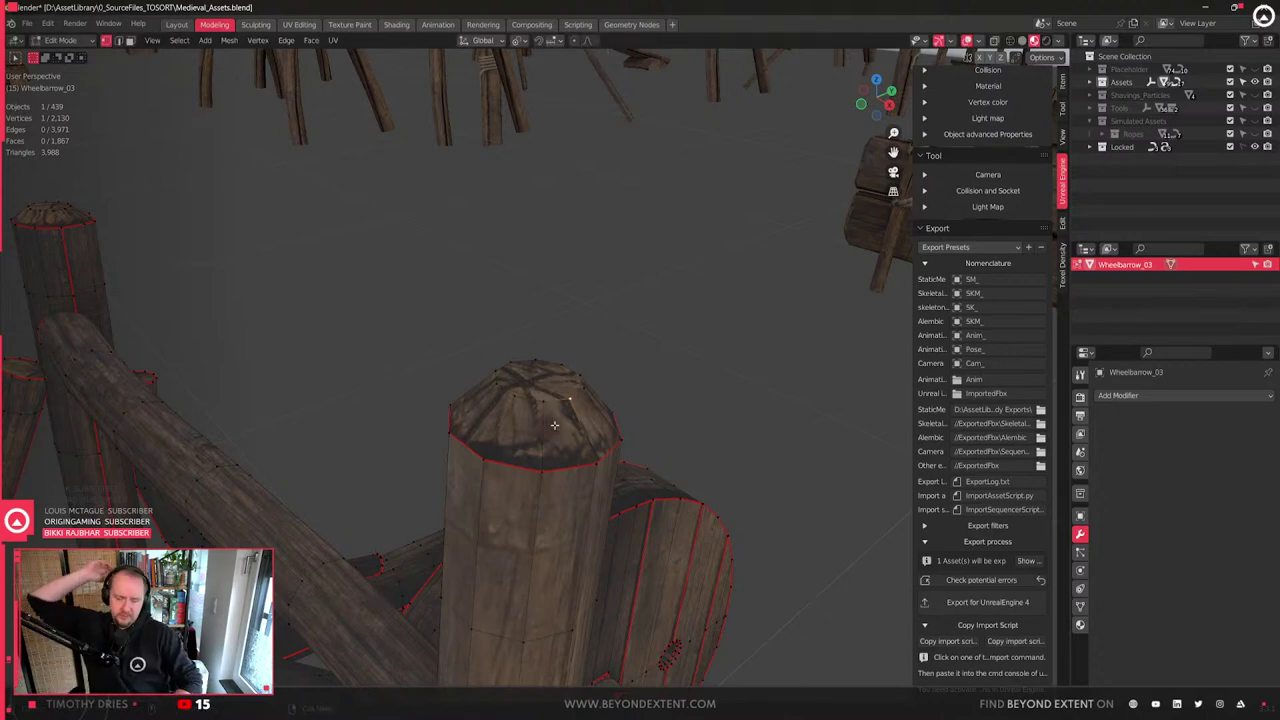
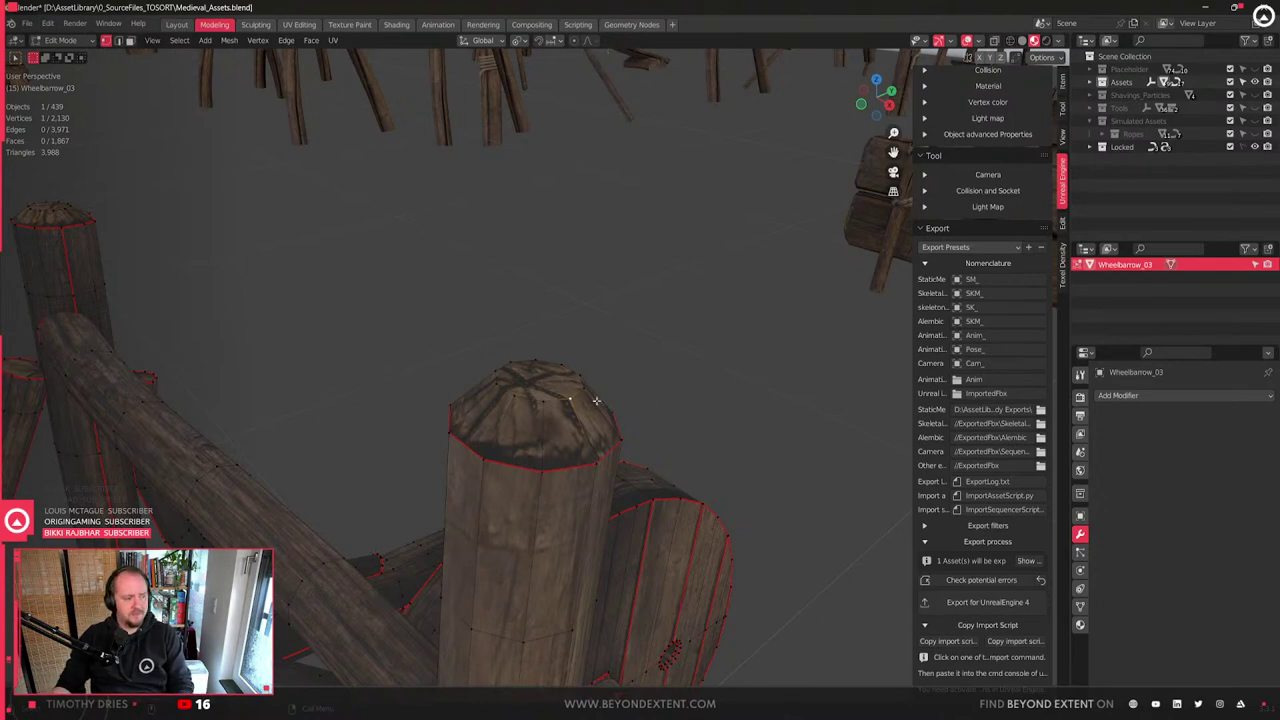
key("g")
key("z")
left_click(556, 414)
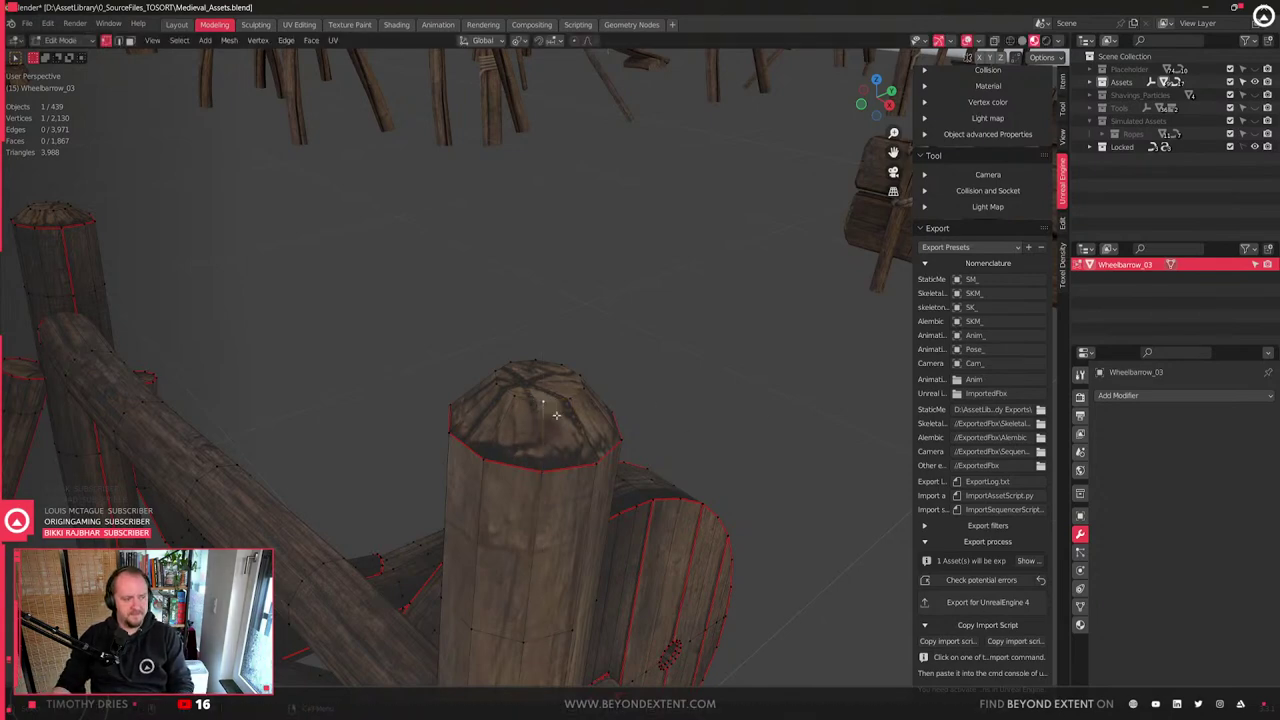
key("g")
key("z")
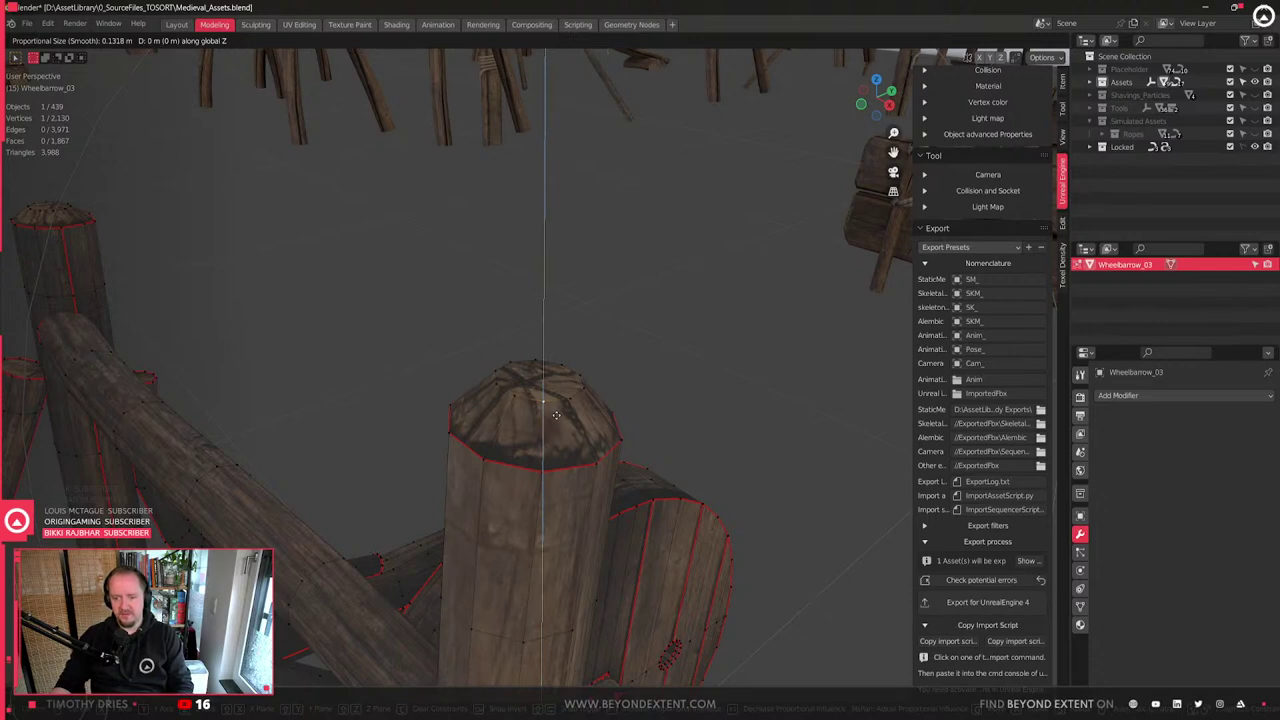
key("g")
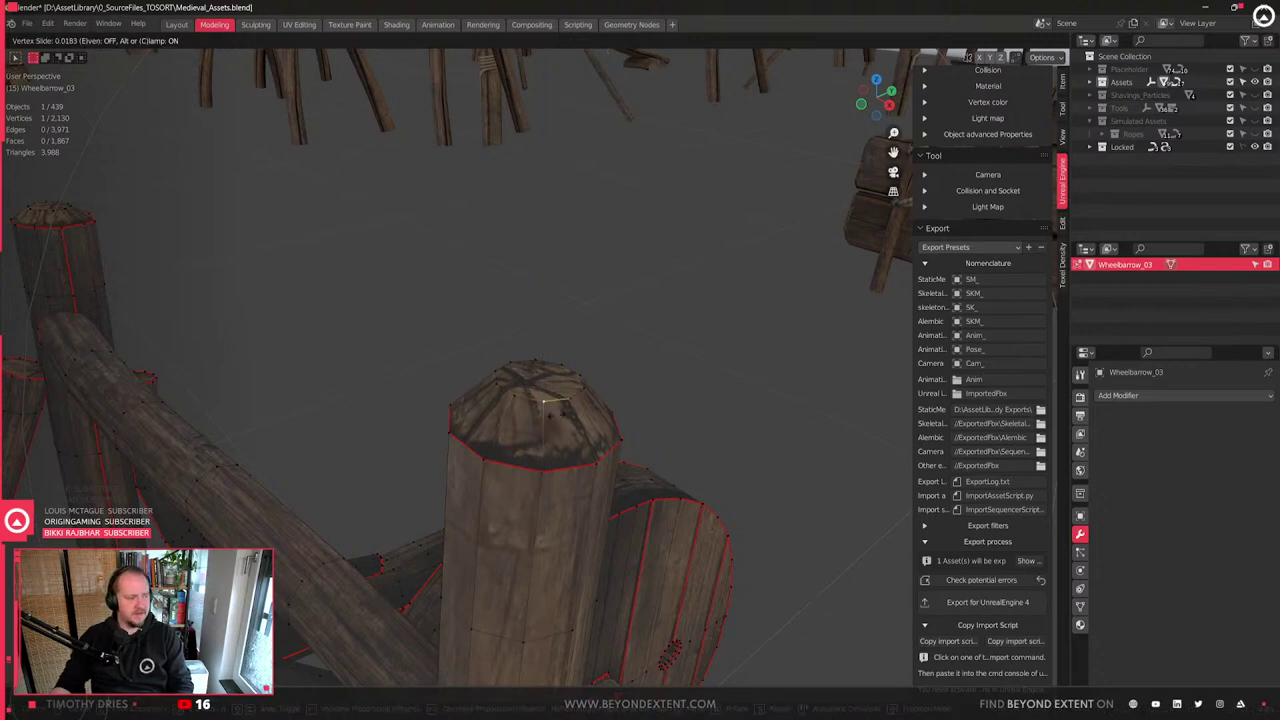
left_click(566, 412)
- Move the front vertex of the post's inner top edge down along Z with a proportional falloff of about 0.03 m
middle_click_drag(568, 414, 621, 432)
key("g")
key("z")
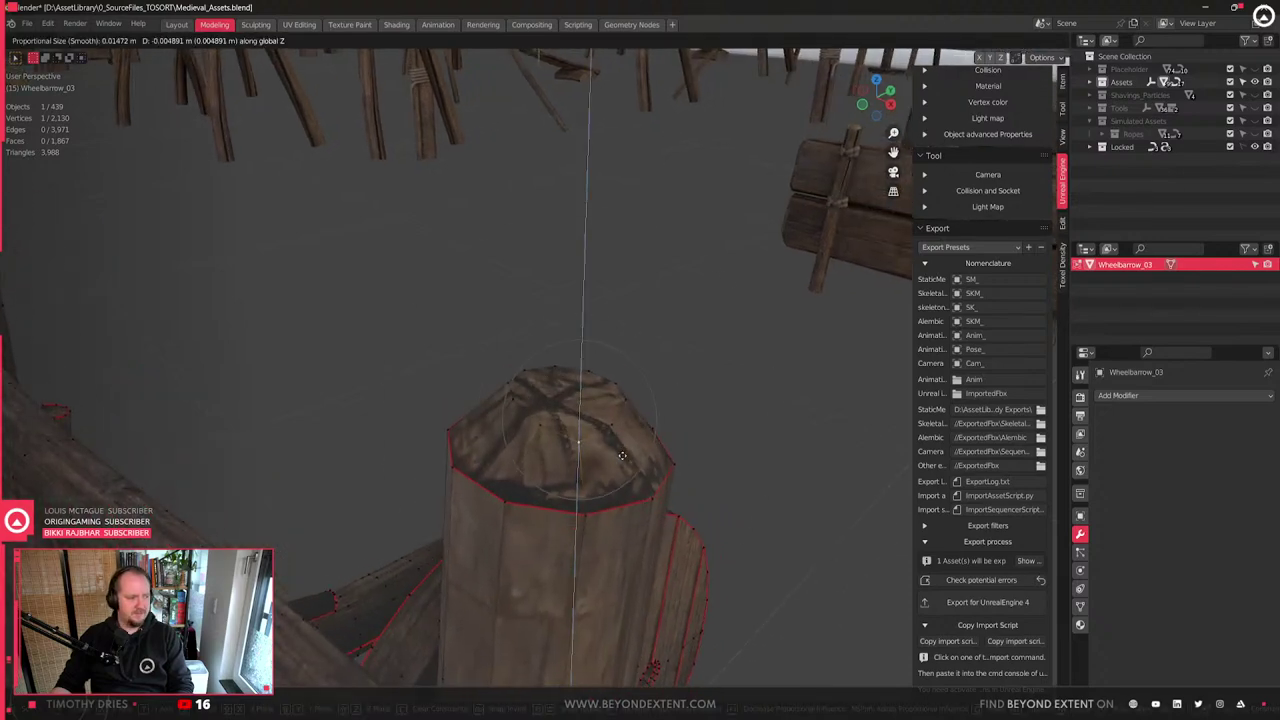
scroll(622, 455, "down", 4)
left_click(622, 455)
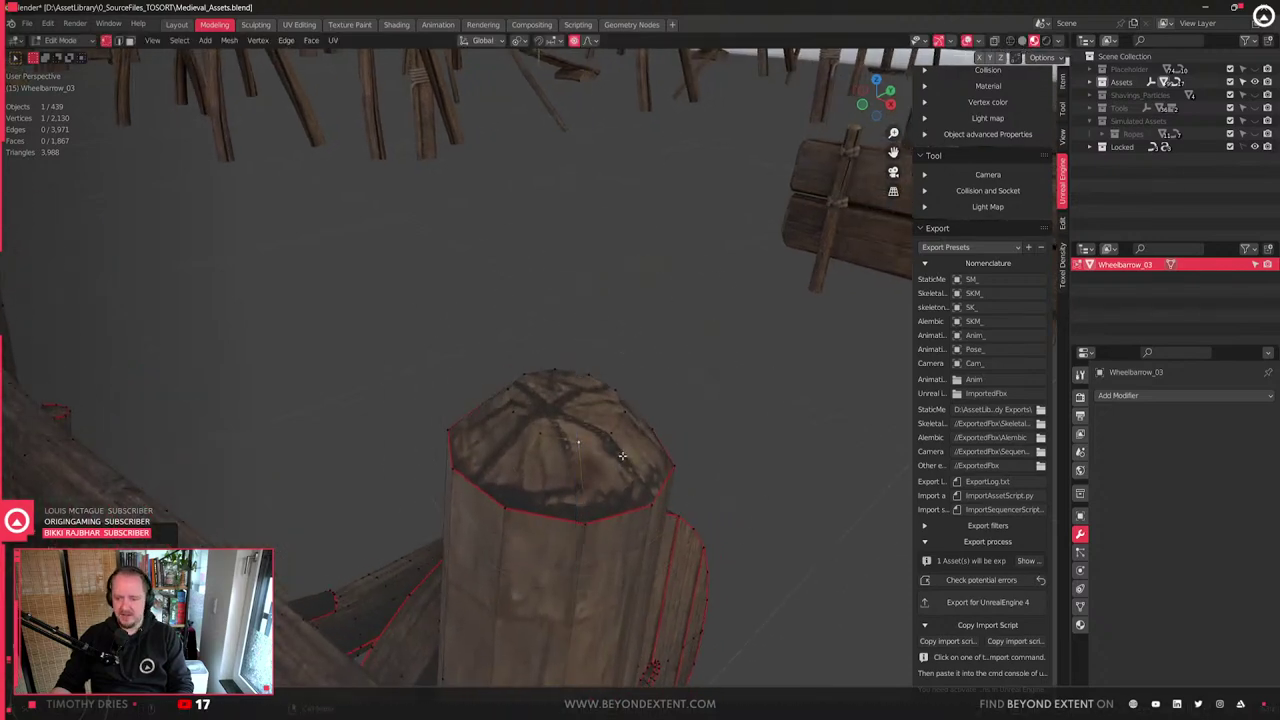
- Lower the front vertex of the post's outer rim about 10 mm along Z with proportional editing
key("z")
right_click(588, 523)
left_click(605, 525)
left_click(605, 525)
key("g")
key("g")
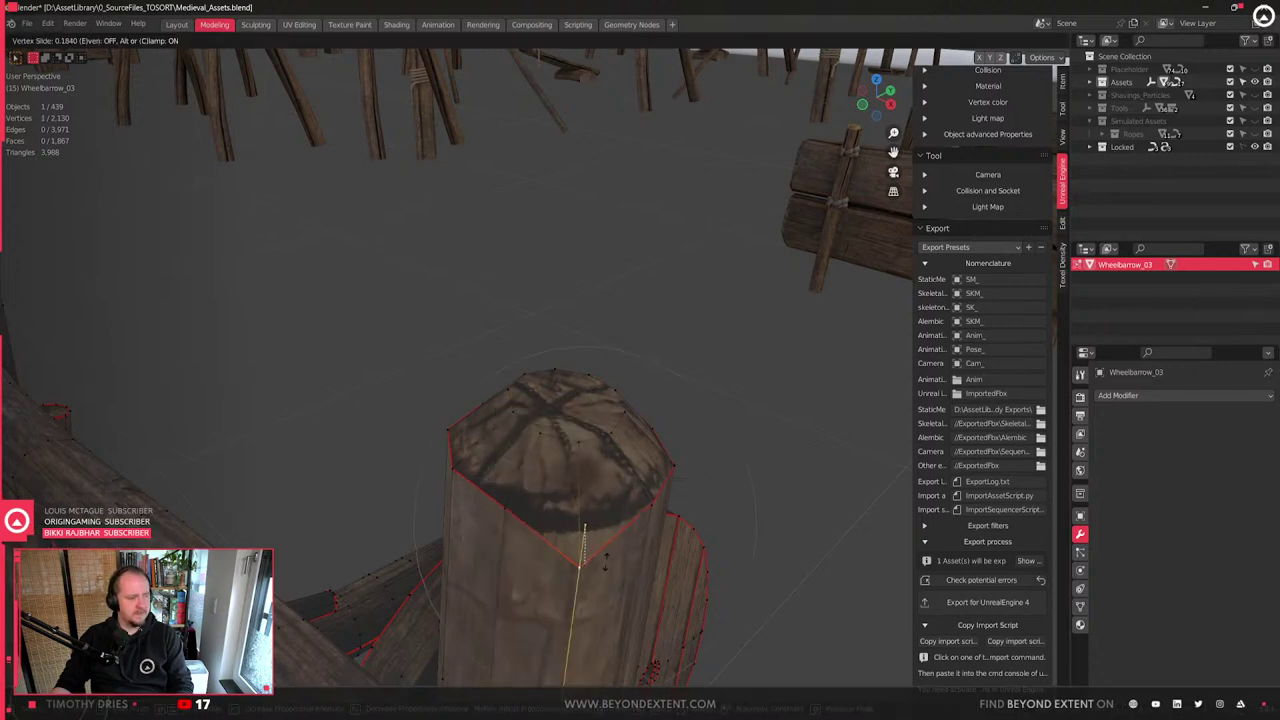
key("Escape")
key("g")
key("z")
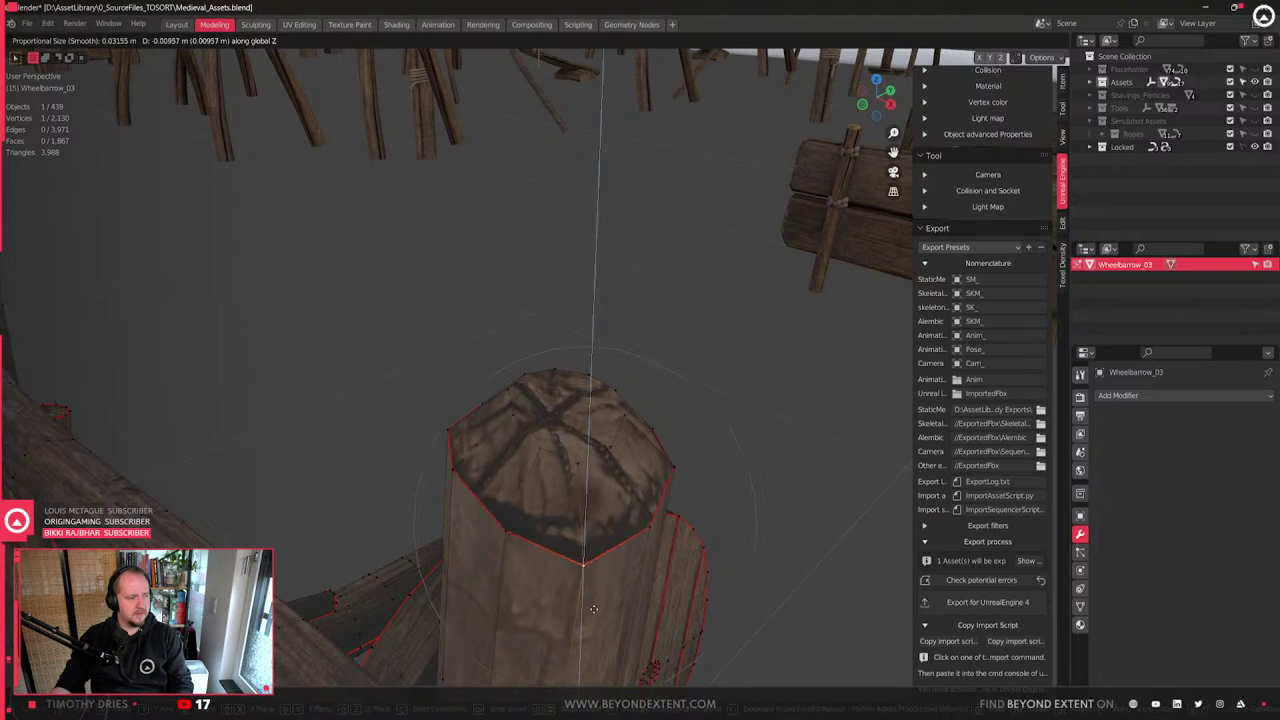
left_click(594, 609)
- Examine the reshaped post top and the wheelbarrow frame from other sides in Object Mode
scroll(610, 460, "down", 4)
middle_click_drag(617, 414, 428, 406)
key("Tab")
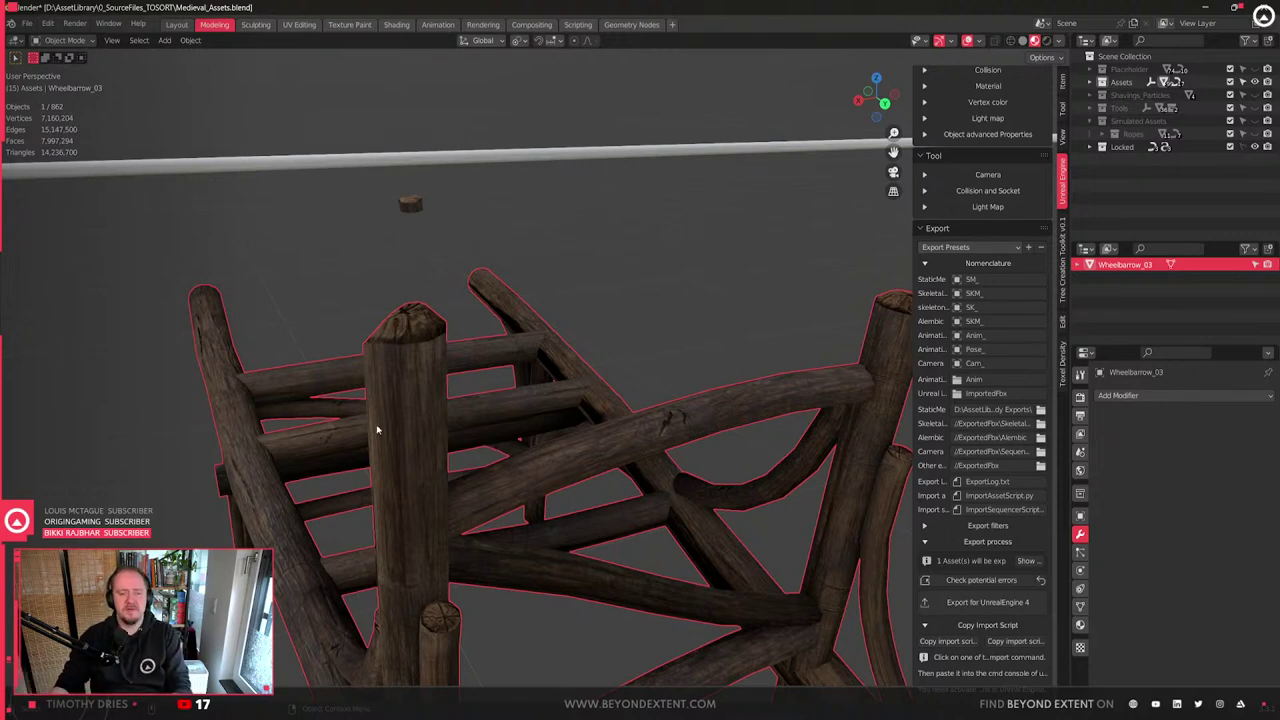
scroll(400, 432, "down", 3)
middle_click_drag(471, 397, 629, 523)
scroll(523, 581, "up", 2)
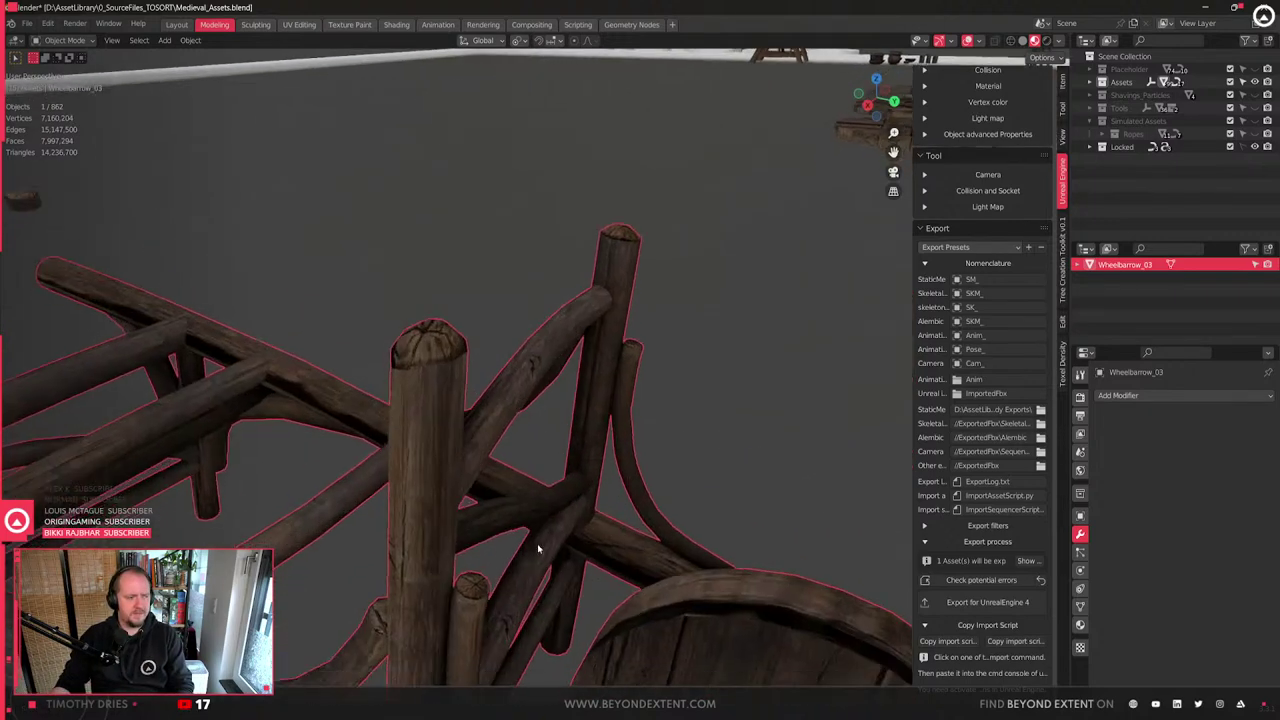
- Inset the flat top face of the short brace standing beside the tall post
scroll(480, 594, "up", 2)
middle_click_drag(472, 594, 551, 444, "shift")
scroll(553, 446, "up", 2)
key("Tab")
key("3")
left_click(588, 494)
middle_click_drag(589, 494, 629, 476)
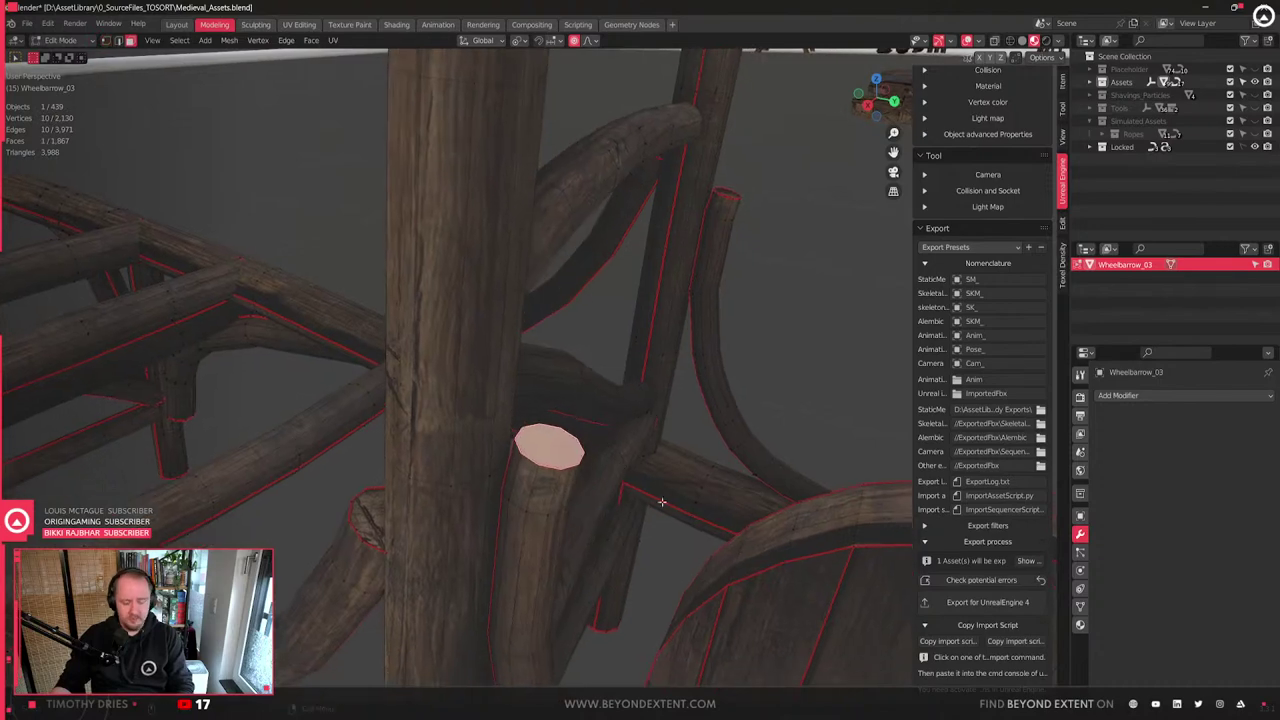
key("i")
left_click(723, 520)
- Clear the seam from the edges of the inset face on the short brace
key("2")
right_click(727, 525)
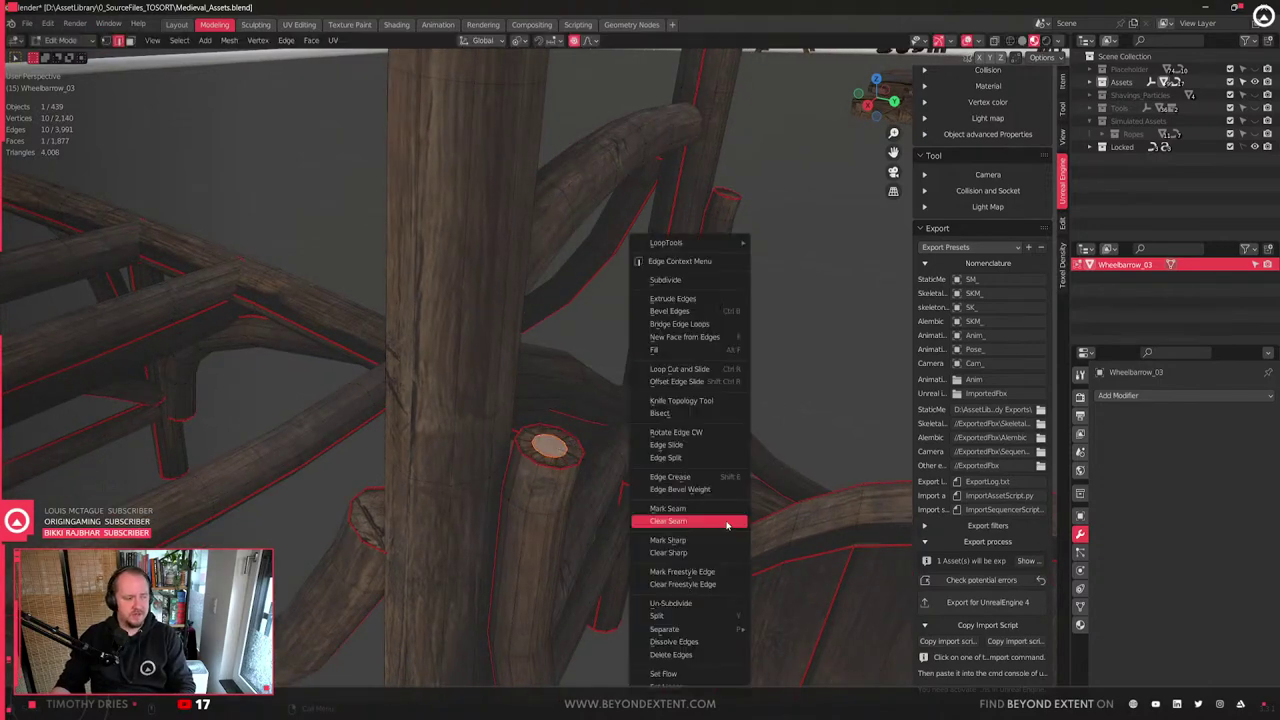
left_click(727, 522)
left_click(699, 534)
- Raise the inset face along Z with a minimal proportional falloff and shift the brace's outer rim about 3 mm along Y
middle_click_drag(640, 470, 576, 434)
key("g")
scroll(589, 424, "up", 19)
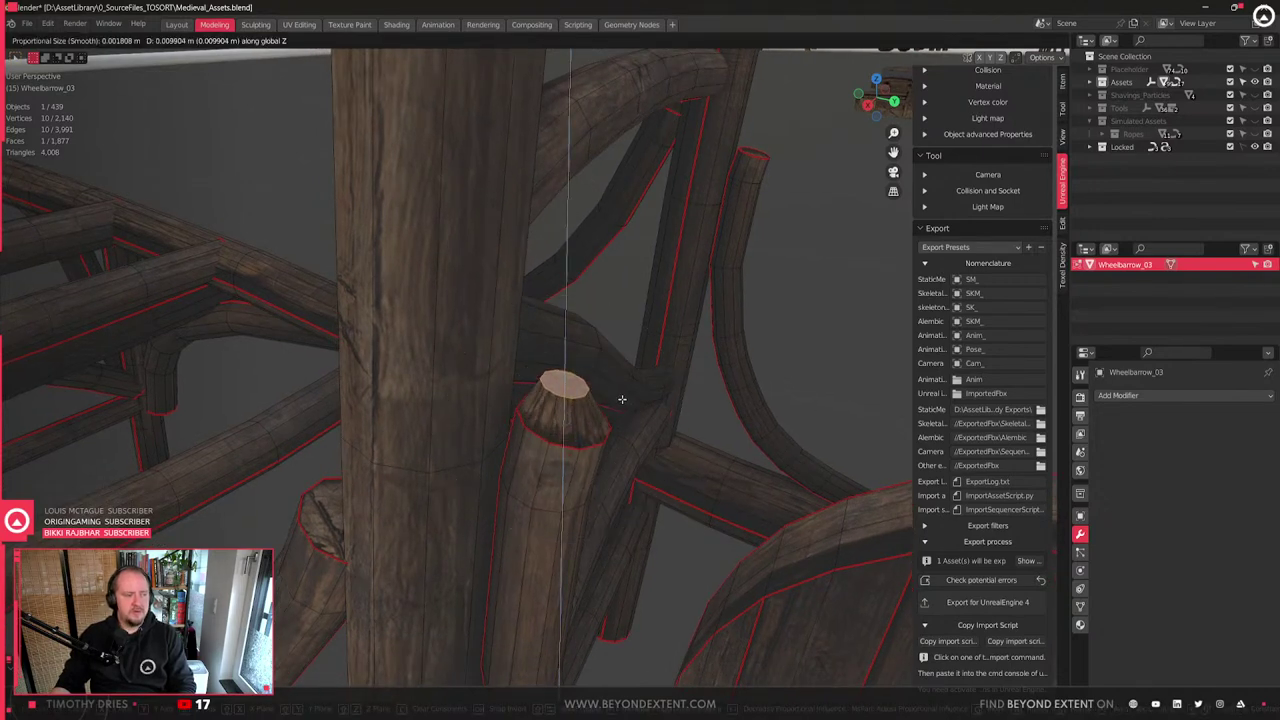
middle_click_drag(621, 399, 553, 448)
key("y")
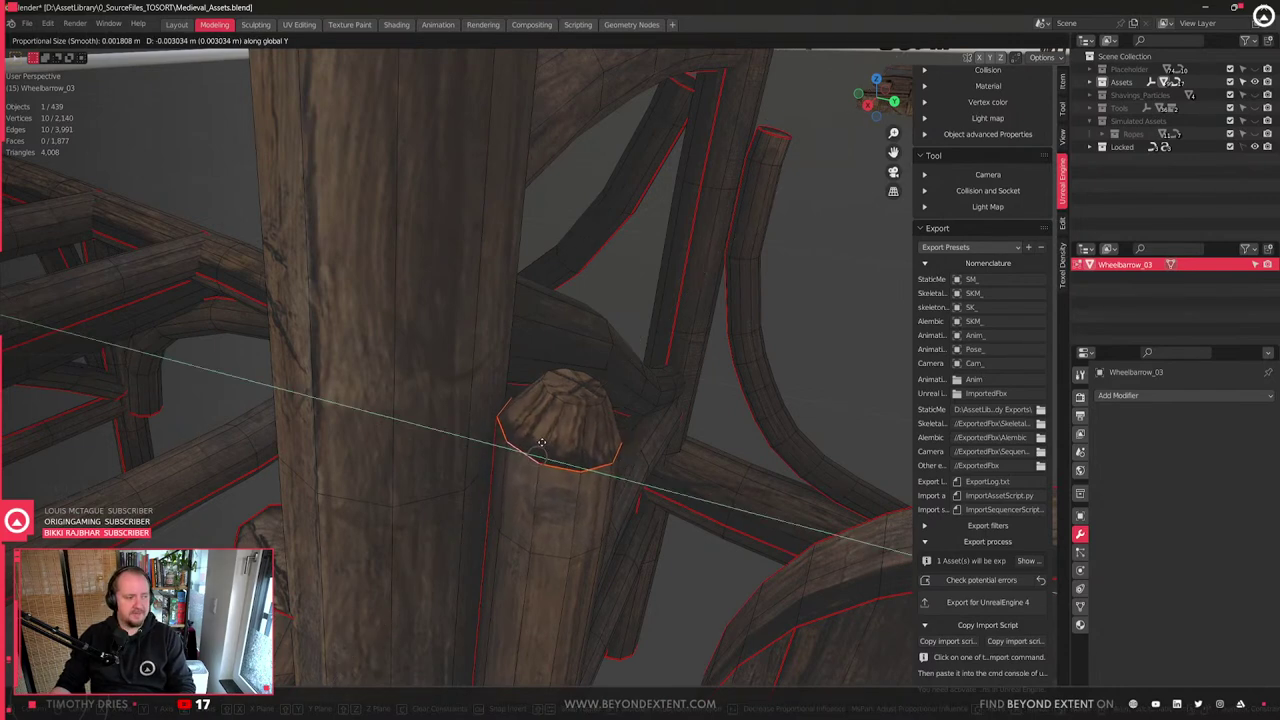
left_click(542, 444)
- Lower the short brace's inner top face about 5 mm along Z and shift it slightly along Y
key("1")
left_click(565, 402)
scroll(588, 393, "up", 1)
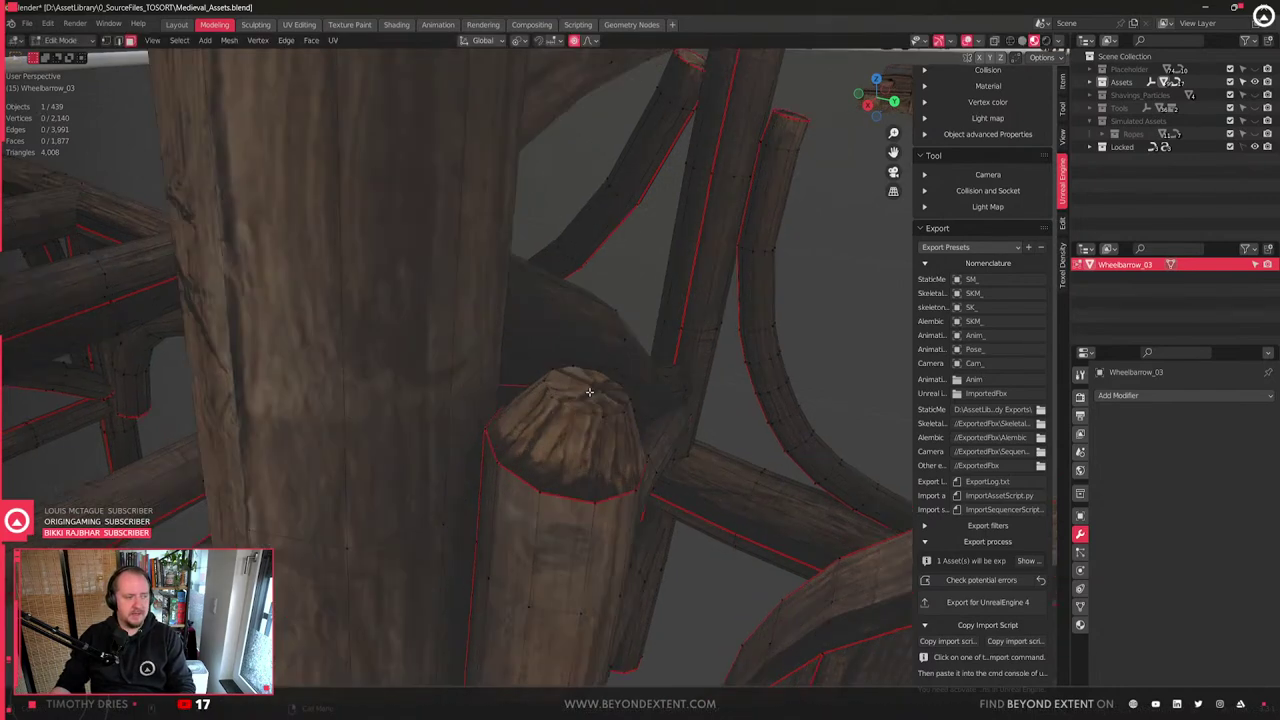
left_click(586, 411)
key("g")
key("z")
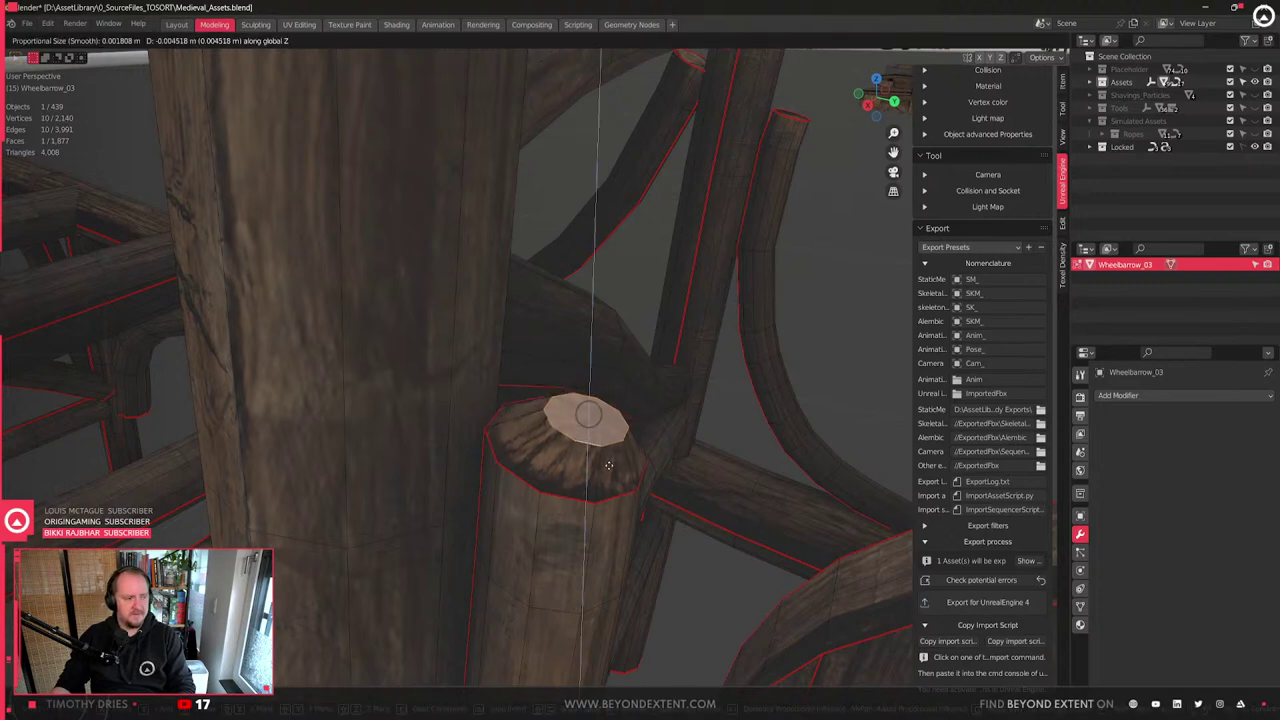
left_click(608, 469)
key("g")
key("y")
left_click(598, 466)
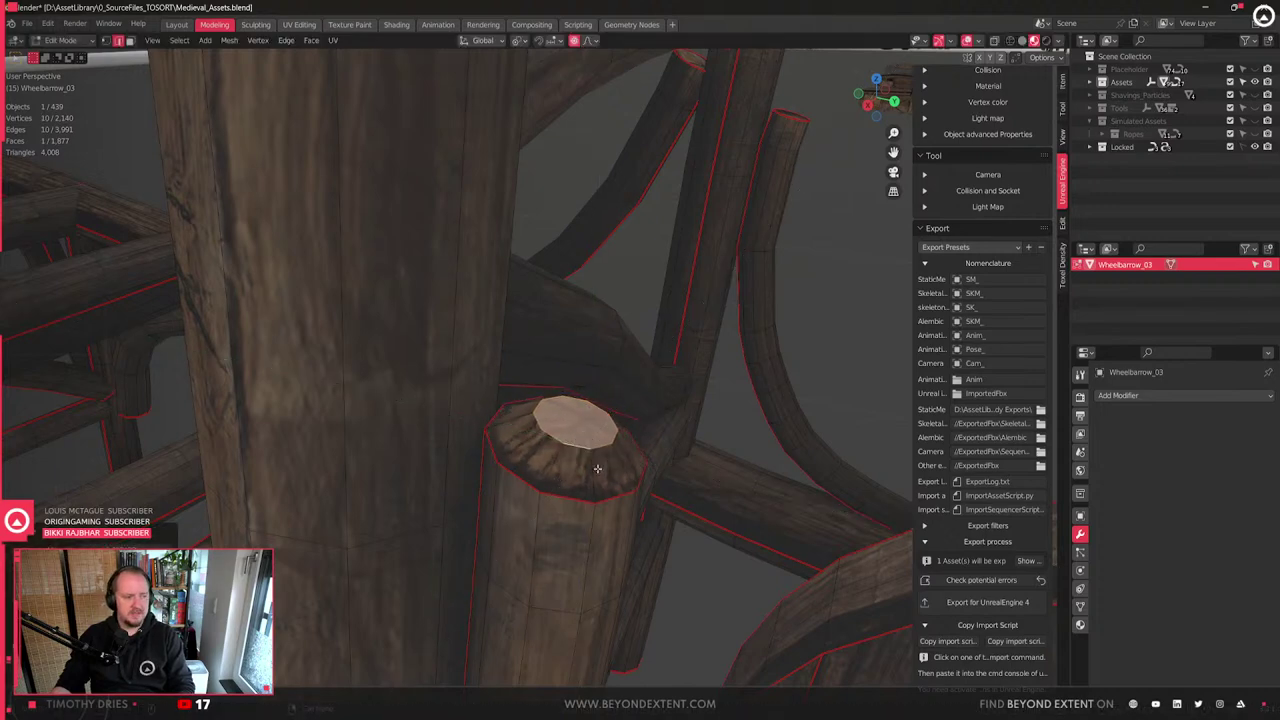
- Slide and nudge individual vertices around the short brace's inner top edge to make its outline irregular
key("1")
left_click(560, 440)
key("g")
key("g")
left_click(561, 449)
left_click(590, 456)
key("g")
left_click(599, 468)
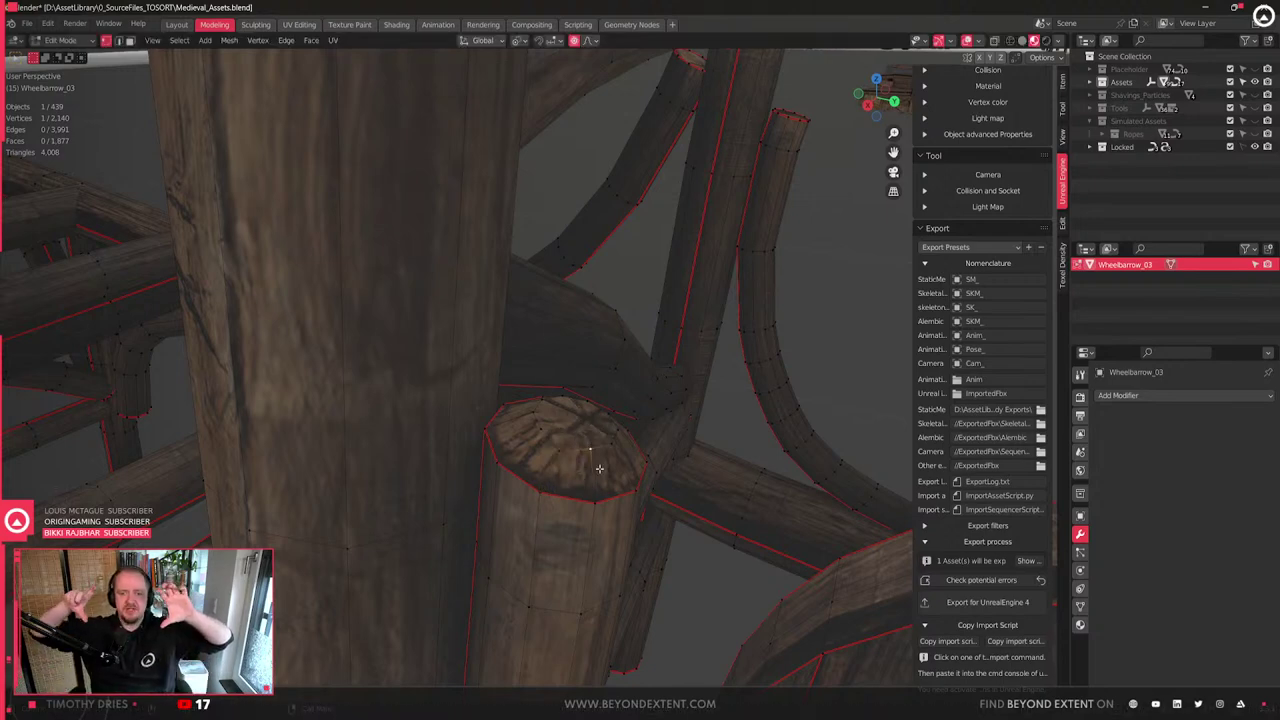
scroll(600, 468, "down", 2)
middle_click_drag(600, 468, 575, 413)
key("g")
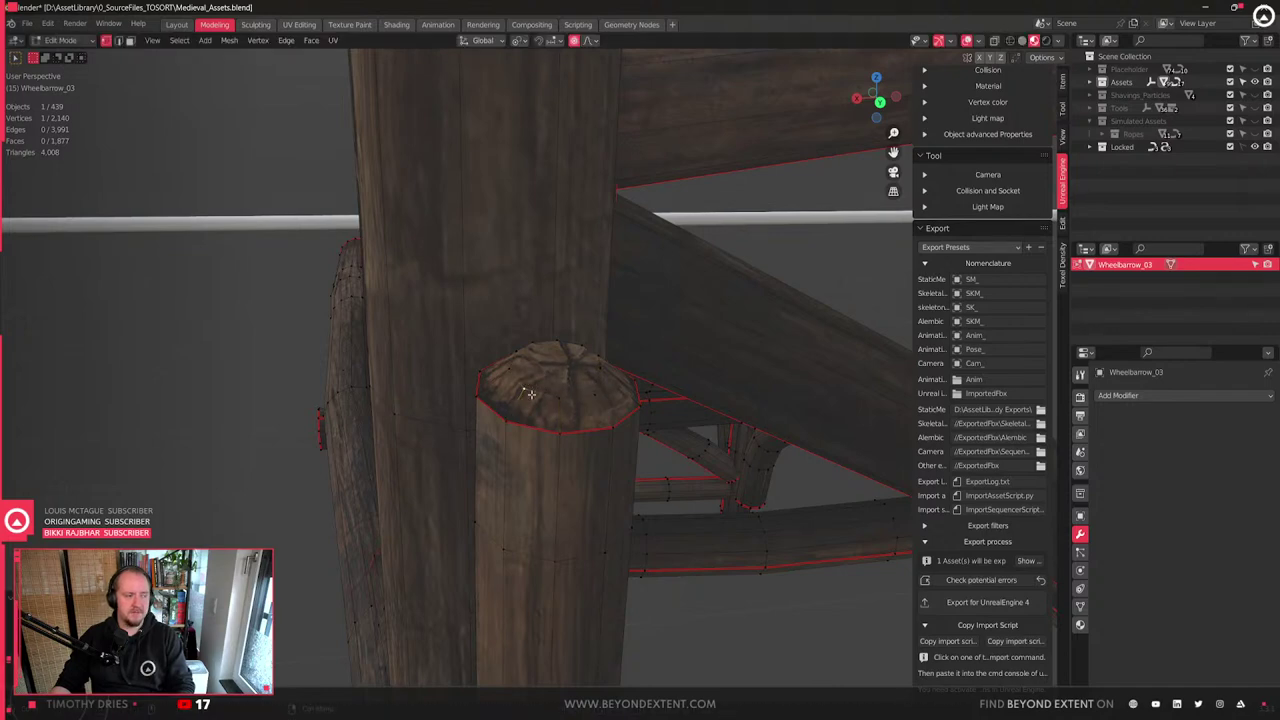
left_click(531, 393)
- Examine the chamfered short brace and the surrounding frame from several sides in Object Mode
scroll(537, 400, "down", 3)
key("Tab")
middle_click_drag(537, 400, 640, 429)
scroll(600, 445, "down", 5)
middle_click_drag(577, 460, 592, 409, "shift")
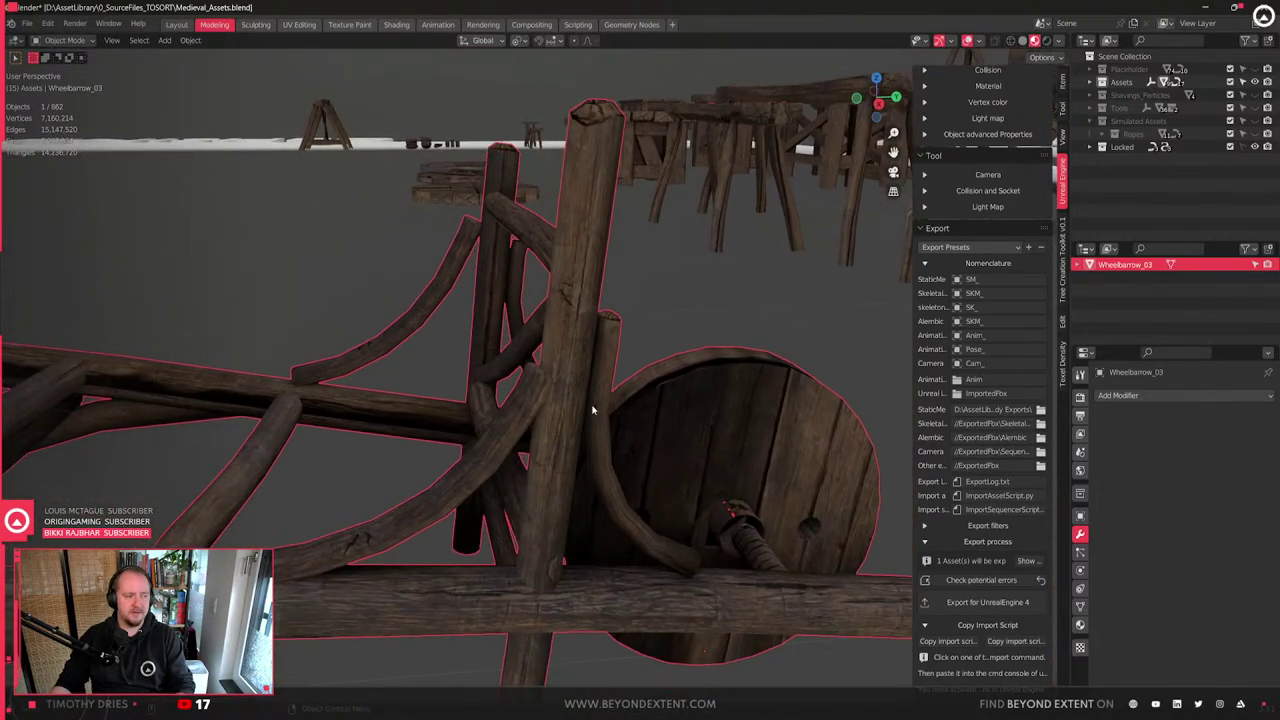
scroll(592, 410, "up", 3)
middle_click_drag(714, 288, 654, 351)
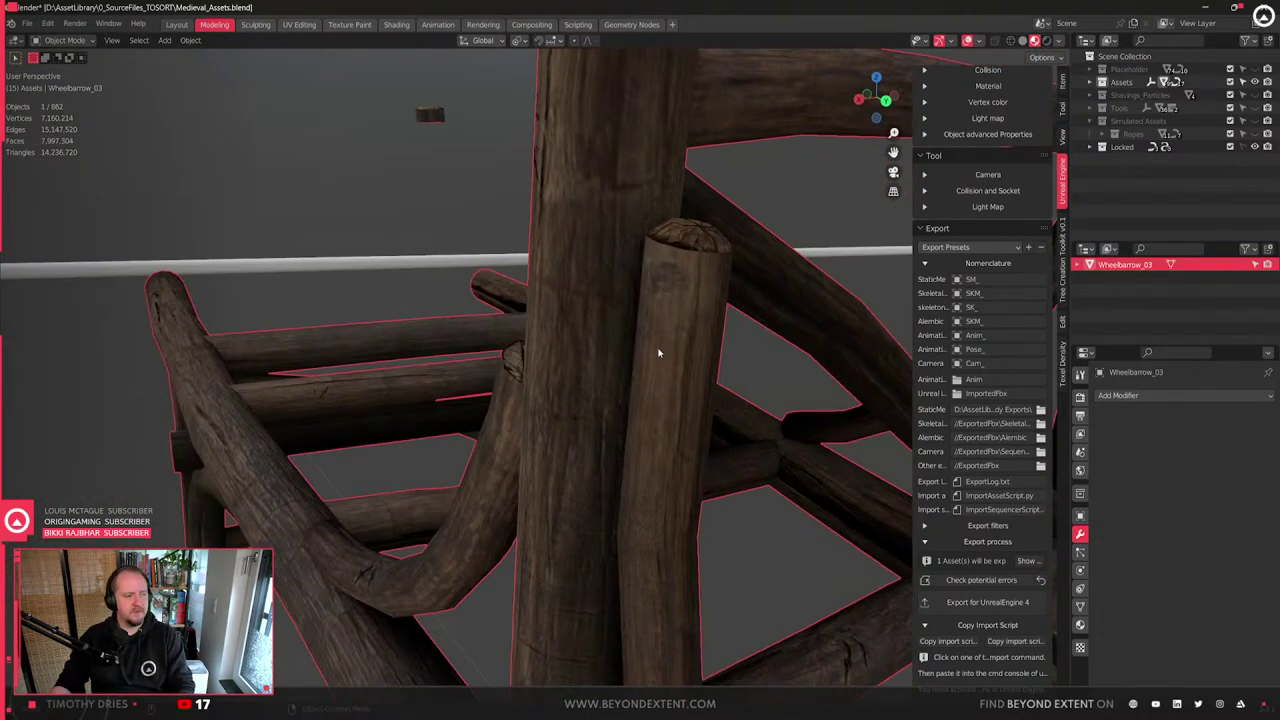
- Move the front vertex of the short brace's outer rim down along Z
key("Tab")
key("g")
key("g")
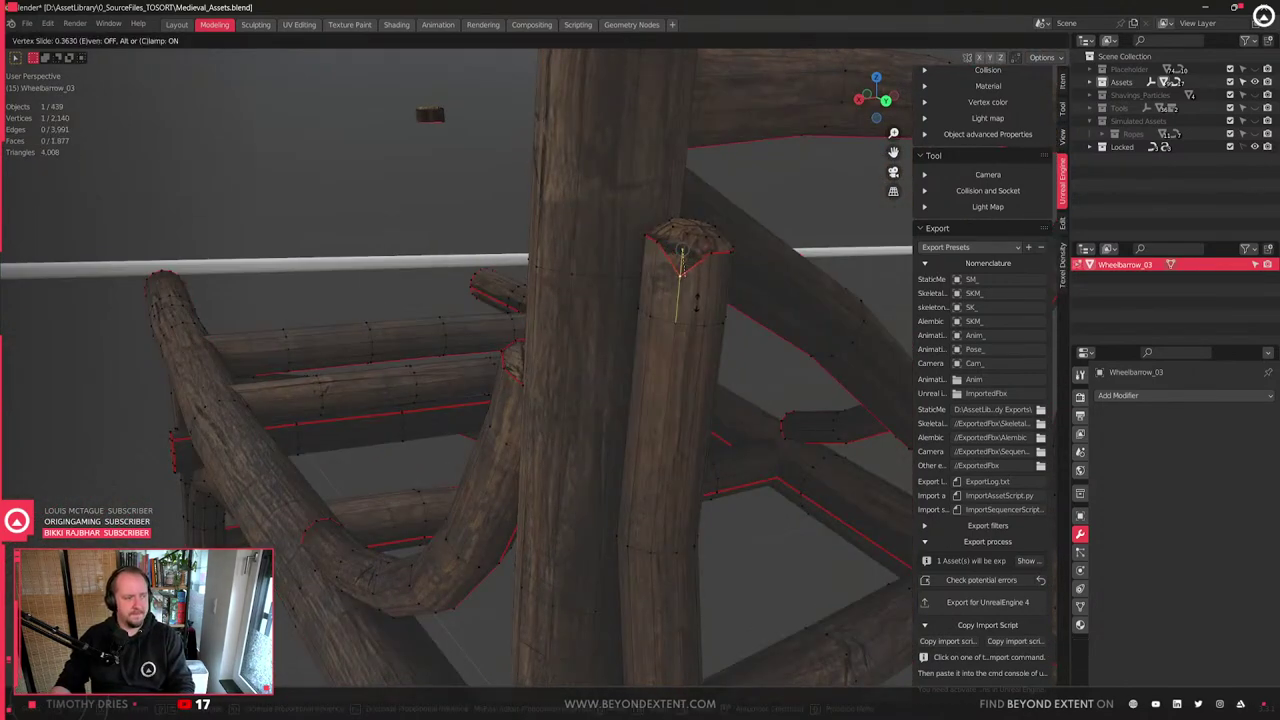
left_click(681, 255)
key("q")
left_click(692, 289)
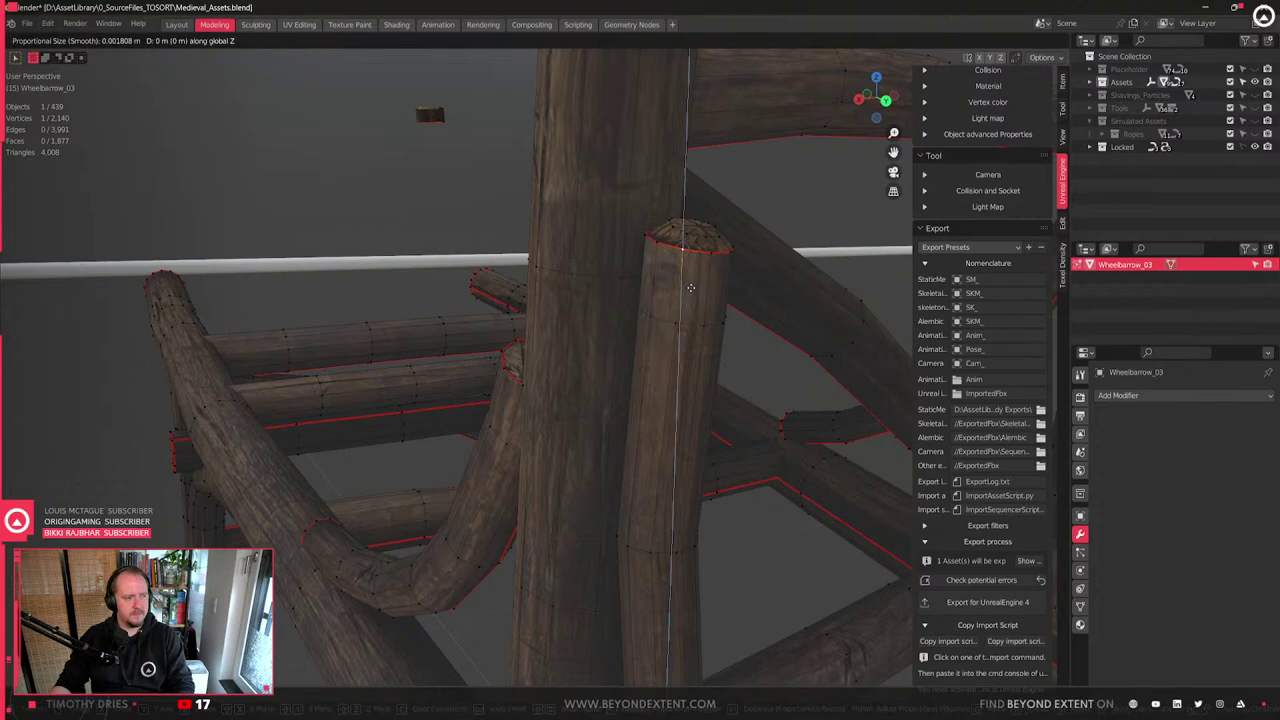
key("g")
left_click(686, 325)
- Pull neighbouring vertices of the short brace's outer rim downward to make the chamfer uneven
left_click(711, 251)
key("g")
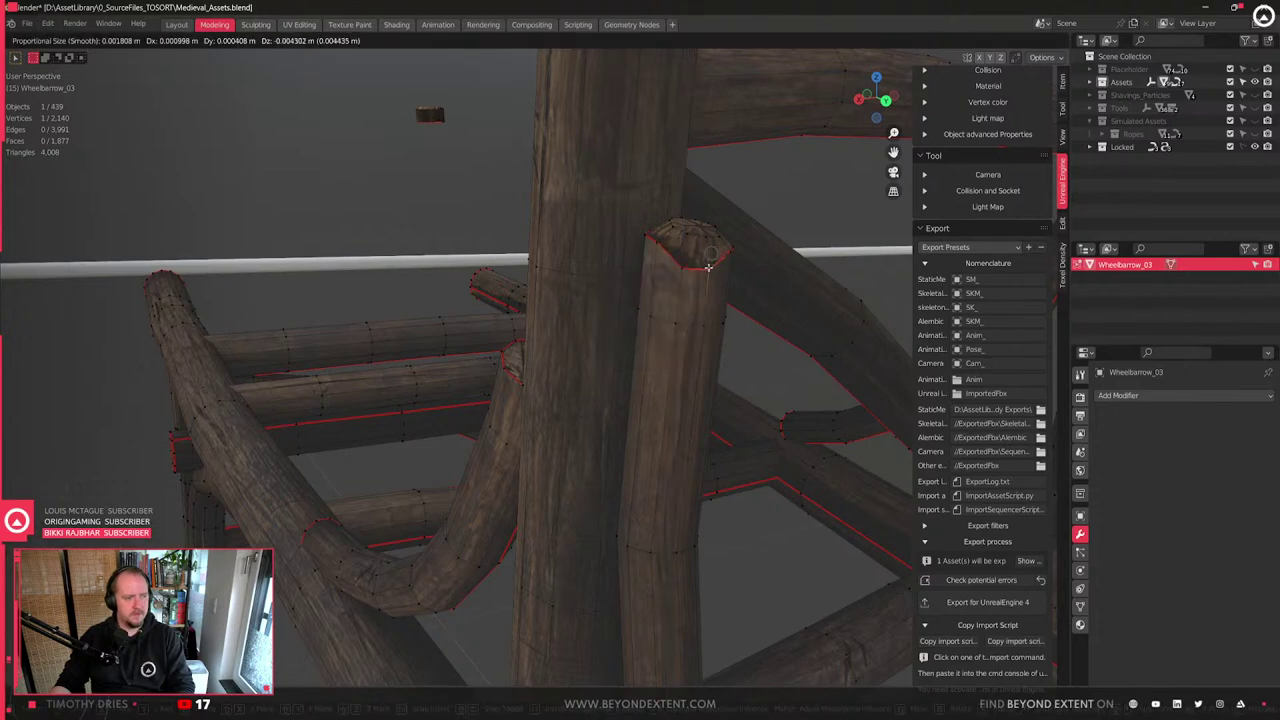
left_click(707, 267)
middle_click_drag(707, 267, 680, 317)
key("g")
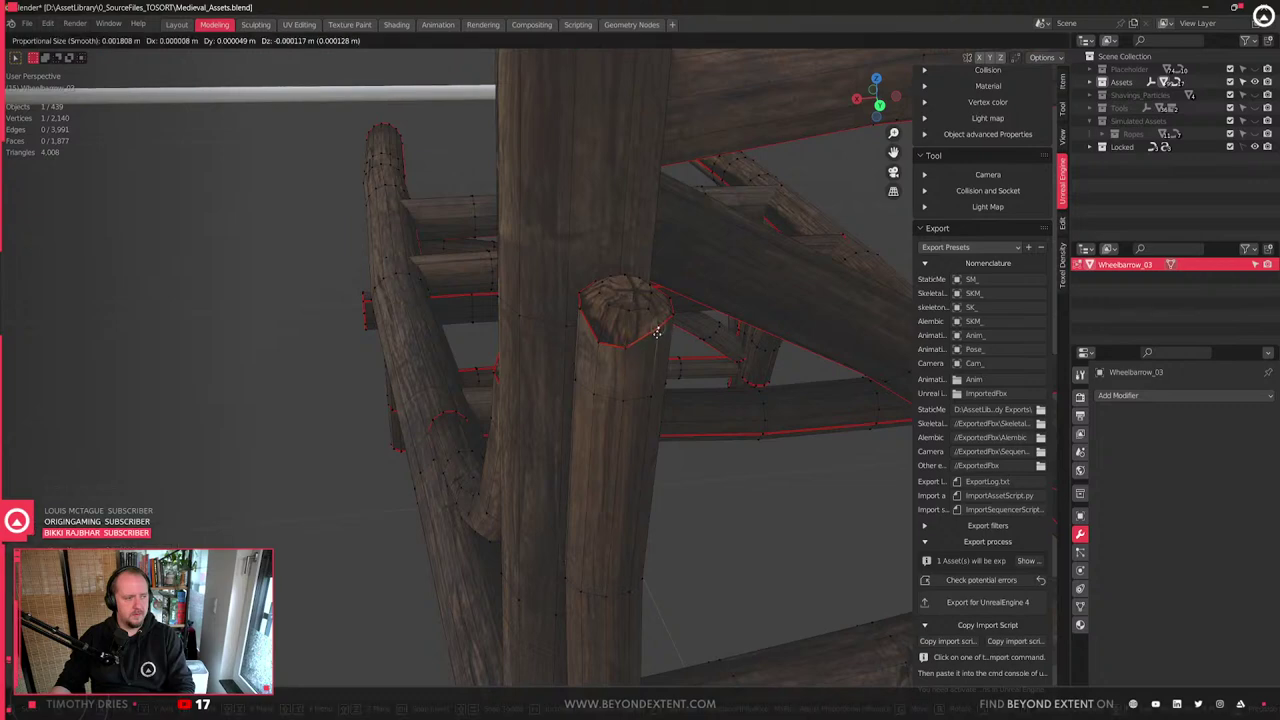
left_click(656, 341)
- Select the small StoneMason_WorkTable_01.001 log piece and scale it to roughly half its width, keeping its Z height
scroll(655, 336, "down", 5)
key("Tab")
middle_click_drag(654, 334, 791, 464)
left_click(809, 208)
middle_click_drag(748, 264, 803, 304)
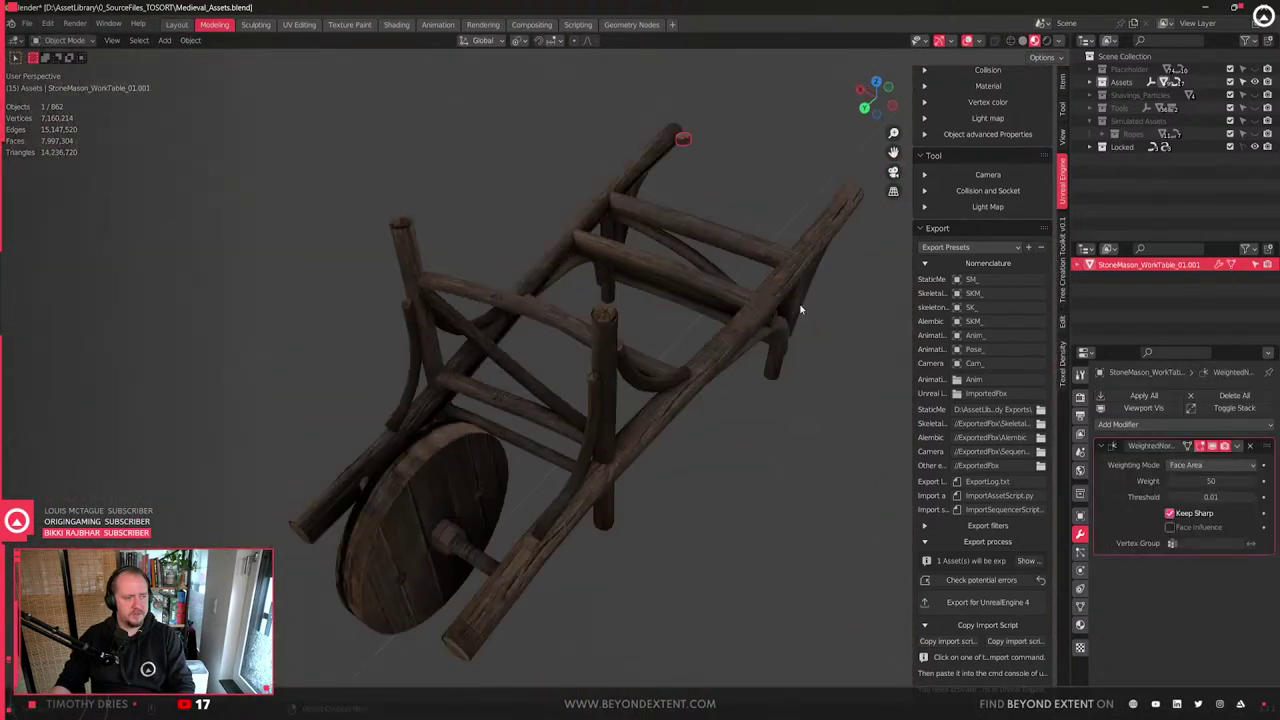
scroll(758, 248, "up", 1)
middle_click_drag(756, 247, 718, 352, "shift")
key("s")
key("shift+z")
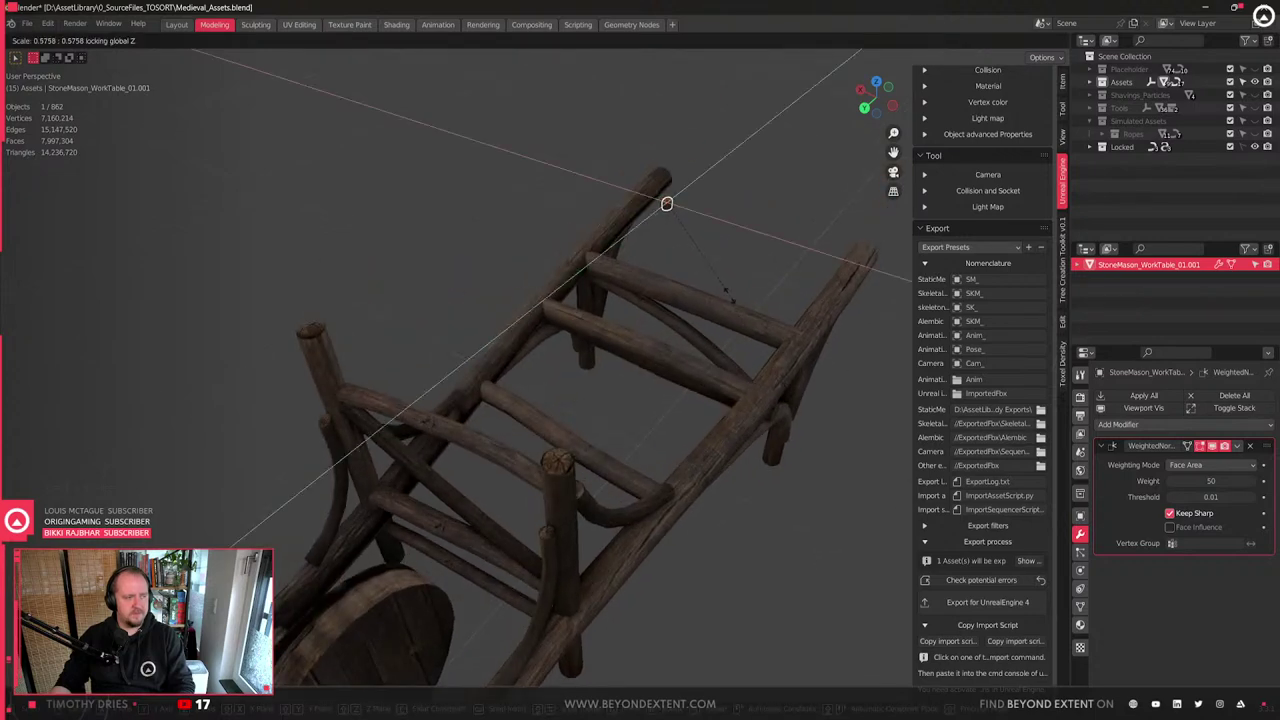
left_click(720, 288)
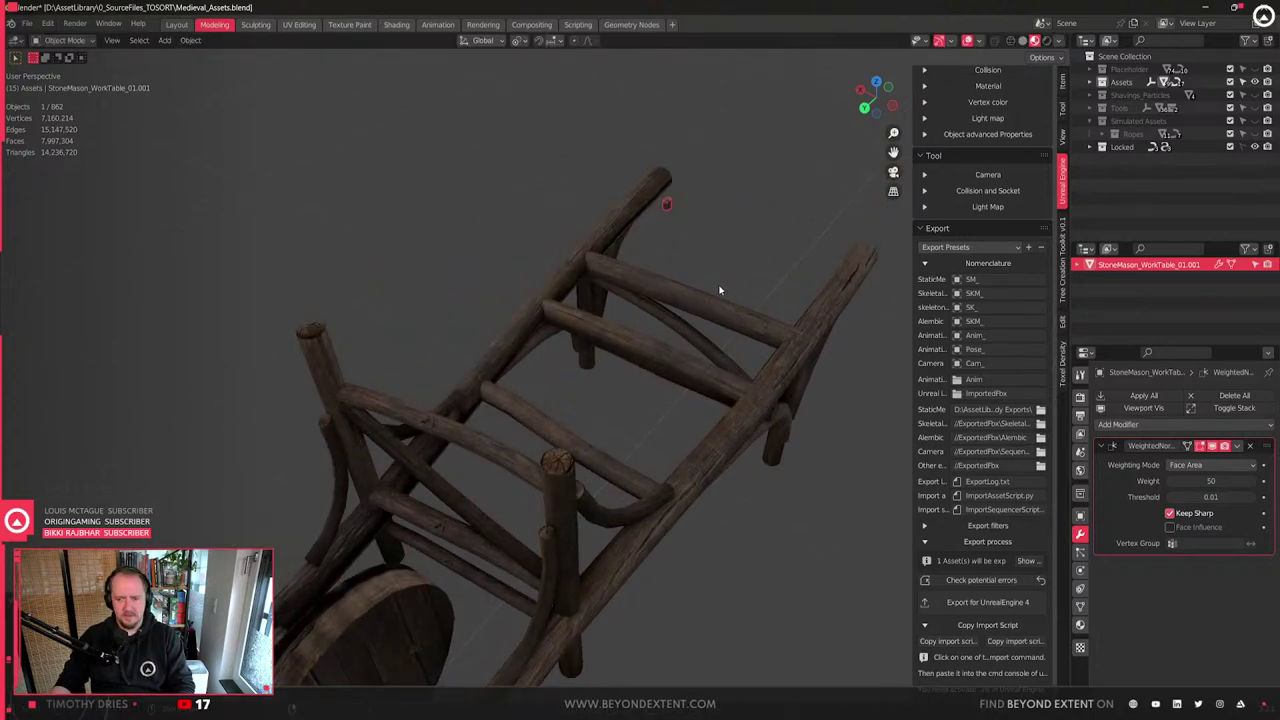
- Frame the small log piece from above and fine-tune its width by scaling with Z locked
middle_click_drag(714, 292, 593, 386)
scroll(689, 297, "up", 1)
key("KP_Decimal")
scroll(593, 386, "down", 1)
scroll(593, 388, "down", 6)
key("s")
key("shift+z")
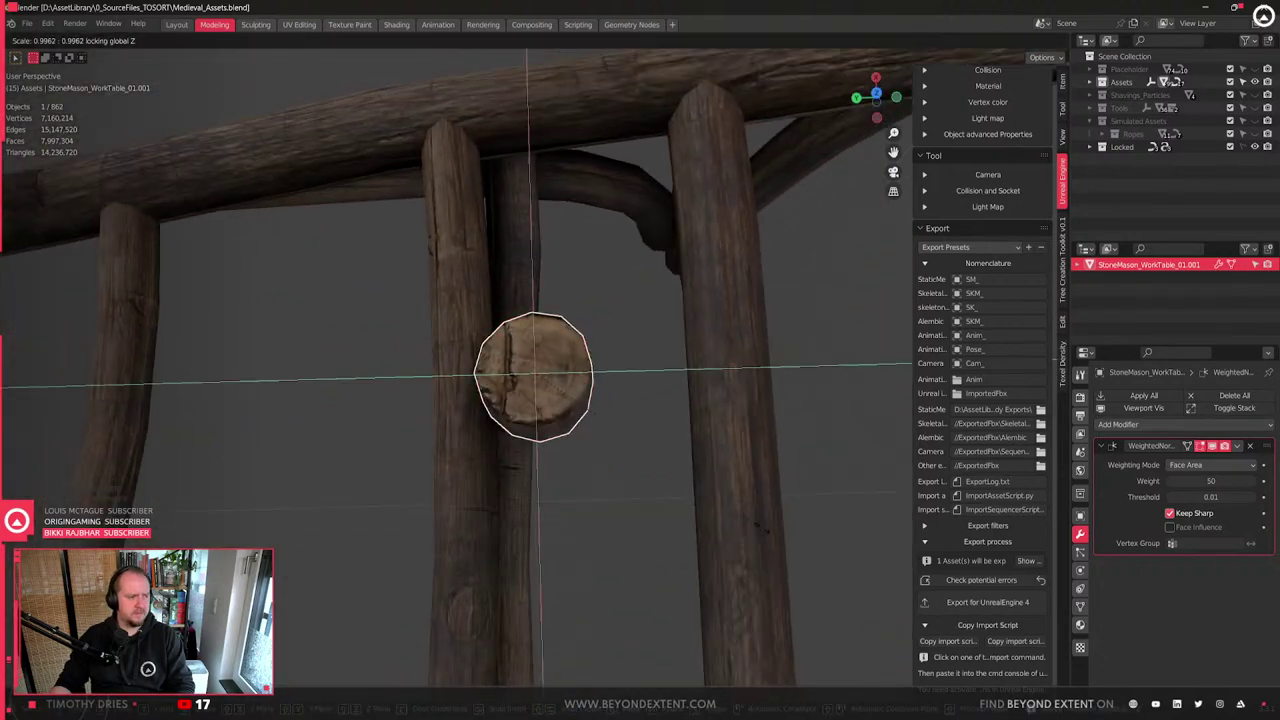
left_click(613, 430)
- Scale both top edge loops of the small log piece along Z to flatten its slanted chamfered top
scroll(577, 423, "down", 8)
middle_click_drag(575, 417, 583, 208)
scroll(591, 351, "up", 10)
middle_click_drag(591, 351, 651, 303)
key("Tab")
scroll(645, 300, "down", 2)
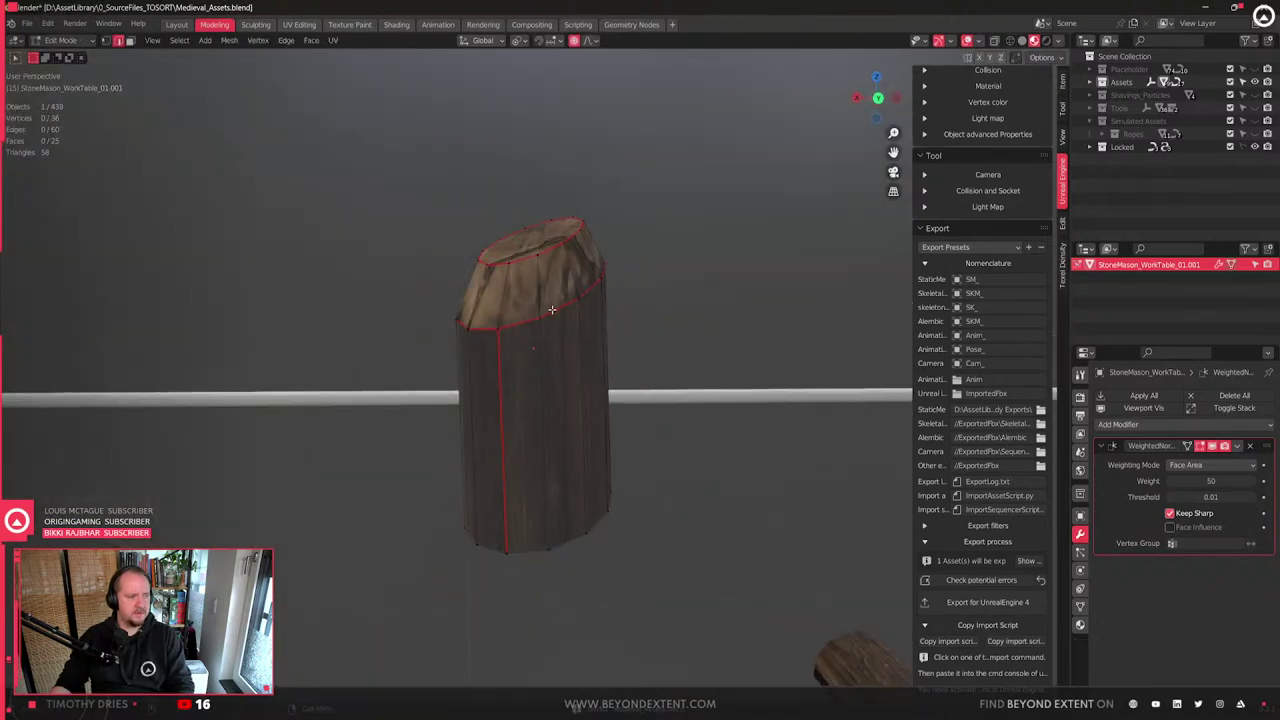
left_click(553, 256, "alt+shift")
key("s")
key("z")
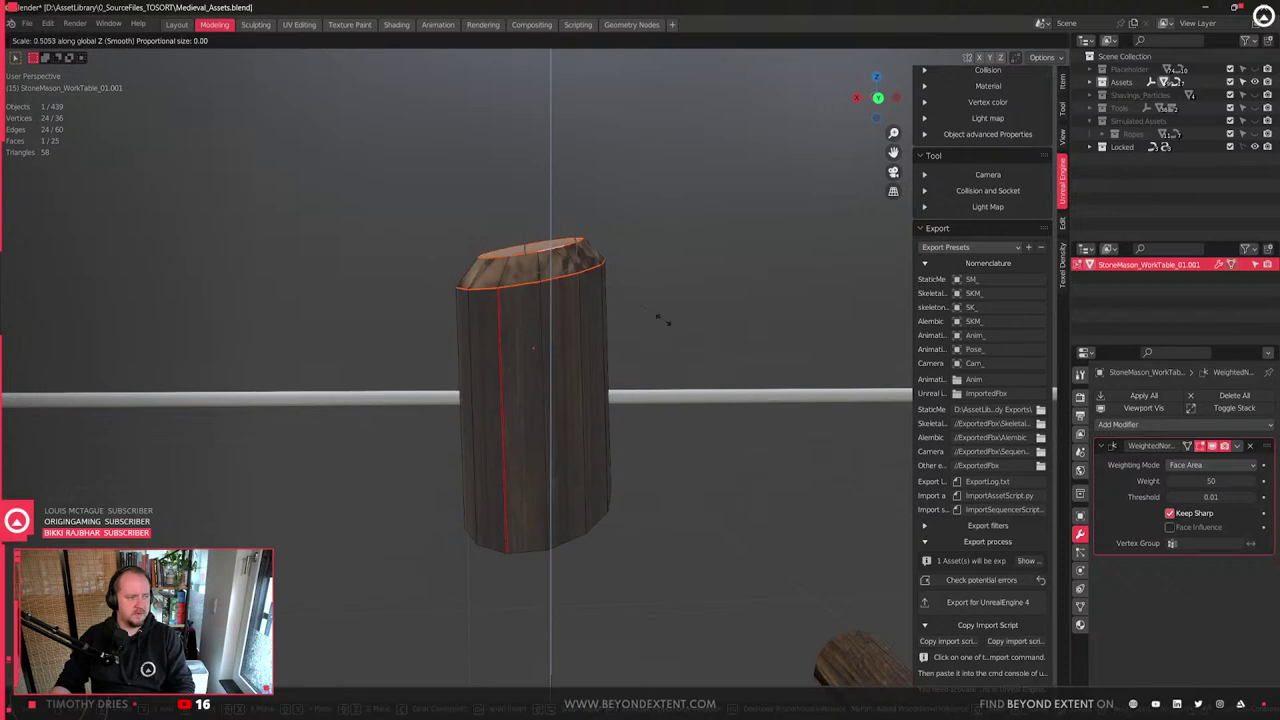
left_click(603, 296)
left_click(556, 268, "alt")
key("g")
key("z")
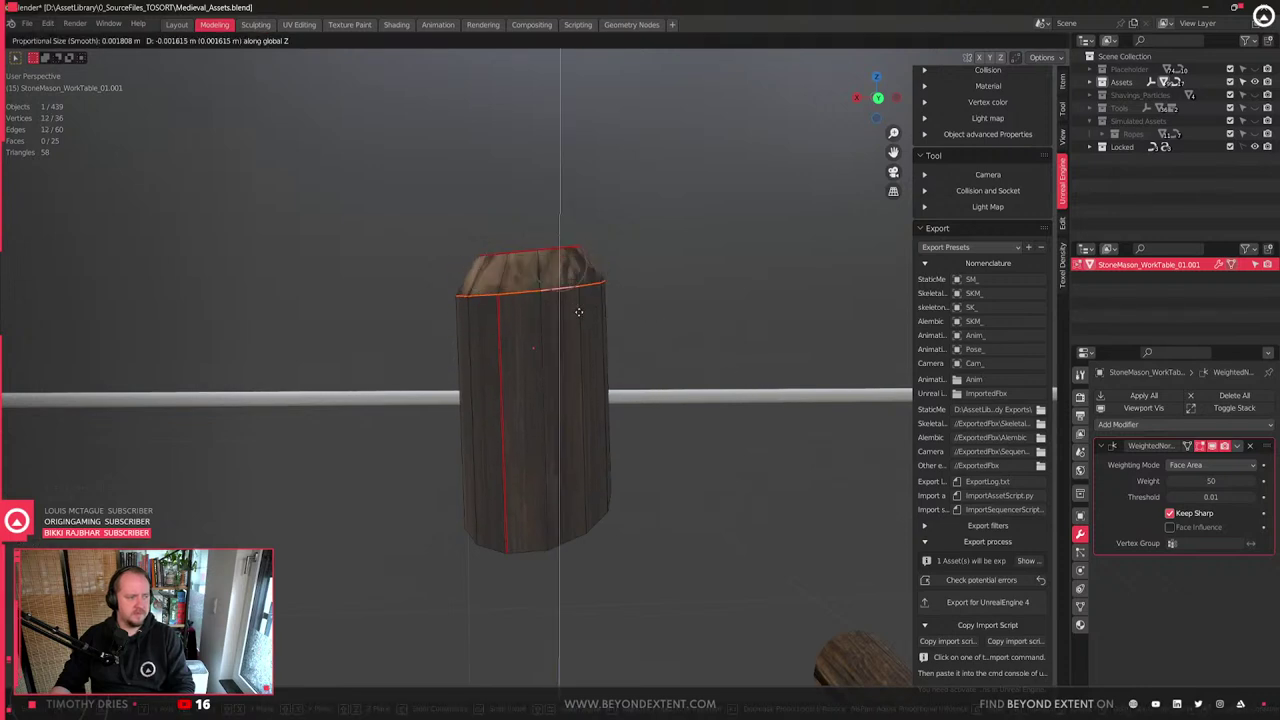
right_click(580, 294)
- Flatten the small log piece's bottom edge loop by scaling it along Z
left_click(572, 533, "alt")
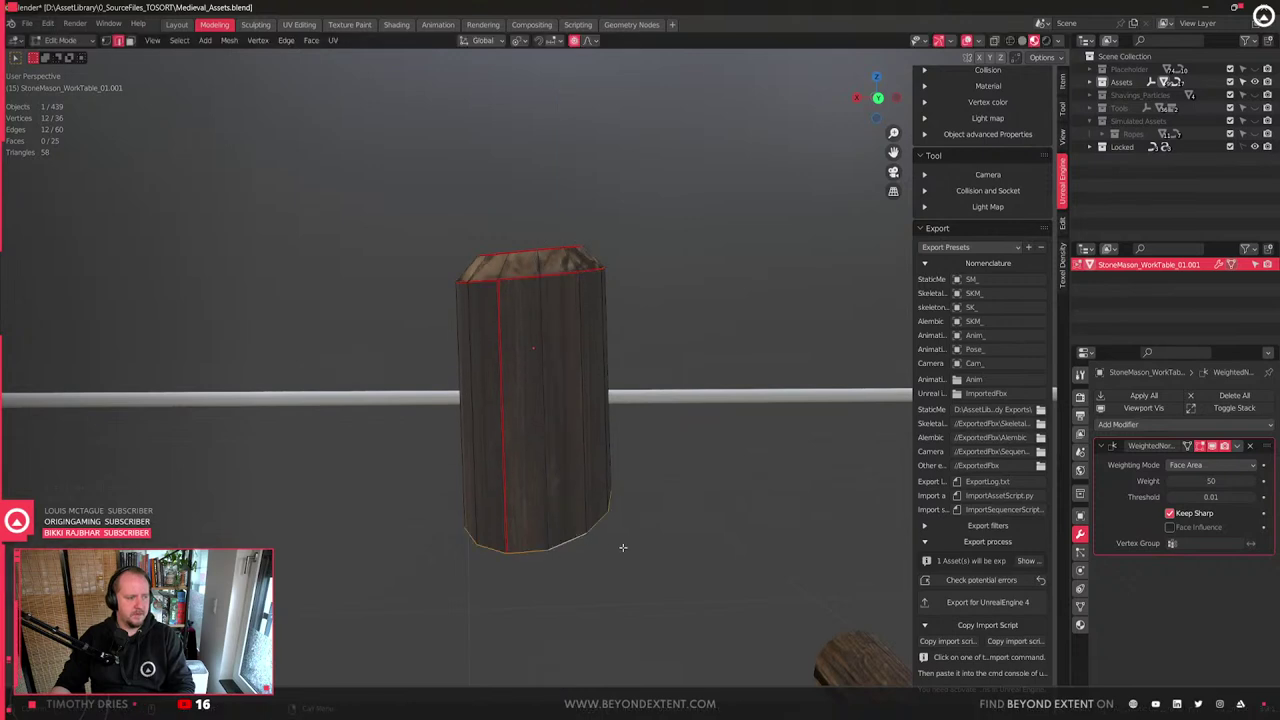
key("s")
key("z")
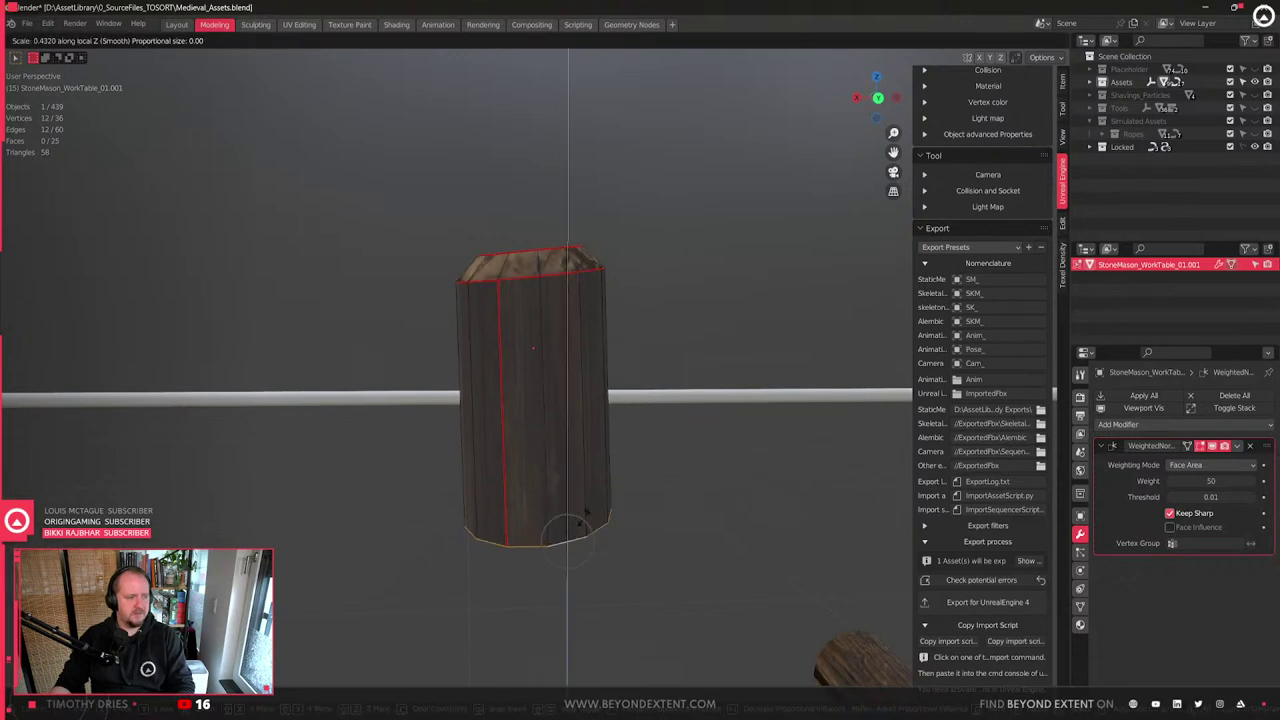
left_click(580, 466)
key("Tab")
- Move only the origin of the small log piece along Z toward its base
scroll(576, 383, "down", 3)
middle_click_drag(650, 386, 601, 419)
scroll(601, 419, "down", 2)
key("q")
left_click(534, 430)
key("g")
key("z")
left_click(534, 493)
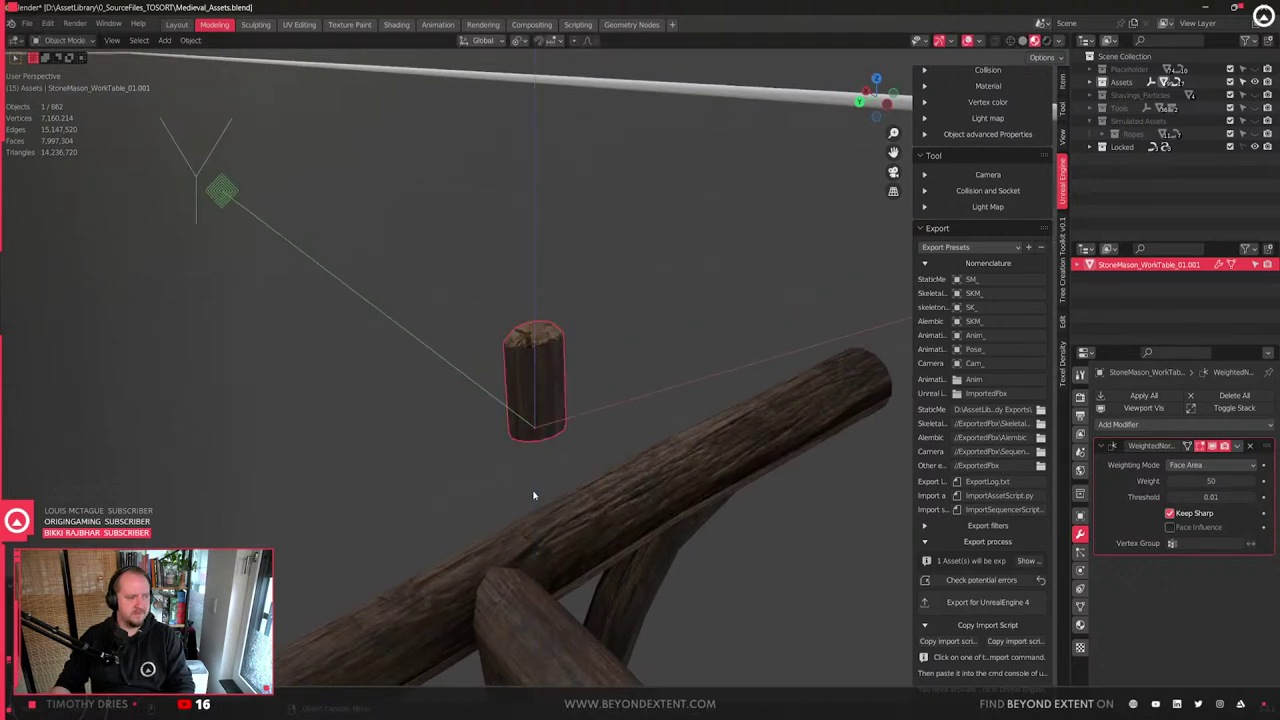
key("q")
left_click(535, 492)
- Set the object snapping target to Face Project
scroll(548, 467, "down", 6)
middle_click_drag(548, 466, 623, 447)
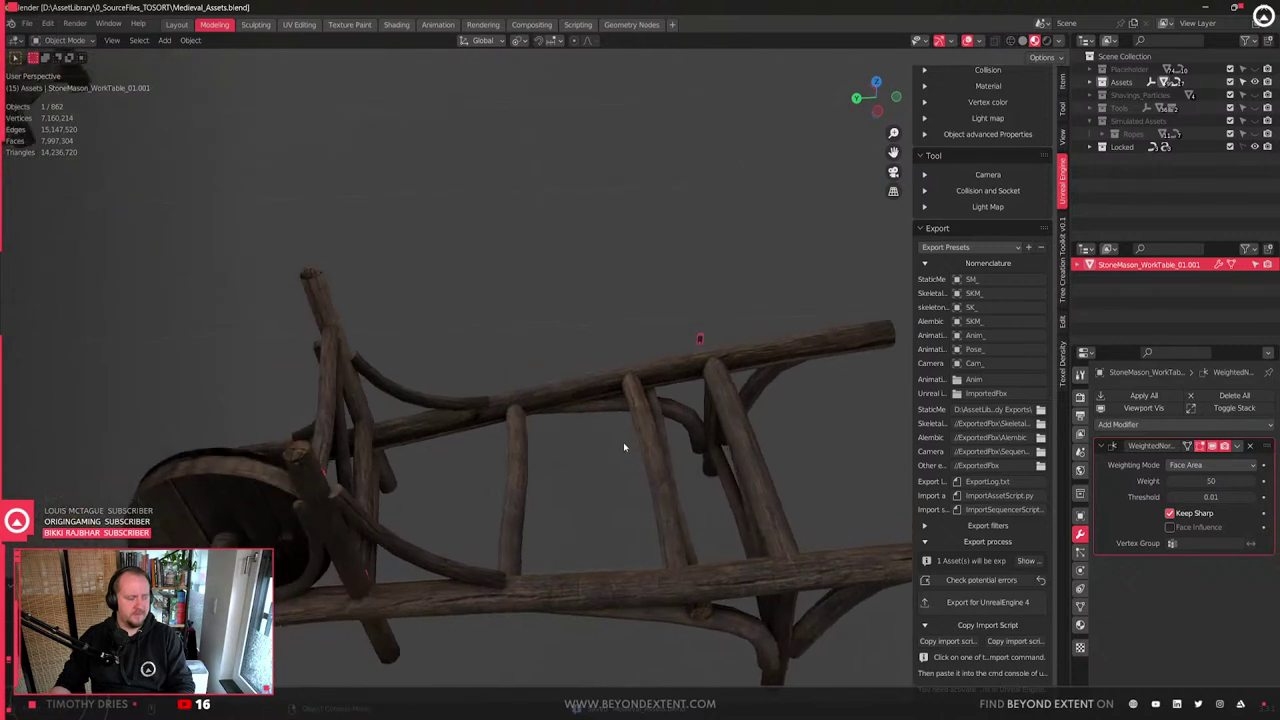
left_click(556, 41)
left_click(532, 118)
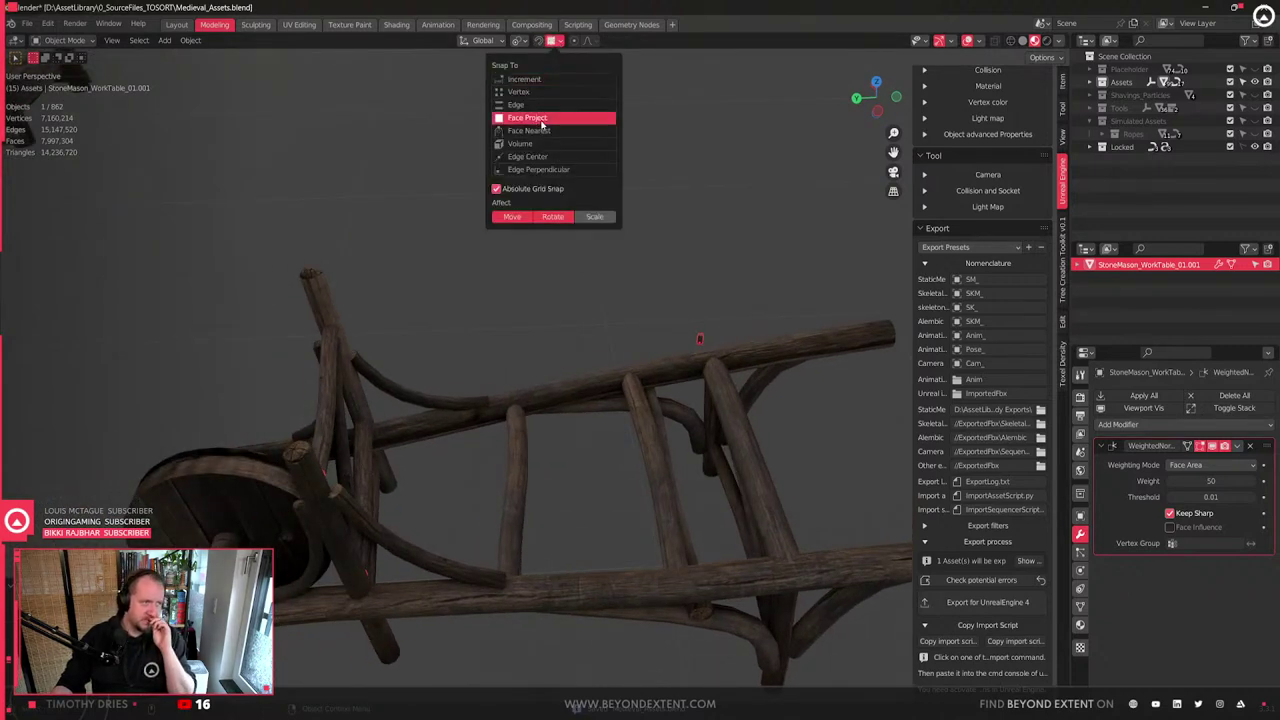
left_click(553, 42)
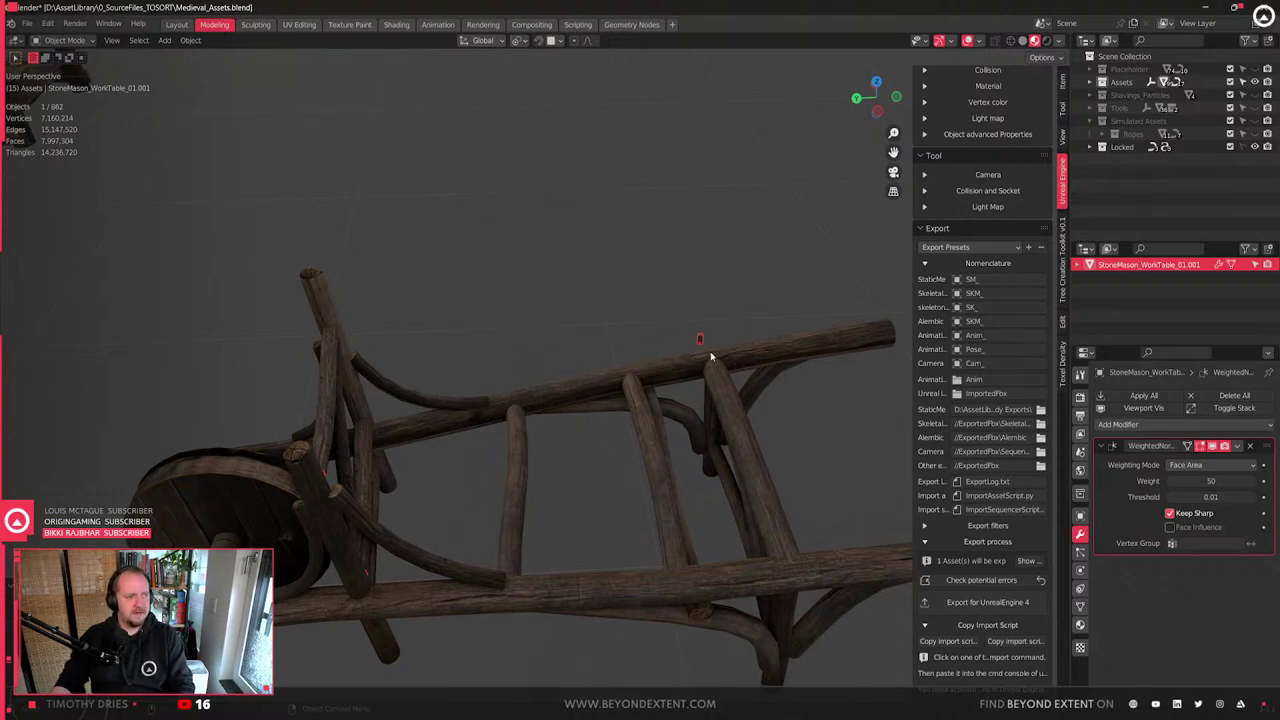
- Try to place a duplicate of the small log piece on the side of the tall front post
middle_click_drag(706, 338, 630, 389)
key("shift+d")
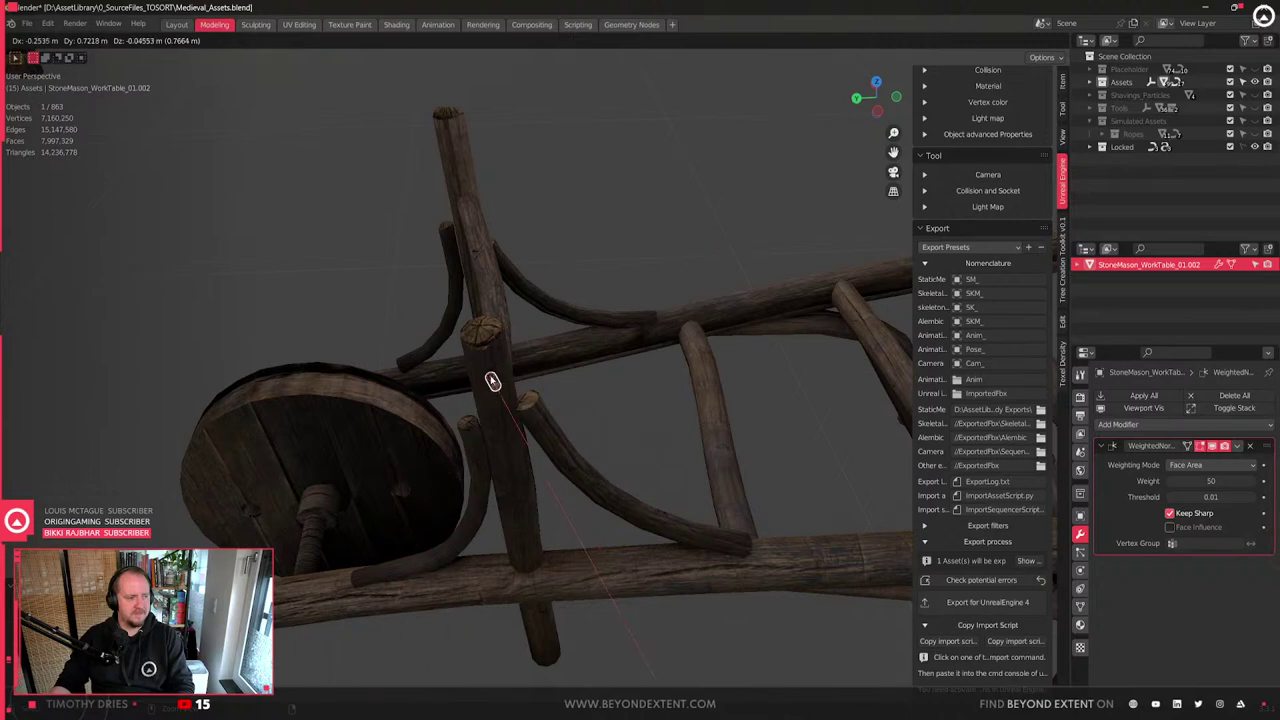
left_click(492, 380)
scroll(515, 399, "up", 4)
scroll(560, 407, "down", 5)
scroll(757, 404, "down", 4)
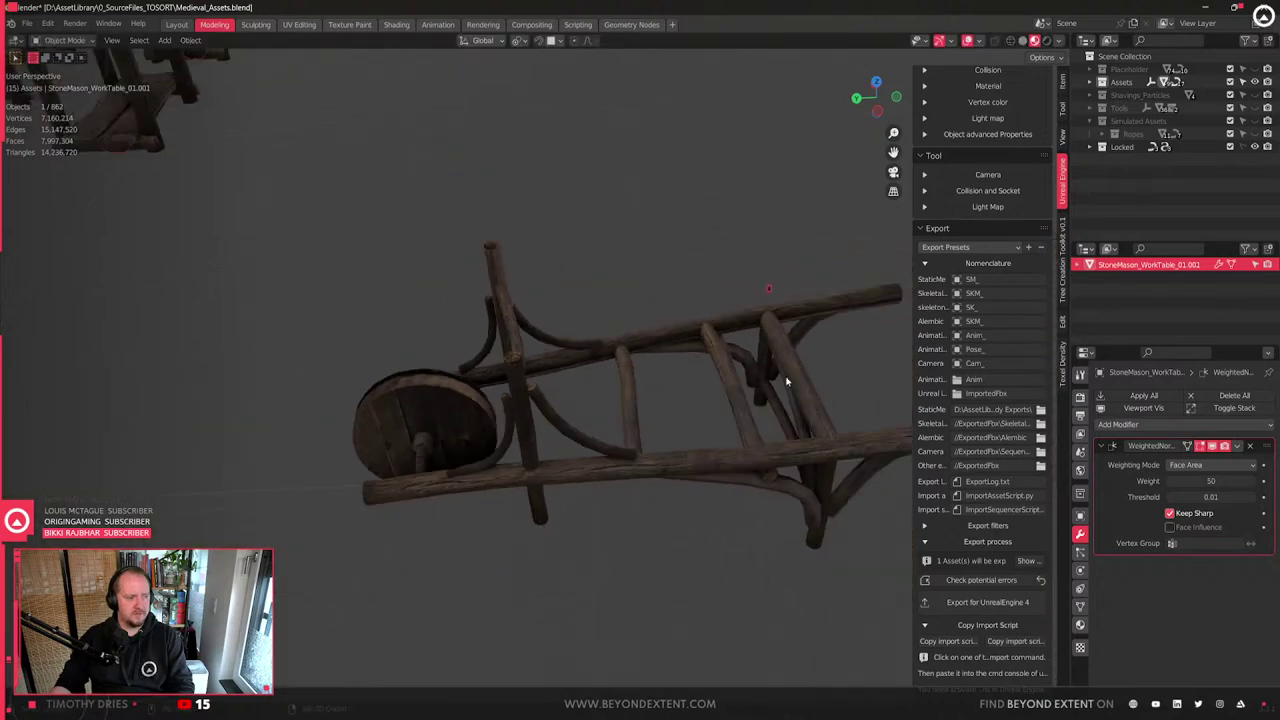
- Scale the small log piece up to about 1.85 times and place a duplicate below the short brace's top, sliding it with Z locked
key("s")
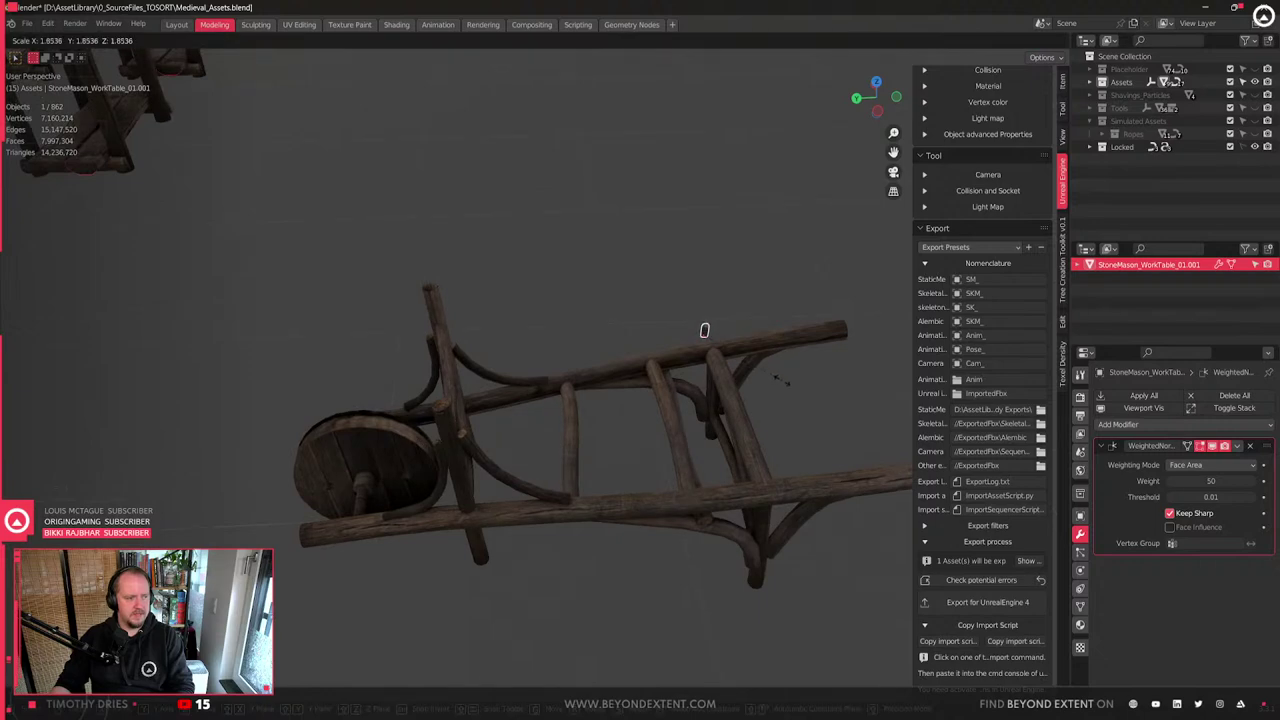
left_click(789, 390)
scroll(591, 446, "up", 2)
middle_click_drag(591, 446, 490, 378)
scroll(706, 380, "up", 4)
scroll(490, 379, "up", 3)
key("shift+d")
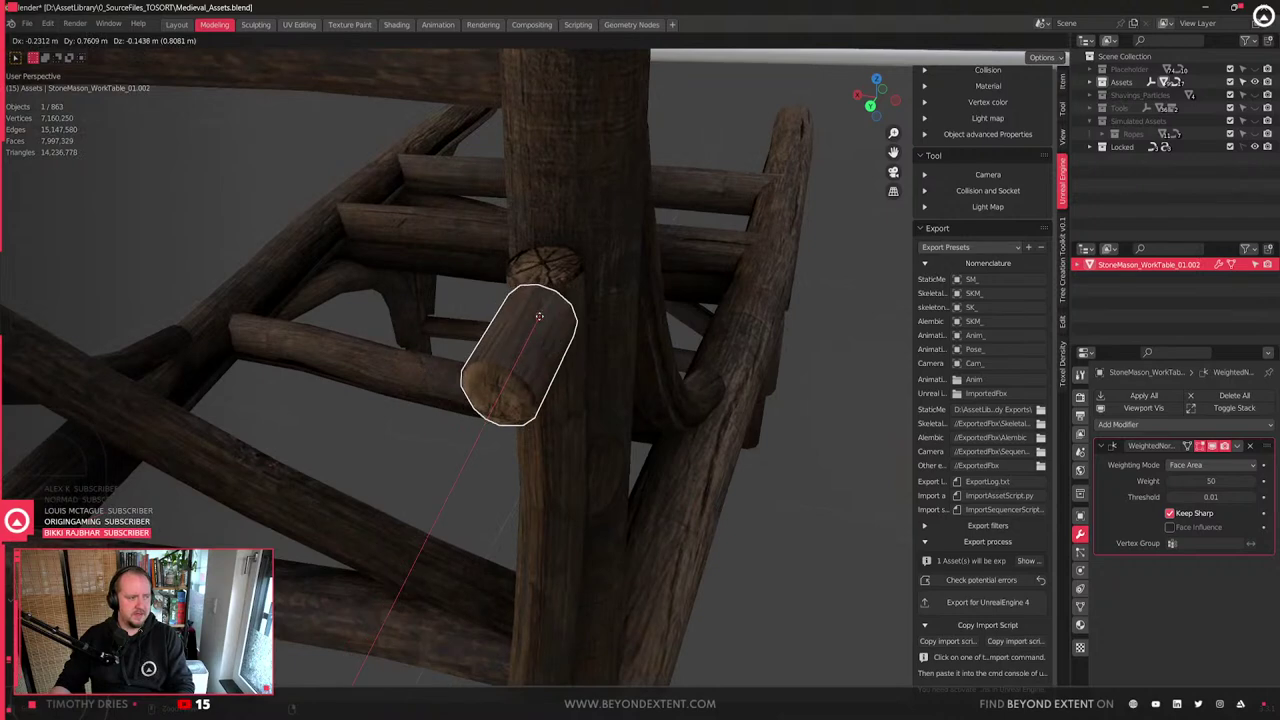
key("shift+z")
left_click(608, 380)
- Place another log peg duplicate below the opposite short brace's top, slide it with Z locked and scale it to about 0.76
scroll(590, 398, "down", 4)
middle_click_drag(574, 411, 715, 439)
left_click(689, 508)
left_click(703, 316)
middle_click_drag(703, 316, 600, 386)
key("shift+d")
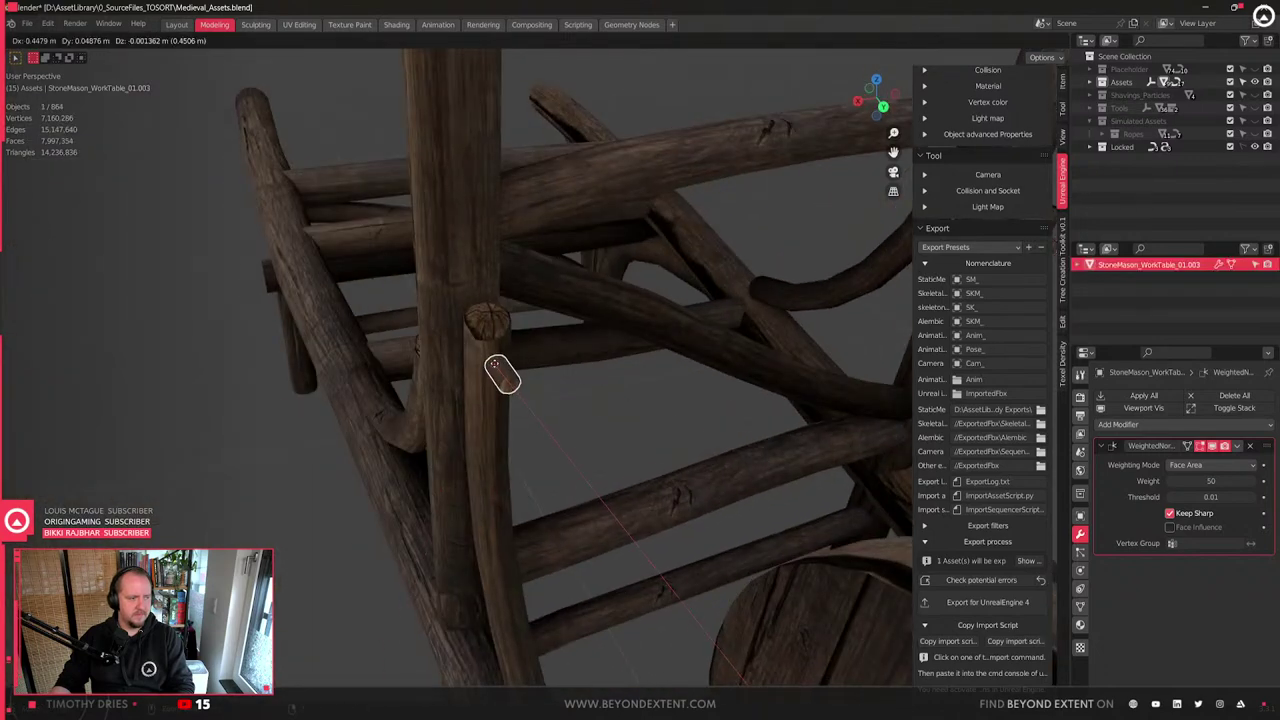
key("shift+z")
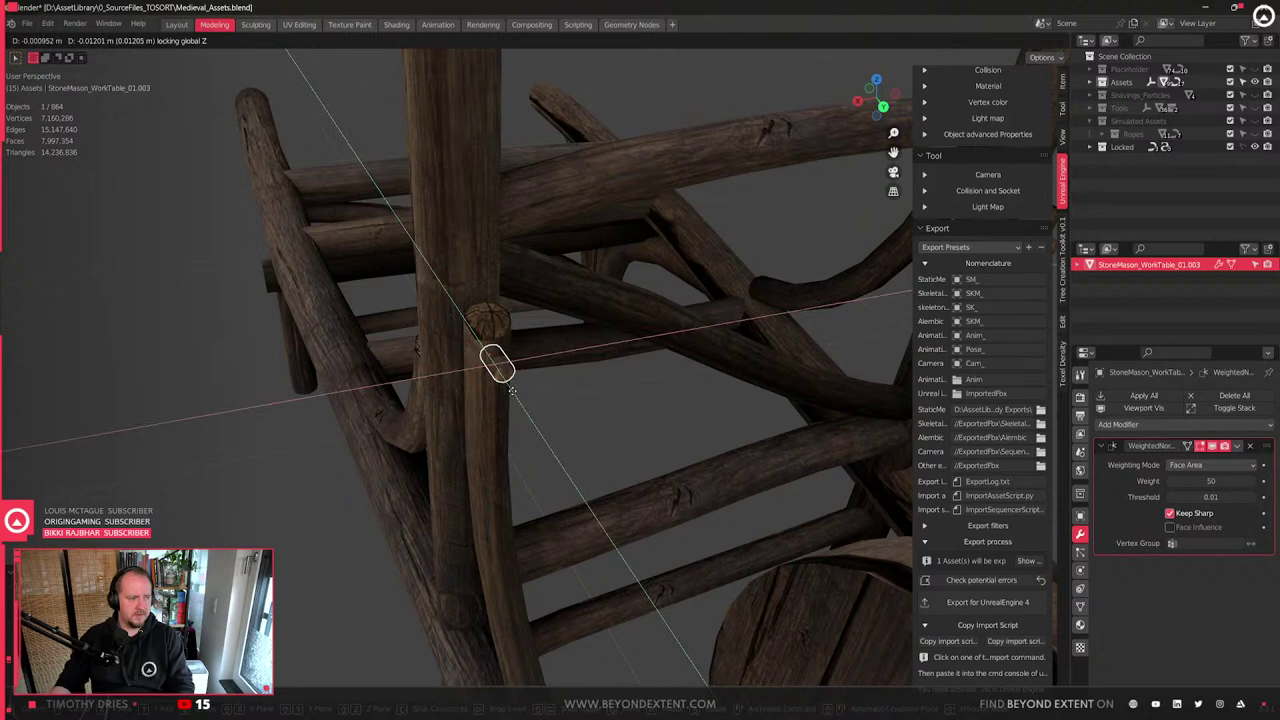
left_click(511, 397)
key("s")
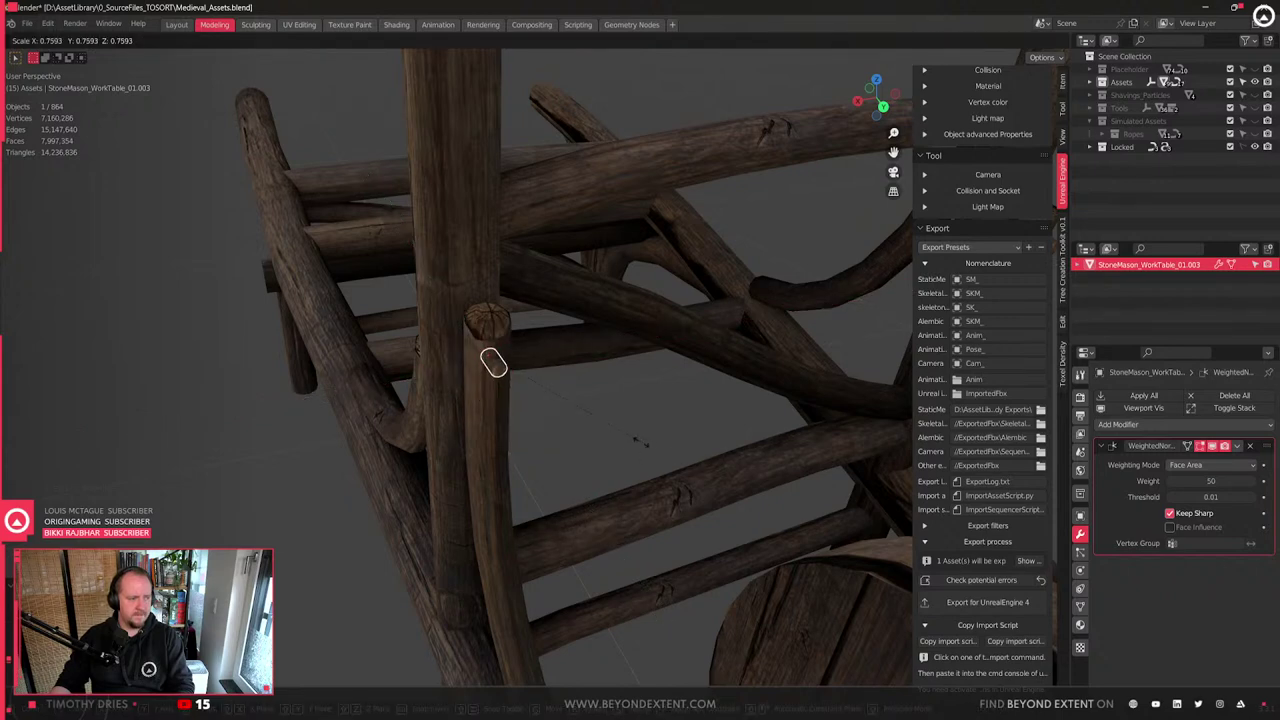
left_click(640, 449)
- Place two more log peg duplicates on the tall front post, one near the side rail and one higher up
middle_click_drag(631, 449, 664, 412)
scroll(664, 412, "down", 5)
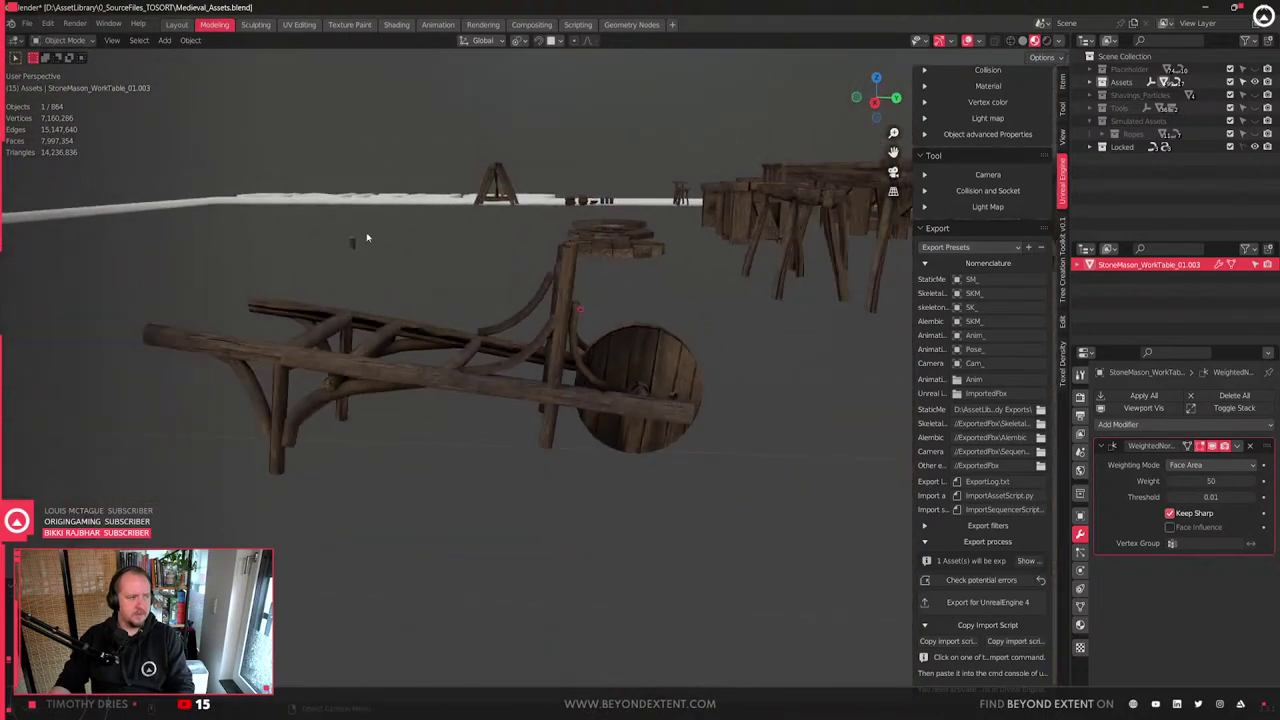
scroll(718, 352, "up", 3)
key("shift+d")
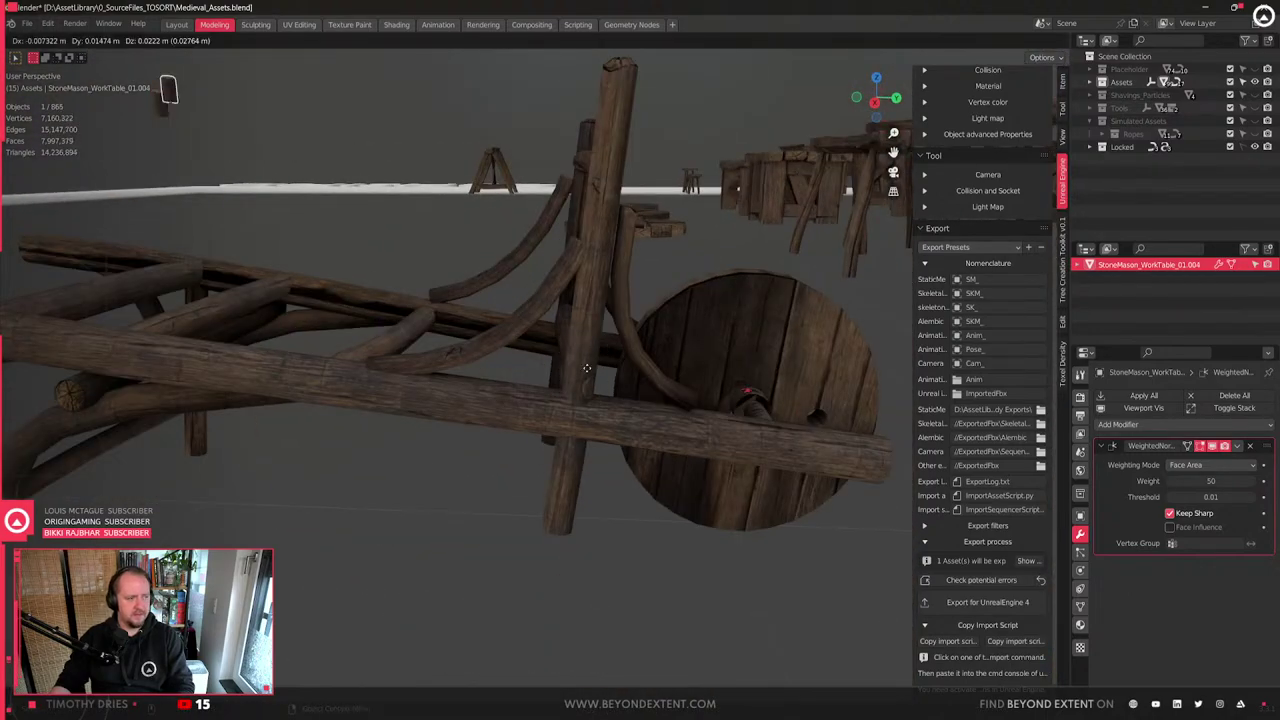
left_click(586, 382)
middle_click_drag(586, 382, 572, 418)
key("shift+d")
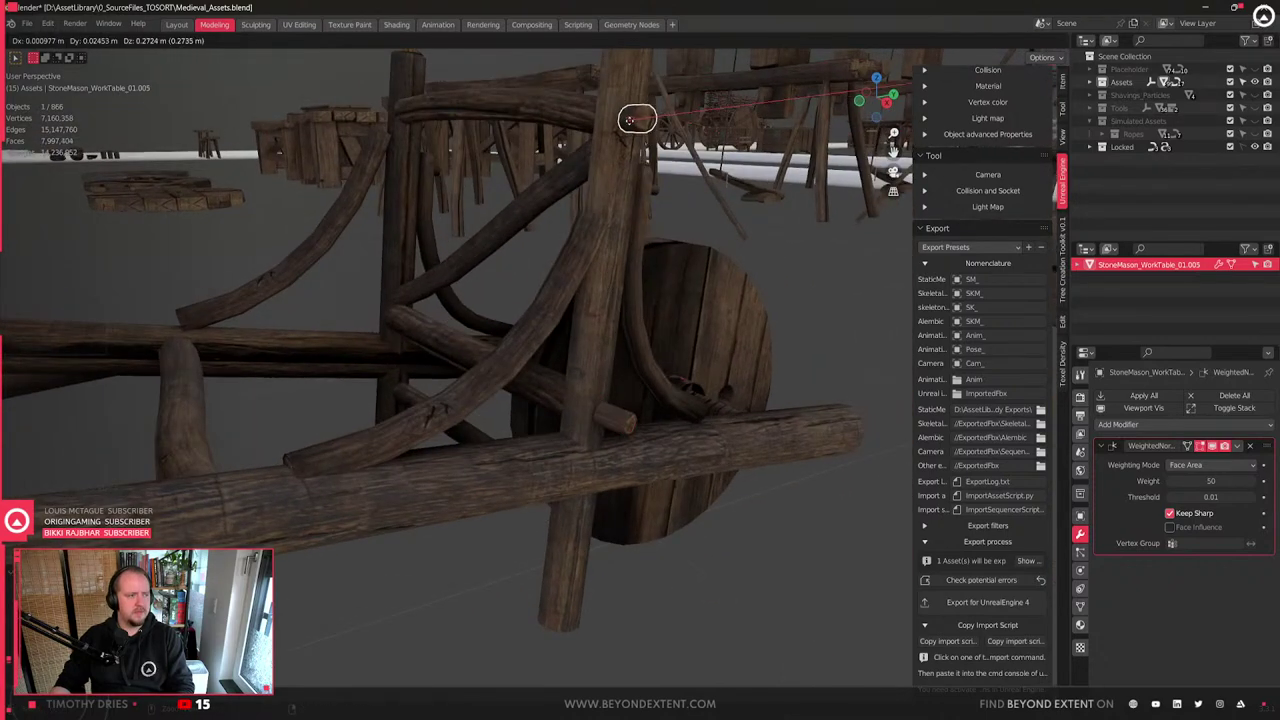
left_click(590, 164)
middle_click_drag(482, 195, 540, 334, "shift")
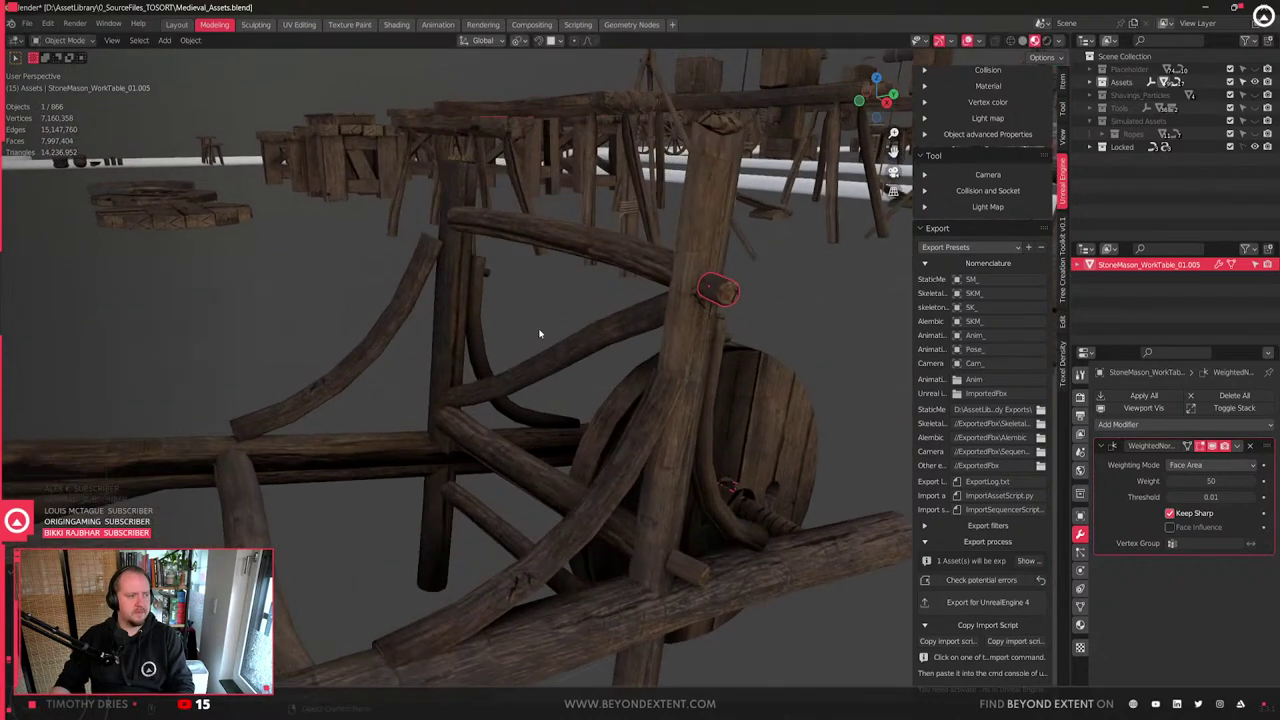
- Select both pegs on the tall post, change the transform pivot point and scale them together
left_click(688, 570, "shift")
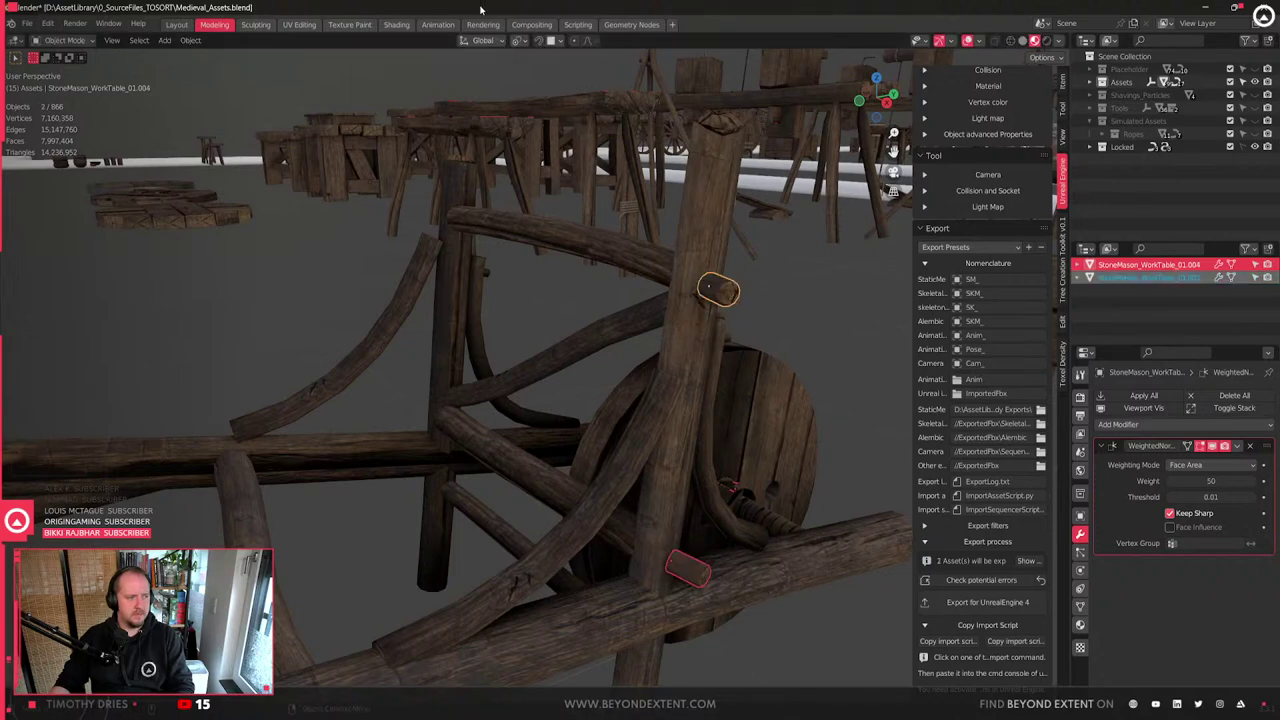
left_click(519, 40)
left_click(560, 112)
key("s")
left_click(494, 76)
left_click(519, 41)
key("s")
left_click(728, 318)
- Slide the upper peg on the tall post horizontally with Z locked
left_click(720, 294)
middle_click_drag(723, 334, 617, 458)
key("g")
key("shift+z")
left_click(712, 503)
- Fine-tune the lower peg on the tall post by scaling it and sliding it with Z locked
left_click(580, 540)
key("s")
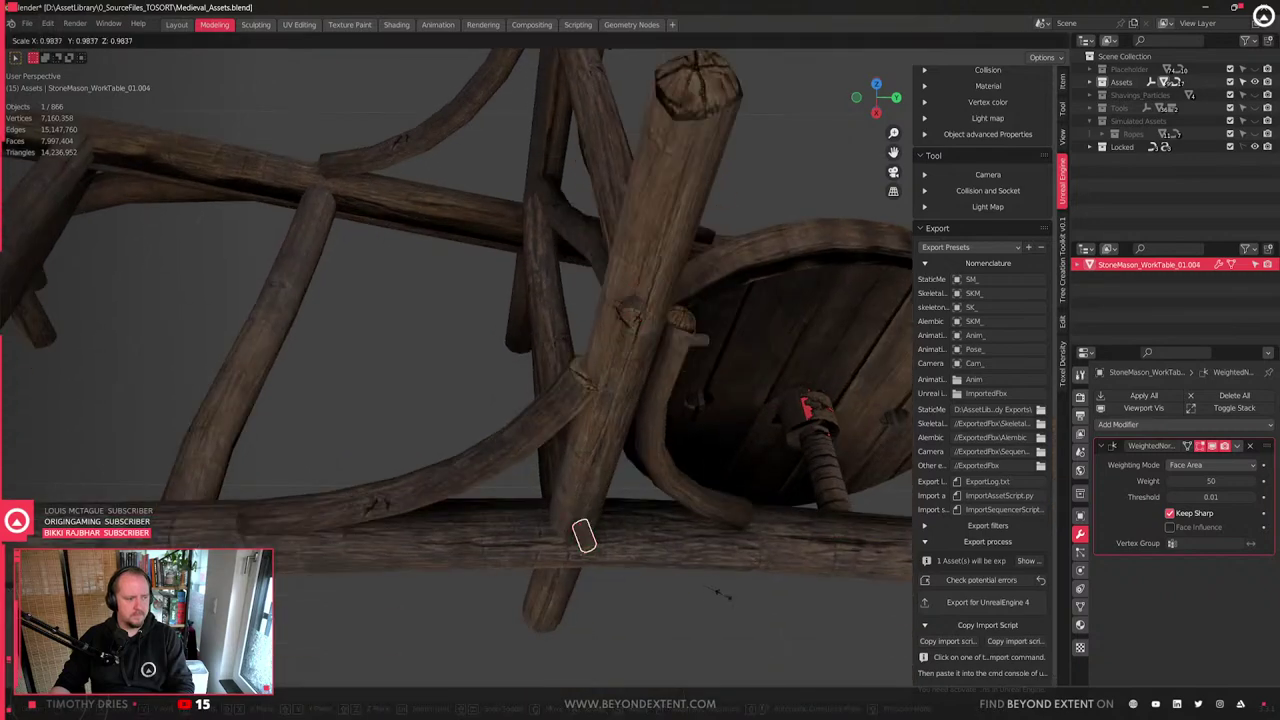
left_click(740, 610)
key("g")
key("shift+z")
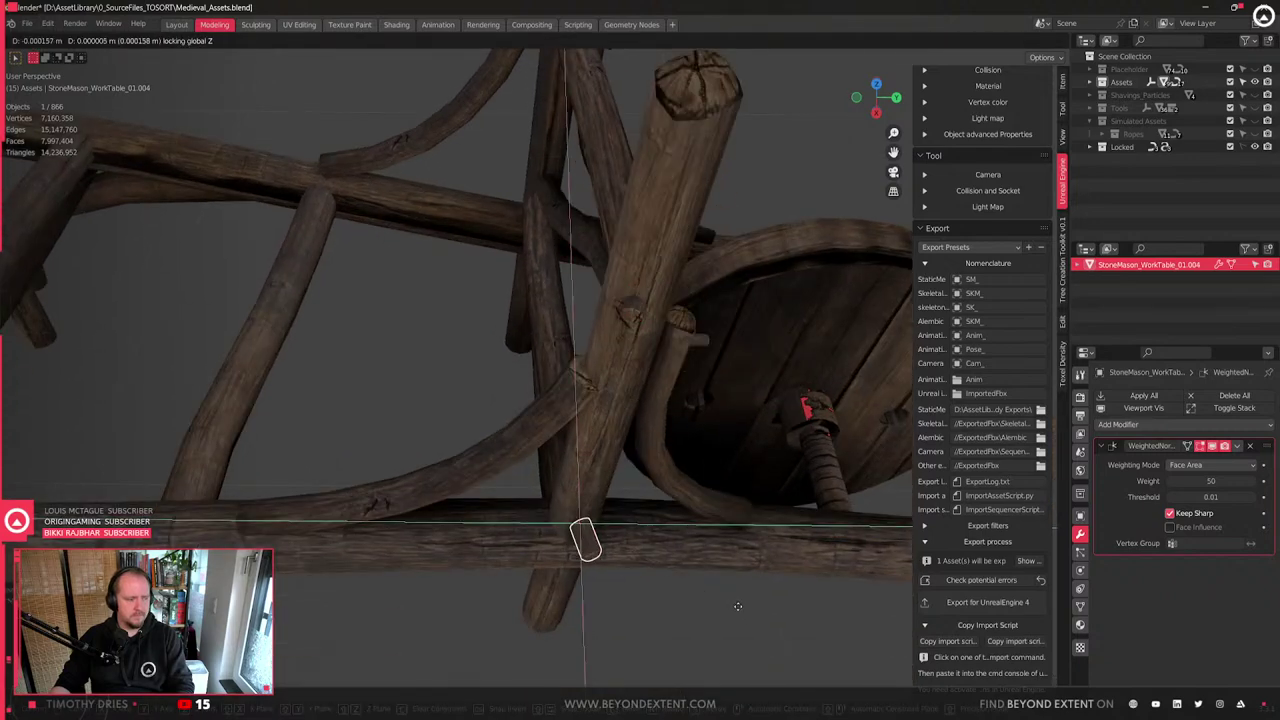
left_click(733, 587)
scroll(649, 506, "down", 4)
middle_click_drag(649, 506, 609, 461)
scroll(574, 474, "up", 3)
left_click(607, 462)
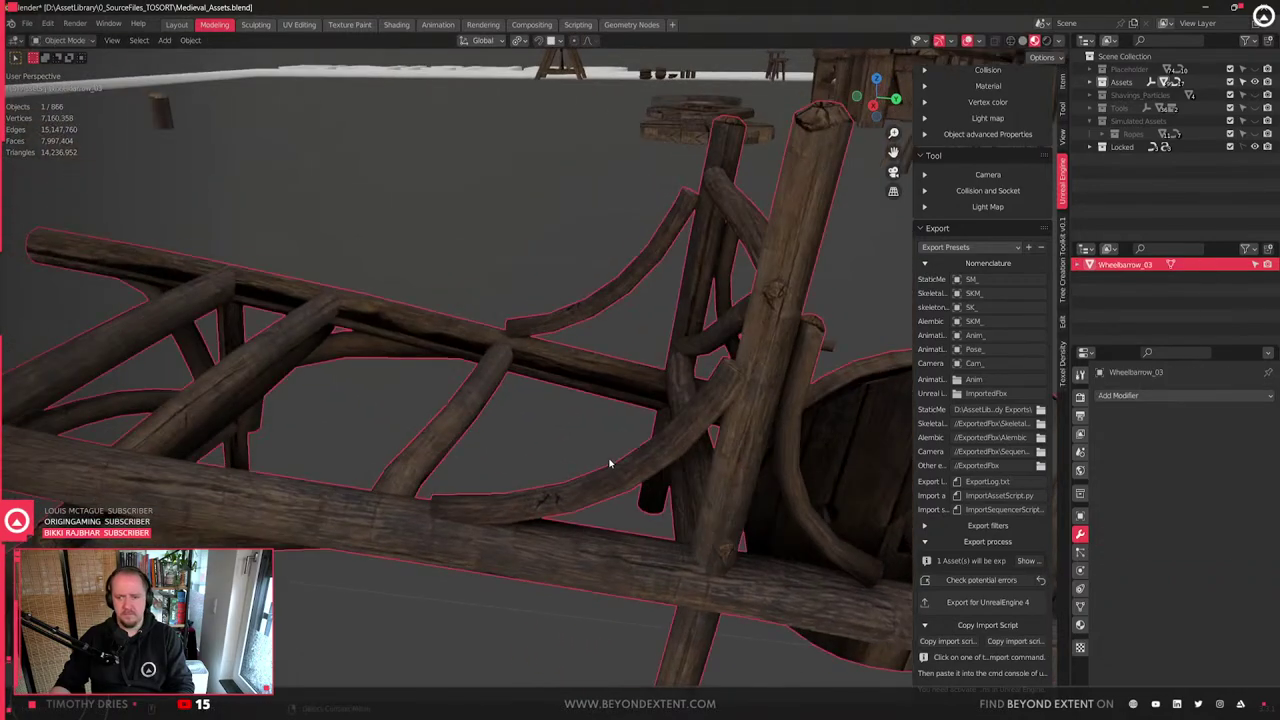
scroll(520, 471, "down", 3)
middle_click_drag(514, 472, 654, 416)
key("Tab")
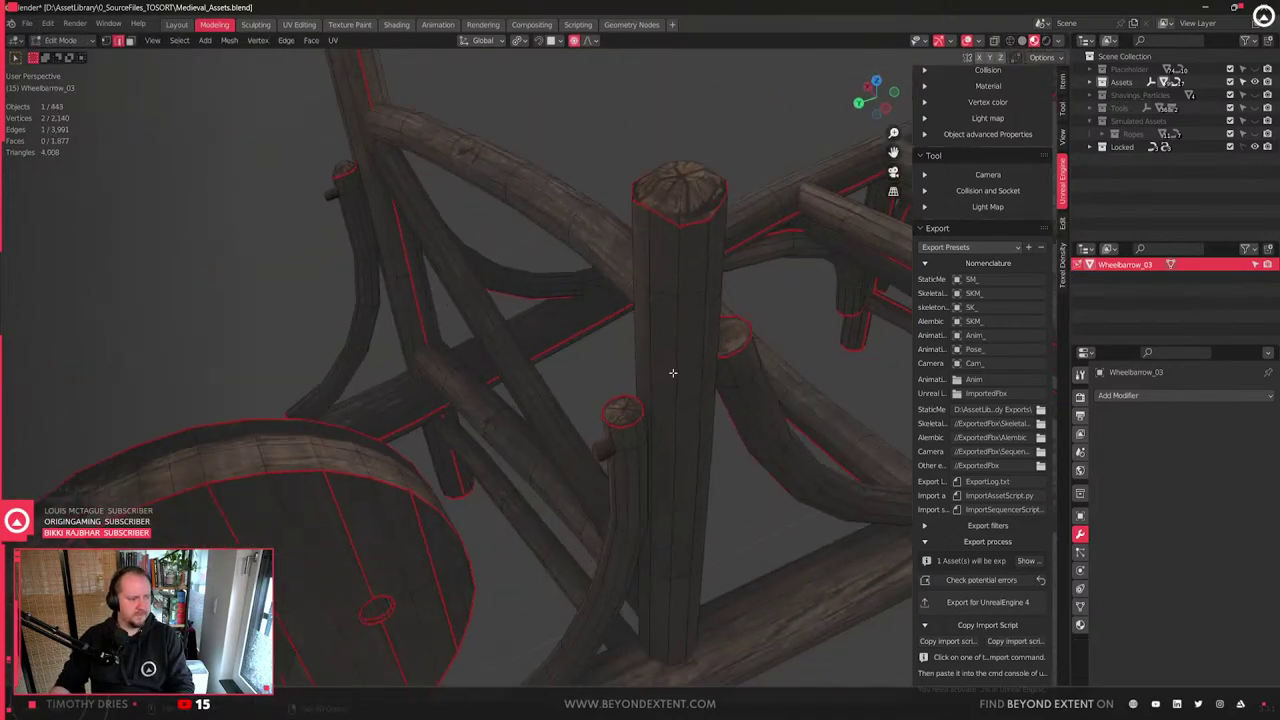
key("Tab")
- Shift the peg on the short brace near the wheel horizontally with Z locked
left_click(607, 452)
key("g")
key("shift+z")
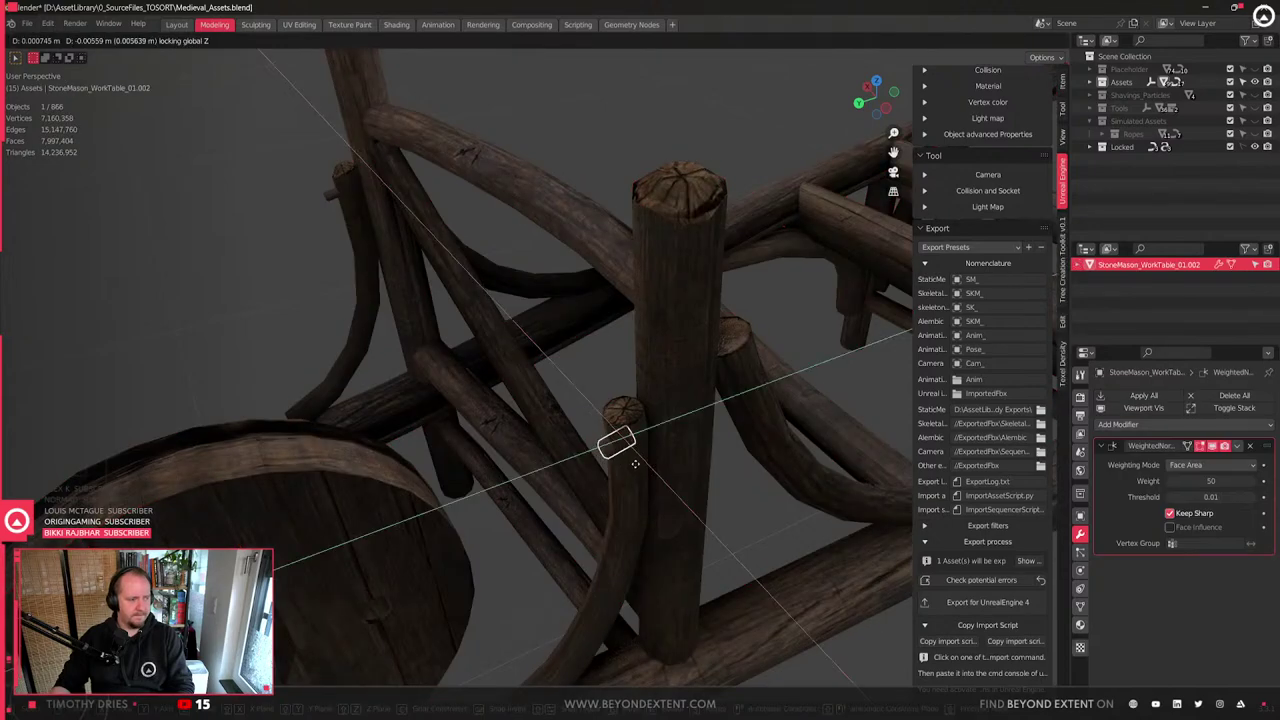
left_click(636, 468)
- Duplicate the short brace's peg and place the copy on the flat-topped curved brace beside the tall post
middle_click_drag(636, 468, 463, 434)
scroll(463, 434, "up", 2)
key("shift+d")
key("x")
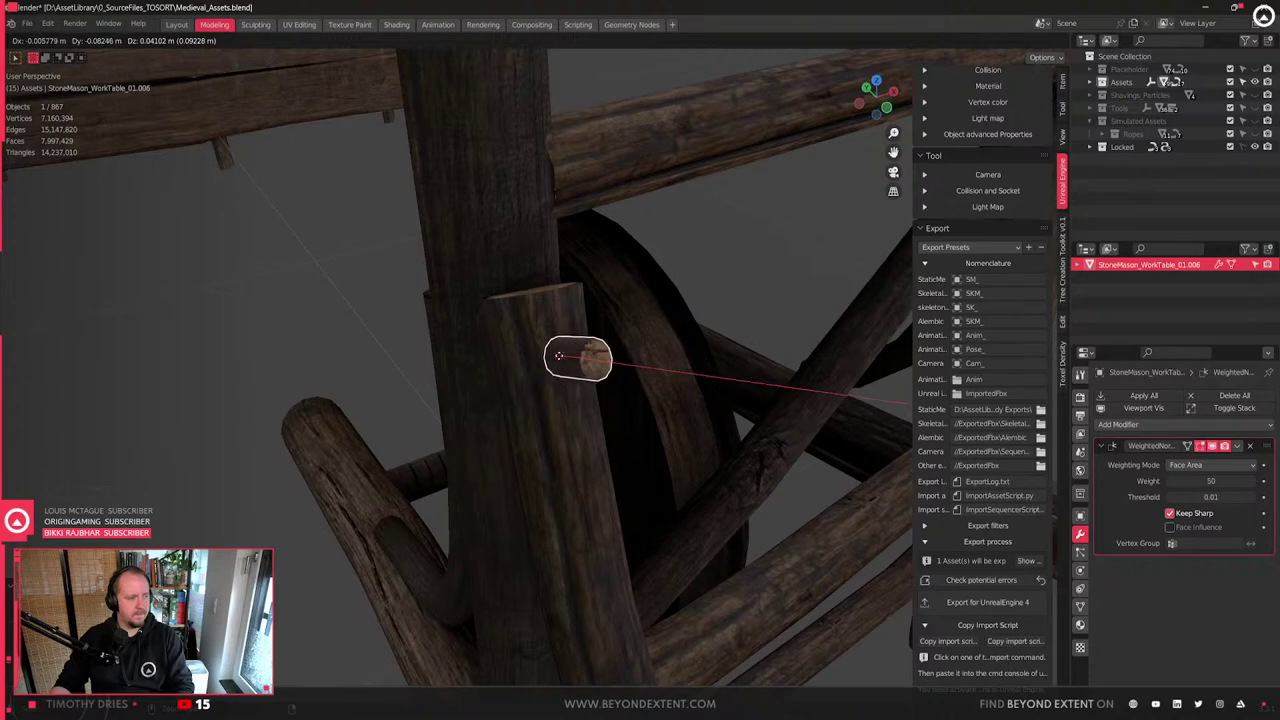
left_click(568, 370)
- Adjust the new peg's horizontal position on the curved brace with Z locked
middle_click_drag(595, 415, 557, 323)
key("g")
key("shift+z")
left_click(608, 436)
key("g")
key("z")
key("shift+z")
left_click(606, 436)
key("Tab")
key("Tab")
- Inset the flat top face of the Wheelbarrow_03 curved brace above the new peg by about 0.009 m
left_click(559, 327)
key("Tab")
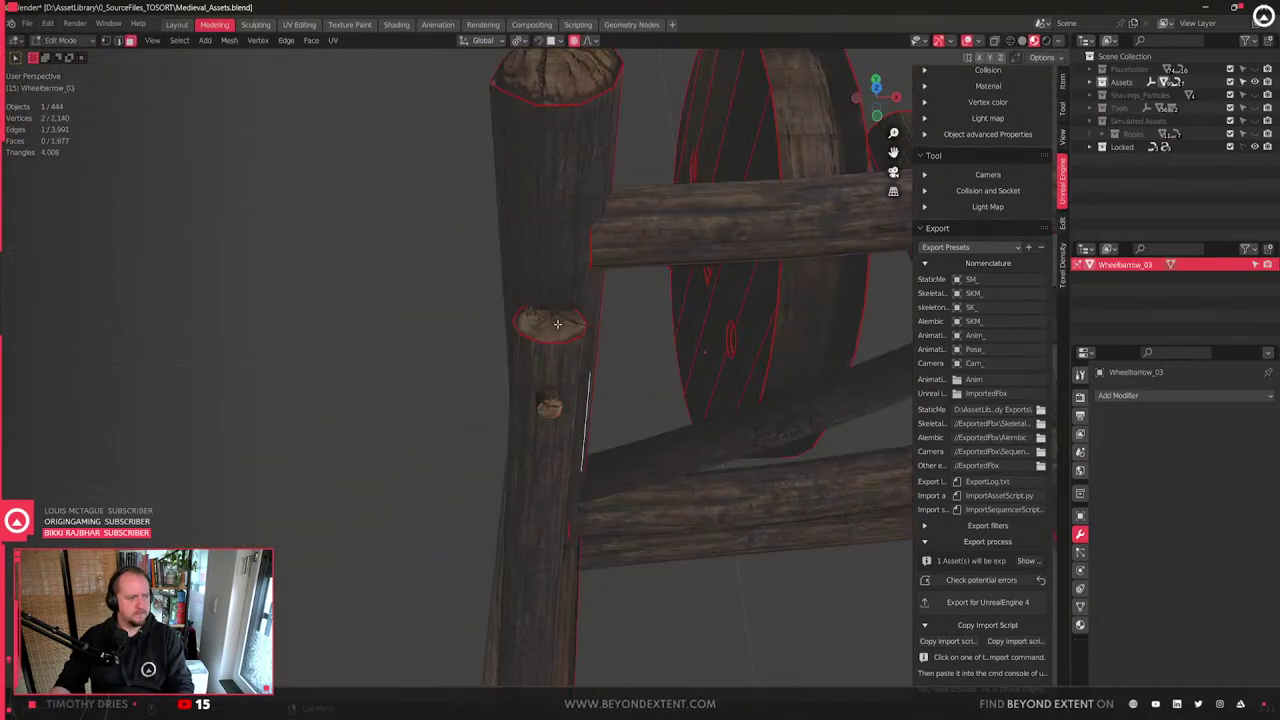
left_click(557, 325)
middle_click_drag(518, 363, 737, 418)
key("i")
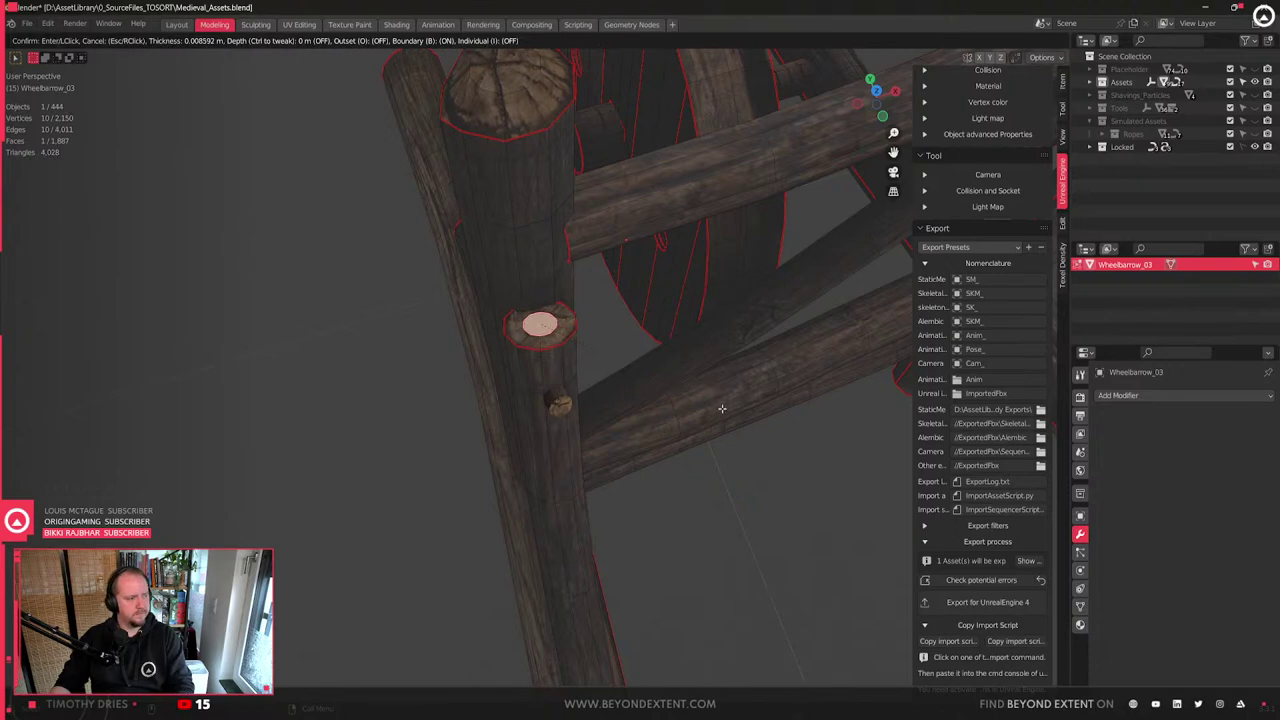
left_click(712, 411)
key("2")
right_click(710, 412)
left_click(711, 411)
- Raise the inset face about 0.008 m along Z and shift it horizontally to chamfer the curved brace's top
right_click(680, 411)
left_click(674, 377)
middle_click_drag(588, 391, 616, 370)
key("g")
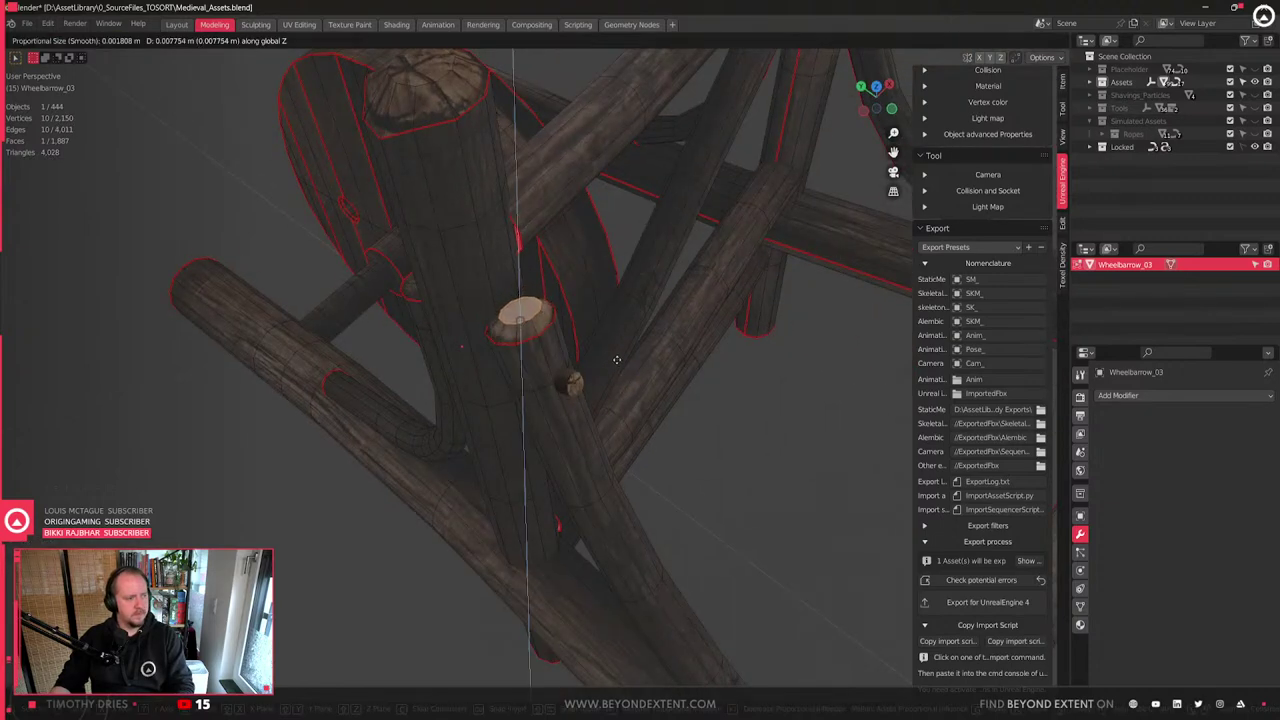
key("shift+z")
left_click(610, 357)
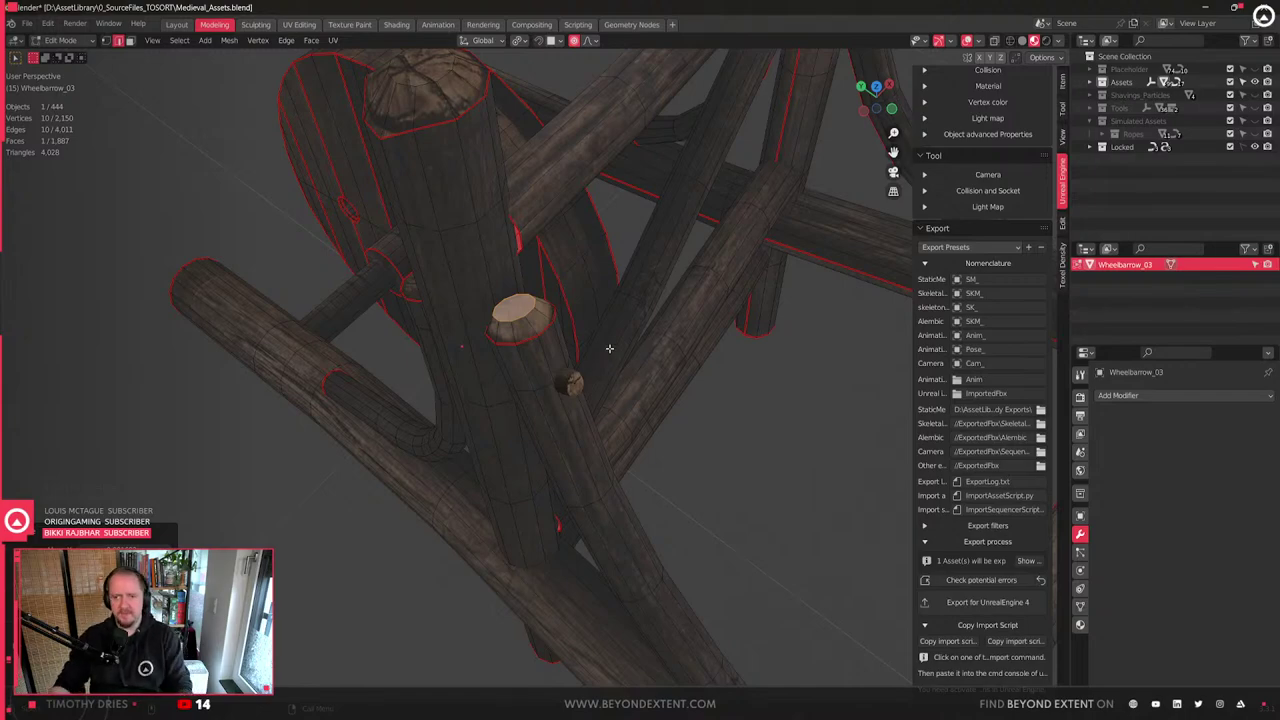
key("Tab")
- Examine the whole wheelbarrow among the other assets and frame the original StoneMason_WorkTable_01.001 log piece
scroll(609, 348, "down", 5)
middle_click_drag(603, 357, 575, 428)
scroll(676, 432, "up", 2)
scroll(620, 385, "down", 2)
scroll(619, 380, "down", 8)
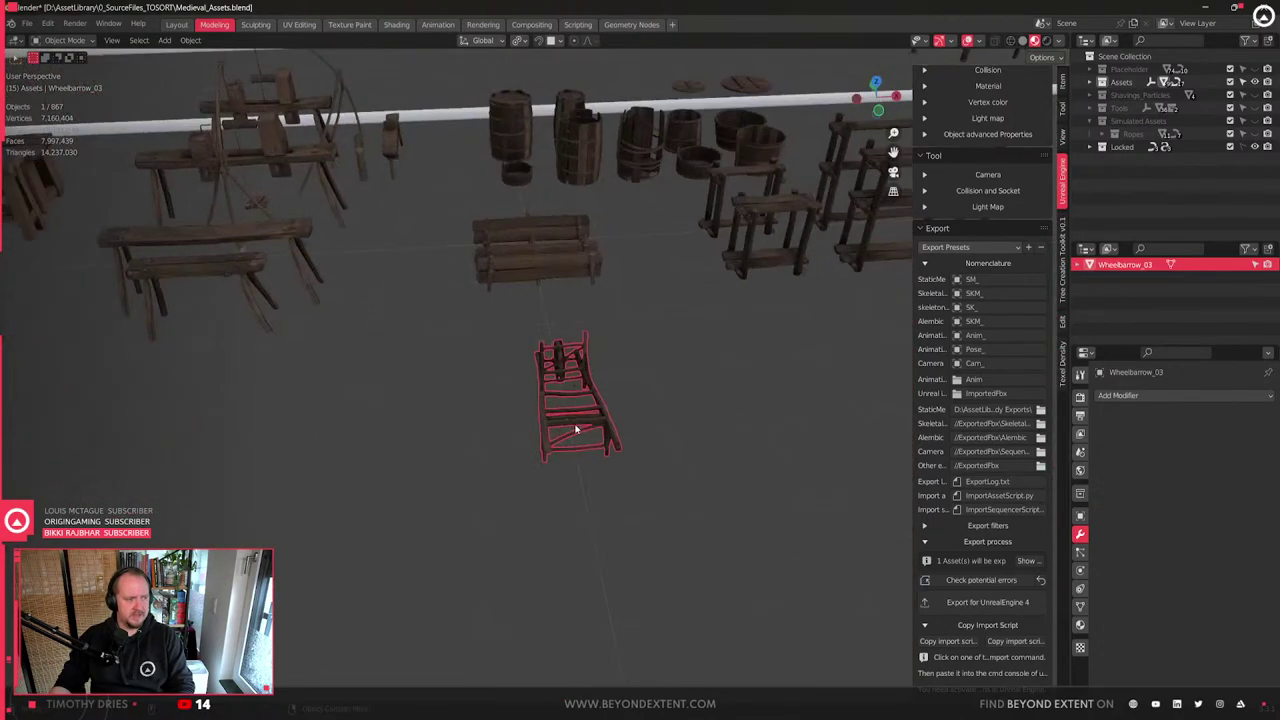
scroll(575, 428, "up", 6)
left_click(686, 410)
key("KP_Decimal")
middle_click_drag(686, 410, 456, 447)
scroll(456, 448, "down", 7)
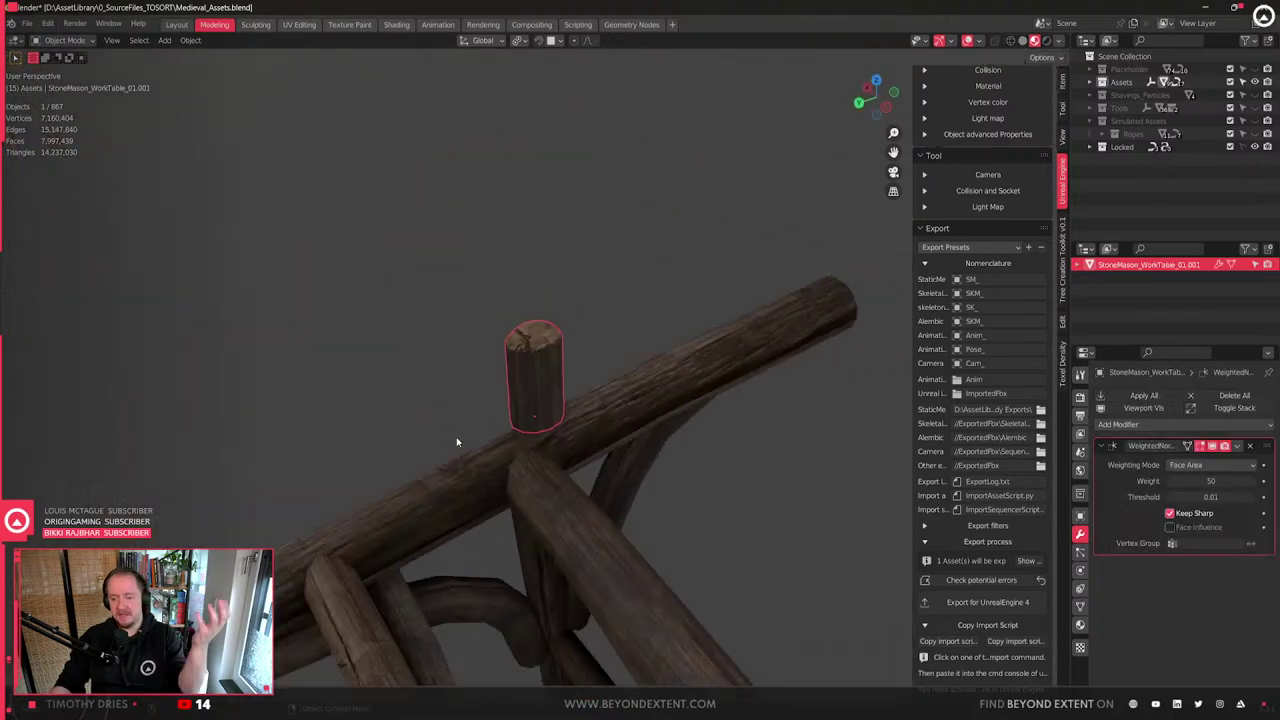
scroll(460, 434, "down", 3)
- Switch to the Unreal Editor with Presentation_Level_01 and close the Message Log
left_click(932, 708)
left_click(868, 654)
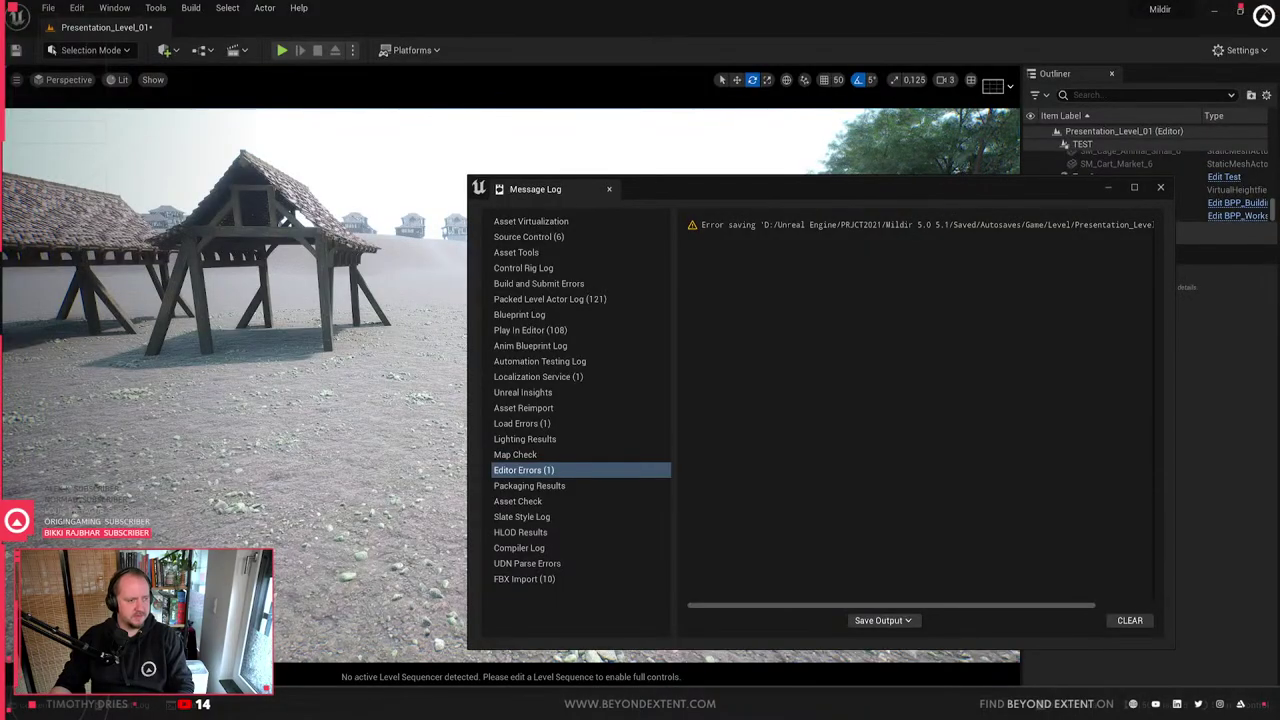
left_click(1161, 188)
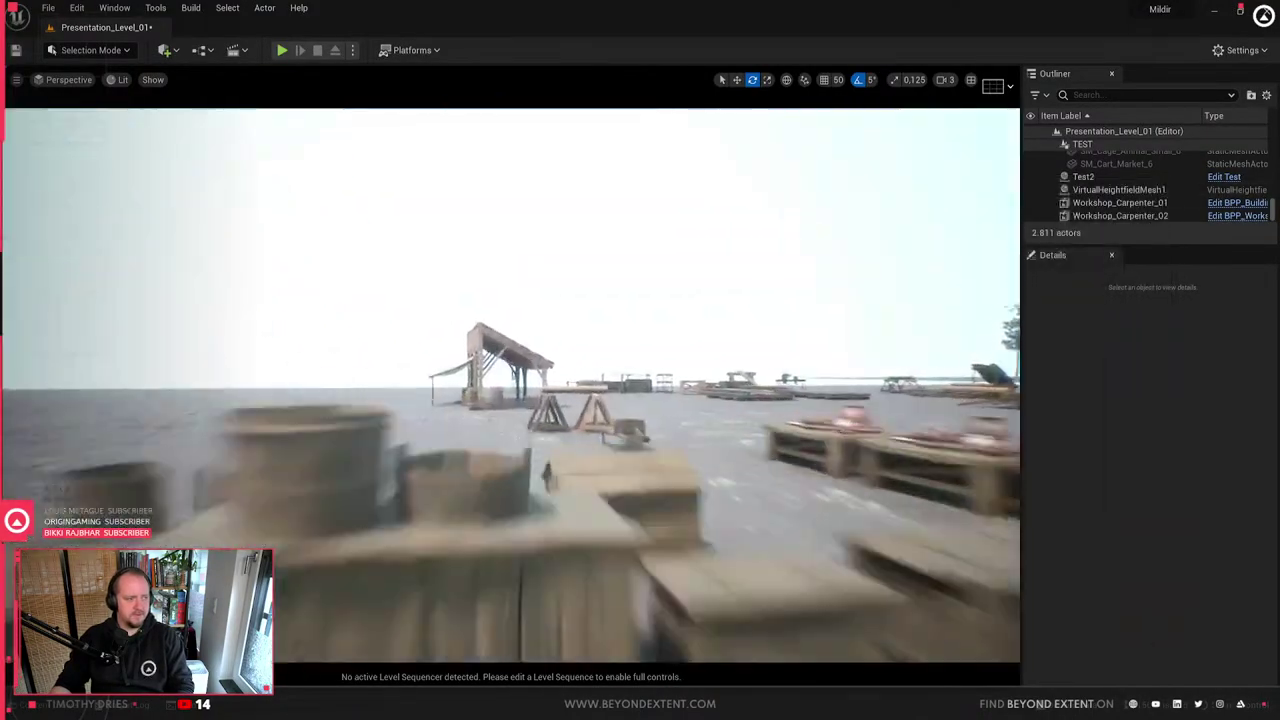
- Fly through the level to examine the wooden chests up close and select SM_Chest_Basic_7
right_click_drag(512, 385, 510, 275)
right_click_drag(512, 385, 780, 260)
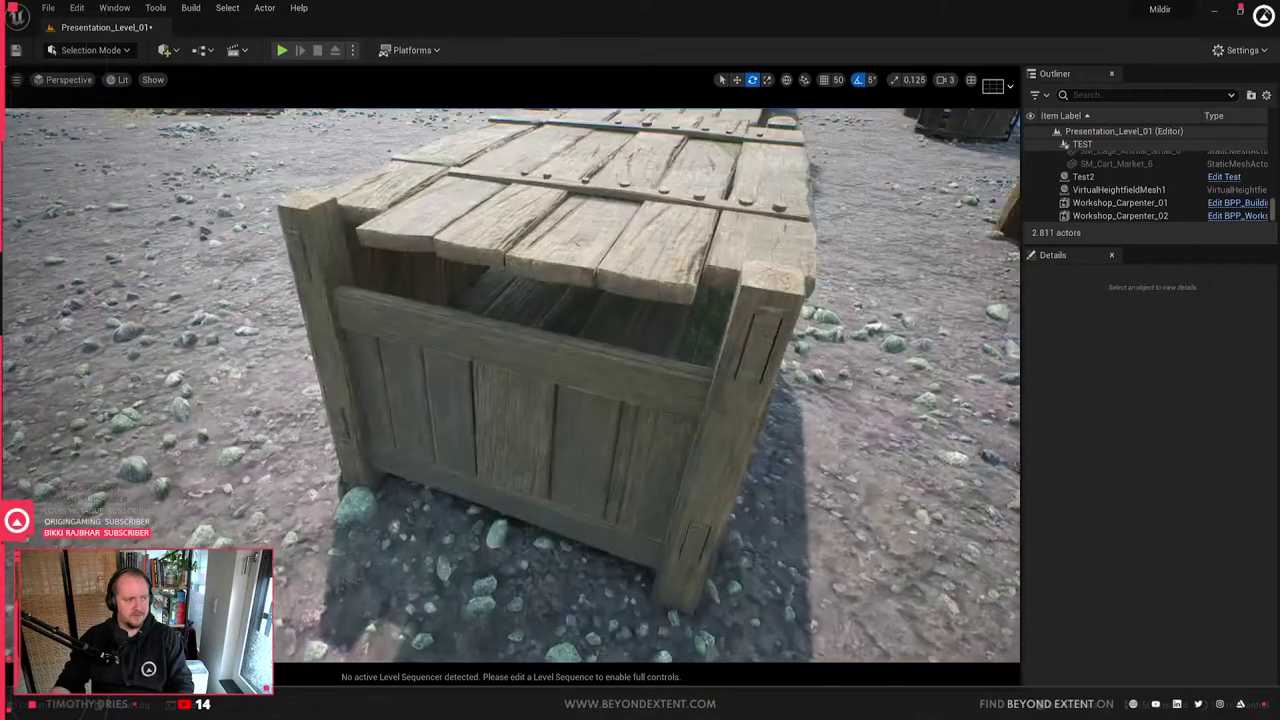
right_click_drag(512, 385, 660, 385)
left_click(540, 400)
key("Escape")
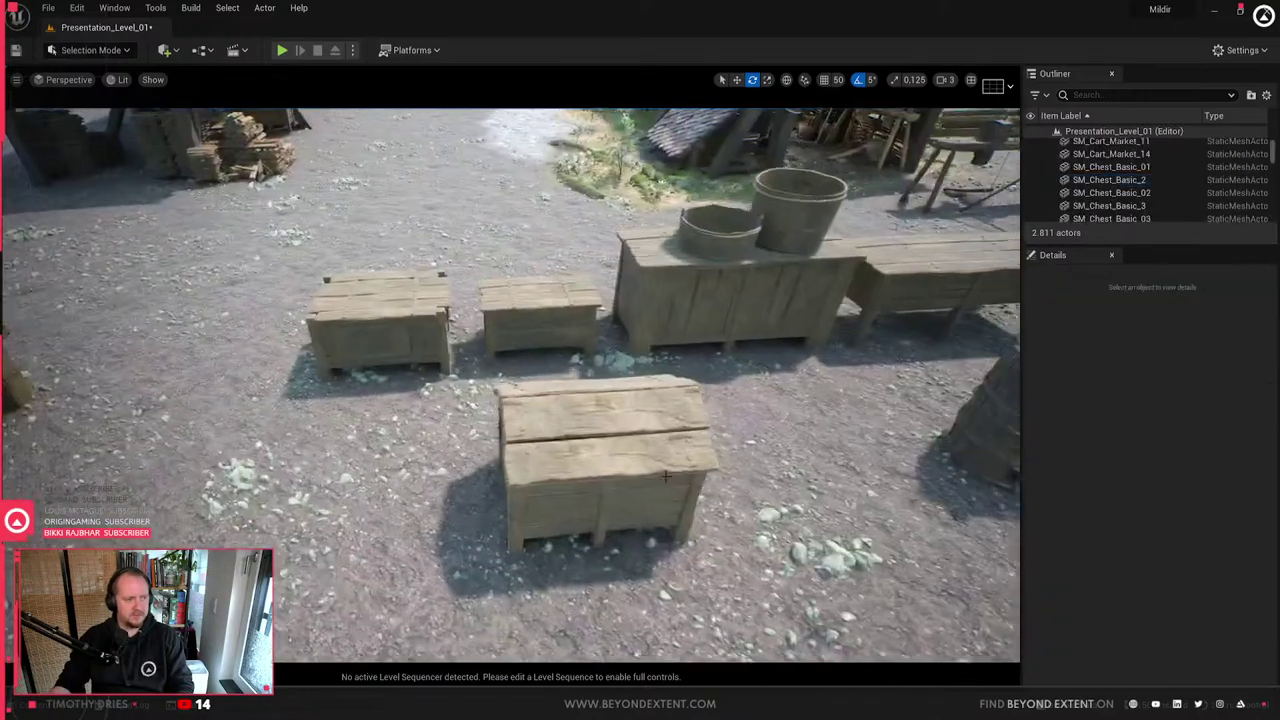
left_click(665, 477)
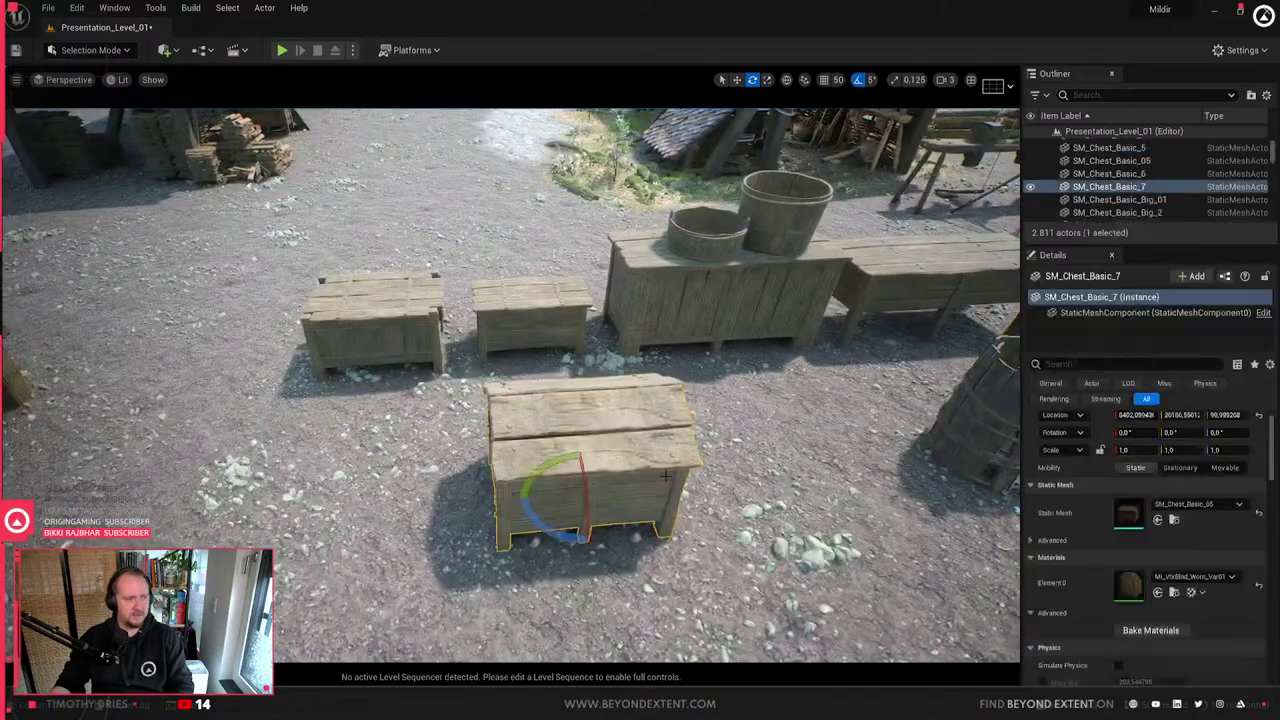
- Examine the SM_Chest_Basic_5 chest and its neighbours up close, and fly on to the tables holding the pottery
left_click(808, 257)
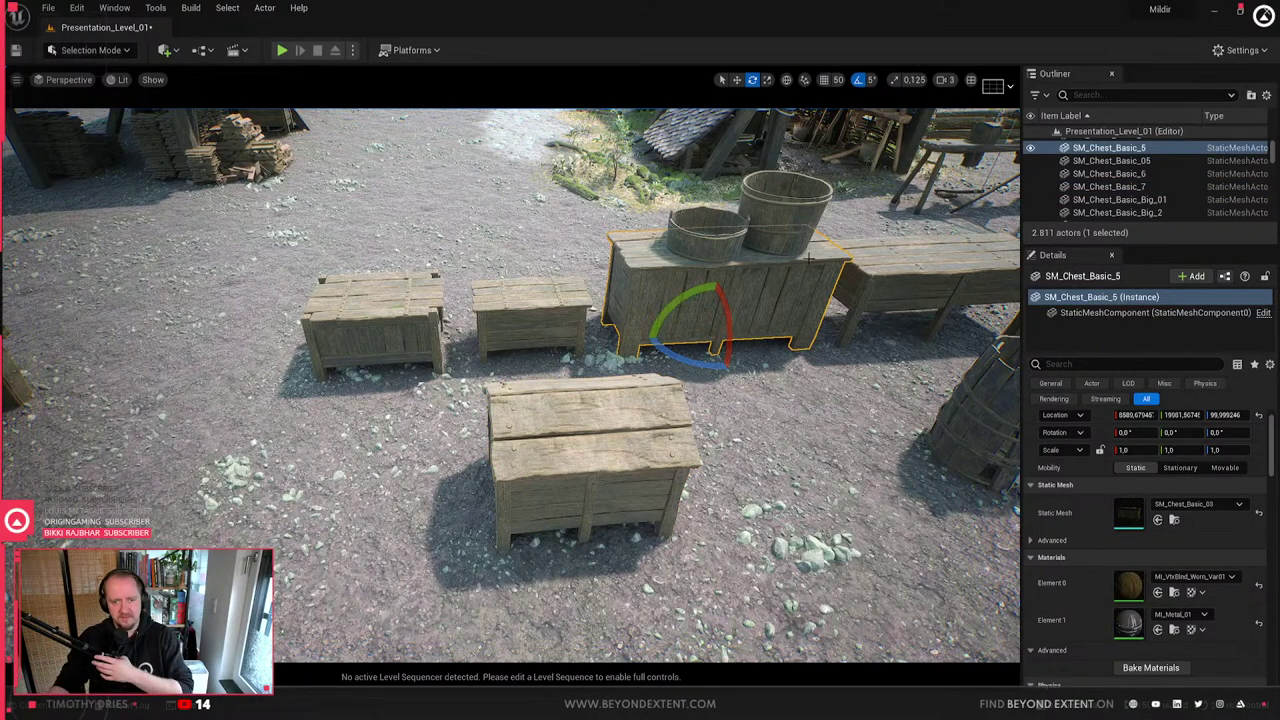
left_click(455, 345)
key("Escape")
right_click_drag(455, 345, 530, 270)
right_click_drag(600, 410, 616, 462)
key("w")
right_click_drag(523, 506, 436, 426)
left_click(684, 513)
right_click_drag(684, 513, 485, 394)
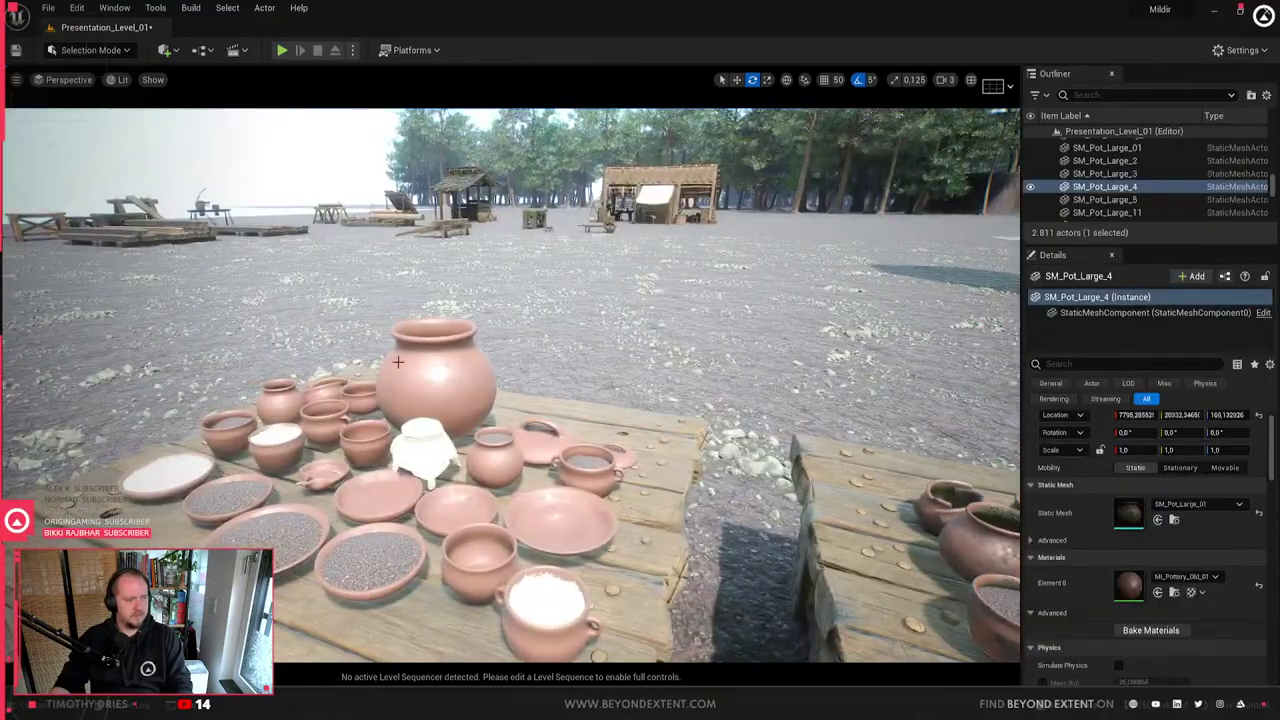
- Compare the pottery variants on the work tables and frame the large mossy pot SM_Pot_Large_4
left_click(440, 378)
right_click_drag(602, 528, 710, 556)
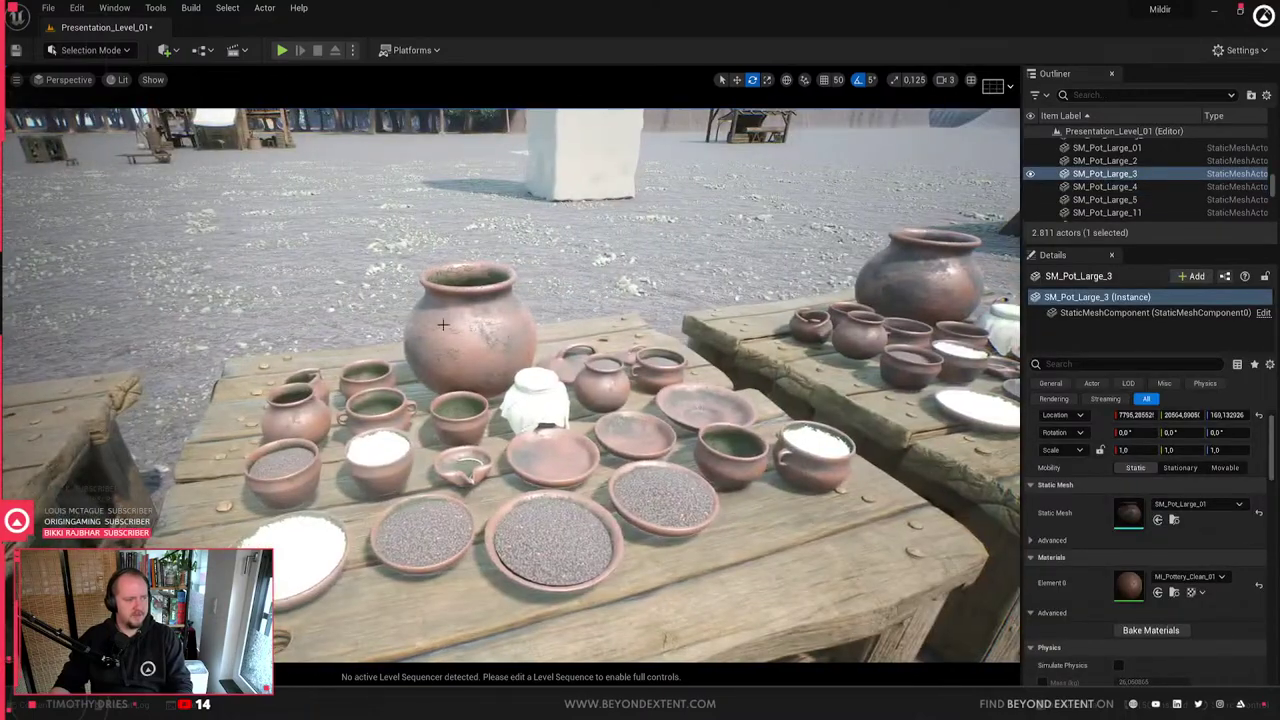
left_click(478, 328)
right_click_drag(594, 429, 530, 385)
key("w")
key("Escape")
left_click(664, 416)
right_click_drag(663, 415, 619, 392)
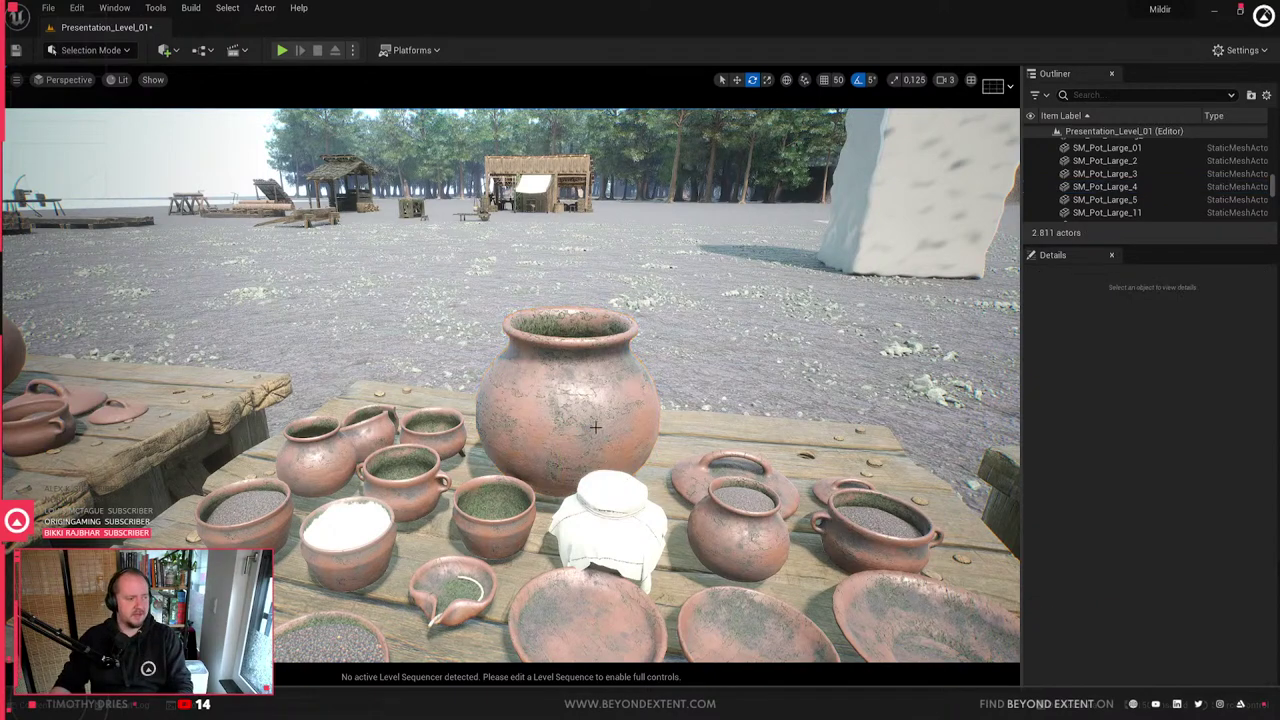
key("f")
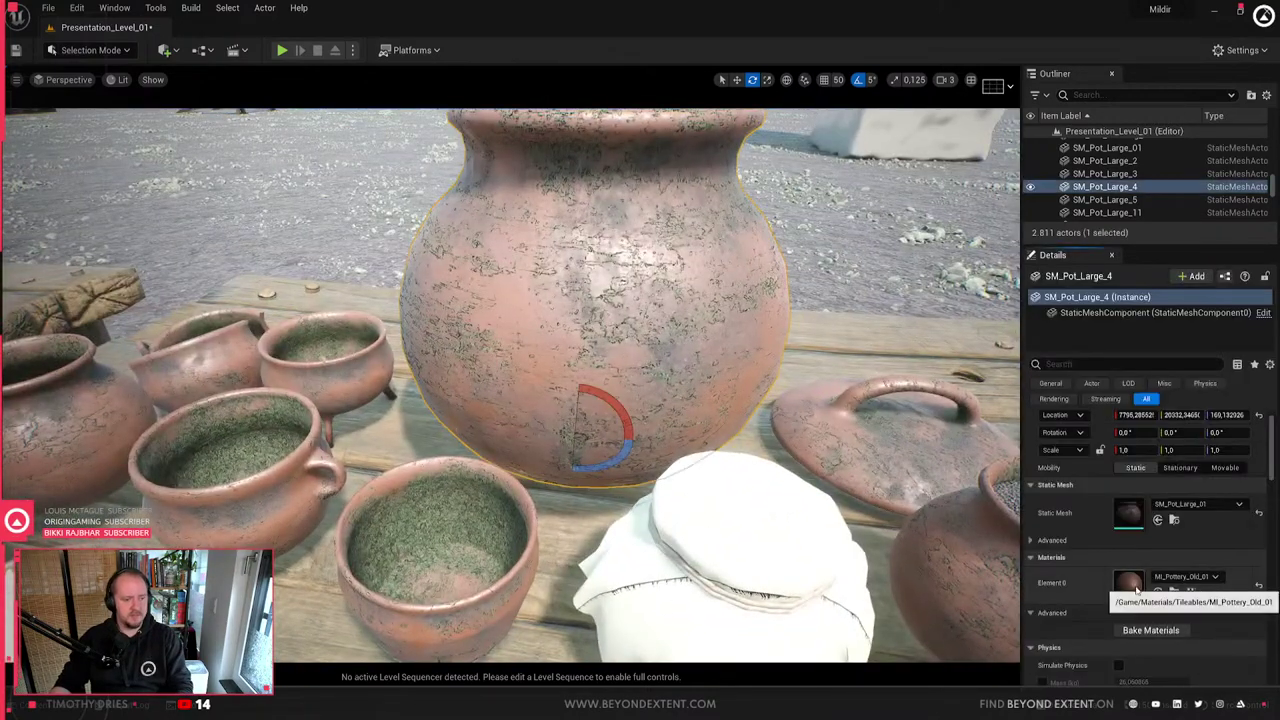
- In the pot's MI_Pottery_Old_01 material, set Layer 02 Blend Power to about 2.49 and Layer 01 Blend Power to about 2.28
double_click(1128, 585)
scroll(926, 484, "down", 5)
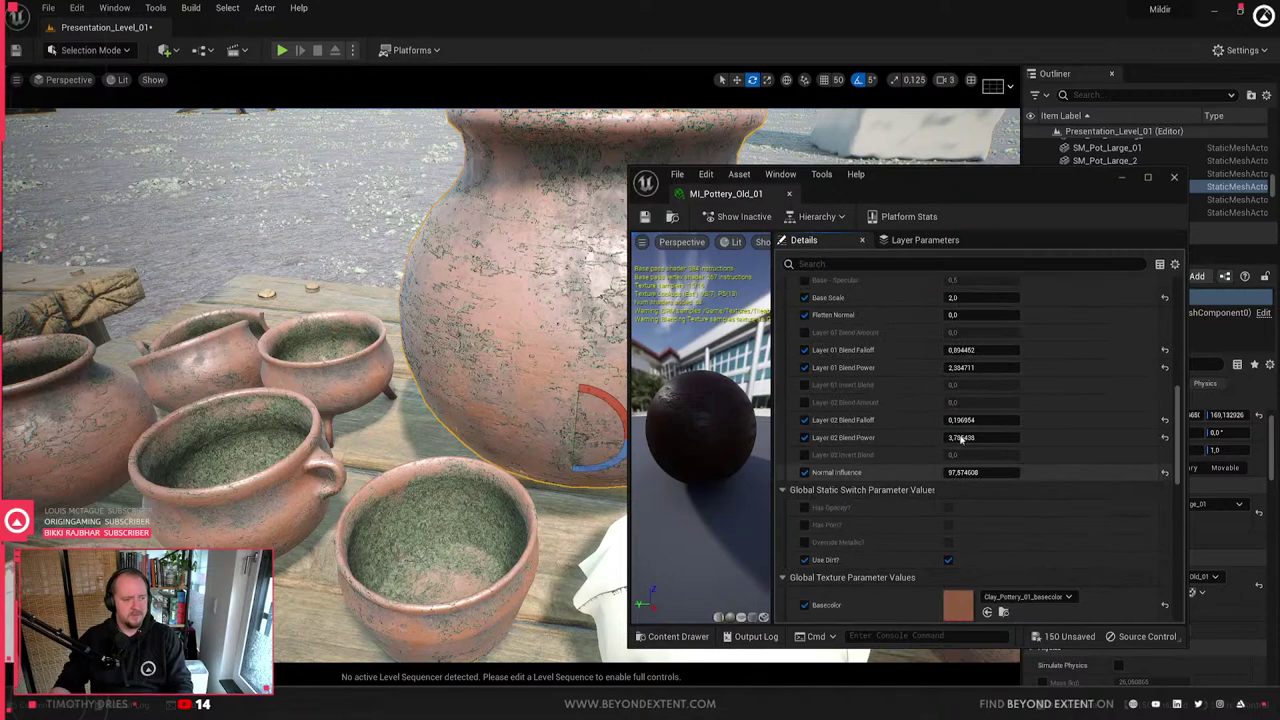
left_click_drag(962, 437, 937, 437)
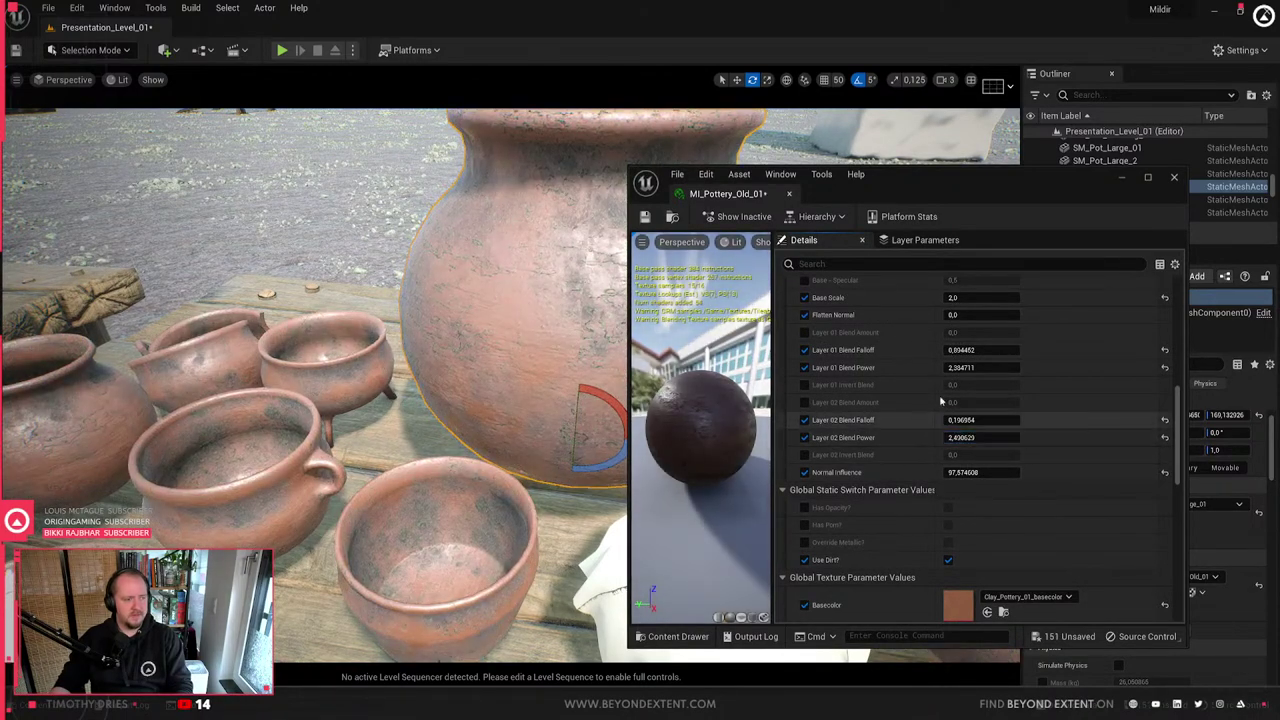
left_click_drag(985, 367, 992, 367)
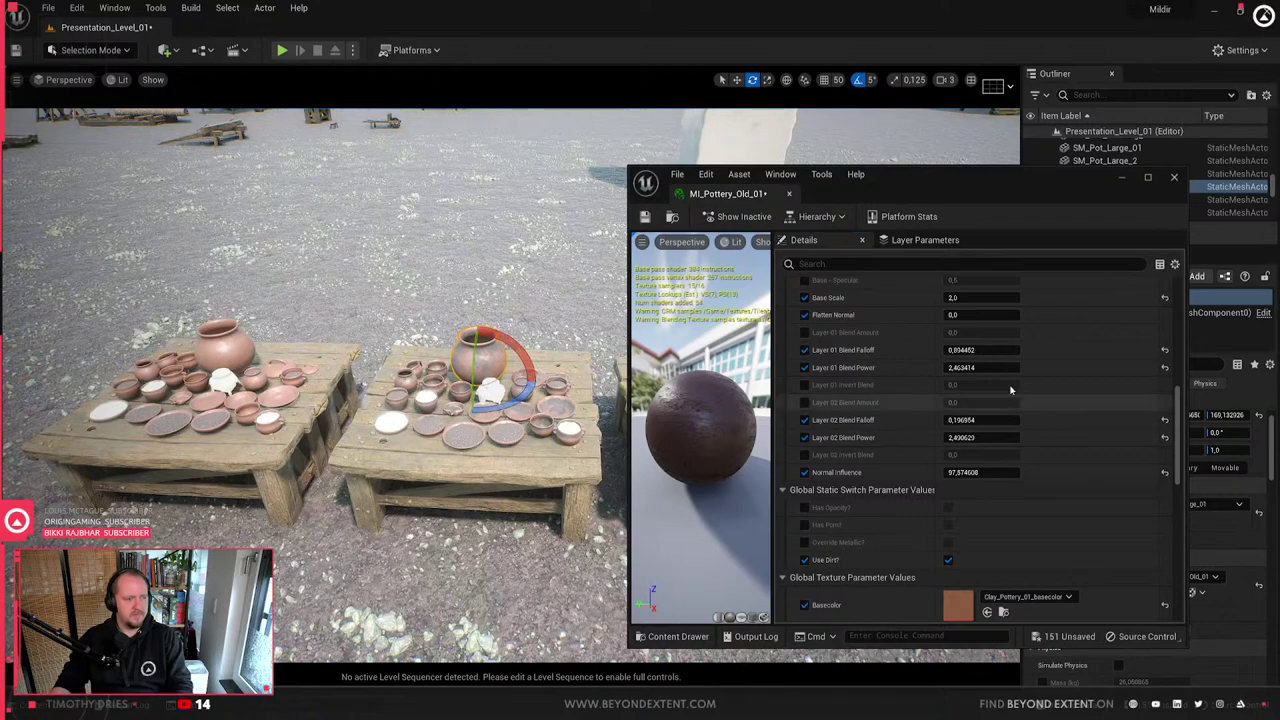
left_click_drag(988, 370, 984, 368)
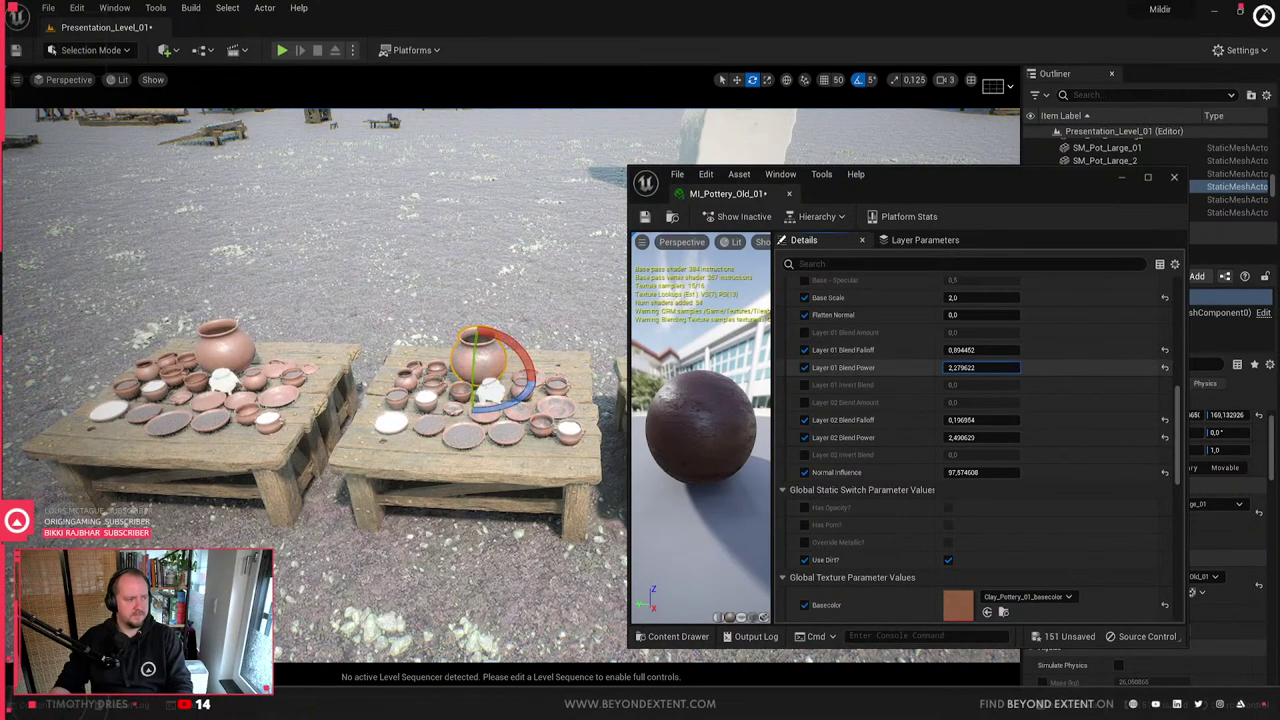
left_click(1174, 178)
- Compare the pottery tables with each other, fly over to the wooden chests and select SM_Chest_Basic_03
left_click(508, 565)
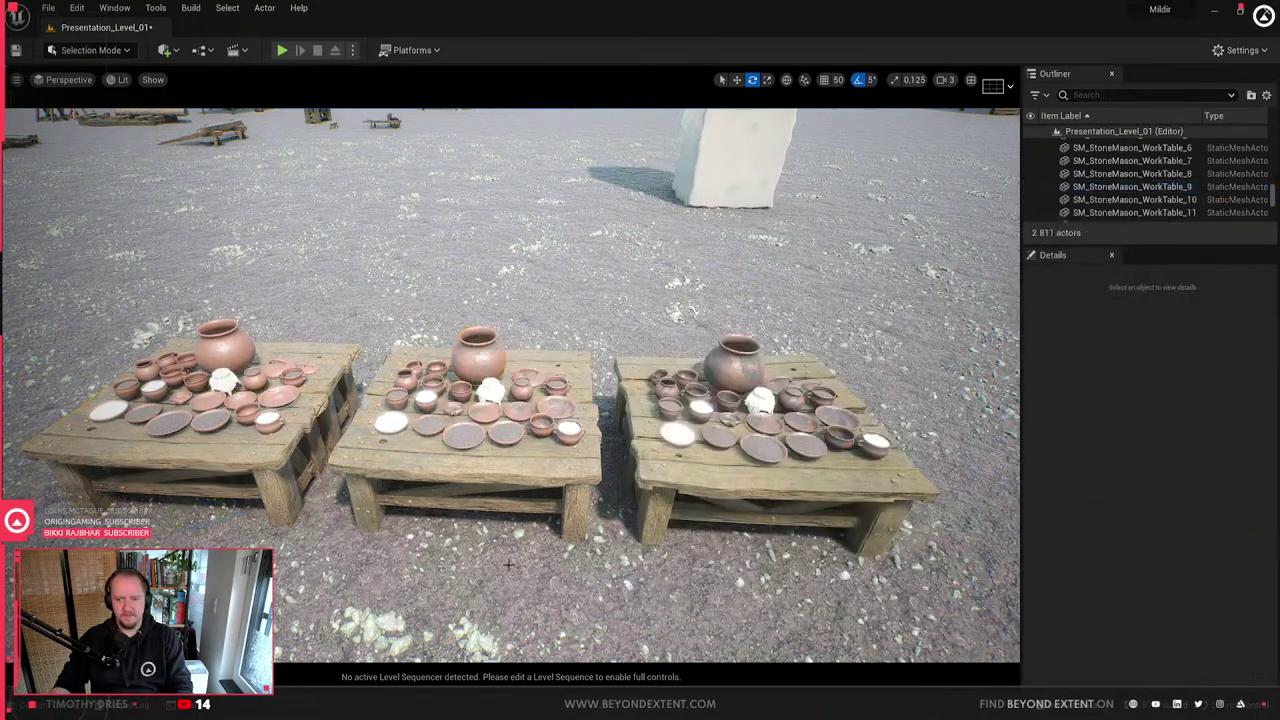
right_click_drag(410, 558, 430, 590)
mouse_move(667, 688)
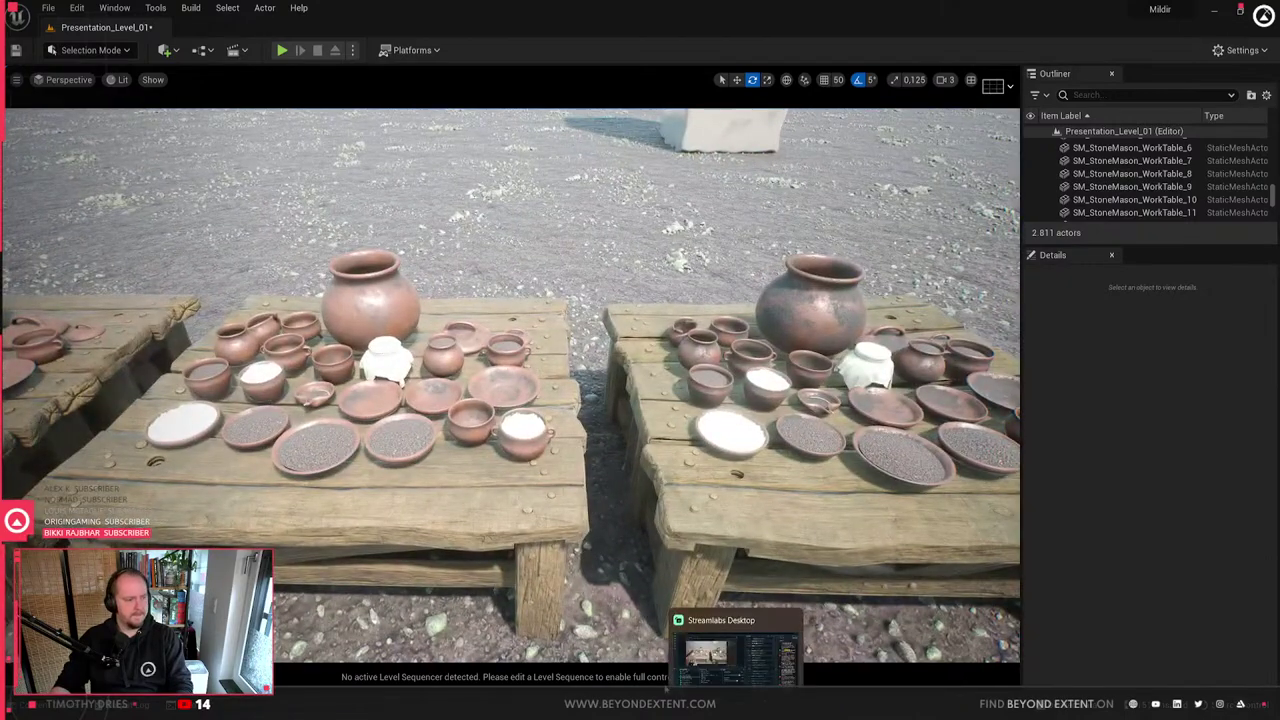
left_click(813, 341)
key("w")
right_click_drag(813, 341, 420, 215)
key("w")
key("w")
right_click_drag(632, 553, 600, 625)
left_click(605, 455)
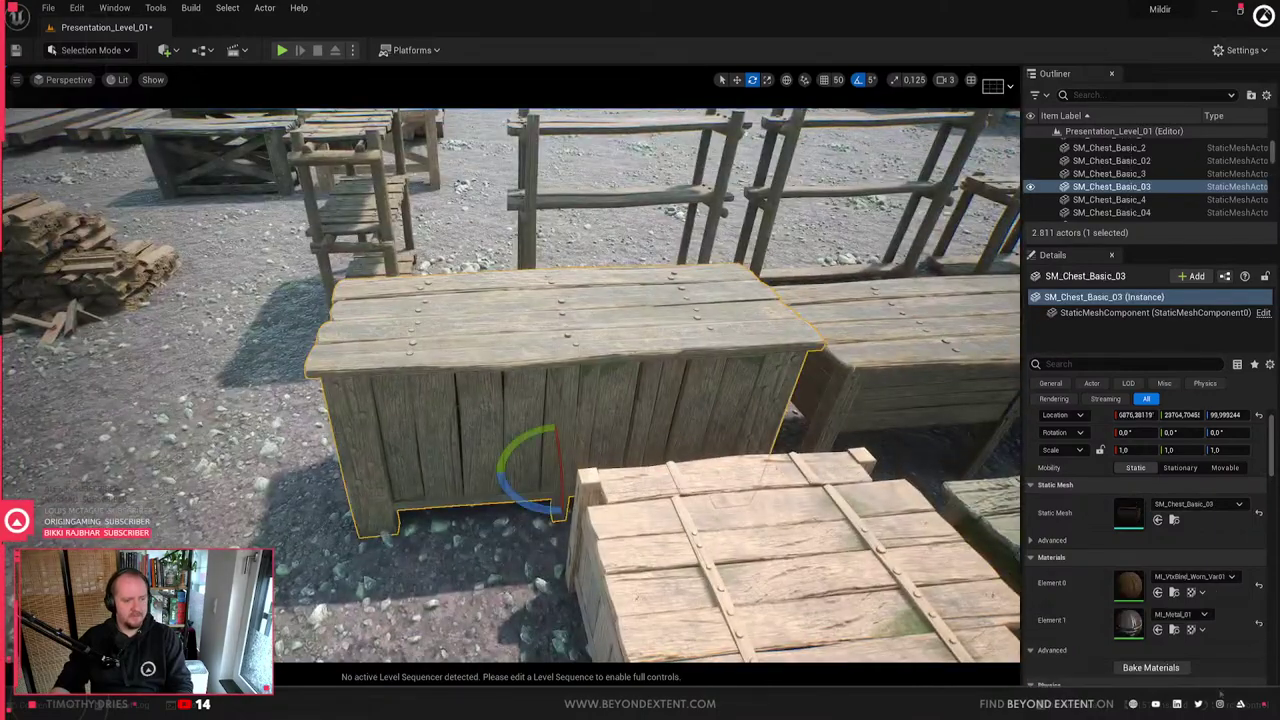
- Try the MI_VtxBlnd_Clean_01 trimsheet material on the SM_Chest_Basic_03 chest and look at it from several sides
left_click(1175, 592)
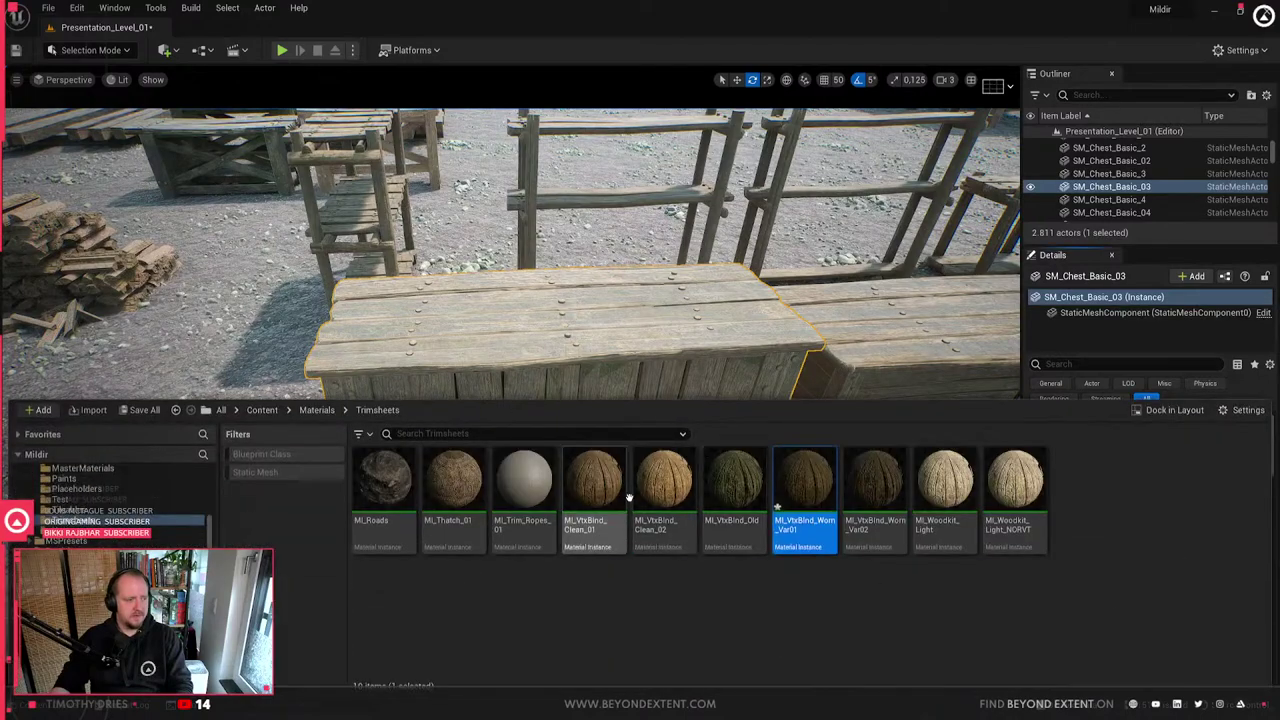
left_click_drag(589, 499, 592, 350)
right_click_drag(607, 483, 690, 485)
key("a")
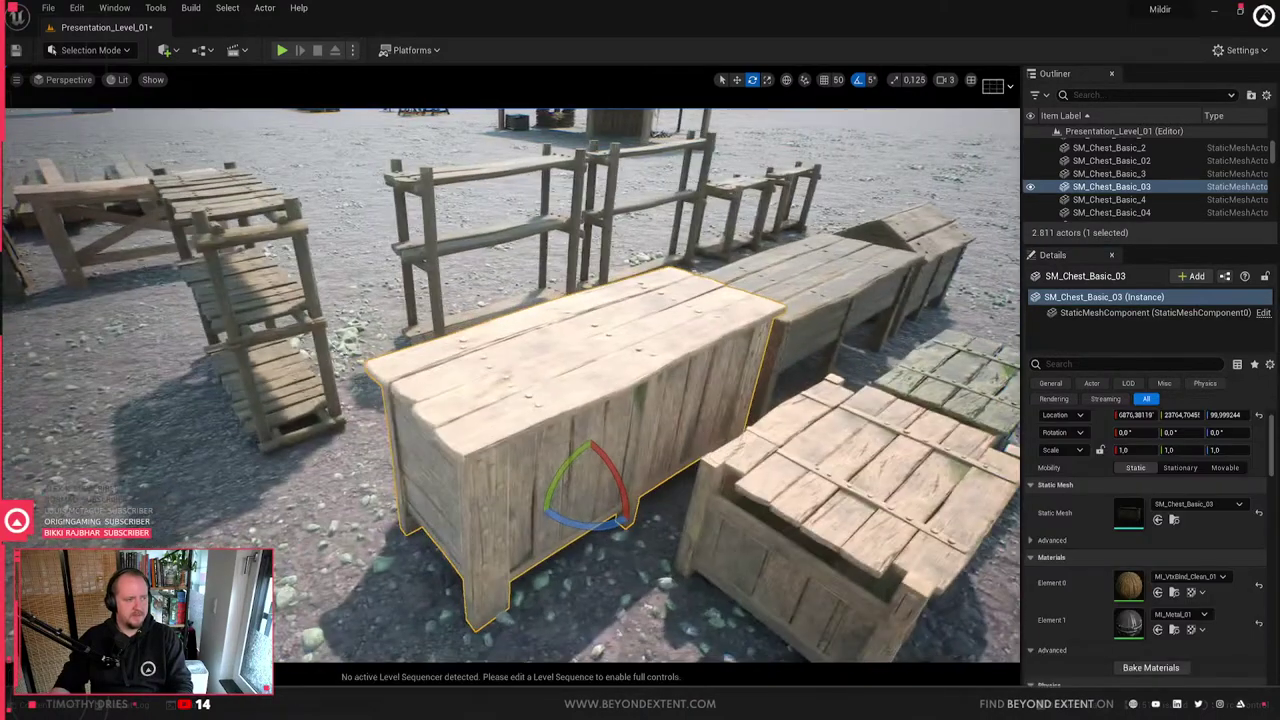
key("Escape")
key("d")
right_click_drag(607, 483, 525, 483)
- Try other VtxBlnd wood materials on the SM_Chest_Basic_03 chest, finishing with MI_VtxBlnd_Old
key("ctrl+space")
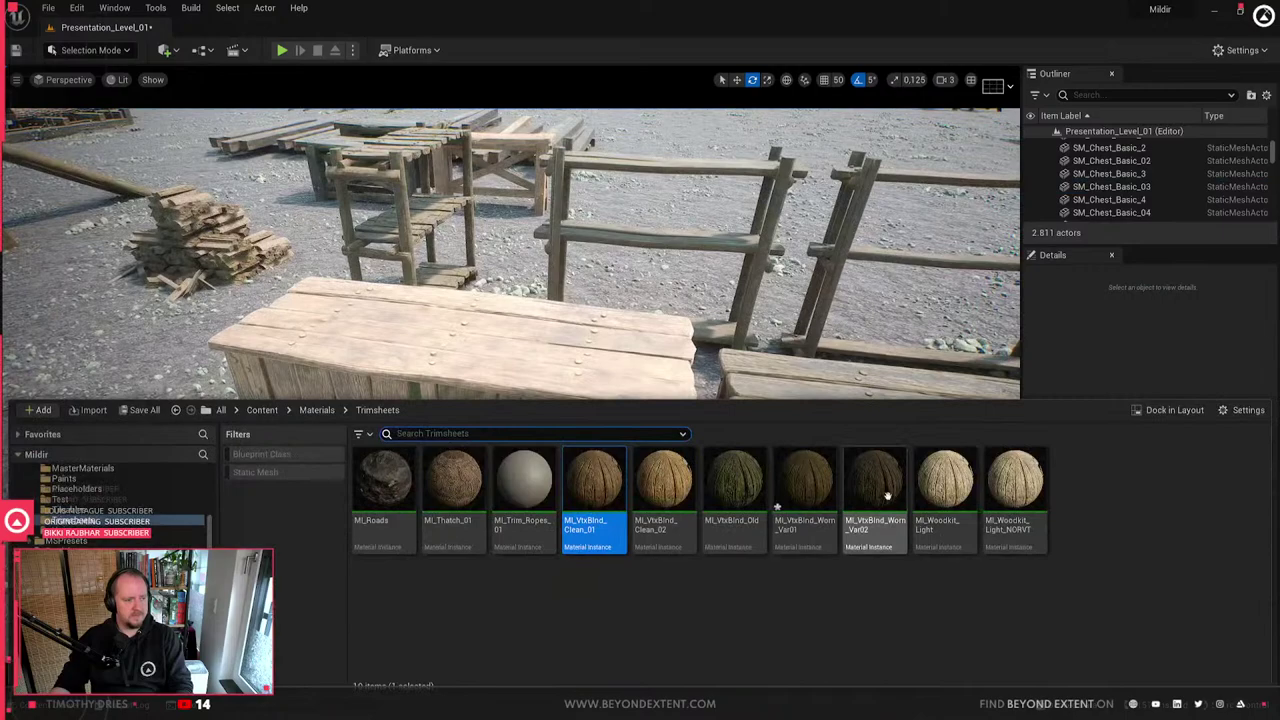
left_click_drag(566, 366, 566, 366)
right_click_drag(566, 366, 602, 402)
key("ctrl+space")
left_click(794, 490)
left_click(714, 396)
right_click_drag(714, 400, 745, 404)
key("ctrl+space")
right_click_drag(625, 281, 720, 392)
- Open the MI_VtxBlnd_Old material from the SM_Chest_Basic_3 chest and darken its Color overlay to a value of about 0.072
left_click(857, 416)
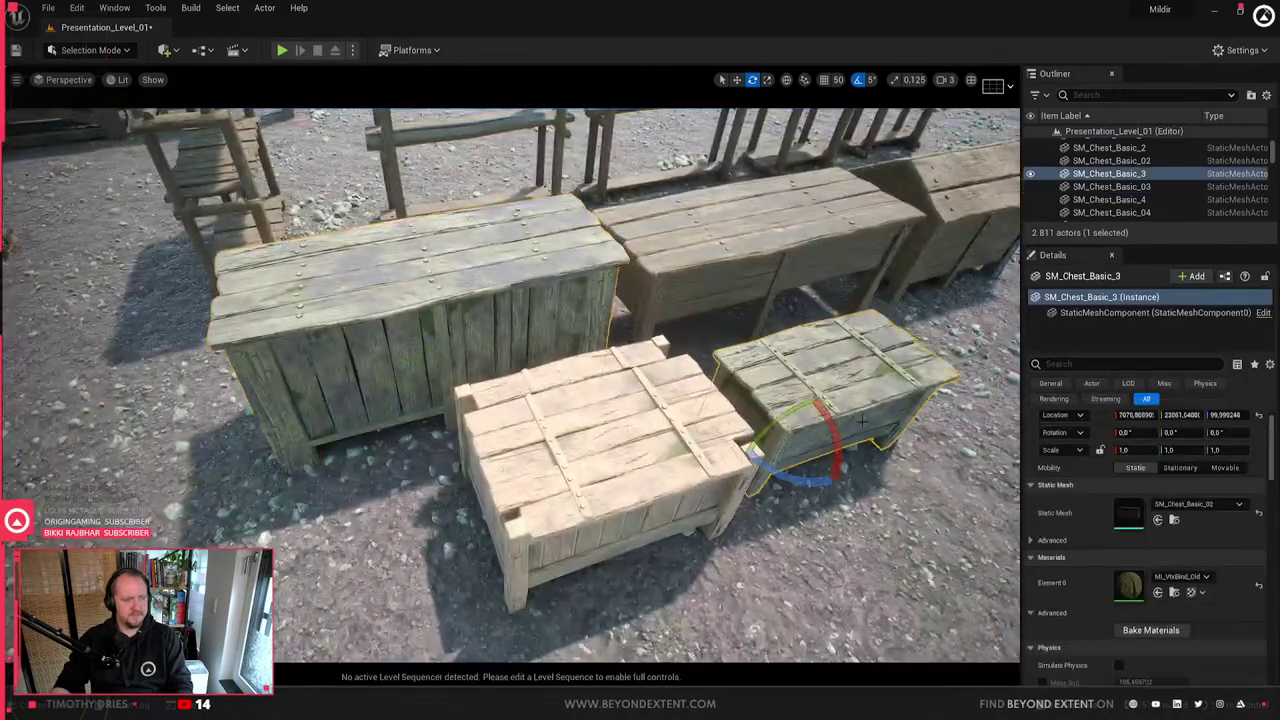
double_click(1128, 584)
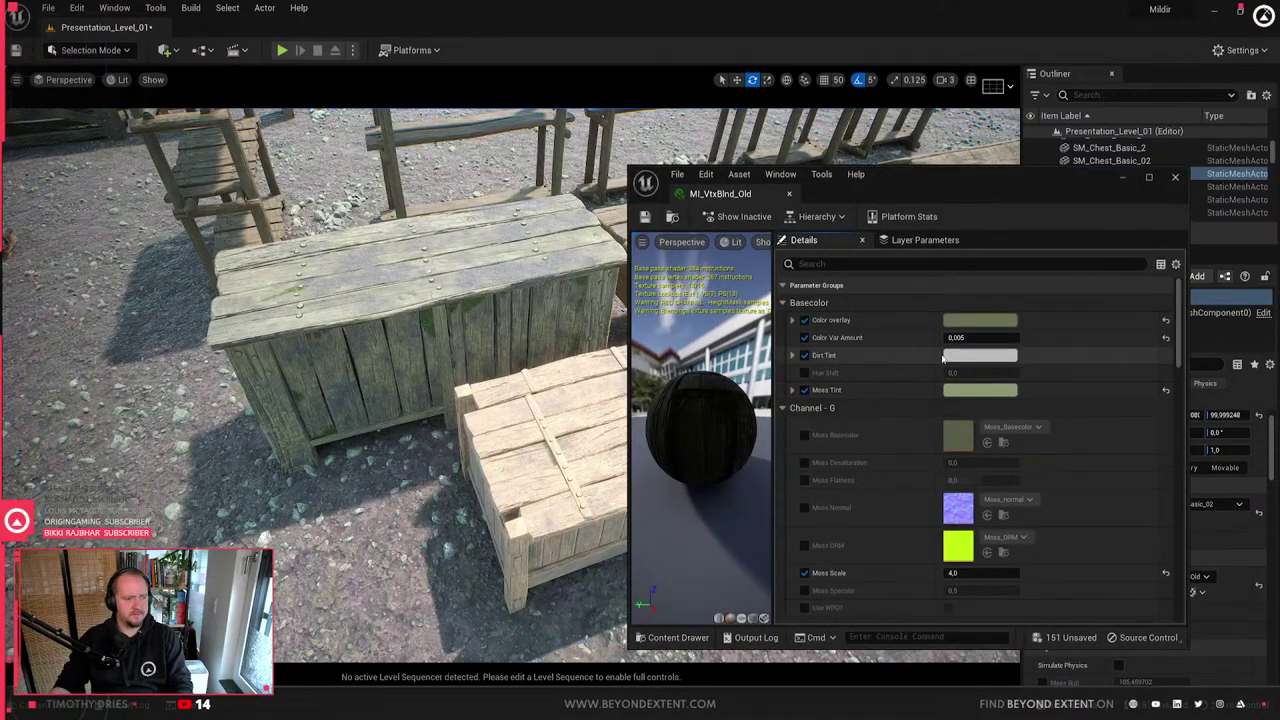
left_click(980, 320)
mouse_move(1173, 470)
left_mouse_down()
mouse_move(1175, 510)
mouse_move(1180, 486)
left_mouse_up()
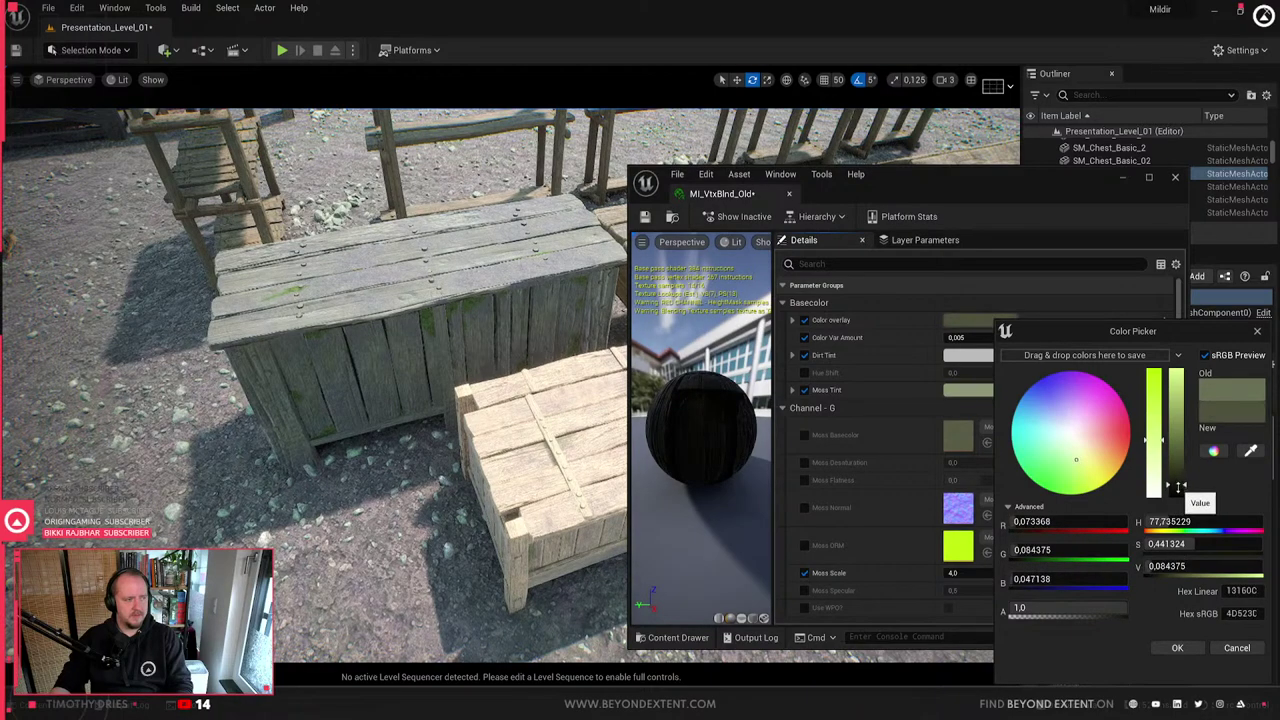
left_click(1178, 648)
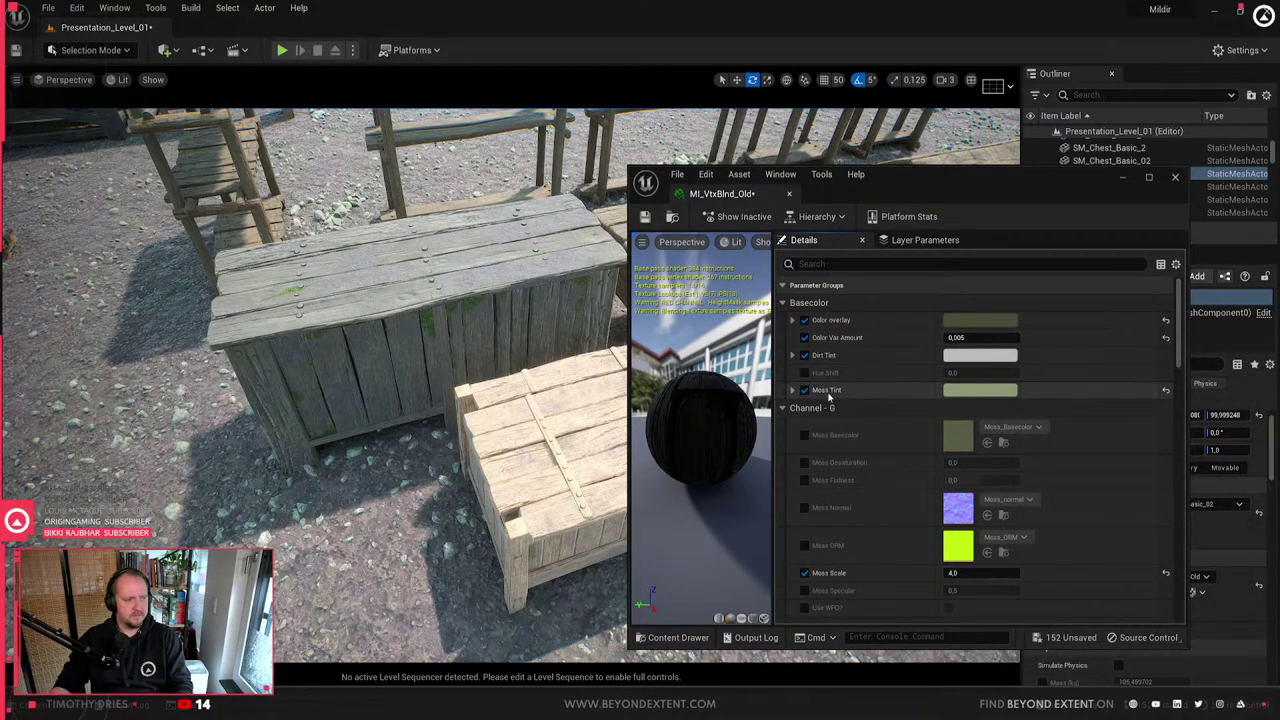
- Shift the MI_VtxBlnd_Old Color overlay to a browner, less saturated tone of about 4C4840 and close the material
left_click(982, 320)
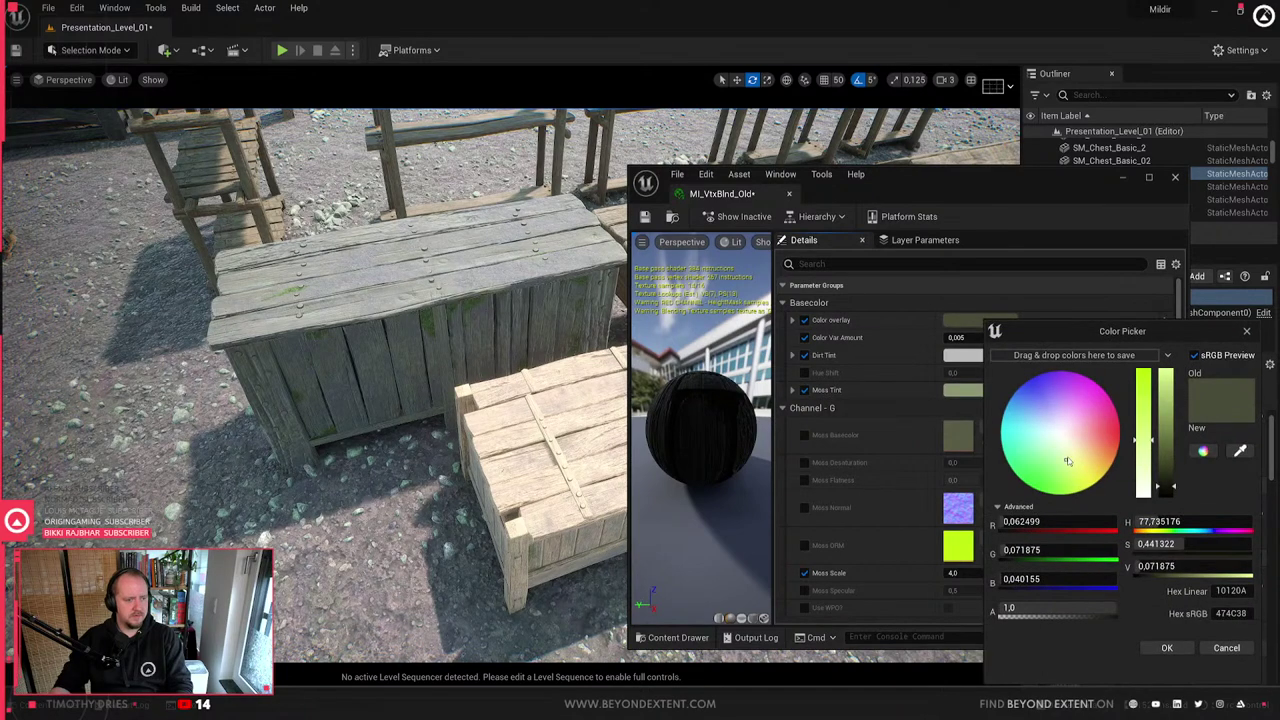
left_click_drag(1048, 453, 1074, 443)
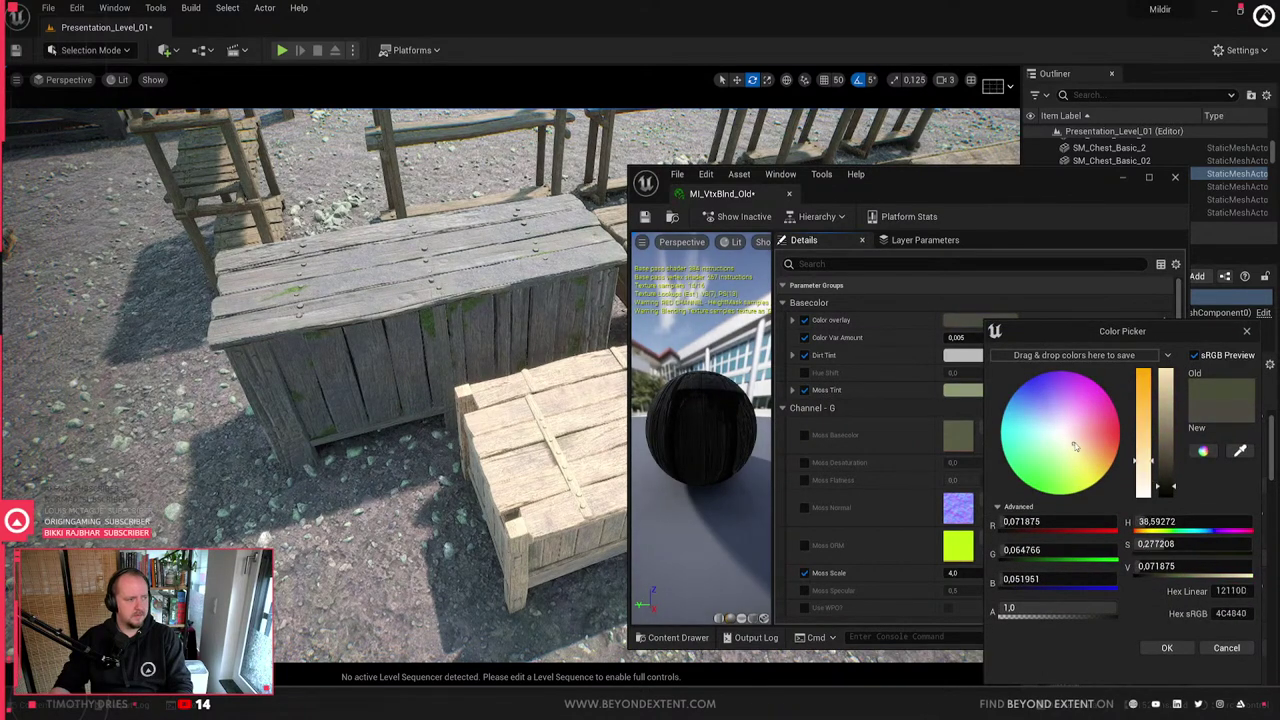
right_click_drag(400, 380, 330, 310)
left_click(1167, 648)
left_click(1175, 177)
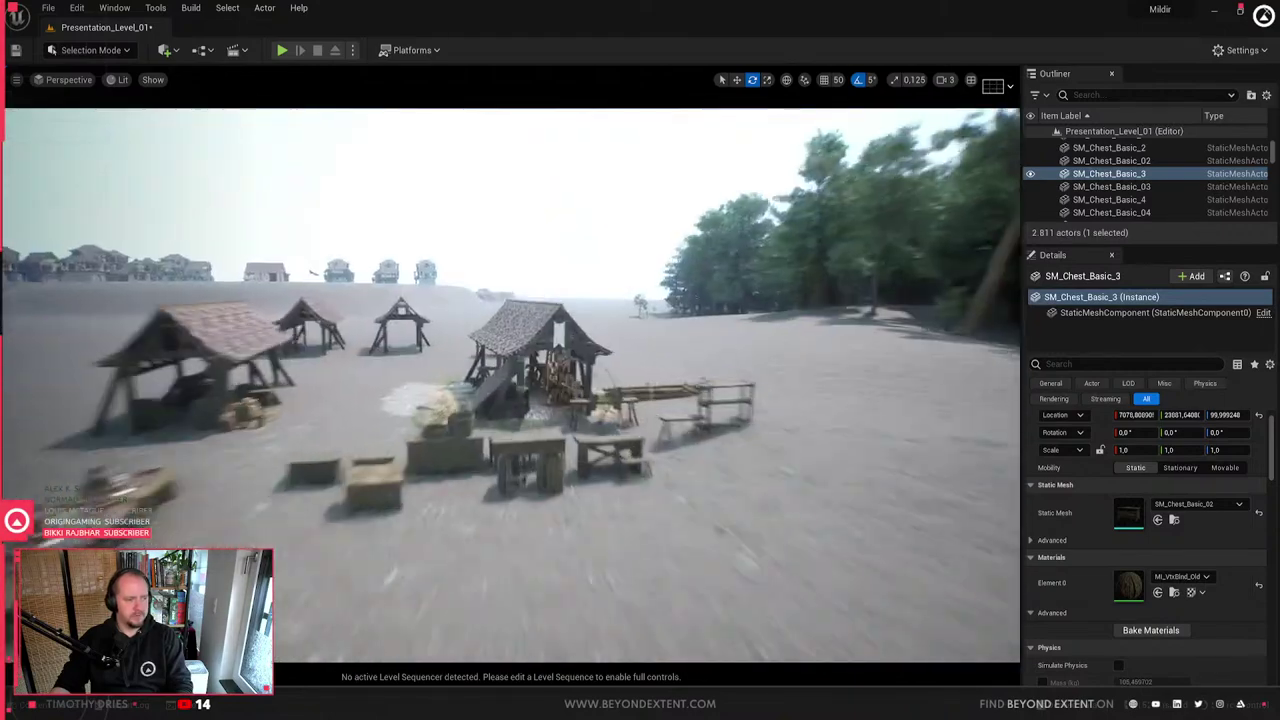
- Switch back to Blender and duplicate the small log peg onto the wheelbarrow's long side beam beside the curved crosspiece
key("Escape")
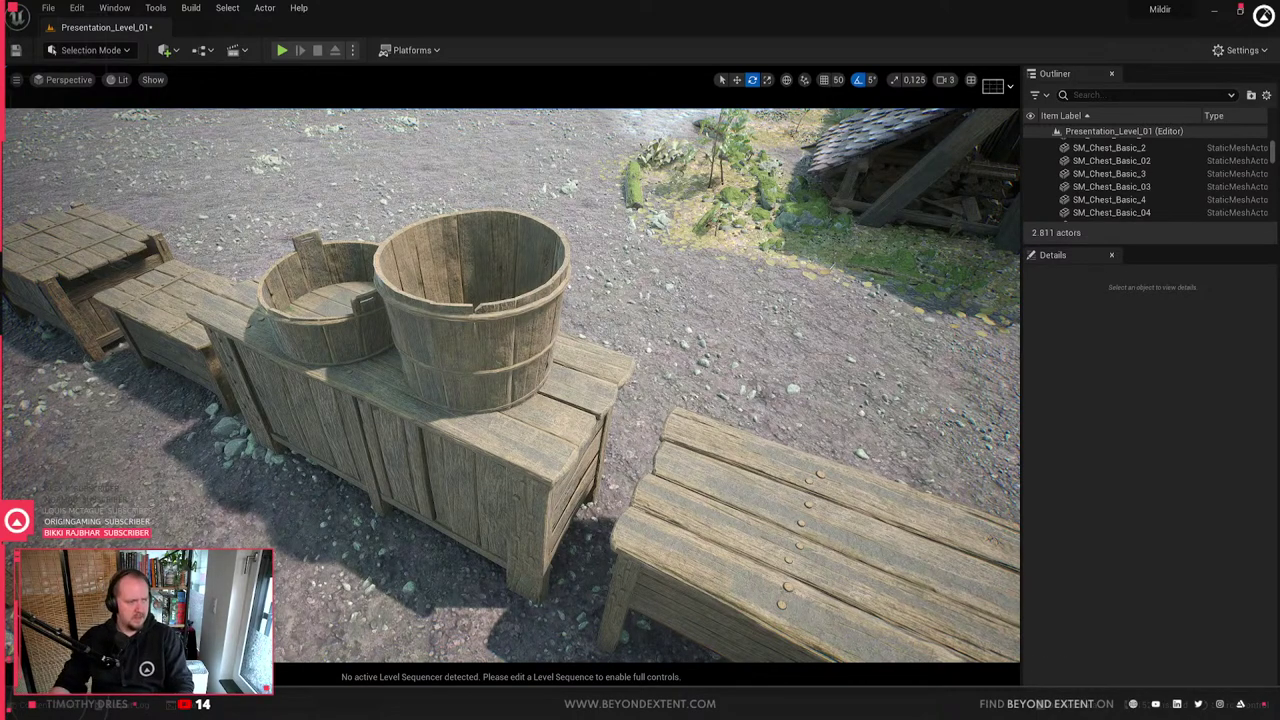
key("alt+Tab")
scroll(518, 338, "down", 4)
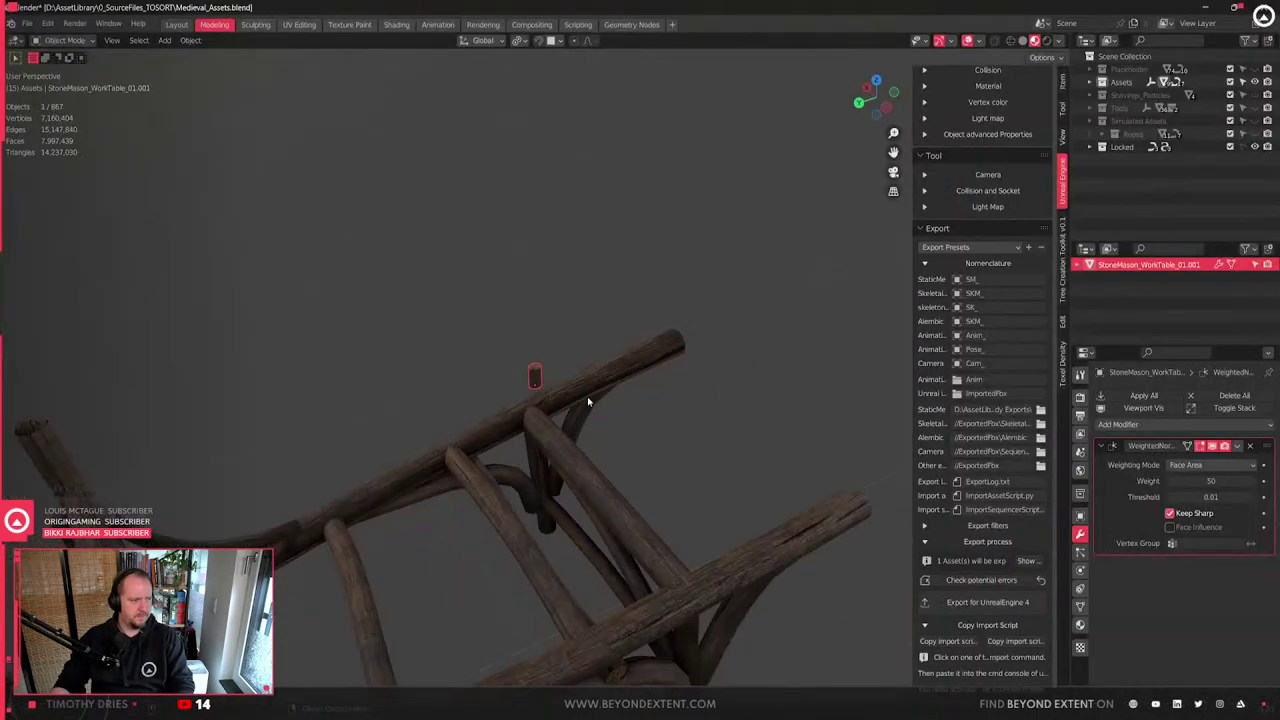
middle_click_drag(584, 396, 837, 322)
left_click(596, 437)
left_click(597, 436)
scroll(637, 420, "up", 2)
middle_click_drag(805, 379, 634, 434)
key("shift+d")
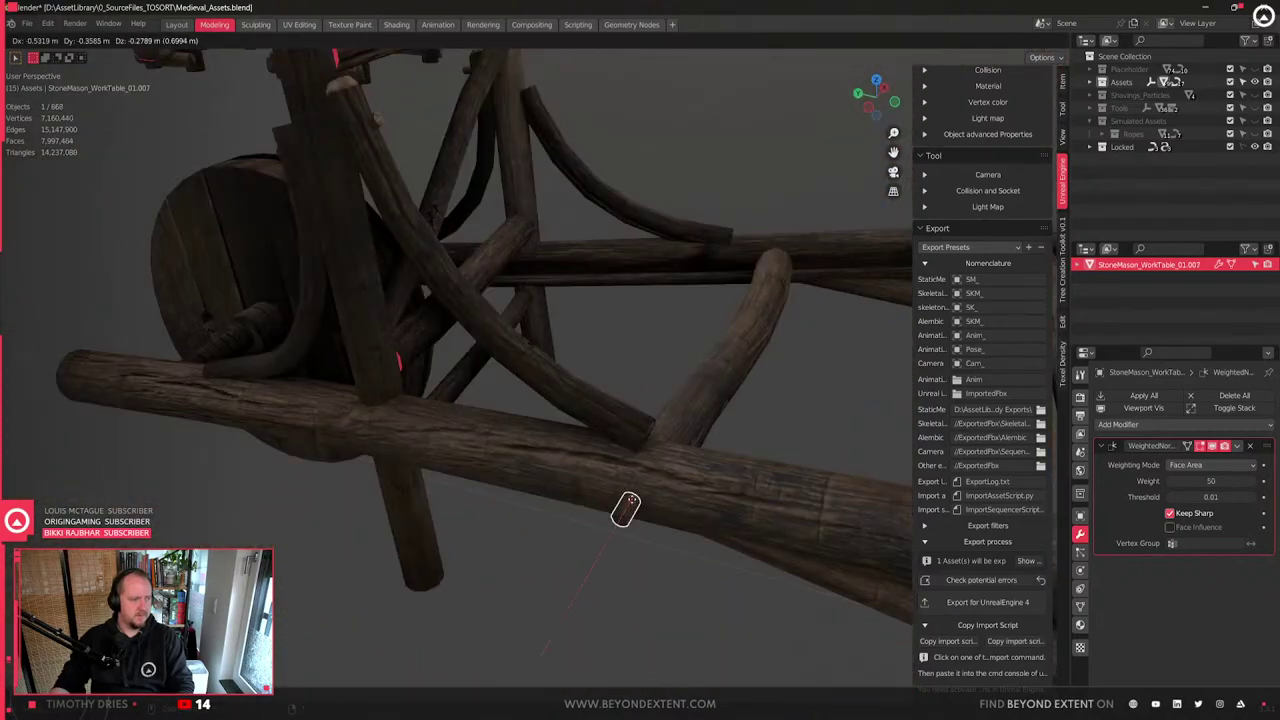
key("shift+z")
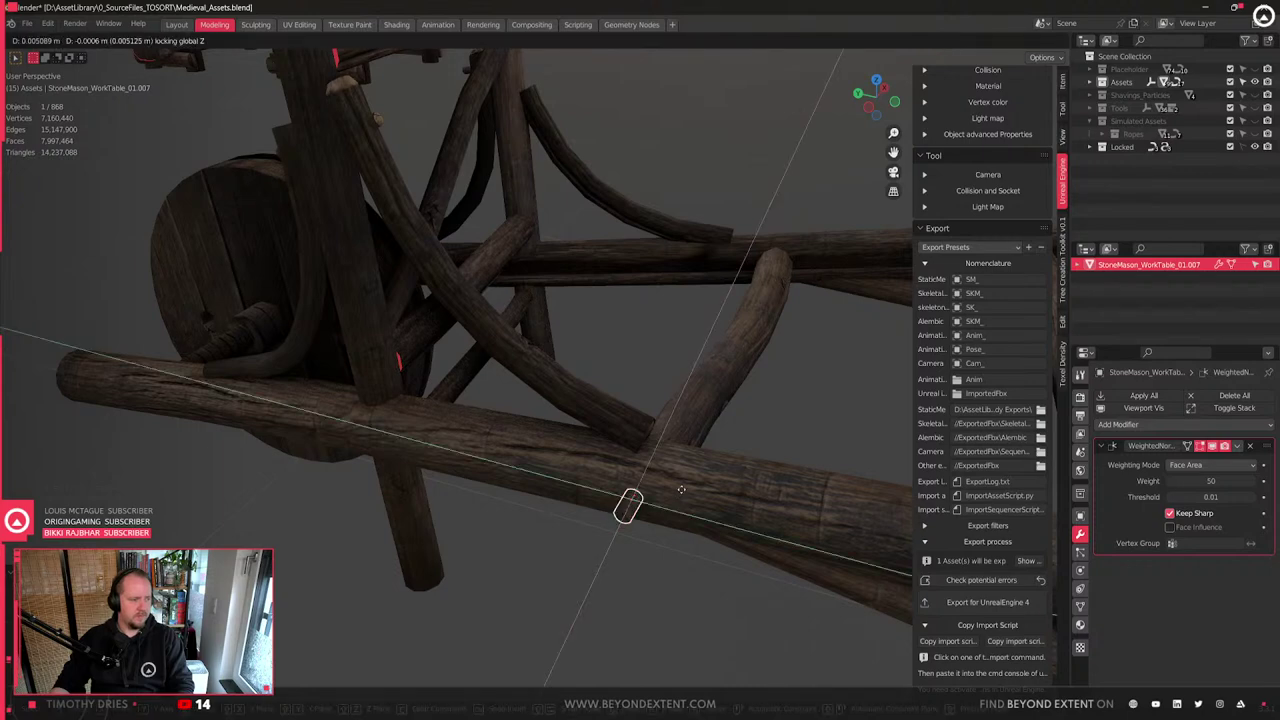
left_click(686, 482)
- Scale the new peg and shift it horizontally so it sits in the side beam at the crosspiece joint
key("KP_Decimal")
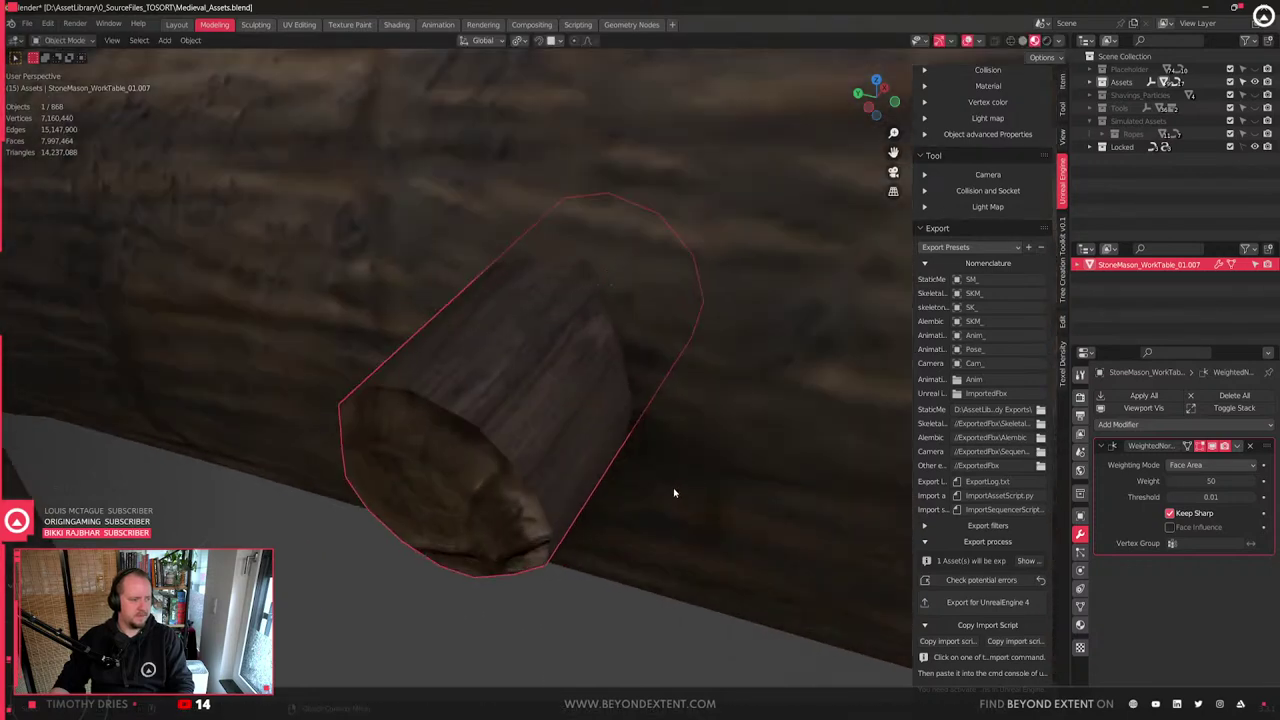
scroll(680, 491, "down", 2)
key("s")
left_click(752, 538)
scroll(617, 480, "down", 3)
middle_click_drag(617, 480, 495, 457)
key("g")
key("shift+z")
left_click(667, 456)
scroll(666, 460, "down", 6)
scroll(667, 461, "down", 2)
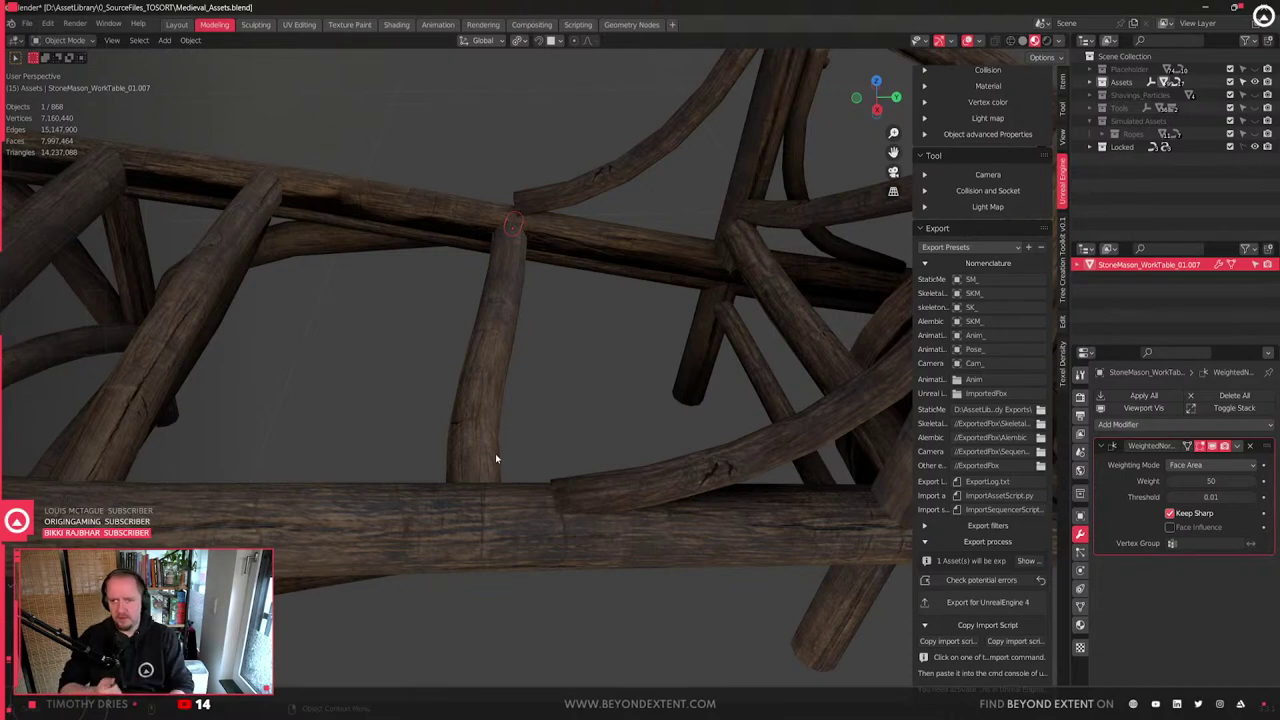
- Duplicate the peg horizontally across to the opposite side beam and adjust its position at the same crosspiece
middle_click_drag(495, 454, 709, 420)
key("shift+d")
key("shift+z")
left_click(478, 445)
key("g")
key("shift+z")
left_click(533, 509)
left_click(622, 490)
left_click(773, 487)
- Duplicate the peg along the side beam and place it at the next crosspiece, just above the protruding round log end
scroll(760, 487, "up", 2)
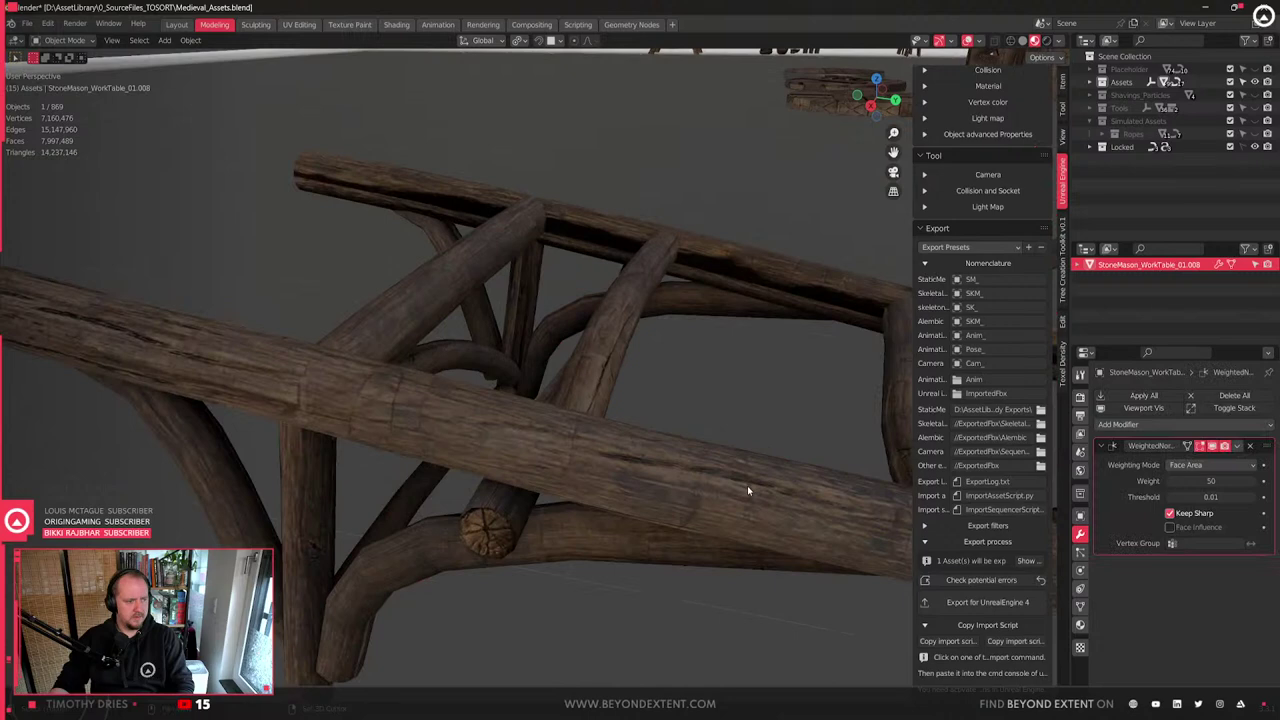
key("shift+d")
key("shift+x")
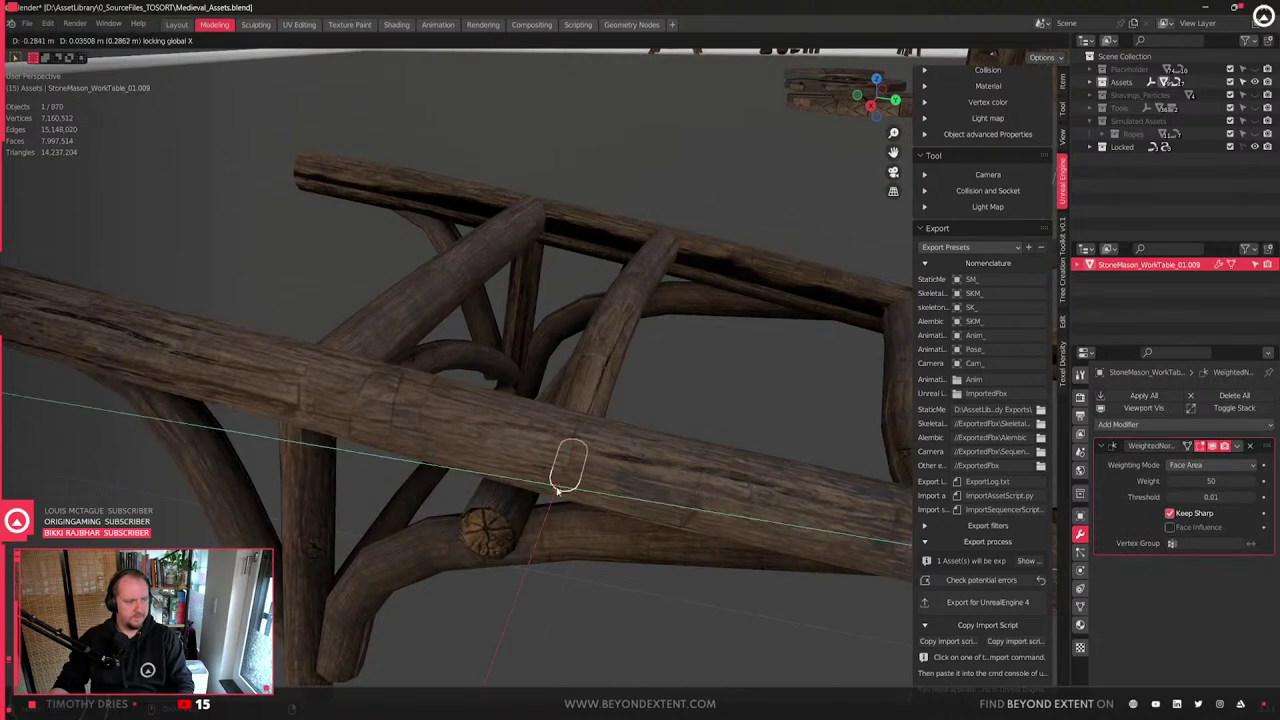
right_click(558, 491)
scroll(772, 534, "down", 2)
key("g")
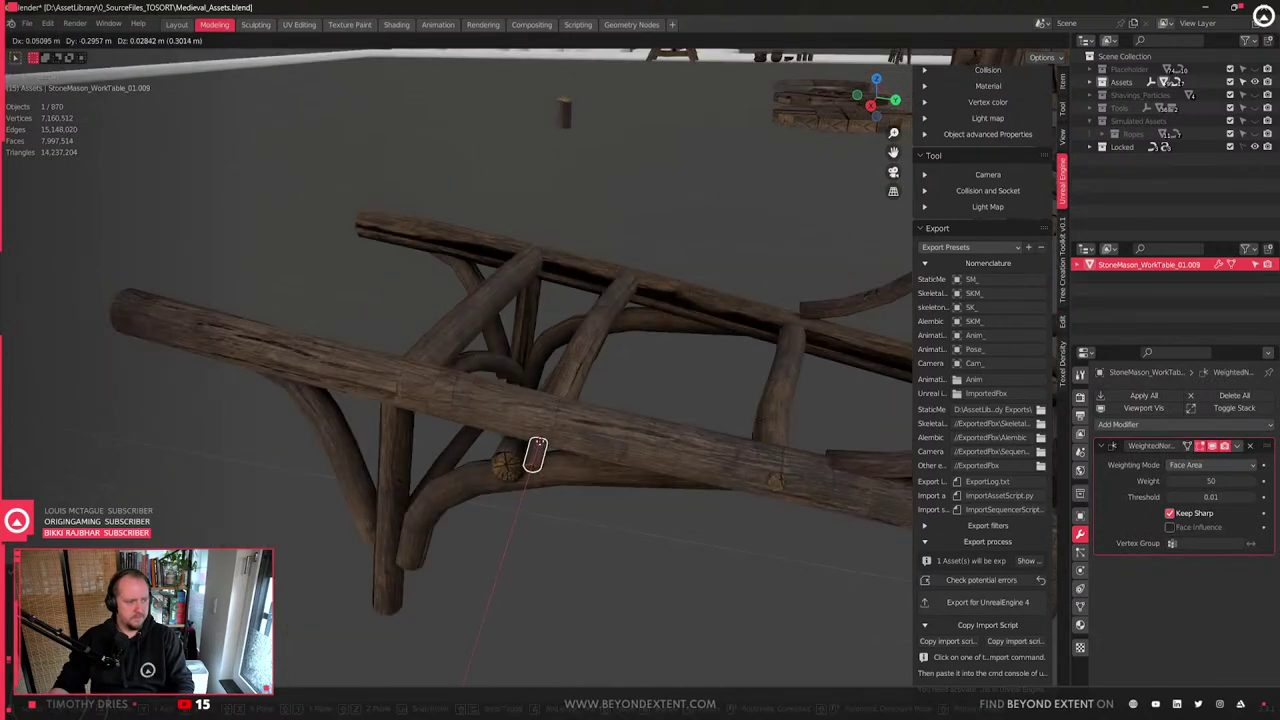
left_click(545, 431)
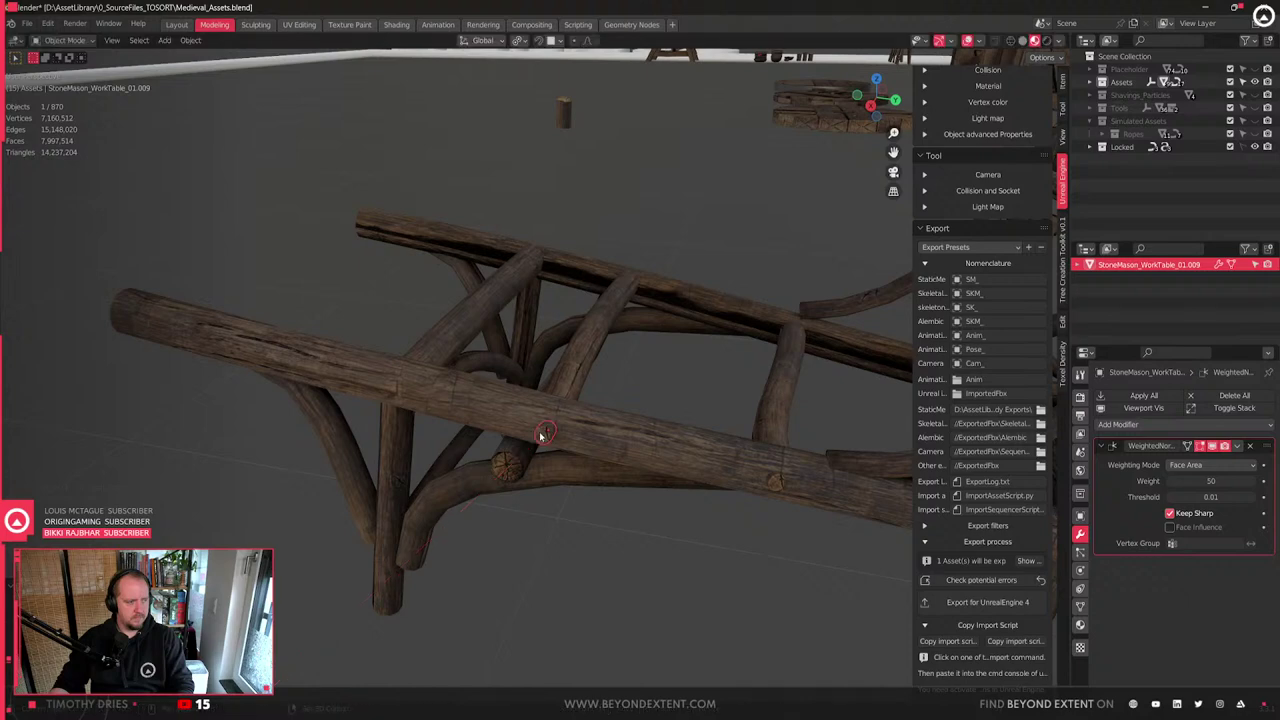
key("u")
key("Escape")
- Add duplicate pegs at the crosspiece joints above the rear legs, one on each side beam
key("shift+d")
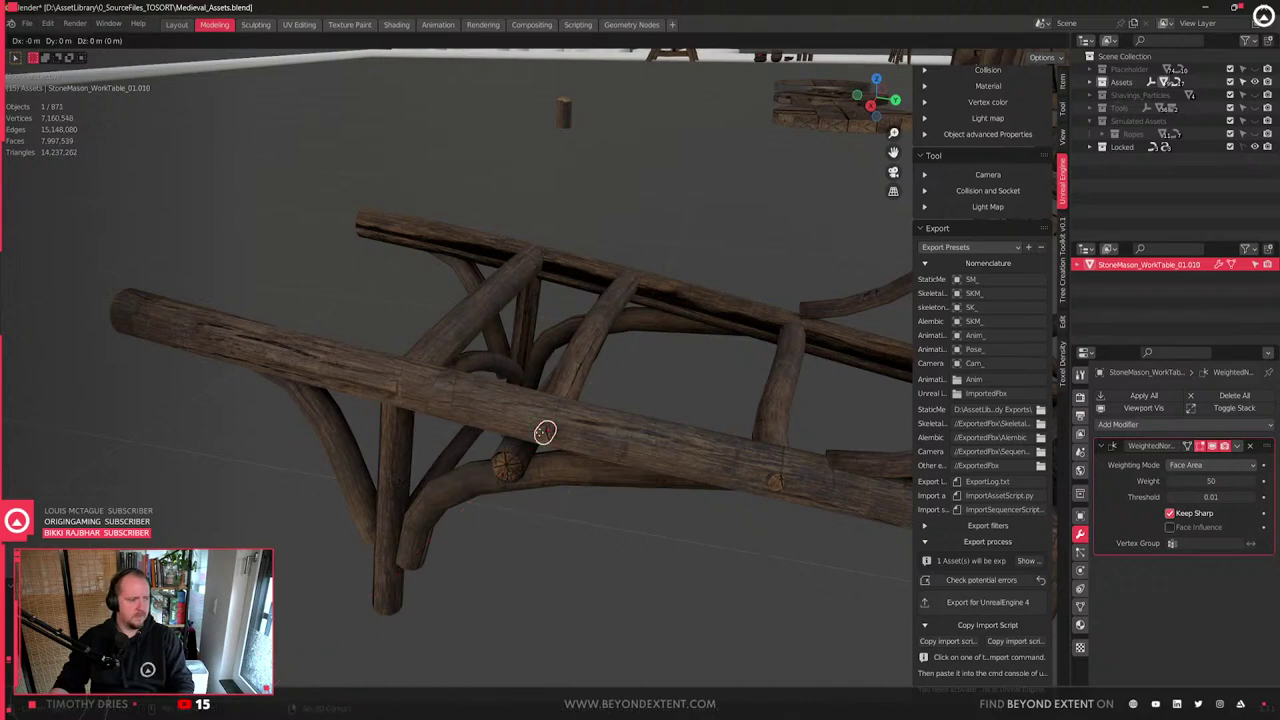
left_click(390, 400)
middle_click_drag(390, 400, 586, 423)
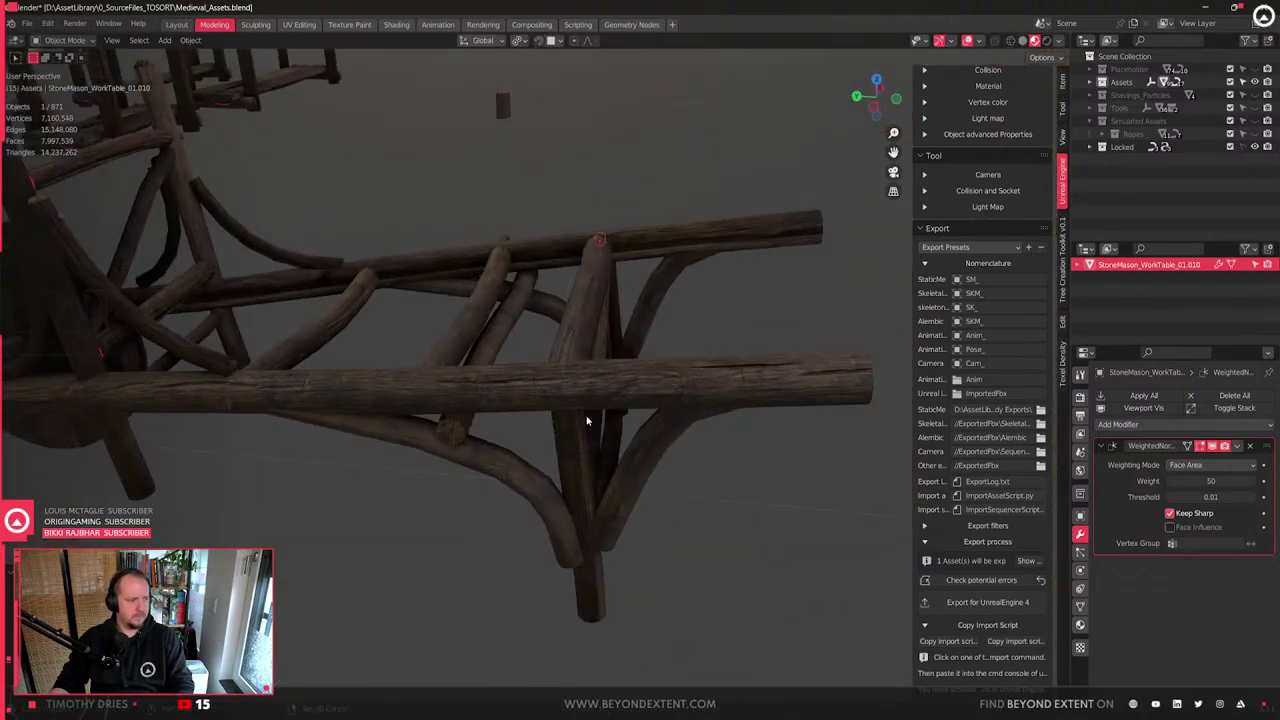
key("shift+d")
left_click(557, 405)
- Duplicate the peg along the side beam, placing copies at the next crosspiece and near the front upright
key("shift+d")
left_click(420, 414)
middle_click_drag(423, 414, 703, 400)
key("shift+d")
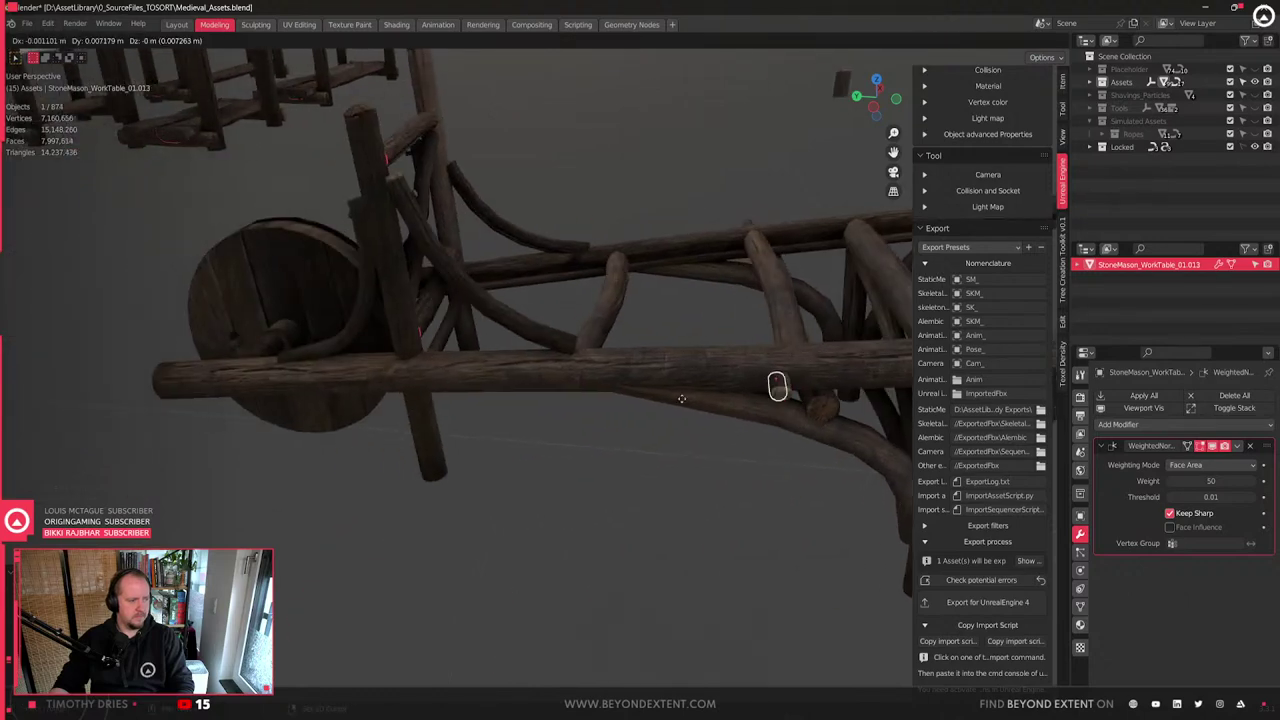
left_click(409, 385)
- Move the newest peg copy onto the side beam directly below the front upright
left_click(482, 455)
middle_click_drag(482, 455, 704, 463)
left_click(566, 481)
scroll(580, 480, "up", 4)
key("g")
key("shift+z")
middle_click_drag(546, 457, 534, 434)
right_click(540, 445)
key("g")
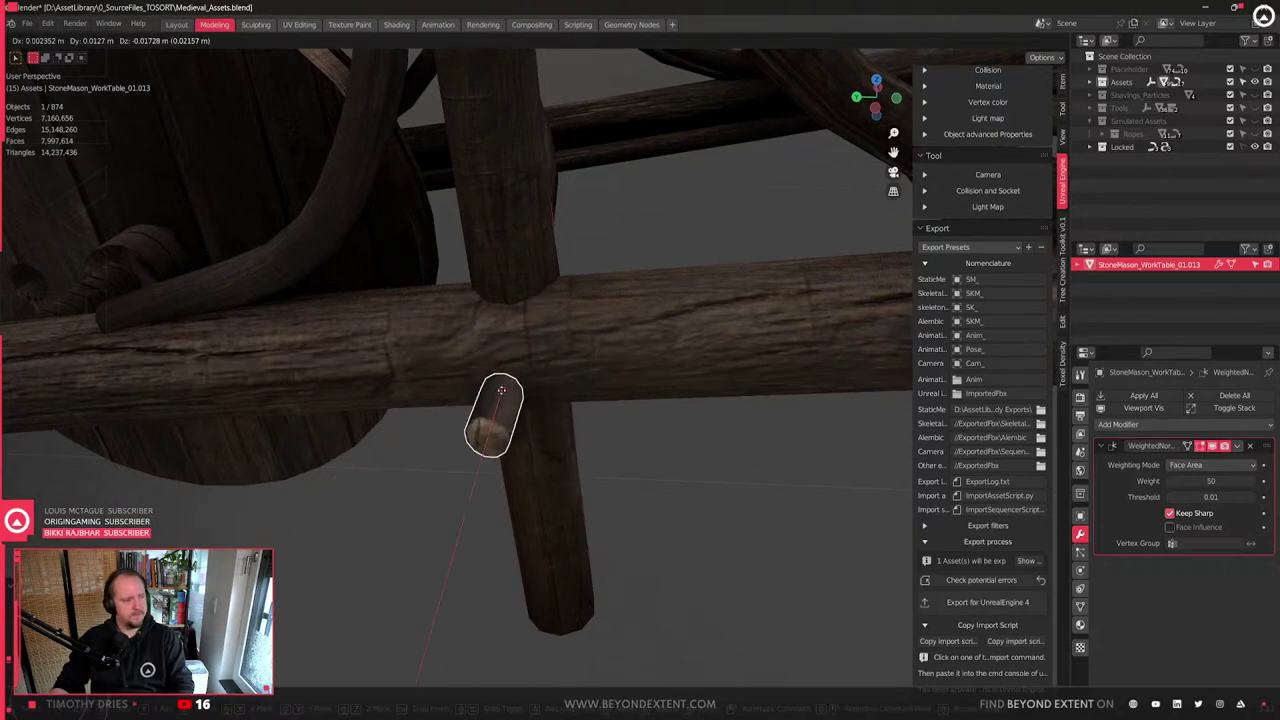
left_click(517, 378)
- Shift the front peg horizontally so it sinks into the side beam at the upright's joint
scroll(590, 425, "down", 2)
key("g")
middle_click_drag(608, 437, 666, 537)
key("shift+z")
left_click(620, 463)
left_click(689, 450)
- Shift the peg above the protruding round log end horizontally until it sits in the side beam
scroll(689, 455, "down", 7)
scroll(666, 537, "up", 4)
left_click(692, 575)
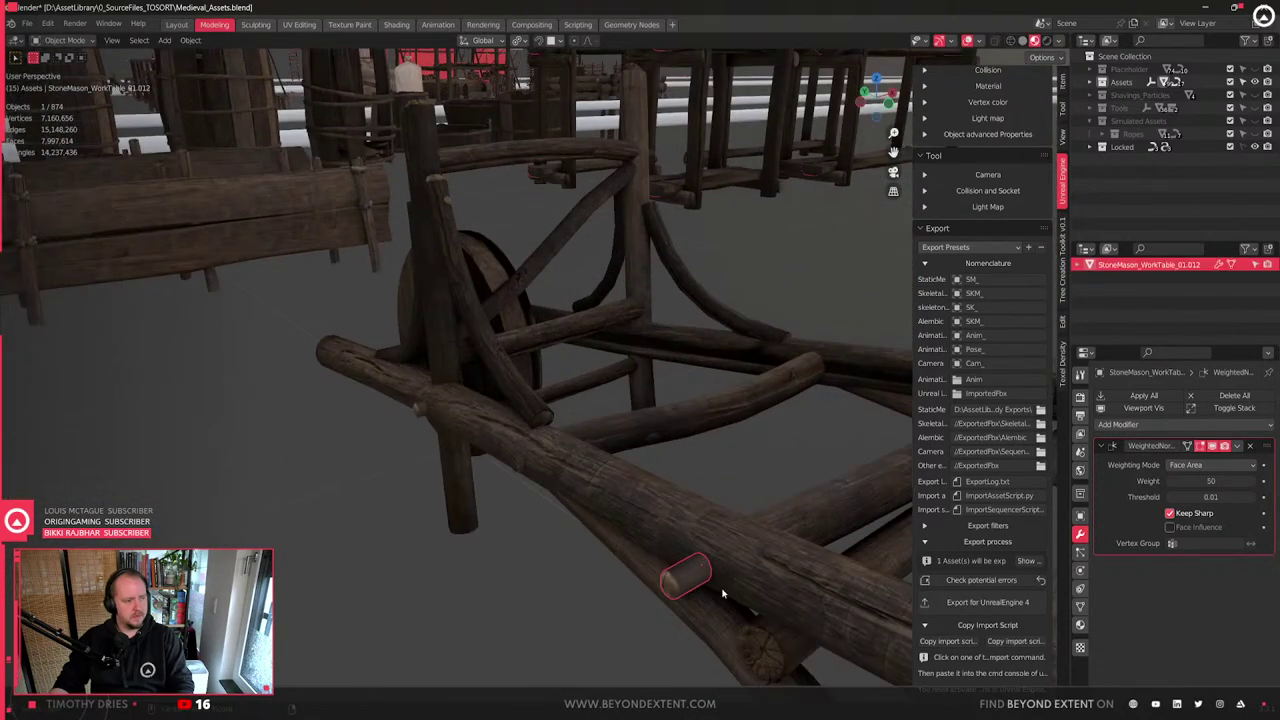
middle_click_drag(717, 577, 603, 547)
key("g")
key("shift+z")
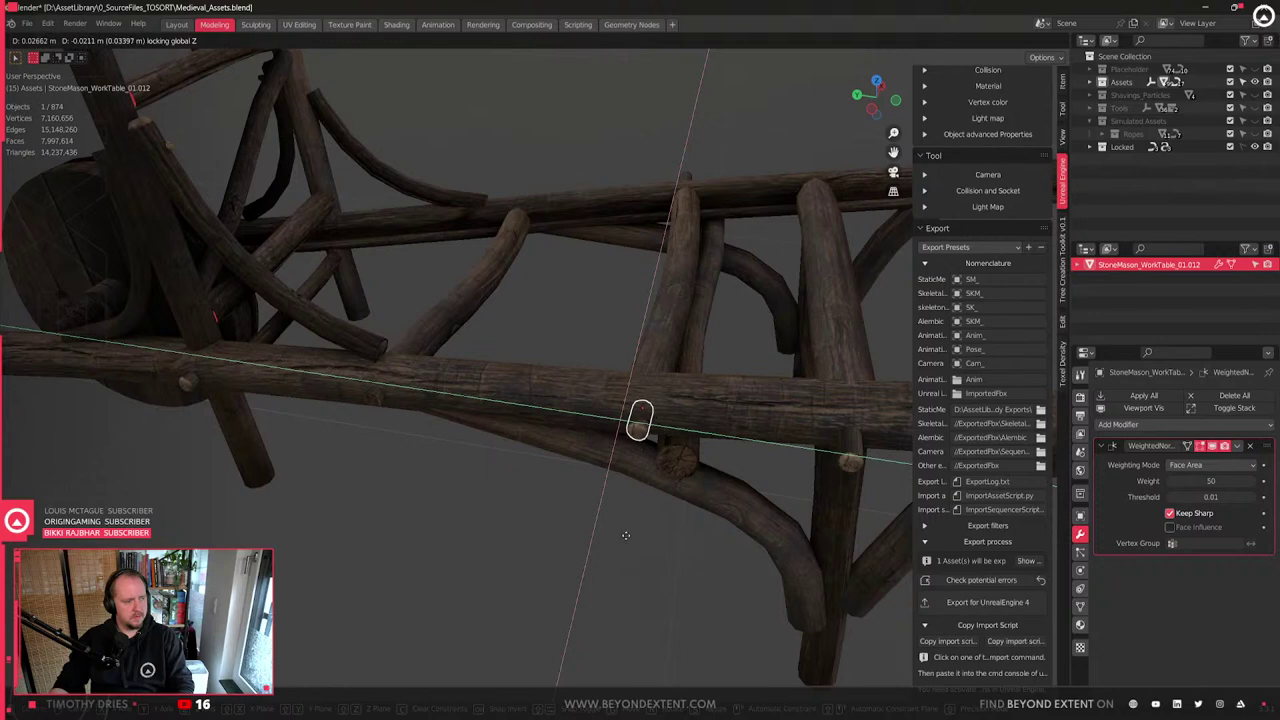
left_click(625, 535)
- Shift the peg above the rear leg horizontally into the side beam, and adjust the peg height vertically
key("g")
key("shift+z")
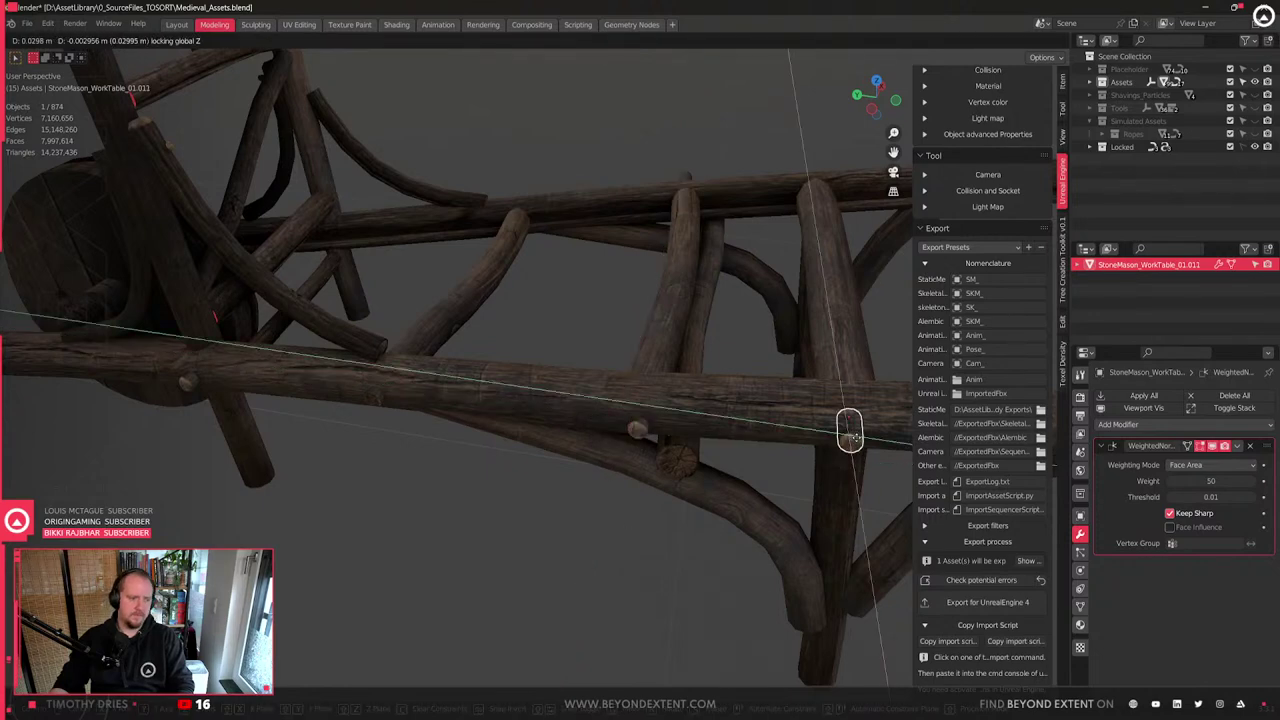
left_click(855, 440)
middle_click_drag(855, 440, 683, 474)
left_click(646, 419)
key("g")
key("z")
left_click(647, 419)
- Sink the two pegs on the opposite side beam, above the round log end and the rear leg, horizontally into the wood
middle_click_drag(647, 419, 591, 483)
scroll(600, 485, "up", 3)
left_click(743, 546)
middle_click_drag(743, 546, 706, 545)
key("g")
key("shift+z")
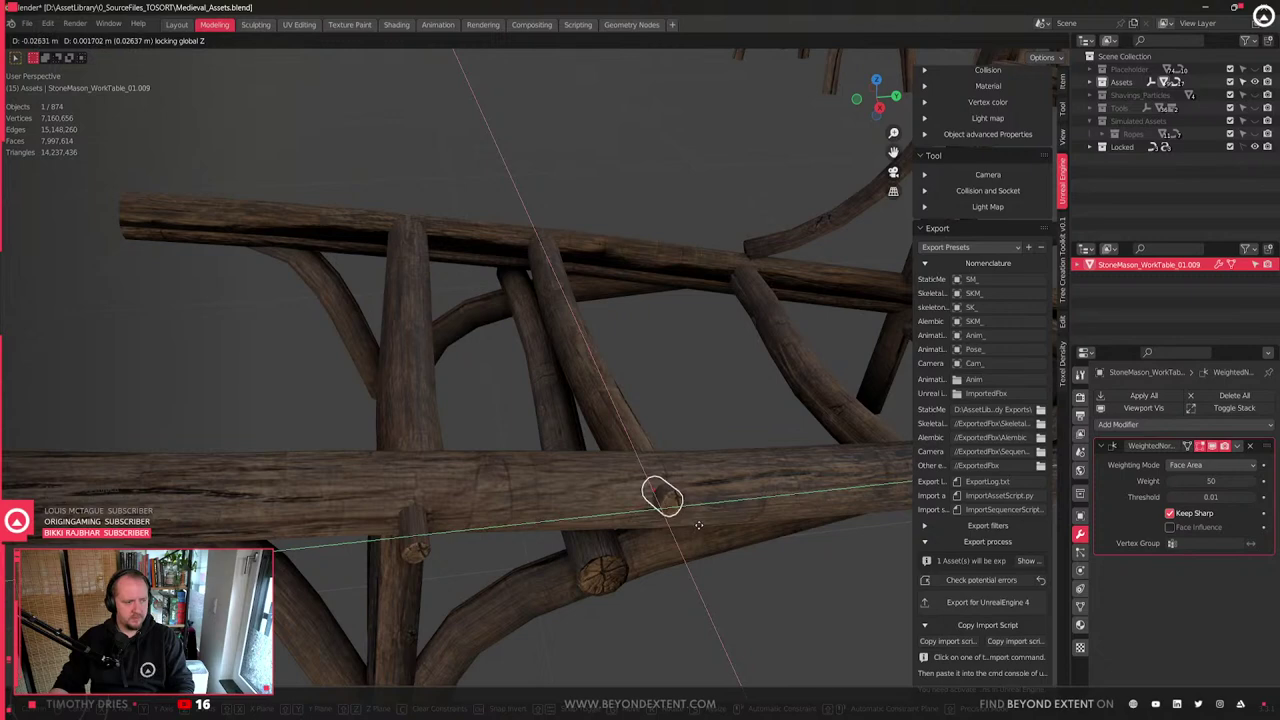
left_click(699, 525)
key("g")
key("shift+z")
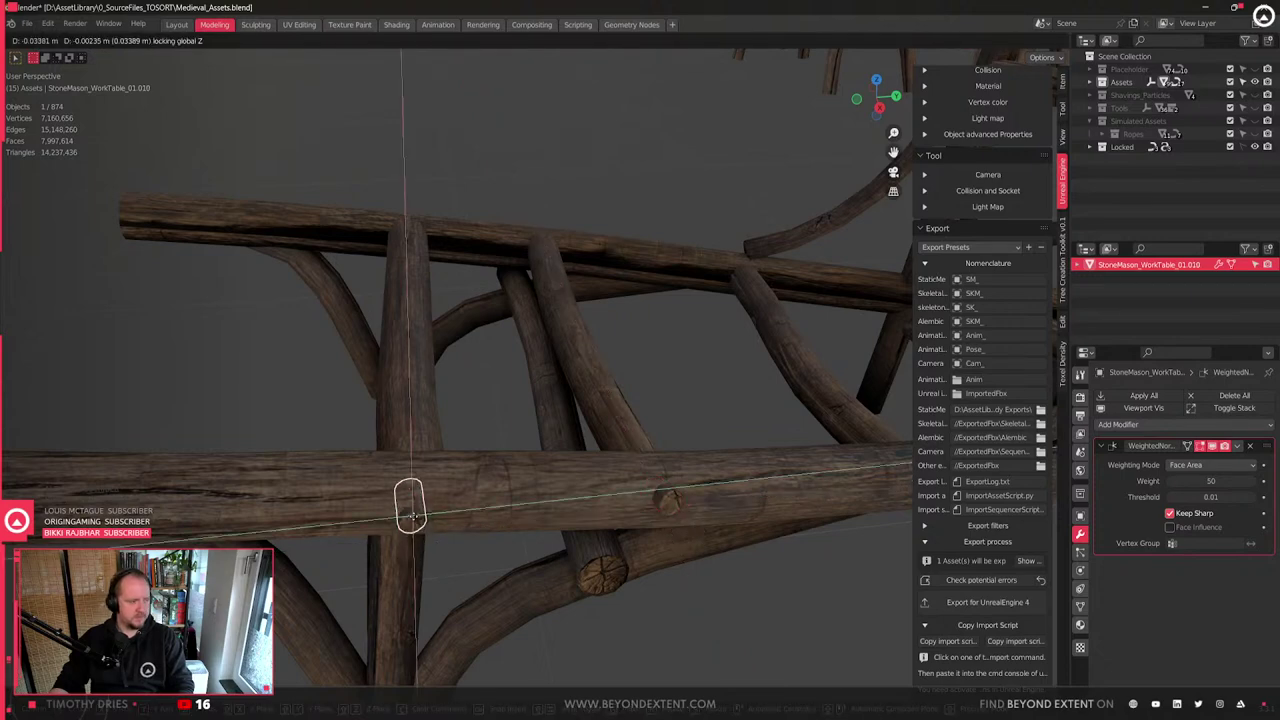
left_click(412, 516)
middle_click_drag(412, 516, 448, 528)
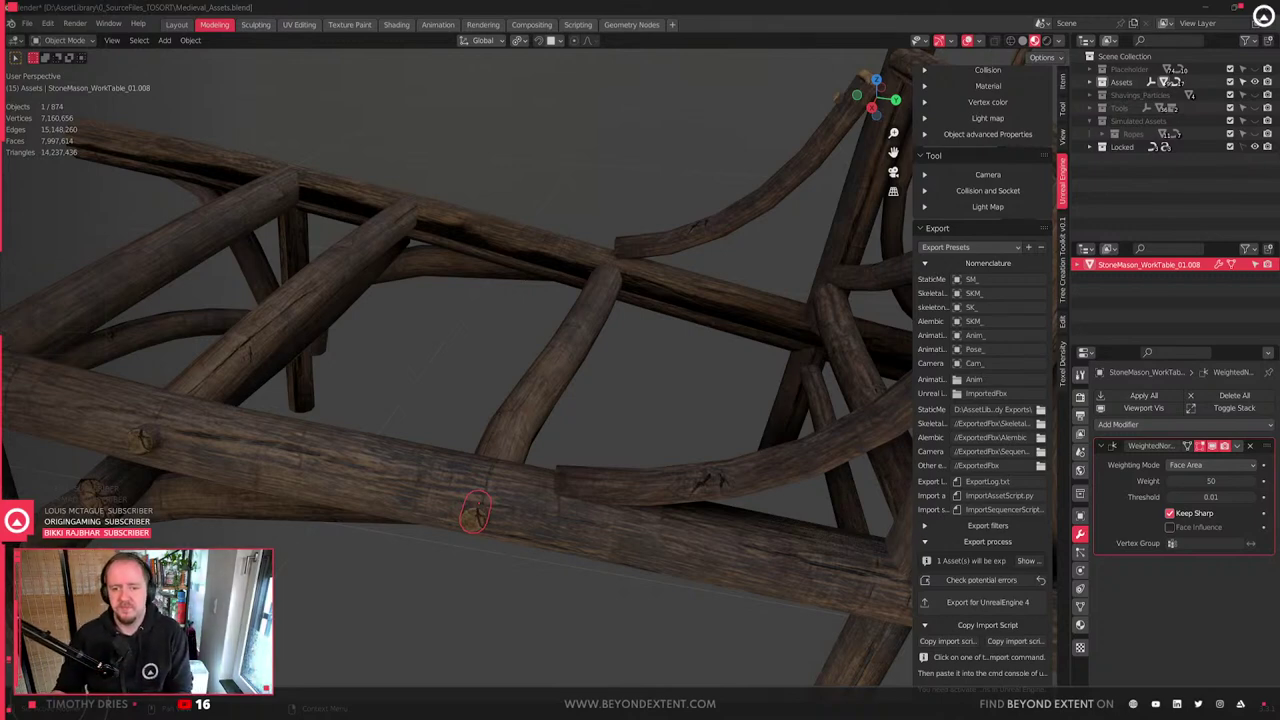
scroll(530, 487, "down", 3)
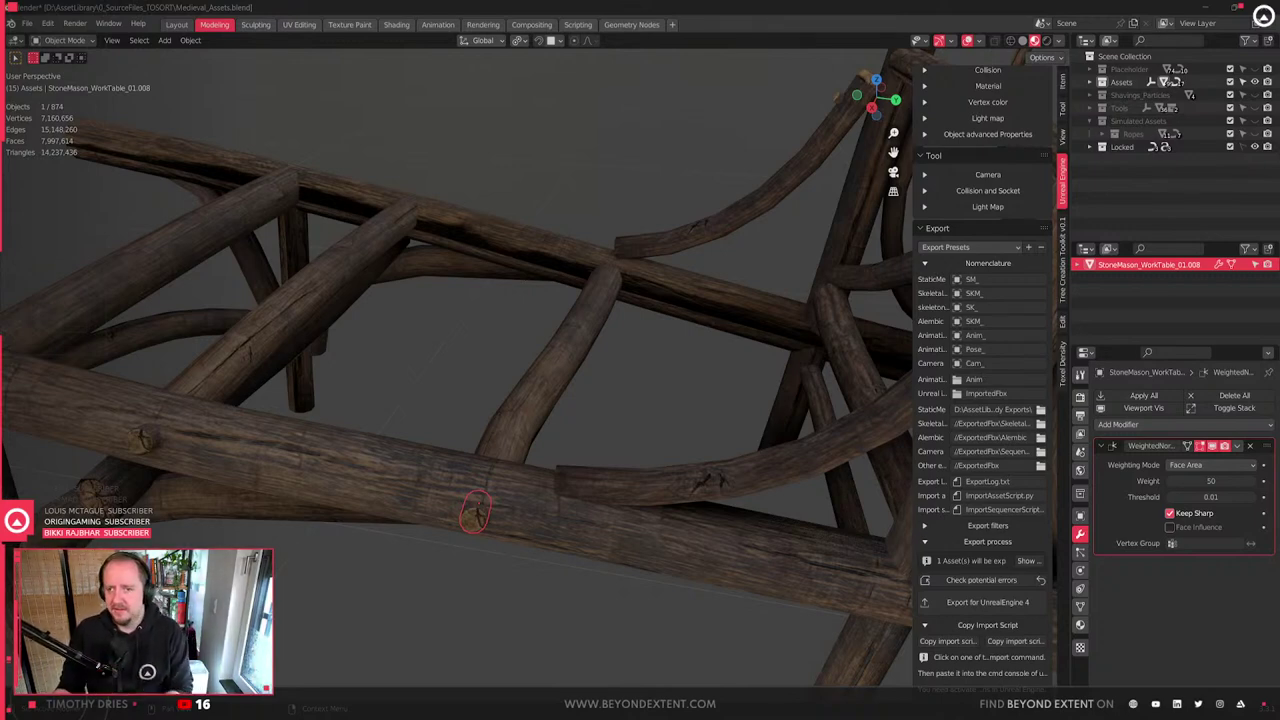
scroll(530, 487, "down", 3)
scroll(471, 514, "up", 3)
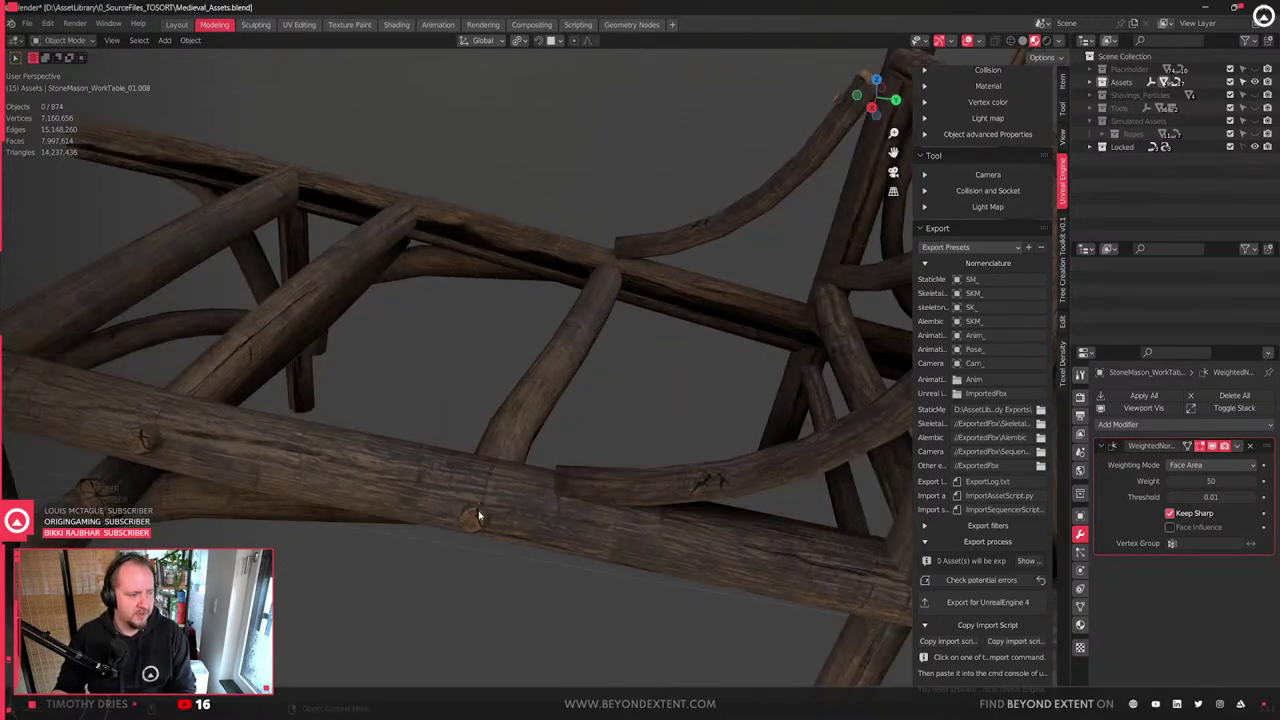
scroll(475, 520, "down", 1)
middle_click_drag(479, 528, 553, 523)
scroll(530, 505, "up", 3)
- Bevel the edge loop near the lower end of the Wheelbarrow_03 crosspiece into a wider band of faces
left_click(506, 486)
middle_click_drag(506, 486, 426, 475)
scroll(497, 457, "down", 3)
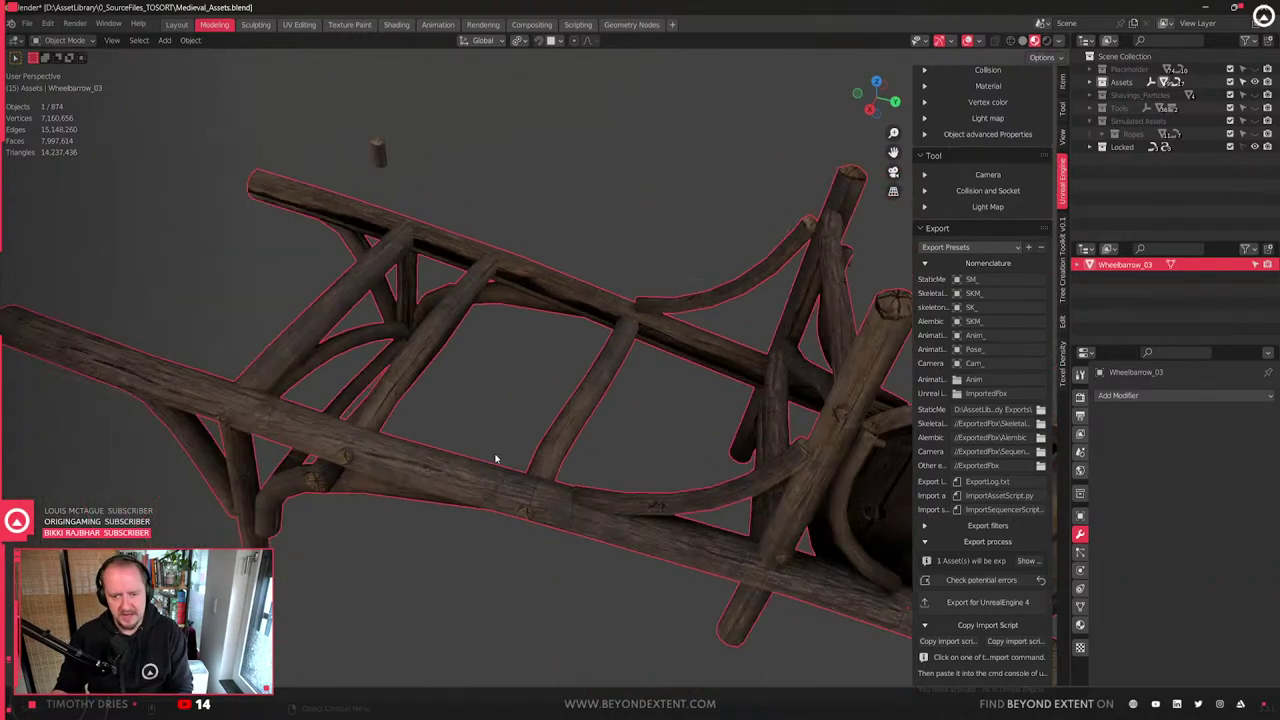
scroll(597, 459, "up", 2)
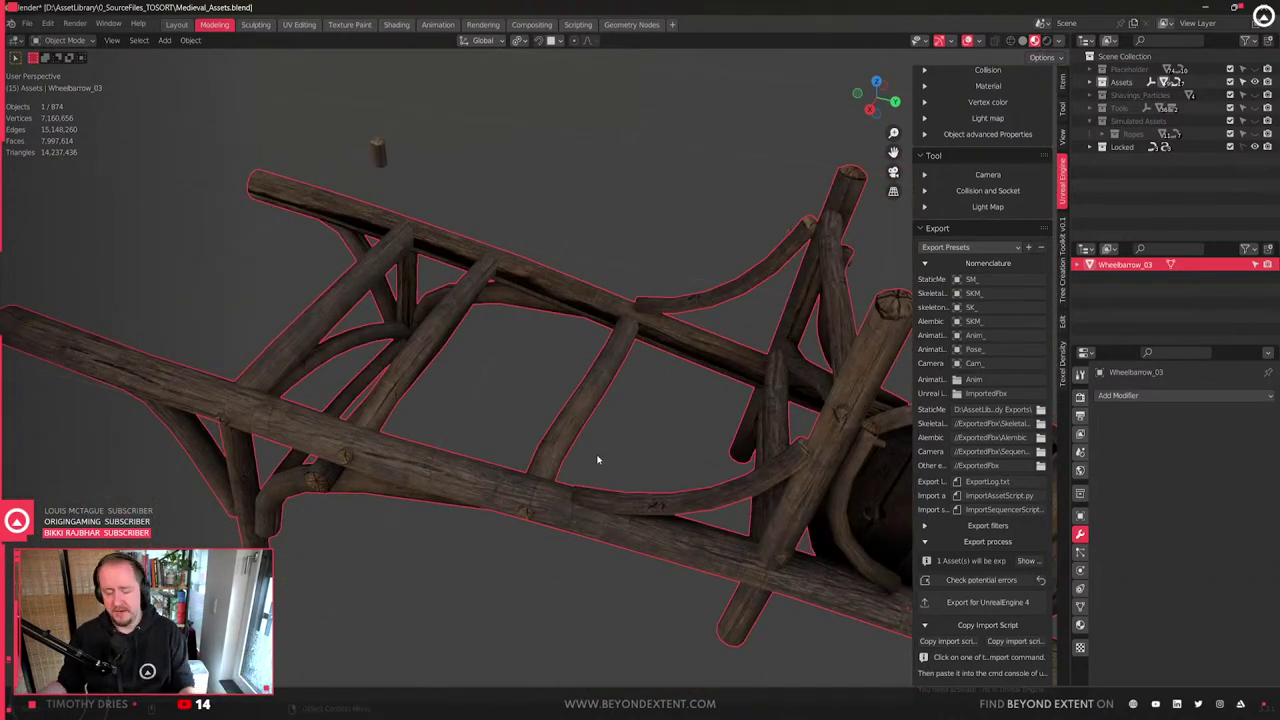
left_click(509, 517)
left_click(509, 517)
middle_click_drag(554, 480, 381, 318)
key("Tab")
left_click(381, 318, "alt+shift")
key("ctrl+b")
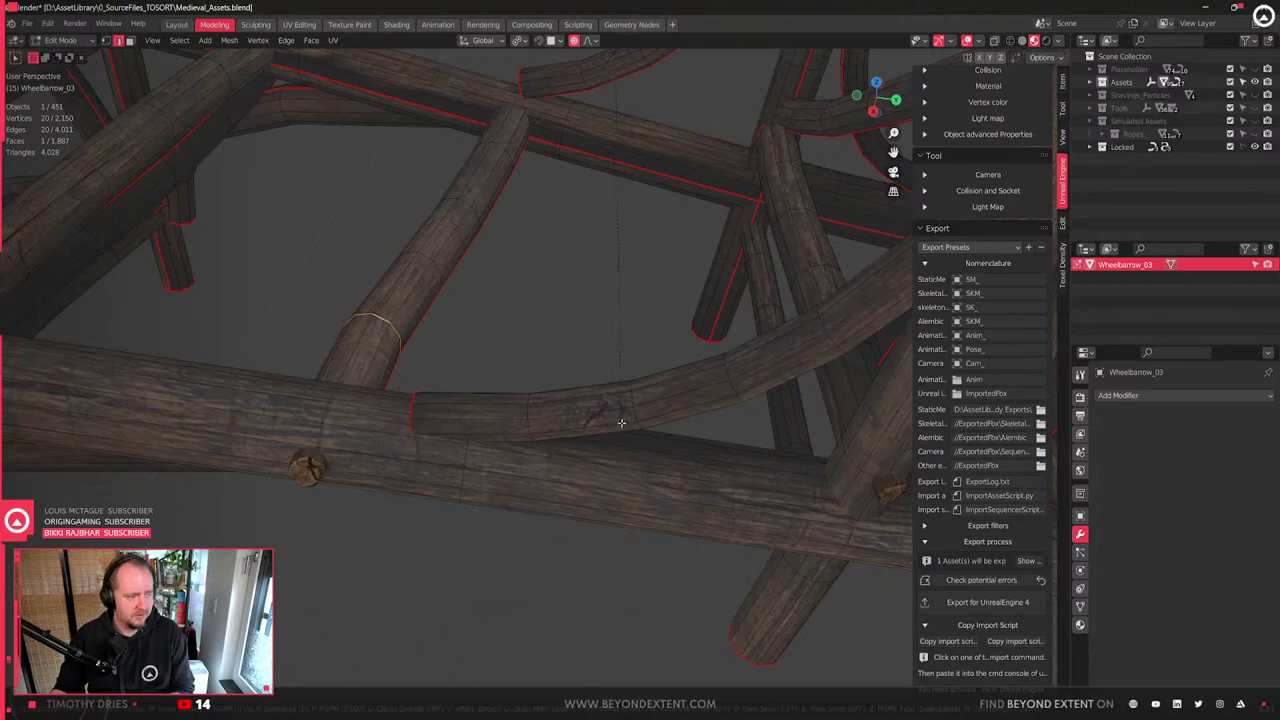
scroll(699, 447, "down", 1)
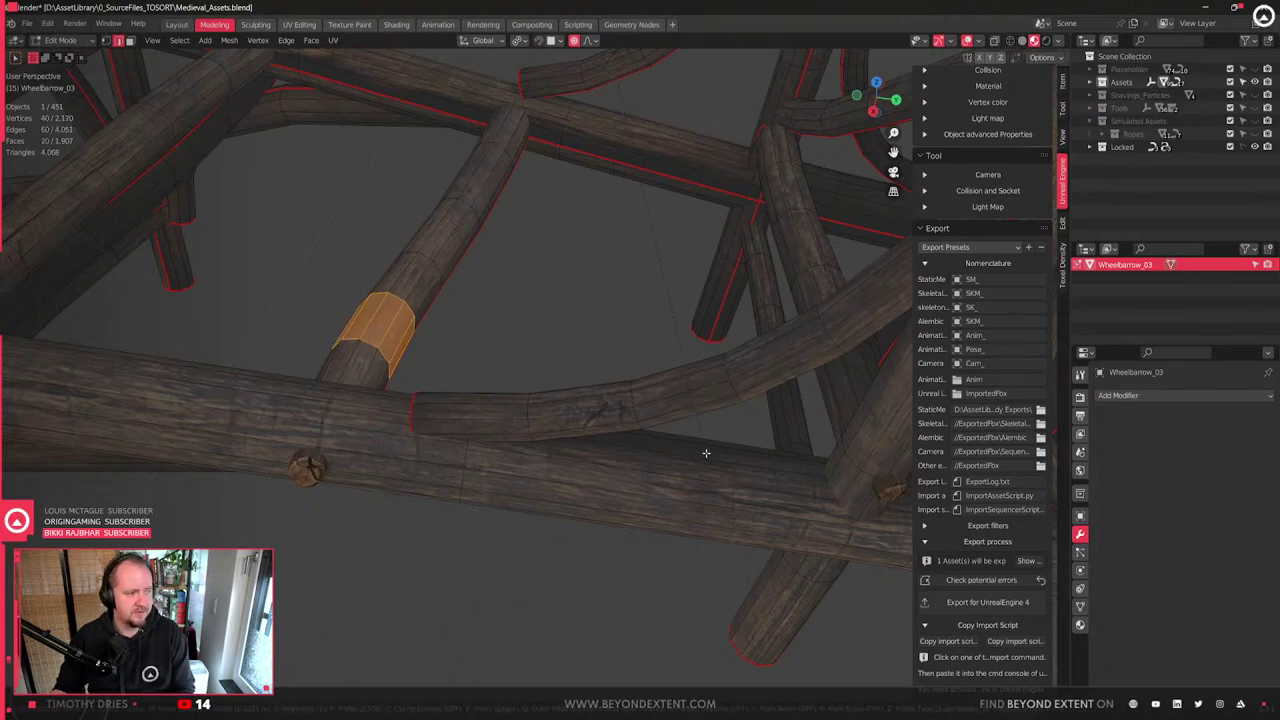
left_click(695, 444)
scroll(502, 429, "down", 2)
key("Tab")
- Inspect the pegs along the side beams and front uprights, checking the wheelbarrow from the side and from the wheel end
middle_click_drag(502, 429, 568, 457)
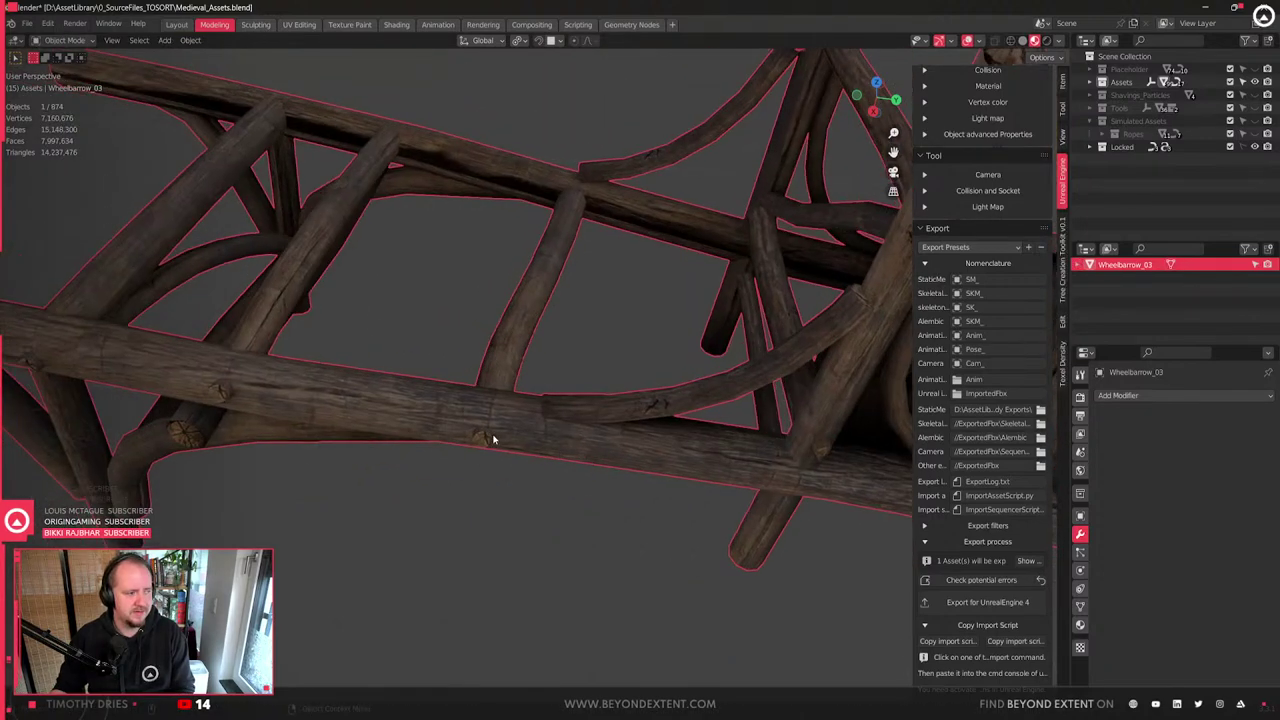
left_click(485, 443)
middle_click_drag(485, 443, 619, 440)
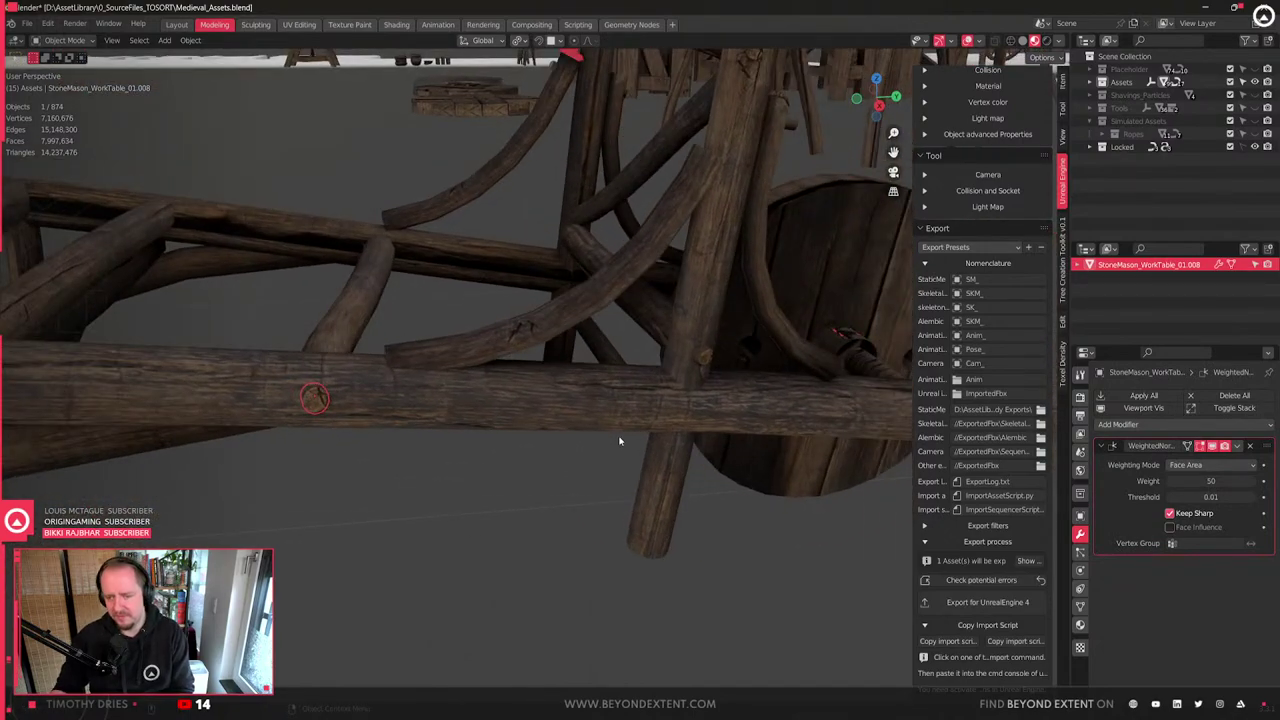
scroll(626, 429, "up", 4)
middle_click_drag(623, 431, 529, 457)
left_click(521, 509)
middle_click_drag(472, 498, 614, 509)
scroll(598, 542, "up", 5)
left_click(600, 541)
scroll(609, 474, "down", 7)
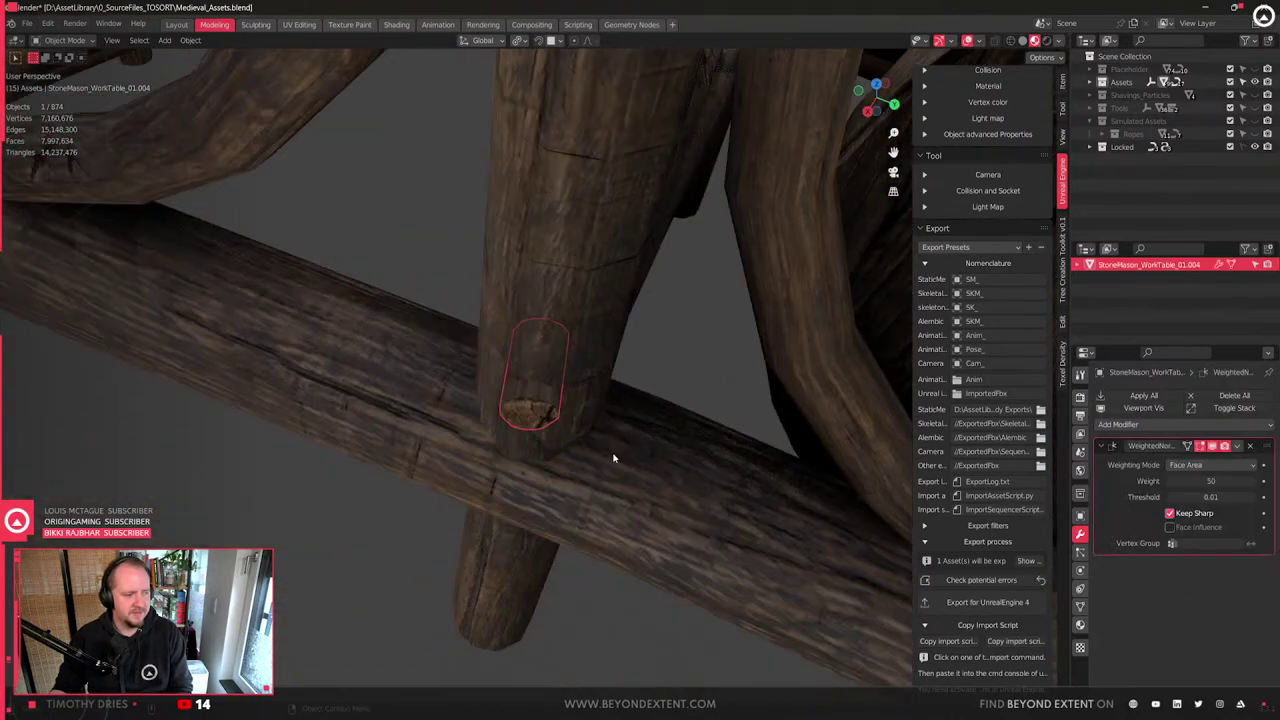
middle_click_drag(614, 457, 419, 375)
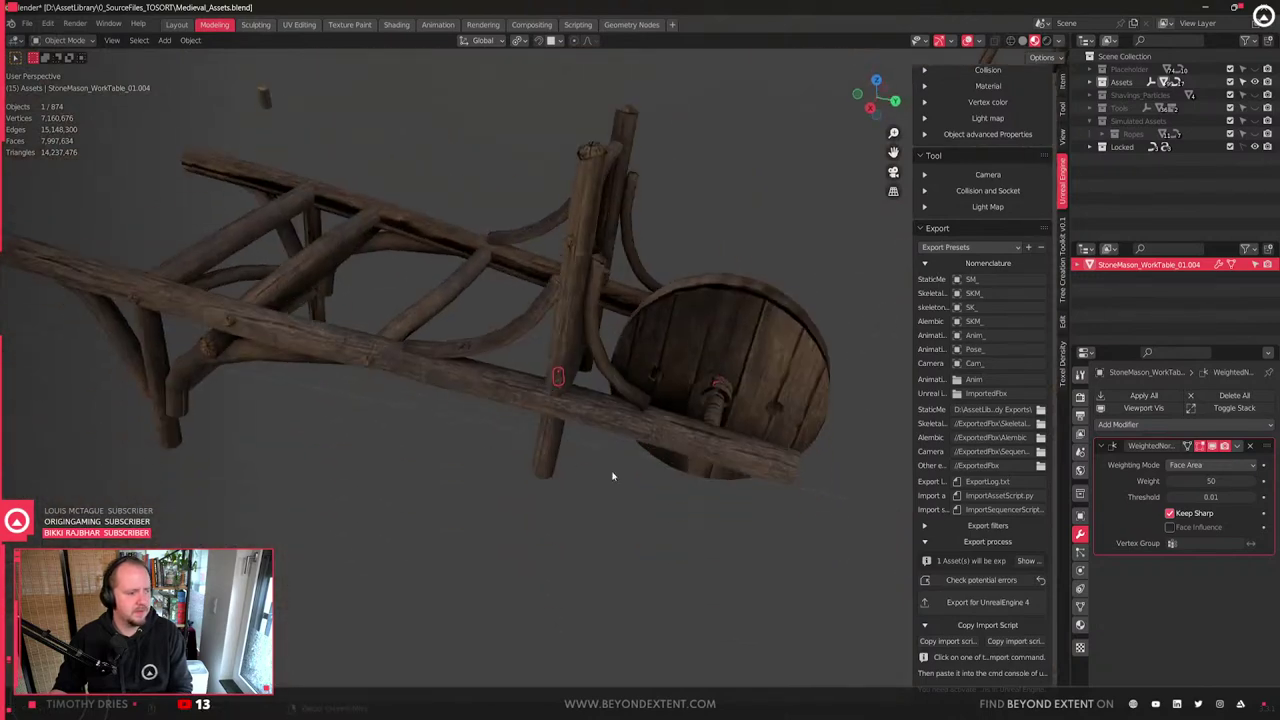
middle_click_drag(611, 474, 543, 476)
left_click(645, 485)
middle_click_drag(645, 485, 563, 490)
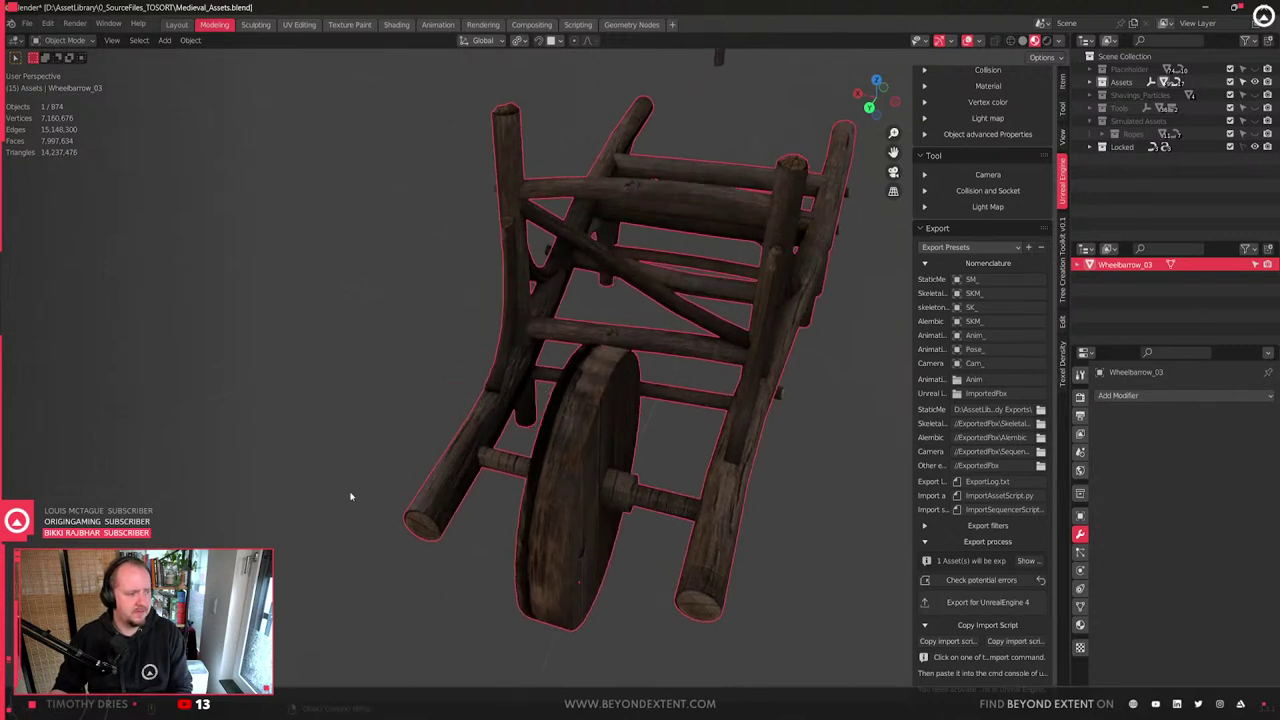
- Open the Project2021.pur reference board in PureRef, maximize it and find the Wheel Barrows group under Assets
right_click(541, 706)
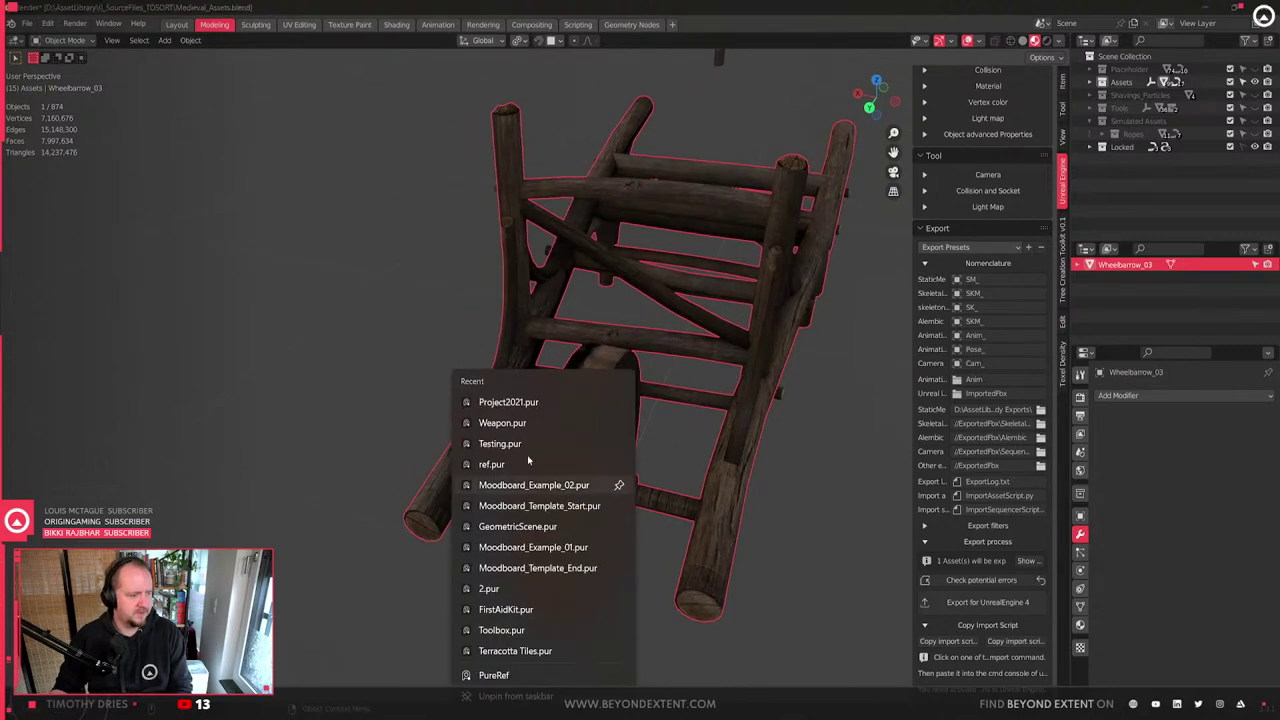
left_click(538, 402)
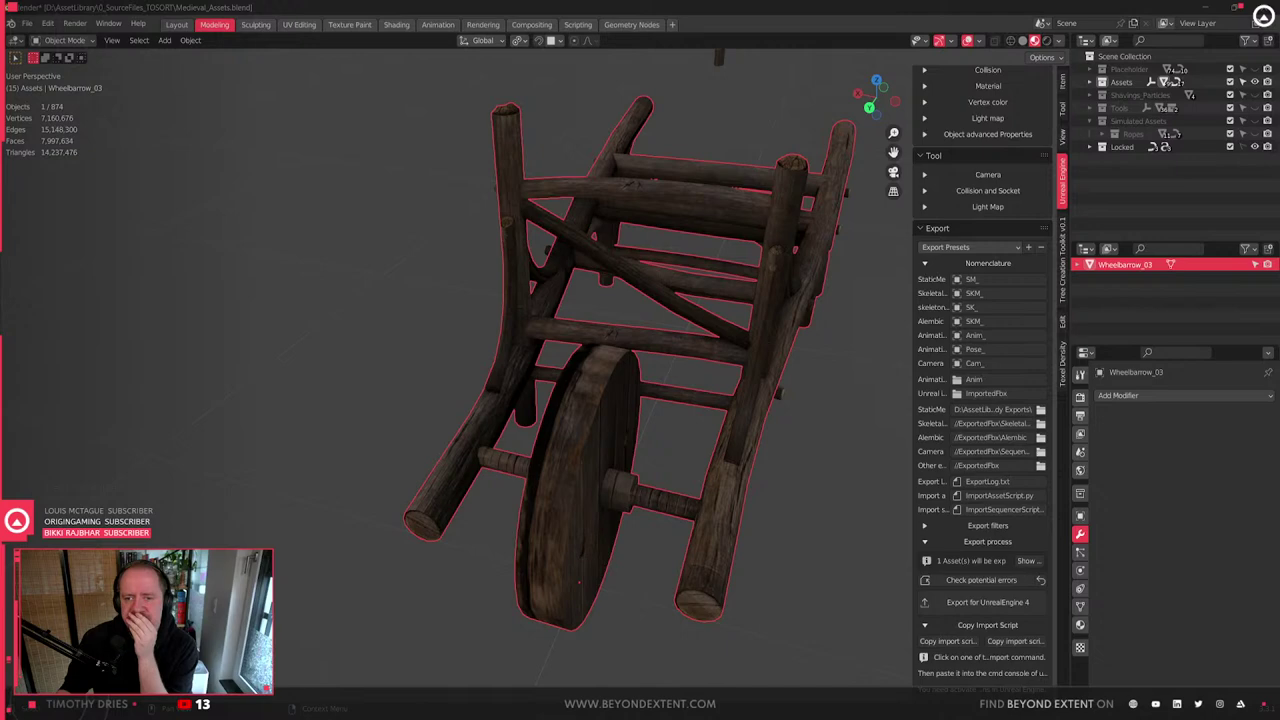
key("alt+Tab")
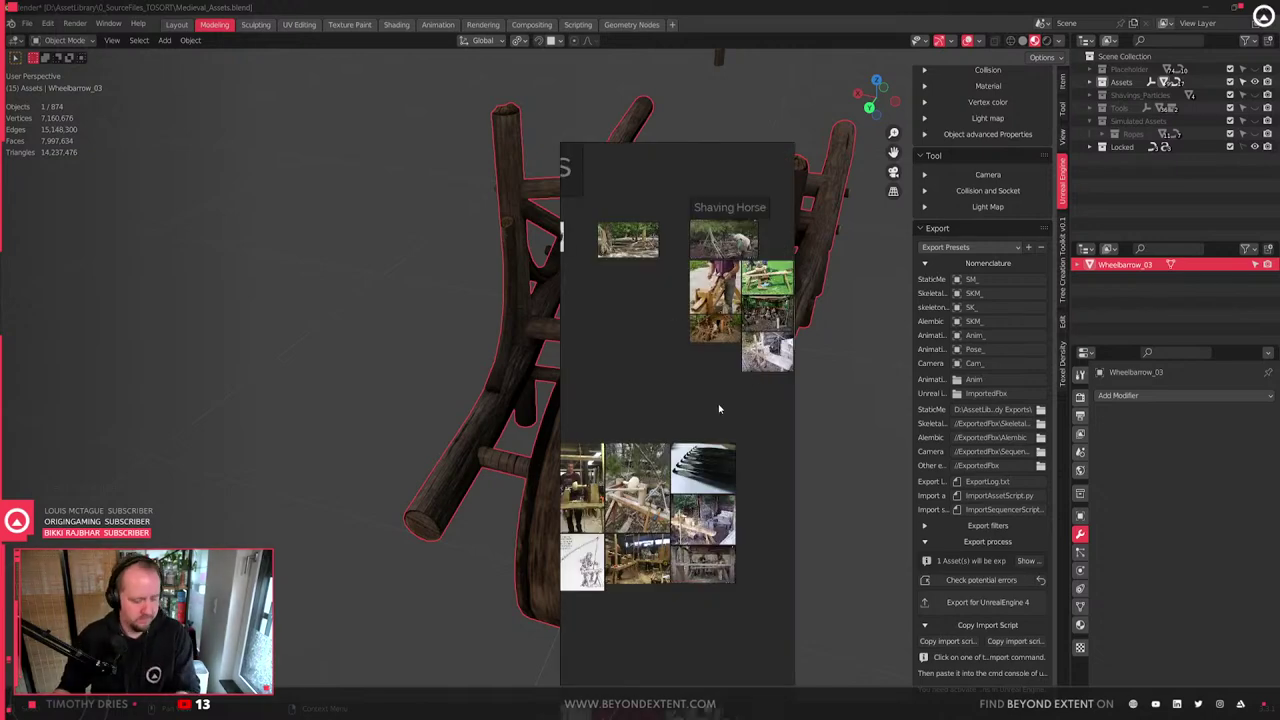
key("ctrl+f")
scroll(717, 403, "down", 5)
middle_click_drag(409, 380, 831, 435)
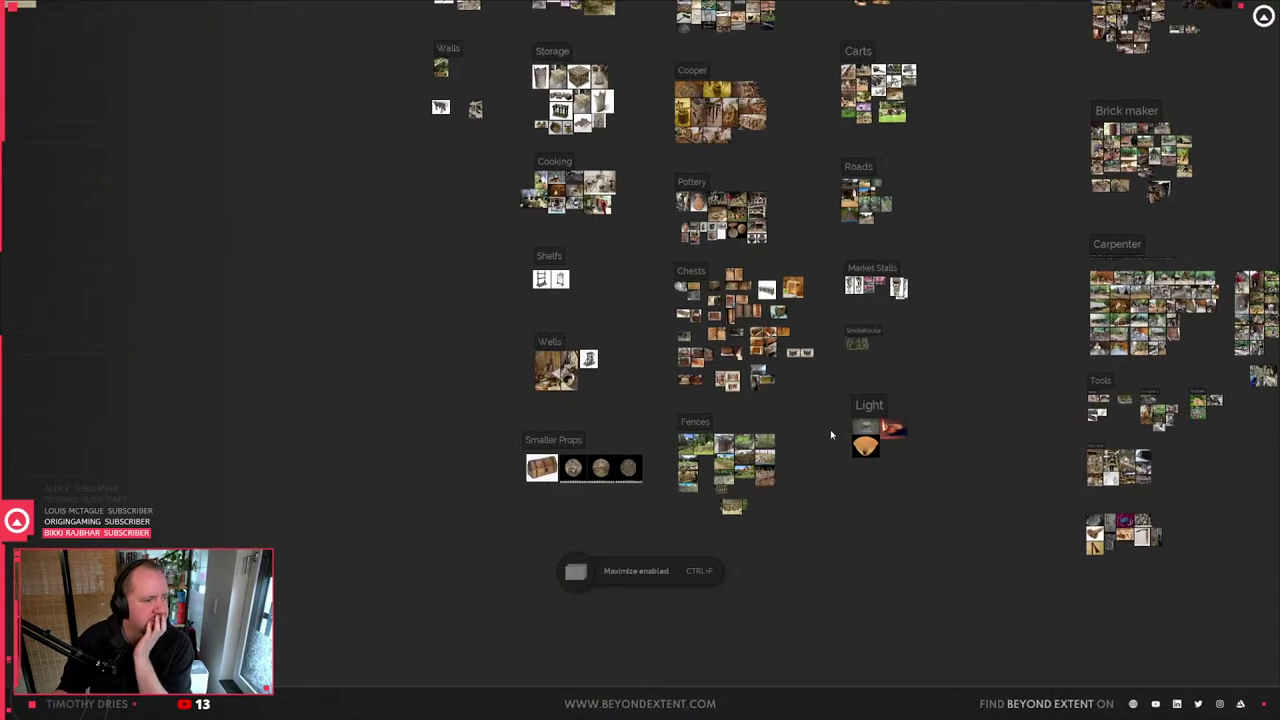
middle_click_drag(785, 260, 796, 470)
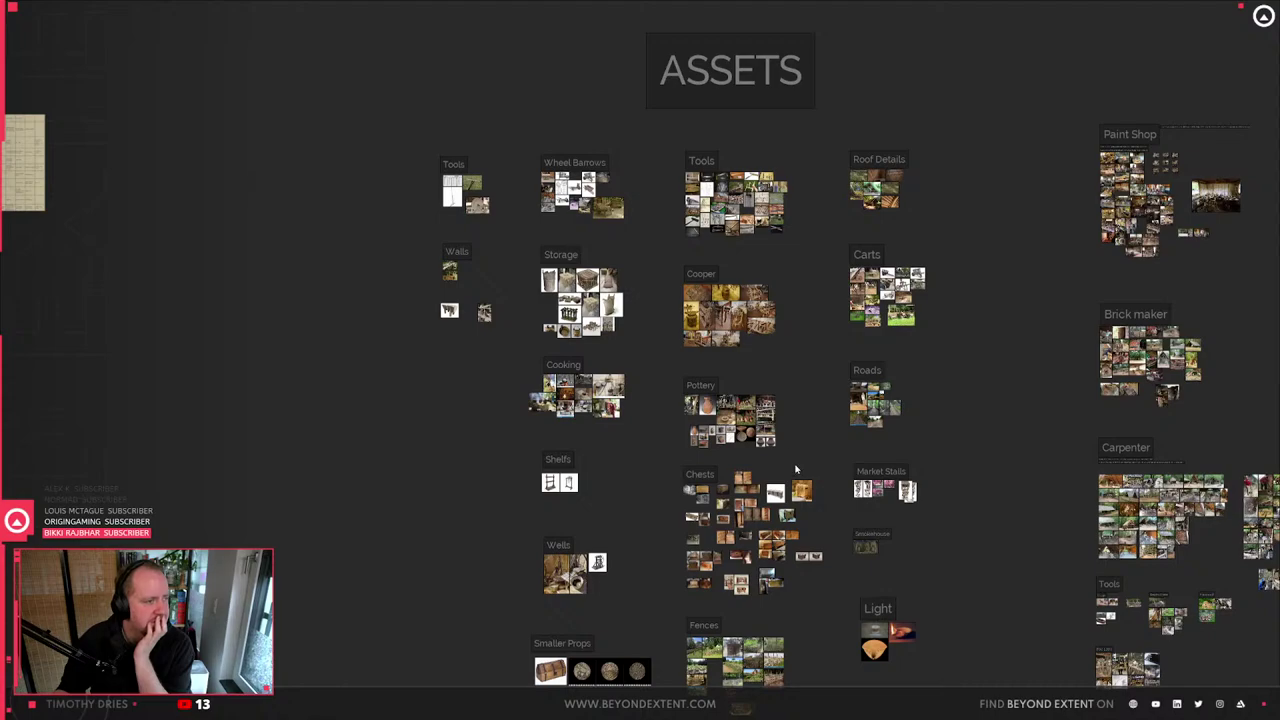
scroll(533, 170, "up", 5)
scroll(851, 320, "up", 3)
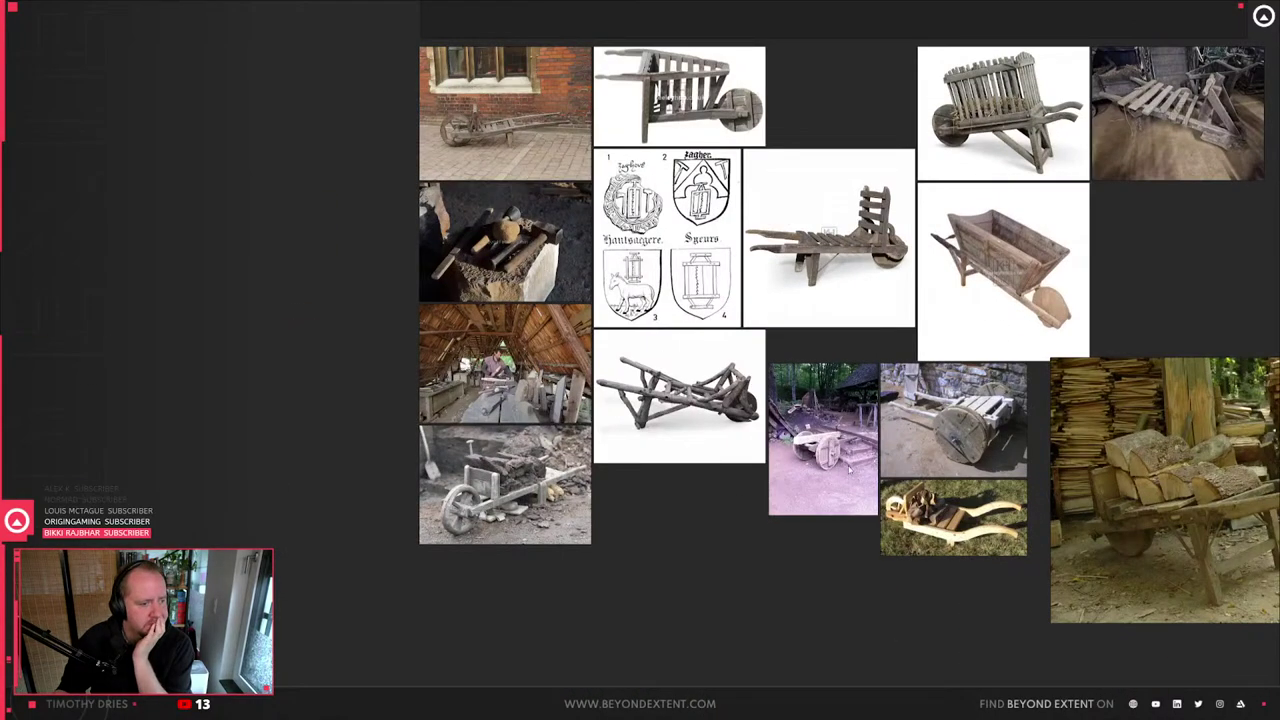
- Examine the log wheelbarrow reference photo closely, studying its beam joints, pegs, front uprights and wheel mounting
scroll(514, 369, "up", 6)
scroll(790, 396, "up", 2)
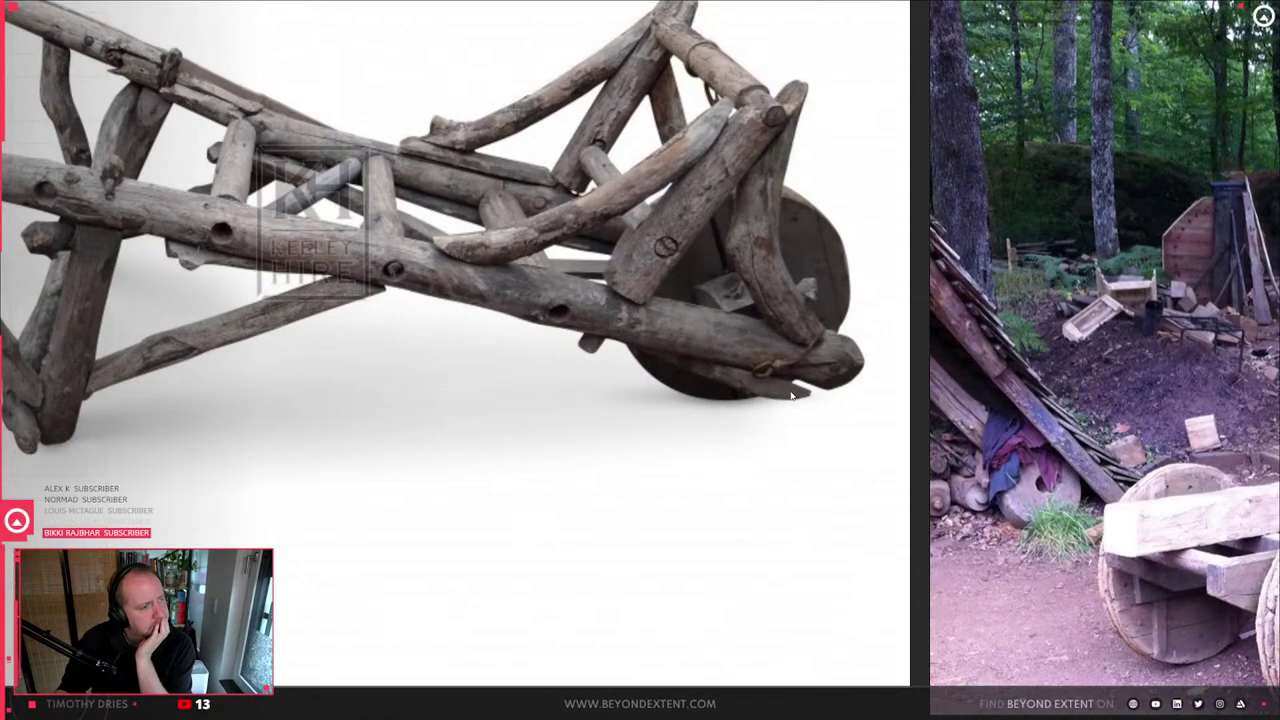
scroll(790, 396, "down", 3)
scroll(790, 396, "down", 2)
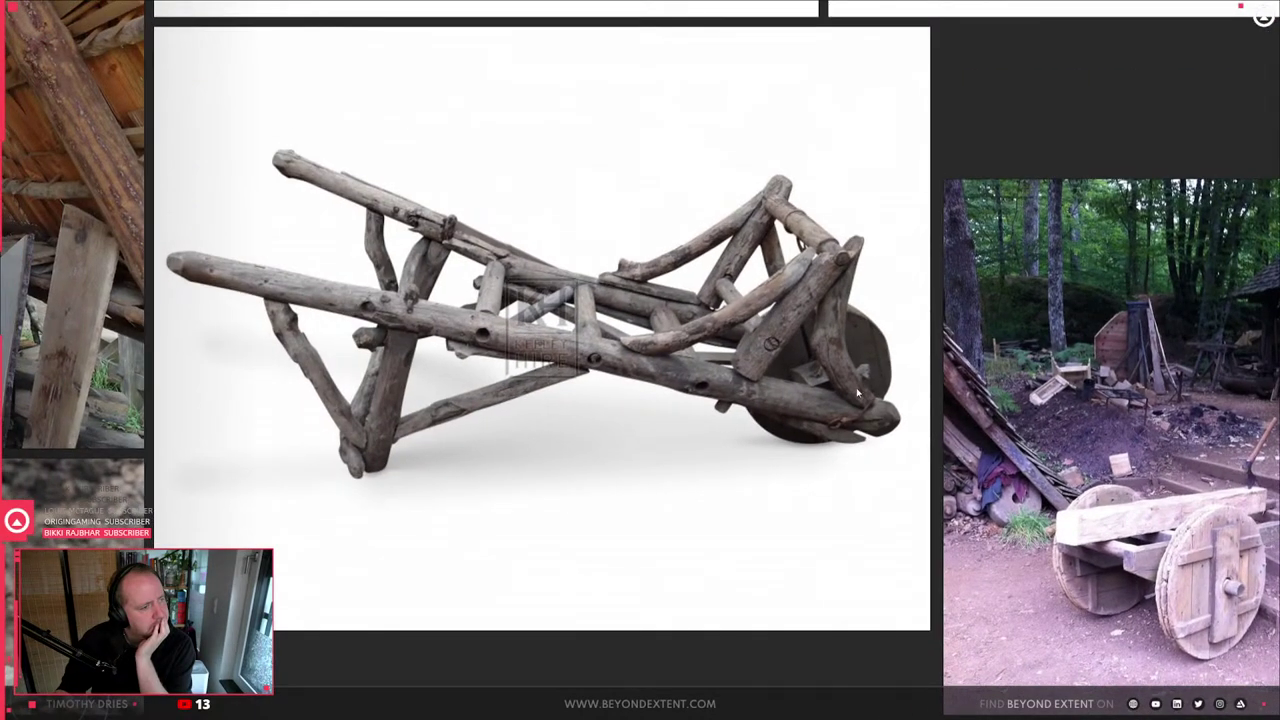
scroll(391, 351, "up", 3)
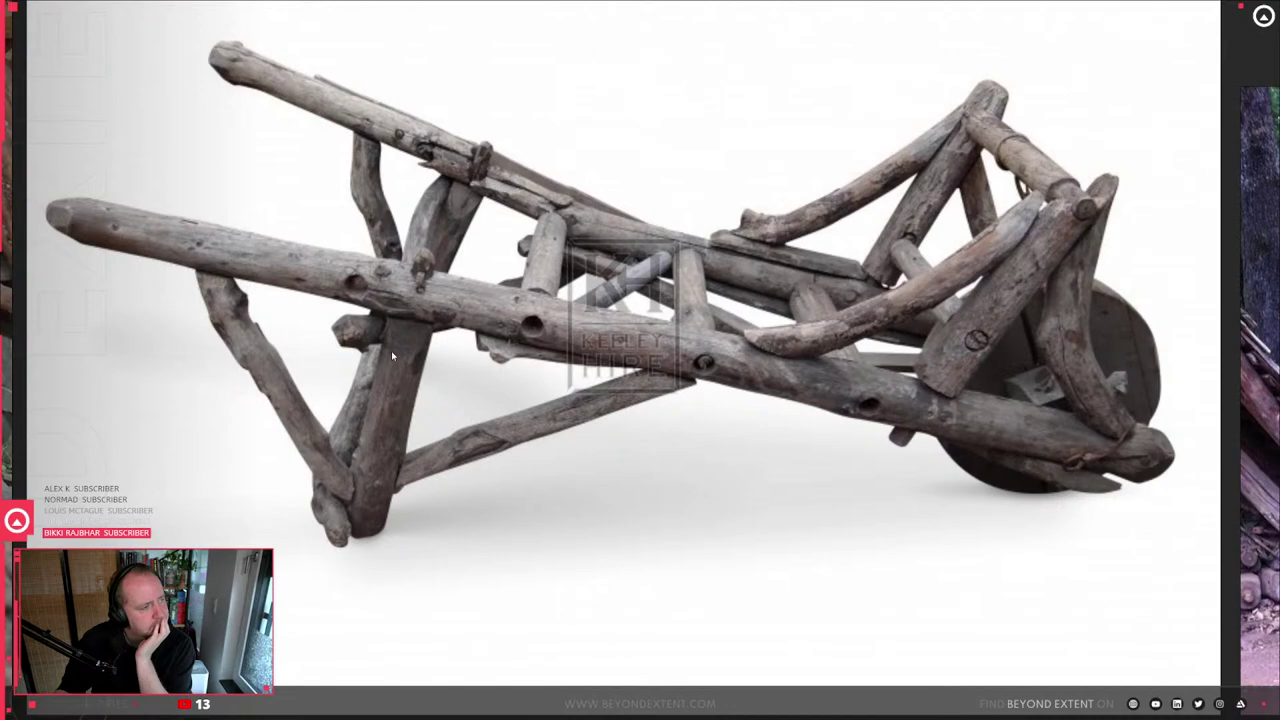
scroll(597, 358, "down", 3)
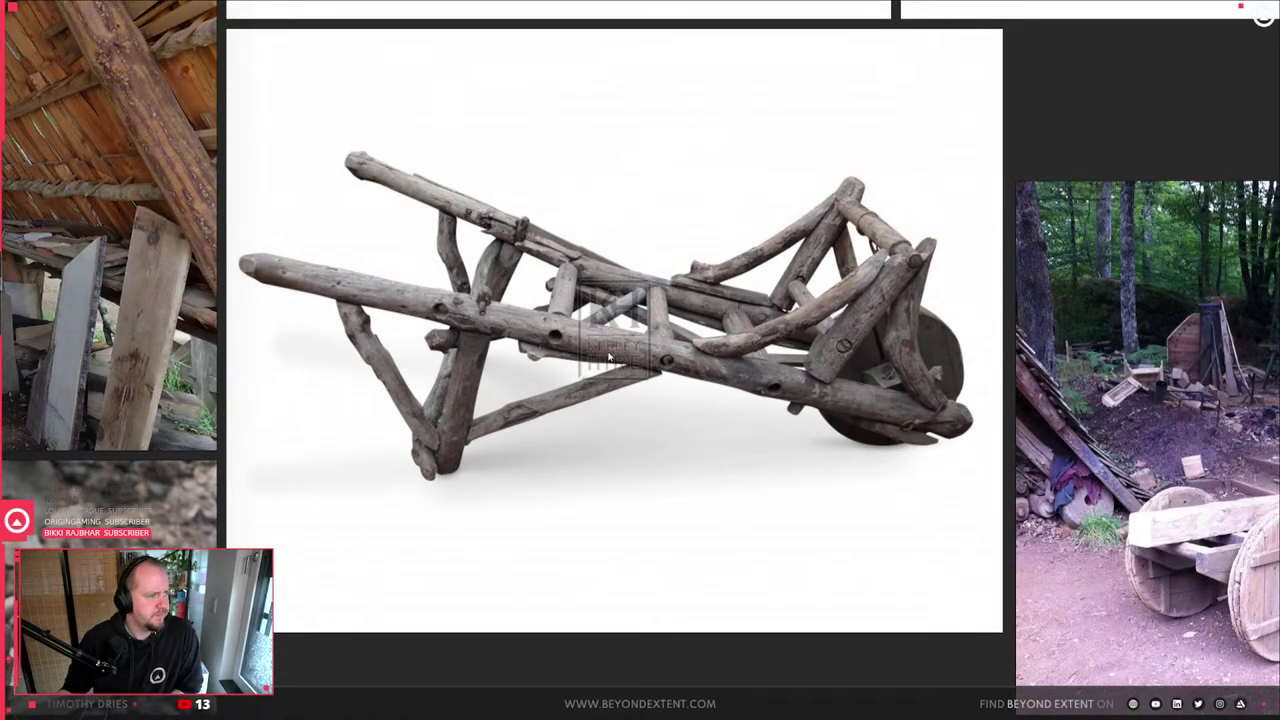
middle_click_drag(919, 383, 768, 382)
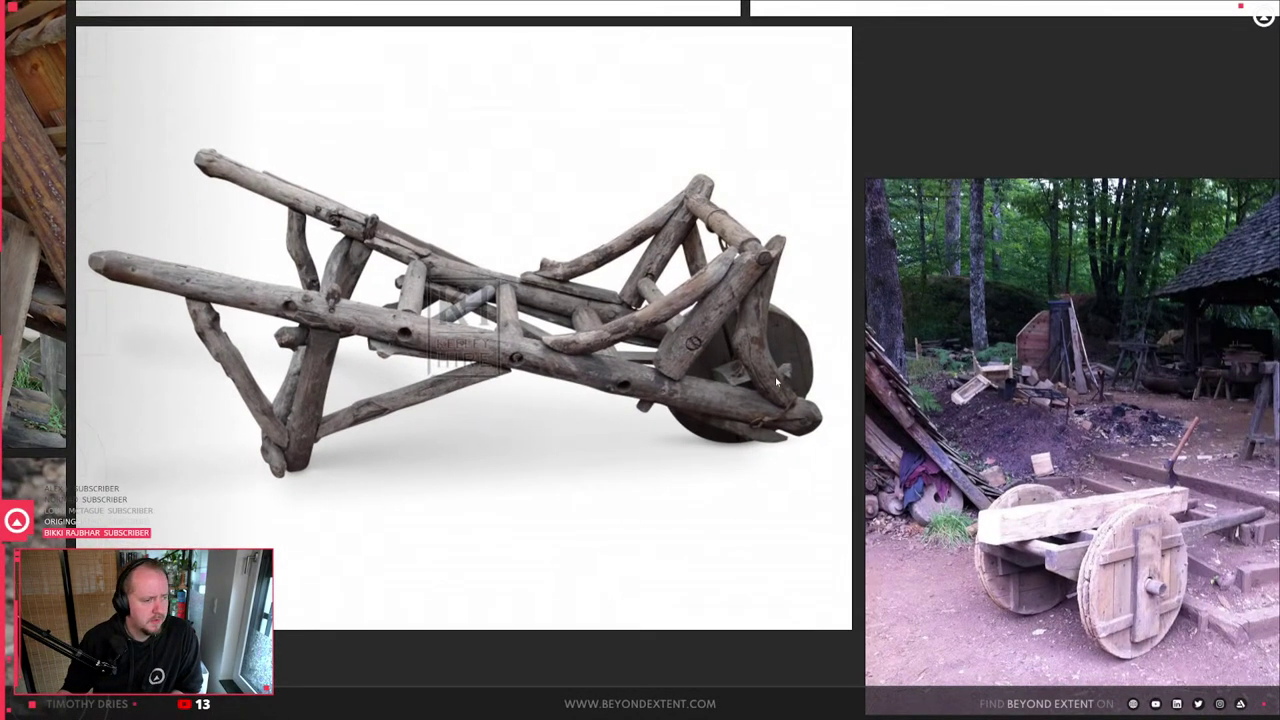
scroll(769, 382, "up", 4)
scroll(770, 383, "down", 2)
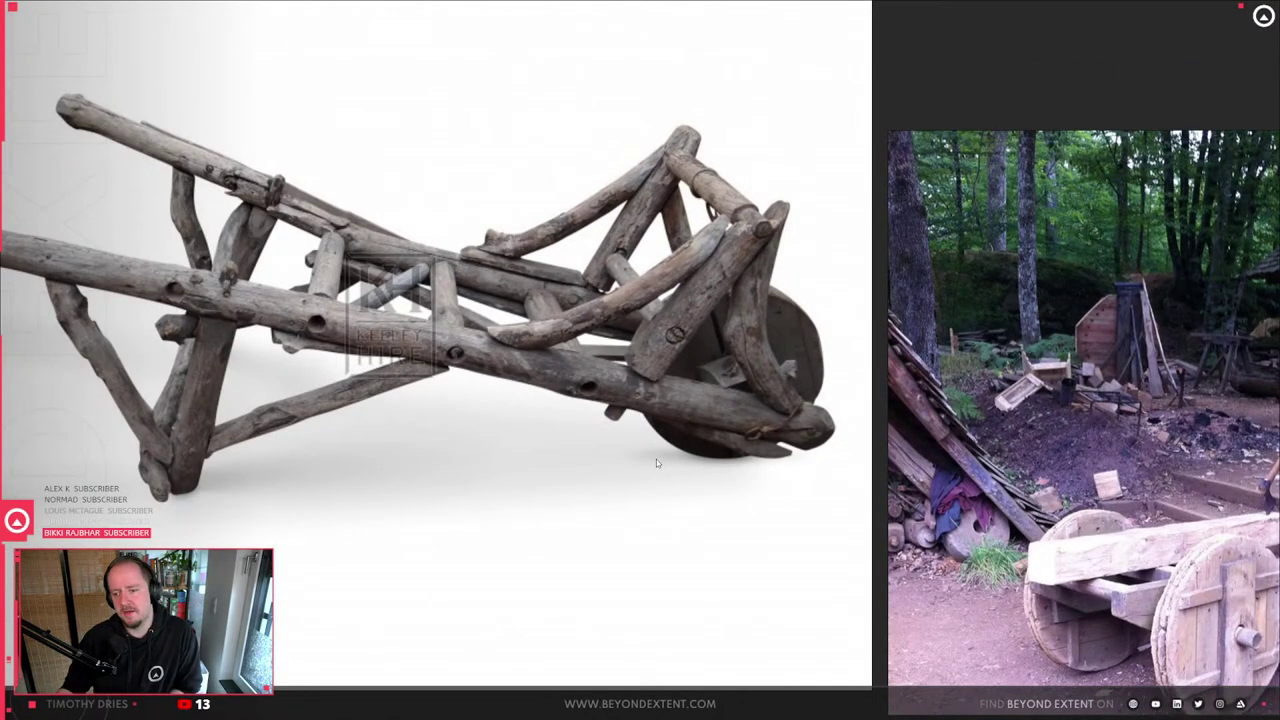
- Look over the forest cart, the disc-wheeled cart and the firewood wheelbarrow photos in the Wheel Barrows group
scroll(475, 482, "down", 6)
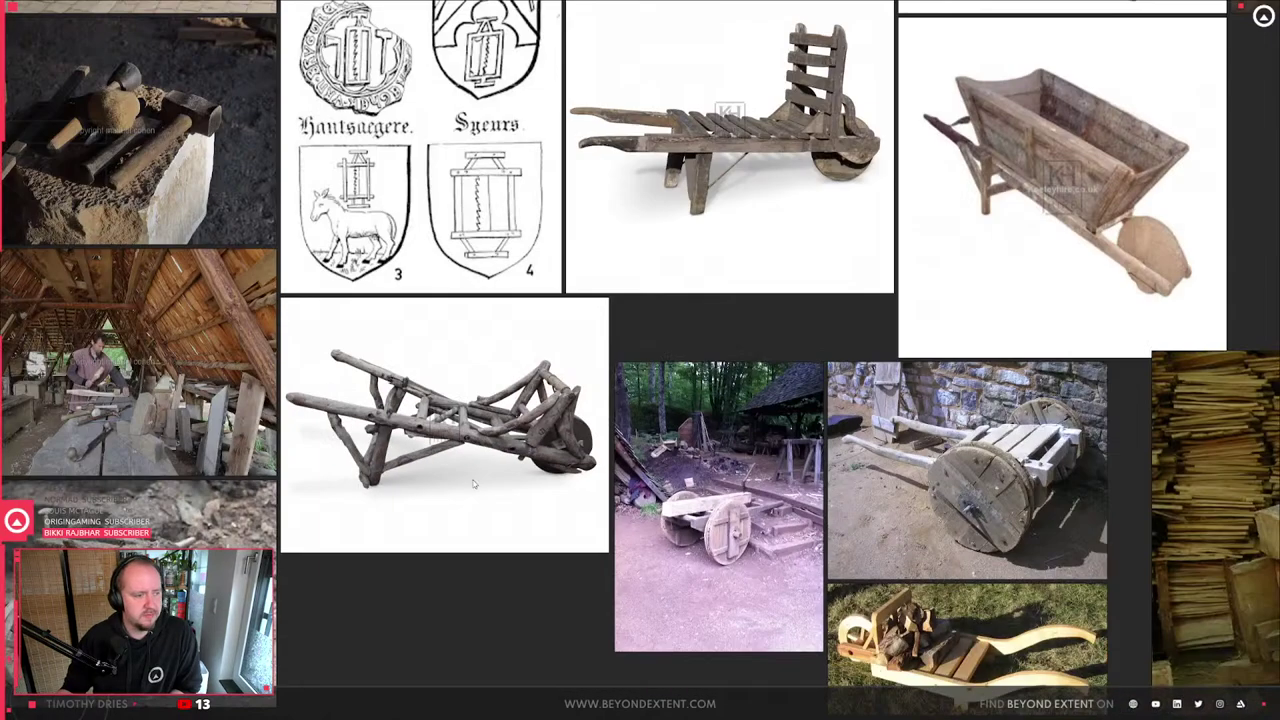
middle_click_drag(481, 483, 743, 479)
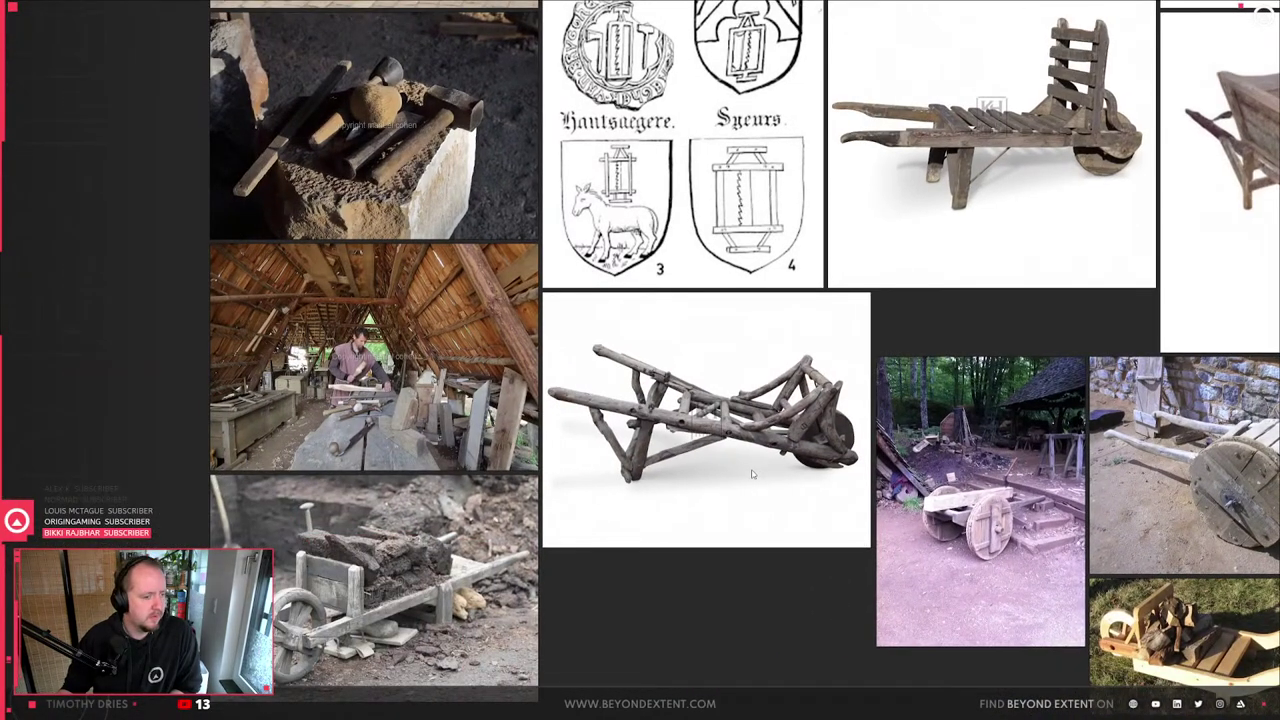
scroll(780, 434, "up", 2)
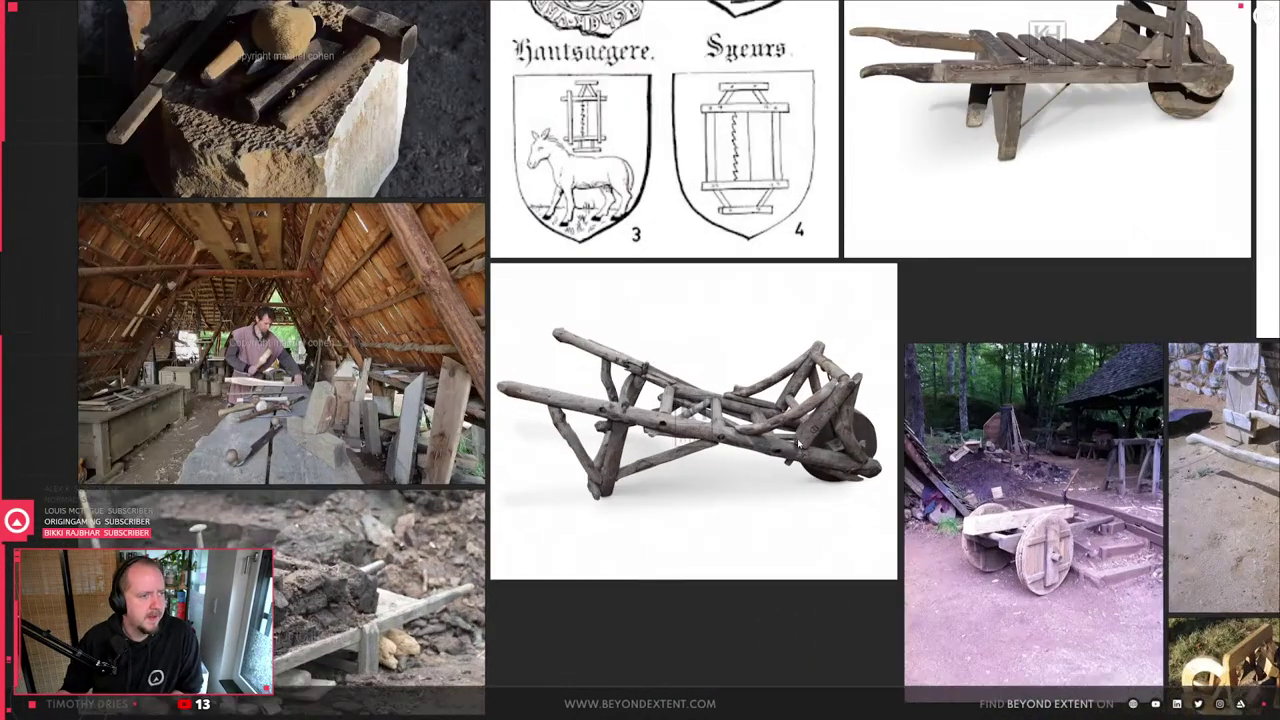
middle_click_drag(1216, 566, 786, 554)
scroll(780, 551, "up", 2)
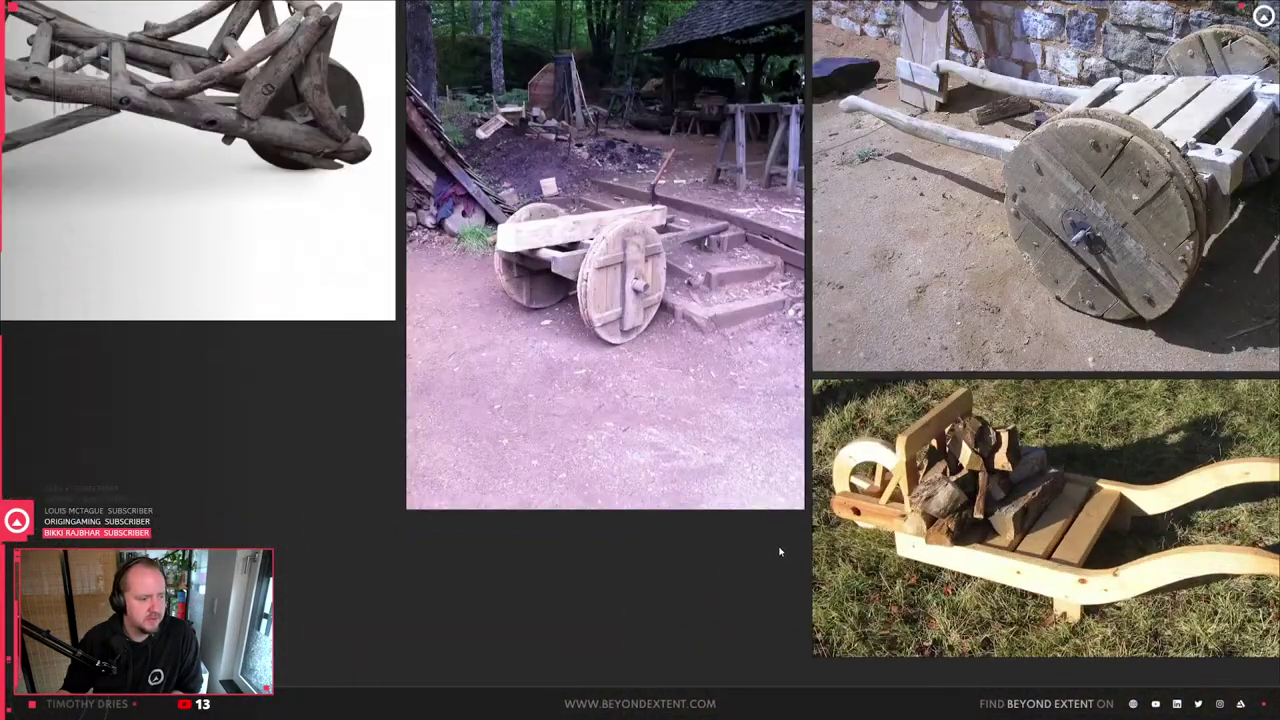
scroll(780, 551, "up", 3)
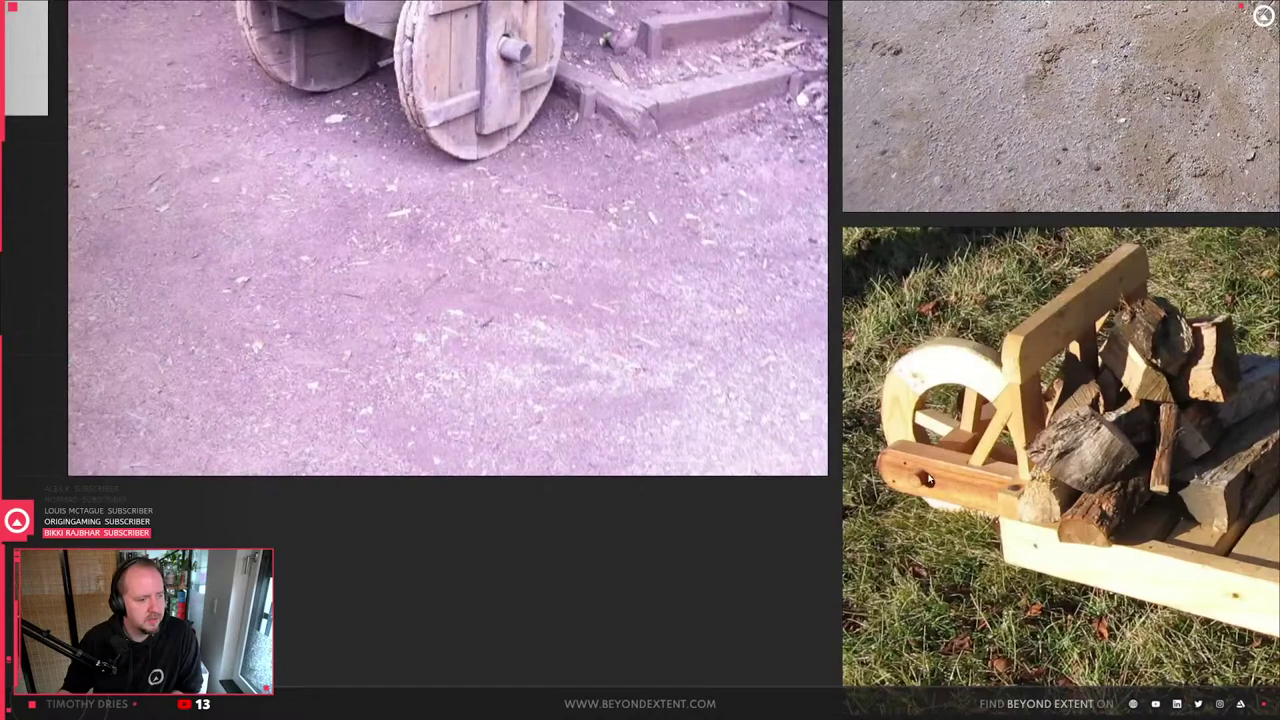
scroll(217, 247, "down", 1)
- Examine the spoked wheel and axle mounting in the photo of the soil-loaded wheelbarrow
middle_click_drag(217, 247, 471, 447)
scroll(616, 309, "down", 3)
middle_click_drag(377, 357, 1080, 427)
middle_click_drag(485, 389, 648, 365)
scroll(400, 555, "up", 6)
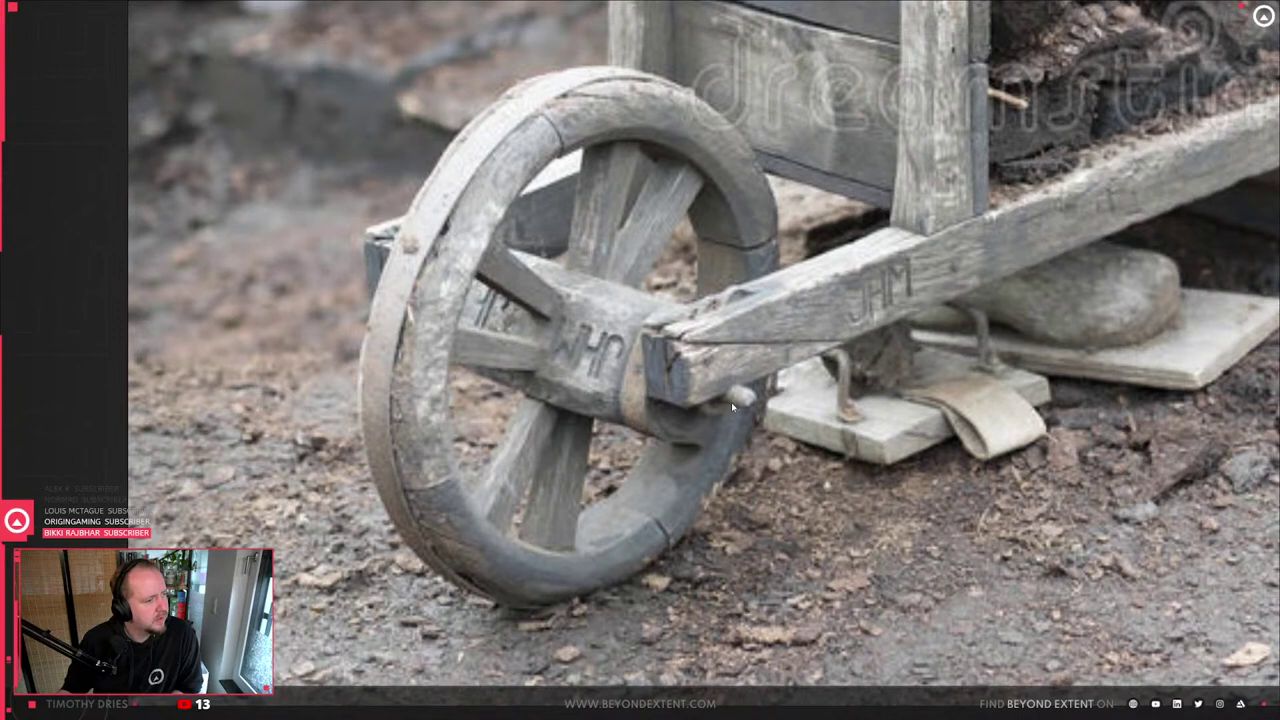
scroll(731, 402, "down", 4)
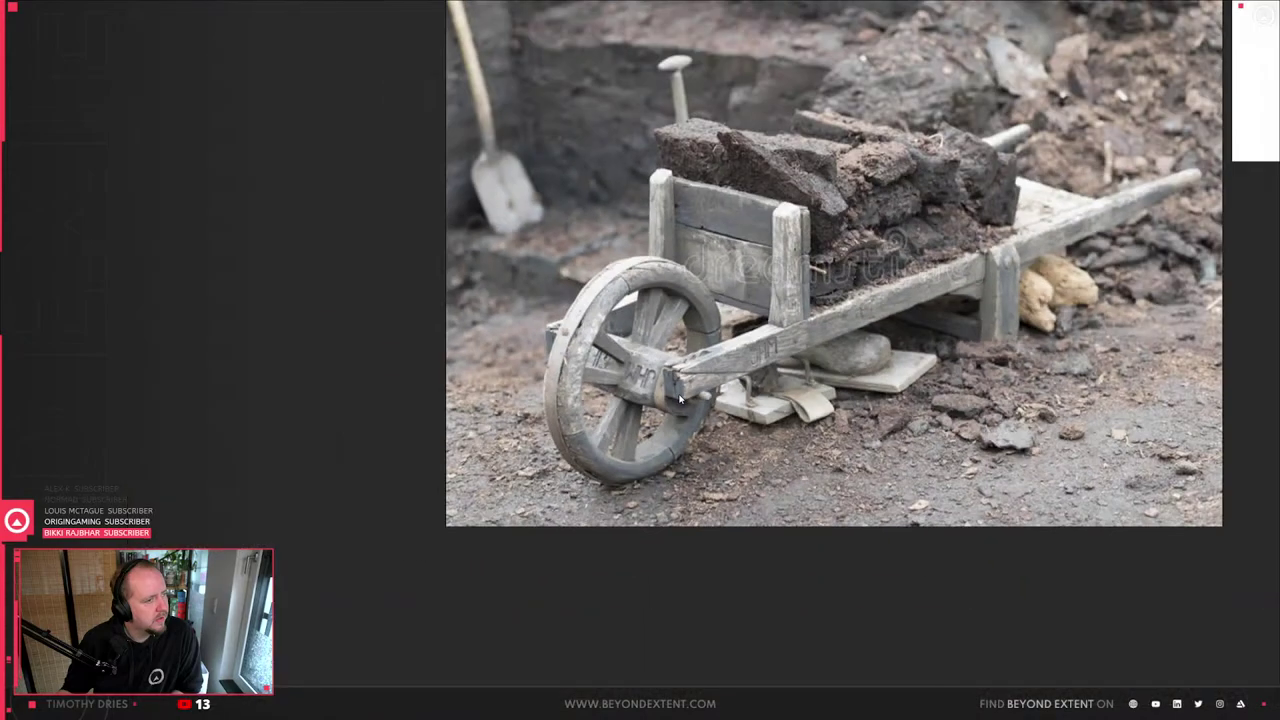
scroll(640, 398, "up", 1)
scroll(633, 398, "up", 2)
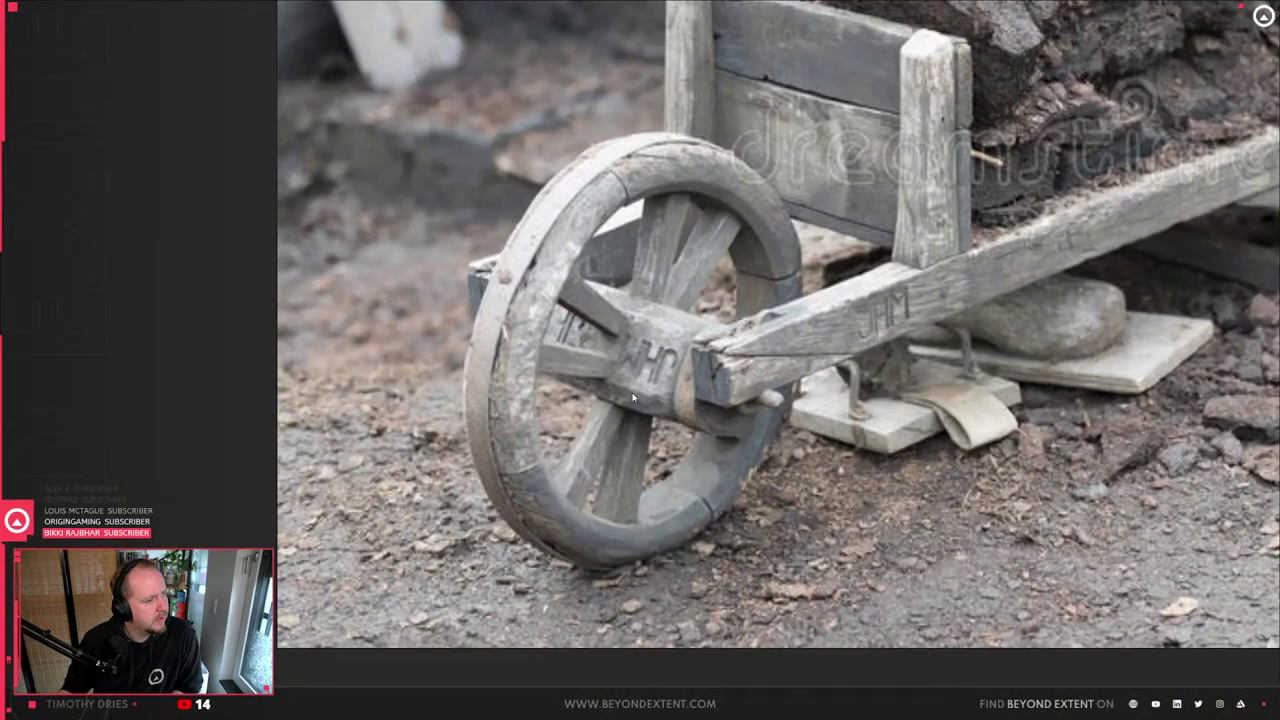
scroll(710, 355, "down", 5)
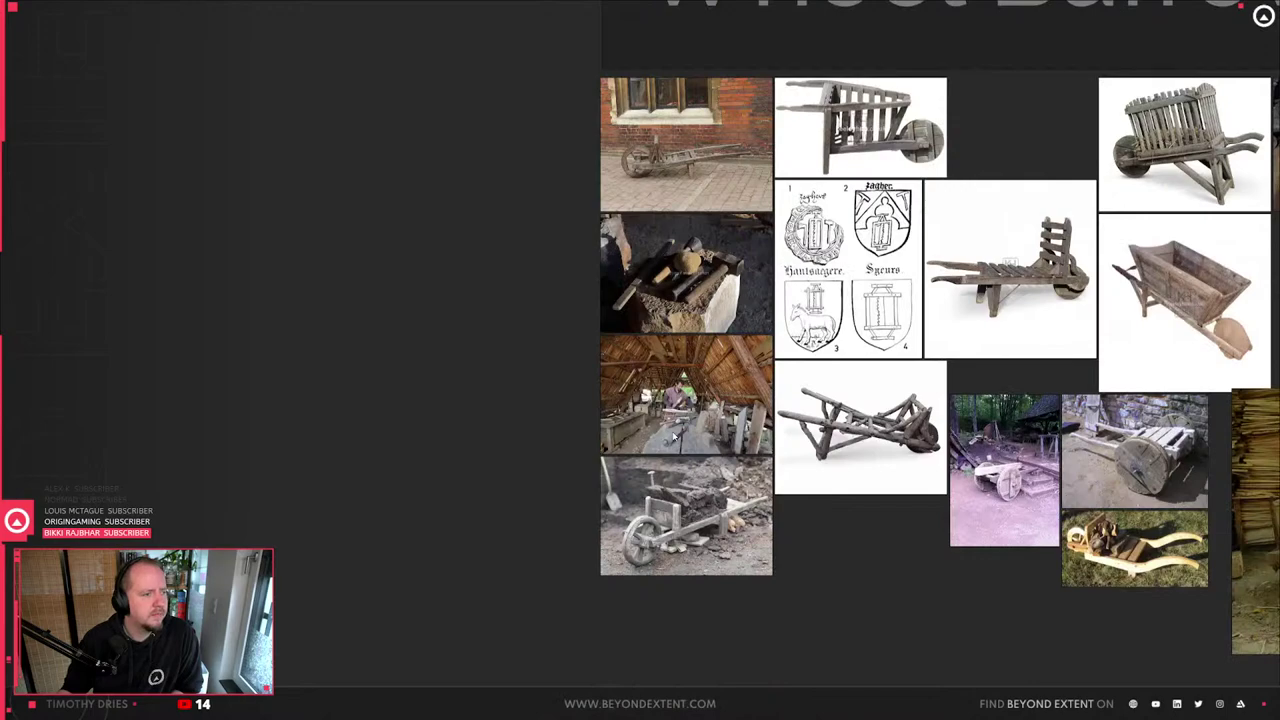
- Move the carpentry tools photo and the timber workshop photo out of the Wheel Barrows group into the empty space beside it
scroll(675, 437, "down", 4)
scroll(668, 445, "up", 4)
left_click_drag(545, 414, 315, 286)
- Study the wheel, hub and axle end in the photo of the wheelbarrow in front of the brick wall
scroll(646, 214, "up", 10)
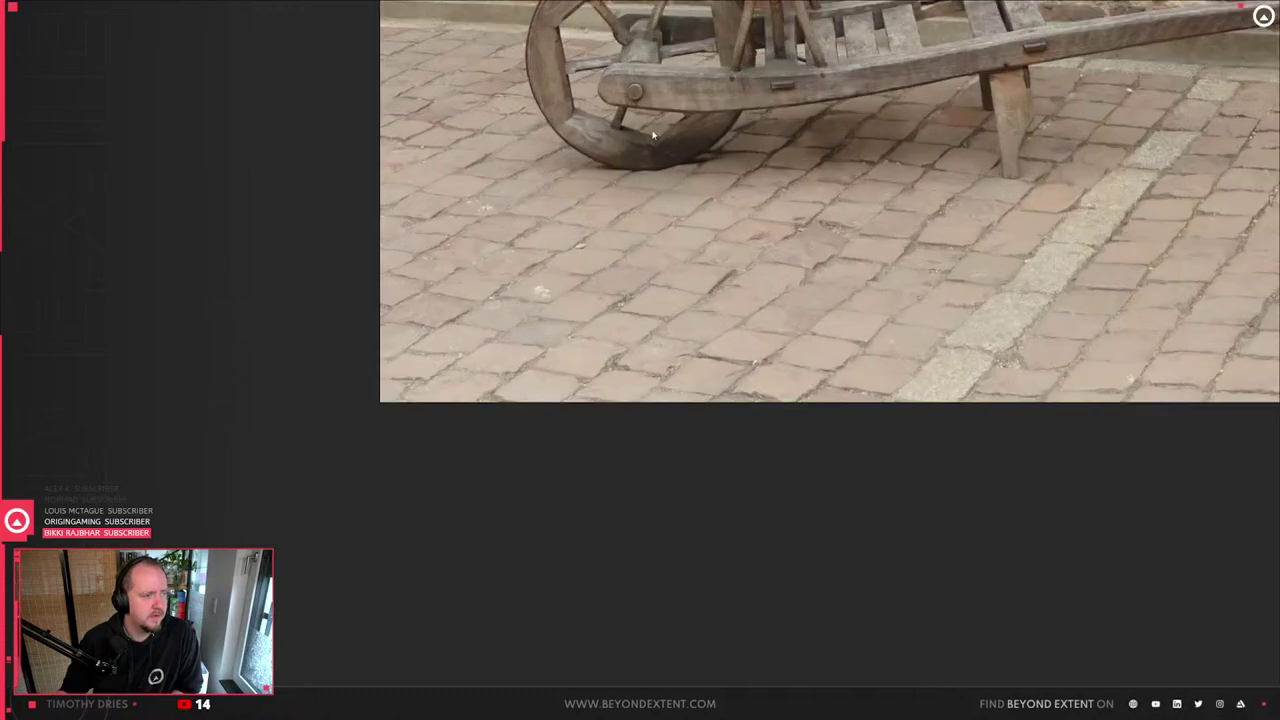
scroll(651, 358, "up", 4)
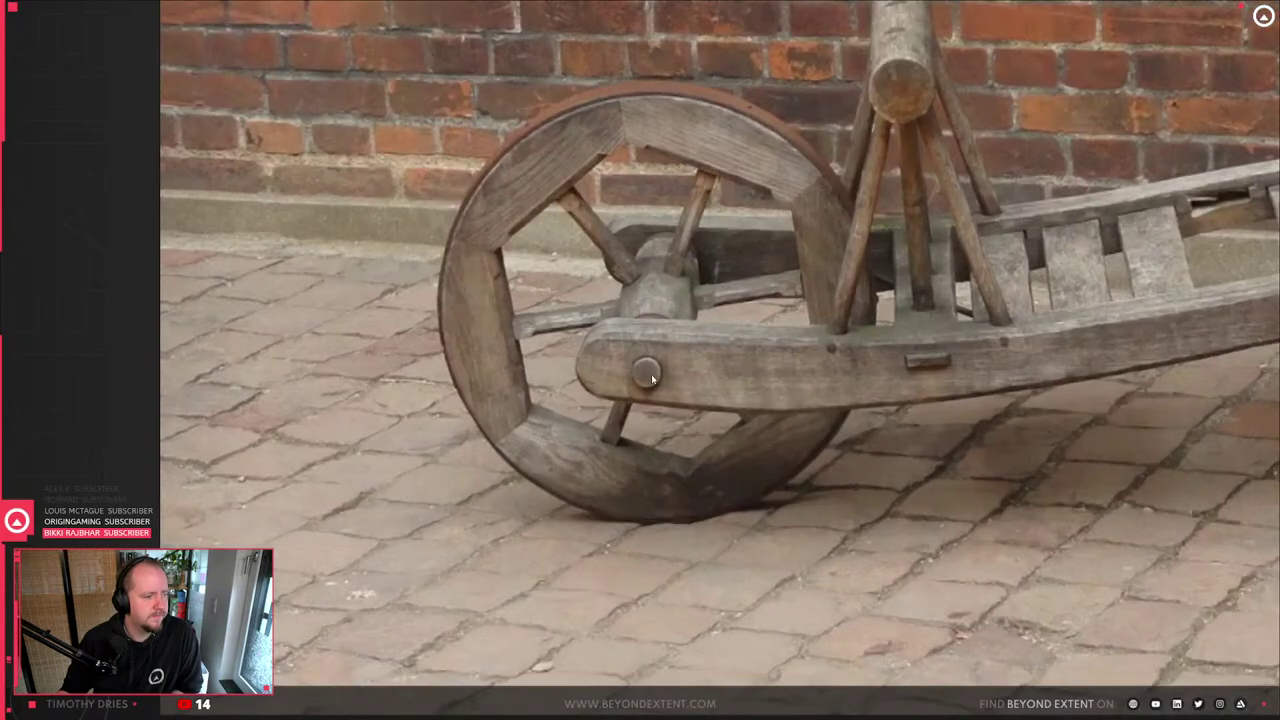
scroll(651, 374, "down", 3)
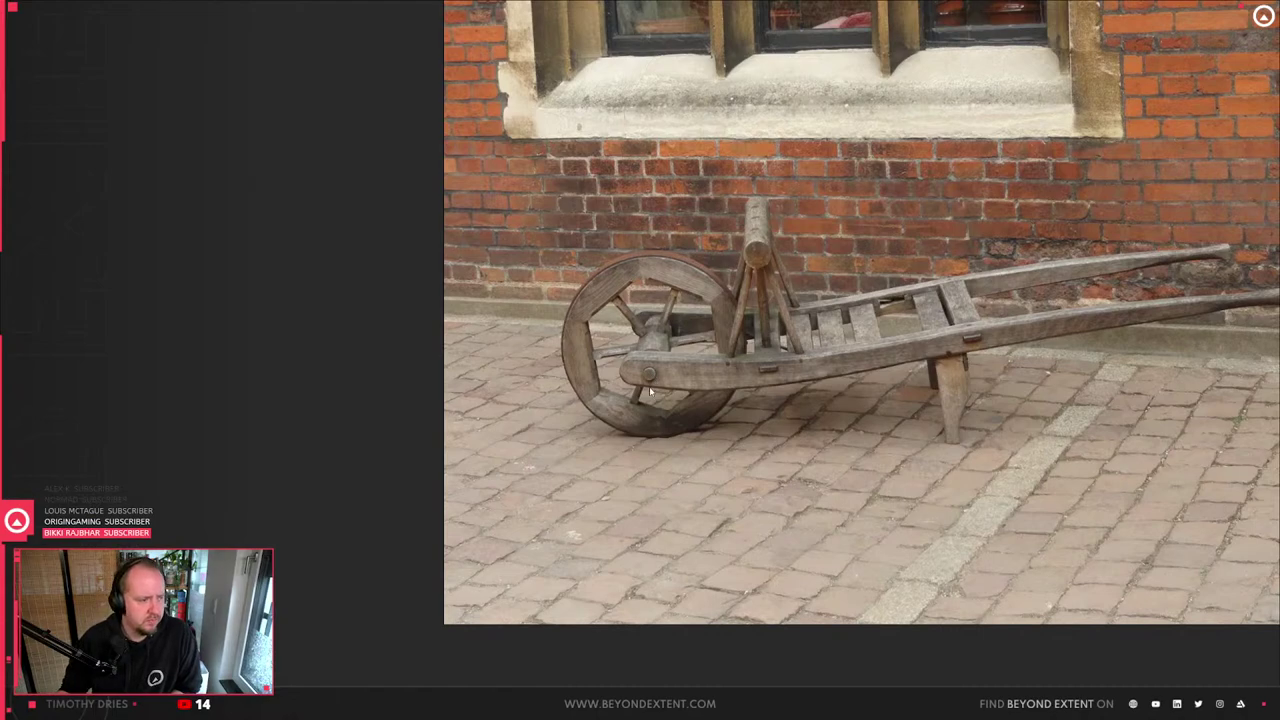
scroll(649, 392, "up", 2)
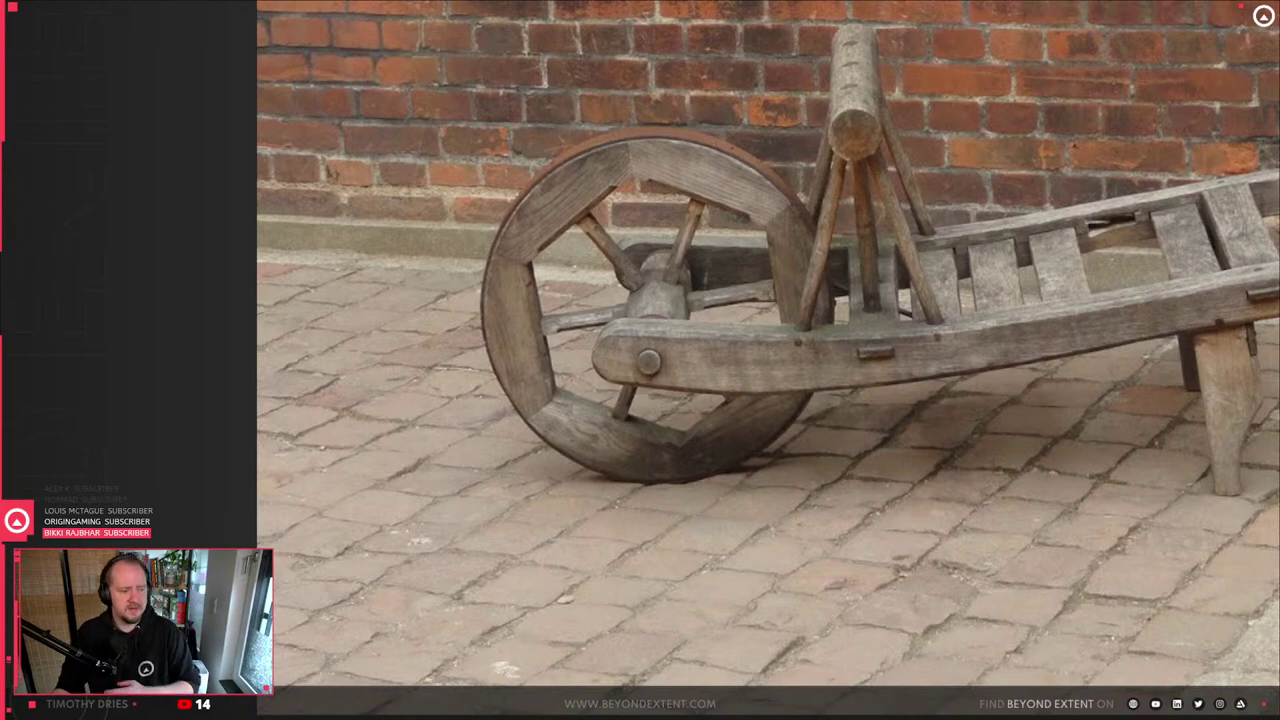
mouse_move(790, 712)
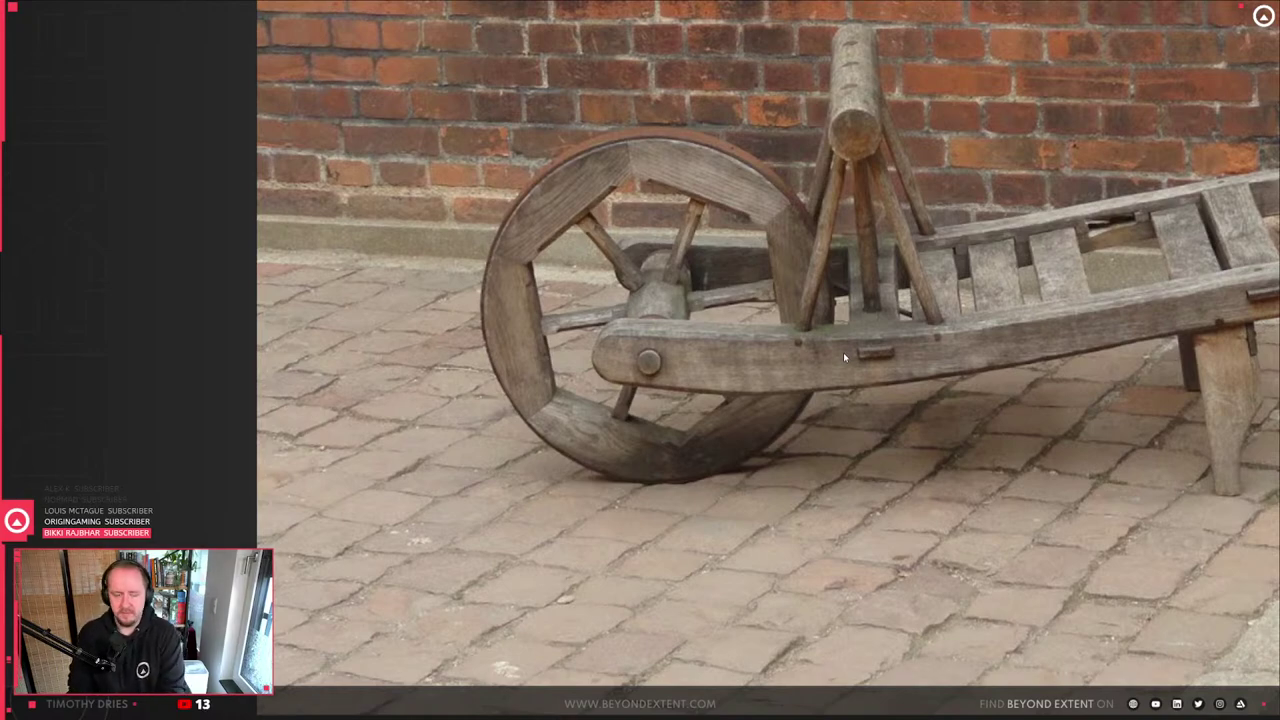
- Examine the slatted wheelbarrow with the tall ladder-like backrest, focusing on its frame and wheel mounting
scroll(843, 355, "down", 8)
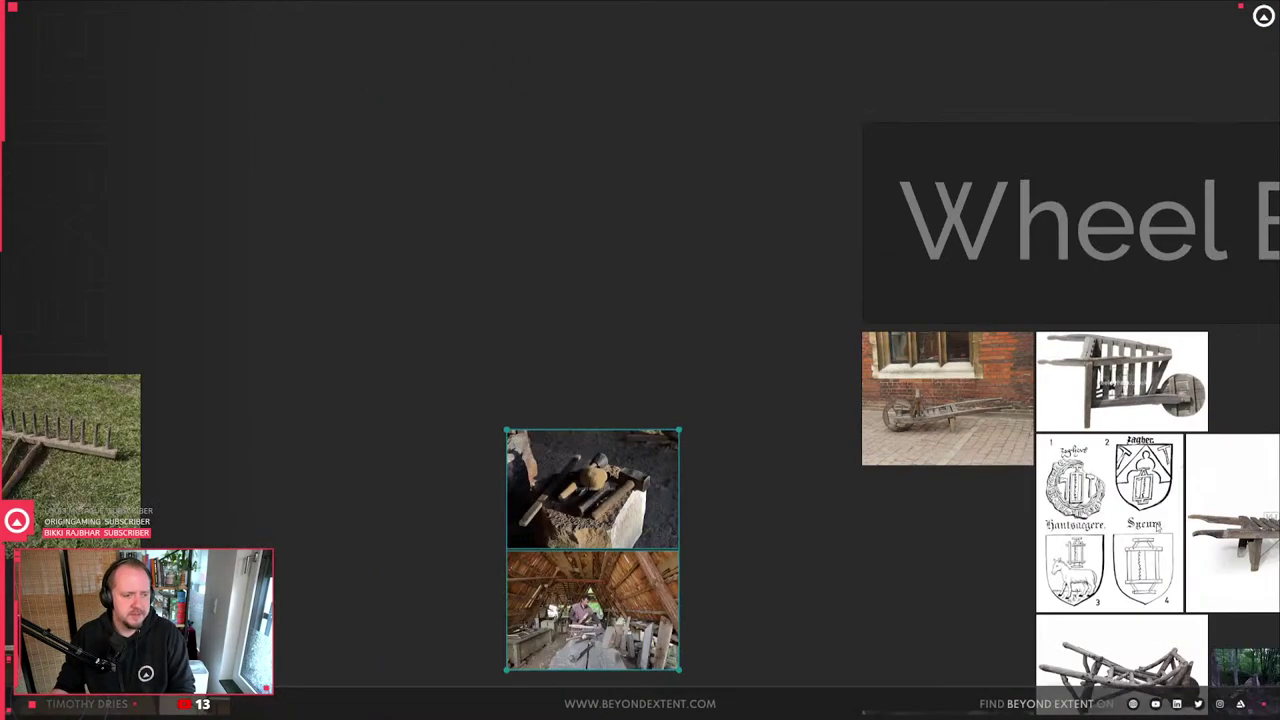
middle_click_drag(1161, 531, 834, 378)
middle_click_drag(876, 530, 705, 519)
scroll(736, 436, "up", 5)
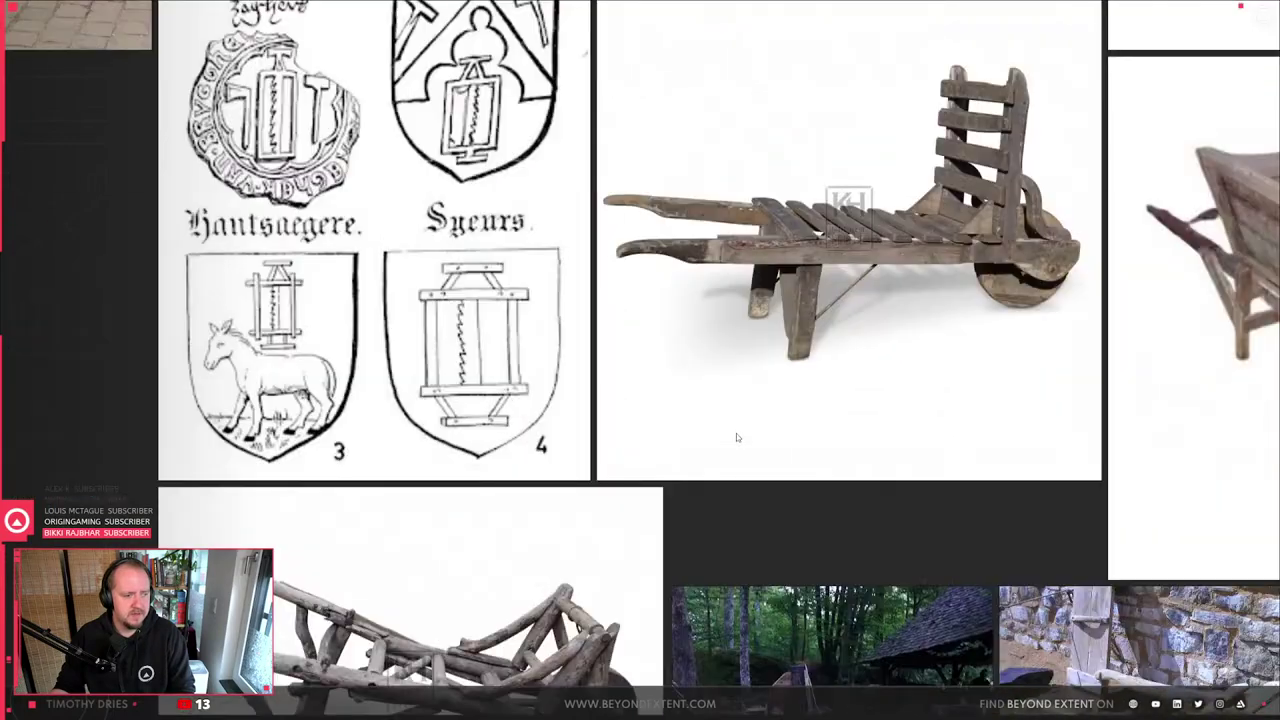
middle_click_drag(895, 340, 803, 467)
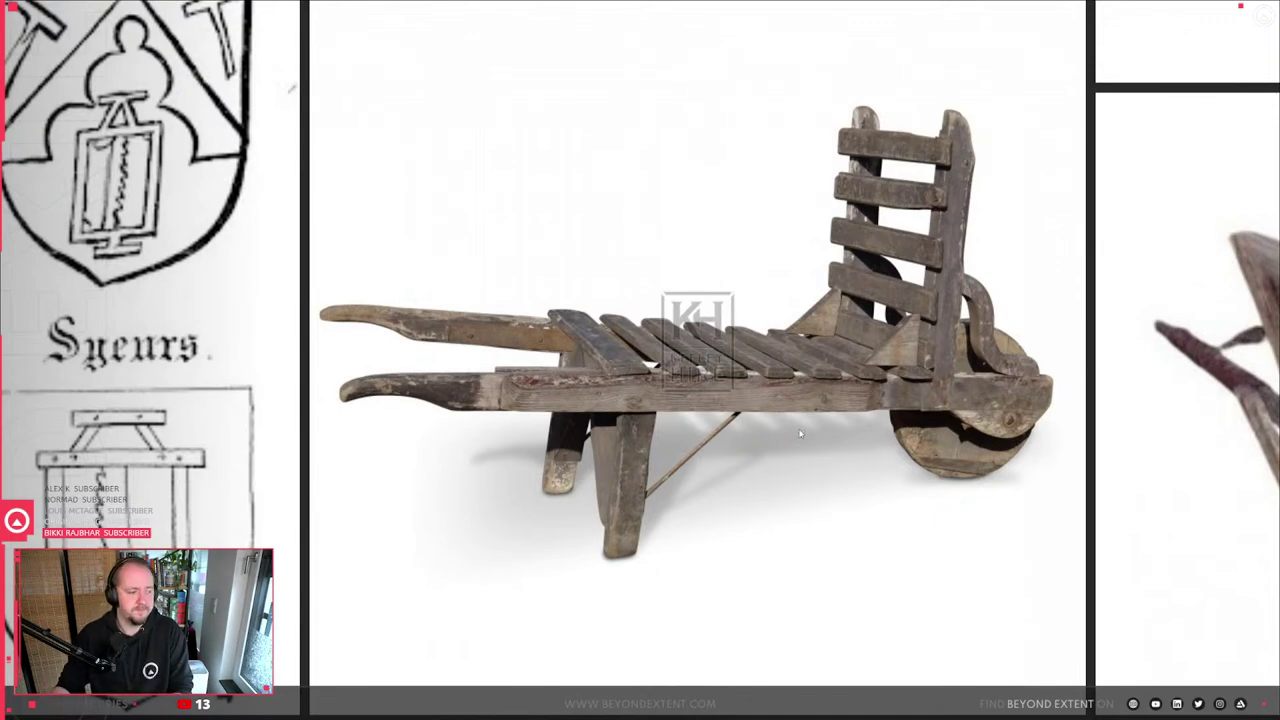
- Recheck the log wheelbarrow photo, studying how its wheel sits between the side beams
scroll(713, 474, "down", 7)
middle_click_drag(663, 574, 749, 363)
scroll(634, 484, "up", 5)
scroll(634, 484, "down", 3)
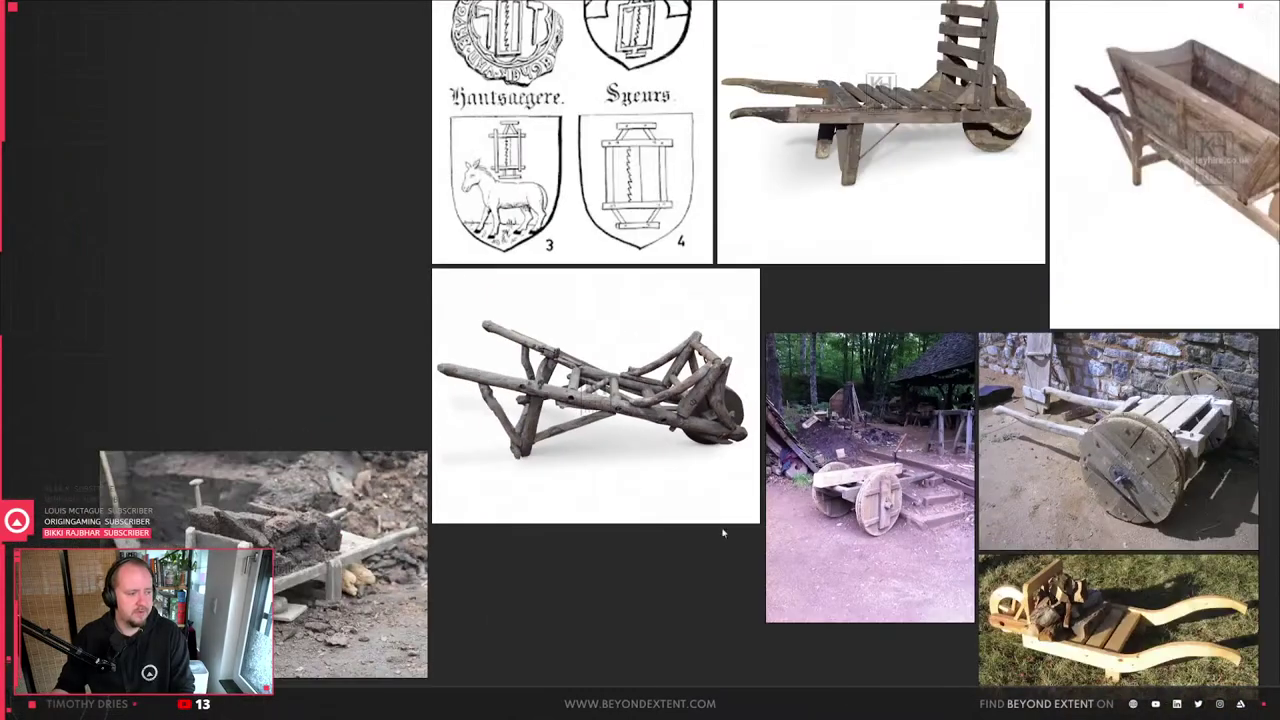
scroll(718, 438, "up", 5)
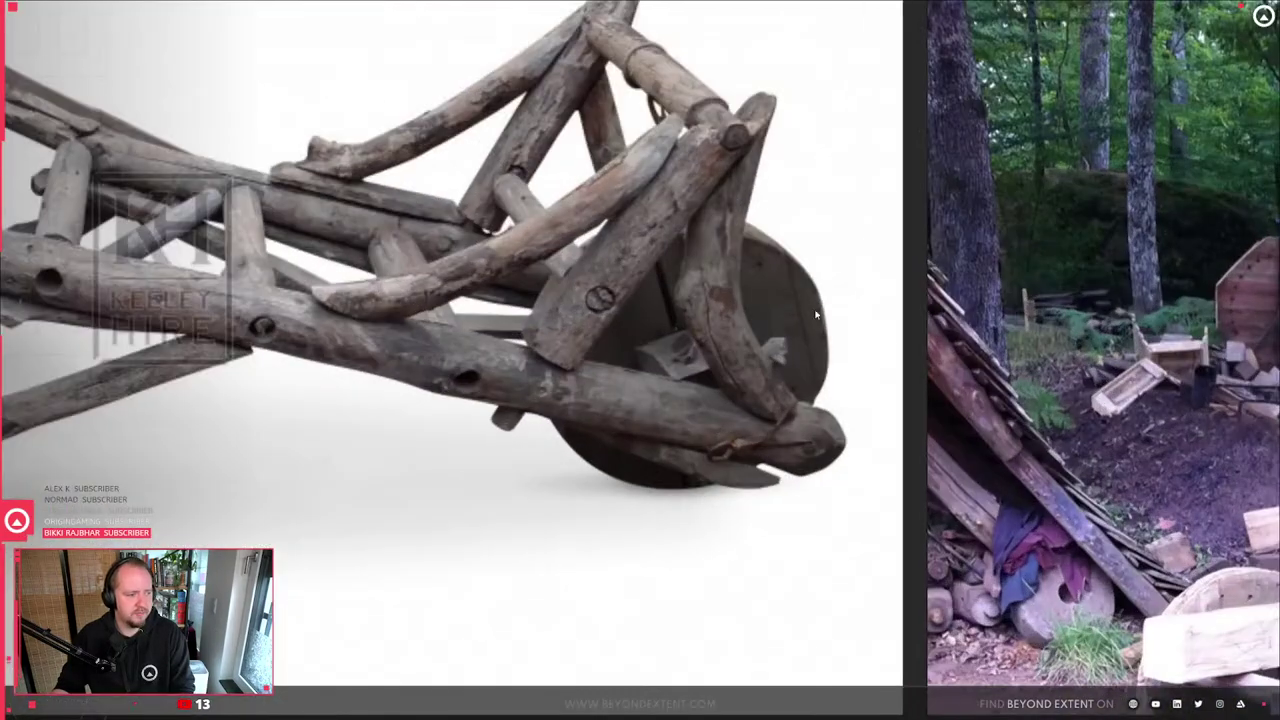
scroll(708, 457, "down", 3)
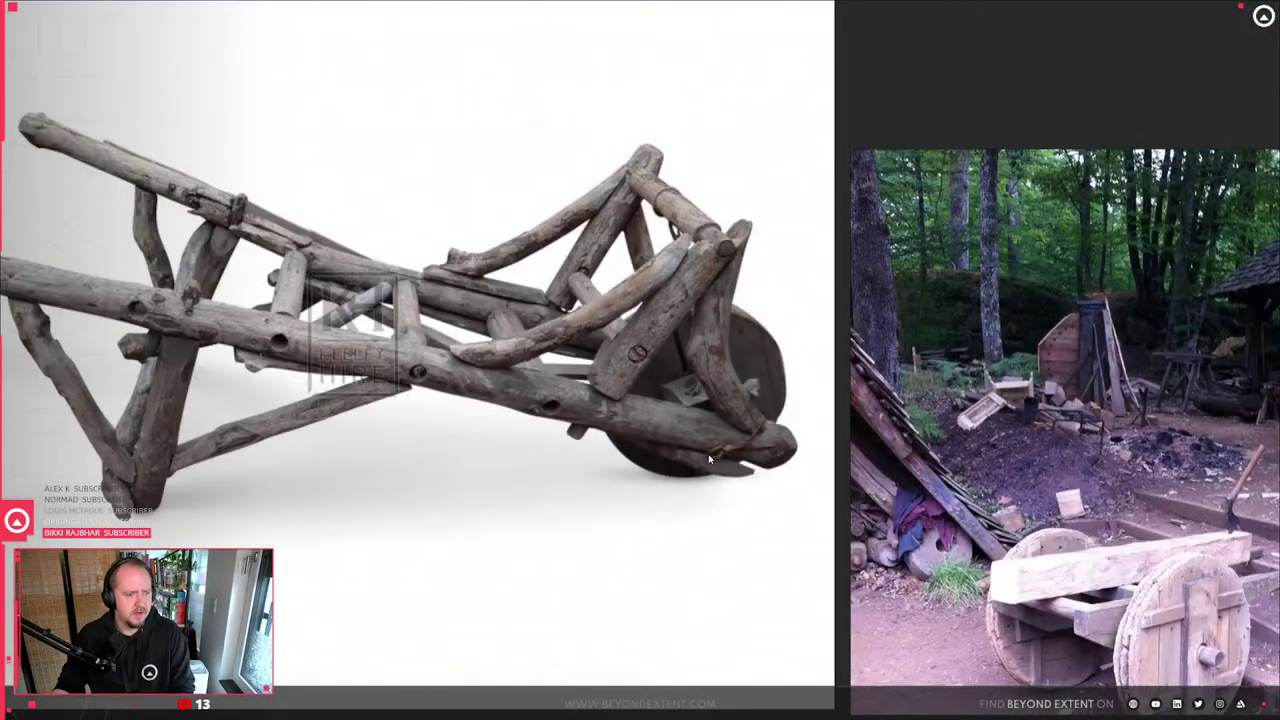
scroll(708, 457, "up", 1)
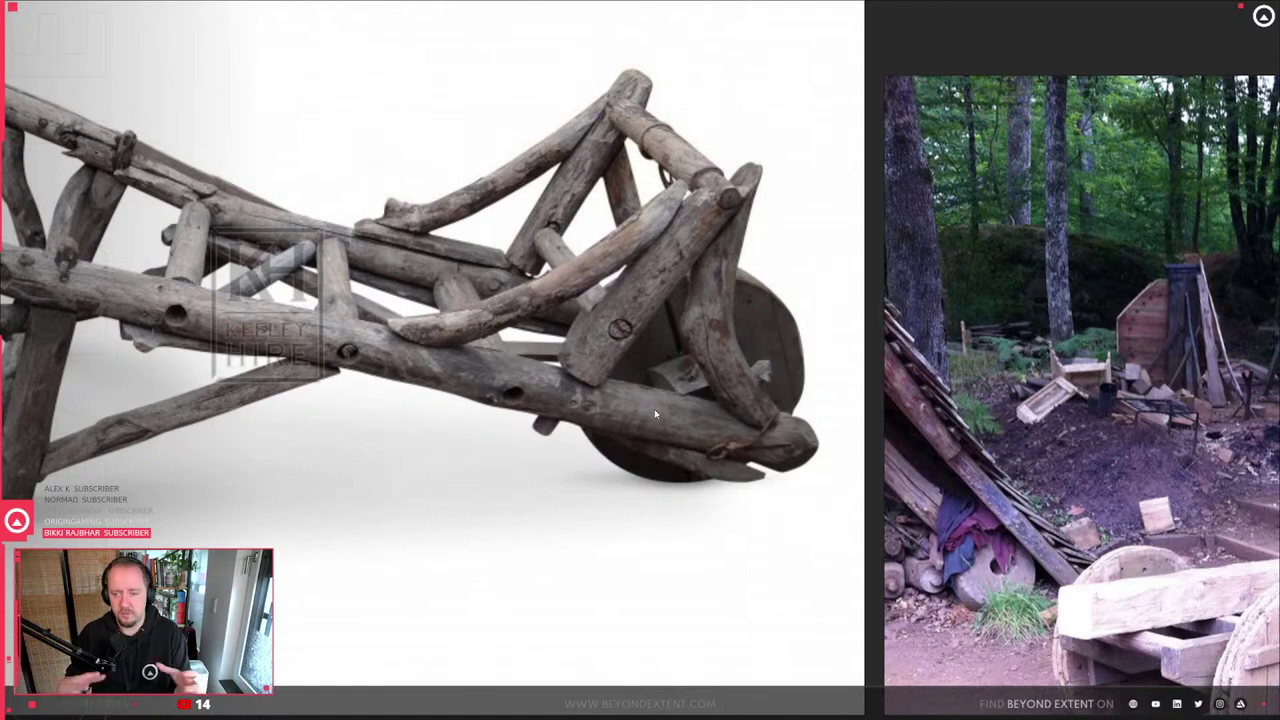
- Compare the remaining wheelbarrow references, including the straw-filled slatted barrow and the plank barrow with a rope-wrapped crossbar
scroll(655, 413, "down", 7)
middle_click_drag(546, 508, 680, 706)
middle_click_drag(1098, 454, 591, 373)
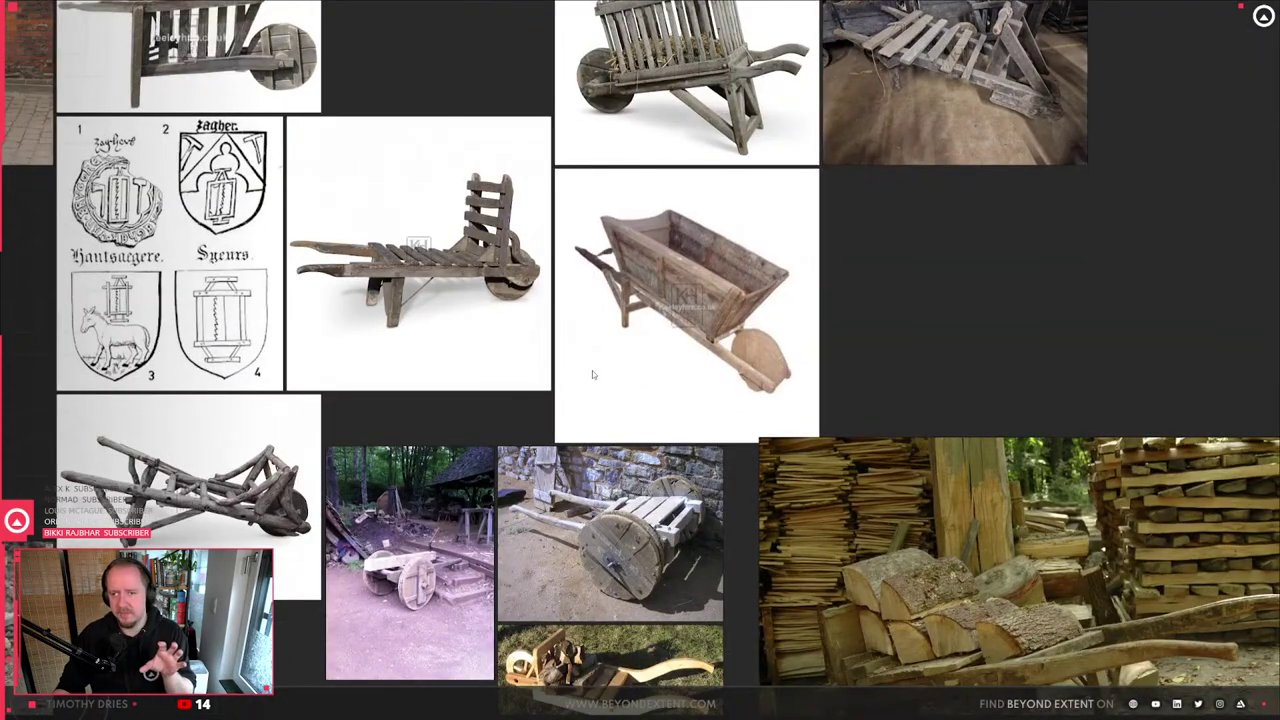
scroll(620, 362, "down", 2)
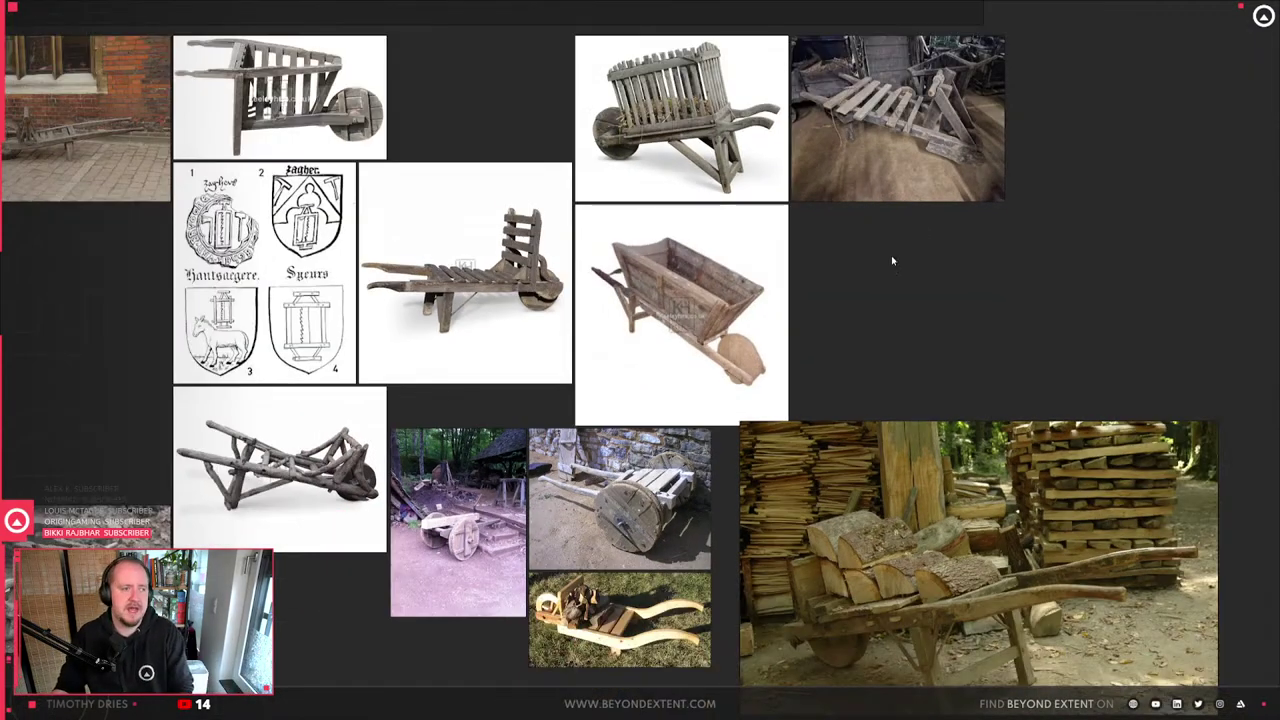
scroll(990, 140, "up", 2)
scroll(1008, 121, "up", 5)
scroll(843, 226, "up", 1)
middle_click_drag(505, 211, 636, 464)
scroll(636, 464, "down", 4)
middle_click_drag(410, 520, 754, 356)
scroll(754, 356, "up", 1)
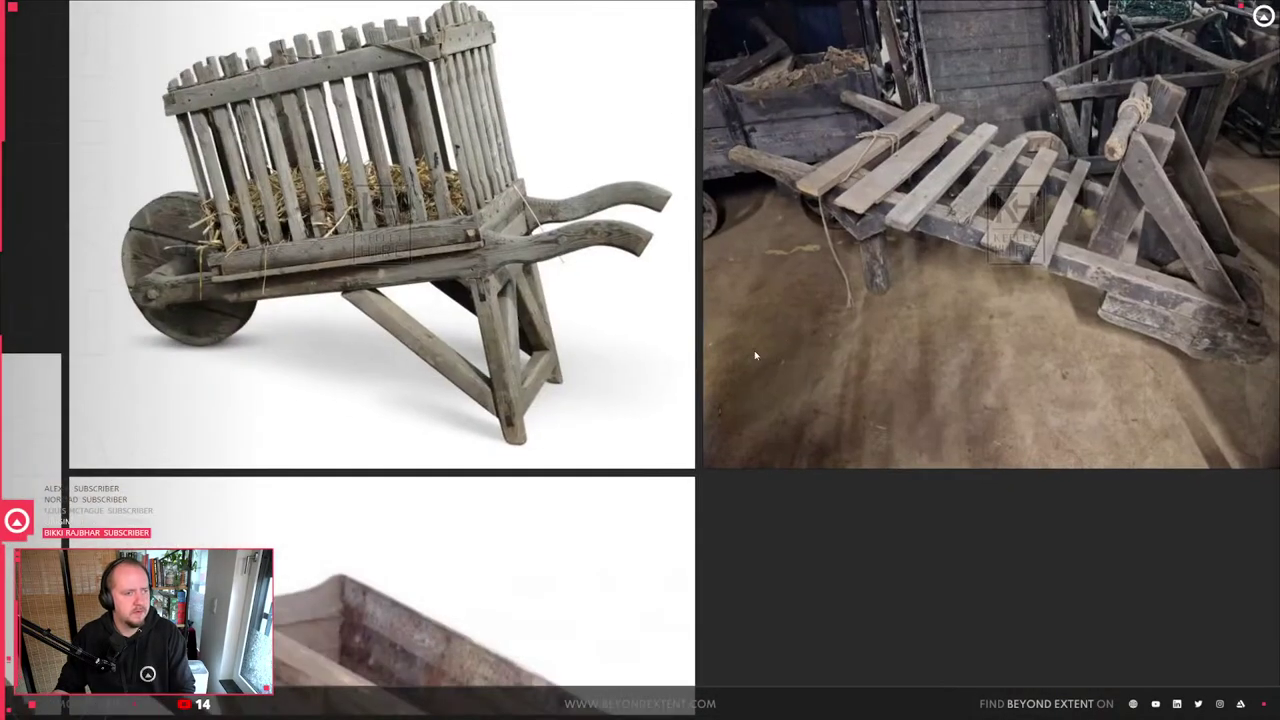
middle_click_drag(895, 356, 735, 351)
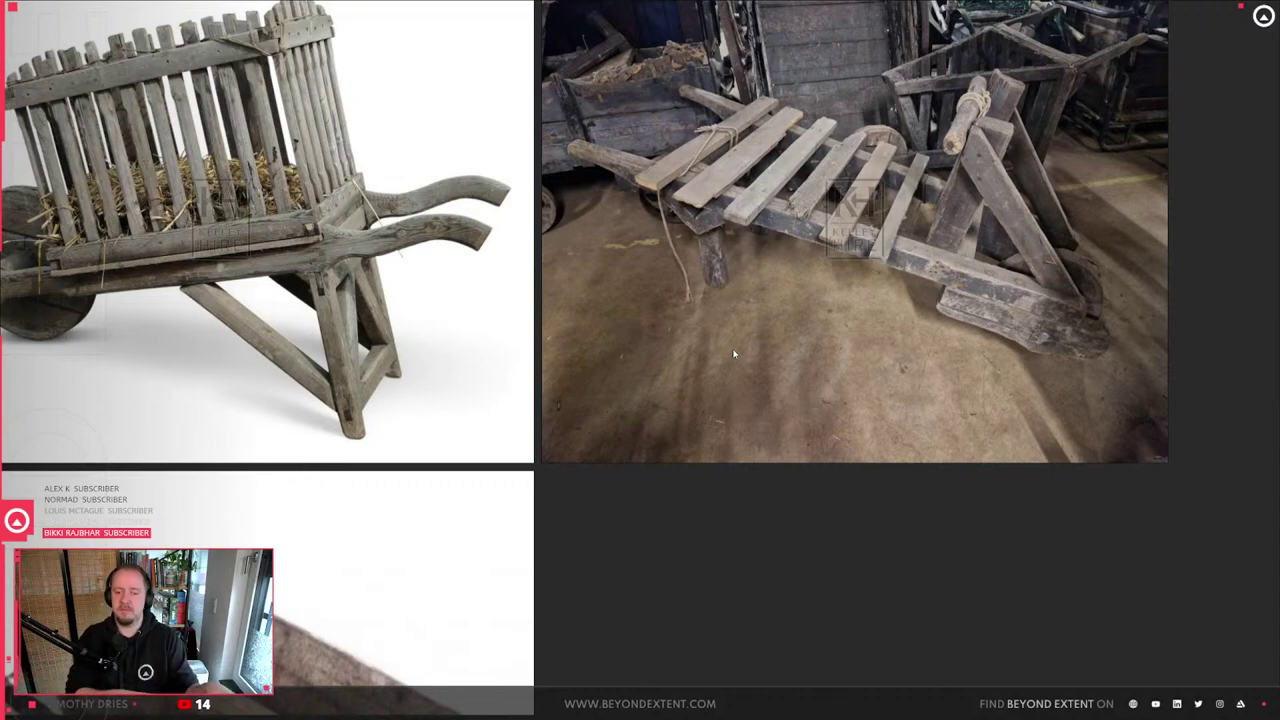
- Browse the game screenshot collections on the reference board for medieval props and forest camp scenes
scroll(858, 240, "down", 10)
middle_click_drag(1085, 455, 674, 193)
middle_click_drag(1071, 491, 444, 266)
scroll(613, 283, "down", 5)
middle_click_drag(1200, 430, 570, 383)
middle_click_drag(725, 230, 636, 401)
scroll(632, 390, "up", 12)
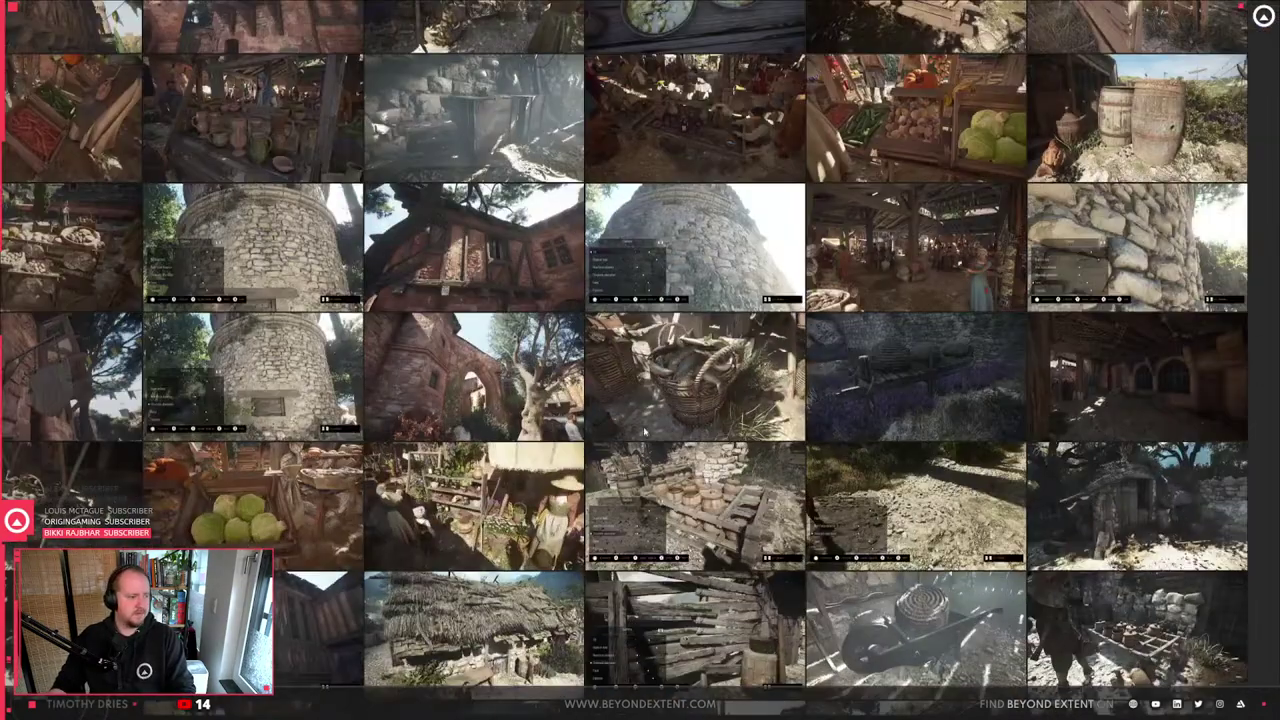
scroll(684, 326, "down", 4)
middle_click_drag(651, 128, 691, 505)
scroll(594, 266, "up", 6)
middle_click_drag(593, 272, 773, 566)
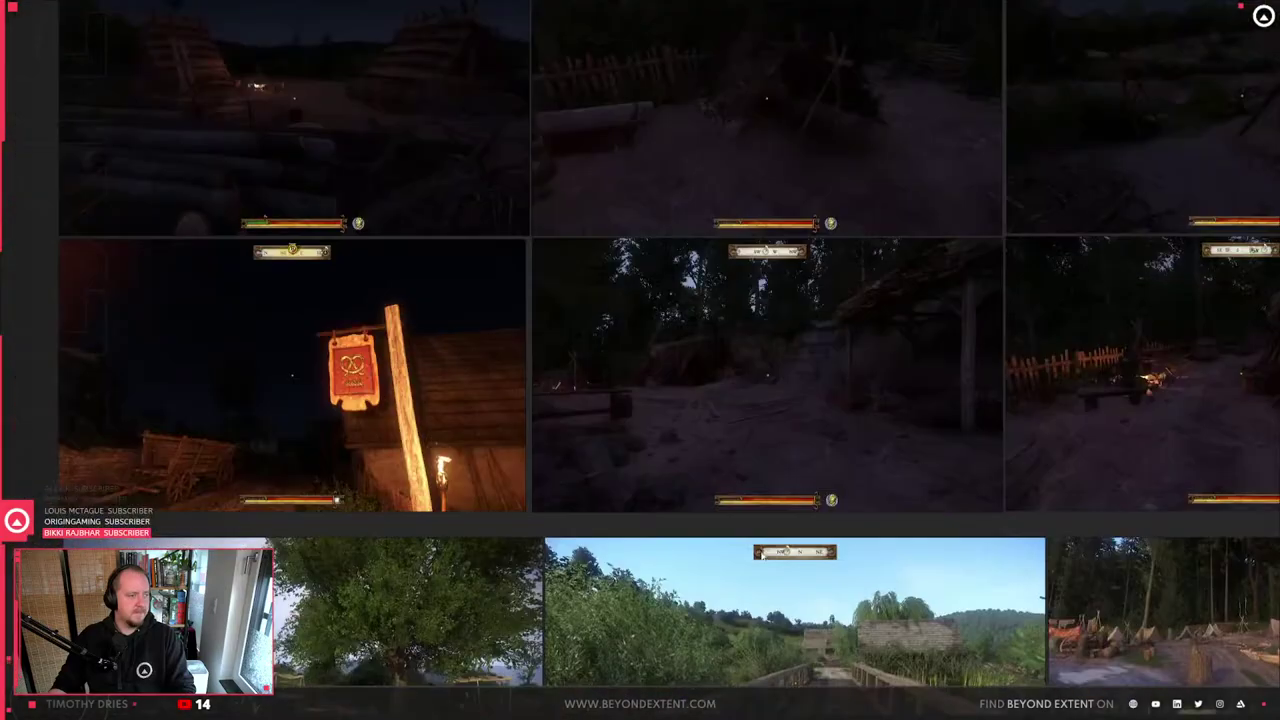
scroll(514, 368, "down", 3)
middle_click_drag(1000, 411, 752, 551)
scroll(882, 205, "up", 2)
middle_click_drag(507, 216, 887, 521)
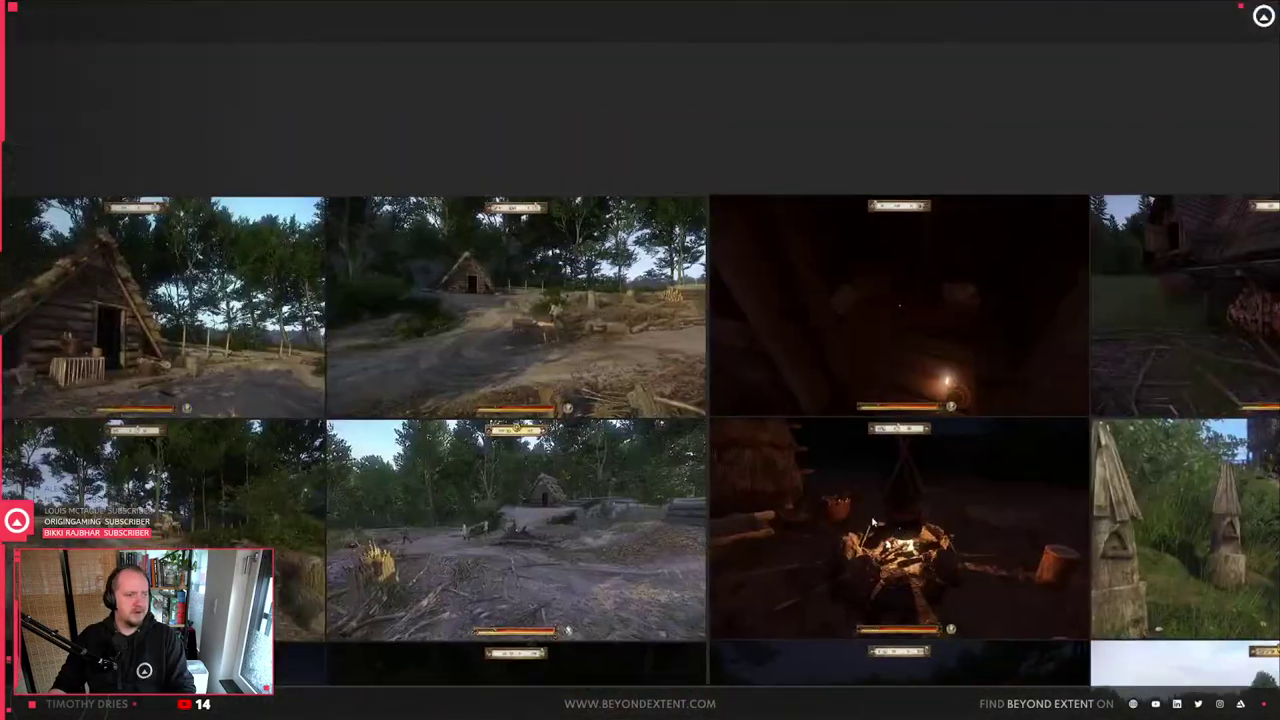
- Examine the game screenshot of the thatched log hut, studying its roof poles and log walls
scroll(407, 390, "up", 4)
middle_click_drag(407, 390, 1050, 421)
scroll(300, 255, "up", 1)
middle_click_drag(300, 255, 501, 295)
middle_click_drag(314, 304, 421, 360)
scroll(421, 360, "up", 3)
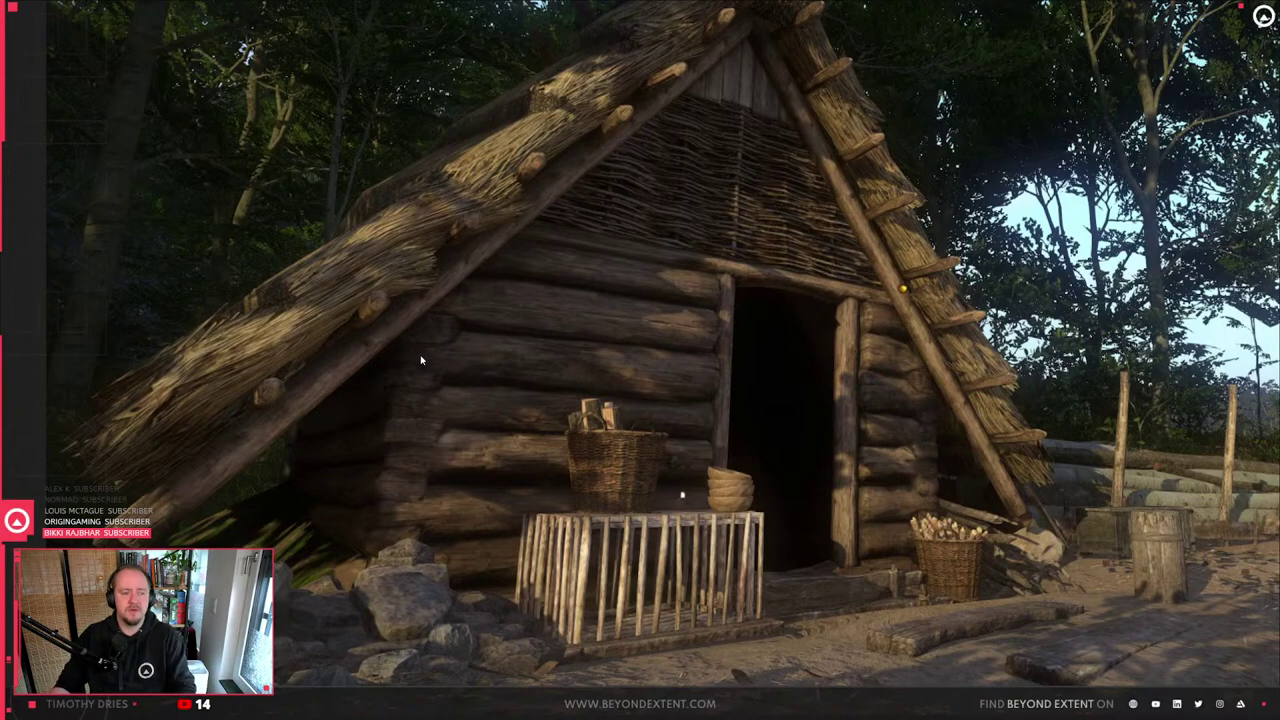
scroll(421, 358, "down", 7)
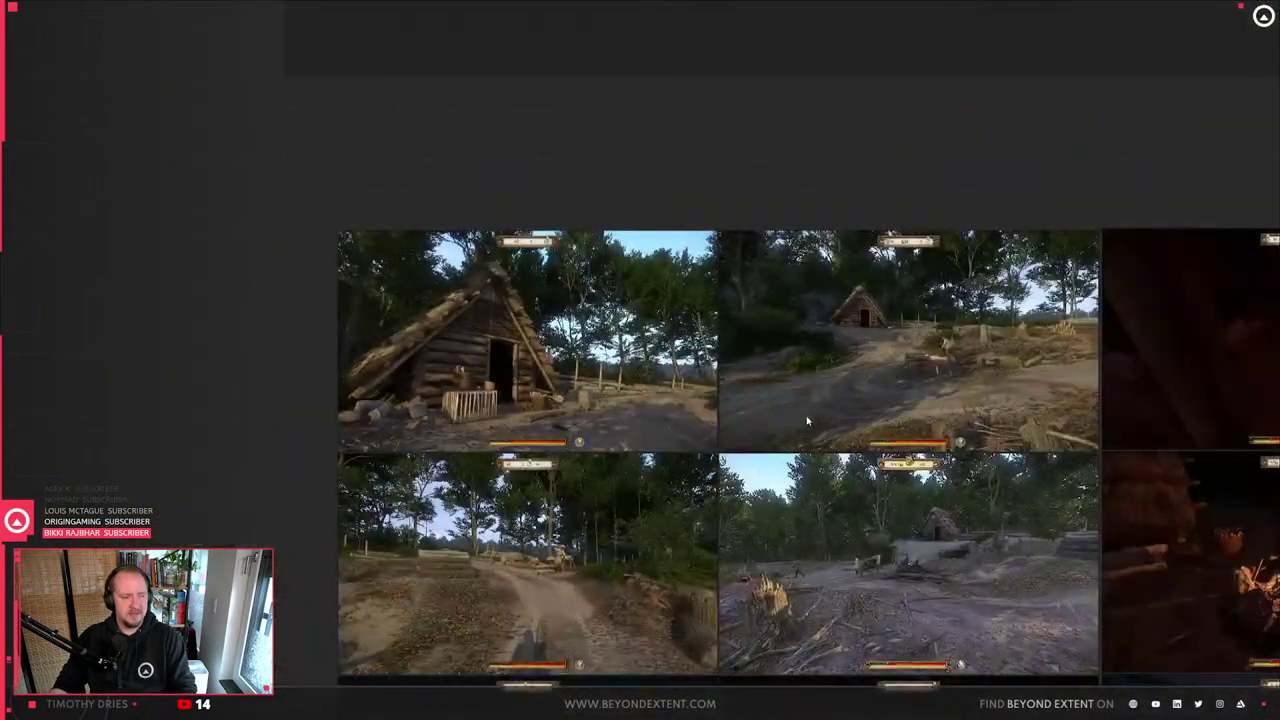
middle_click_drag(806, 421, 778, 418)
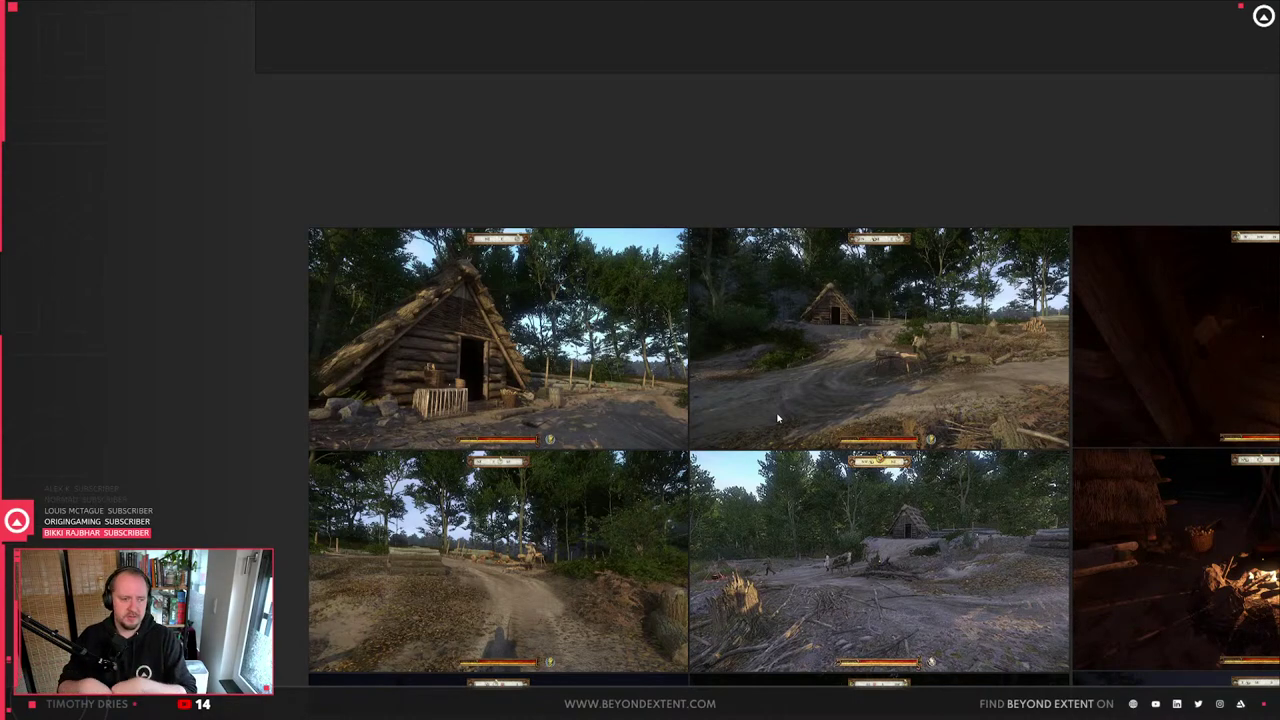
- Leave the reference board, switch back to Blender and deselect the Wheelbarrow_03 object
scroll(778, 418, "down", 8)
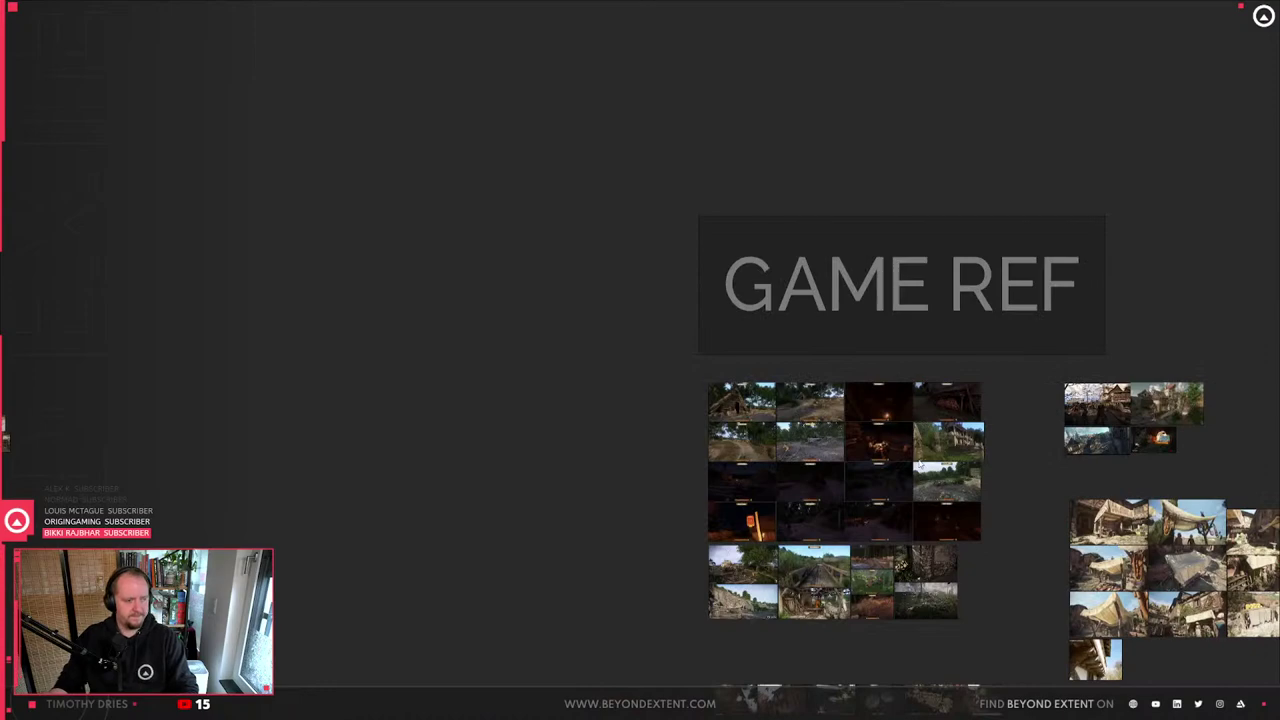
key("ctrl+f")
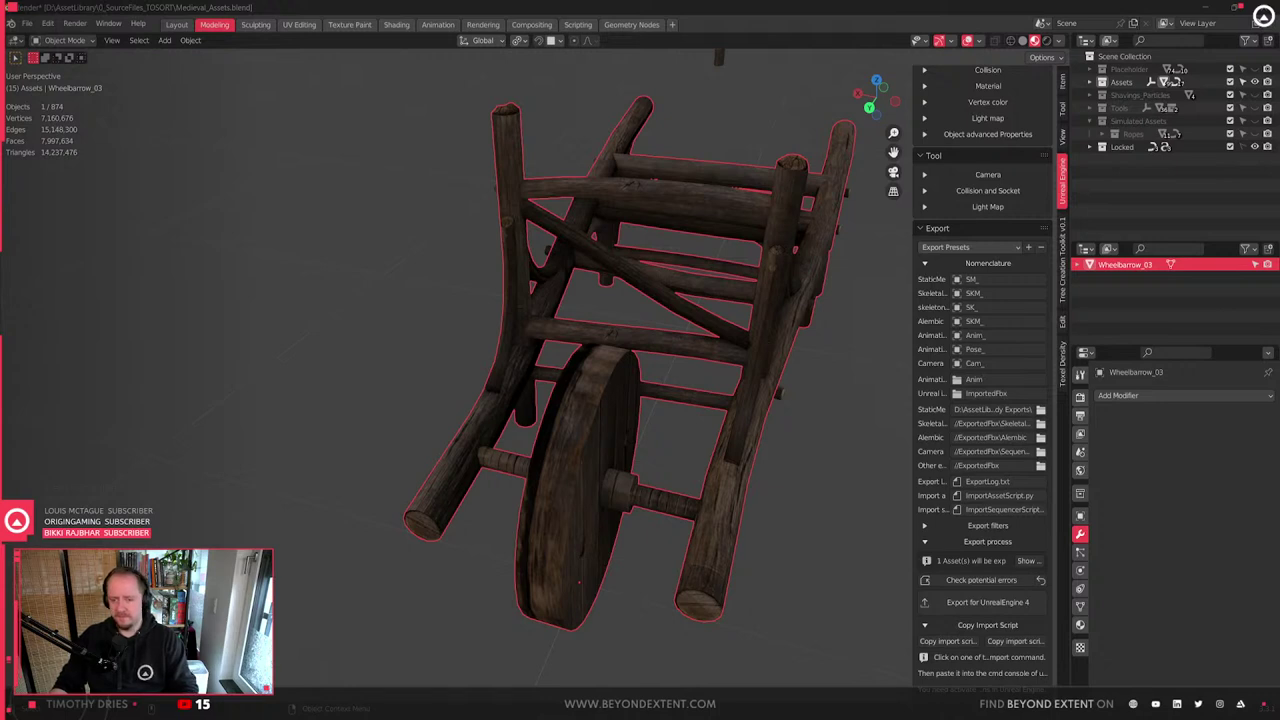
left_click(679, 471)
scroll(679, 471, "down", 3)
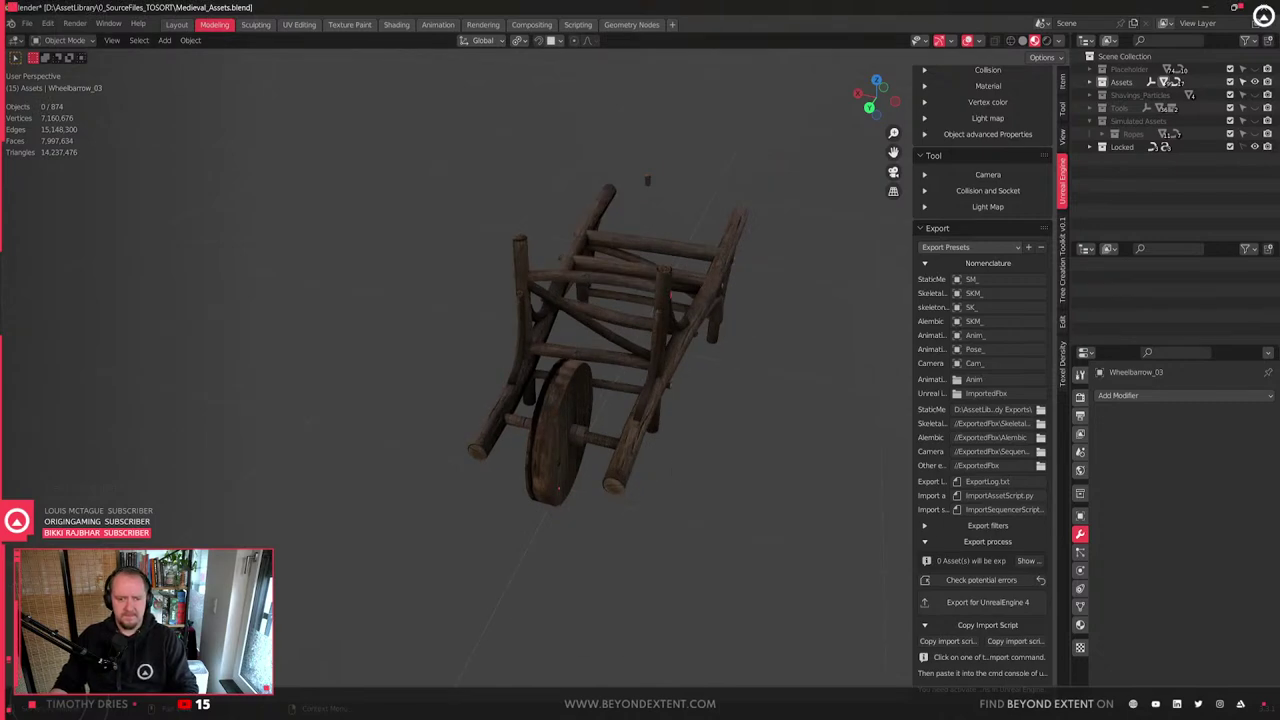
- Select the entire wheel axle of the wheelbarrow mesh in Edit Mode and scale its thickness with the X axis locked
scroll(543, 443, "up", 5)
middle_click_drag(657, 533, 556, 447)
scroll(546, 386, "up", 3)
key("Tab")
left_click(496, 396)
left_click(471, 440, "alt+shift")
scroll(469, 438, "down", 3)
left_click(472, 429)
left_click(495, 427, "alt+shift")
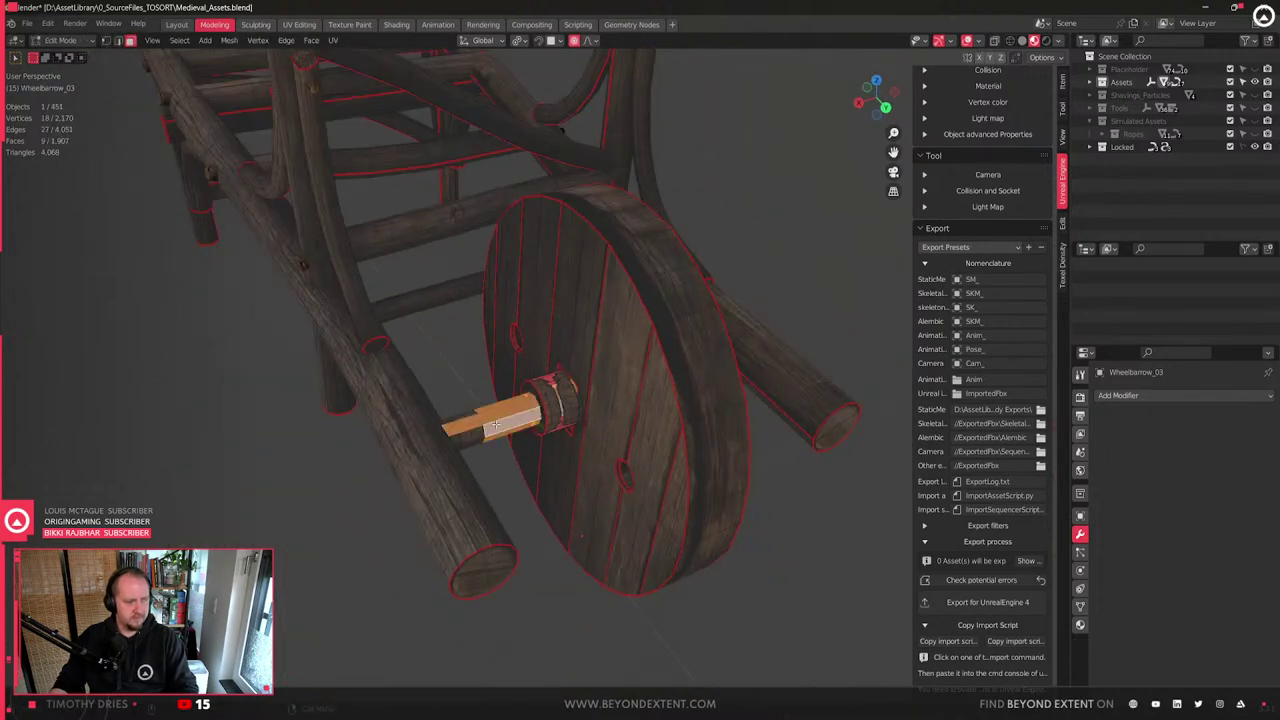
key("ctrl+l")
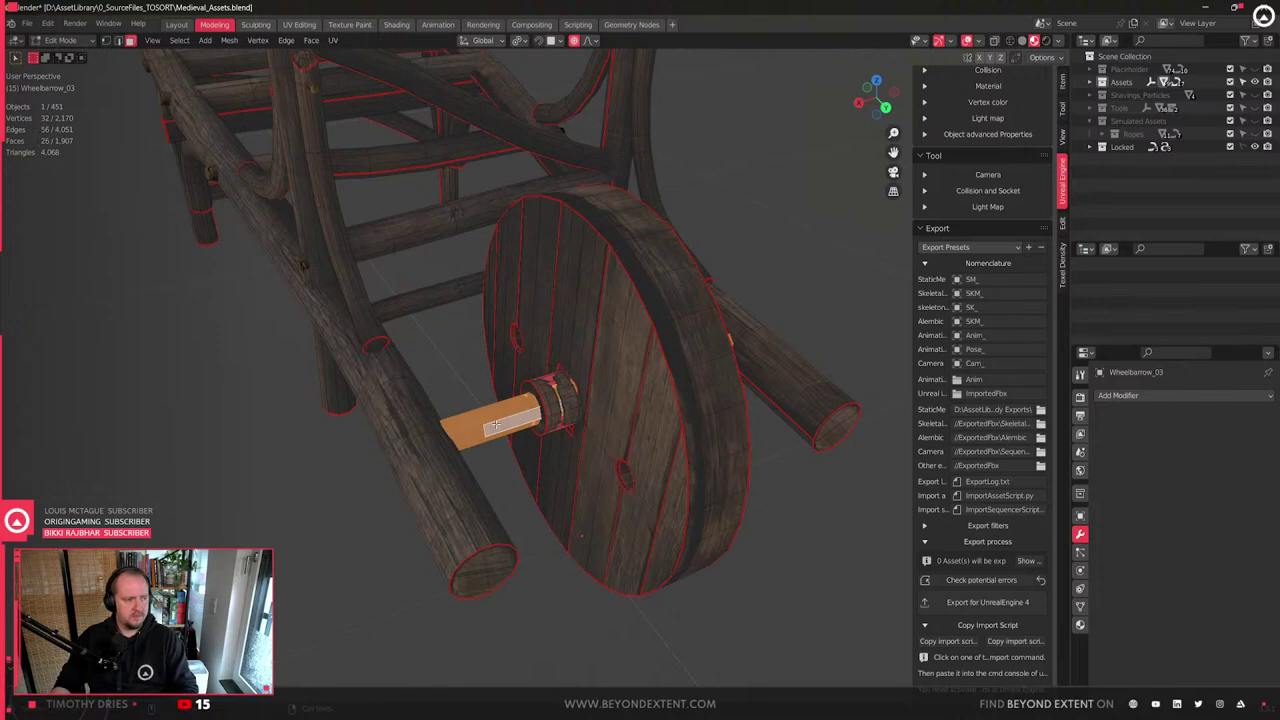
middle_click_drag(597, 469, 617, 477)
scroll(617, 477, "up", 2)
scroll(617, 477, "down", 1)
key("s")
key("shift+x")
left_click(768, 510)
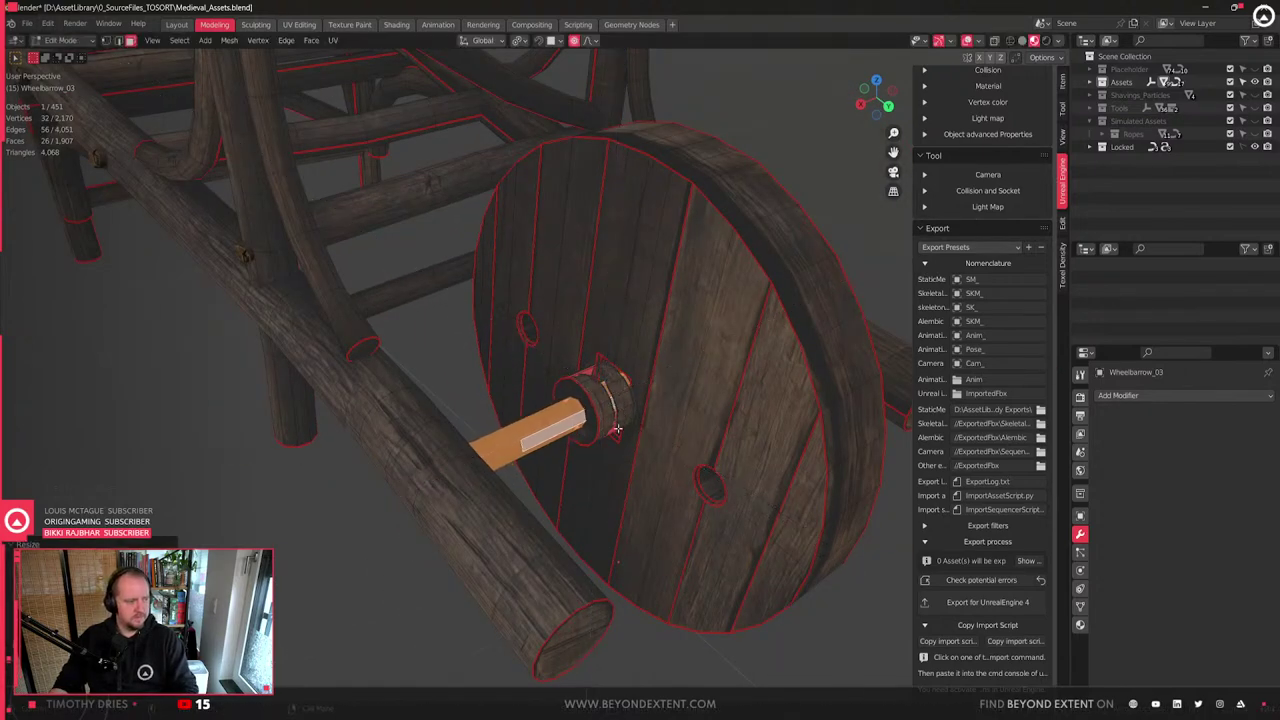
- Thicken the wheel hub around the axle and stretch it along X to about 2.15 times its length
left_click(612, 393)
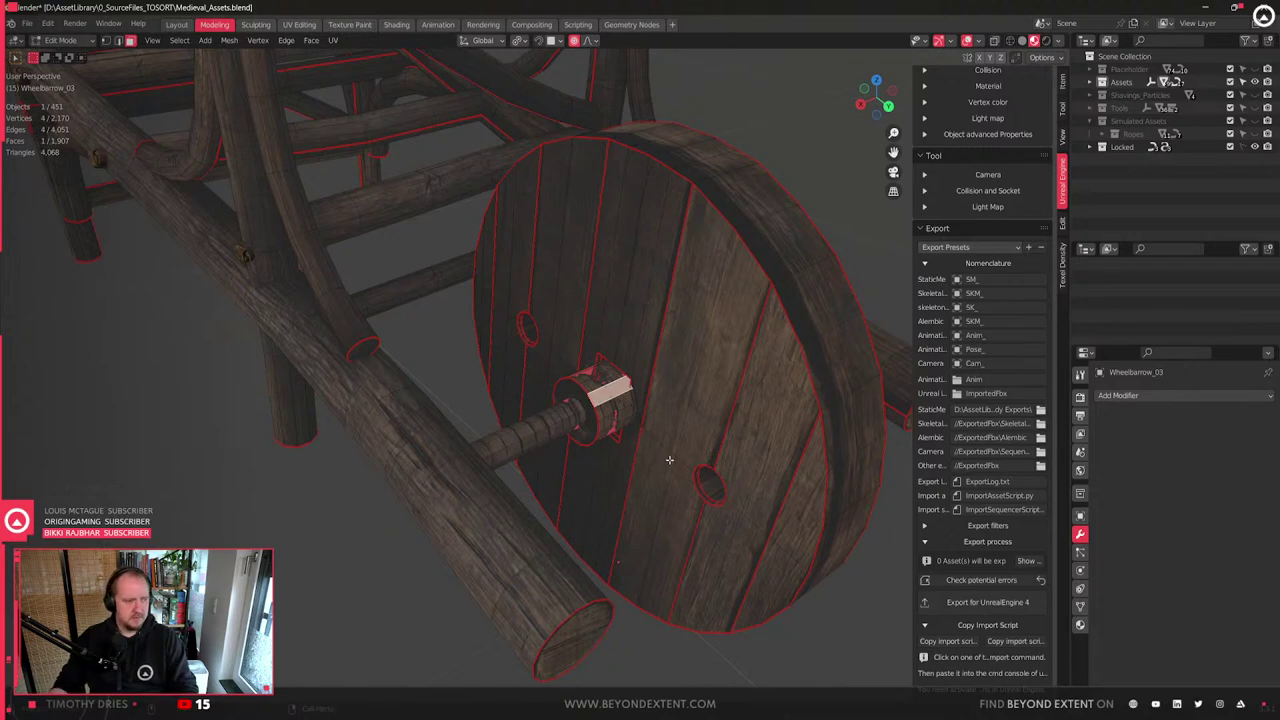
key("ctrl+l")
key("s")
key("x")
key("shift+x")
left_click(843, 557)
middle_click_drag(747, 477, 690, 468)
key("s")
key("x")
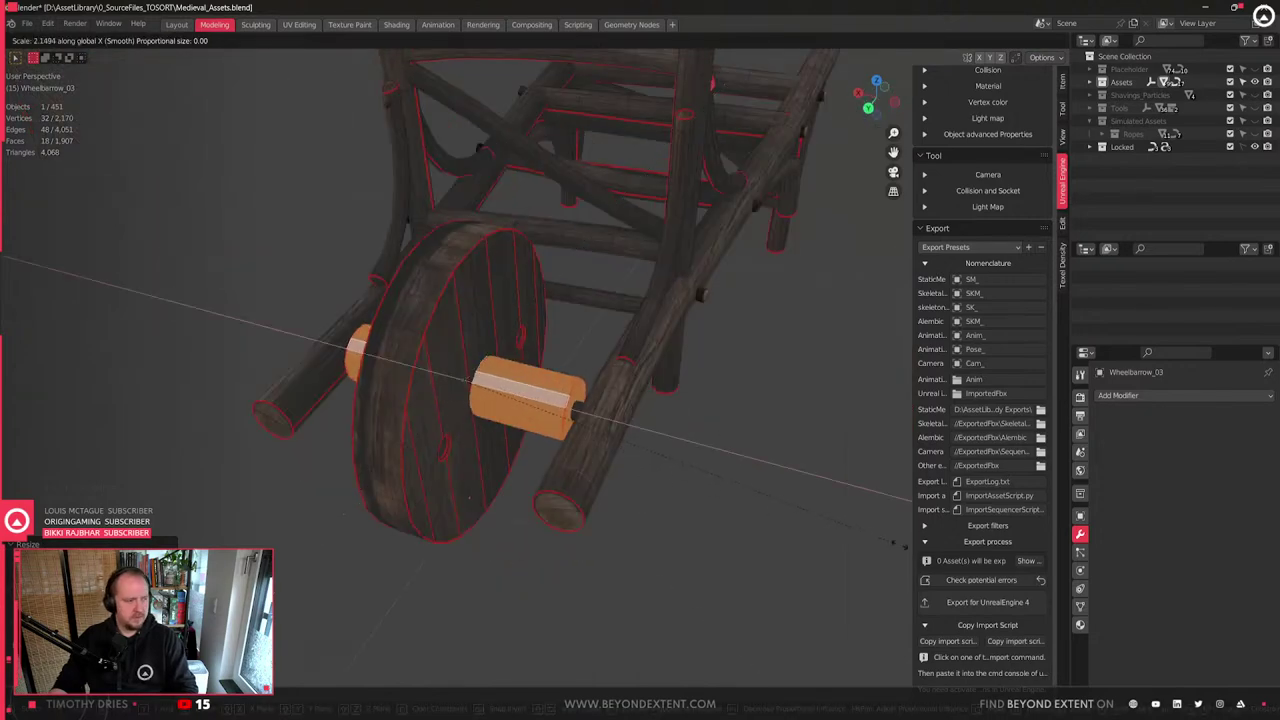
left_click(894, 546)
scroll(584, 359, "up", 1)
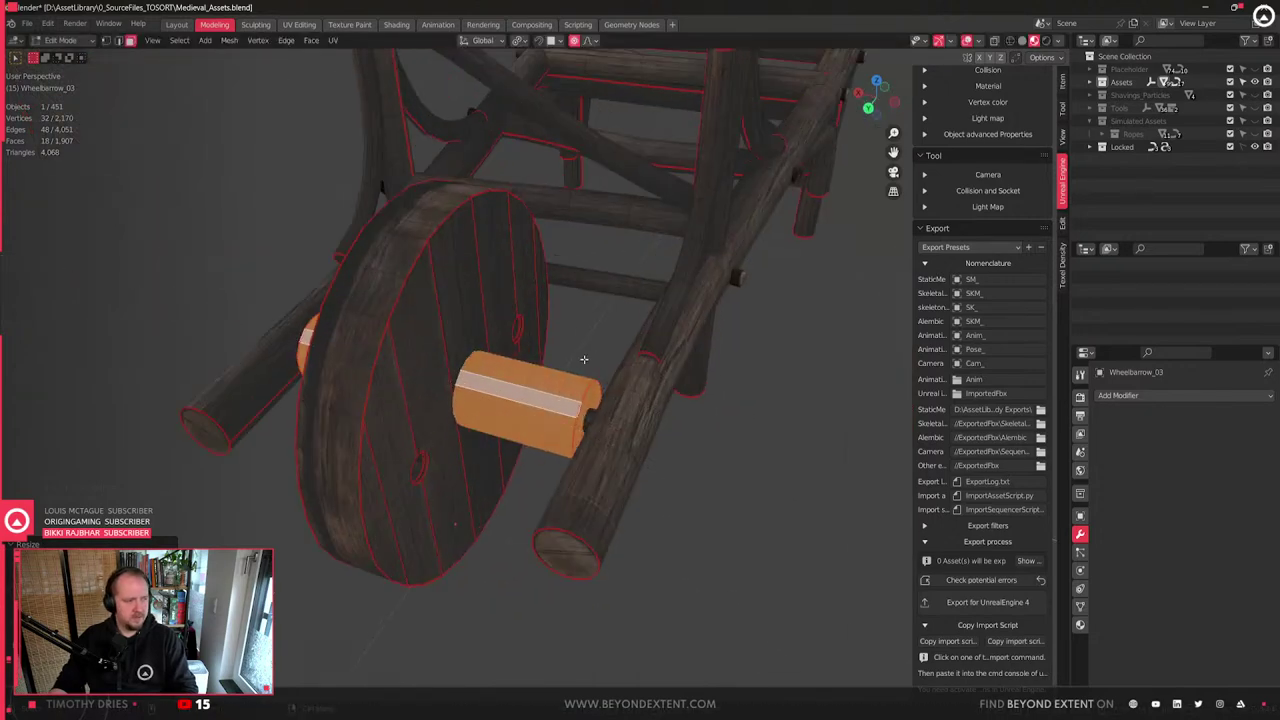
- Select the whole wheel axle and scale it along X so its ends stick out past the side logs
key("Tab")
key("Tab")
scroll(596, 432, "up", 1)
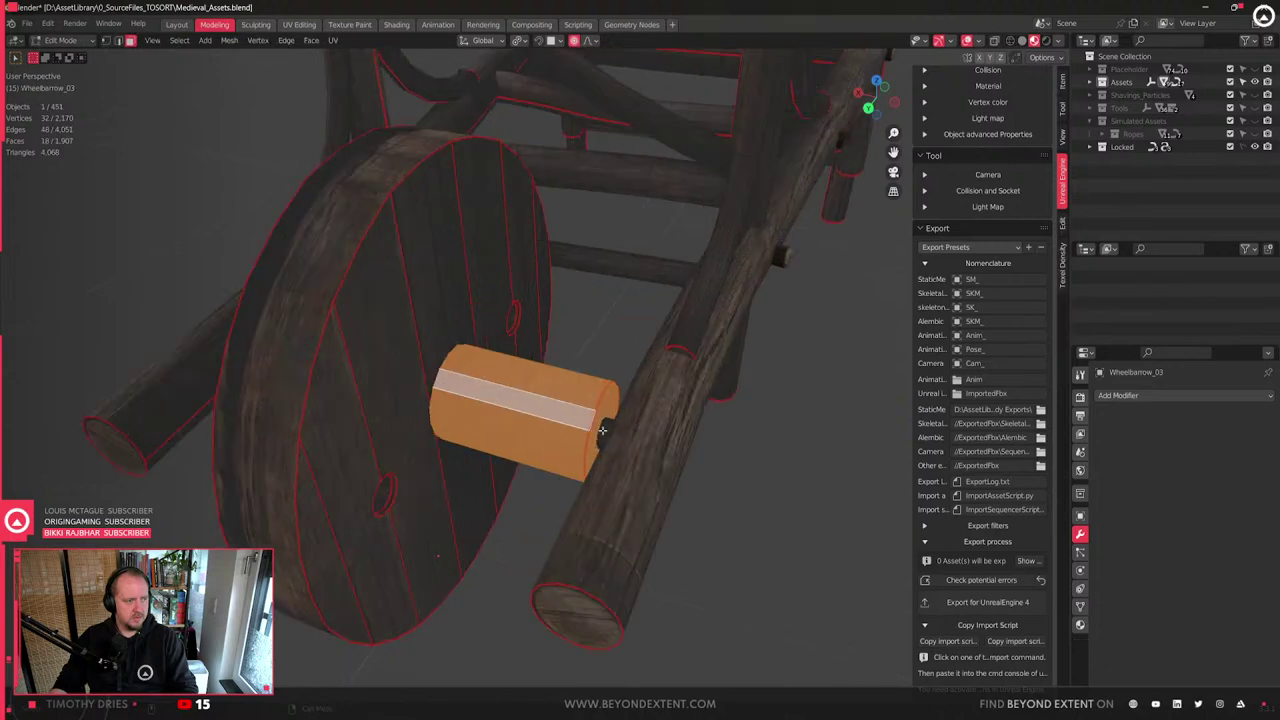
left_click(602, 431)
key("ctrl+l")
key("s")
key("y")
key("x")
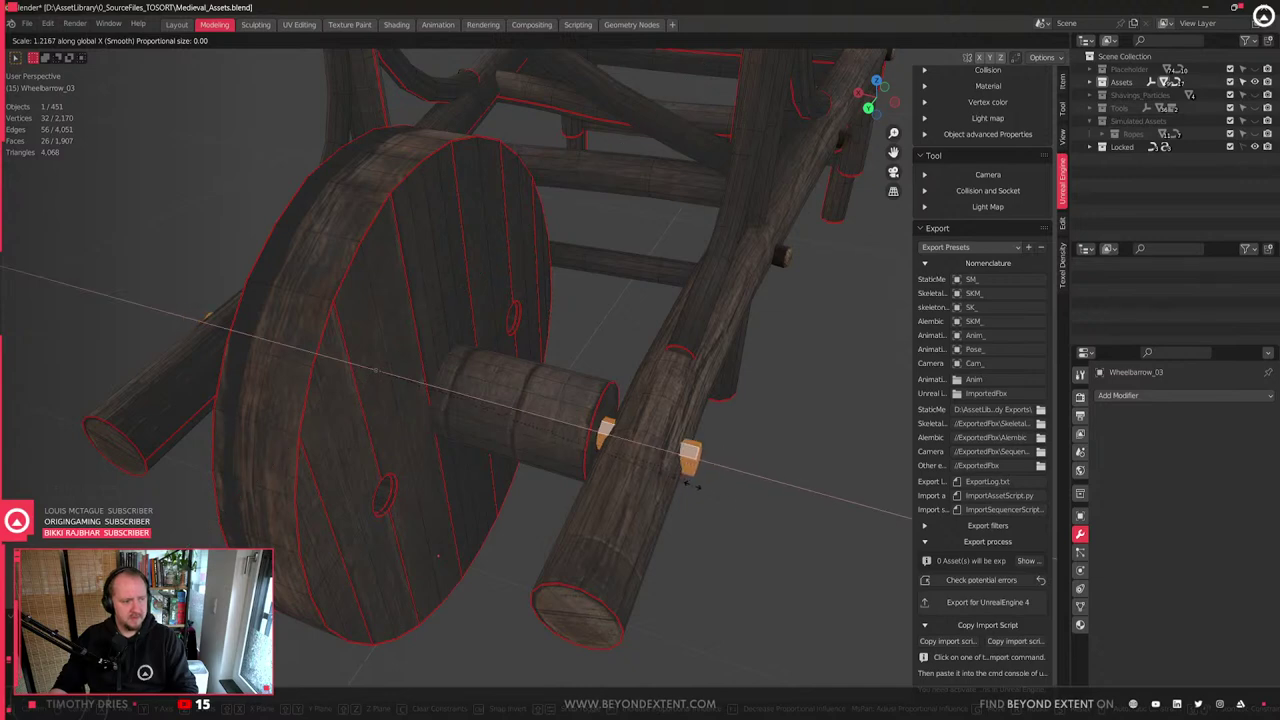
left_click(678, 484)
- Fine-tune the axle's length and position along X where its ends pass through the side logs
middle_click_drag(677, 484, 543, 441)
scroll(600, 443, "up", 4)
scroll(603, 443, "down", 3)
scroll(603, 443, "up", 3)
scroll(606, 444, "down", 5)
middle_click_drag(610, 444, 672, 460)
key("s")
key("x")
left_click(697, 449)
left_click(743, 374)
key("g")
key("x")
left_click(759, 426)
- Duplicate the linked axle geometry in place and separate the copy into its own object
key("ctrl+l")
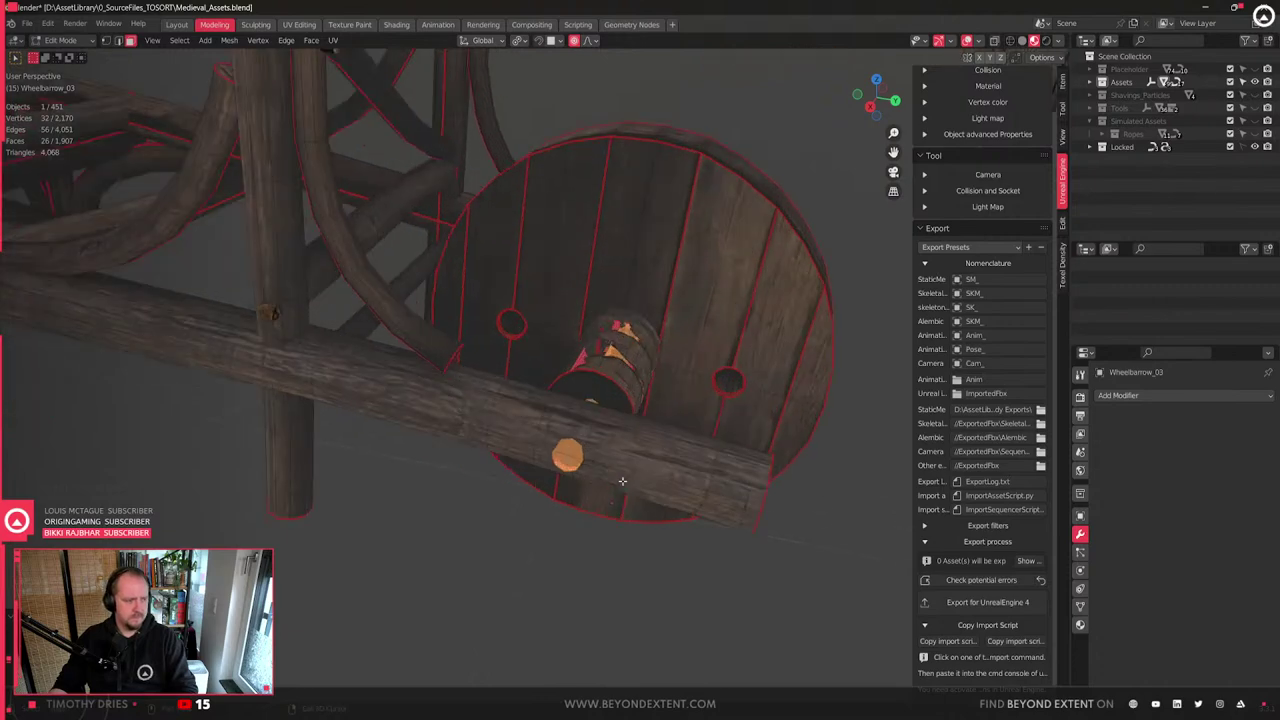
key("e")
key("Escape")
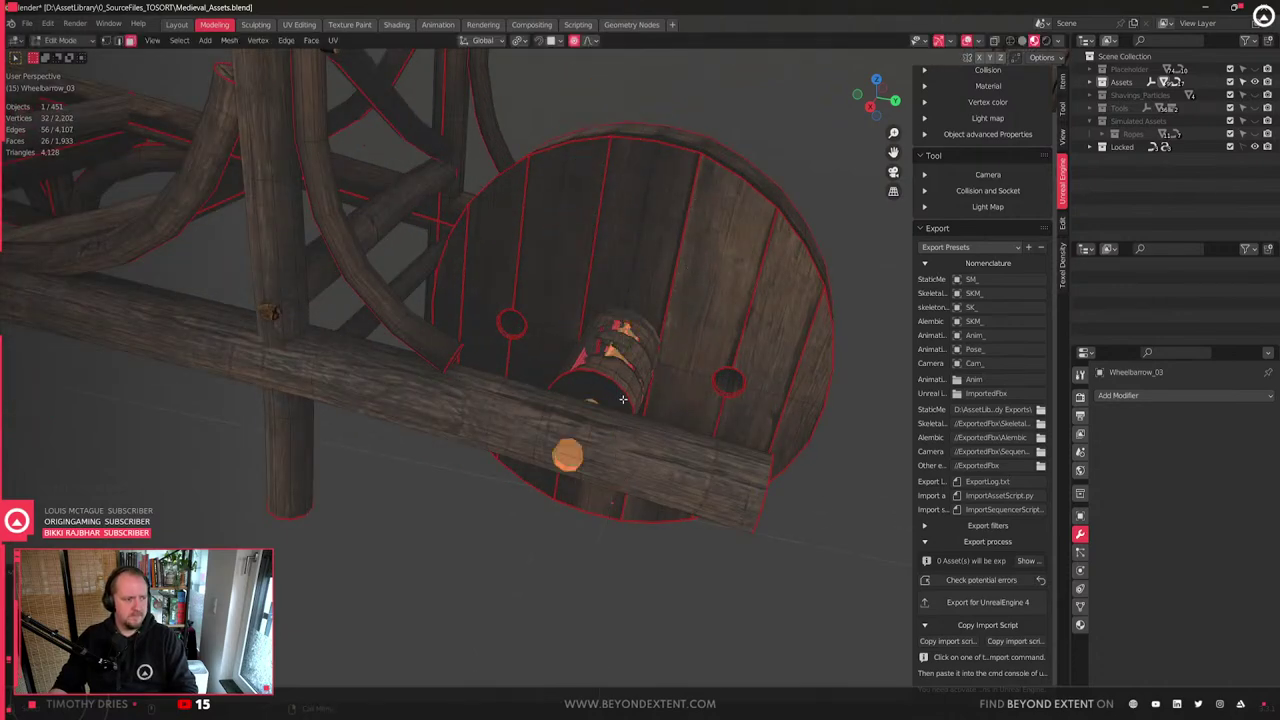
scroll(623, 399, "down", 1)
key("p")
left_click(623, 401)
- Fatten all faces of the separated axle copy by about 0.003 m for use as a hole cutter
scroll(618, 420, "up", 3)
key("Tab")
left_click(587, 527)
scroll(587, 522, "down", 3)
key("Tab")
key("a")
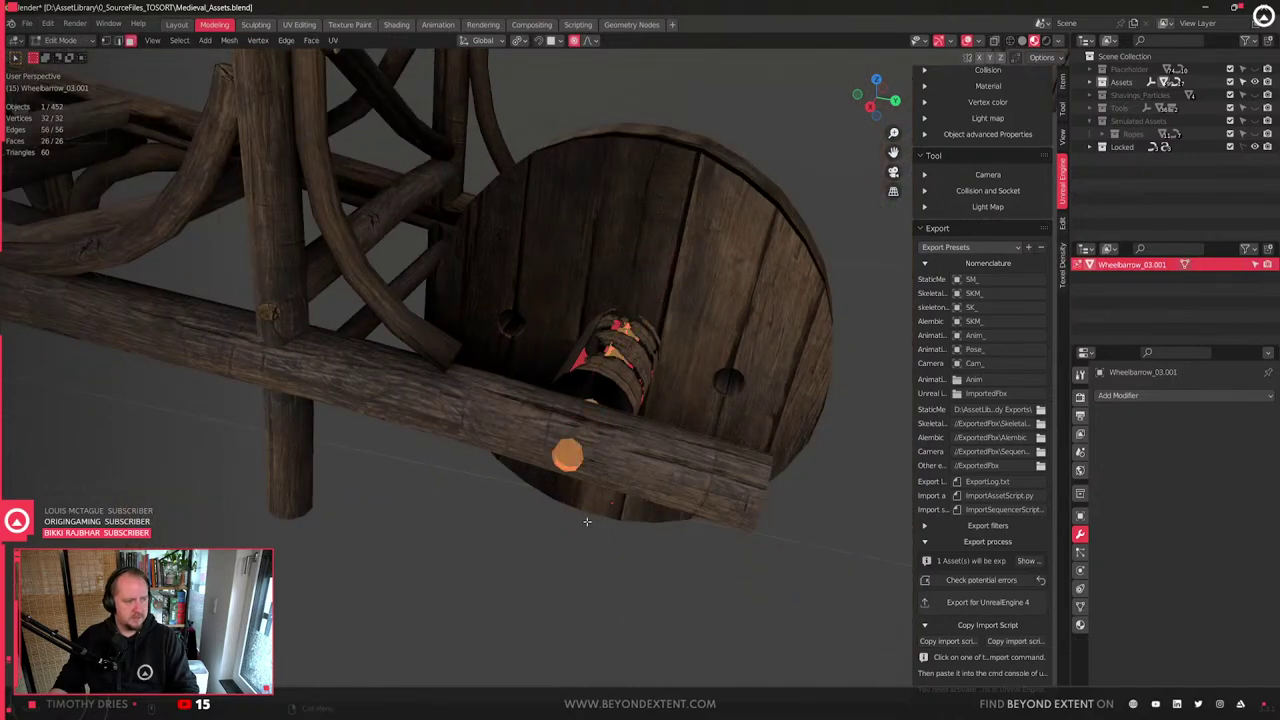
key("alt+s")
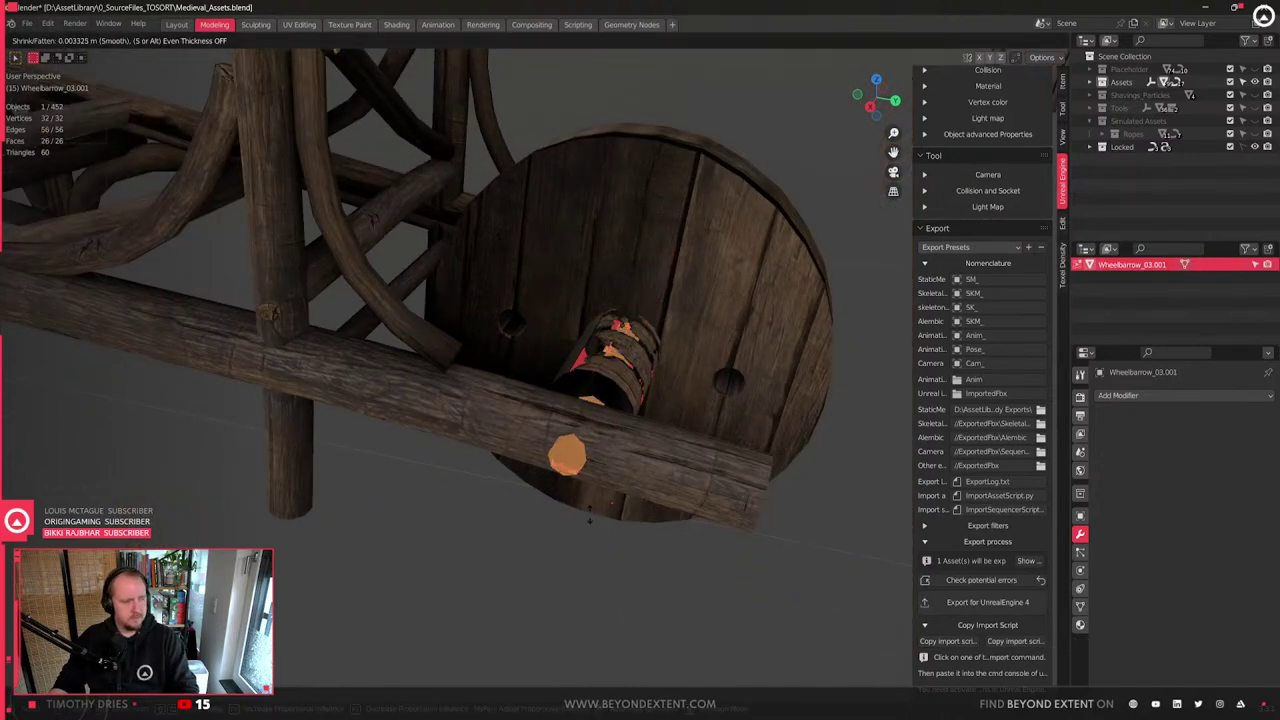
left_click(589, 509)
scroll(596, 494, "up", 1)
key("Tab")
- Isolate Wheelbarrow_03, select its linked wheel, hub and axle parts, and separate them from the frame into another object
left_click(685, 487)
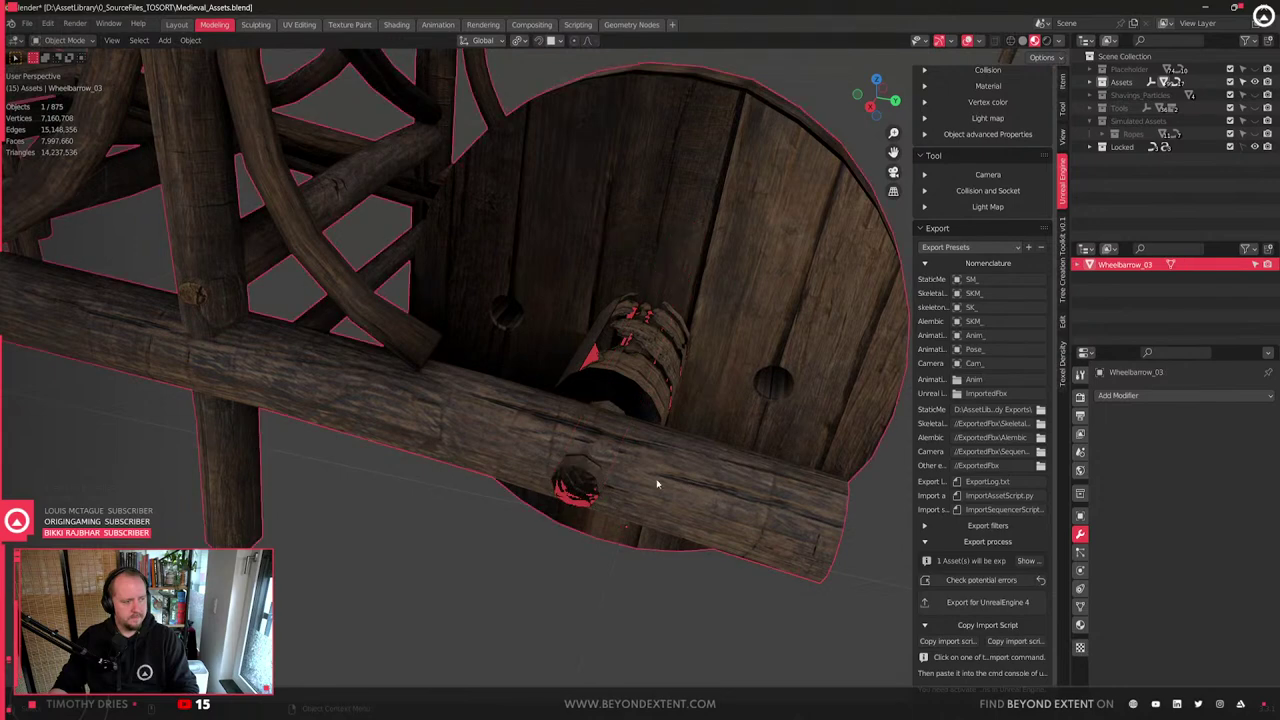
key("shift+h")
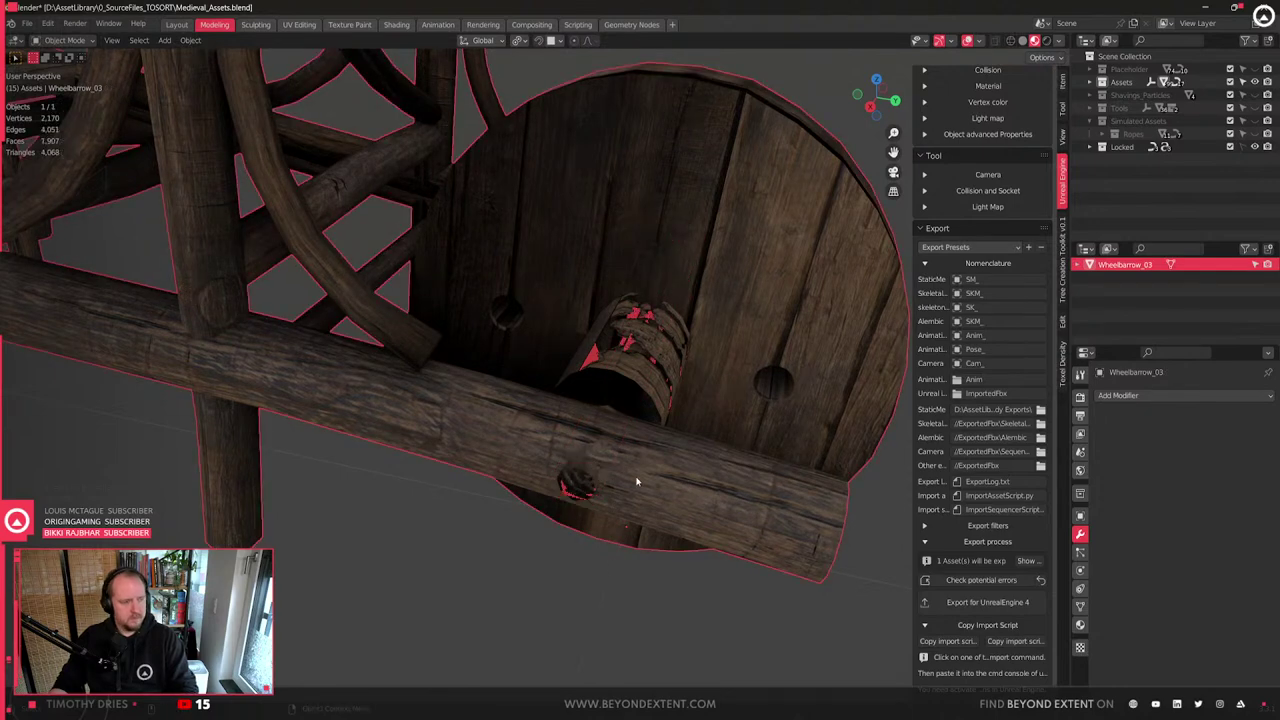
key("Tab")
left_click(575, 482)
left_click(631, 345, "shift")
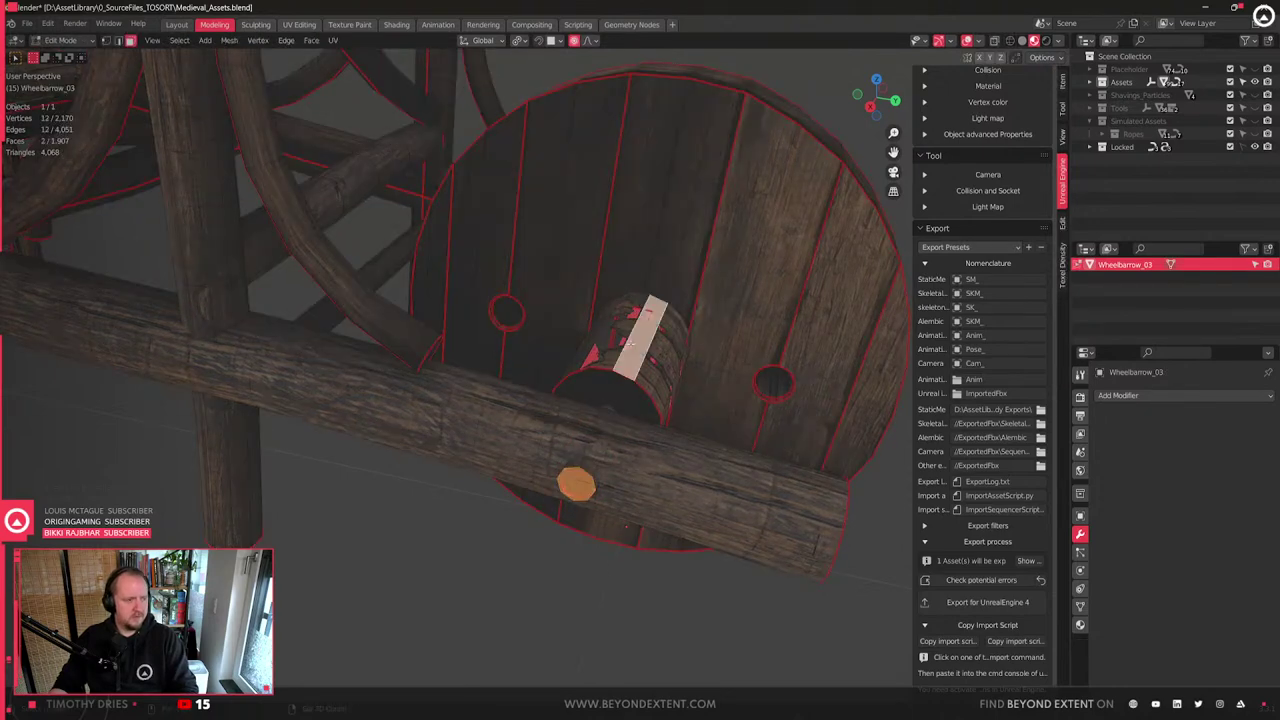
middle_click_drag(631, 345, 568, 368)
left_click(511, 350, "shift")
left_click(769, 269, "shift")
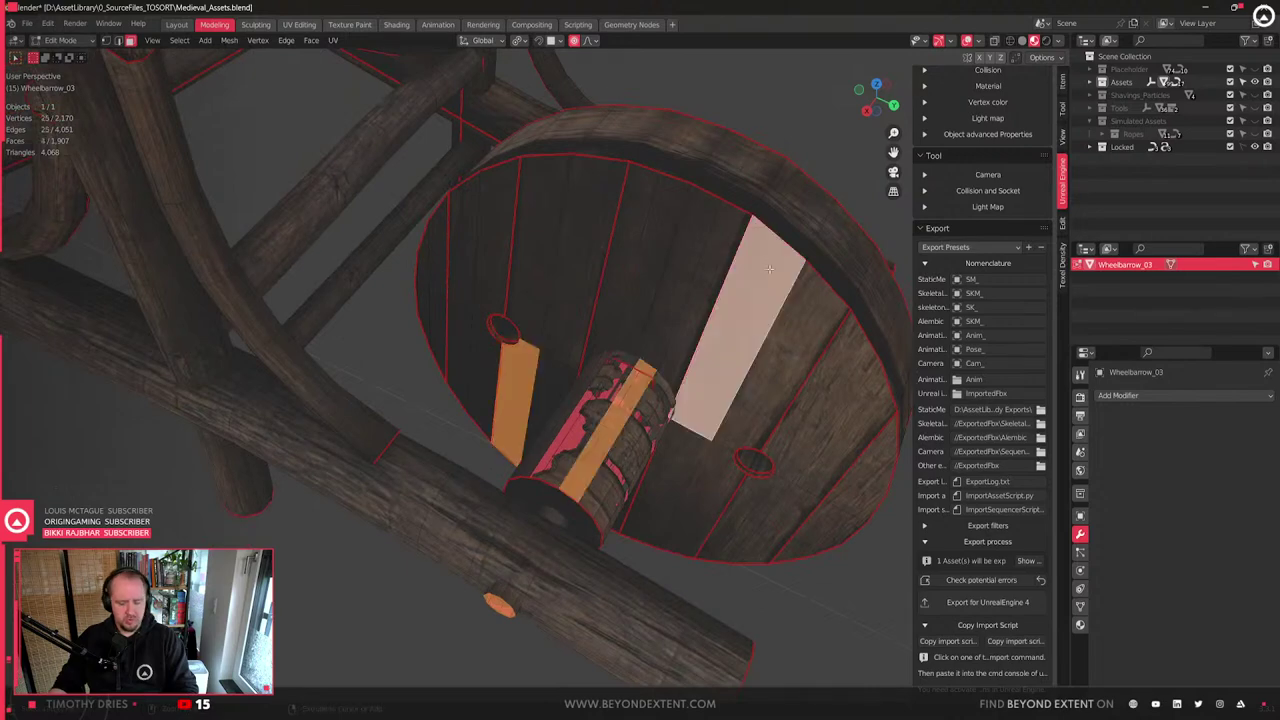
key("ctrl+p")
key("ctrl+KP_Add")
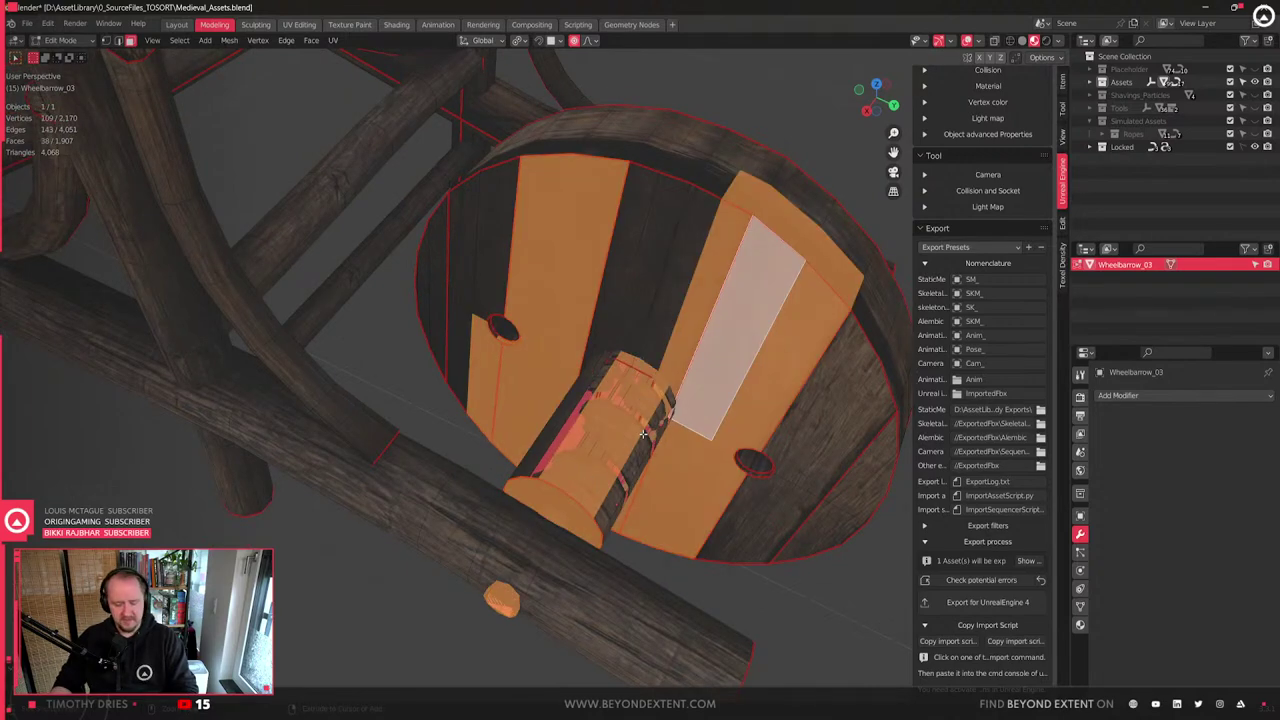
key("ctrl+l")
scroll(643, 433, "down", 3)
middle_click_drag(643, 433, 497, 409)
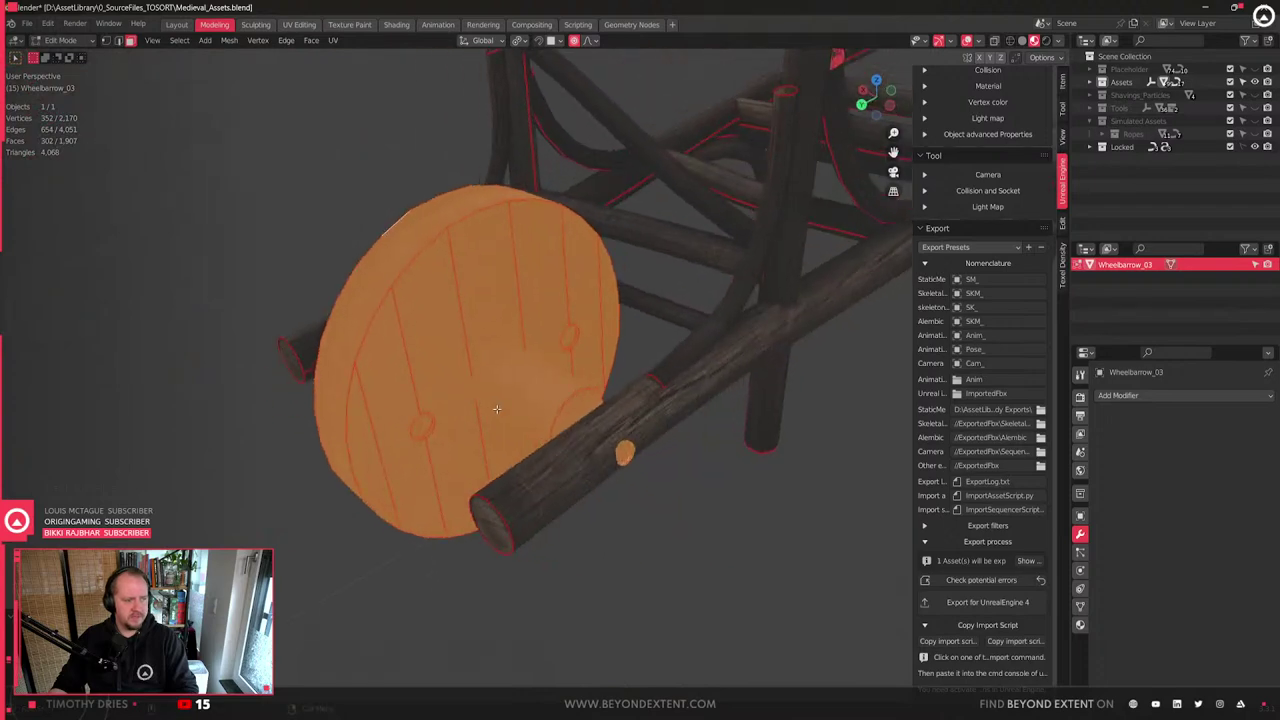
key("p")
left_click(497, 410)
key("Tab")
- Isolate the wheelbarrow frame together with the fattened axle cutter, leaving the wheel object out of view
middle_click_drag(420, 442, 530, 433)
left_click(522, 461)
left_click(545, 443)
scroll(551, 452, "up", 3)
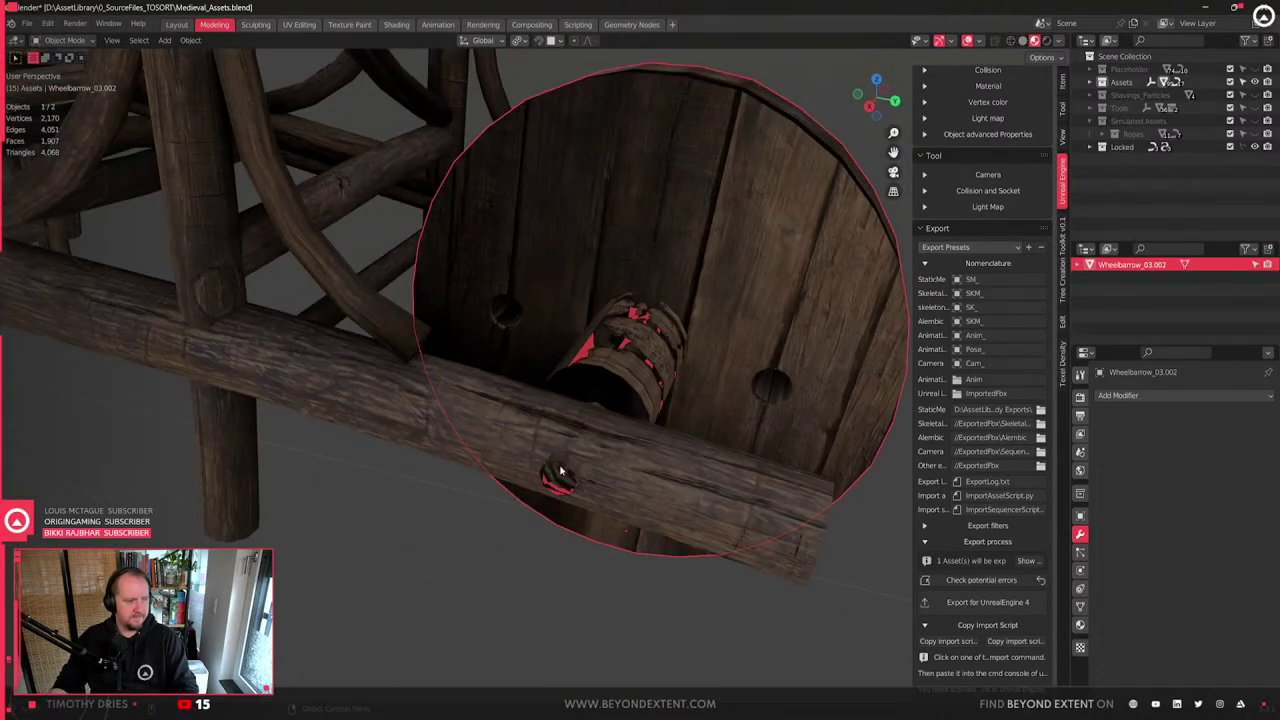
left_click(586, 443)
key("KP_Divide")
left_click(483, 543)
left_click(571, 463)
left_click(620, 489, "shift")
key("KP_Divide")
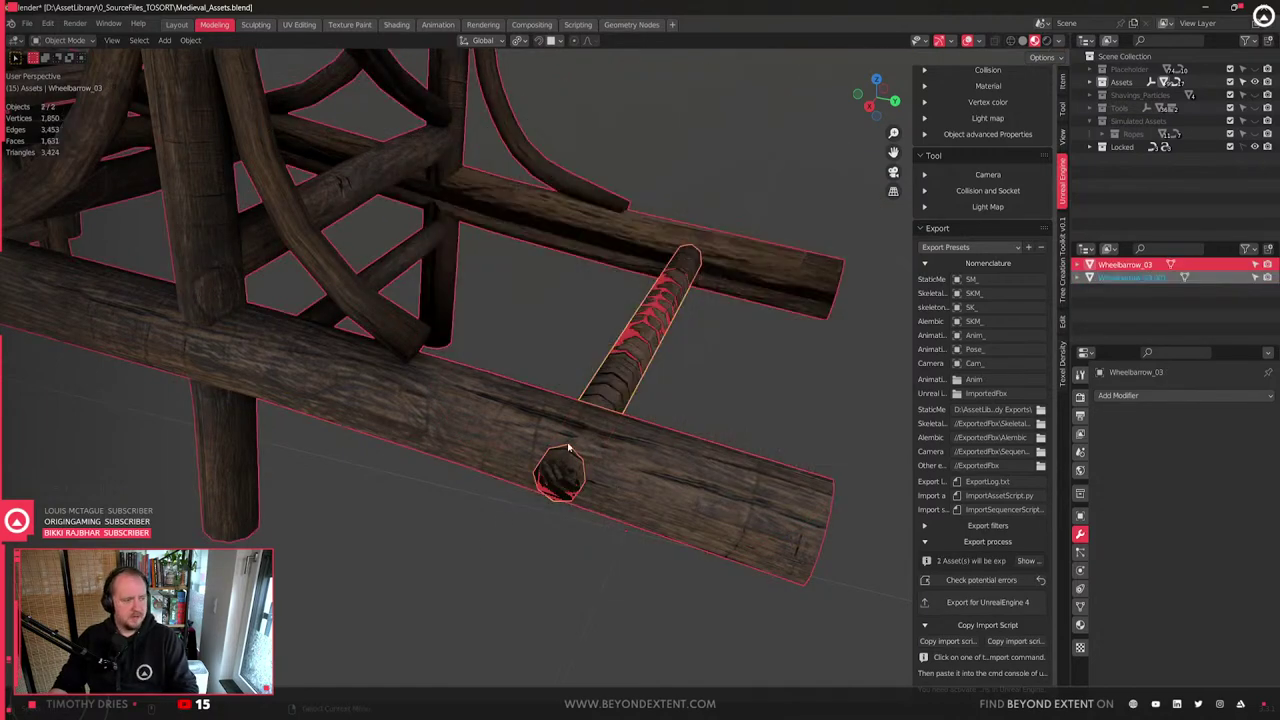
- Add a Boolean Difference modifier to the frame using Wheelbarrow_03.001 as the cutter, and hide the cutter to check the holes
left_click(568, 450)
left_click(667, 495, "shift")
left_click(1130, 395)
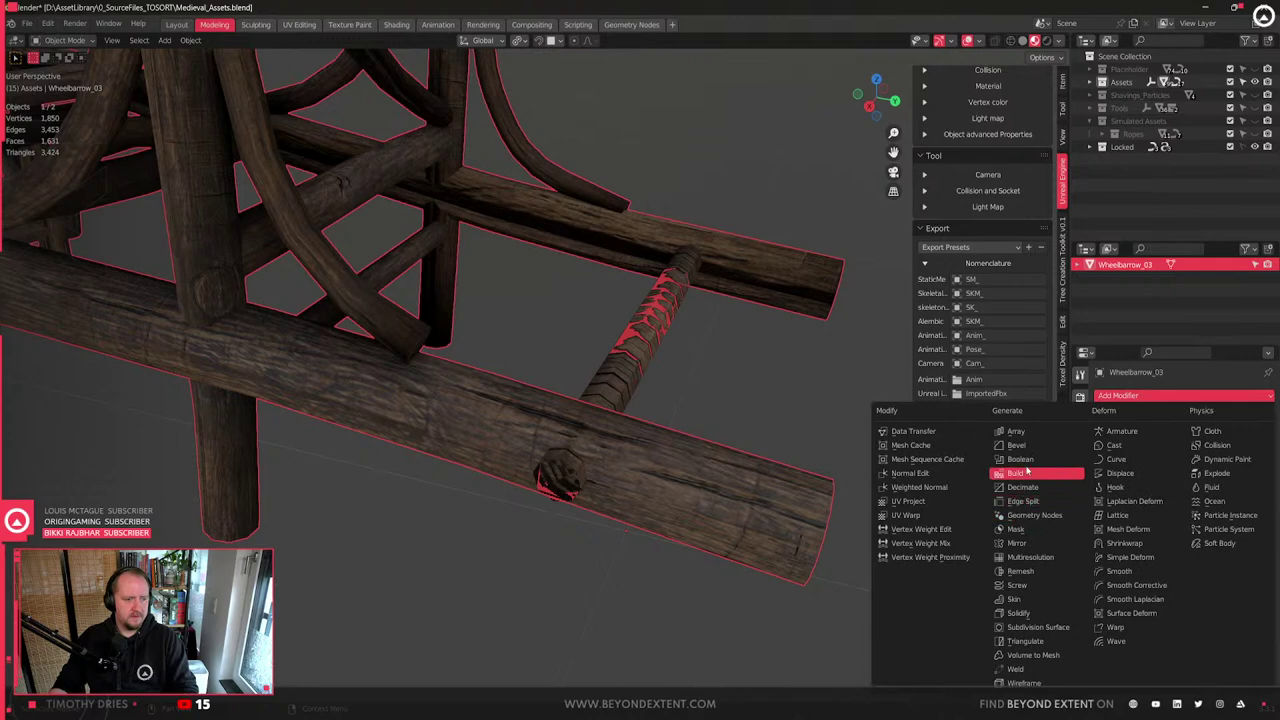
left_click(1028, 461)
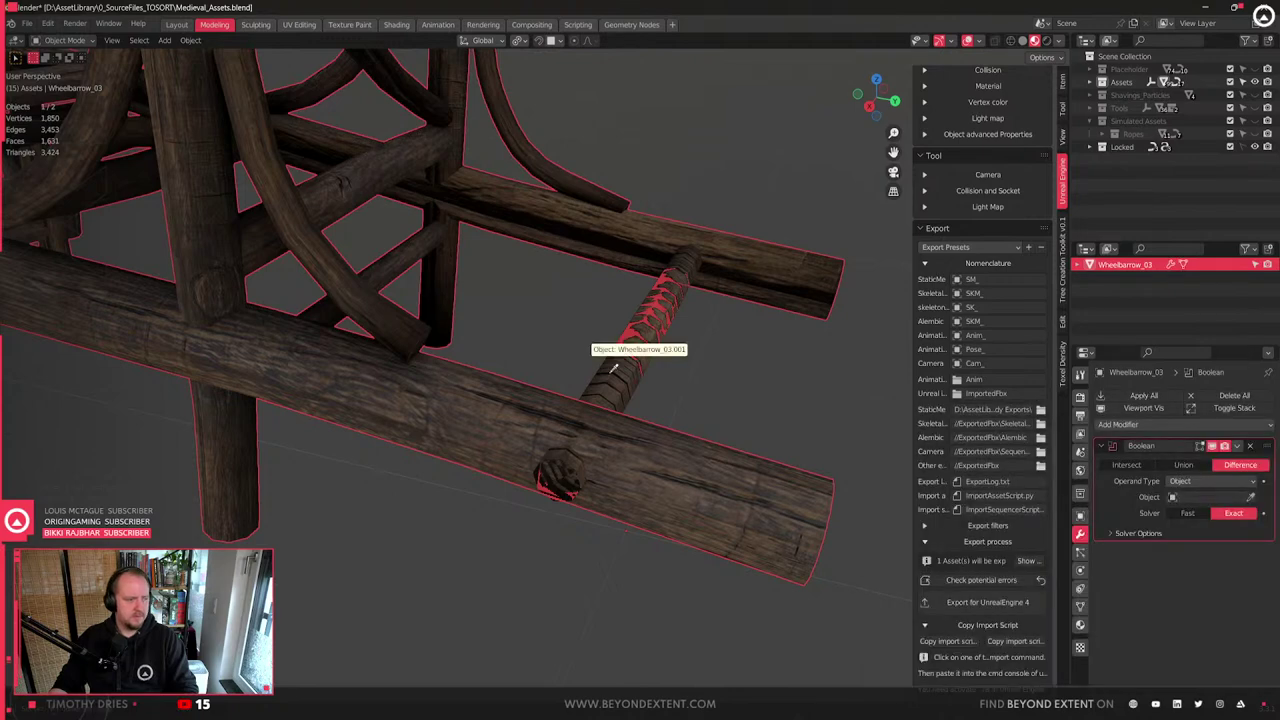
left_click(583, 483)
key("h")
middle_click_drag(600, 486, 678, 346)
left_click(595, 370)
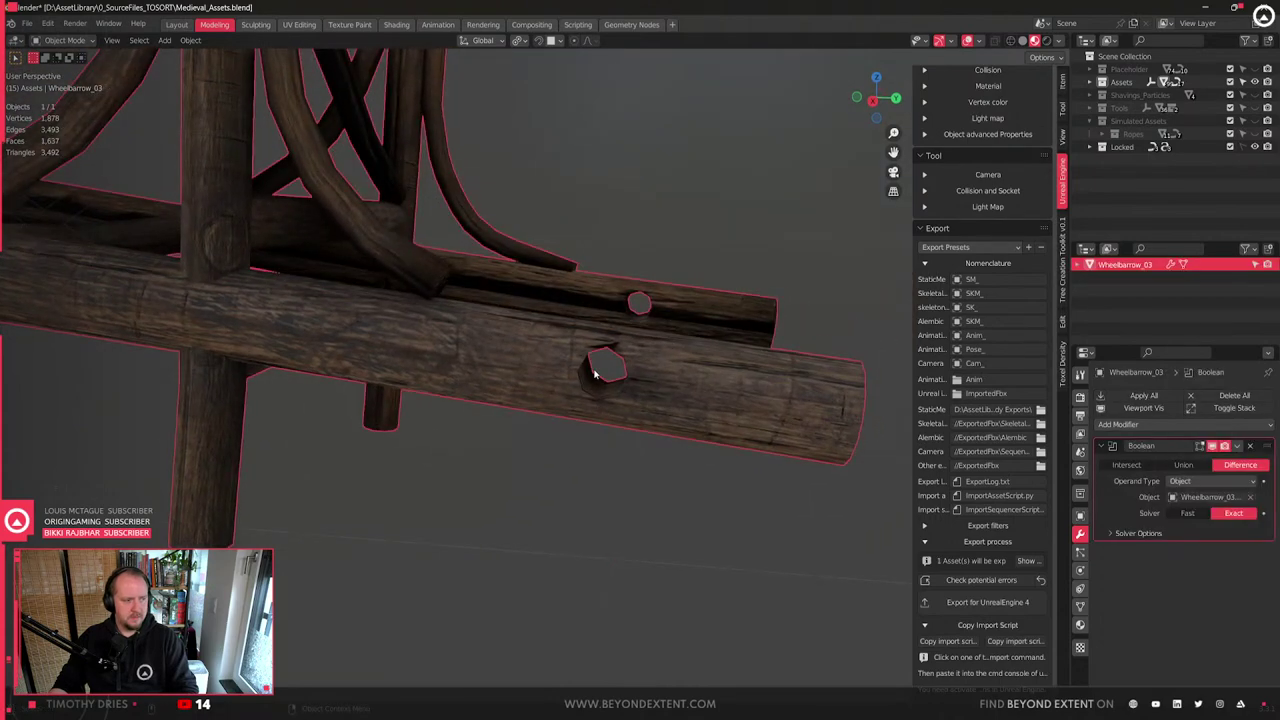
- Unhide the cutter and lower it slightly along Z so the axle holes sit better in the side logs
key("alt+h")
left_click(610, 378)
key("g")
key("z")
right_click(607, 385)
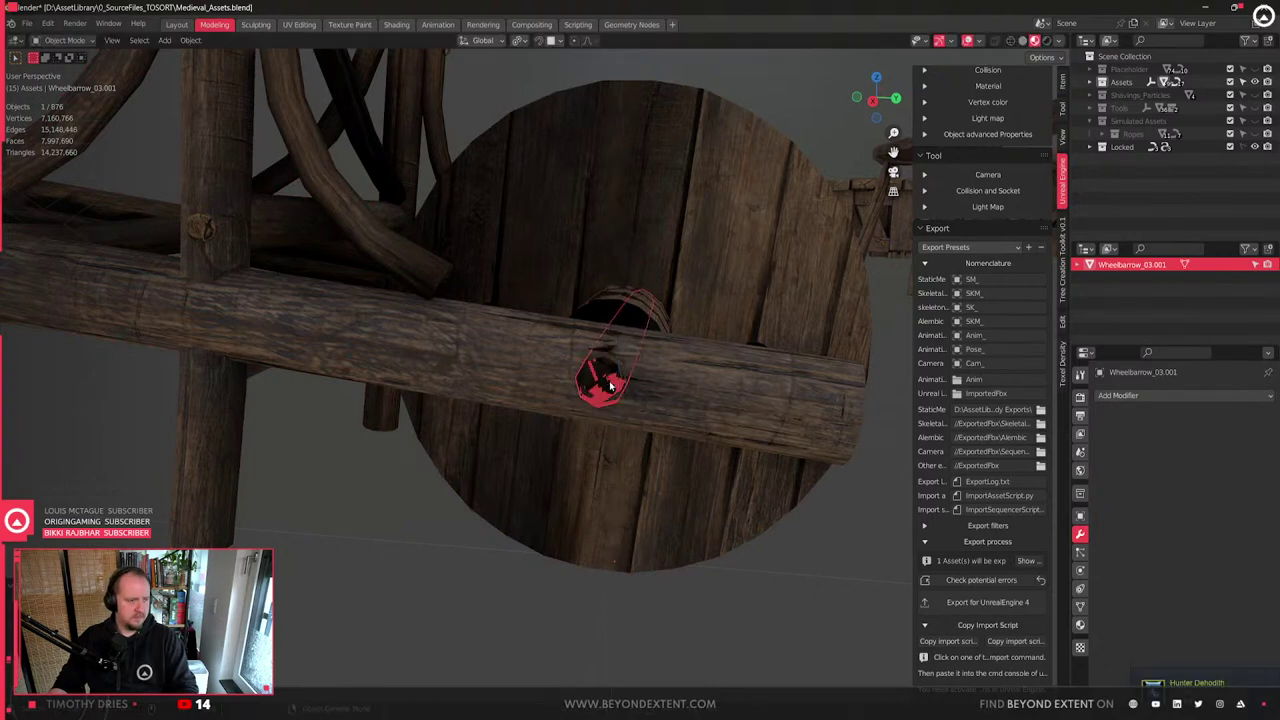
- Isolate the wheelbarrow frame and apply its Boolean modifier
left_click(711, 388)
key("shift+h")
middle_click_drag(711, 388, 596, 412)
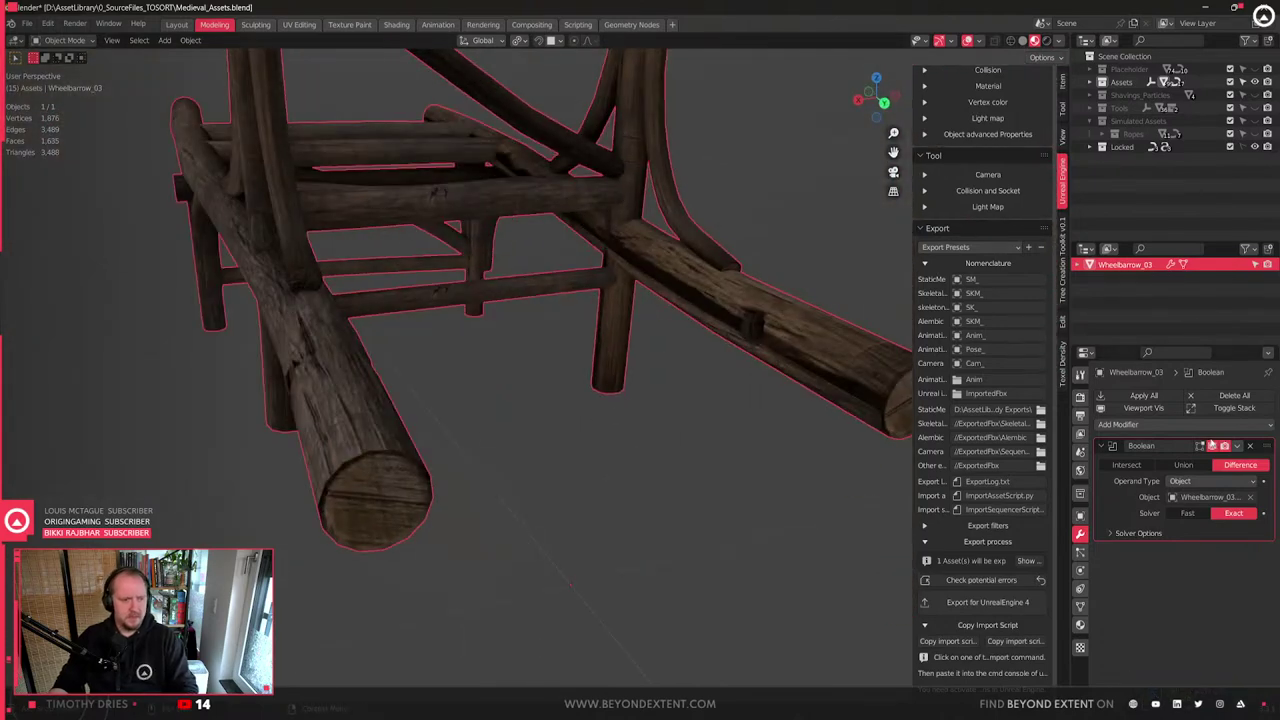
left_click(1237, 446)
left_click(1225, 460)
- Inspect the mesh around the axle holes cut into the side logs in Edit Mode and wireframe
middle_click_drag(700, 440, 645, 447)
key("Tab")
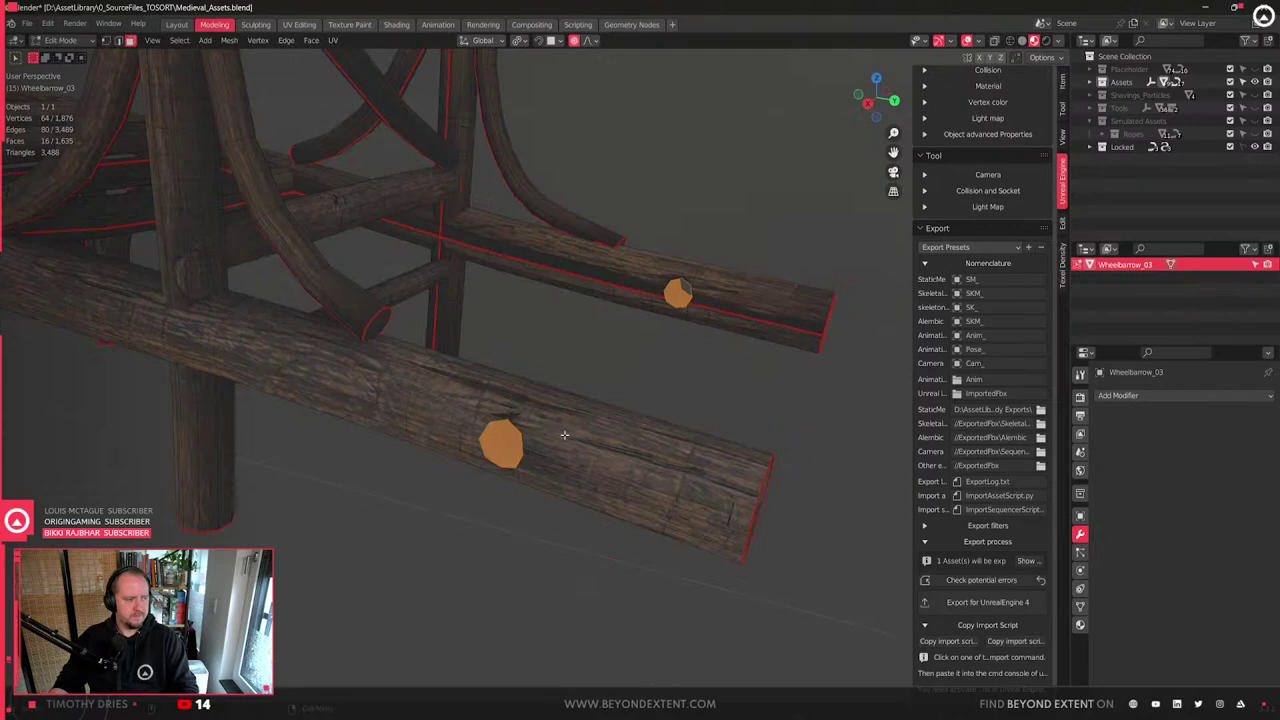
left_click(509, 435)
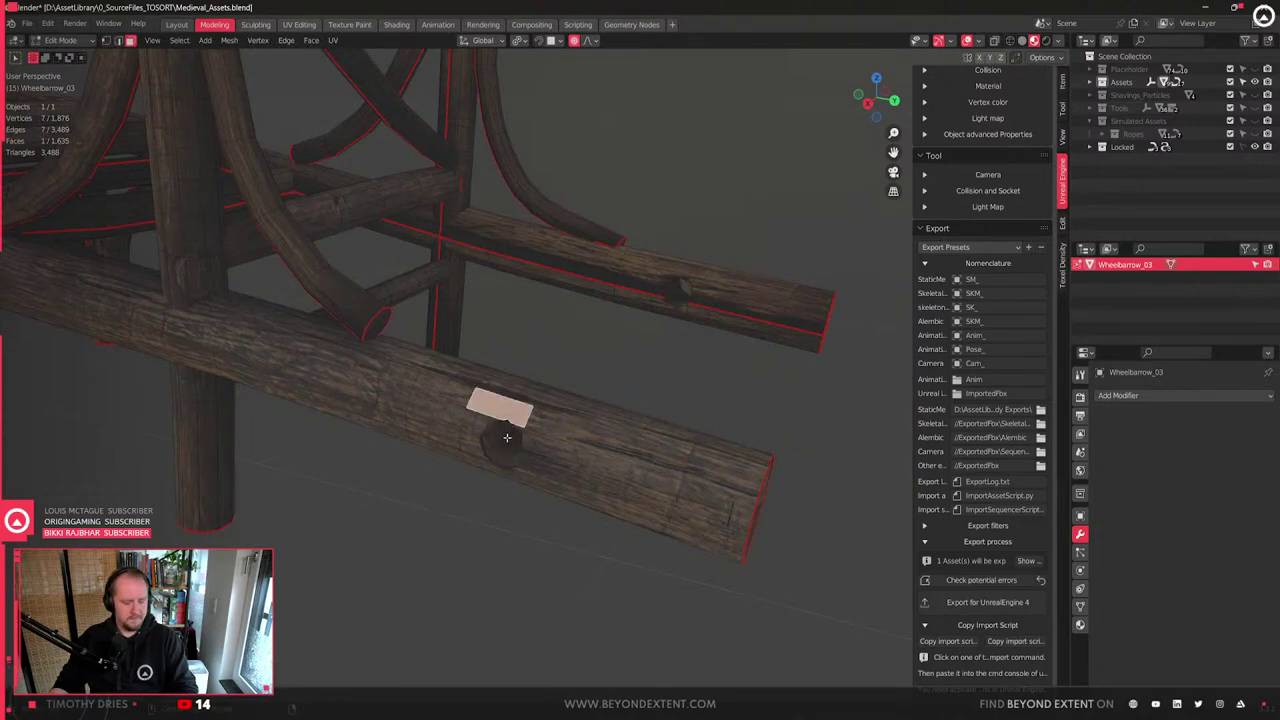
left_click(598, 438)
scroll(601, 413, "down", 4)
key("shift+z")
scroll(600, 414, "up", 3)
key("Tab")
- Bring the other objects back into view and delete the axle cutter object
middle_click_drag(542, 430, 689, 411)
key("KP_Divide")
left_click(640, 428)
key("x")
left_click(749, 343)
- Move the wheel and axle object along Z so the axle lines up with the holes in the side logs
middle_click_drag(749, 343, 693, 376)
left_click(511, 355)
scroll(520, 366, "up", 2)
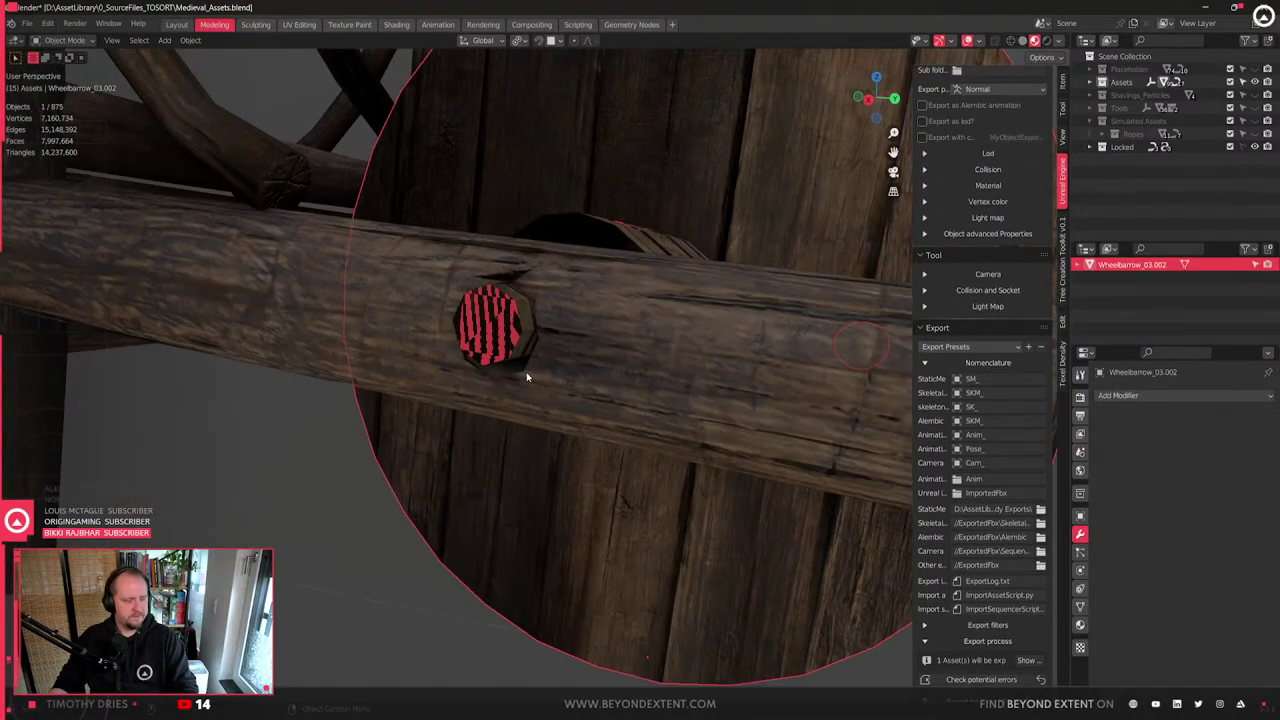
key("g")
key("z")
left_click(537, 381)
scroll(537, 381, "down", 3)
- Slim the linked wheel hub to about 0.8 of its thickness, keeping its X length locked
key("Tab")
middle_click_drag(537, 381, 620, 370)
left_click(632, 352)
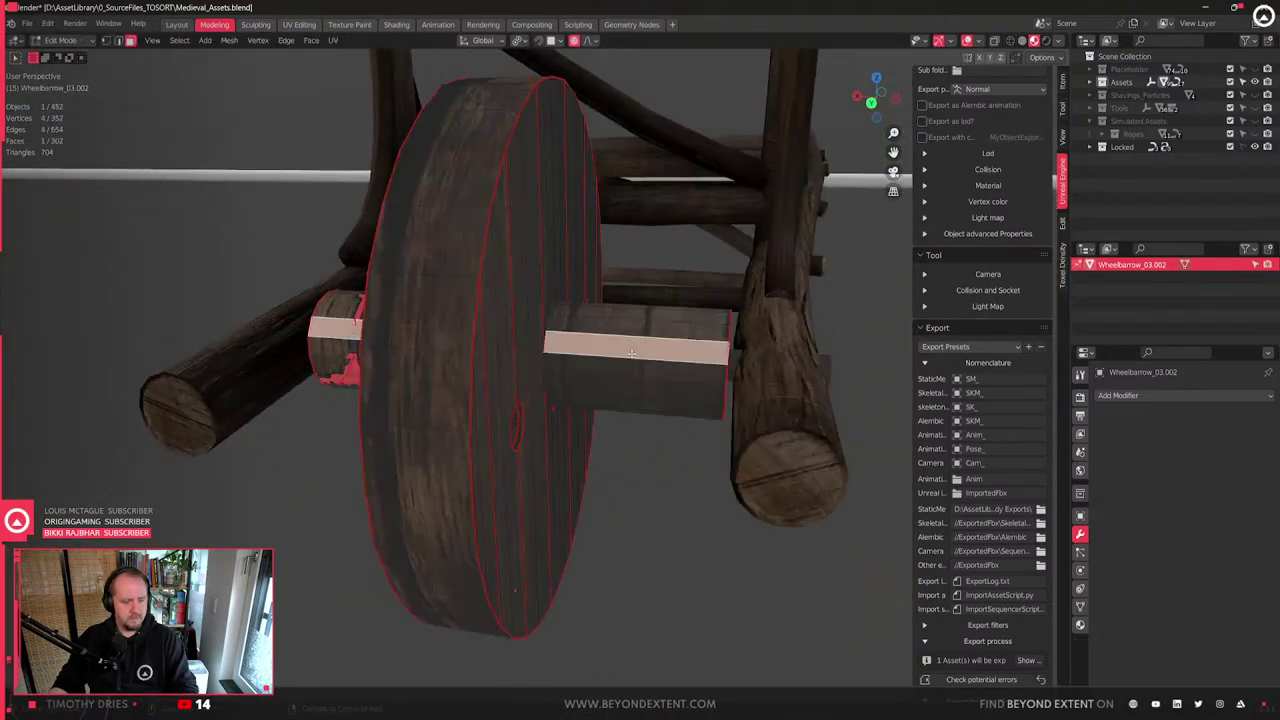
key("l")
middle_click_drag(457, 400, 537, 420)
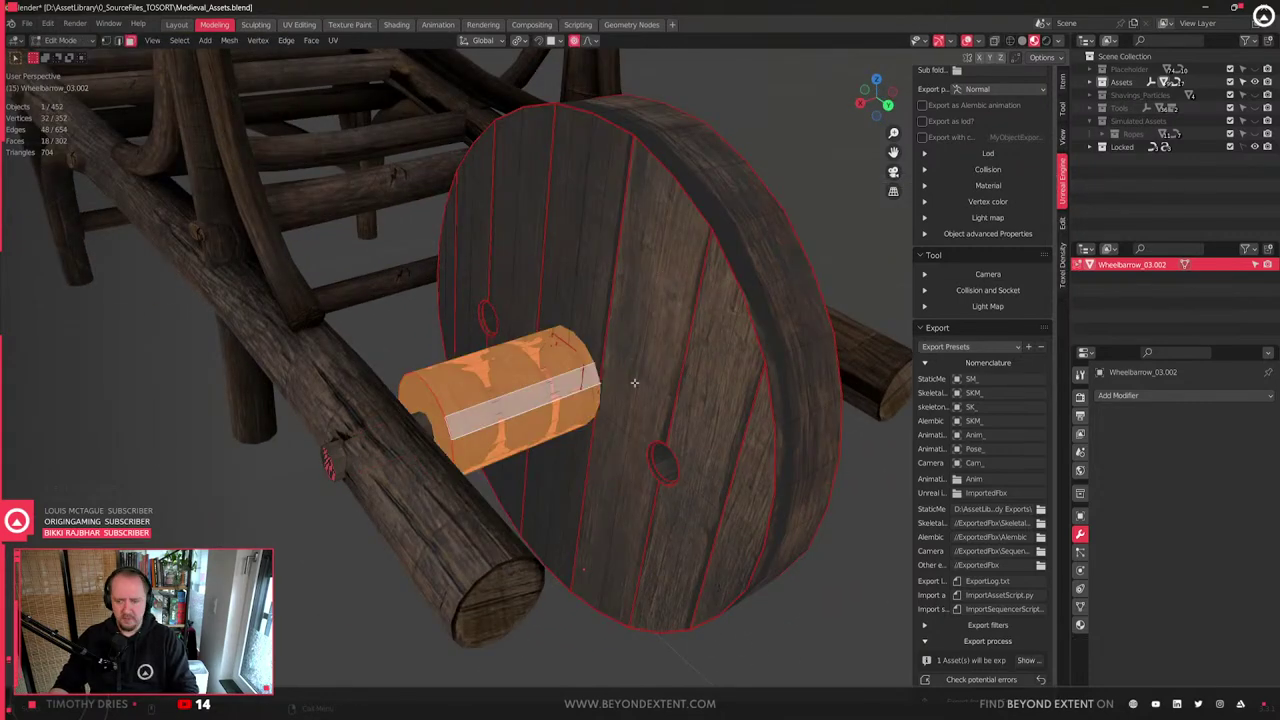
scroll(635, 383, "up", 3)
key("s")
key("shift+x")
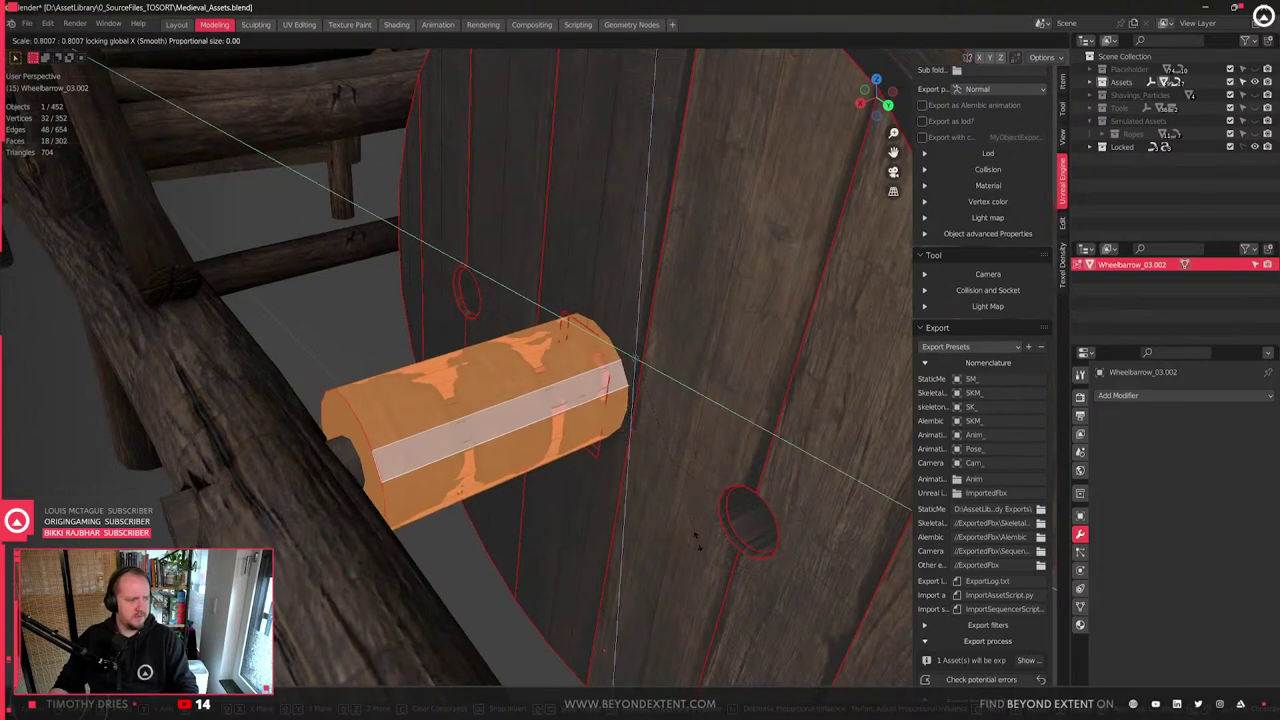
left_click(698, 541)
scroll(614, 483, "down", 6)
- Mark the edge loops around both end caps of the axle as seams and sharp edges
middle_click_drag(614, 483, 665, 478)
scroll(563, 443, "up", 2)
key("l")
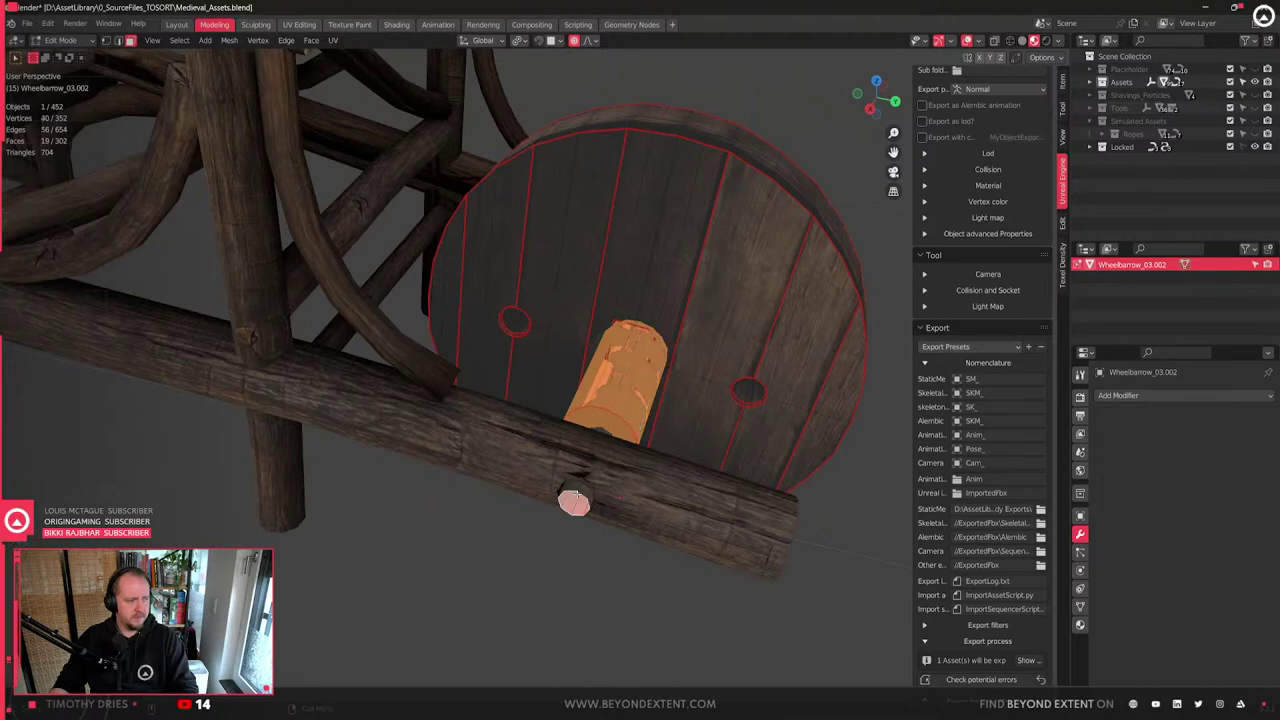
key("2")
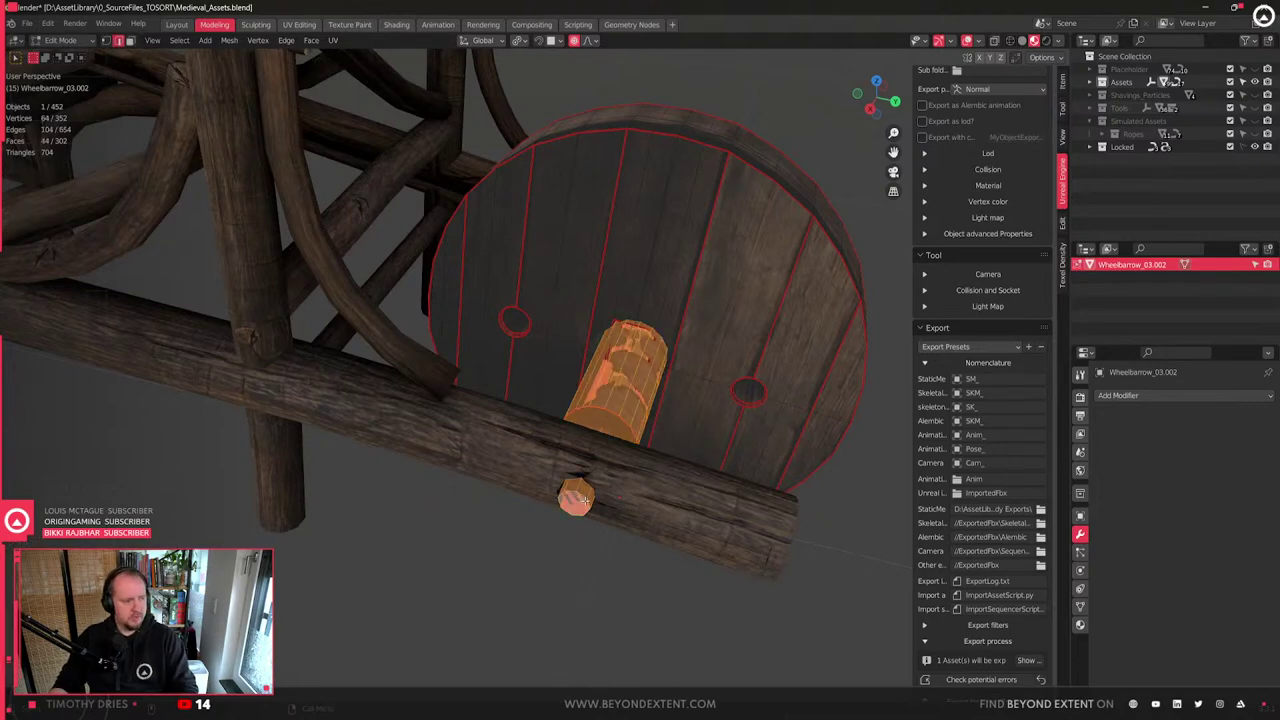
left_click(583, 494)
middle_click_drag(612, 412, 512, 415)
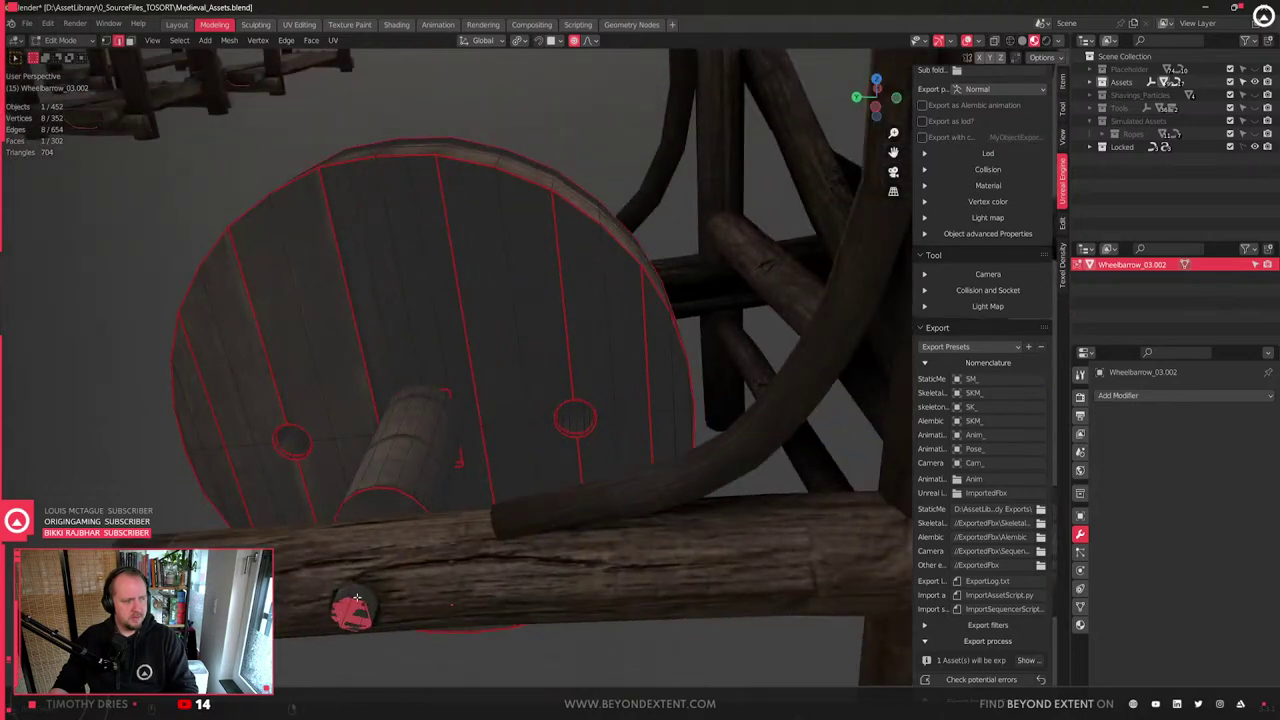
left_click(357, 598, "alt+shift")
middle_click_drag(357, 598, 540, 506, "shift")
scroll(540, 506, "up", 3)
right_click(730, 491)
left_click(730, 487)
right_click(728, 486)
left_click(720, 474)
right_click(700, 510)
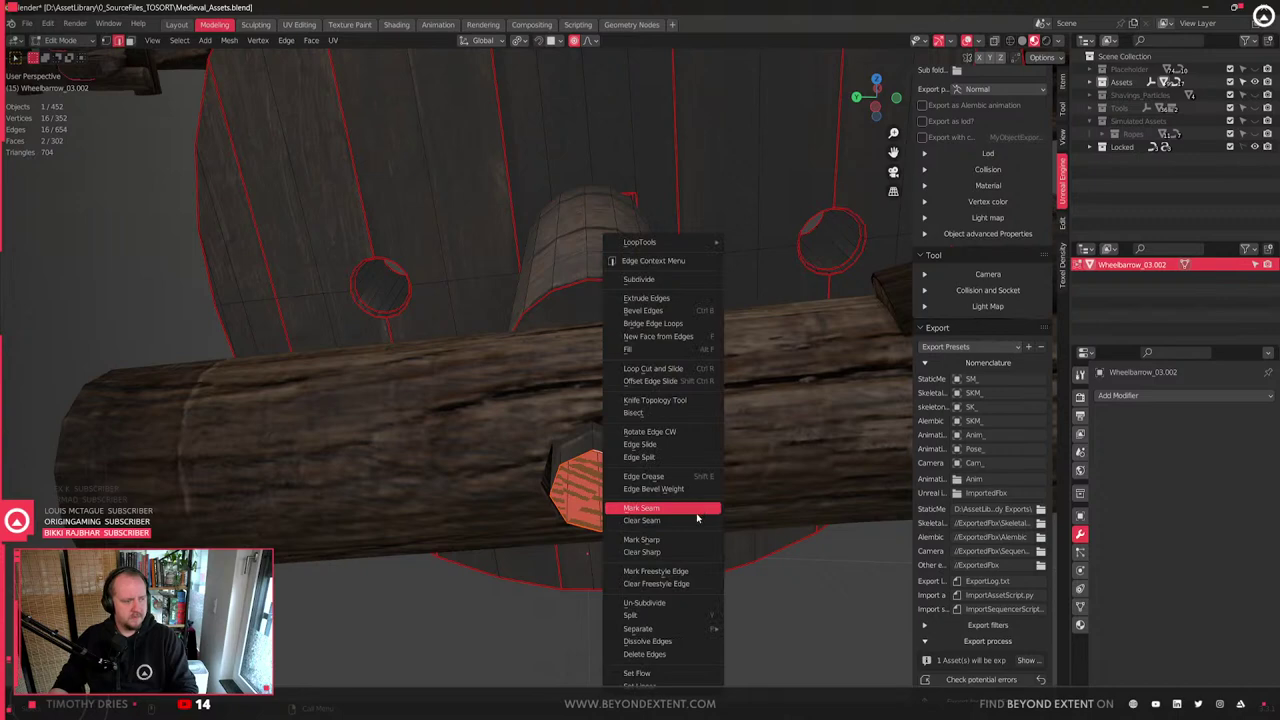
left_click(673, 539)
- Select the linked wheel hub and axle faces, switch to the UV Editing workspace and unwrap them
middle_click_drag(673, 537, 620, 520)
scroll(504, 528, "down", 3)
scroll(620, 521, "up", 3)
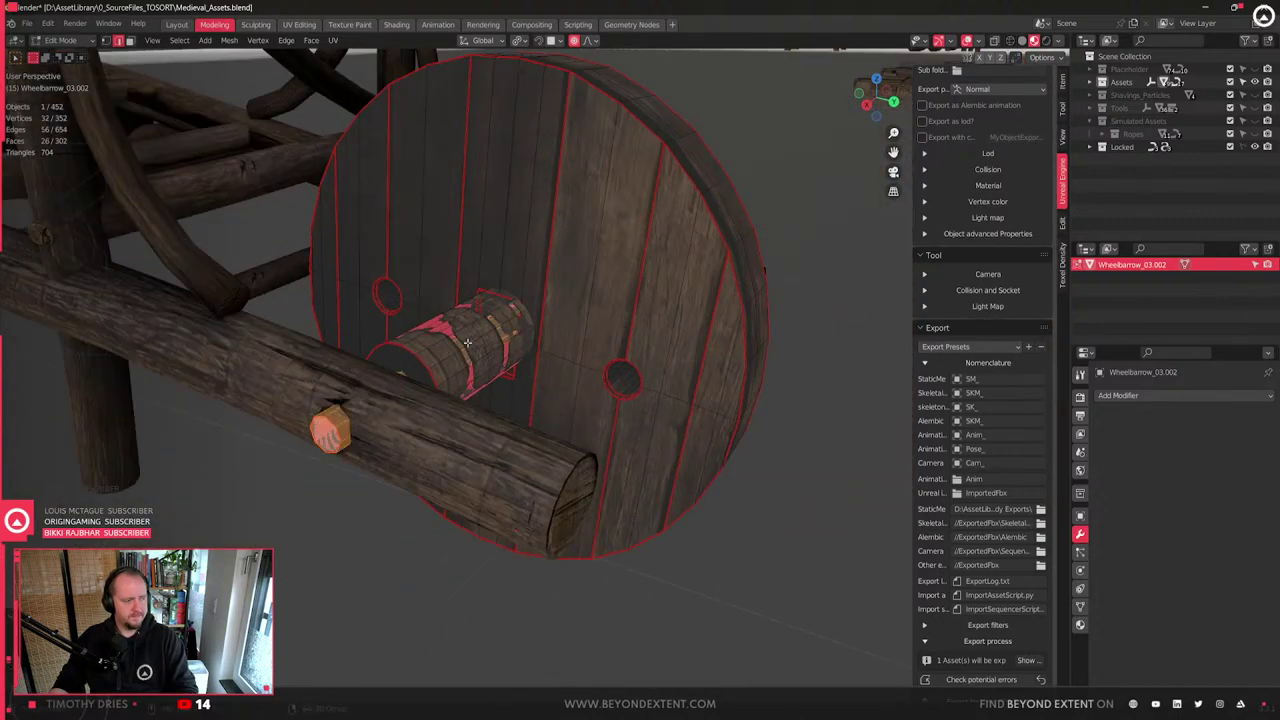
key("l")
left_click(300, 24)
scroll(960, 440, "down", 3)
key("a")
key("u")
left_click(957, 454)
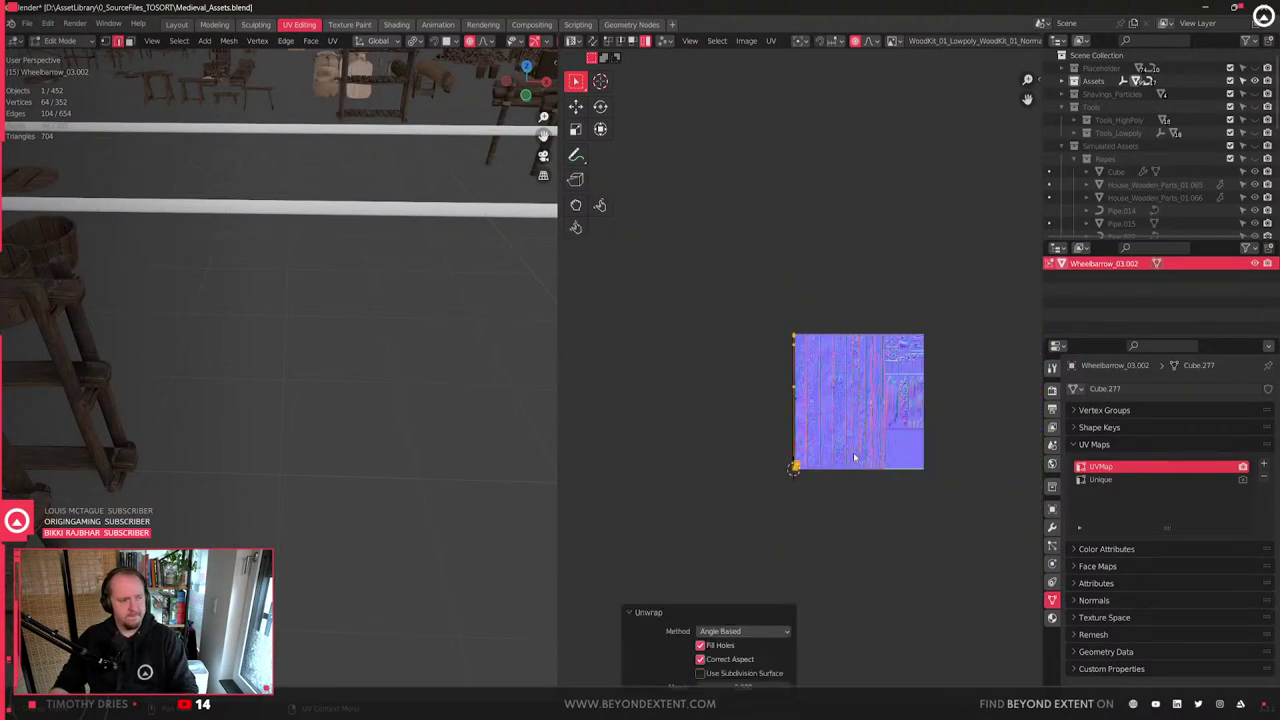
scroll(853, 452, "up", 6)
scroll(838, 322, "down", 2)
- Mark a lengthwise seam along the underside of the wheel hub
key("Tab")
key("KP_Decimal")
middle_click_drag(340, 514, 336, 244)
key("Tab")
left_click(347, 446)
right_click(335, 246)
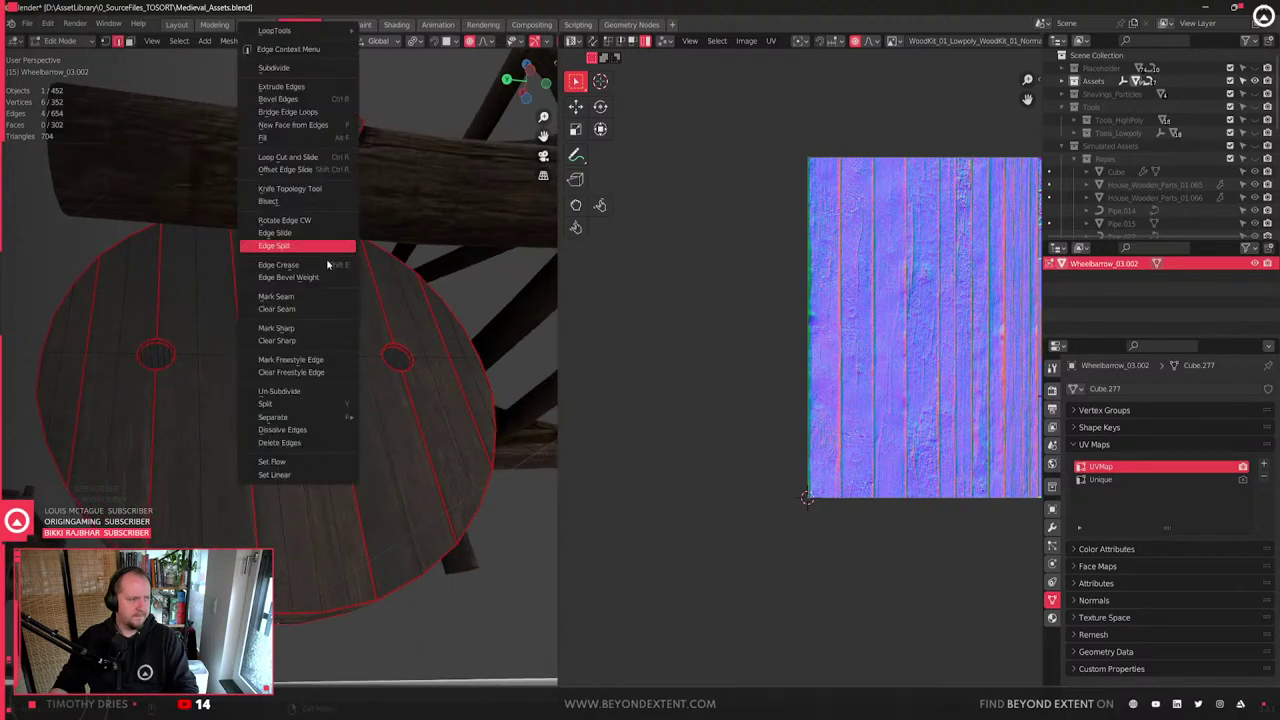
left_click(312, 298)
- Select the linked faces of the hub and axle and unwrap them again
scroll(357, 331, "up", 1)
key("3")
left_click(288, 280)
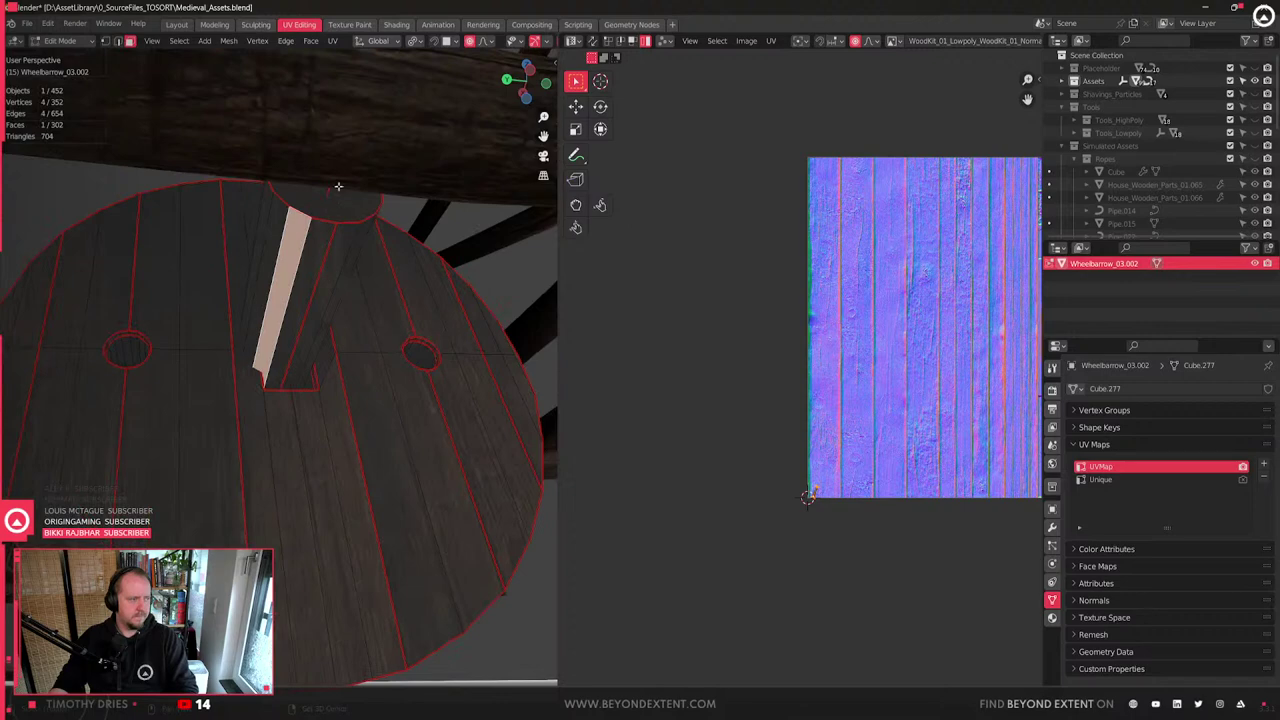
key("l")
key("u")
left_click(822, 471)
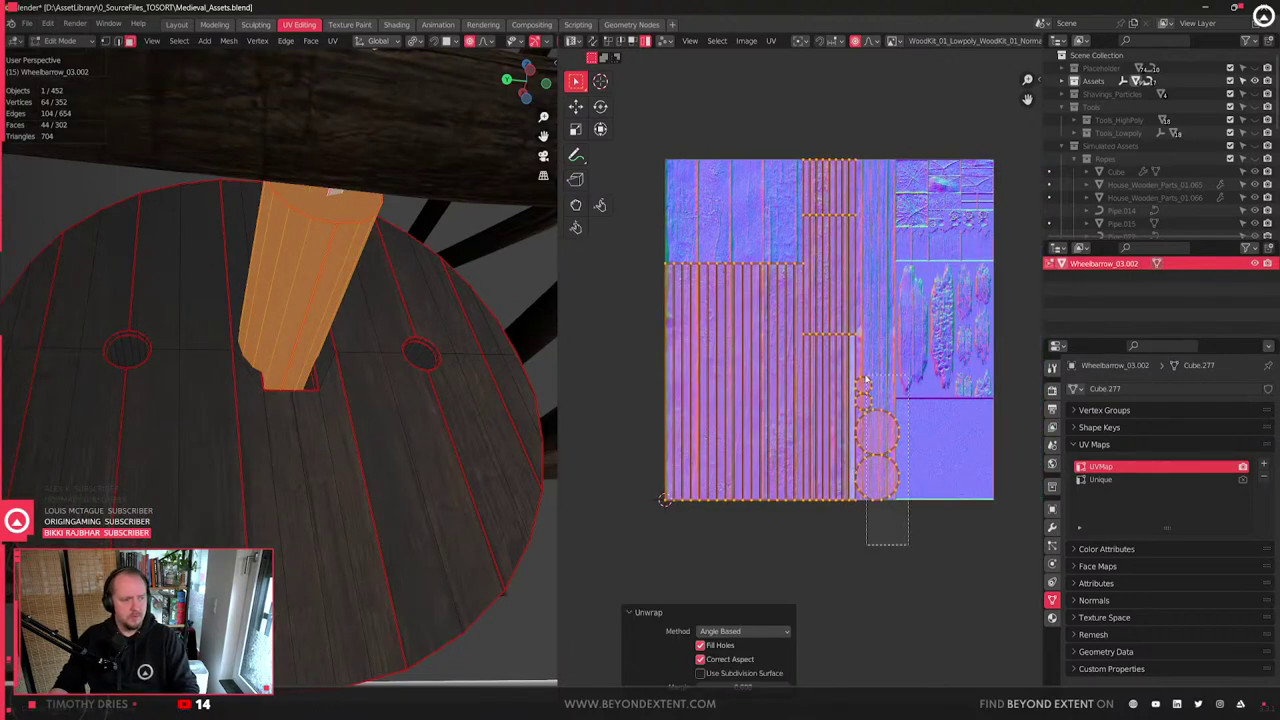
- Stack the round end-cap UV islands of the hub and axle on top of each other
left_click_drag(867, 378, 862, 373)
key("q")
left_click(903, 440)
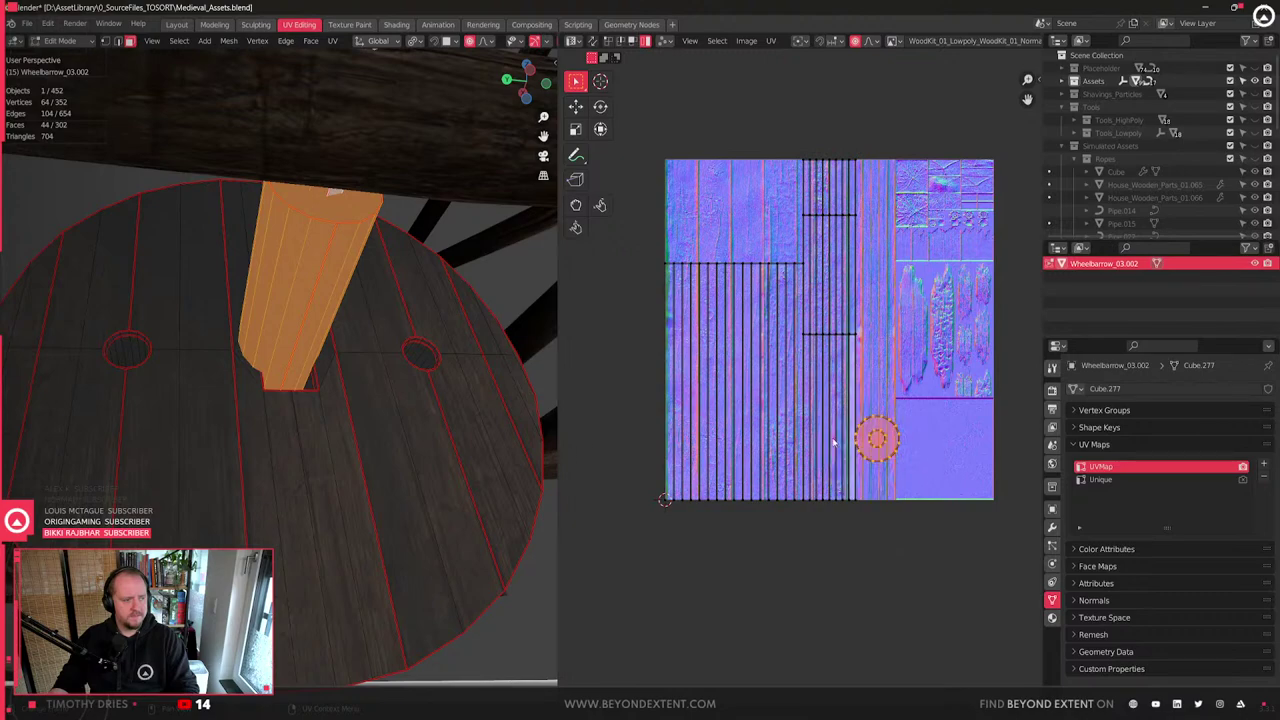
- Move the stacked end-cap islands onto the cracked end-grain area of the texture and scale them to fit
scroll(727, 443, "down", 2)
key("g")
left_click(930, 292)
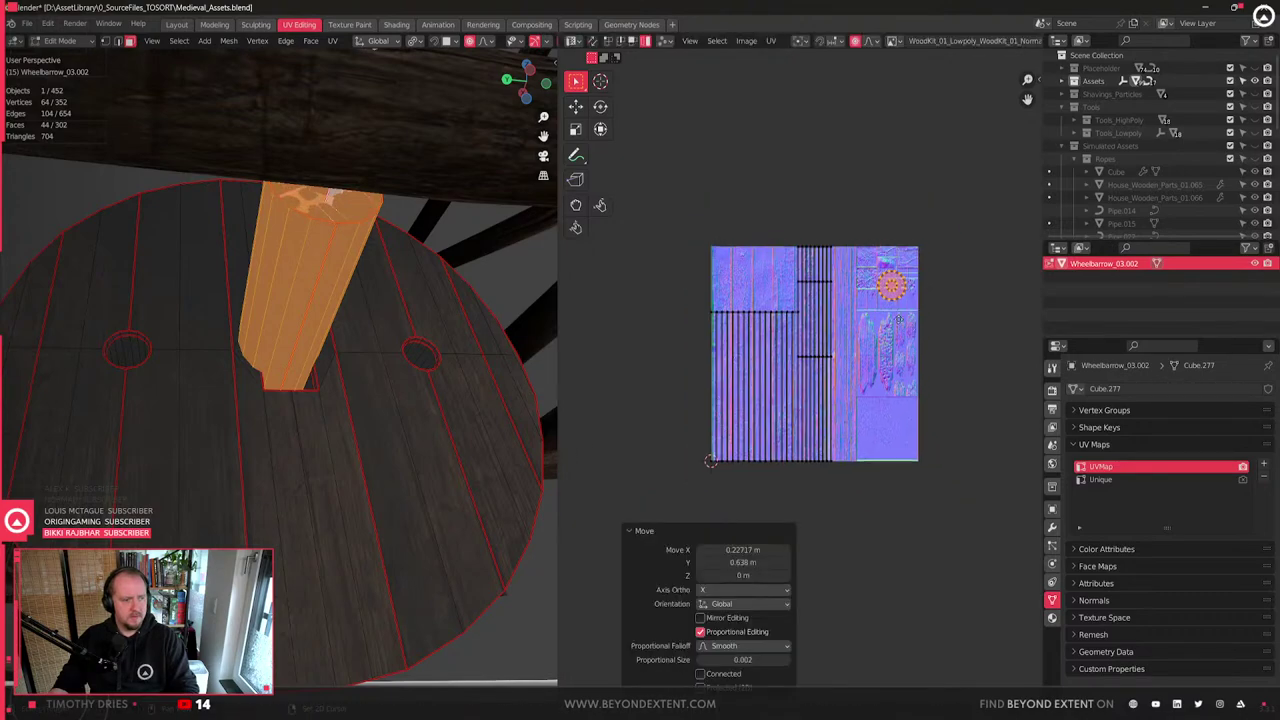
scroll(930, 292, "up", 5)
key("g")
left_click(886, 398)
key("s")
left_click(840, 345)
- Check the textured hub, then select the linked side faces of the hub and the axle
key("Tab")
middle_click_drag(357, 400, 313, 407)
key("Tab")
key("l")
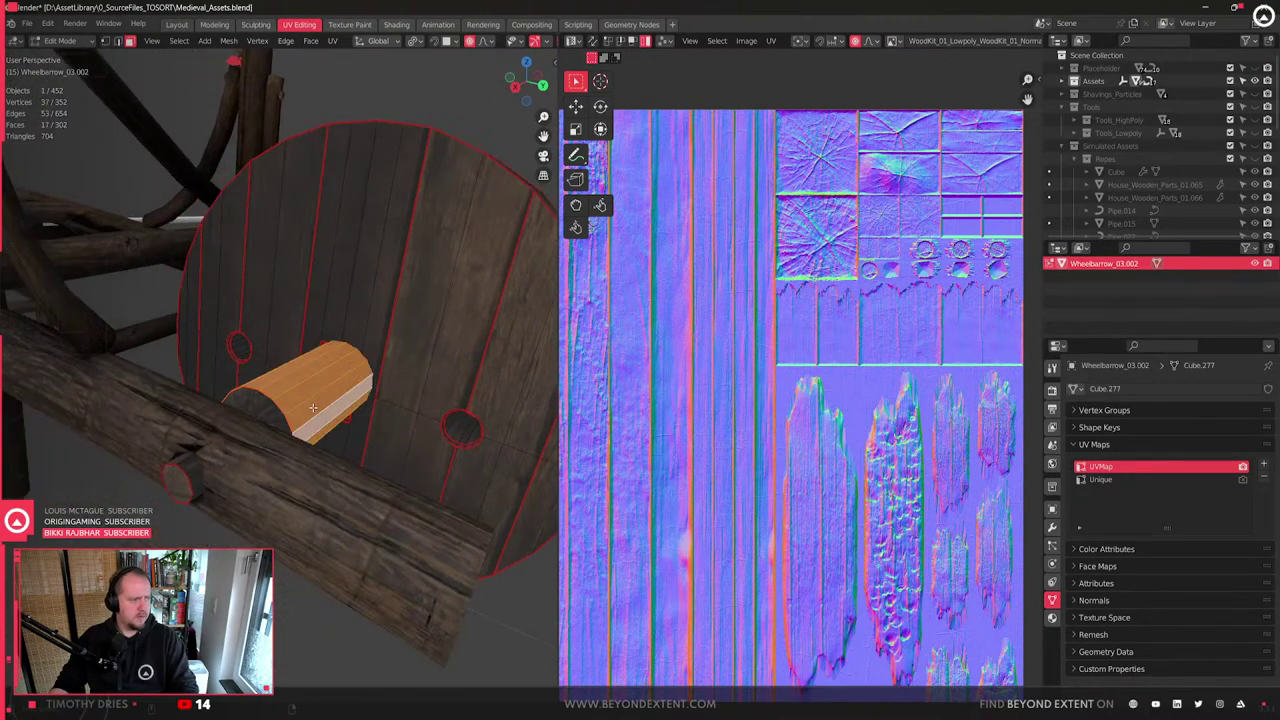
key("l")
scroll(763, 411, "down", 6)
middle_click_drag(780, 408, 824, 398)
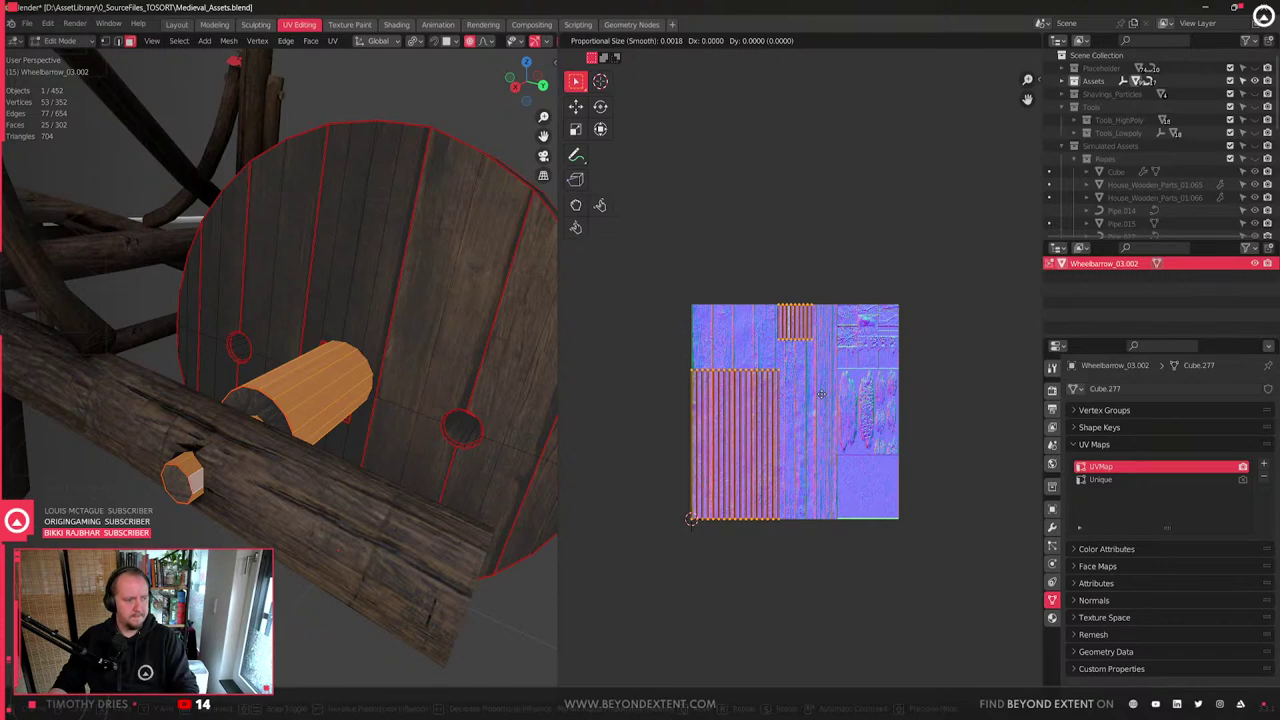
key("q")
left_click(728, 425)
key("q")
left_click(751, 405)
scroll(750, 405, "up", 2)
middle_click_drag(646, 440, 912, 415)
key("ctrl+z")
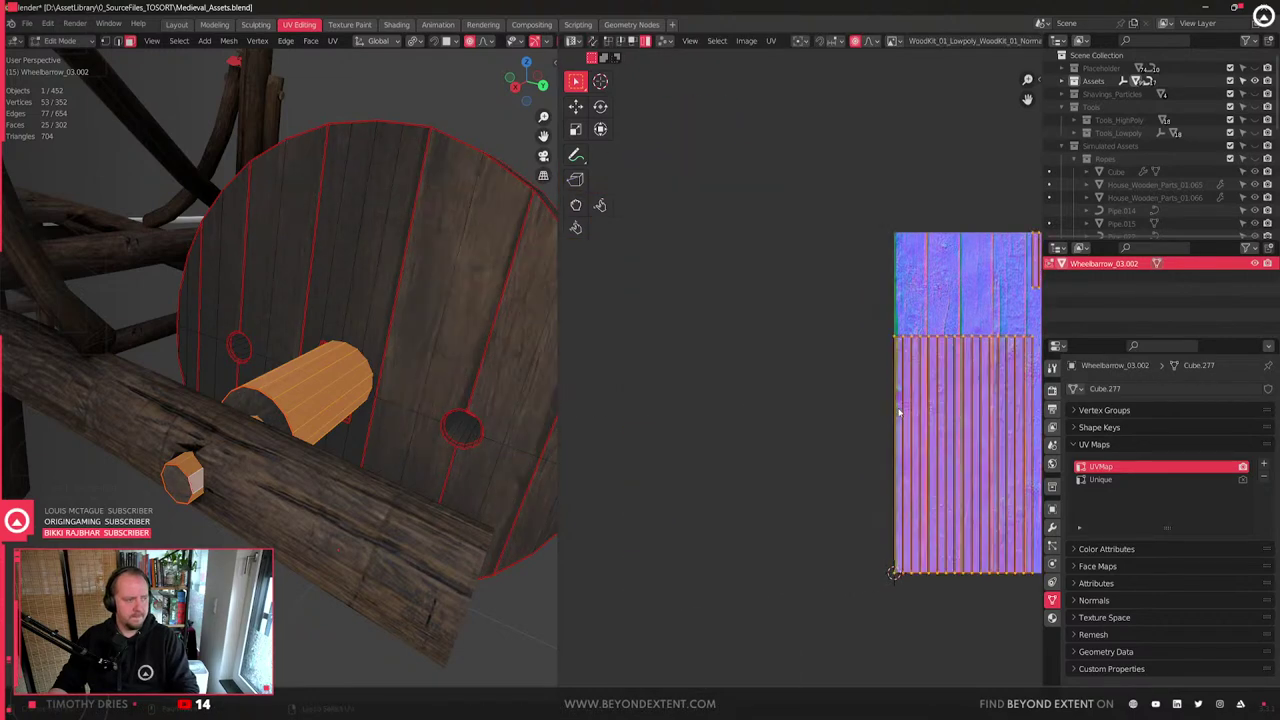
- Try to align and move the side-face UV islands of the hub and axle over the wood planks
scroll(913, 430, "down", 2)
key("q")
left_click(965, 306)
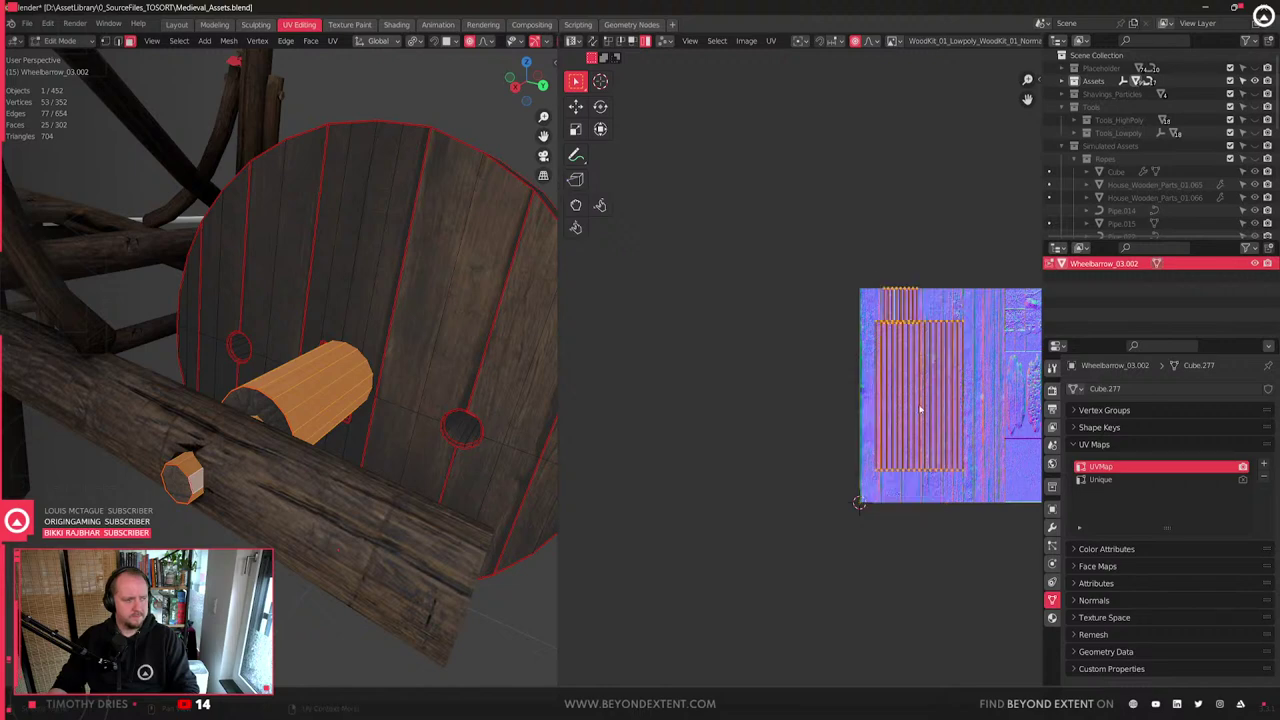
key("g")
left_click(902, 475)
scroll(848, 404, "up", 3)
left_click(965, 316)
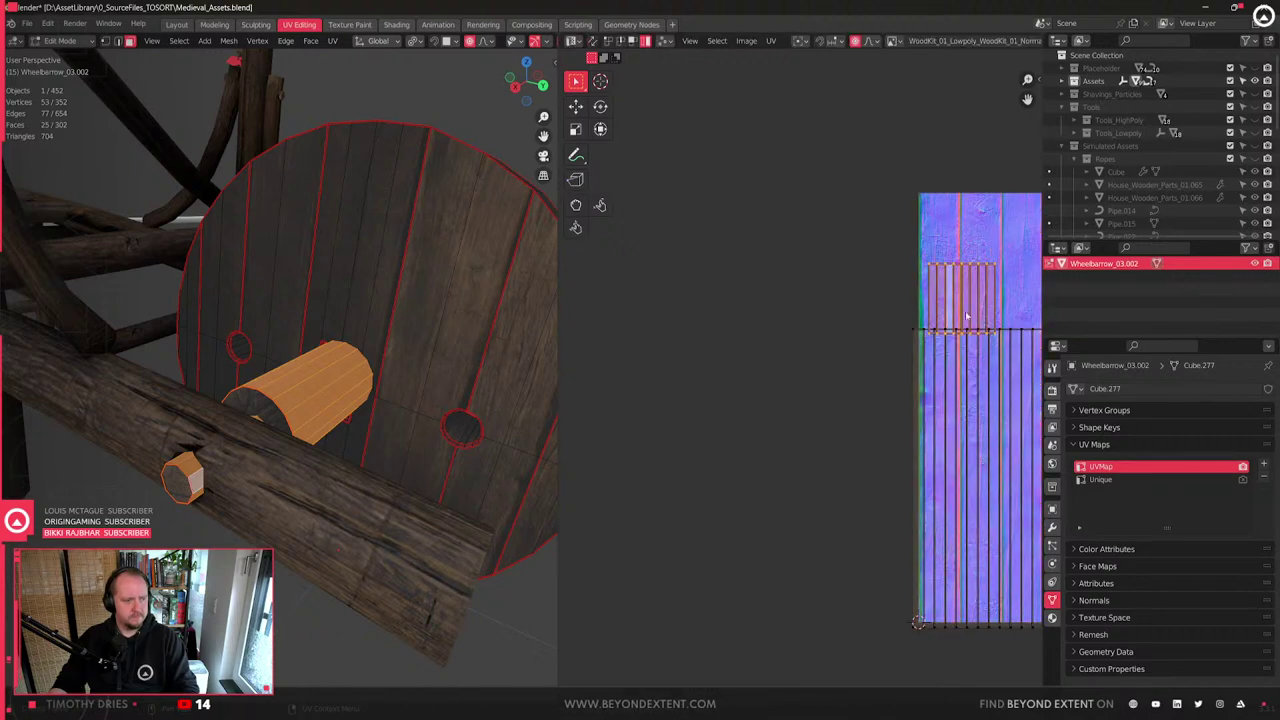
middle_click_drag(979, 399, 786, 357)
key("g")
right_click(810, 360)
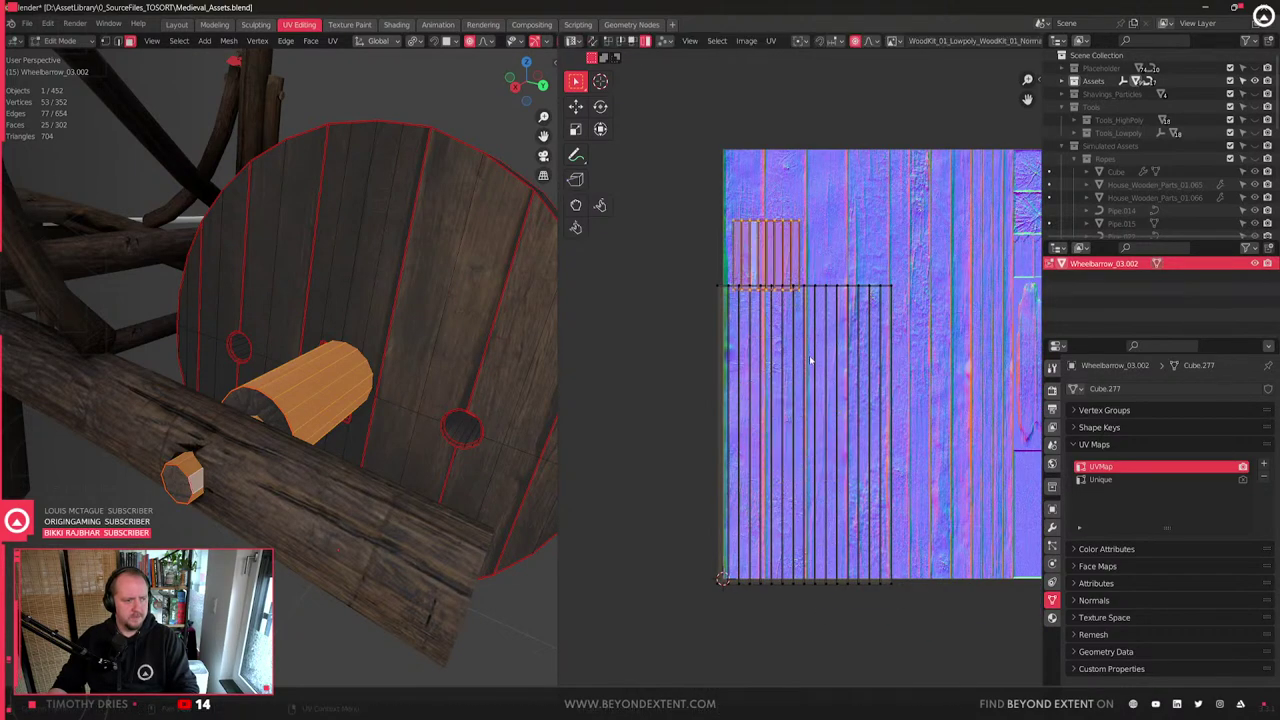
- Turn off proportional editing, centre the two side-face islands on each other and move the stack within the planks
left_click(856, 42)
key("g")
left_click(757, 384)
key("a")
key("q")
left_click(847, 373)
key("g")
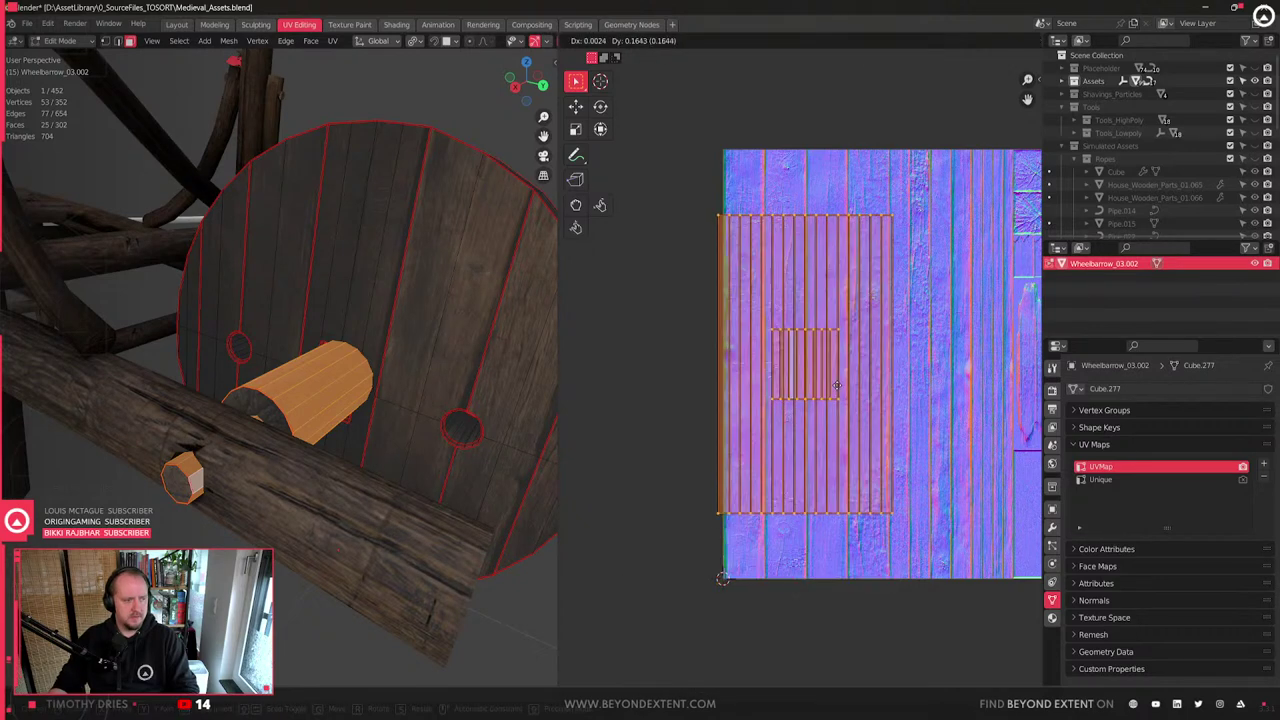
left_click(836, 393)
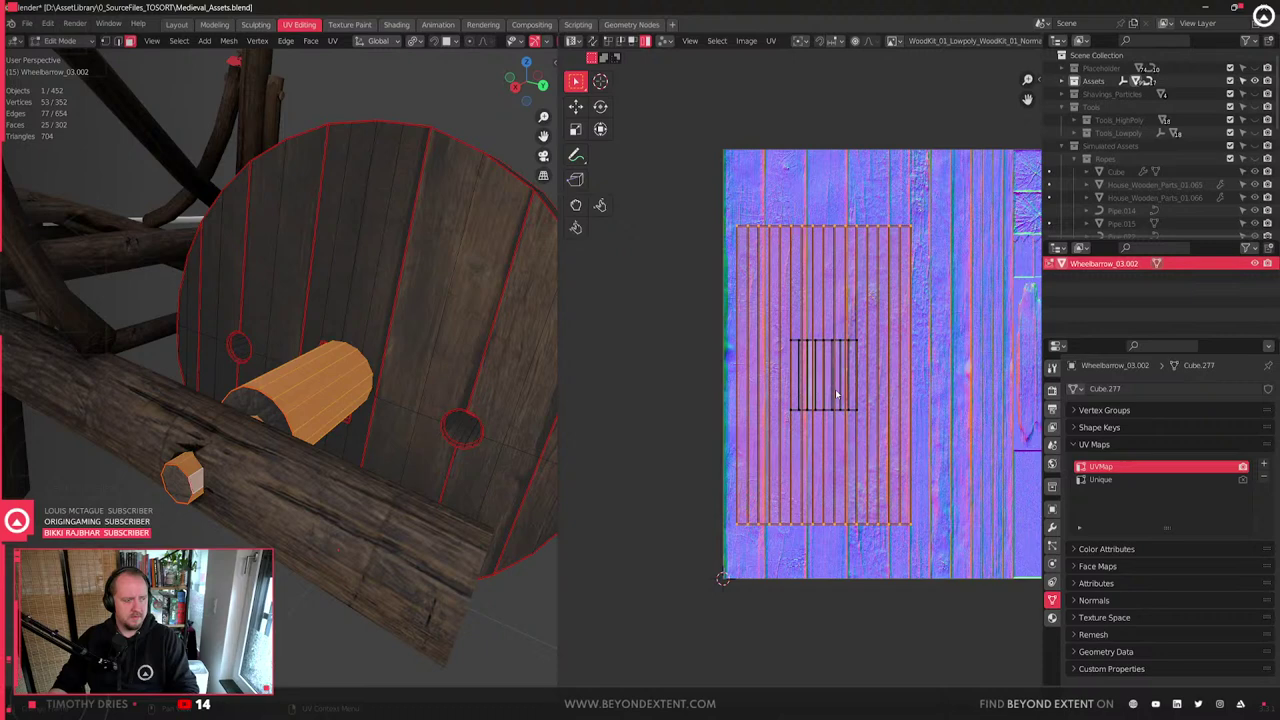
- Enlarge the smaller side-face island slightly, then scale both islands to 0.69
scroll(835, 389, "down", 1)
left_click(835, 355)
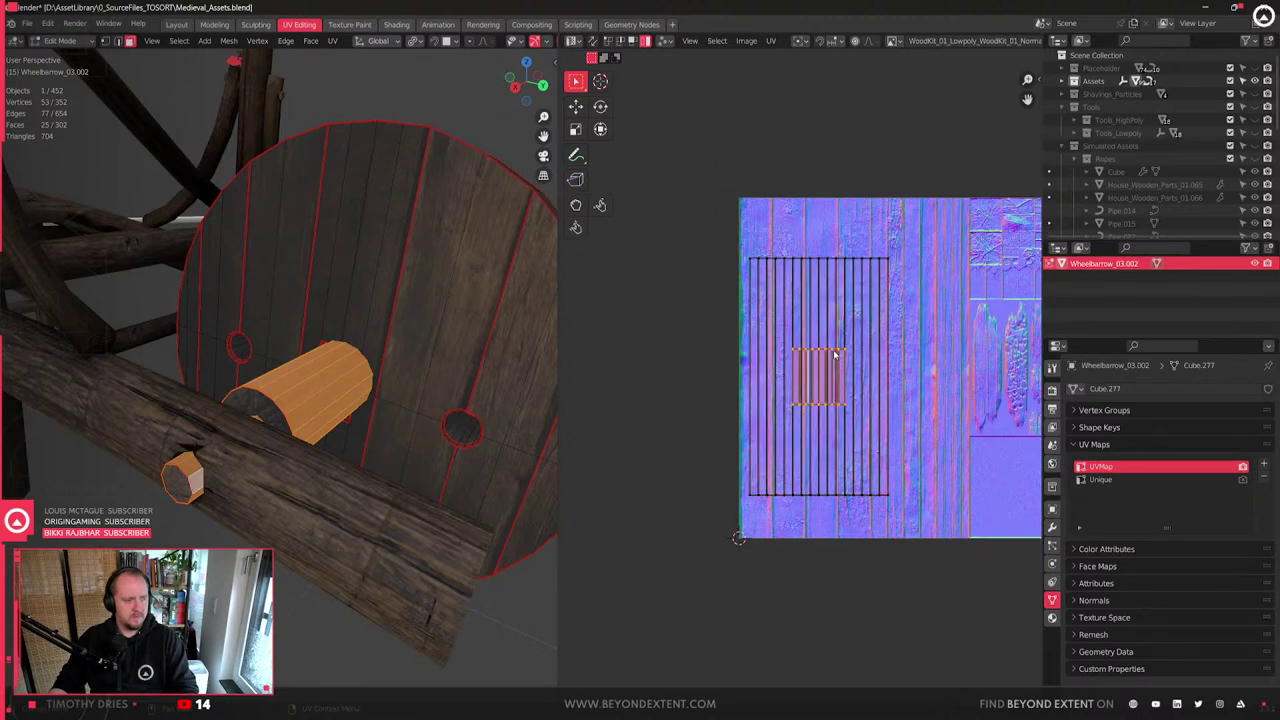
key("s")
left_click(936, 552)
key("a")
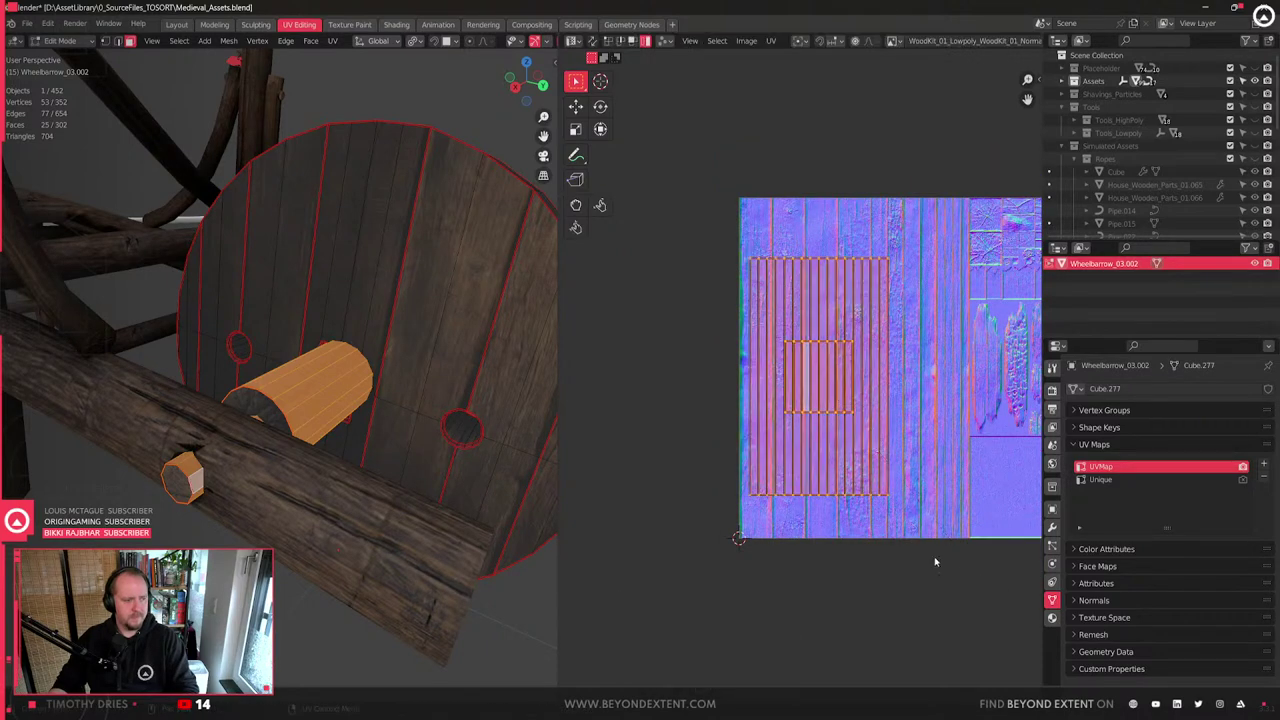
key("s")
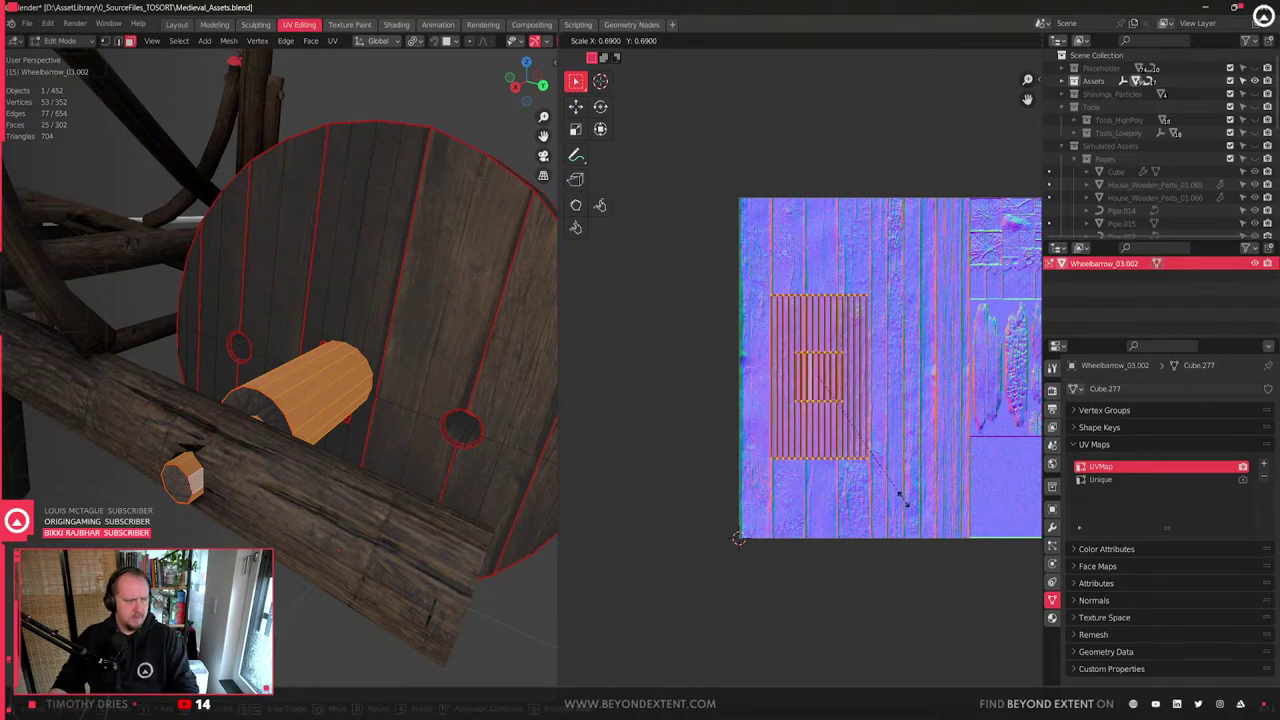
left_click(903, 497)
- Set the texel density of the side-face islands and move them onto the second wood plank of the texture
middle_click_drag(903, 497, 795, 483)
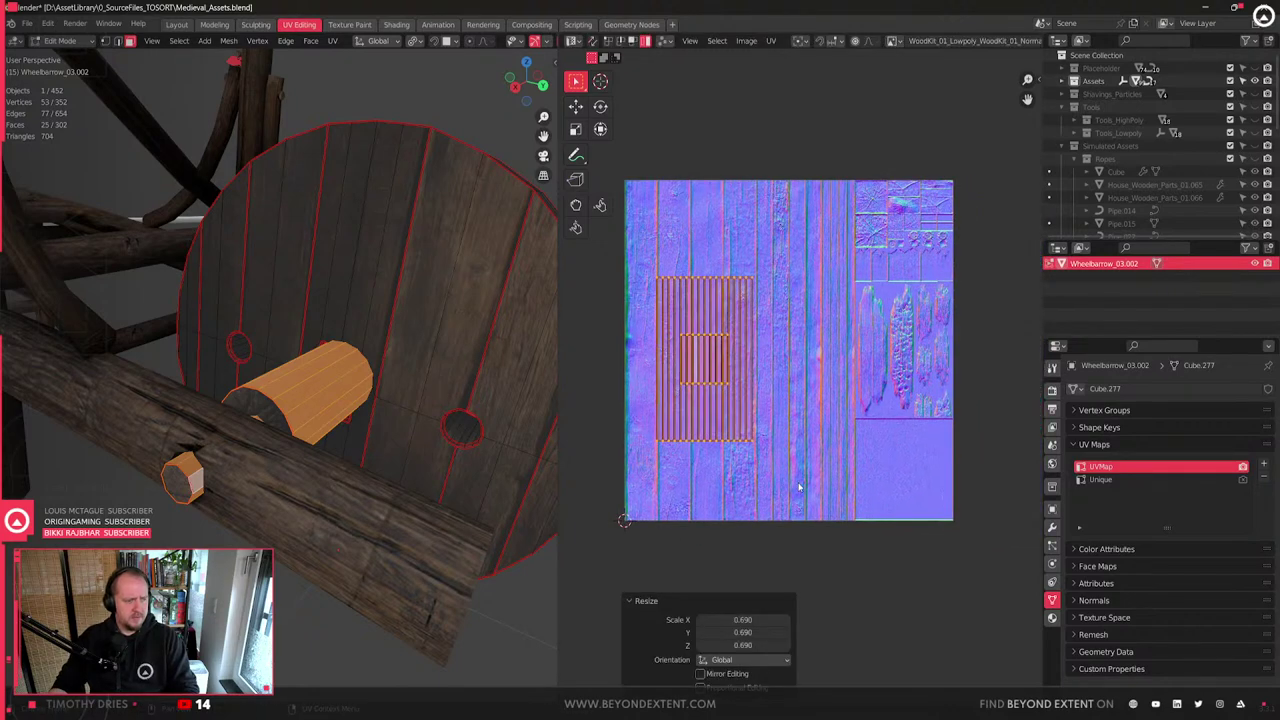
key("q")
left_click(758, 520)
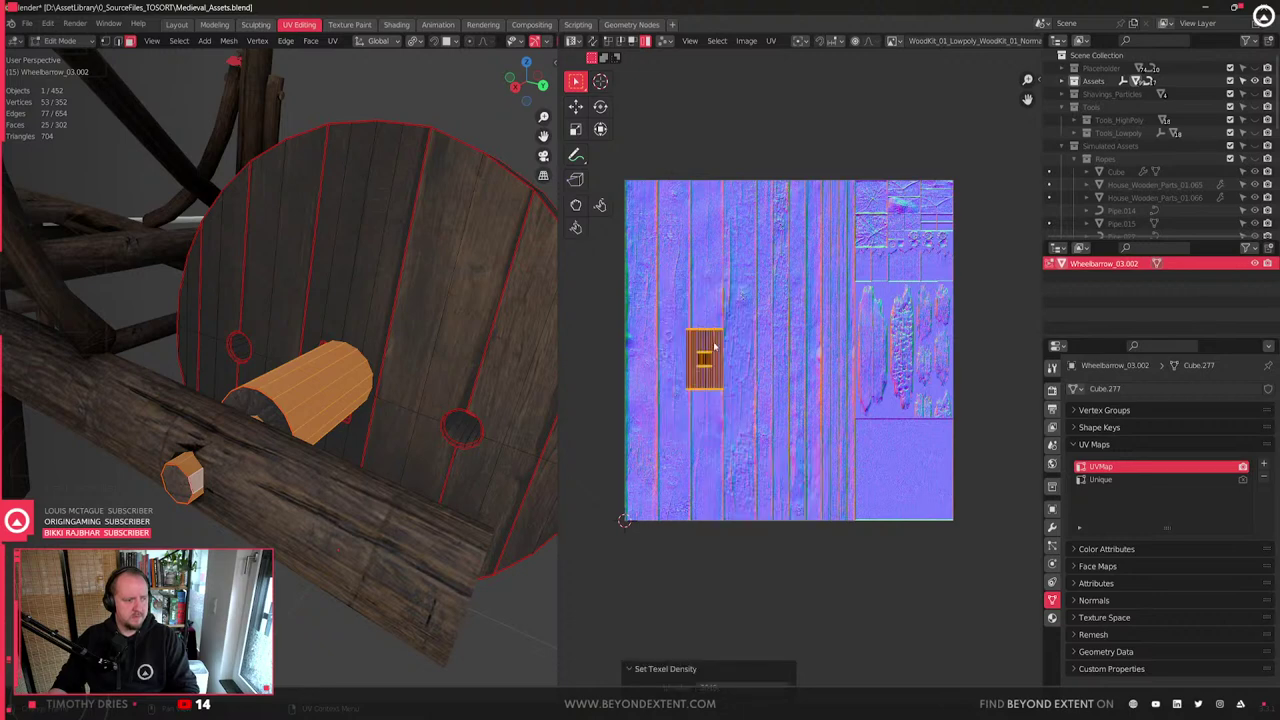
key("g")
left_click(689, 382)
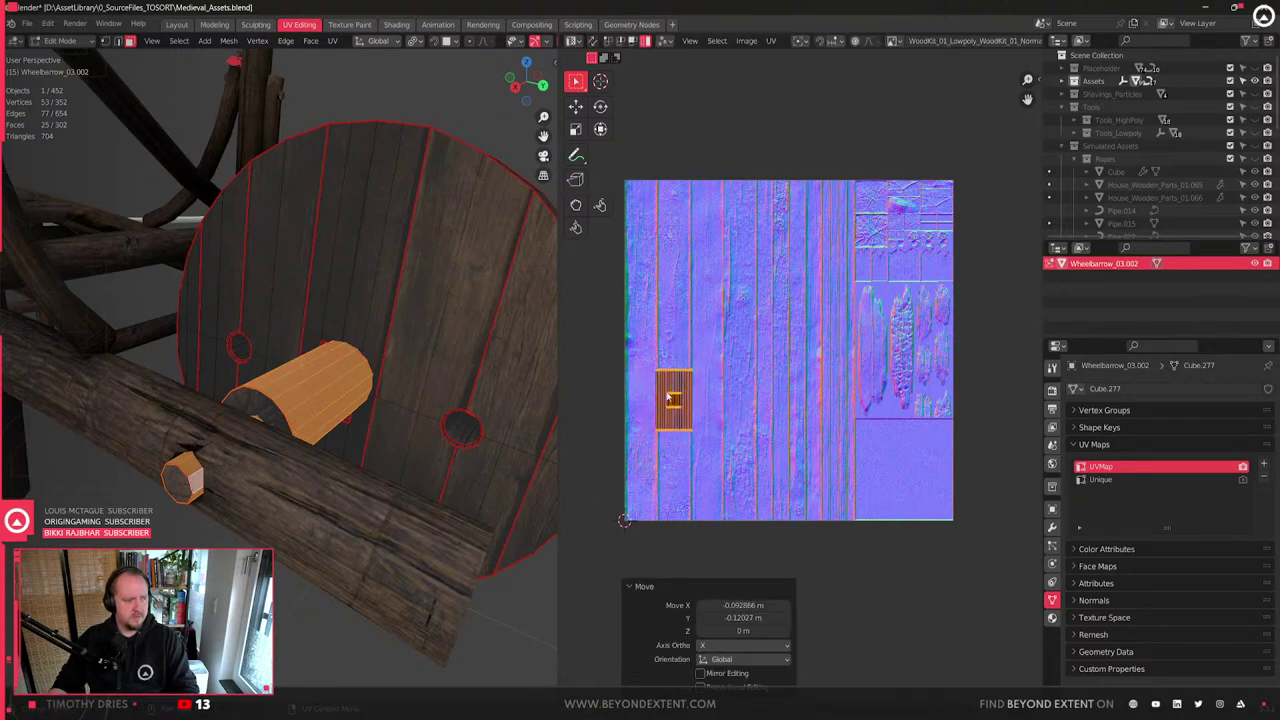
- Scale the side-face islands to about 0.897 to fit the plank width and check the texture on the hub
scroll(690, 400, "up", 3)
key("s")
left_click(838, 452)
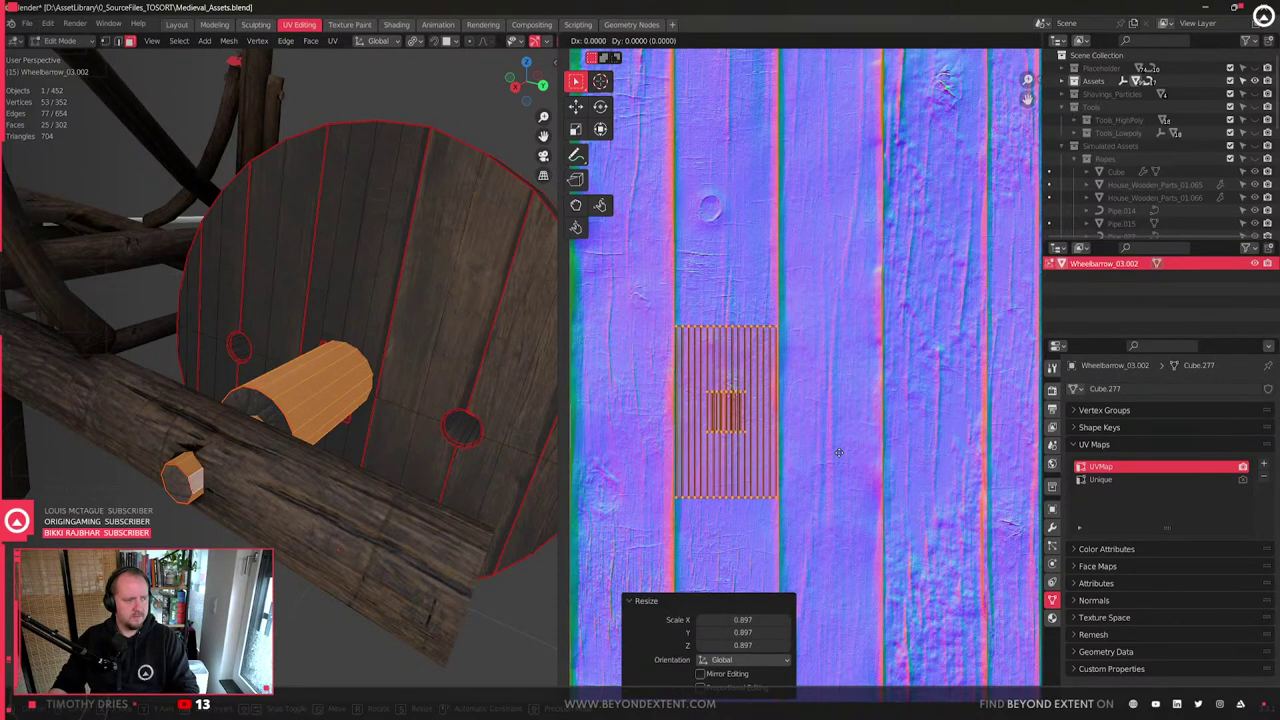
key("Tab")
scroll(358, 455, "up", 3)
middle_click_drag(358, 455, 414, 371)
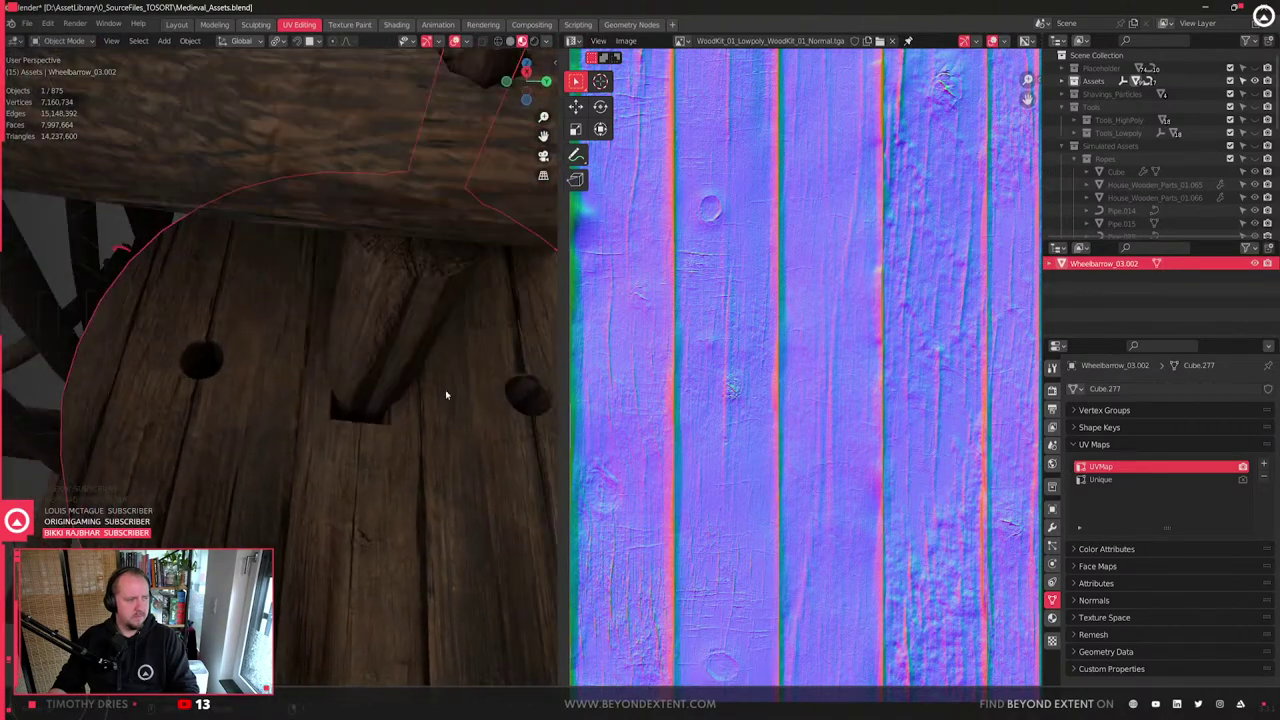
- Move the side-face islands onto the neighbouring third plank and scale them down to fit inside its edges
key("Tab")
key("g")
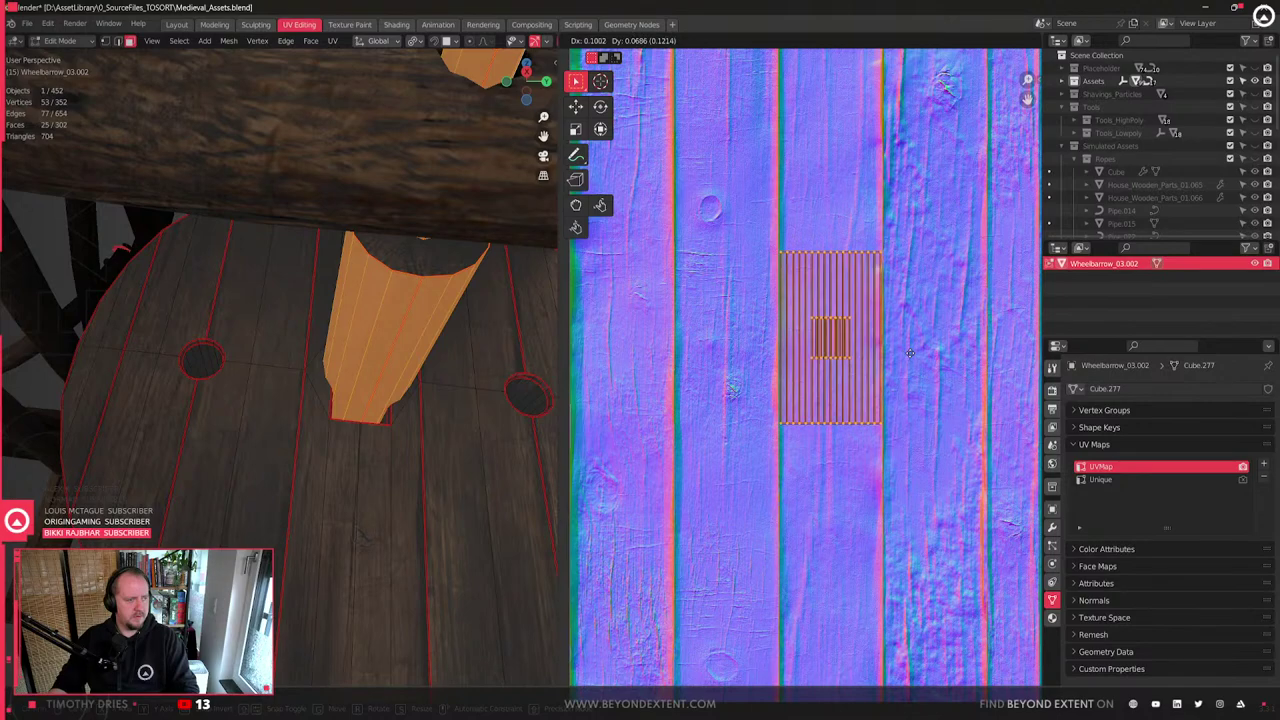
left_click(912, 354)
key("s")
left_click(930, 389)
key("g")
left_click(931, 391)
- Inspect the wood texture on the hub and axle from around the wheel
key("Tab")
middle_click_drag(300, 470, 389, 204)
middle_click_drag(389, 408, 353, 403)
scroll(380, 511, "down", 5)
key("Tab")
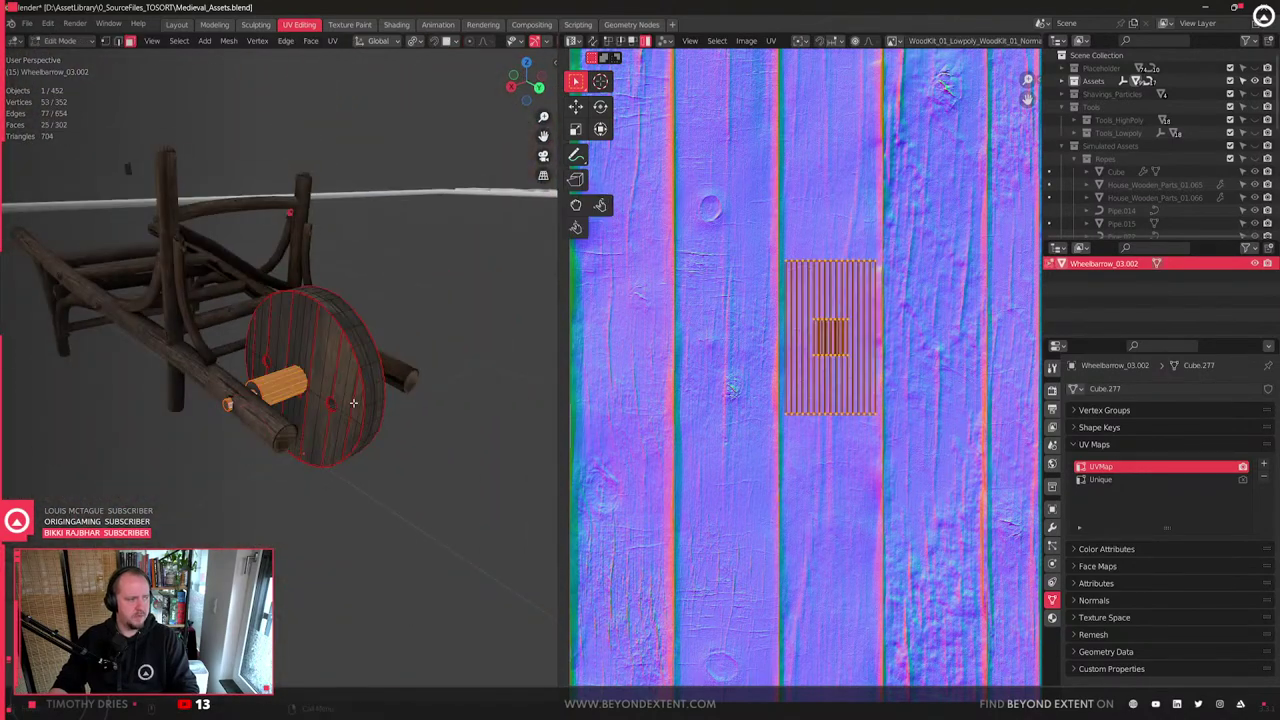
key("Tab")
middle_click_drag(329, 451, 243, 496)
- Edit the Wheelbarrow_03 frame and inset the end faces of both side logs
key("Tab")
left_click(243, 496)
key("Tab")
left_click(243, 496)
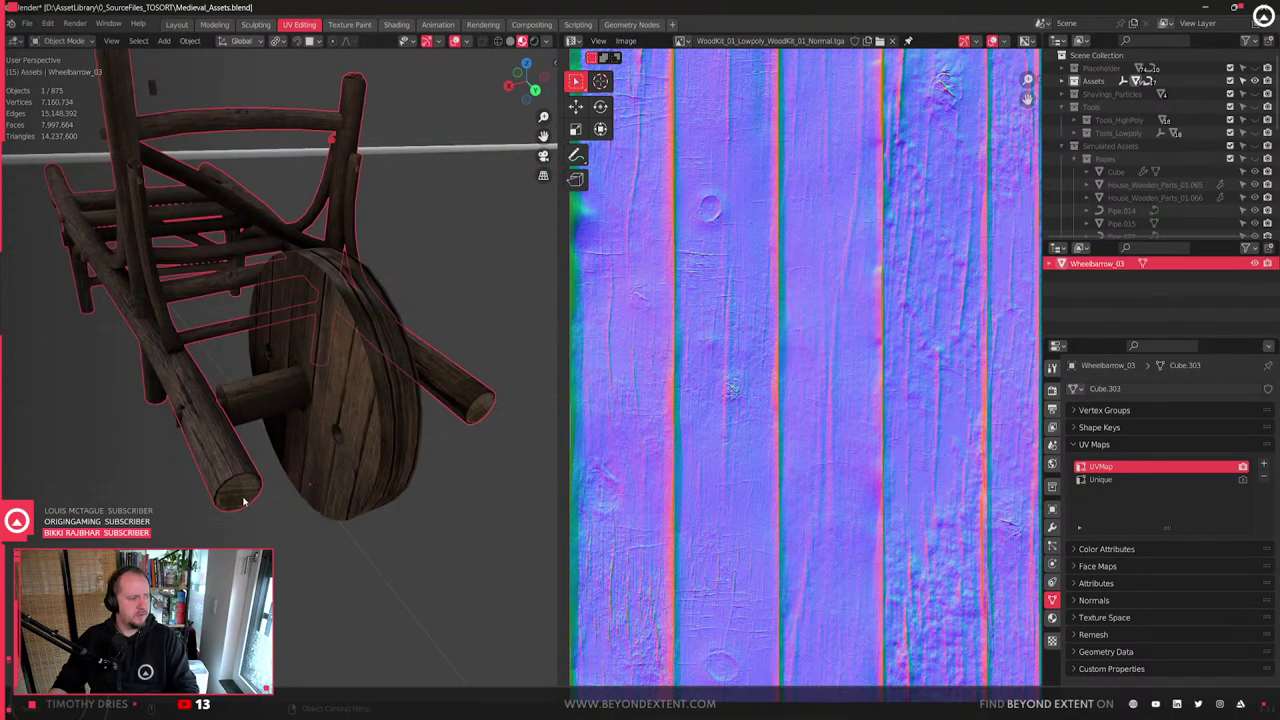
key("Tab")
left_click(242, 496)
left_click(481, 410, "shift")
middle_click_drag(481, 410, 367, 494)
key("i")
left_click(338, 486)
key("f")
key("g")
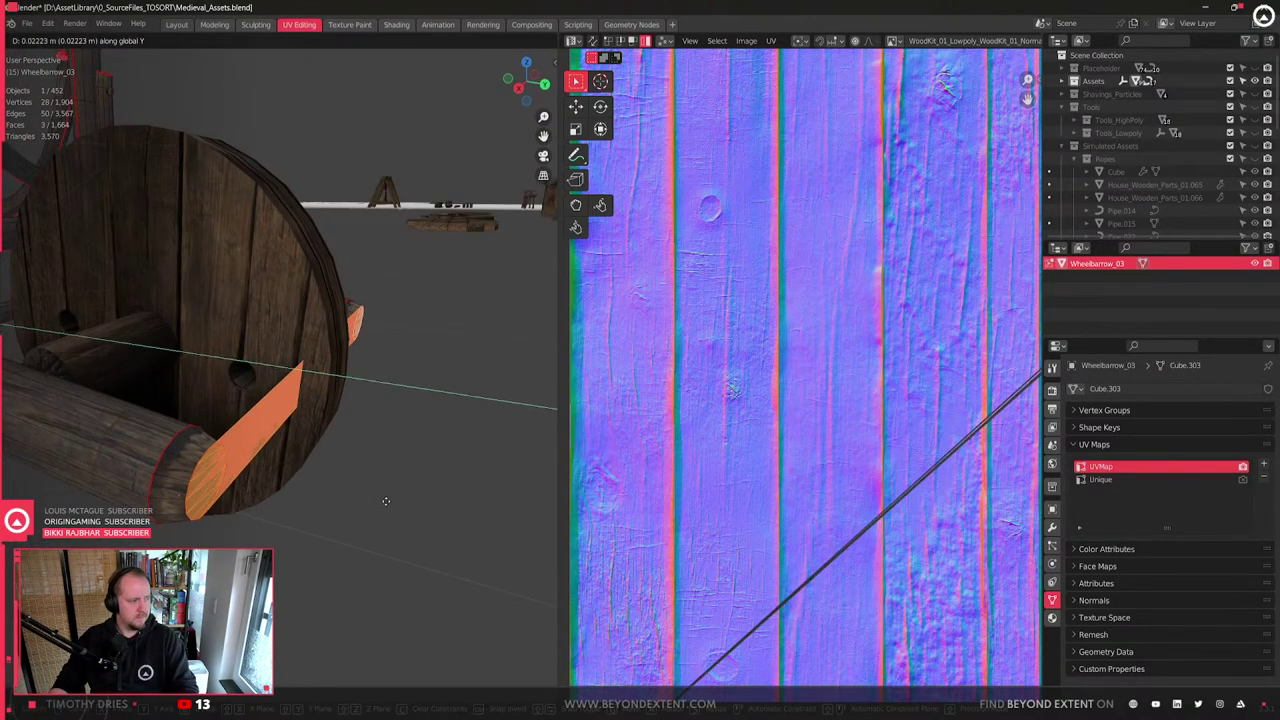
key("Escape")
key("ctrl+z")
- Mark the edges of the inset log ends as sharp and move the end faces slightly outward along Y
right_click(386, 501)
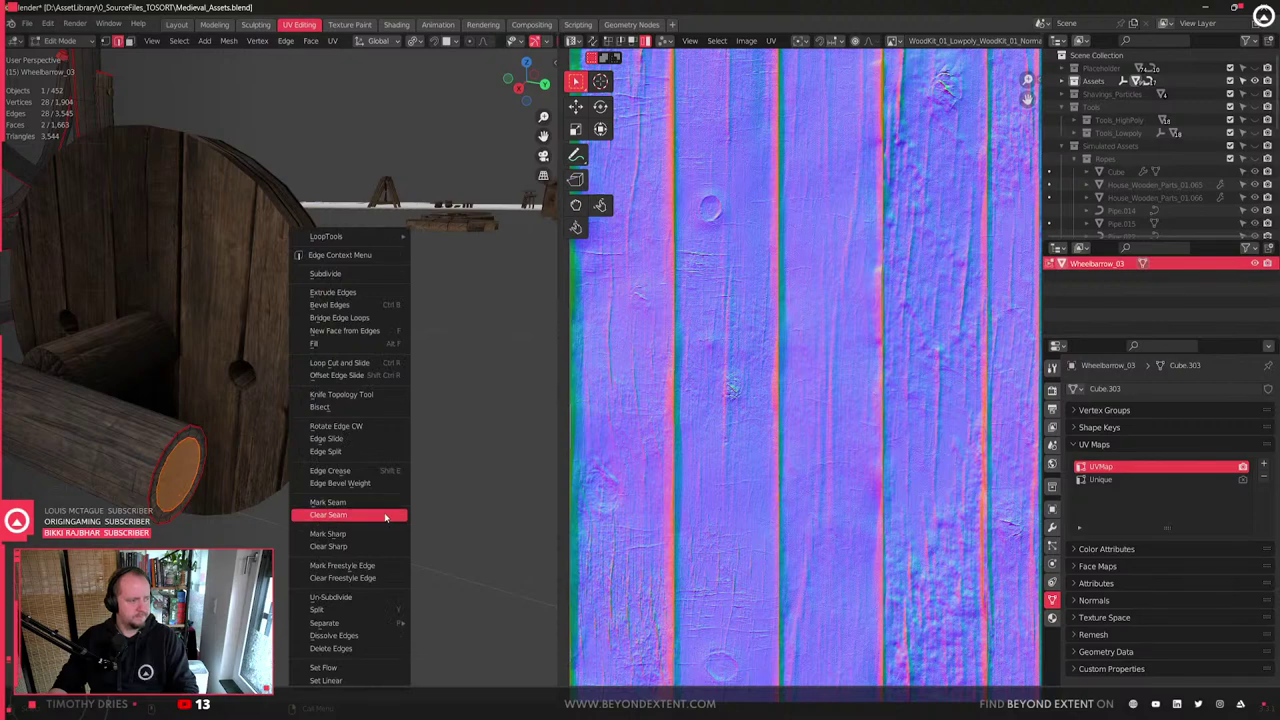
left_click(370, 528)
key("g")
key("x")
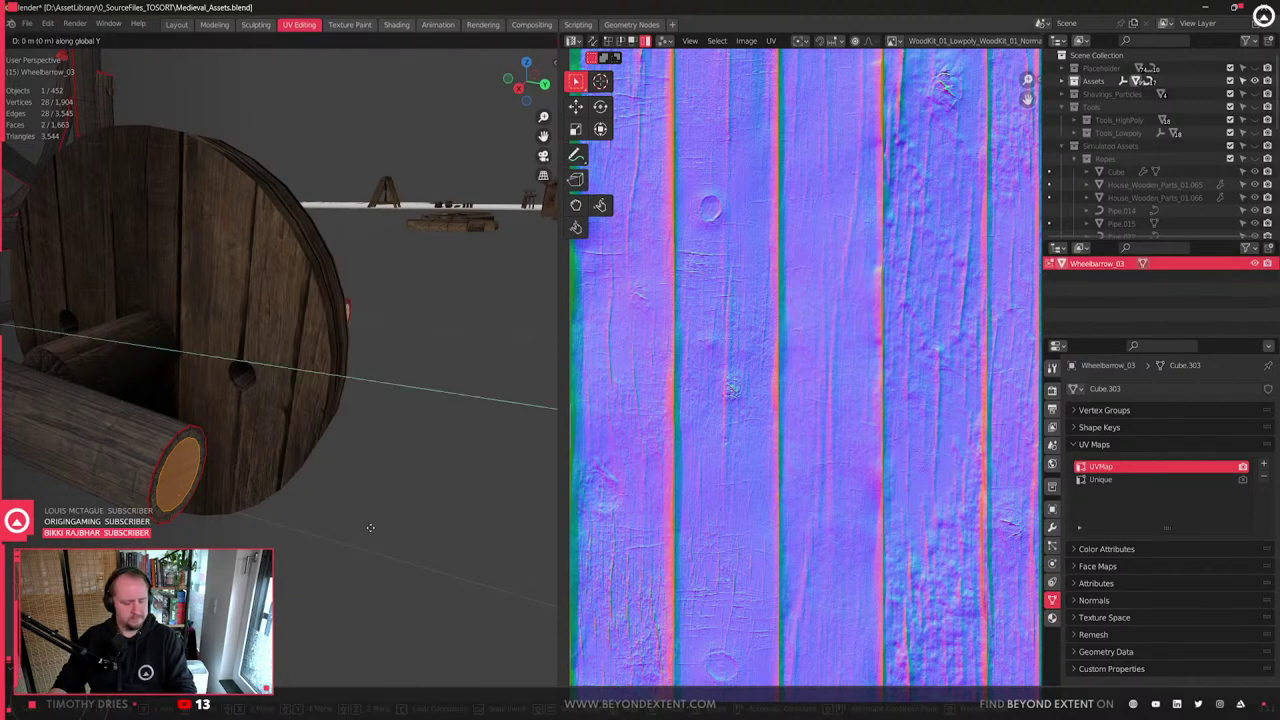
key("y")
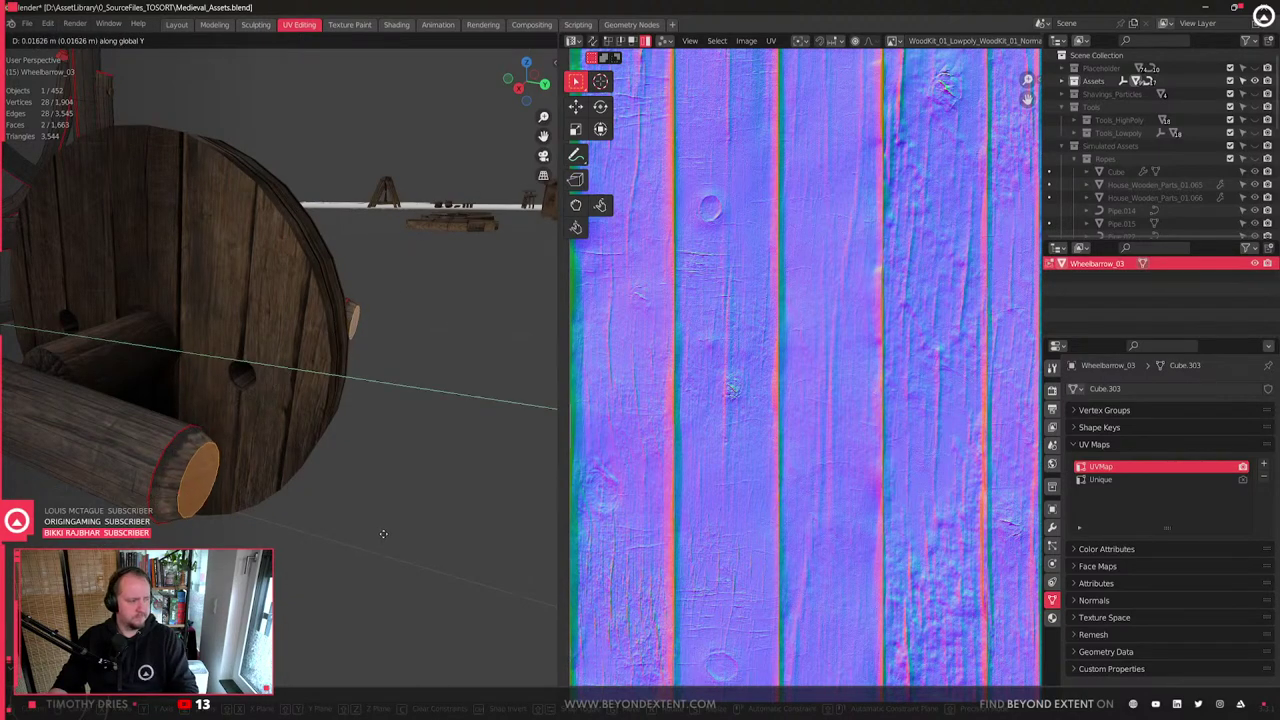
left_click(377, 533)
scroll(375, 515, "down", 3)
key("Tab")
middle_click_drag(383, 503, 349, 419)
left_click(349, 419)
middle_click_drag(232, 448, 286, 457)
left_click(286, 459)
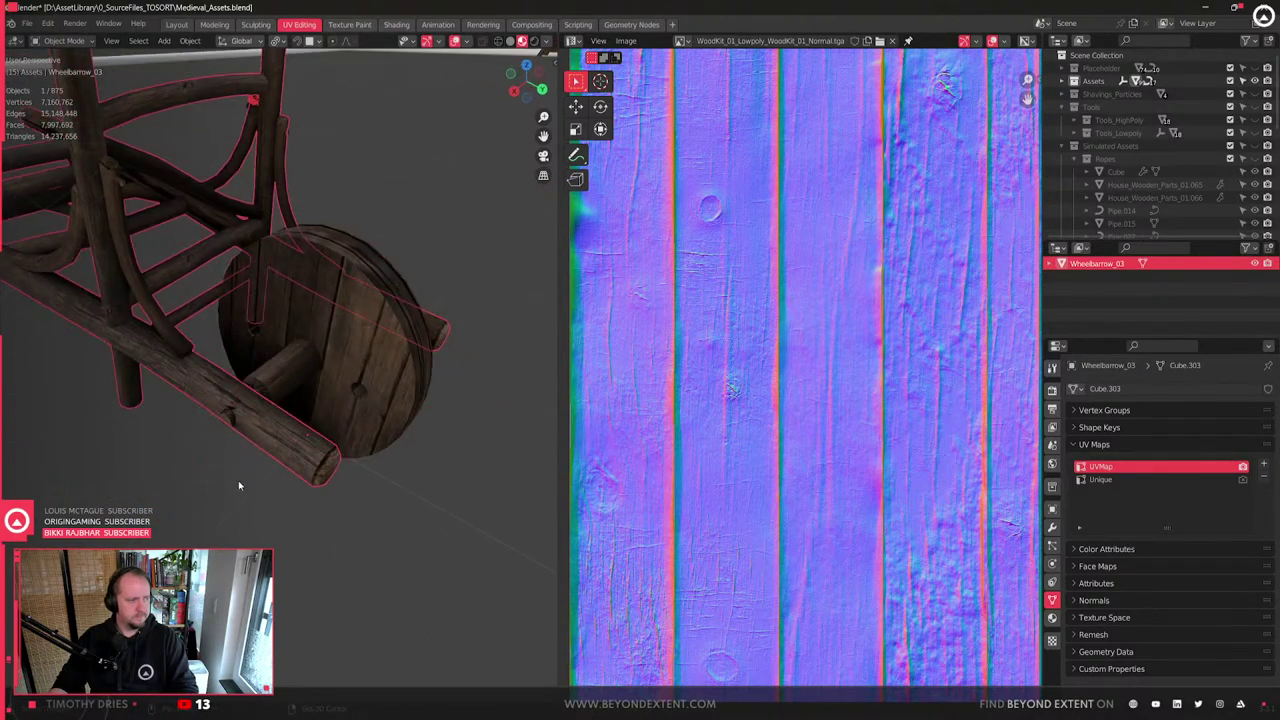
- Edit Wheelbarrow_03 and move a vertex on the near side log's end horizontally, locking its Z height
key("Tab")
left_click(325, 487)
key("g")
key("shift+z")
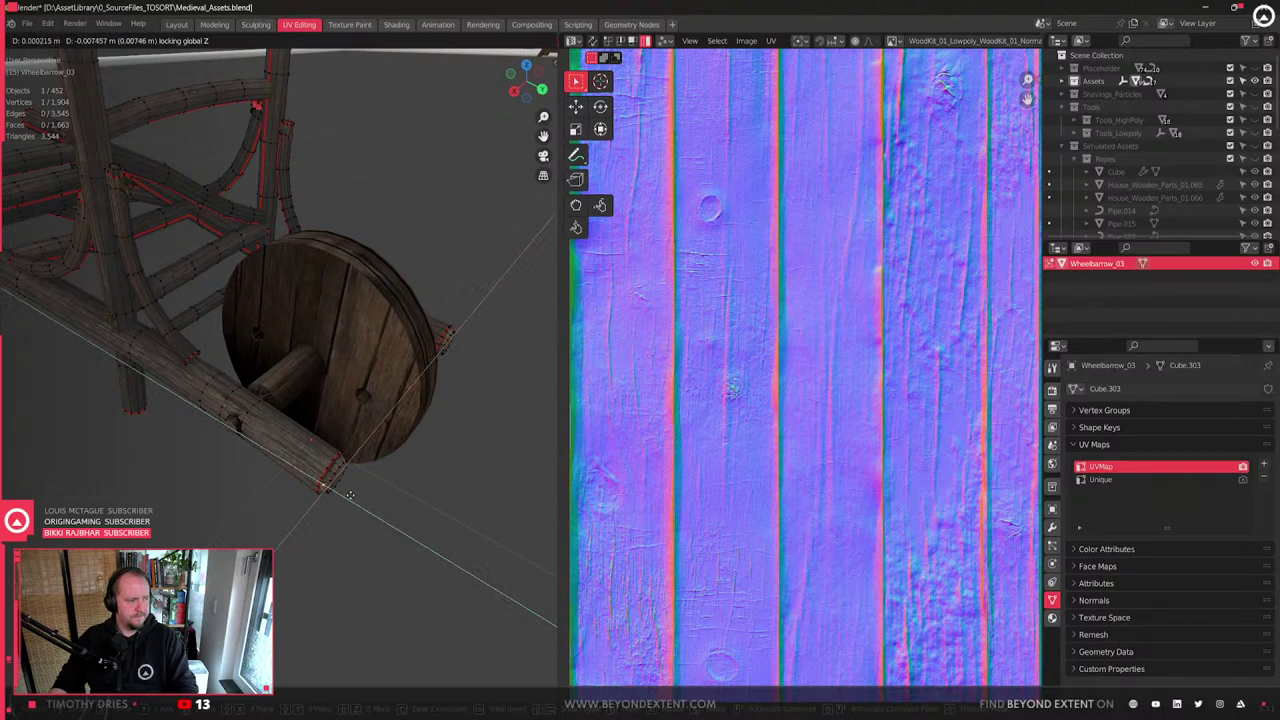
left_click(349, 494)
key("p")
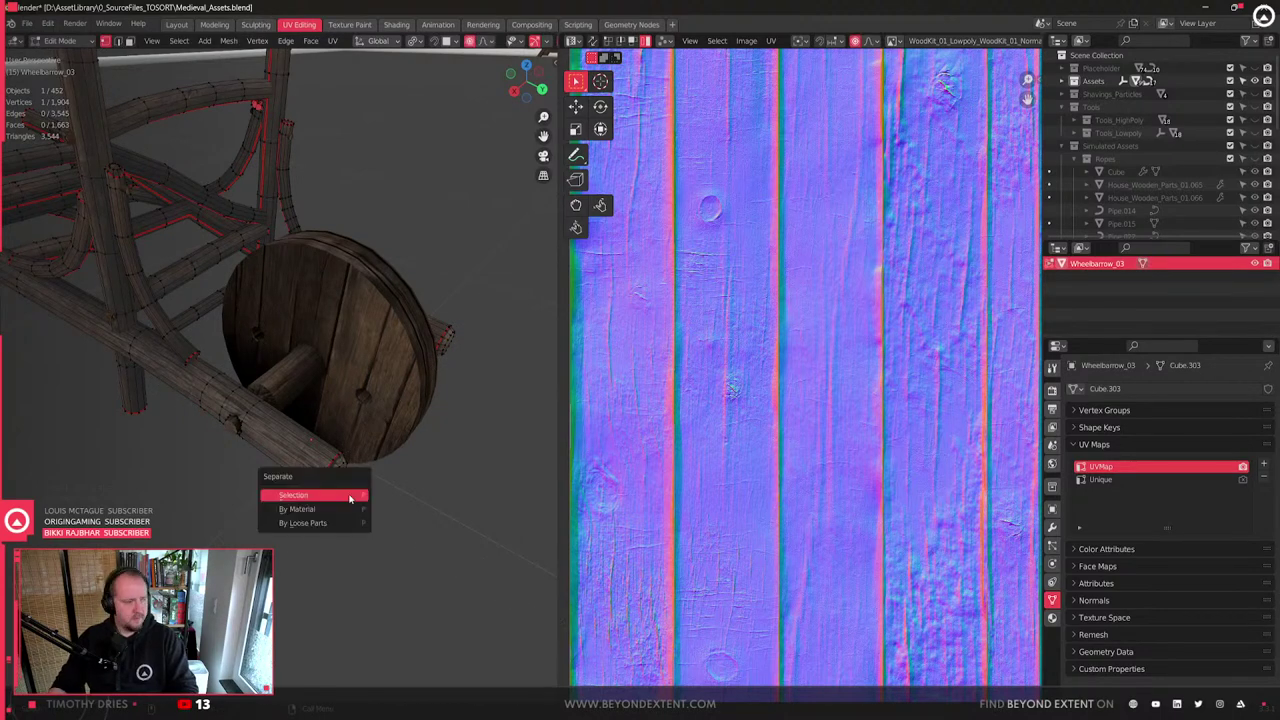
key("Escape")
key("g")
key("shift+z")
right_click(343, 523)
key("o")
key("g")
key("shift+z")
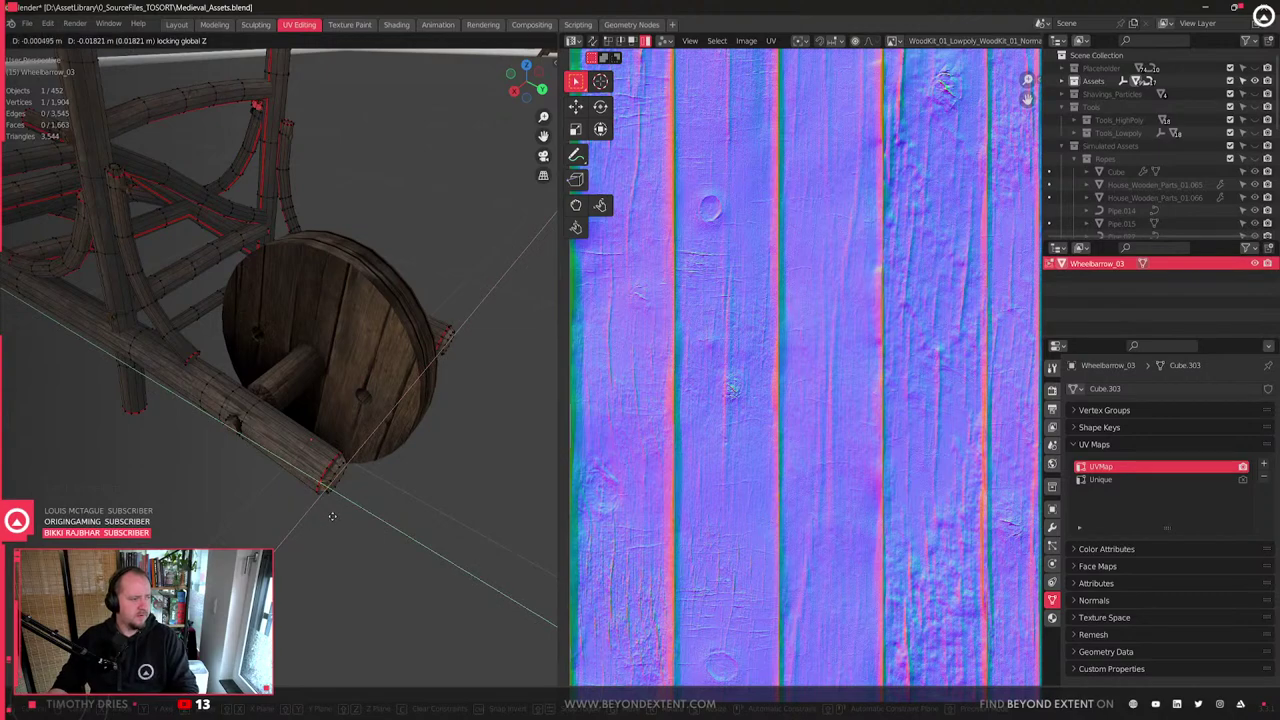
right_click(332, 516)
- Pull the near log end's vertex horizontally in two moves with smooth proportional editing, locking Z
key("o")
key("g")
key("shift+z")
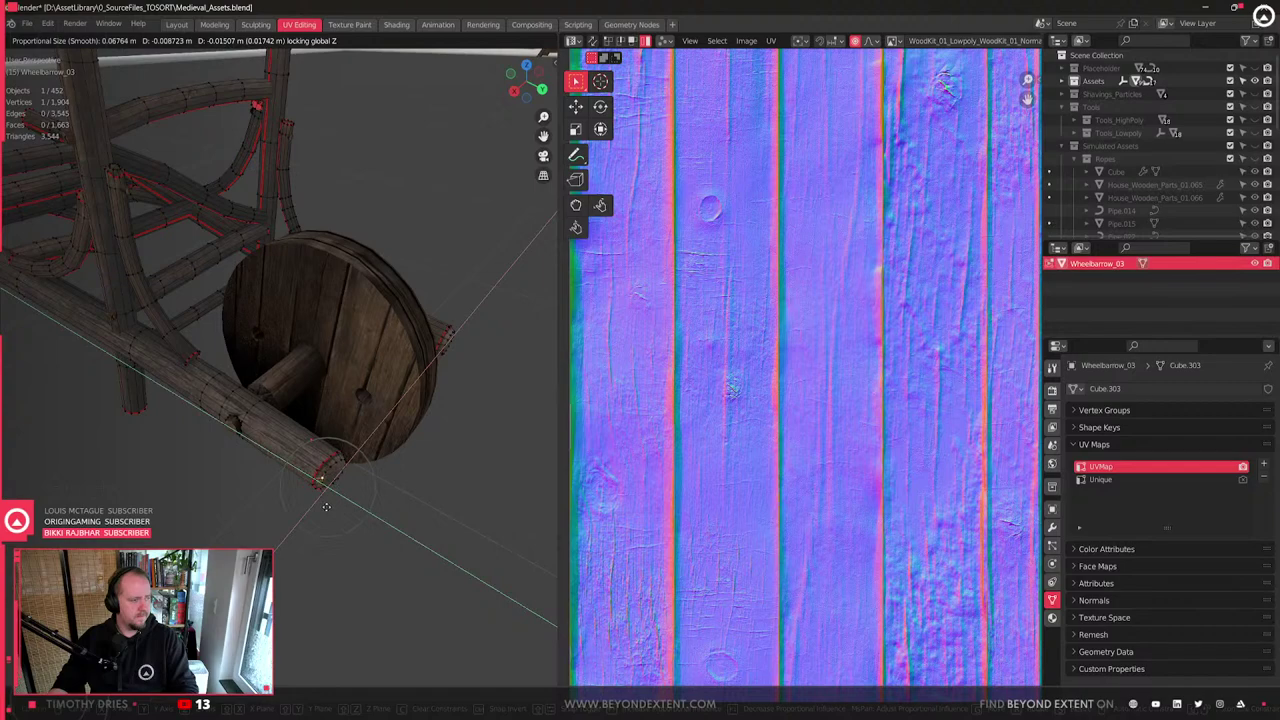
left_click(323, 510)
middle_click_drag(323, 510, 403, 485)
middle_click_drag(467, 513, 360, 528)
key("g")
key("shift+z")
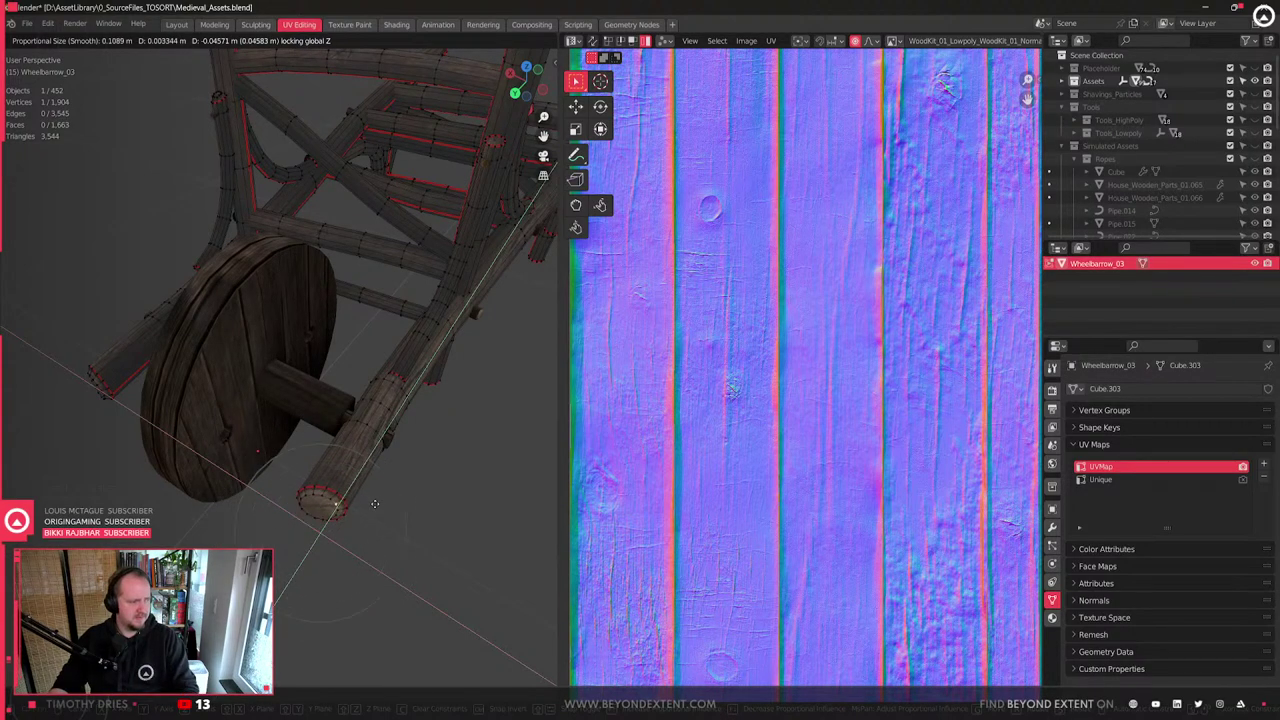
left_click(375, 504)
- Move a vertex on the log end's upper rim along Y with a small proportional falloff
left_click(309, 490)
scroll(335, 497, "up", 3)
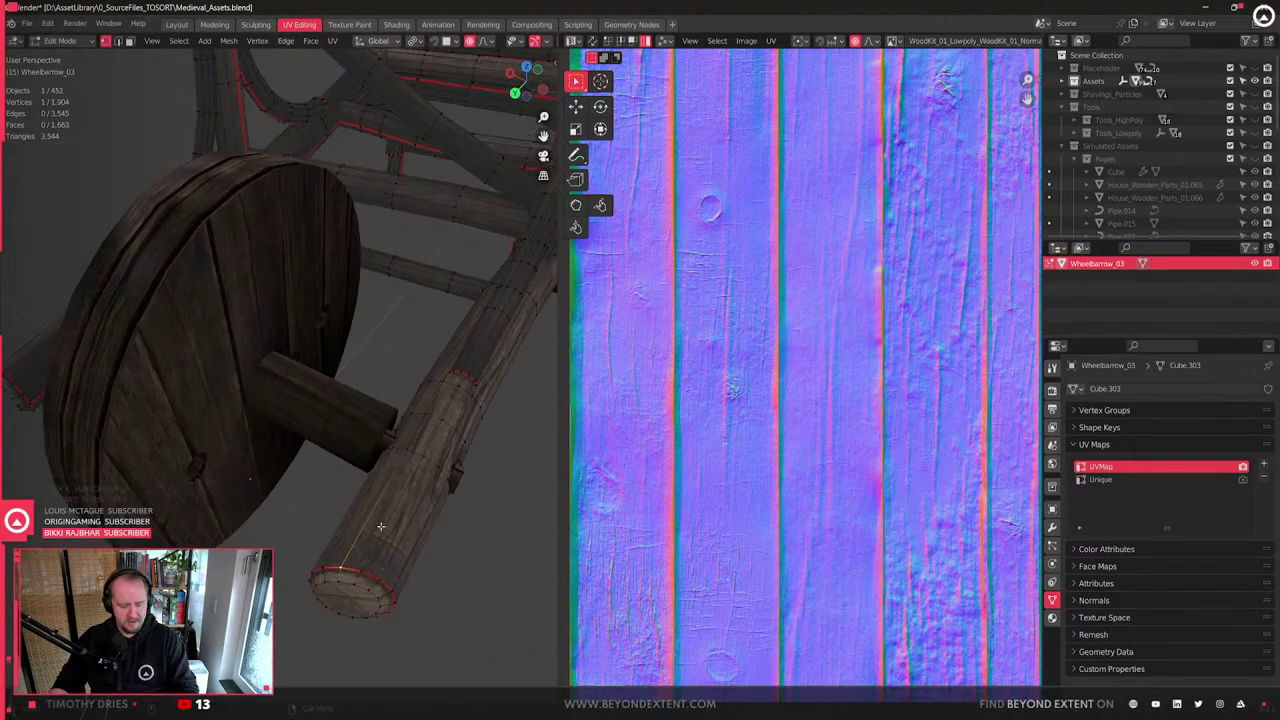
key("shift+v")
right_click(386, 520)
key("q")
left_click(309, 538)
key("q")
left_click(293, 551)
middle_click_drag(300, 590, 295, 518, "shift")
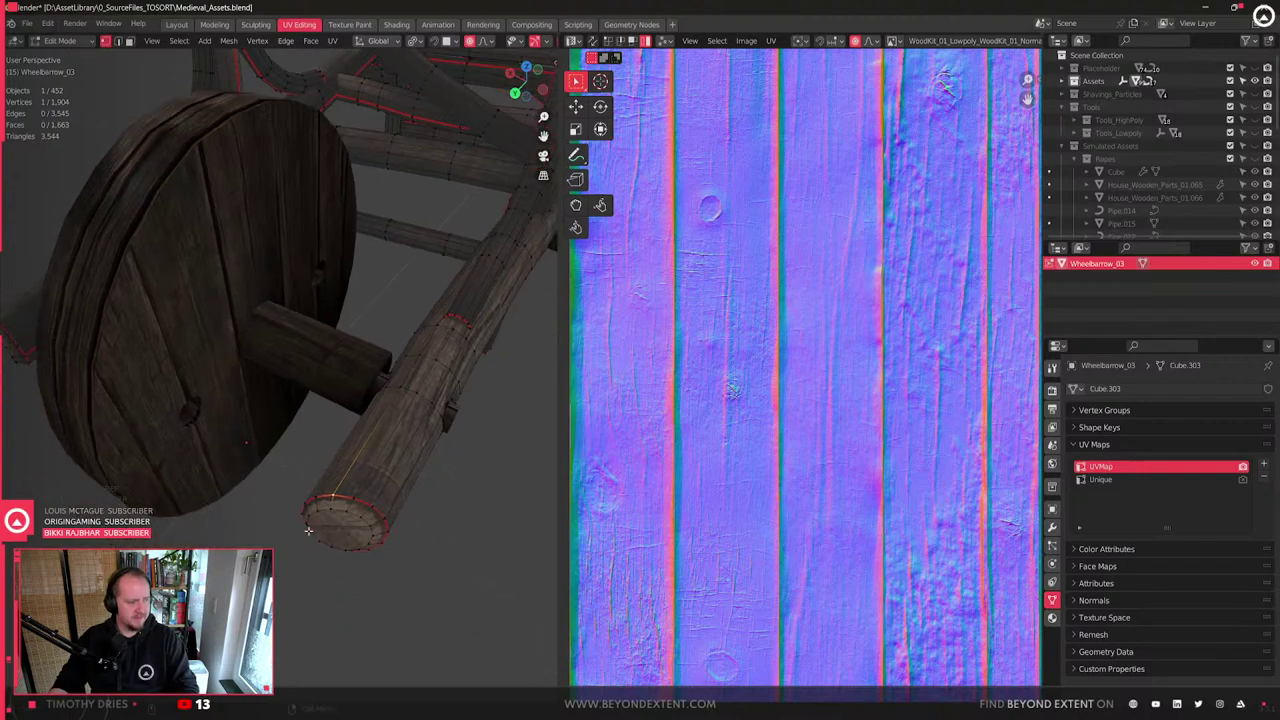
key("g")
key("y")
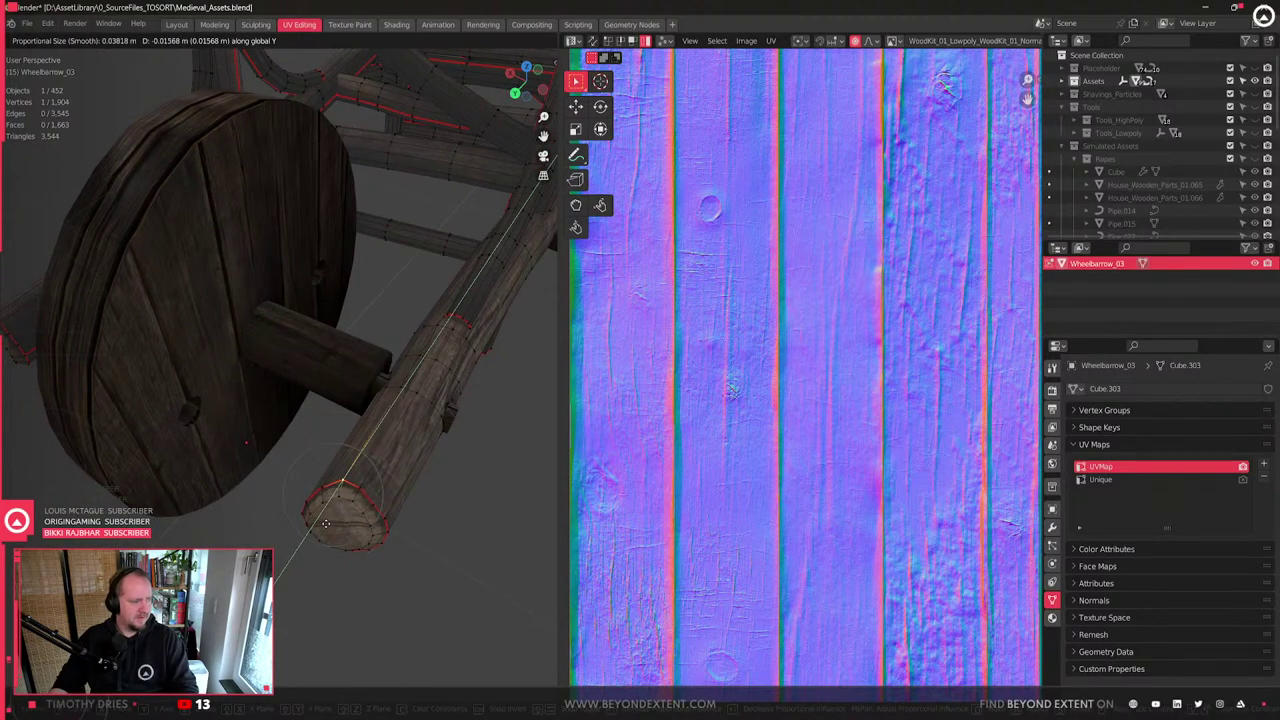
left_click(366, 562)
- Move another vertex of the log frame along Y and return to Object Mode
middle_click_drag(366, 562, 354, 464)
left_click(283, 291)
key("g")
key("y")
left_click(339, 331)
key("Tab")
scroll(367, 468, "down", 2)
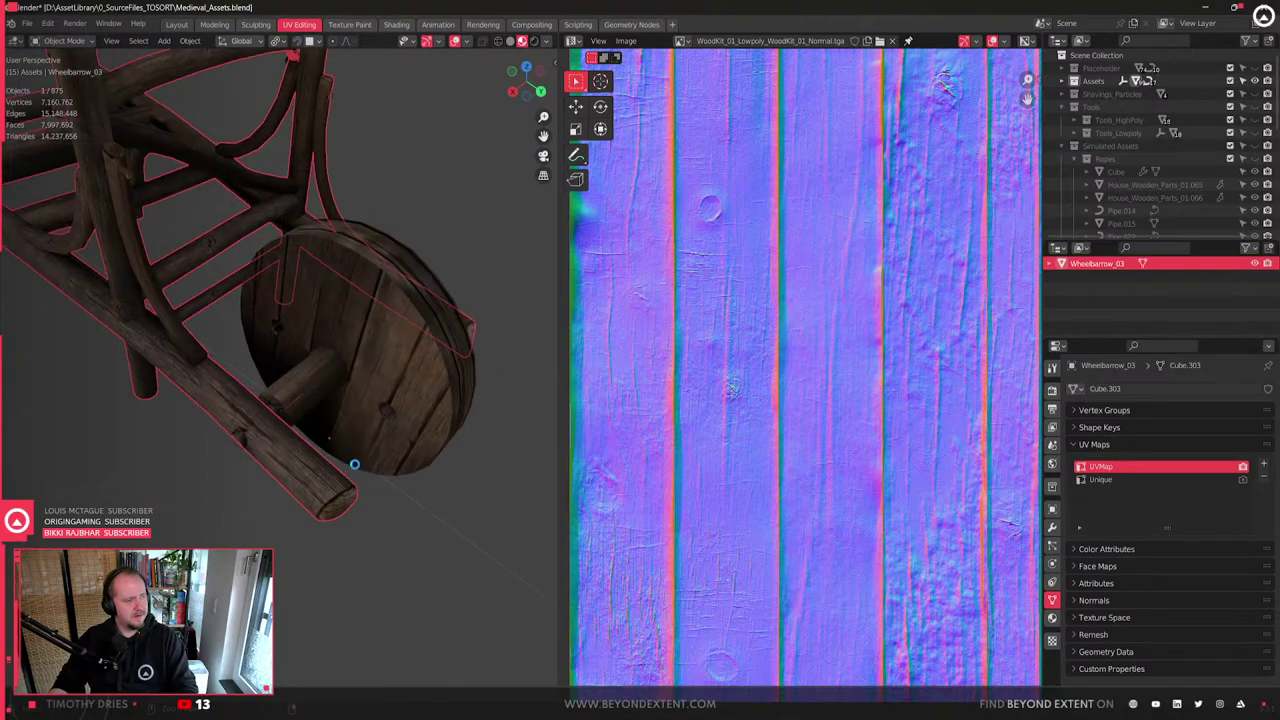
scroll(289, 464, "down", 8)
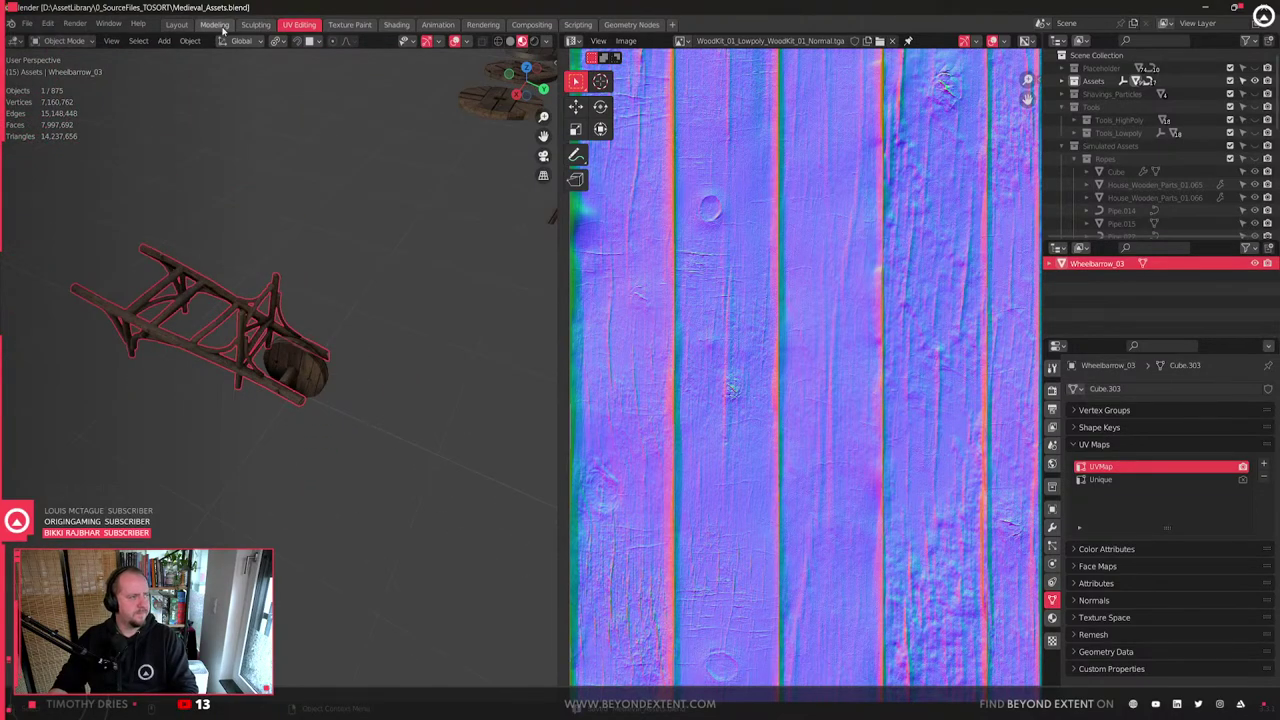
- Switch to the Modeling workspace and frame the whole Wheelbarrow_03 model
left_click(214, 24)
scroll(410, 545, "down", 7)
left_click(572, 405)
middle_click_drag(572, 405, 643, 334)
scroll(529, 432, "up", 4)
scroll(558, 375, "down", 6)
scroll(588, 408, "down", 4)
scroll(613, 402, "up", 4)
left_click(641, 335)
key("KP_Decimal")
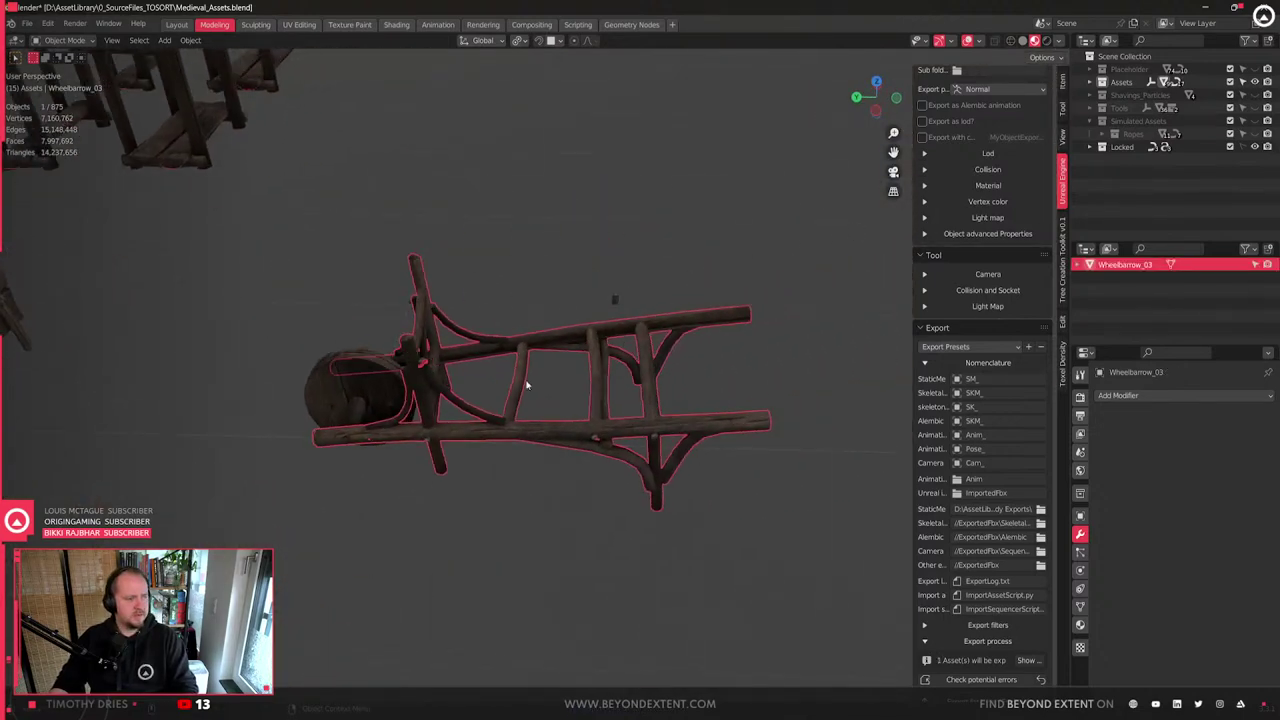
- Edit the wheelbarrow frame and delete the ring of faces around the curved brace's end beside the thick upright post
scroll(597, 357, "up", 6)
middle_click_drag(349, 429, 554, 406, "shift")
scroll(585, 402, "up", 3)
scroll(683, 397, "up", 3)
middle_click_drag(683, 397, 548, 358, "shift")
key("Tab")
left_click(545, 365, "alt")
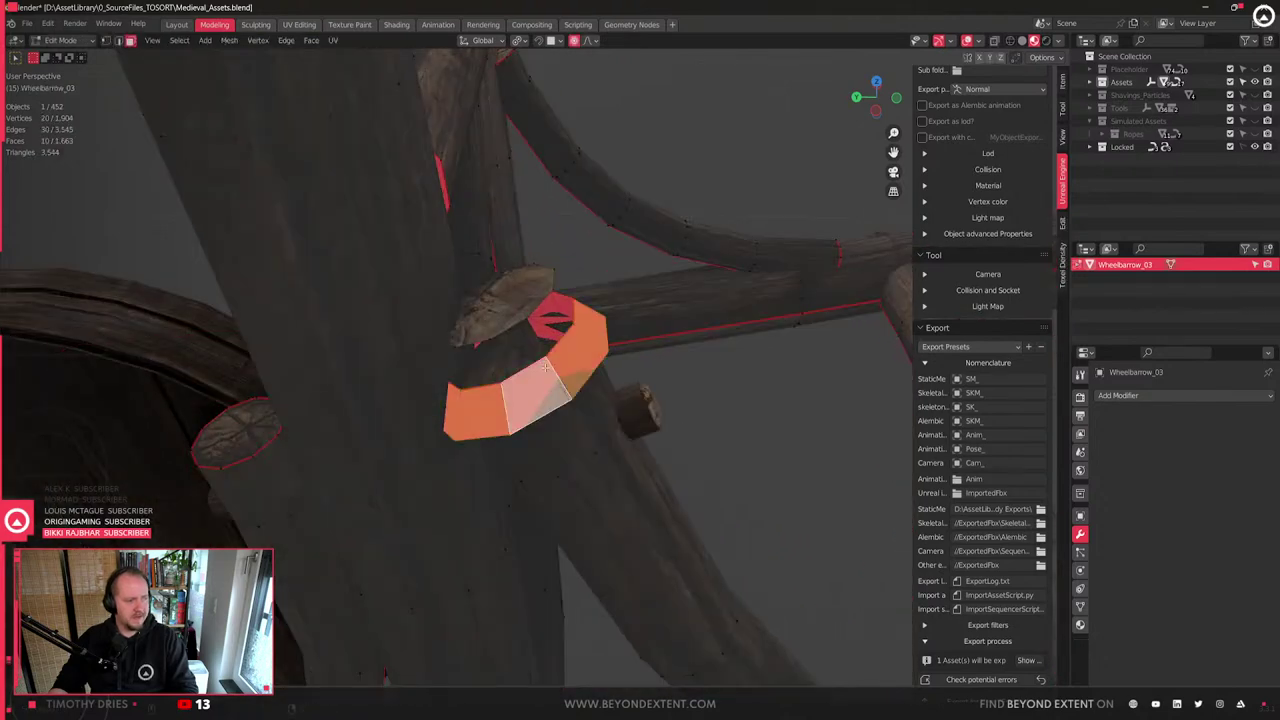
key("x")
left_click(540, 366)
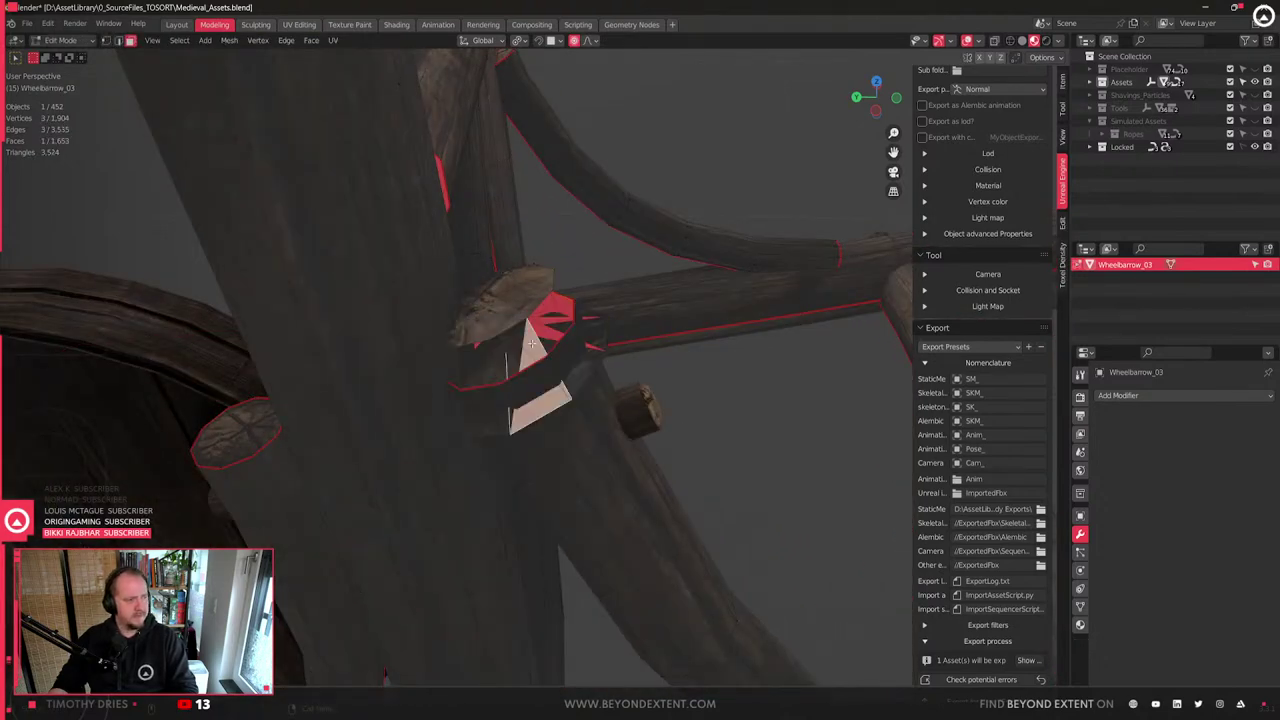
- Delete the leftover detached end piece and fill the curved brace's open edge loop with a new face
left_click(517, 307)
left_click(519, 340)
key("ctrl+l")
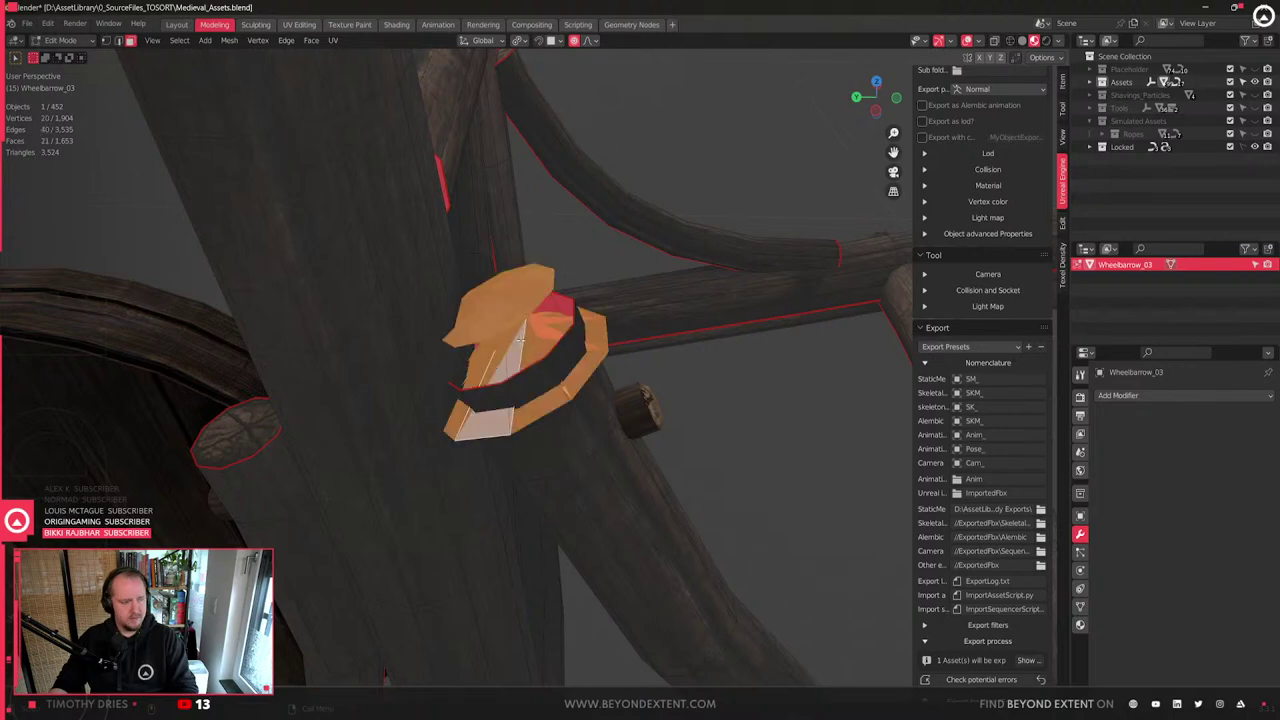
key("x")
left_click(520, 340)
left_click(557, 347, "alt")
key("f")
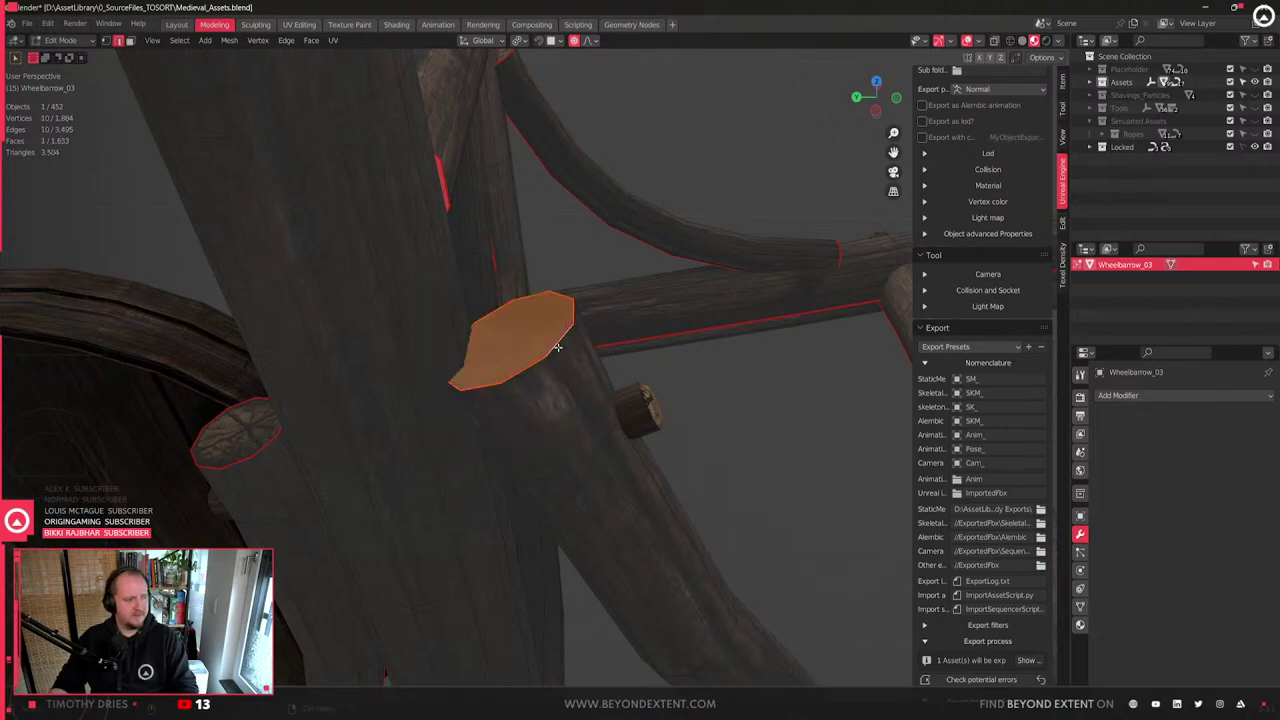
- Inset the new brace end face and clear the seam on its inner edges
scroll(553, 344, "down", 5)
key("i")
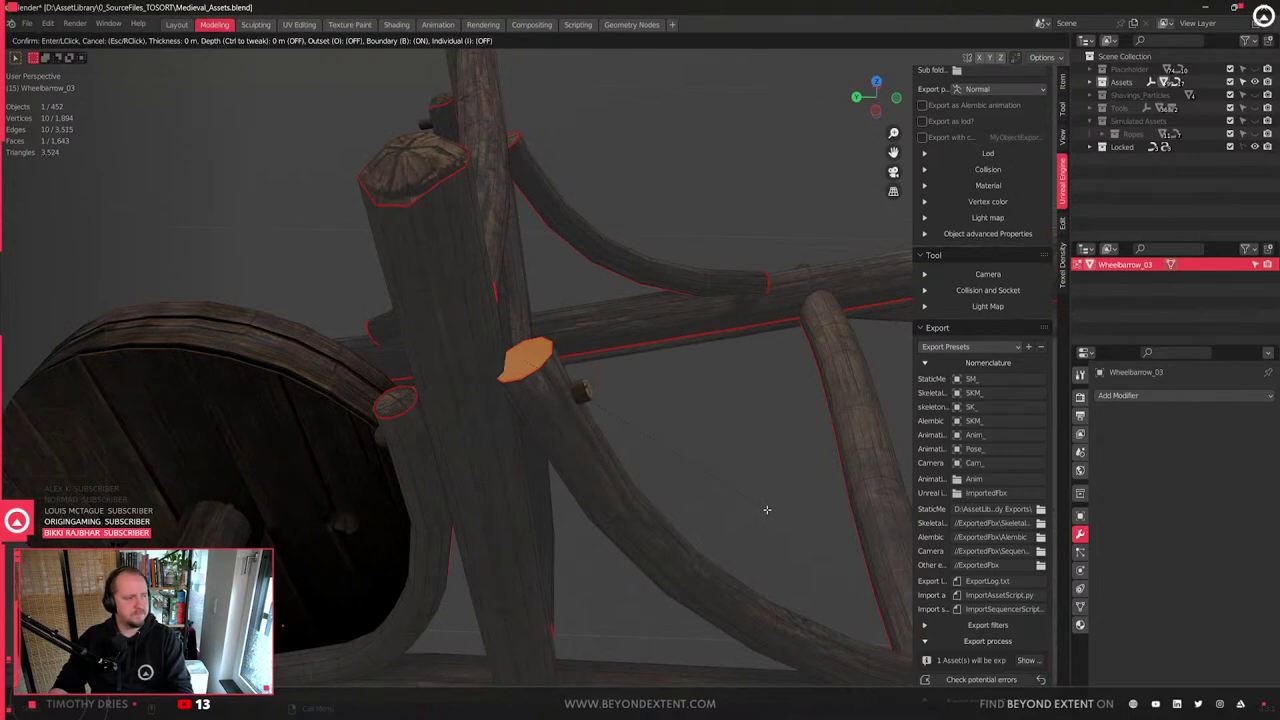
left_click(657, 492)
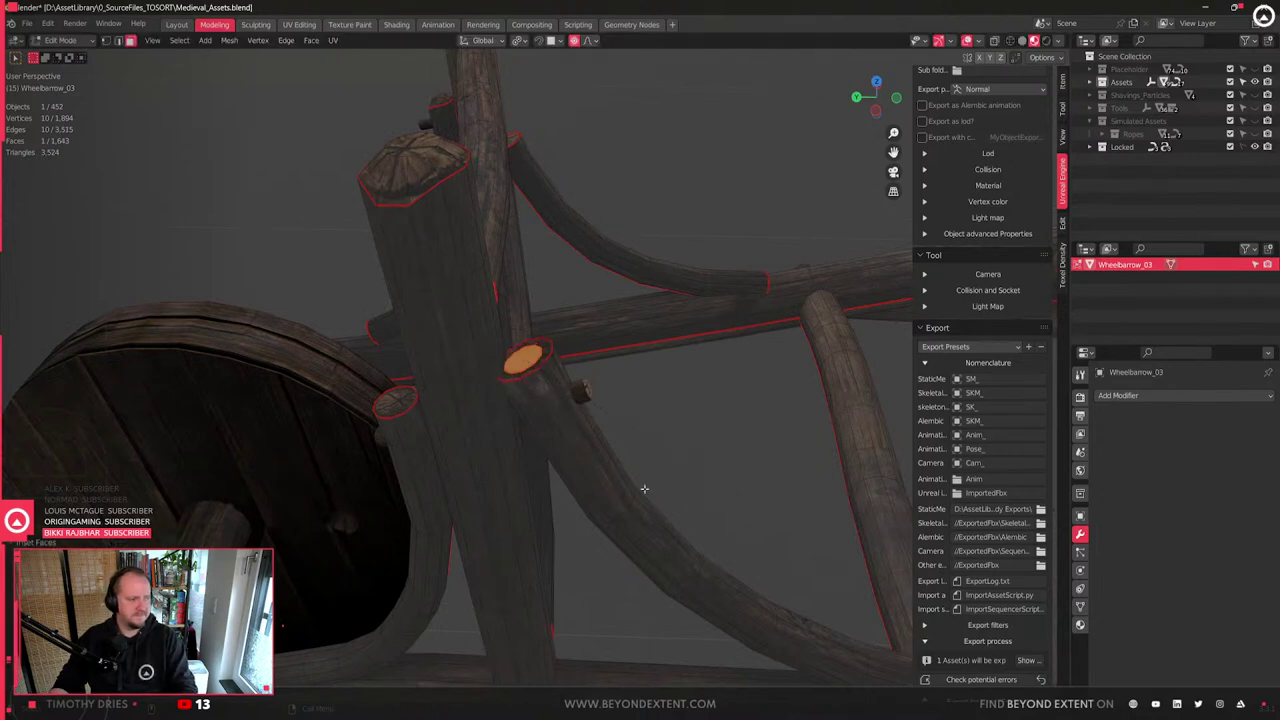
key("2")
right_click(640, 452)
key("Escape")
right_click(638, 449)
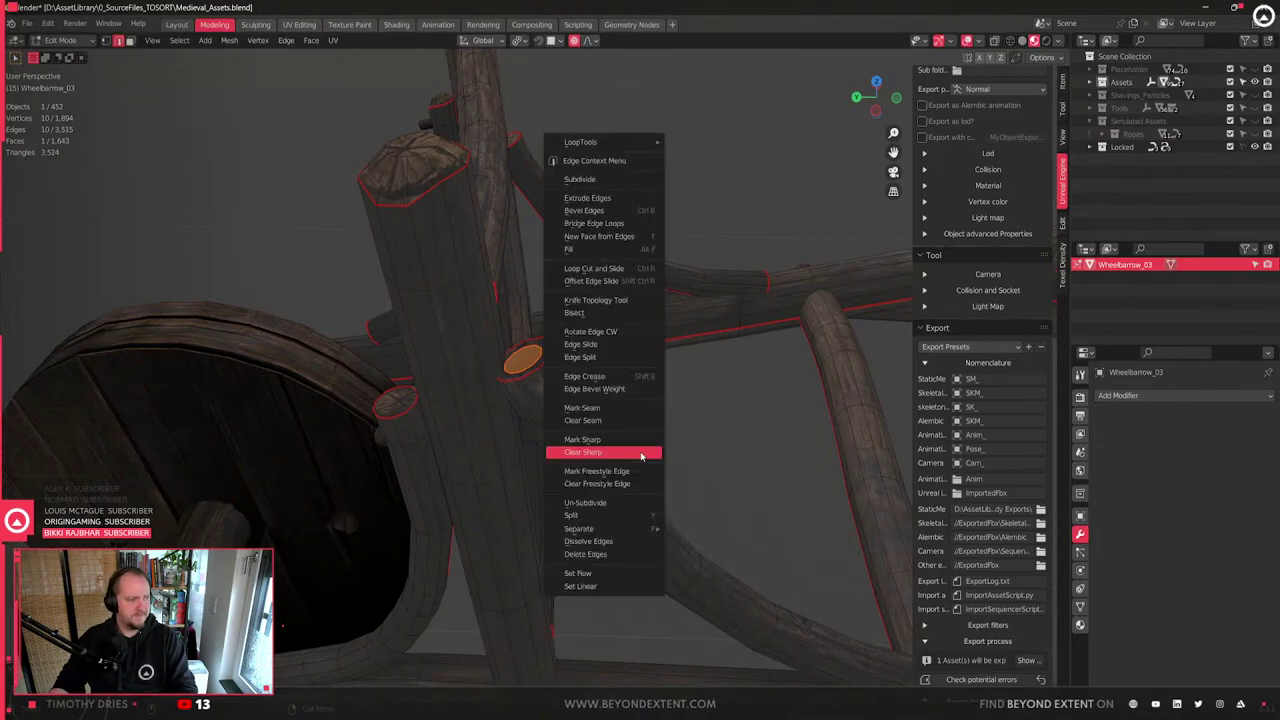
left_click(634, 423)
- Raise the inset brace end about 0.004 m along Z and shift it slightly horizontally with a small proportional falloff
key("g")
key("z")
scroll(633, 412, "up", 17)
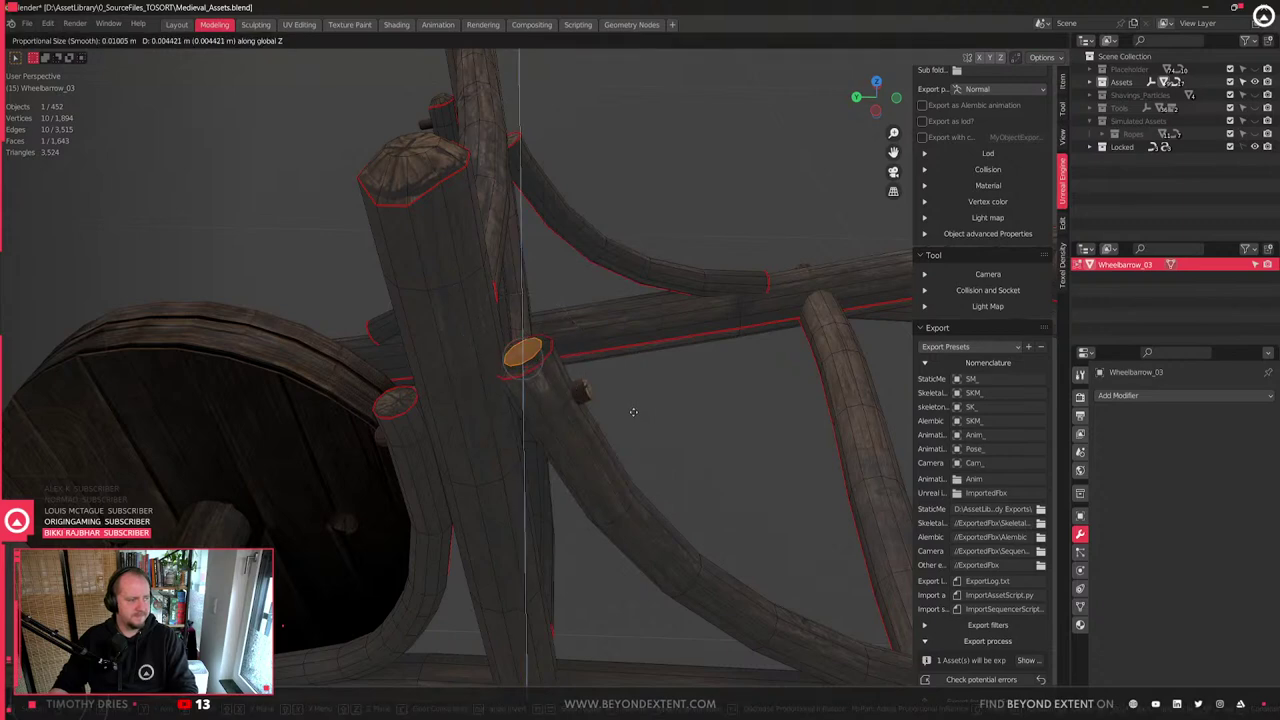
left_click(629, 410)
key("g")
key("shift+z")
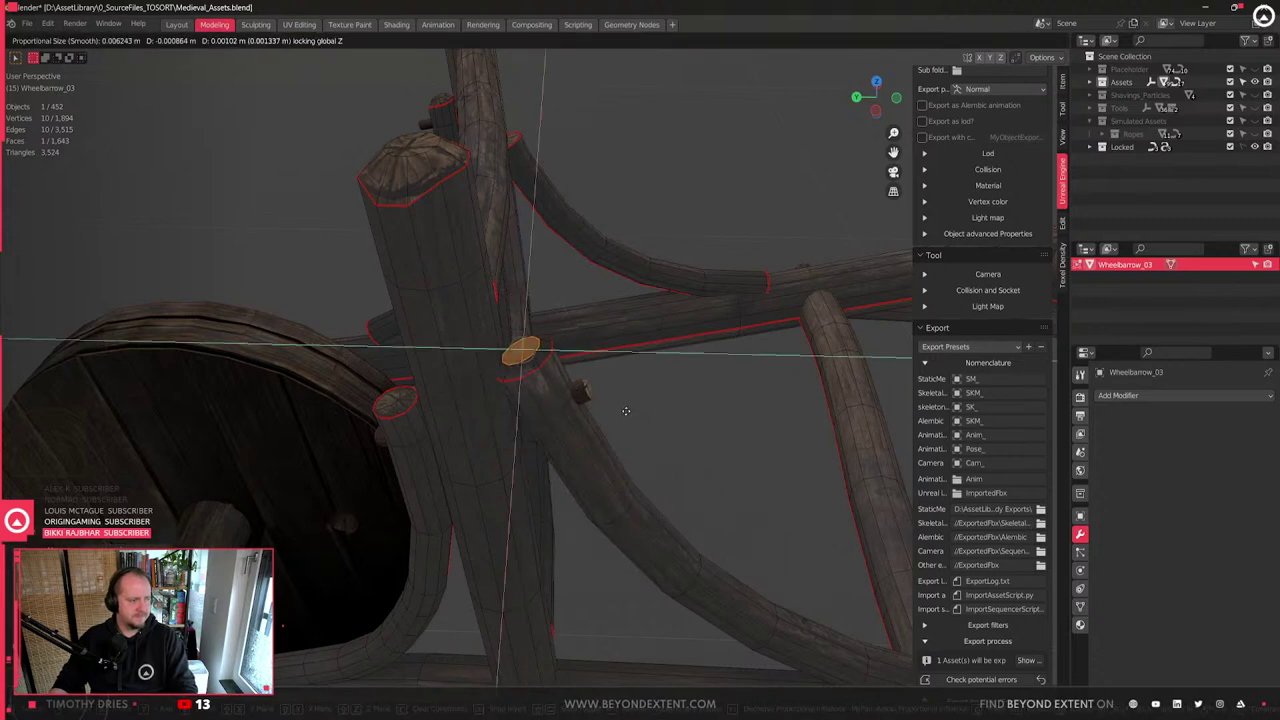
left_click(628, 411)
key("Tab")
- Inspect the whole wheelbarrow from several sides and look over the plank wheel assets nearby
scroll(611, 429, "down", 8)
middle_click_drag(611, 429, 585, 450)
middle_click_drag(582, 542, 646, 540)
left_click(646, 540)
middle_click_drag(556, 522, 698, 522)
scroll(671, 449, "down", 10)
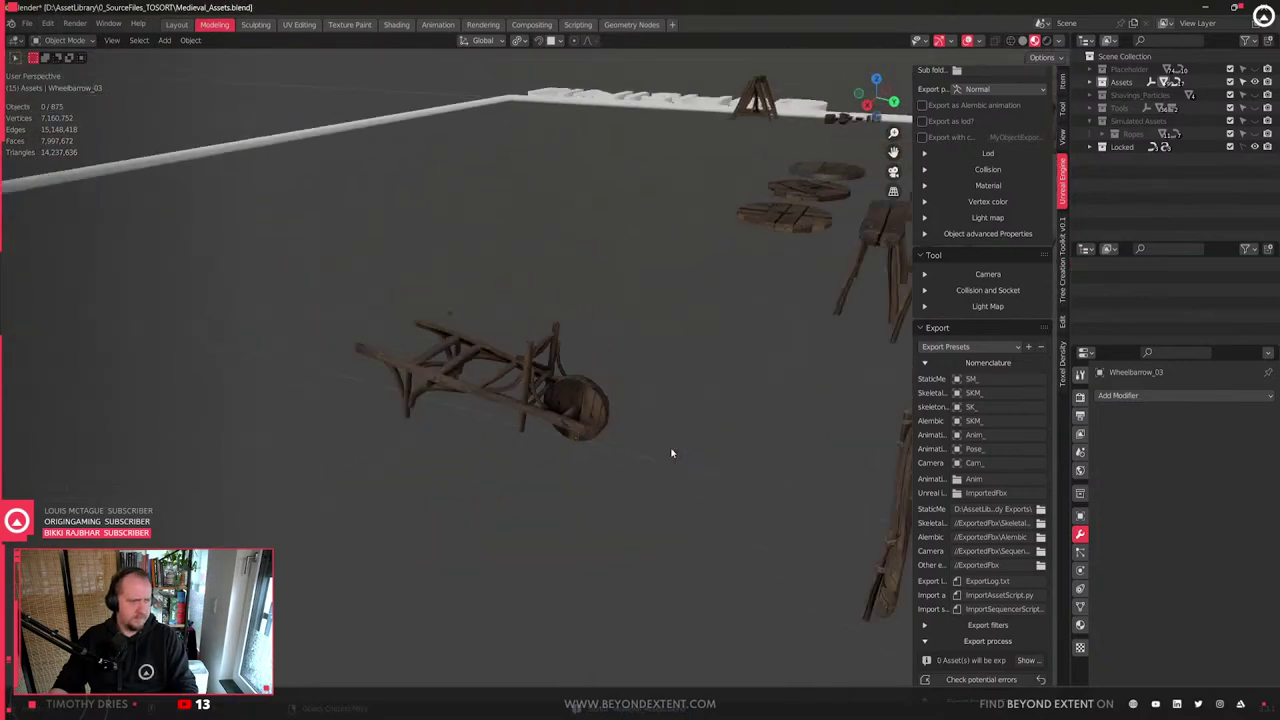
left_click(669, 285)
key("KP_Decimal")
scroll(669, 285, "down", 6)
middle_click_drag(667, 340, 580, 431)
- Duplicate Wheel_02 and place the copy horizontally over the front of the wheelbarrow
left_click(580, 433)
left_click(657, 372)
key("shift+d")
scroll(614, 380, "down", 5)
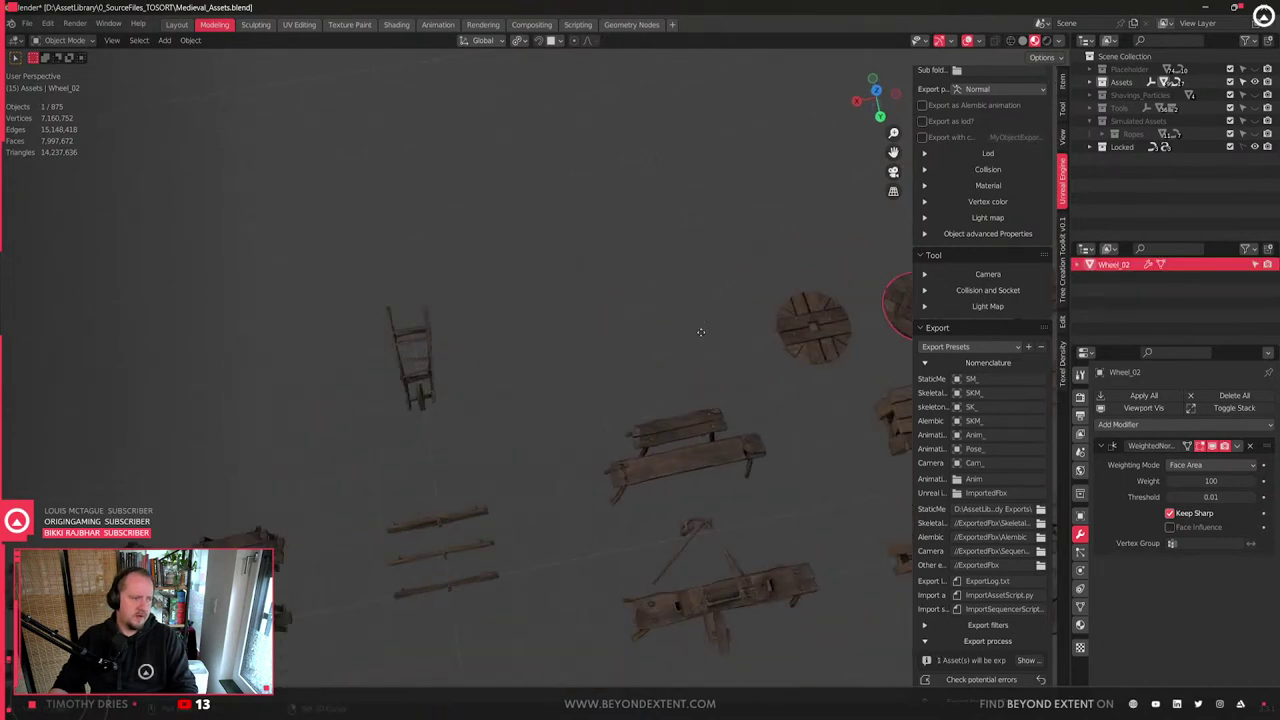
key("shift+z")
left_click(221, 423)
- Set snapping to Increment and reposition the duplicated wheel horizontally at the front of the wheelbarrow
key("ctrl+shift+Tab")
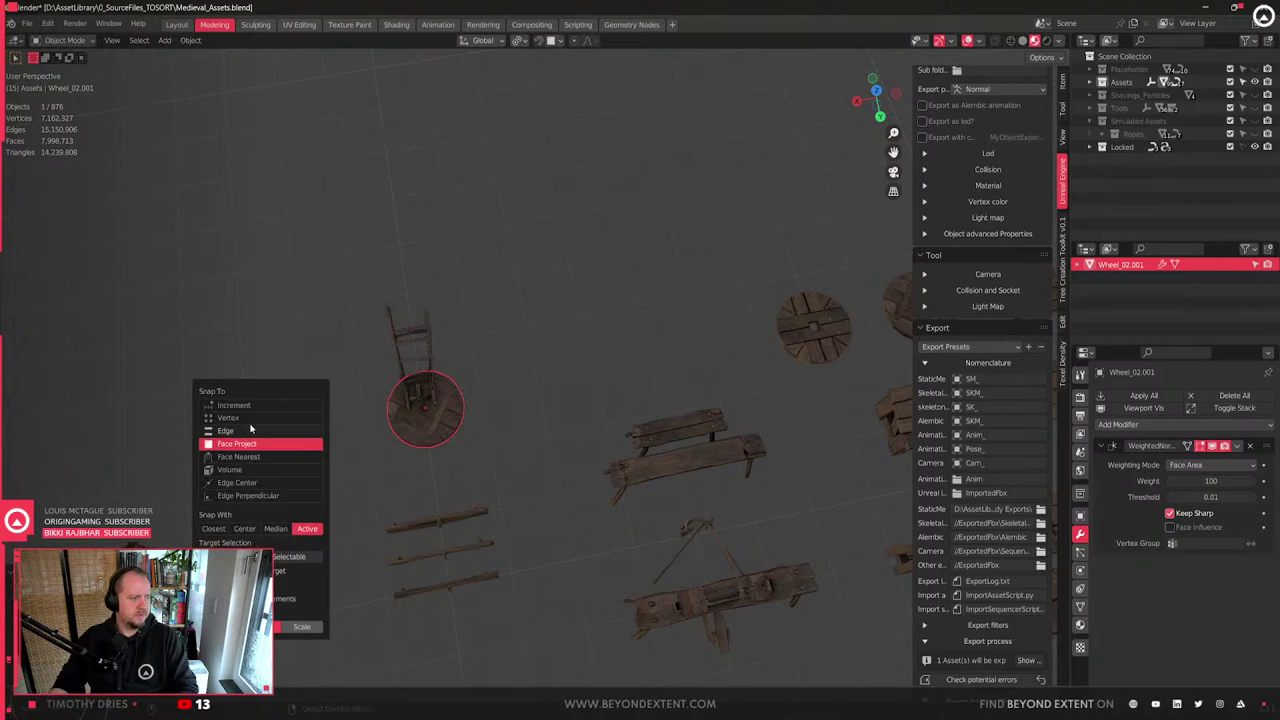
left_click(252, 405)
key("g")
key("shift+z")
left_click(248, 397)
middle_click_drag(420, 422, 529, 391)
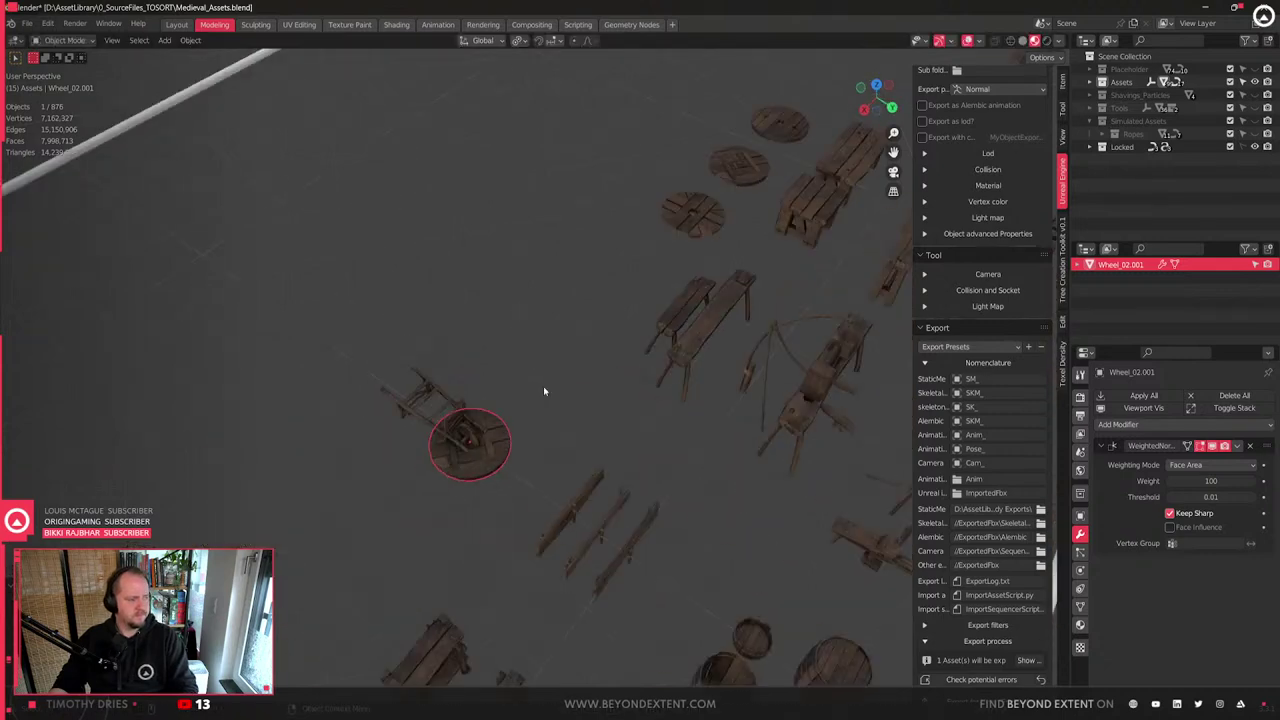
- Rotate the duplicated wheel upright about the Y axis and scale it against the wheelbarrow
scroll(545, 400, "up", 5)
key("r")
key("y")
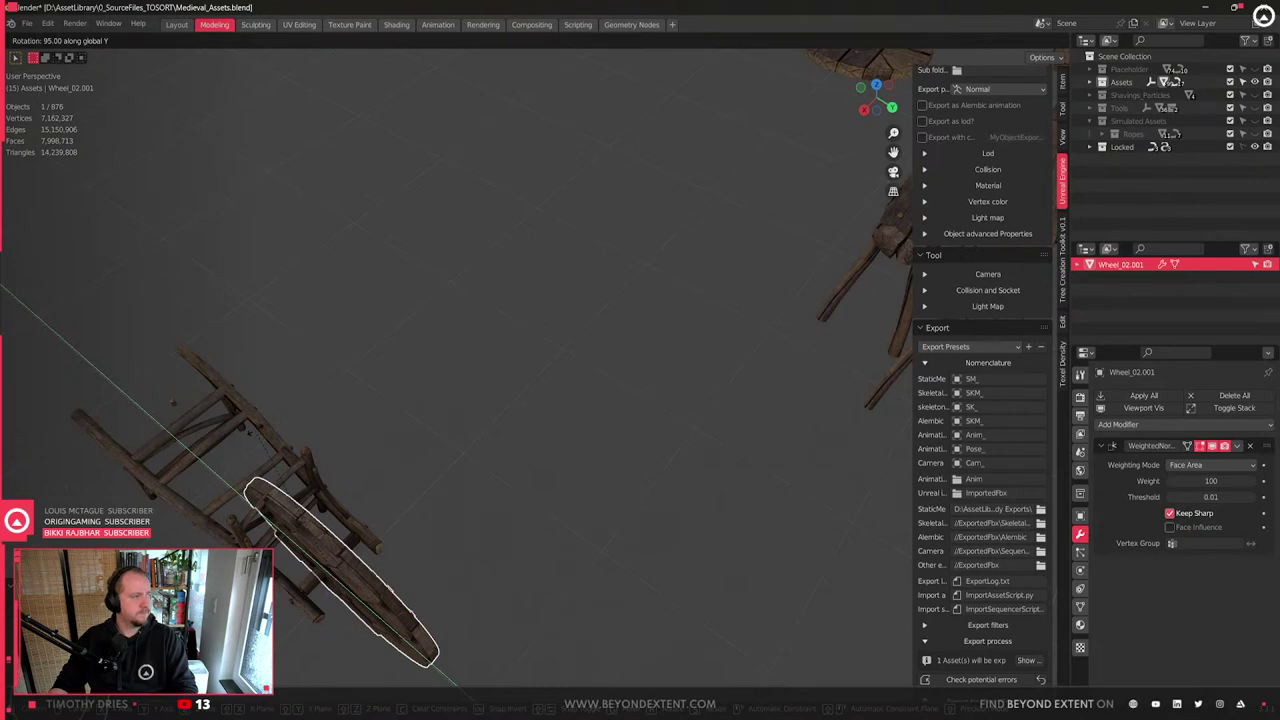
left_click(263, 430)
key("KP_Decimal")
middle_click_drag(430, 448, 673, 449)
key("s")
left_click(634, 391)
- Delete the duplicated Wheel_02 copy from the wheelbarrow
scroll(500, 520, "up", 4)
scroll(586, 523, "down", 7)
scroll(673, 449, "down", 3)
key("x")
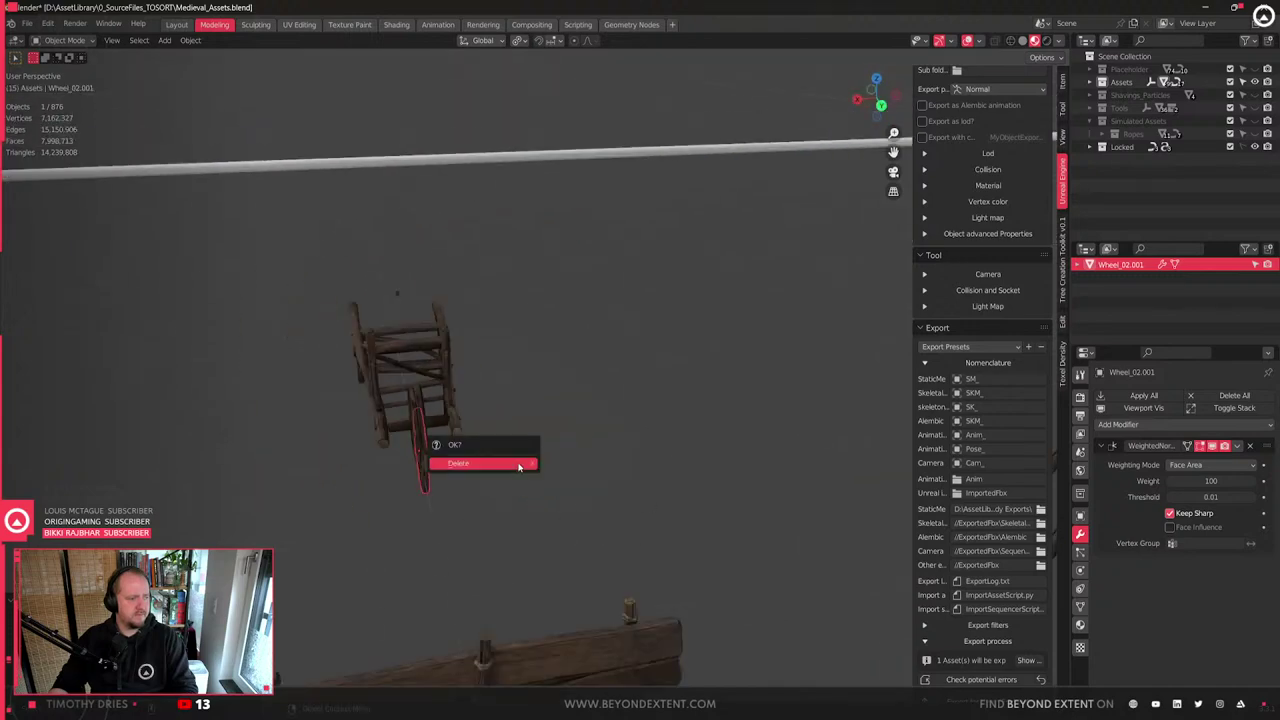
left_click(480, 463)
- Look through the asset layout for another suitable wheel, then select and examine Wheel_01
scroll(520, 466, "down", 6)
middle_click_drag(450, 502, 408, 500, "shift")
left_click(688, 342)
middle_click_drag(800, 367, 578, 400, "shift")
left_click(683, 396)
scroll(628, 415, "down", 6)
left_click(671, 368)
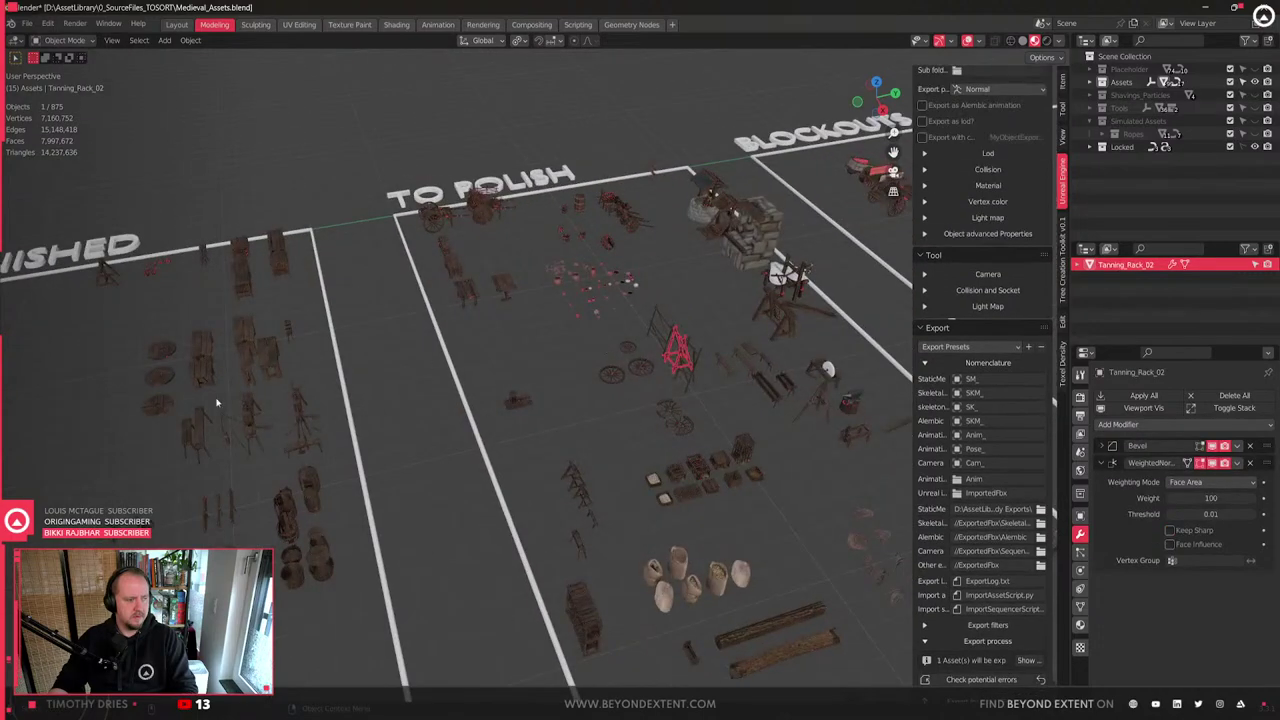
middle_click_drag(296, 381, 437, 432, "shift")
scroll(446, 372, "up", 5)
left_click(452, 302)
key("KP_Decimal")
middle_click_drag(454, 337, 685, 346)
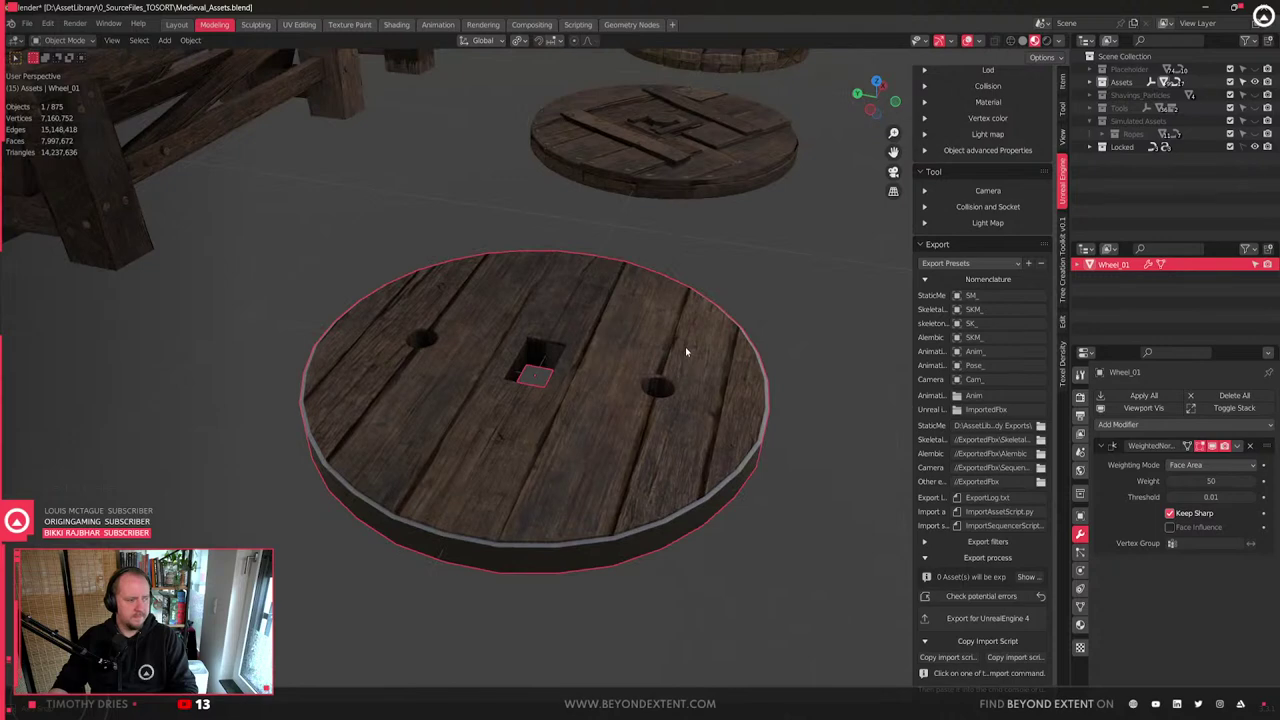
scroll(685, 350, "down", 6)
key("g")
key("z")
key("Escape")
- Edit Wheel_01 and add a centred loop cut at the long side of its rectangular axle hole
key("Tab")
scroll(505, 395, "up", 6)
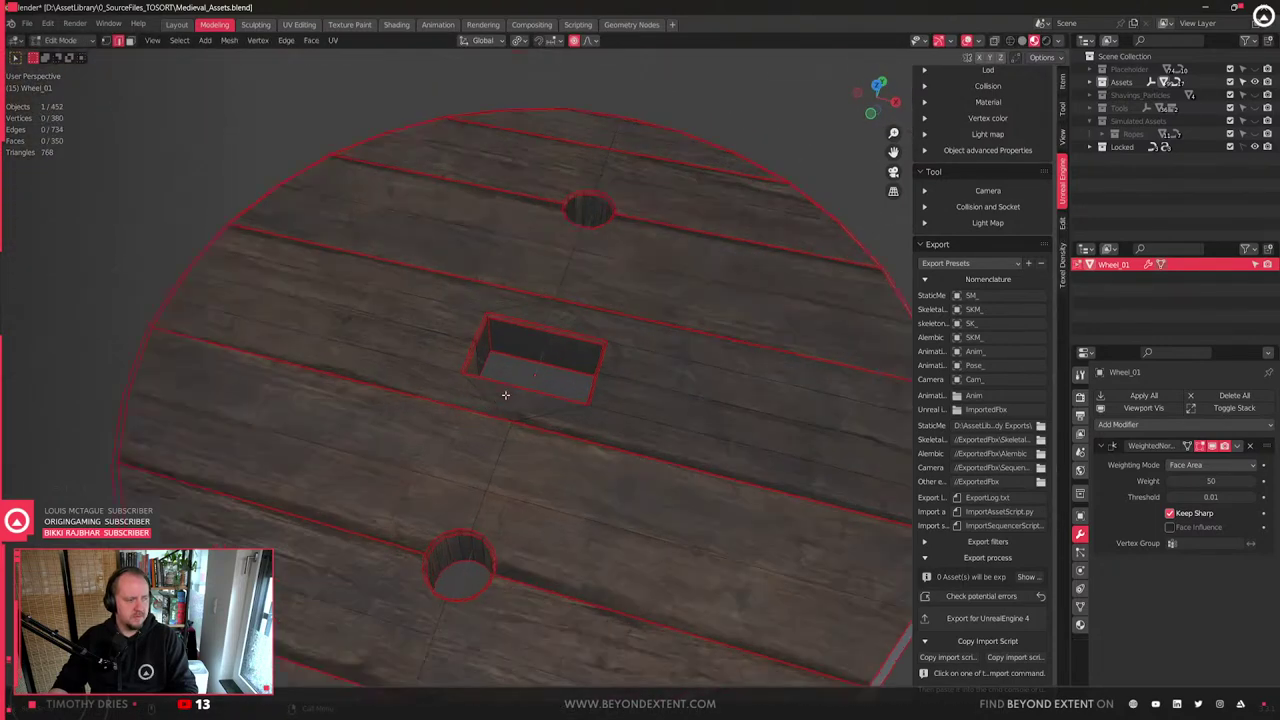
scroll(505, 395, "up", 4)
scroll(505, 395, "down", 8)
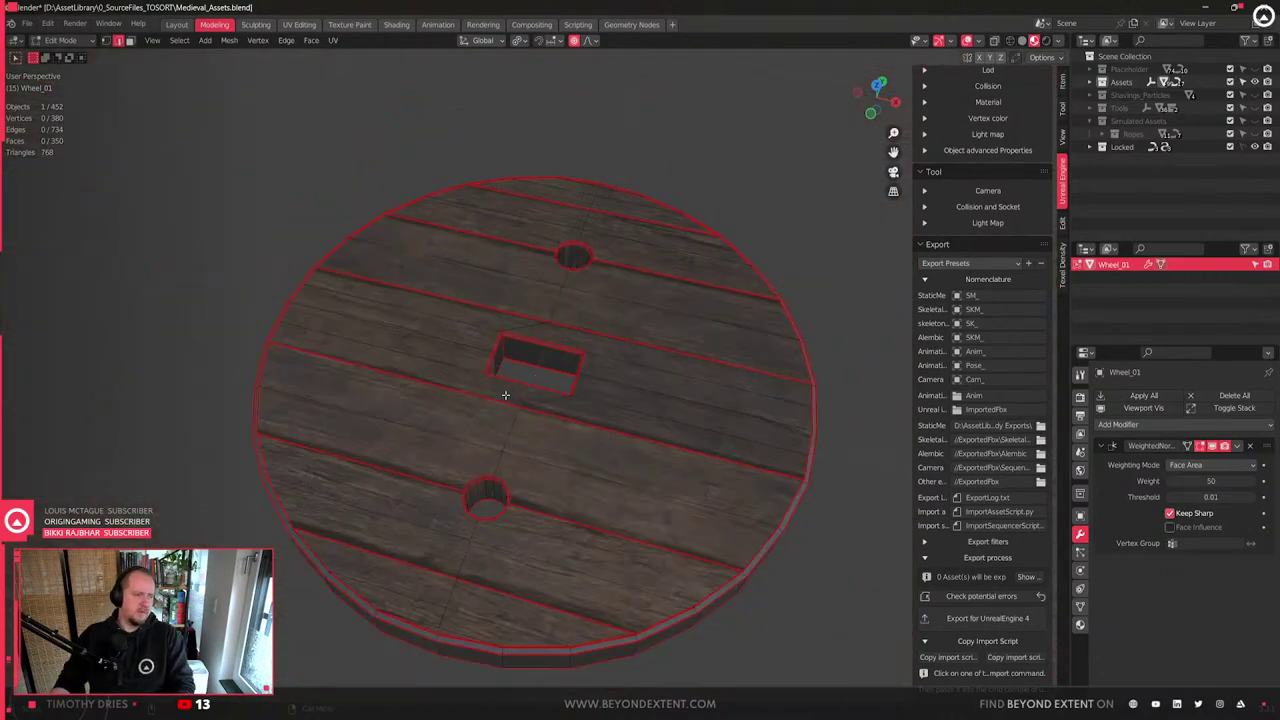
scroll(505, 395, "up", 6)
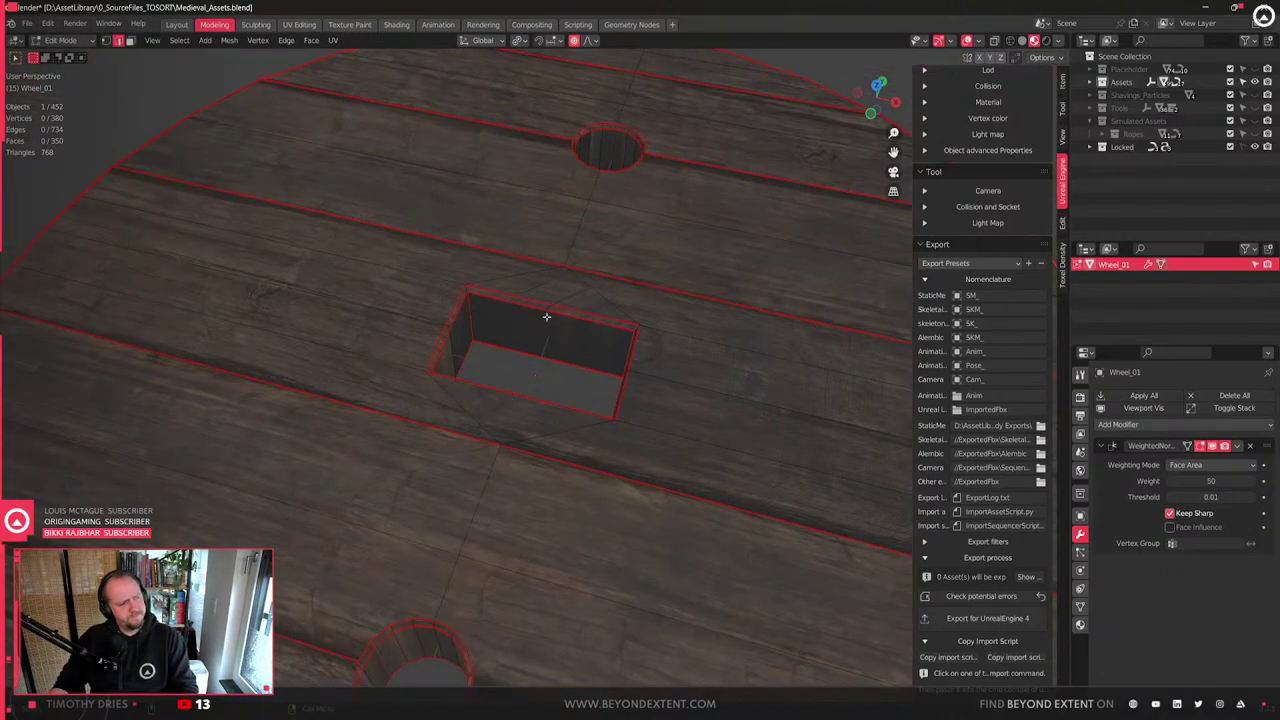
left_click(548, 311)
right_click(548, 311)
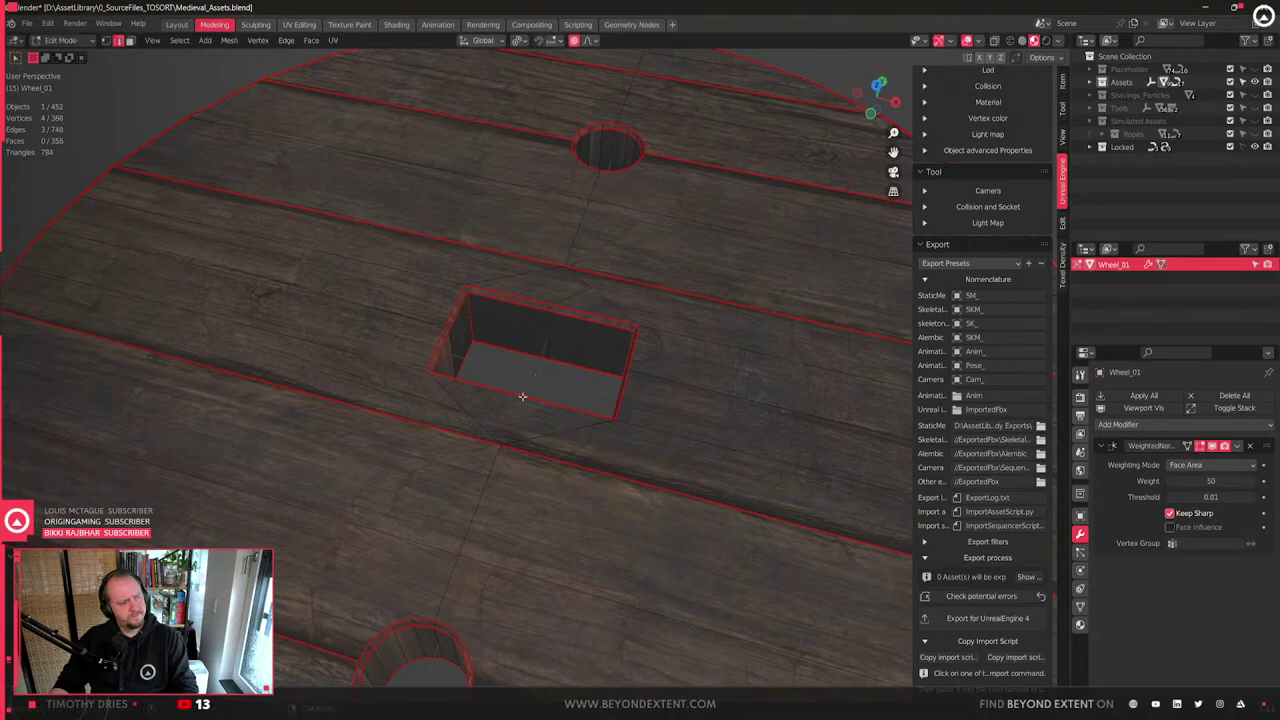
- Duplicate Wheel_01 and place the copy horizontally at the front of the wheelbarrow
scroll(563, 394, "down", 18)
middle_click_drag(563, 394, 250, 354, "shift")
key("Tab")
key("shift+d")
key("shift+z")
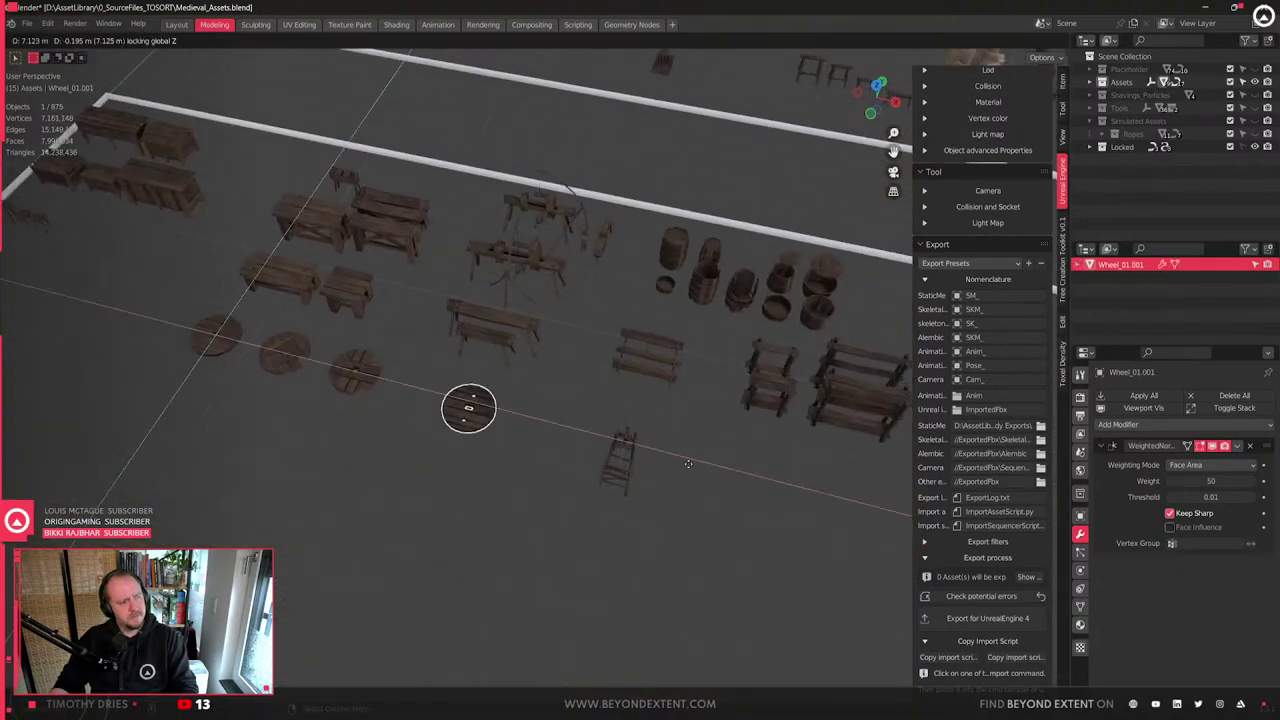
left_click(743, 483)
key("KP_Decimal")
middle_click_drag(743, 483, 490, 408)
scroll(490, 408, "down", 3)
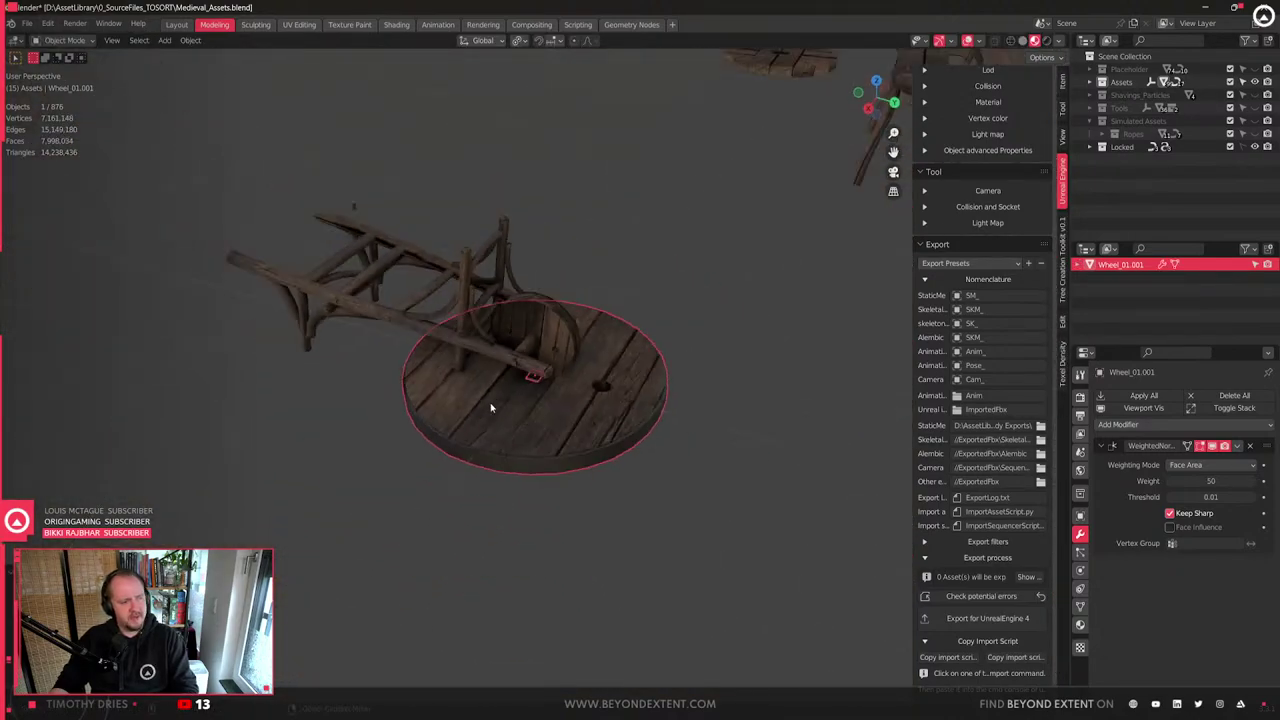
- Delete the loop of faces forming the outer rim band around the duplicated Wheel_01
key("Tab")
left_click(620, 598)
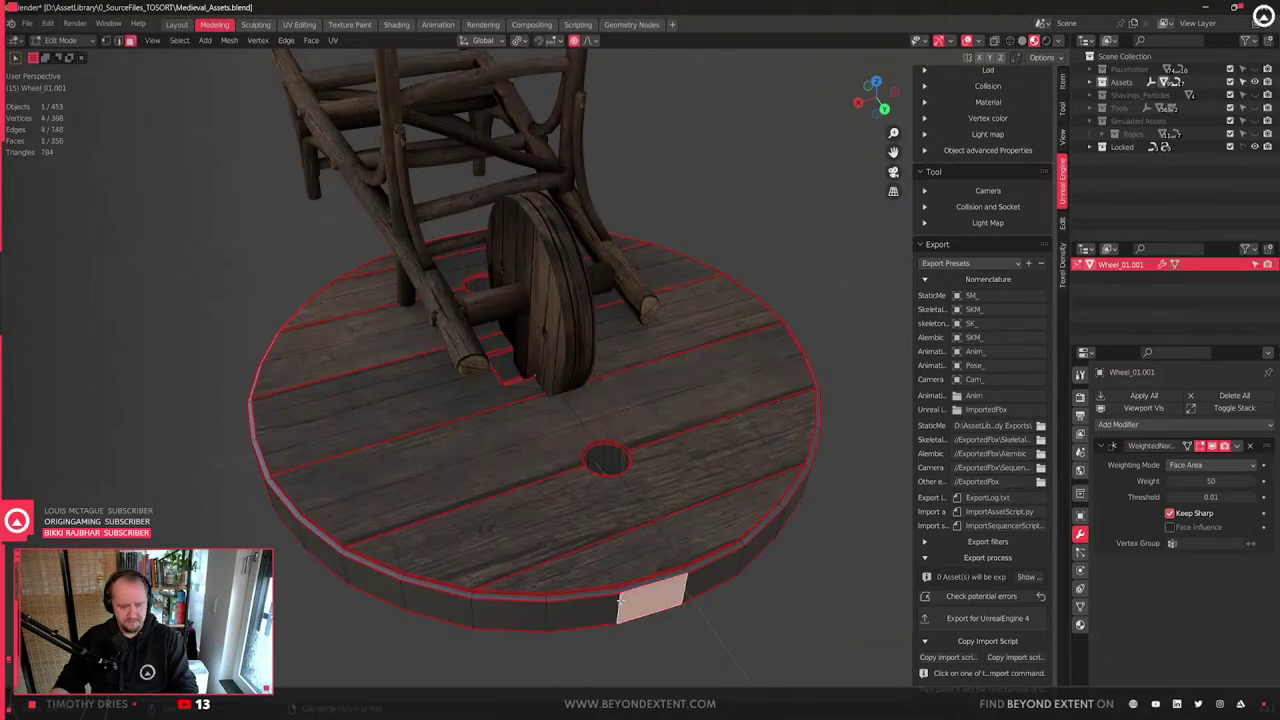
left_click(620, 598, "alt")
key("x")
left_click(602, 575)
key("Tab")
- Move the duplicated wheel horizontally away from the wheelbarrow, keeping its height locked
scroll(625, 513, "down", 4)
key("g")
key("shift+z")
left_click(427, 562)
middle_click_drag(427, 562, 572, 532, "shift")
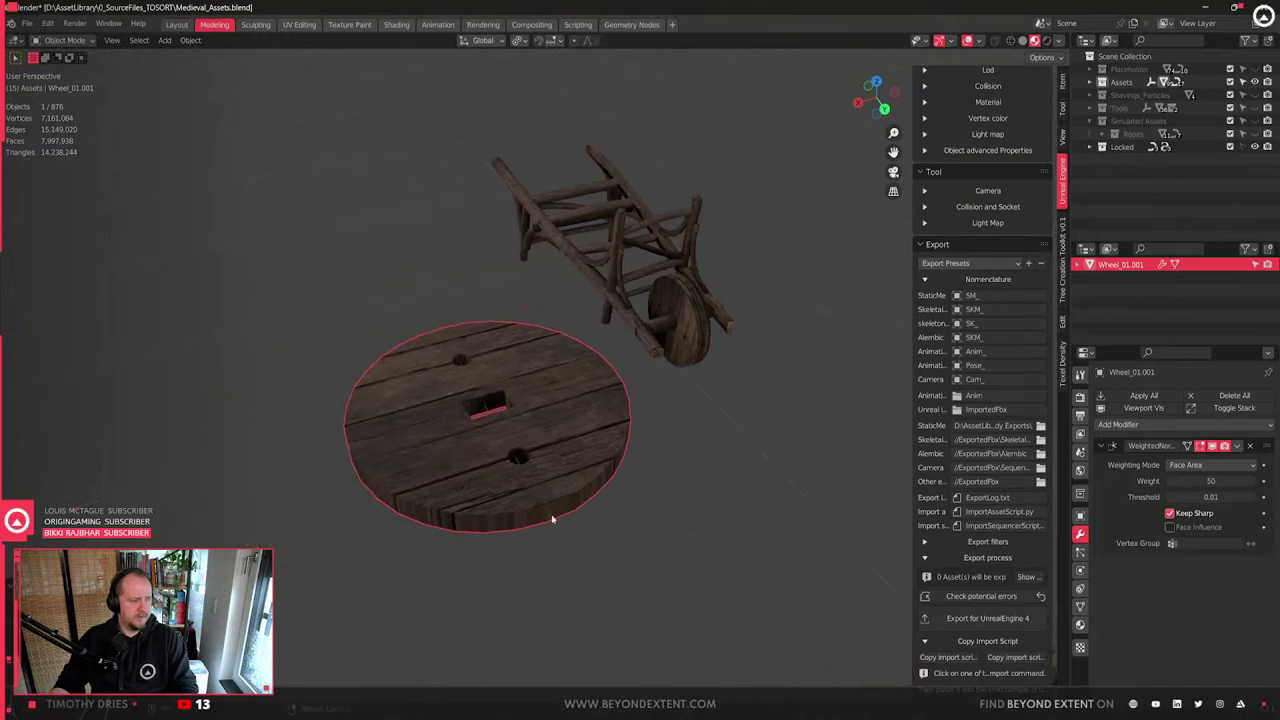
- Select the rectangular axle hole's edge loops on both faces of the wheel and reshape them with LoopTools Circle
key("Tab")
scroll(511, 471, "up", 4)
left_click(420, 440, "alt")
middle_click_drag(420, 440, 695, 458)
scroll(771, 463, "up", 3)
left_click(787, 461, "alt+shift")
middle_click_drag(790, 462, 689, 475, "shift")
double_click(649, 421)
left_click(638, 453, "alt+shift")
middle_click_drag(646, 414, 655, 167)
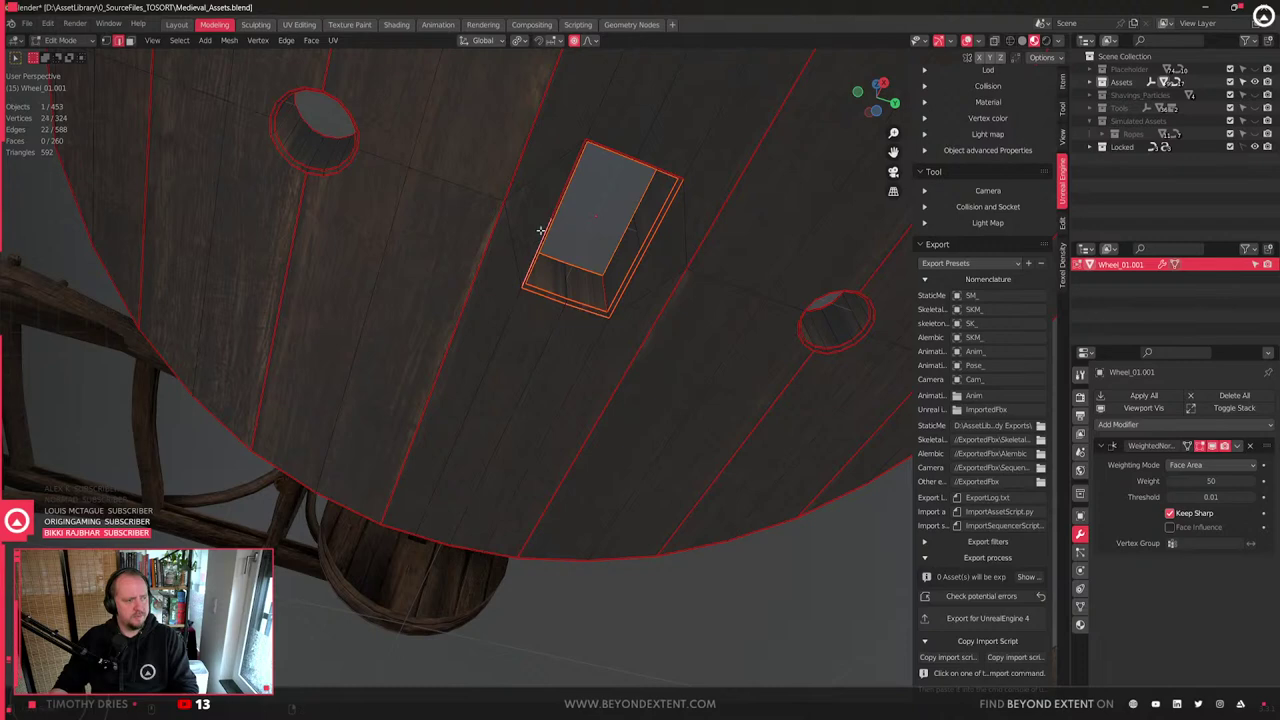
middle_click_drag(664, 157, 609, 363)
middle_click_drag(562, 303, 449, 347)
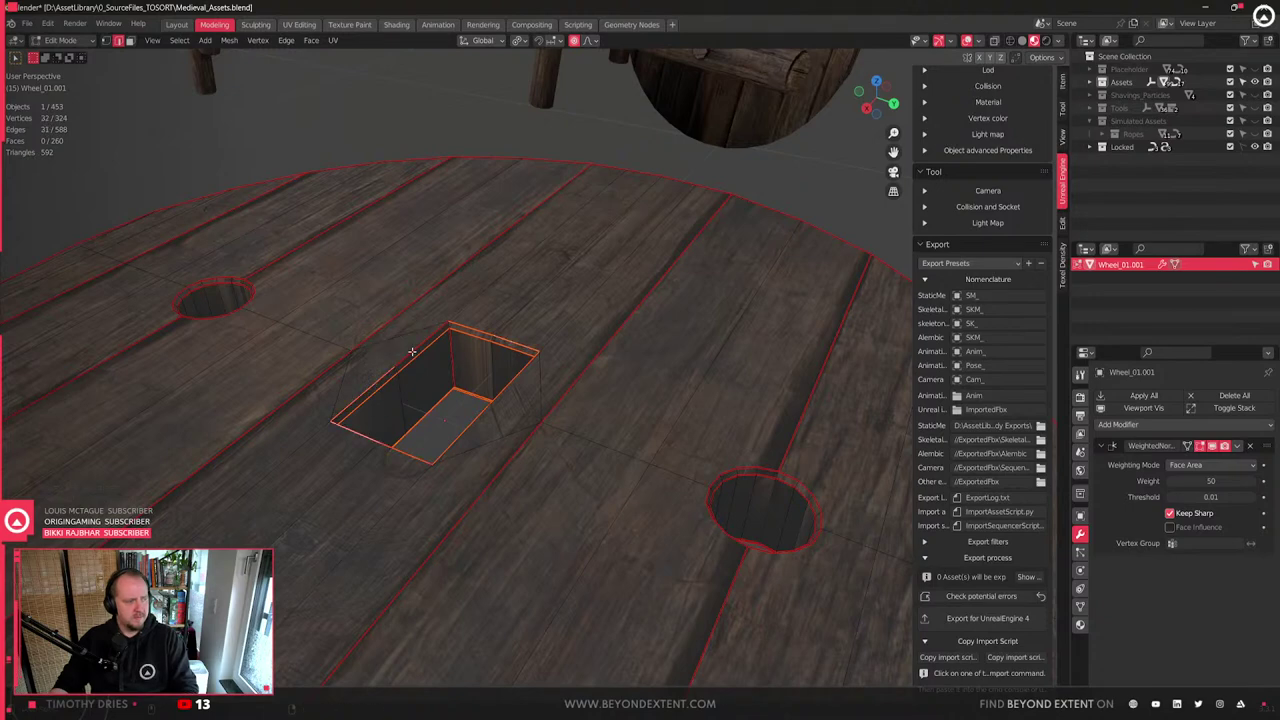
key("q")
right_click(513, 323)
left_click(512, 323)
right_click(456, 136)
right_click(511, 277)
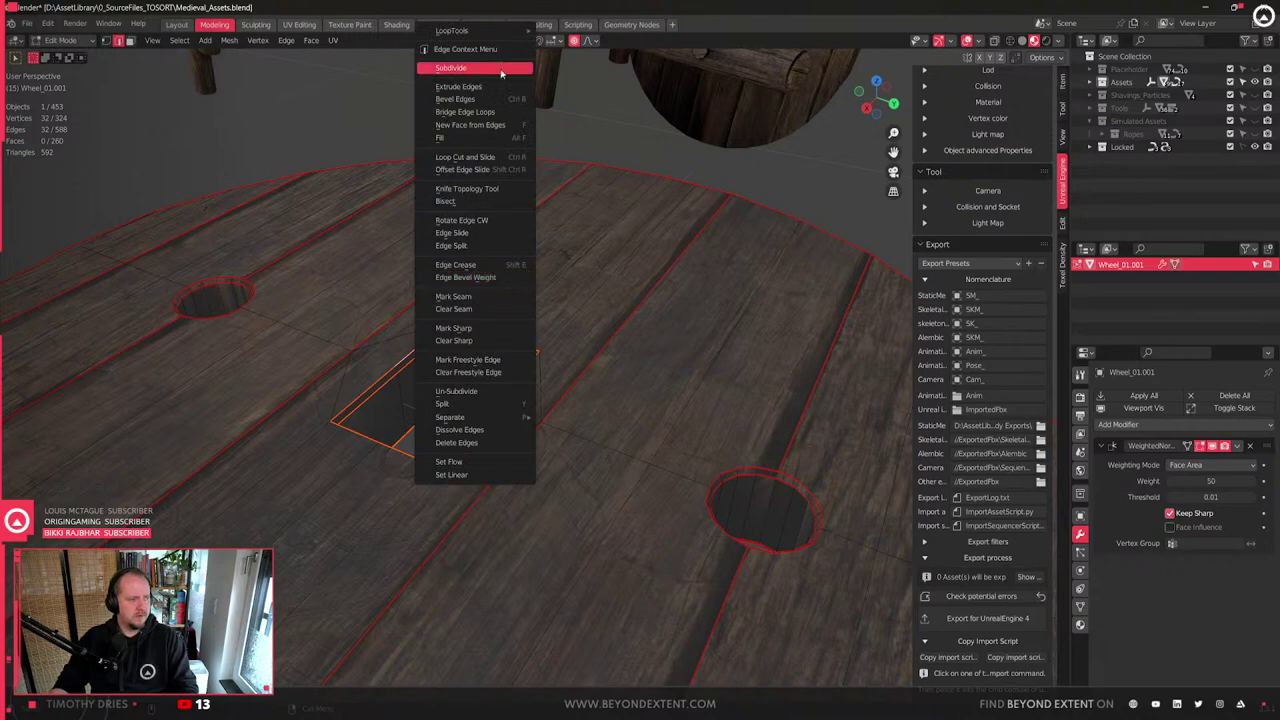
mouse_move(505, 36)
left_click(605, 46)
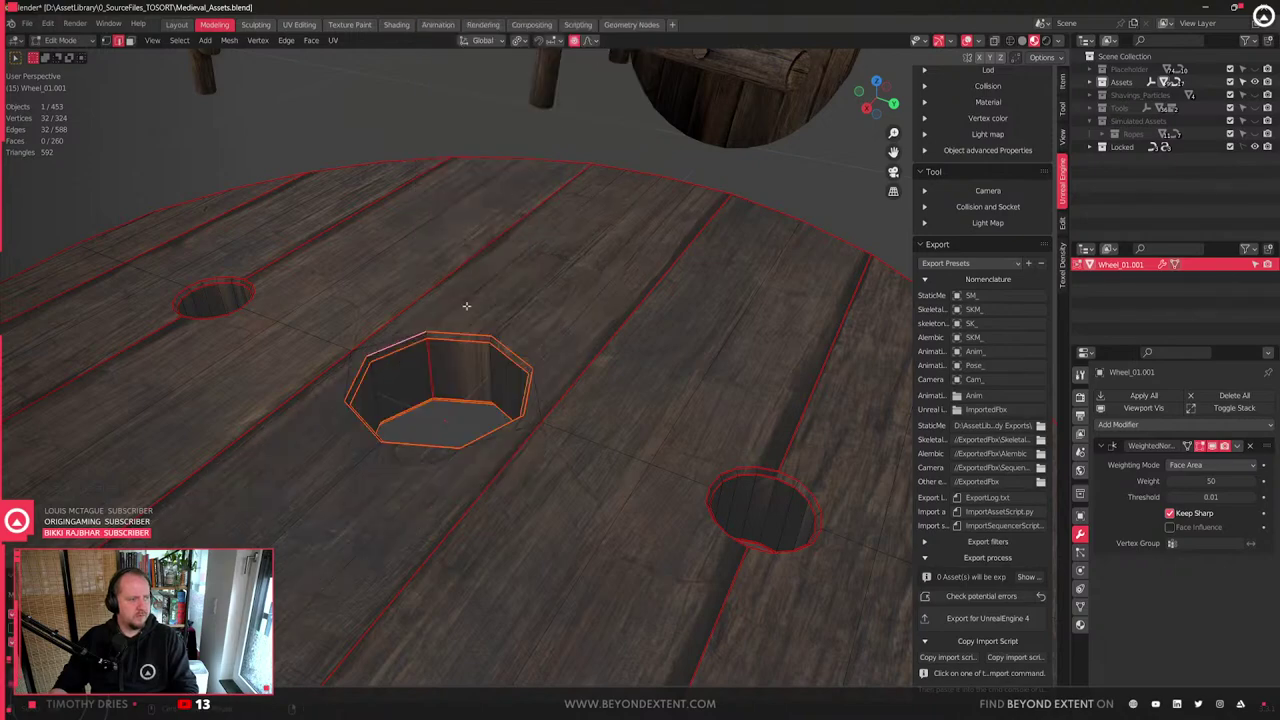
- Clear the selection, add loop cuts through the axle hole's wall segments, and undo the last cut
middle_click_drag(504, 399, 600, 340)
scroll(577, 388, "up", 2)
middle_click_drag(572, 387, 537, 405)
key("alt+a")
key("ctrl+r")
double_click(549, 350)
key("ctrl+r")
double_click(636, 360)
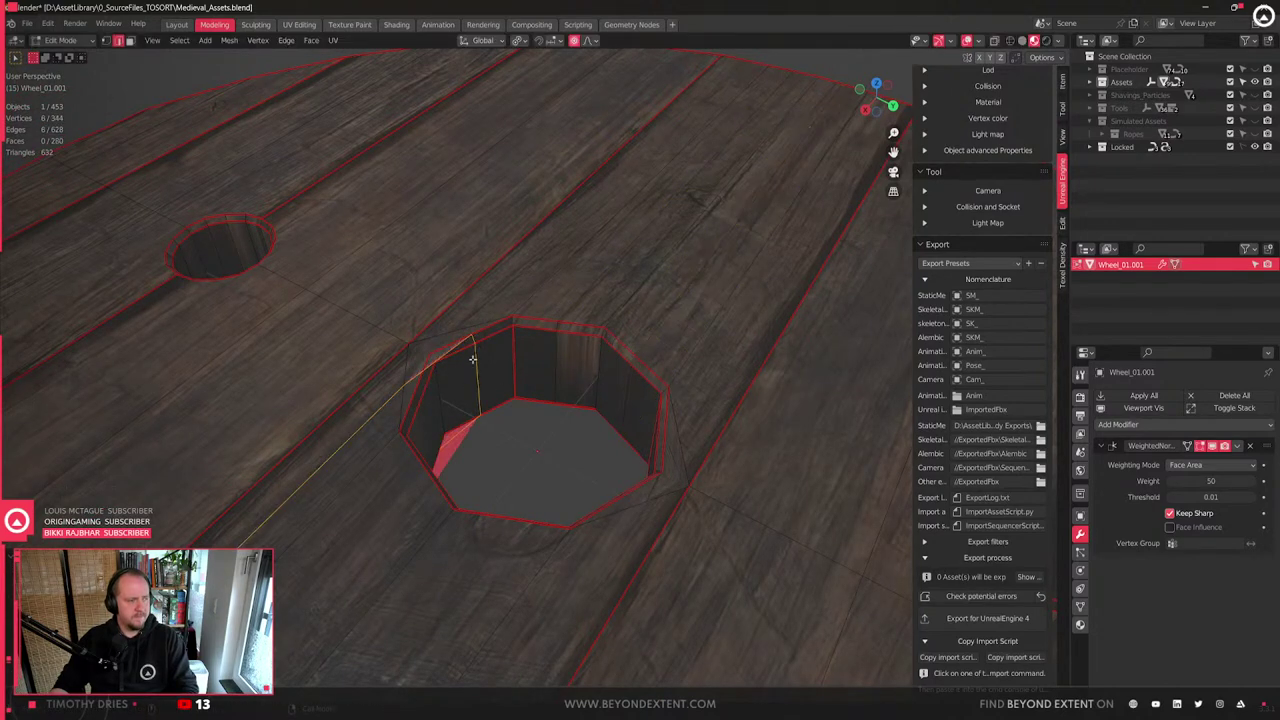
middle_click_drag(455, 440, 620, 411)
key("ctrl+z")
key("ctrl+z")
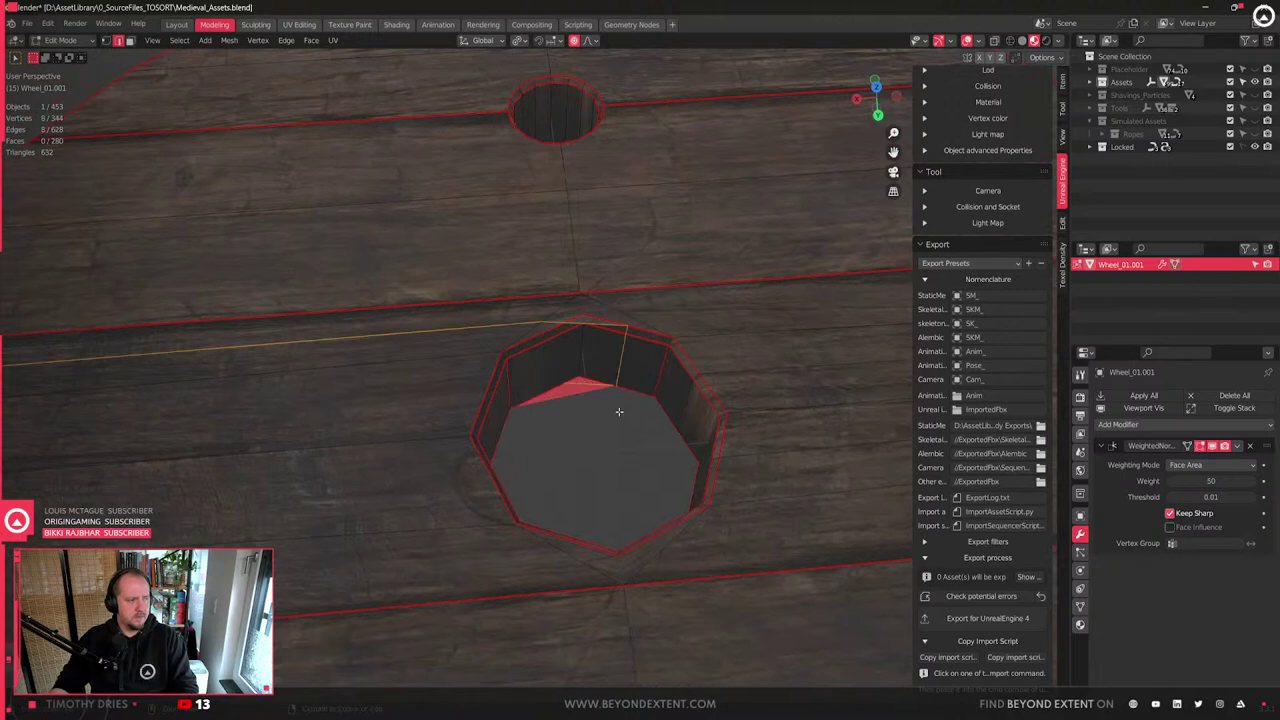
- Connect the hole's two rim vertices nearest the plank seams to the adjacent seam vertices on the wheel's upper face
scroll(620, 411, "up", 1)
key("1")
left_click(596, 283)
key("j")
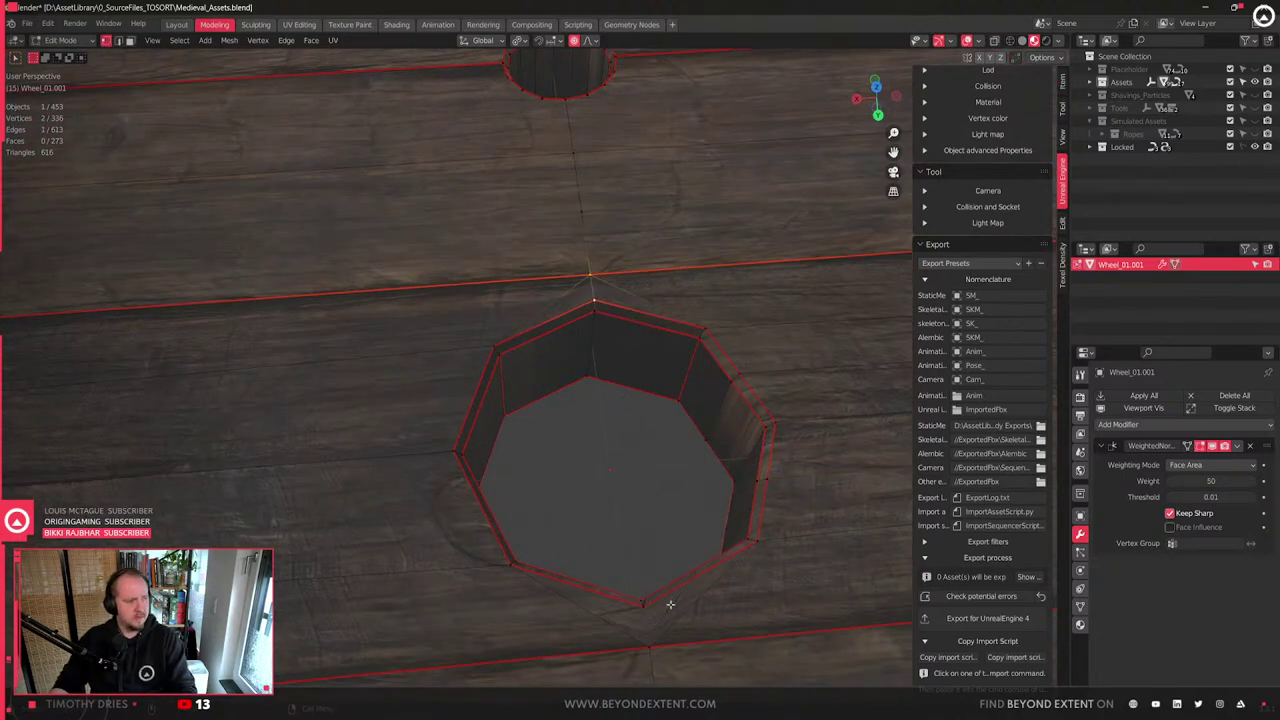
left_click(643, 610)
left_click(652, 644, "shift")
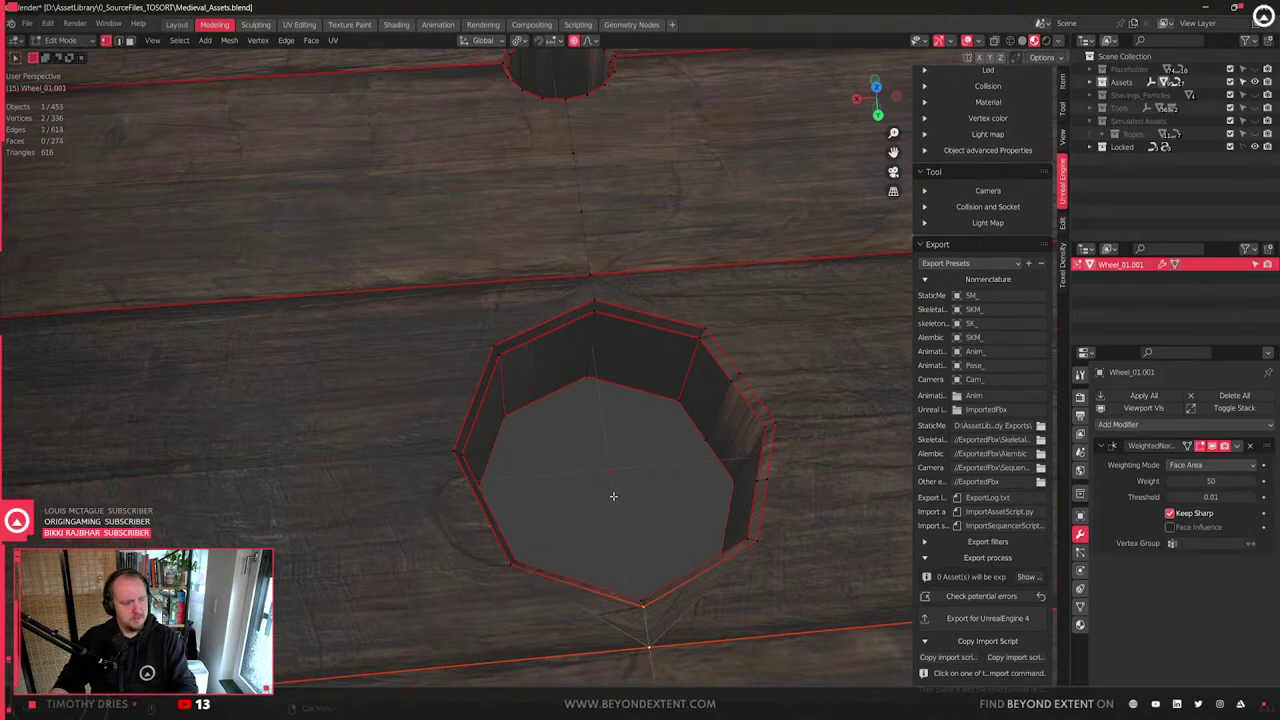
- Connect the matching hole rim vertices to the plank seam vertices on the wheel's underside
scroll(613, 496, "down", 4)
scroll(613, 496, "up", 3)
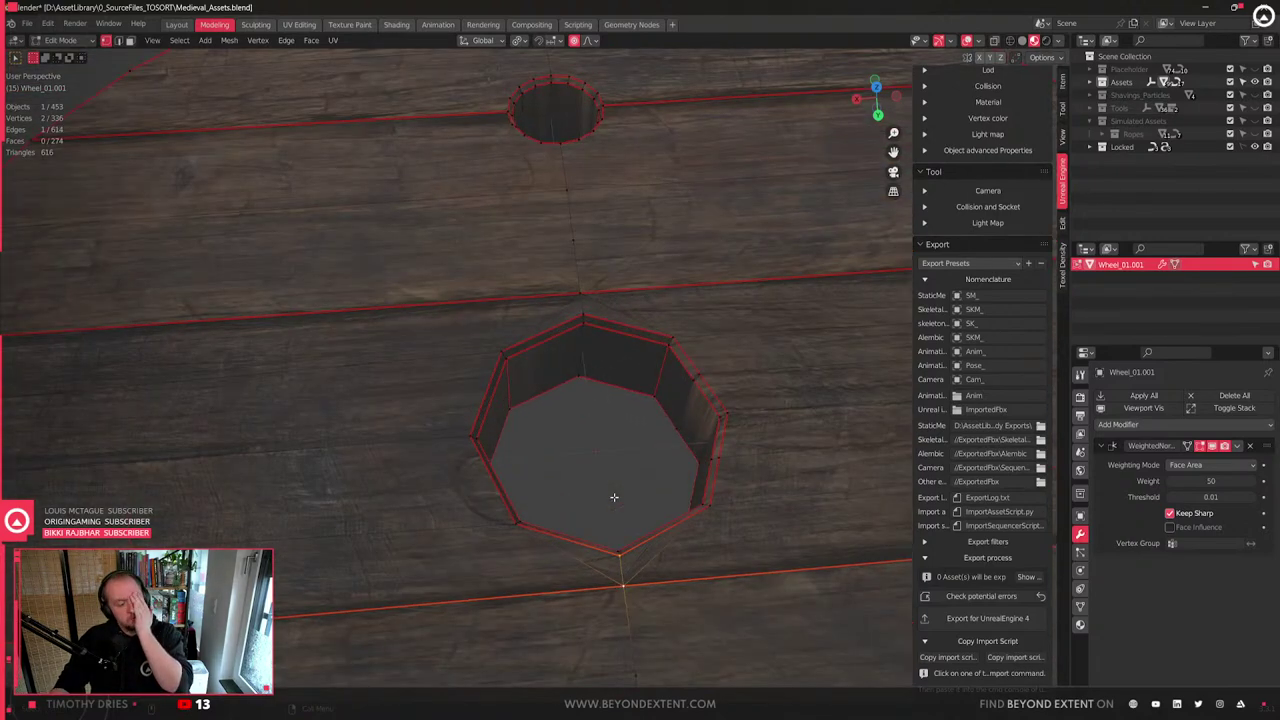
scroll(600, 454, "down", 3)
middle_click_drag(562, 305, 483, 440)
scroll(586, 390, "up", 5)
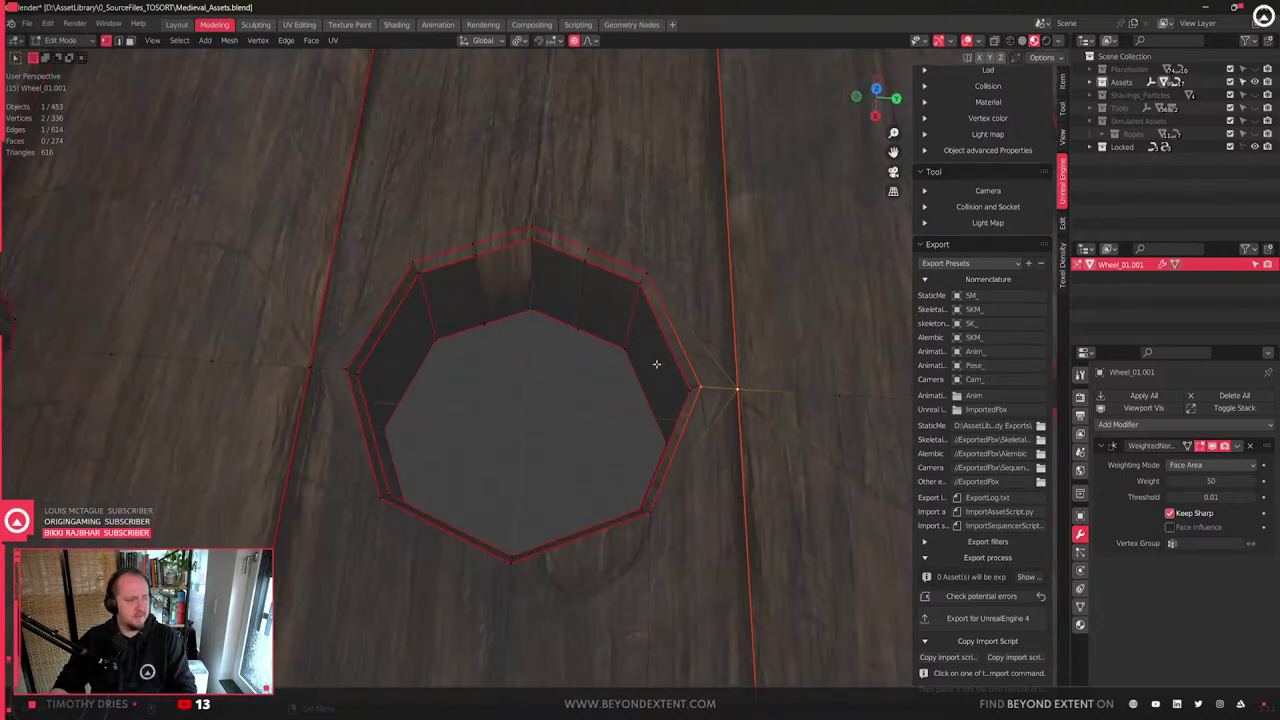
middle_click_drag(603, 391, 686, 477)
left_click(687, 505, "shift")
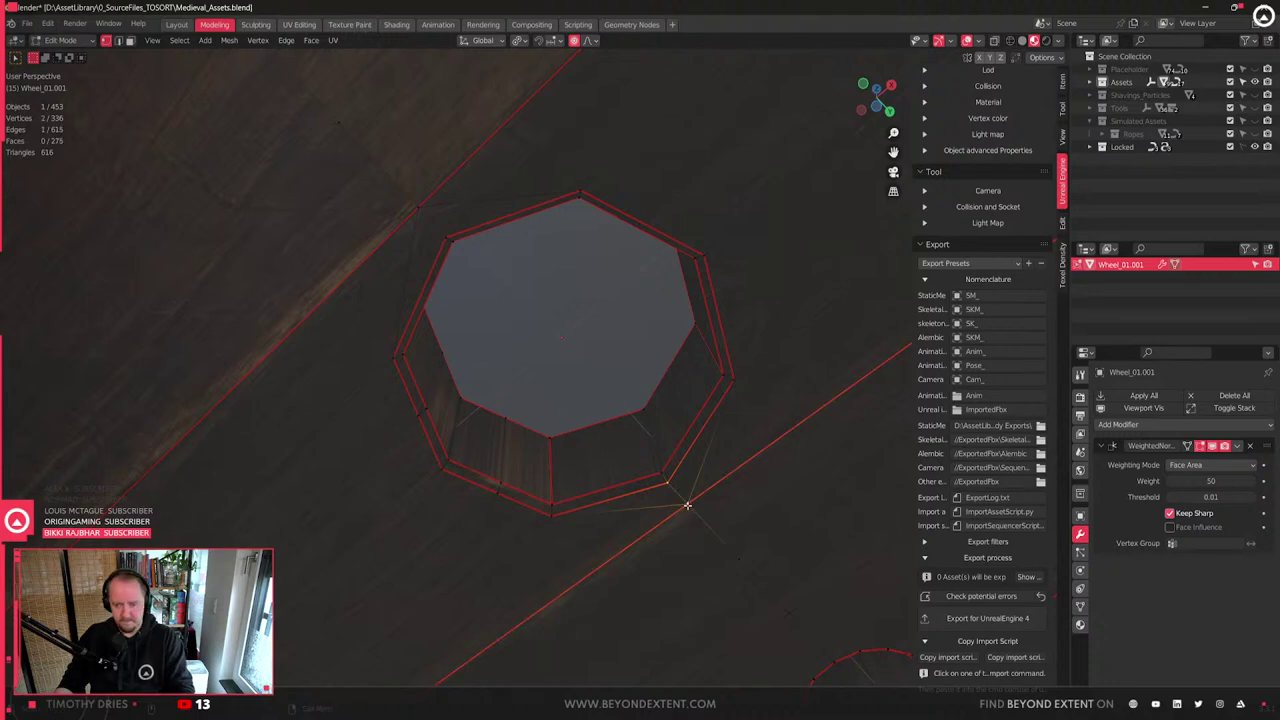
left_click(447, 237)
left_click(419, 206, "shift")
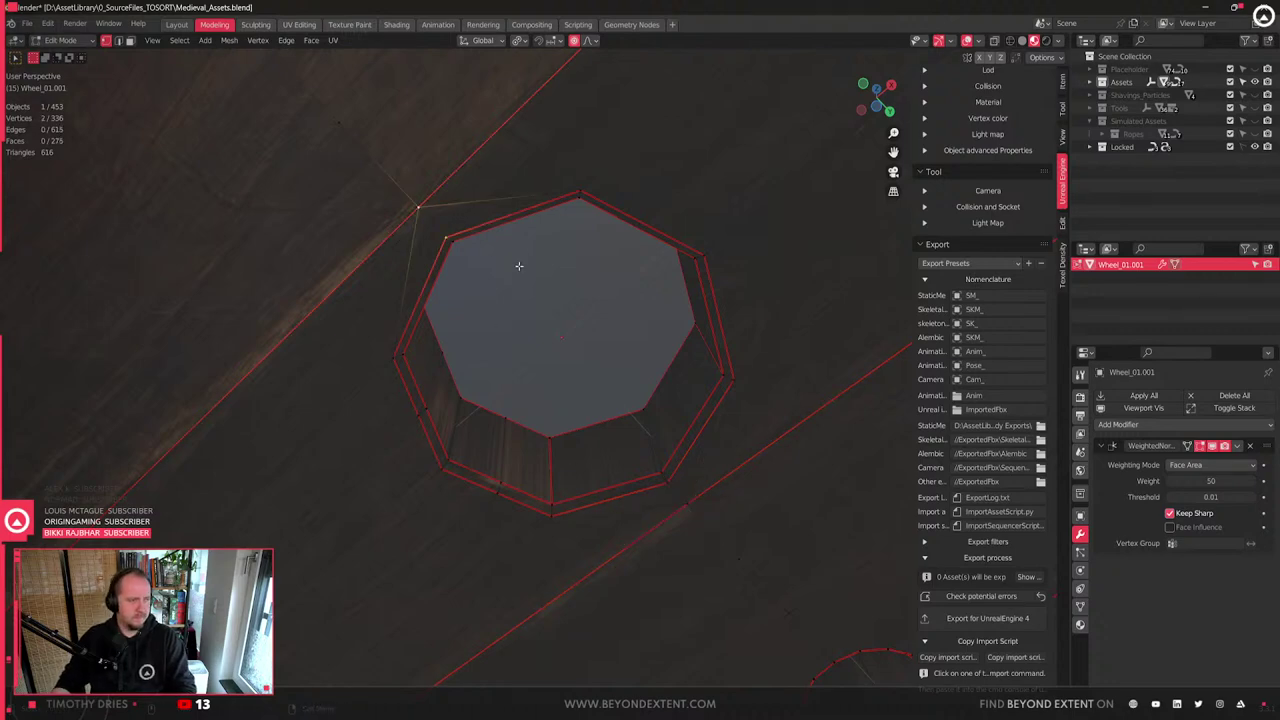
- Add centred loop cuts through the wall segments along one side of the axle hole, undoing the misplaced cut
middle_click_drag(518, 263, 519, 445)
key("ctrl+r")
left_click(590, 256)
right_click(590, 256)
key("ctrl+r")
left_click(596, 260)
right_click(600, 264)
key("ctrl+z")
key("ctrl+r")
left_click(720, 376)
right_click(721, 378)
middle_click_drag(684, 386, 757, 403)
key("ctrl+r")
left_click(718, 323)
right_click(718, 323)
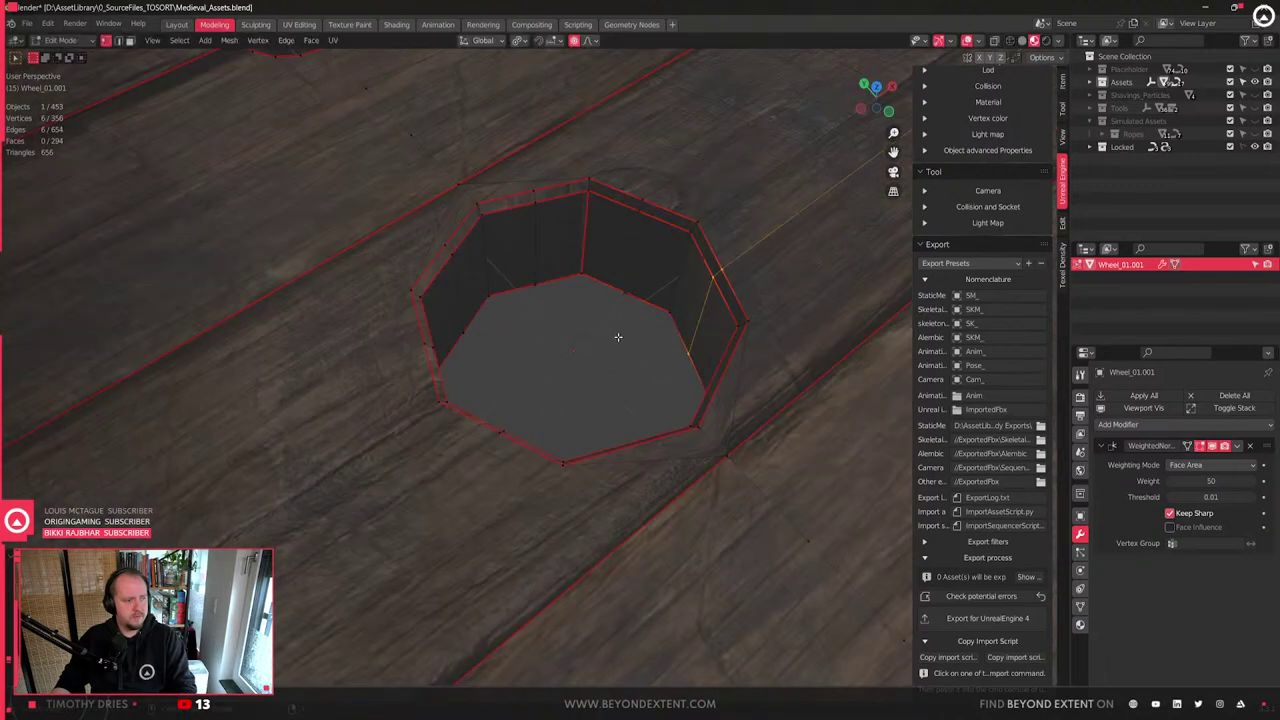
- Add two more centred loop cuts through the uncut wall segments on the opposite side of the axle hole
middle_click_drag(614, 337, 720, 325)
key("ctrl+r")
left_click(501, 207)
right_click(501, 207)
key("ctrl+r")
left_click(603, 223)
right_click(603, 223)
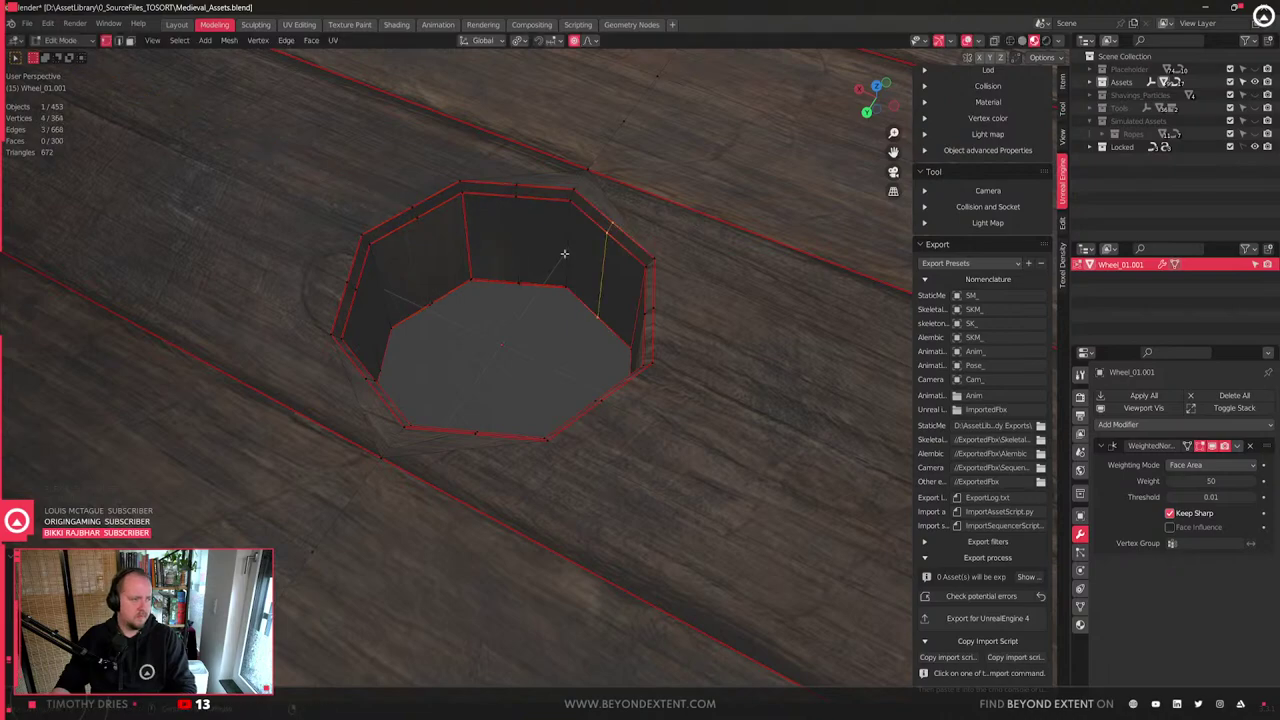
- Switch to edge selection and select the axle hole's inner edge loops on both faces of the wheel
middle_click_drag(604, 232, 690, 245)
key("2")
left_click(513, 290, "alt+shift")
left_click(603, 323, "alt+shift")
middle_click_drag(517, 335, 668, 335)
scroll(639, 323, "down", 6)
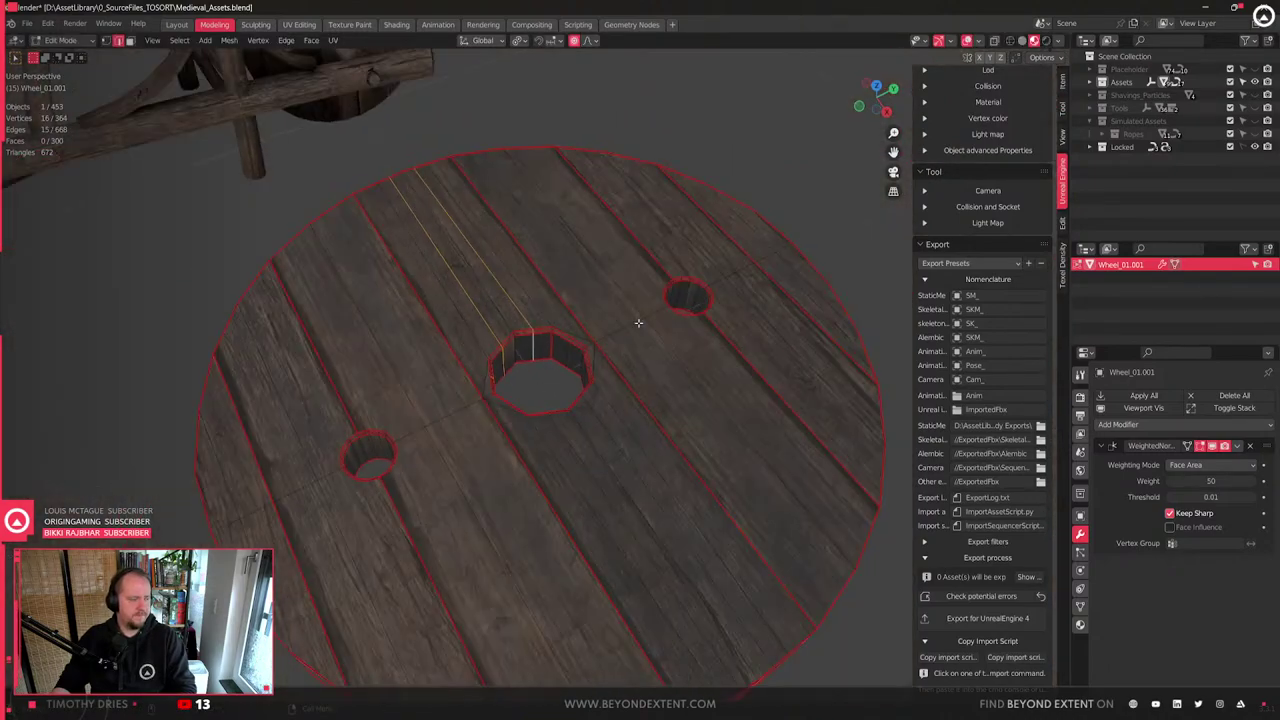
scroll(638, 322, "up", 6)
left_click(572, 219)
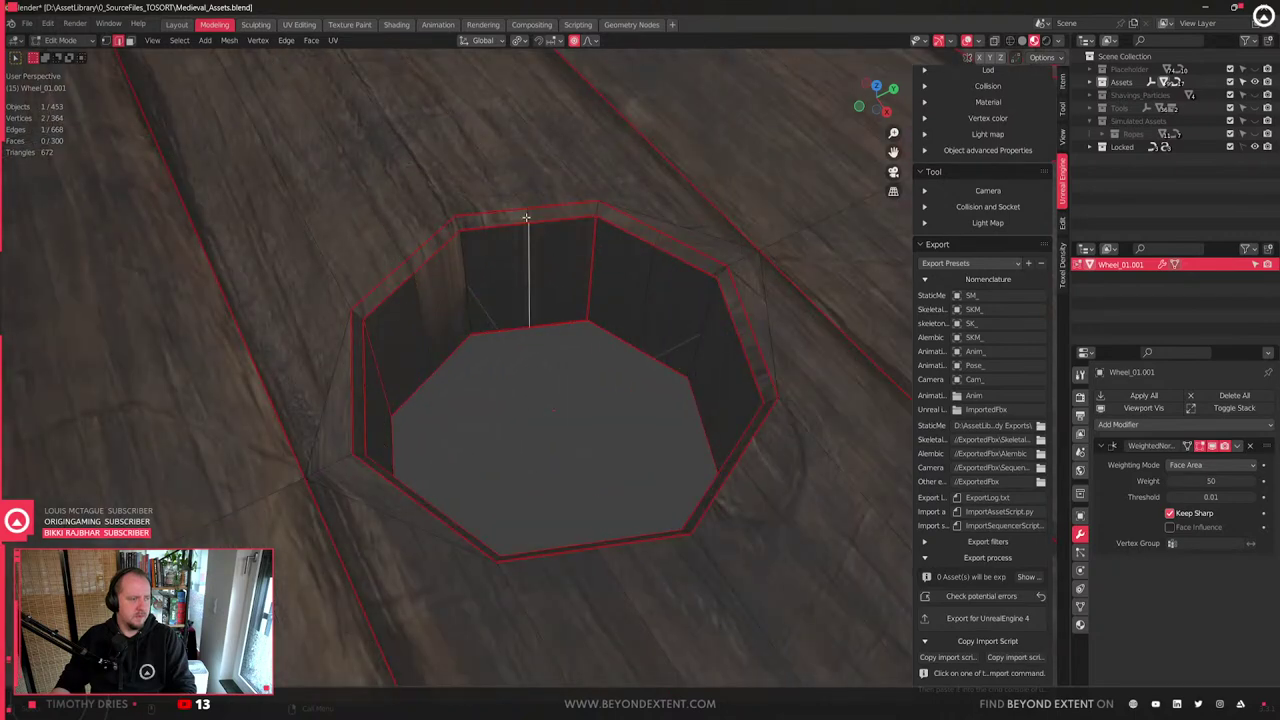
left_click(562, 221, "alt")
left_click(571, 209, "alt+shift")
left_click(550, 328, "alt+shift")
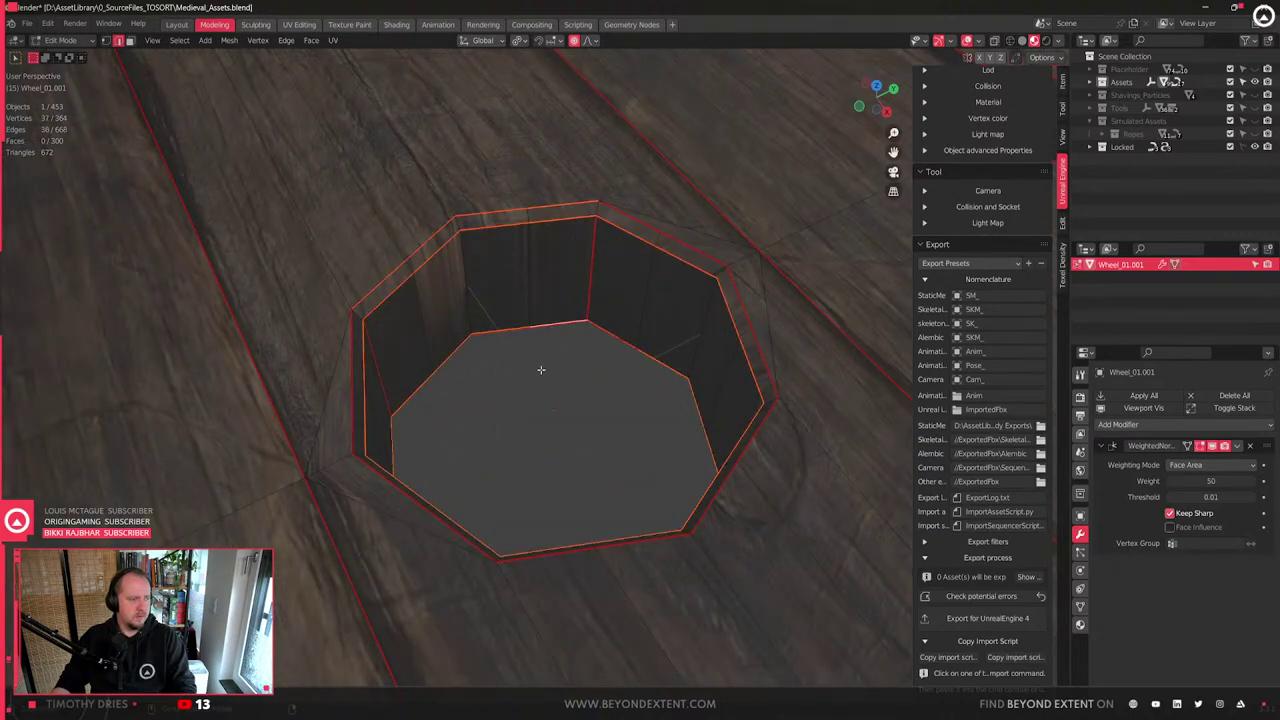
middle_click_drag(551, 346, 499, 183)
left_click(563, 524, "alt+shift")
key("ctrl+z")
left_click(556, 525, "alt+shift")
- Add the hole's outer rim edges on both faces to the selection and round all loops with LoopTools Circle
right_click(625, 182)
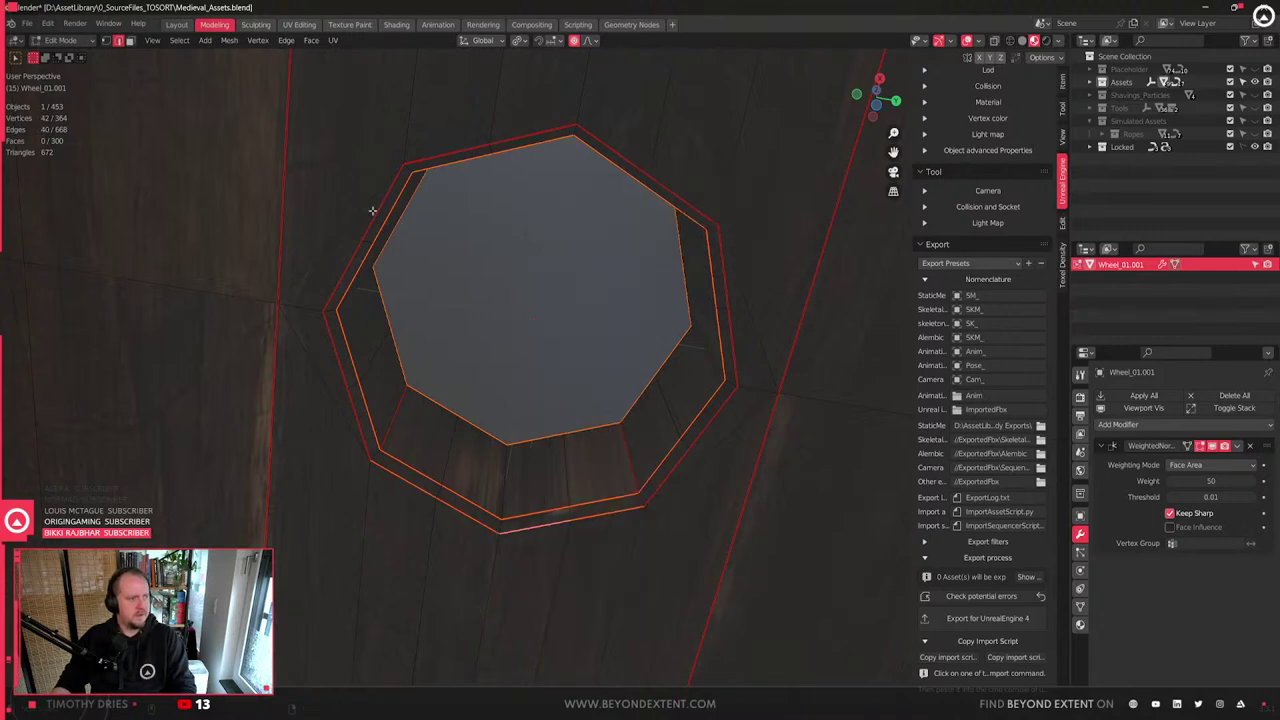
left_click(440, 153, "alt+shift")
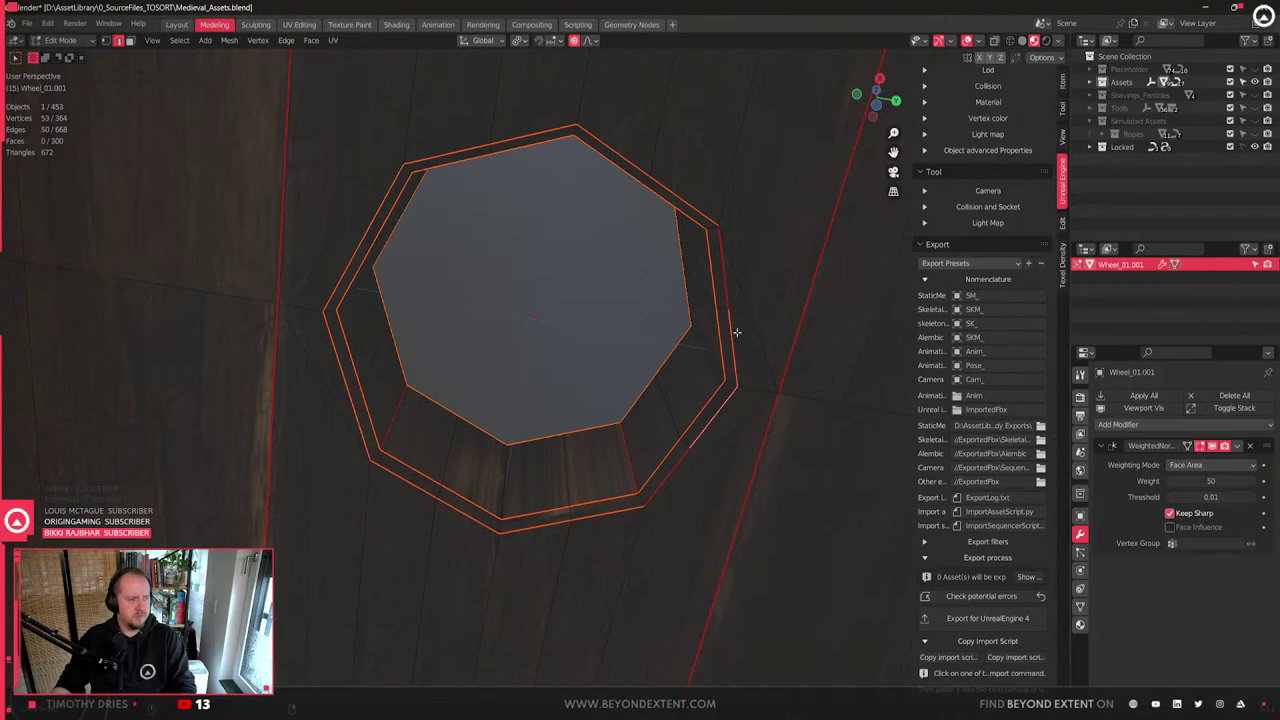
middle_click_drag(655, 370, 687, 296)
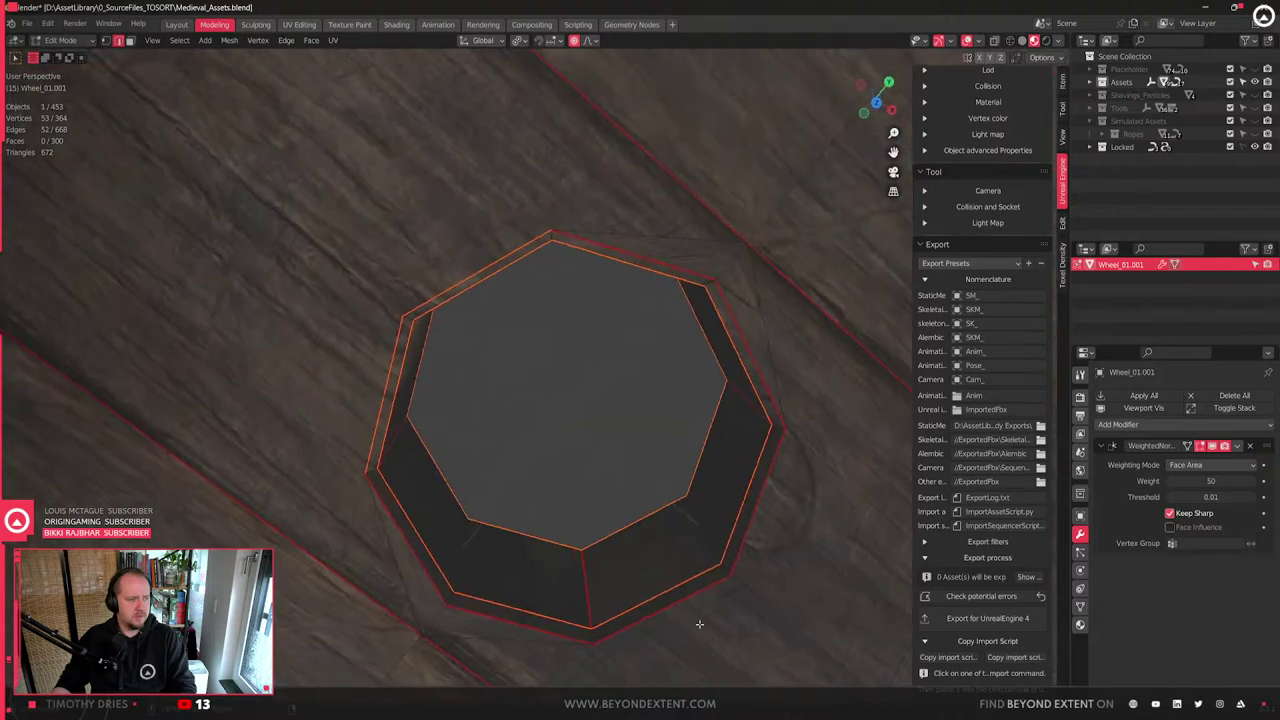
left_click(736, 320, "alt+shift")
left_click(607, 241, "alt+shift")
left_click(766, 397, "alt+shift")
left_click(764, 489, "alt+shift")
middle_click_drag(567, 640, 561, 576)
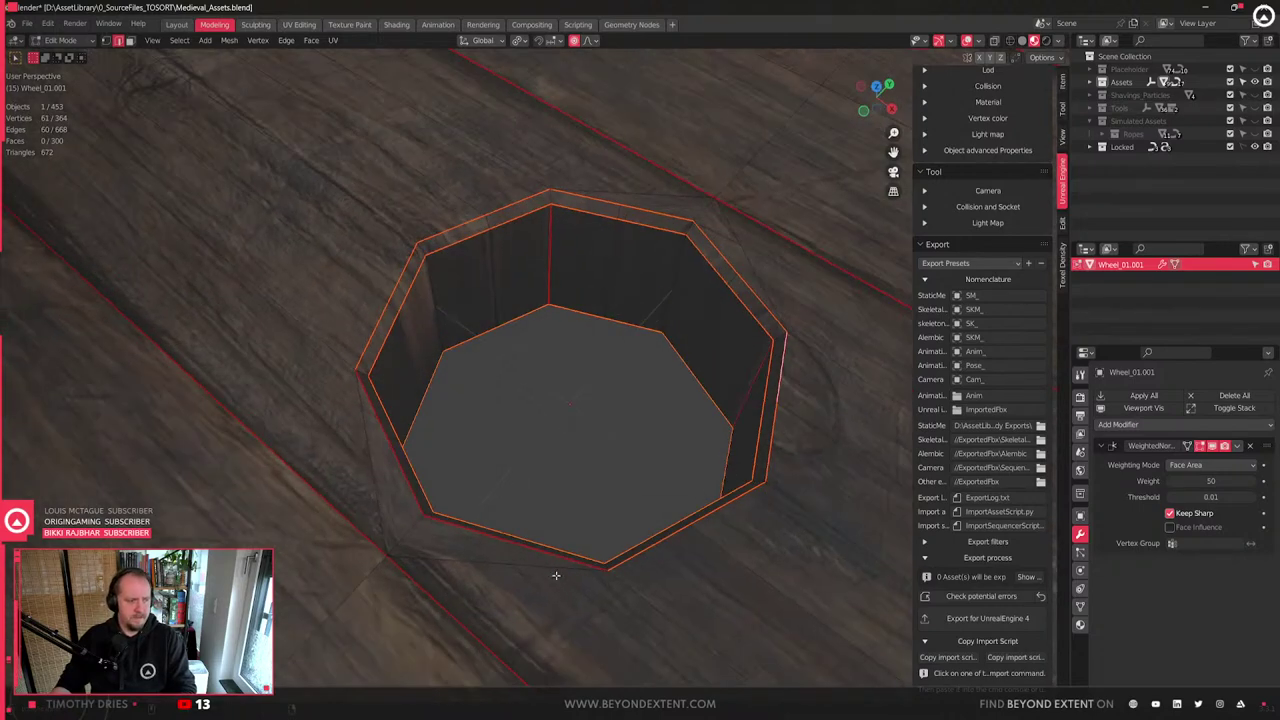
left_click(457, 528, "shift")
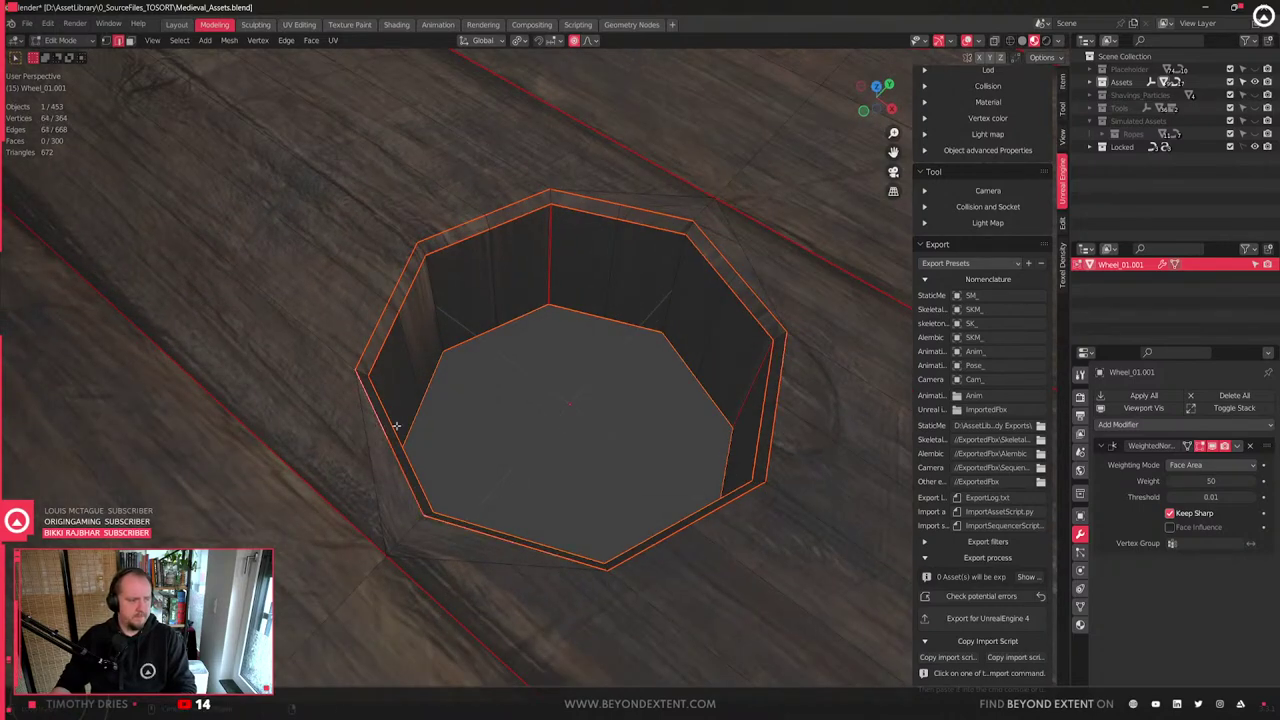
middle_click_drag(380, 426, 634, 300)
right_click(600, 258)
mouse_move(610, 256)
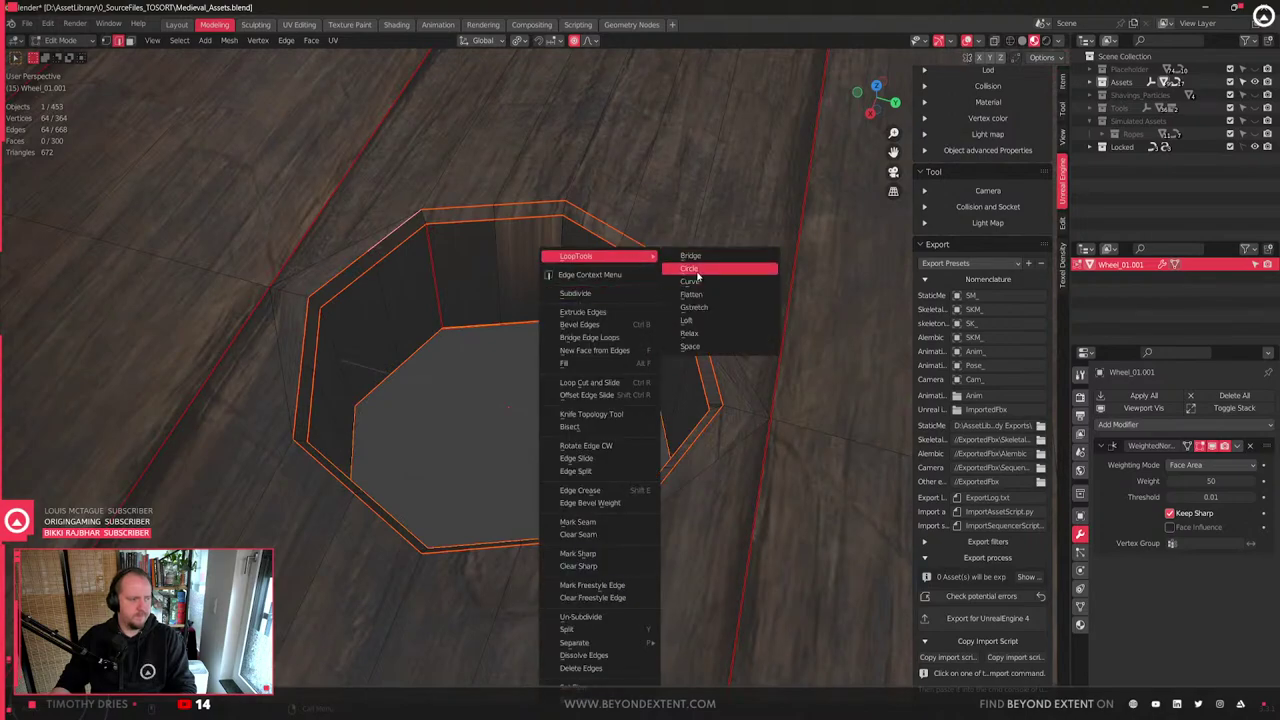
left_click(697, 273)
- Clear the selection, leave mesh editing and examine the rounded axle hole and the surrounding planks
scroll(560, 325, "down", 6)
middle_click_drag(529, 337, 510, 369)
scroll(547, 396, "up", 5)
scroll(540, 397, "down", 2)
scroll(543, 397, "up", 4)
key("alt+a")
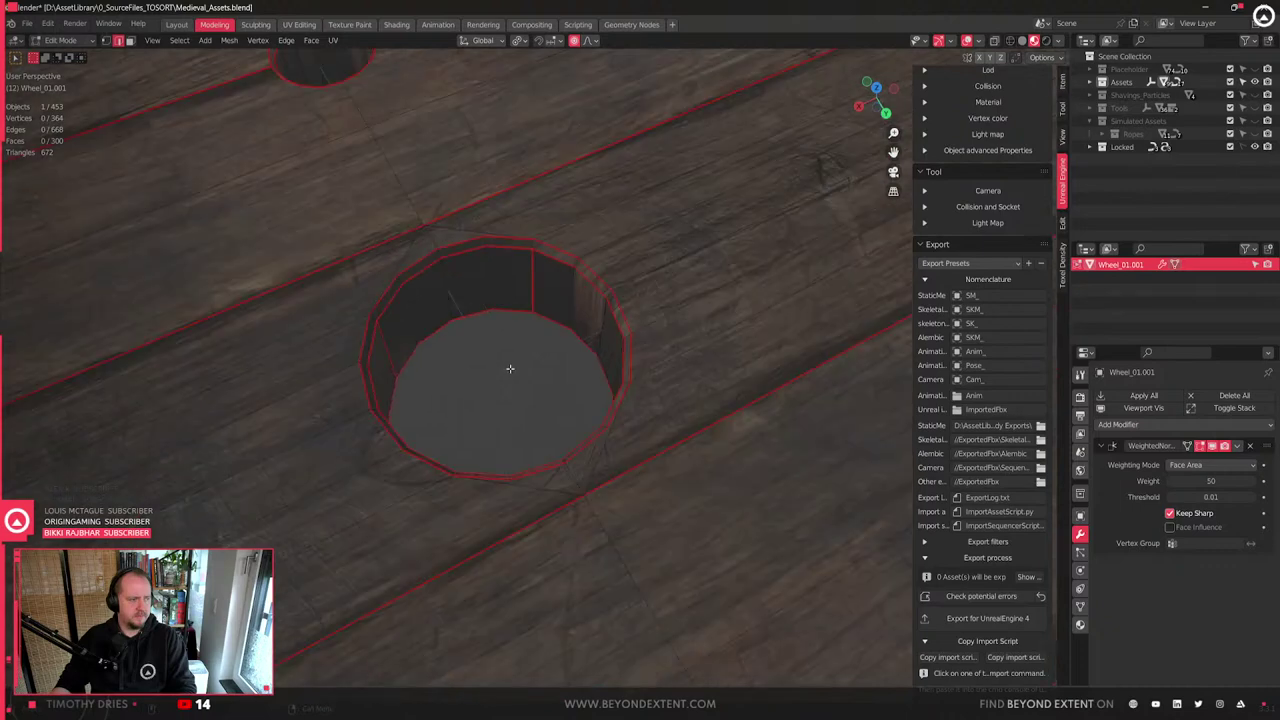
scroll(457, 371, "down", 5)
scroll(471, 343, "up", 5)
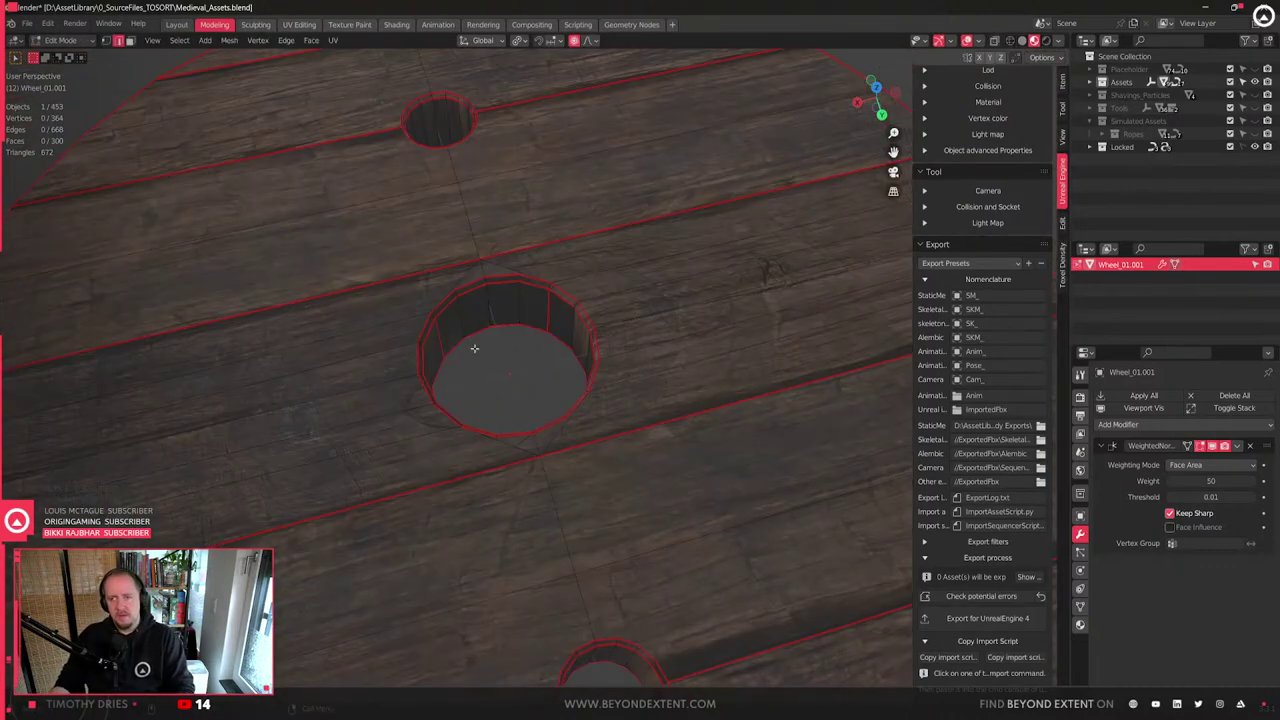
key("Tab")
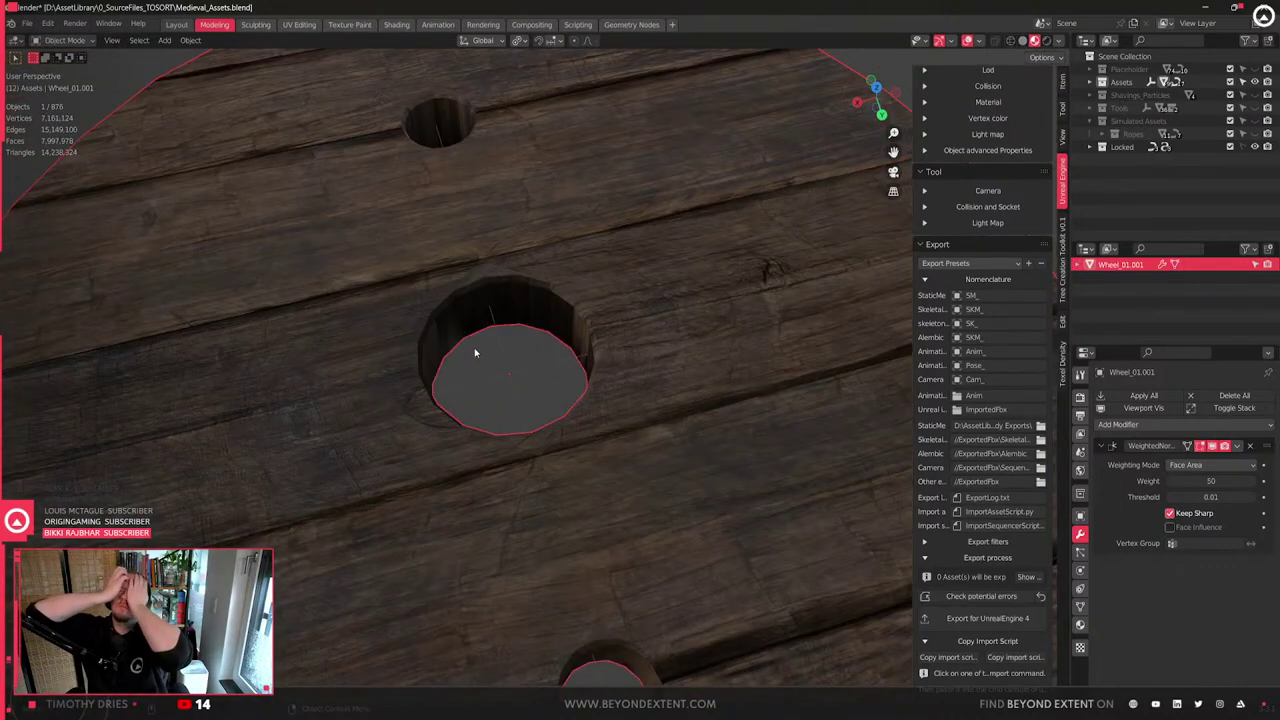
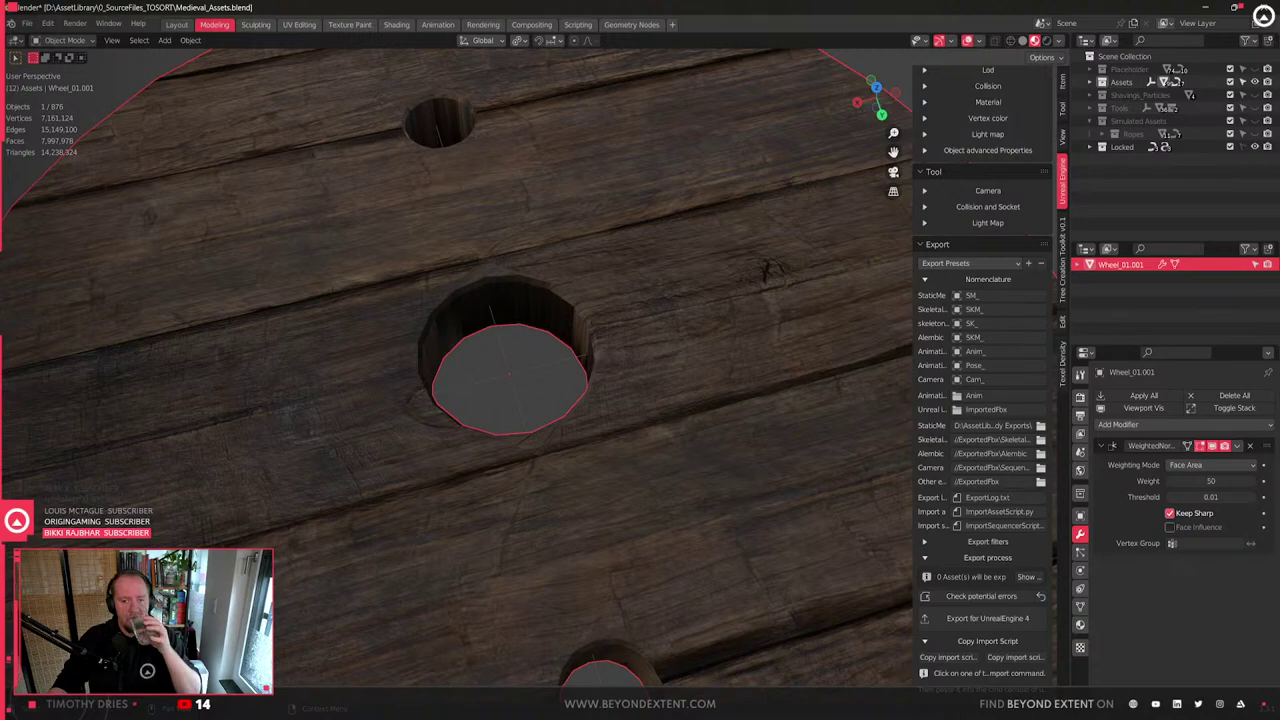
left_click(533, 378)
scroll(557, 323, "up", 3)
scroll(557, 321, "down", 6)
- Select the axle hole's wall and bevel faces and scale them down horizontally, excluding the Z axis, to narrow the hole
key("Tab")
middle_click_drag(557, 320, 634, 369)
scroll(589, 394, "up", 3)
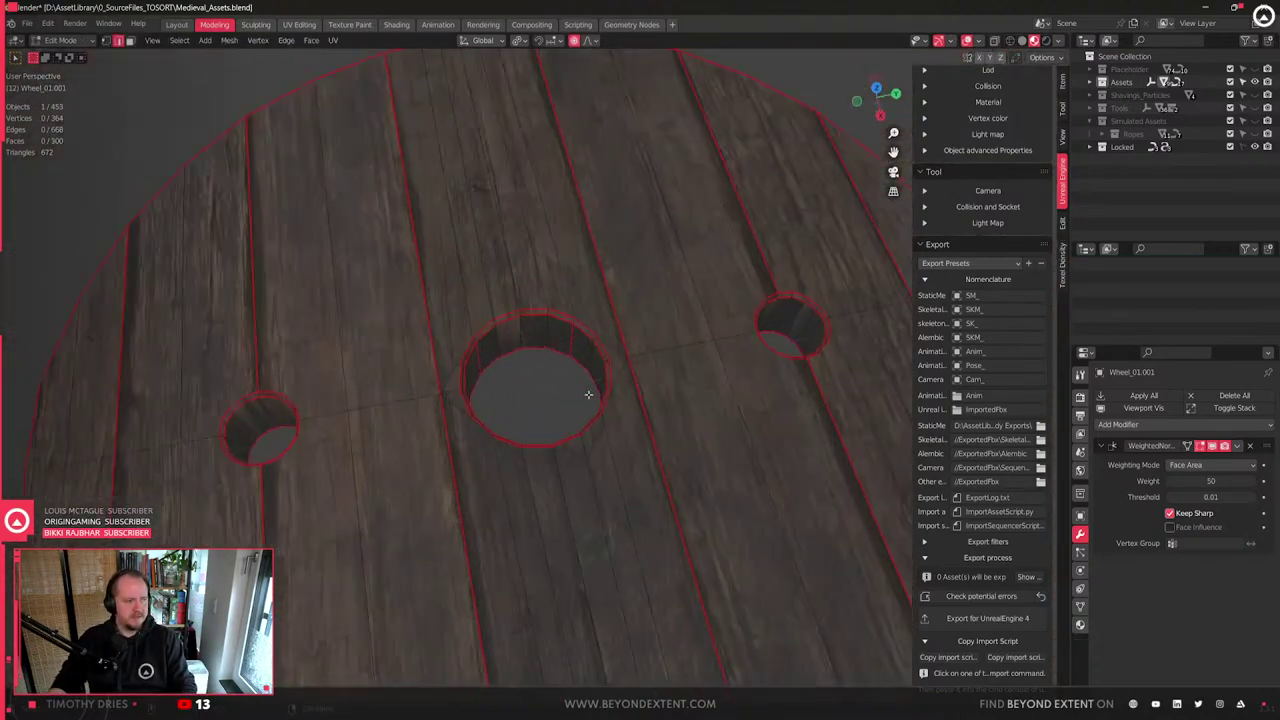
left_click(552, 338, "alt")
scroll(649, 372, "up", 3)
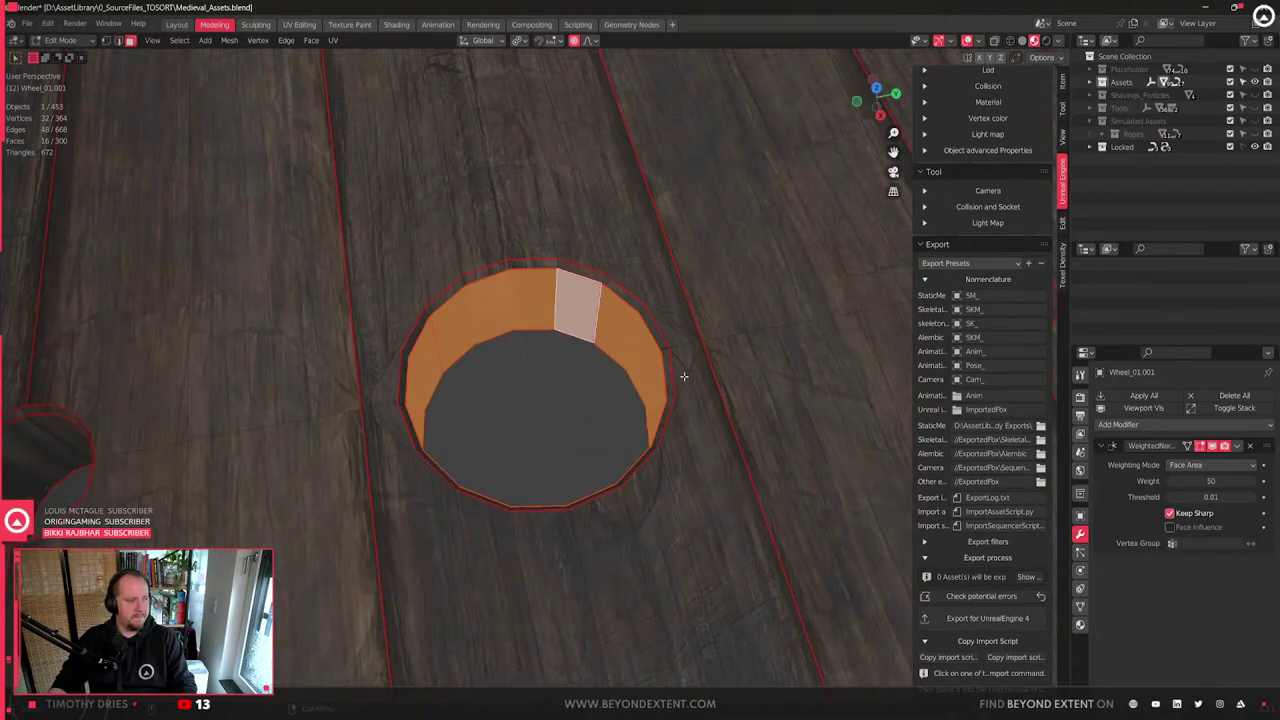
key("ctrl+KP_Add")
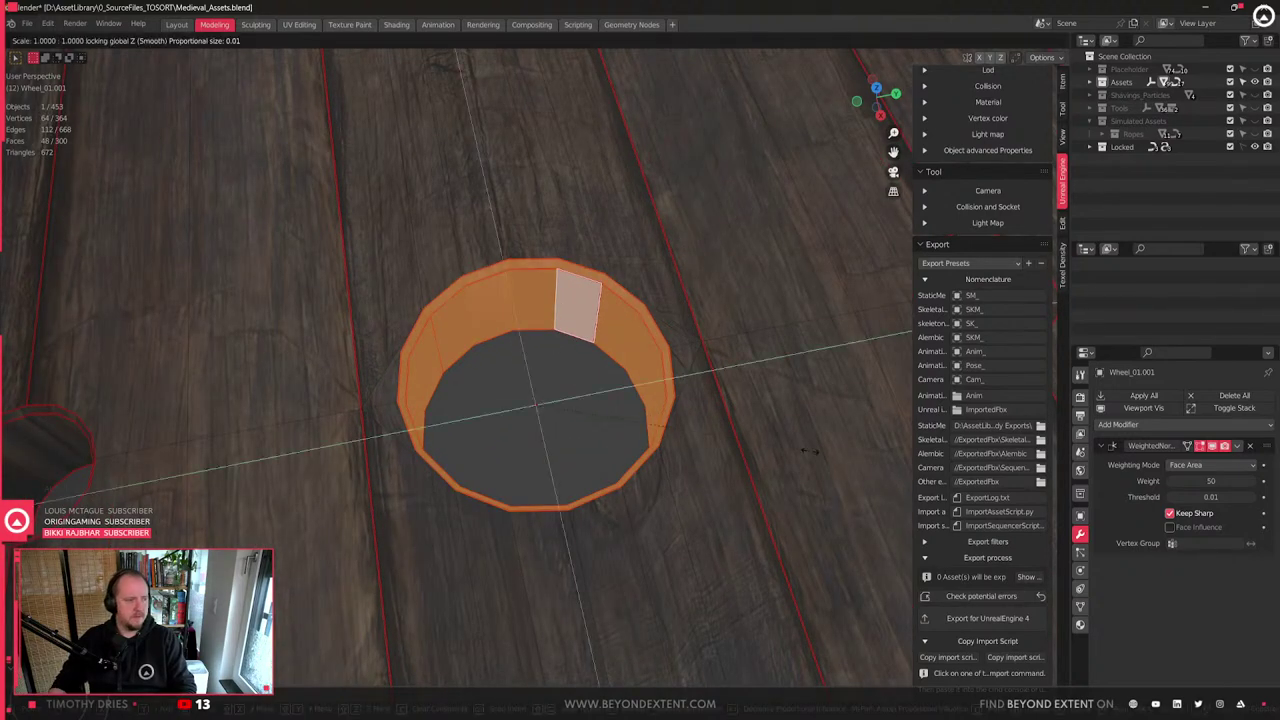
key("q")
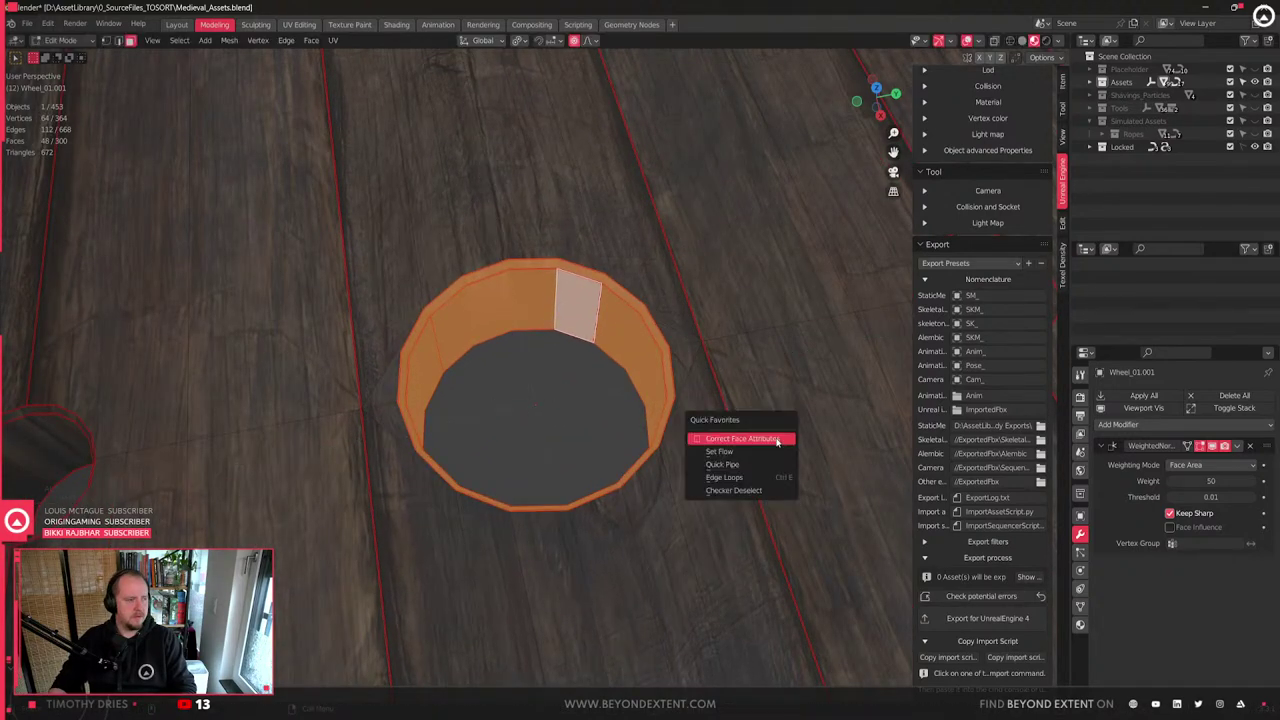
key("Escape")
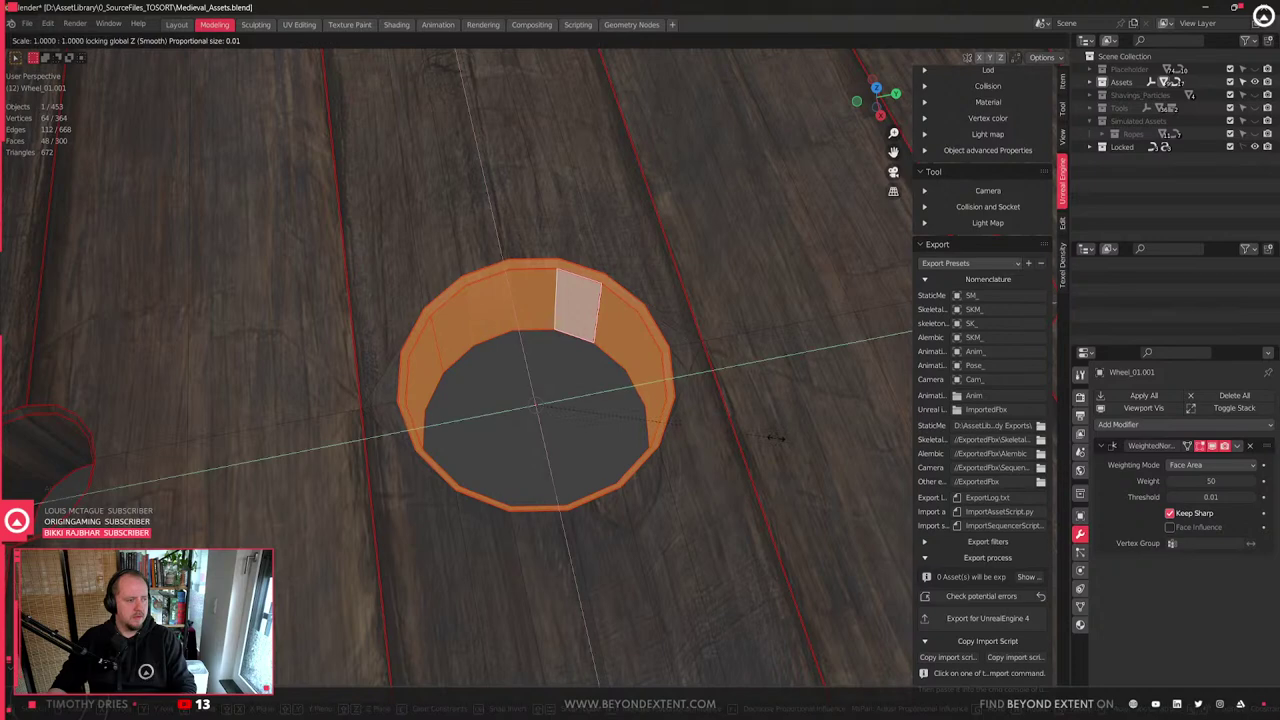
key("s")
key("shift+z")
left_click(726, 426)
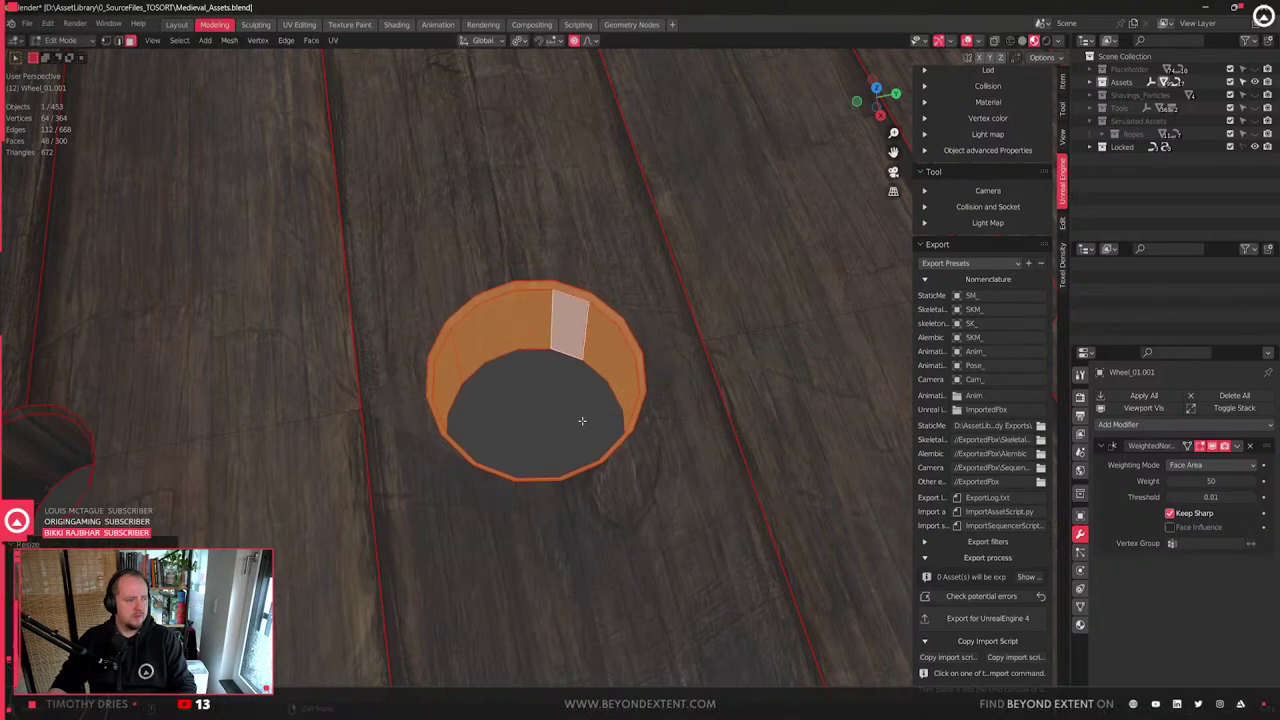
- Leave mesh editing, switch to the reference board and bring up its Wheel Barrows images
key("Tab")
scroll(597, 422, "down", 11)
middle_click_drag(475, 420, 473, 389)
scroll(503, 429, "up", 5)
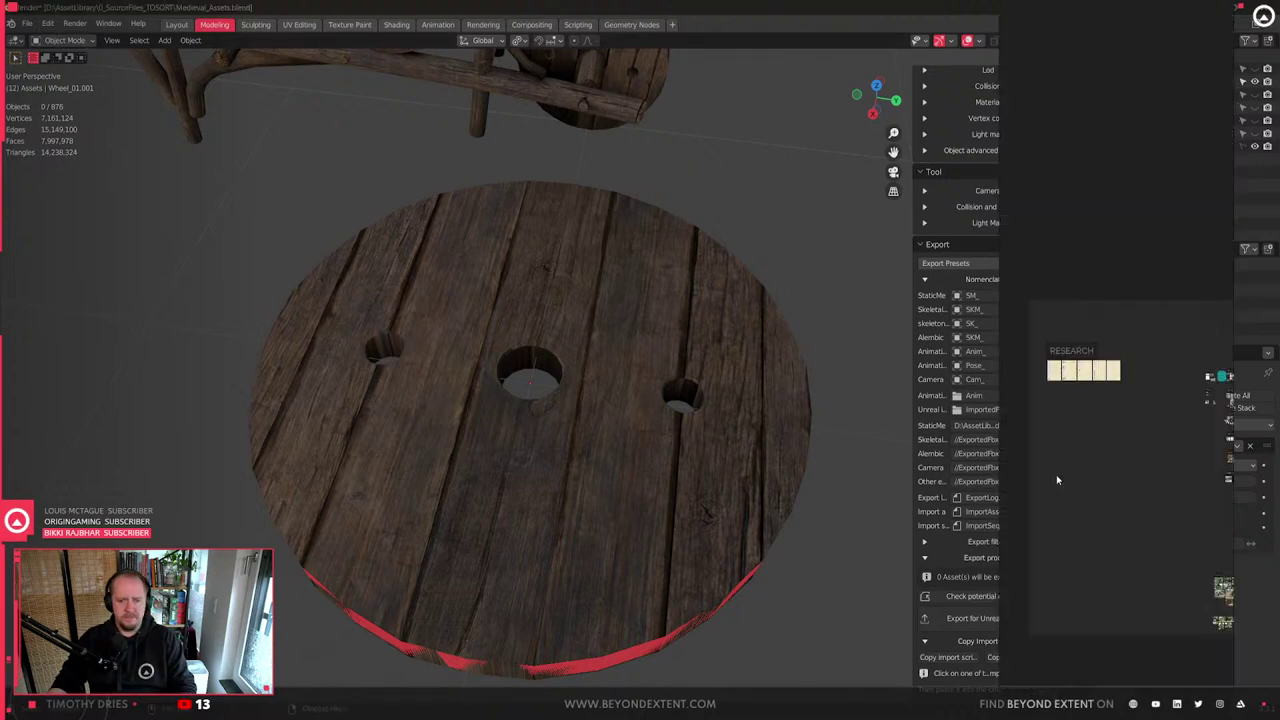
key("alt+Tab")
scroll(860, 393, "down", 6)
middle_click_drag(863, 433, 728, 414)
key("ctrl+f")
scroll(768, 389, "up", 12)
middle_click_drag(693, 210, 712, 519)
scroll(757, 214, "up", 6)
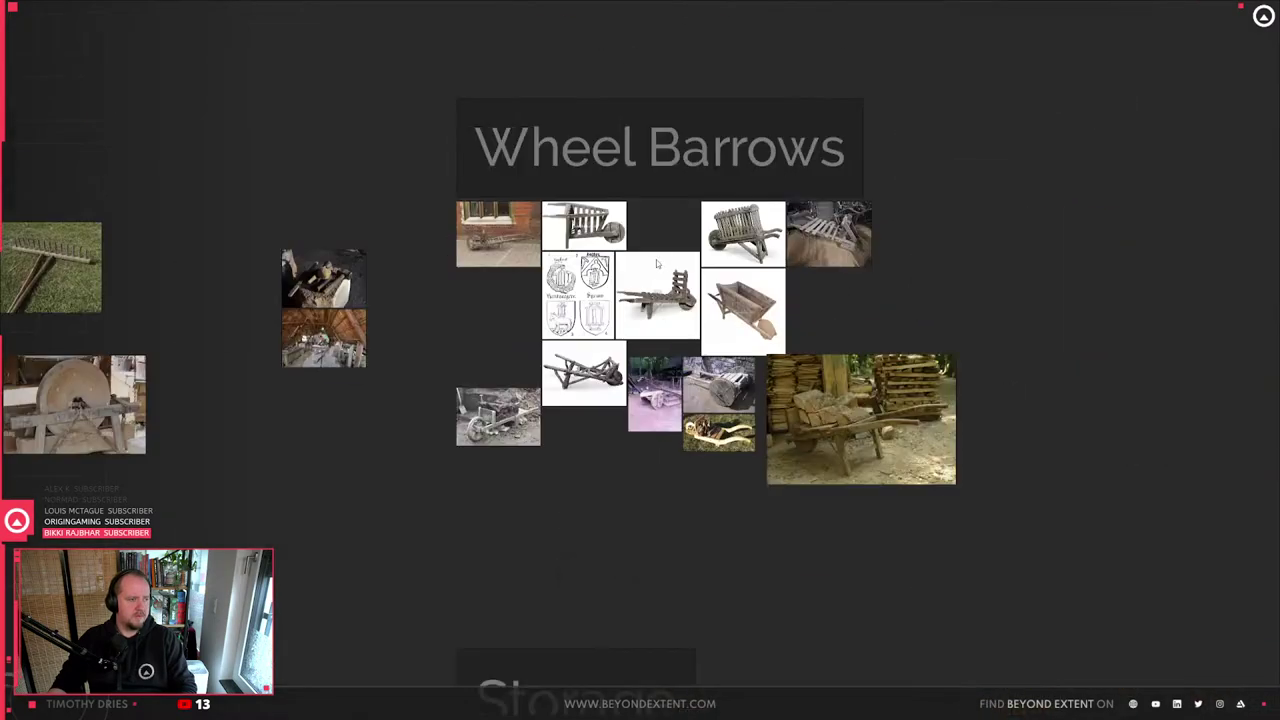
scroll(662, 264, "up", 6)
middle_click_drag(685, 448, 759, 298)
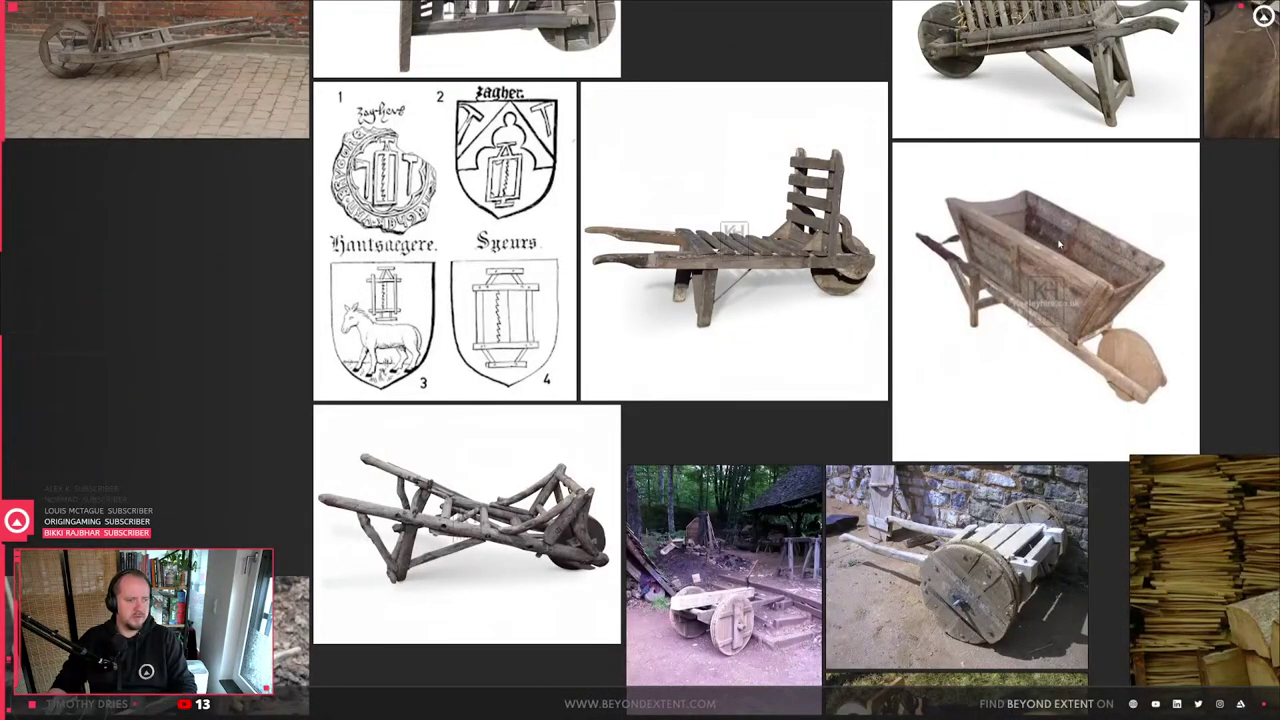
- Examine how the wheels and axles are built on the slatted, plank-sided and log-framed wheelbarrow references
middle_click_drag(1062, 239, 989, 378)
middle_click_drag(504, 272, 650, 420)
scroll(984, 337, "up", 8)
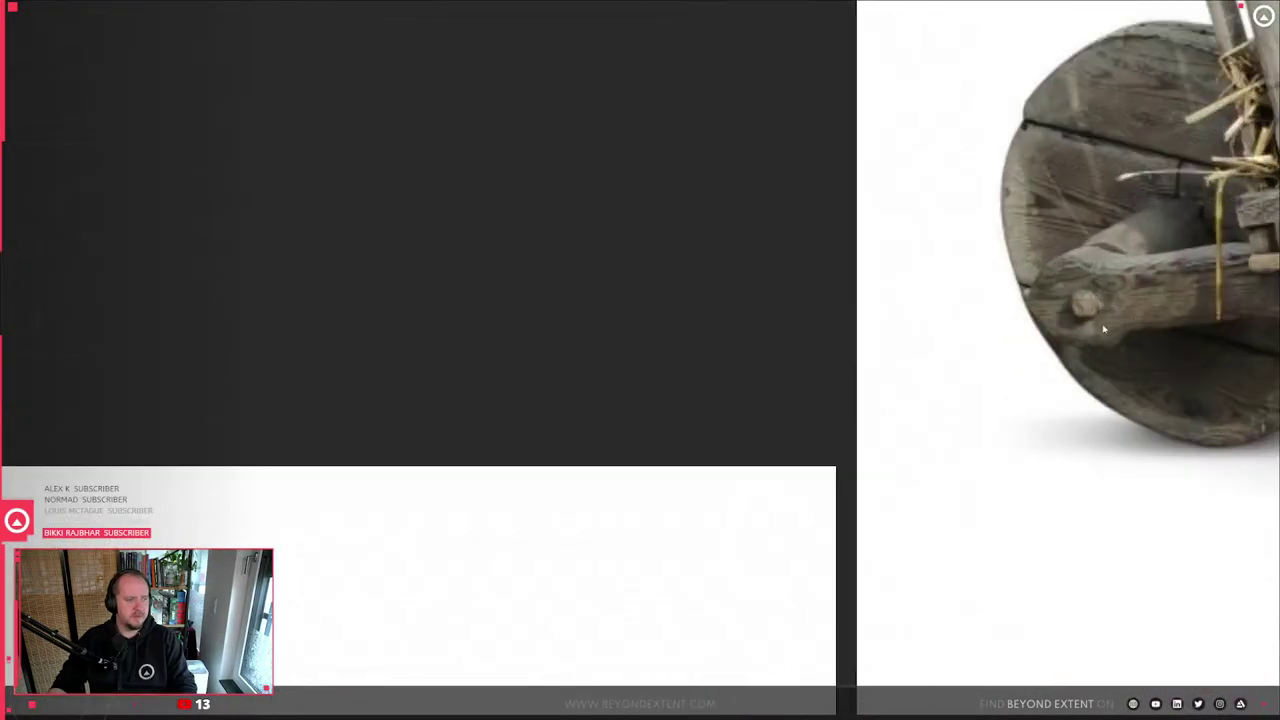
middle_click_drag(1038, 358, 898, 355)
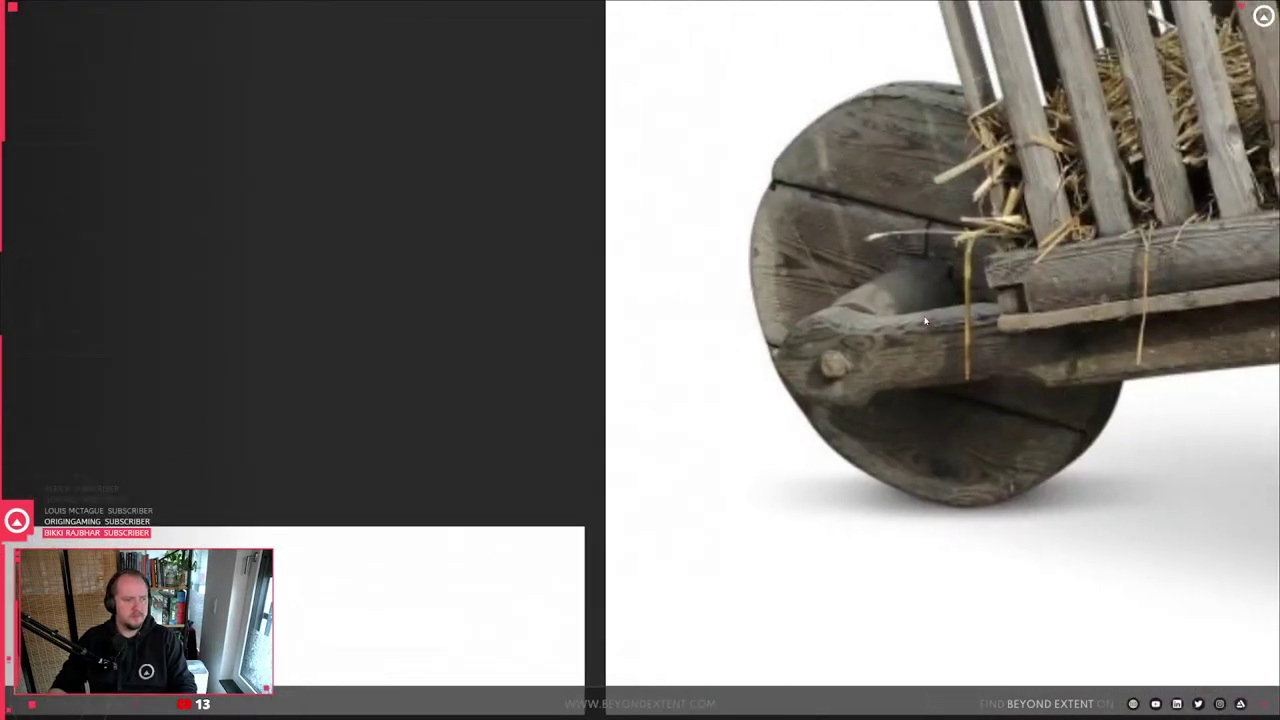
scroll(925, 321, "down", 5)
middle_click_drag(442, 292, 1004, 332)
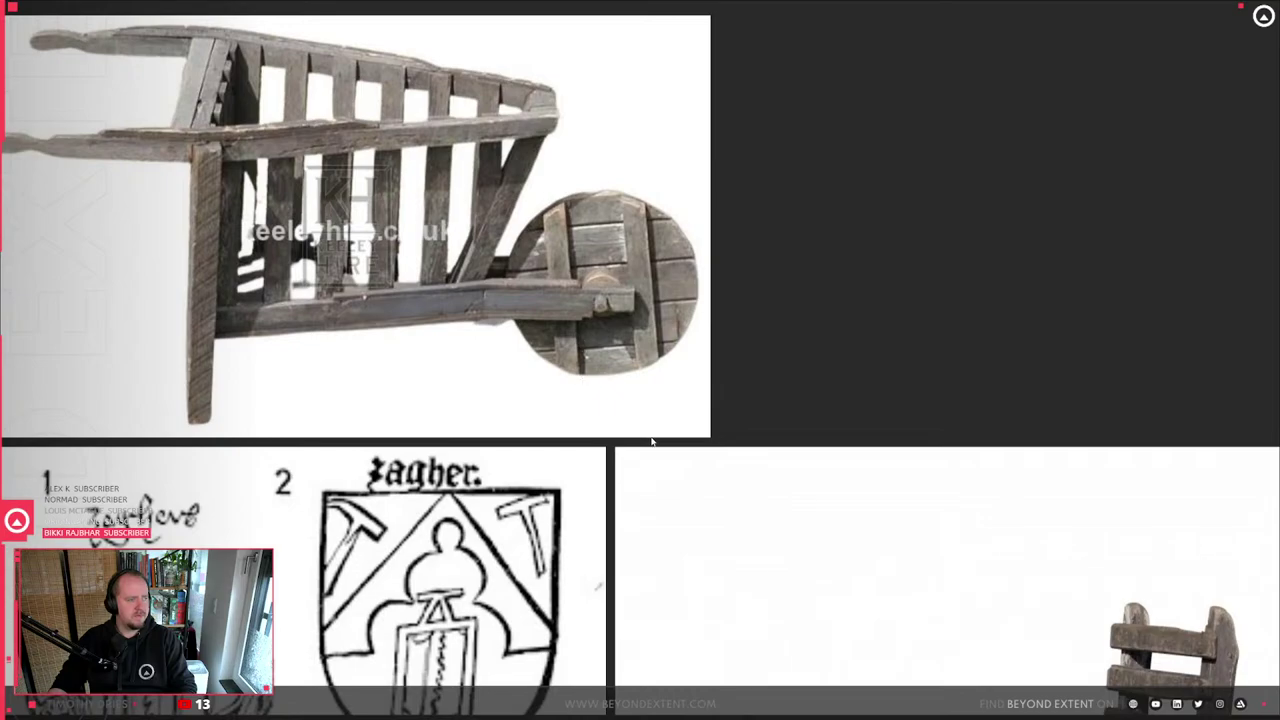
scroll(652, 441, "down", 5)
middle_click_drag(781, 658, 643, 335)
scroll(683, 330, "up", 2)
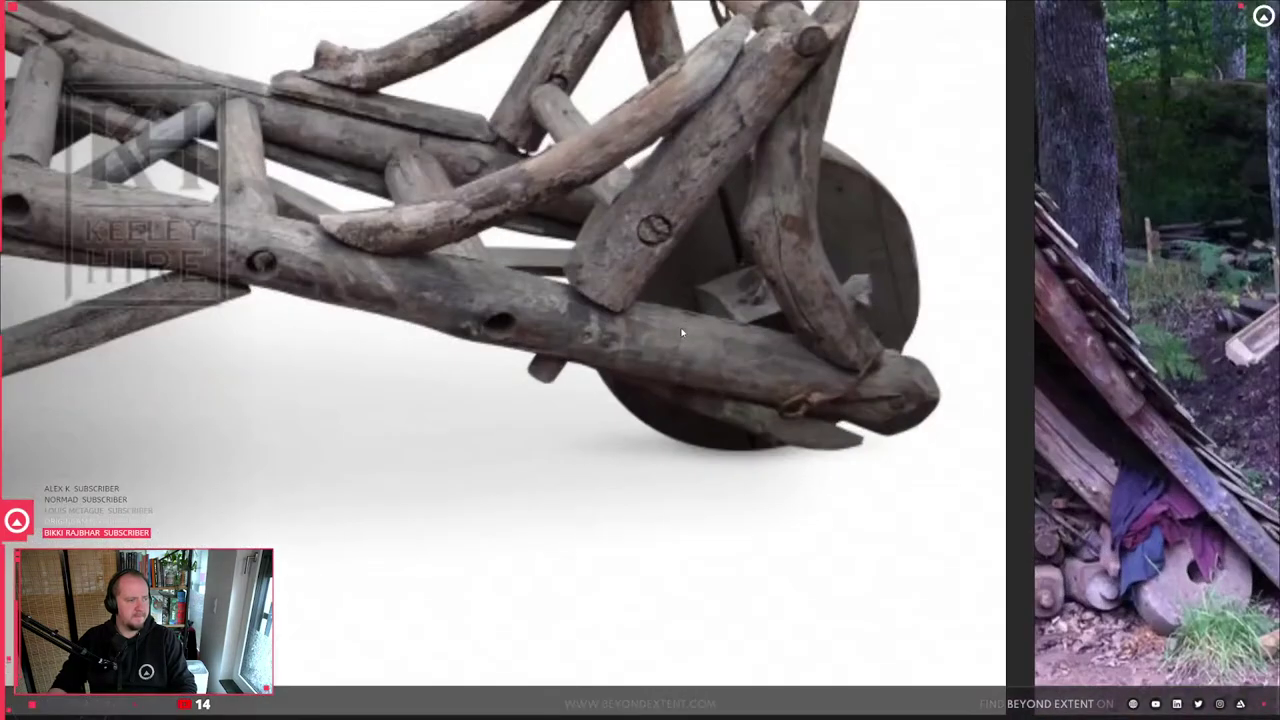
scroll(683, 330, "down", 7)
middle_click_drag(440, 513, 739, 475)
middle_click_drag(838, 478, 252, 457)
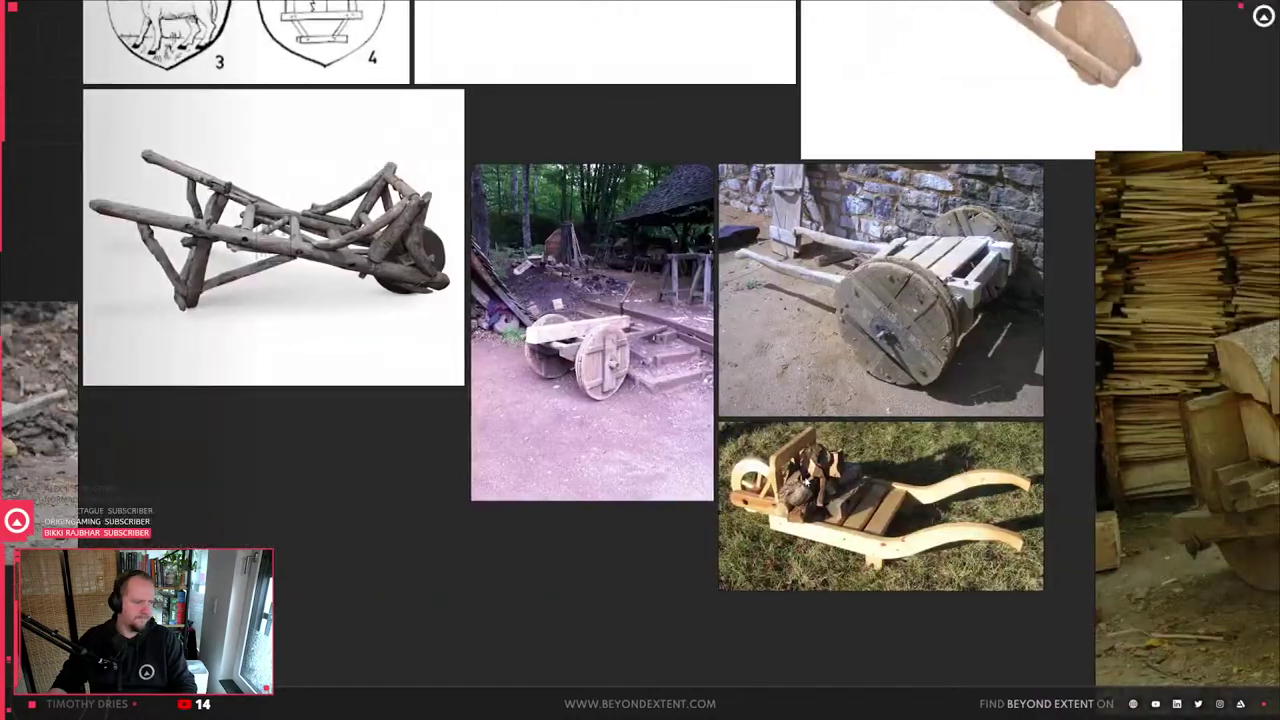
- Examine the wheel and axle mounting on the reference photo of the wheelbarrow loaded with split logs
scroll(900, 318, "up", 2)
scroll(990, 378, "down", 5)
middle_click_drag(1099, 387, 712, 500)
scroll(802, 343, "down", 3)
scroll(797, 473, "up", 6)
scroll(712, 500, "up", 2)
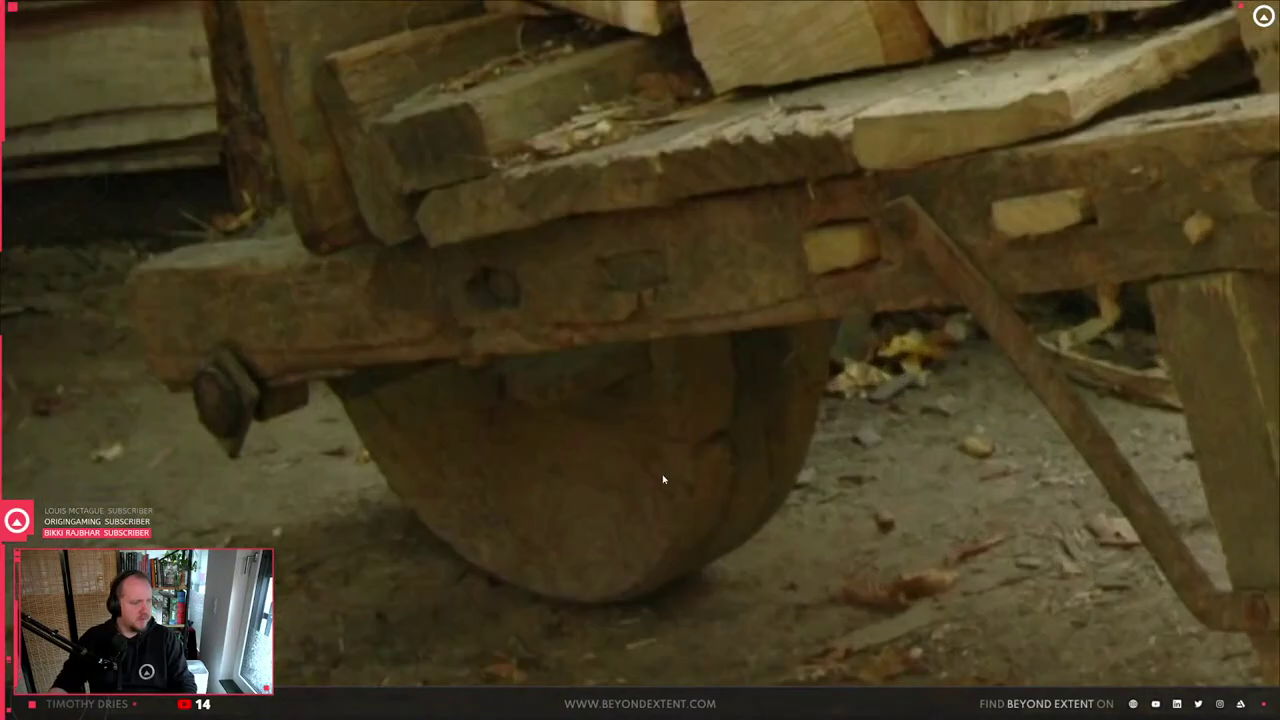
scroll(571, 401, "down", 4)
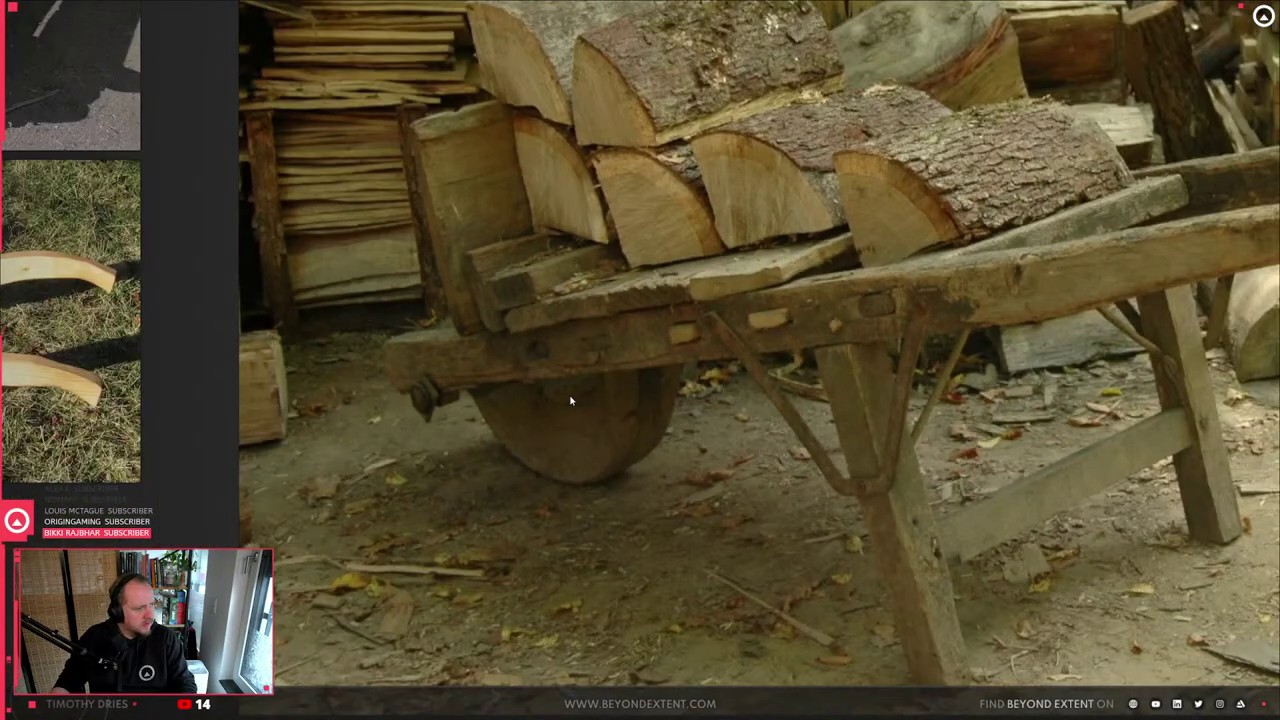
scroll(571, 401, "up", 3)
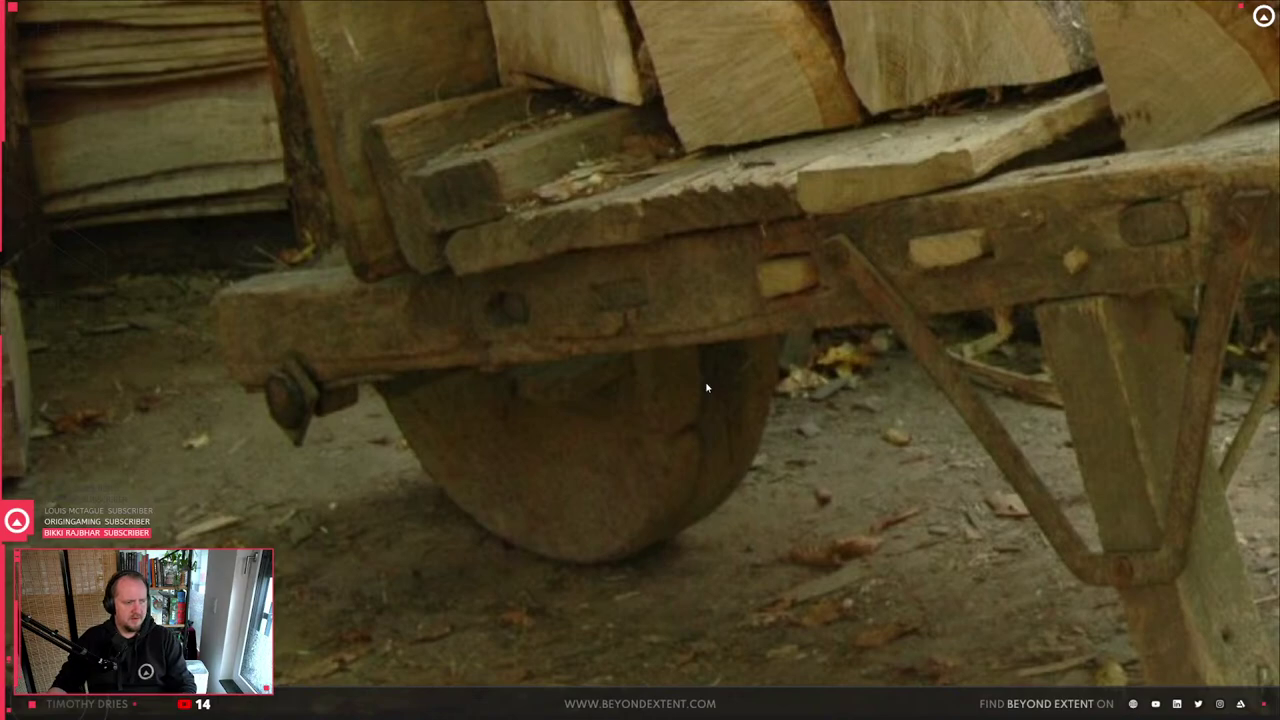
- Switch back to Blender, reopen the plank wheel's mesh and delete the duplicate band of faces around its outer rim
key("alt+Tab")
scroll(468, 411, "down", 4)
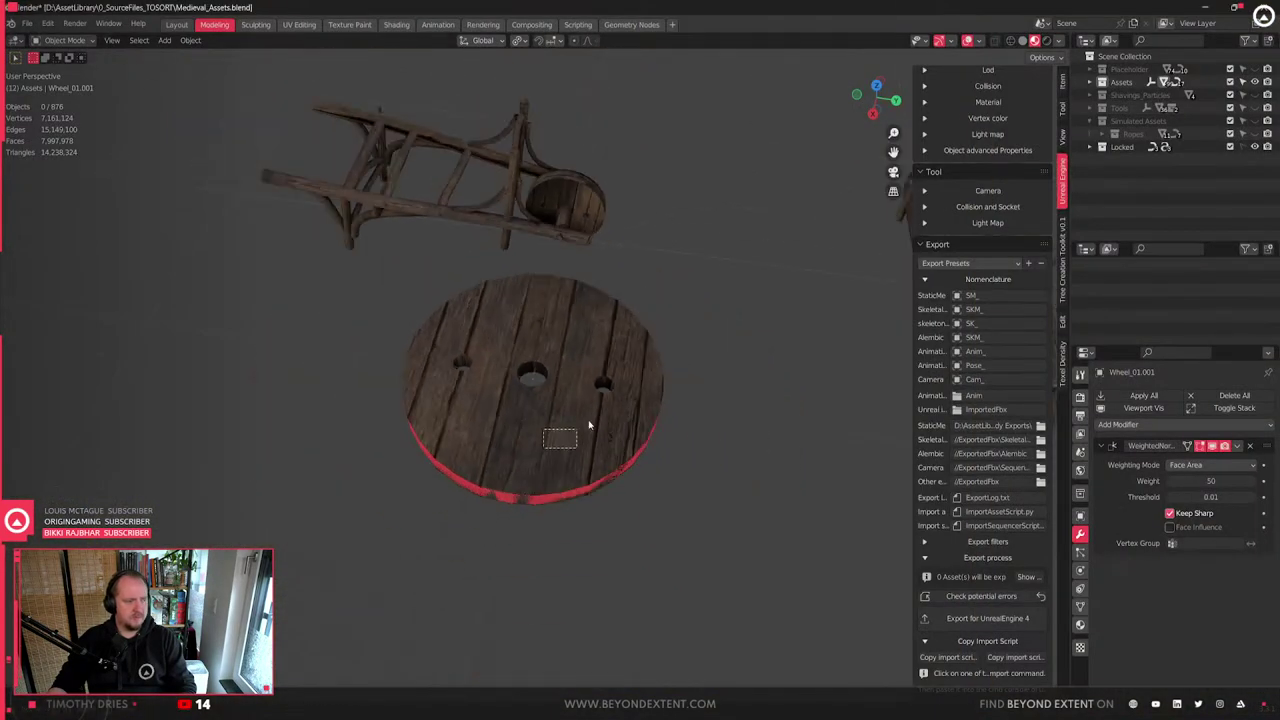
left_click(550, 447)
middle_click_drag(550, 447, 606, 445)
scroll(608, 443, "up", 2)
key("Tab")
left_click(596, 466, "alt+shift")
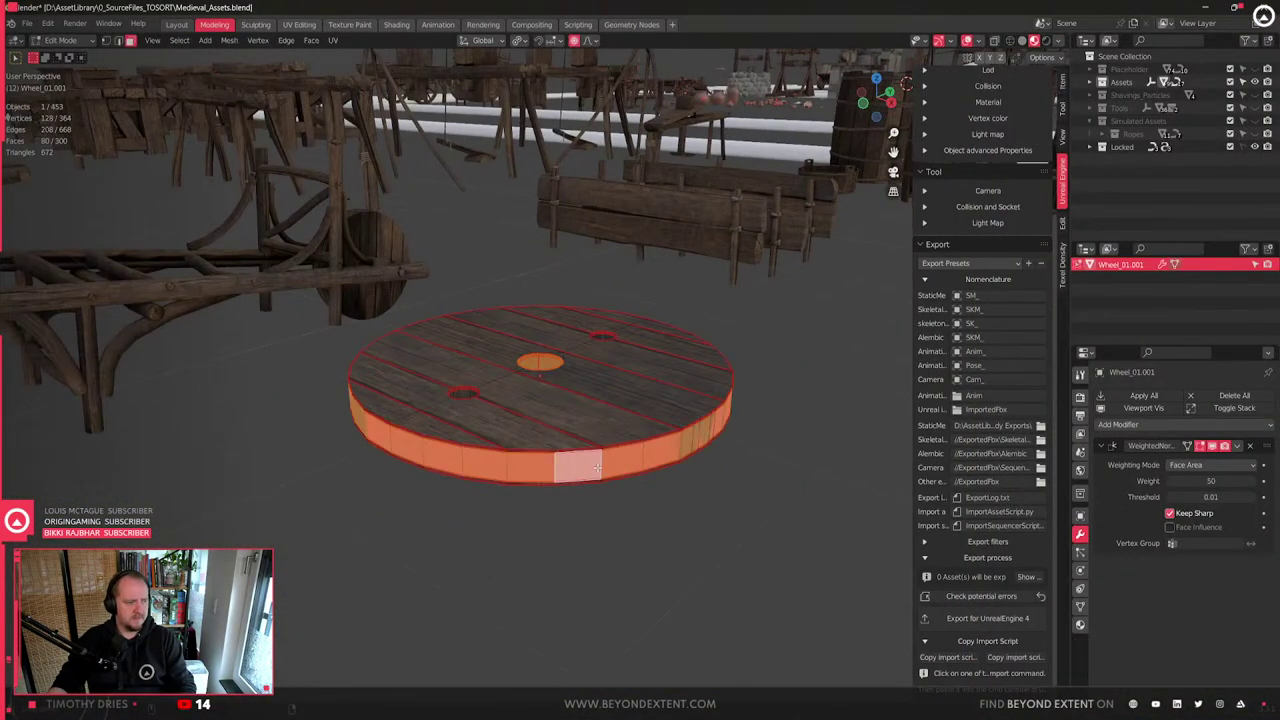
scroll(596, 466, "up", 3)
key("x")
left_click(790, 560, "alt")
left_click(731, 580, "alt")
left_click(773, 560, "alt")
key("x")
left_click(773, 561)
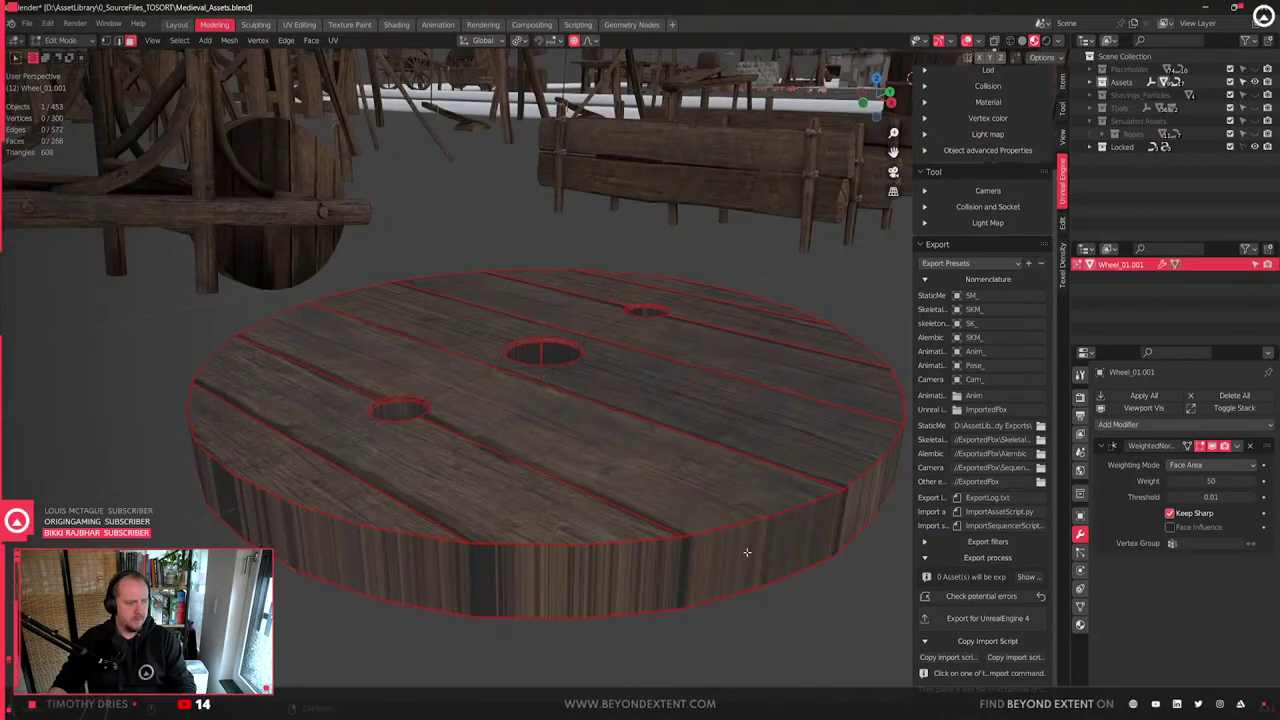
- Select the wheel's remaining outer rim faces, unwrap them in the UV Editing workspace and check the texture on the wheel
left_click(765, 546)
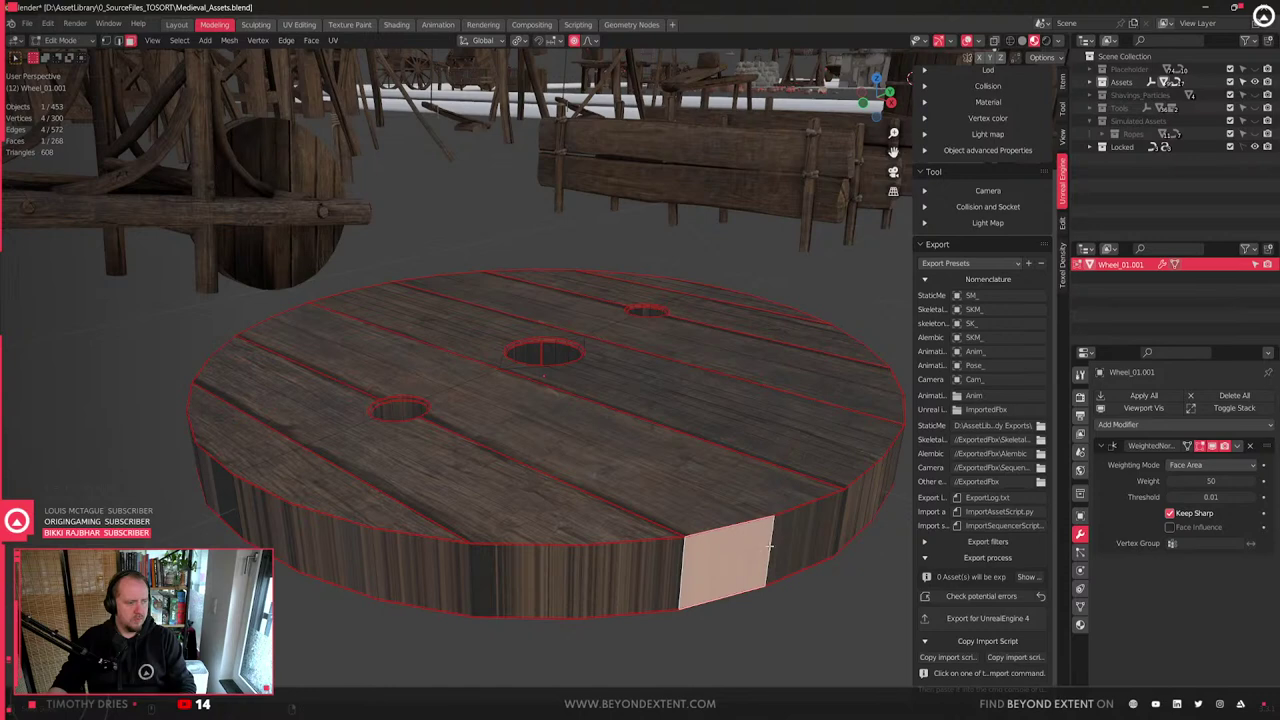
left_click(770, 545, "alt")
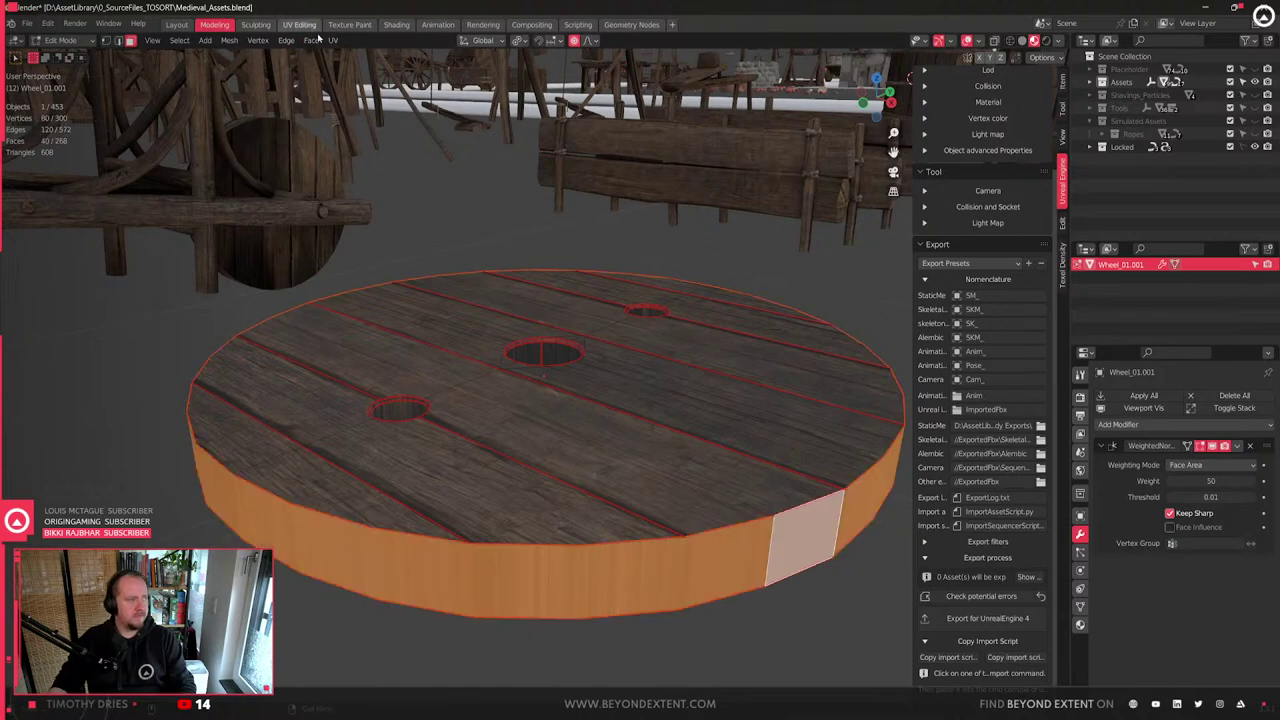
left_click(299, 24)
scroll(830, 398, "down", 6)
key("u")
left_click(830, 396)
middle_click_drag(250, 400, 463, 449)
scroll(463, 449, "up", 2)
key("Tab")
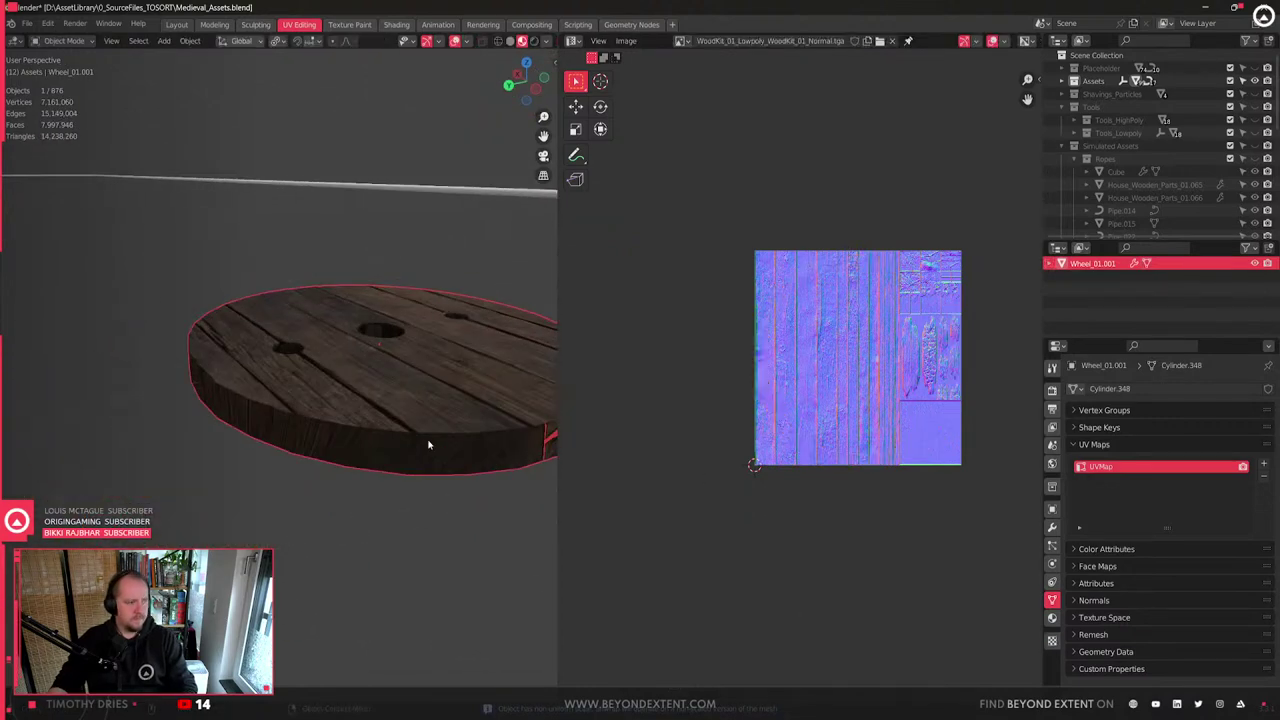
scroll(428, 444, "up", 3)
key("Tab")
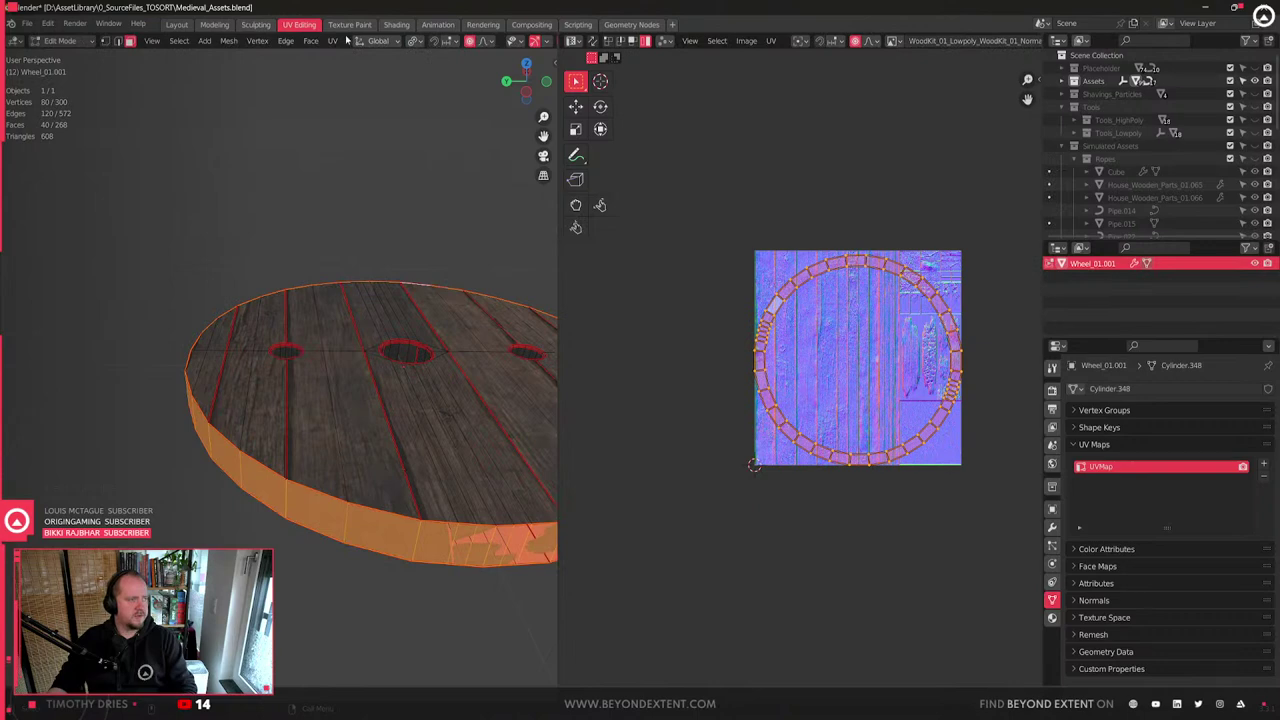
- Return to the Modeling workspace, use solid shading and dissolve the four surplus edges on one half of the wheel's central plank
left_click(214, 24)
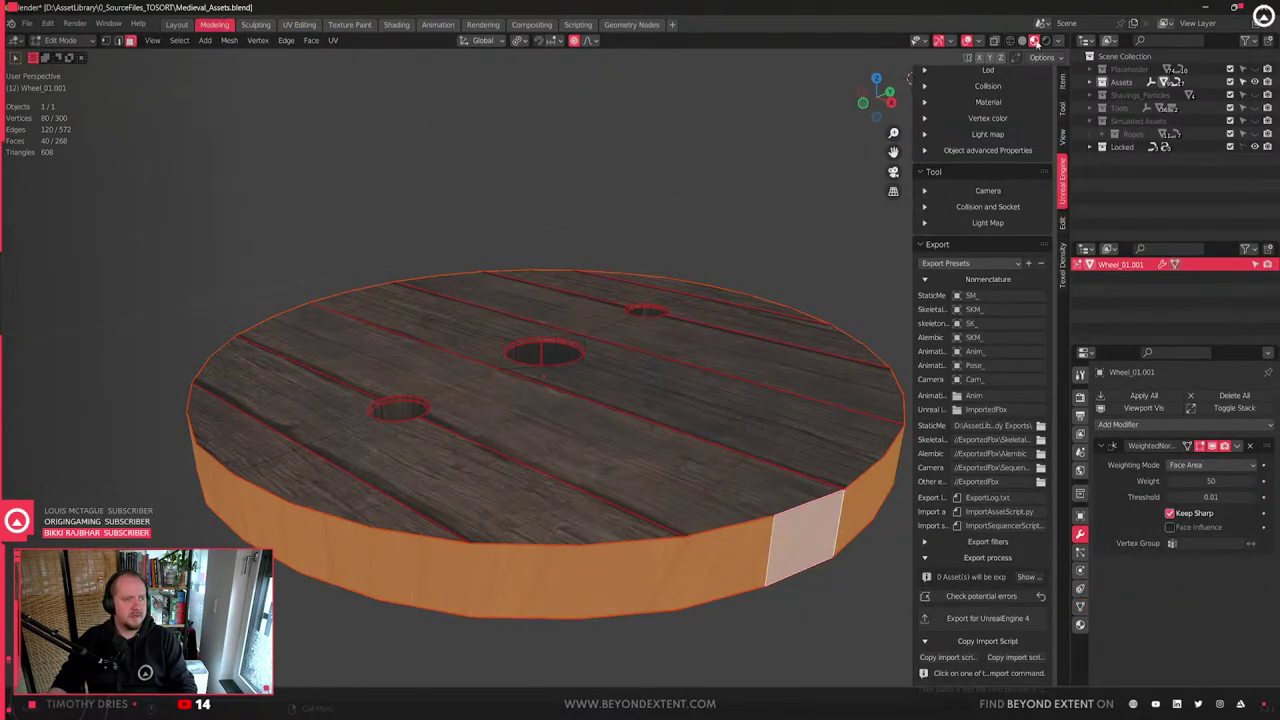
left_click(1021, 40)
middle_click_drag(560, 420, 539, 377)
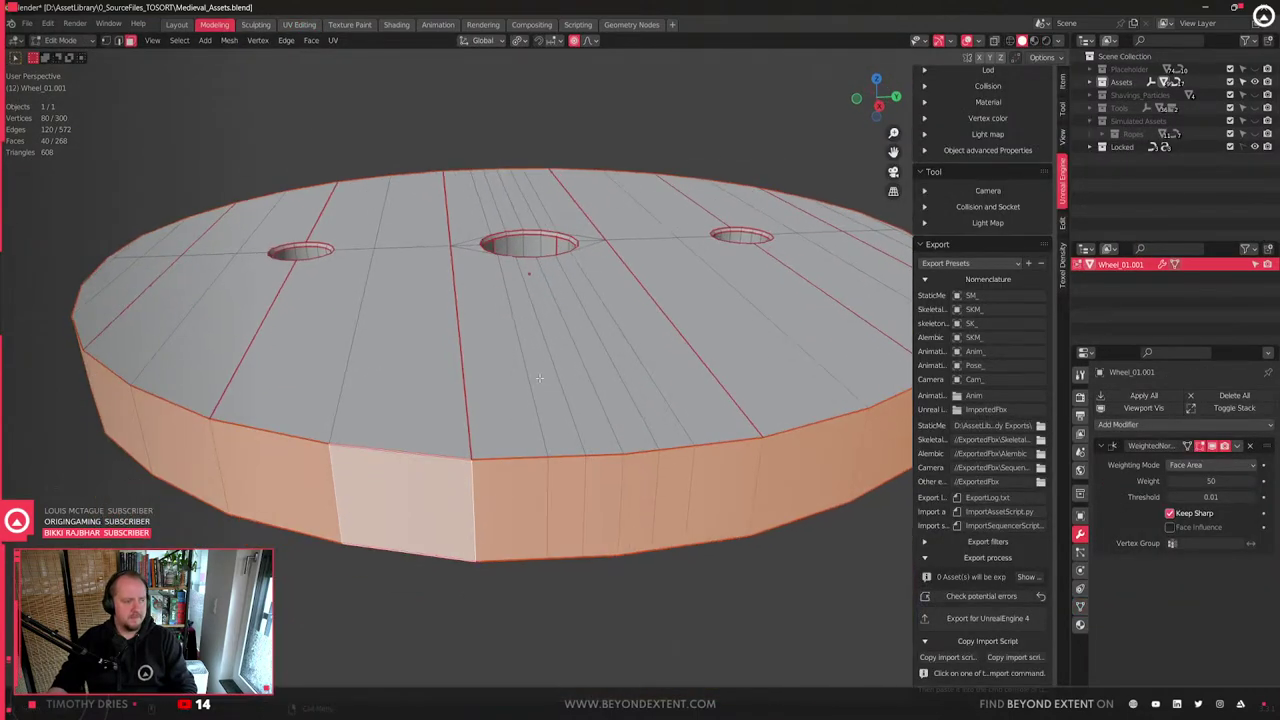
middle_click_drag(505, 283, 506, 302)
key("2")
left_click(545, 545)
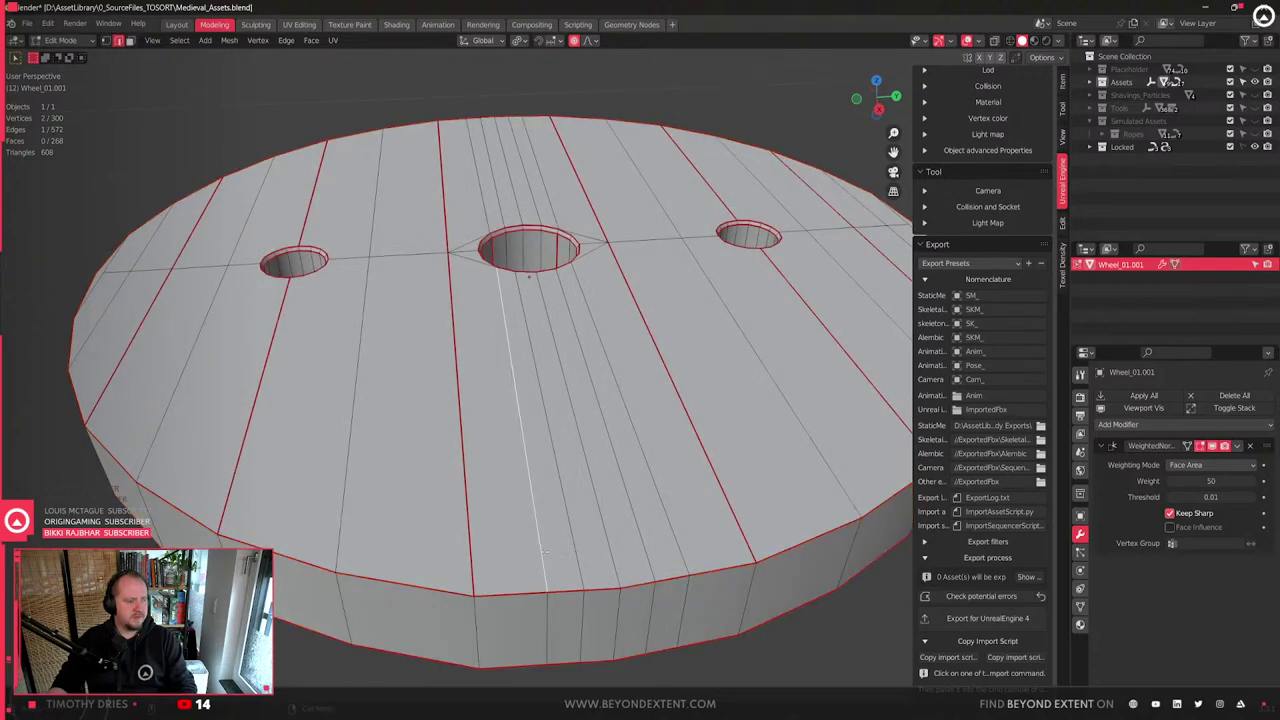
left_click(573, 549, "alt+shift")
left_click(648, 554, "alt+shift")
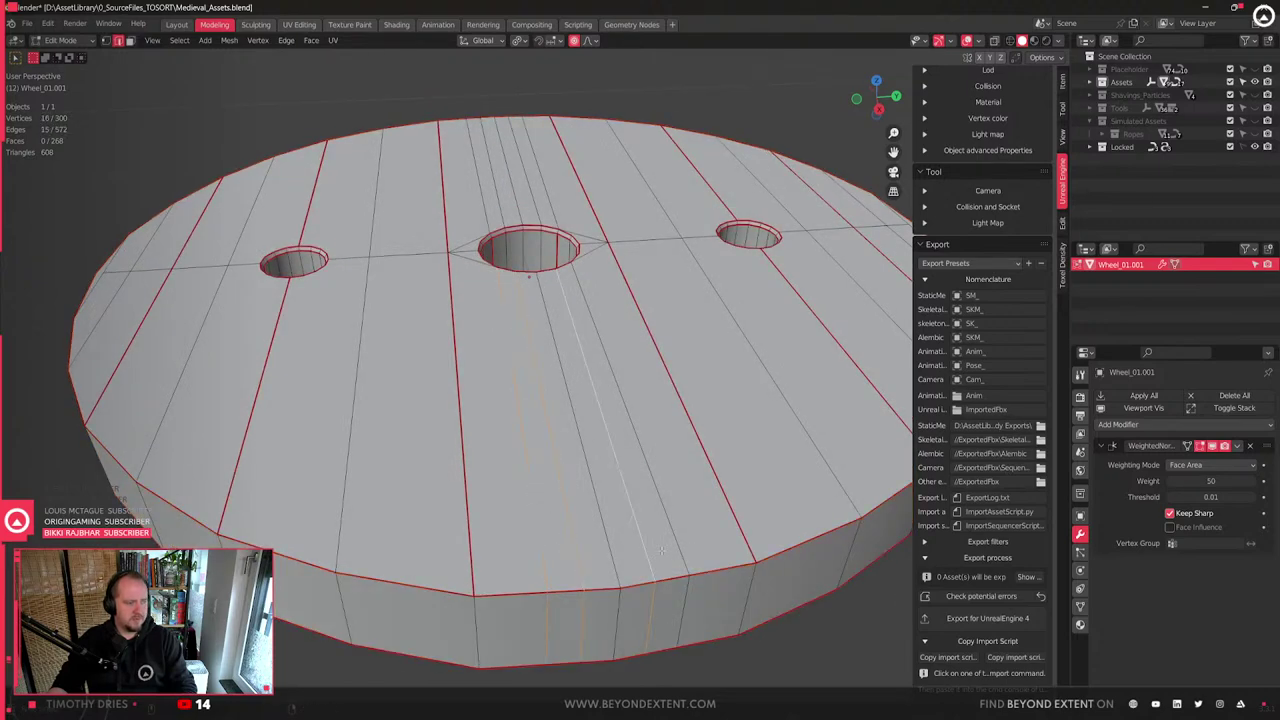
left_click(677, 543, "alt+shift")
key("x")
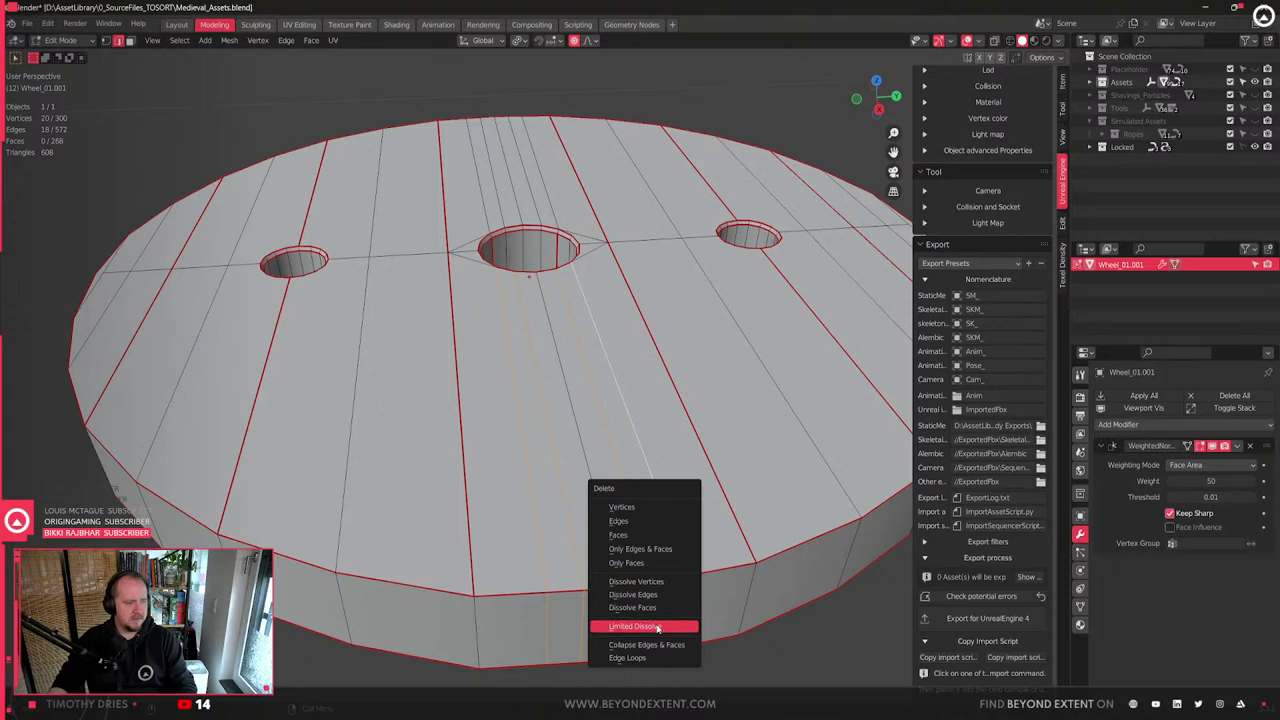
left_click(663, 626)
- Dissolve the matching surplus edges on the central plank's other half, across the axle hole
middle_click_drag(663, 626, 600, 310)
scroll(415, 372, "up", 3)
left_click(731, 256)
left_click(600, 311, "alt")
left_click(602, 336, "alt+shift")
left_click(602, 364, "alt+shift")
left_click(601, 386, "alt+shift")
key("x")
left_click(600, 395)
middle_click_drag(500, 425, 433, 340)
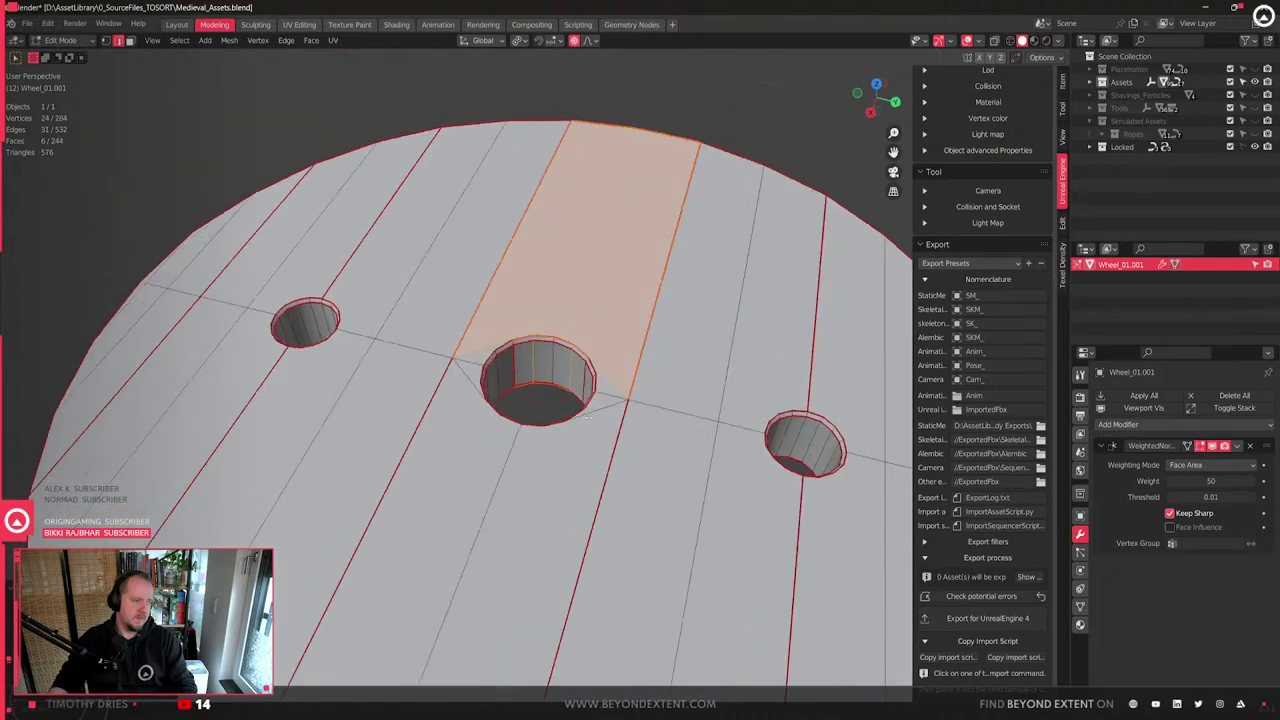
- Select the two short diagonal edges meeting at the plank seam beside the axle hole and dissolve them
scroll(629, 403, "up", 4)
scroll(574, 389, "down", 5)
left_click(769, 160)
scroll(551, 376, "up", 2)
left_click(433, 342)
middle_click_drag(393, 398, 449, 411, "shift")
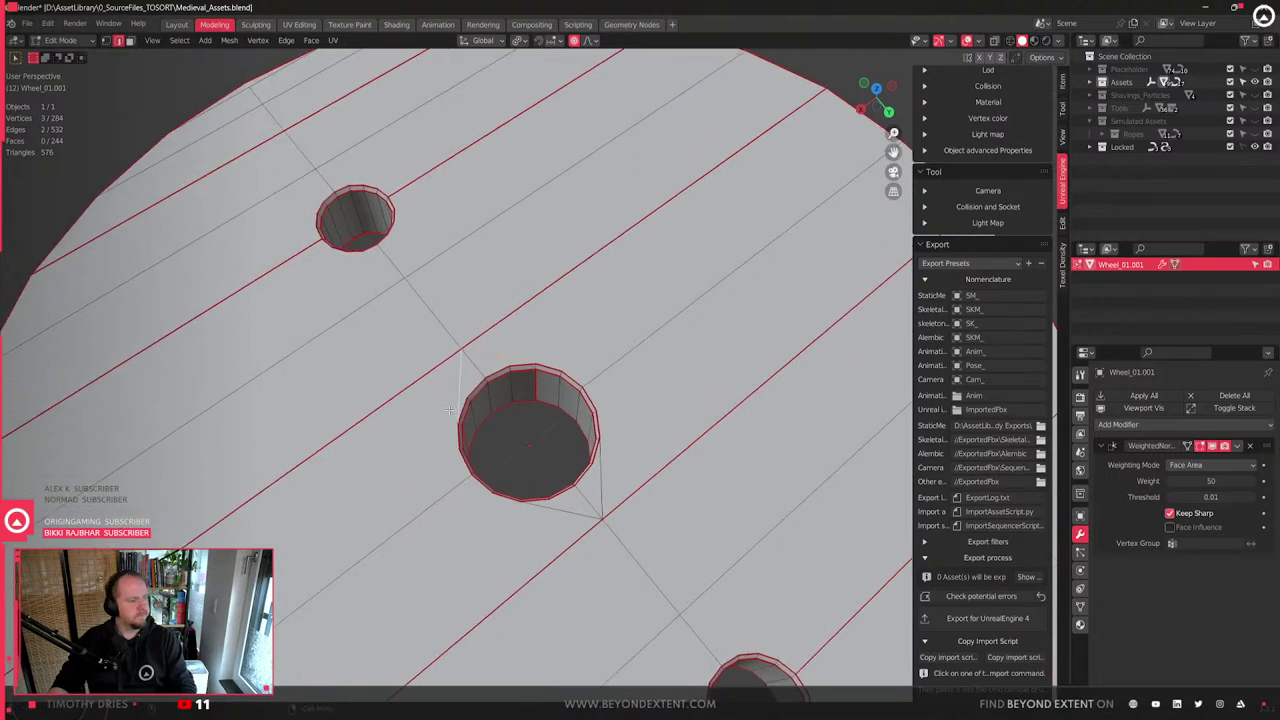
key("x")
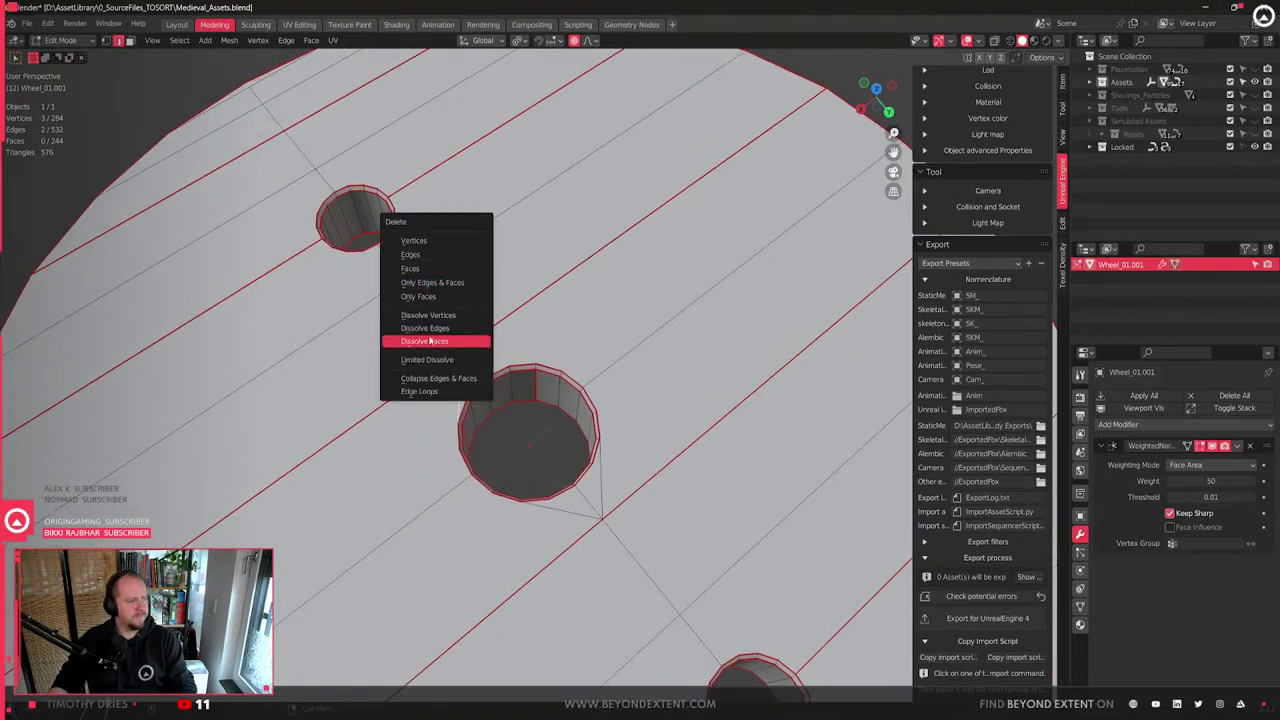
left_click(440, 329)
middle_click_drag(440, 329, 512, 395)
- Try adding an edge between the rims of a small hole and the axle hole, using vertex selection
key("1")
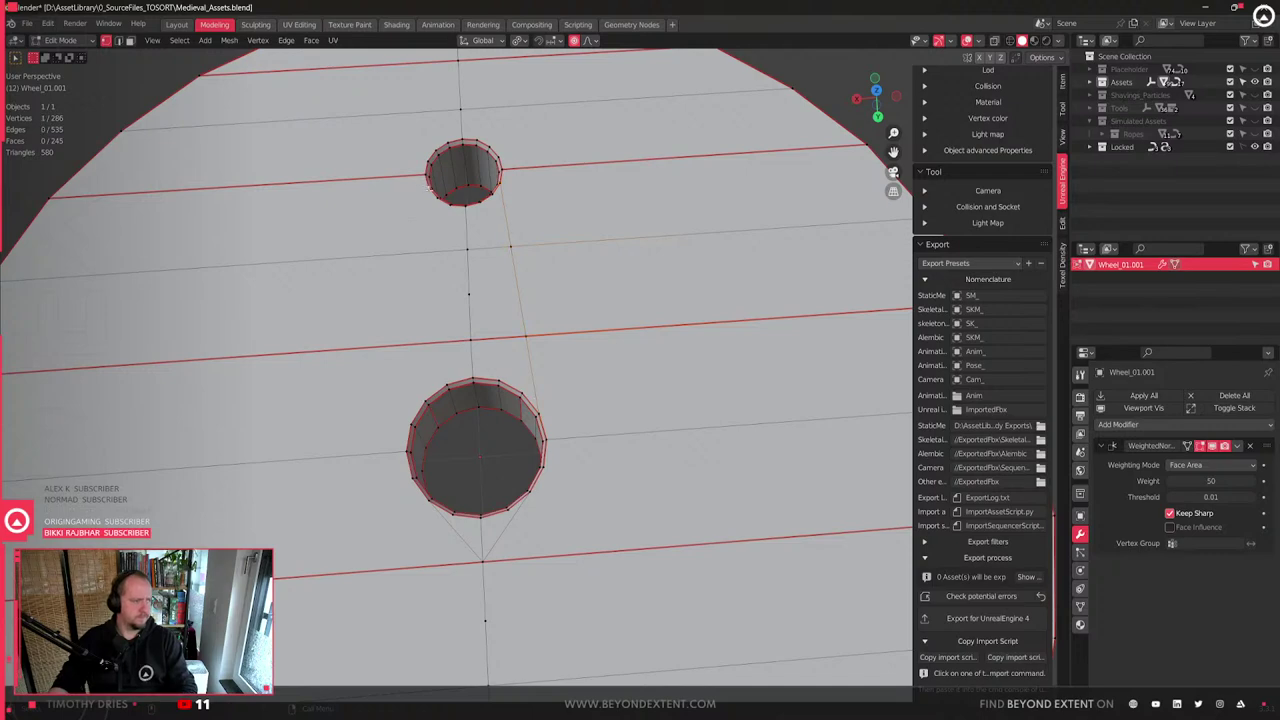
middle_click_drag(412, 456, 559, 458)
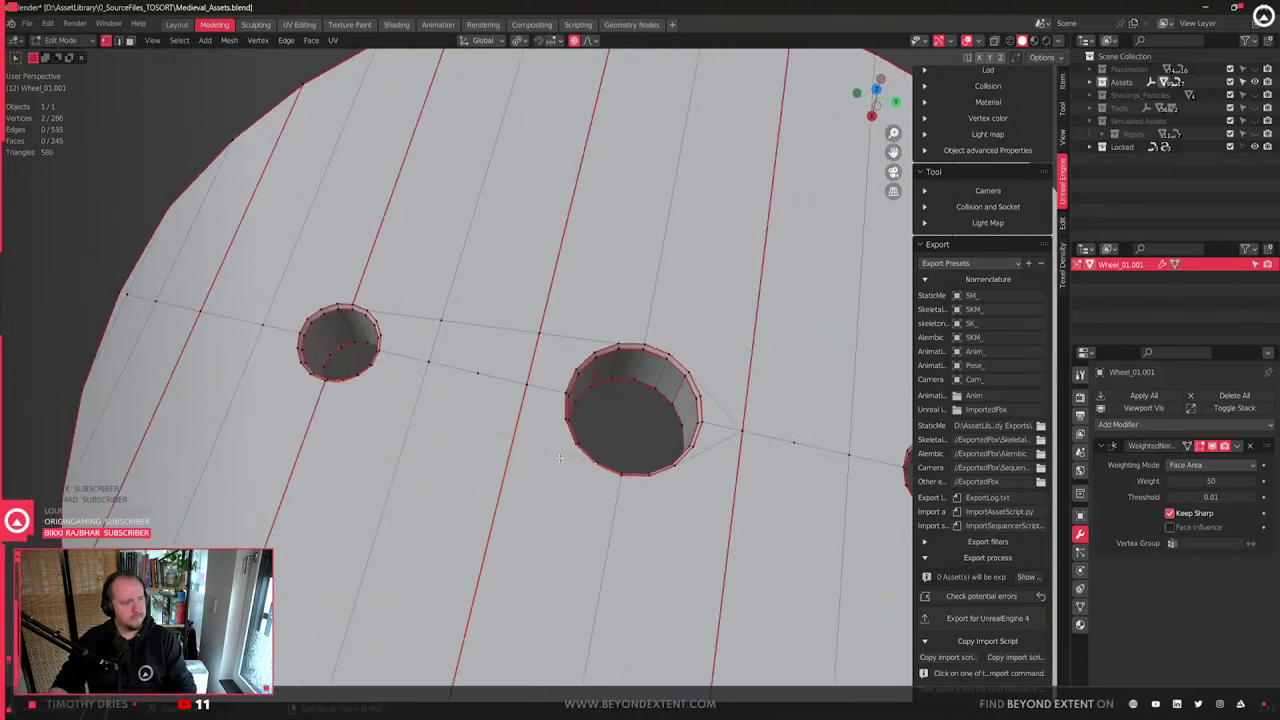
scroll(559, 458, "down", 5)
middle_click_drag(559, 458, 454, 459)
- Bring the other scene objects back into view, reopen the wheel's mesh and select its outer rim face loop
key("Tab")
scroll(600, 462, "up", 3)
key("alt+h")
left_click(559, 495)
scroll(559, 495, "down", 5)
key("Tab")
scroll(559, 495, "up", 4)
key("3")
left_click(688, 551)
left_click(655, 552, "alt")
key("2")
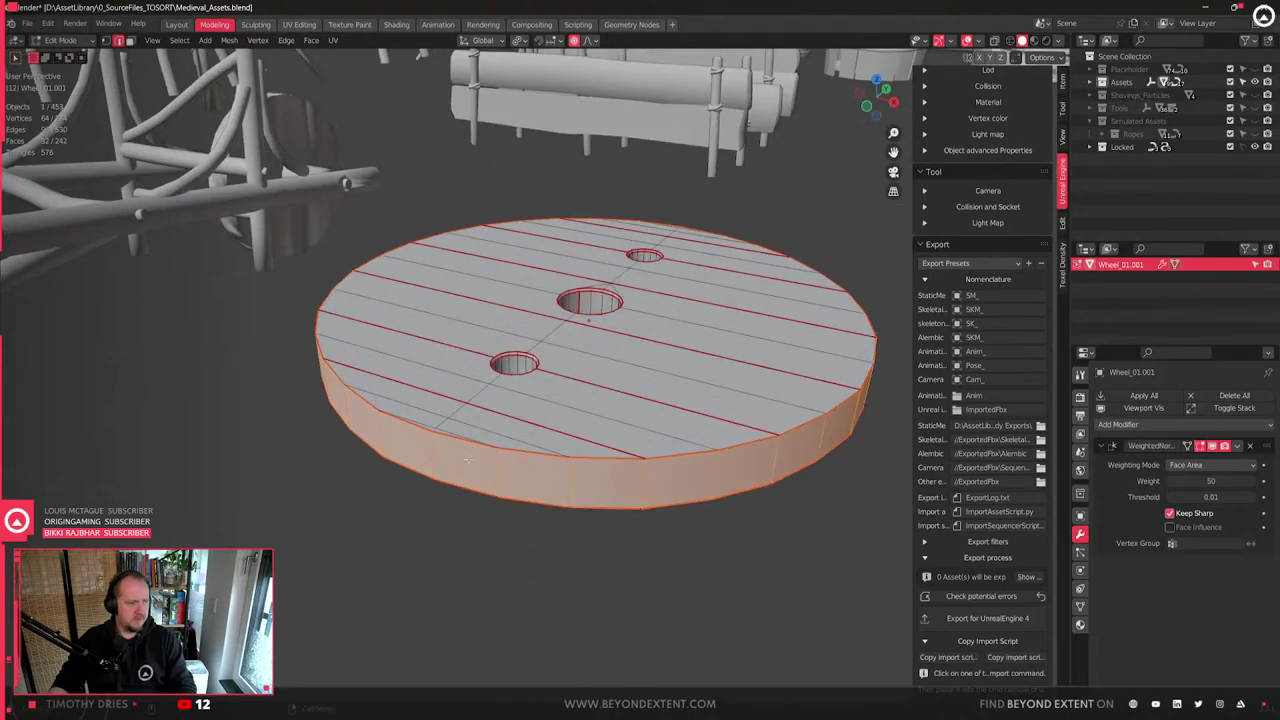
- Select the vertical rim edges where the plank seams reach the wheel's side
left_click(651, 475)
right_click(653, 476)
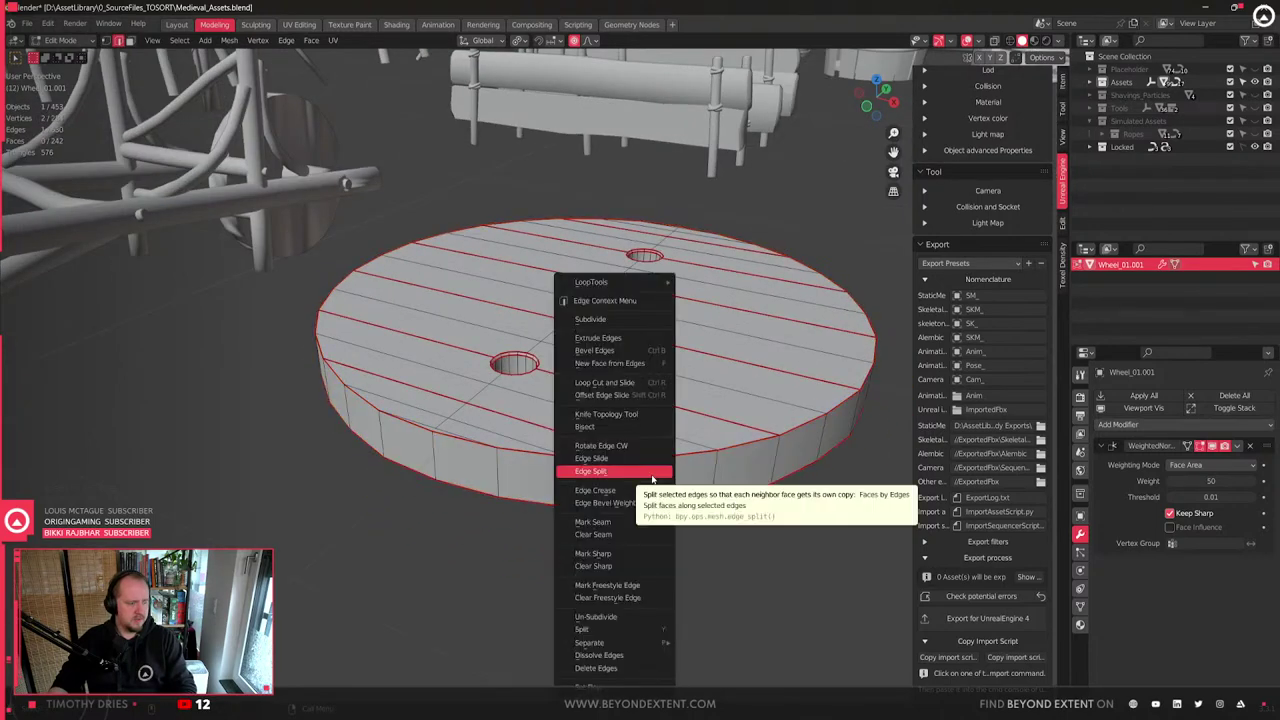
middle_click_drag(754, 526, 505, 532)
middle_click_drag(652, 530, 615, 572)
middle_click_drag(741, 542, 650, 541)
left_click(694, 547, "shift")
left_click(735, 538, "shift")
left_click(730, 485, "shift")
middle_click_drag(730, 485, 245, 421)
middle_click_drag(366, 488, 476, 531)
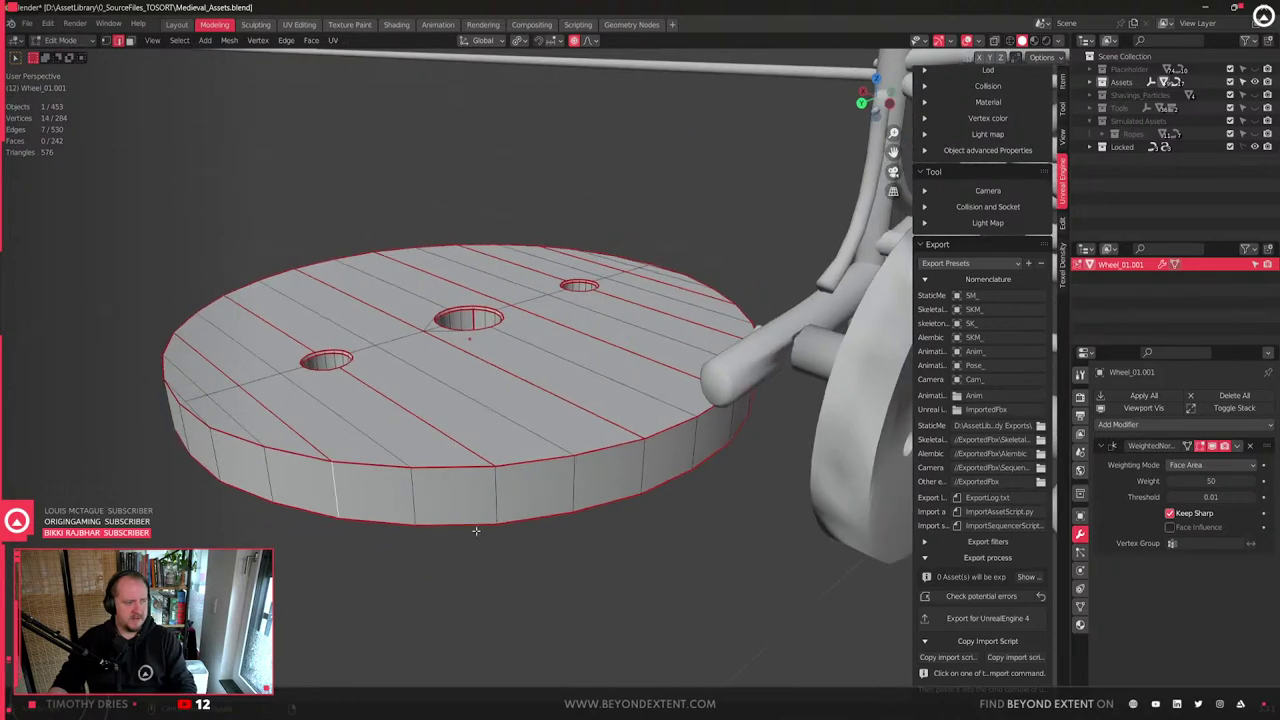
- Add the remaining vertical rim edges at the plank seams to the selection and mark them all as seams
left_click(654, 454, "shift")
middle_click_drag(654, 454, 571, 443)
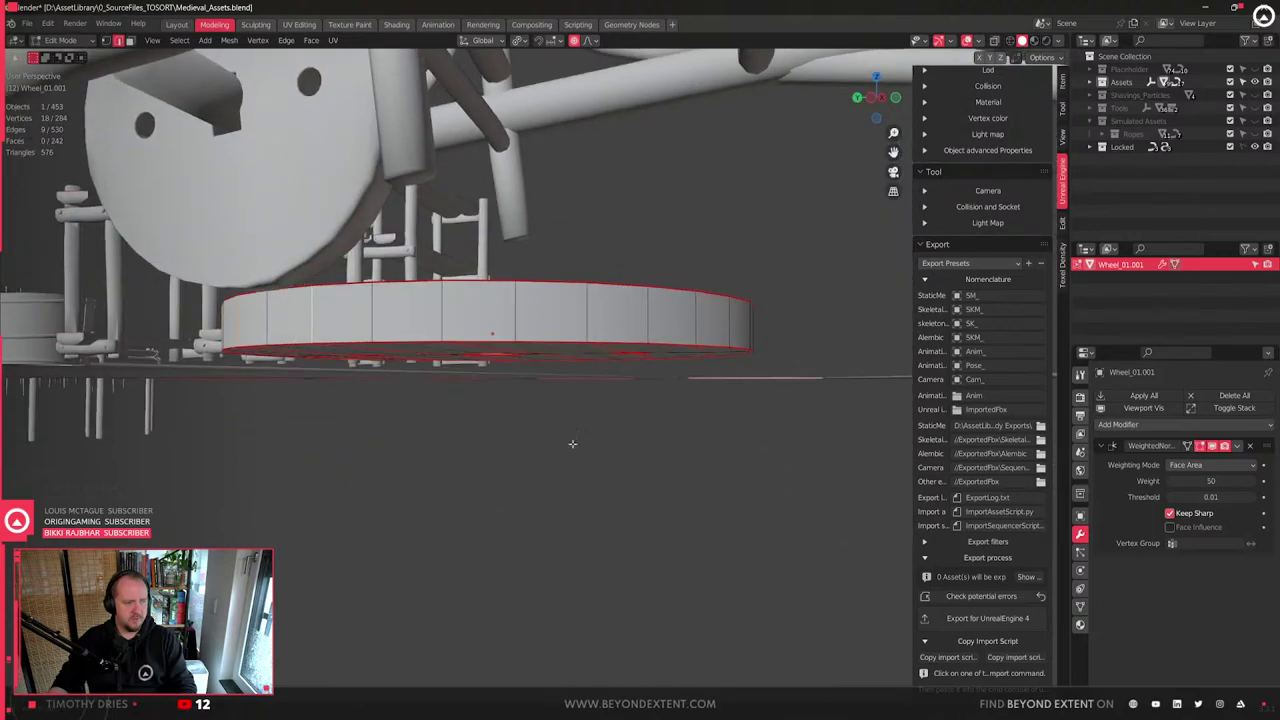
scroll(571, 443, "up", 3)
middle_click_drag(560, 360, 434, 424)
middle_click_drag(521, 253, 551, 479)
middle_click_drag(572, 560, 474, 432)
left_click(716, 428, "shift")
right_click(716, 428)
left_click(658, 522)
- Select the wheel's outer rim face loop and unwrap it with the Angle Based method in the UV Editing workspace
middle_click_drag(658, 522, 727, 444)
scroll(727, 444, "down", 4)
middle_click_drag(600, 432, 514, 463)
key("3")
left_click(538, 453)
left_click(553, 454, "alt")
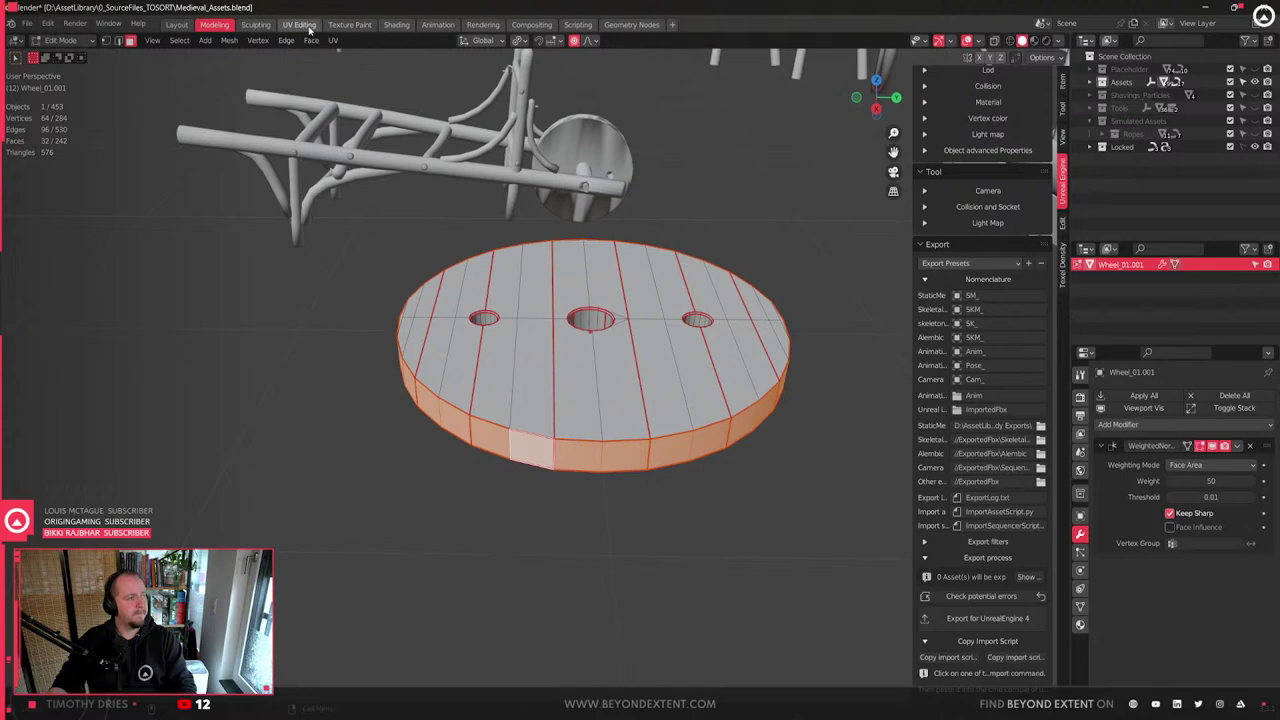
left_click(298, 24)
key("u")
left_click(850, 420)
scroll(849, 419, "up", 3)
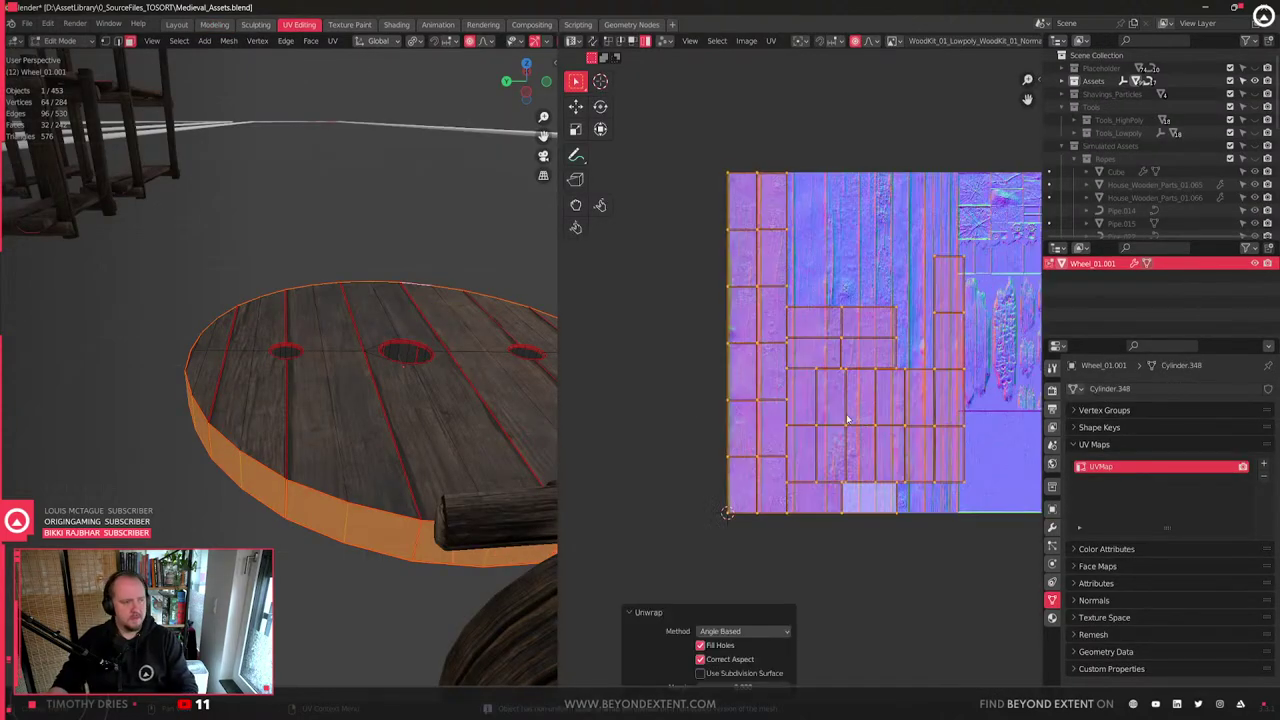
- Align the unwrapped rim UV islands over one another at the centre of the wood texture
key("q")
left_click(848, 419)
middle_click_drag(847, 420, 793, 442)
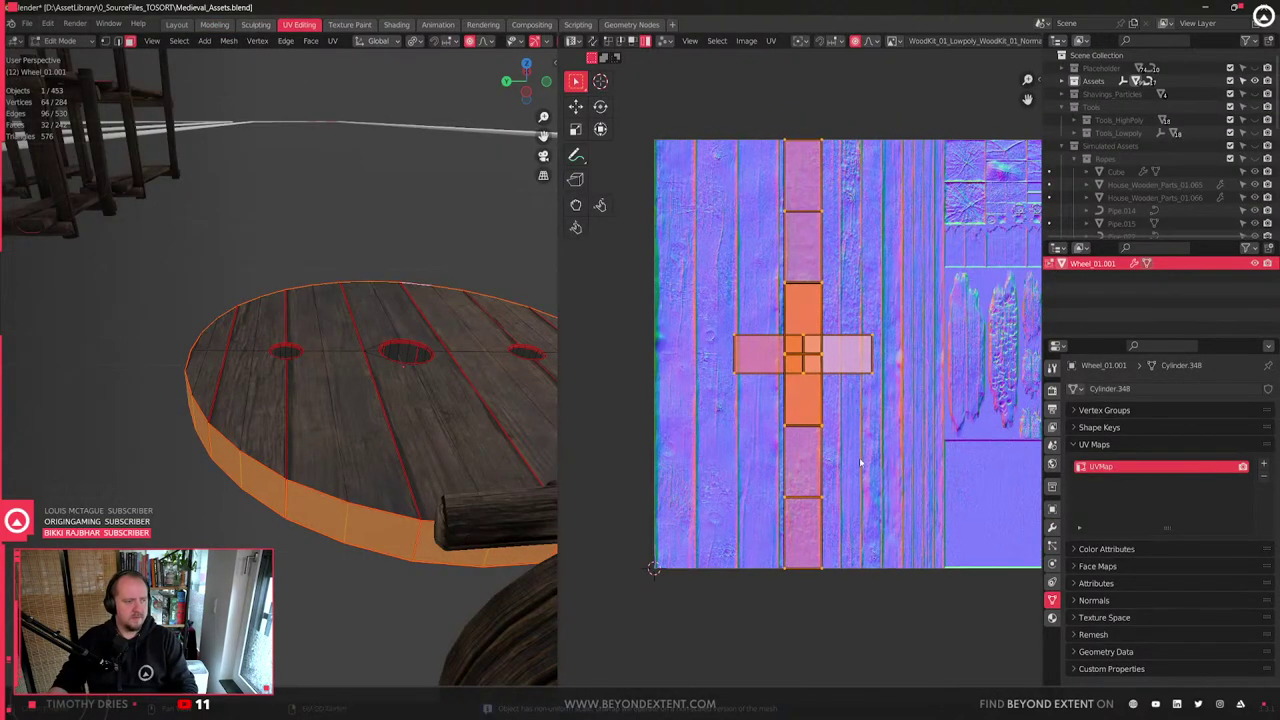
- Rotate the crosswise rim UV islands 90° so they line up vertically over the long rim islands
key("r")
key("9")
key("0")
key("Return")
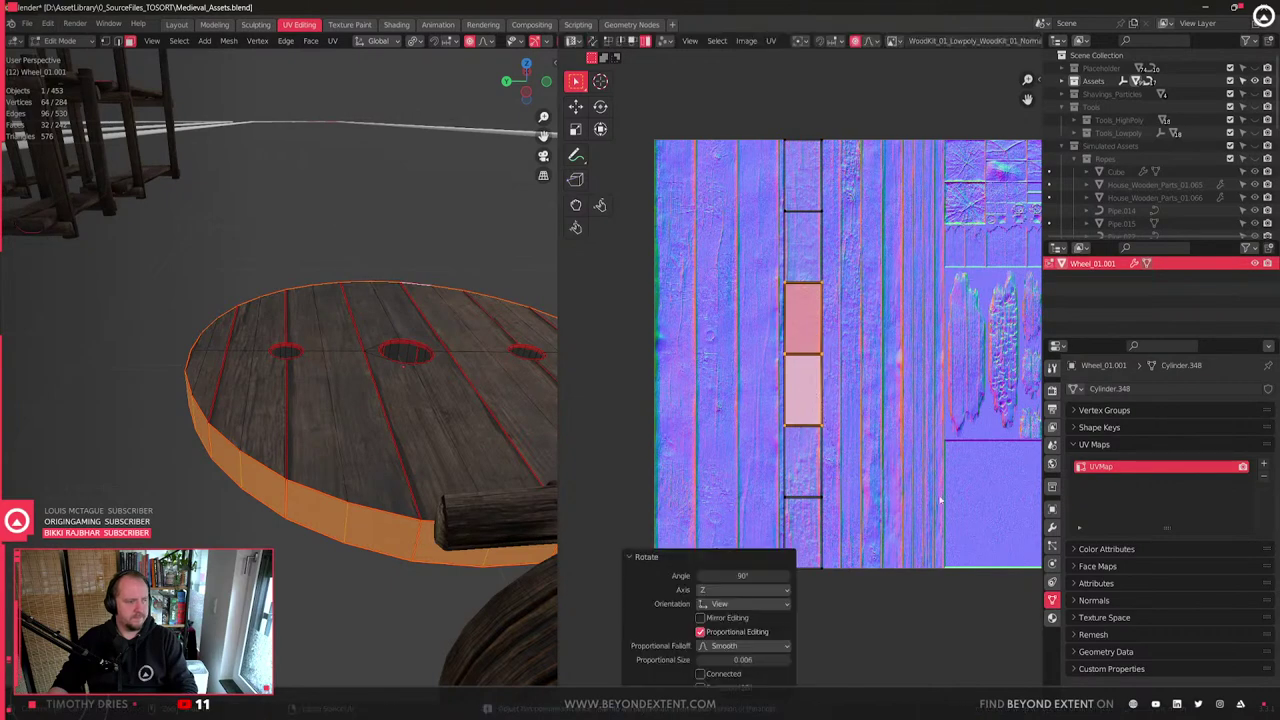
- Set the texel density of all the rim UV islands to 2048 and move them onto a narrow plank strip of the wood texture
left_click(951, 514)
left_click_drag(754, 243, 937, 414)
key("g")
key("x")
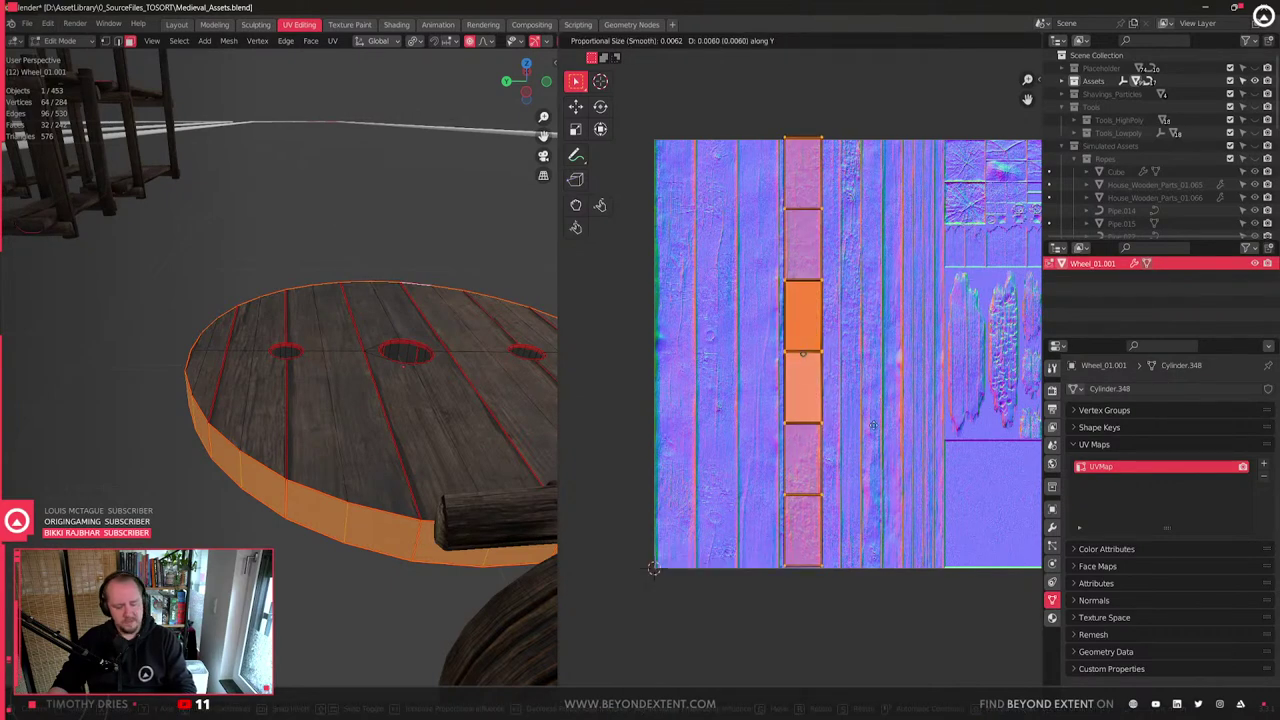
right_click(898, 446)
key("q")
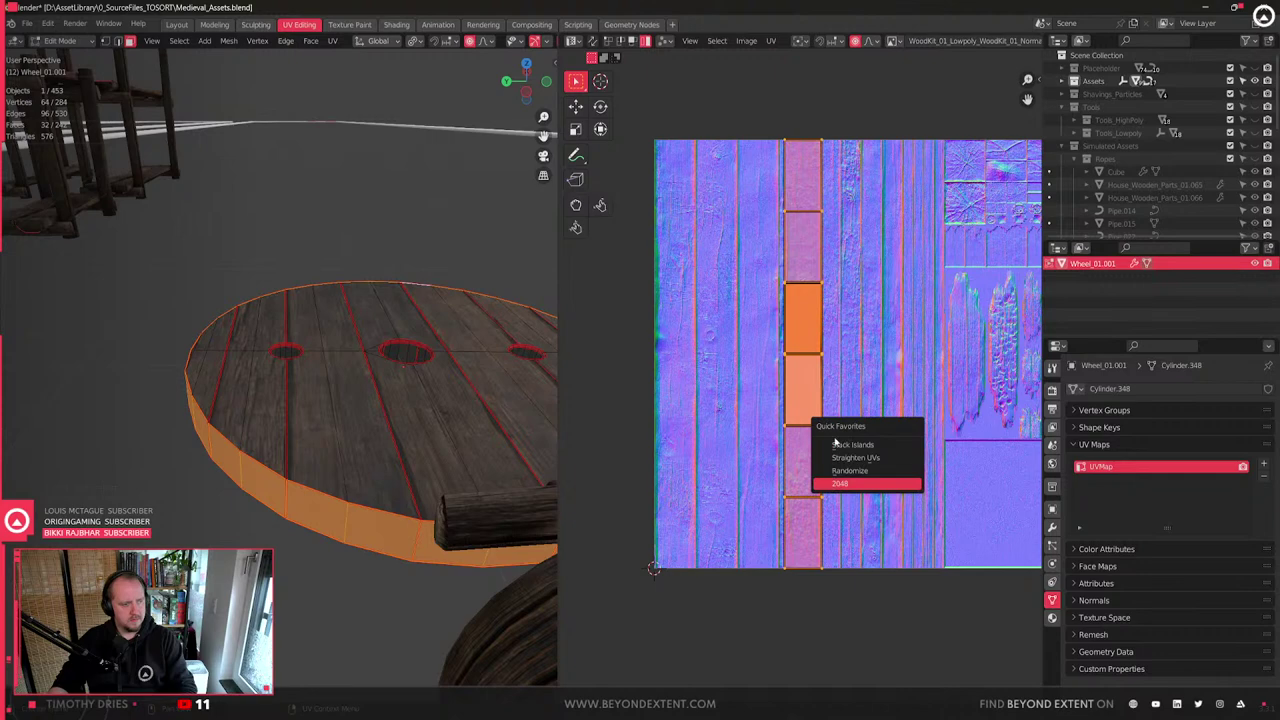
left_click(878, 483)
key("g")
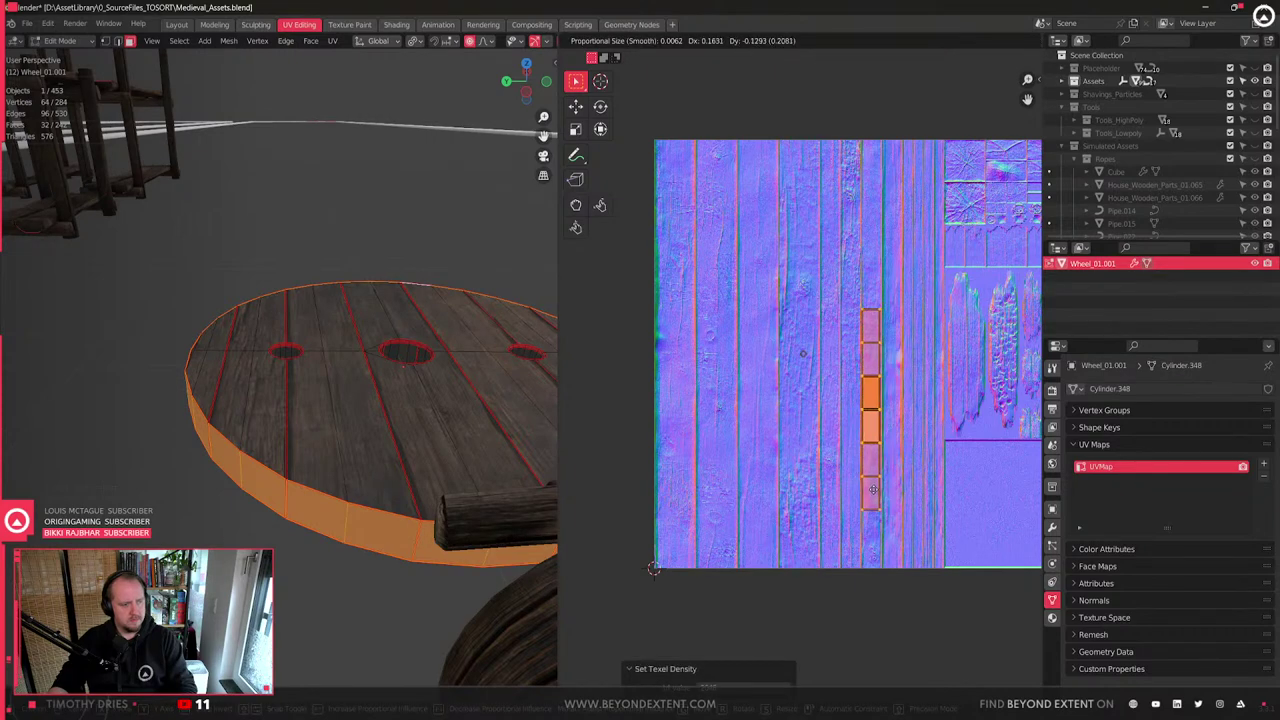
left_click(870, 480)
- Check the wheel's rim from the side, then shift the rim UV islands about -0.05 along X onto the neighbouring plank strip
key("Tab")
middle_click_drag(245, 482, 500, 440)
key("Tab")
middle_click_drag(897, 382, 811, 424)
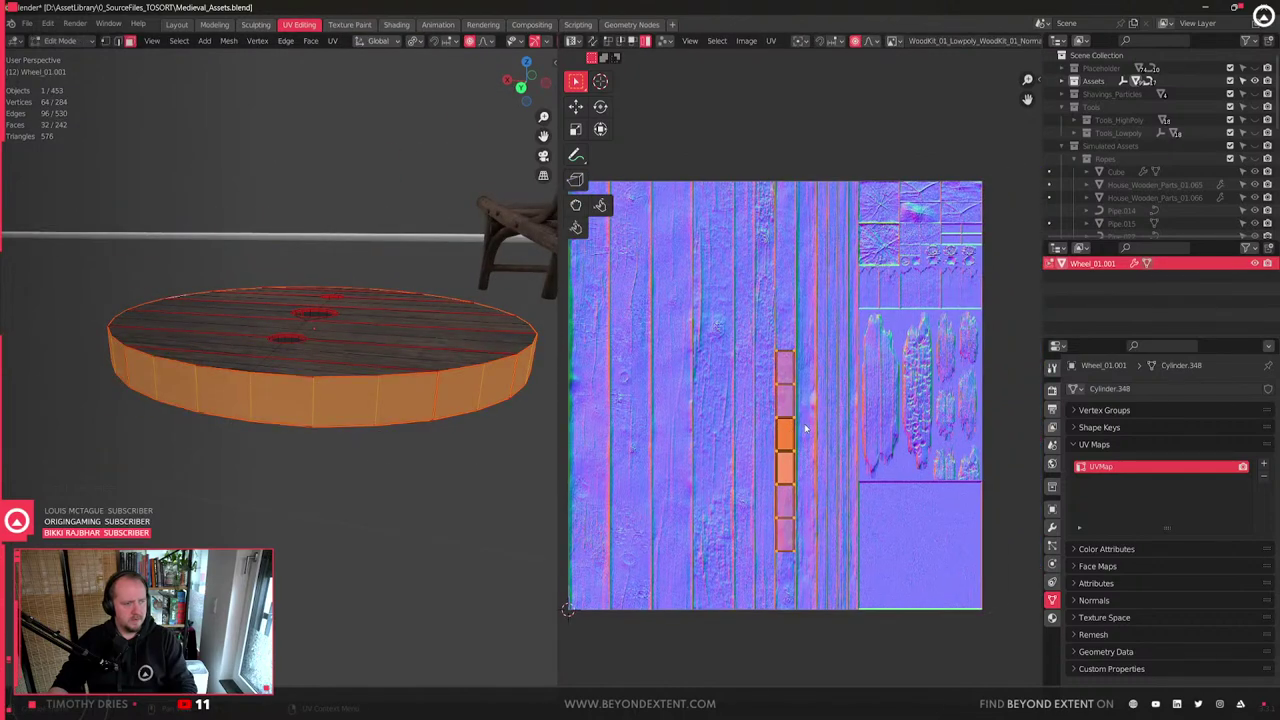
left_click_drag(854, 600, 853, 640)
key("g")
key("x")
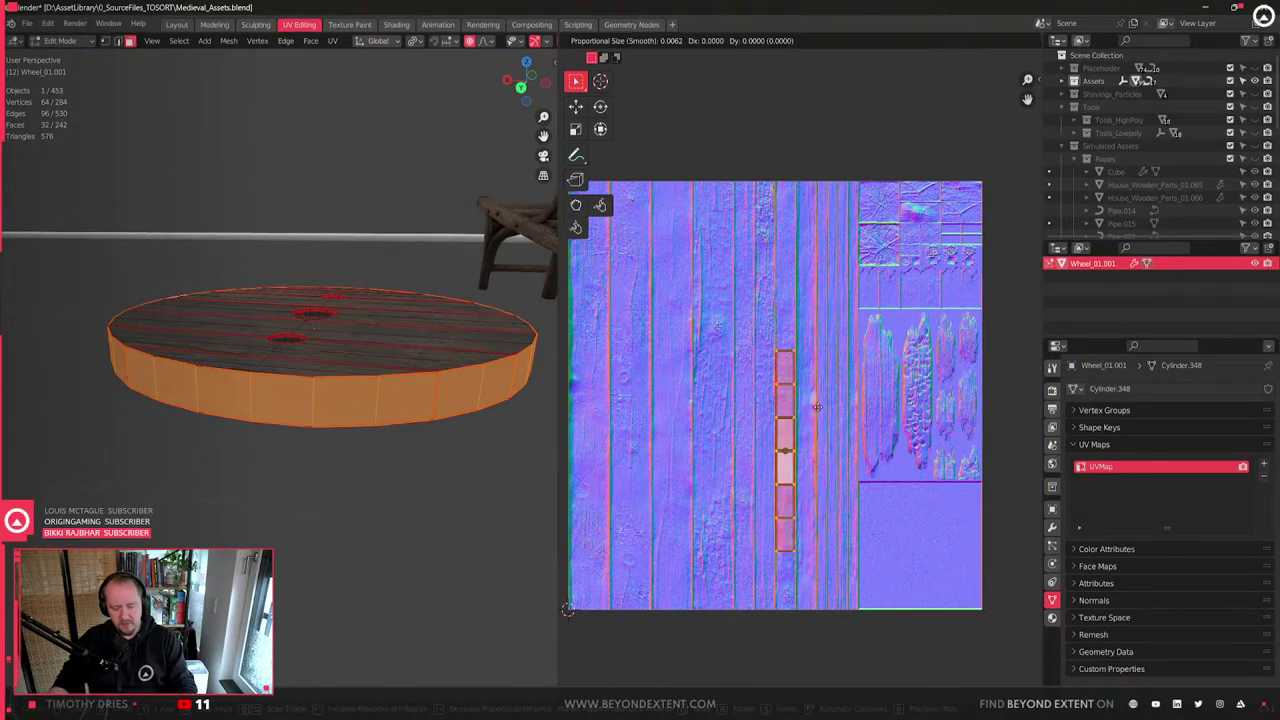
left_click(797, 390)
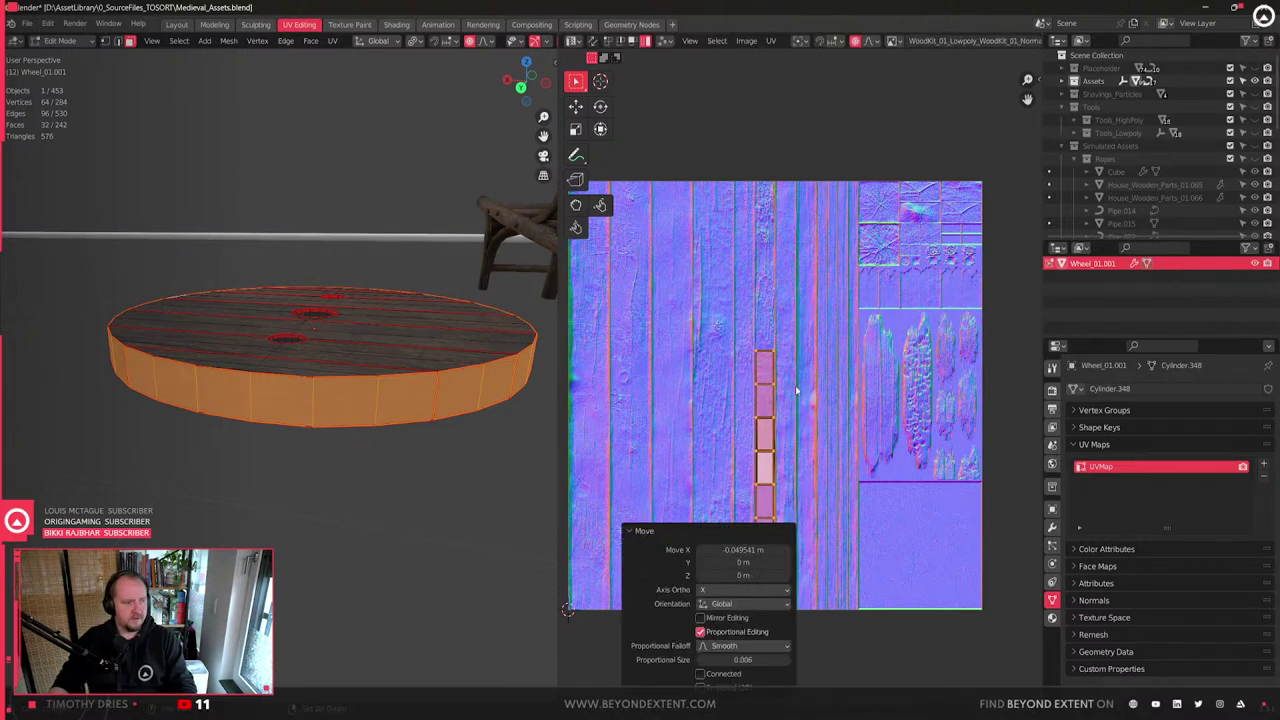
- Separate the long rim UV islands from the short ones by moving them about 0.05 along X
key("g")
key("y")
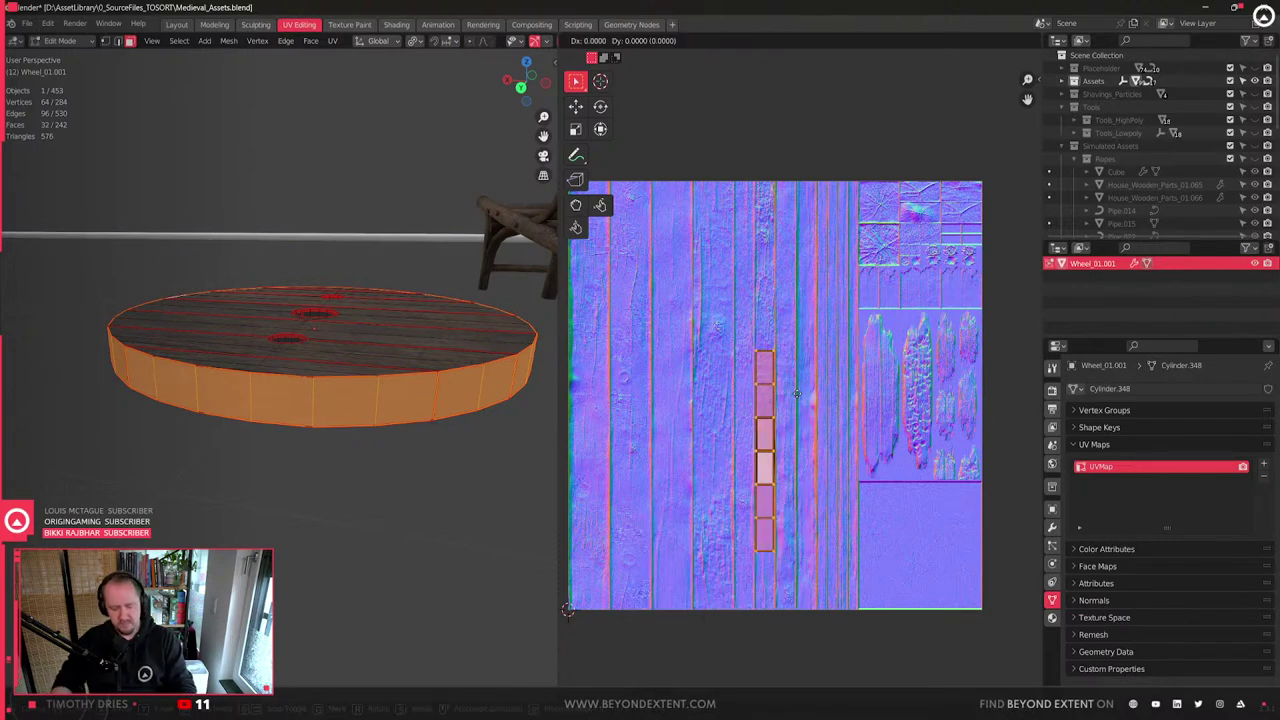
key("x")
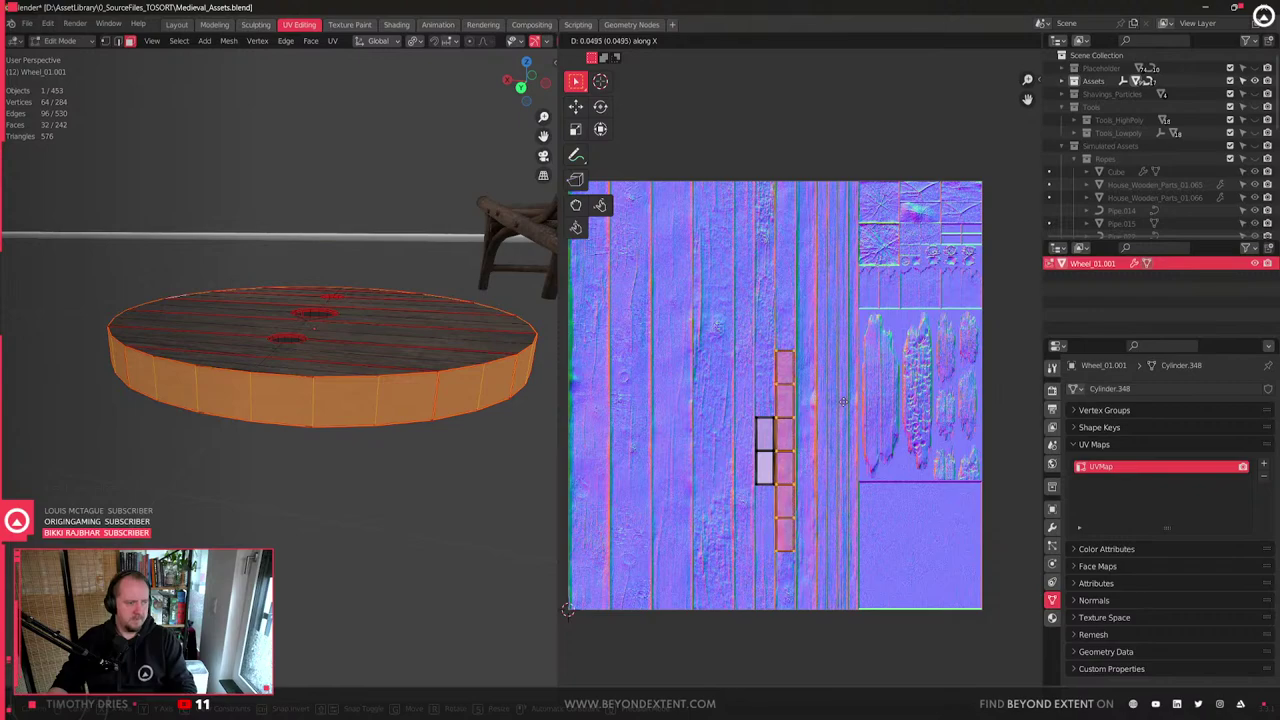
left_click(817, 394)
- Move the short rim UV islands to the end-grain area of the wood texture and rotate them 90° to lie horizontally
key("g")
left_click(915, 225)
scroll(915, 225, "down", 2)
key("r")
left_click(868, 460)
scroll(865, 393, "up", 2)
key("g")
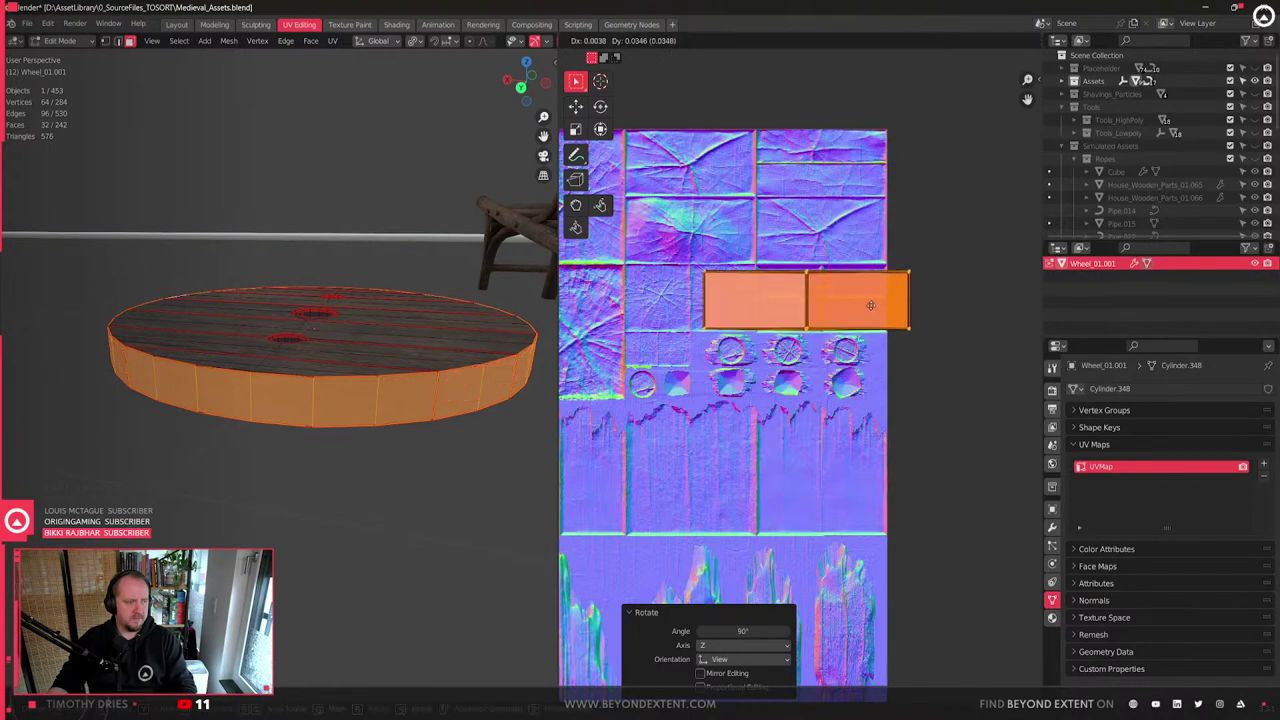
left_click(880, 270)
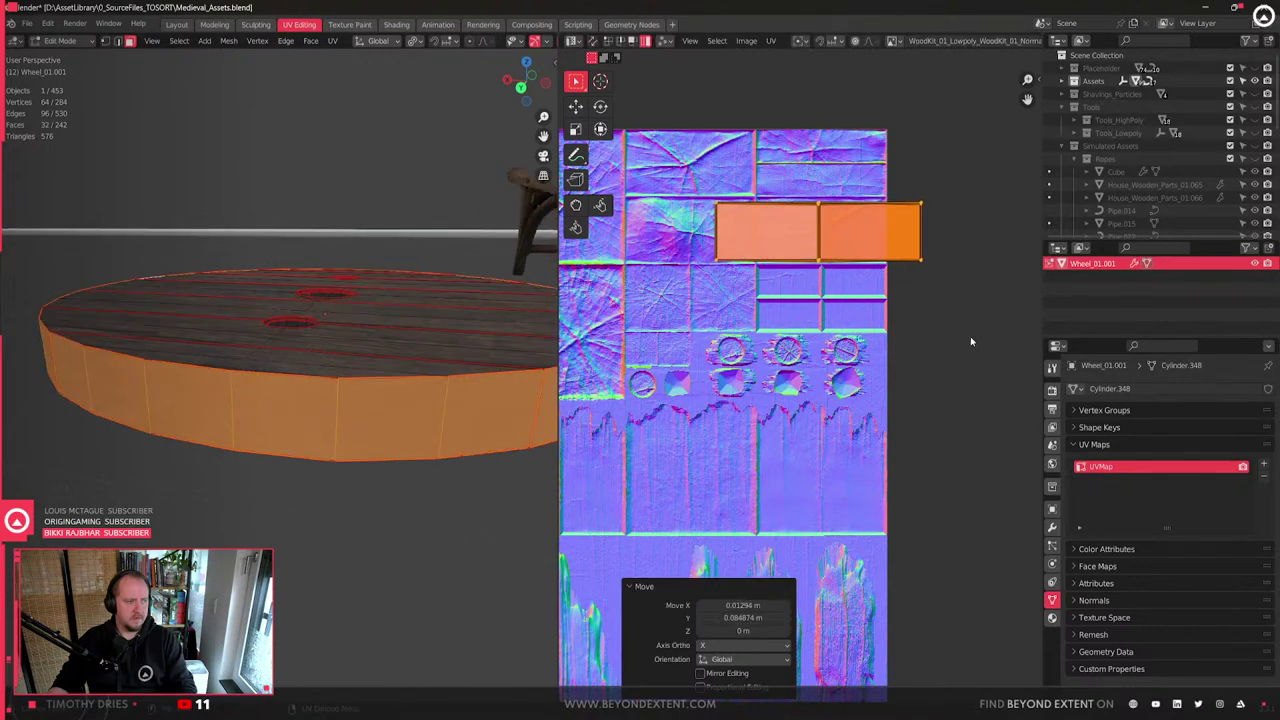
- Scale the short rim UV islands by 0.594 so they fit within the end-grain panel's width
key("s")
left_click(912, 310)
scroll(900, 325, "up", 2)
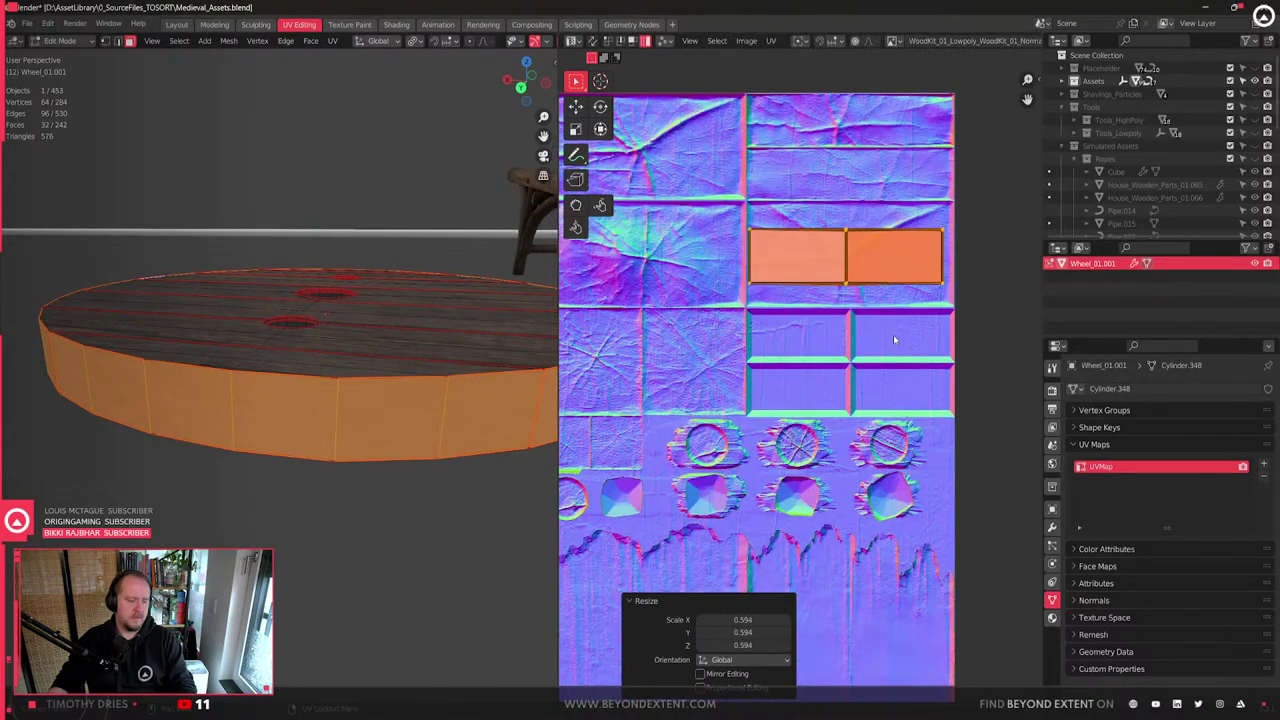
- Reposition the wheel rim's UVs and stretch them along Y to fill the wide cracked-wood panel above the four small panels
key("g")
left_click(897, 346)
key("s")
key("y")
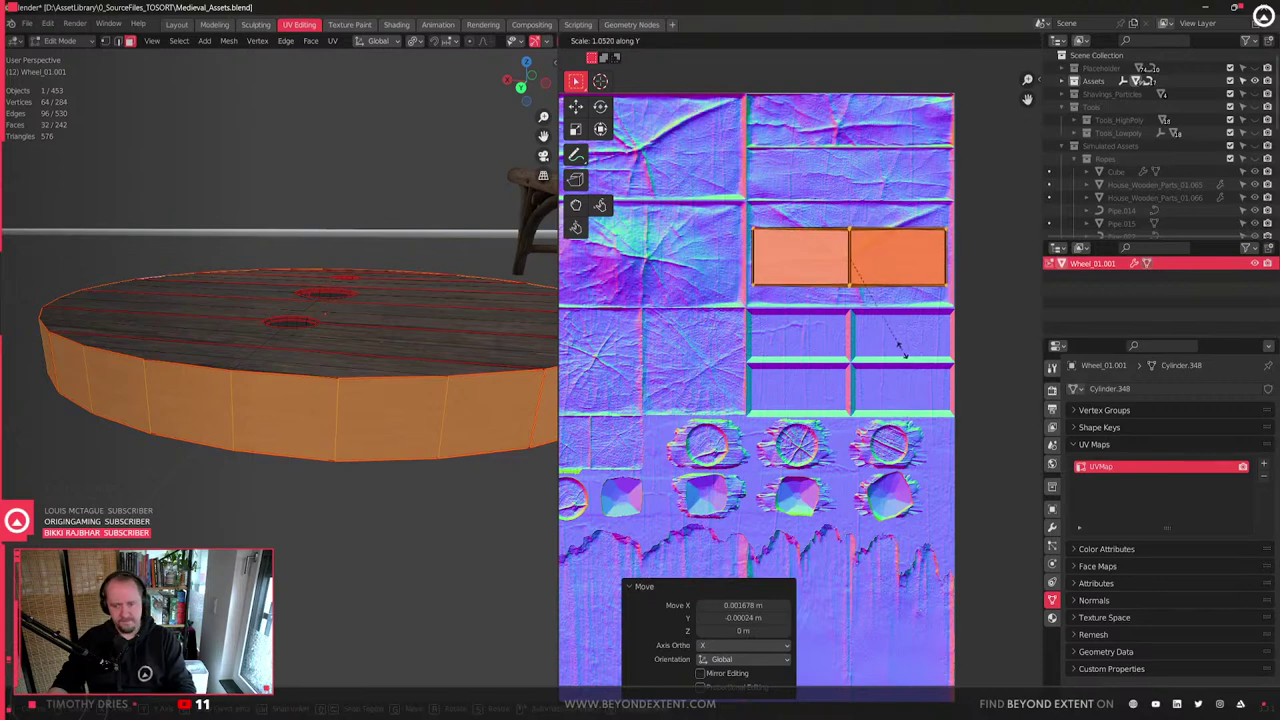
left_click(928, 439)
key("g")
key("y")
left_click(928, 437)
key("Tab")
- Examine the textured wheel's rim and plank surface from the side, from above and at an angle
middle_click_drag(303, 443, 330, 445)
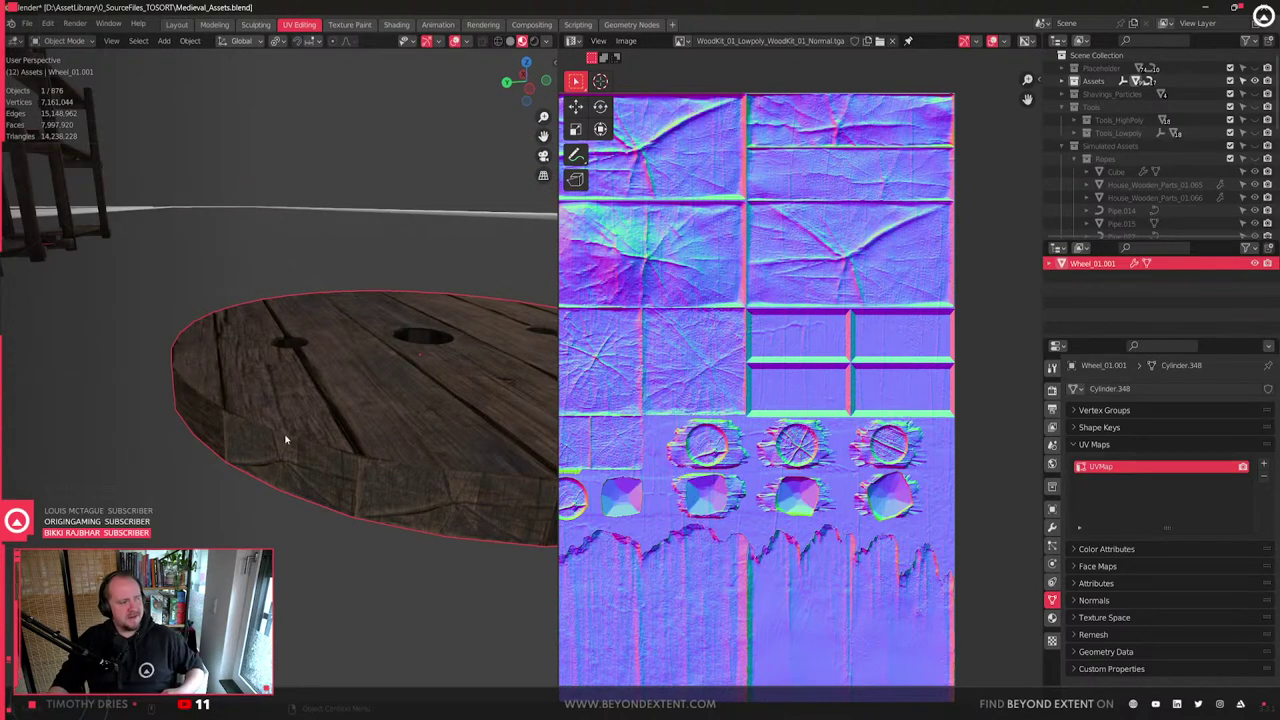
scroll(443, 371, "up", 1)
middle_click_drag(443, 371, 449, 377)
middle_click_drag(385, 450, 368, 460)
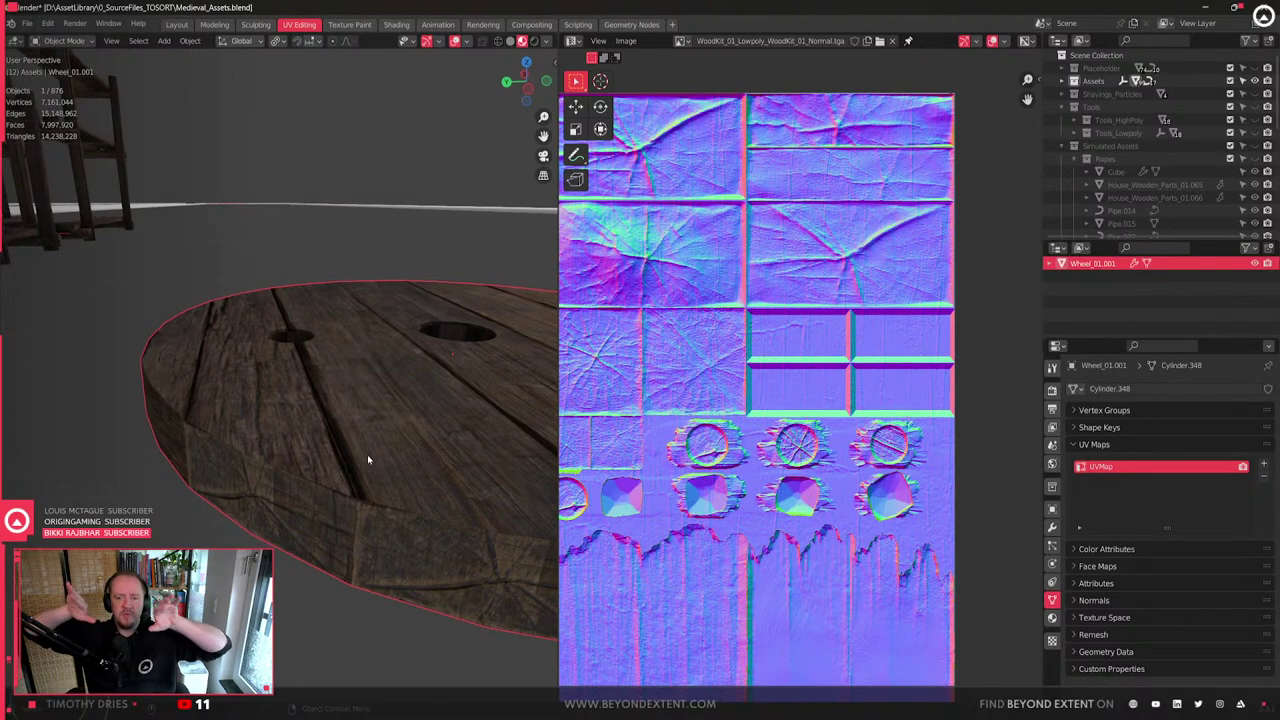
middle_click_drag(311, 452, 345, 479)
key("Tab")
scroll(350, 402, "down", 4)
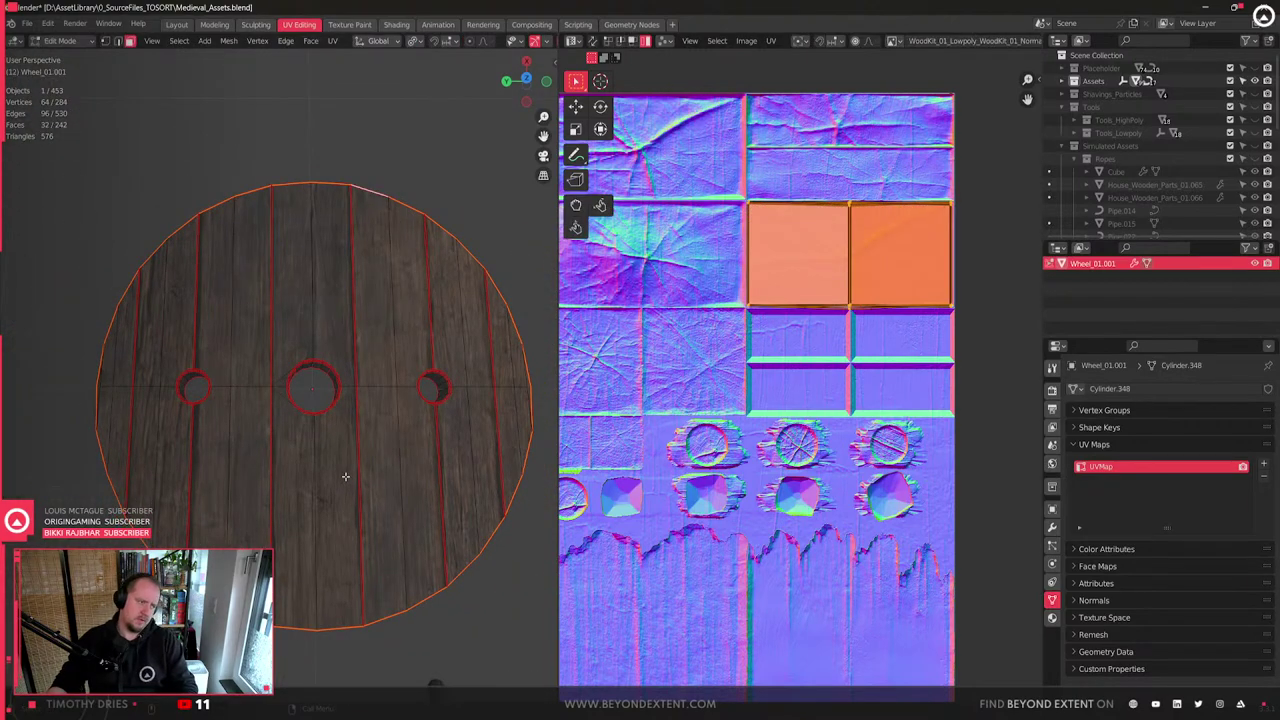
key("Tab")
middle_click_drag(345, 476, 412, 461)
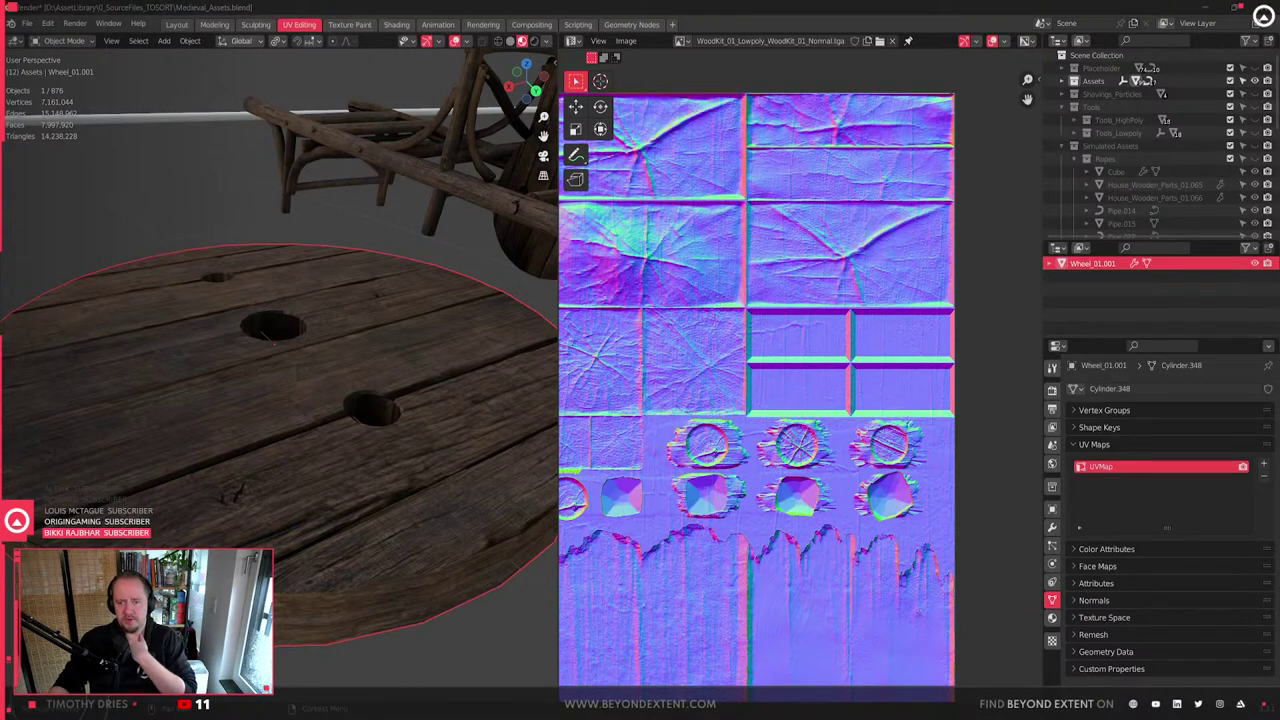
- Bring up the reference board, shrink its window and zoom in on the firewood wheelbarrow's wheel
right_click_drag(1279, 493, 1116, 493)
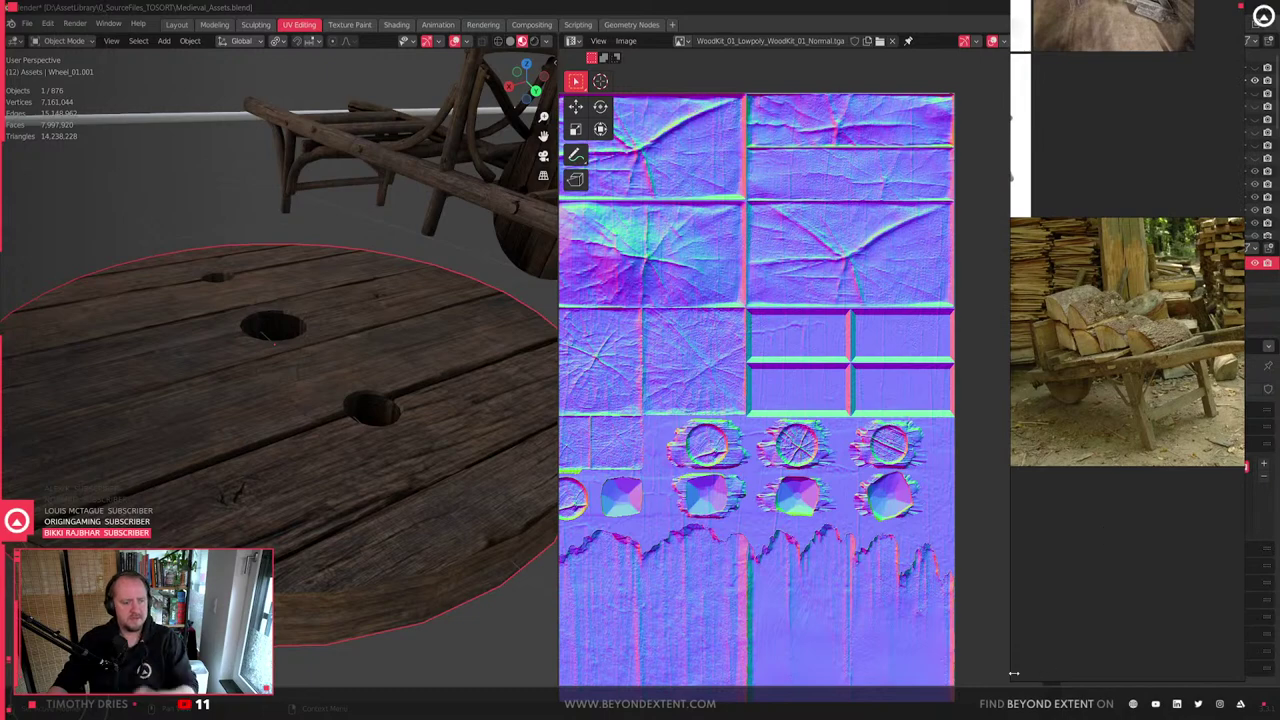
left_click_drag(1016, 681, 1109, 127)
middle_click_drag(1115, 80, 1162, 26)
scroll(1157, 75, "down", 5)
scroll(1156, 92, "up", 2)
middle_click_drag(1159, 104, 1116, 14)
scroll(1103, 45, "up", 5)
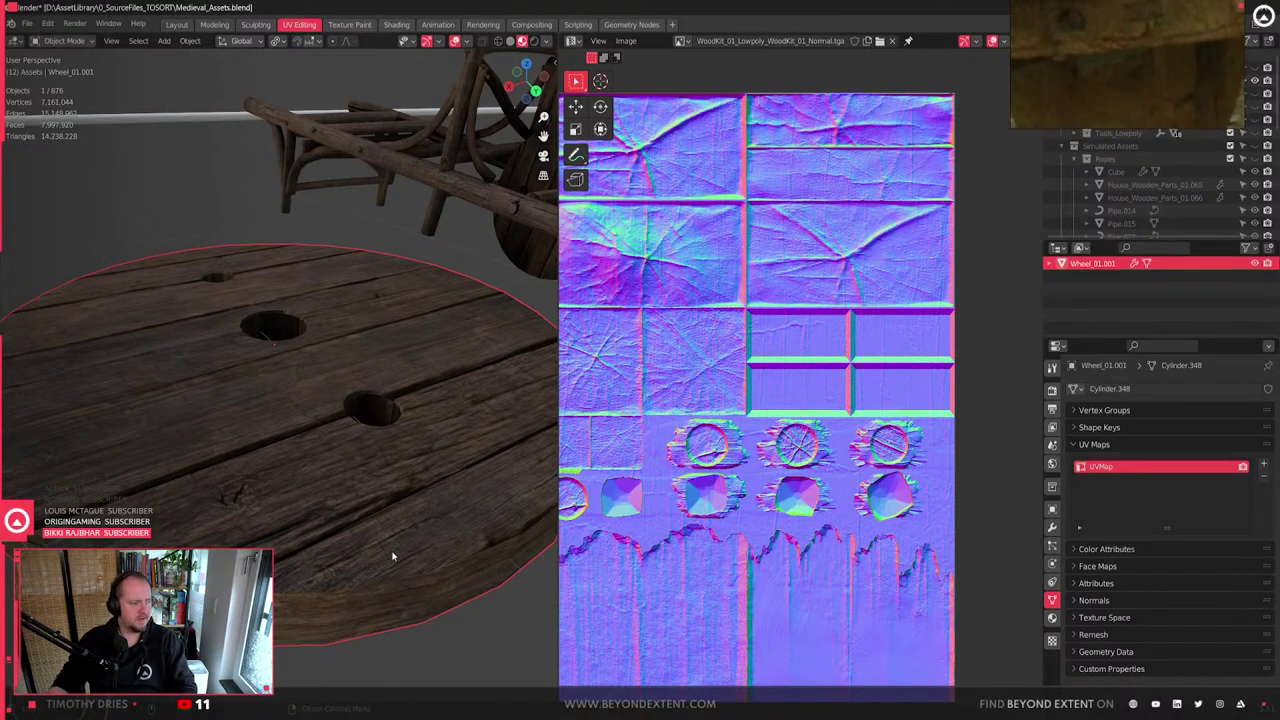
- Switch to the Modeling workspace and deselect the wheel
scroll(438, 502, "down", 5)
left_click(323, 430)
left_click(310, 410)
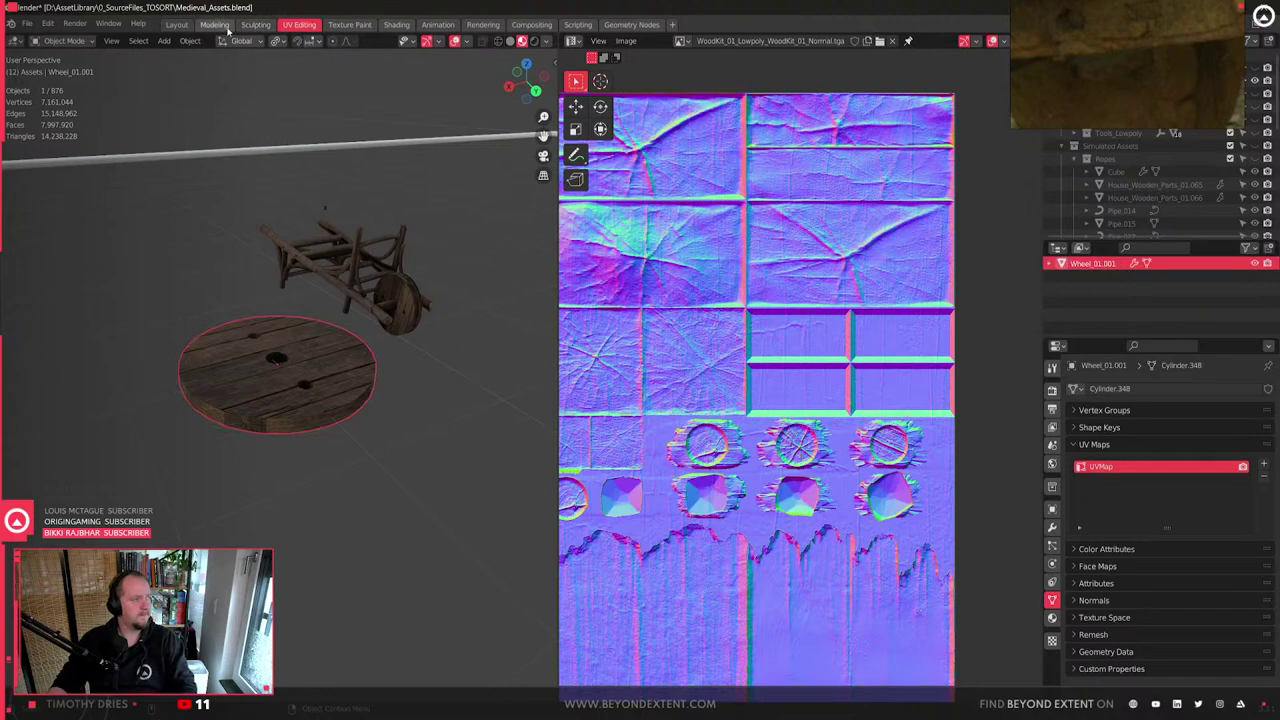
left_click(214, 24)
scroll(645, 521, "down", 5)
left_click(608, 457)
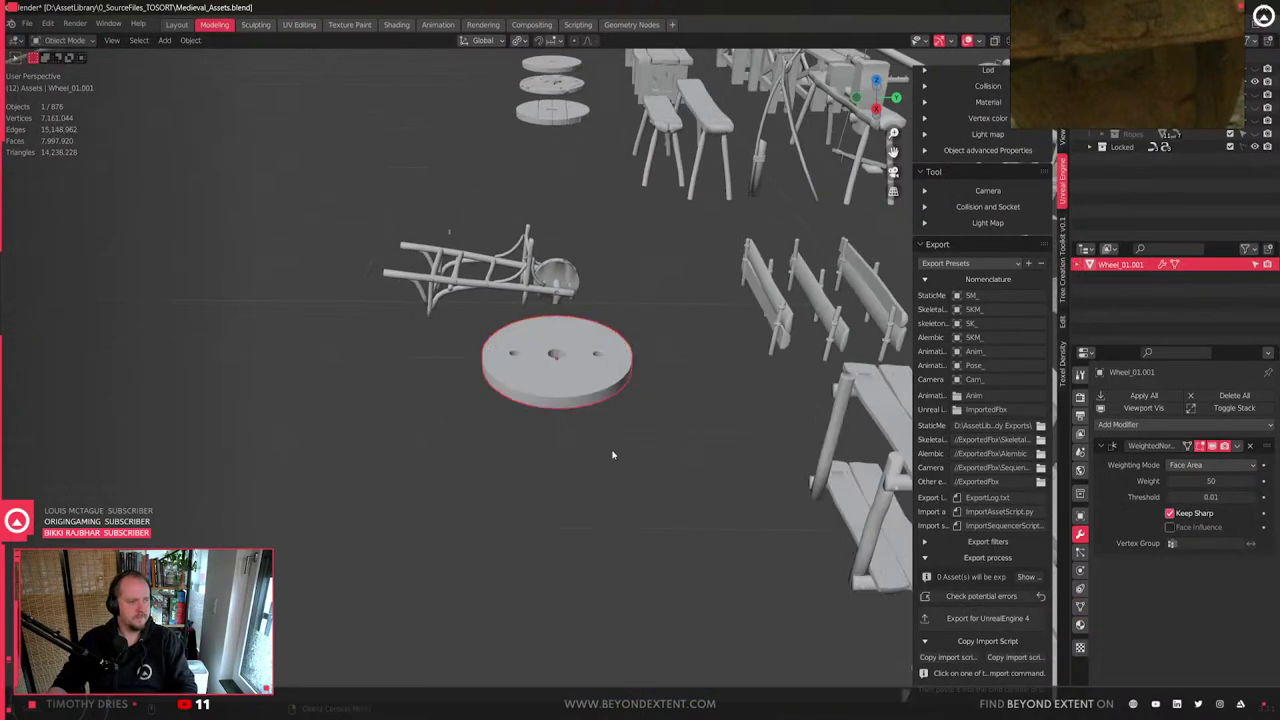
scroll(603, 422, "down", 3)
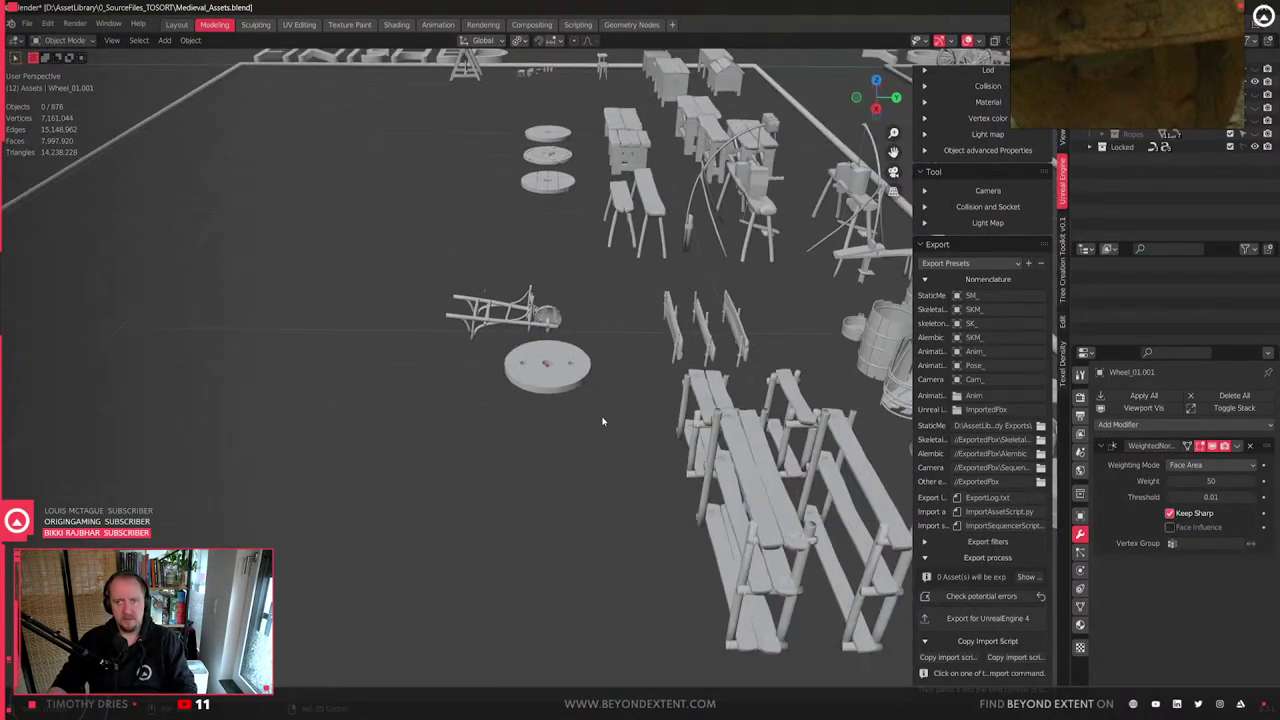
- Examine the assets around the wheel, including the small wooden fence beside it
key("shift+z")
middle_click_drag(603, 423, 577, 429)
key("shift+z")
scroll(587, 418, "up", 4)
middle_click_drag(743, 437, 557, 527, "shift")
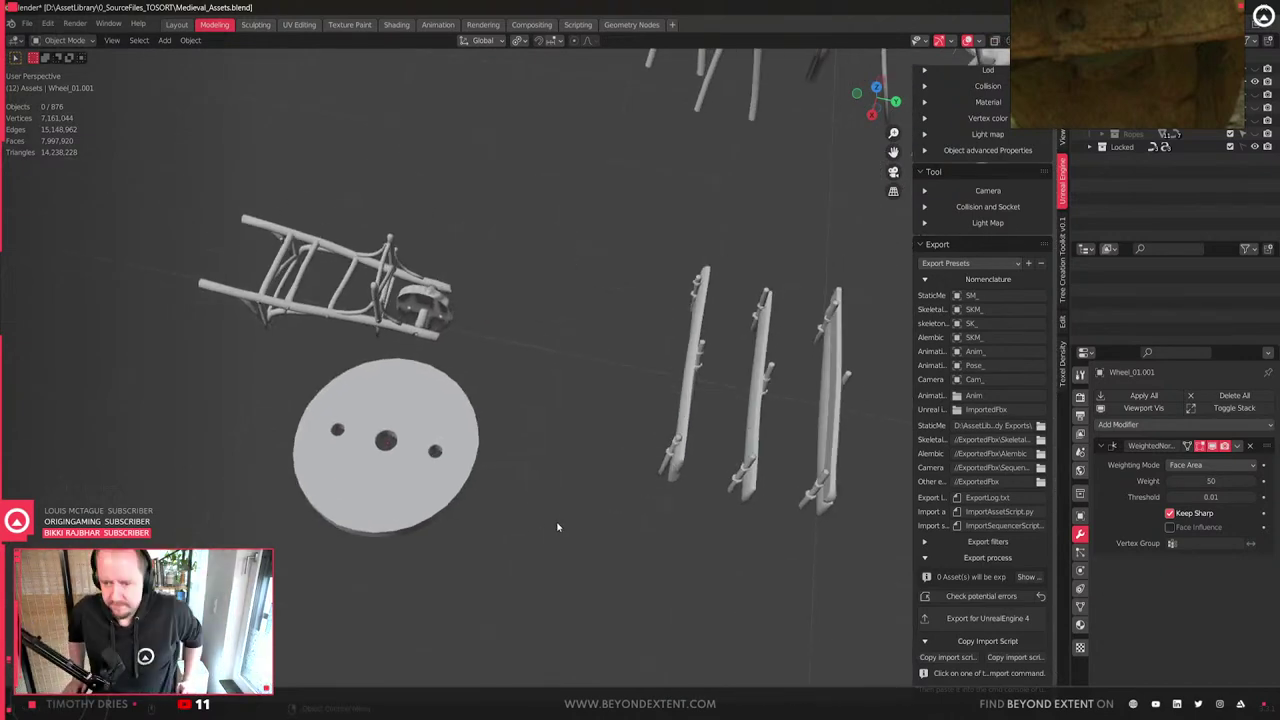
left_click(678, 462)
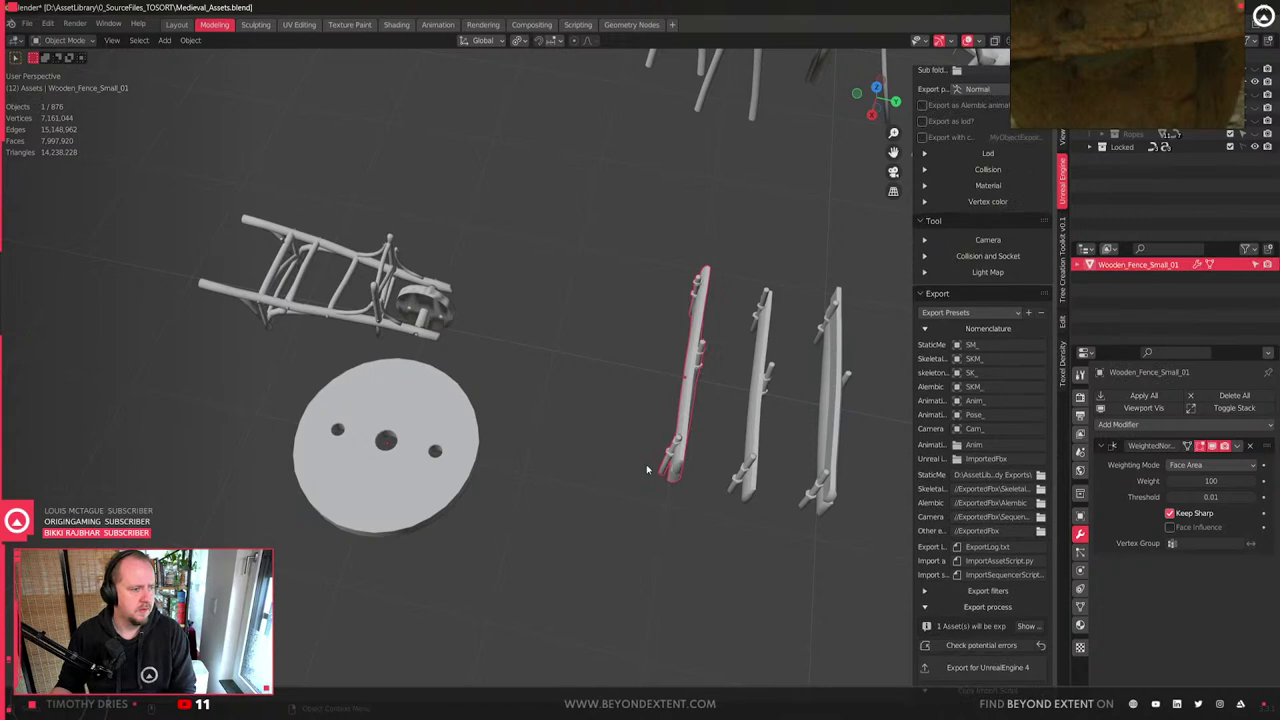
scroll(640, 484, "down", 3)
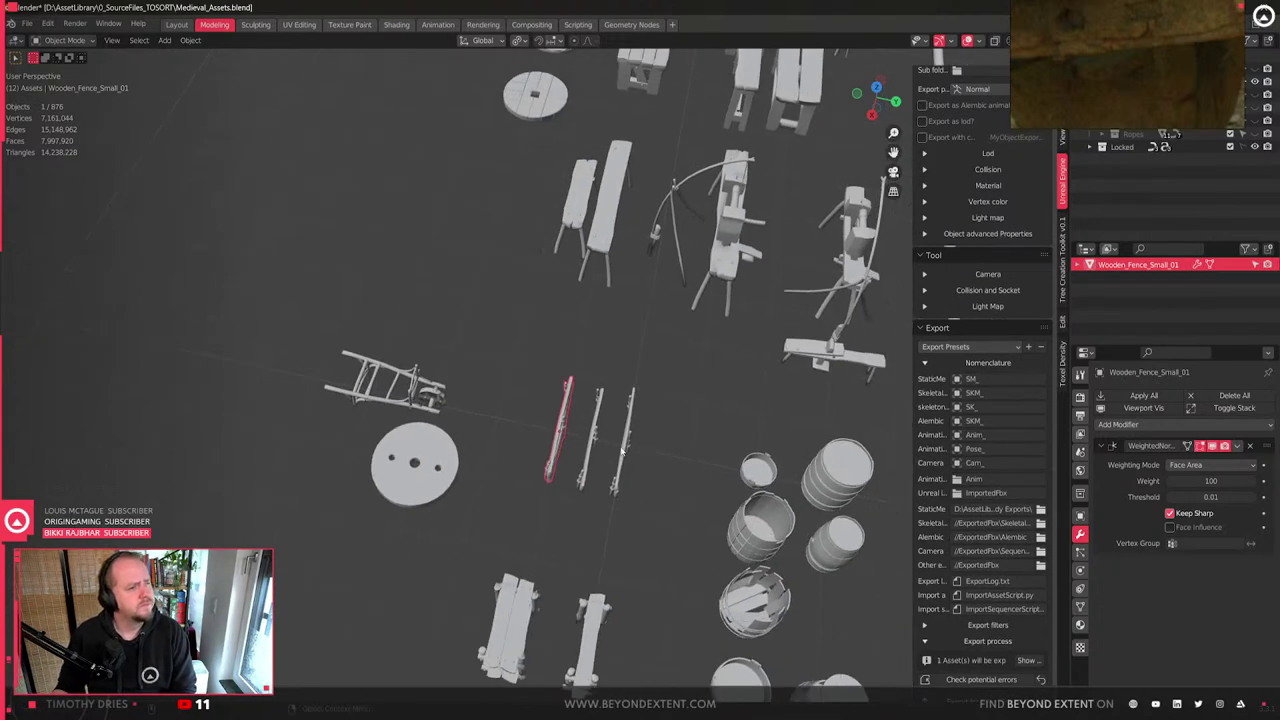
middle_click_drag(655, 540, 640, 376, "shift")
scroll(557, 376, "up", 2)
key("KP_Decimal")
scroll(545, 402, "down", 5)
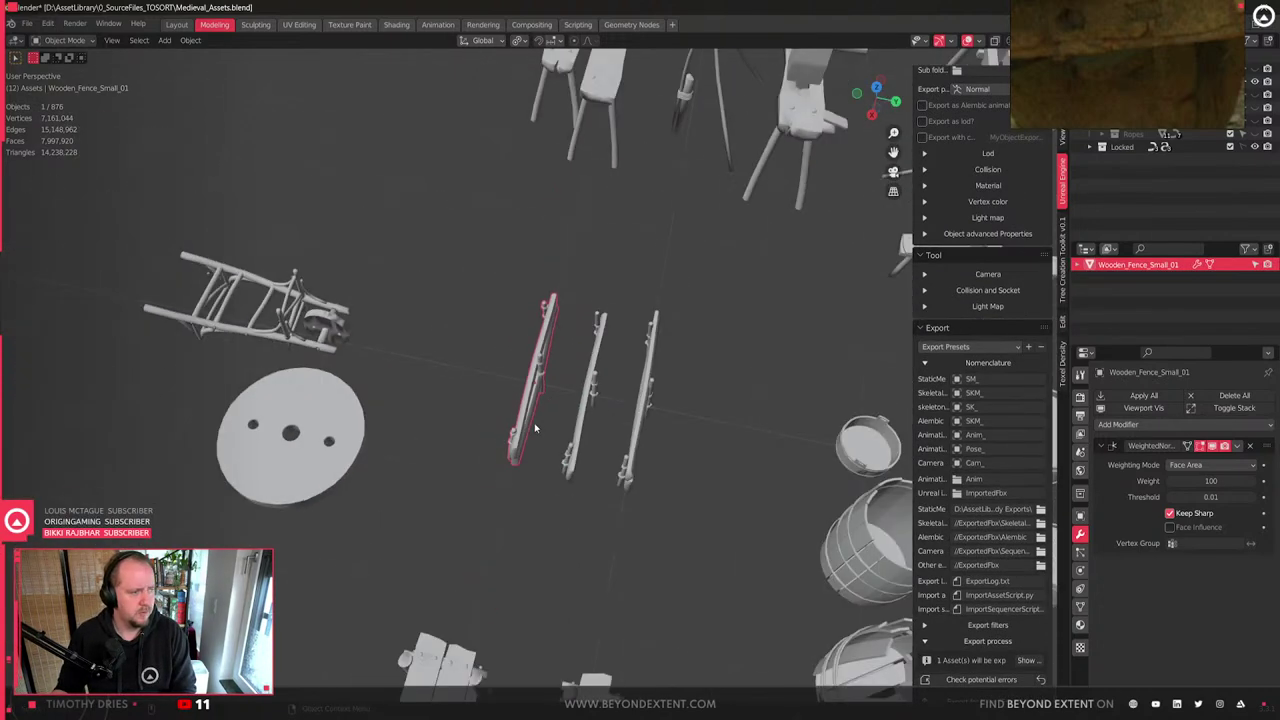
- Display the viewport with material preview shading and bring the whole asset layout into view
right_click(988, 58)
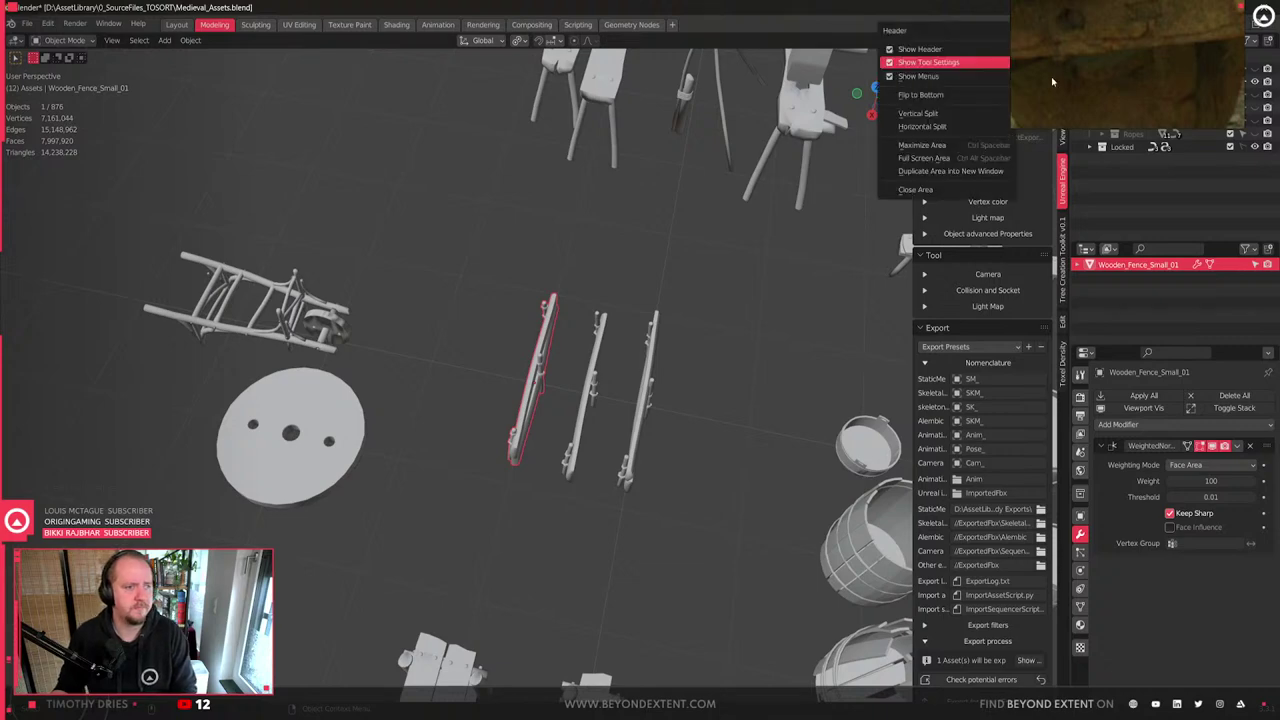
left_click(1034, 40)
scroll(515, 435, "up", 3)
scroll(555, 441, "down", 2)
middle_click_drag(556, 441, 438, 475)
scroll(436, 405, "down", 8)
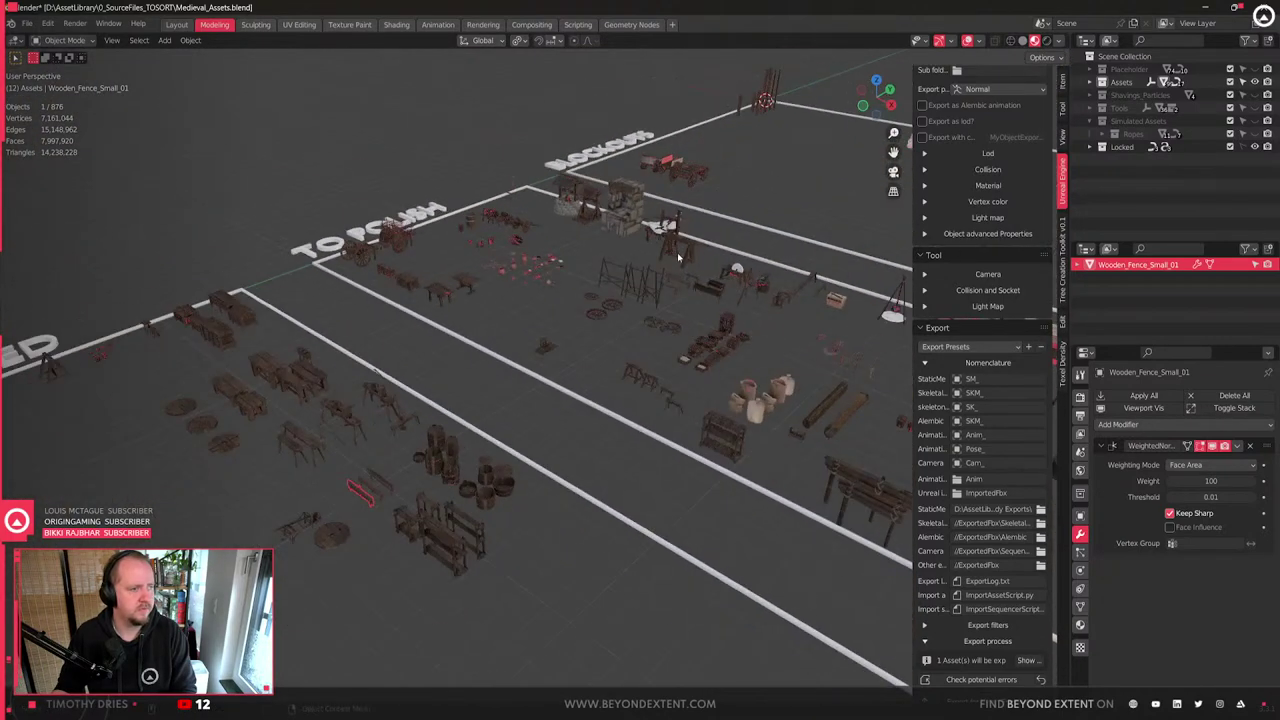
- Inspect the house wooden beams in the far corner of the layout as possible source parts
left_click(767, 104)
key("KP_Decimal")
scroll(593, 256, "down", 4)
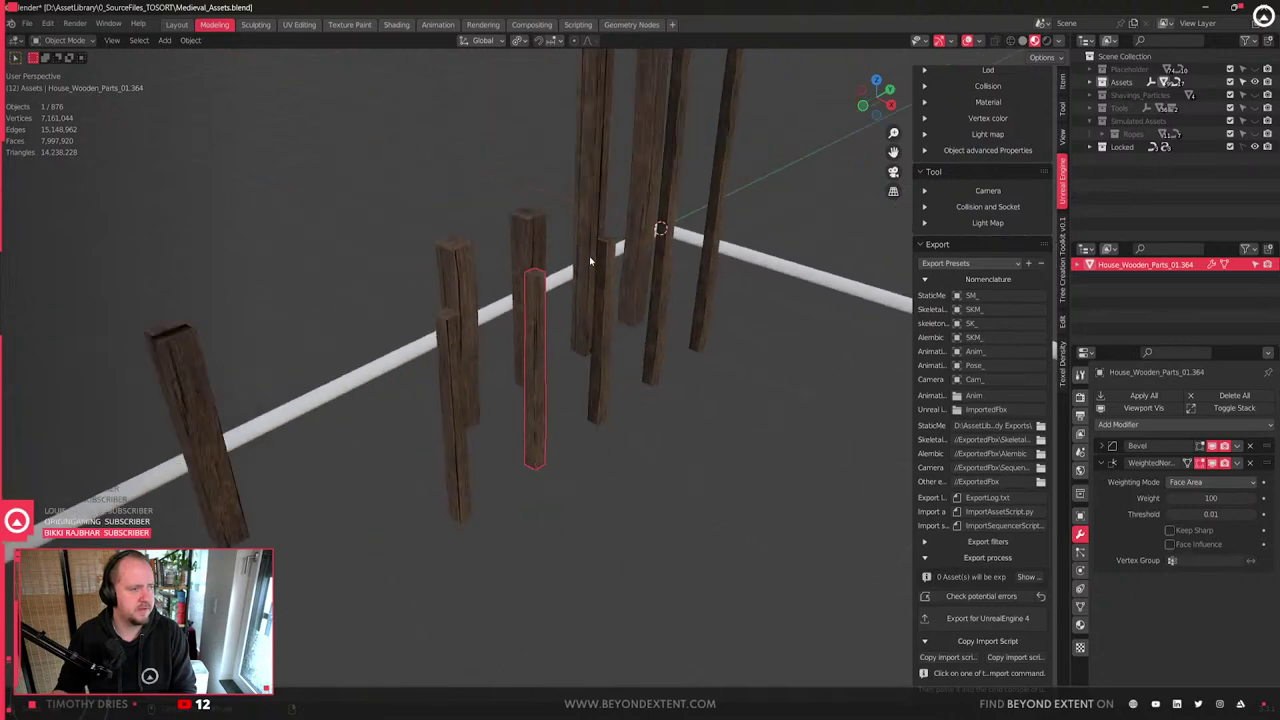
middle_click_drag(589, 256, 654, 263)
left_click(645, 298)
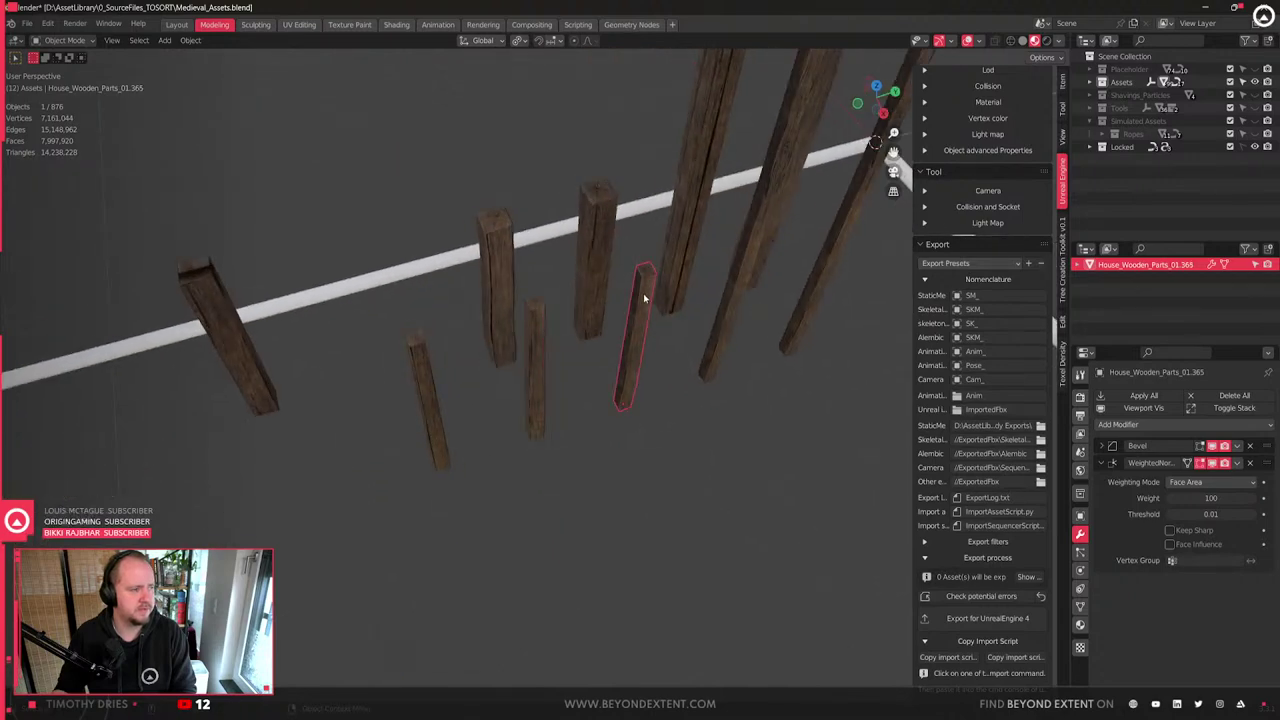
scroll(644, 298, "down", 9)
middle_click_drag(300, 450, 686, 260, "shift")
middle_click_drag(250, 550, 526, 421, "shift")
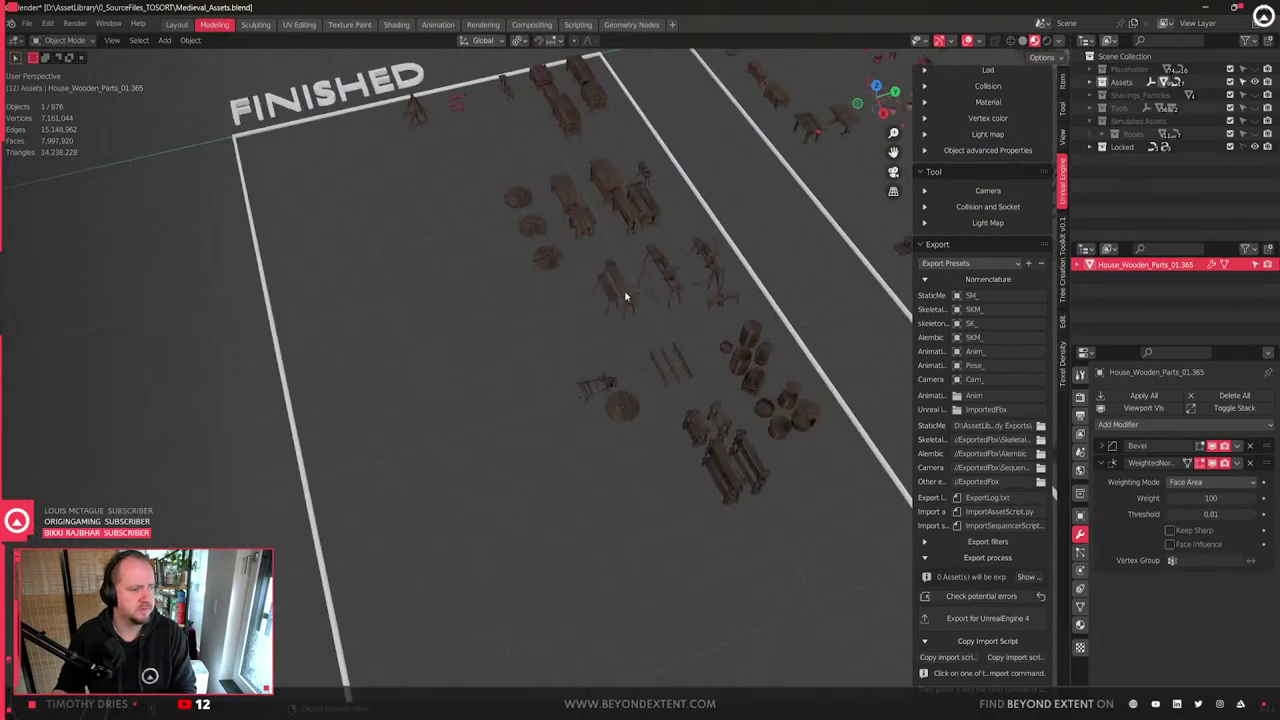
- Inspect the finished benches and the pole lathe for a reusable wooden piece
left_click(618, 295)
key("KP_Decimal")
scroll(622, 300, "down", 4)
middle_click_drag(624, 301, 368, 296, "shift")
left_click(500, 400)
middle_click_drag(500, 400, 534, 371)
scroll(534, 371, "down", 3)
middle_click_drag(650, 372, 712, 374)
middle_click_drag(880, 374, 730, 417, "shift")
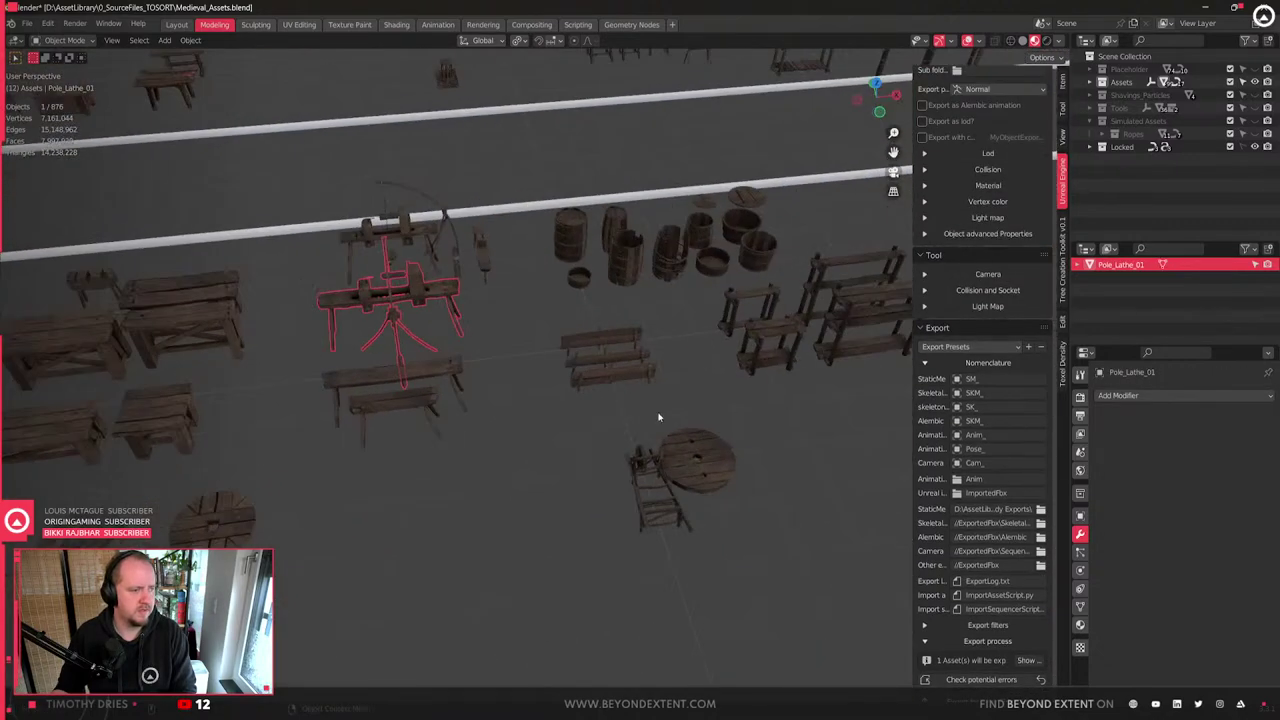
- Check the underside of Carpenter_WorkBench_02, duplicate the bench and place the copy over the wheel within the horizontal plane
left_click(781, 318)
left_click(430, 399)
scroll(430, 399, "up", 6)
middle_click_drag(529, 443, 593, 312)
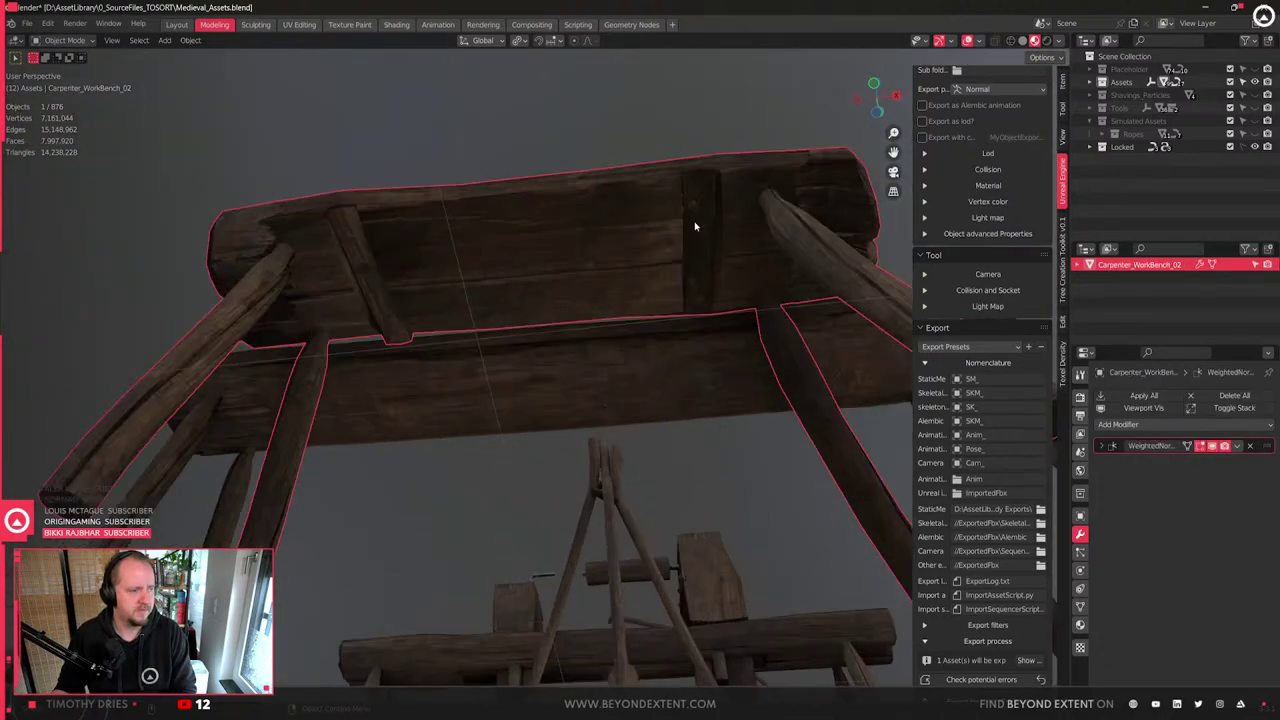
scroll(695, 227, "down", 5)
scroll(607, 446, "down", 4)
middle_click_drag(607, 446, 556, 490)
middle_click_drag(740, 497, 449, 474, "shift")
key("shift+d")
key("shift+z")
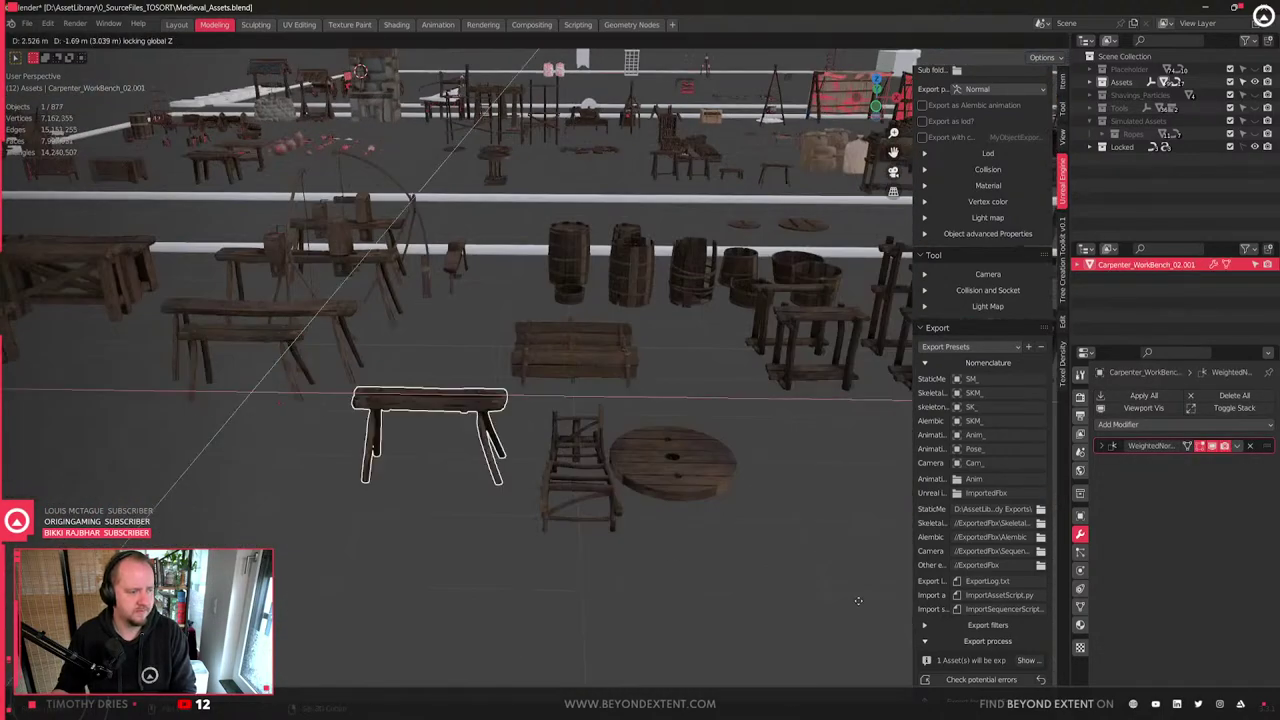
left_click(809, 529)
- Delete all faces of the duplicated bench except one cross brace from under its top
scroll(809, 529, "up", 6)
middle_click_drag(672, 505, 663, 400)
key("Tab")
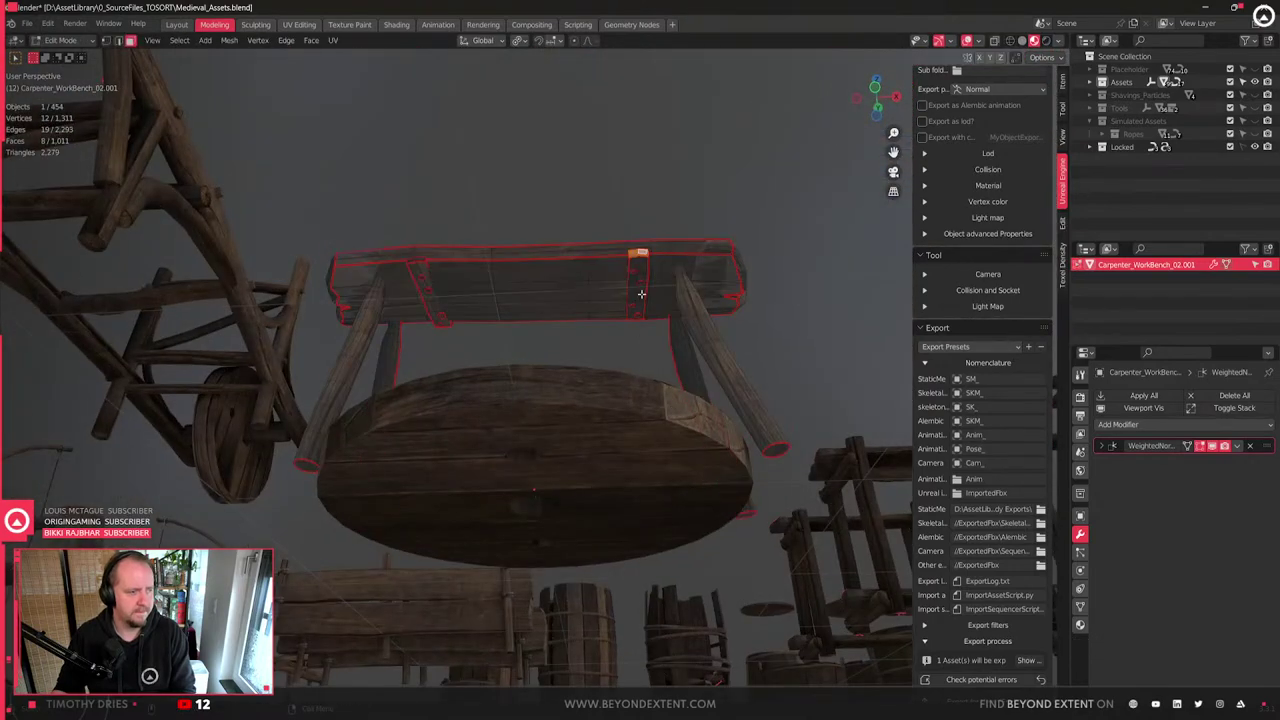
key("ctrl+l")
key("ctrl+i")
key("x")
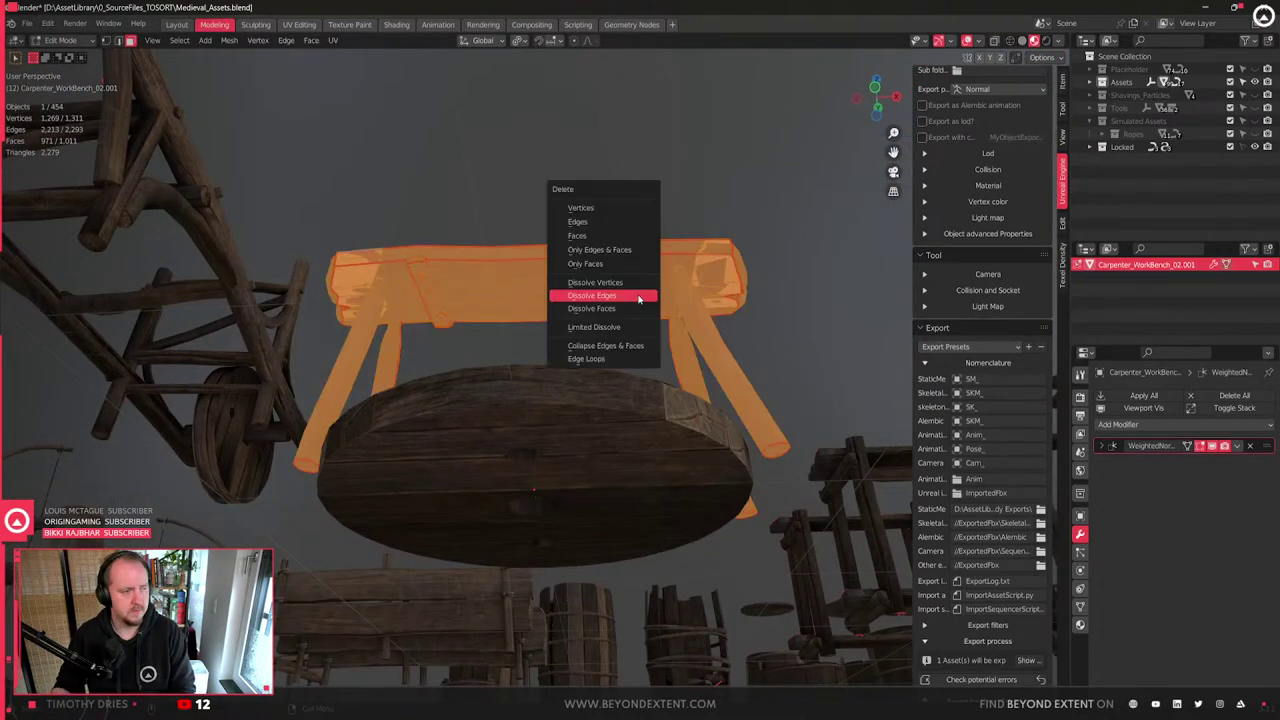
left_click(612, 236)
- Set the isolated brace's origin to its geometry
middle_click_drag(612, 236, 541, 382)
key("q")
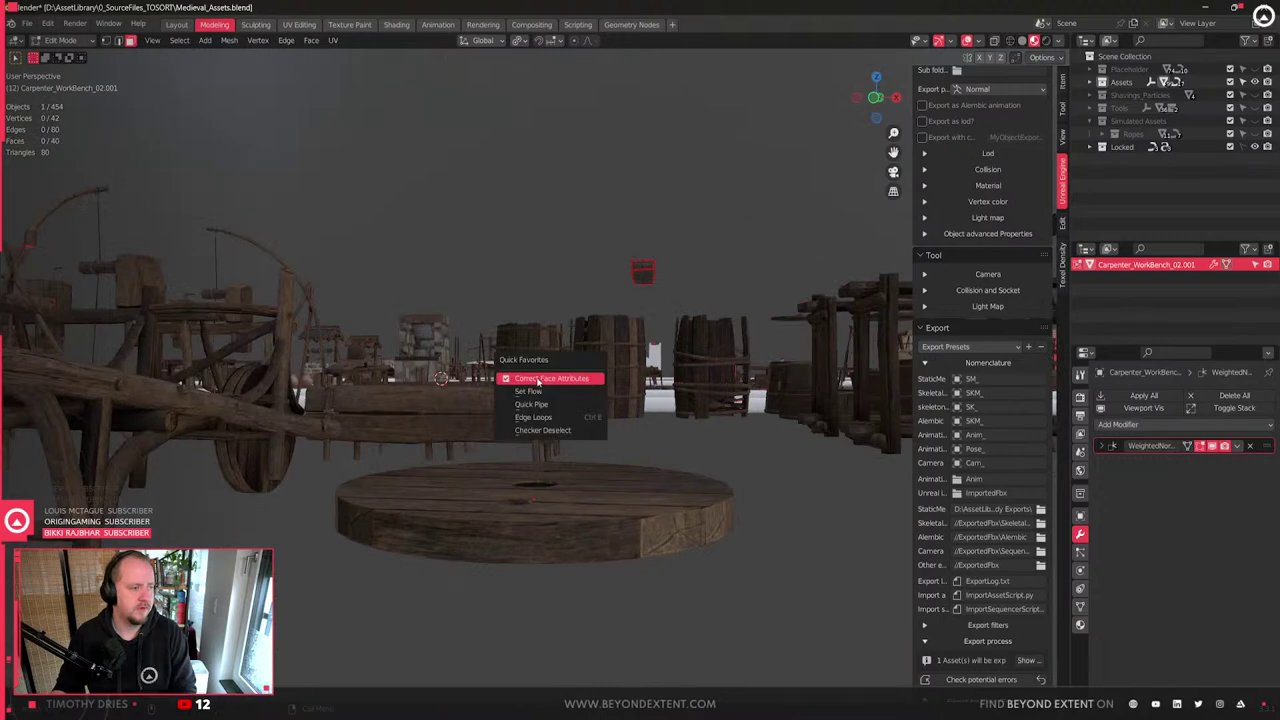
key("Tab")
key("q")
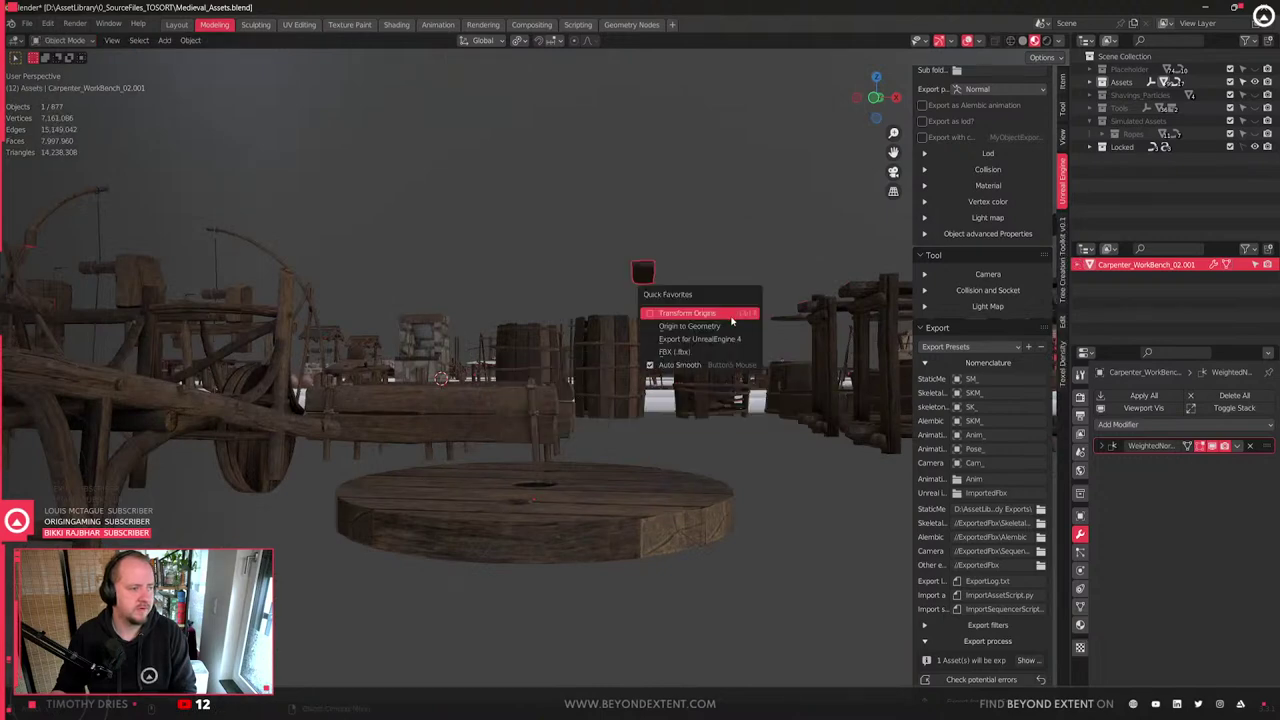
left_click(723, 326)
- Scale the brace up about 1.88 times and rotate it around the global X axis to stand upright
middle_click_drag(723, 326, 645, 393)
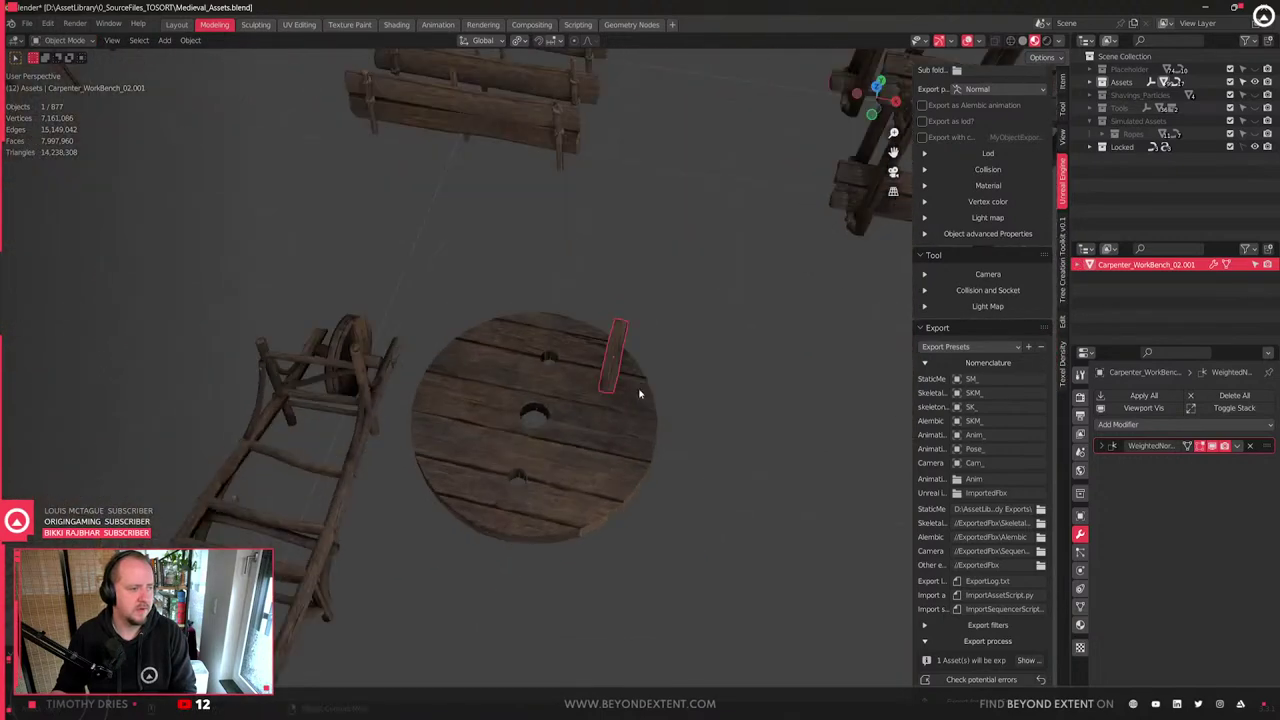
key("s")
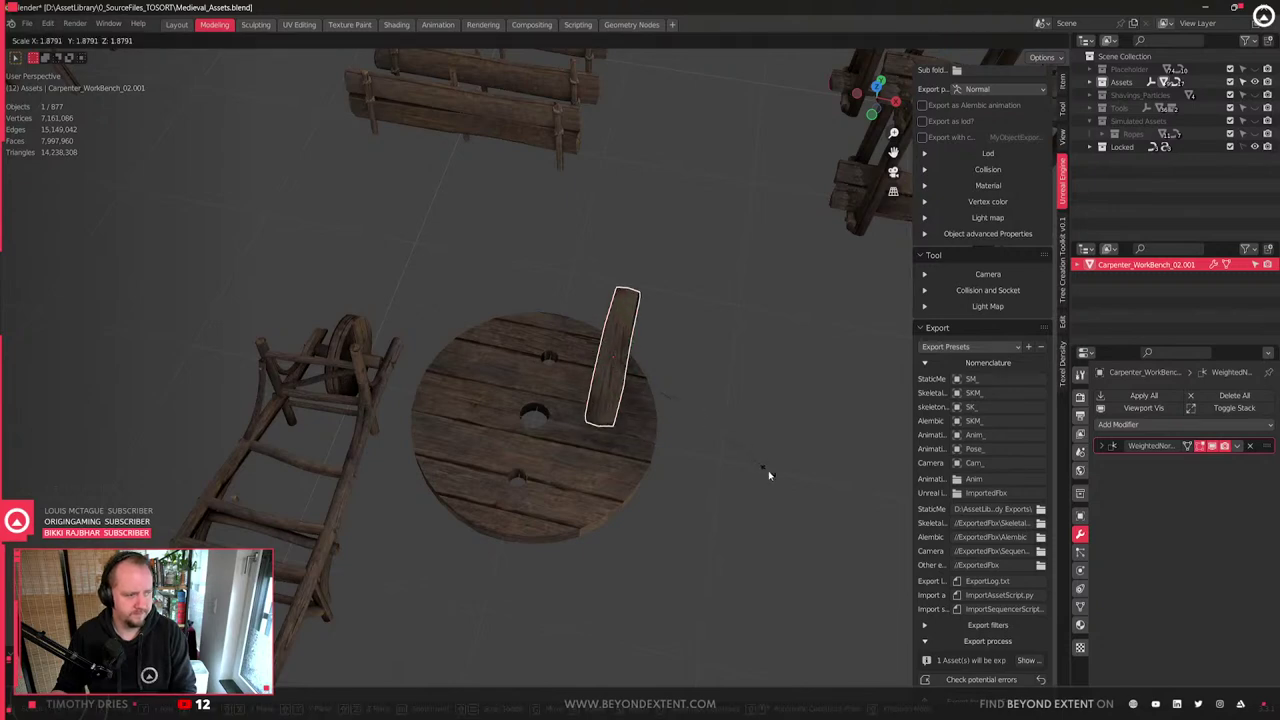
left_click(769, 475)
middle_click_drag(769, 475, 730, 414)
key("r")
key("x")
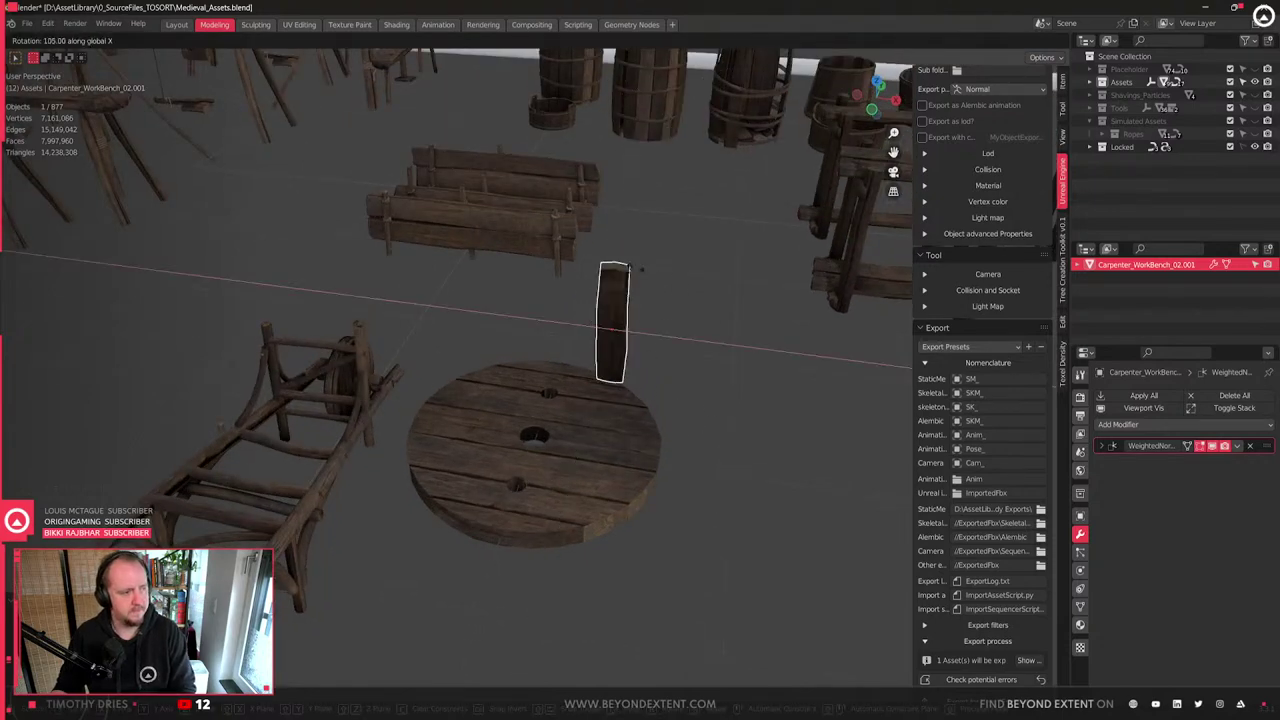
left_click(647, 275)
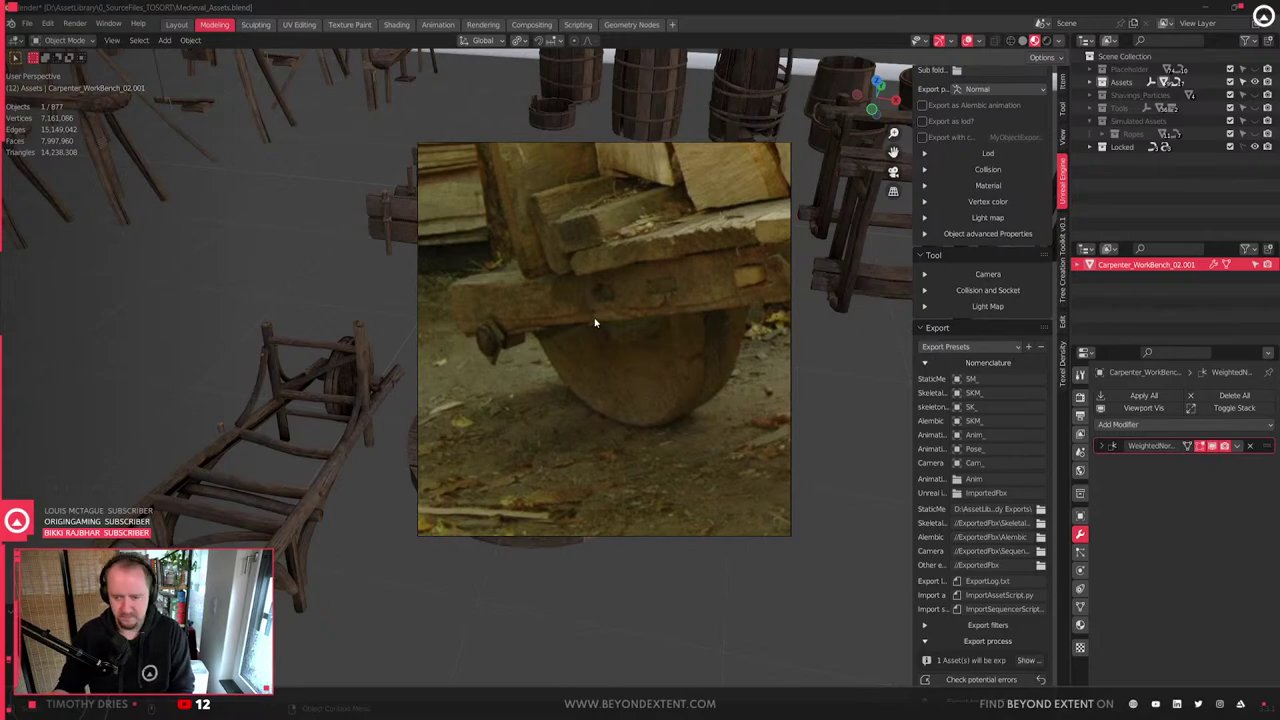
- Maximize the reference board and examine the wheel and axle mounting in the wheelbarrow photos
key("ctrl+f")
scroll(513, 422, "down", 5)
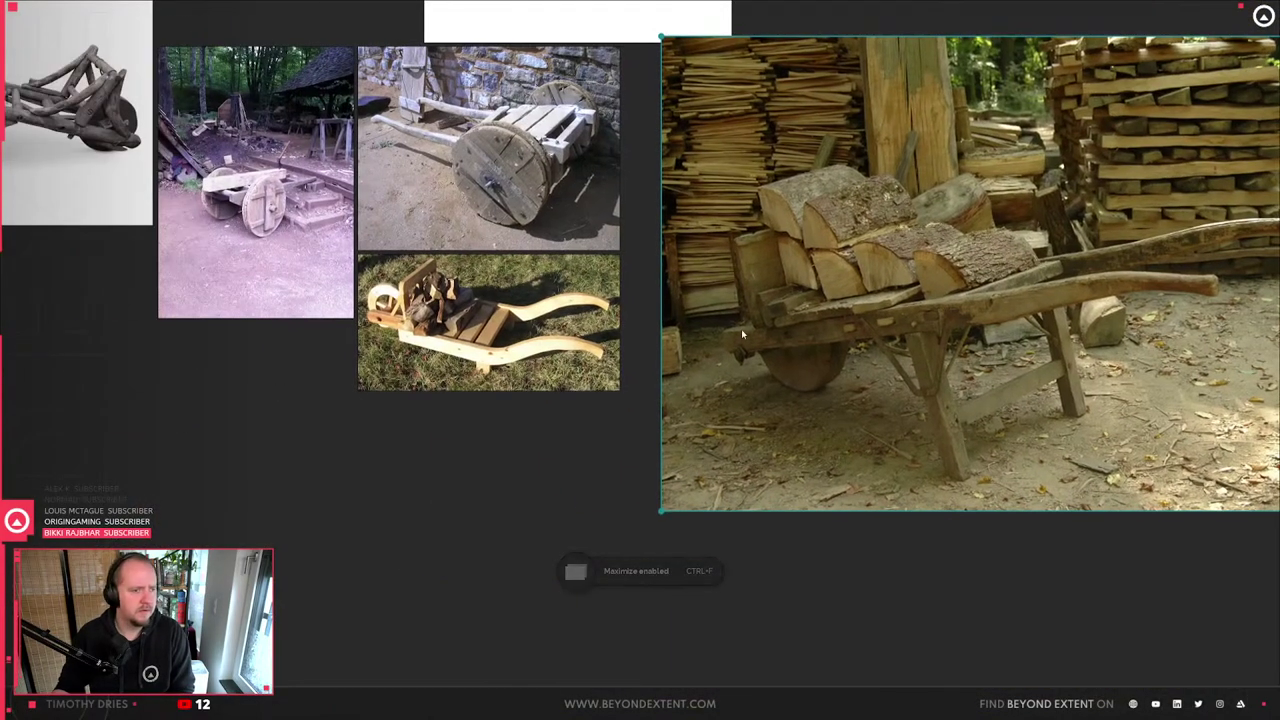
scroll(741, 329, "up", 6)
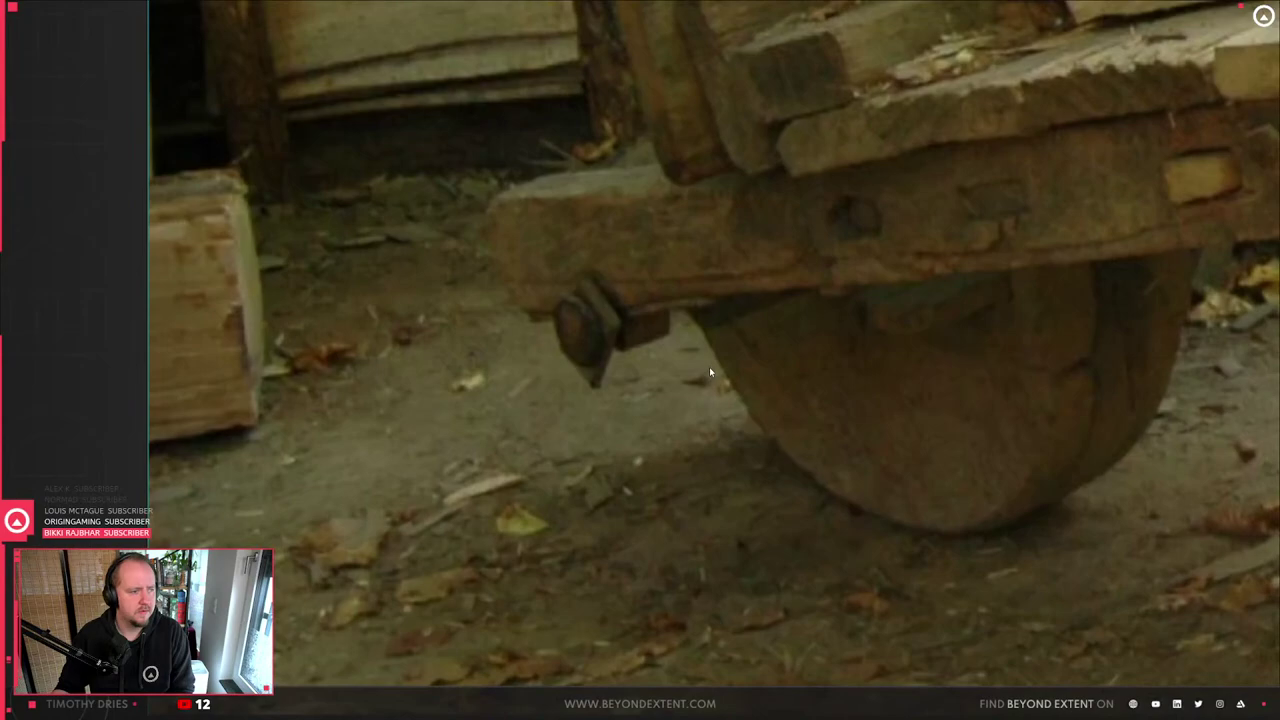
scroll(619, 366, "down", 3)
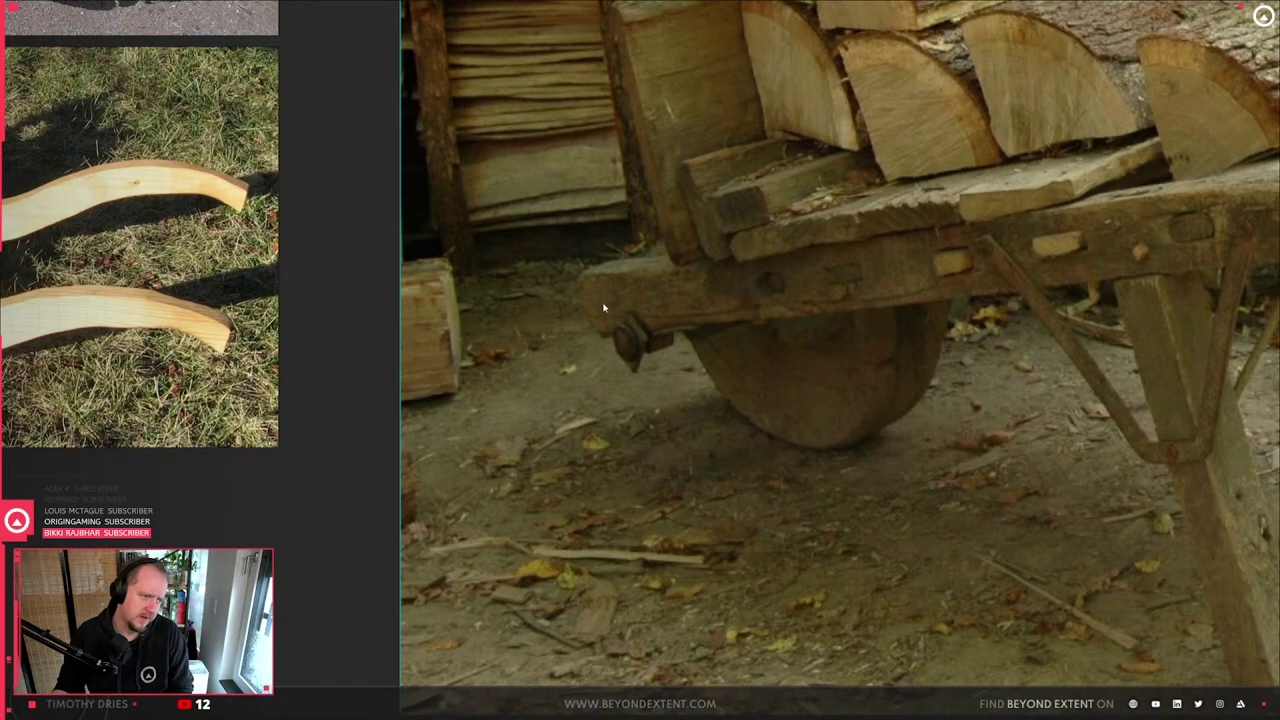
scroll(817, 322, "down", 4)
middle_click_drag(647, 343, 1004, 411)
scroll(650, 332, "up", 3)
scroll(653, 324, "down", 4)
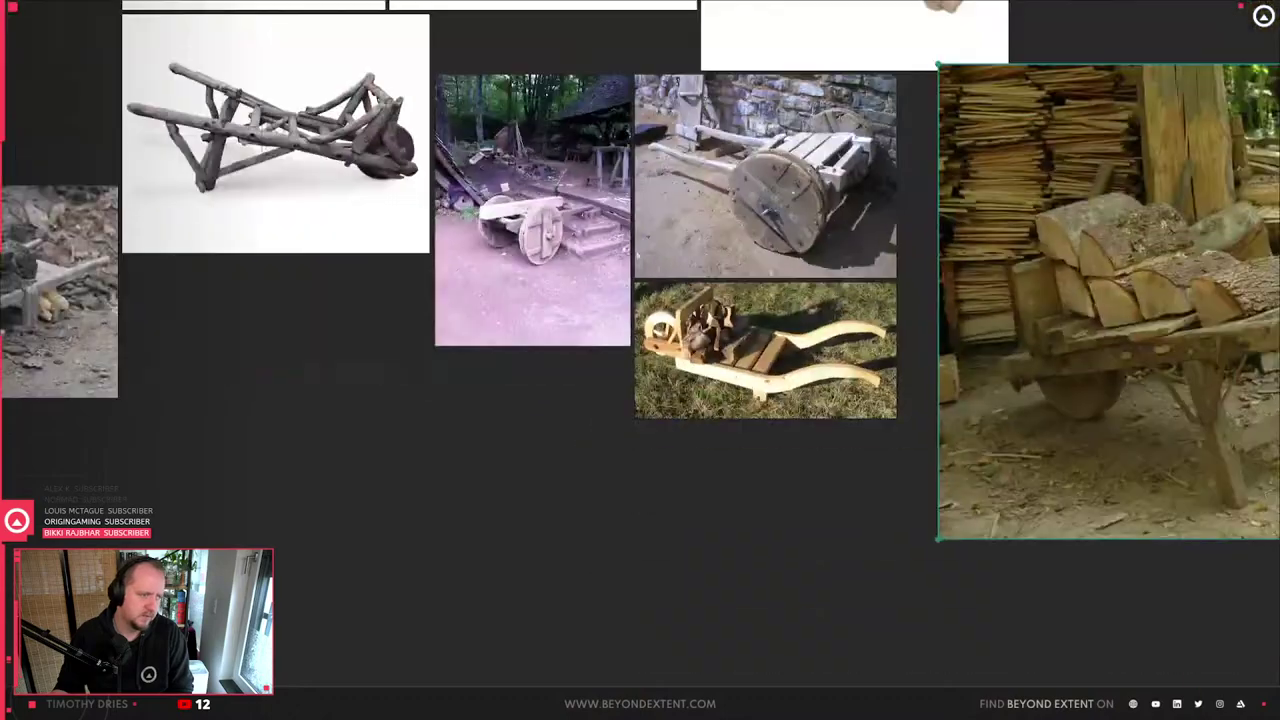
middle_click_drag(650, 279, 725, 439)
middle_click_drag(400, 372, 695, 383)
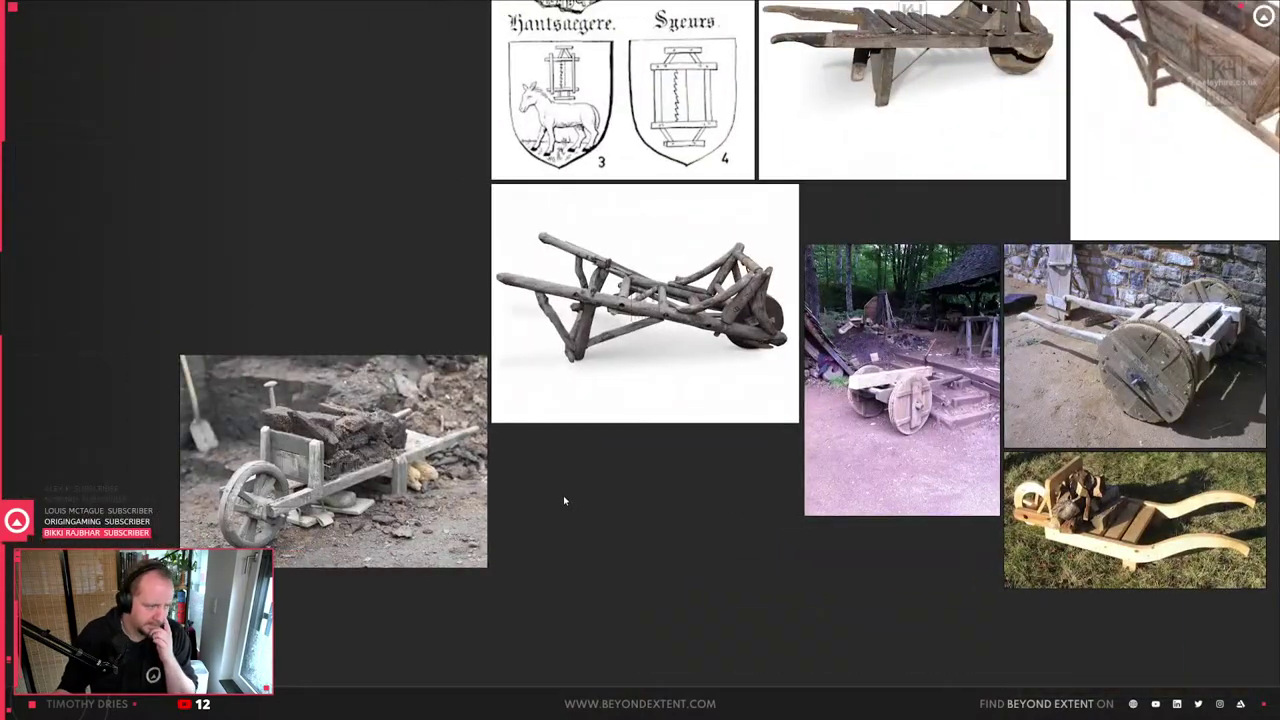
- Examine the spoked wheel, hub and axle peg in the photo of the wheelbarrow loaded with peat
scroll(369, 411, "up", 5)
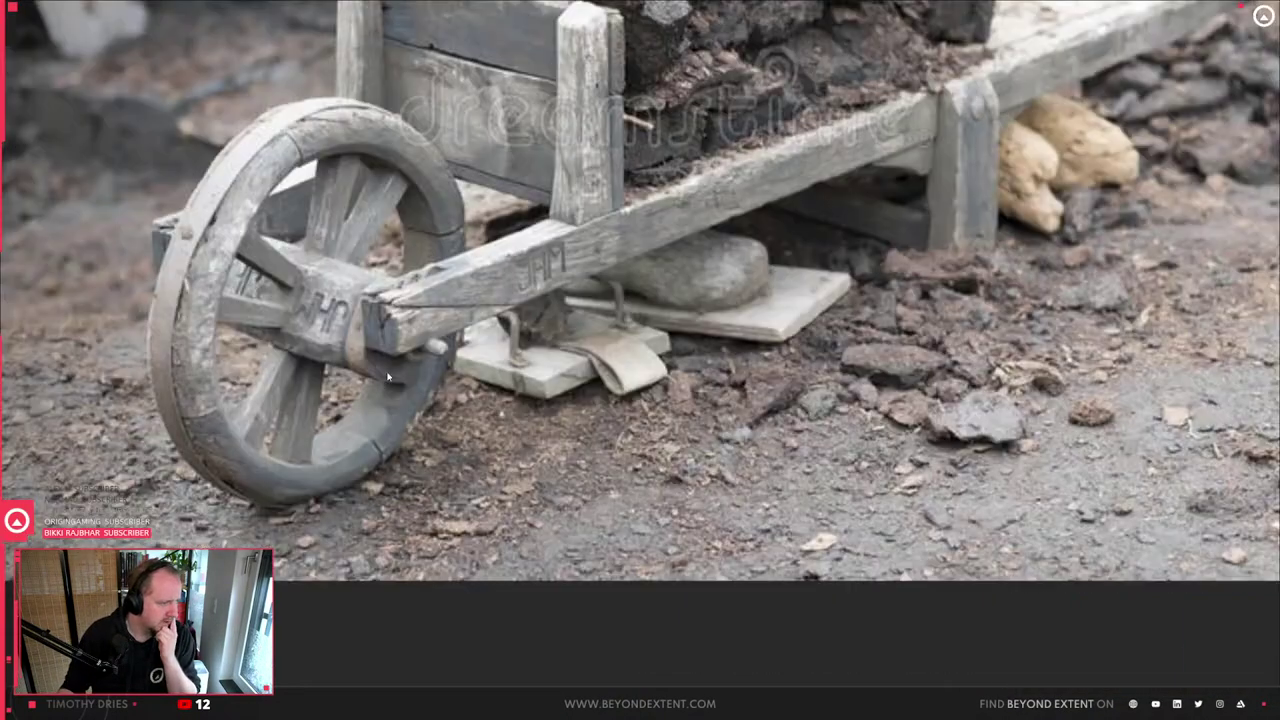
scroll(431, 347, "up", 5)
middle_click_drag(410, 382, 544, 409)
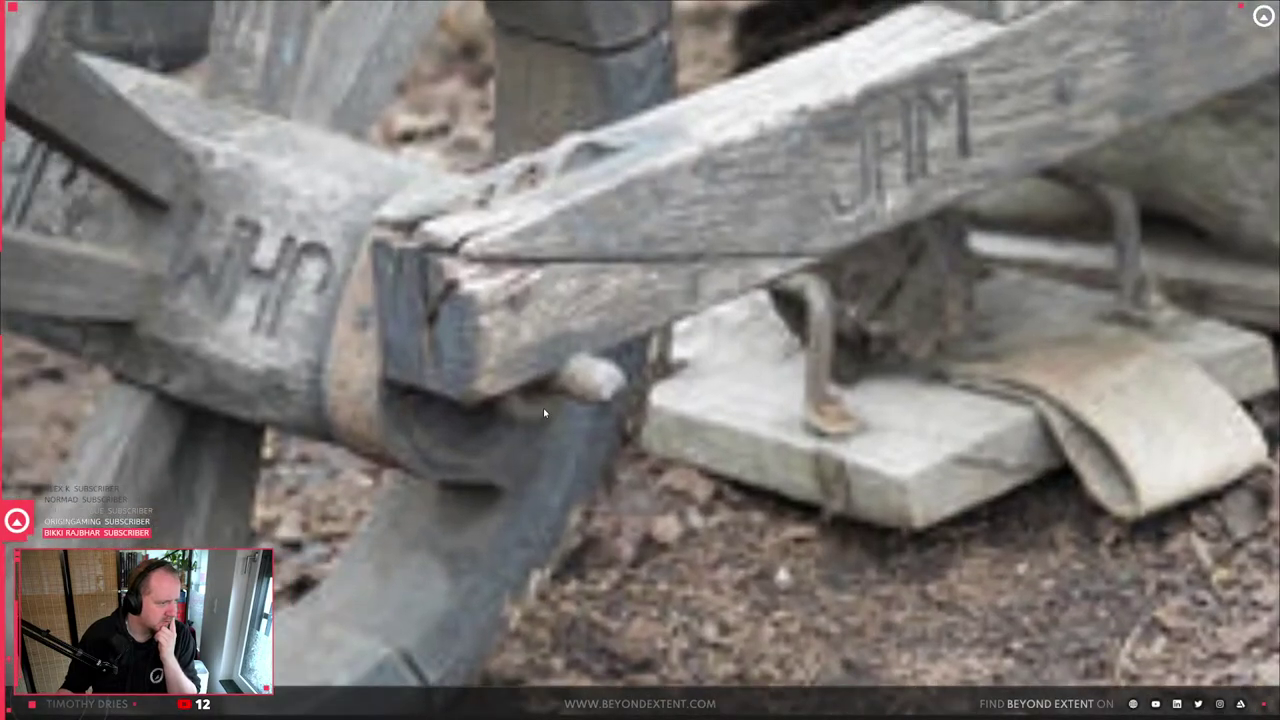
scroll(543, 408, "down", 3)
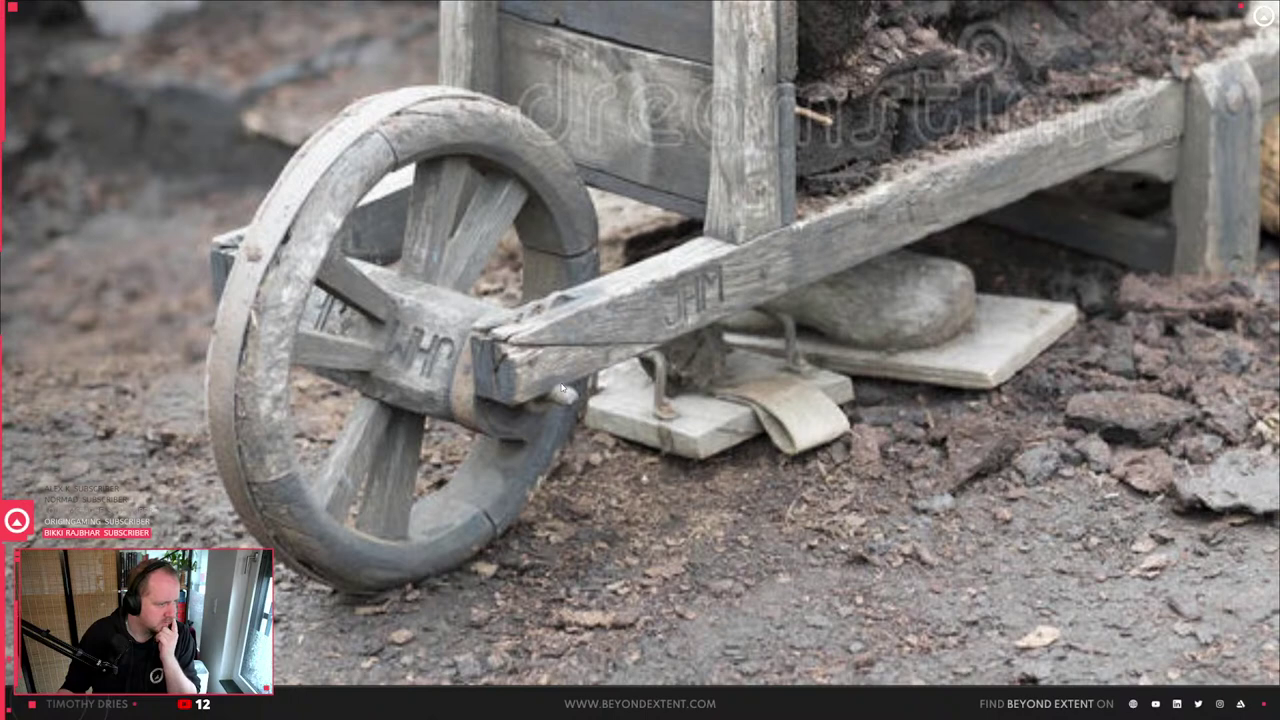
scroll(562, 388, "down", 9)
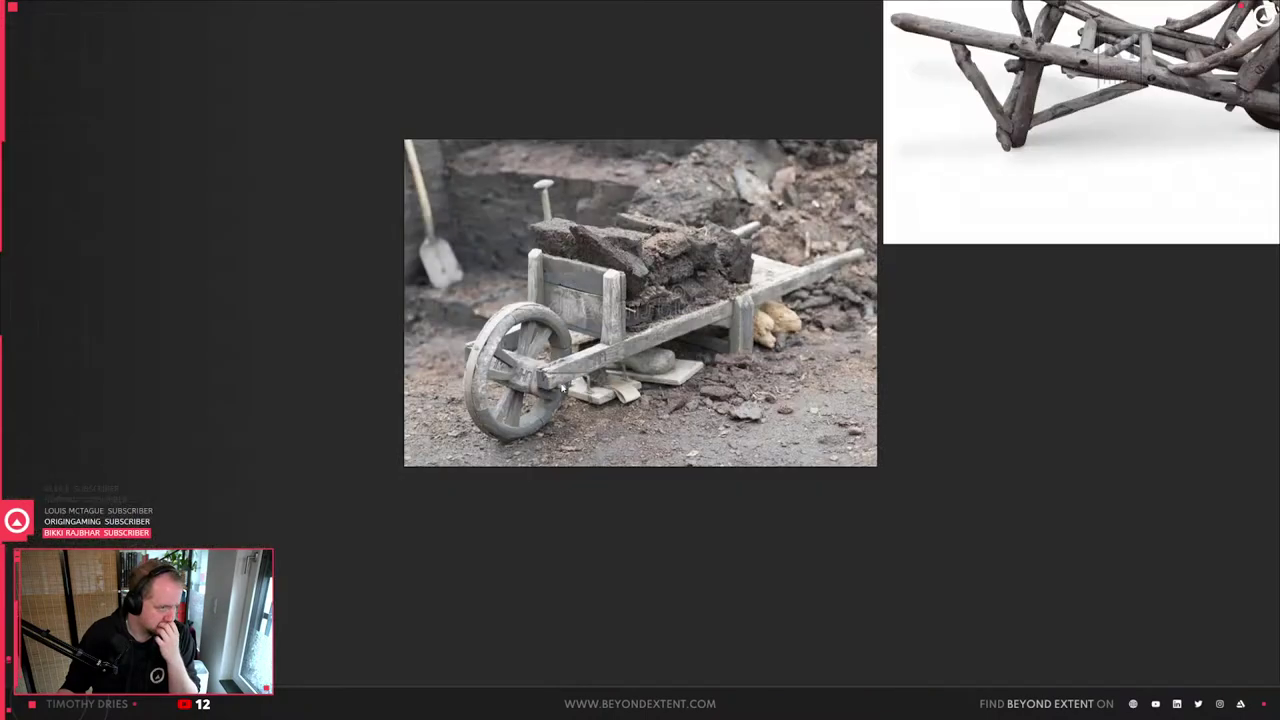
middle_click_drag(562, 388, 258, 609)
middle_click_drag(223, 259, 628, 242)
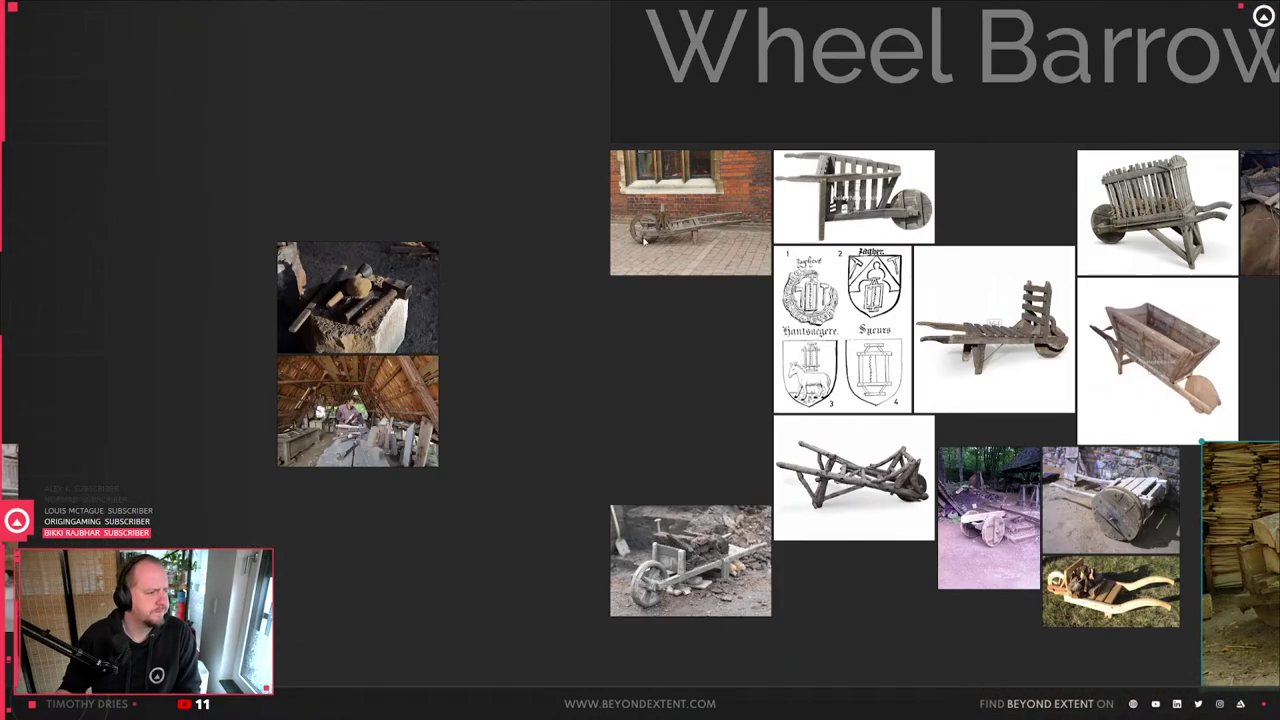
- Study the wheel mounting in the brick-wall wheelbarrow photo, the white-background photos and the firewood barrow photo
scroll(628, 242, "up", 10)
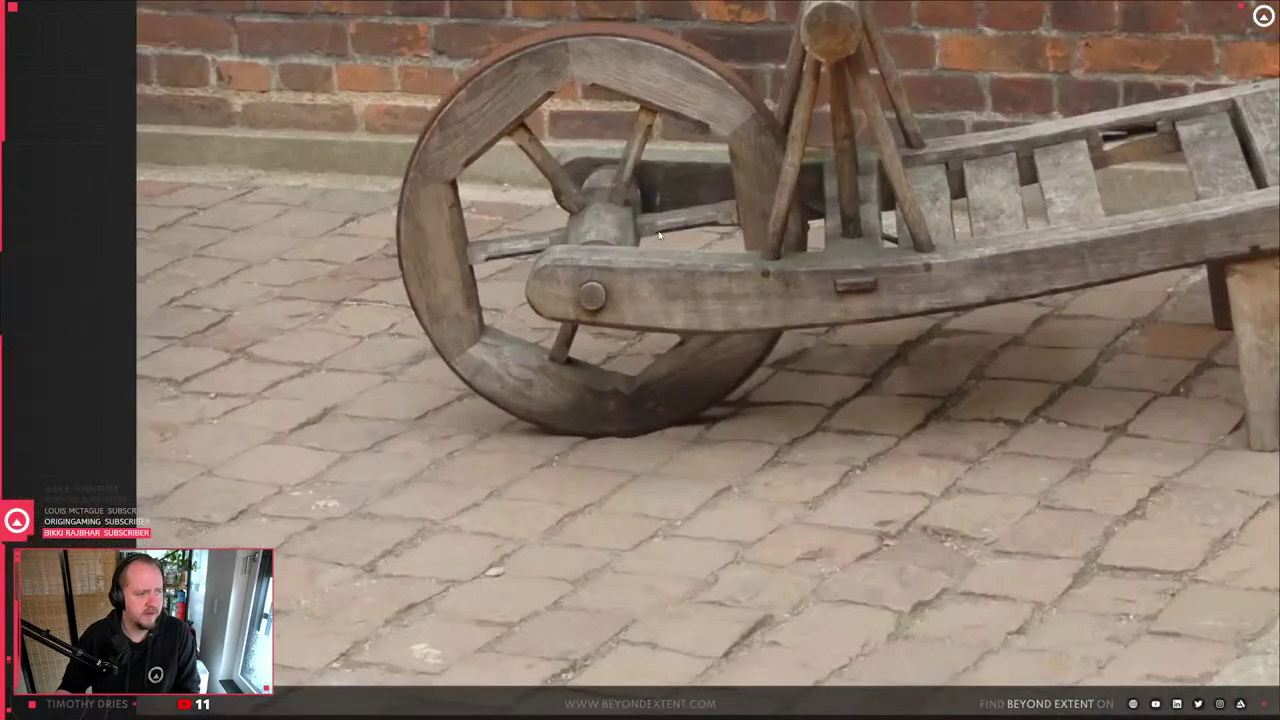
scroll(659, 235, "down", 6)
middle_click_drag(1074, 506, 51, 280)
middle_click_drag(996, 445, 472, 377)
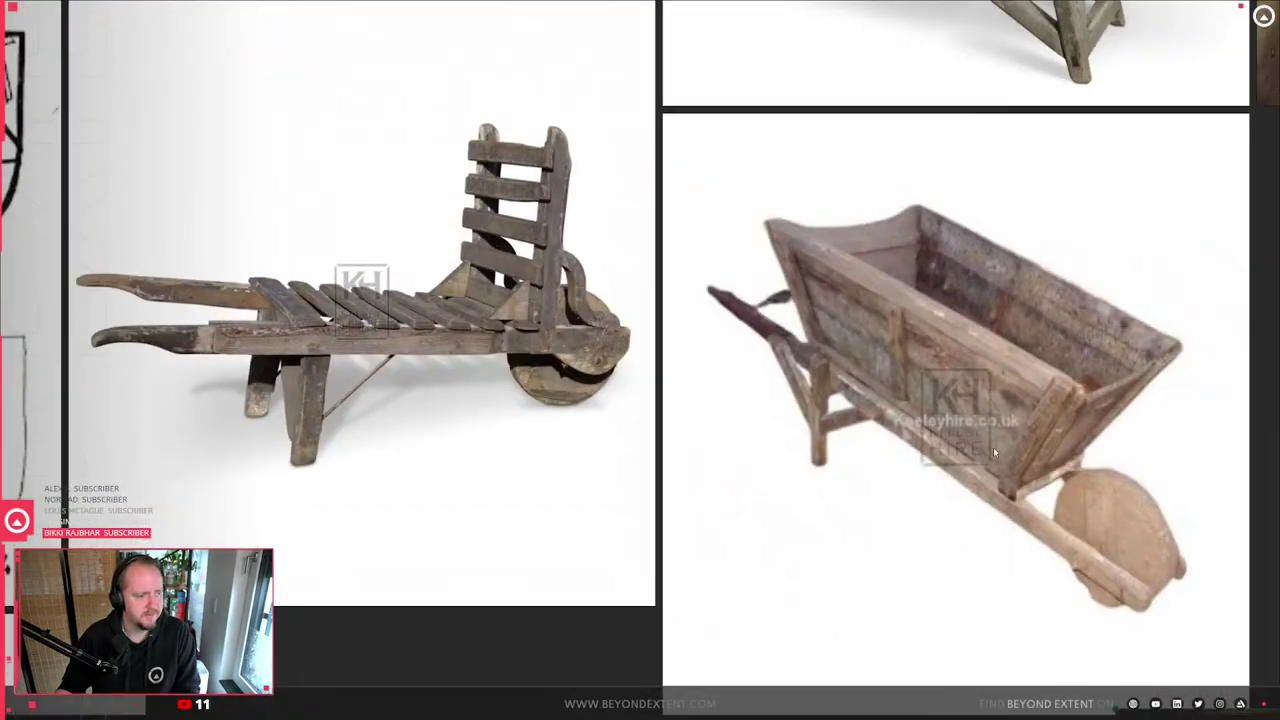
middle_click_drag(993, 447, 480, 256)
scroll(400, 250, "down", 6)
scroll(421, 563, "up", 7)
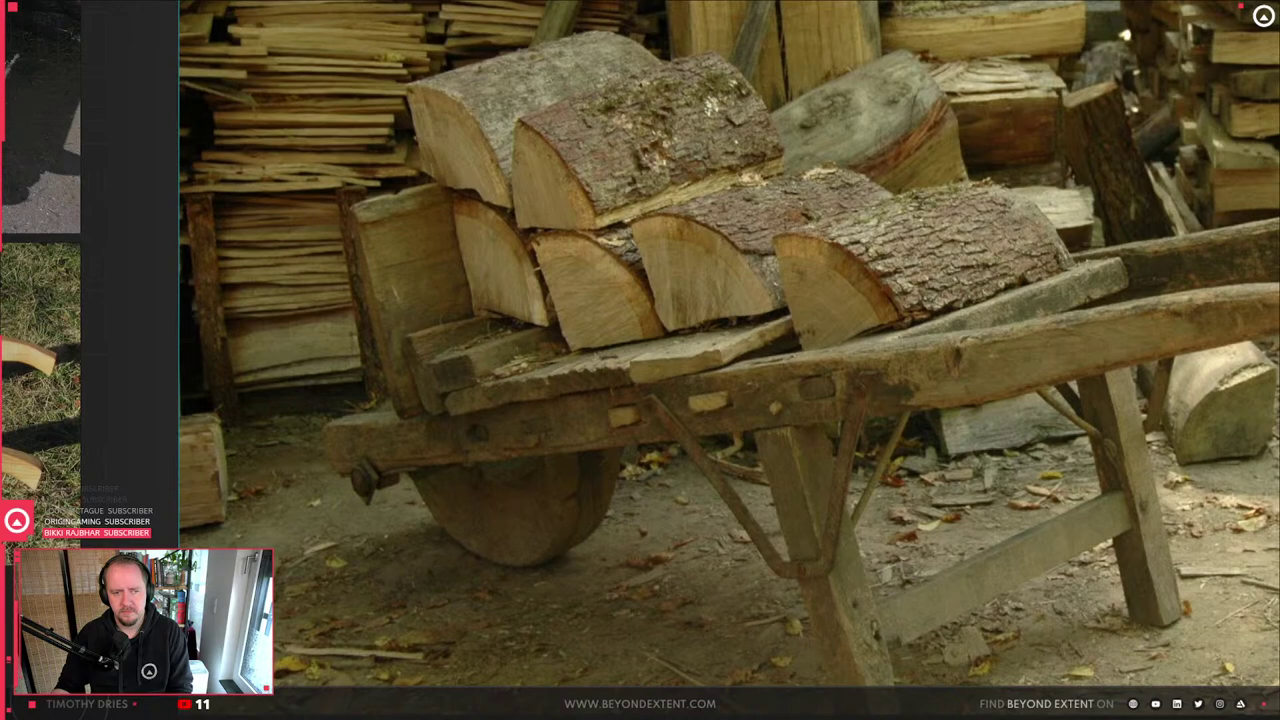
- Switch to the browser's medieval wheelbarrow image results and open the photo of the wheelbarrow with slatted sides
key("alt+Tab")
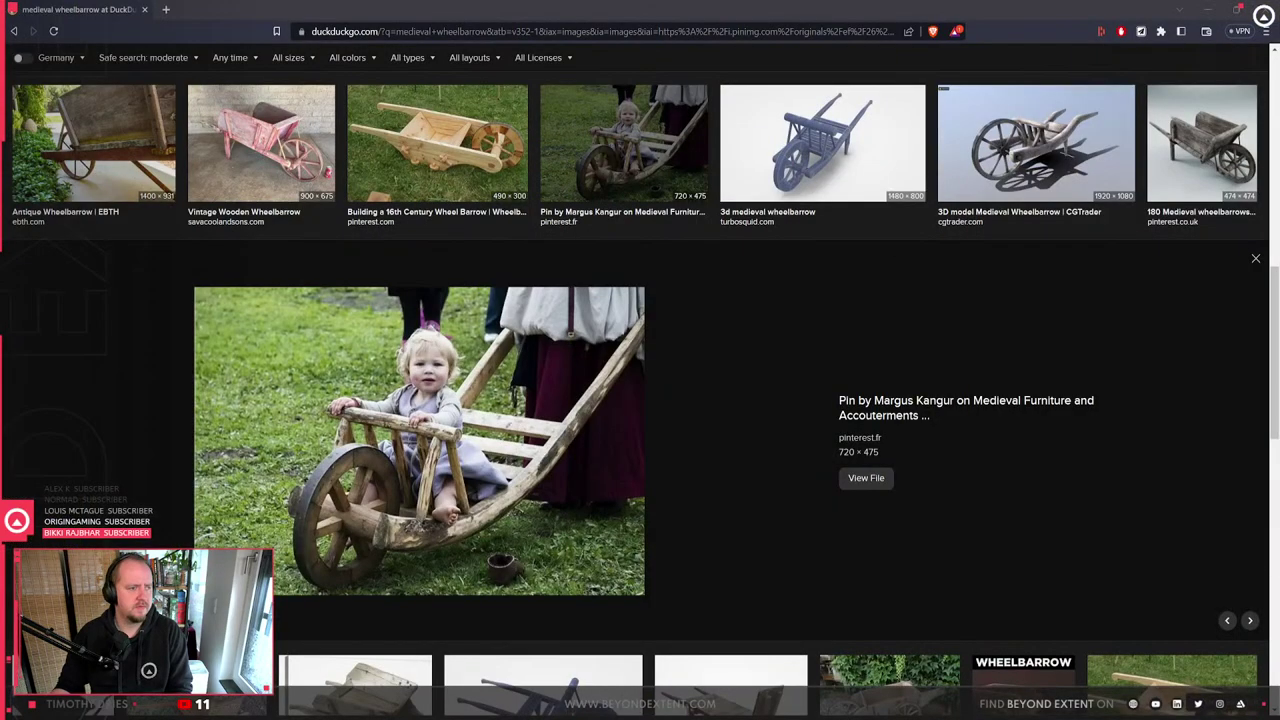
scroll(428, 553, "up", 2)
scroll(410, 480, "down", 3)
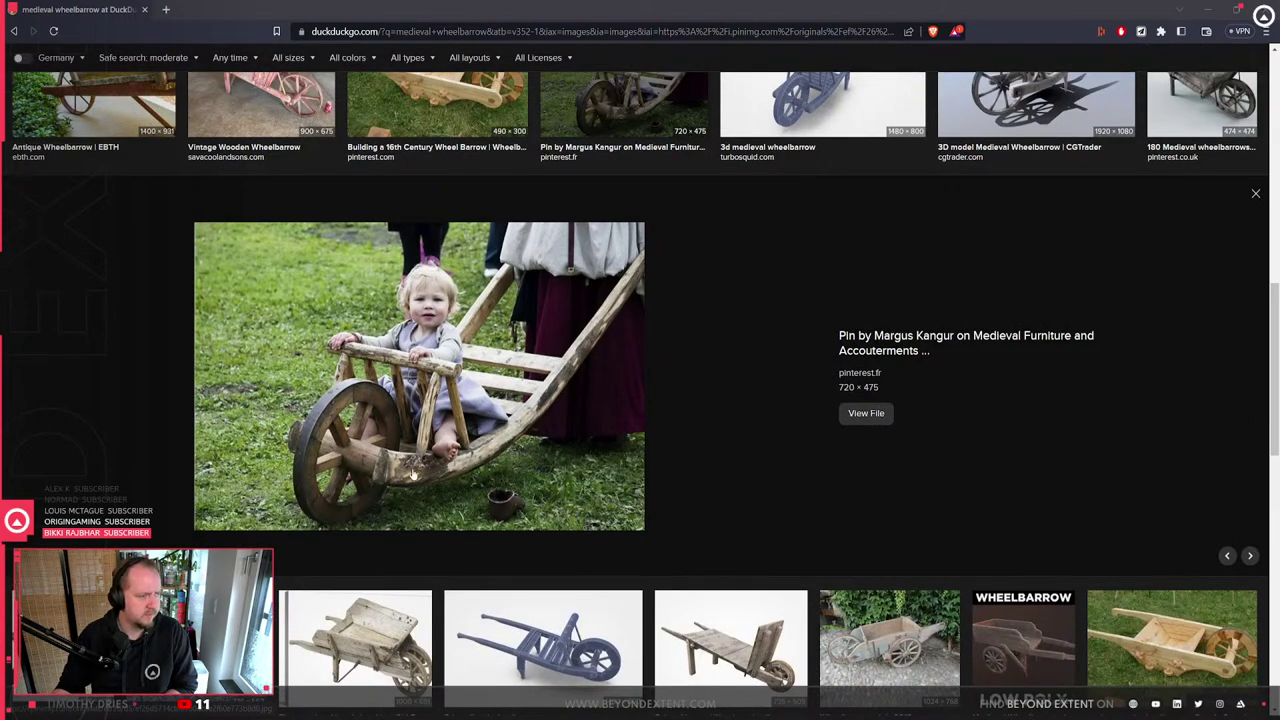
scroll(403, 497, "down", 2)
scroll(985, 503, "down", 2)
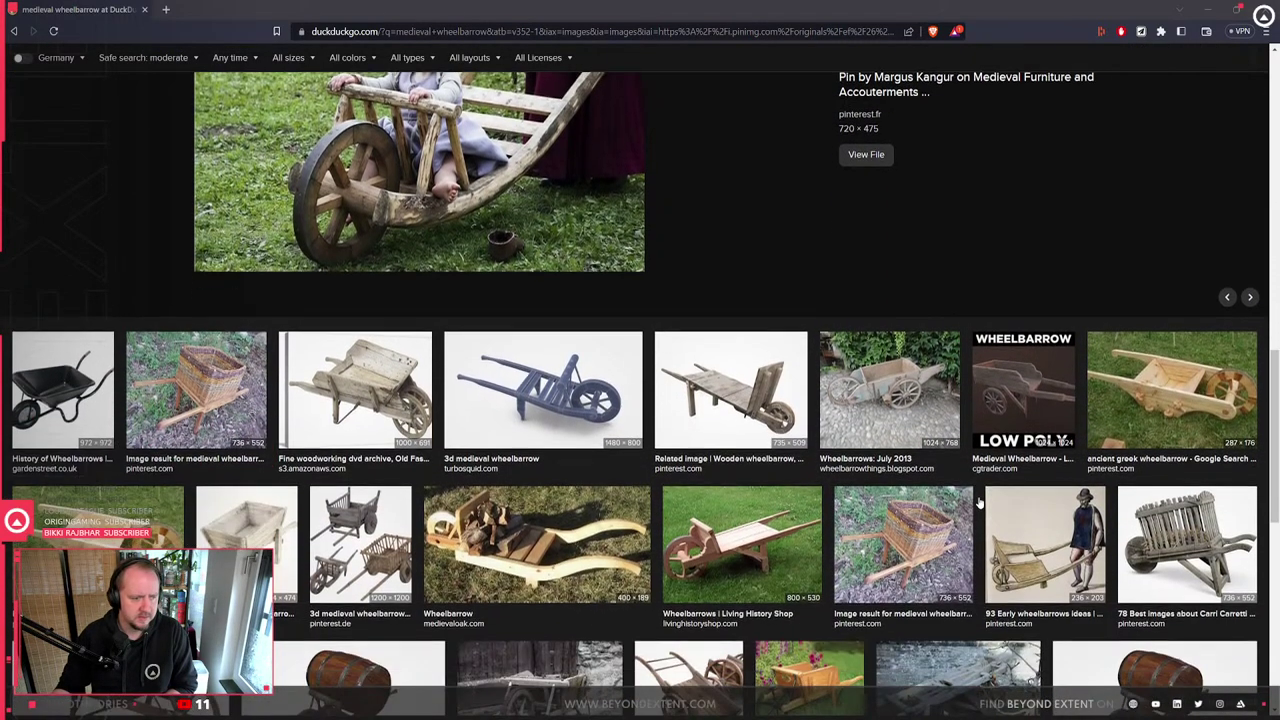
left_click(1224, 596)
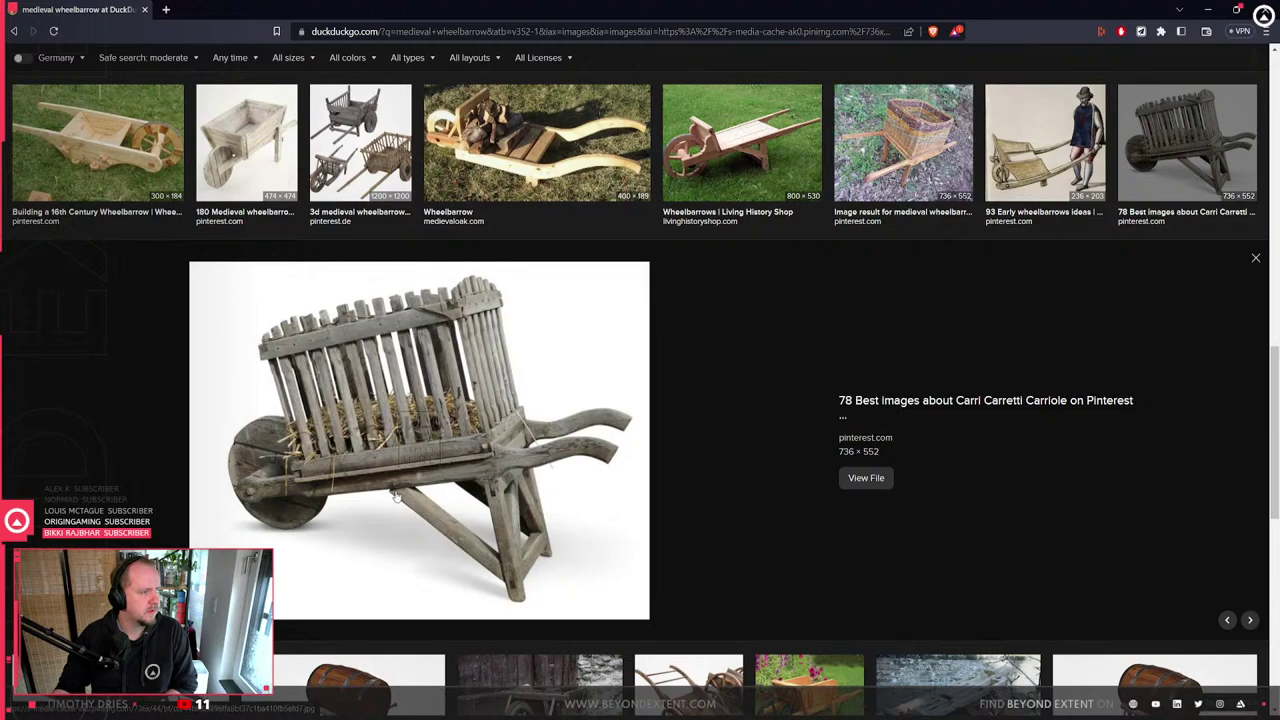
- Examine more wheelbarrow photos in the results, including the Wheel and Tyre, Ancient Greek and Ozark Medieval Castle images
scroll(396, 488, "down", 4)
left_click(556, 332)
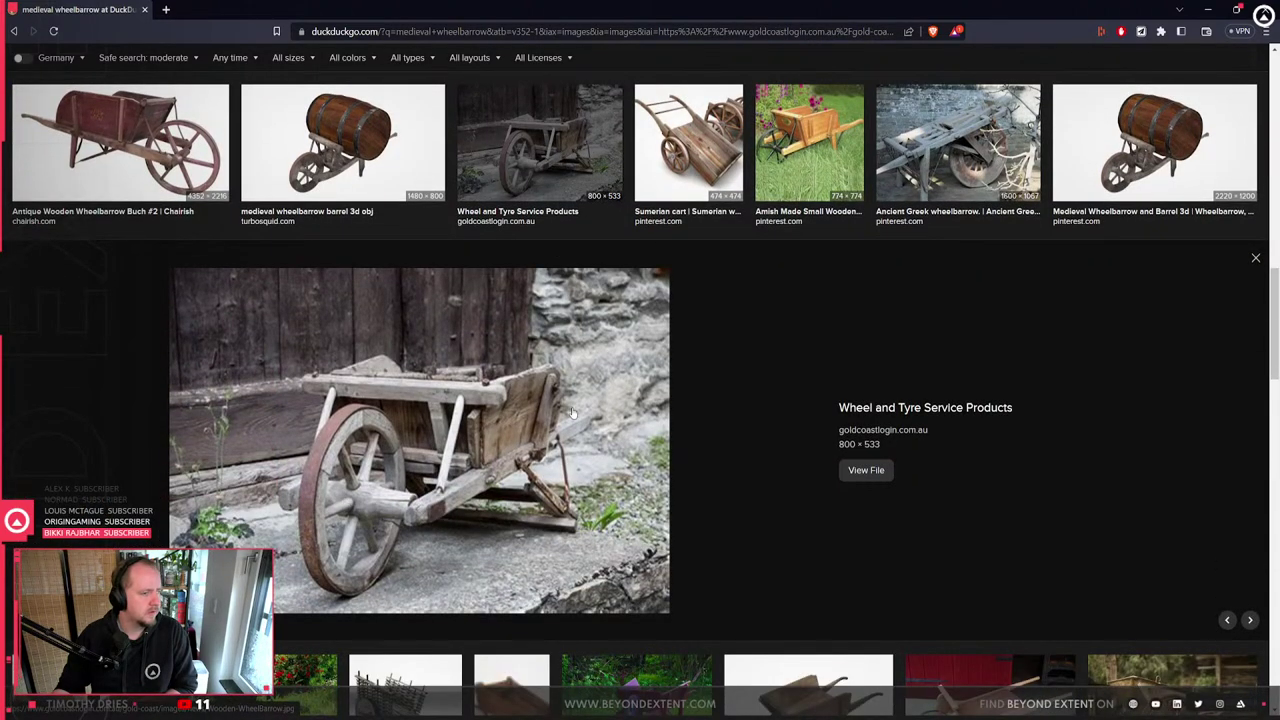
left_click(963, 155)
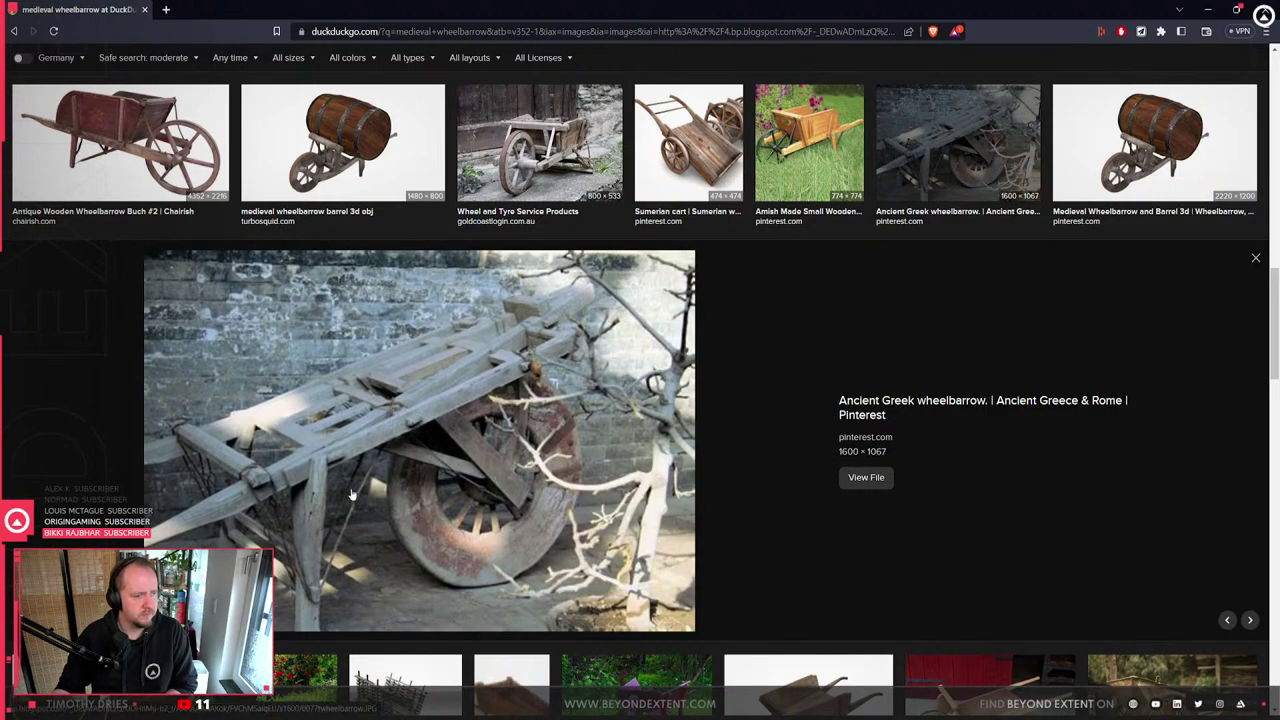
scroll(352, 494, "down", 1)
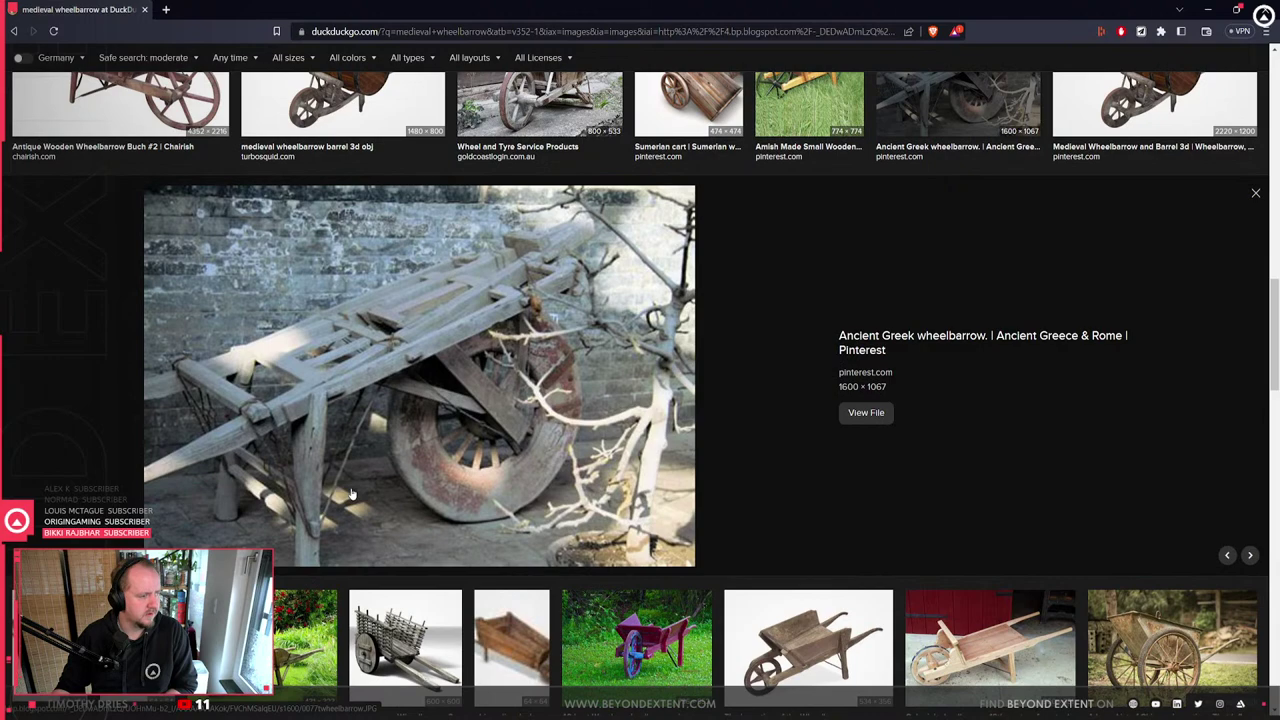
scroll(352, 494, "down", 3)
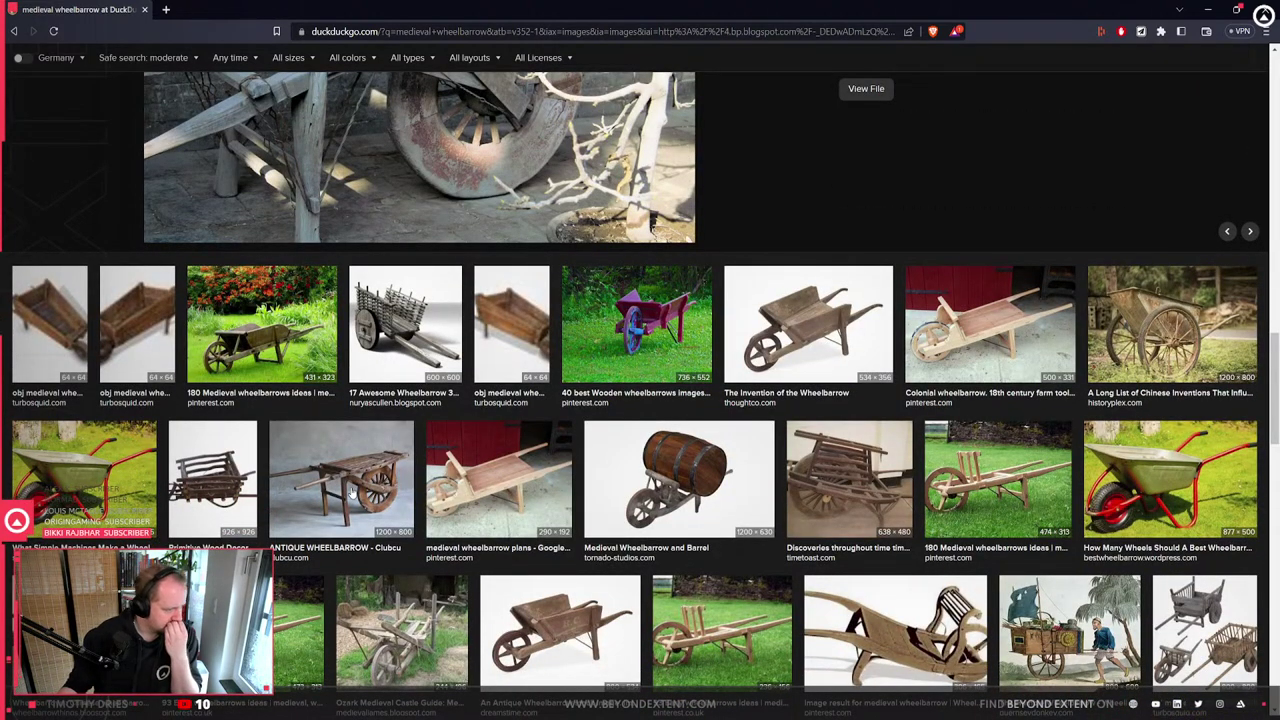
scroll(352, 494, "down", 2)
left_click(437, 508)
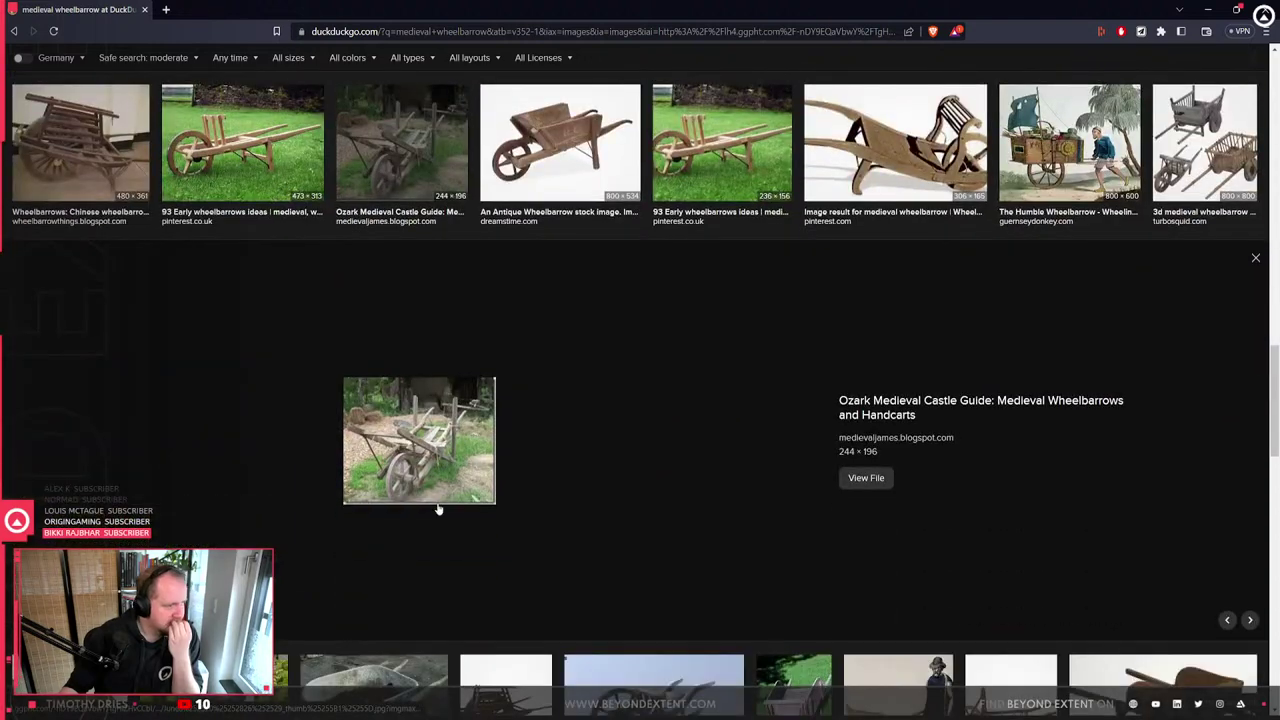
scroll(437, 508, "down", 4)
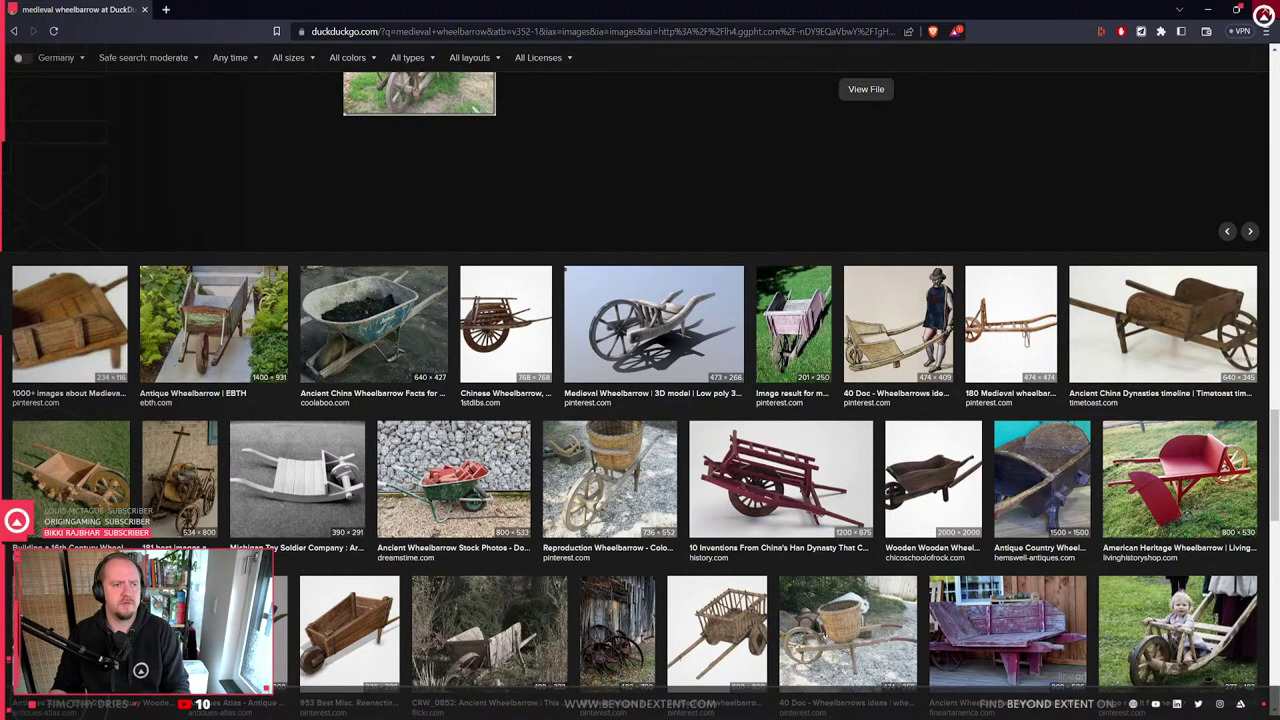
- Switch back to Blender and reposition the upright brace along the global Z axis over the plank wheel
left_click(1208, 9)
scroll(609, 389, "up", 3)
left_click(629, 429, "shift")
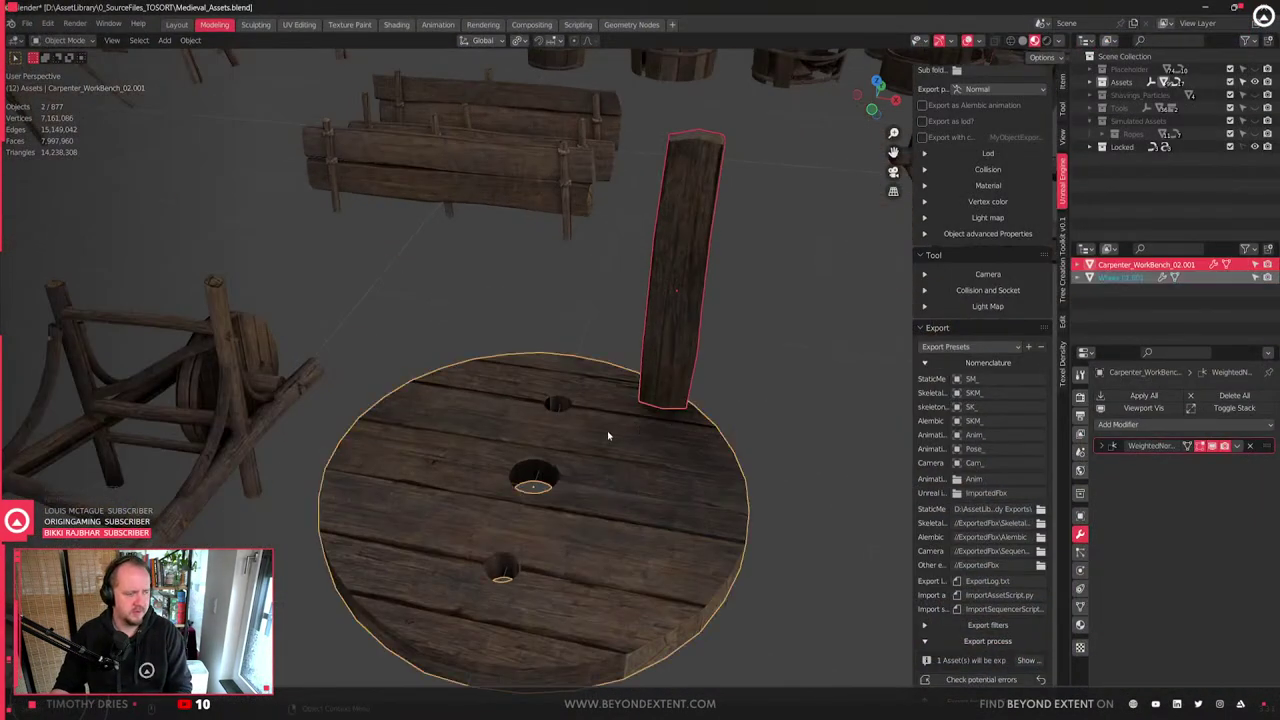
middle_click_drag(629, 429, 585, 532)
left_click(635, 364)
middle_click_drag(635, 364, 515, 391)
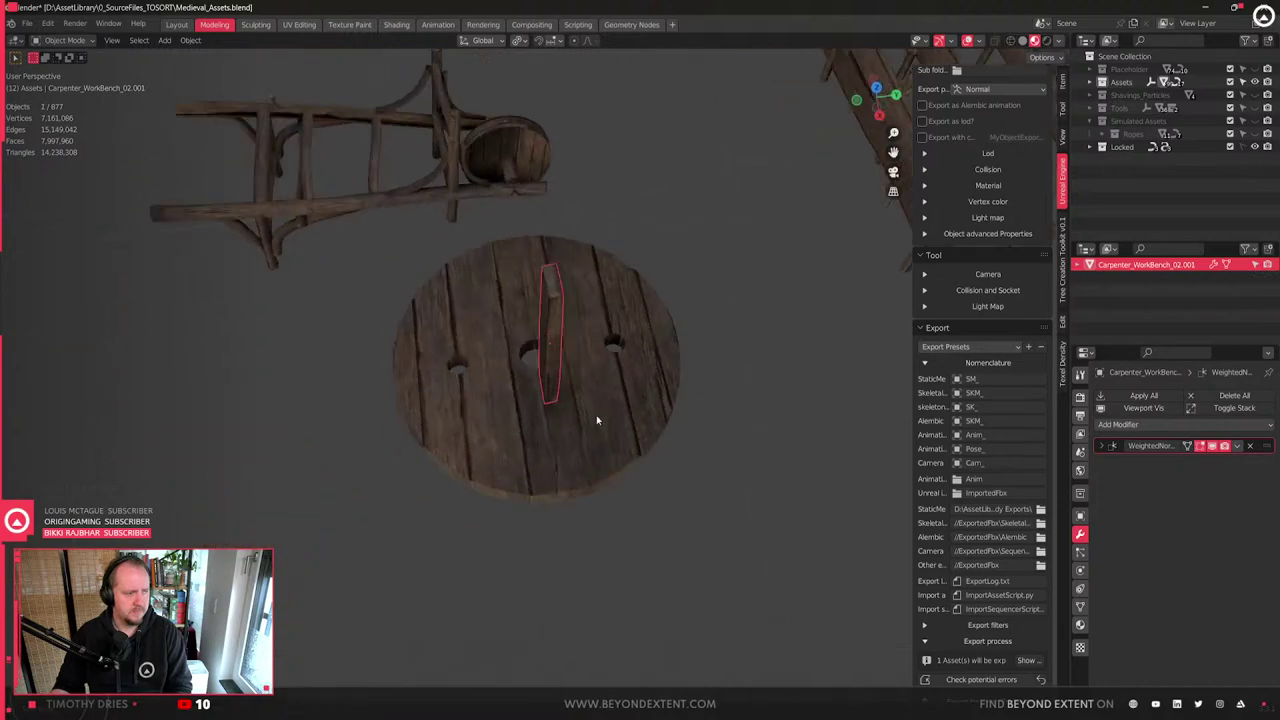
middle_click_drag(620, 431, 577, 398)
key("g")
key("z")
left_click(577, 434)
middle_click_drag(575, 482, 571, 437)
scroll(573, 440, "up", 3)
- Add a loop cut around the plank wheel's rim at the middle of its thickness
left_click(593, 514)
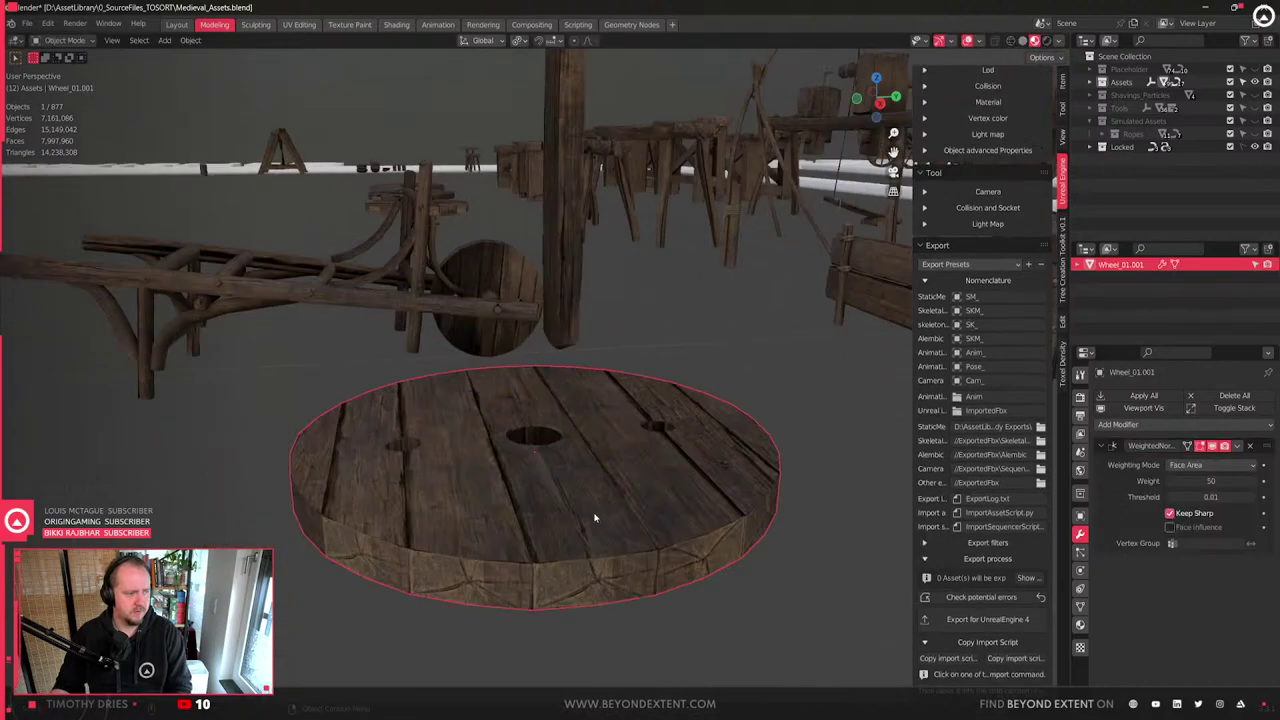
key("Tab")
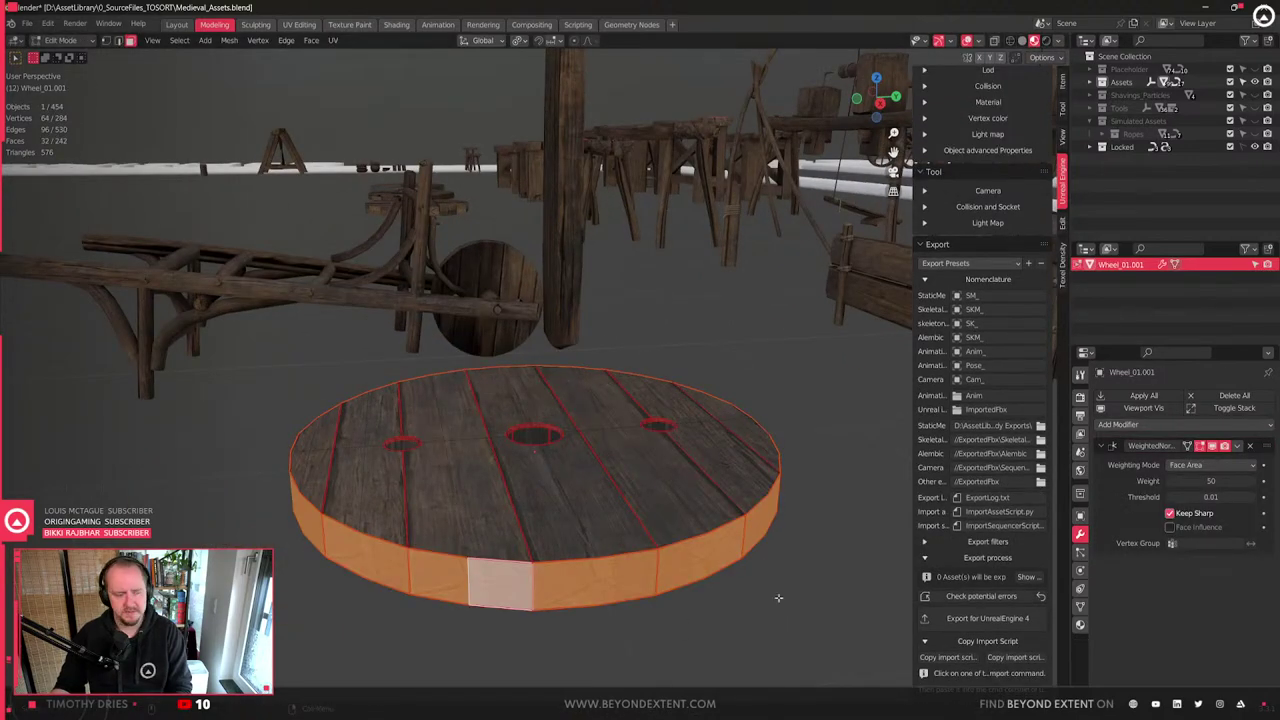
left_click(646, 603)
middle_click_drag(646, 603, 648, 532)
left_click(562, 597)
left_click(538, 600, "alt")
middle_click_drag(575, 600, 604, 477, "shift")
left_click(611, 442)
key("ctrl+r")
left_click(636, 395)
scroll(636, 420, "up", 3)
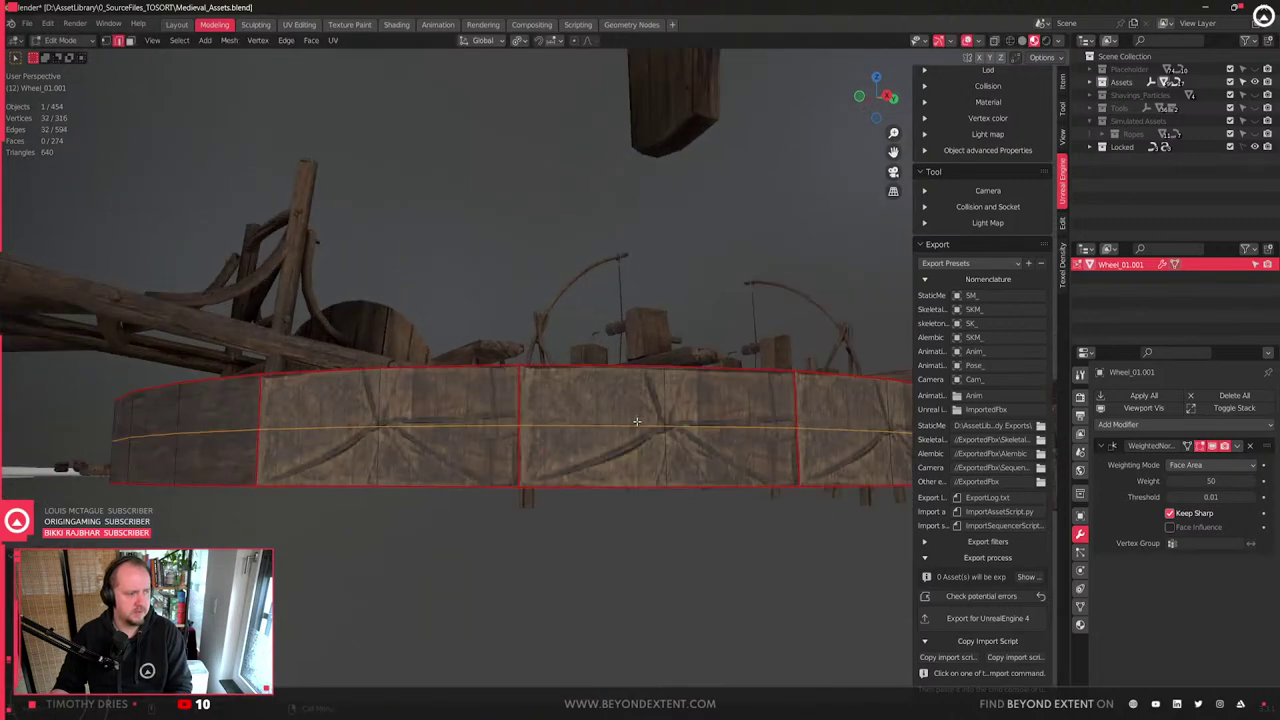
scroll(732, 467, "down", 5)
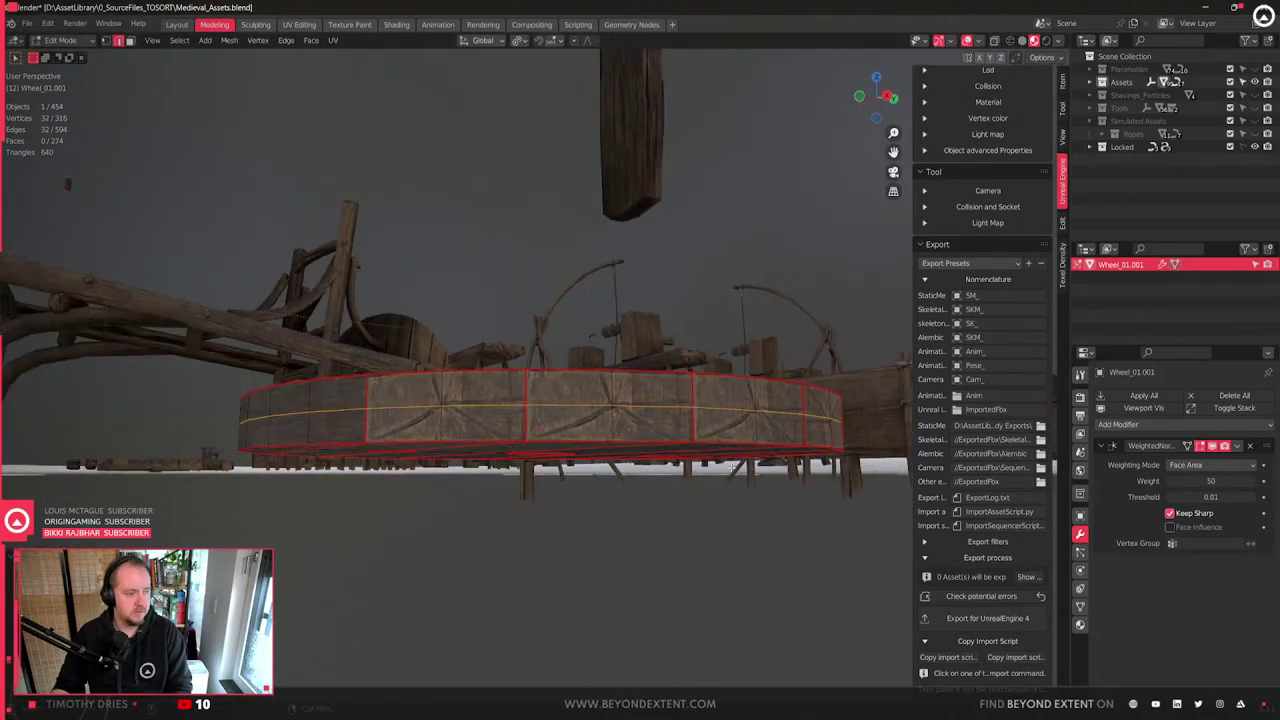
key("Tab")
key("Tab")
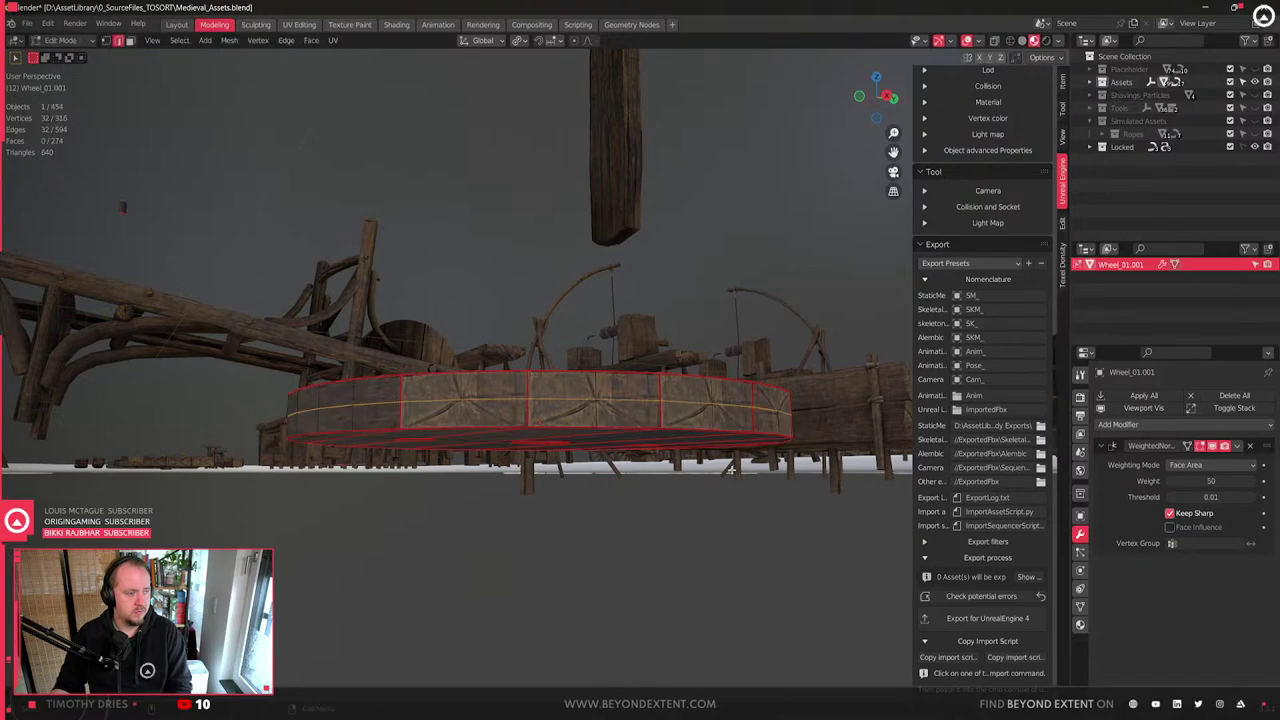
scroll(674, 440, "up", 2)
key("Tab")
middle_click_drag(674, 440, 597, 437)
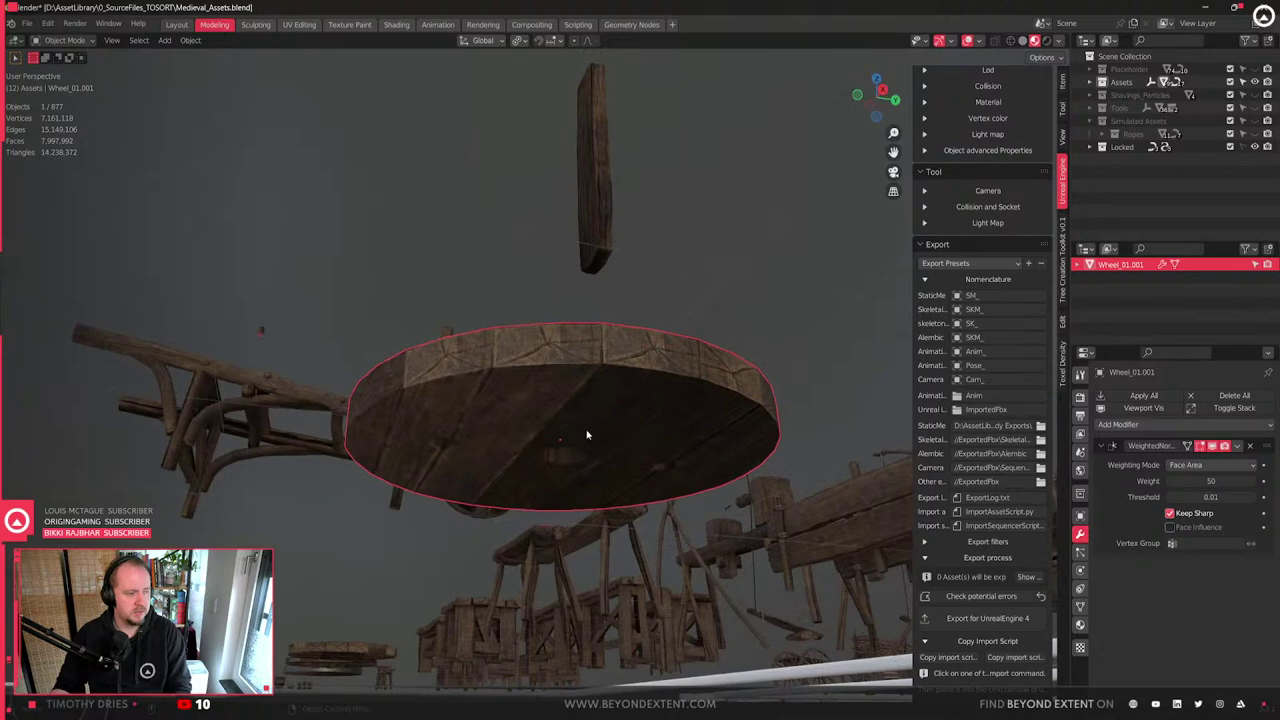
- Try to select the wheel's underside plank faces and grow the selection up to the middle edge loop
key("Tab")
key("3")
left_click(588, 430)
key("a")
left_click(587, 431)
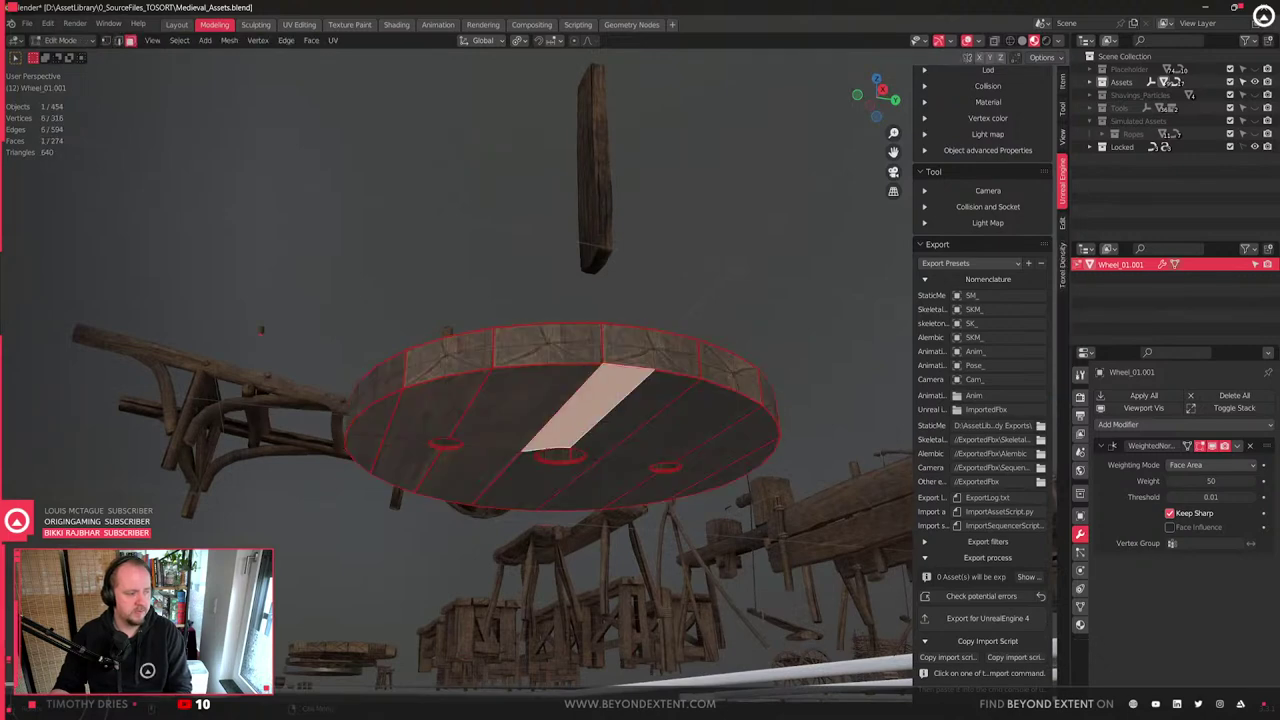
key("a")
key("ctrl+z")
left_click_drag(381, 419, 681, 411)
left_click(713, 433, "shift")
left_click(727, 452, "shift")
left_click(748, 459, "shift")
middle_click_drag(640, 478, 615, 417)
middle_click_drag(599, 448, 619, 503)
key("a")
key("ctrl+z")
scroll(624, 475, "up", 1)
key("ctrl+KP_Add")
middle_click_drag(713, 313, 694, 441)
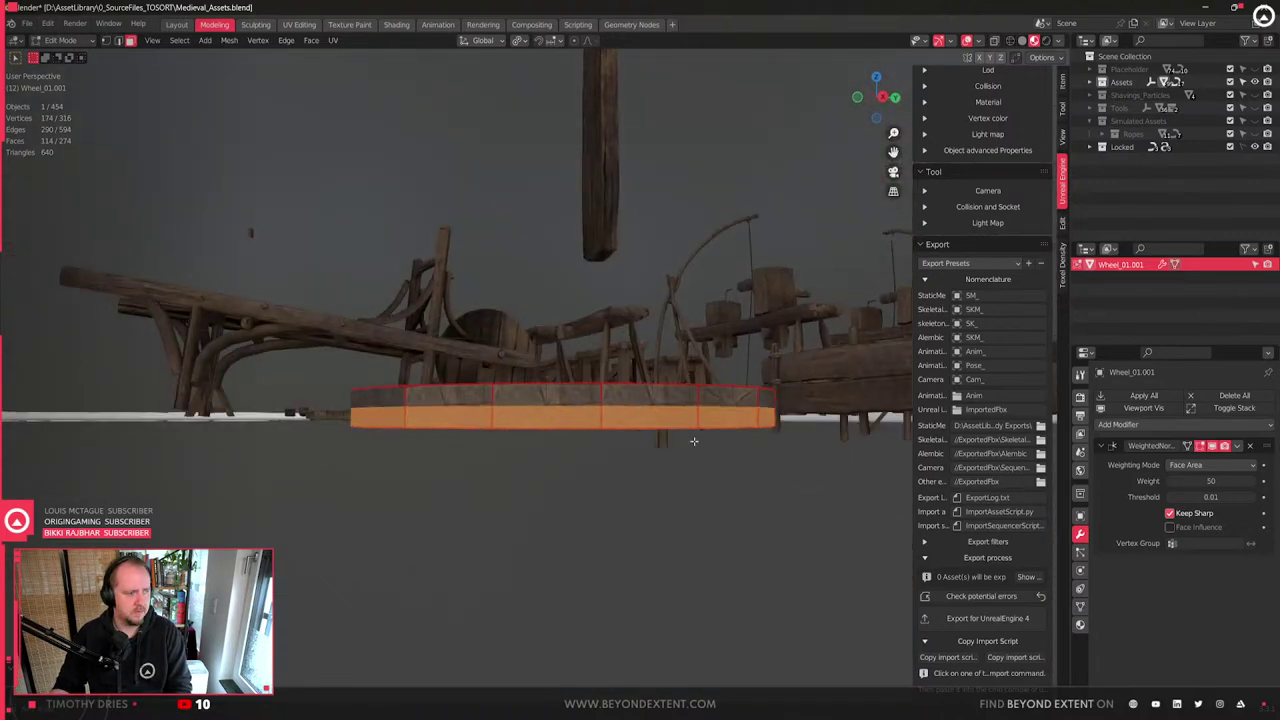
- Mark the edge loop around the middle of the wheel's rim as a seam
key("2")
left_click(665, 409, "alt")
right_click(667, 411)
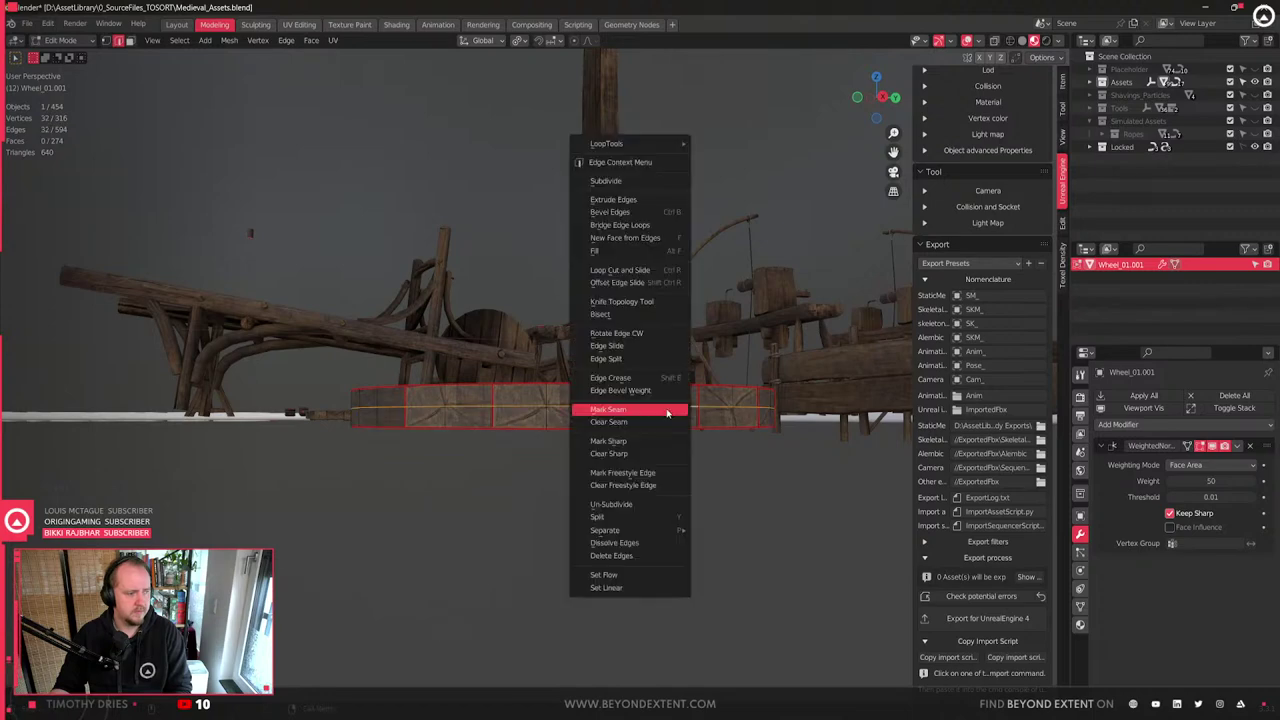
left_click(634, 410)
- Select all faces of the wheel's lower half, including hidden ones, and separate them into their own object
key("3")
left_click(683, 420)
key("shift+z")
left_click_drag(791, 486, 318, 408)
scroll(688, 461, "up", 2)
middle_click_drag(688, 461, 646, 503)
key("p")
left_click(685, 497)
key("Tab")
key("shift+z")
- Move the separated lower wheel half down along the Z axis, clear of the upper half
key("g")
key("z")
right_click(640, 457)
left_click(638, 449)
key("g")
key("z")
left_click(633, 497)
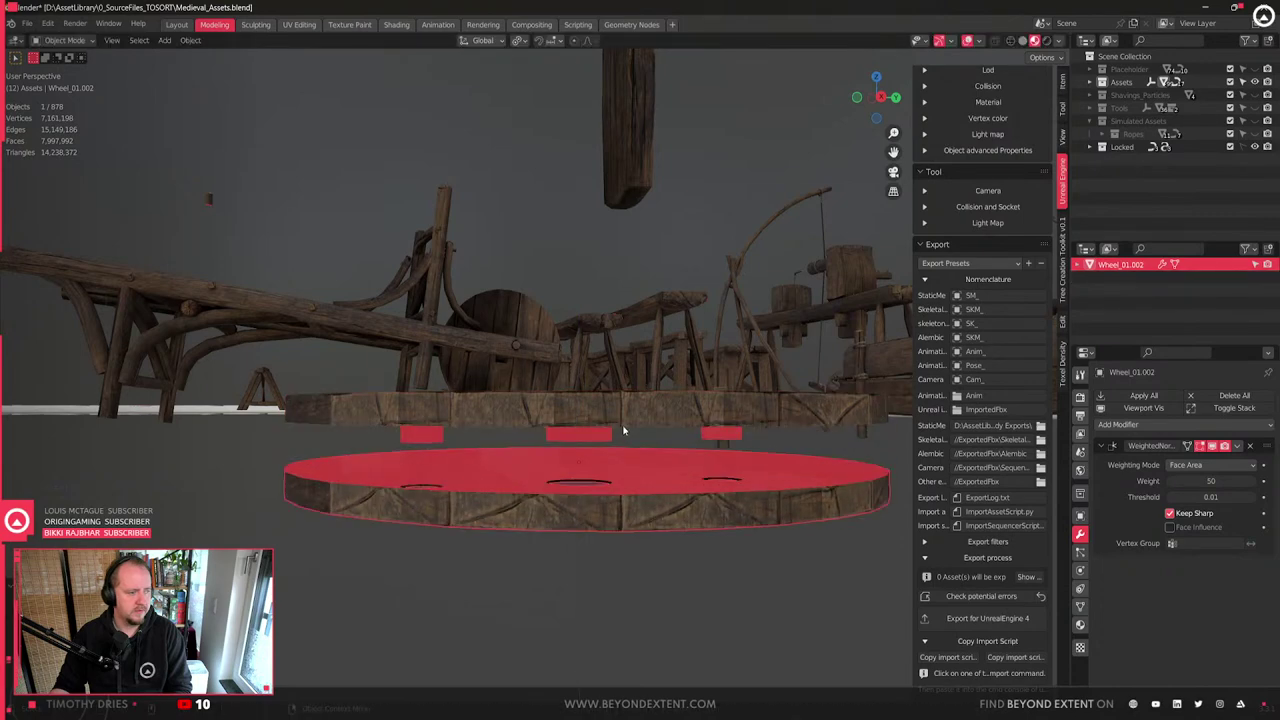
- Extrude the upper wheel half's open rim edge about 0.076 m down along Z and dissolve the original middle edge loop
scroll(626, 432, "up", 1)
left_click(657, 423)
key("Tab")
left_click(664, 440, "alt")
key("e")
key("z")
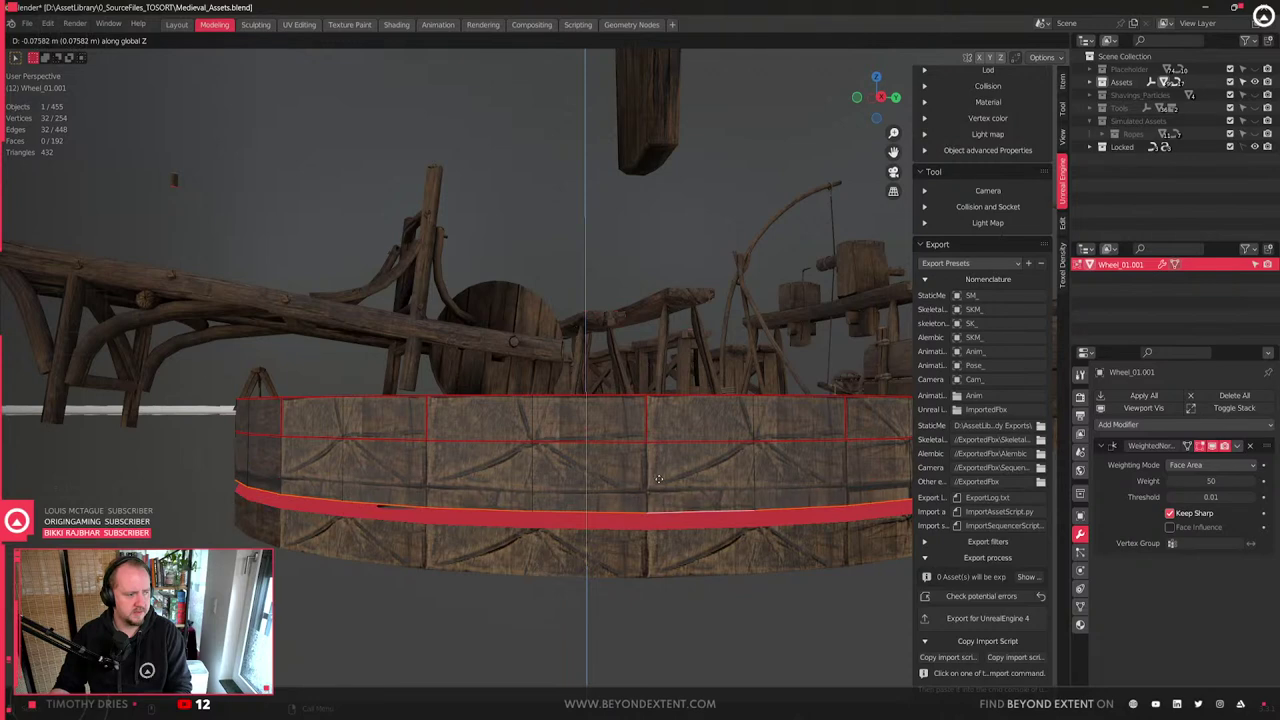
left_click(658, 477)
key("x")
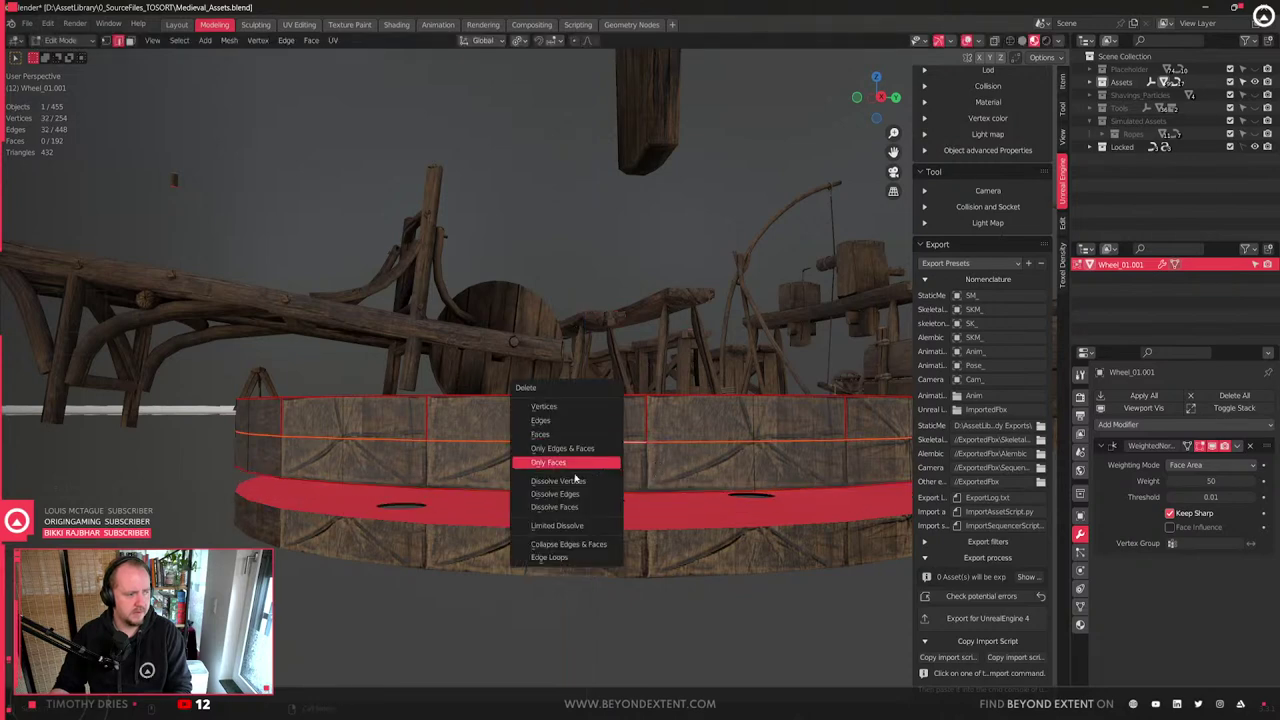
left_click(577, 507)
- Raise the upper wheel half's open rim edge along Z, then extrude it down about 0.082 m to the lower half
middle_click_drag(577, 505, 577, 443)
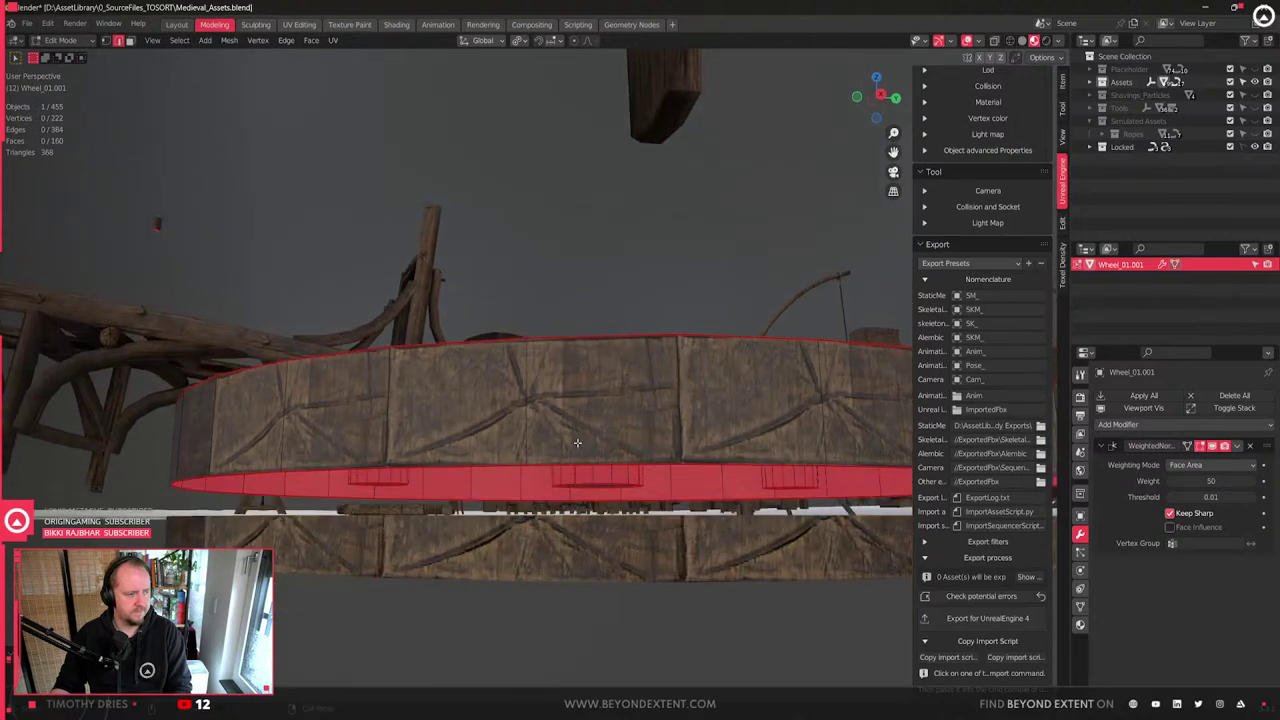
key("alt+e")
left_click(572, 458)
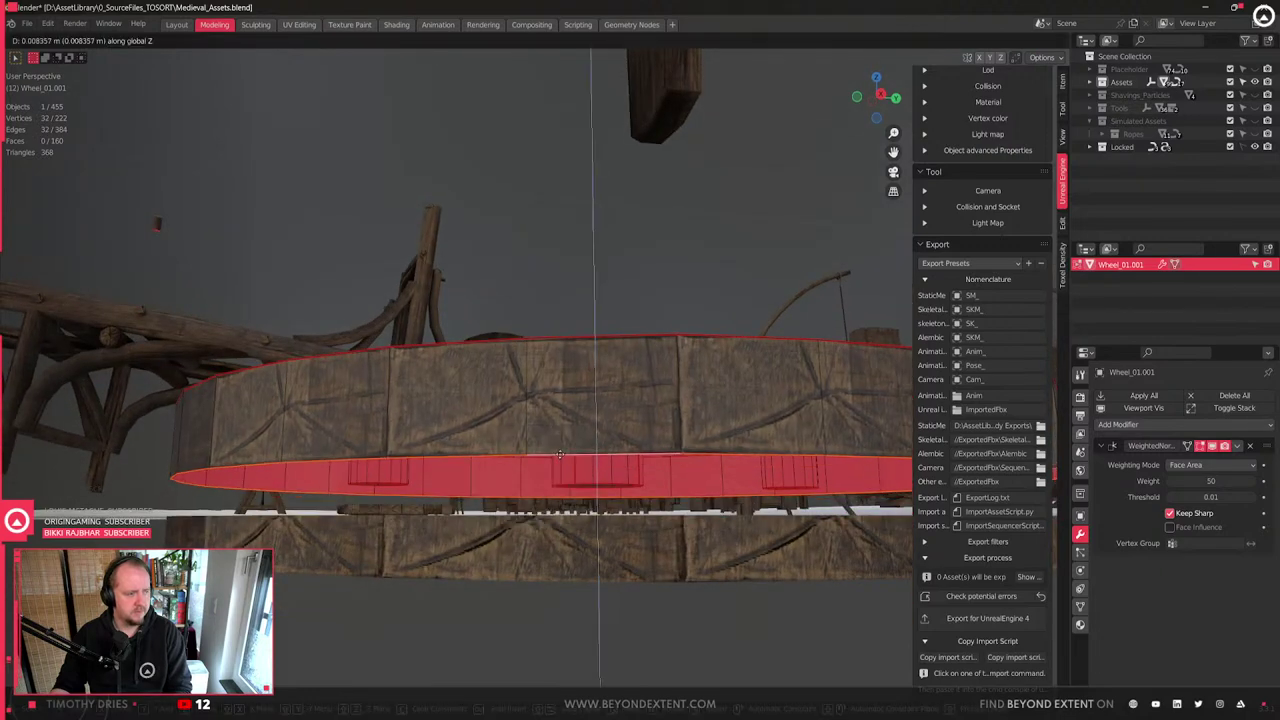
left_click(573, 435)
key("e")
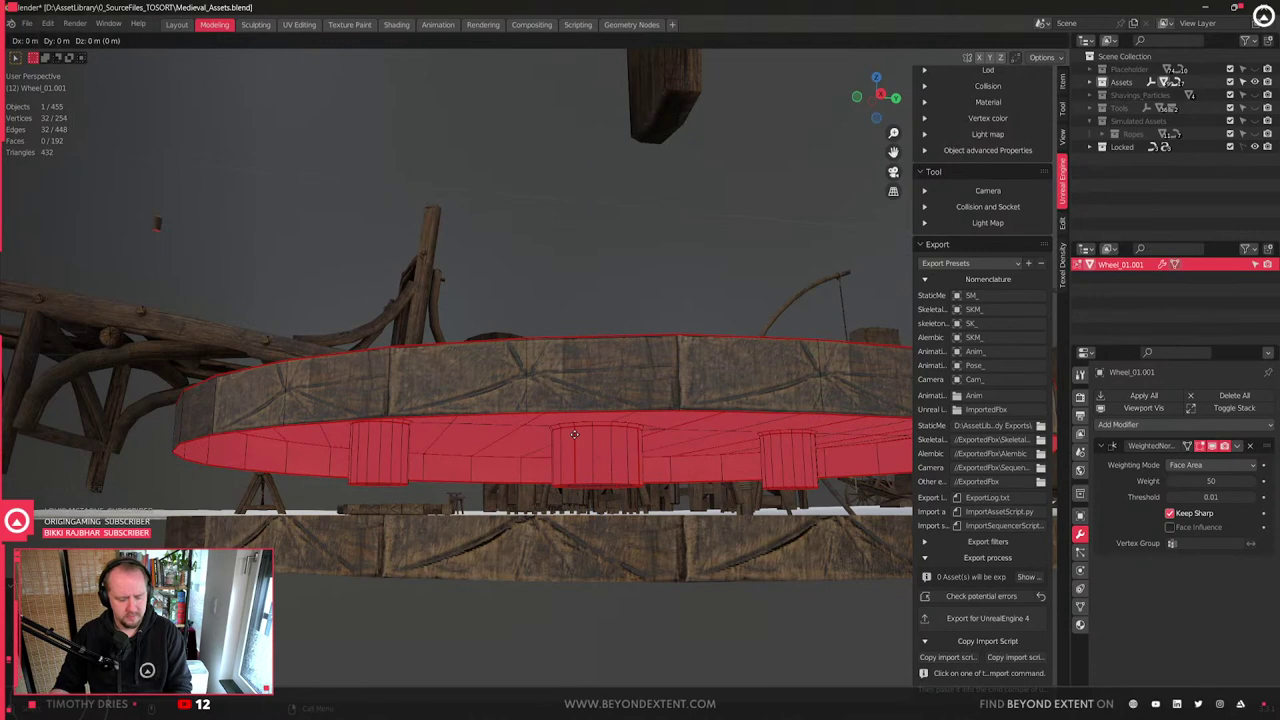
key("z")
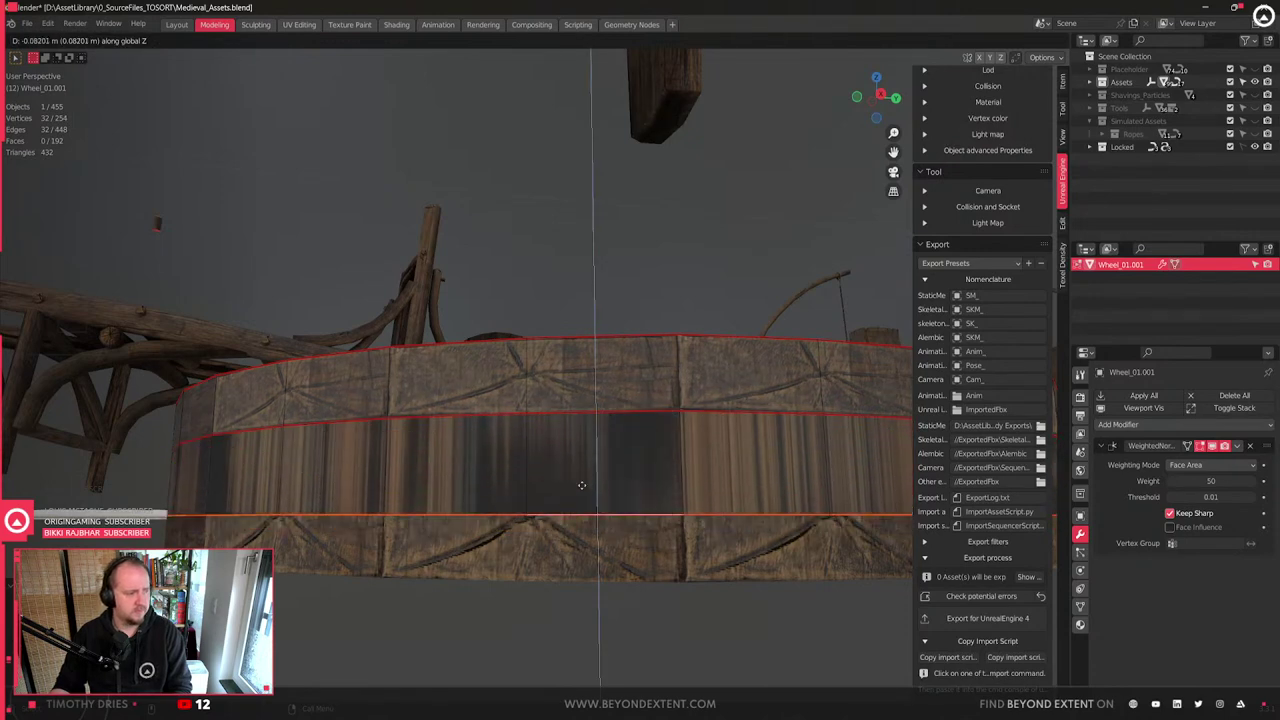
left_click(581, 485)
- Try raising the separated lower wheel half's upper rim edge loop about 0.05 m along Z
key("Tab")
left_click(566, 535)
key("Tab")
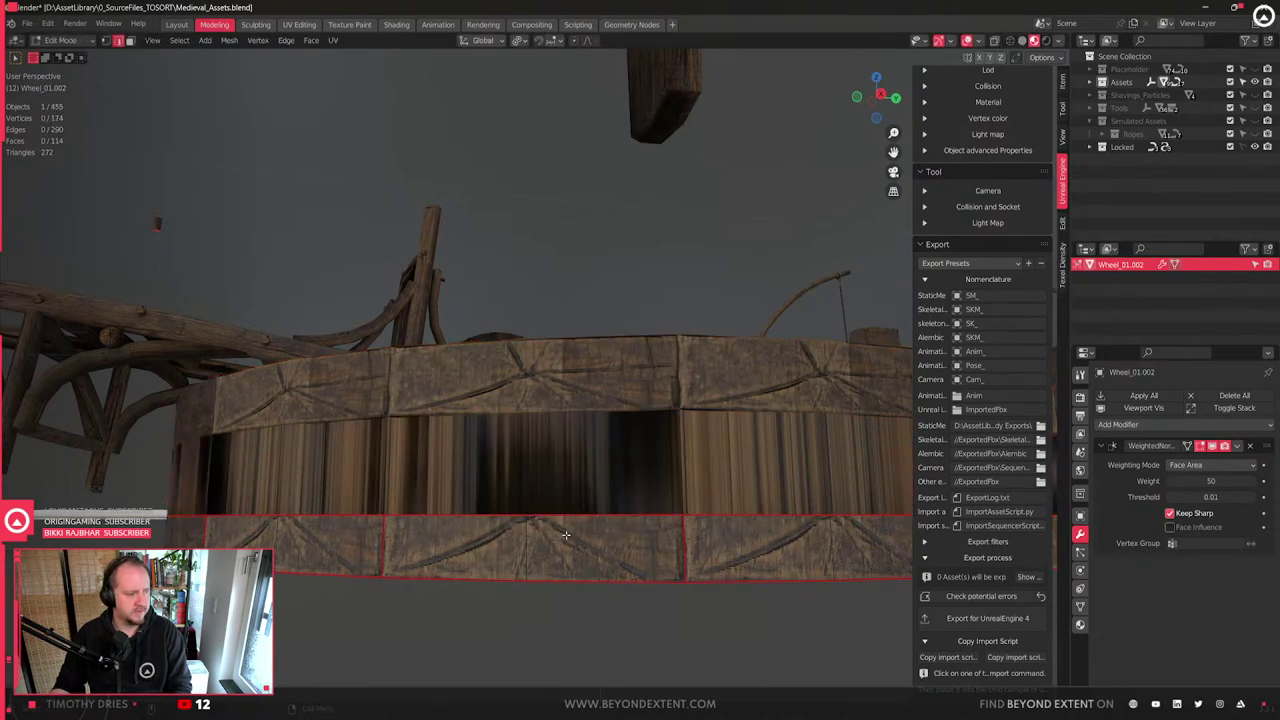
left_click(565, 518, "alt")
key("g")
key("z")
right_click(596, 497)
key("q")
left_click(596, 501)
key("g")
key("z")
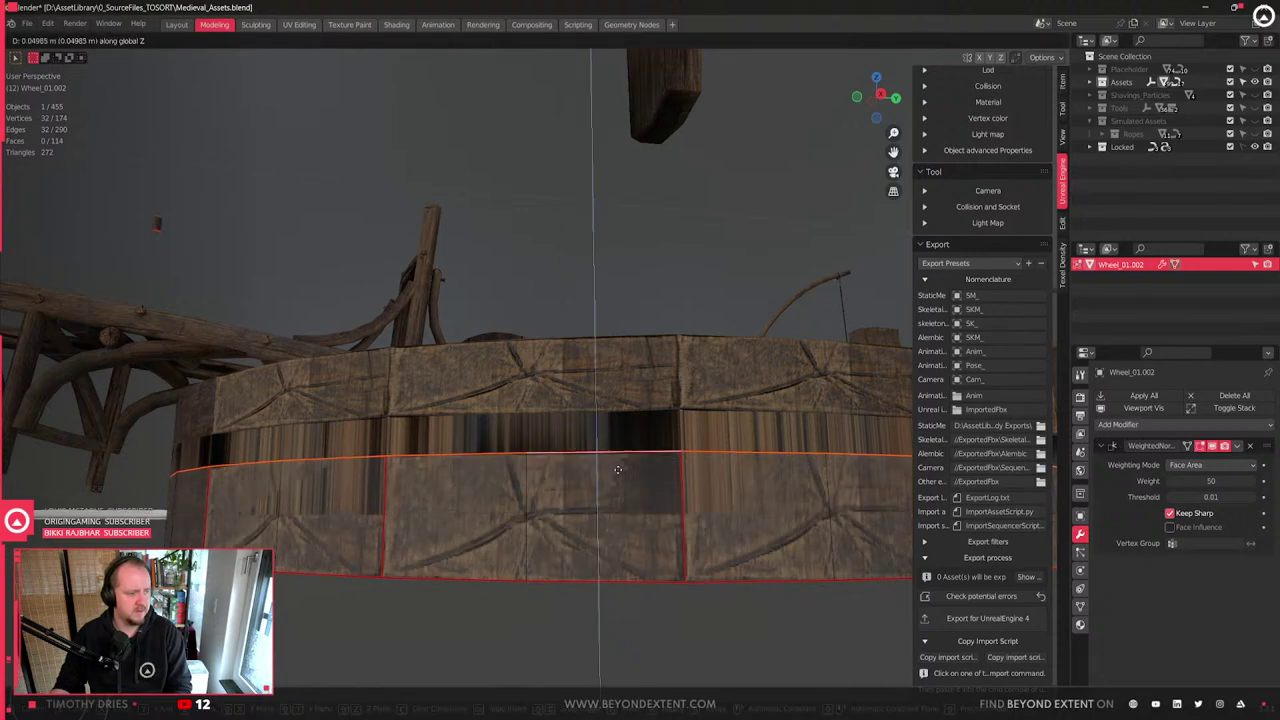
left_click(555, 492)
key("Tab")
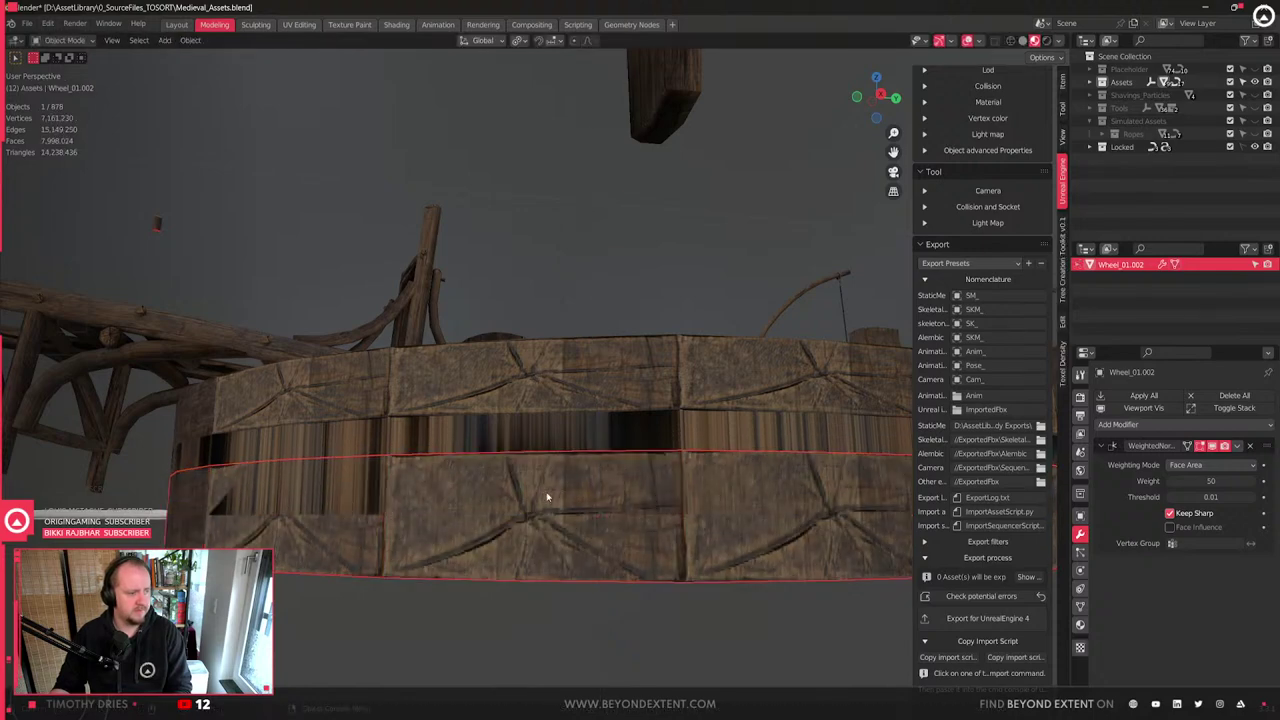
- Move the lower half's upper rim edge loop back down along Z to the end of the extruded band
right_click(547, 497)
key("Escape")
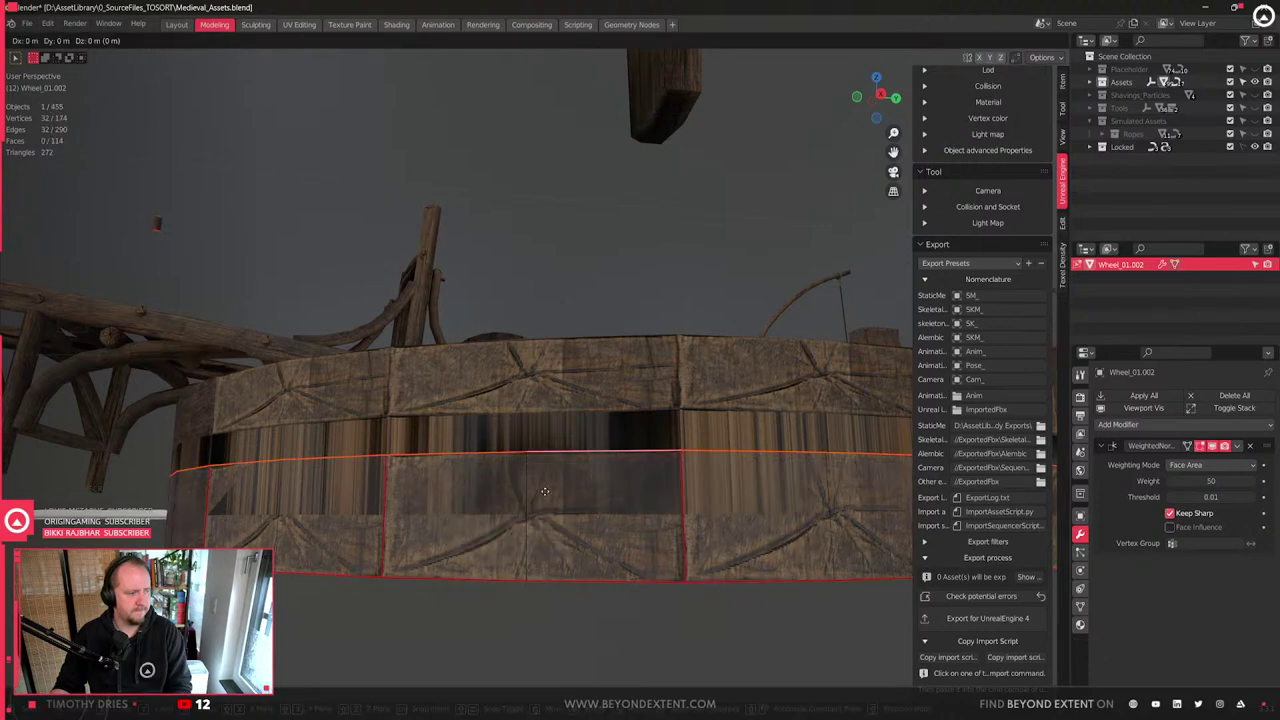
key("Tab")
key("g")
key("z")
left_click(548, 520)
- Duplicate the upper wheel layer's ring of textured rim faces and place the copy down over the stretched middle band
key("Tab")
left_click(580, 466)
middle_click_drag(580, 472, 635, 444)
key("Tab")
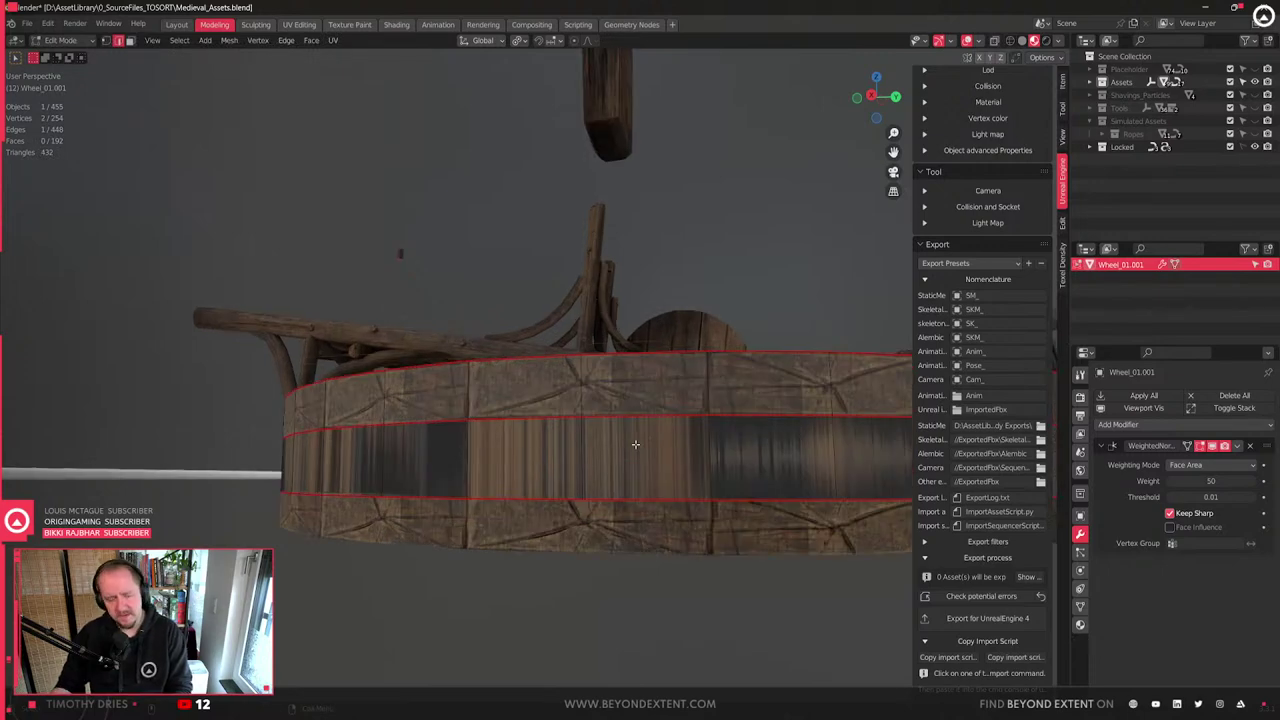
scroll(635, 444, "down", 3)
middle_click_drag(640, 430, 596, 440)
key("3")
left_click(590, 432, "alt")
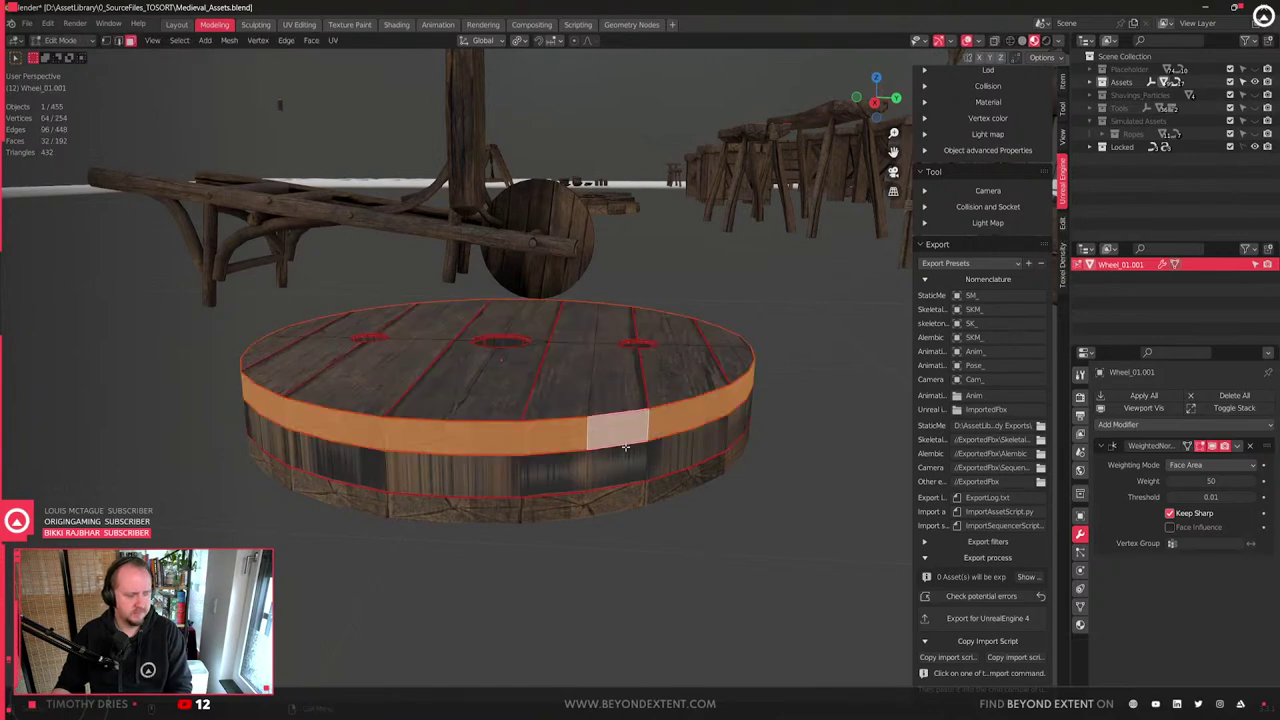
key("shift+d")
left_click(635, 480)
- Rotate the duplicated rim ring about -80° around the Z axis to offset its wood pattern
scroll(635, 479, "up", 1)
key("r")
key("z")
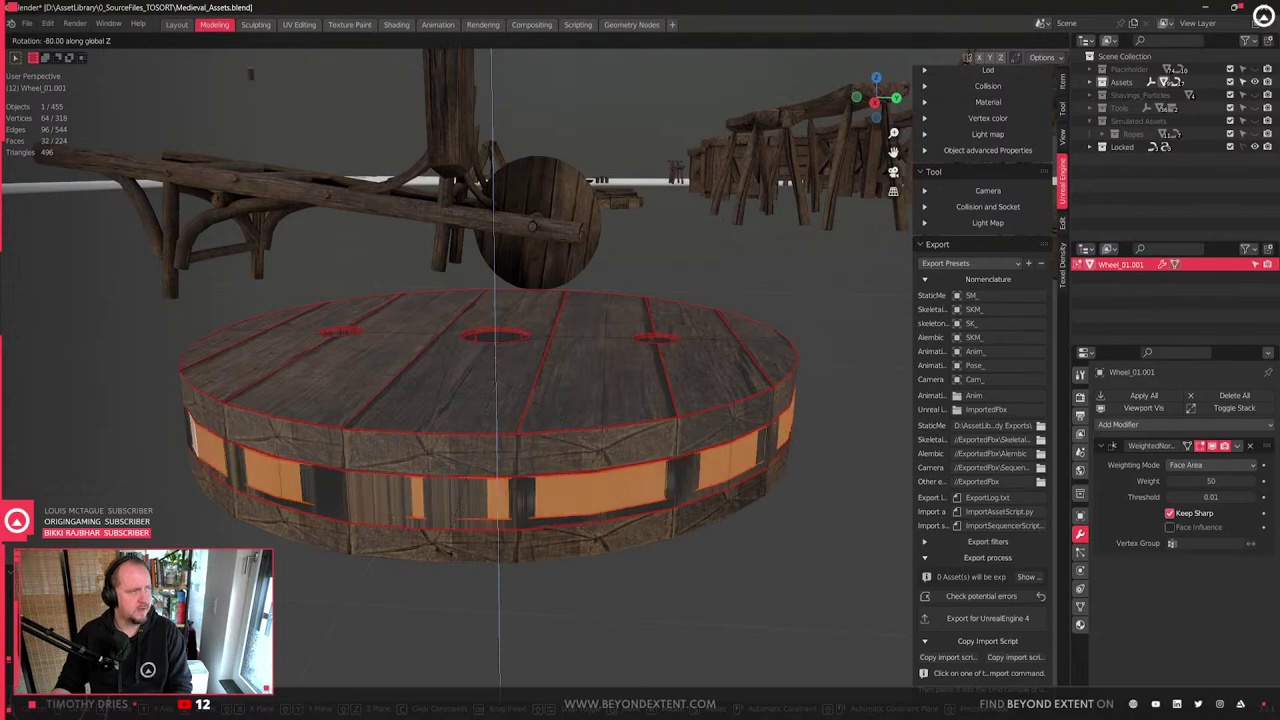
left_click(495, 640)
scroll(491, 625, "up", 2)
- Delete the ring of stretched-texture faces behind the duplicated middle band
key("Tab")
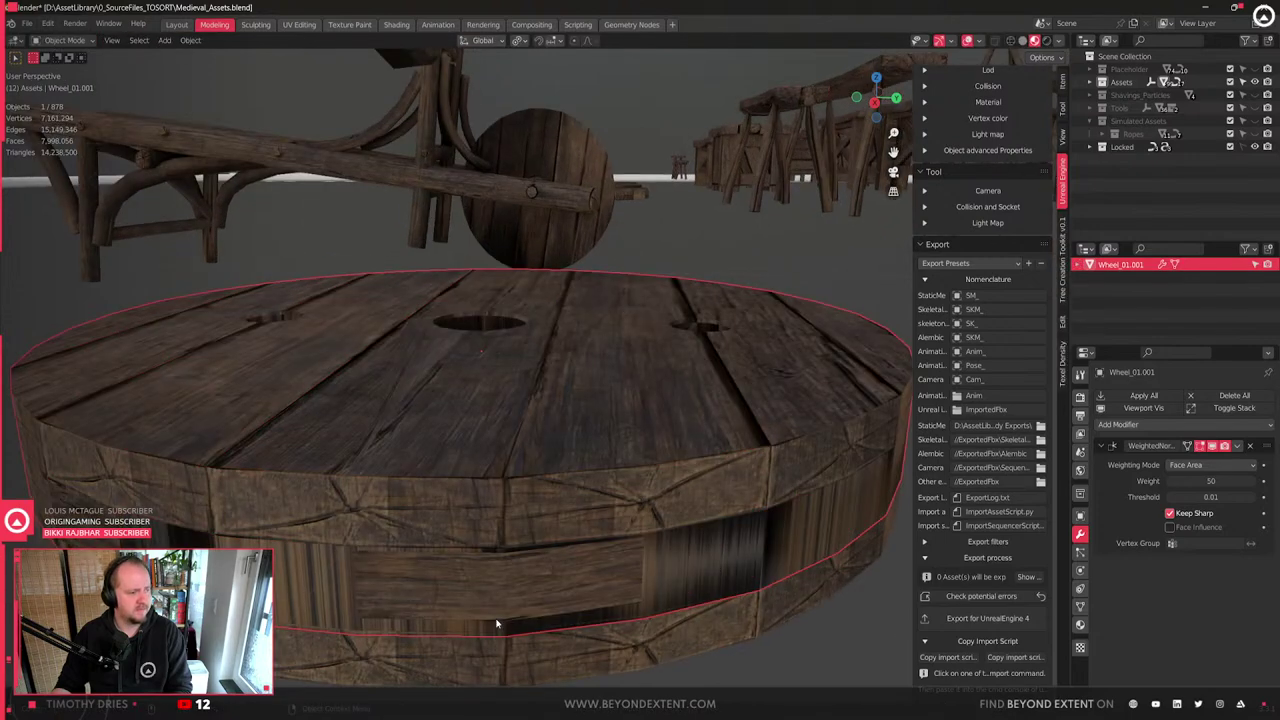
key("Tab")
left_click(690, 590)
right_click(689, 600)
left_click(689, 600)
left_click(462, 553, "alt")
key("x")
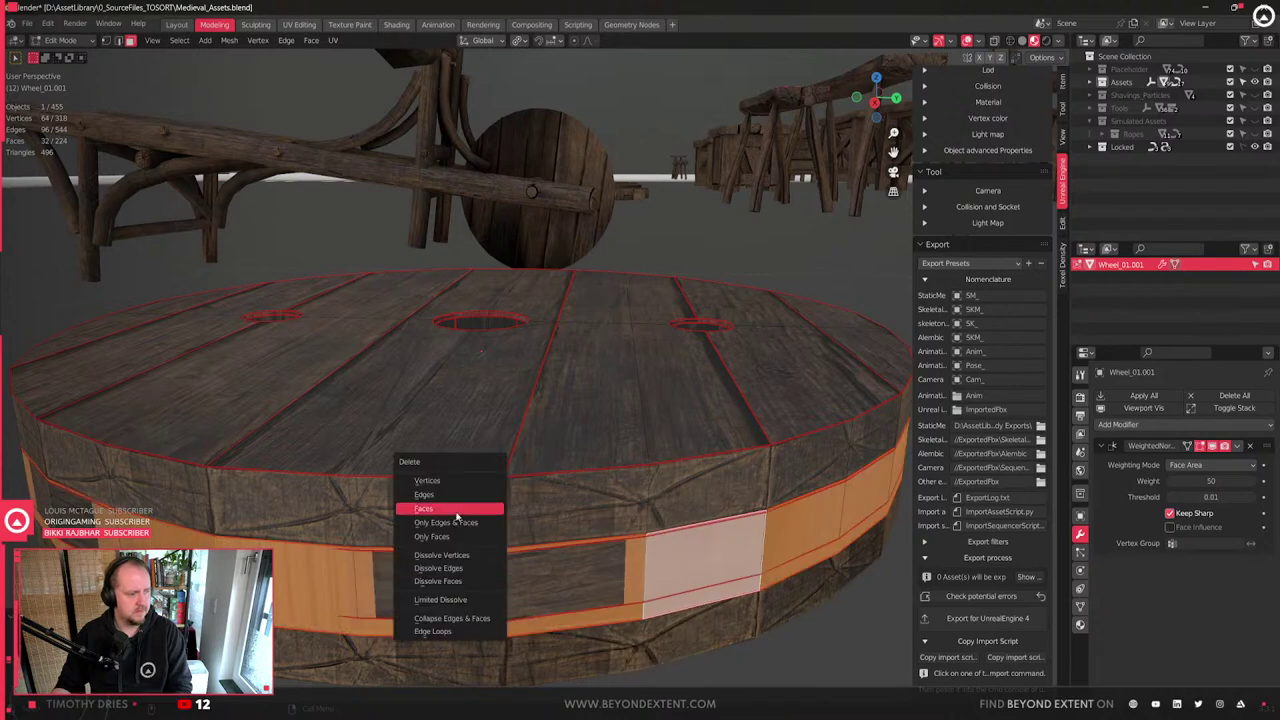
left_click(424, 509)
middle_click_drag(457, 512, 408, 470)
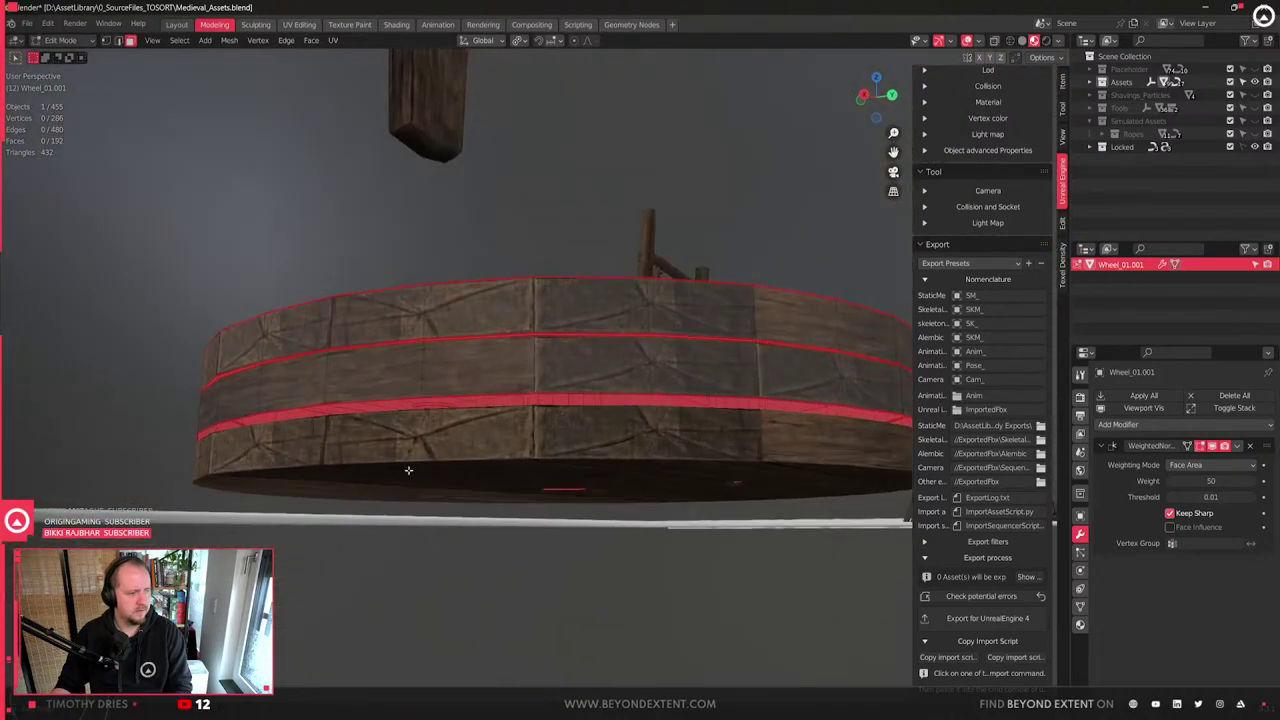
- Move the middle band's upper edge loop along Z to meet the upper wheel layer
middle_click_drag(569, 412, 537, 443)
left_click(540, 443)
key("2")
left_click(541, 438, "alt")
key("g")
key("z")
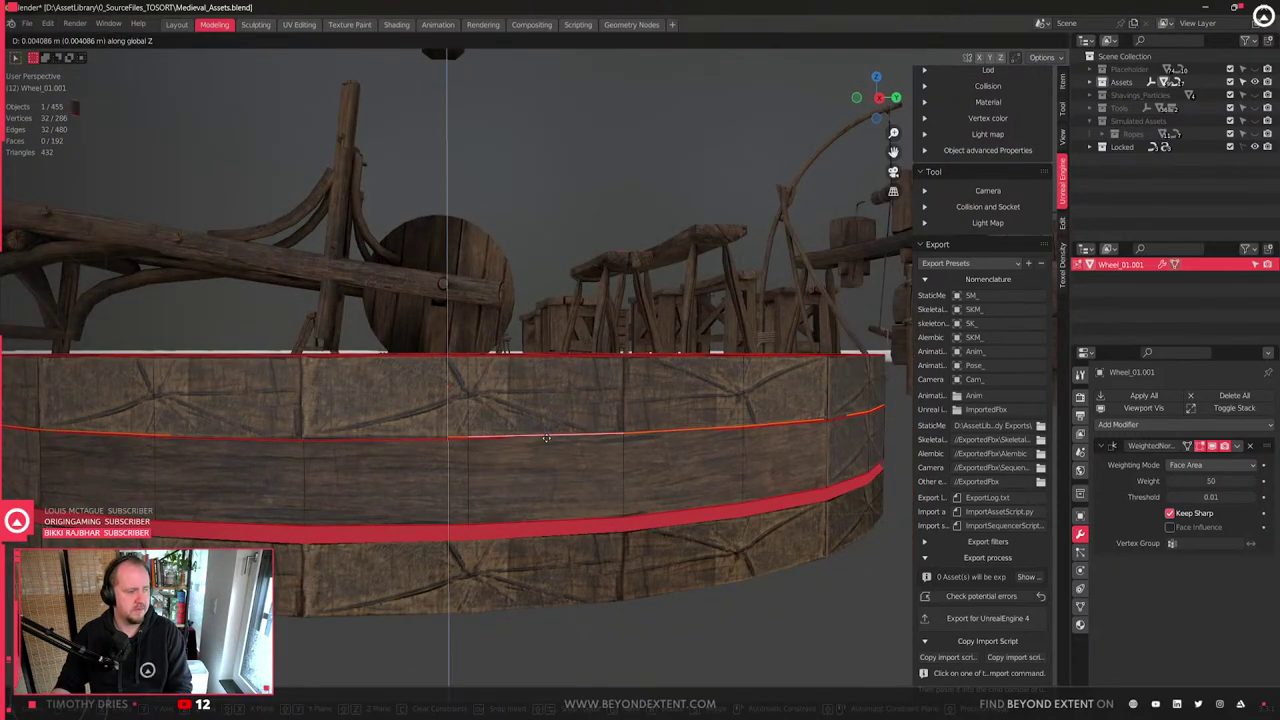
left_click(543, 448)
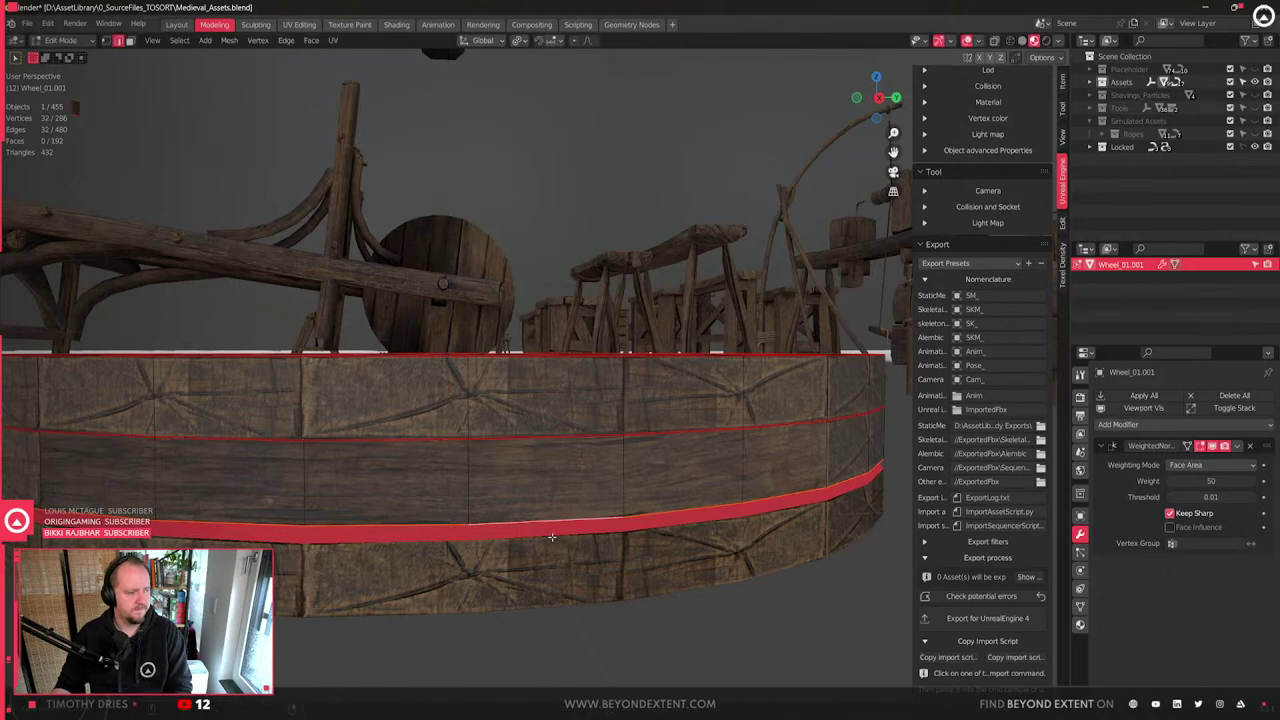
- Move the middle band's lower edge loop down about 0.013 m along Z to close the gap above the lower layer
scroll(558, 532, "down", 1)
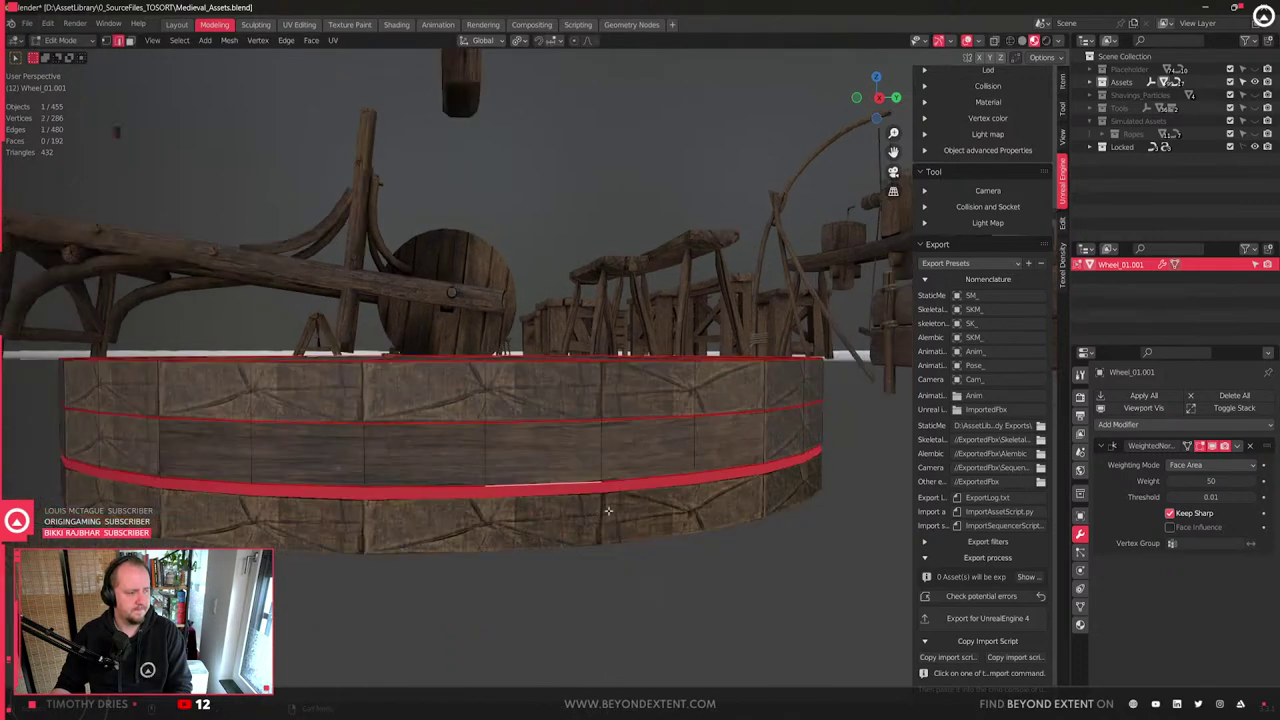
left_click(556, 478, "alt")
key("g")
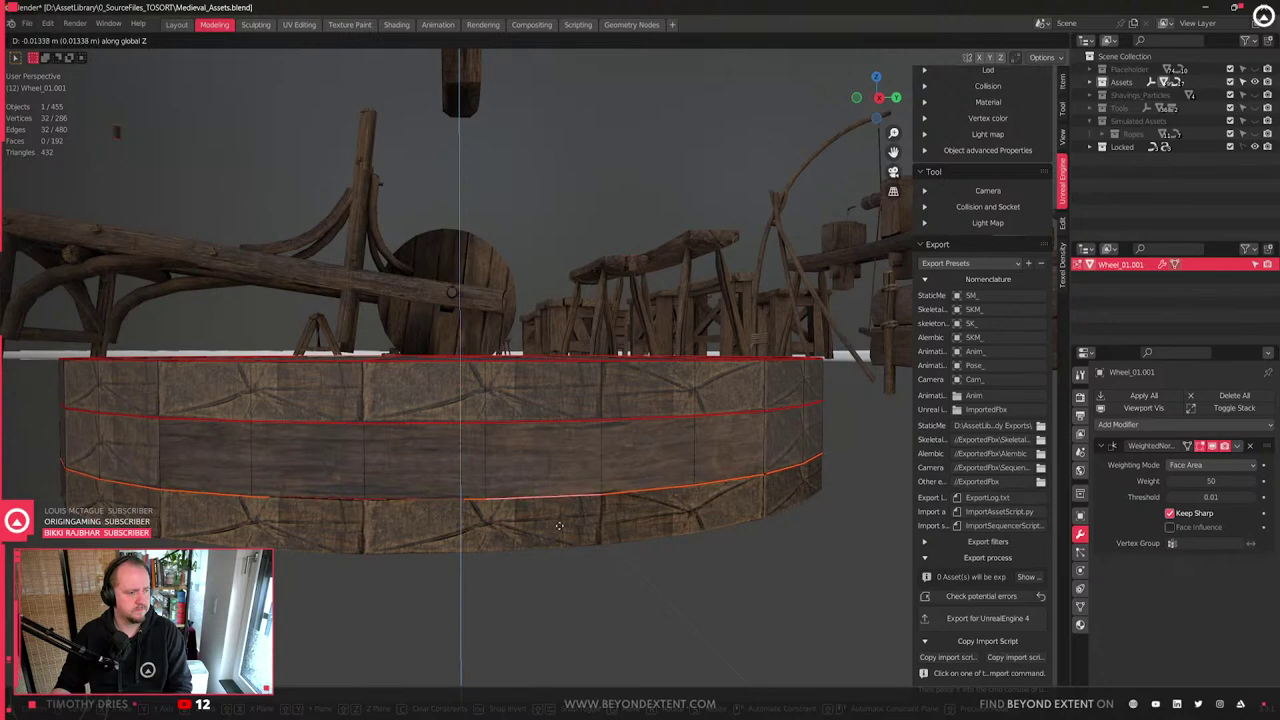
left_click(560, 510)
scroll(545, 470, "down", 4)
key("Tab")
- Examine the wheel's stacked layers and rim texture from several sides
scroll(609, 500, "up", 2)
middle_click_drag(540, 459, 601, 489)
scroll(466, 517, "down", 2)
scroll(601, 489, "down", 1)
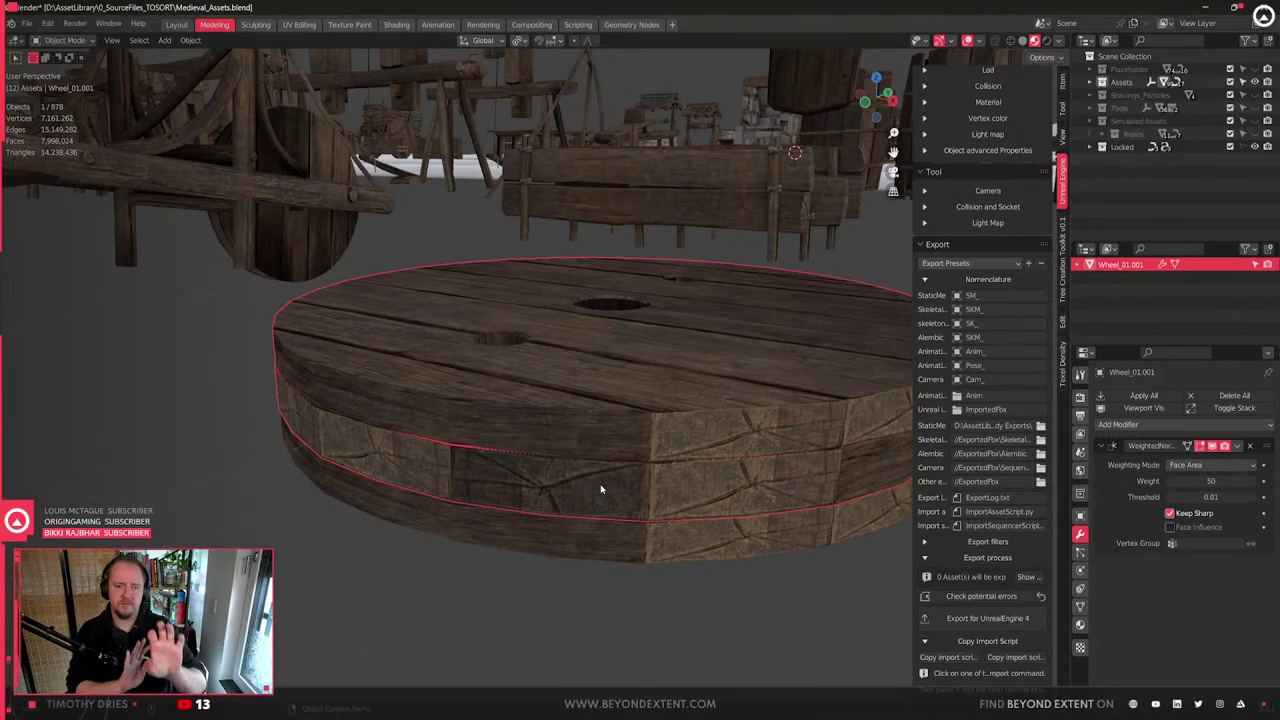
middle_click_drag(601, 489, 677, 461)
left_click(603, 503)
left_click(606, 446)
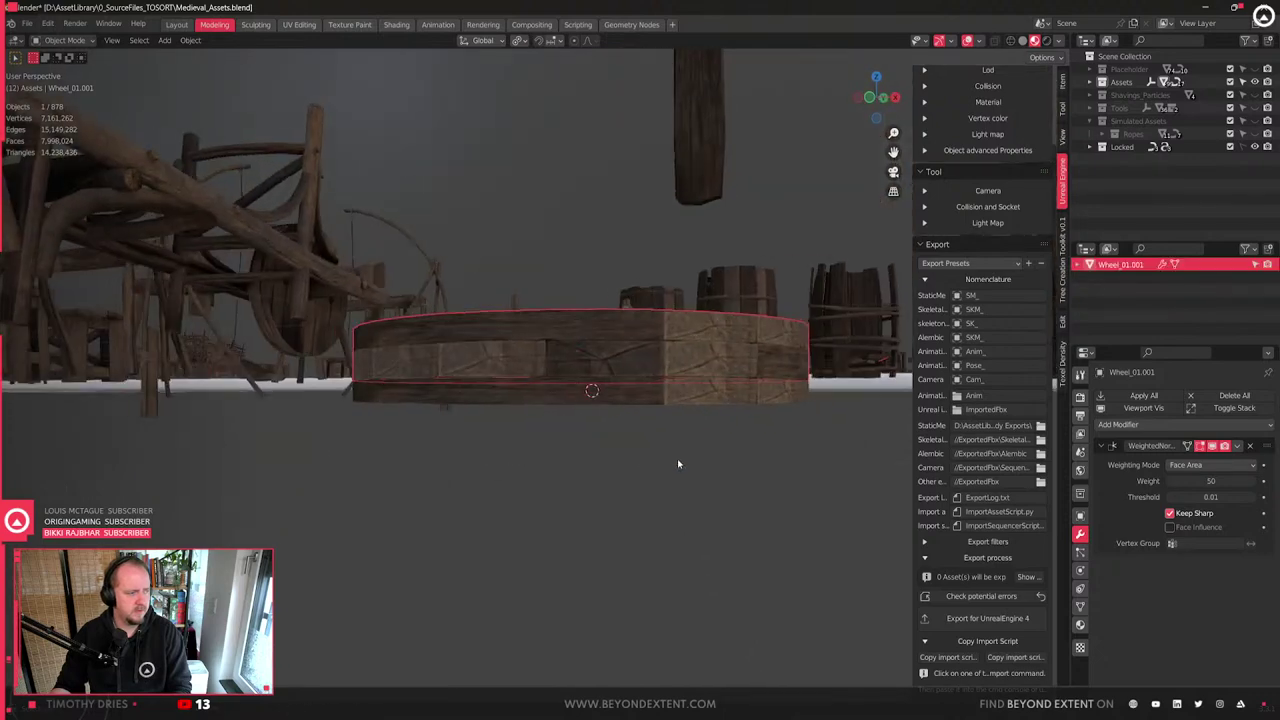
scroll(677, 461, "up", 3)
left_click(626, 396)
middle_click_drag(626, 396, 541, 473)
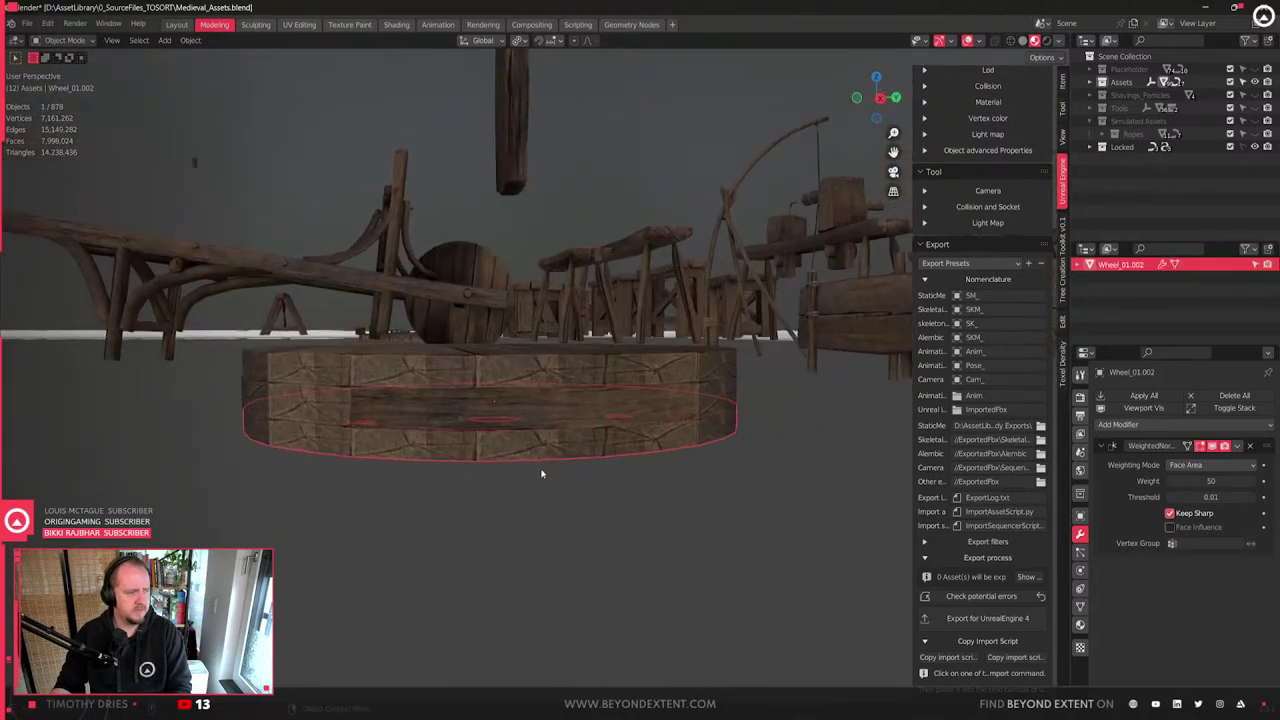
- Join the lower wheel half and the upper wheel half into one object
left_click(600, 408)
left_click(594, 450)
left_click(577, 380, "shift")
key("ctrl+j")
scroll(596, 403, "down", 3)
middle_click_drag(614, 426, 571, 480)
key("Tab")
key("g")
right_click(702, 450)
scroll(571, 480, "down", 1)
key("Tab")
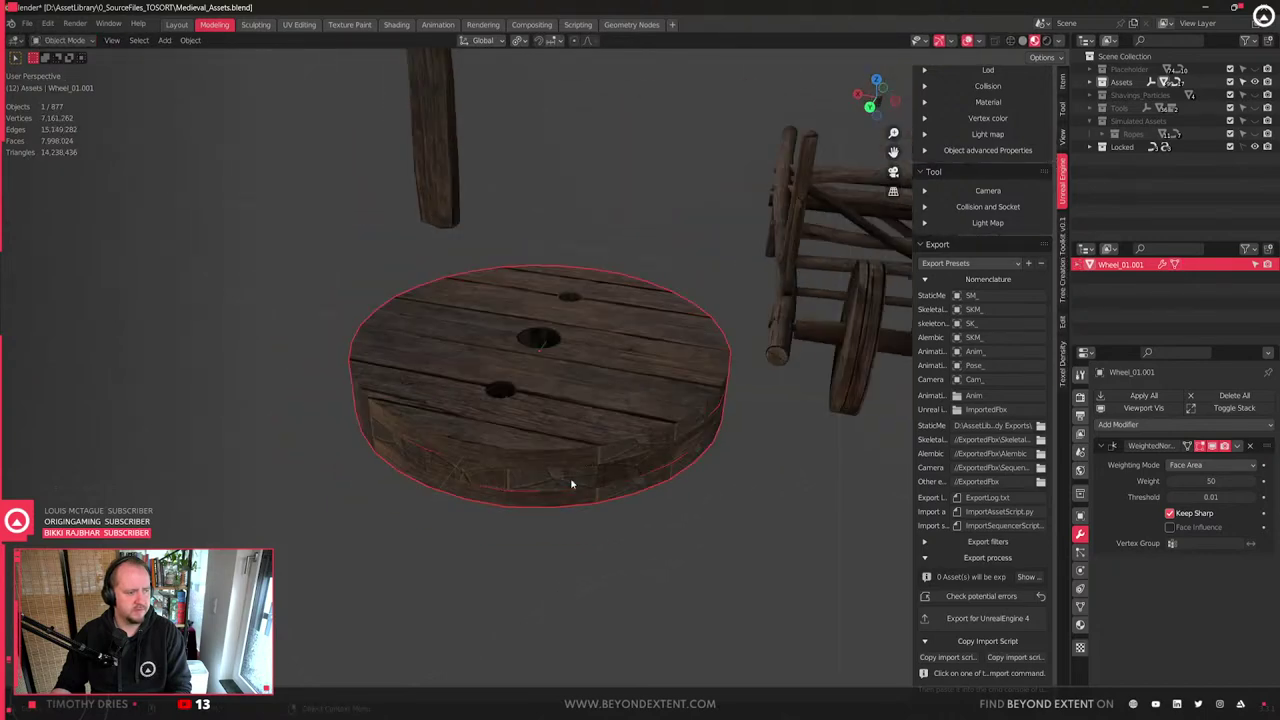
- Rotate the joined wheel around the Y axis so that it stands upright
scroll(640, 495, "down", 3)
key("r")
key("y")
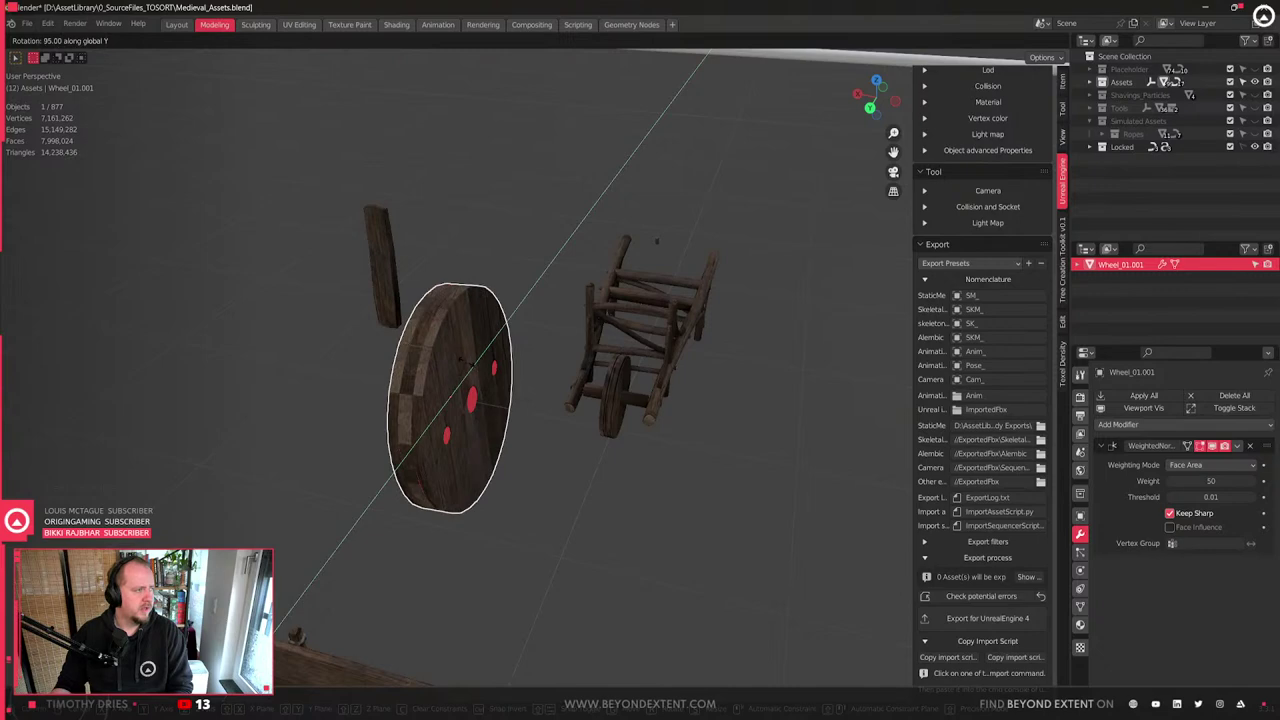
left_click(443, 420)
- Select the open inner edge loops of the wheel's three holes for editing
scroll(443, 420, "up", 4)
scroll(546, 423, "up", 8)
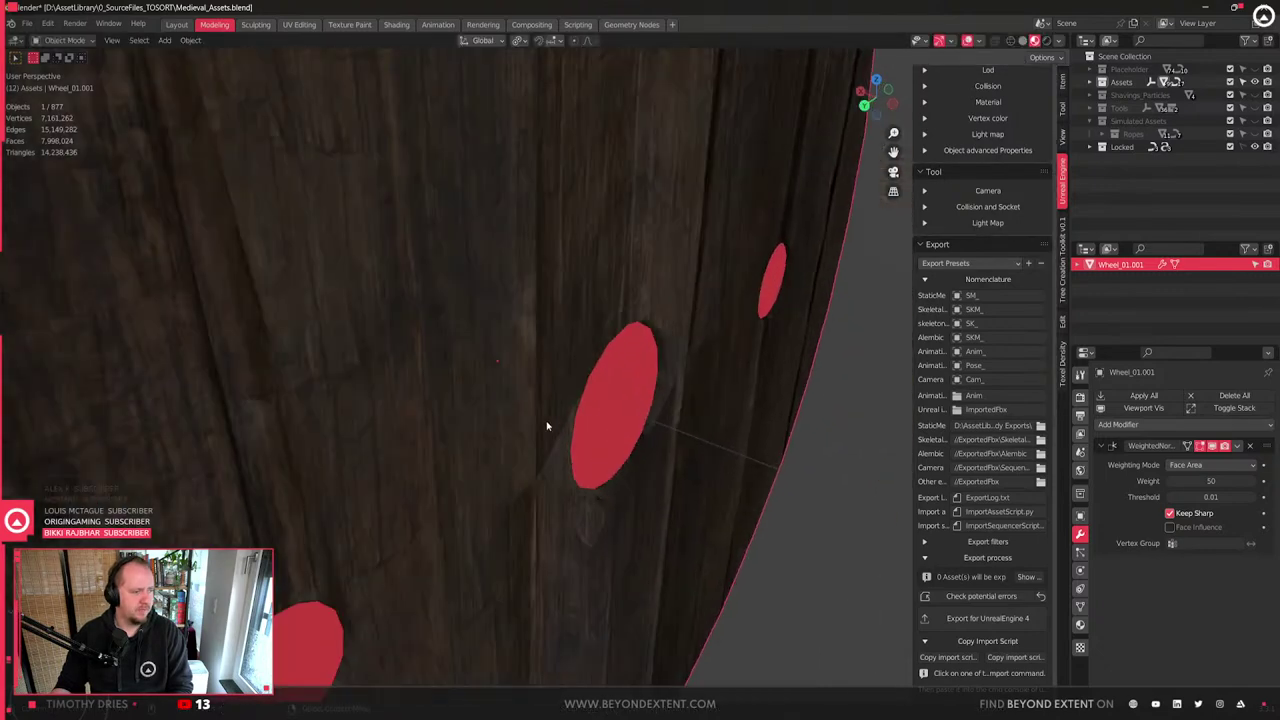
key("Tab")
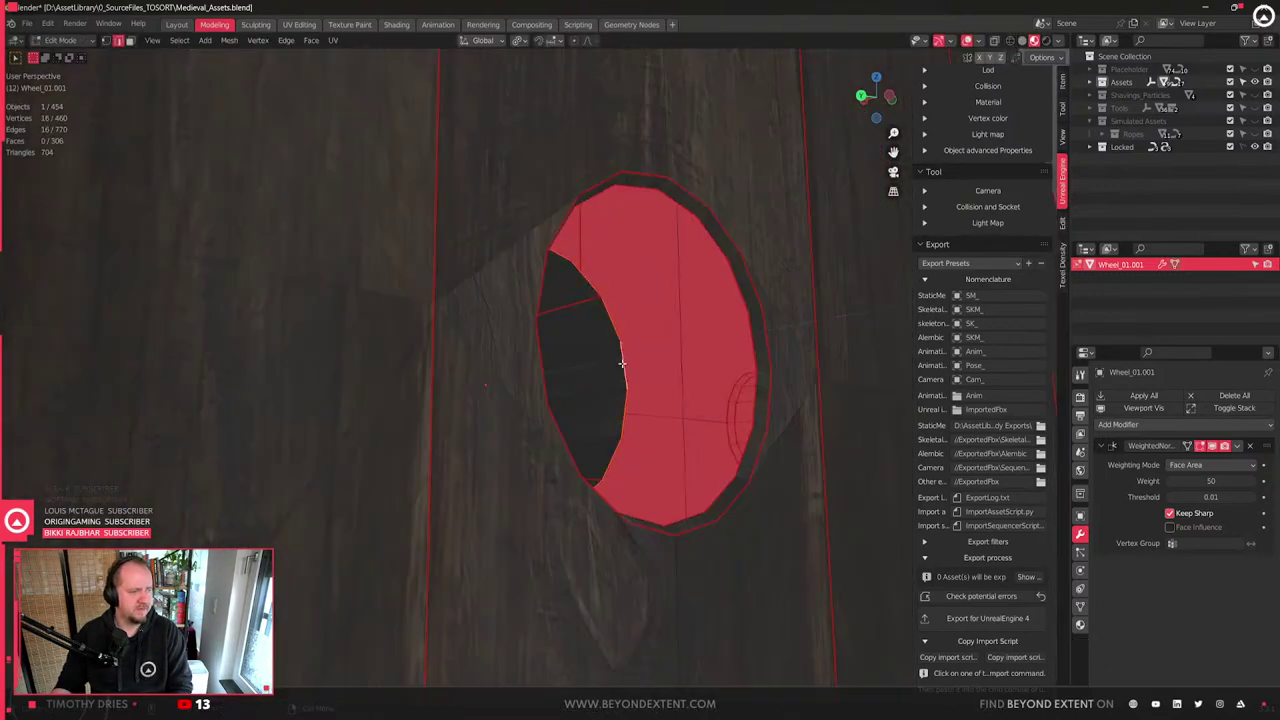
scroll(356, 325, "down", 3)
mouse_move(712, 388)
middle_mouse_down()
mouse_move(792, 367)
mouse_move(727, 402)
middle_mouse_up()
key("g")
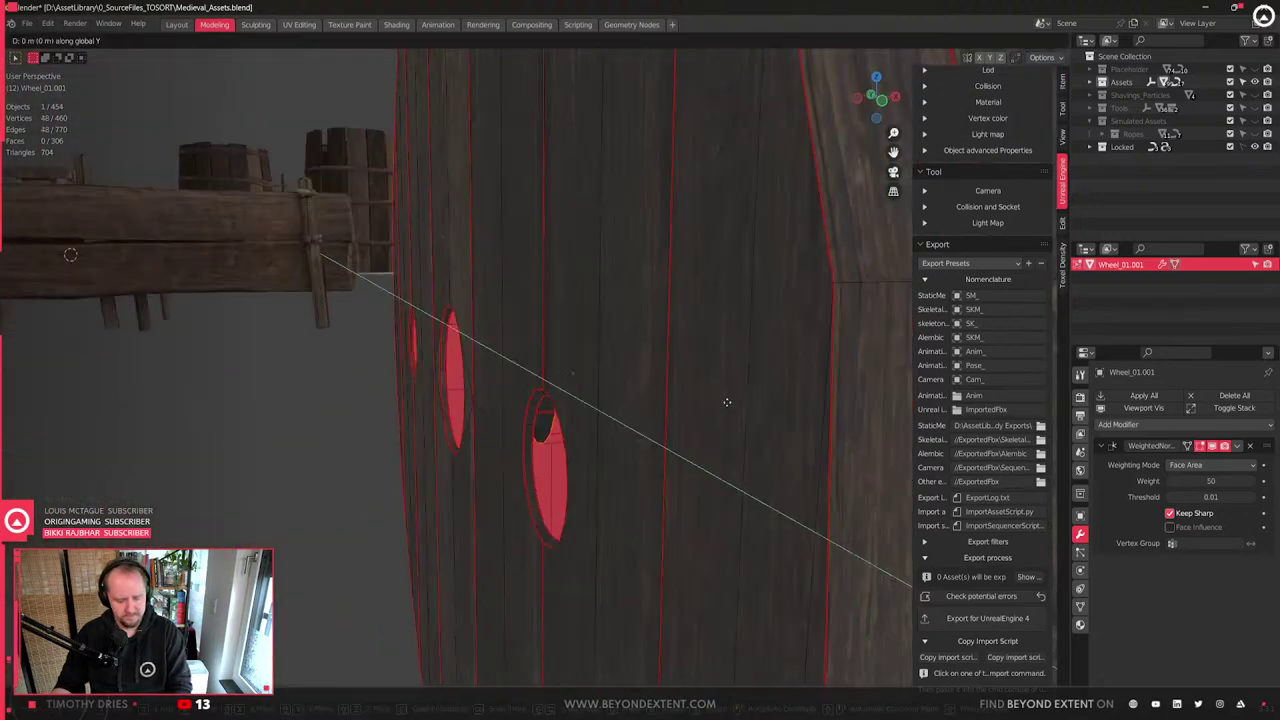
key("x")
right_click(533, 418)
key("ctrl+shift+Tab")
left_click(472, 431)
key("g")
key("y")
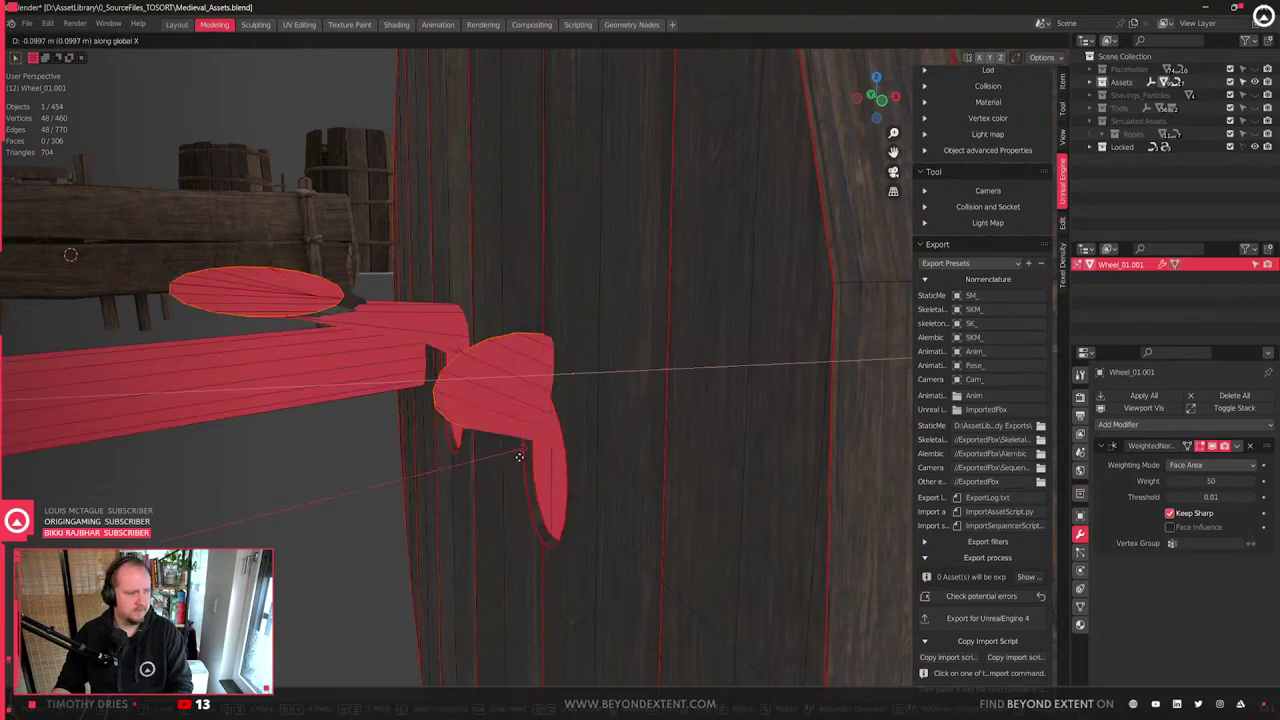
key("Escape")
- Switch the transform pivot to Bounding Box Center and try moving the hole edge loops along X
left_click(519, 40)
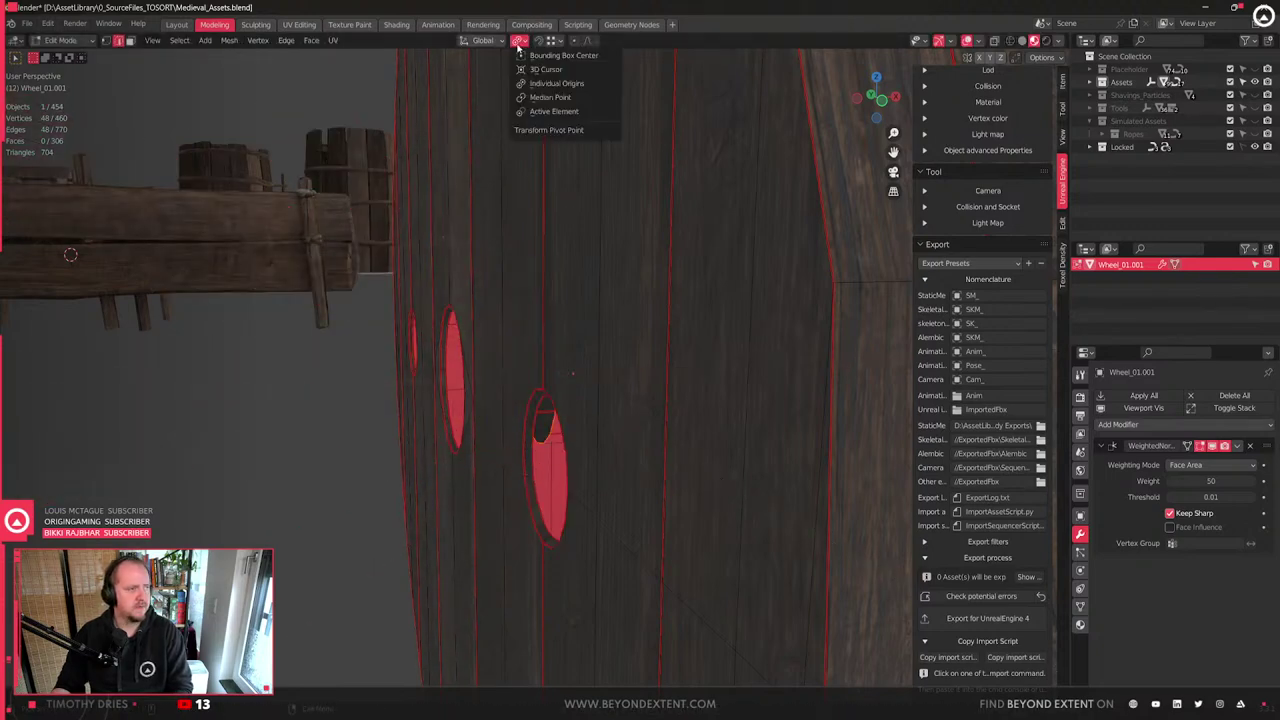
left_click(559, 57)
key("g")
key("y")
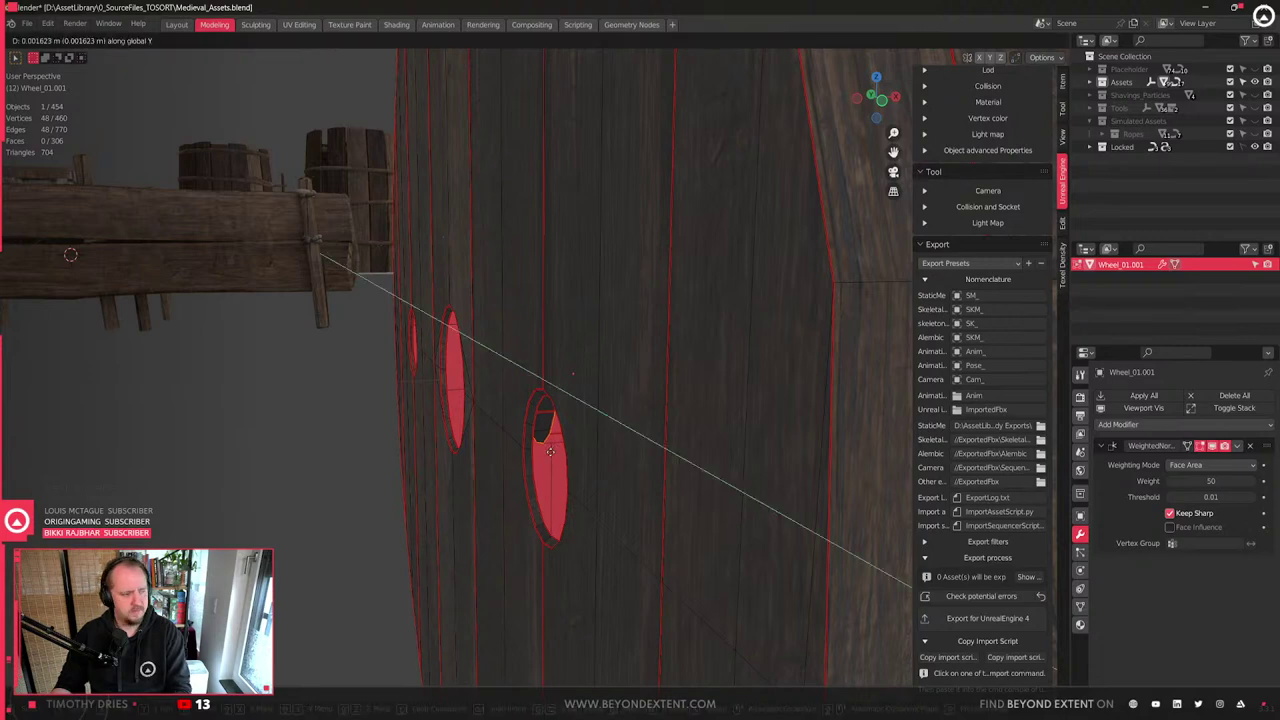
key("x")
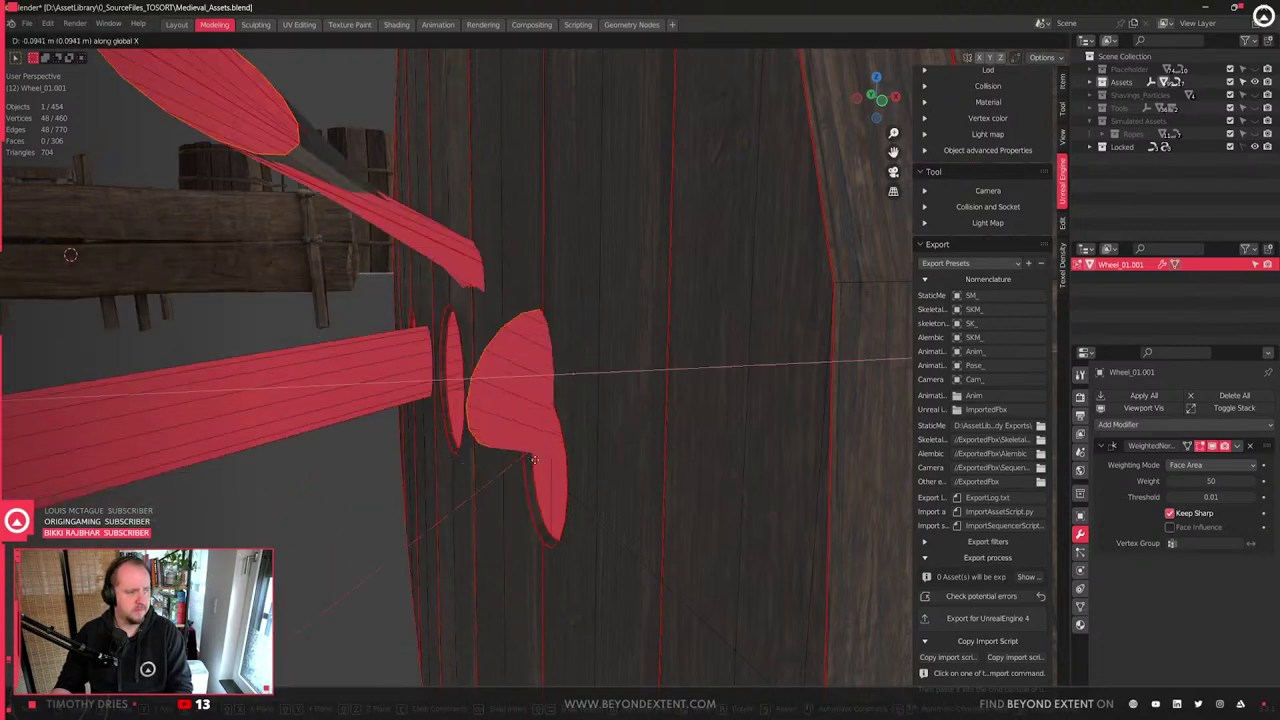
left_click(536, 453)
scroll(471, 420, "down", 6)
middle_click_drag(470, 421, 500, 430)
scroll(555, 428, "up", 5)
scroll(551, 434, "down", 3)
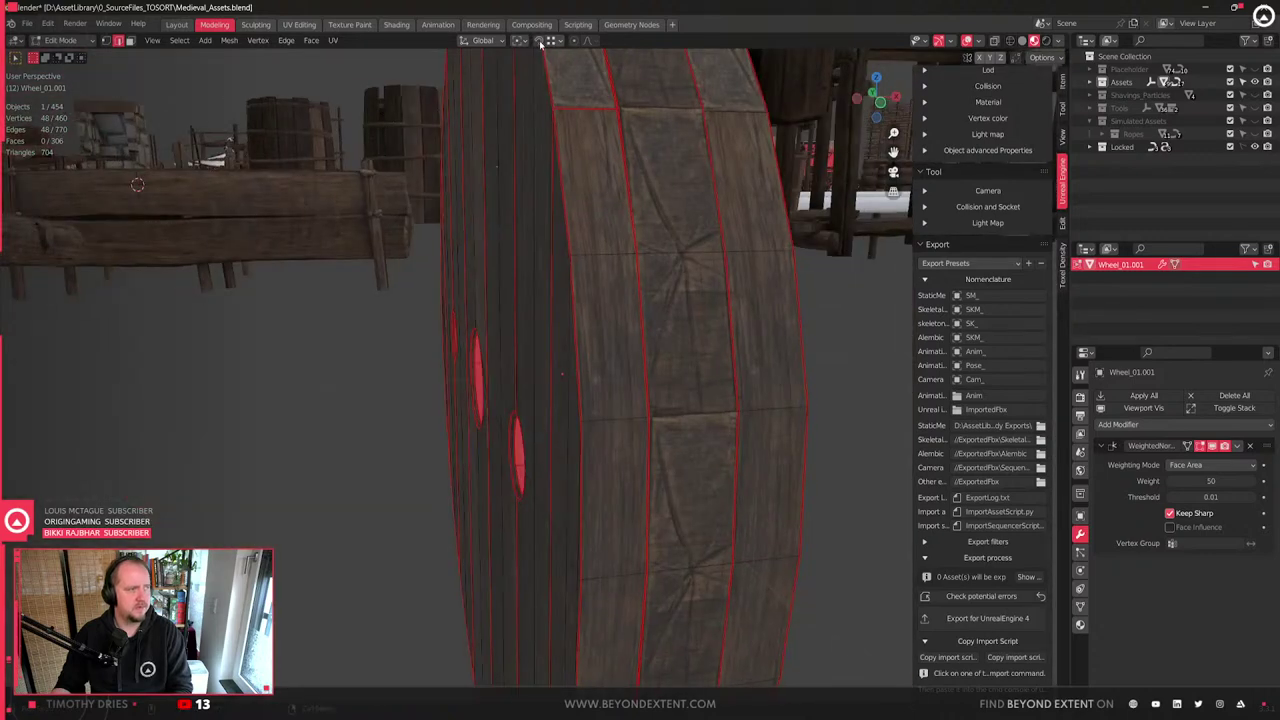
- Set the pivot to Individual Origins and move the hole edge loops about -0.09 m along X to the opposite holes
left_click(521, 41)
left_click(560, 85)
middle_click_drag(500, 364, 513, 412)
scroll(512, 412, "up", 6)
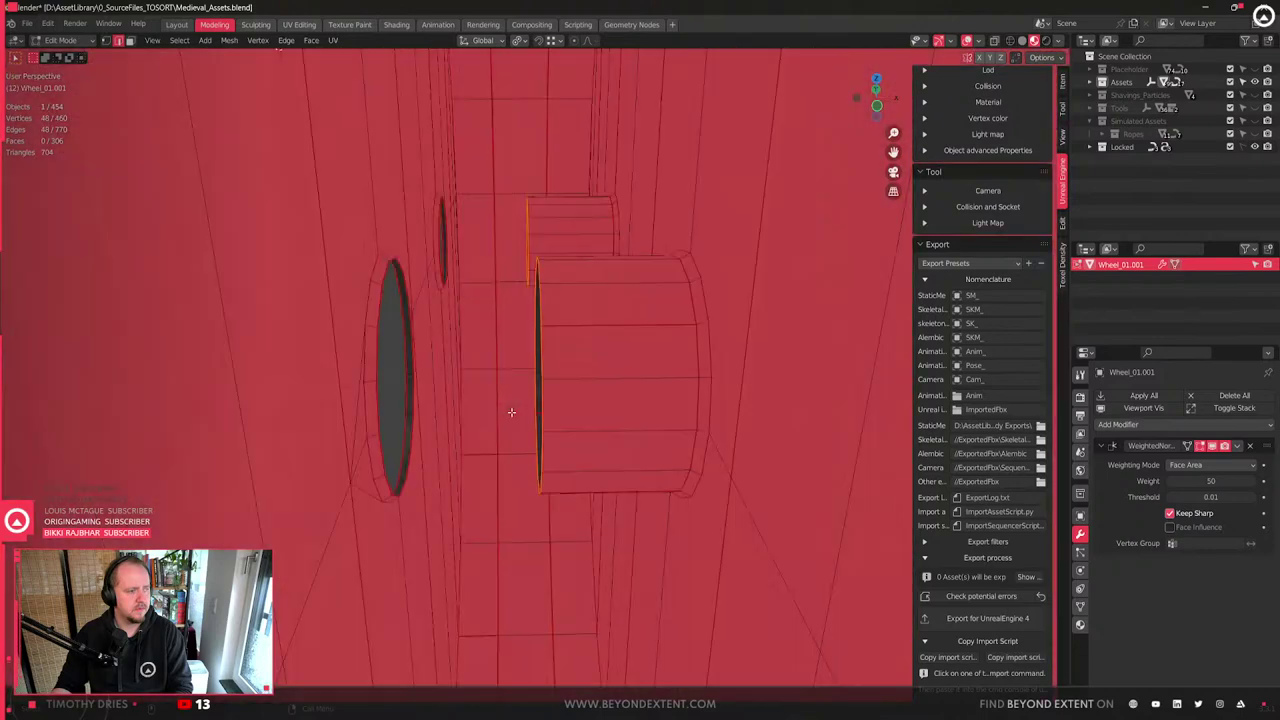
key("g")
key("x")
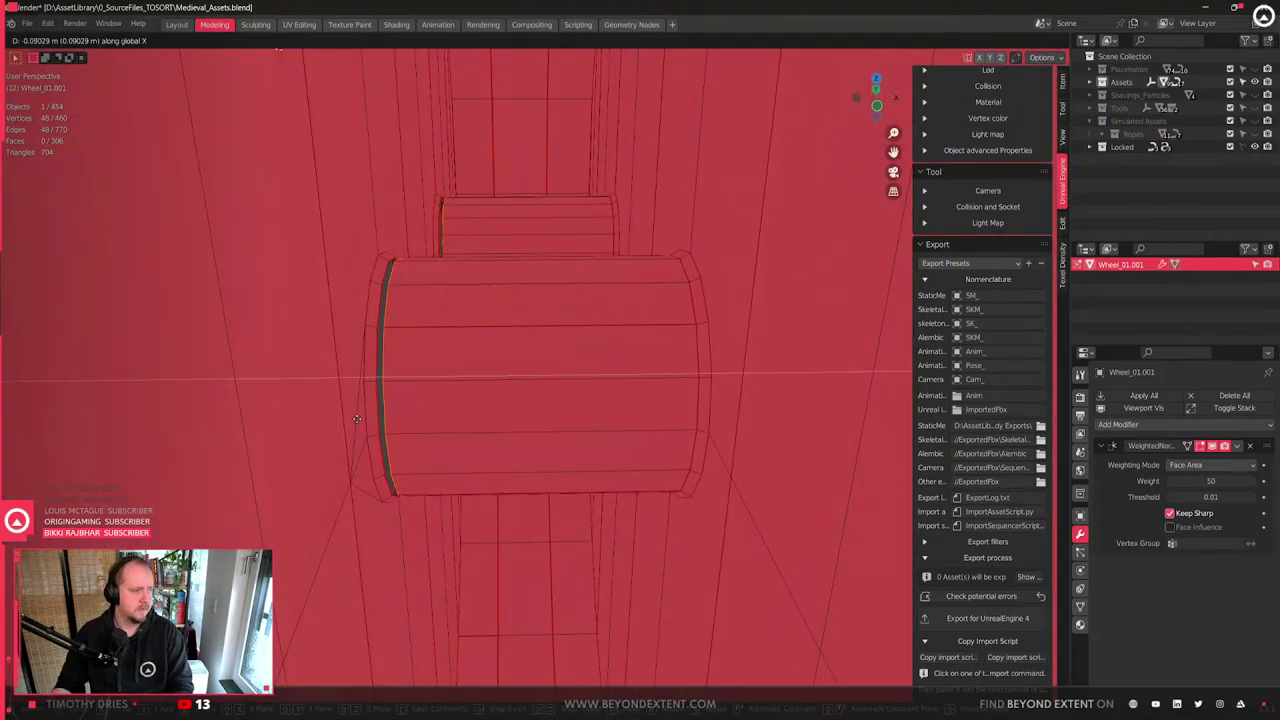
left_click(312, 425)
scroll(583, 377, "down", 5)
key("Tab")
- Delete the old wheel from the wheelbarrow's mesh, keeping the frame and axle
middle_click_drag(583, 377, 691, 395)
scroll(640, 446, "down", 5)
scroll(695, 385, "up", 2)
left_click(748, 243)
key("Tab")
middle_click_drag(748, 243, 785, 276)
middle_click_drag(785, 276, 569, 416, "shift")
key("l")
key("x")
left_click(596, 496)
middle_click_drag(589, 495, 334, 520)
key("Tab")
- Move the new layered wheel along the X axis in line with the front of the wheelbarrow frame
left_click(304, 390)
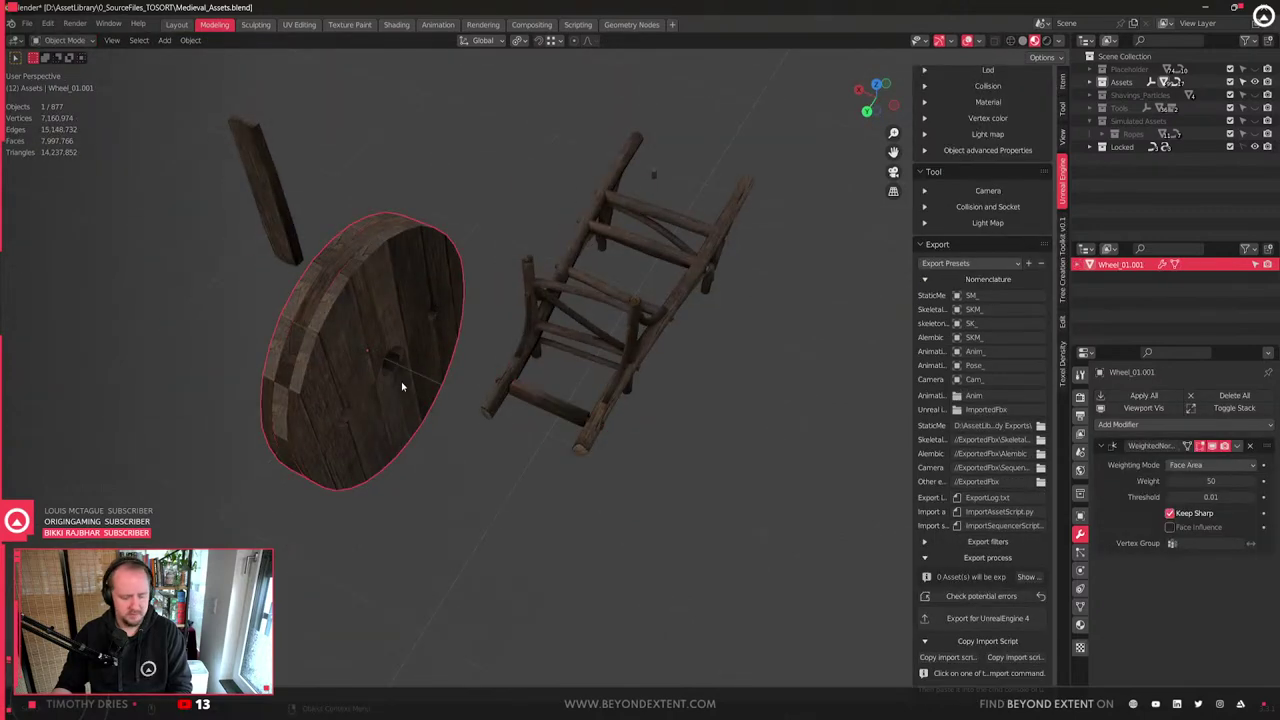
key("g")
key("x")
left_click(551, 451)
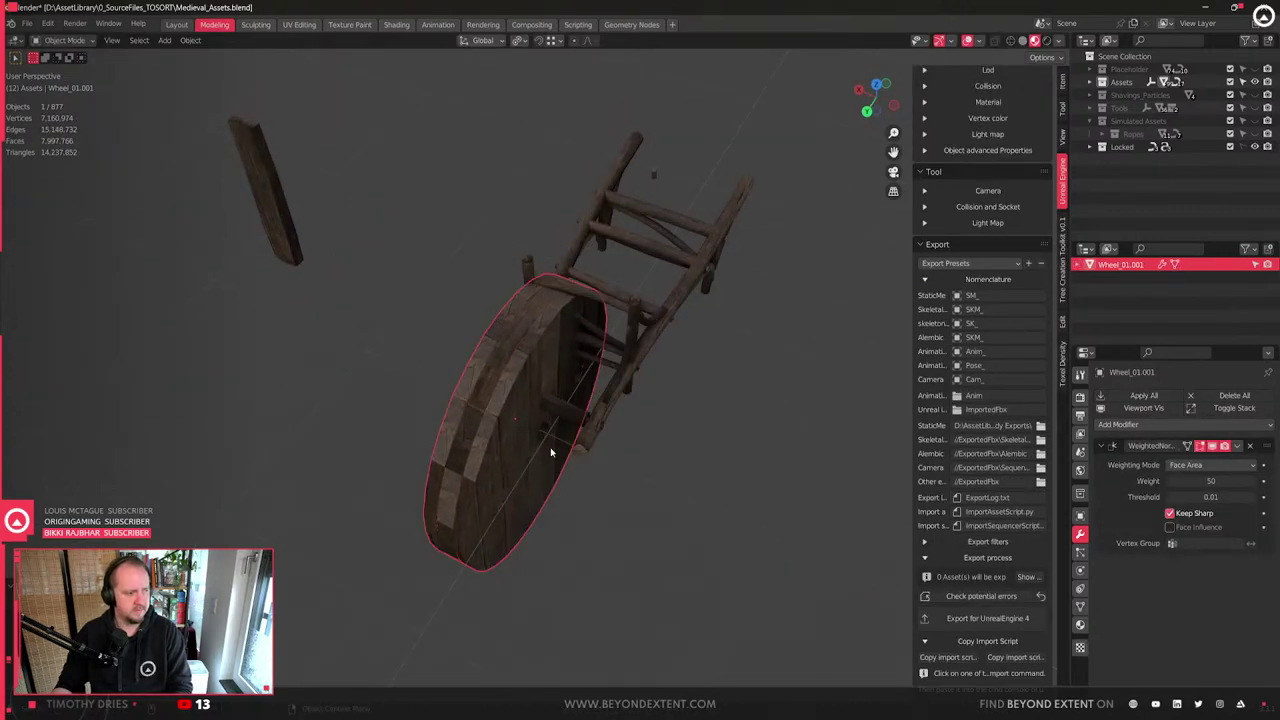
- Widen the new wheel along the X axis by a factor of about 1.3
middle_click_drag(551, 451, 505, 443)
scroll(581, 483, "up", 4)
middle_click_drag(581, 483, 570, 475)
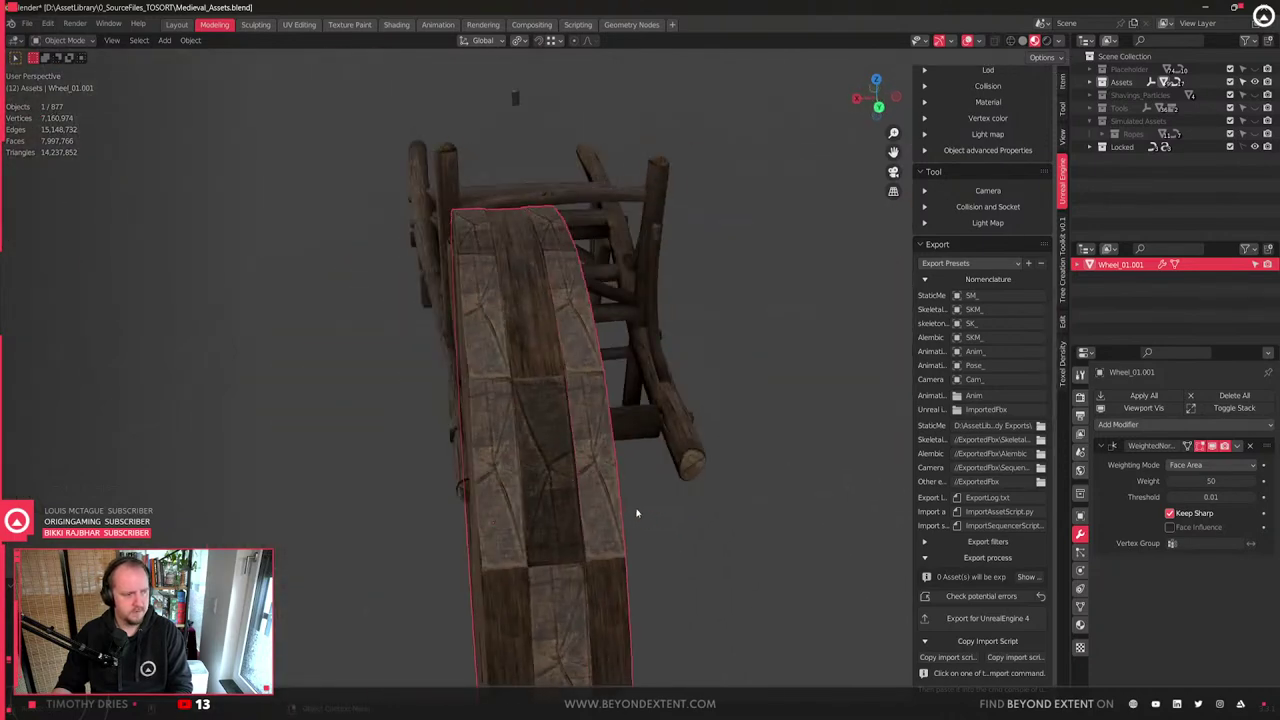
key("s")
key("x")
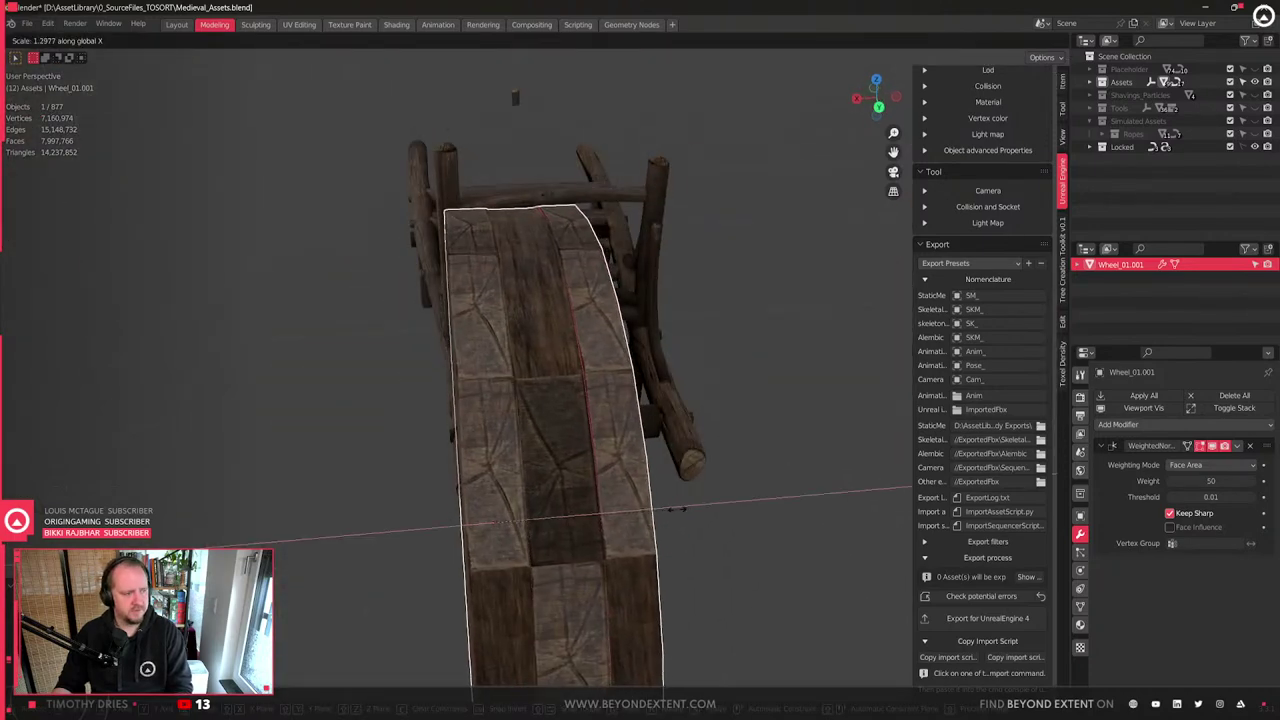
left_click(675, 509)
middle_click_drag(662, 492, 694, 420)
scroll(694, 420, "up", 2)
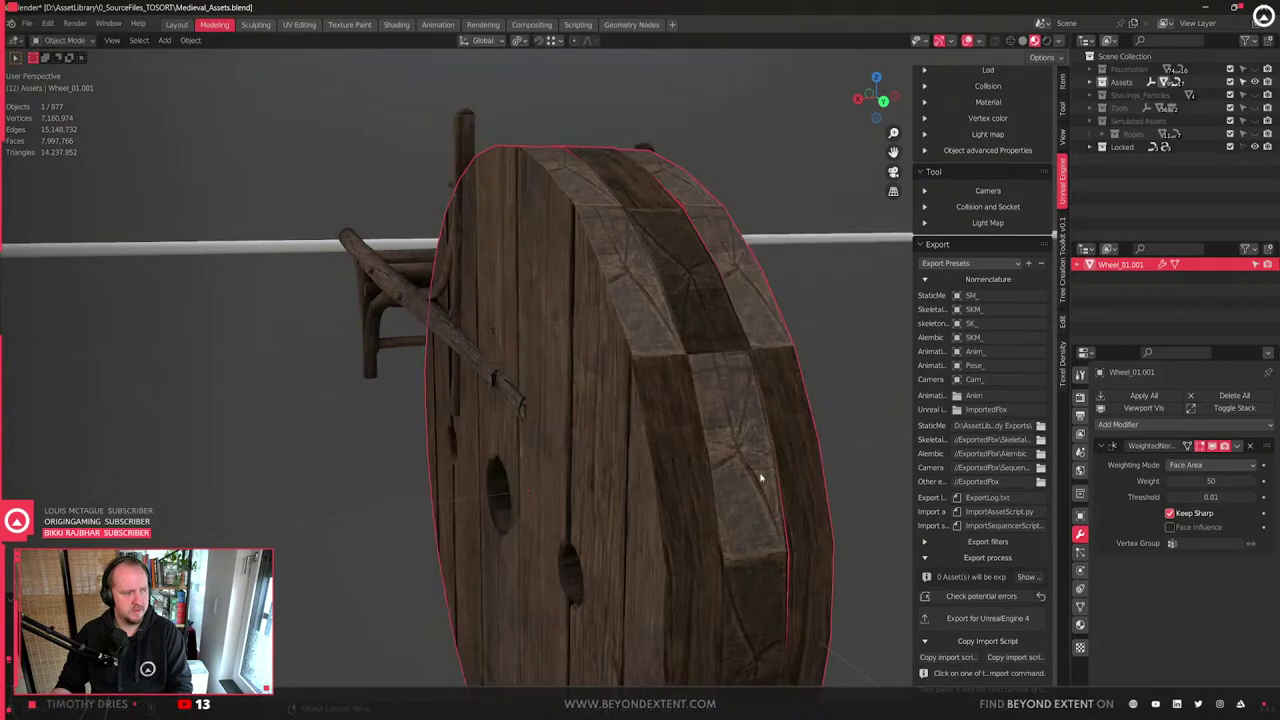
- Move the wheel along Z and X so it sits on the axle between the two front poles
scroll(759, 477, "down", 6)
key("g")
key("z")
left_click(587, 343)
middle_click_drag(587, 343, 560, 531)
key("g")
key("x")
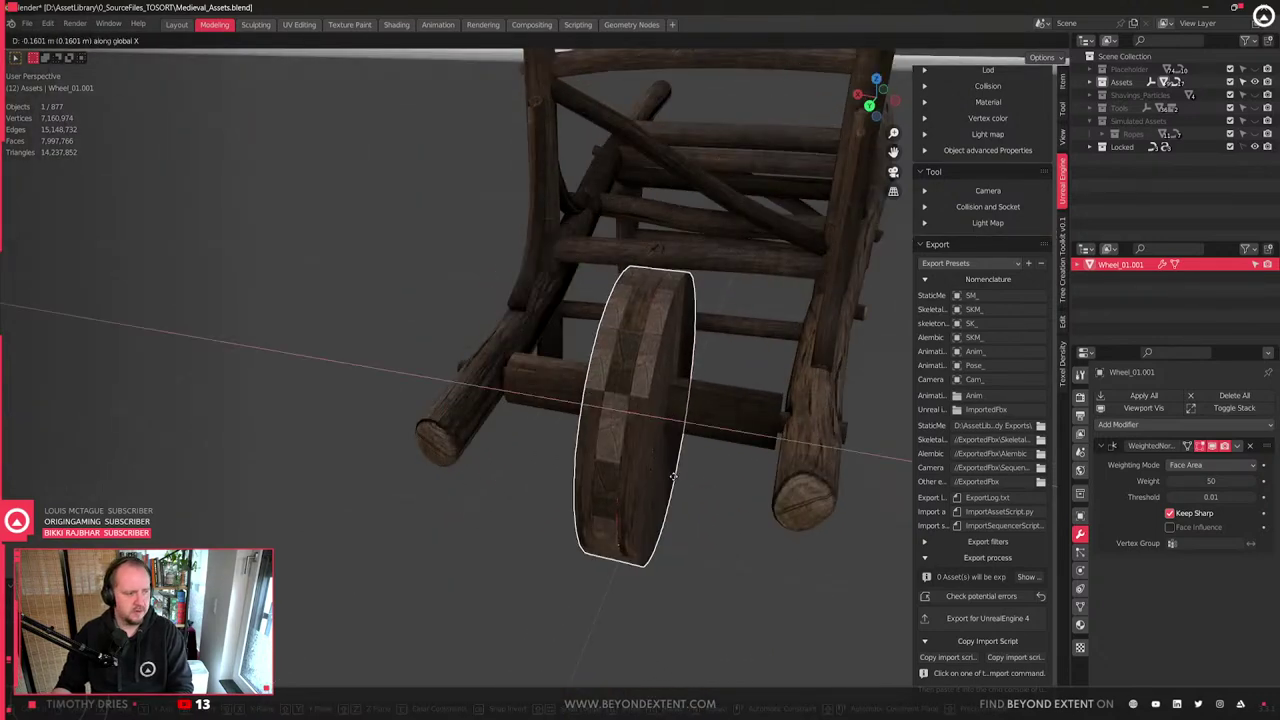
left_click(651, 379)
- Isolate the wheelbarrow frame, wheel and loose plank in local view
scroll(600, 430, "down", 5)
middle_click_drag(560, 486, 253, 295)
left_click_drag(229, 277, 651, 430)
key("KP_Divide")
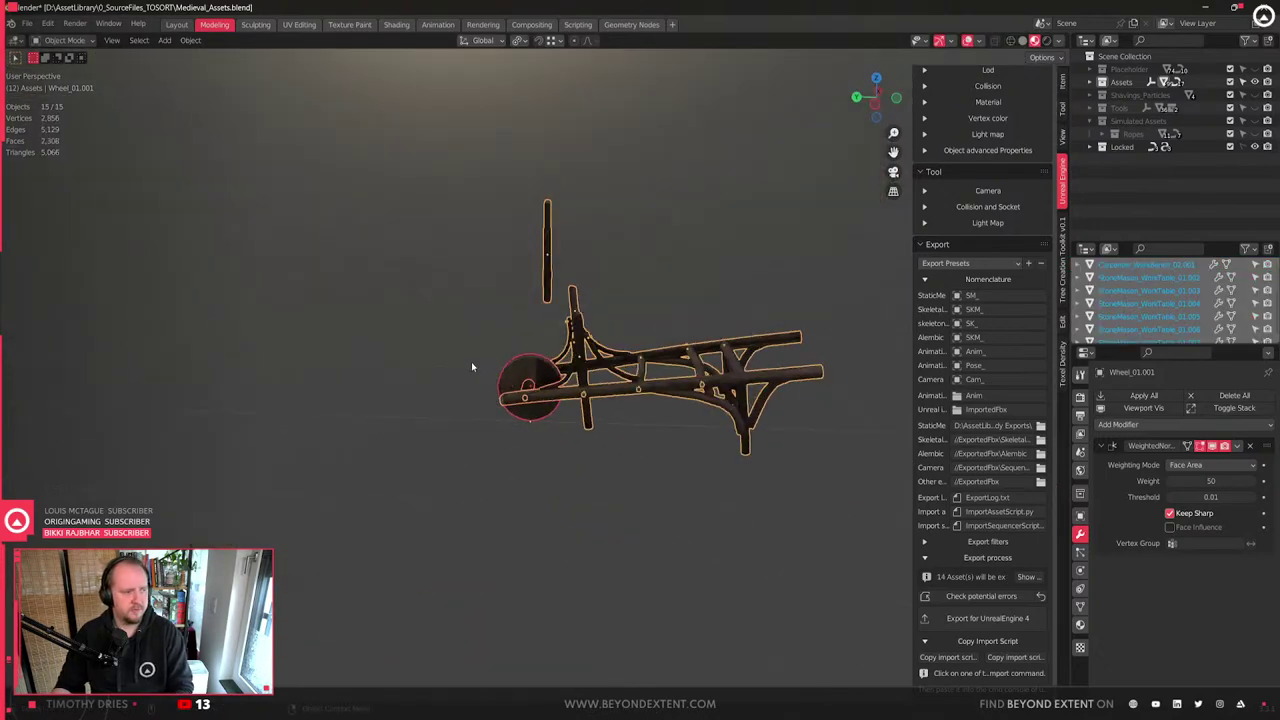
- Enlarge the wheel uniformly by a factor of about 1.06 while viewing it in the right orthographic view
scroll(500, 364, "up", 2)
left_click(538, 366)
left_click(876, 102)
scroll(617, 373, "up", 5)
key("s")
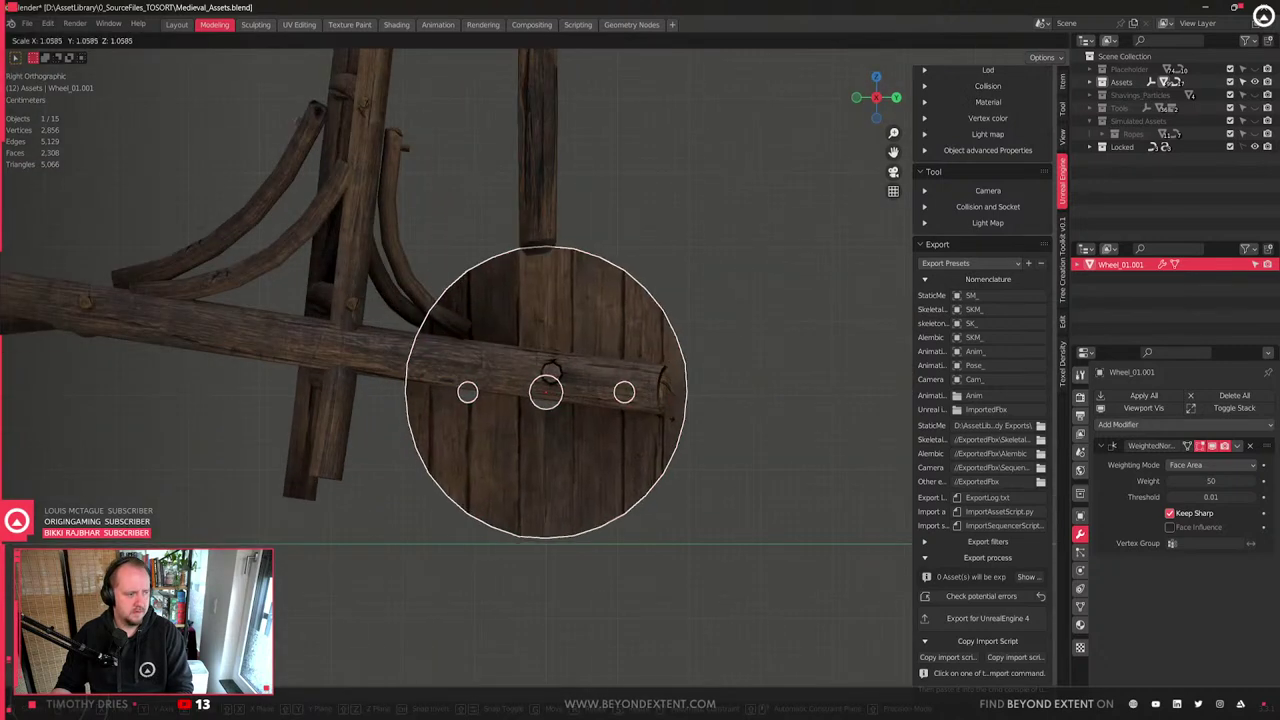
left_click(671, 423)
- Move the wheel along Z and Y until its centre hole lines up with the axle
key("g")
key("z")
left_click(684, 401)
key("g")
key("y")
left_click(690, 404)
- Scale the centred wheel up uniformly by a factor of about 1.08
key("g")
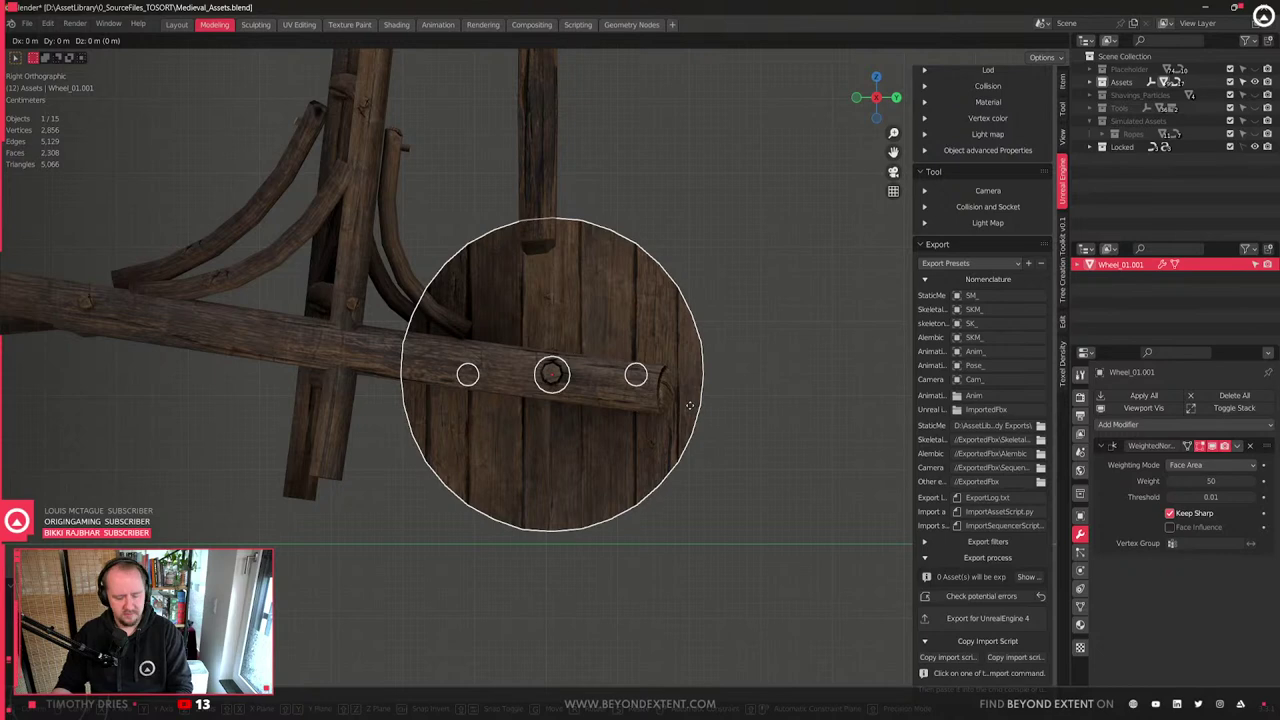
key("x")
key("s")
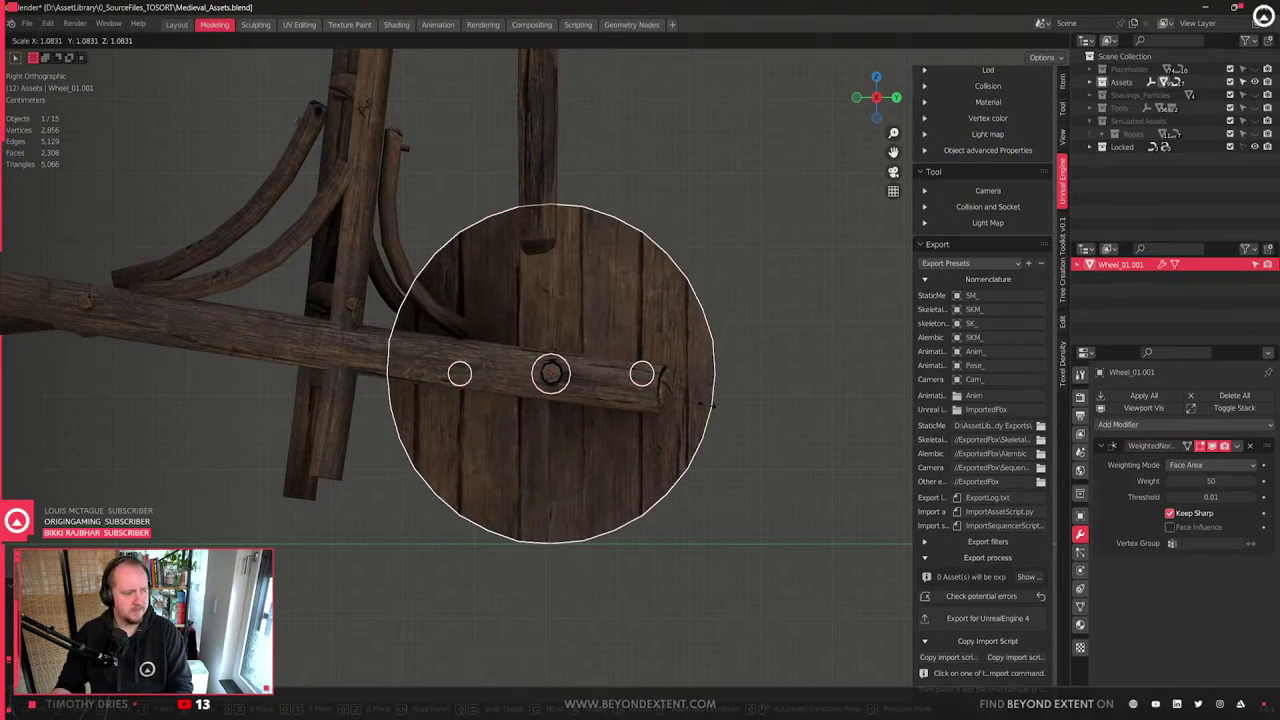
left_click(713, 408)
- Slim the thick middle section of the axle in Edit Mode by scaling it down on every axis except X
scroll(612, 334, "down", 3)
middle_click_drag(606, 338, 636, 371)
scroll(602, 384, "up", 3)
left_click(566, 357)
key("Tab")
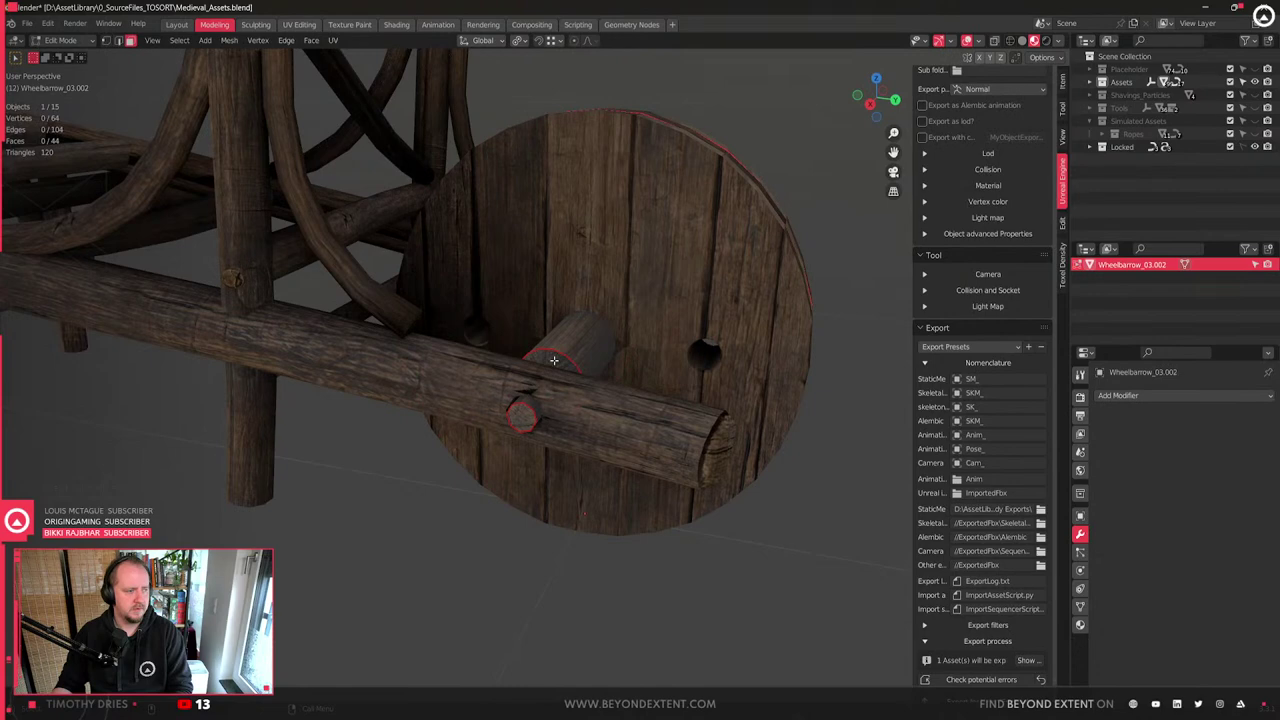
key("s")
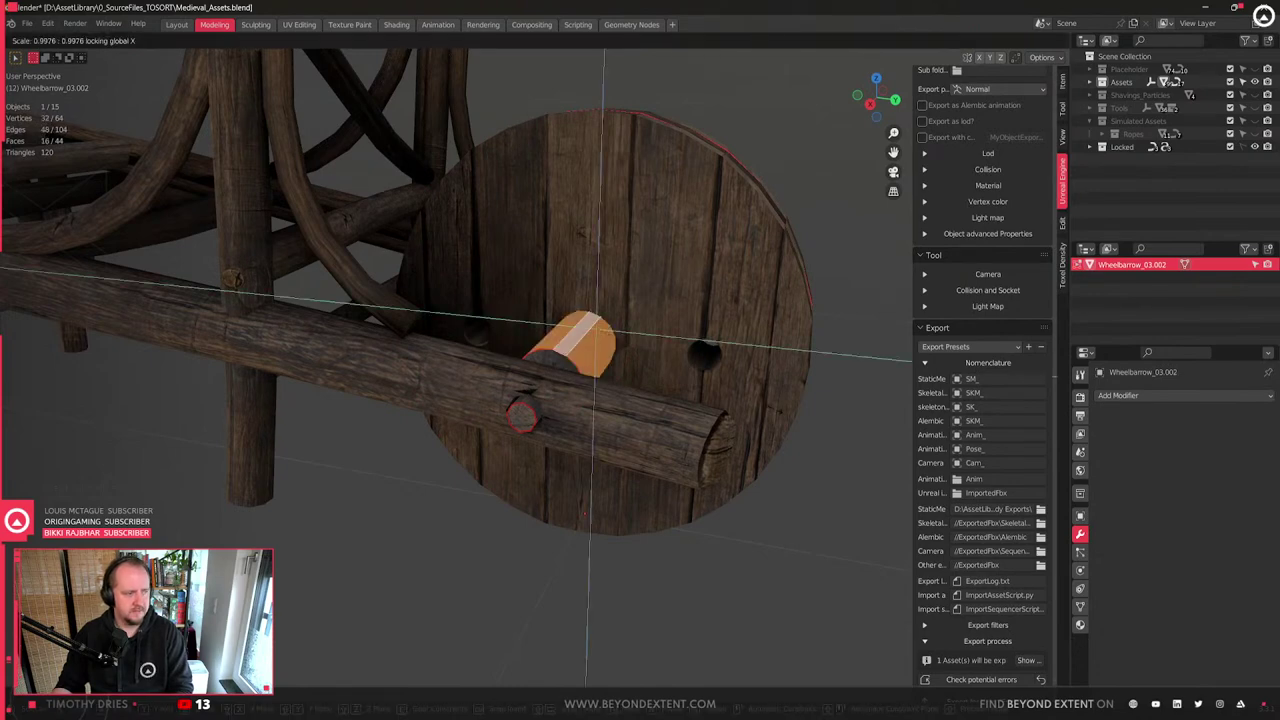
right_click(741, 406)
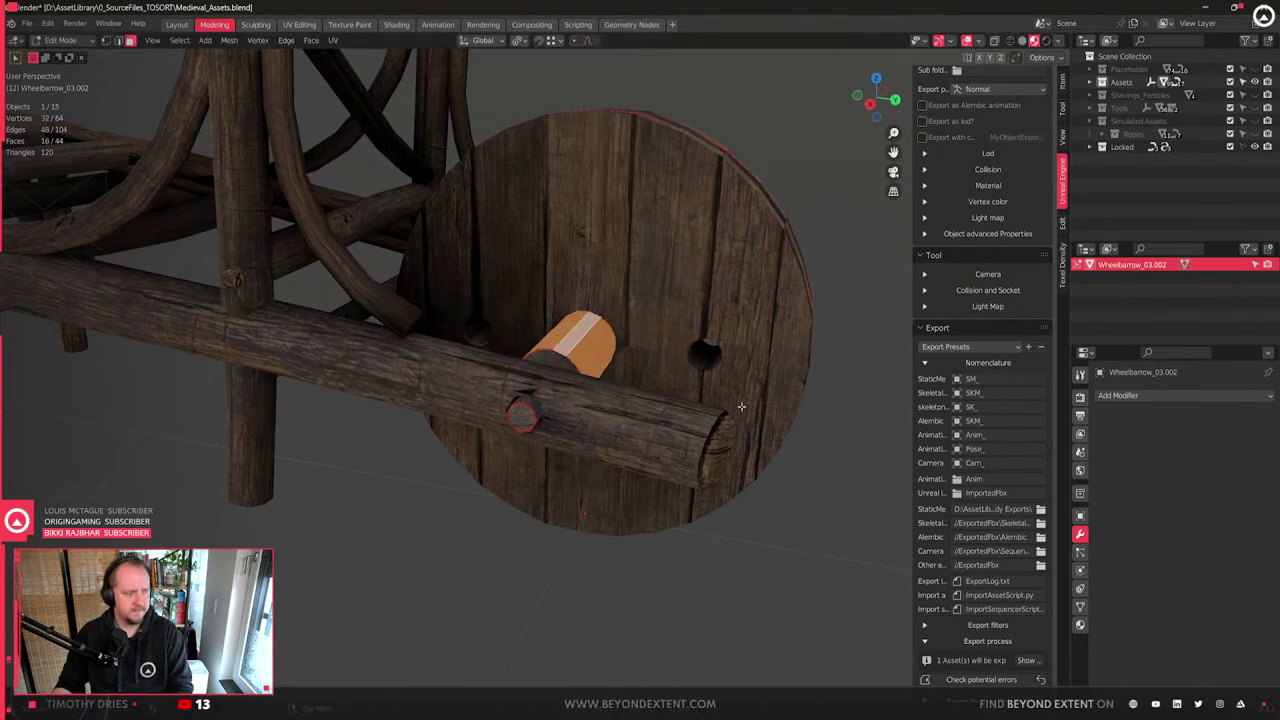
key("s")
key("shift+x")
left_click(706, 398)
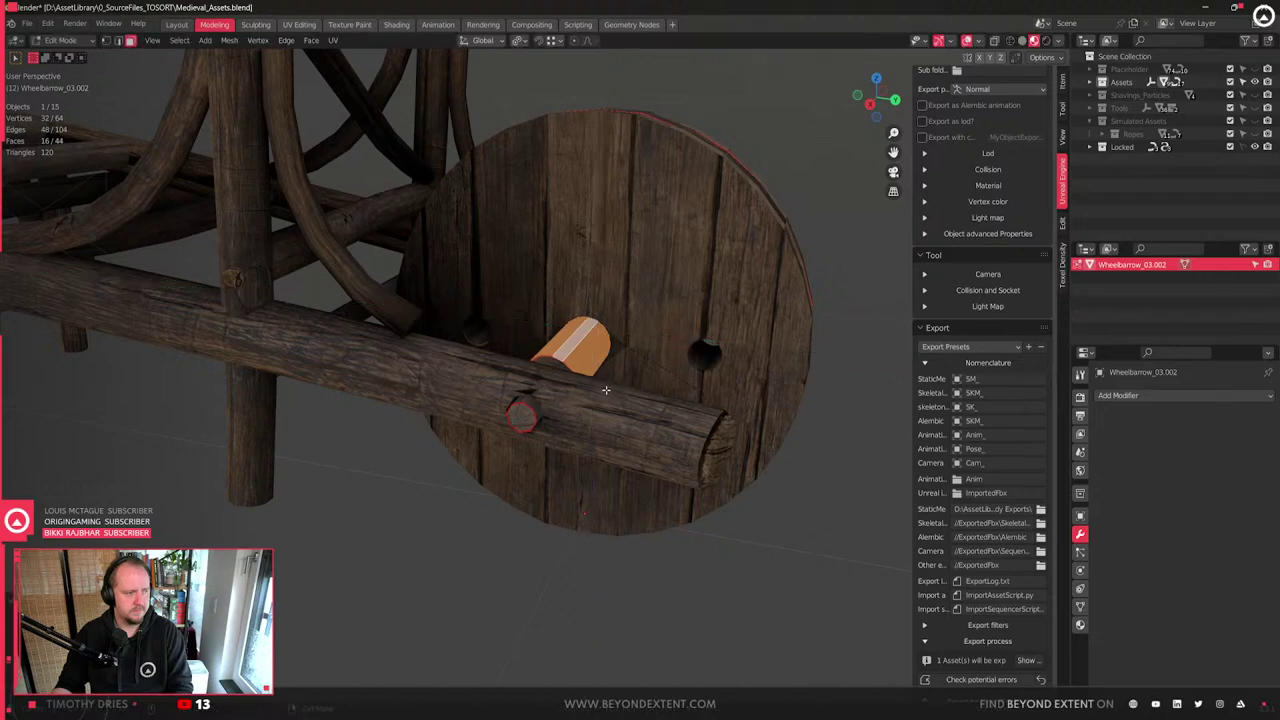
key("Tab")
- Select the loose upright plank beside the wheelbarrow
middle_click_drag(606, 391, 437, 420)
scroll(437, 420, "down", 3)
scroll(545, 436, "up", 2)
left_click(552, 444)
scroll(317, 336, "down", 6)
left_click(298, 238)
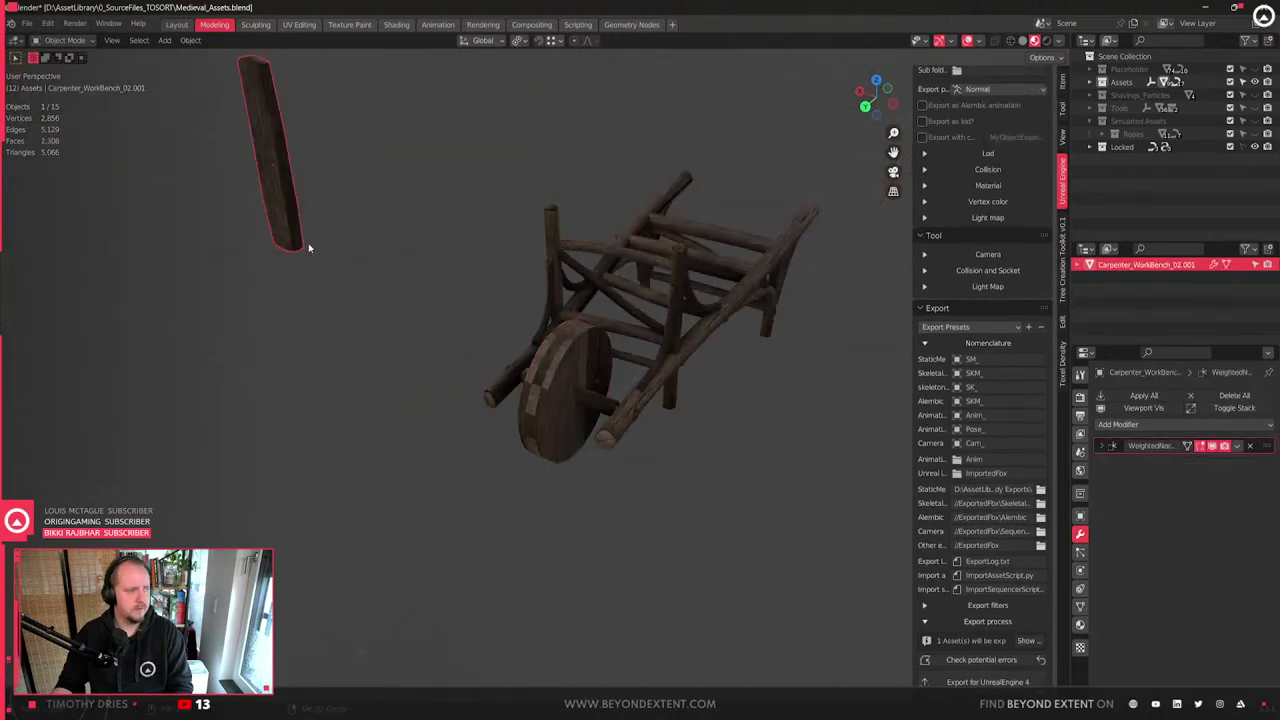
middle_click_drag(308, 246, 354, 292, "shift")
key("r")
key("y")
key("x")
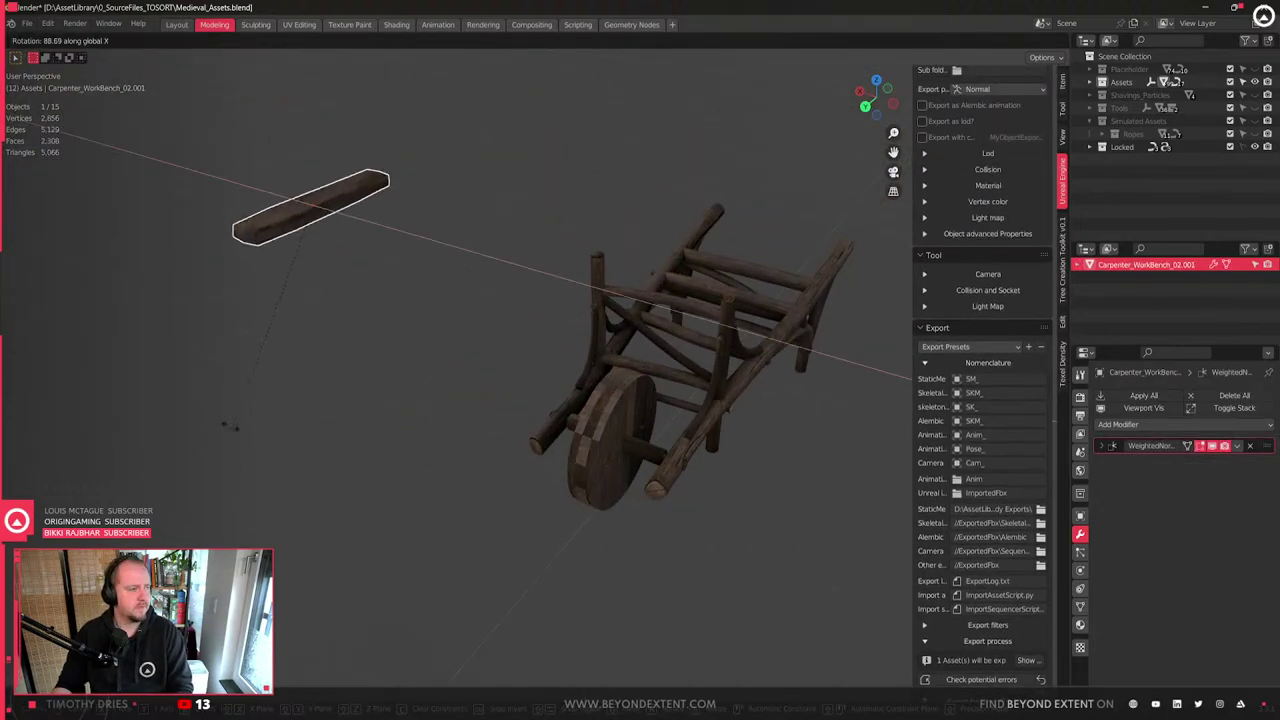
right_click(241, 401)
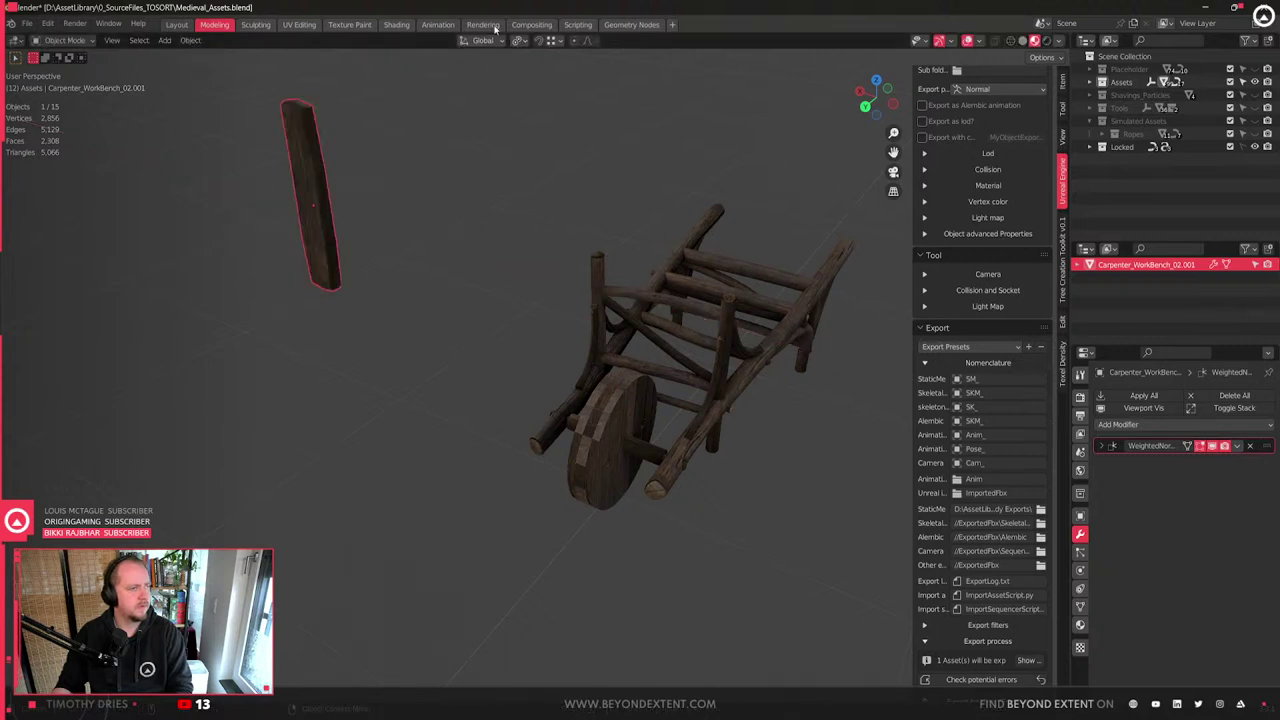
- Set snapping to Increment and rotate the loose plank 90° about the X axis
left_click(558, 42)
left_click(555, 79)
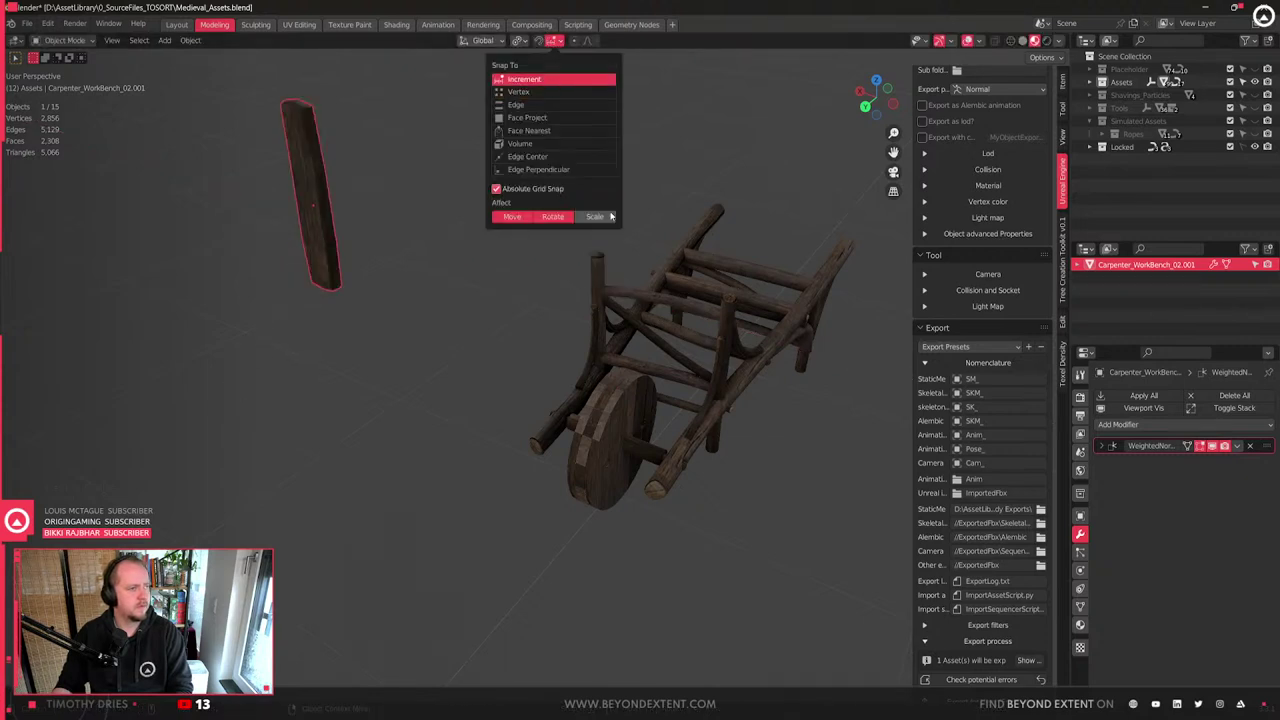
key("r")
key("y")
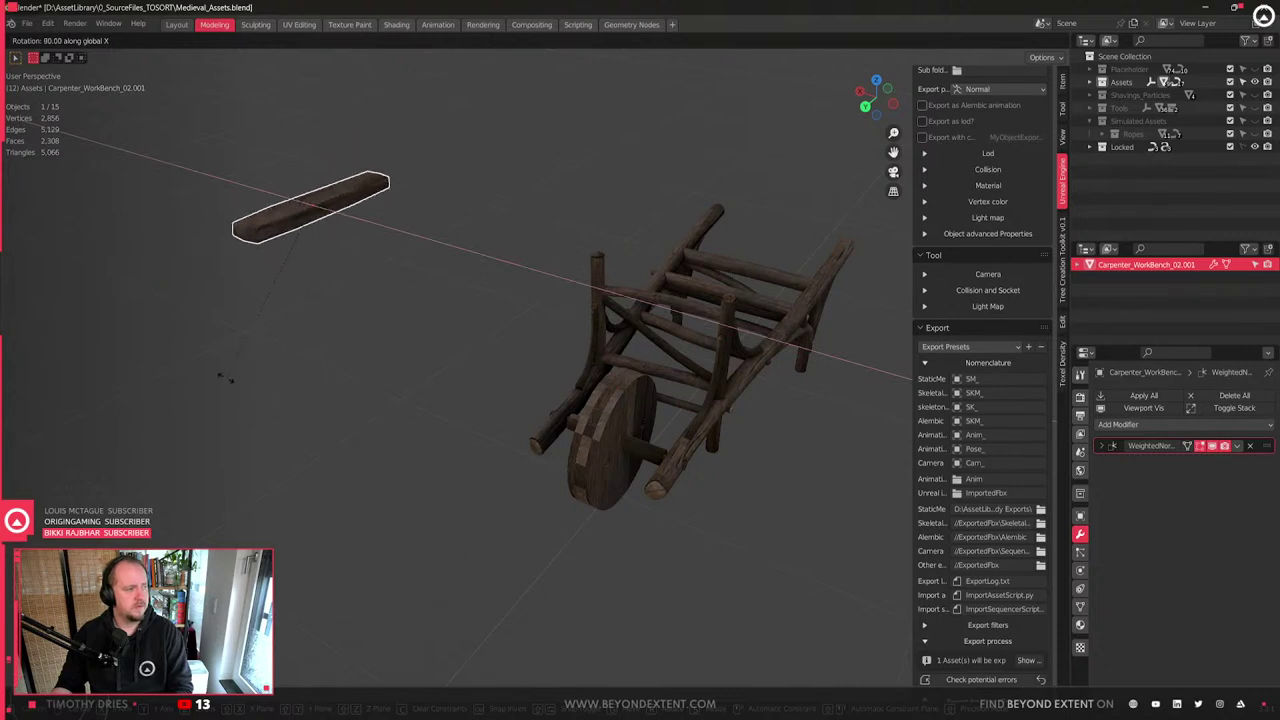
left_click(228, 372)
- Move the plank horizontally over to the wheelbarrow and lower it along Z to the height of the wheel
key("g")
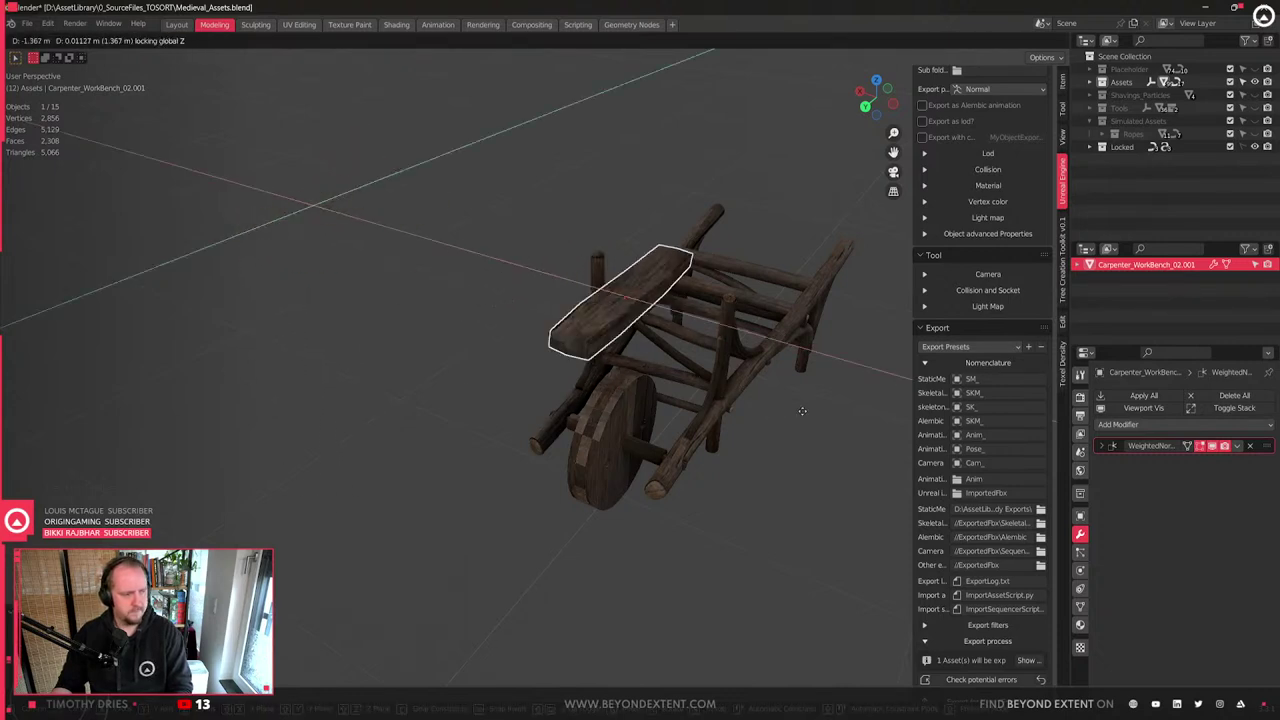
left_click(780, 404)
middle_click_drag(703, 383, 706, 379)
key("g")
key("z")
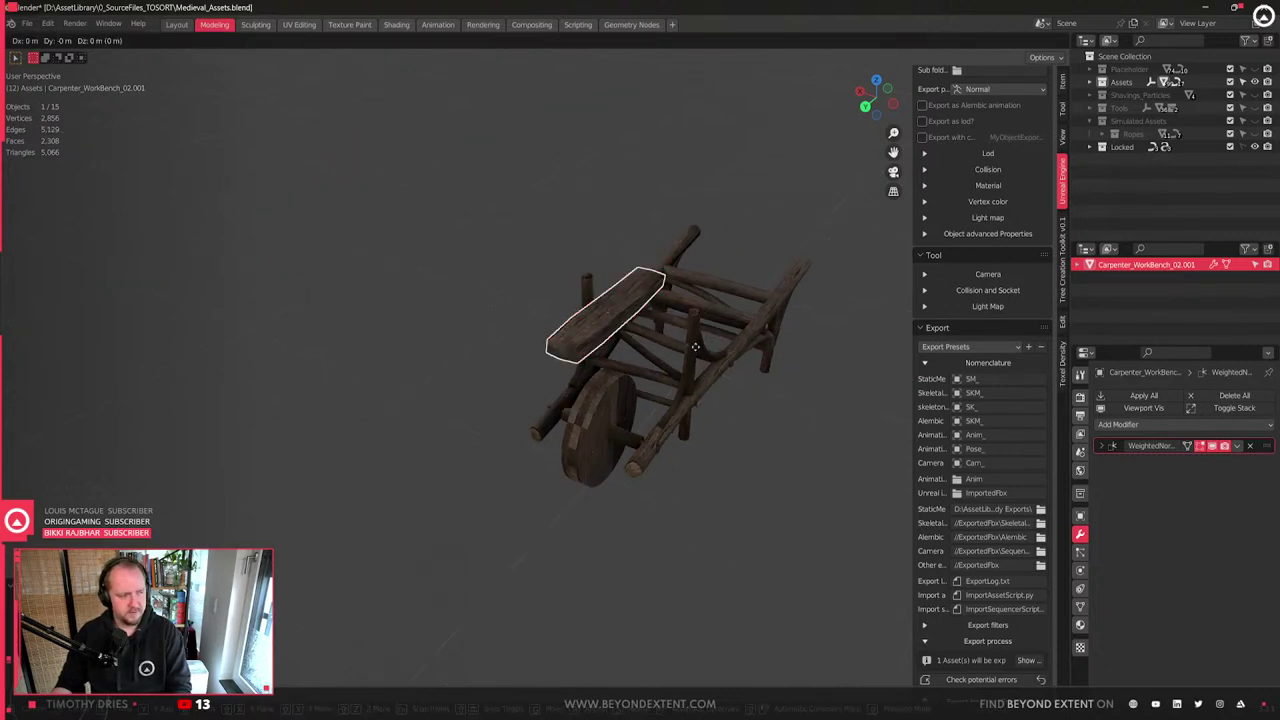
left_click(701, 456)
- Rotate the plank about Z until it runs crosswise through the wheel, parallel to the axle
key("r")
key("z")
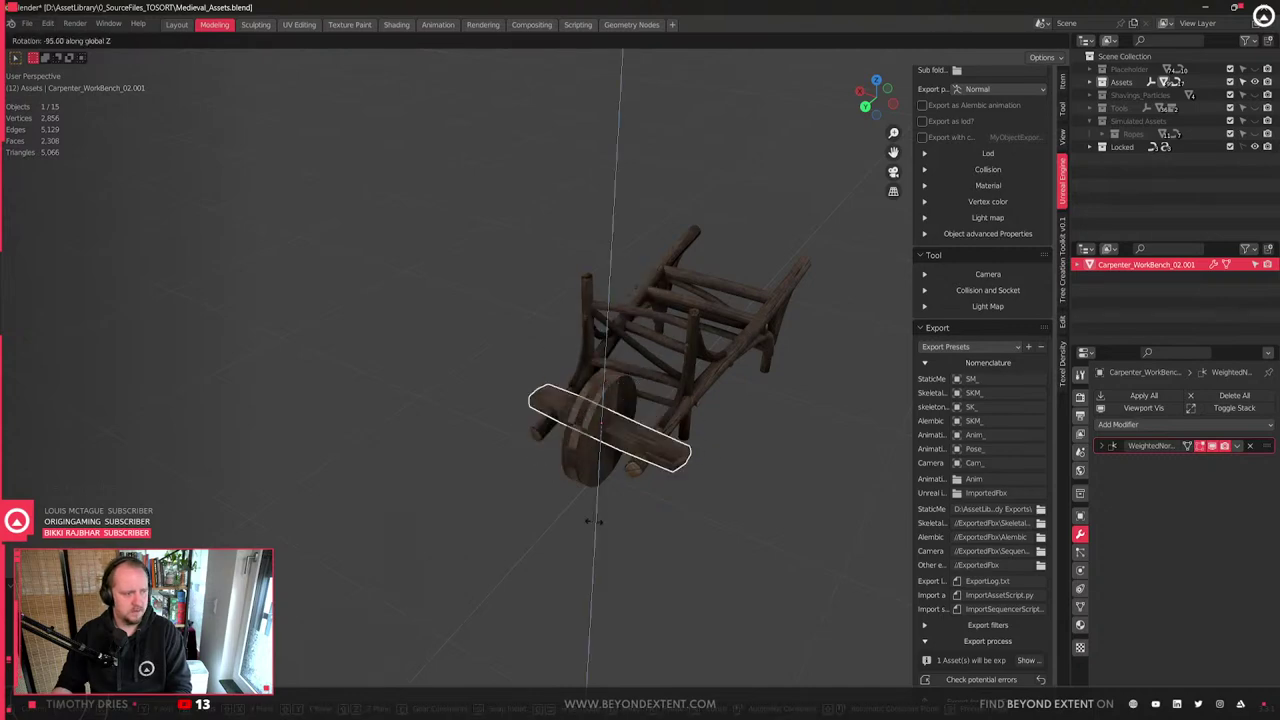
left_click(603, 521)
key("KP_Decimal")
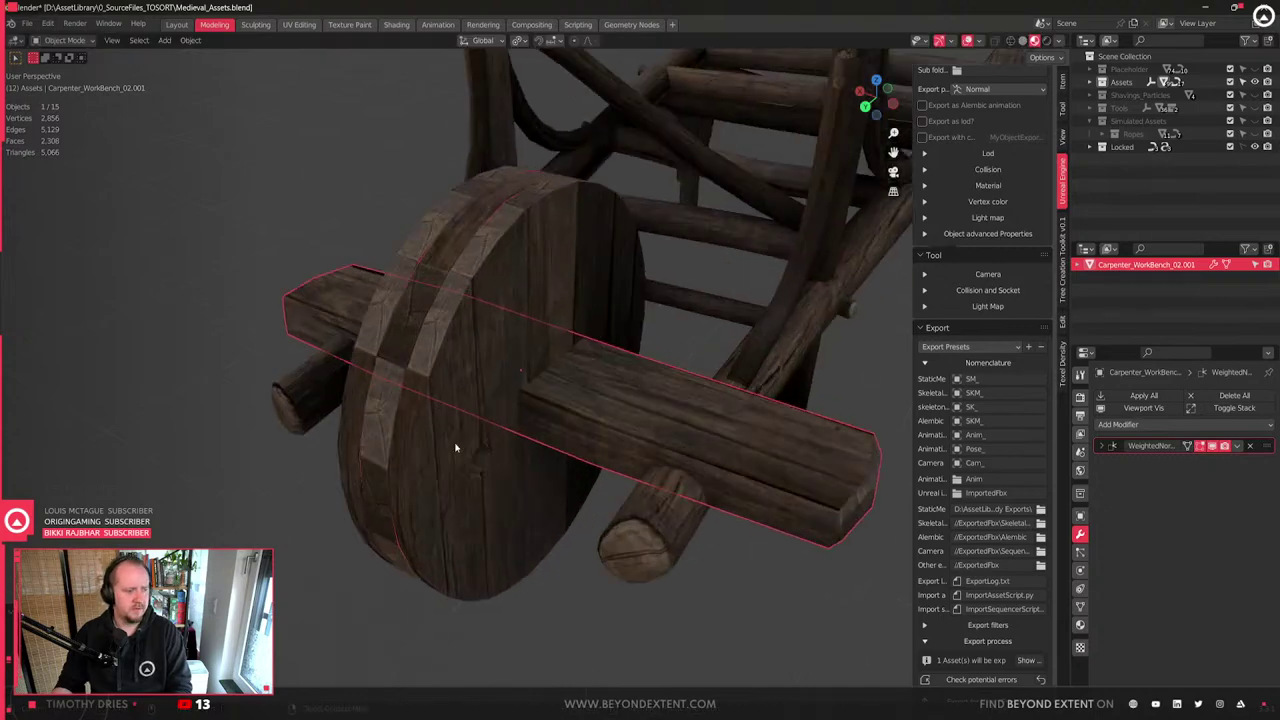
- Scale the plank down to a short peg and move it along Y to the front side of the axle
middle_click_drag(503, 449, 740, 480)
key("s")
left_click(537, 446)
middle_click_drag(537, 446, 608, 440)
scroll(597, 463, "up", 2)
scroll(650, 440, "down", 2)
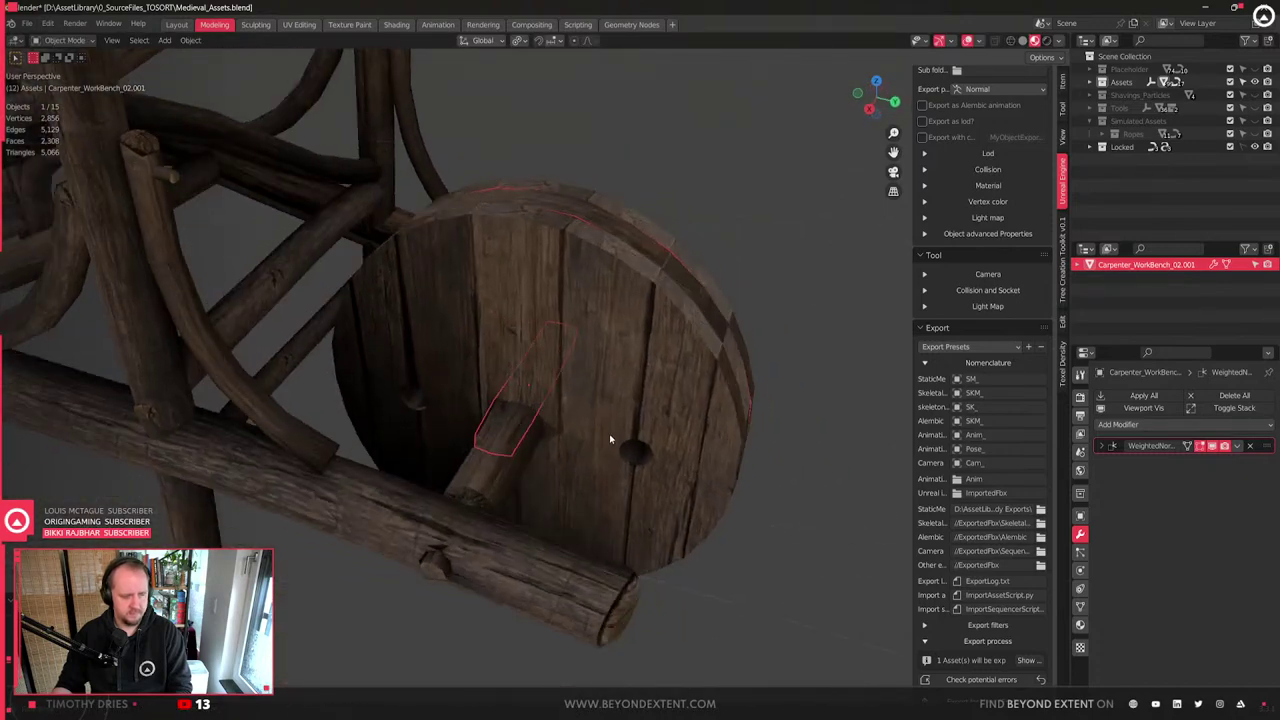
key("g")
key("y")
left_click(731, 463)
- Rotate the wheel -90° about the X axis so its outer planks run lengthwise to the wheelbarrow
left_click(742, 409)
key("r")
key("y")
key("x")
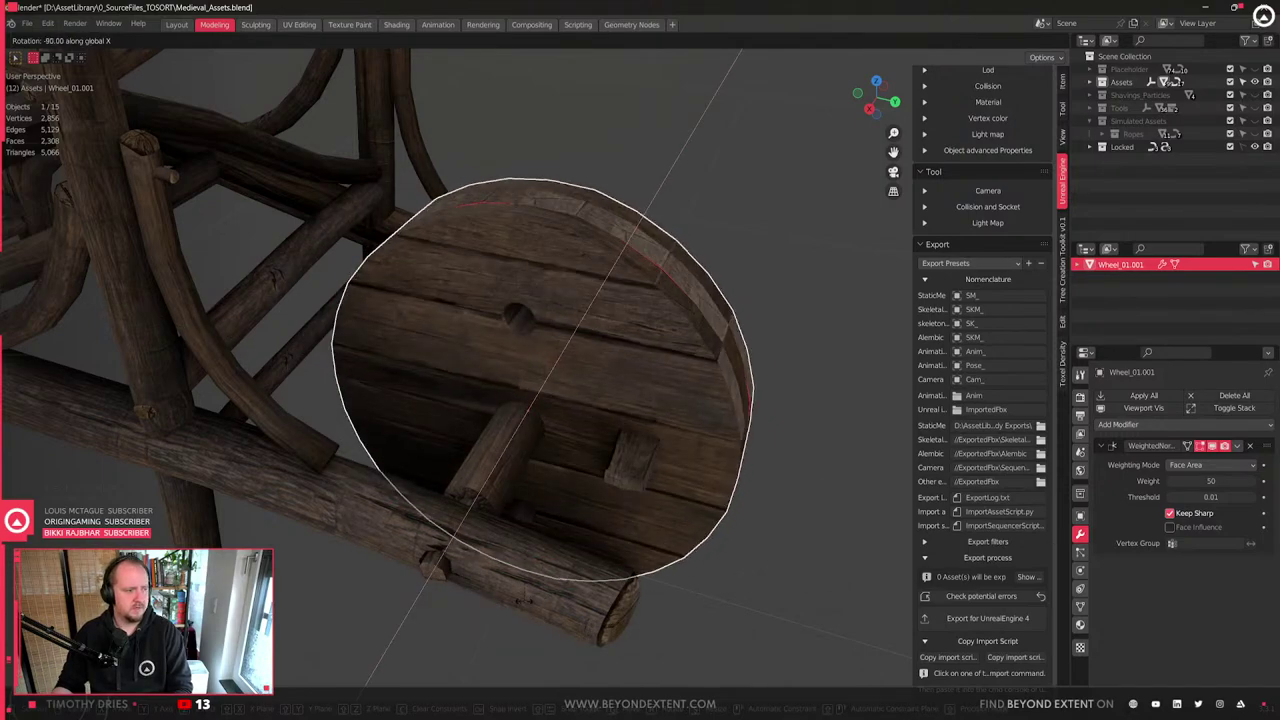
left_click(526, 251)
scroll(526, 251, "up", 4)
middle_click_drag(531, 386, 798, 478)
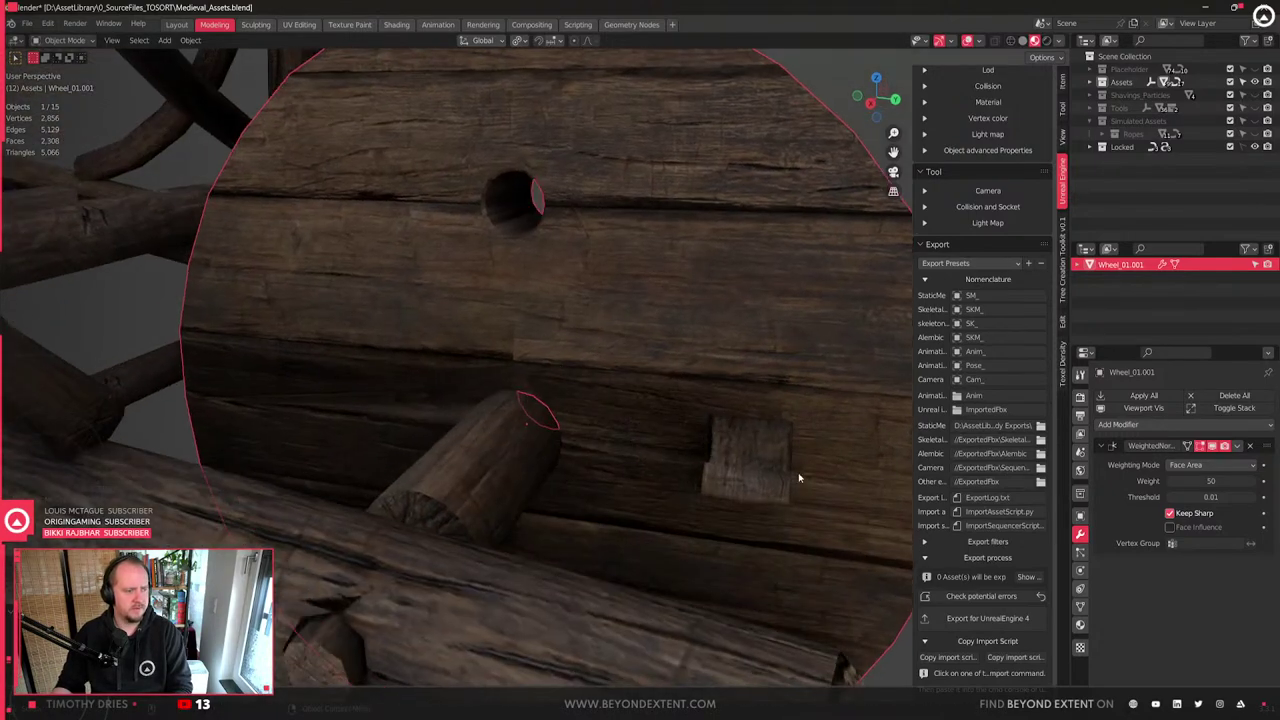
- Rescale the short plank in the wheel and move it along Z level with the axle
left_click(731, 466)
scroll(589, 380, "down", 3)
middle_click_drag(663, 466, 745, 457)
key("s")
left_click(651, 463)
key("g")
key("z")
left_click(581, 458)
- Duplicate the short plank along Y to the opposite side of the axle
key("shift+d")
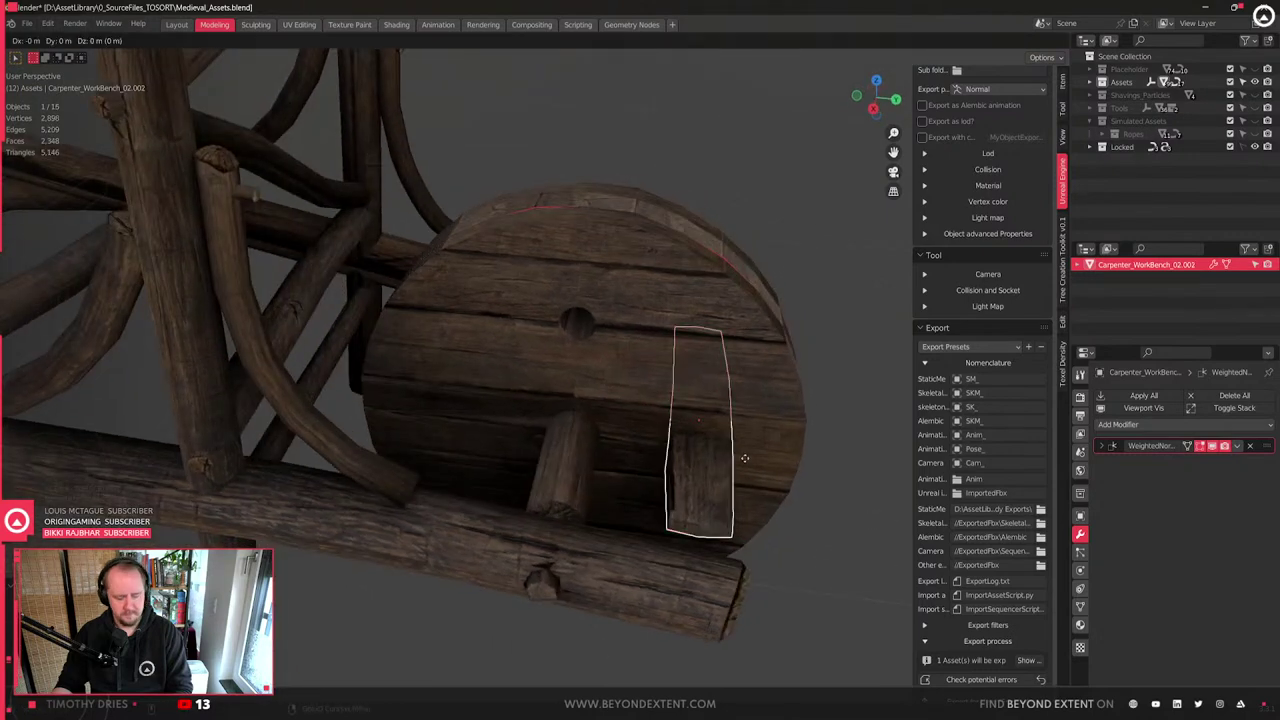
key("y")
left_click(500, 479)
mouse_move(503, 480)
middle_mouse_down()
mouse_move(477, 449)
mouse_move(500, 479)
middle_mouse_up()
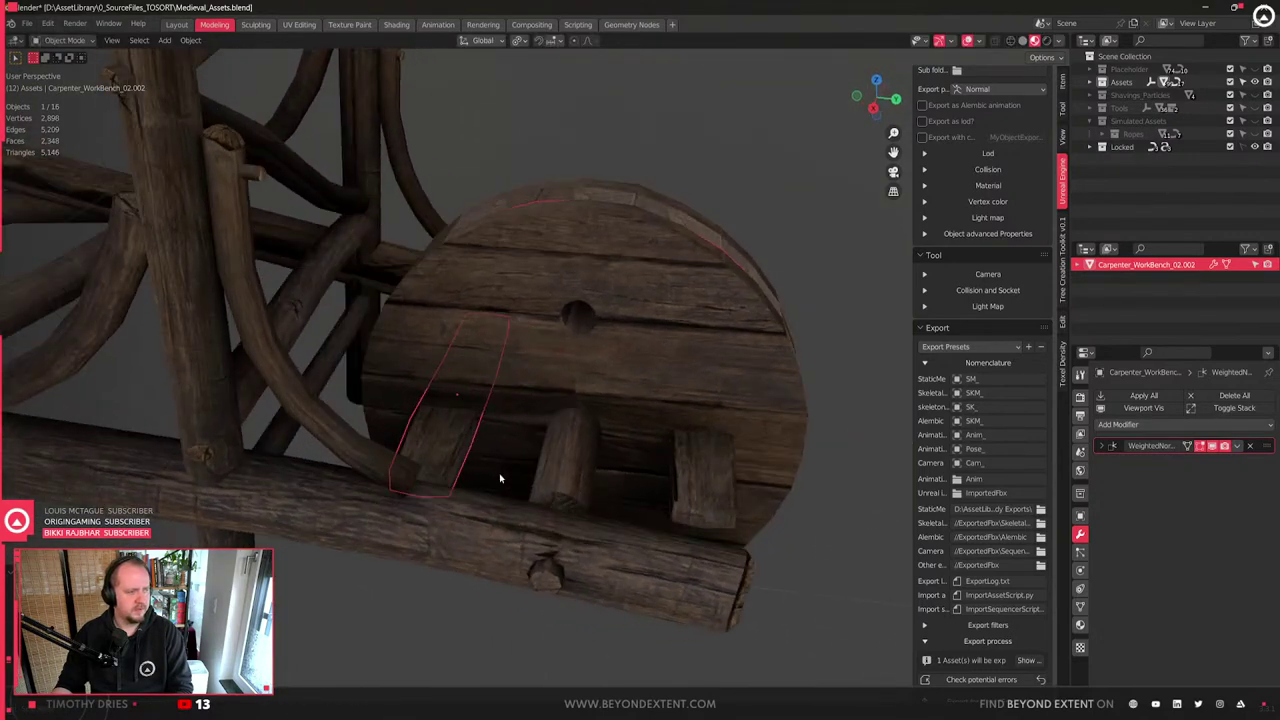
- Duplicate both short planks in place
left_click(711, 487, "shift")
key("ctrl+j")
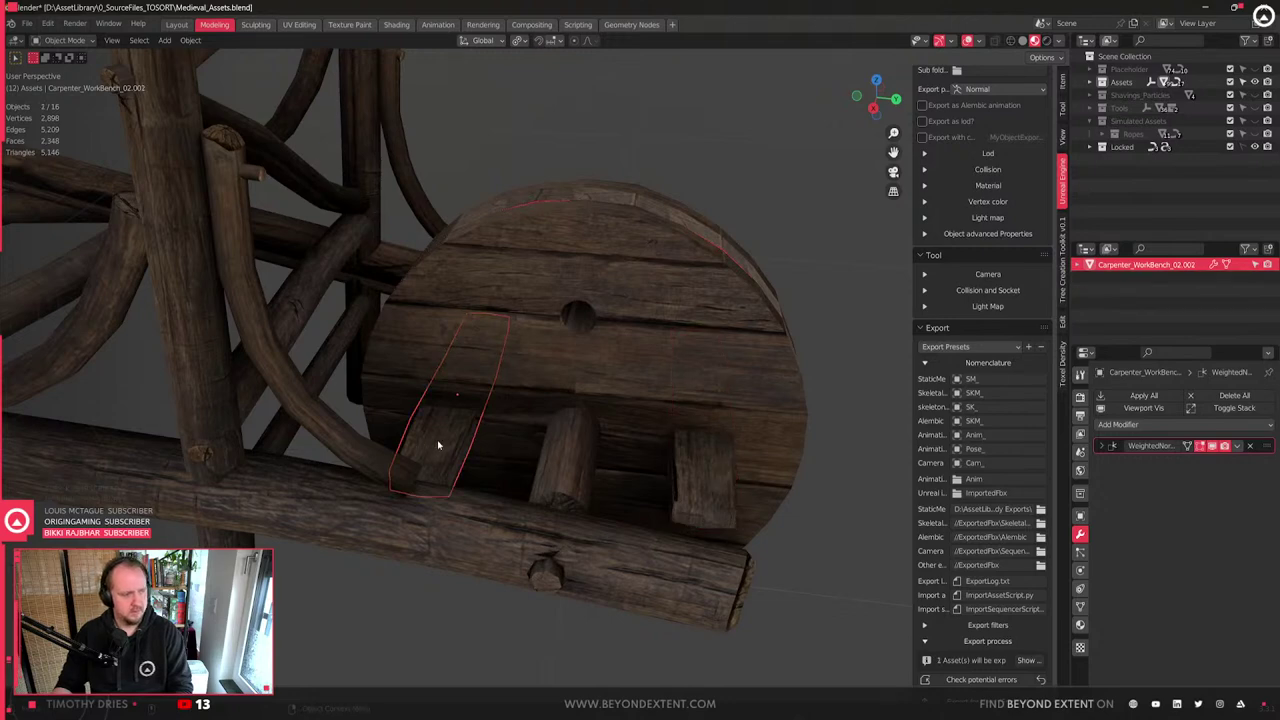
left_click(688, 479, "shift")
key("shift+d")
right_click(685, 478)
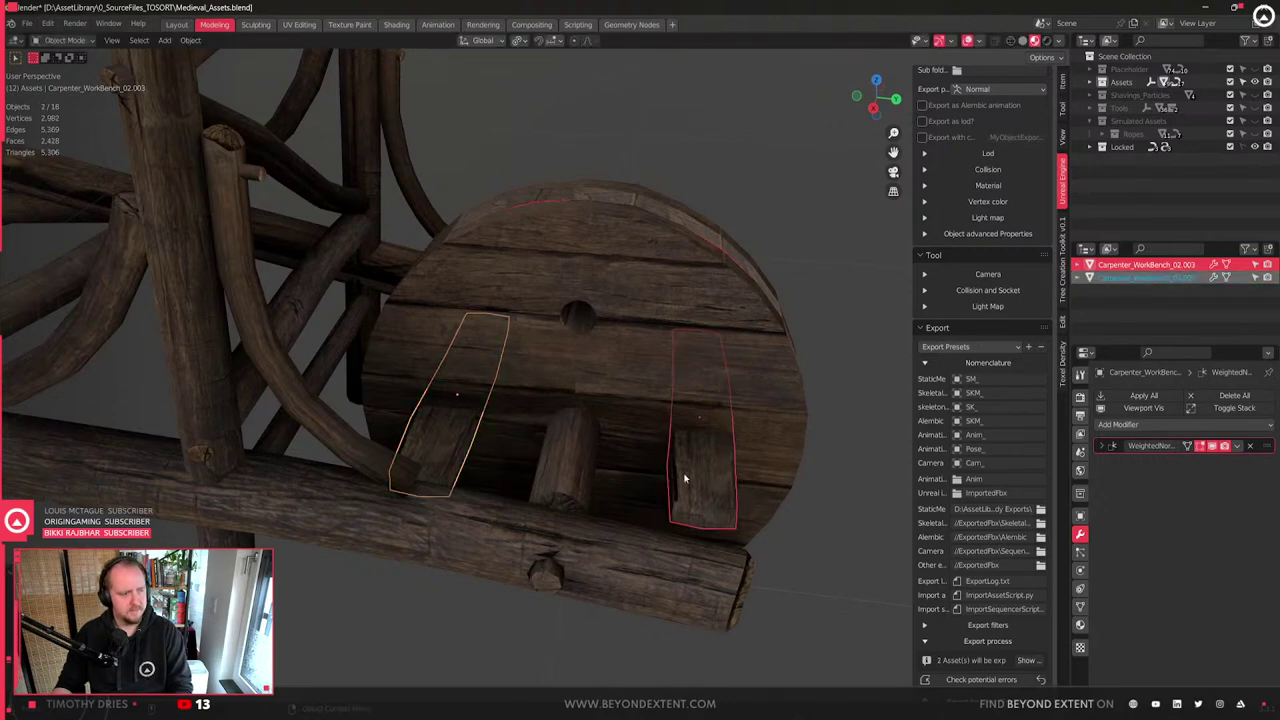
- Fatten the duplicated planks by about 0.0014 m with Shrink/Fatten and join them into one object
key("Tab")
key("a")
key("alt+s")
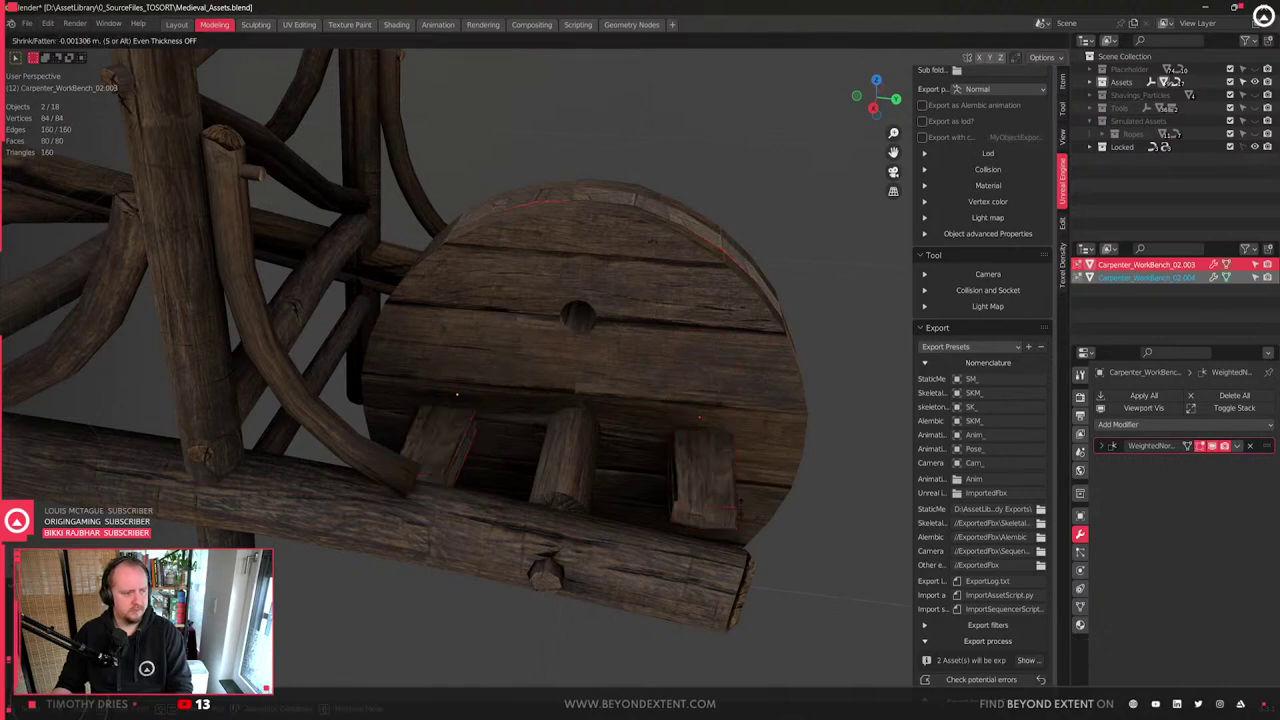
key("Escape")
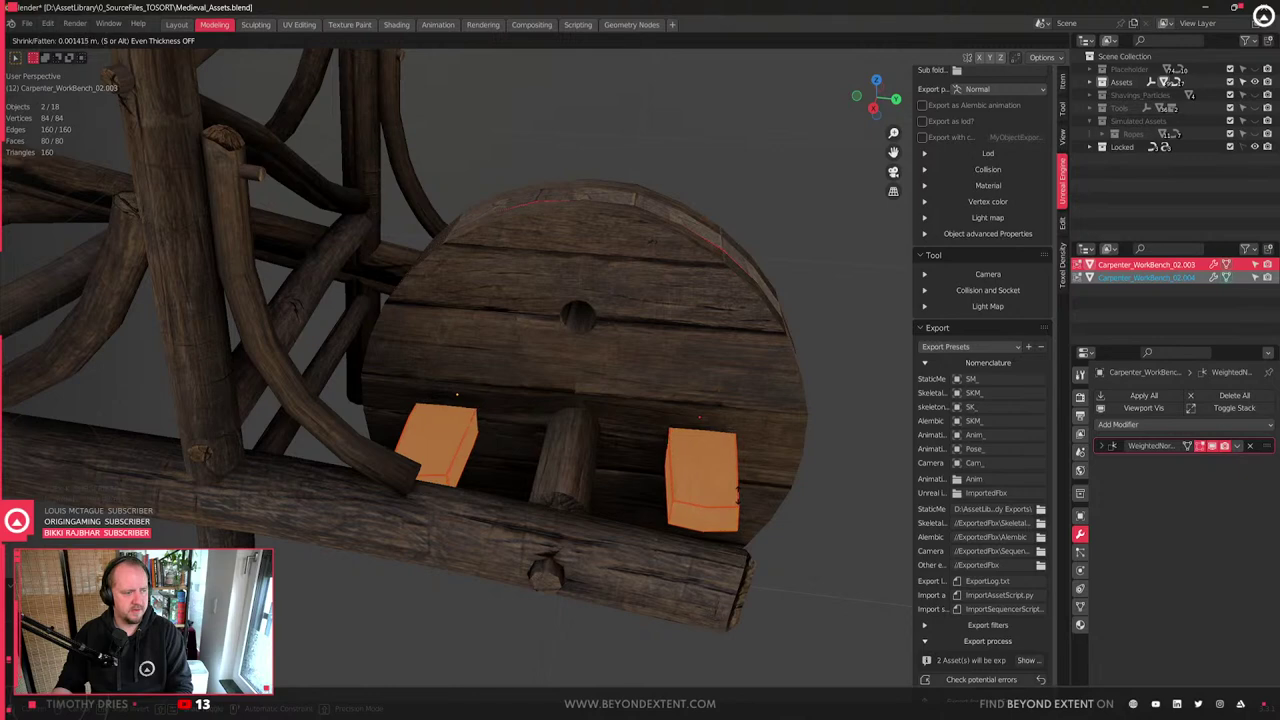
key("Tab")
left_click(739, 499)
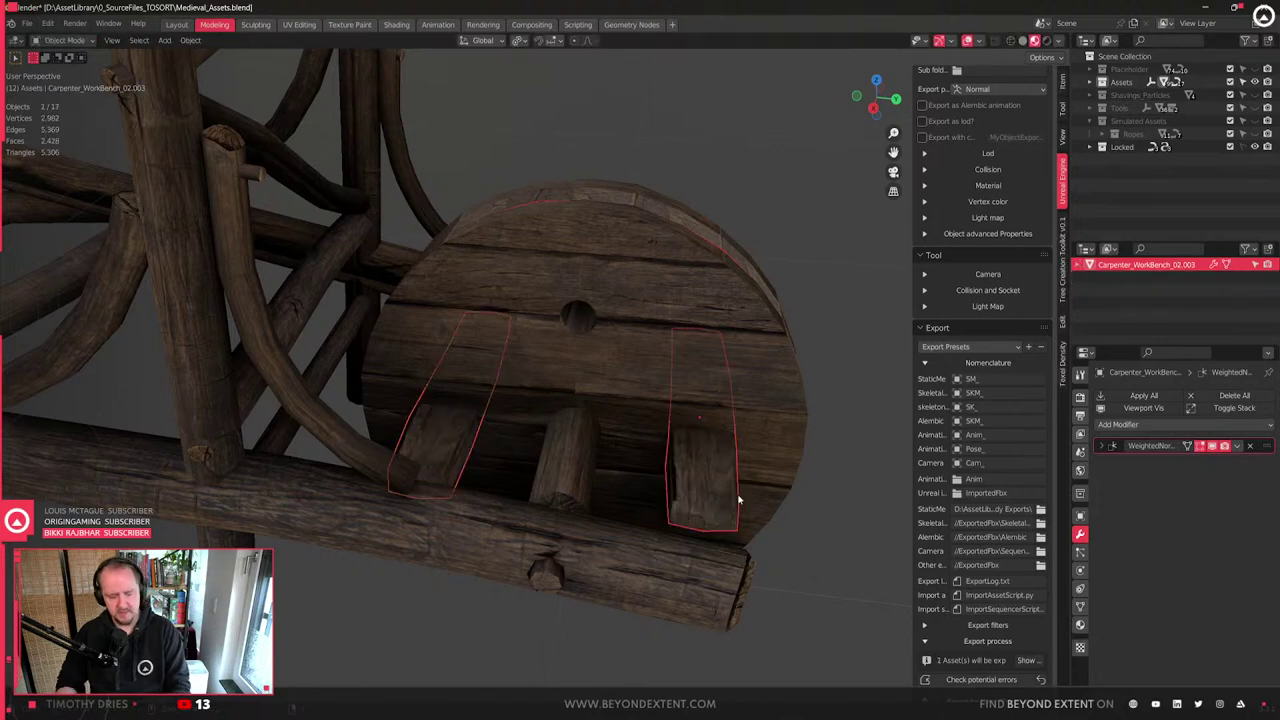
- Isolate the wheel and the joined plank duplicates by hiding all other objects
left_click(749, 376, "shift")
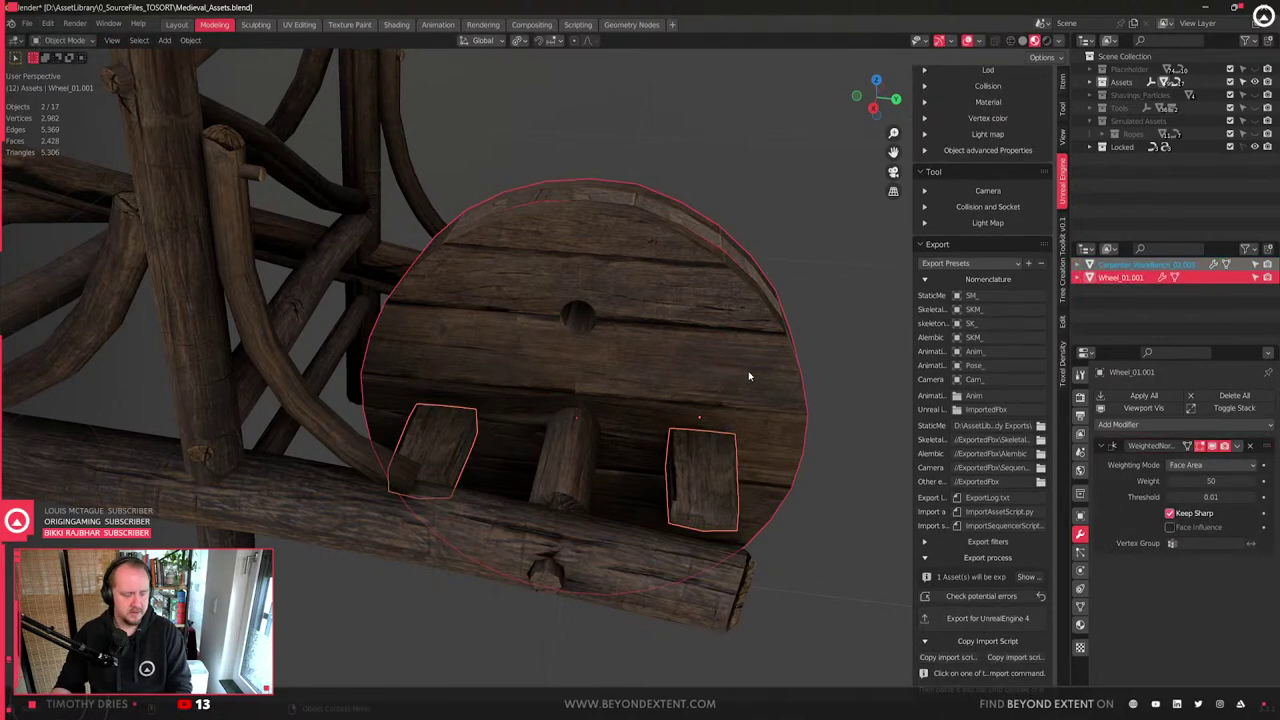
left_click(749, 376)
left_click(715, 489, "shift")
key("shift+h")
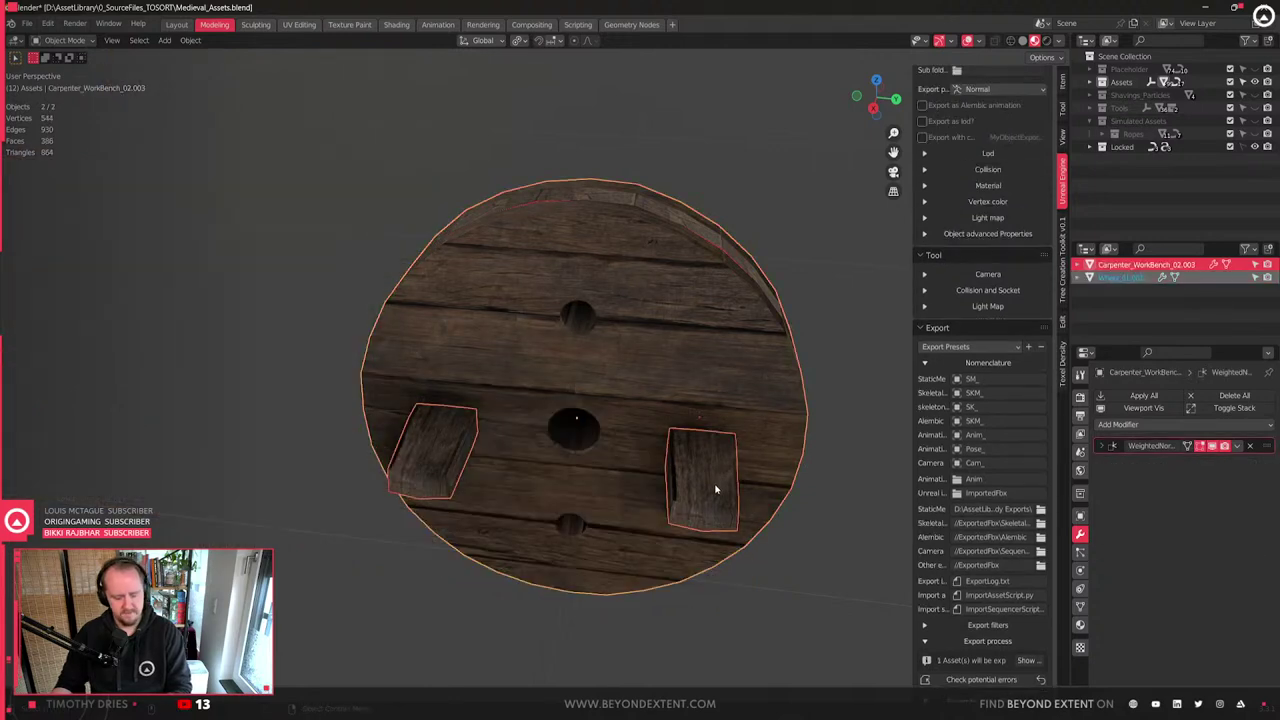
- Add a Bevel modifier to the wheel
left_click(735, 435)
middle_click_drag(735, 437, 712, 422)
left_click(1103, 447)
left_click(1120, 425)
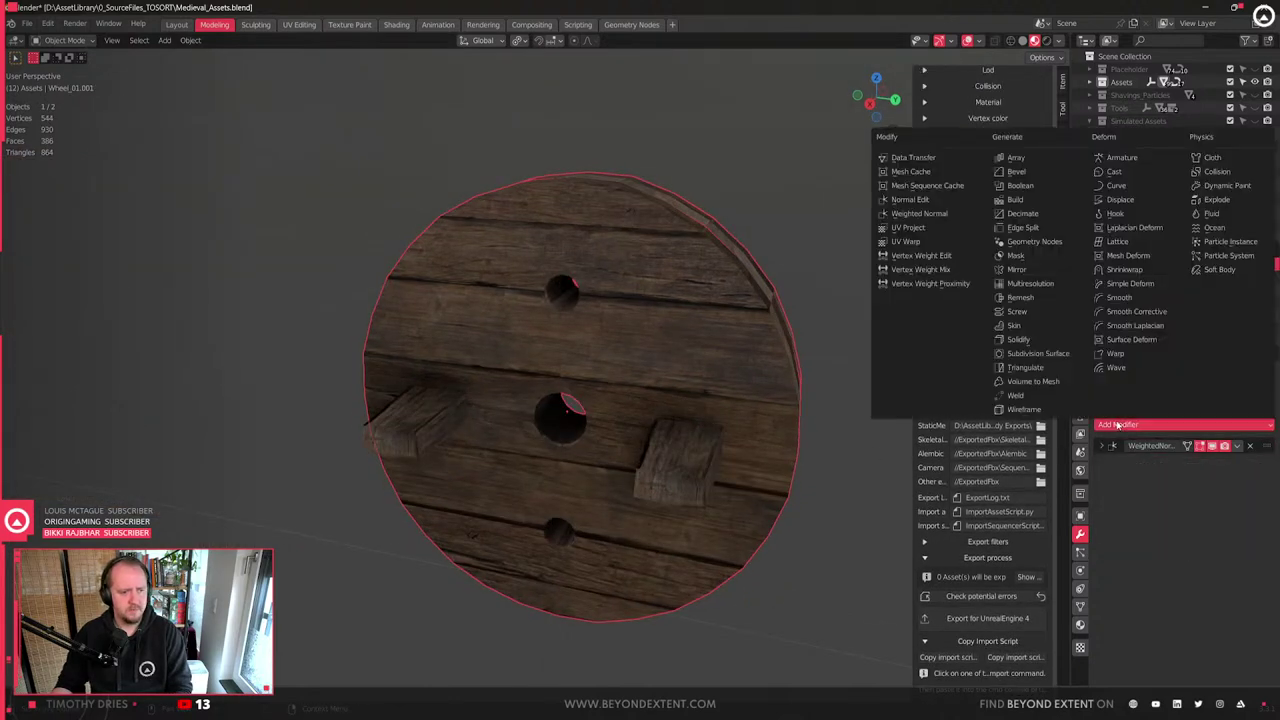
left_click(1125, 424)
left_click(1000, 174)
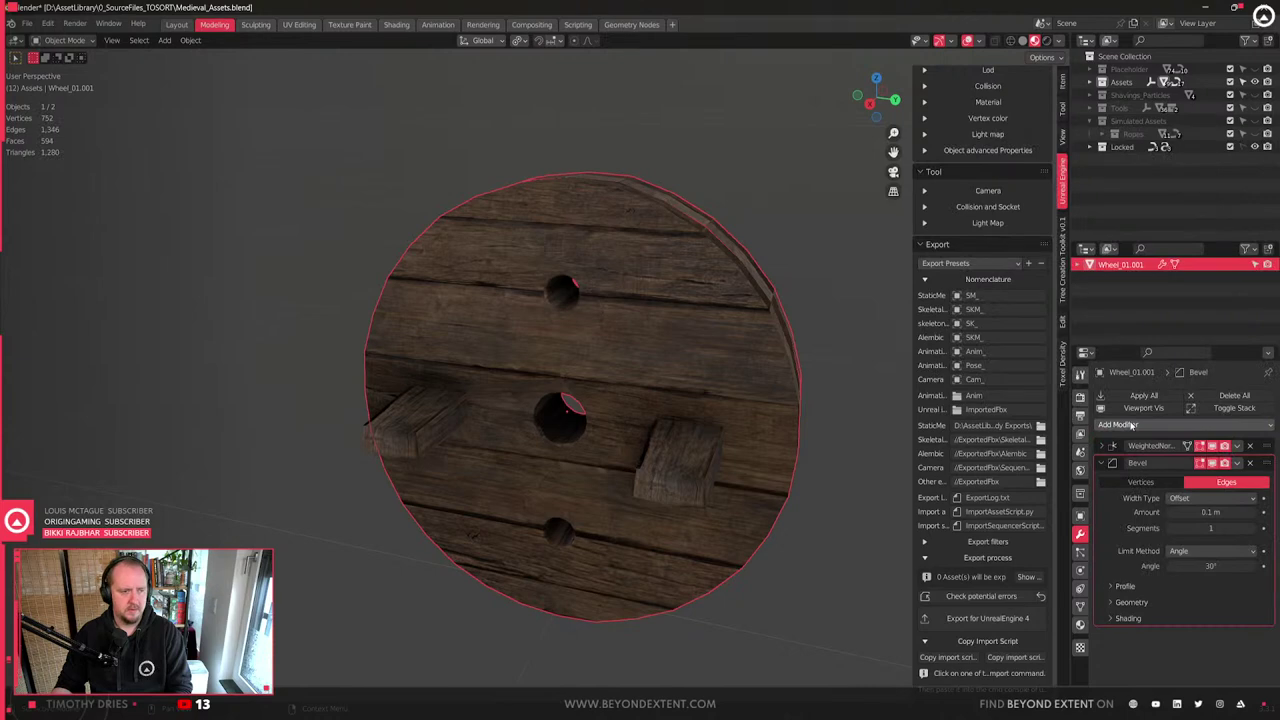
- Replace the wheel's Bevel modifier with a Boolean Difference that uses the joined plank duplicates as cutter, and hide the cutter
left_click(1250, 463)
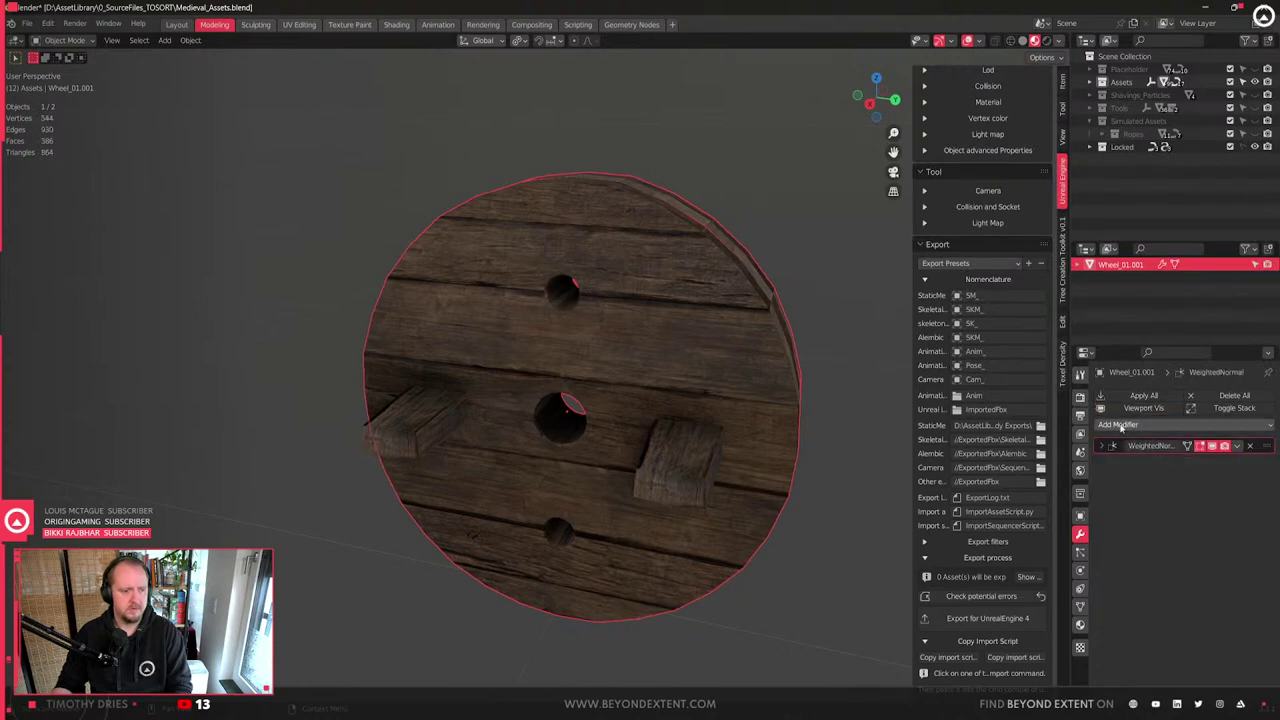
left_click(1121, 425)
left_click(1031, 188)
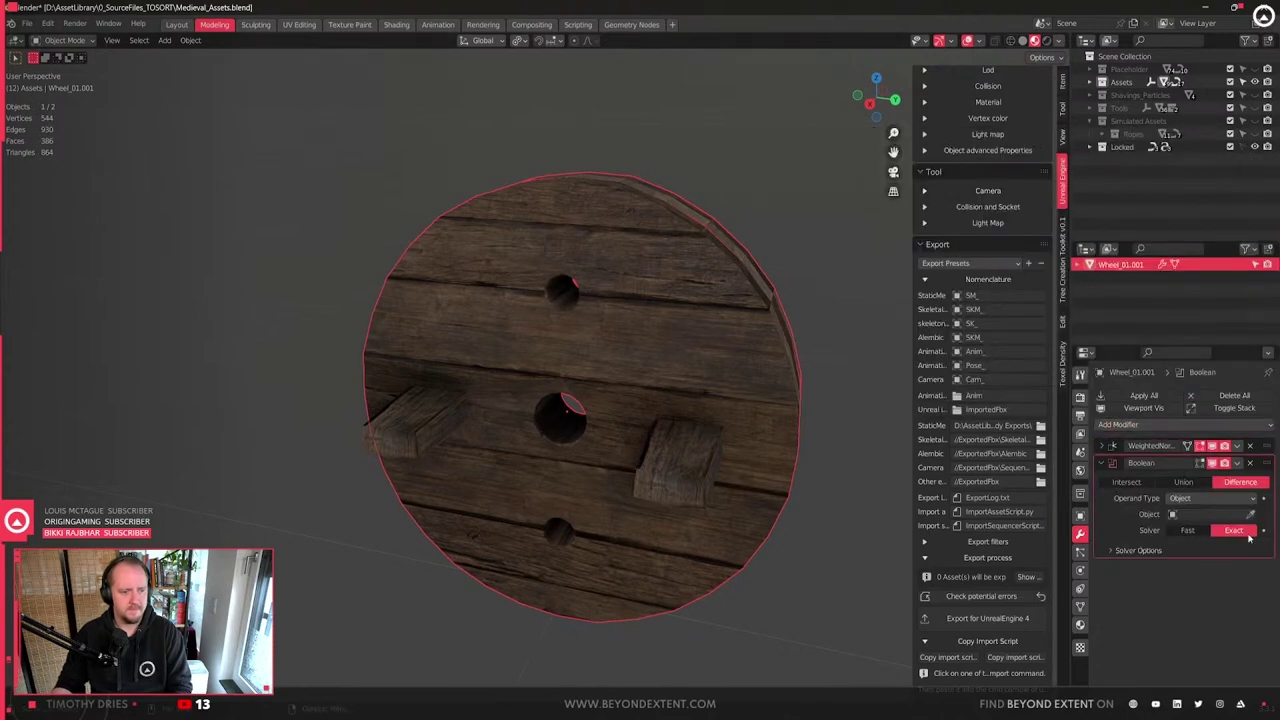
left_click(679, 470)
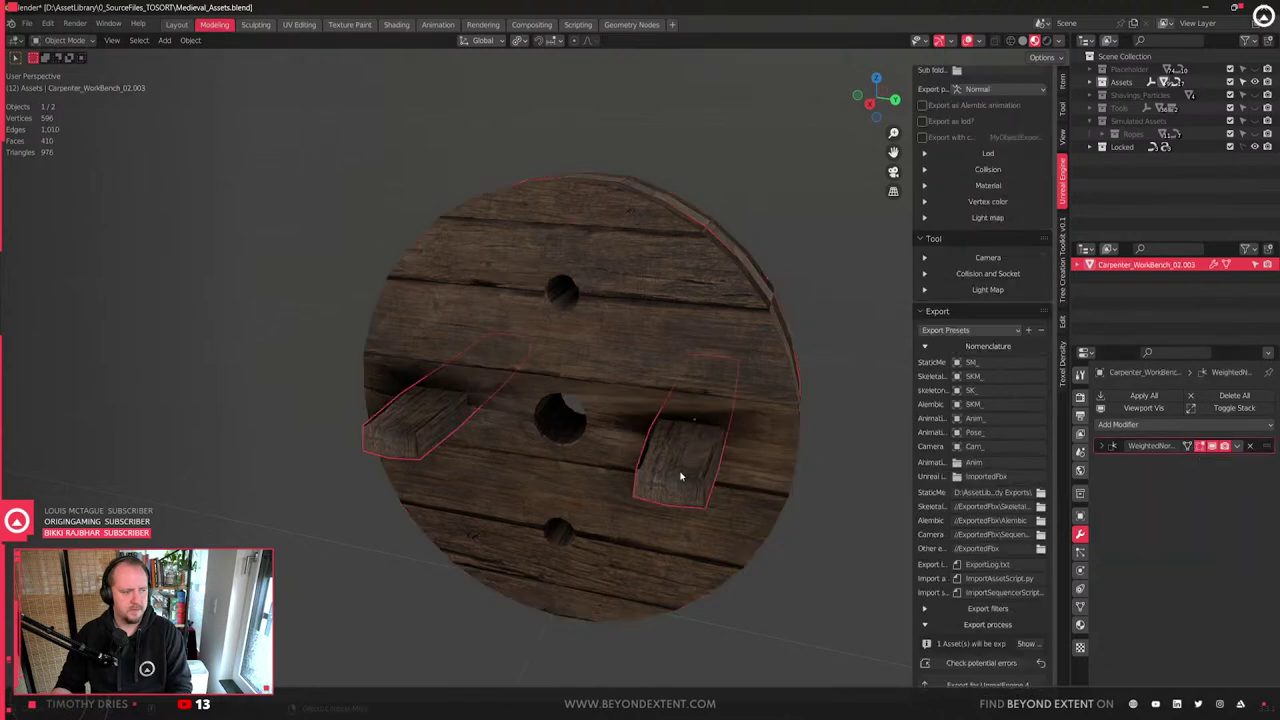
key("h")
scroll(636, 510, "up", 3)
middle_click_drag(636, 510, 616, 480)
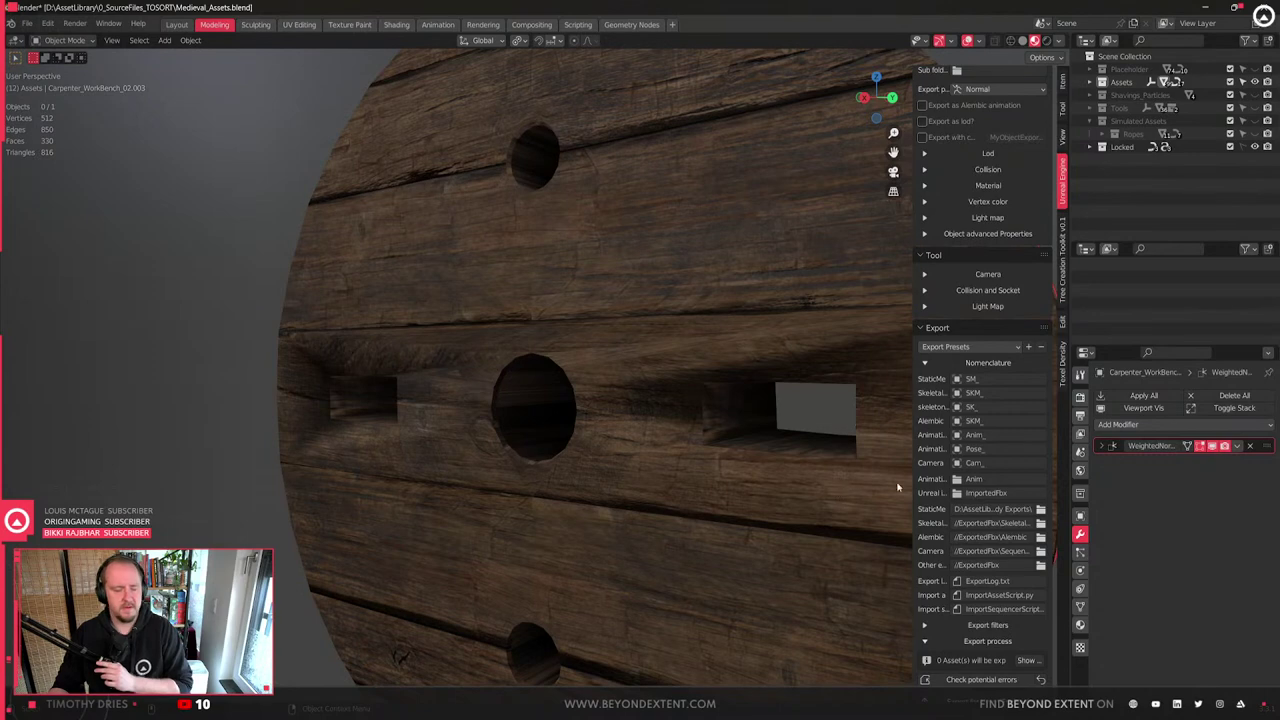
- Apply the Boolean modifier on the wheel so the two rectangular plank slots are cut into its mesh
scroll(826, 475, "down", 5)
left_click(651, 380)
scroll(547, 393, "up", 2)
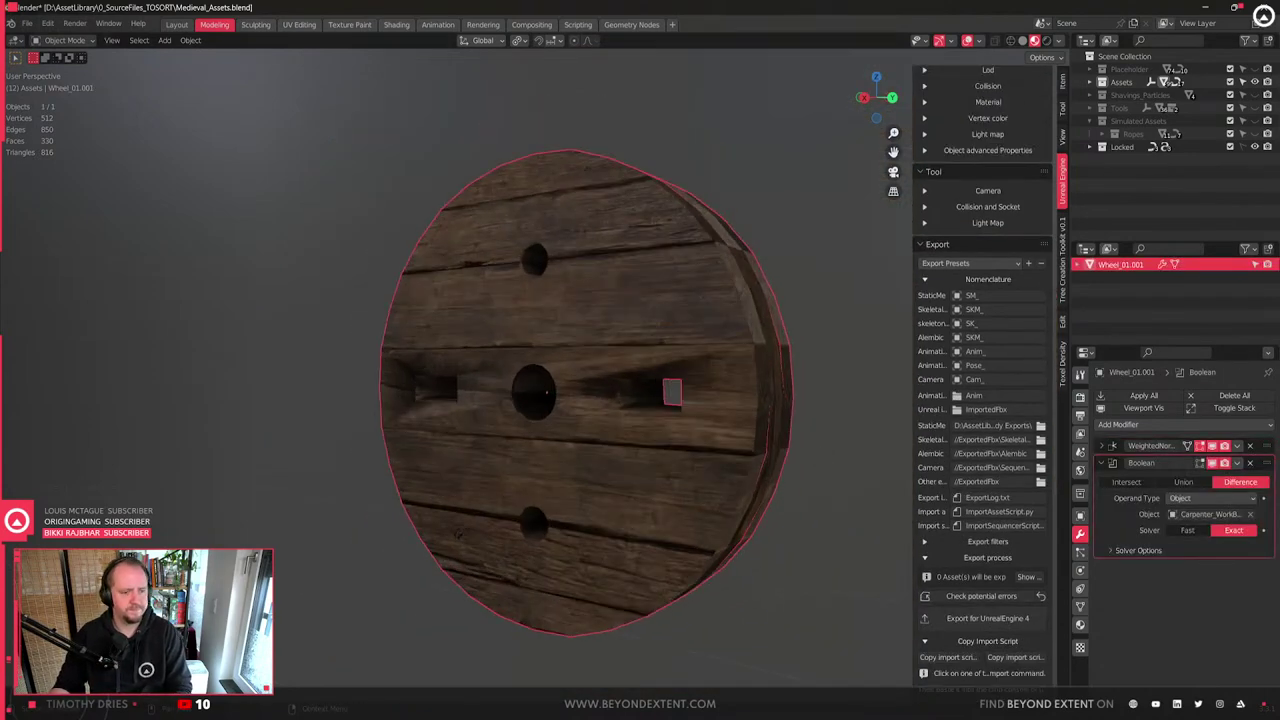
left_click(1238, 463)
left_click(1181, 481)
scroll(683, 456, "up", 2)
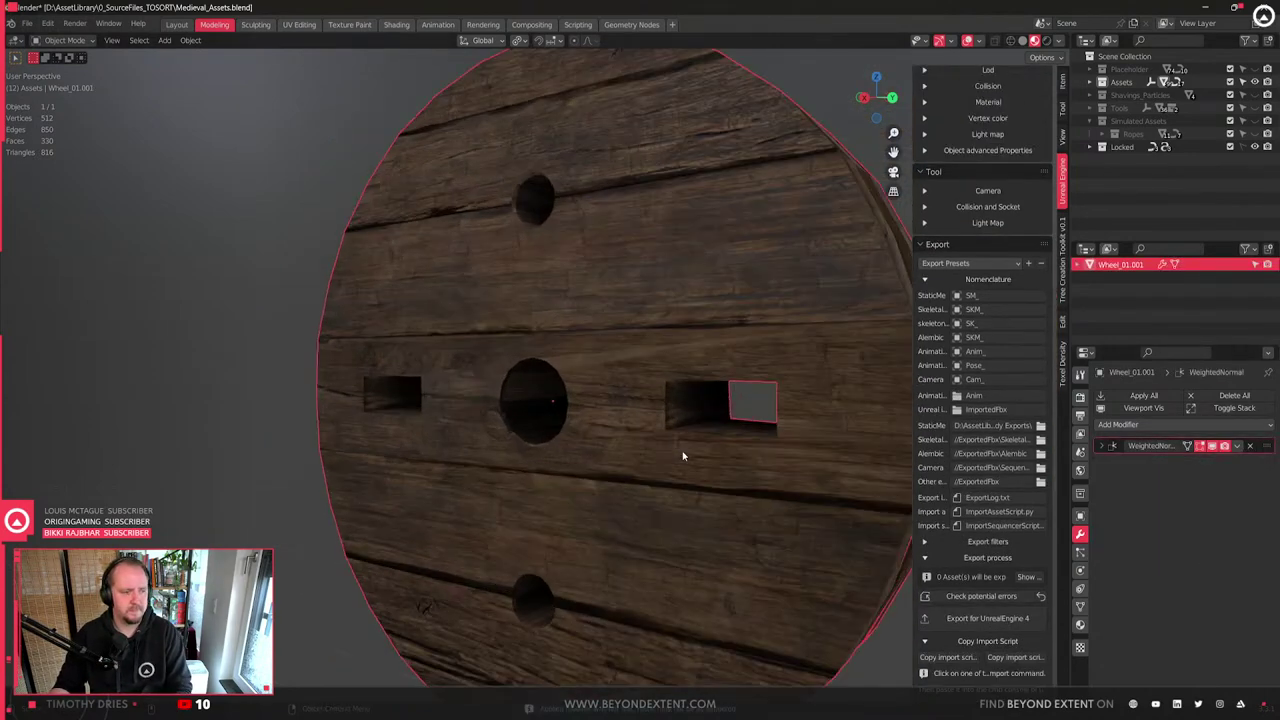
middle_click_drag(682, 456, 631, 472)
- Bring back the rest of the scene and delete the joined plank cutter
key("KP_Divide")
left_click(633, 484)
key("Delete")
scroll(633, 492, "up", 3)
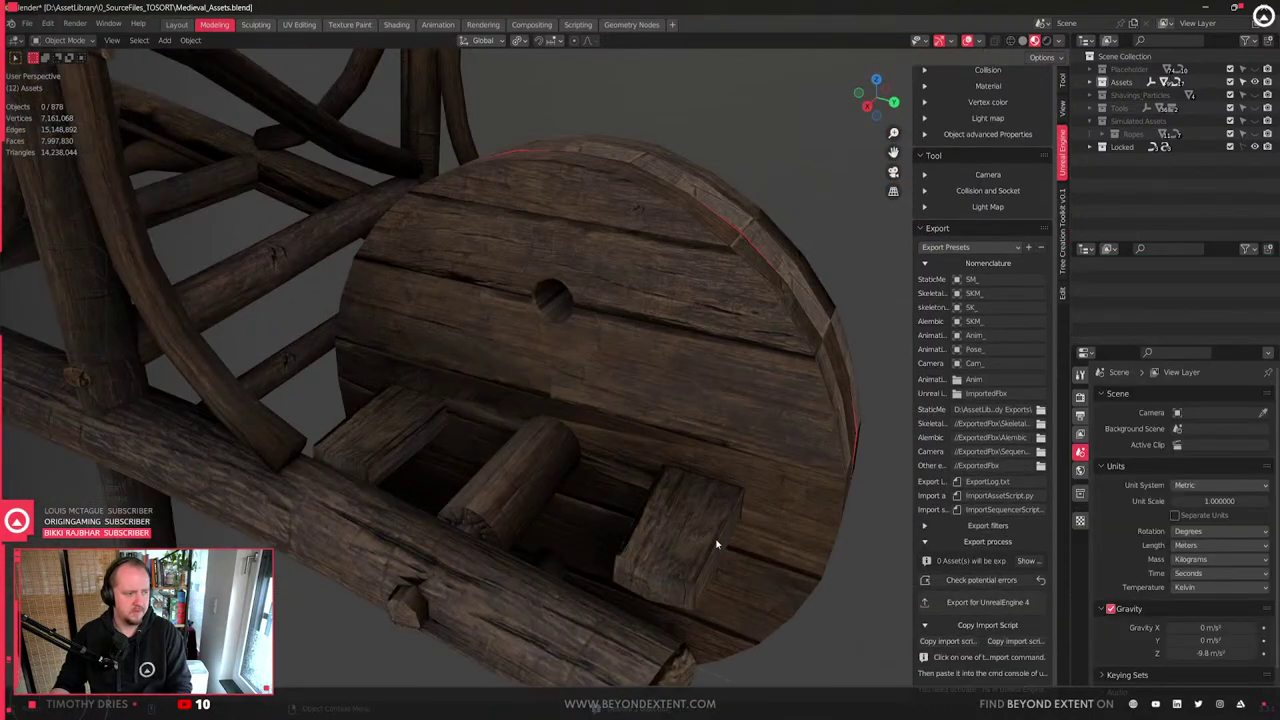
- Thin both original short planks together by about 0.002 m with Shrink/Fatten
left_click(740, 555)
left_click(426, 470, "shift")
key("Tab")
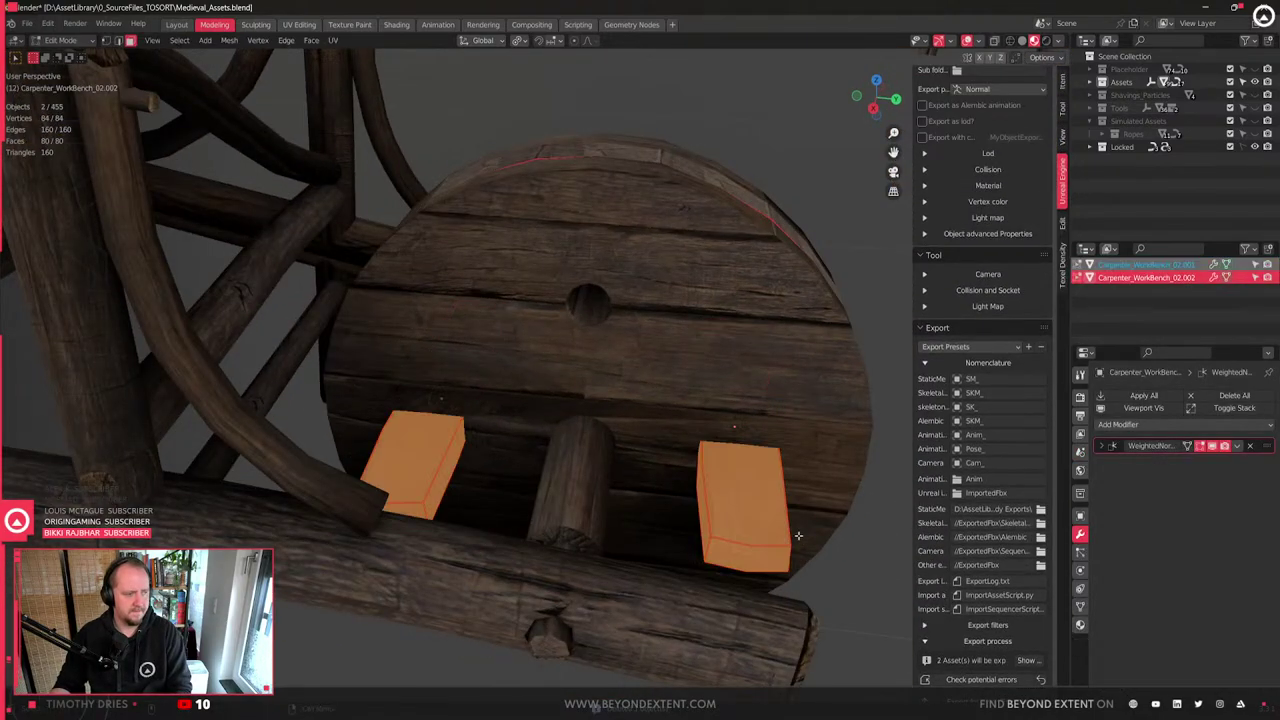
key("alt+s")
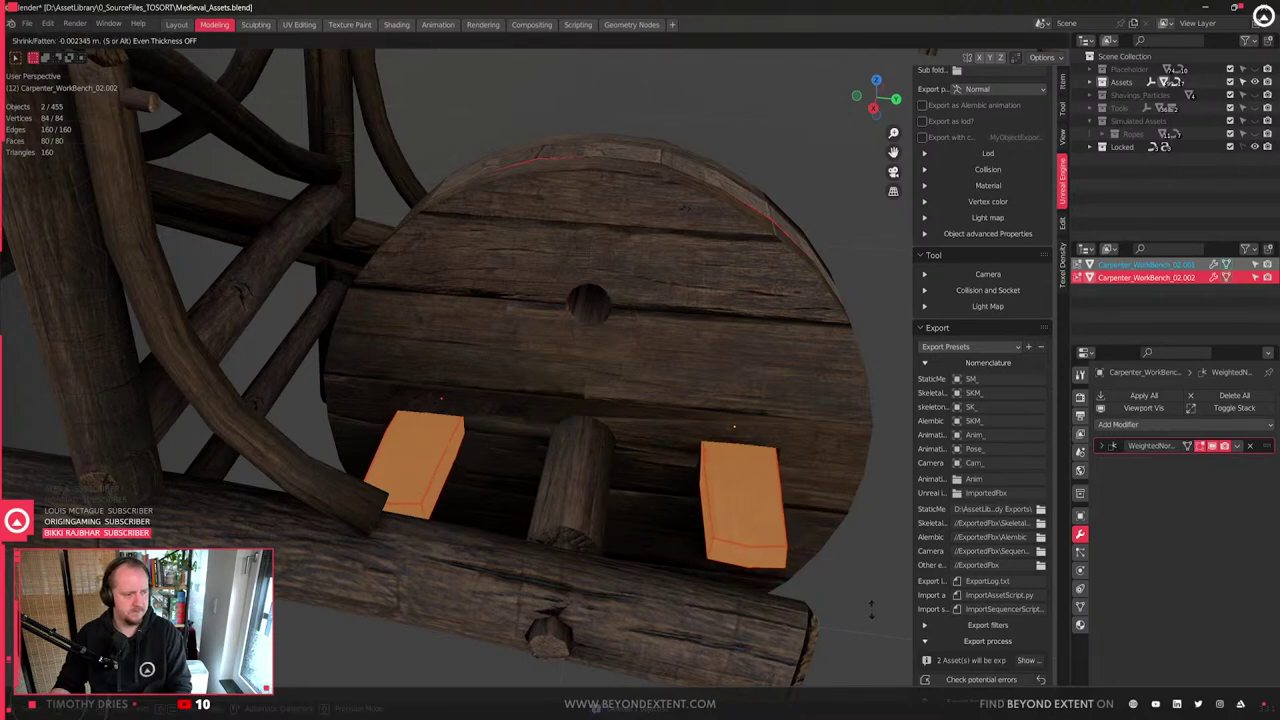
left_click(867, 599)
- Select the end cap of the front plank on one side of the wheel, including its surrounding bevel faces
scroll(867, 599, "down", 4)
middle_click_drag(860, 590, 607, 545)
left_click(663, 449)
middle_click_drag(663, 449, 568, 545)
left_click(632, 371)
left_click(500, 470, "shift")
left_click(578, 507)
key("l")
left_click(606, 508)
key("ctrl+KP_Add")
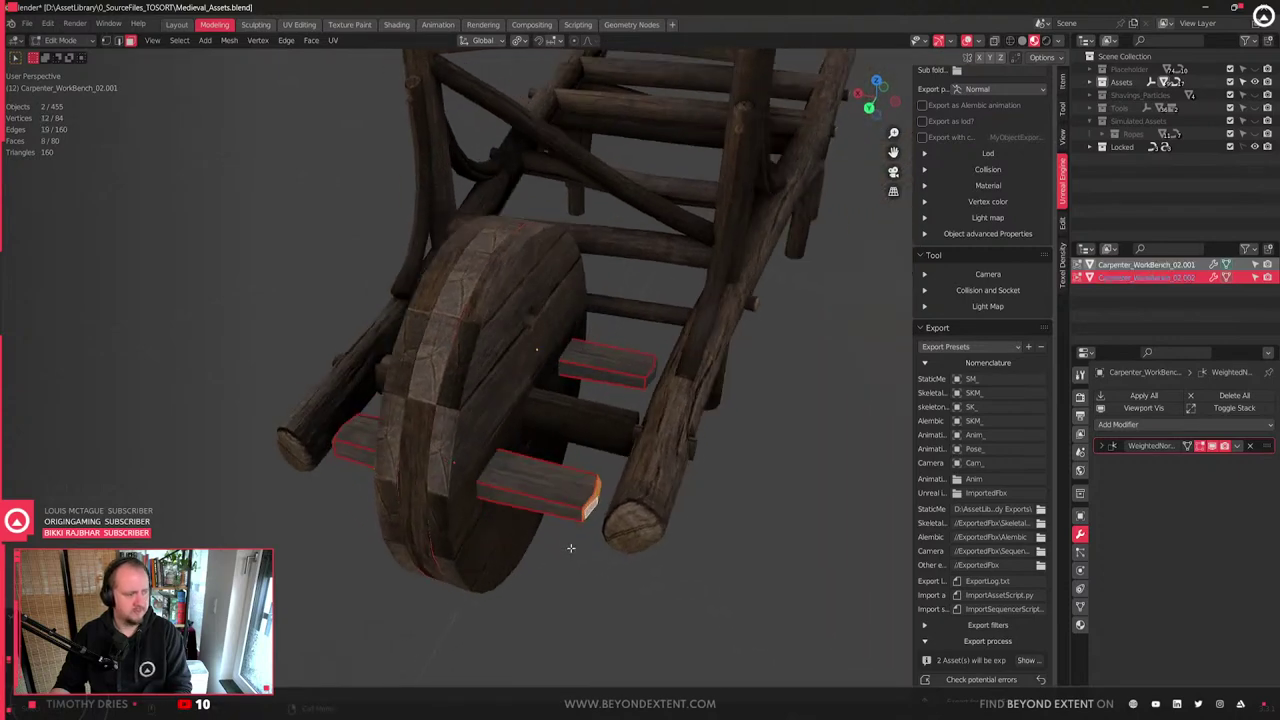
key("g")
key("y")
key("x")
right_click(546, 543)
- Turn on proportional editing and push the front plank's selected end about 0.085 m toward the wheel along X
key("o")
key("g")
key("y")
key("x")
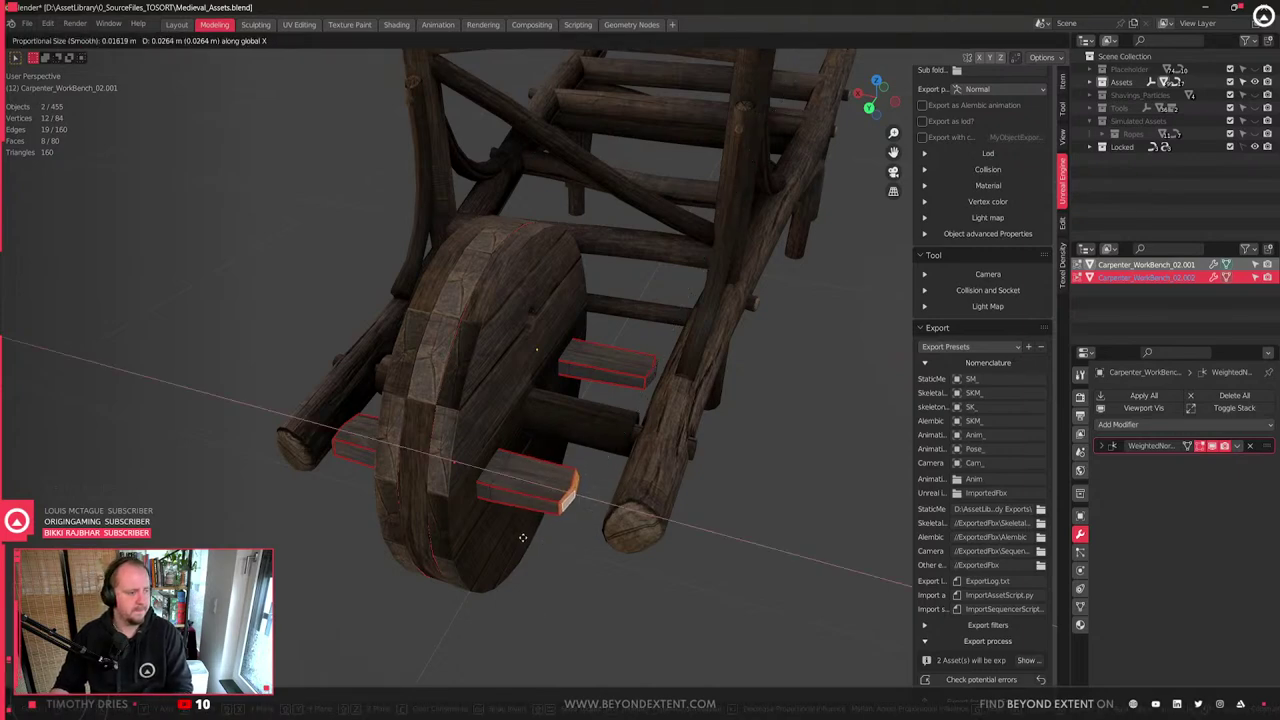
scroll(530, 525, "down", 20)
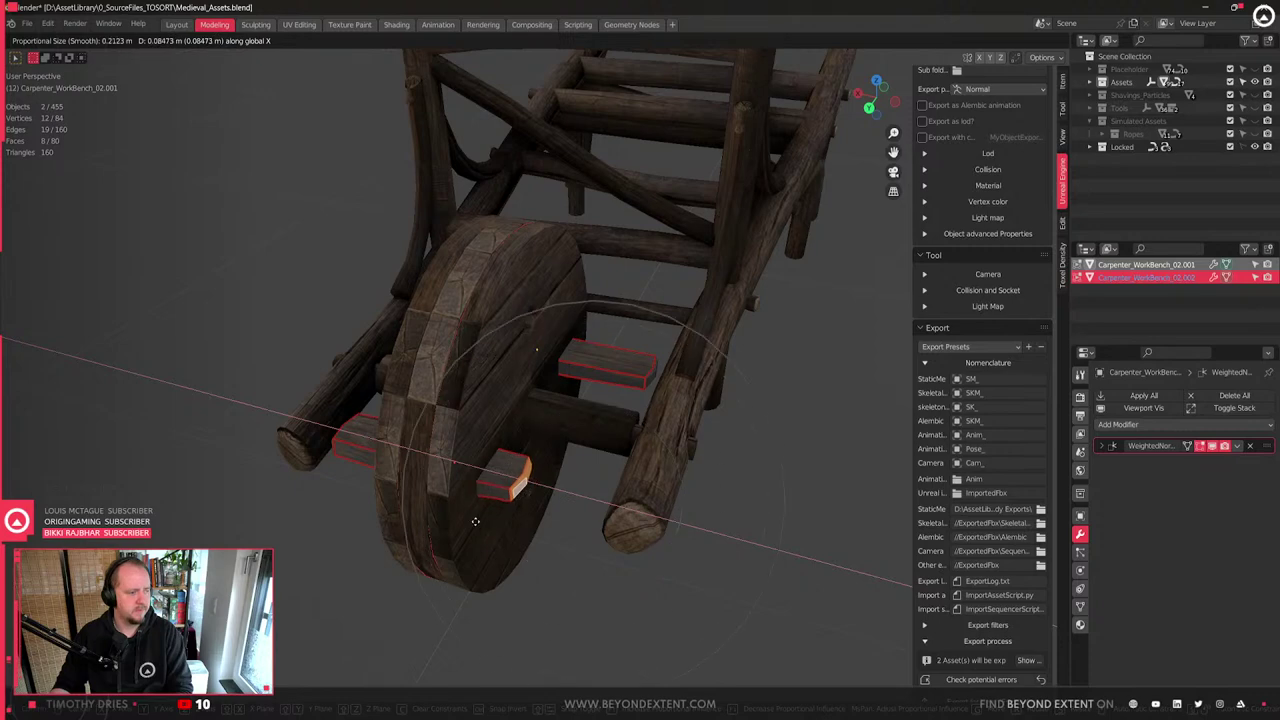
left_click(478, 529)
- Push the front plank's opposite end about 0.07 m toward the wheel along X with a smaller proportional radius
middle_click_drag(479, 531, 632, 480)
scroll(548, 430, "up", 1)
left_click(565, 427)
middle_click_drag(566, 427, 514, 456)
key("g")
key("x")
scroll(585, 464, "up", 9)
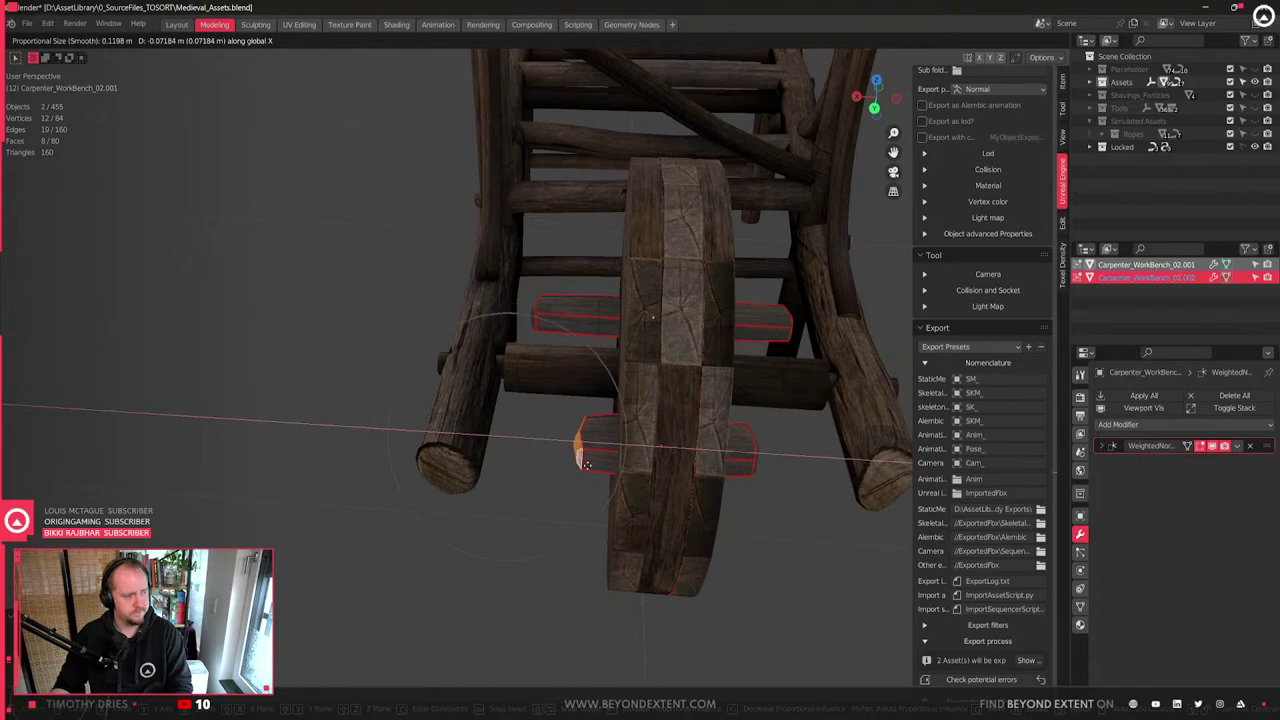
left_click(593, 467)
middle_click_drag(593, 467, 550, 508, "shift")
middle_click_drag(512, 440, 491, 420)
left_click(443, 366)
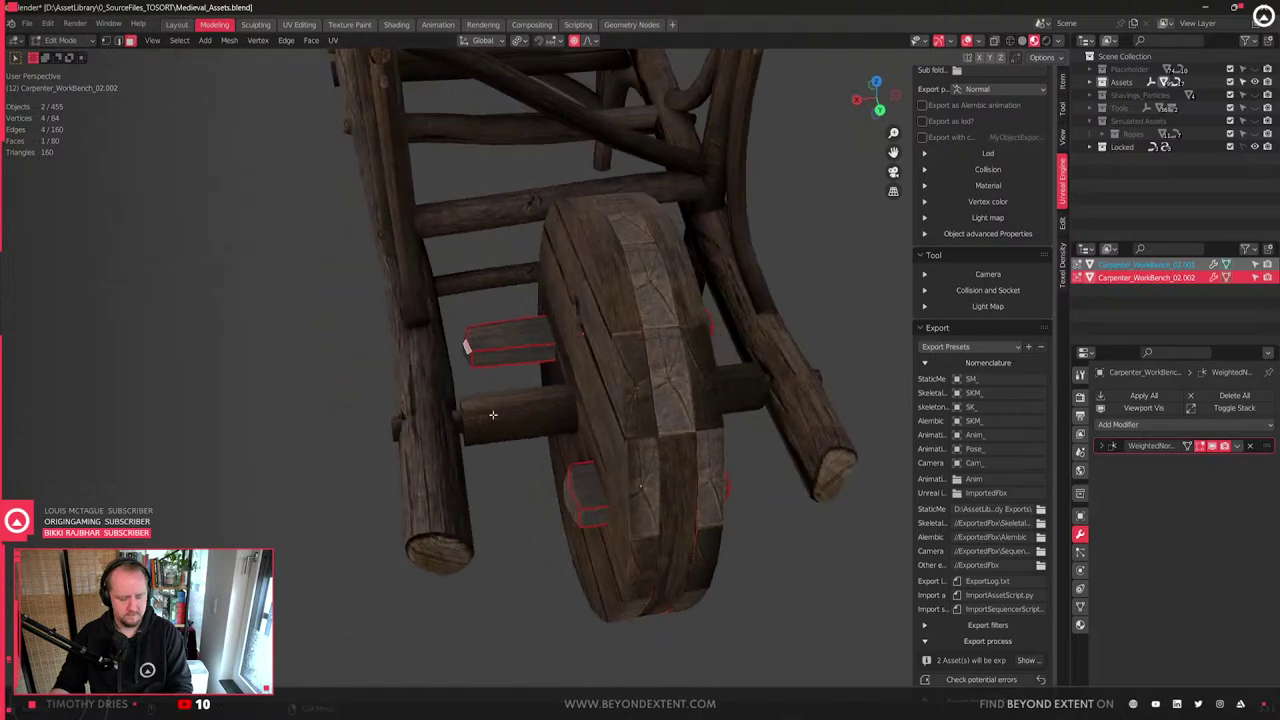
key("g")
key("x")
scroll(553, 418, "down", 2)
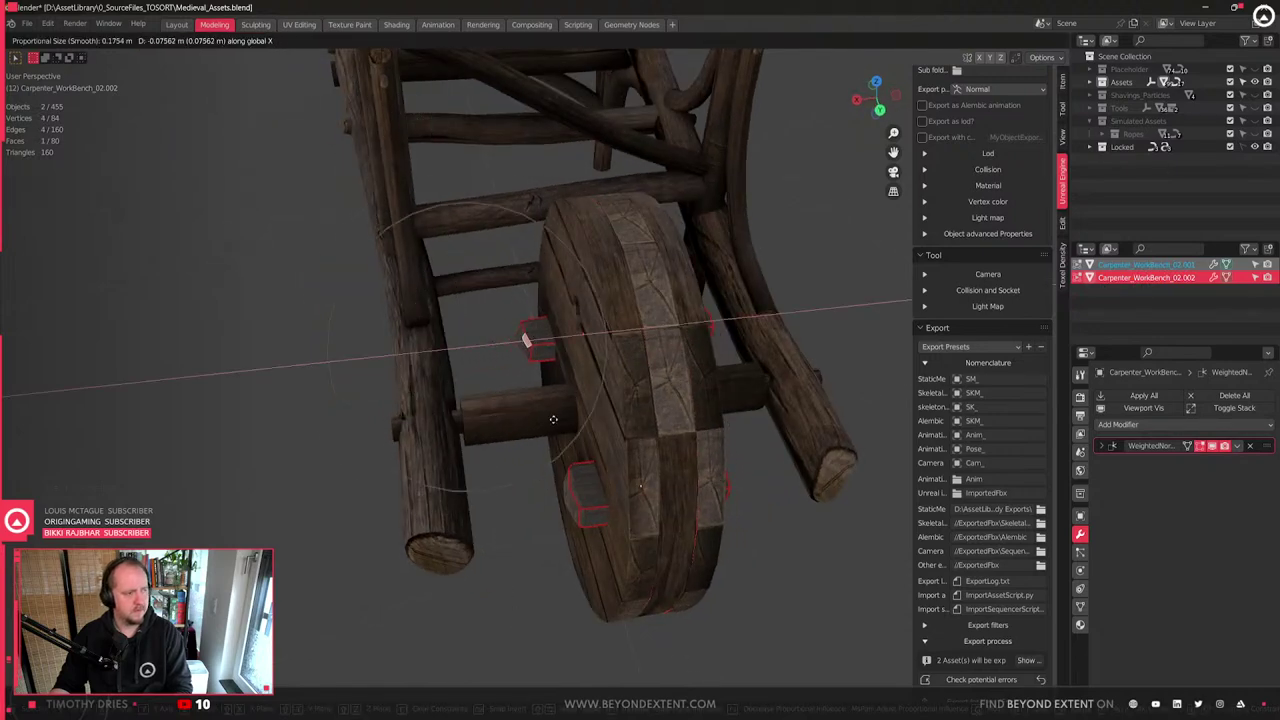
scroll(556, 421, "up", 1)
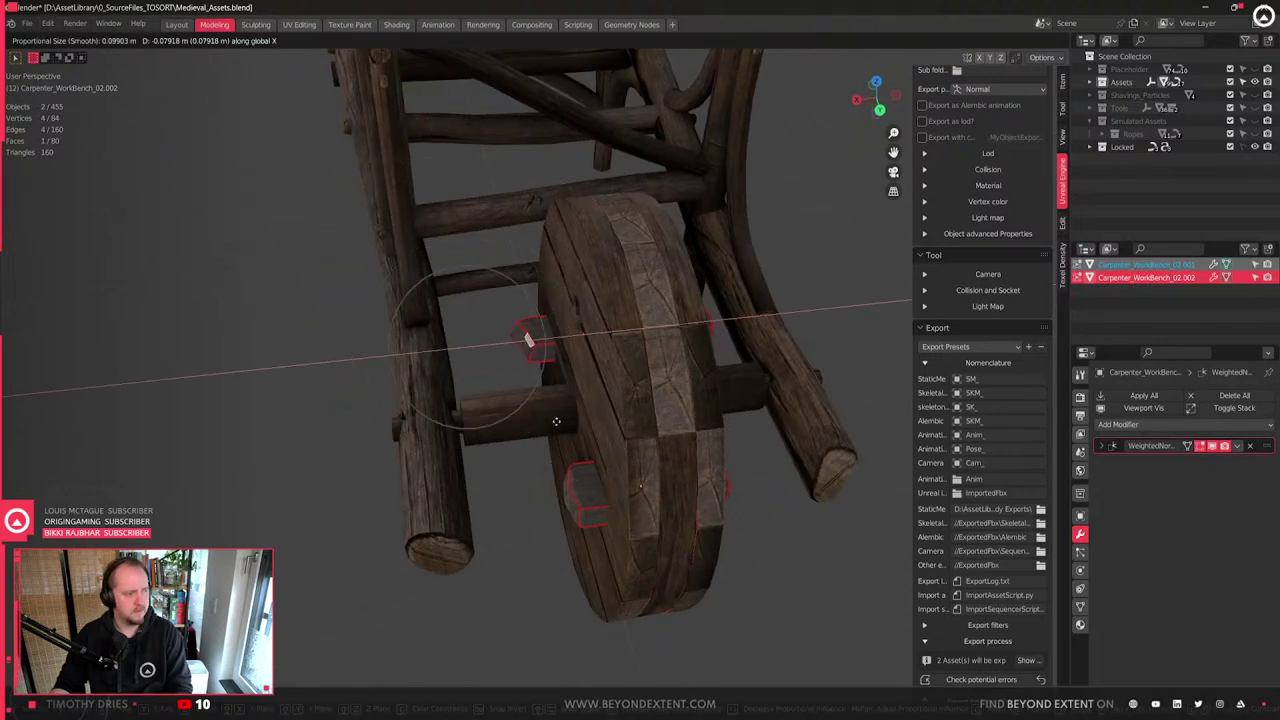
scroll(560, 421, "down", 4)
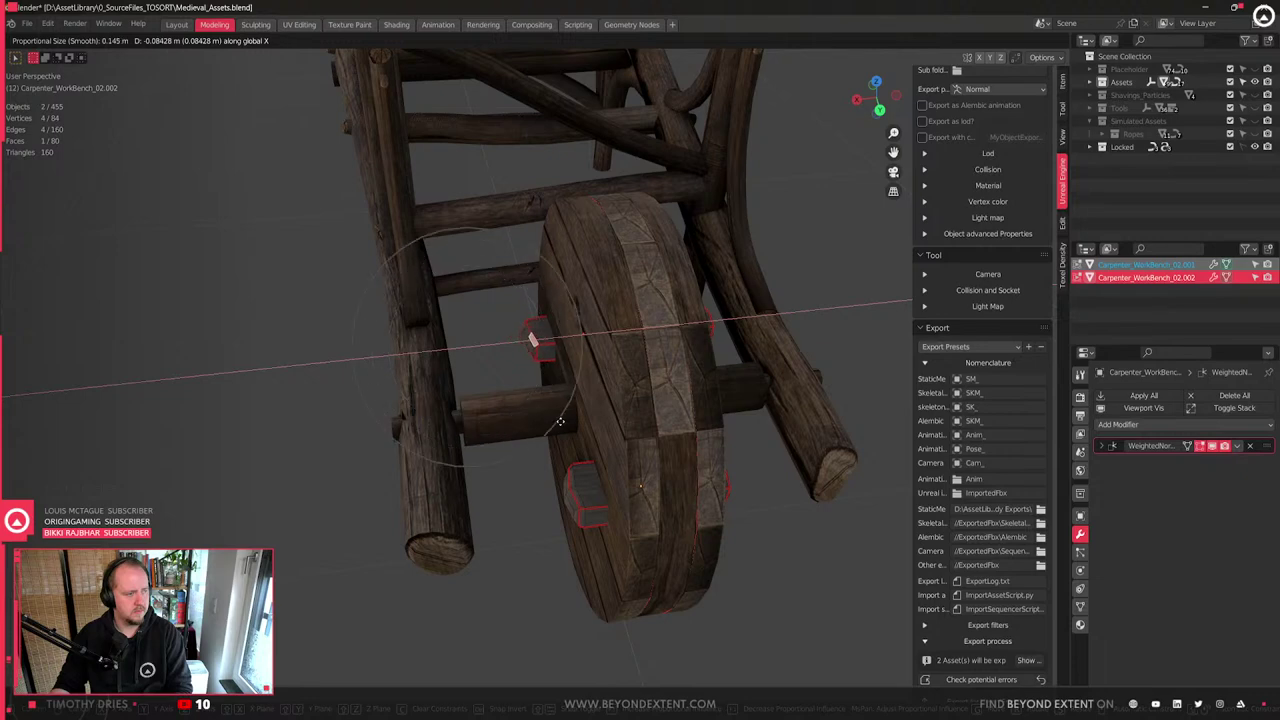
key("Escape")
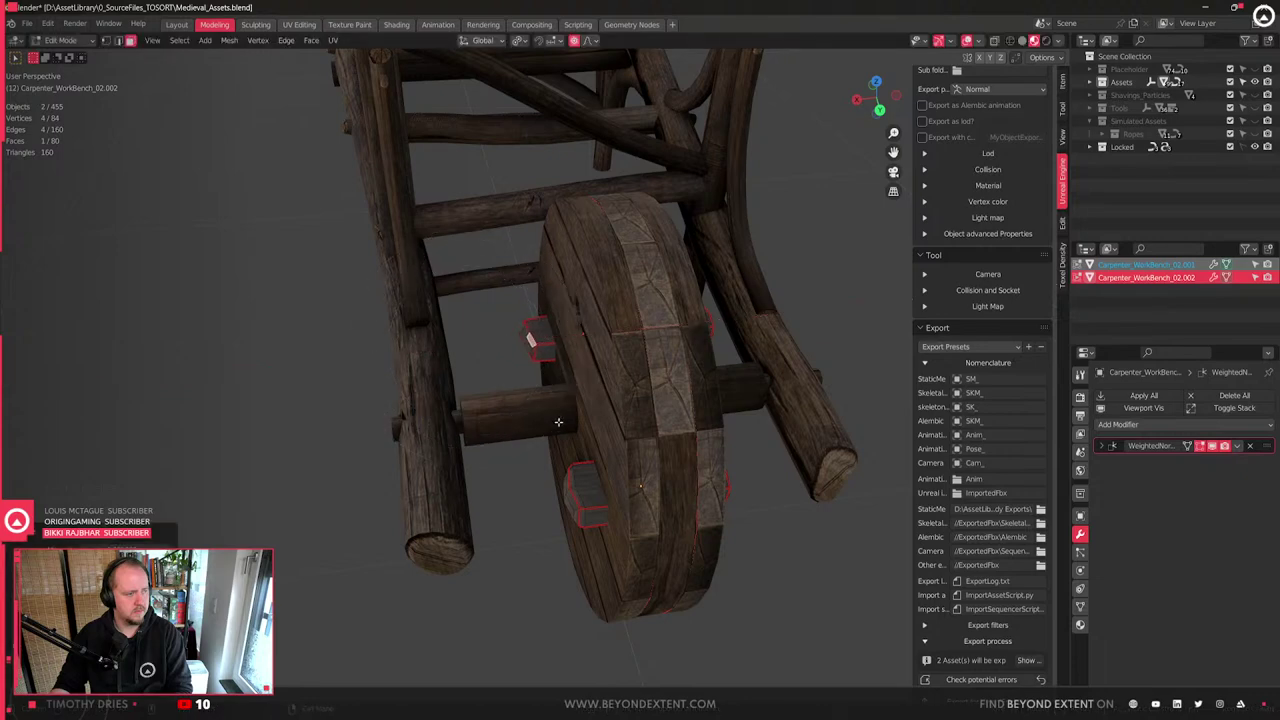
- Push the rear plank's end cap with its surrounding bevel faces about 0.065 m toward the wheel along X
key("g")
key("x")
scroll(607, 416, "up", 5)
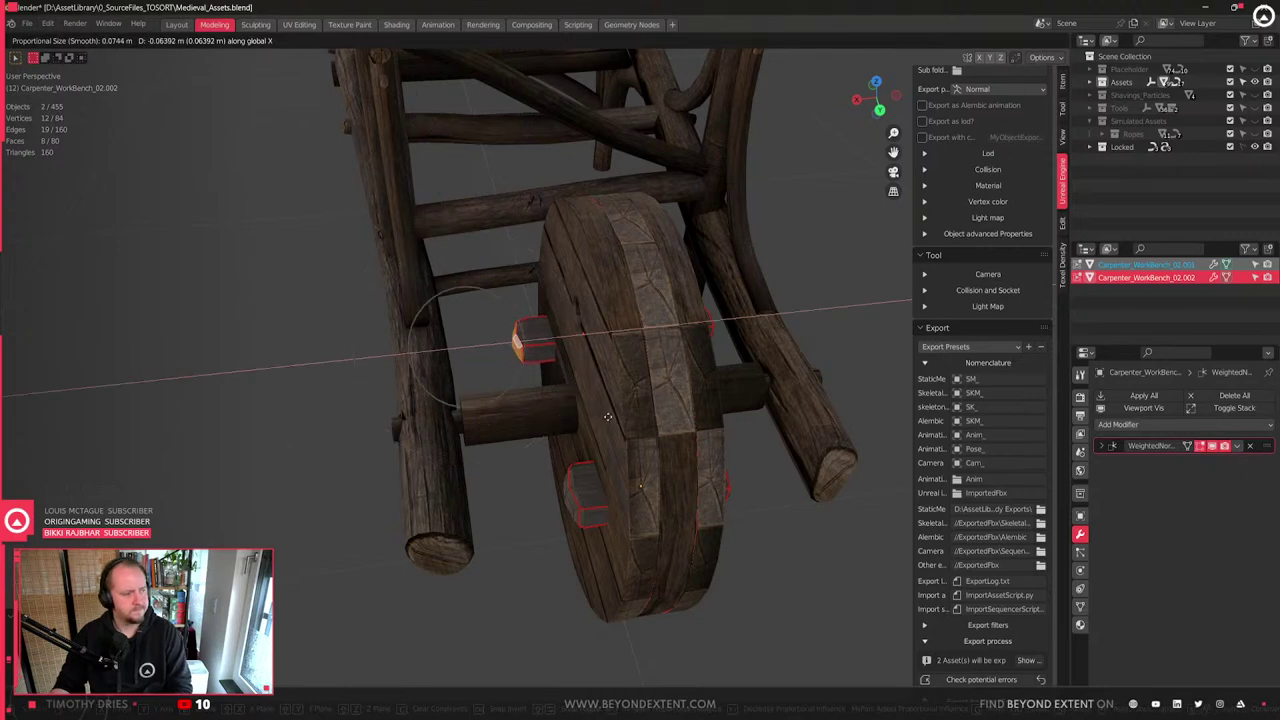
left_click(614, 417)
- Shorten the rear plank's opposite end toward the wheel along X with proportional editing
middle_click_drag(614, 417, 766, 434)
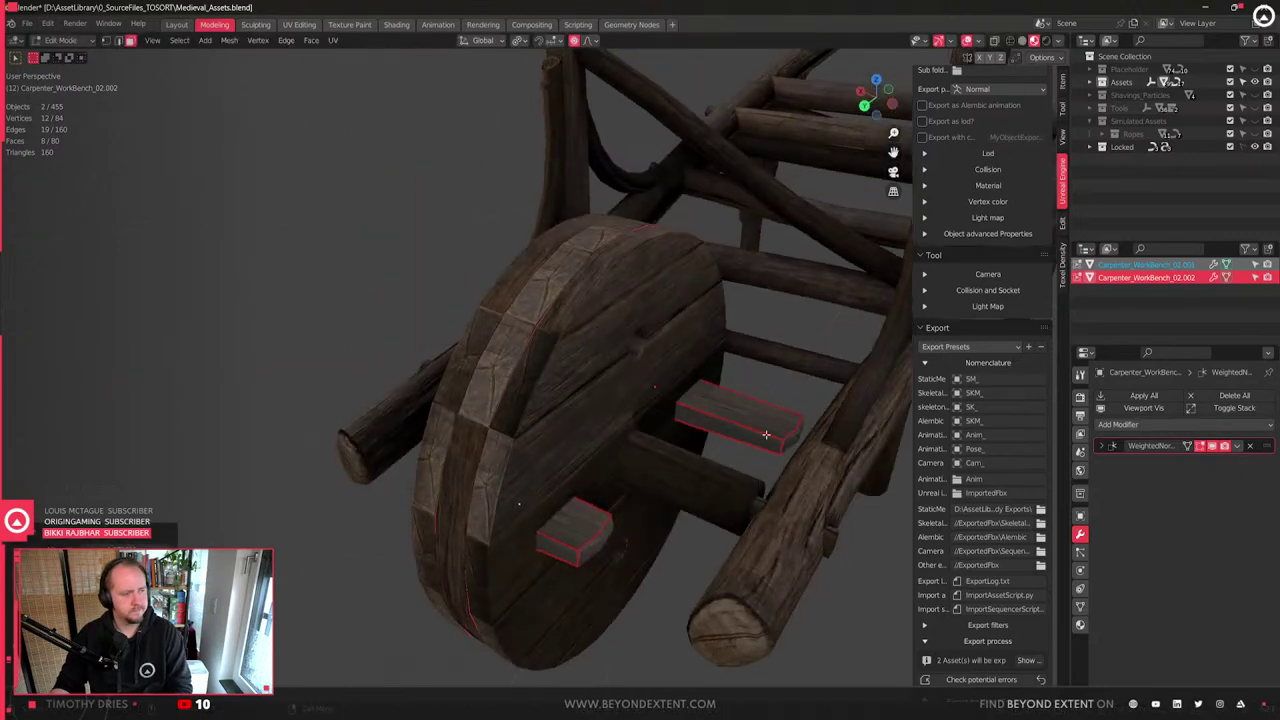
left_click(795, 438)
key("g")
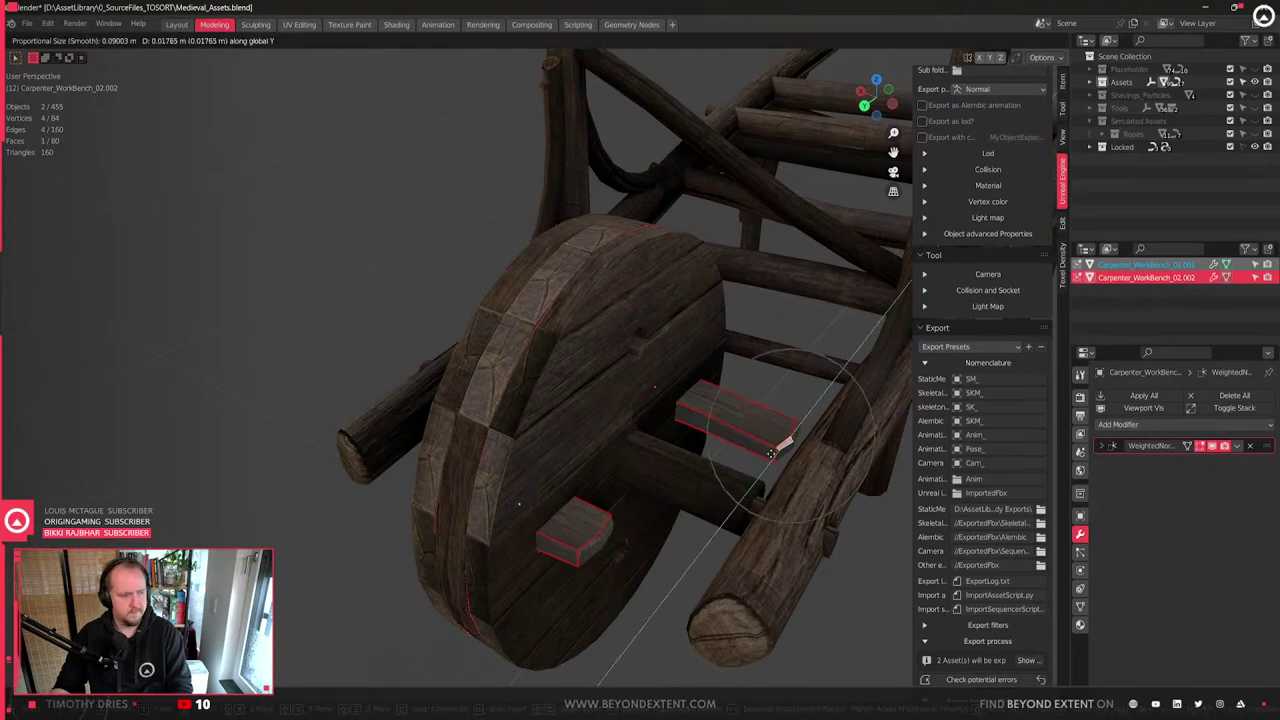
key("x")
scroll(737, 445, "down", 6)
left_click(699, 434)
- Fine-tune how far the plank ends stick out of the wheel along X, and finish editing the planks
middle_click_drag(699, 434, 458, 395)
key("g")
key("y")
key("x")
left_click(720, 467)
key("g")
key("x")
left_click(691, 474)
key("Tab")
scroll(623, 471, "down", 5)
scroll(677, 466, "up", 5)
- Delete the tunnel faces inside the small round hole above the axle in the wheel mesh
left_click(610, 435)
key("Tab")
scroll(598, 272, "up", 3)
middle_click_drag(597, 272, 657, 394, "shift")
scroll(600, 363, "up", 5)
middle_click_drag(578, 249, 530, 355, "shift")
left_click(562, 306, "alt")
left_click(565, 312)
left_click(567, 314, "alt")
scroll(575, 330, "down", 5)
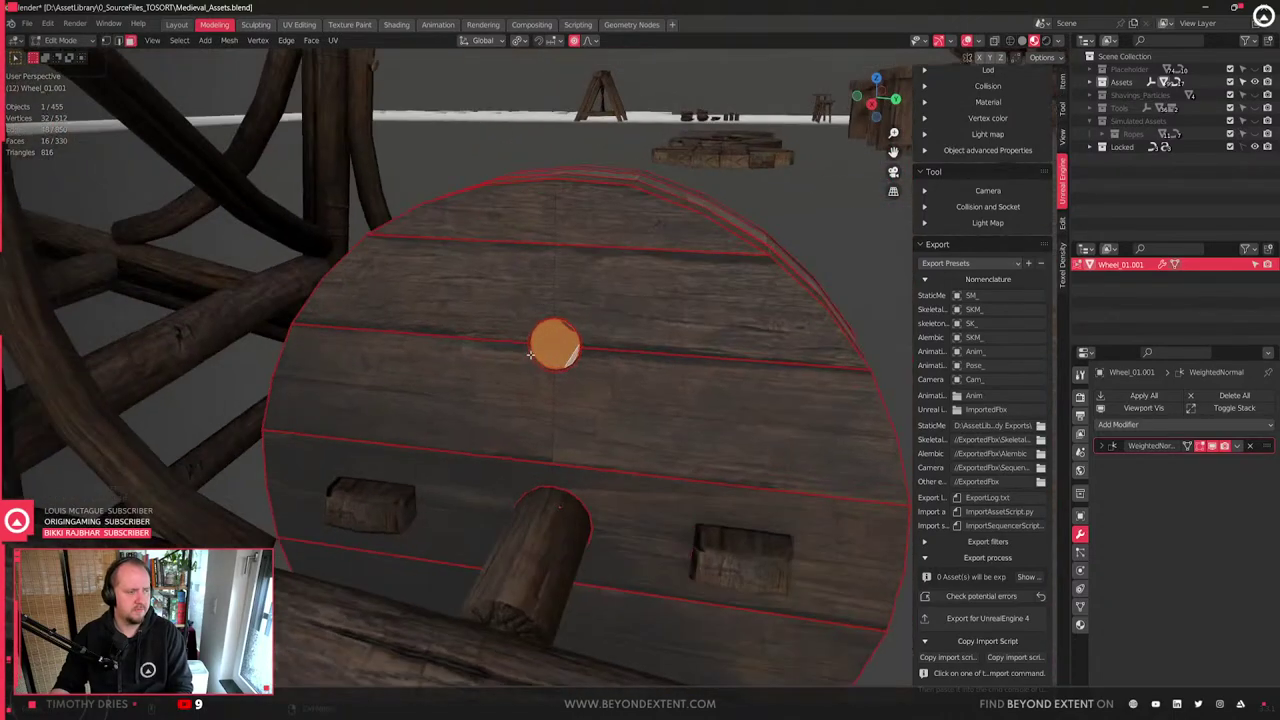
scroll(550, 392, "up", 4)
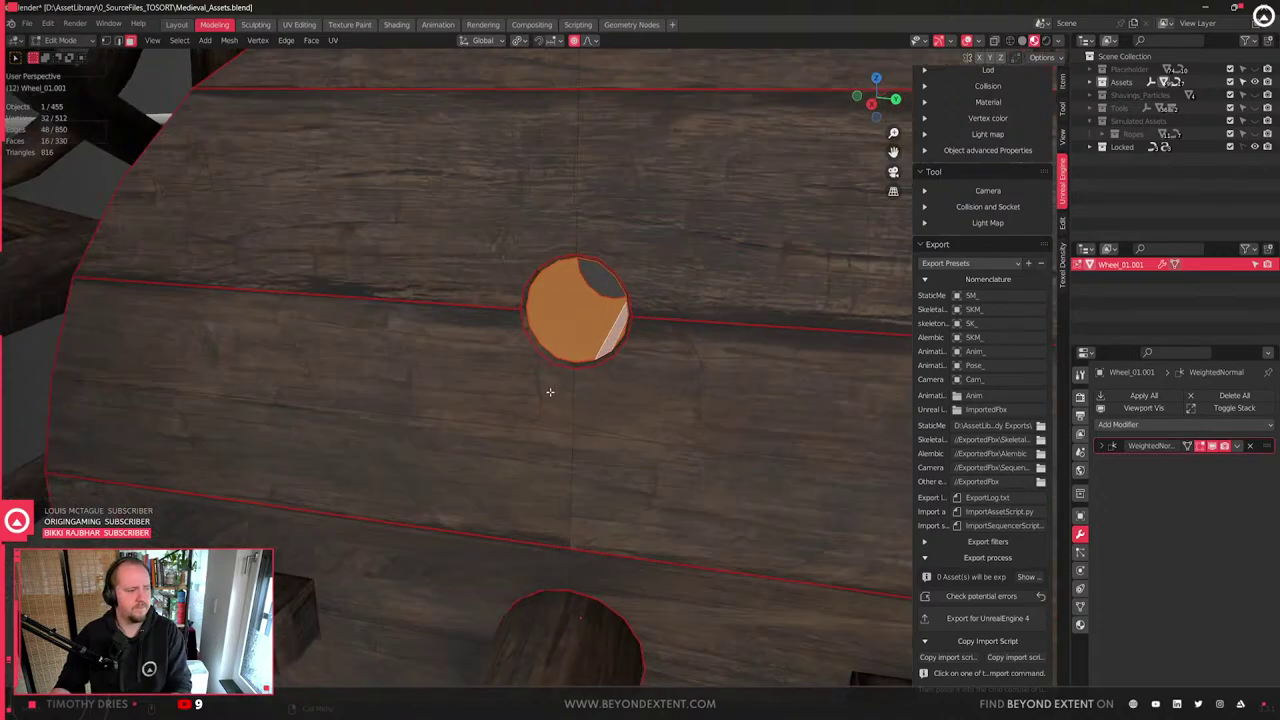
scroll(550, 392, "down", 3)
key("ctrl+KP_Add")
key("x")
left_click(550, 396)
- Delete the leftover loop of faces around the small hole on the wheel's other side
middle_click_drag(551, 383, 522, 399)
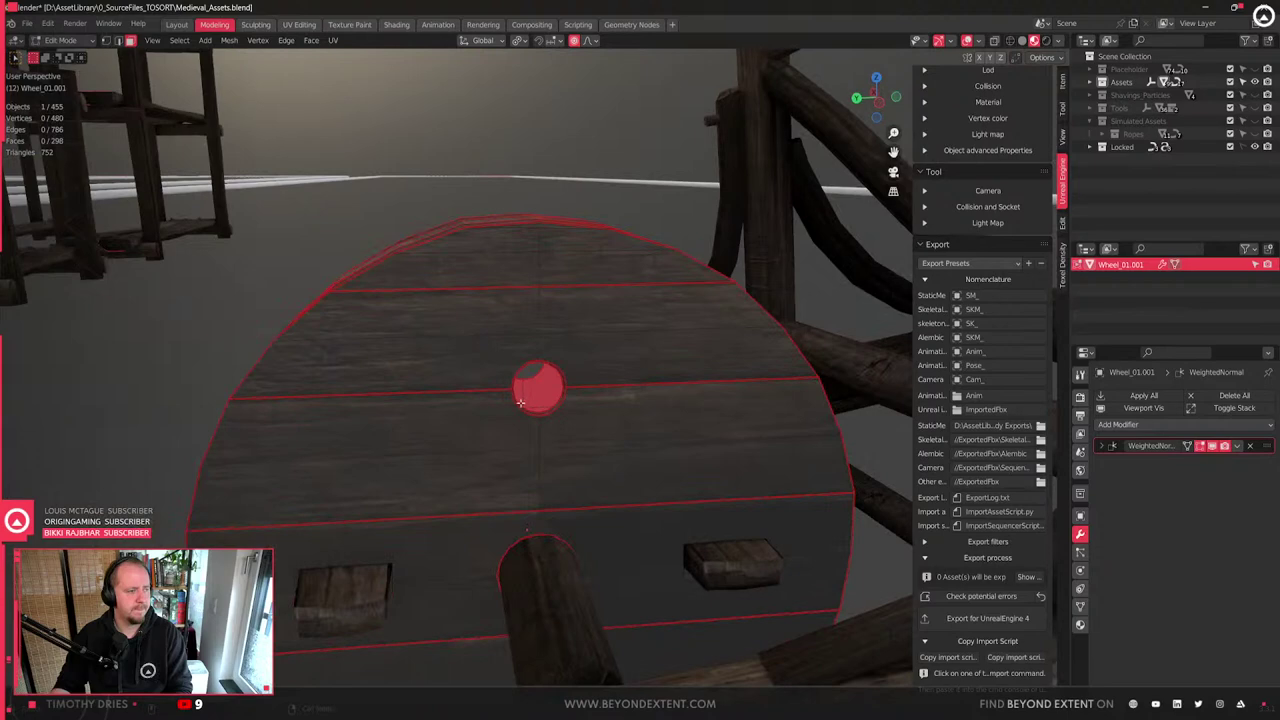
scroll(552, 418, "up", 5)
left_click(590, 458, "alt")
key("x")
left_click(590, 459)
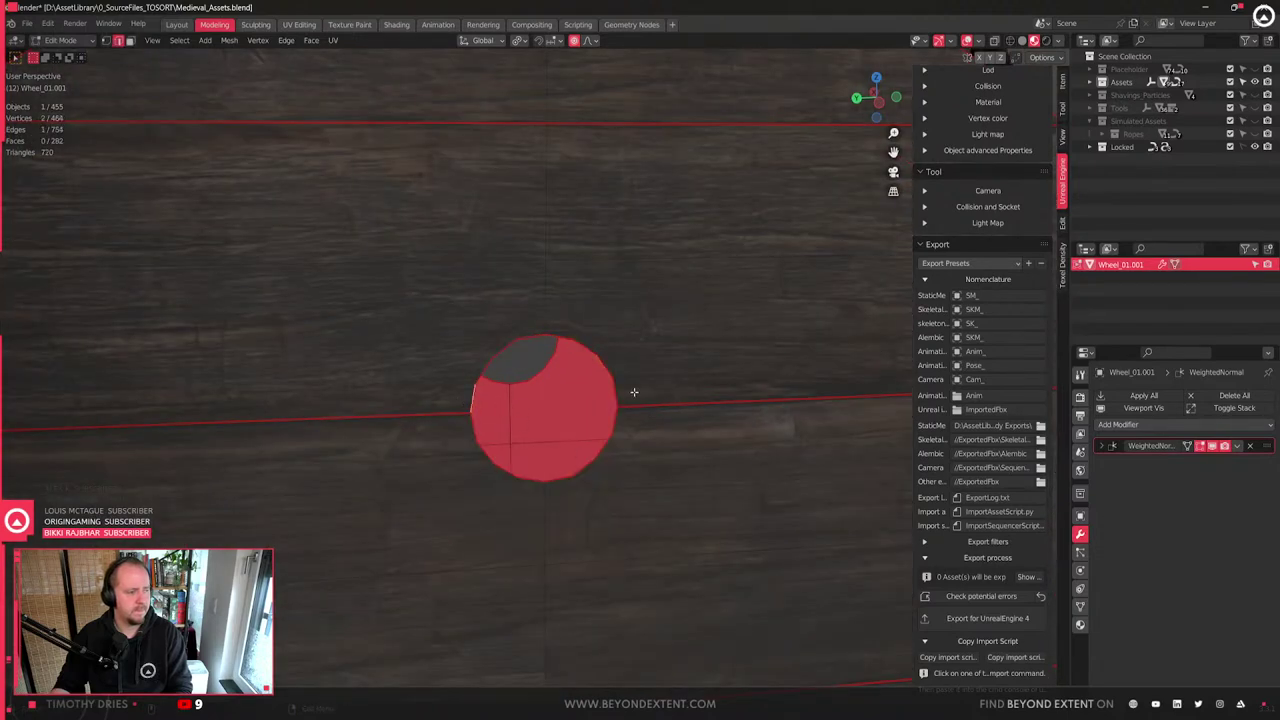
- Fill the open round hole with a middle strip, an upper cap and a lower cap face
key("f")
left_click(598, 349, "alt")
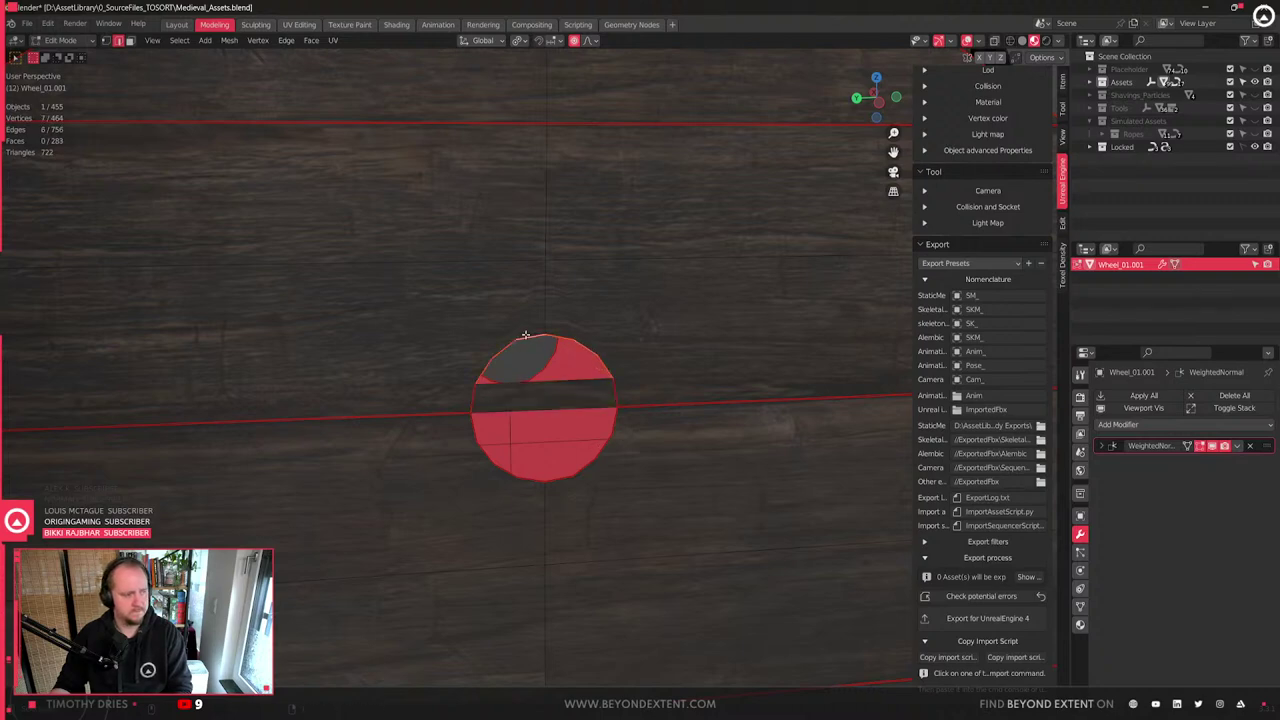
key("f")
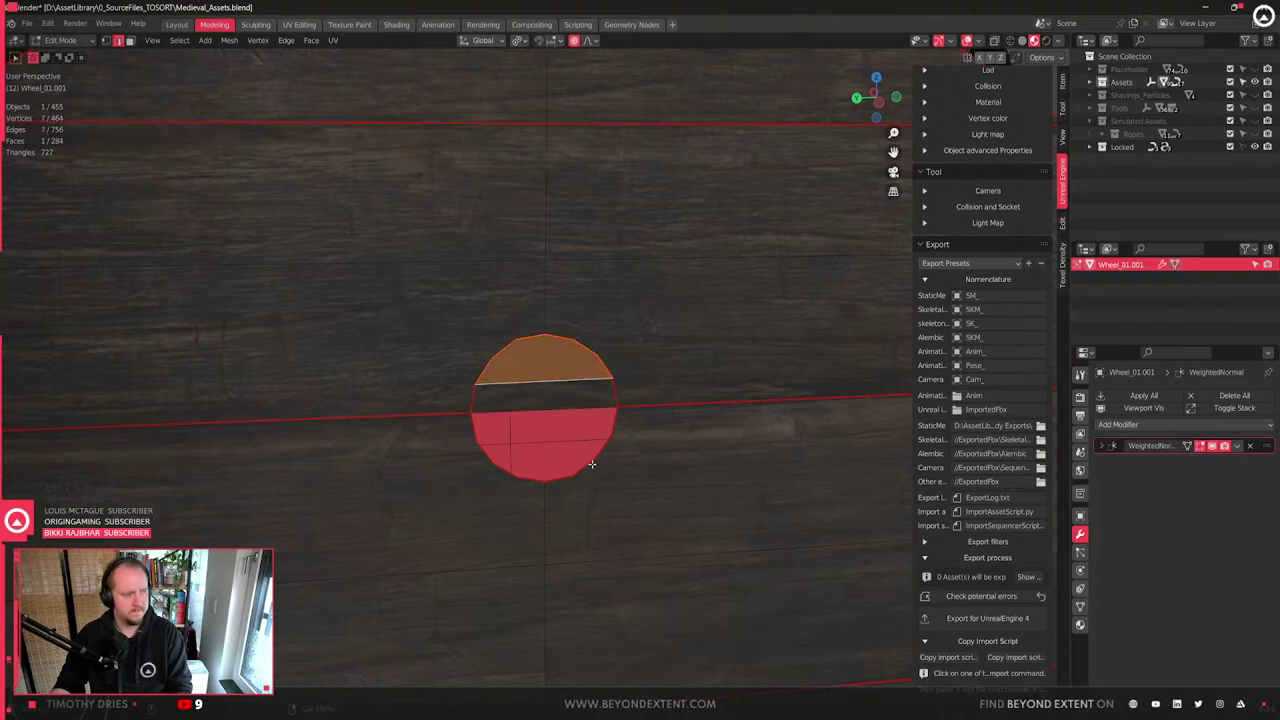
left_click(591, 464, "alt")
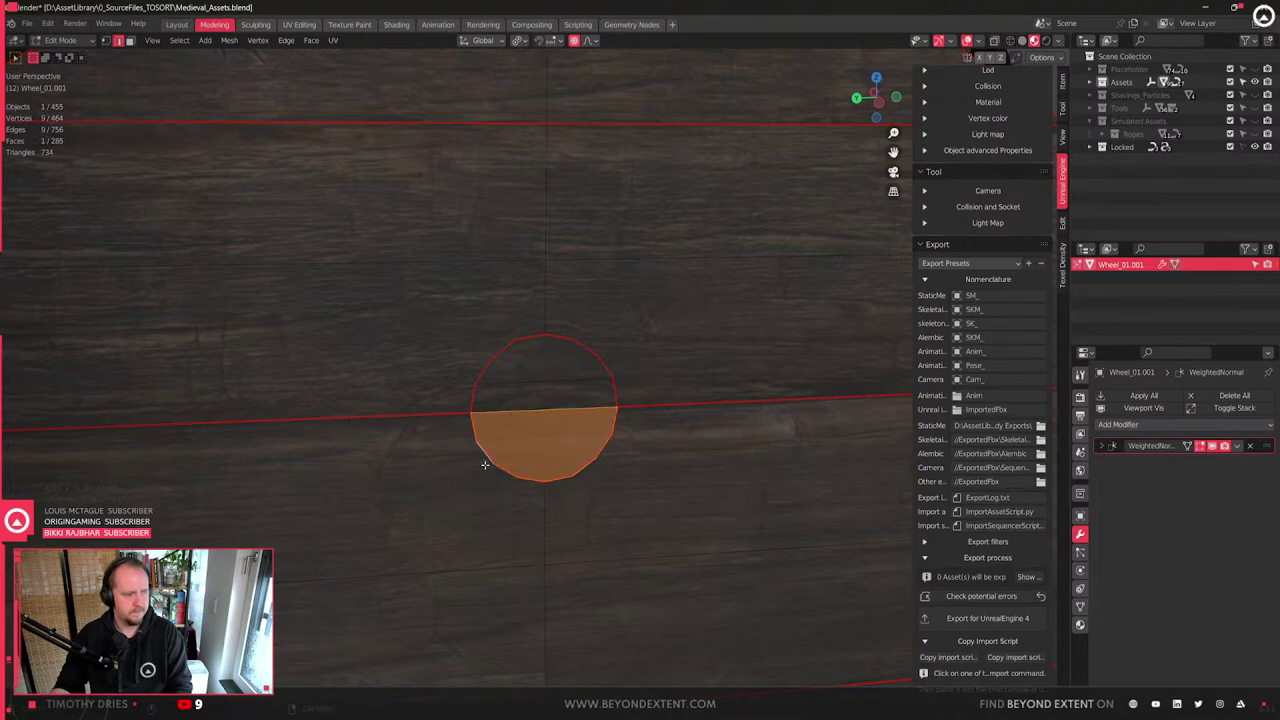
- Try a Limited Dissolve on all of the filled hole's vertices at once, and undo it
scroll(485, 464, "down", 5)
middle_click_drag(486, 463, 643, 400)
scroll(643, 398, "up", 3)
key("1")
left_click_drag(627, 321, 686, 410)
middle_click_drag(721, 393, 670, 385)
key("x")
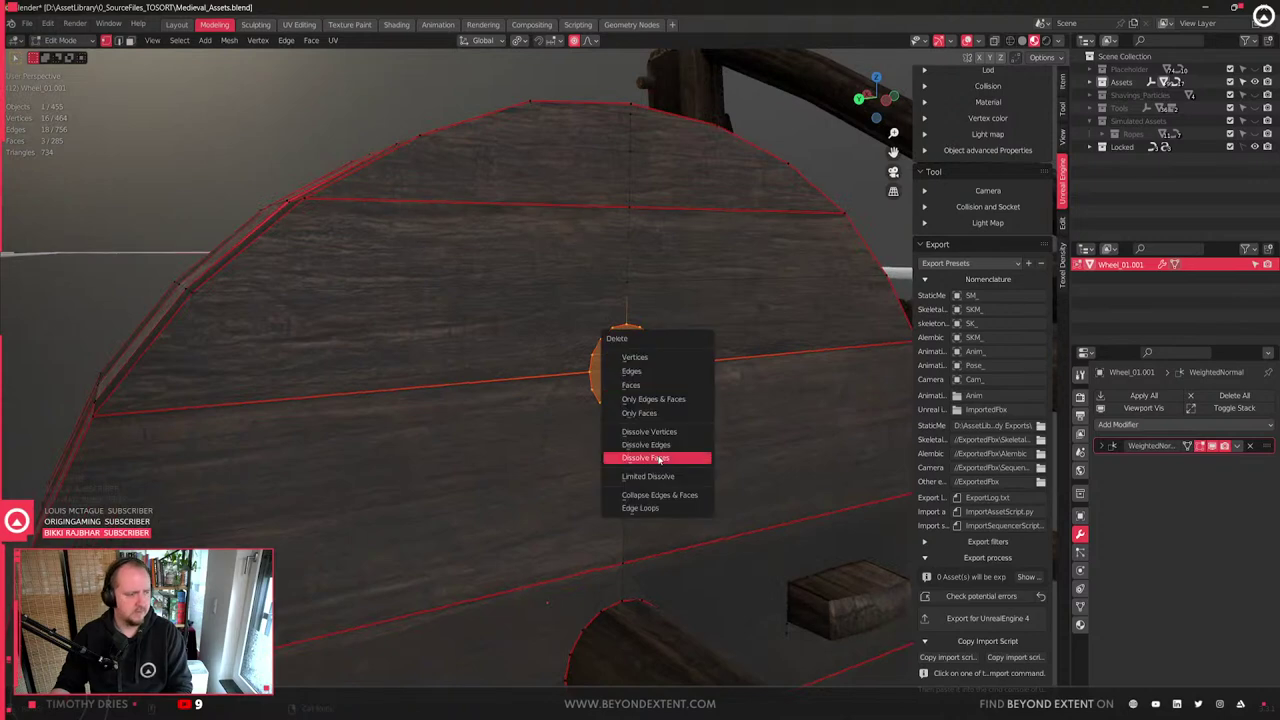
left_click(670, 476)
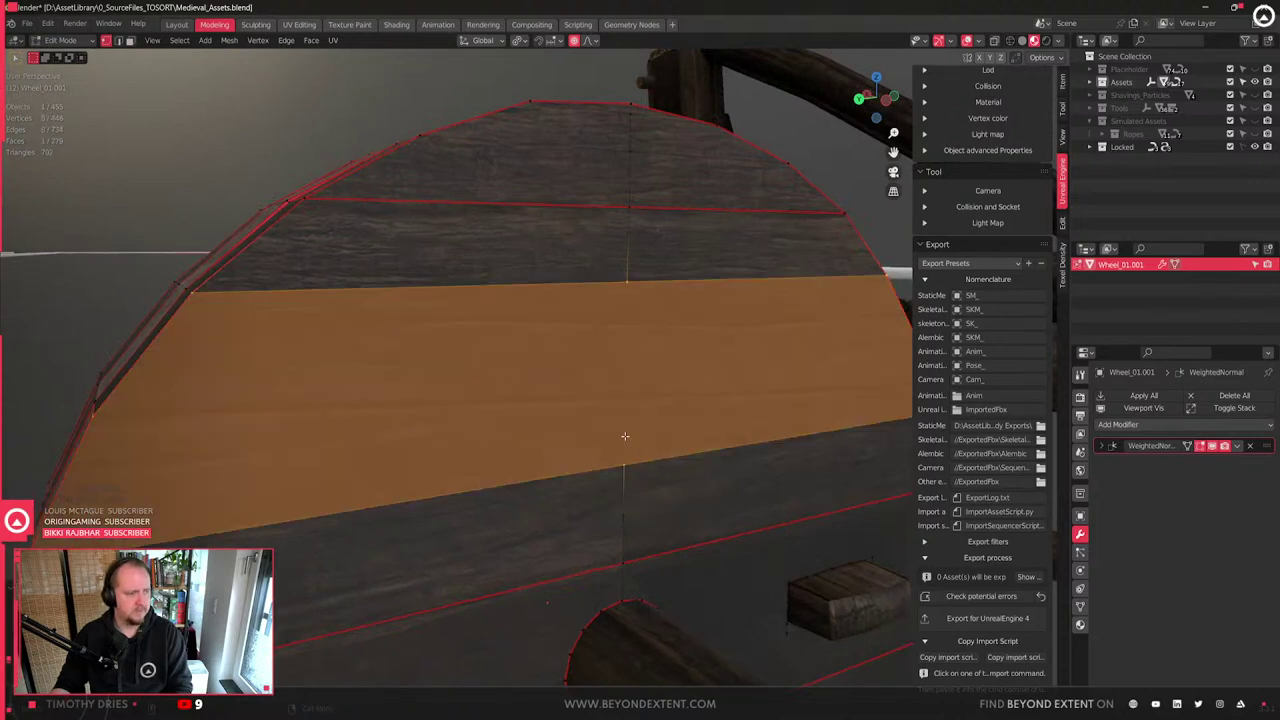
scroll(624, 436, "down", 3)
scroll(624, 436, "up", 3)
key("ctrl+z")
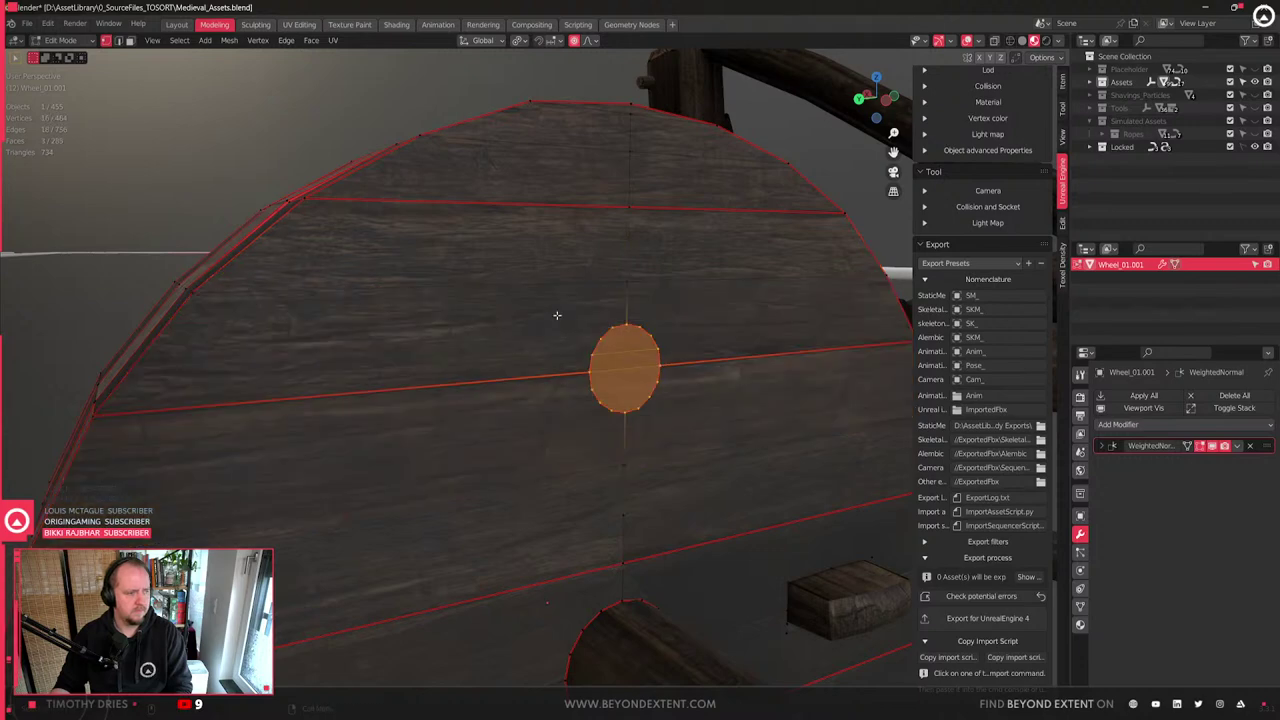
- Dissolve the upper and lower halves of the filled hole's outline separately, merging each into its own plank face
left_click_drag(557, 315, 674, 360)
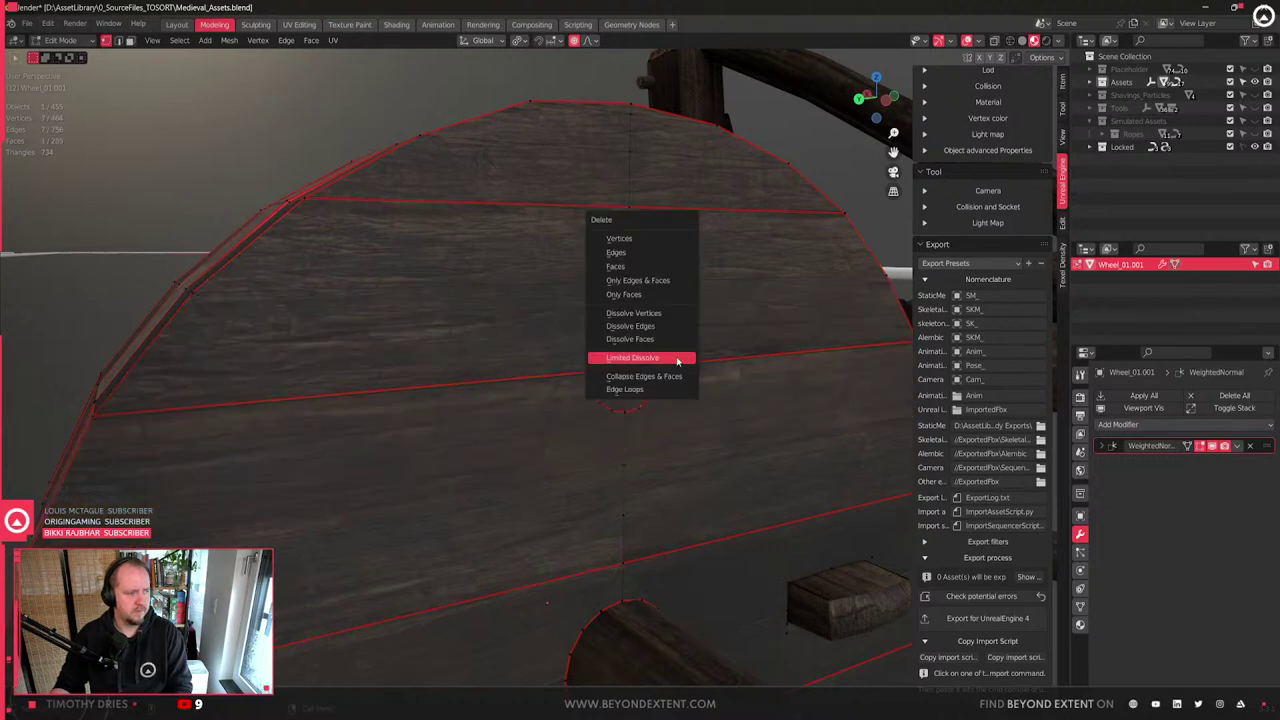
key("ctrl+x")
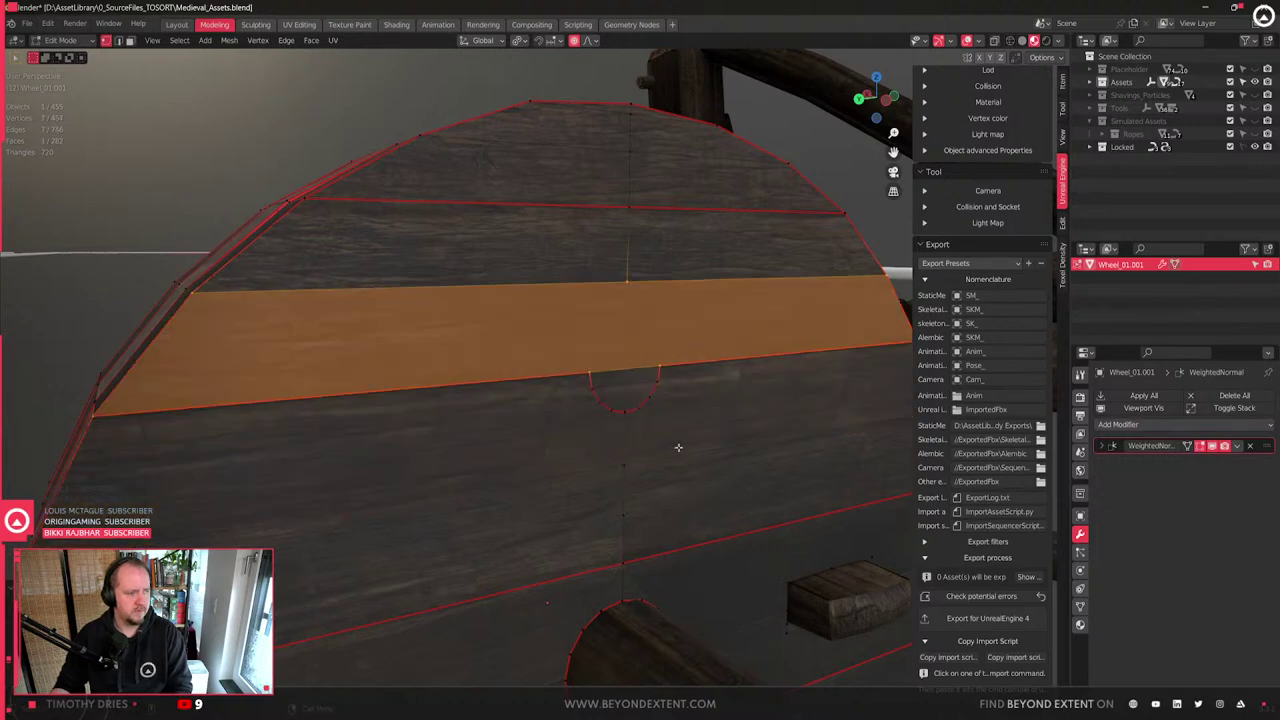
left_click_drag(685, 457, 586, 386)
key("x")
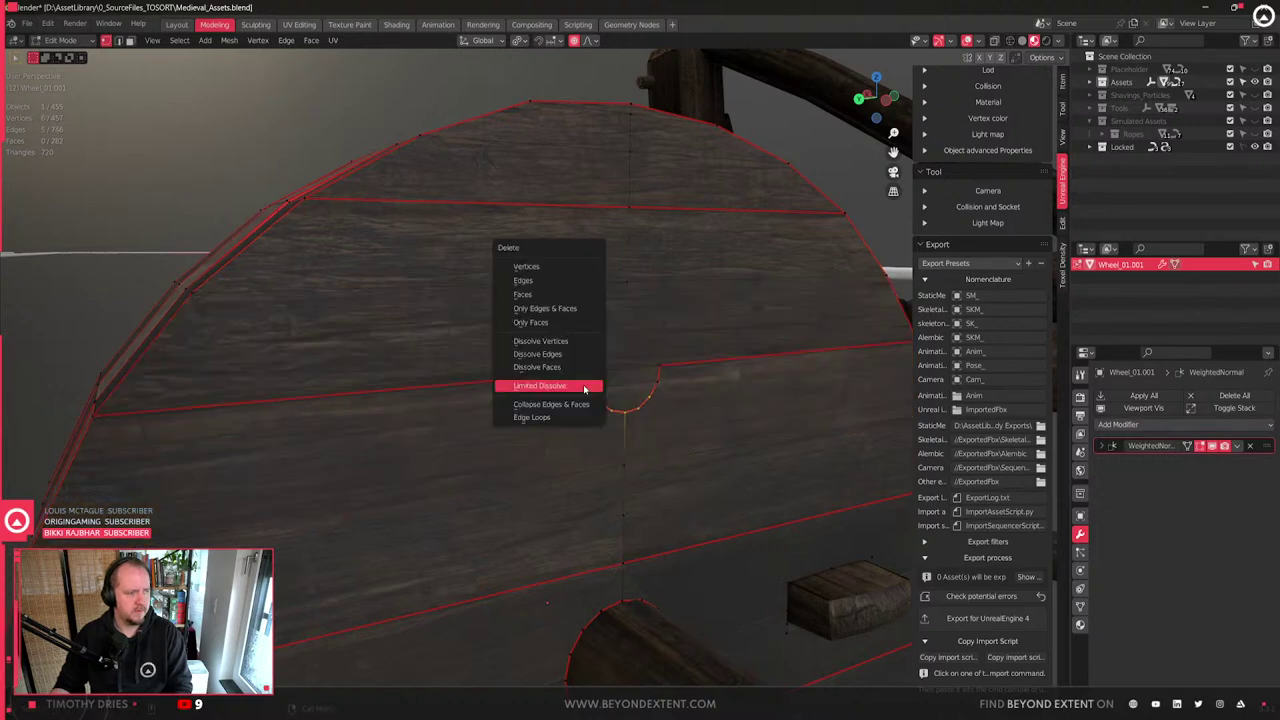
key("ctrl+x")
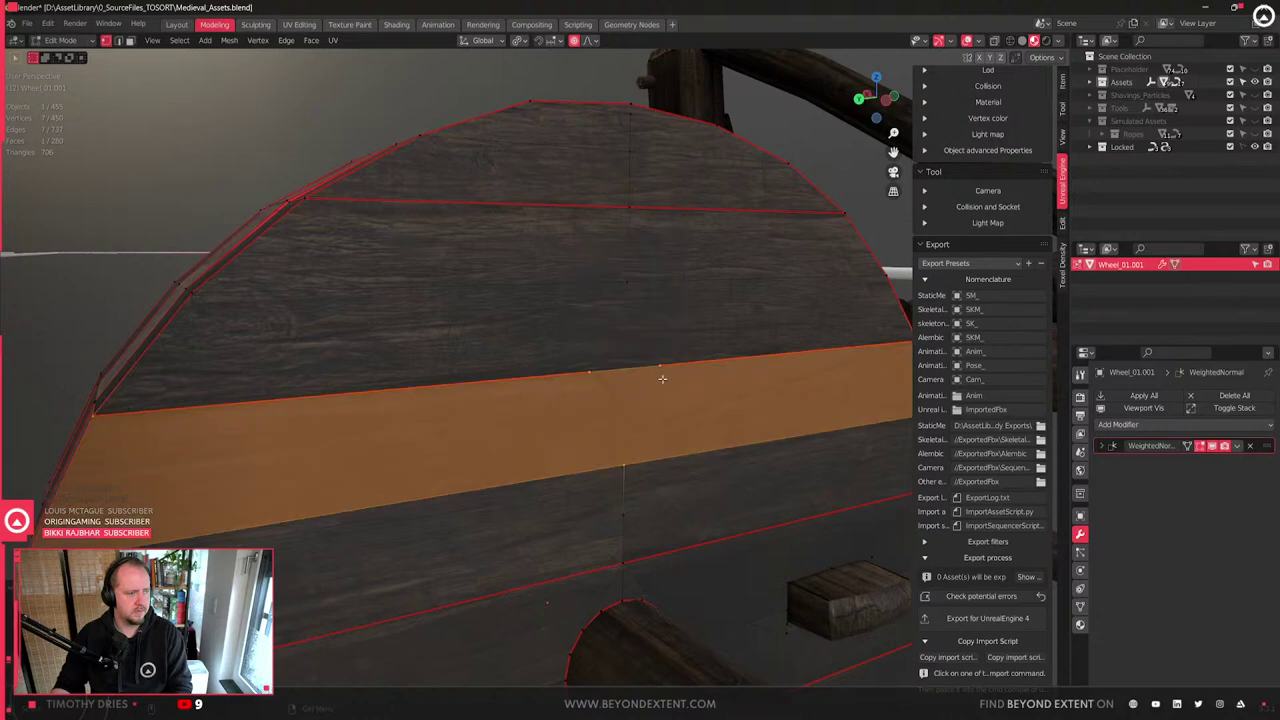
- Undo the dissolve of the filled hole's lower half and merge the vertices of that lower arc at their center
key("ctrl+z")
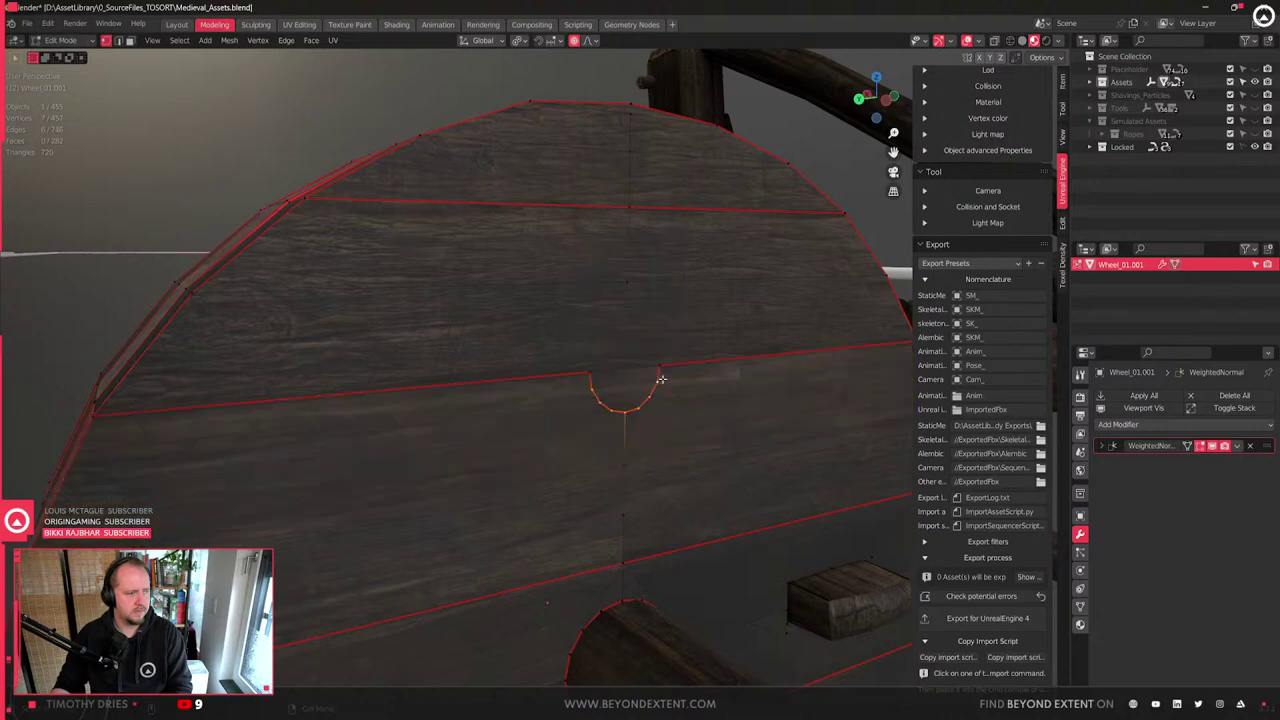
scroll(661, 379, "up", 2)
middle_click_drag(663, 421, 624, 415)
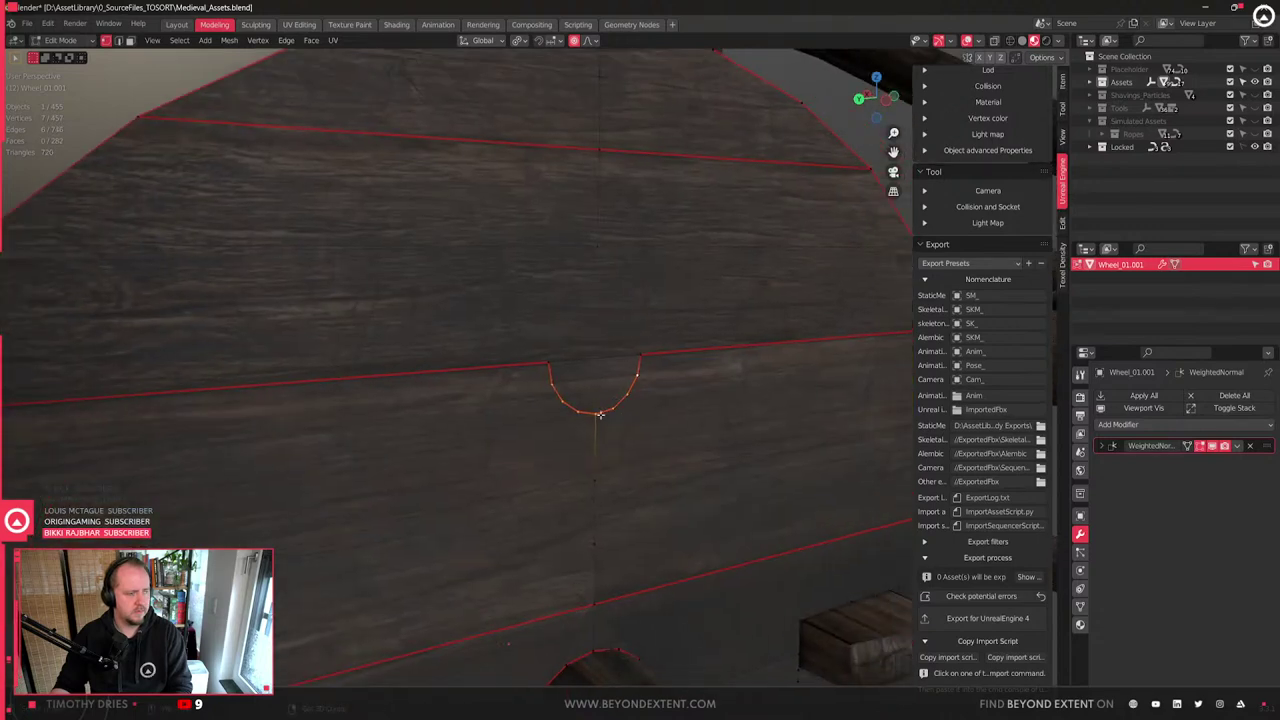
key("x")
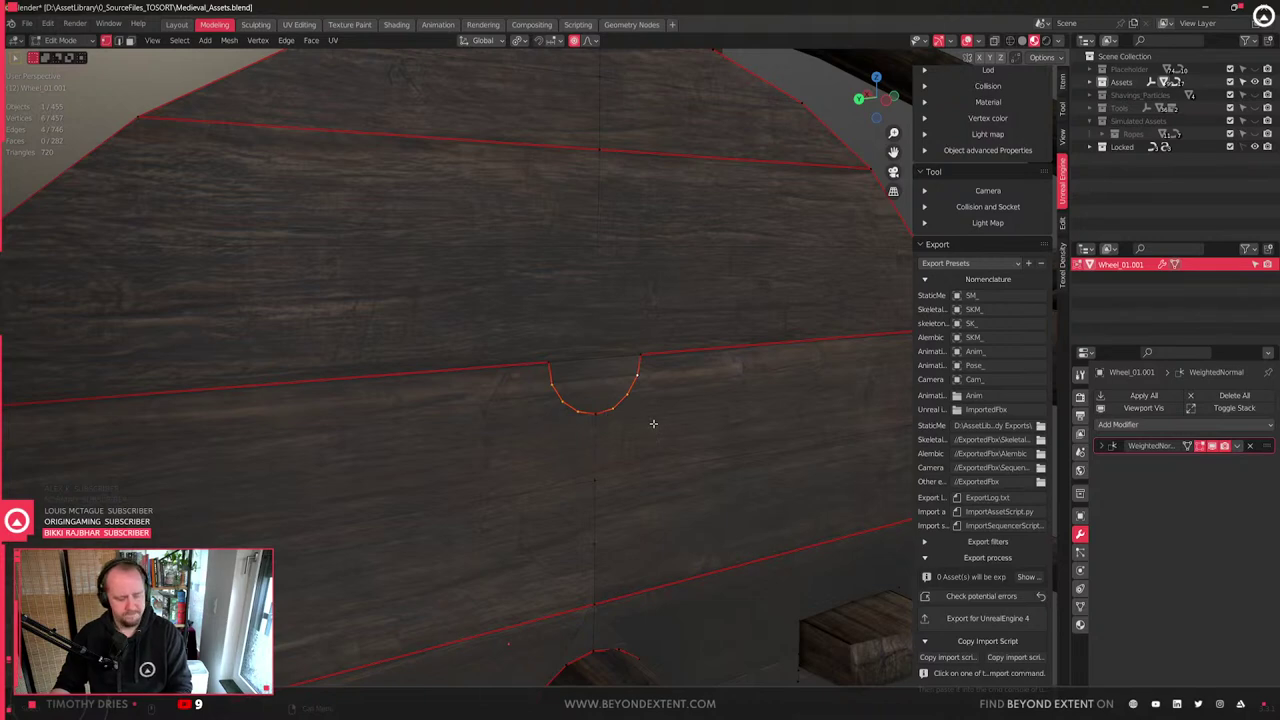
left_click(654, 427)
key("ctrl+z")
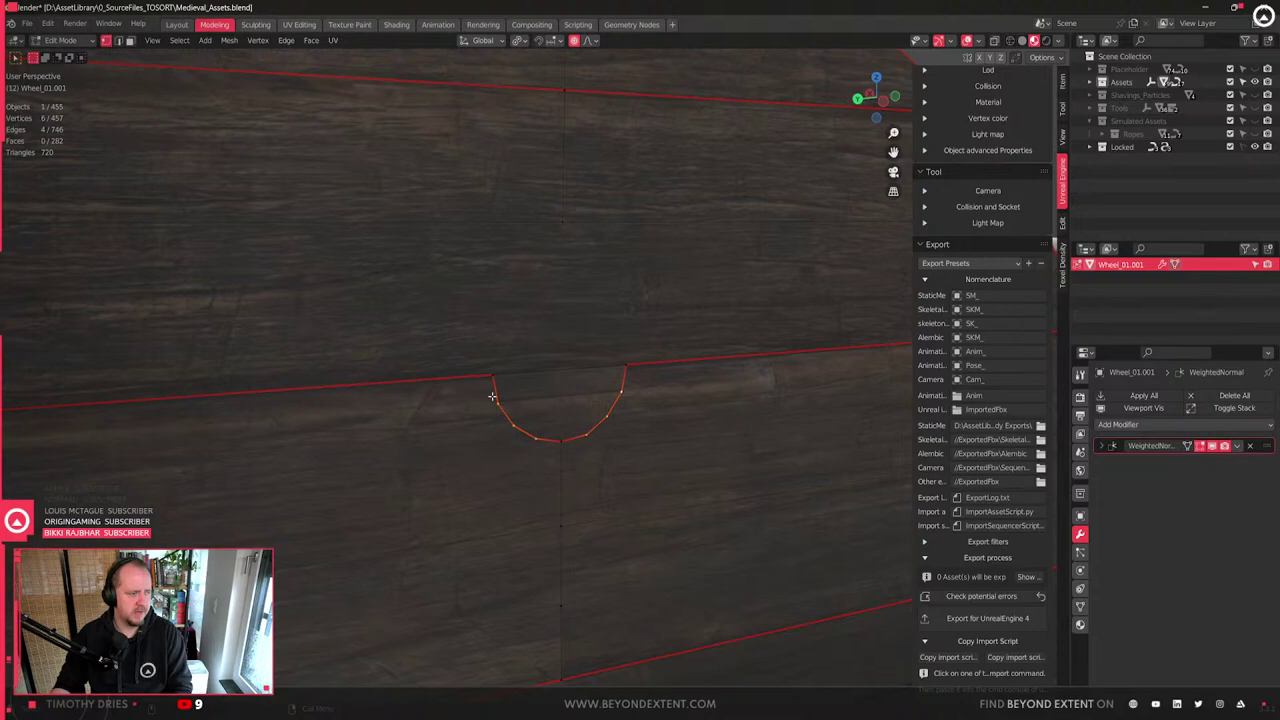
left_click_drag(492, 397, 626, 407)
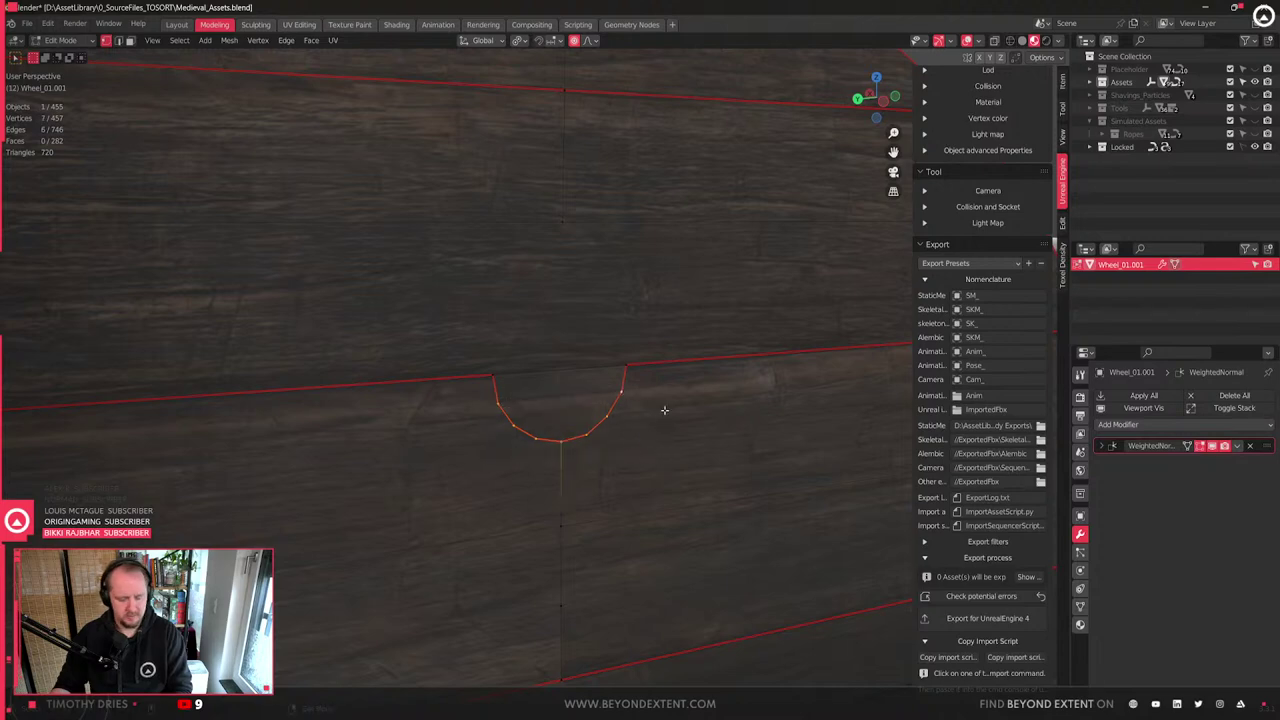
key("m")
left_click(630, 351)
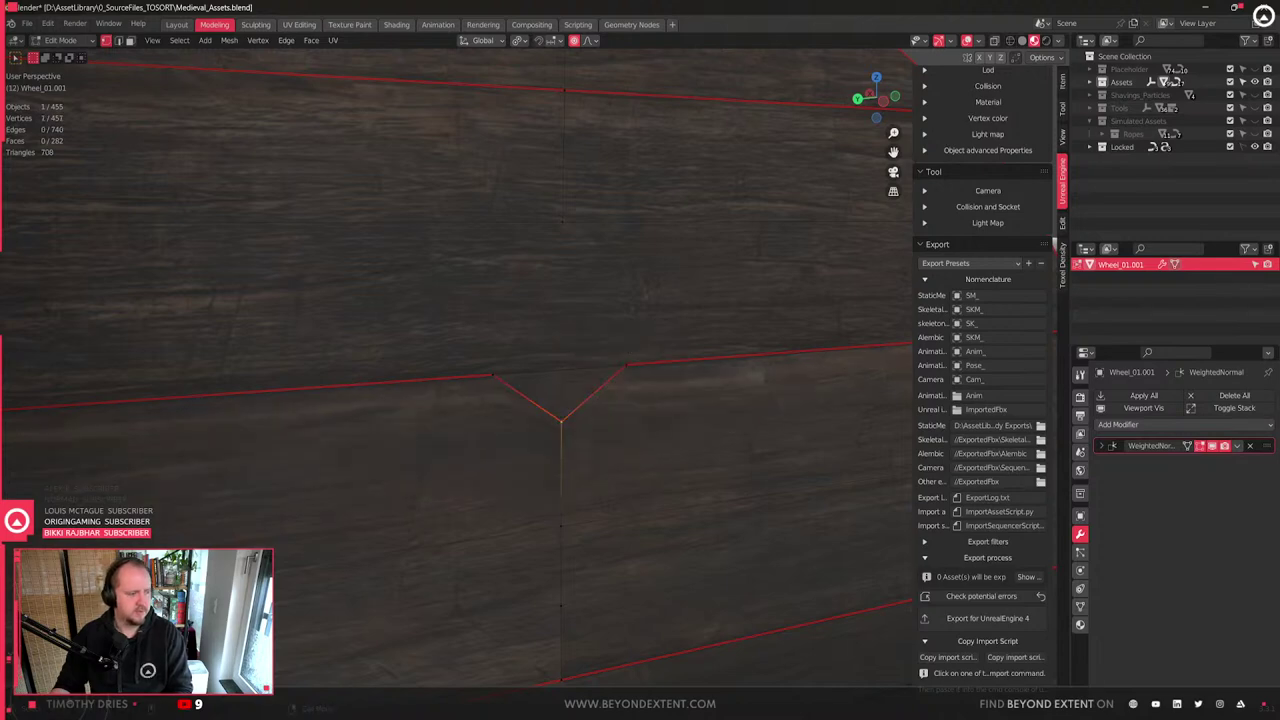
- Turn off proportional editing and move the merged vertex up along the Z axis onto the seam between the two planks
key("g")
key("z")
right_click(562, 394)
key("q")
left_click(562, 394)
key("g")
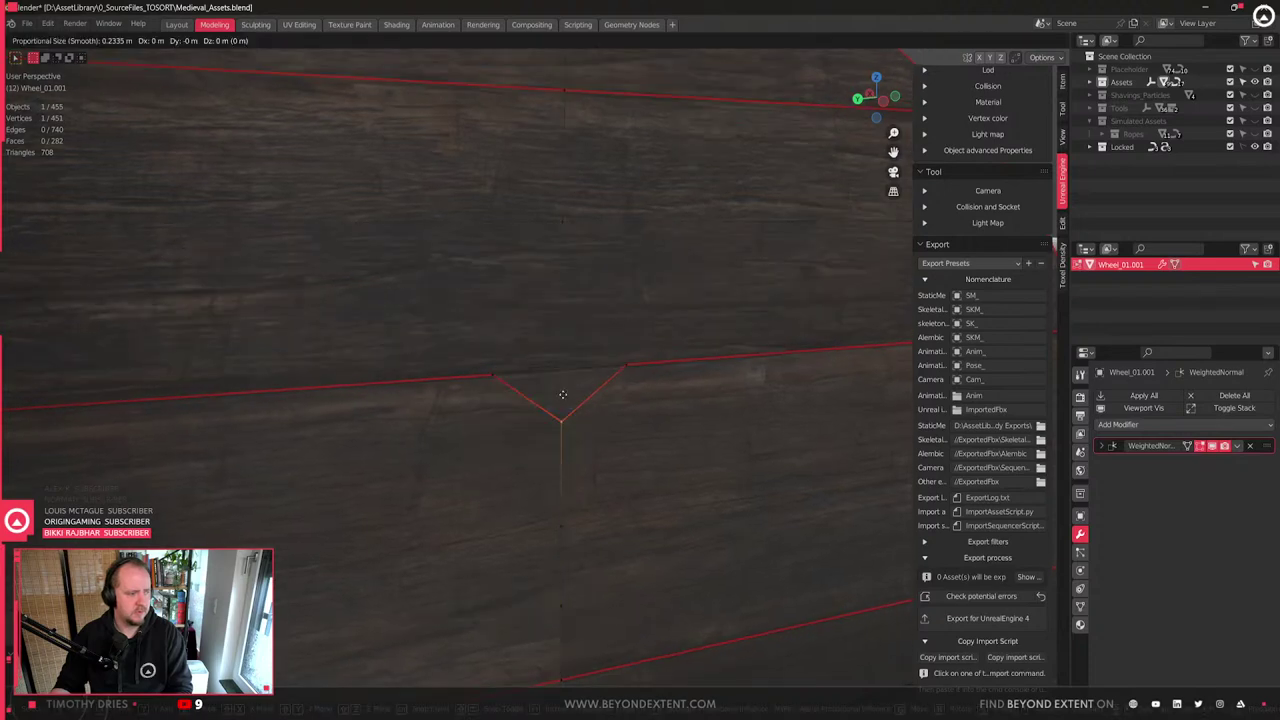
key("Escape")
key("g")
key("z")
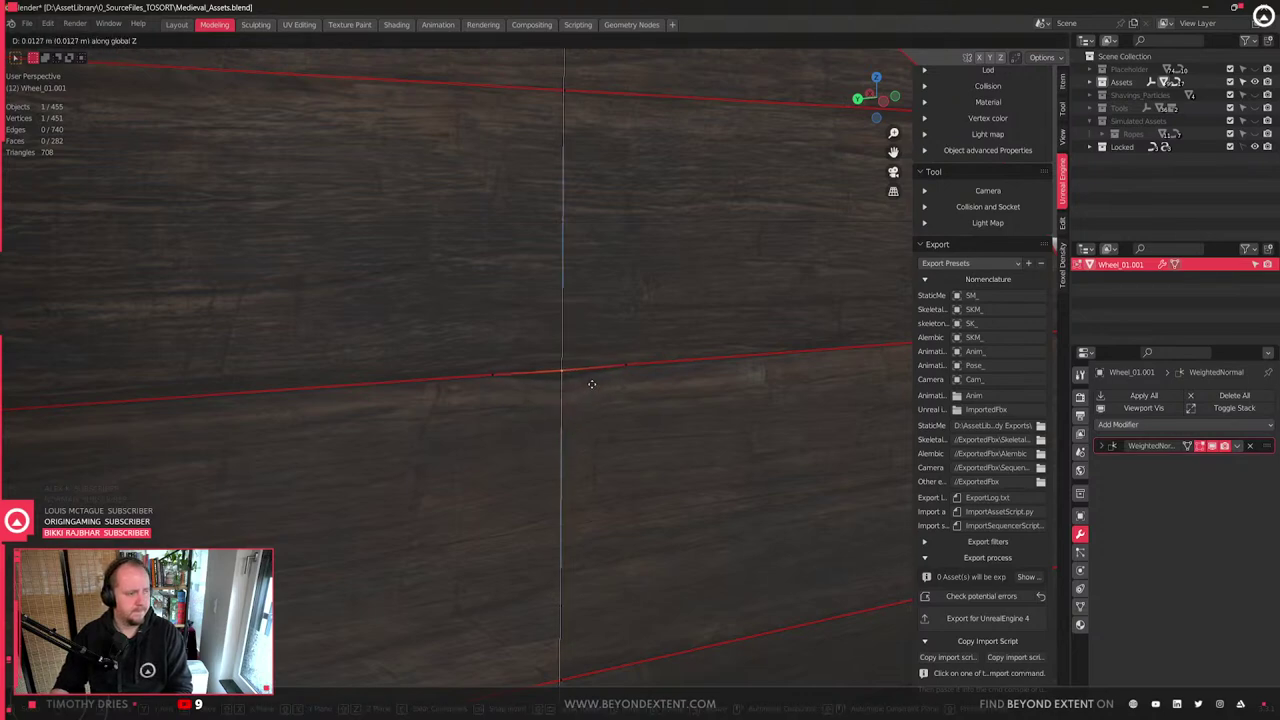
left_click(592, 393)
key("q")
left_click(593, 394)
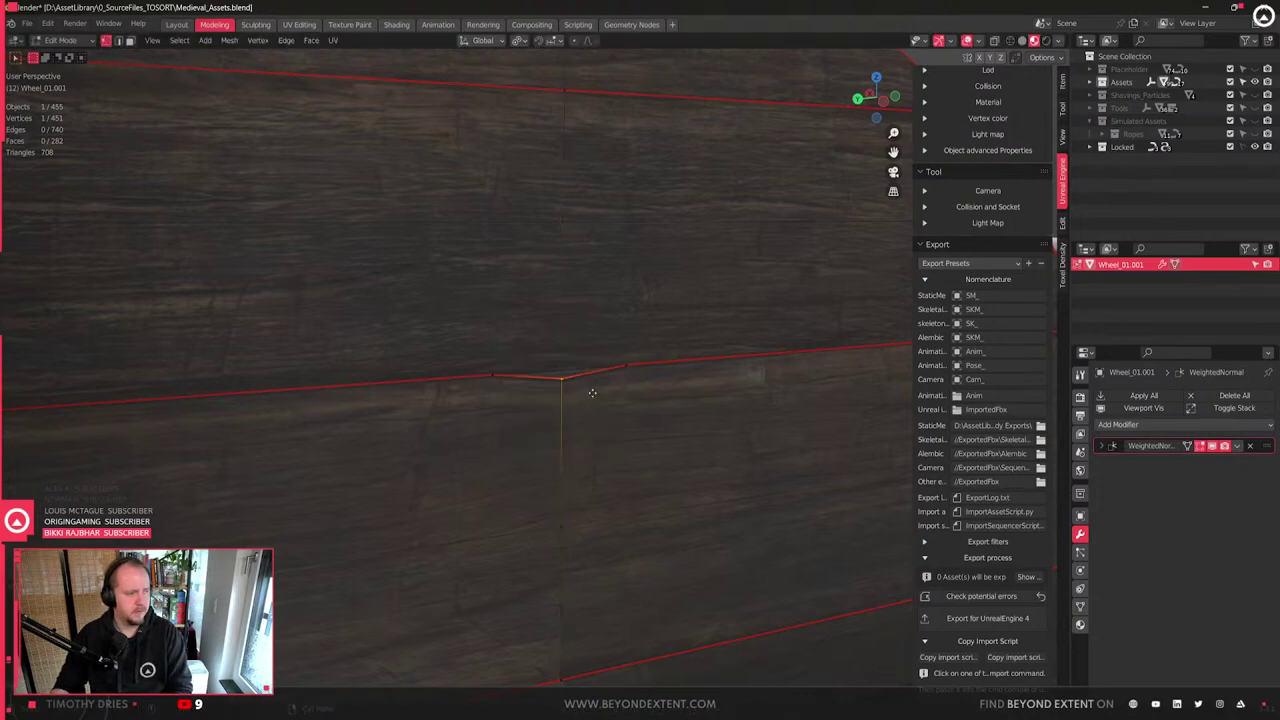
key("g")
key("z")
left_click(599, 385)
- Connect the middle vertex of the plank above to the merged vertex on the seam
scroll(580, 397, "down", 5)
middle_click_drag(574, 400, 563, 403)
scroll(560, 402, "up", 2)
left_click_drag(451, 348, 676, 417)
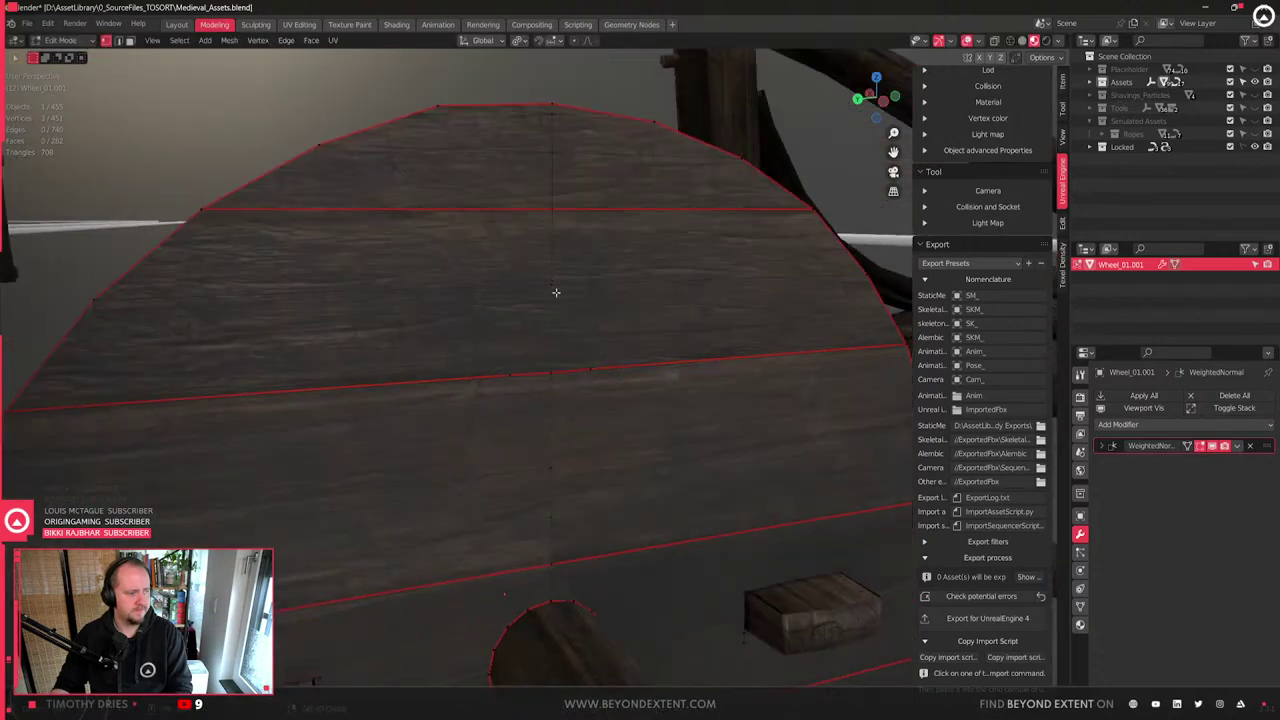
left_click(551, 374, "shift")
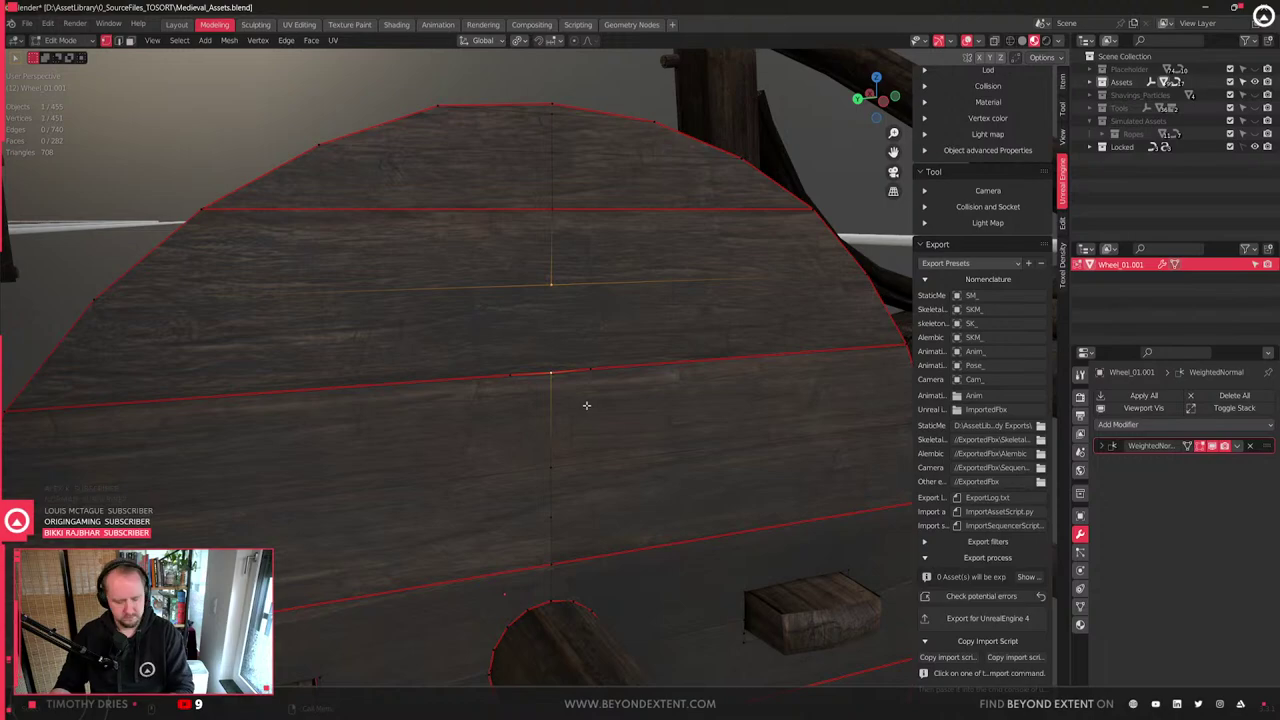
key("j")
- Select the rim of the open round hole on the wheel's opposite side and fill it with a face
scroll(569, 406, "up", 4)
key("3")
left_click(486, 364)
scroll(510, 385, "down", 6)
middle_click_drag(523, 394, 620, 292)
scroll(515, 413, "up", 3)
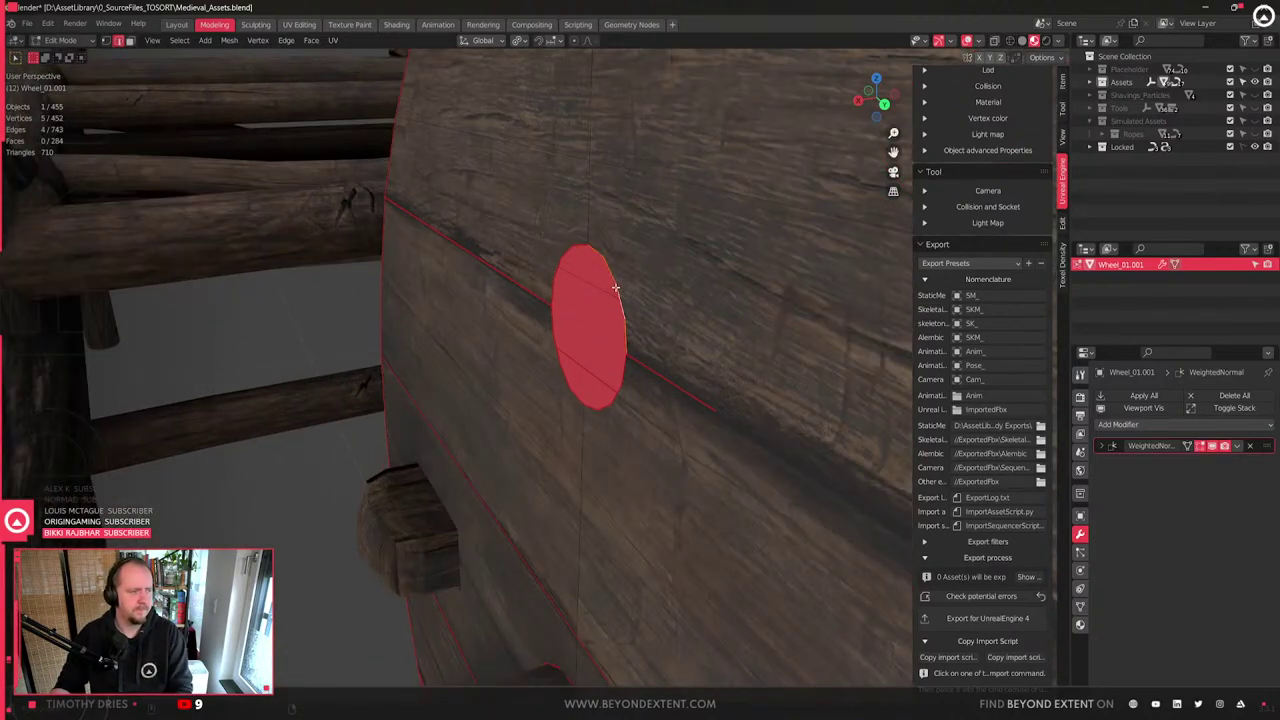
left_click(573, 245, "alt+shift")
middle_click_drag(573, 245, 618, 297)
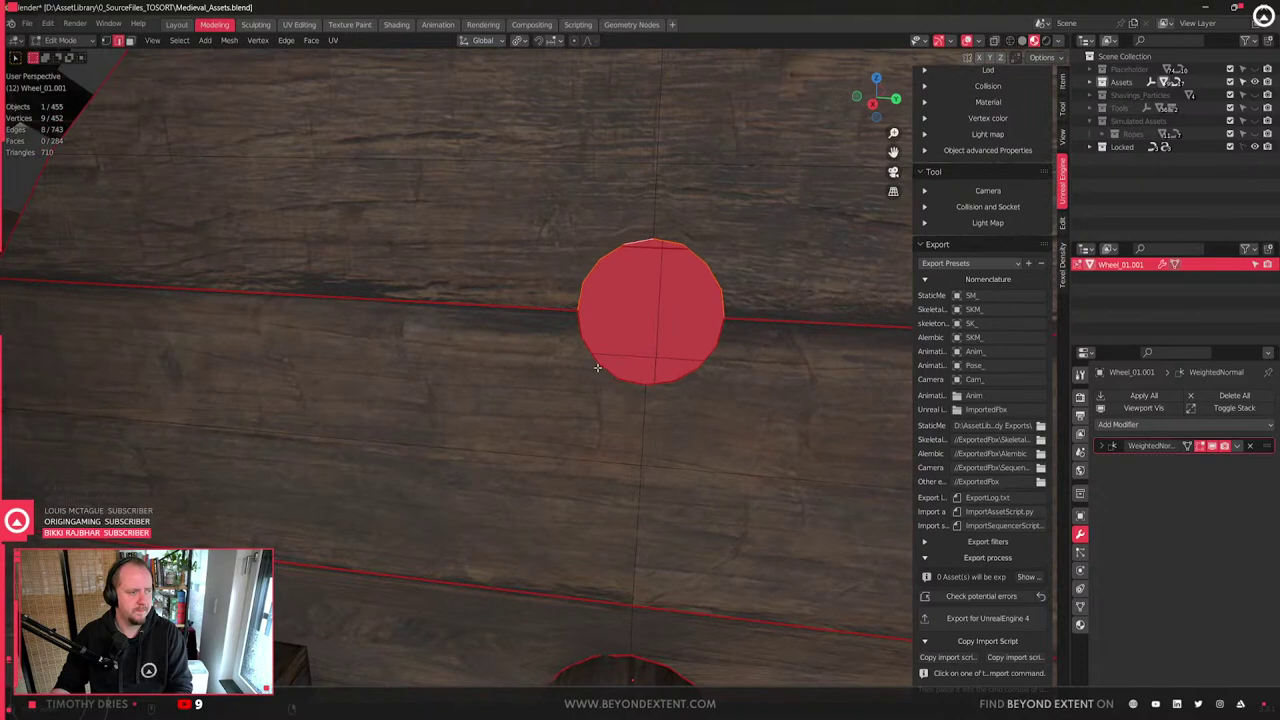
left_click(696, 379, "alt+shift")
middle_click_drag(696, 379, 649, 389)
key("f")
- Try to dissolve the vertices of all four arcs around the filled hole, and undo it
key("1")
left_click_drag(527, 345, 590, 414)
left_click_drag(606, 343, 675, 413, "shift")
left_click_drag(607, 239, 681, 315, "shift")
left_click_drag(520, 238, 587, 316, "shift")
key("x")
left_click(584, 314)
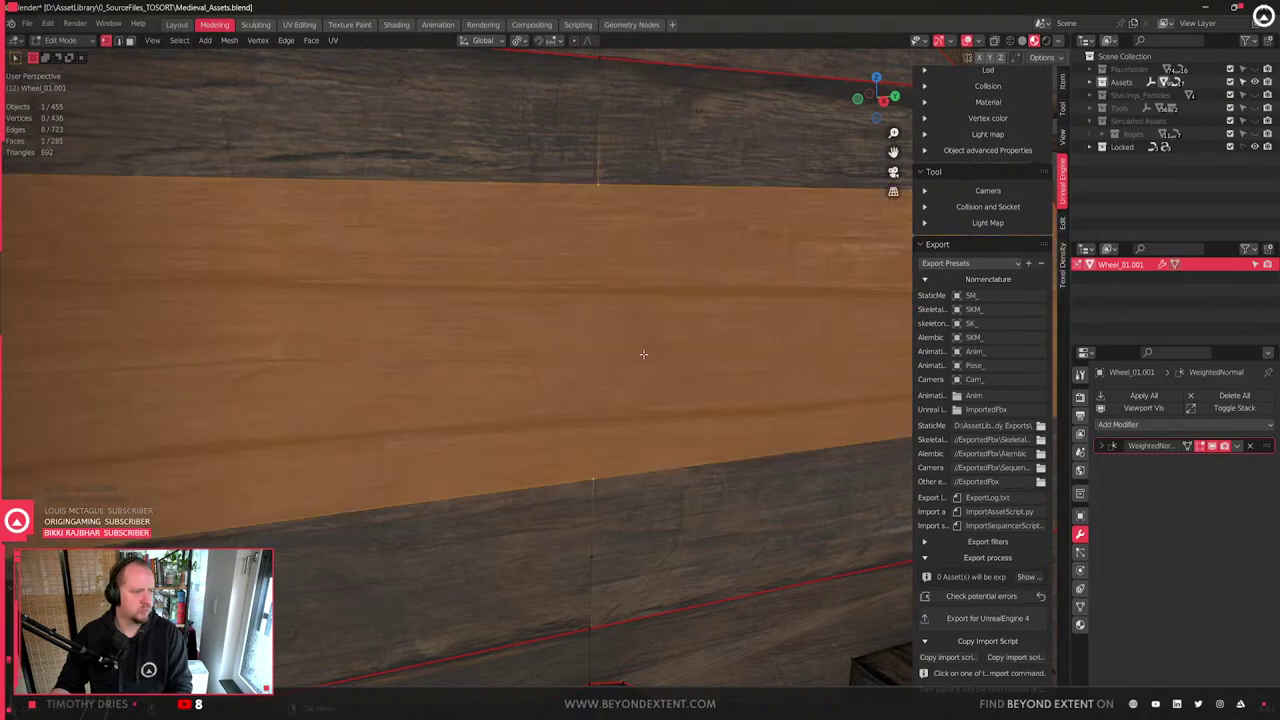
scroll(643, 354, "down", 5)
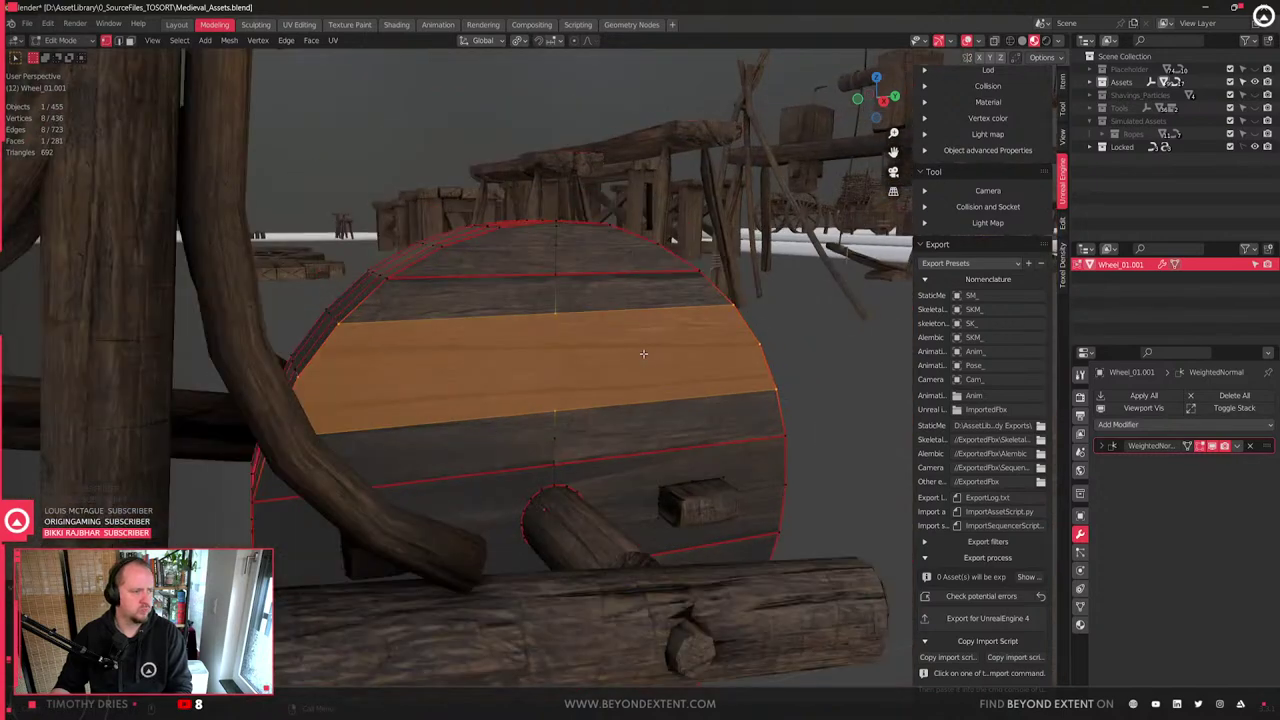
scroll(643, 354, "up", 5)
key("ctrl+z")
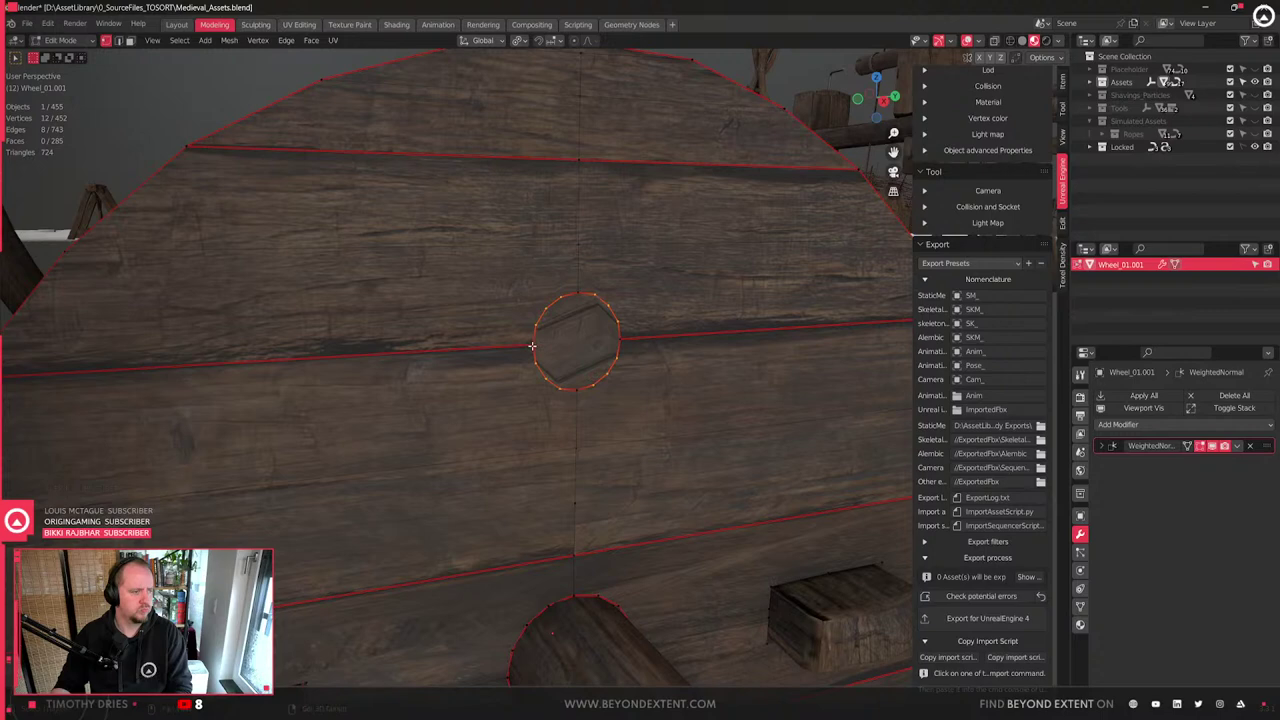
- Connect the filled hole's opposite vertices along the plank seam and from its topmost to its bottommost vertex
left_click(532, 345)
key("j")
left_click(577, 310)
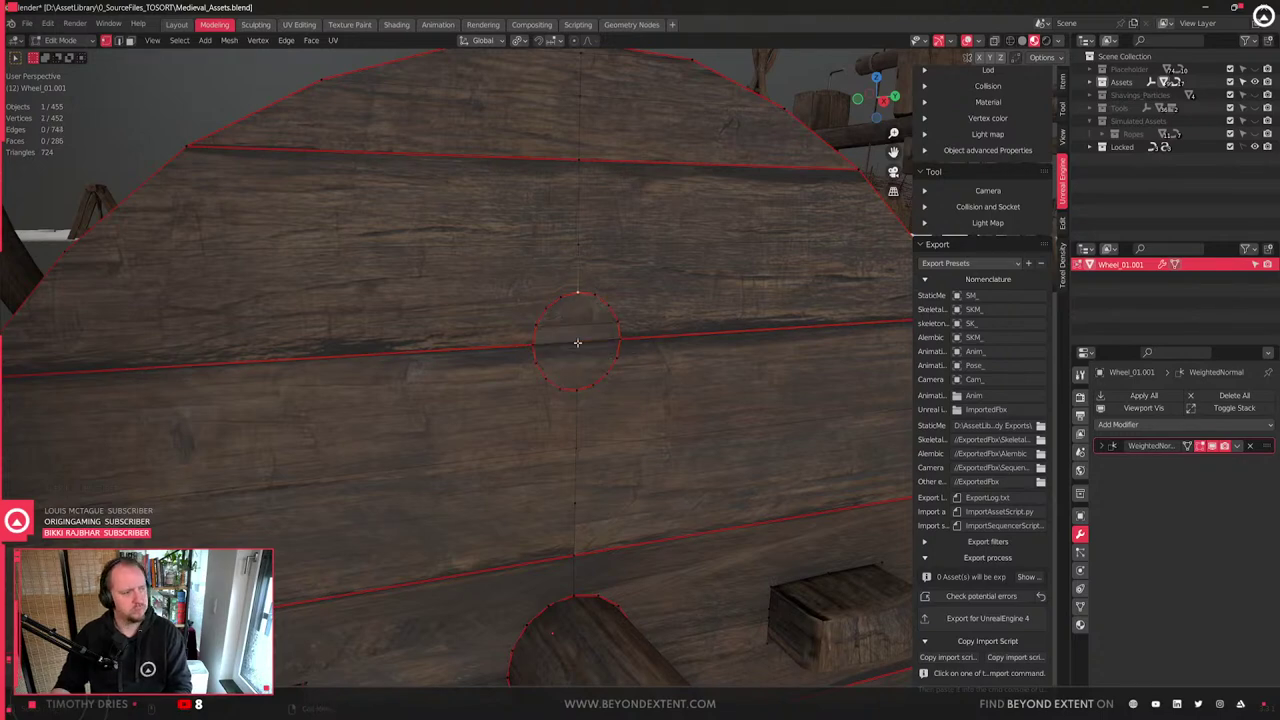
key("j")
- Try to dissolve the arc vertices around the divided hole face, and undo it
scroll(545, 372, "up", 3)
key("3")
left_click_drag(502, 221, 586, 302)
key("1")
left_click_drag(513, 223, 594, 307)
left_click_drag(626, 218, 689, 294)
left_click_drag(515, 343, 591, 430, "shift")
left_click_drag(616, 330, 718, 444, "shift")
right_click(708, 387)
left_click(671, 386)
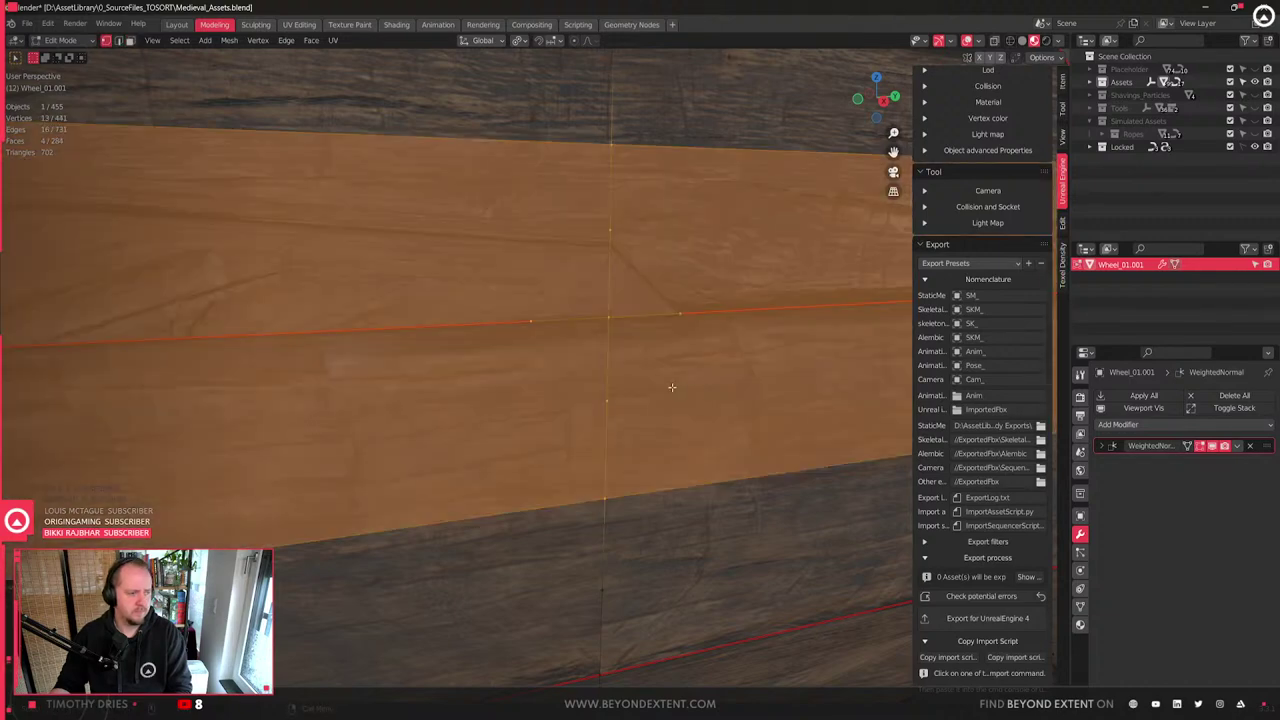
key("alt+a")
scroll(583, 360, "down", 3)
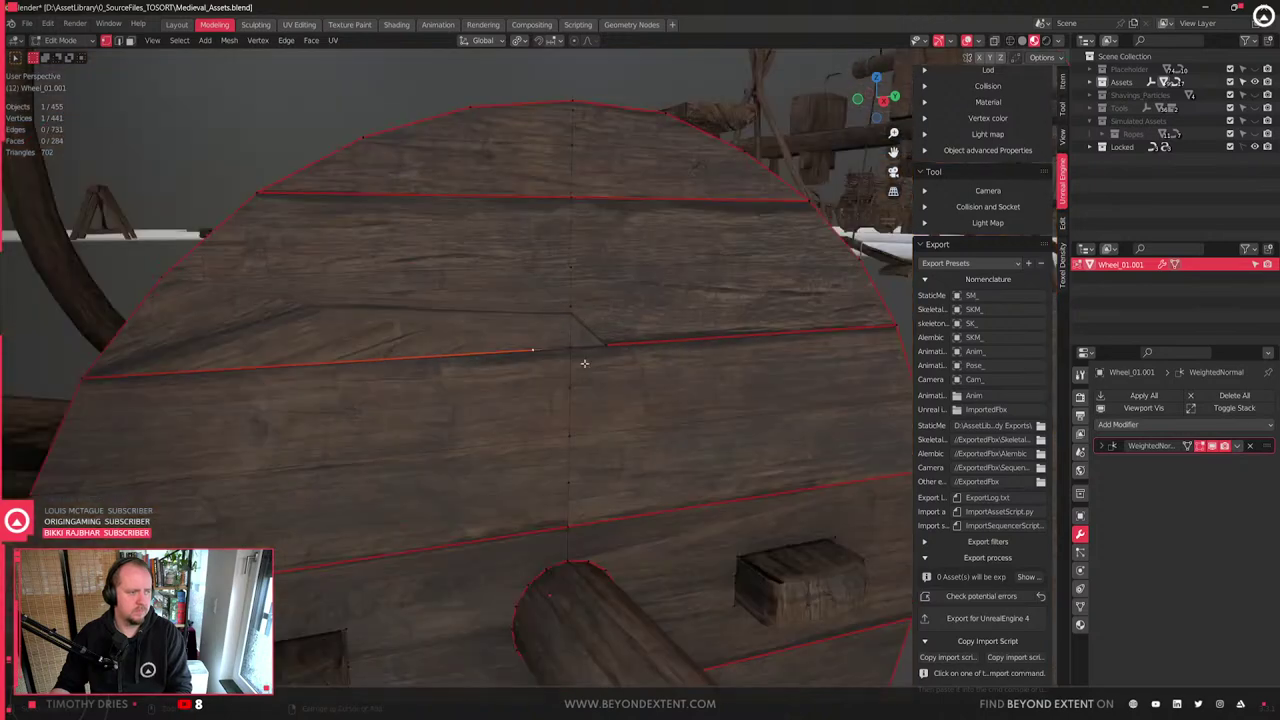
key("ctrl+z")
key("ctrl+z")
- Try merging the hole's upper arc vertices onto the center vertex on the plank seam, and undo it
scroll(580, 355, "up", 3)
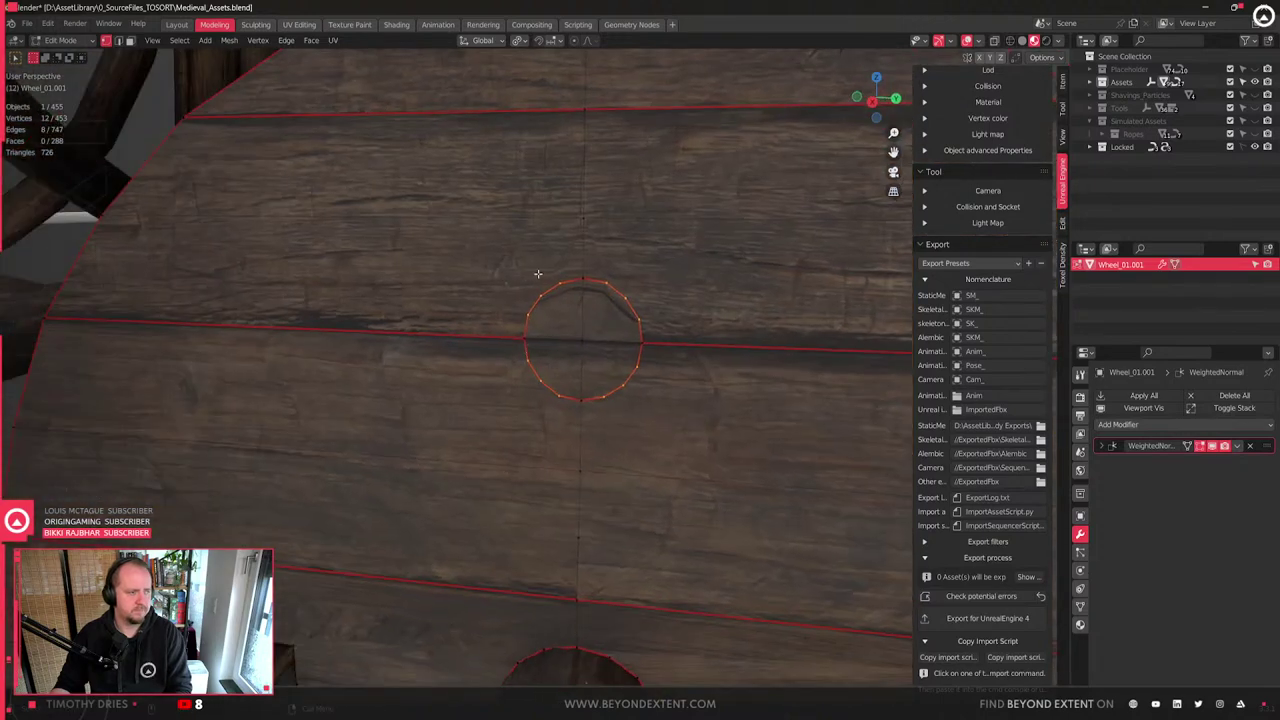
left_click_drag(501, 277, 577, 333)
left_click_drag(571, 271, 662, 337, "shift")
key("x")
left_click(662, 337)
left_click(606, 338, "shift")
key("m")
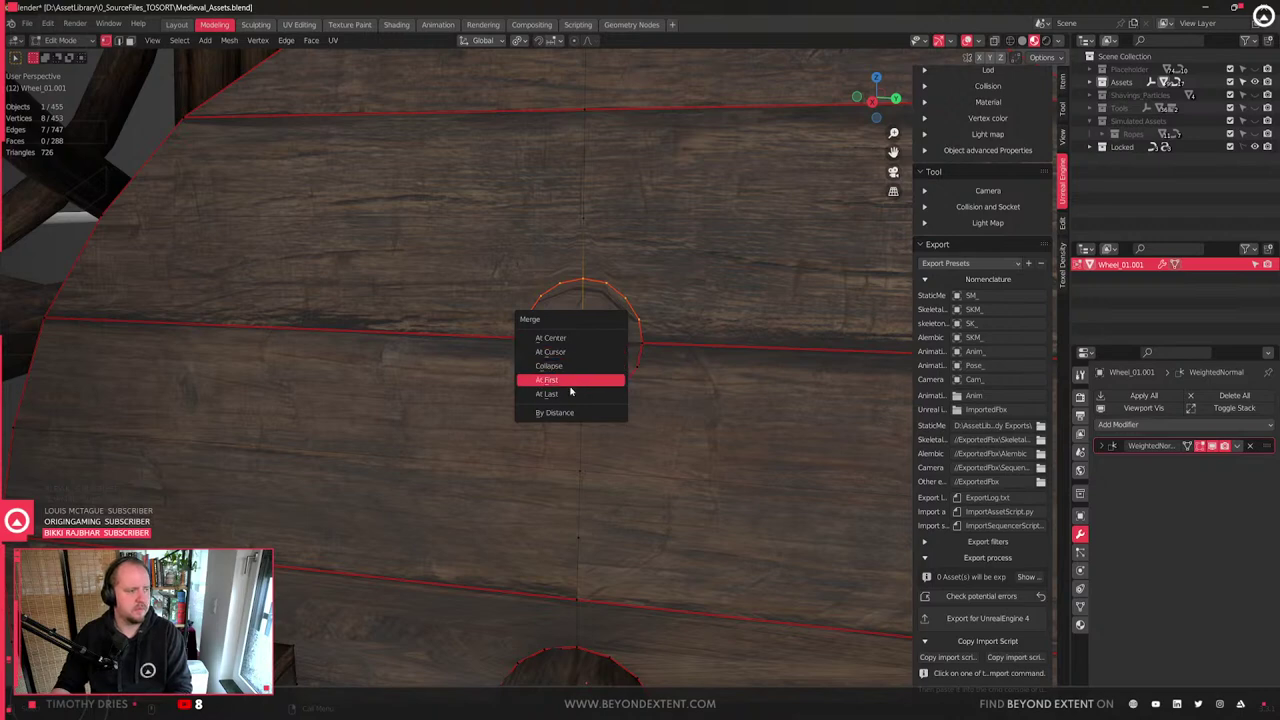
left_click(570, 388)
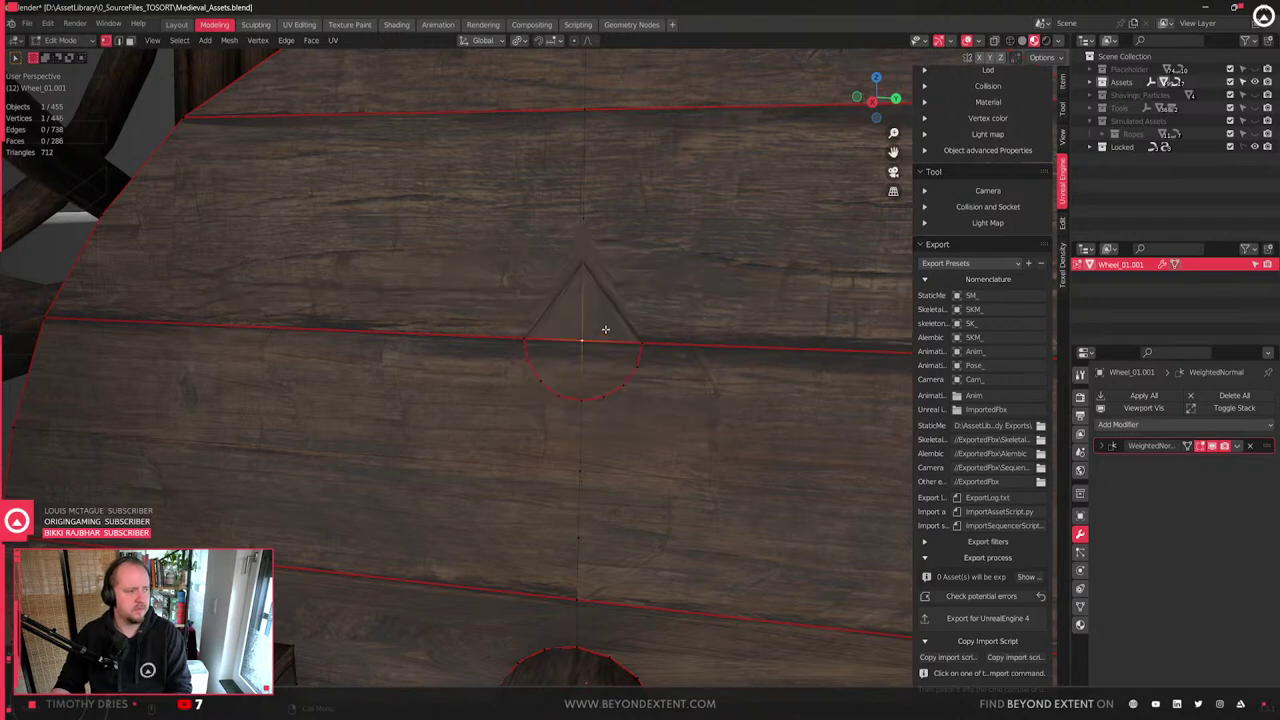
scroll(605, 329, "up", 1)
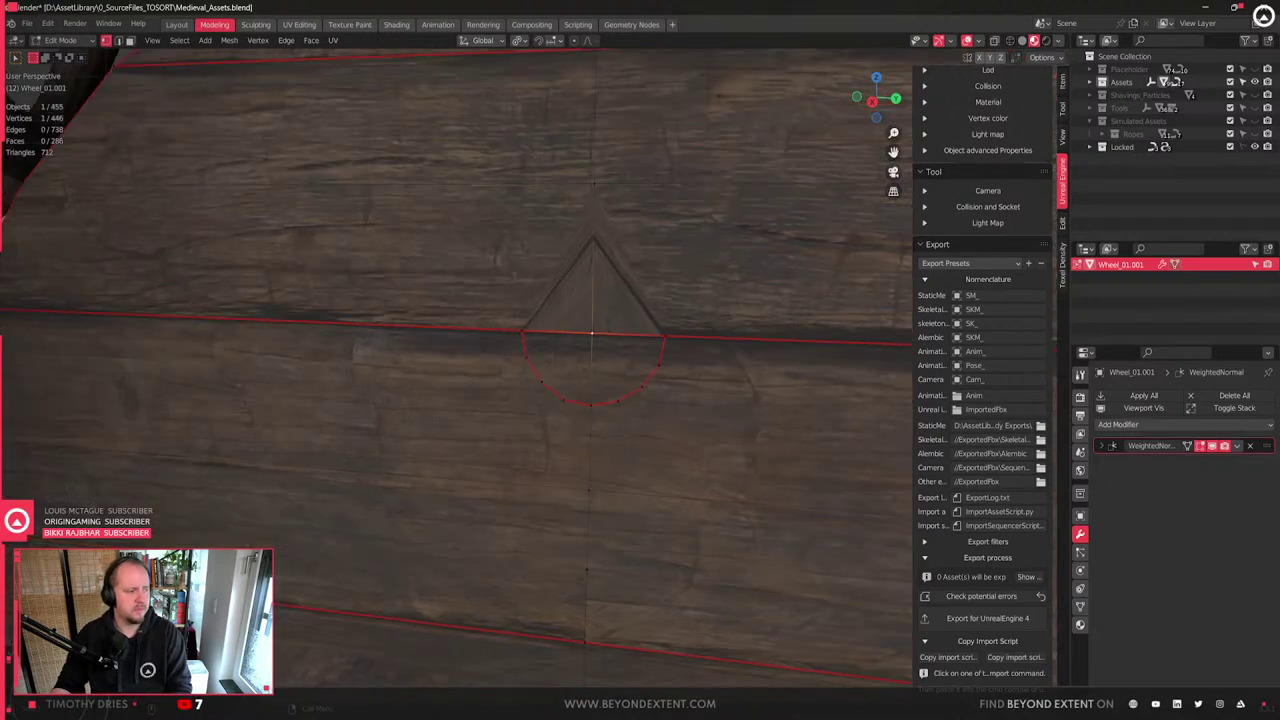
key("ctrl+z")
key("ctrl+shift+z")
key("ctrl+z")
key("ctrl+shift+z")
key("ctrl+z")
- Merge the vertices of the hole's upper arc at their center, leaving out the seam's center vertex
middle_click_drag(570, 306, 583, 303)
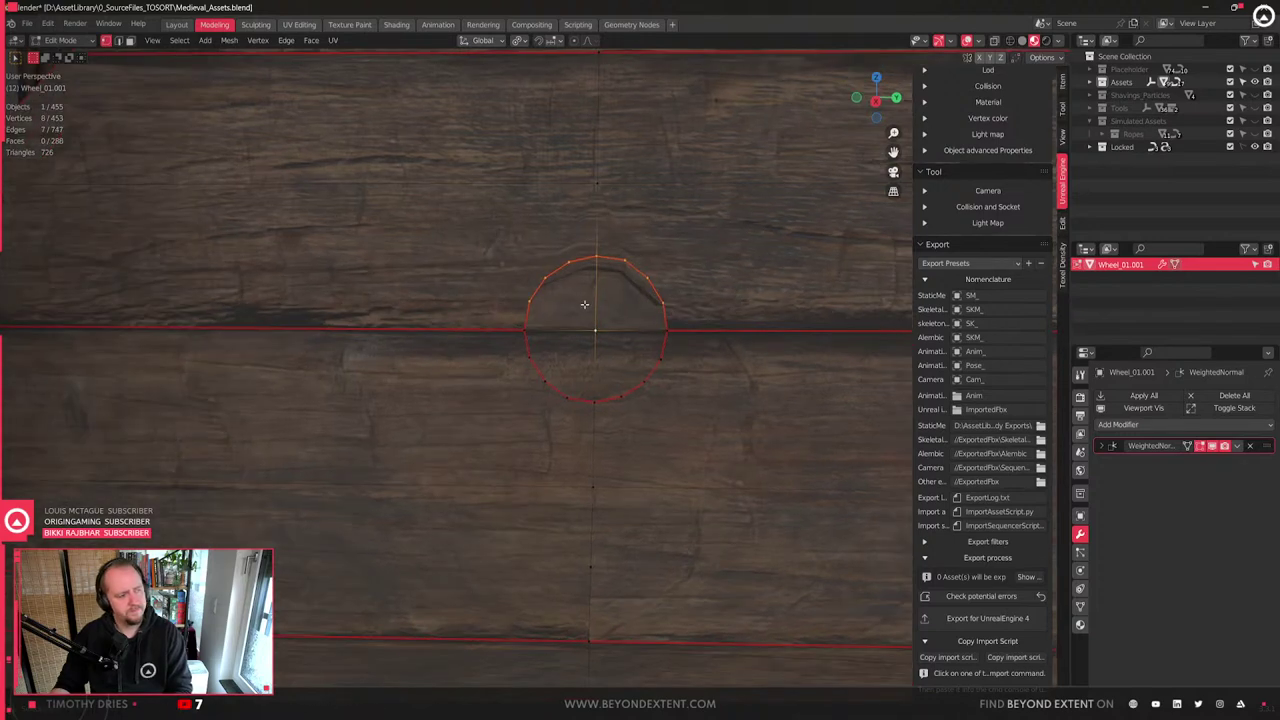
middle_click_drag(618, 346, 605, 374, "shift")
key("ctrl+l")
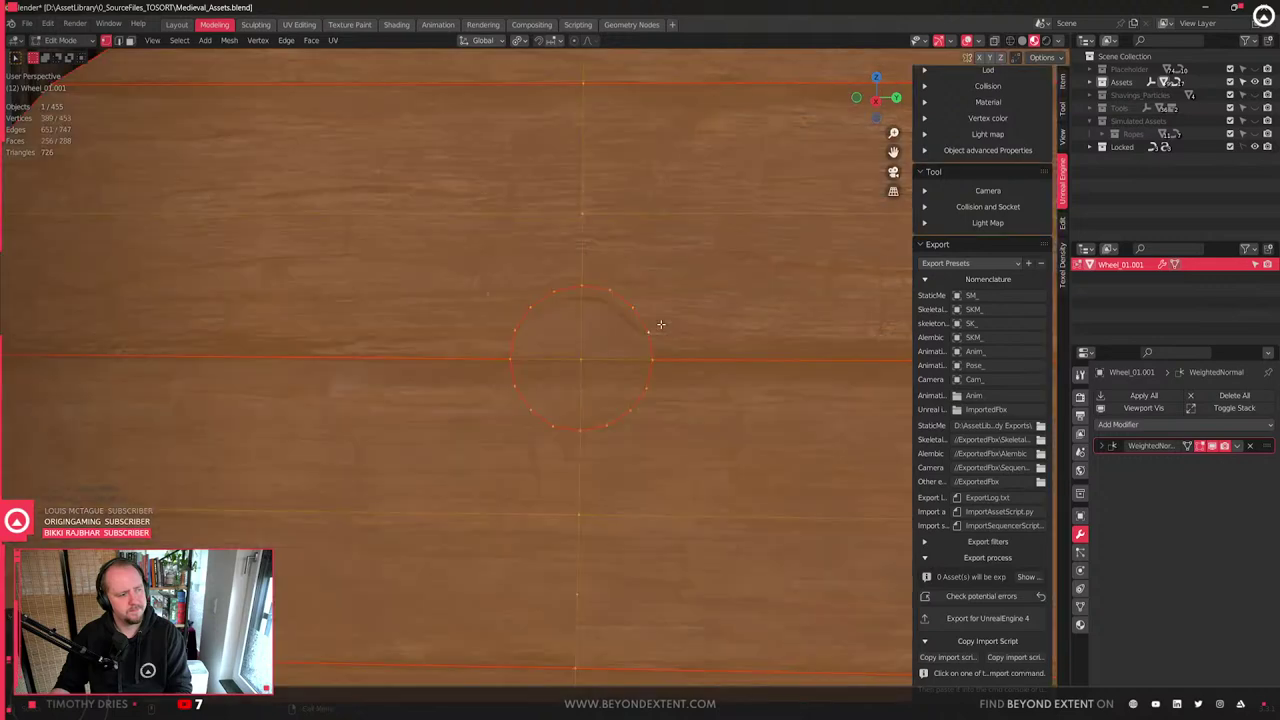
key("ctrl+z")
key("m")
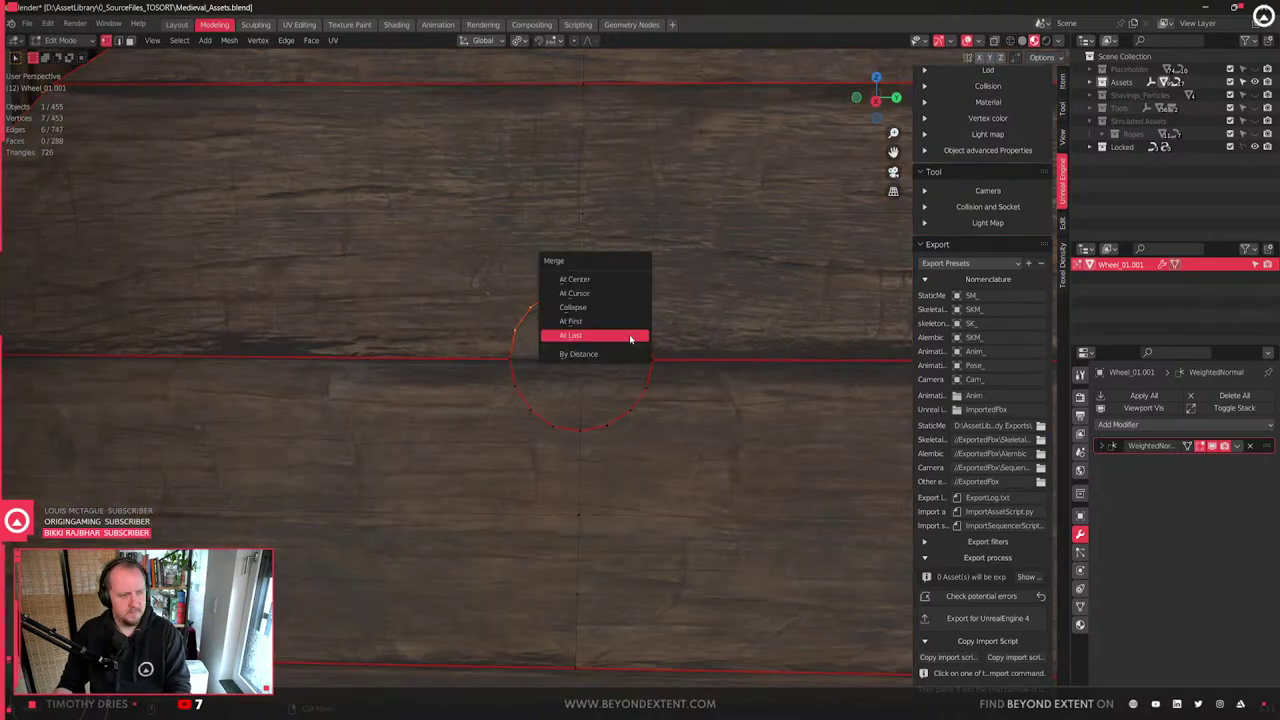
left_click(572, 280)
- Move the merged upper vertex down along the Z axis onto the plank seam
key("g")
key("z")
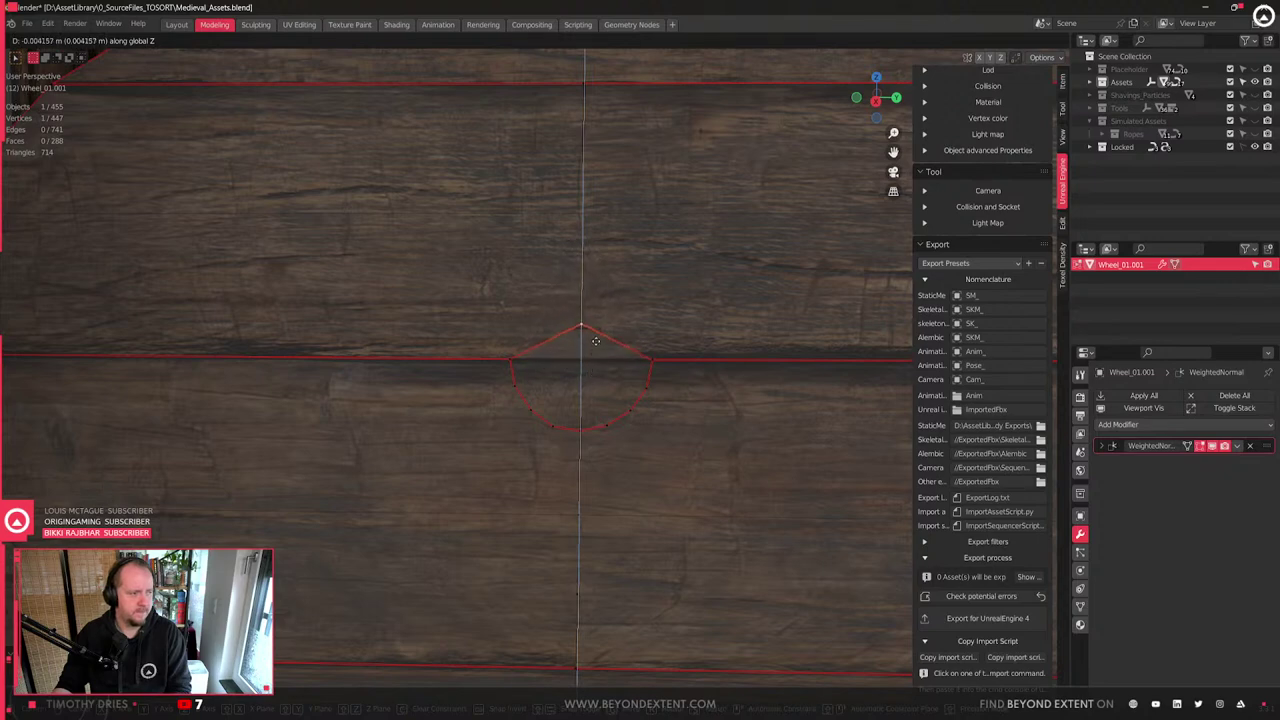
left_click(595, 341)
key("m")
left_click(595, 341)
key("g")
key("z")
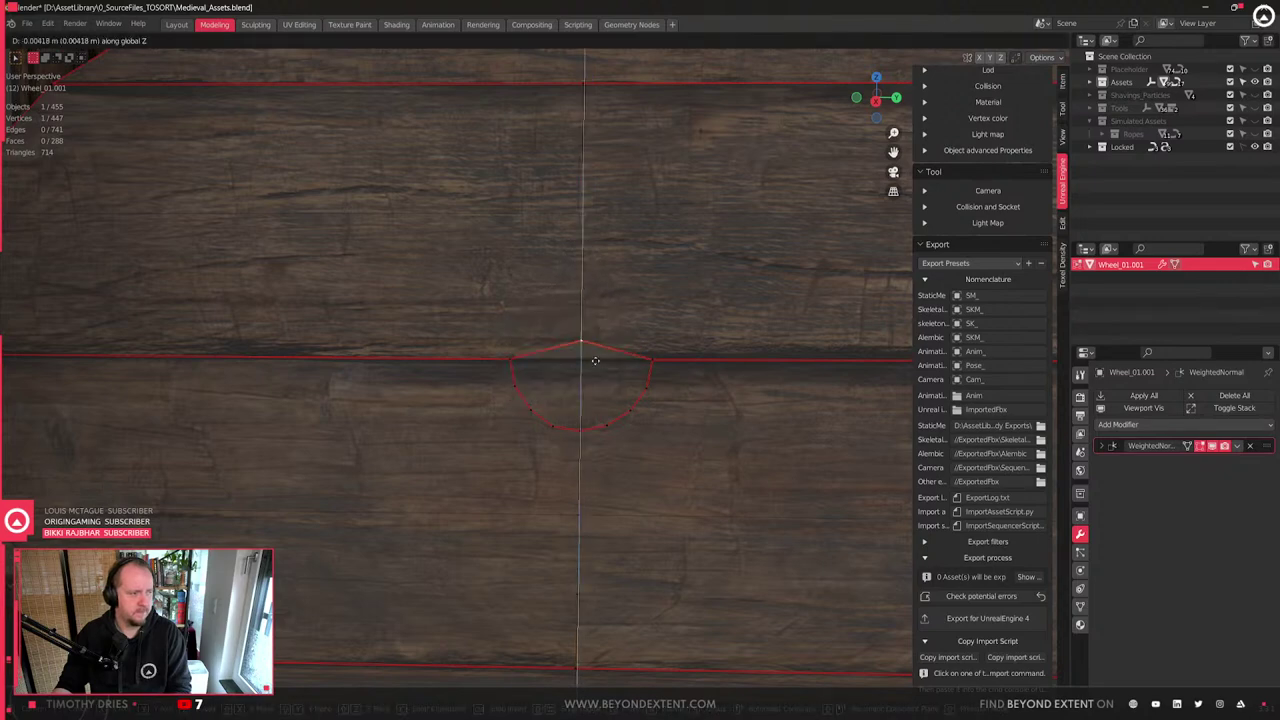
left_click(595, 375)
- Merge the vertices of the hole's lower arc at their center
scroll(562, 414, "up", 2)
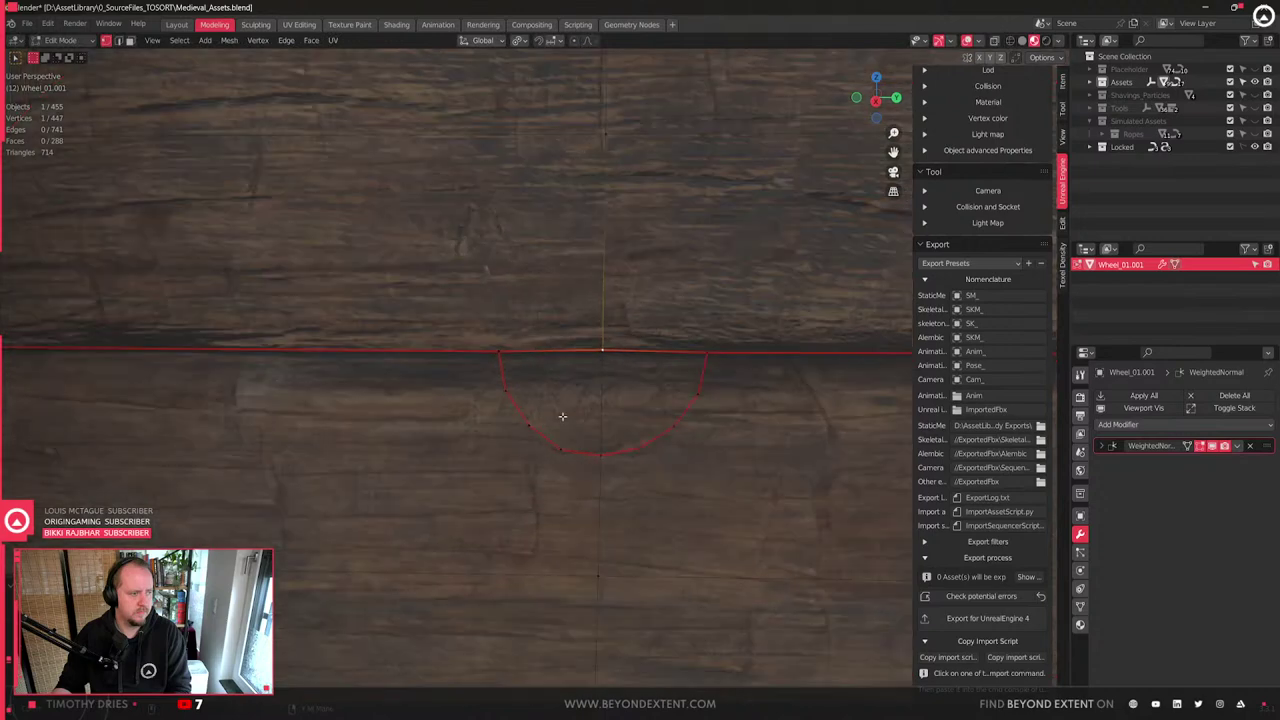
left_click_drag(477, 384, 707, 484)
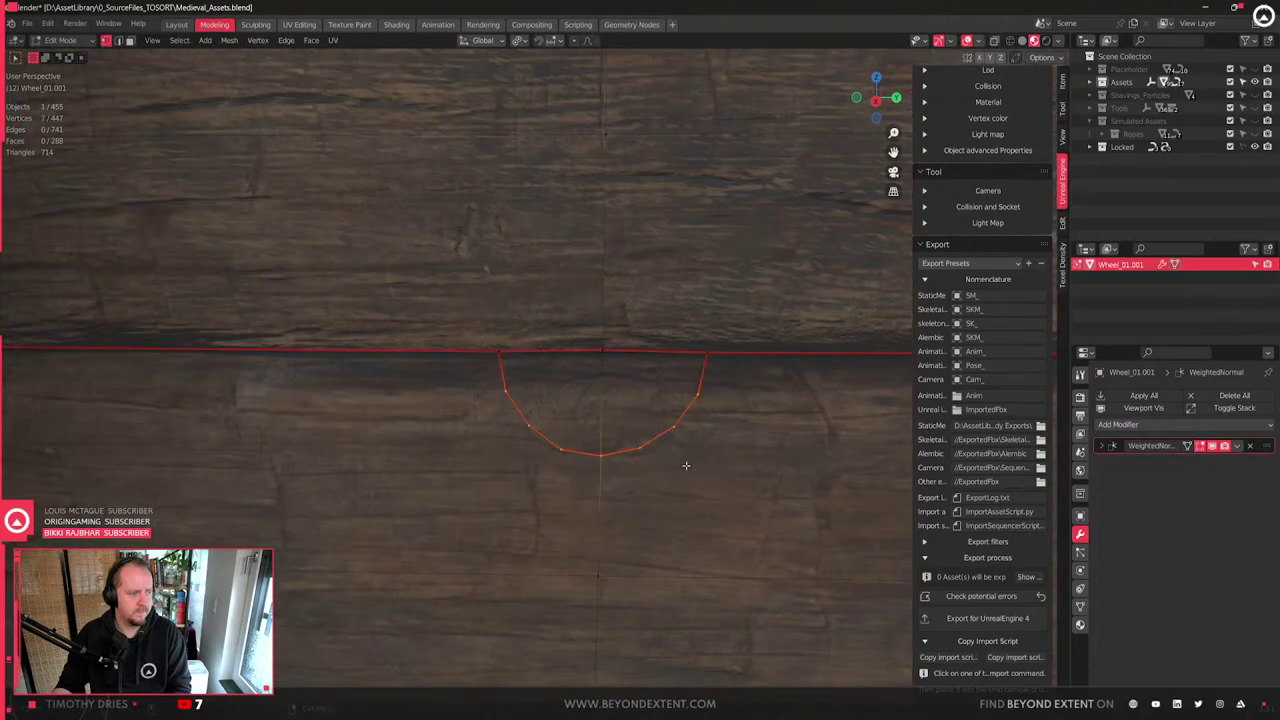
key("m")
left_click(671, 427)
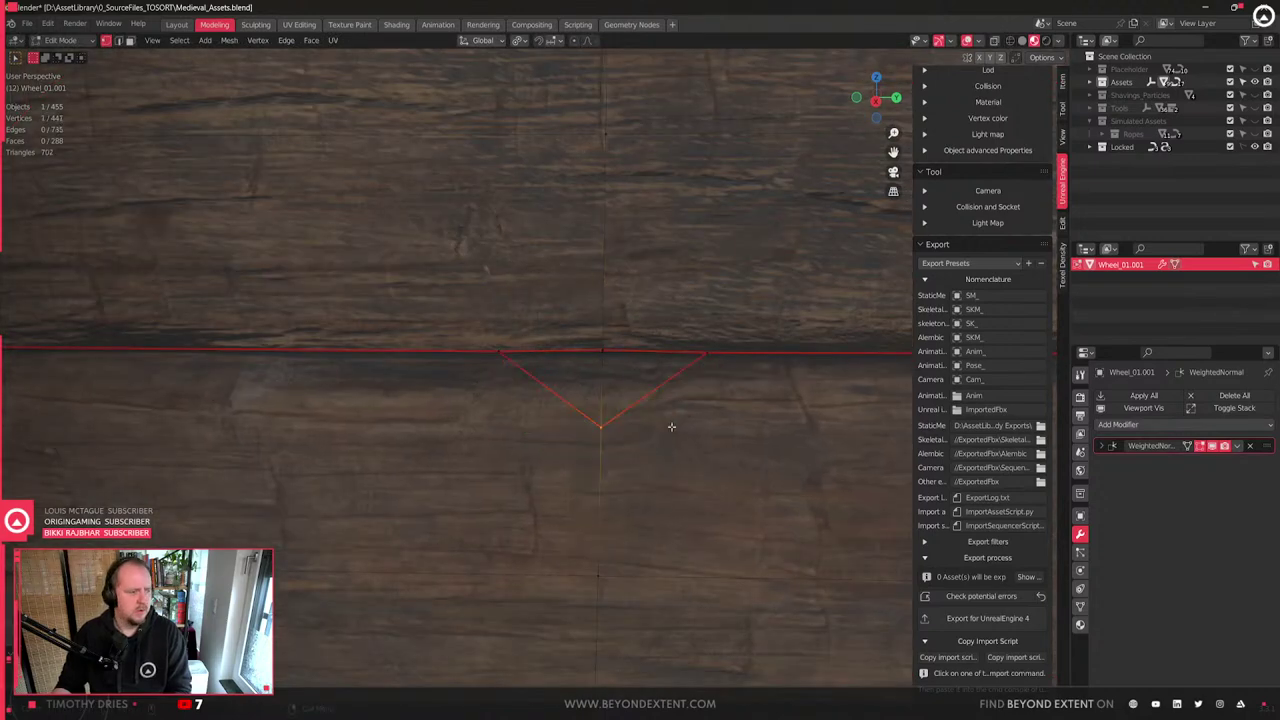
- Try to dissolve the merged lower vertex and to move it along the Z axis, reverting both attempts
key("ctrl+x")
key("z")
key("ctrl+z")
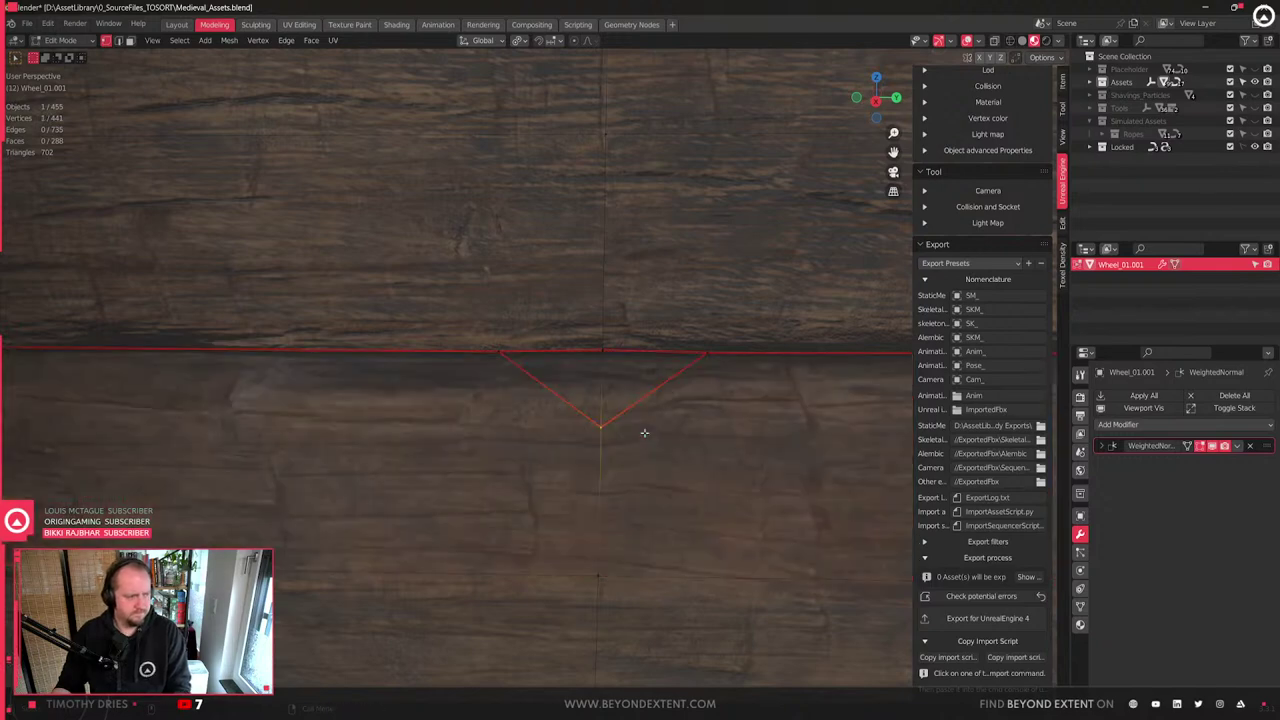
key("g")
key("z")
right_click(614, 405)
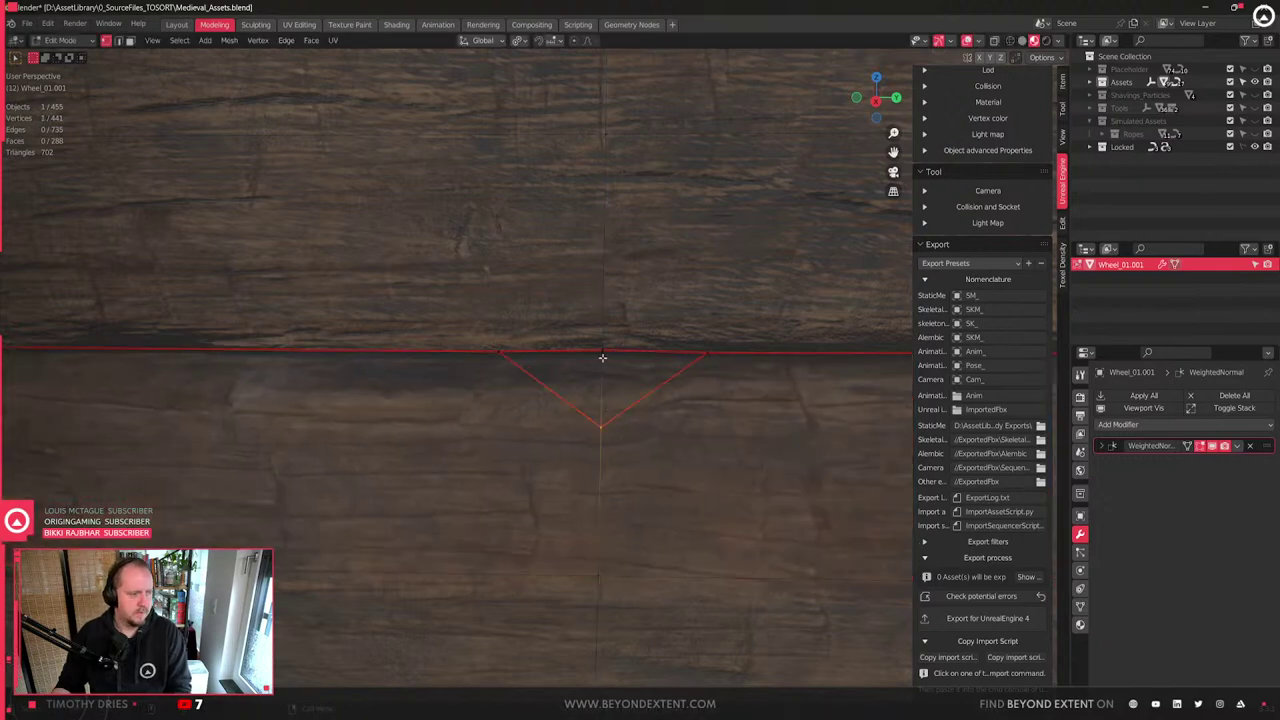
- Try merging the lower vertex with the vertex at the middle of the seam, and undo the merge
key("m")
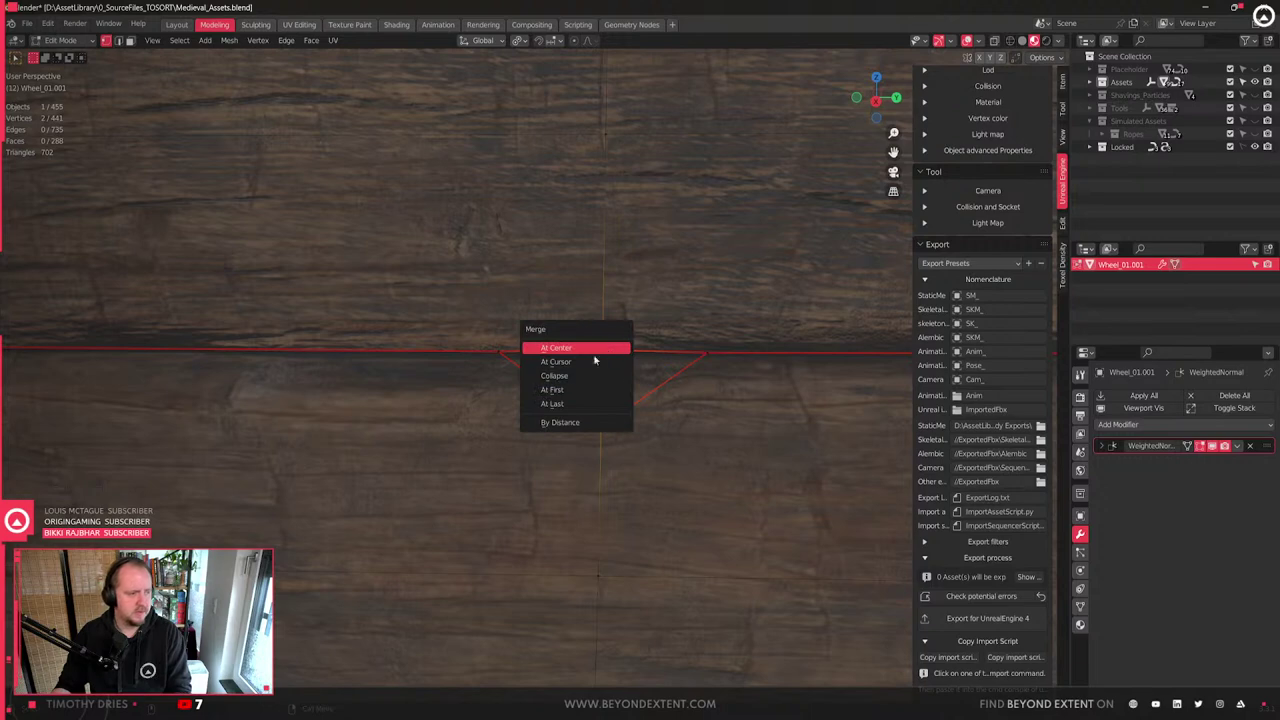
left_click(567, 403)
key("ctrl+z")
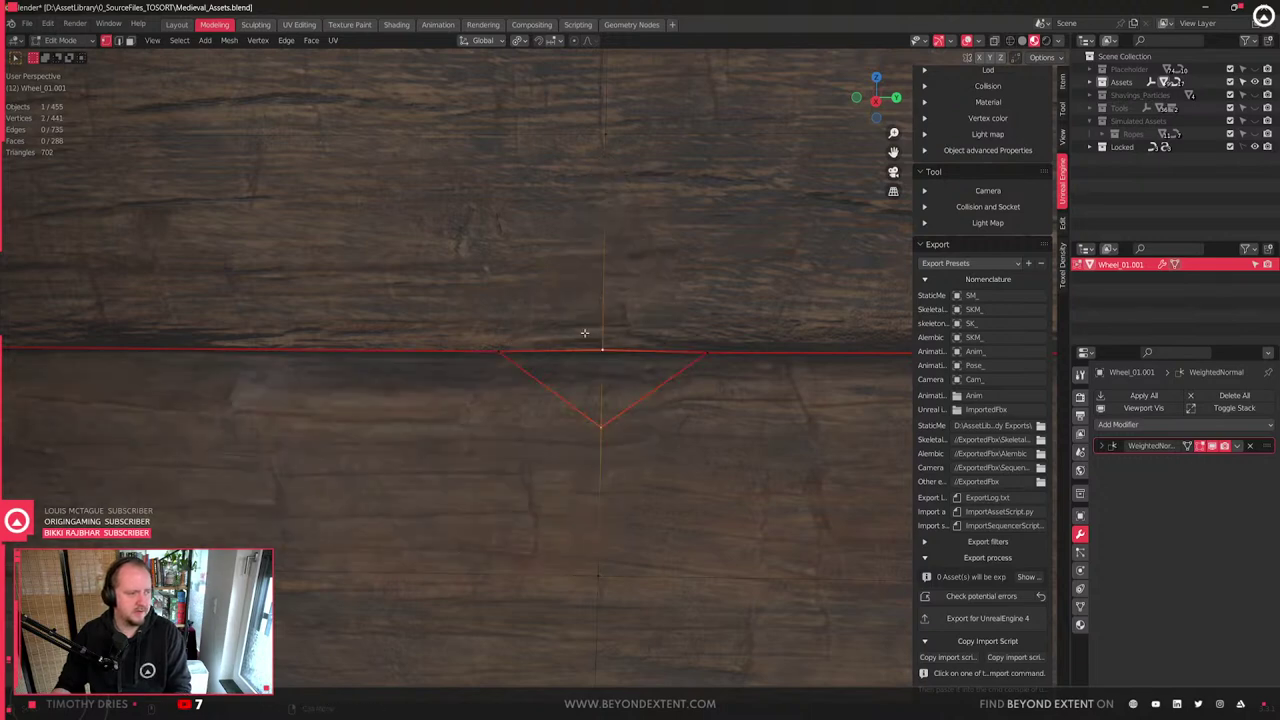
- Merge the two overlapping vertices at the middle of the plank seam
key("m")
left_click(617, 379)
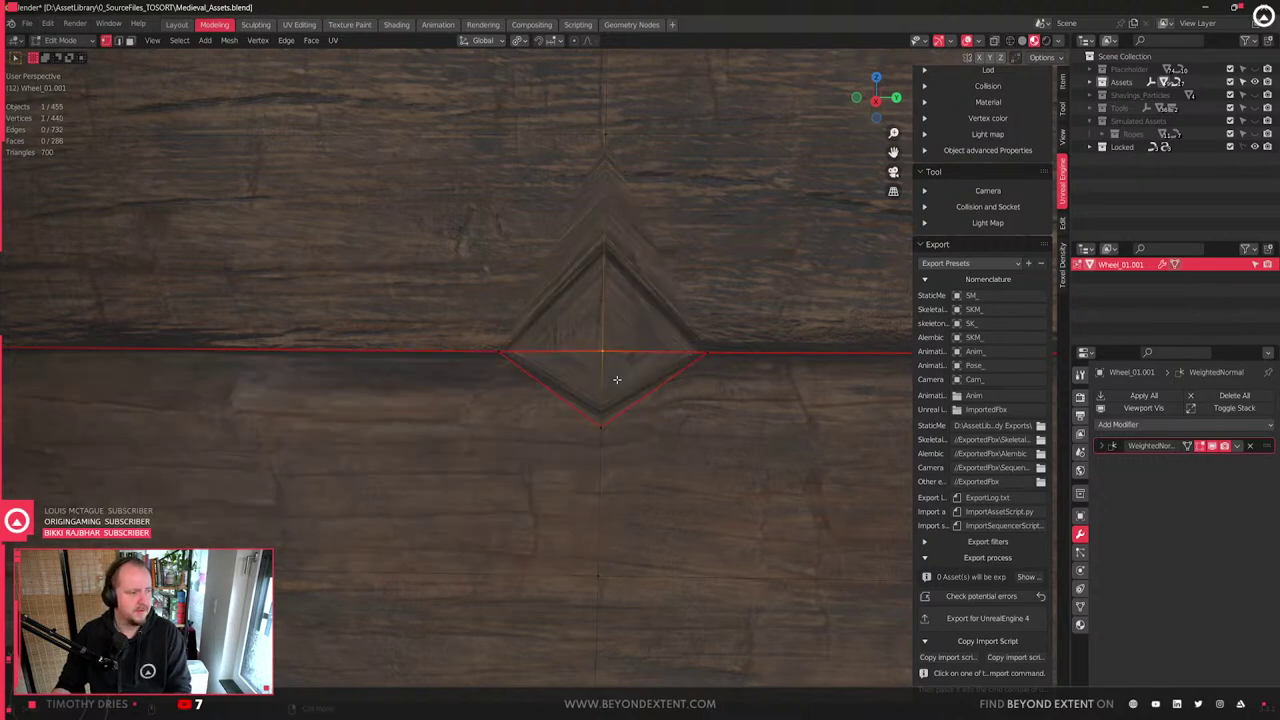
key("ctrl+z")
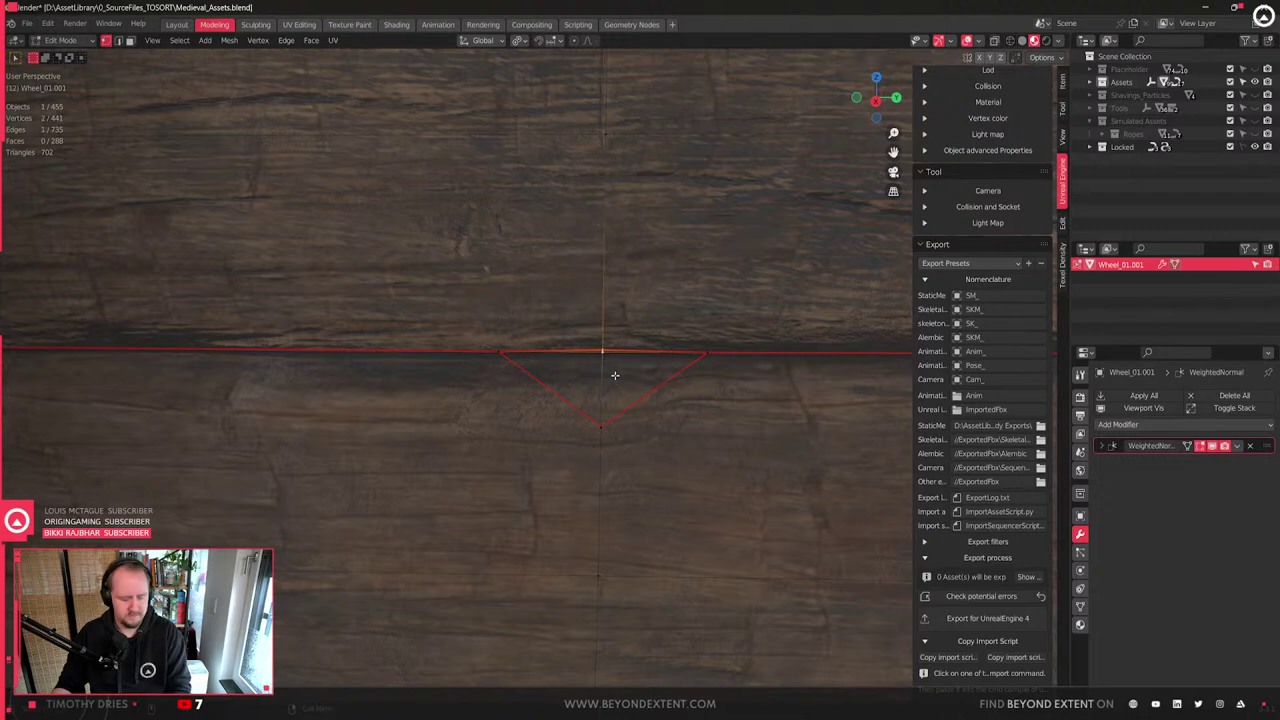
key("ctrl+shift+z")
- Try merging the lower vertex of the closed hole with the vertex at the middle of the seam, undoing each attempt
left_click(602, 395)
key("m")
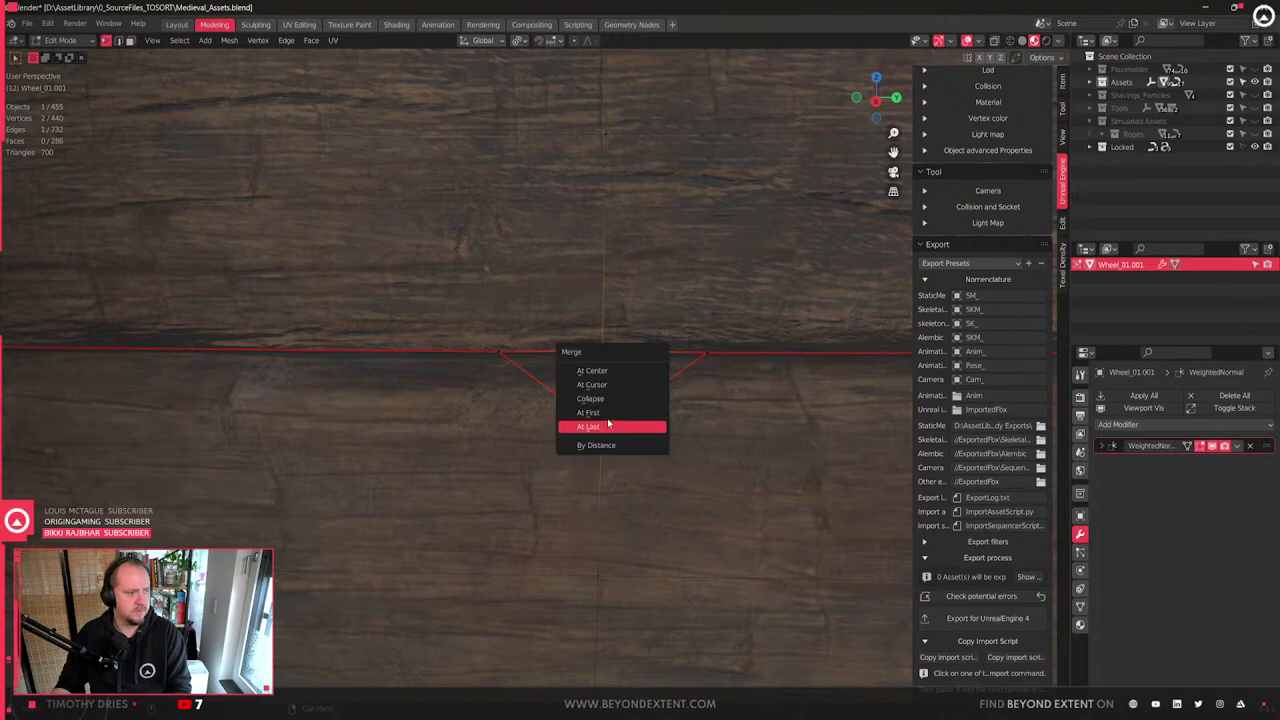
left_click(607, 422)
key("ctrl+z")
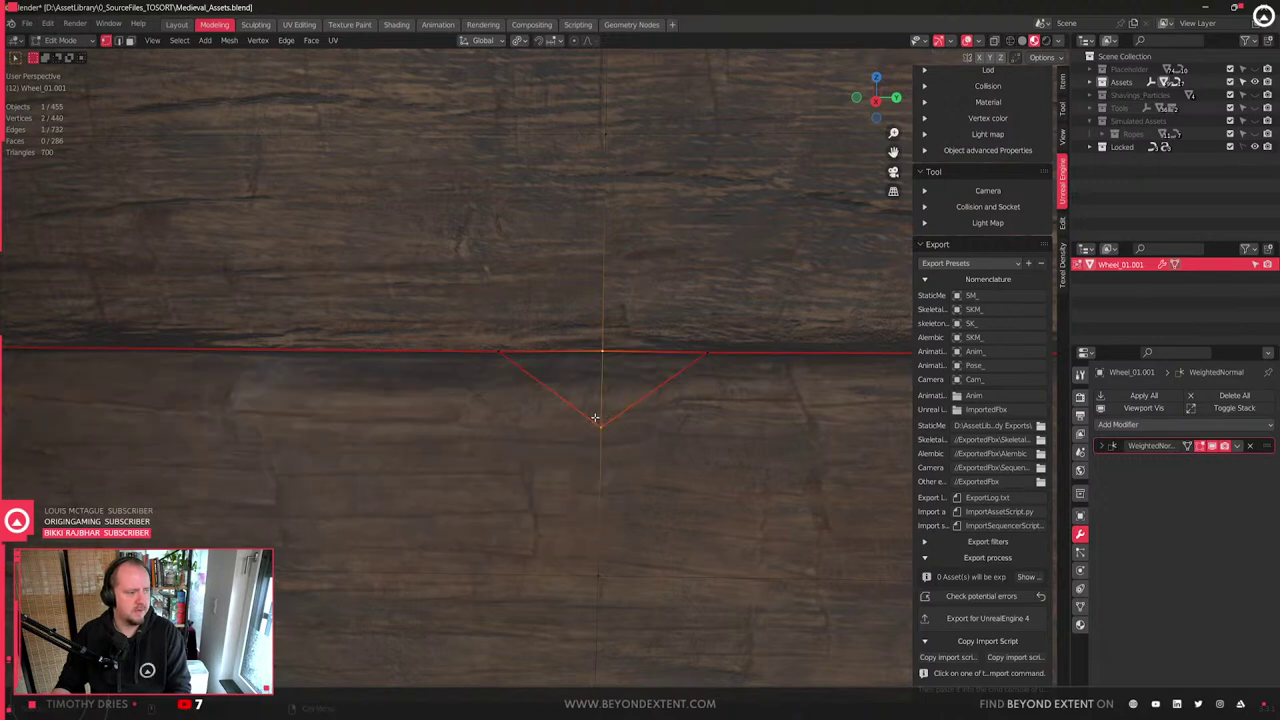
key("m")
left_click(683, 416)
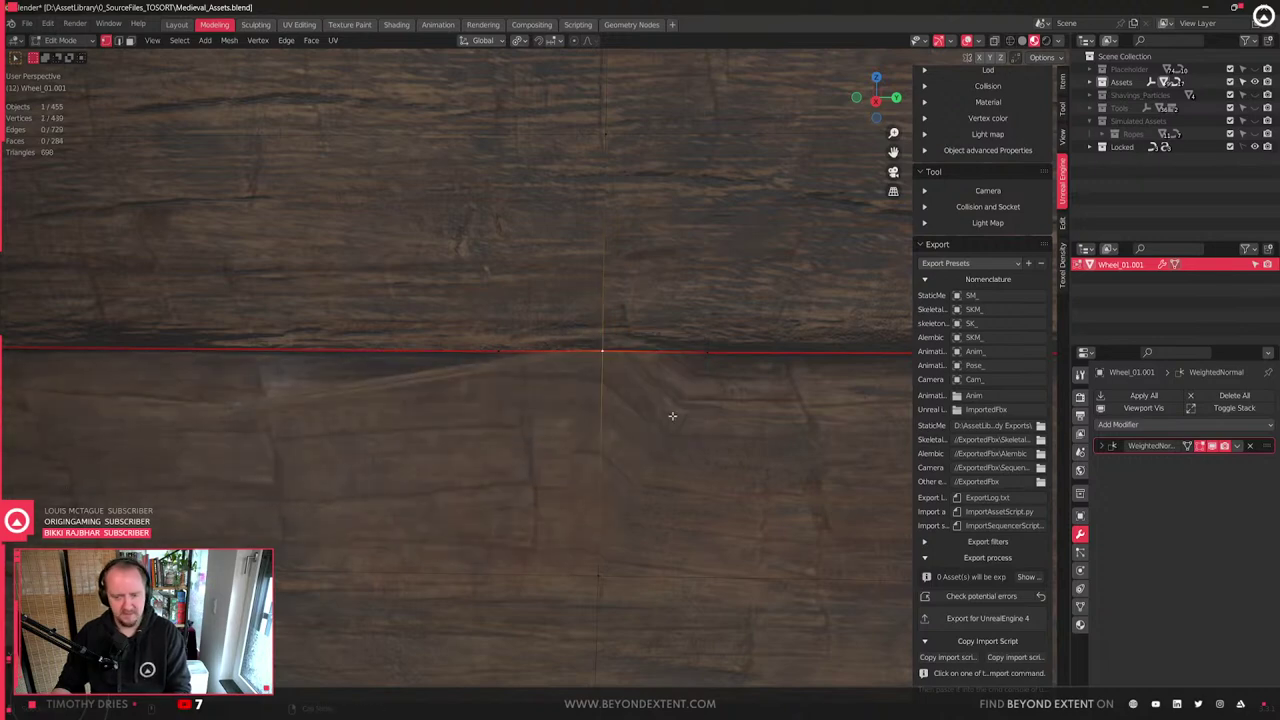
left_click(92, 668)
key("ctrl+z")
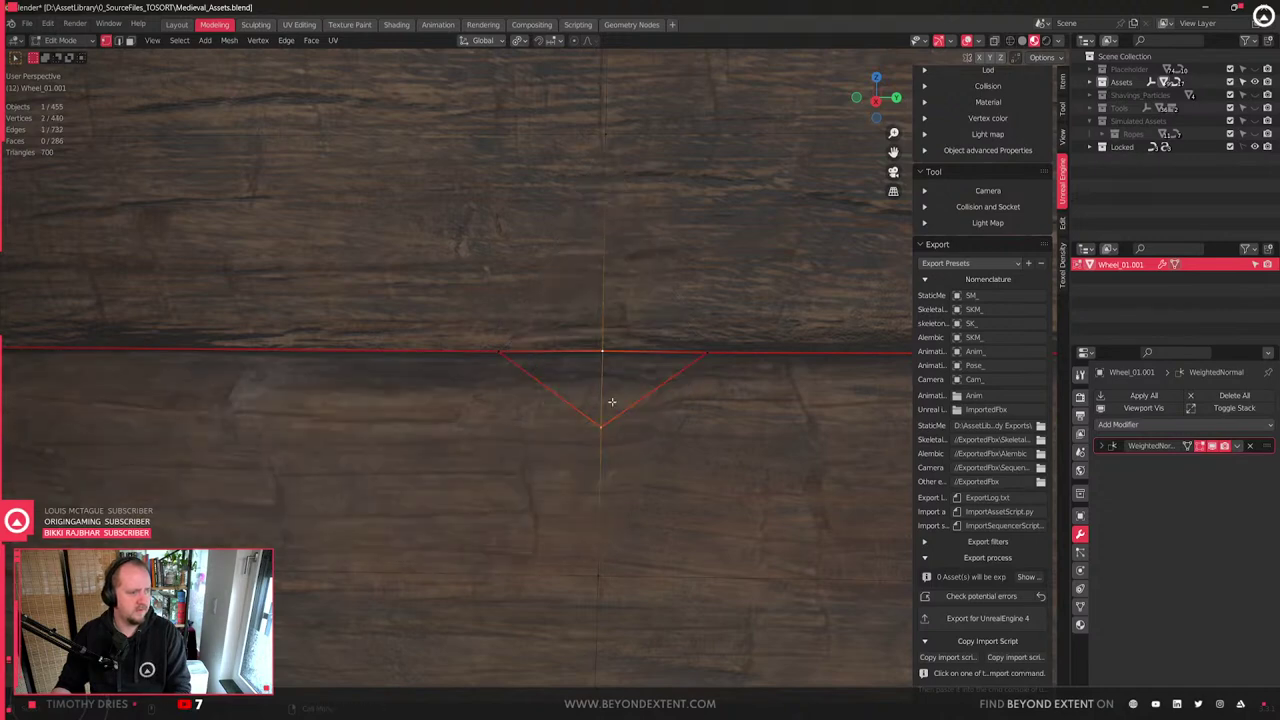
- Dissolve the two slanted edges left below the plank seam by the filled hole and clear the selection
key("2")
left_click(566, 396)
left_click(658, 402, "shift")
key("x")
left_click(659, 403)
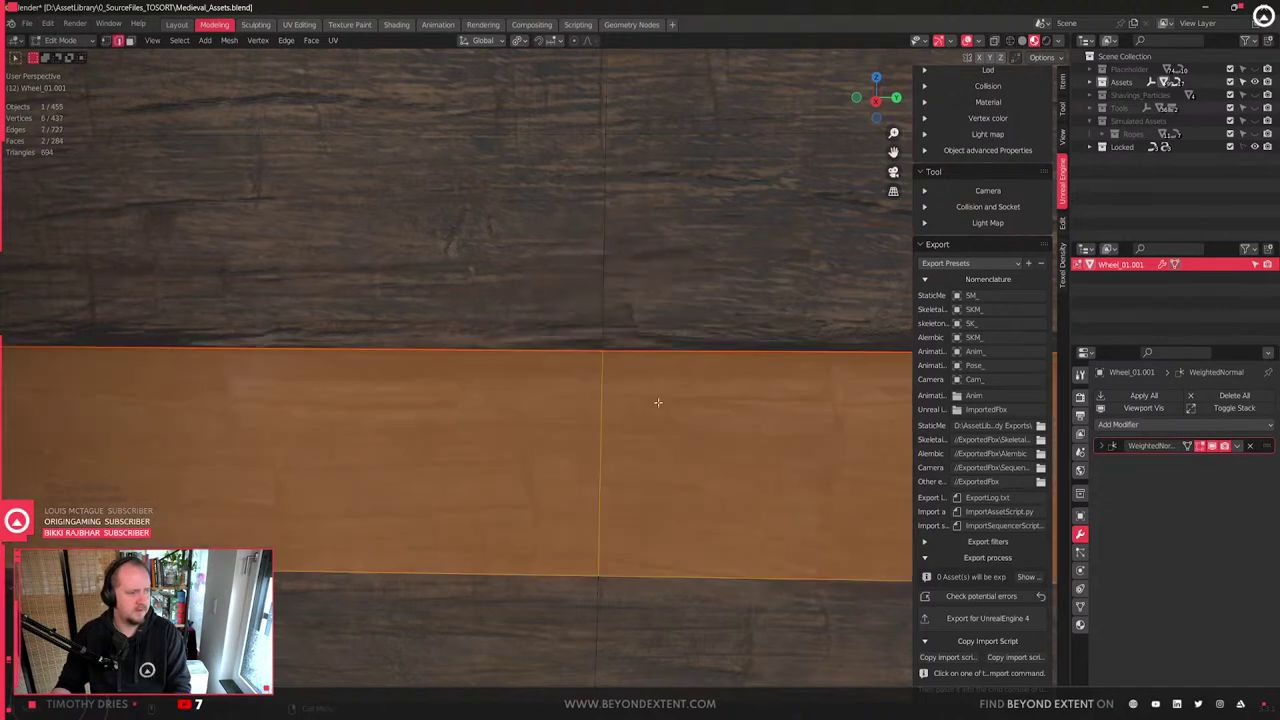
scroll(658, 402, "down", 3)
scroll(658, 402, "down", 2)
scroll(552, 411, "up", 2)
key("1")
key("alt+a")
- Select the middle face loop around the wheel's rim and scale it slightly with the Y axis locked
scroll(560, 414, "down", 5)
middle_click_drag(569, 417, 645, 431)
scroll(522, 429, "up", 4)
scroll(609, 420, "down", 5)
scroll(225, 453, "up", 4)
scroll(682, 477, "down", 3)
scroll(645, 431, "up", 3)
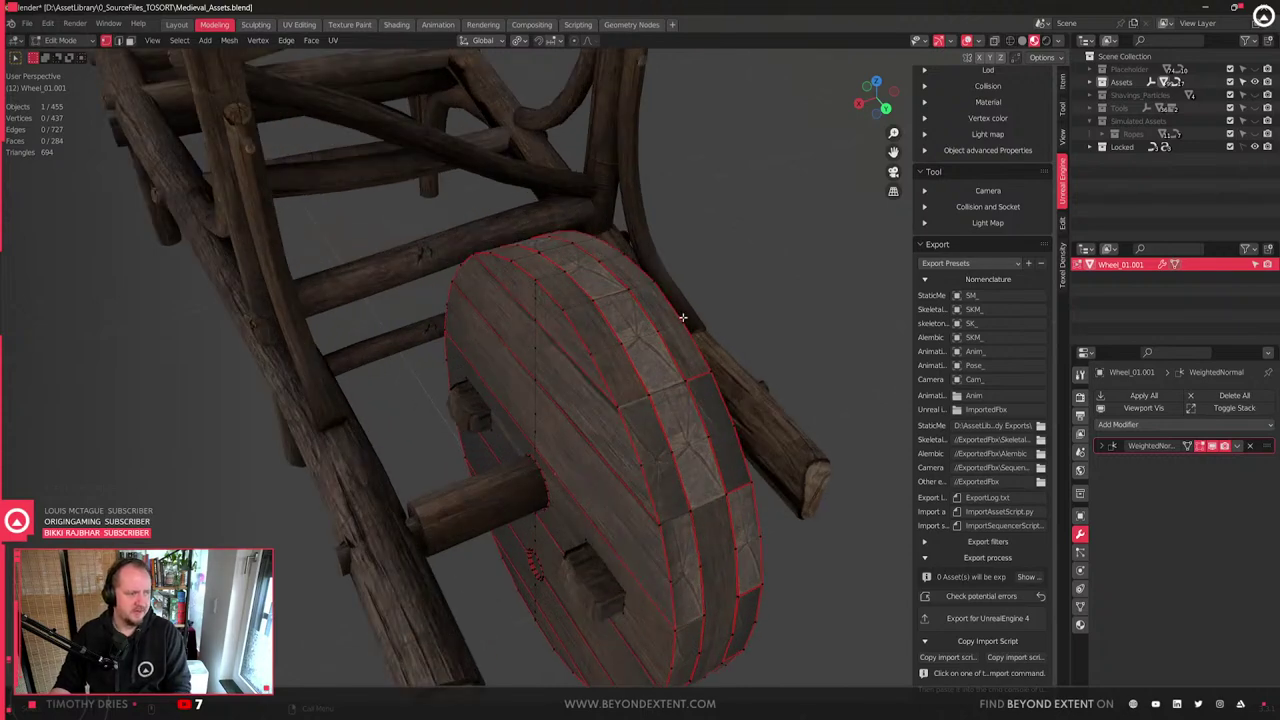
key("3")
left_click(623, 328)
left_click(620, 332, "alt")
left_click(597, 338)
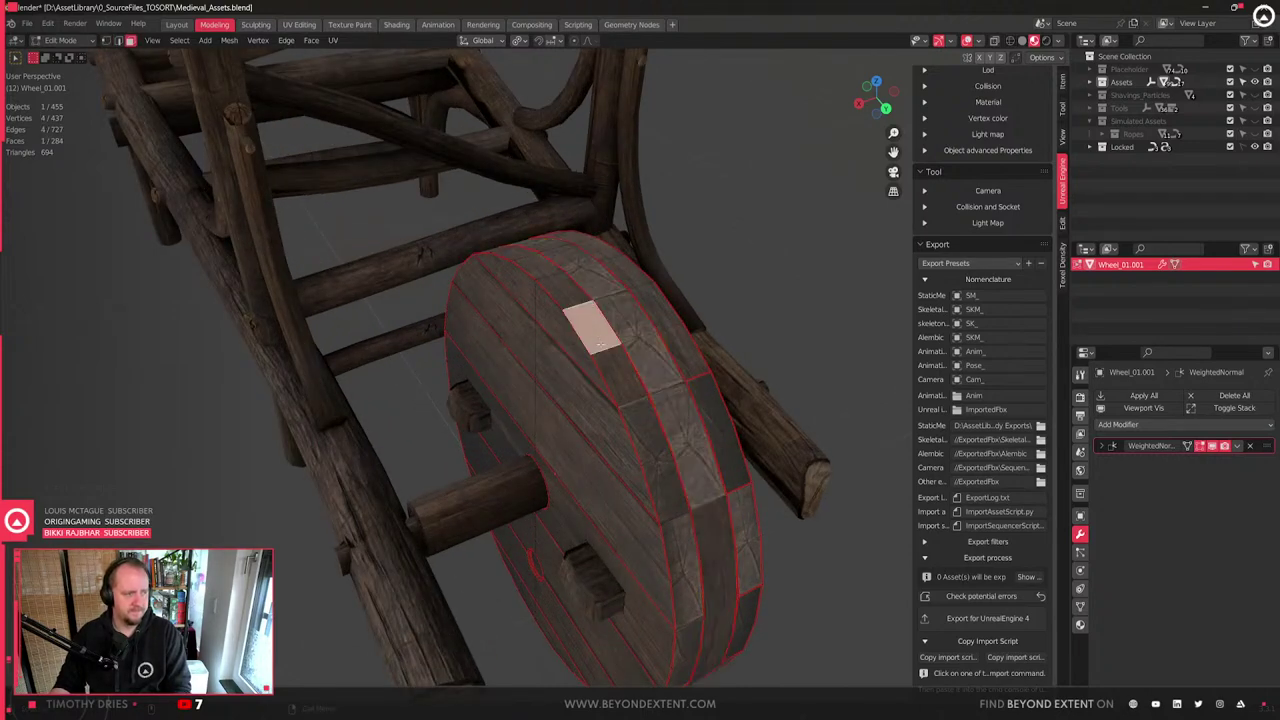
left_click(641, 341, "alt")
key("s")
key("shift+z")
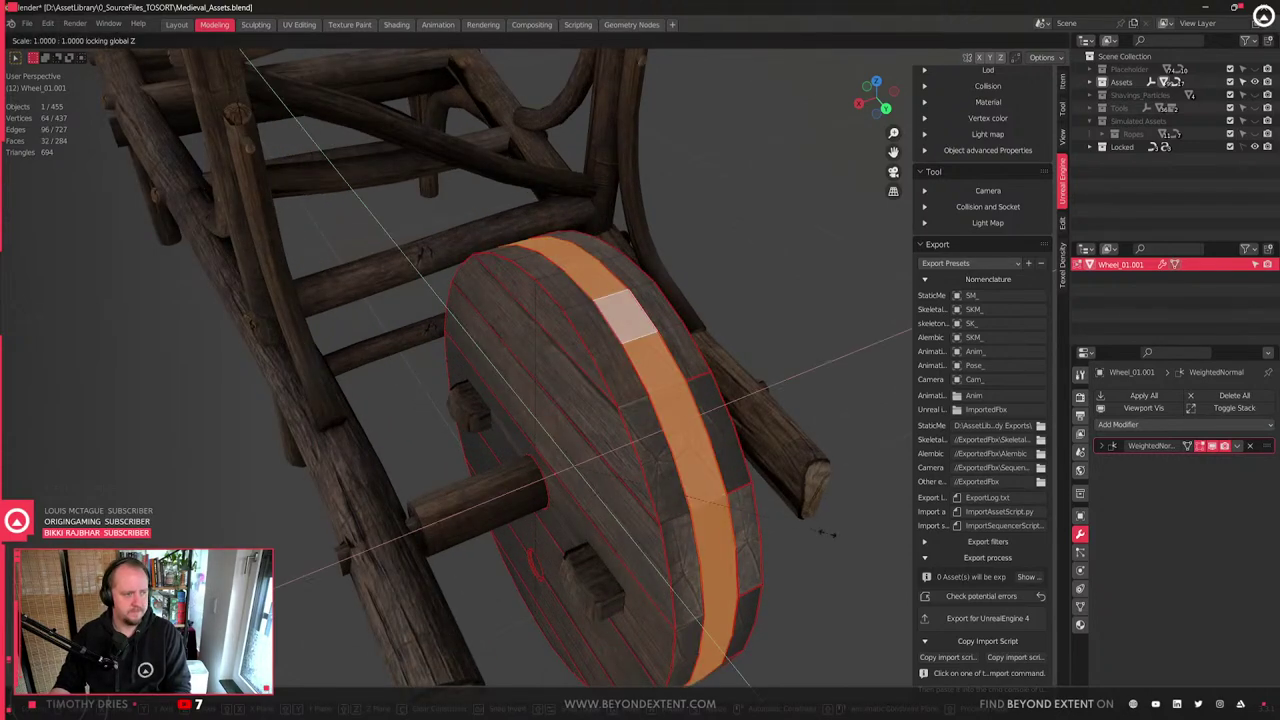
key("shift+y")
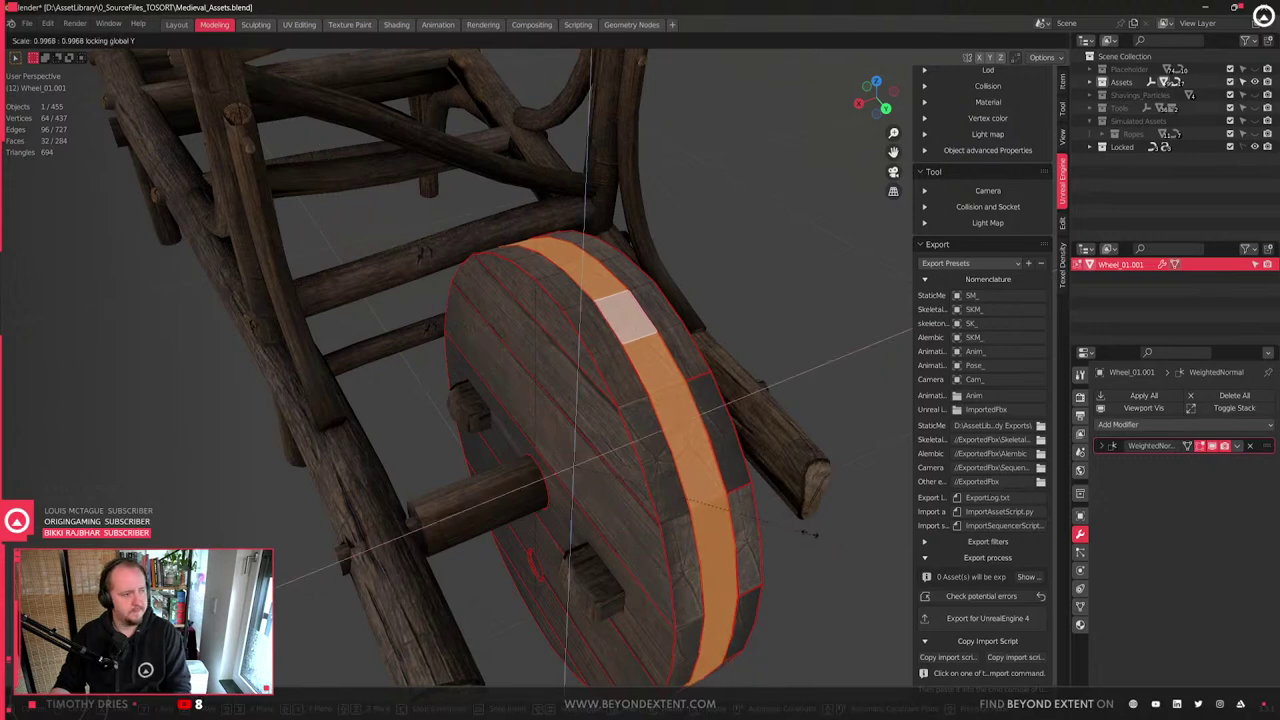
left_click(801, 529)
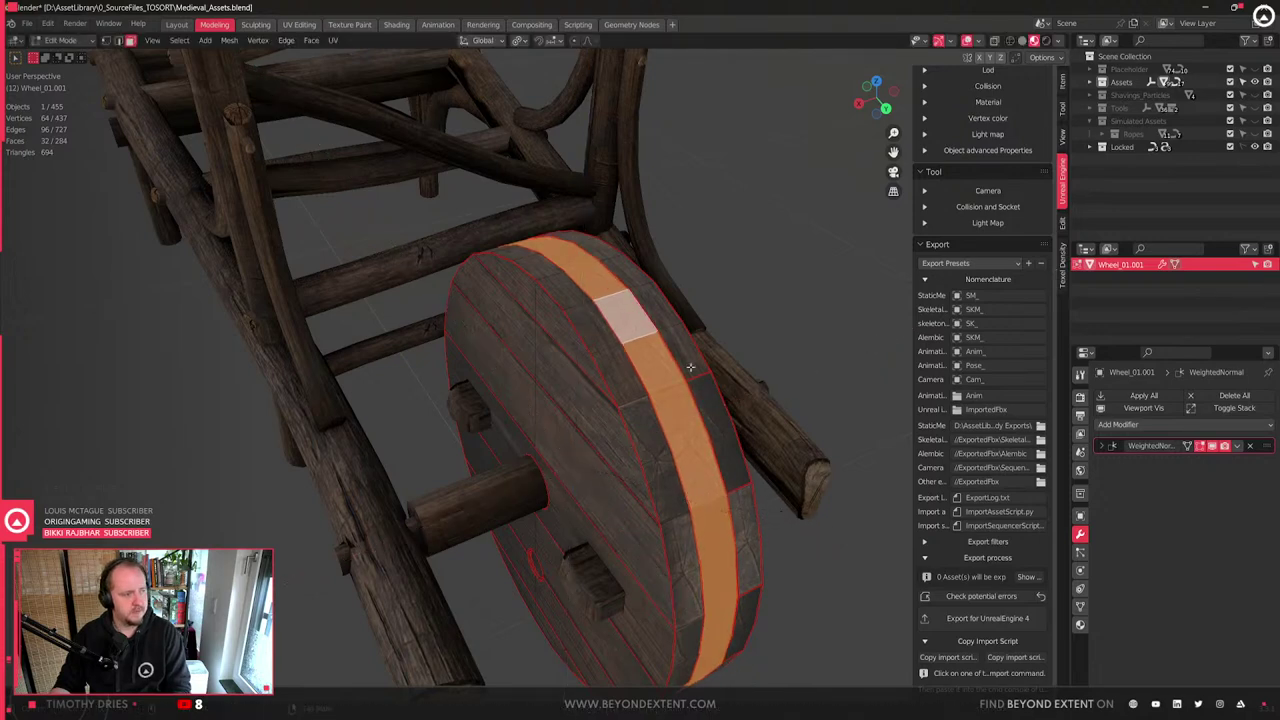
left_click(656, 366)
middle_click_drag(642, 422, 685, 418)
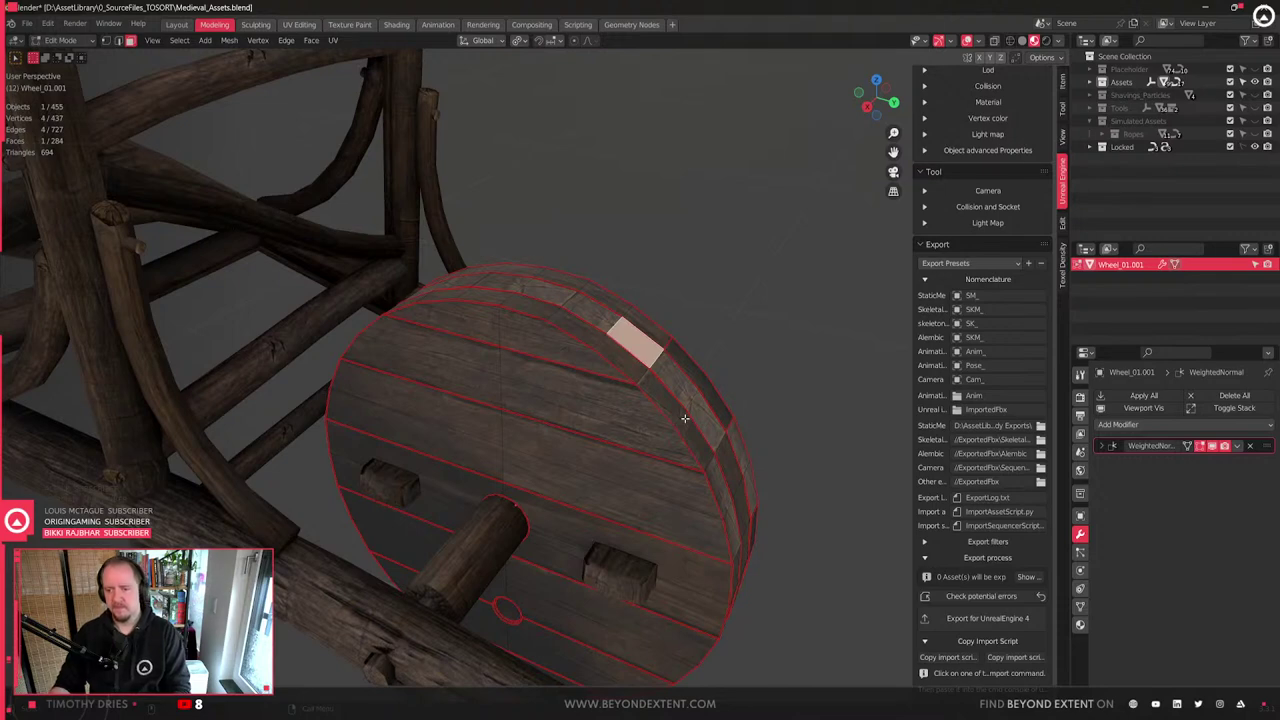
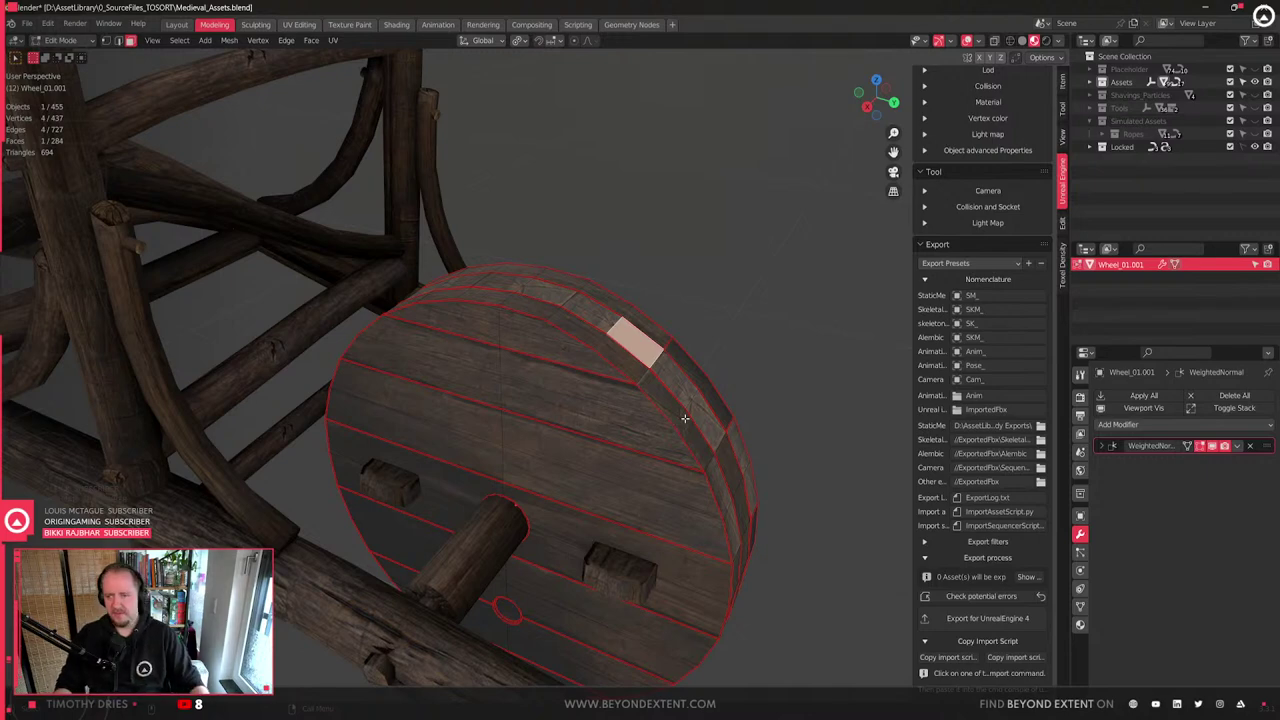
- Leave mesh editing and join the wheel and its two wooden wedges into one object
left_click(806, 280)
scroll(800, 285, "down", 4)
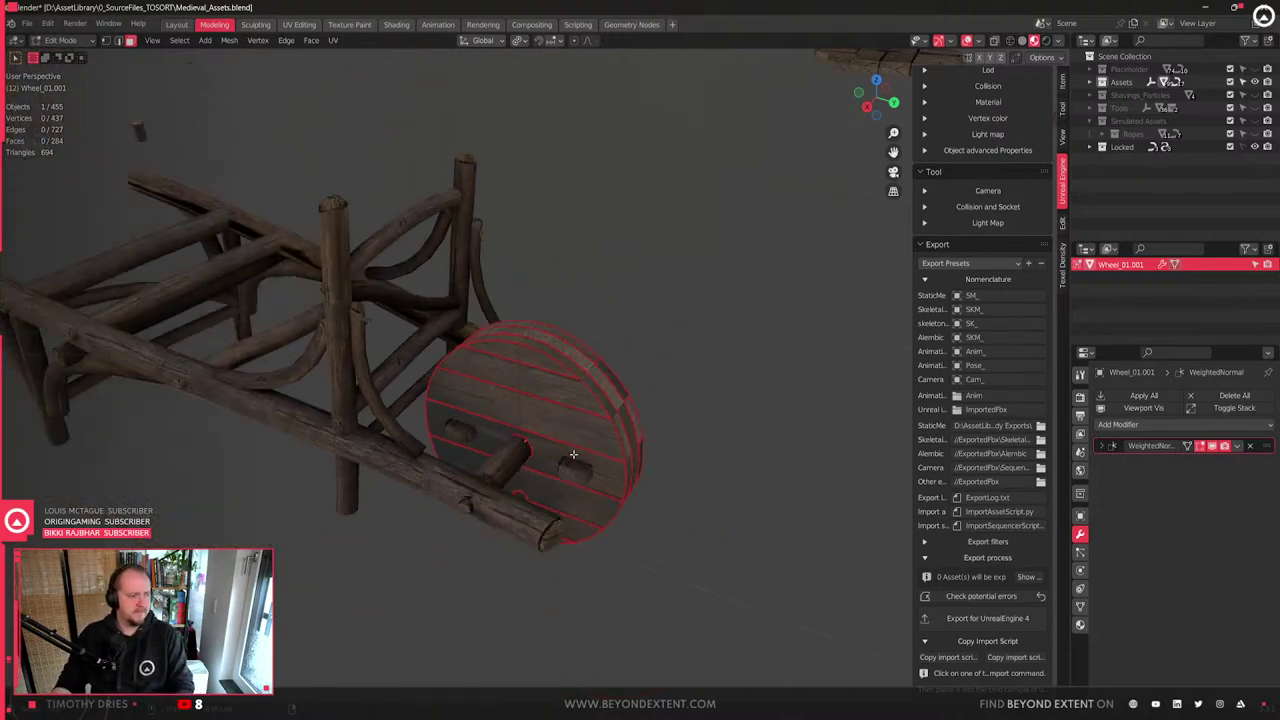
middle_click_drag(780, 300, 640, 340)
scroll(600, 400, "up", 5)
middle_click_drag(500, 420, 586, 349)
key("Tab")
middle_click_drag(626, 457, 533, 465)
scroll(580, 463, "down", 5)
scroll(643, 443, "up", 1)
scroll(645, 447, "down", 1)
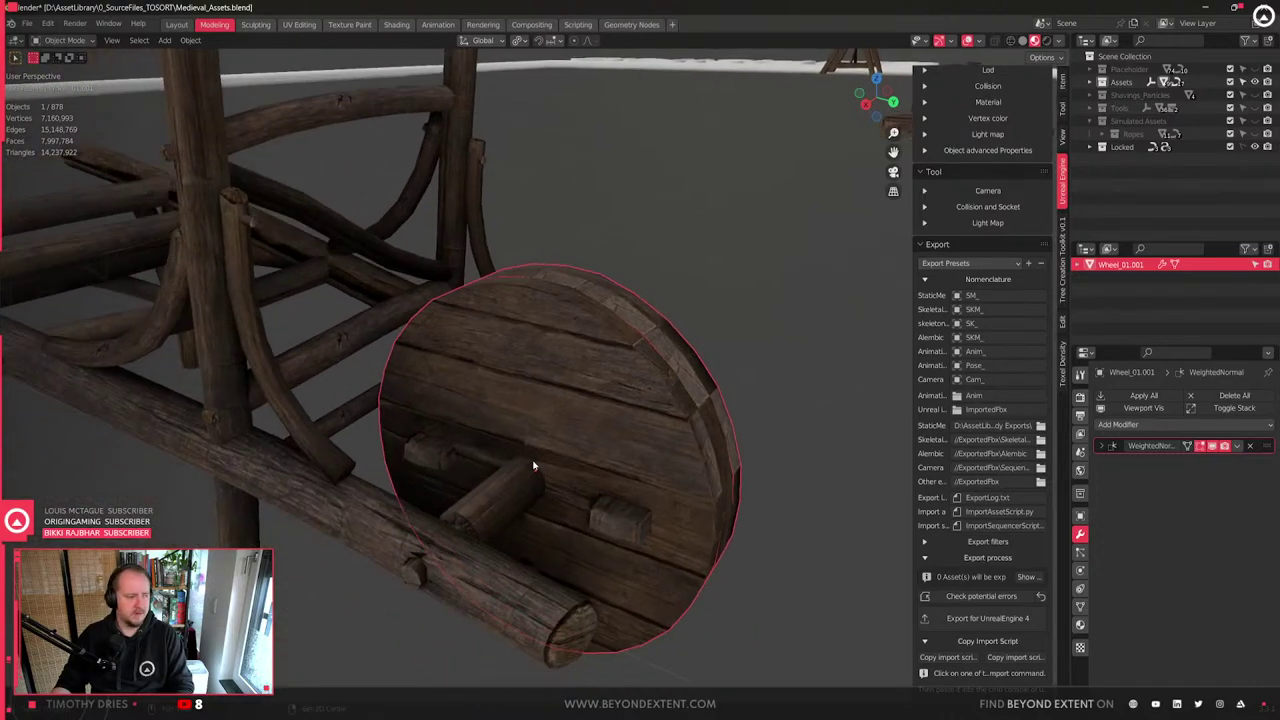
left_click(429, 458, "shift")
left_click(626, 521, "shift")
scroll(583, 540, "up", 3)
middle_click_drag(570, 535, 737, 466)
key("r")
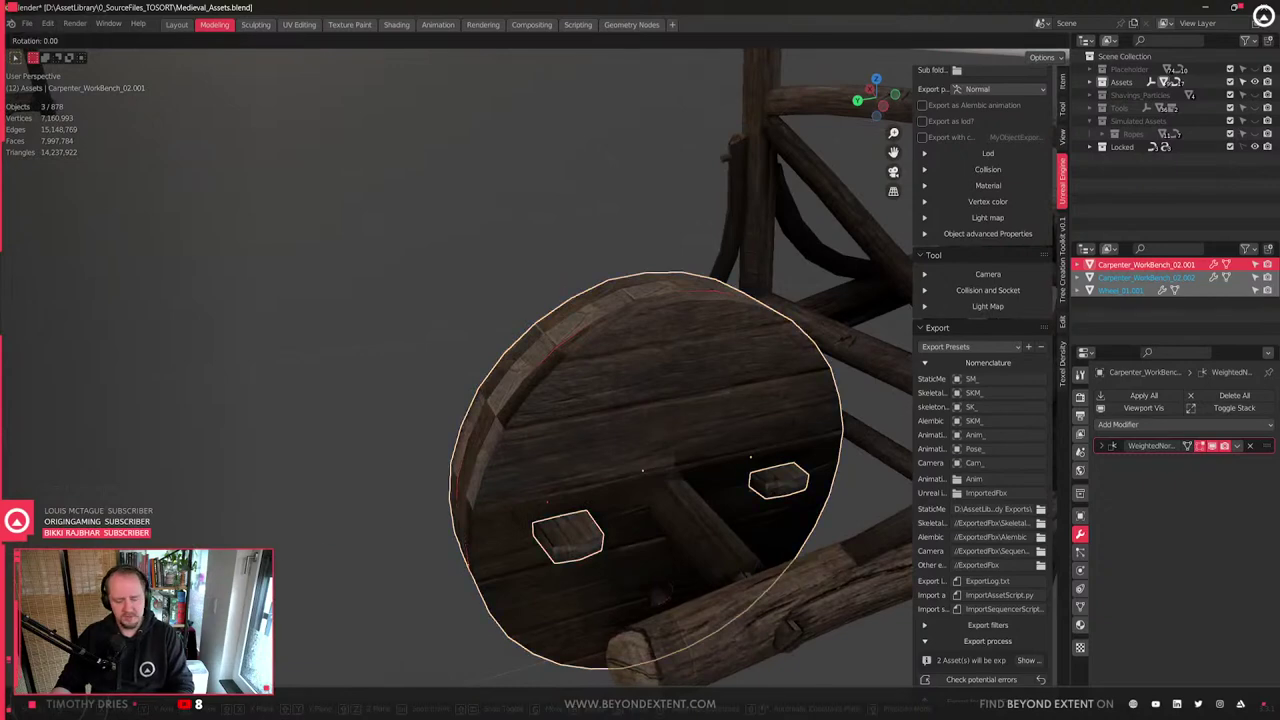
key("Escape")
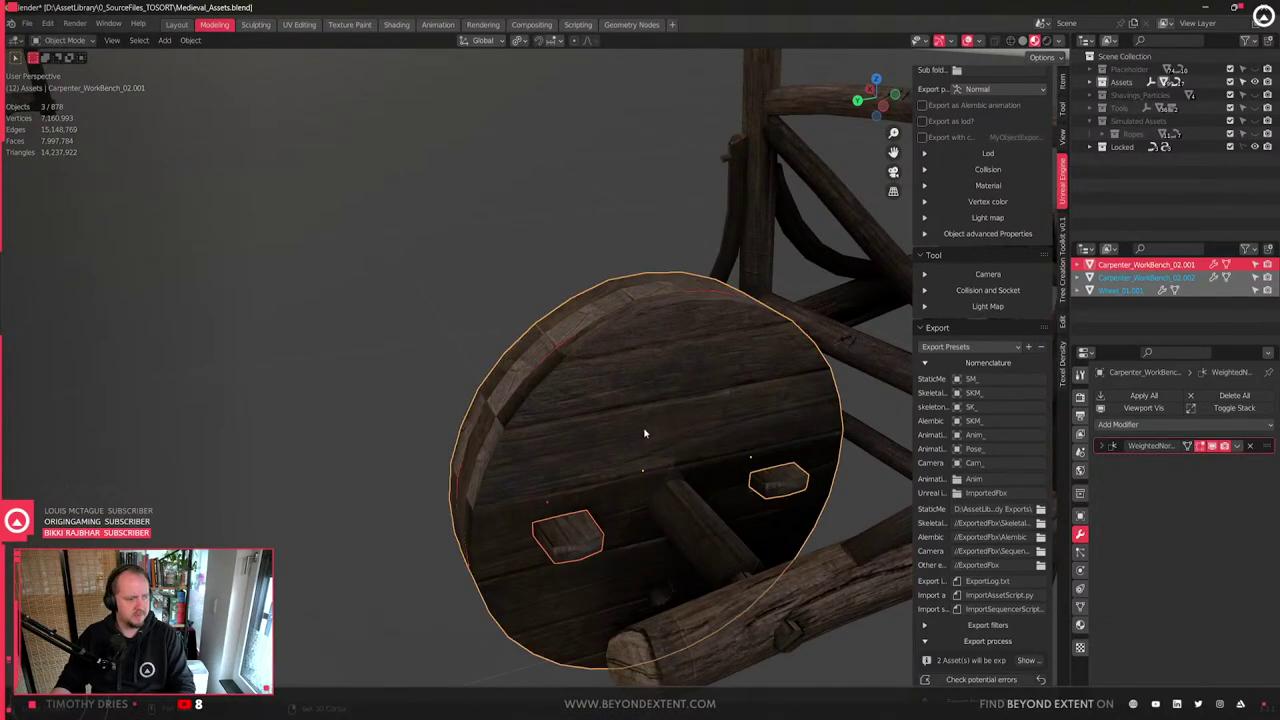
left_click(647, 424)
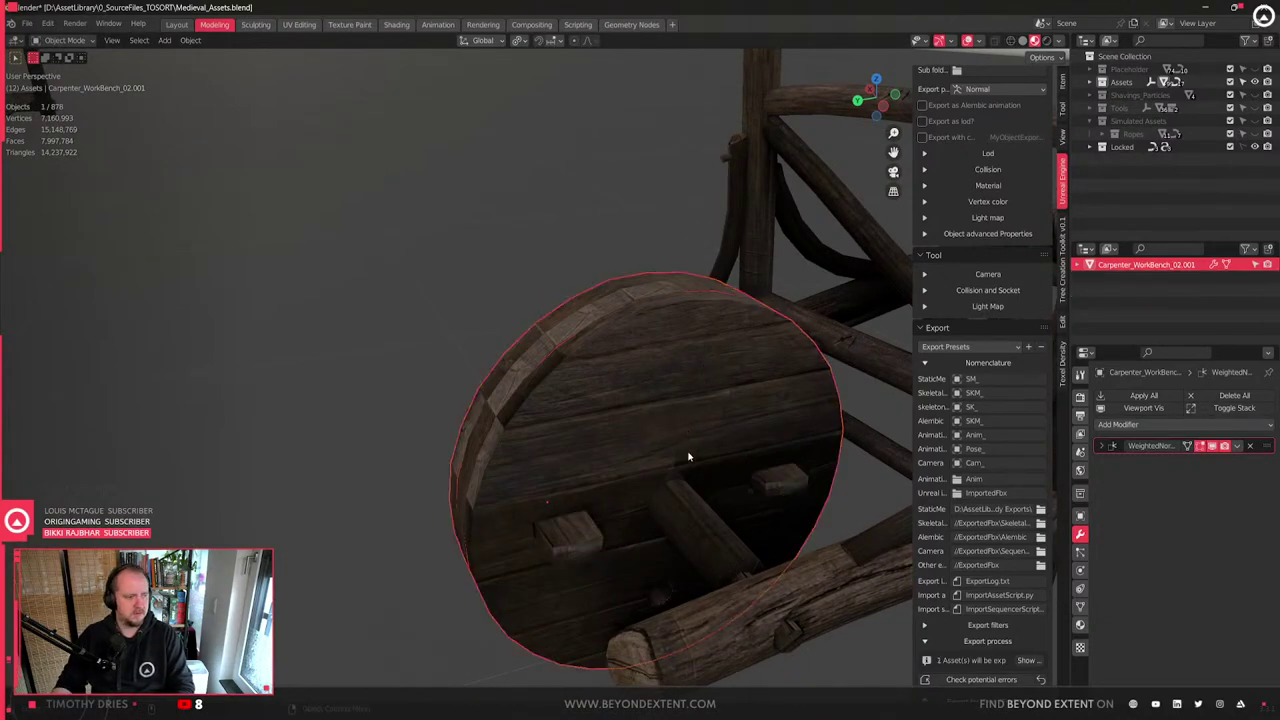
- Set the joined wheel's origin to its geometry center and try rotating it about the Y and X axes
key("r")
key("Escape")
key("q")
left_click(640, 427)
key("r")
key("y")
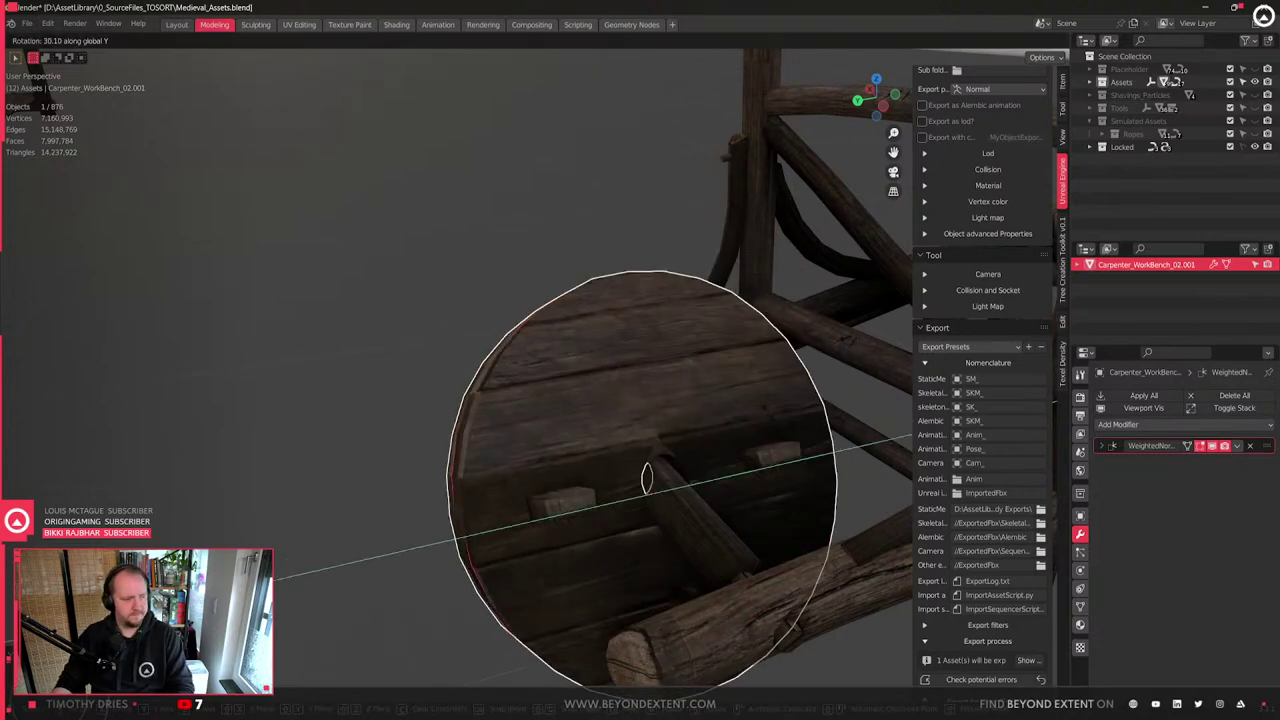
key("x")
right_click(671, 446)
middle_click_drag(671, 446, 823, 446)
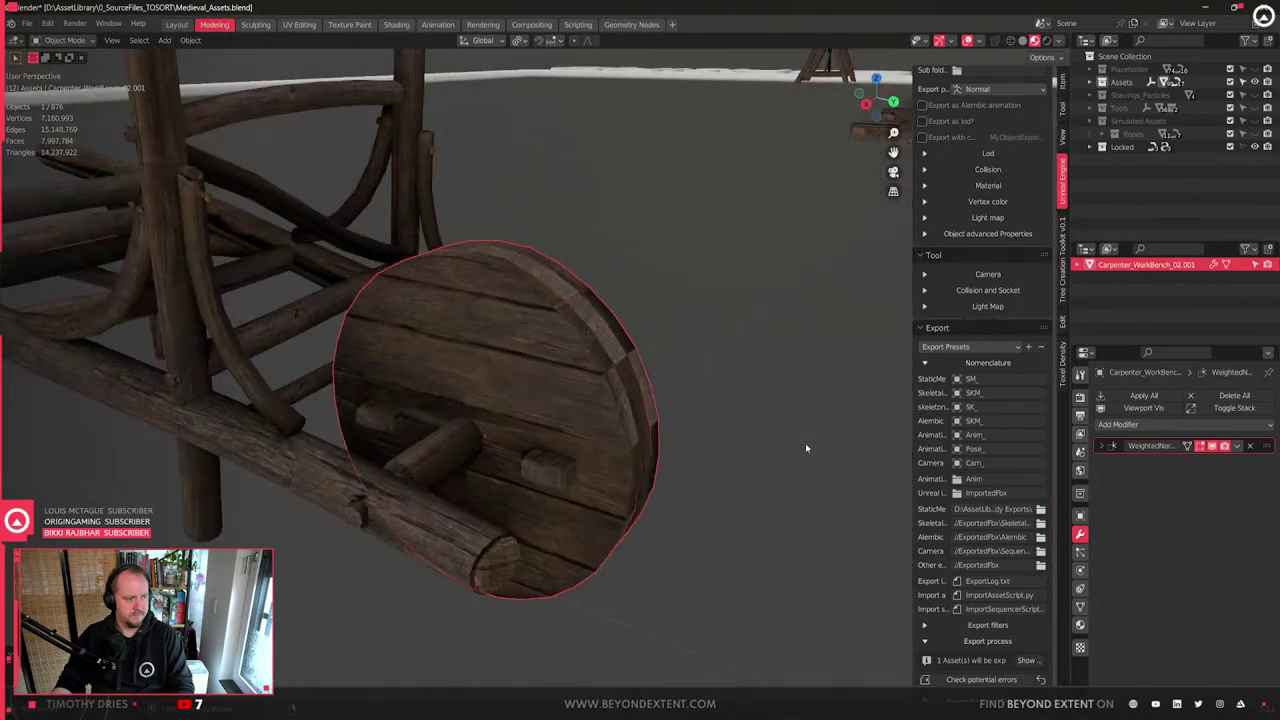
- Move only the wheel's origin along the Z axis to the axle hole's center, checking it from the right orthographic view
scroll(472, 476, "up", 3)
middle_click_drag(472, 481, 574, 456)
scroll(595, 364, "down", 5)
scroll(602, 401, "up", 3)
key("q")
left_click(543, 380)
key("g")
key("z")
left_click(558, 360)
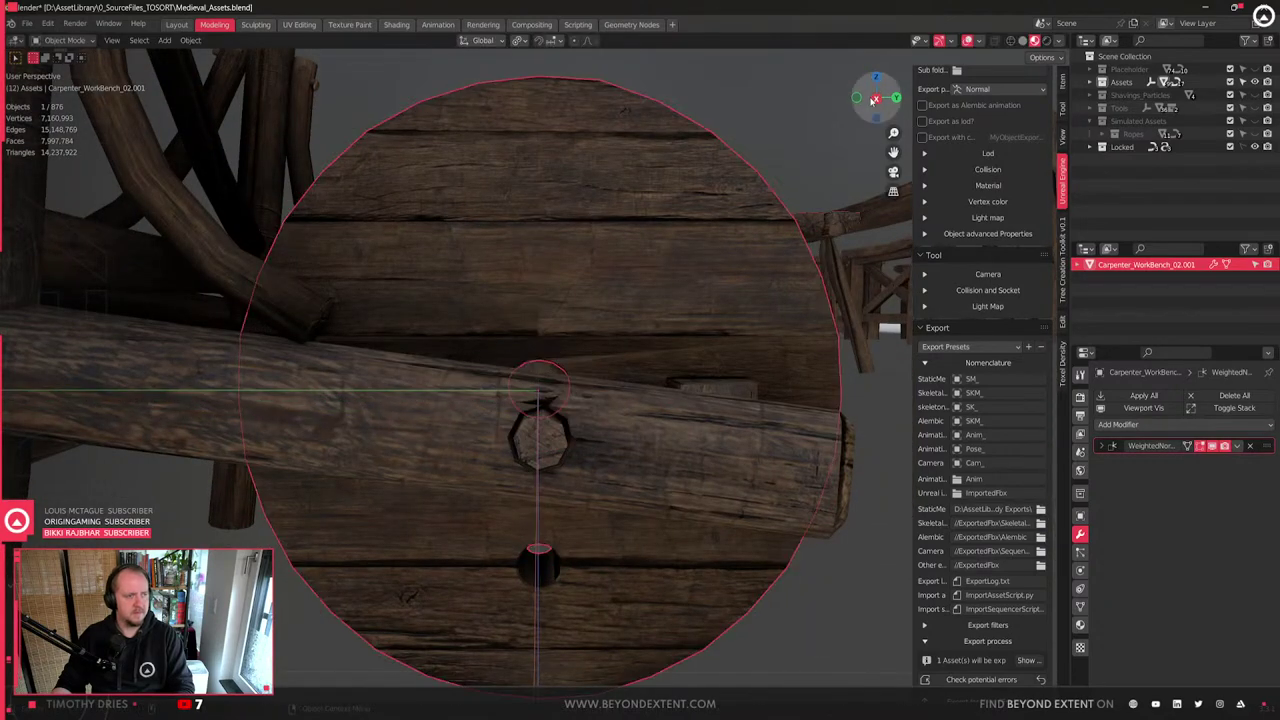
left_click(875, 99)
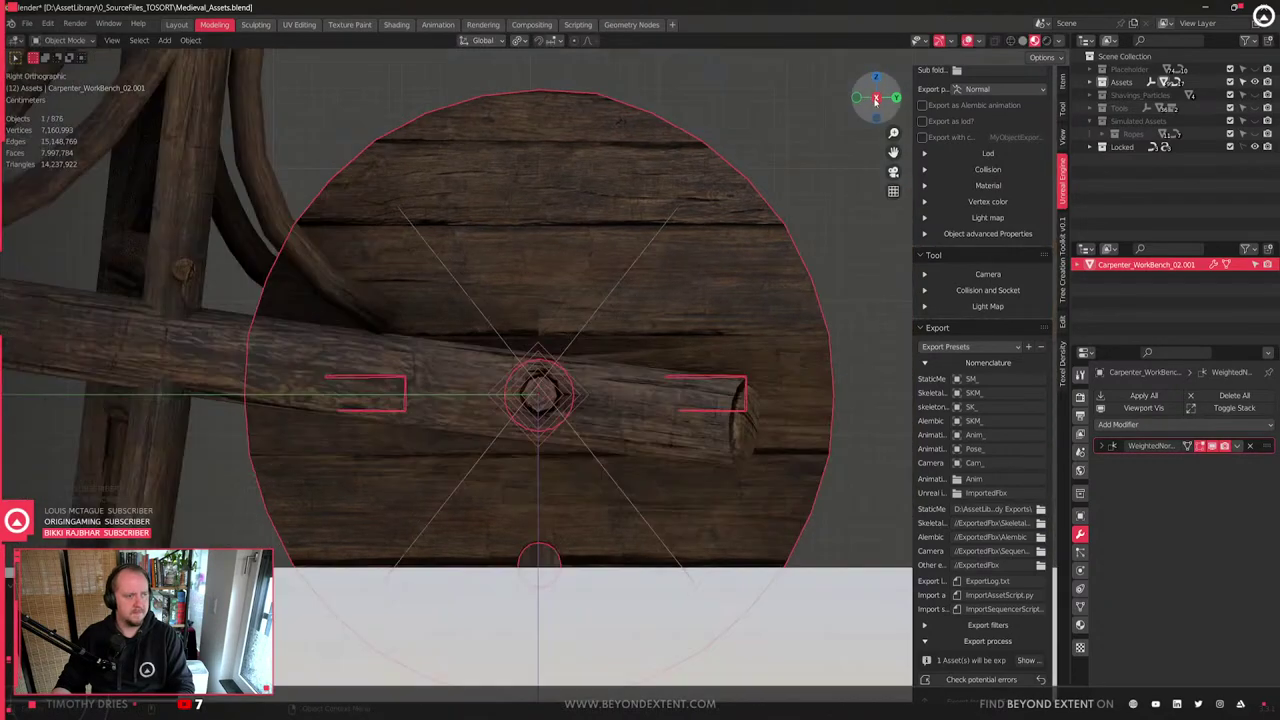
right_click(579, 412)
key("q")
left_click(701, 319)
- Try rotating the wheel about the X axis to test its pivot on the axle
middle_click_drag(701, 321, 604, 442)
key("Tab")
scroll(700, 393, "down", 2)
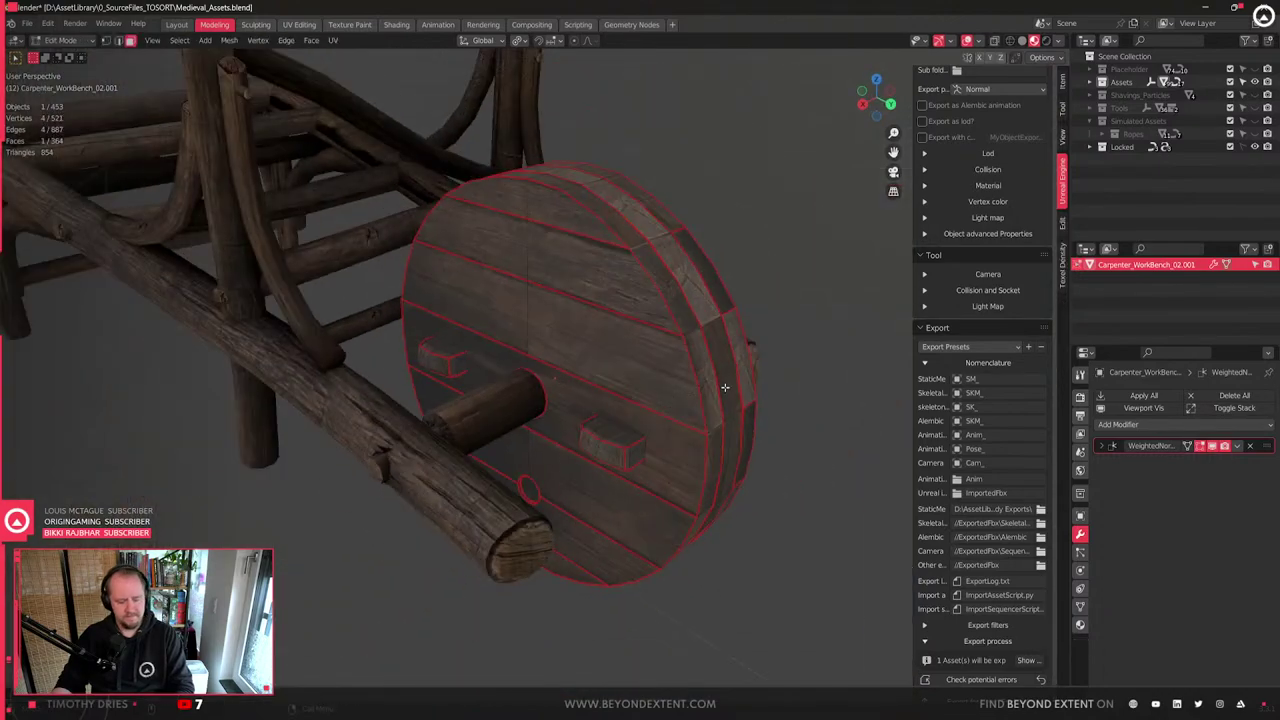
key("Tab")
key("r")
key("x")
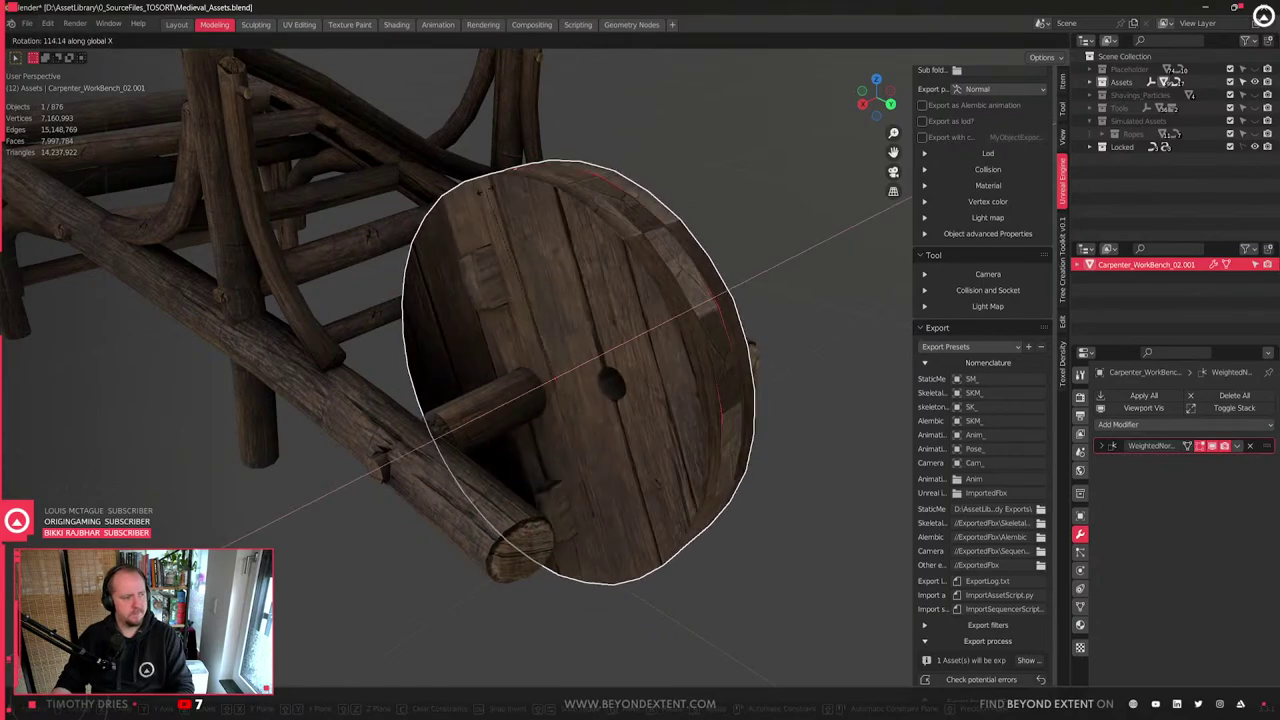
left_click(632, 279)
- Adjust the snapping setting and move only the wheel's origin up about 0.015 m along the Z axis
scroll(524, 408, "up", 5)
middle_click_drag(524, 408, 607, 371)
scroll(588, 379, "down", 3)
key("Tab")
key("q")
key("Escape")
key("Tab")
key("q")
left_click(560, 371)
left_click(553, 44)
key("g")
key("z")
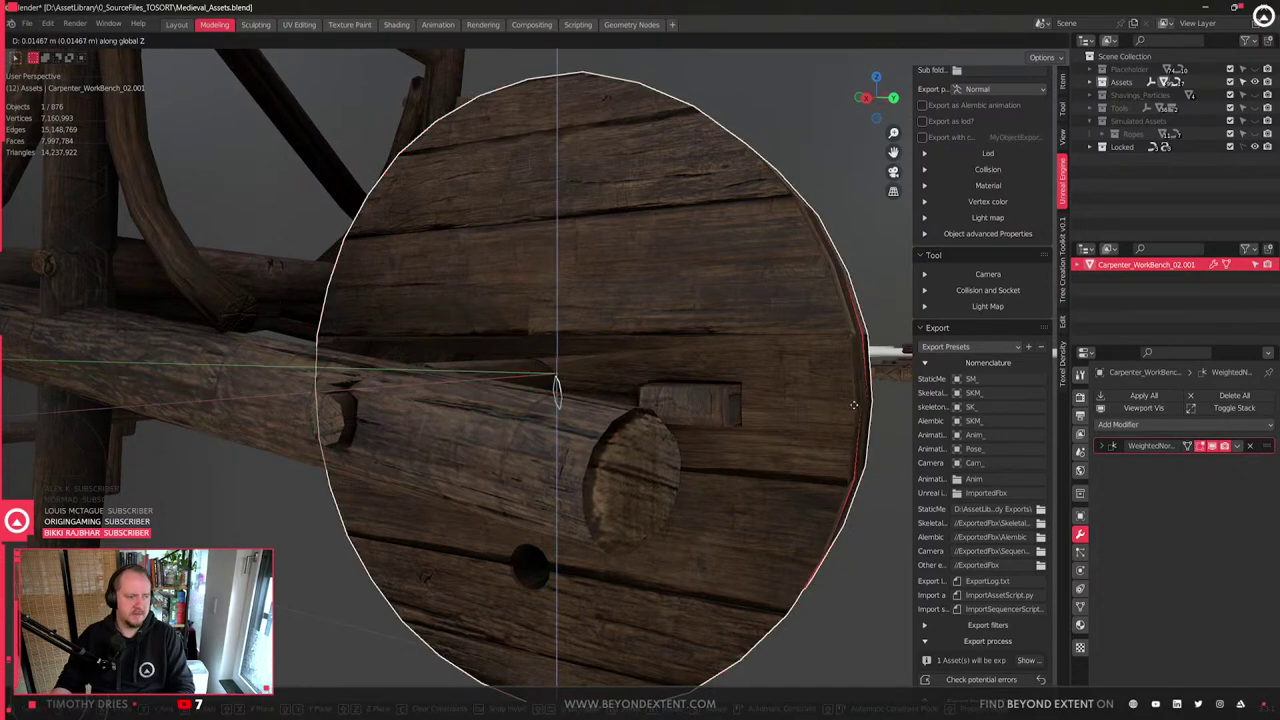
left_click(848, 406)
key("q")
left_click(514, 380)
- Test the corrected pivot by rotating the wheel about the X axis and cancel the rotation
middle_click_drag(557, 409, 660, 426)
key("r")
key("x")
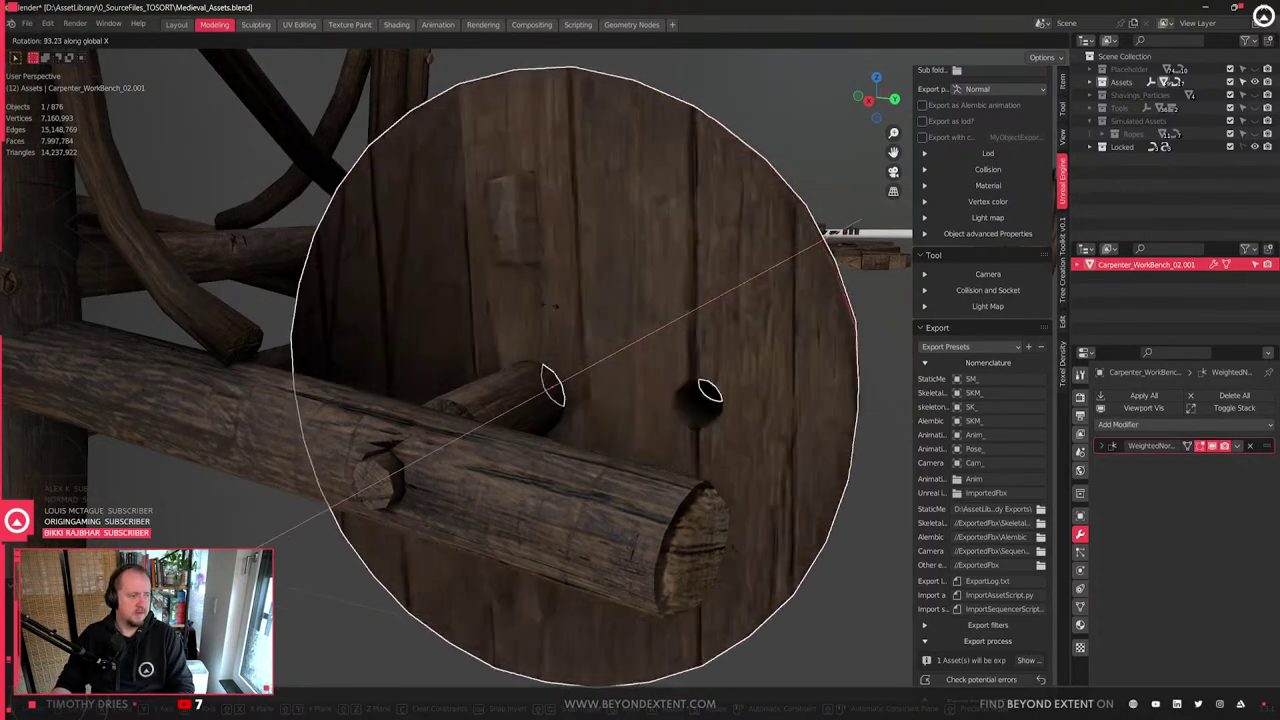
right_click(833, 442)
scroll(657, 476, "down", 4)
middle_click_drag(657, 476, 587, 441)
scroll(586, 363, "up", 7)
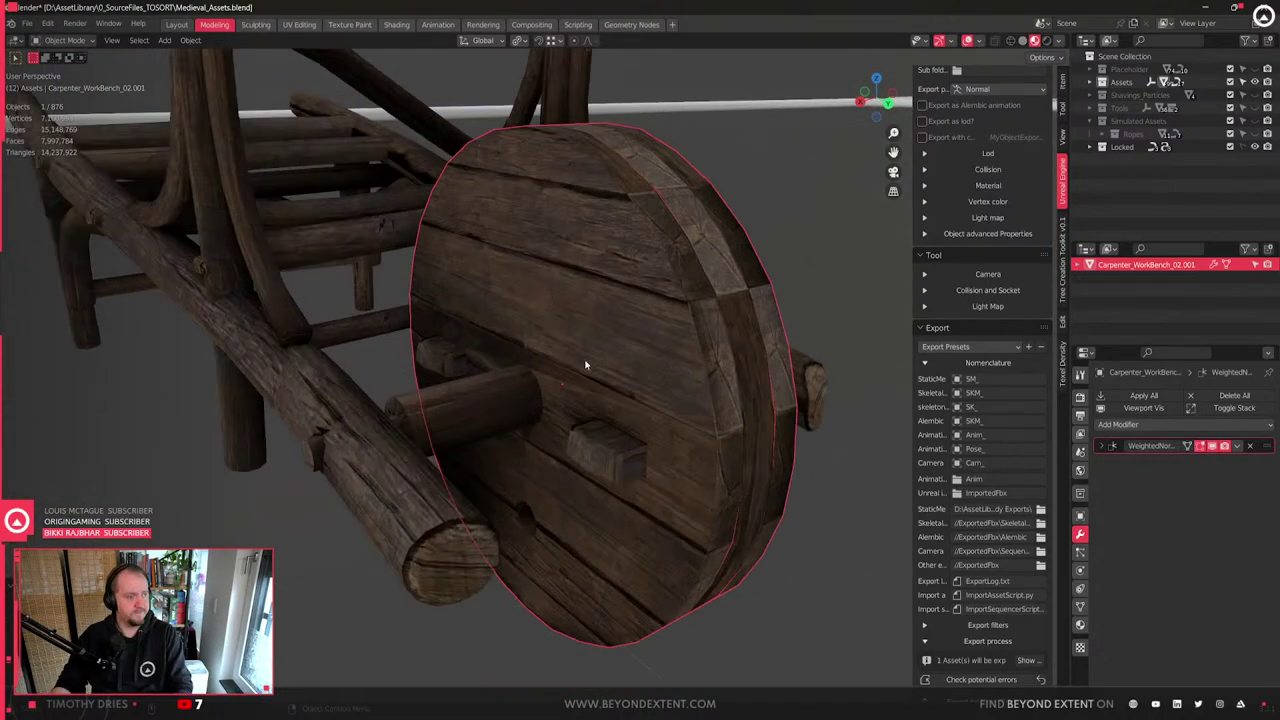
- Start editing the wheel's mesh and try selecting plank faces and an edge loop on the wheel
middle_click_drag(586, 363, 522, 359)
scroll(547, 451, "down", 3)
scroll(483, 444, "up", 3)
key("Tab")
scroll(482, 441, "down", 5)
left_click(574, 418)
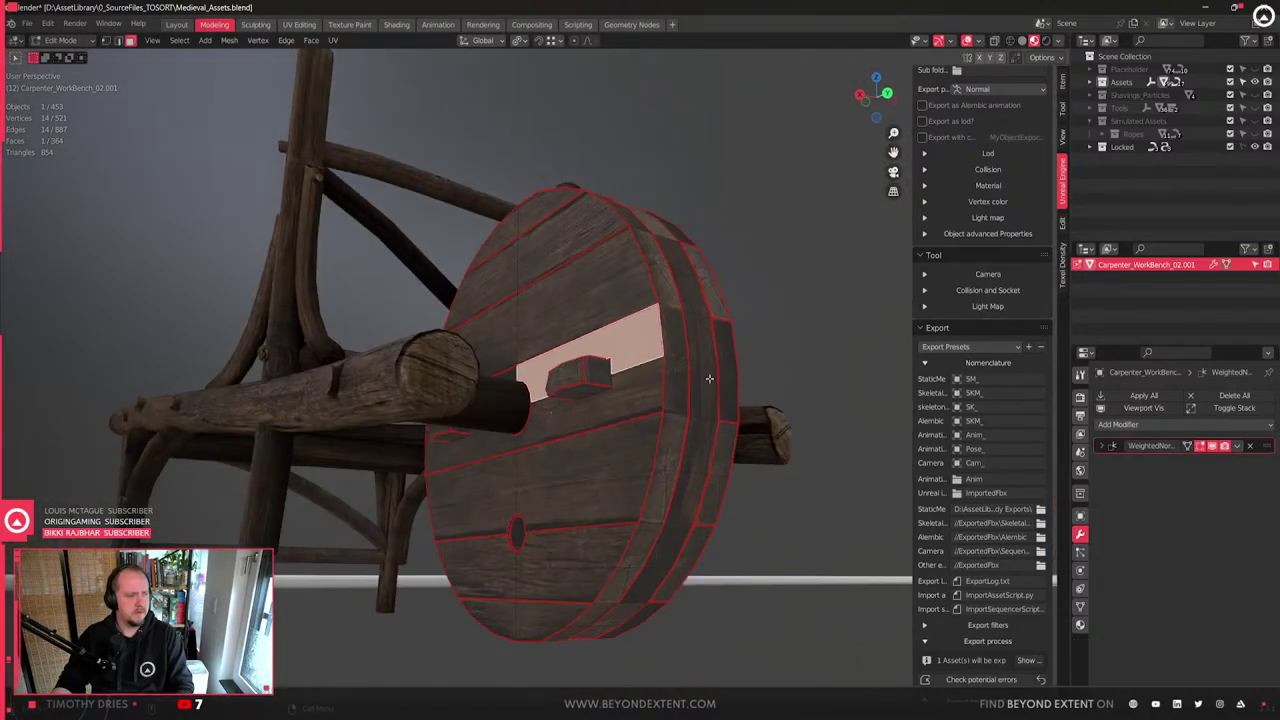
left_click(640, 369)
scroll(524, 563, "up", 1)
key("2")
left_click(672, 358, "alt")
middle_click_drag(672, 358, 577, 429)
- In wireframe view, delete all faces of the wheel's lower half below the middle plank, and return to the textured view
key("shift+z")
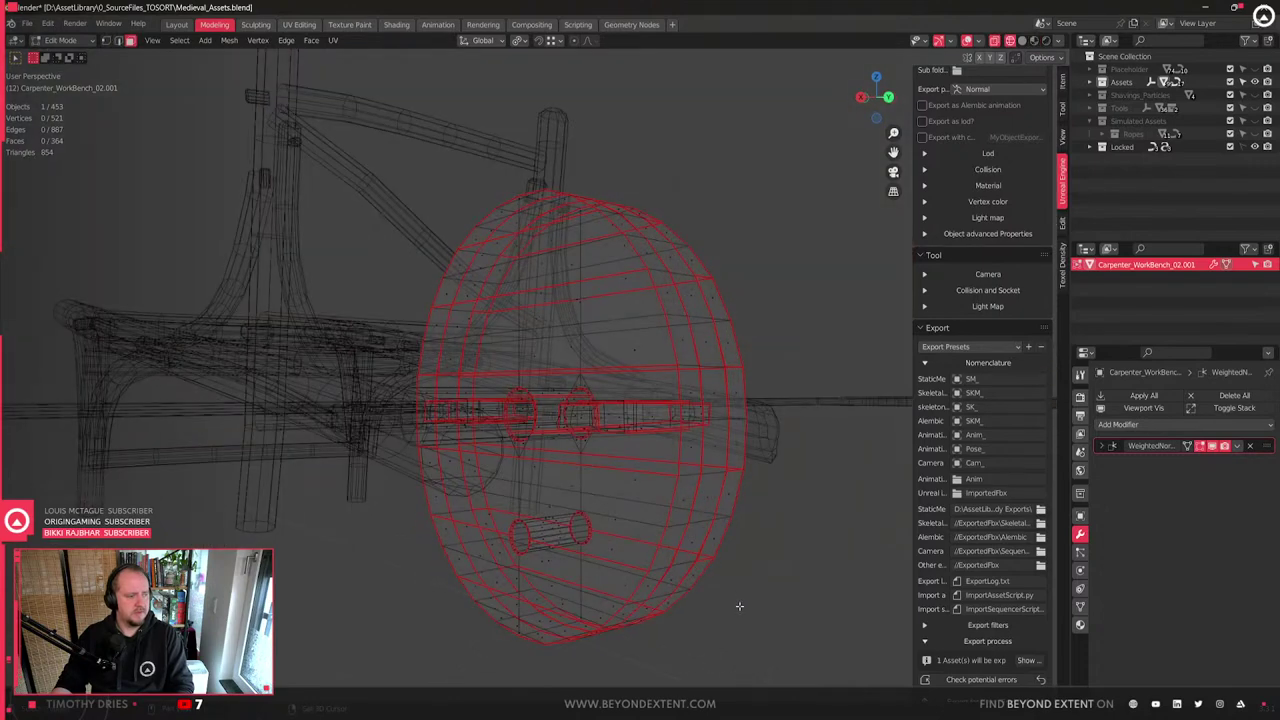
middle_click_drag(746, 631, 714, 597, "shift")
left_click_drag(793, 656, 346, 433)
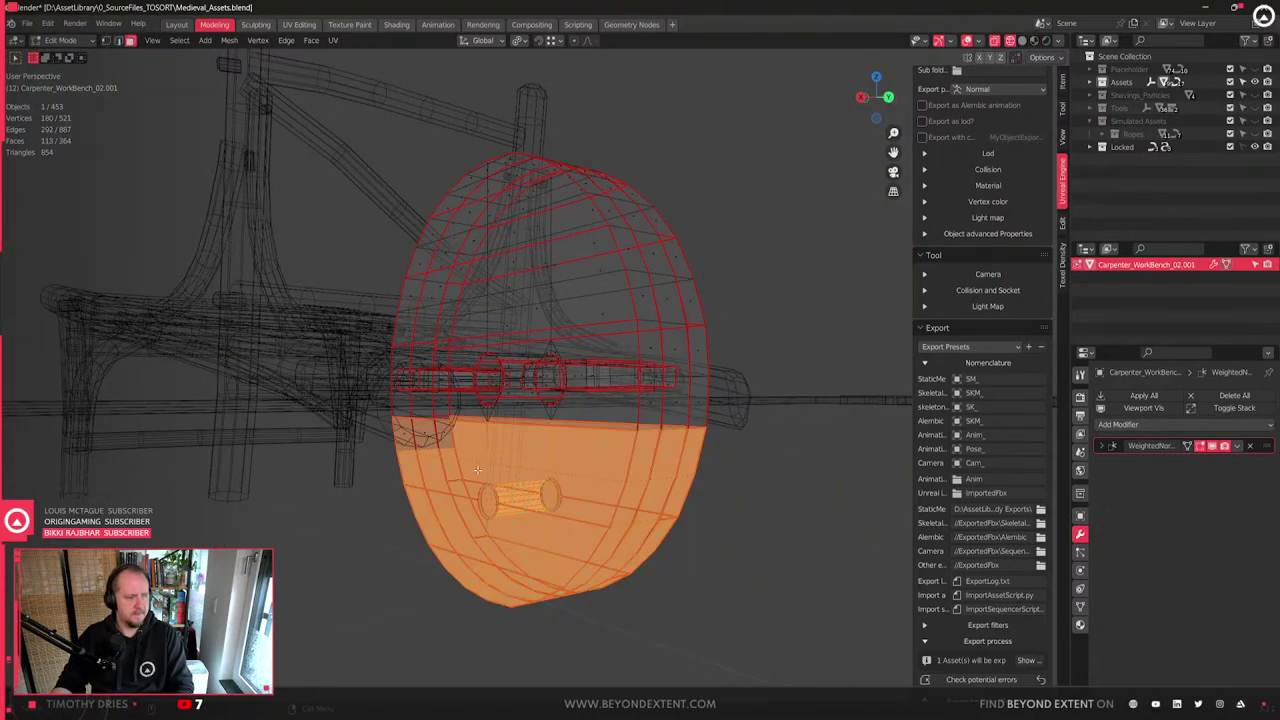
left_click(394, 428, "shift")
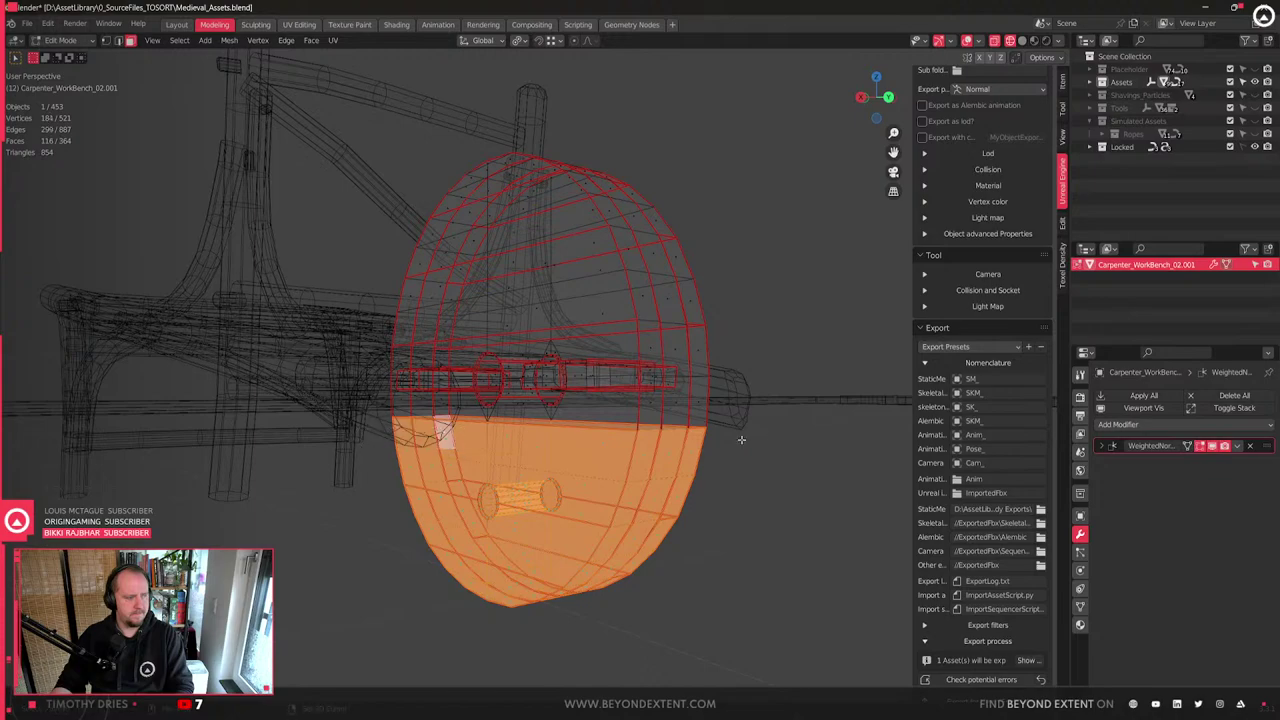
middle_click_drag(687, 423, 749, 476)
left_click_drag(739, 472, 617, 427, "shift")
mouse_move(712, 457)
middle_mouse_down()
mouse_move(521, 457)
mouse_move(610, 462)
mouse_move(590, 464)
middle_mouse_up()
scroll(521, 457, "up", 2)
key("x")
left_click(491, 375)
key("z")
- Isolate the wheel in local view and delete the selected leftover faces under its middle plank
left_click(545, 468, "shift")
scroll(558, 467, "down", 3)
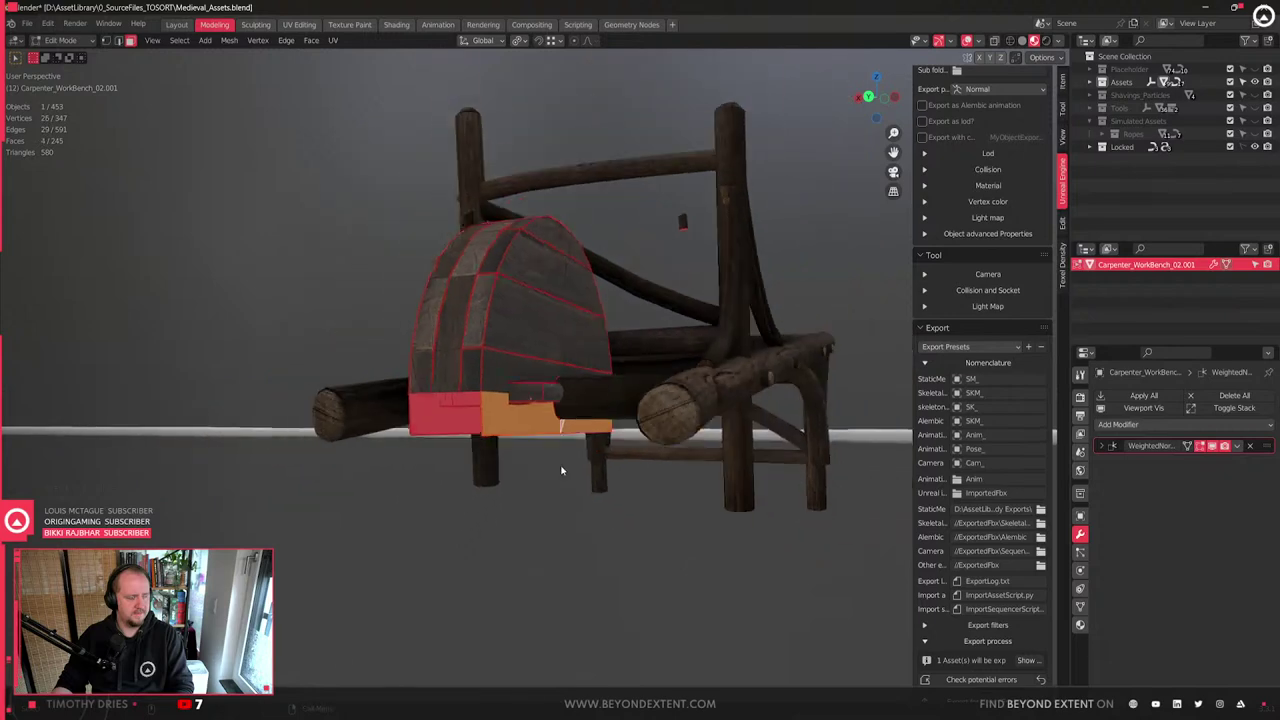
key("Tab")
key("slash")
key("Tab")
middle_click_drag(551, 476, 508, 491)
scroll(525, 490, "up", 4)
key("x")
left_click(523, 493)
- Delete the leftover faces along the lower part of the axle hole and the faces next to it
left_click(484, 460)
left_click(604, 454, "ctrl")
key("x")
left_click(606, 480)
left_click_drag(464, 463, 541, 556)
key("x")
left_click(541, 557)
- Delete the remaining lower strip faces beside the axle hole on the wheel's cut underside
left_click_drag(543, 492, 617, 550)
key("x")
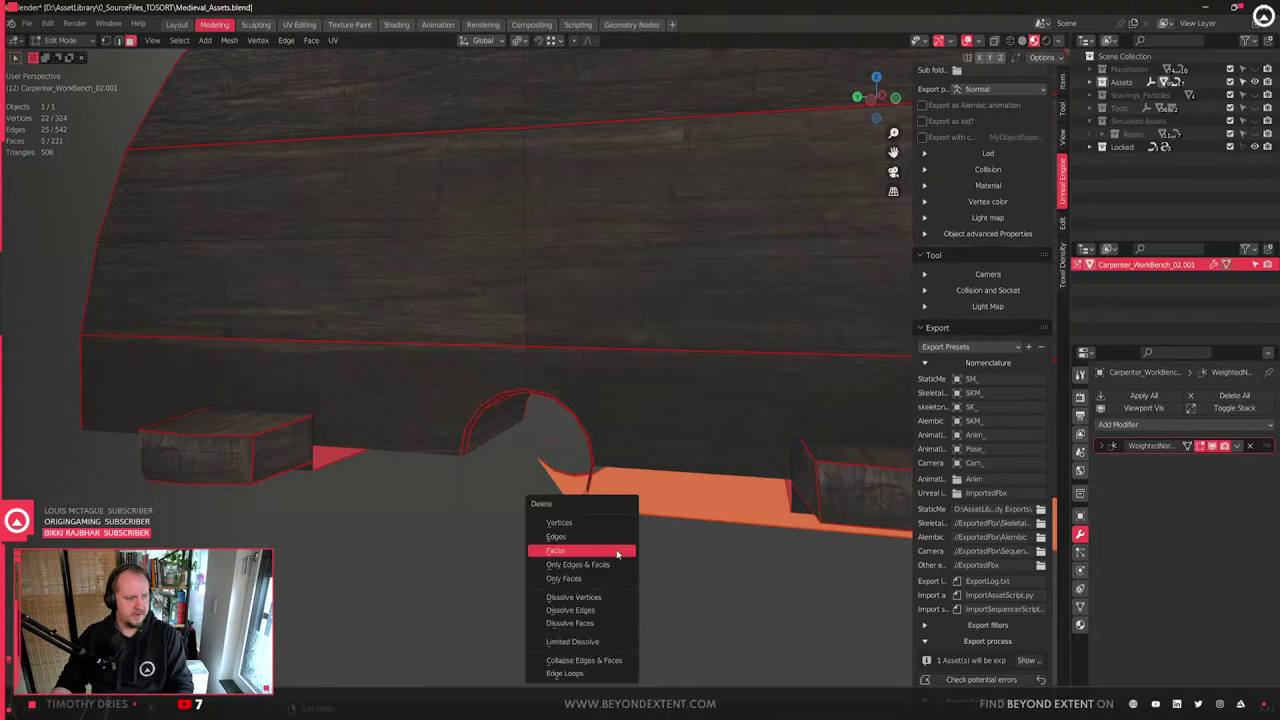
left_click(616, 550)
middle_click_drag(616, 550, 630, 520)
left_click_drag(630, 520, 597, 467)
left_click_drag(514, 459, 544, 512)
key("x")
left_click(546, 514)
middle_click_drag(546, 514, 691, 429)
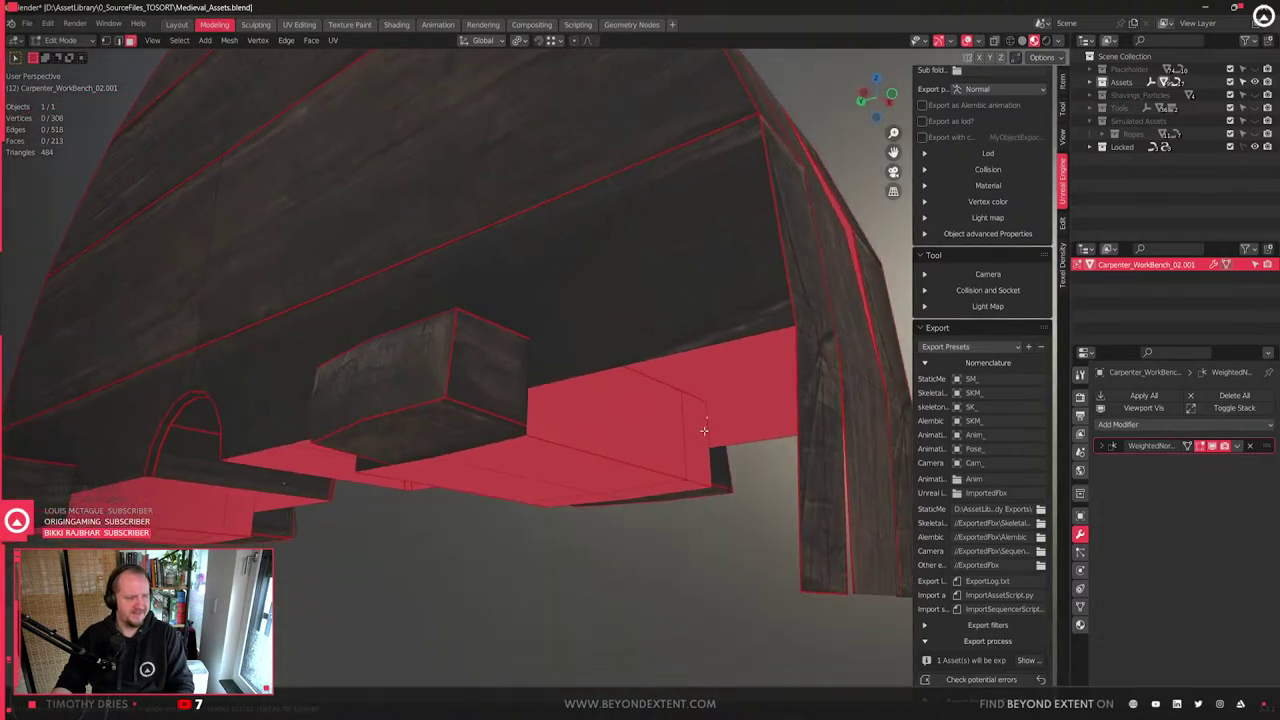
- Connect vertices across the wedge slot's side wall level with the wheel's cut, and delete the wall faces below that line
key("1")
left_click(528, 389)
key("j")
key("3")
left_click(655, 457)
left_click(692, 463, "shift")
key("x")
left_click(692, 463)
- Split the next slot wall at the cut level by joining its vertices, and delete its lower faces
middle_click_drag(691, 463, 435, 439)
key("1")
left_click(456, 420)
middle_click_drag(281, 465, 545, 482, "shift")
key("j")
key("3")
left_click(427, 451)
left_click(518, 434, "shift")
key("x")
left_click(517, 431)
- Divide the long slot wall beside the protruding wedge along the cut, and delete the part hanging below it
key("k")
key("1")
left_click(327, 432)
left_click(599, 381, "shift")
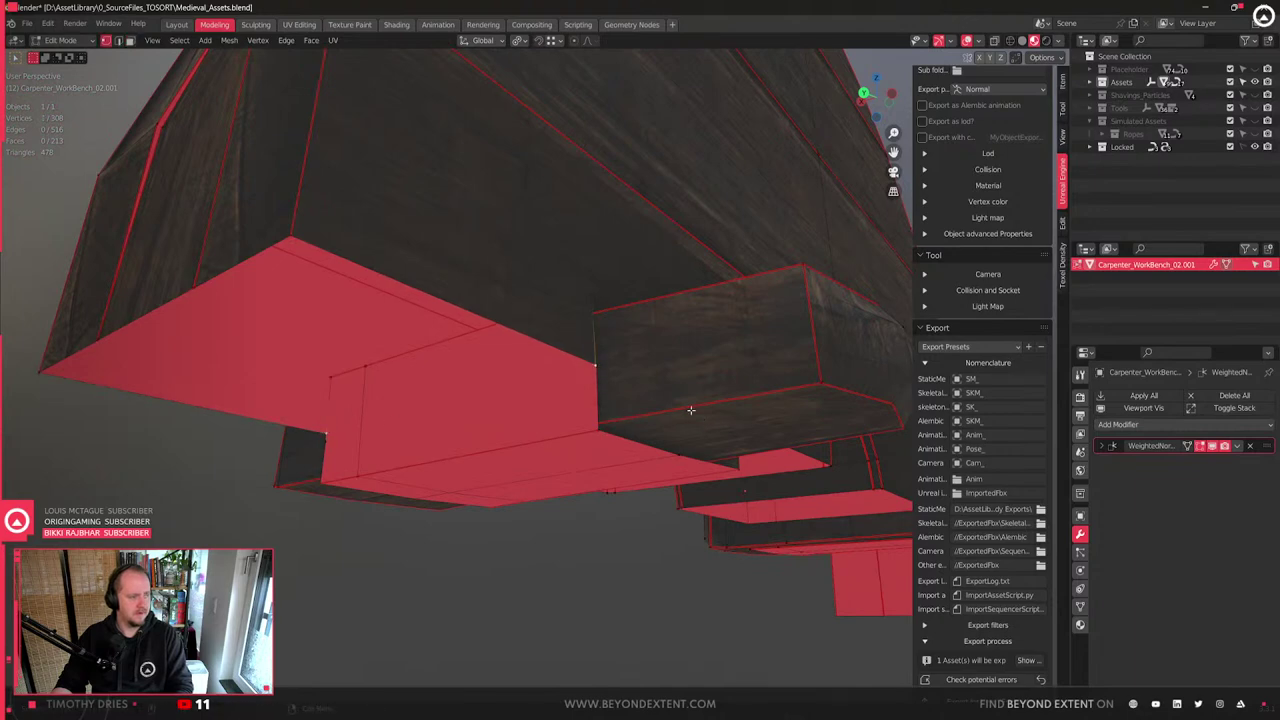
key("j")
key("Return")
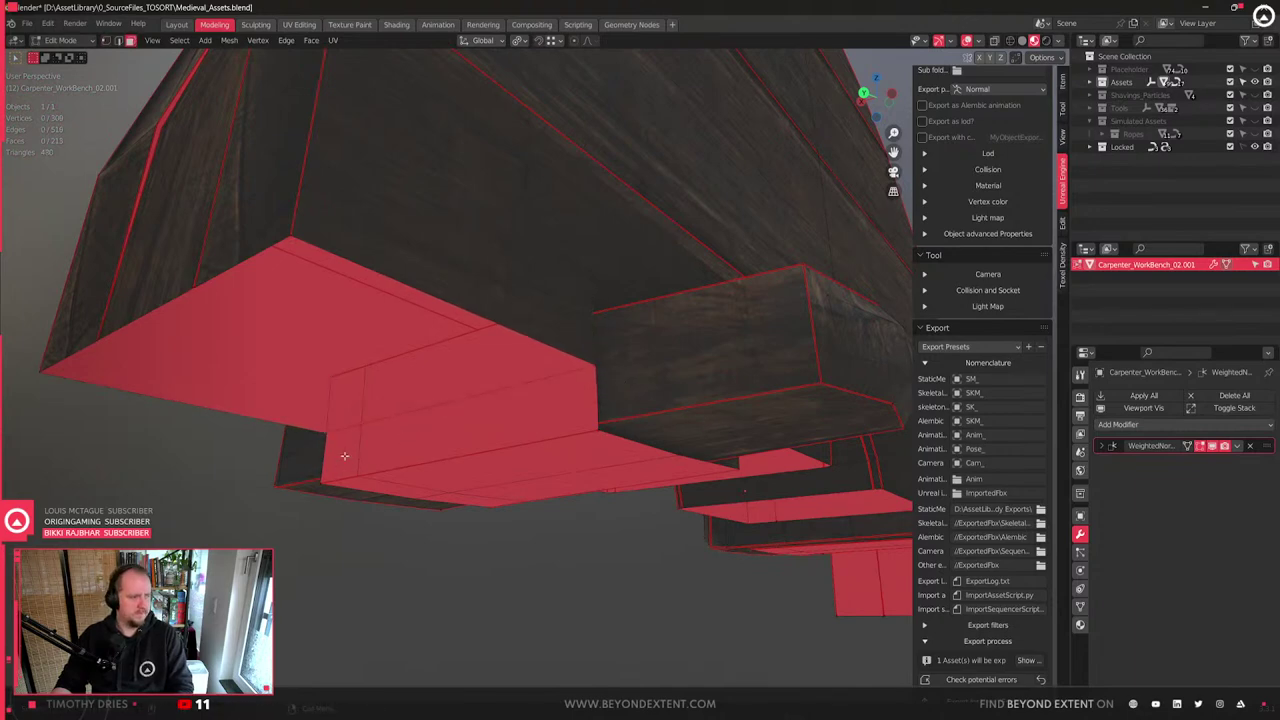
left_click(453, 435)
left_click(343, 454, "shift")
key("x")
key("f")
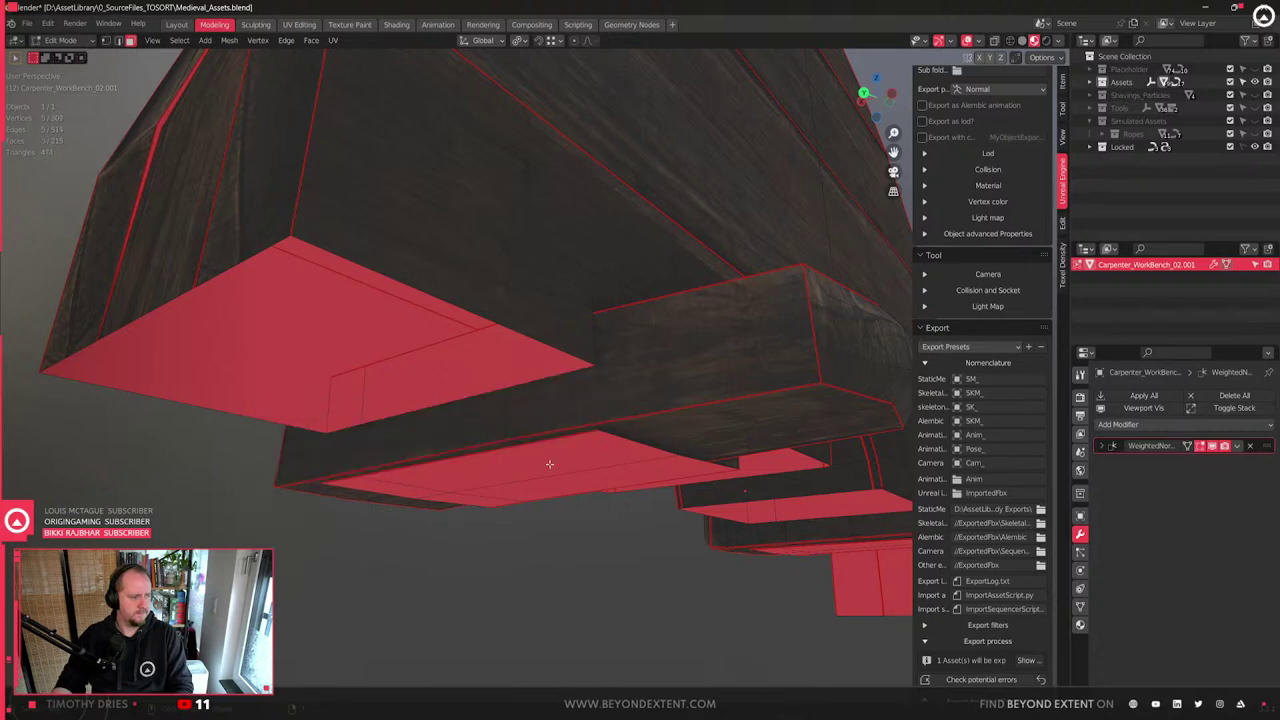
- Join vertices across the remaining wall of the other wedge slot at the cut level, and delete its lower faces
middle_click_drag(551, 463, 357, 464)
scroll(356, 463, "down", 10)
left_click(376, 475)
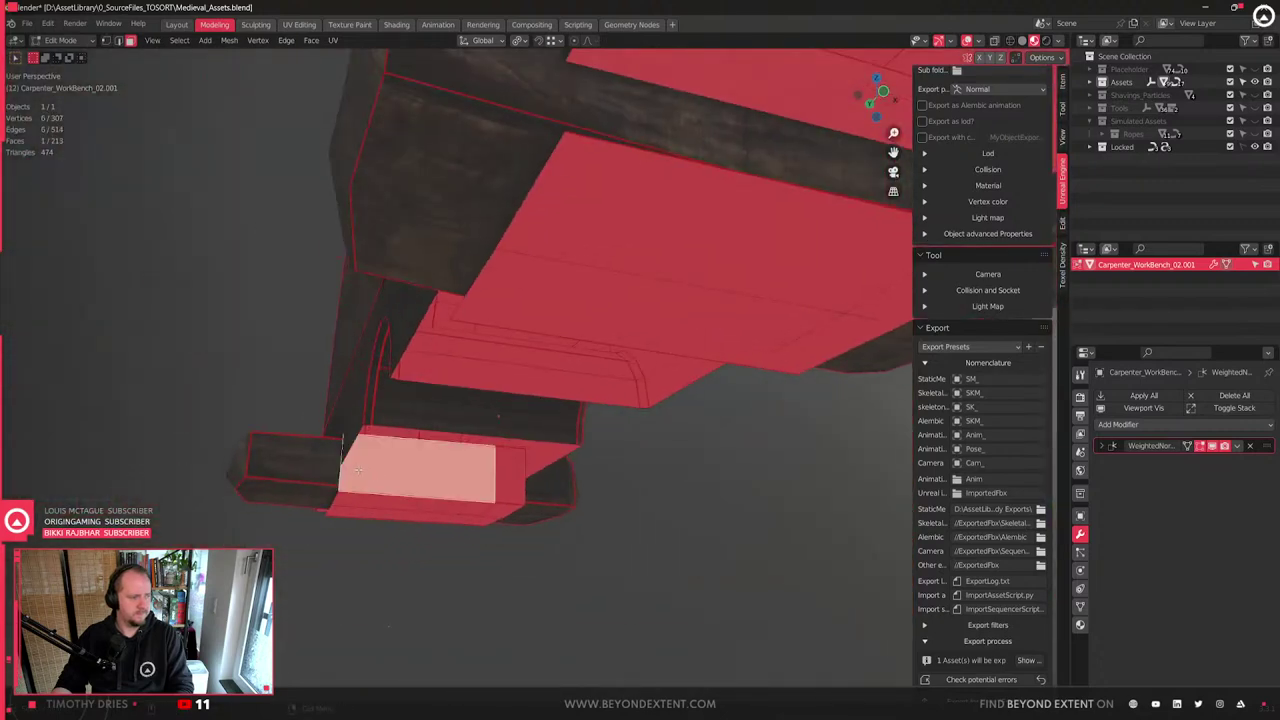
key("1")
left_click(350, 469)
left_click(524, 480, "shift")
key("j")
key("3")
left_click(446, 492)
left_click(517, 491, "shift")
key("x")
key("f")
- Delete the two loose leftover pieces beneath the wedge slots, including all their linked faces
left_click(439, 499)
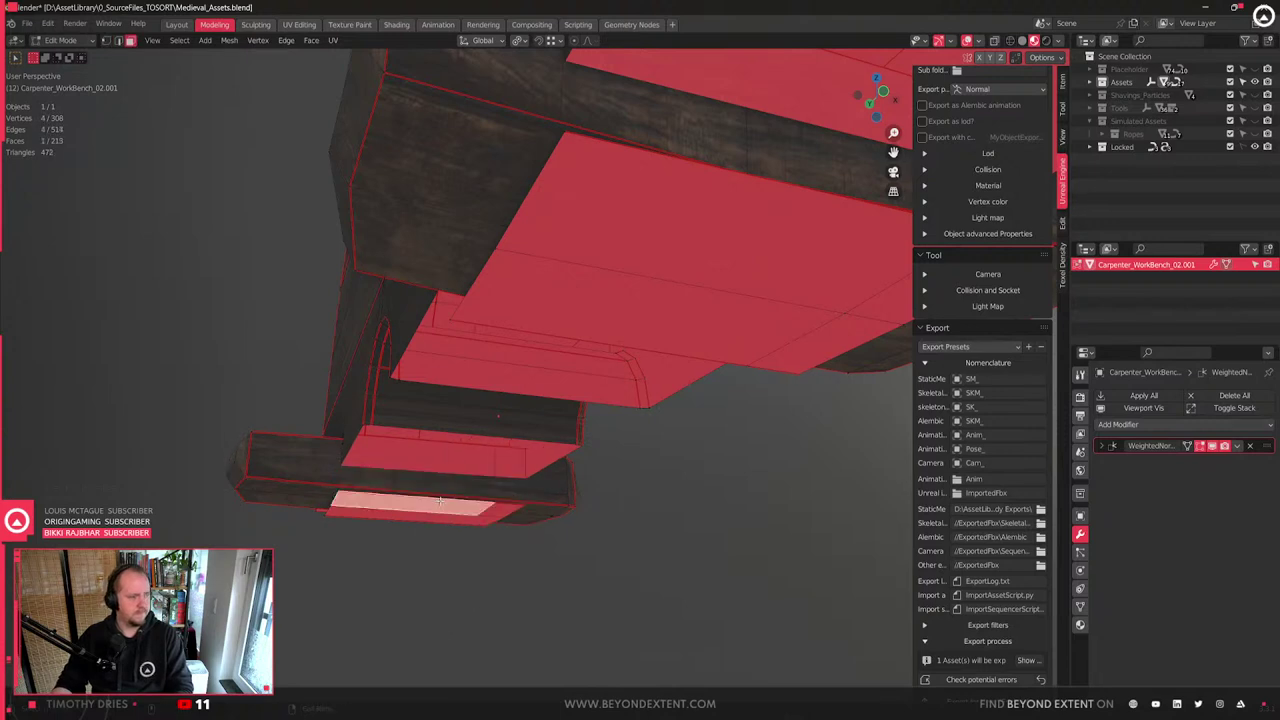
left_click(654, 273, "shift")
key("ctrl+l")
key("x")
left_click(658, 281)
- Delete the three leftover rim faces hanging below the middle plank's end, and return to Object Mode
middle_click_drag(658, 281, 604, 476)
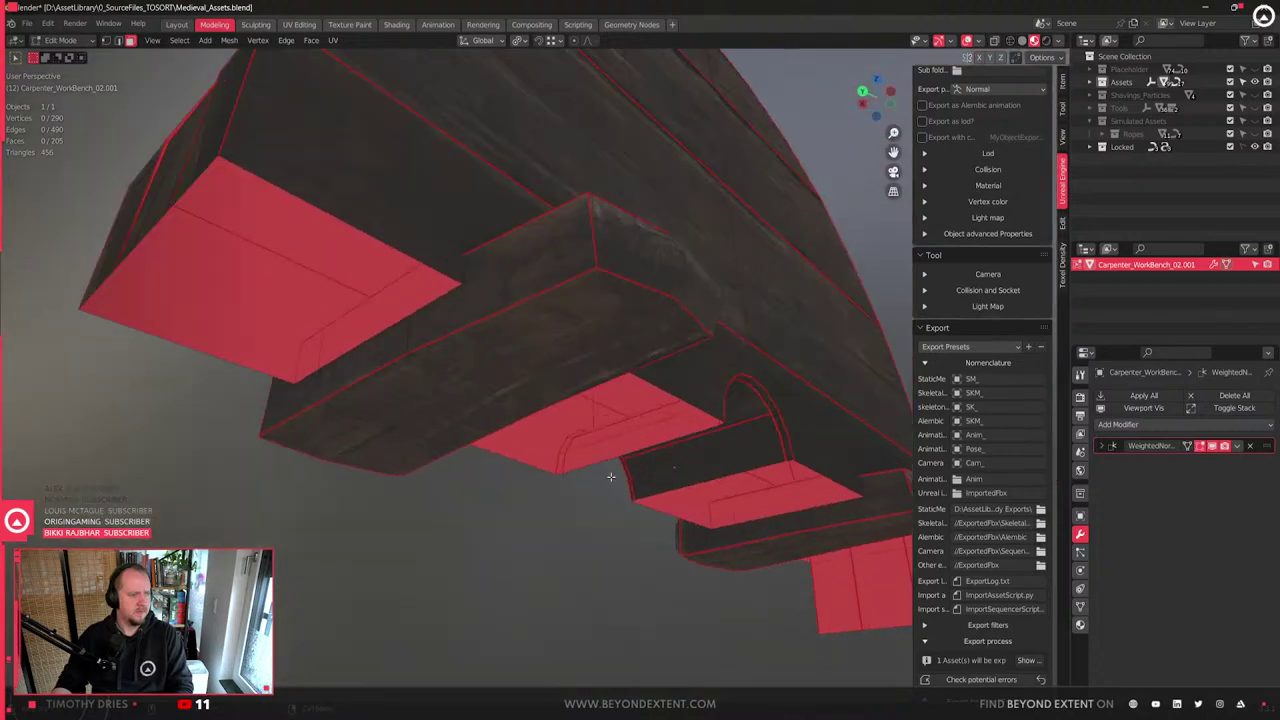
middle_click_drag(766, 520, 700, 560)
left_click(650, 558)
key("x")
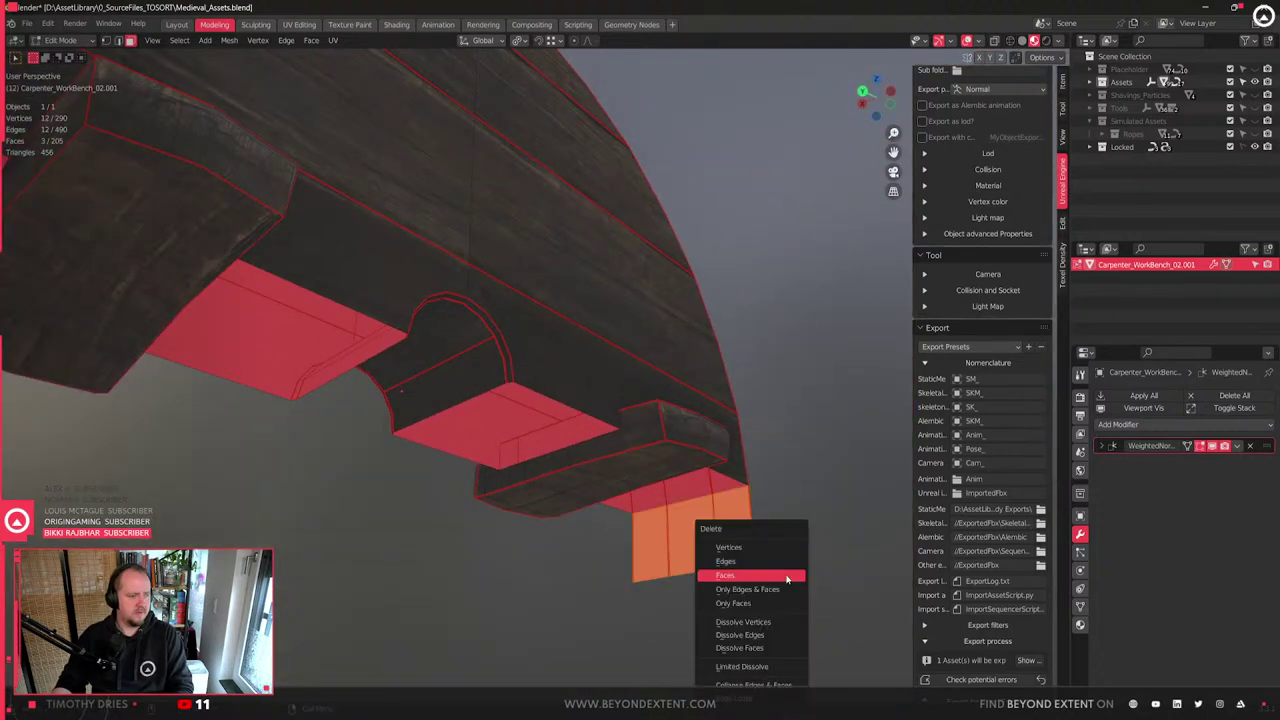
left_click(748, 580)
key("Tab")
middle_click_drag(611, 557, 701, 501)
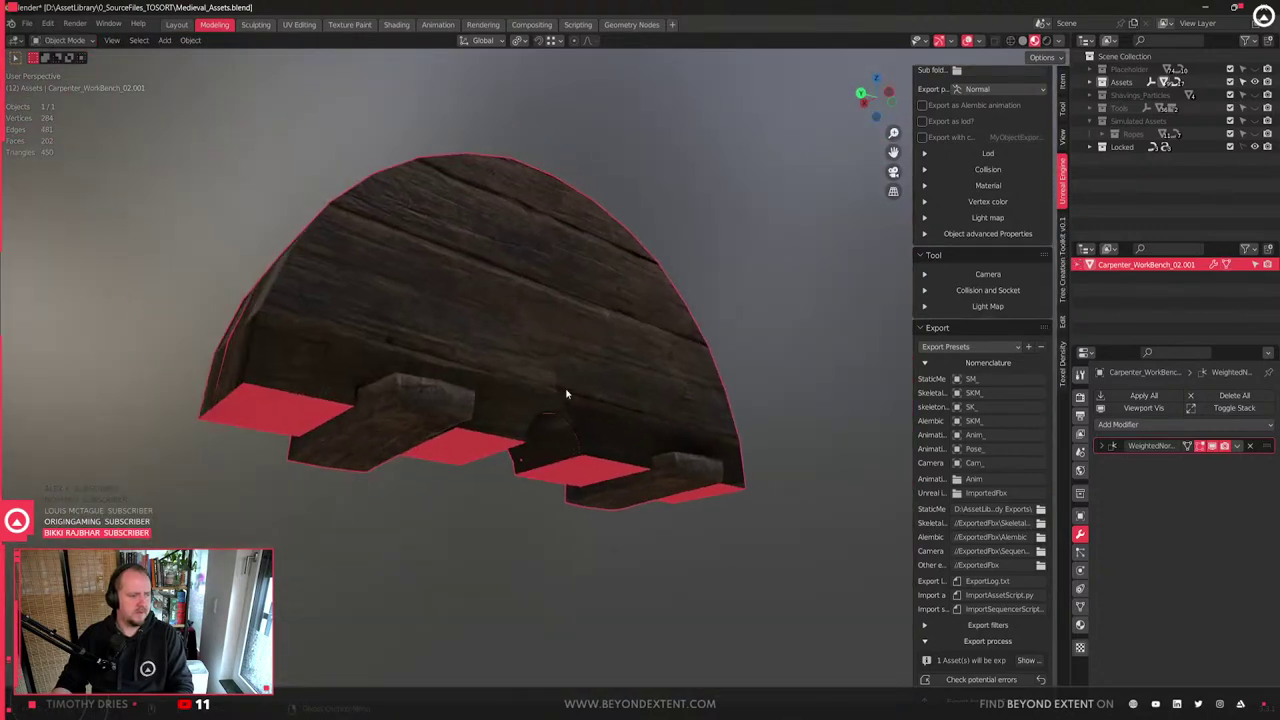
- Select both wedges completely in the wheel mesh and separate them into their own object
key("Tab")
left_click(405, 412)
left_click(714, 468, "shift")
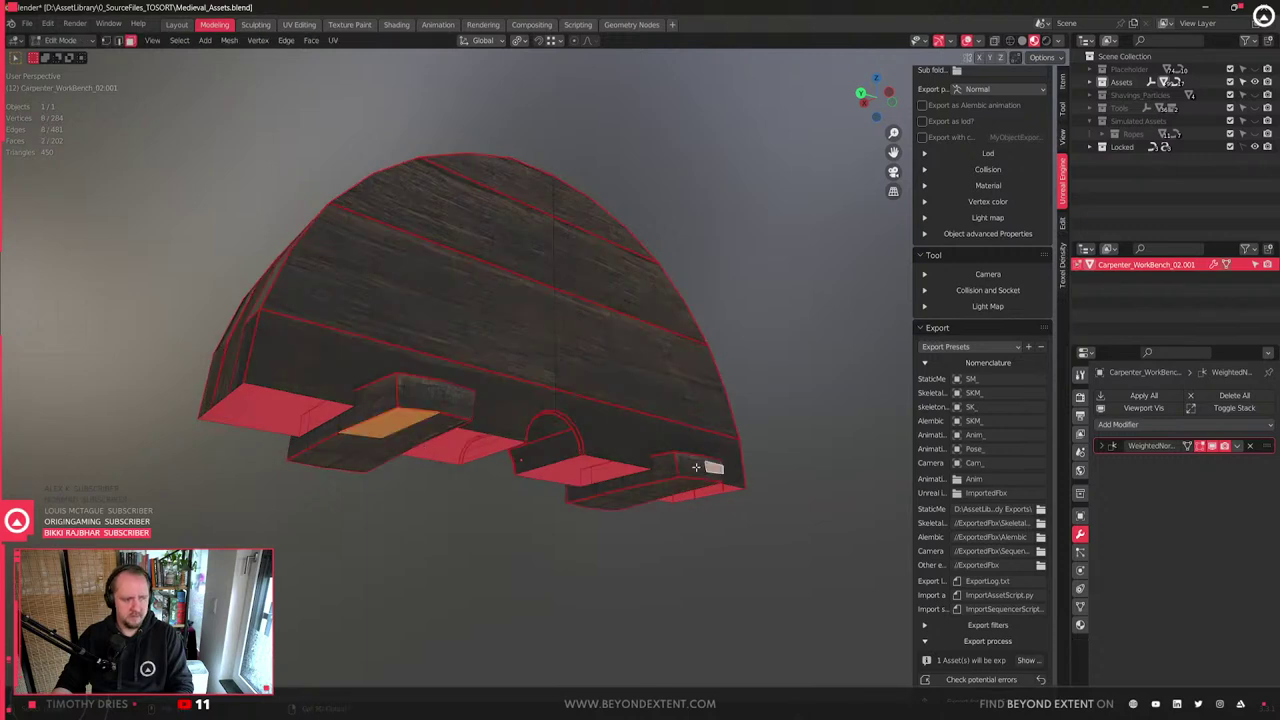
key("ctrl+l")
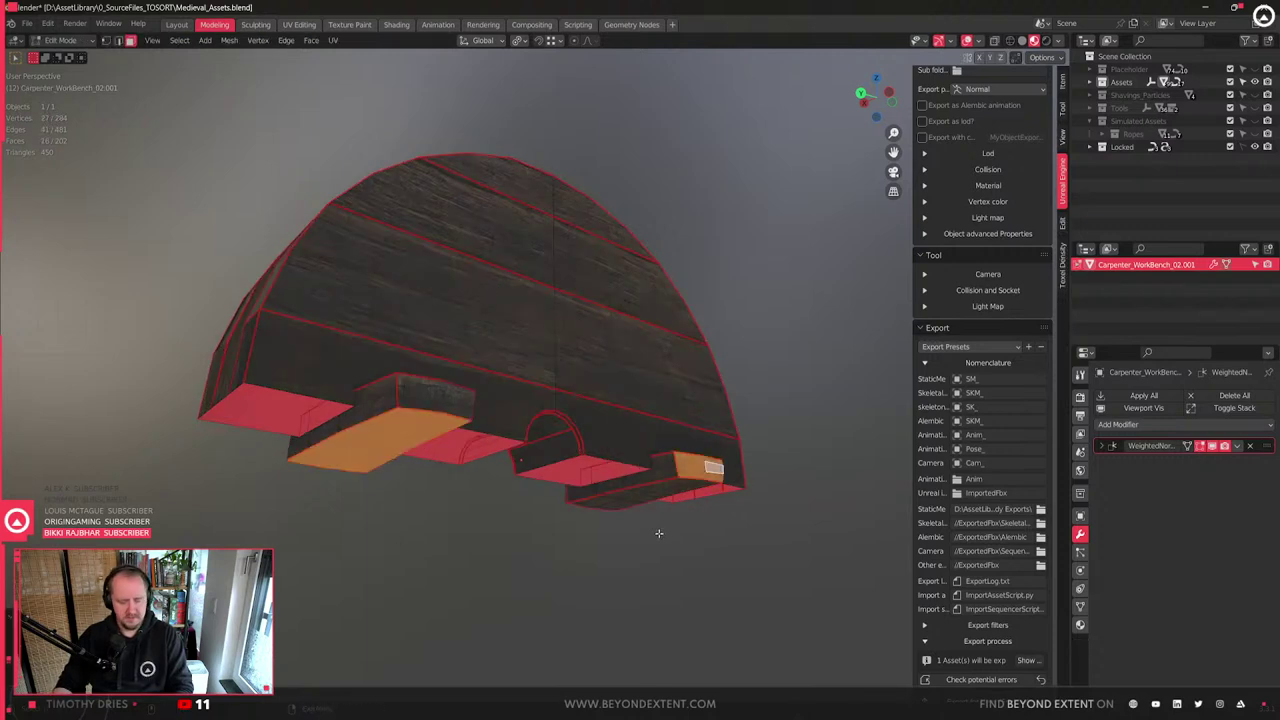
key("ctrl+KP_Add")
key("ctrl+KP_Add")
key("ctrl+KP_Add")
key("ctrl+KP_Add")
key("p")
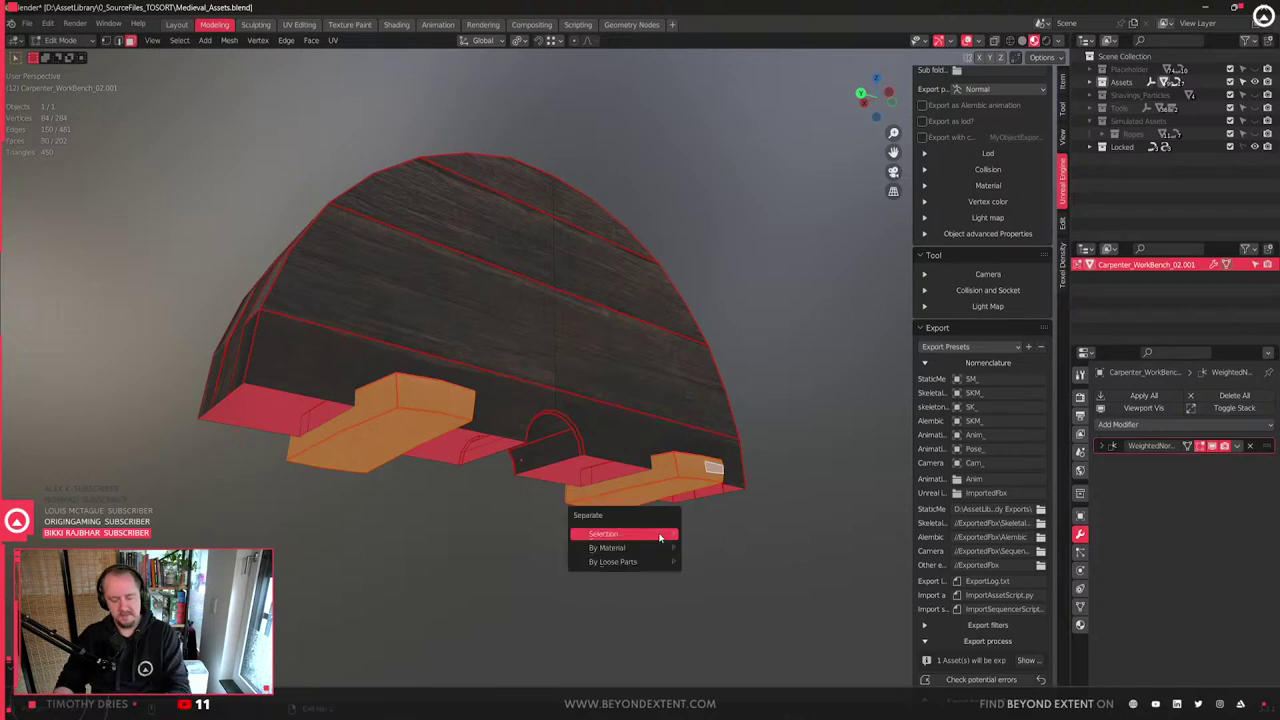
left_click(655, 532)
key("Tab")
- Add a Mirror modifier to the half wheel and apply the wheel's rotation
left_click(1108, 430)
left_click(1076, 209)
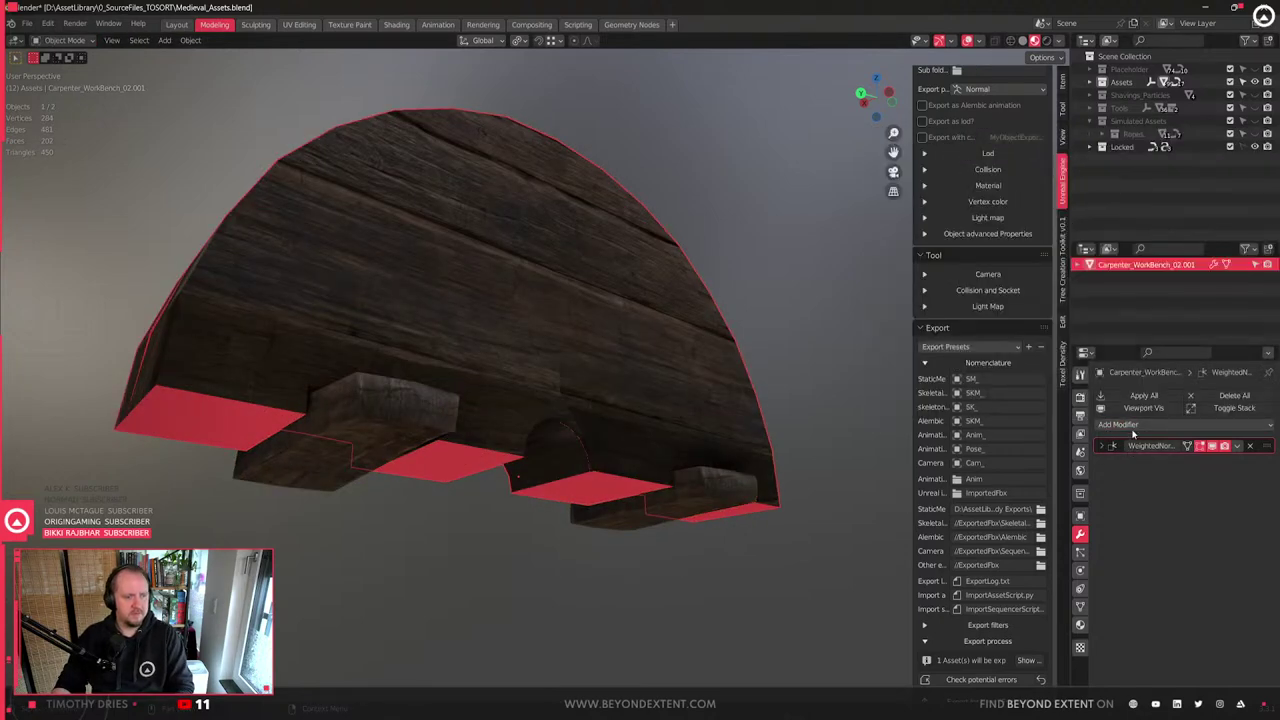
left_click(1124, 424)
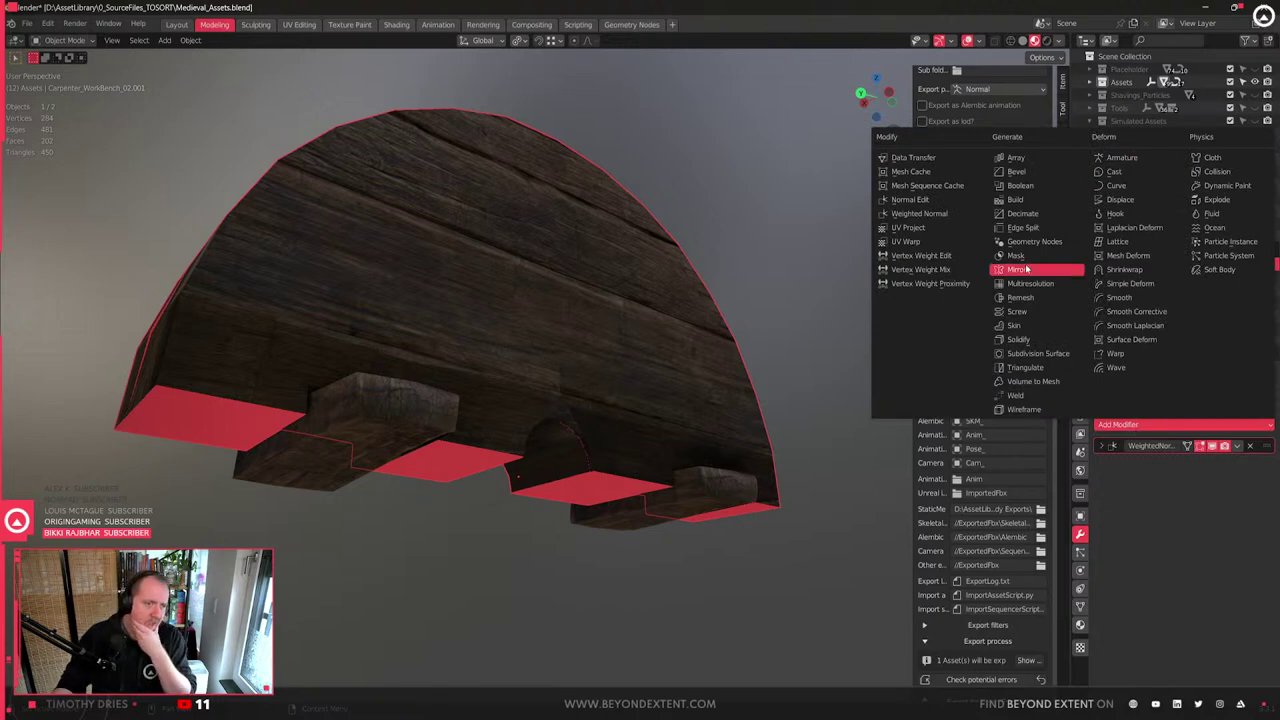
left_click(1016, 269)
left_click(1210, 482)
scroll(647, 416, "down", 4)
key("ctrl+a")
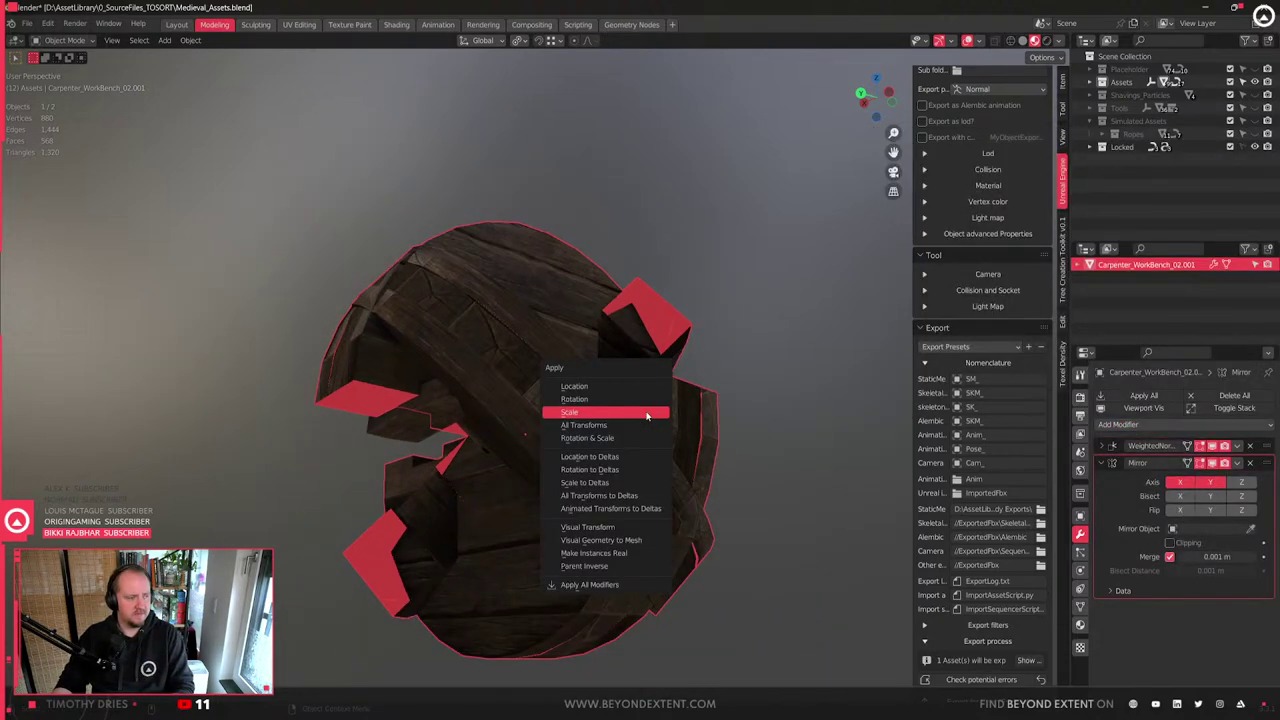
left_click(610, 401)
- Set the Mirror modifier to the Z axis only and apply it to complete the round wheel
scroll(611, 420, "up", 1)
left_click(1180, 482)
left_click(1241, 482)
left_click(1210, 482)
middle_click_drag(543, 434, 420, 490)
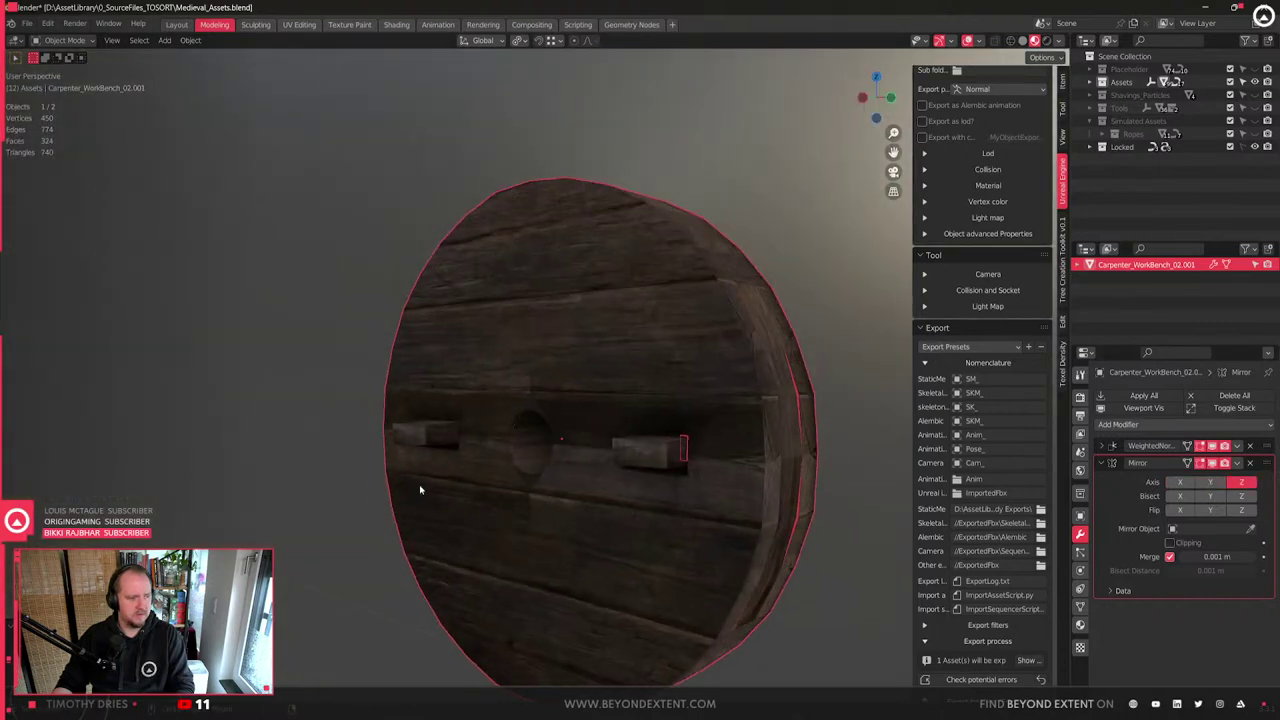
left_click(1237, 463)
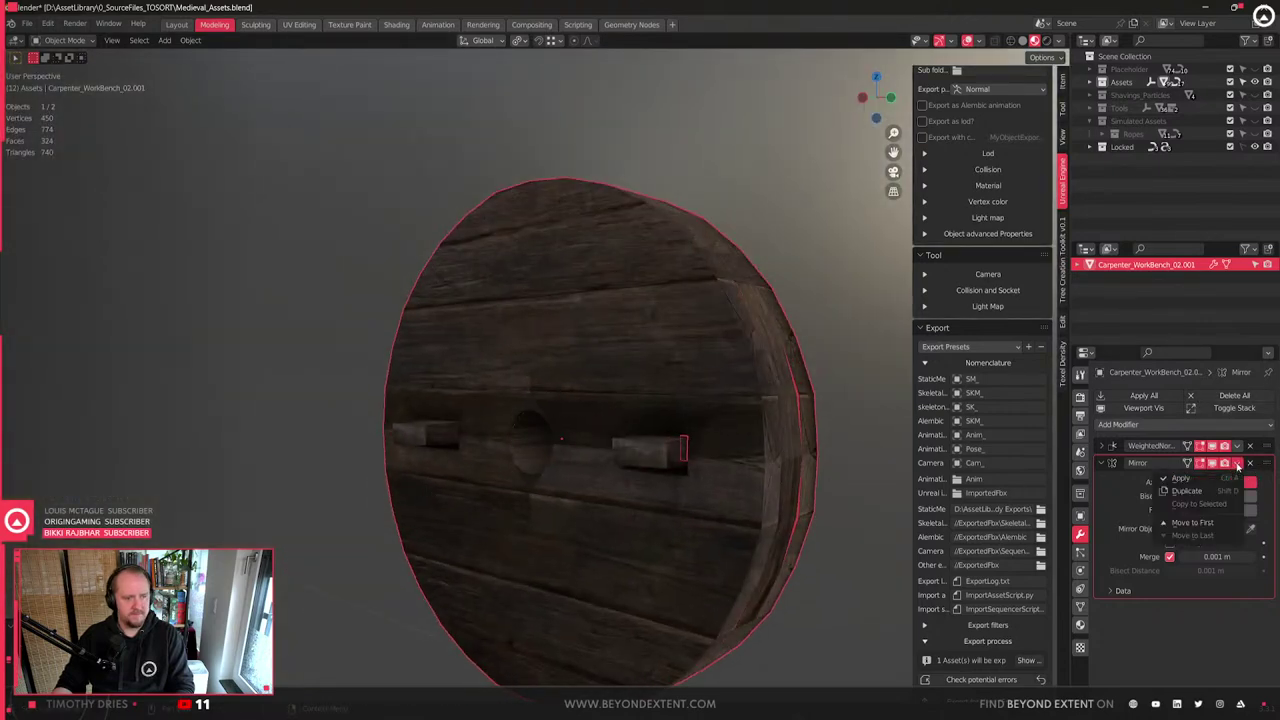
left_click(1195, 476)
- Select all linked faces of the middle plank around the axle hole and wedge slots, and switch to the UV Editing workspace
scroll(457, 506, "up", 4)
key("Tab")
middle_click_drag(463, 487, 523, 437)
left_click(523, 437)
left_click(709, 388, "shift")
middle_click_drag(709, 388, 663, 434)
left_click(663, 434, "shift")
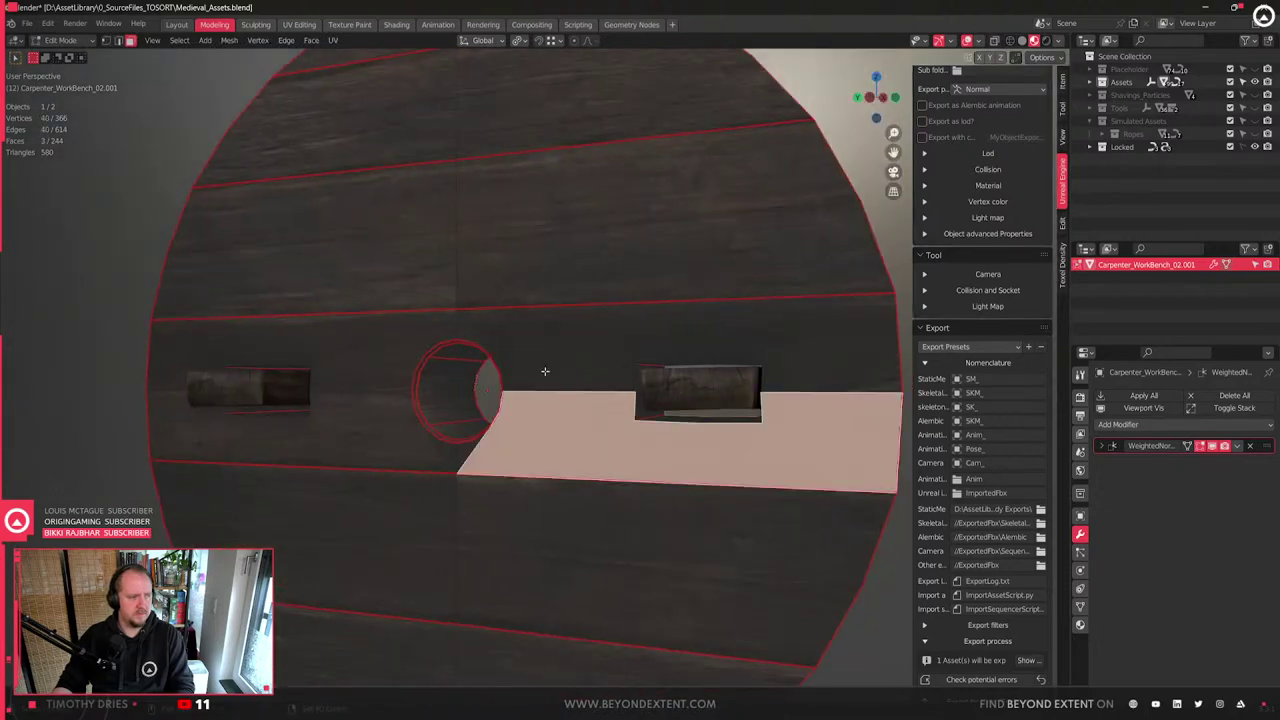
left_click(374, 358, "shift")
key("ctrl+l")
left_click(287, 29)
- Try to unwrap the selected middle plank faces and to fill the selection with a new face
scroll(520, 360, "down", 5)
scroll(602, 560, "down", 6)
middle_click_drag(602, 578, 813, 510)
scroll(813, 510, "down", 2)
scroll(812, 510, "down", 2)
key("a")
key("u")
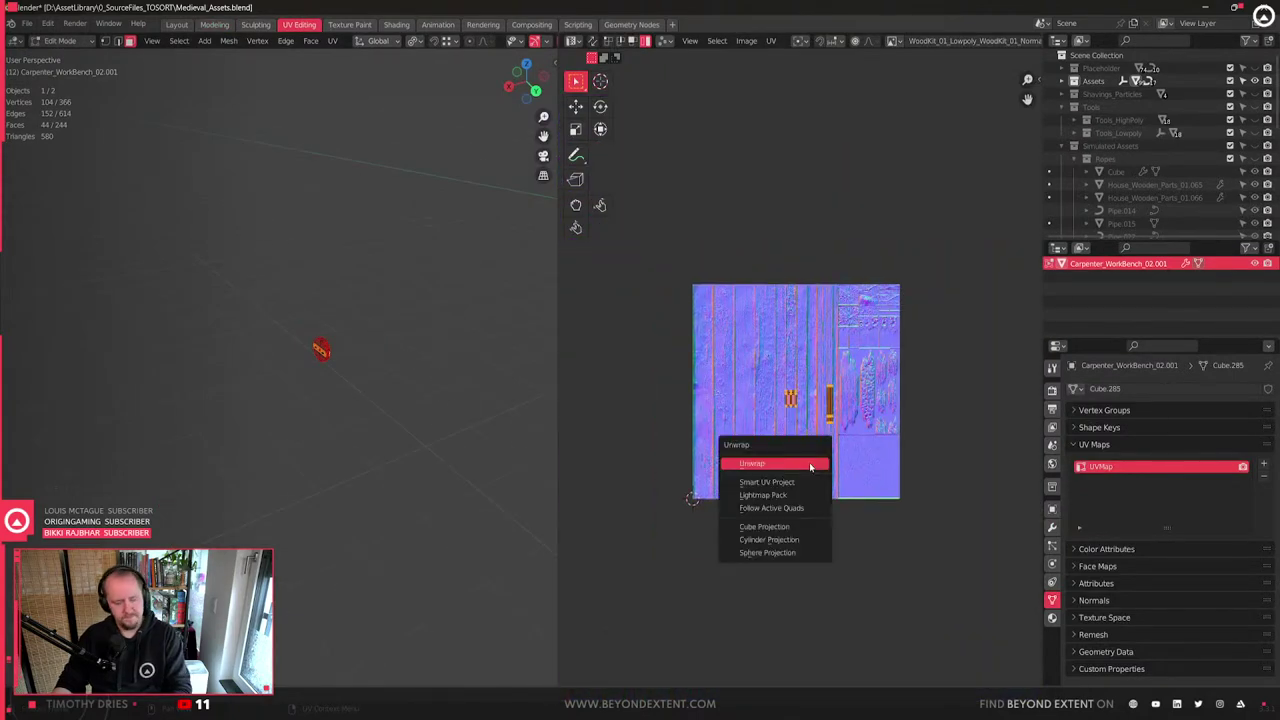
left_click(809, 463)
scroll(810, 464, "up", 3)
key("ctrl+z")
scroll(183, 402, "up", 4)
key("f")
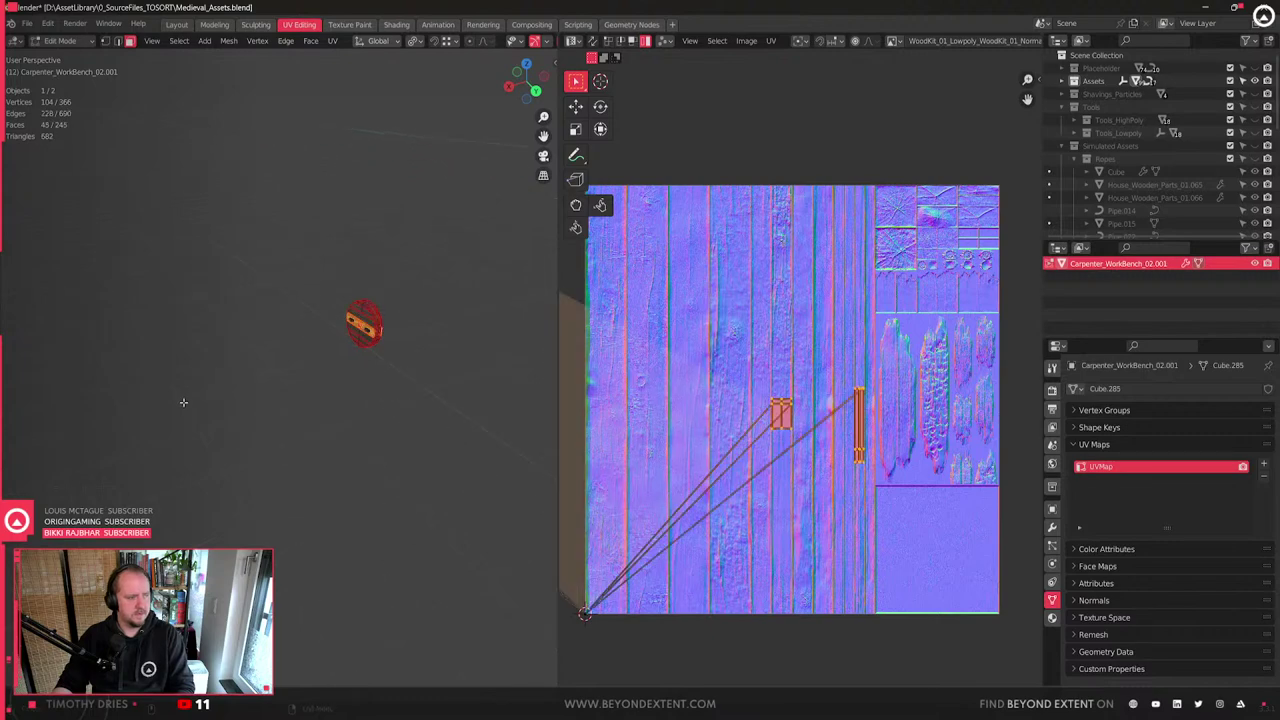
key("ctrl+z")
scroll(289, 391, "up", 10)
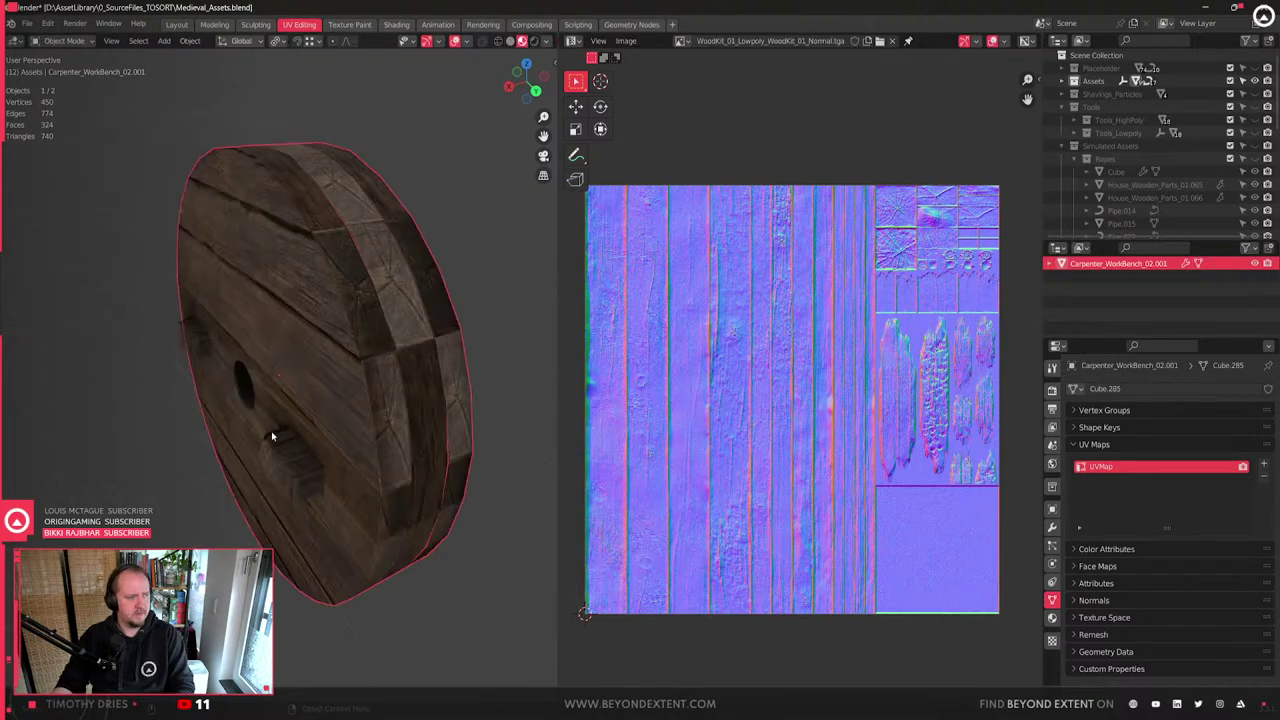
- Inspect the middle plank's edges around the wedge slots, and hide the separated wedges to expose the open slots
scroll(337, 391, "up", 4)
middle_click_drag(247, 443, 365, 394)
scroll(446, 411, "down", 4)
left_click(430, 412)
scroll(310, 405, "down", 2)
left_click(310, 406)
scroll(435, 385, "up", 5)
key("2")
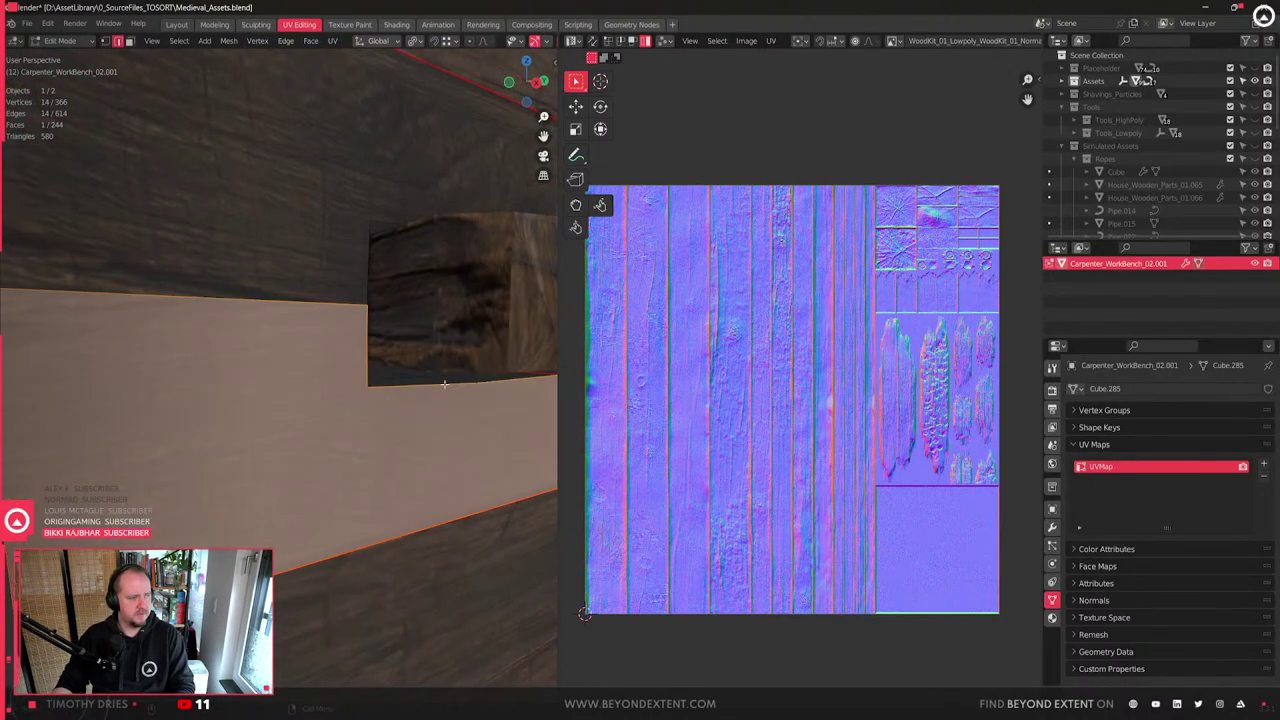
left_click(443, 383)
scroll(445, 384, "down", 3)
scroll(444, 383, "down", 6)
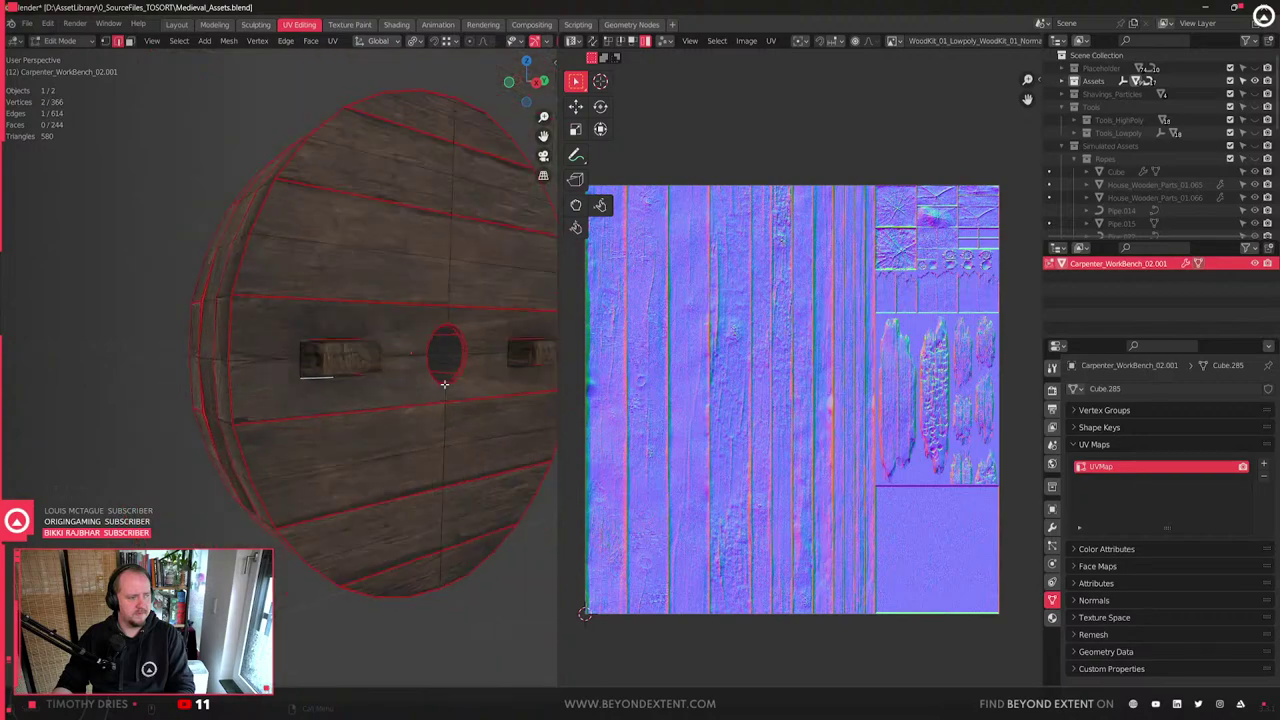
key("Tab")
scroll(445, 388, "up", 8)
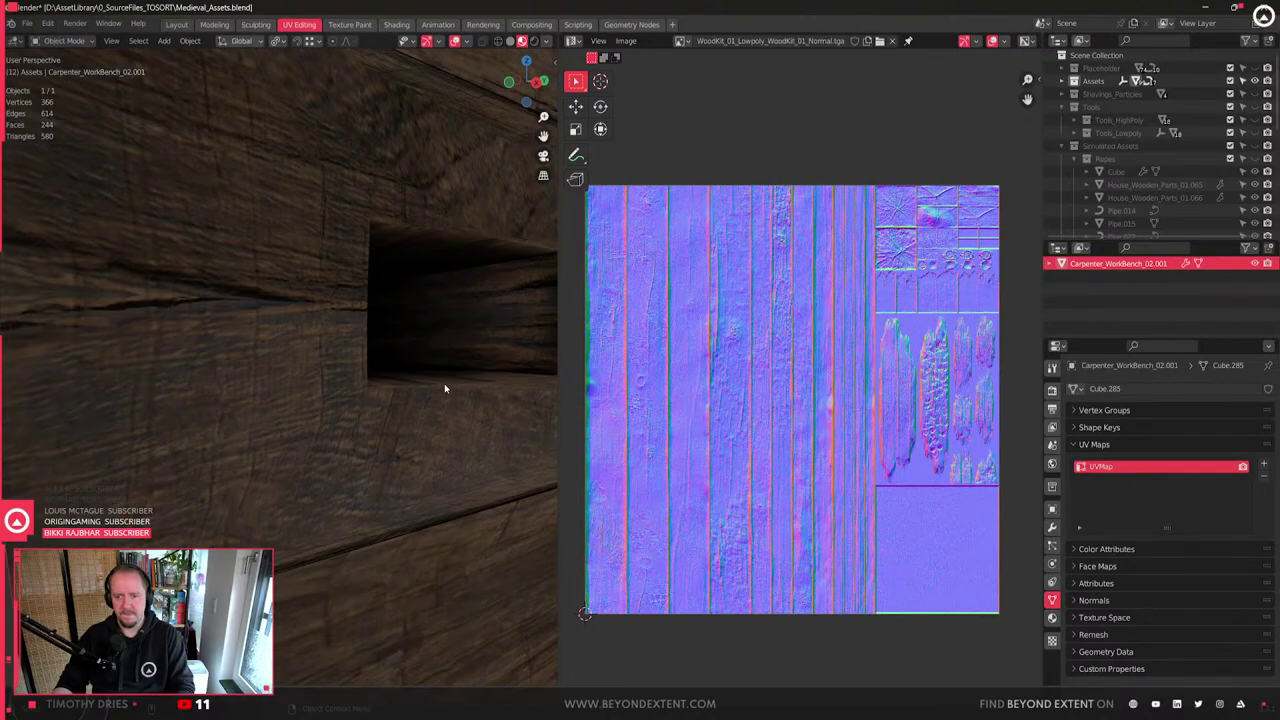
scroll(445, 384, "up", 2)
scroll(445, 384, "down", 4)
- Select the edge loops bordering the wedge slots on the wheel's faces
key("Tab")
middle_click_drag(445, 384, 365, 414)
scroll(352, 408, "up", 3)
left_click(425, 358, "alt")
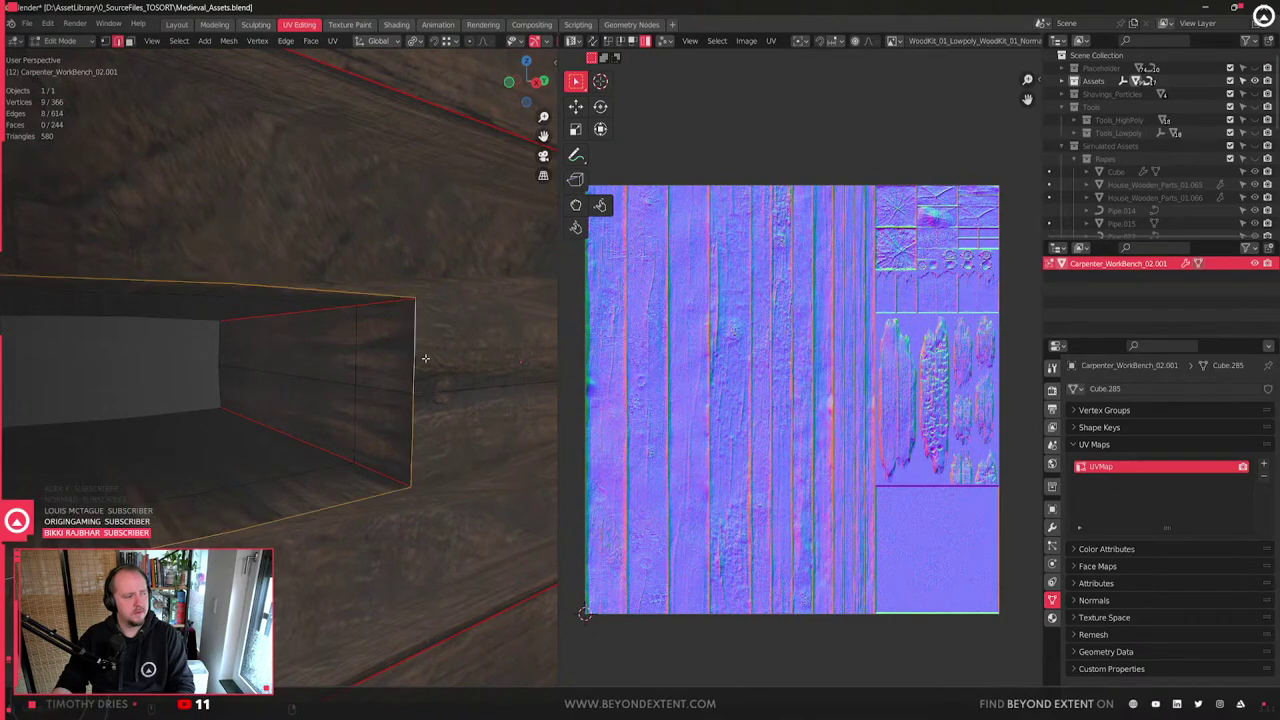
left_click(211, 366, "alt+shift")
left_click(207, 336, "alt+shift")
scroll(201, 331, "down", 2)
middle_click_drag(201, 331, 126, 383)
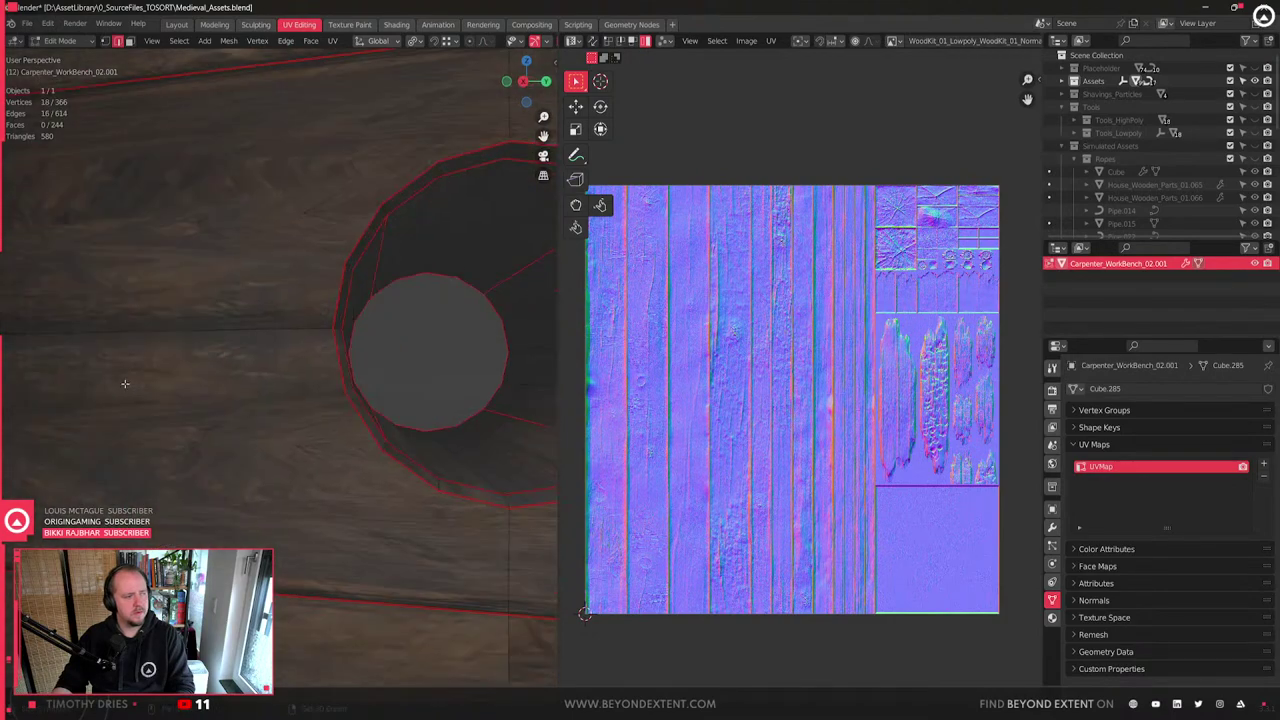
scroll(353, 388, "down", 1)
middle_click_drag(353, 388, 263, 404)
scroll(377, 391, "down", 3)
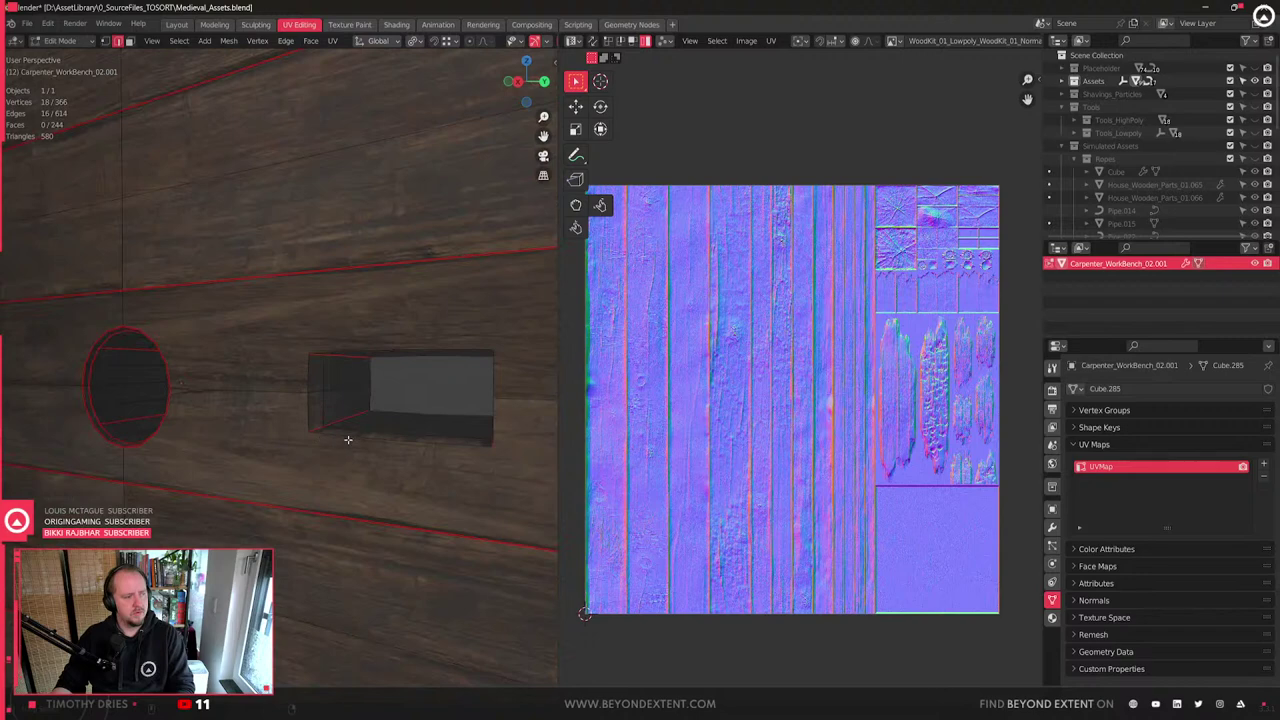
left_click(390, 408, "alt+shift")
left_click(374, 362, "alt+shift")
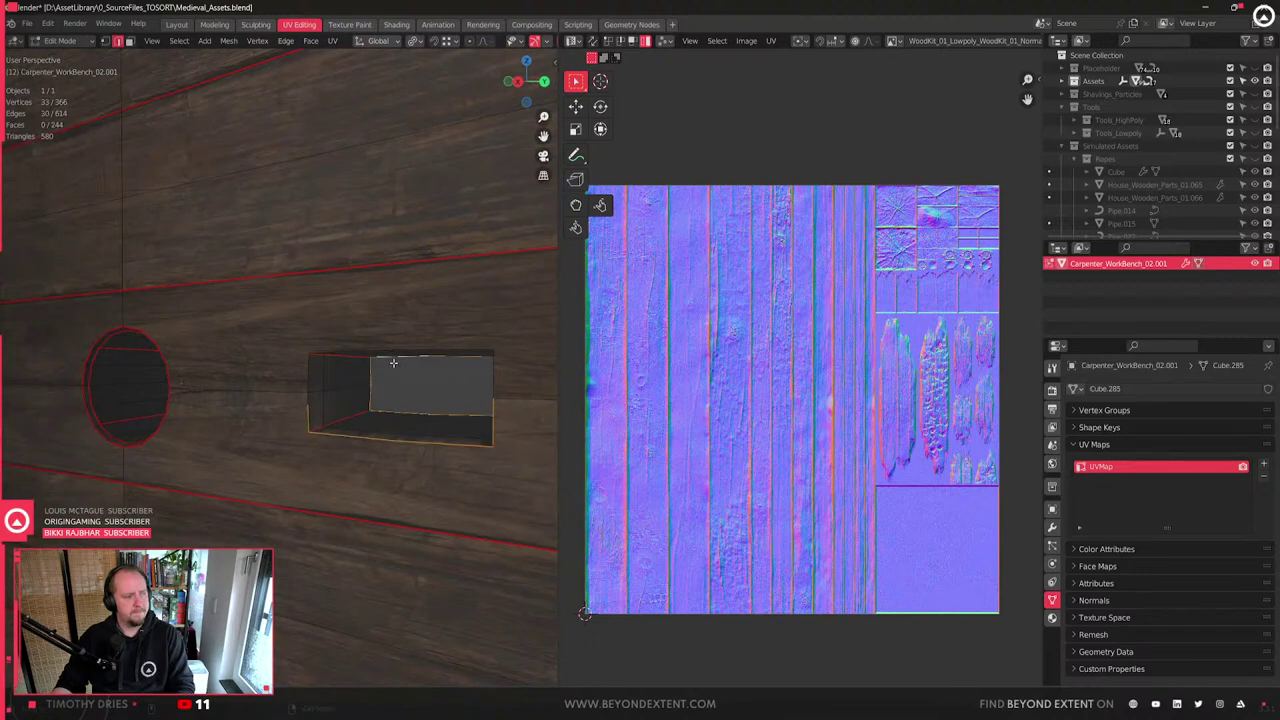
middle_click_drag(392, 360, 390, 346)
key("1")
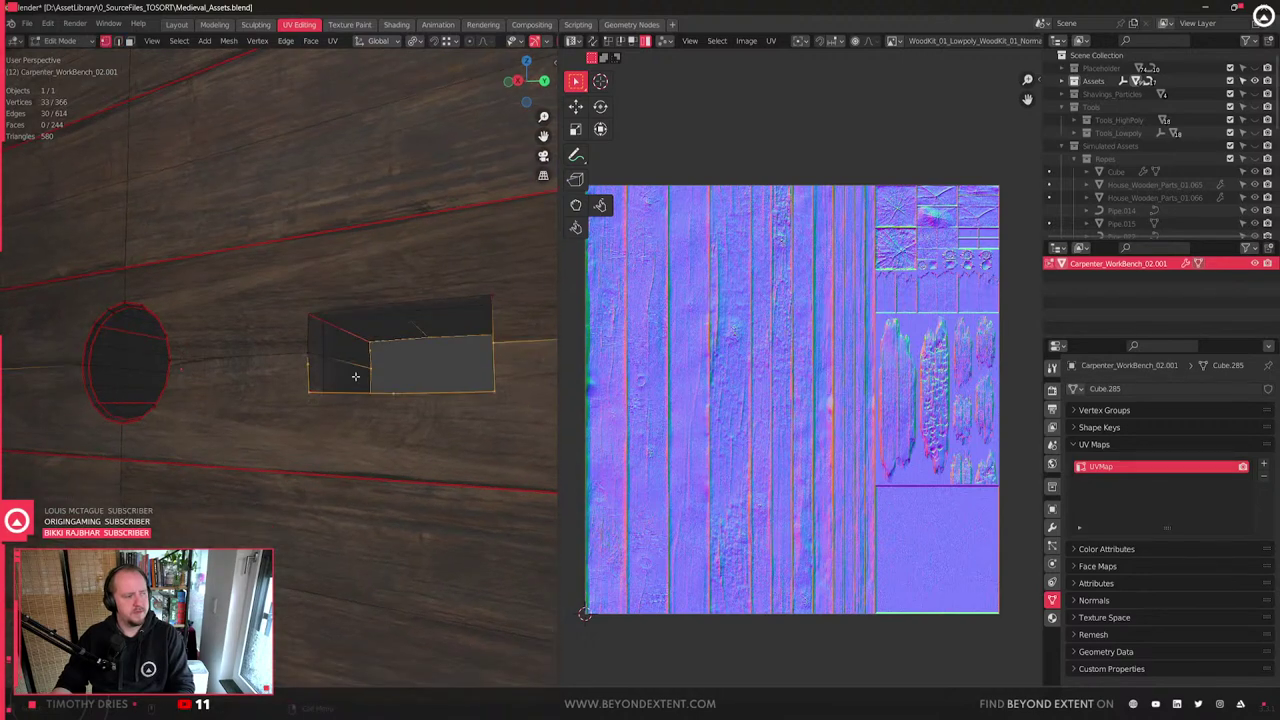
- Try a Limited Dissolve on the entire wheel mesh
key("a")
key("x")
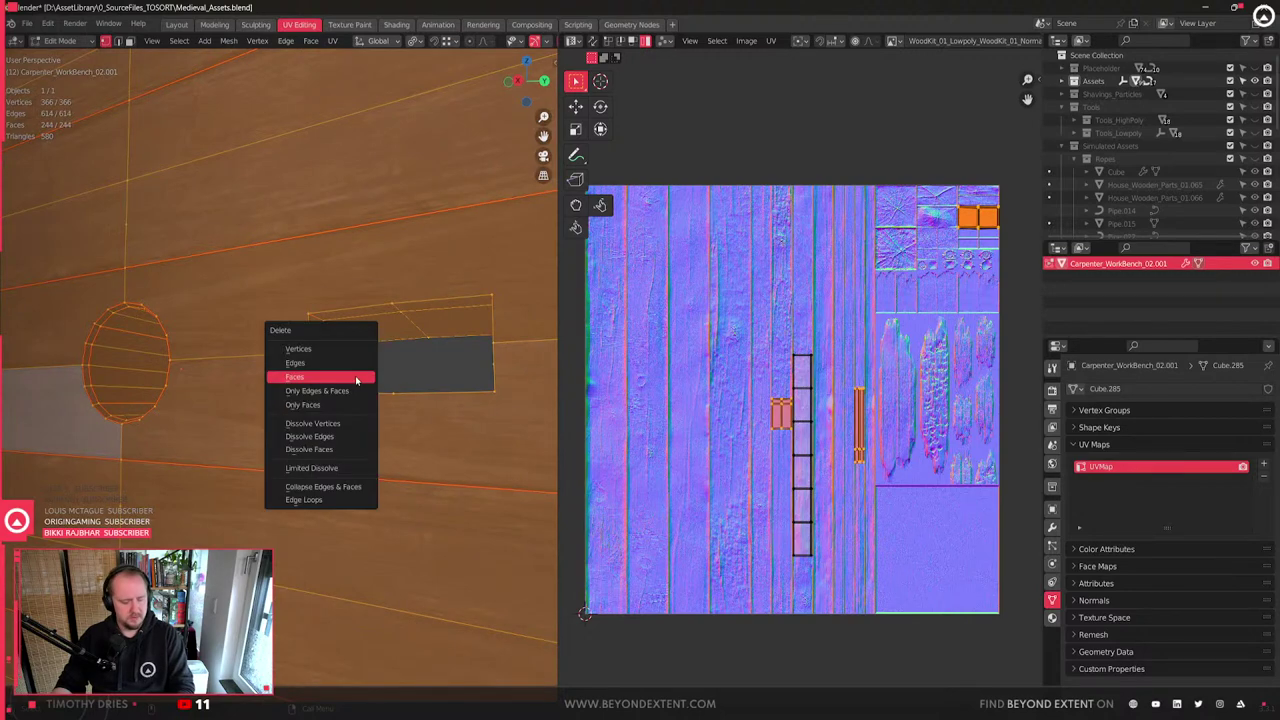
left_click(326, 467)
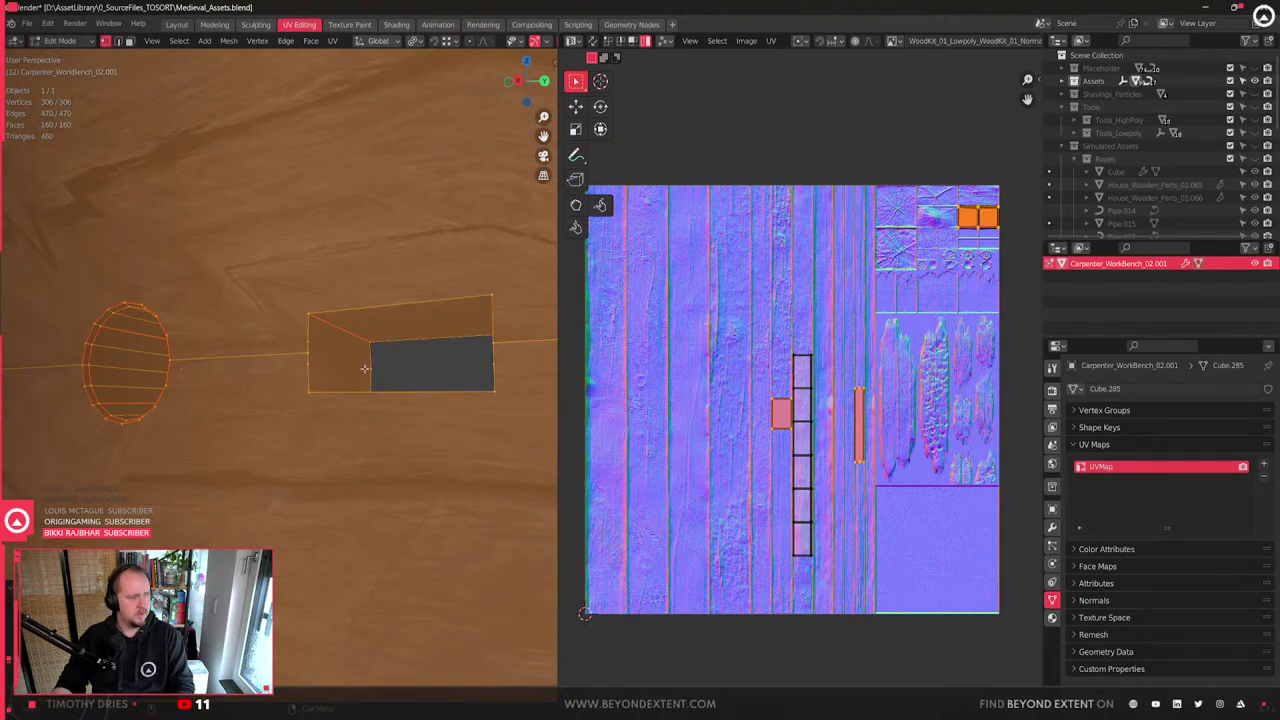
scroll(364, 368, "down", 4)
key("ctrl+z")
scroll(364, 368, "up", 3)
scroll(364, 368, "down", 2)
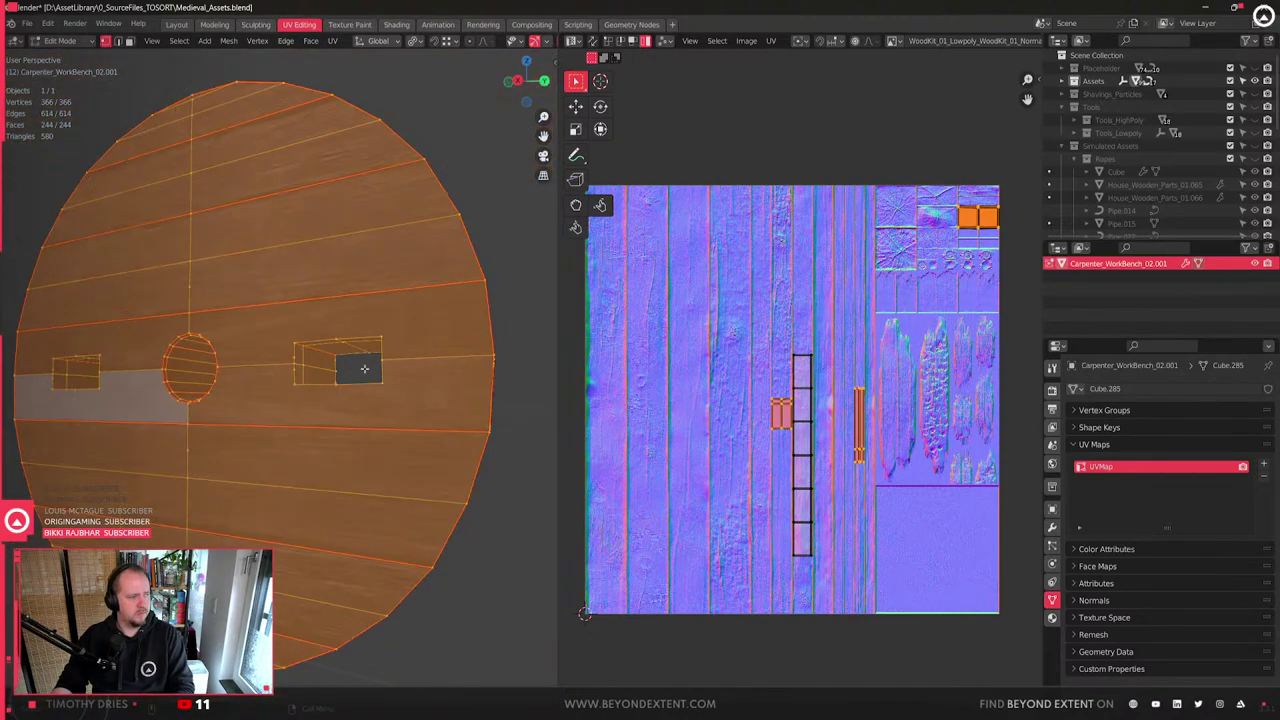
- In X-ray view, select the geometry of both wedge slots and try a Limited Dissolve on it
key("alt+z")
left_click_drag(277, 328, 410, 408)
middle_click_drag(380, 405, 406, 408)
left_click_drag(324, 347, 472, 410)
middle_click_drag(184, 393, 286, 401)
left_click_drag(161, 346, 277, 403)
key("x")
left_click(277, 403)
key("ctrl+z")
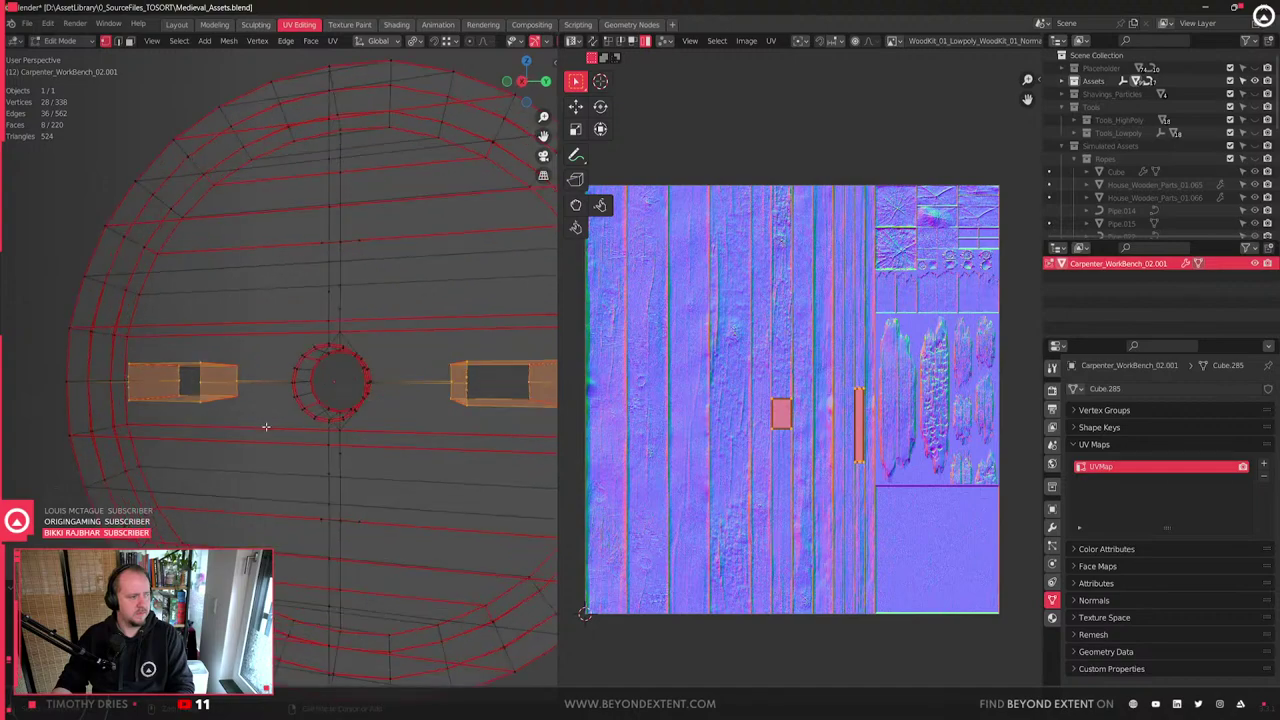
- Select the whole wheel mesh and merge its overlapping vertices by distance
middle_click_drag(426, 429, 277, 346)
scroll(373, 414, "up", 3)
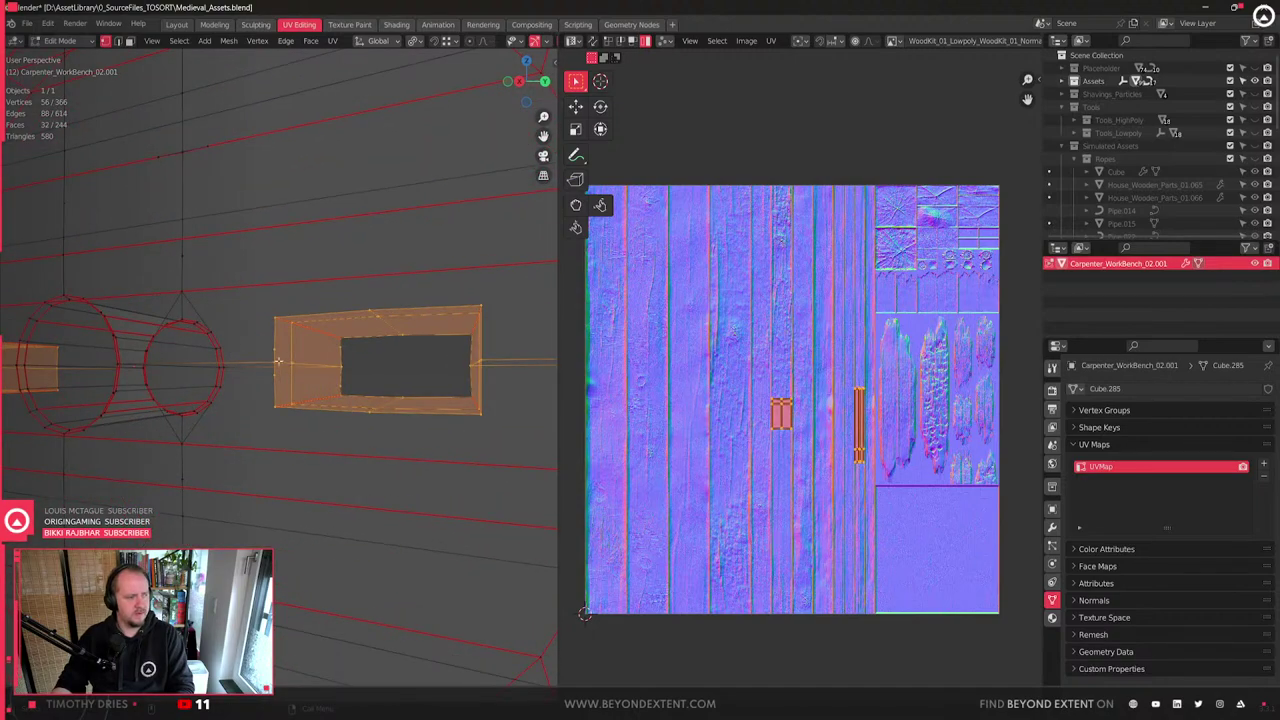
left_click(275, 349)
key("a")
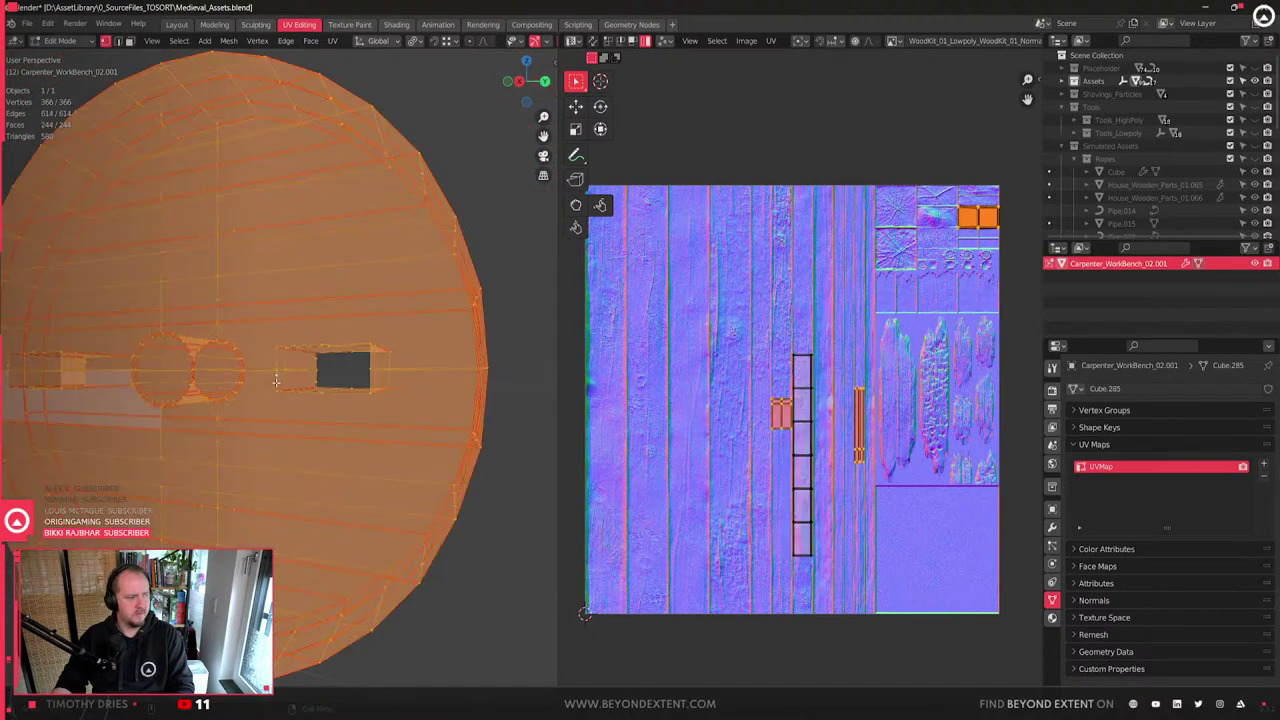
key("m")
left_click(270, 402)
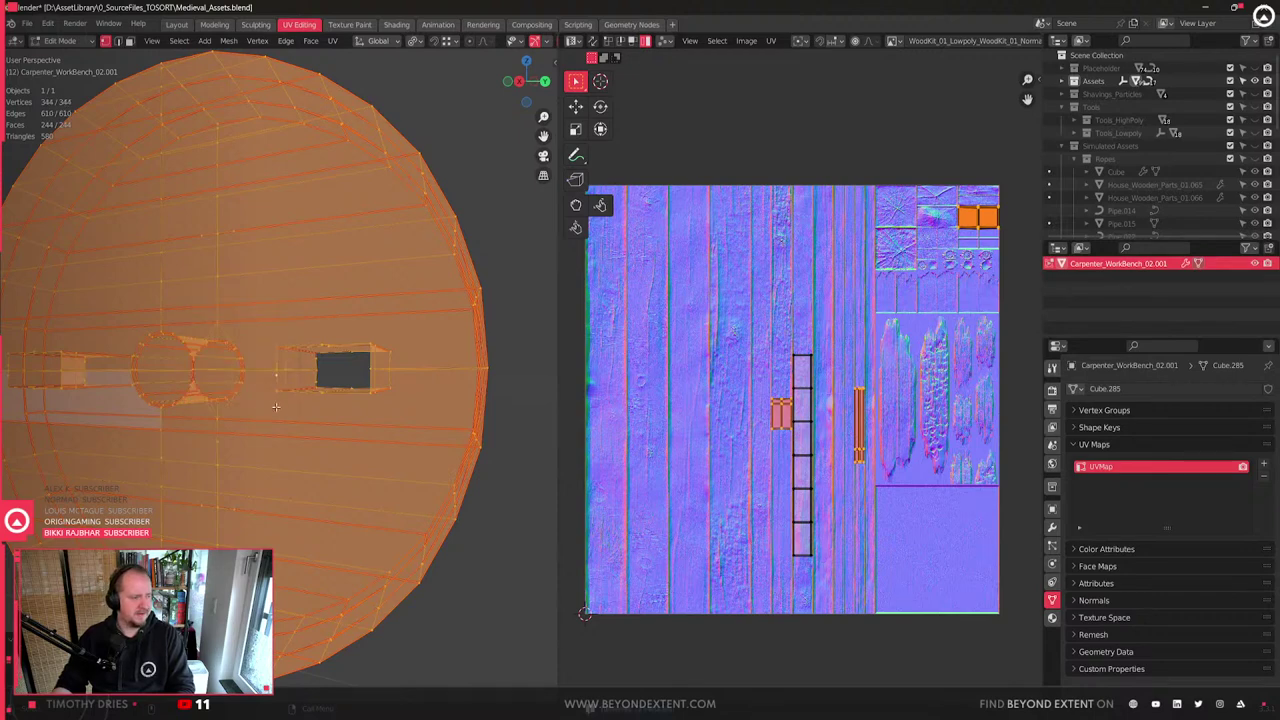
- Merge the doubled midpoint vertices on the axle-side end of one wedge slot, on both wheel faces
scroll(331, 364, "up", 4)
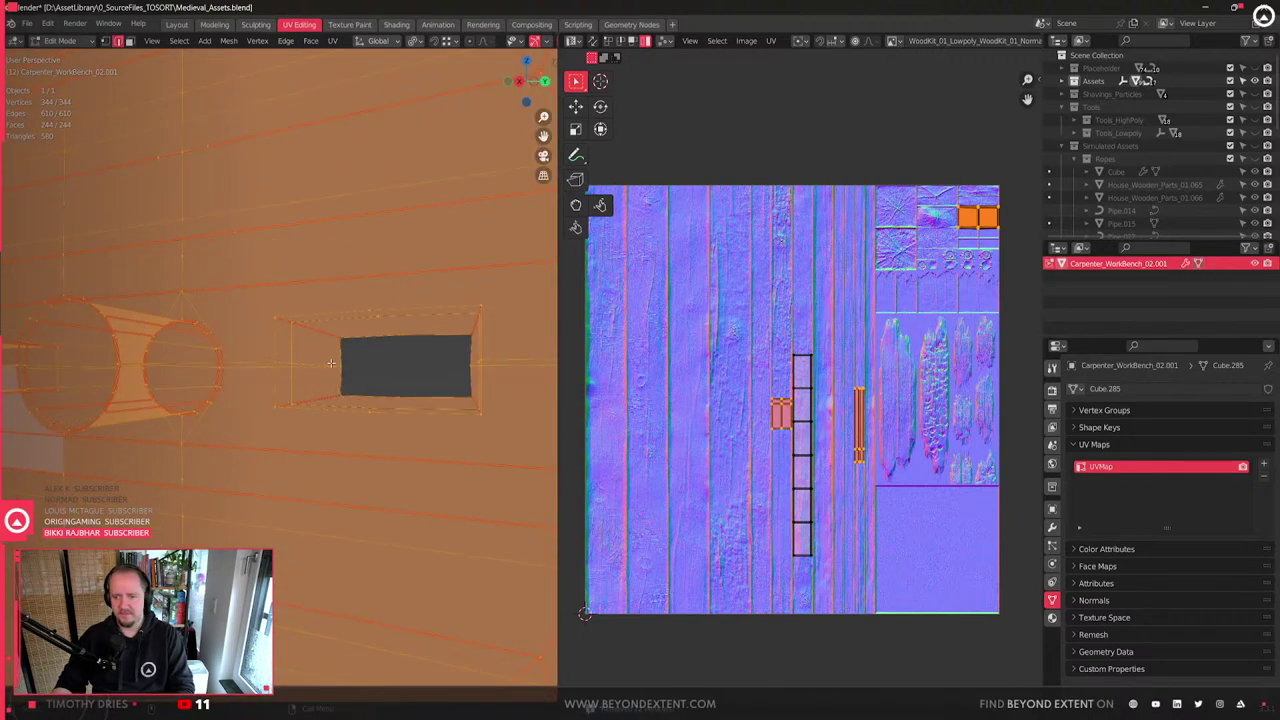
key("alt+a")
left_click(273, 345, "alt")
key("1")
left_click(273, 378)
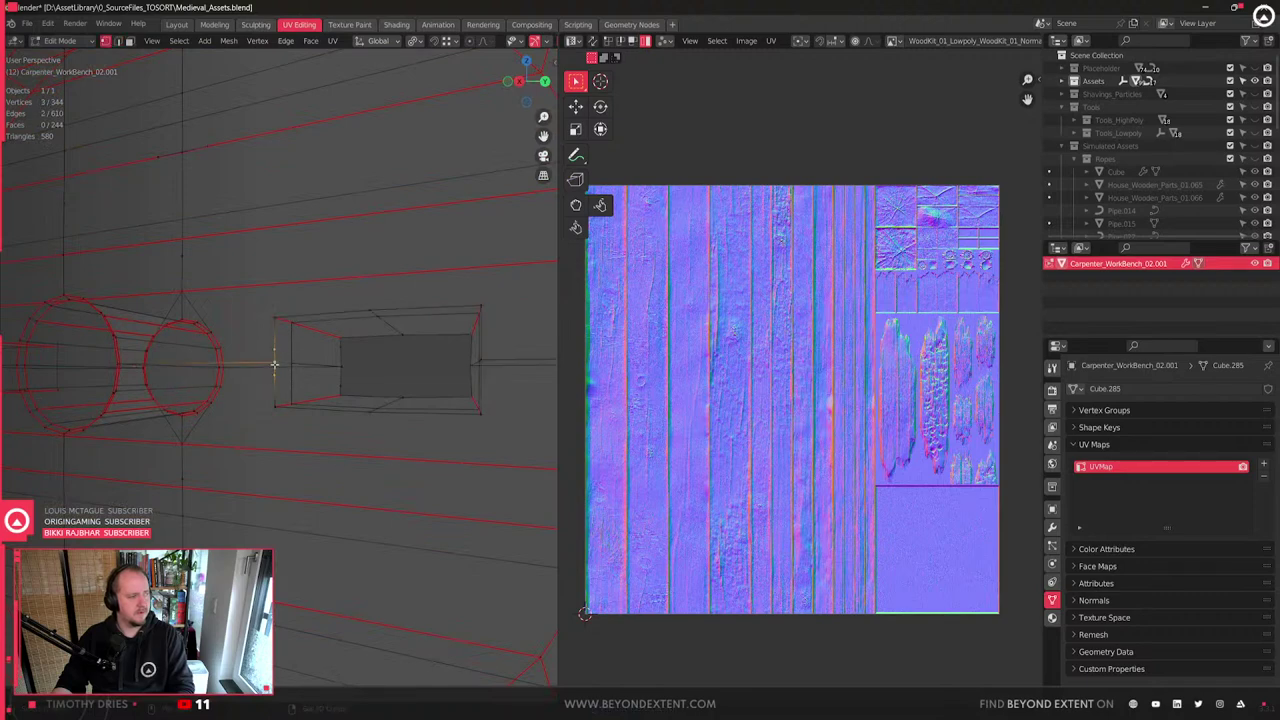
key("m")
left_click(276, 346)
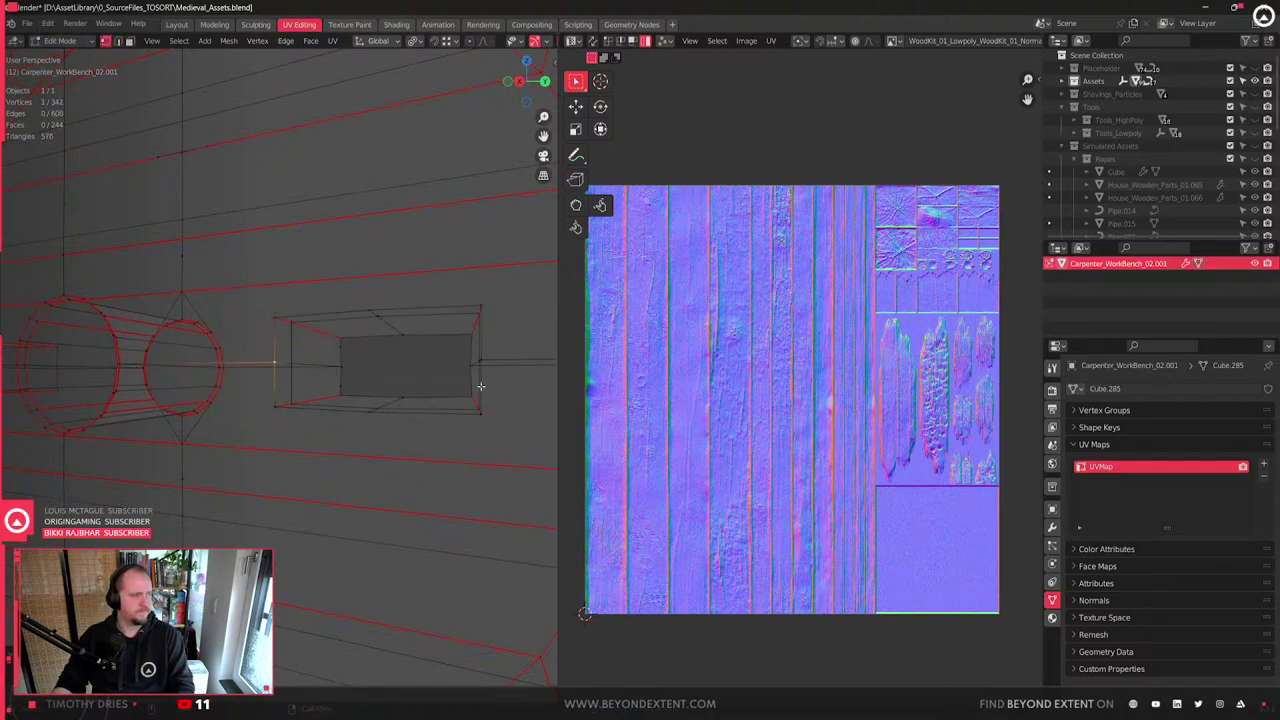
middle_click_drag(435, 372, 345, 386)
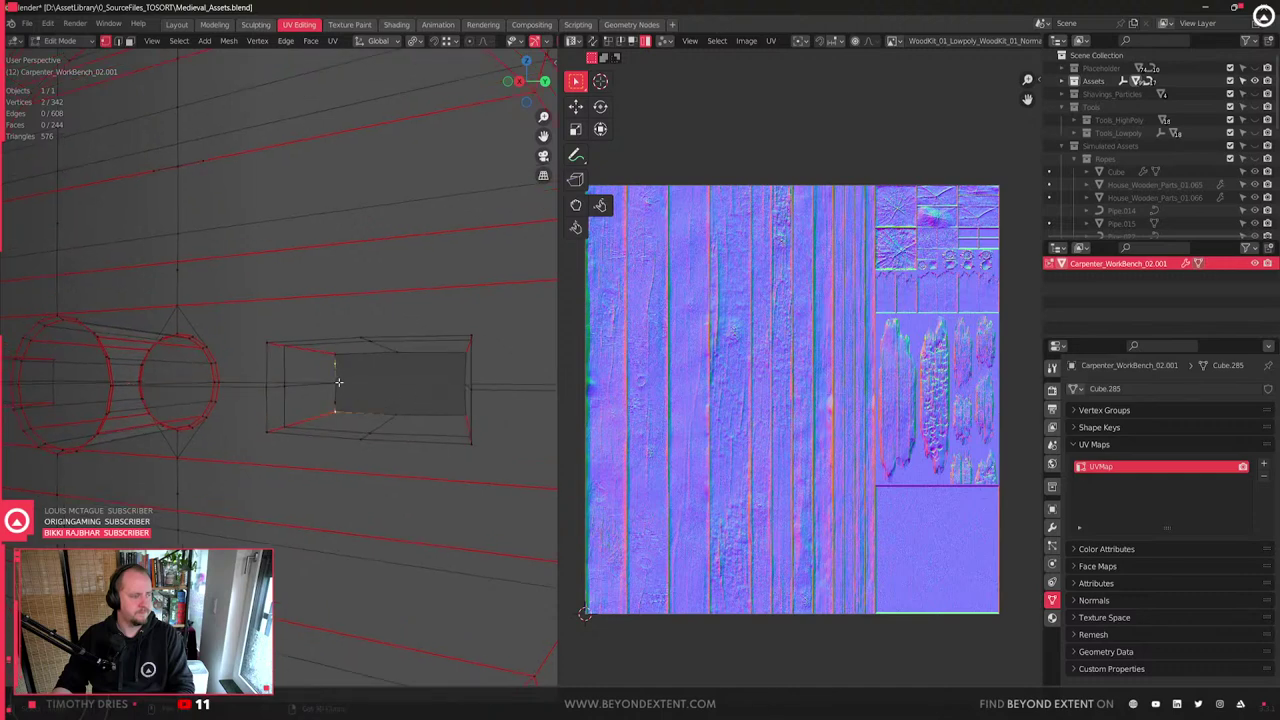
key("m")
left_click(343, 380)
- Merge the doubled midpoint vertices on the rim-side end of the opposite wedge slot, on both wheel faces
mouse_move(343, 380)
middle_mouse_down()
mouse_move(385, 412)
mouse_move(409, 397)
mouse_move(353, 364)
middle_mouse_up()
left_click(343, 353)
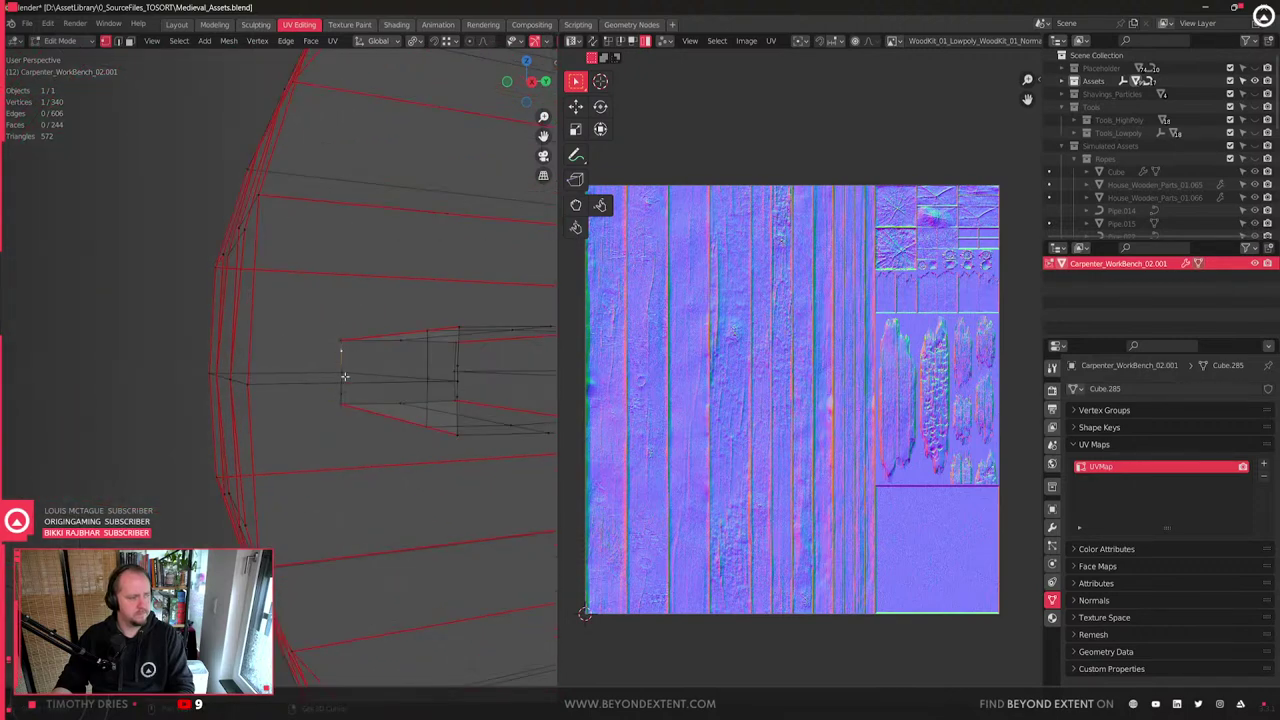
key("m")
left_click(365, 375)
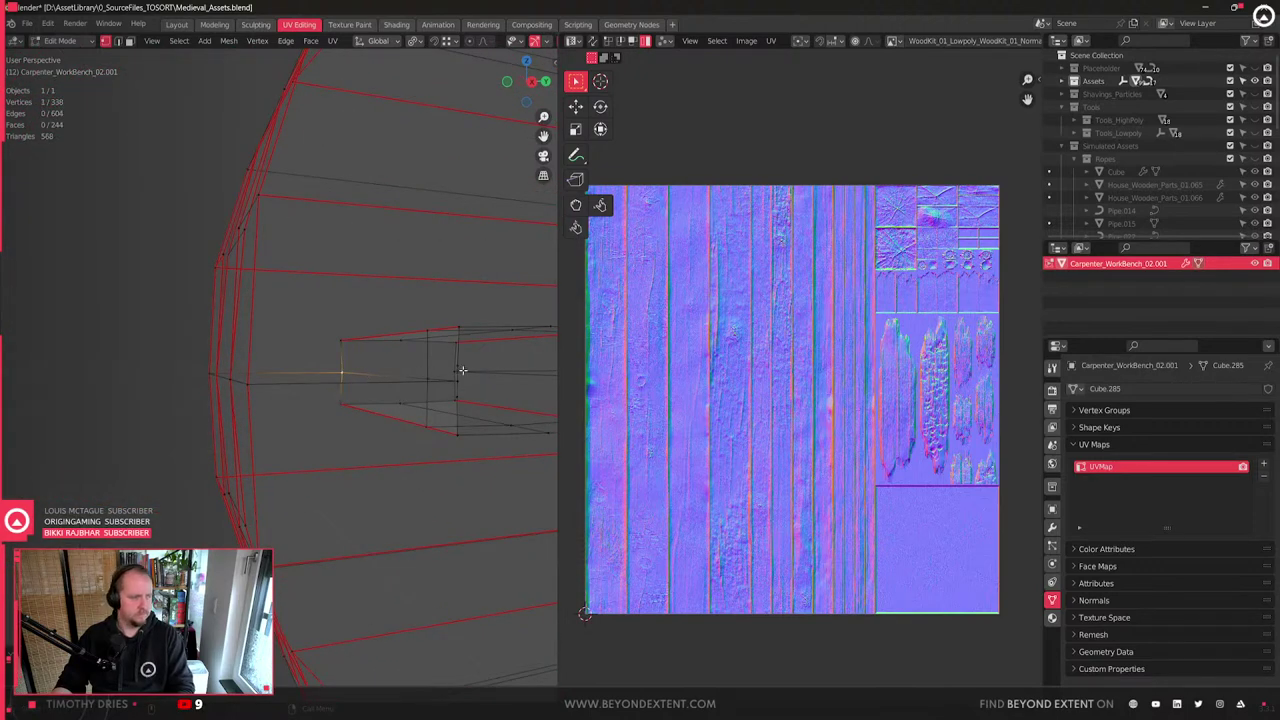
middle_click_drag(470, 371, 406, 391)
left_click(377, 367, "shift")
left_click(376, 402, "shift")
left_click(377, 366)
key("m")
left_click(400, 349)
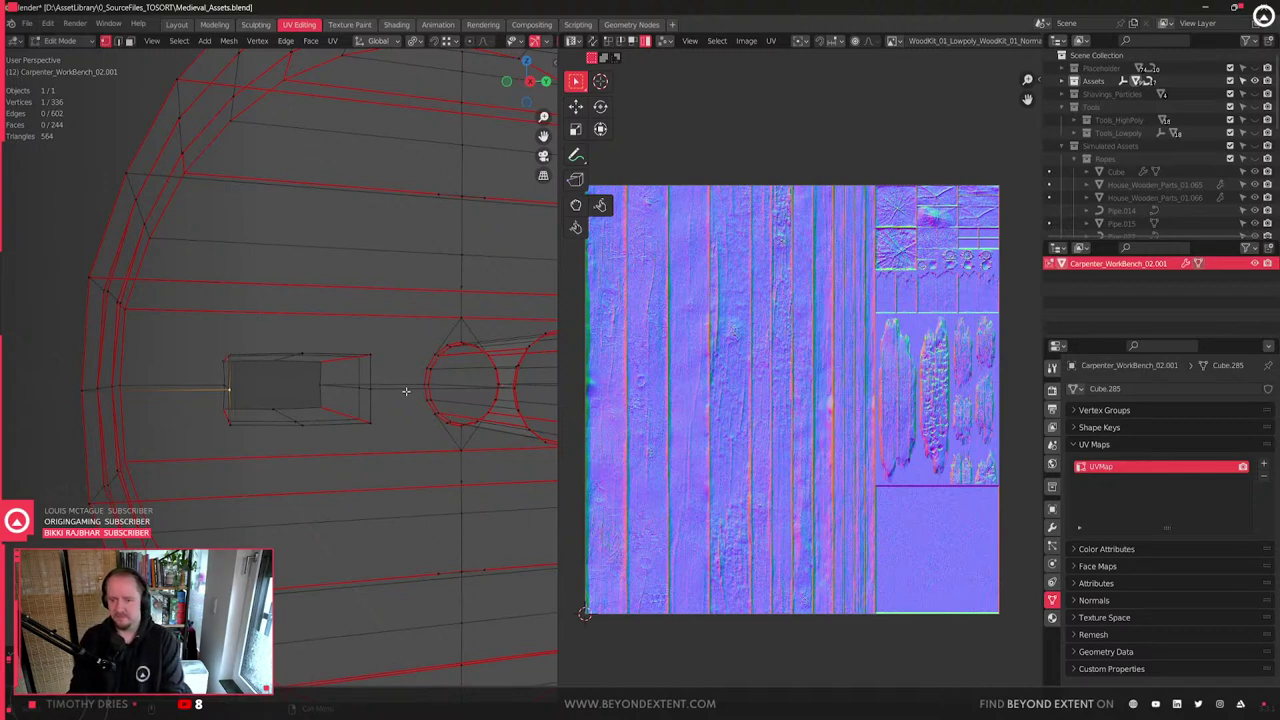
- Select the rectangular edge loops around both wedge slots on both wheel faces and mark them as seams
scroll(404, 360, "down", 5)
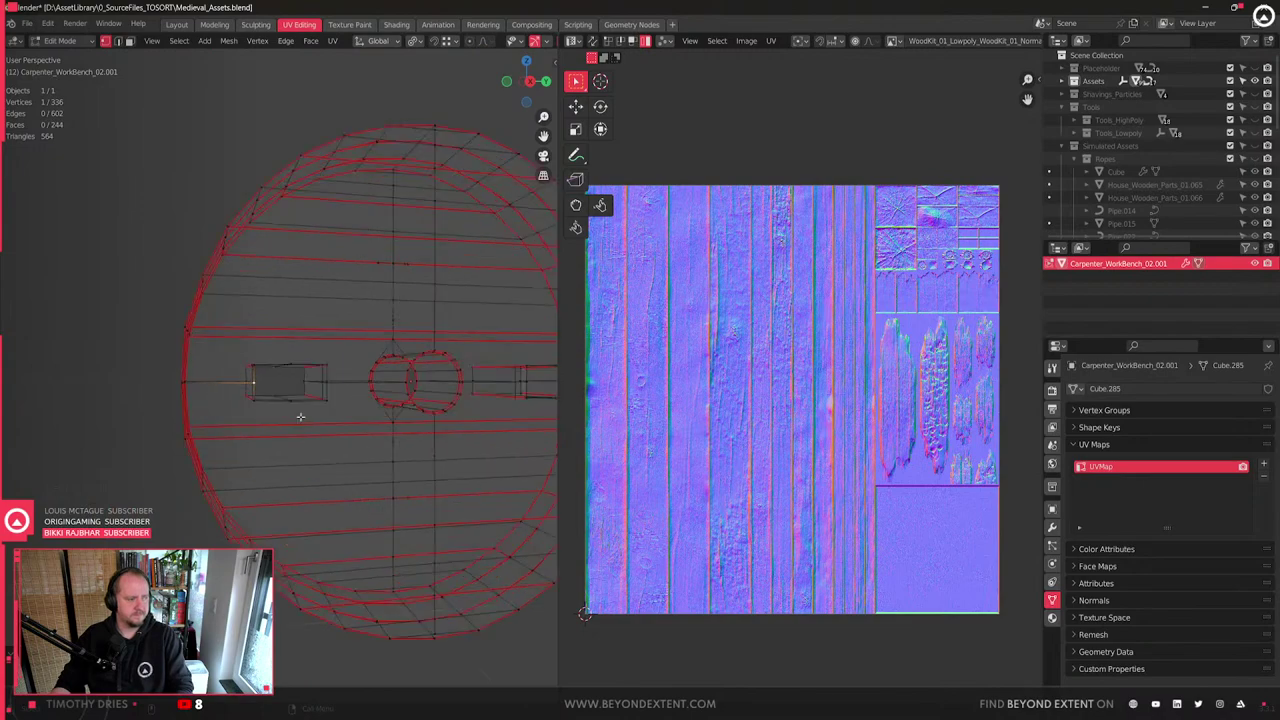
scroll(299, 417, "up", 5)
middle_click_drag(299, 417, 400, 470)
key("2")
left_click(409, 476, "alt")
left_click(447, 427, "alt")
left_click(344, 428, "alt+shift")
middle_click_drag(344, 428, 481, 432)
left_click(392, 382, "alt+shift")
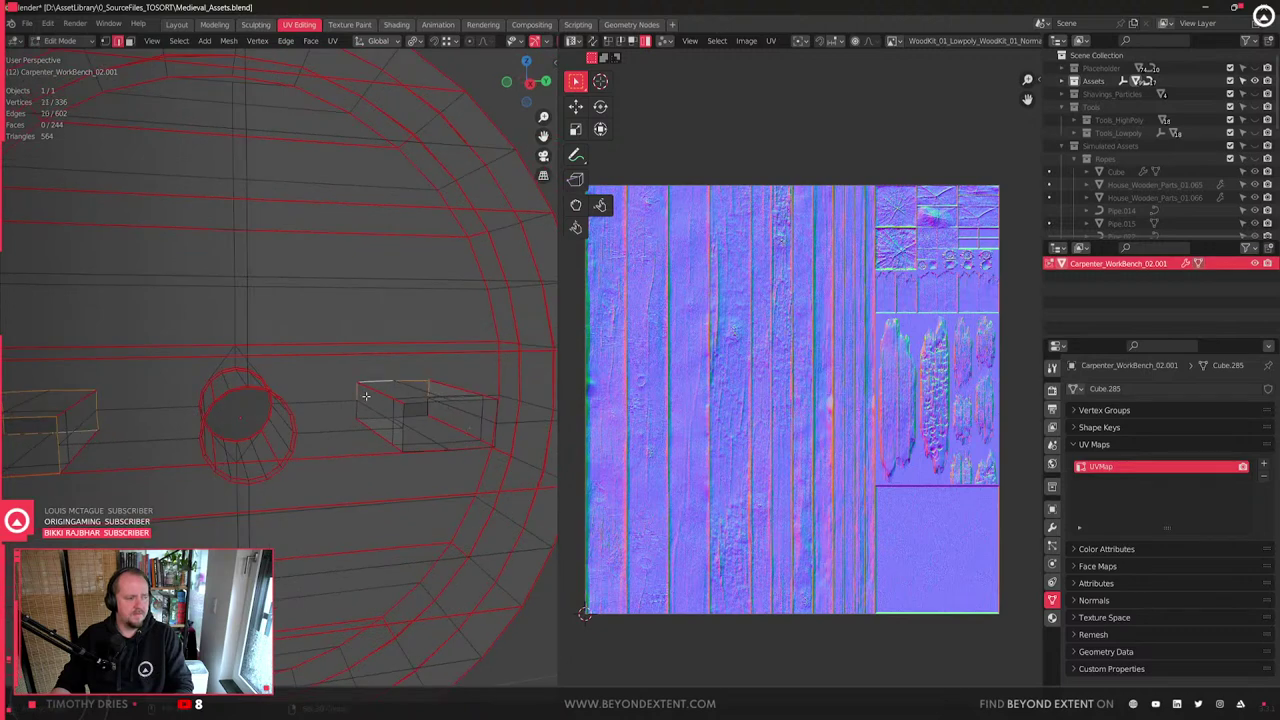
left_click(454, 450, "alt+shift")
middle_click_drag(457, 443, 480, 420)
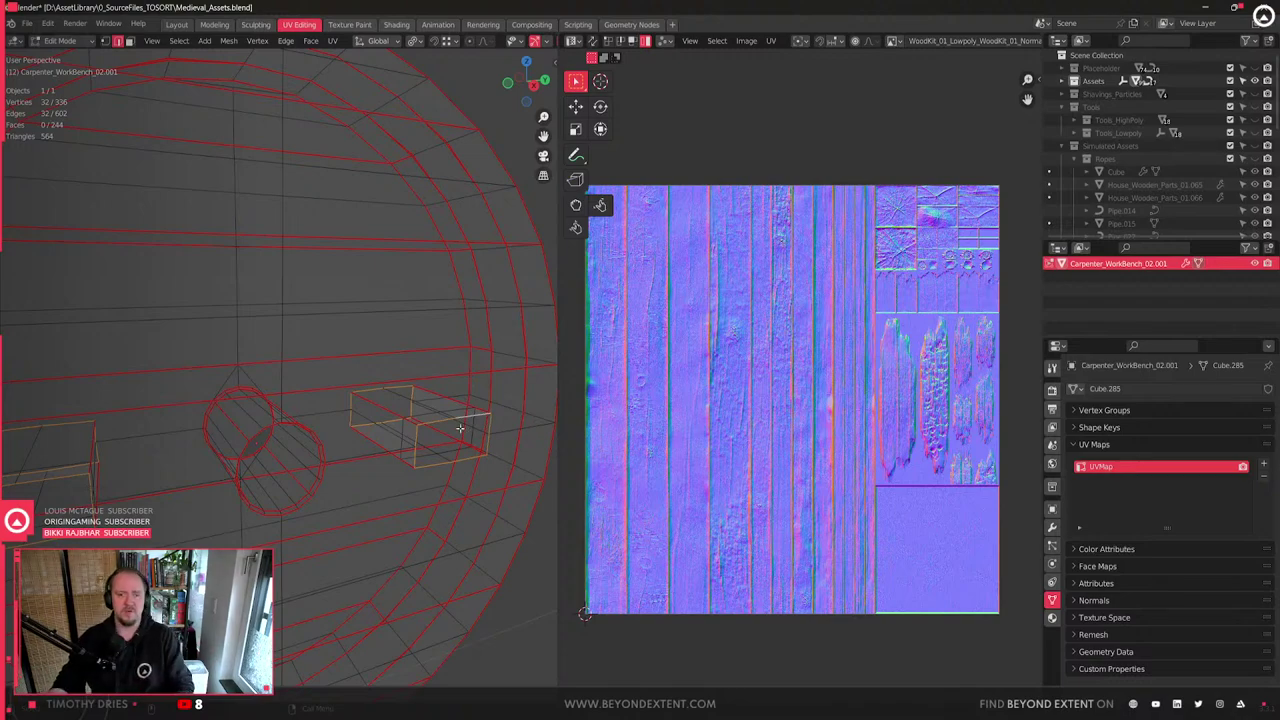
scroll(471, 420, "down", 2)
scroll(471, 420, "down", 2)
right_click(418, 442)
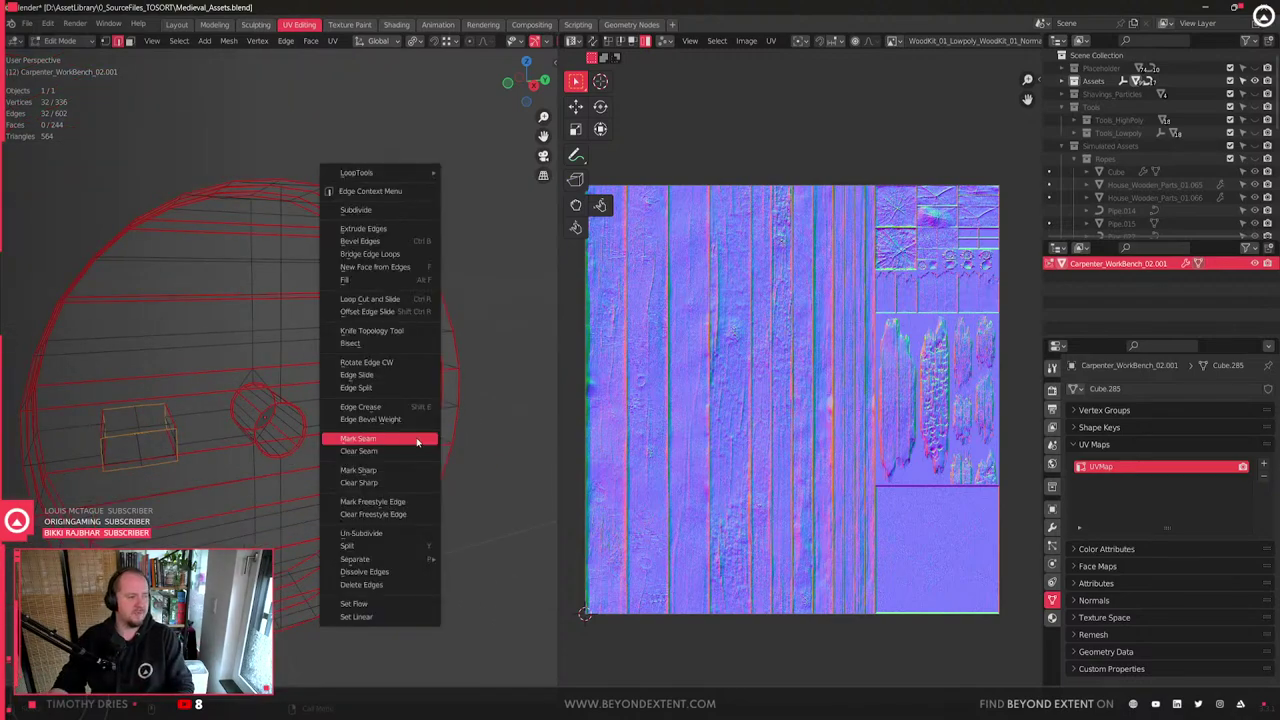
left_click(418, 442)
- Select the redundant edge loops running through the inner walls of both wedge slots and dissolve those edges
scroll(400, 420, "up", 5)
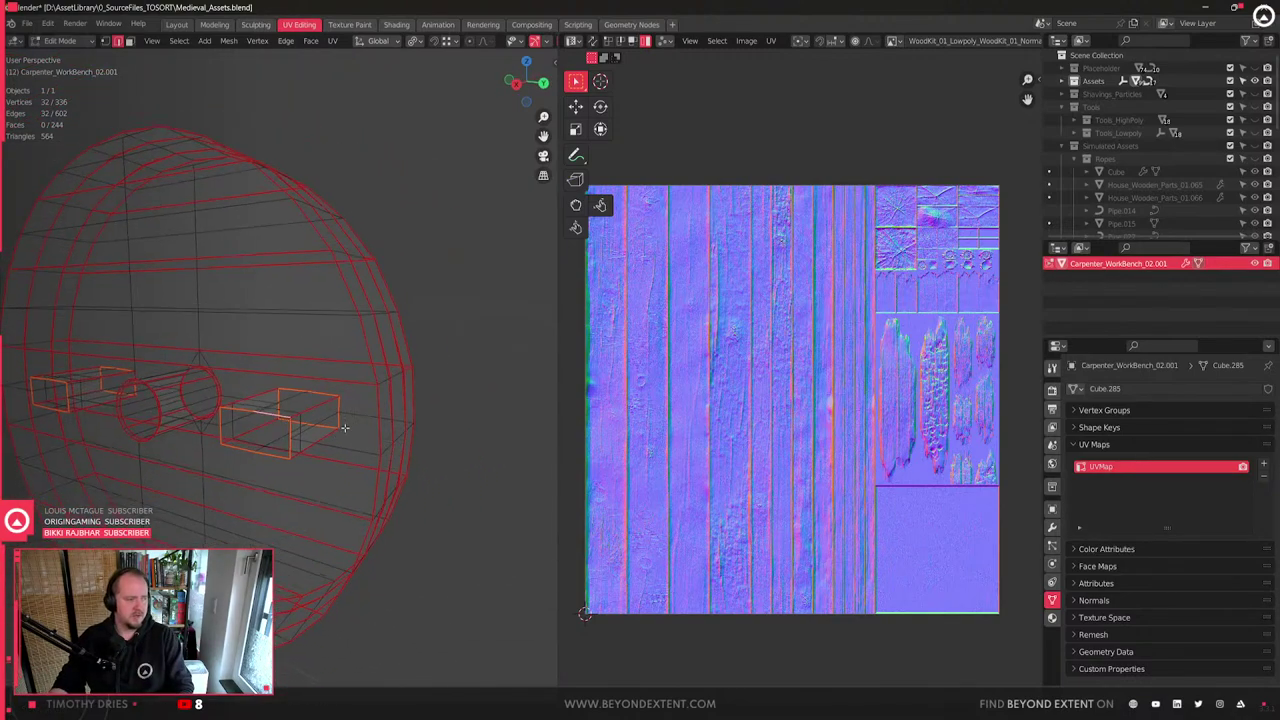
scroll(376, 398, "up", 1)
left_click(357, 351, "alt")
left_click(329, 443, "alt+shift")
middle_click_drag(308, 402, 335, 397)
left_click(498, 468, "alt+shift")
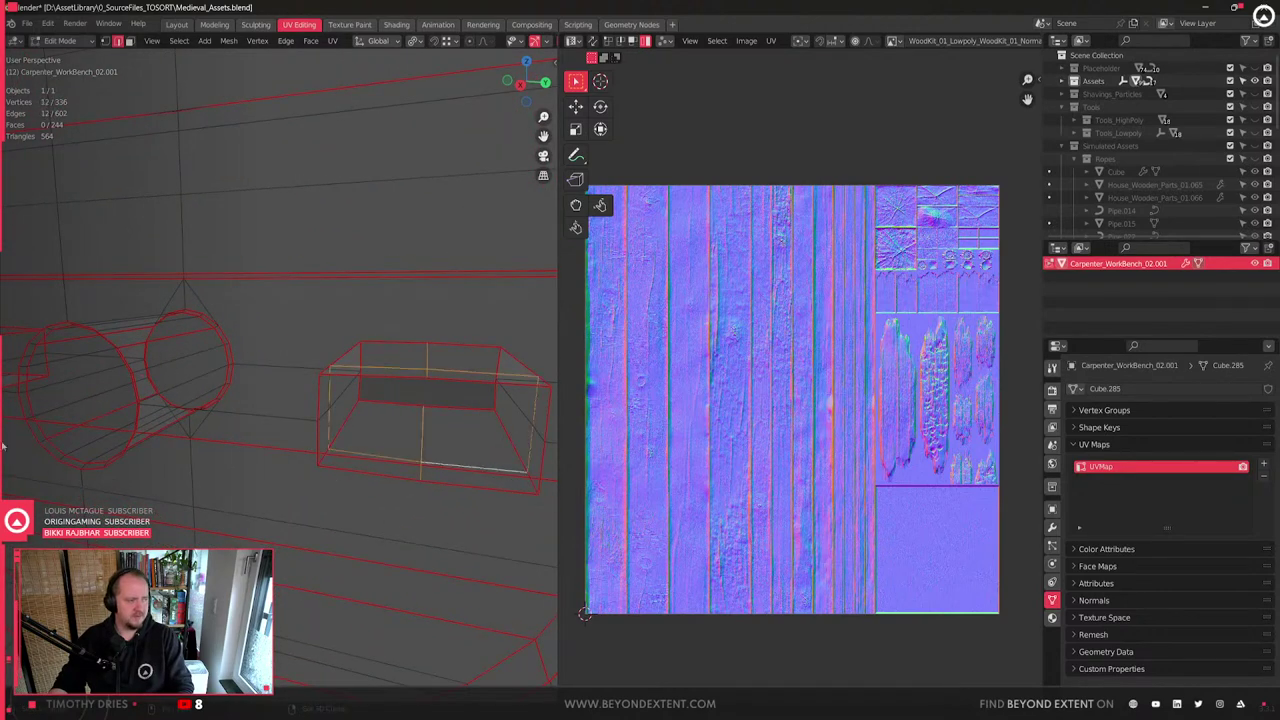
scroll(375, 482, "down", 2)
left_click(340, 405, "alt+shift")
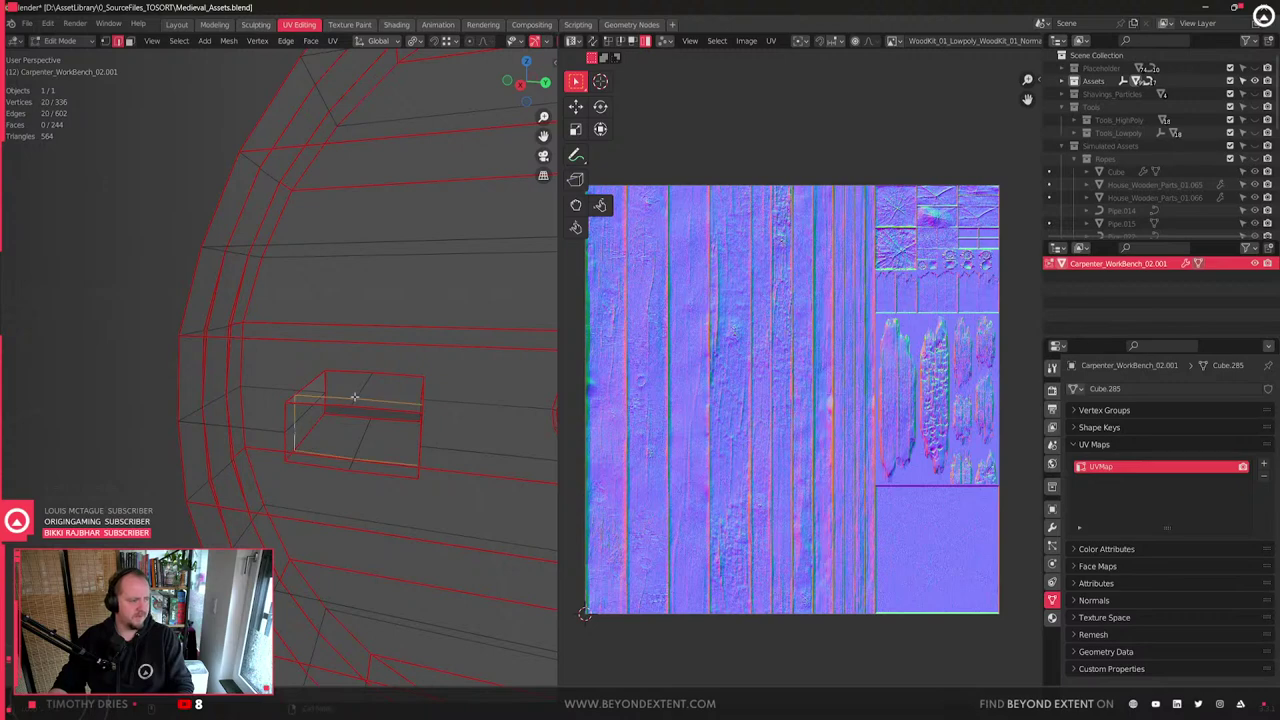
left_click(360, 393, "alt+shift")
right_click(362, 425)
key("x")
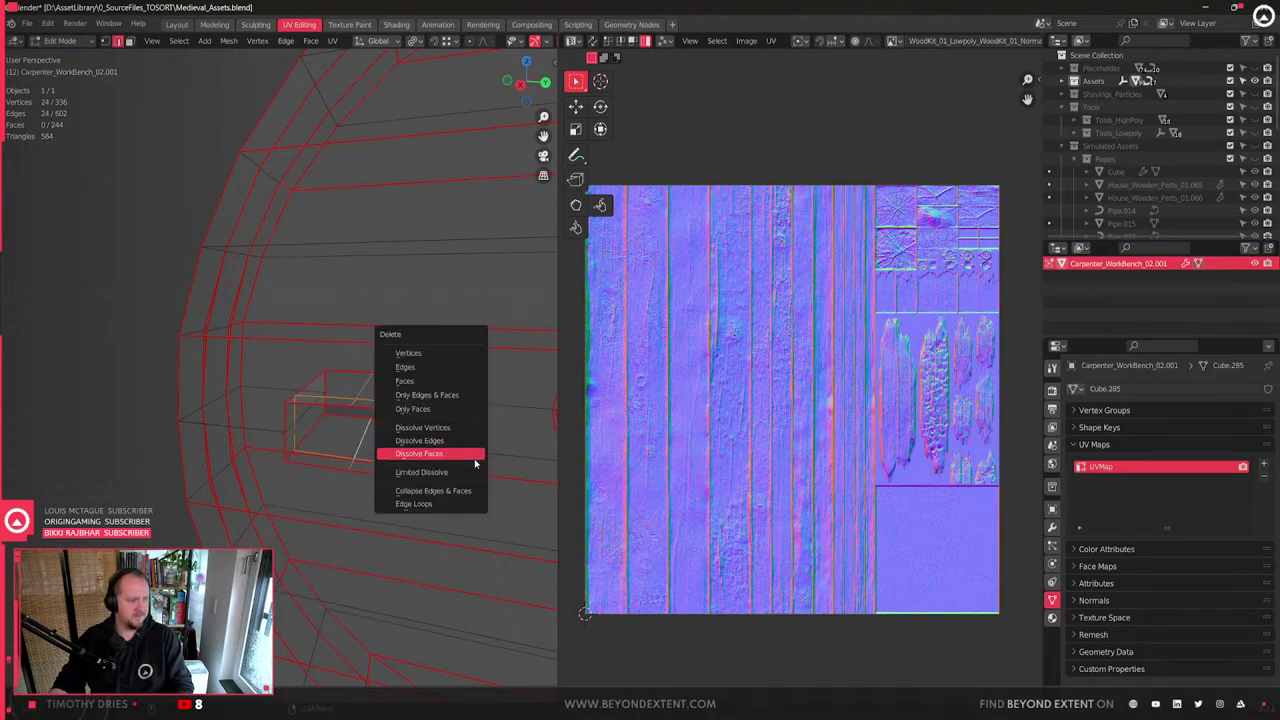
left_click(469, 442)
- Turn off the wireframe display and inspect the wedge slots on the textured wheel
mouse_move(469, 443)
middle_mouse_down()
mouse_move(389, 480)
mouse_move(357, 463)
mouse_move(355, 496)
middle_mouse_up()
scroll(390, 480, "down", 4)
key("Tab")
key("shift+z")
scroll(394, 480, "down", 1)
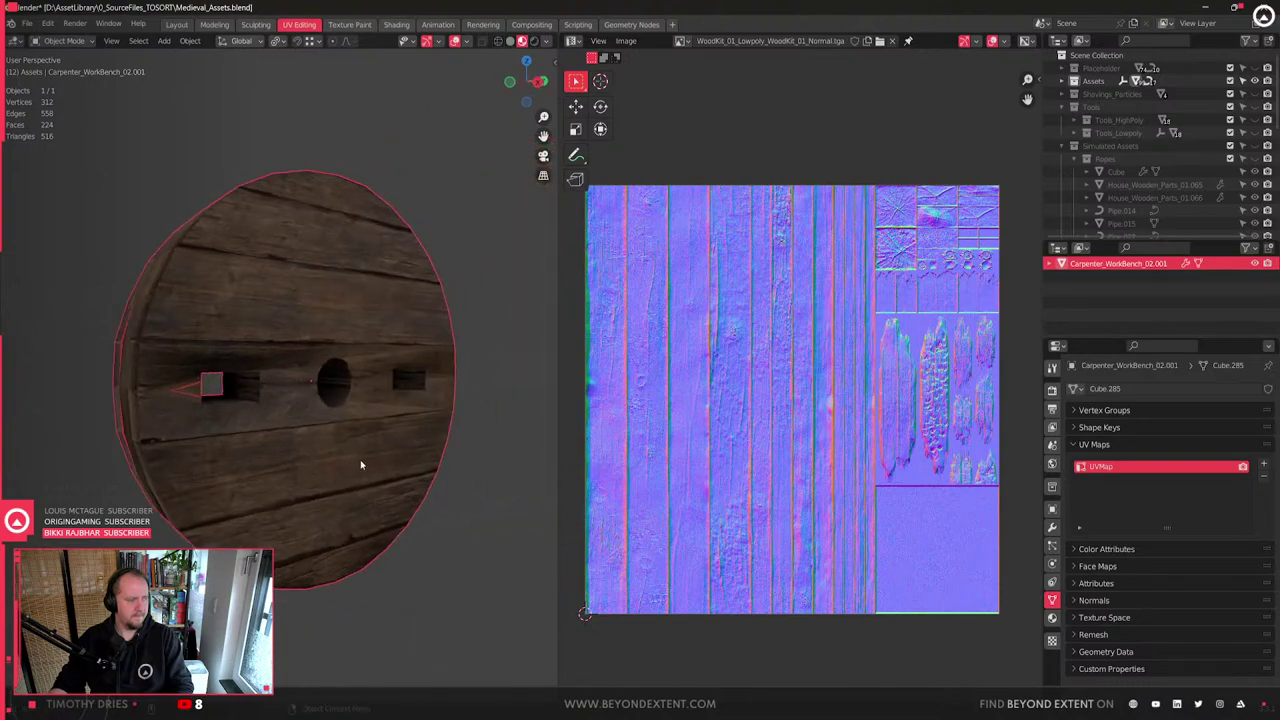
scroll(357, 463, "up", 4)
key("Tab")
scroll(355, 496, "down", 2)
- Select the middle plank's faces on both sides of the wheel and unwrap them
key("3")
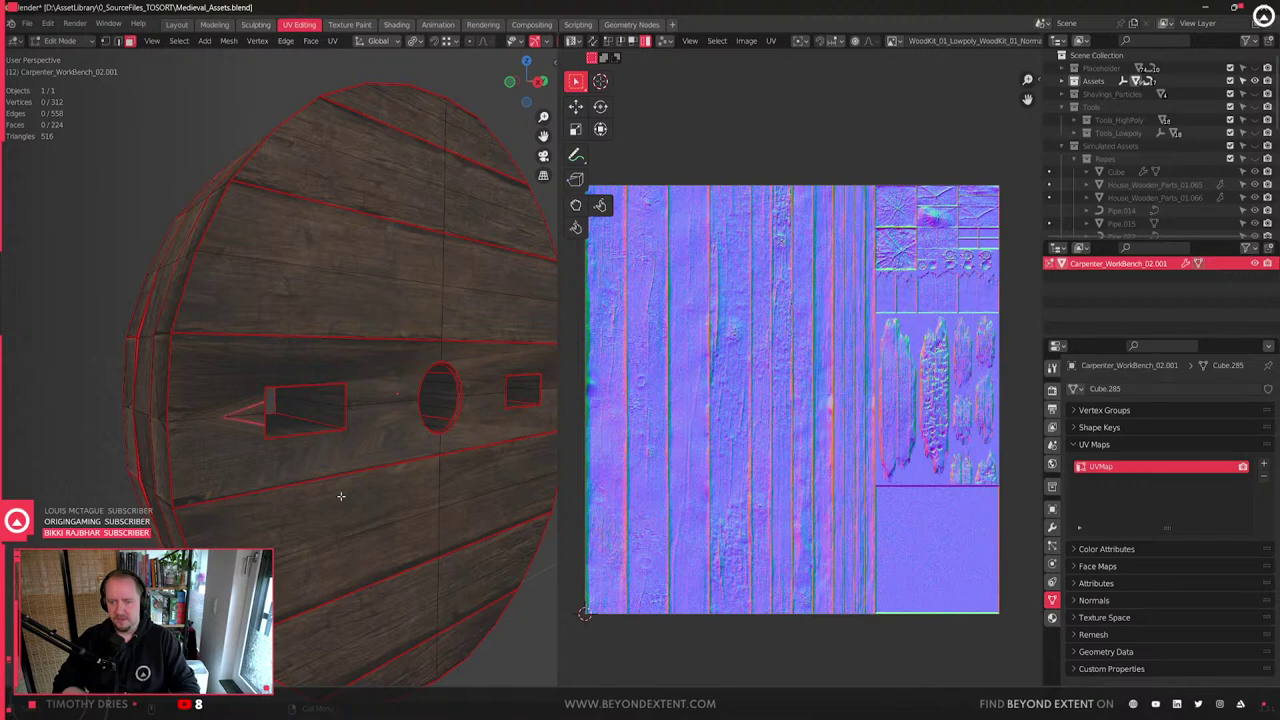
left_click(290, 442)
middle_click_drag(290, 442, 225, 450)
scroll(436, 462, "up", 2)
left_click(365, 465, "shift")
key("ctrl+l")
scroll(454, 454, "down", 3)
scroll(225, 450, "up", 2)
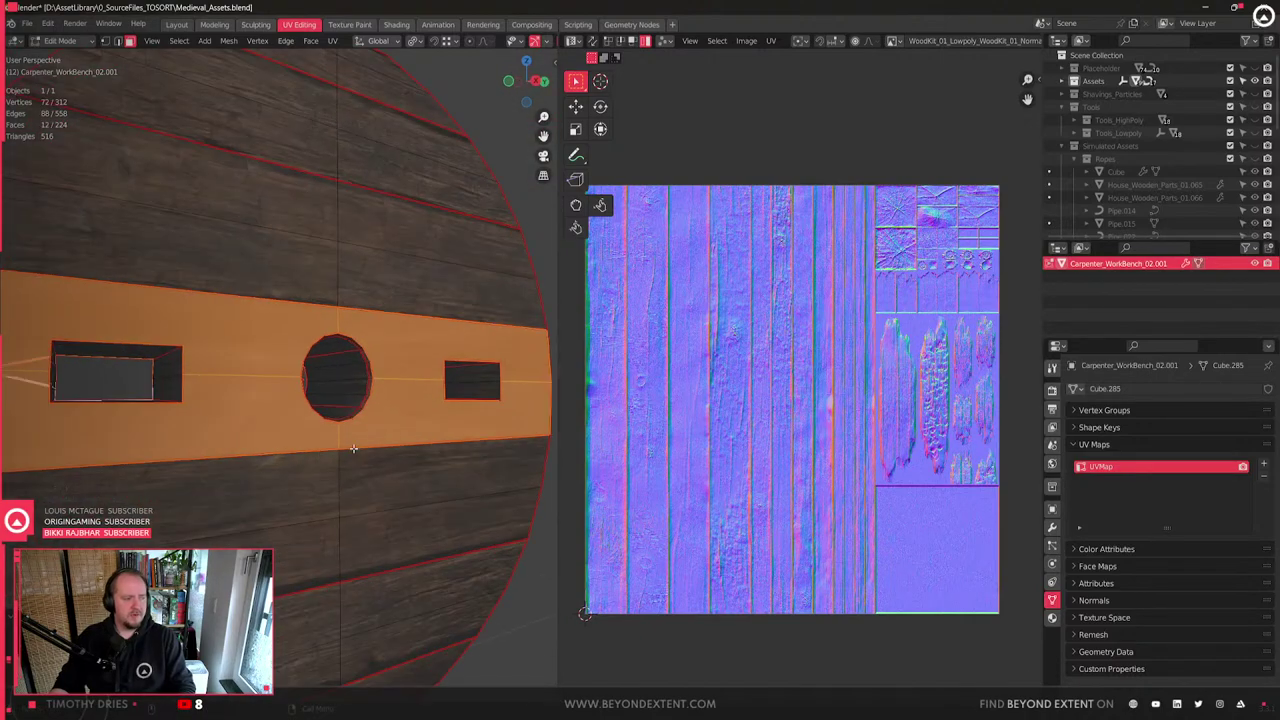
scroll(640, 371, "down", 6)
middle_click_drag(765, 415, 835, 470)
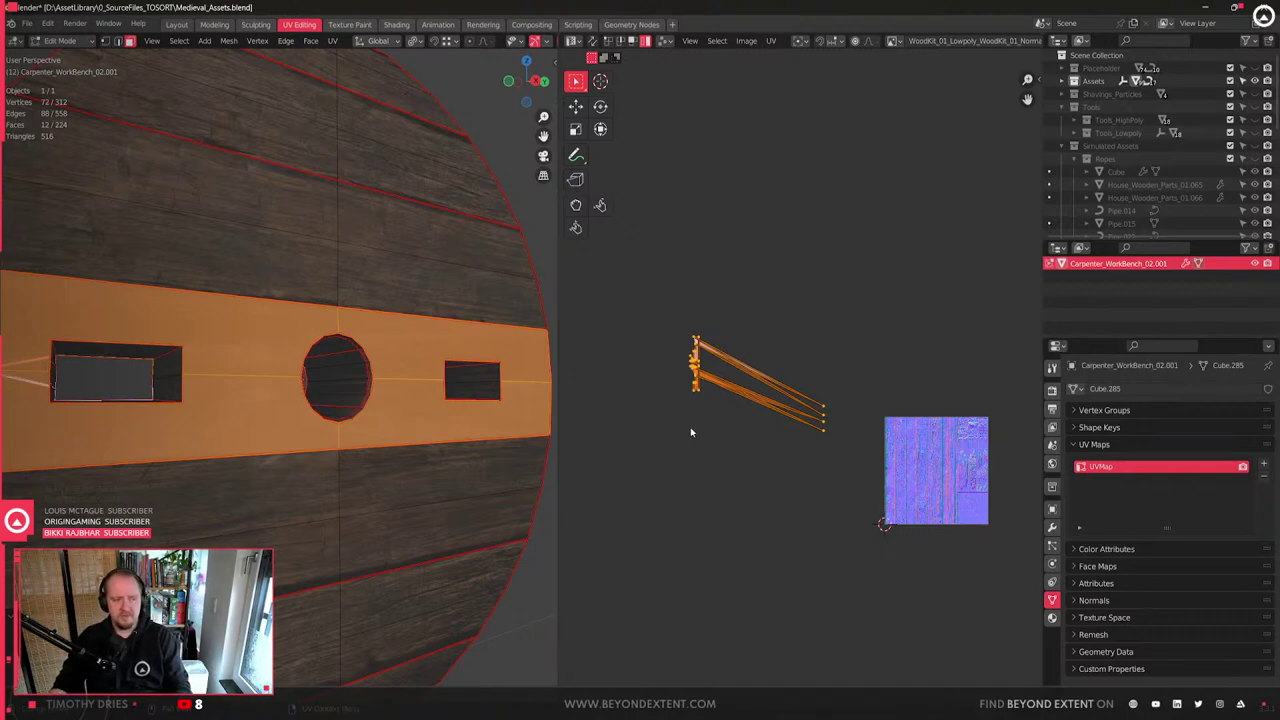
scroll(394, 437, "down", 3)
middle_click_drag(394, 437, 280, 438)
scroll(333, 444, "up", 4)
key("u")
left_click(804, 393)
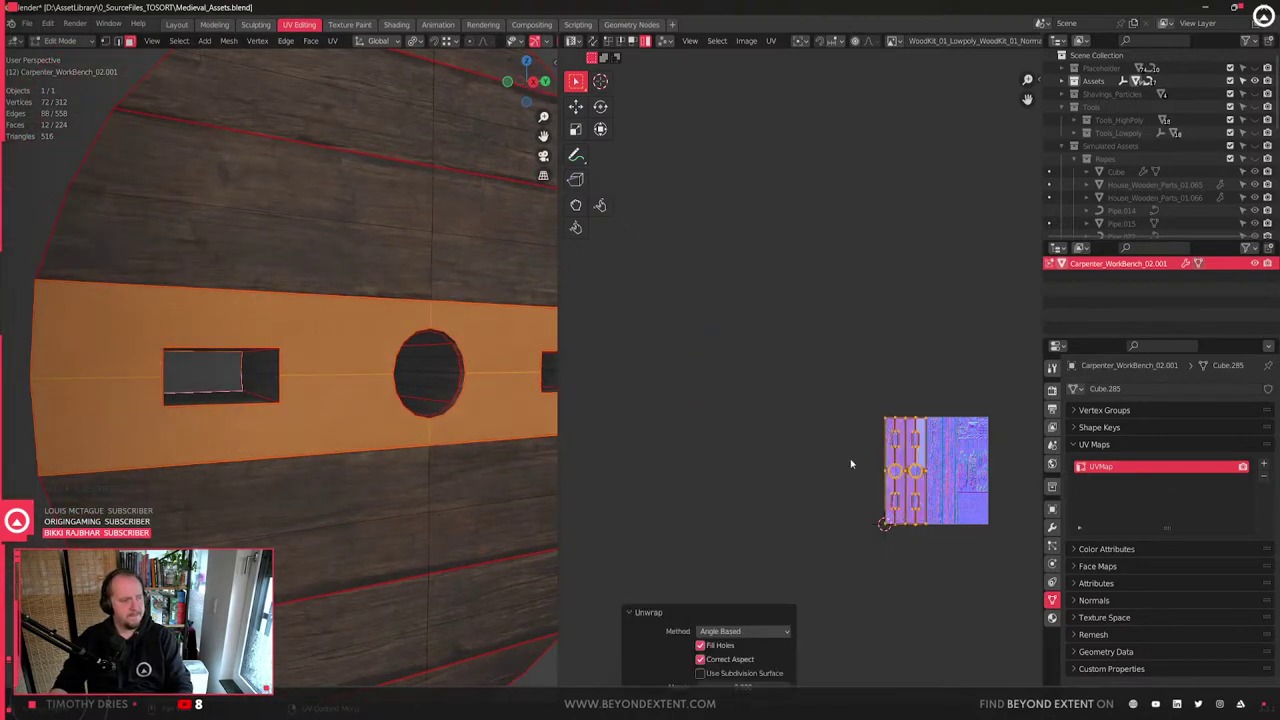
- Stack the unwrapped middle-plank UV islands and set their texel density to 2048
scroll(850, 420, "up", 5)
key("q")
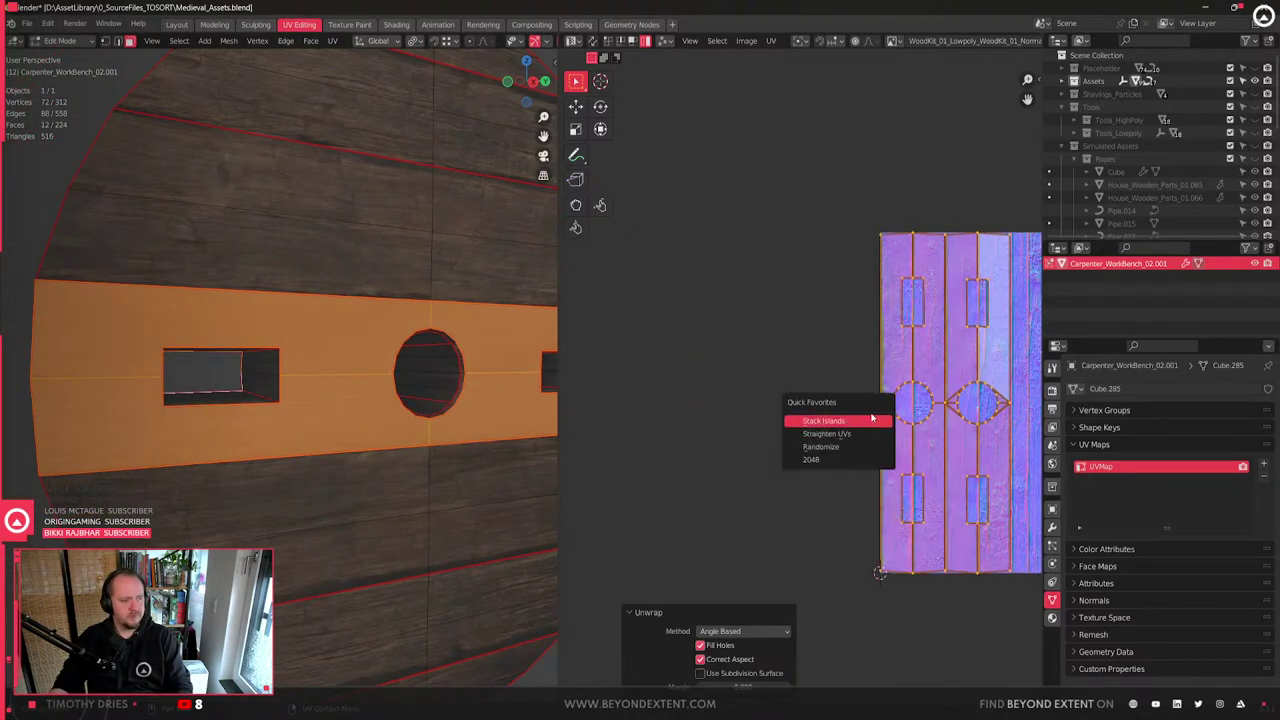
left_click(873, 422)
scroll(906, 430, "up", 3)
scroll(906, 430, "up", 1)
key("g")
key("x")
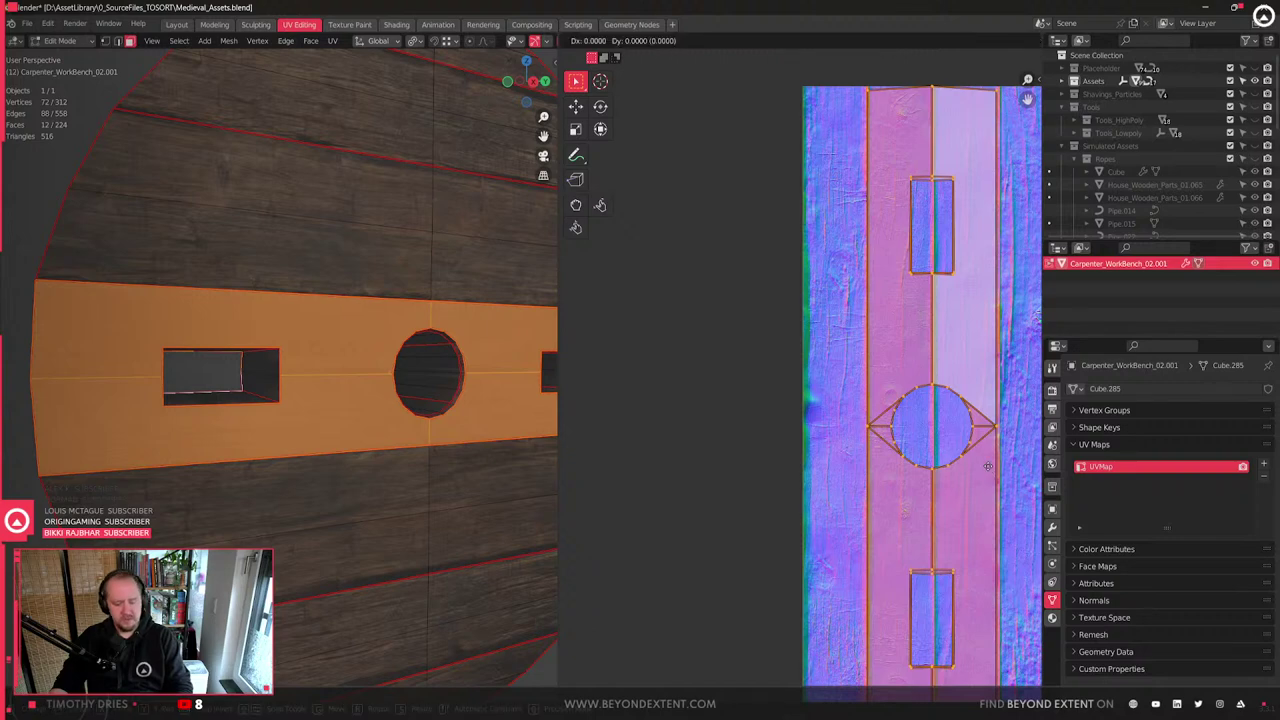
left_click(931, 477)
key("q")
left_click(931, 511)
- Move the stacked plank UVs onto the second wood strip of the texture and scale them to its width
middle_click_drag(940, 462, 892, 420)
key("g")
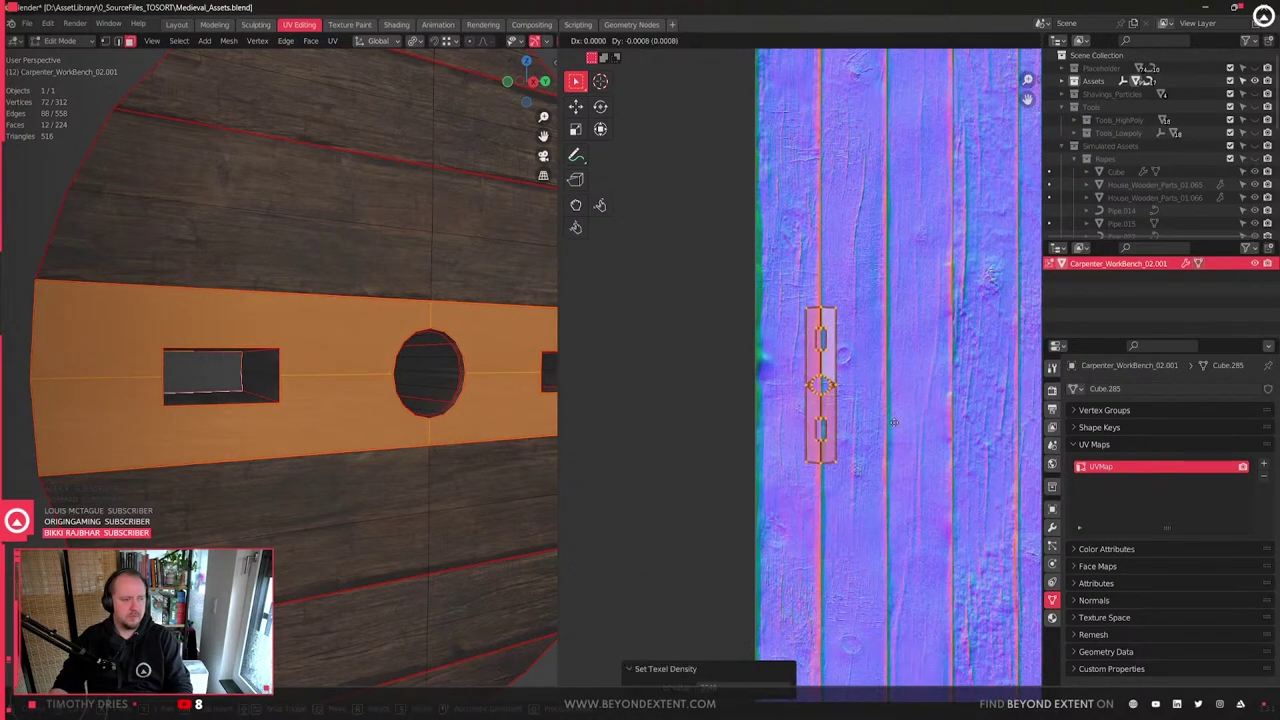
left_click(923, 446)
key("s")
left_click(973, 530)
key("g")
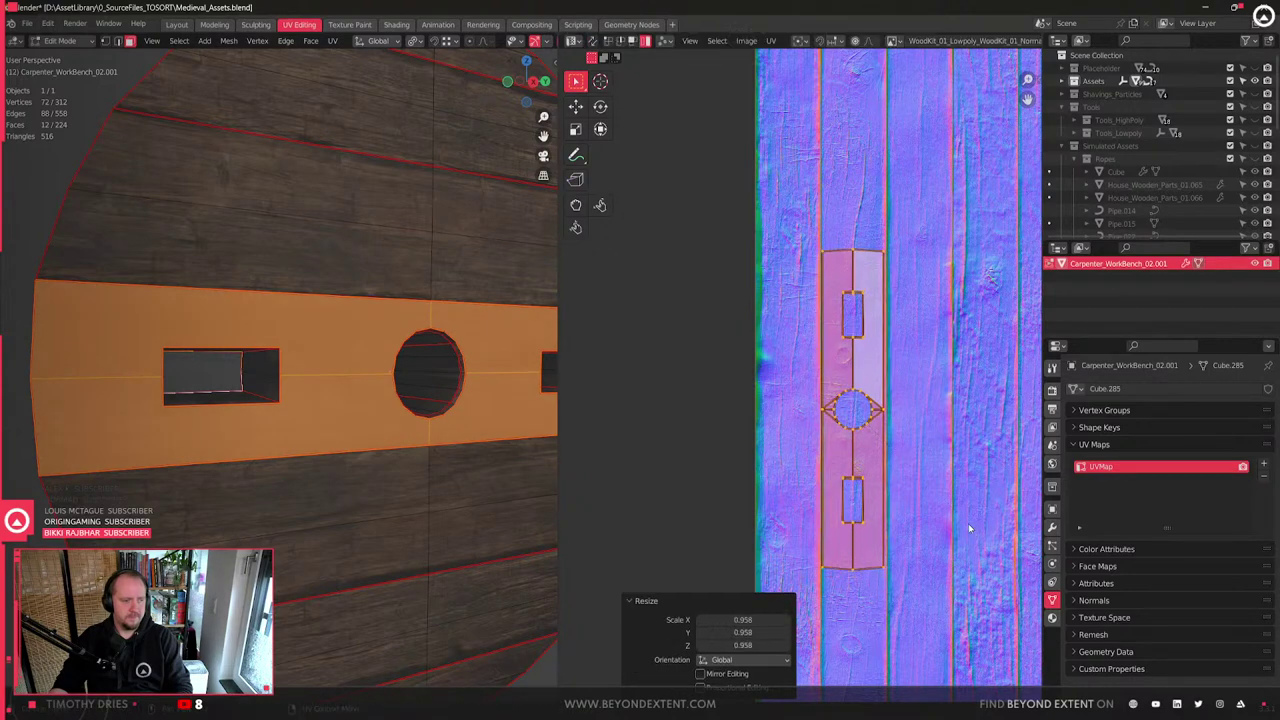
left_click(969, 529)
- Inspect the retextured middle plank, the edges of its wedge slot and the wheel's rim
key("Tab")
scroll(251, 404, "down", 3)
middle_click_drag(251, 404, 294, 395)
scroll(402, 404, "up", 3)
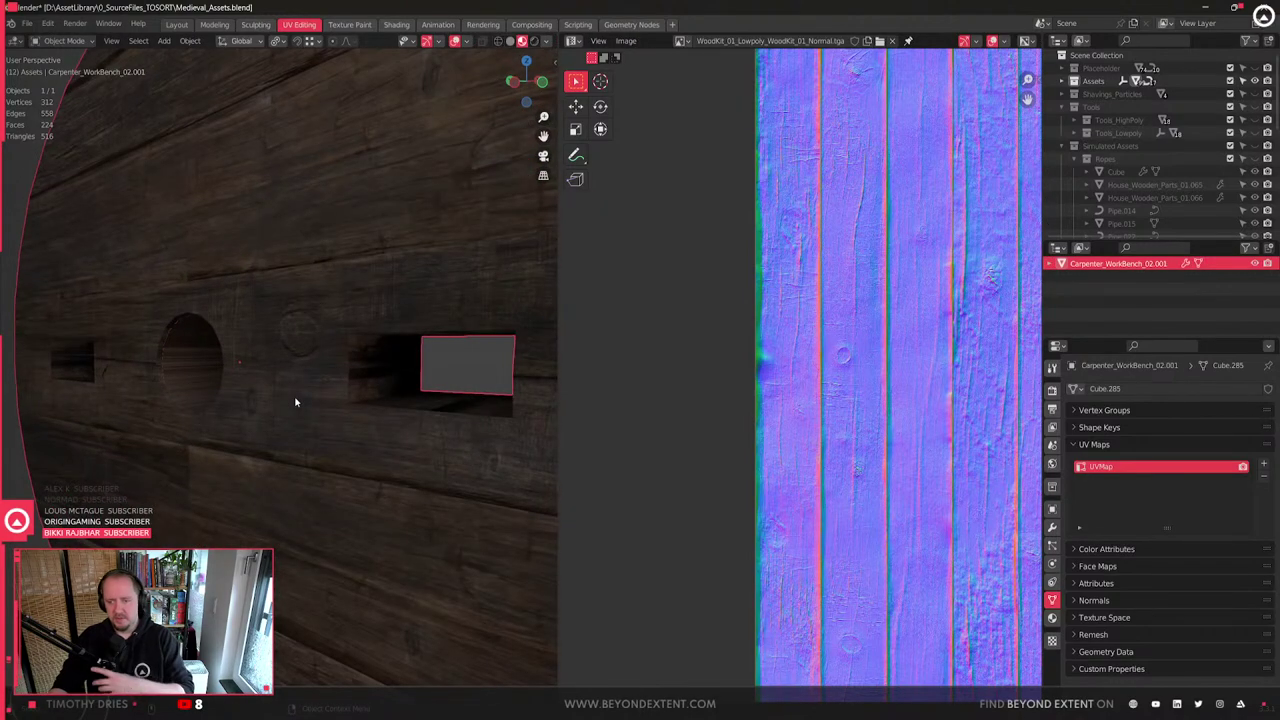
scroll(321, 394, "up", 1)
key("Tab")
scroll(335, 372, "down", 1)
key("2")
left_click(352, 347)
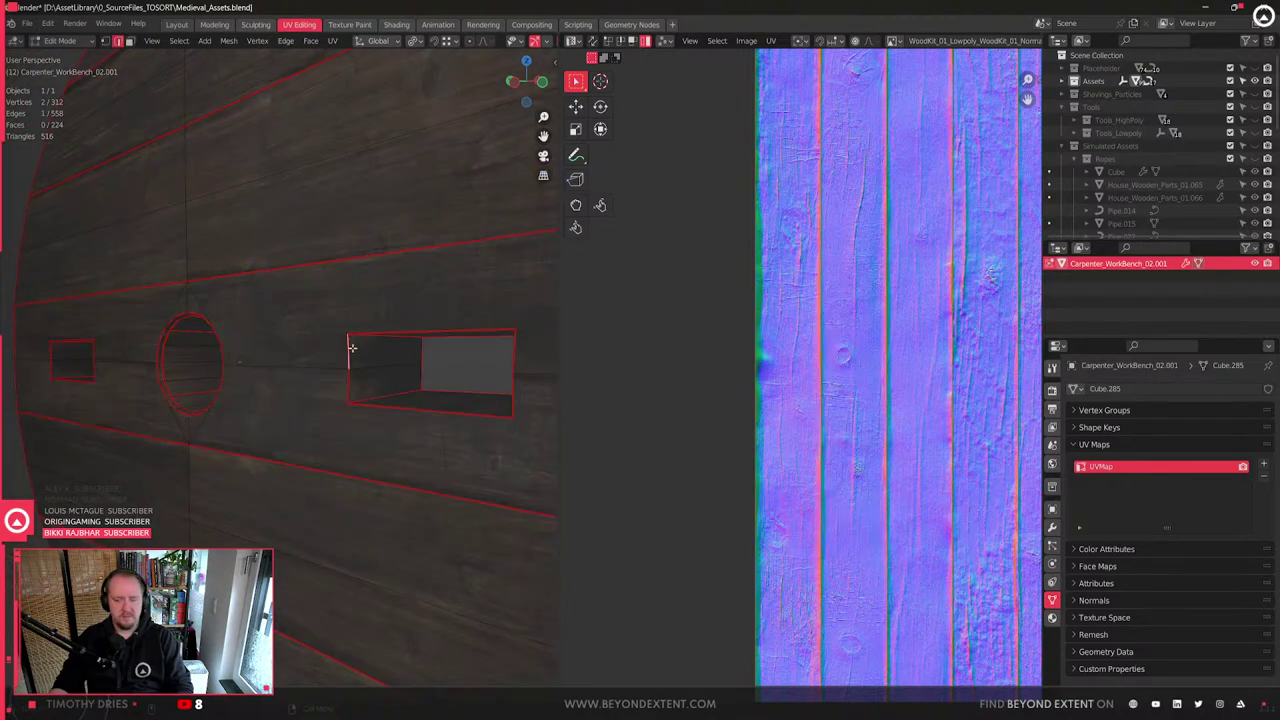
middle_click_drag(335, 357, 279, 451)
scroll(372, 445, "up", 1)
left_click(431, 432)
key("Escape")
scroll(371, 415, "down", 5)
middle_click_drag(356, 368, 340, 400)
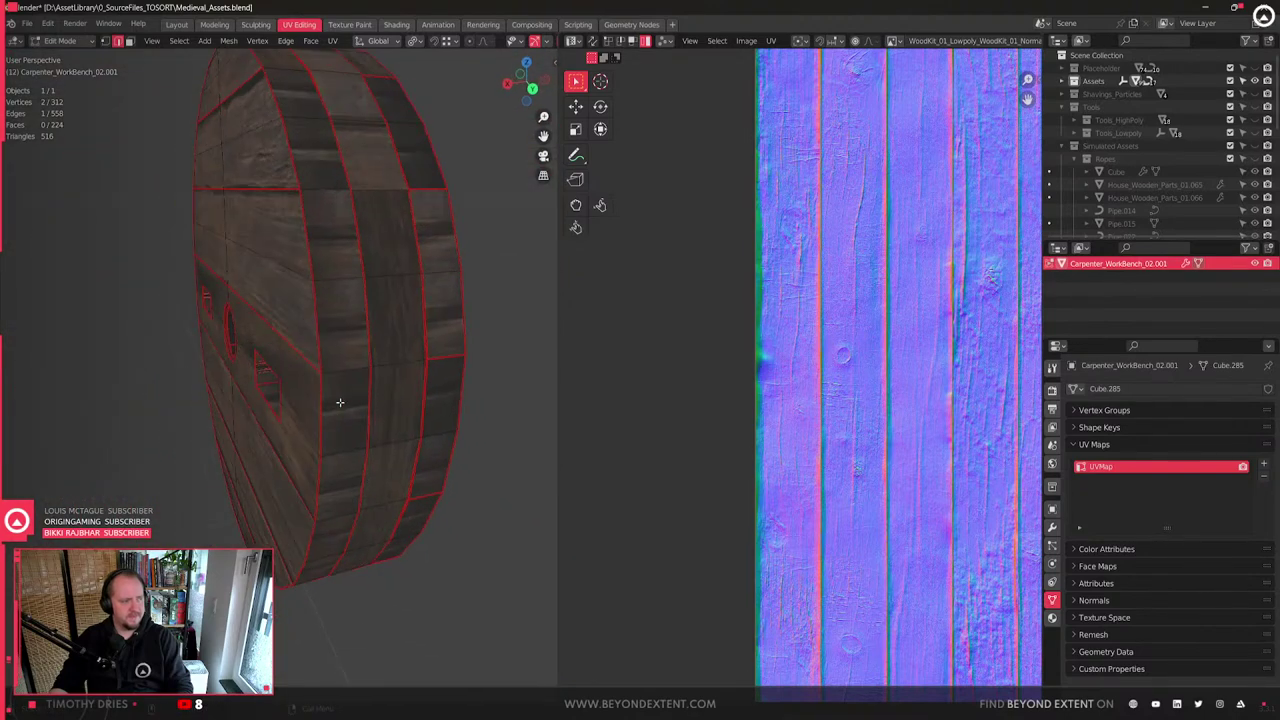
- Undo the UV edits back to the freshly unwrapped middle-plank islands
key("ctrl+z")
key("ctrl+z")
key("ctrl+z")
key("ctrl+z")
key("ctrl+z")
key("ctrl+z")
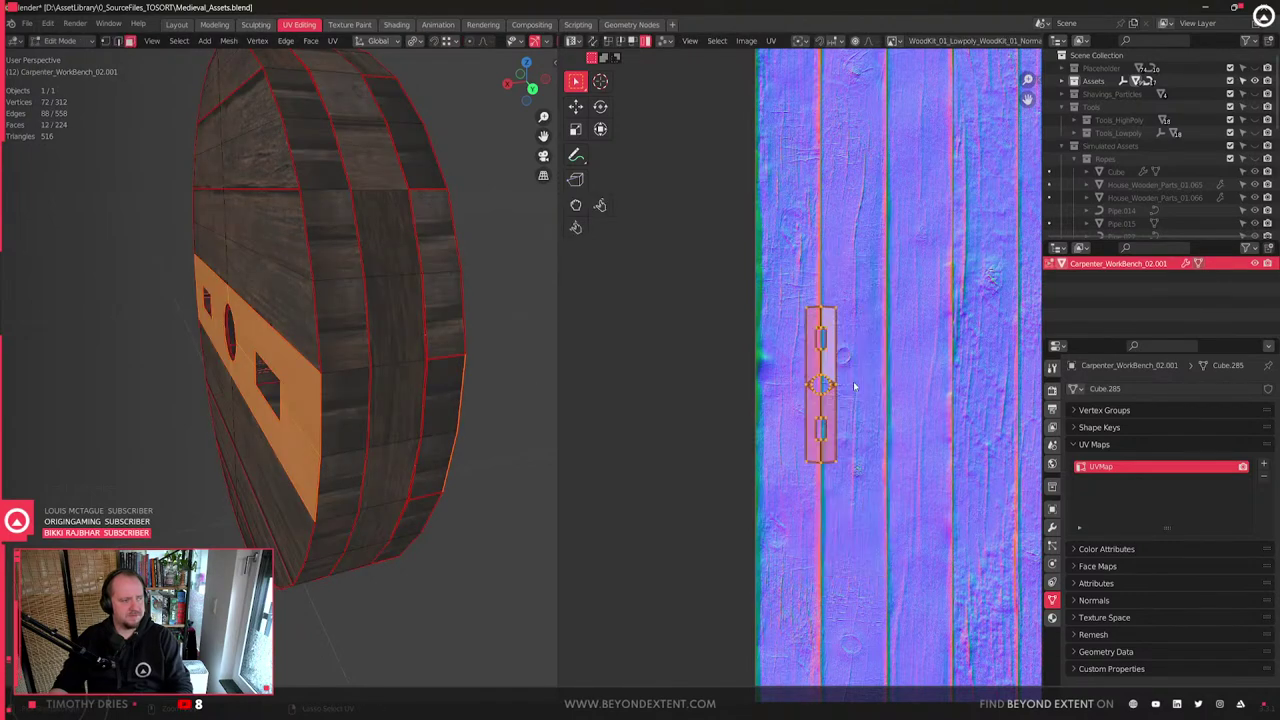
scroll(855, 386, "up", 2)
scroll(855, 386, "down", 6)
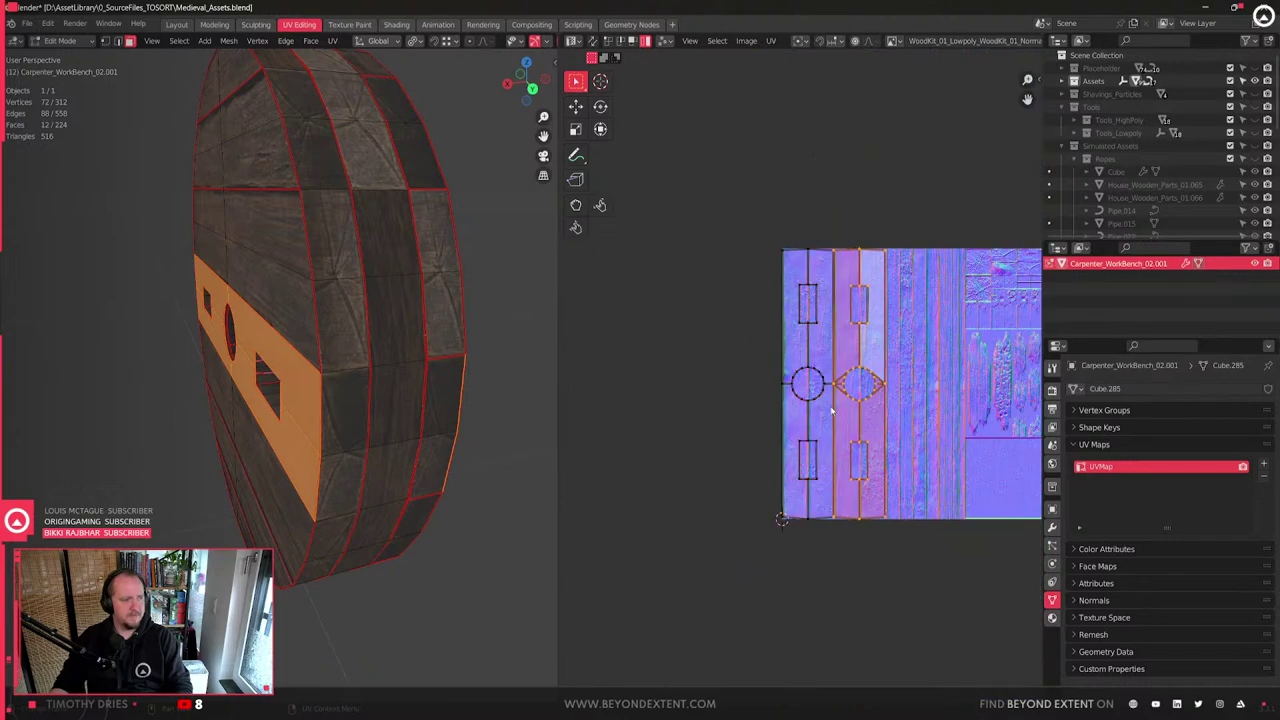
- Select all of the middle plank's UVs, stack the islands and set the texel density to 2048
key("a")
scroll(840, 402, "up", 2)
key("q")
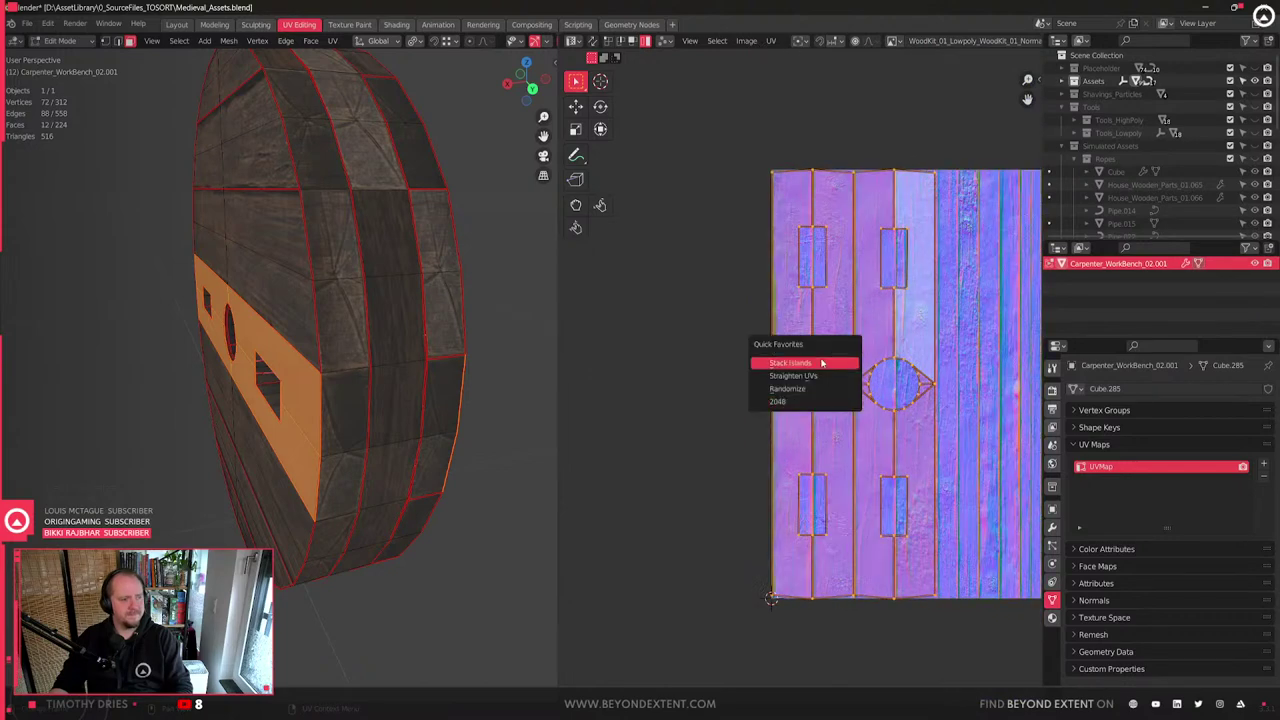
left_click(821, 363)
scroll(865, 396, "up", 2)
key("q")
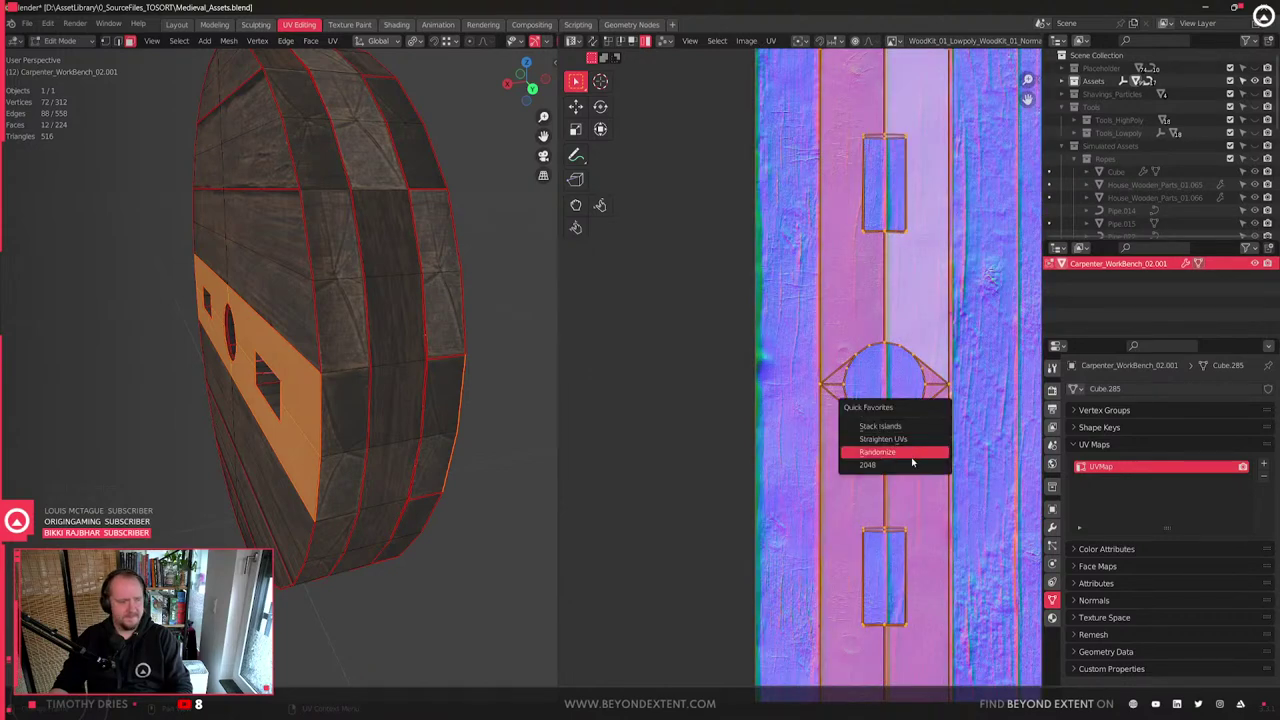
left_click(911, 464)
- Move the stacked plank UVs onto the third wood strip of the texture and scale them to fit its width
key("g")
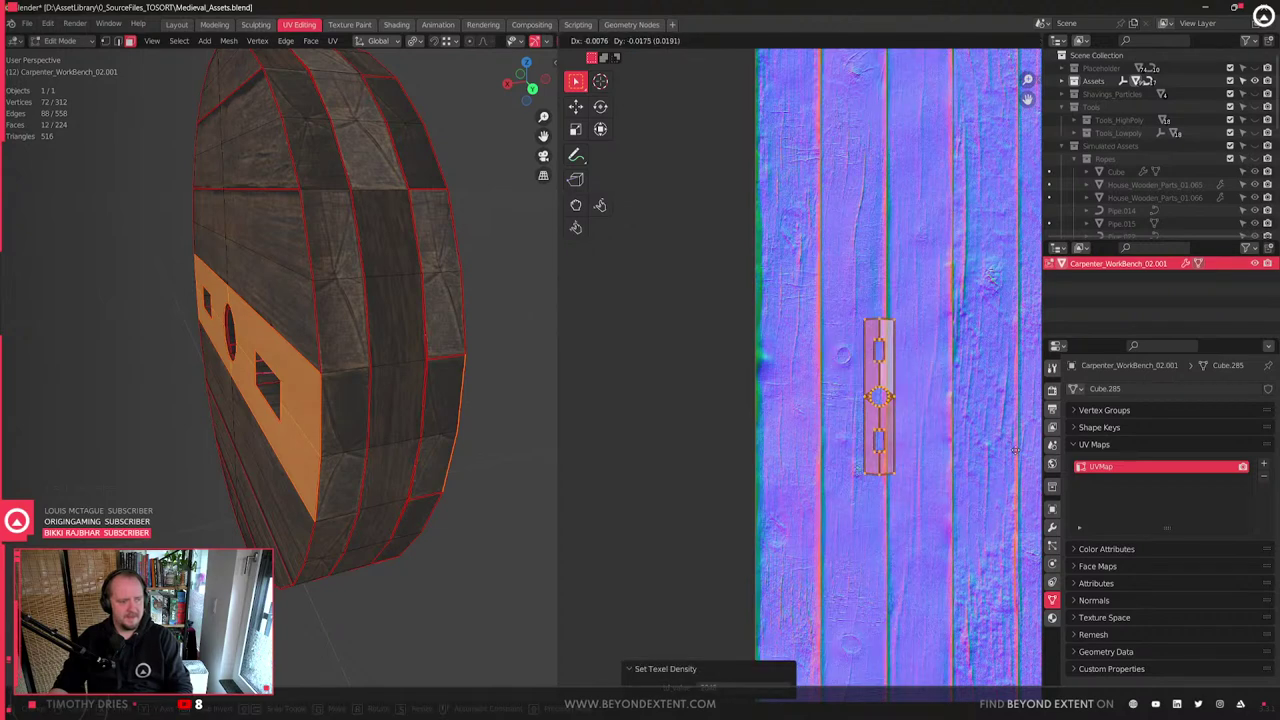
left_click(564, 444)
middle_click_drag(863, 375, 801, 362)
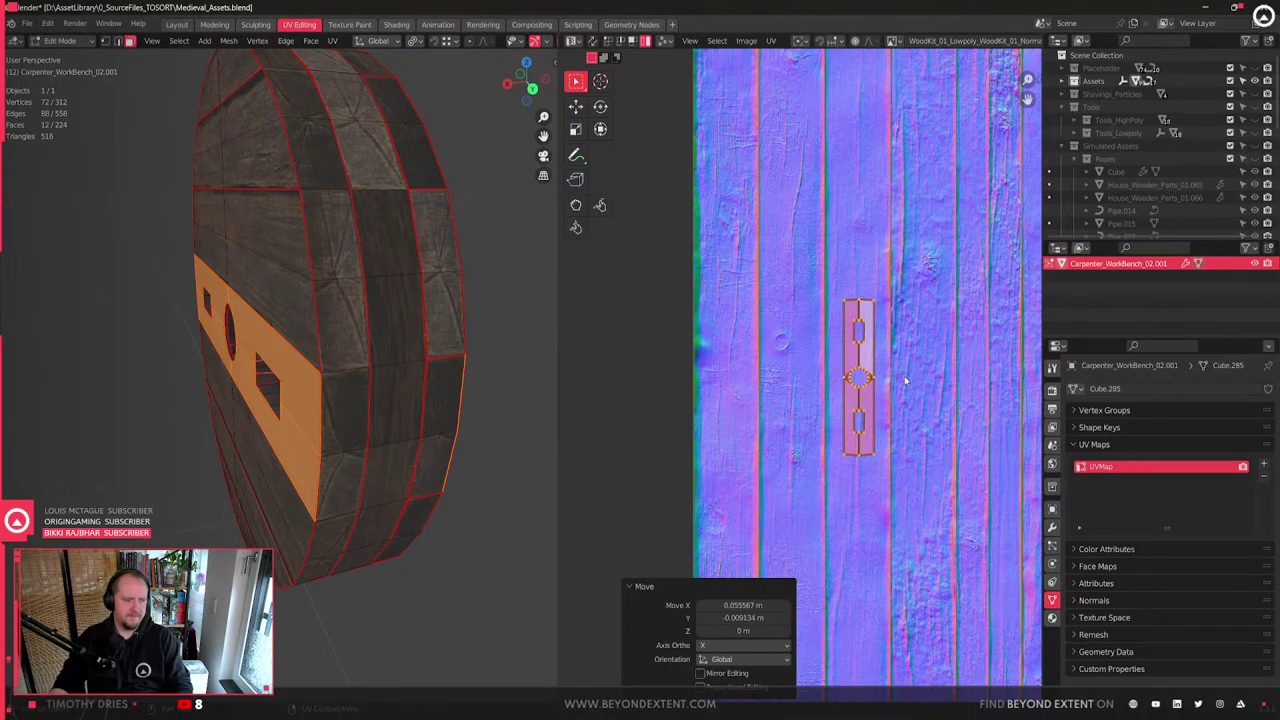
key("s")
left_click(940, 411)
key("g")
left_click(948, 420)
- Move the UV island of one plank side onto the neighbouring second wood strip, offset along the grain, and leave Edit Mode
key("shift+d")
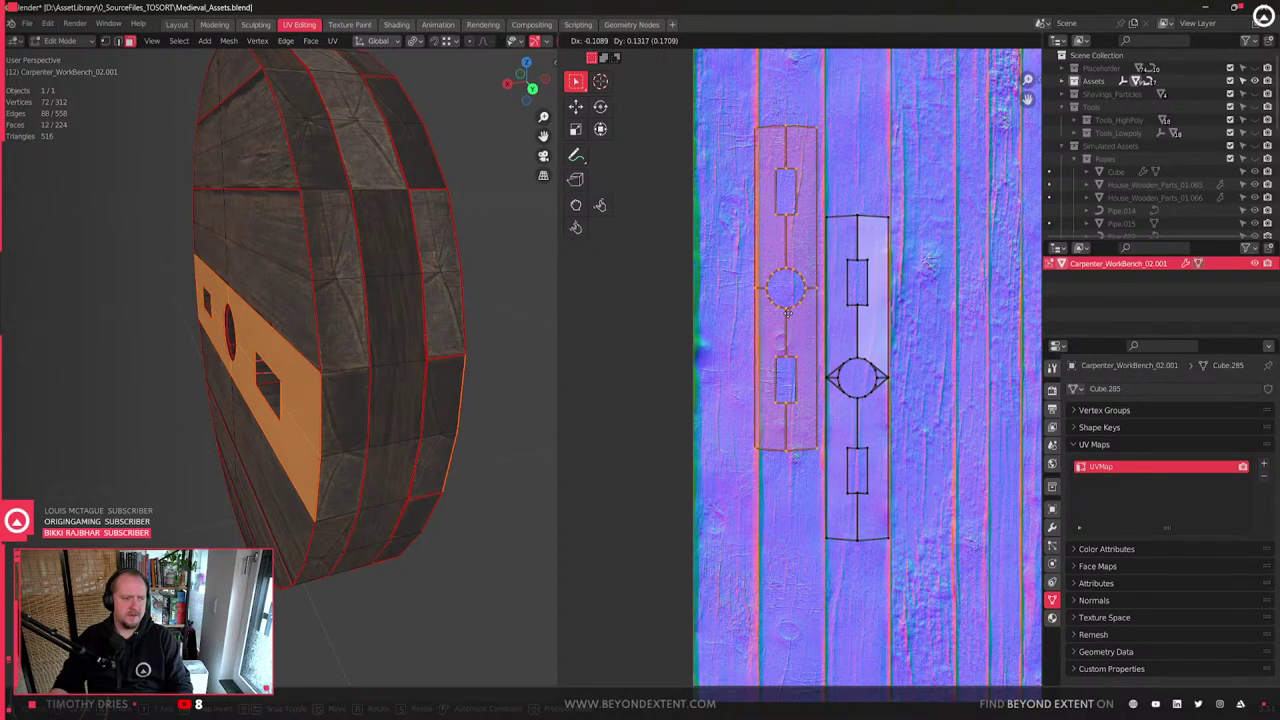
left_click(796, 311)
key("Tab")
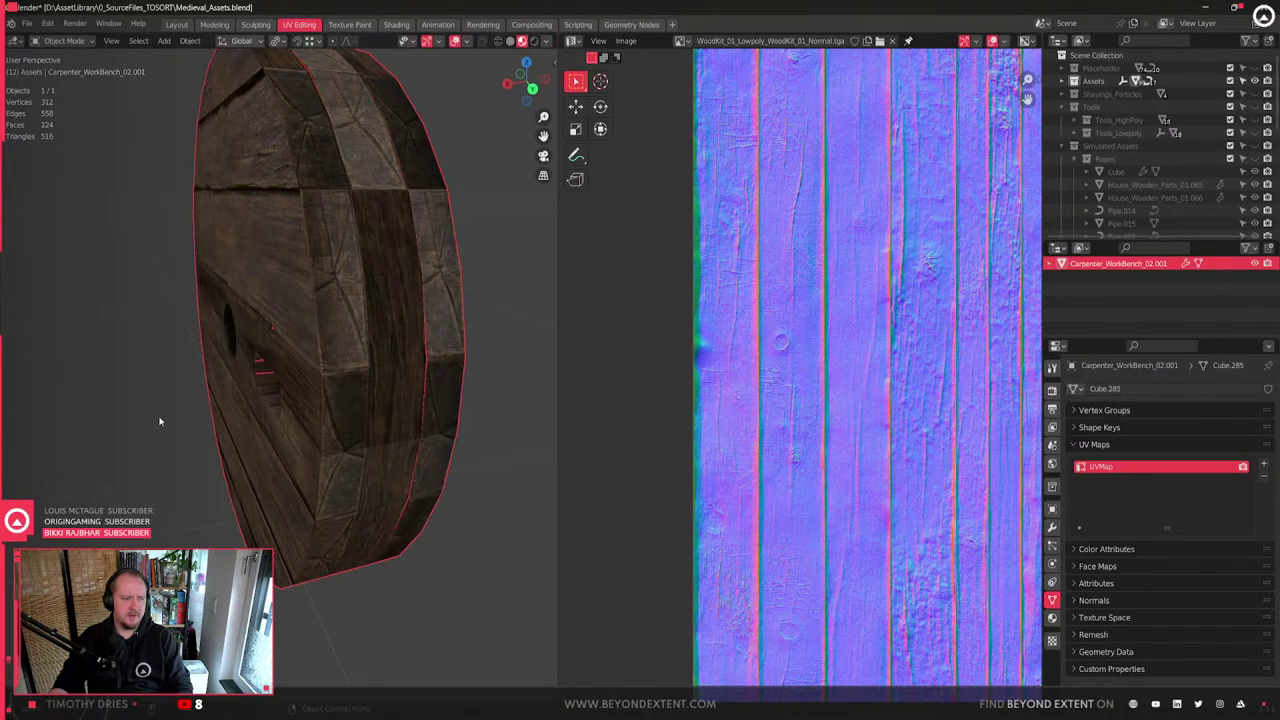
- Enter Edit Mode on the plank wheel and select the edges at one end of the middle plank's rectangular slot
scroll(162, 421, "down", 3)
middle_click_drag(176, 427, 191, 425)
scroll(351, 420, "up", 5)
middle_click_drag(351, 420, 371, 446)
key("Tab")
key("2")
middle_click_drag(177, 354, 245, 326)
left_click(263, 333)
scroll(262, 334, "up", 2)
left_click(227, 384, "alt+shift")
middle_click_drag(226, 402, 229, 415)
left_click(173, 352, "shift")
scroll(169, 353, "up", 2)
key("1")
left_click(130, 352)
middle_click_drag(200, 357, 461, 383, "shift")
scroll(461, 383, "up", 2)
key("g")
key("g")
right_click(540, 404)
middle_click_drag(543, 406, 298, 415, "shift")
- Try to cut a new edge from the slot's end corner to the middle plank's outer corner with the Knife
key("2")
left_click(315, 460, "alt")
scroll(160, 284, "down", 2)
key("1")
left_click(207, 319)
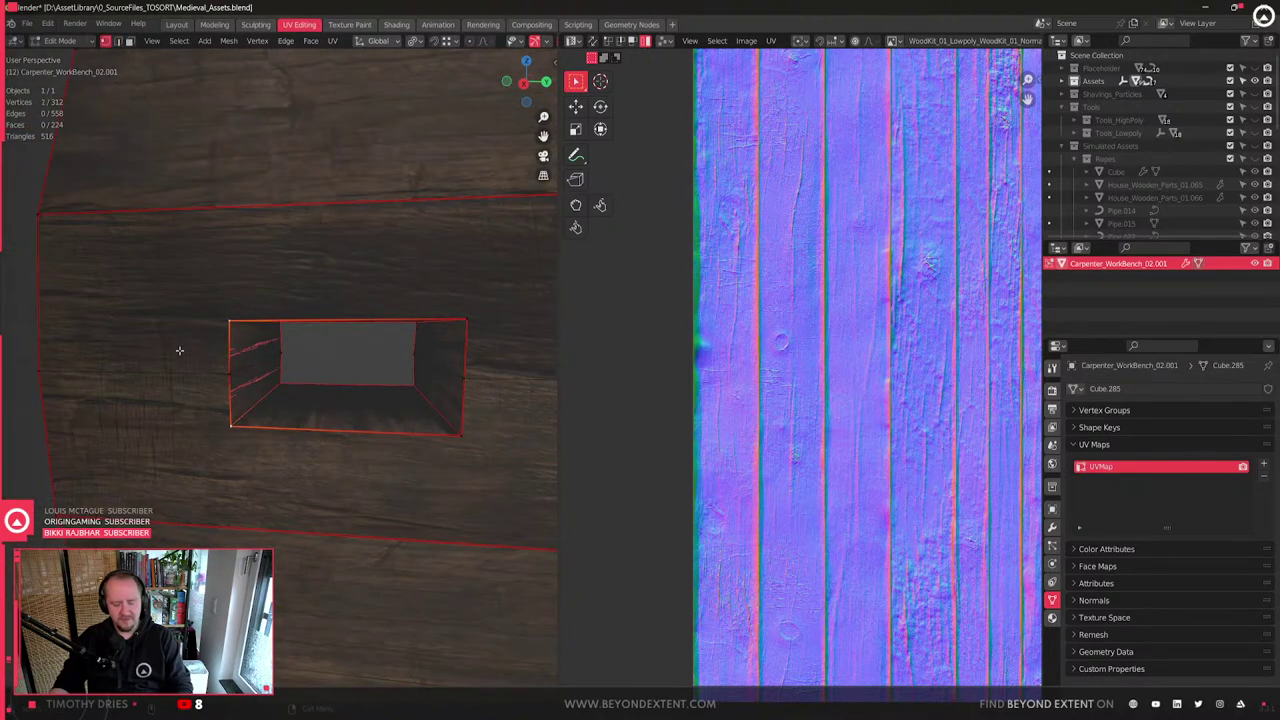
scroll(150, 405, "down", 2)
left_click(139, 274)
key("k")
left_click(118, 267)
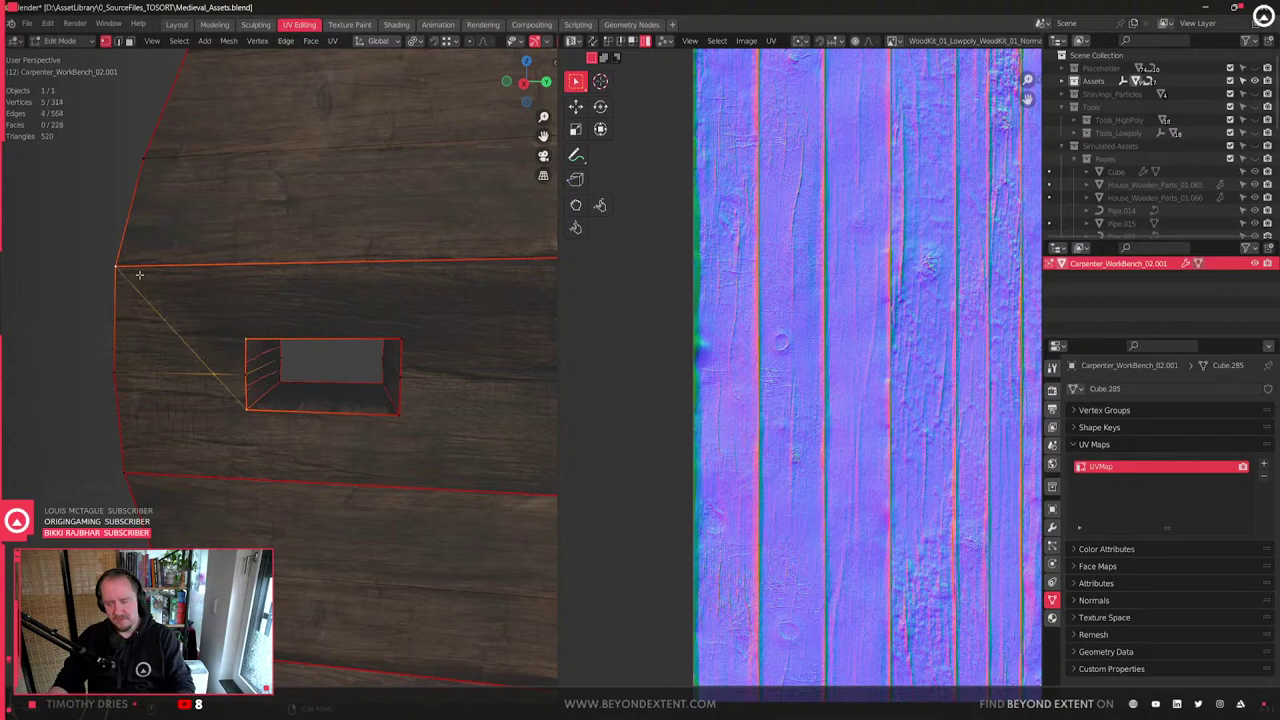
scroll(242, 394, "down", 1)
key("Escape")
- Connect the slot's two outer corners to the matching rim corners of the middle plank and check the resulting face
left_click(254, 334)
left_click(141, 282, "shift")
key("j")
left_click(252, 403)
left_click(150, 457, "shift")
key("j")
middle_click_drag(376, 425, 324, 445, "shift")
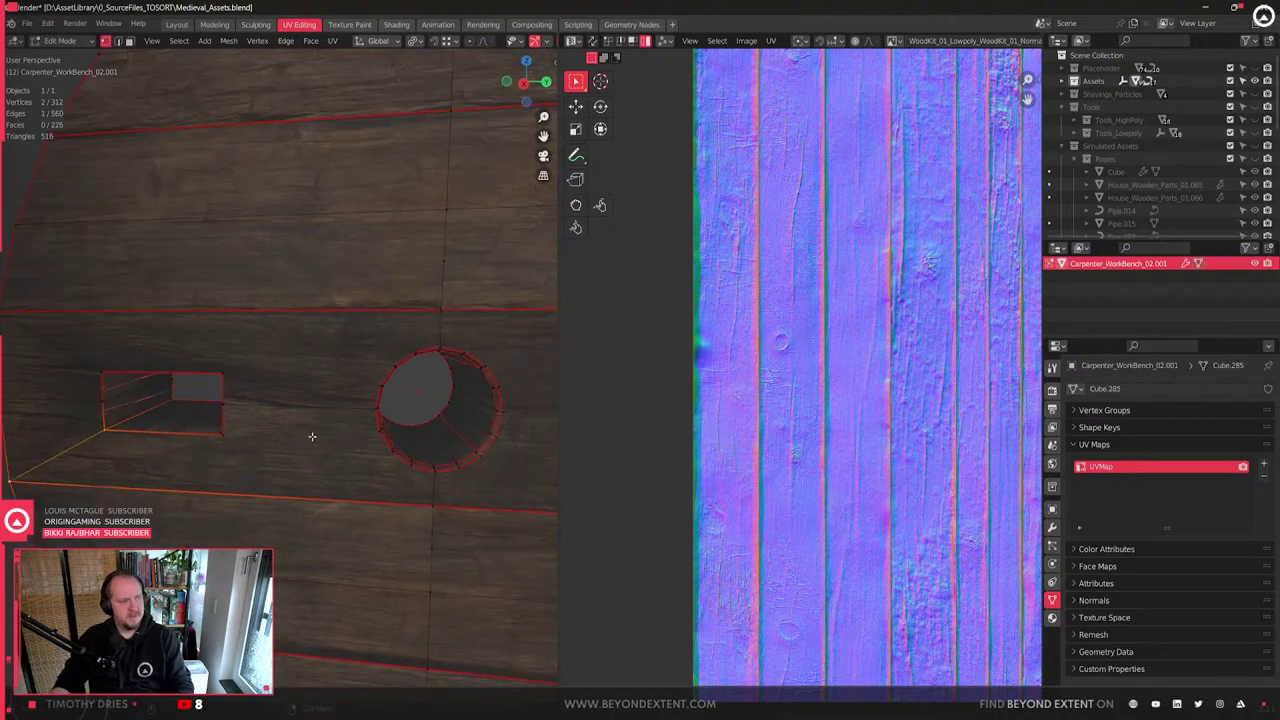
middle_click_drag(296, 378, 429, 369, "shift")
key("3")
left_click(279, 333)
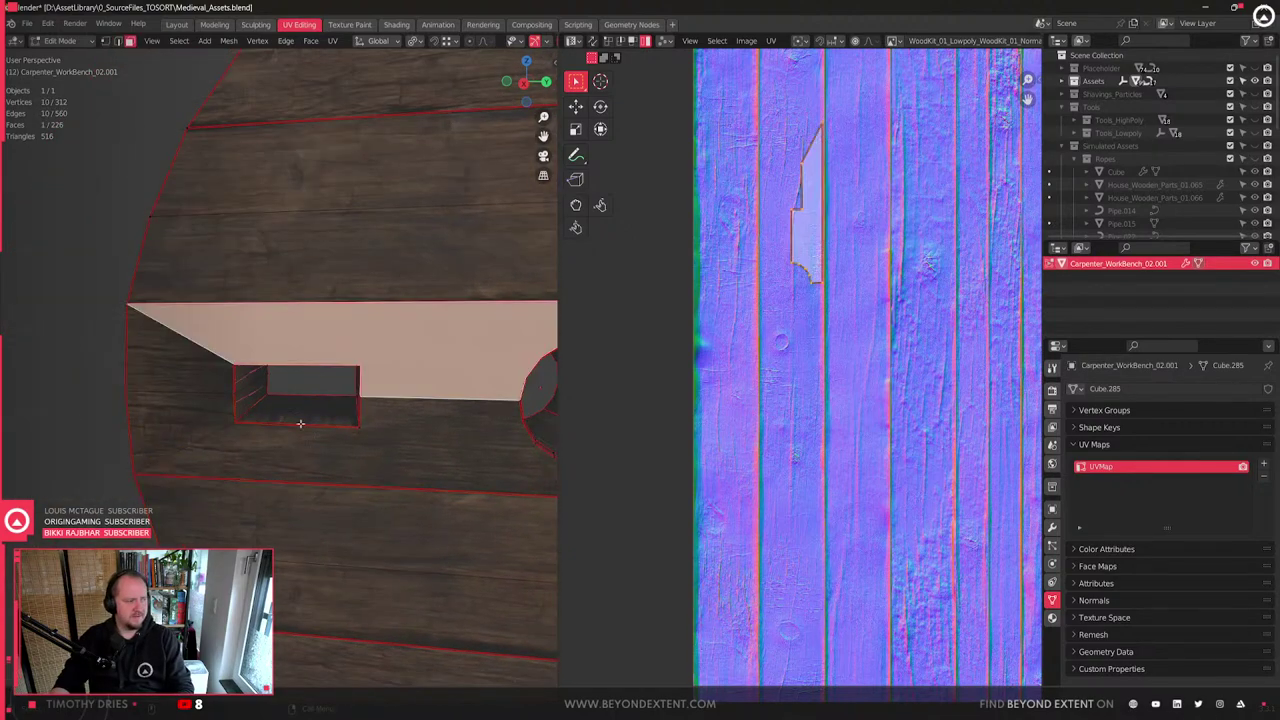
- Select the edges around both openings of this rectangular slot and mark them as sharp
scroll(300, 424, "up", 3)
key("2")
double_click(272, 458)
double_click(331, 407, "shift")
middle_click_drag(346, 427, 334, 405)
scroll(335, 405, "up", 1)
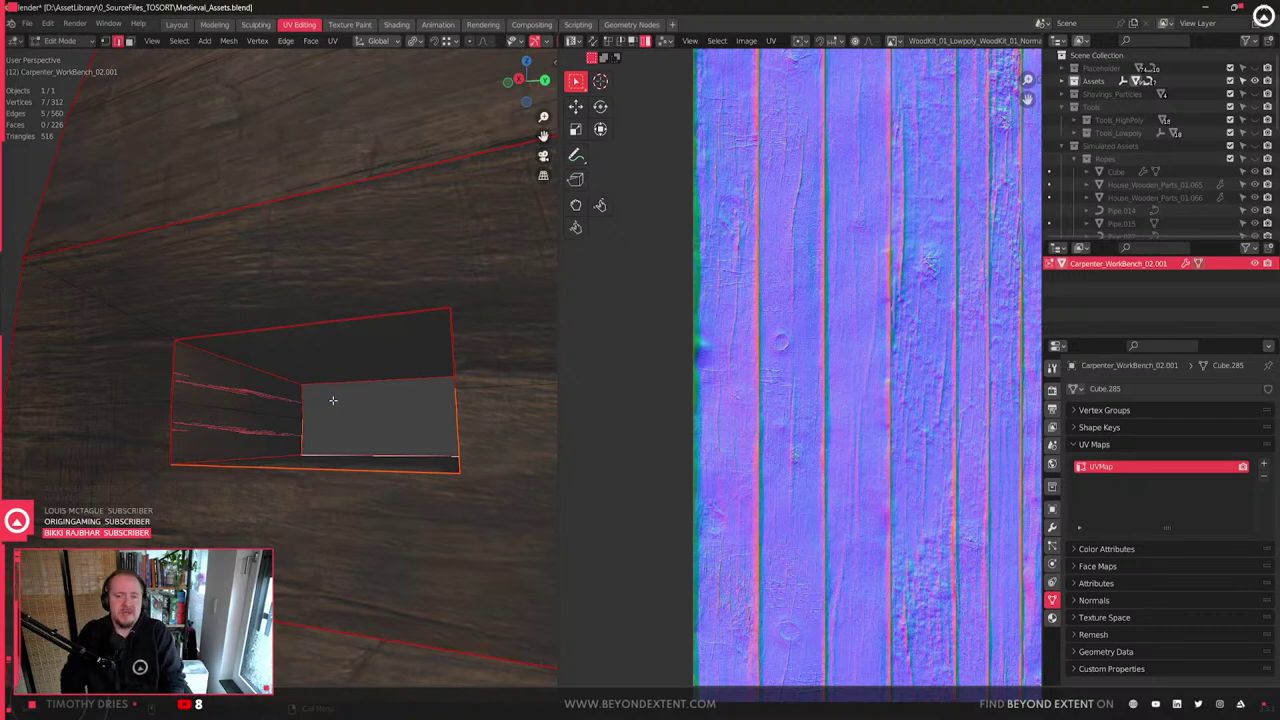
scroll(391, 446, "down", 3)
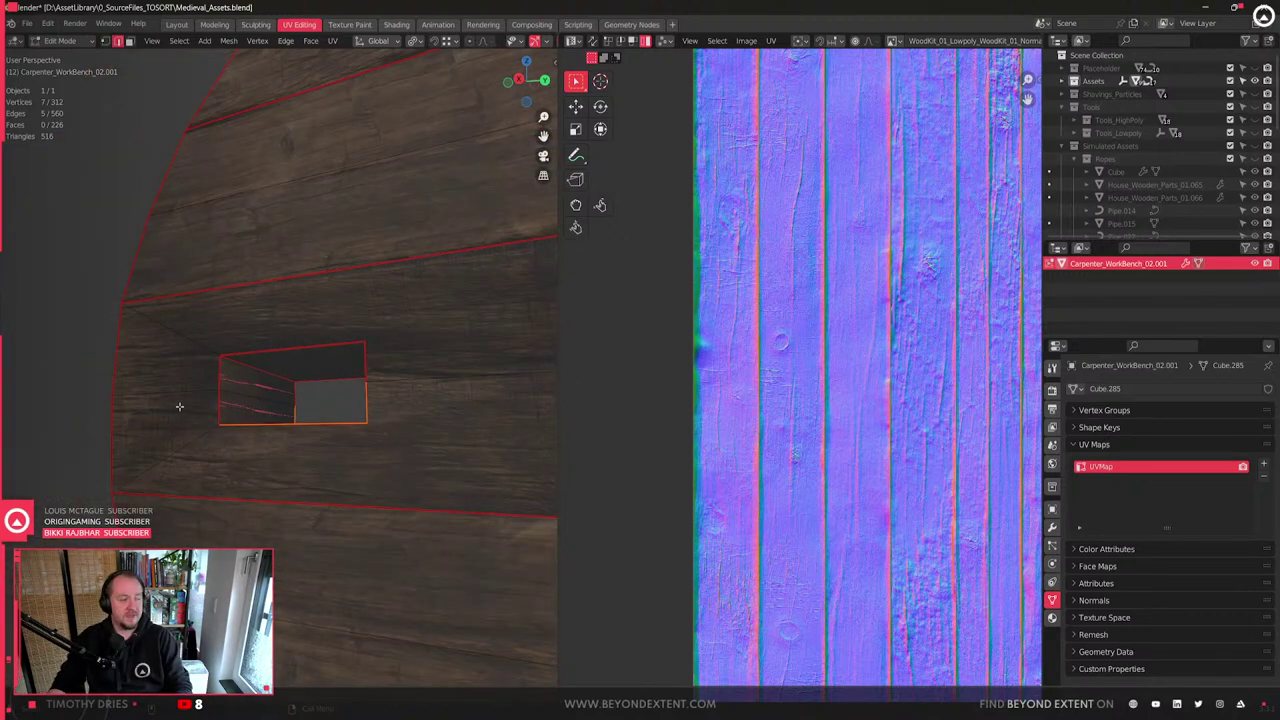
left_click(216, 384, "alt+shift")
scroll(221, 384, "up", 2)
left_click(355, 387, "alt+shift")
middle_click_drag(355, 388, 345, 427)
left_click(434, 382, "shift")
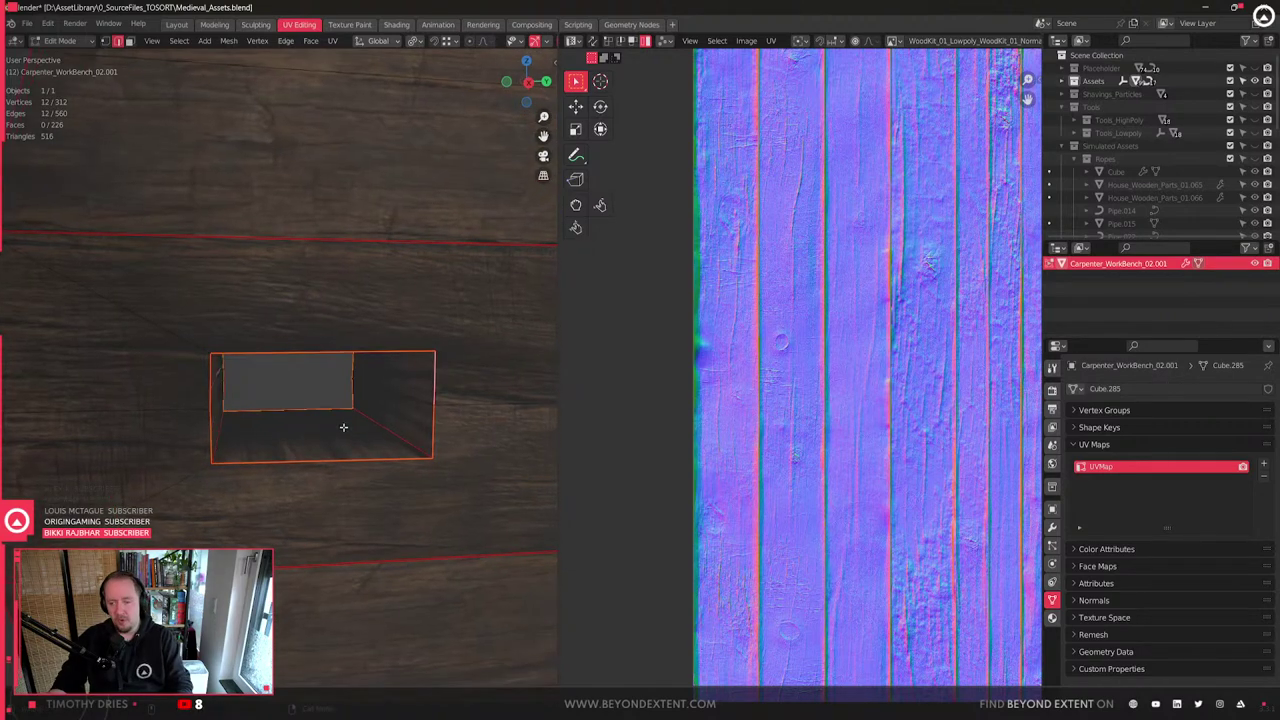
scroll(344, 427, "up", 1)
right_click(343, 427)
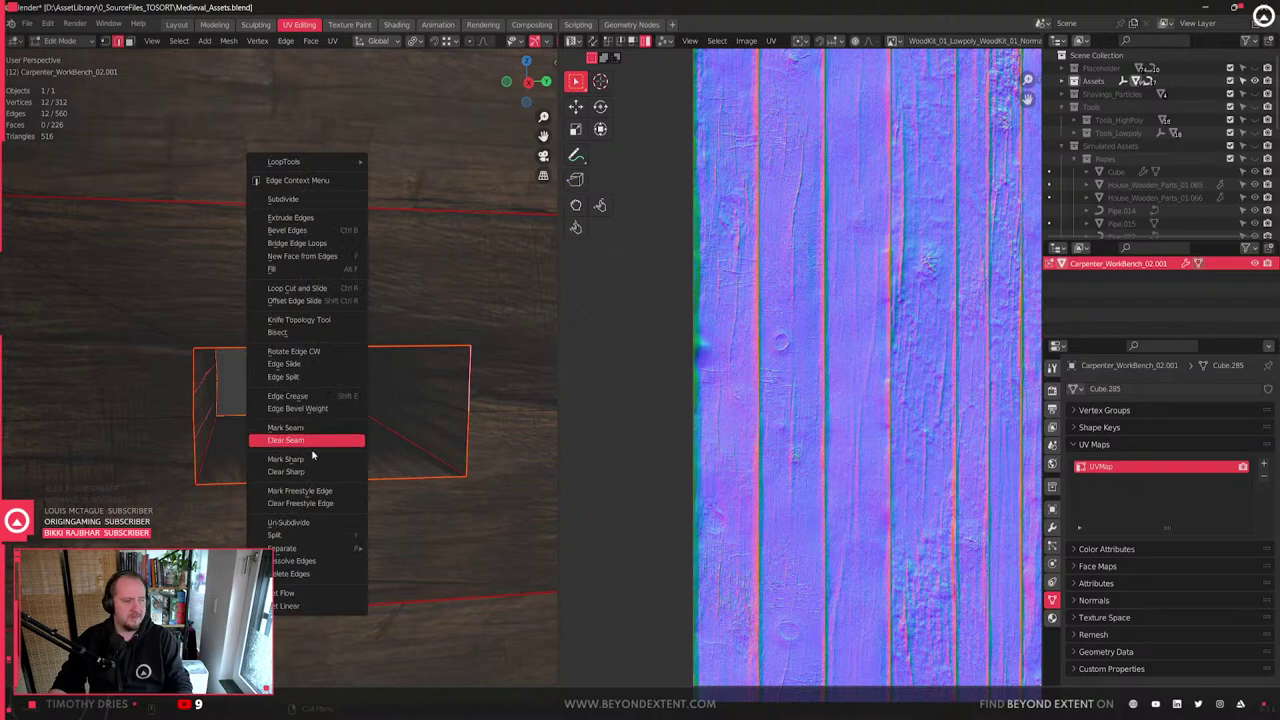
left_click(311, 459)
- Add the edges around the second rectangular slot's openings to the selection and mark them as sharp
scroll(322, 450, "down", 3)
scroll(421, 463, "down", 2)
middle_click_drag(496, 449, 345, 462, "shift")
scroll(404, 464, "up", 1)
left_click(369, 489, "alt+shift")
left_click(398, 416, "alt+shift")
middle_click_drag(400, 417, 432, 394)
left_click(377, 383, "alt+shift")
middle_click_drag(480, 396, 346, 434, "shift")
right_click(347, 431)
left_click(352, 430)
middle_click_drag(264, 426, 404, 449)
scroll(256, 450, "down", 2)
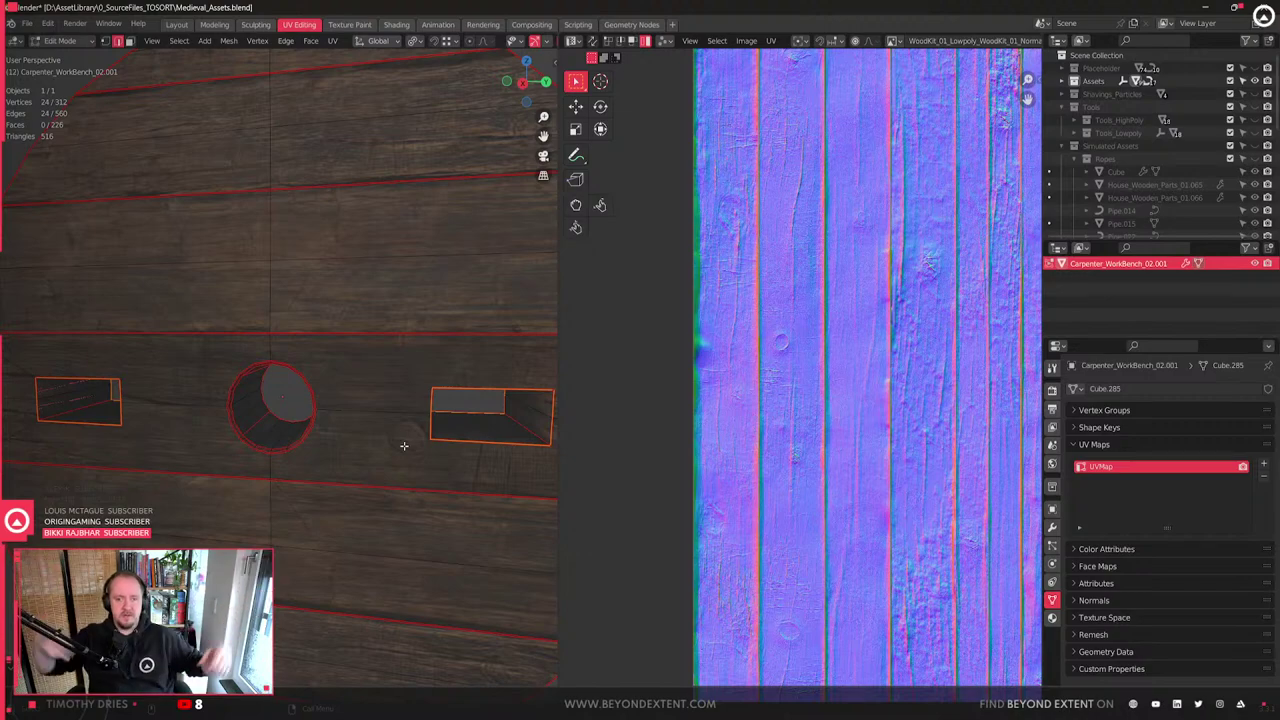
- Examine the wheel's slots and round centre hole from several angles, in and out of Edit Mode
scroll(389, 430, "down", 4)
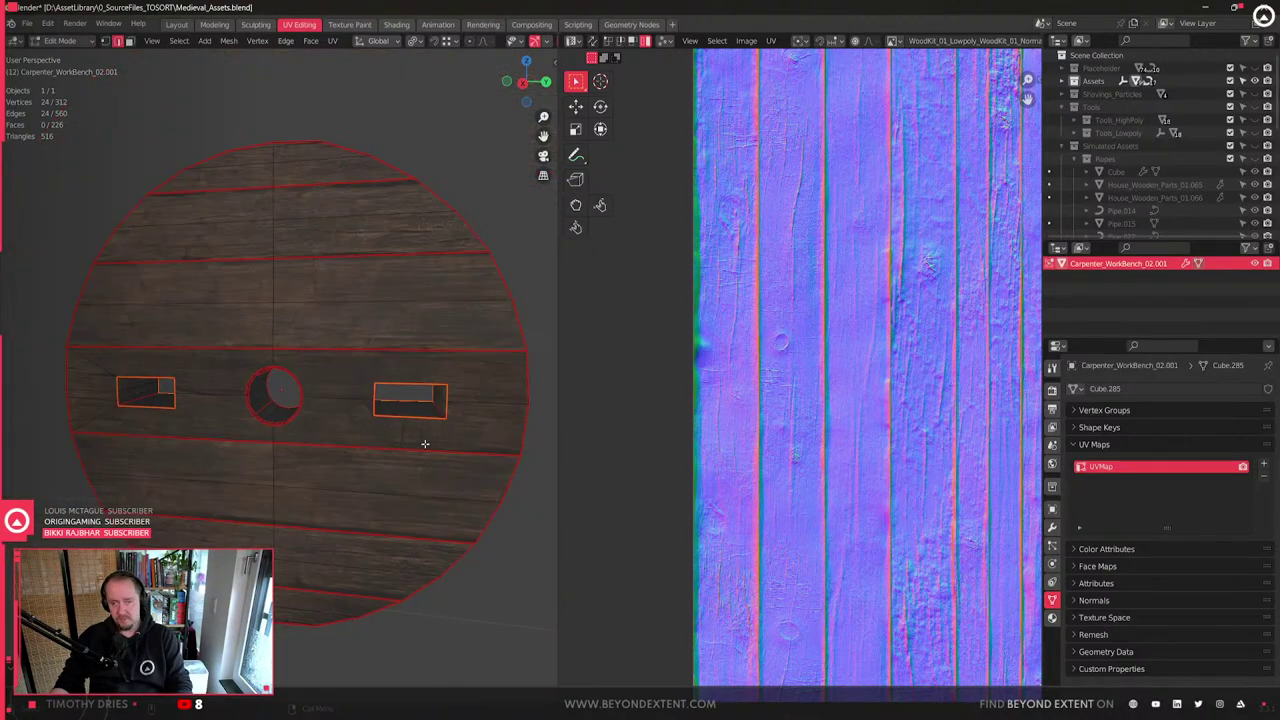
scroll(423, 443, "up", 4)
middle_click_drag(423, 443, 400, 429)
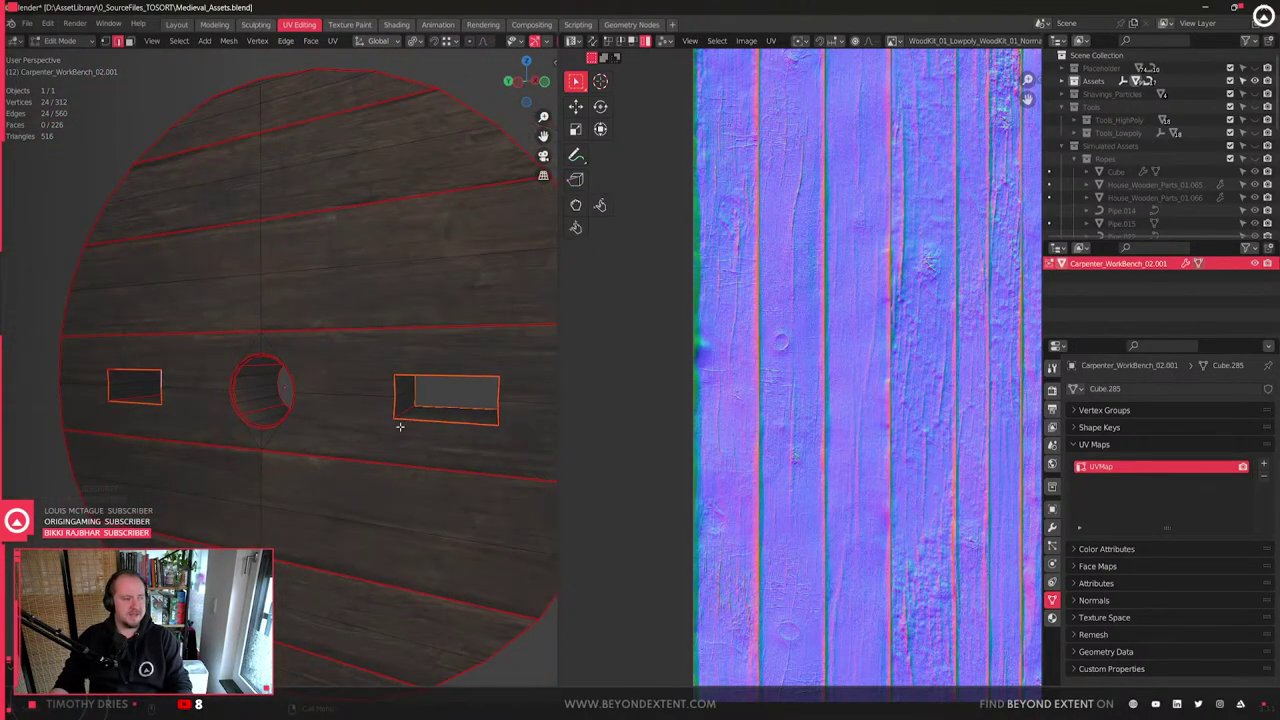
scroll(400, 428, "up", 2)
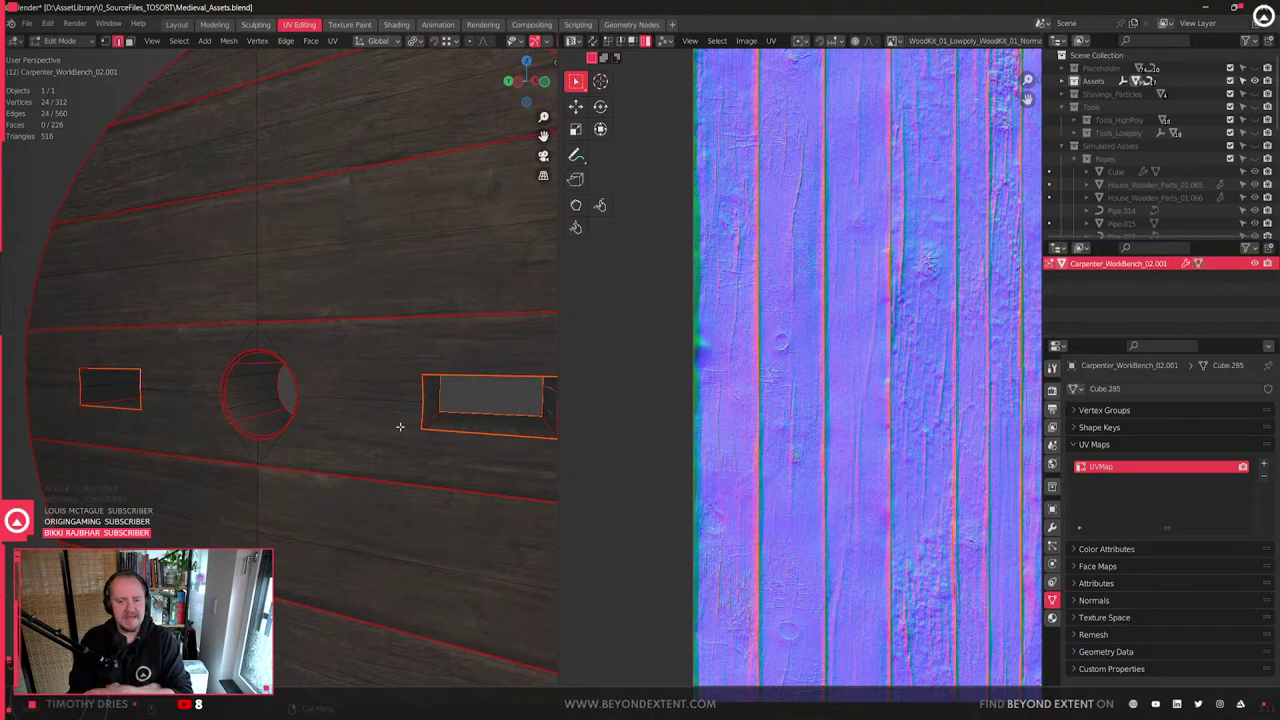
scroll(342, 433, "down", 5)
middle_click_drag(243, 431, 435, 442)
scroll(301, 427, "up", 5)
scroll(230, 455, "down", 4)
scroll(298, 446, "up", 4)
key("Tab")
key("Tab")
- Select the split inner end faces of both rectangular slots
left_click(390, 408)
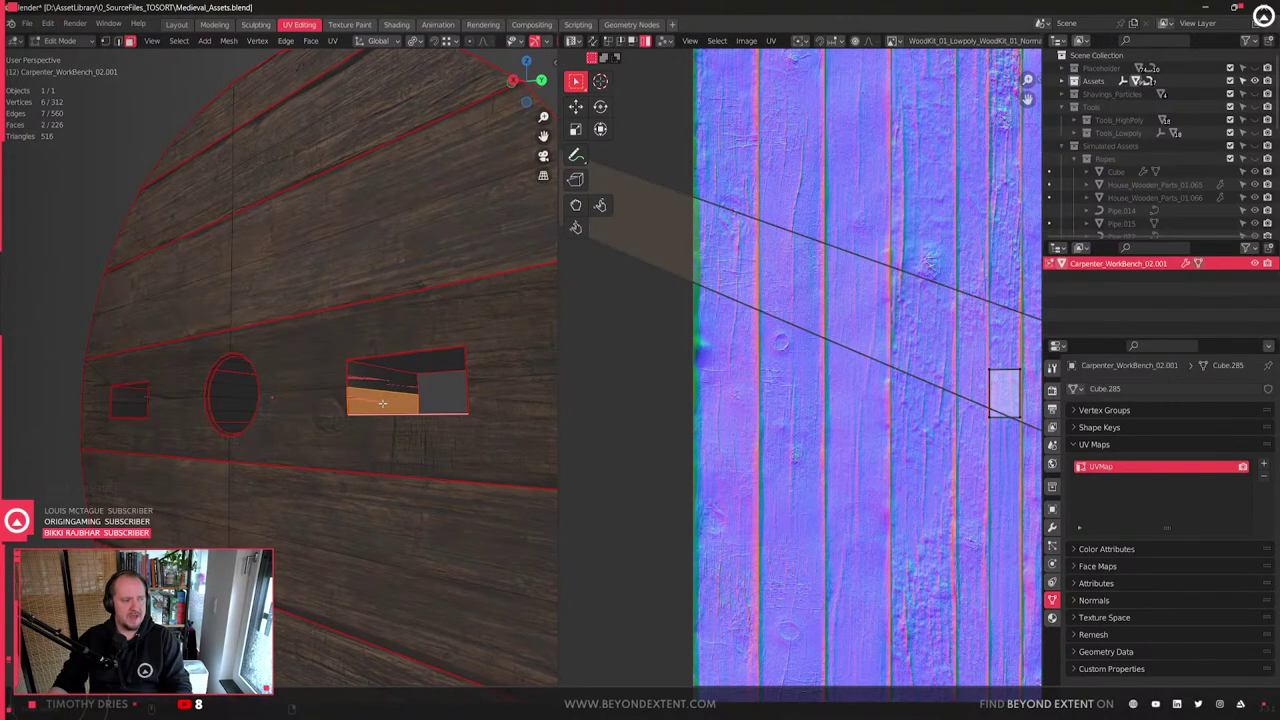
left_click(392, 411, "shift")
left_click(383, 396)
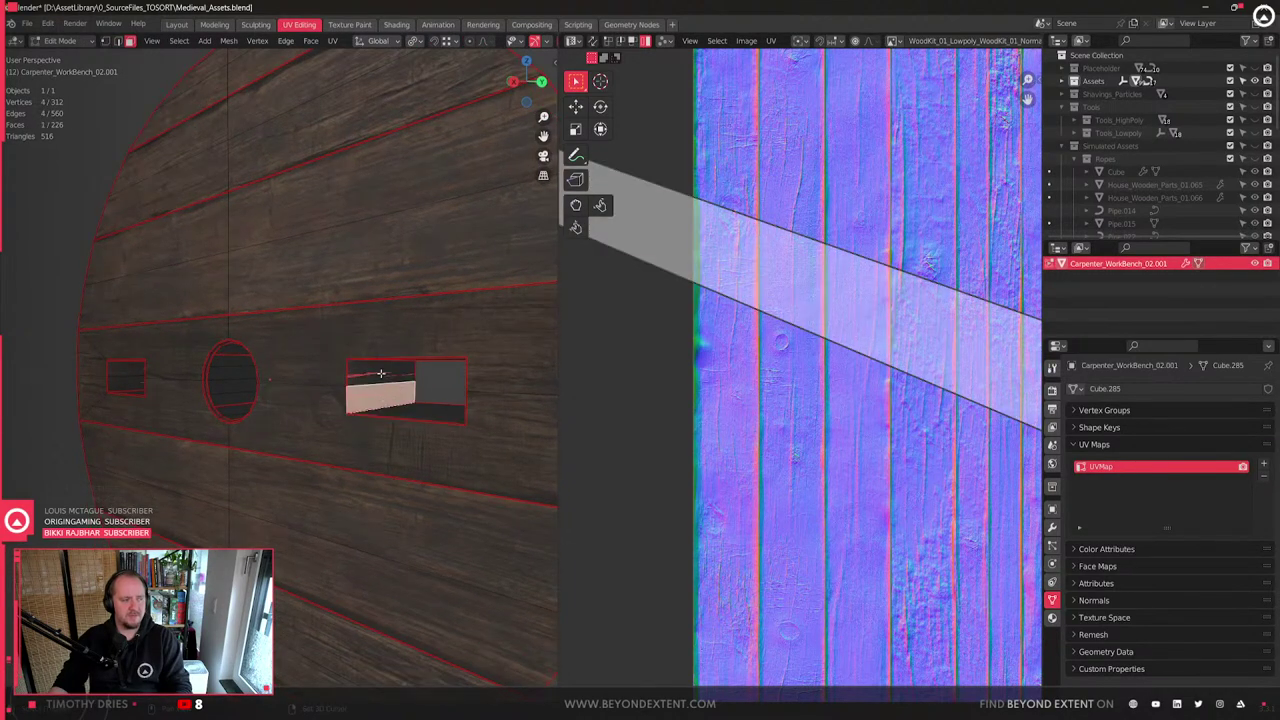
left_click(381, 373, "shift")
middle_click_drag(362, 388, 389, 398)
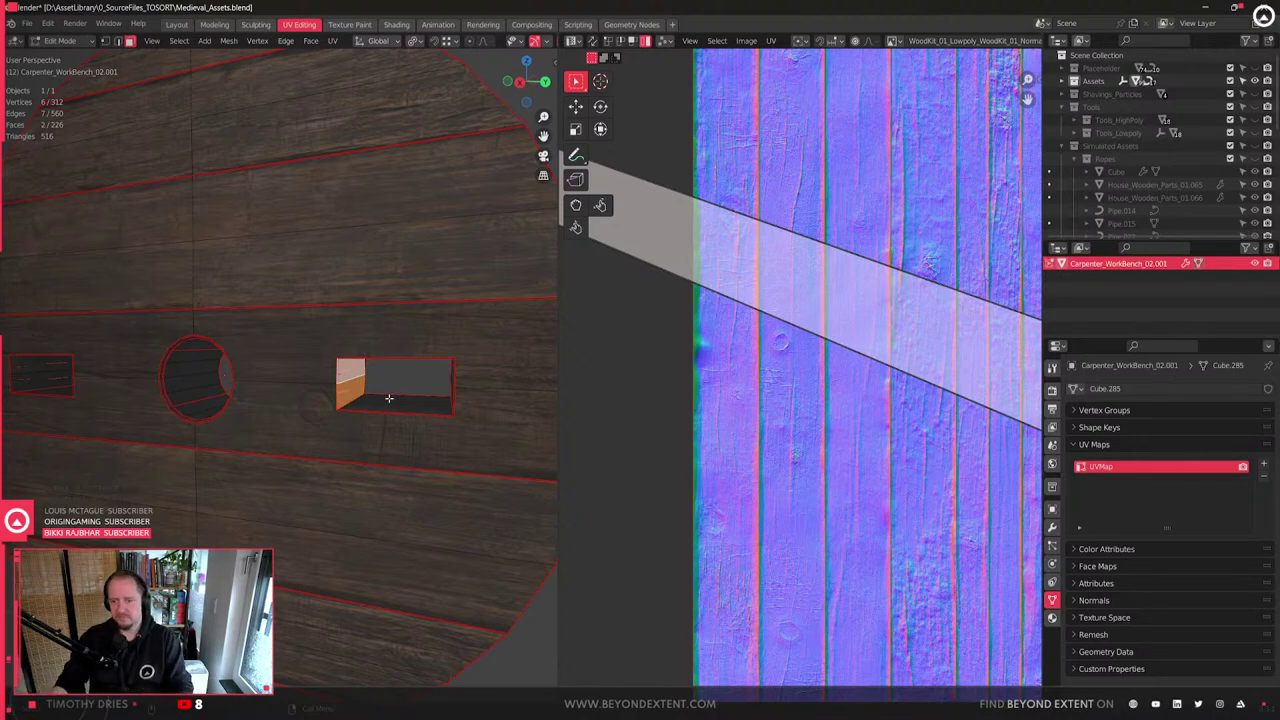
scroll(410, 399, "down", 4)
scroll(412, 400, "up", 4)
left_click(412, 400, "shift")
left_click(410, 376, "shift")
scroll(168, 431, "down", 3)
middle_click_drag(300, 418, 442, 395)
left_click(328, 373, "shift")
left_click(323, 351, "shift")
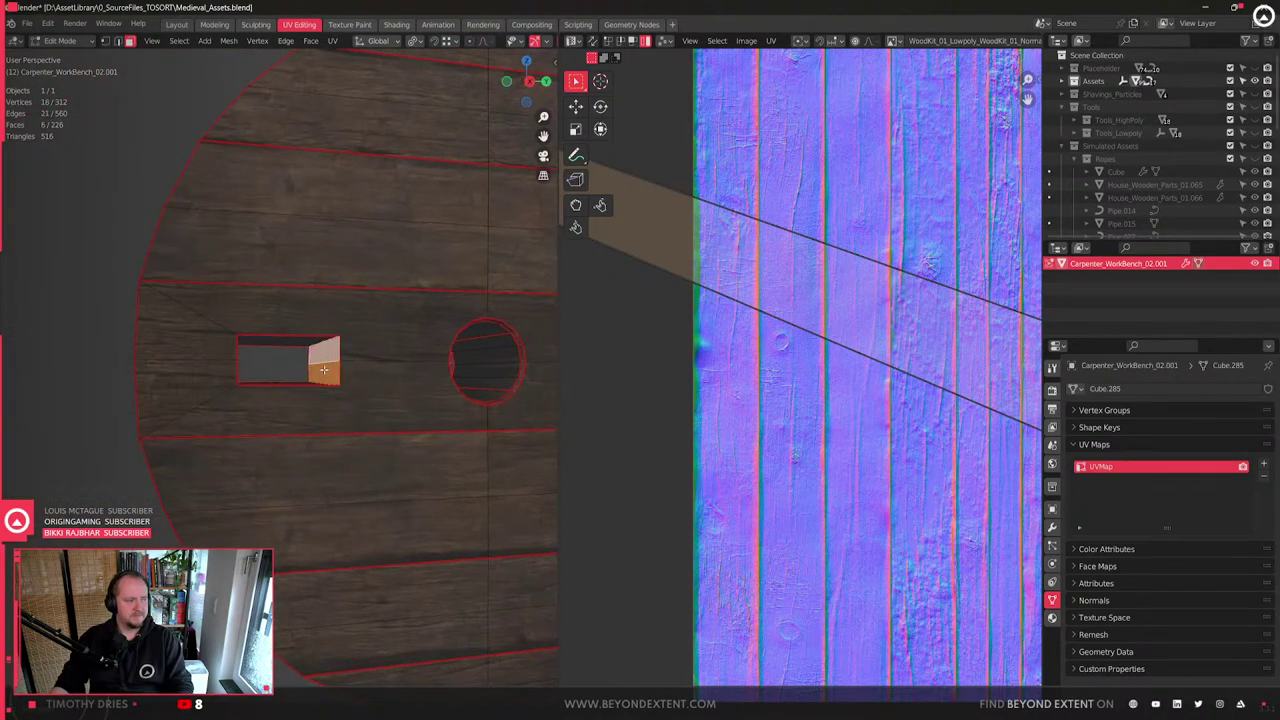
middle_click_drag(321, 353, 257, 365)
left_click(252, 369, "shift")
left_click(254, 353, "shift")
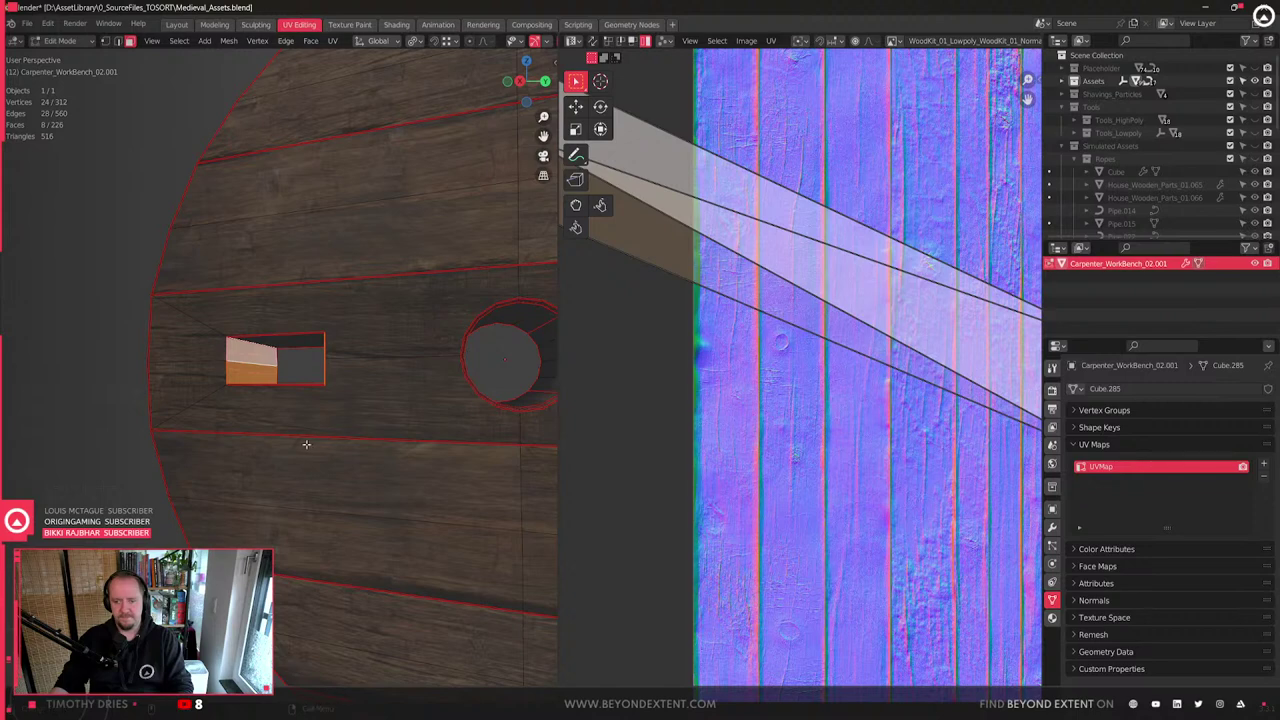
middle_click_drag(252, 420, 380, 411, "shift")
- Connect the slot's outer corners to the middle vertex of the plank's rim edge
key("1")
left_click(268, 356)
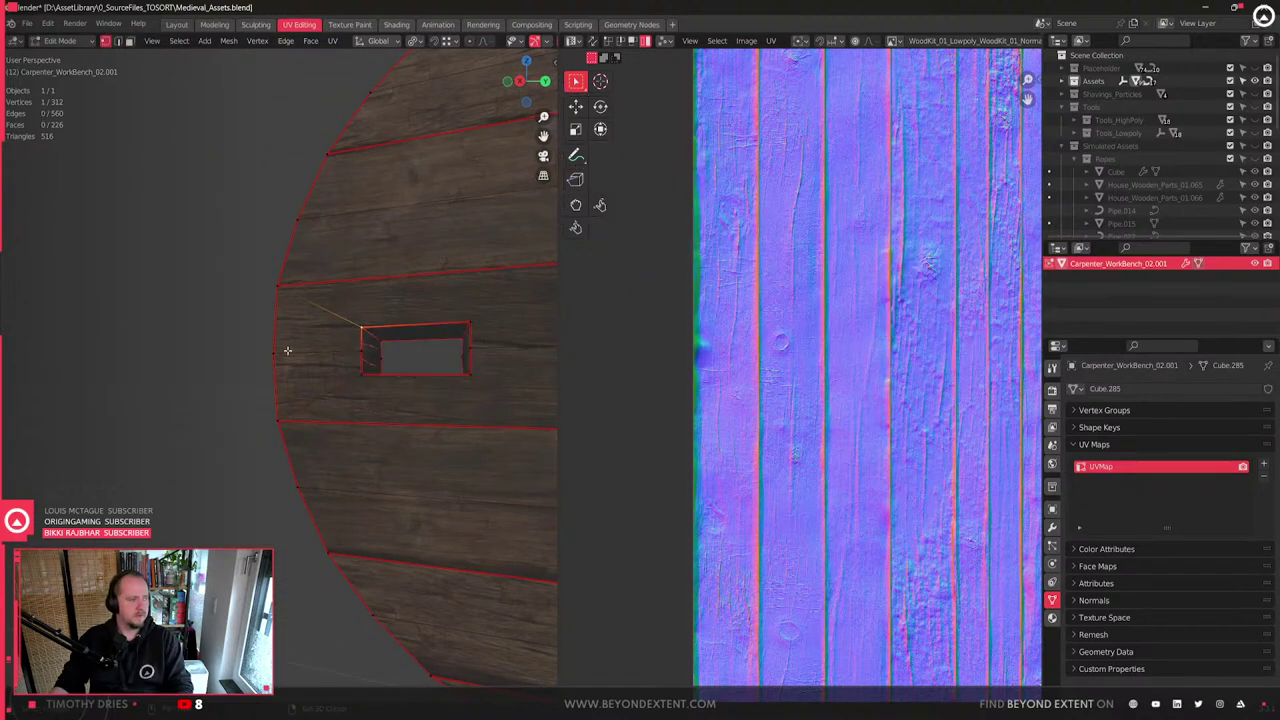
left_click(356, 374, "shift")
middle_click_drag(371, 412, 280, 451, "shift")
key("j")
- Try to dissolve the whole middle edge loop running from the slot to the rim, and undo it
key("2")
left_click(251, 389, "alt")
key("x")
left_click(253, 389)
middle_click_drag(214, 414, 352, 402)
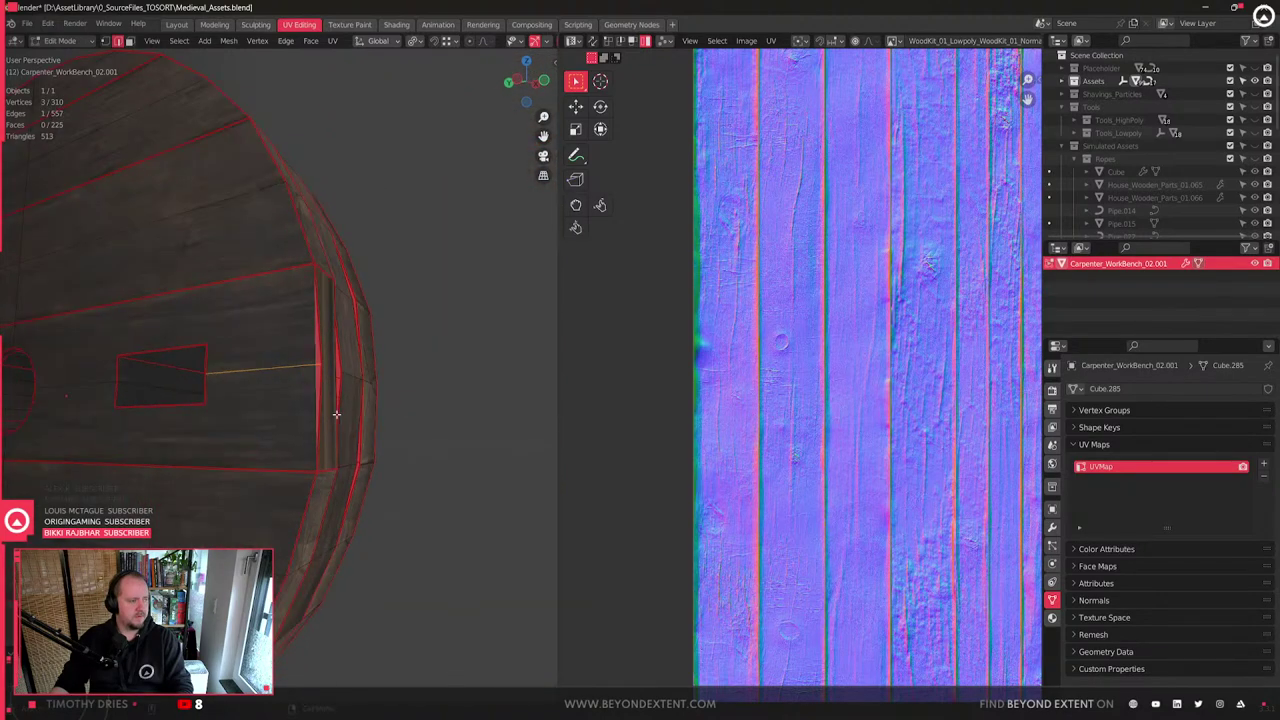
key("ctrl+z")
- Select only the individual middle edges between the slot and the rim and dissolve them
left_click(334, 372, "shift")
left_click(286, 375, "shift")
middle_click_drag(280, 382, 360, 394)
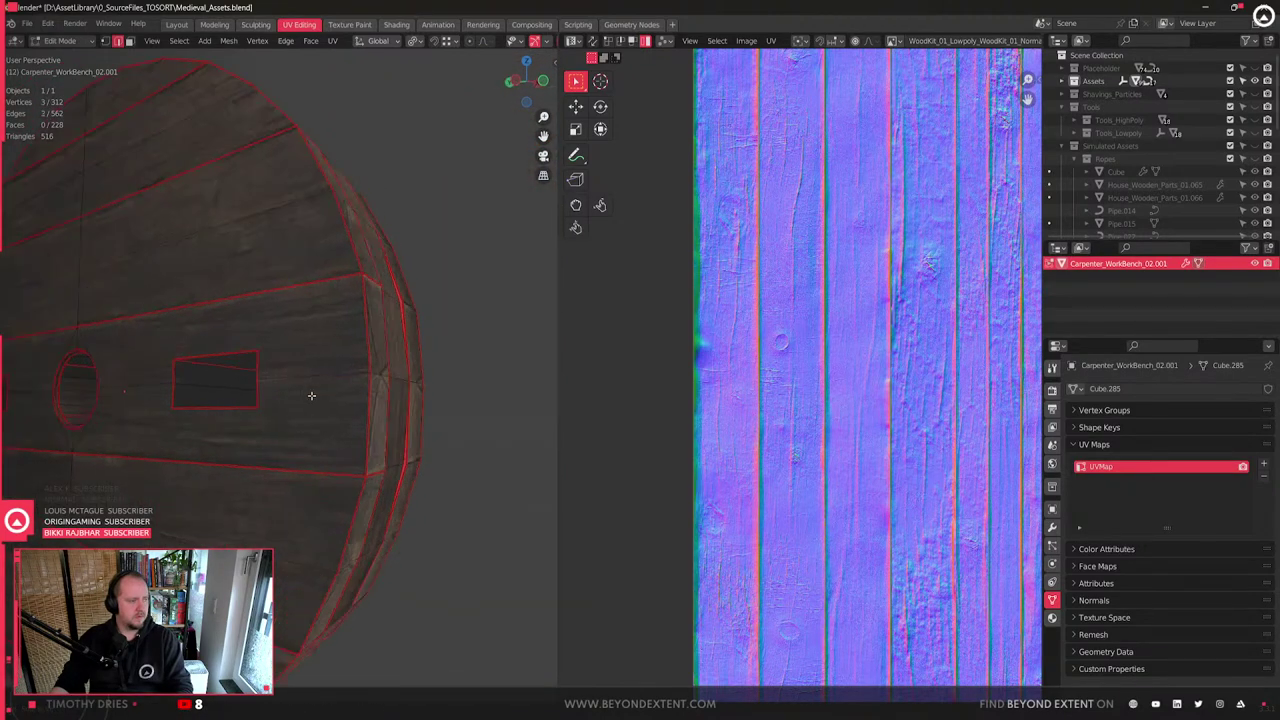
key("x")
left_click(362, 397)
key("1")
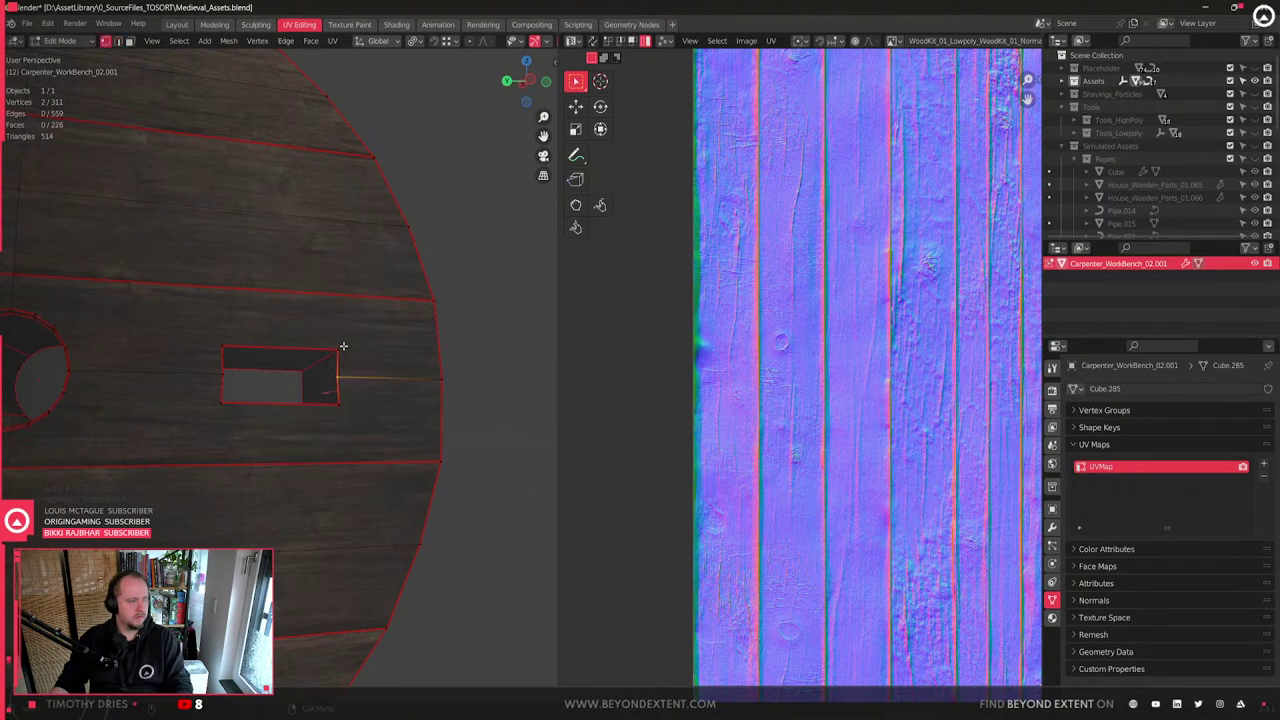
- On the wheel's opposite face, connect the slot's outer corners with the plank's rim corners and the middle rim vertex
left_click(442, 378, "shift")
left_click(336, 349)
left_click(439, 301)
left_click(446, 382, "shift")
left_click(338, 350, "shift")
left_click(338, 404, "shift")
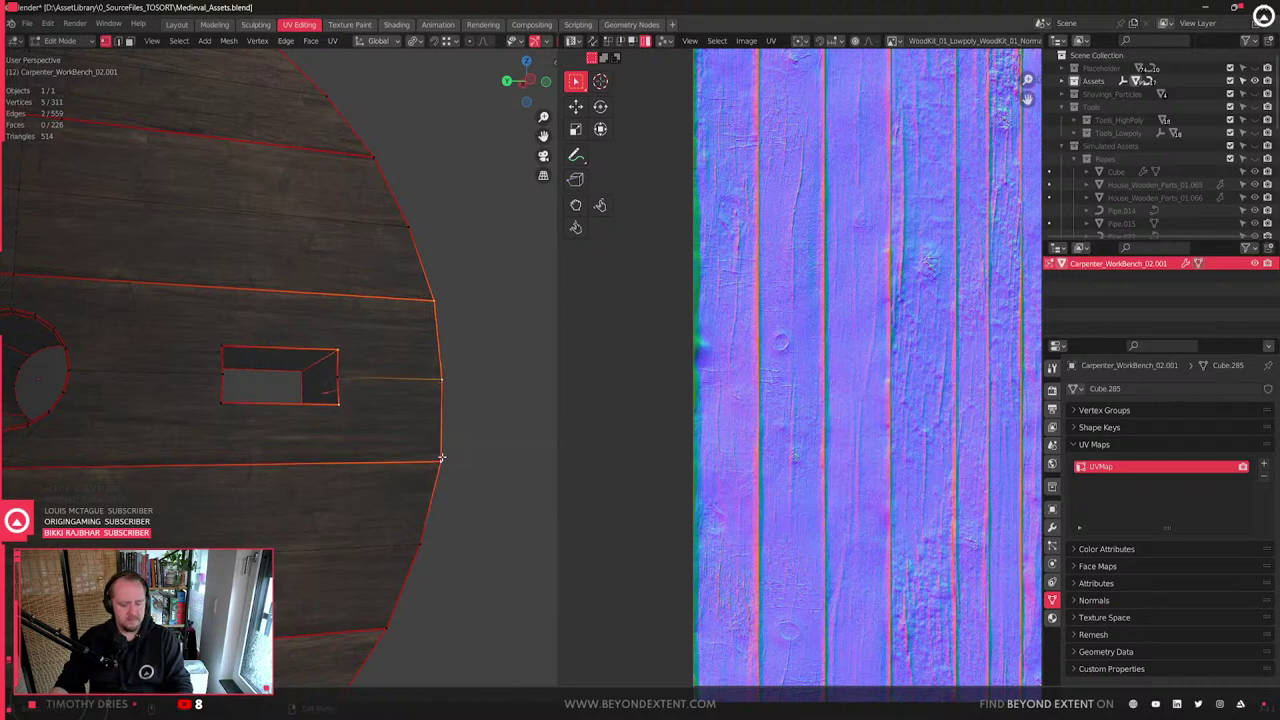
key("f")
- Dissolve the remaining middle edge from the slot to the rim on the opposite face
left_click(389, 378)
key("x")
left_click(389, 379)
middle_click_drag(349, 394, 255, 421)
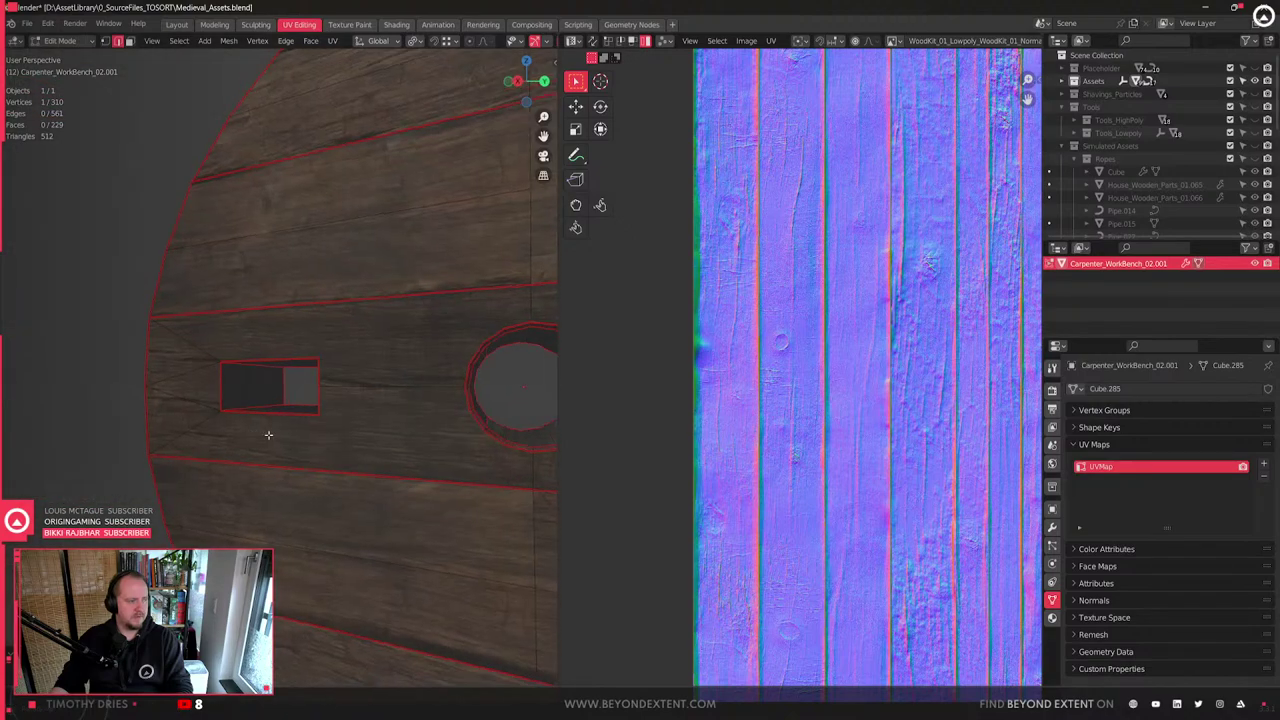
scroll(268, 435, "down", 2)
scroll(255, 421, "up", 2)
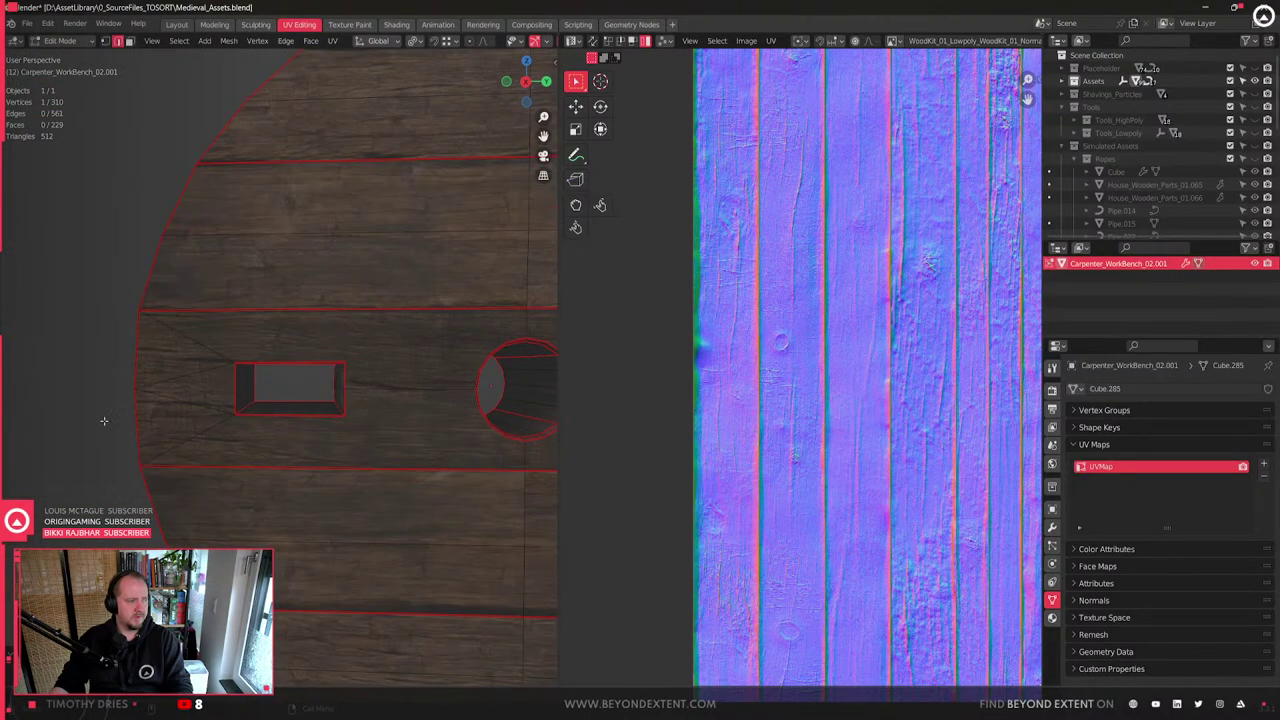
- Dissolve the edge joining the rectangular slot to the round centre hole
middle_click_drag(151, 412, 237, 429)
scroll(240, 429, "up", 2)
middle_click_drag(337, 407, 377, 391)
left_click(377, 389)
key("x")
left_click(378, 389)
middle_click_drag(475, 434, 171, 423, "shift")
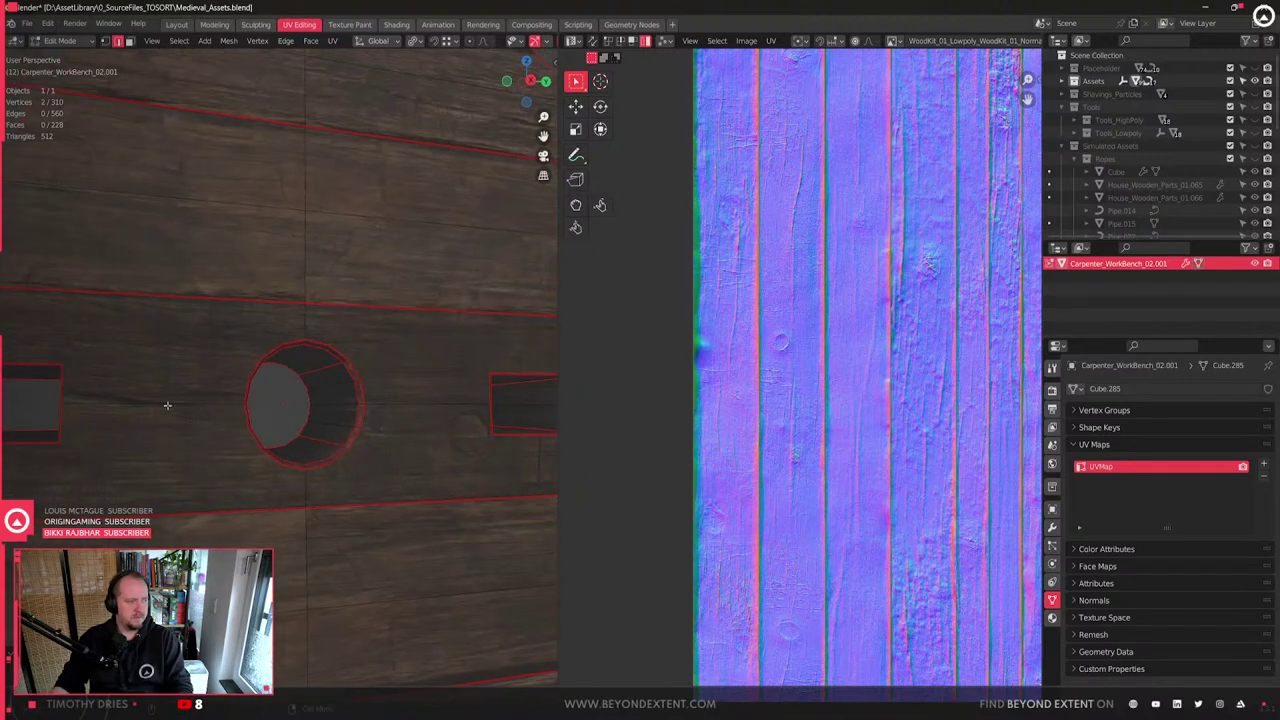
key("j")
- Undo the edge dissolves and the connections made around the slot on the opposite face
key("ctrl+z")
key("ctrl+z")
key("ctrl+z")
key("ctrl+z")
key("ctrl+z")
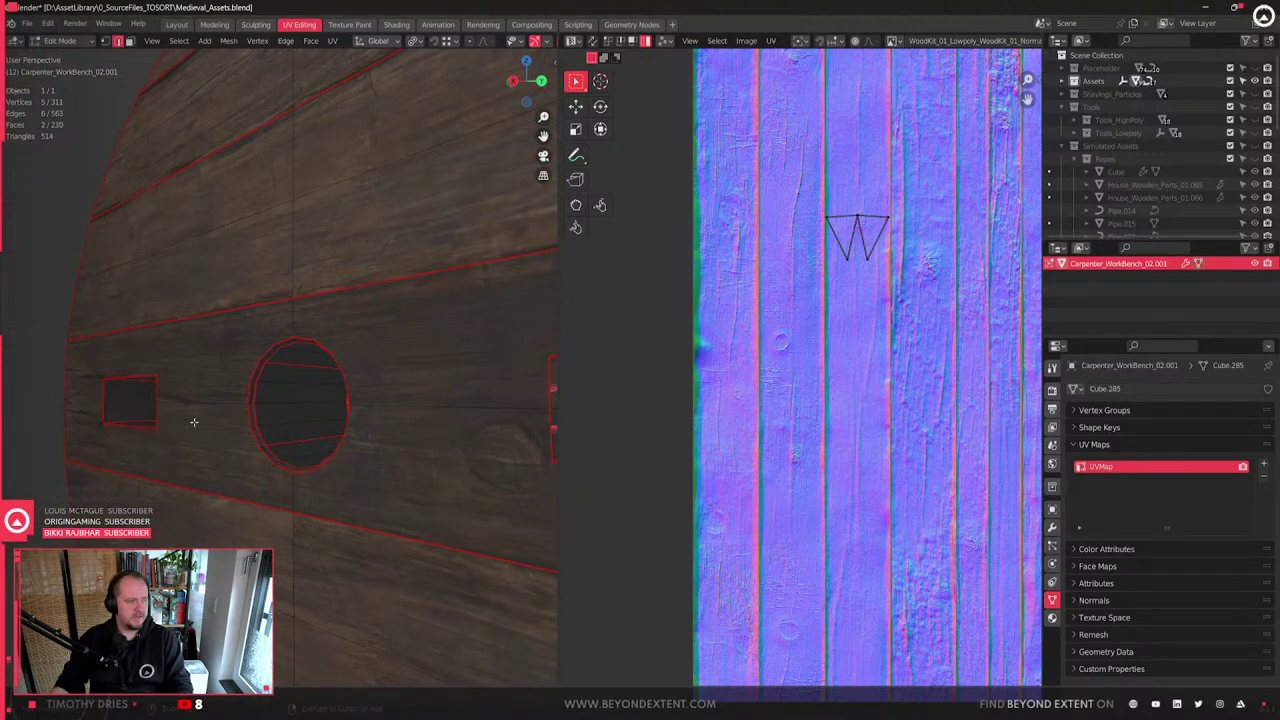
key("ctrl+z")
key("ctrl+z")
key("ctrl+z")
- Select the complete edge loop around the rectangular slot's opening on the wheel's face
middle_click_drag(191, 419, 442, 420, "shift")
left_click(357, 407)
middle_click_drag(332, 405, 429, 432)
scroll(360, 431, "up", 1)
left_click(357, 435, "alt+shift")
left_click(257, 392, "alt+shift")
left_click(307, 371, "alt+shift")
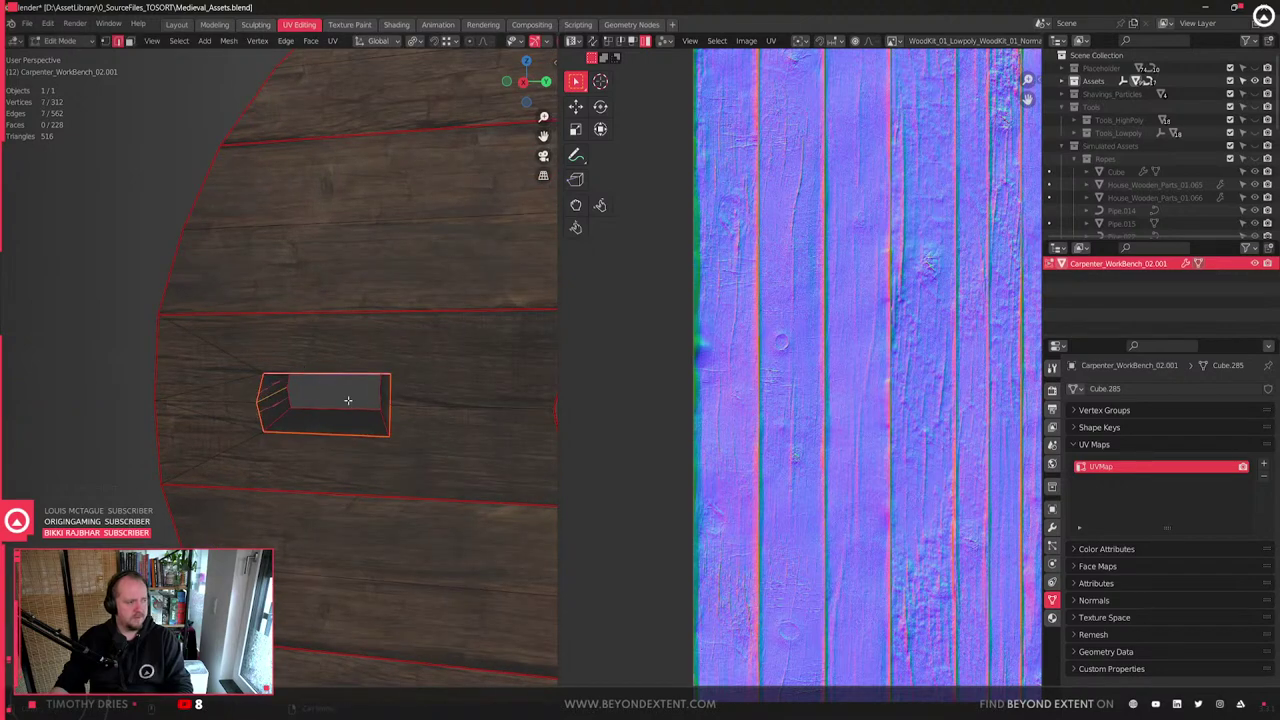
middle_click_drag(341, 397, 393, 359)
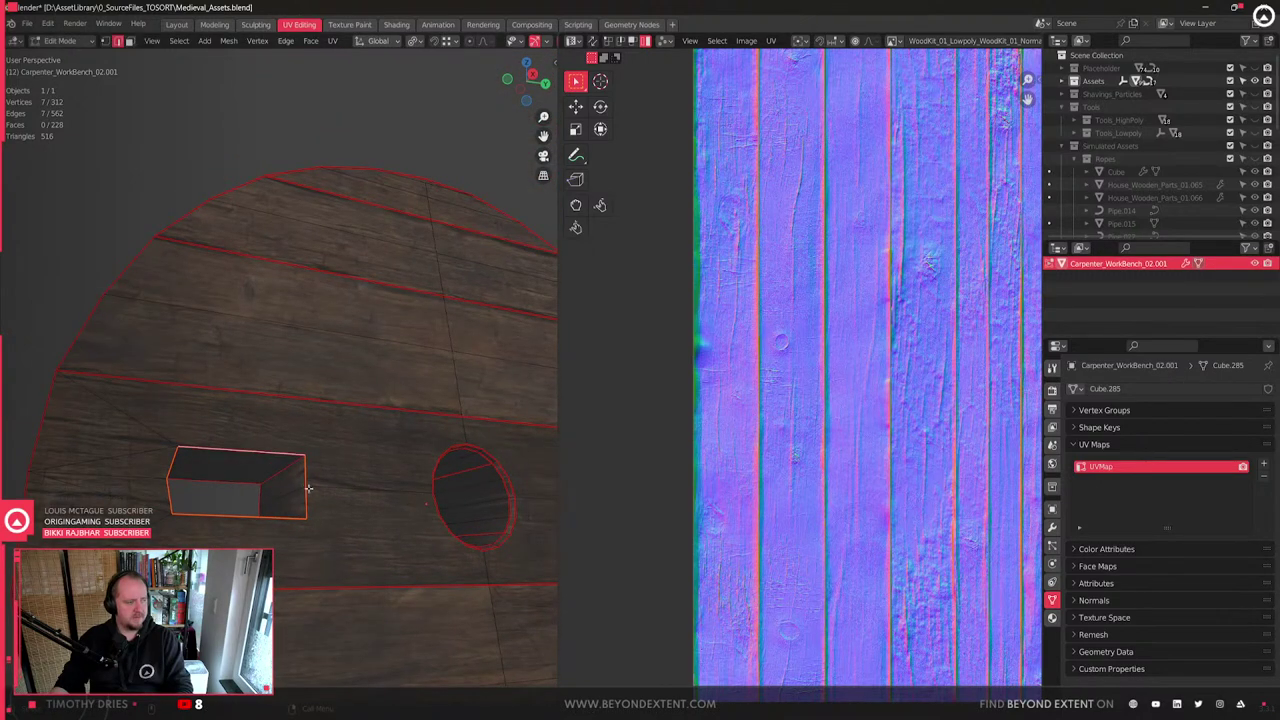
middle_click_drag(305, 487, 299, 490)
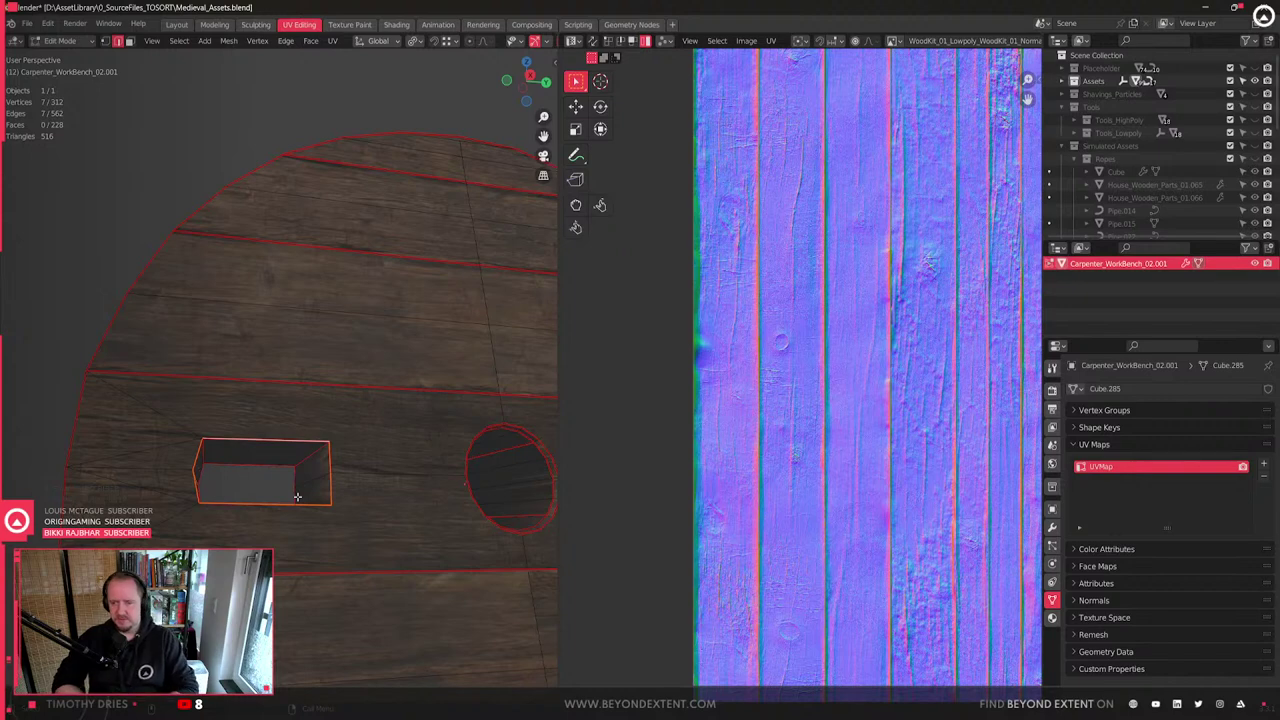
scroll(299, 497, "down", 1)
middle_click_drag(301, 498, 249, 526)
- Move the middle edge of the slot's end wall nearest the centre hole outward along Y, bowing that end
scroll(345, 495, "up", 2)
middle_click_drag(363, 483, 431, 443)
left_click(370, 433)
key("g")
key("y")
left_click(271, 475)
scroll(431, 443, "down", 1)
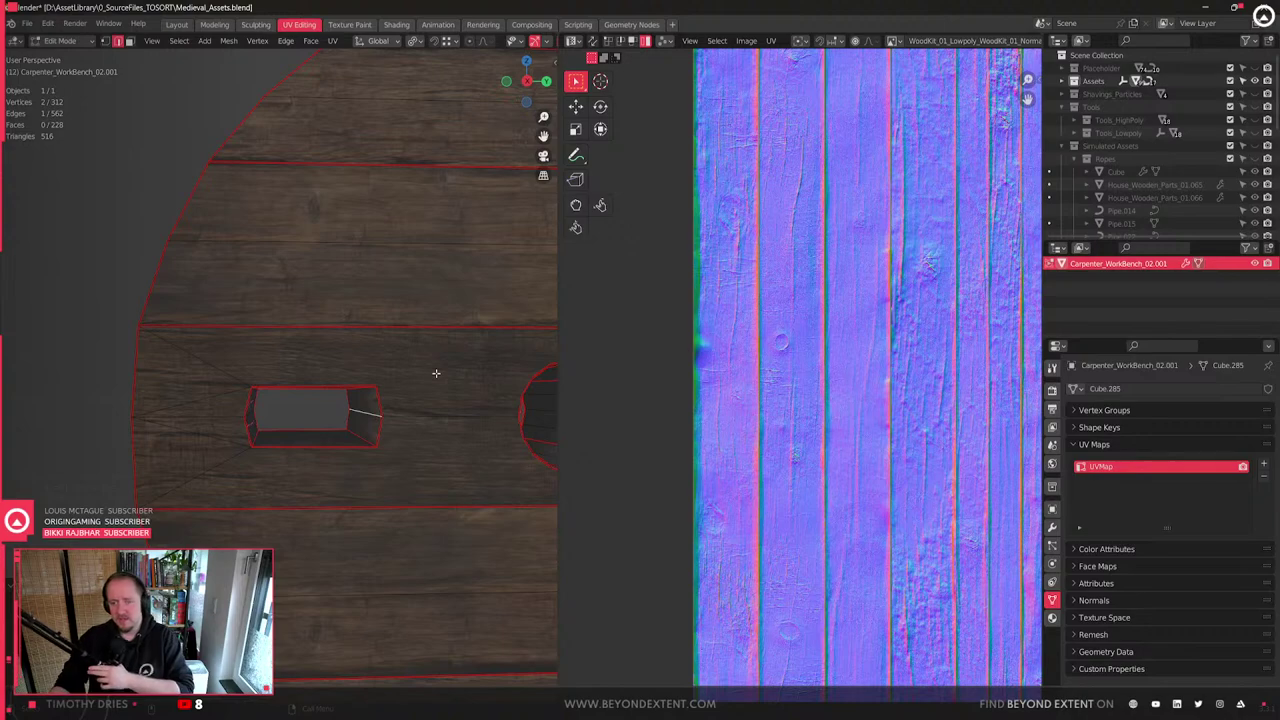
- Unwrap the two faces of the slot's rim-side end wall and apply the 2048 texel density preset
middle_click_drag(412, 403, 261, 387)
key("Tab")
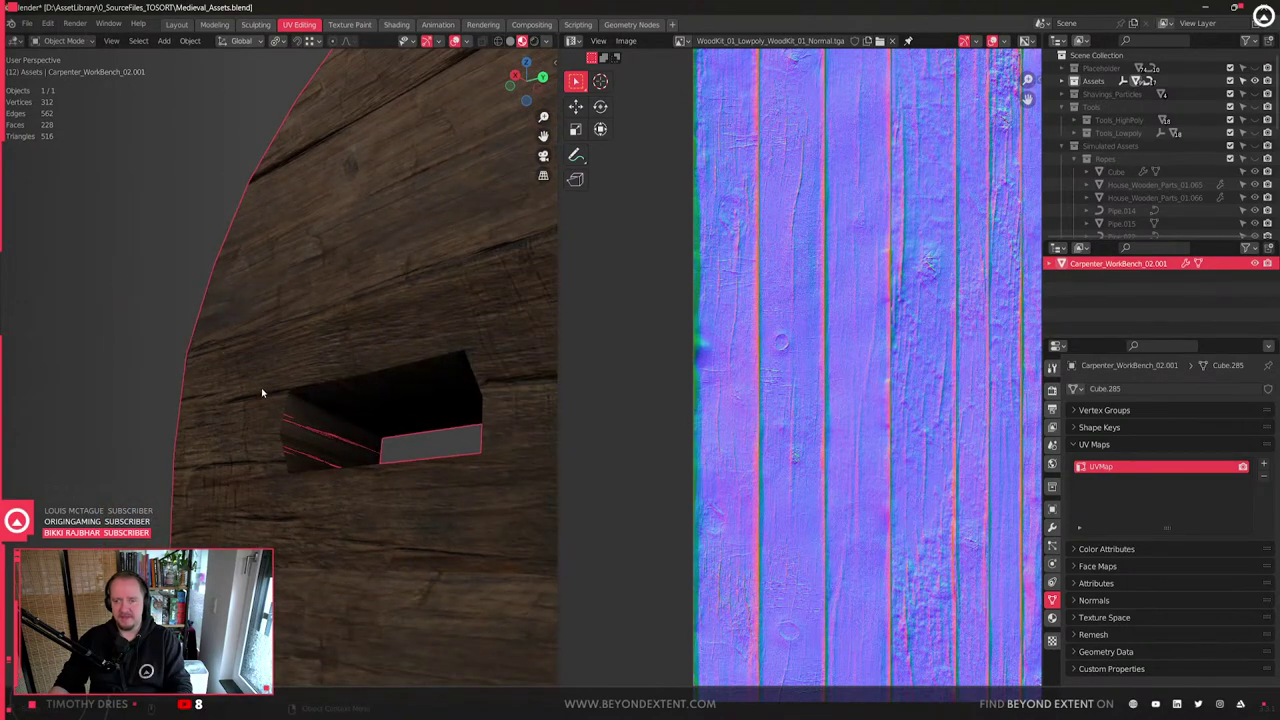
key("Tab")
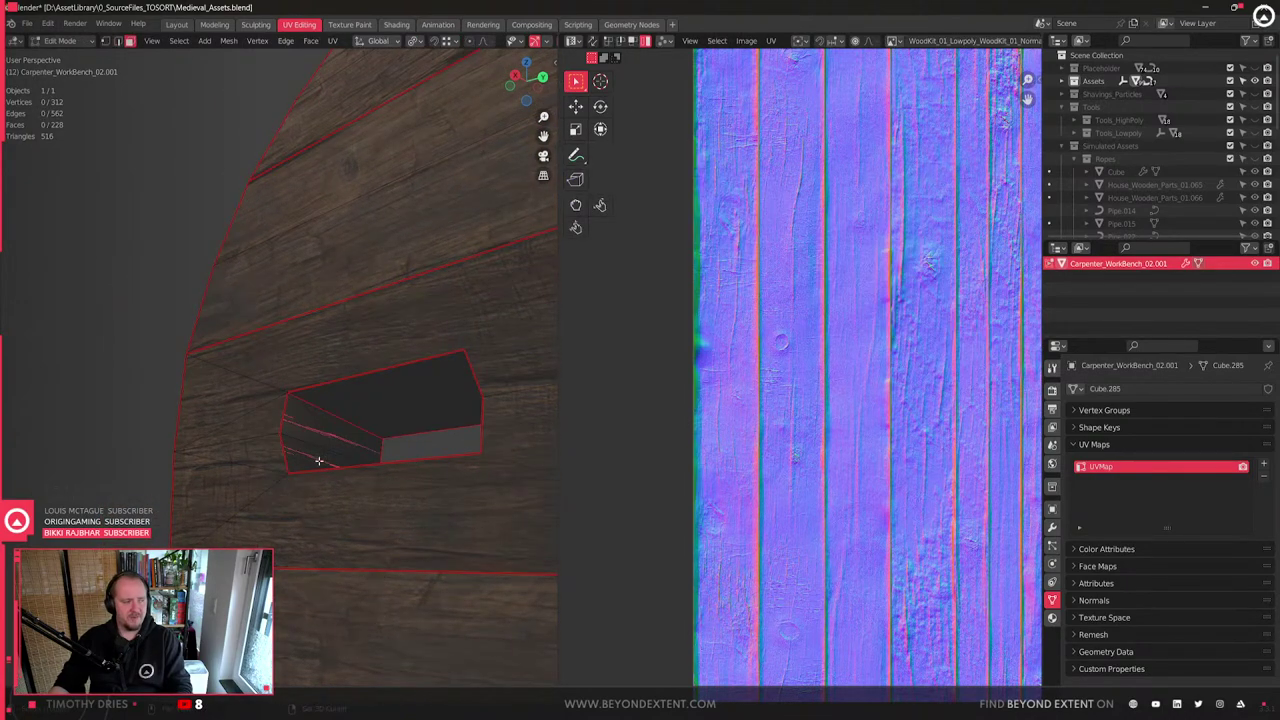
left_click(318, 461)
left_click(329, 431, "shift")
middle_click_drag(329, 431, 374, 541)
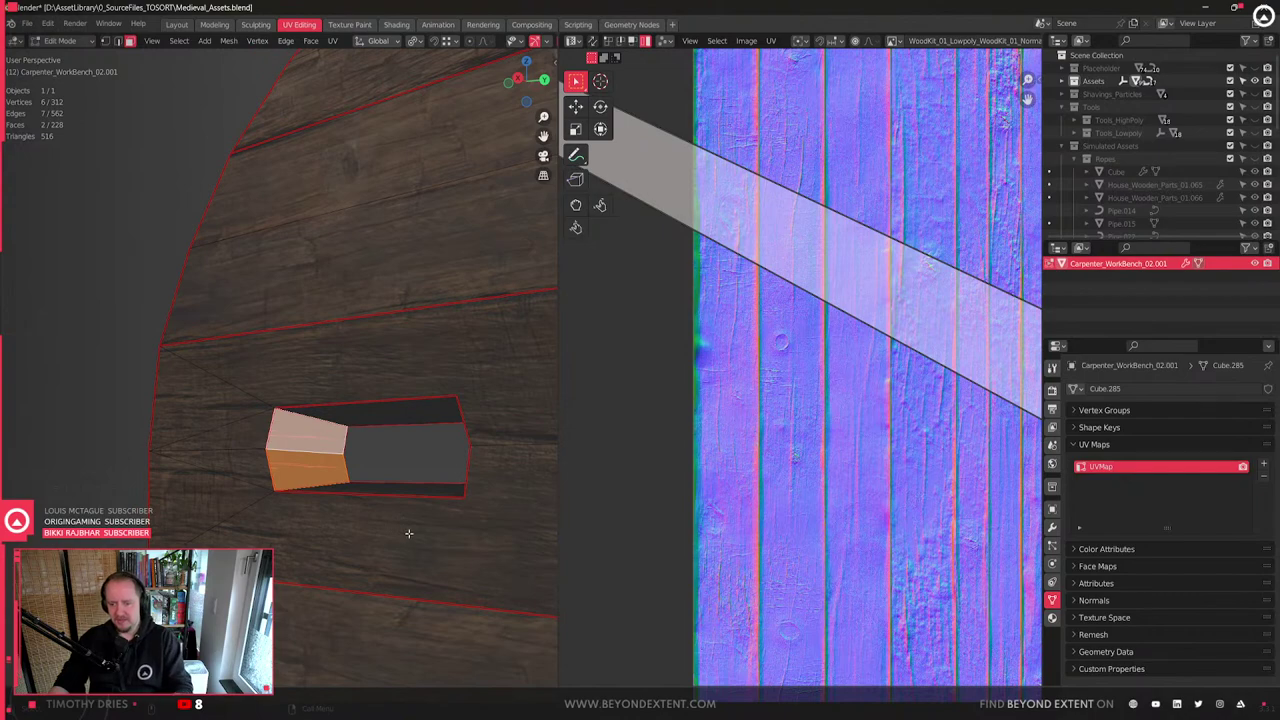
middle_click_drag(409, 533, 545, 490)
scroll(900, 413, "down", 6)
key("a")
key("u")
left_click(902, 425)
scroll(912, 350, "up", 2)
key("q")
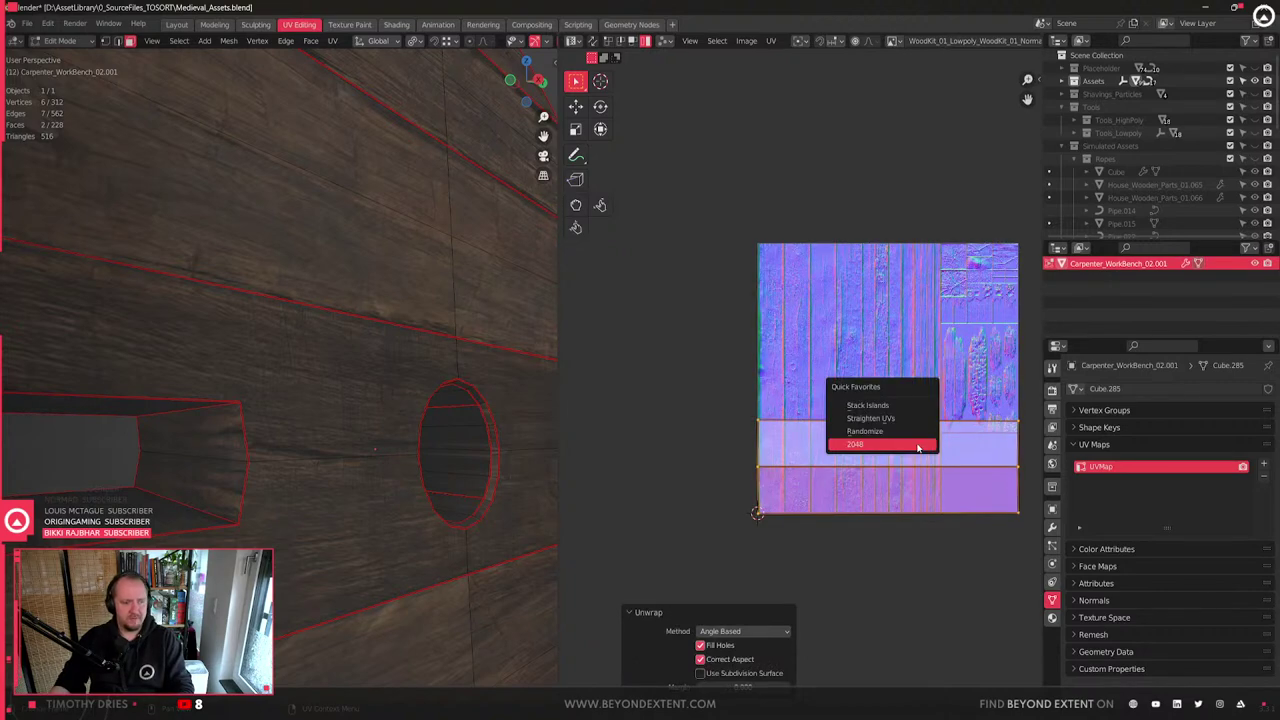
left_click(889, 446)
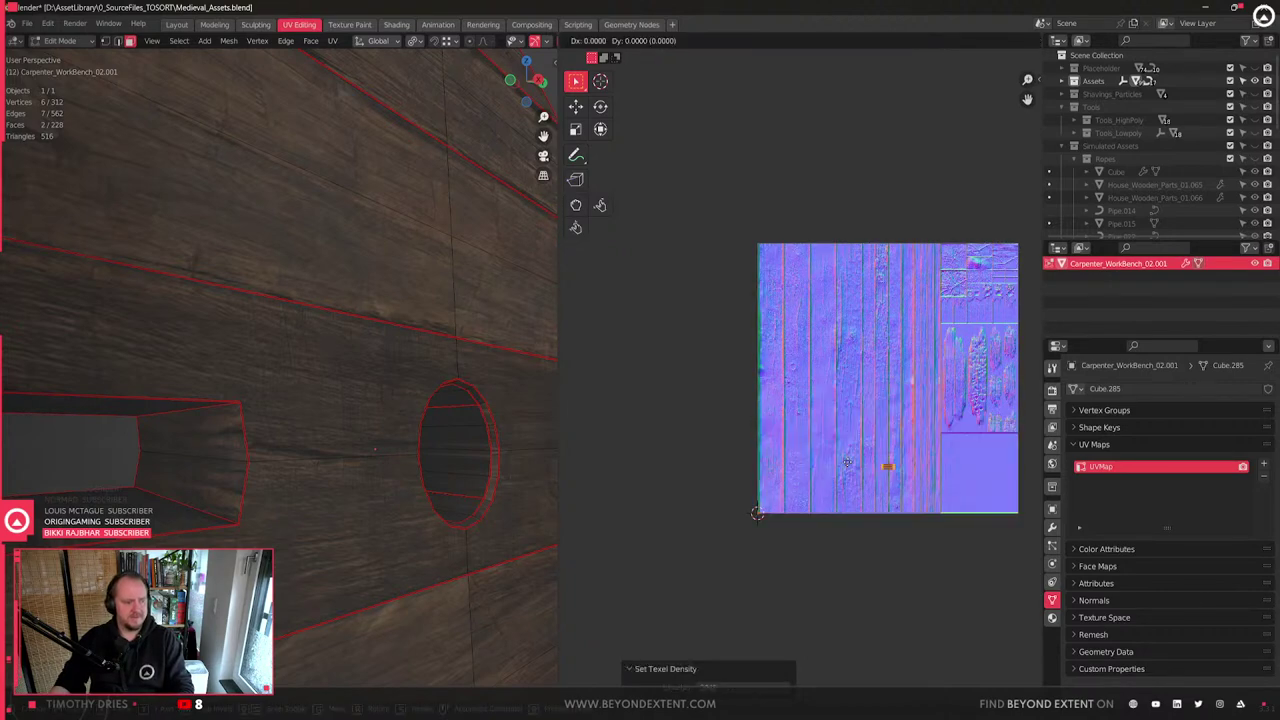
- Move the end wall's UV islands onto the chipped wood piece in the texture and rotate them 90°
left_click(912, 368)
scroll(984, 400, "up", 4)
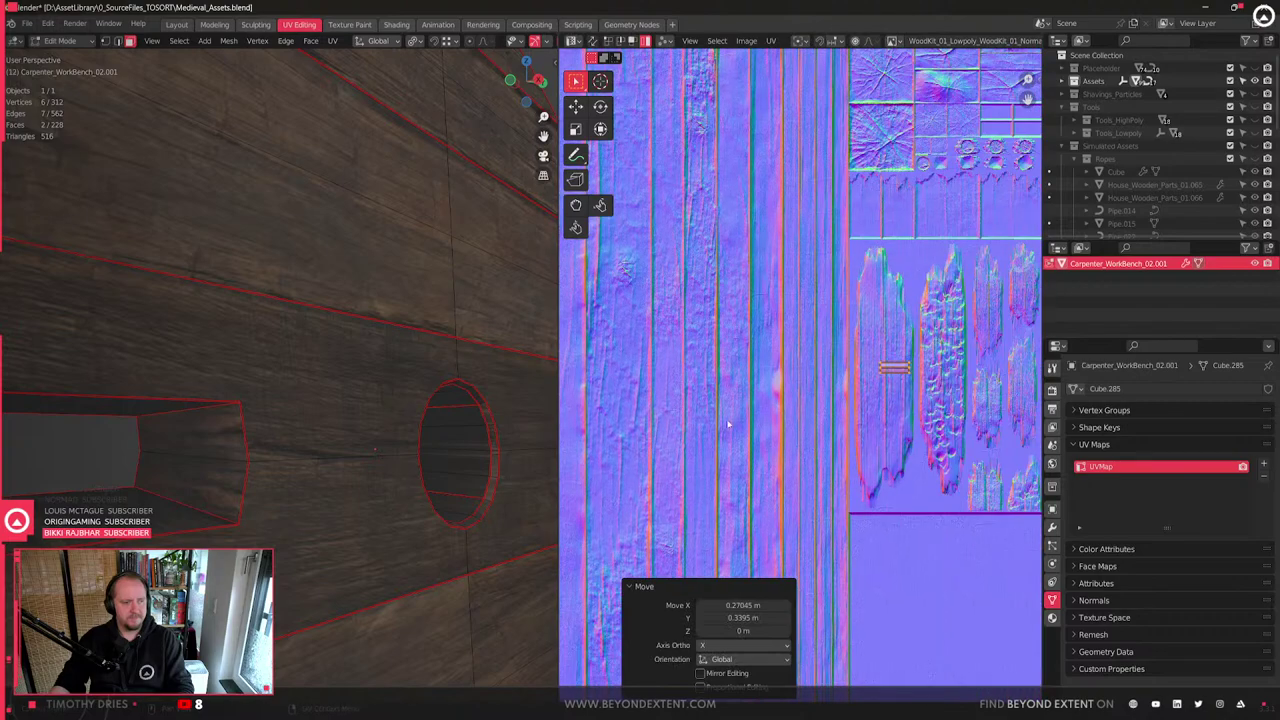
type("r90")
key("Return")
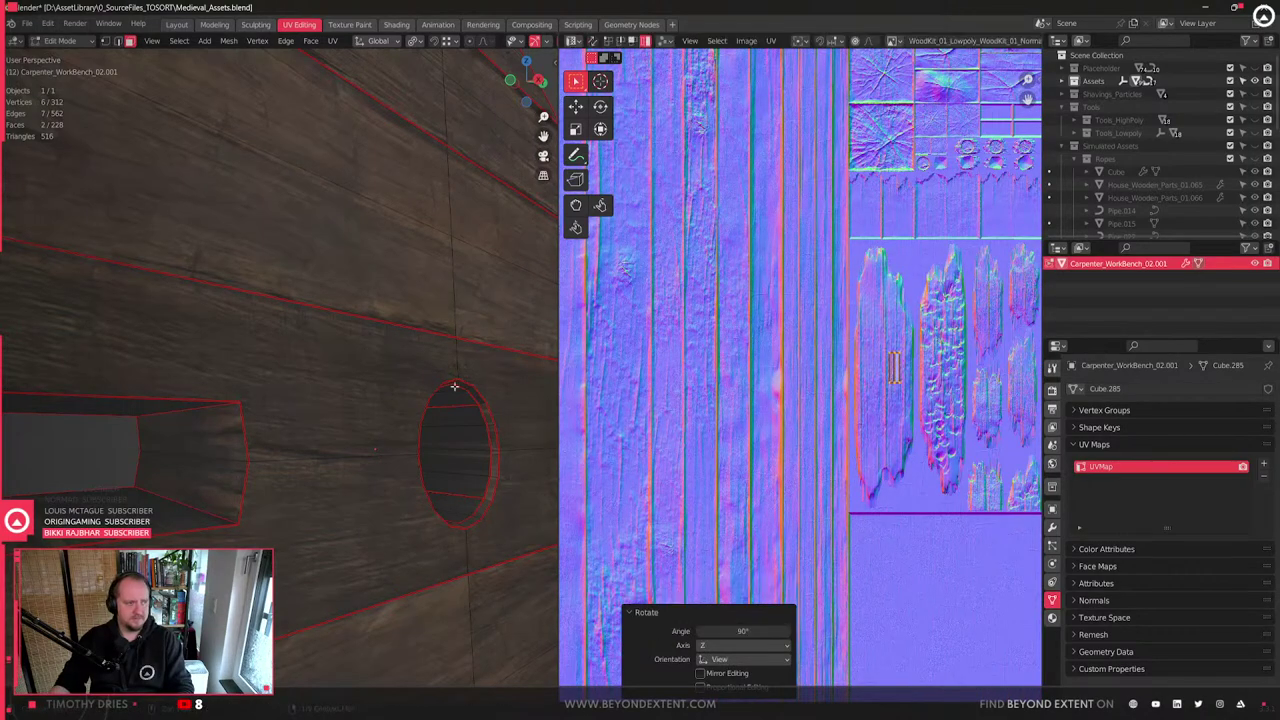
- Unwrap the two end-wall faces of the wheel's other rectangular slot and apply the 2048 texel density preset
scroll(303, 369, "down", 2)
key("Tab")
scroll(401, 452, "down", 3)
middle_click_drag(401, 452, 460, 438)
scroll(280, 425, "down", 2)
scroll(451, 509, "up", 3)
key("Tab")
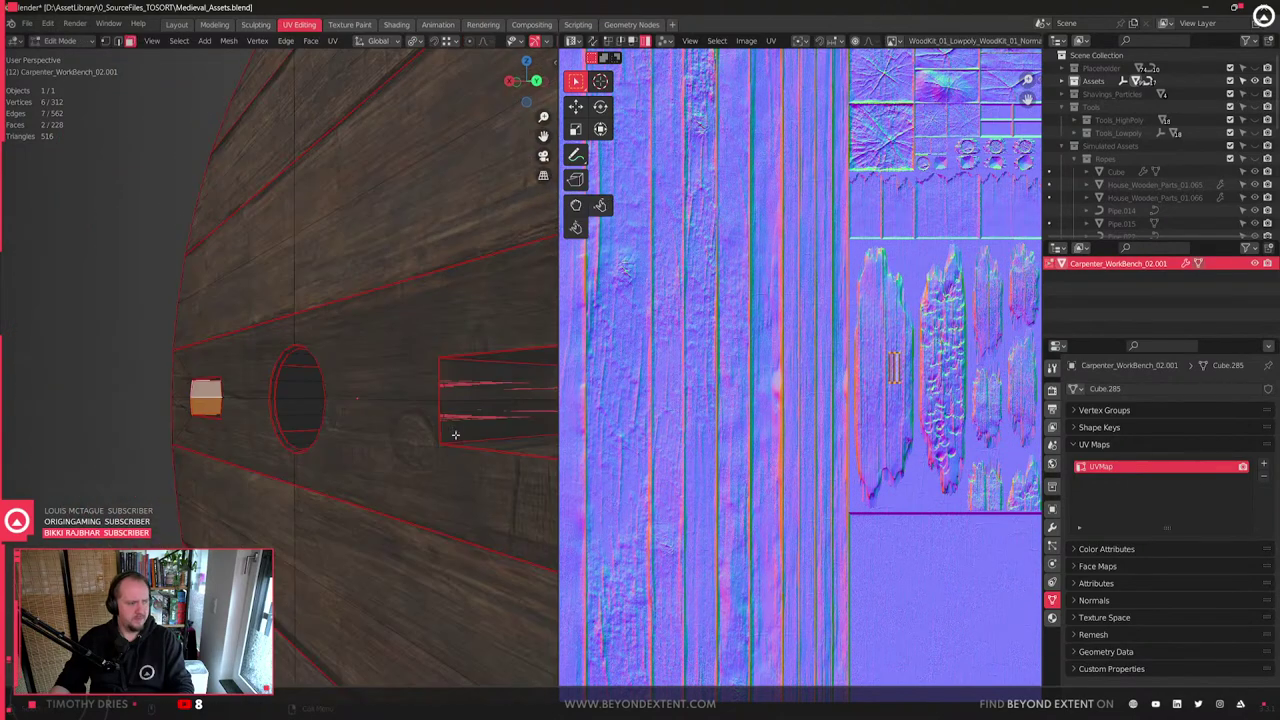
left_click(453, 411)
left_click(477, 386, "shift")
key("u")
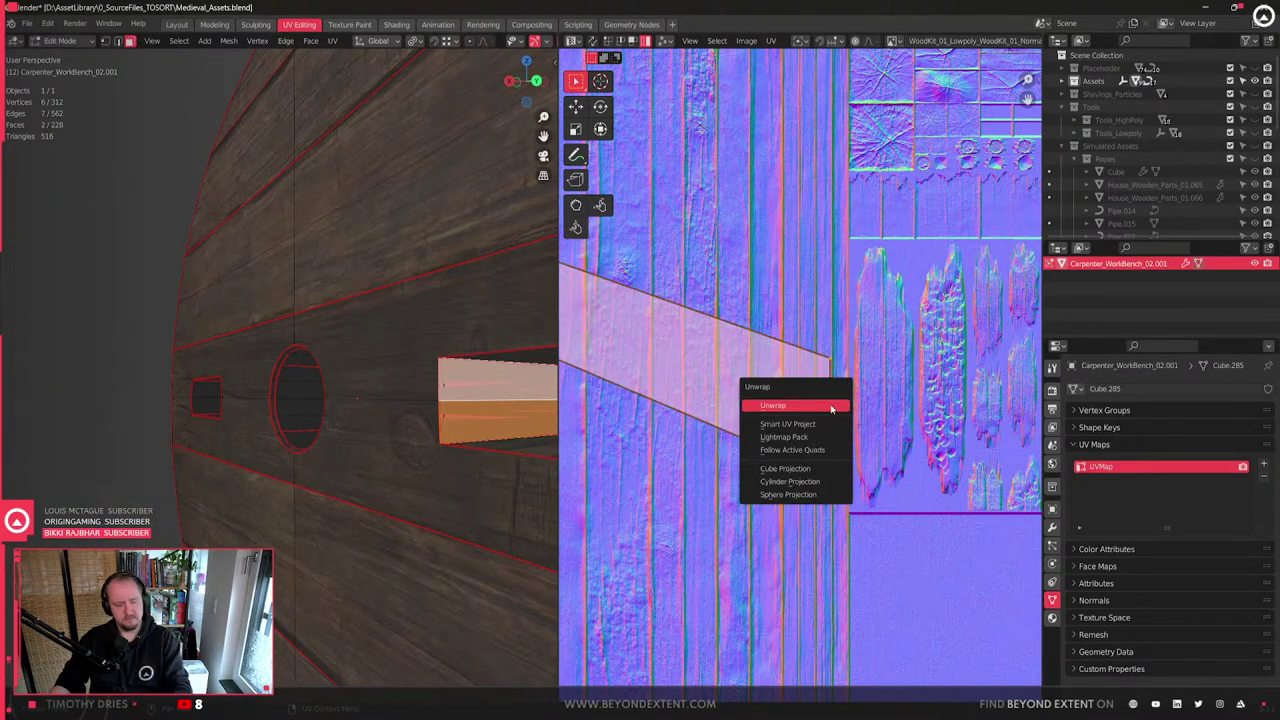
left_click(830, 407)
scroll(820, 430, "down", 5)
key("q")
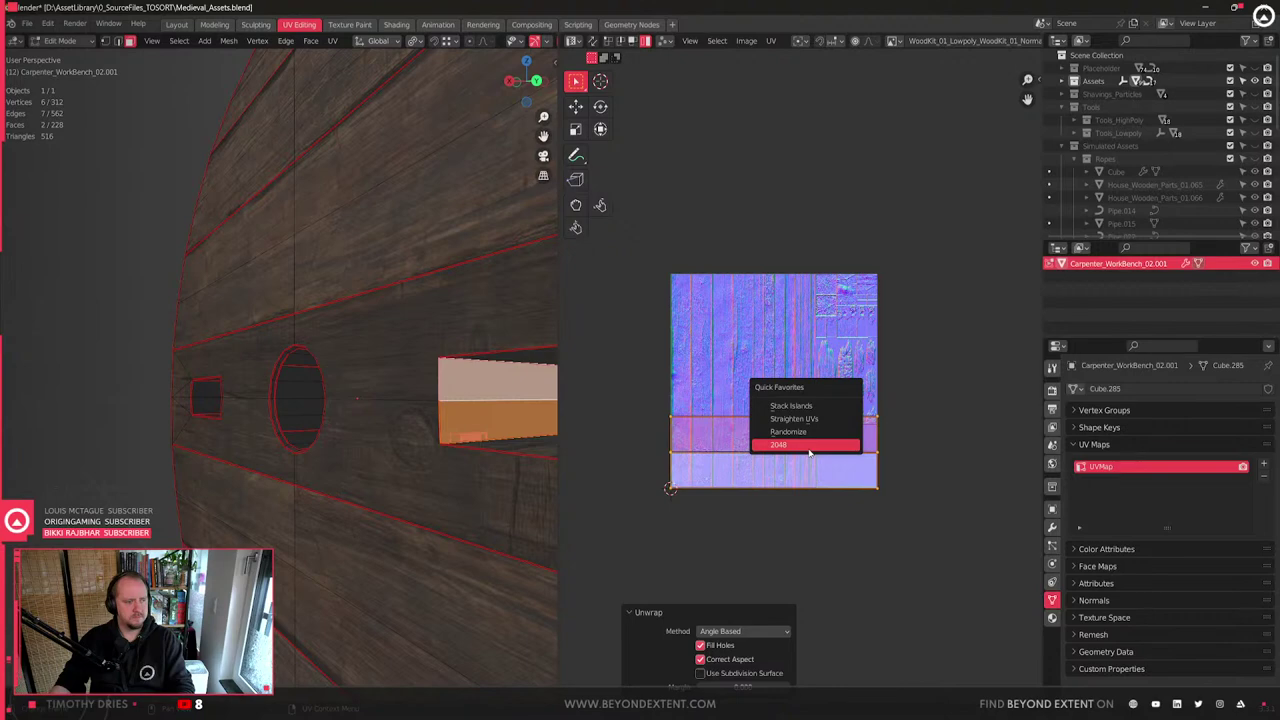
left_click(806, 445)
- Leave mesh editing, deselect the wheel and exit the isolated view to bring back the whole scene
key("Tab")
scroll(334, 447, "down", 4)
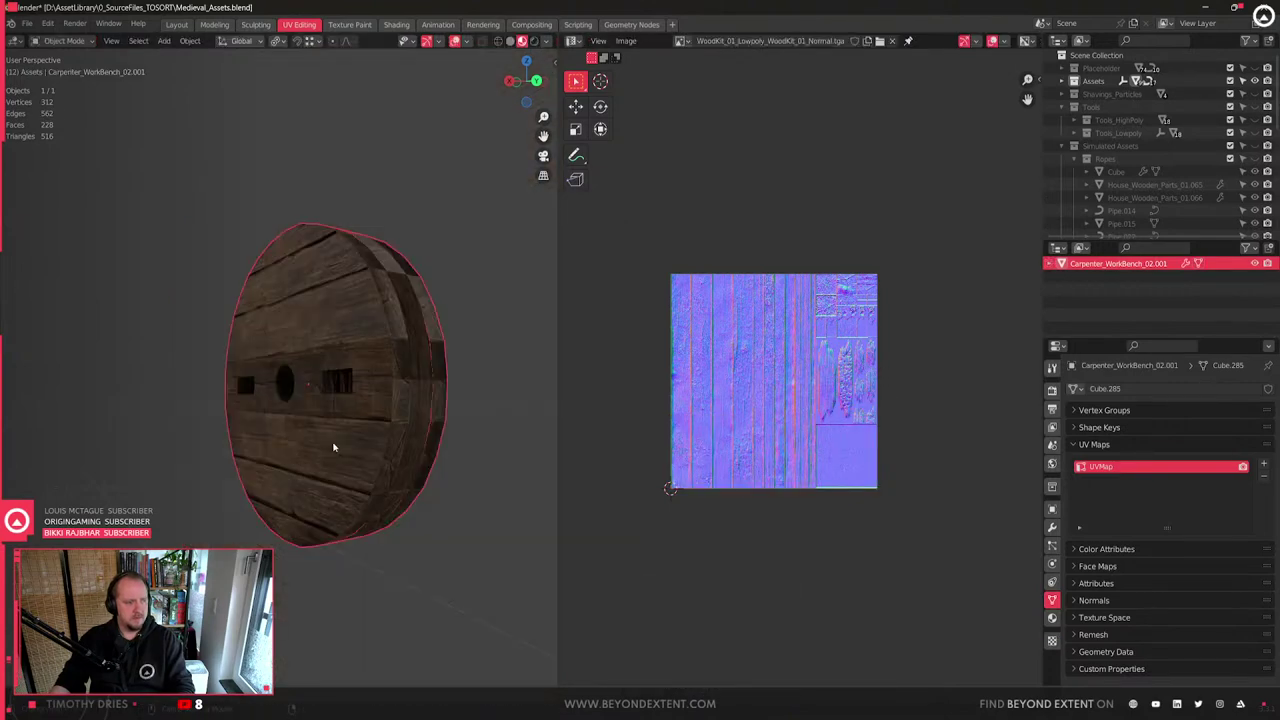
middle_click_drag(334, 447, 471, 474)
left_click(471, 474)
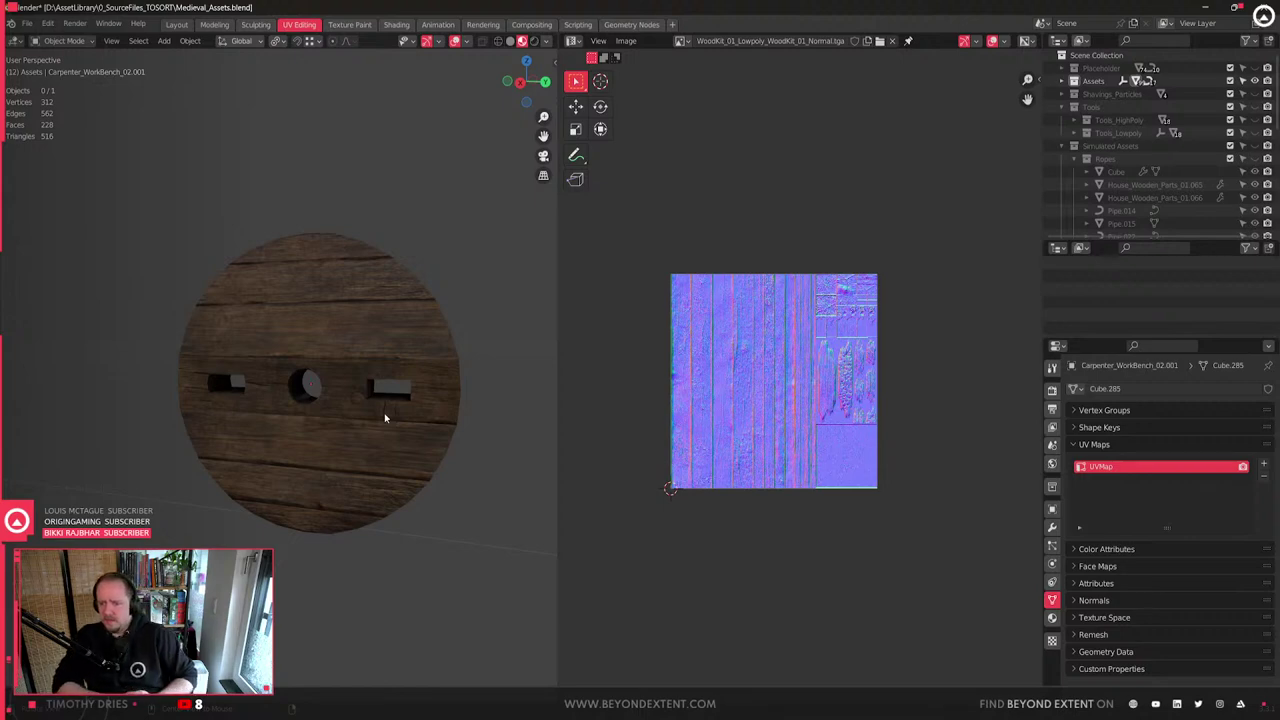
key("KP_Divide")
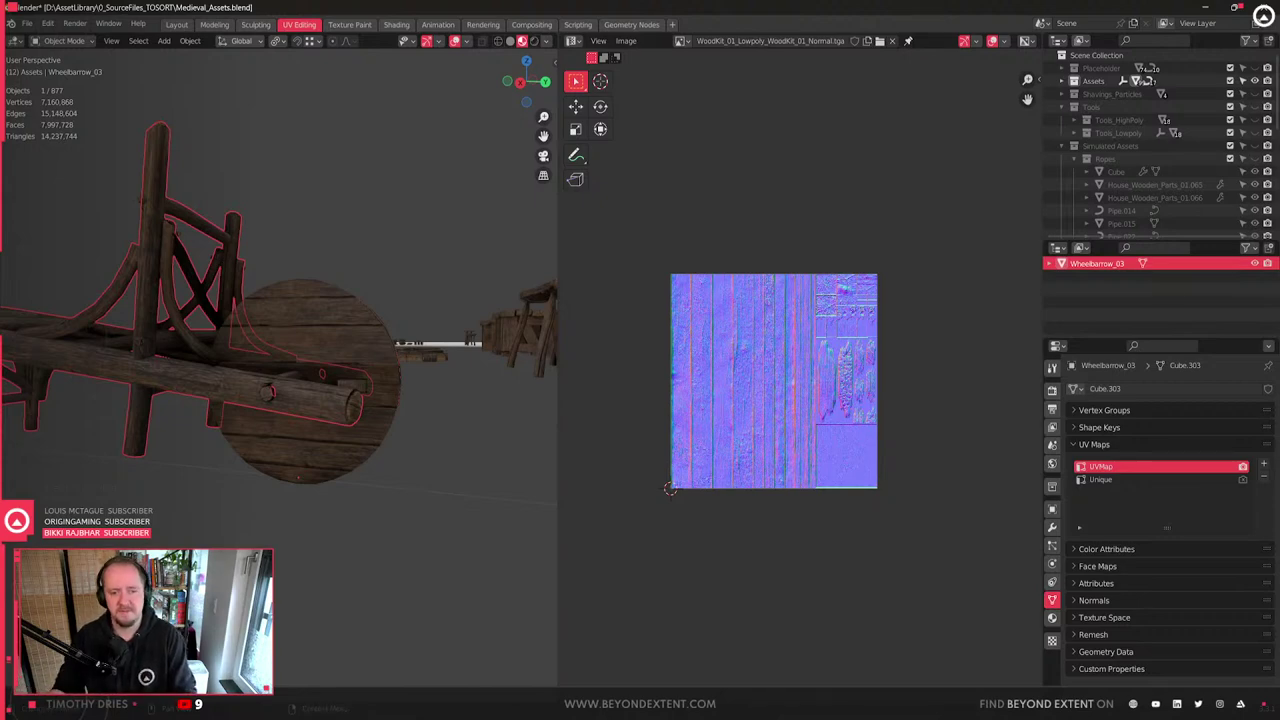
- Examine how the wheel's axle passes through the wheelbarrow's side beam
scroll(892, 404, "down", 2)
scroll(892, 404, "down", 1)
scroll(330, 463, "up", 3)
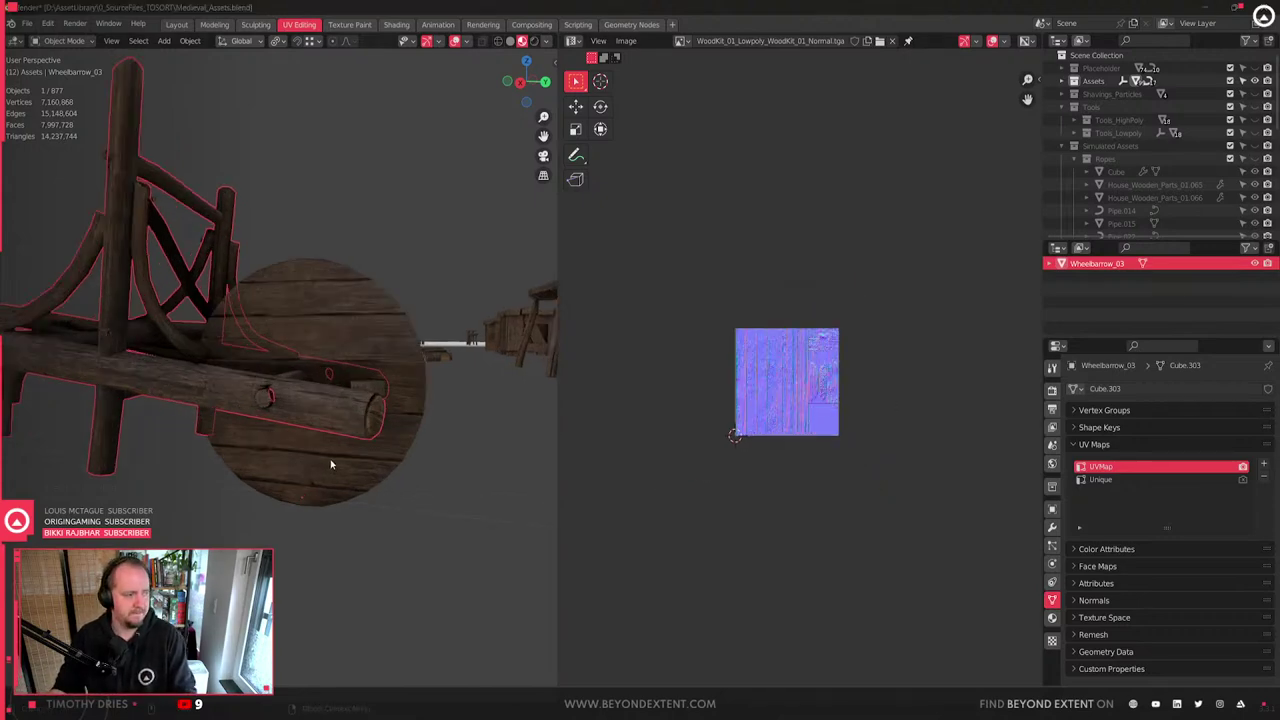
left_click_drag(323, 464, 350, 462)
scroll(361, 461, "down", 2)
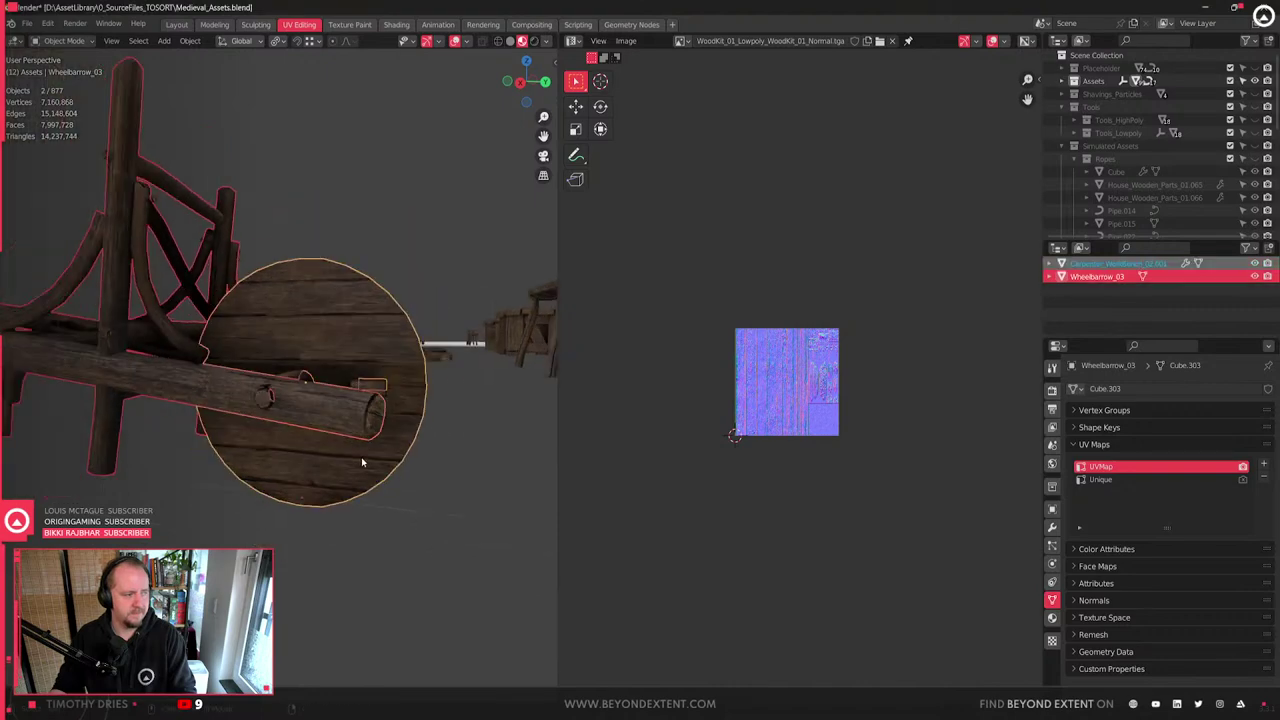
middle_click_drag(363, 461, 322, 500)
left_click(311, 478)
scroll(309, 474, "up", 4)
middle_click_drag(183, 518, 320, 470, "shift")
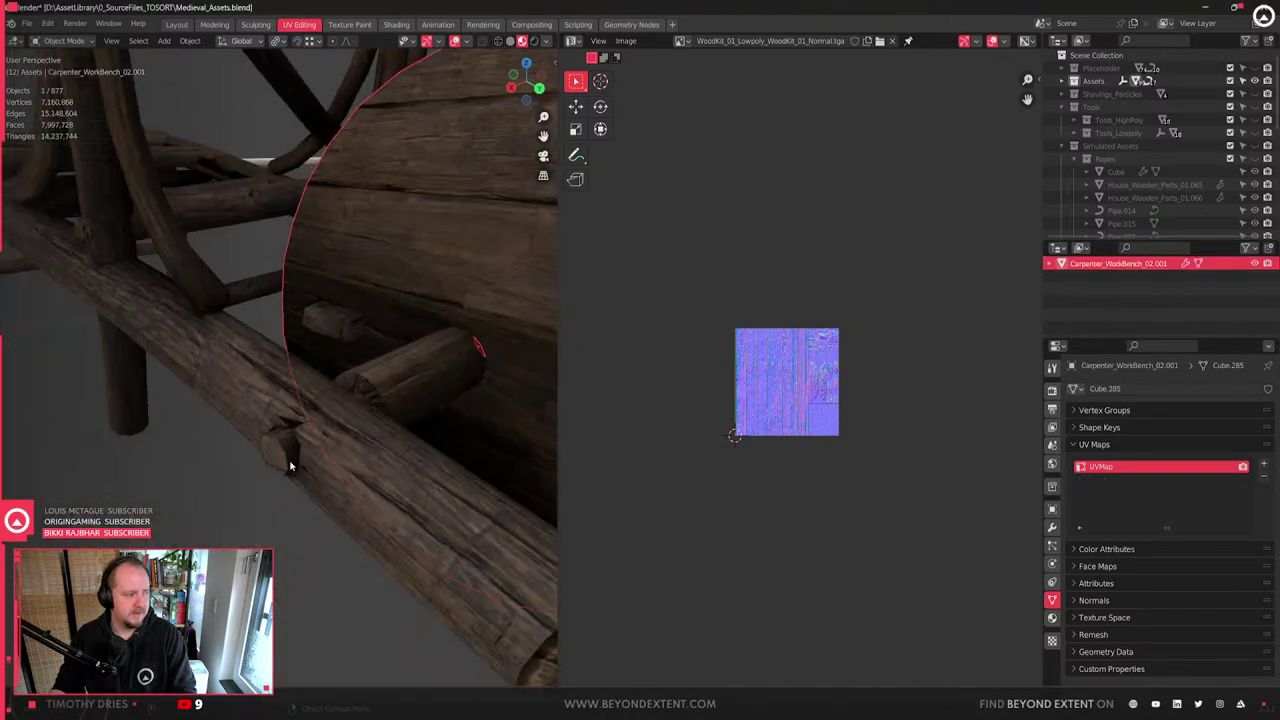
left_click(291, 462)
scroll(290, 462, "up", 2)
key("Tab")
key("Tab")
left_click(345, 470)
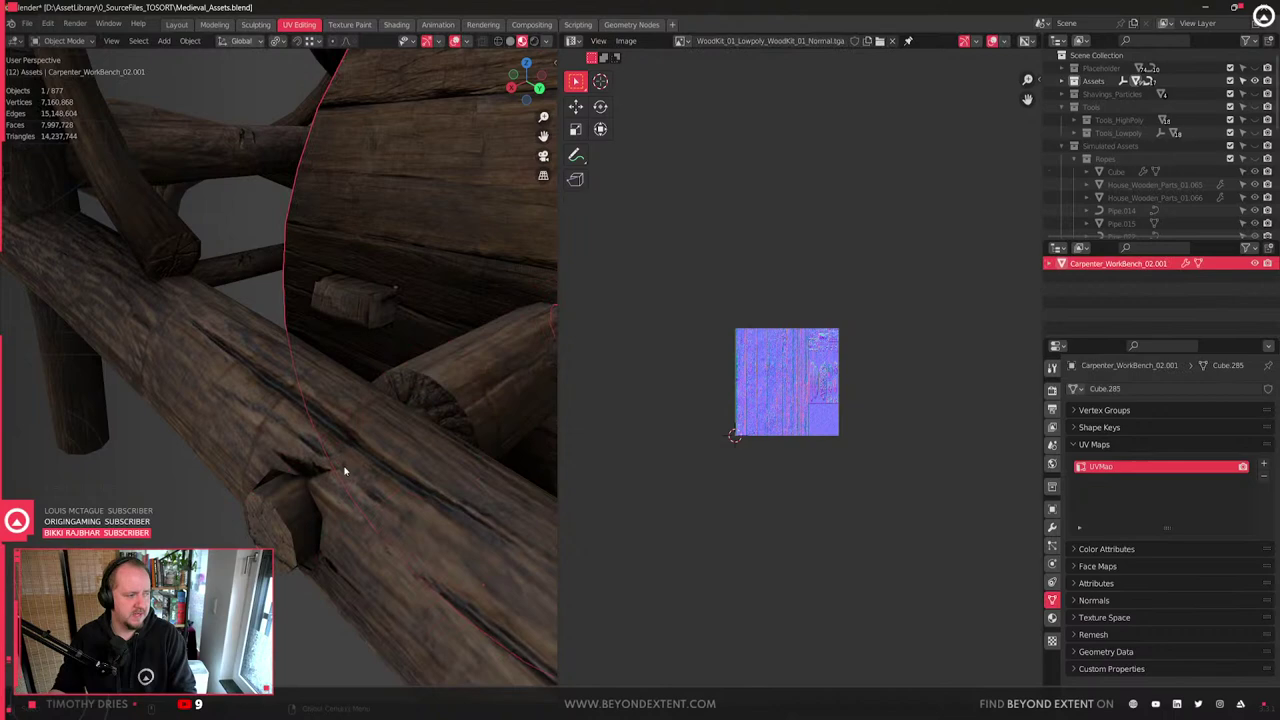
scroll(345, 471, "down", 3)
left_click(345, 474)
scroll(344, 482, "down", 2)
middle_click_drag(343, 486, 366, 481)
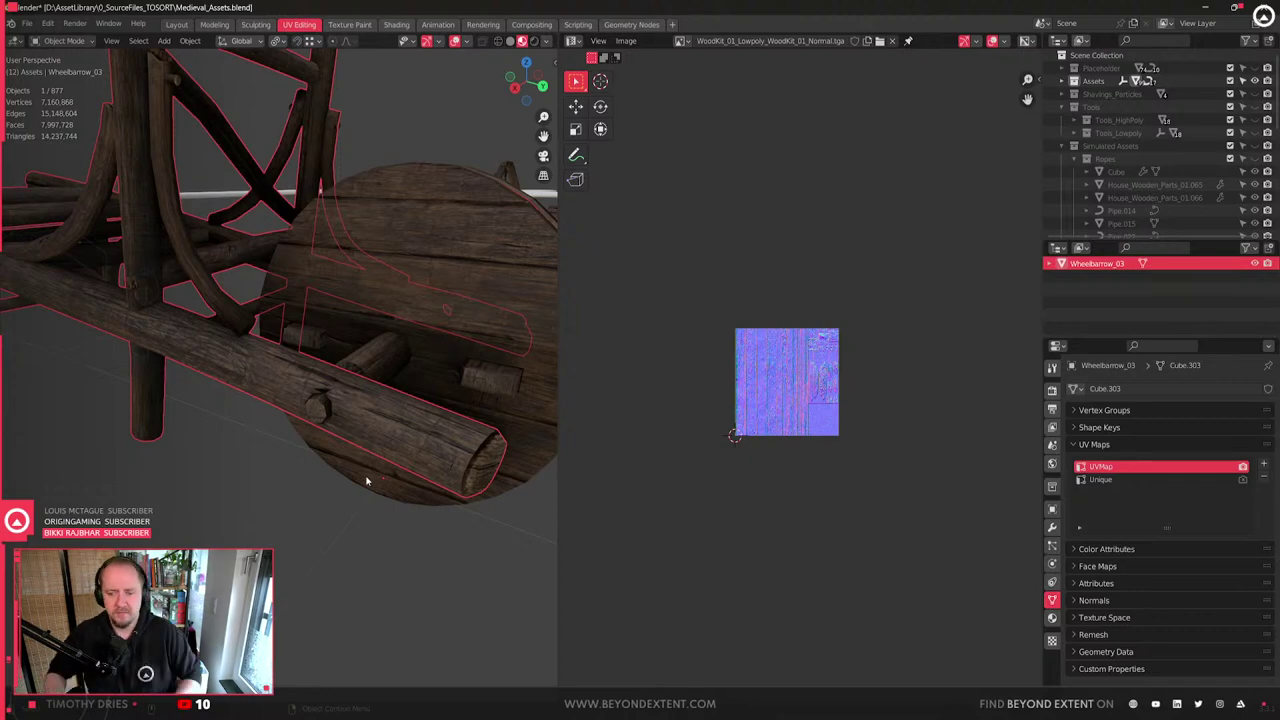
- Inspect the wheel, its pegs and the side beam around the axle end from several angles
scroll(340, 486, "down", 3)
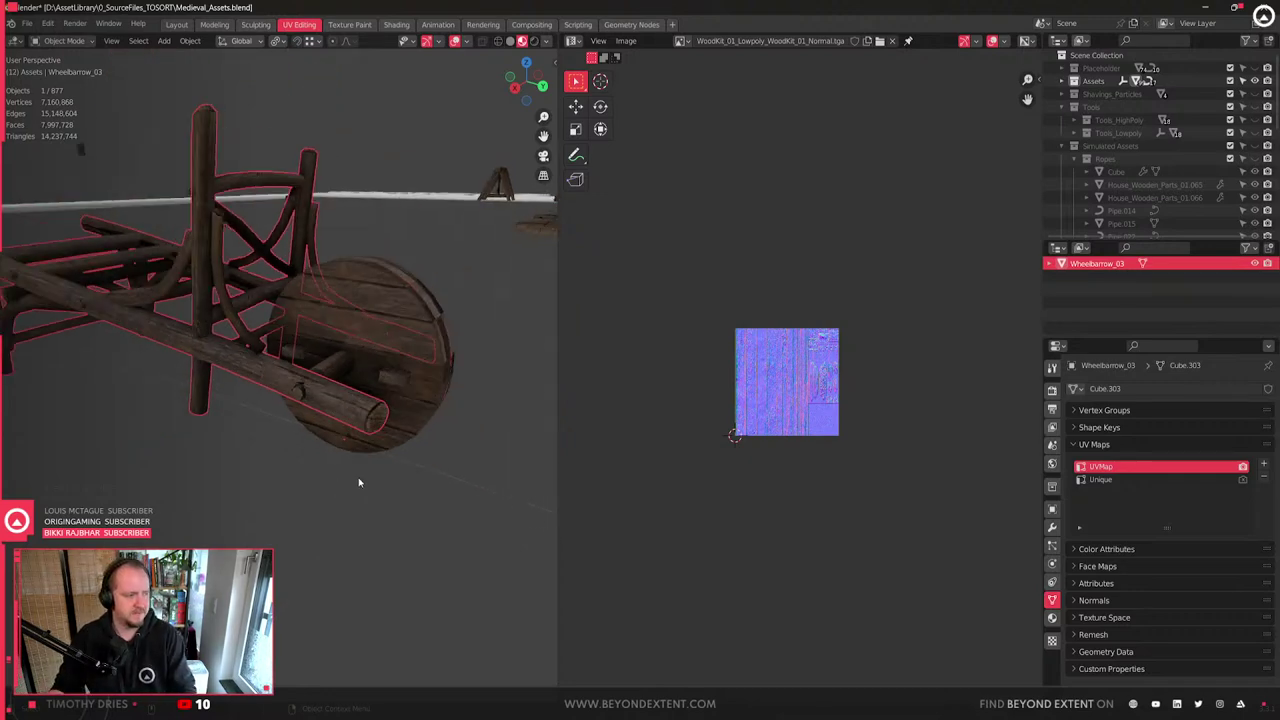
left_click(437, 503)
middle_click_drag(437, 503, 314, 420)
left_click(315, 421)
scroll(349, 481, "up", 4)
middle_click_drag(349, 481, 294, 545)
left_click(317, 369)
scroll(360, 486, "down", 5)
scroll(281, 551, "up", 3)
left_click(385, 297)
middle_click_drag(385, 297, 394, 312)
middle_click_drag(241, 391, 368, 500, "shift")
- Switch to the Modeling workspace and inset the end face of the axle where it protrudes from the side beam
left_click(225, 27)
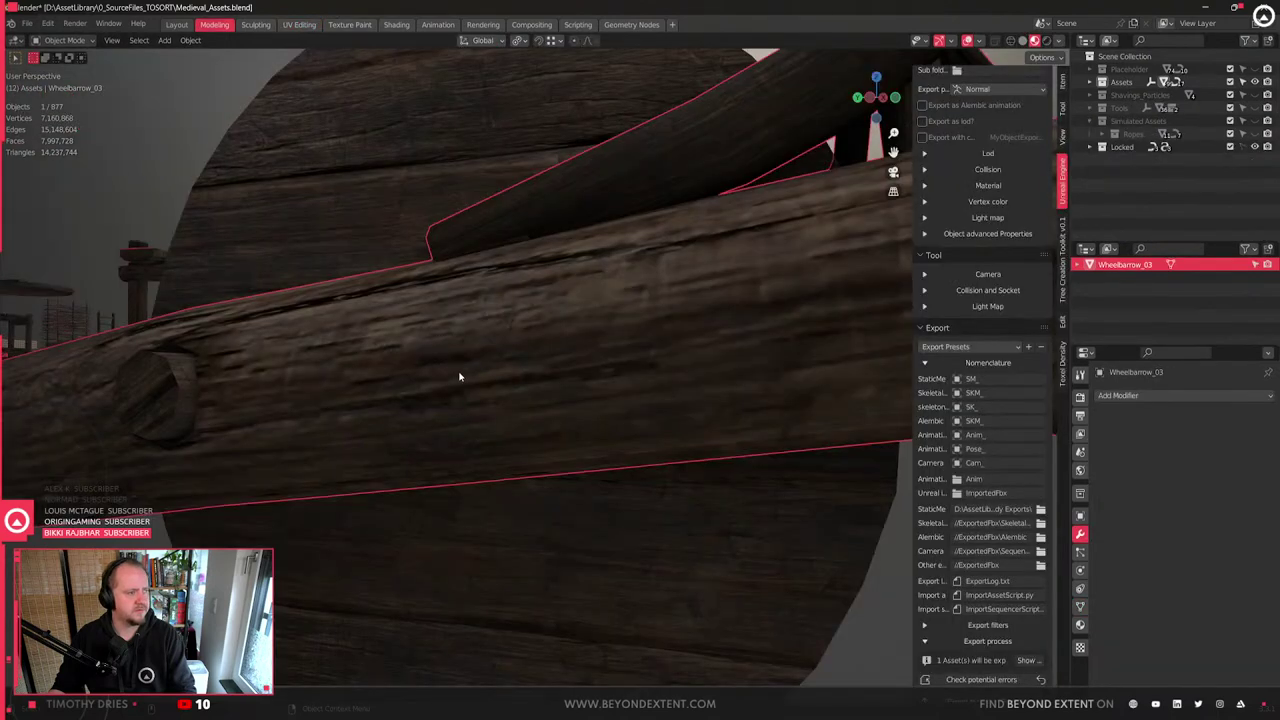
scroll(458, 376, "down", 7)
middle_click_drag(449, 386, 666, 508)
scroll(700, 532, "up", 1)
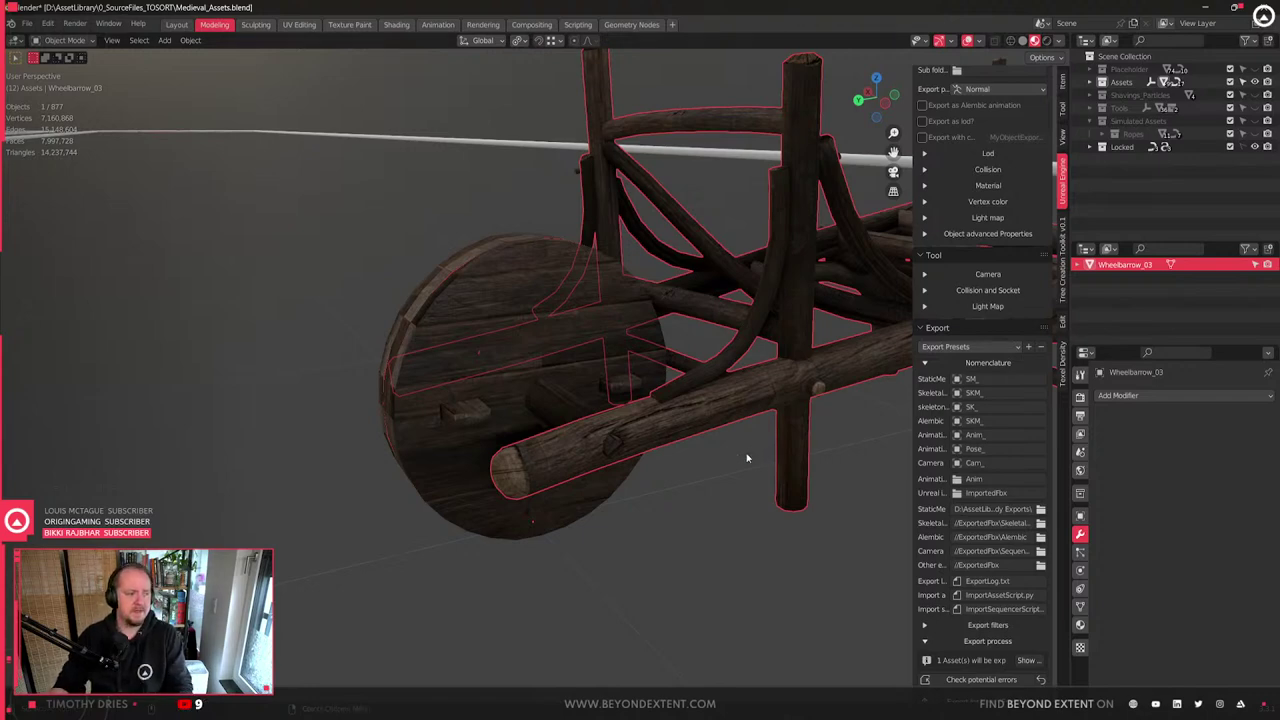
scroll(751, 455, "down", 4)
left_click(680, 464)
scroll(645, 457, "up", 6)
left_click(680, 521)
middle_click_drag(680, 521, 707, 500)
key("Tab")
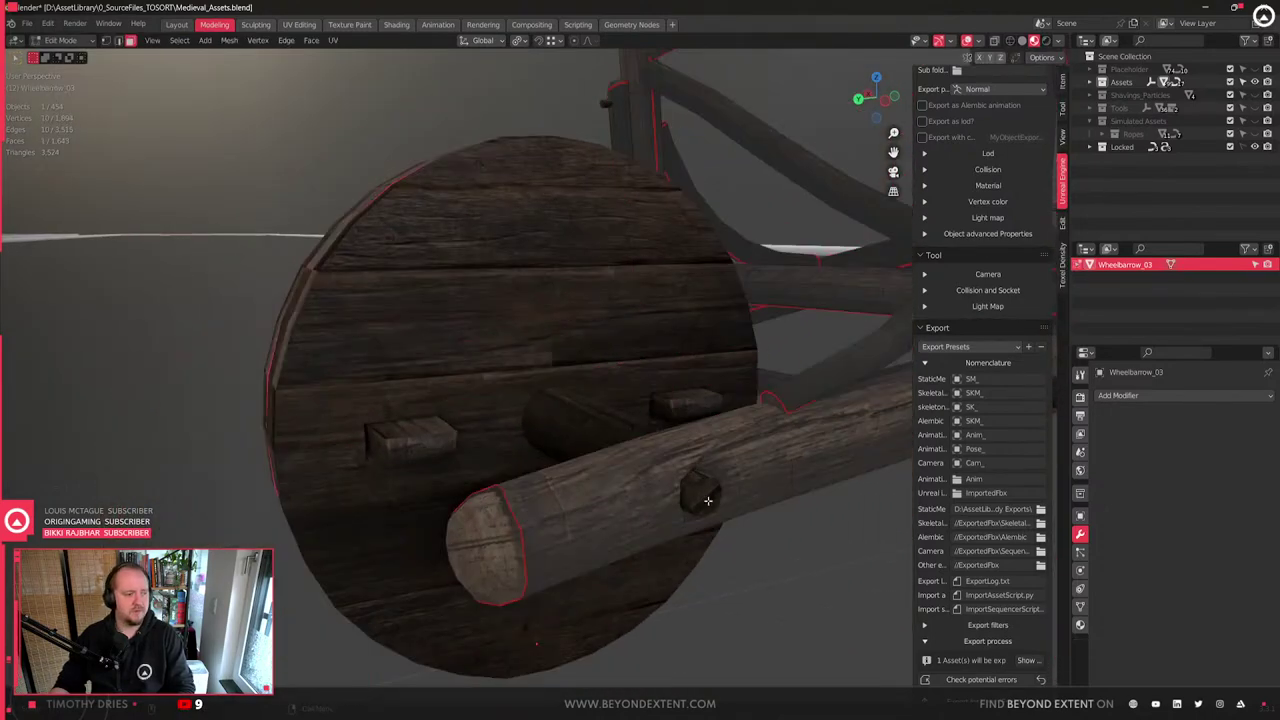
key("Tab")
left_click(708, 501)
key("Tab")
left_click(709, 499)
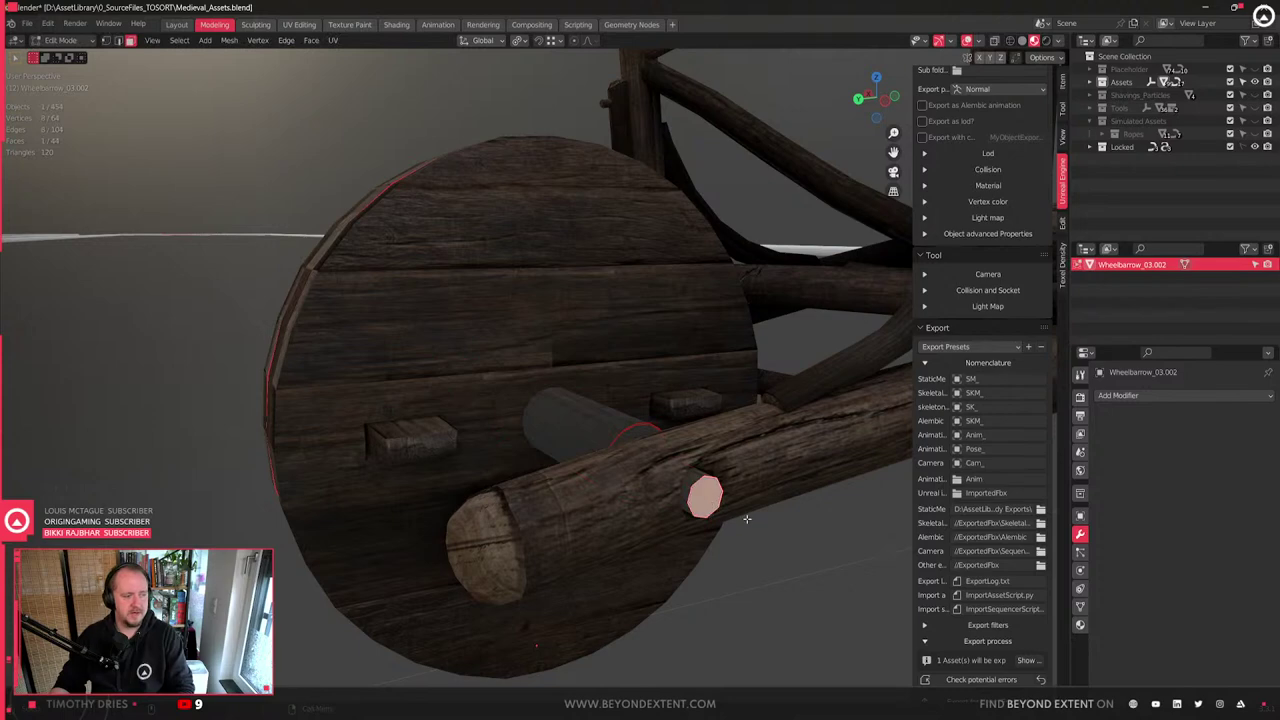
key("2")
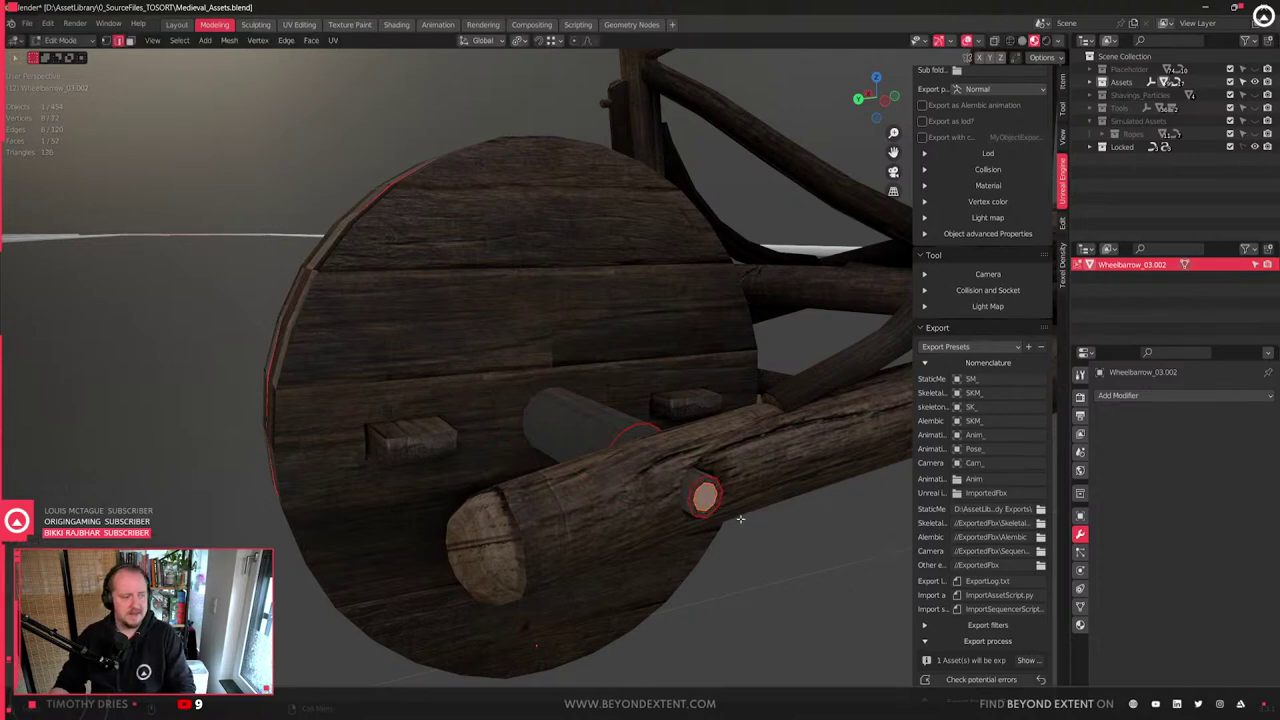
- Mark the inset edge ring on the axle's end as sharp and clear the mark again
right_click(741, 522)
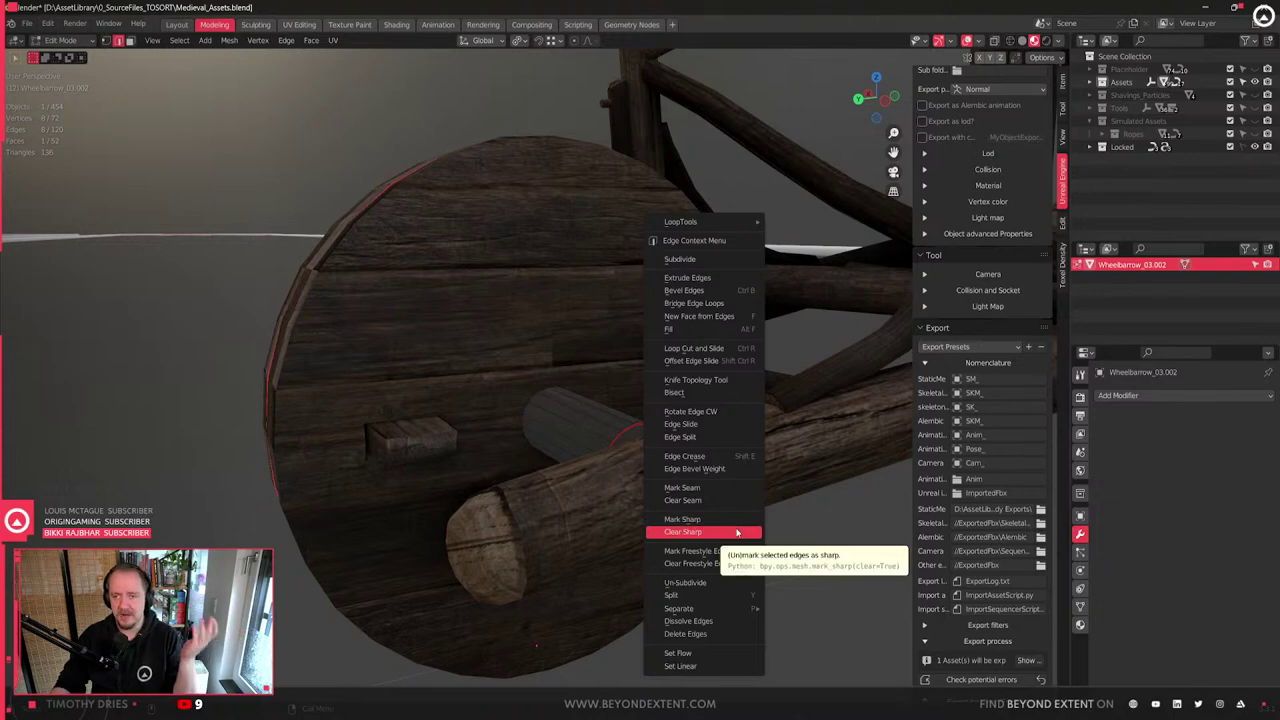
left_click(750, 501)
middle_click_drag(786, 533, 754, 509, "shift")
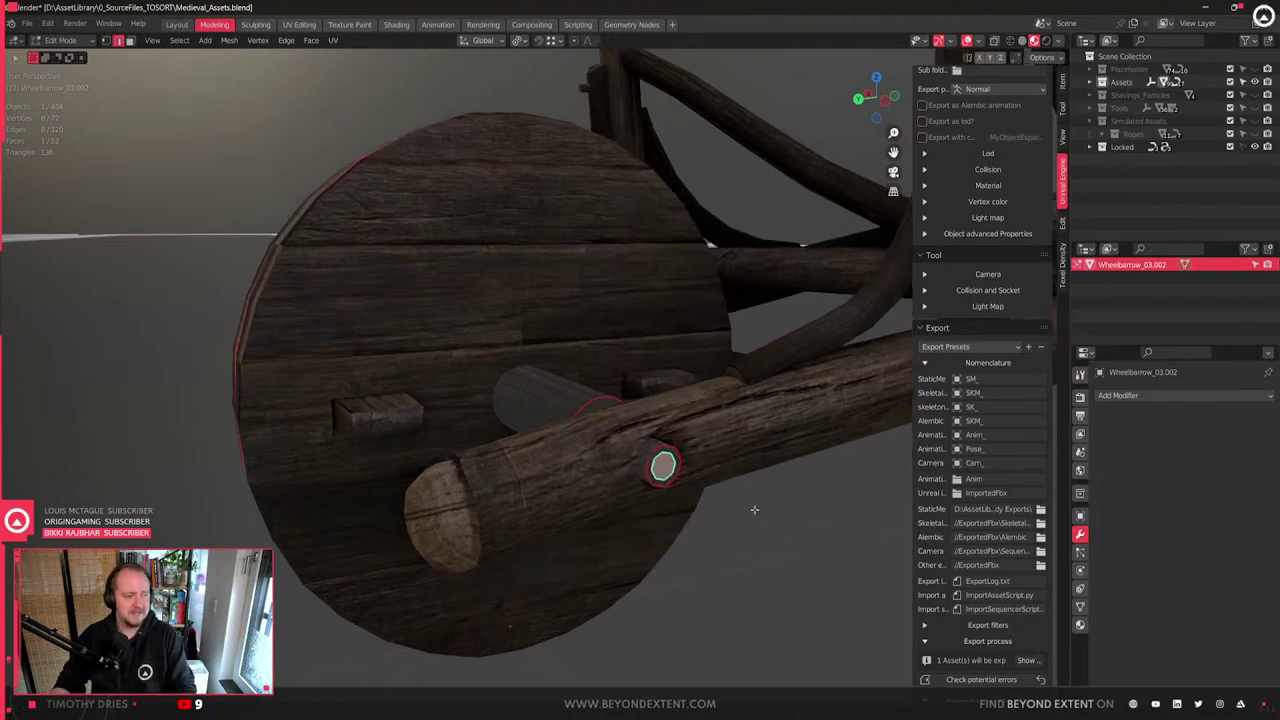
scroll(773, 513, "up", 3)
right_click(773, 513)
left_click(812, 540)
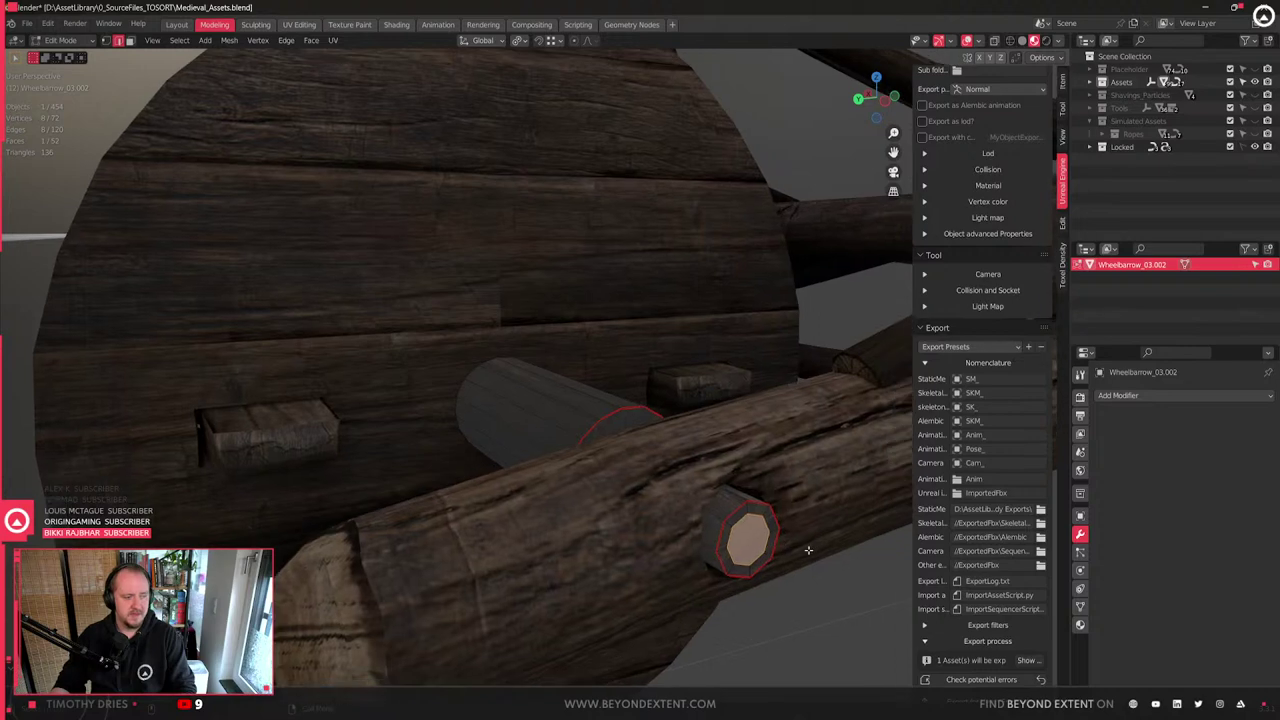
- Push the inset end face outward about 0.0036 m along X and shift one rim vertex along X using proportional editing sized 0.01781 m
key("x")
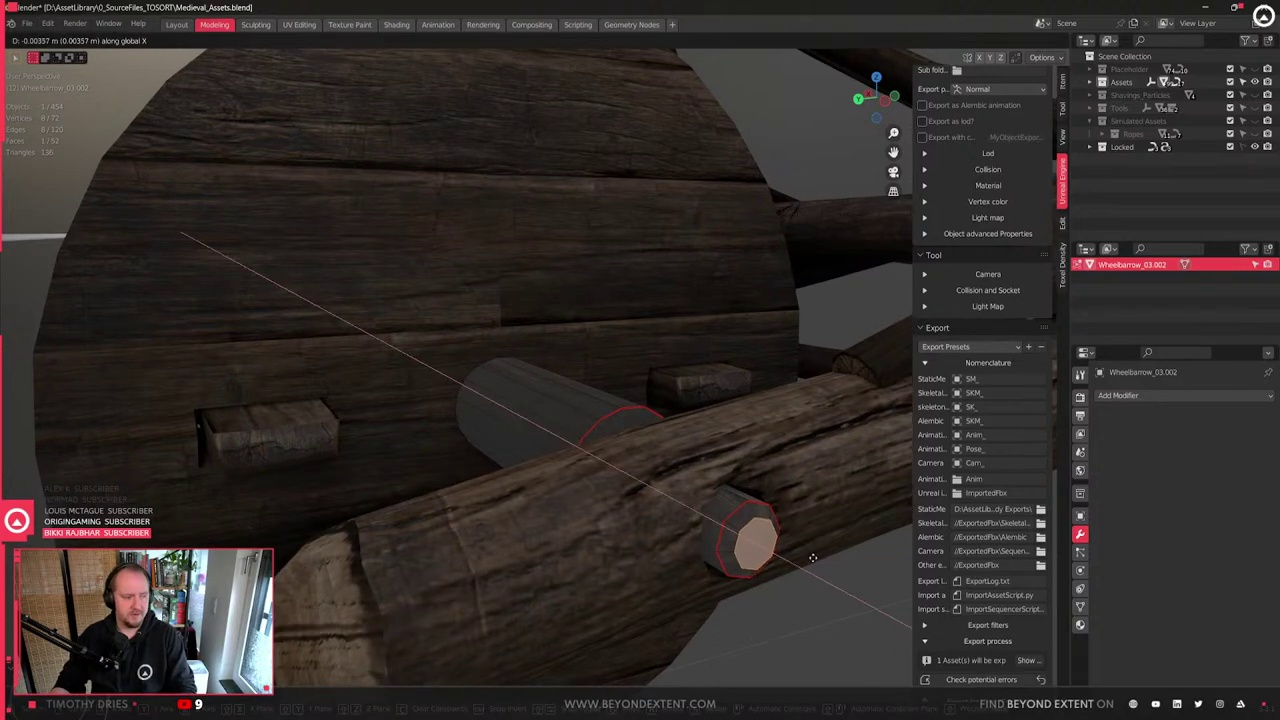
left_click(813, 558)
key("1")
left_click(749, 503)
key("g")
key("y")
key("x")
right_click(789, 526)
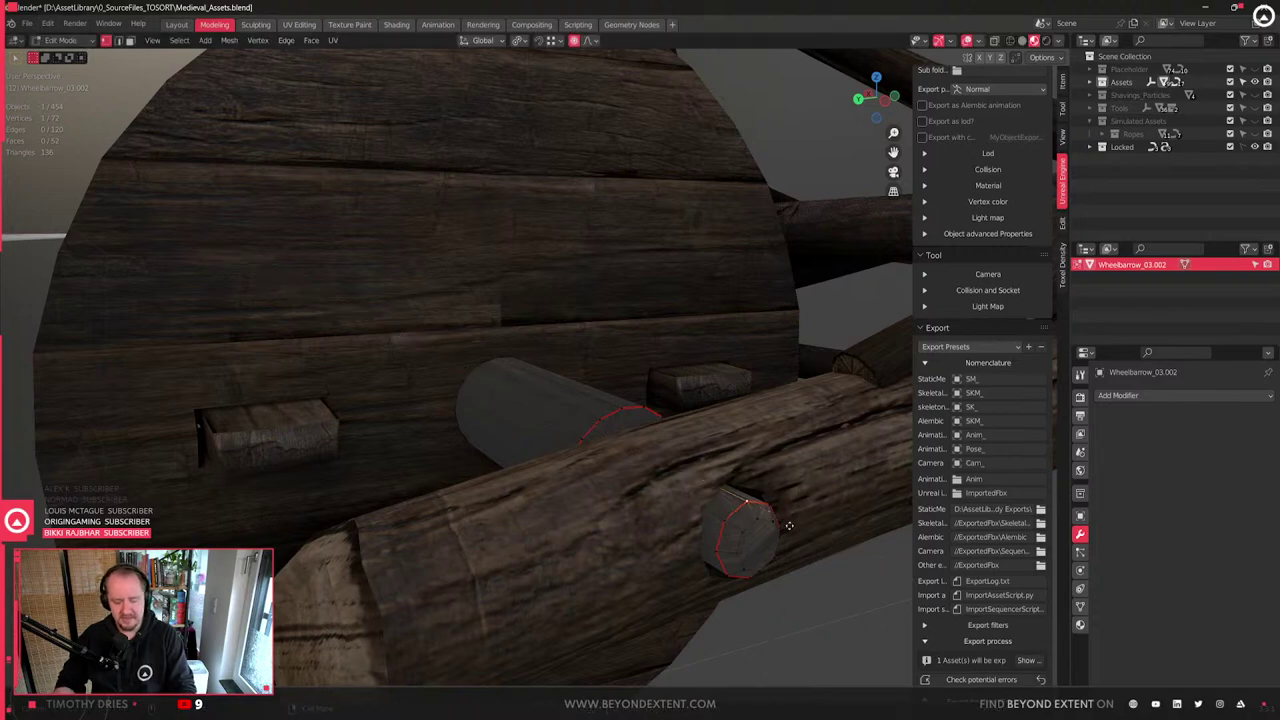
key("g")
key("x")
scroll(783, 521, "up", 20)
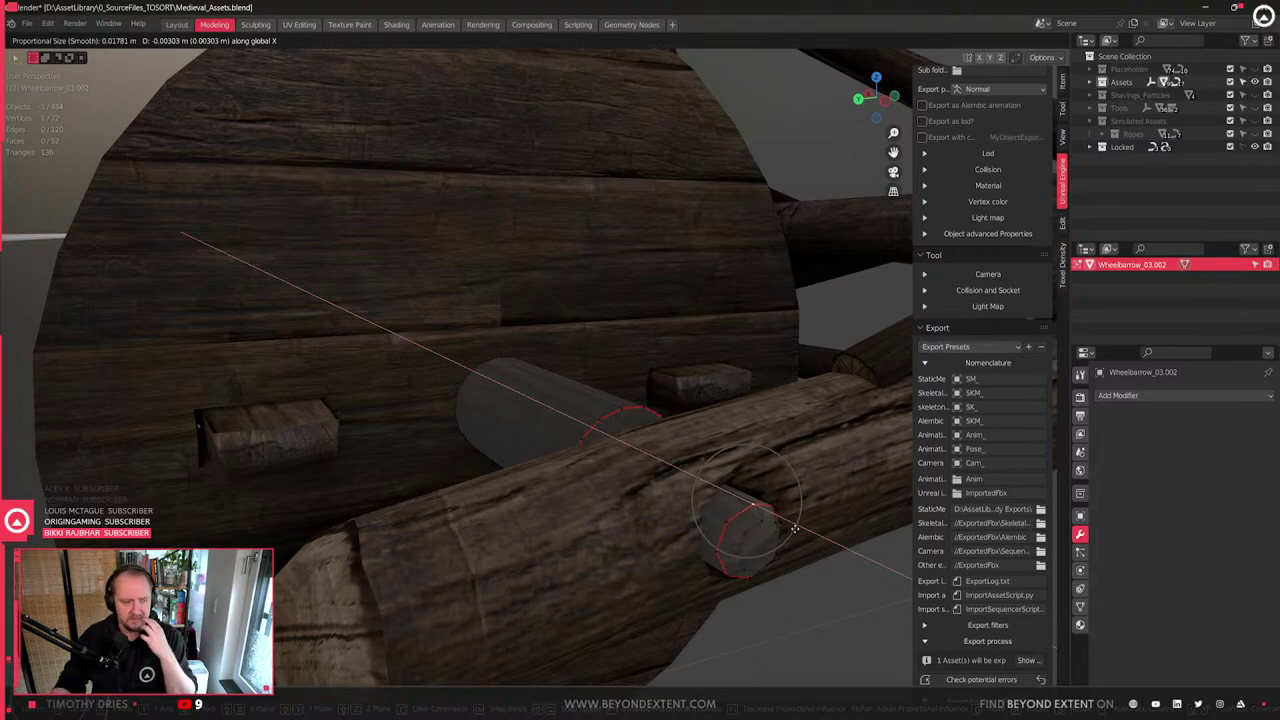
left_click(787, 524)
- Shift one vertex on the rim of the axle's thicker section beside the side beam about -0.0096 m along X, using proportional editing sized 0.06149 m
key("Tab")
scroll(715, 528, "down", 5)
middle_click_drag(575, 530, 815, 558)
scroll(603, 474, "up", 3)
middle_click_drag(491, 486, 550, 502)
key("Tab")
left_click(531, 437)
key("g")
key("z")
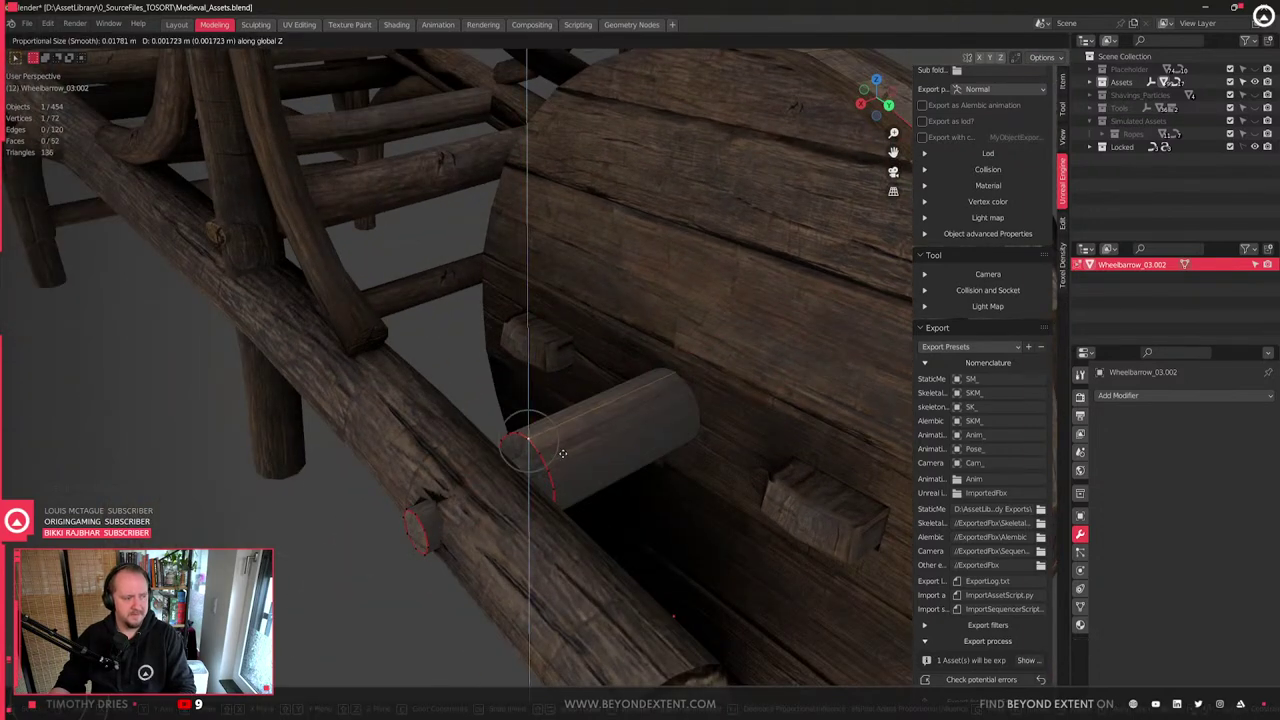
key("x")
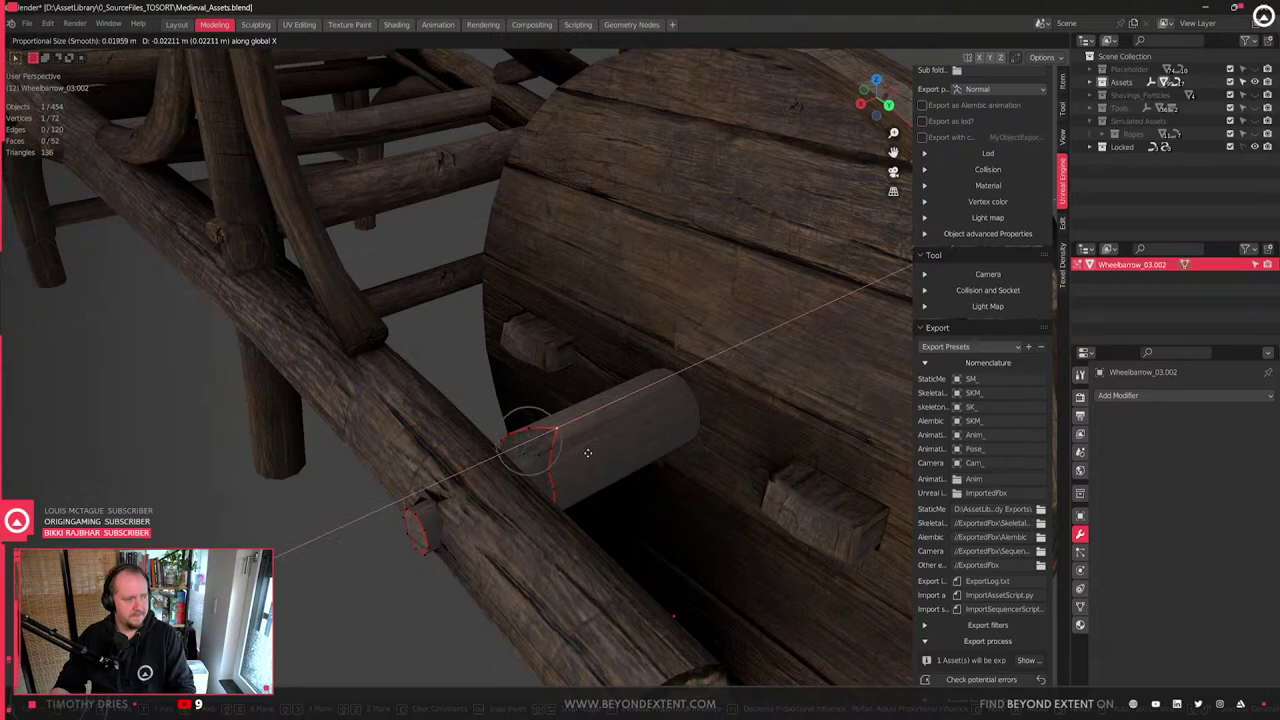
scroll(580, 456, "down", 13)
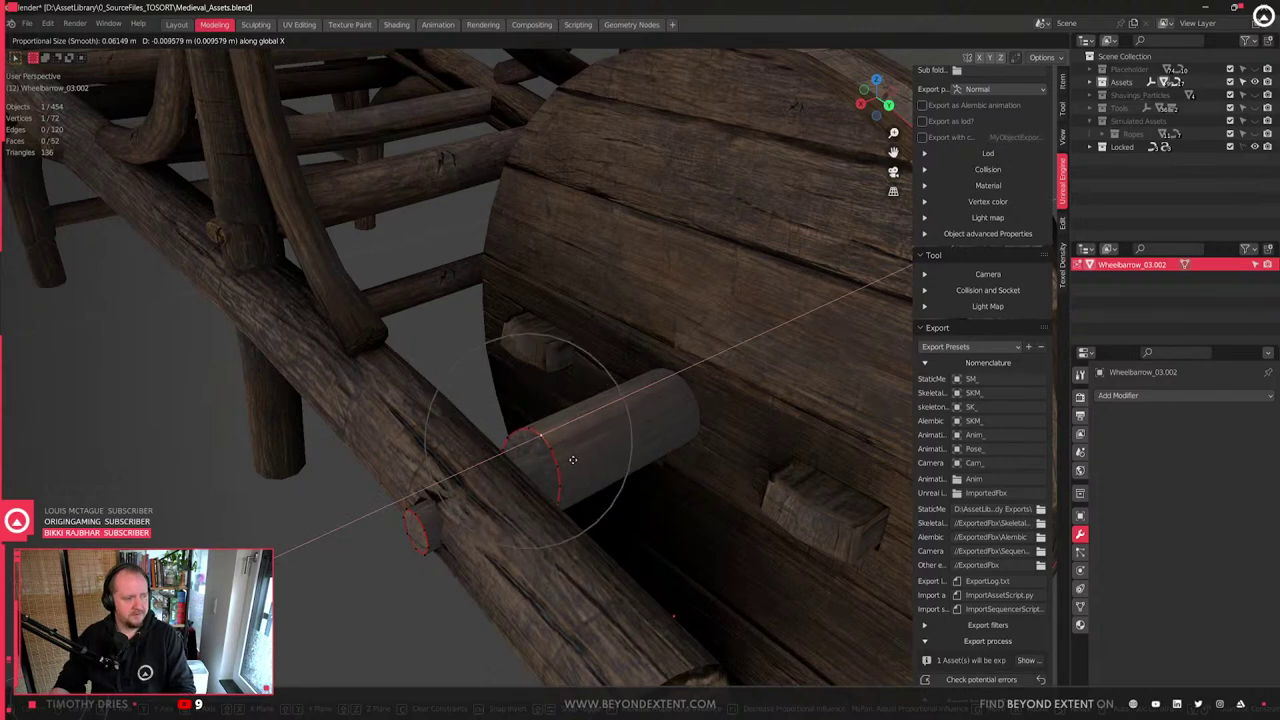
left_click(574, 460)
key("Tab")
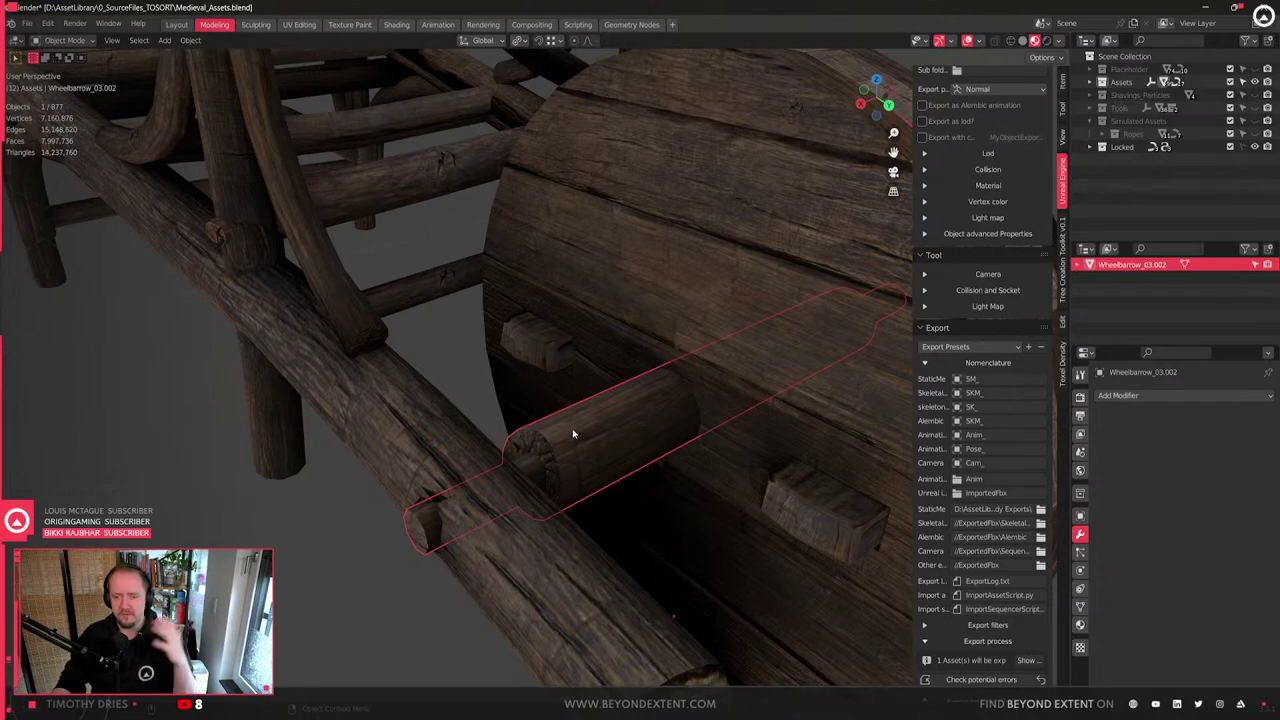
- Examine the wheel, axle, pegs and side beams from both sides of the wheelbarrow, close up and at a distance
scroll(691, 520, "down", 6)
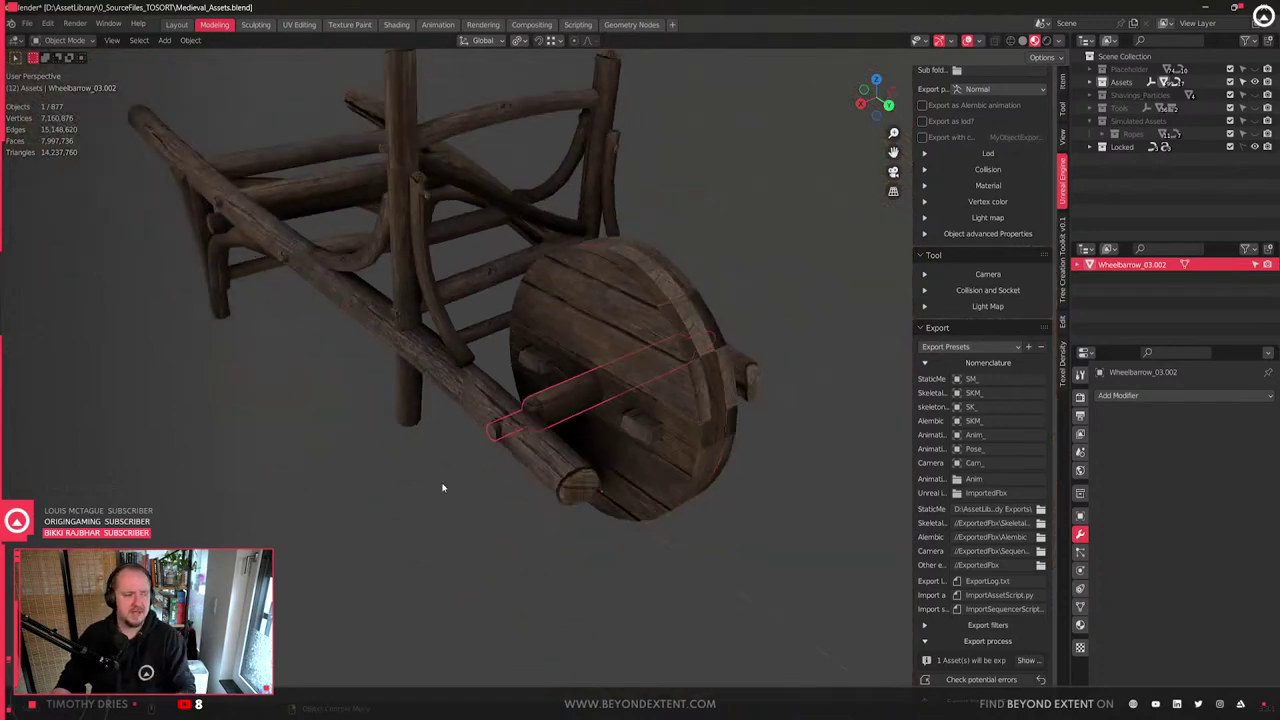
scroll(691, 520, "down", 1)
left_click(748, 534)
middle_click_drag(748, 534, 594, 514)
scroll(596, 513, "up", 4)
left_click(665, 493)
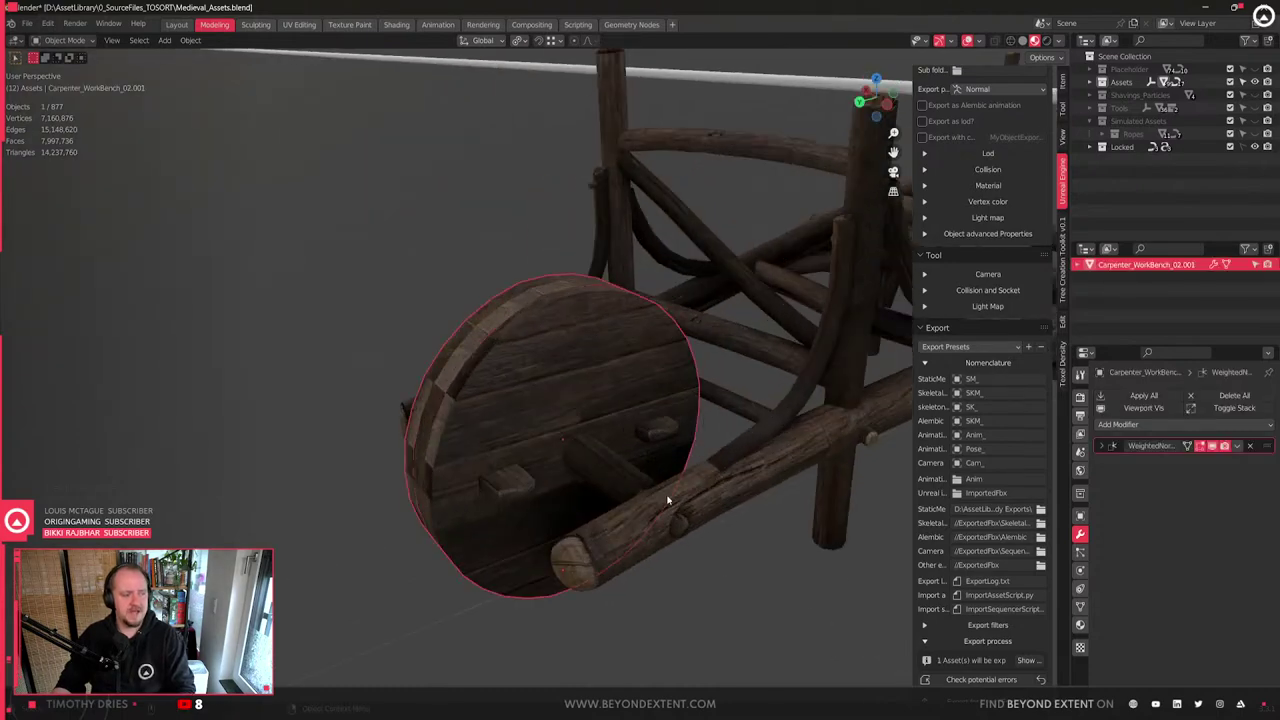
middle_click_drag(666, 494, 589, 513, "shift")
scroll(600, 510, "up", 5)
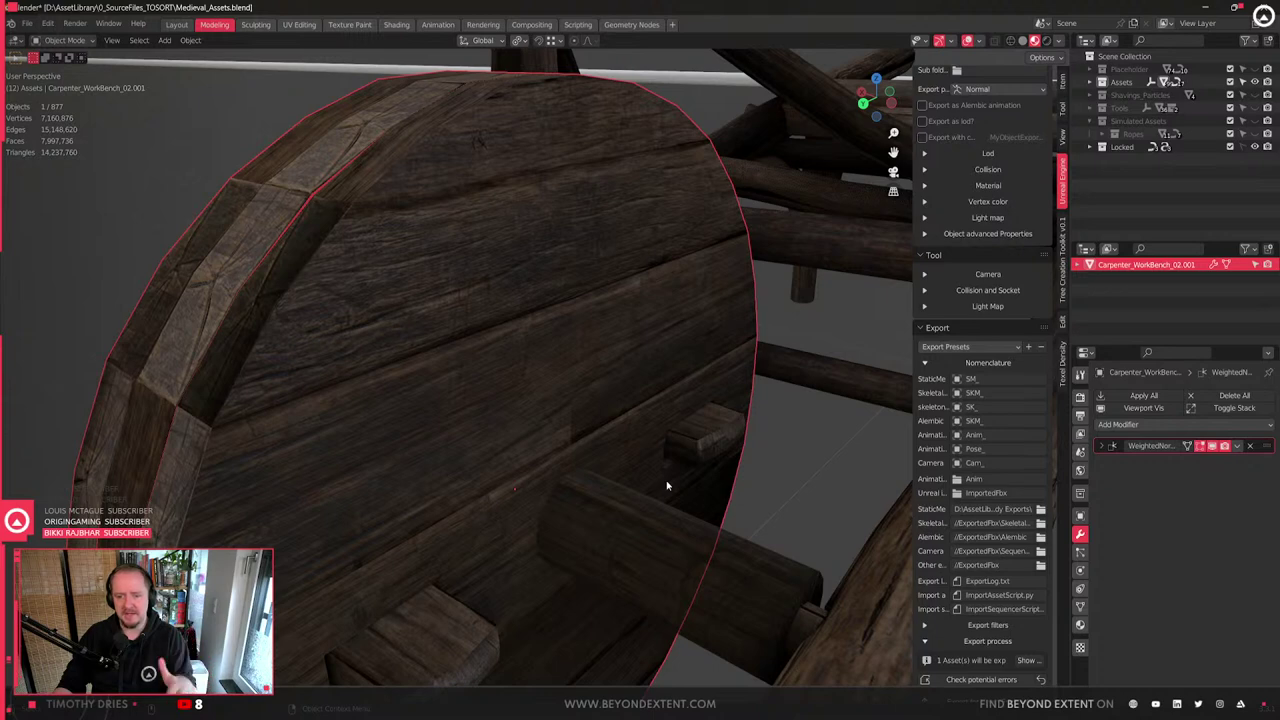
scroll(667, 485, "down", 3)
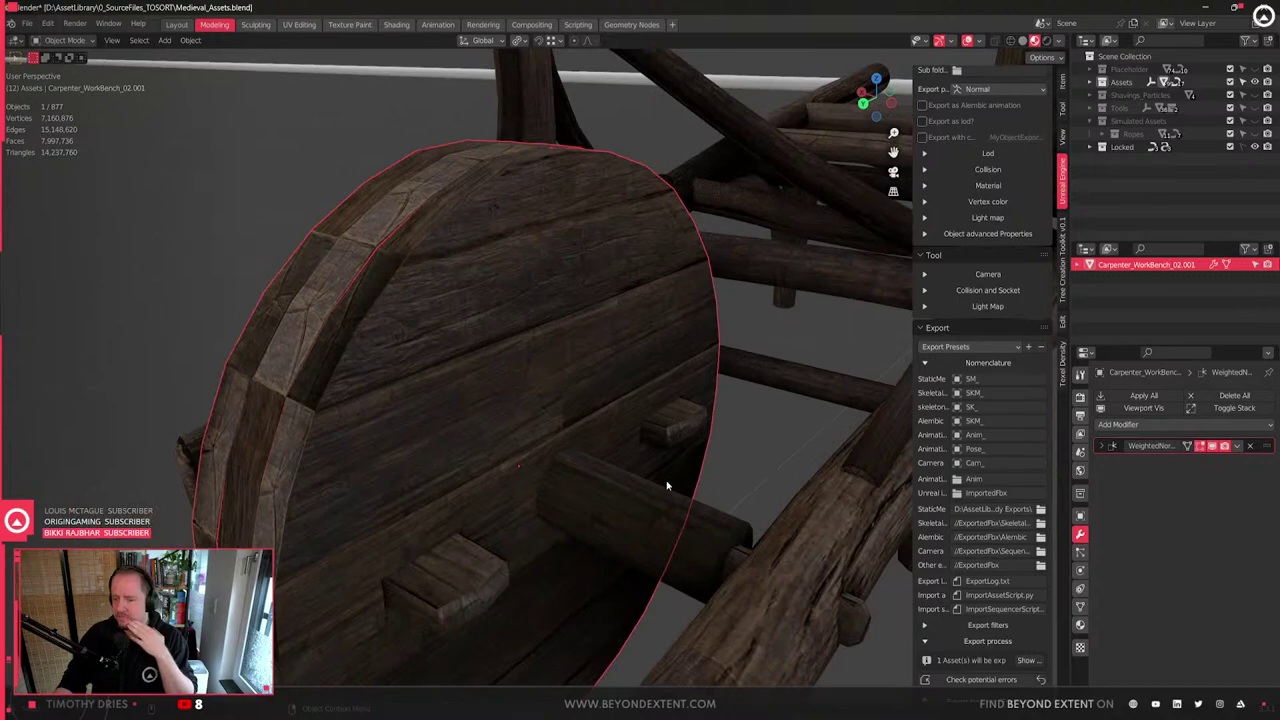
scroll(665, 480, "down", 5)
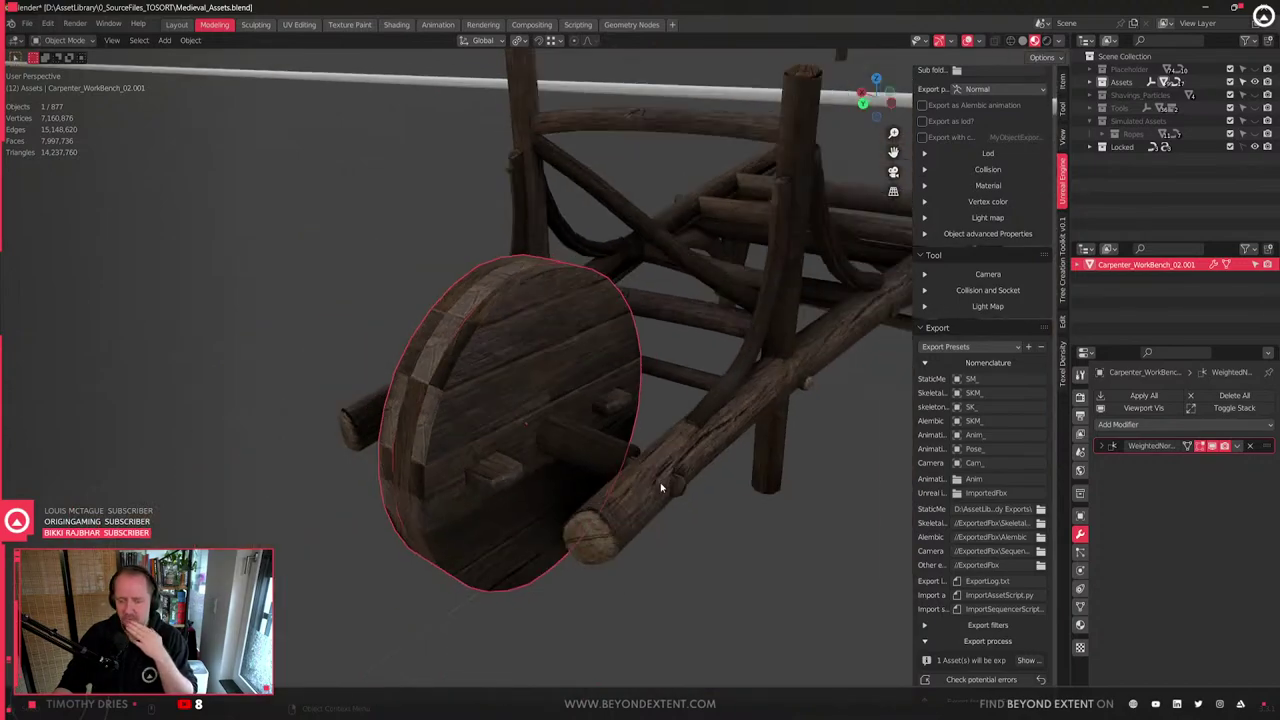
left_click(757, 508)
scroll(590, 492, "up", 4)
middle_click_drag(590, 492, 630, 541)
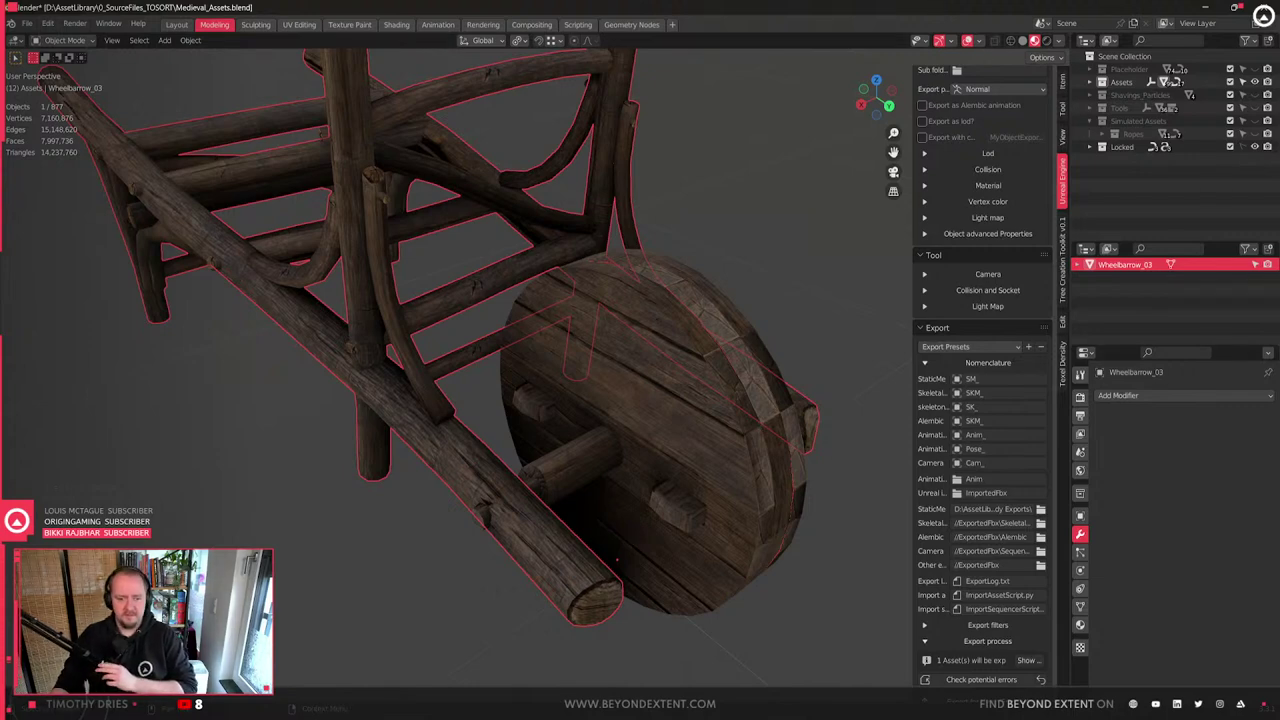
- Save the Medieval_Assets file and deselect the wheelbarrow frame
scroll(557, 520, "down", 7)
key("ctrl+s")
left_click(697, 486)
scroll(546, 449, "up", 6)
middle_click_drag(546, 450, 574, 447)
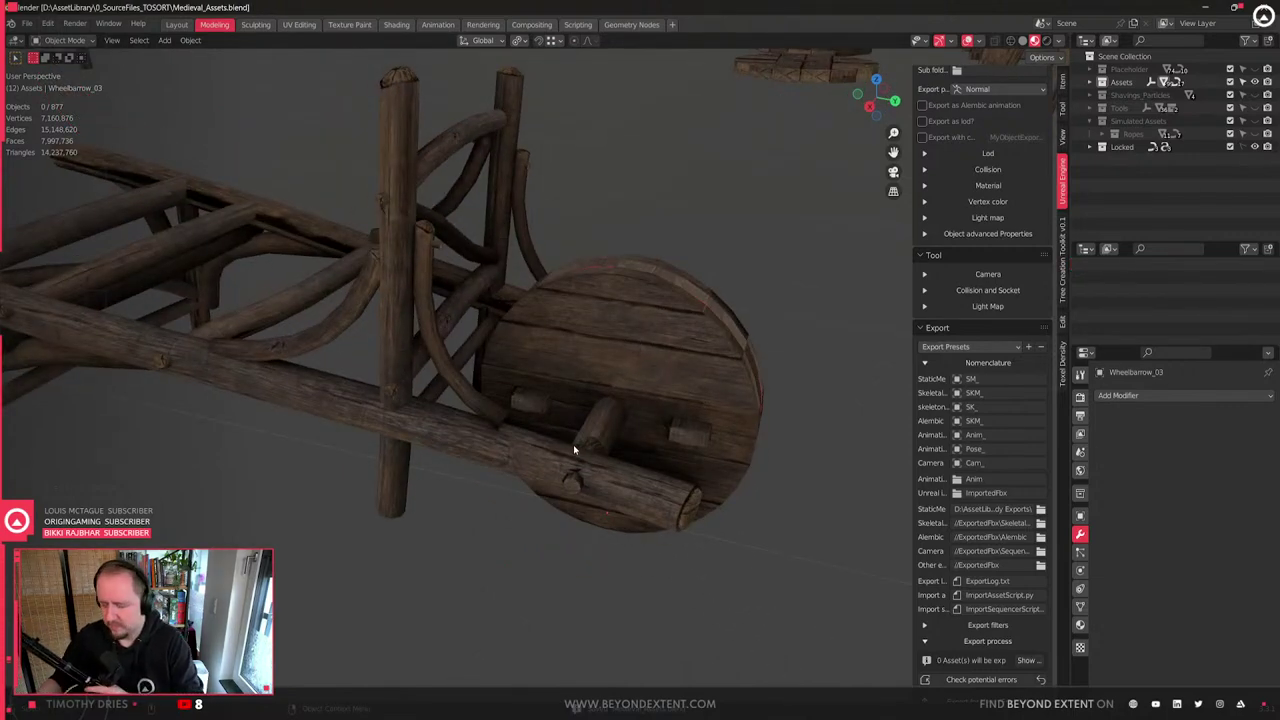